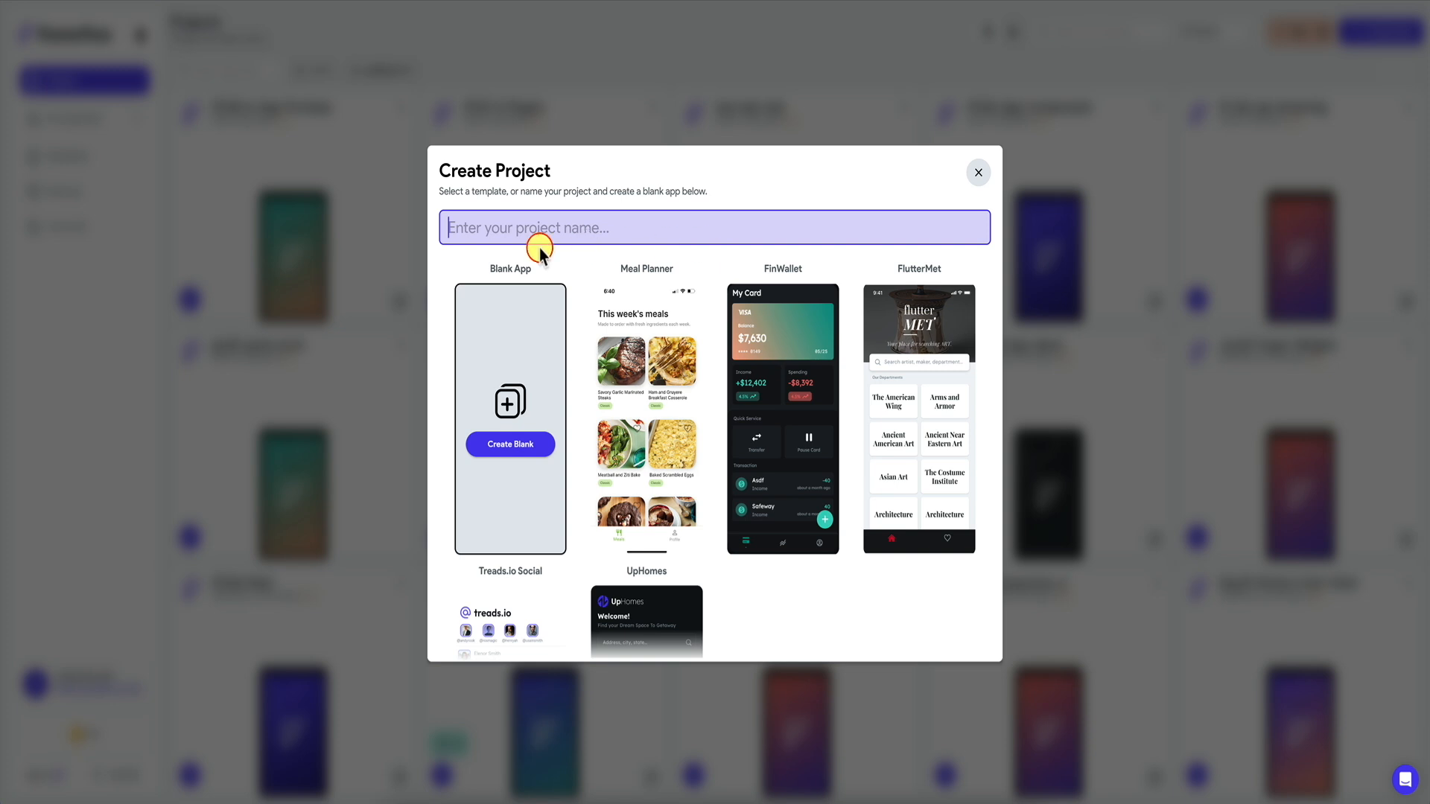
Create a blank FlutterFlow project named WeatherAppIA and start building on its empty HomePage.
{"action": "type", "text": "WeatherApplA"}
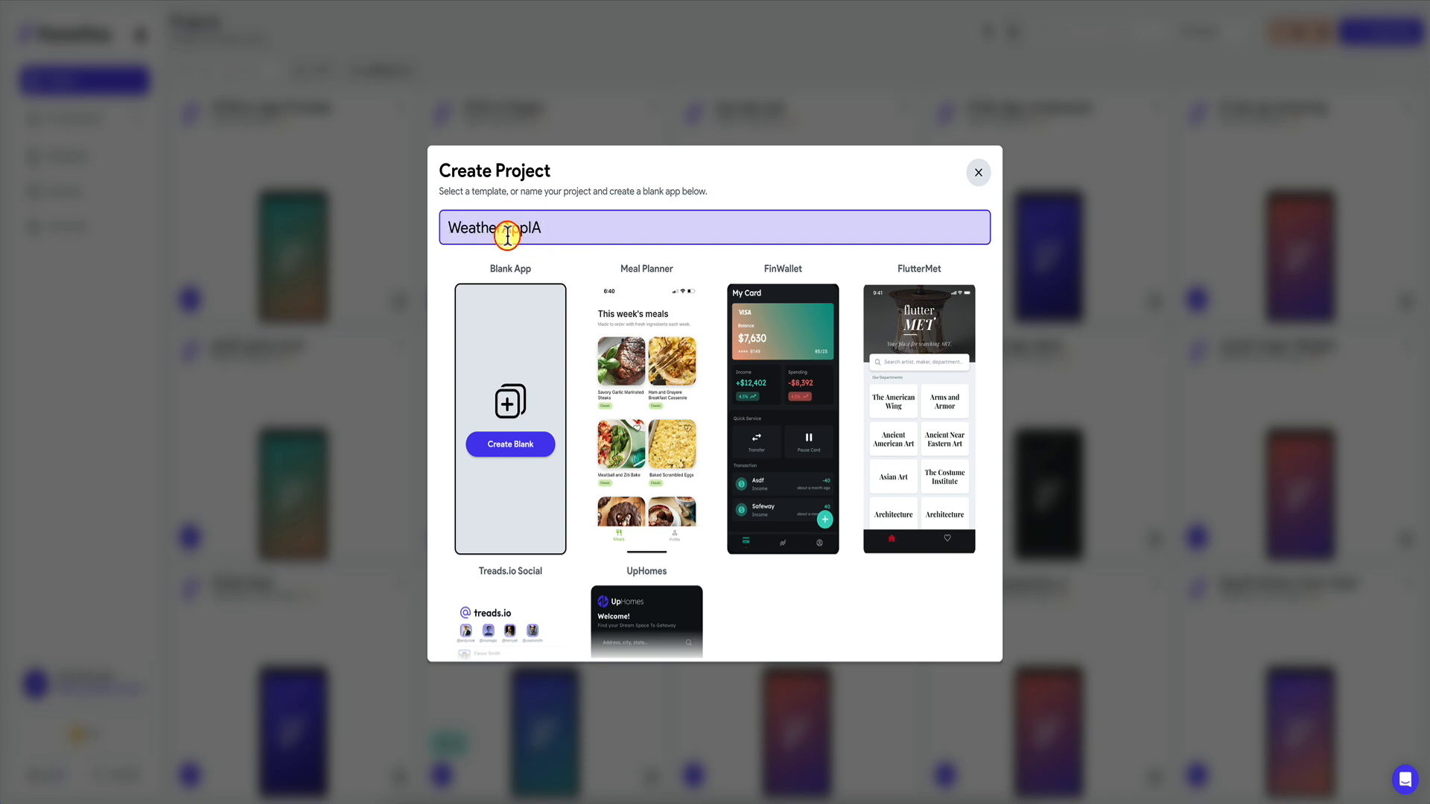
{"action": "left_click", "coordinate": [520, 447]}
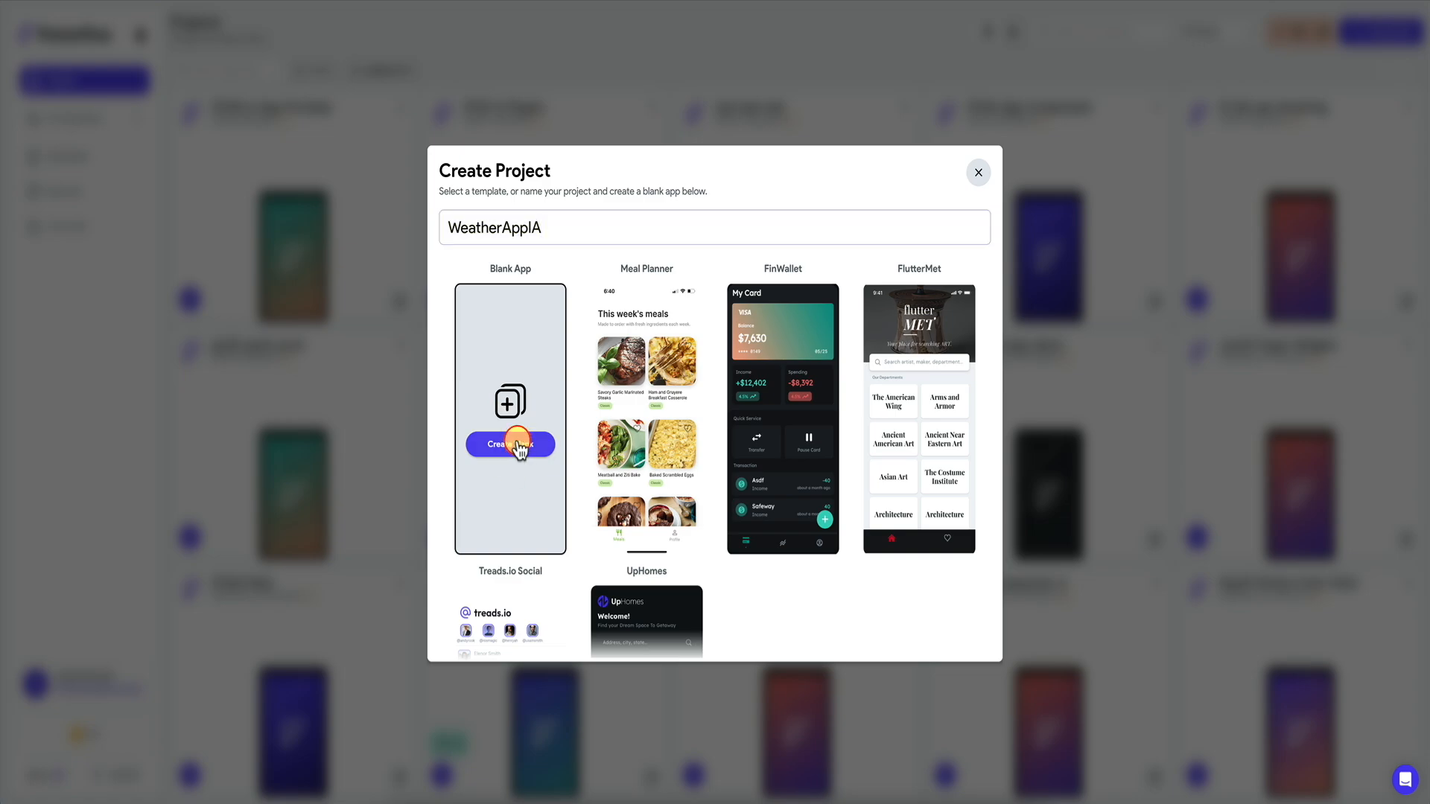
{"action": "left_click", "coordinate": [870, 584]}
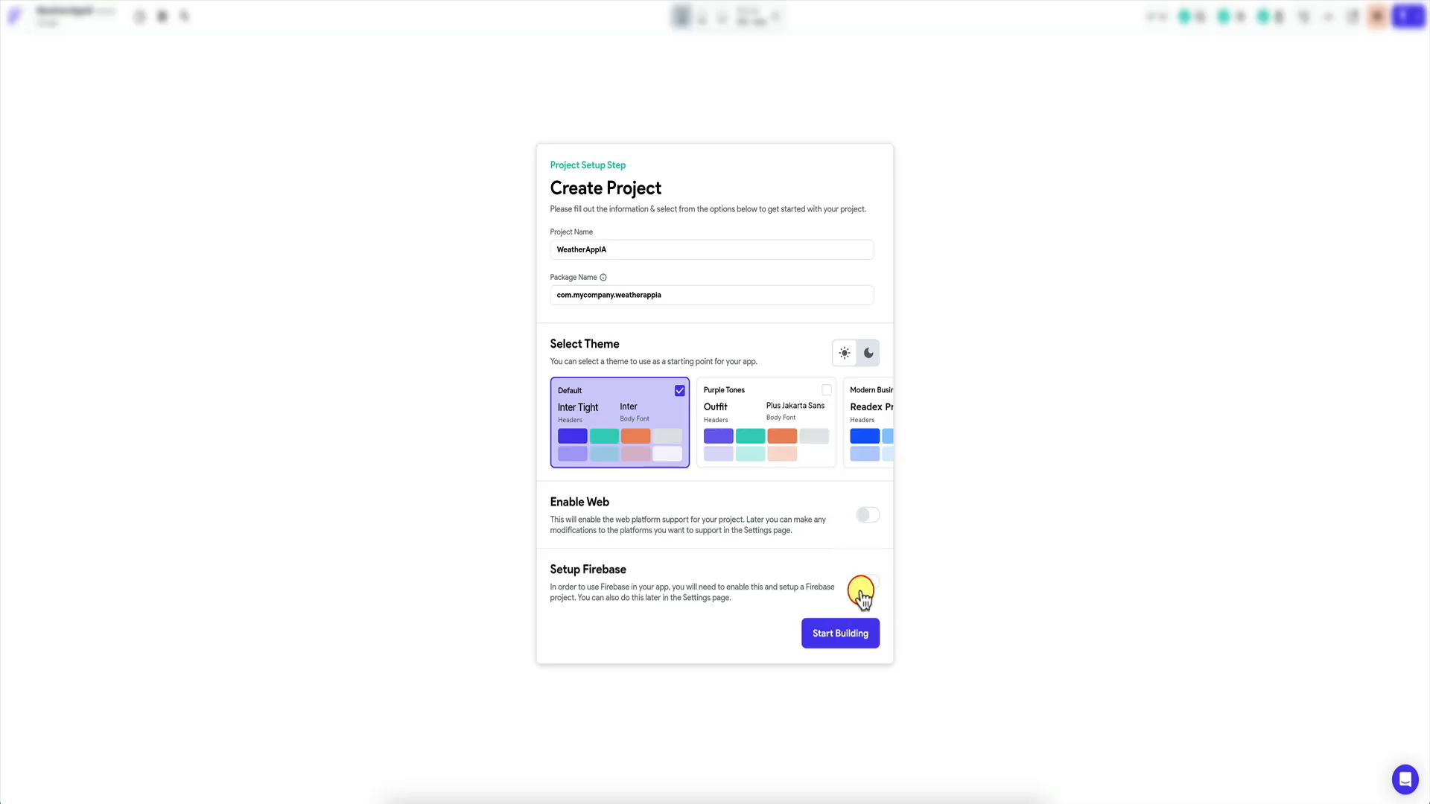
{"action": "left_click", "coordinate": [838, 634]}
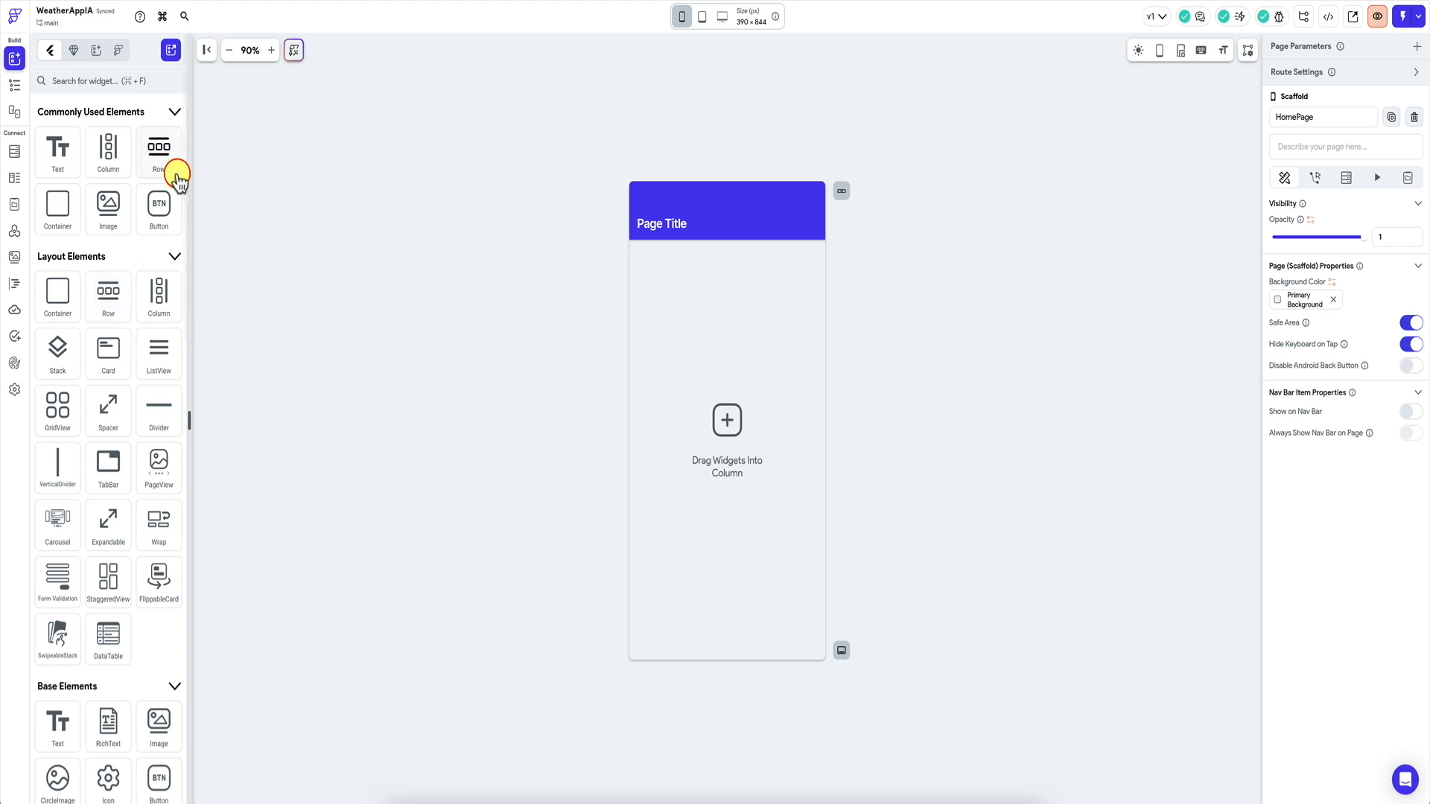
Change the home page's app bar title to 'Weather Places' and rename HomePage to 'home'.
{"action": "left_click", "coordinate": [14, 85]}
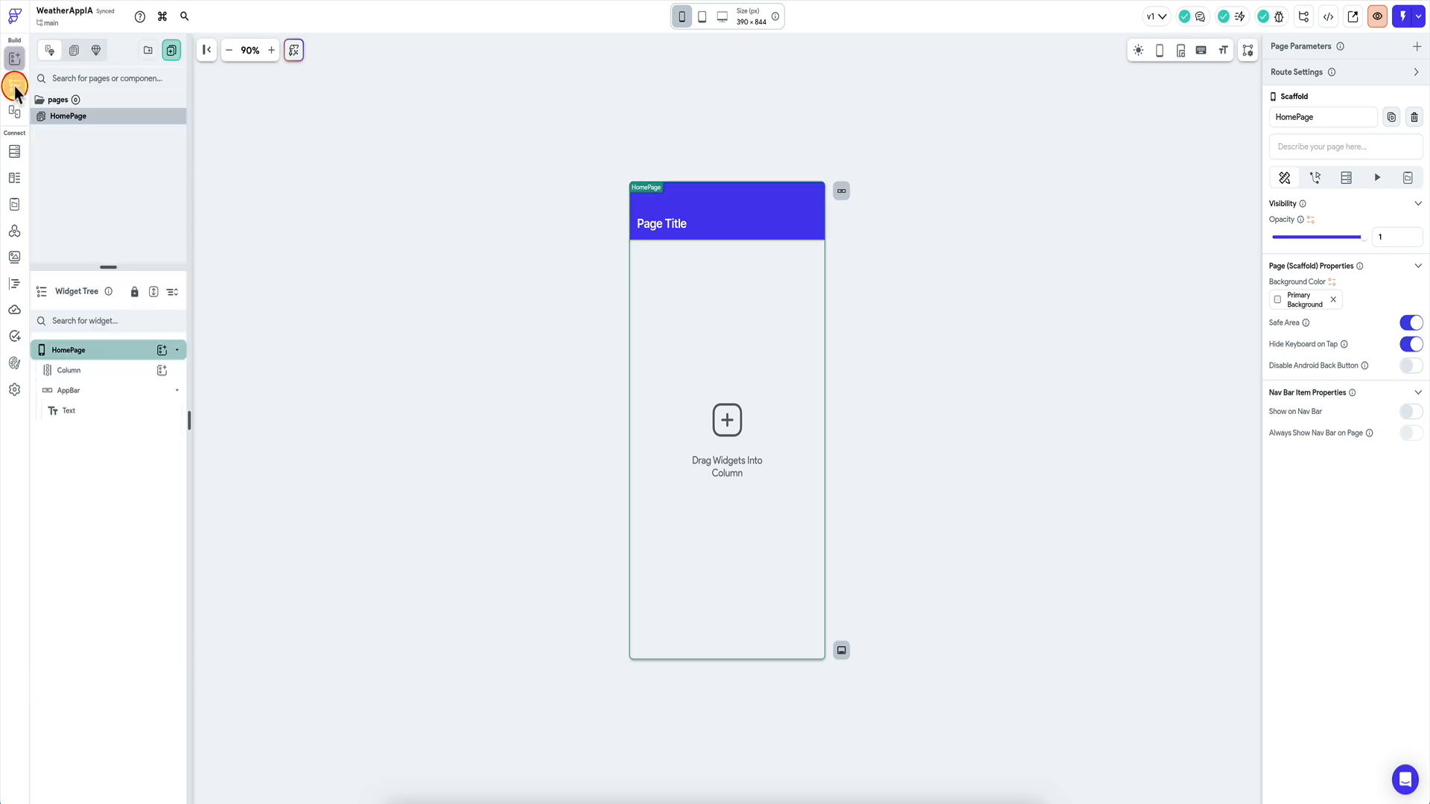
{"action": "left_click", "coordinate": [655, 224]}
{"action": "left_click", "coordinate": [1333, 185]}
{"action": "key", "text": "ctrl+a"}
{"action": "type", "text": "Wea"}
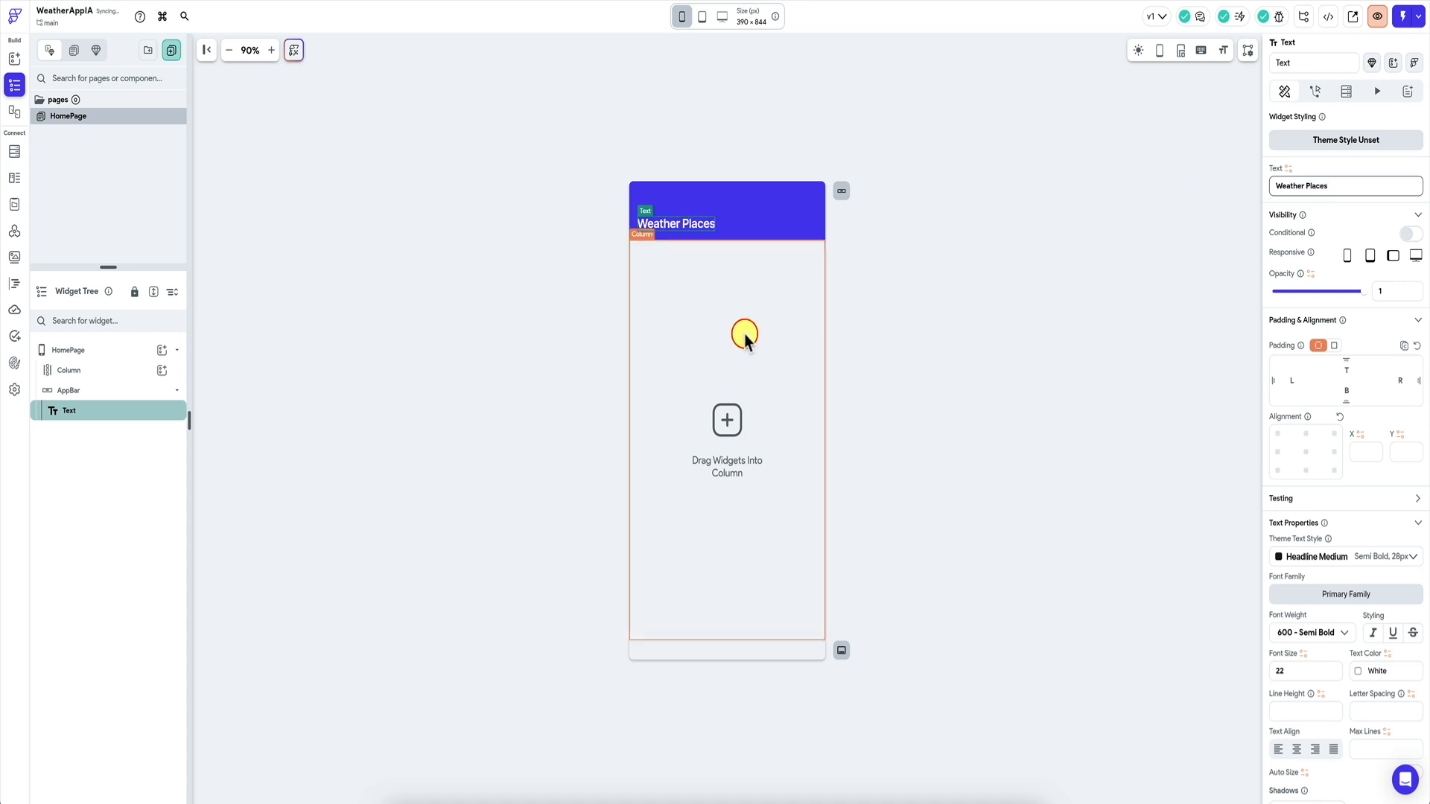
{"action": "double_click", "coordinate": [72, 117]}
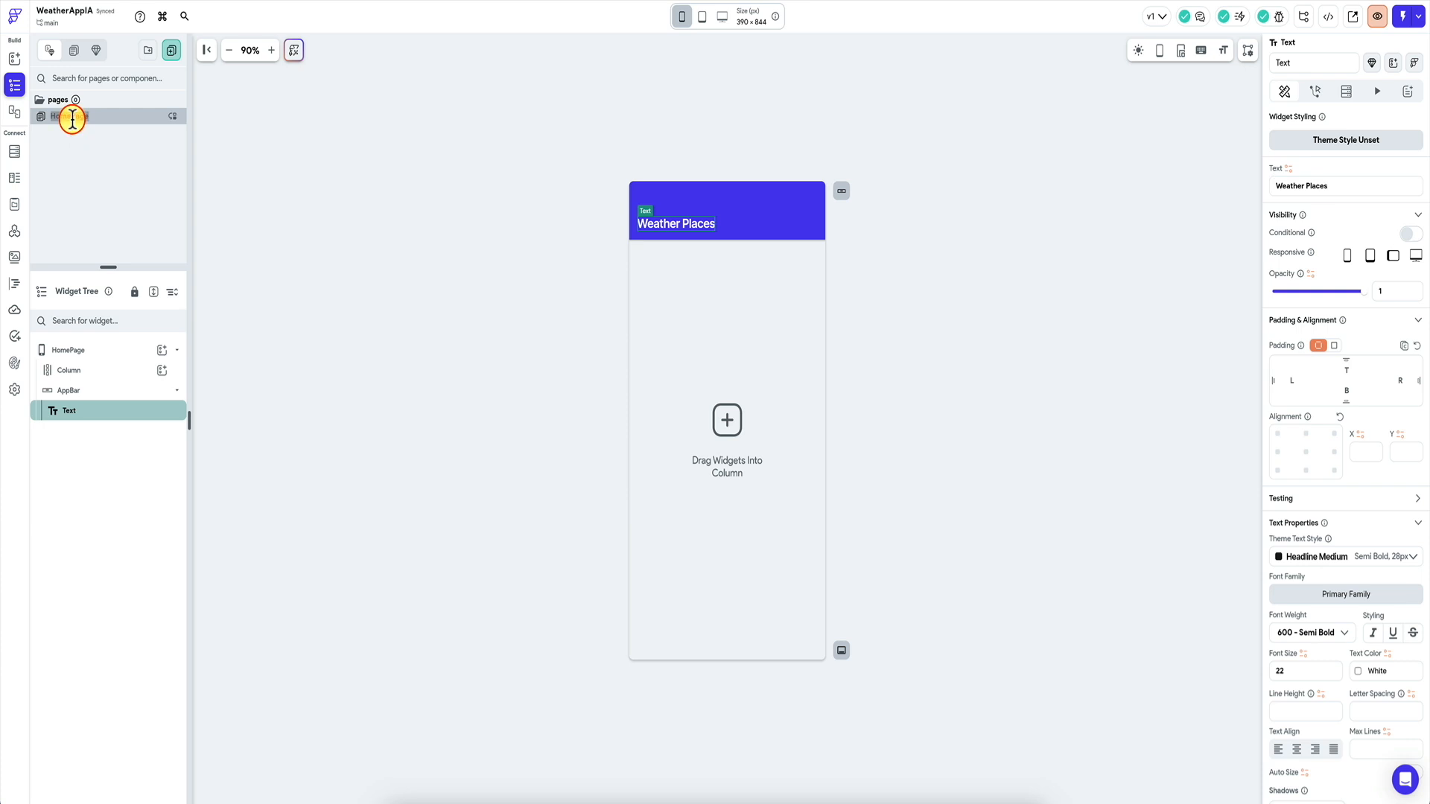
{"action": "left_click", "coordinate": [61, 118]}
Duplicate the home page as 'detail' and retitle its app bar 'Weather for []'.
{"action": "right_click", "coordinate": [63, 123]}
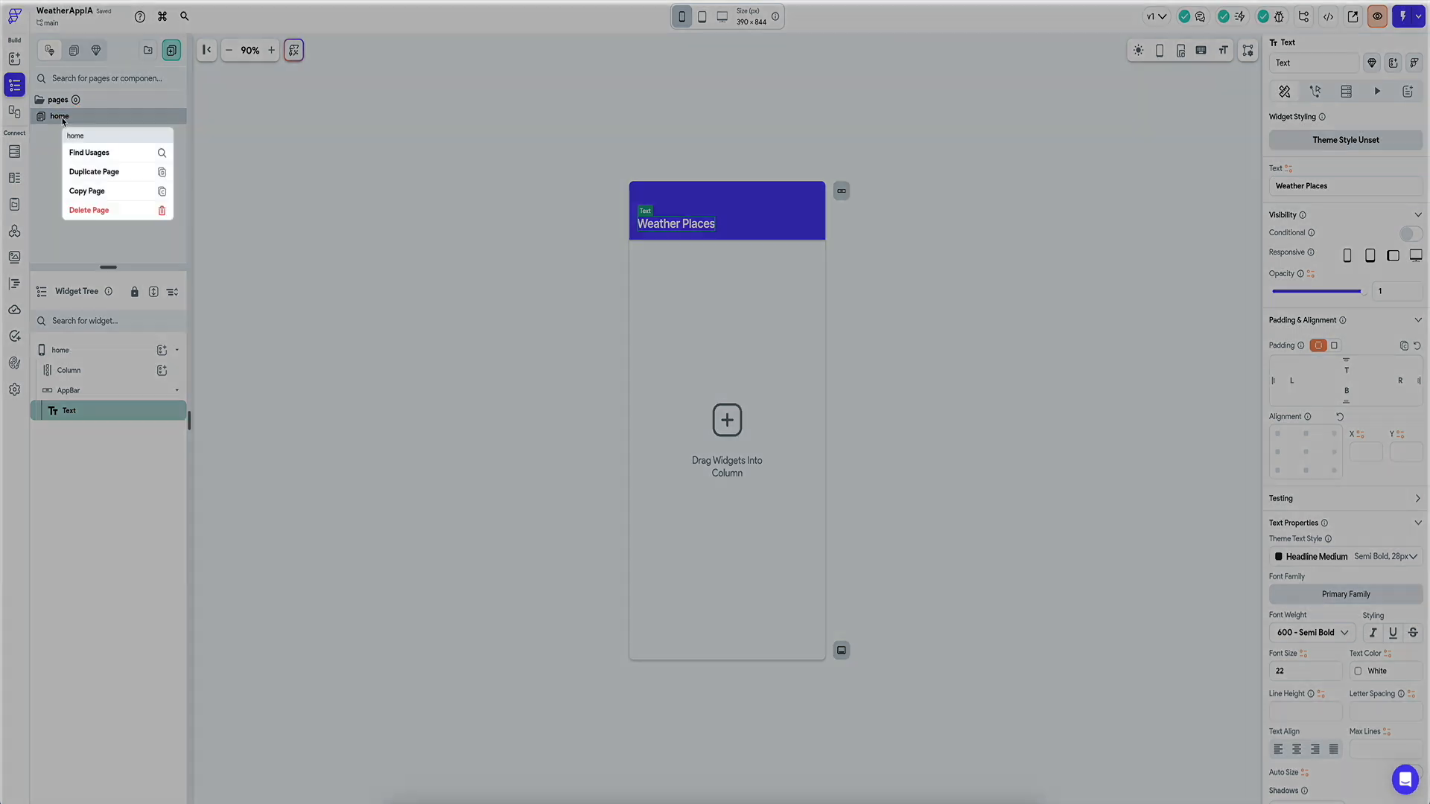
{"action": "left_click", "coordinate": [91, 173]}
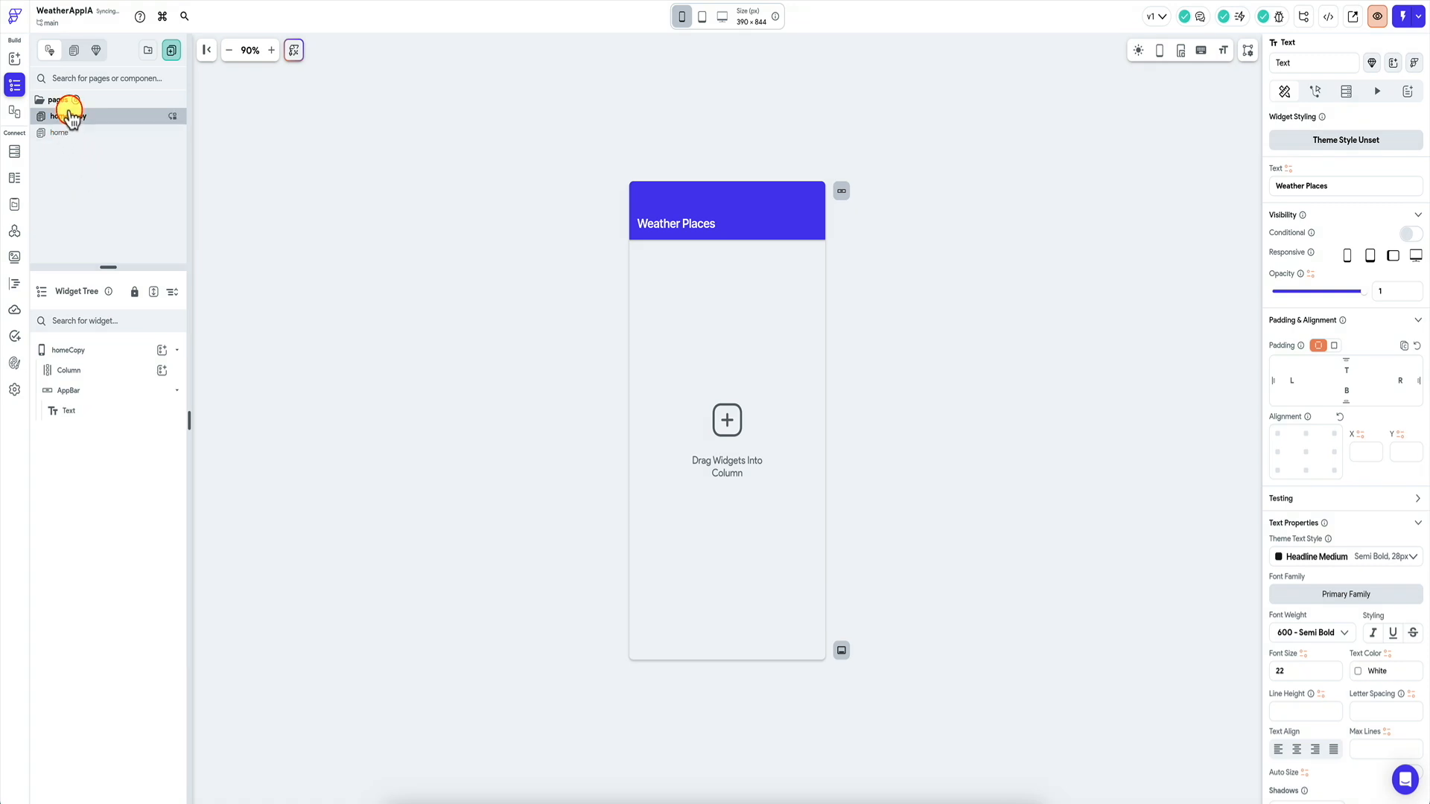
{"action": "type", "text": "detail"}
{"action": "left_click", "coordinate": [678, 224]}
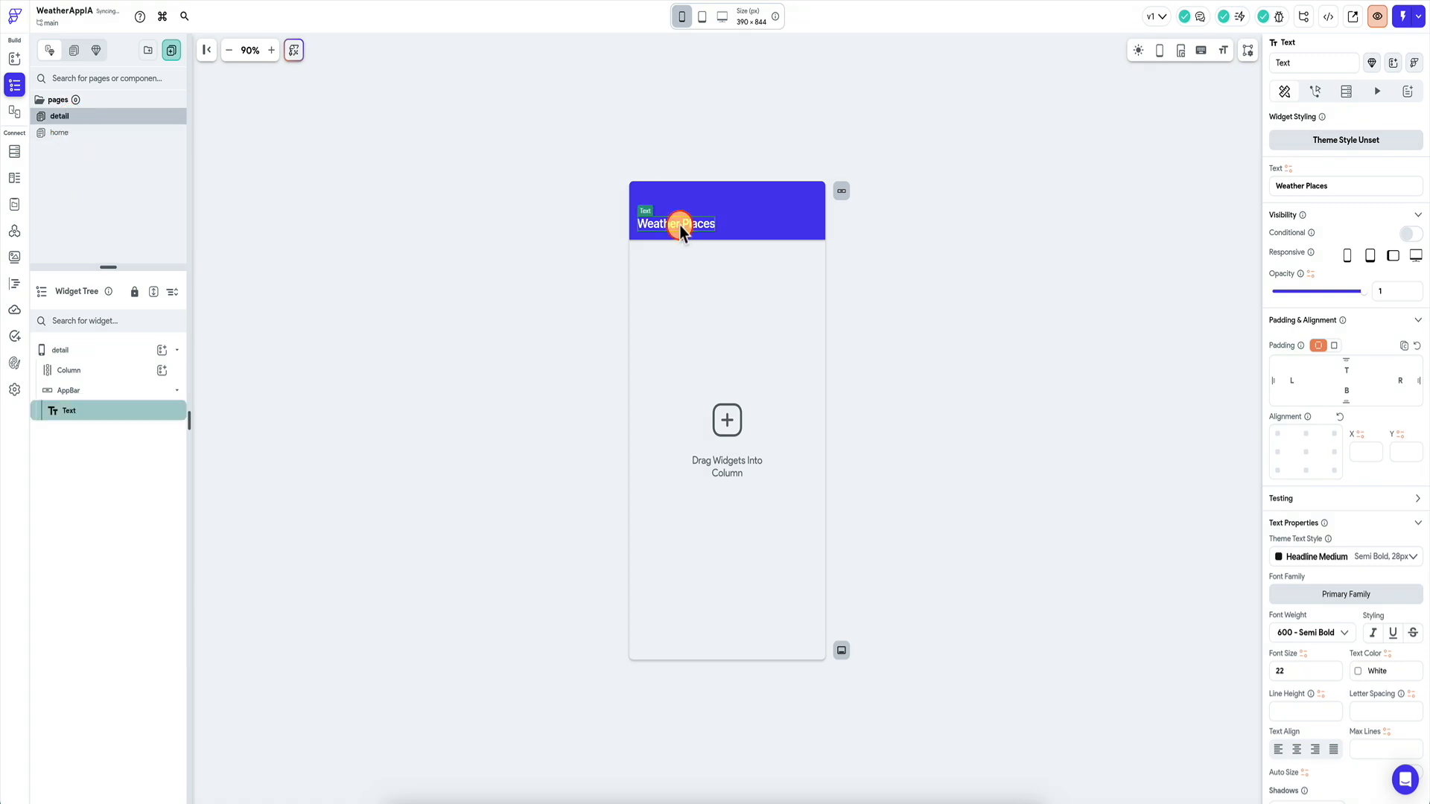
{"action": "left_click", "coordinate": [1360, 189]}
{"action": "key", "text": "BackSpace"}
{"action": "key", "text": "BackSpace"}
{"action": "key", "text": "BackSpace"}
{"action": "key", "text": "BackSpace"}
{"action": "key", "text": "BackSpace"}
{"action": "key", "text": "BackSpace"}
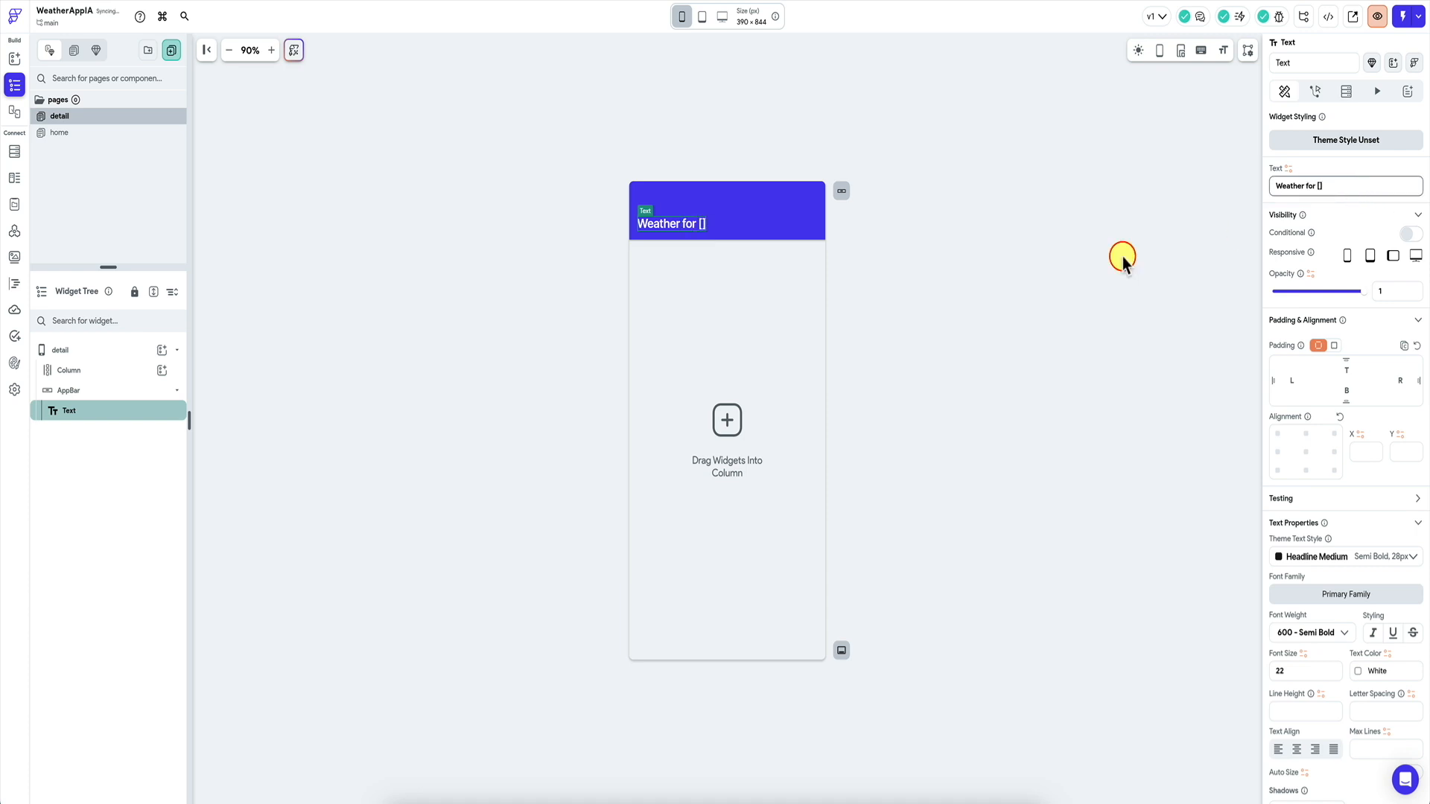
{"action": "left_click", "coordinate": [714, 345]}
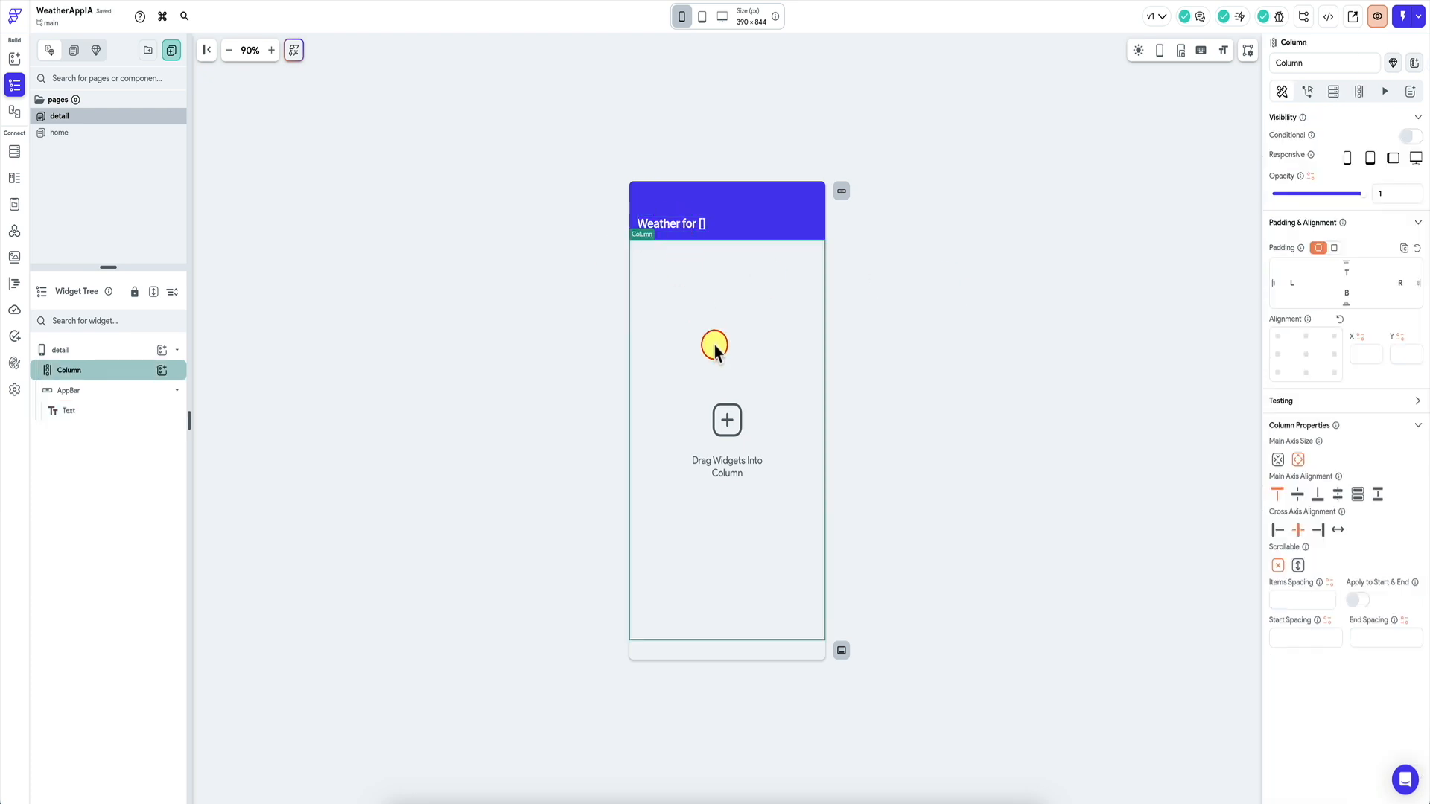
{"action": "left_click", "coordinate": [80, 119]}
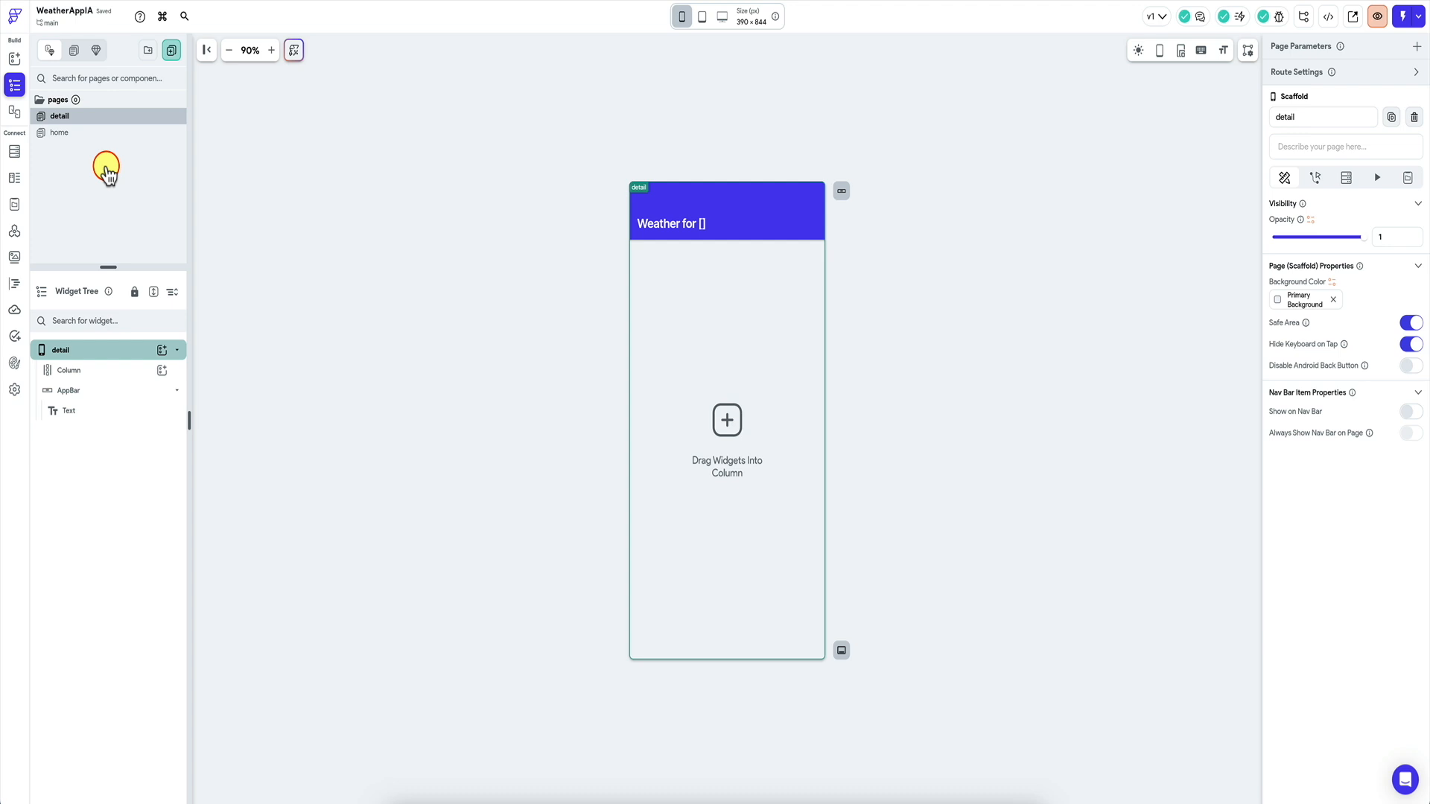
{"action": "left_click", "coordinate": [171, 51]}
{"action": "left_click", "coordinate": [172, 52]}
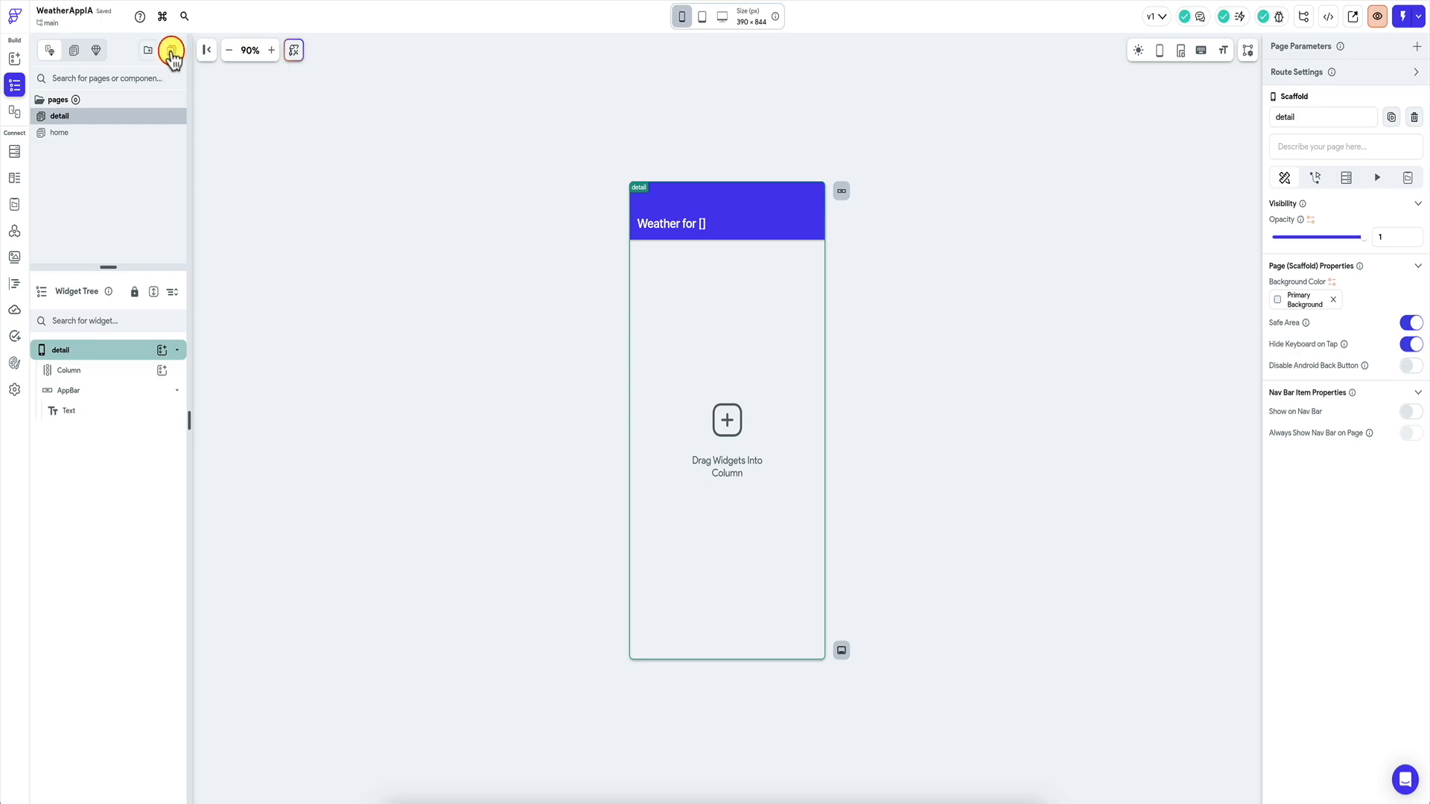
Add a page named 'settings' from the Settings template Profile 05 using My Theme.
{"action": "left_click", "coordinate": [172, 52]}
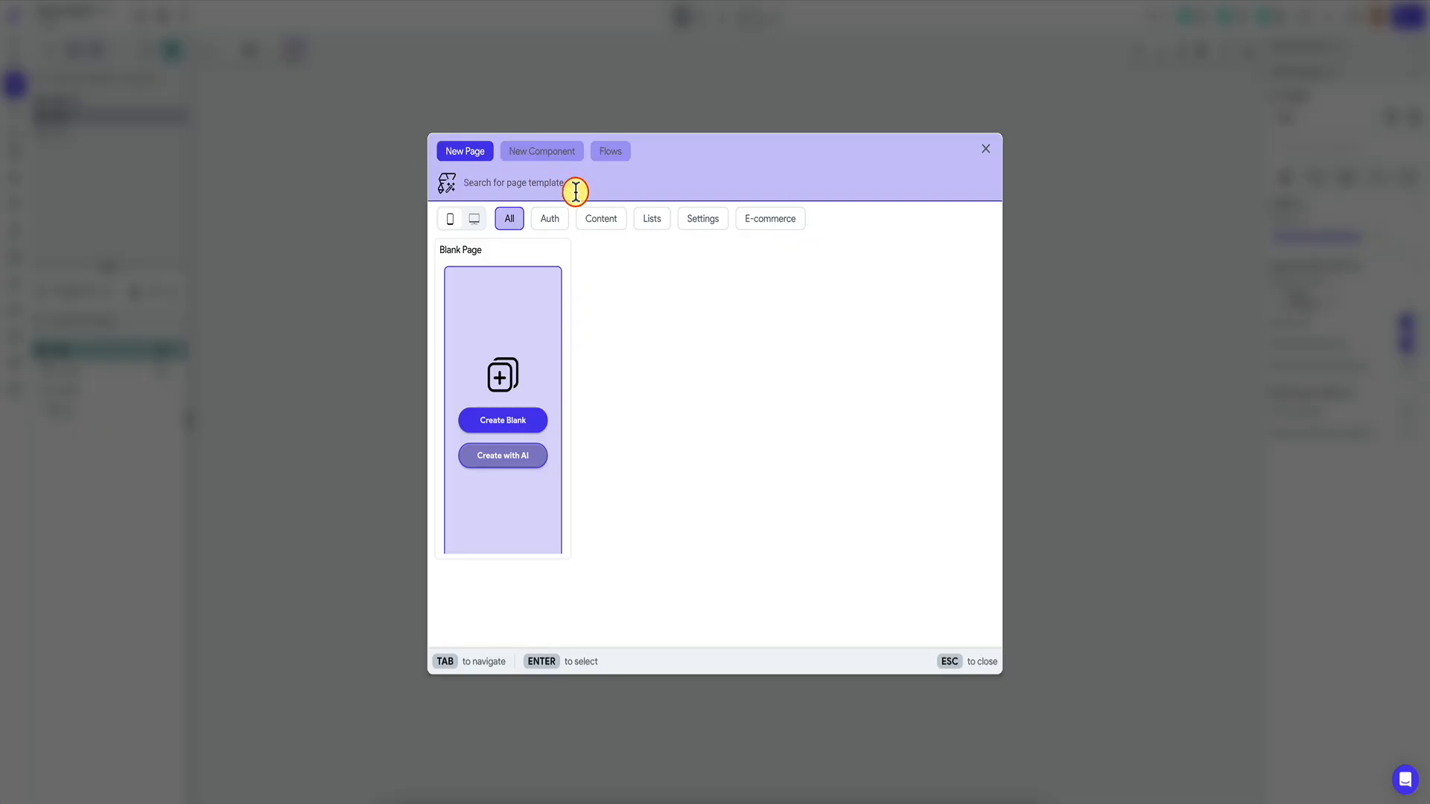
{"action": "left_click", "coordinate": [705, 222]}
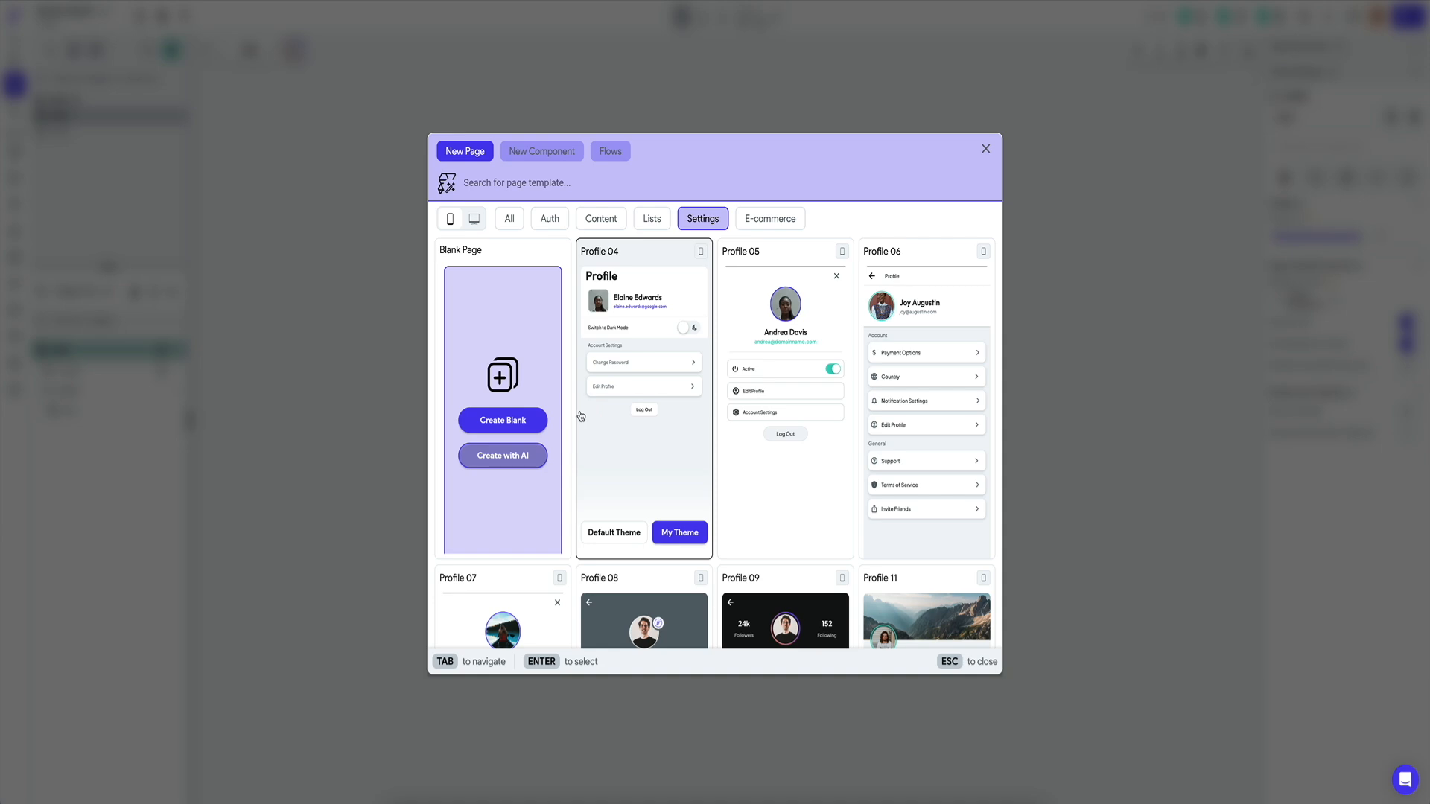
{"action": "left_click", "coordinate": [785, 475]}
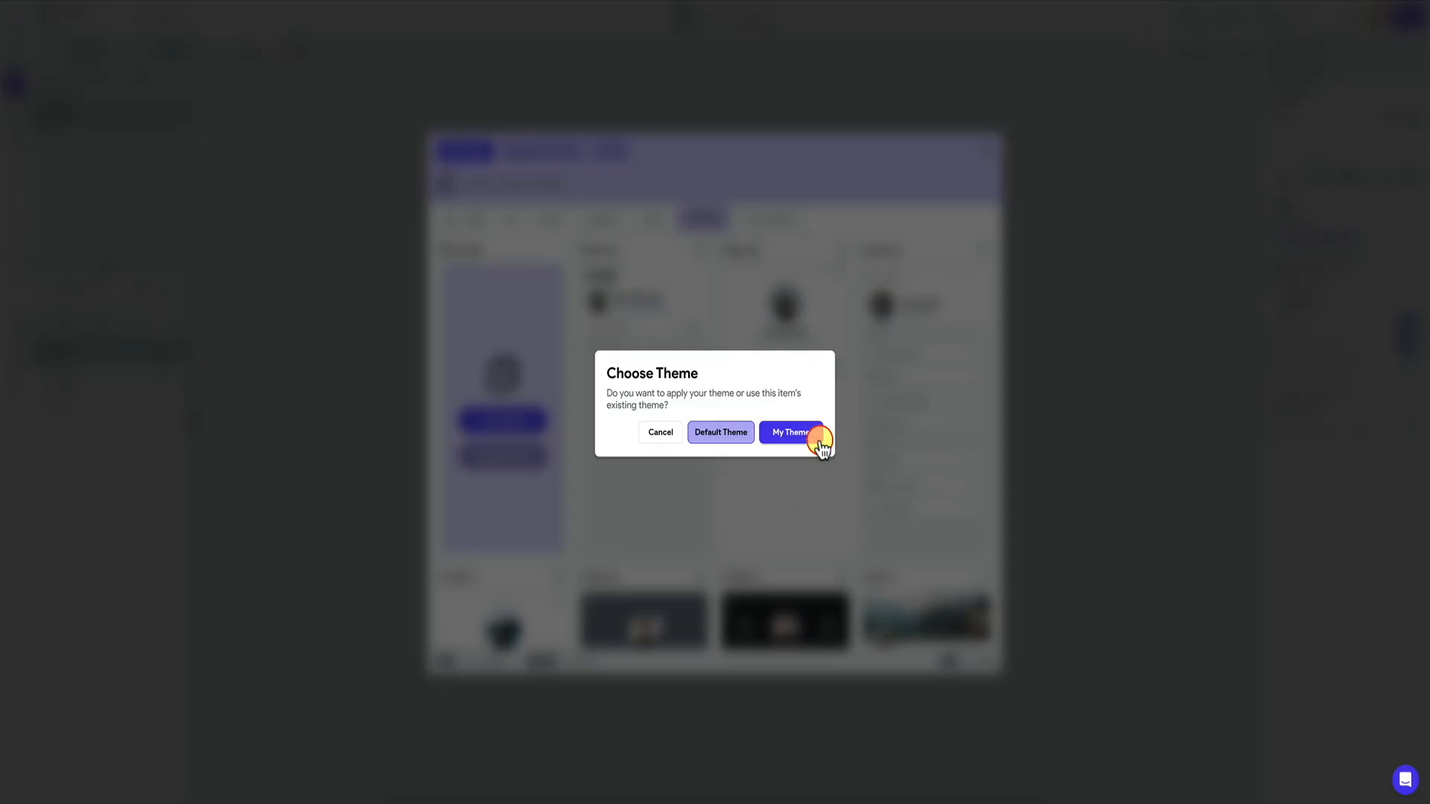
{"action": "left_click", "coordinate": [791, 433]}
{"action": "key", "text": "ctrl+a"}
{"action": "type", "text": "P"}
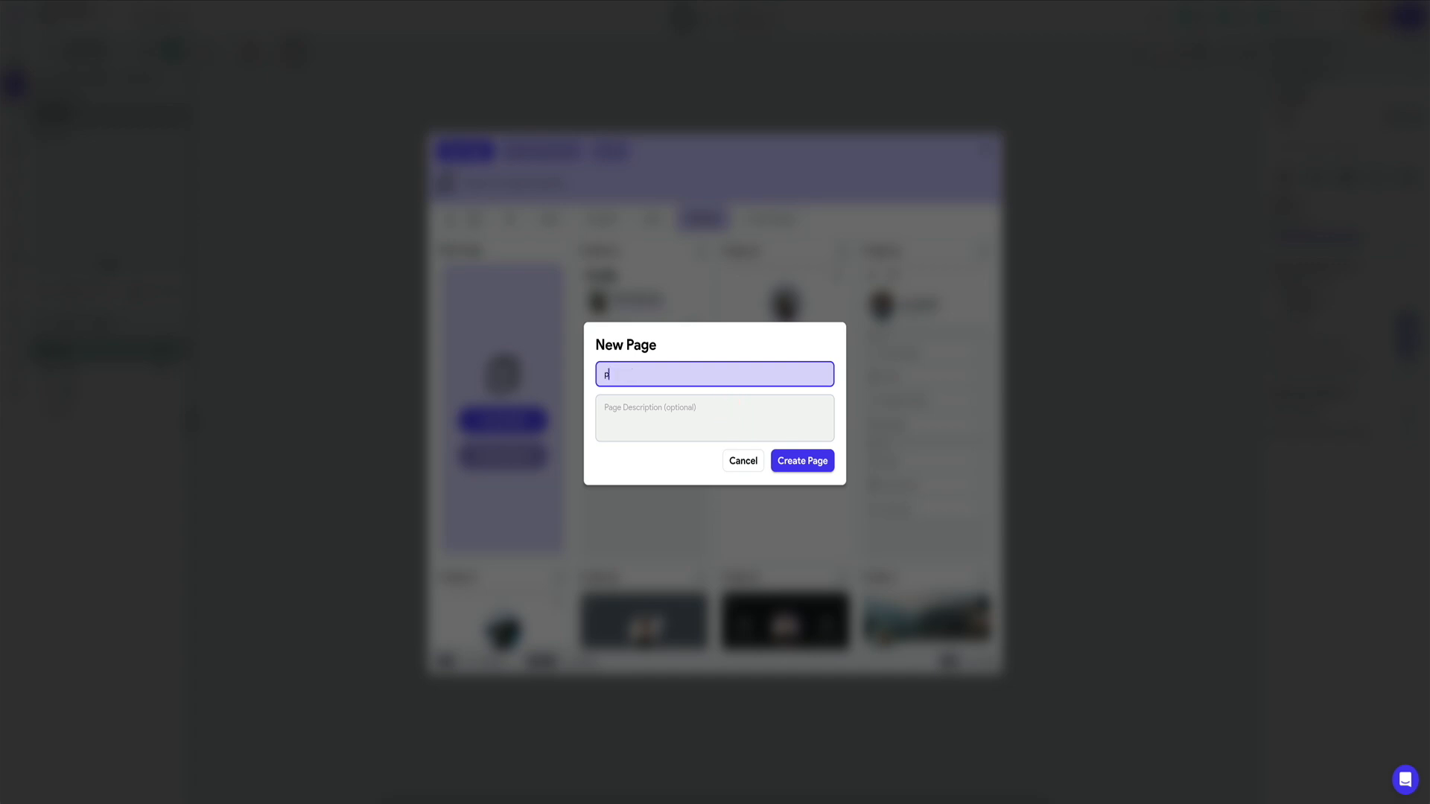
{"action": "left_click", "coordinate": [798, 448]}
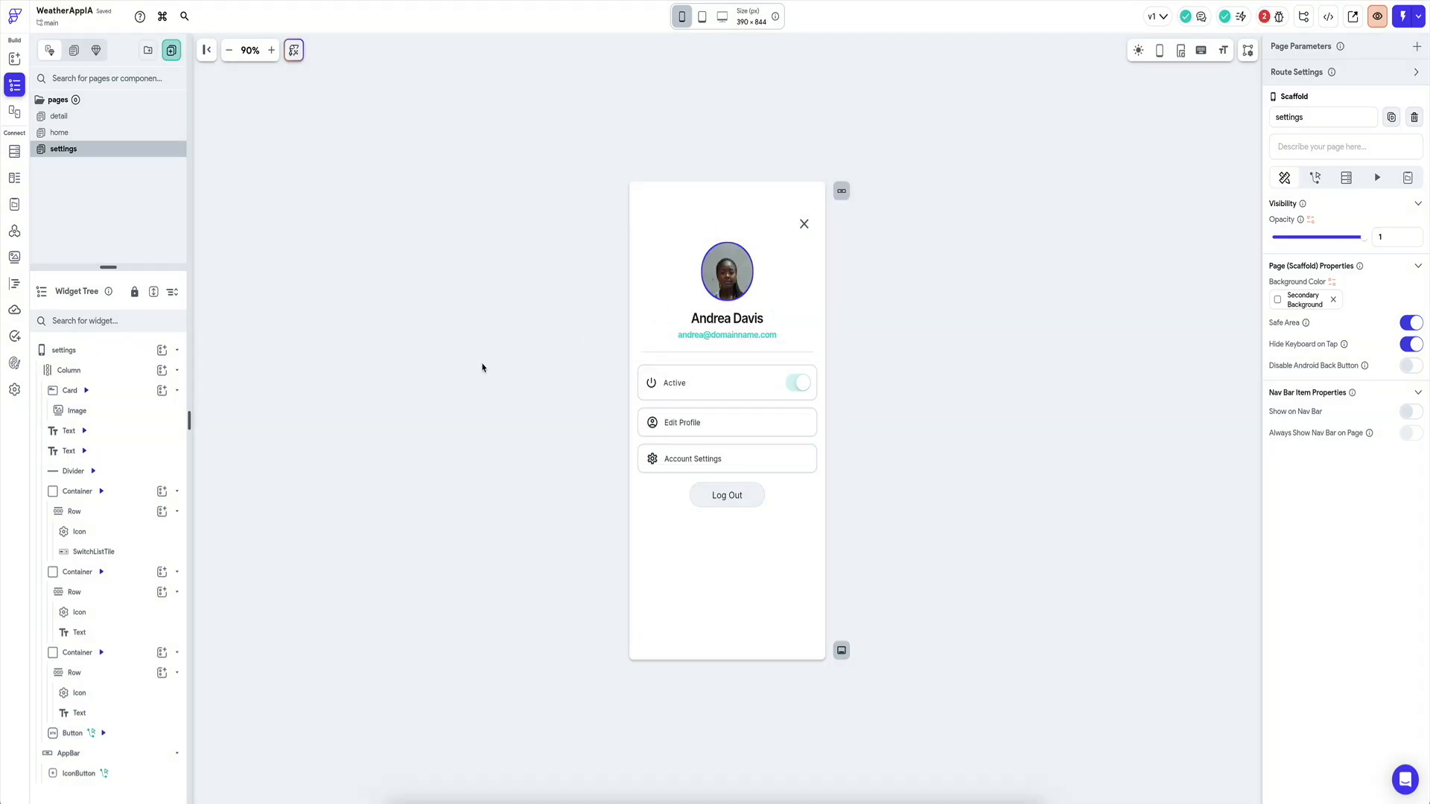
Check the project's error list, then delete the Log Out button from the settings page.
{"action": "left_click", "coordinate": [1266, 18]}
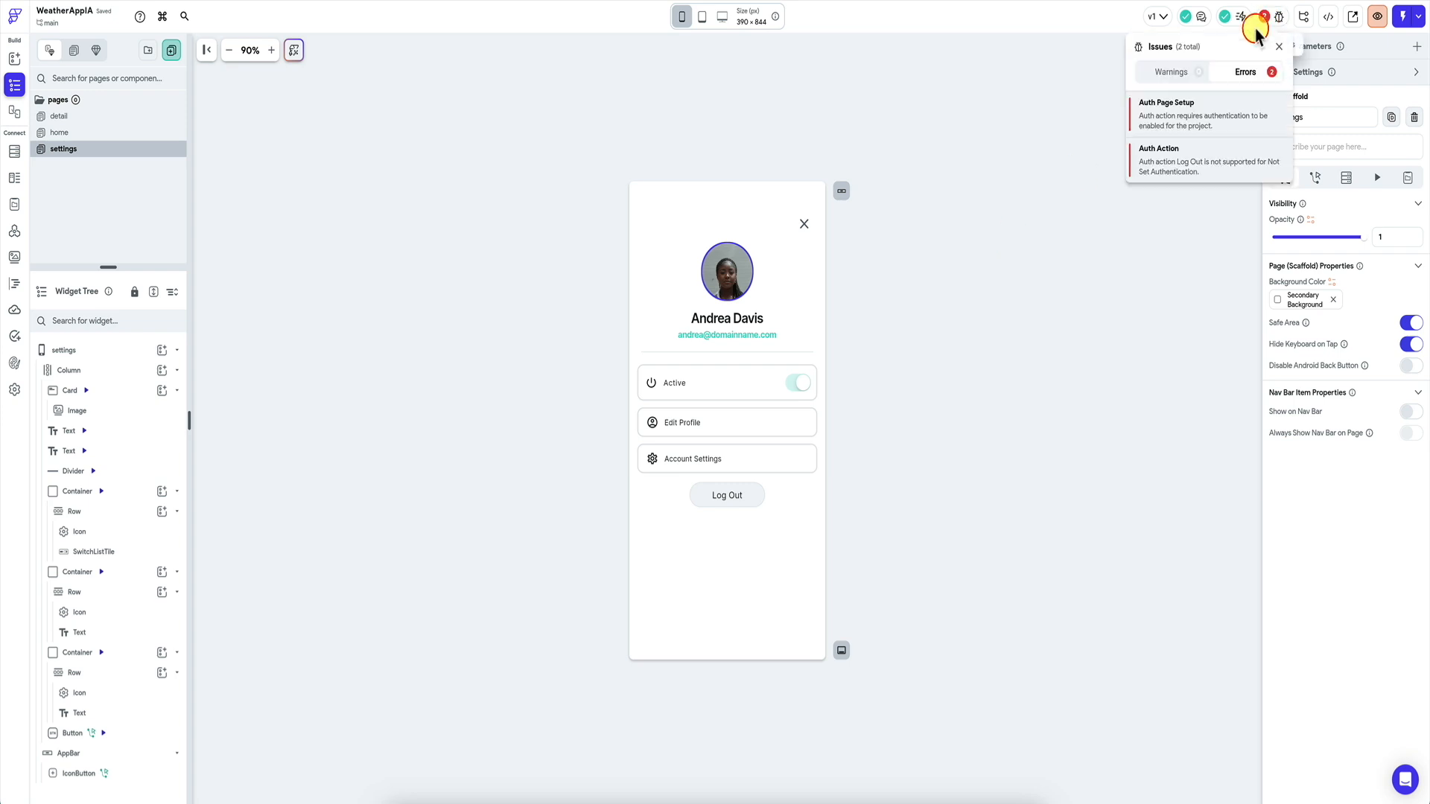
{"action": "left_click", "coordinate": [969, 378]}
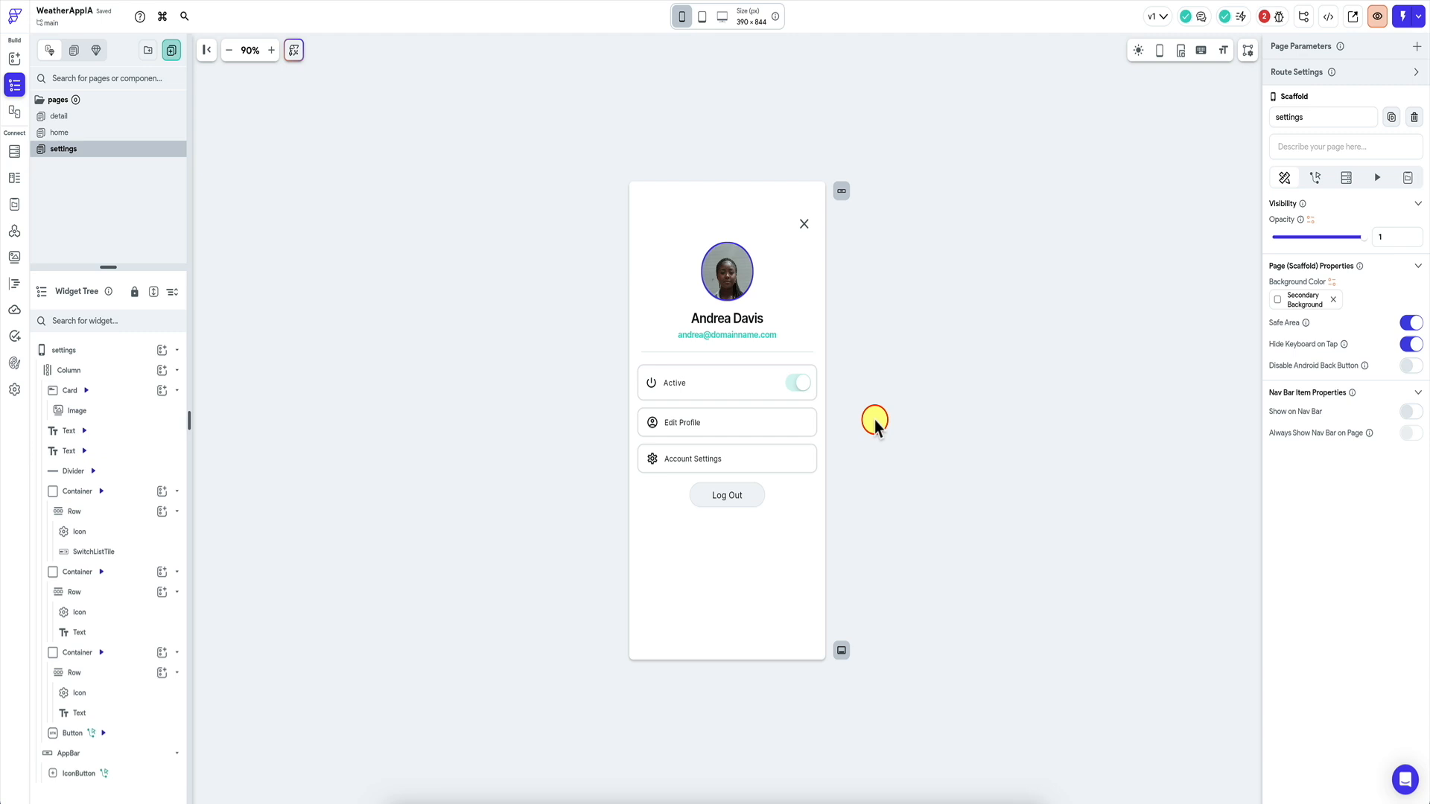
{"action": "left_click", "coordinate": [741, 503]}
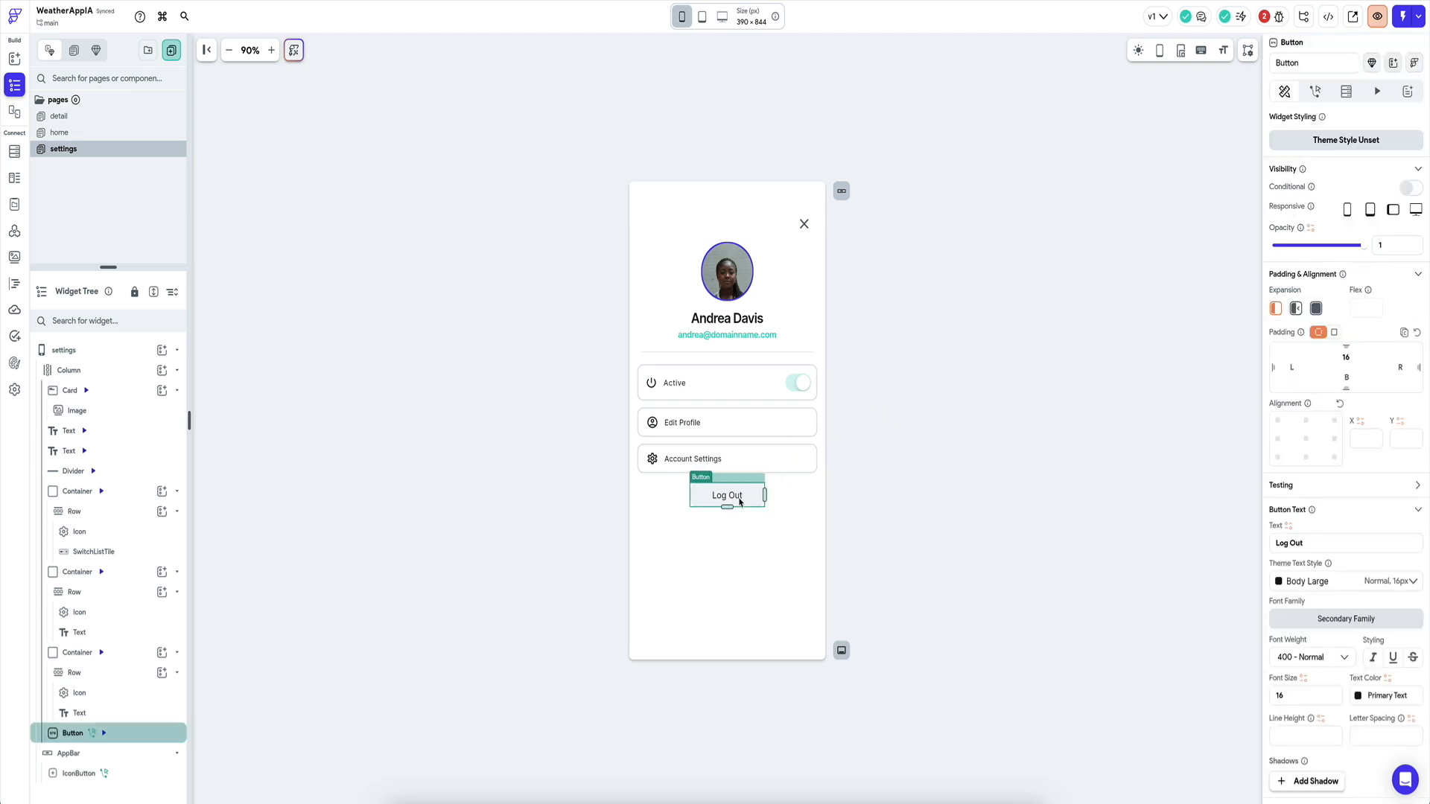
{"action": "key", "text": "Delete"}
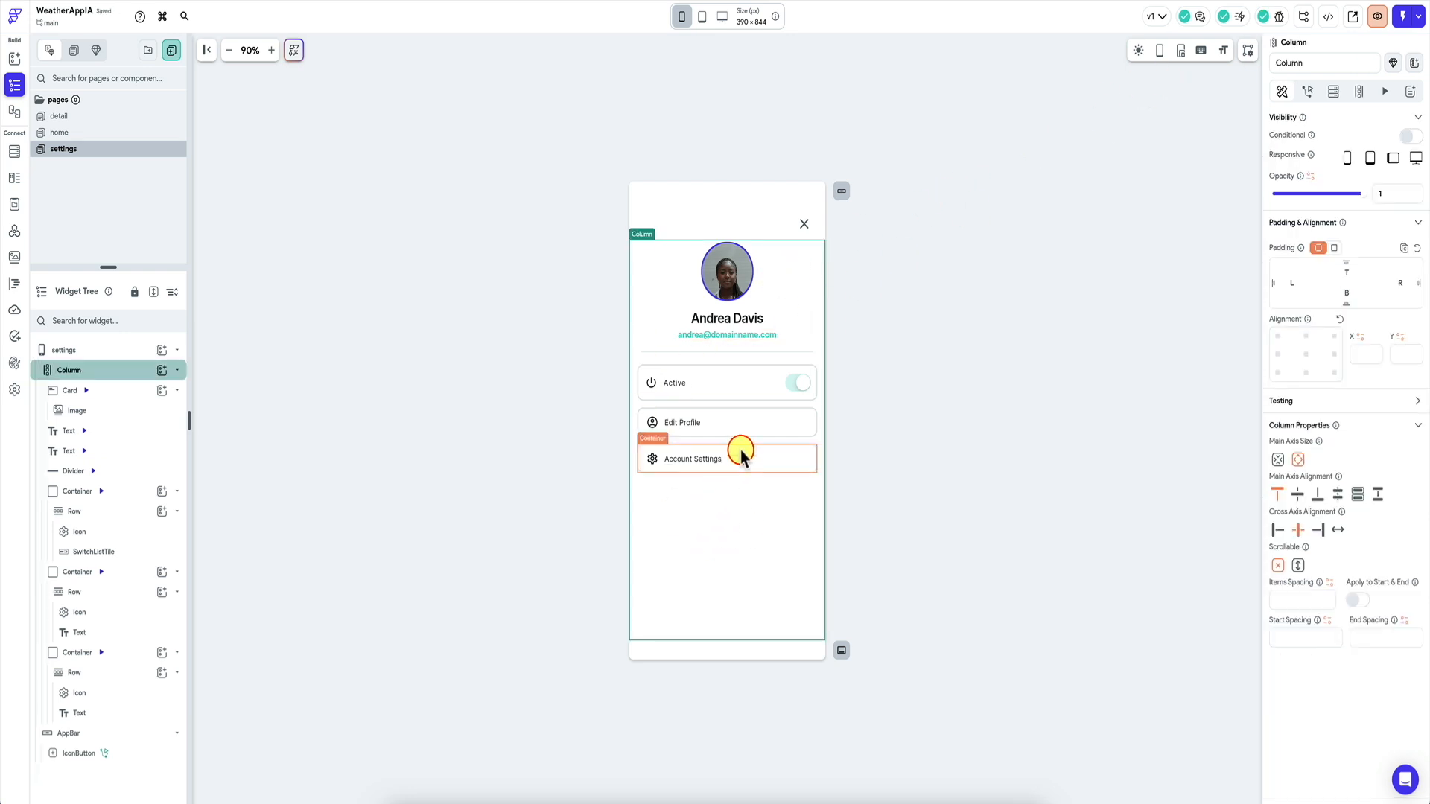
Inspect the remaining Edit Profile row and the Active switch row in the widget tree.
{"action": "left_click", "coordinate": [743, 418]}
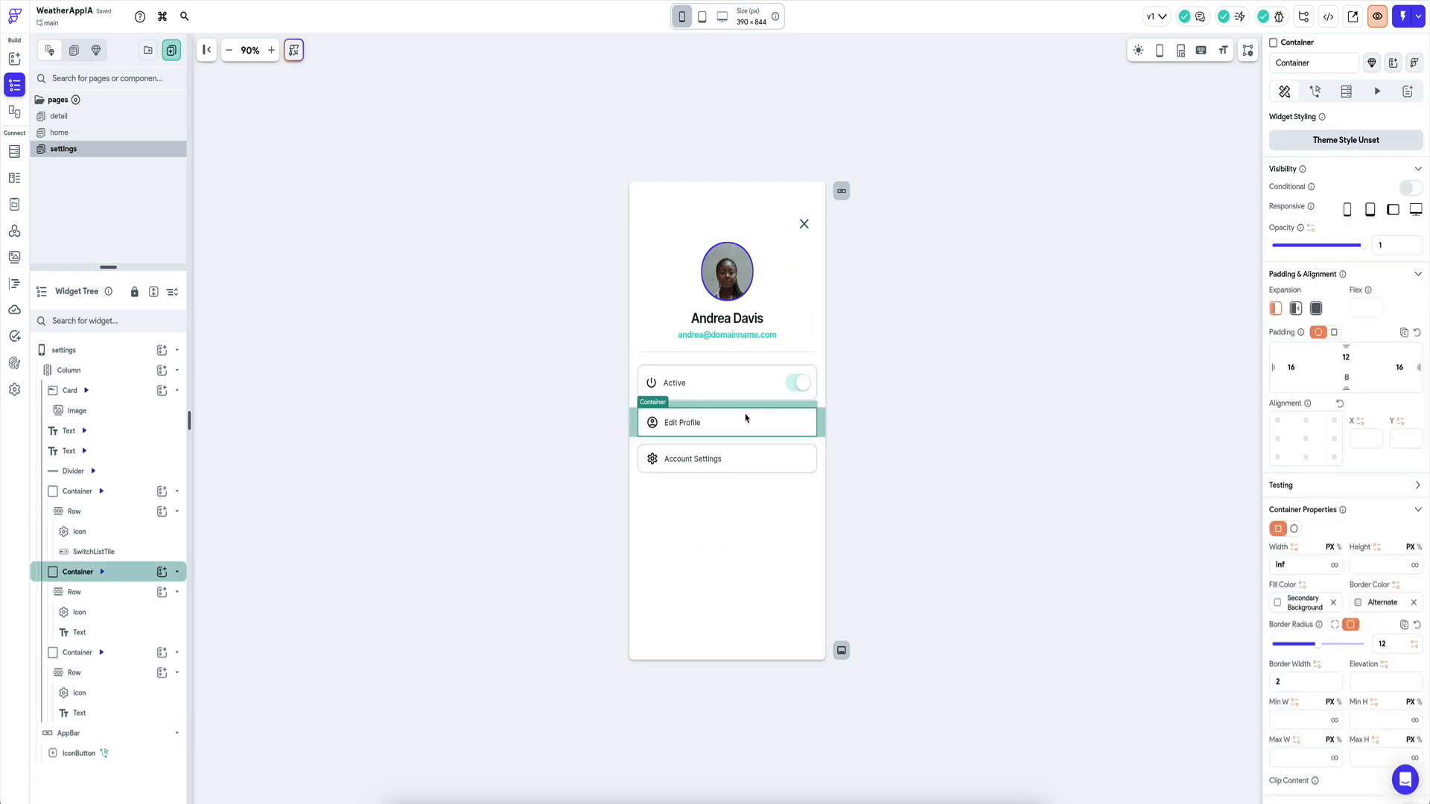
{"action": "left_click", "coordinate": [682, 425]}
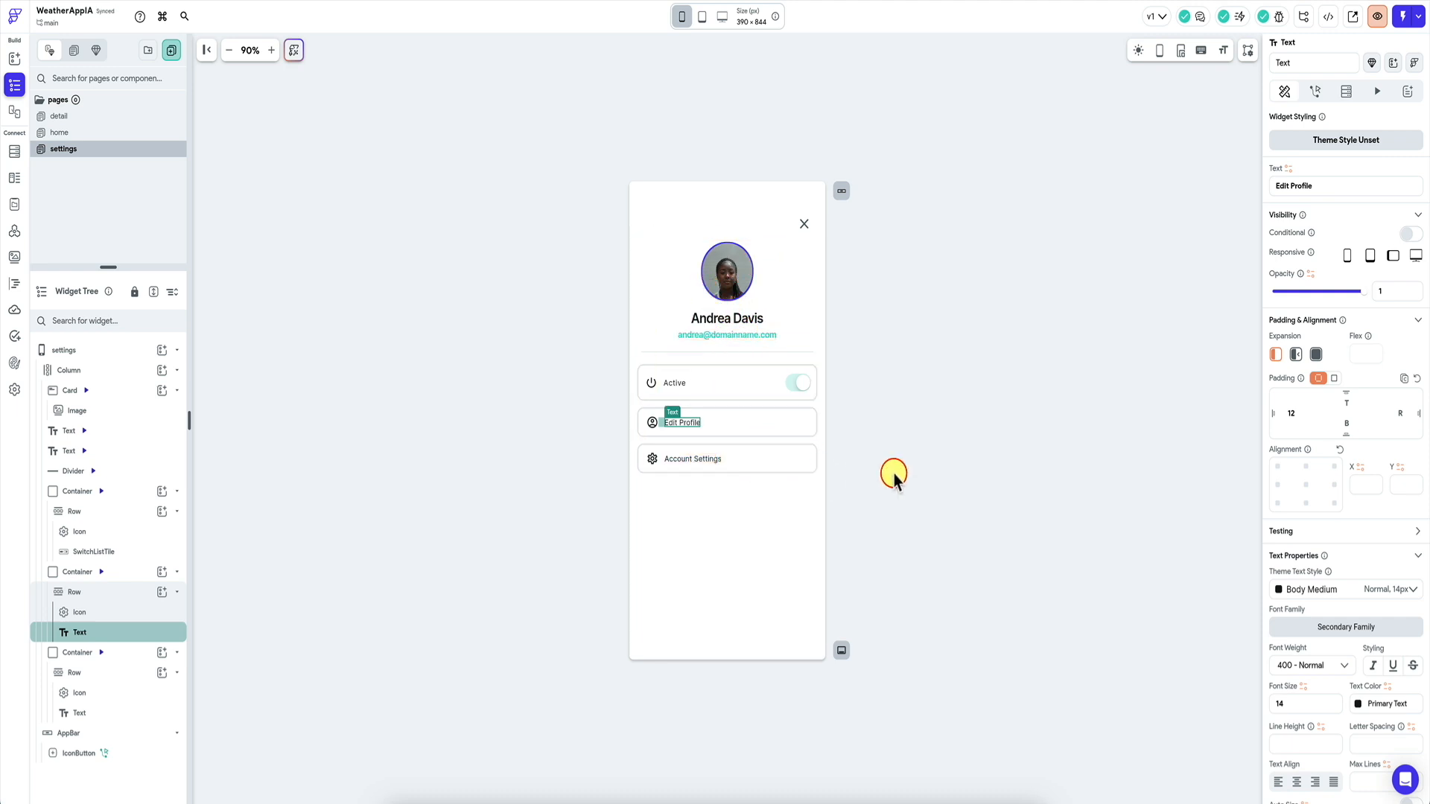
{"action": "left_click", "coordinate": [675, 382]}
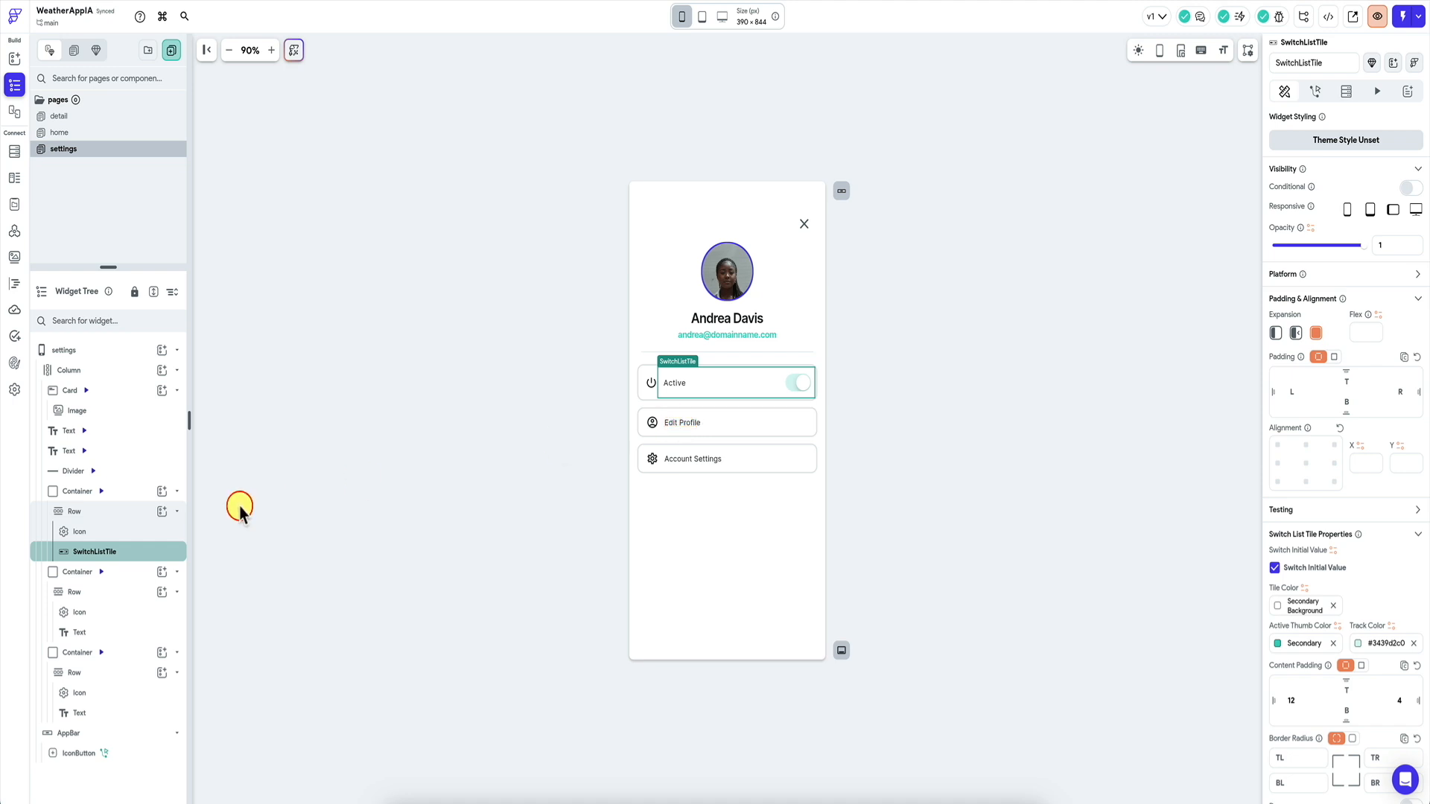
{"action": "left_click", "coordinate": [641, 378]}
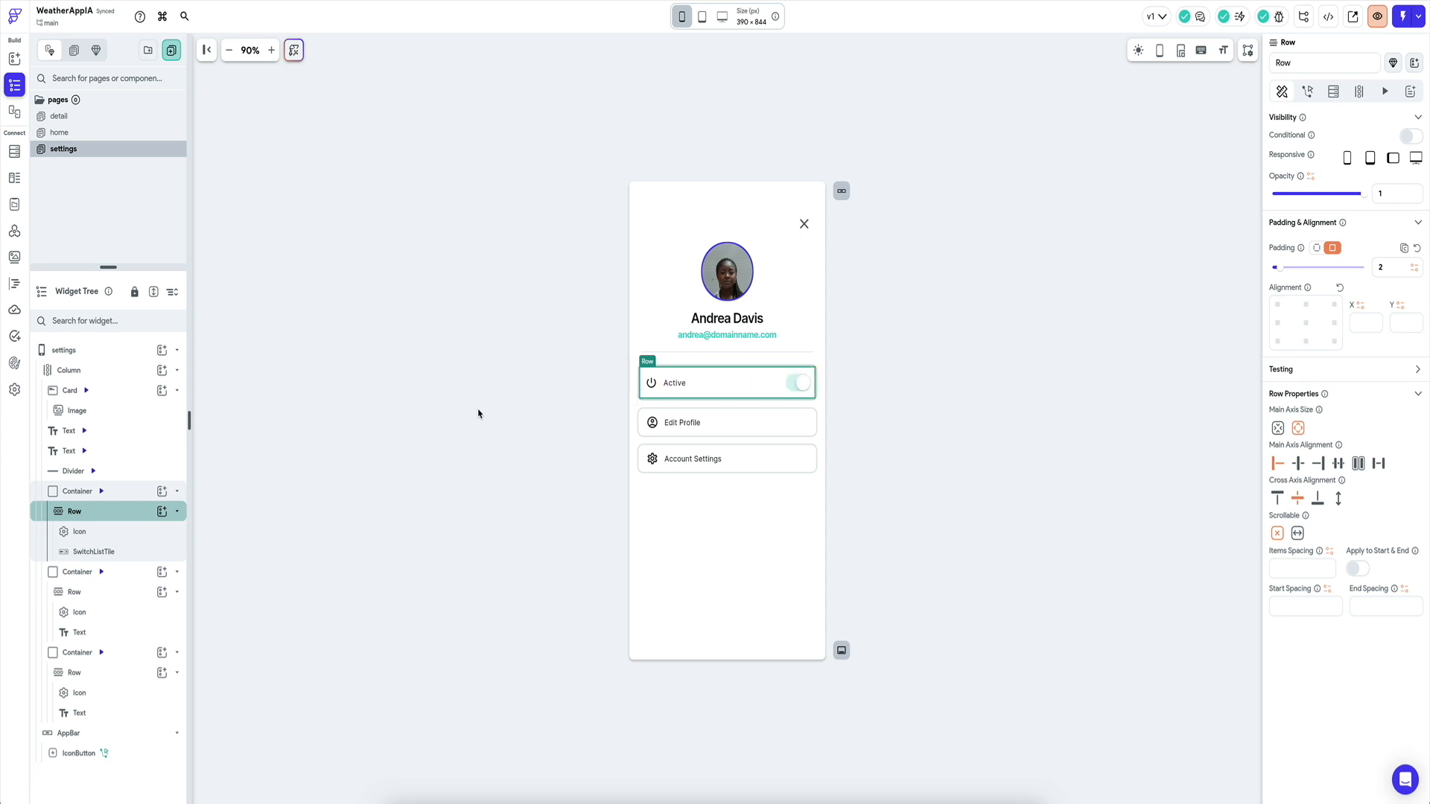
Duplicate the Active switch row and delete the Edit Profile and Account Settings rows.
{"action": "left_click", "coordinate": [125, 491]}
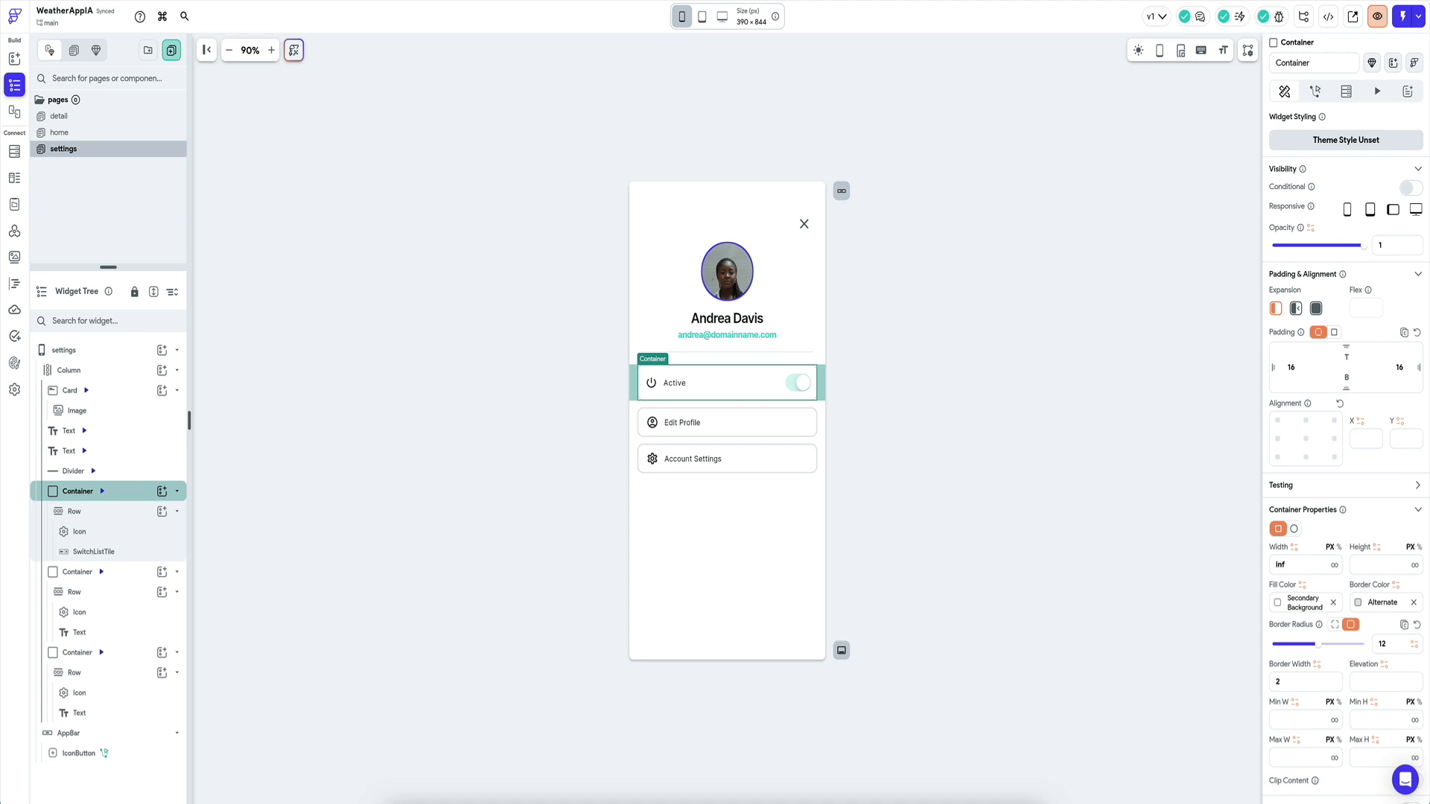
{"action": "key", "text": "super+d"}
{"action": "left_click", "coordinate": [639, 469]}
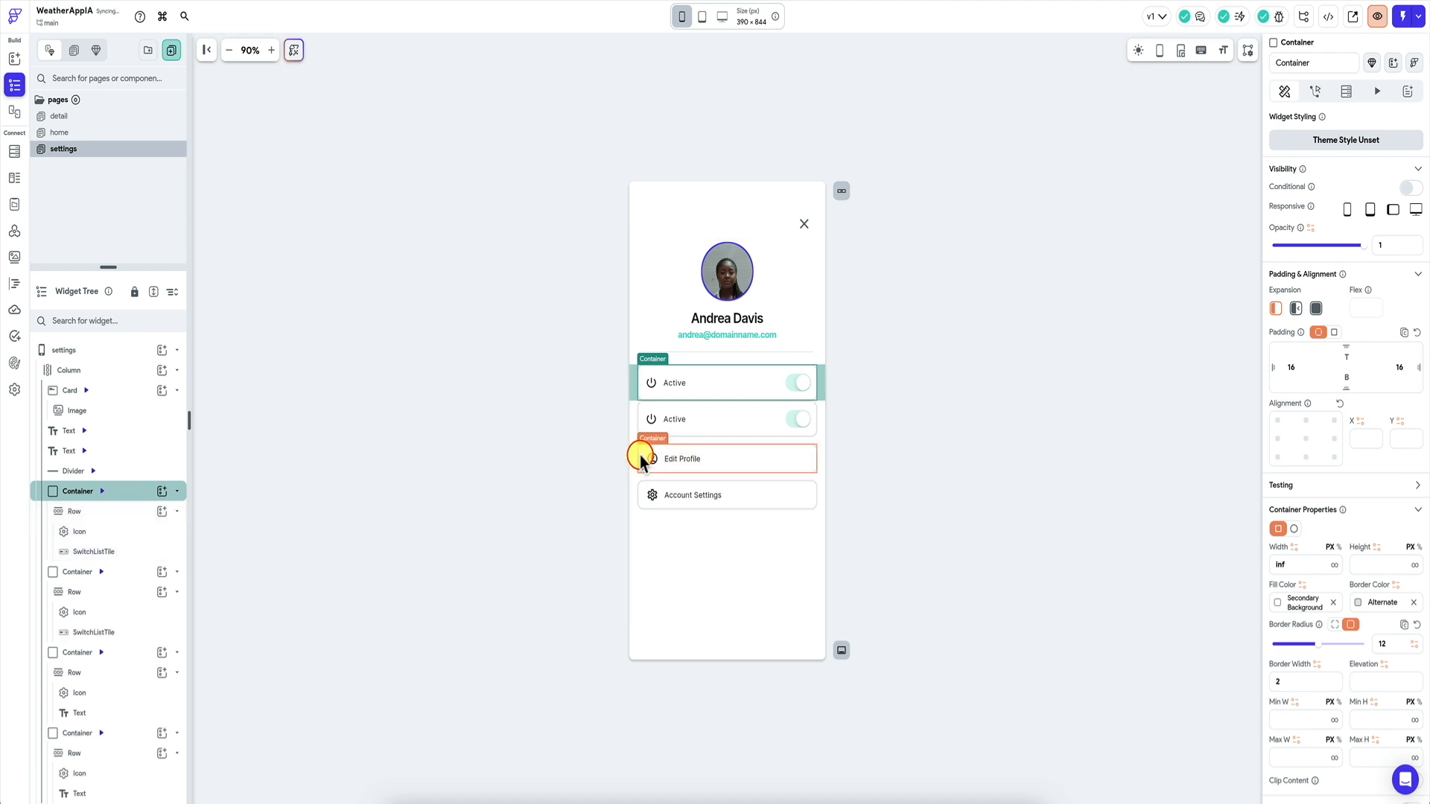
{"action": "key", "text": "Delete"}
{"action": "left_click", "coordinate": [642, 457]}
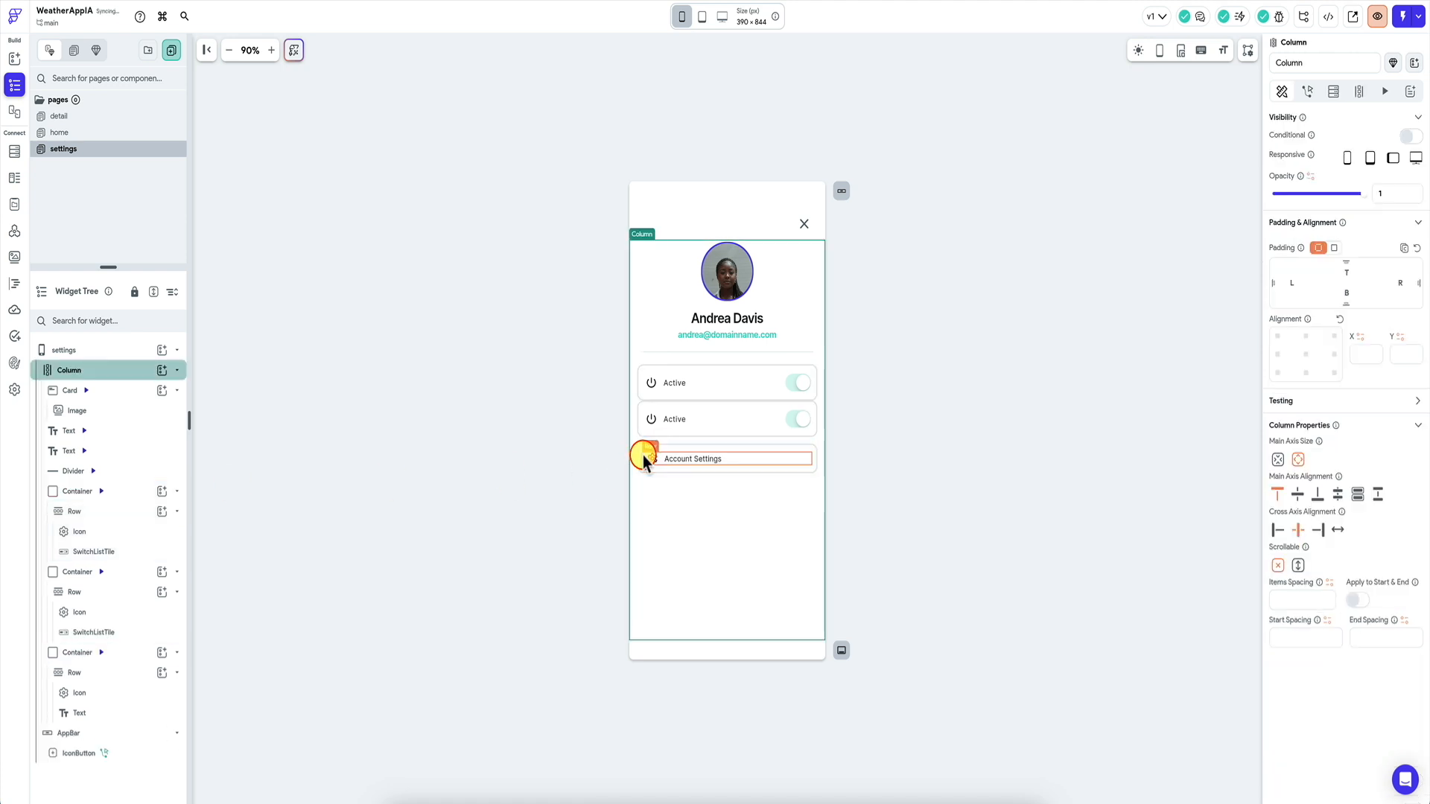
{"action": "key", "text": "Delete"}
Change the second switch tile's title text to 'Celcius'.
{"action": "left_click", "coordinate": [676, 420]}
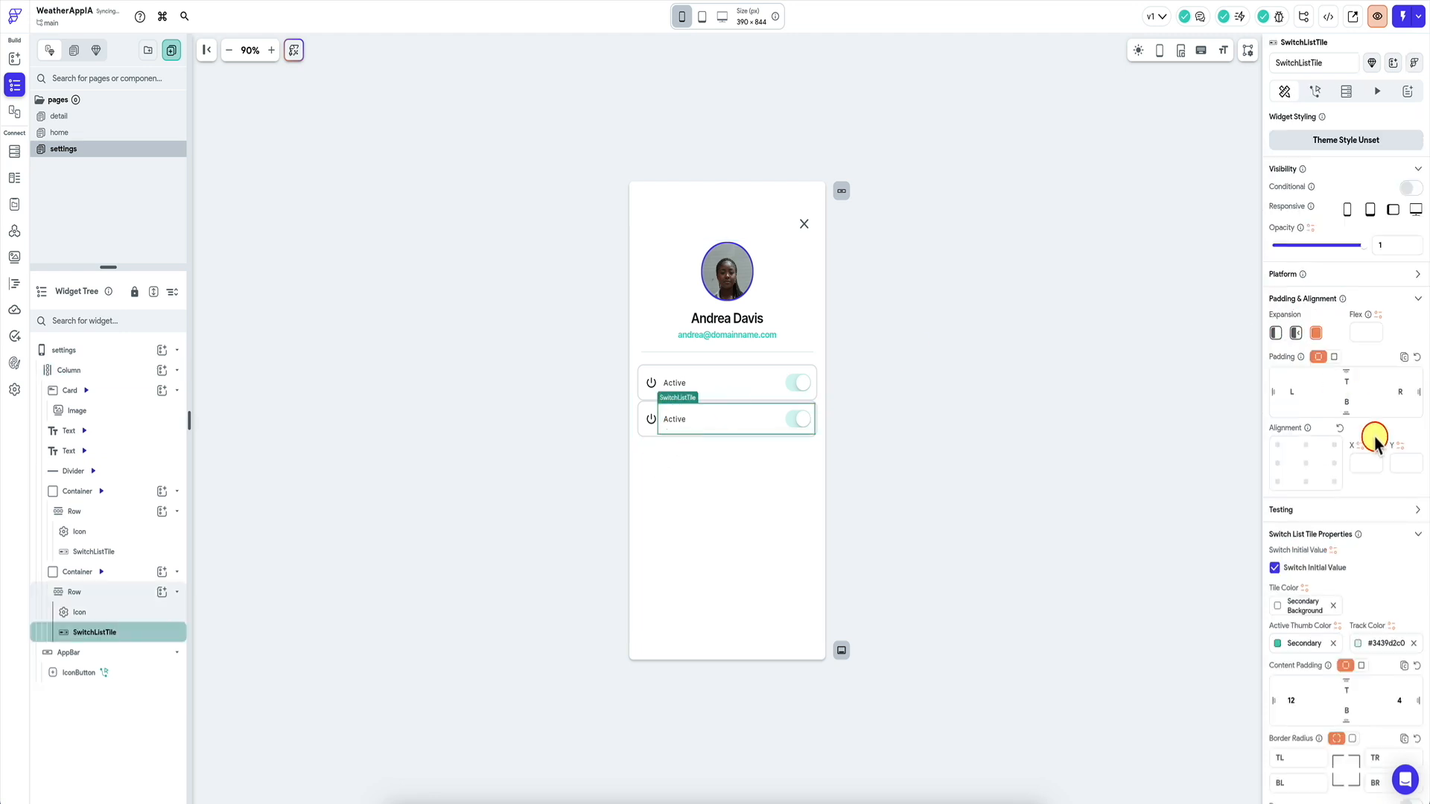
{"action": "scroll", "coordinate": [1369, 462], "scroll_direction": "down", "scroll_amount": 5}
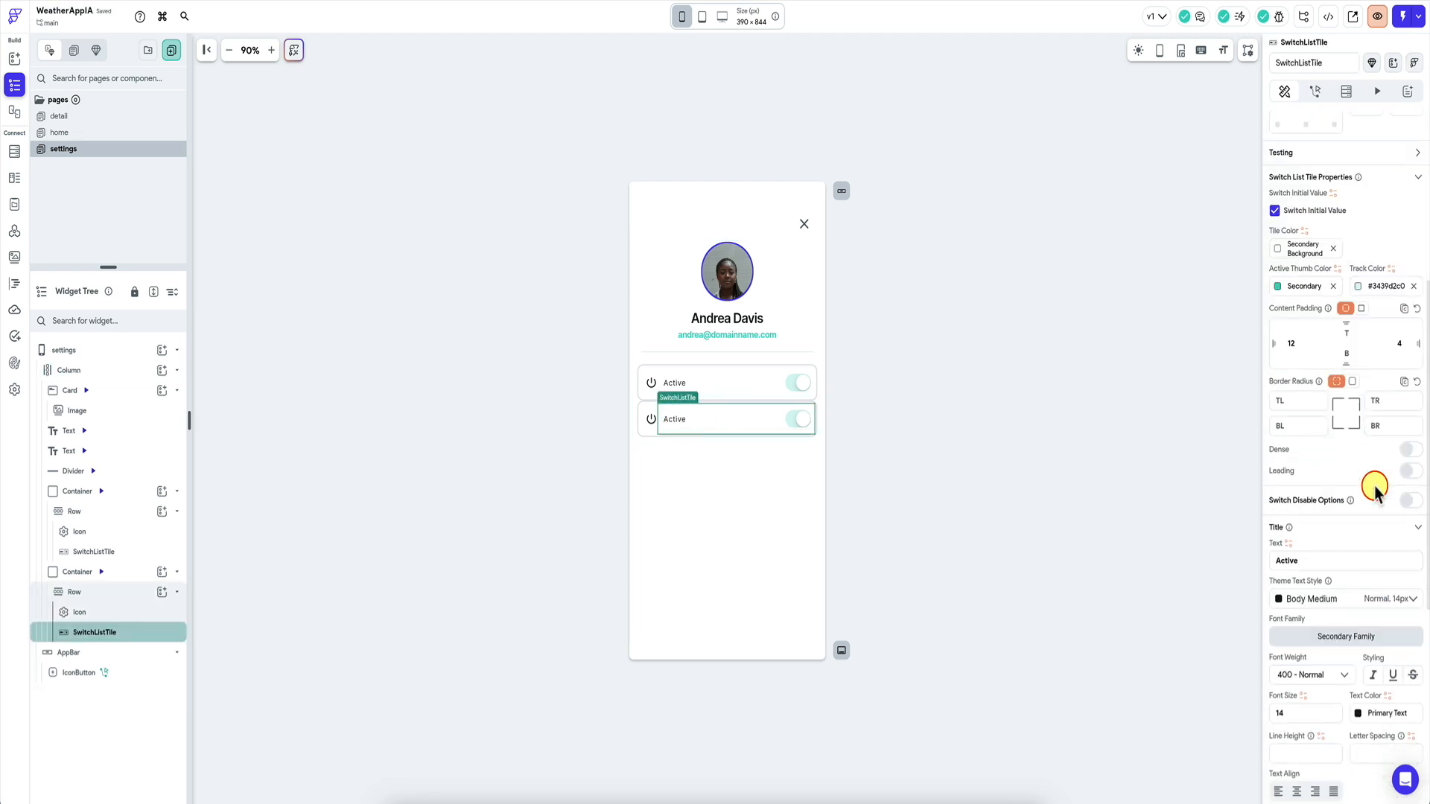
{"action": "double_click", "coordinate": [1318, 563]}
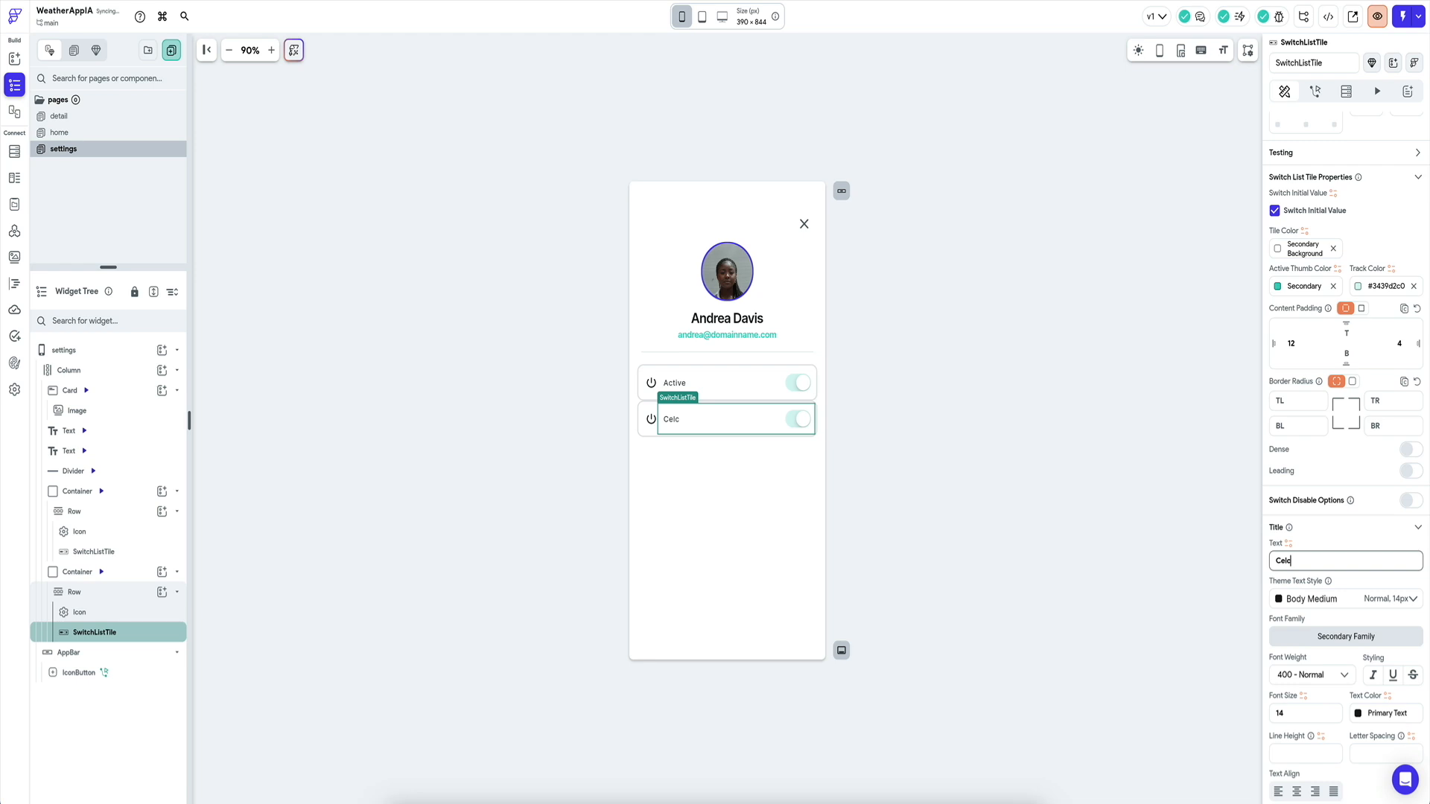
{"action": "type", "text": "Celcius"}
{"action": "left_click", "coordinate": [711, 381]}
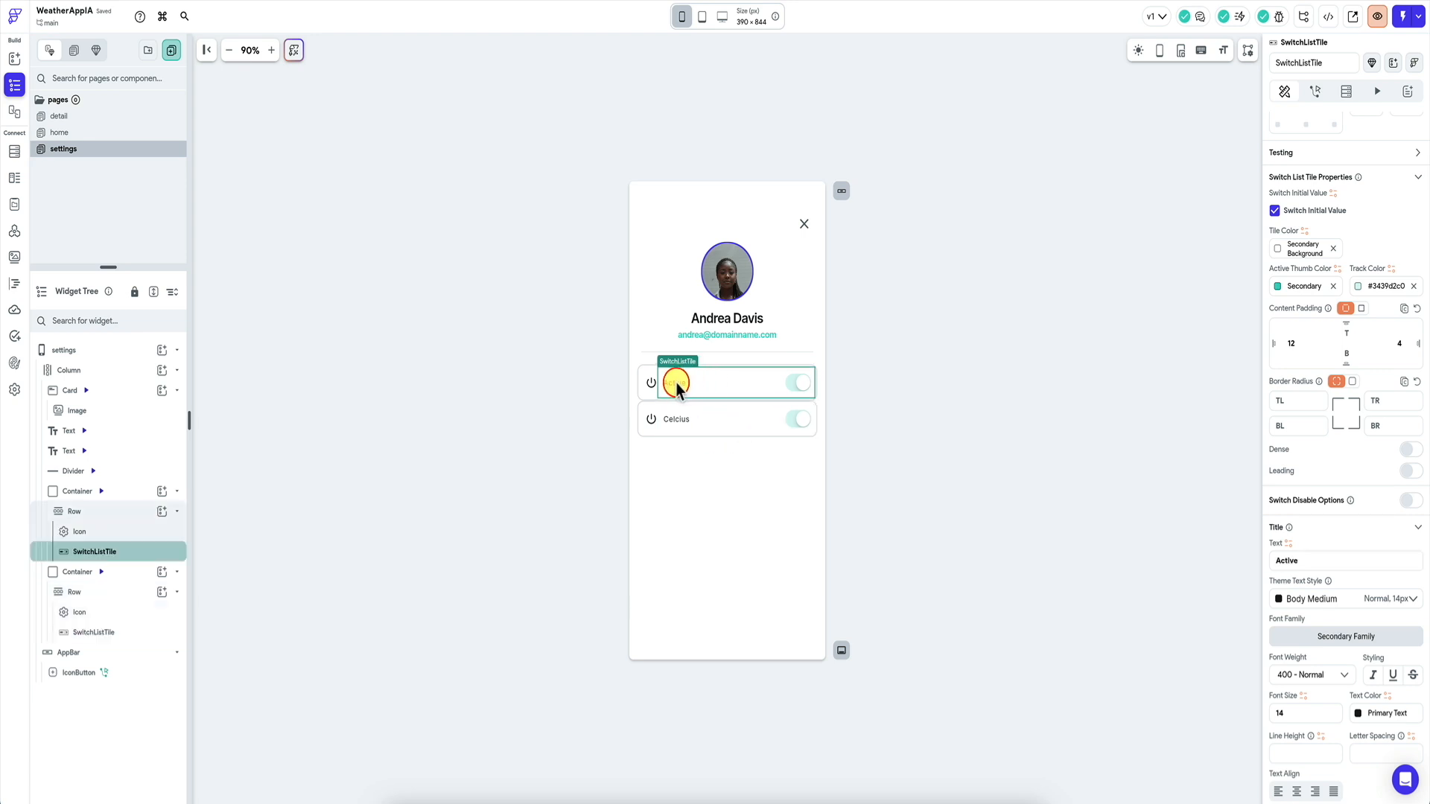
Uncheck Switch Initial Value on both the Premium and Celcius switch tiles so they start off.
{"action": "scroll", "coordinate": [1313, 269], "scroll_direction": "up", "scroll_amount": 5}
{"action": "scroll", "coordinate": [1287, 380], "scroll_direction": "down", "scroll_amount": 5}
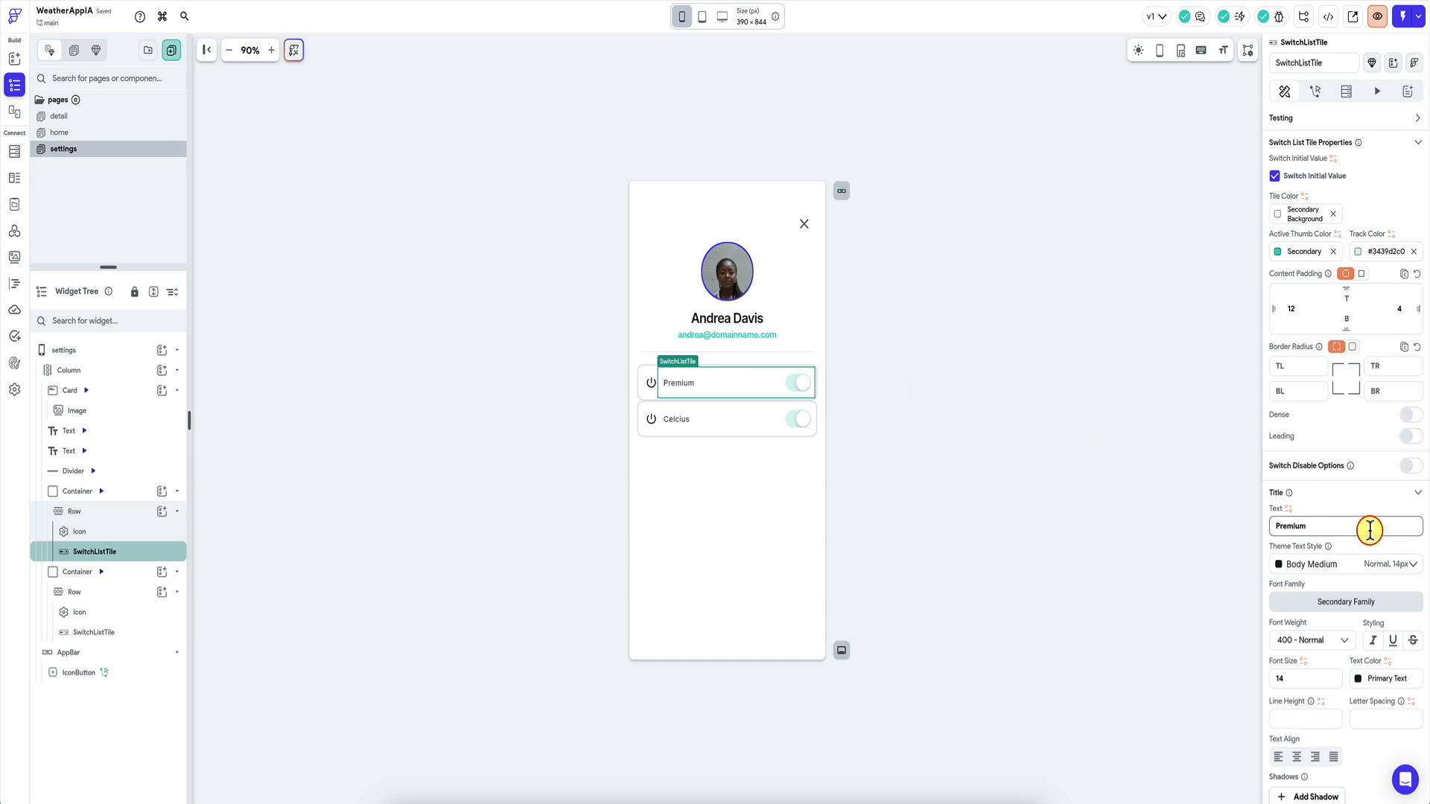
{"action": "scroll", "coordinate": [1368, 532], "scroll_direction": "down", "scroll_amount": 2}
{"action": "scroll", "coordinate": [1367, 532], "scroll_direction": "up", "scroll_amount": 4}
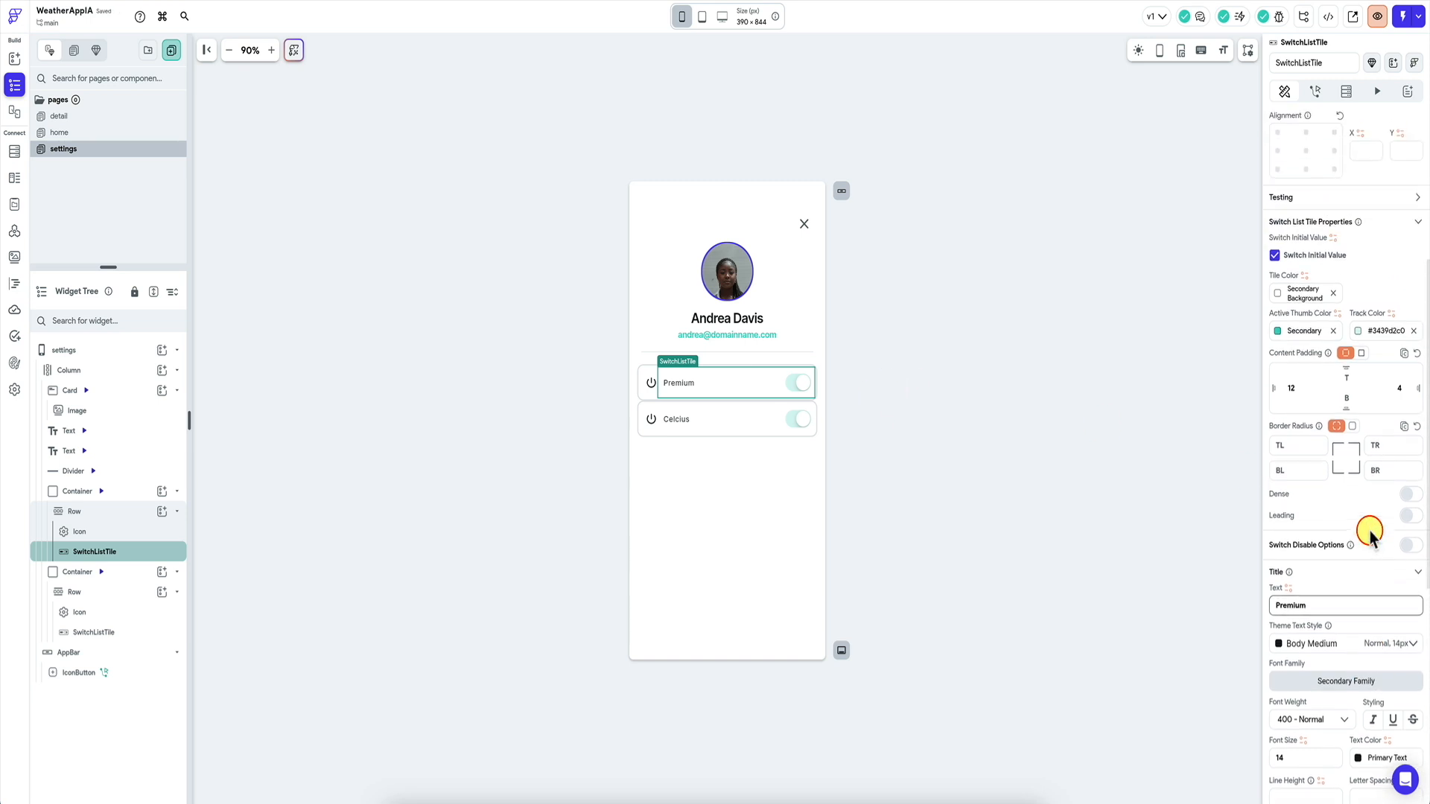
{"action": "left_click", "coordinate": [1275, 258]}
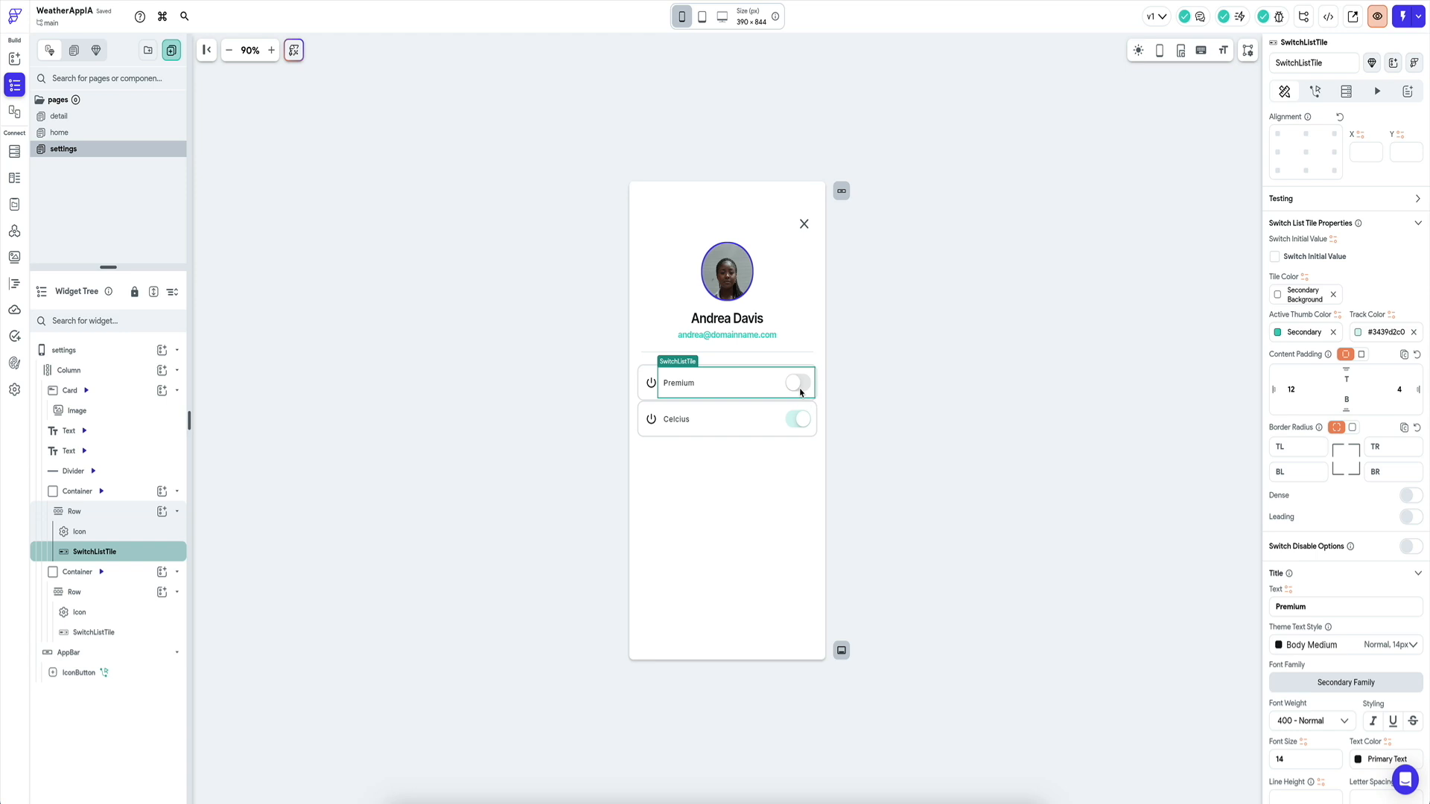
{"action": "left_click", "coordinate": [686, 430]}
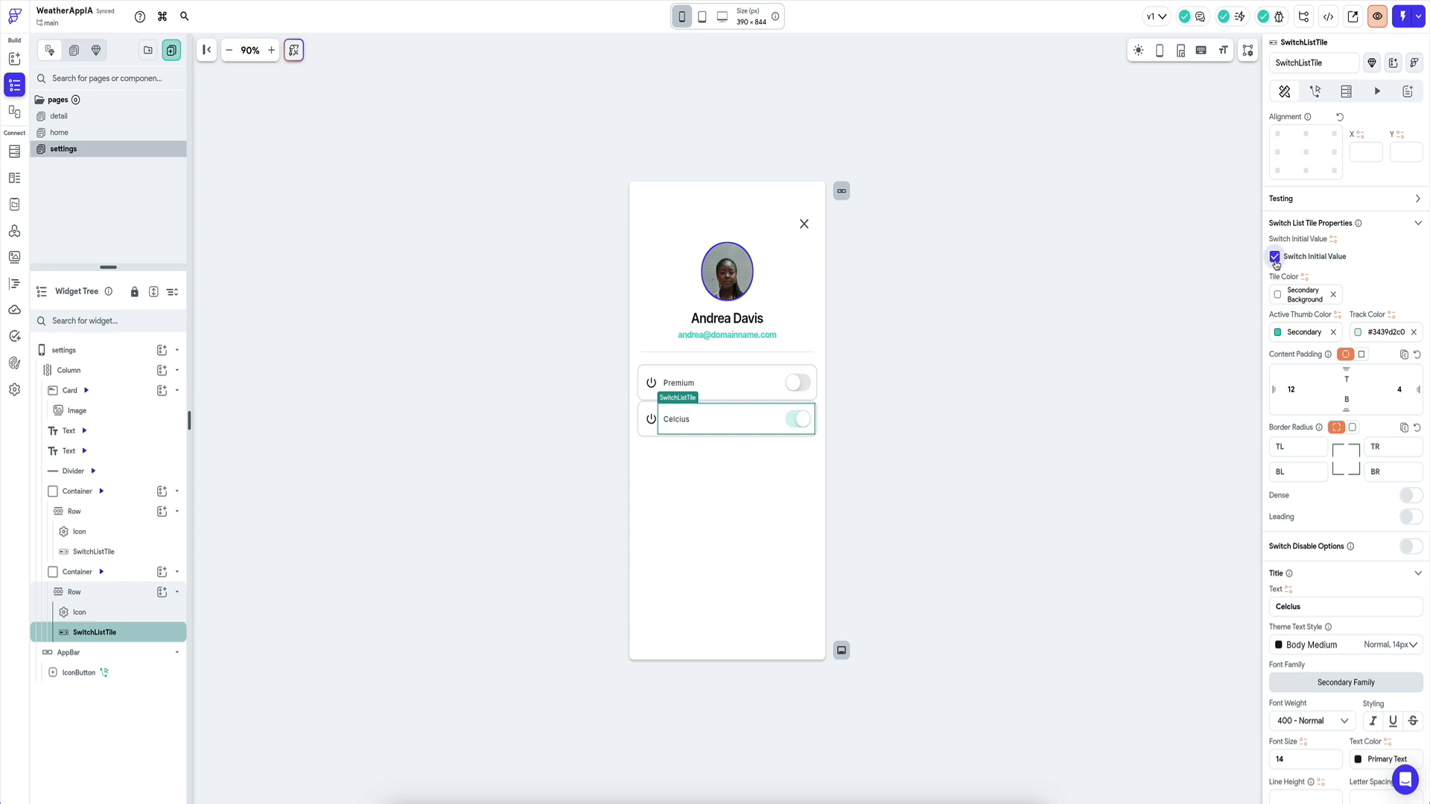
{"action": "left_click", "coordinate": [1275, 257]}
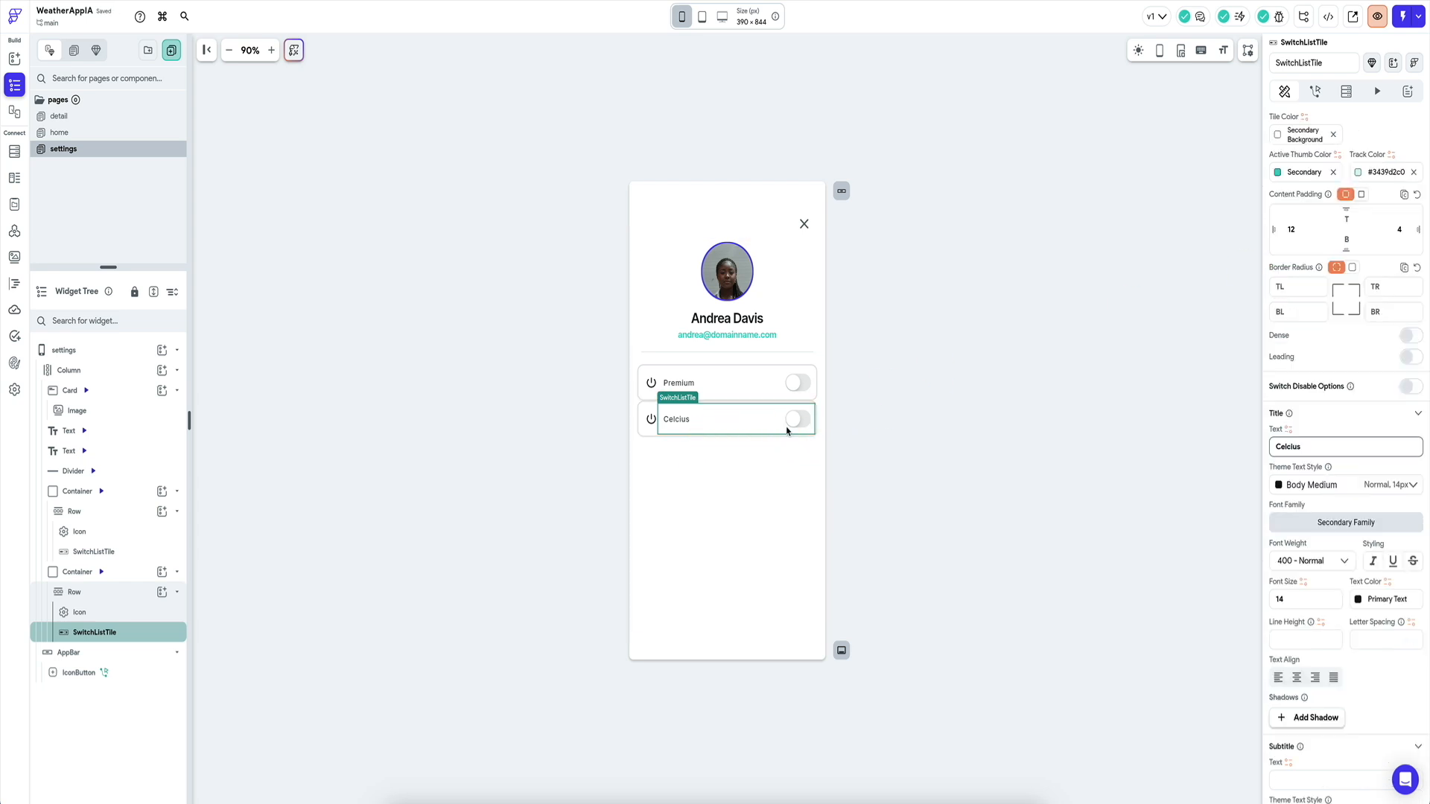
{"action": "left_click", "coordinate": [728, 383]}
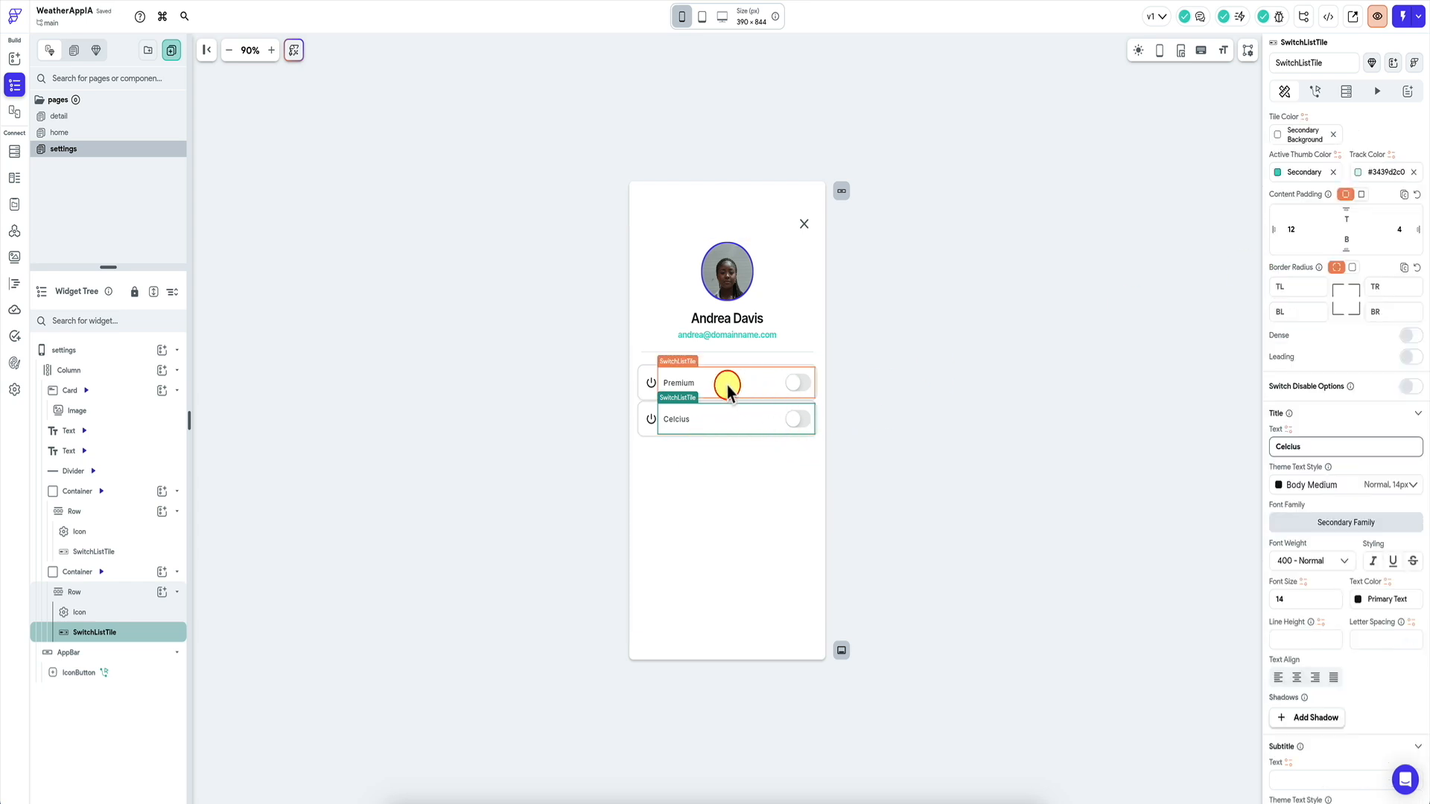
{"action": "left_click", "coordinate": [706, 427]}
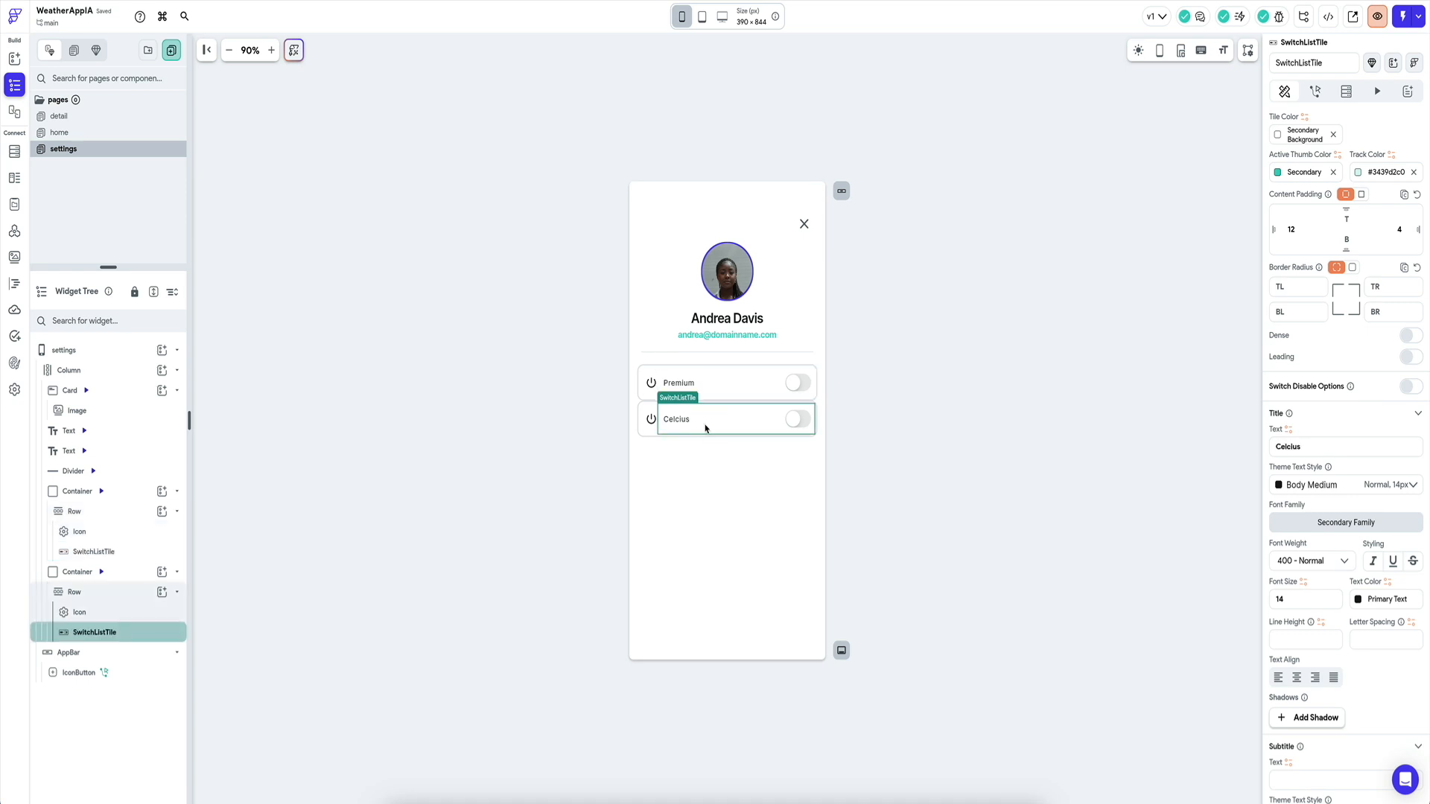
{"action": "left_click", "coordinate": [649, 422]}
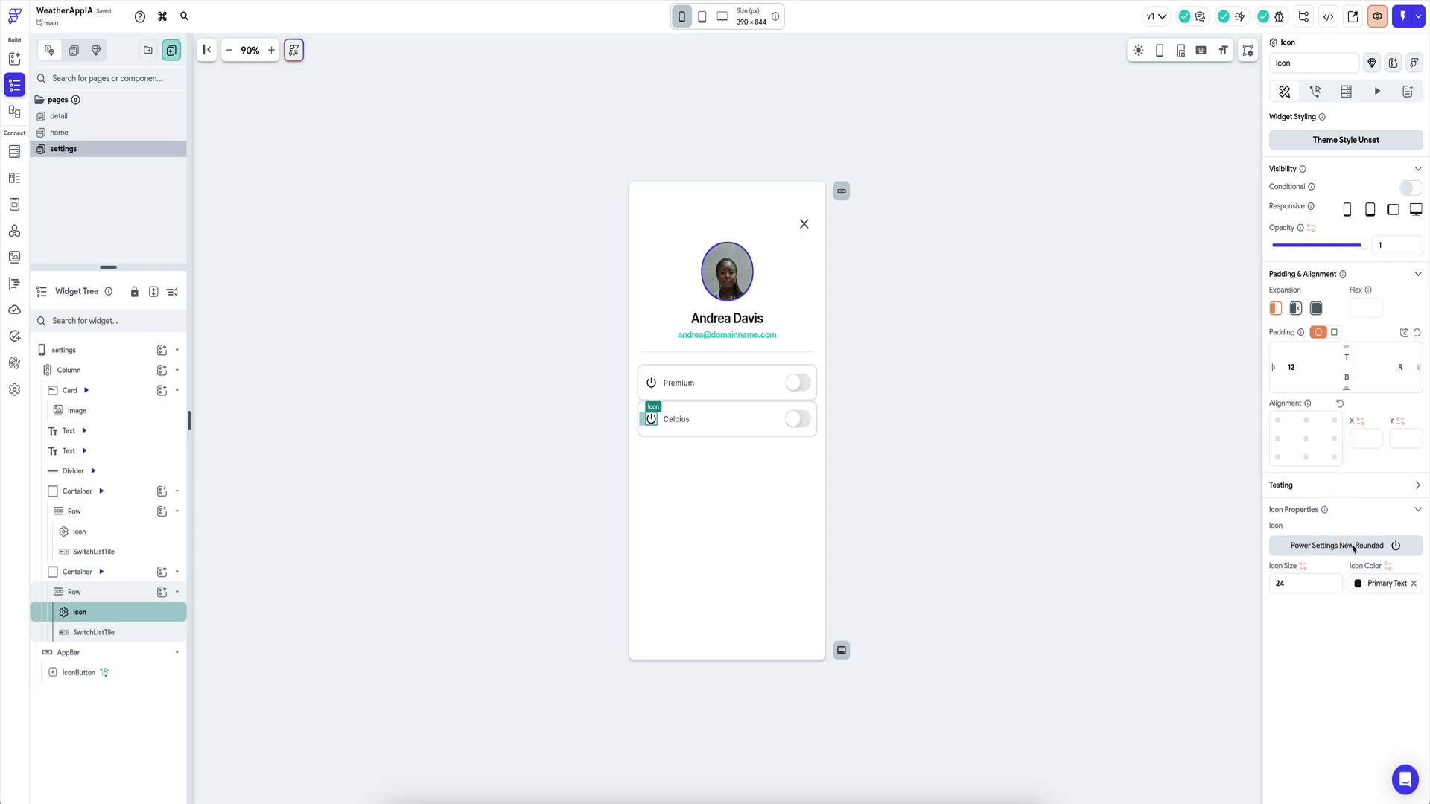
Replace the Celcius row's power icon with the thermostat icon found by searching 'thermostat'.
{"action": "left_click", "coordinate": [1350, 546]}
{"action": "left_click", "coordinate": [797, 284]}
{"action": "type", "text": "temp"}
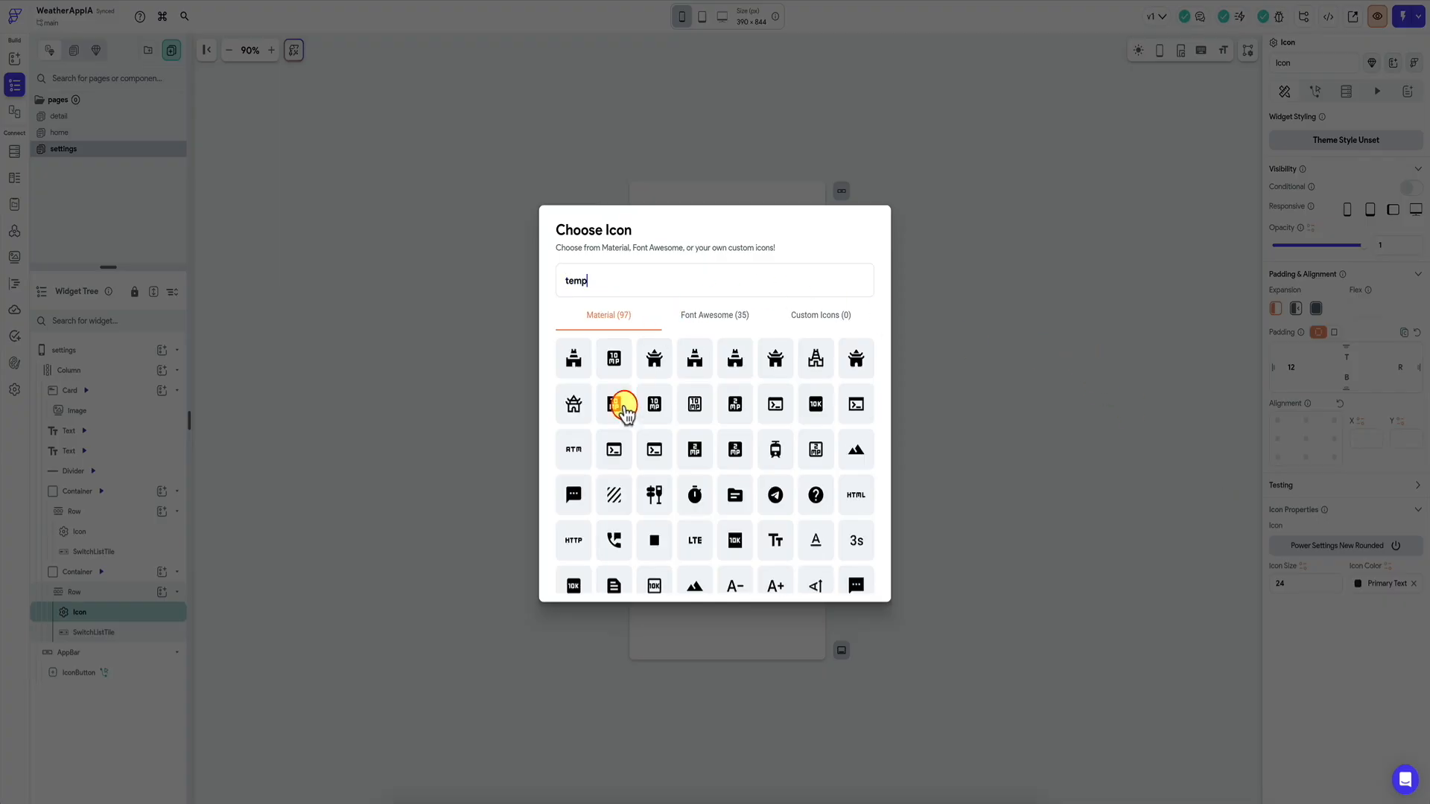
{"action": "scroll", "coordinate": [648, 462], "scroll_direction": "down", "scroll_amount": 3}
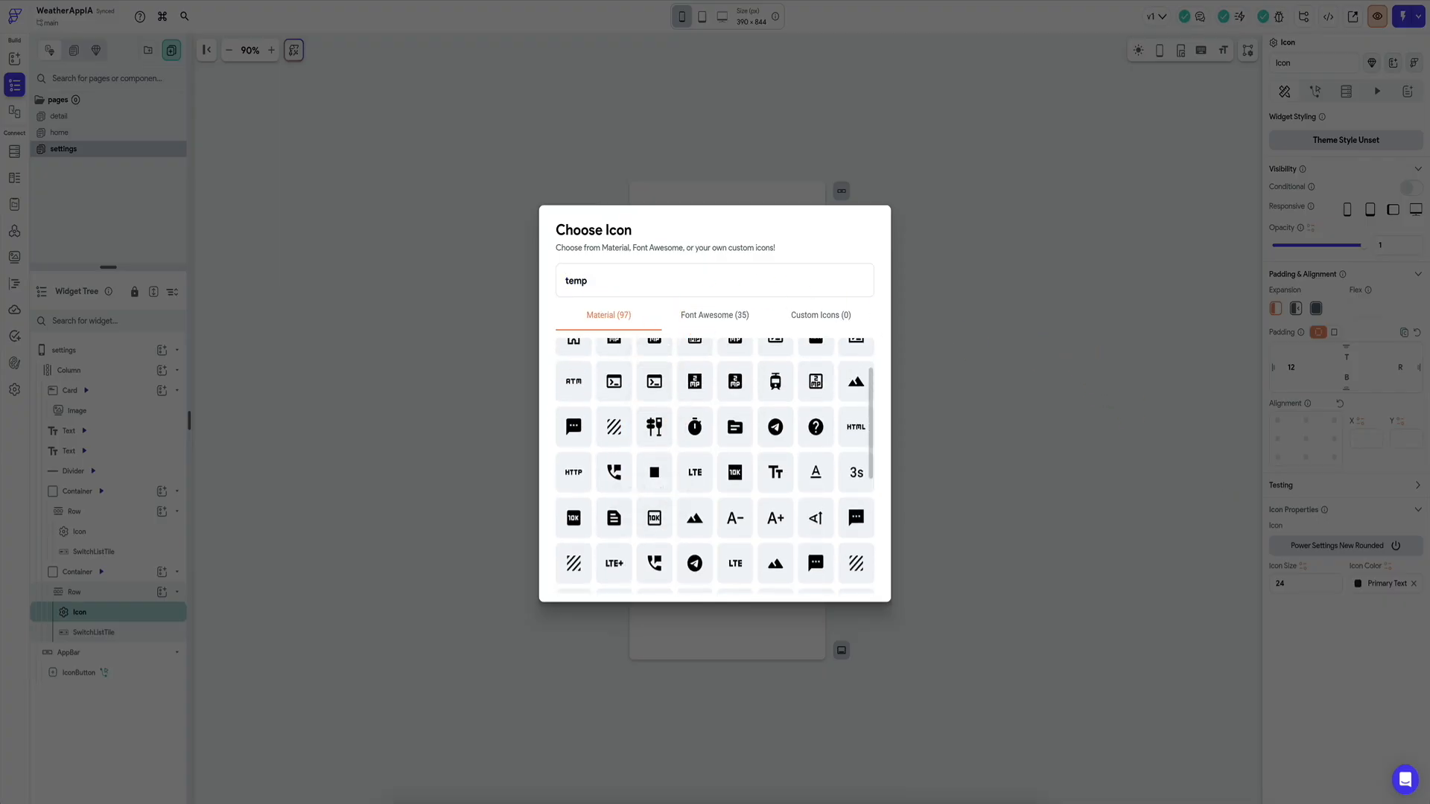
{"action": "type", "text": "era"}
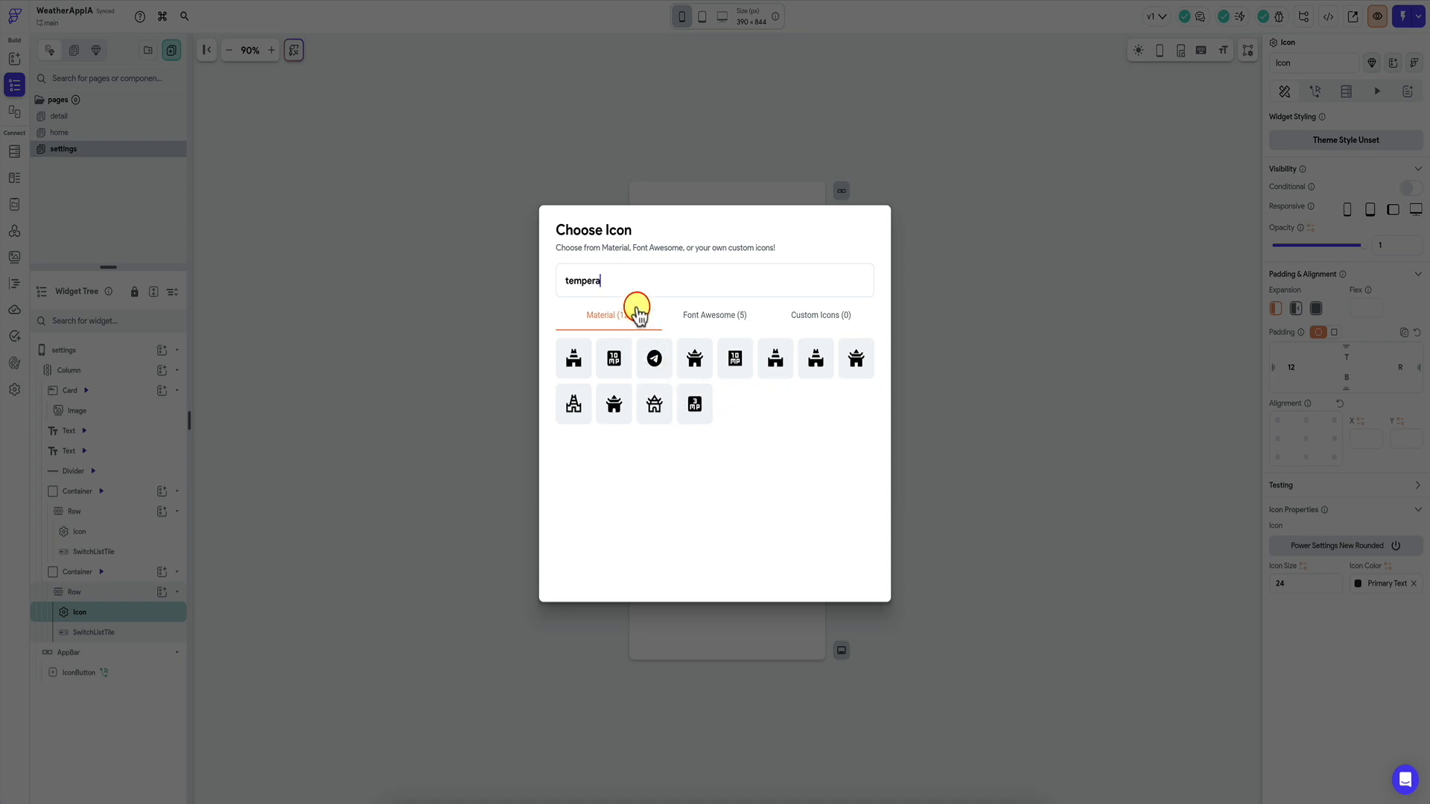
{"action": "type", "text": "heat"}
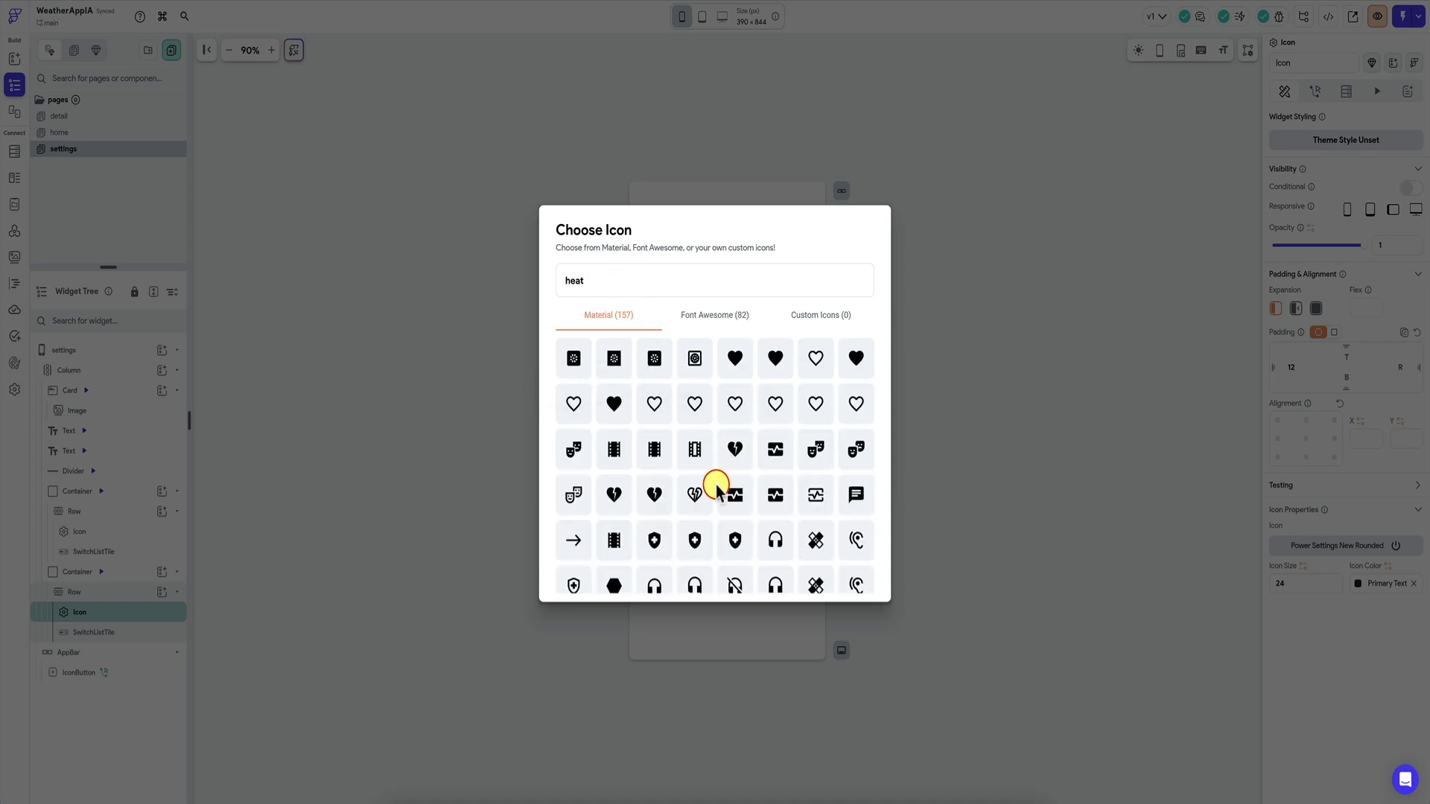
{"action": "scroll", "coordinate": [717, 488], "scroll_direction": "down", "scroll_amount": 4}
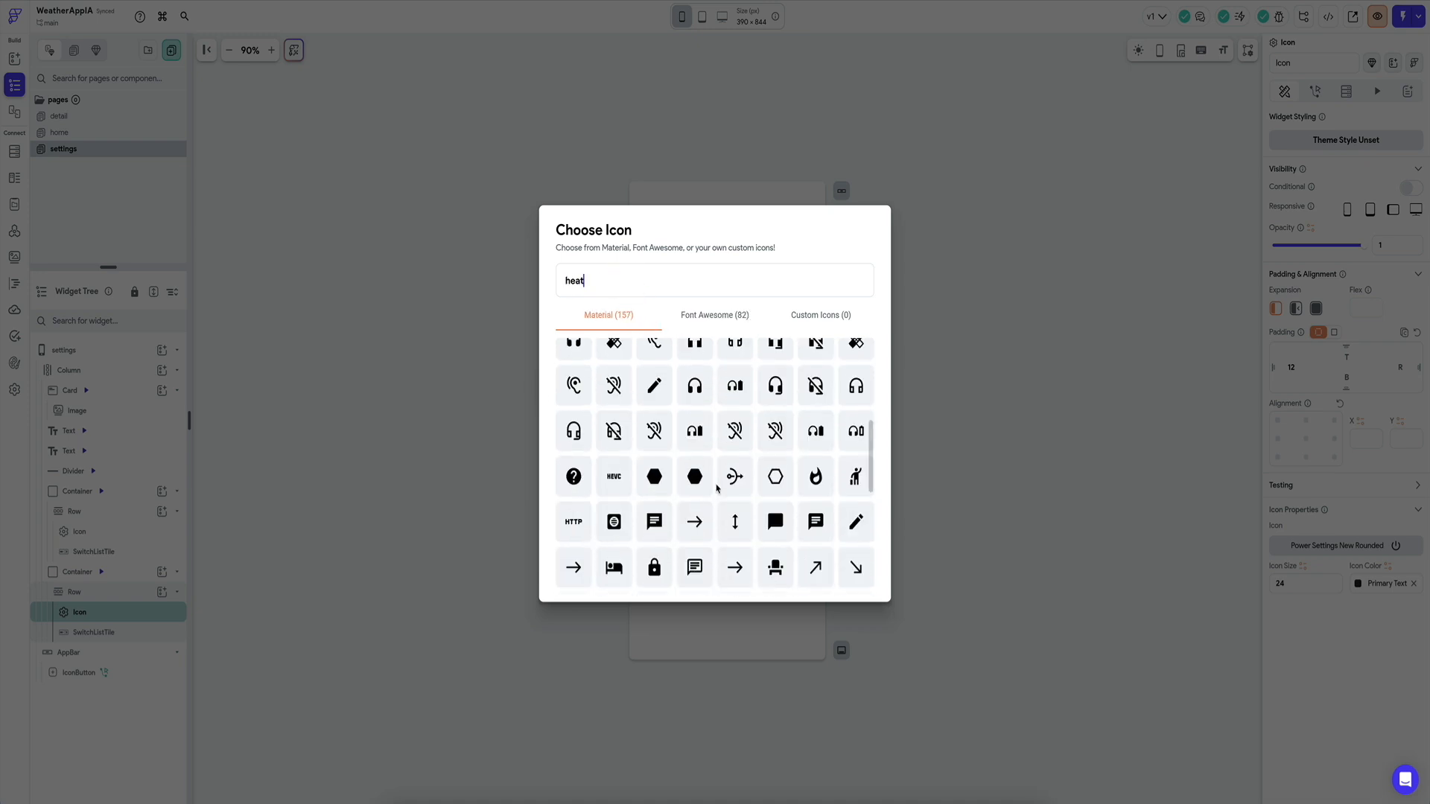
{"action": "scroll", "coordinate": [716, 488], "scroll_direction": "down", "scroll_amount": 3}
{"action": "double_click", "coordinate": [578, 277]}
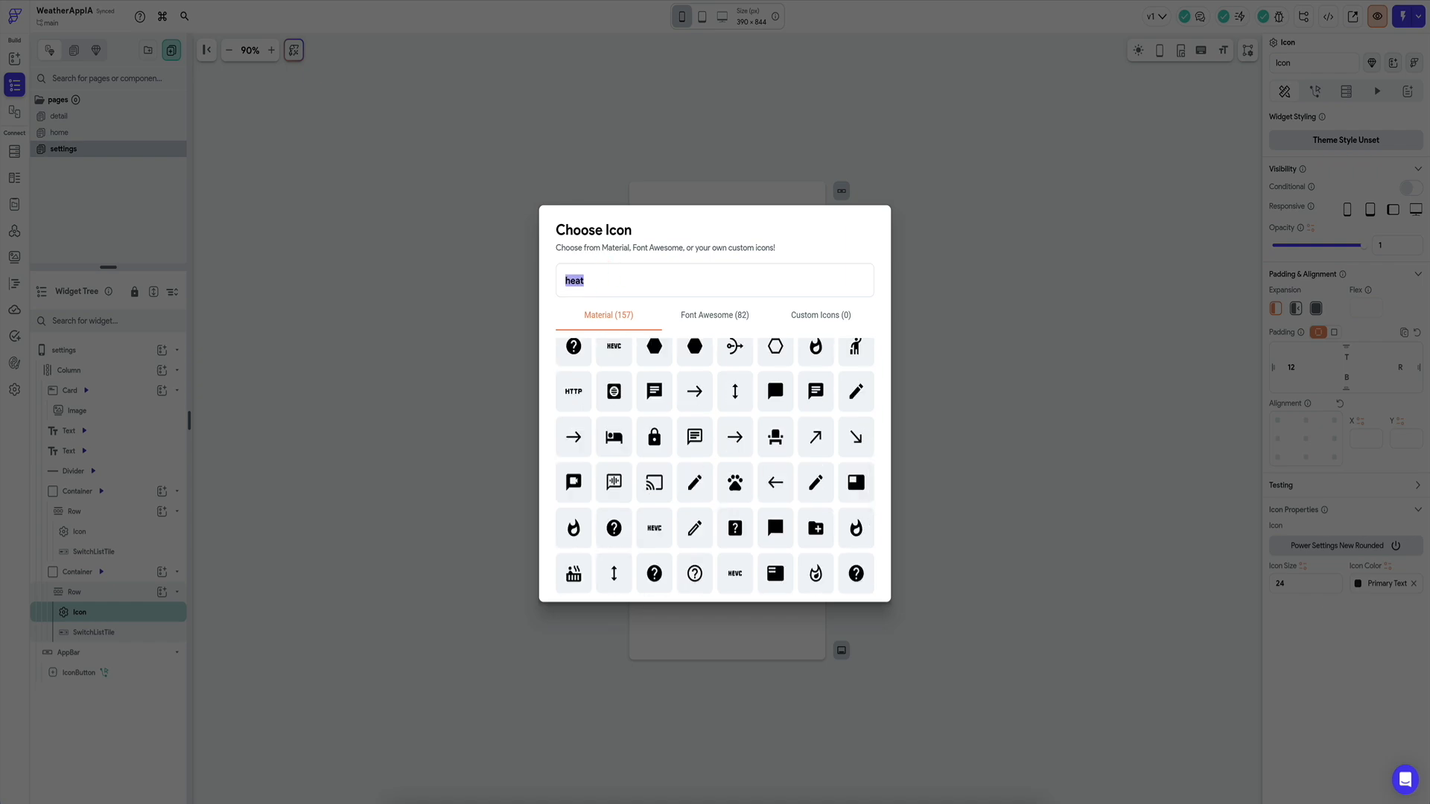
{"action": "type", "text": "thermostat"}
{"action": "left_click", "coordinate": [616, 360]}
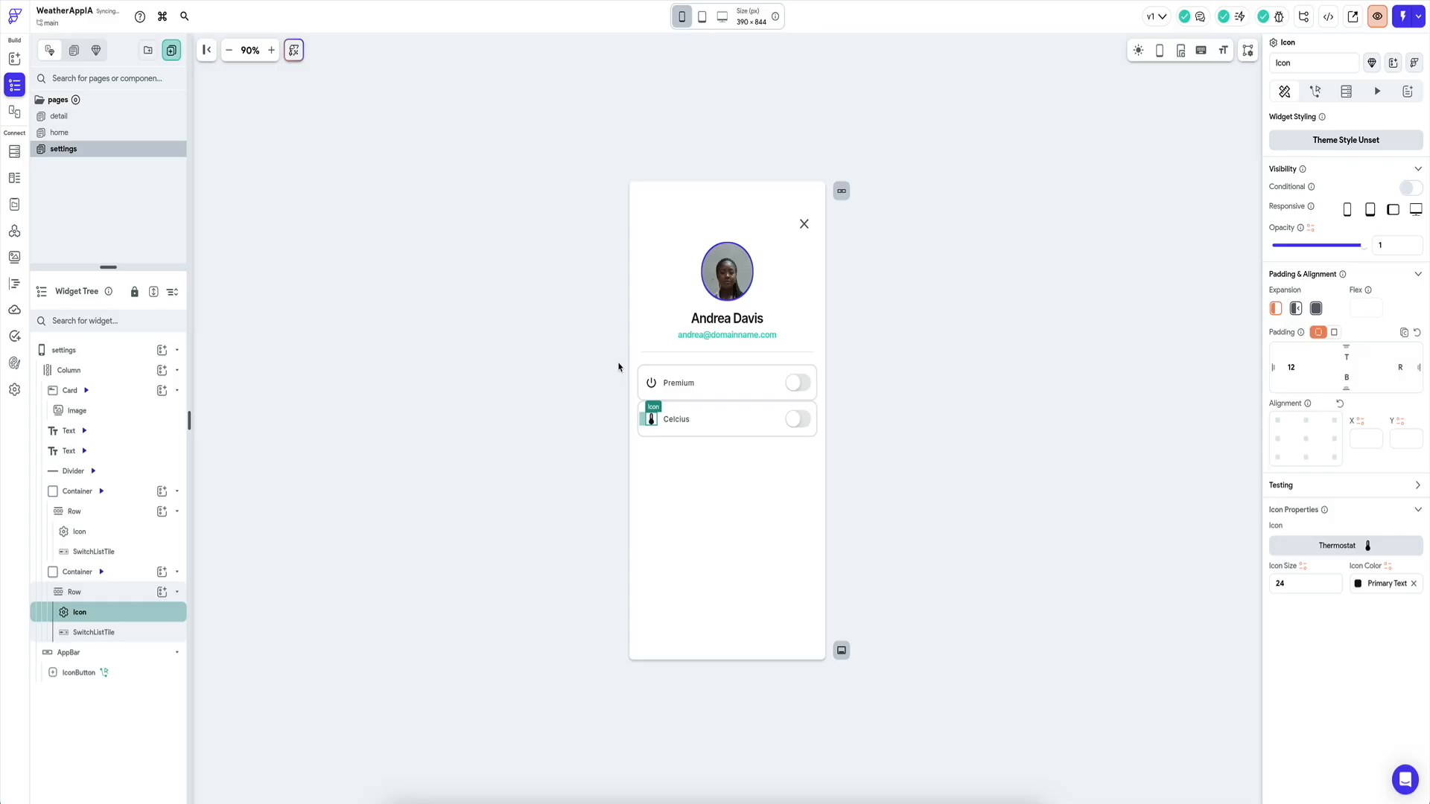
{"action": "left_click", "coordinate": [698, 432]}
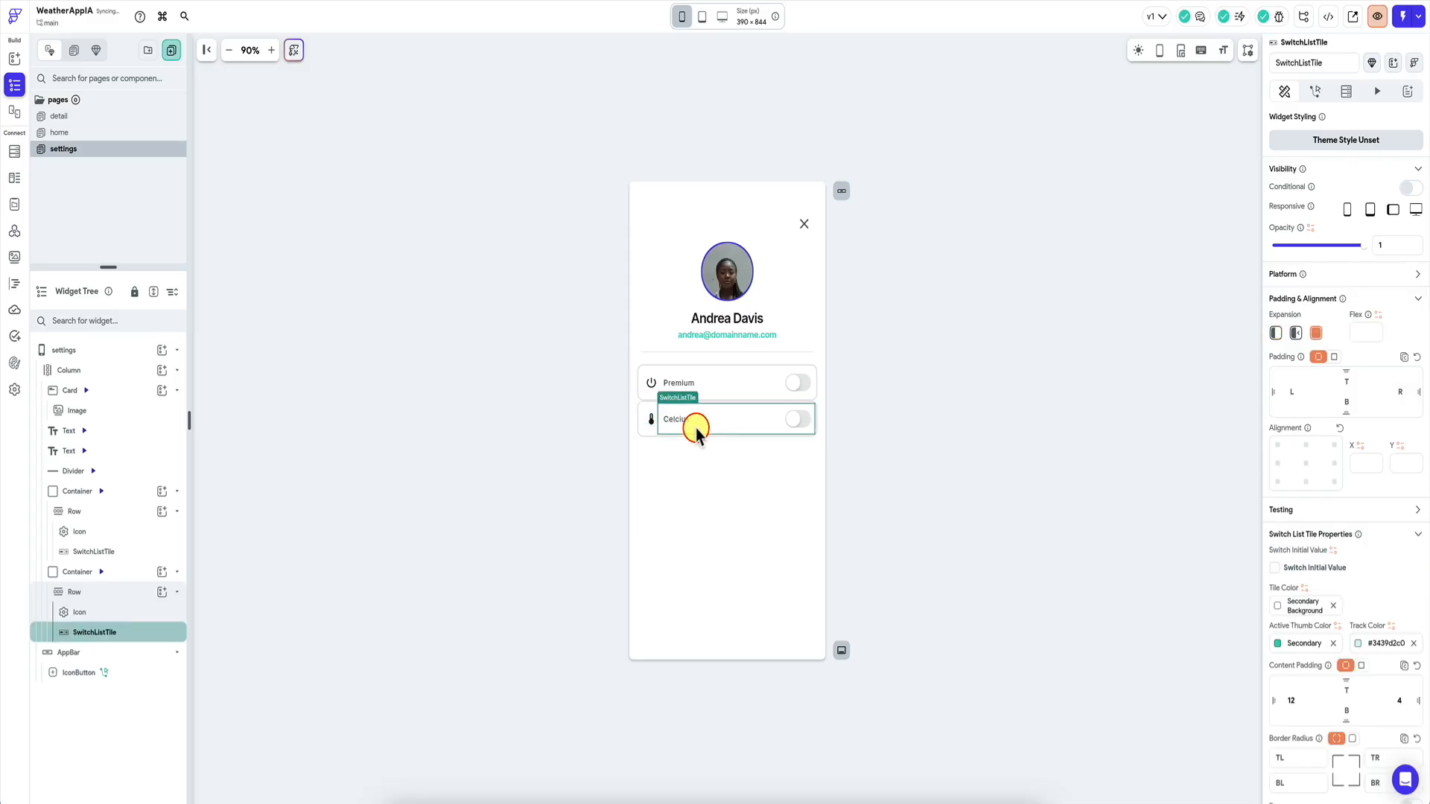
{"action": "left_click", "coordinate": [616, 405]}
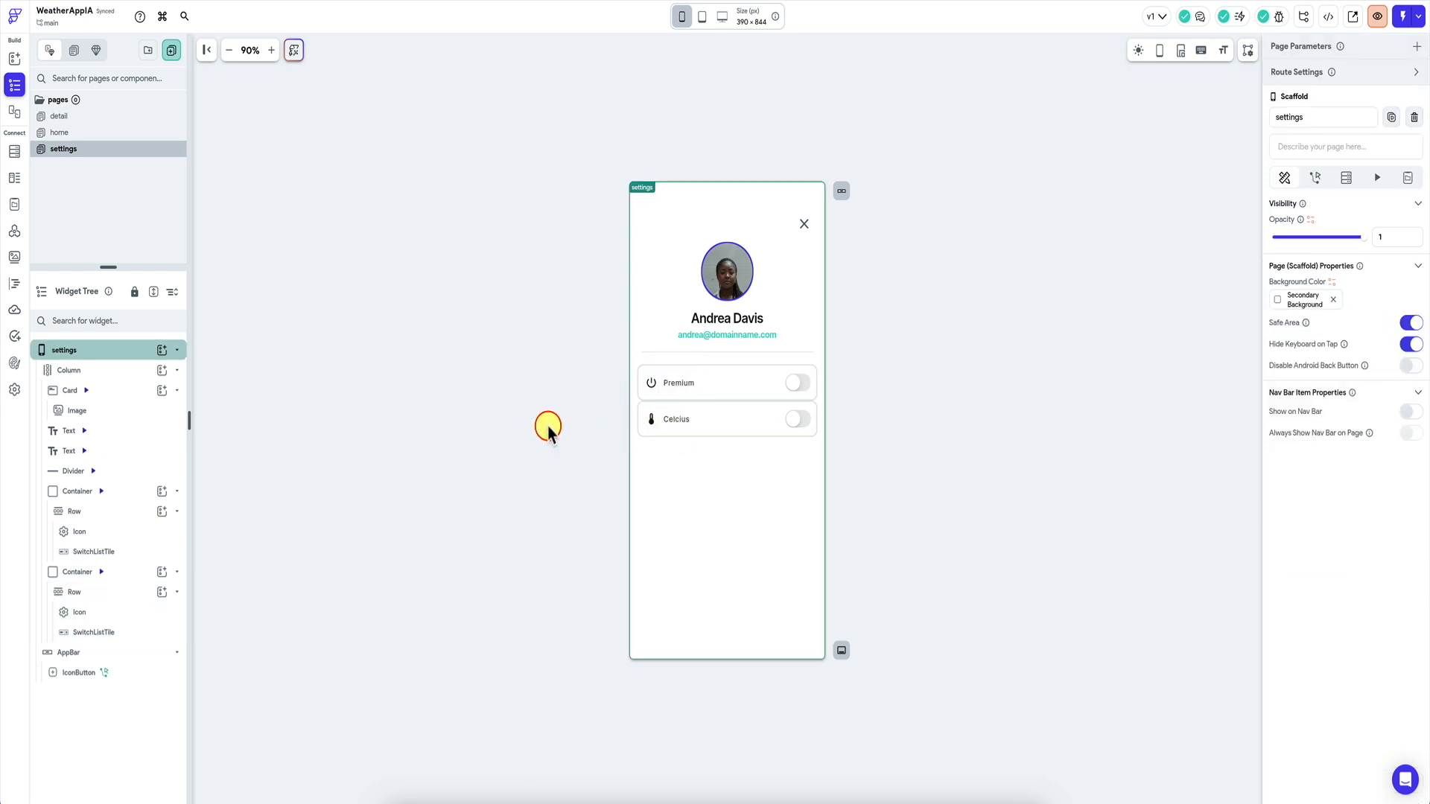
{"action": "left_click", "coordinate": [526, 433]}
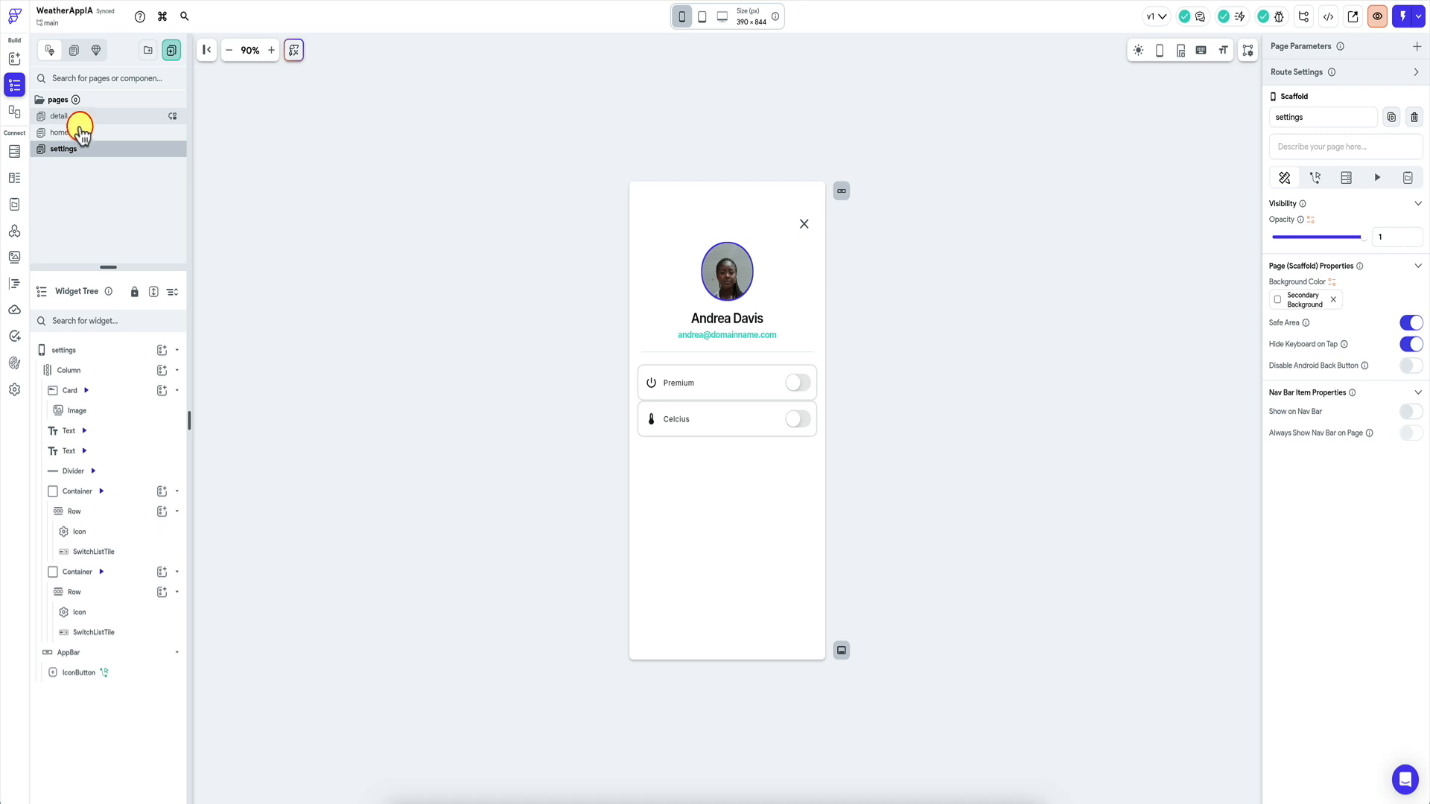
Open weatherapi.com's Pricing page and scroll through the Free versus paid plan comparison.
{"action": "left_click", "coordinate": [76, 131]}
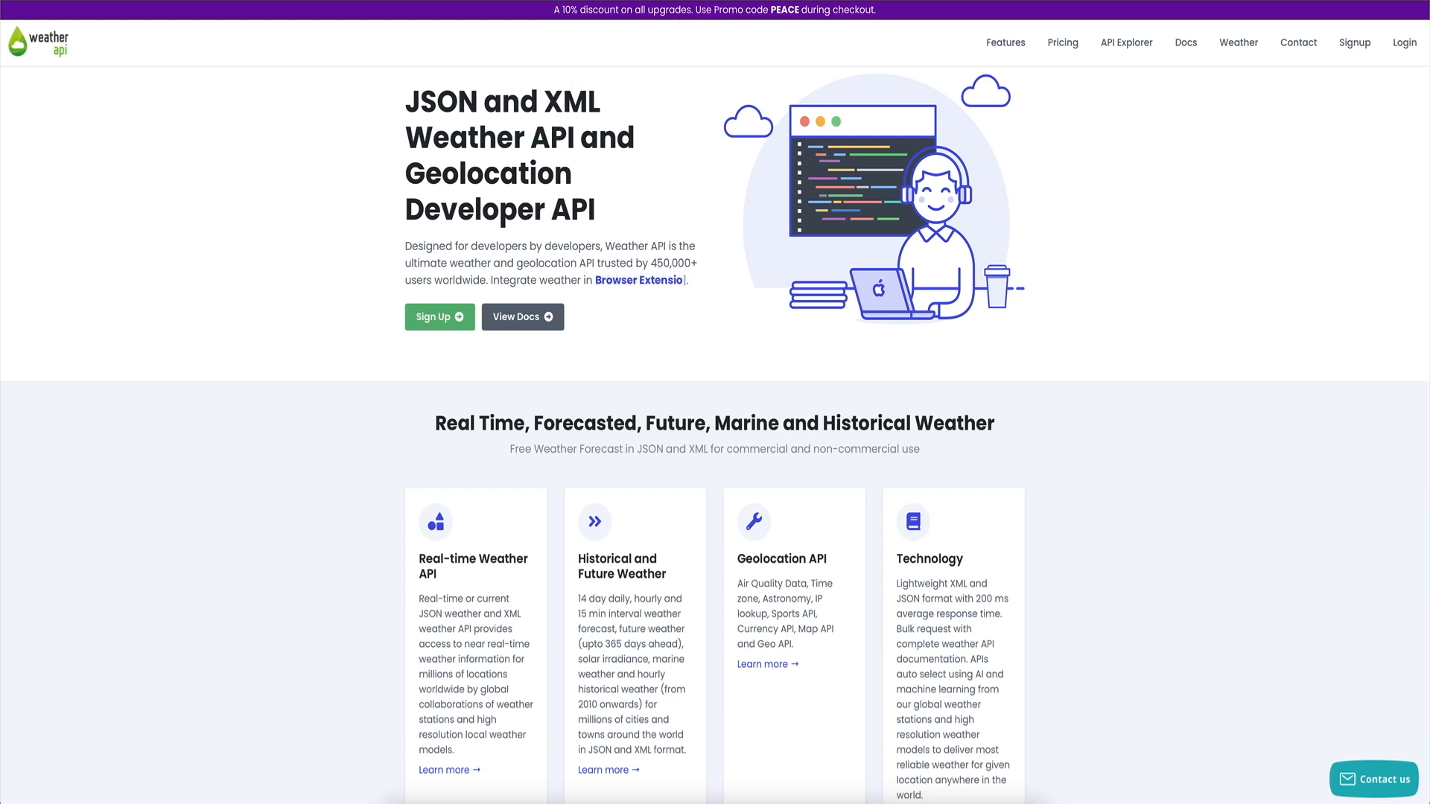
{"action": "left_click", "coordinate": [1064, 43]}
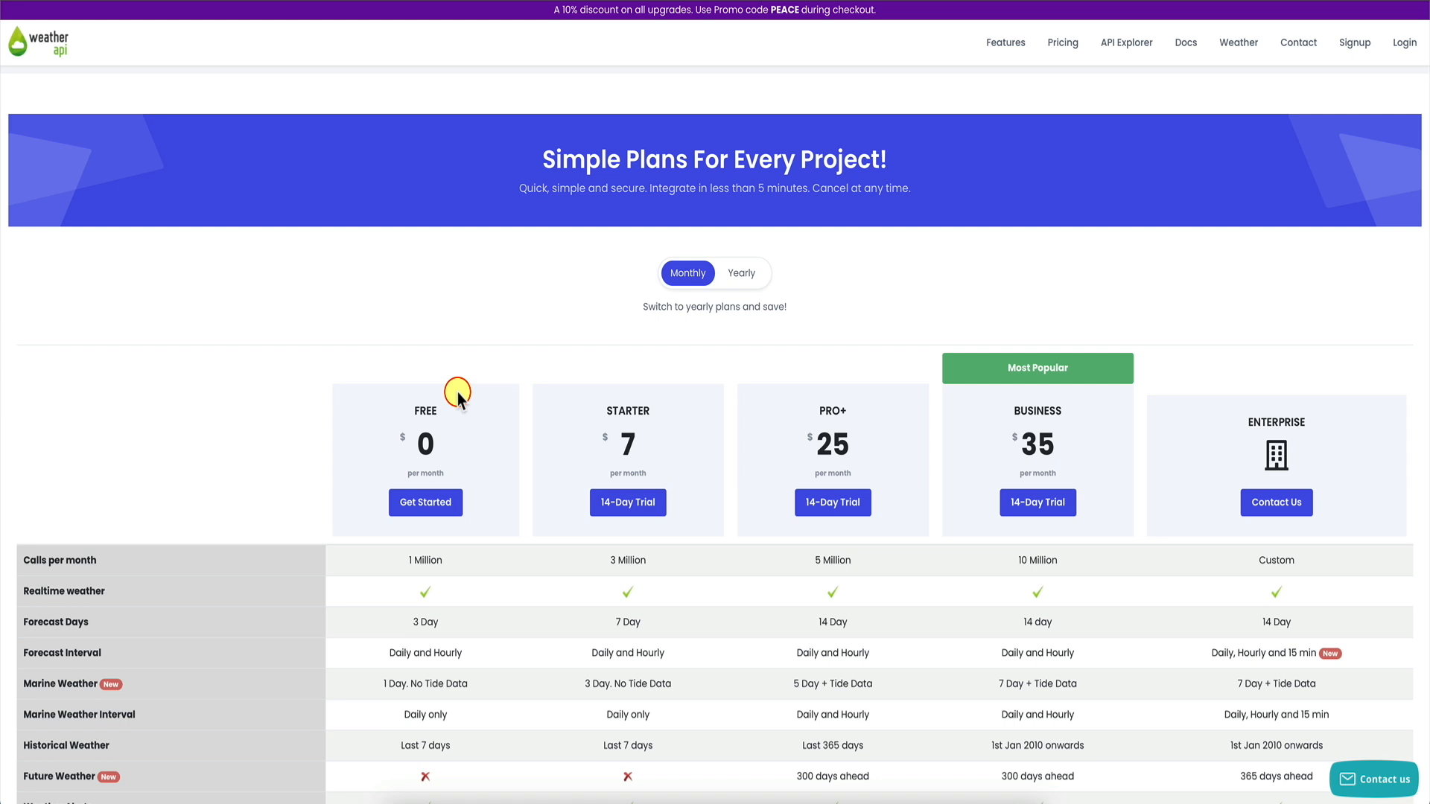
{"action": "scroll", "coordinate": [421, 446], "scroll_direction": "down", "scroll_amount": 2}
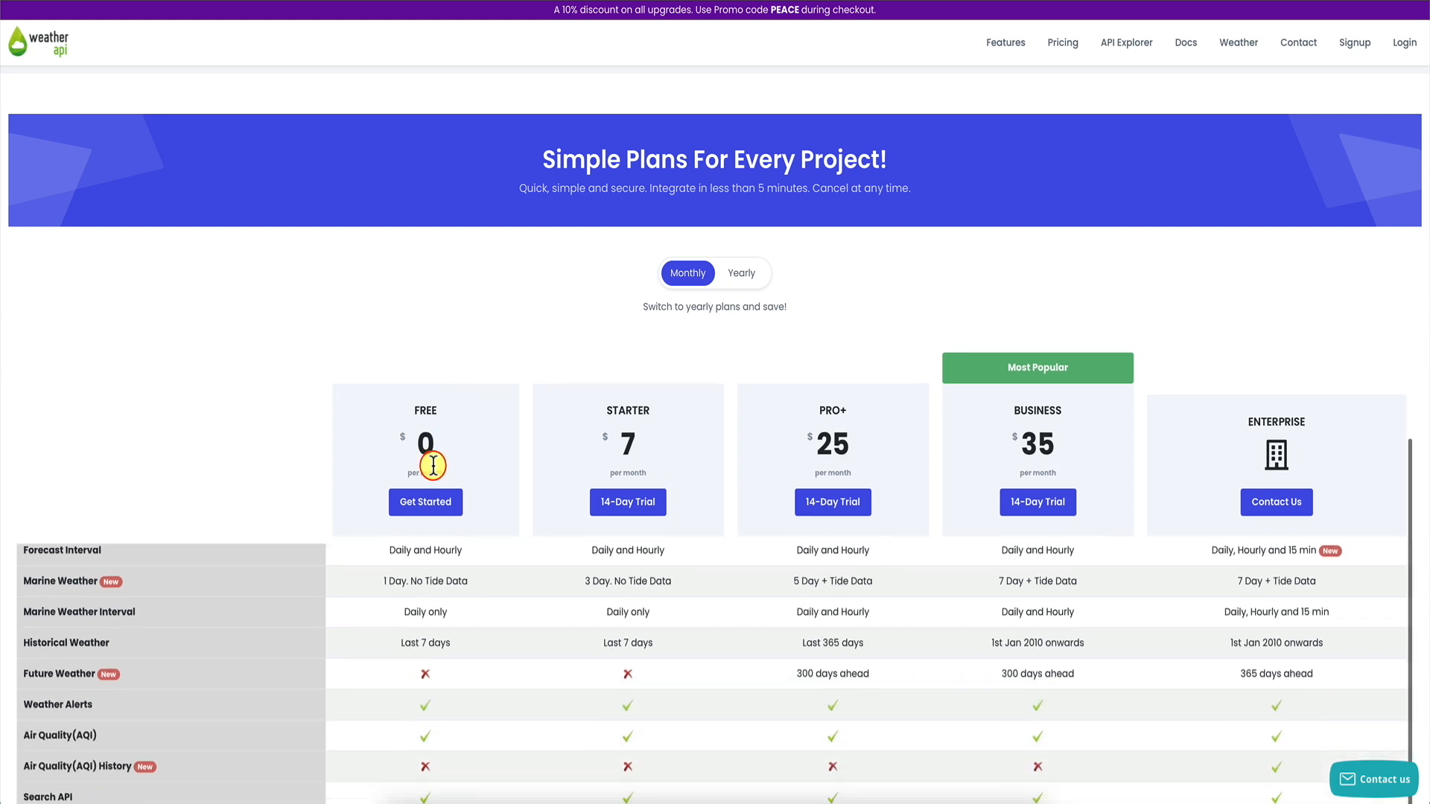
{"action": "scroll", "coordinate": [406, 573], "scroll_direction": "up", "scroll_amount": 2}
{"action": "scroll", "coordinate": [201, 466], "scroll_direction": "down", "scroll_amount": 2}
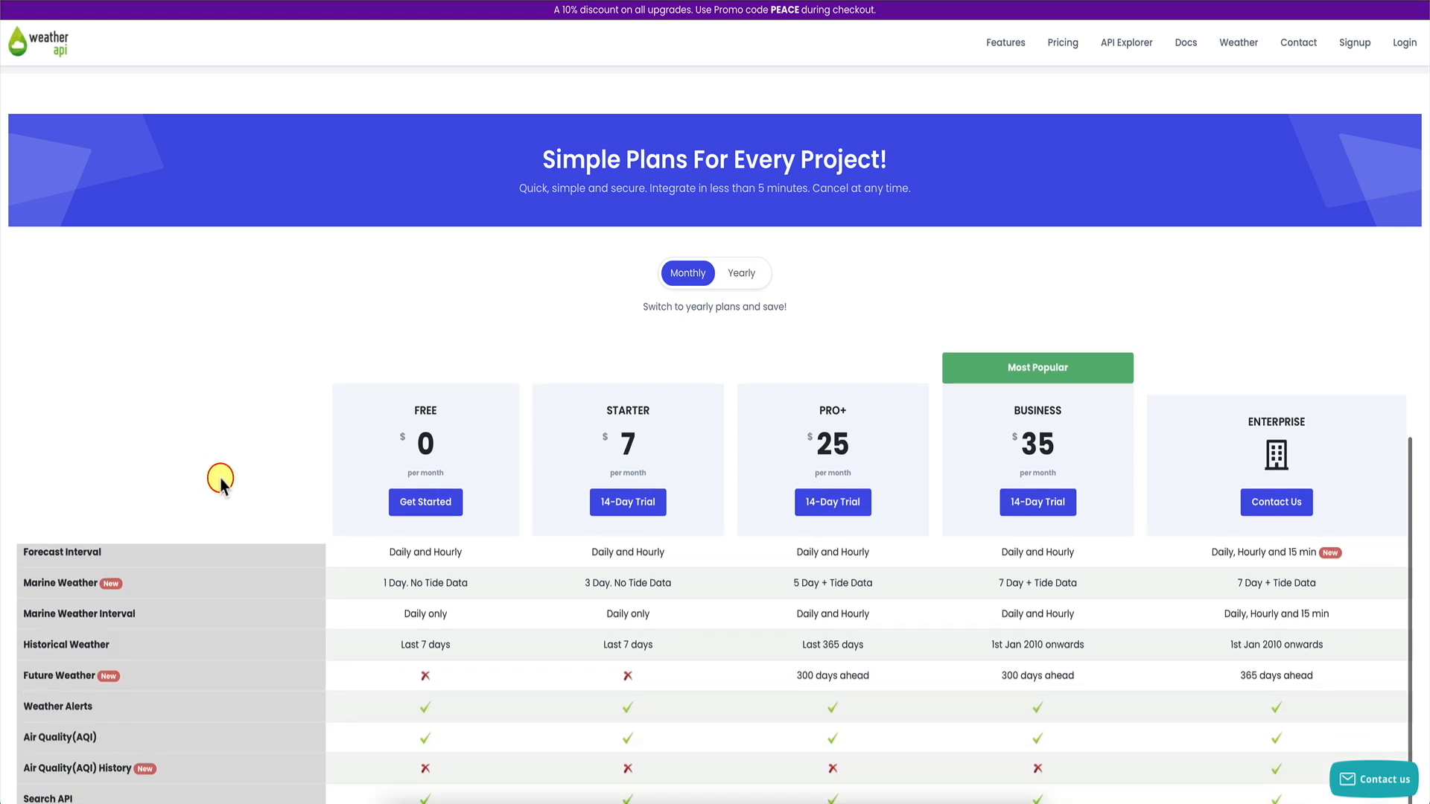
{"action": "scroll", "coordinate": [227, 607], "scroll_direction": "up", "scroll_amount": 2}
{"action": "scroll", "coordinate": [217, 629], "scroll_direction": "down", "scroll_amount": 1}
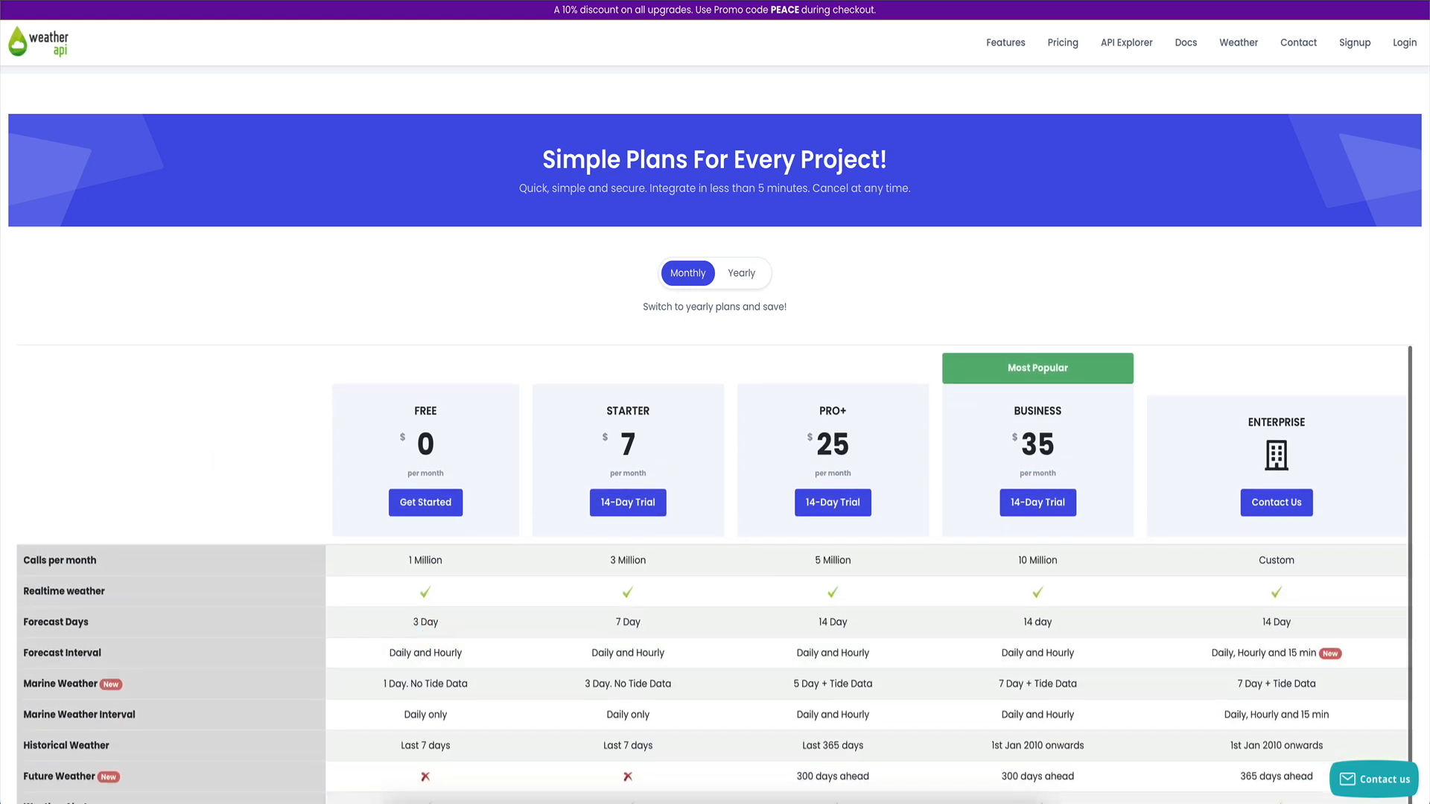
{"action": "scroll", "coordinate": [44, 439], "scroll_direction": "down", "scroll_amount": 3}
{"action": "scroll", "coordinate": [13, 452], "scroll_direction": "down", "scroll_amount": 1}
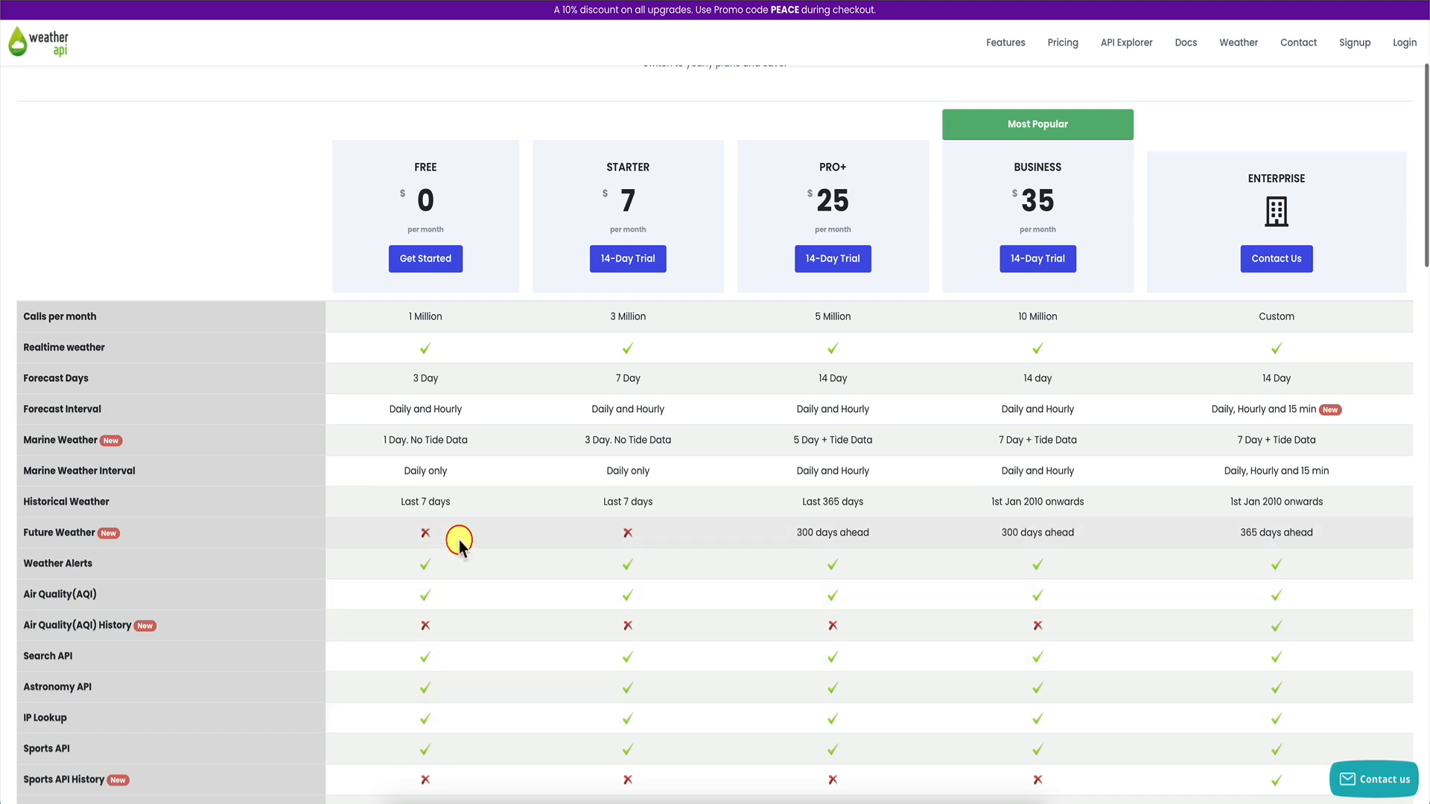
{"action": "scroll", "coordinate": [288, 224], "scroll_direction": "up", "scroll_amount": 3}
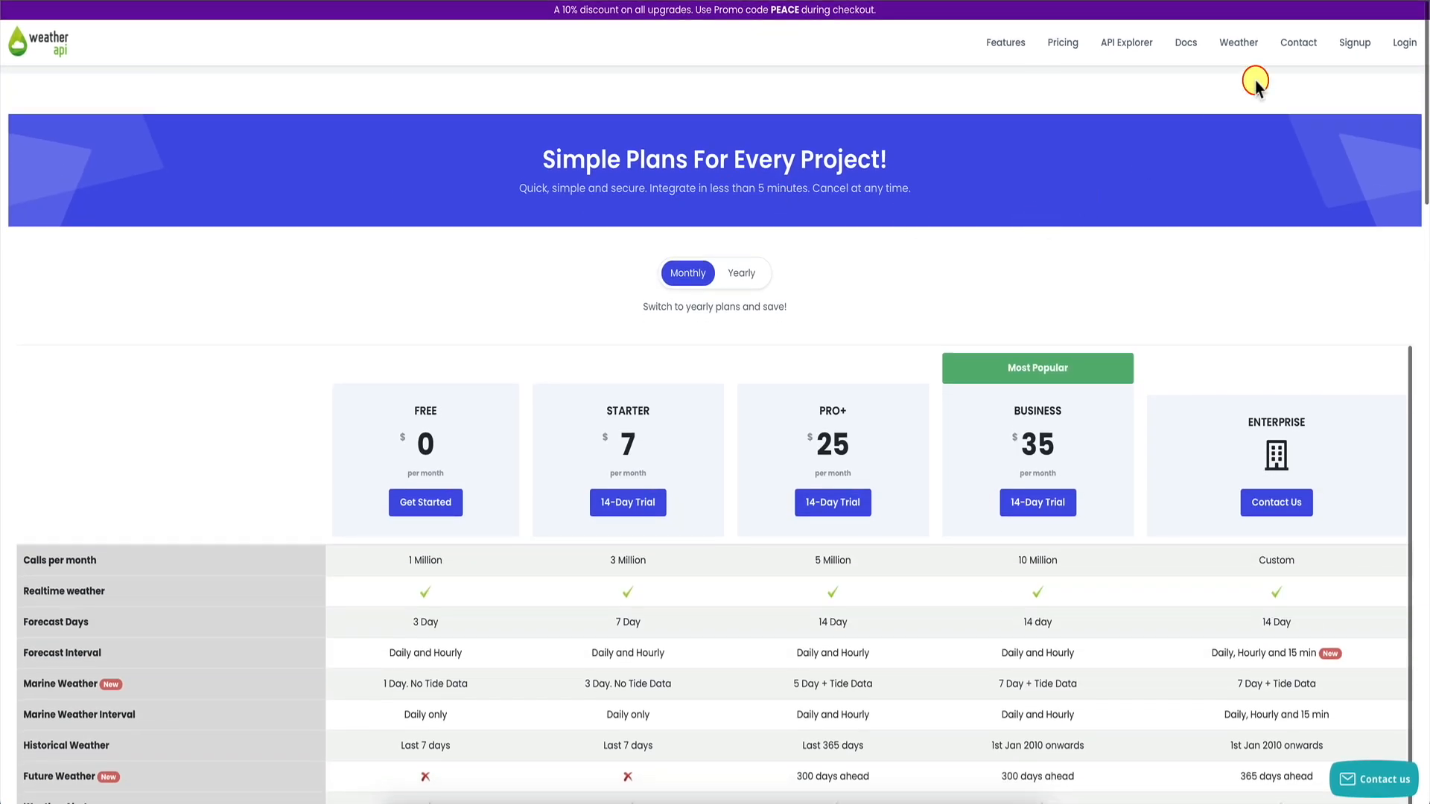
{"action": "left_click", "coordinate": [1398, 51]}
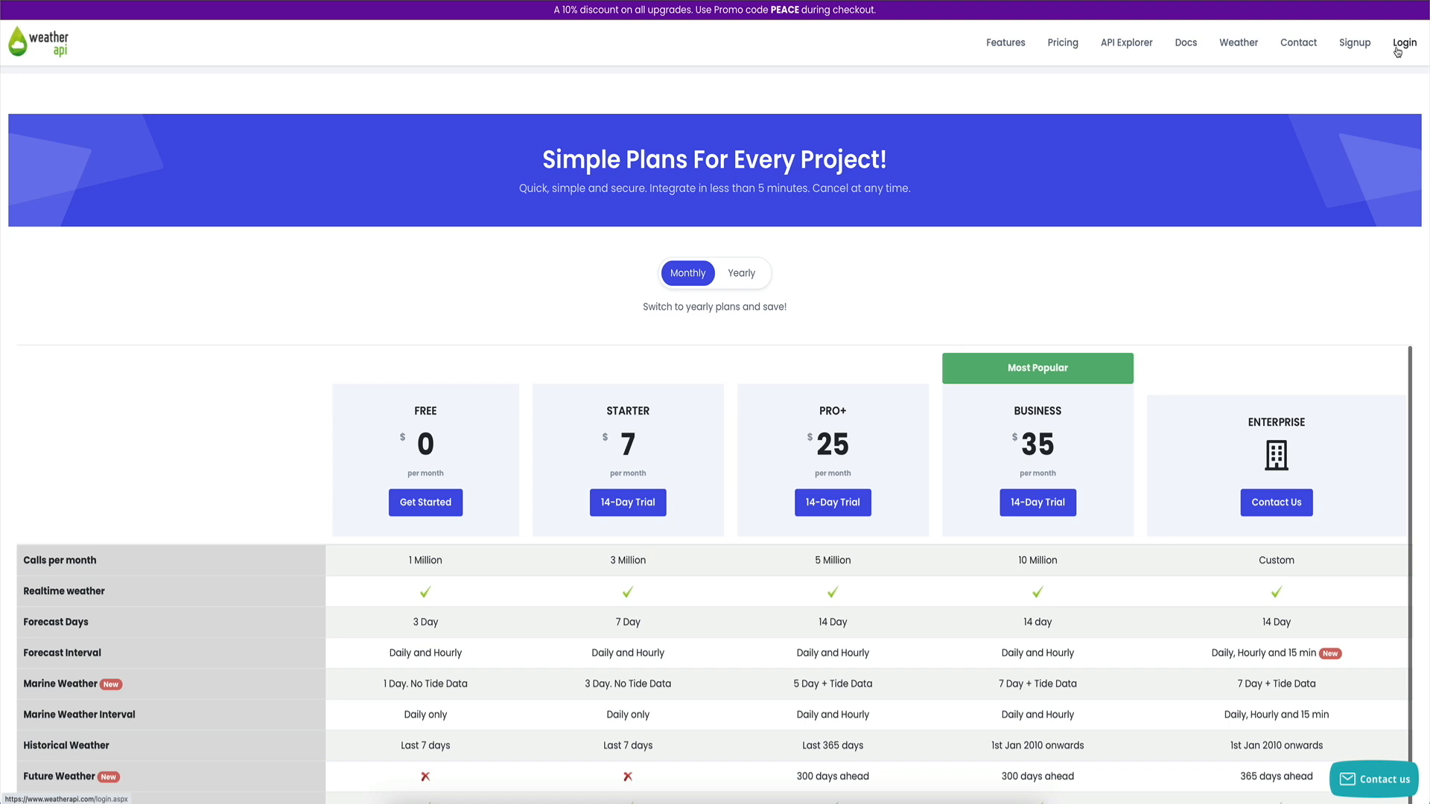
{"action": "left_click", "coordinate": [1354, 46]}
Log in to WeatherAPI and copy the account's API key from the dashboard.
{"action": "left_click", "coordinate": [1407, 46]}
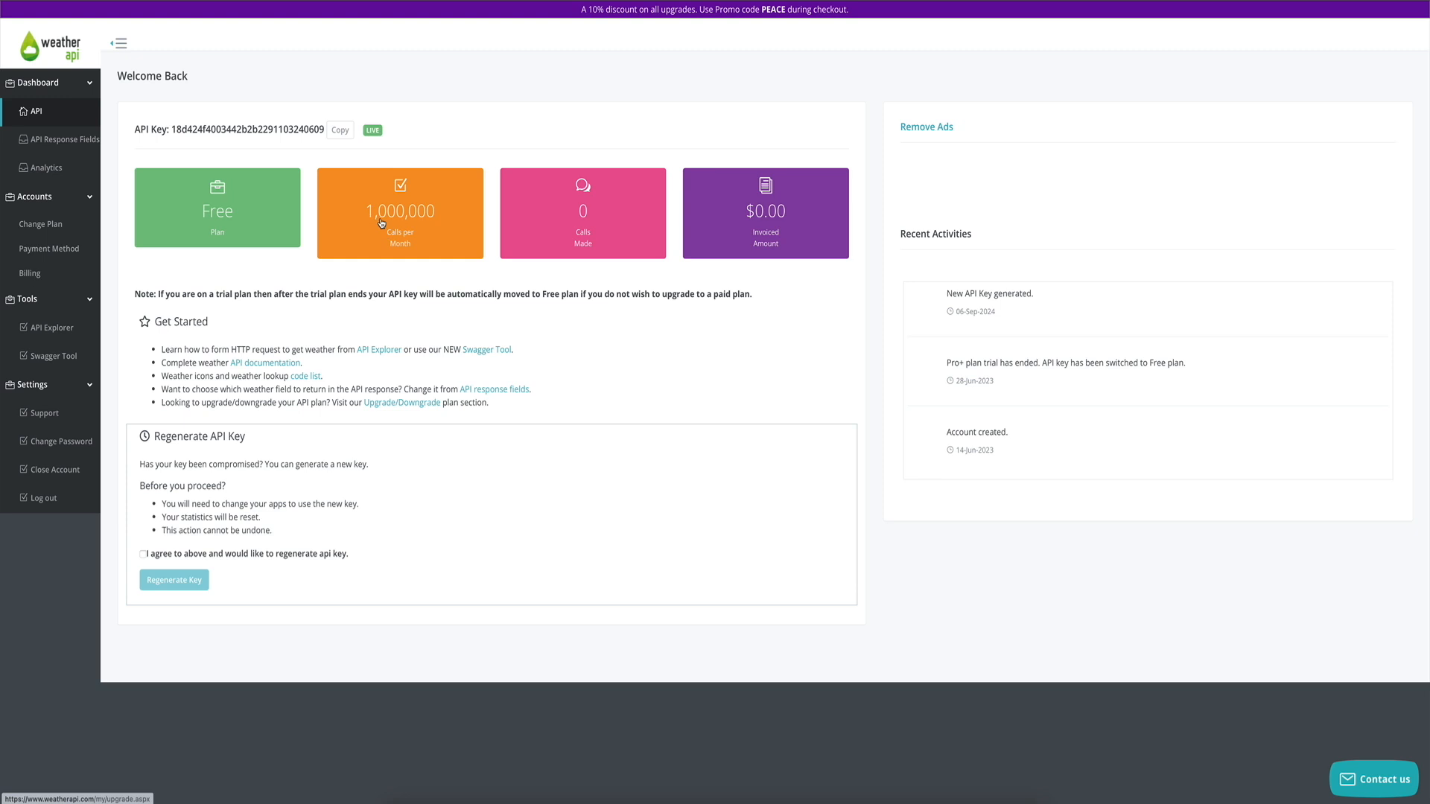
{"action": "left_click", "coordinate": [343, 132]}
{"action": "left_click", "coordinate": [52, 333]}
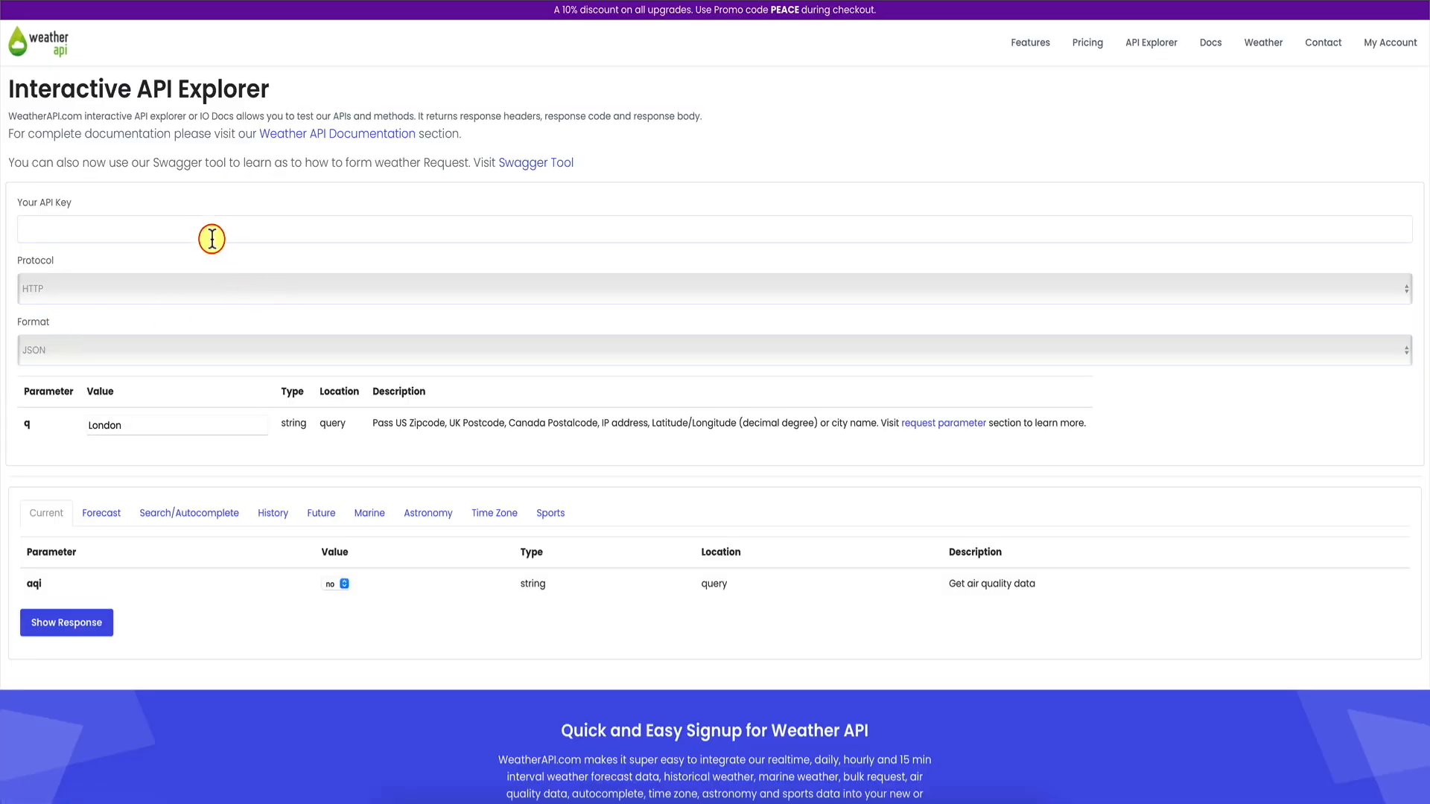
In API Explorer, paste the API key, set Protocol to HTTPS and keep q=London.
{"action": "left_click", "coordinate": [214, 228]}
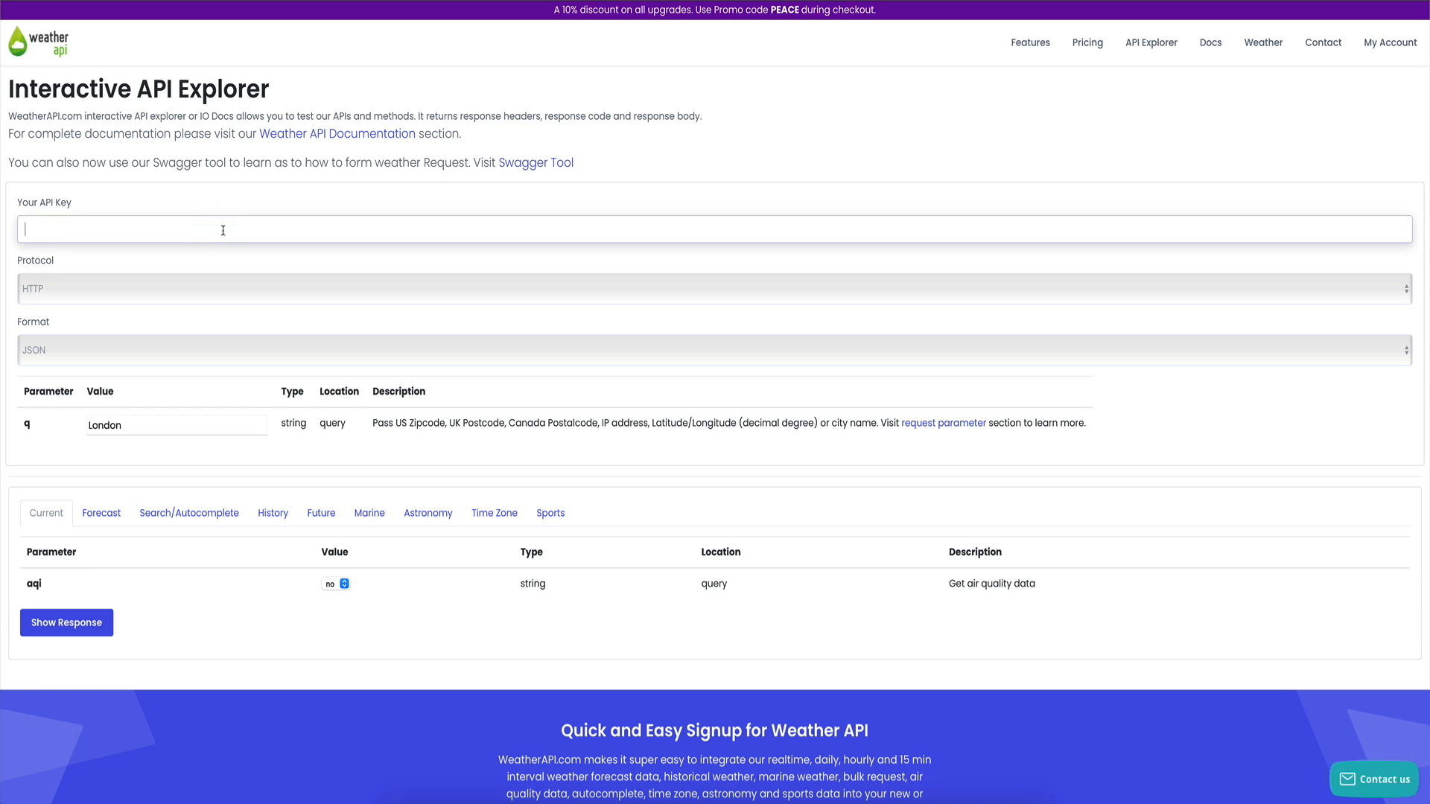
{"action": "key", "text": "ctrl+v"}
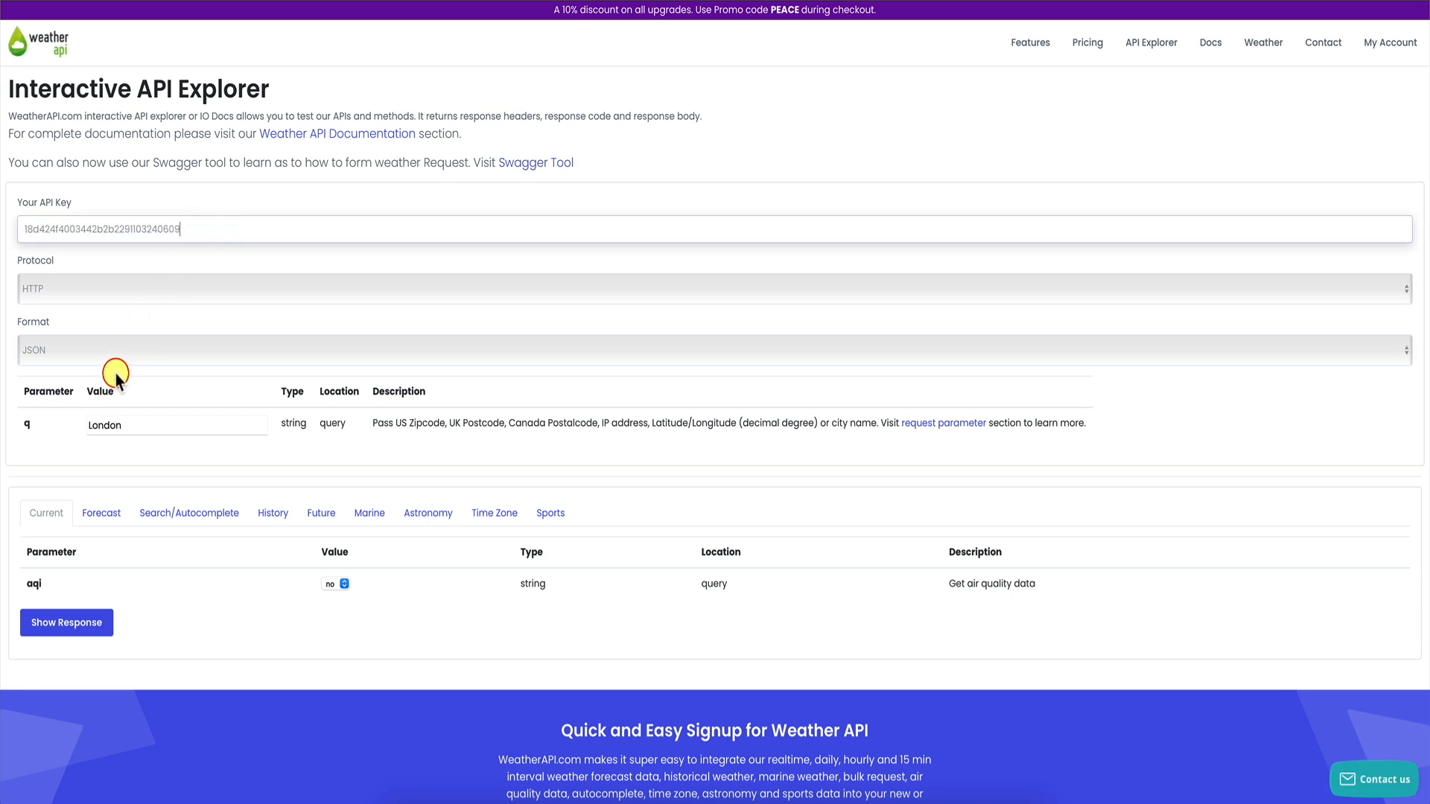
{"action": "left_click", "coordinate": [111, 286]}
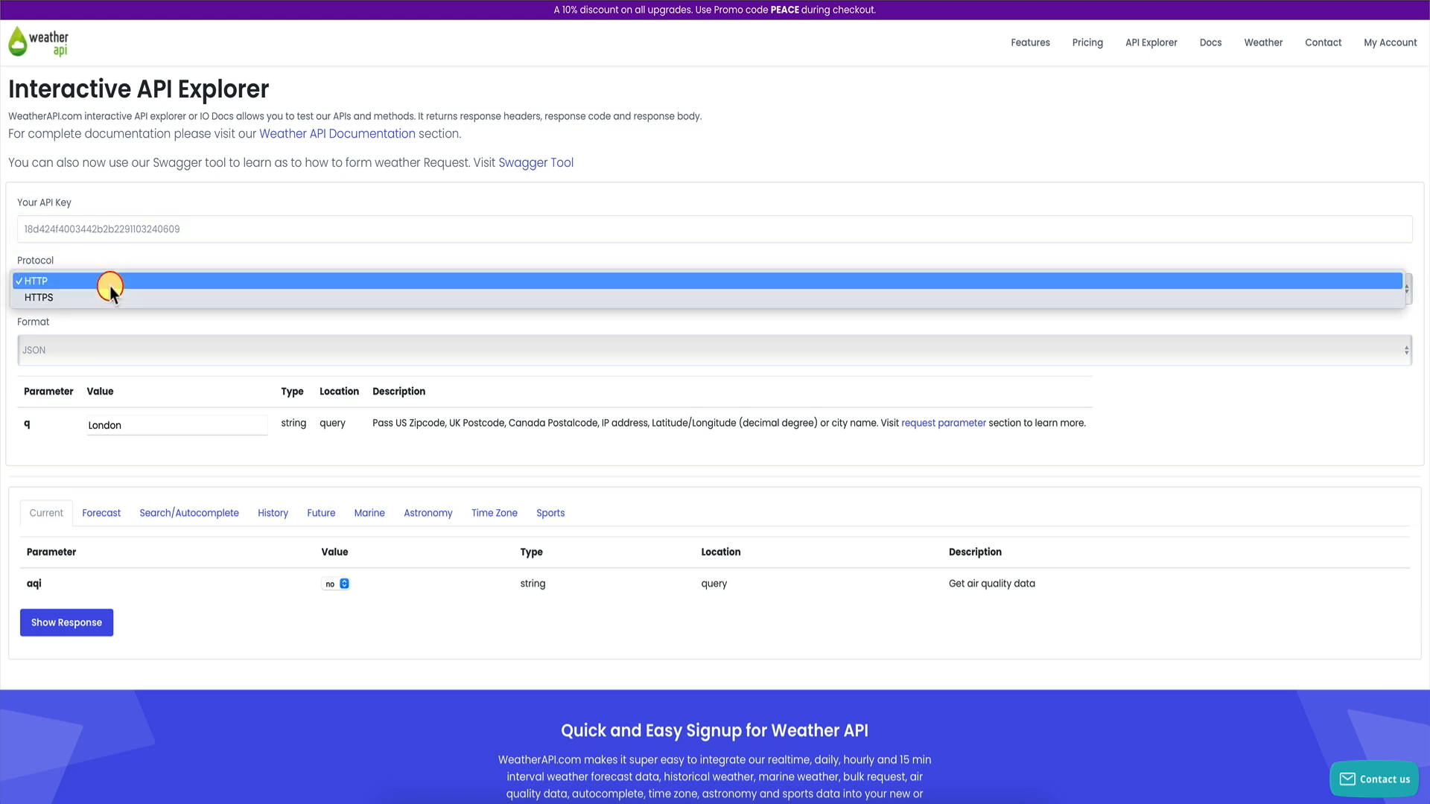
{"action": "left_click", "coordinate": [93, 299]}
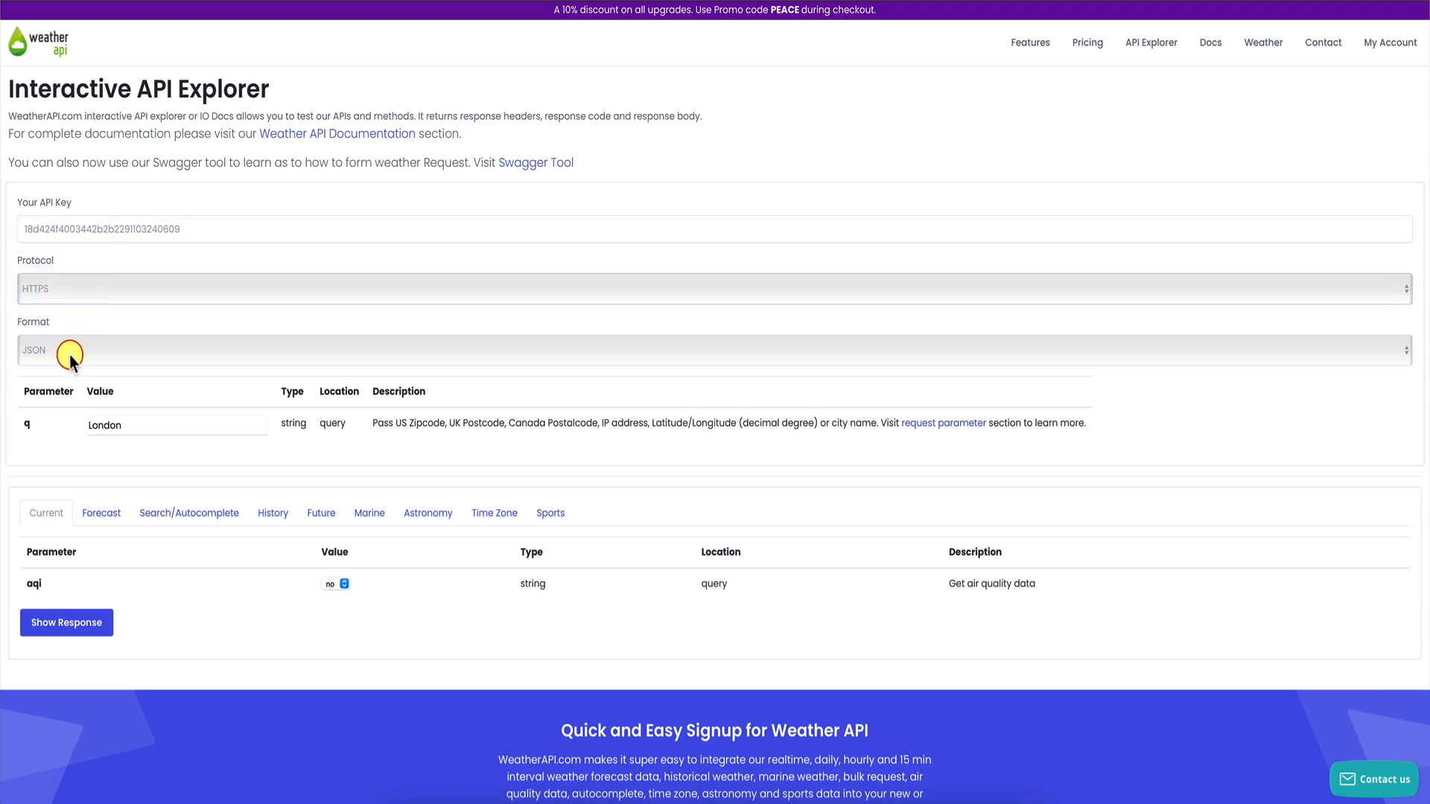
{"action": "left_click", "coordinate": [111, 425]}
{"action": "left_click", "coordinate": [71, 450]}
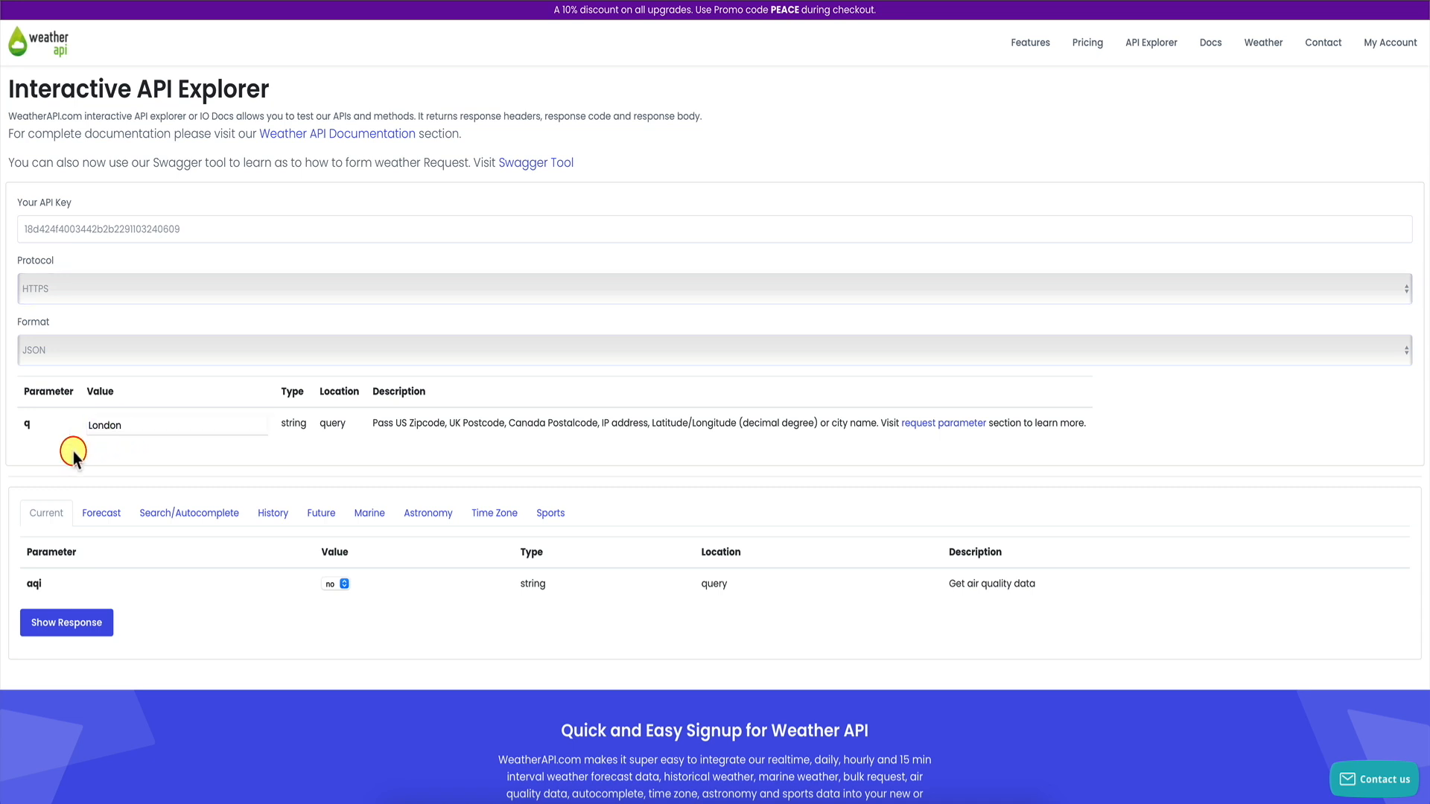
Run the London current-weather request and scroll through the returned JSON response.
{"action": "scroll", "coordinate": [100, 459], "scroll_direction": "down", "scroll_amount": 2}
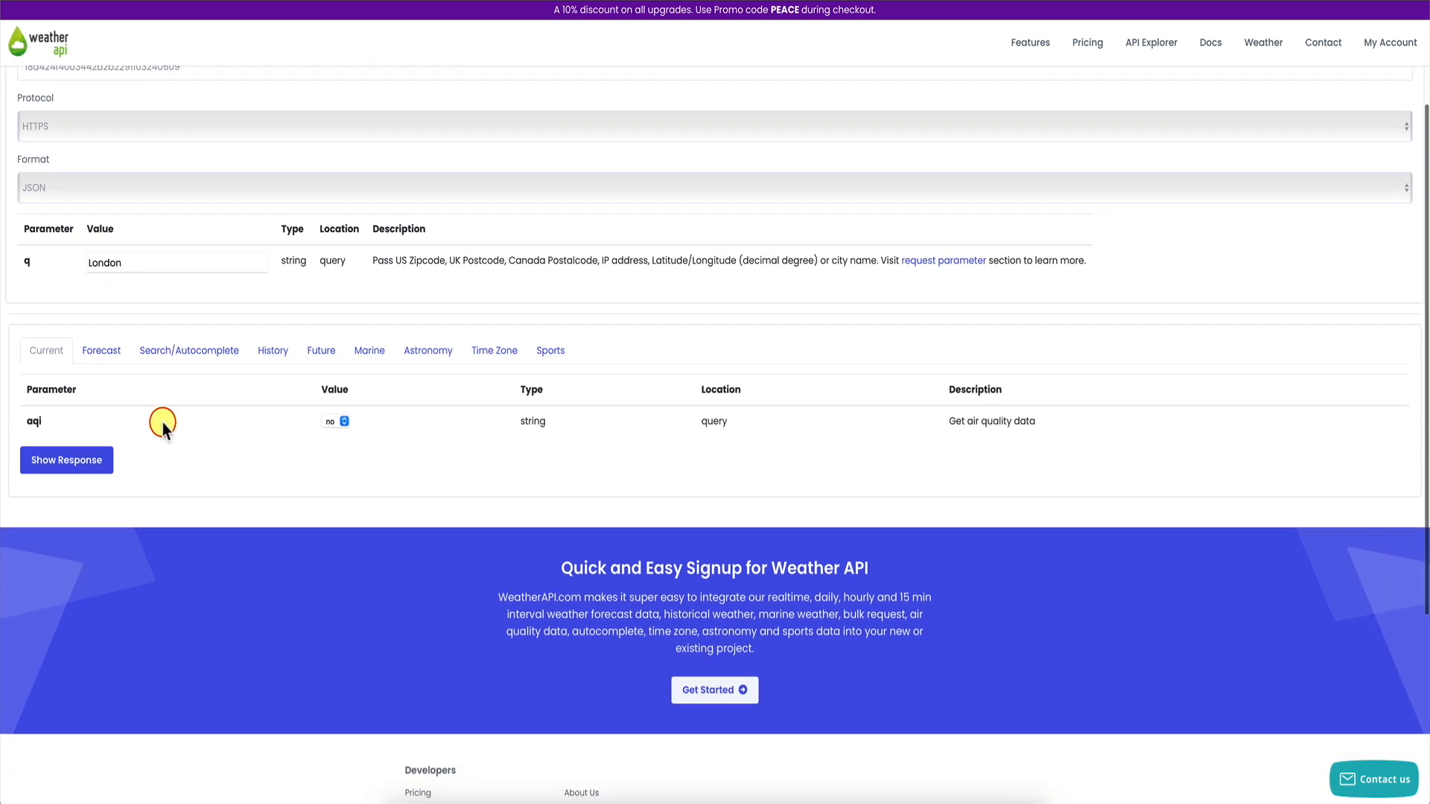
{"action": "left_click", "coordinate": [87, 463]}
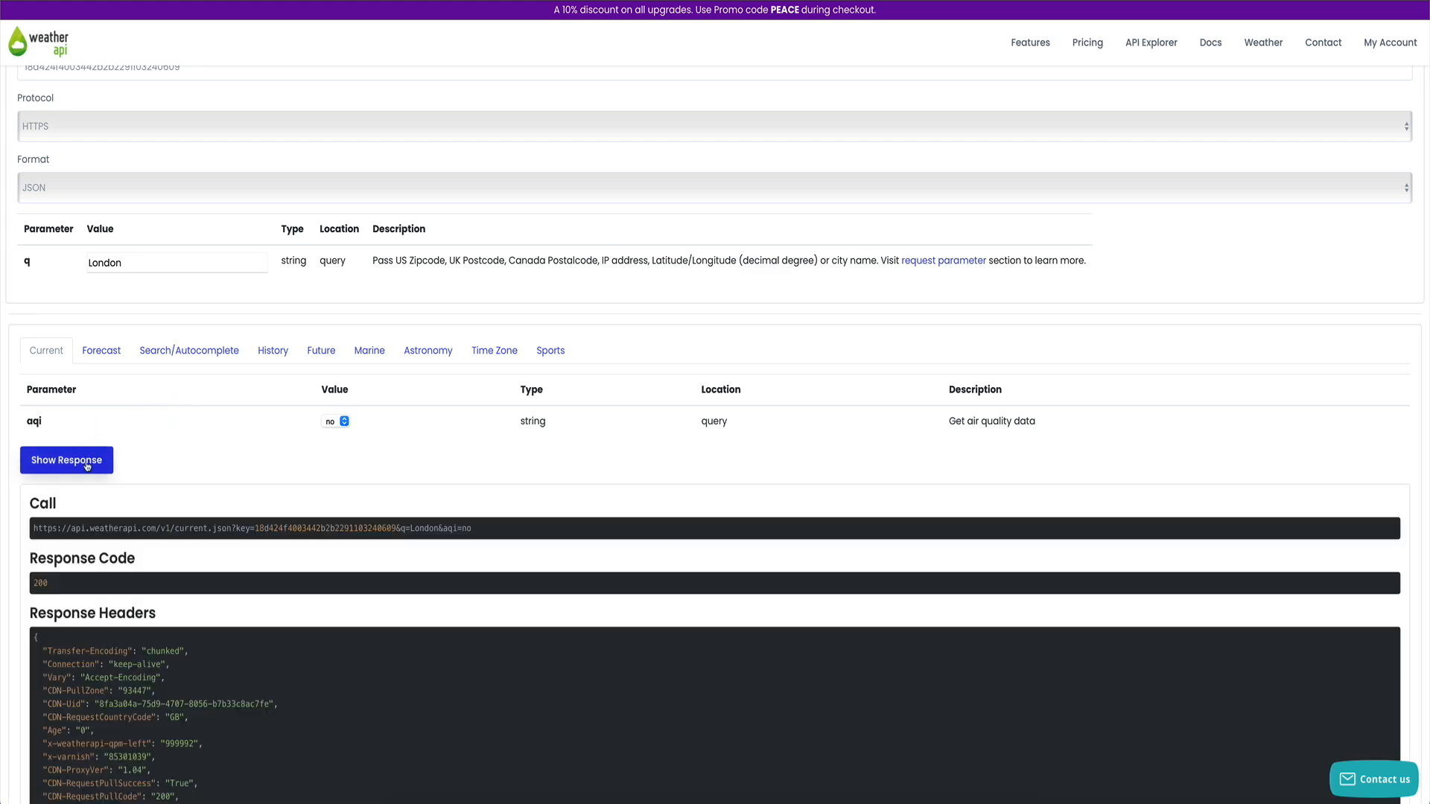
{"action": "scroll", "coordinate": [15, 511], "scroll_direction": "down", "scroll_amount": 9}
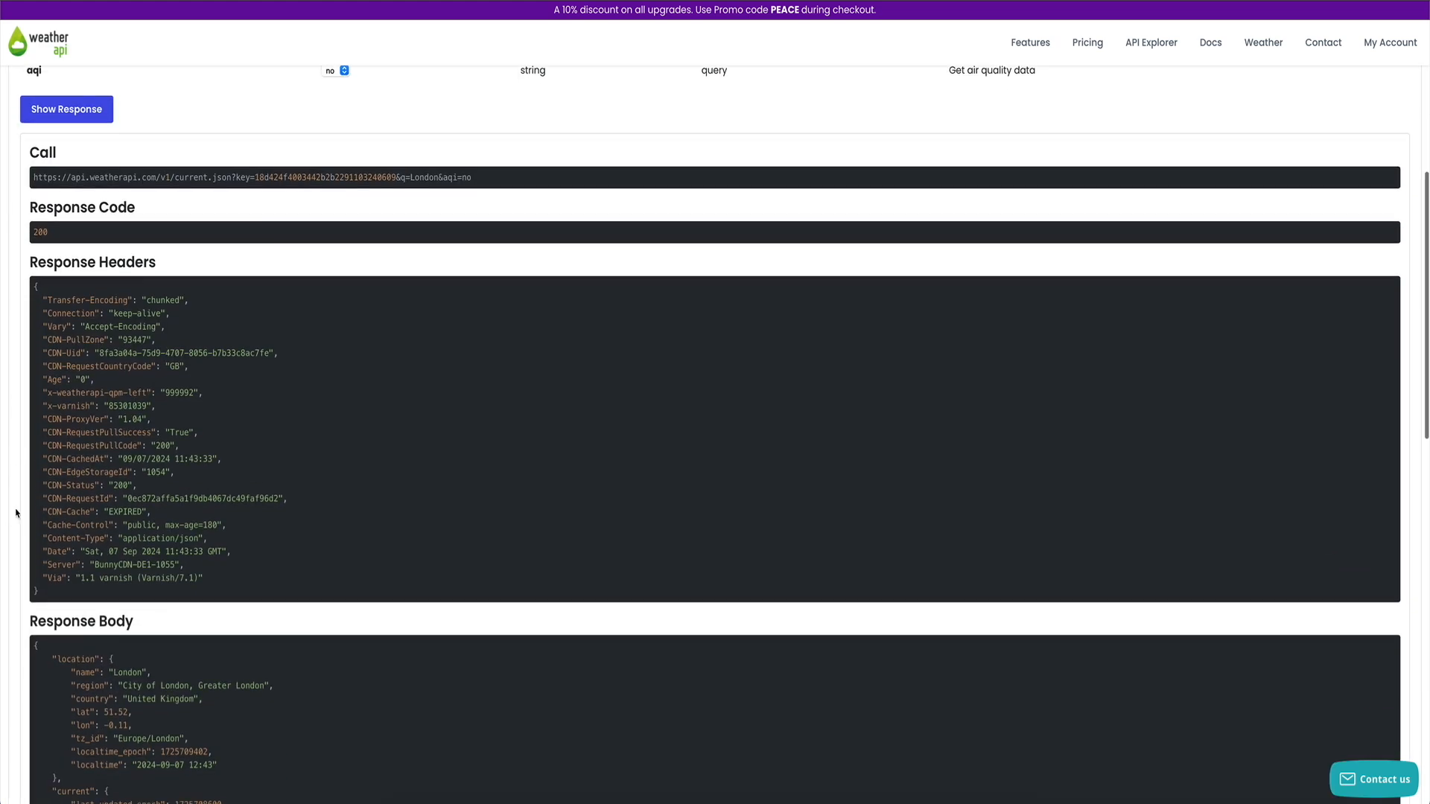
{"action": "scroll", "coordinate": [195, 454], "scroll_direction": "down", "scroll_amount": 7}
{"action": "scroll", "coordinate": [194, 454], "scroll_direction": "up", "scroll_amount": 4}
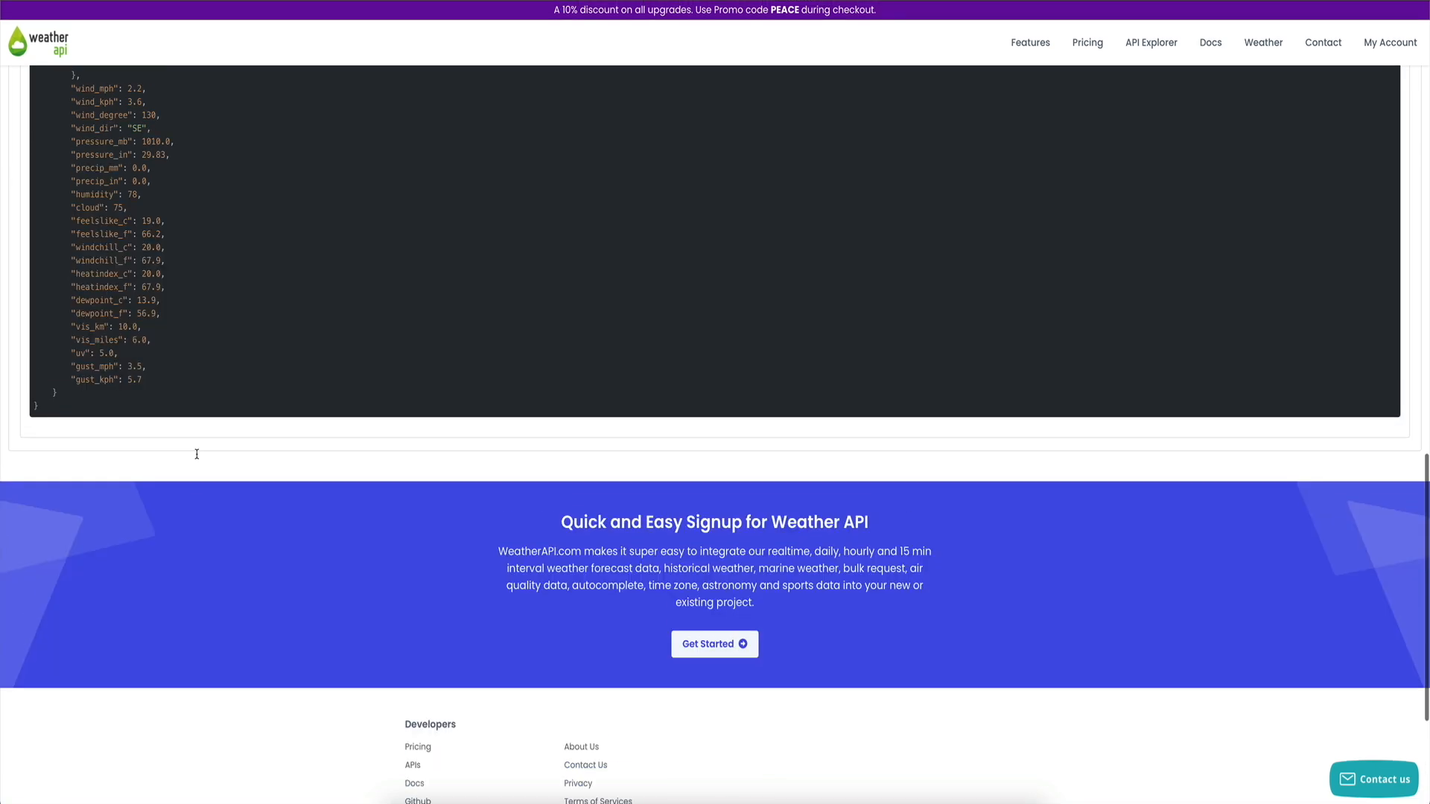
{"action": "scroll", "coordinate": [115, 216], "scroll_direction": "up", "scroll_amount": 20}
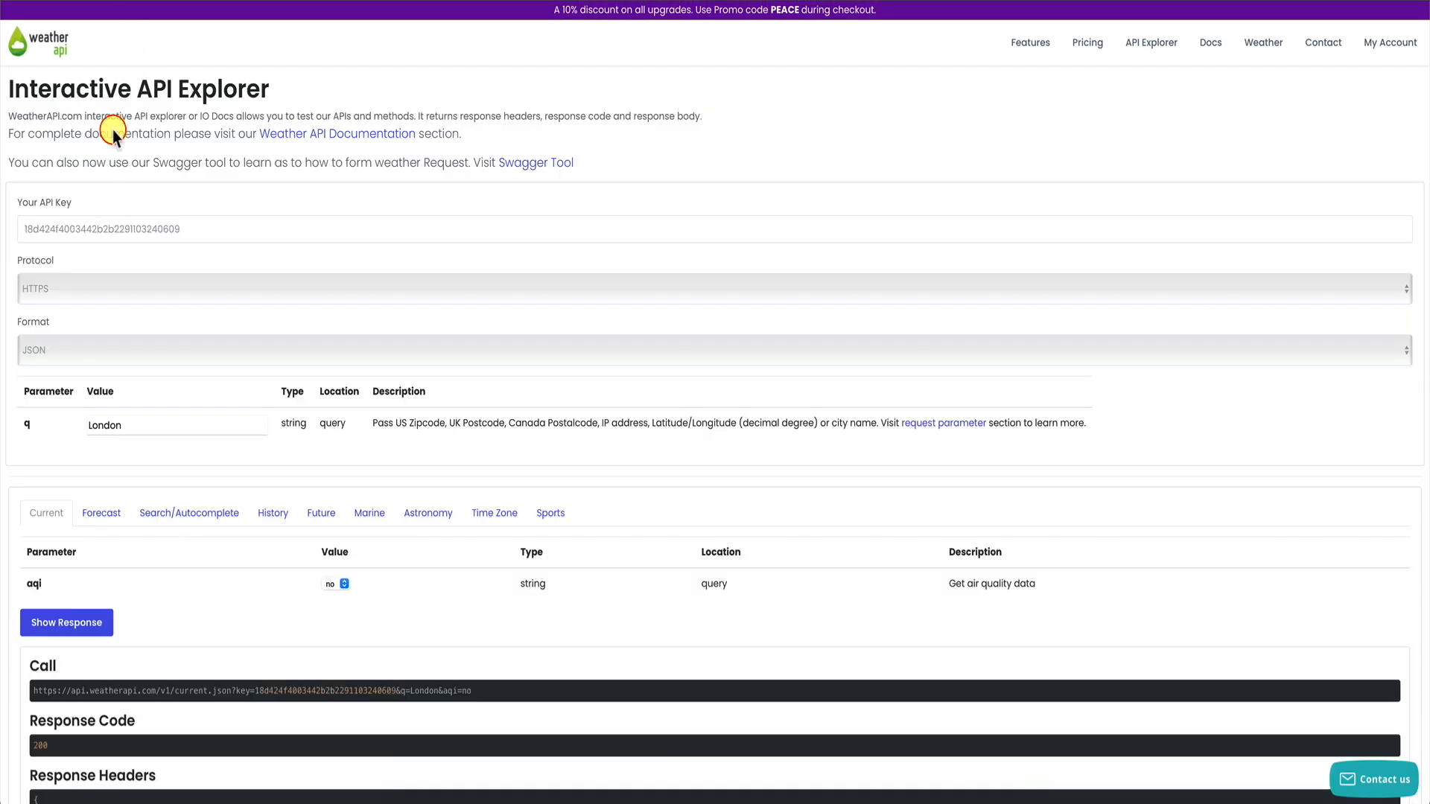
{"action": "scroll", "coordinate": [113, 130], "scroll_direction": "down", "scroll_amount": 10}
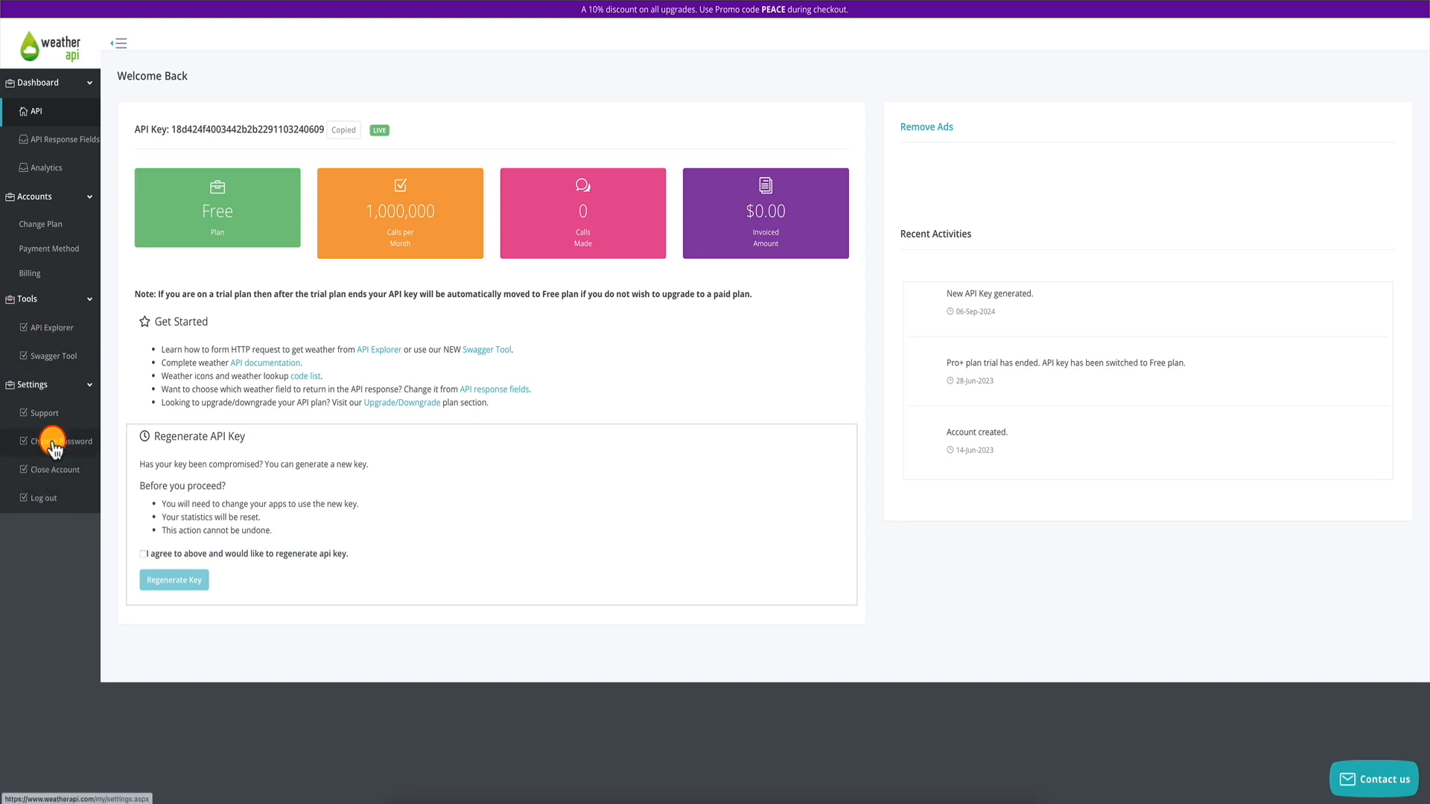
Save WeatherAPI response fields: all current-weather fields plus forecast date and daily max/min temperatures.
{"action": "left_click", "coordinate": [60, 139]}
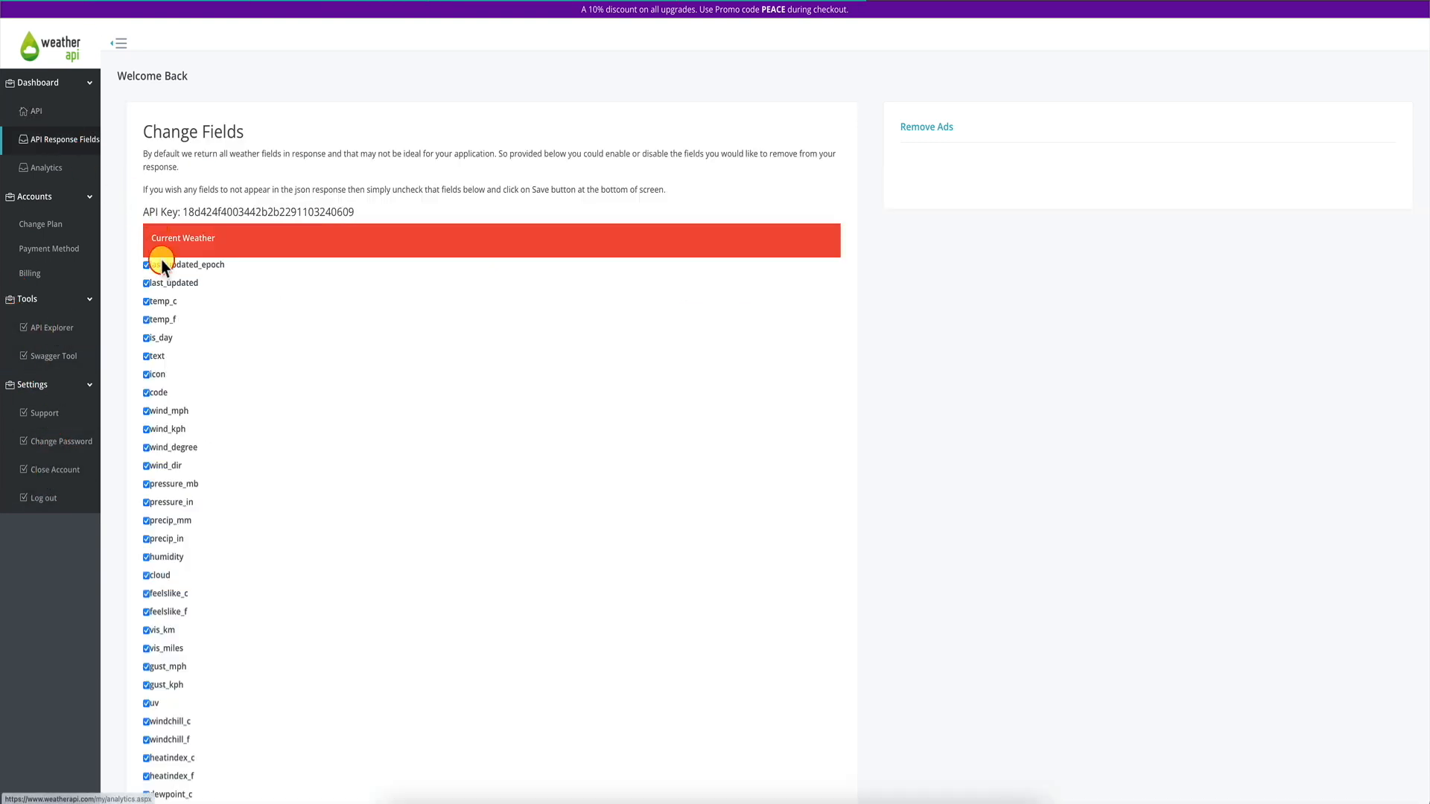
{"action": "scroll", "coordinate": [129, 345], "scroll_direction": "down", "scroll_amount": 3}
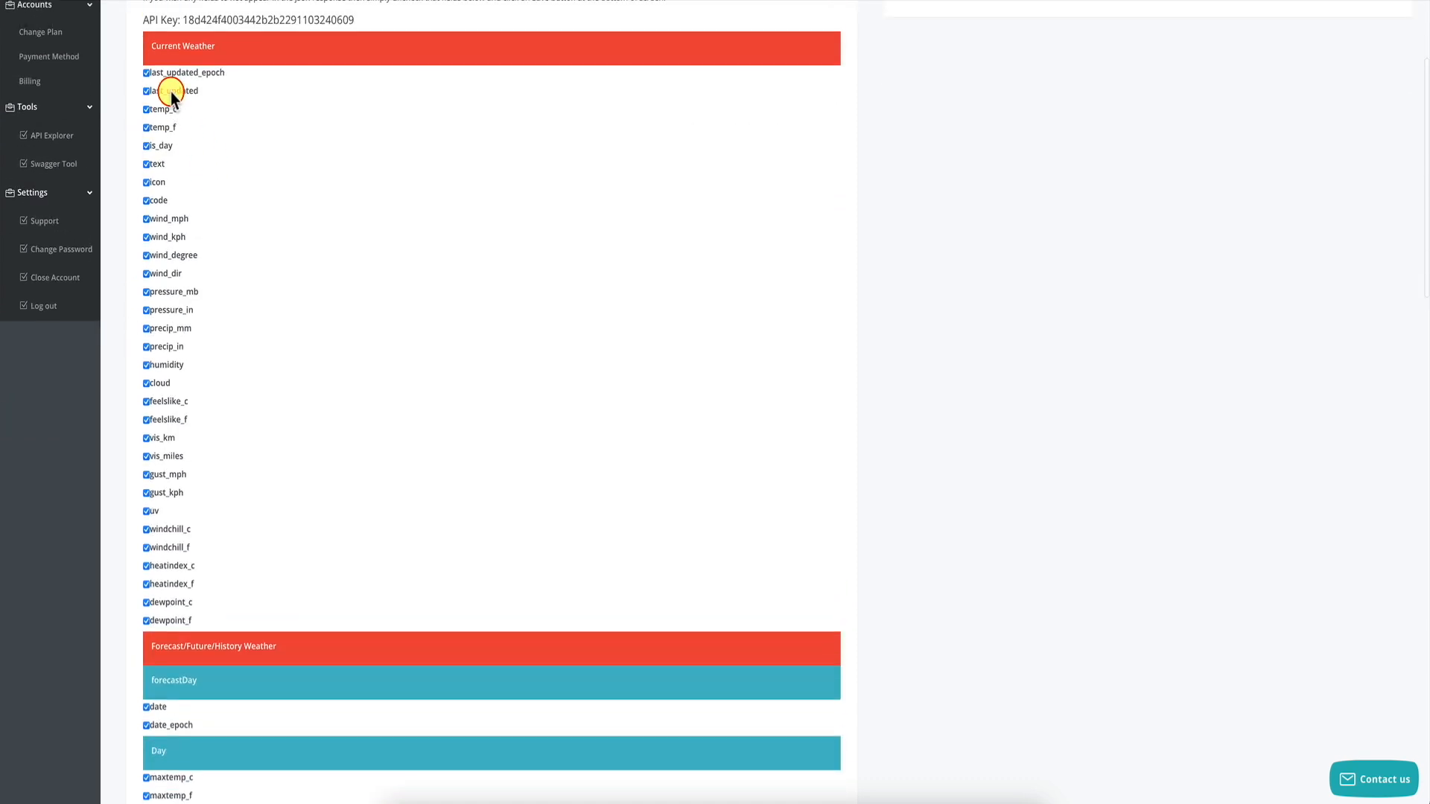
{"action": "scroll", "coordinate": [233, 254], "scroll_direction": "down", "scroll_amount": 7}
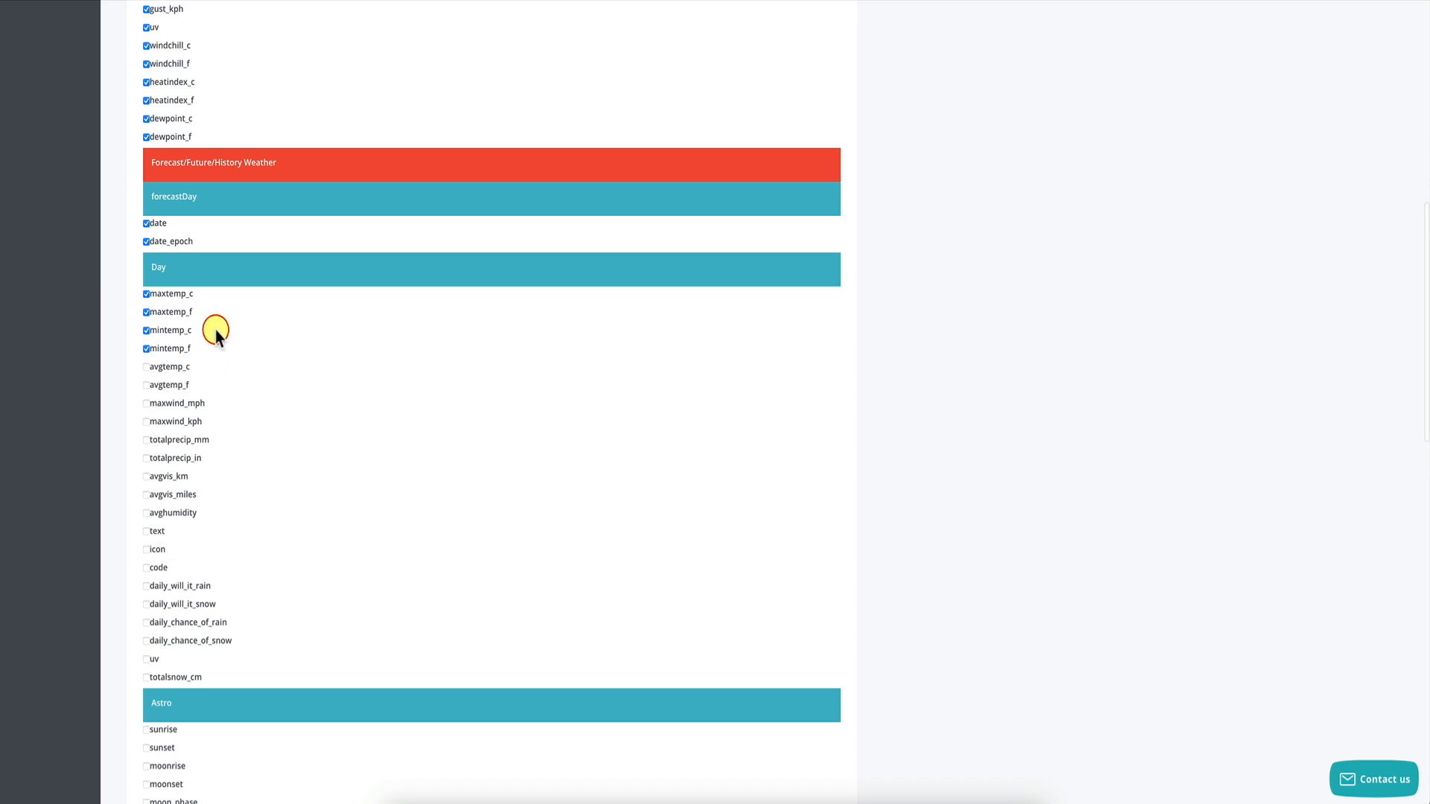
{"action": "scroll", "coordinate": [216, 687], "scroll_direction": "down", "scroll_amount": 18}
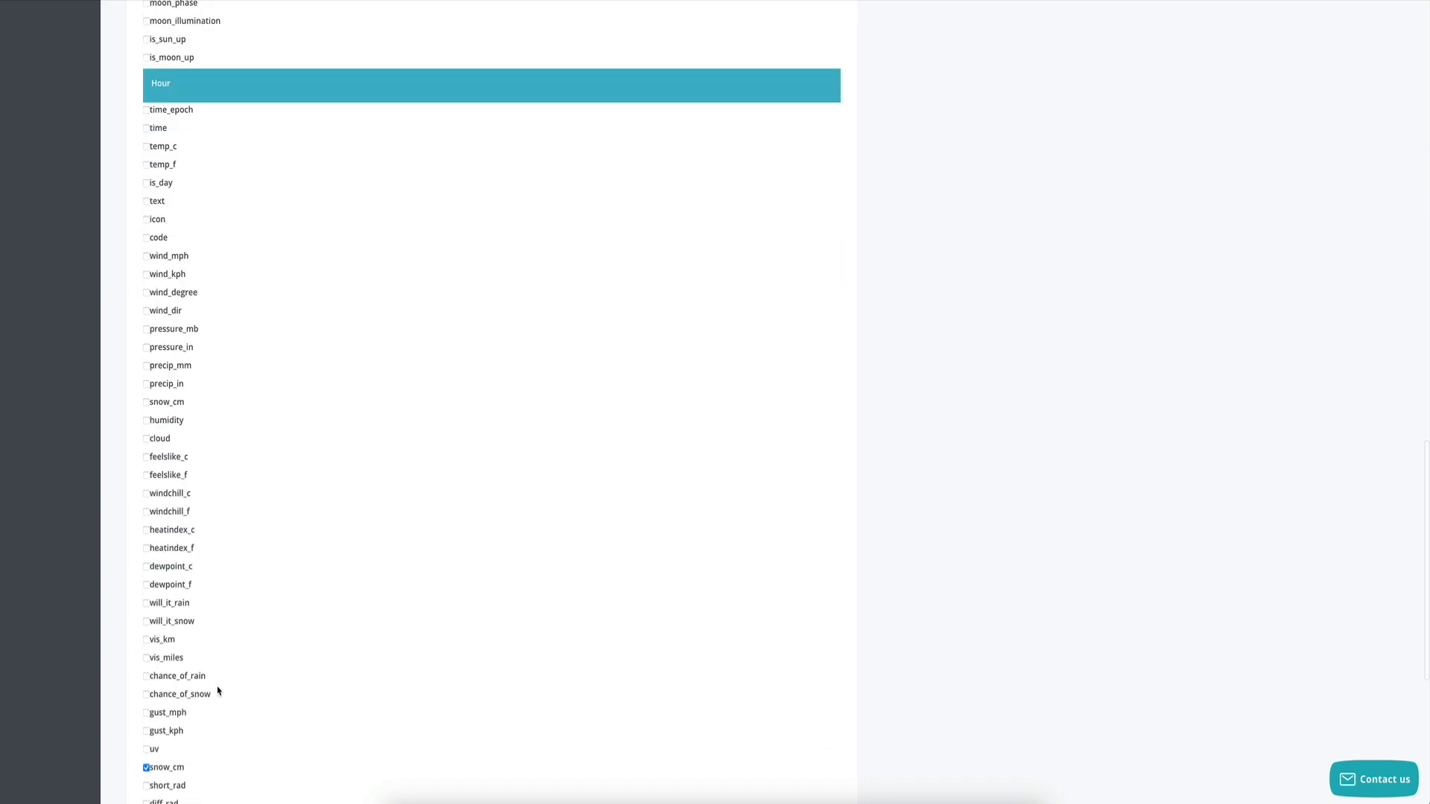
{"action": "scroll", "coordinate": [217, 691], "scroll_direction": "up", "scroll_amount": 2}
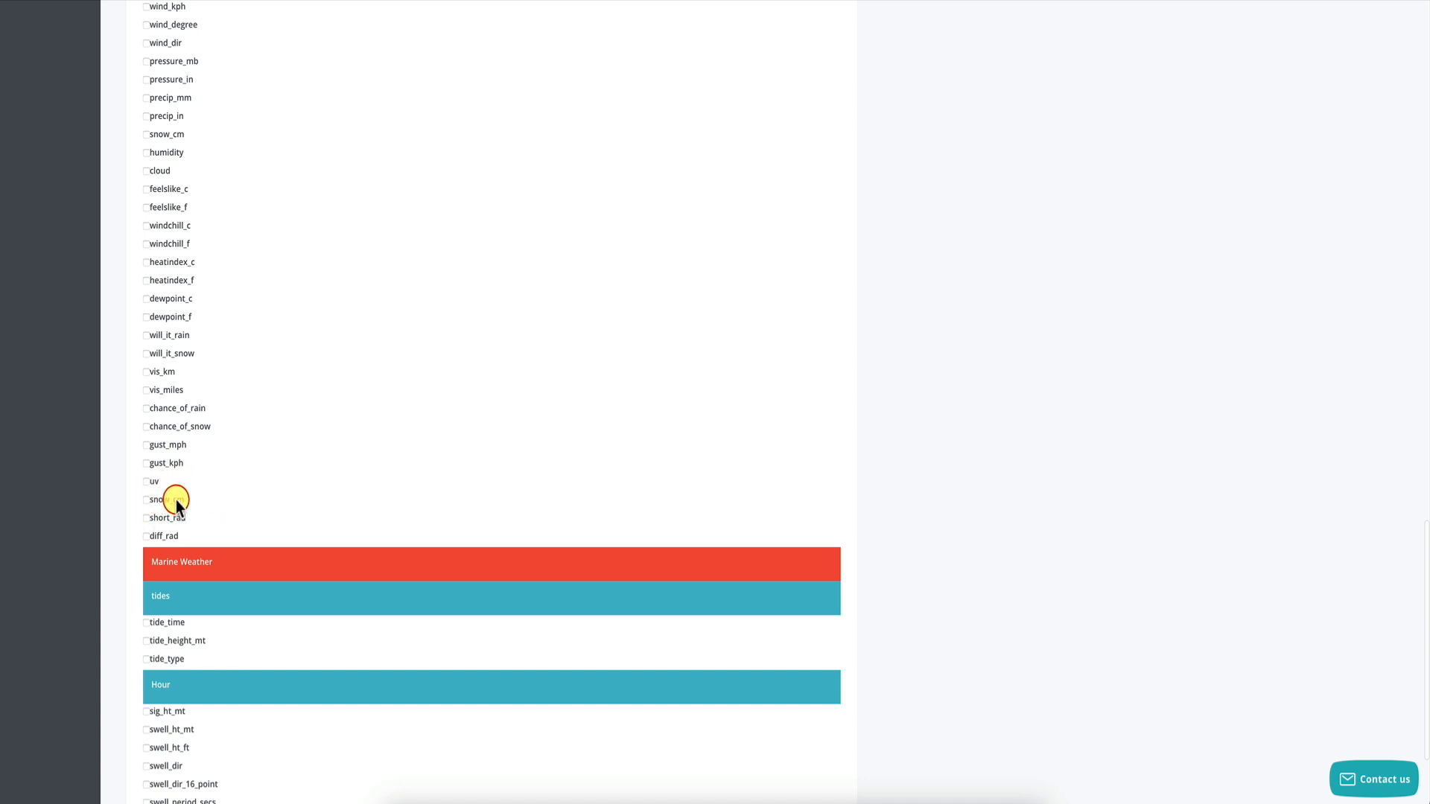
{"action": "scroll", "coordinate": [263, 438], "scroll_direction": "up", "scroll_amount": 18}
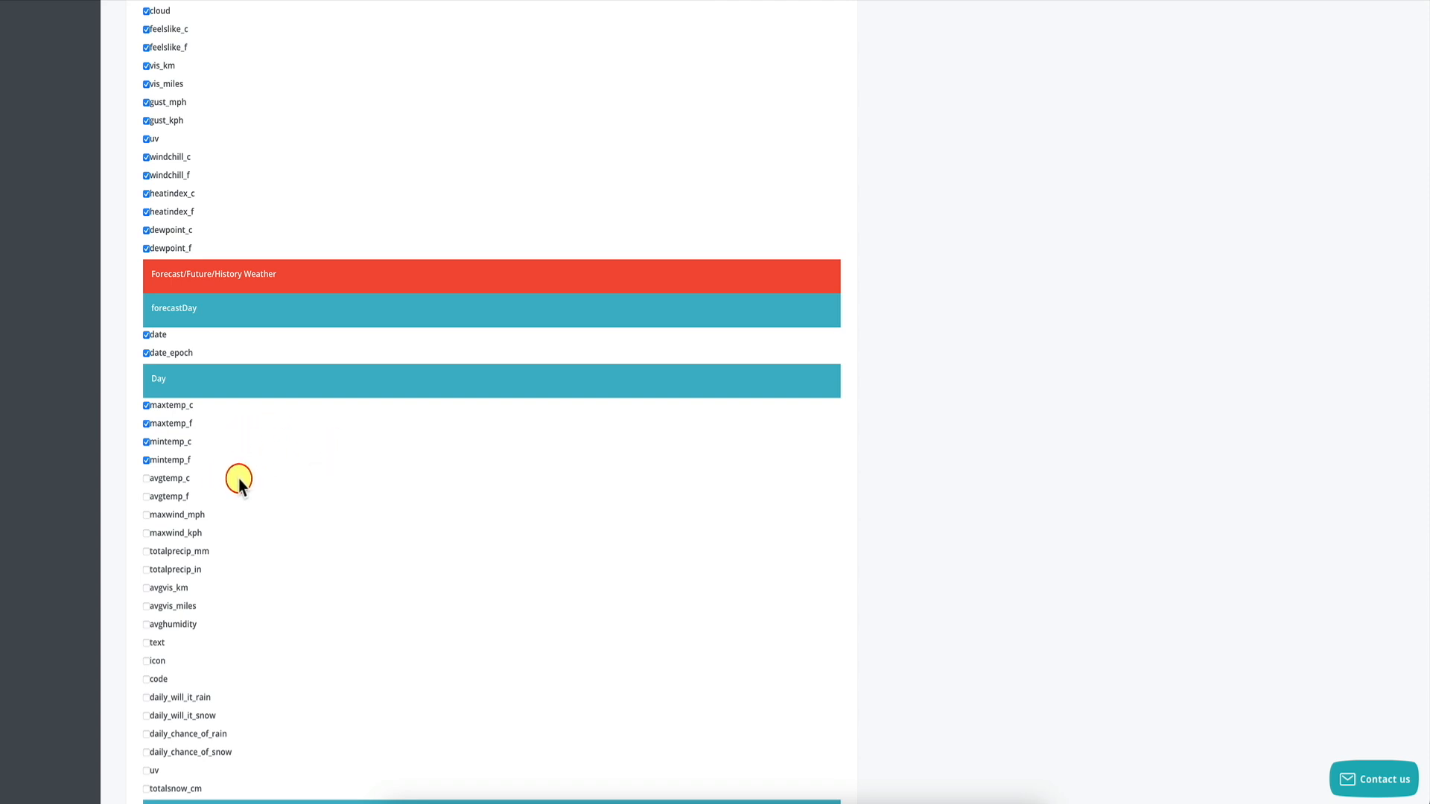
{"action": "scroll", "coordinate": [239, 480], "scroll_direction": "down", "scroll_amount": 9}
{"action": "scroll", "coordinate": [239, 478], "scroll_direction": "down", "scroll_amount": 9}
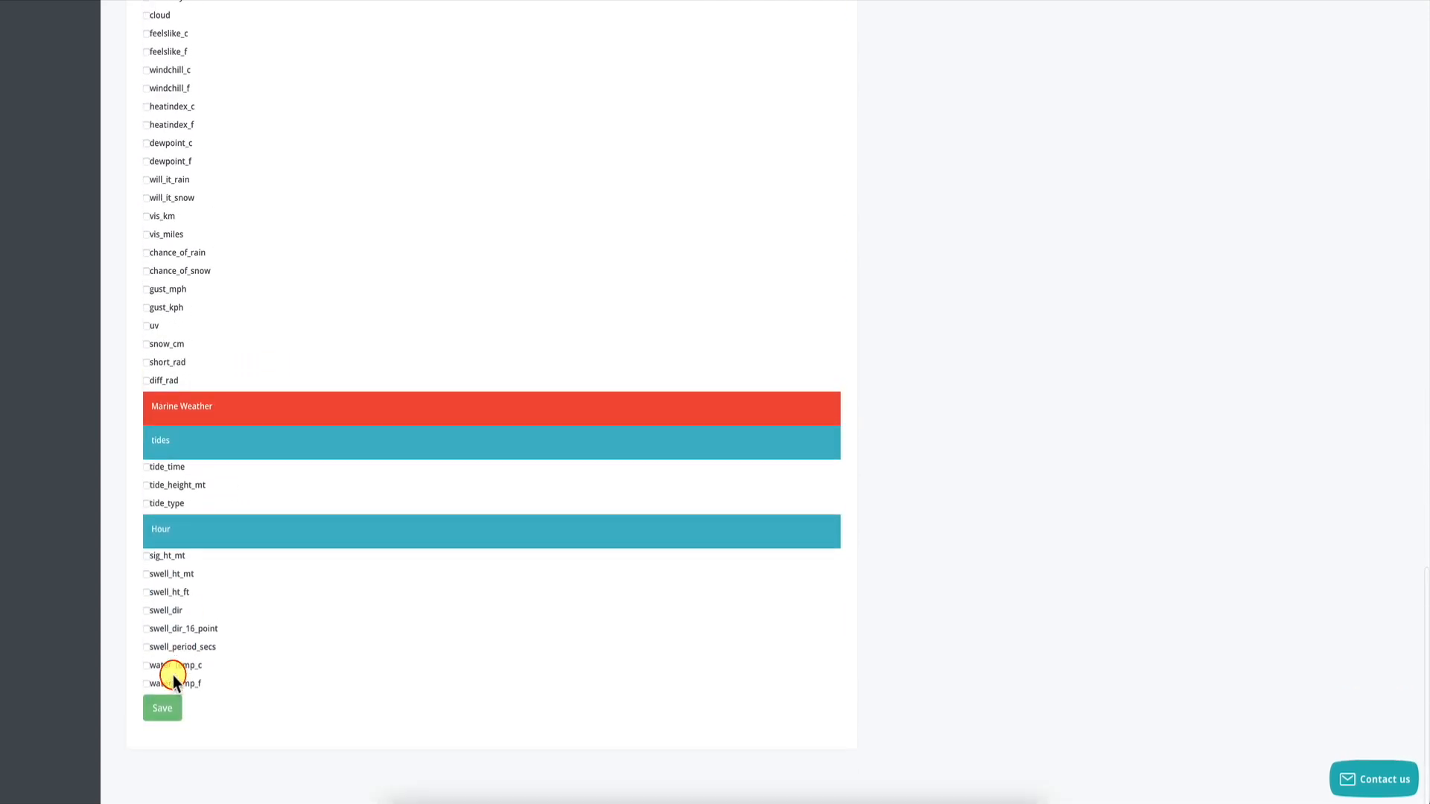
{"action": "left_click", "coordinate": [159, 718]}
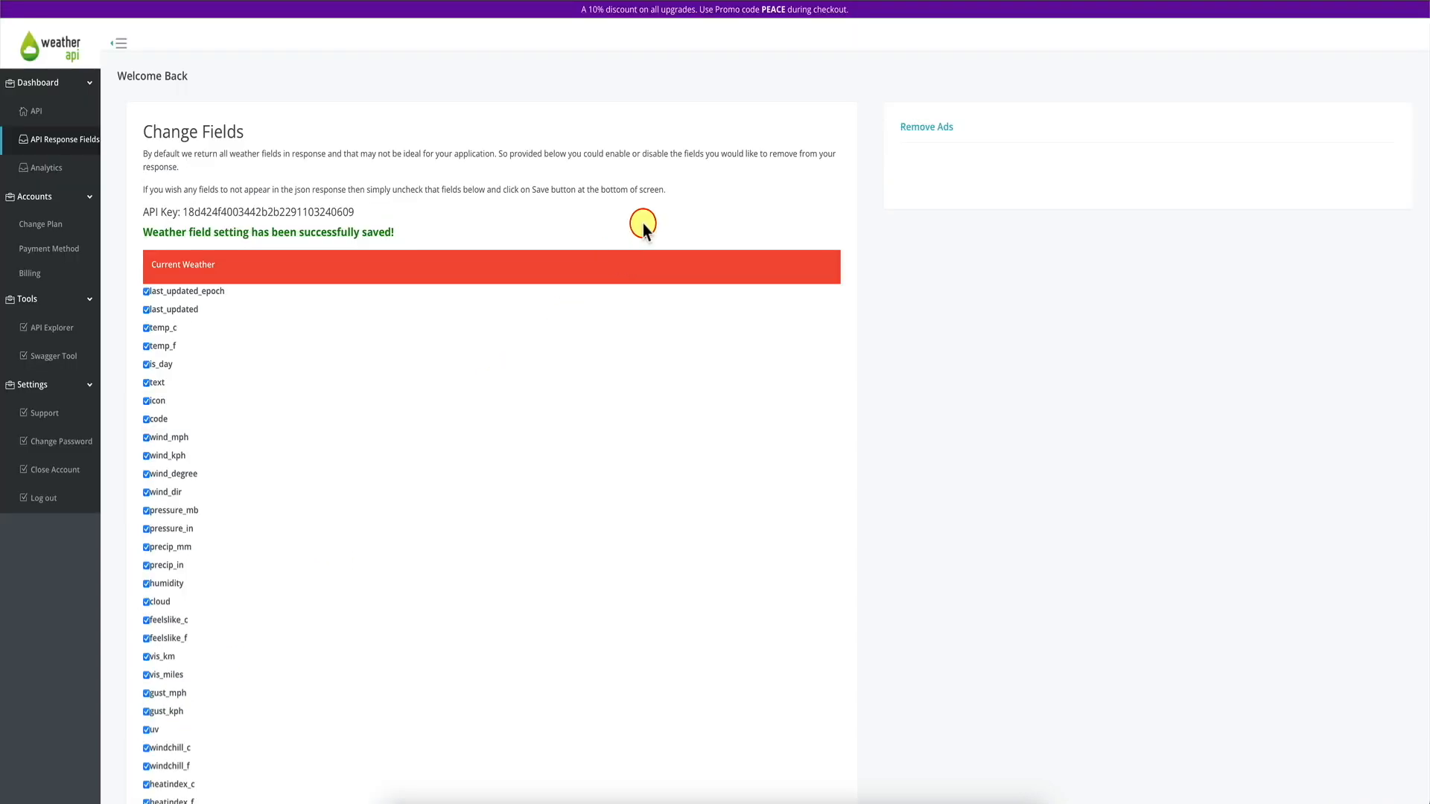
{"action": "left_click", "coordinate": [49, 329]}
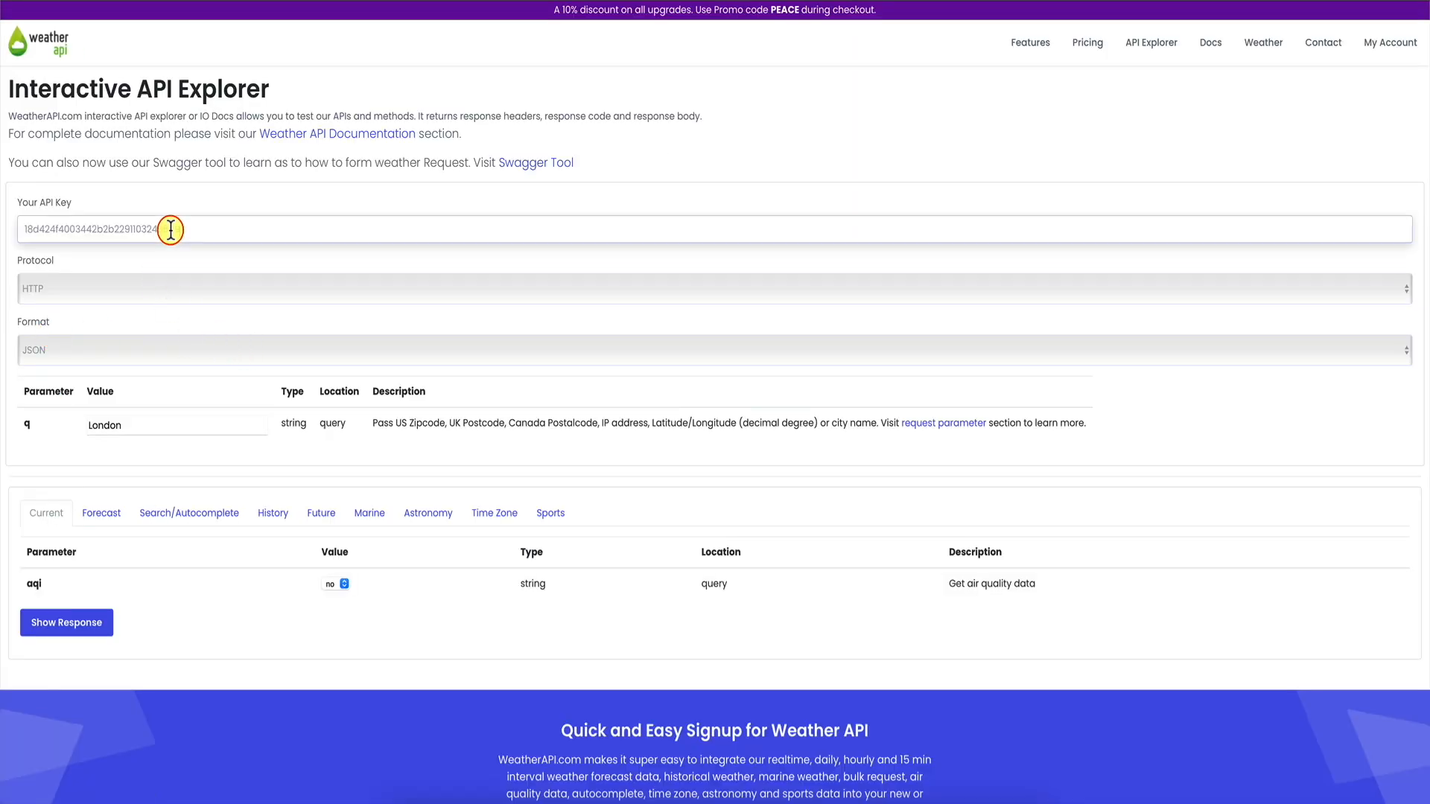
Rerun the London current-weather request with the new field settings and review its response.
{"action": "left_click", "coordinate": [82, 624]}
{"action": "scroll", "coordinate": [82, 624], "scroll_direction": "down", "scroll_amount": 14}
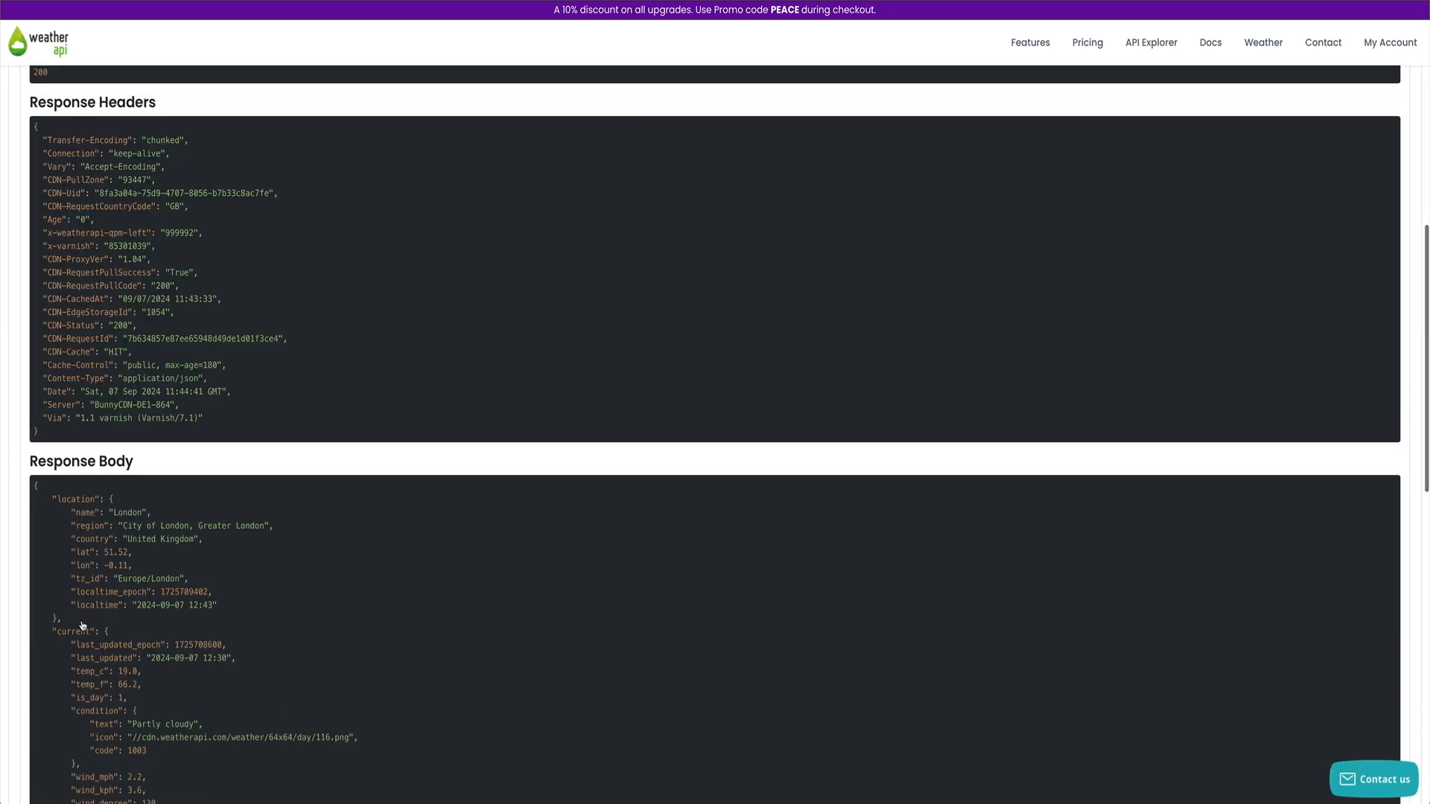
{"action": "scroll", "coordinate": [137, 521], "scroll_direction": "down", "scroll_amount": 1}
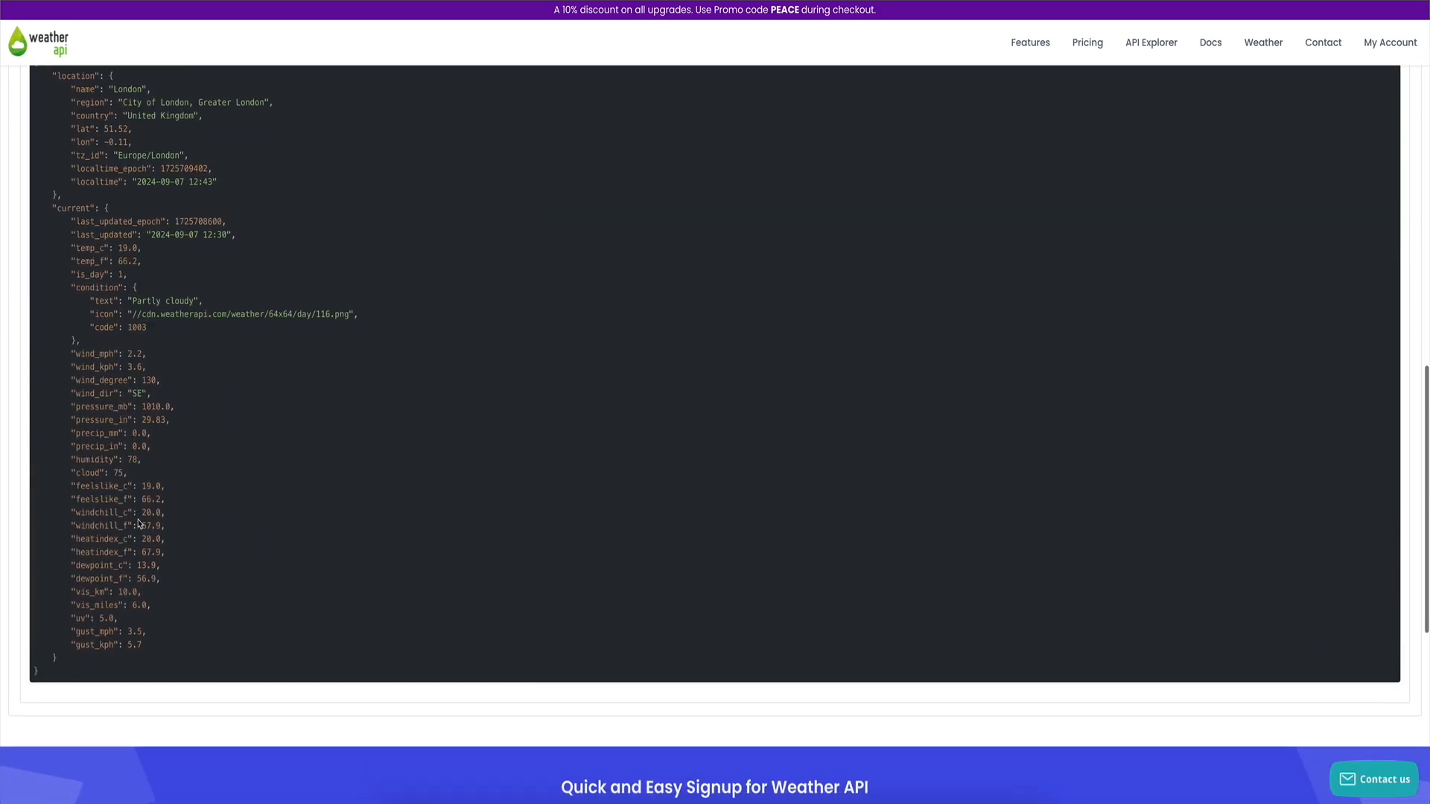
{"action": "scroll", "coordinate": [257, 414], "scroll_direction": "up", "scroll_amount": 1}
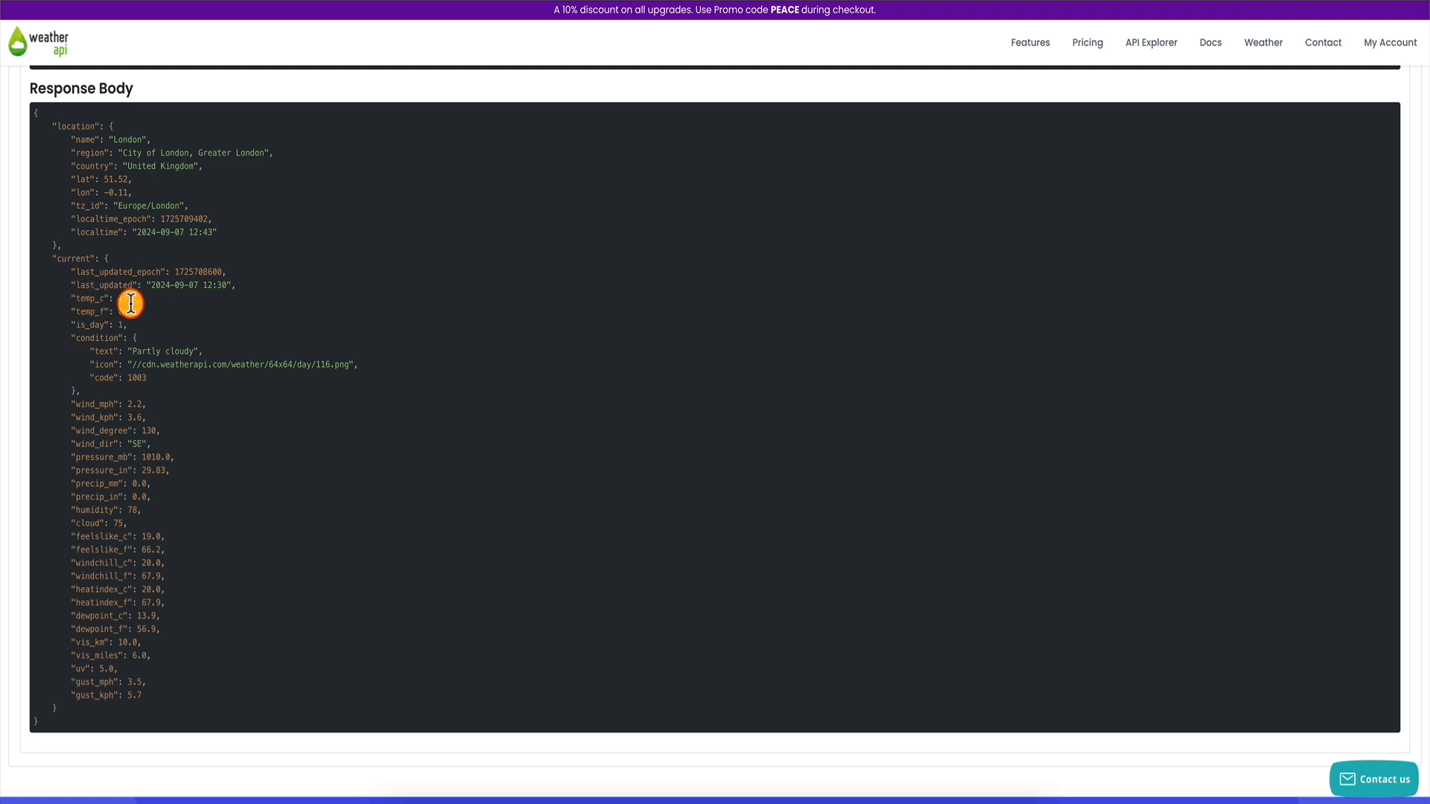
{"action": "scroll", "coordinate": [100, 370], "scroll_direction": "down", "scroll_amount": 1}
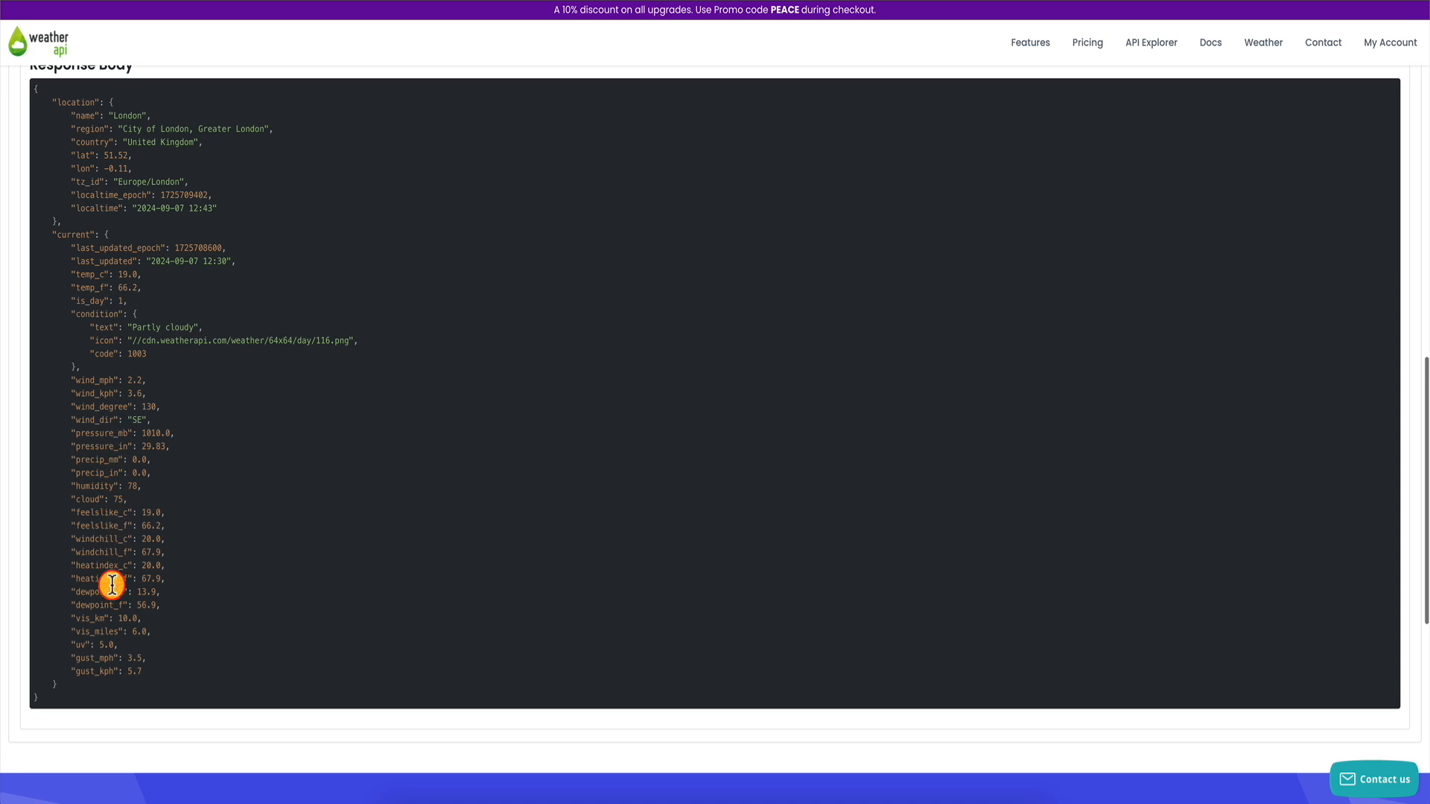
{"action": "scroll", "coordinate": [126, 449], "scroll_direction": "up", "scroll_amount": 2}
{"action": "scroll", "coordinate": [126, 449], "scroll_direction": "up", "scroll_amount": 10}
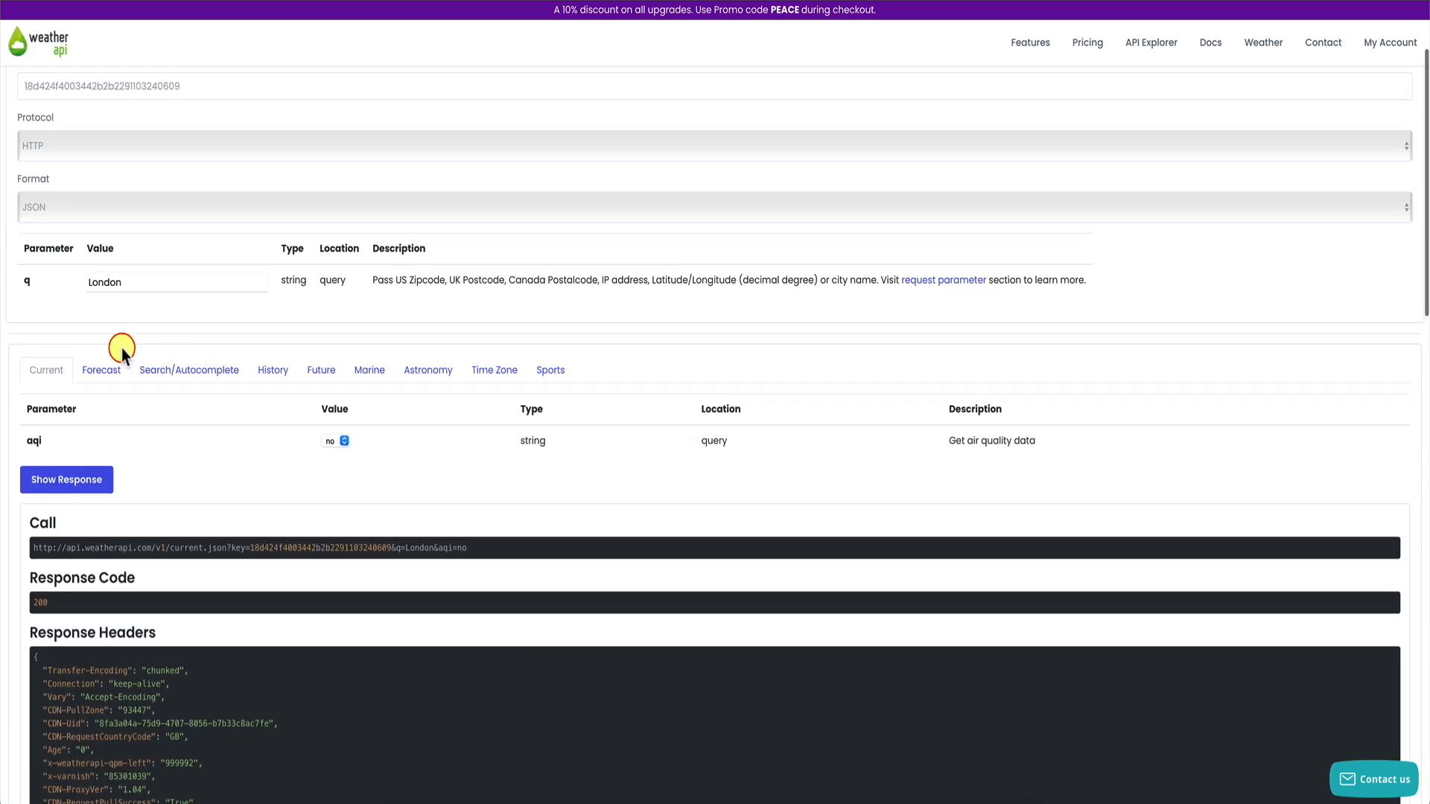
{"action": "scroll", "coordinate": [102, 382], "scroll_direction": "up", "scroll_amount": 2}
Fetch and review the London Forecast response in the API Explorer.
{"action": "left_click", "coordinate": [74, 513]}
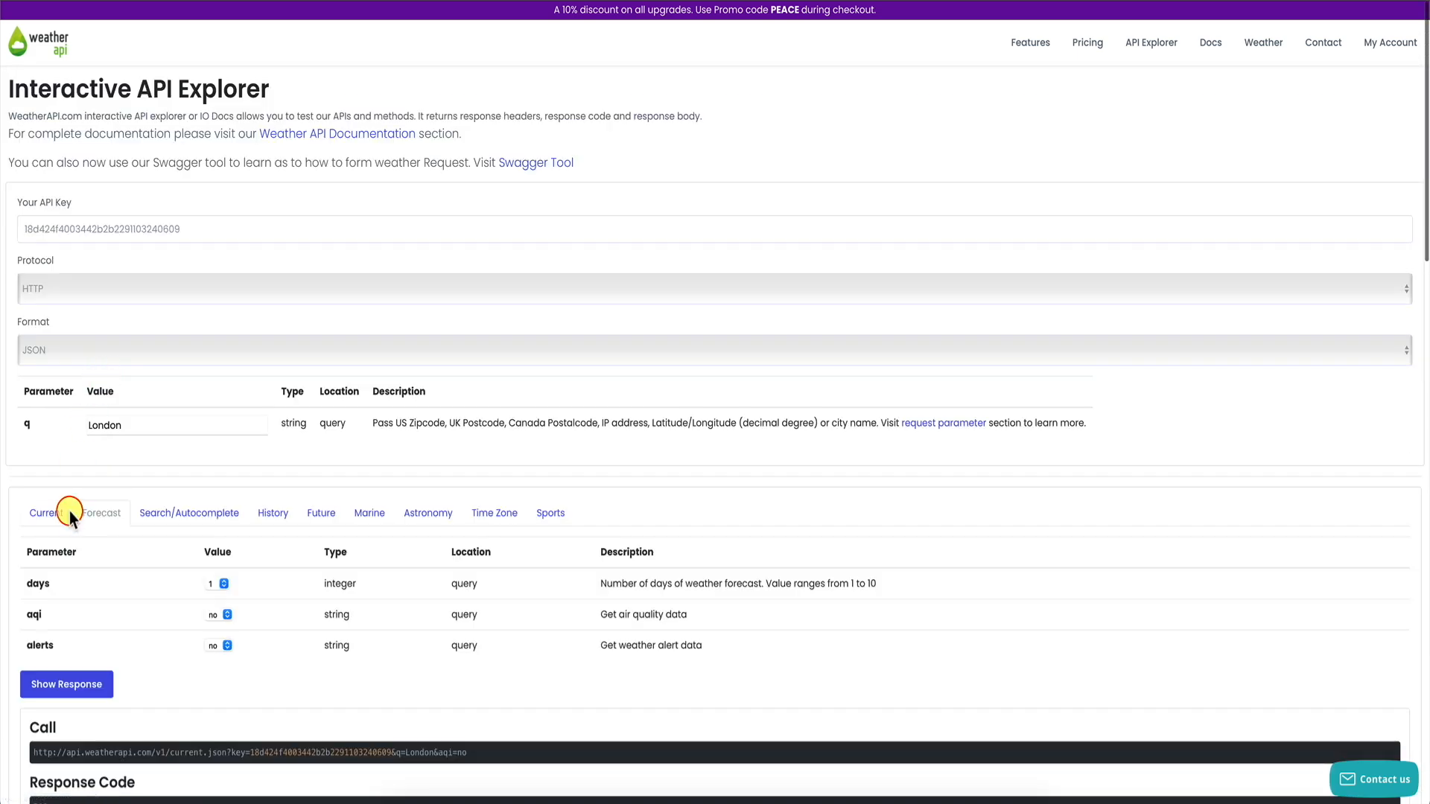
{"action": "scroll", "coordinate": [70, 511], "scroll_direction": "down", "scroll_amount": 3}
{"action": "left_click", "coordinate": [67, 432]}
{"action": "scroll", "coordinate": [96, 439], "scroll_direction": "down", "scroll_amount": 12}
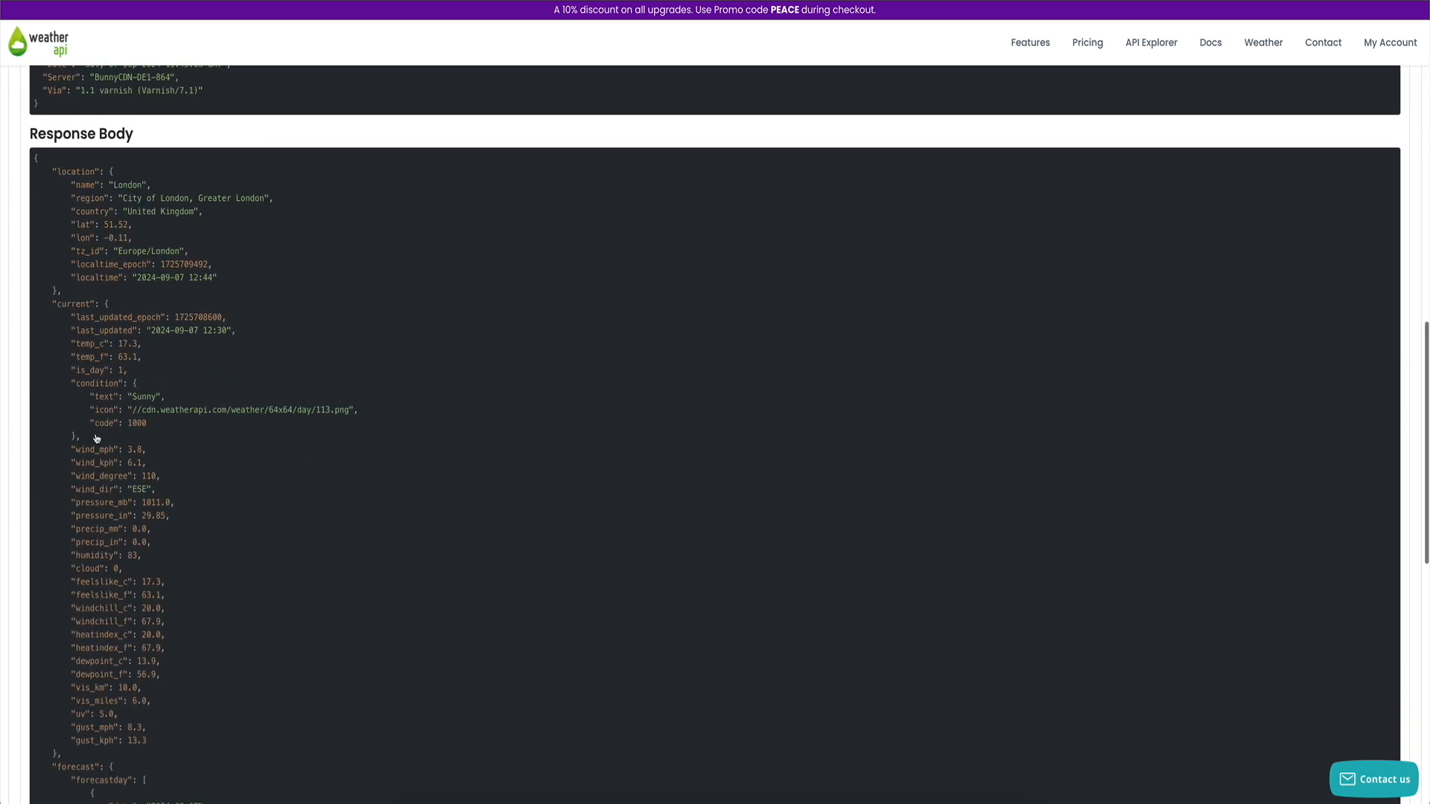
{"action": "scroll", "coordinate": [100, 403], "scroll_direction": "down", "scroll_amount": 5}
{"action": "scroll", "coordinate": [105, 380], "scroll_direction": "up", "scroll_amount": 4}
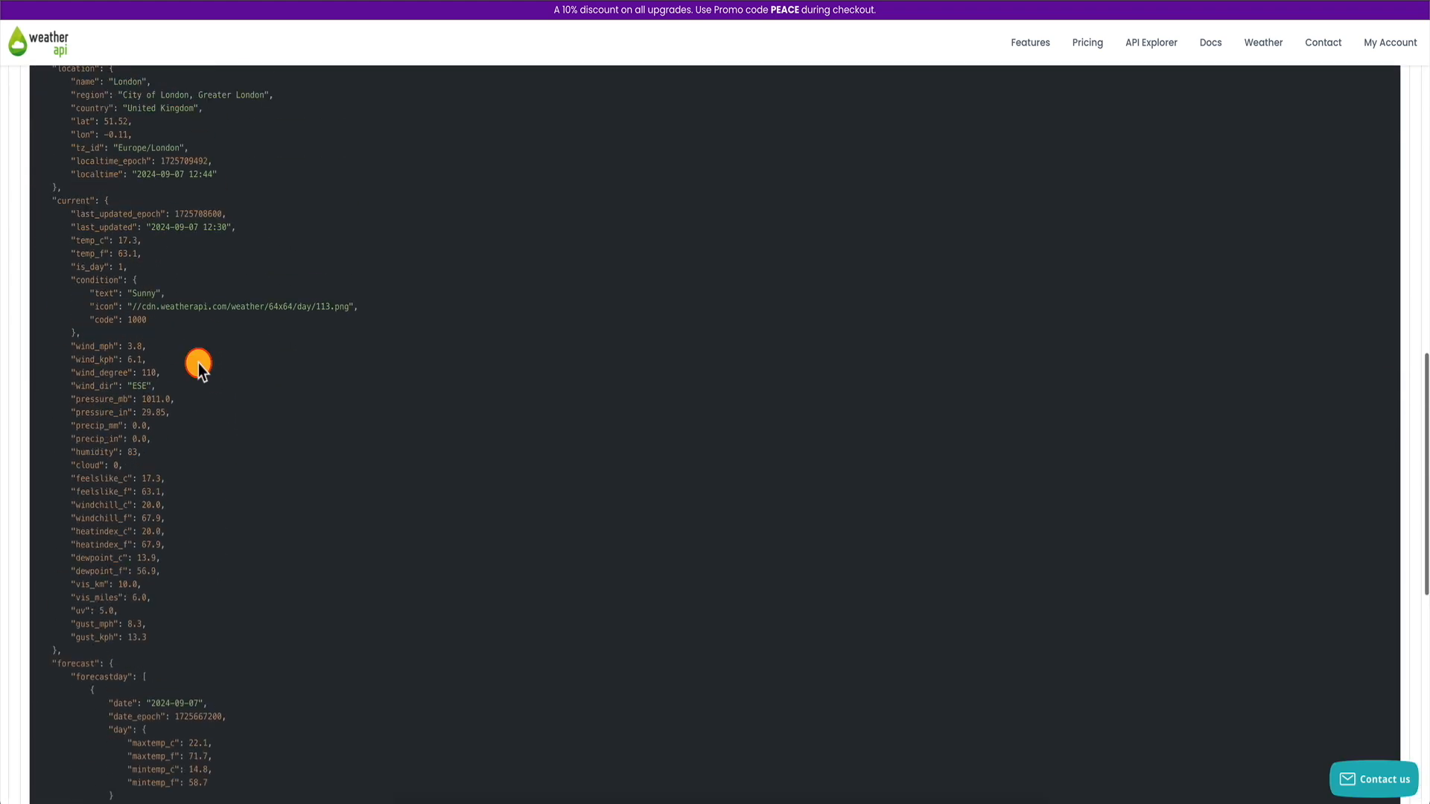
{"action": "scroll", "coordinate": [198, 363], "scroll_direction": "down", "scroll_amount": 1}
{"action": "scroll", "coordinate": [219, 490], "scroll_direction": "up", "scroll_amount": 1}
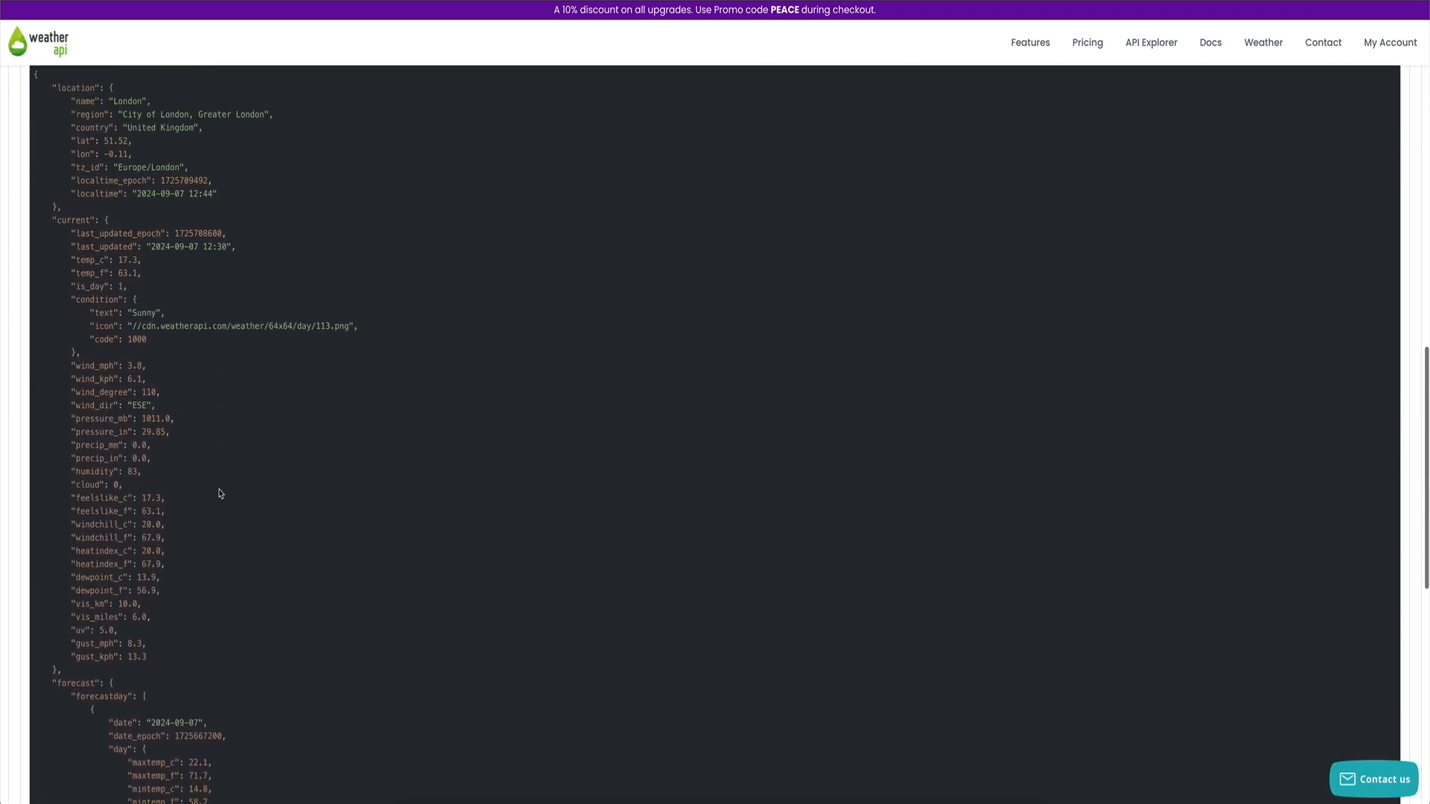
{"action": "left_click", "coordinate": [160, 578]}
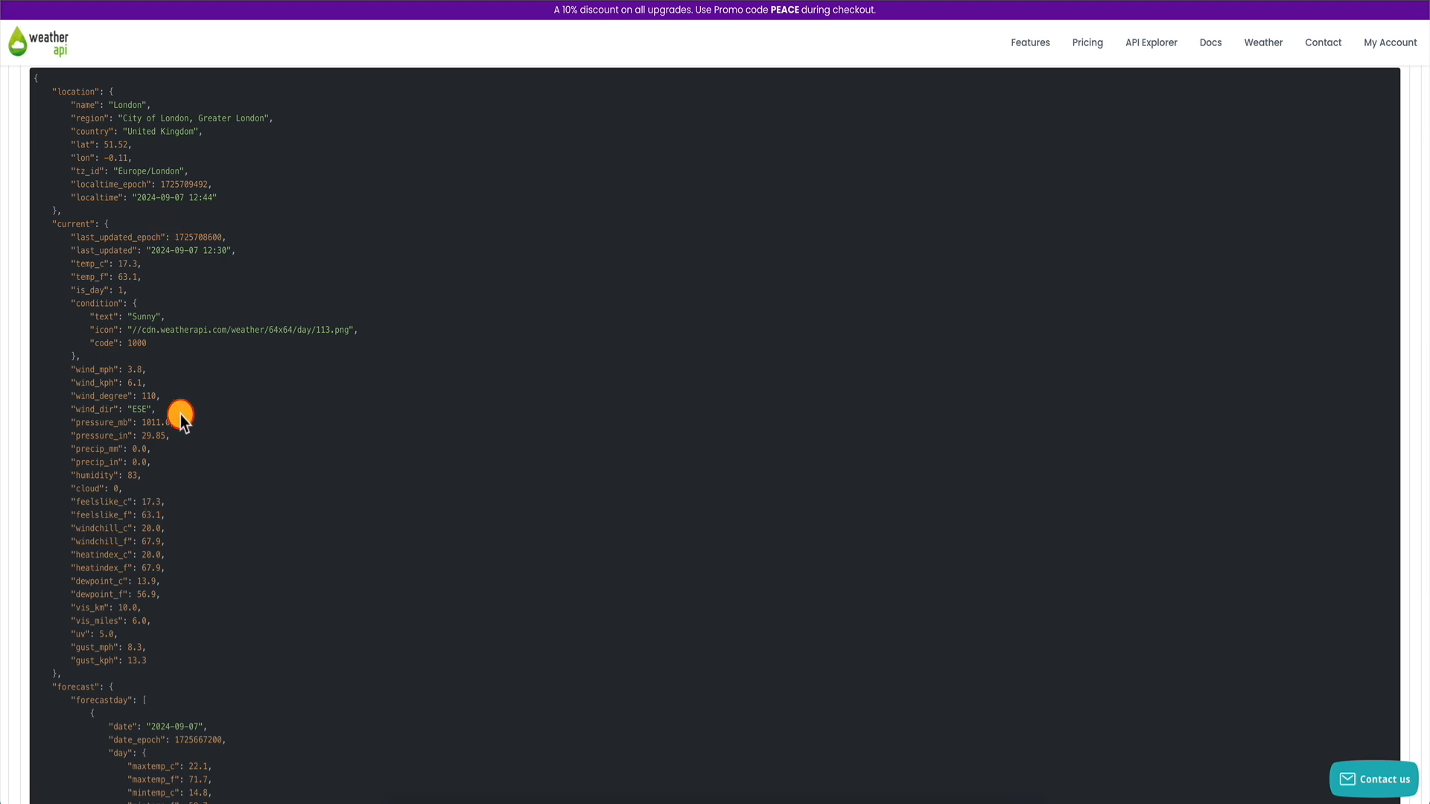
{"action": "scroll", "coordinate": [180, 417], "scroll_direction": "up", "scroll_amount": 10}
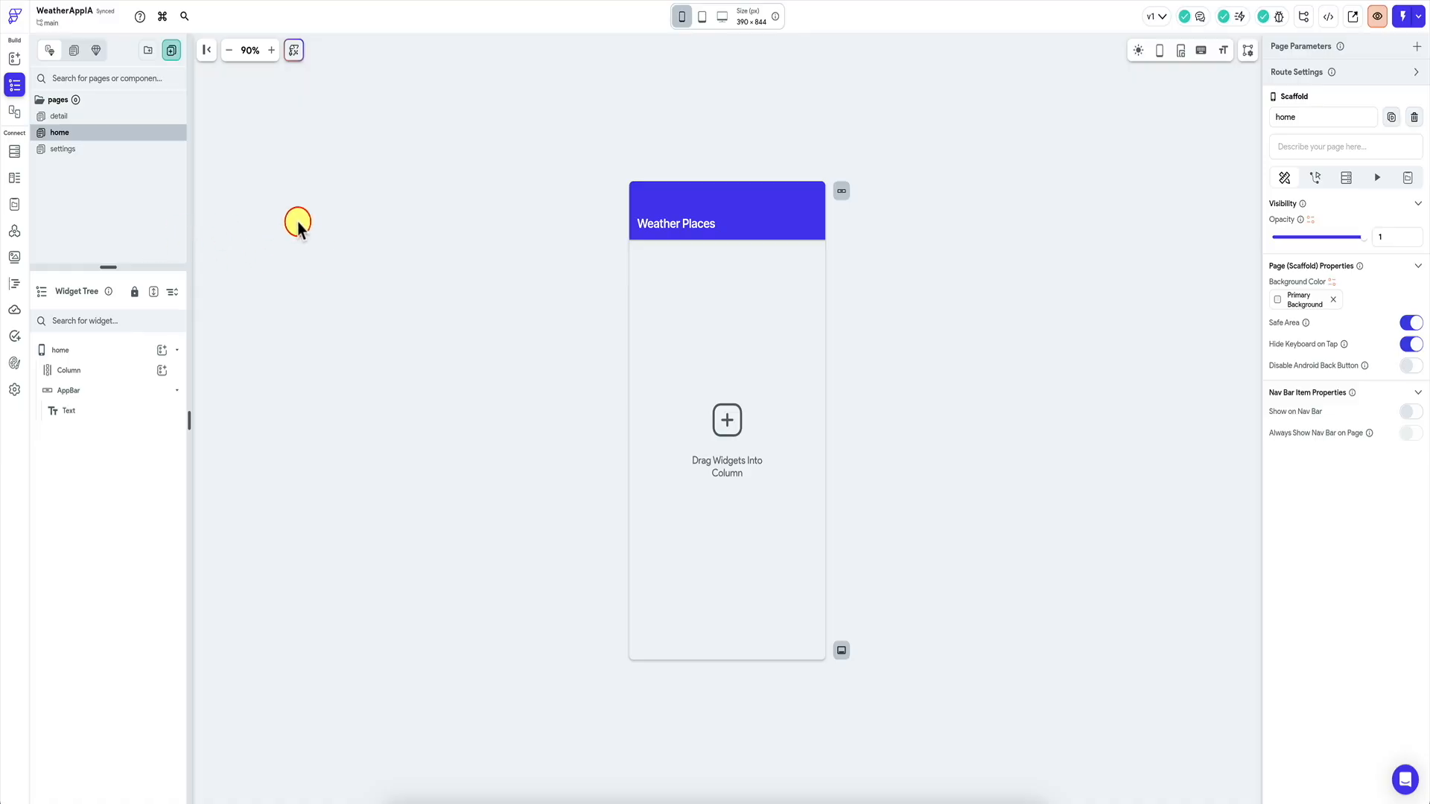
Start creating a new single API call in FlutterFlow's API Calls.
{"action": "left_click", "coordinate": [15, 232]}
{"action": "left_click", "coordinate": [183, 54]}
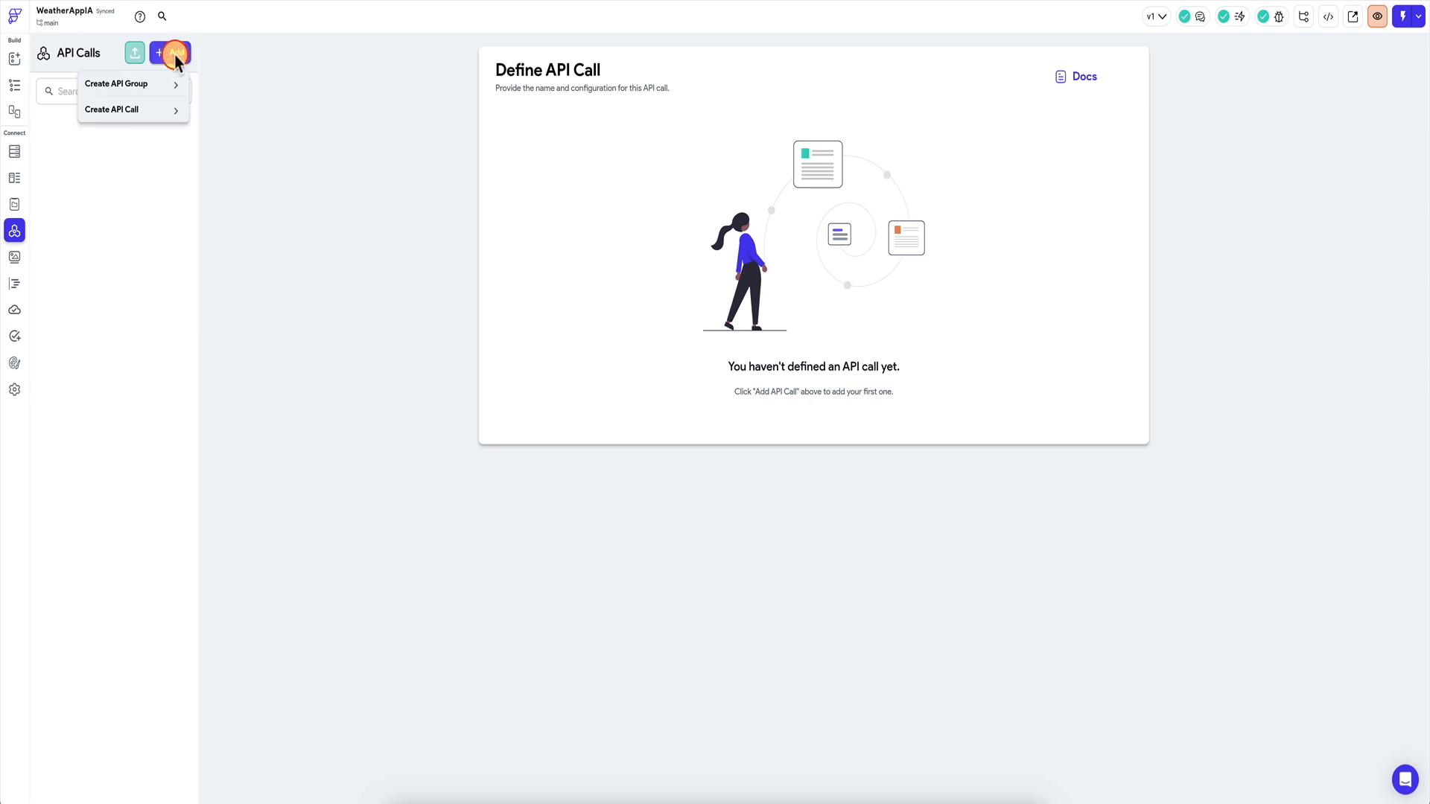
{"action": "left_click", "coordinate": [149, 110]}
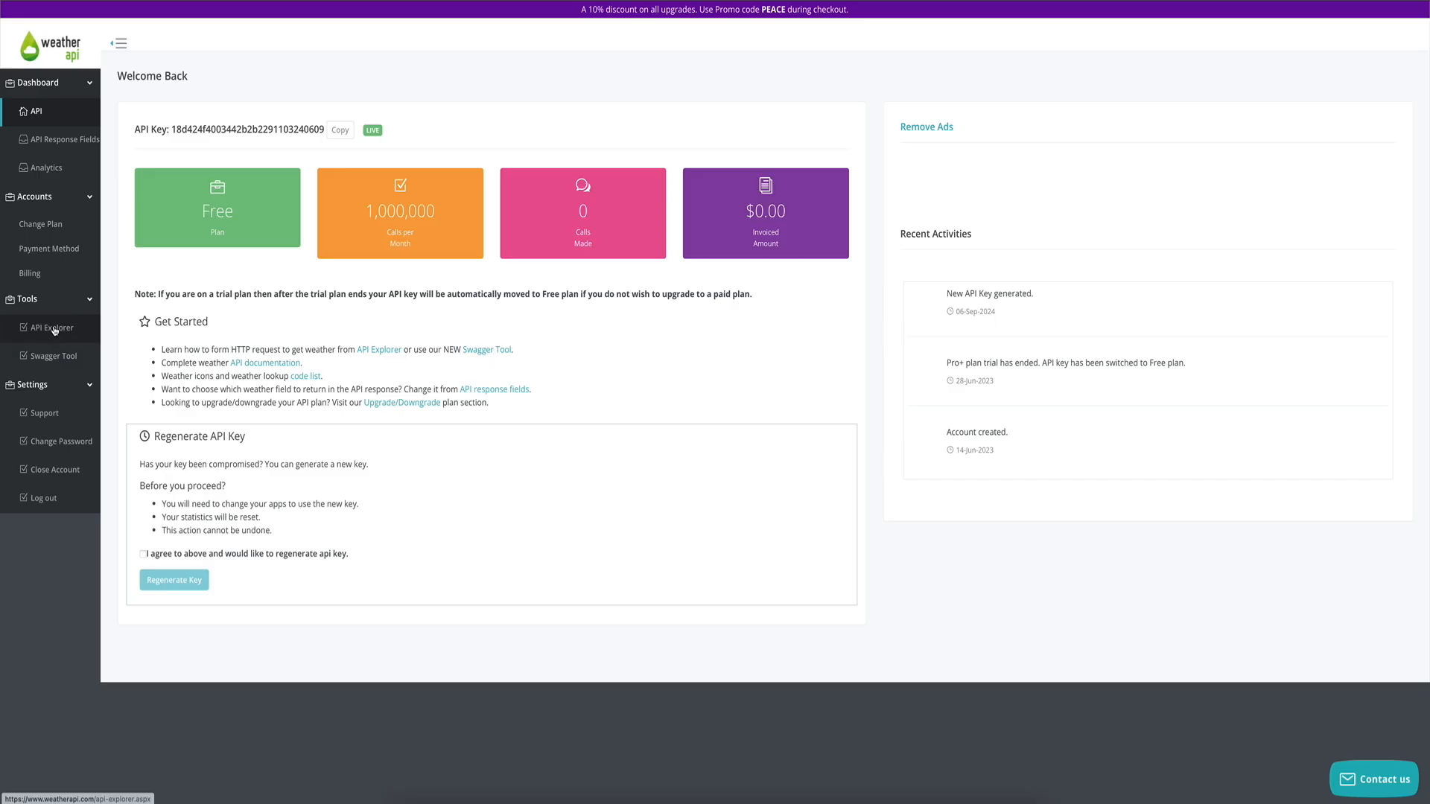
Paste the API key, run the London current-weather request, and select its full call URL.
{"action": "left_click", "coordinate": [53, 330]}
{"action": "left_click", "coordinate": [203, 227]}
{"action": "key", "text": "ctrl+v"}
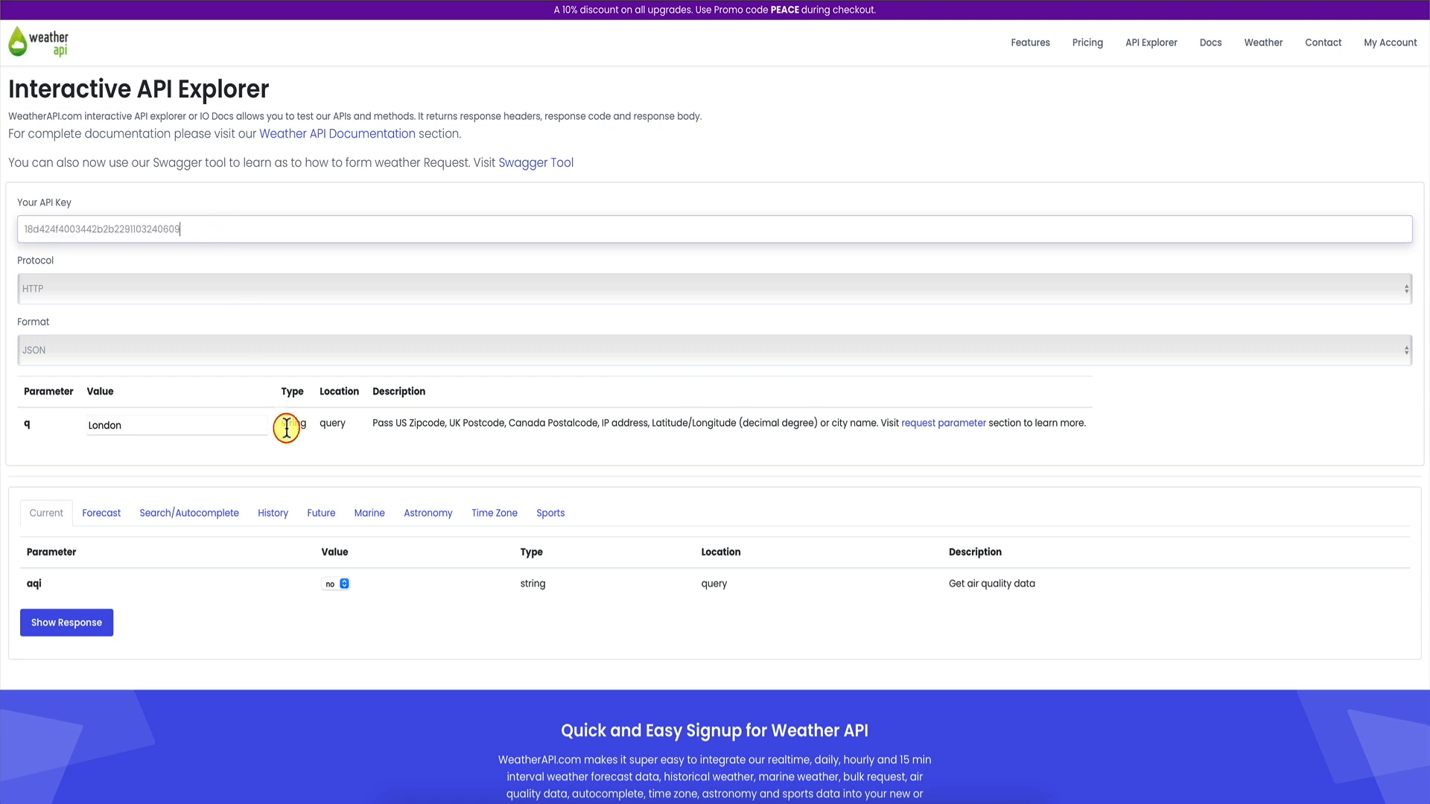
{"action": "left_click", "coordinate": [75, 625]}
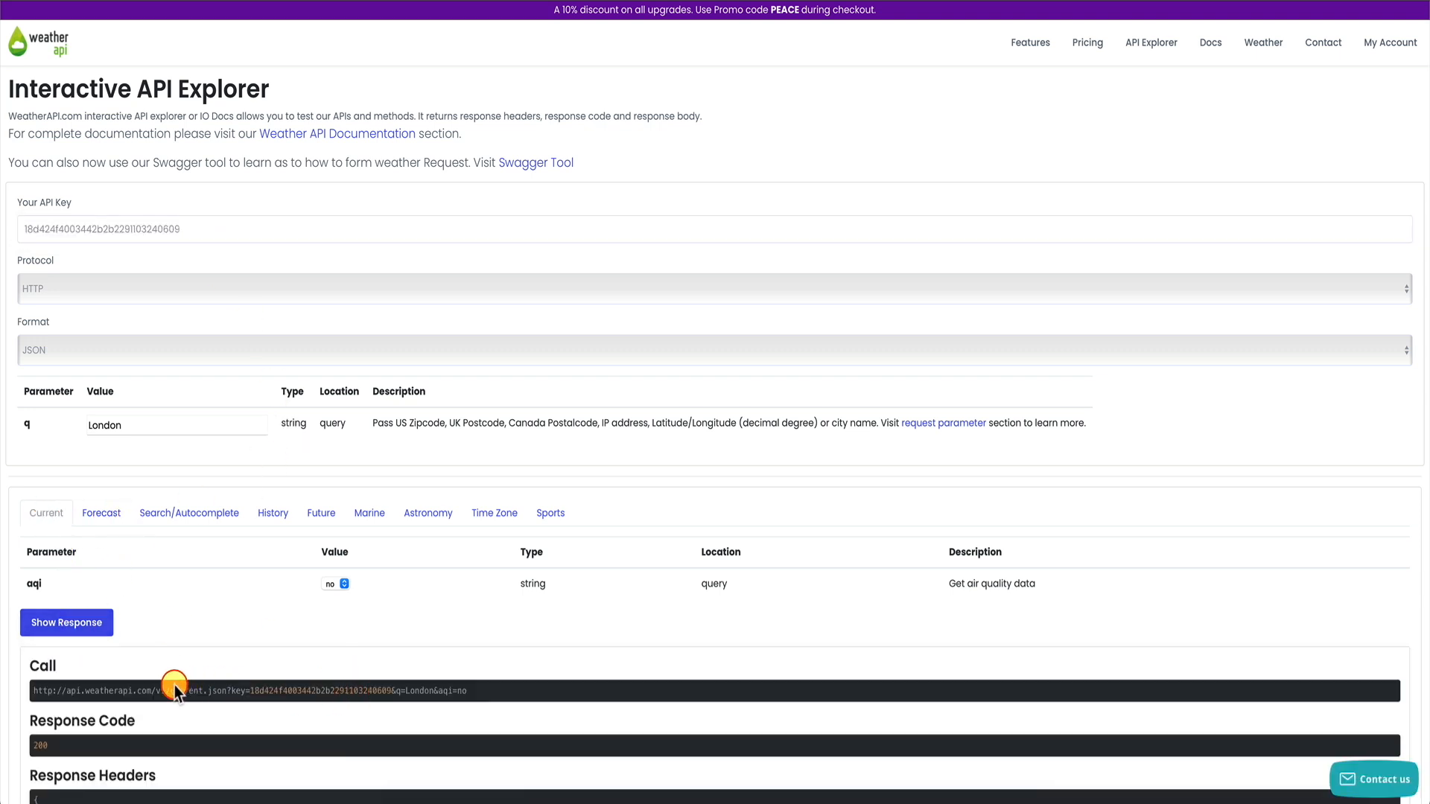
{"action": "left_click_drag", "start_coordinate": [170, 692], "coordinate": [232, 691]}
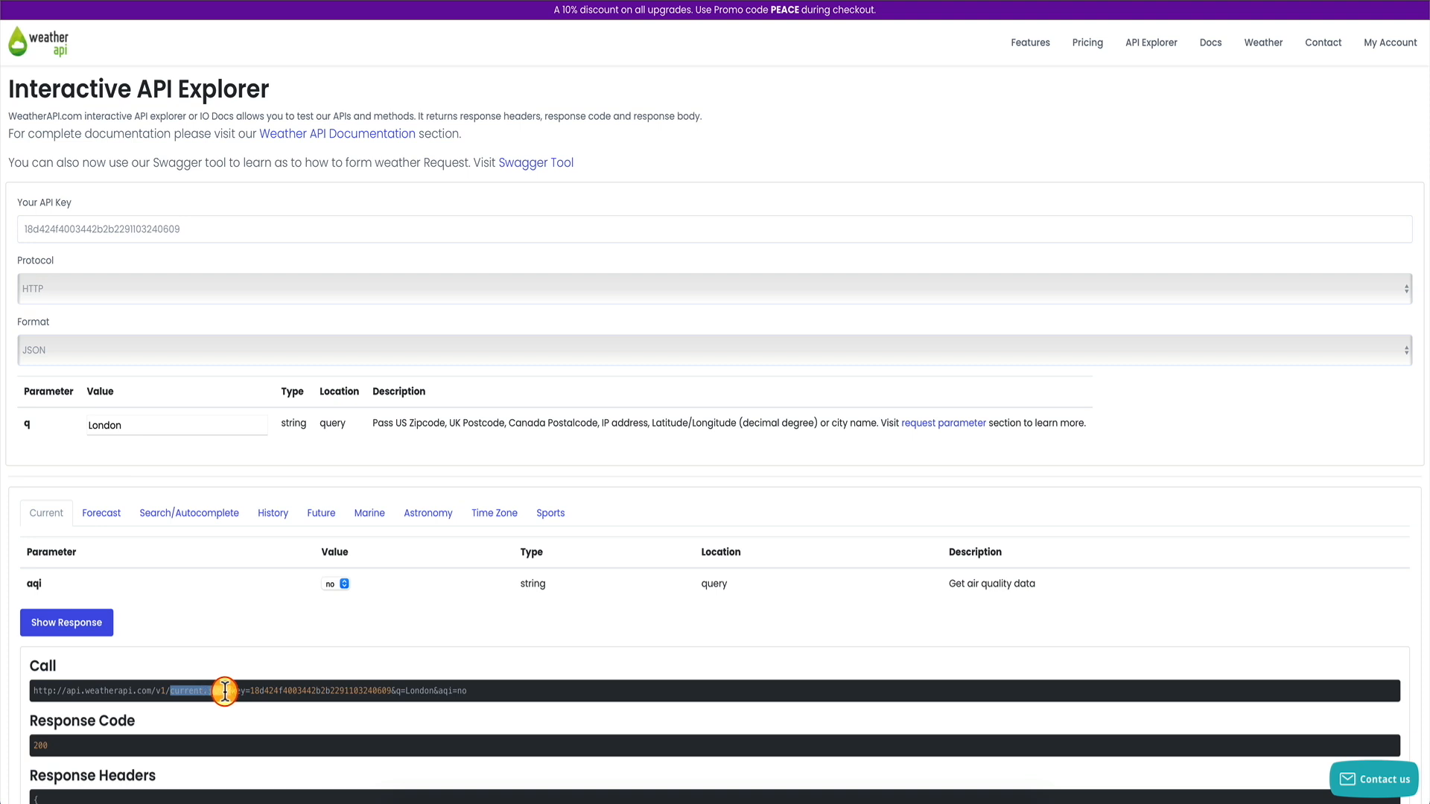
{"action": "left_click", "coordinate": [115, 521]}
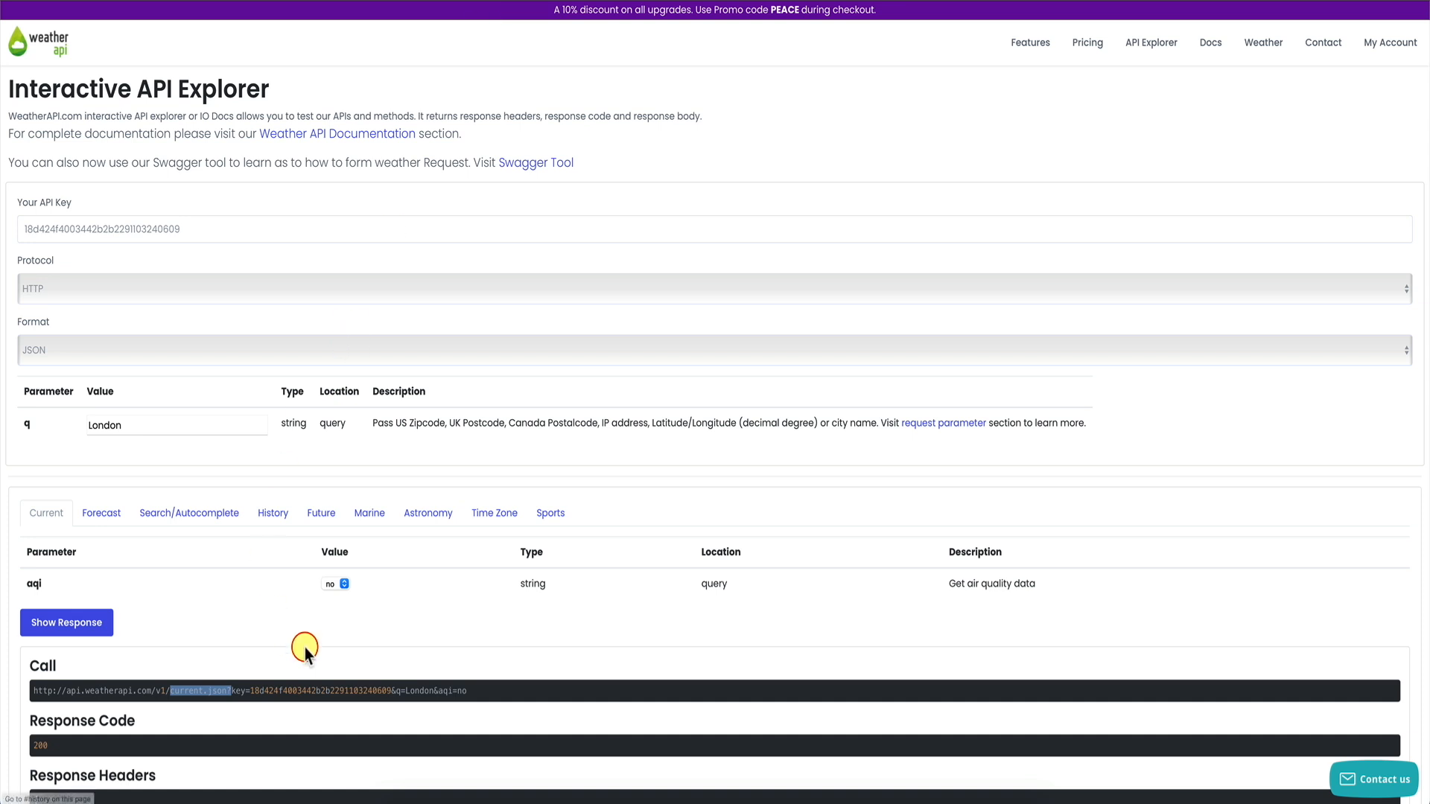
{"action": "left_click_drag", "start_coordinate": [472, 691], "coordinate": [140, 674]}
{"action": "key", "text": "ctrl+c"}
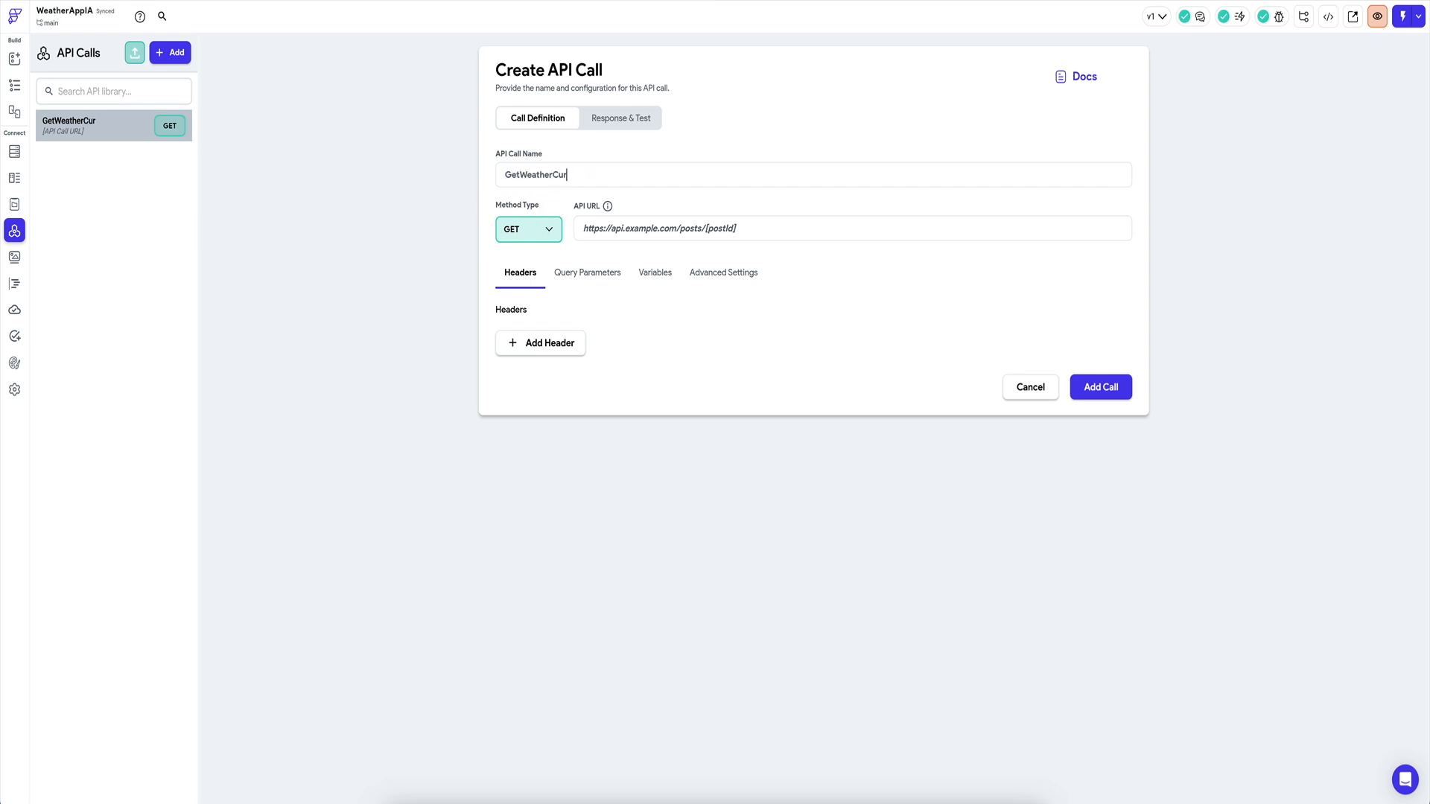
Name the call GetWeatherCurrent, paste the London current.json URL, and add the call.
{"action": "type", "text": "rent"}
{"action": "left_click", "coordinate": [635, 230]}
{"action": "key", "text": "ctrl+v"}
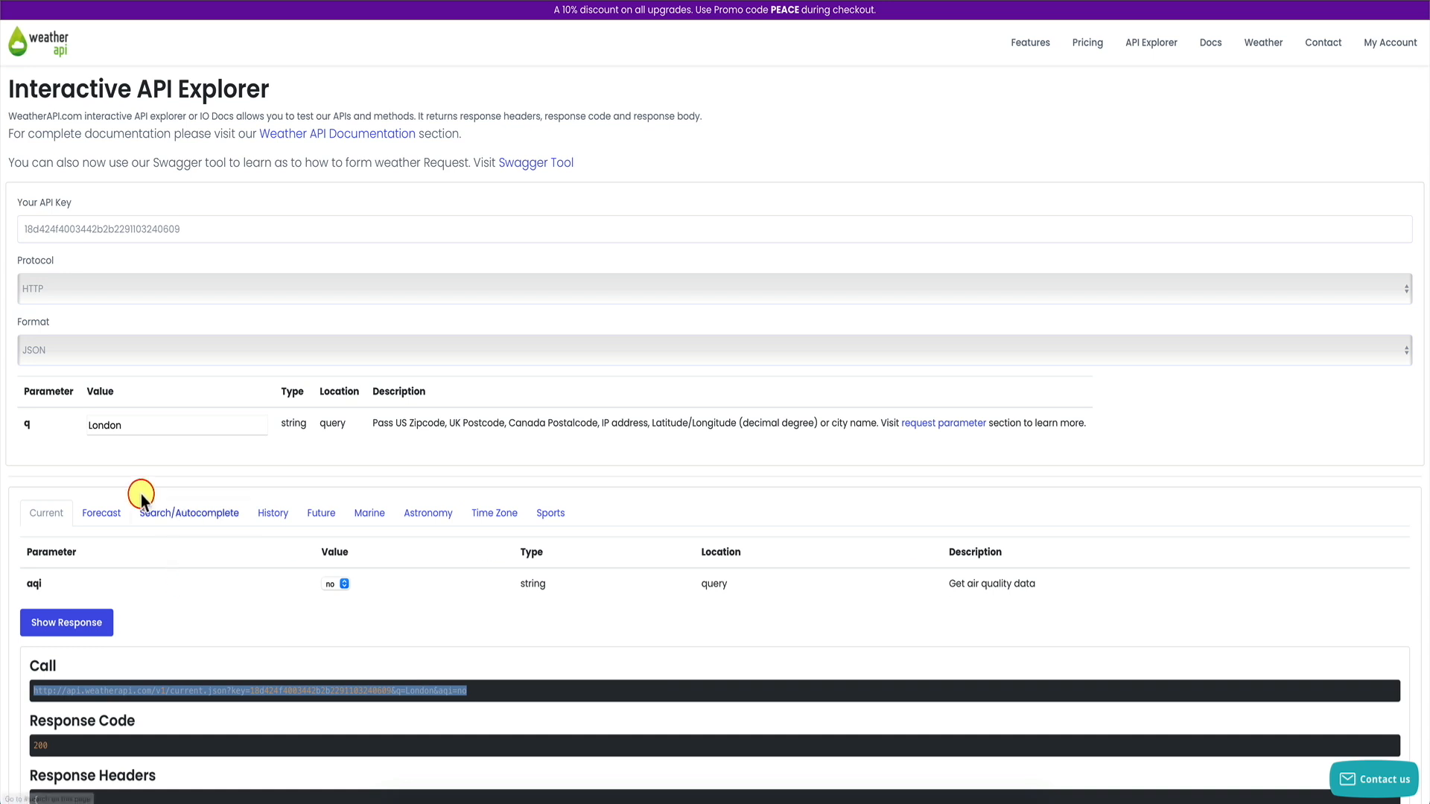
{"action": "scroll", "coordinate": [115, 678], "scroll_direction": "down", "scroll_amount": 2}
{"action": "scroll", "coordinate": [123, 653], "scroll_direction": "down", "scroll_amount": 3}
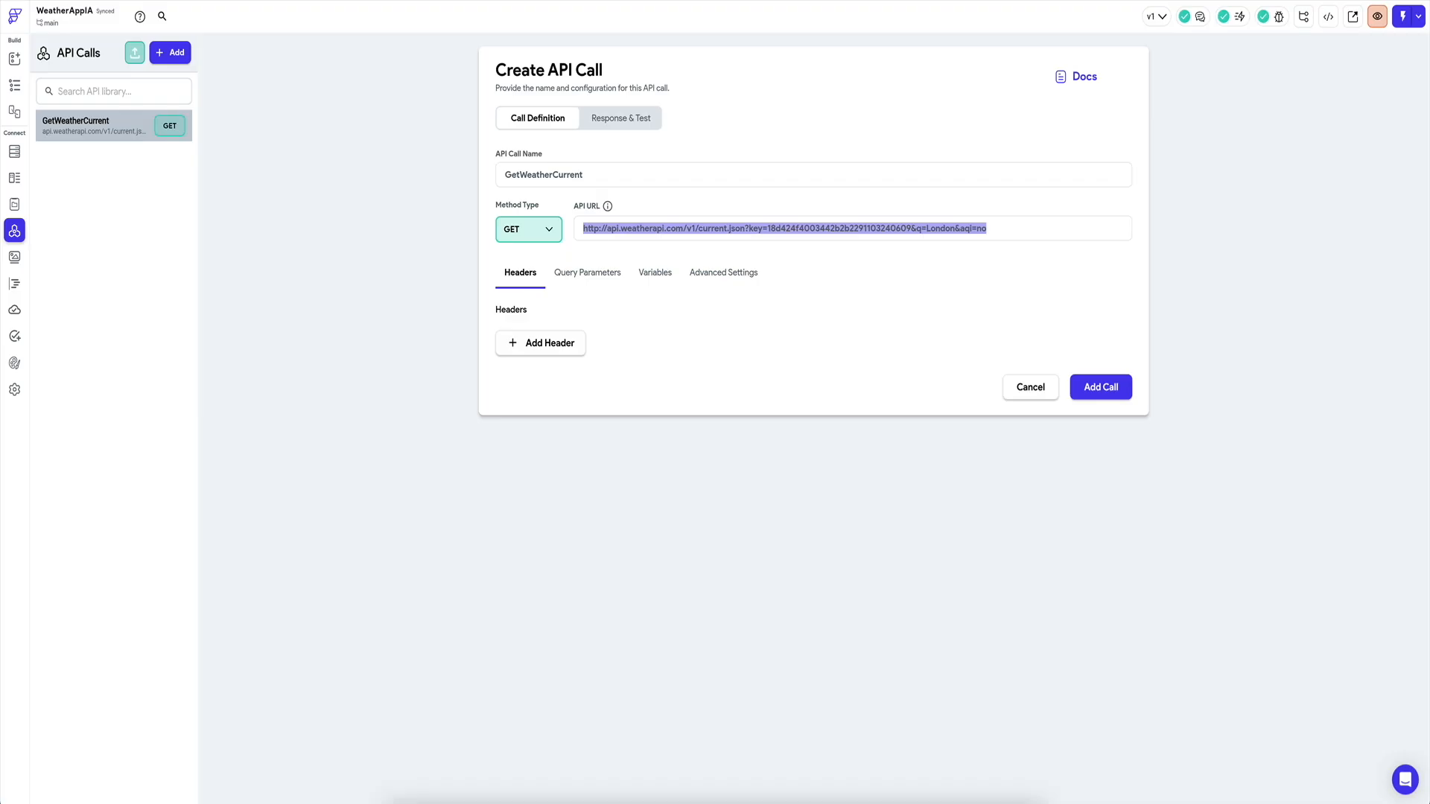
{"action": "left_click", "coordinate": [1096, 385]}
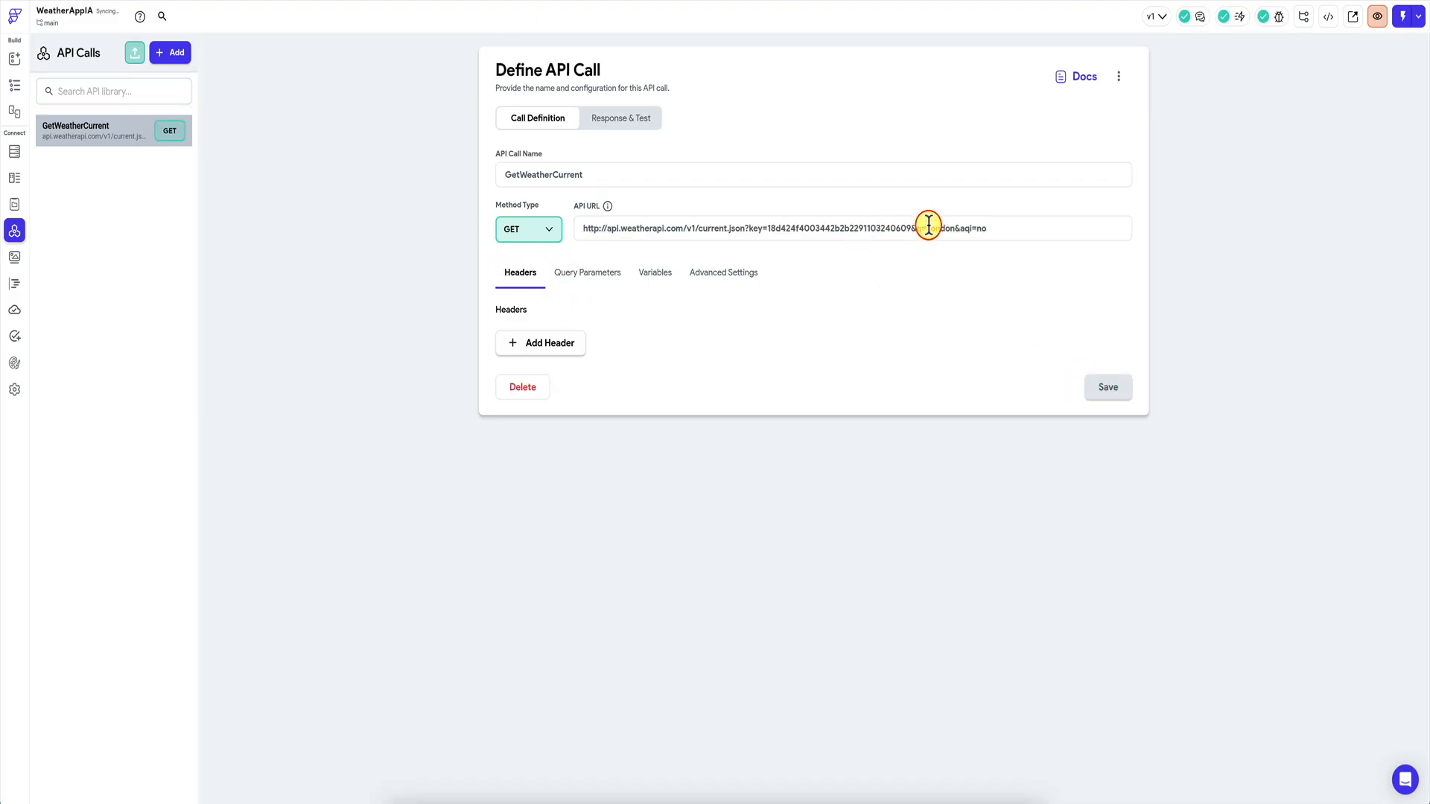
{"action": "left_click_drag", "start_coordinate": [926, 229], "coordinate": [956, 229]}
Add String variables apikey and location to GetWeatherCurrent.
{"action": "left_click", "coordinate": [654, 272]}
{"action": "left_click", "coordinate": [548, 344]}
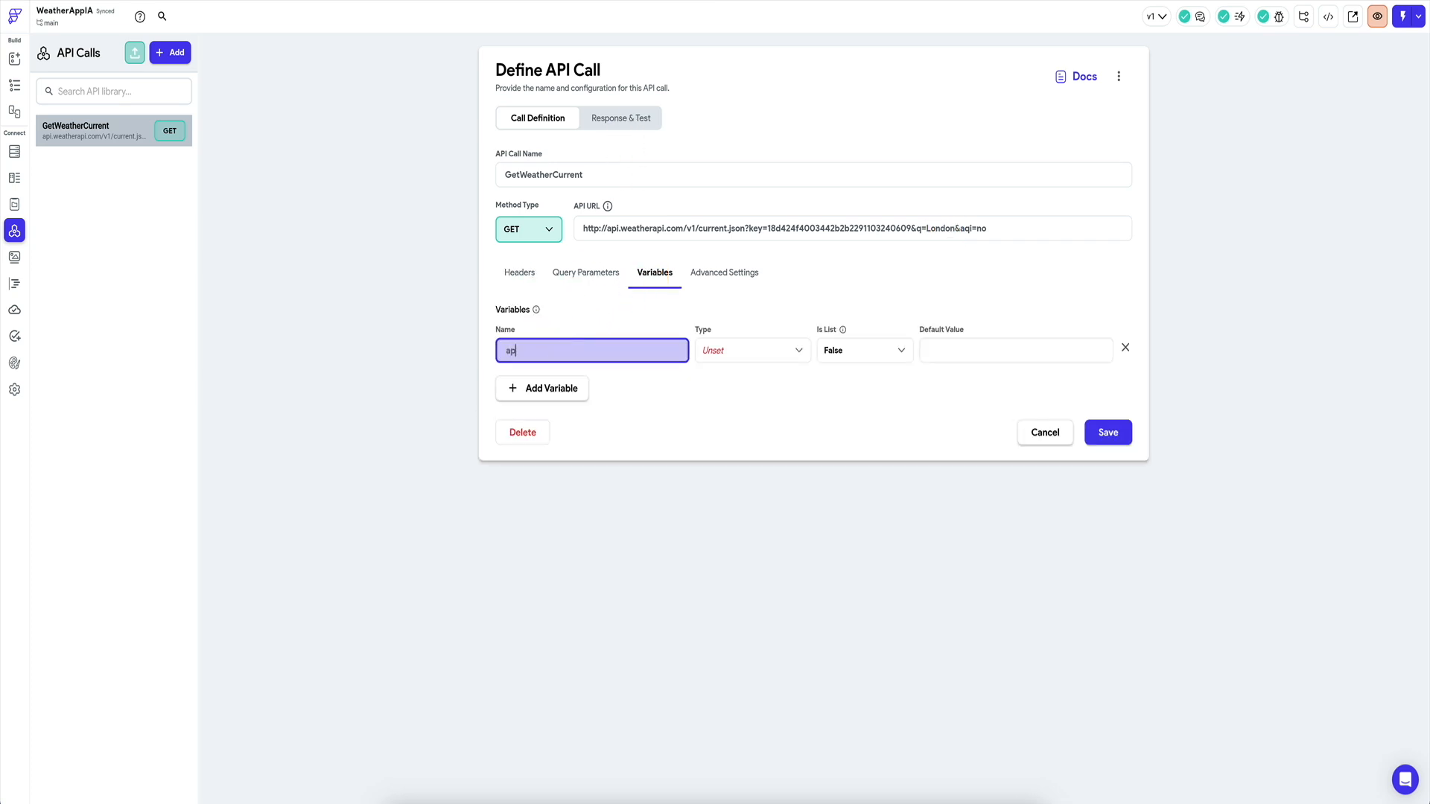
{"action": "type", "text": "apikey"}
{"action": "left_click", "coordinate": [542, 388]}
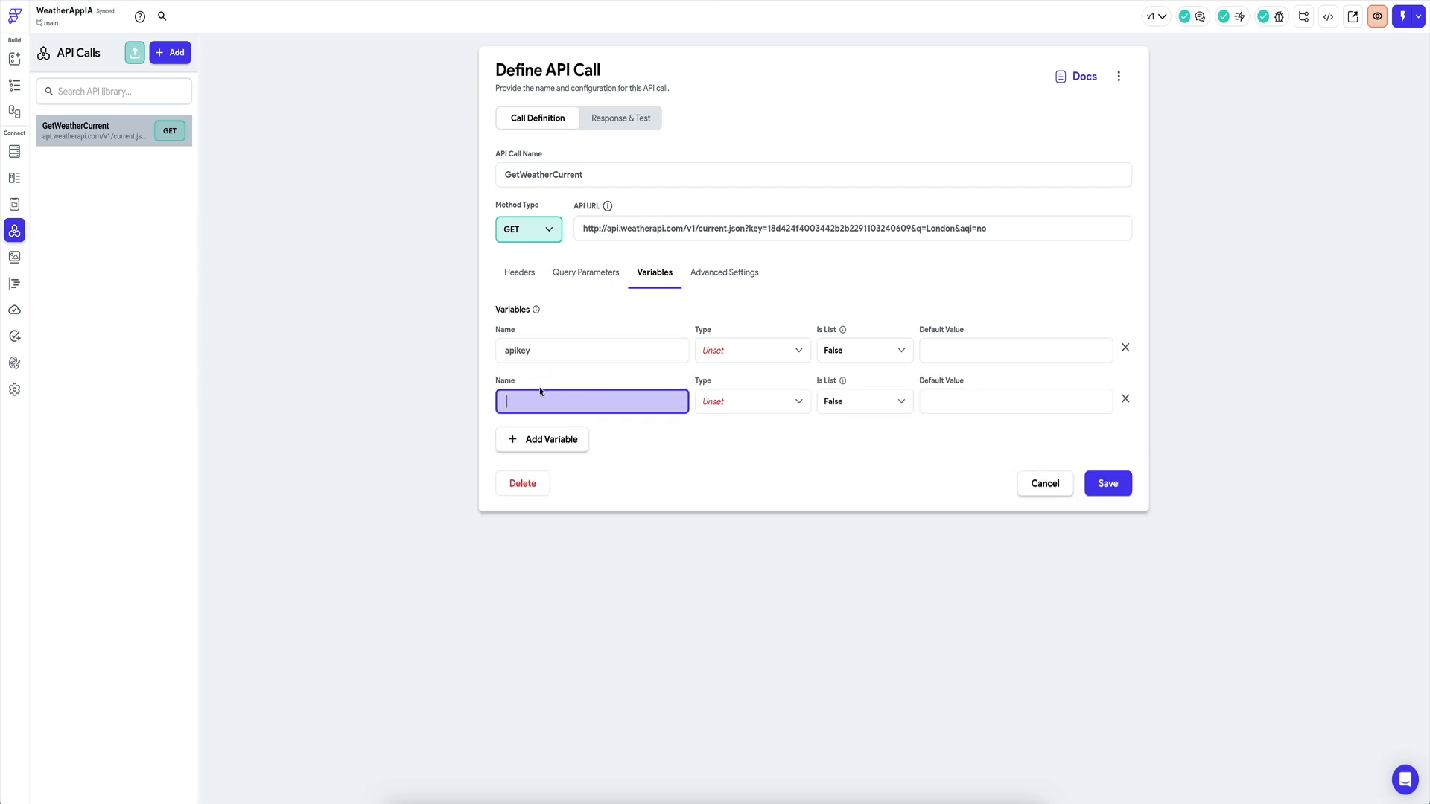
{"action": "type", "text": "location"}
{"action": "left_click", "coordinate": [738, 350]}
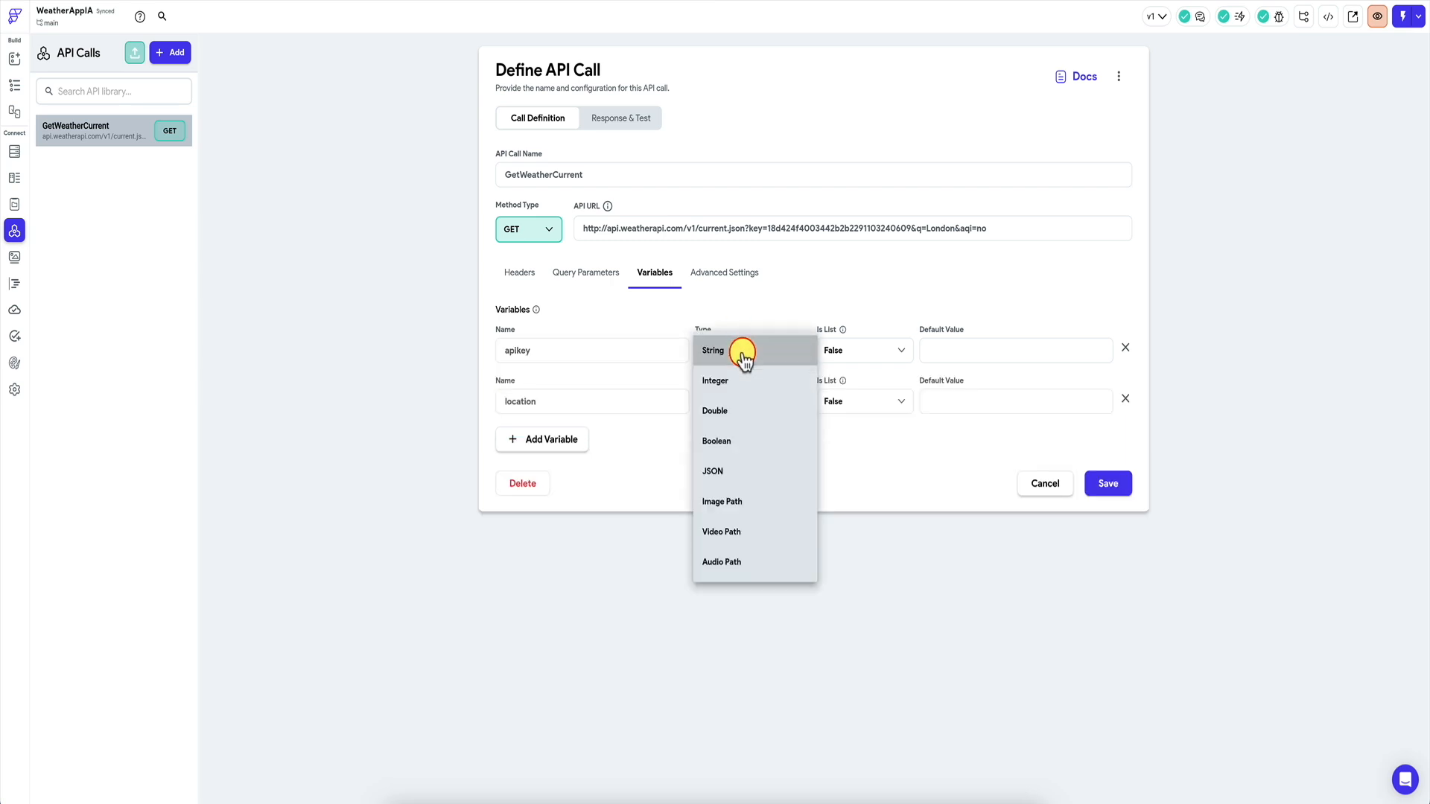
{"action": "left_click", "coordinate": [739, 350]}
{"action": "left_click", "coordinate": [741, 403]}
{"action": "left_click", "coordinate": [796, 370]}
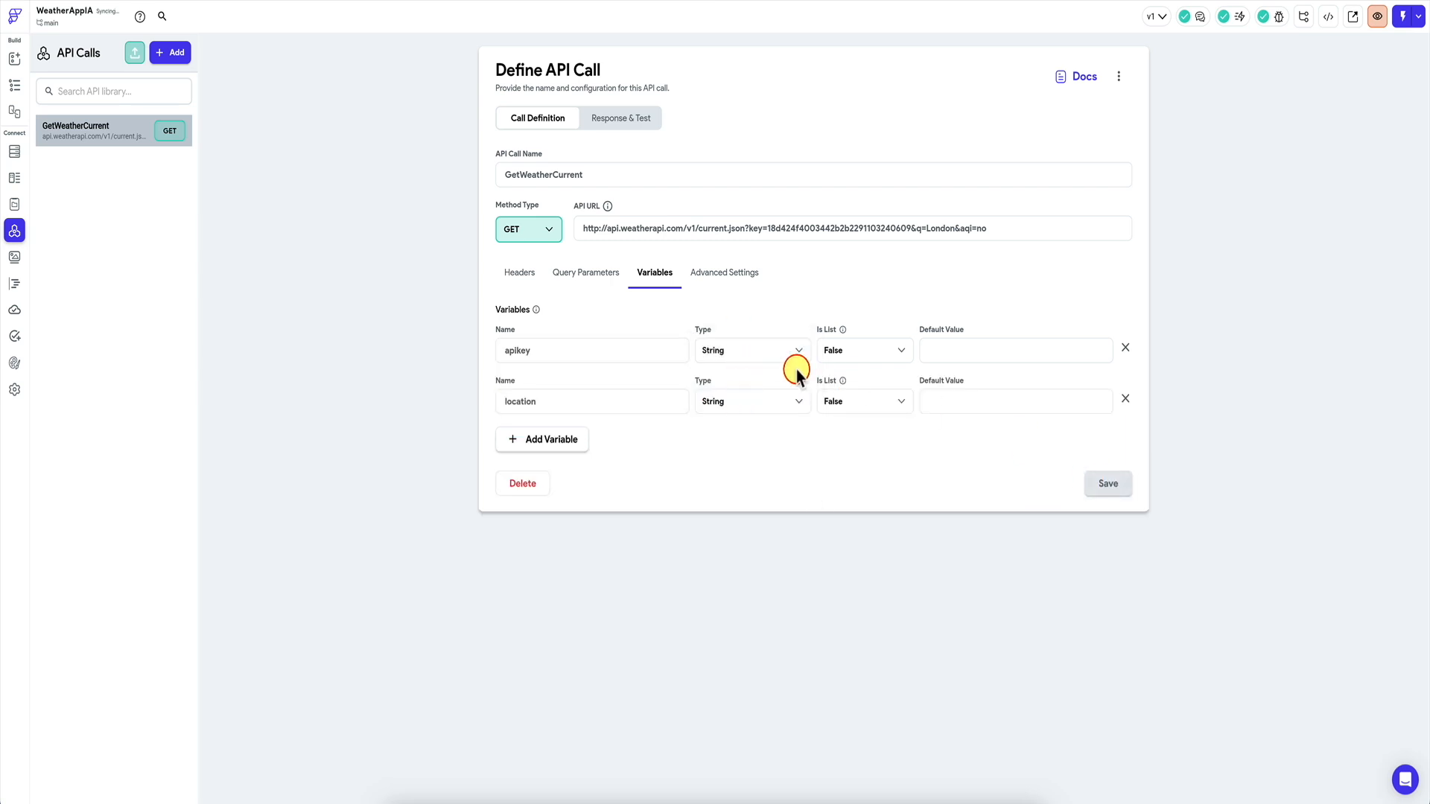
Add apikey and location query parameters, each taking its value from the matching variable.
{"action": "left_click", "coordinate": [609, 287]}
{"action": "left_click", "coordinate": [592, 339]}
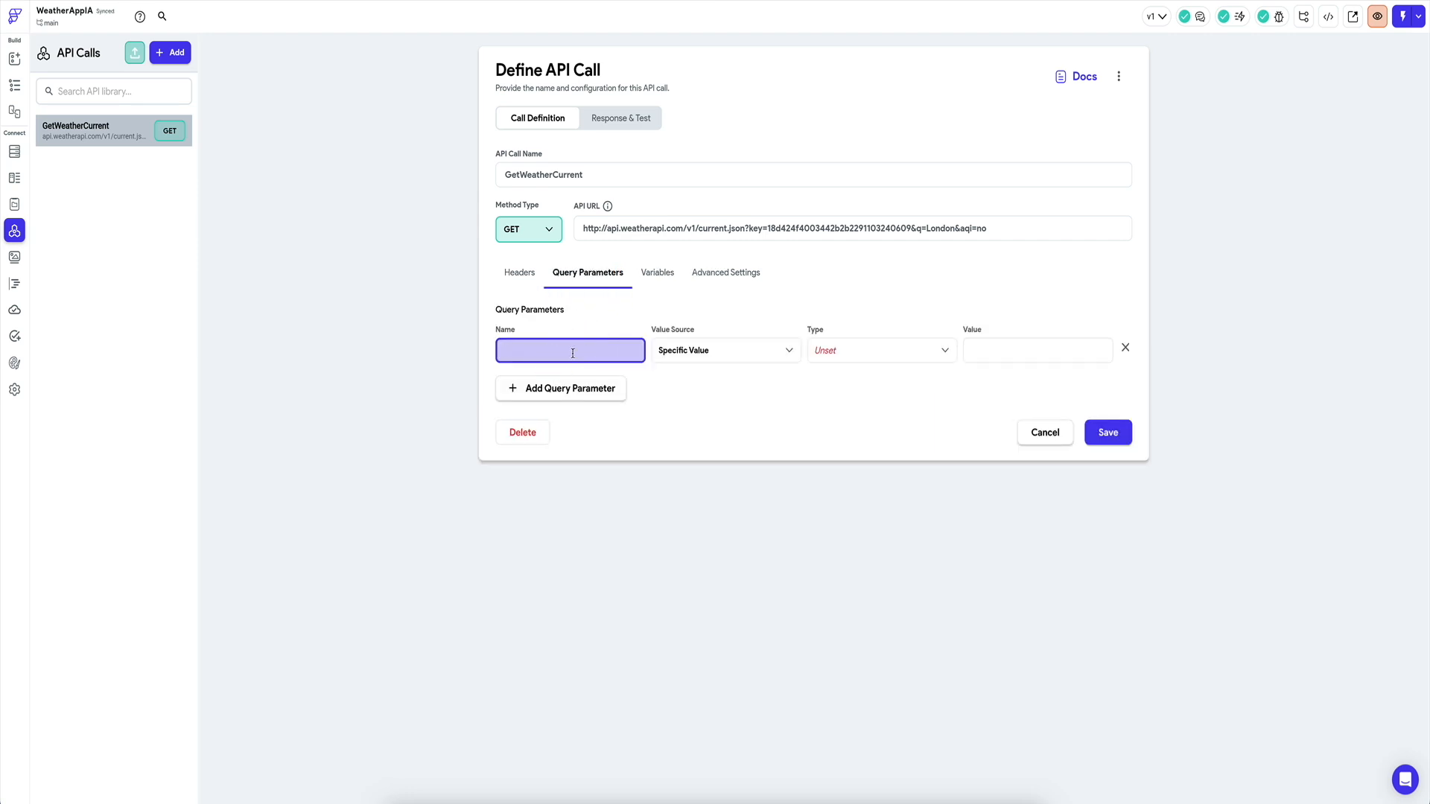
{"action": "type", "text": "apikey"}
{"action": "left_click", "coordinate": [564, 398]}
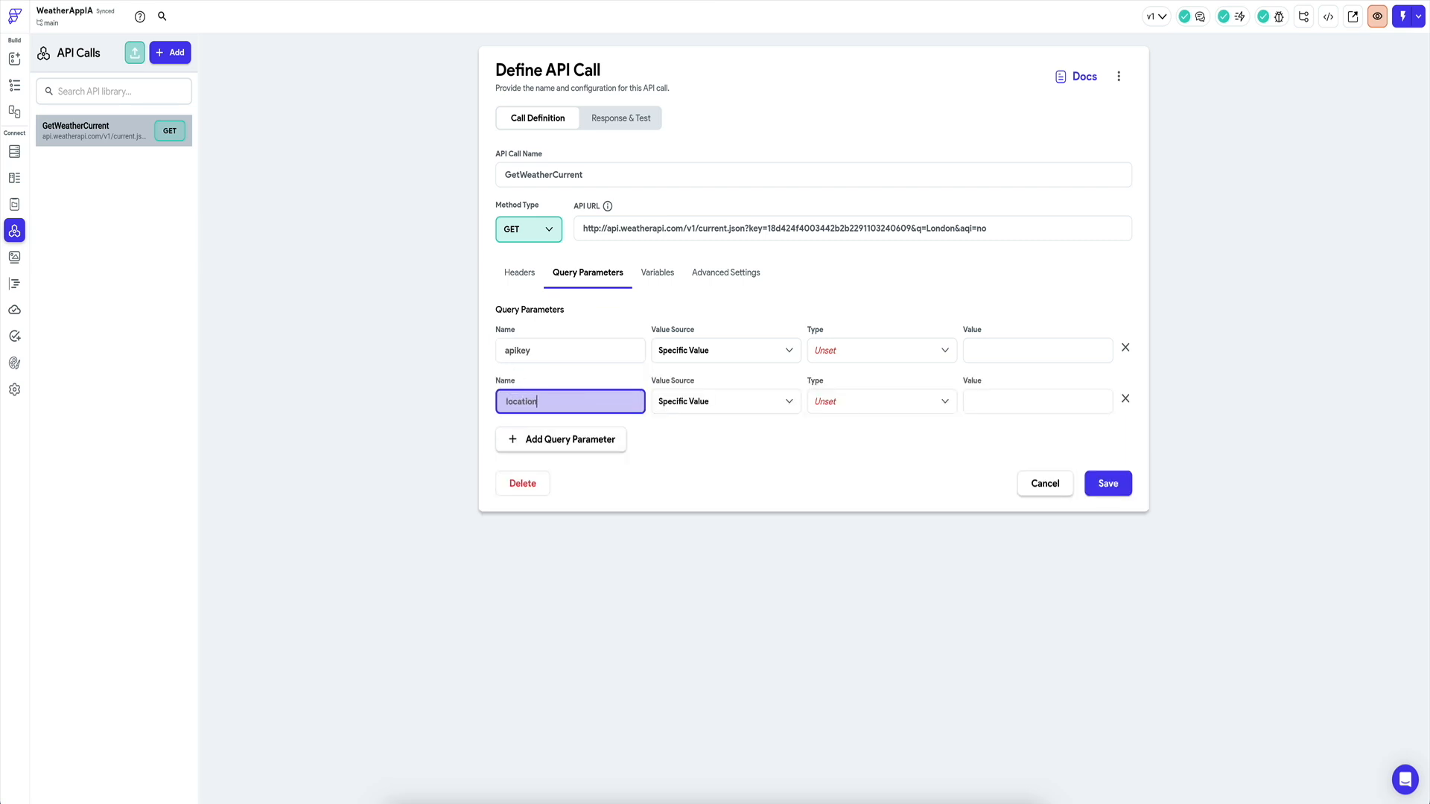
{"action": "left_click", "coordinate": [710, 351]}
{"action": "left_click", "coordinate": [699, 381]}
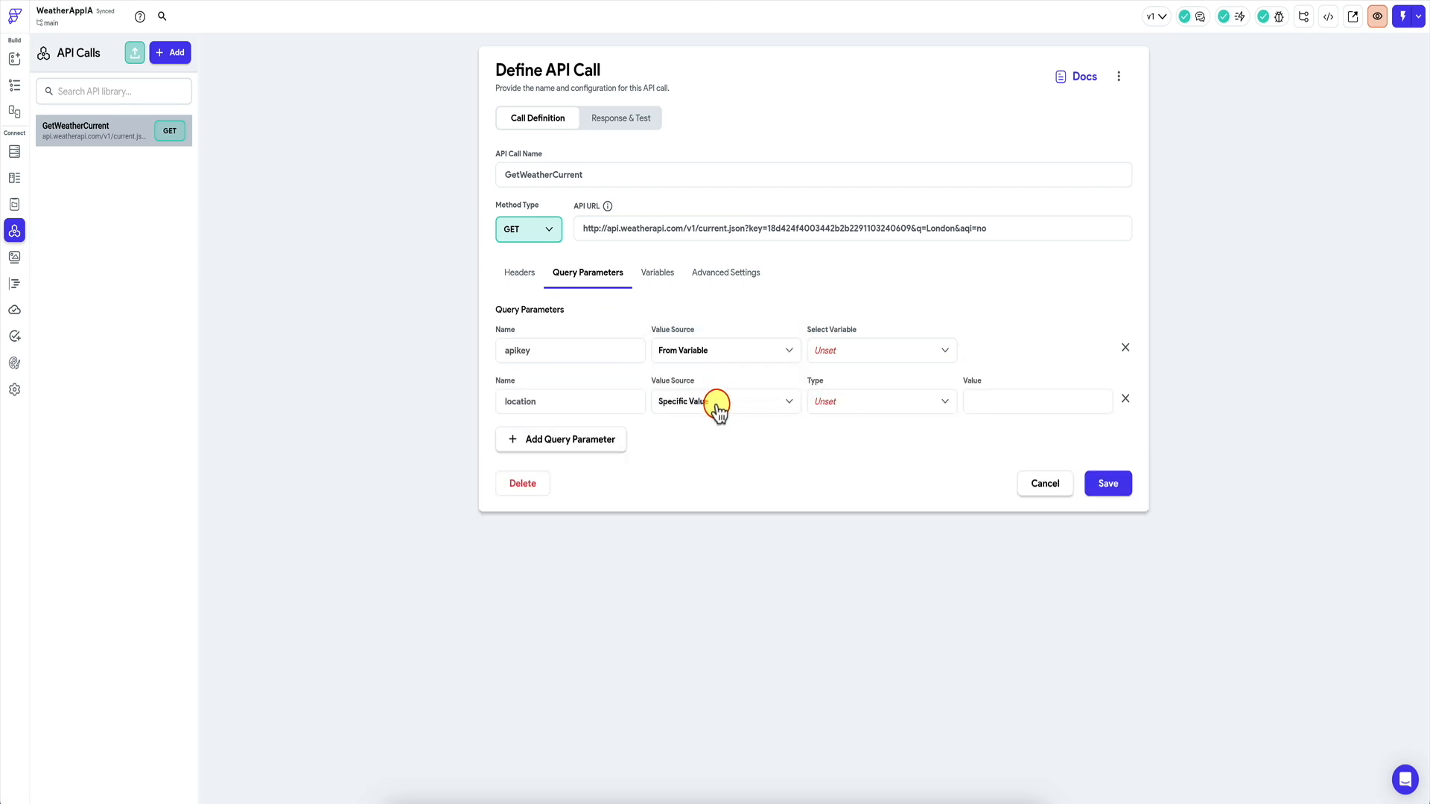
{"action": "left_click", "coordinate": [716, 403]}
{"action": "left_click", "coordinate": [709, 432]}
{"action": "left_click", "coordinate": [850, 351]}
{"action": "left_click", "coordinate": [850, 351]}
{"action": "left_click", "coordinate": [846, 402]}
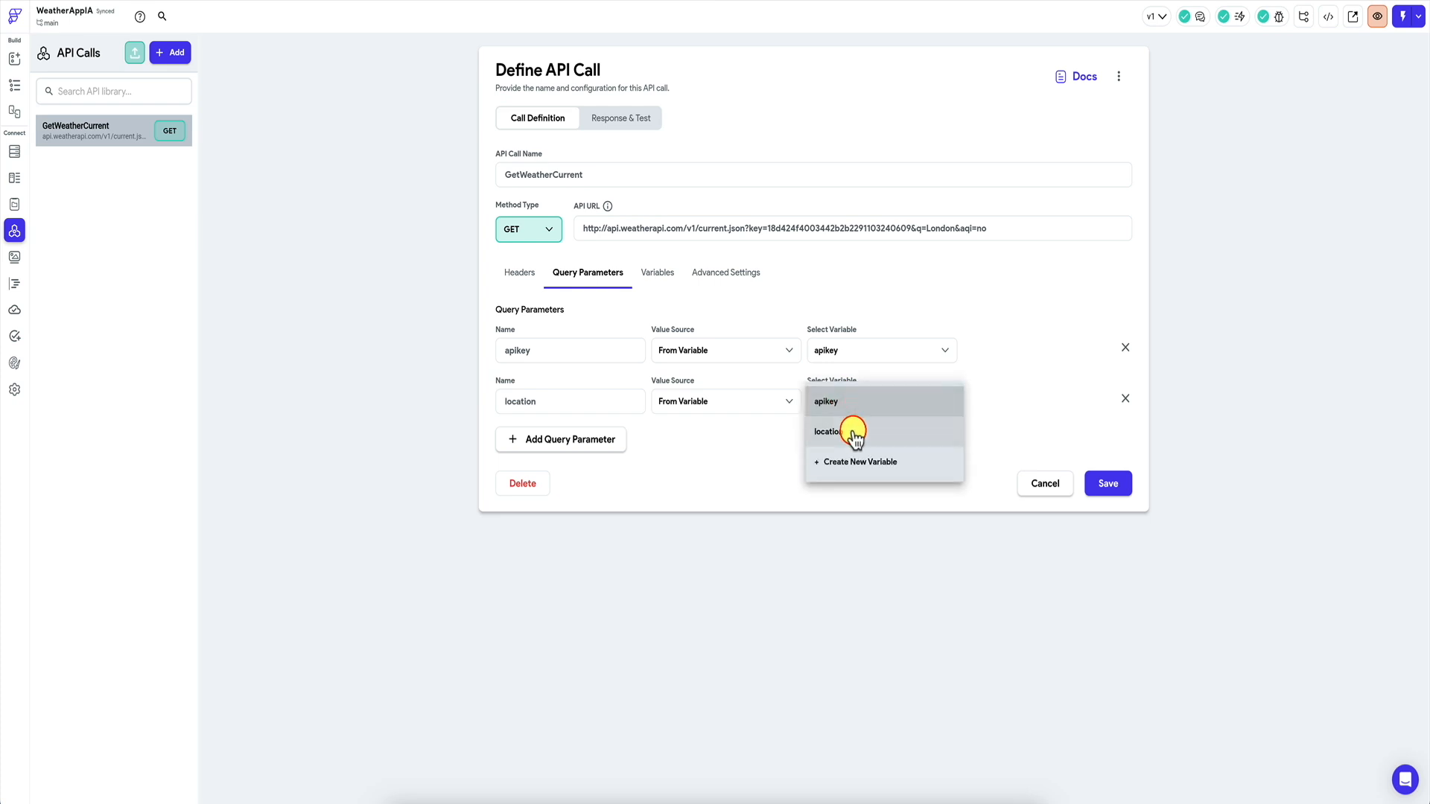
{"action": "left_click", "coordinate": [853, 430]}
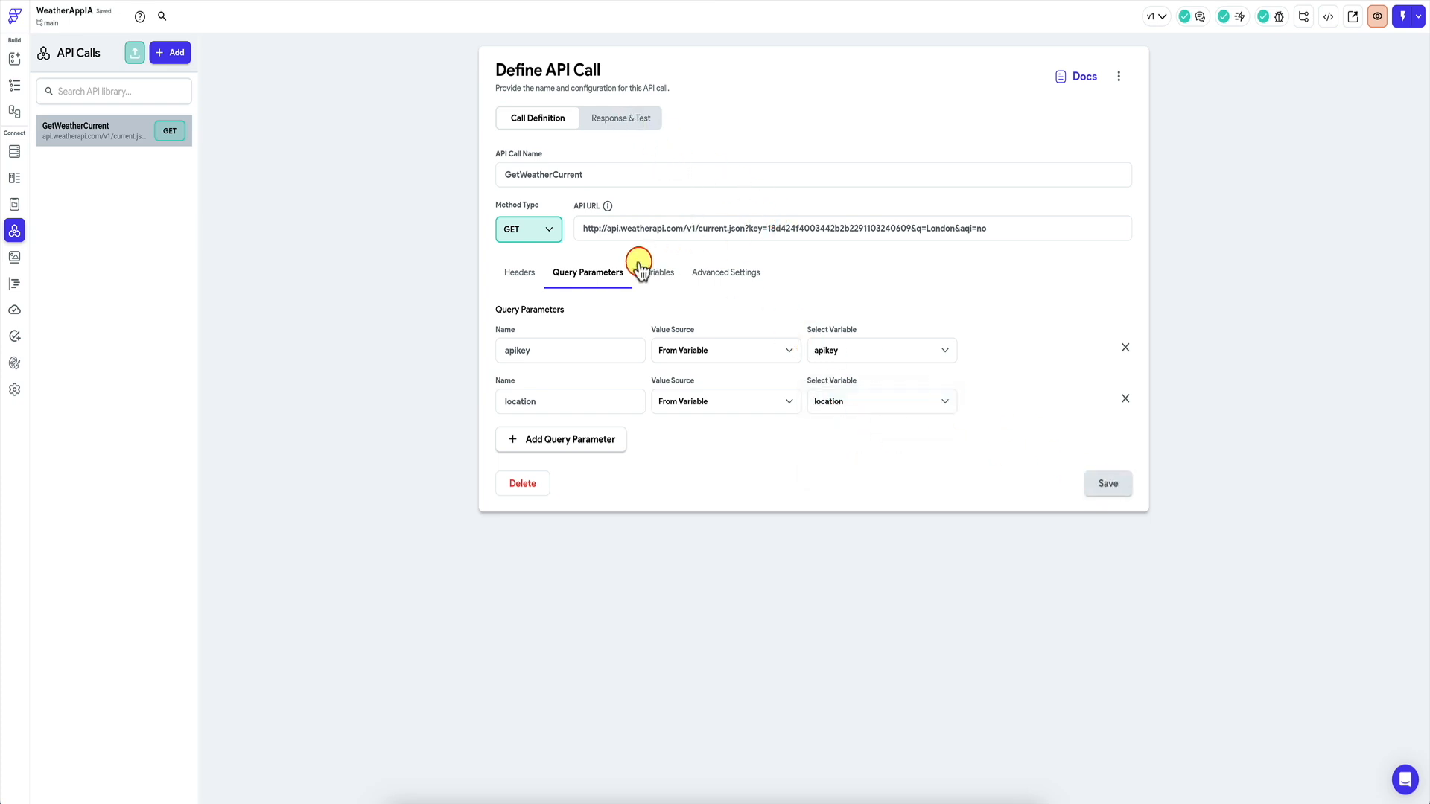
{"action": "mouse_move", "coordinate": [608, 207]}
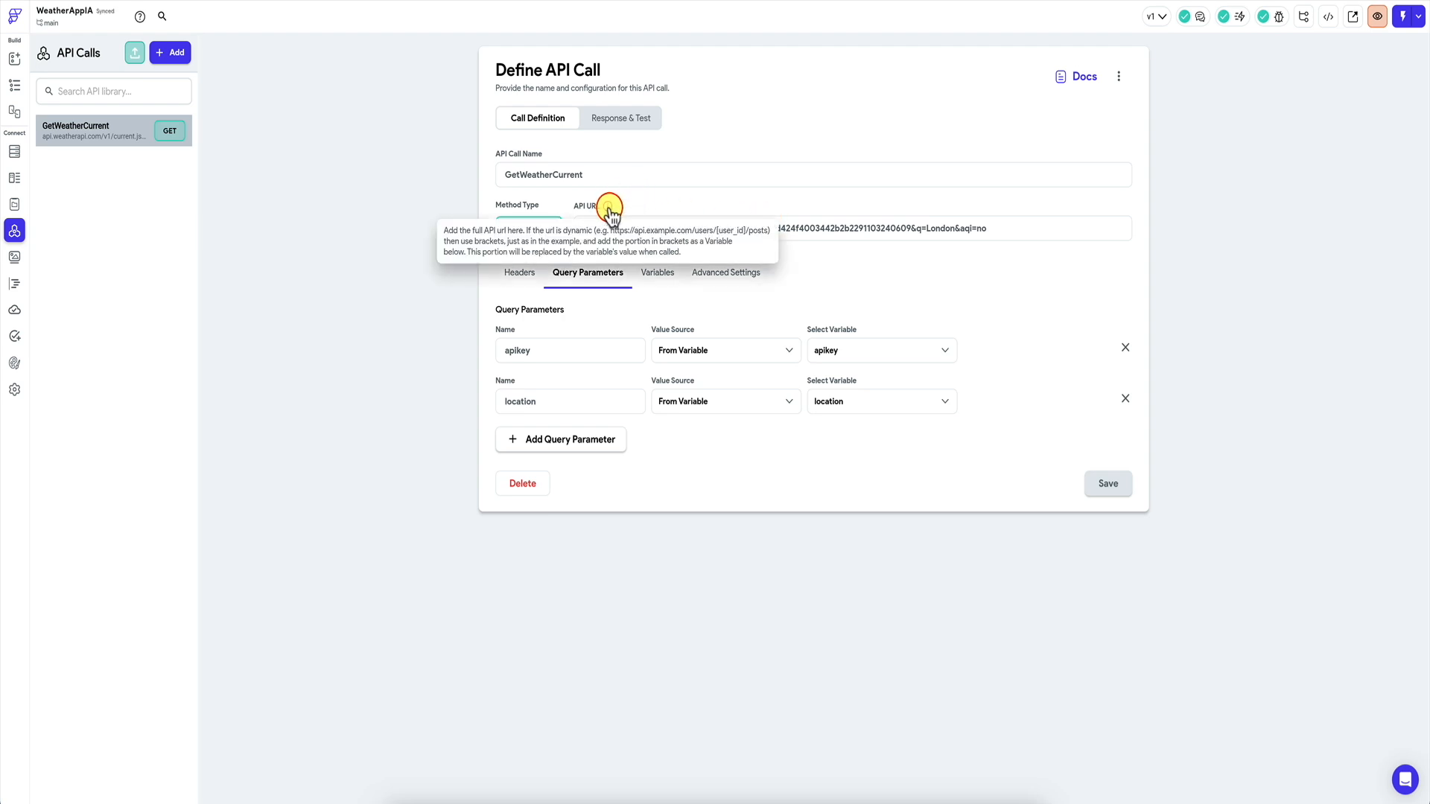
Replace the fixed key and city in the URL with [apikey]&q=[location] and save.
{"action": "left_click_drag", "start_coordinate": [717, 228], "coordinate": [751, 238]}
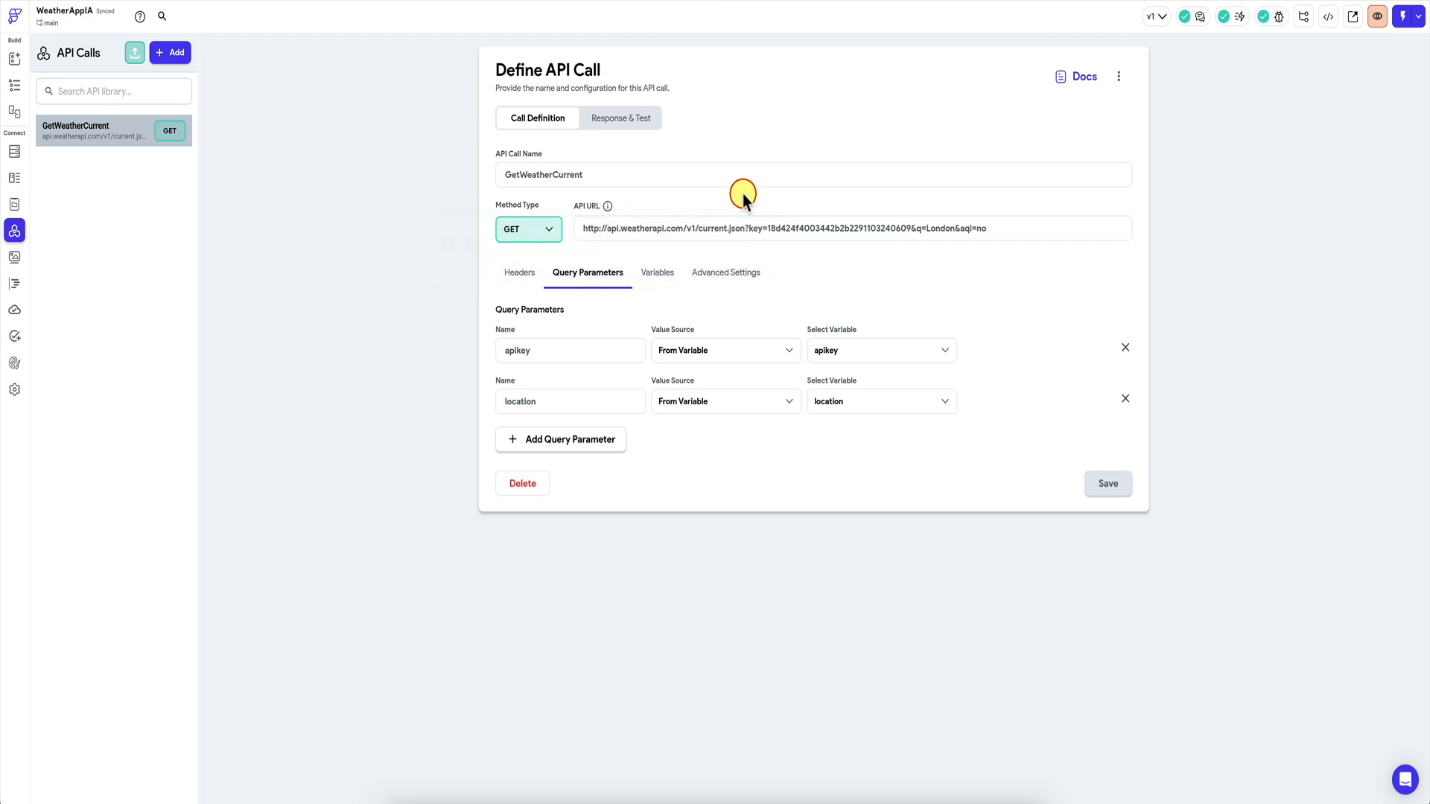
{"action": "double_click", "coordinate": [790, 231]}
{"action": "key", "text": "ctrl+c"}
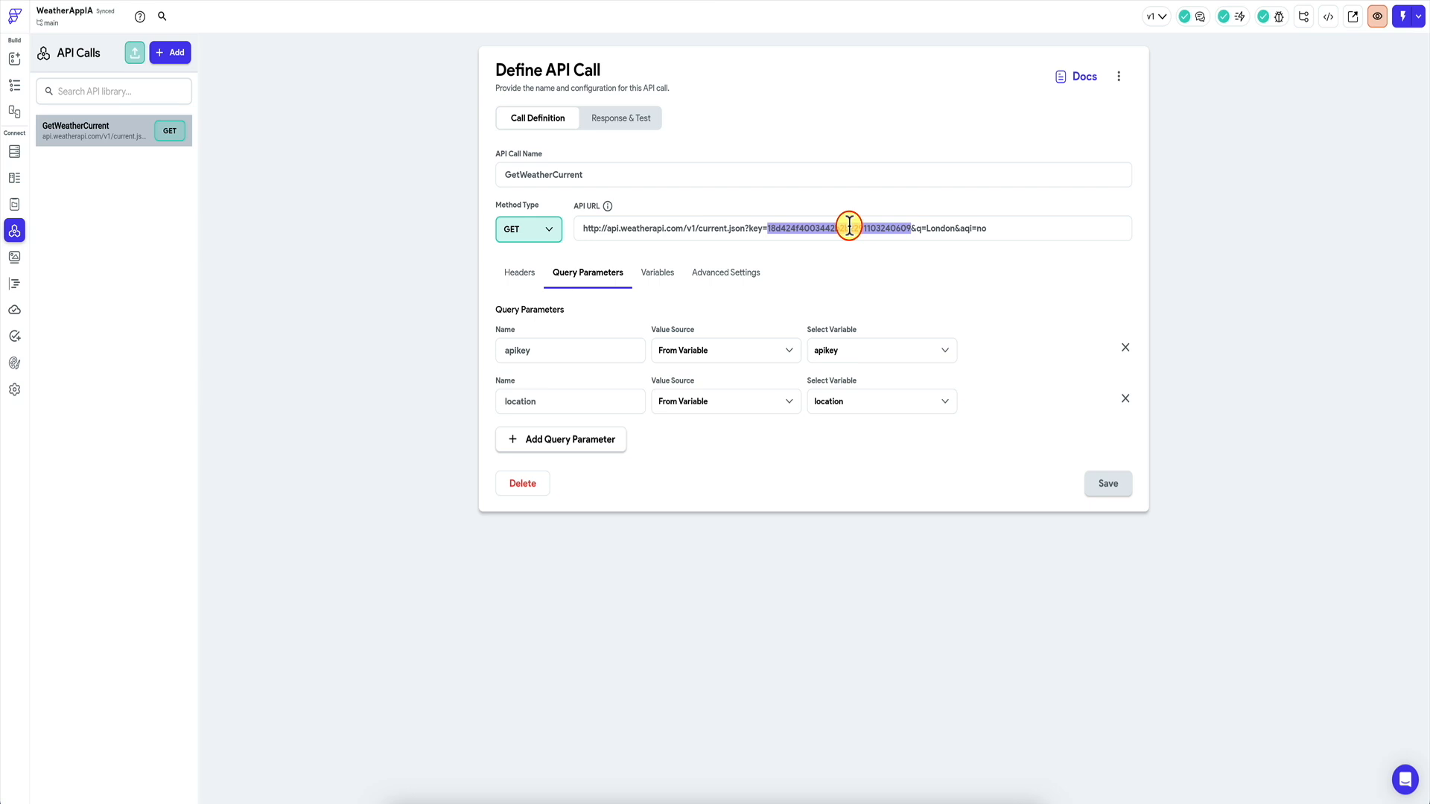
{"action": "type", "text": "[apikey]&q="}
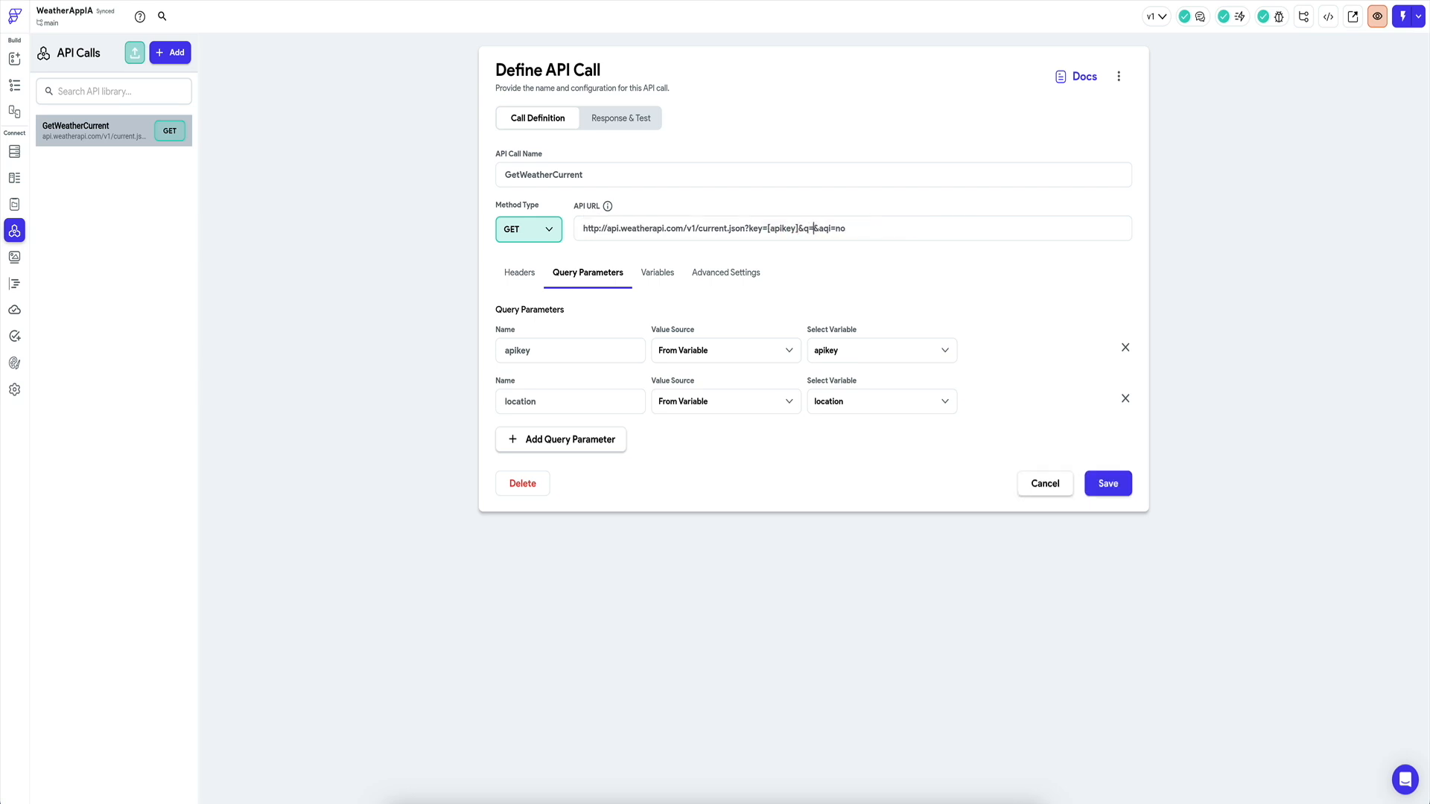
{"action": "type", "text": "[location]"}
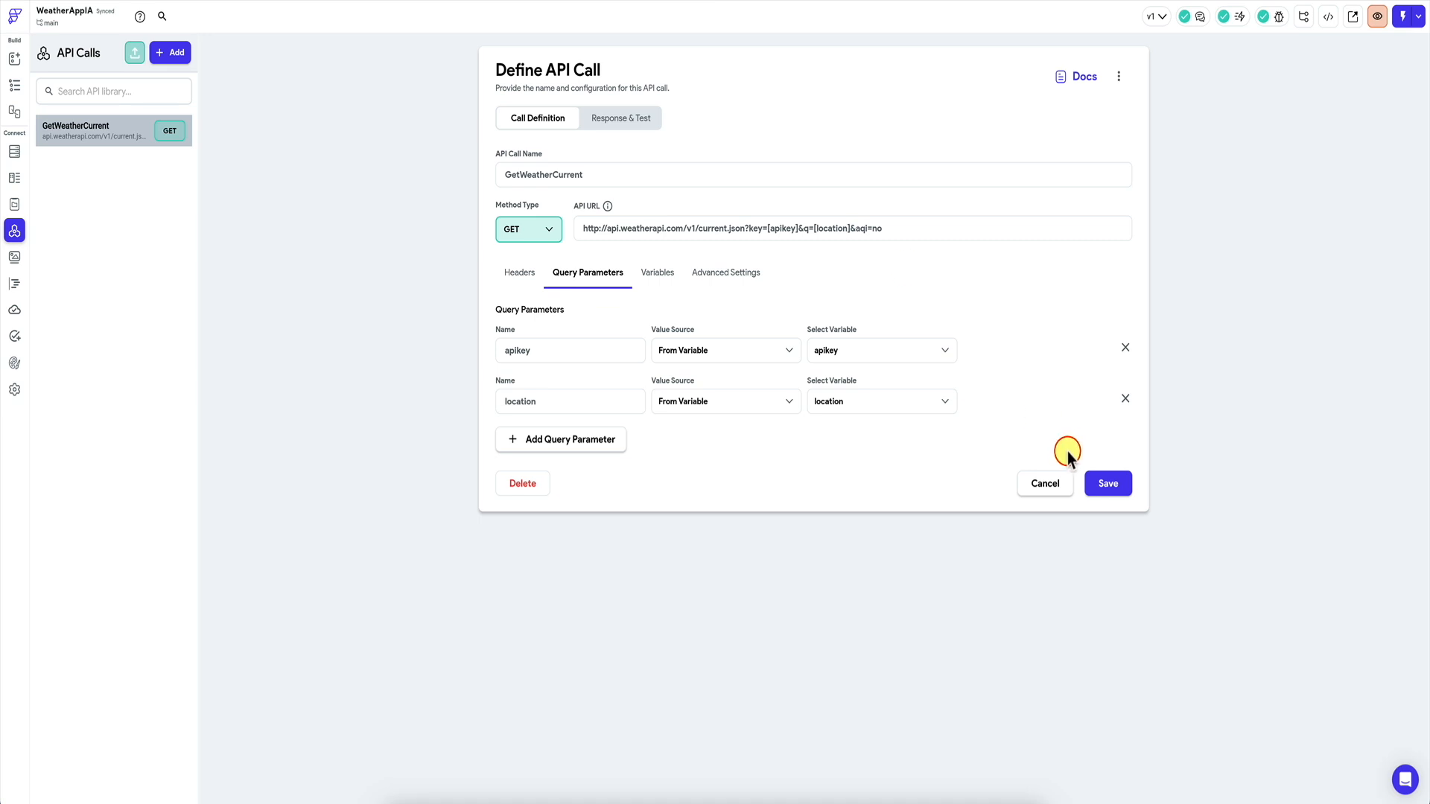
{"action": "left_click", "coordinate": [1109, 486]}
{"action": "left_click", "coordinate": [648, 119]}
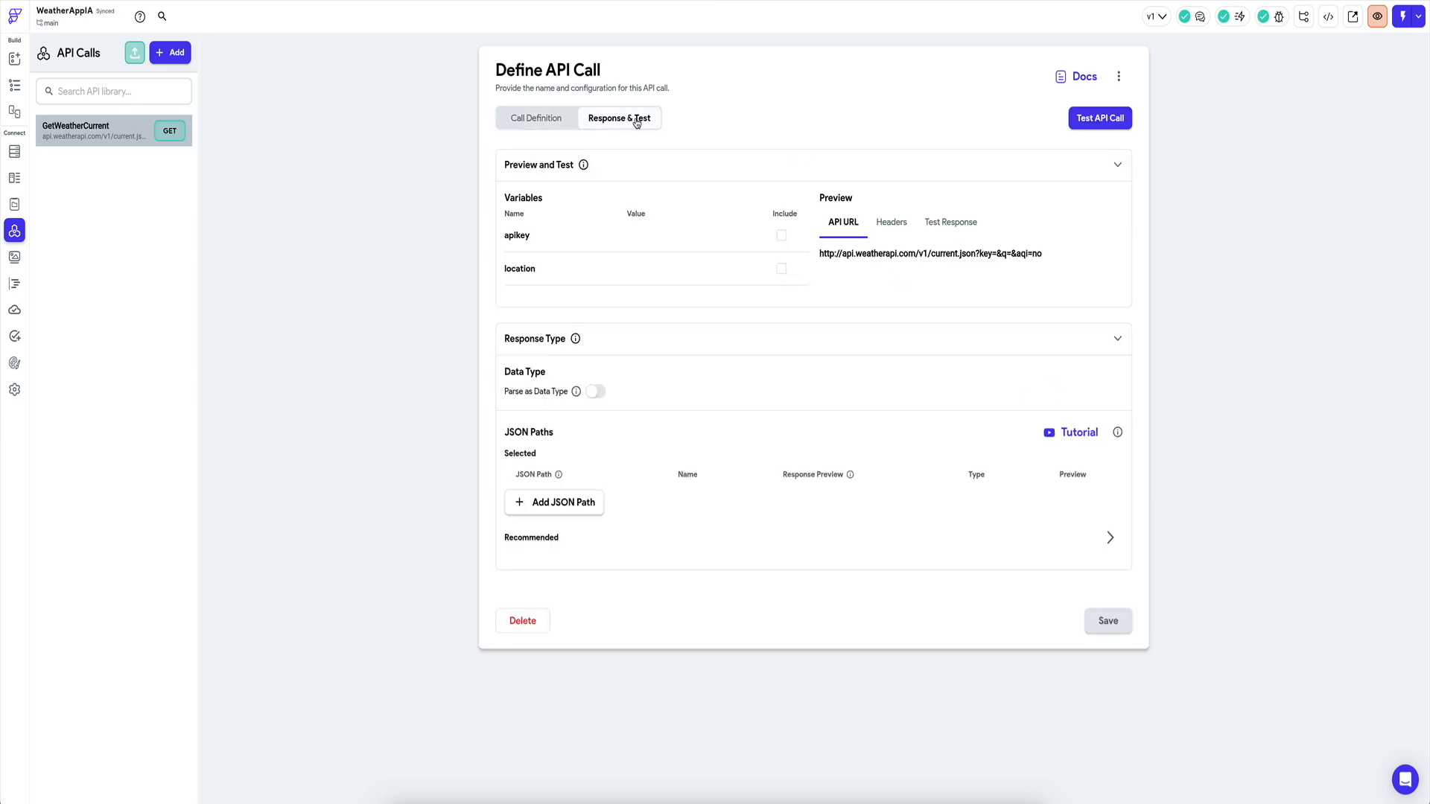
Enter test values: the account's API key for apikey and London for location.
{"action": "left_click", "coordinate": [635, 237]}
{"action": "key", "text": "ctrl+v"}
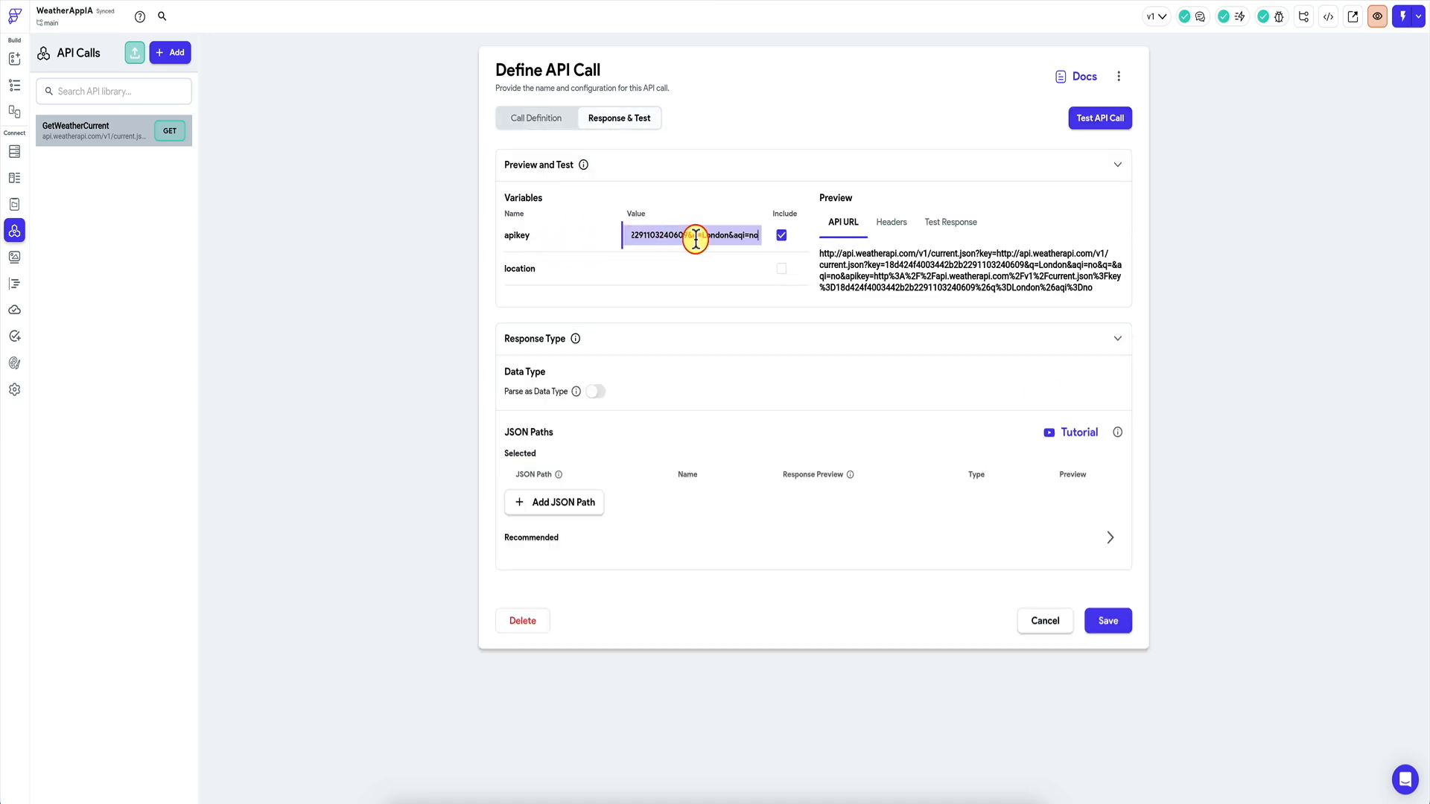
{"action": "triple_click", "coordinate": [701, 238]}
{"action": "key", "text": "BackSpace"}
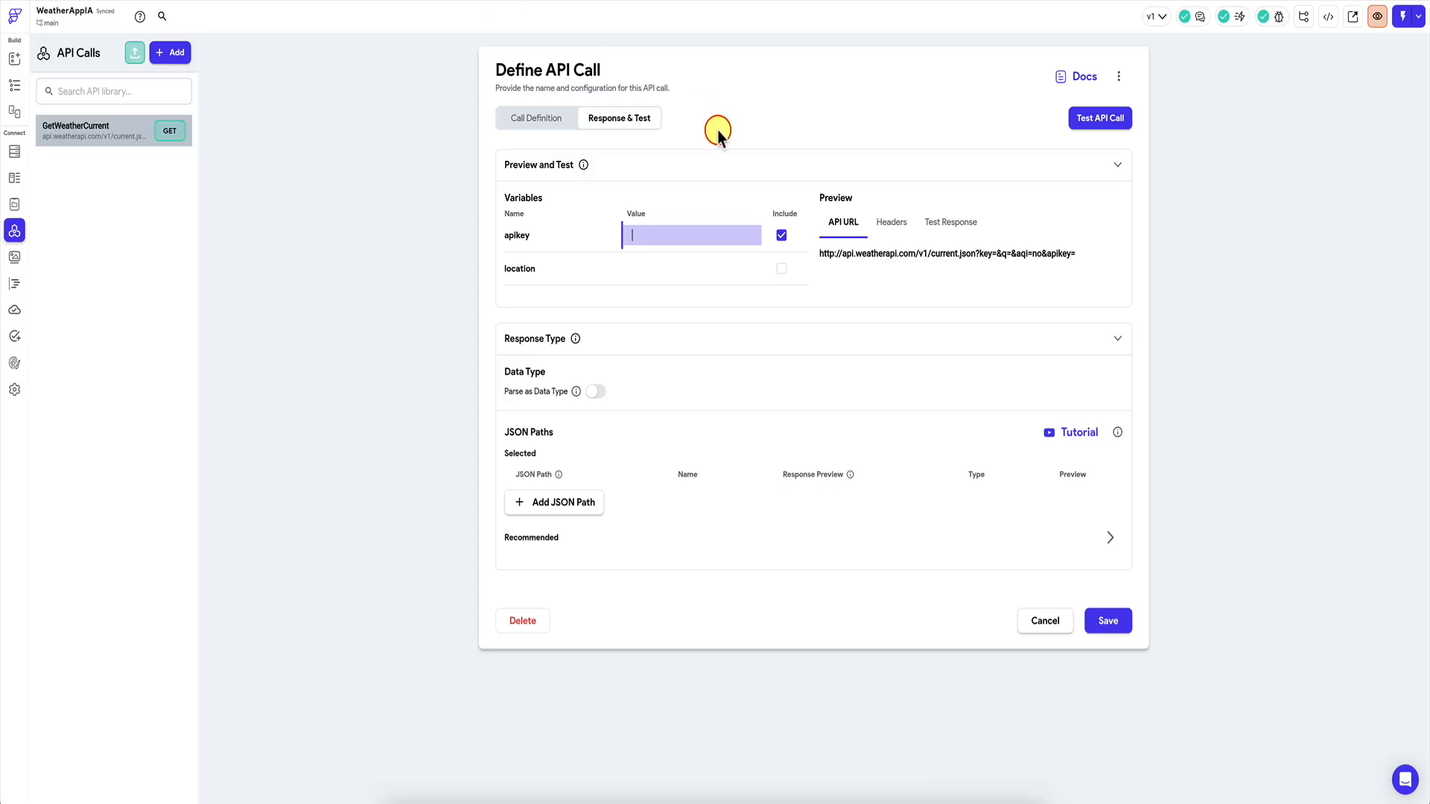
{"action": "key", "text": "ctrl+v"}
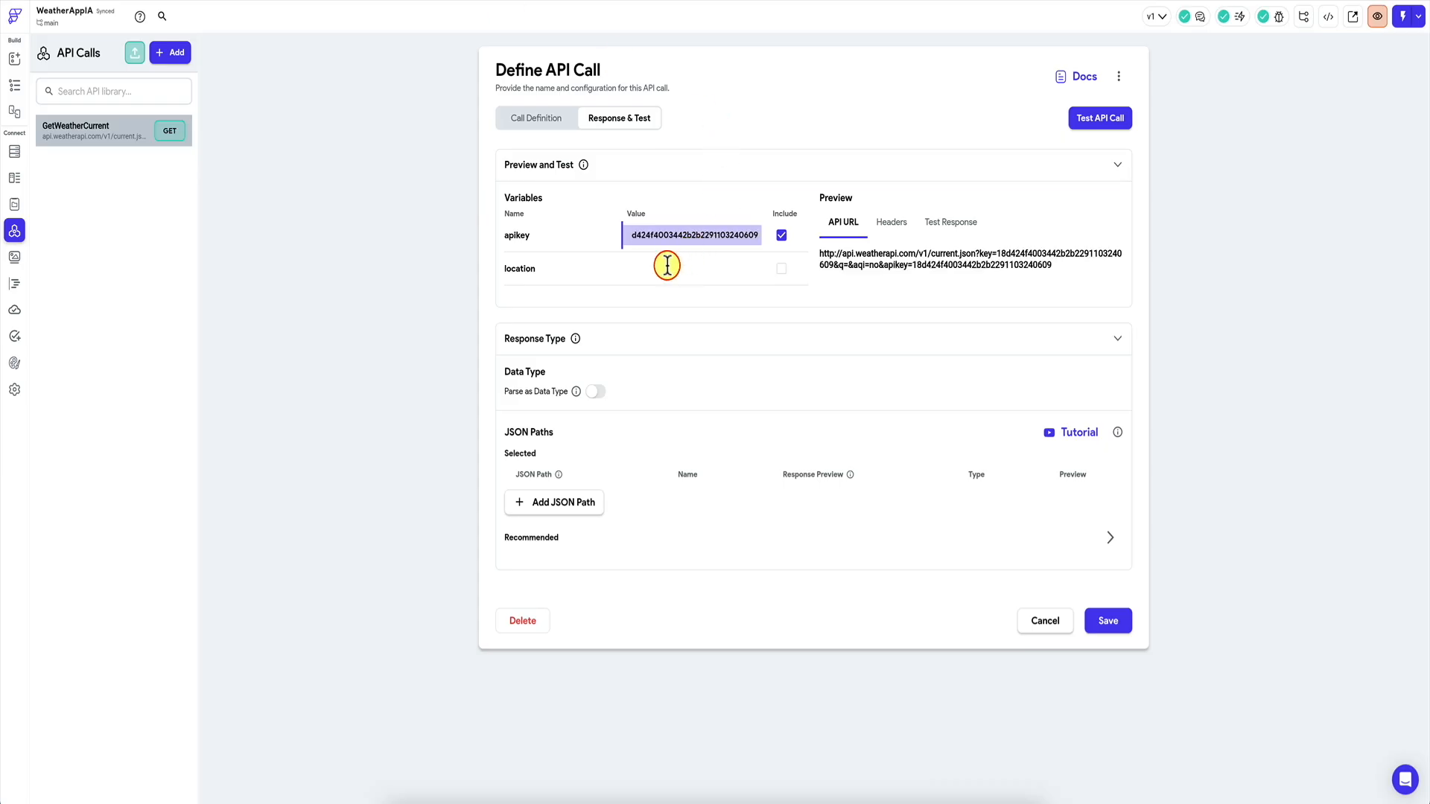
{"action": "left_click", "coordinate": [668, 268]}
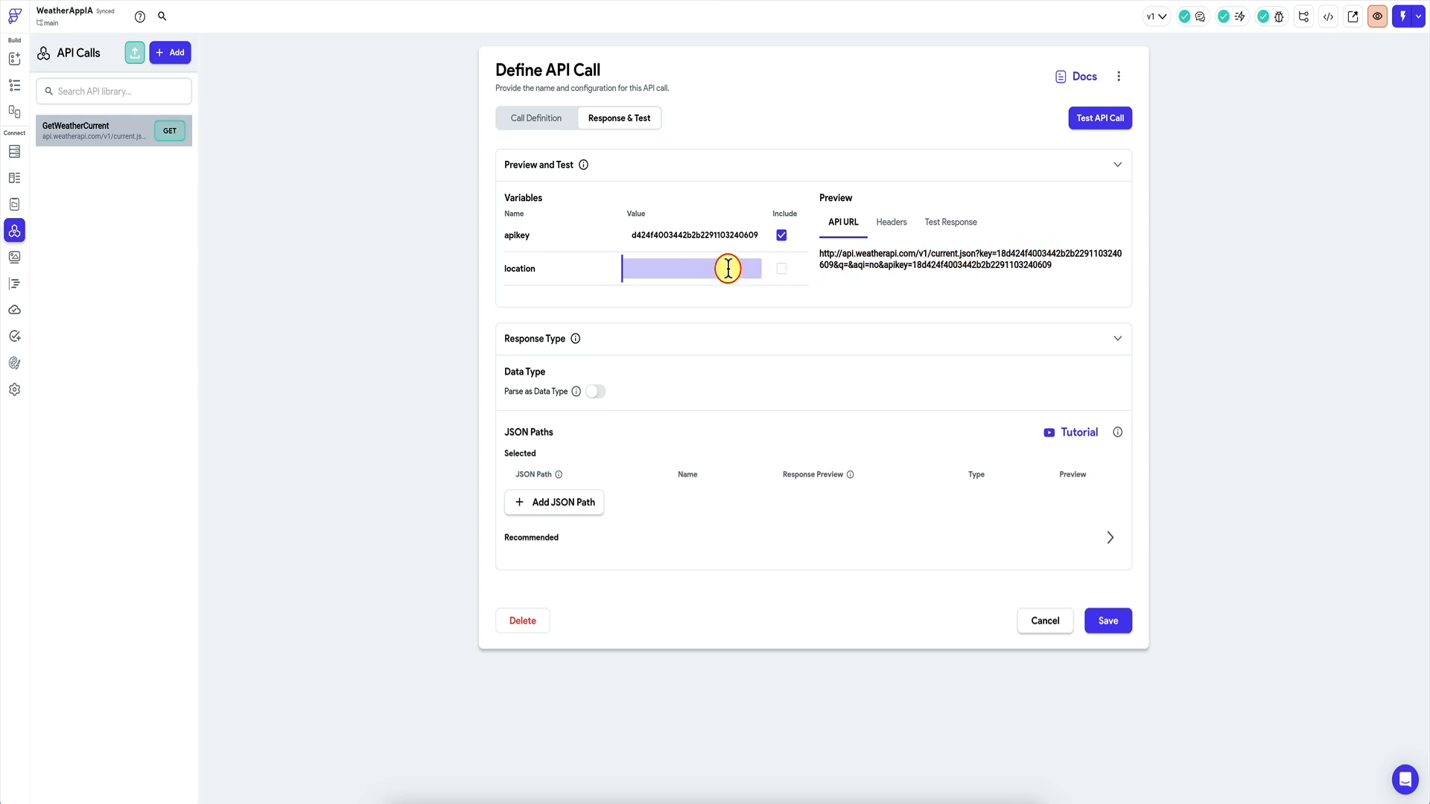
{"action": "type", "text": "Londo"}
{"action": "type", "text": "n"}
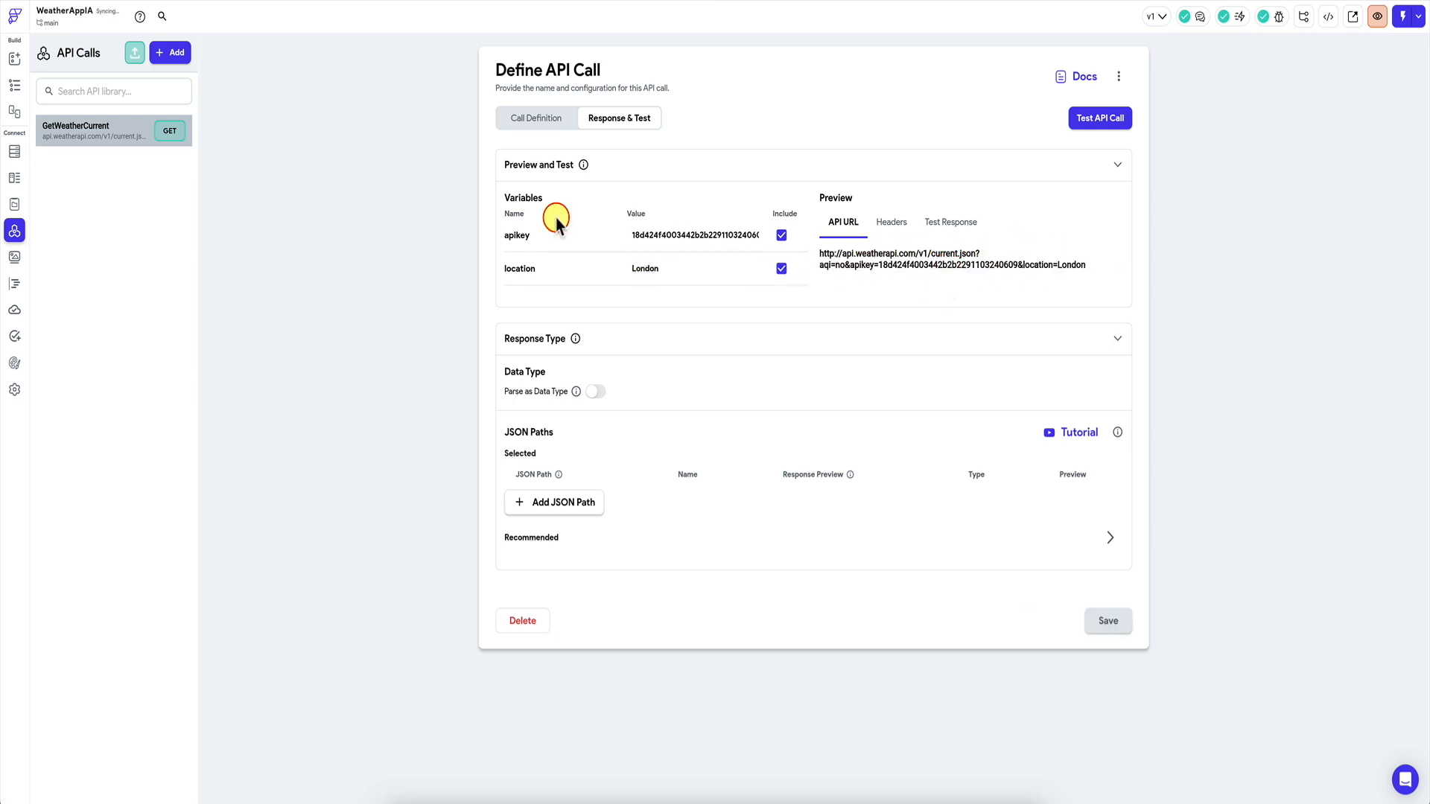
{"action": "left_click", "coordinate": [533, 116]}
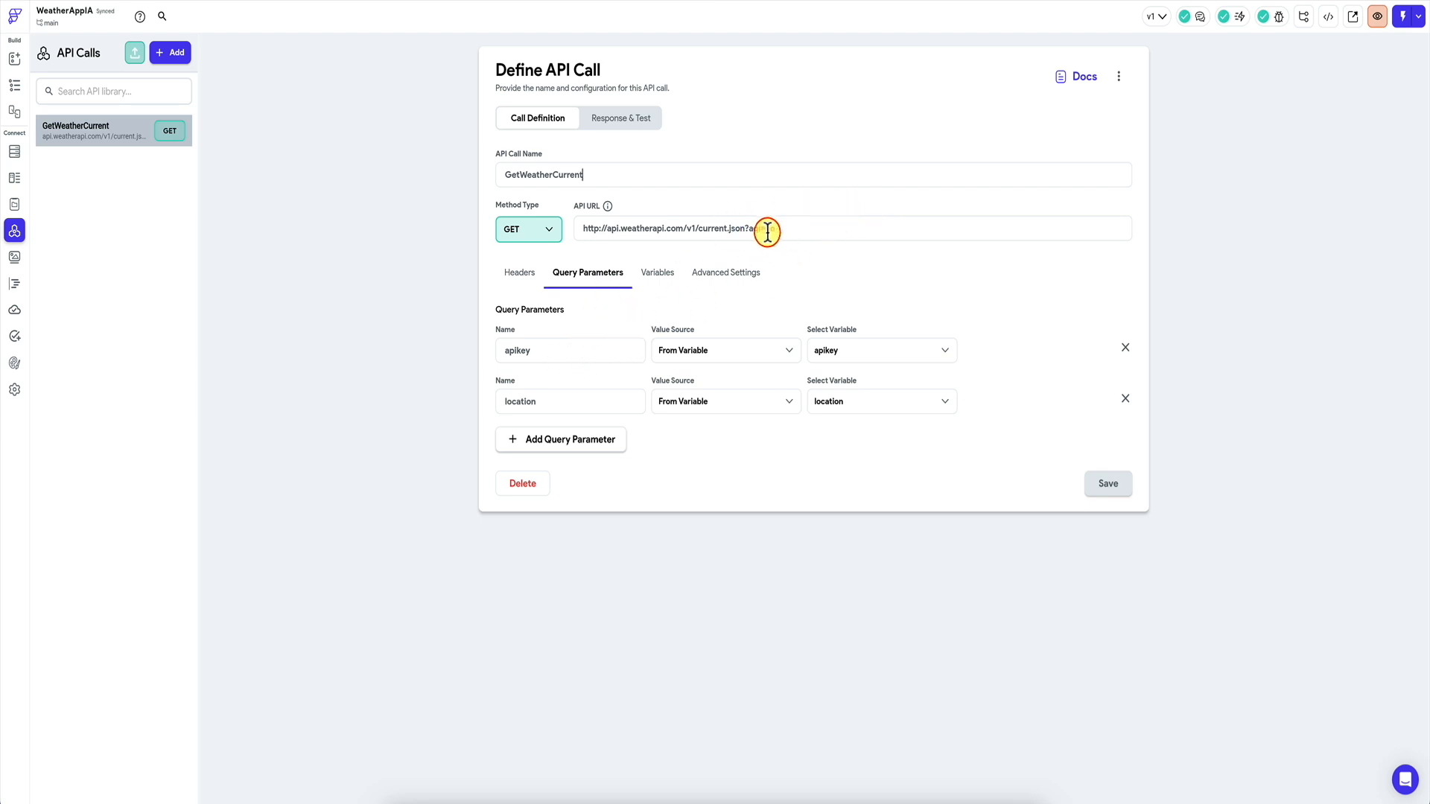
Run a test call, which fails with a 401 error, and return to the call definition.
{"action": "left_click", "coordinate": [622, 119]}
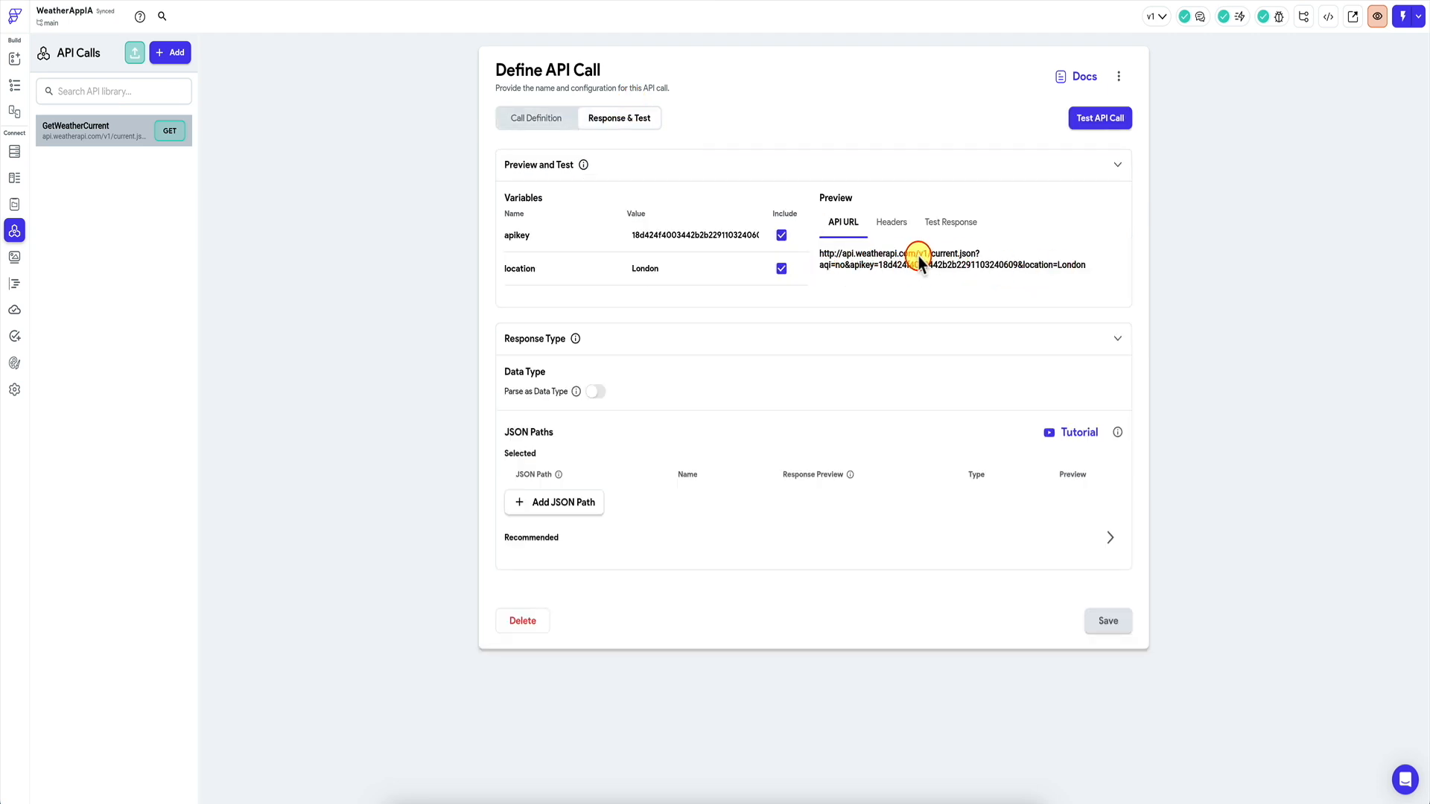
{"action": "left_click", "coordinate": [1116, 123]}
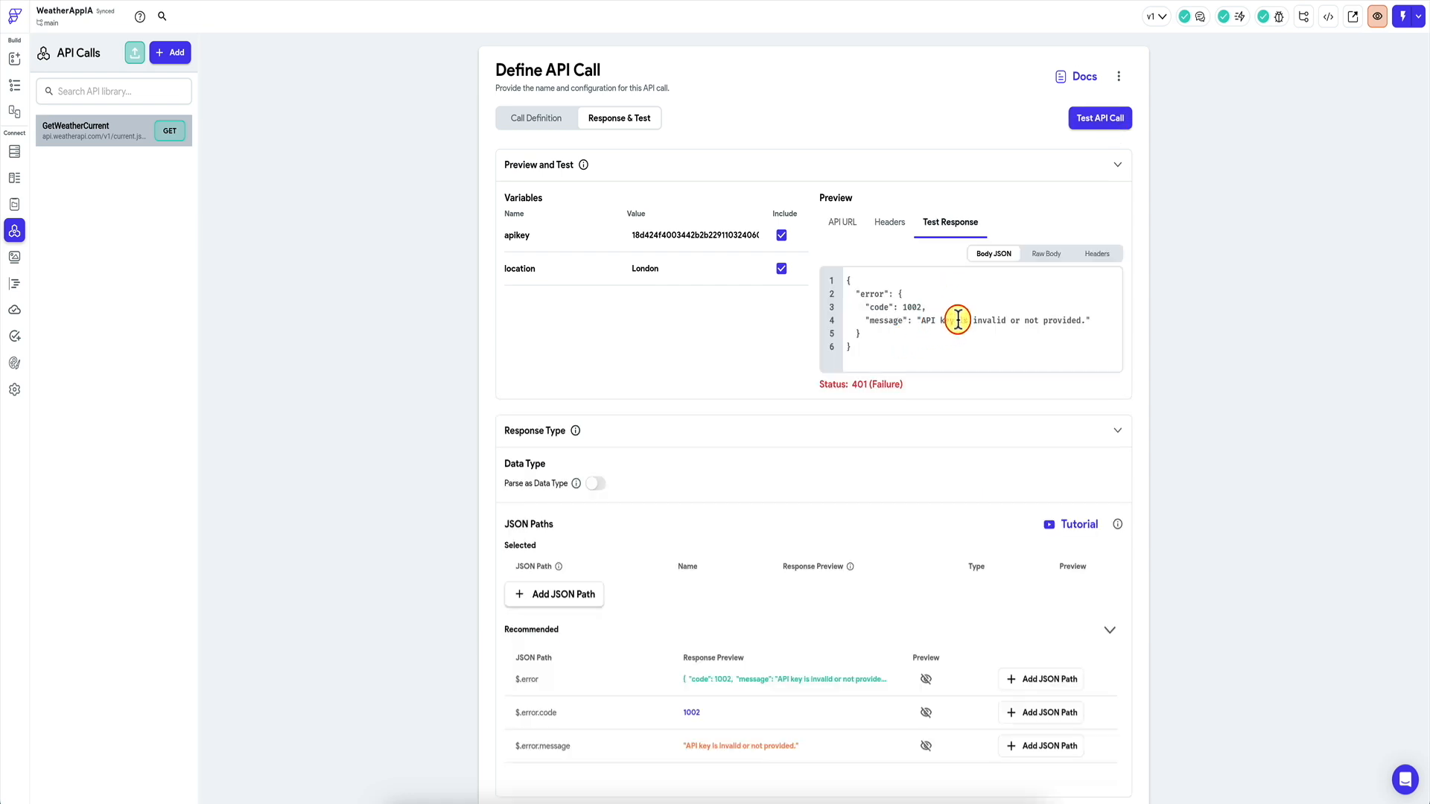
{"action": "left_click", "coordinate": [539, 119]}
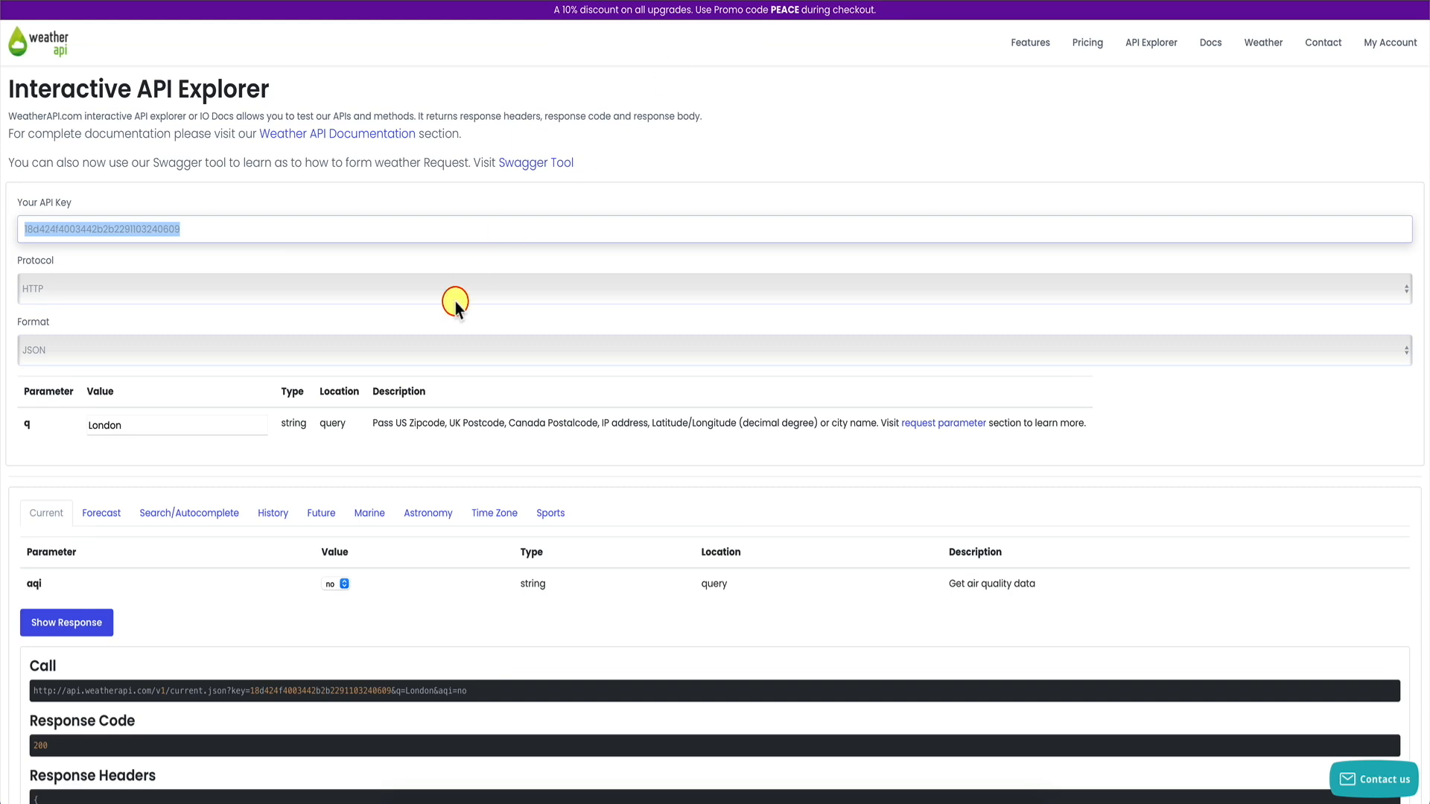
{"action": "scroll", "coordinate": [374, 479], "scroll_direction": "down", "scroll_amount": 2}
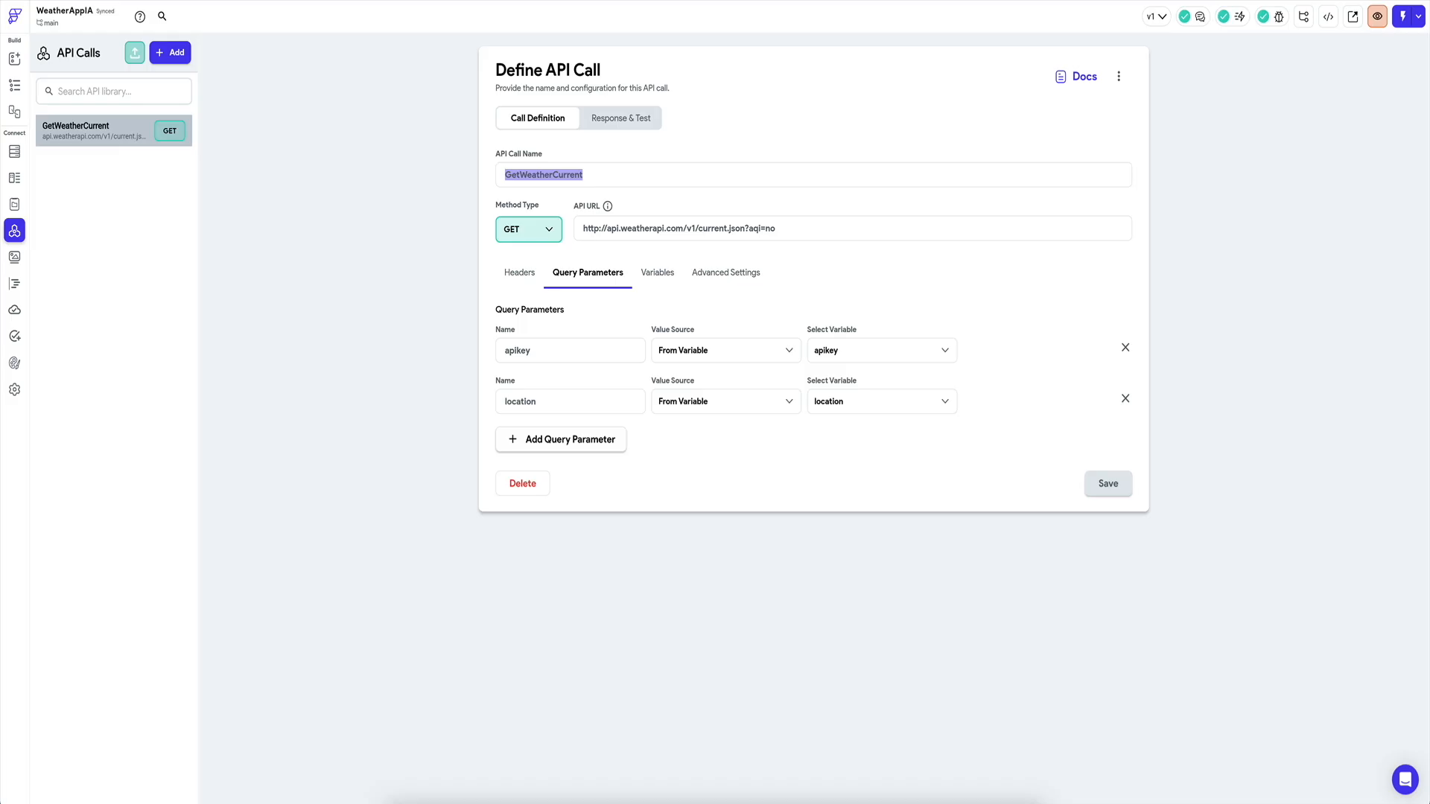
Rename the query parameters apikey and location to key and q, save, and retest successfully.
{"action": "double_click", "coordinate": [566, 344]}
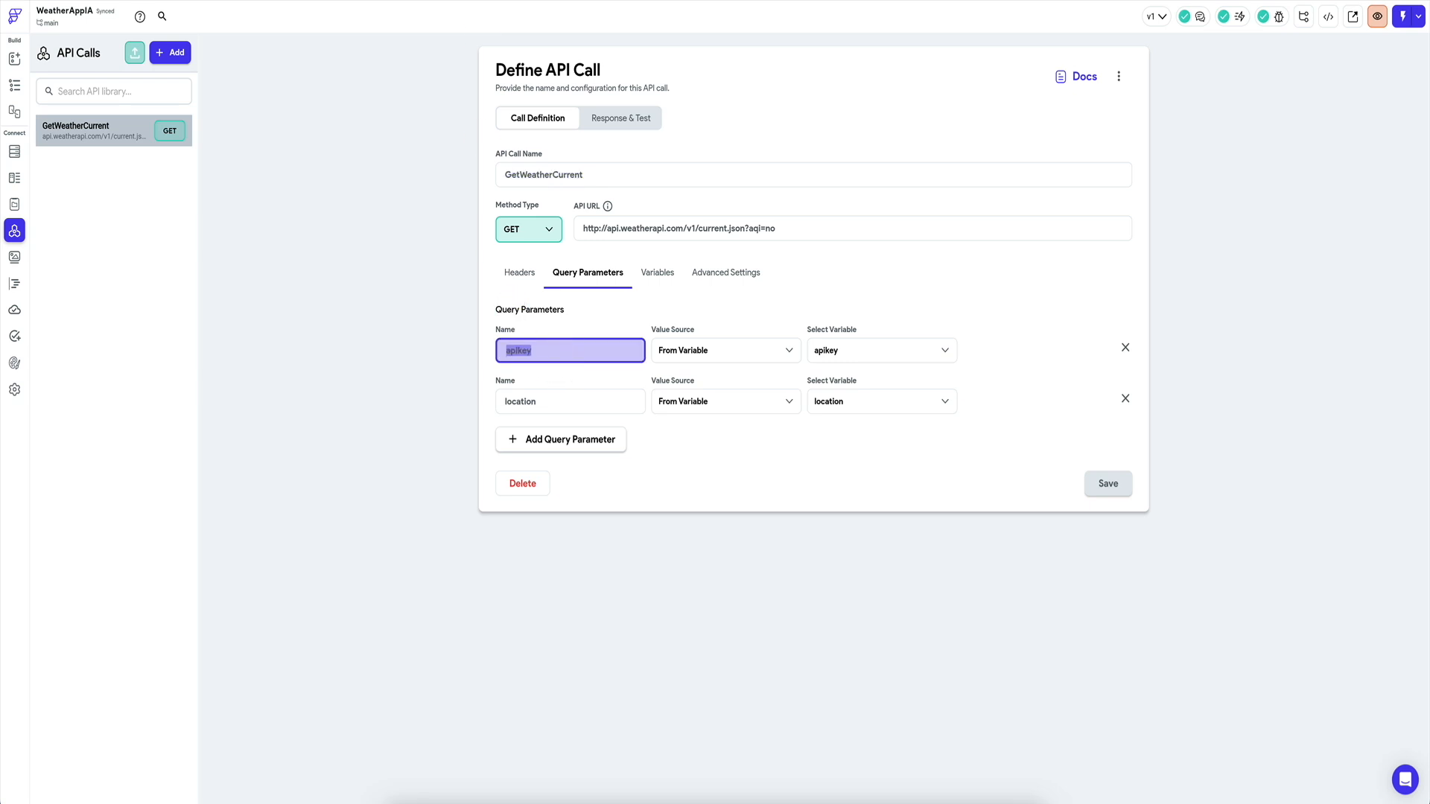
{"action": "type", "text": "key"}
{"action": "double_click", "coordinate": [568, 400]}
{"action": "type", "text": "q"}
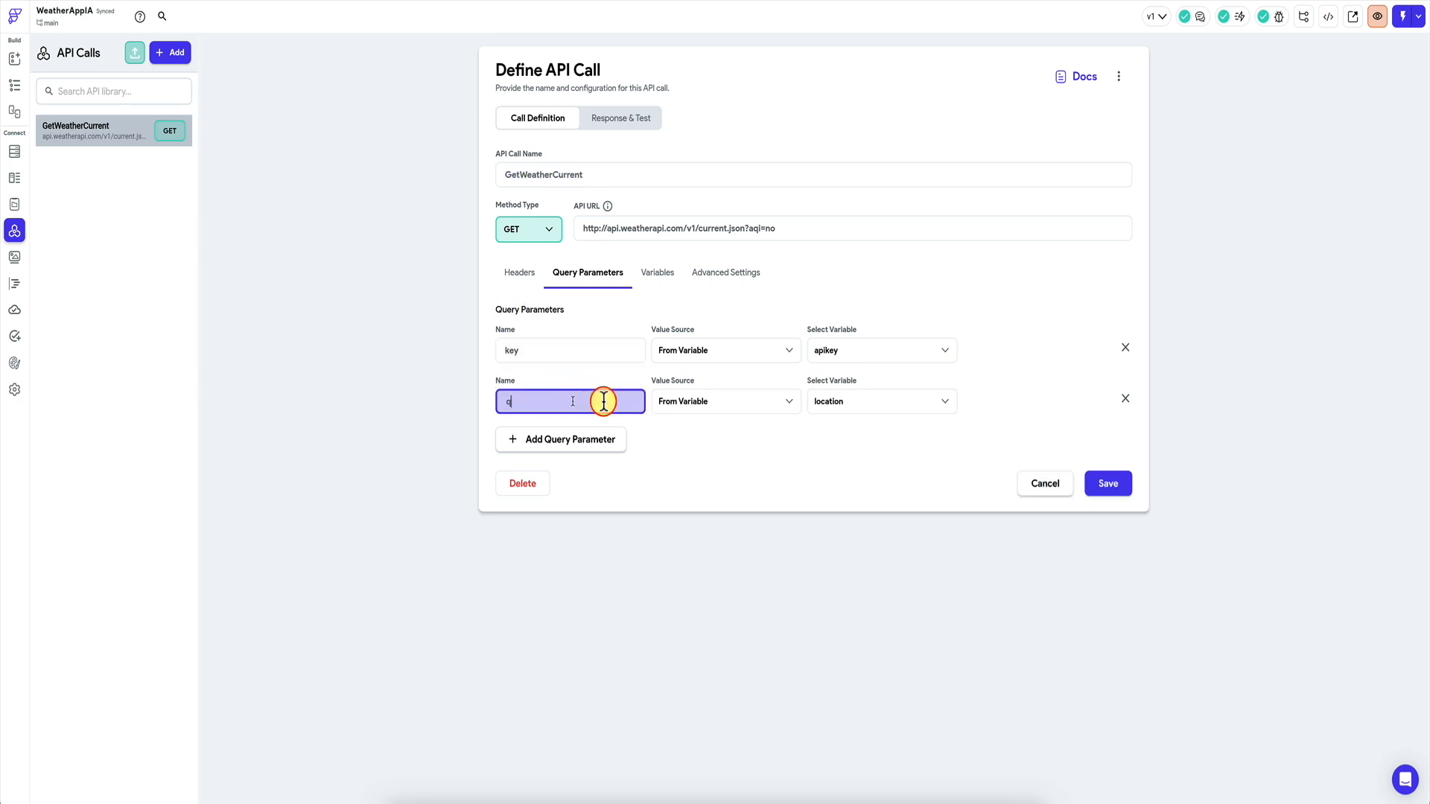
{"action": "left_click", "coordinate": [1099, 483]}
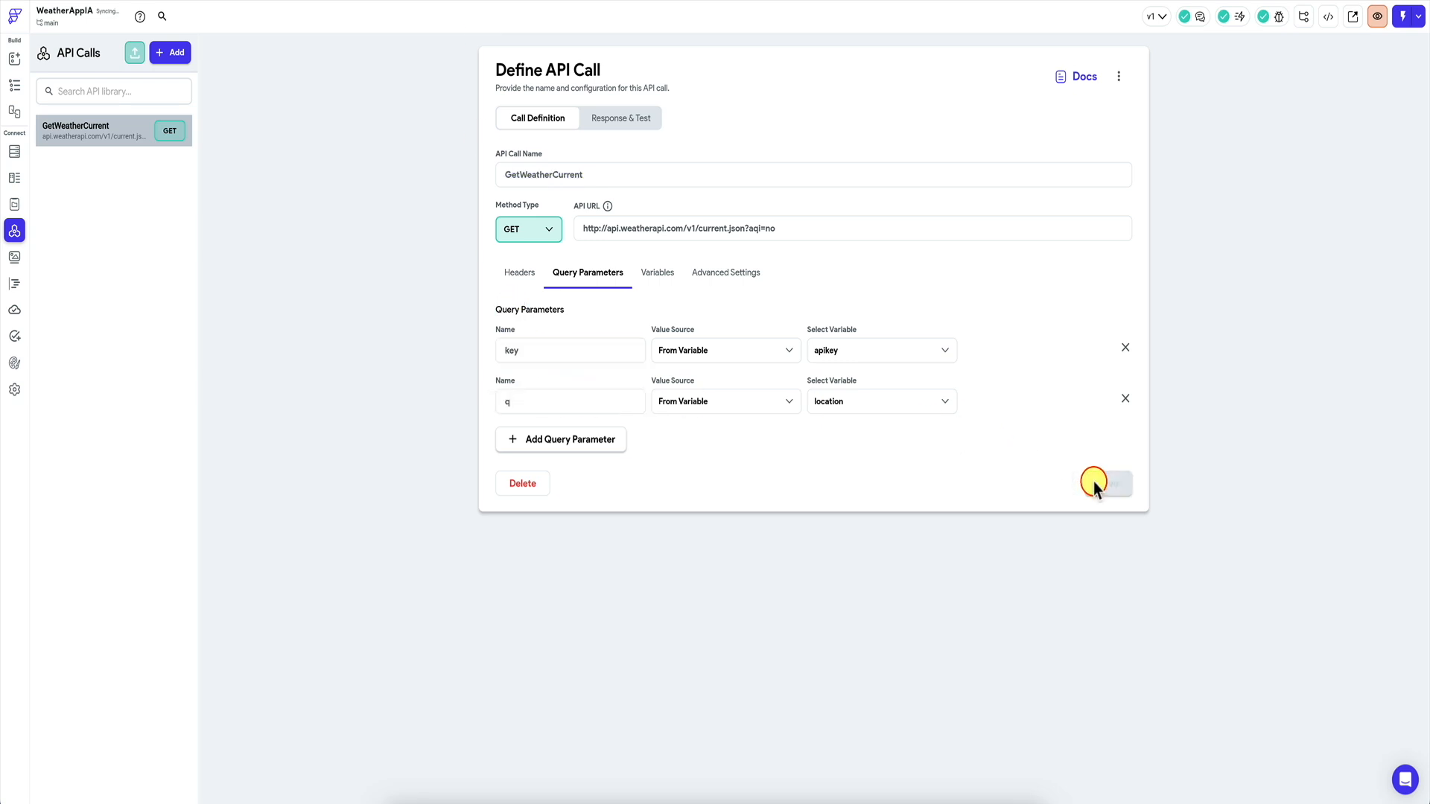
{"action": "left_click", "coordinate": [643, 127]}
{"action": "left_click", "coordinate": [1081, 123]}
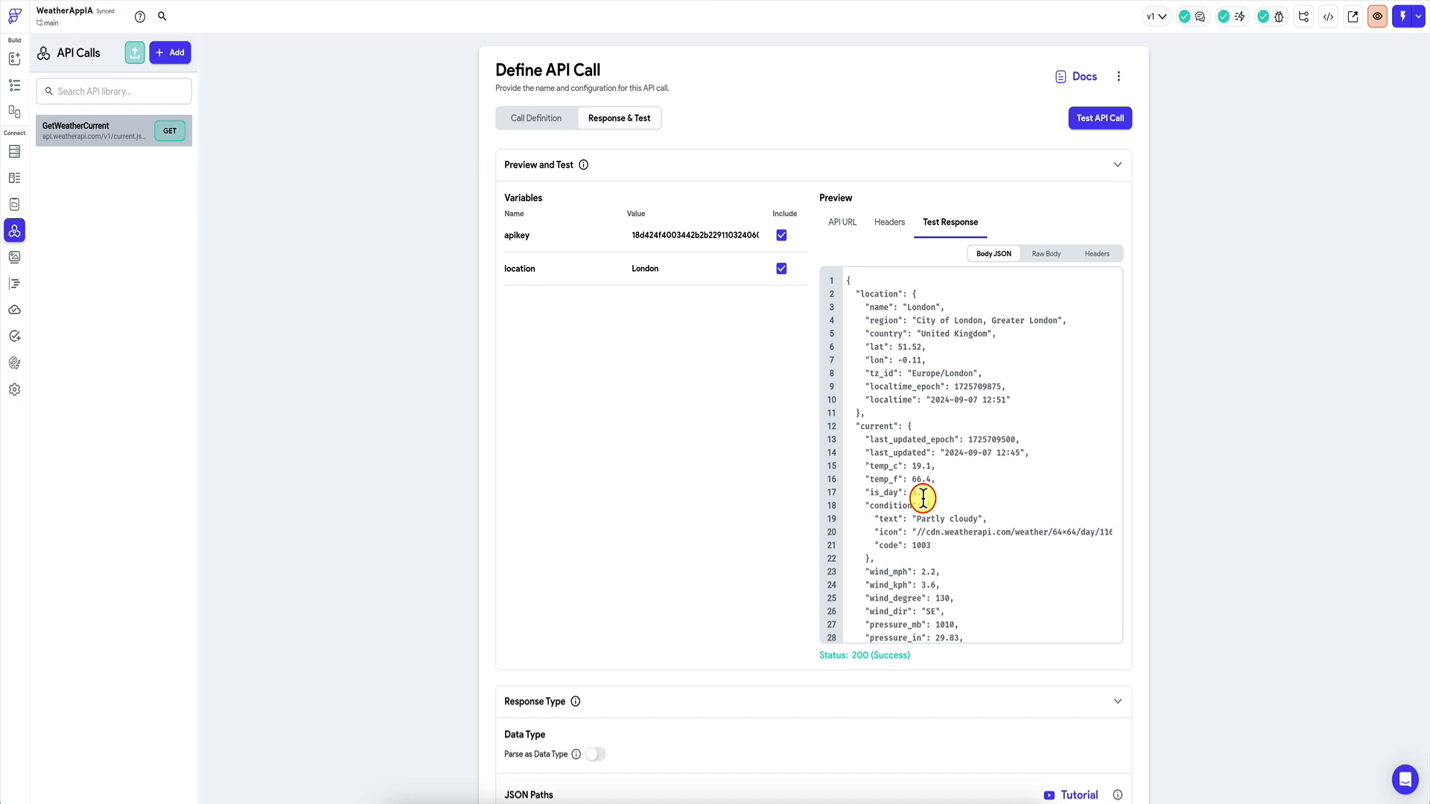
Review the Recommended JSON paths and select the entire London test response JSON for copying.
{"action": "scroll", "coordinate": [712, 467], "scroll_direction": "down", "scroll_amount": 4}
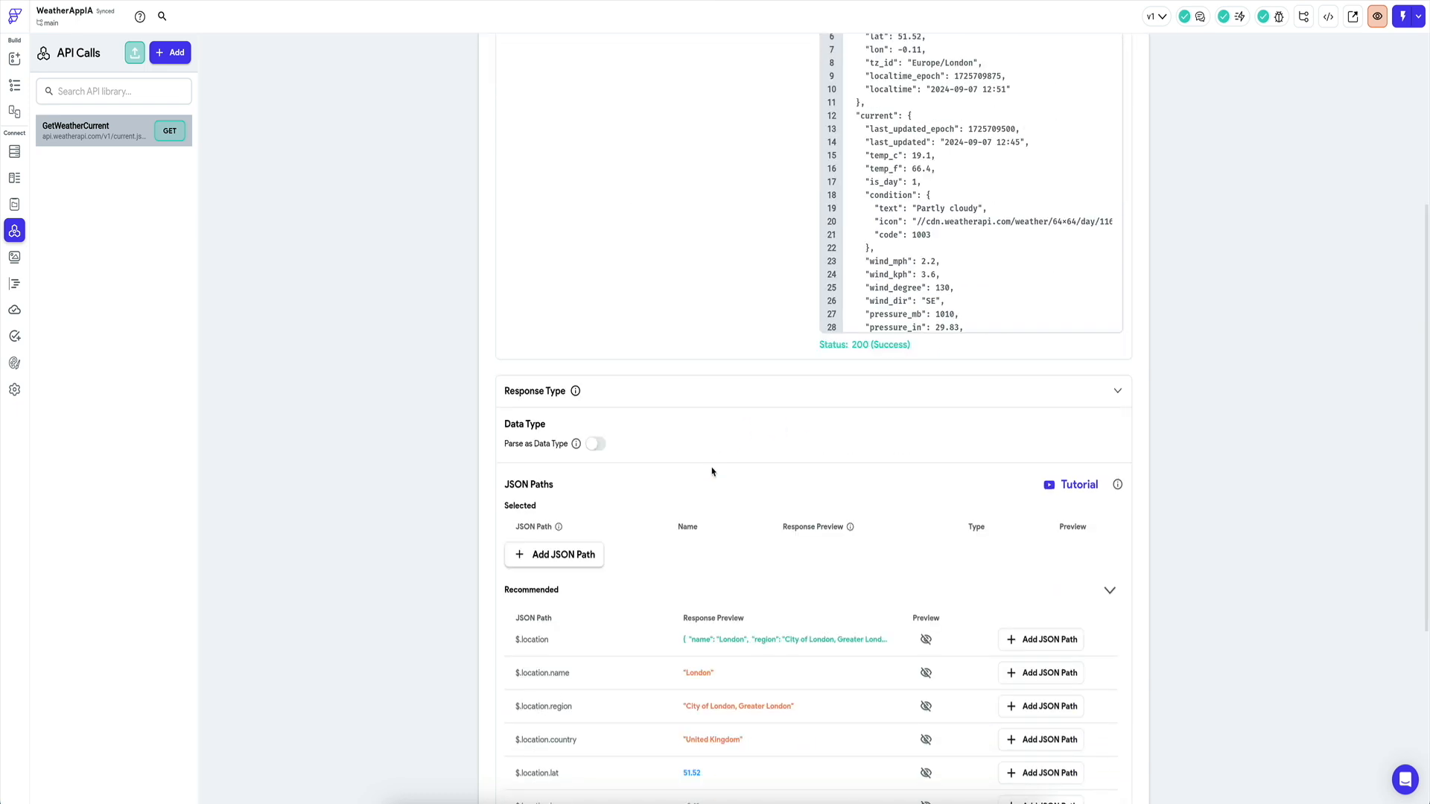
{"action": "scroll", "coordinate": [670, 662], "scroll_direction": "down", "scroll_amount": 1}
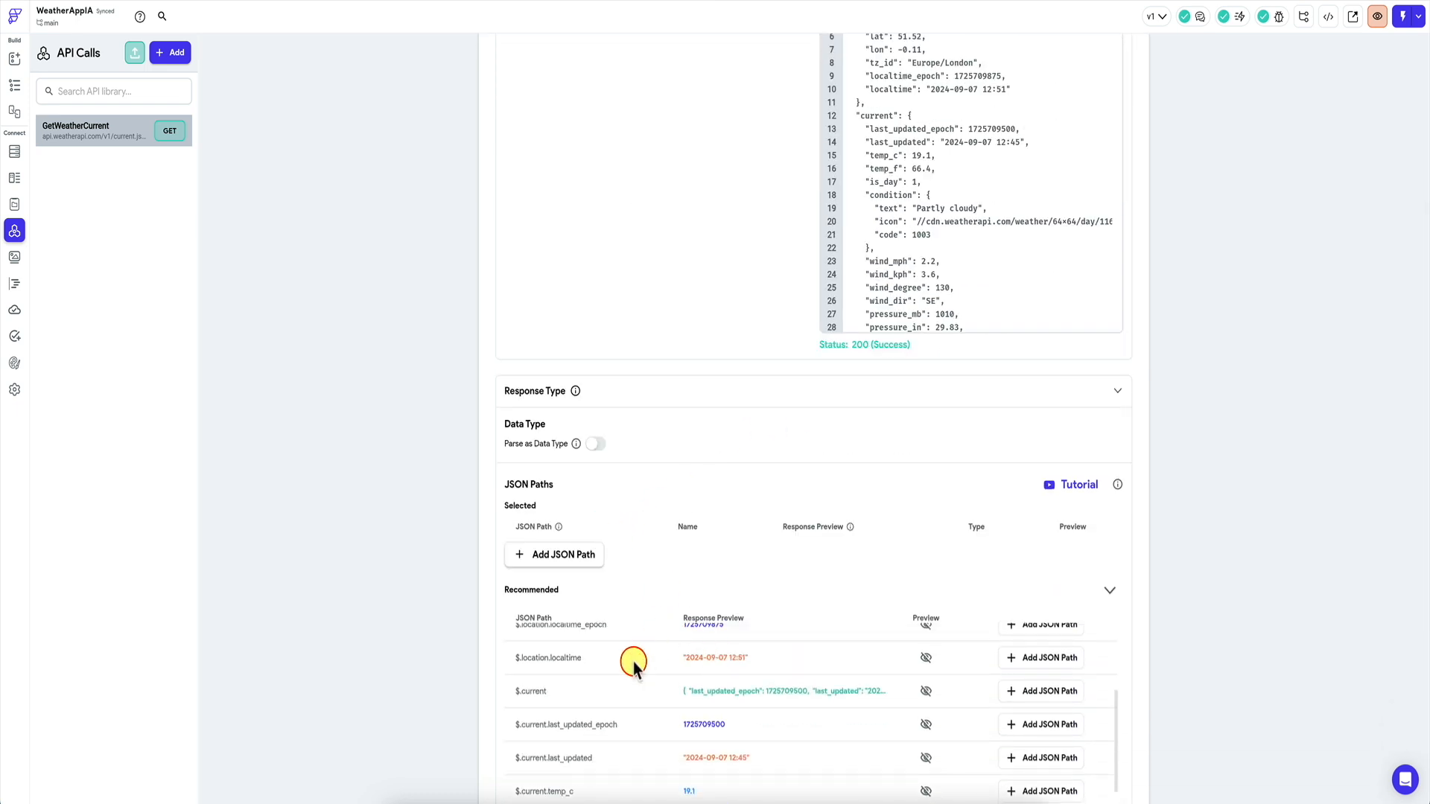
{"action": "scroll", "coordinate": [633, 666], "scroll_direction": "up", "scroll_amount": 3}
{"action": "scroll", "coordinate": [633, 522], "scroll_direction": "down", "scroll_amount": 3}
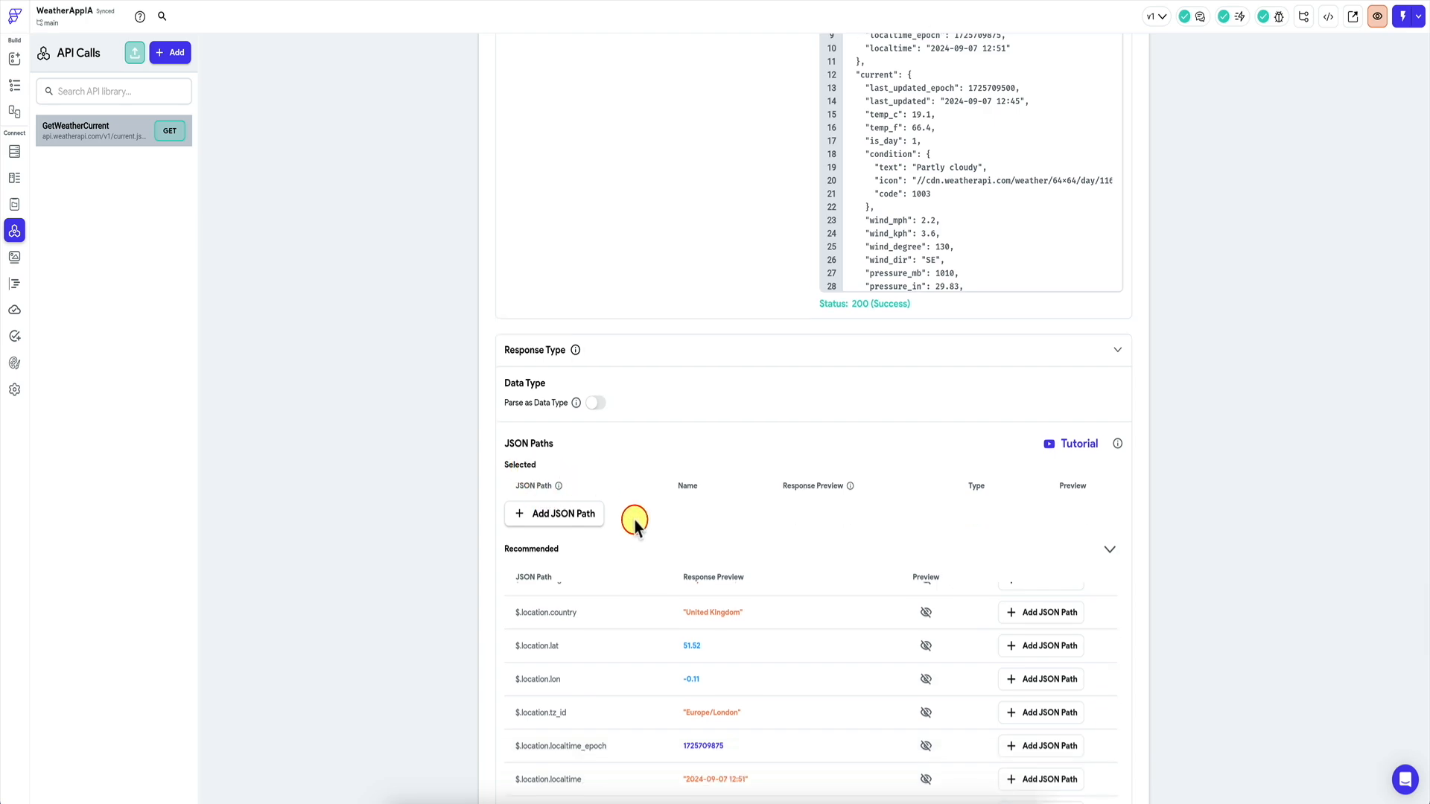
{"action": "scroll", "coordinate": [674, 568], "scroll_direction": "up", "scroll_amount": 3}
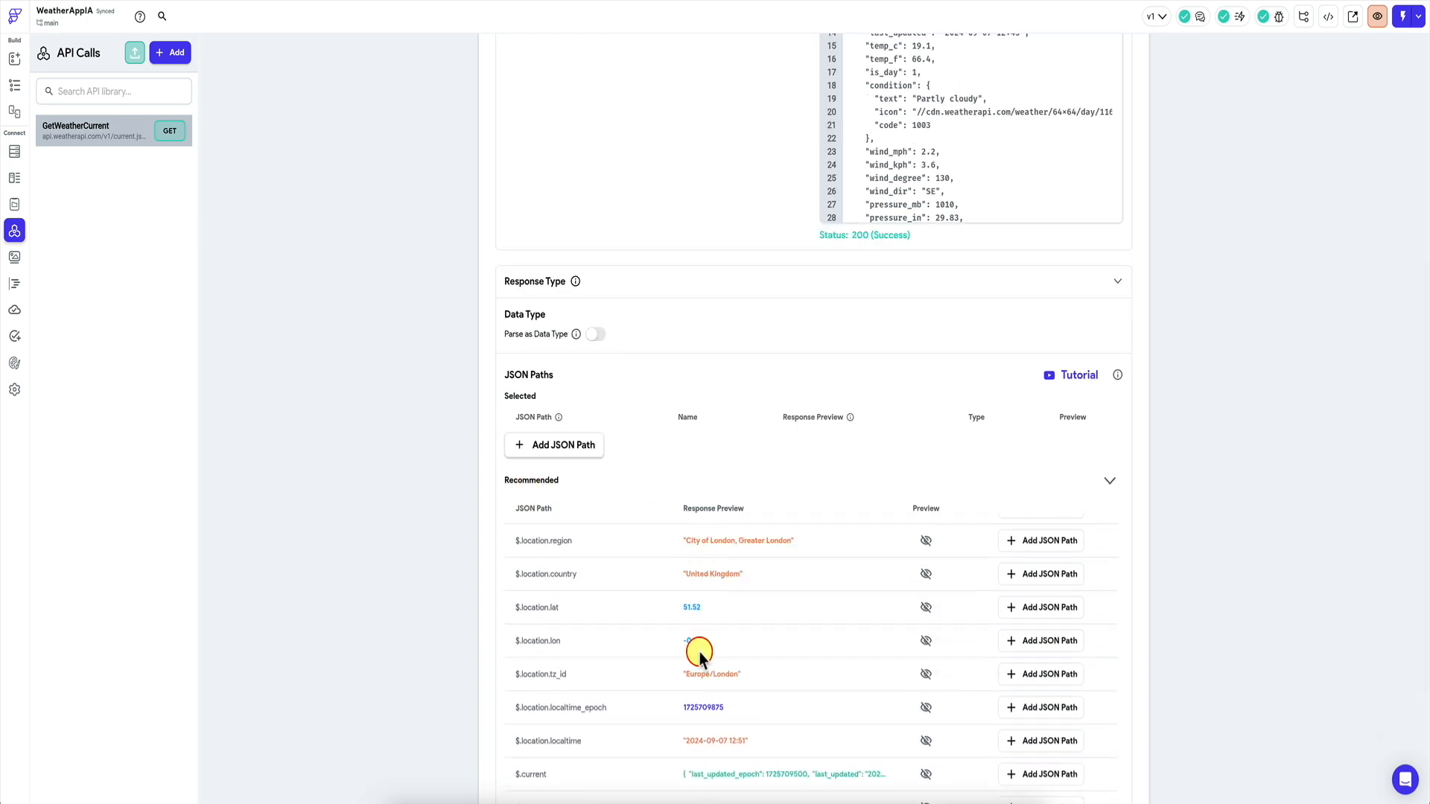
{"action": "scroll", "coordinate": [988, 394], "scroll_direction": "up", "scroll_amount": 5}
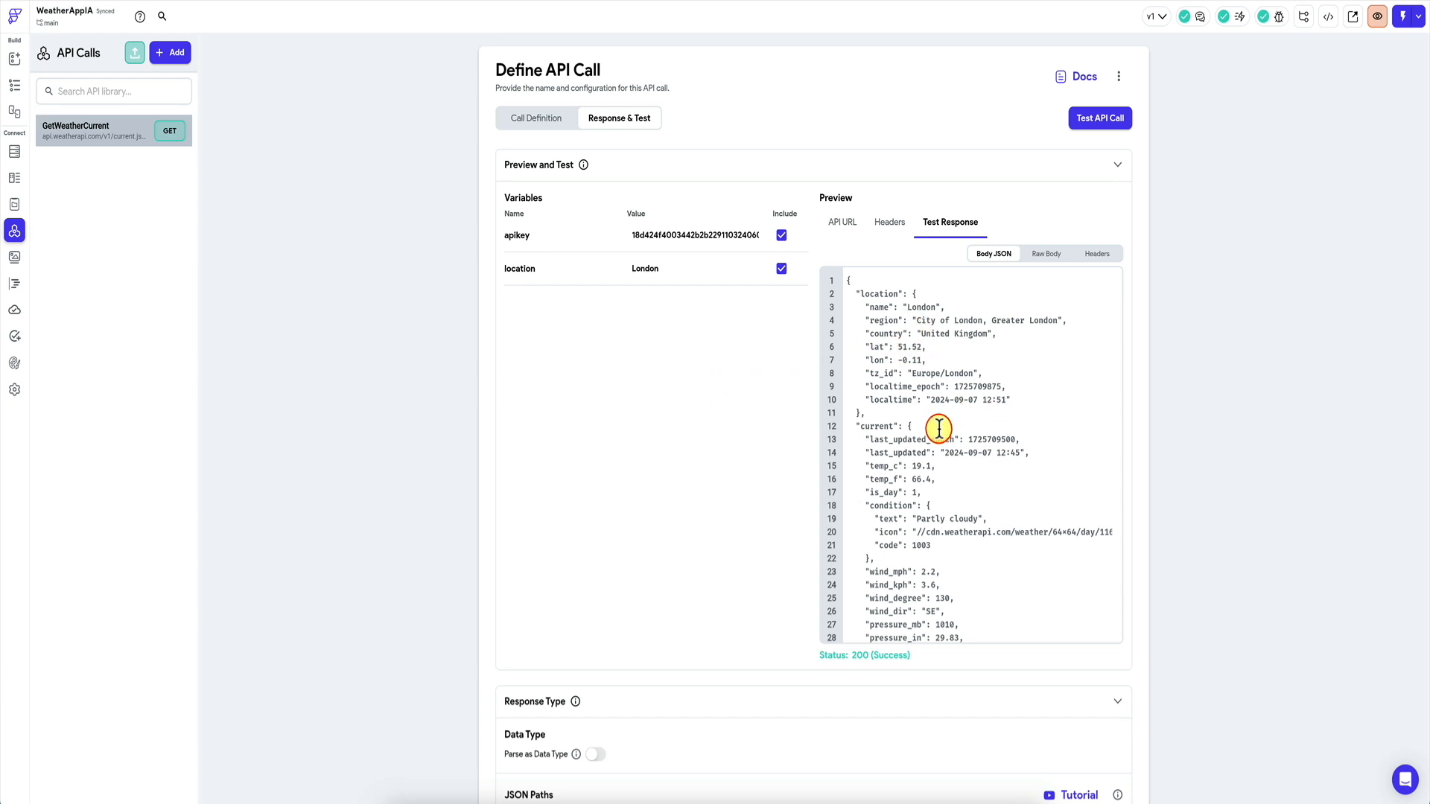
{"action": "scroll", "coordinate": [934, 409], "scroll_direction": "down", "scroll_amount": 1}
{"action": "scroll", "coordinate": [934, 409], "scroll_direction": "up", "scroll_amount": 1}
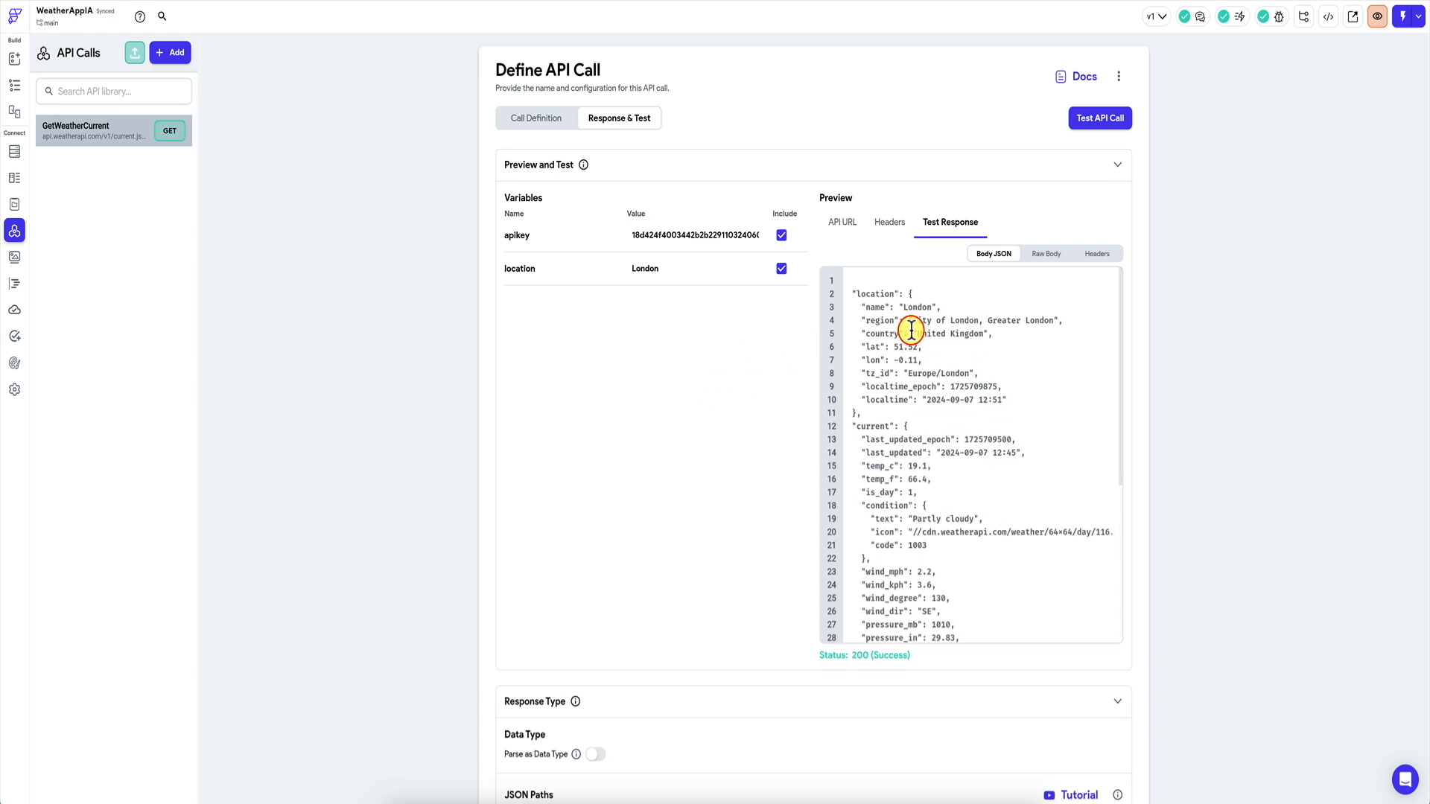
{"action": "left_click_drag", "start_coordinate": [848, 280], "coordinate": [932, 486]}
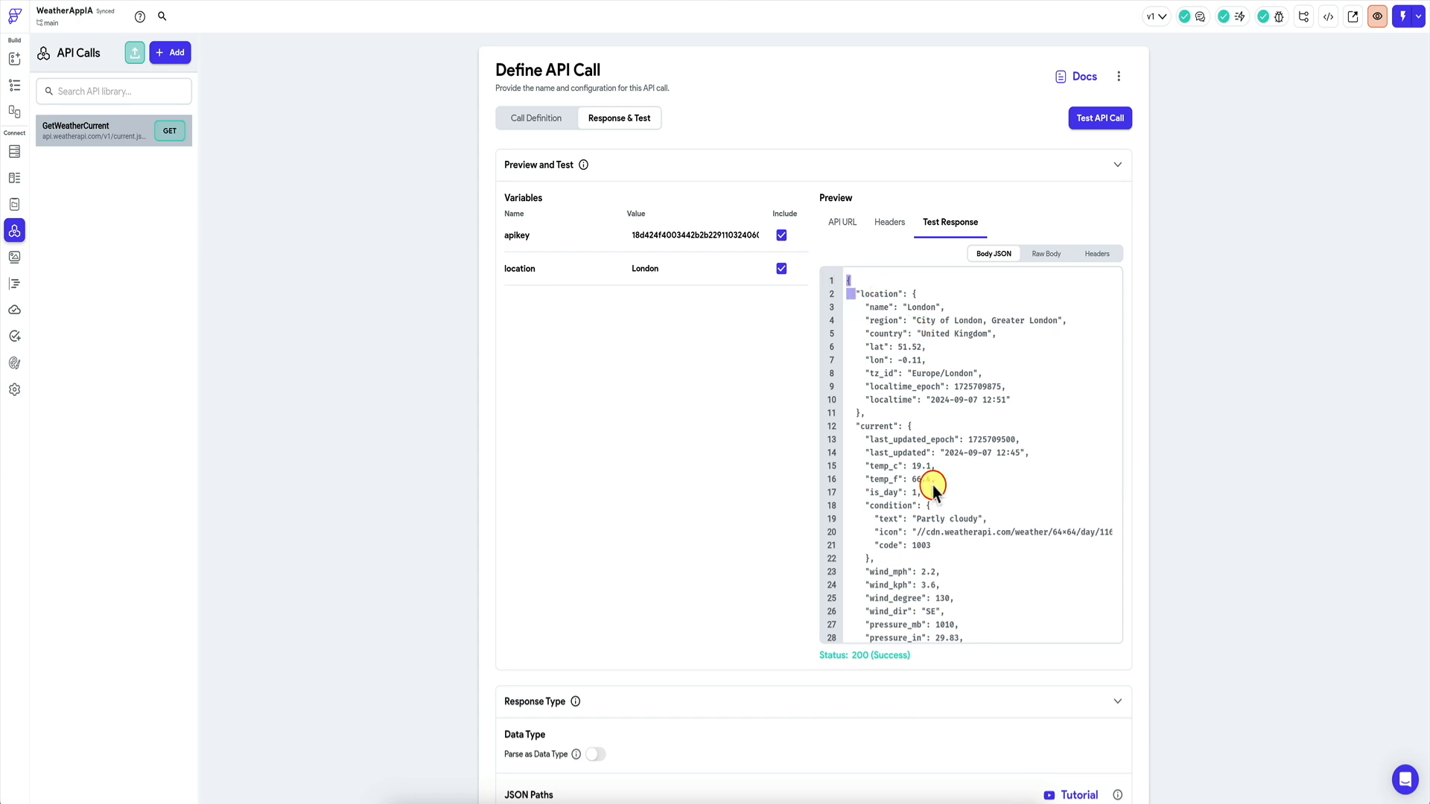
{"action": "left_click_drag", "start_coordinate": [945, 615], "coordinate": [946, 618]}
{"action": "left_click", "coordinate": [984, 503]}
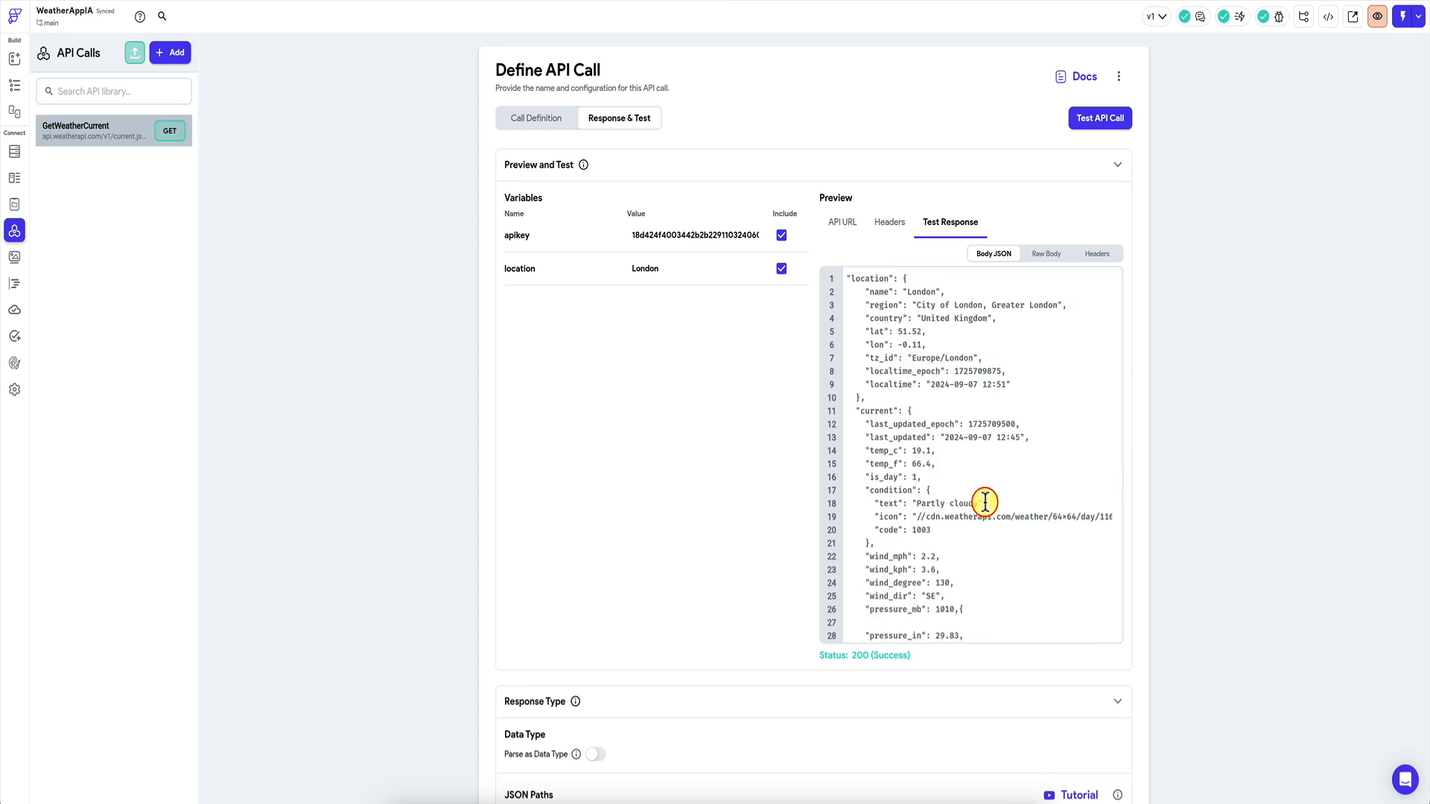
{"action": "key", "text": "super+a"}
{"action": "scroll", "coordinate": [1007, 475], "scroll_direction": "down", "scroll_amount": 5}
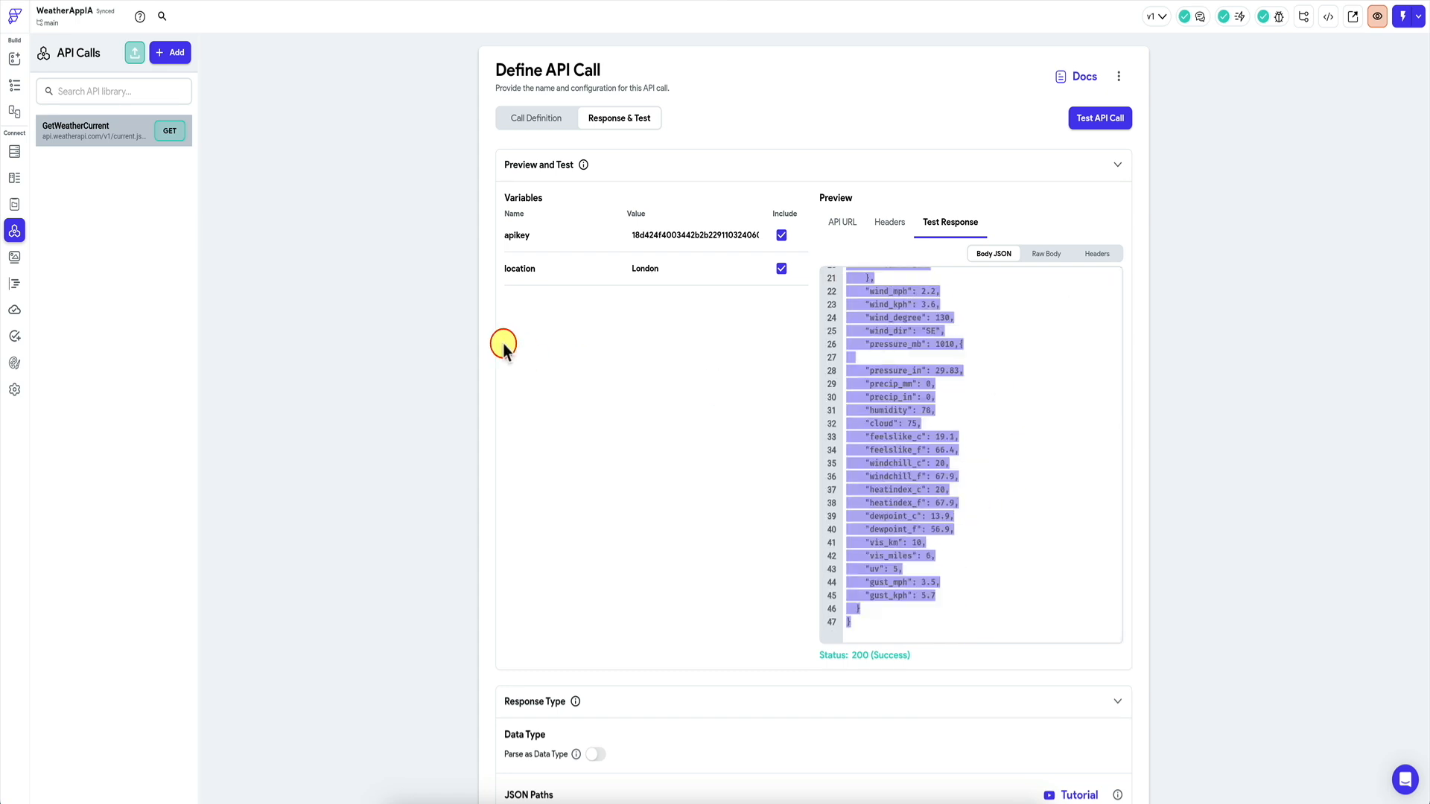
Try creating a WeatherResponse data type from the pasted weather JSON.
{"action": "left_click", "coordinate": [14, 179]}
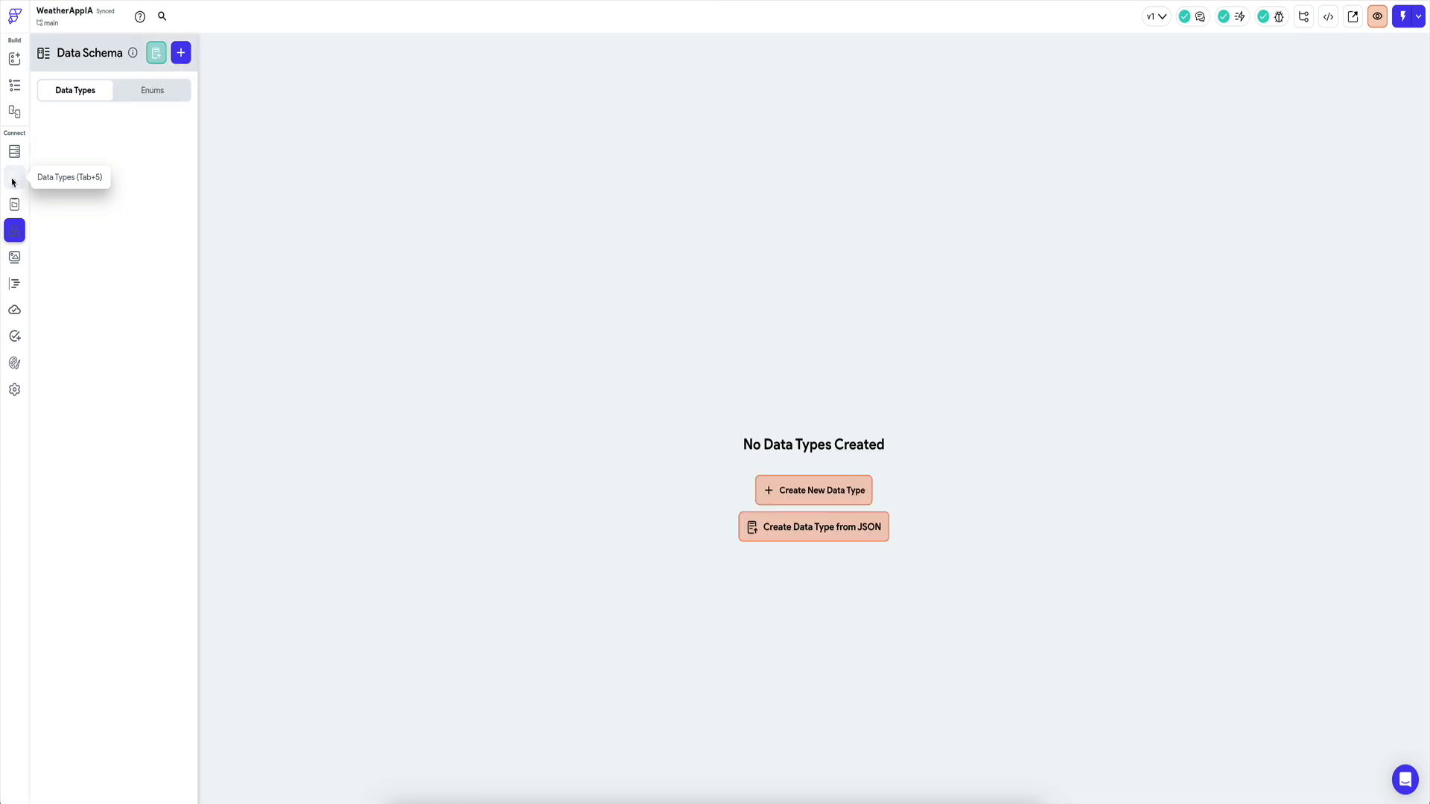
{"action": "left_click", "coordinate": [157, 54]}
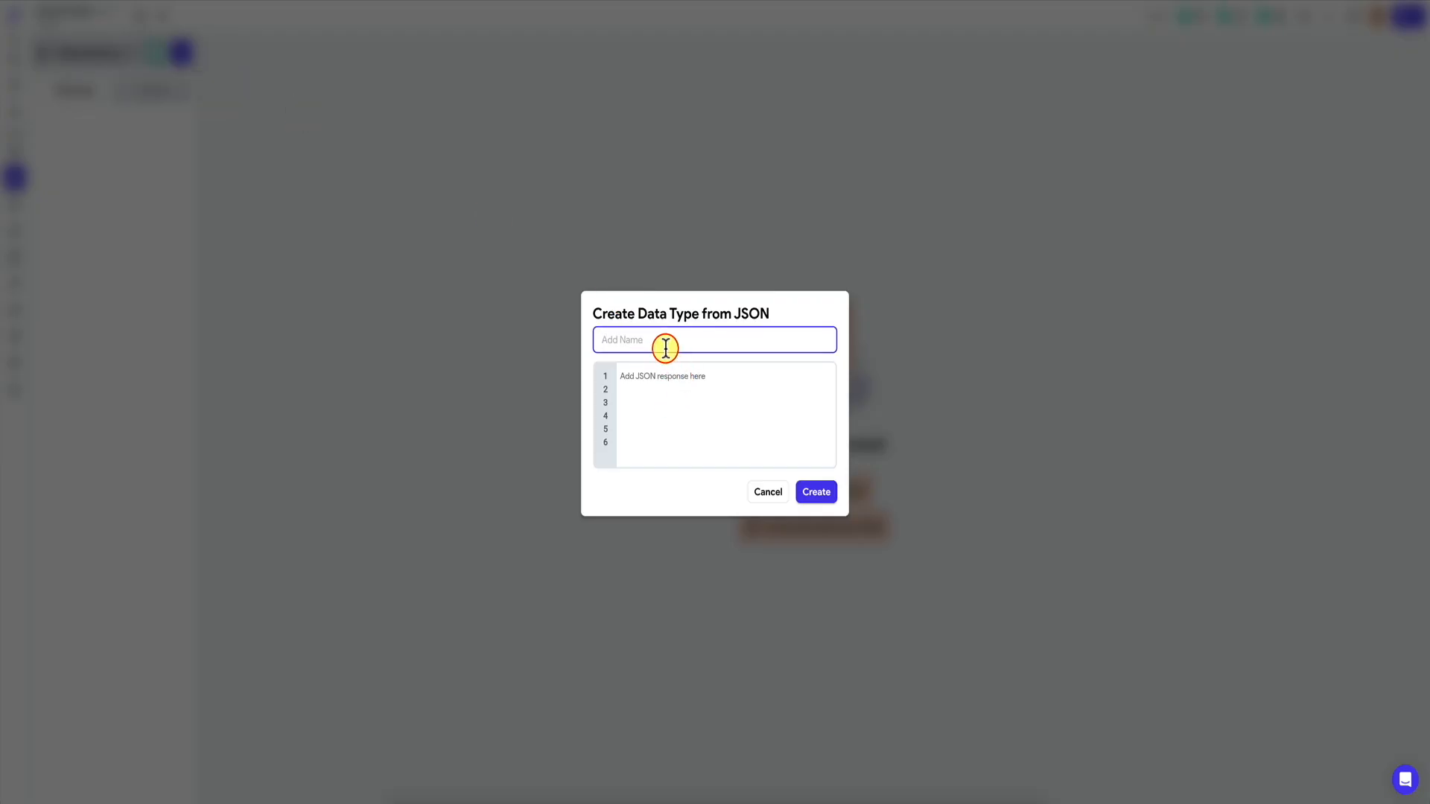
{"action": "type", "text": "WeatherResponse"}
{"action": "left_click", "coordinate": [696, 377]}
{"action": "key", "text": "ctrl+v"}
{"action": "scroll", "coordinate": [797, 438], "scroll_direction": "down", "scroll_amount": 5}
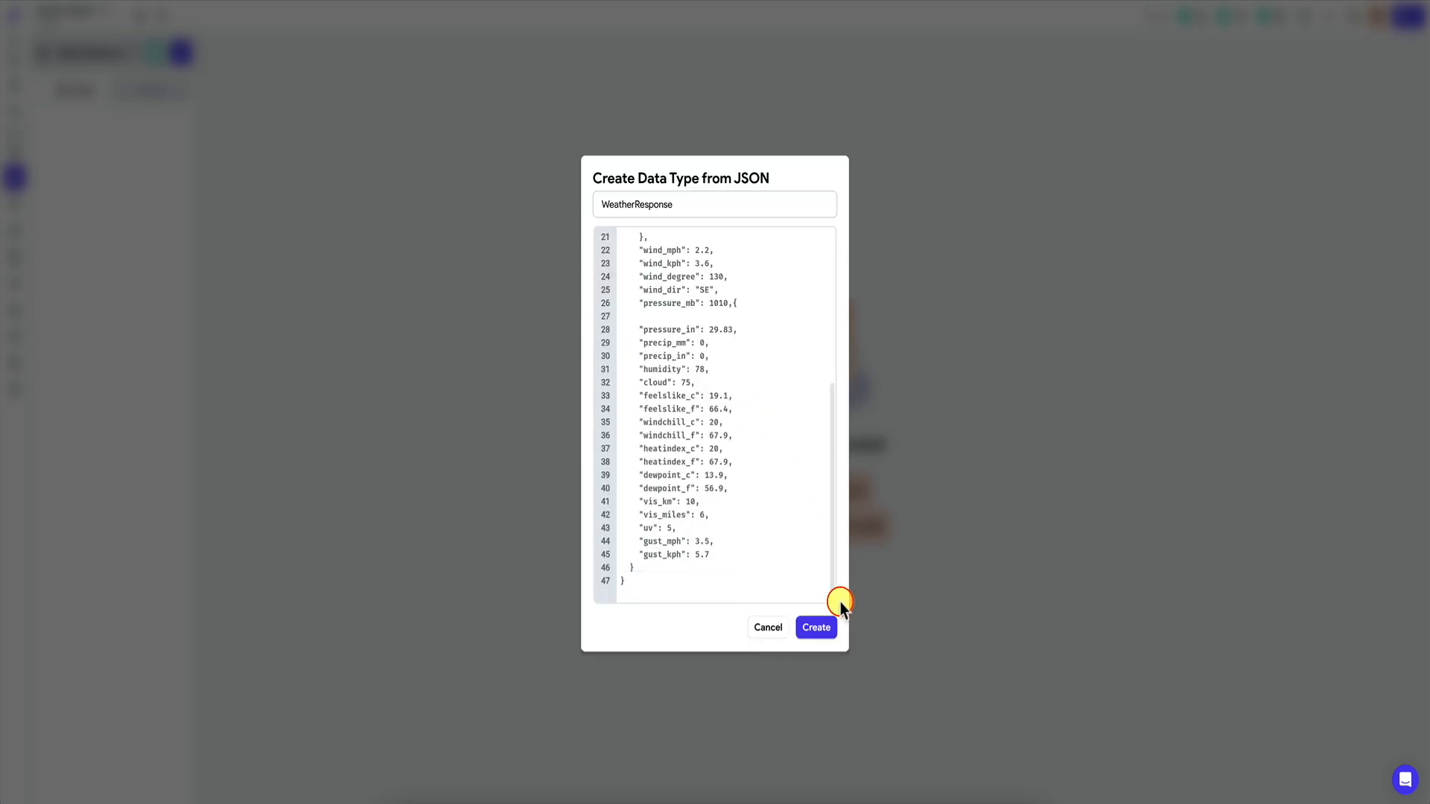
{"action": "left_click", "coordinate": [829, 632]}
Review the 'Provided JSON string is invalid' error and cancel the data type dialog.
{"action": "scroll", "coordinate": [792, 542], "scroll_direction": "up", "scroll_amount": 5}
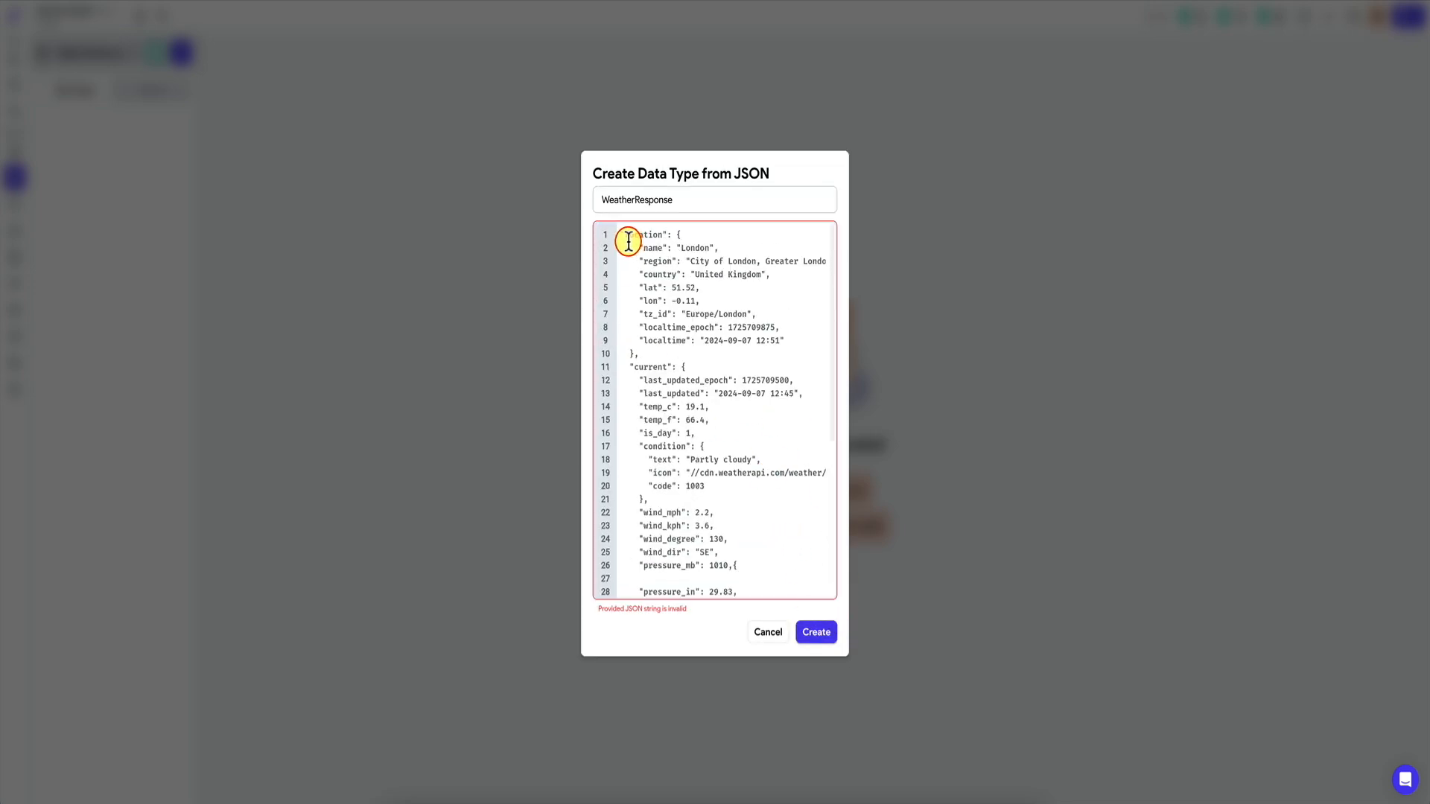
{"action": "scroll", "coordinate": [772, 517], "scroll_direction": "down", "scroll_amount": 5}
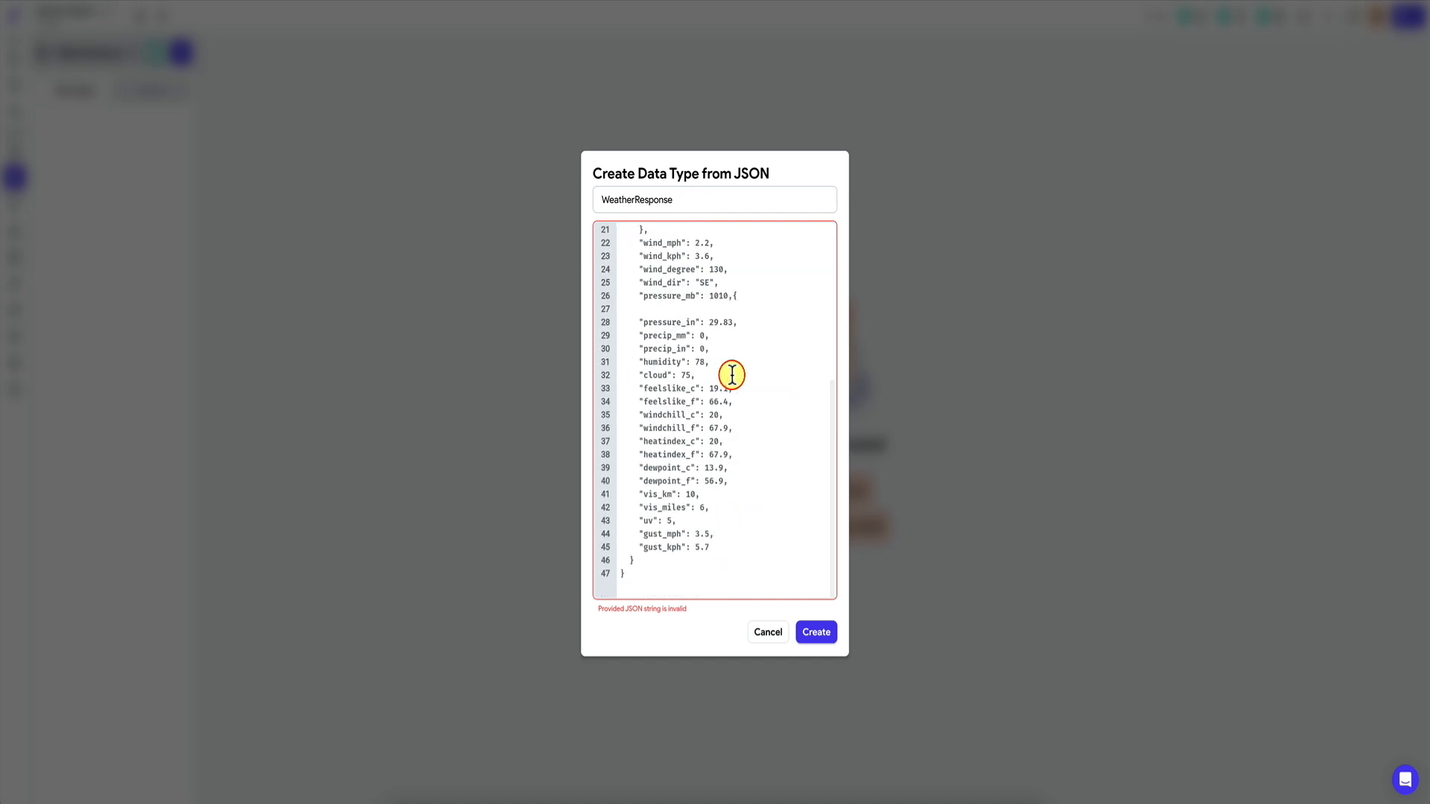
{"action": "scroll", "coordinate": [730, 373], "scroll_direction": "up", "scroll_amount": 5}
{"action": "scroll", "coordinate": [756, 464], "scroll_direction": "down", "scroll_amount": 5}
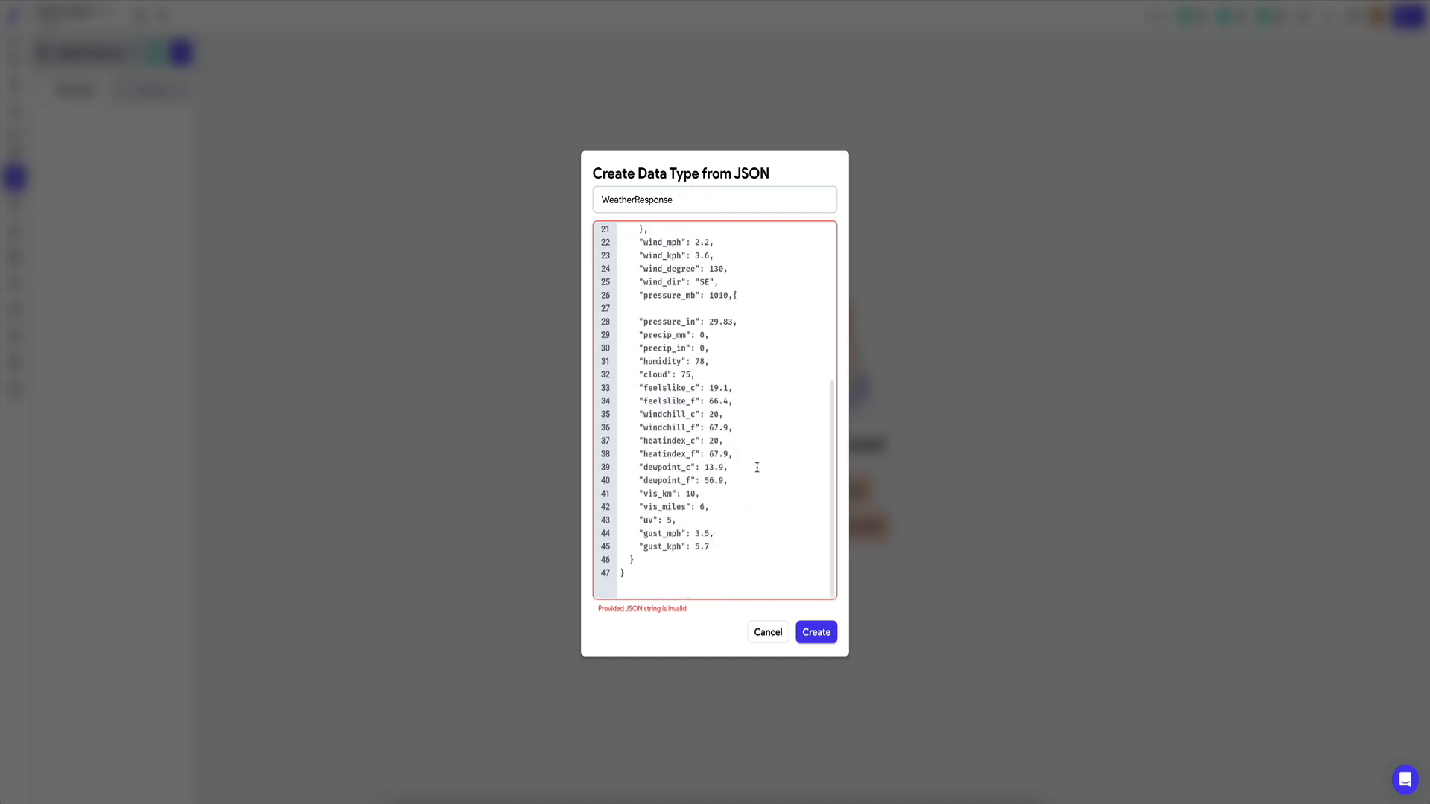
{"action": "scroll", "coordinate": [700, 574], "scroll_direction": "up", "scroll_amount": 5}
{"action": "scroll", "coordinate": [783, 581], "scroll_direction": "down", "scroll_amount": 5}
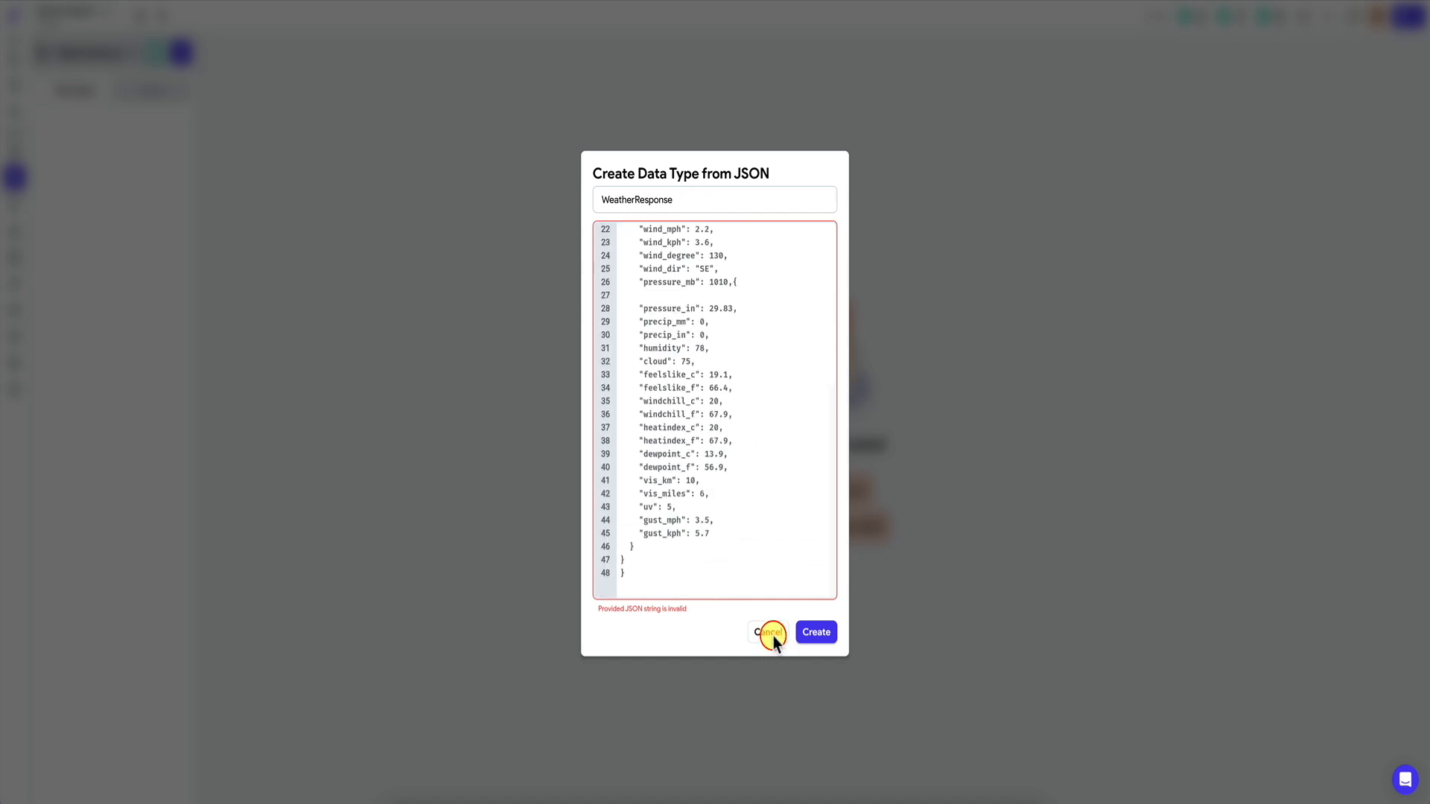
{"action": "left_click", "coordinate": [768, 632]}
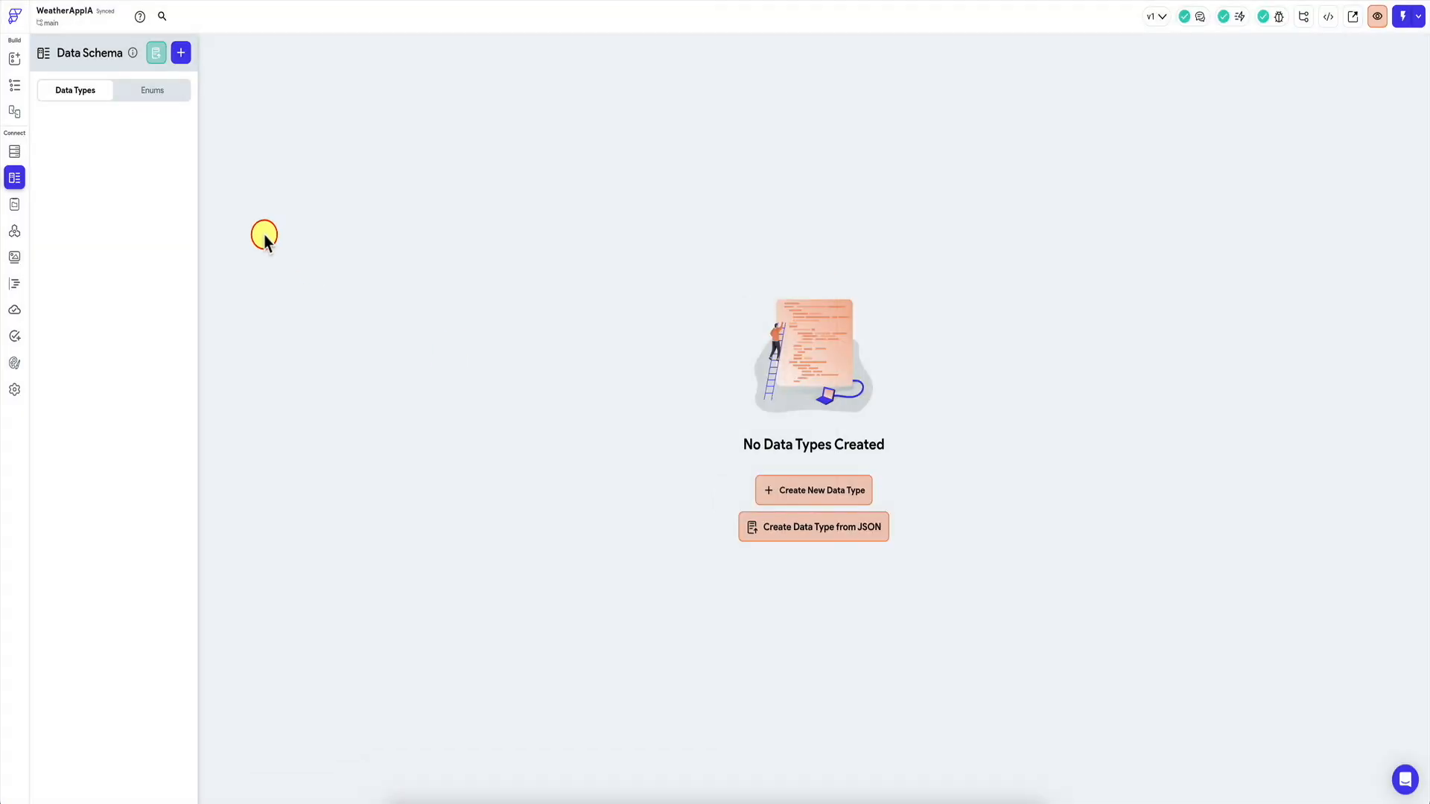
Run a test request of GetWeatherCurrent and copy its JSON response.
{"action": "left_click", "coordinate": [14, 233]}
{"action": "left_click", "coordinate": [620, 117]}
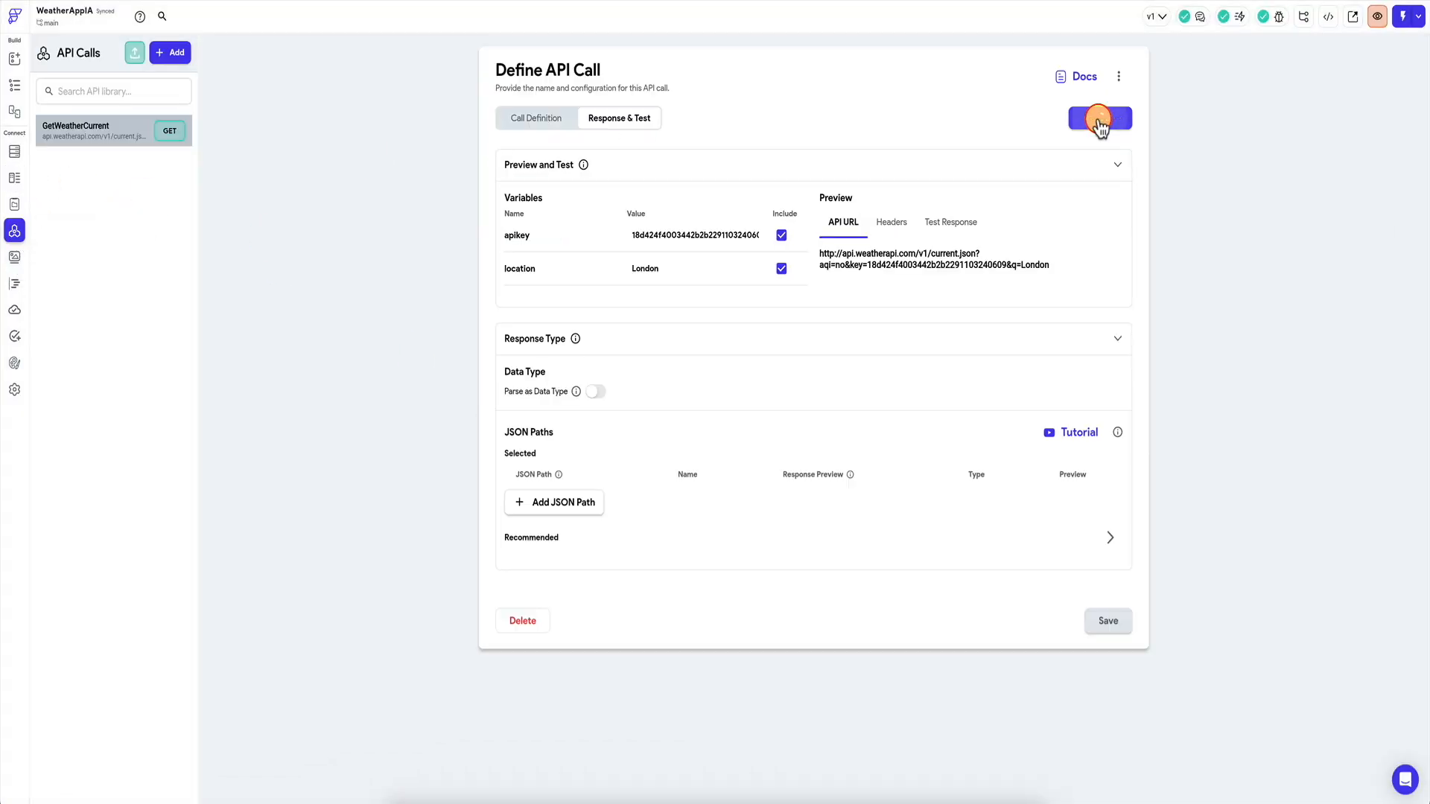
{"action": "left_click", "coordinate": [1098, 117]}
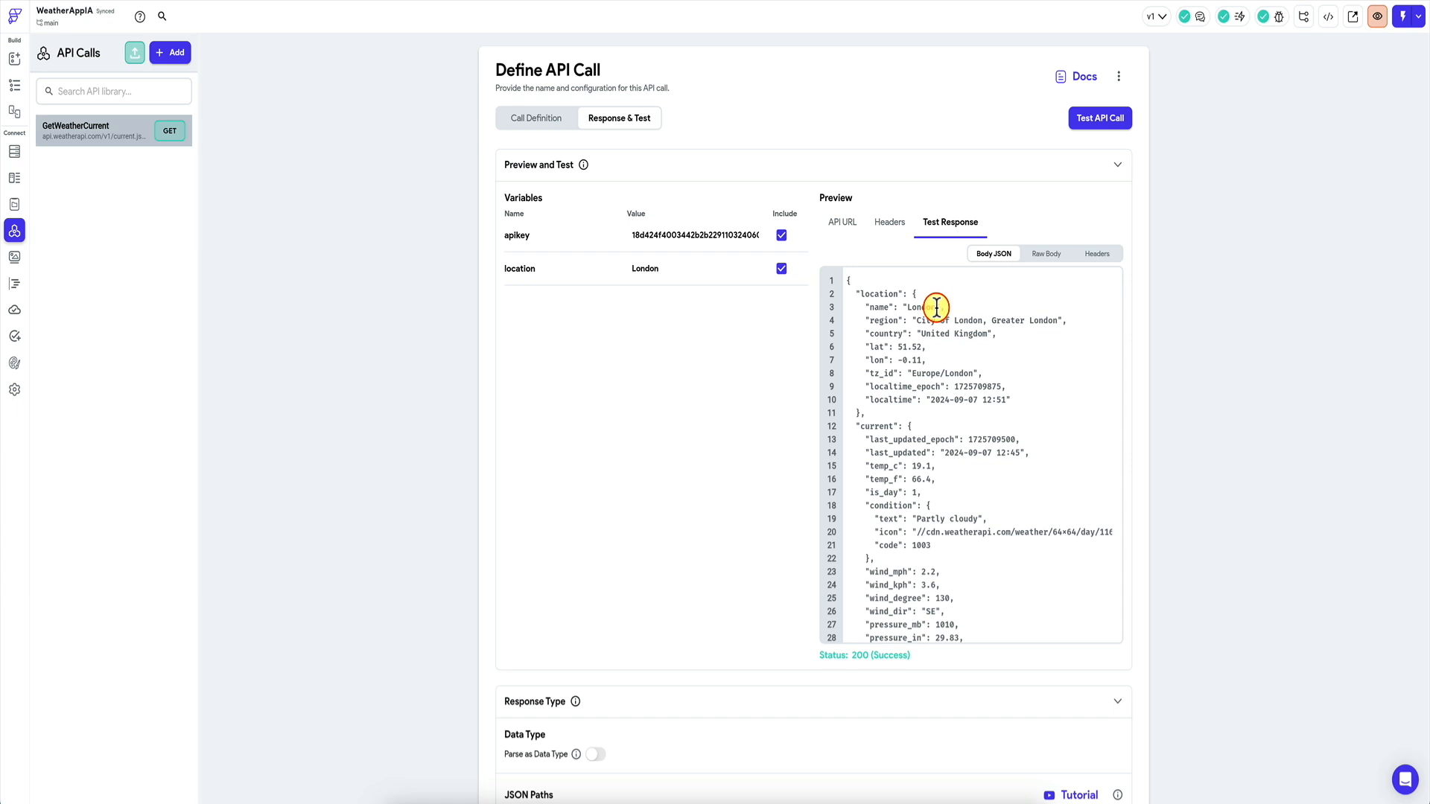
{"action": "key", "text": "ctrl+a"}
{"action": "key", "text": "ctrl+c"}
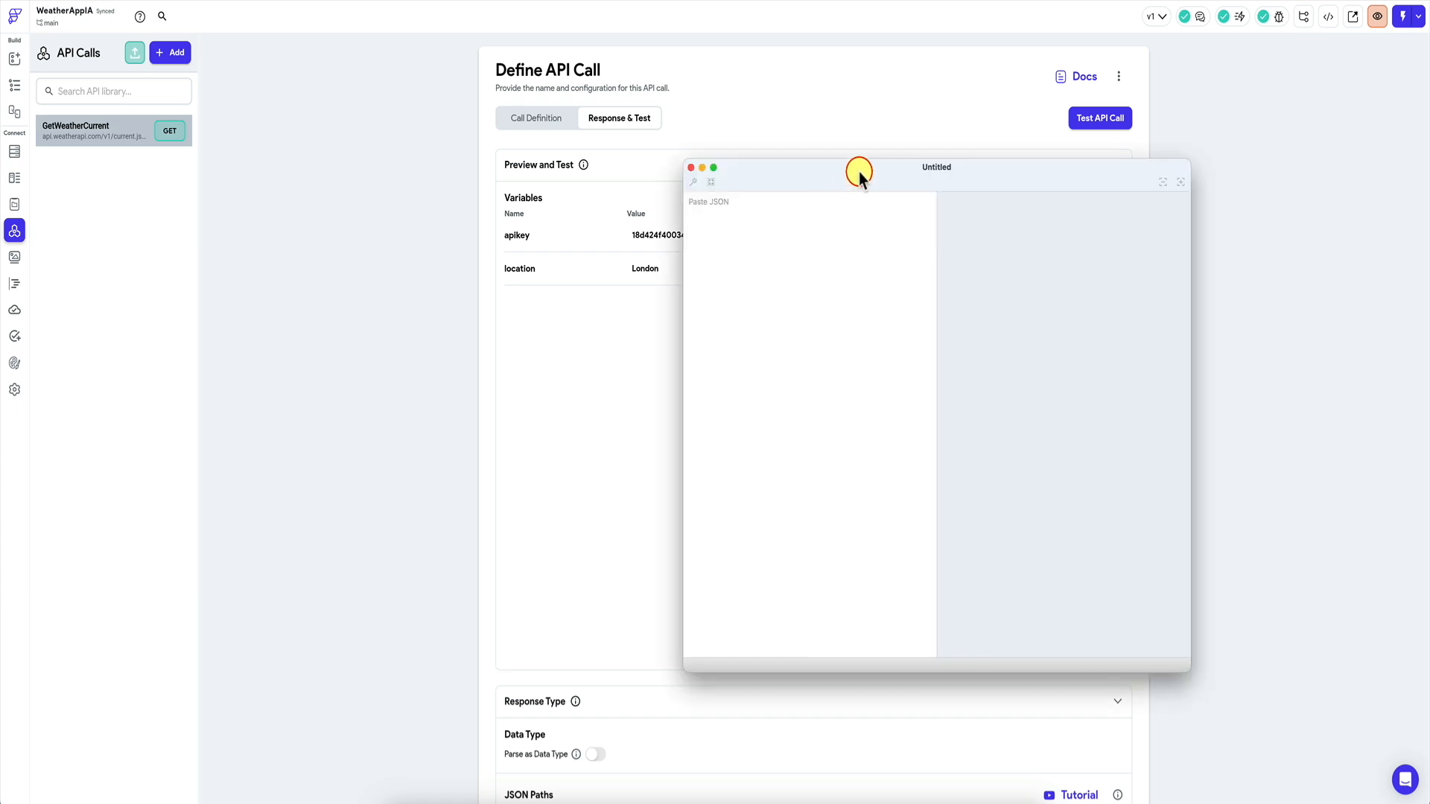
Validate the response in the JSON viewer (1,080 characters, 42 properties) and copy it.
{"action": "left_click_drag", "start_coordinate": [872, 169], "coordinate": [727, 171]}
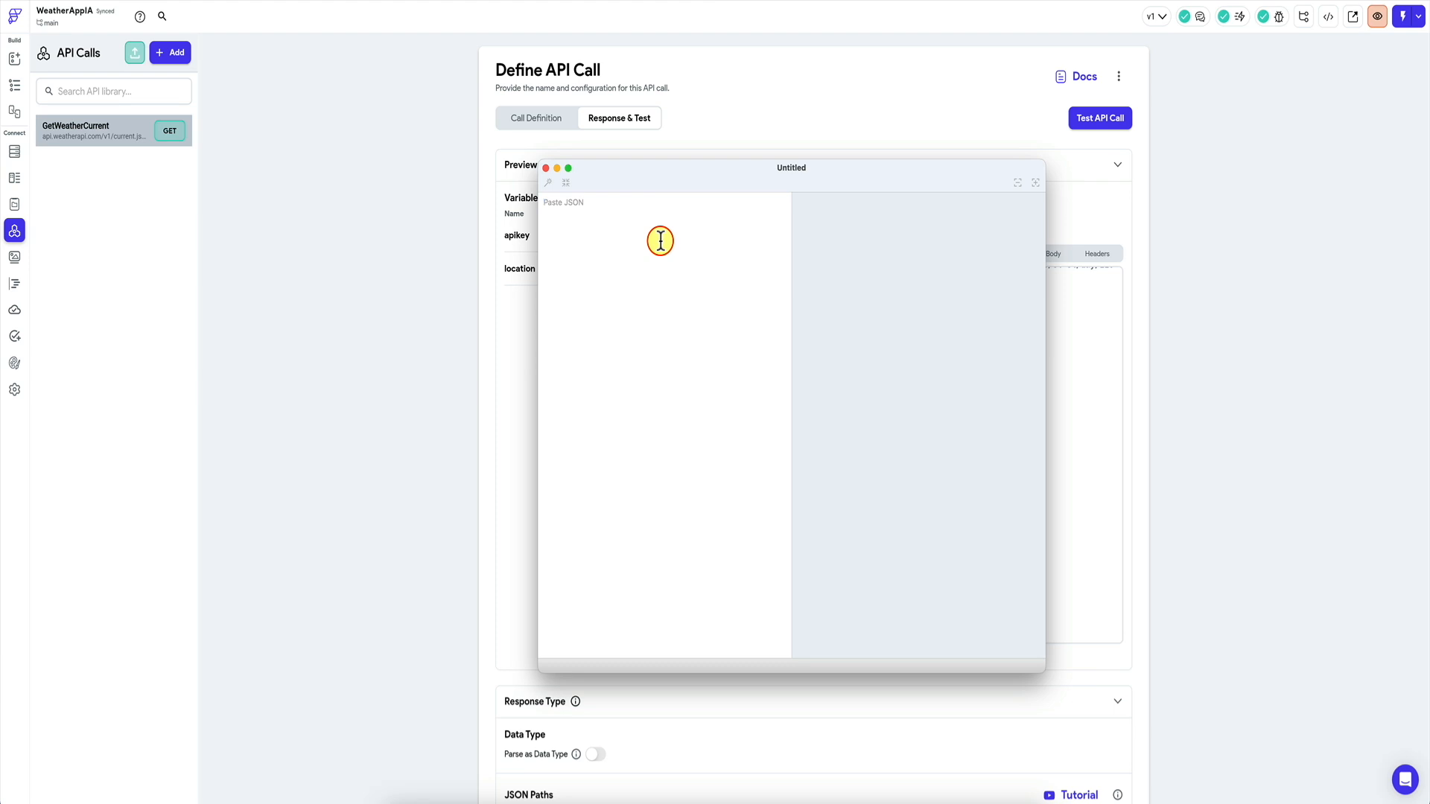
{"action": "key", "text": "ctrl+v"}
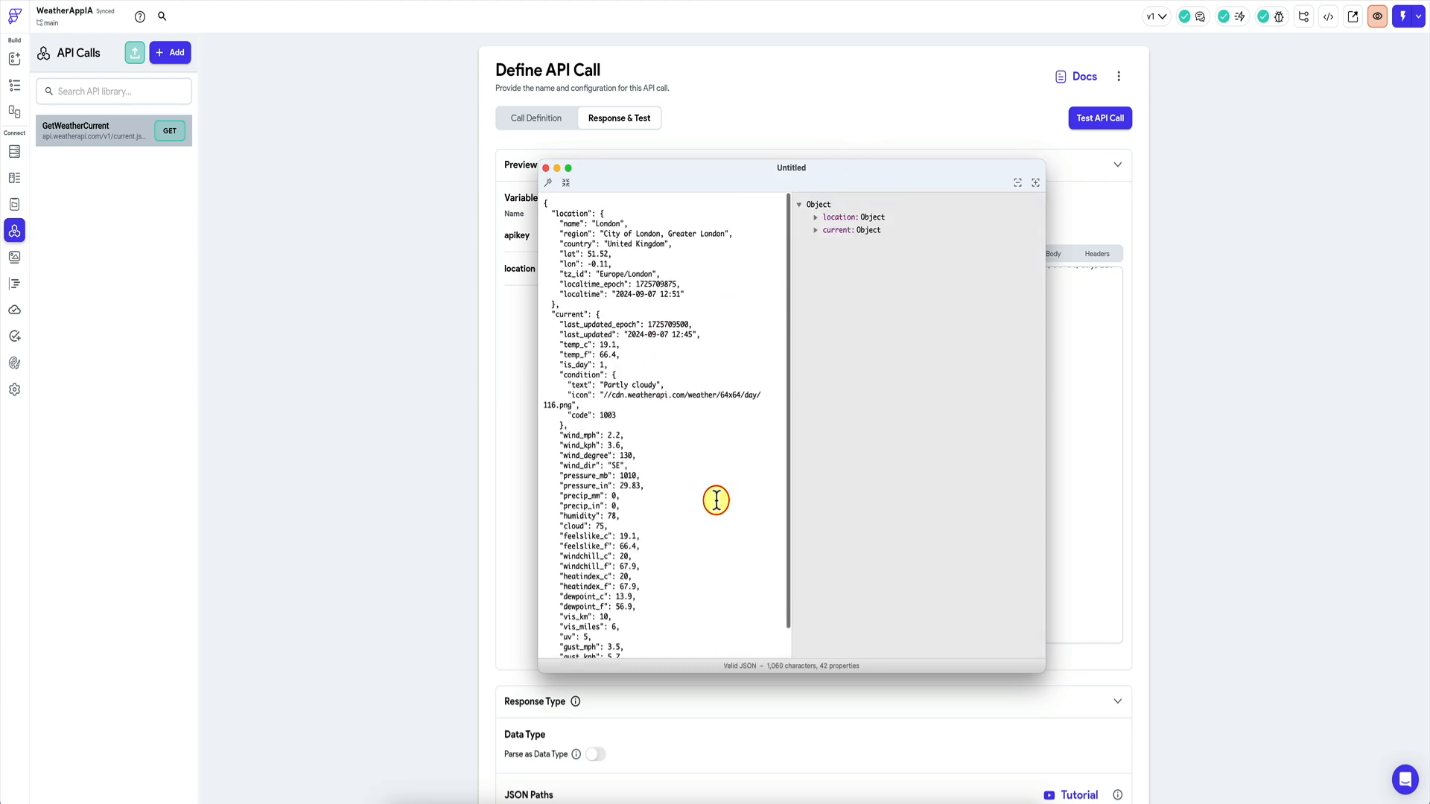
{"action": "key", "text": "ctrl+a"}
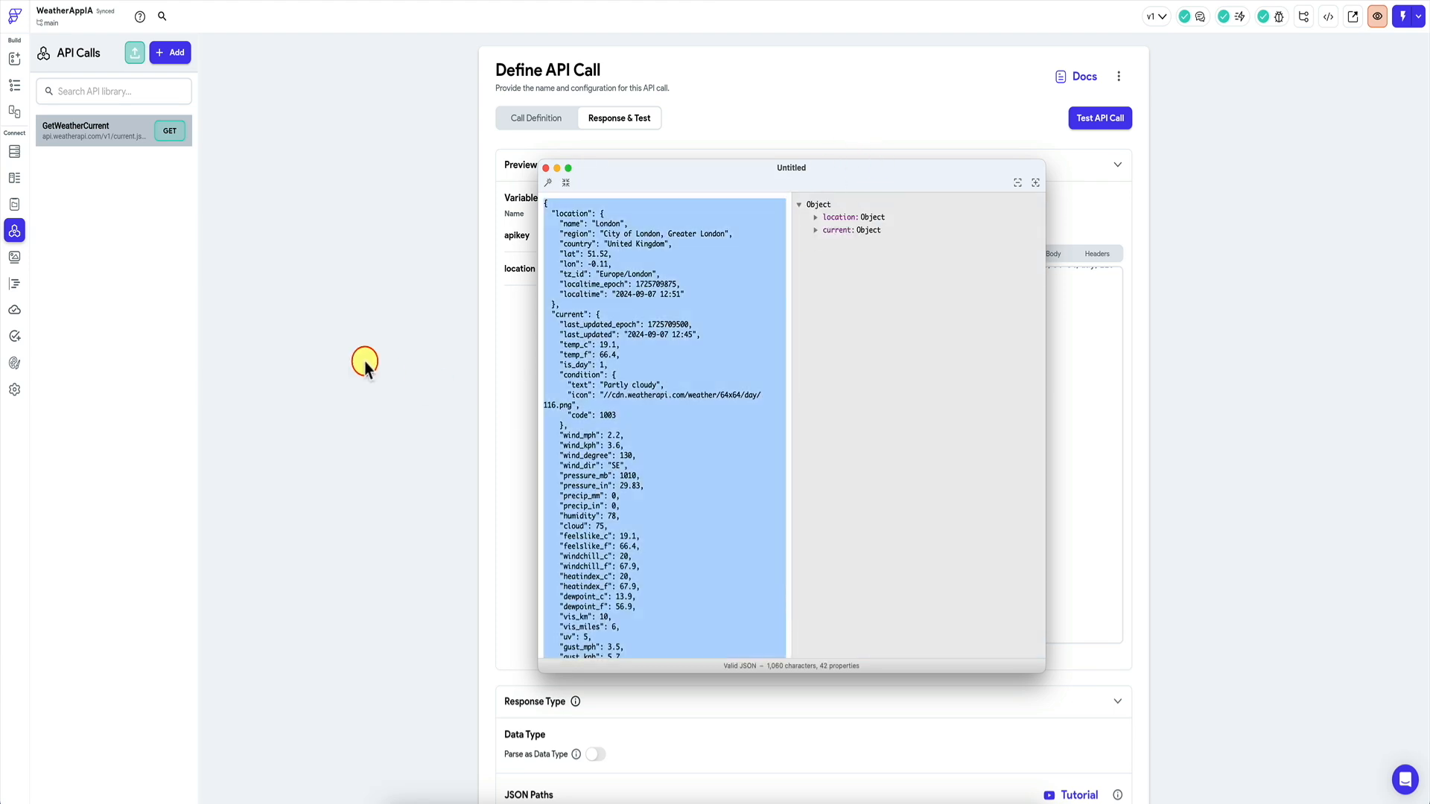
{"action": "left_click", "coordinate": [365, 365]}
{"action": "left_click", "coordinate": [14, 177]}
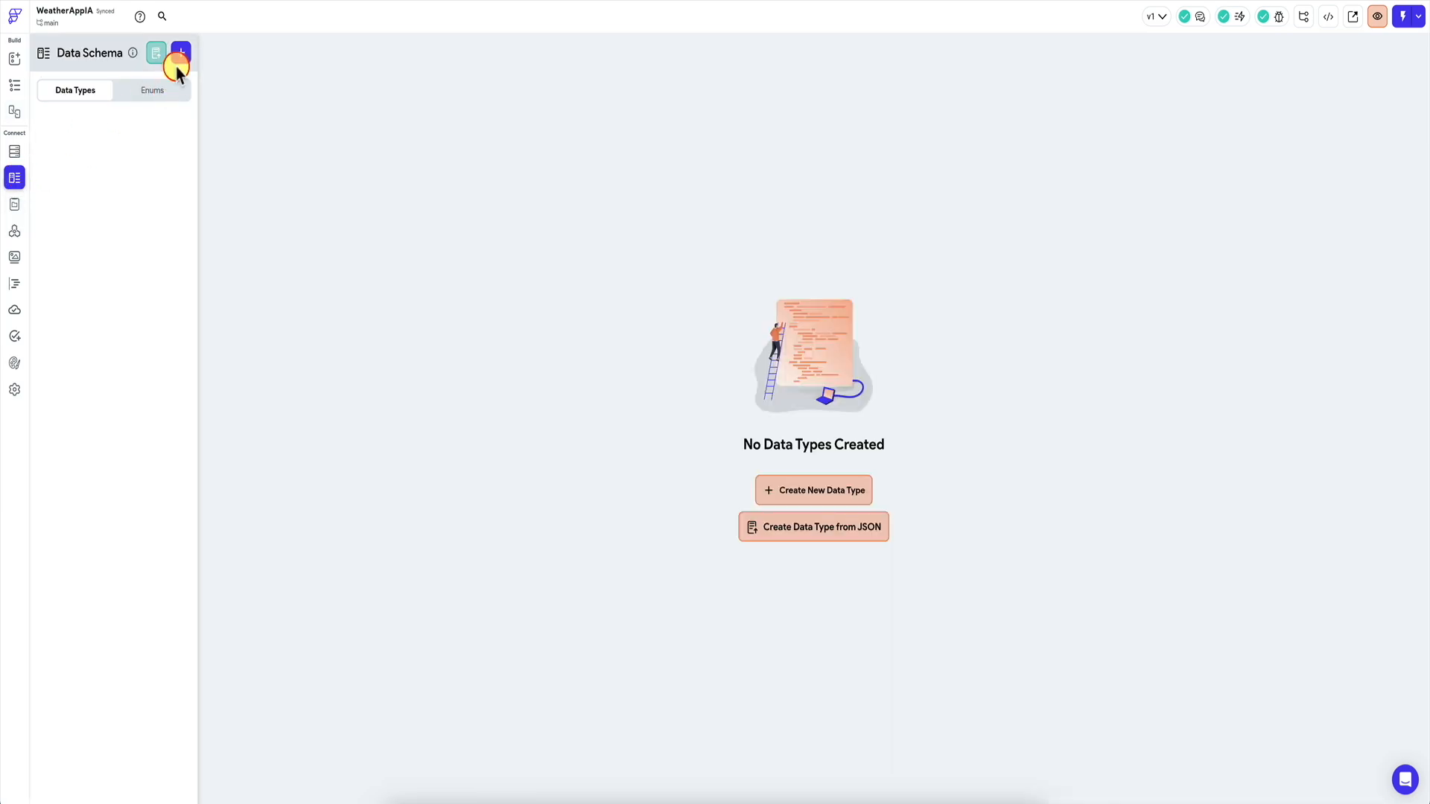
Create a WeatherResponse data type from the weather JSON, generating location, current and condition types.
{"action": "left_click", "coordinate": [154, 53]}
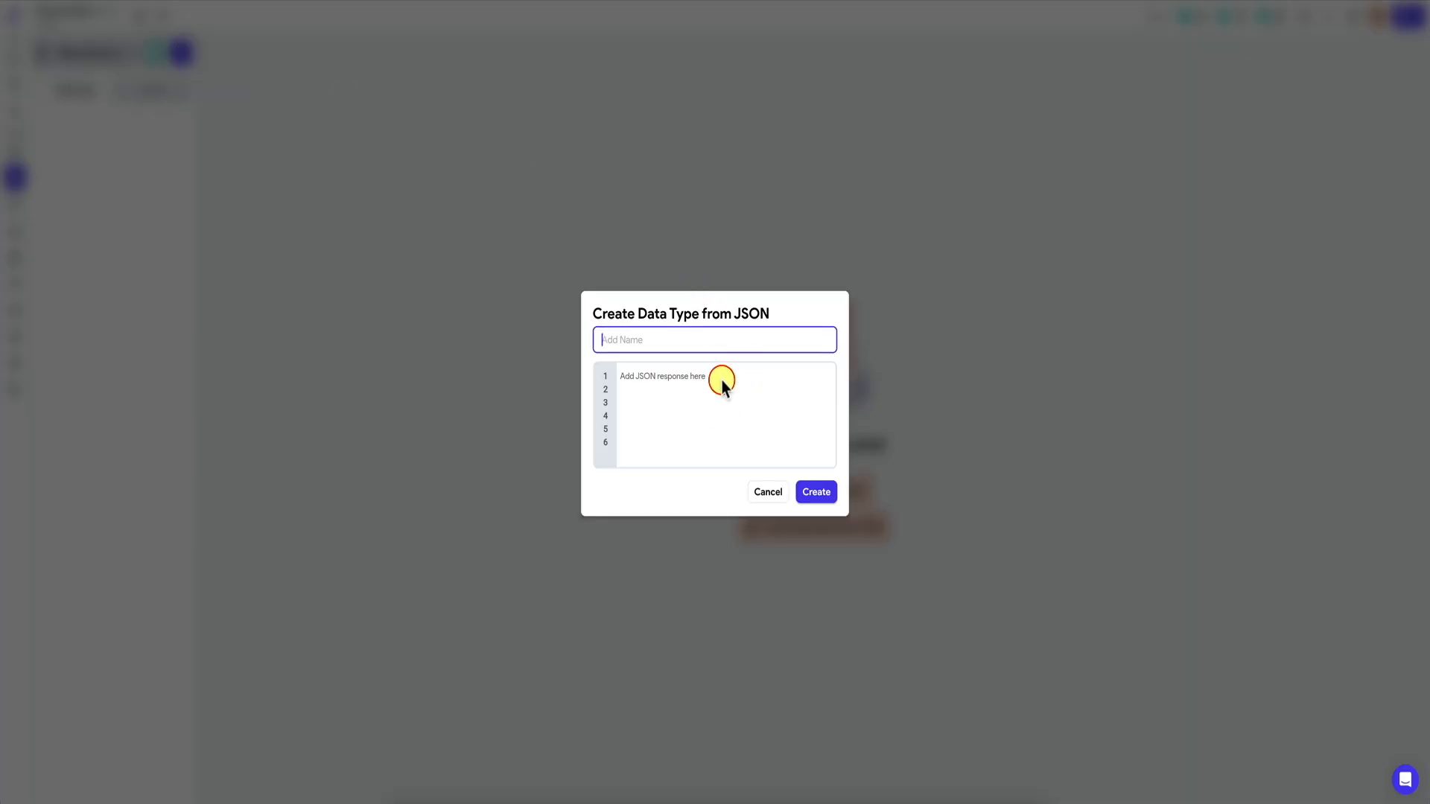
{"action": "left_click", "coordinate": [721, 381]}
{"action": "key", "text": "ctrl+v"}
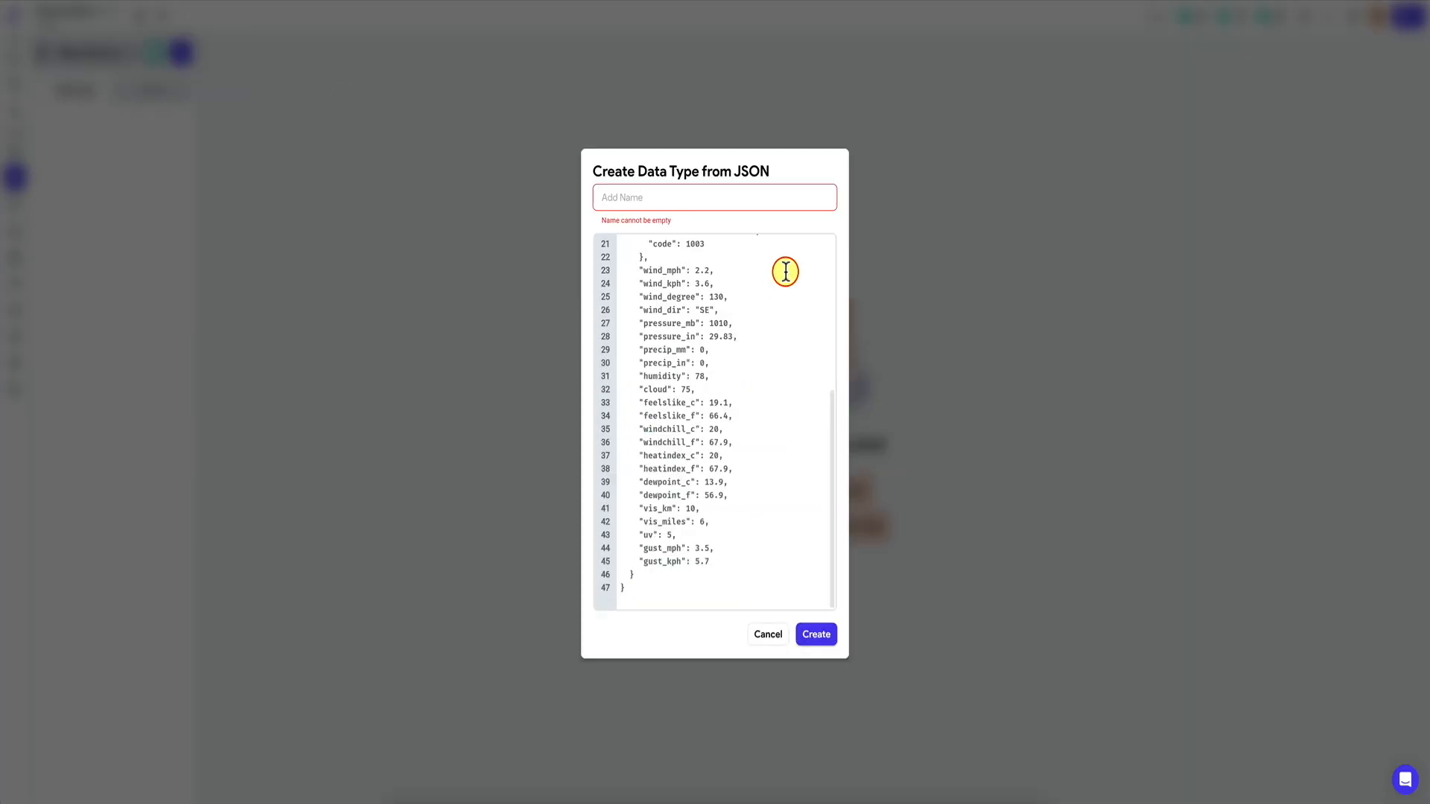
{"action": "left_click", "coordinate": [676, 196]}
{"action": "type", "text": "Wea"}
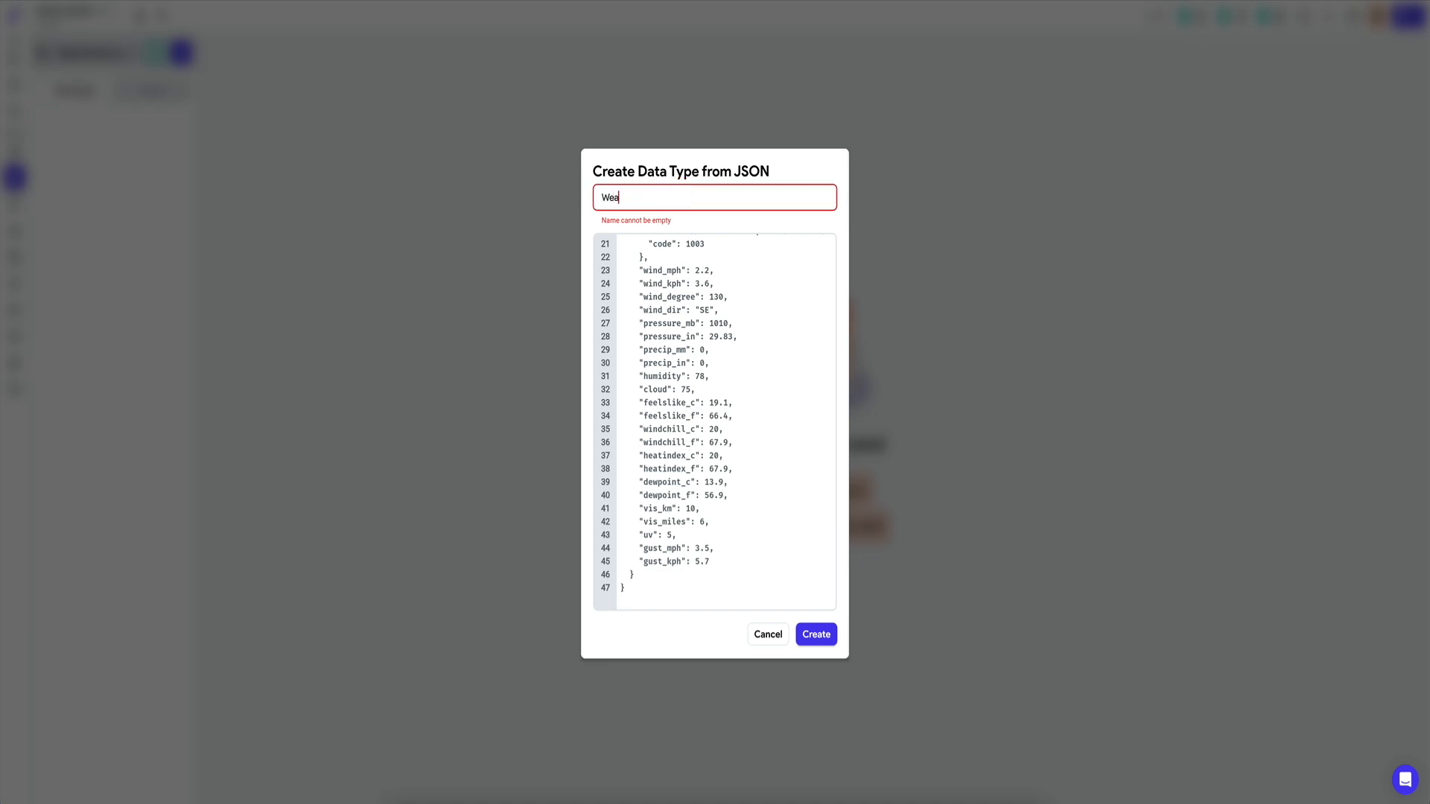
{"action": "type", "text": "therResponse"}
{"action": "left_click", "coordinate": [816, 634]}
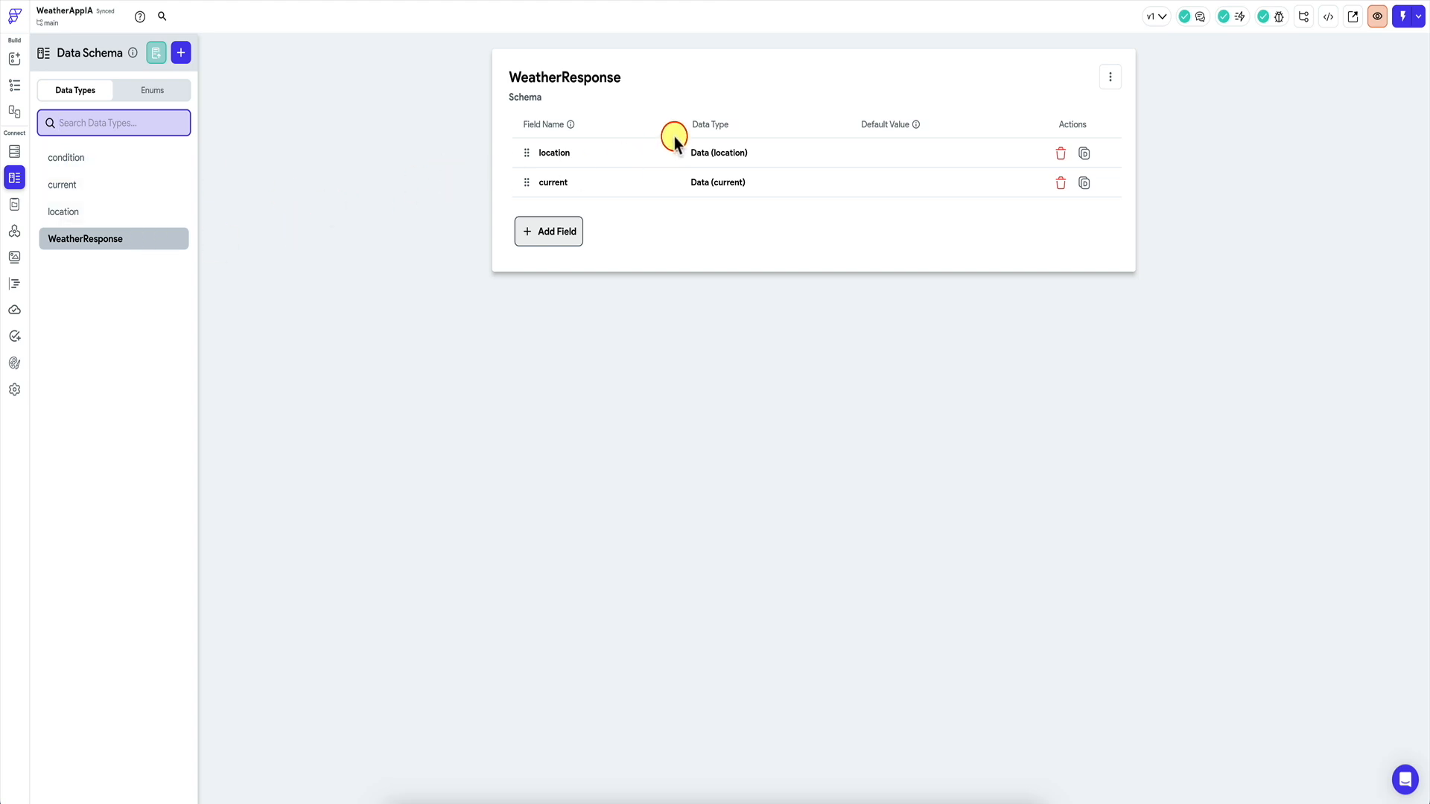
{"action": "left_click", "coordinate": [15, 80]}
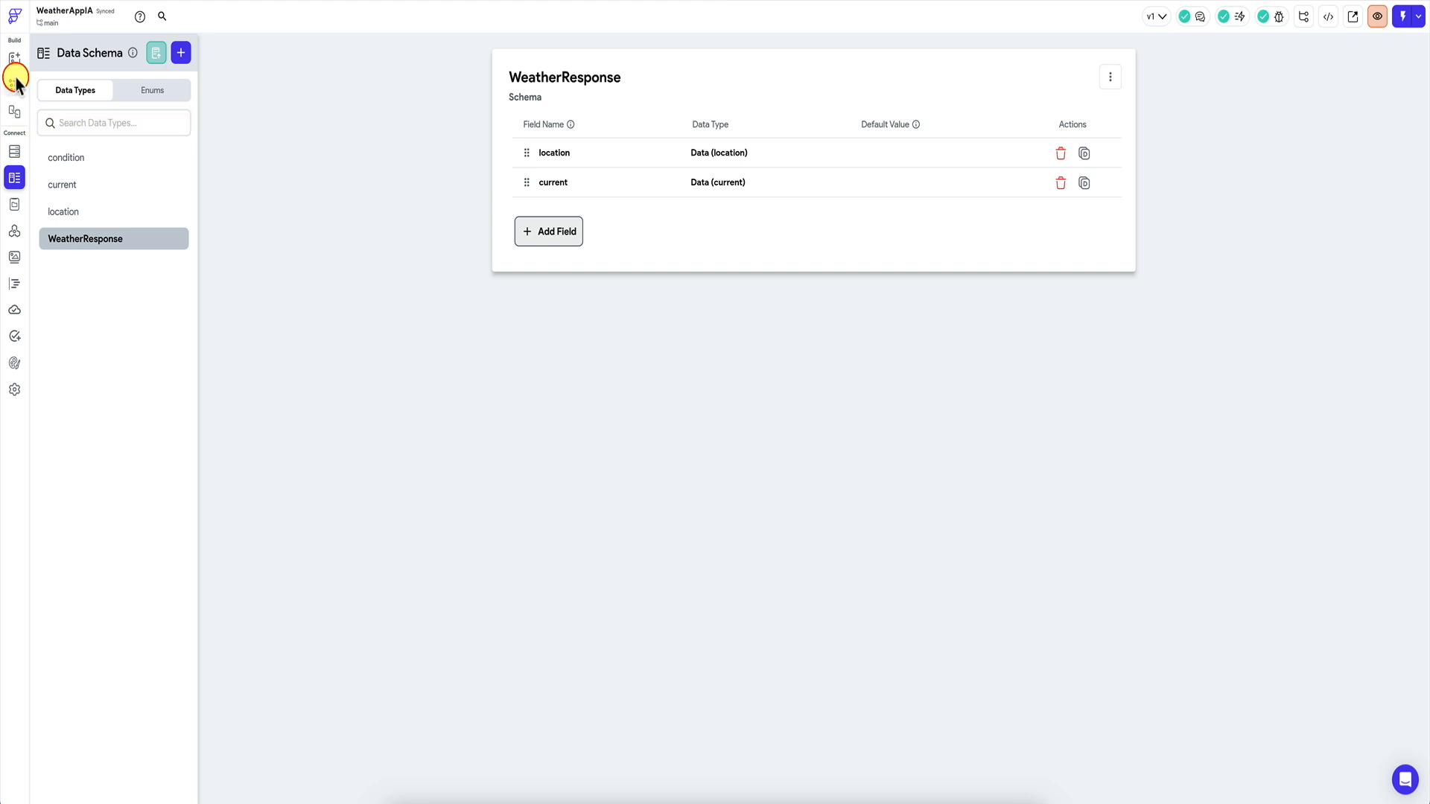
Turn on Parse as Data Type for GetWeatherCurrent's response and choose WeatherResponse.
{"action": "left_click", "coordinate": [18, 231]}
{"action": "left_click", "coordinate": [618, 119]}
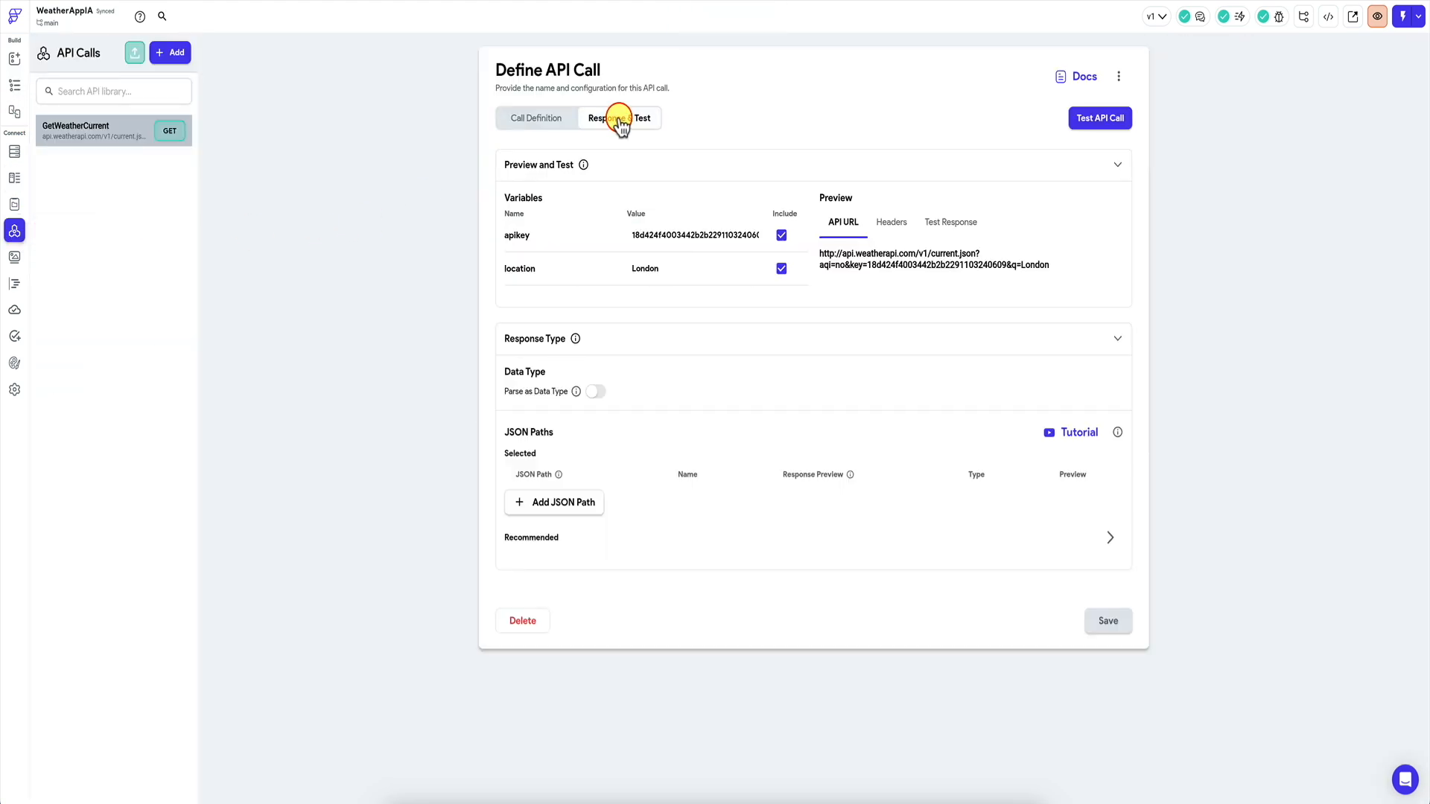
{"action": "left_click", "coordinate": [596, 391]}
{"action": "left_click", "coordinate": [584, 425]}
{"action": "left_click", "coordinate": [562, 518]}
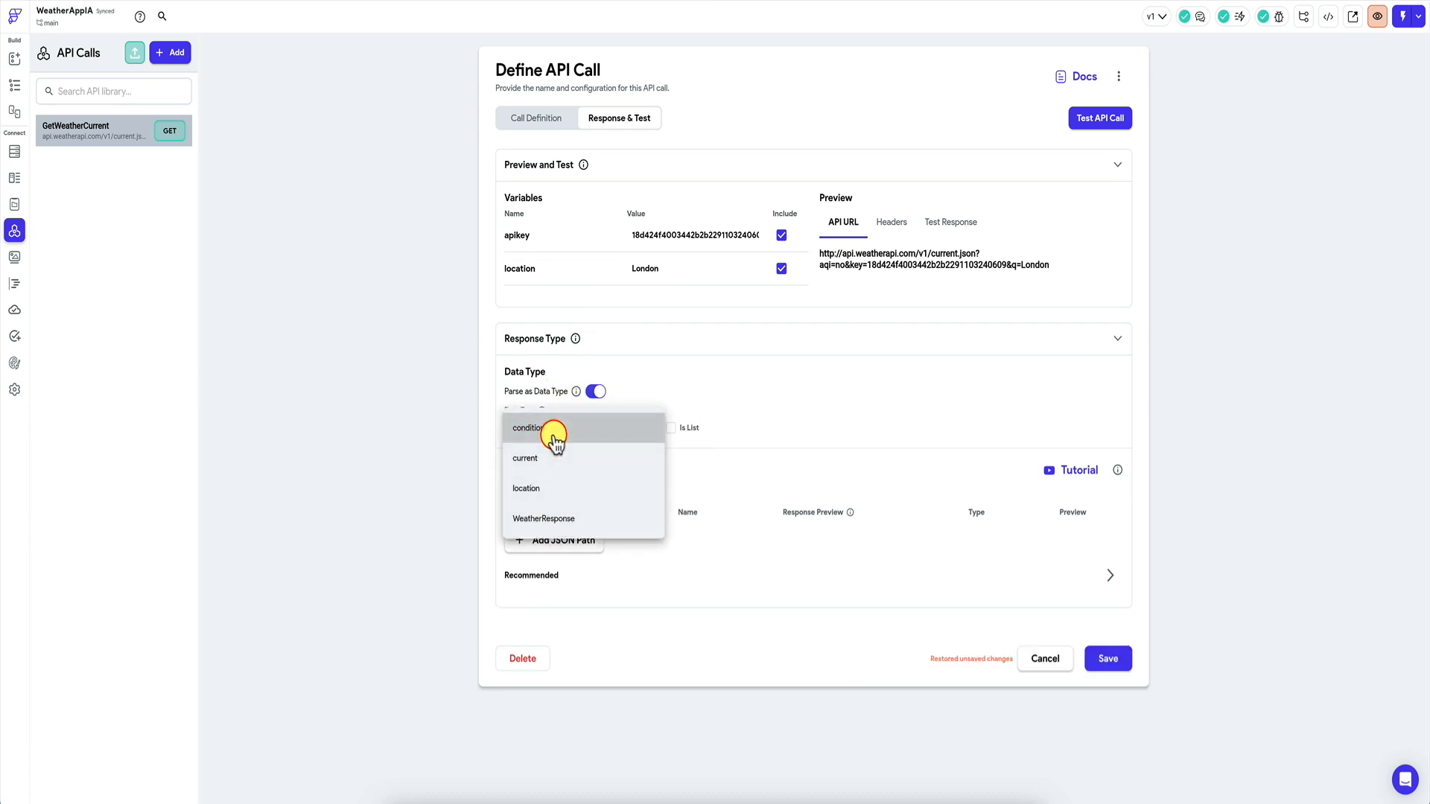
{"action": "left_click", "coordinate": [550, 519]}
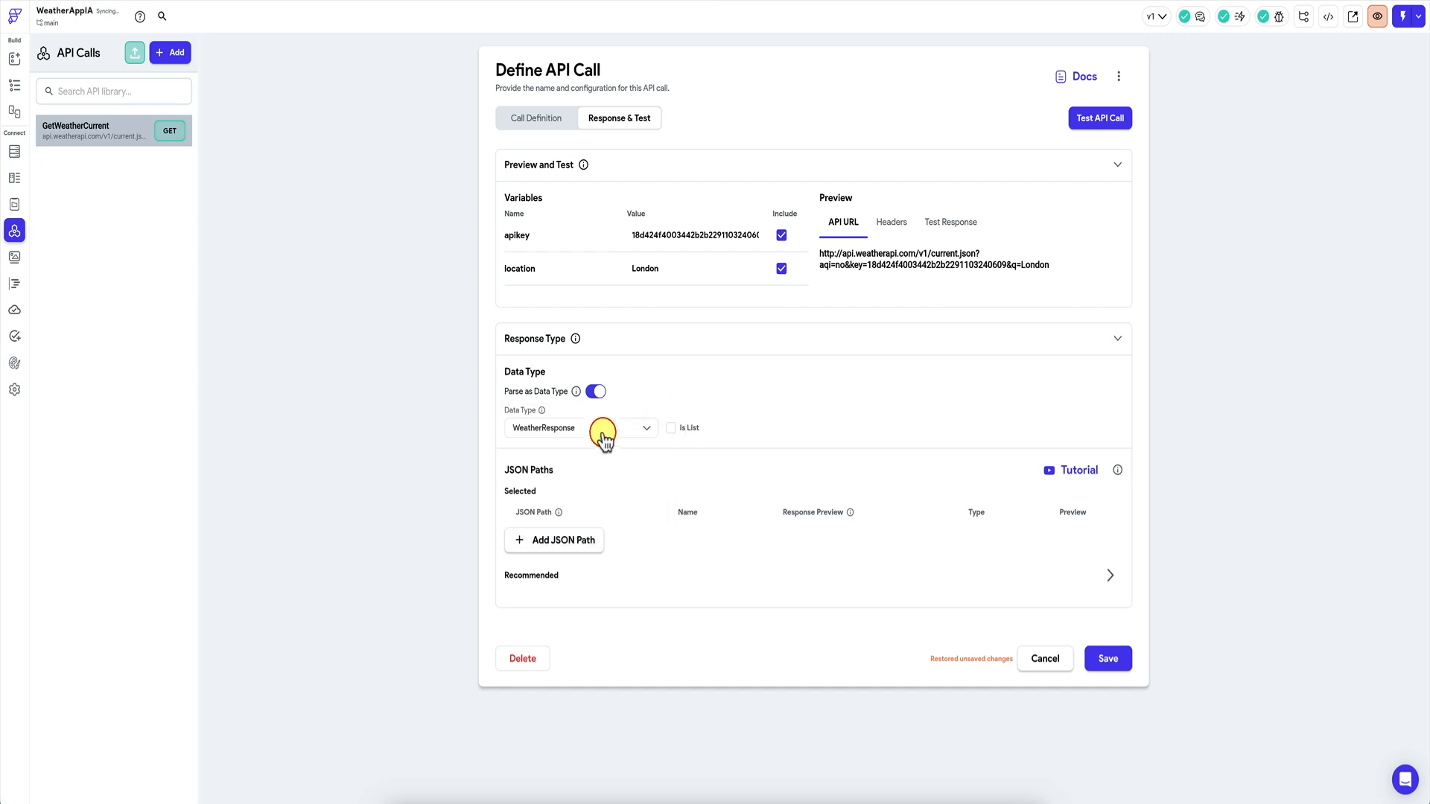
{"action": "left_click", "coordinate": [975, 791]}
{"action": "left_click", "coordinate": [660, 300]}
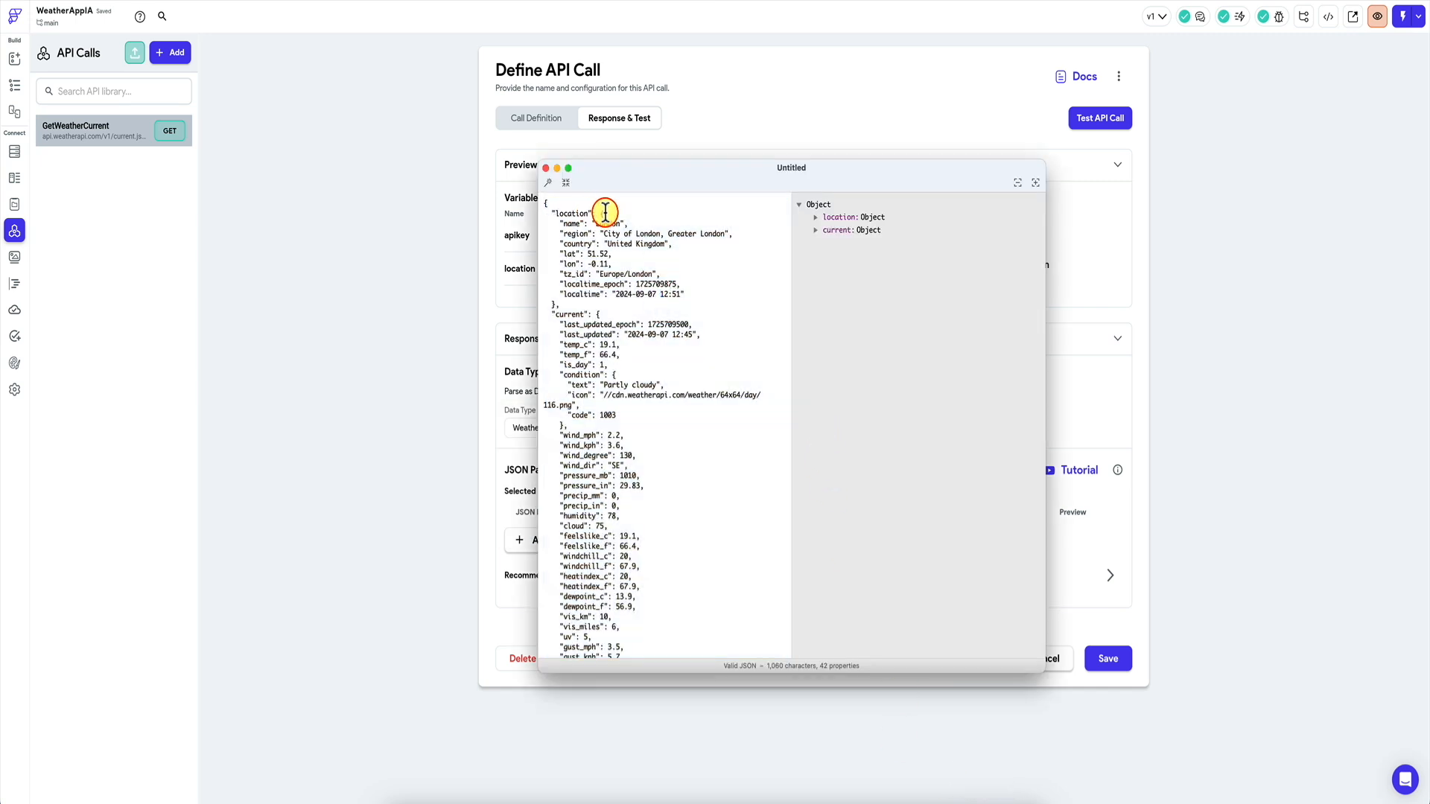
Edit the JSON's opening and closing brackets in the viewer, trying to wrap it as a list.
{"action": "left_click", "coordinate": [548, 204]}
{"action": "key", "text": "BackSpace"}
{"action": "type", "text": "["}
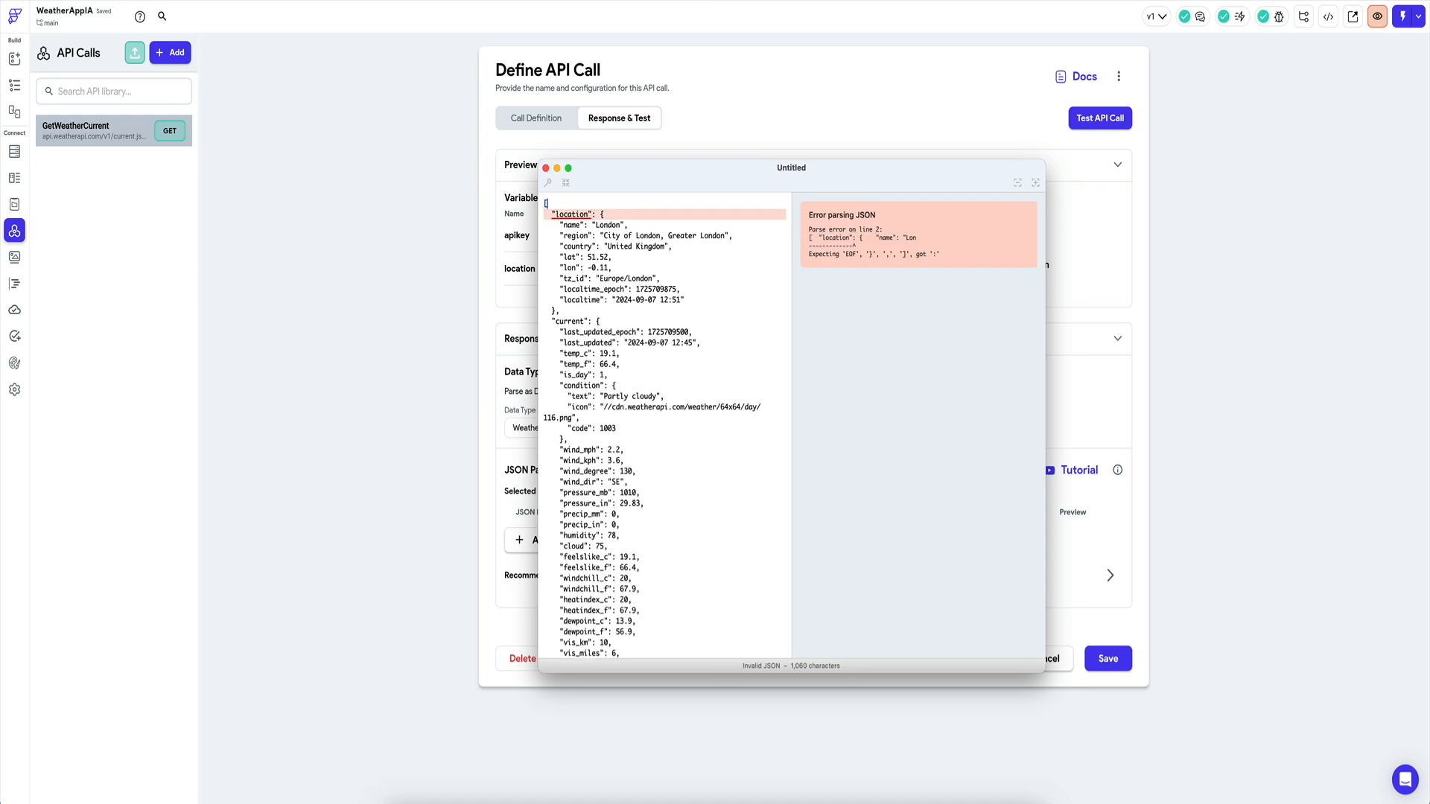
{"action": "key", "text": "super+Down"}
{"action": "key", "text": "BackSpace"}
{"action": "key", "text": "BackSpace"}
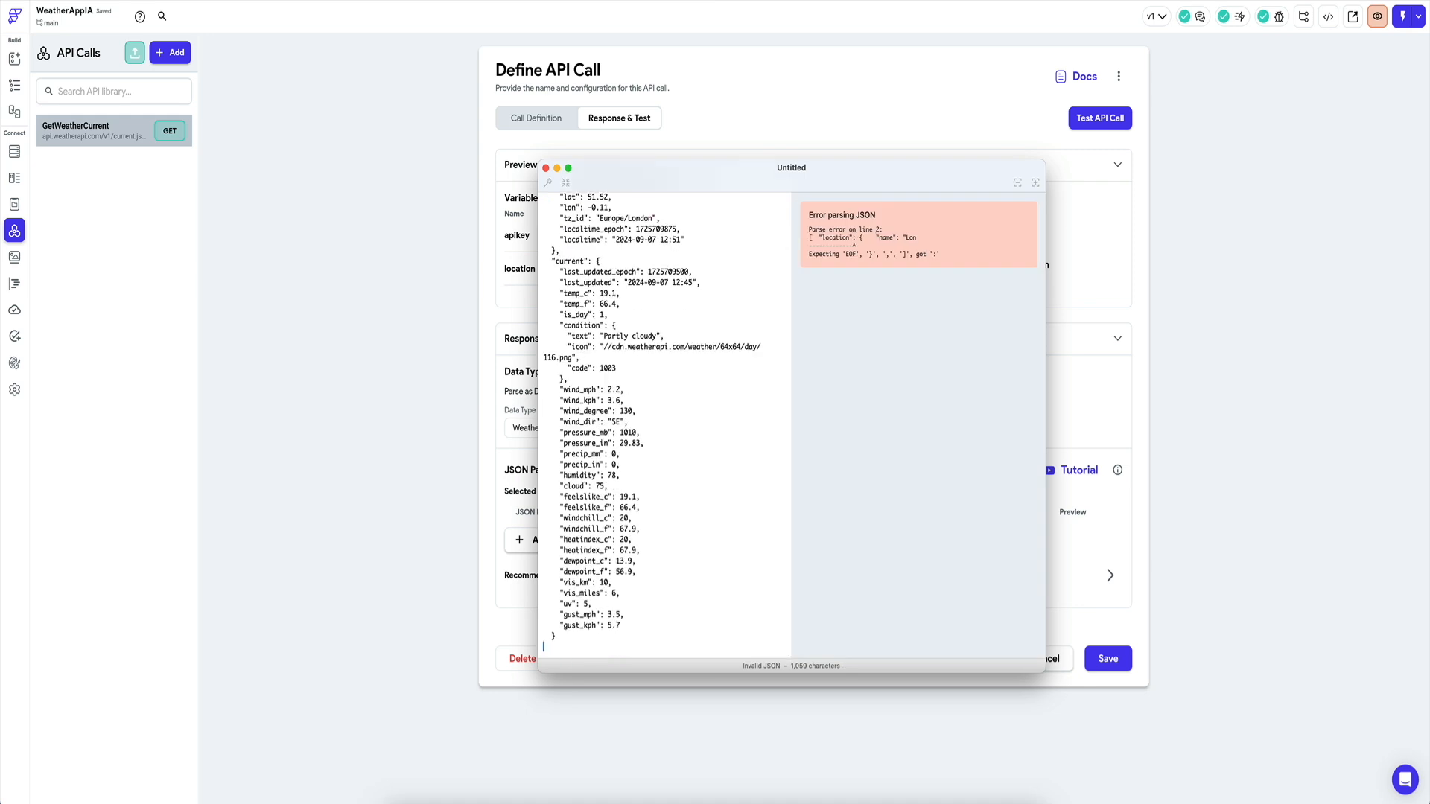
{"action": "key", "text": "super+Up"}
{"action": "key", "text": "Delete"}
{"action": "type", "text": "{"}
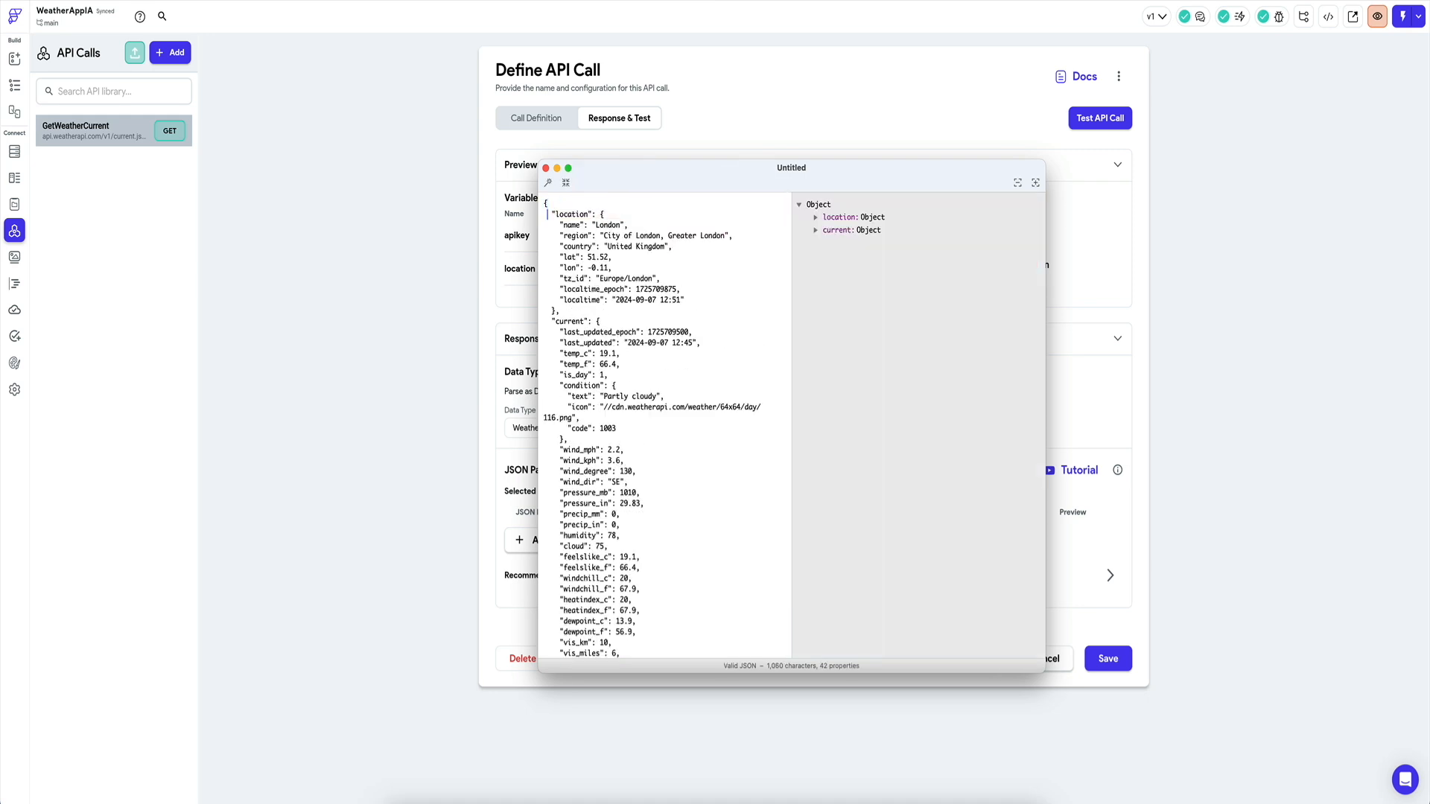
{"action": "type", "text": "["}
{"action": "key", "text": "super+Down"}
{"action": "key", "text": "Left"}
{"action": "type", "text": "]"}
{"action": "key", "text": "Return"}
{"action": "key", "text": "BackSpace"}
{"action": "key", "text": "super+Up"}
{"action": "key", "text": "Down"}
{"action": "key", "text": "Right"}
{"action": "key", "text": "Right"}
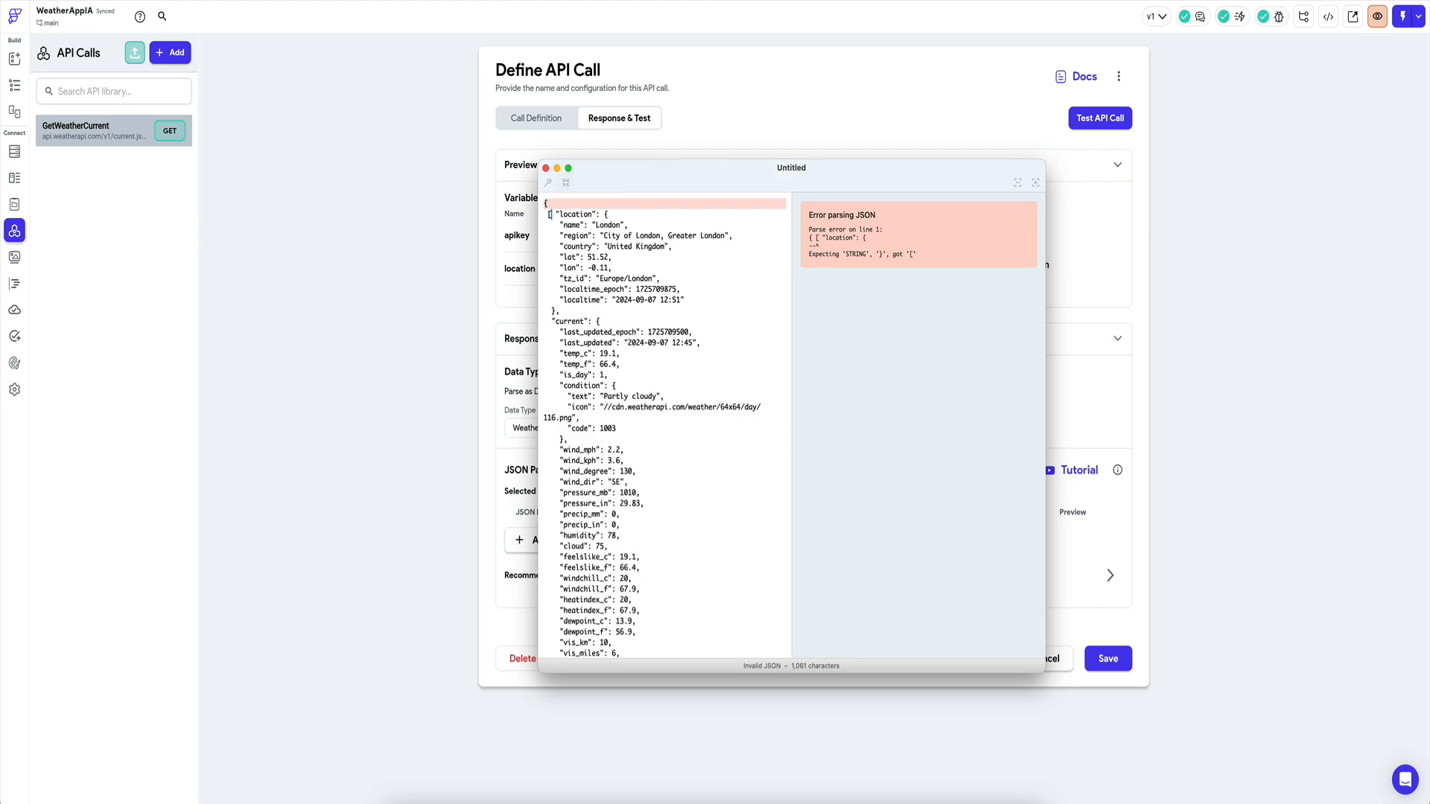
{"action": "key", "text": "BackSpace"}
{"action": "key", "text": "super+Right"}
{"action": "key", "text": "Left"}
{"action": "type", "text": "["}
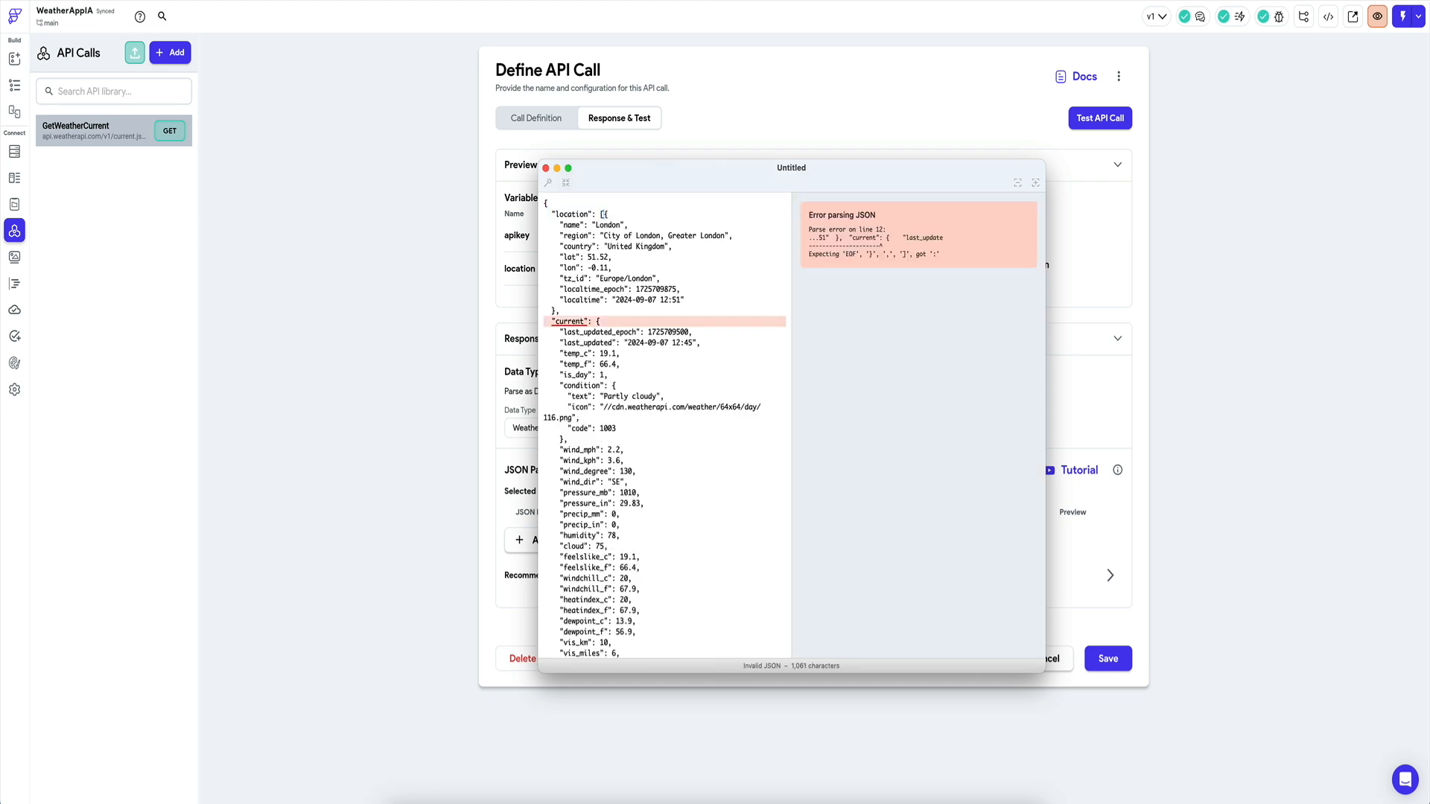
{"action": "key", "text": "super+Down"}
{"action": "key", "text": "Up"}
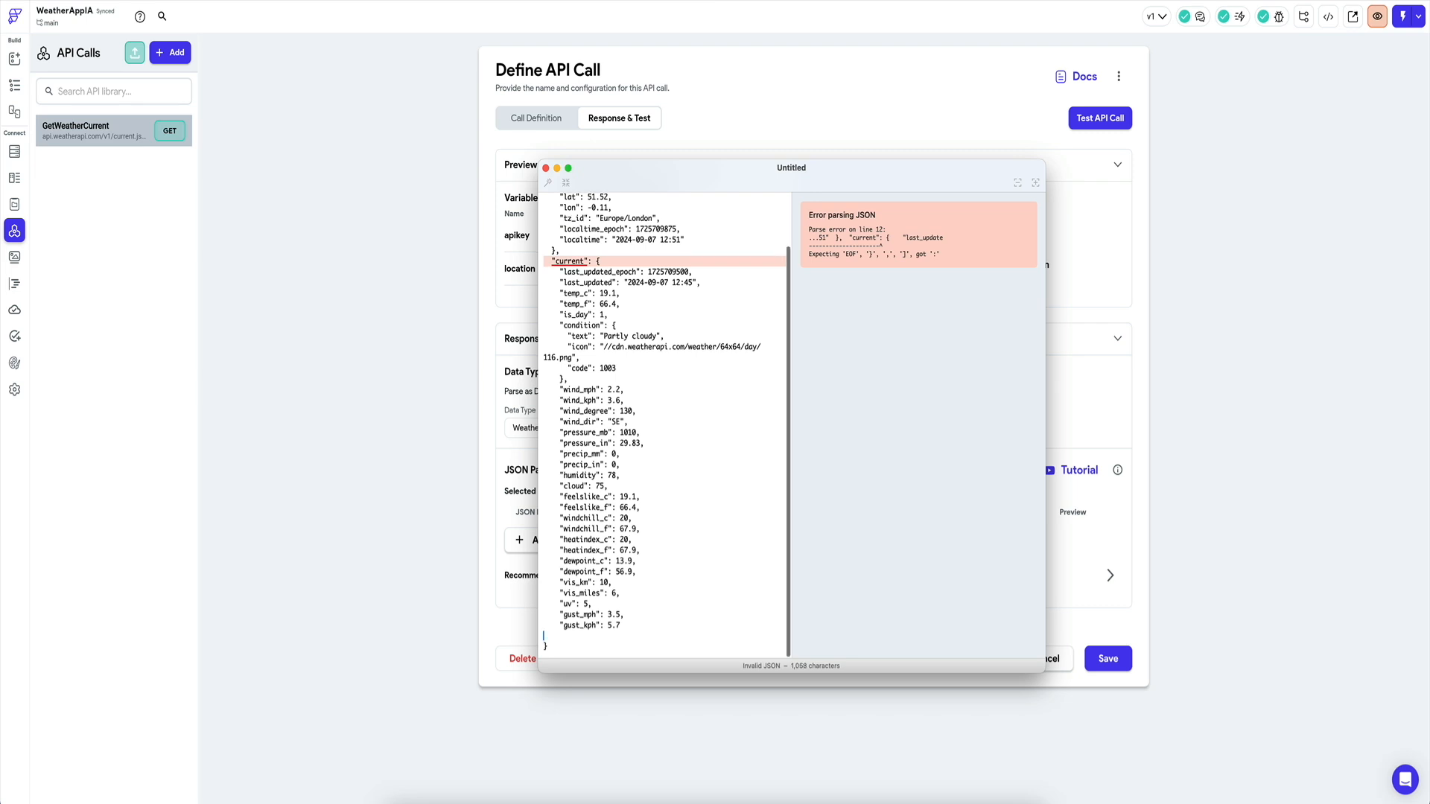
{"action": "key", "text": "super+Up"}
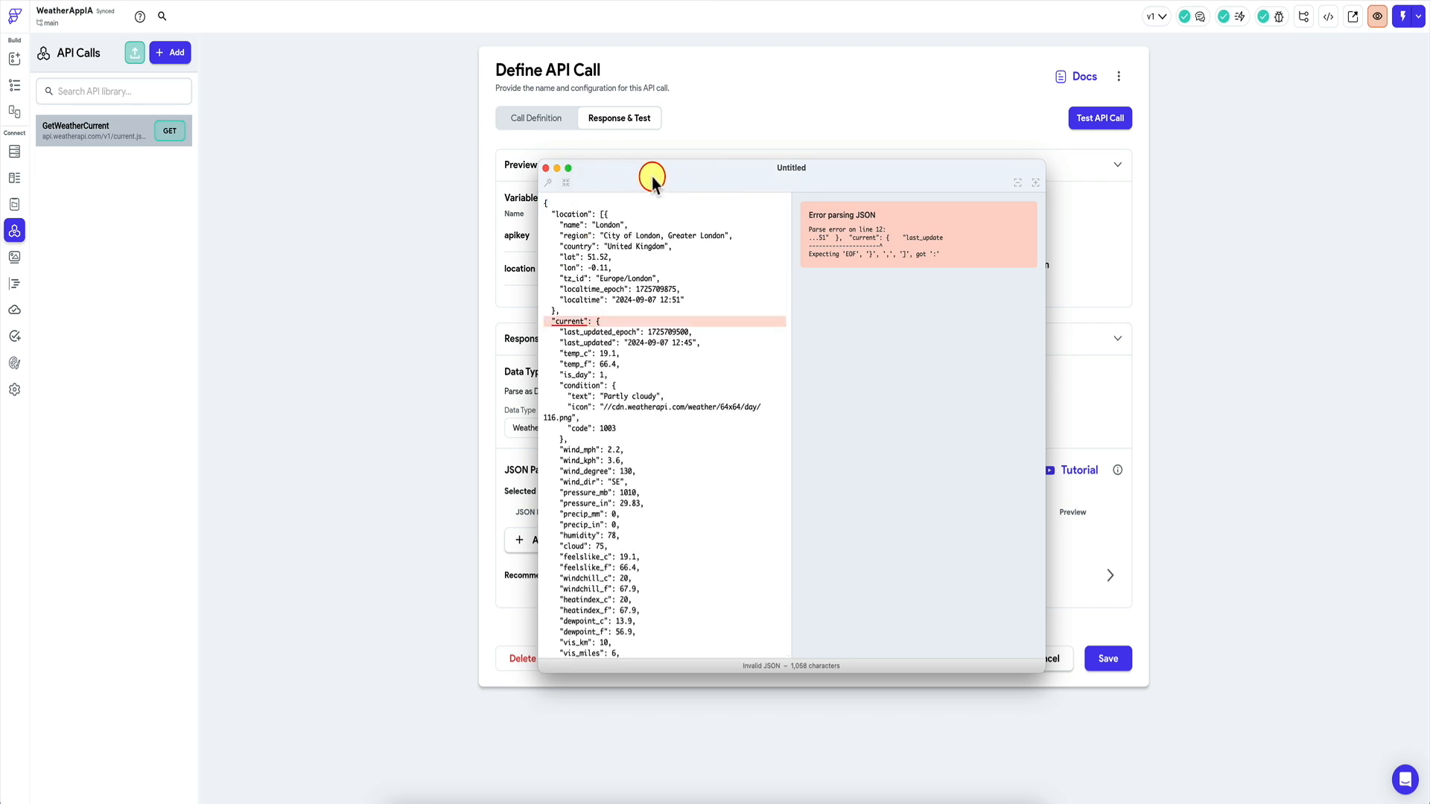
Fix the JSON with the missing closing brace, then save GetWeatherCurrent's WeatherResponse parsing.
{"action": "left_click", "coordinate": [609, 214]}
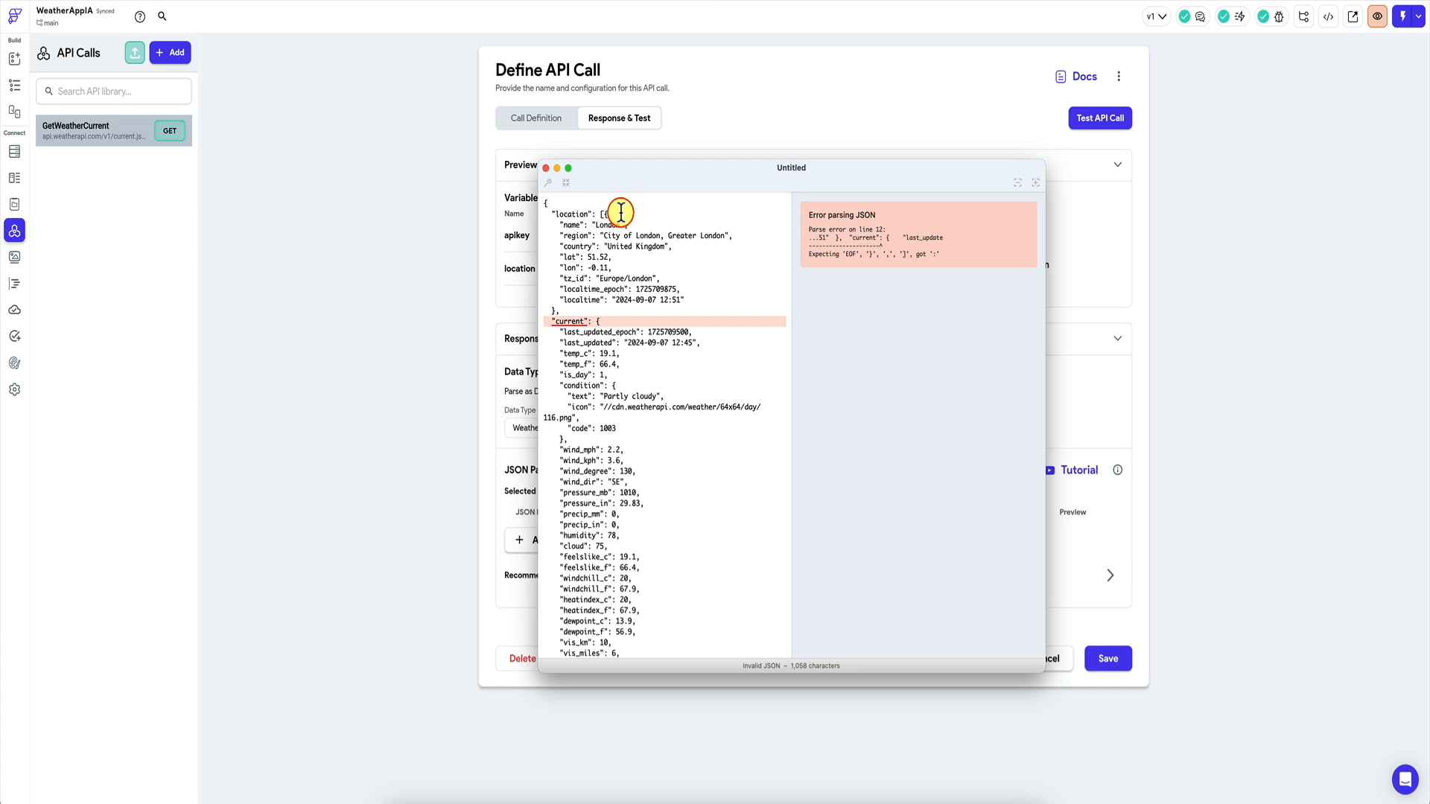
{"action": "key", "text": "BackSpace"}
{"action": "scroll", "coordinate": [629, 389], "scroll_direction": "down", "scroll_amount": 3}
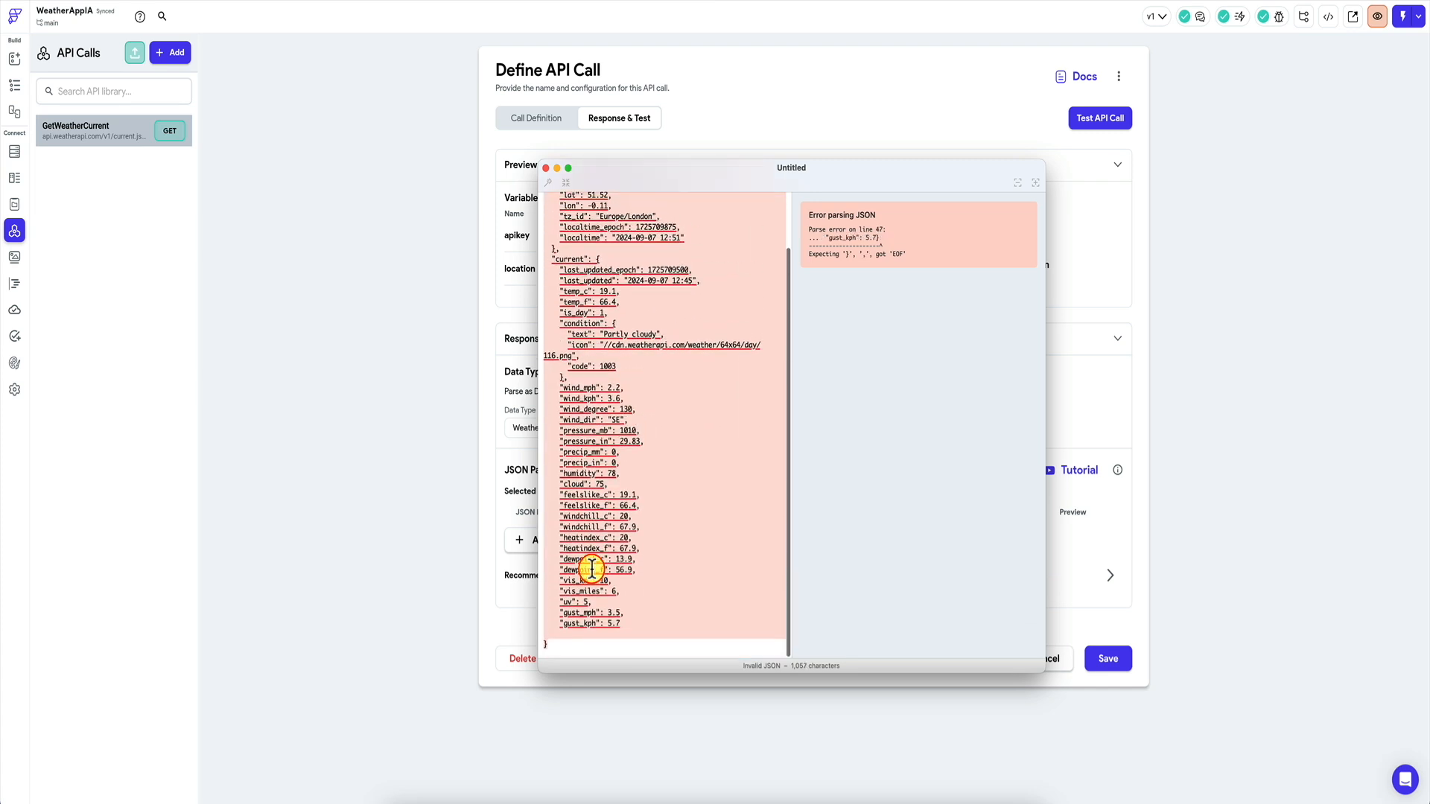
{"action": "key", "text": "Up"}
{"action": "type", "text": "}"}
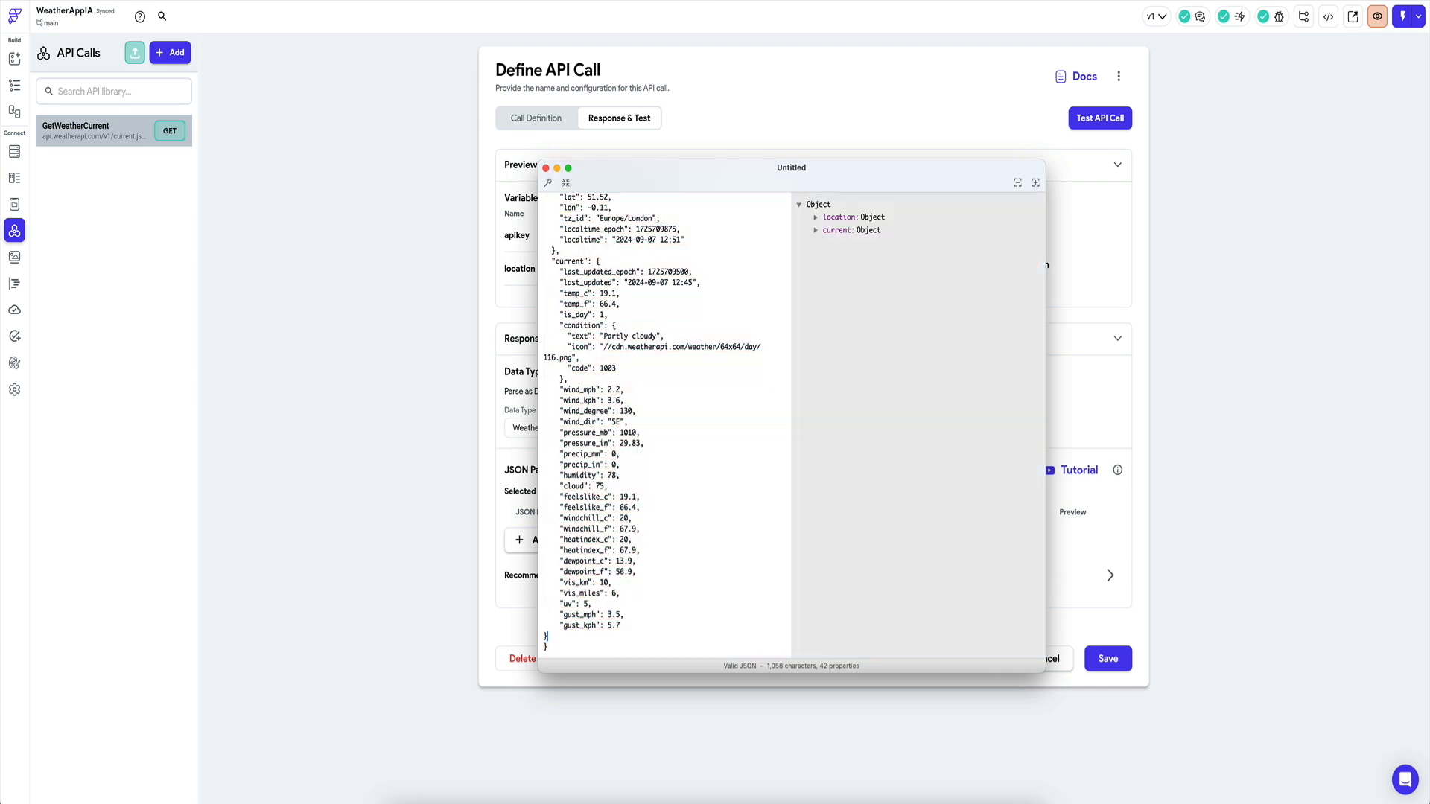
{"action": "scroll", "coordinate": [648, 335], "scroll_direction": "up", "scroll_amount": 3}
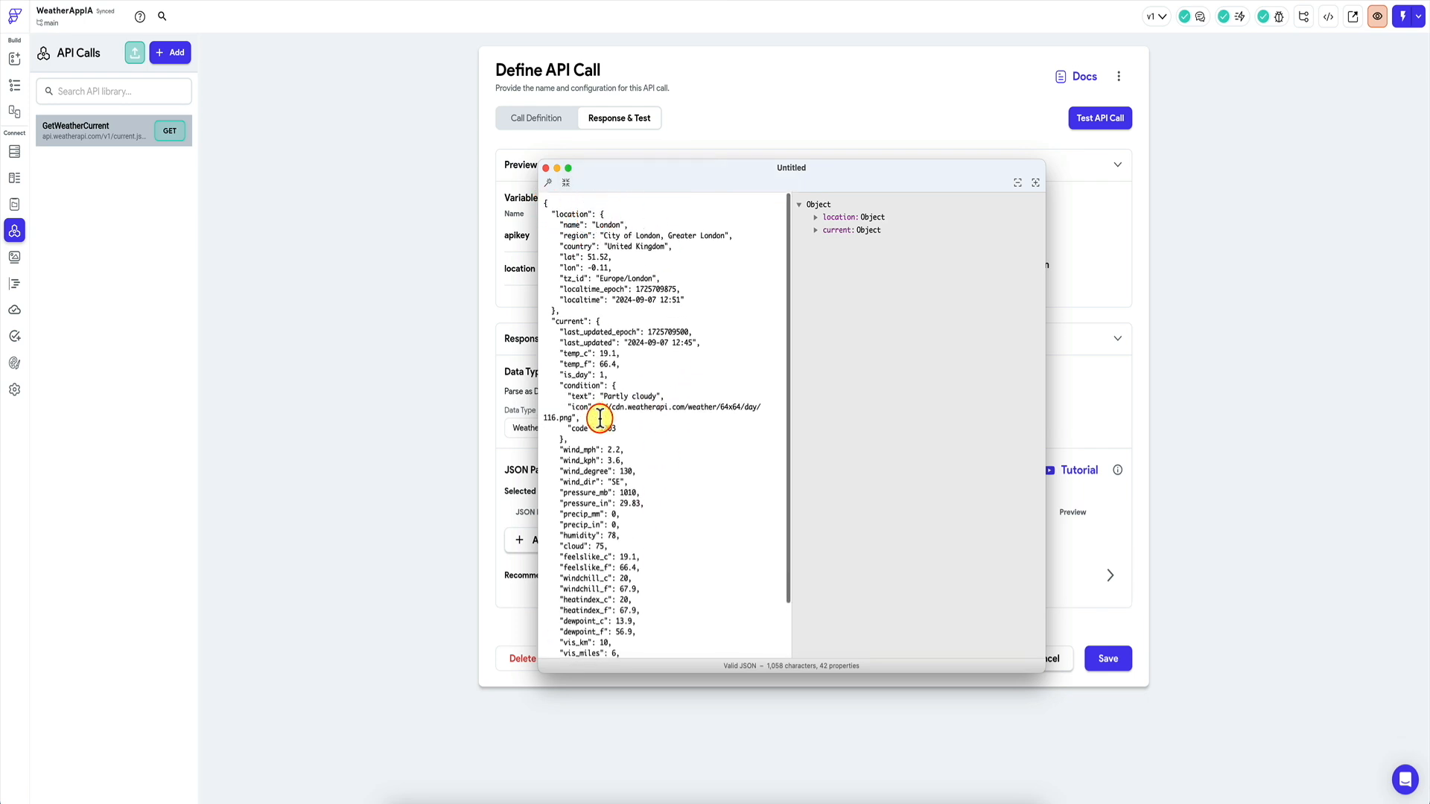
{"action": "scroll", "coordinate": [624, 353], "scroll_direction": "down", "scroll_amount": 3}
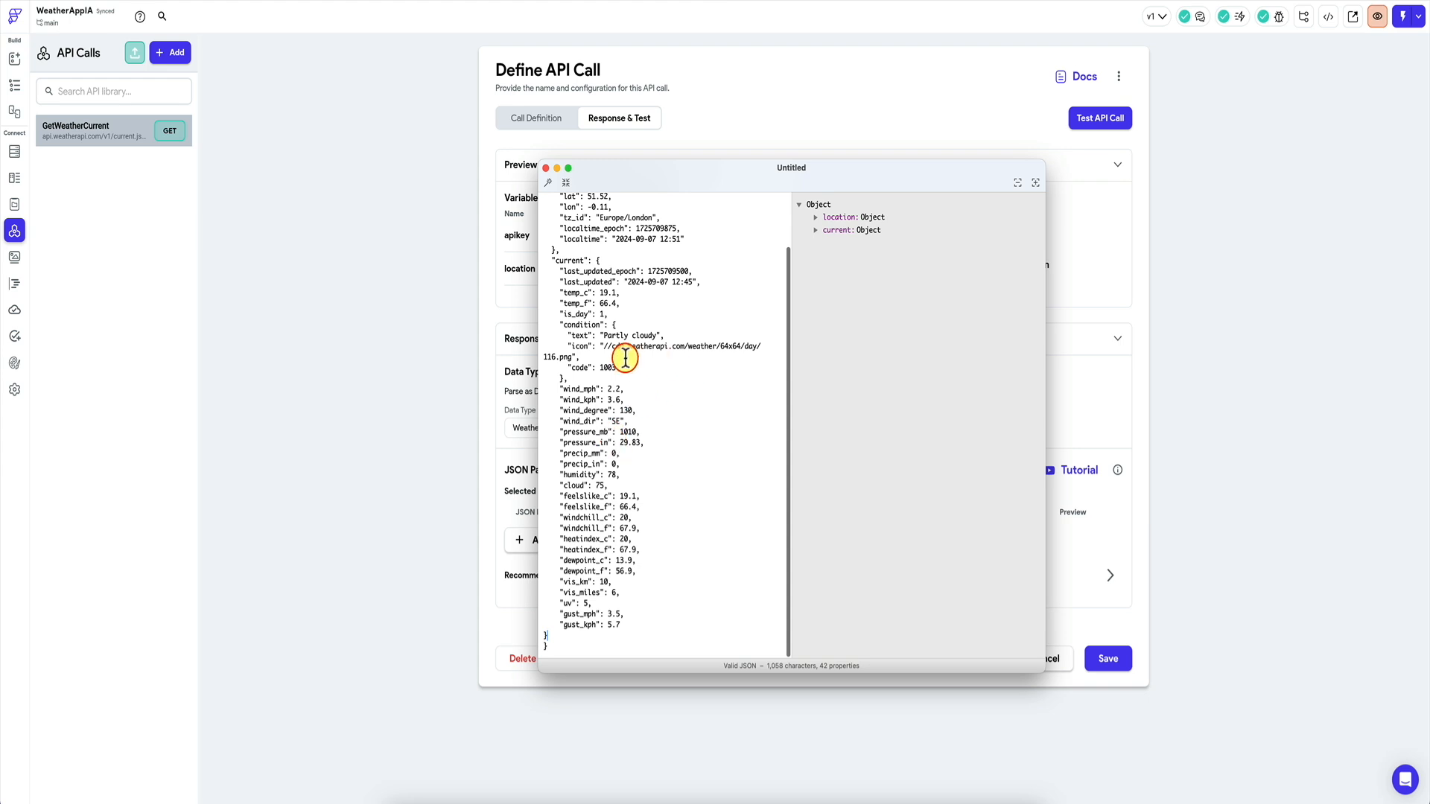
{"action": "scroll", "coordinate": [622, 365], "scroll_direction": "up", "scroll_amount": 3}
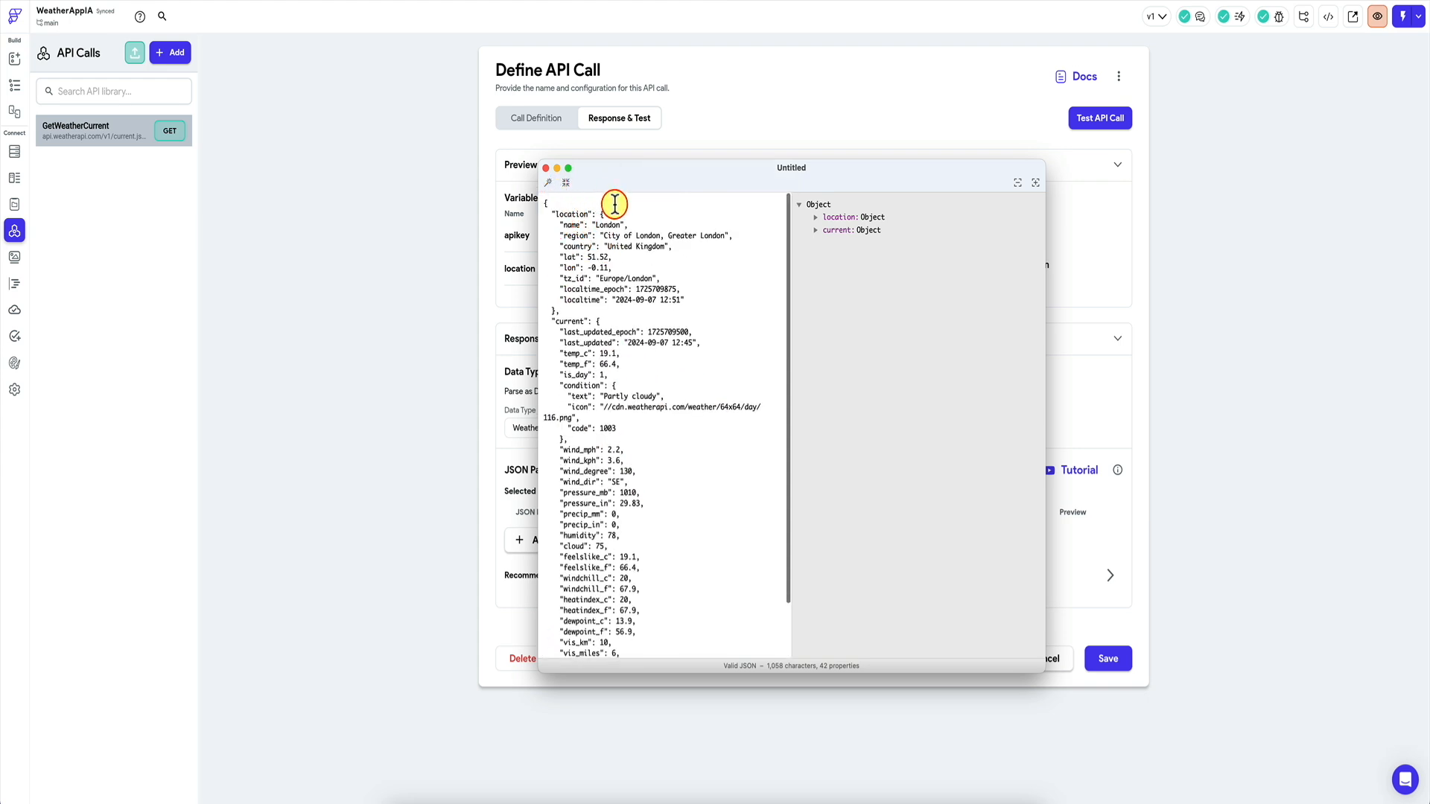
{"action": "left_click", "coordinate": [393, 306]}
{"action": "left_click", "coordinate": [1119, 661]}
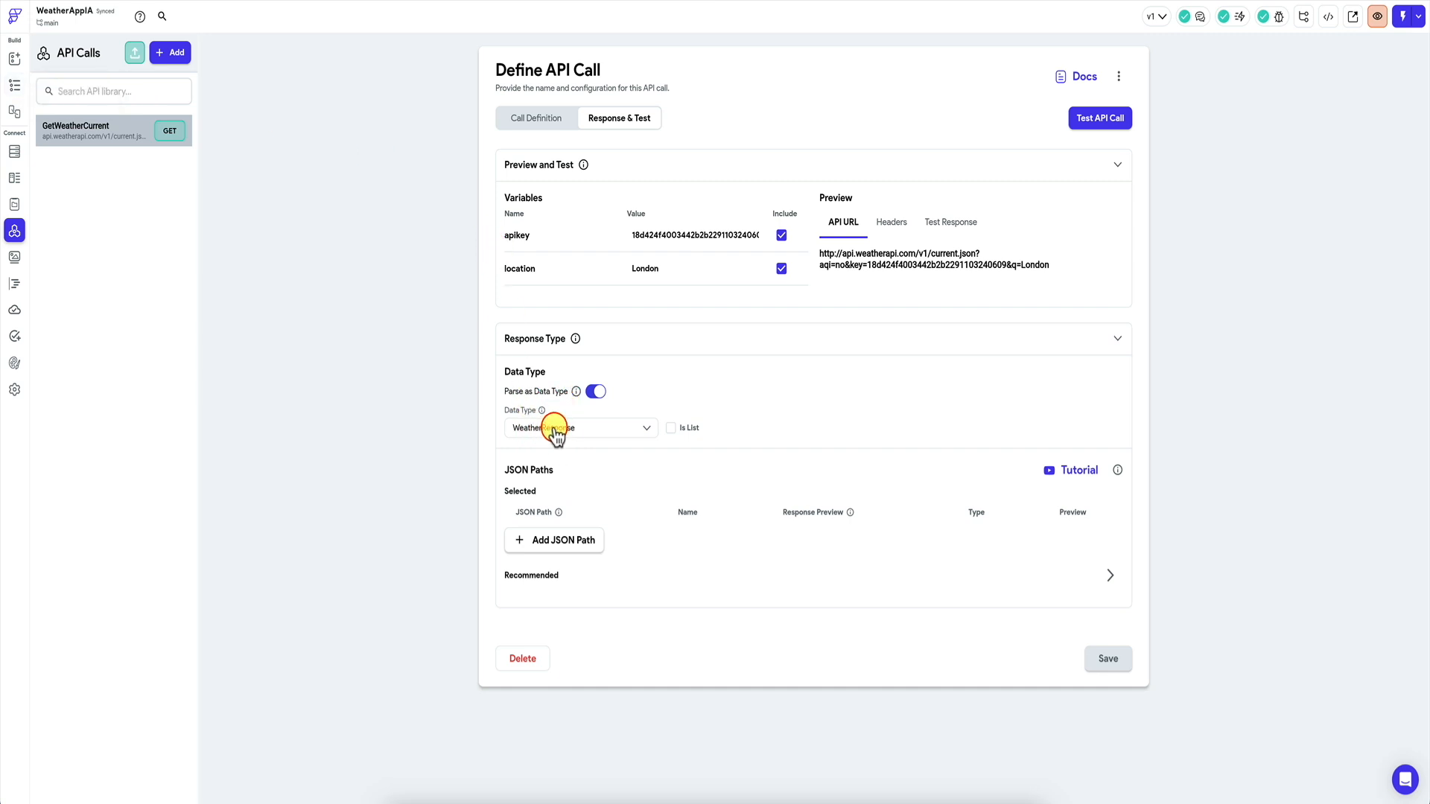
{"action": "left_click", "coordinate": [14, 178]}
{"action": "left_click", "coordinate": [125, 240]}
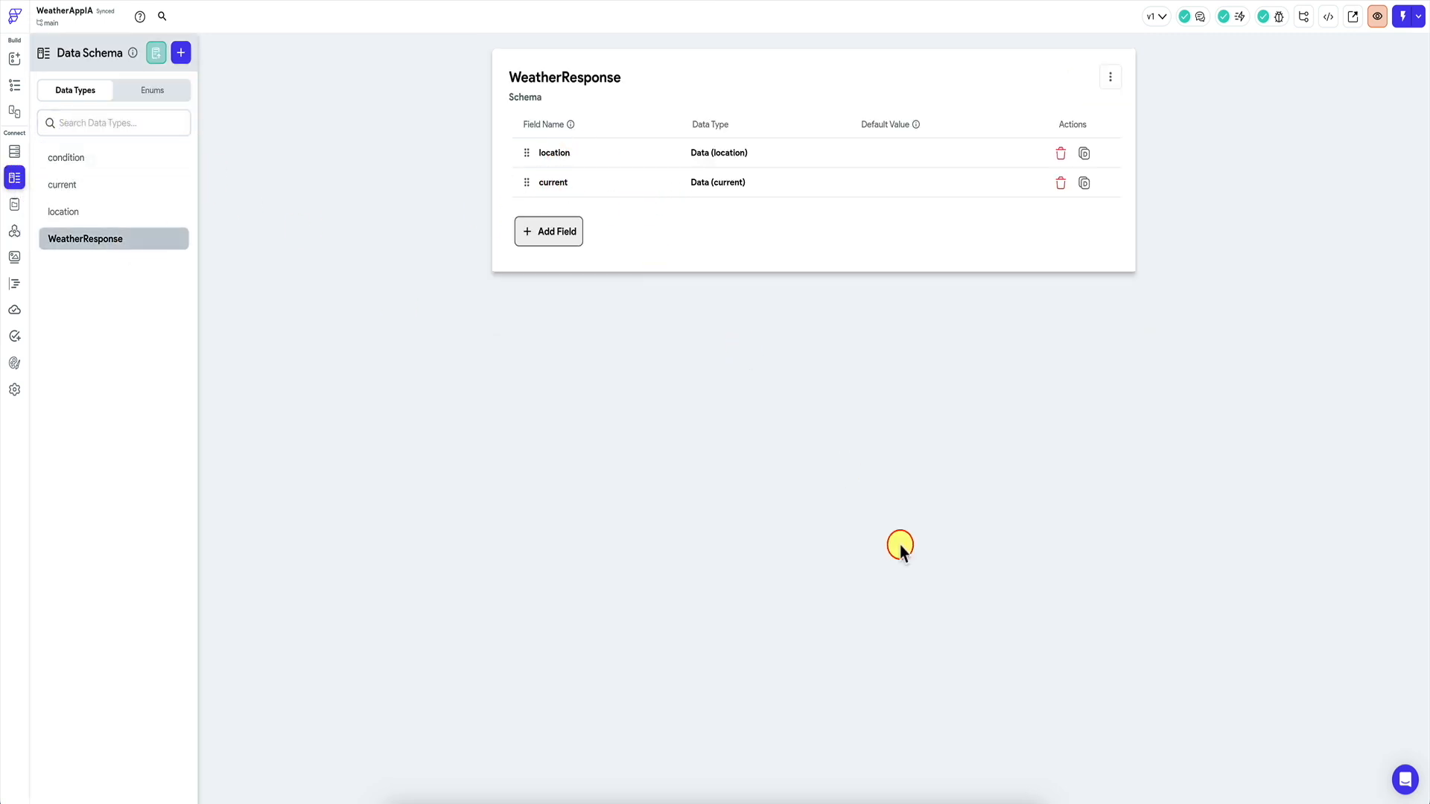
{"action": "left_click", "coordinate": [982, 791]}
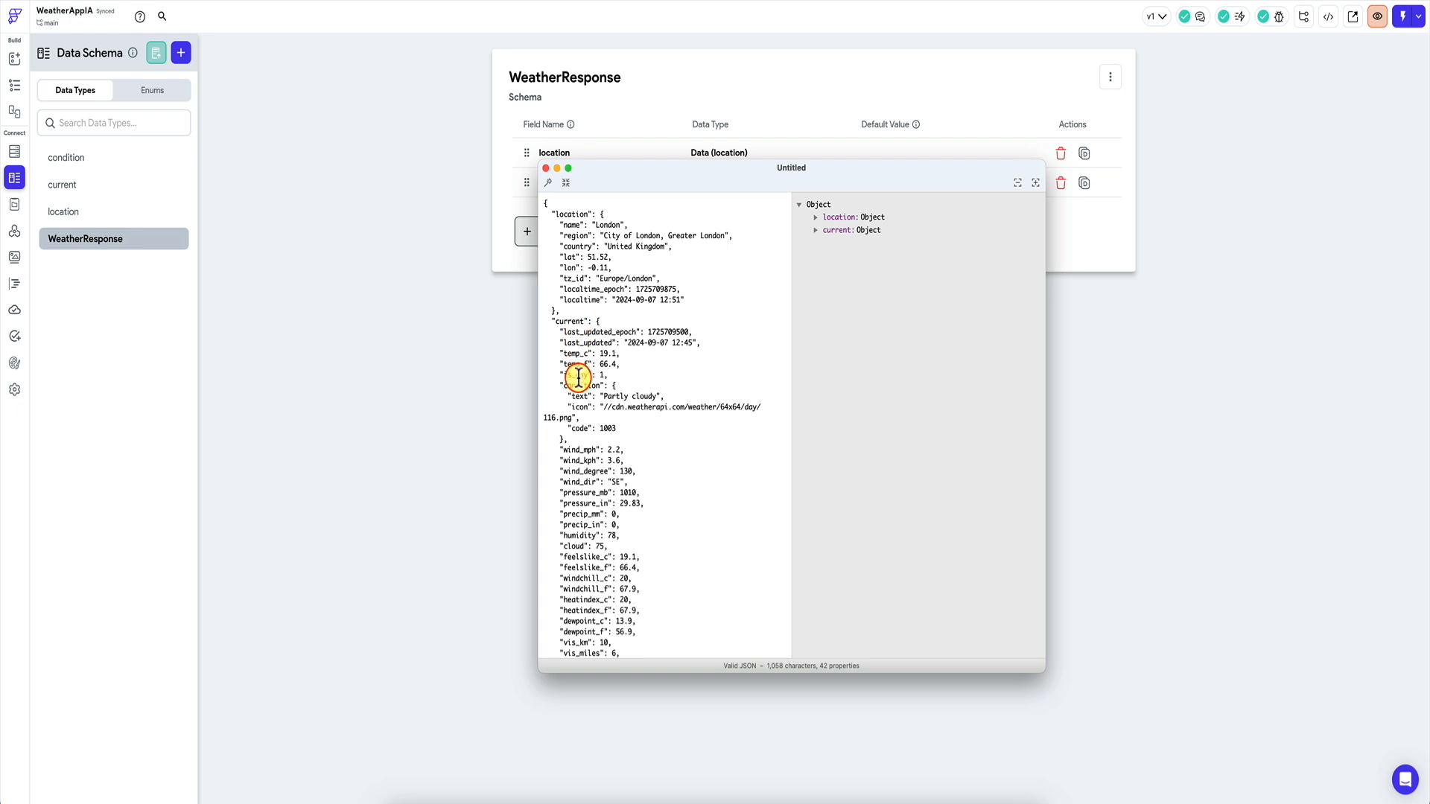
{"action": "left_click", "coordinate": [409, 298]}
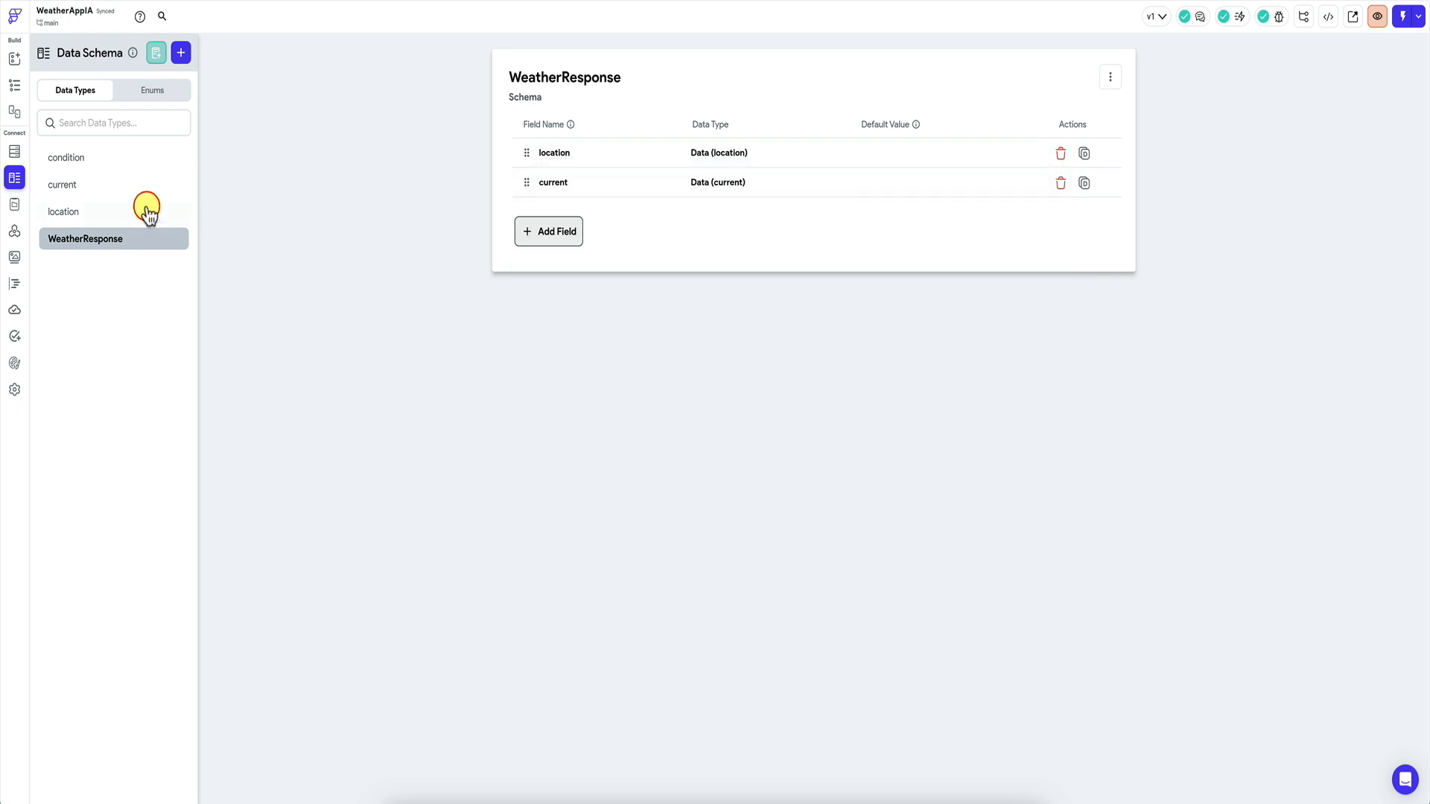
{"action": "left_click", "coordinate": [122, 154]}
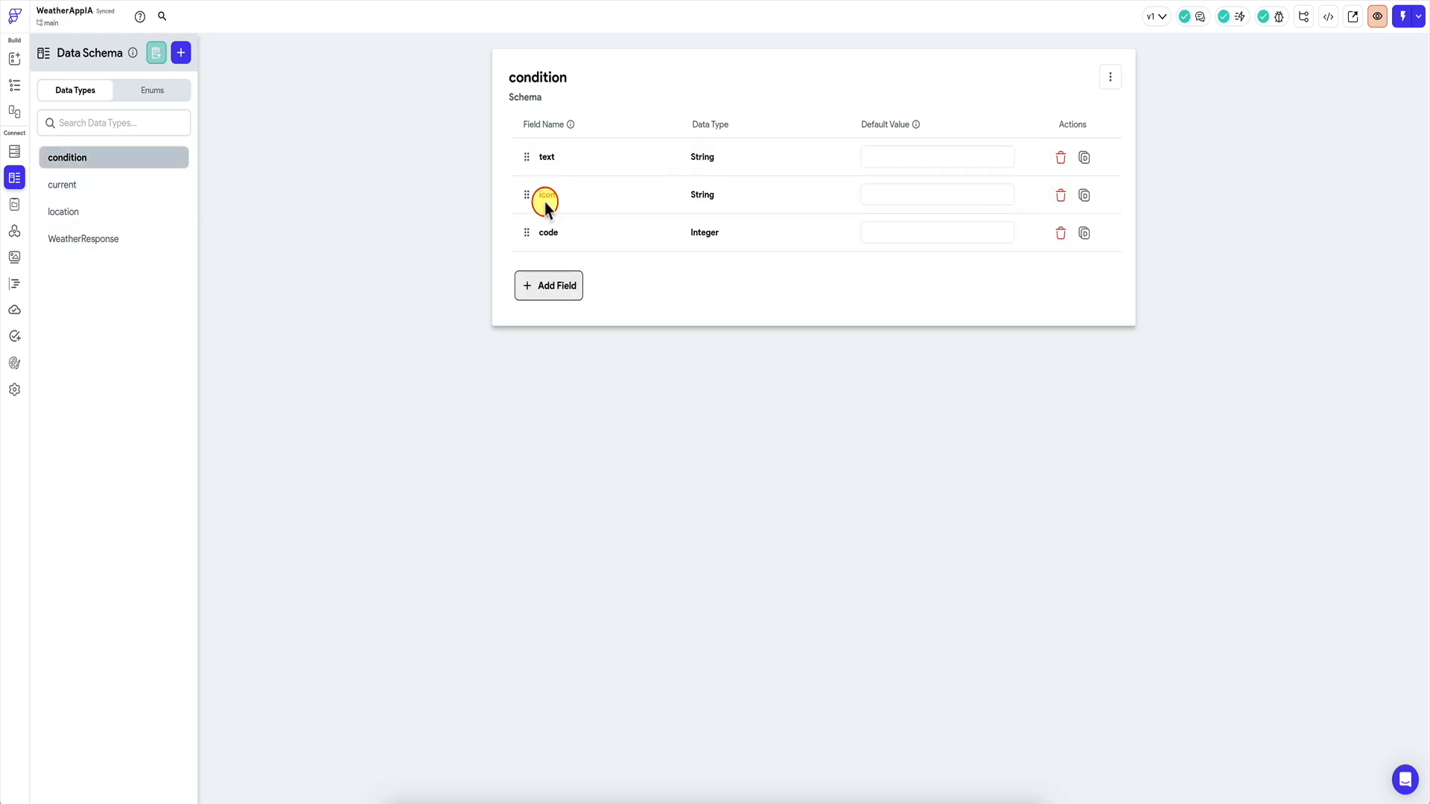
{"action": "left_click", "coordinate": [142, 185]}
{"action": "left_click", "coordinate": [128, 212]}
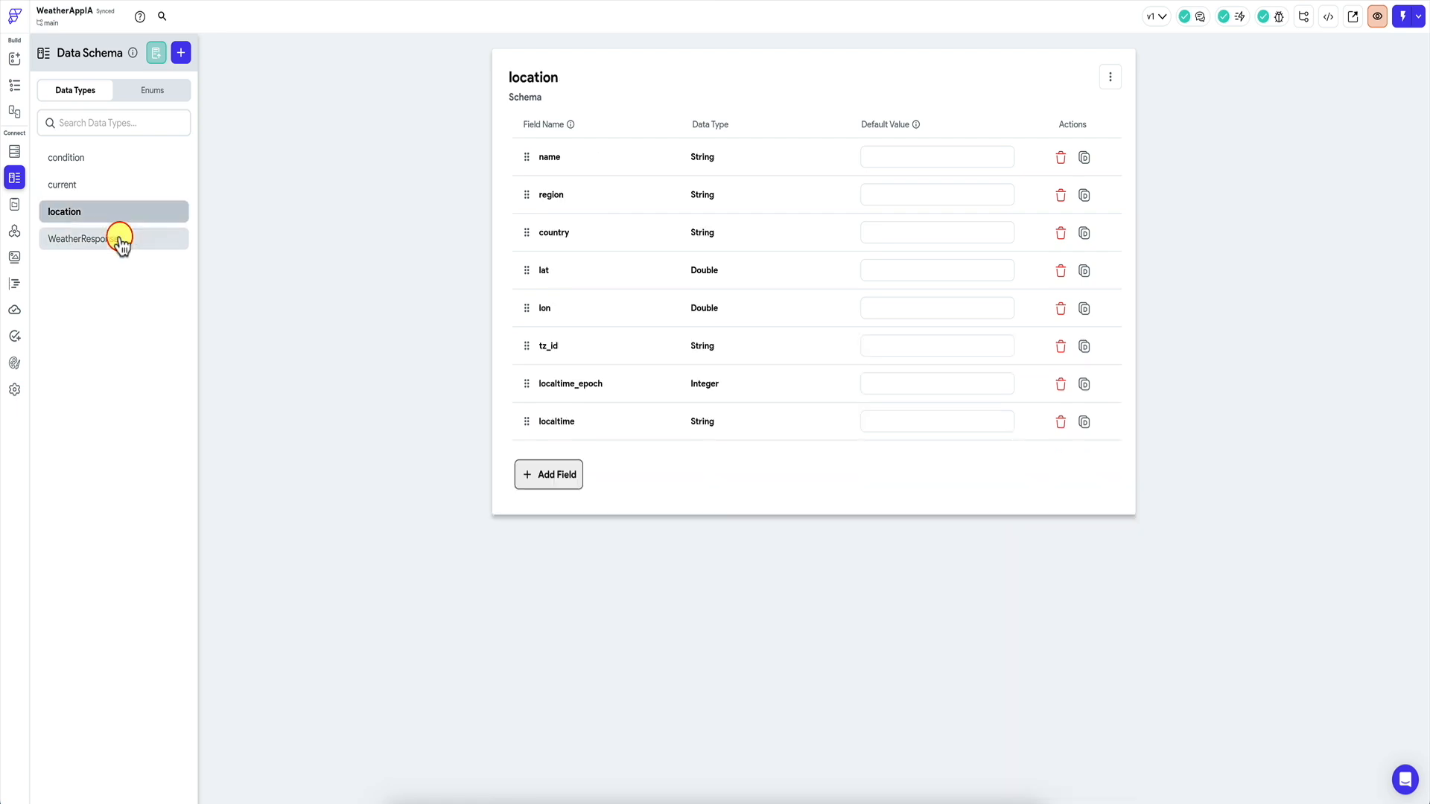
{"action": "left_click", "coordinate": [128, 237]}
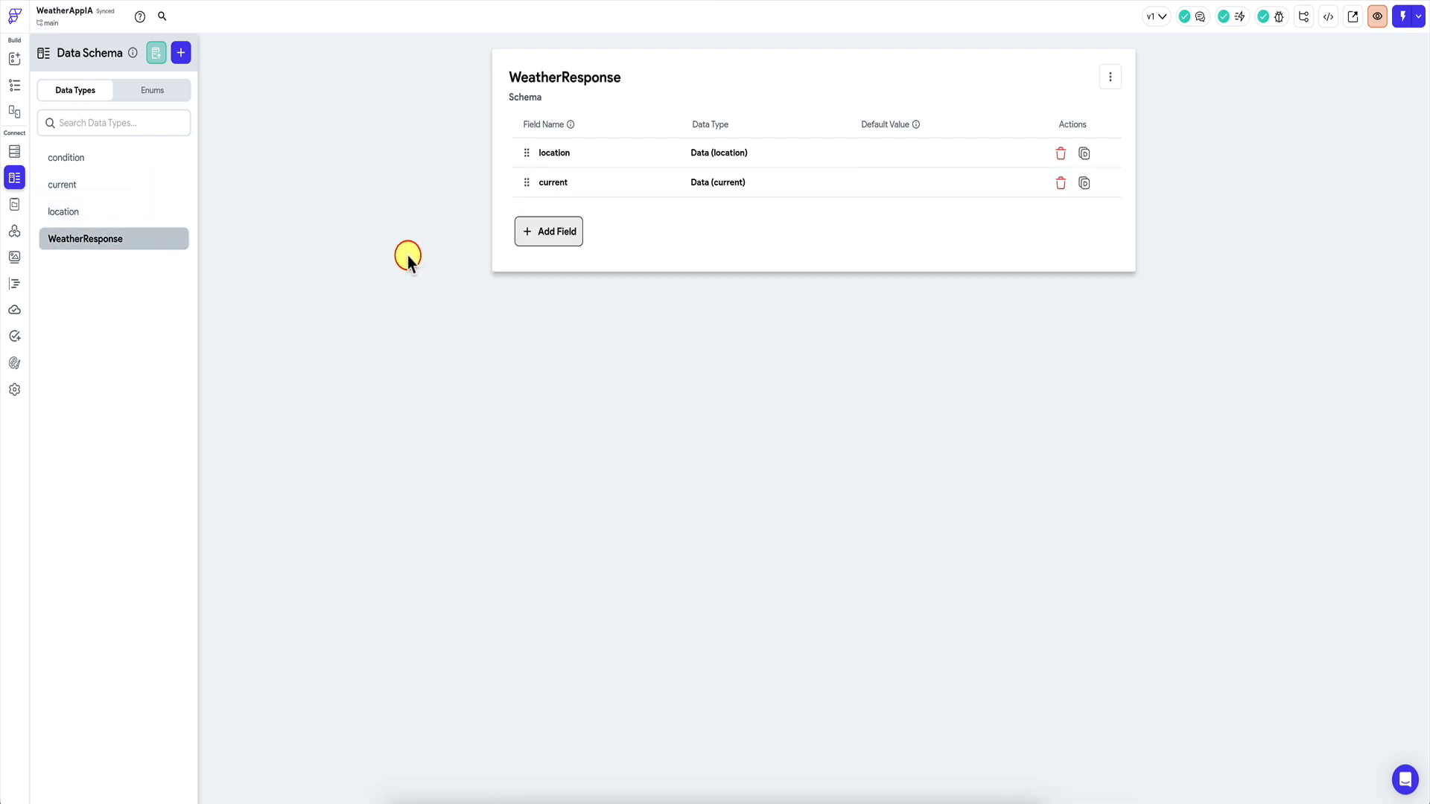
{"action": "left_click", "coordinate": [15, 86]}
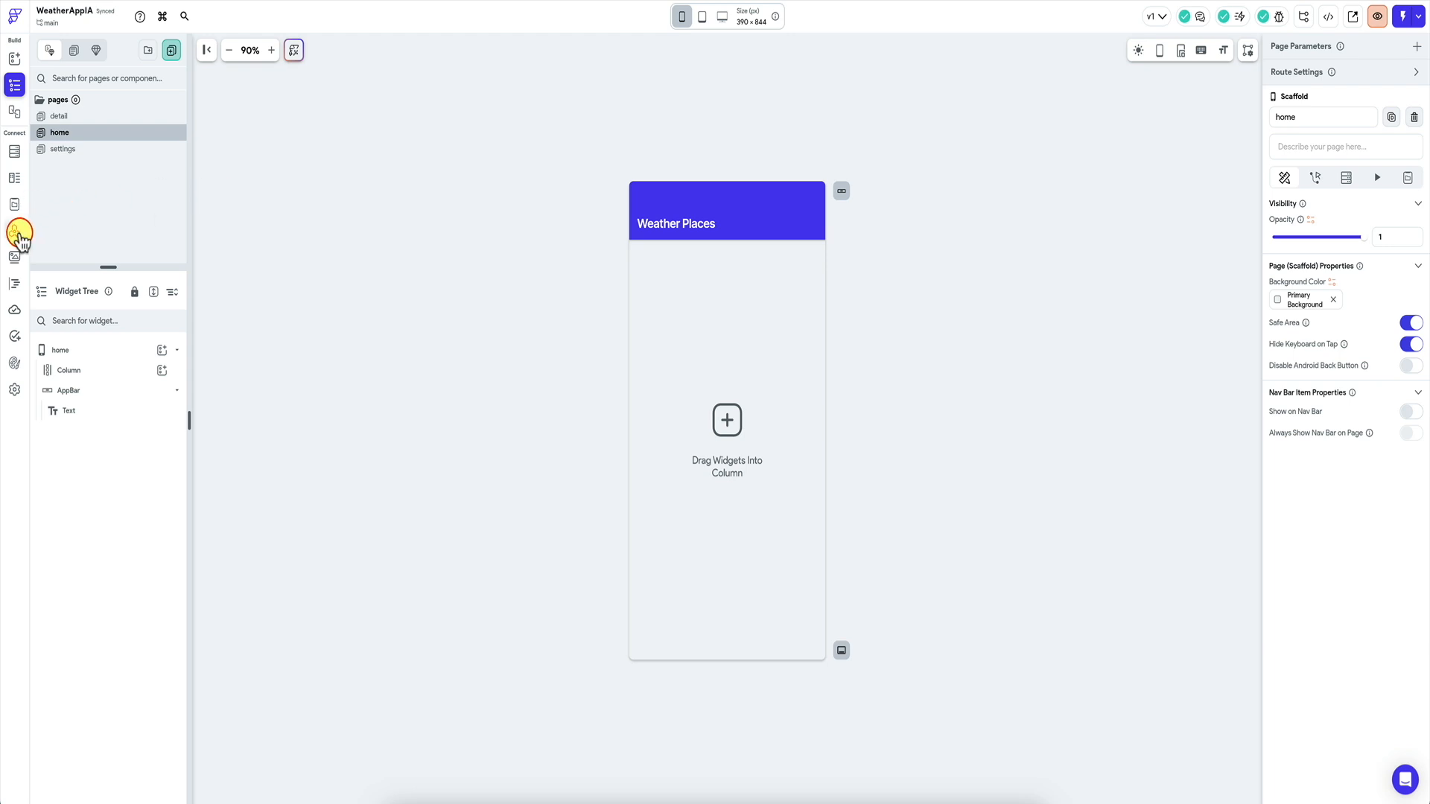
{"action": "left_click", "coordinate": [15, 231]}
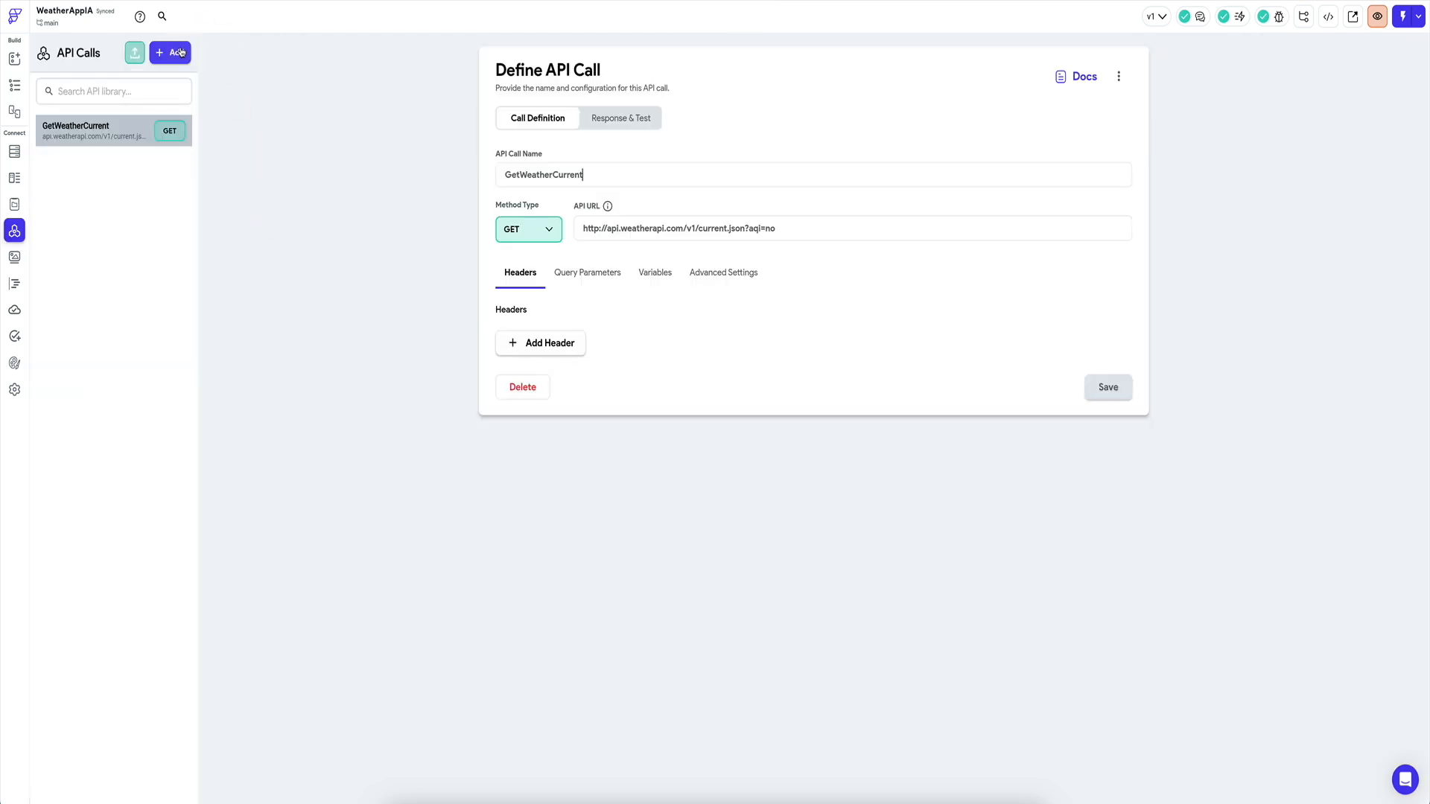
Discard a blank new API call and duplicate GetWeatherCurrent instead.
{"action": "left_click", "coordinate": [181, 51]}
{"action": "left_click", "coordinate": [156, 110]}
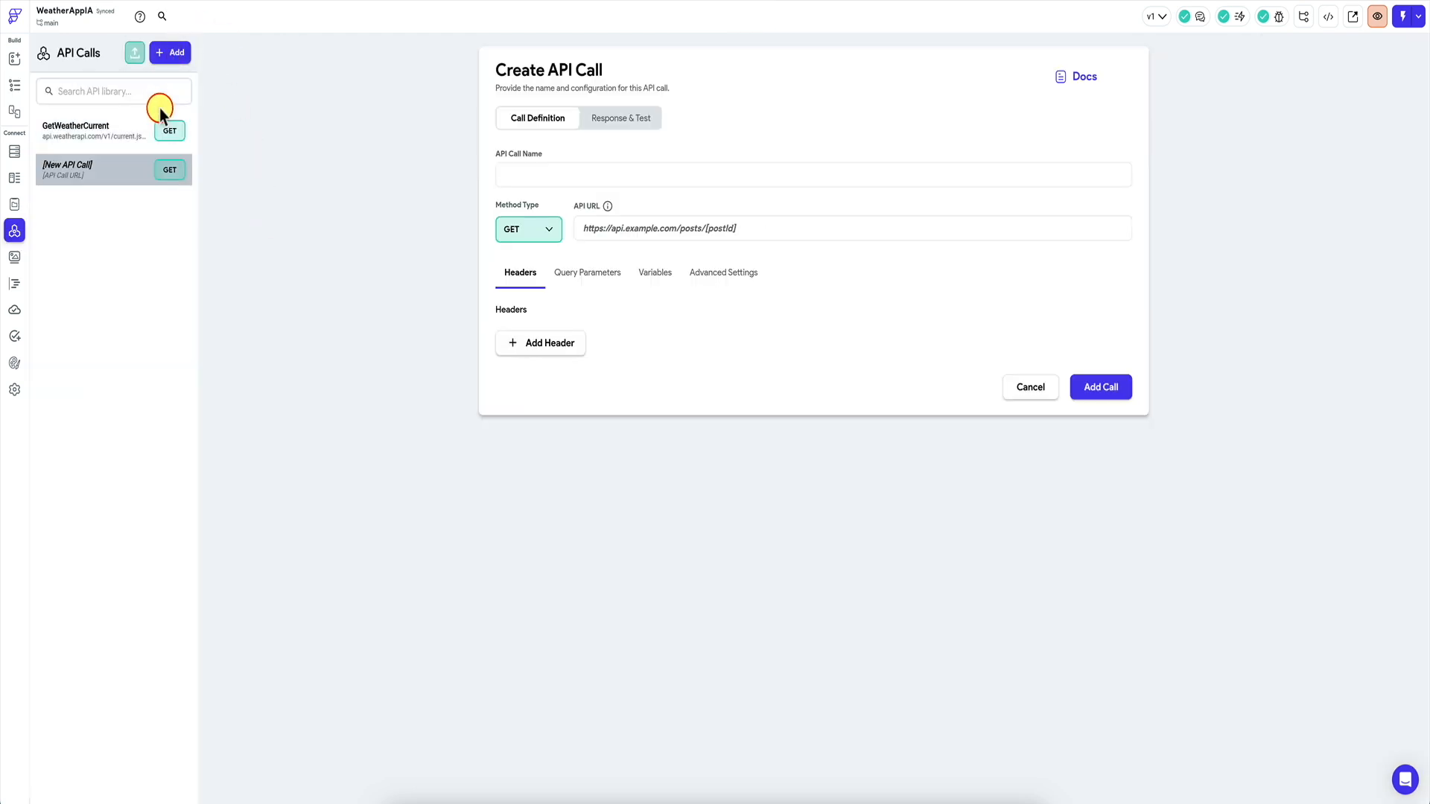
{"action": "left_click", "coordinate": [613, 175]}
{"action": "left_click", "coordinate": [1034, 387]}
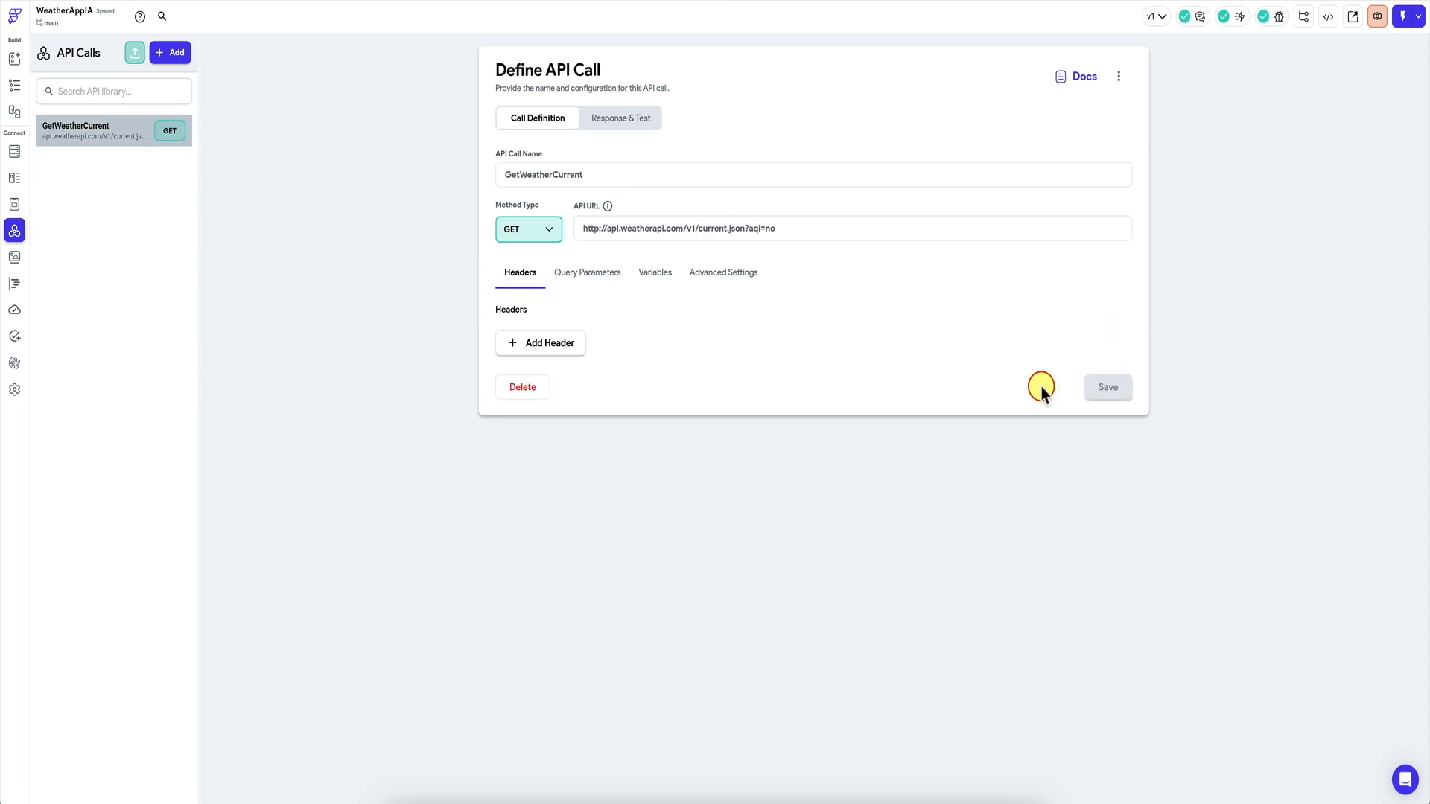
{"action": "left_click", "coordinate": [1118, 77]}
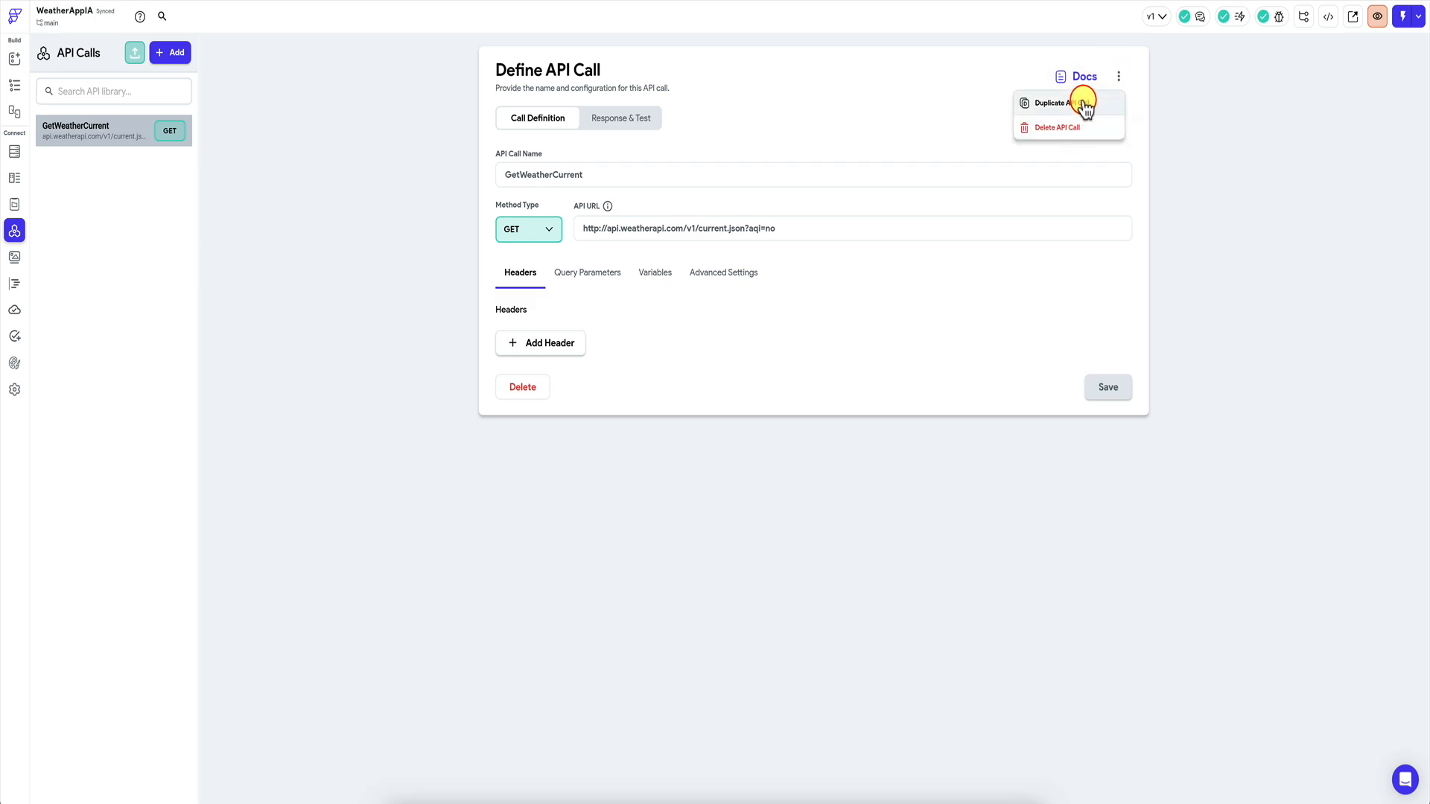
{"action": "left_click", "coordinate": [1058, 104]}
{"action": "left_click", "coordinate": [750, 421]}
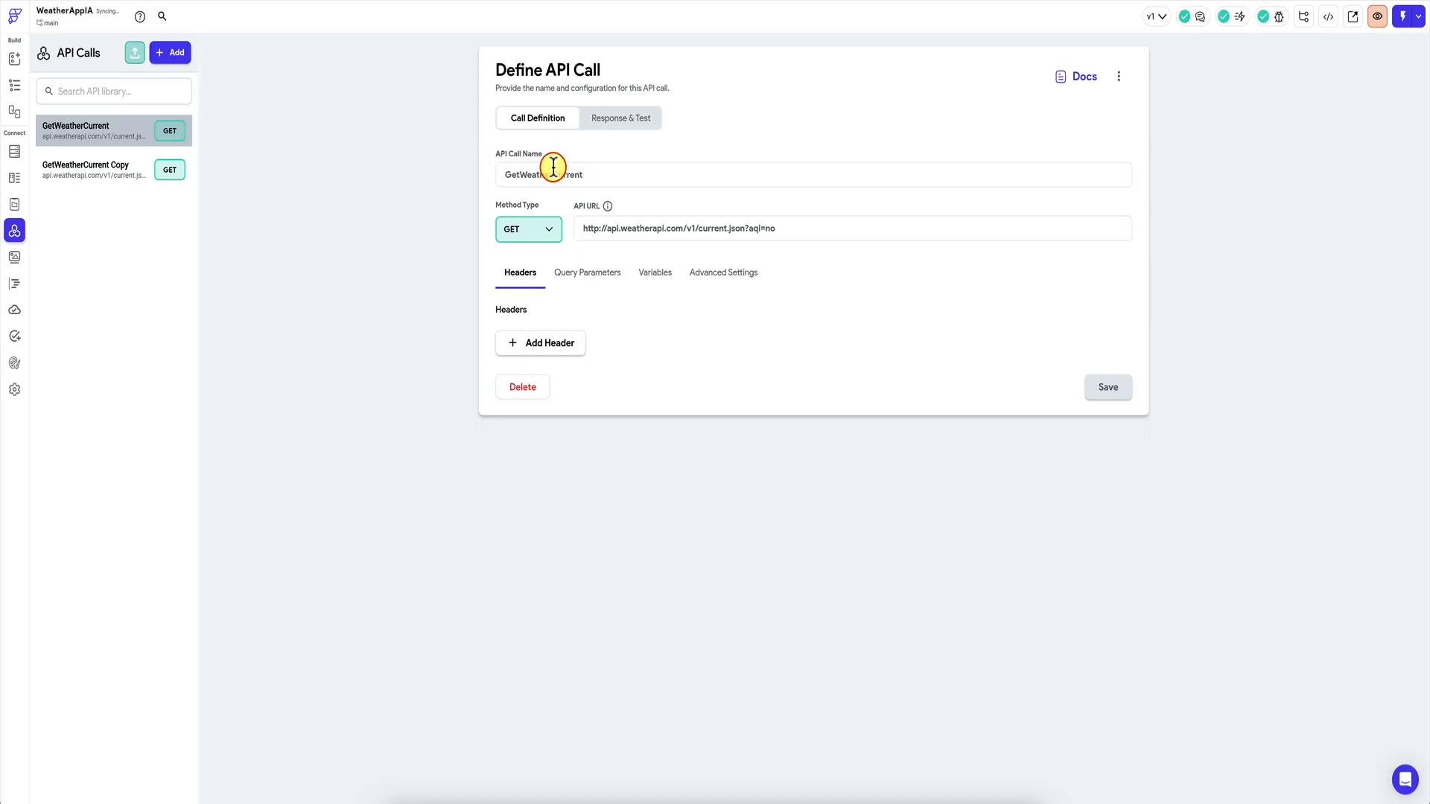
Rename the copy GetWeatherForecast and change its URL to the forecast endpoint.
{"action": "left_click", "coordinate": [131, 169]}
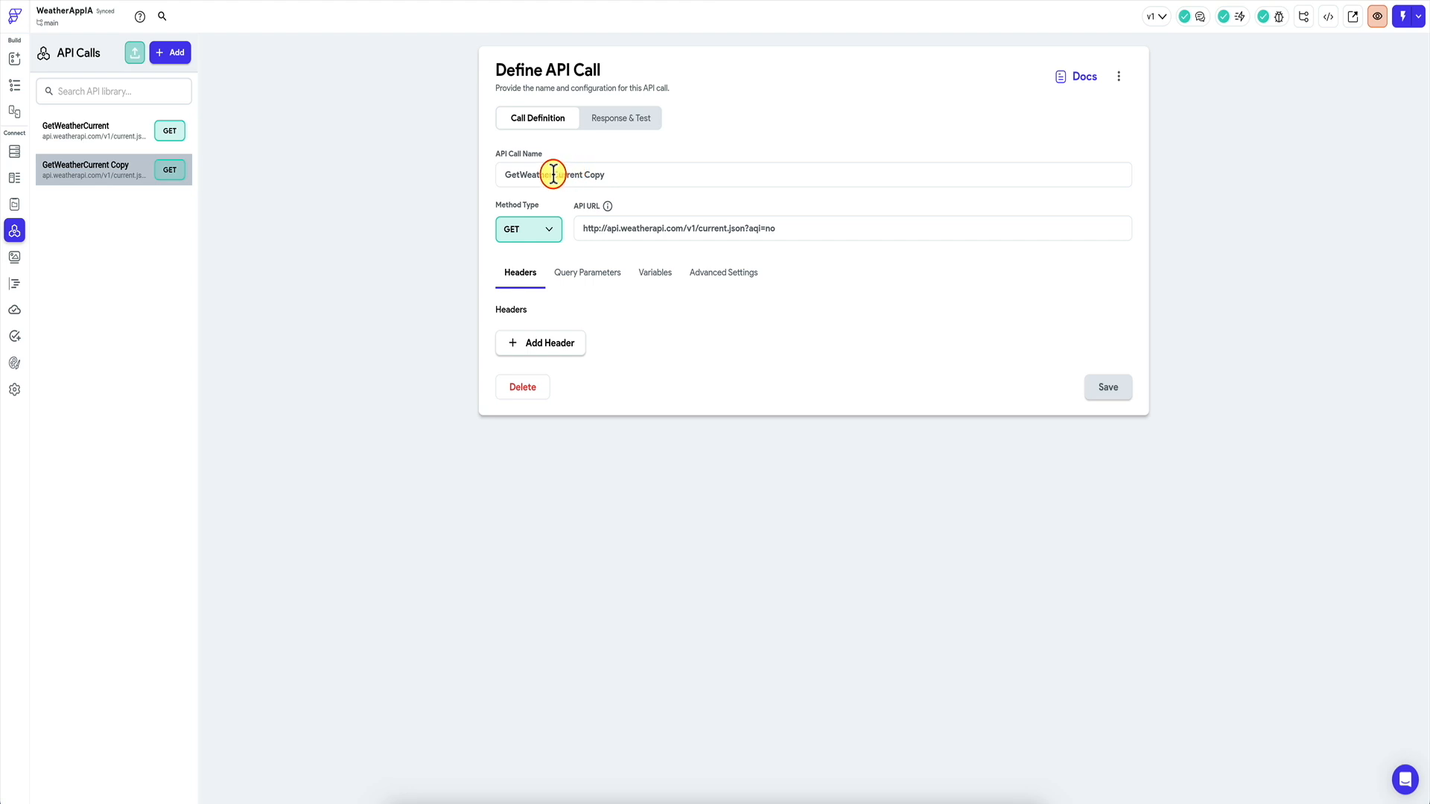
{"action": "left_click_drag", "start_coordinate": [553, 174], "coordinate": [648, 172]}
{"action": "type", "text": "Forecast"}
{"action": "left_click", "coordinate": [1089, 387]}
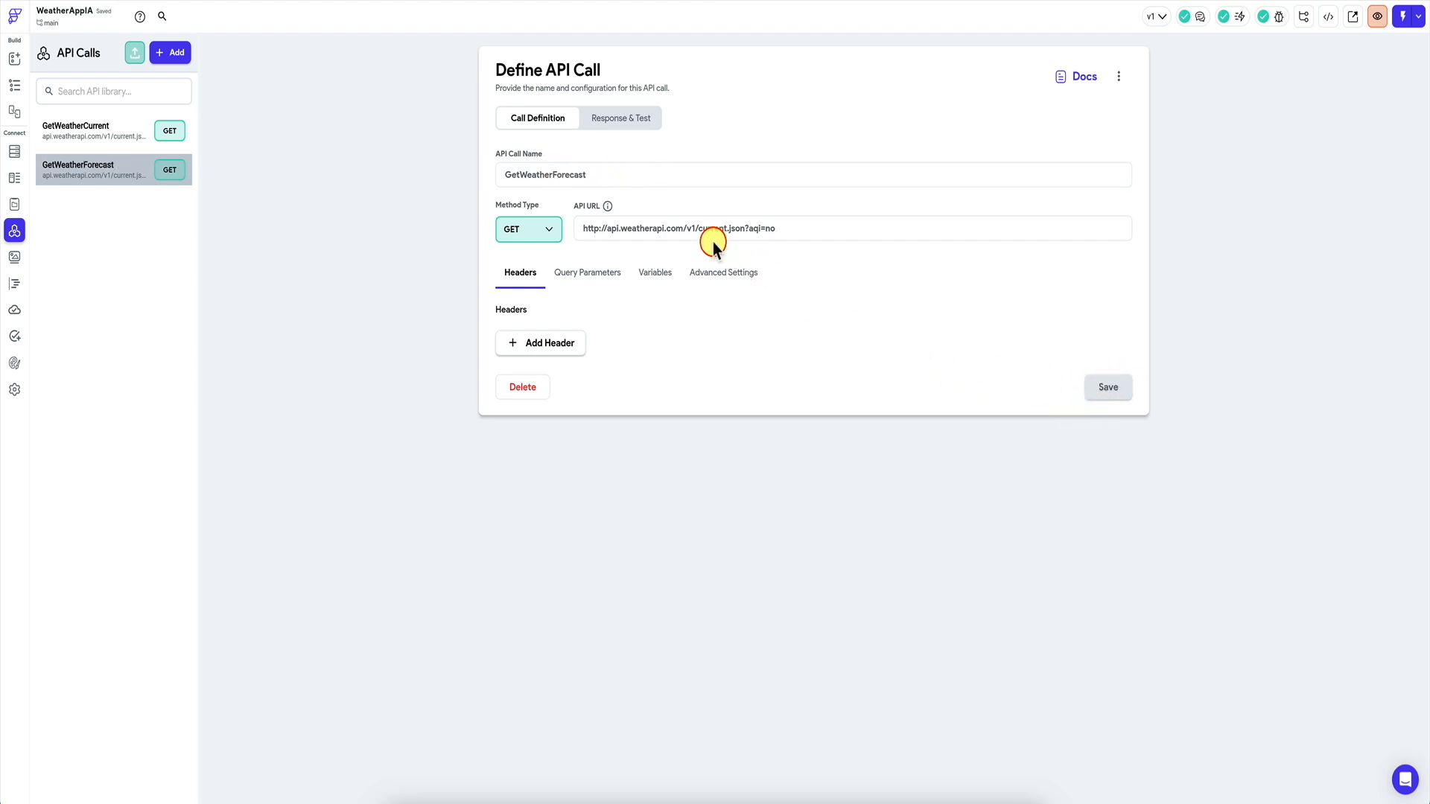
{"action": "left_click_drag", "start_coordinate": [706, 228], "coordinate": [695, 228]}
{"action": "type", "text": "forecas"}
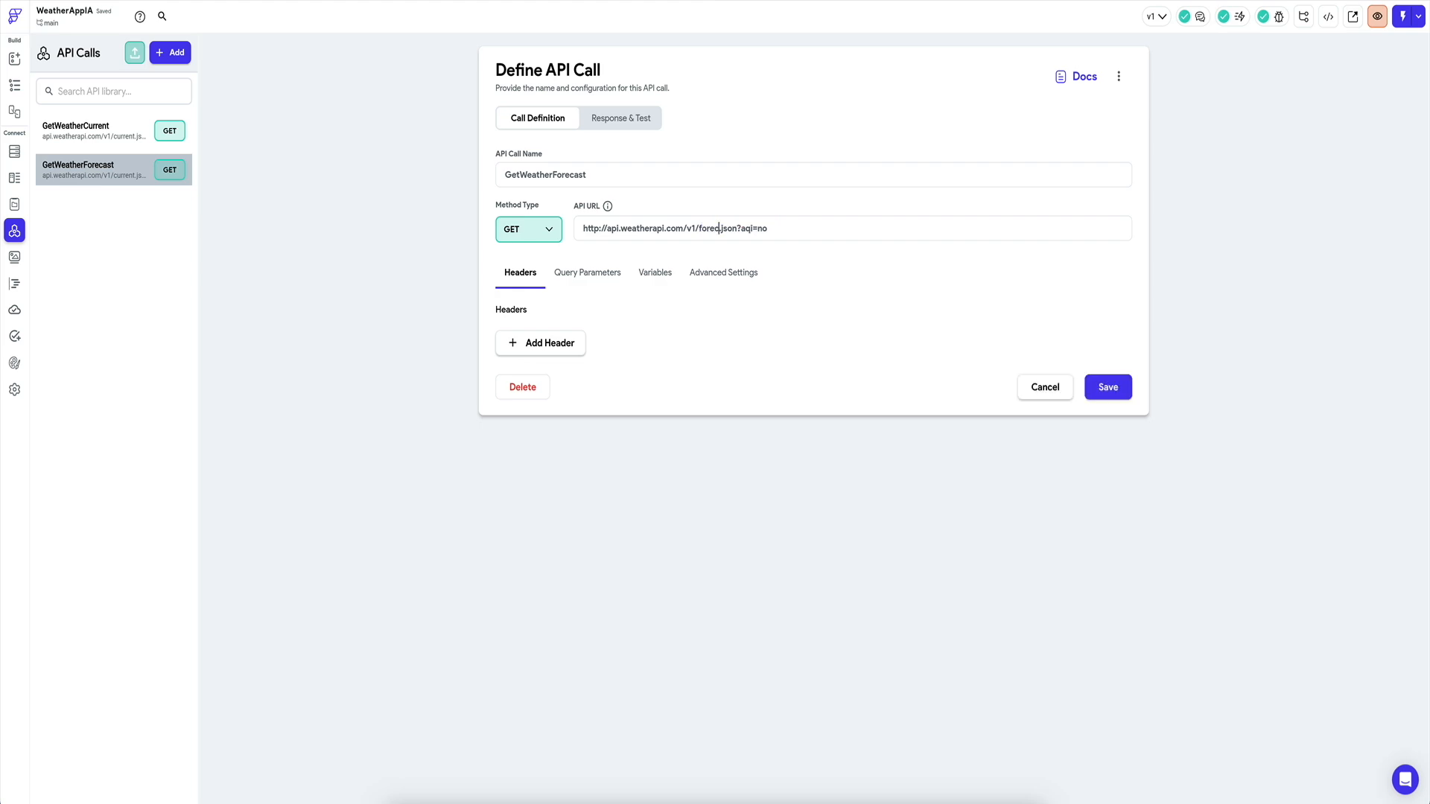
{"action": "left_click", "coordinate": [1108, 386]}
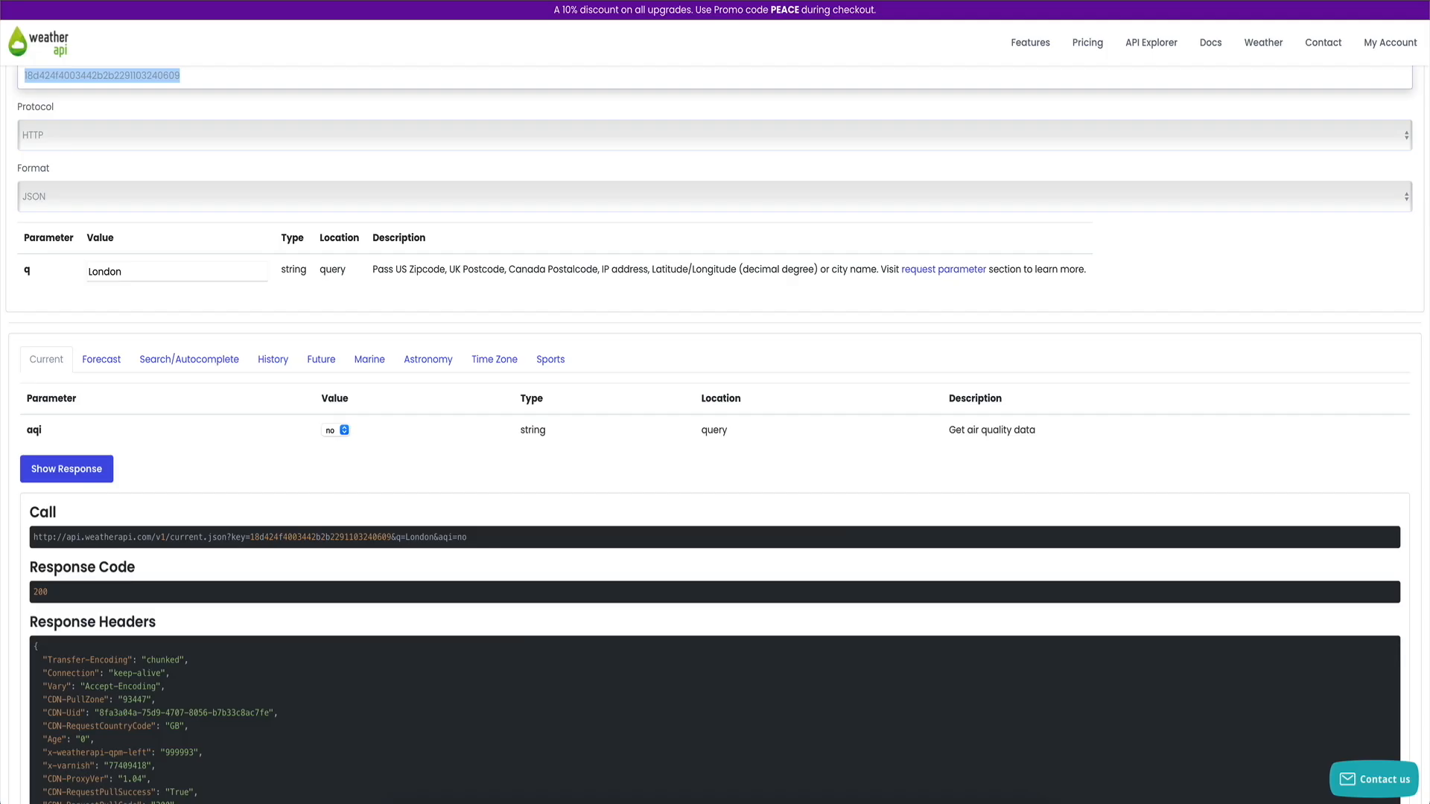
Run London's Forecast request in the WeatherAPI explorer and scroll to the forecastday response body.
{"action": "left_click", "coordinate": [106, 365]}
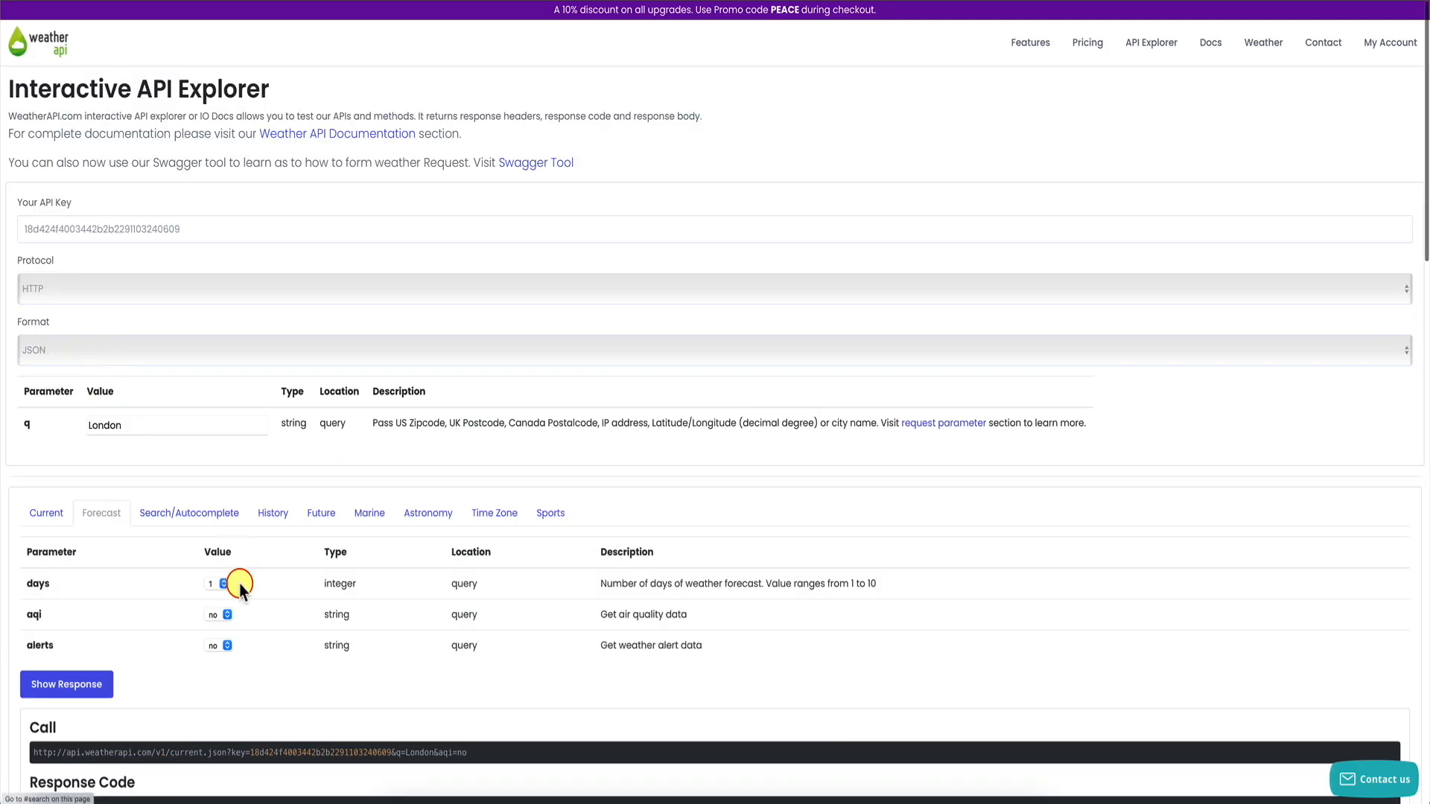
{"action": "scroll", "coordinate": [239, 584], "scroll_direction": "down", "scroll_amount": 4}
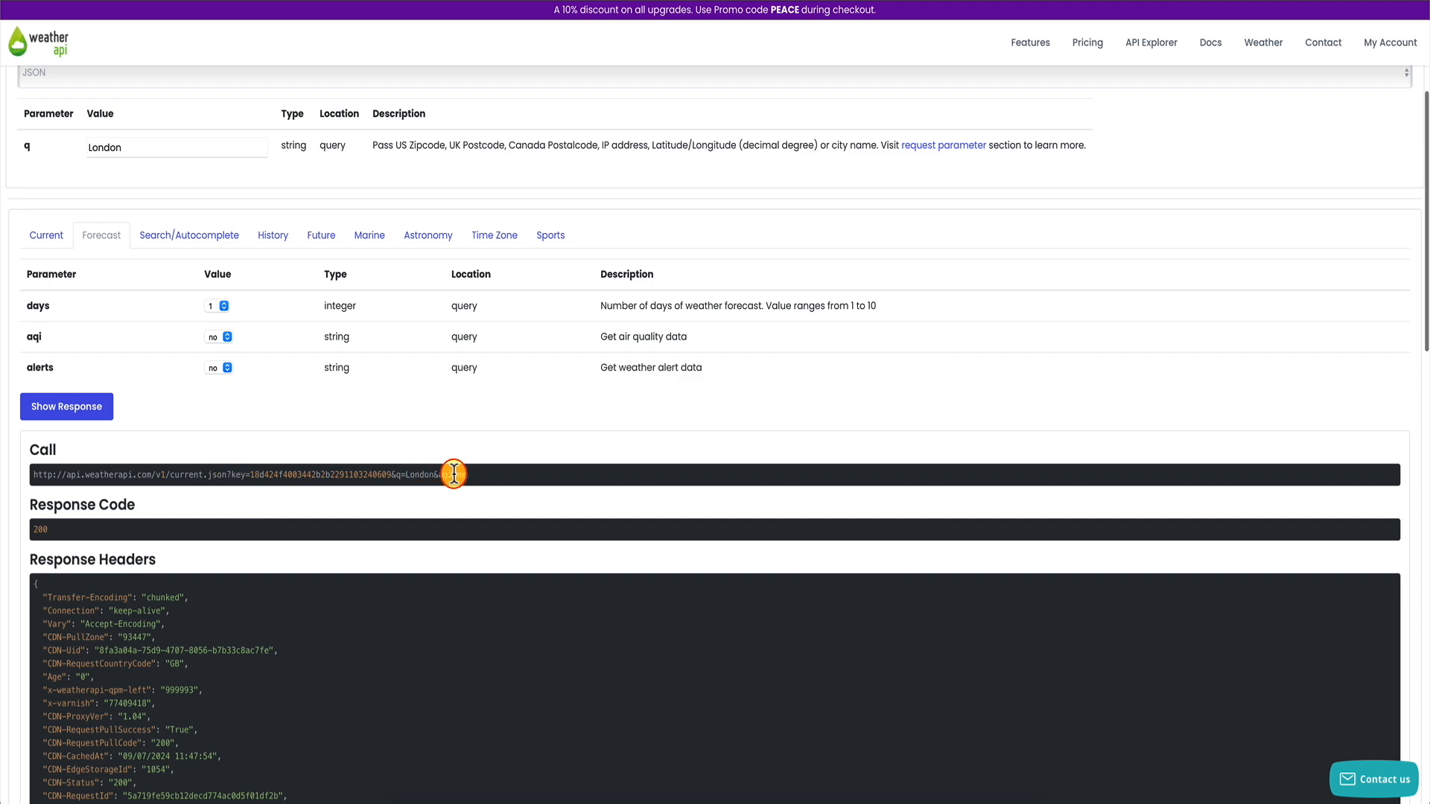
{"action": "scroll", "coordinate": [358, 584], "scroll_direction": "down", "scroll_amount": 9}
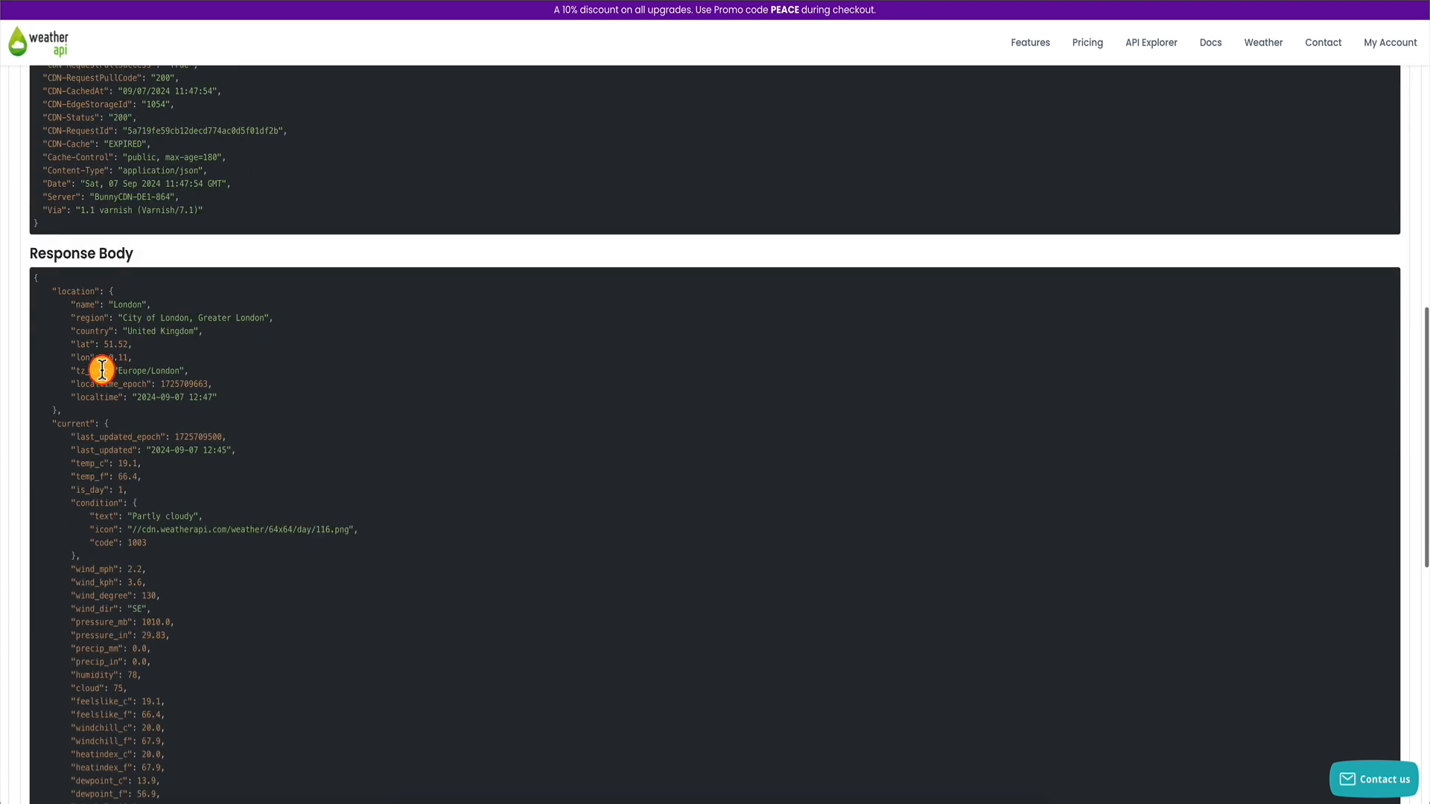
{"action": "scroll", "coordinate": [111, 369], "scroll_direction": "up", "scroll_amount": 13}
{"action": "left_click", "coordinate": [78, 684]}
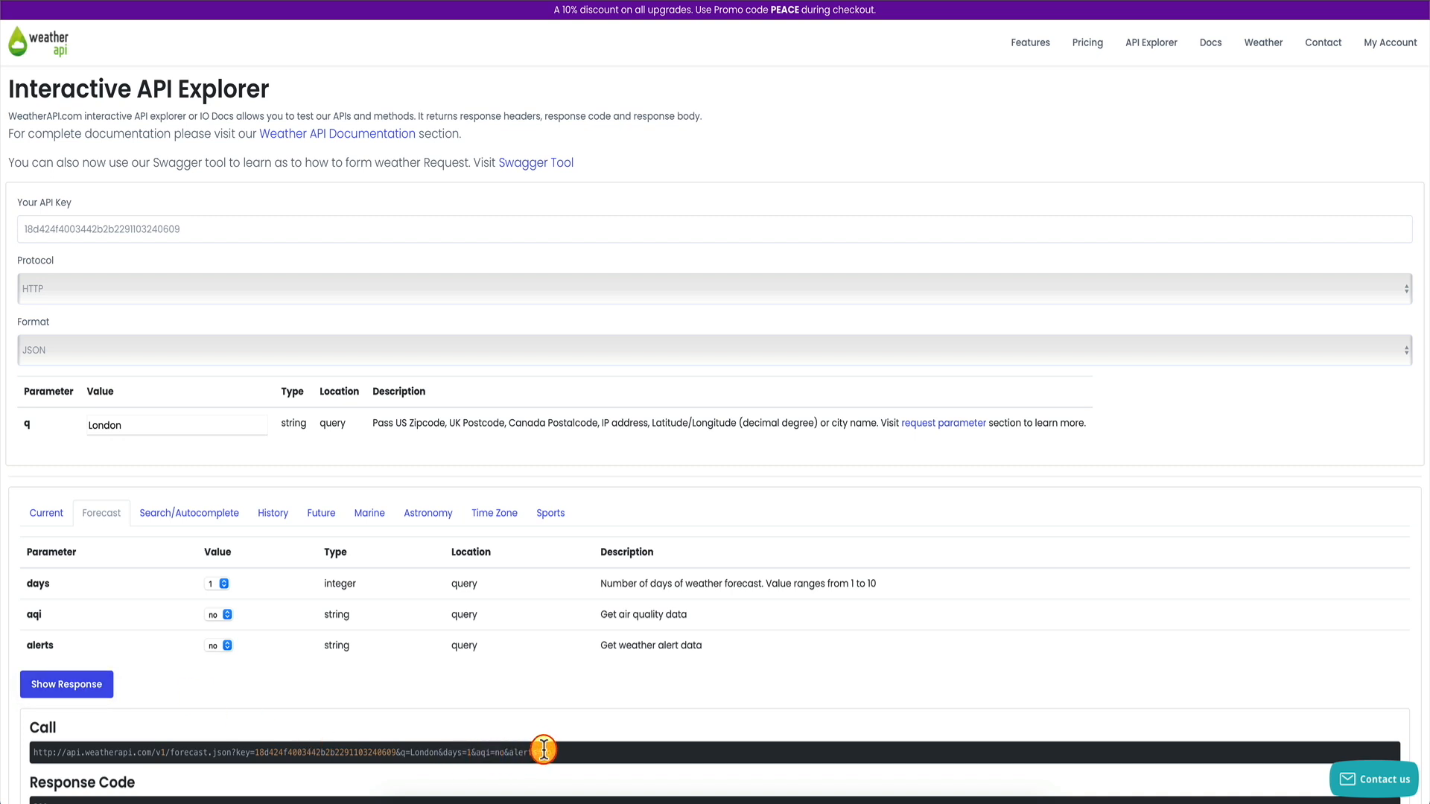
{"action": "scroll", "coordinate": [507, 690], "scroll_direction": "down", "scroll_amount": 8}
{"action": "scroll", "coordinate": [509, 693], "scroll_direction": "down", "scroll_amount": 6}
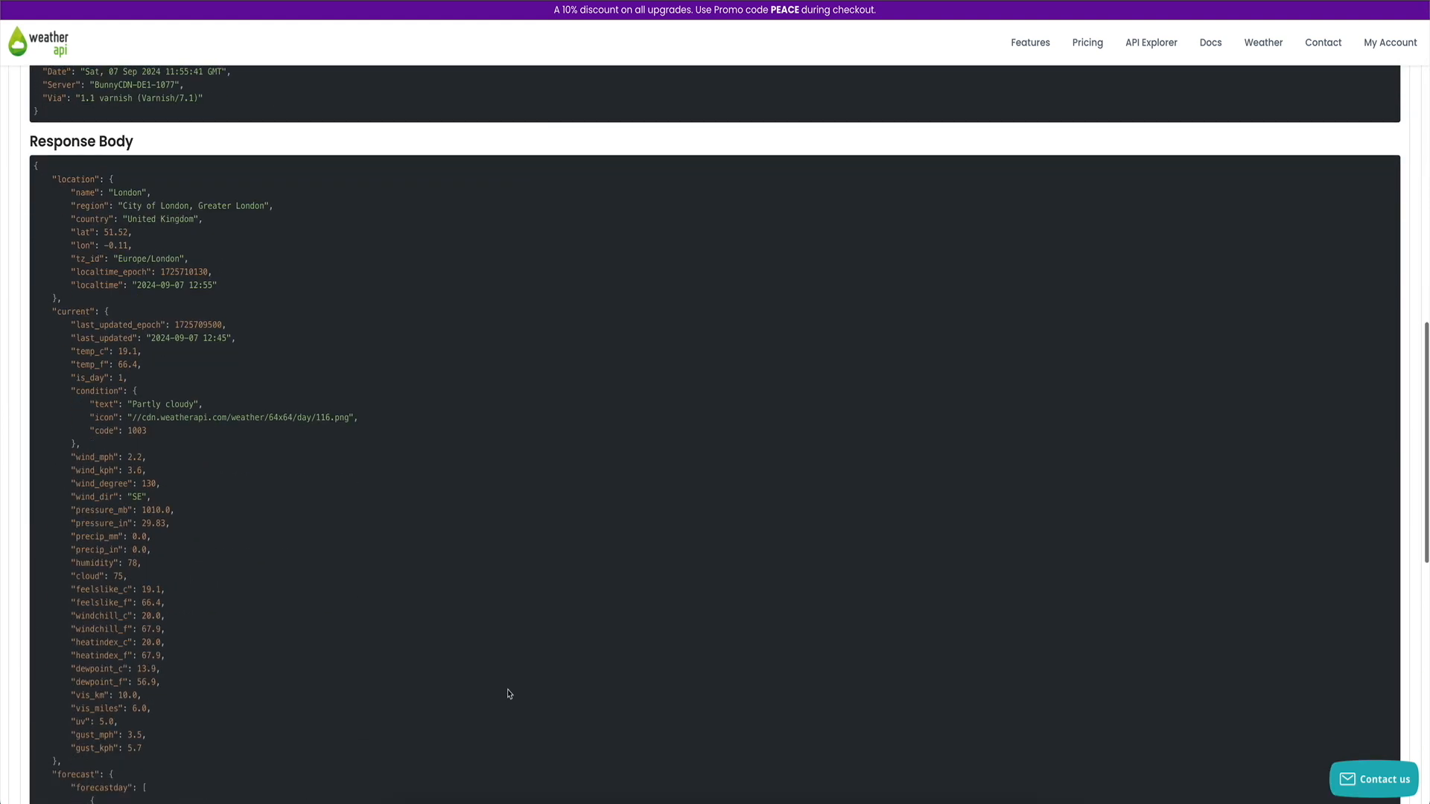
{"action": "scroll", "coordinate": [246, 456], "scroll_direction": "down", "scroll_amount": 4}
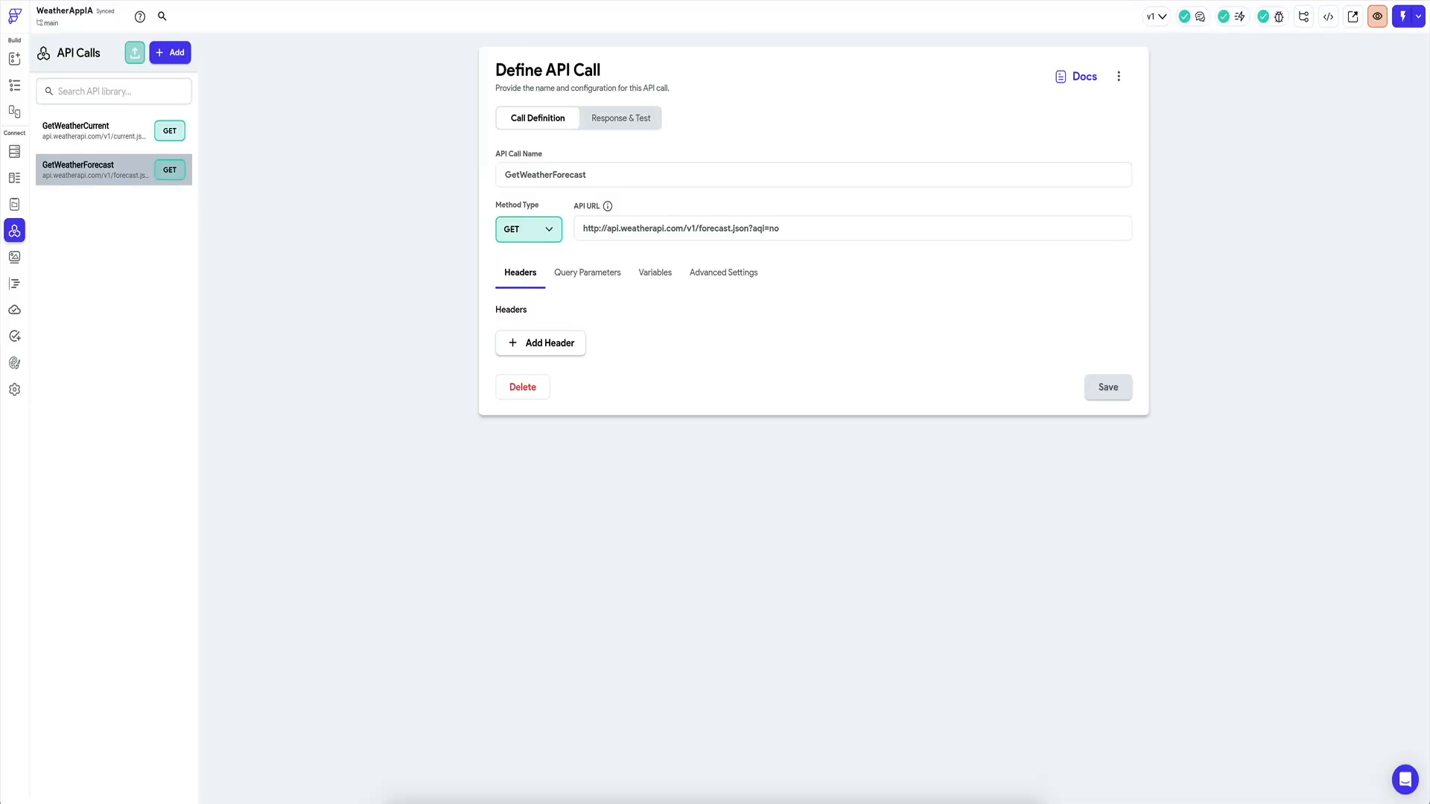
Review the fields of the current and condition data types.
{"action": "left_click", "coordinate": [14, 178]}
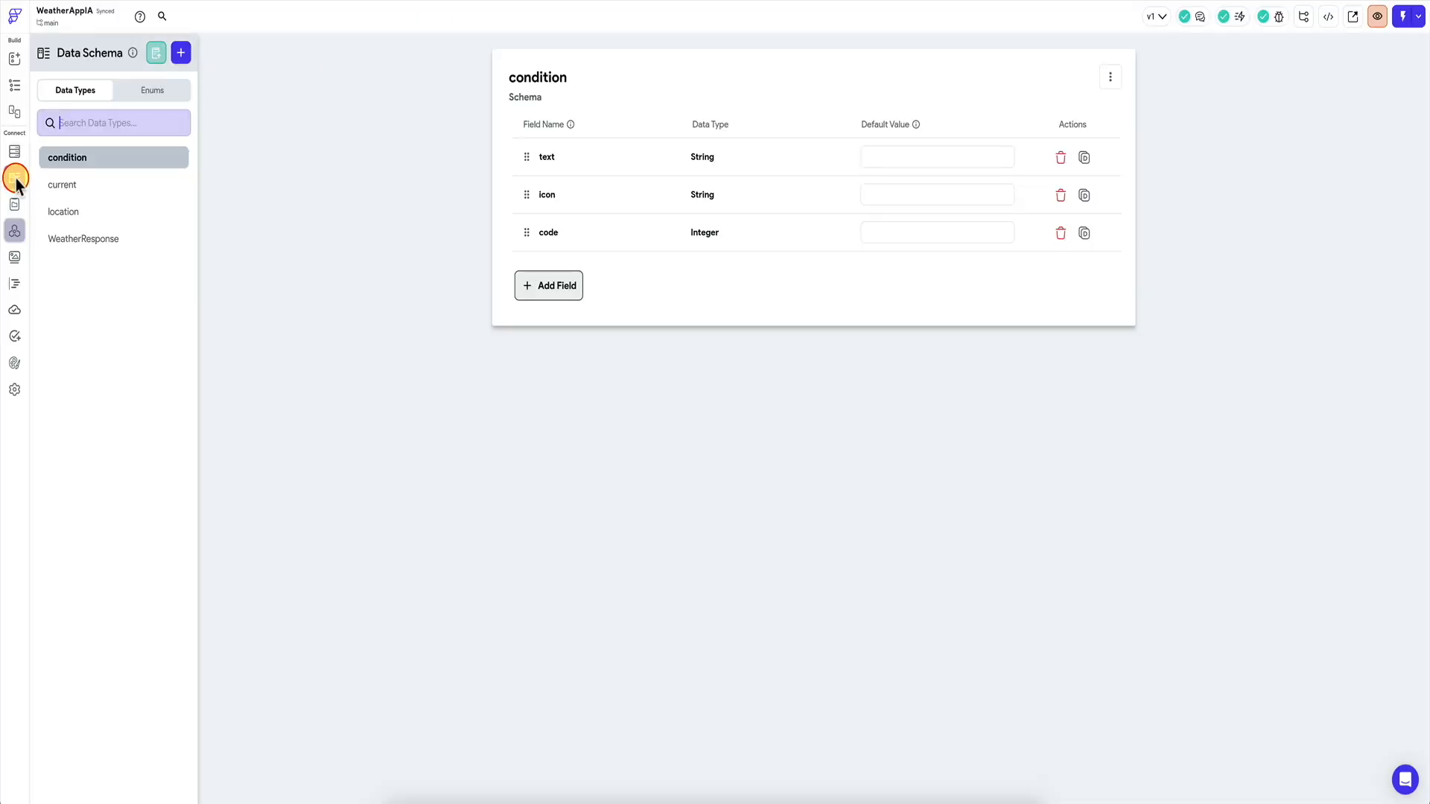
{"action": "left_click", "coordinate": [73, 184]}
{"action": "left_click", "coordinate": [87, 159]}
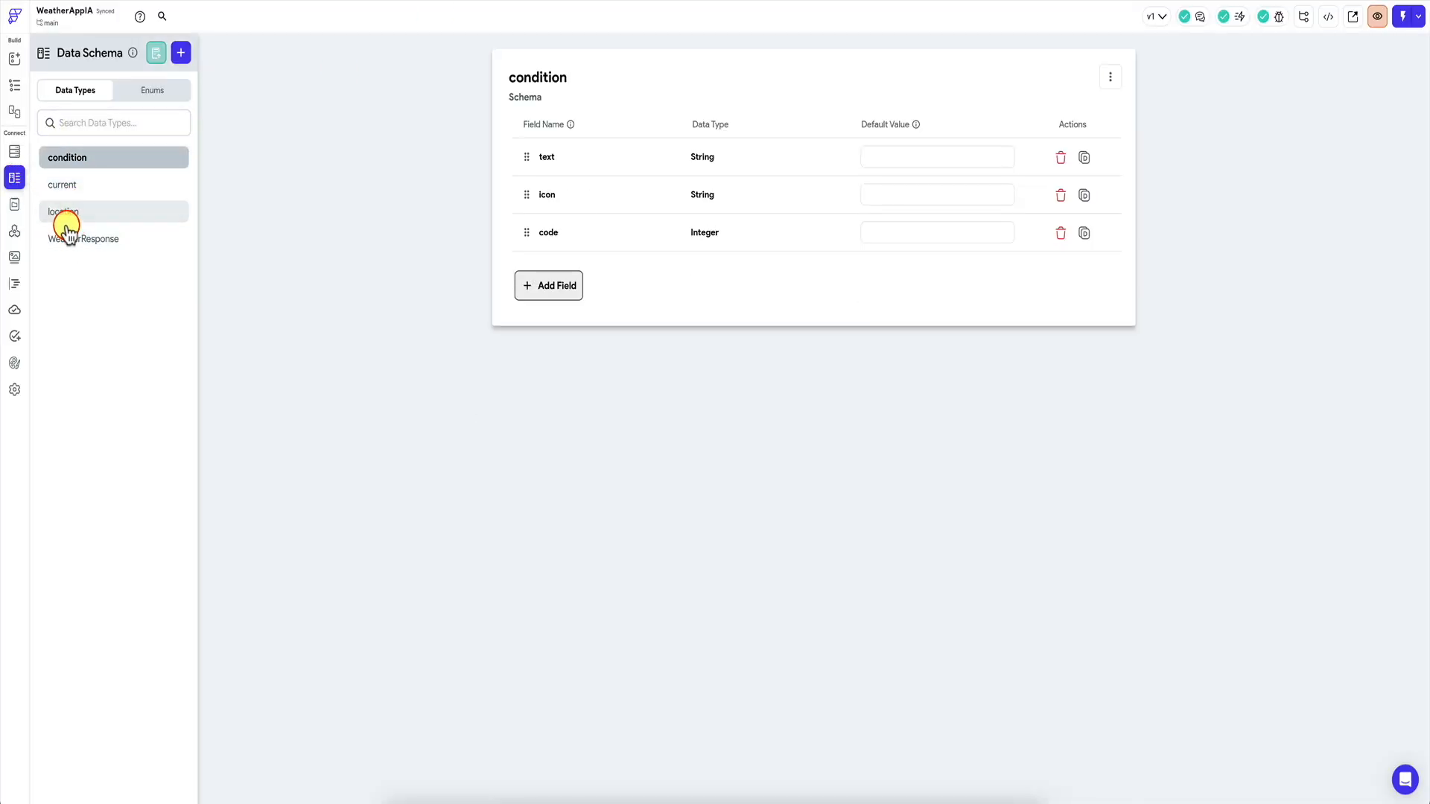
Compare both weather calls' query parameters, then open GetWeatherForecast's Response & Test view.
{"action": "left_click", "coordinate": [14, 230]}
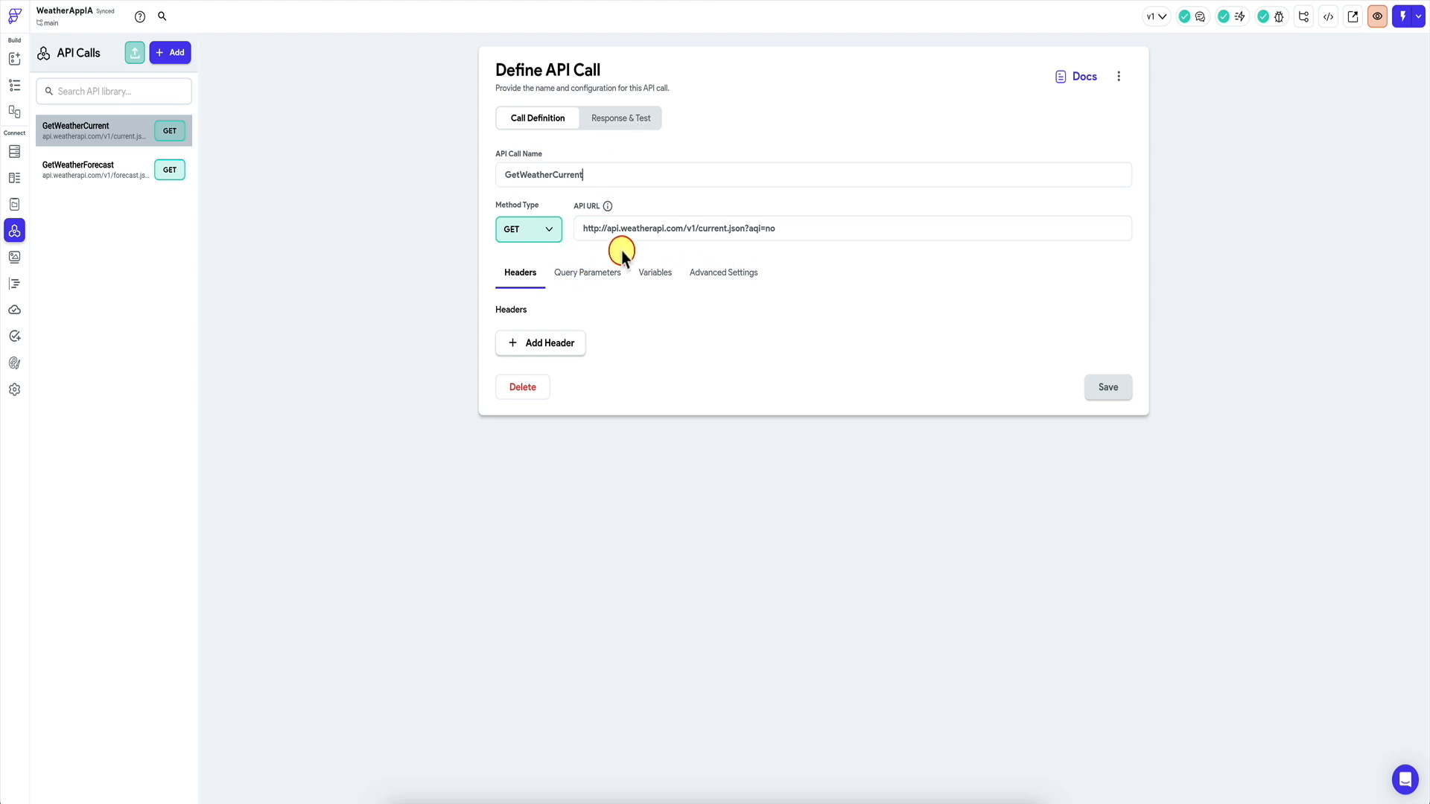
{"action": "left_click", "coordinate": [579, 286]}
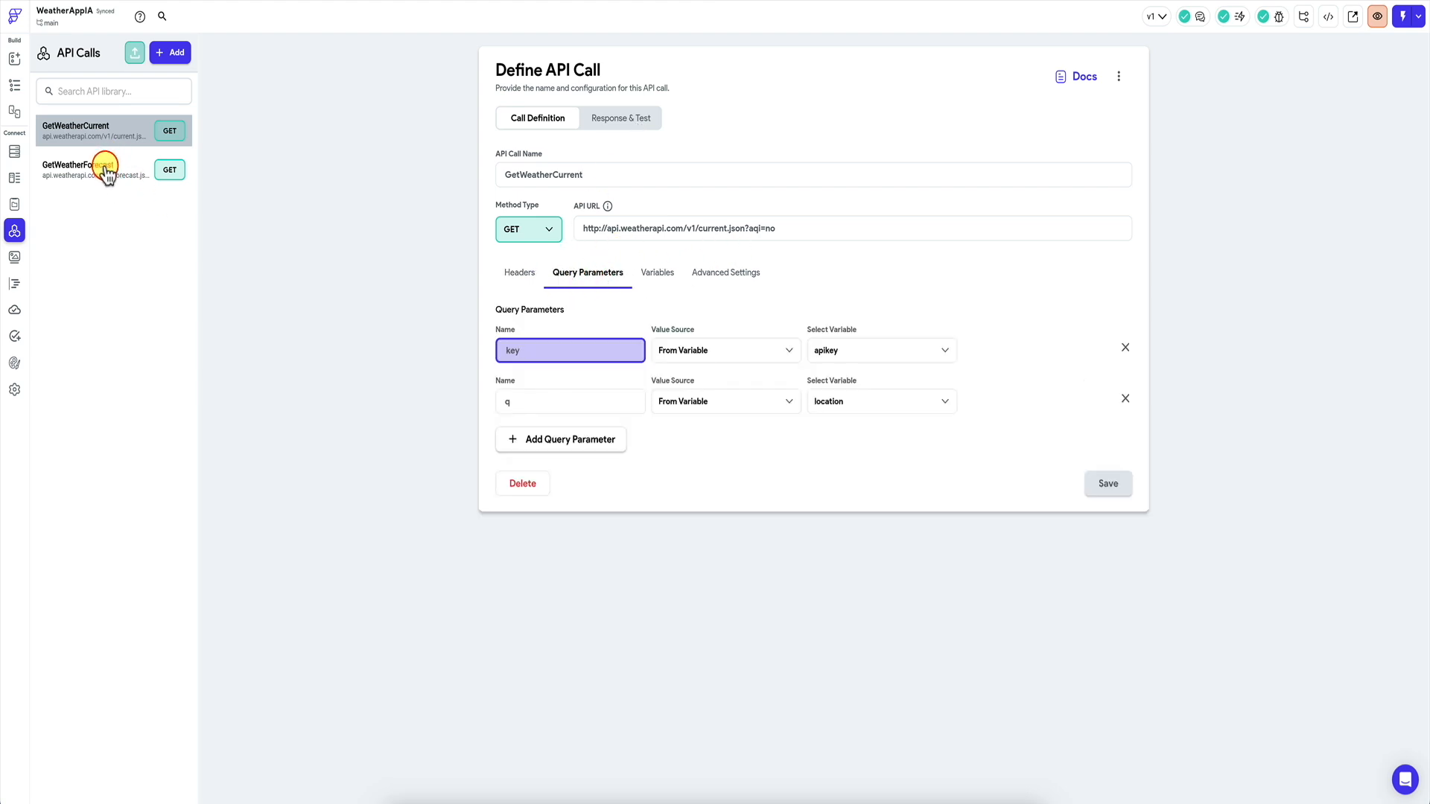
{"action": "left_click", "coordinate": [104, 168]}
{"action": "left_click", "coordinate": [588, 272]}
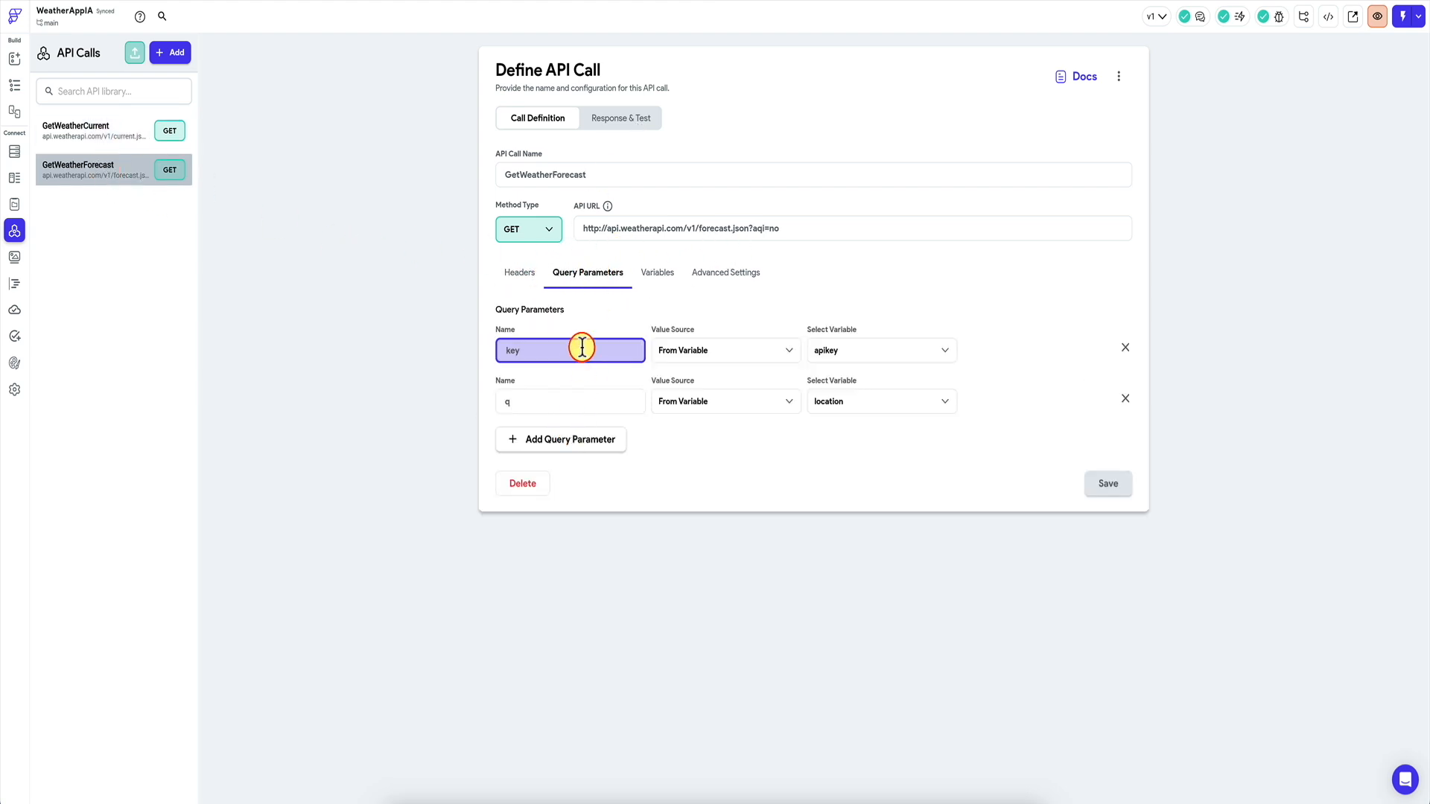
{"action": "left_click", "coordinate": [143, 138]}
{"action": "left_click", "coordinate": [578, 274]}
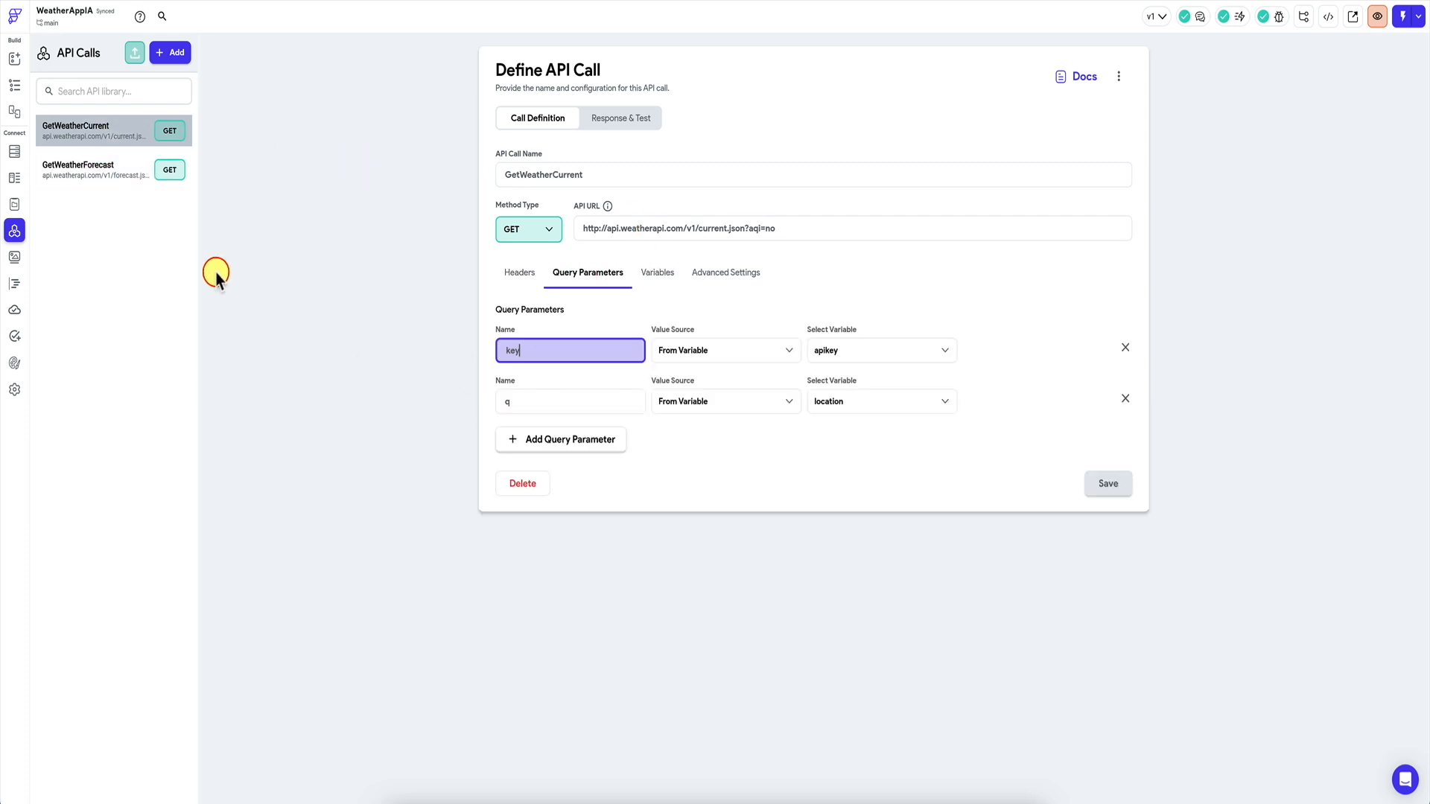
{"action": "left_click", "coordinate": [94, 176]}
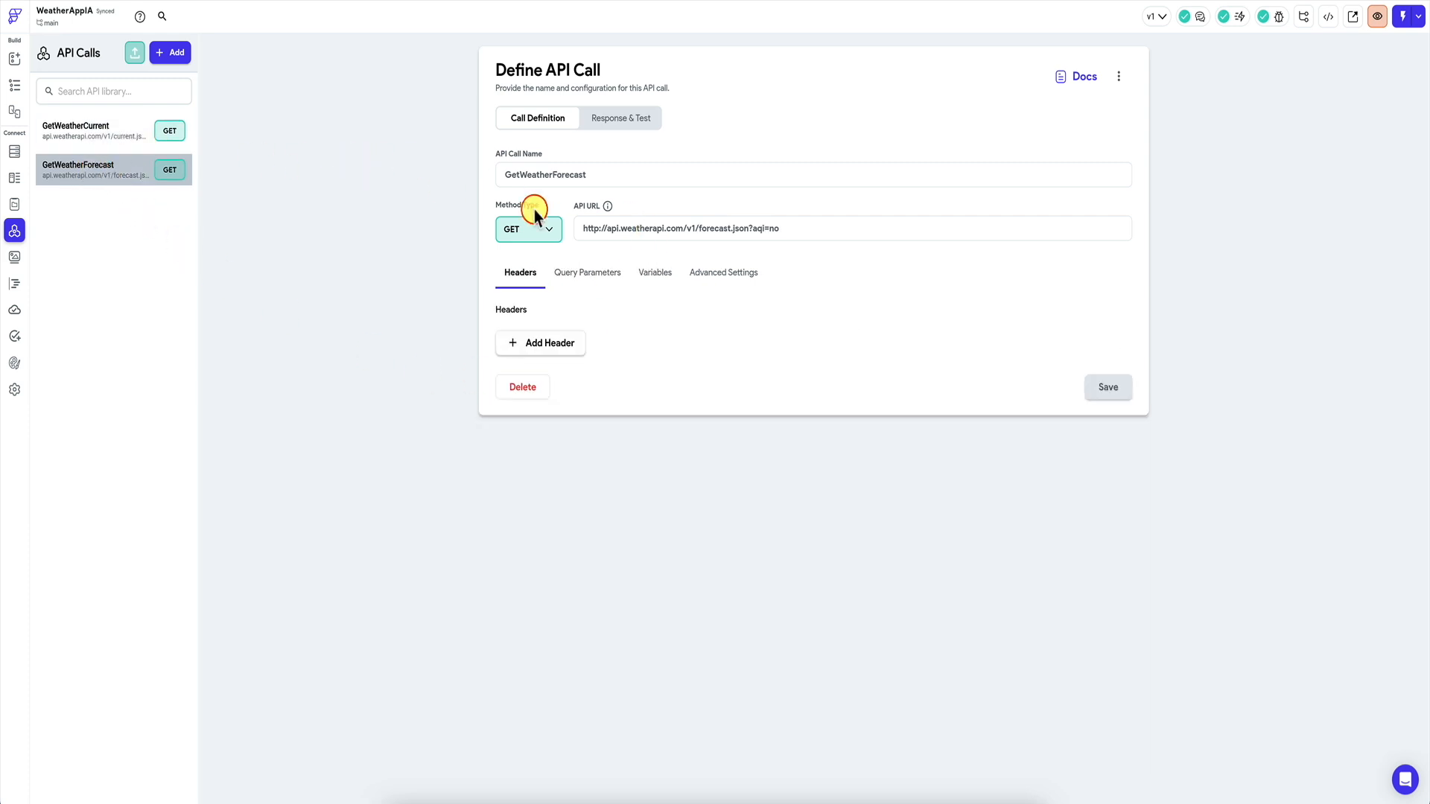
{"action": "left_click", "coordinate": [606, 286]}
{"action": "left_click", "coordinate": [635, 129]}
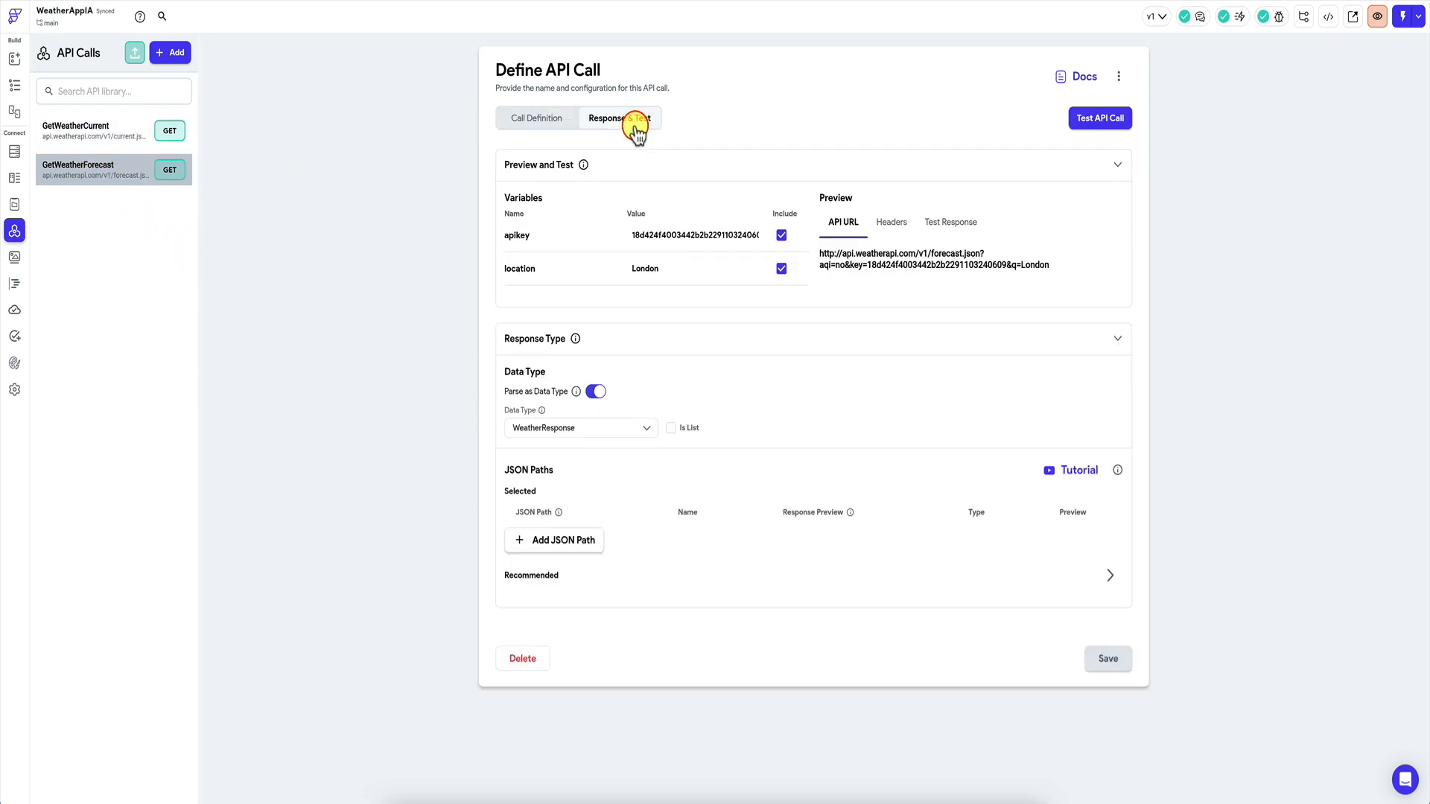
Test GetWeatherForecast (status 200) and copy the whole forecast JSON body.
{"action": "left_click", "coordinate": [1089, 123]}
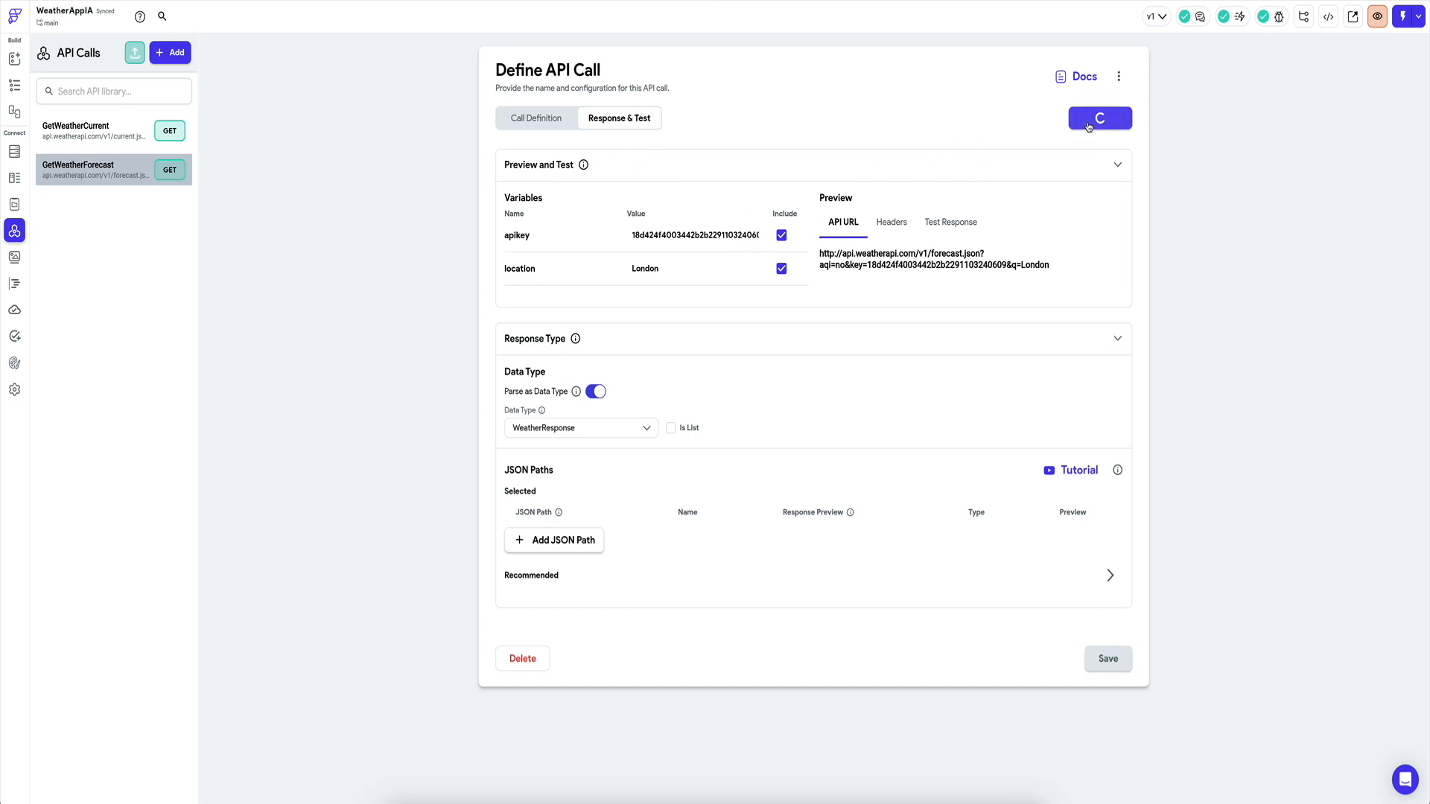
{"action": "scroll", "coordinate": [913, 395], "scroll_direction": "down", "scroll_amount": 2}
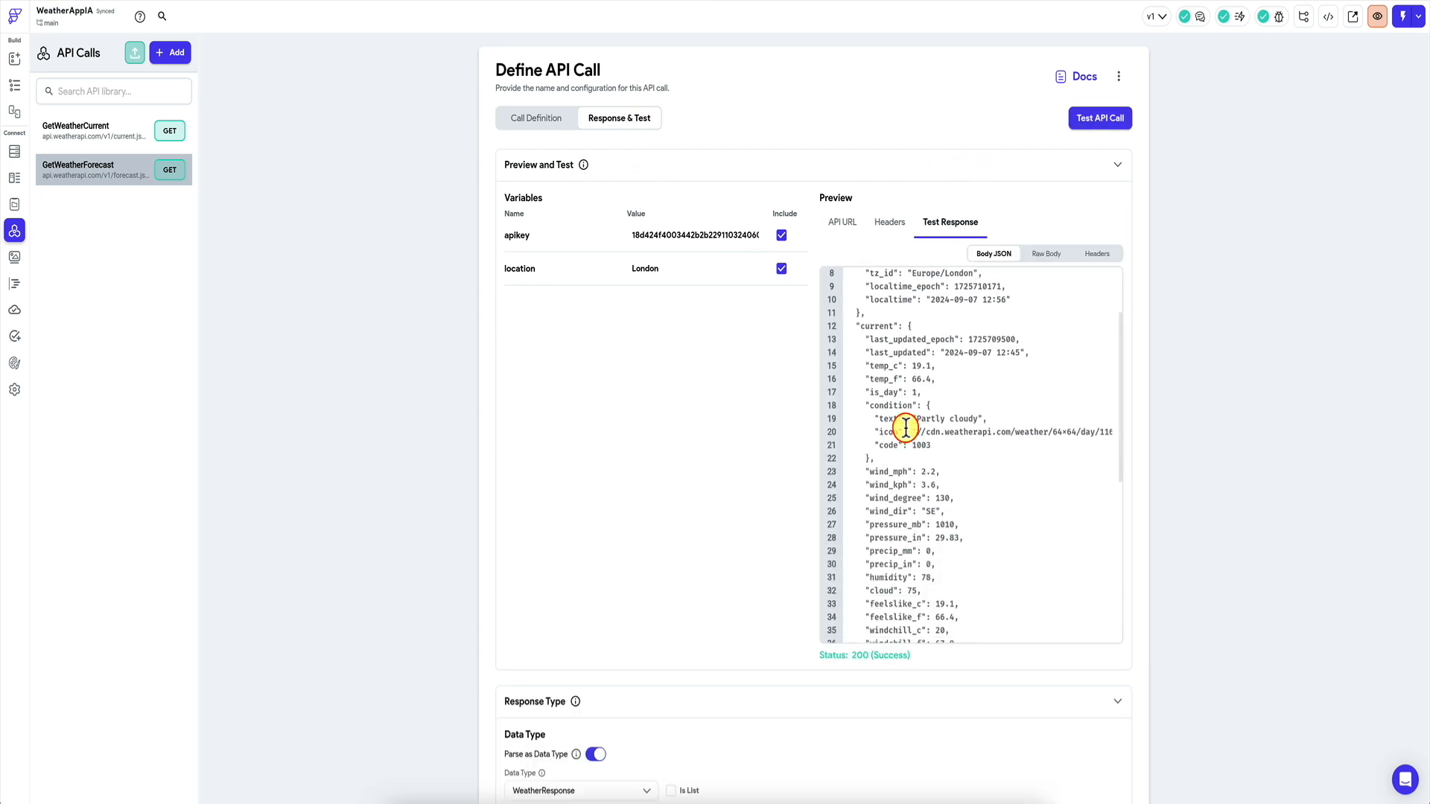
{"action": "scroll", "coordinate": [906, 428], "scroll_direction": "down", "scroll_amount": 6}
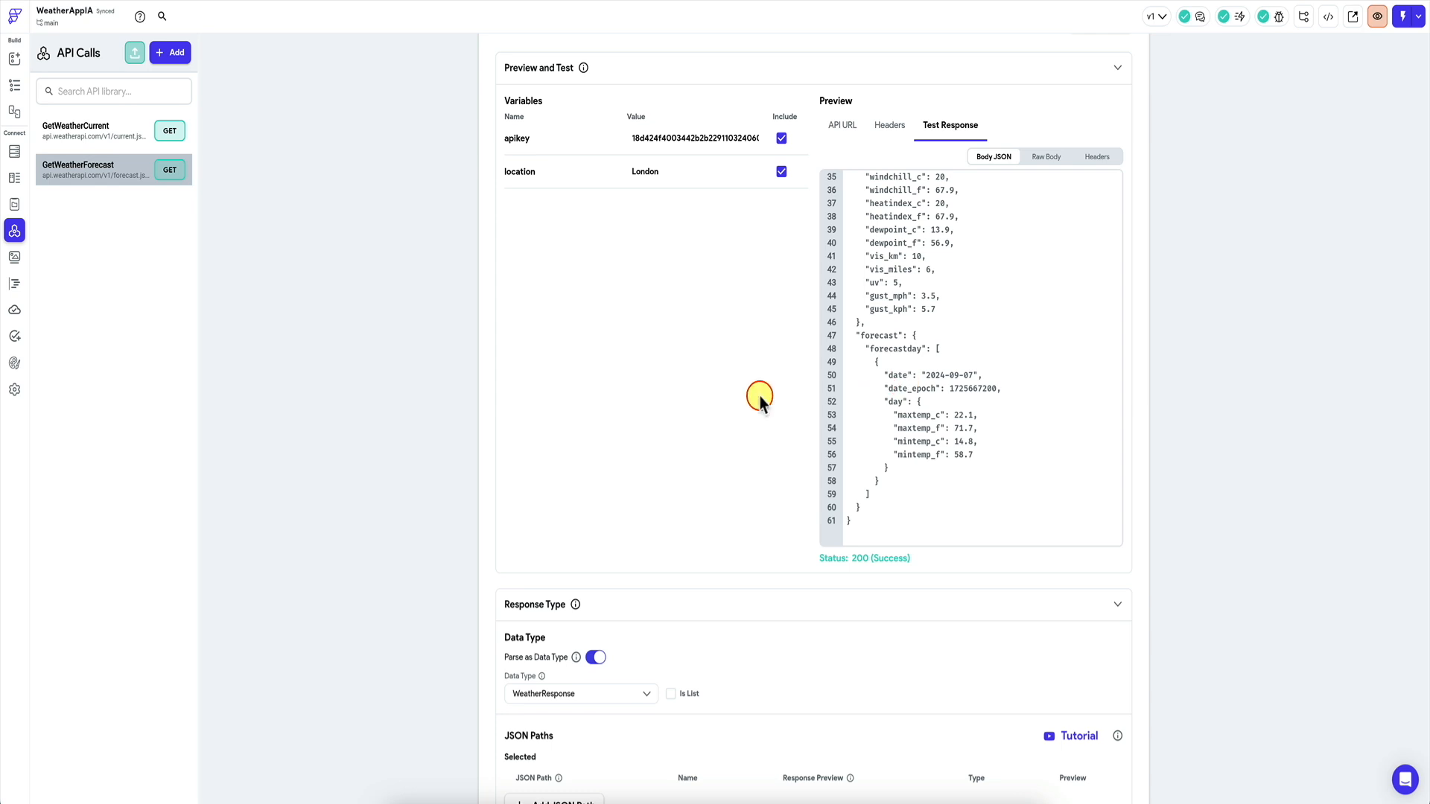
{"action": "scroll", "coordinate": [760, 396], "scroll_direction": "up", "scroll_amount": 2}
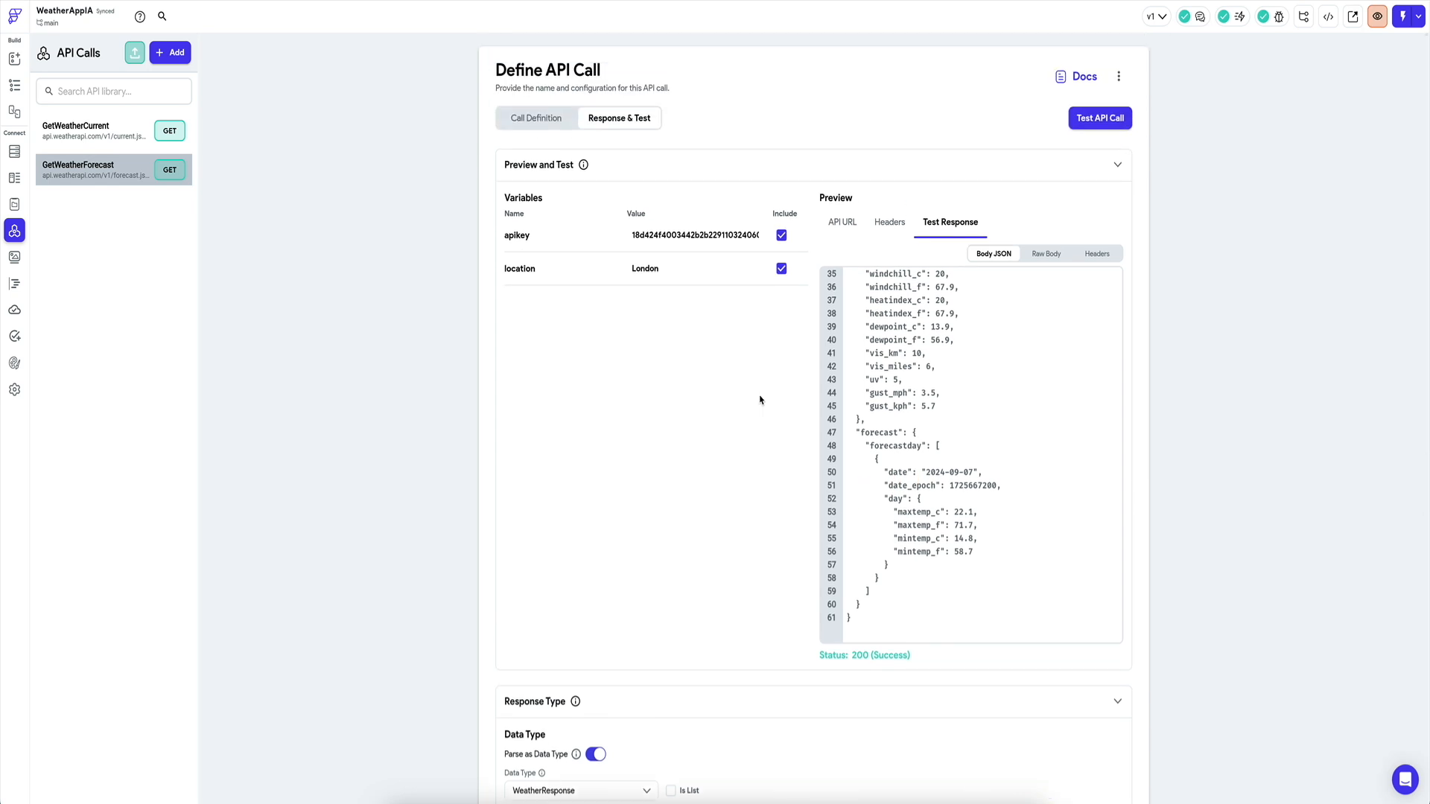
{"action": "scroll", "coordinate": [987, 431], "scroll_direction": "up", "scroll_amount": 6}
{"action": "left_click", "coordinate": [983, 444]}
{"action": "key", "text": "super+a"}
Replace the JSON viewer's contents with the forecast JSON and return to Data Schema.
{"action": "left_click", "coordinate": [984, 803]}
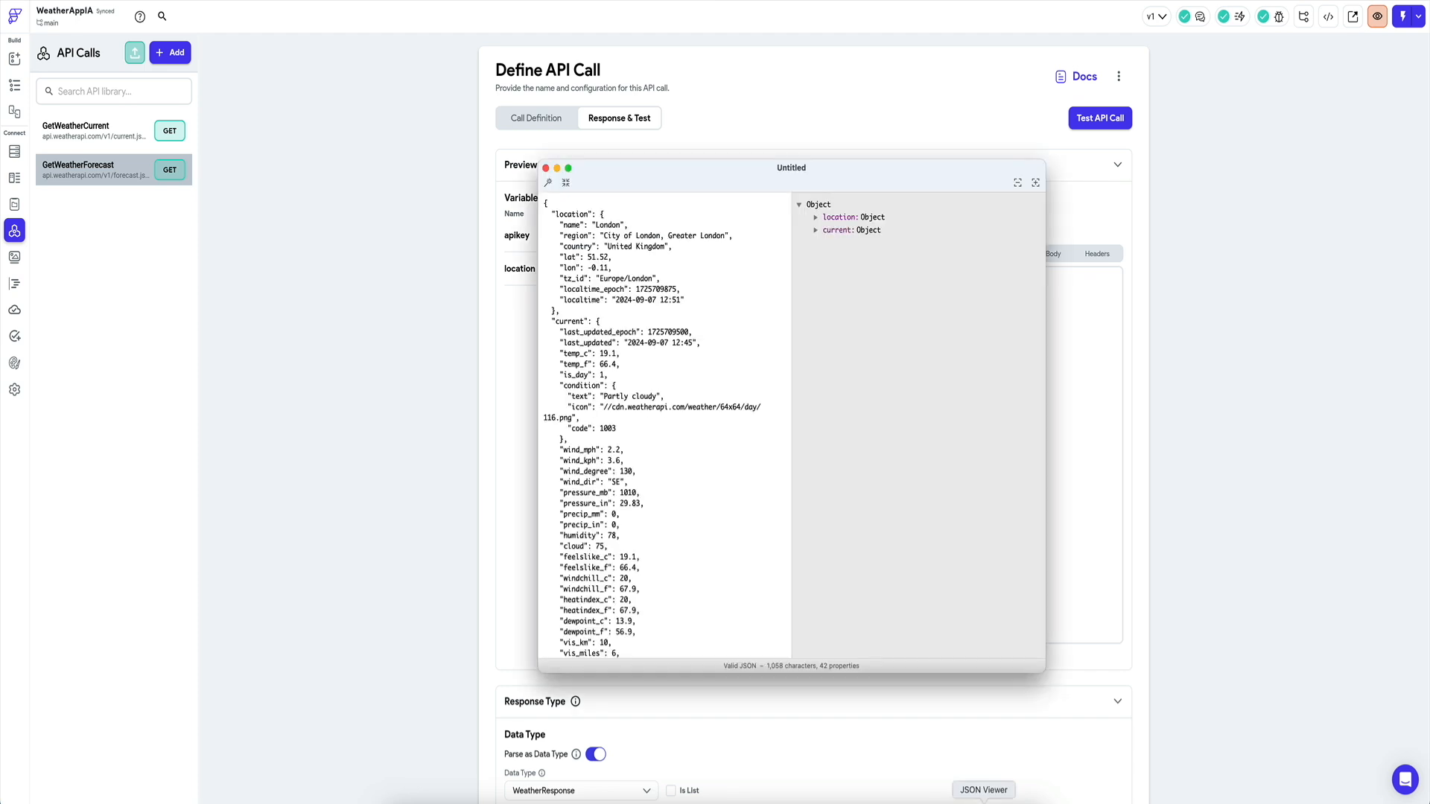
{"action": "left_click", "coordinate": [661, 417]}
{"action": "key", "text": "super+a"}
{"action": "key", "text": "super+v"}
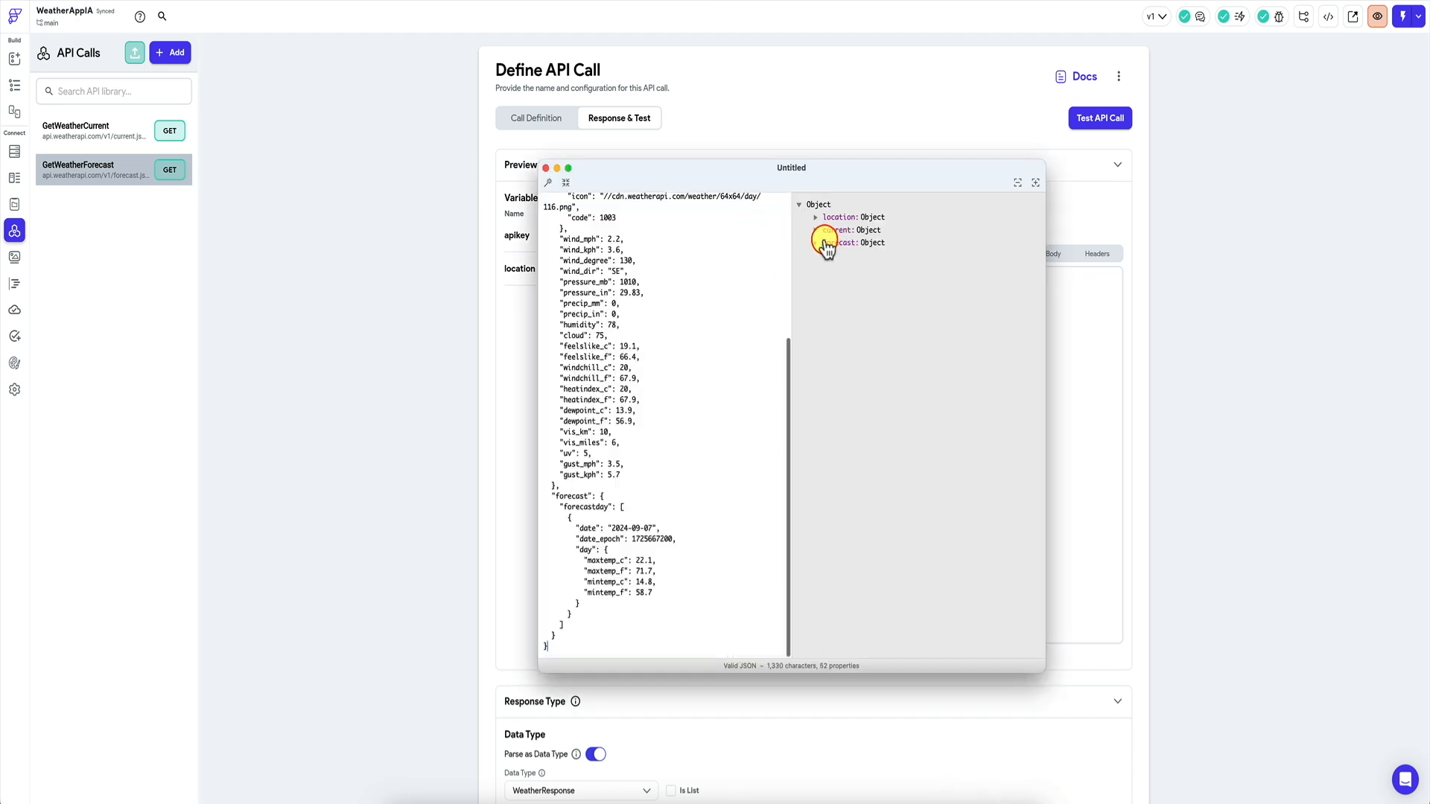
{"action": "left_click", "coordinate": [387, 335]}
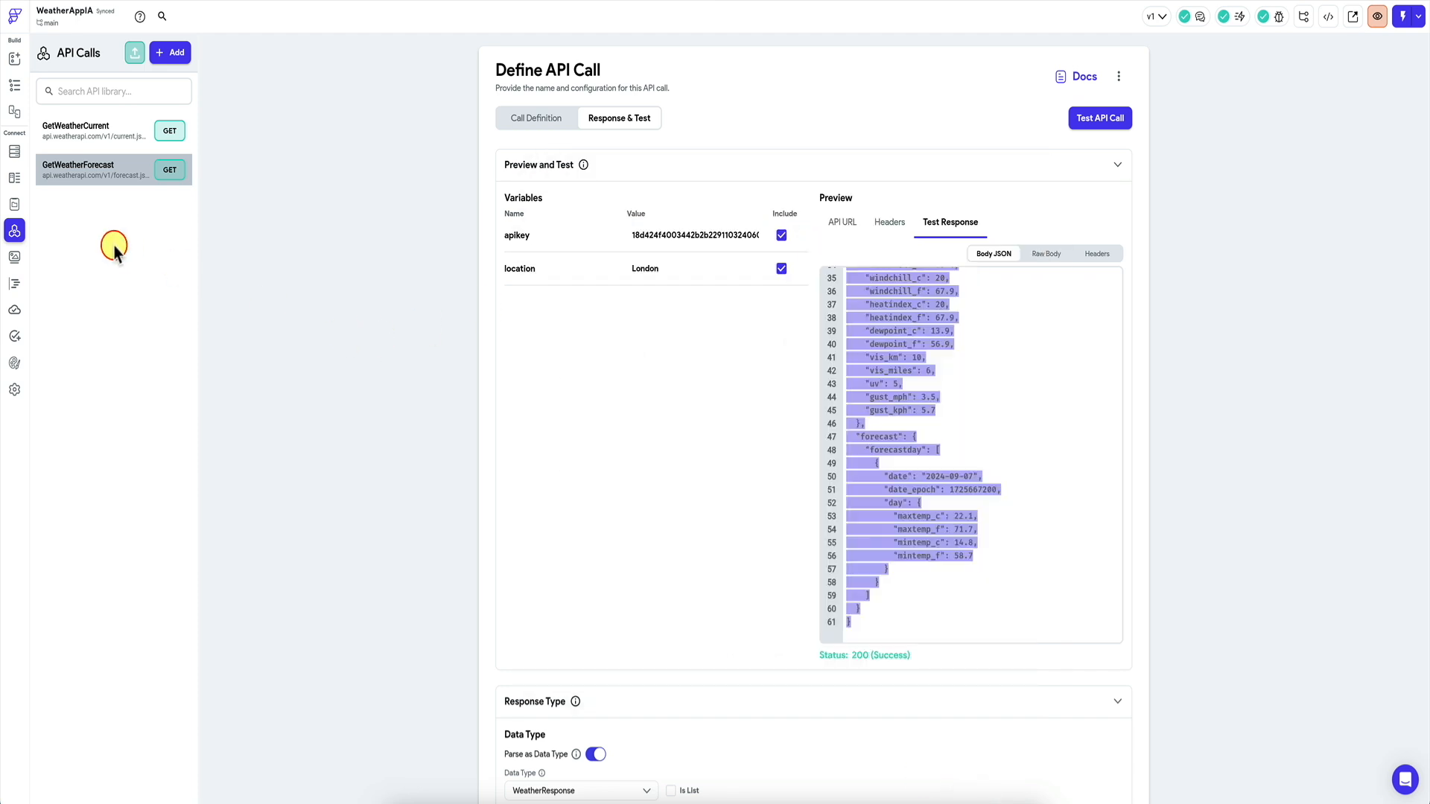
{"action": "left_click", "coordinate": [15, 178]}
{"action": "left_click", "coordinate": [138, 119]}
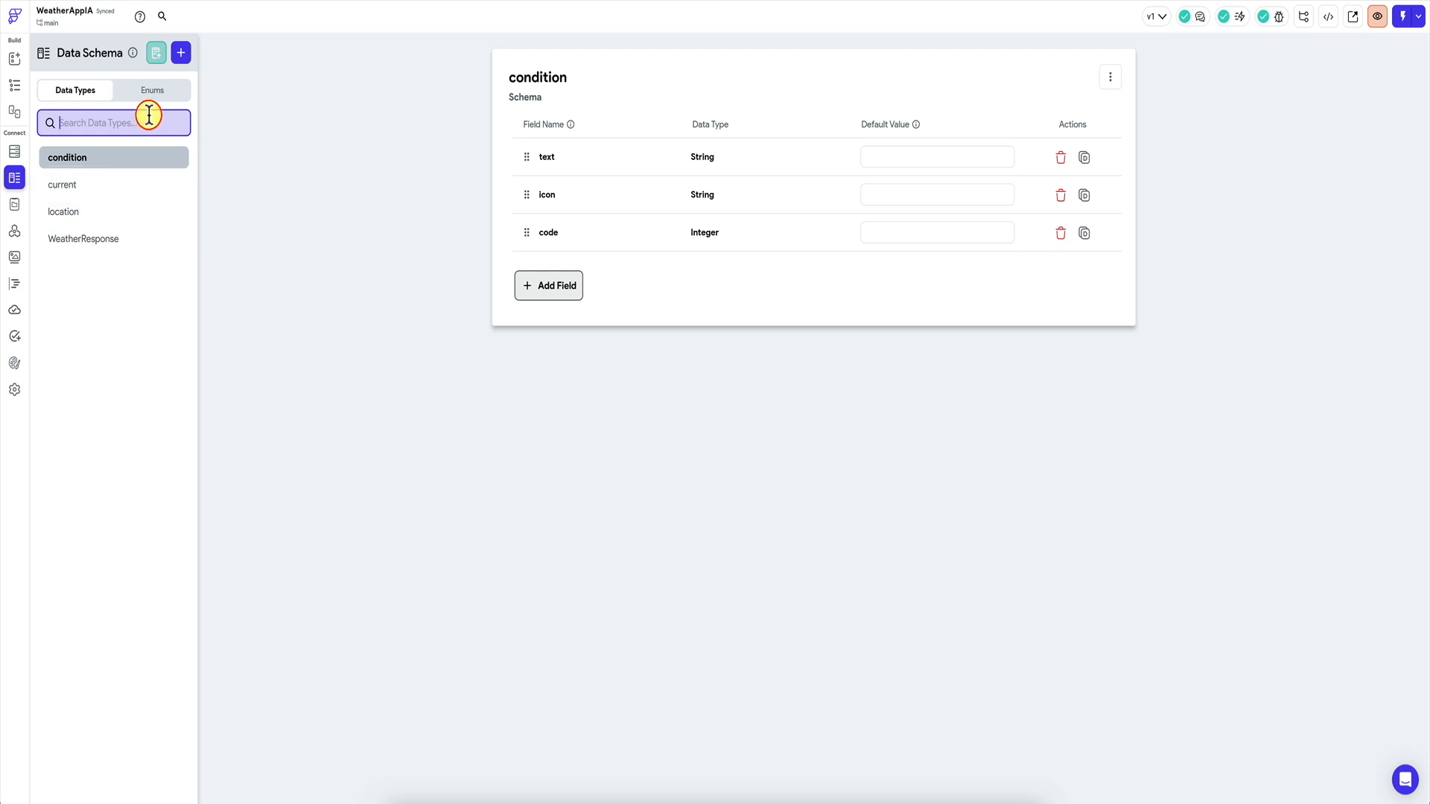
Create WeatherForecastResponse from the forecast JSON, adding day, forecast and forecastday types.
{"action": "left_click", "coordinate": [99, 238]}
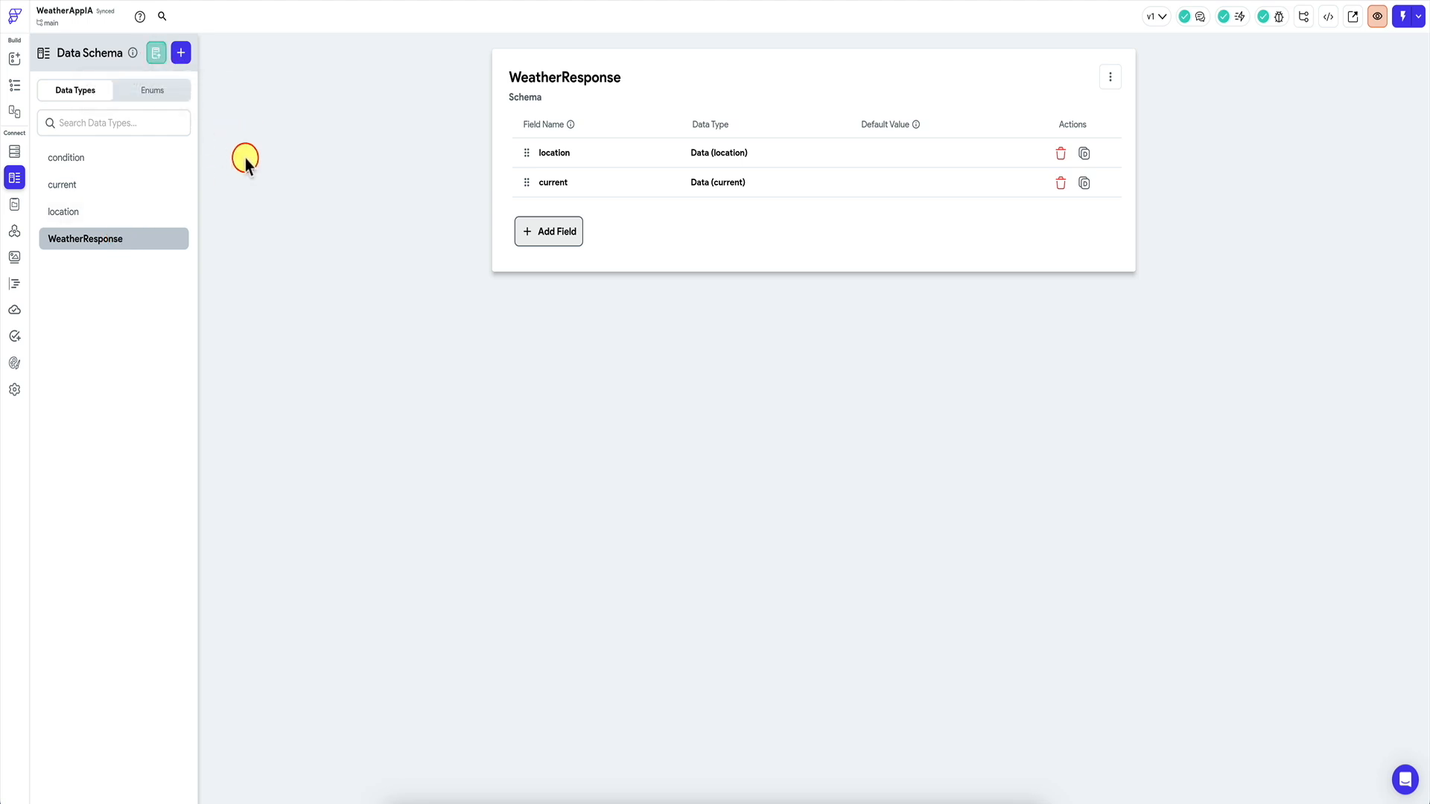
{"action": "left_click", "coordinate": [157, 57]}
{"action": "type", "text": "WeatherForecastResponse"}
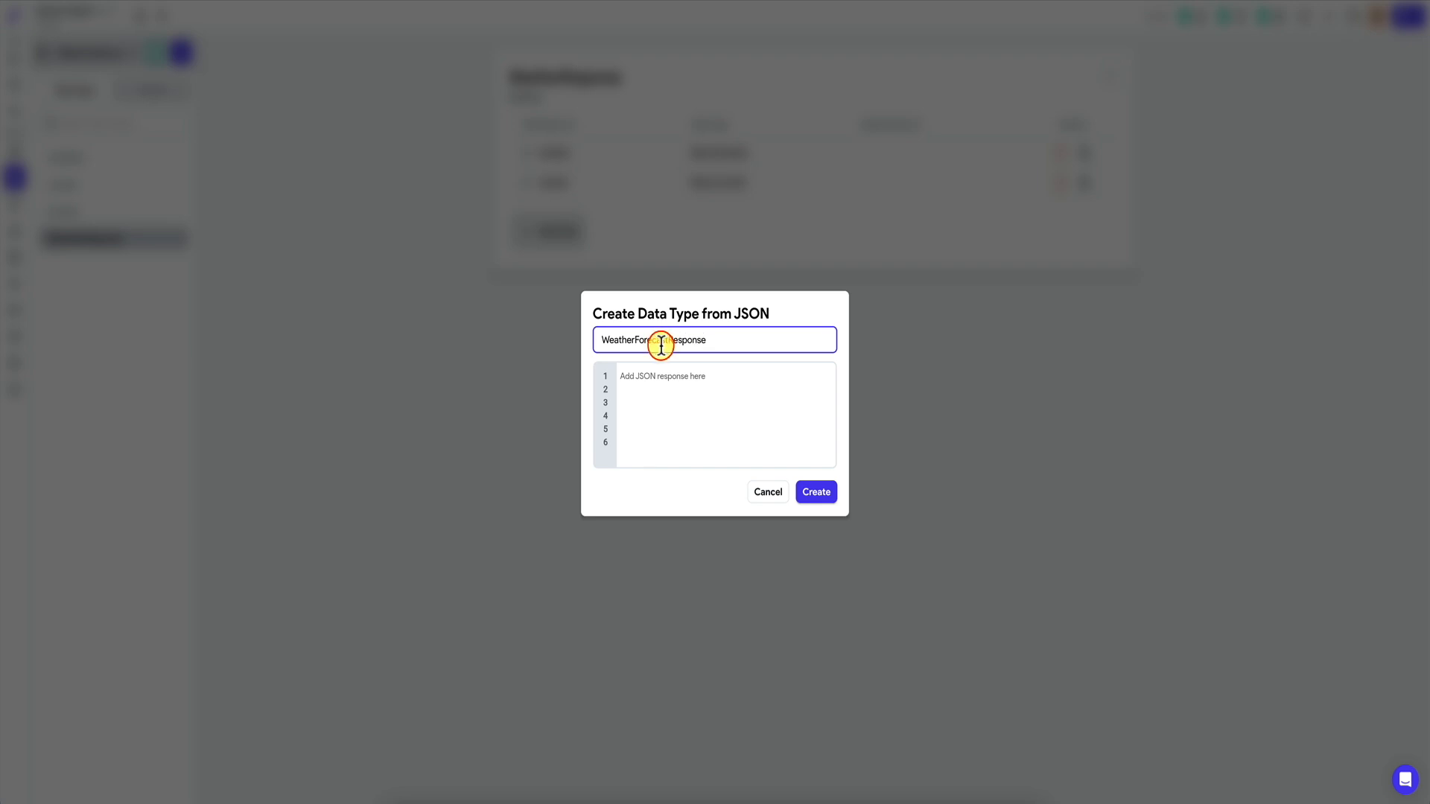
{"action": "left_click", "coordinate": [680, 376]}
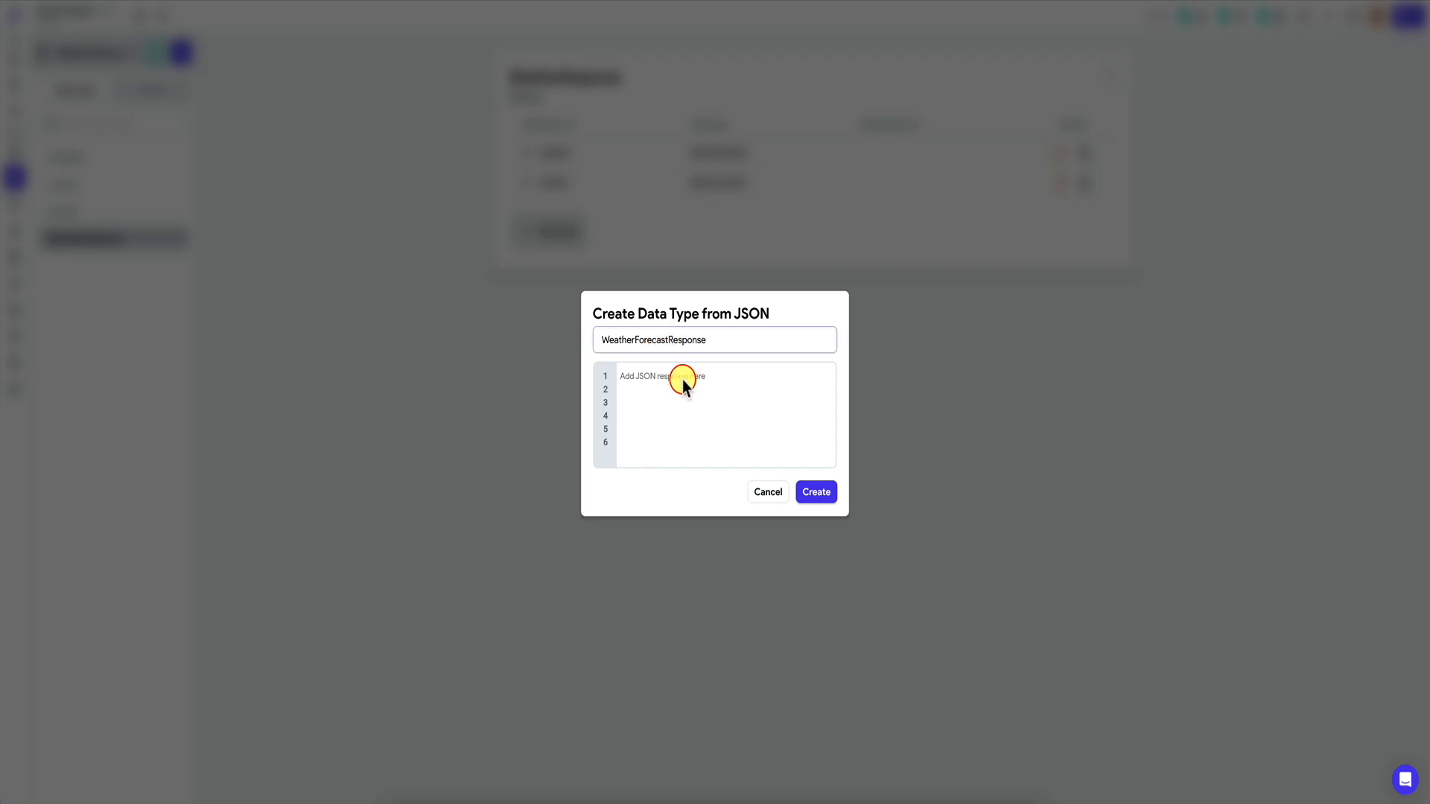
{"action": "key", "text": "ctrl+v"}
{"action": "left_click", "coordinate": [816, 623]}
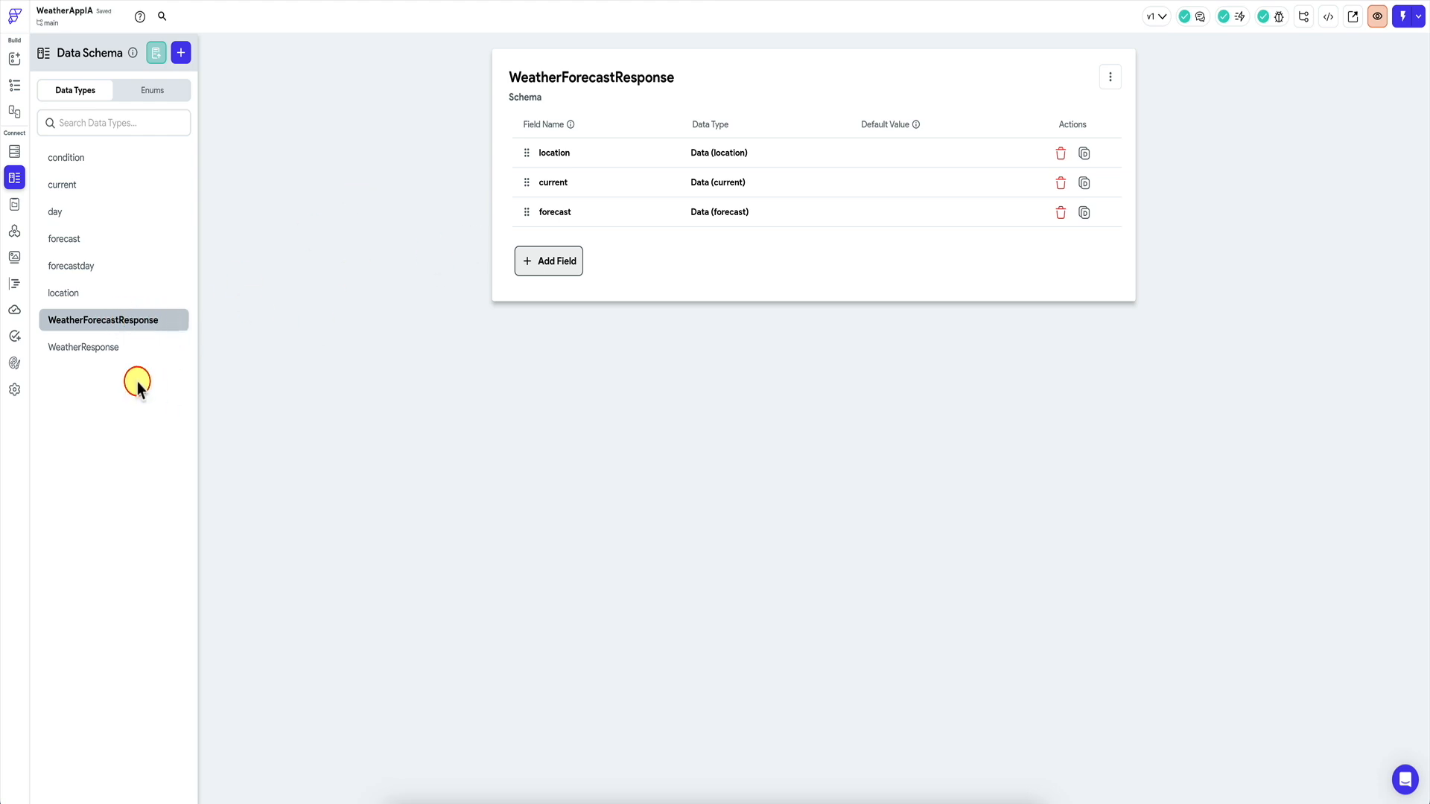
Compare the WeatherResponse and WeatherForecastResponse schemas.
{"action": "left_click", "coordinate": [111, 348]}
{"action": "left_click", "coordinate": [130, 320]}
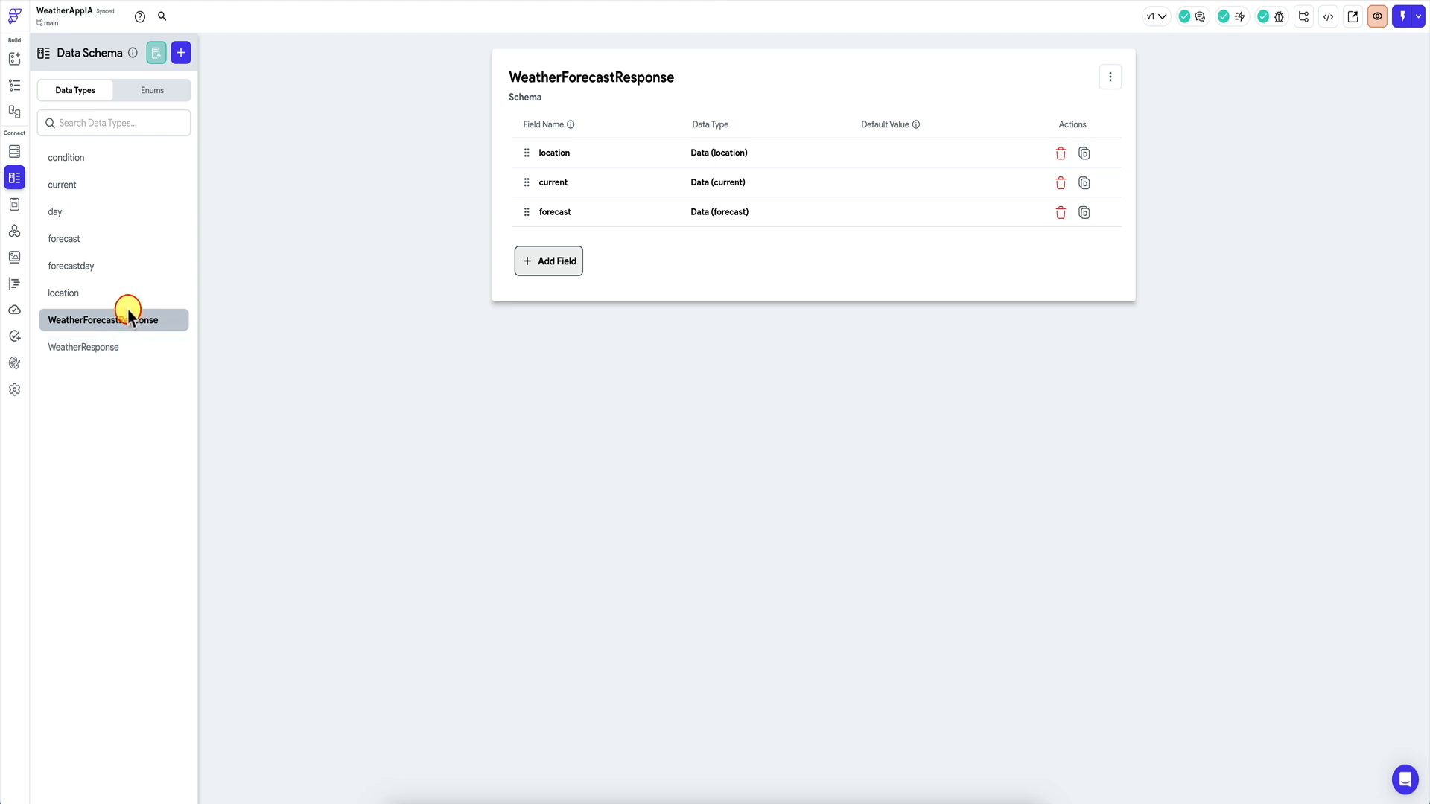
{"action": "left_click", "coordinate": [105, 346]}
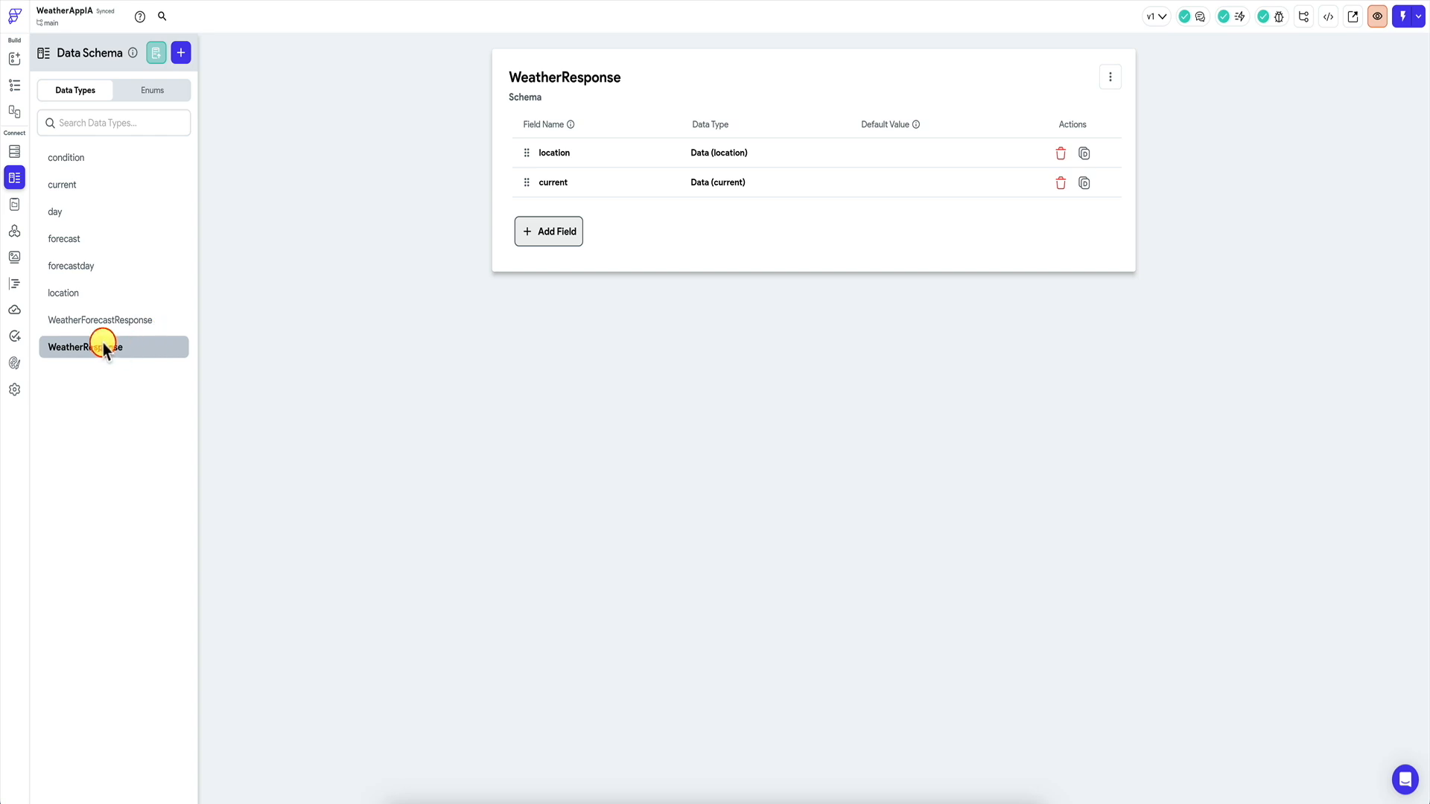
Duplicate WeatherResponse as WeatherCurrentResponse, remove the original, and view the resulting API errors.
{"action": "left_click", "coordinate": [1112, 75]}
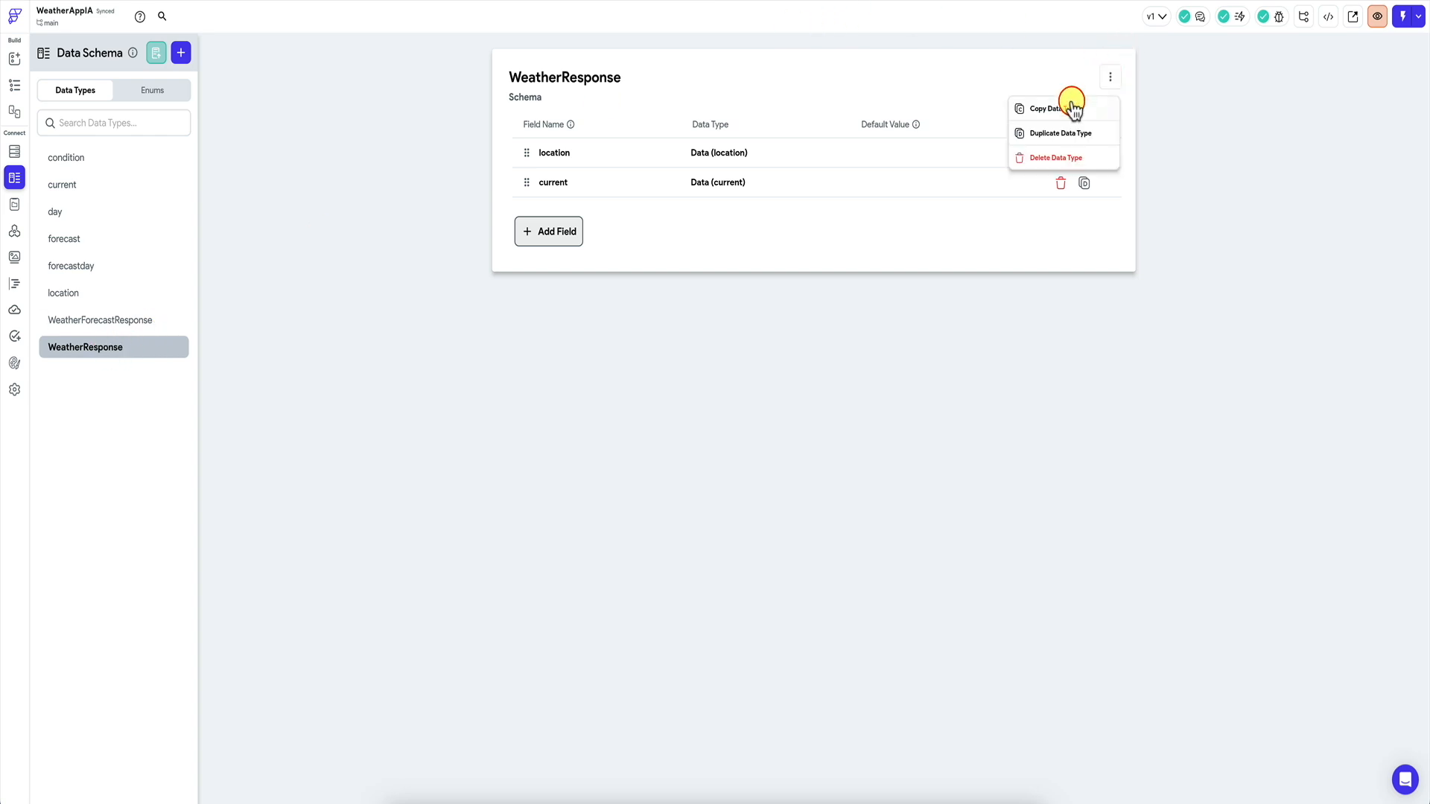
{"action": "left_click", "coordinate": [1065, 134]}
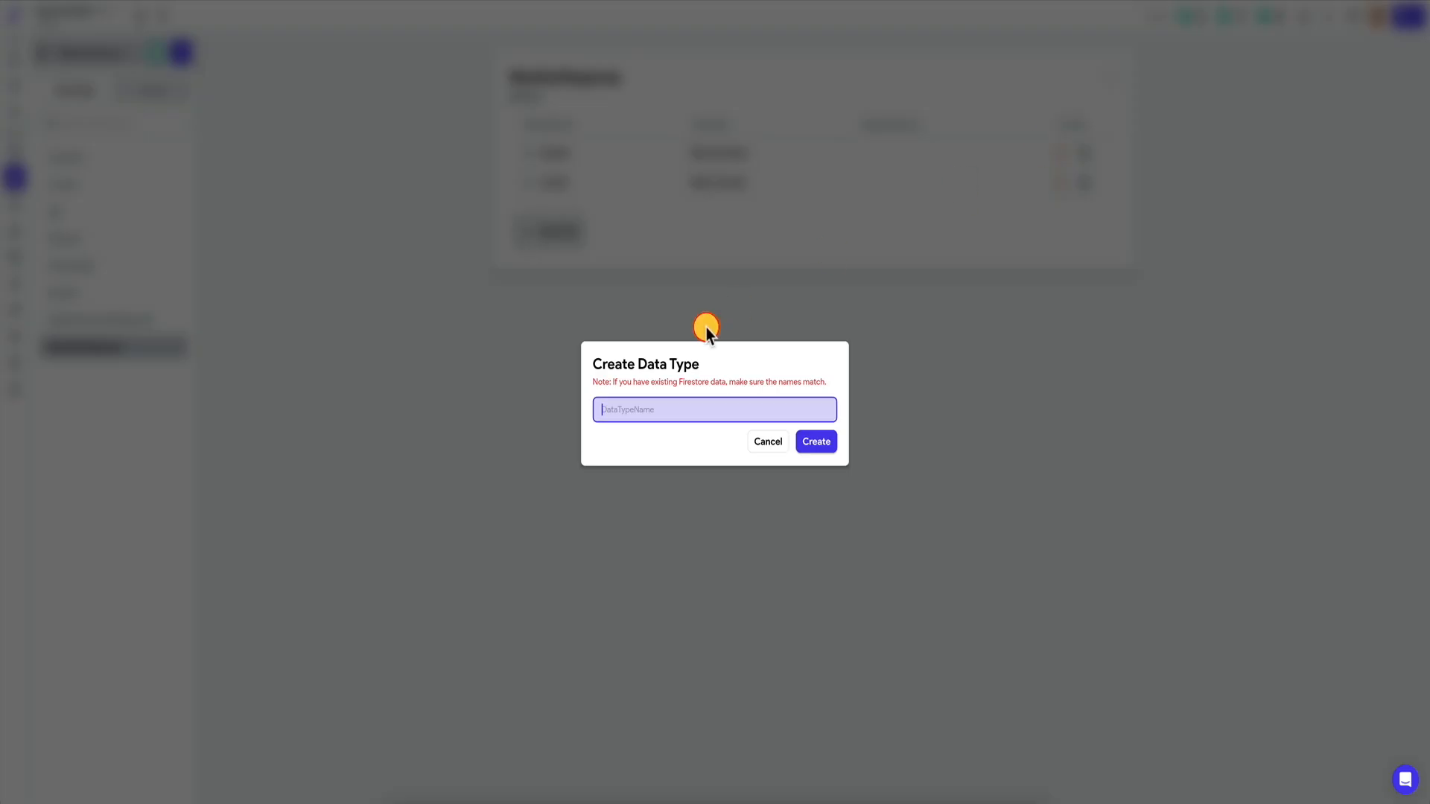
{"action": "type", "text": "WeatherCurrentResponse"}
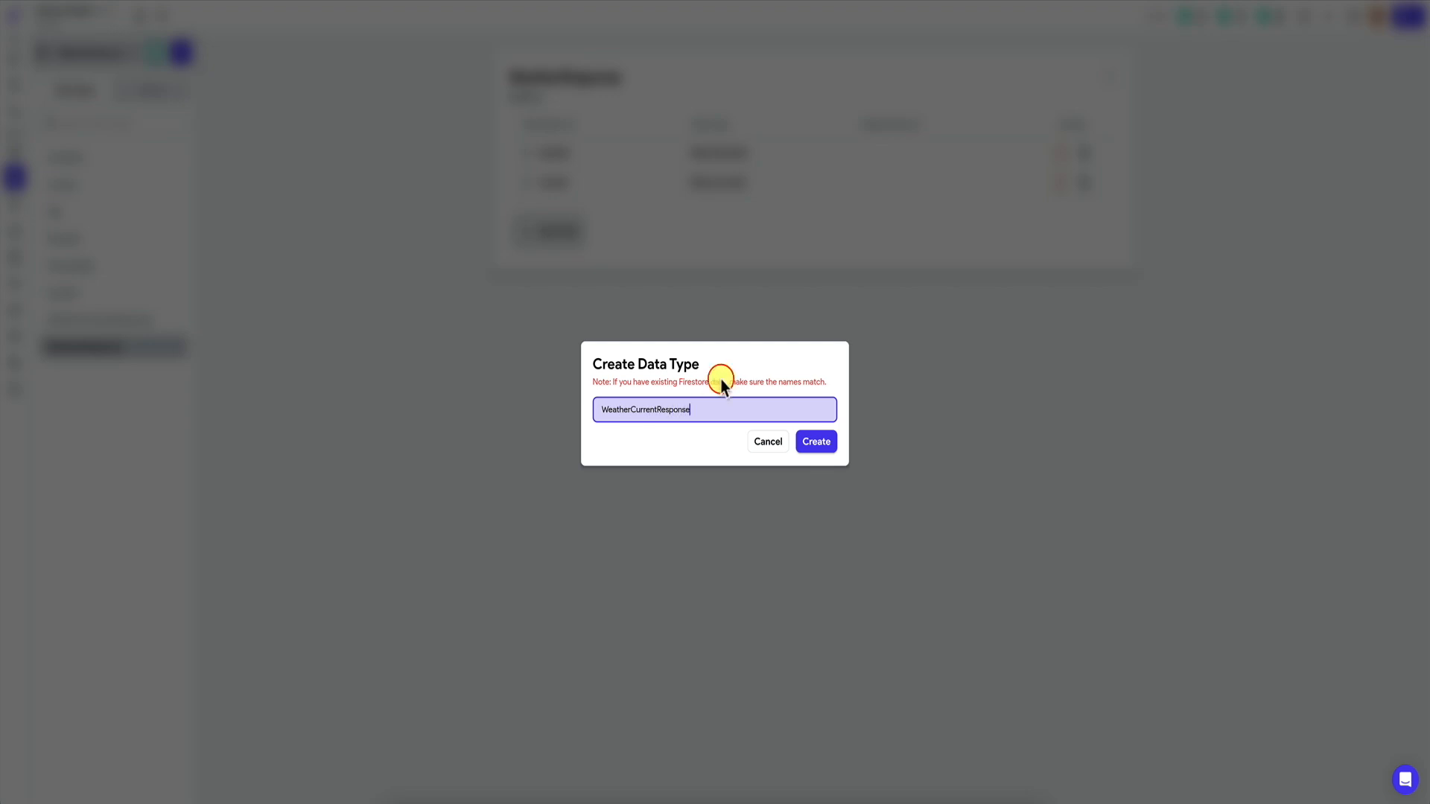
{"action": "left_click", "coordinate": [814, 441]}
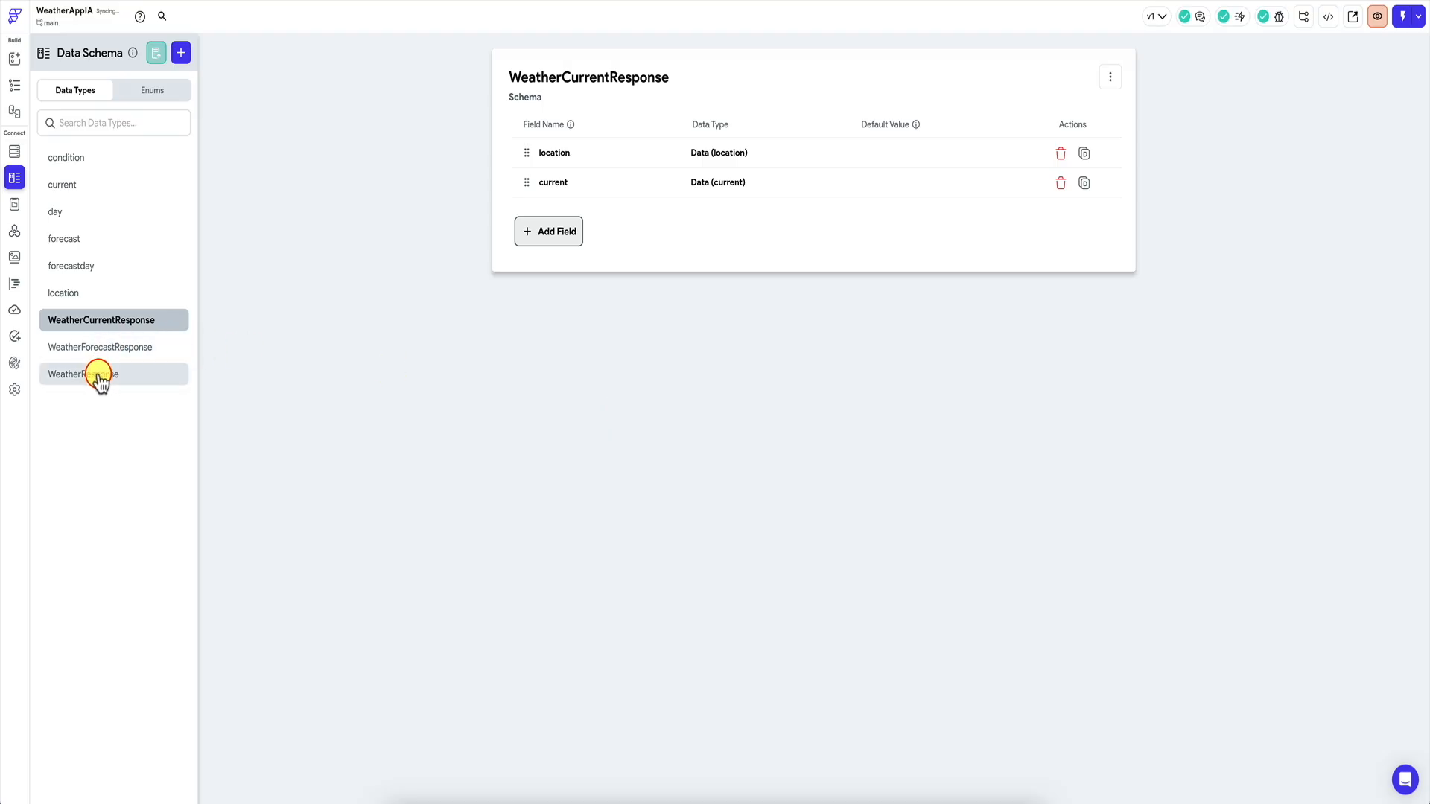
{"action": "left_click", "coordinate": [109, 321]}
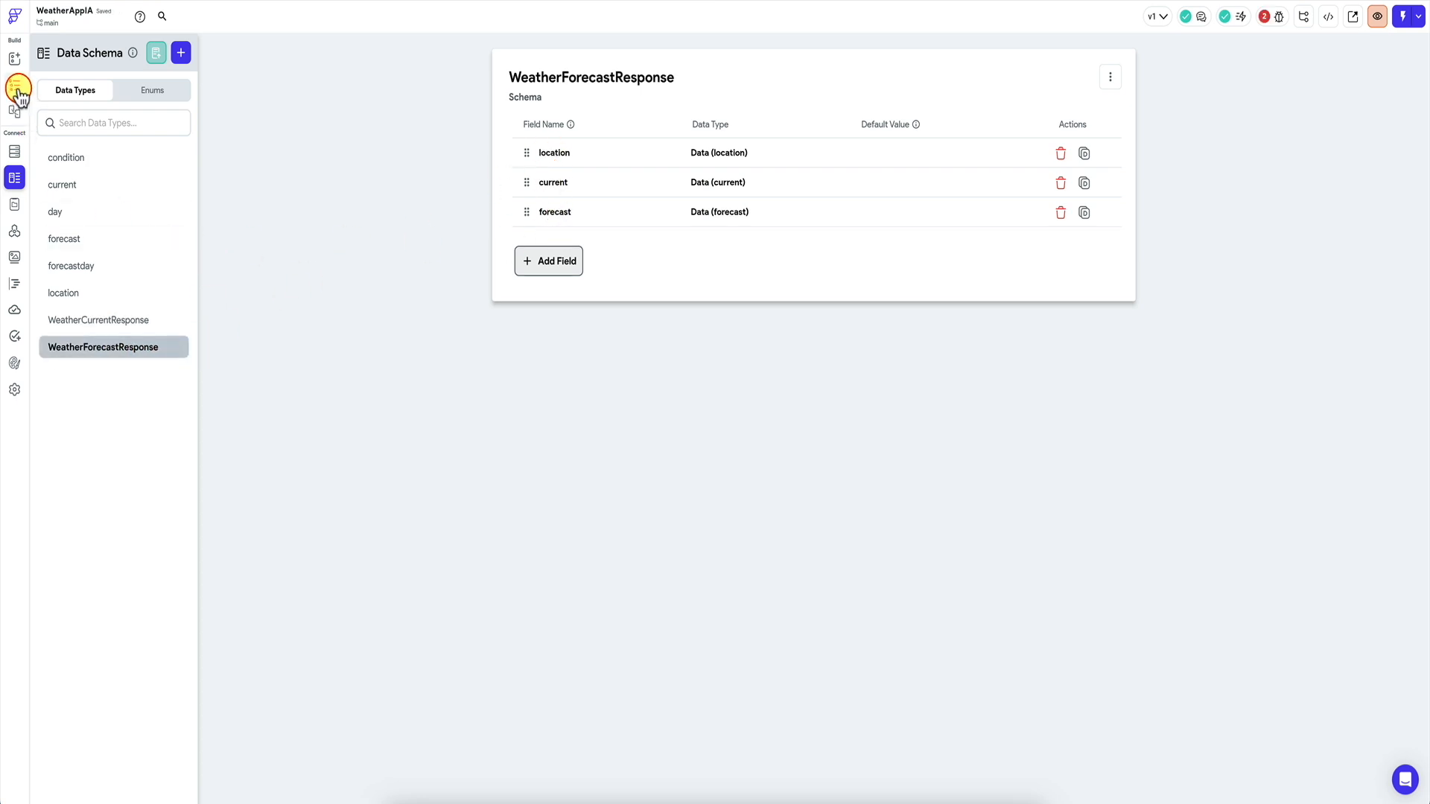
{"action": "left_click", "coordinate": [18, 88]}
{"action": "left_click", "coordinate": [1276, 16]}
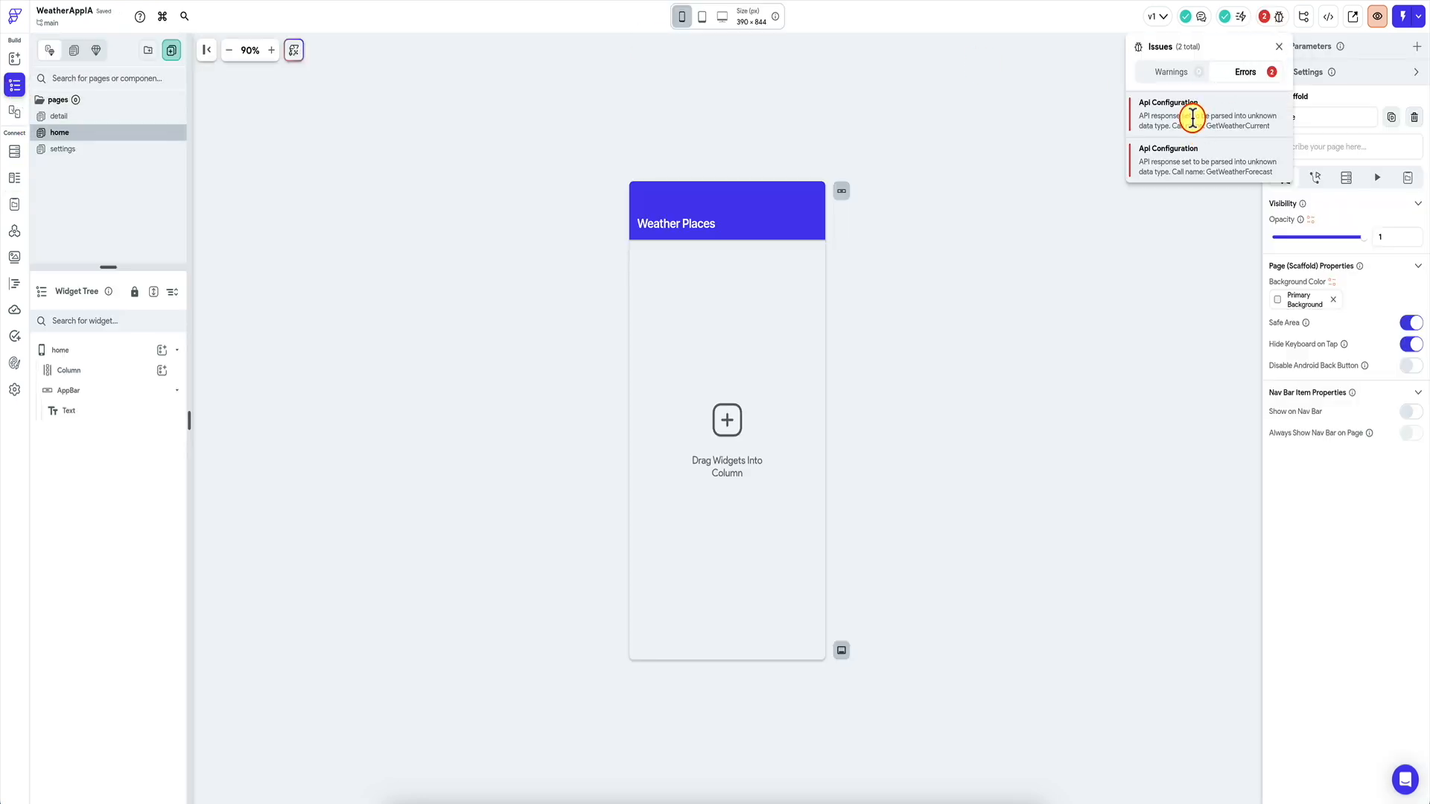
Set the GetWeatherCurrent call's response data type to WeatherCurrentResponse and save it.
{"action": "left_click", "coordinate": [1192, 117]}
{"action": "left_click", "coordinate": [745, 334]}
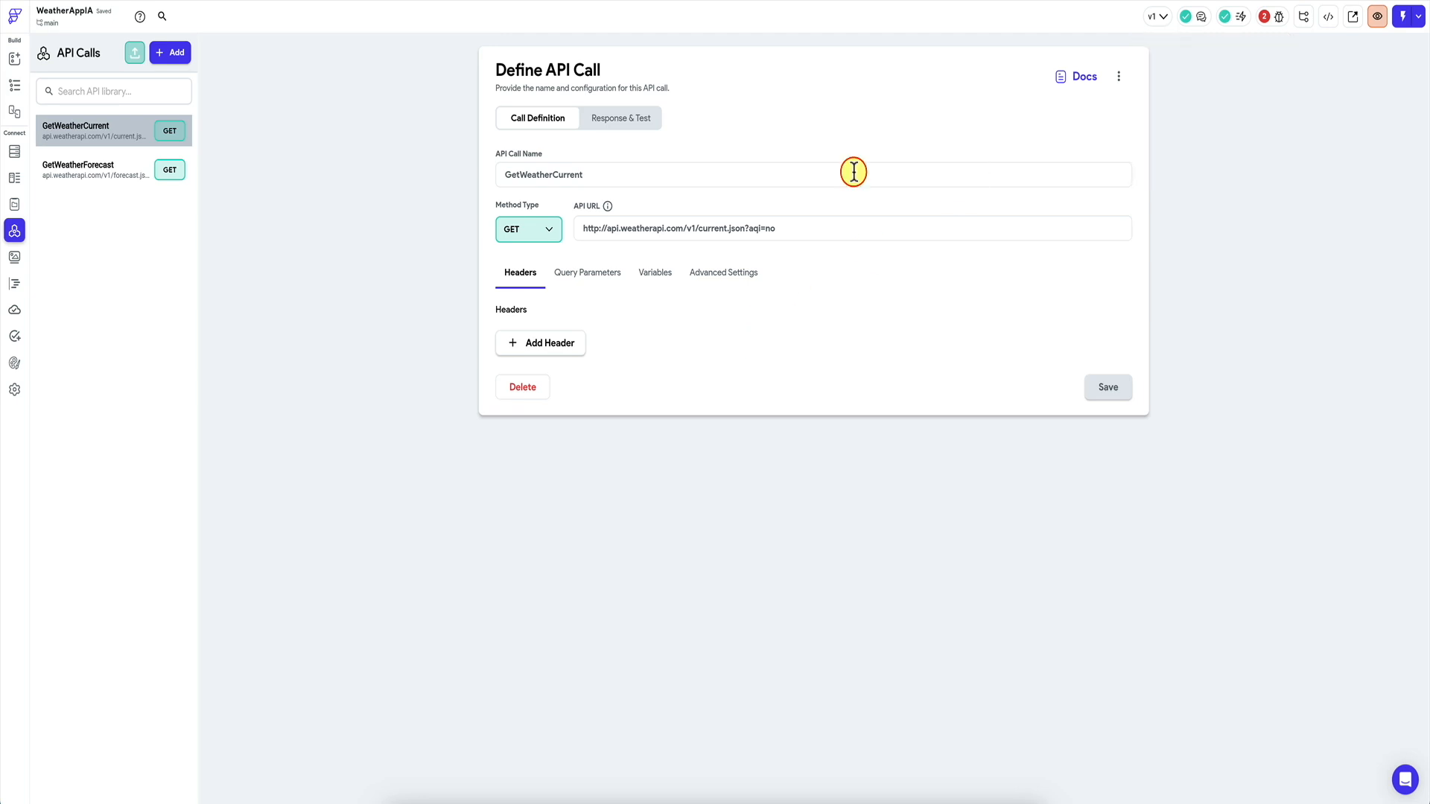
{"action": "left_click", "coordinate": [613, 119]}
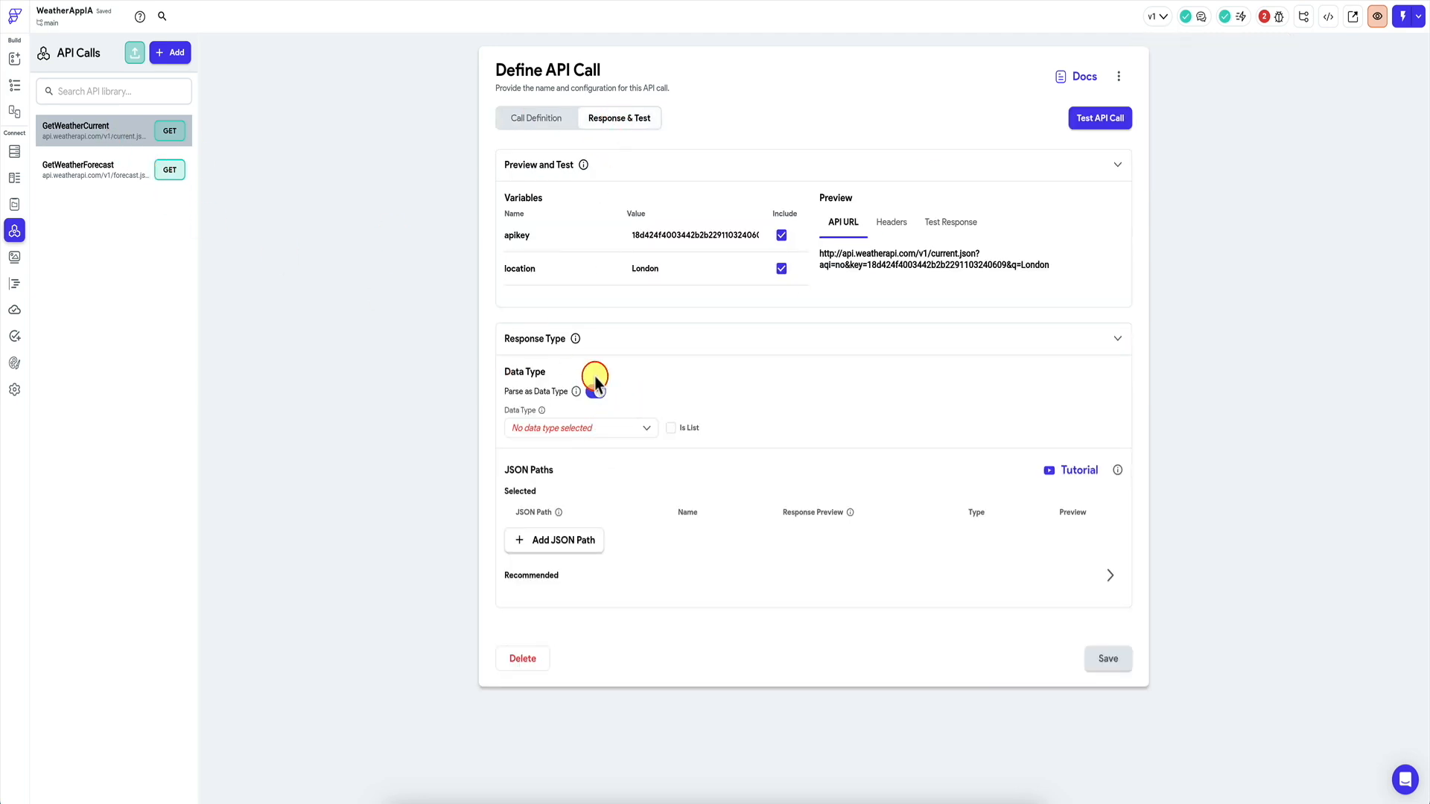
{"action": "left_click", "coordinate": [596, 427]}
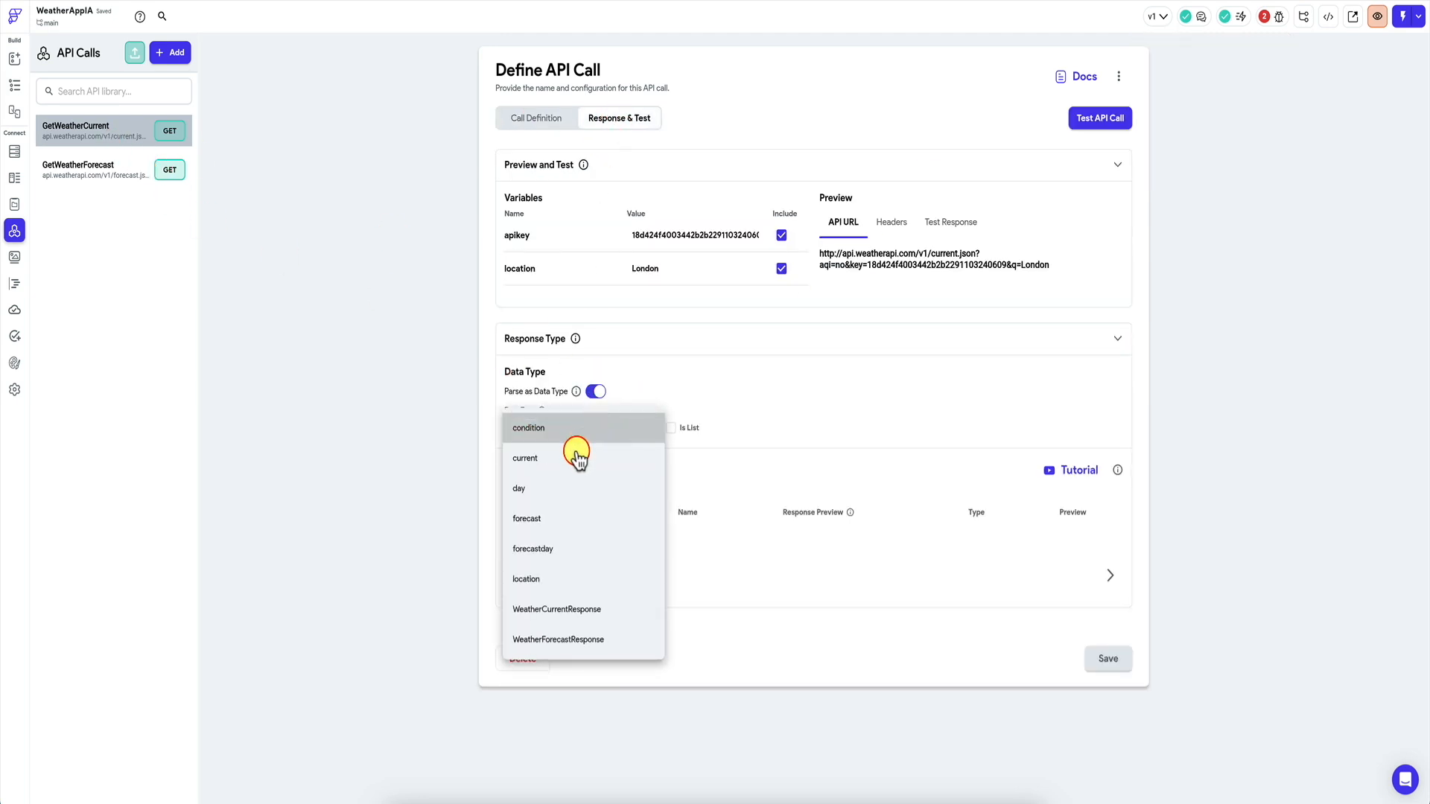
{"action": "left_click", "coordinate": [578, 610]}
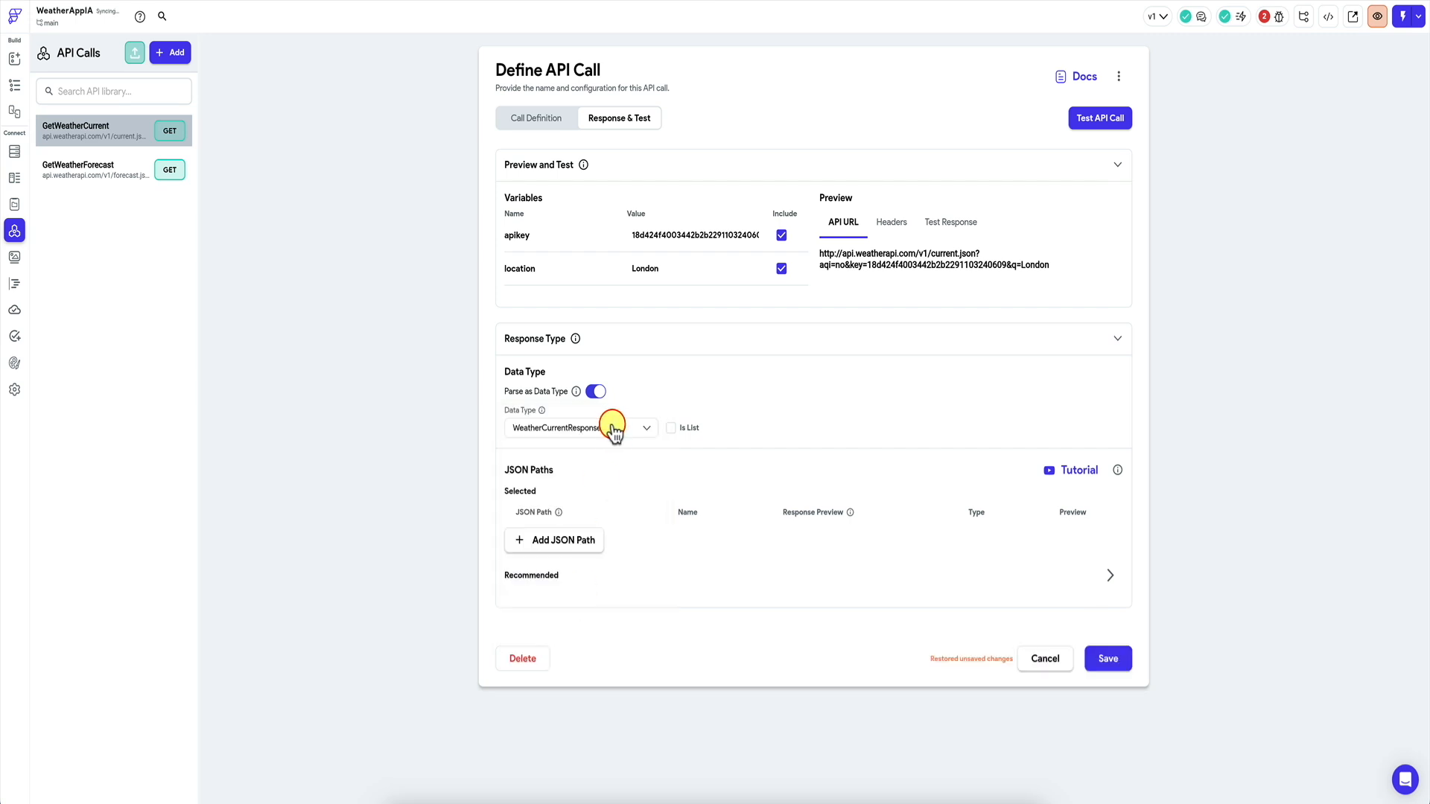
{"action": "left_click", "coordinate": [1104, 659]}
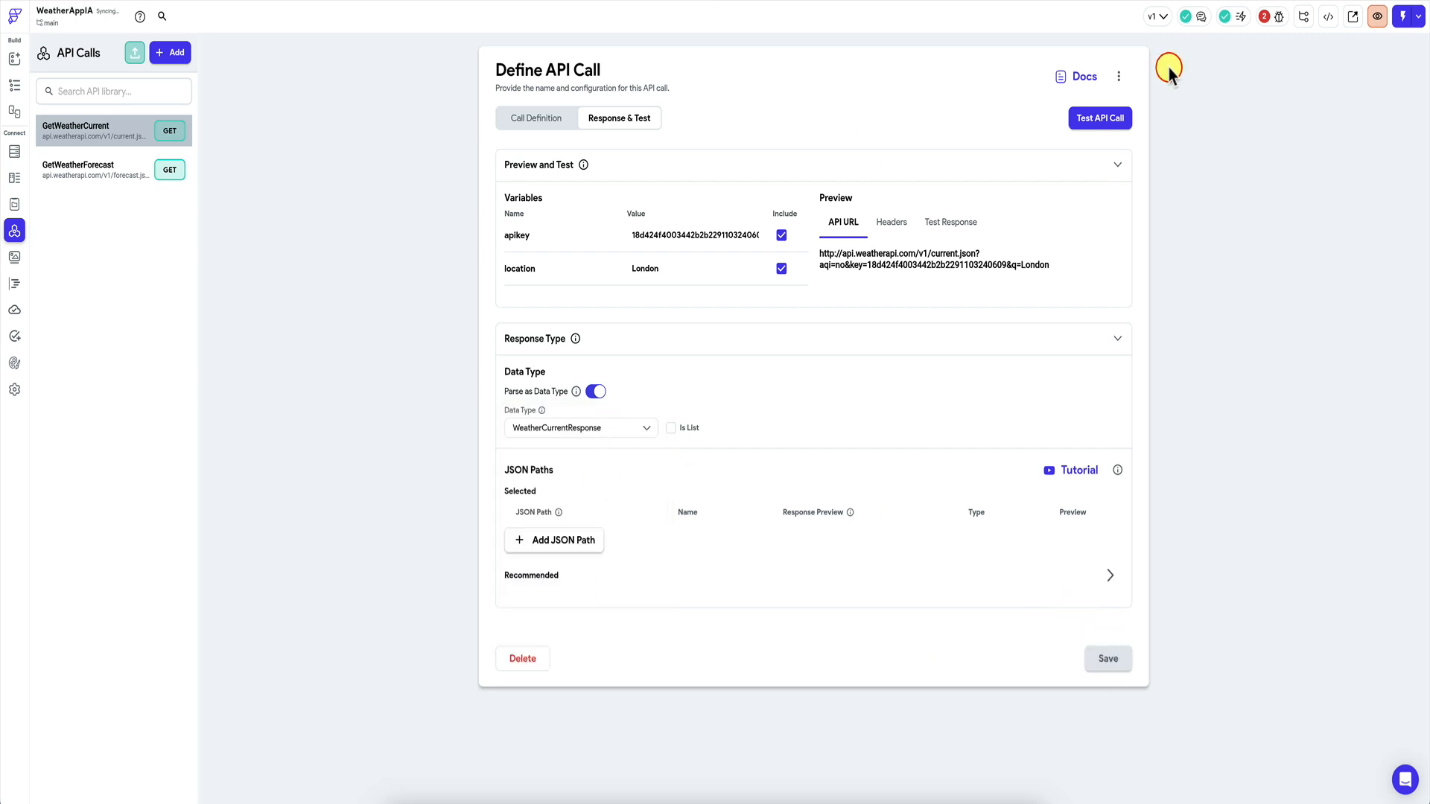
Run a successful test of the GetWeatherForecast API call and review its response.
{"action": "left_click", "coordinate": [86, 169]}
{"action": "left_click", "coordinate": [637, 119]}
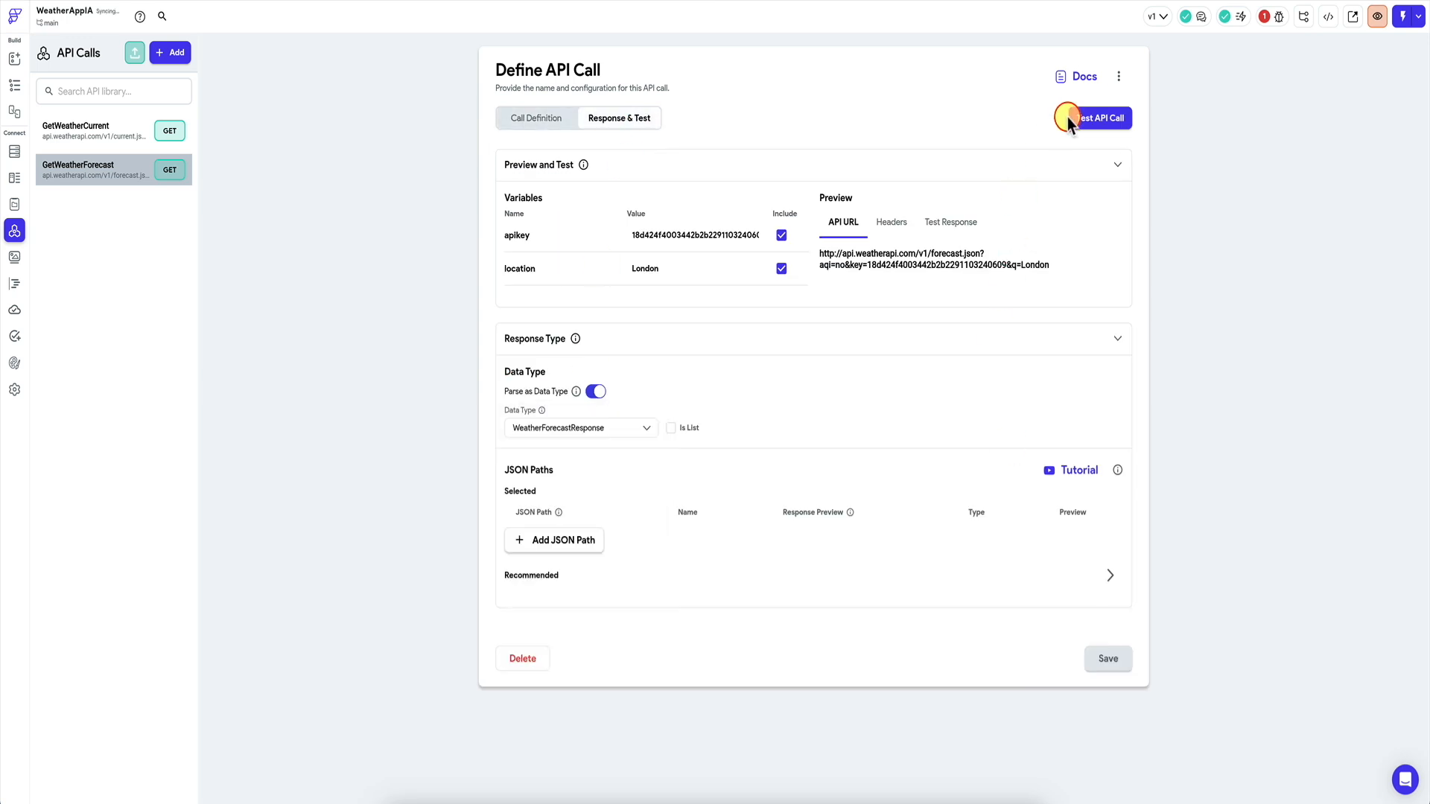
{"action": "left_click", "coordinate": [1098, 121]}
{"action": "left_click", "coordinate": [1105, 120]}
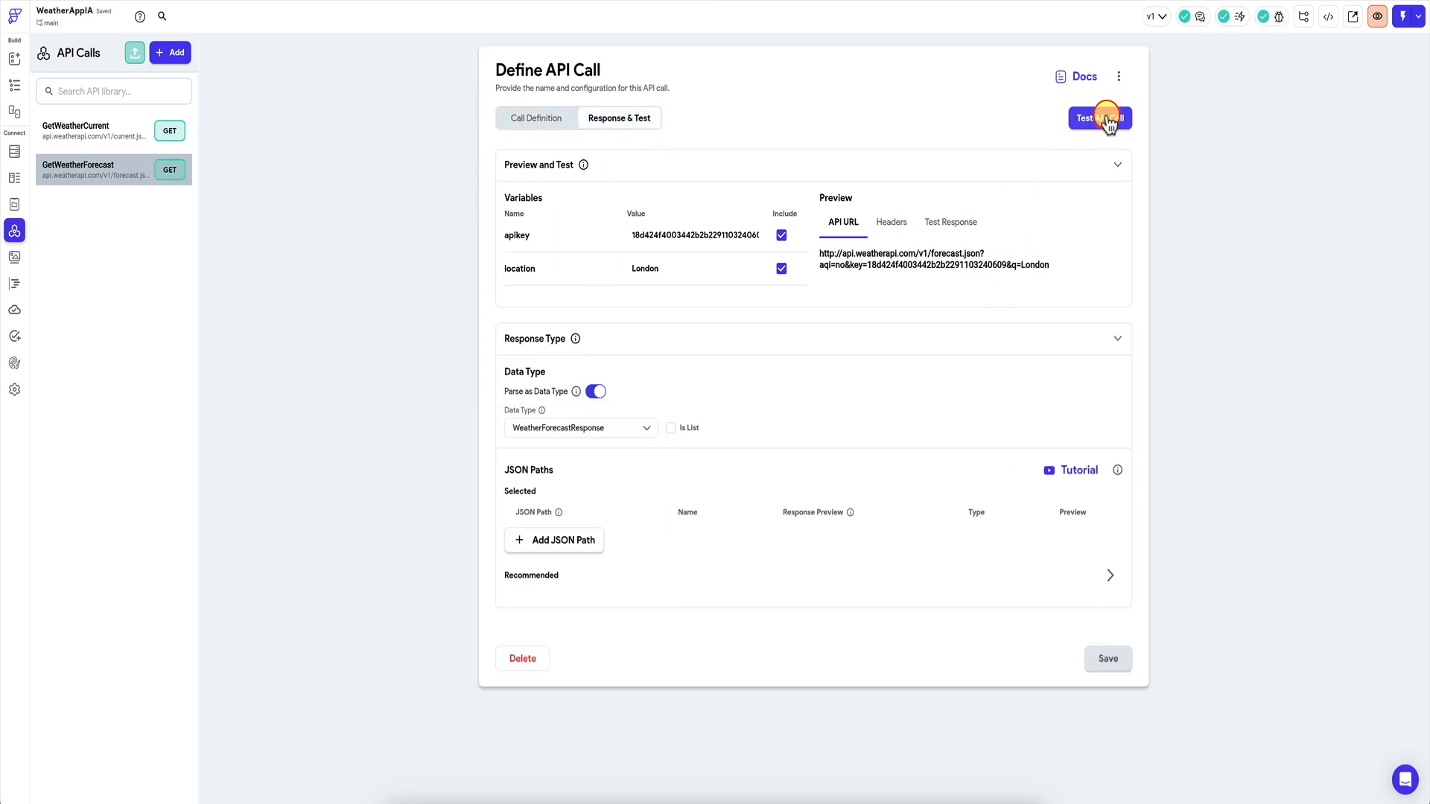
{"action": "scroll", "coordinate": [889, 499], "scroll_direction": "down", "scroll_amount": 5}
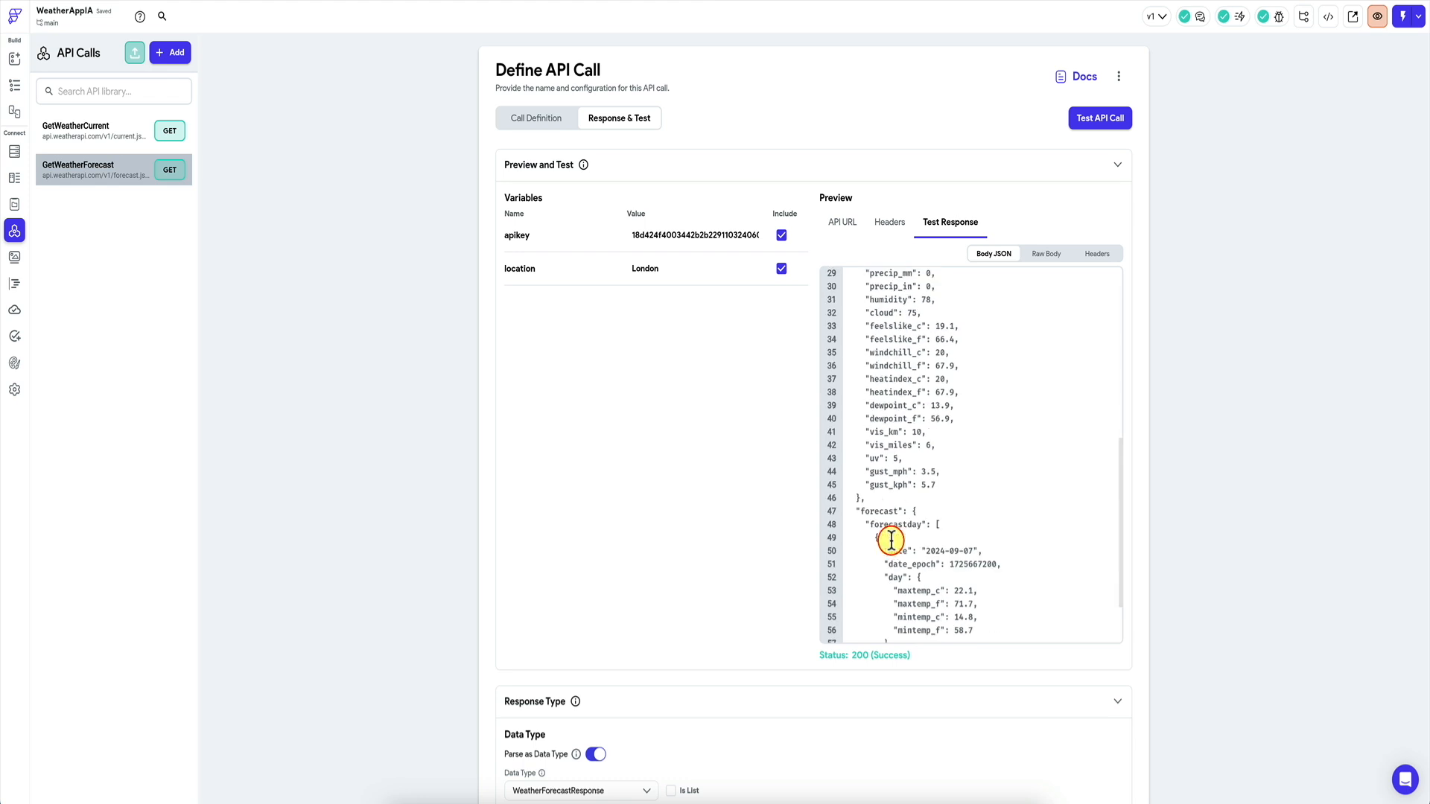
{"action": "left_click", "coordinate": [16, 85]}
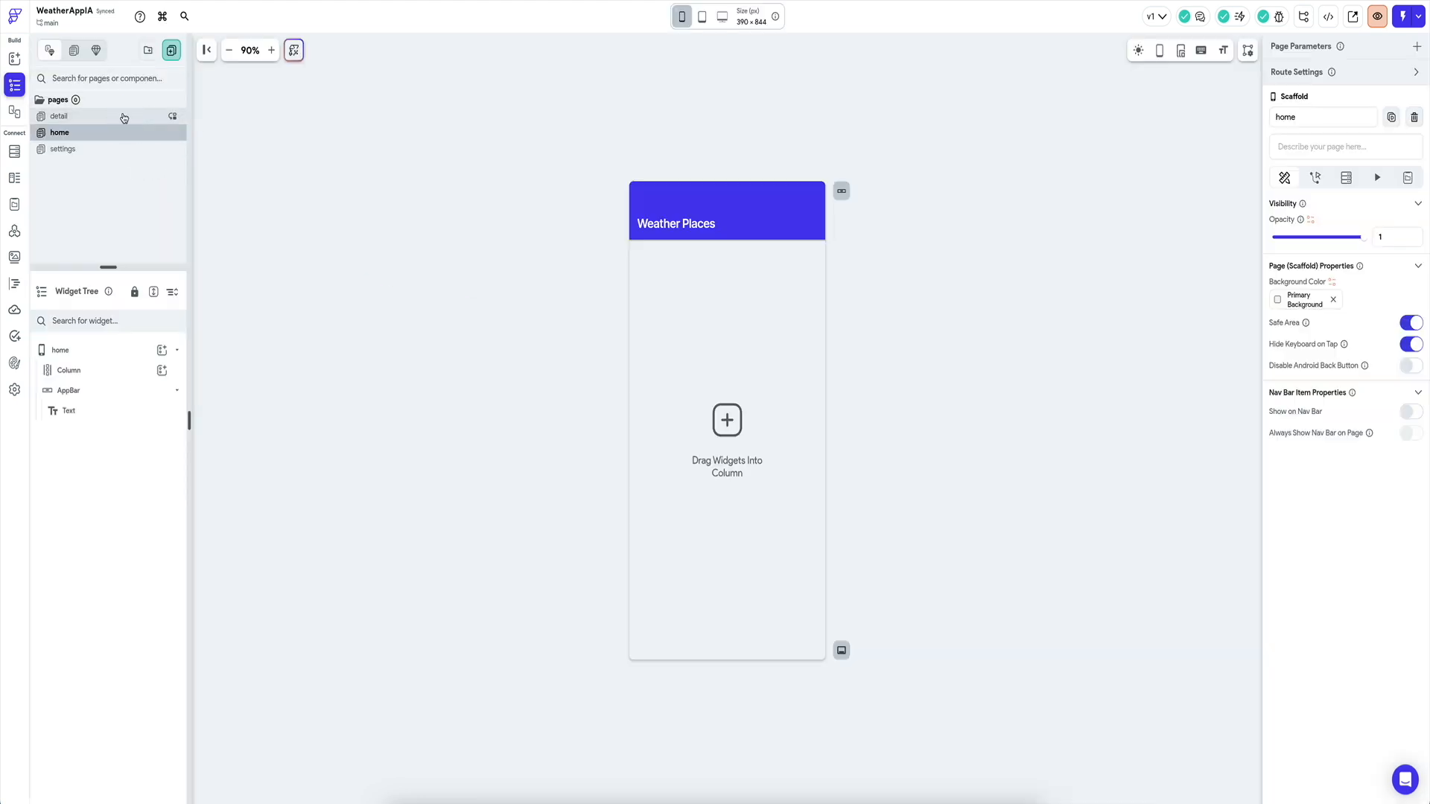
Switch from FlutterFlow's empty home page to the Whimsical weather app planning board.
{"action": "left_click", "coordinate": [236, 217]}
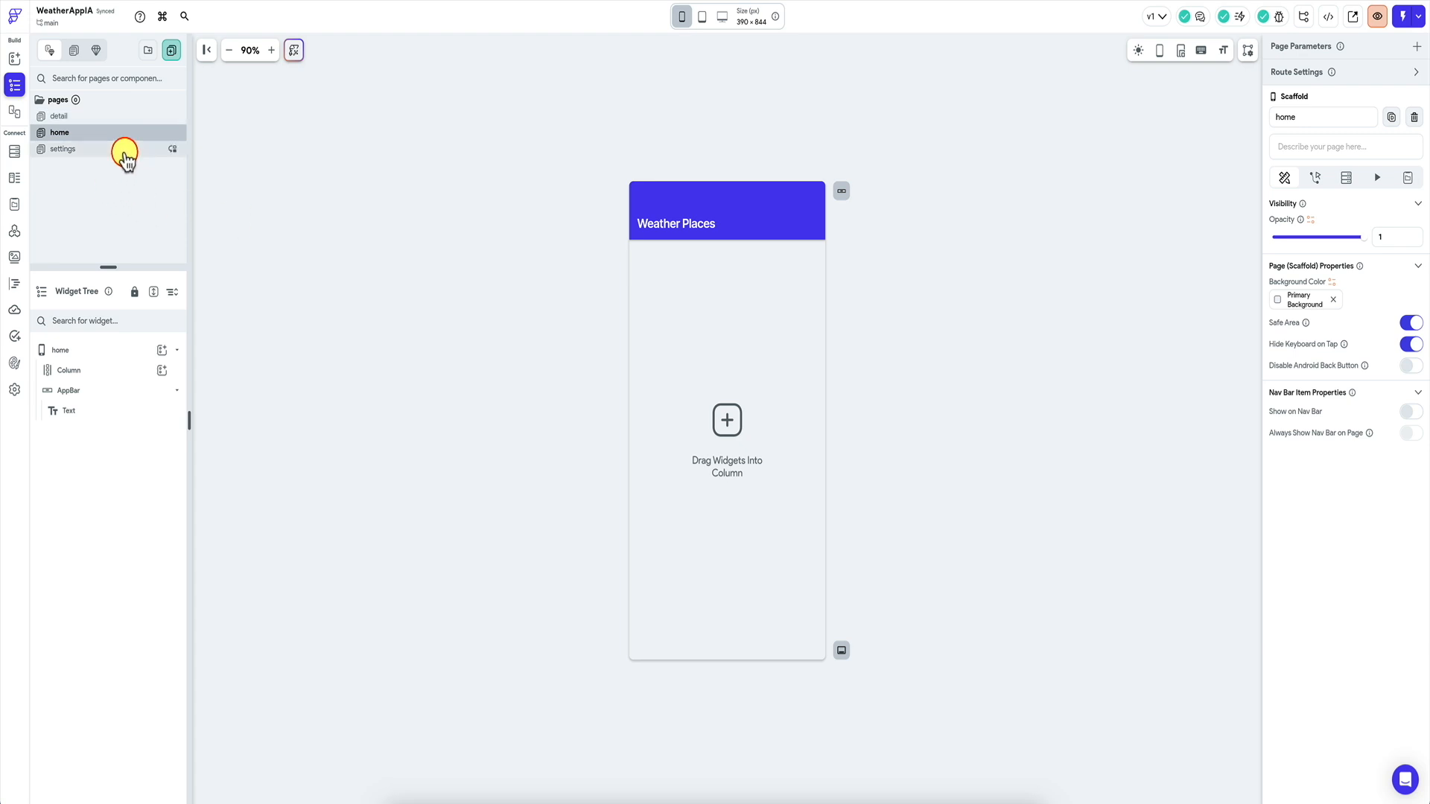
{"action": "left_click", "coordinate": [531, 210]}
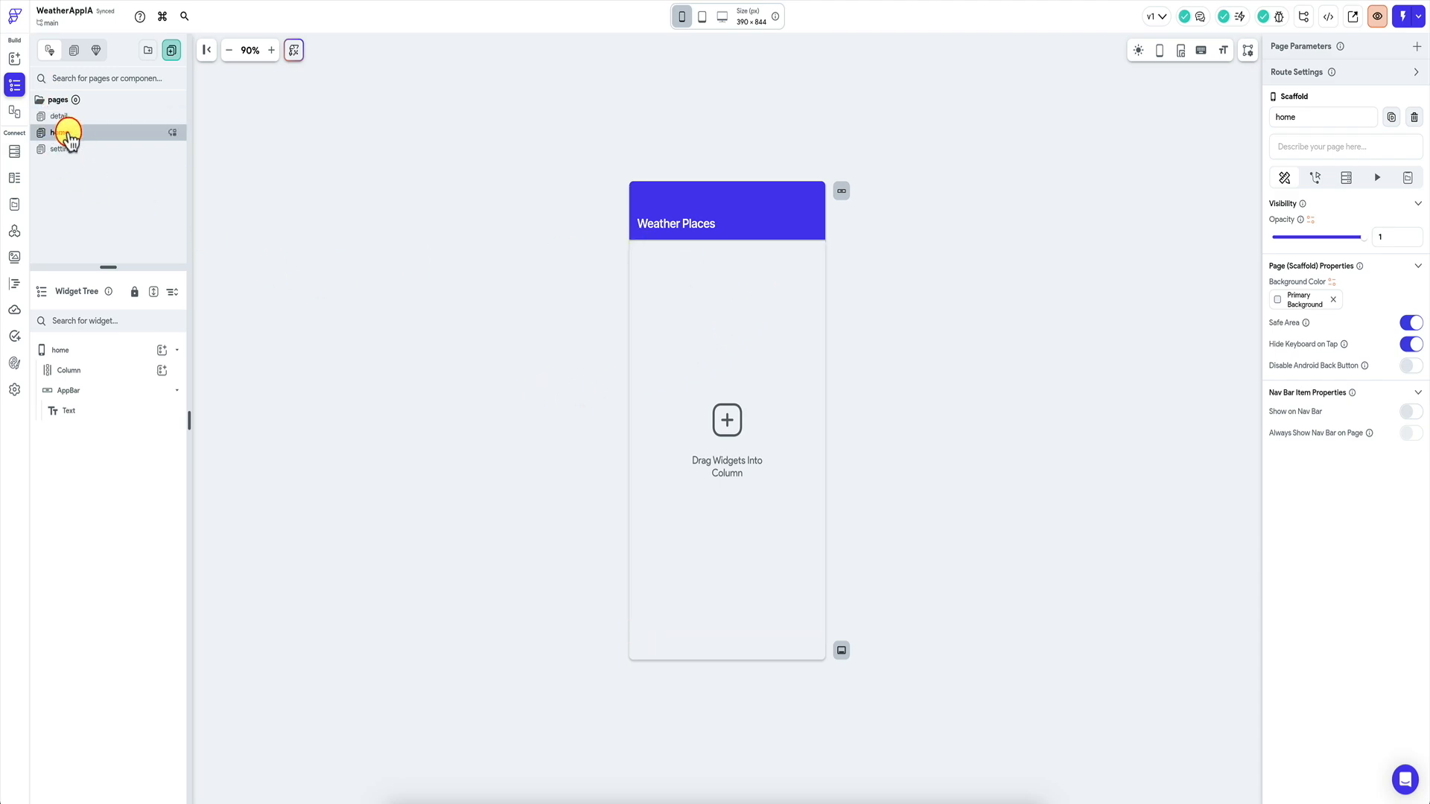
{"action": "left_click", "coordinate": [623, 801]}
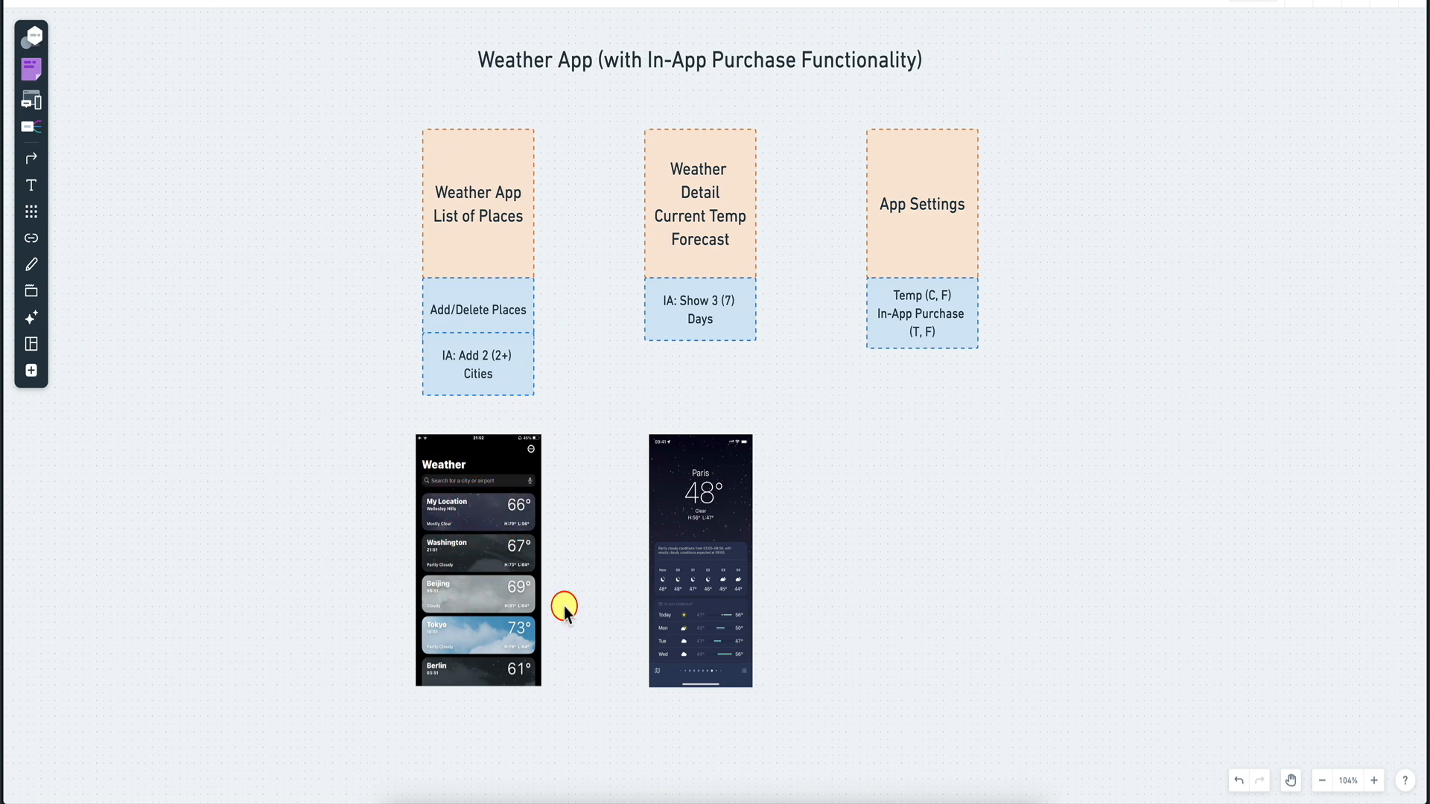
Place the board beside FlutterFlow, zoomed on the list-of-places mockup, with the home page showing.
{"action": "key", "text": "ctrl+Right"}
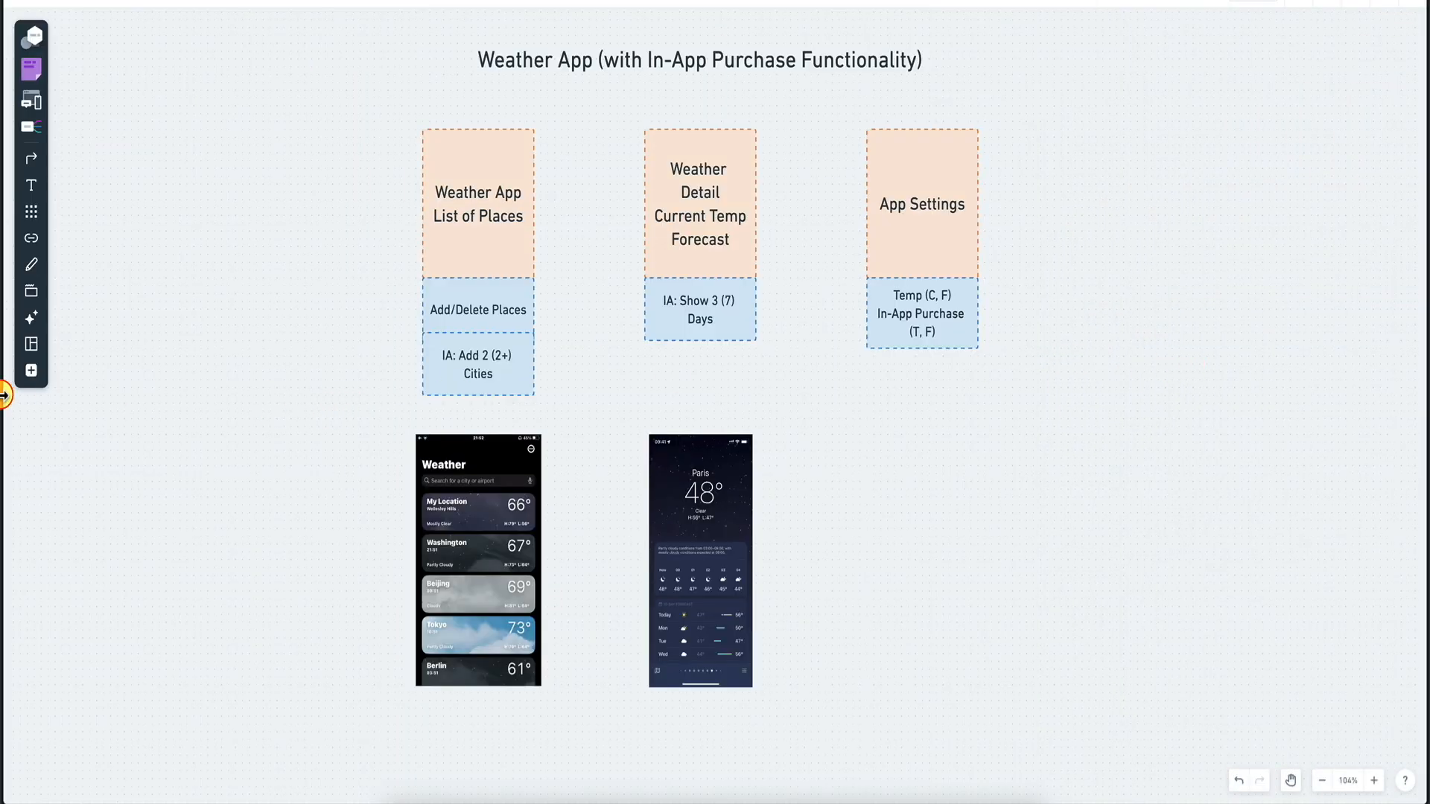
{"action": "left_click_drag", "start_coordinate": [3, 396], "coordinate": [1071, 440]}
{"action": "scroll", "coordinate": [1237, 478], "scroll_direction": "down", "scroll_amount": 3}
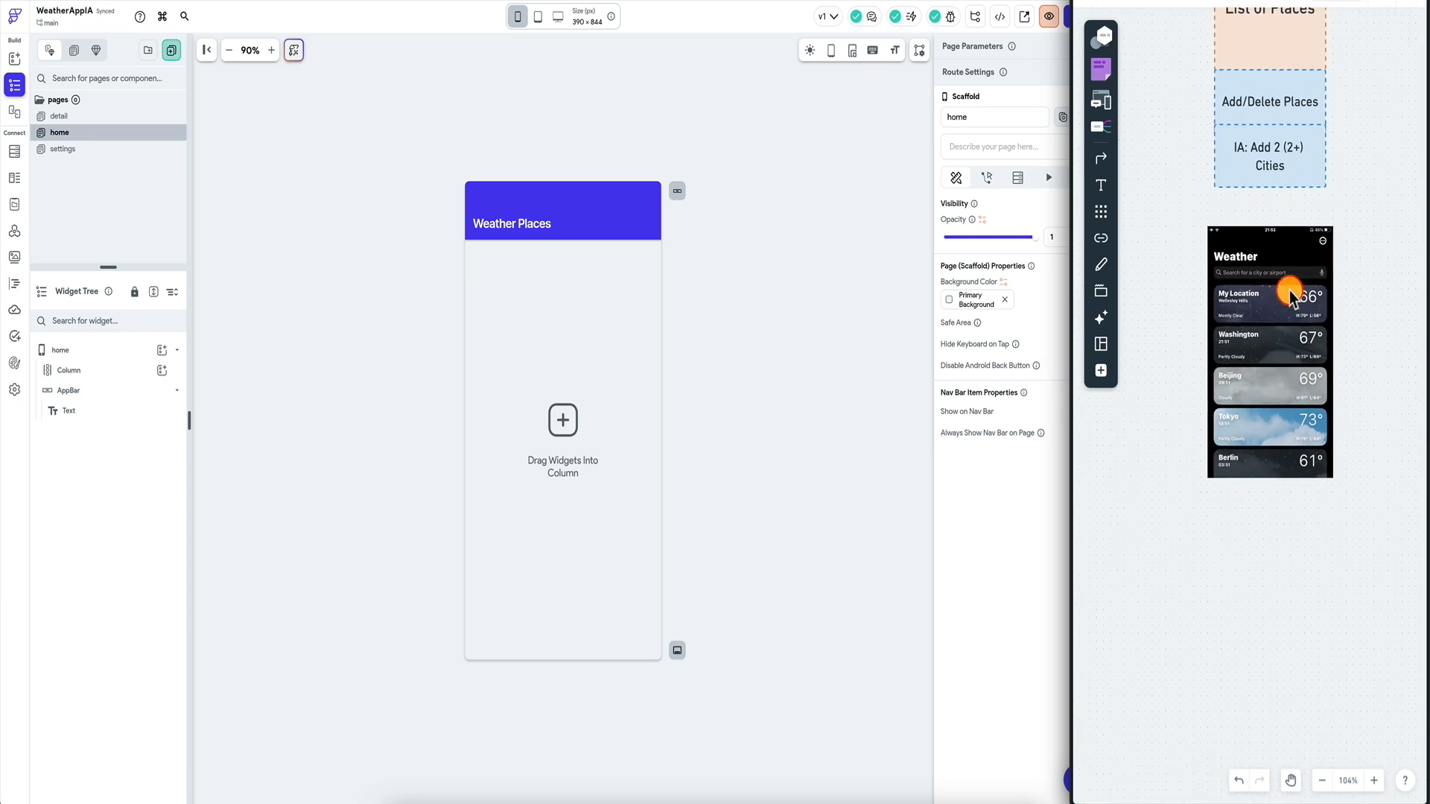
{"action": "scroll", "coordinate": [1255, 373], "scroll_direction": "up", "scroll_amount": 3}
{"action": "scroll", "coordinate": [1250, 365], "scroll_direction": "up", "scroll_amount": 1}
{"action": "left_click", "coordinate": [549, 343]}
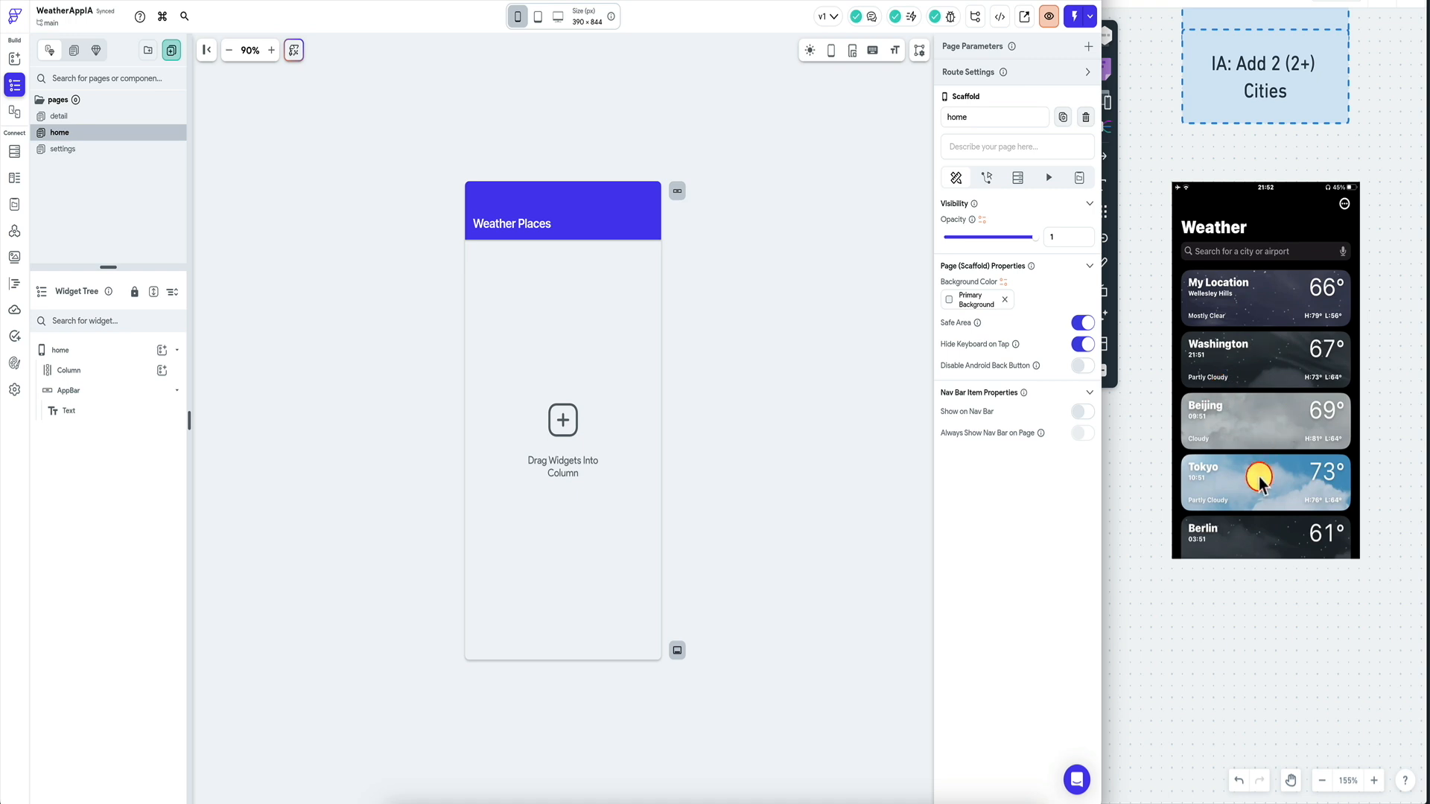
{"action": "left_click", "coordinate": [713, 337]}
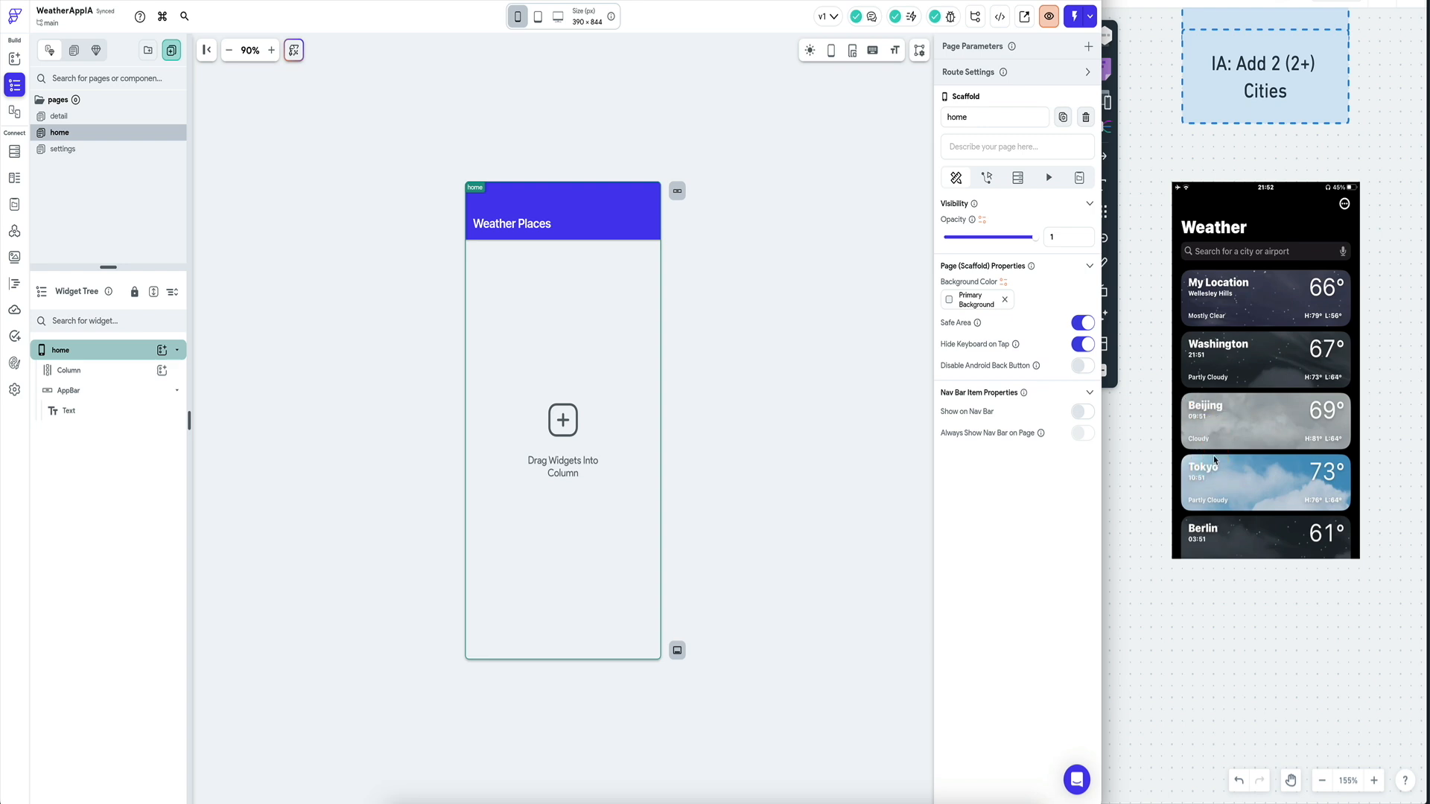
{"action": "left_click", "coordinate": [397, 304]}
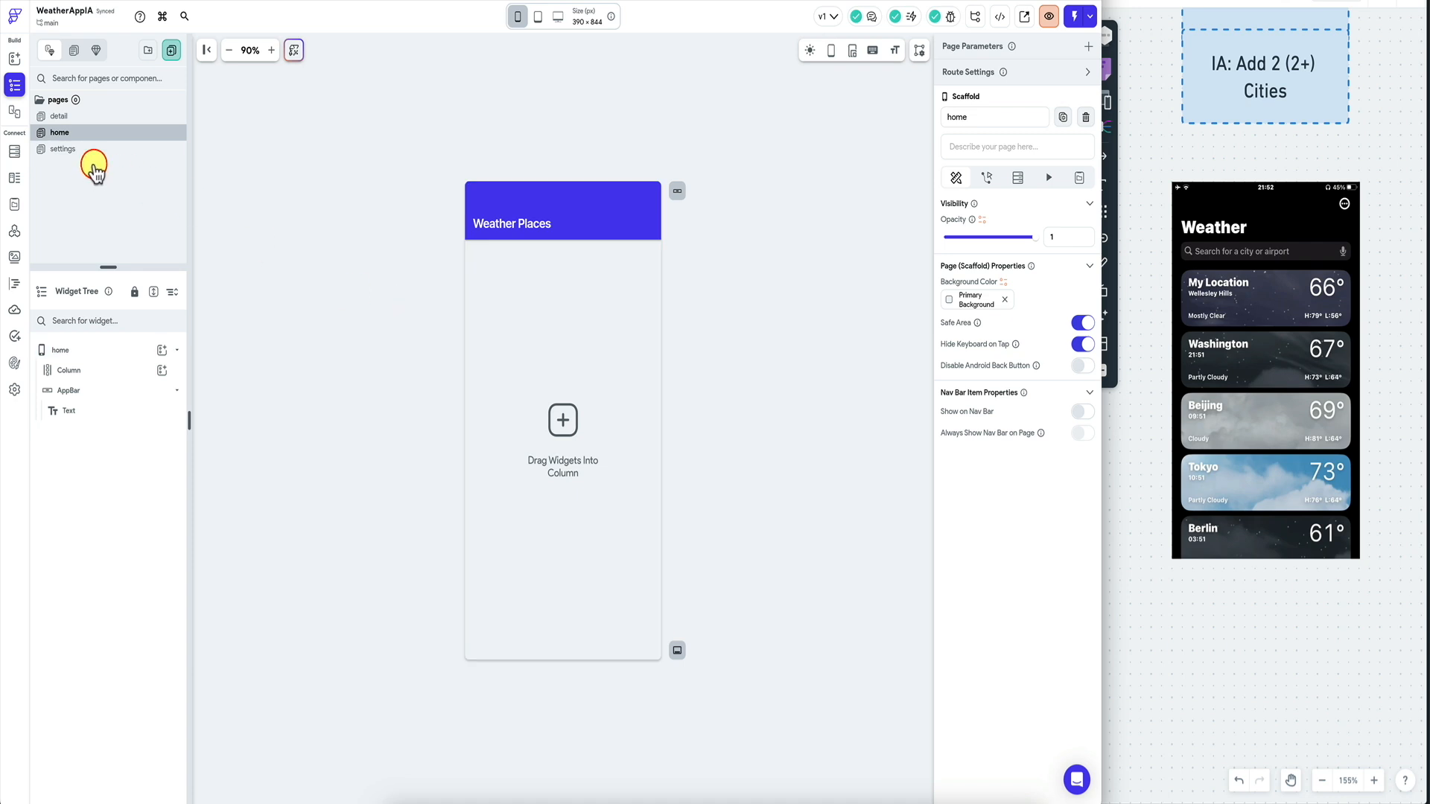
Create an App State variable named 'cities' as a list.
{"action": "left_click", "coordinate": [17, 205]}
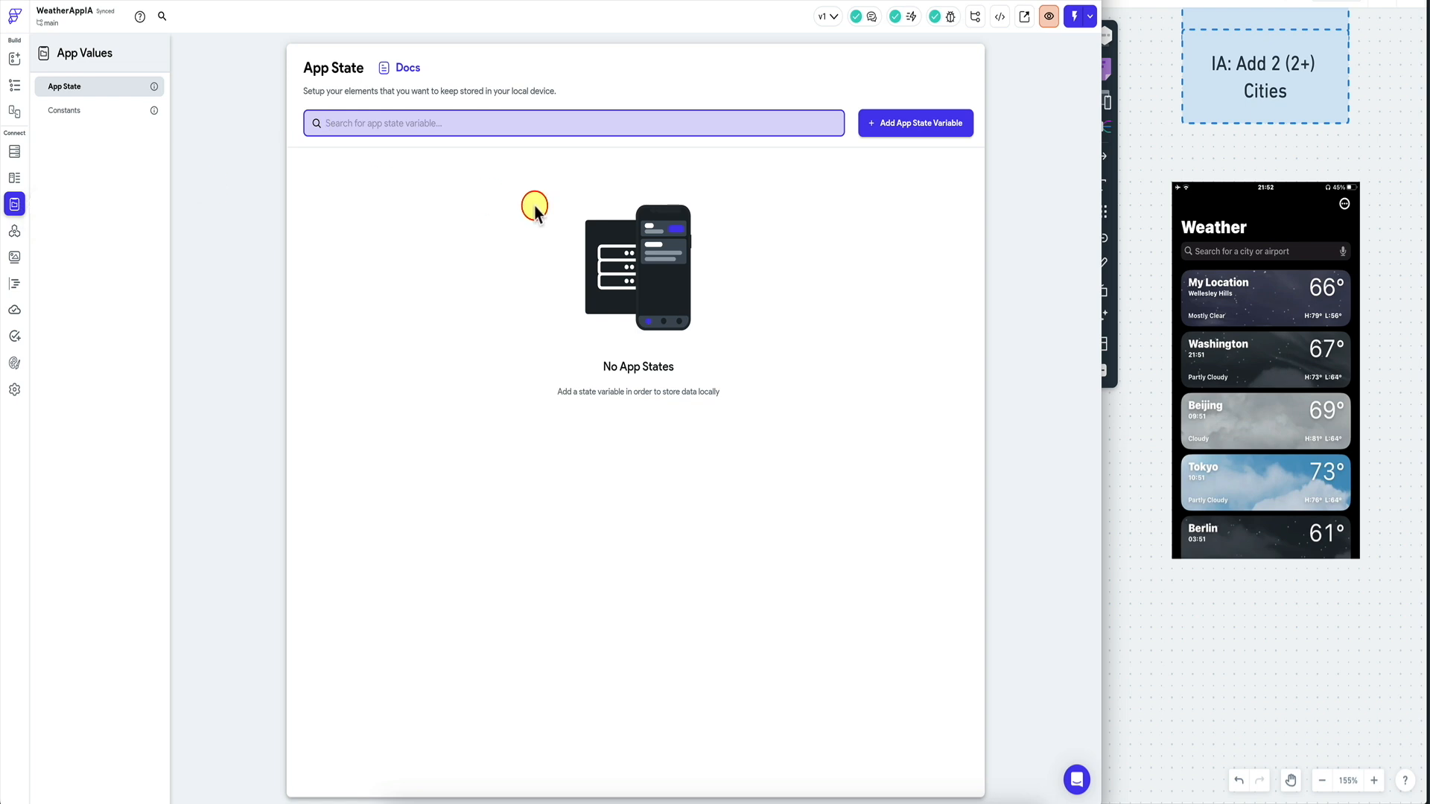
{"action": "left_click", "coordinate": [883, 132]}
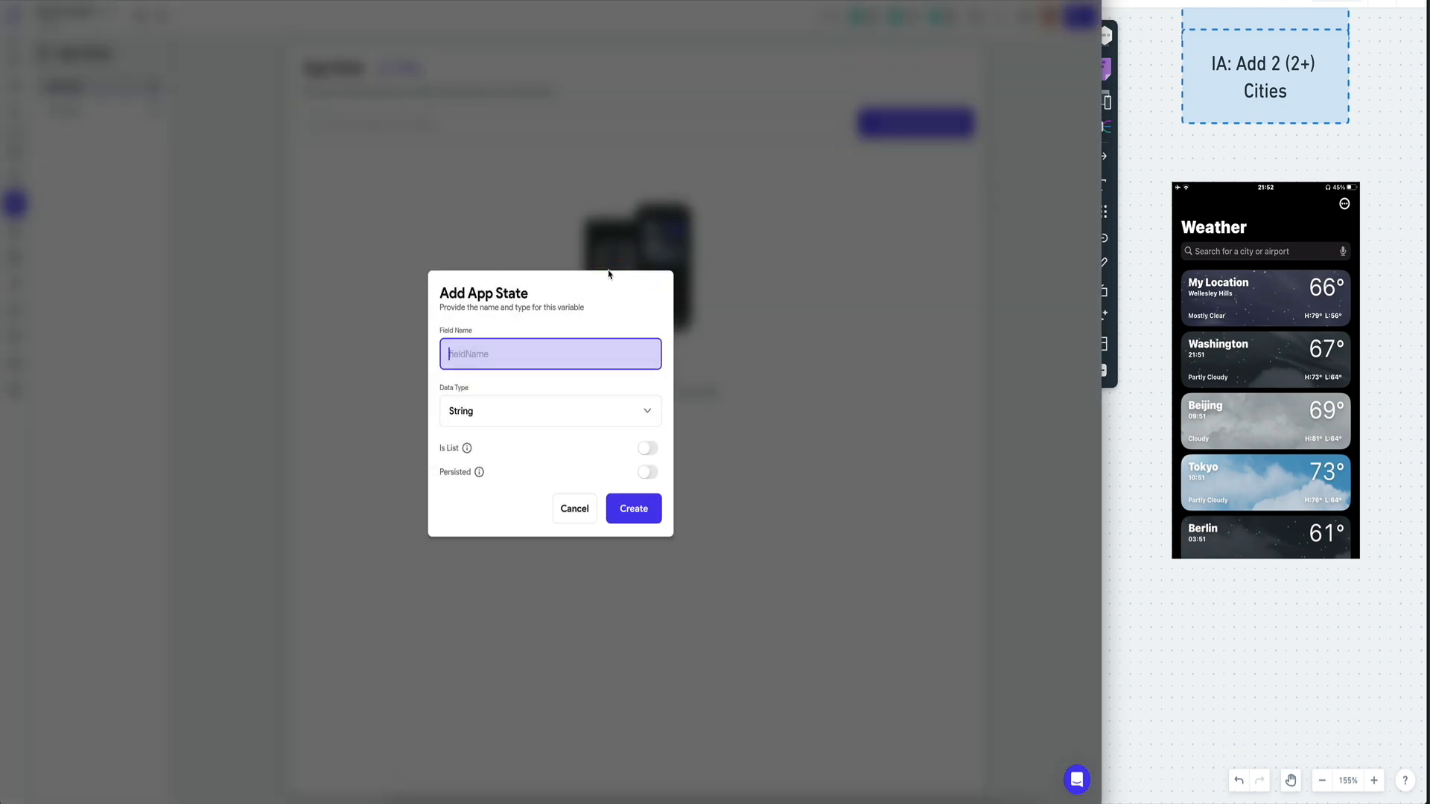
{"action": "type", "text": "cities"}
{"action": "left_click", "coordinate": [647, 448]}
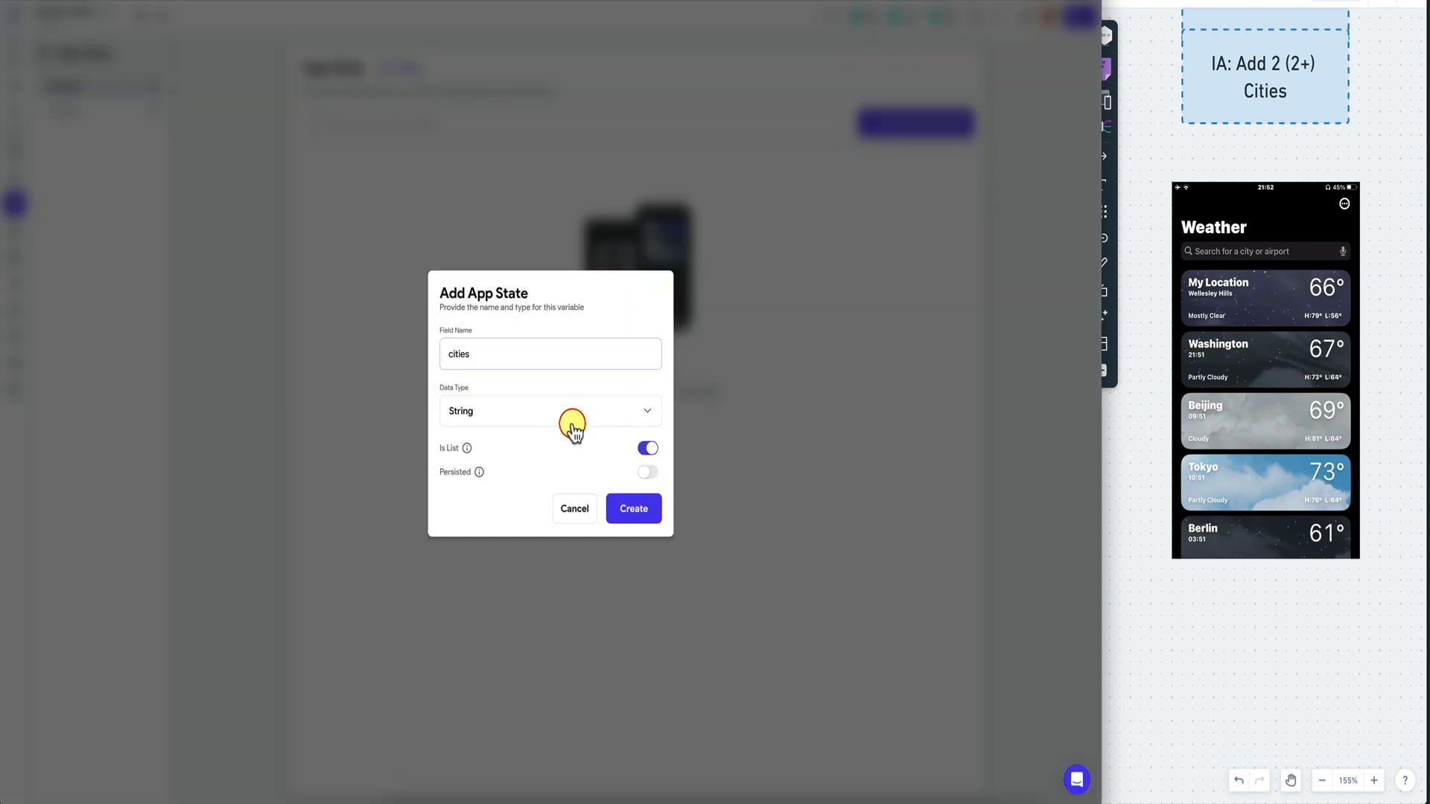
{"action": "left_click", "coordinate": [649, 514]}
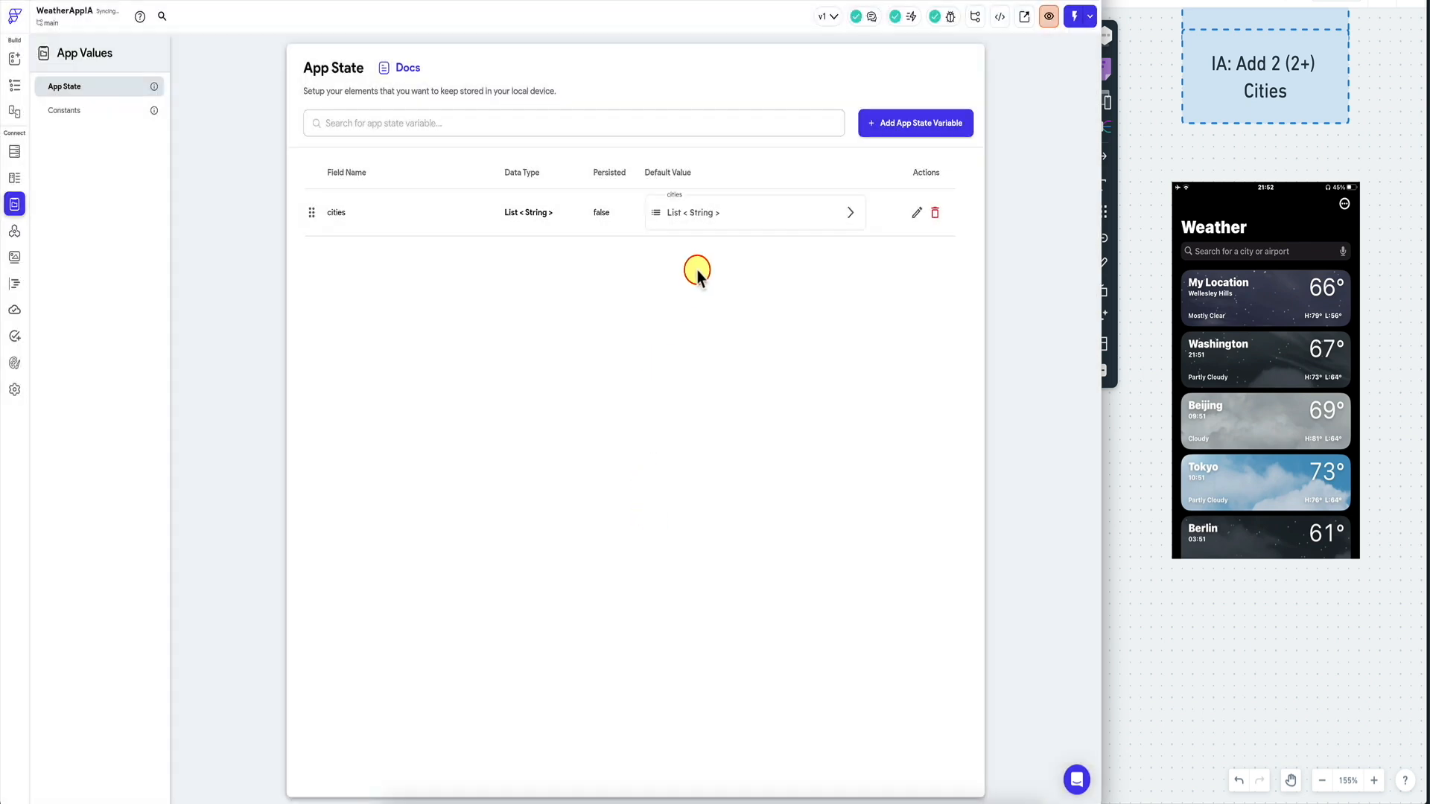
Give the cities list the default items London and Beijing.
{"action": "left_click", "coordinate": [708, 217]}
{"action": "left_click", "coordinate": [690, 255]}
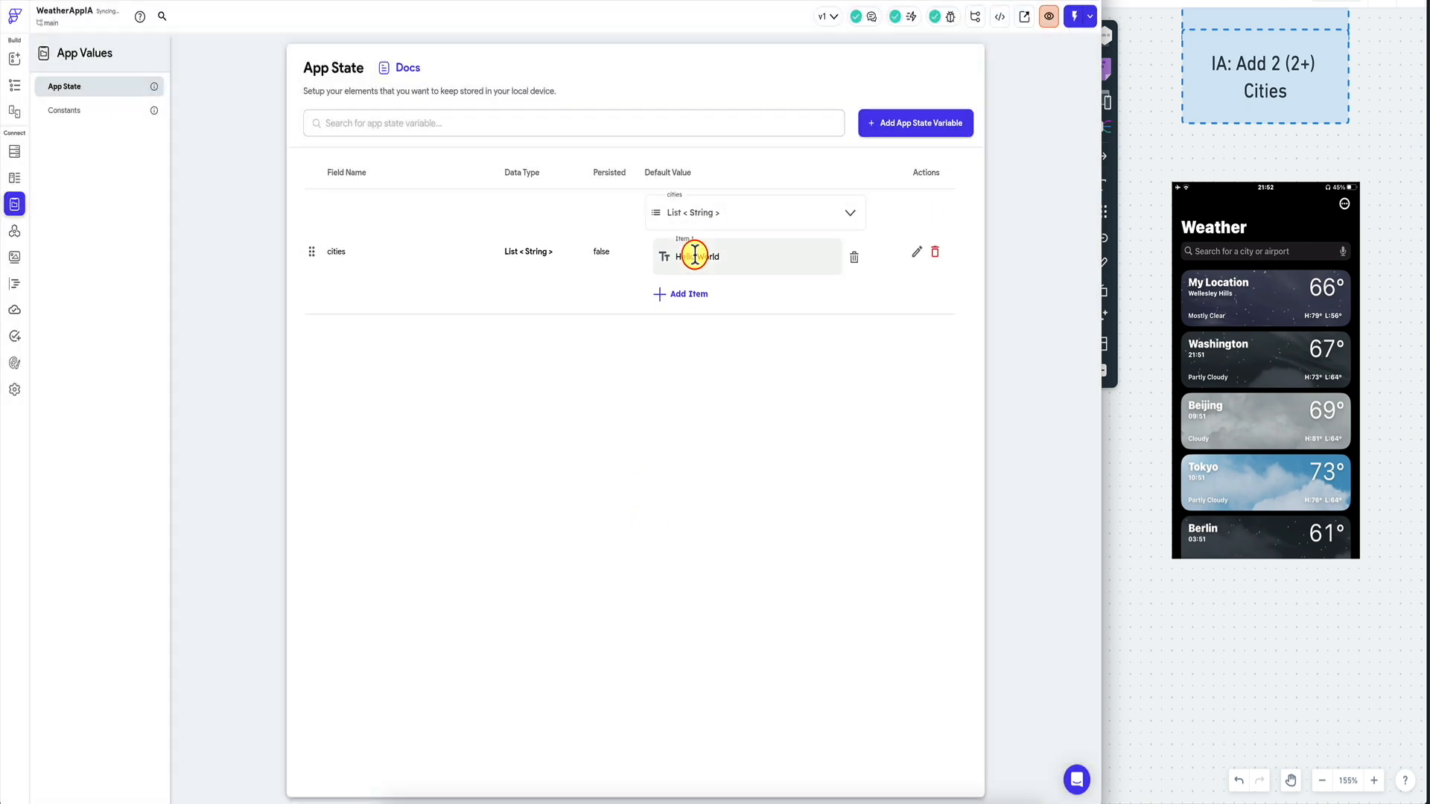
{"action": "left_click", "coordinate": [732, 252]}
{"action": "key", "text": "super+a"}
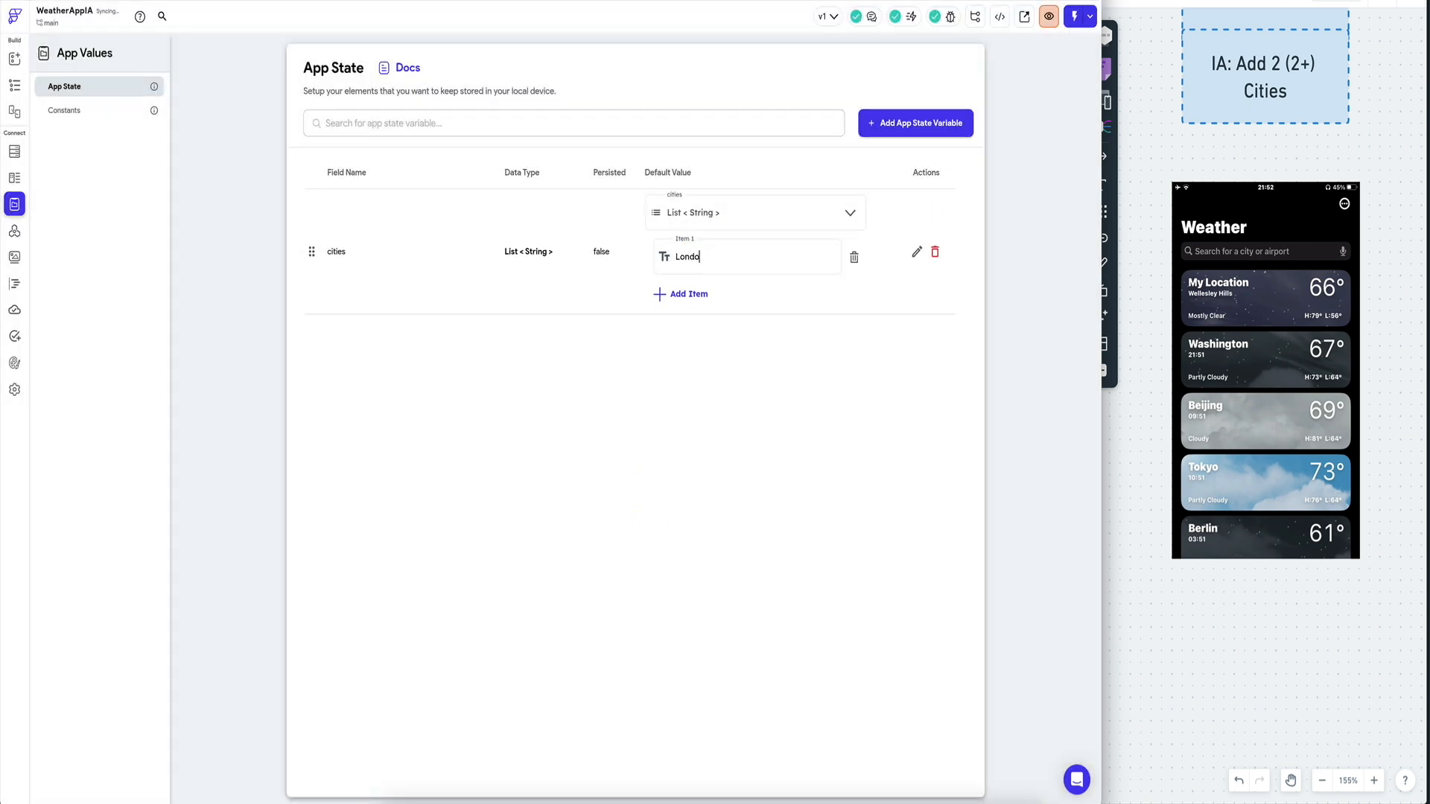
{"action": "left_click", "coordinate": [680, 293]}
{"action": "left_click", "coordinate": [737, 300]}
{"action": "key", "text": "super+a"}
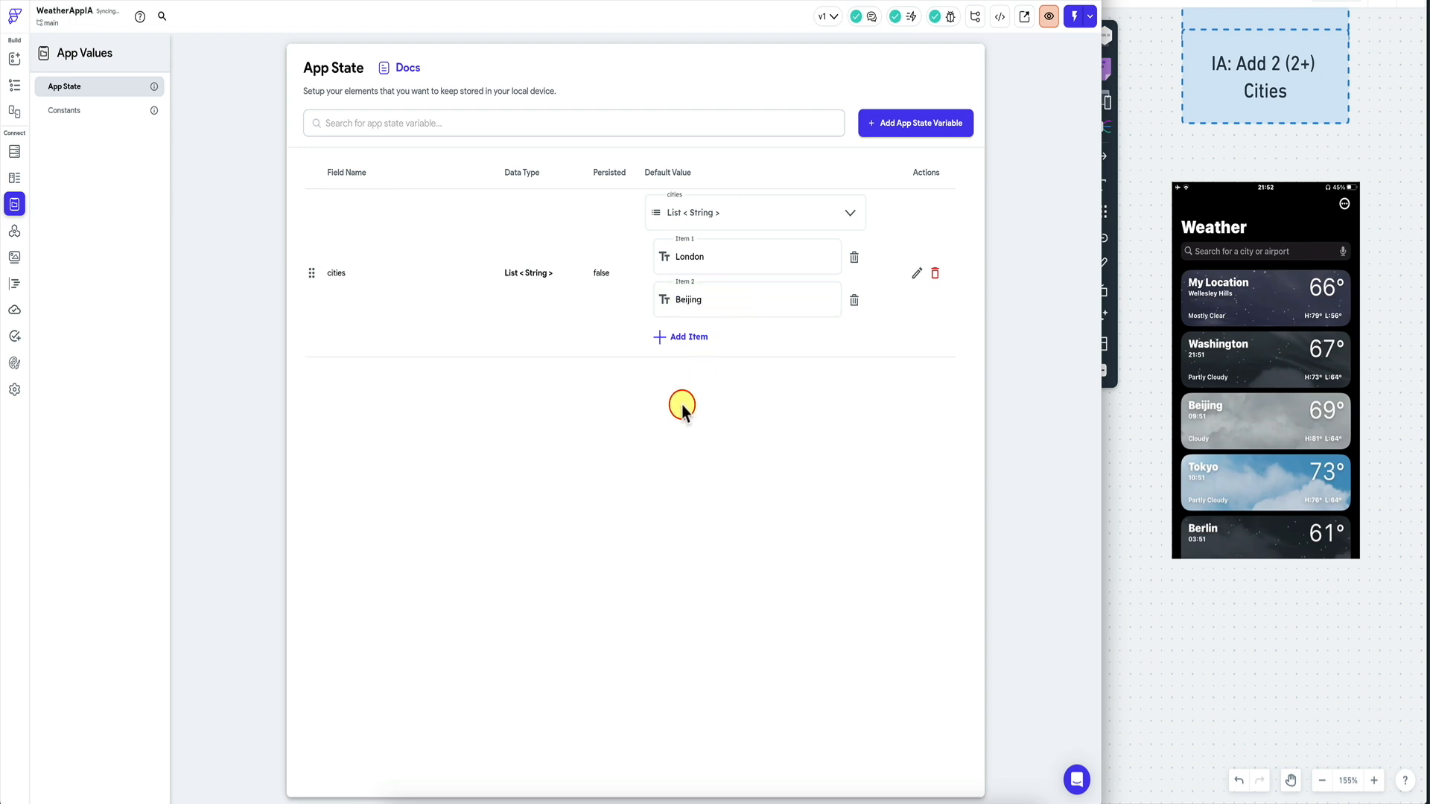
{"action": "left_click", "coordinate": [14, 85]}
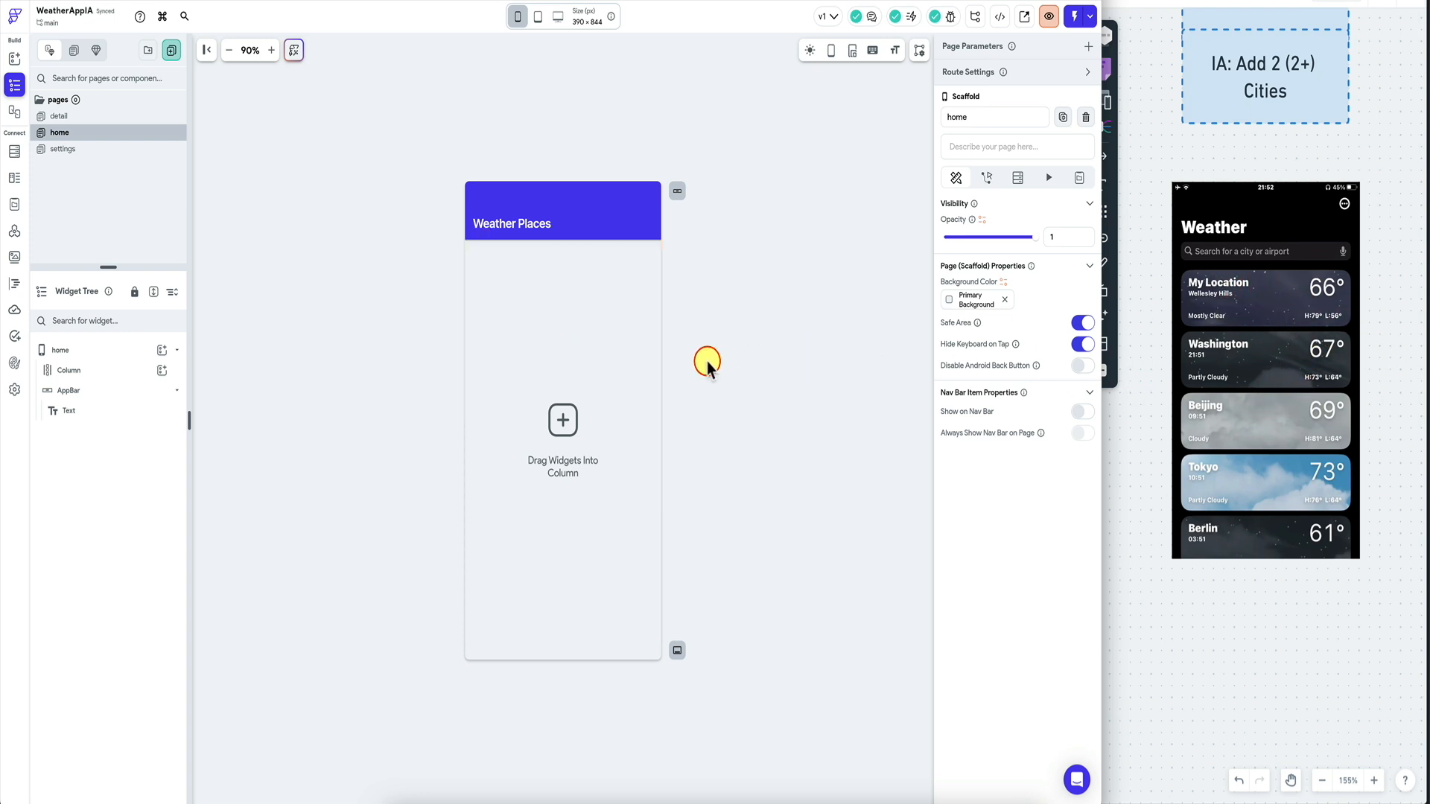
Change the app bar title to 'Weather' and add a Card widget inside the body Column.
{"action": "left_click", "coordinate": [520, 324]}
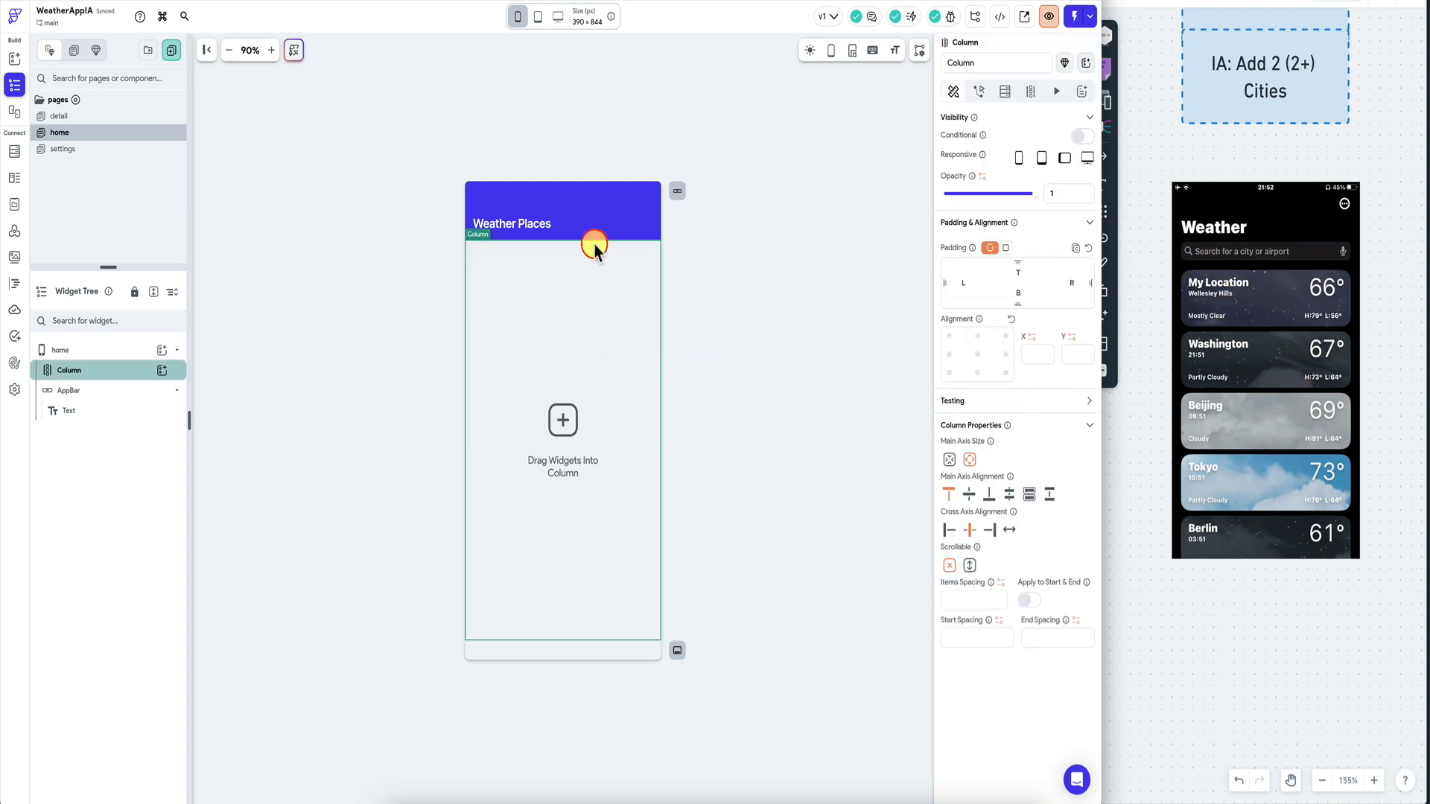
{"action": "left_click", "coordinate": [542, 229]}
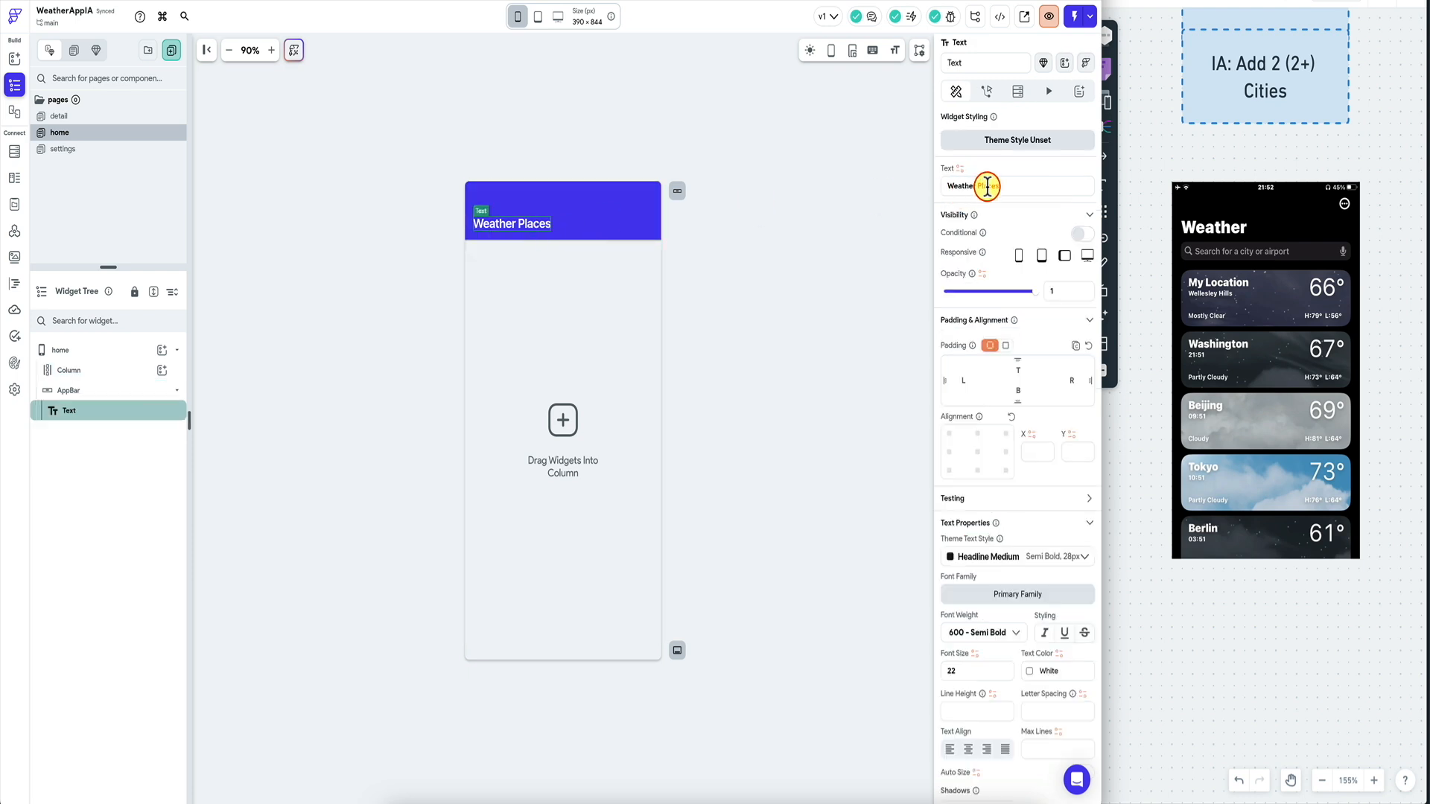
{"action": "left_click", "coordinate": [112, 370]}
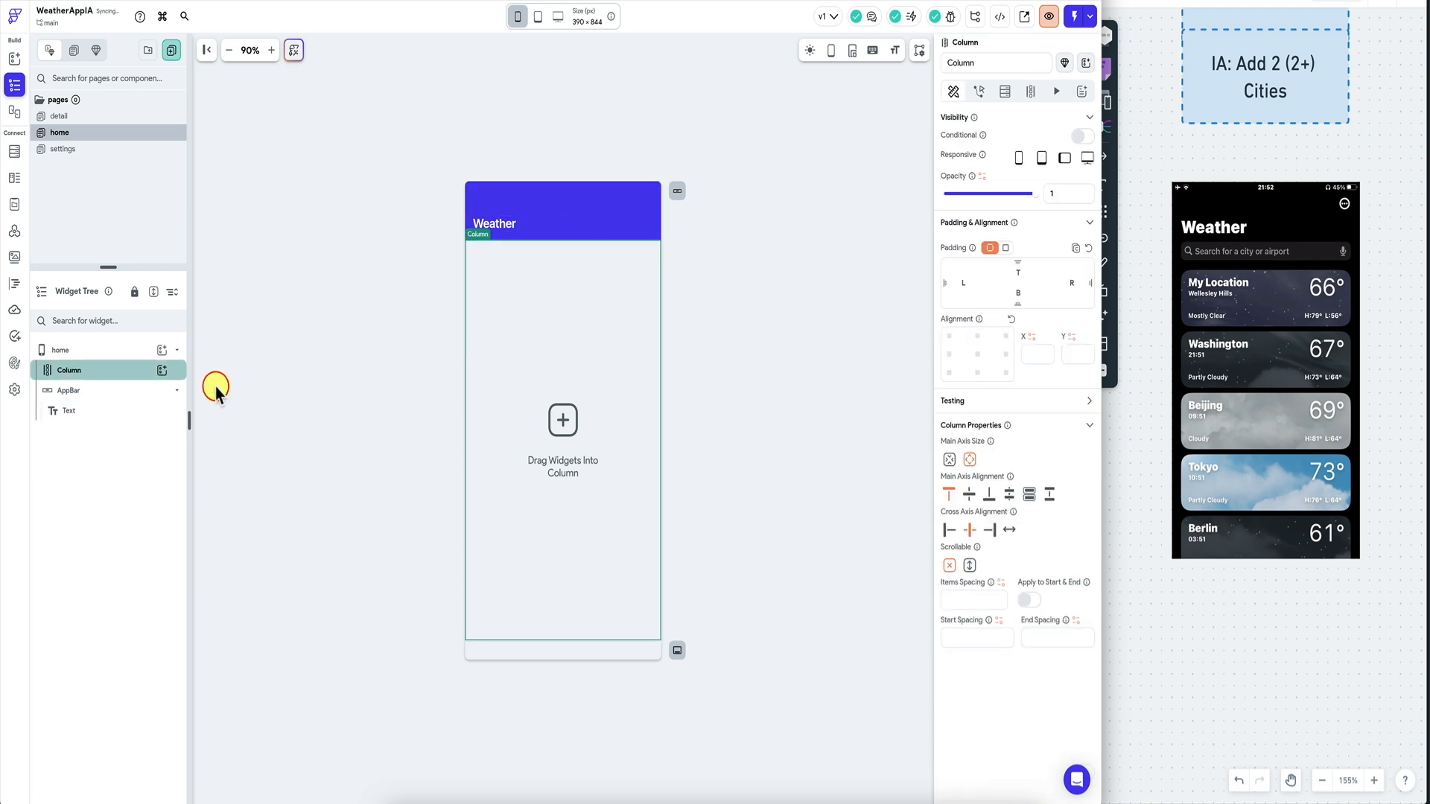
{"action": "left_click", "coordinate": [164, 370]}
{"action": "type", "text": "card"}
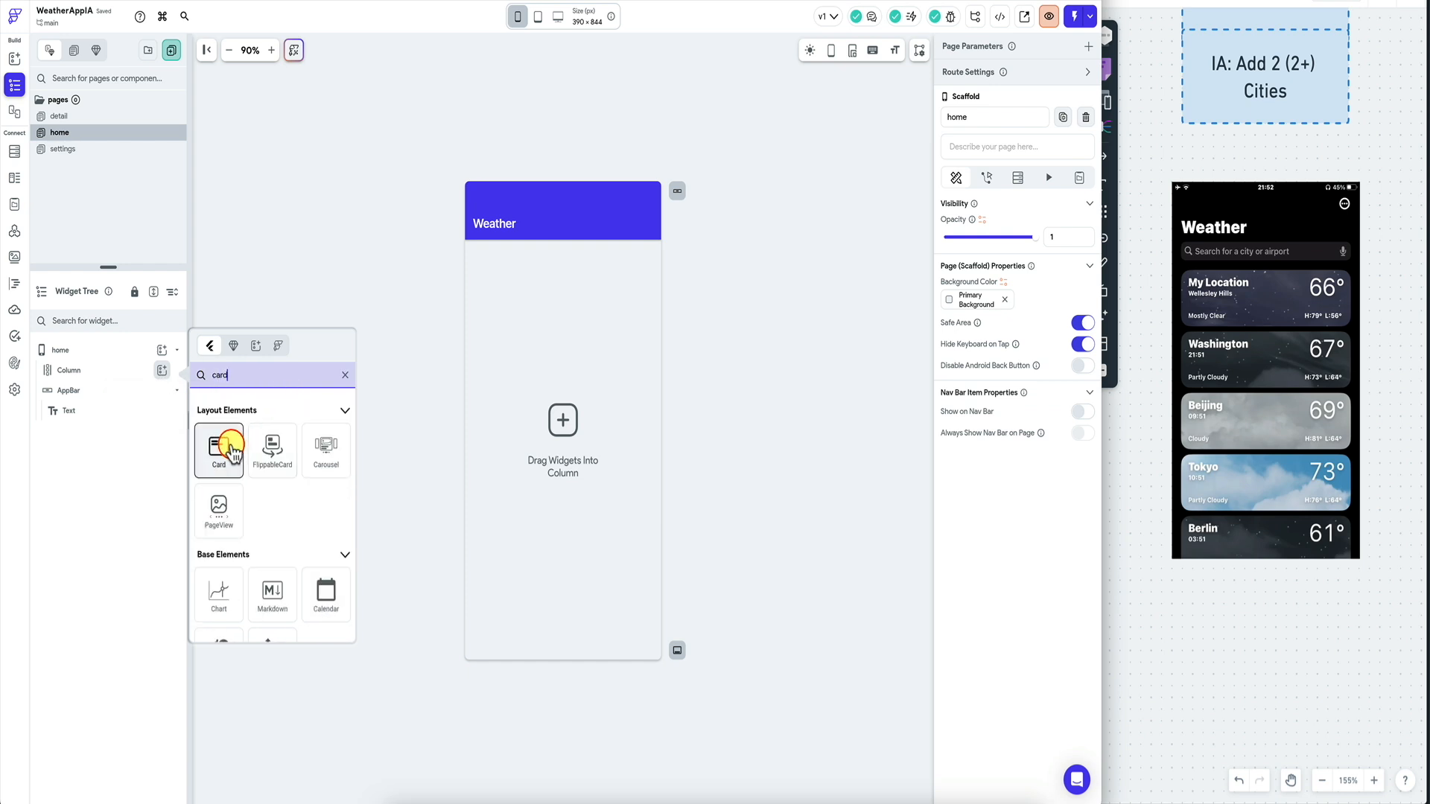
{"action": "left_click", "coordinate": [234, 452]}
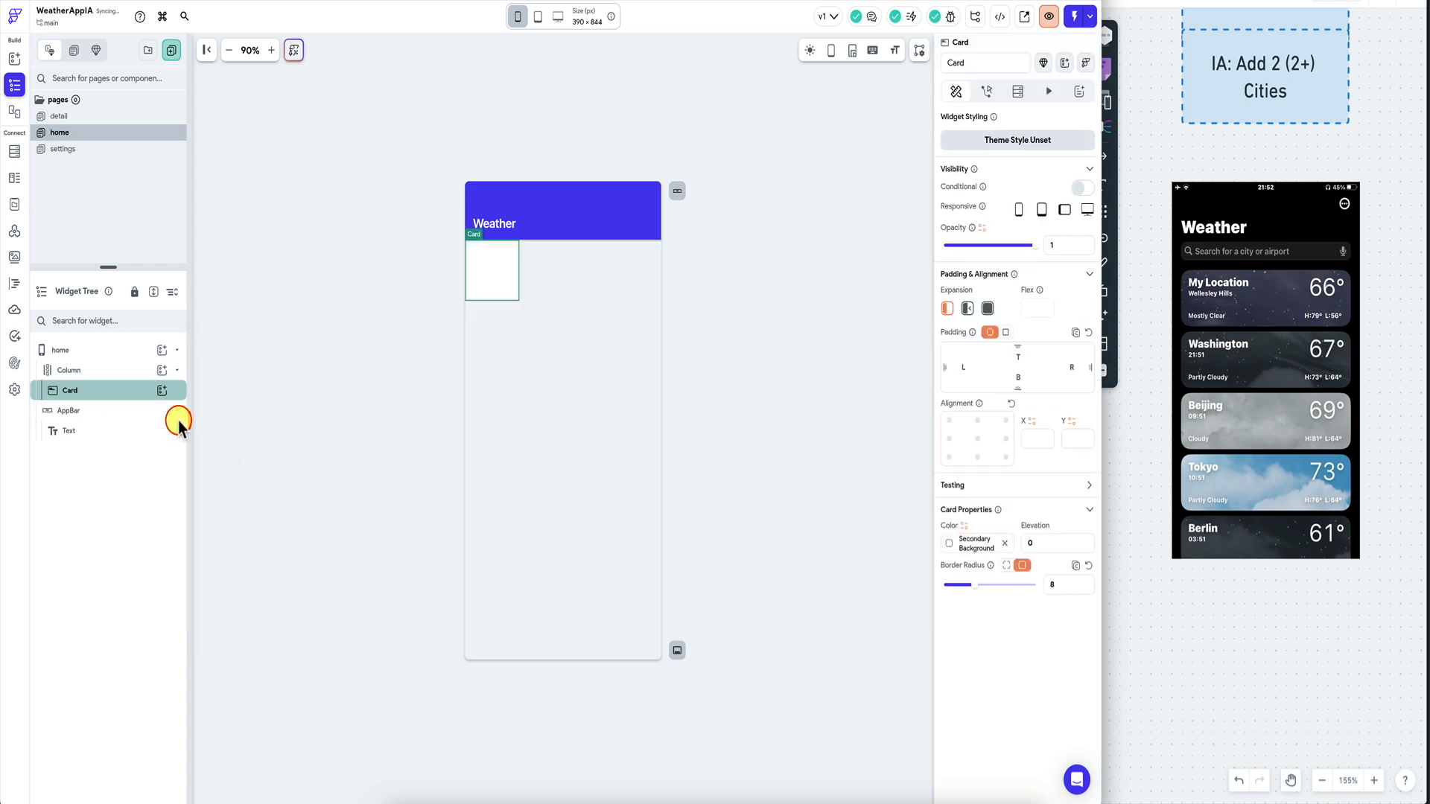
{"action": "left_click", "coordinate": [107, 392]}
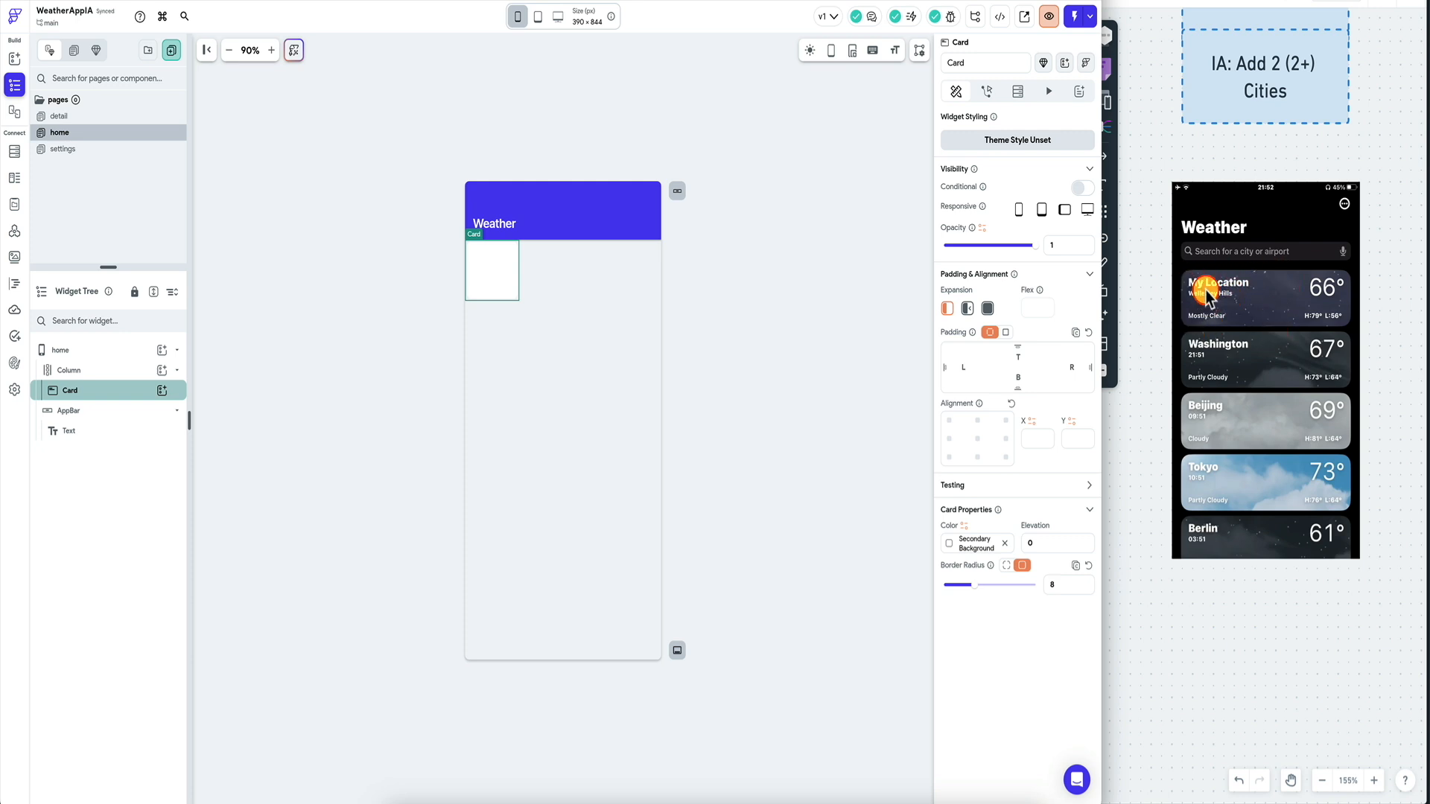
Add a Row to the card with two Columns, setting the first Column to Expanded.
{"action": "left_click", "coordinate": [162, 391]}
{"action": "left_click", "coordinate": [228, 457]}
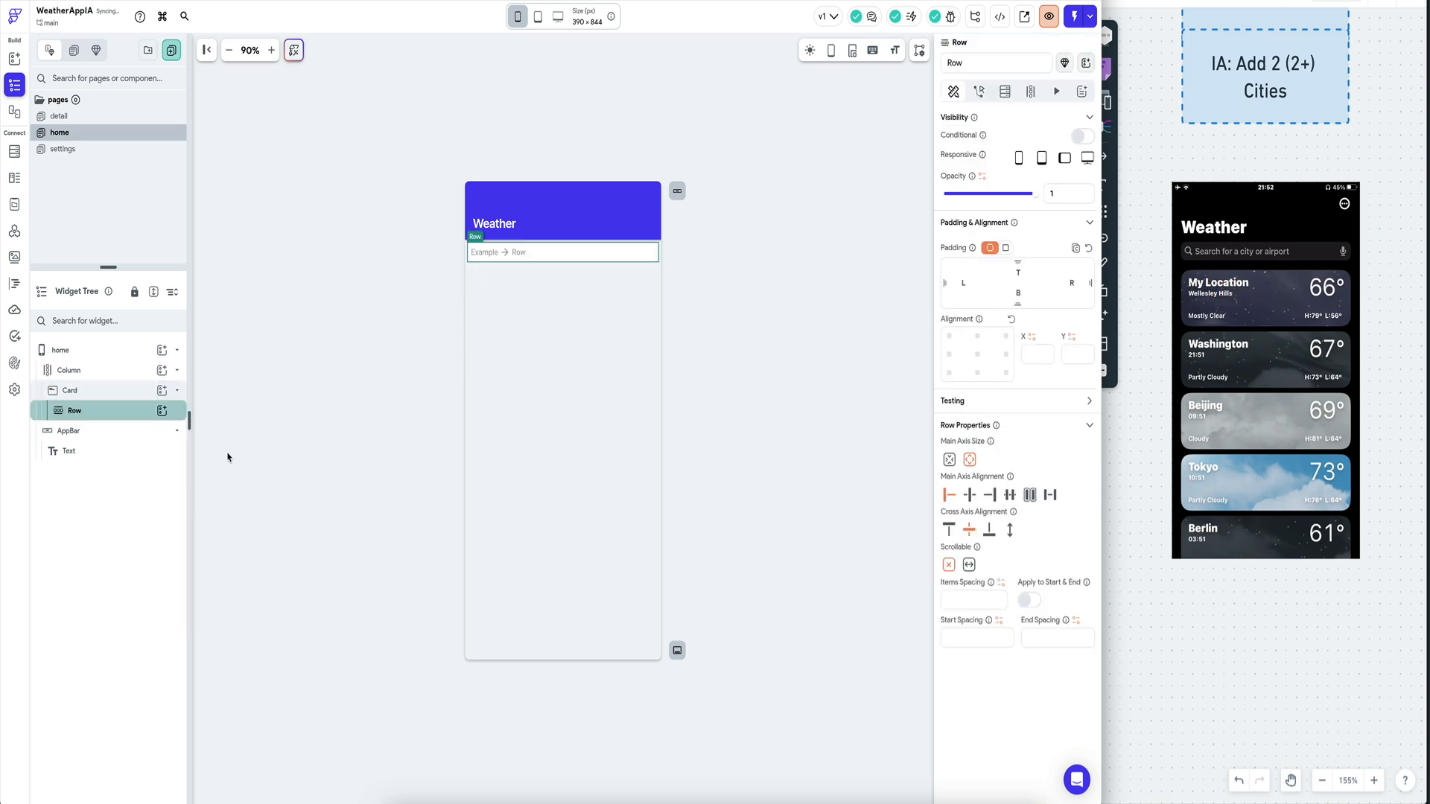
{"action": "left_click", "coordinate": [162, 411]}
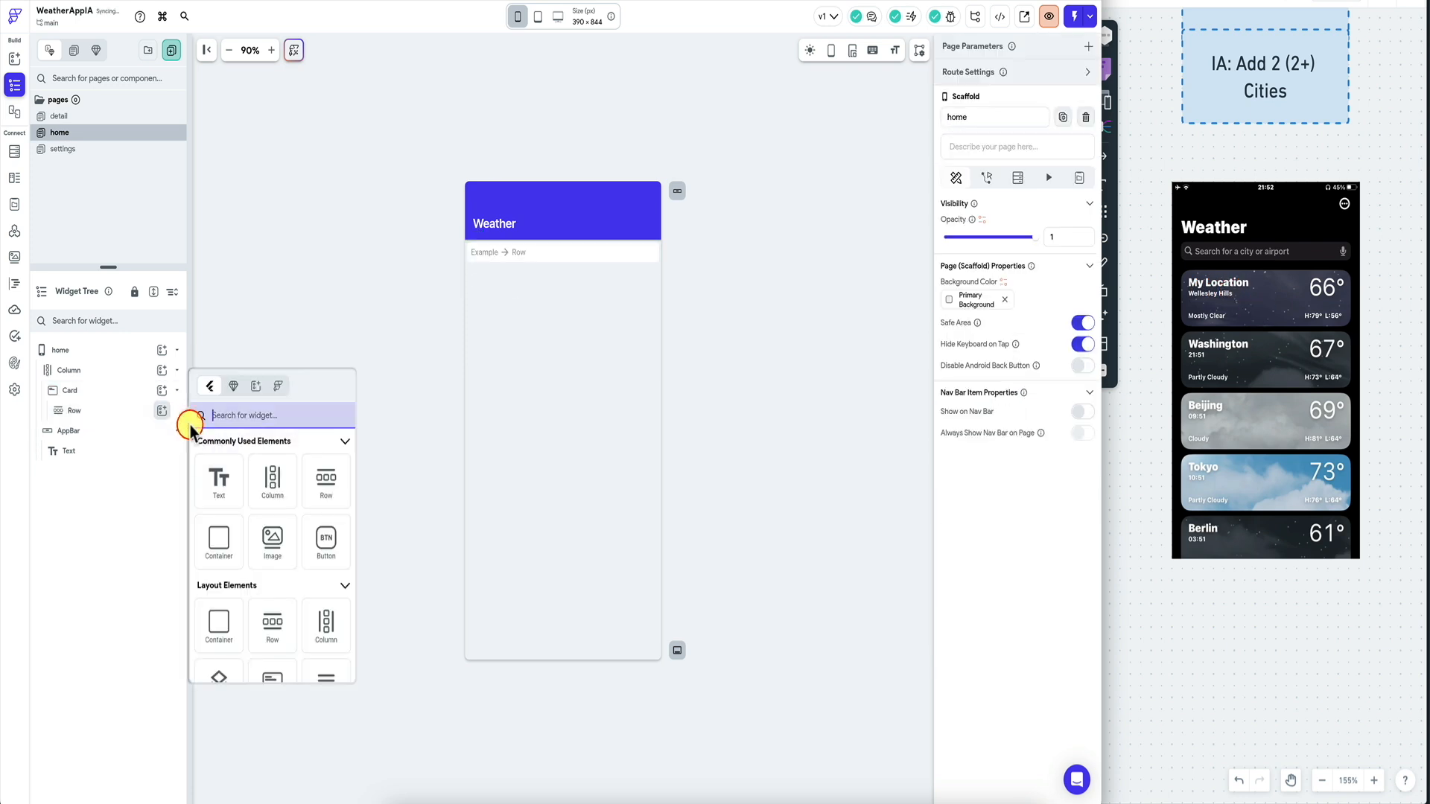
{"action": "left_click", "coordinate": [273, 481]}
{"action": "key", "text": "ctrl+d"}
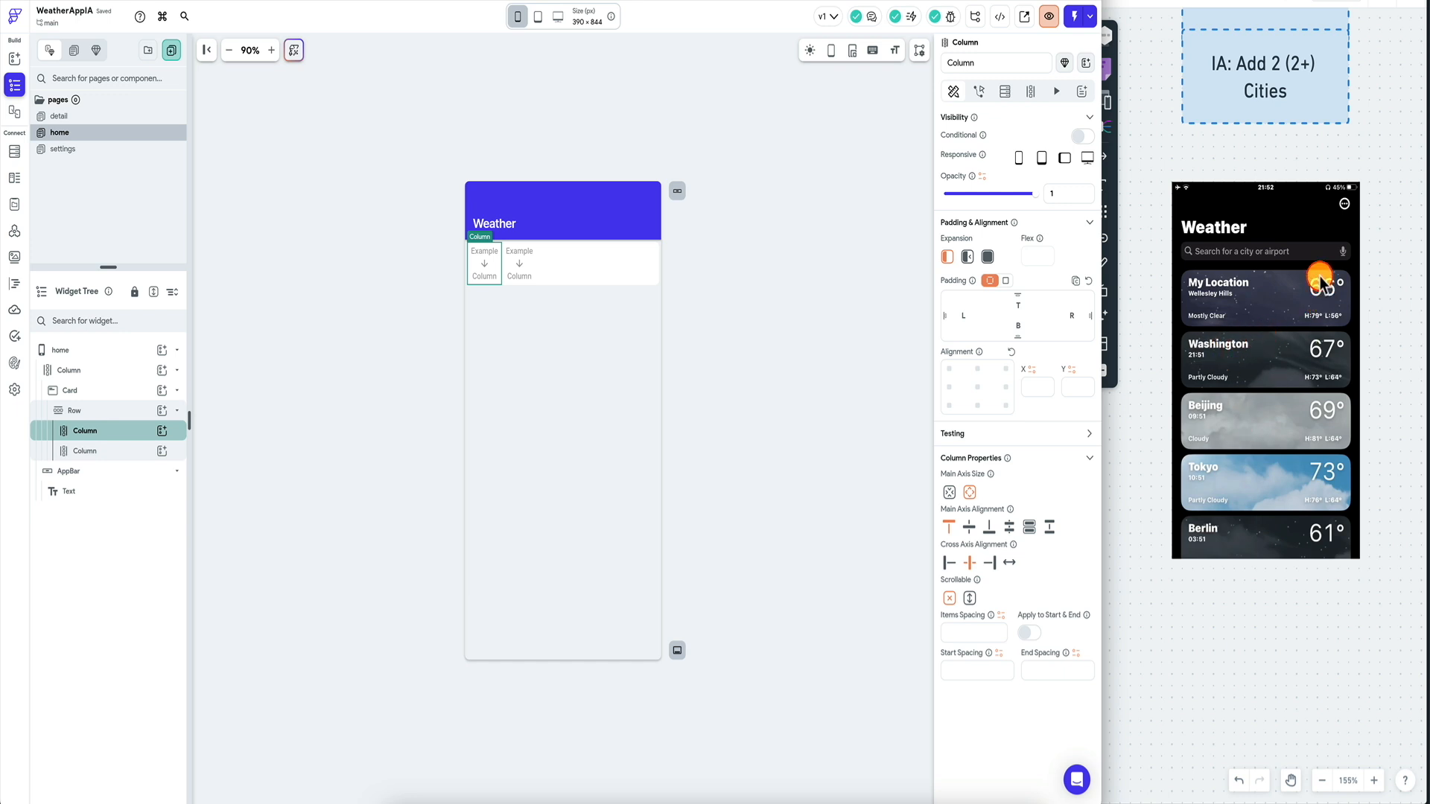
{"action": "left_click", "coordinate": [987, 258]}
{"action": "left_click", "coordinate": [642, 269]}
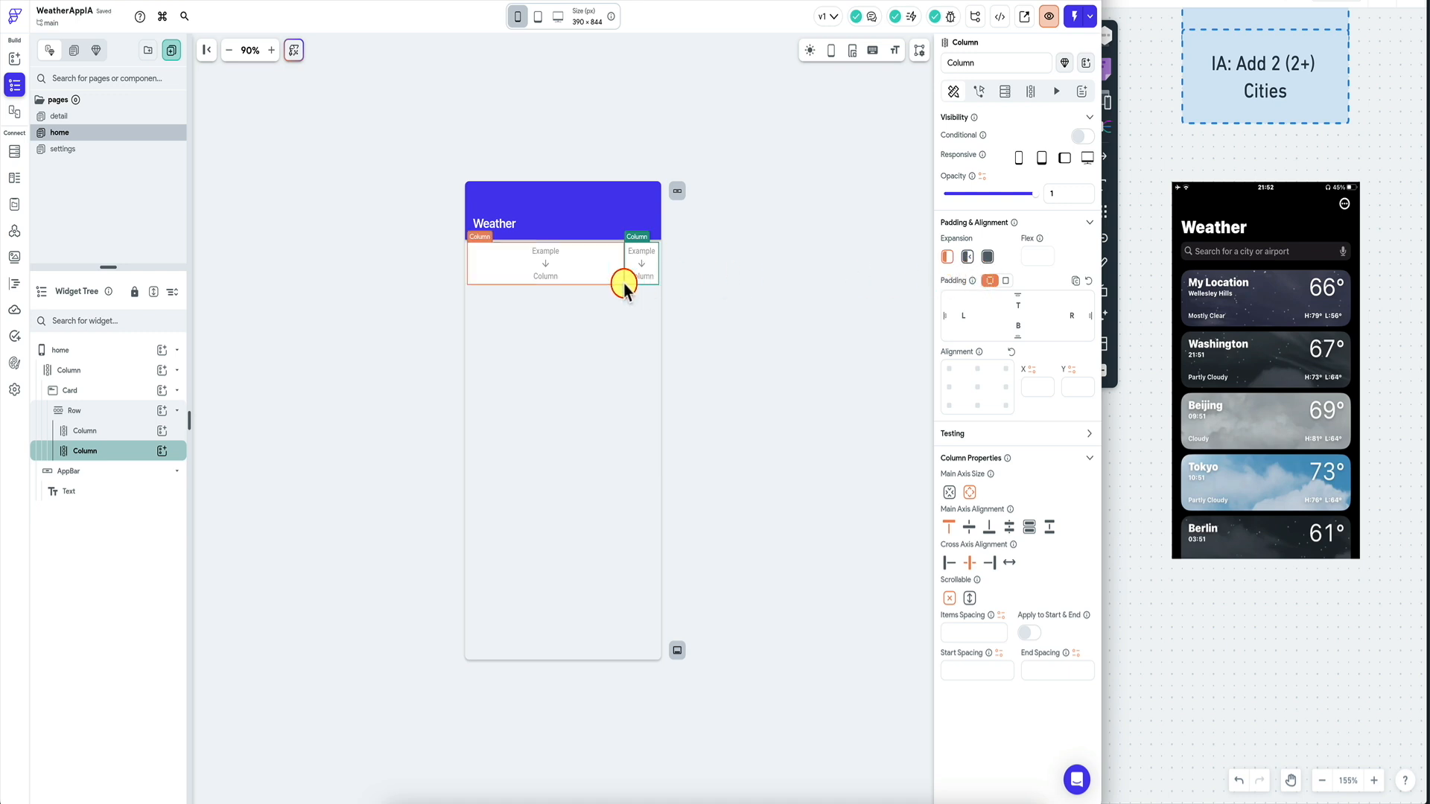
{"action": "left_click", "coordinate": [578, 265]}
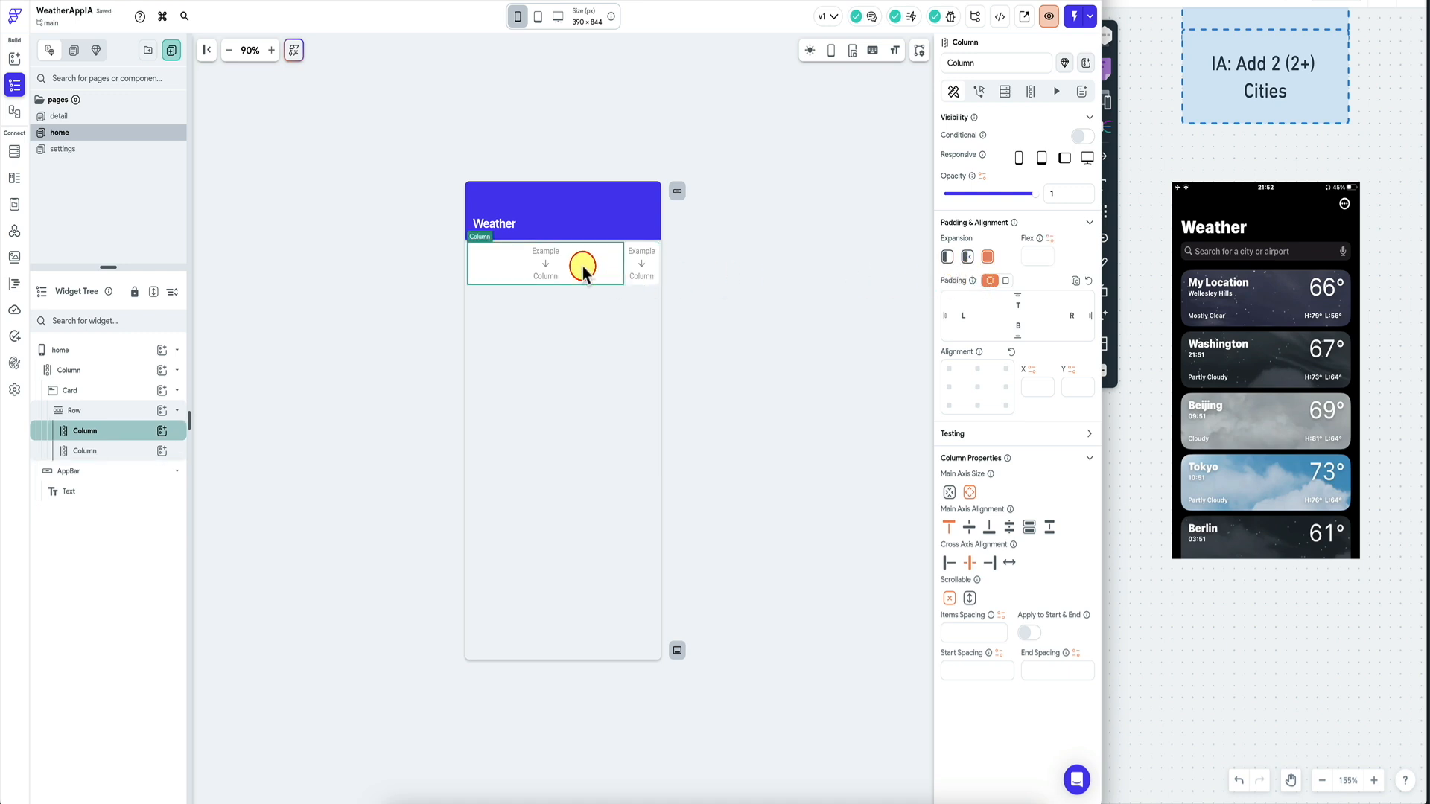
Place two Rows inside the first Column, deleting the extra third copy.
{"action": "left_click", "coordinate": [162, 430]}
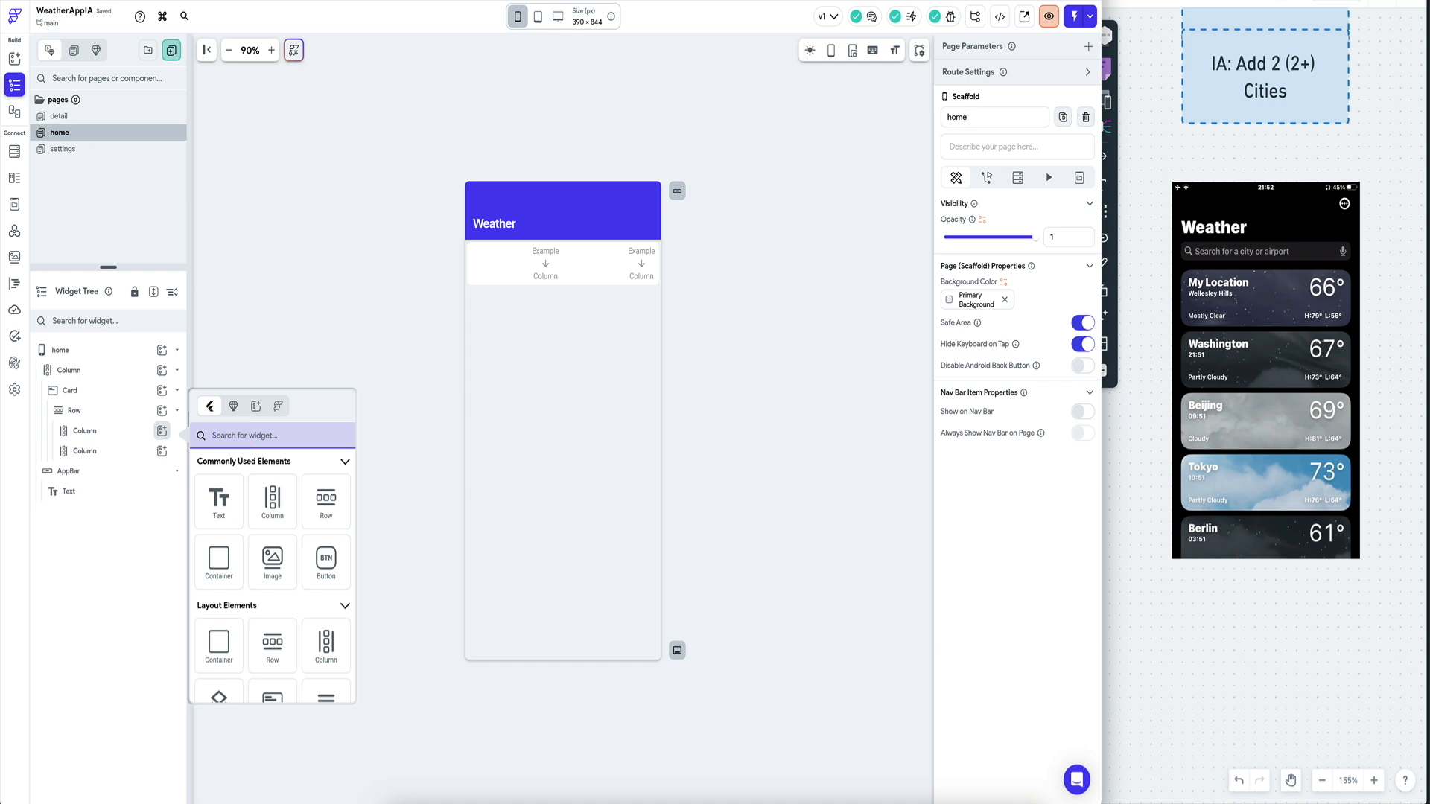
{"action": "type", "text": "row"}
{"action": "left_click", "coordinate": [219, 503]}
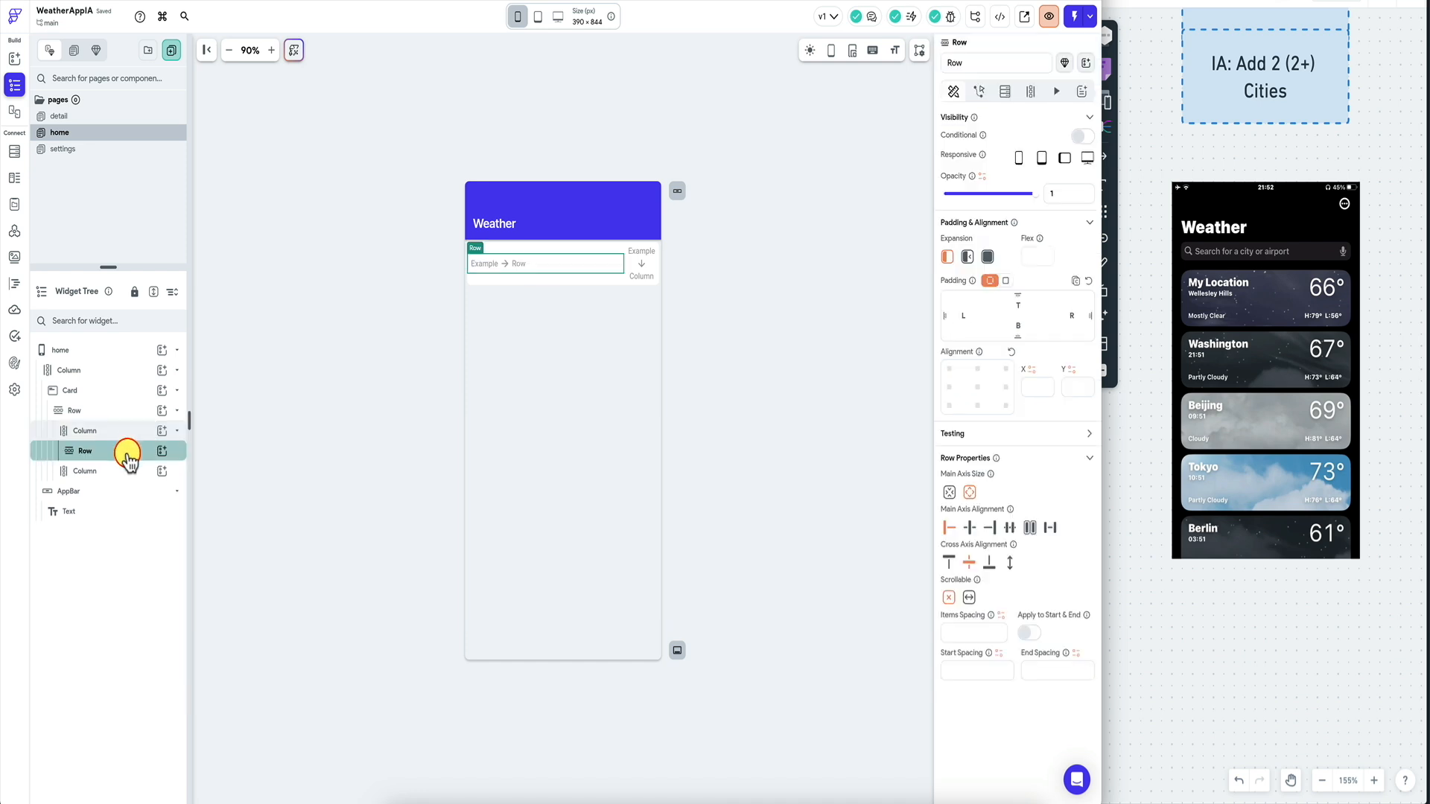
{"action": "key", "text": "super+d"}
{"action": "left_click", "coordinate": [129, 454]}
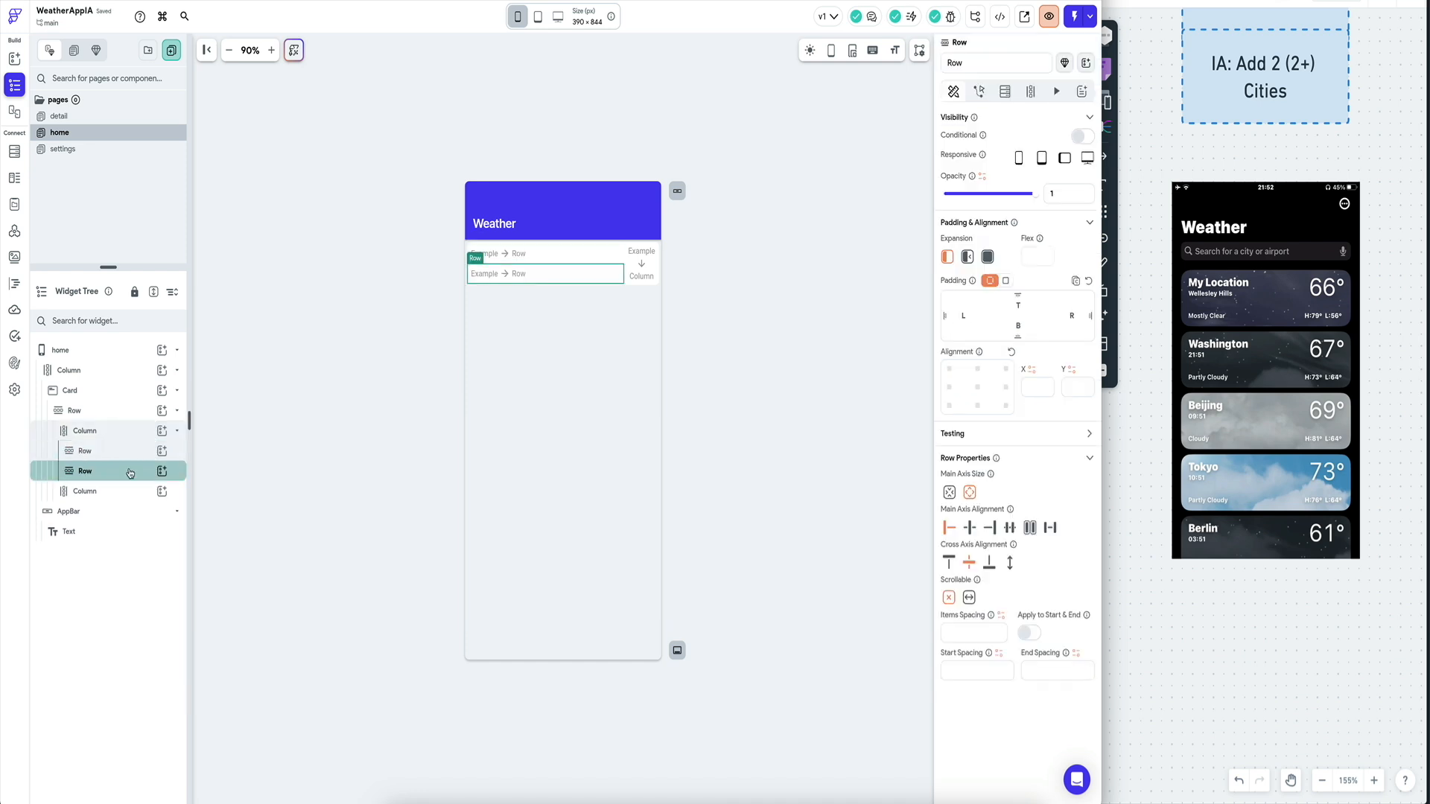
{"action": "key", "text": "super+d"}
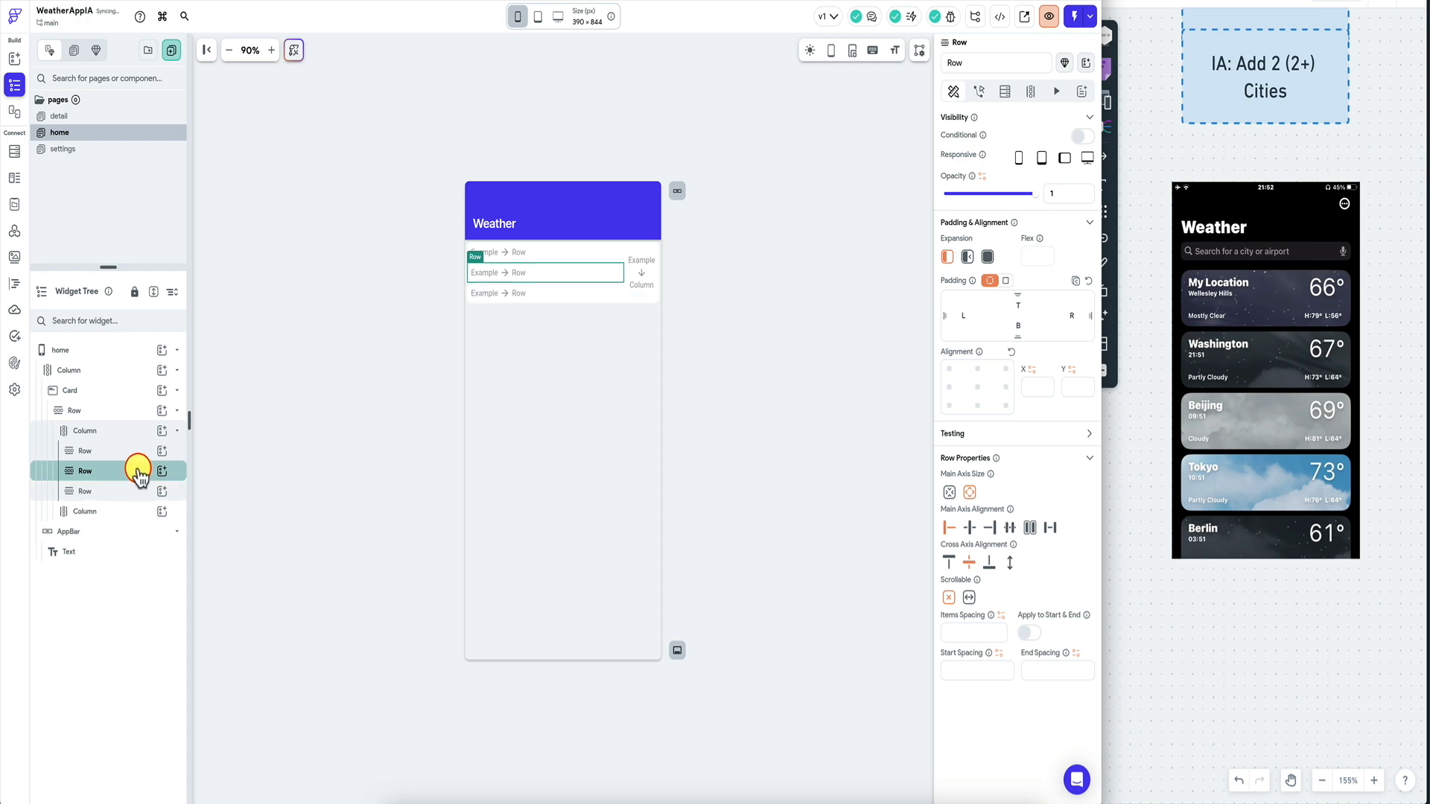
{"action": "left_click", "coordinate": [129, 495]}
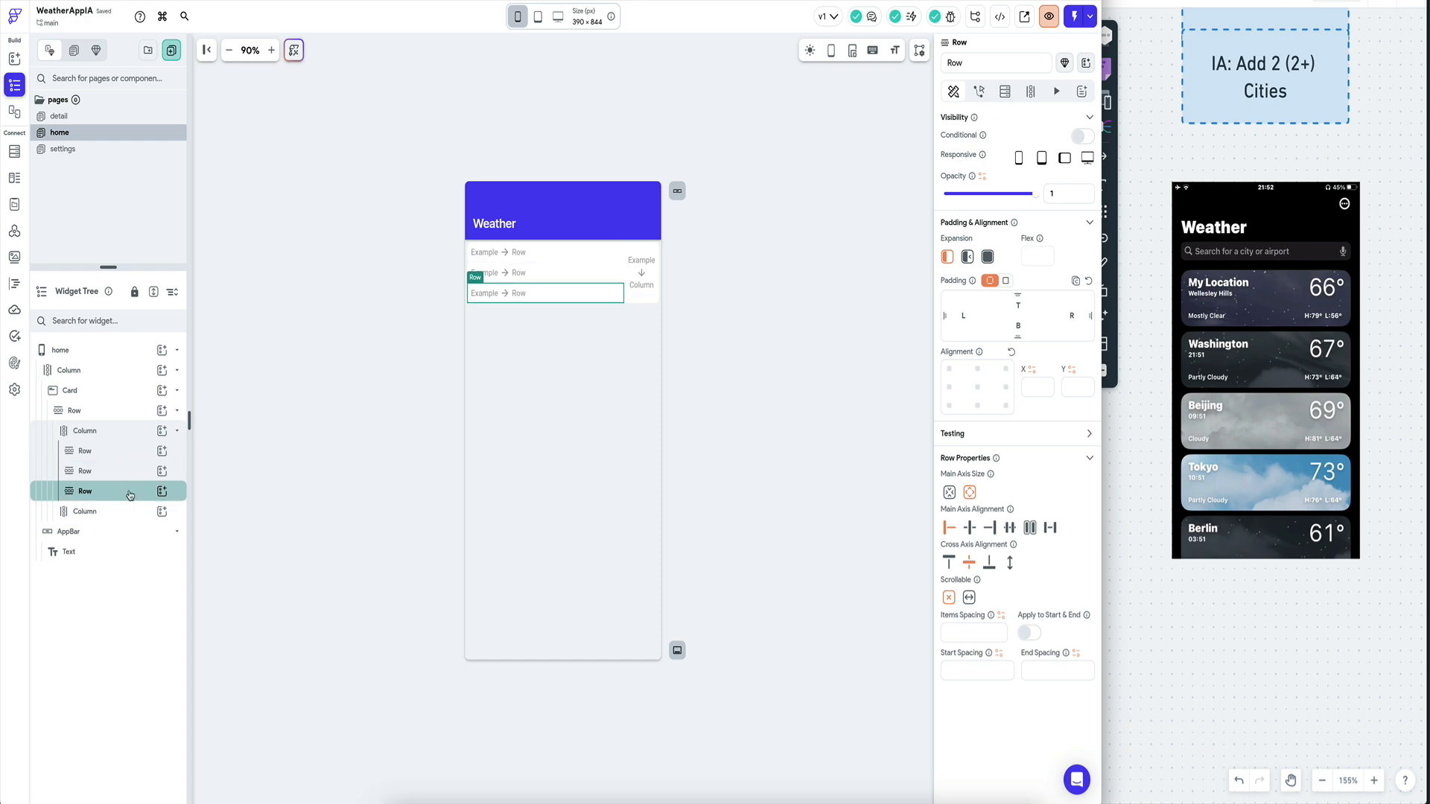
{"action": "key", "text": "Delete"}
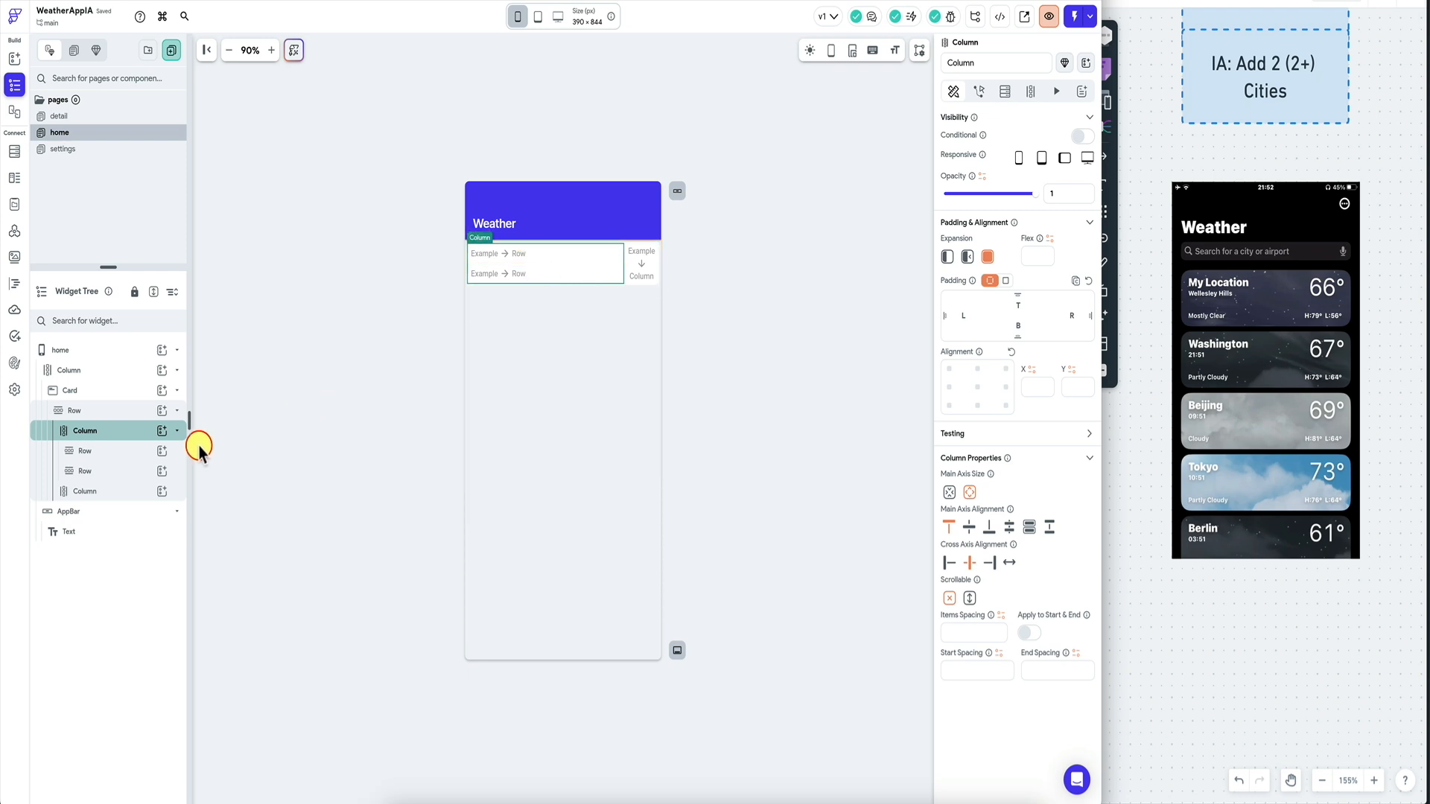
Add a Hello World Text to each of the two Rows.
{"action": "left_click", "coordinate": [160, 453]}
{"action": "left_click", "coordinate": [223, 522]}
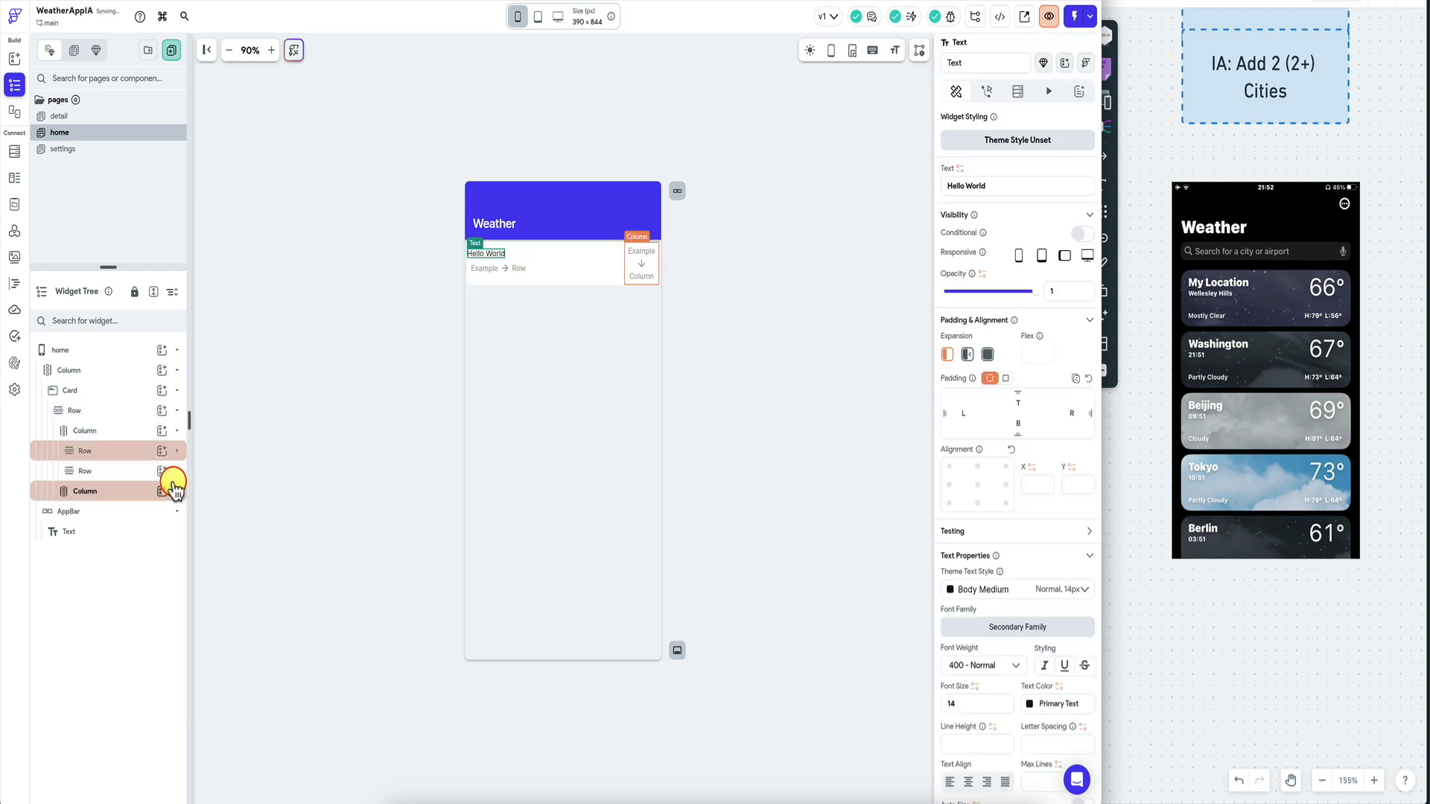
{"action": "left_click", "coordinate": [122, 451]}
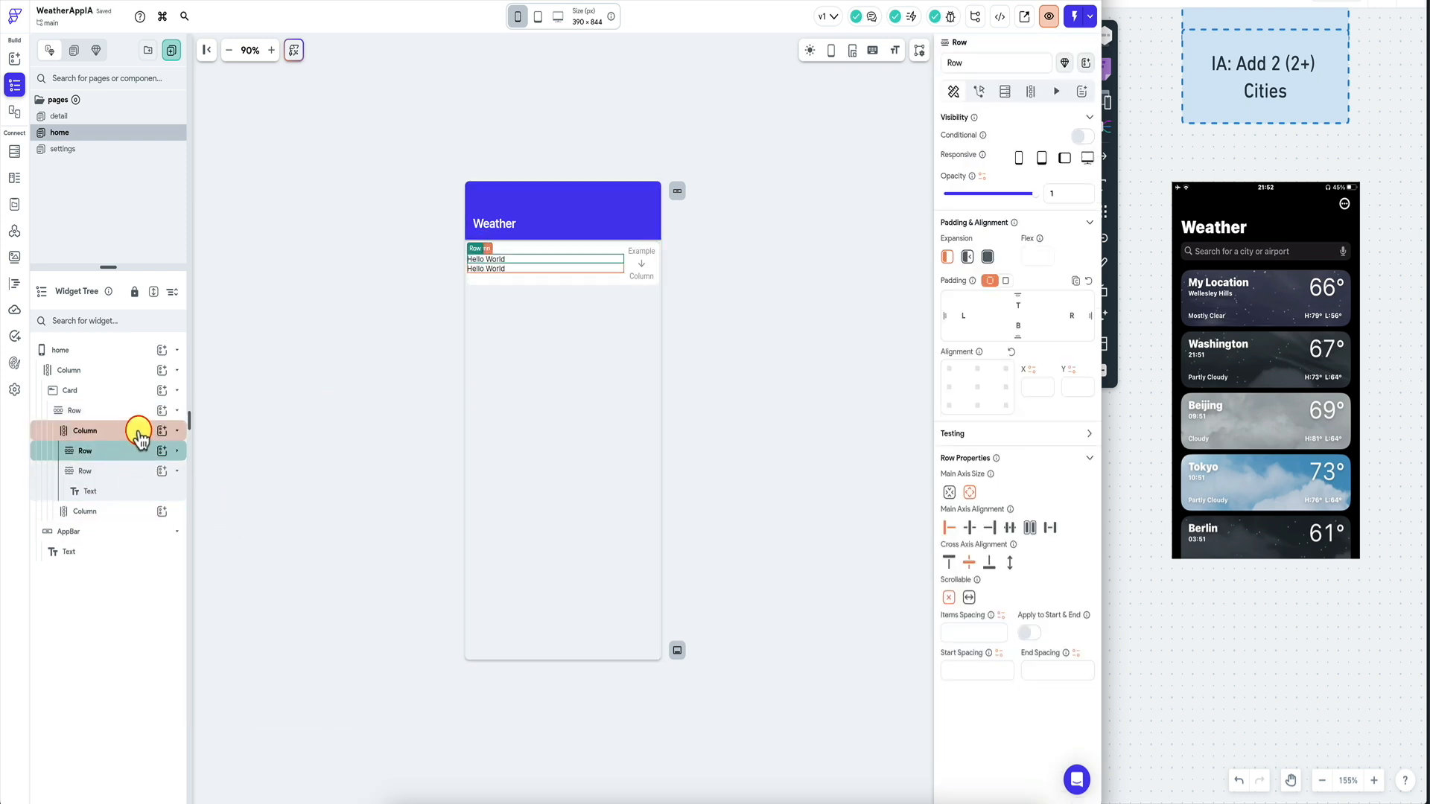
Give the Column holding both rows a uniform padding of 10.
{"action": "left_click", "coordinate": [132, 432]}
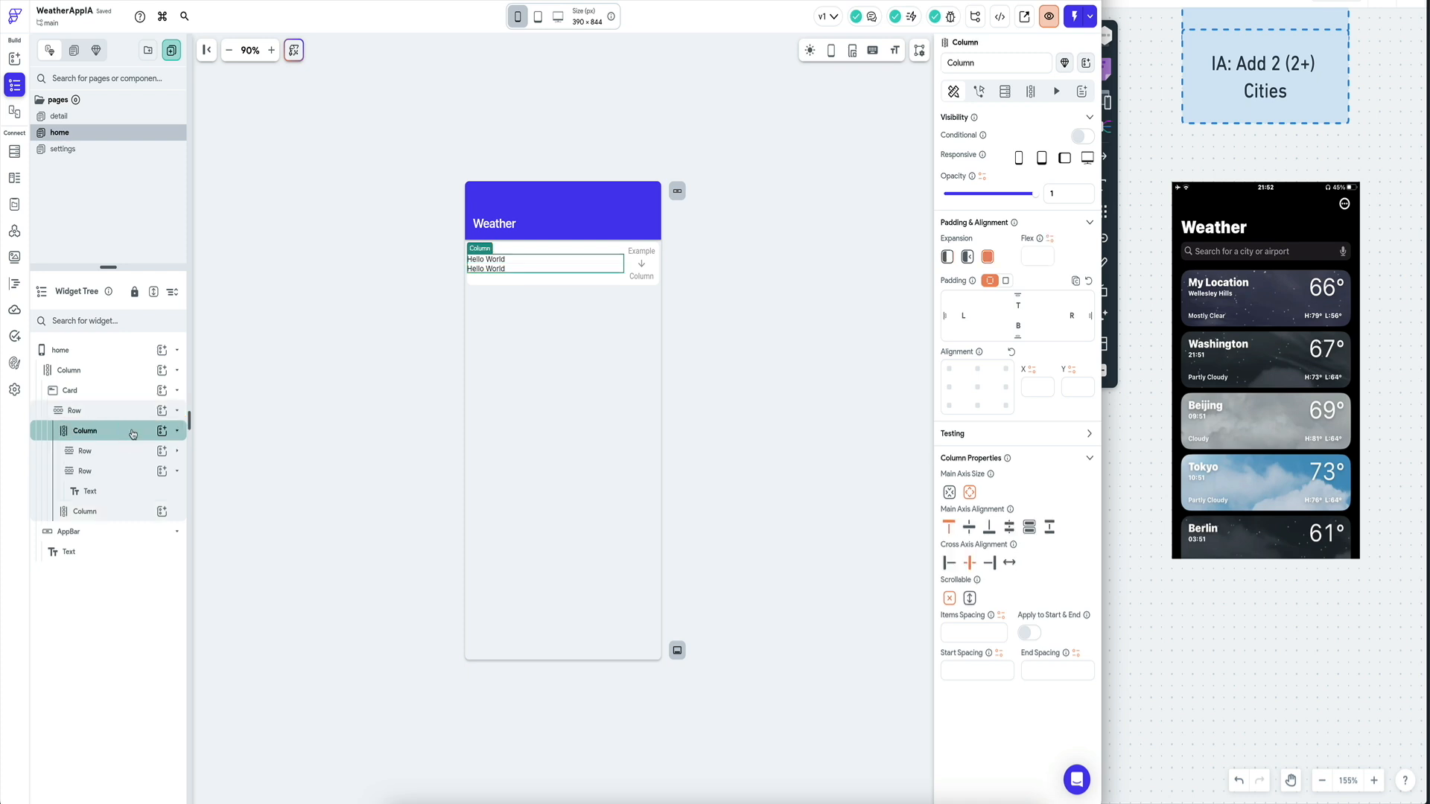
{"action": "left_click", "coordinate": [123, 433]}
{"action": "left_click", "coordinate": [1006, 280]}
{"action": "left_click", "coordinate": [1056, 298]}
{"action": "type", "text": "10"}
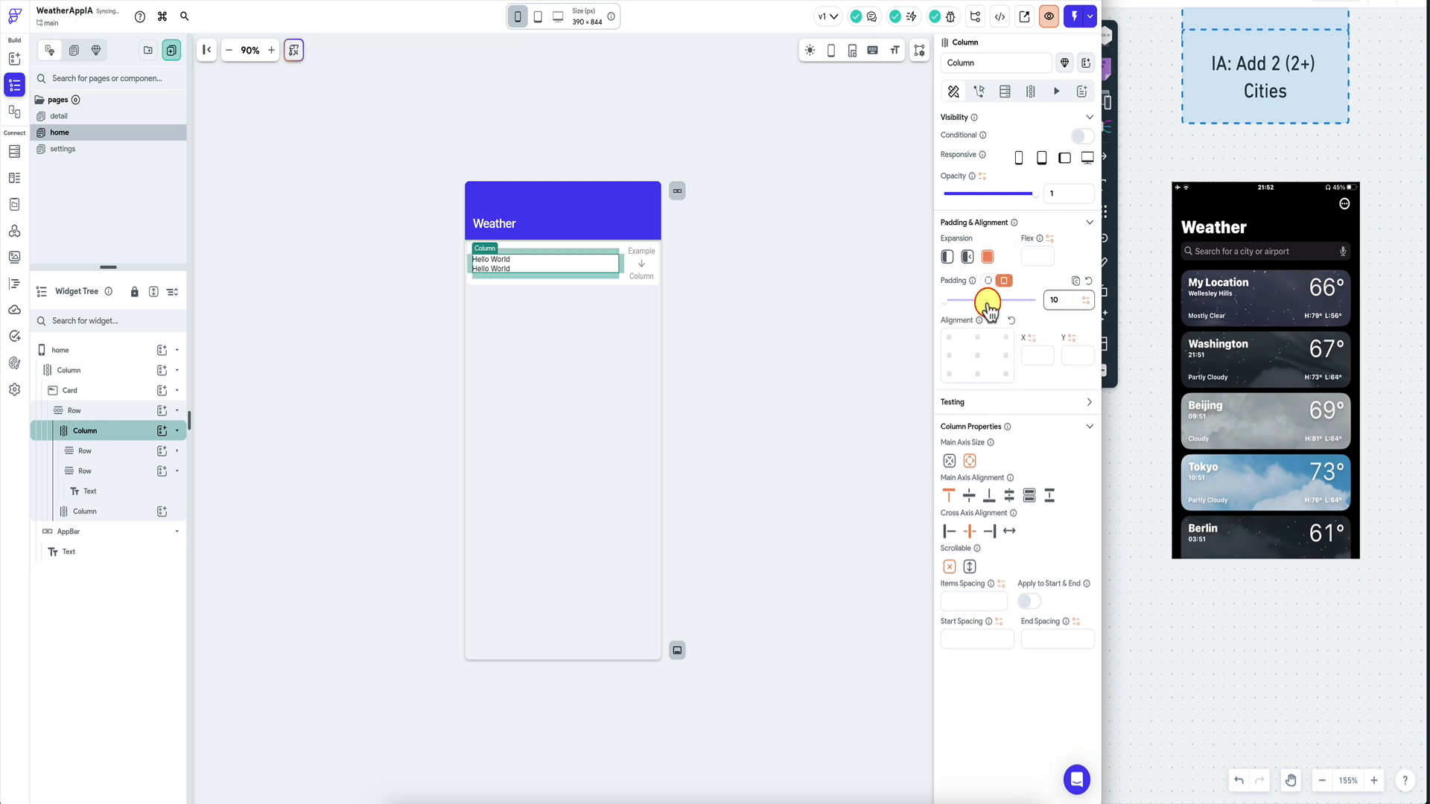
Make the first Hello World text 700 - Bold at font size 20.
{"action": "left_click", "coordinate": [501, 259]}
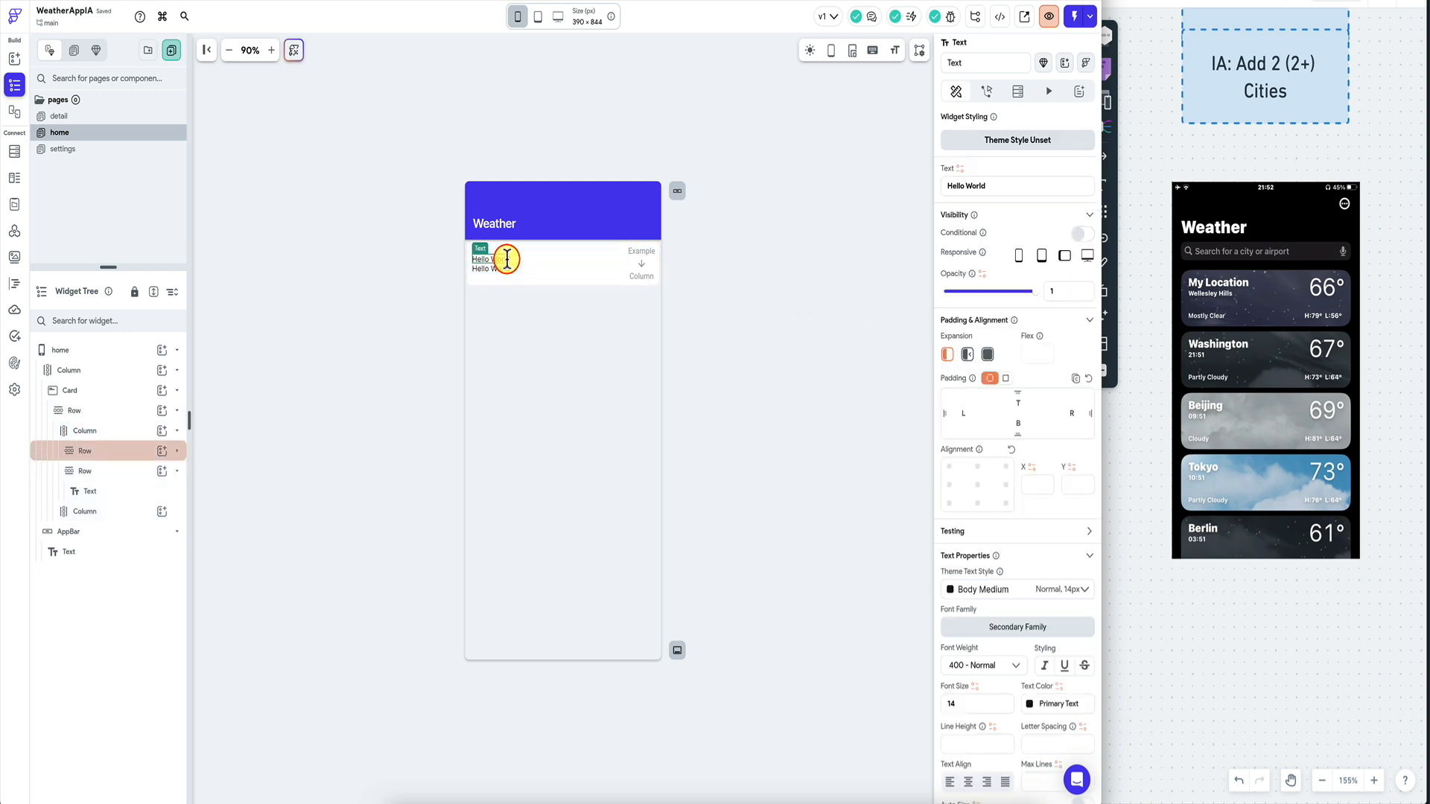
{"action": "scroll", "coordinate": [976, 626], "scroll_direction": "down", "scroll_amount": 1}
{"action": "left_click", "coordinate": [972, 635]}
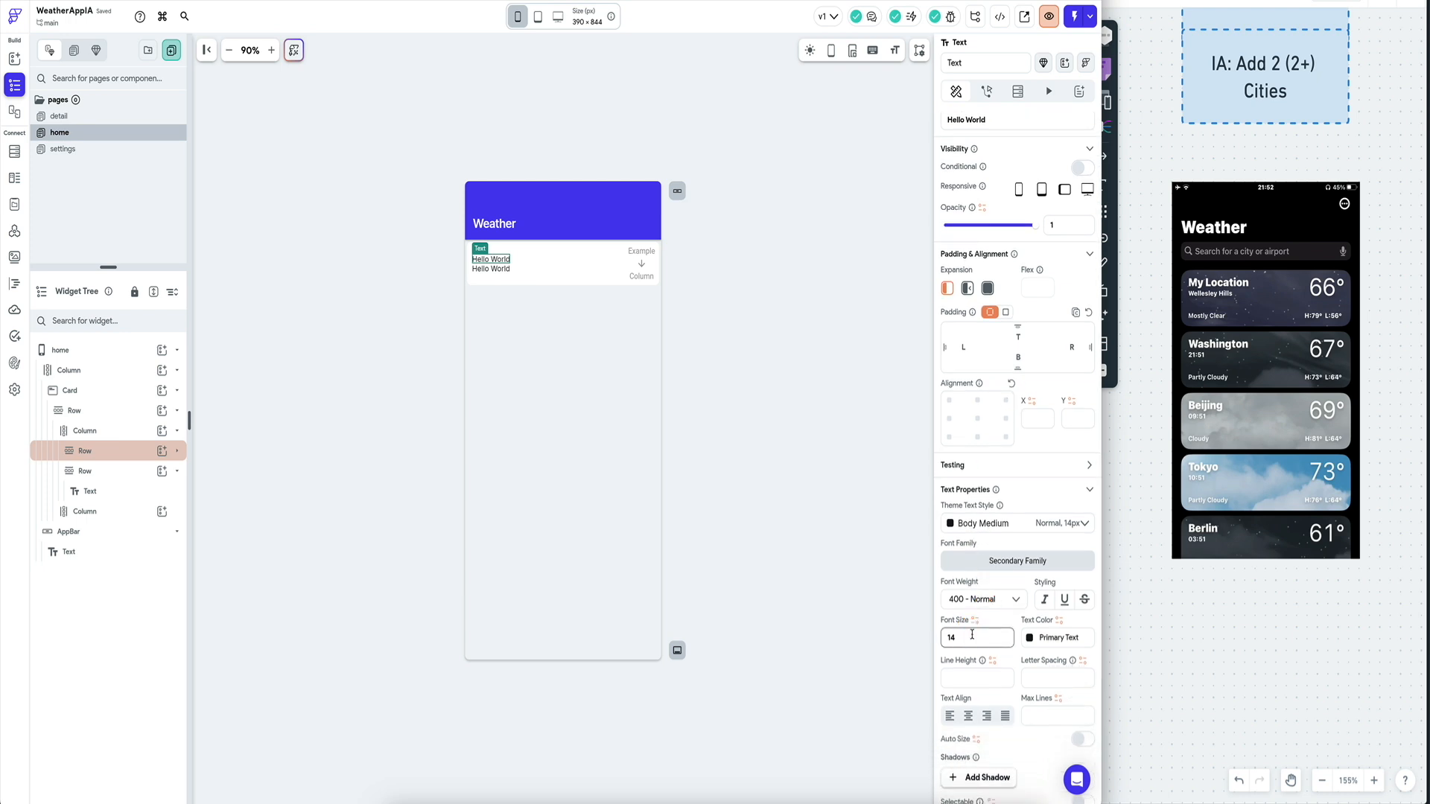
{"action": "key", "text": "BackSpace"}
{"action": "type", "text": "7"}
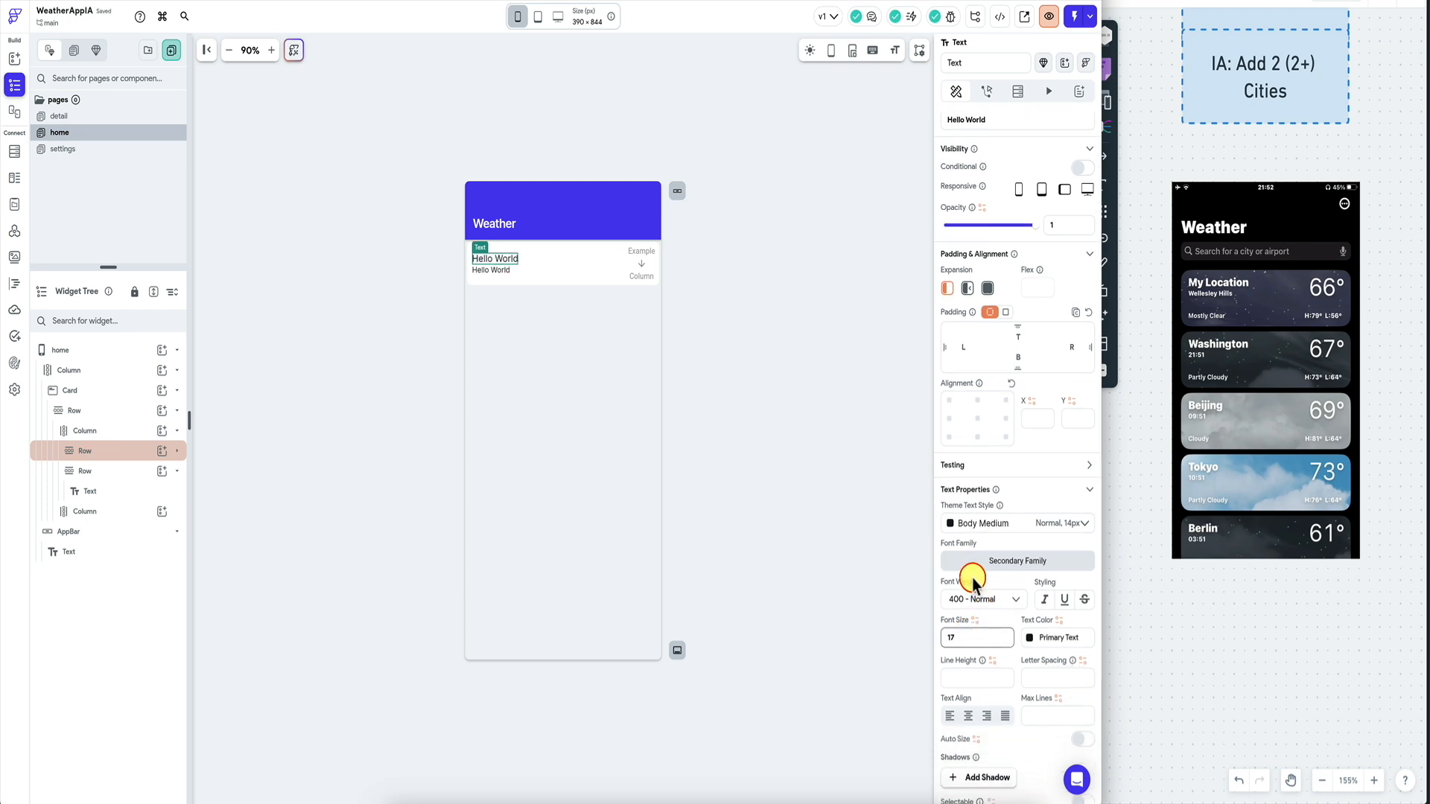
{"action": "left_click", "coordinate": [974, 596]}
{"action": "left_click", "coordinate": [972, 701]}
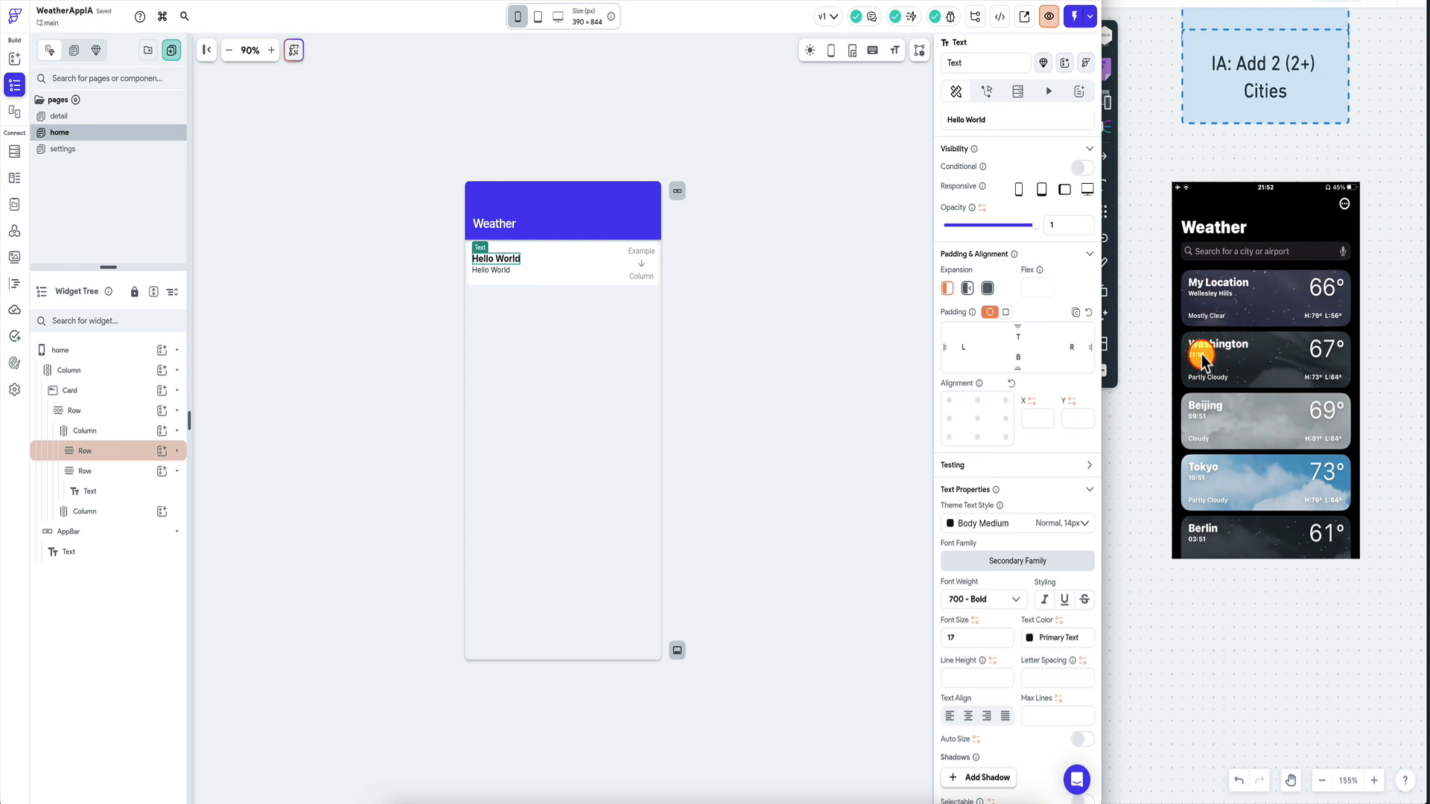
{"action": "left_click", "coordinate": [988, 641]}
{"action": "key", "text": "BackSpace"}
{"action": "key", "text": "BackSpace"}
{"action": "type", "text": "20"}
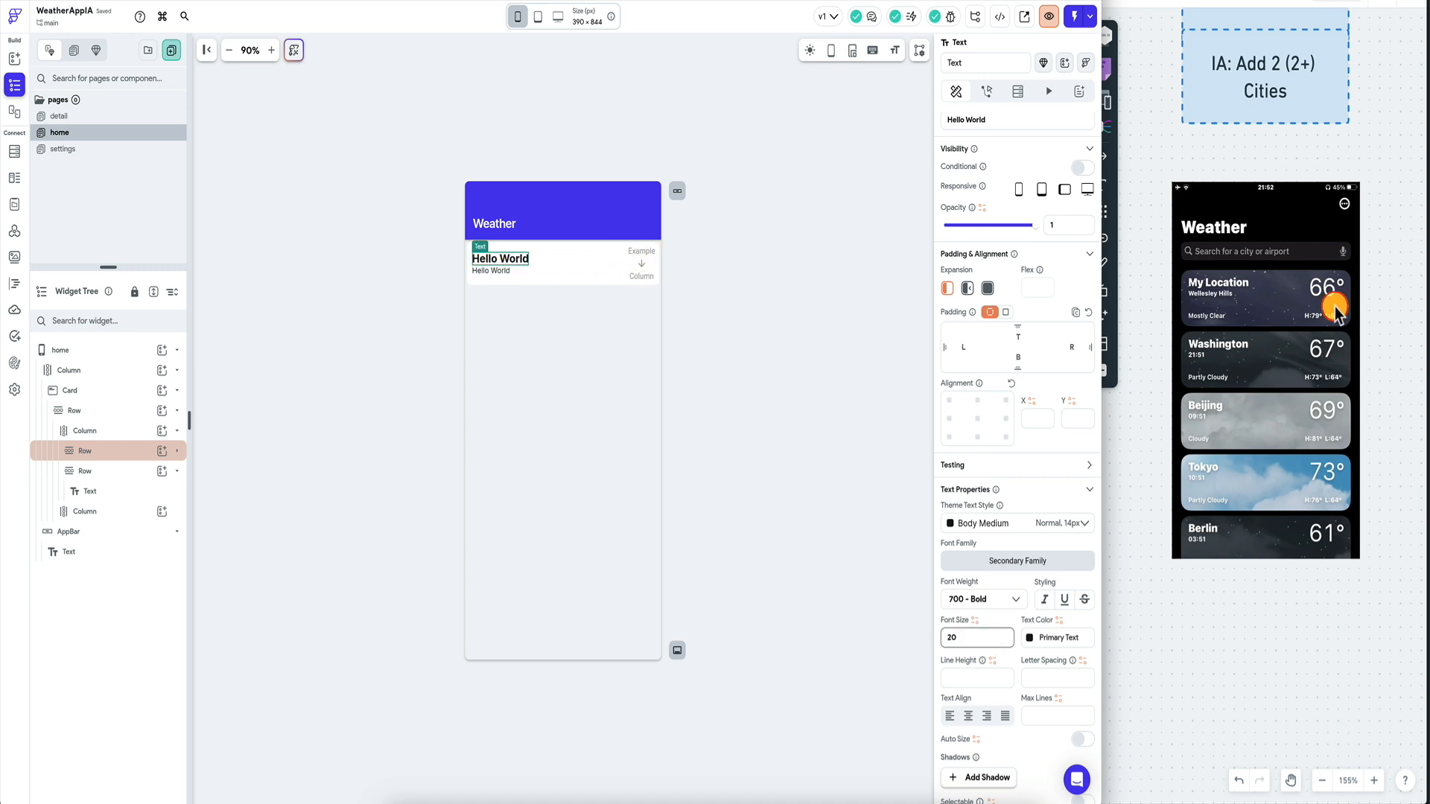
{"action": "left_click", "coordinate": [639, 257]}
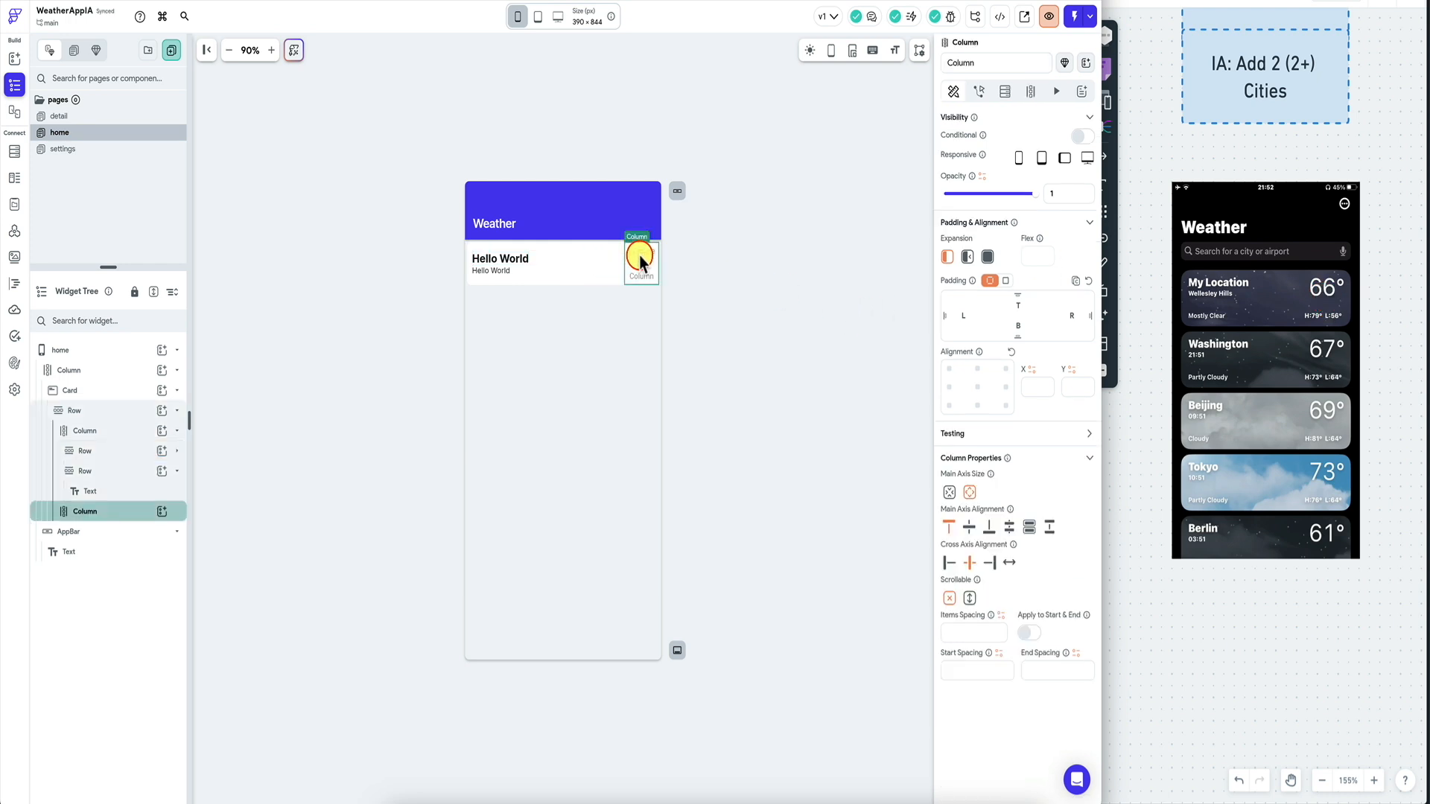
Add a Row with a Text in the right Column, styled semi-bold at size 32.
{"action": "left_click", "coordinate": [161, 512]}
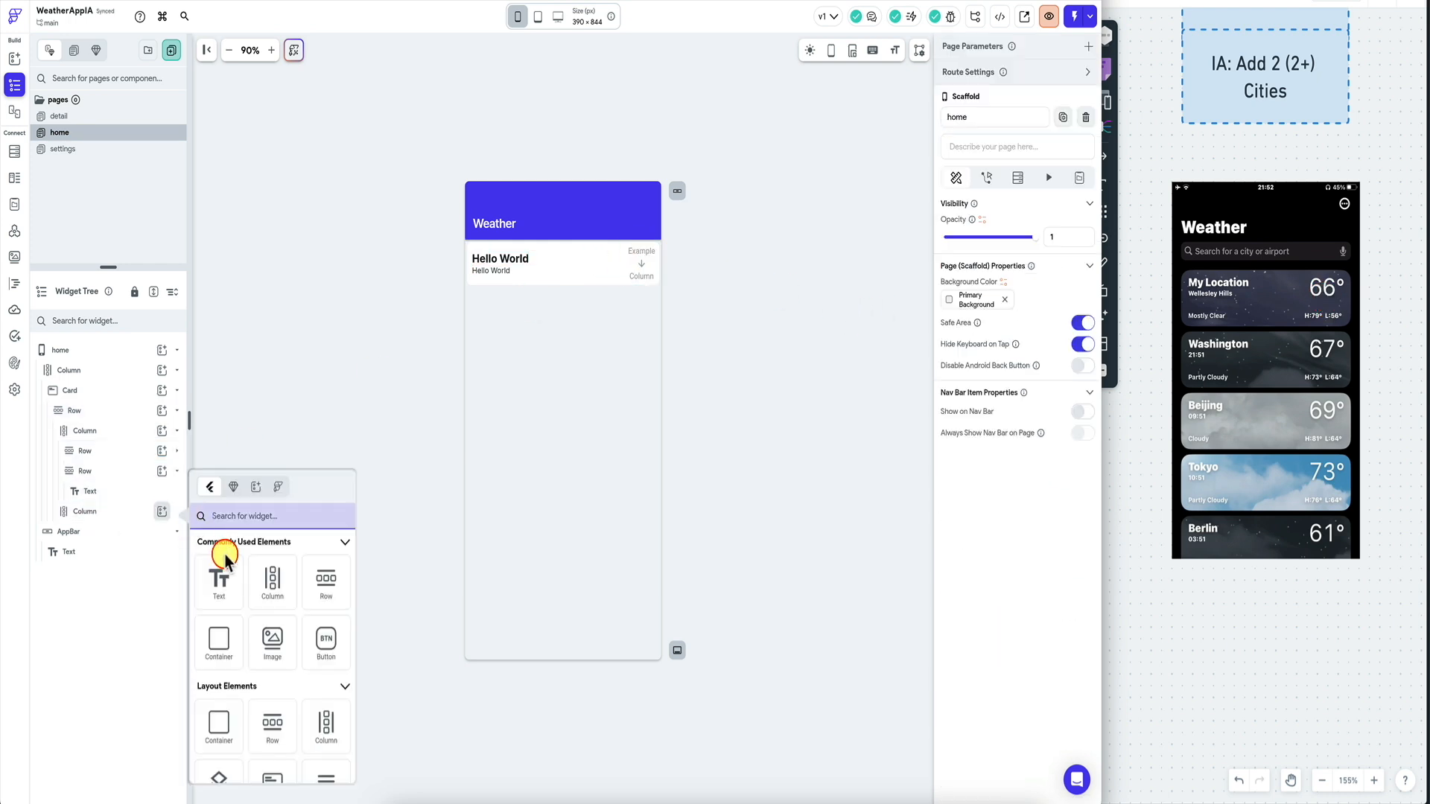
{"action": "left_click", "coordinate": [261, 517]}
{"action": "type", "text": "row"}
{"action": "left_click", "coordinate": [216, 581]}
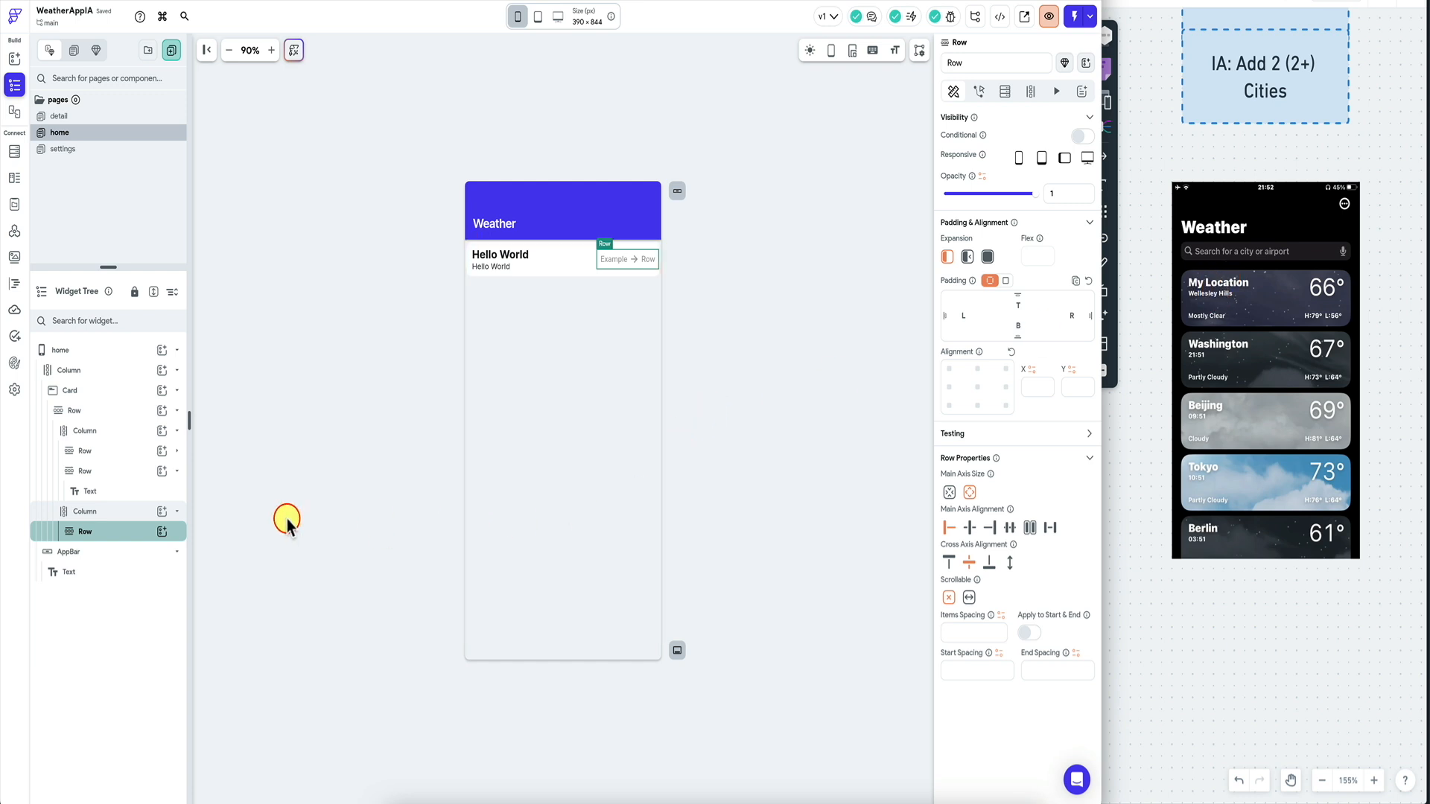
{"action": "left_click", "coordinate": [165, 533]}
{"action": "left_click", "coordinate": [217, 588]}
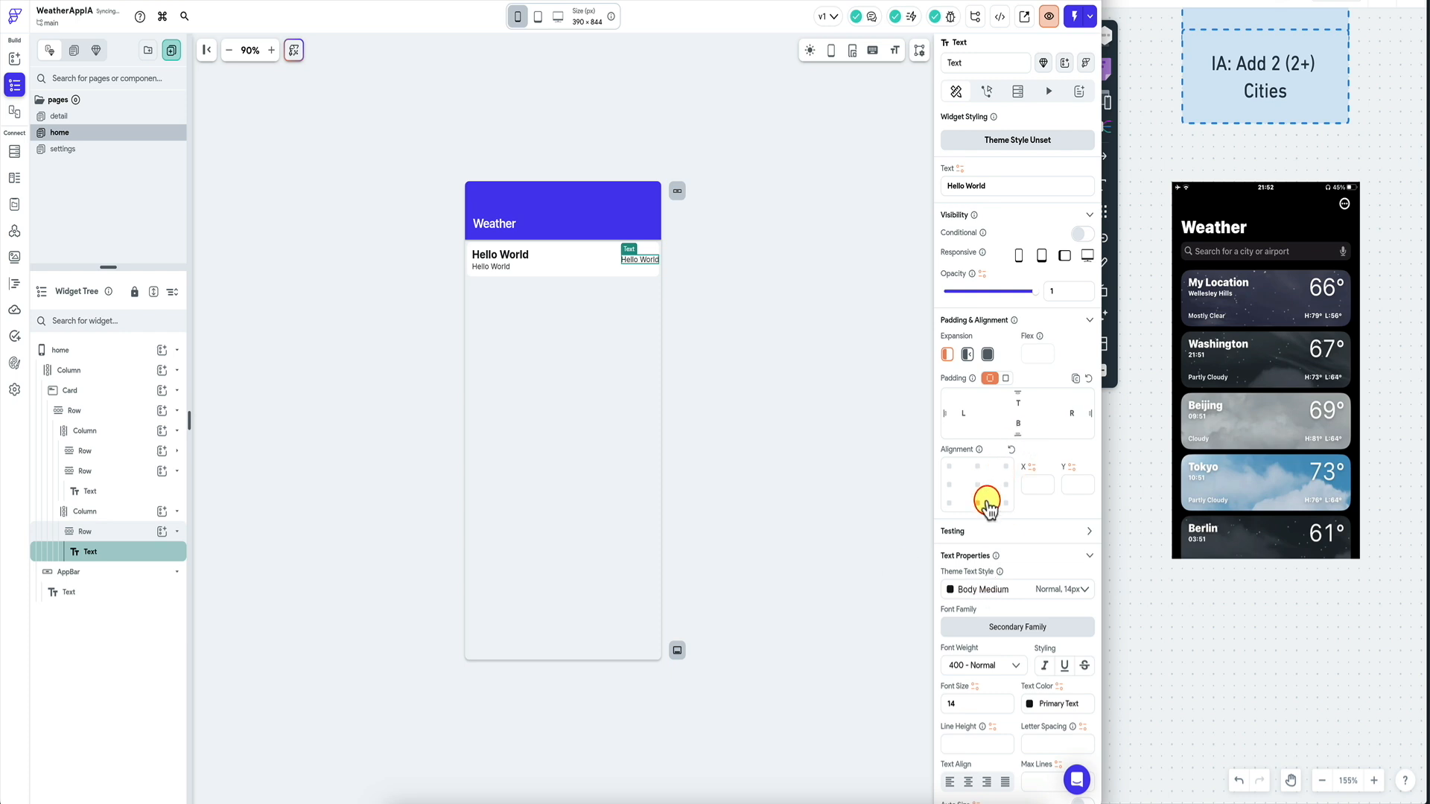
{"action": "scroll", "coordinate": [984, 501], "scroll_direction": "down", "scroll_amount": 3}
{"action": "left_click", "coordinate": [977, 566]}
{"action": "type", "text": "32"}
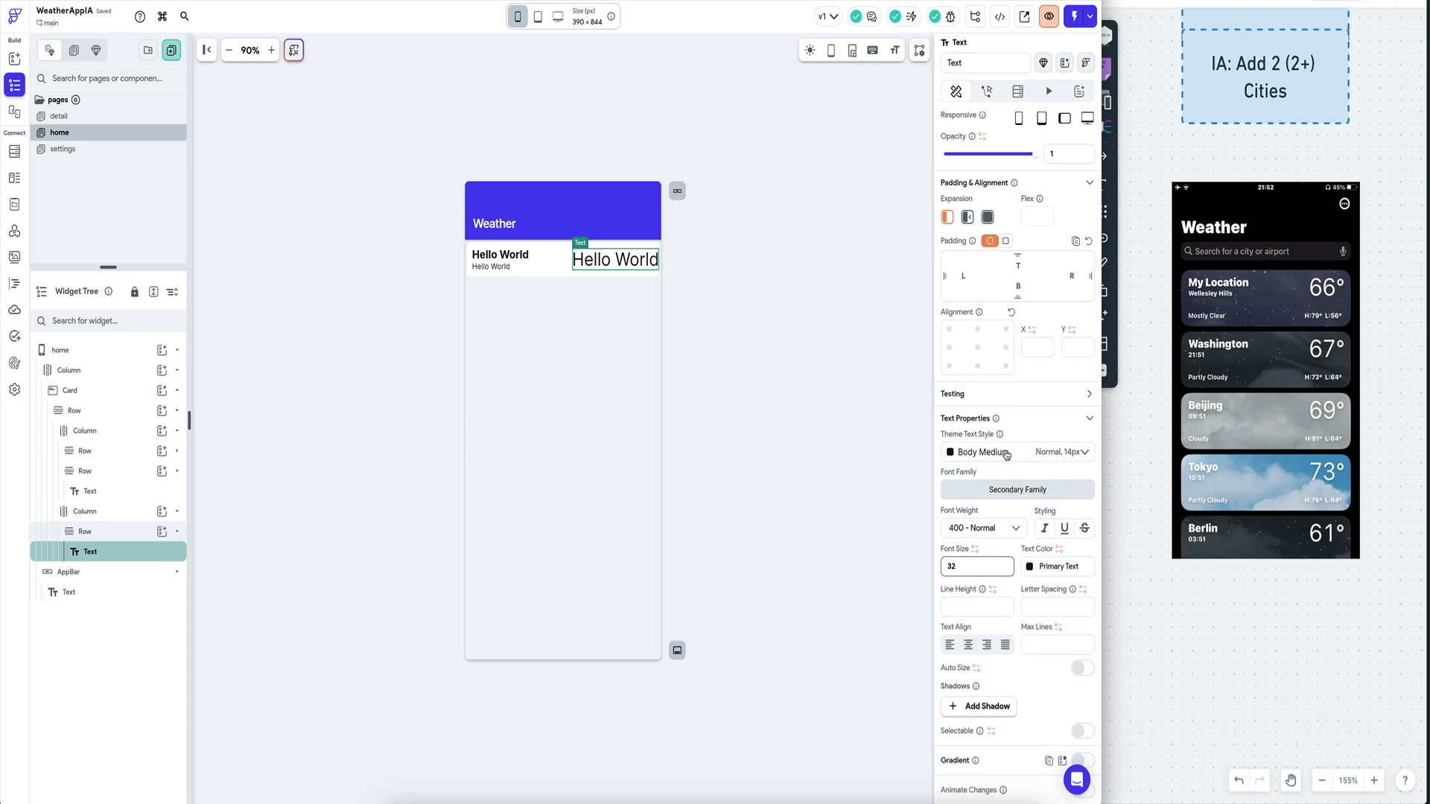
{"action": "left_click", "coordinate": [980, 529]}
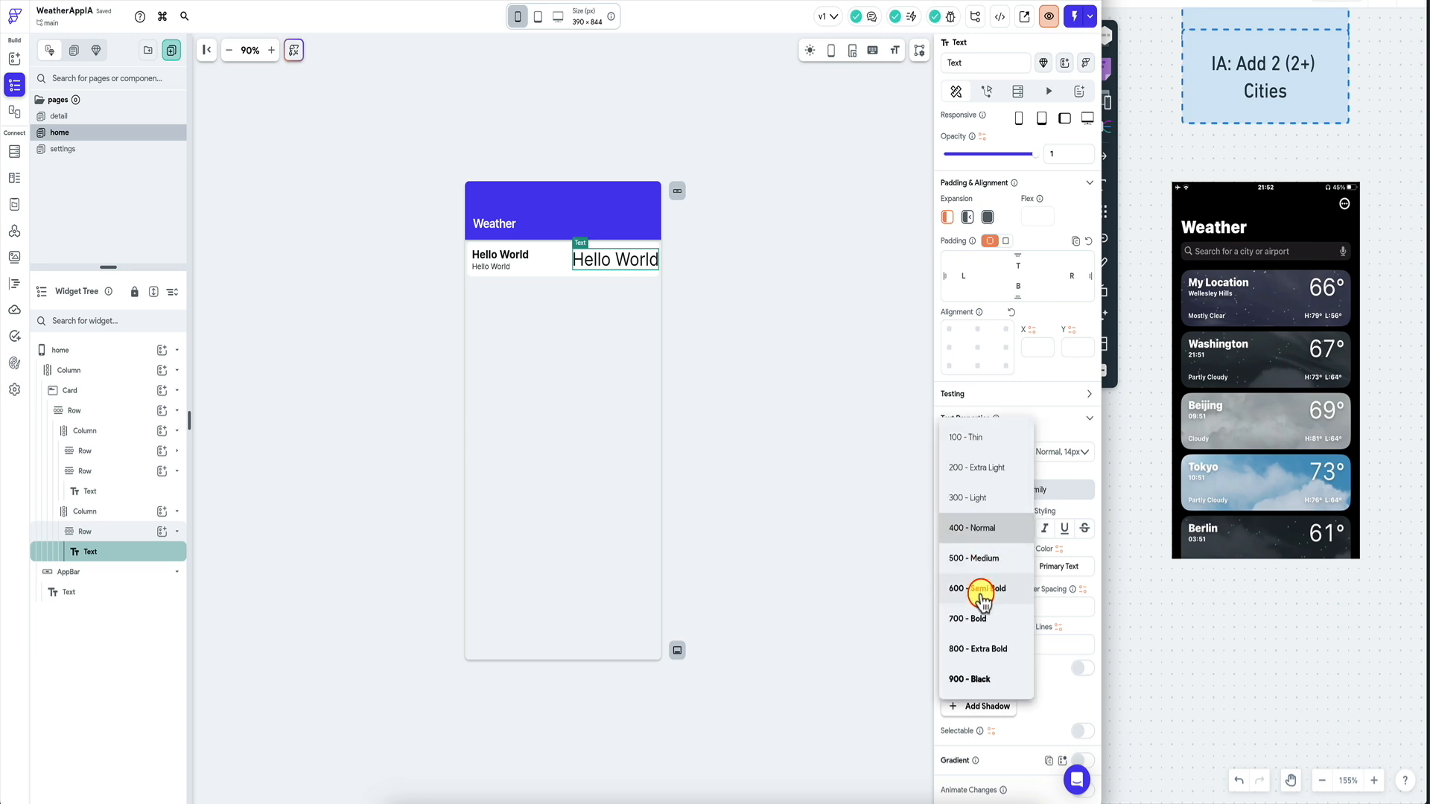
{"action": "left_click", "coordinate": [982, 593]}
Change the new text to '66' and enlarge it to size 54.
{"action": "scroll", "coordinate": [1044, 192], "scroll_direction": "up", "scroll_amount": 3}
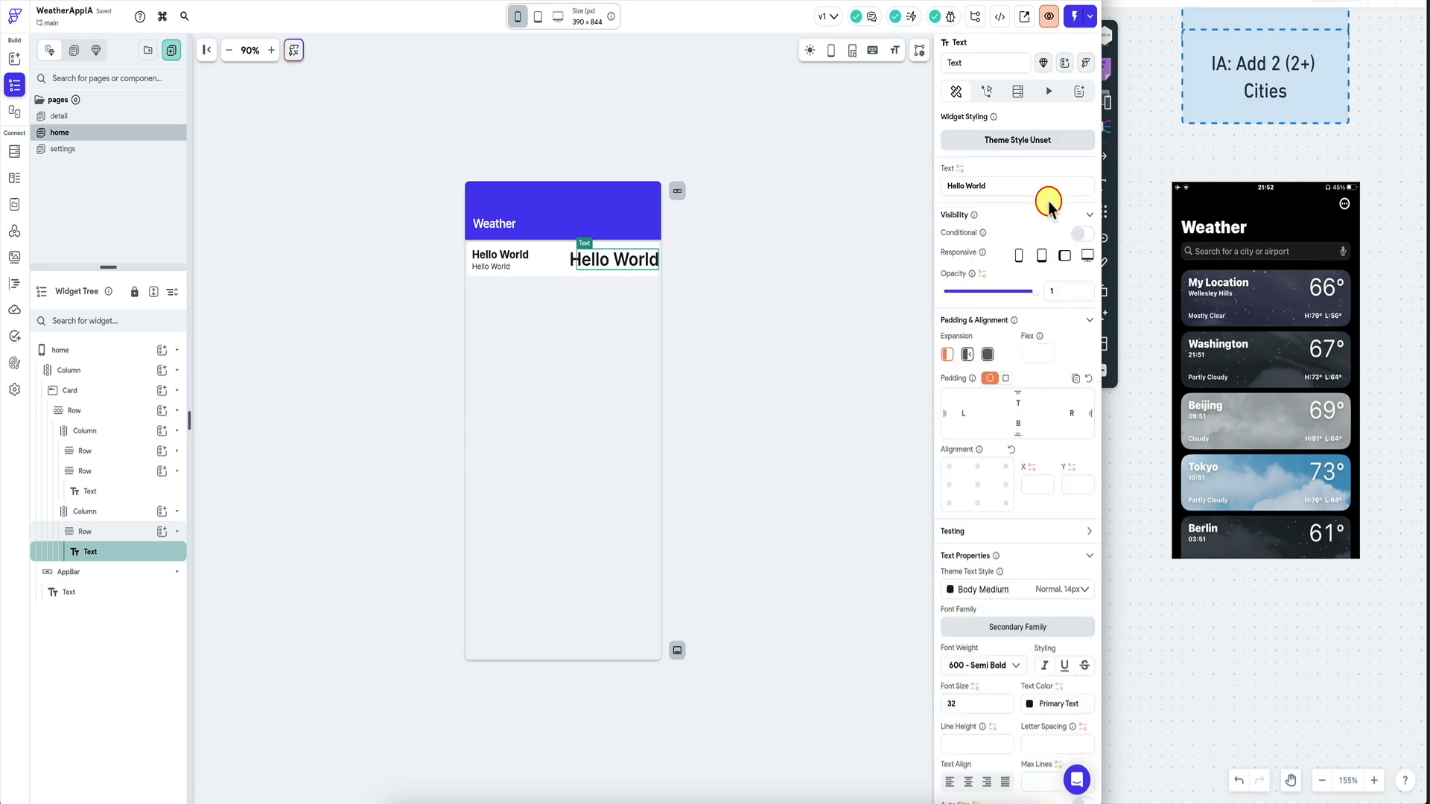
{"action": "left_click", "coordinate": [1049, 184]}
{"action": "key", "text": "ctrl+a"}
{"action": "type", "text": "66"}
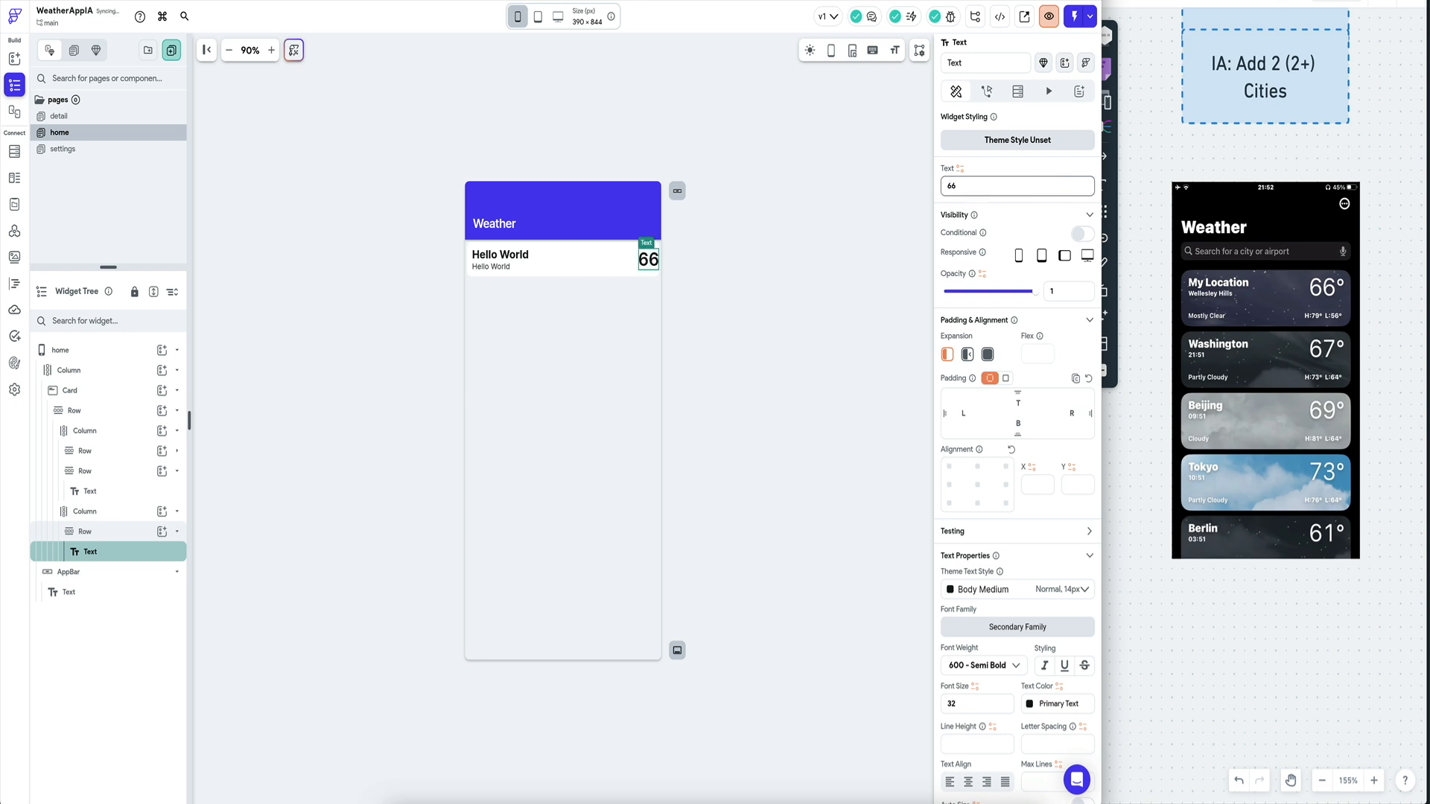
{"action": "left_click", "coordinate": [977, 704]}
{"action": "type", "text": "54"}
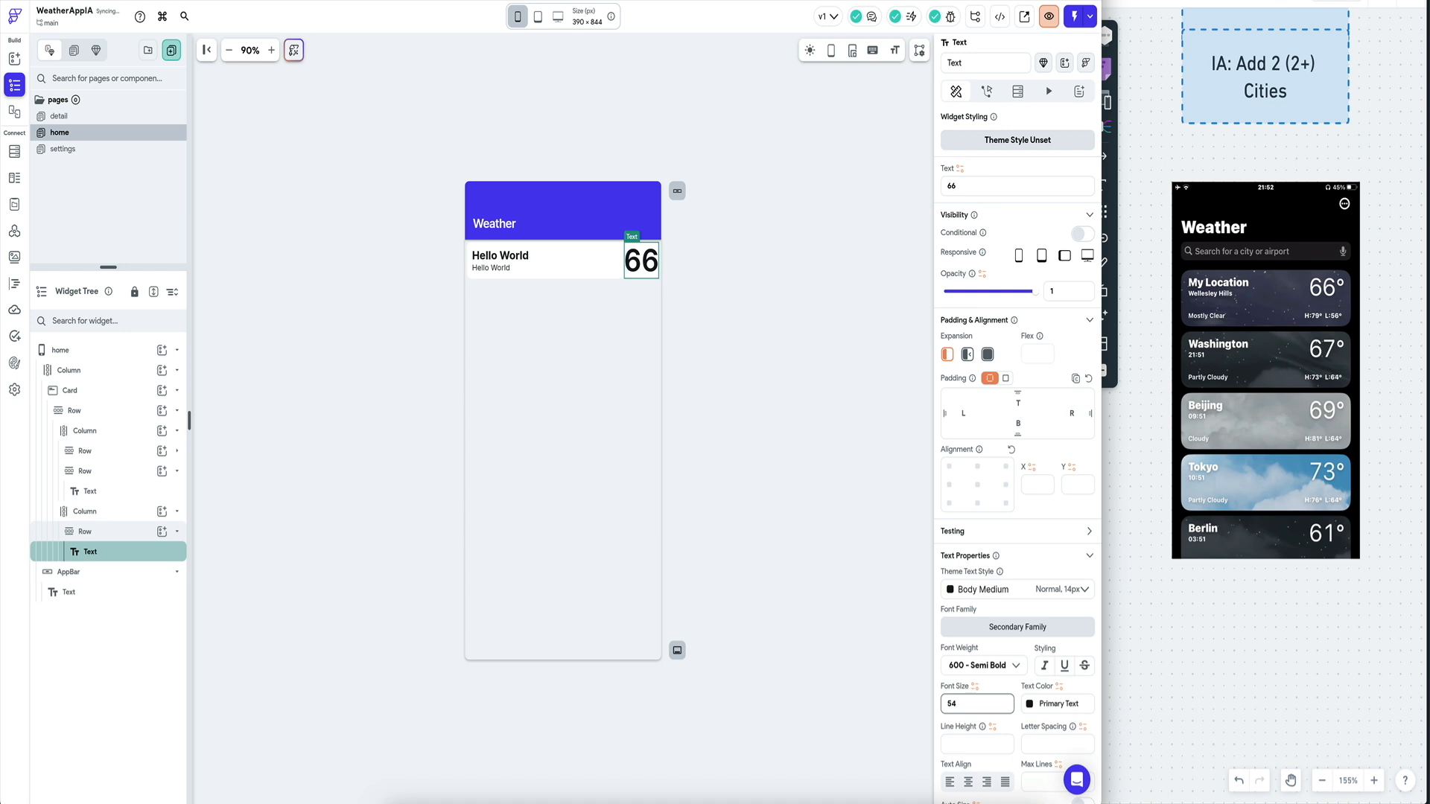
Select the Column holding the 66 text, then the Card, in the Widget Tree.
{"action": "left_click", "coordinate": [145, 530]}
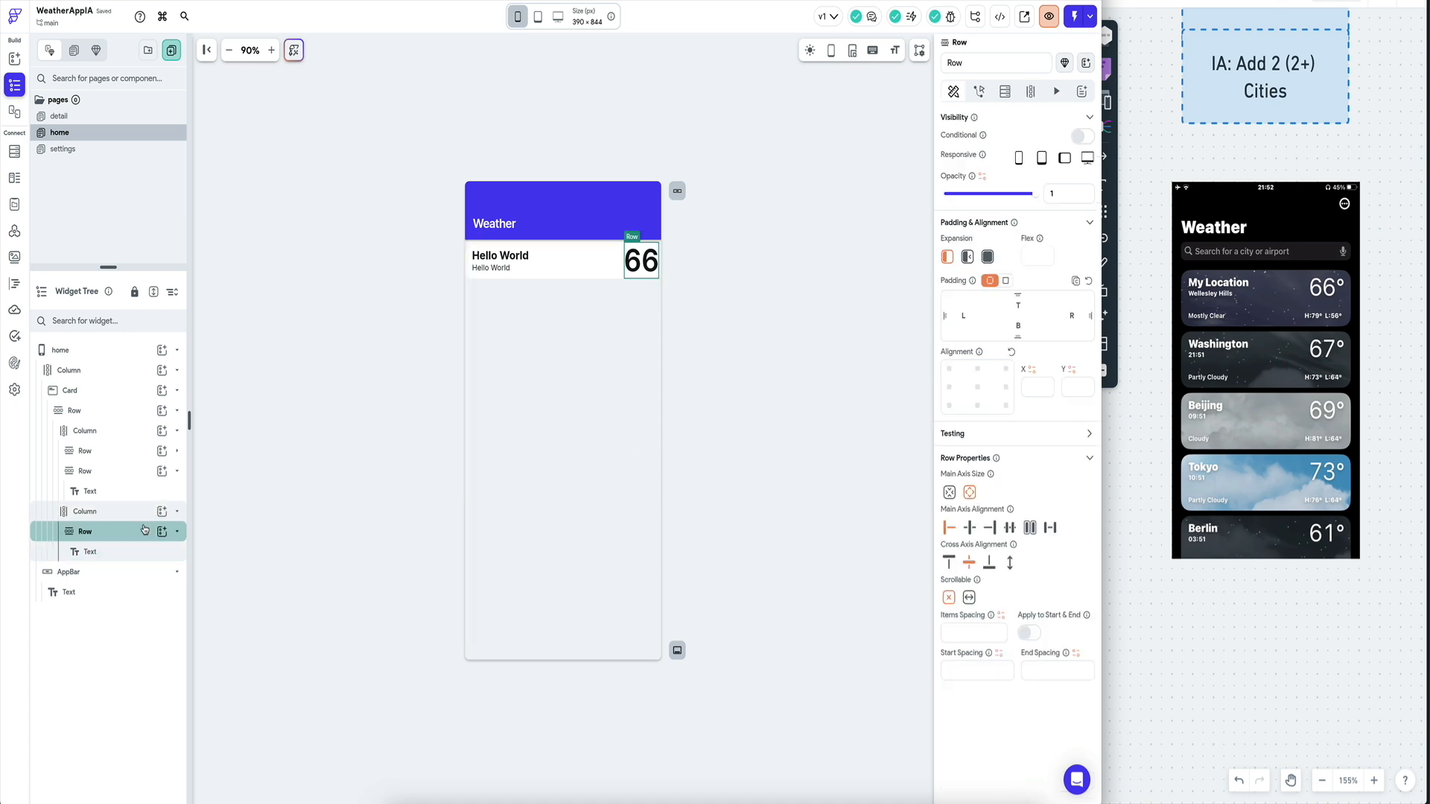
{"action": "left_click", "coordinate": [130, 514]}
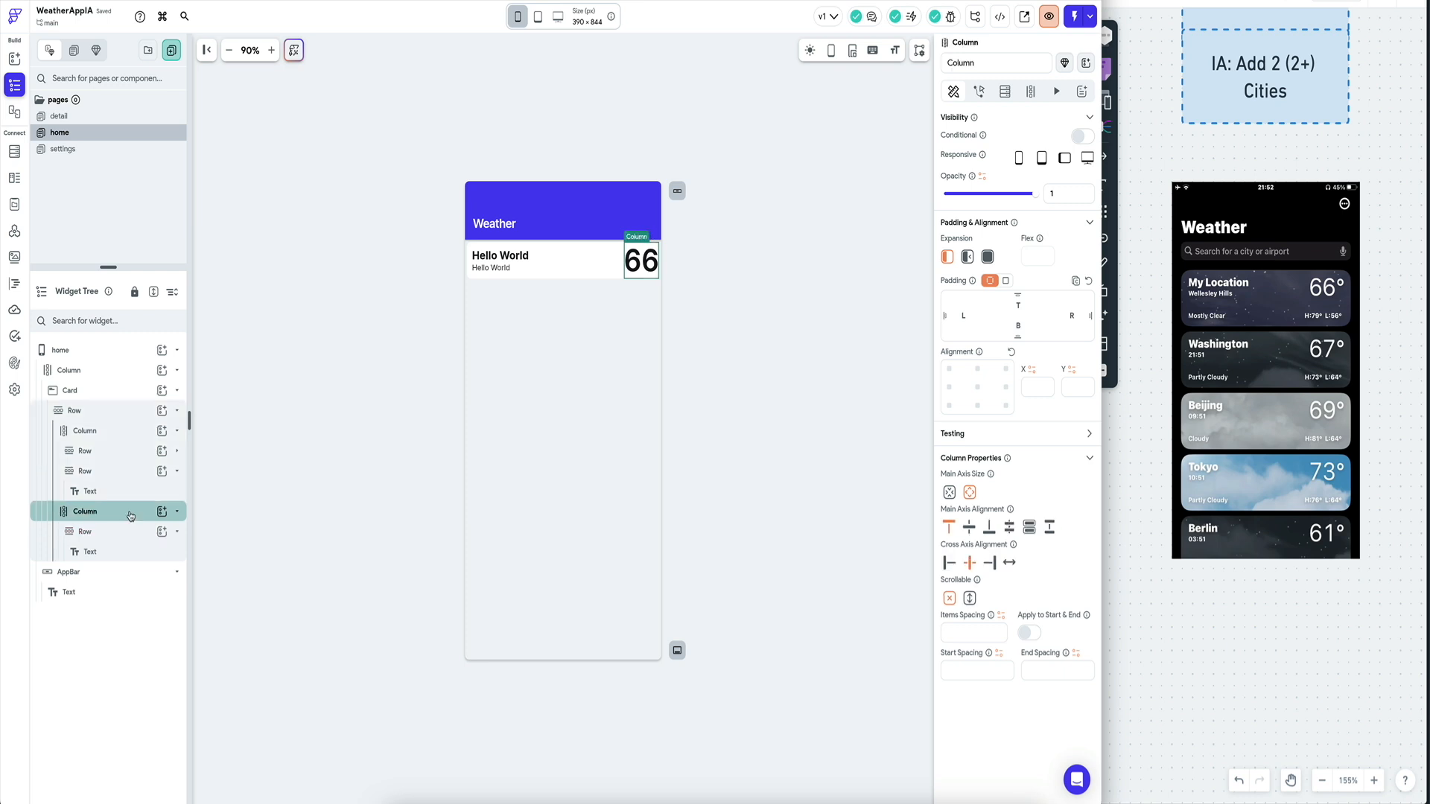
{"action": "left_click", "coordinate": [128, 391]}
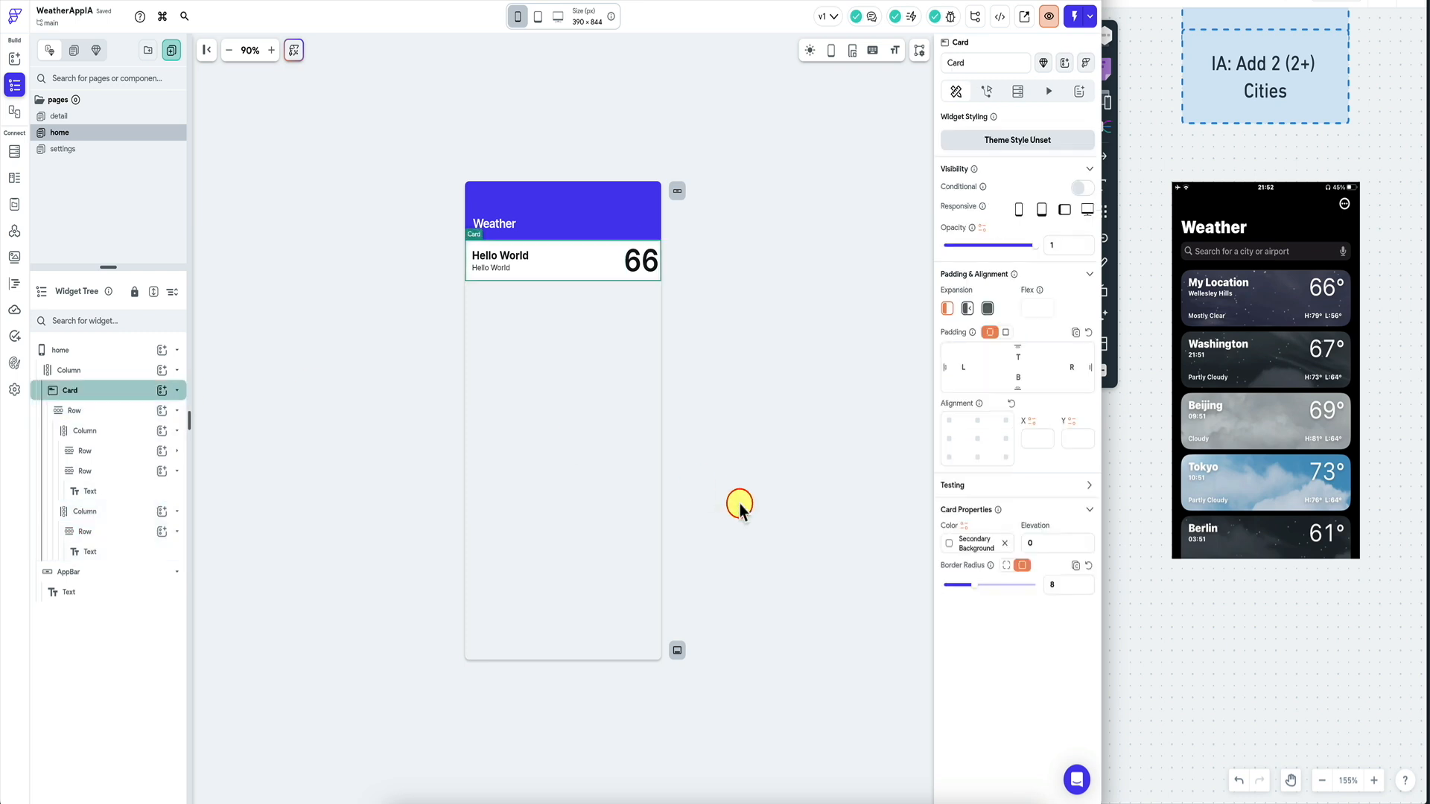
Set the Card's uniform padding to 10.
{"action": "left_click", "coordinate": [1005, 332]}
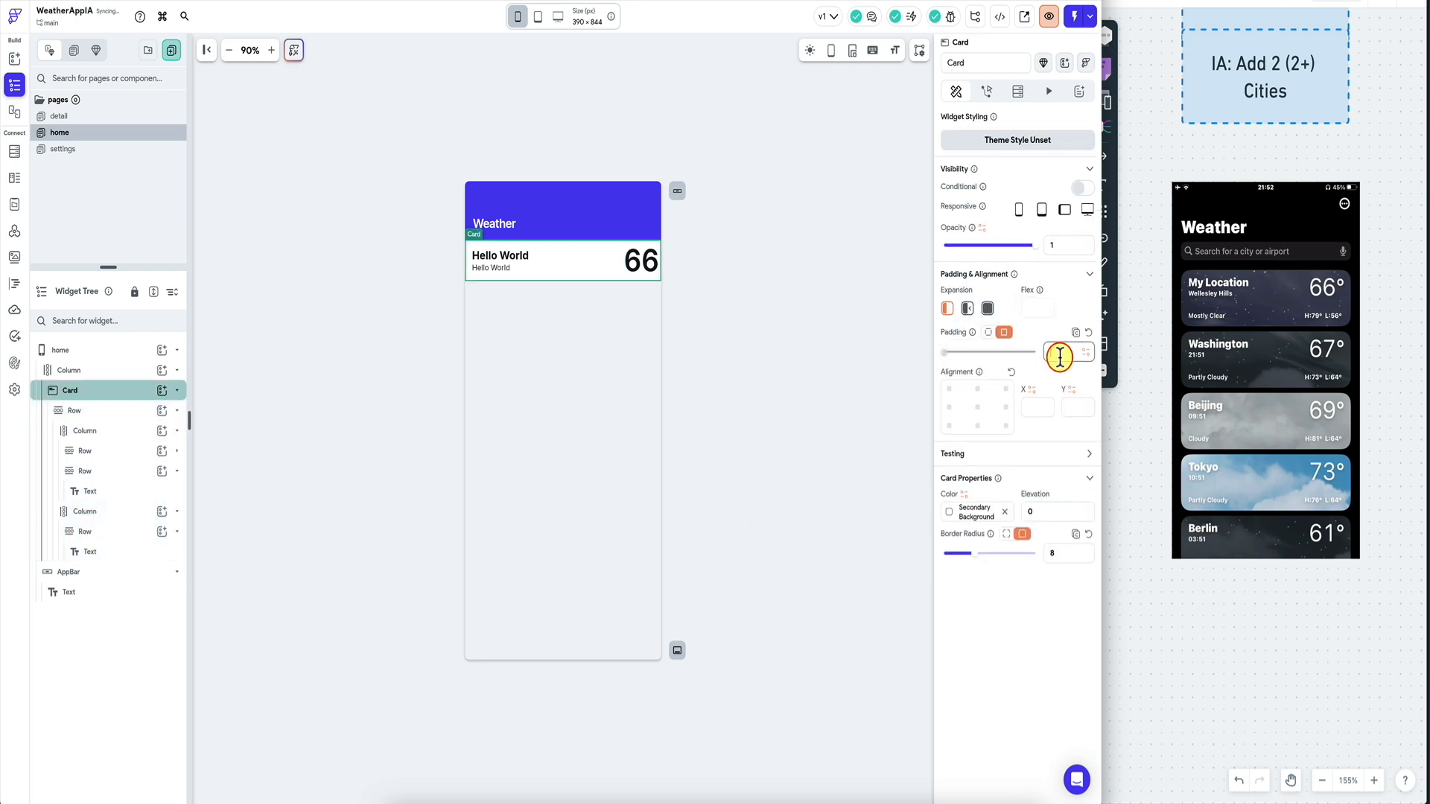
{"action": "type", "text": "10"}
{"action": "left_click", "coordinate": [726, 298]}
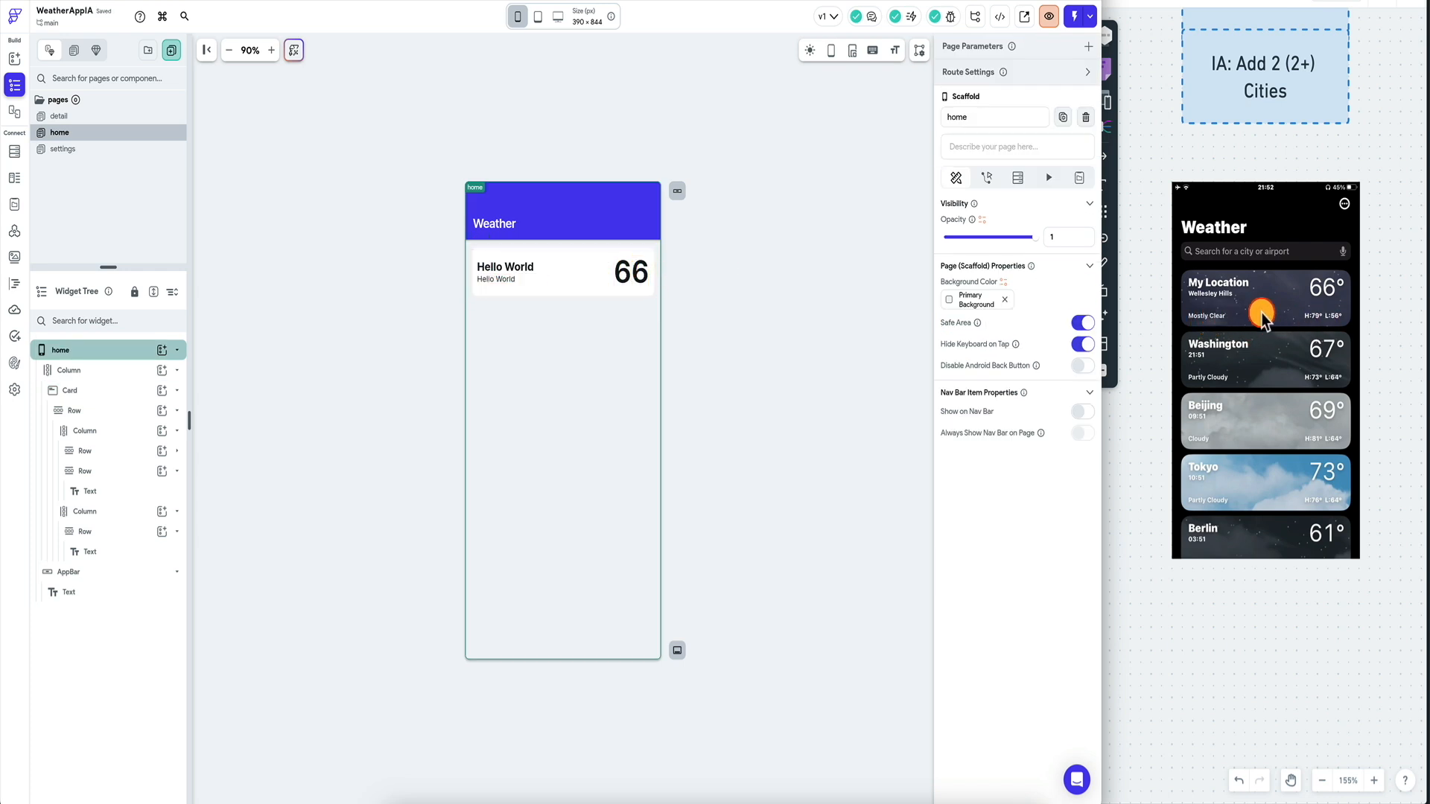
Paste a copy of the Row, wrapping both in a Column, and delete the copy's title.
{"action": "left_click", "coordinate": [126, 410]}
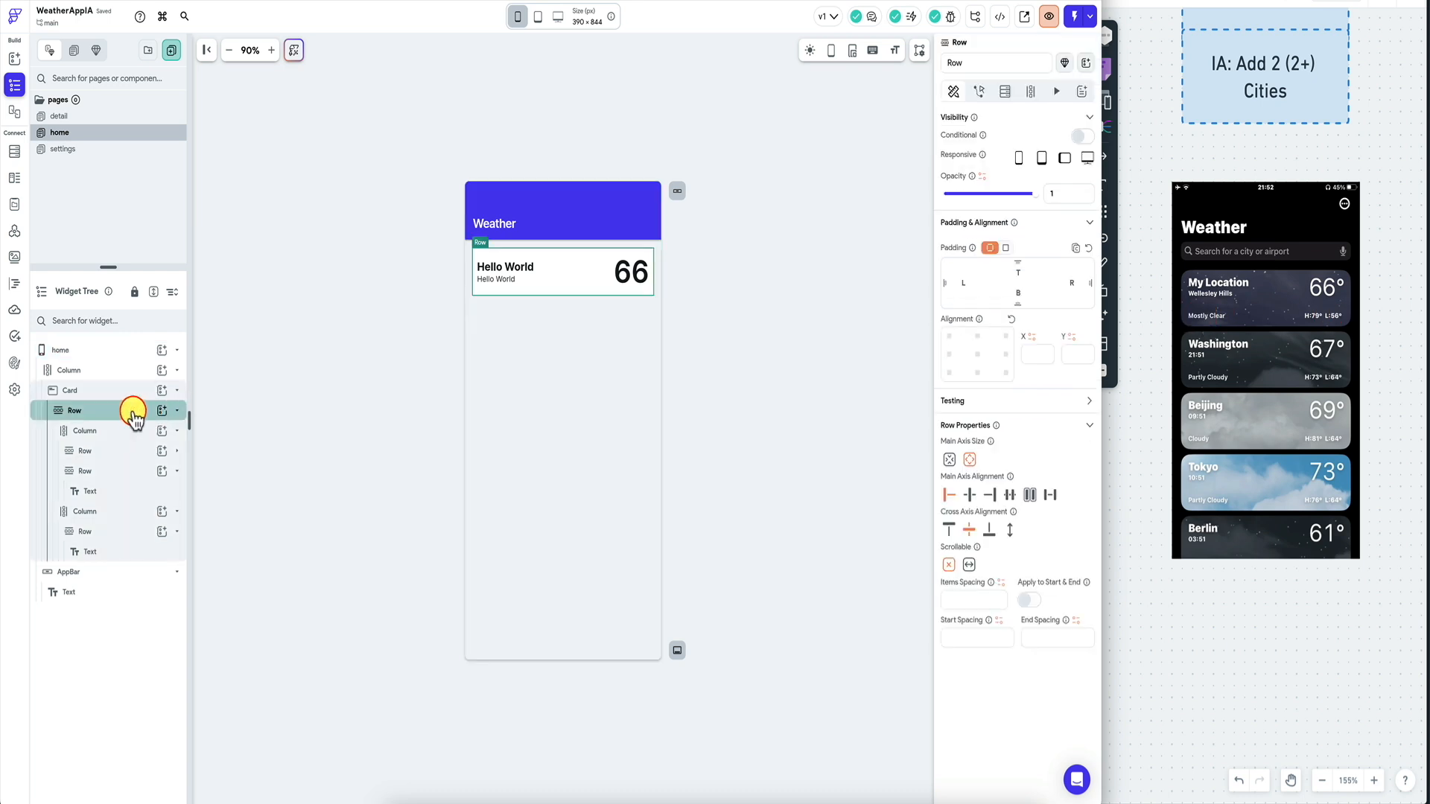
{"action": "key", "text": "super+v"}
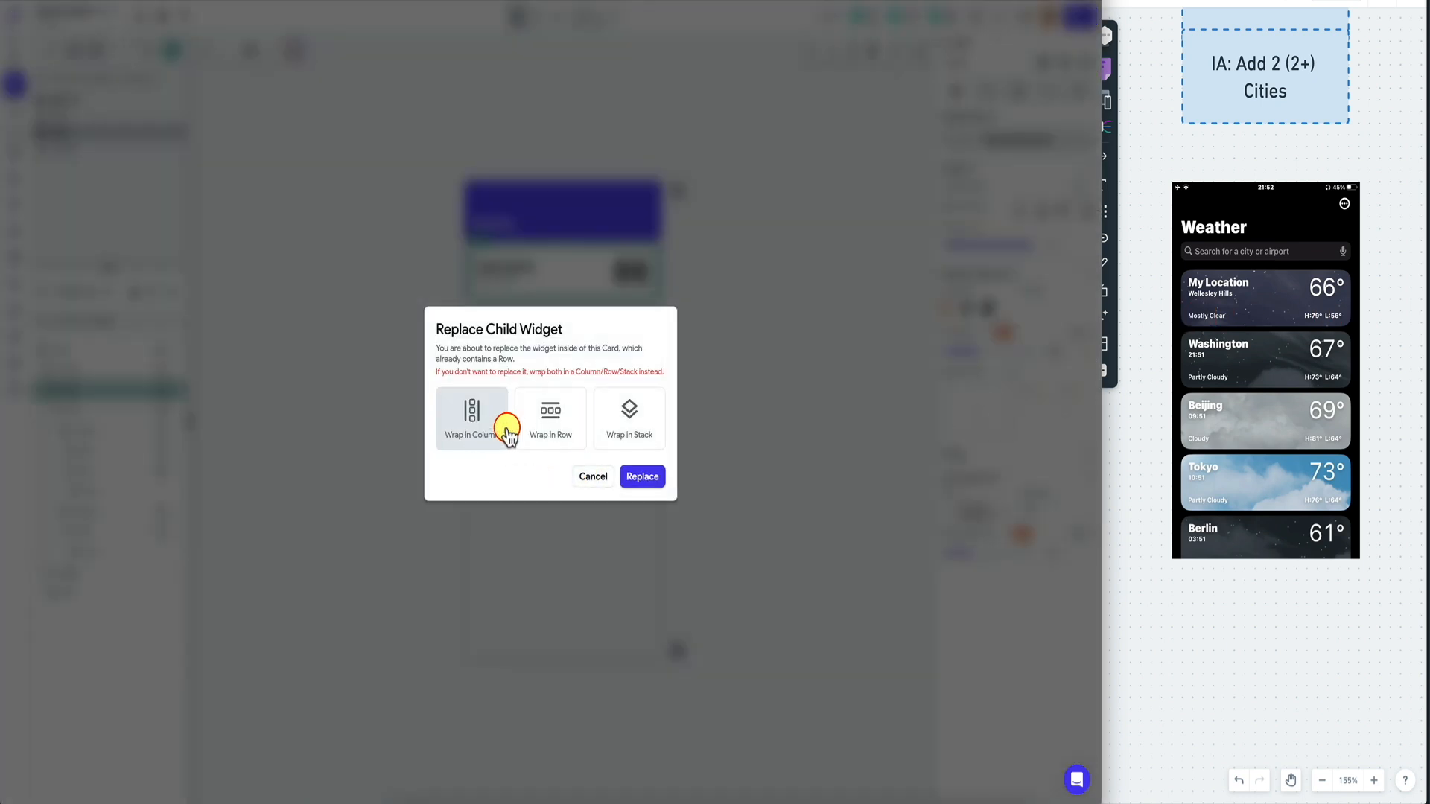
{"action": "left_click", "coordinate": [484, 438]}
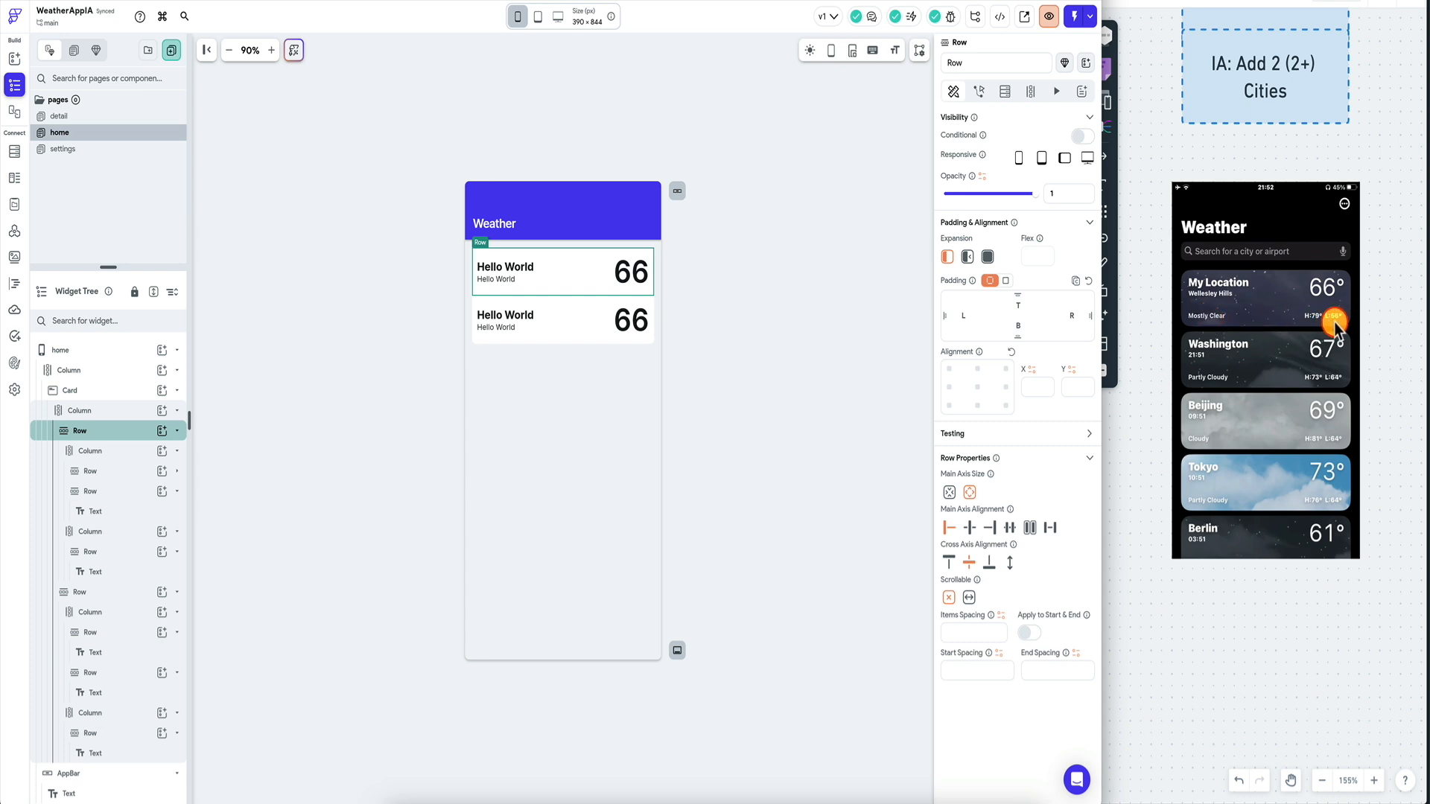
{"action": "left_click", "coordinate": [123, 592]}
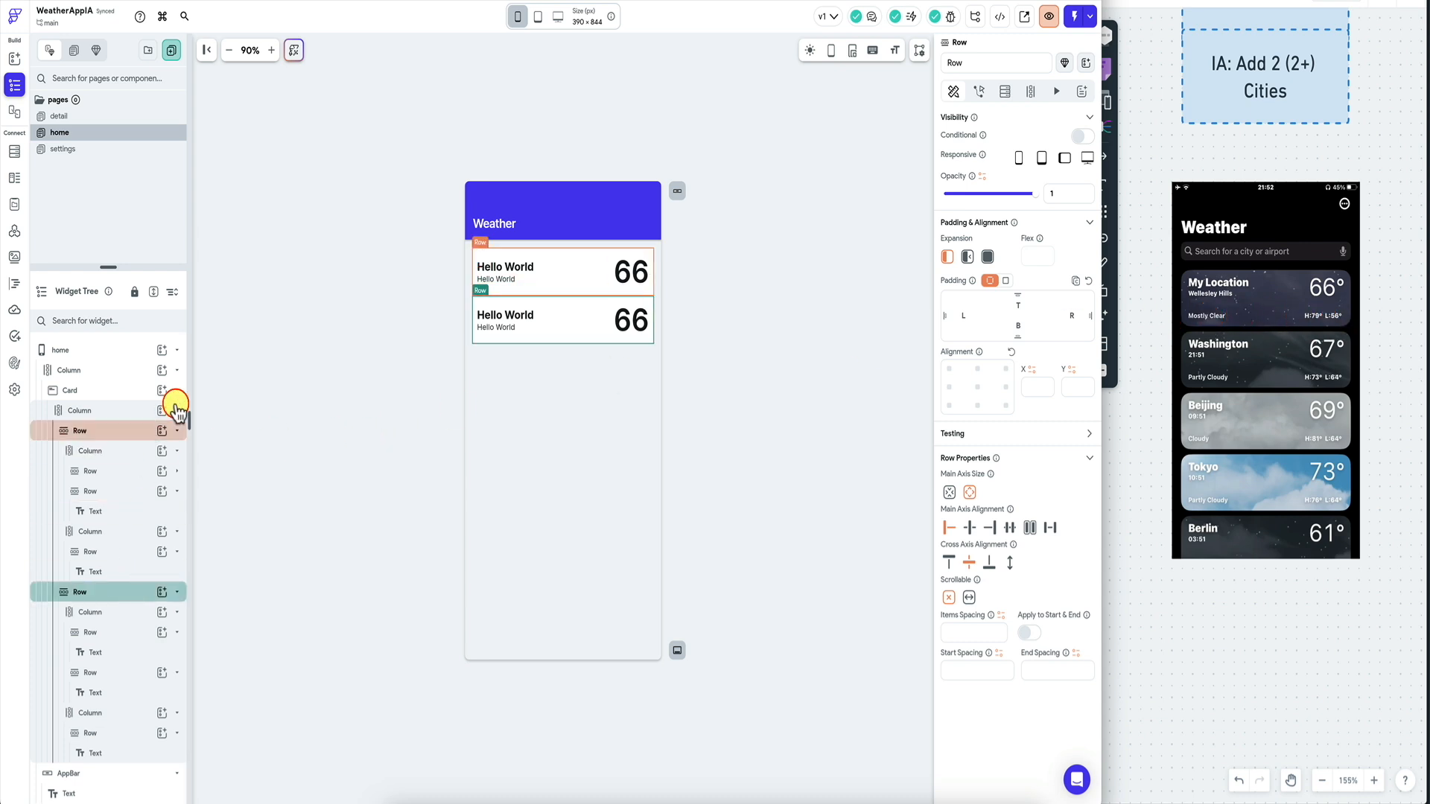
{"action": "left_click", "coordinate": [177, 431]}
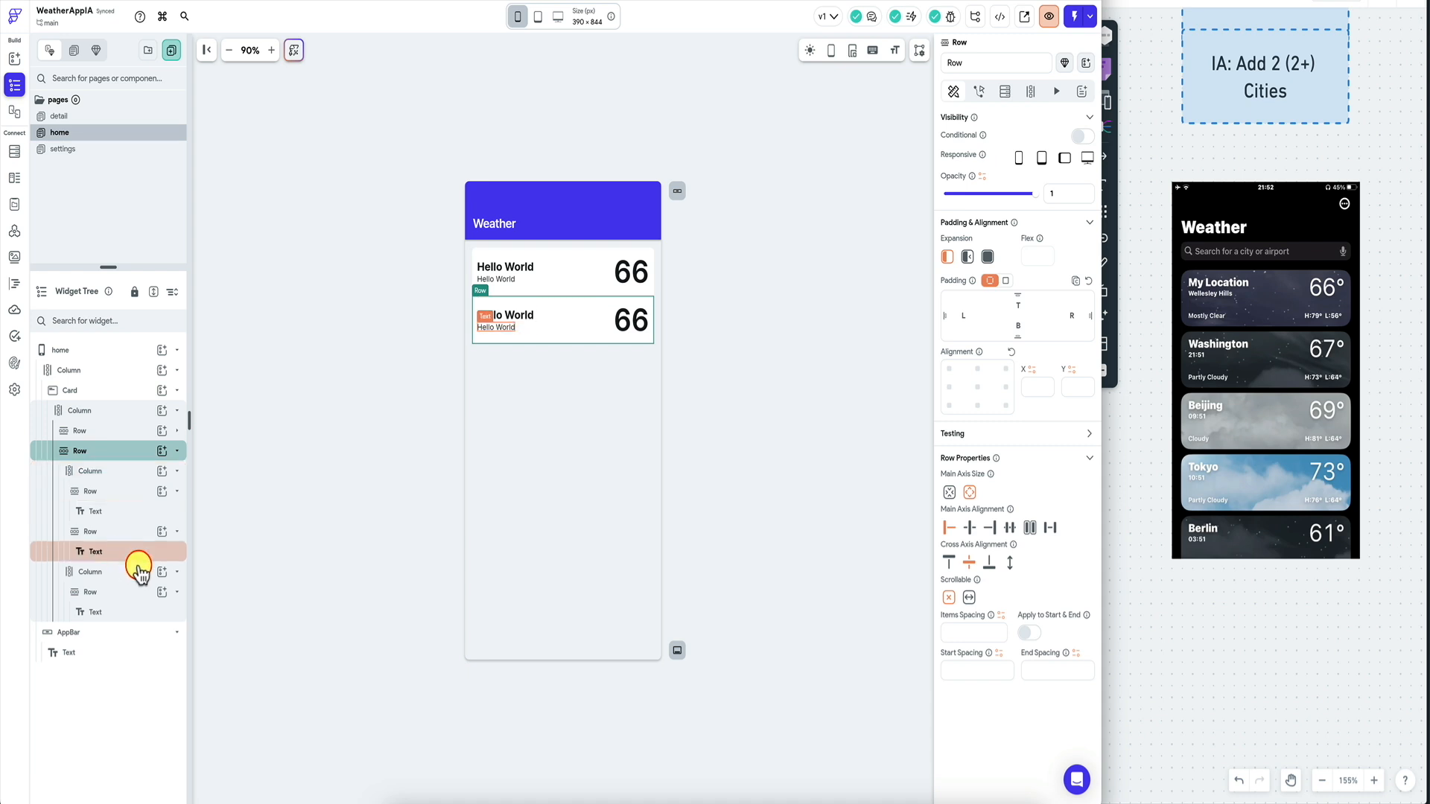
{"action": "left_click", "coordinate": [502, 316]}
{"action": "key", "text": "Delete"}
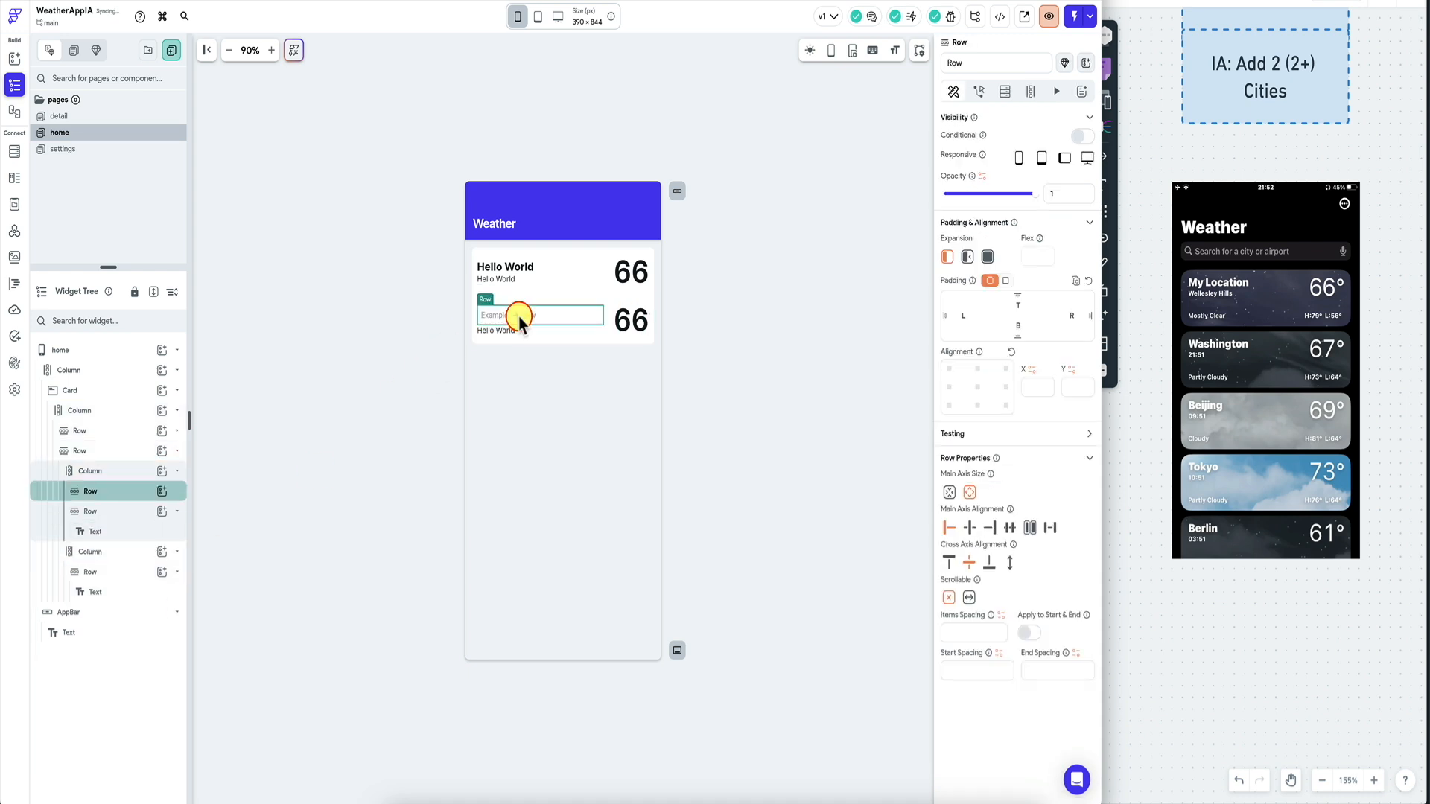
{"action": "key", "text": "Delete"}
Set the lower row's 66 text to font size 14.
{"action": "left_click", "coordinate": [634, 322]}
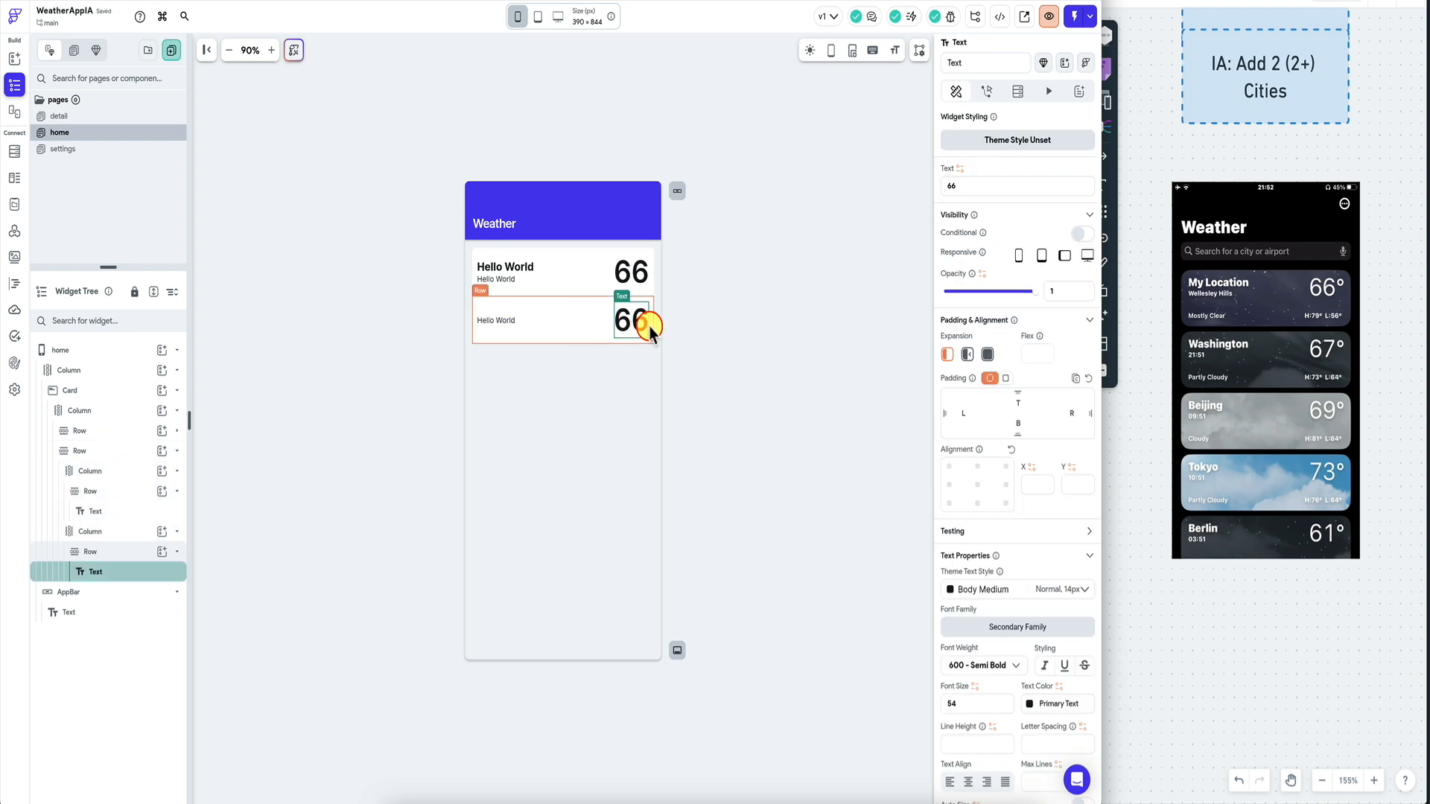
{"action": "left_click", "coordinate": [514, 319]}
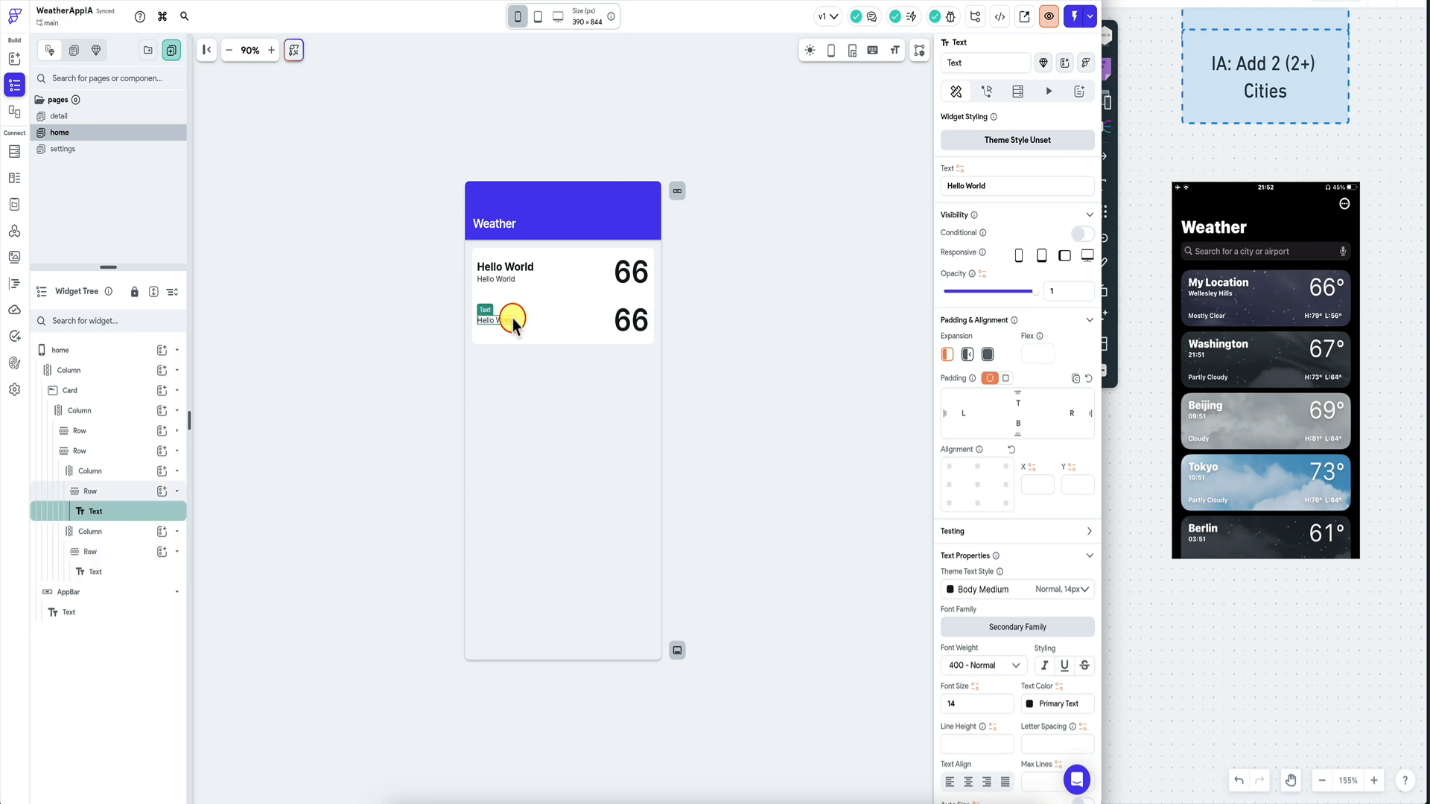
{"action": "left_click", "coordinate": [624, 323]}
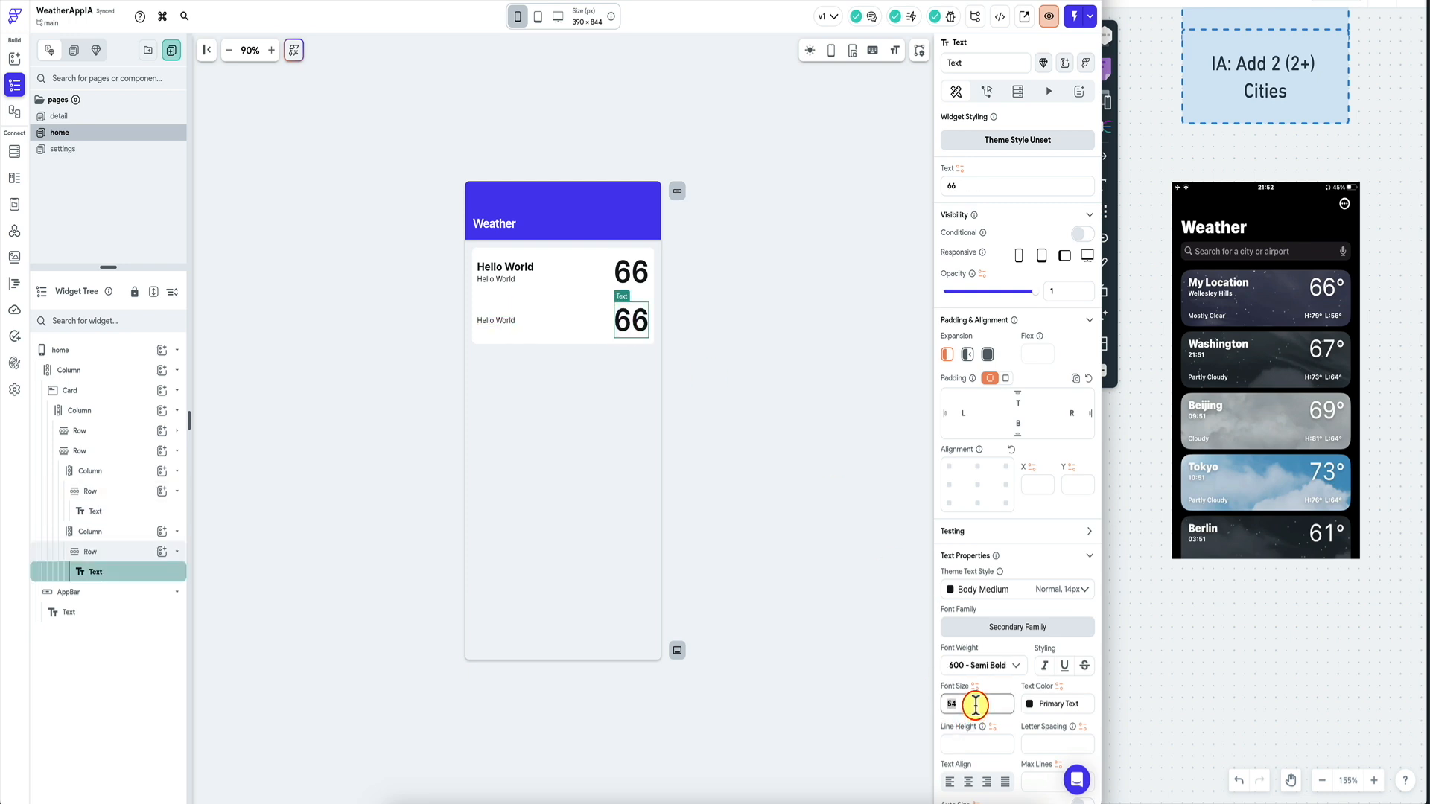
{"action": "type", "text": "14"}
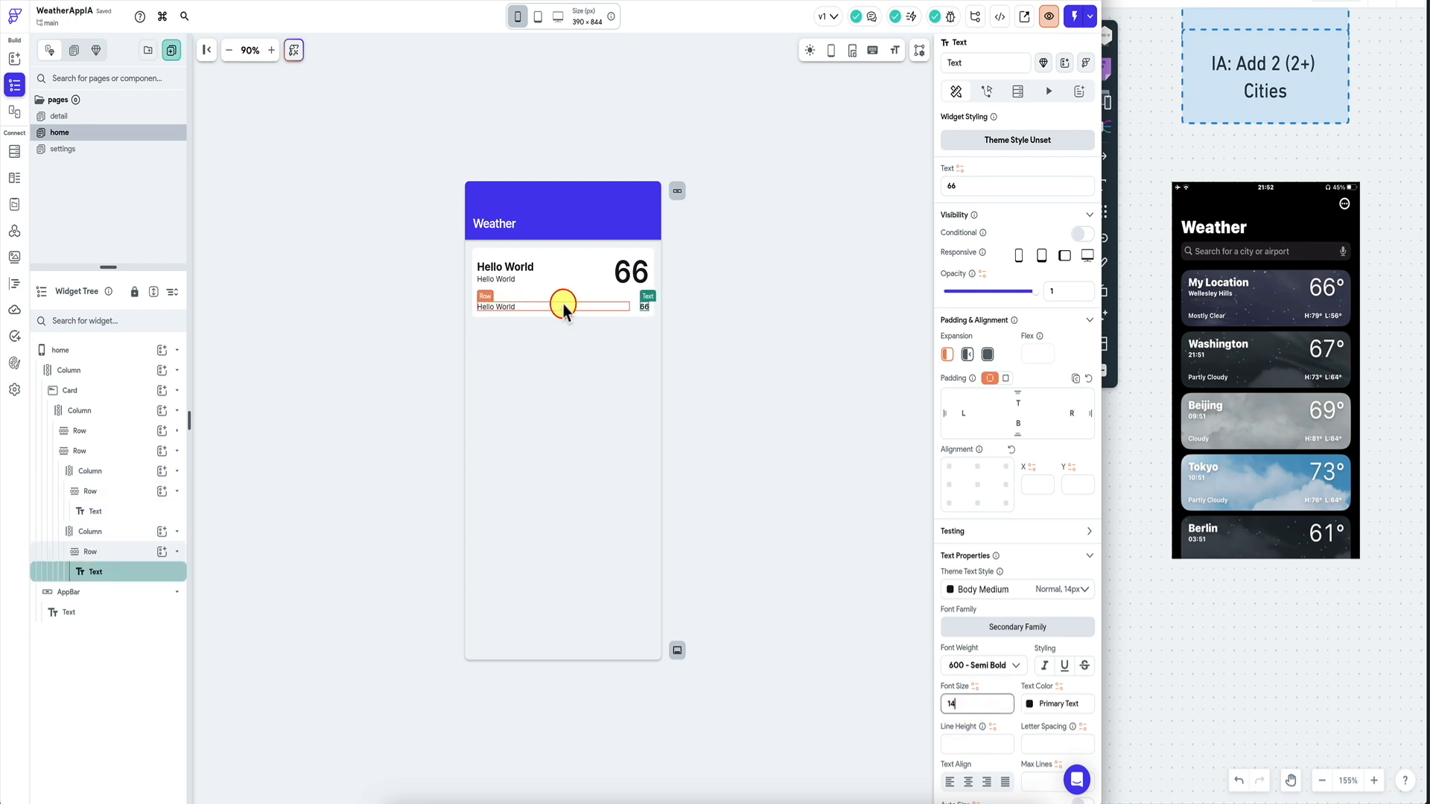
{"action": "left_click", "coordinate": [575, 302]}
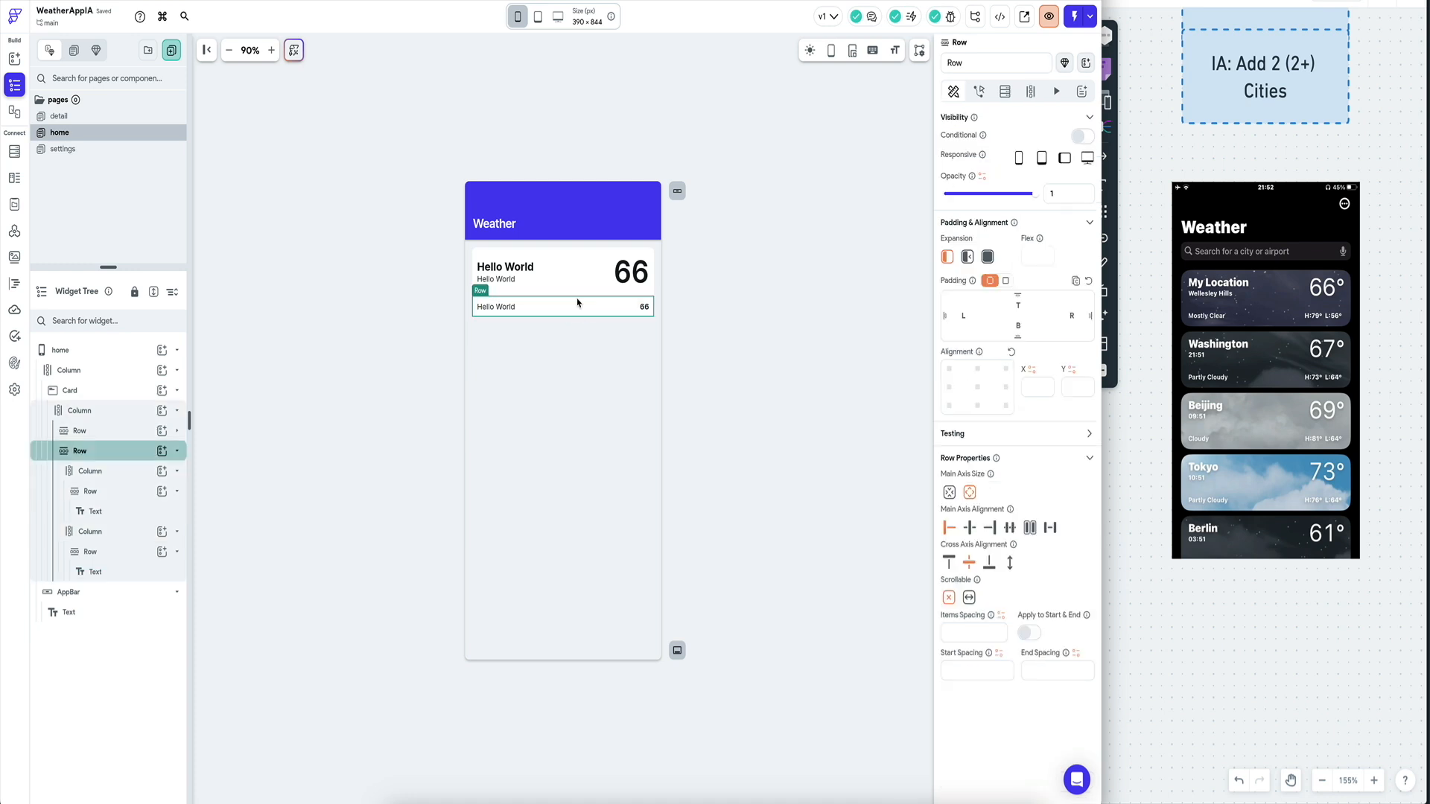
{"action": "left_click", "coordinate": [580, 283]}
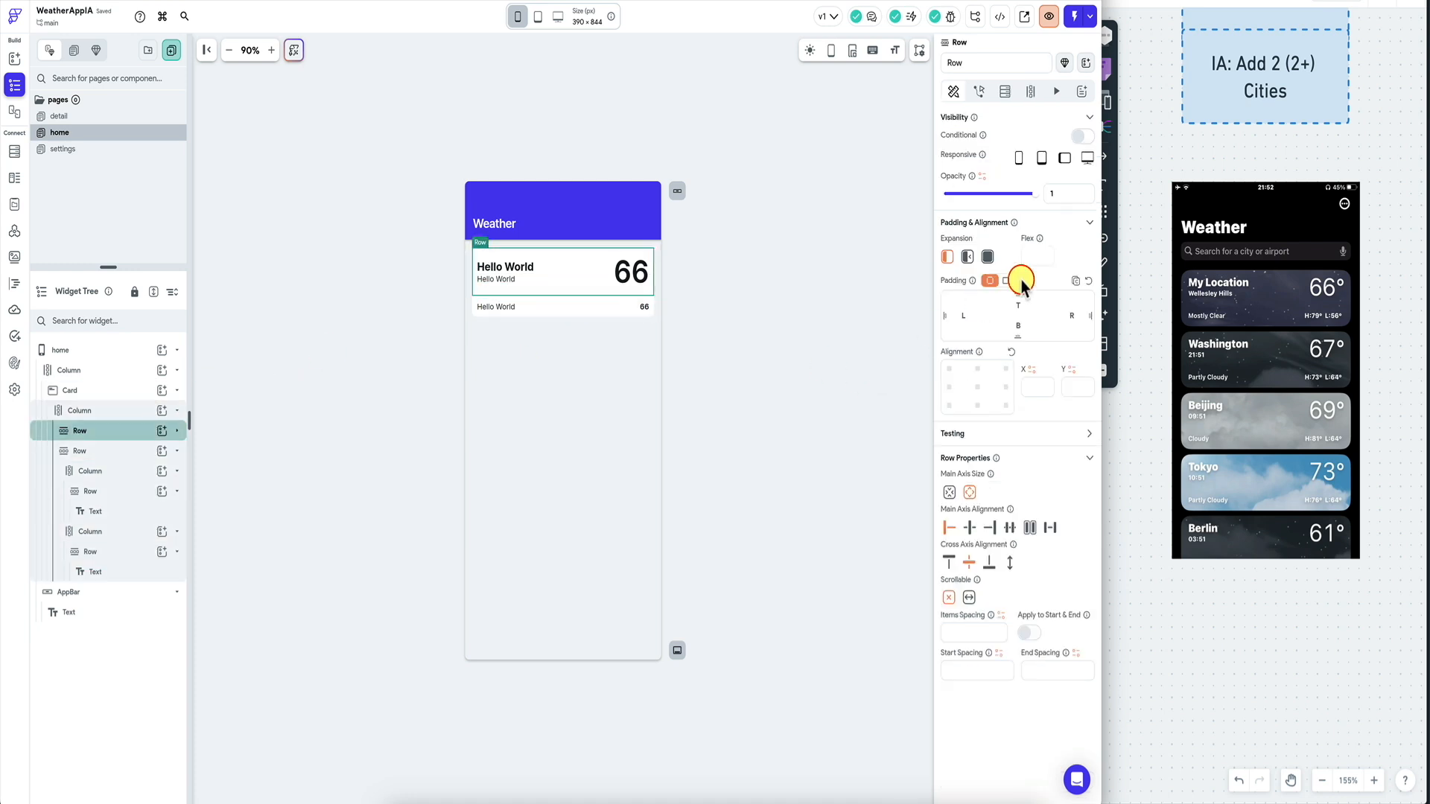
{"action": "left_click", "coordinate": [129, 411]}
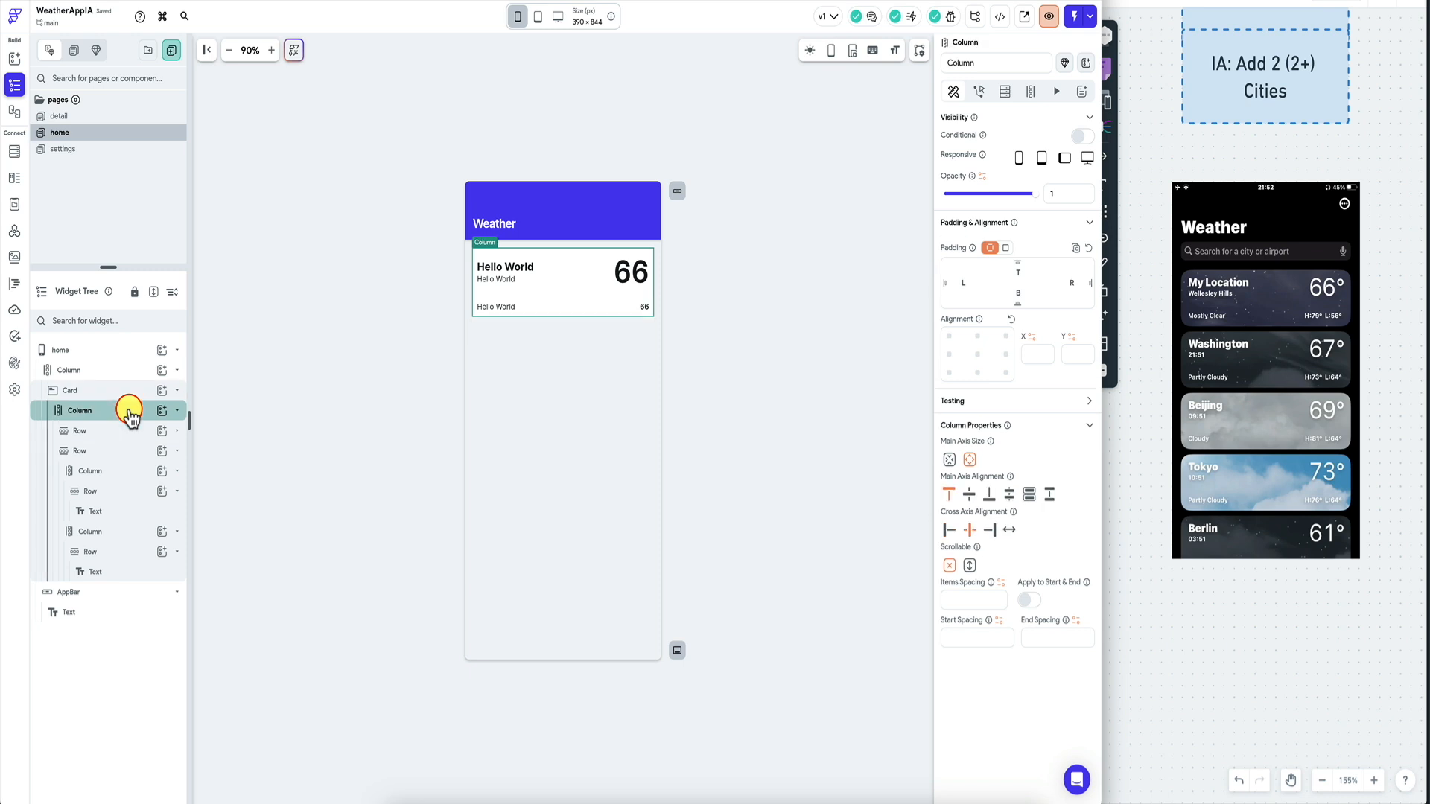
{"action": "left_click", "coordinate": [133, 432]}
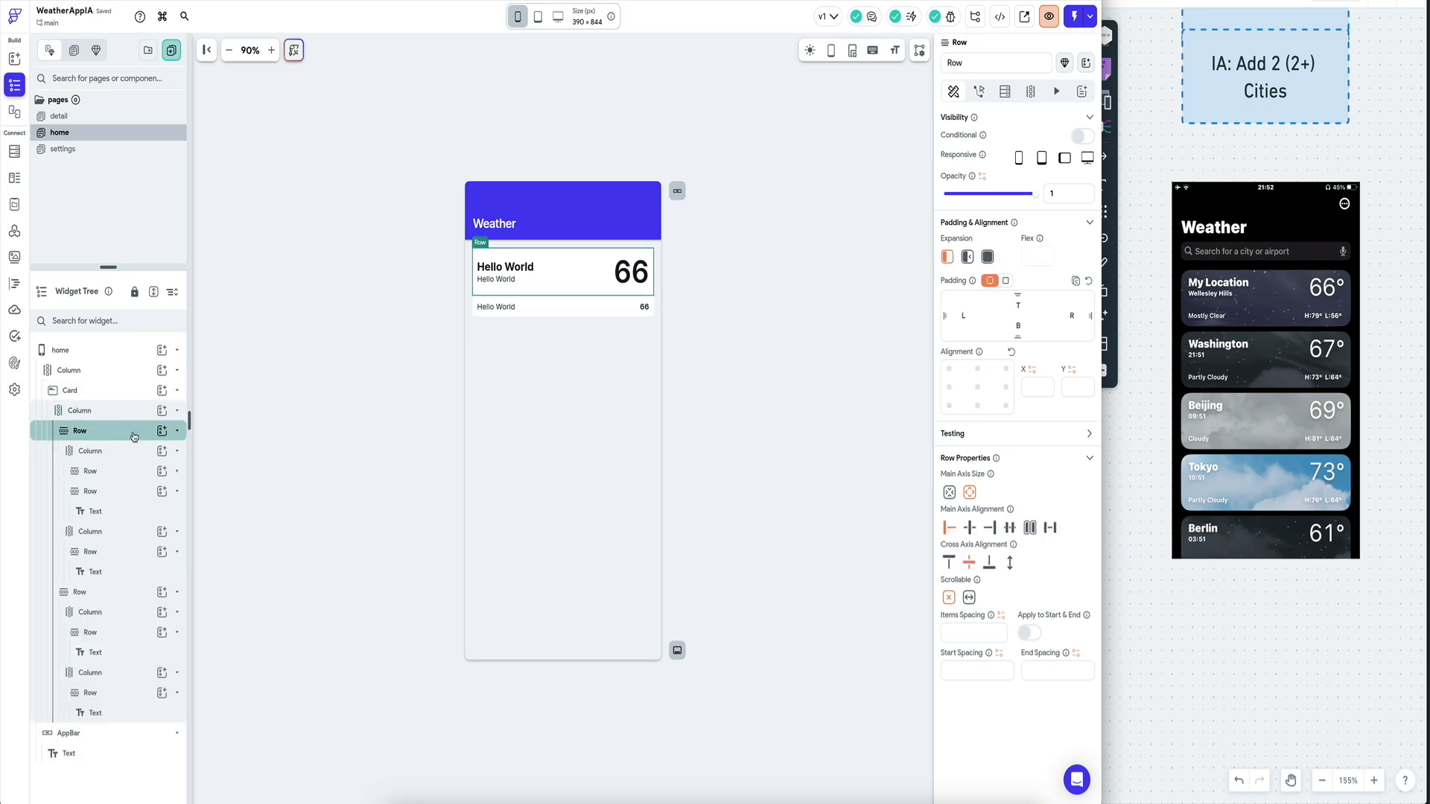
Edit the lower texts to read 'Mostly Clear' and 'H:79 L:56'.
{"action": "left_click", "coordinate": [499, 310]}
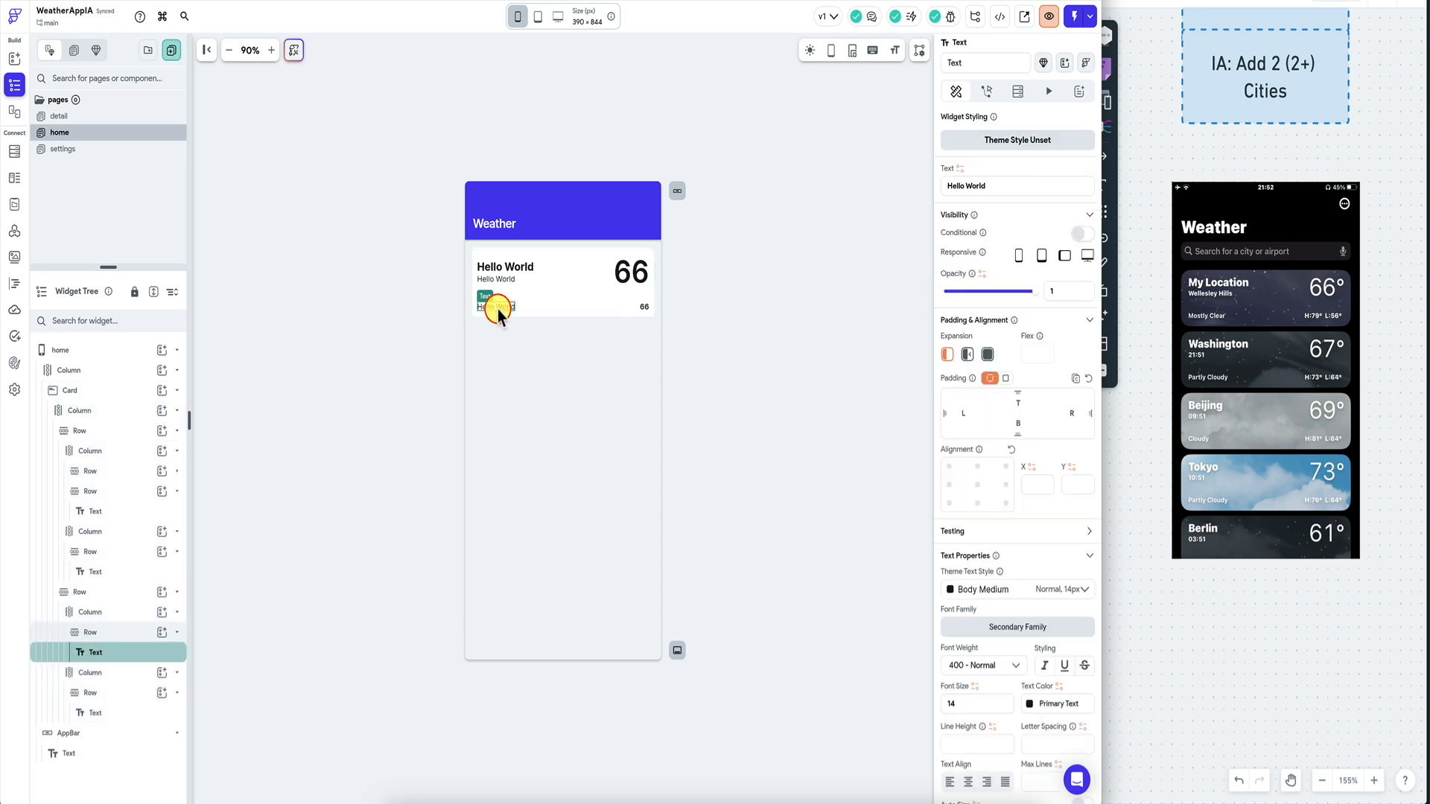
{"action": "triple_click", "coordinate": [1020, 186]}
{"action": "type", "text": "Most"}
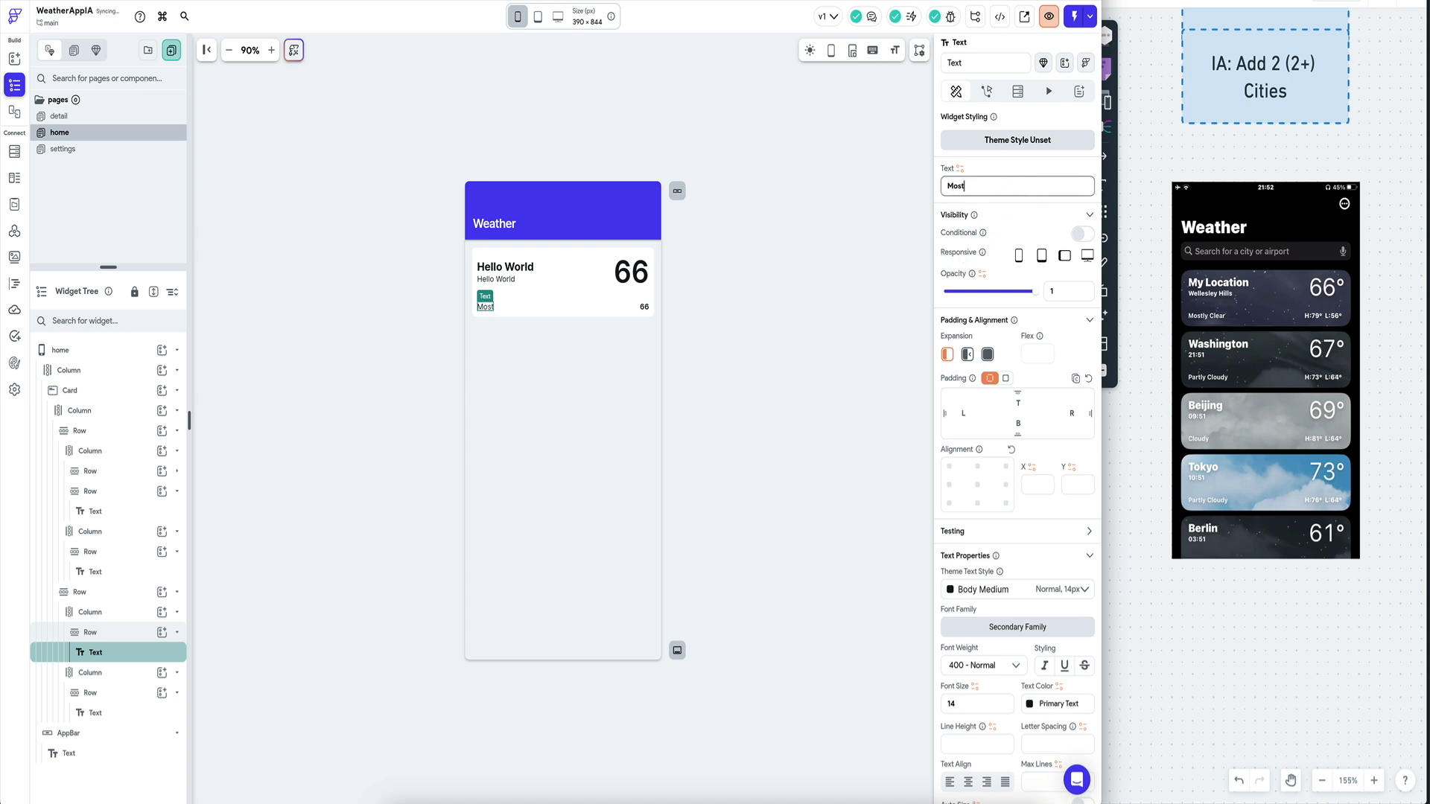
{"action": "type", "text": "ar"}
{"action": "left_click", "coordinate": [645, 307]}
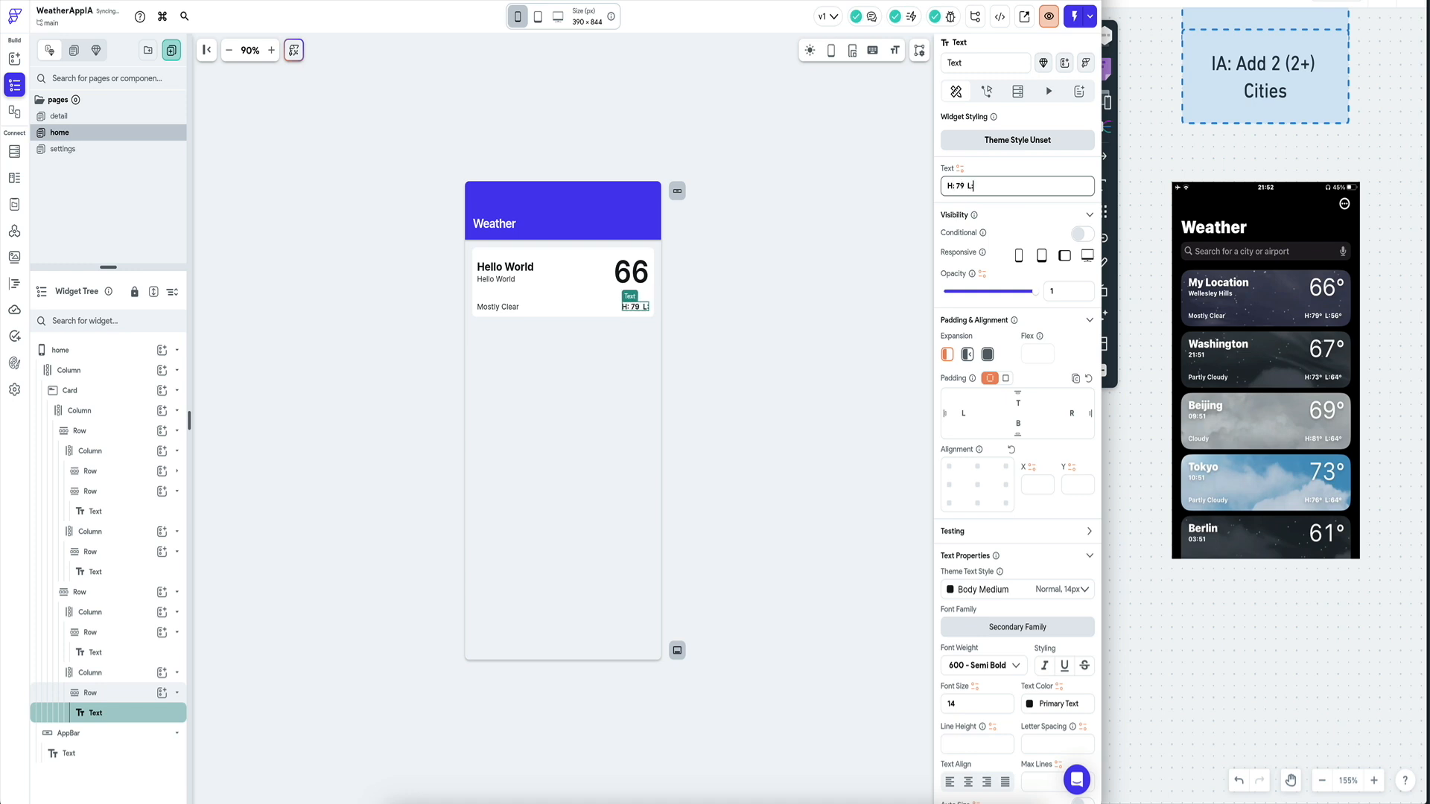
{"action": "left_click", "coordinate": [669, 304]}
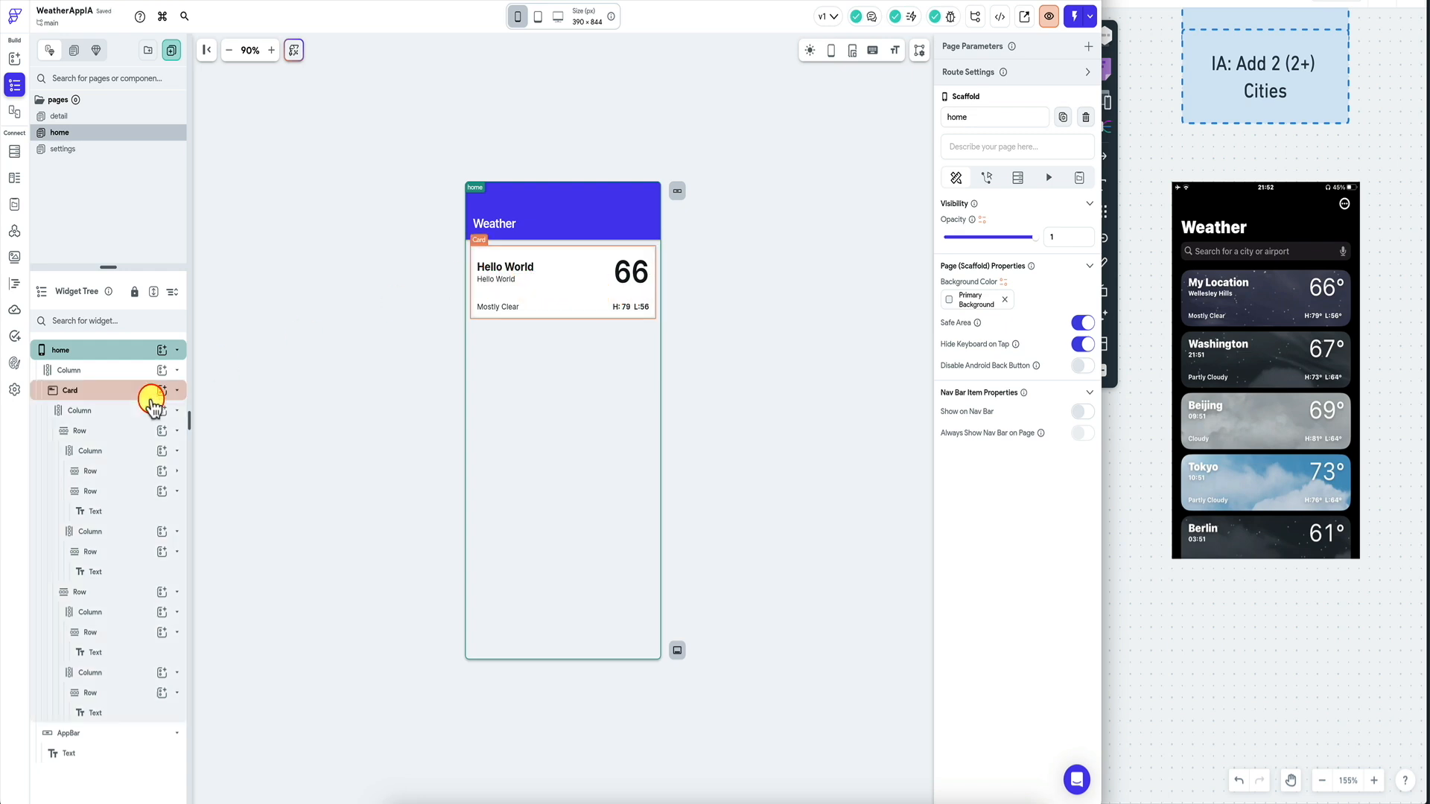
Give the card's upper row a uniform padding of 10.
{"action": "left_click", "coordinate": [125, 395]}
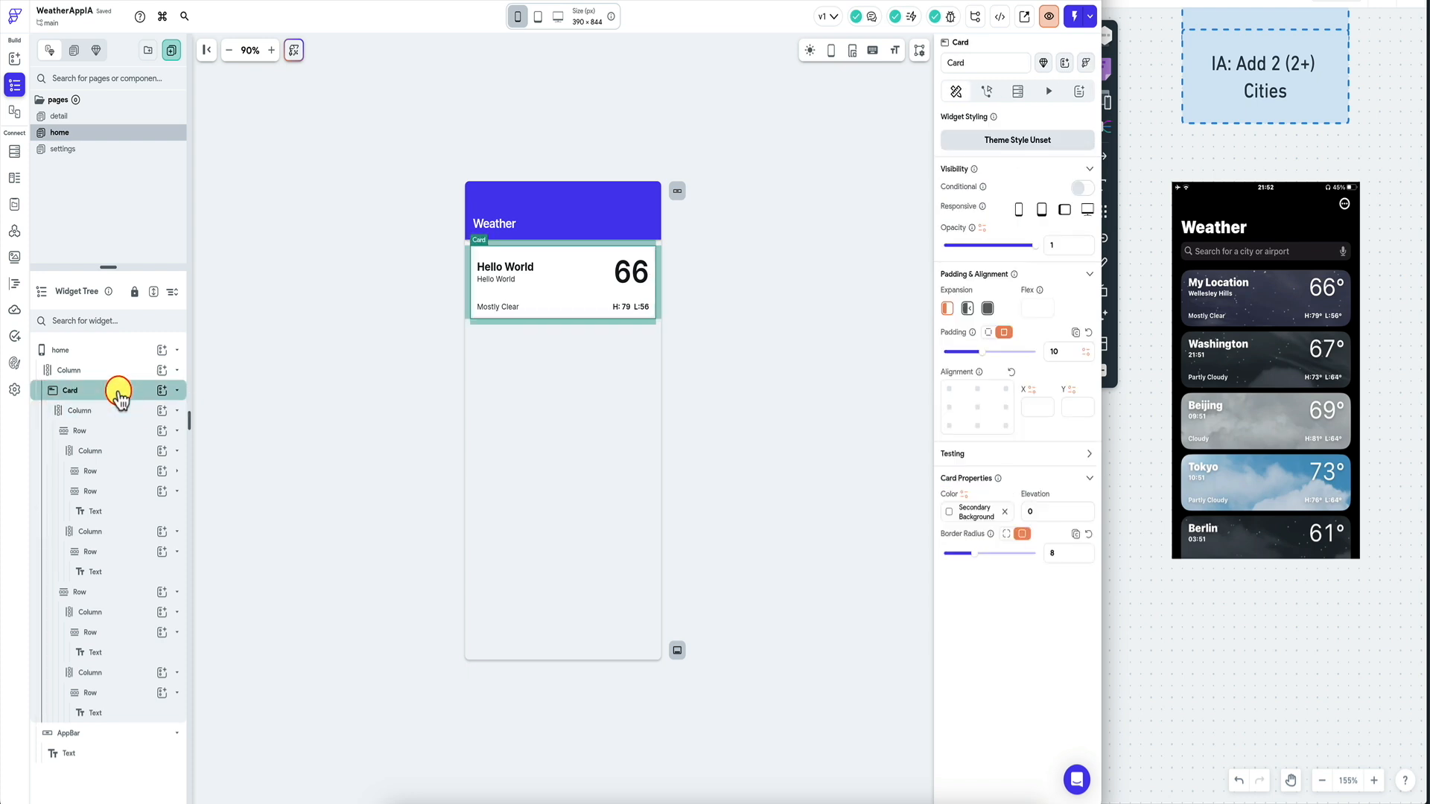
{"action": "left_click", "coordinate": [108, 455]}
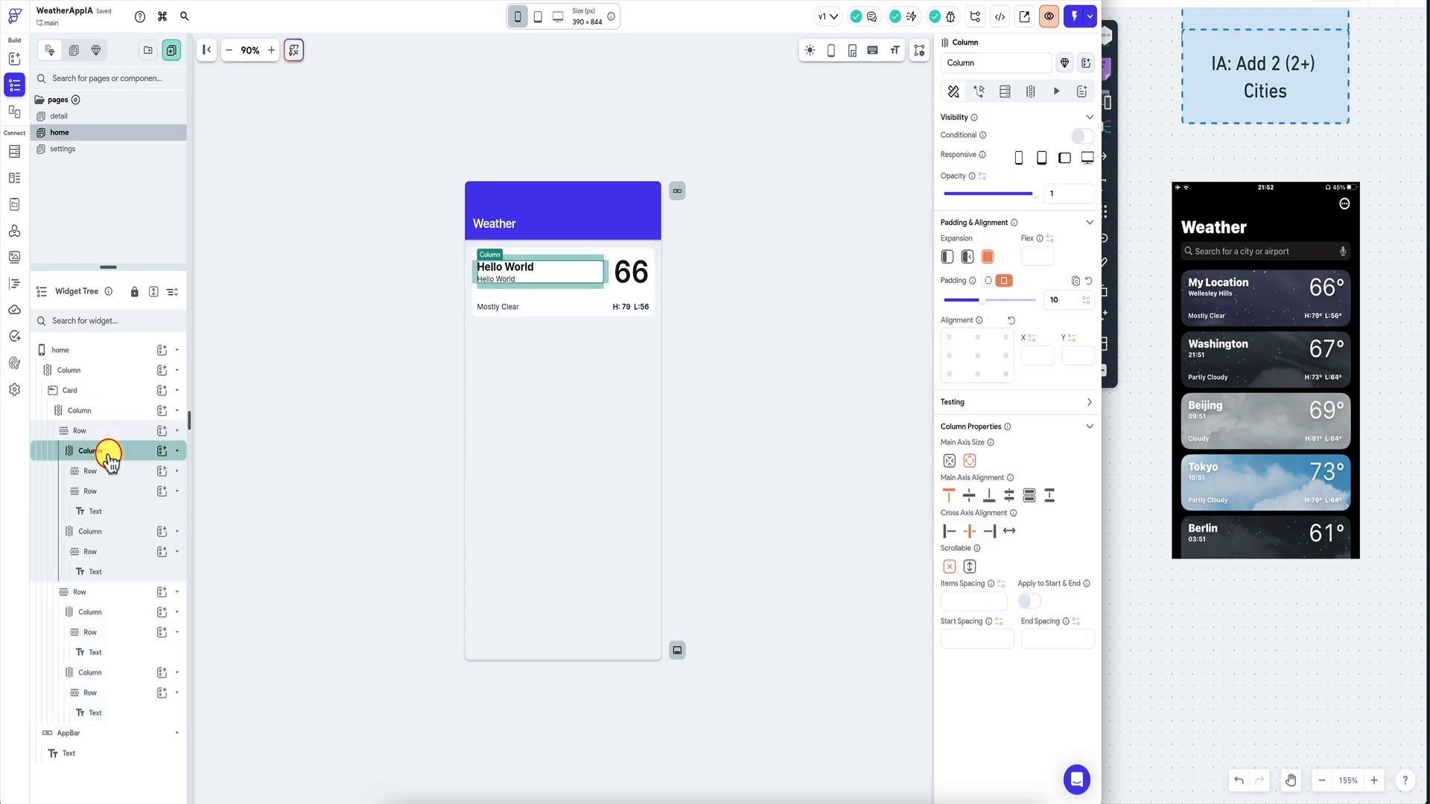
{"action": "left_click", "coordinate": [115, 431]}
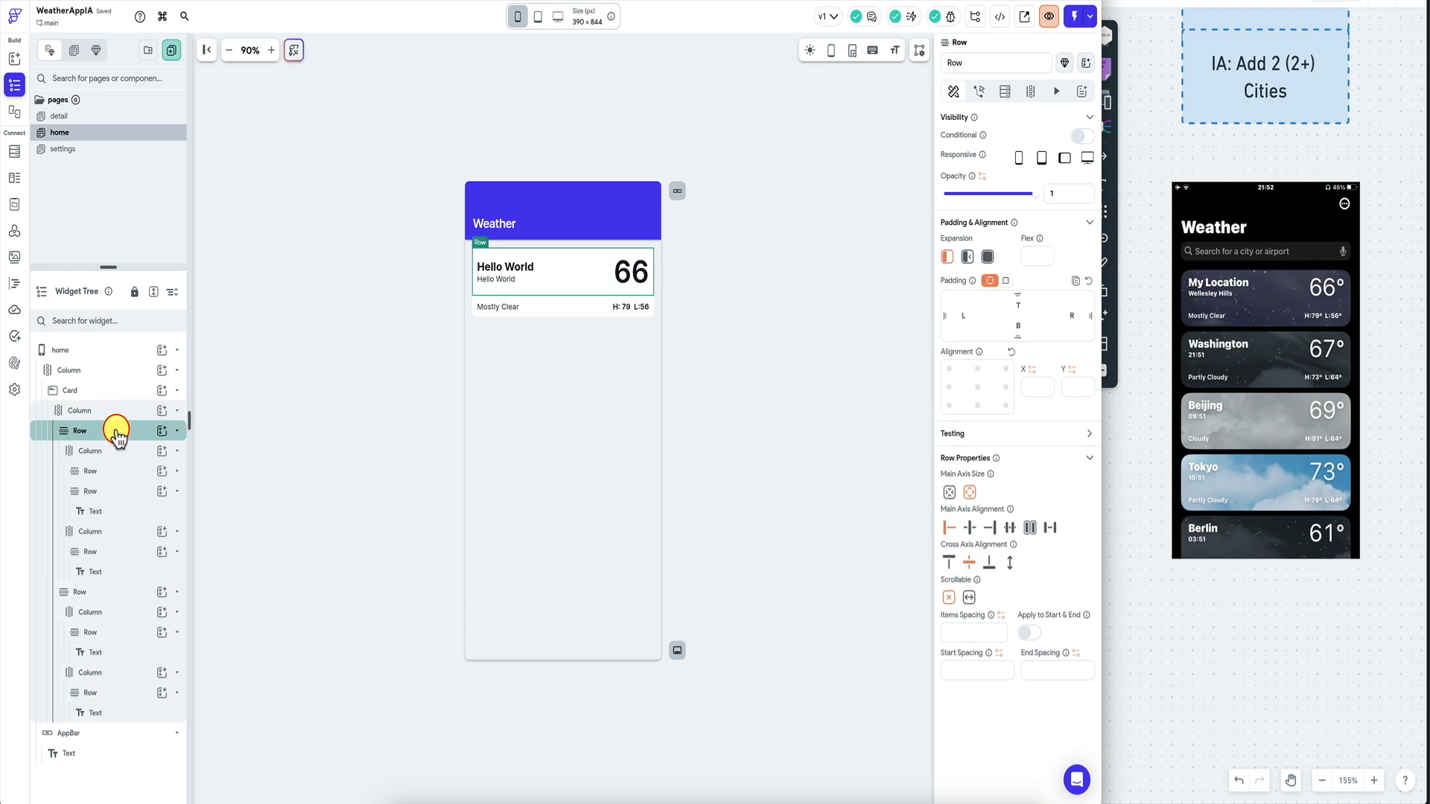
{"action": "left_click", "coordinate": [1006, 281]}
{"action": "left_click", "coordinate": [1061, 300]}
{"action": "type", "text": "10"}
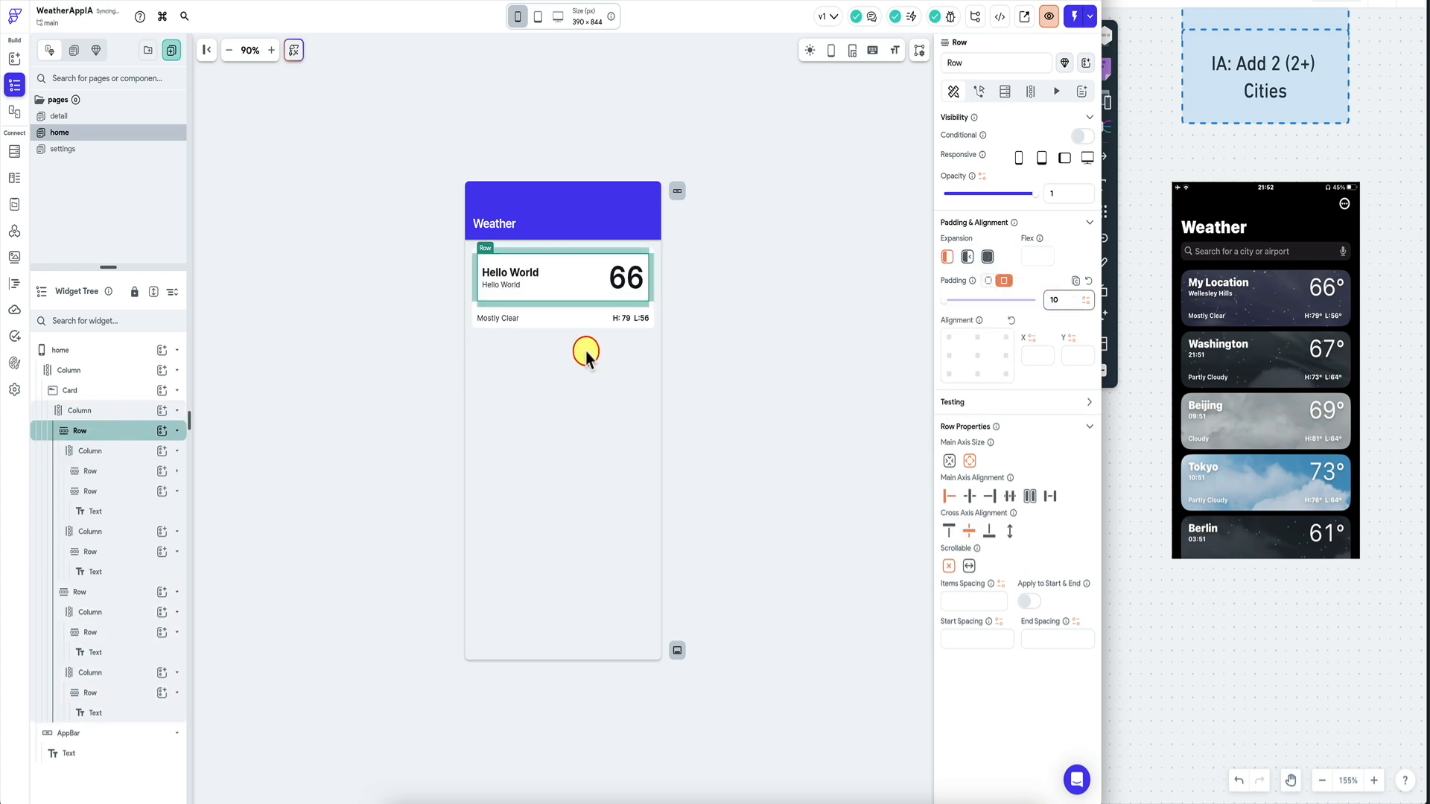
Inspect the padding of the title column and the column holding the large 66.
{"action": "left_click", "coordinate": [134, 451]}
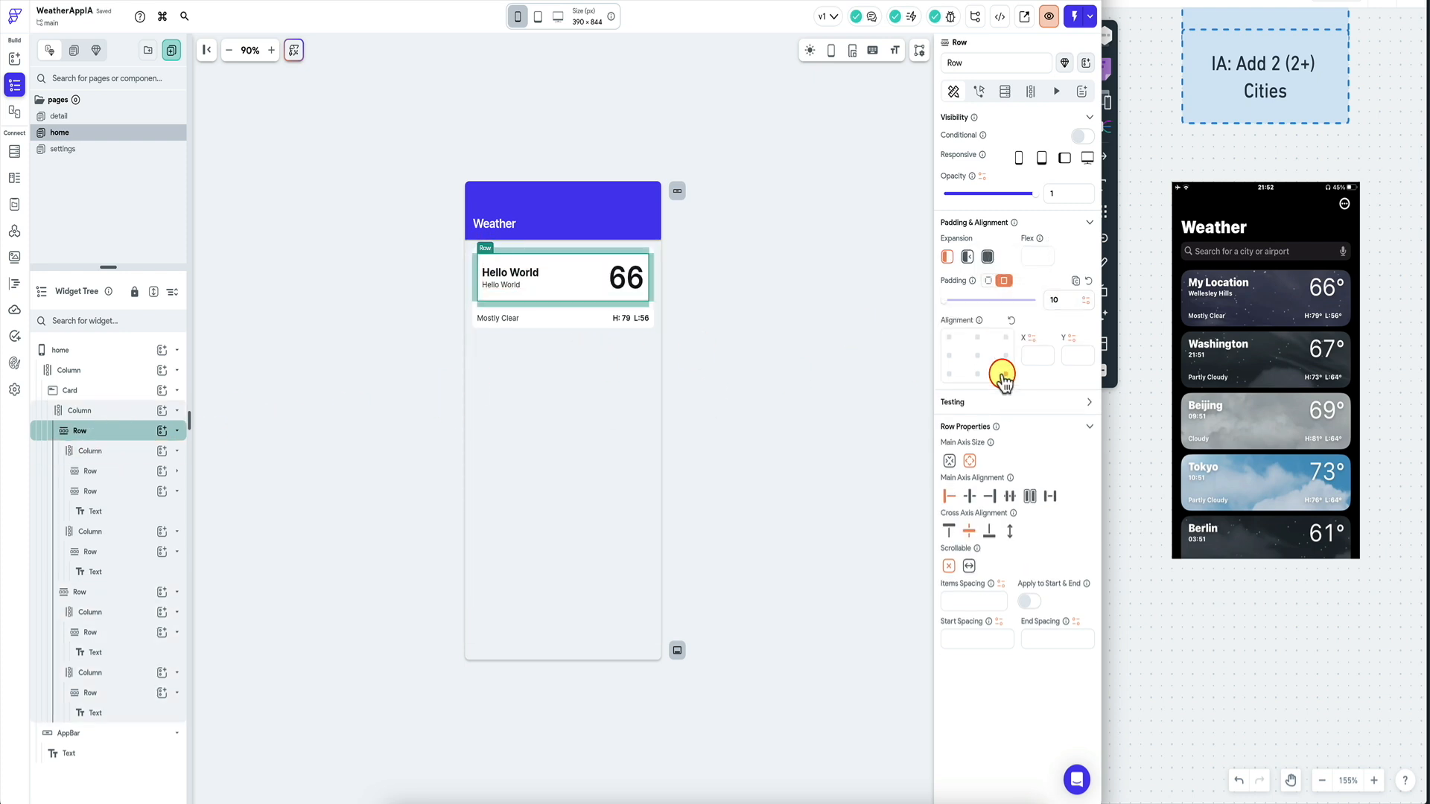
{"action": "left_click", "coordinate": [1064, 299]}
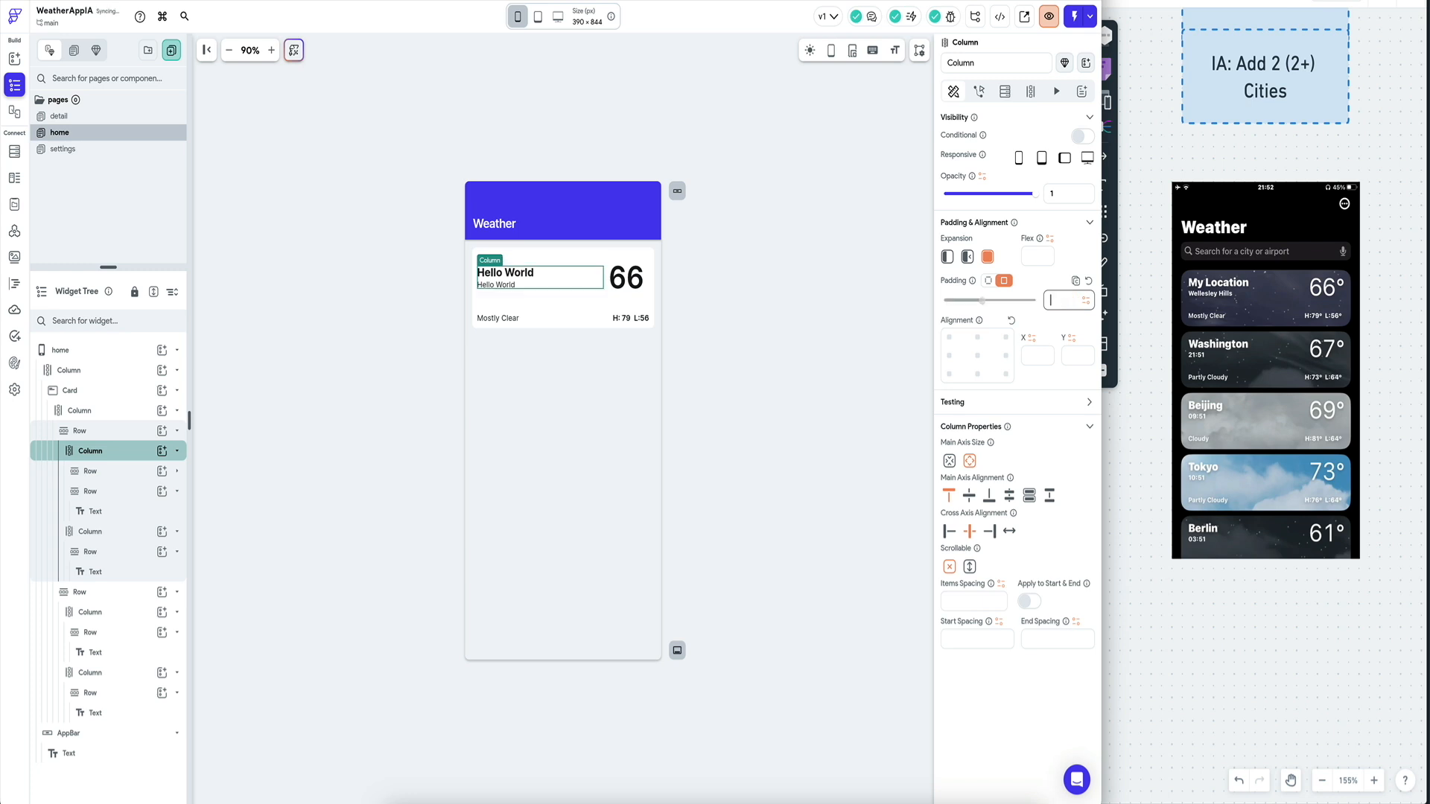
{"action": "left_click", "coordinate": [127, 514]}
{"action": "left_click", "coordinate": [126, 531]}
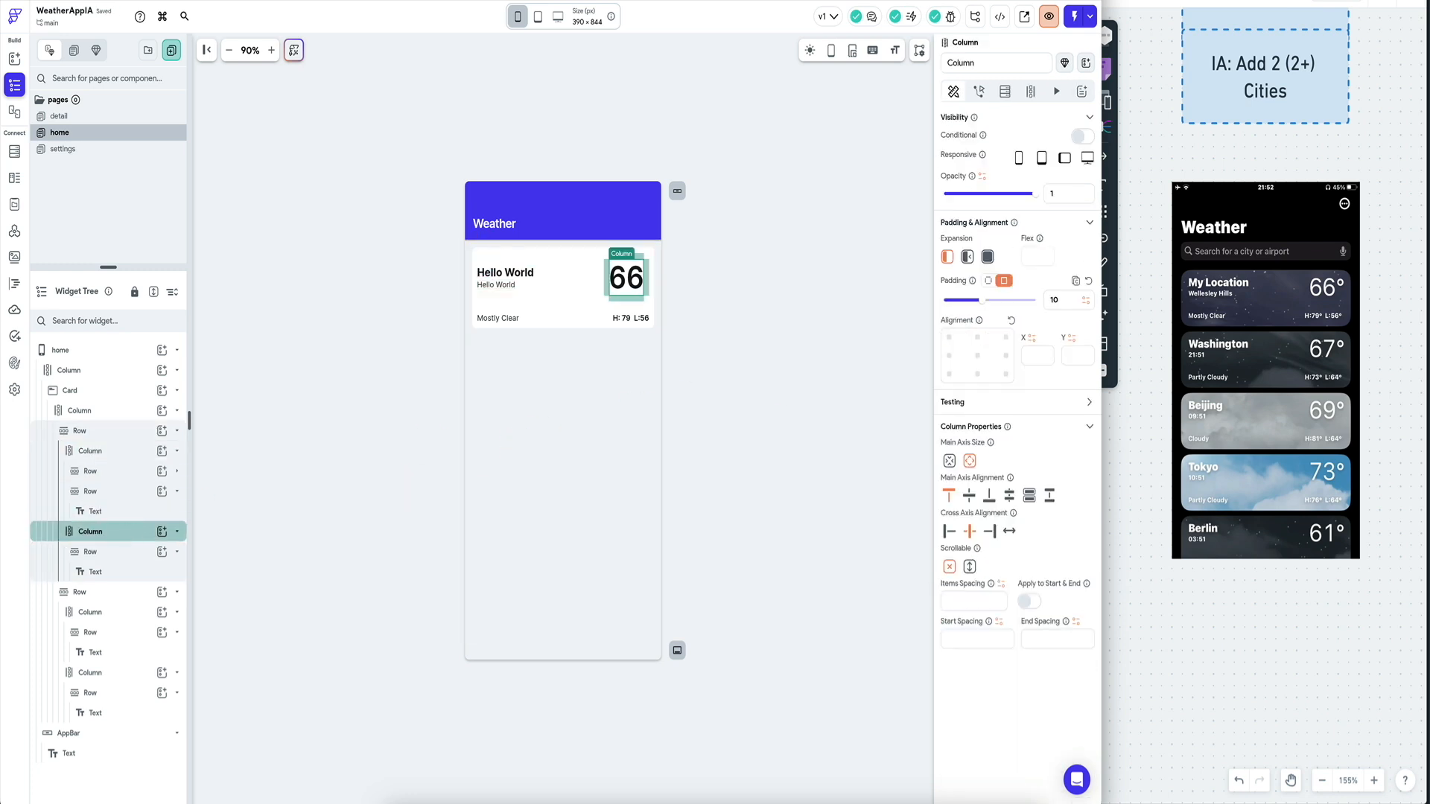
{"action": "left_click", "coordinate": [507, 284]}
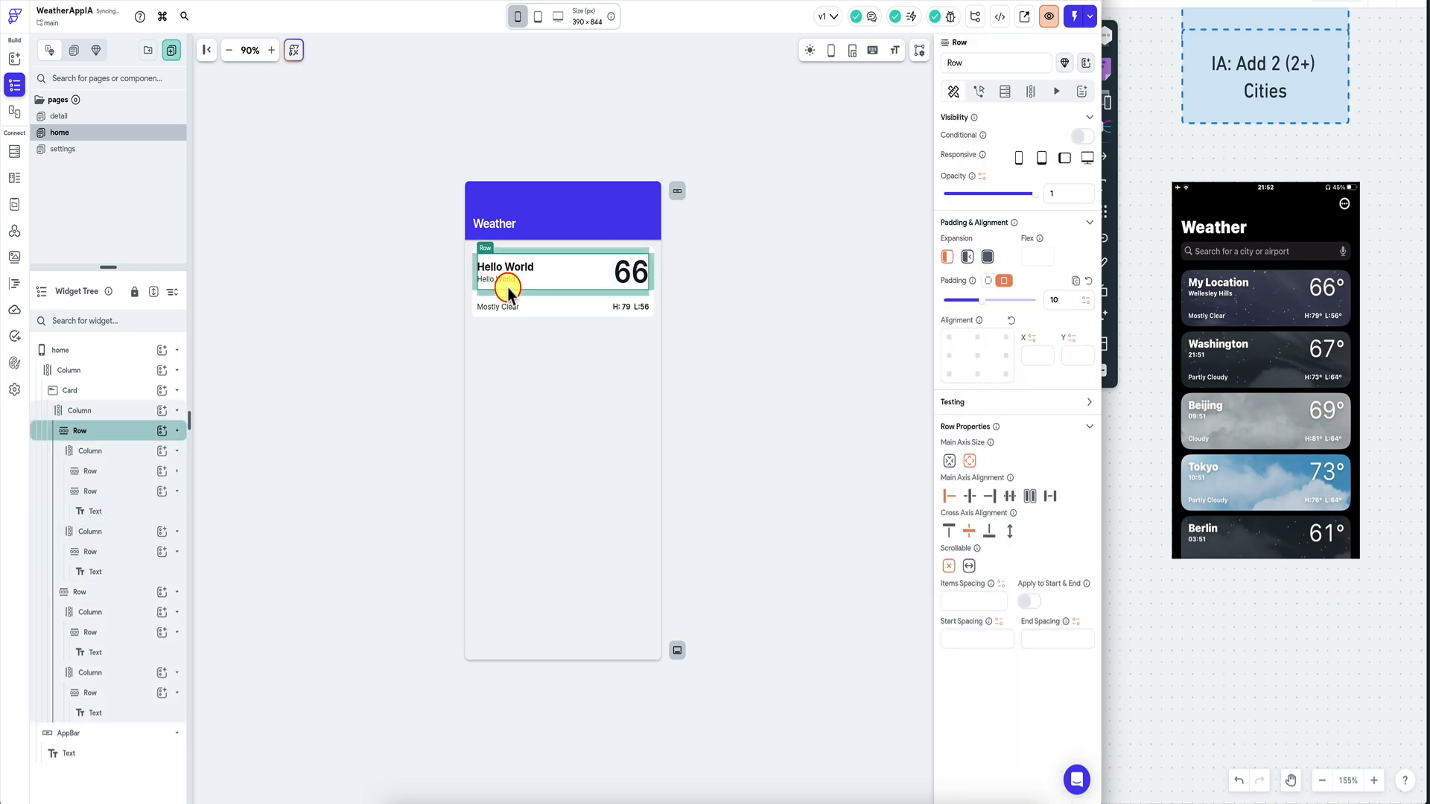
{"action": "left_click", "coordinate": [126, 412]}
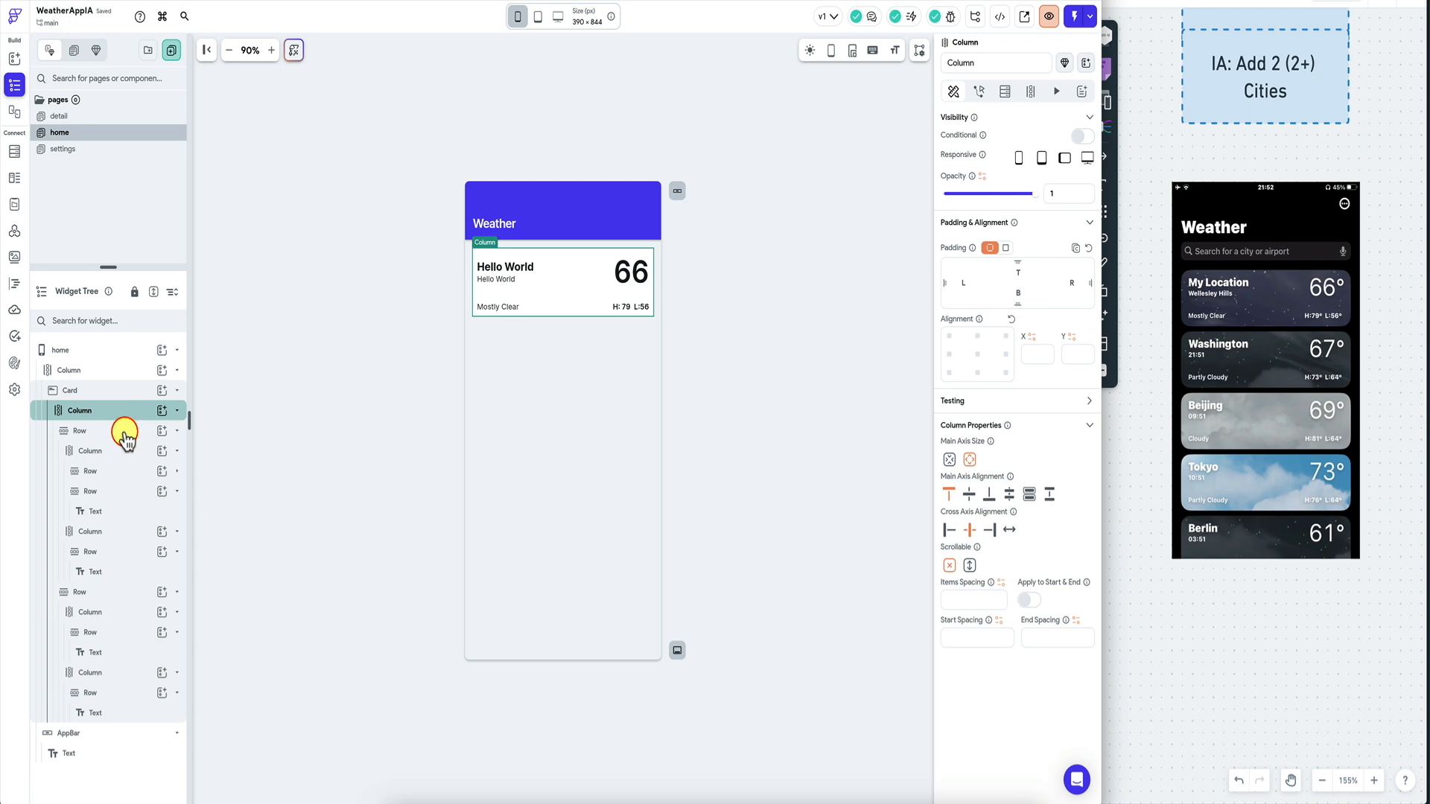
{"action": "left_click", "coordinate": [124, 432]}
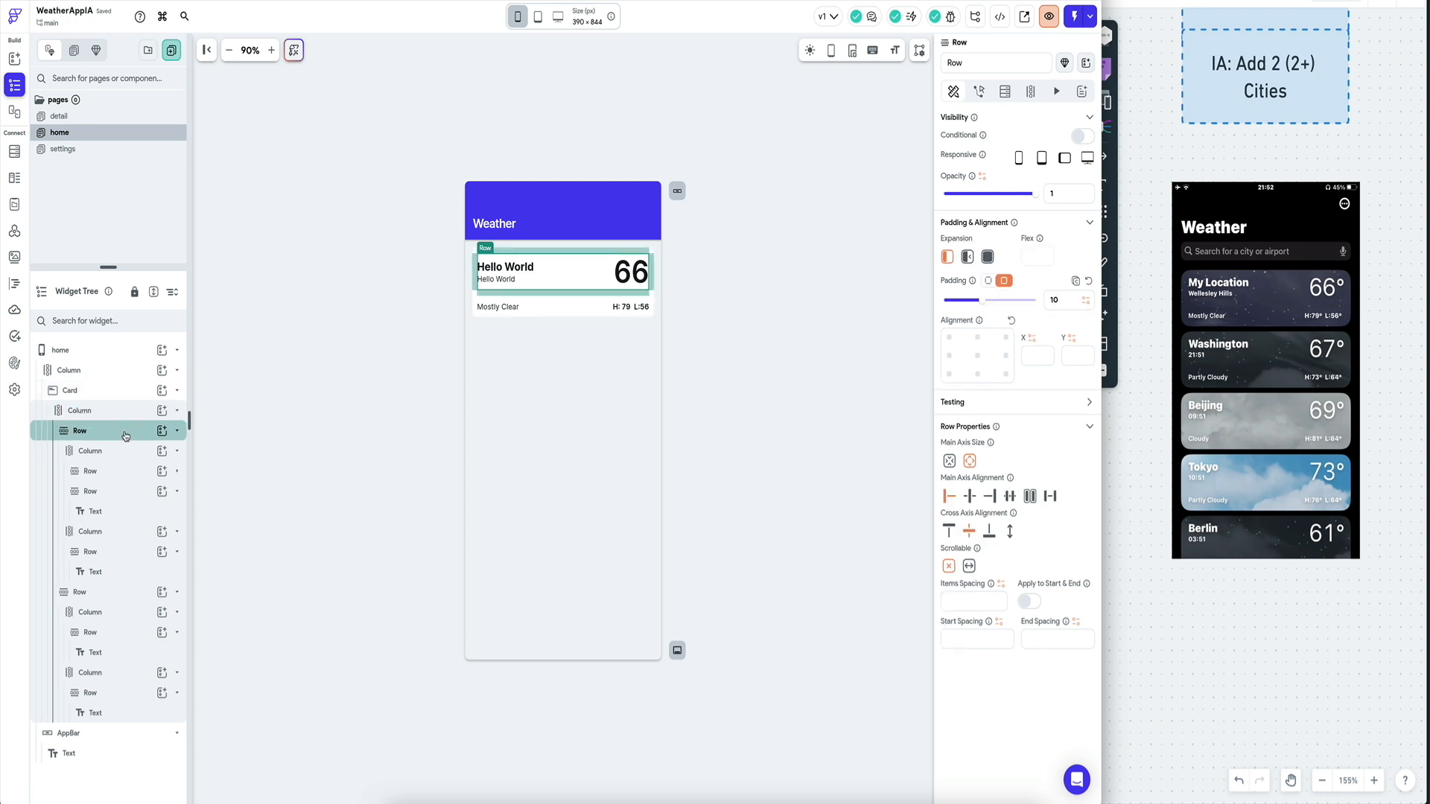
Switch the Mostly Clear row to a single uniform padding value.
{"action": "left_click", "coordinate": [115, 594]}
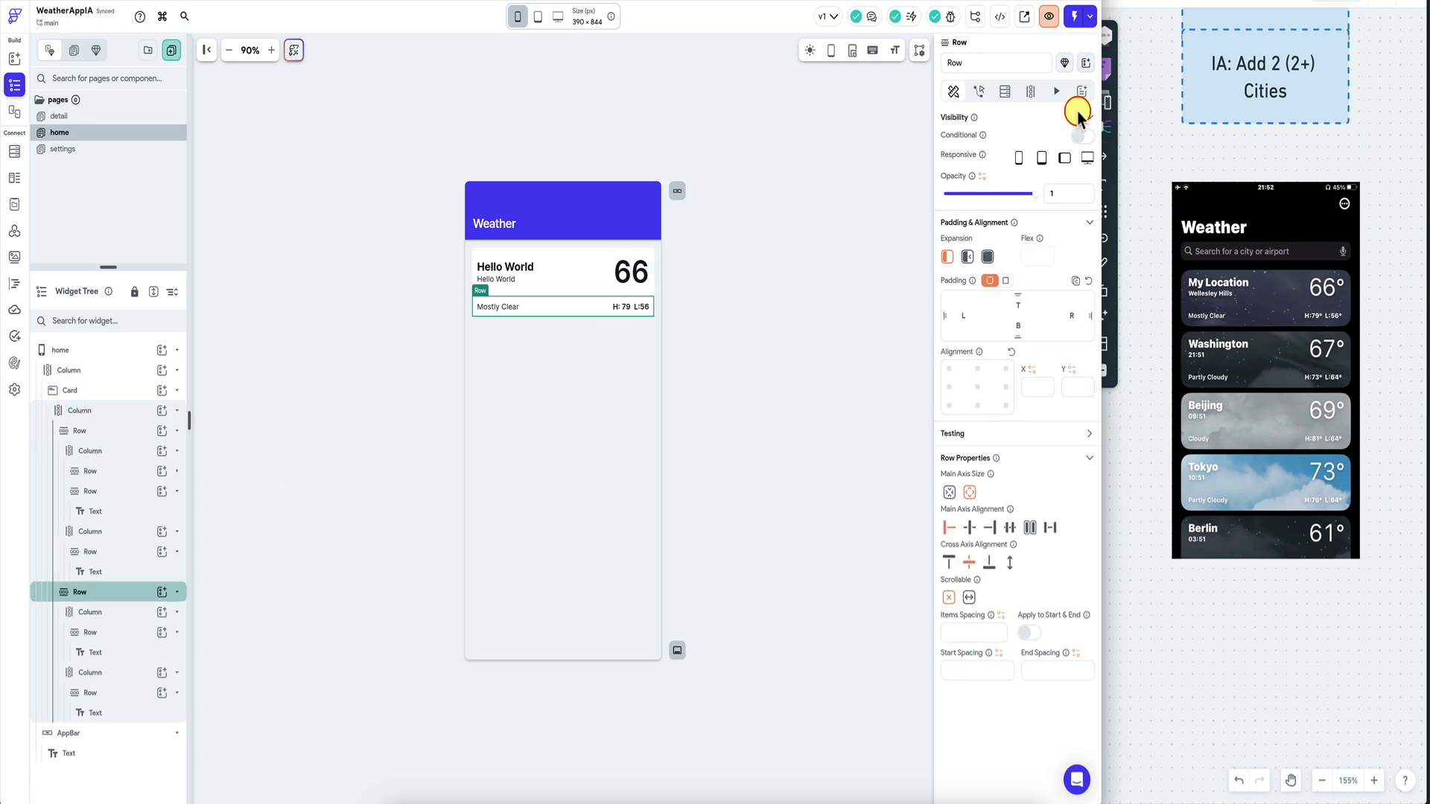
{"action": "left_click", "coordinate": [1009, 282]}
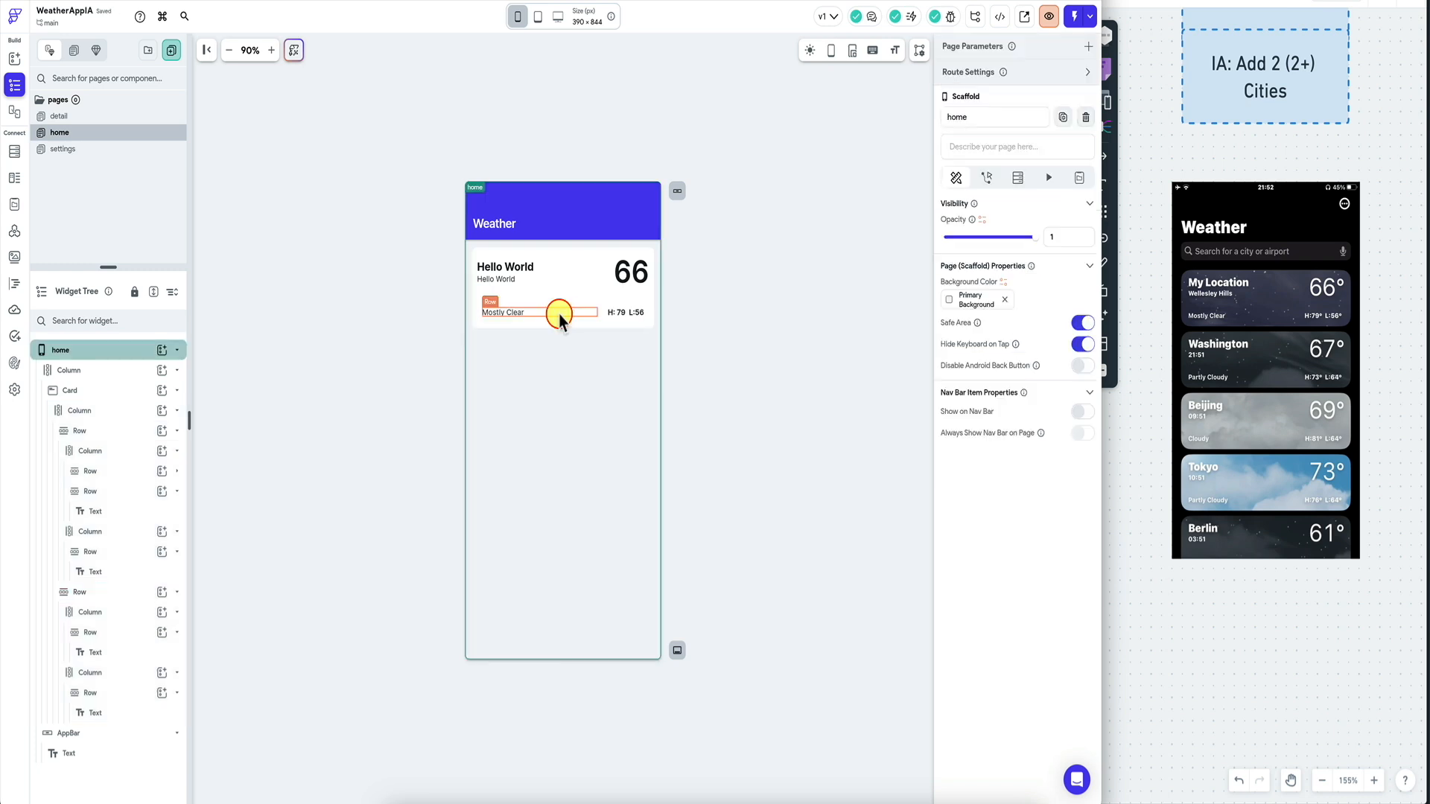
{"action": "left_click", "coordinate": [575, 306]}
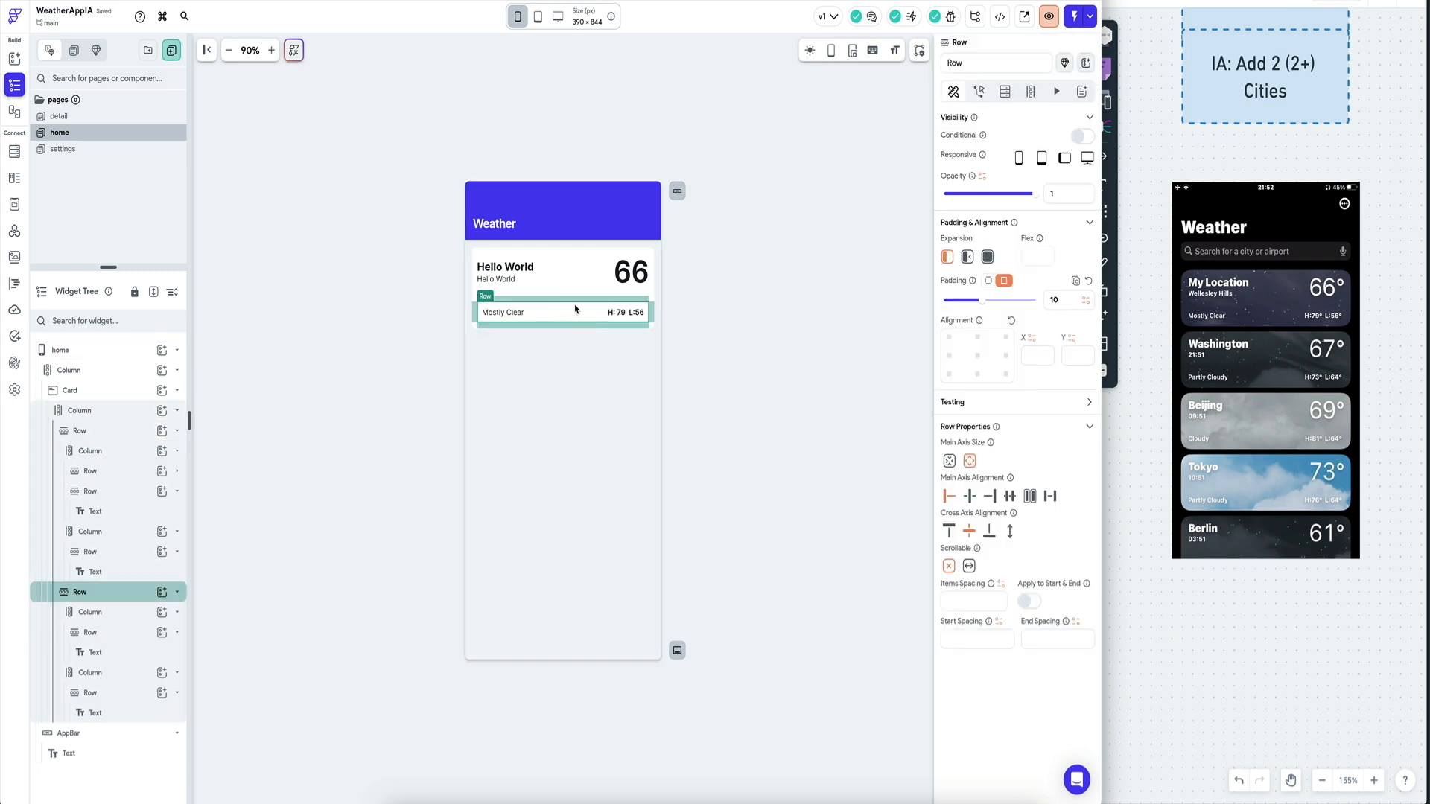
{"action": "left_click", "coordinate": [569, 267]}
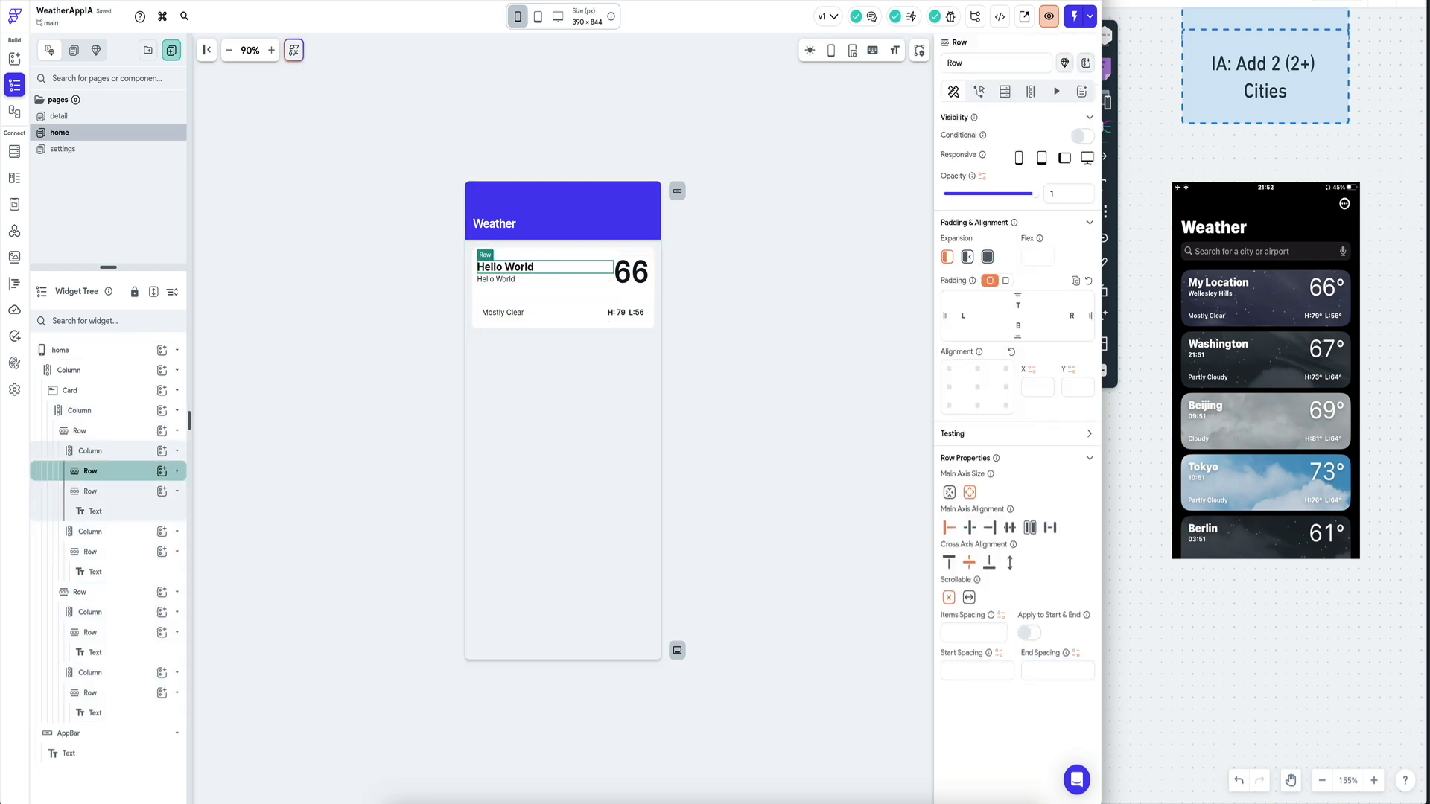
{"action": "left_click", "coordinate": [89, 430]}
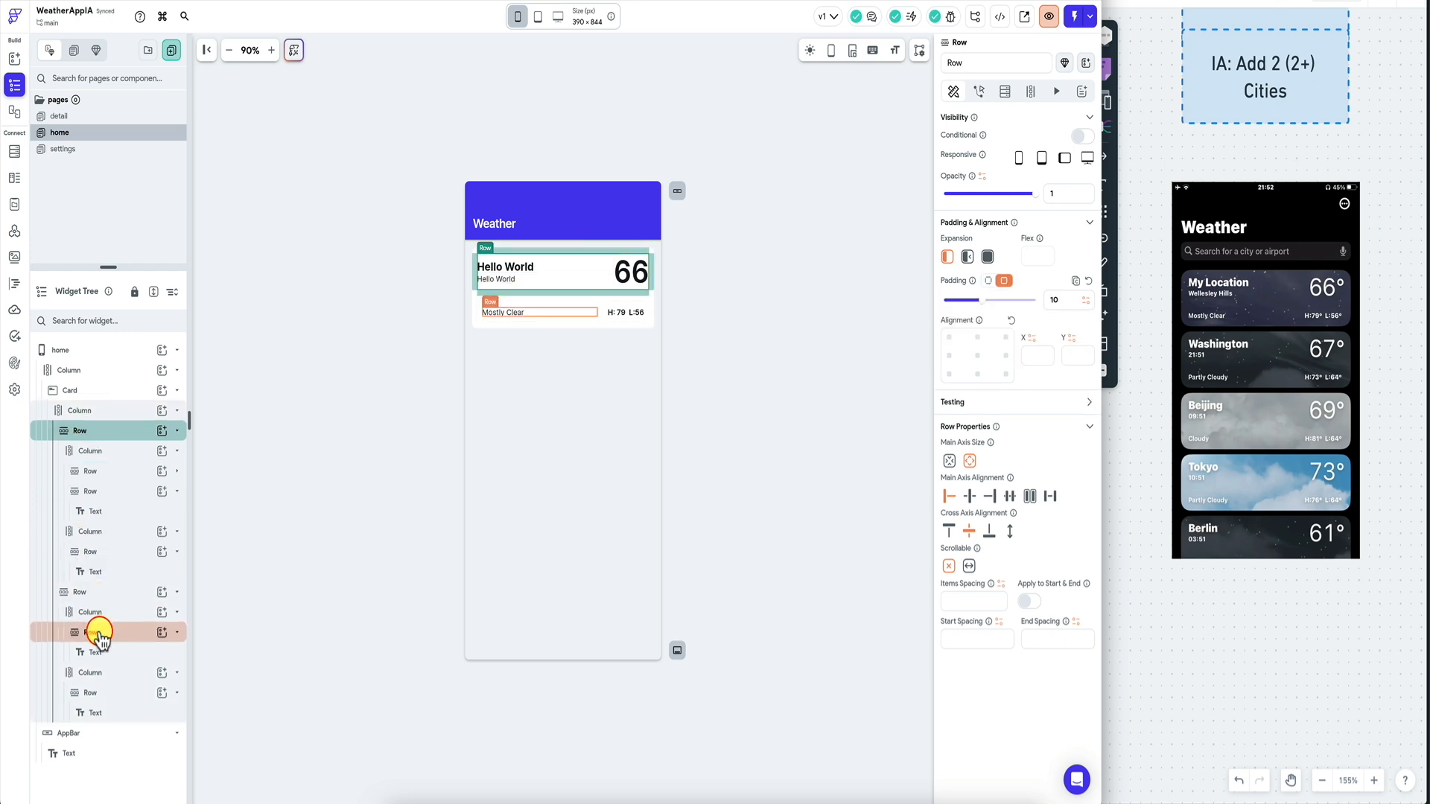
{"action": "left_click", "coordinate": [104, 592]}
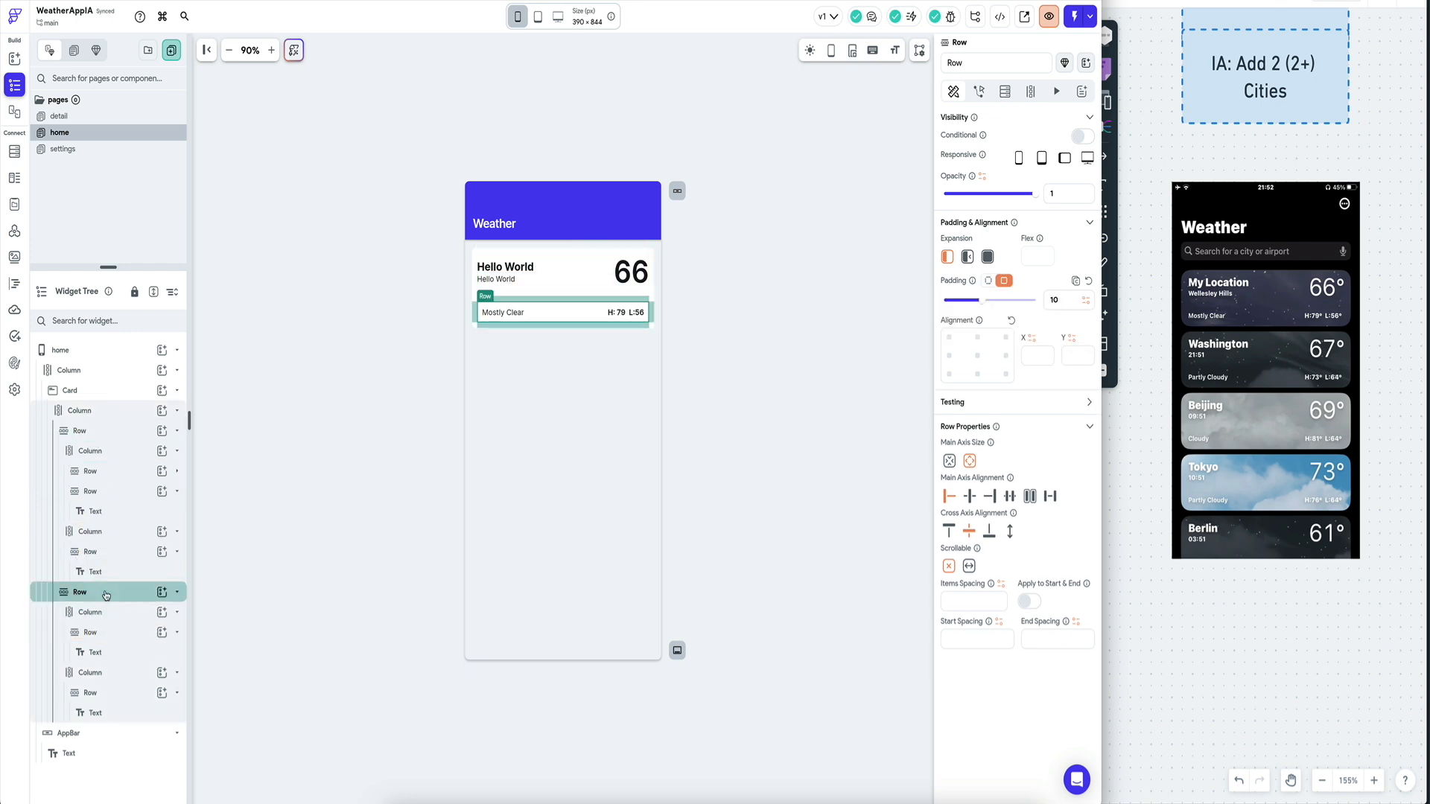
{"action": "left_click", "coordinate": [315, 306]}
{"action": "left_click", "coordinate": [105, 592]}
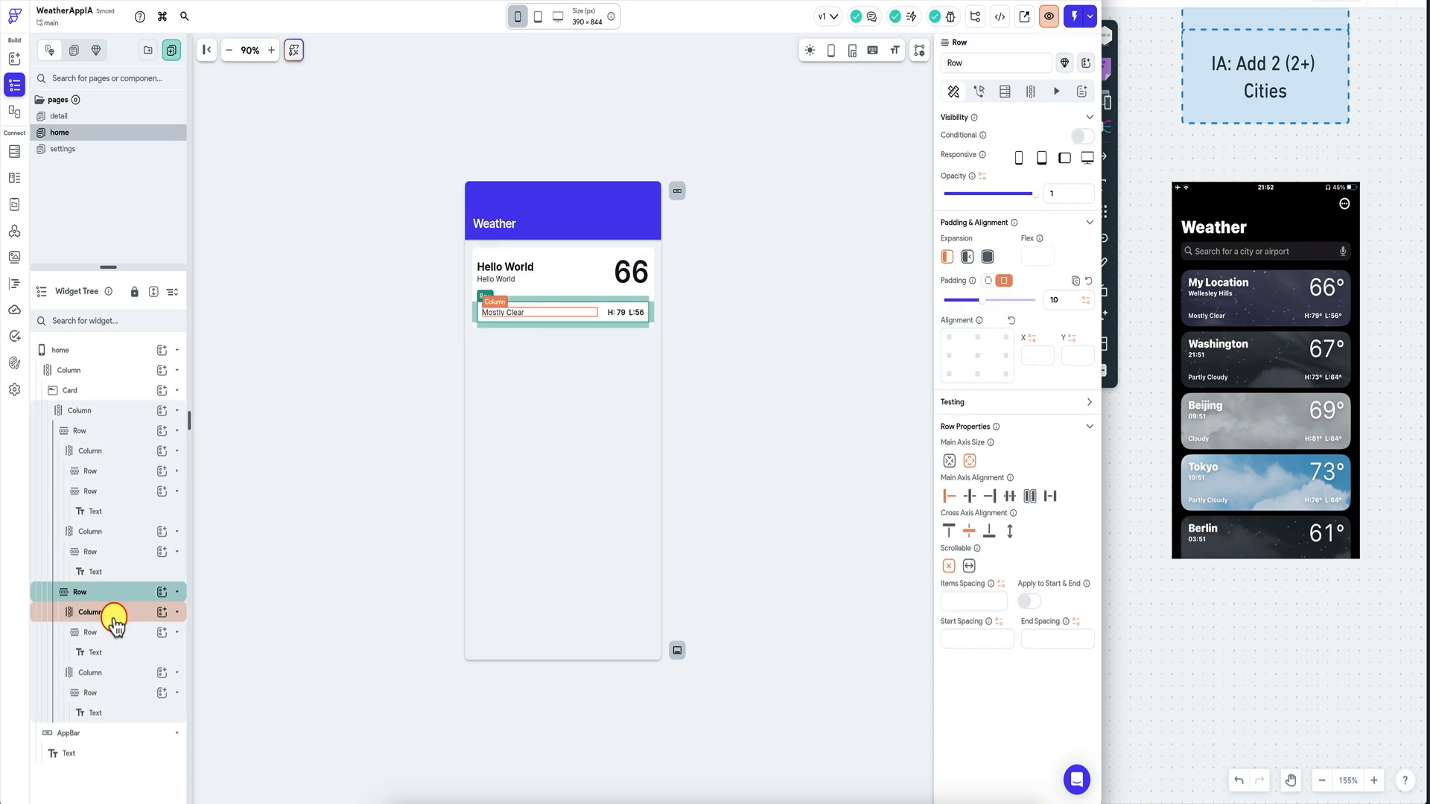
Clear the padding from the Mostly Clear and H:79 L:56 columns.
{"action": "left_click", "coordinate": [90, 613]}
{"action": "double_click", "coordinate": [1056, 300]}
{"action": "key", "text": "BackSpace"}
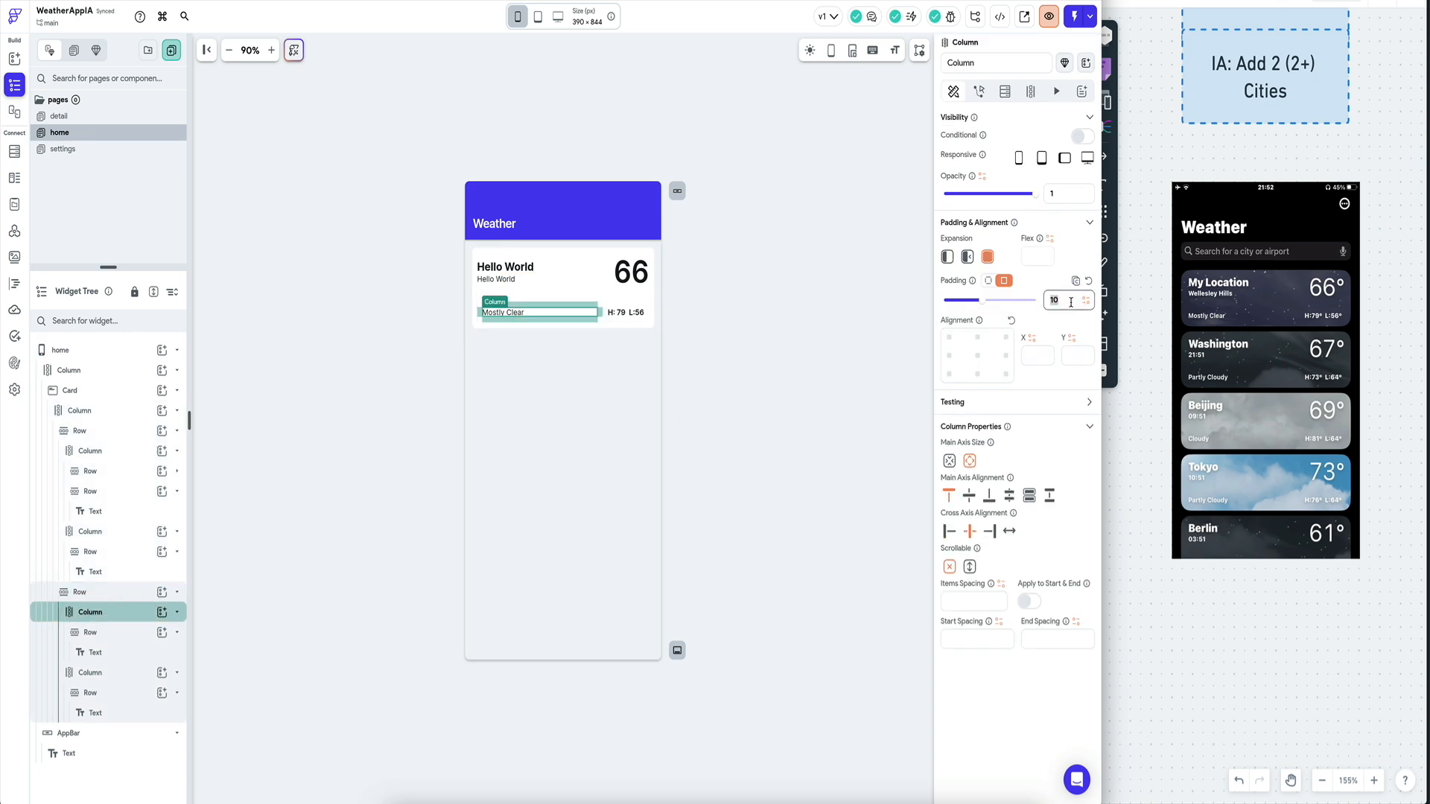
{"action": "left_click", "coordinate": [104, 673]}
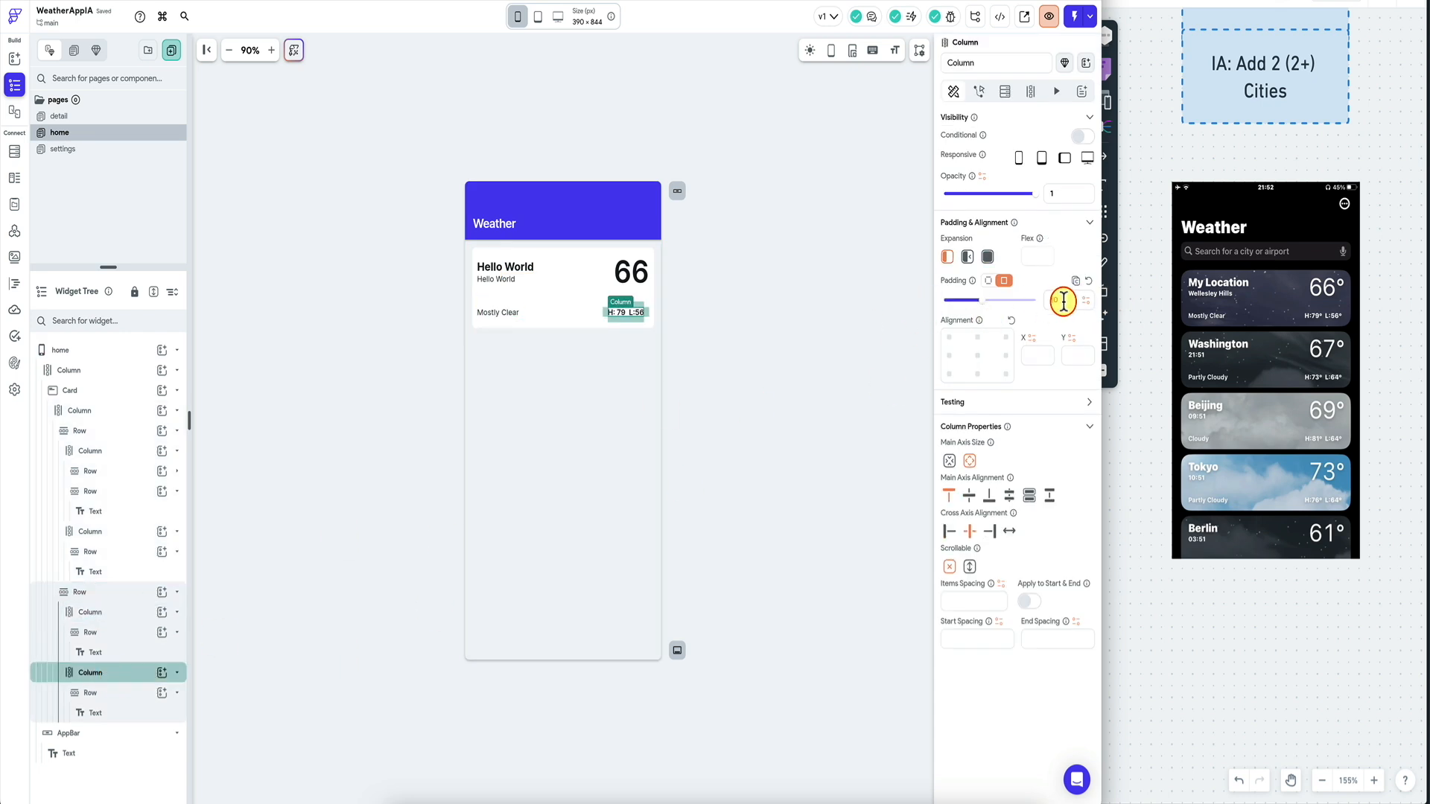
{"action": "key", "text": "BackSpace"}
{"action": "left_click", "coordinate": [648, 331]}
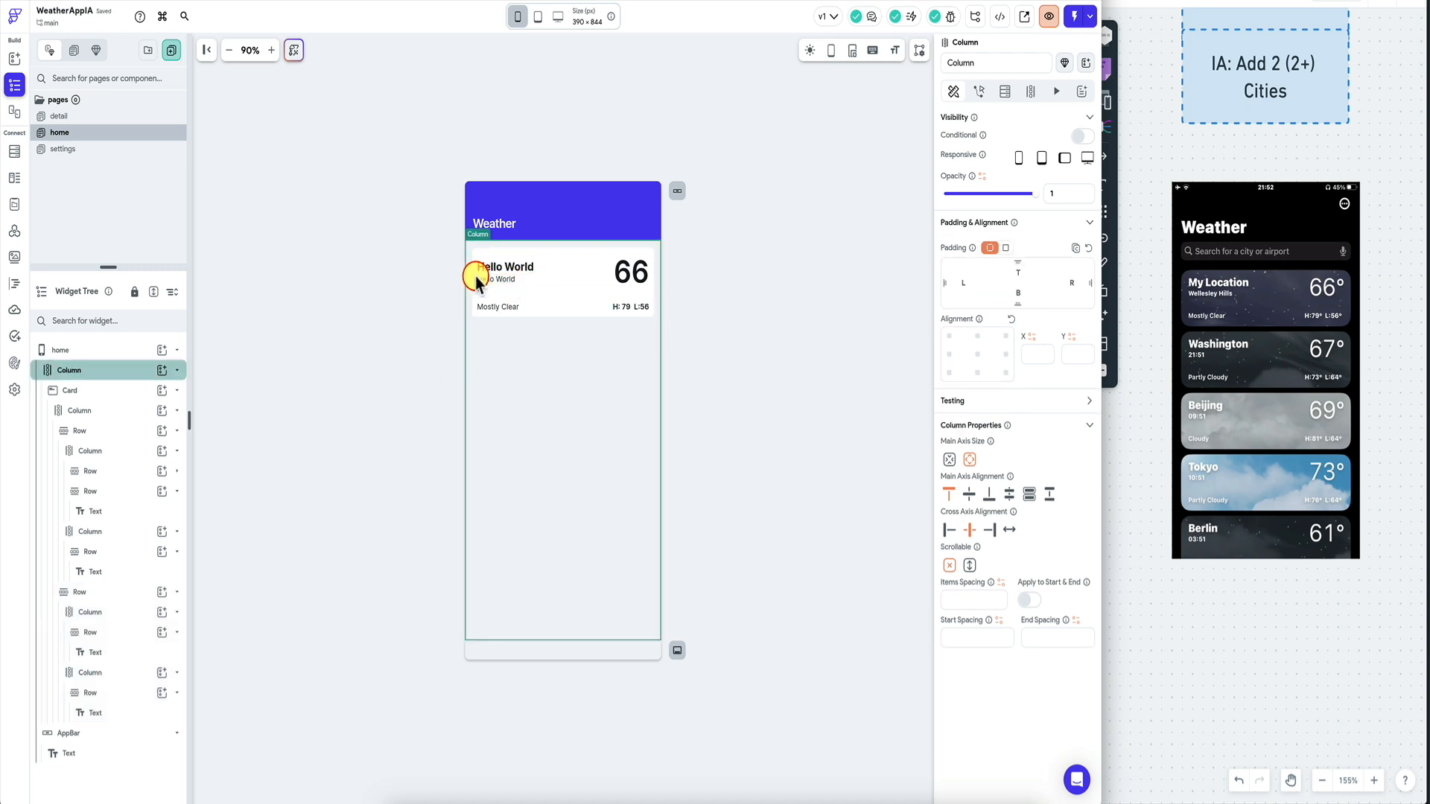
Align the weather card's content to the bottom right.
{"action": "left_click", "coordinate": [477, 252]}
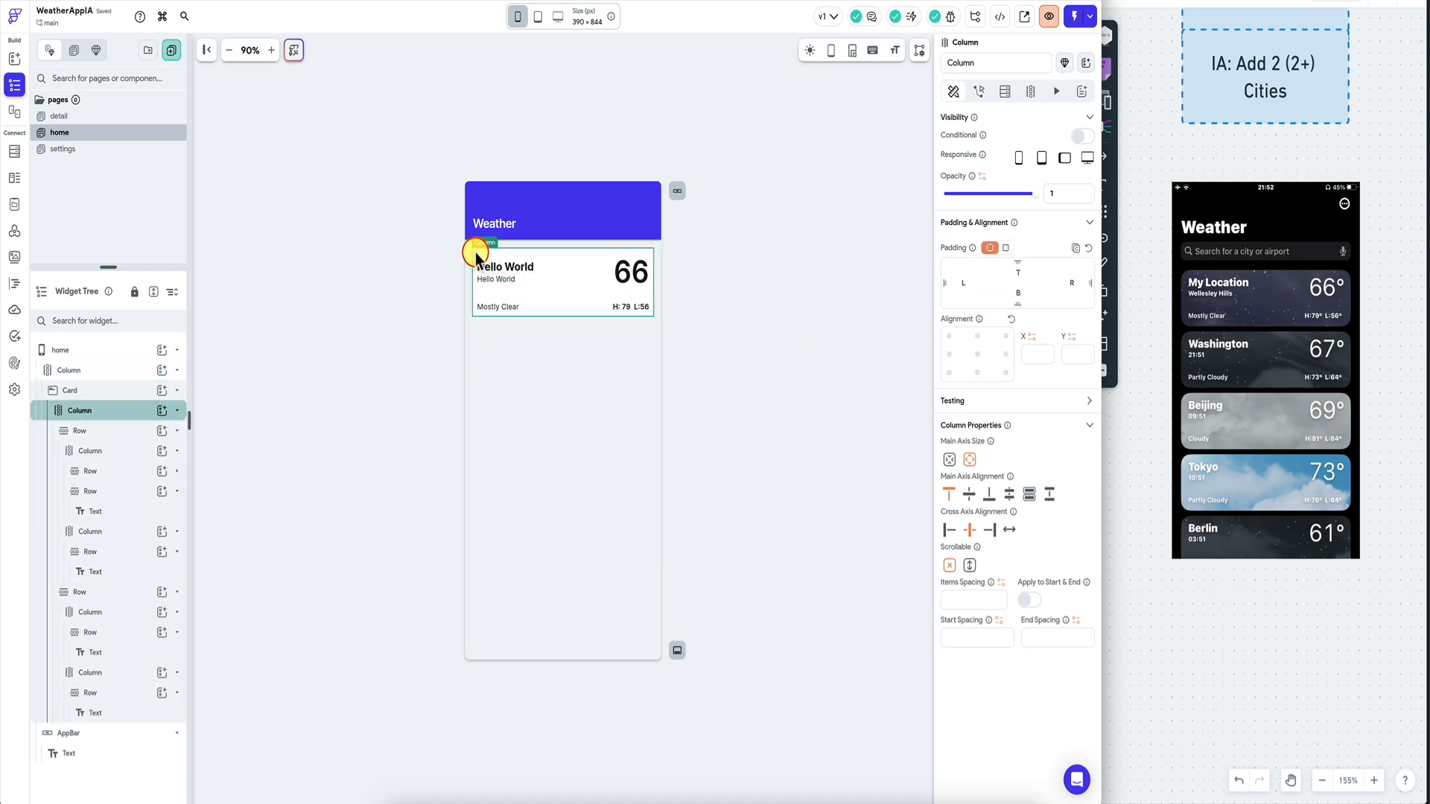
{"action": "left_click", "coordinate": [116, 390]}
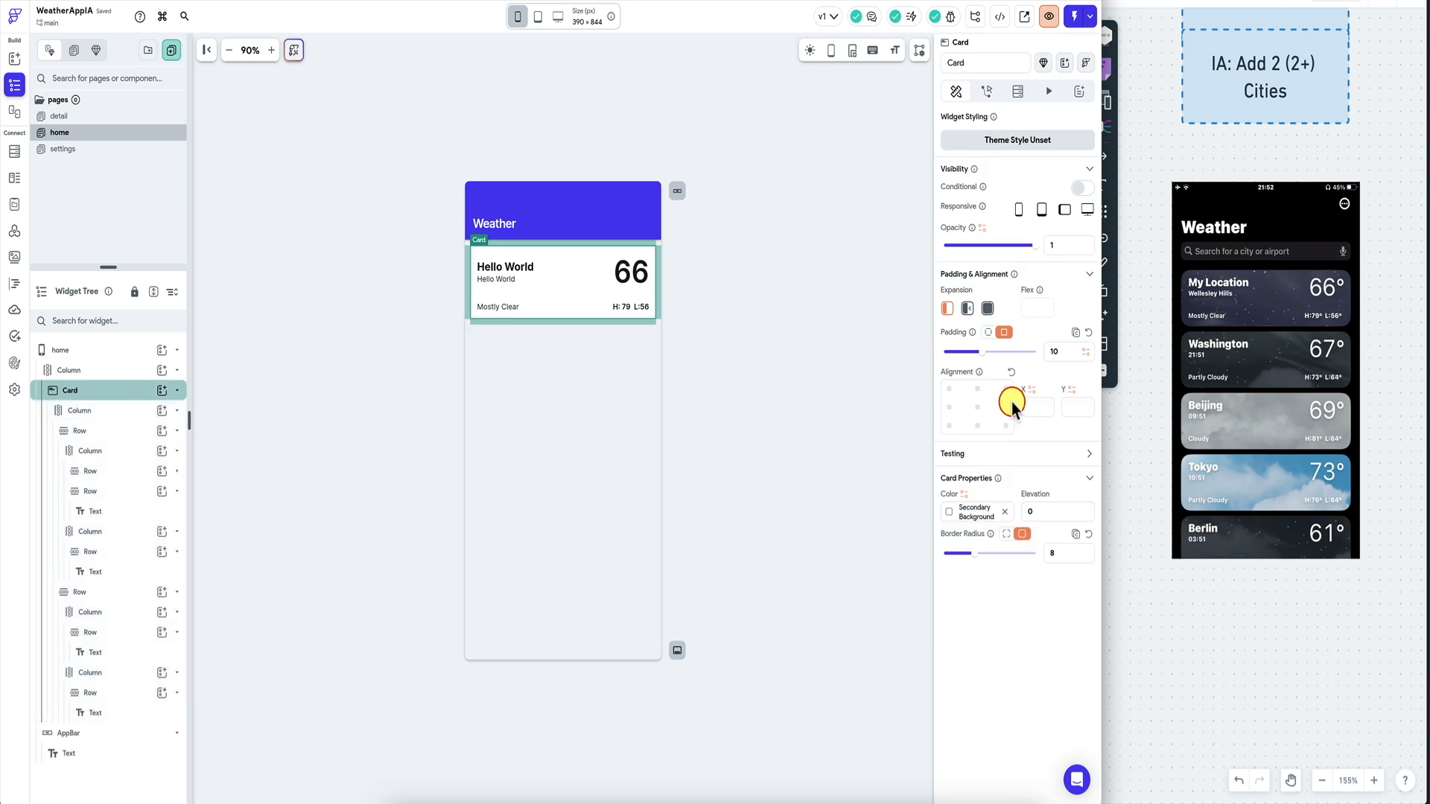
{"action": "left_click", "coordinate": [1006, 426]}
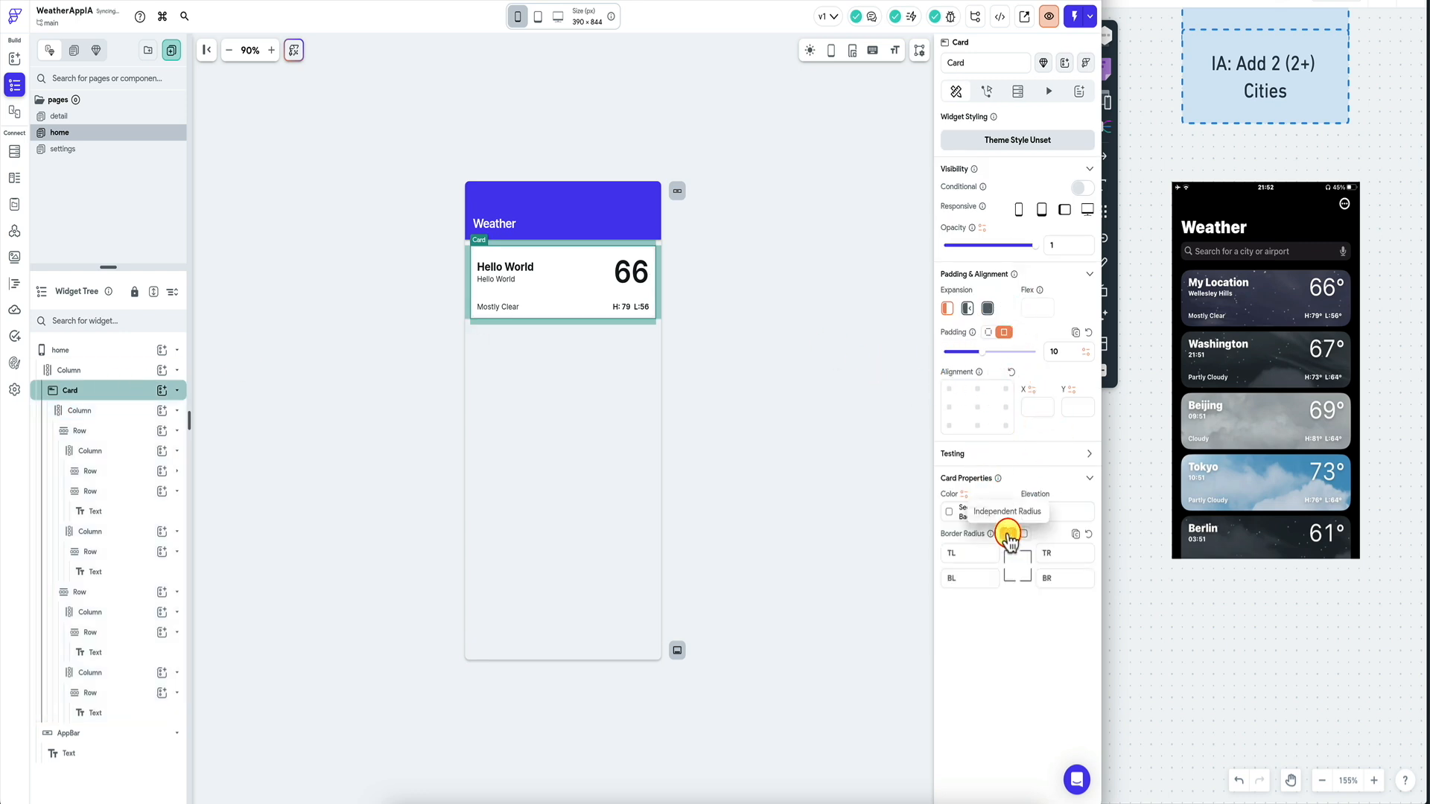
Change the card's border radius from 8 to 15.
{"action": "left_click", "coordinate": [1067, 553]}
{"action": "key", "text": "BackSpace"}
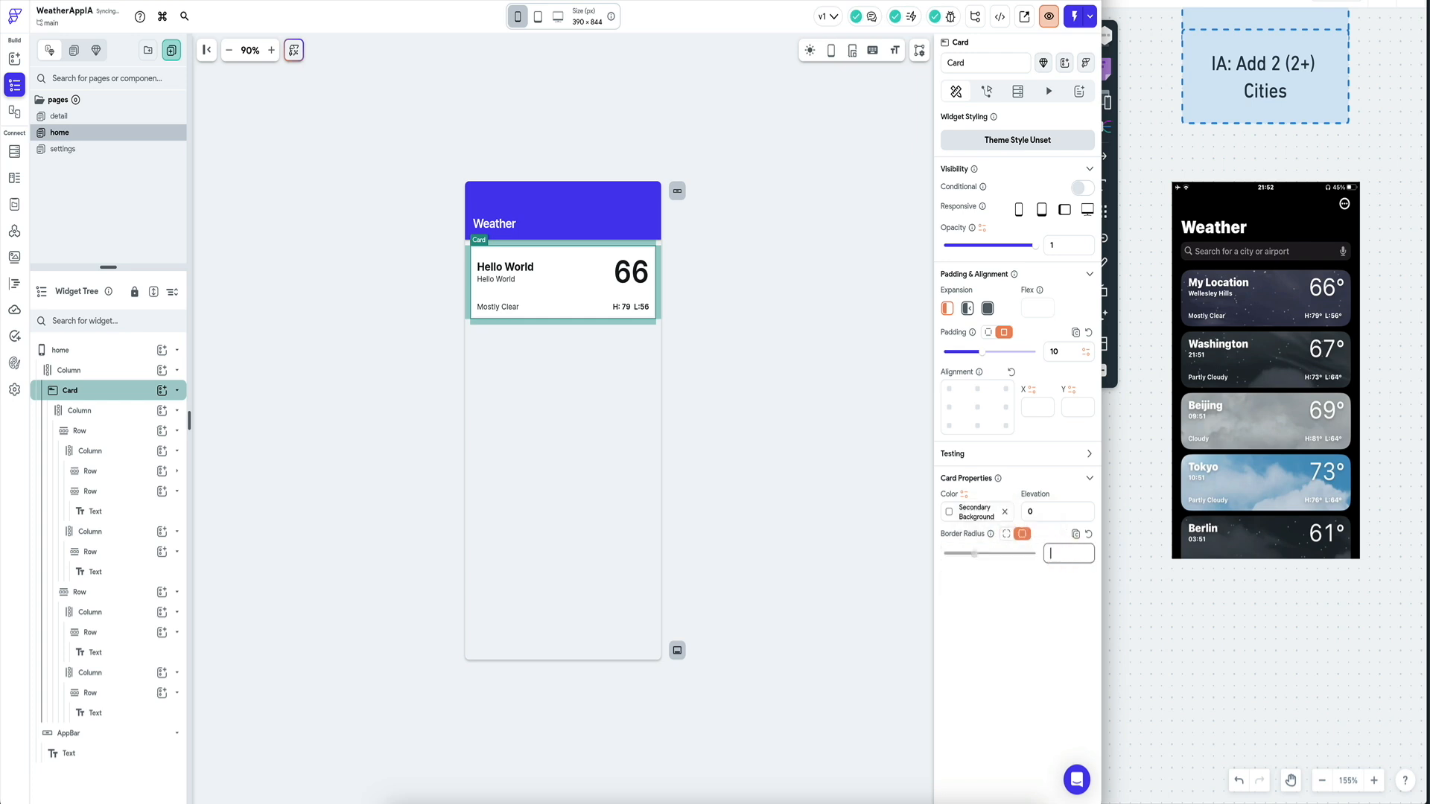
{"action": "left_click", "coordinate": [812, 439]}
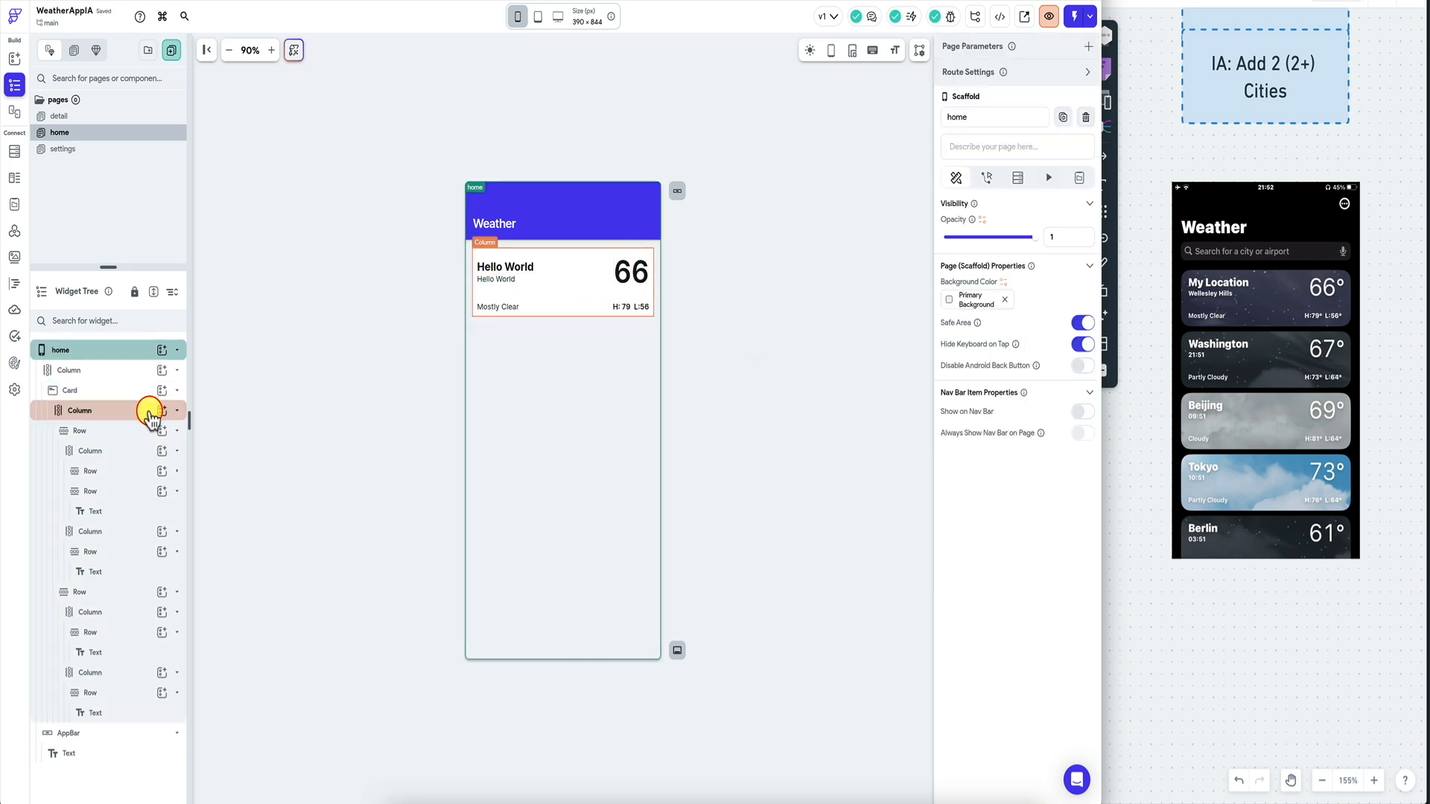
{"action": "left_click", "coordinate": [123, 395]}
{"action": "left_click", "coordinate": [1053, 553]}
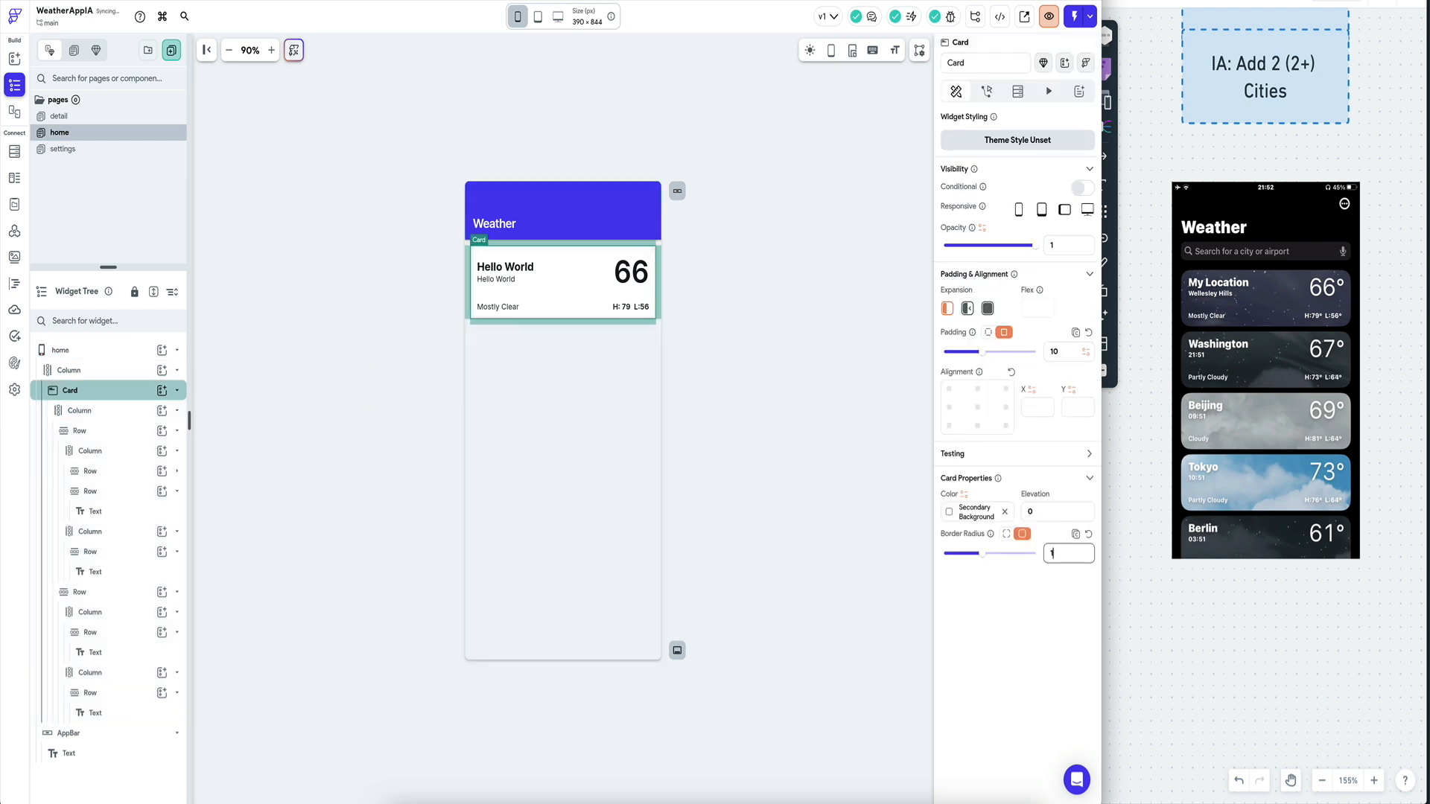
{"action": "left_click", "coordinate": [672, 395]}
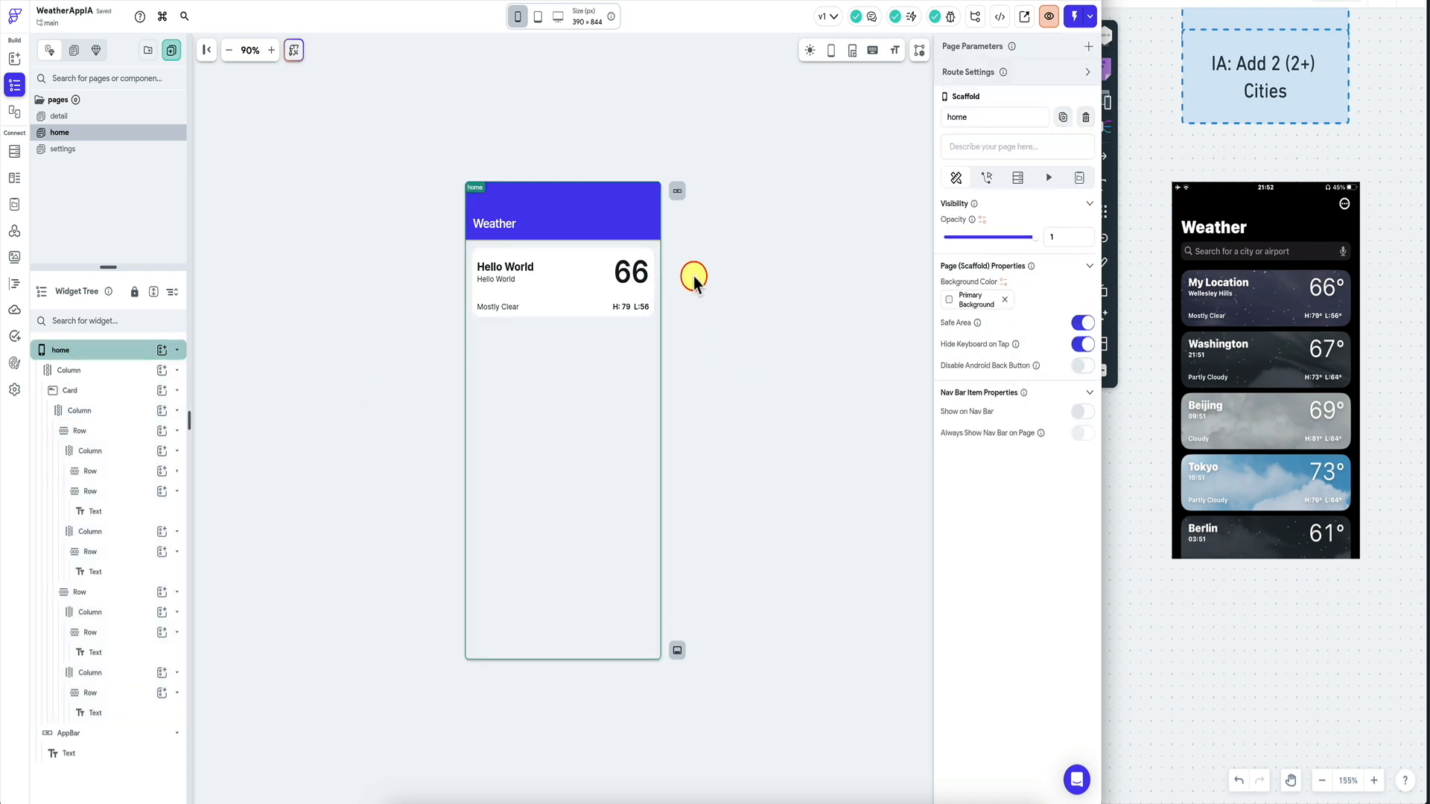
Set the top Row's per-side padding to 10 for left, bottom and right.
{"action": "left_click", "coordinate": [530, 267]}
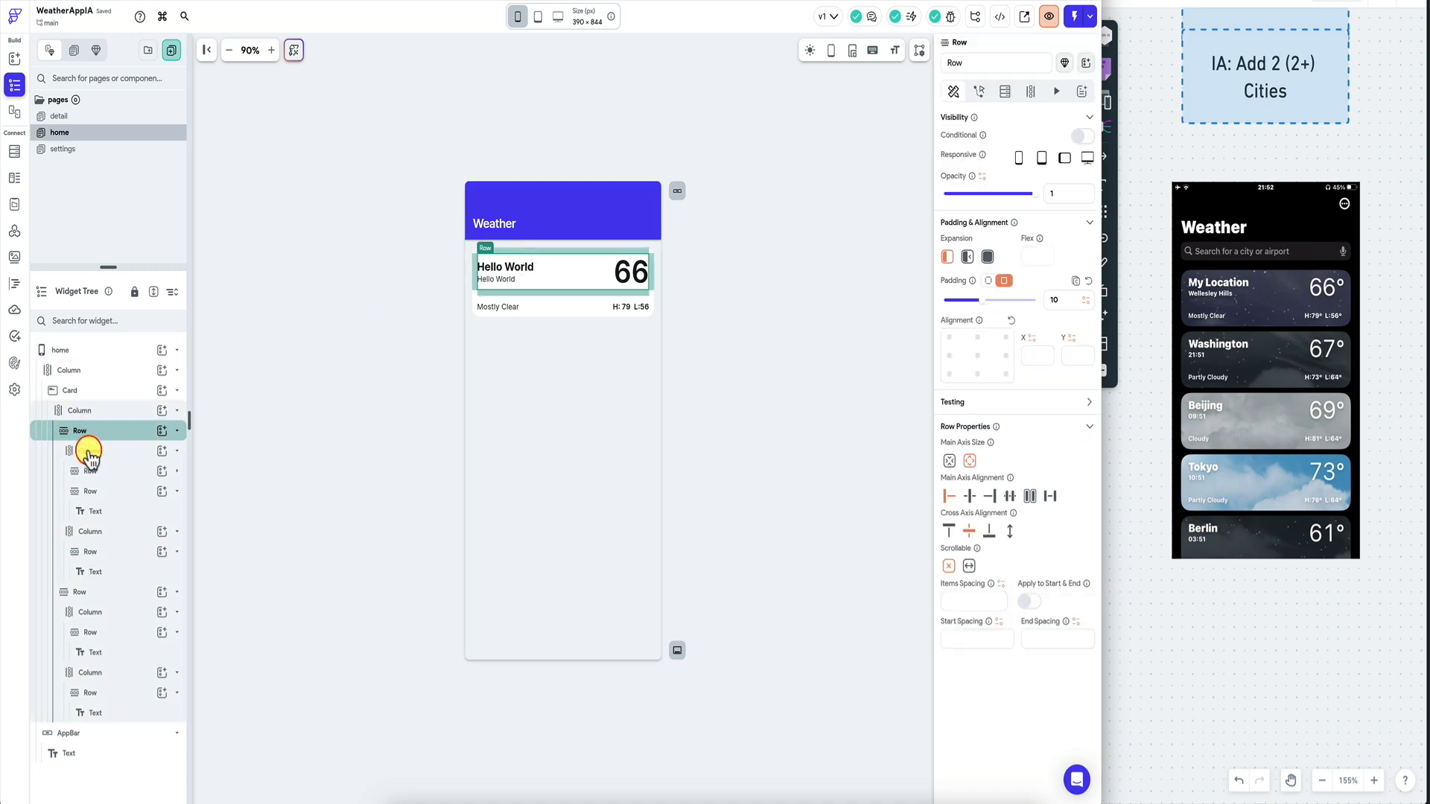
{"action": "left_click", "coordinate": [176, 432]}
{"action": "left_click", "coordinate": [132, 451]}
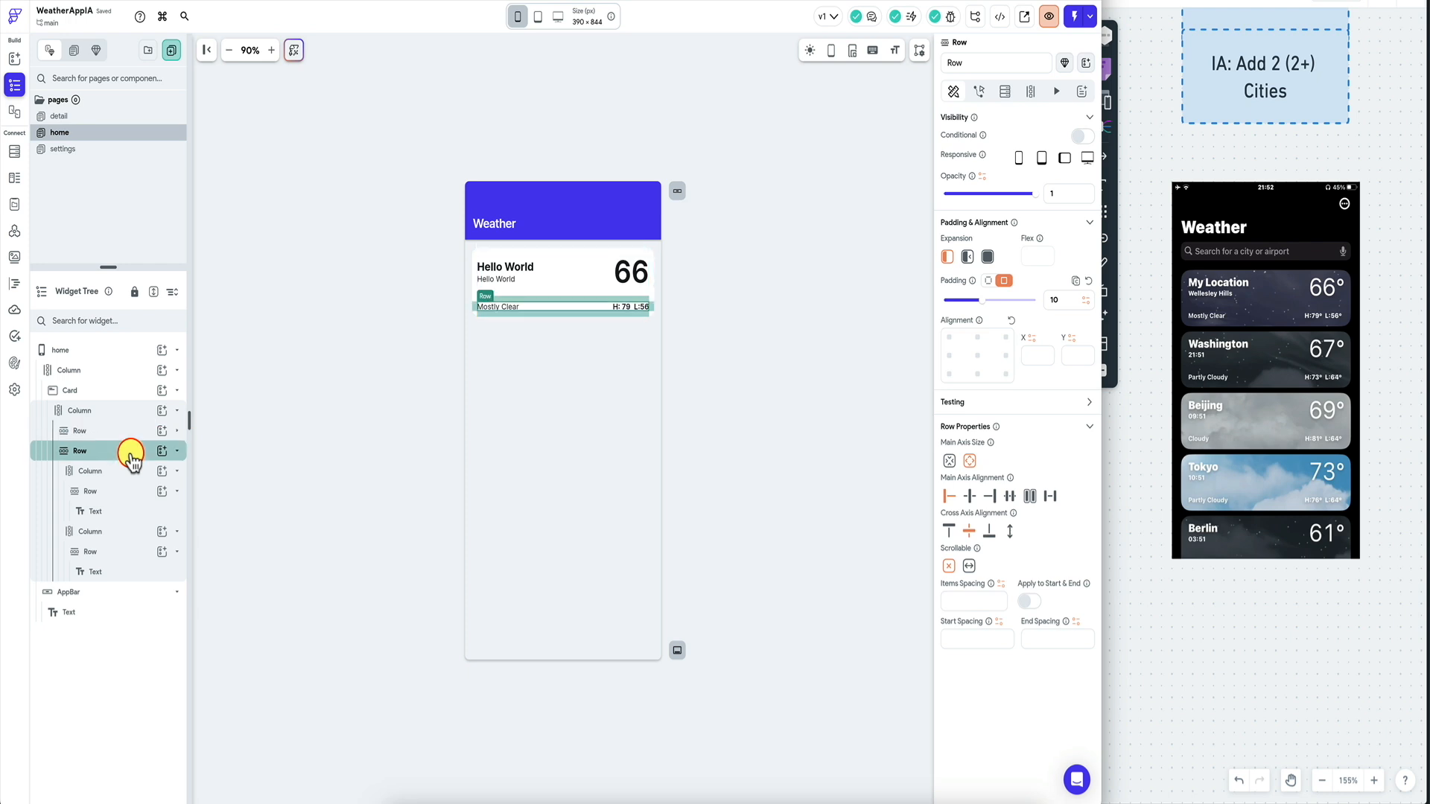
{"action": "left_click", "coordinate": [130, 433]}
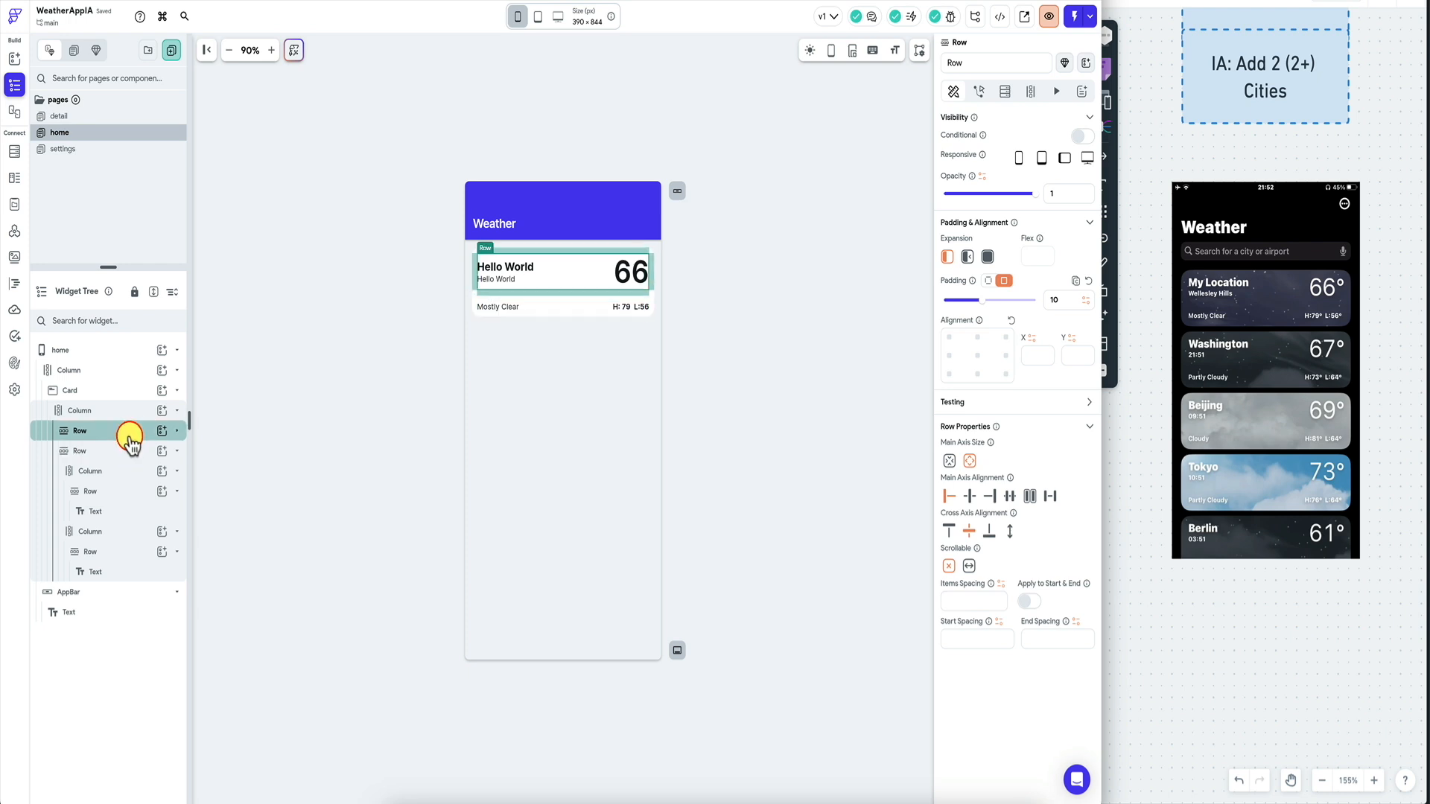
{"action": "left_click", "coordinate": [959, 316]}
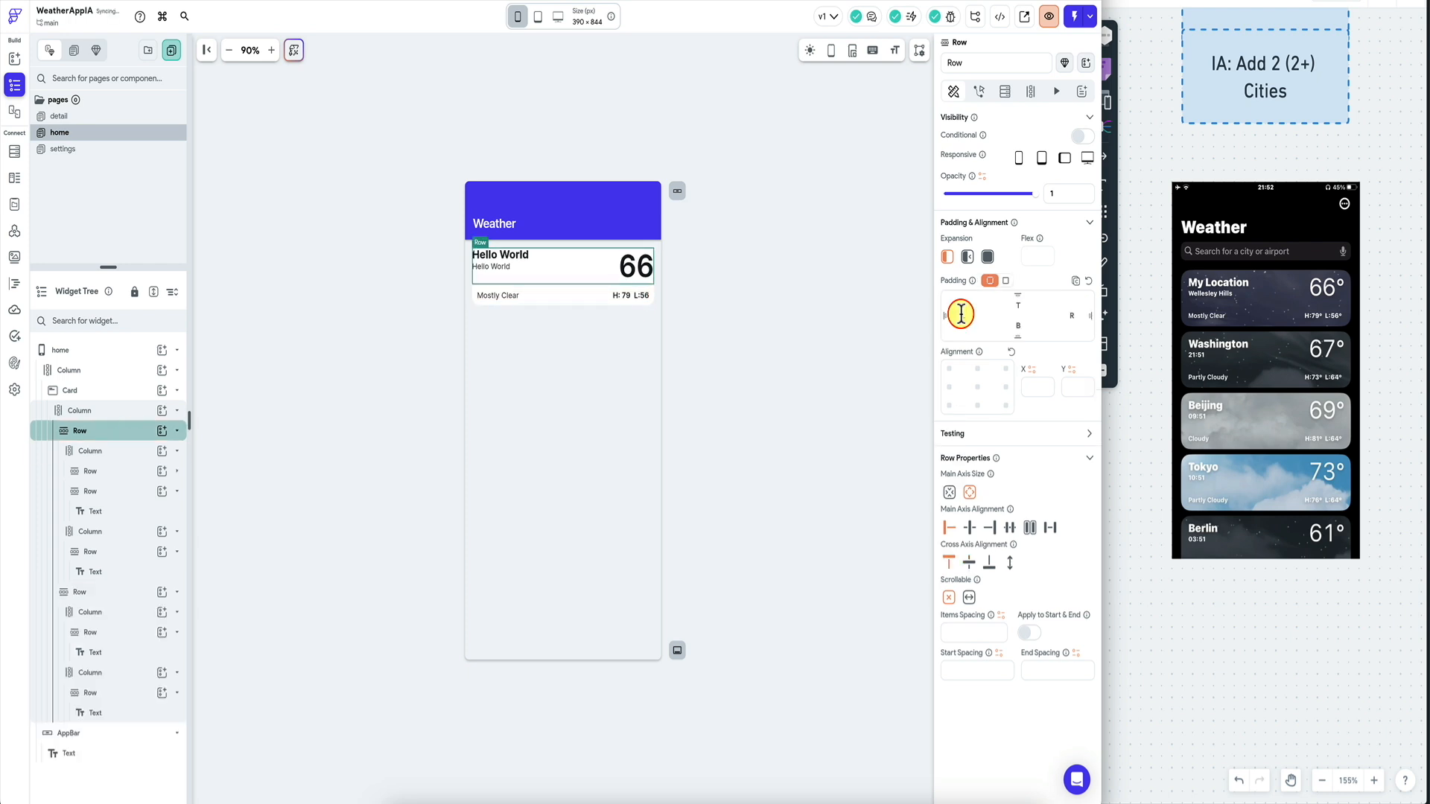
{"action": "type", "text": "10"}
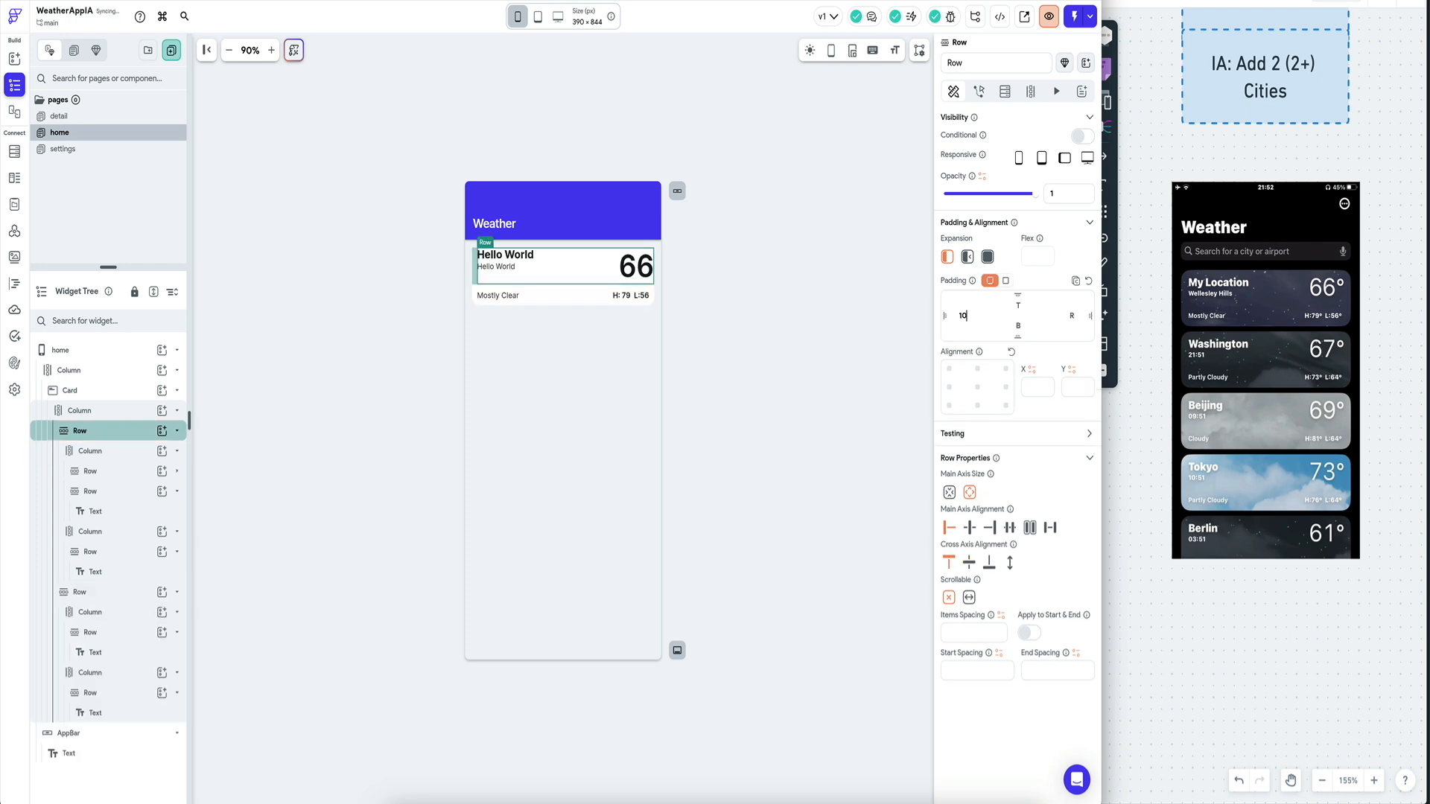
{"action": "left_click", "coordinate": [1014, 328]}
{"action": "type", "text": "10"}
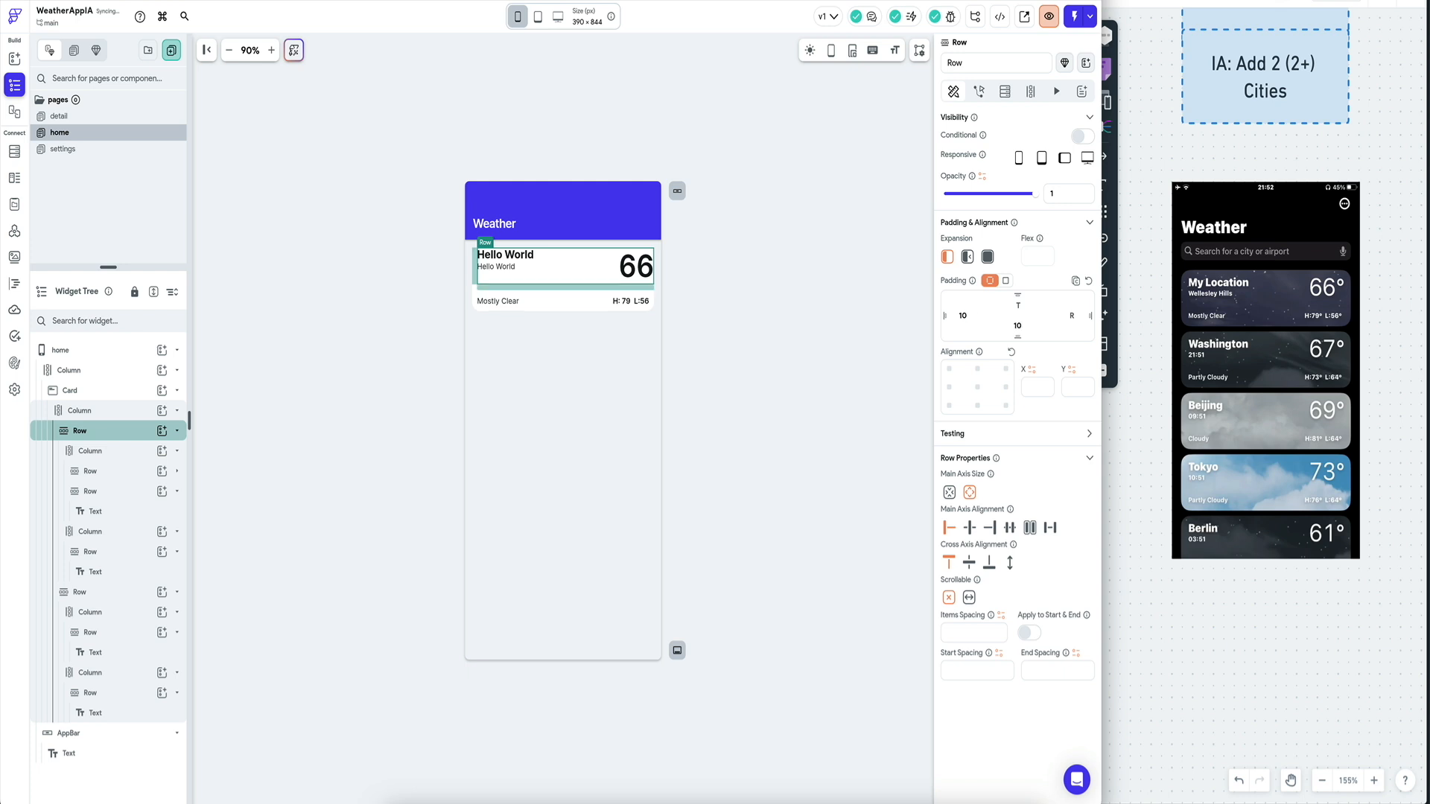
{"action": "left_click", "coordinate": [1066, 316]}
{"action": "type", "text": "10"}
Review the result by selecting the Hello World column, the row and the page.
{"action": "left_click", "coordinate": [128, 451]}
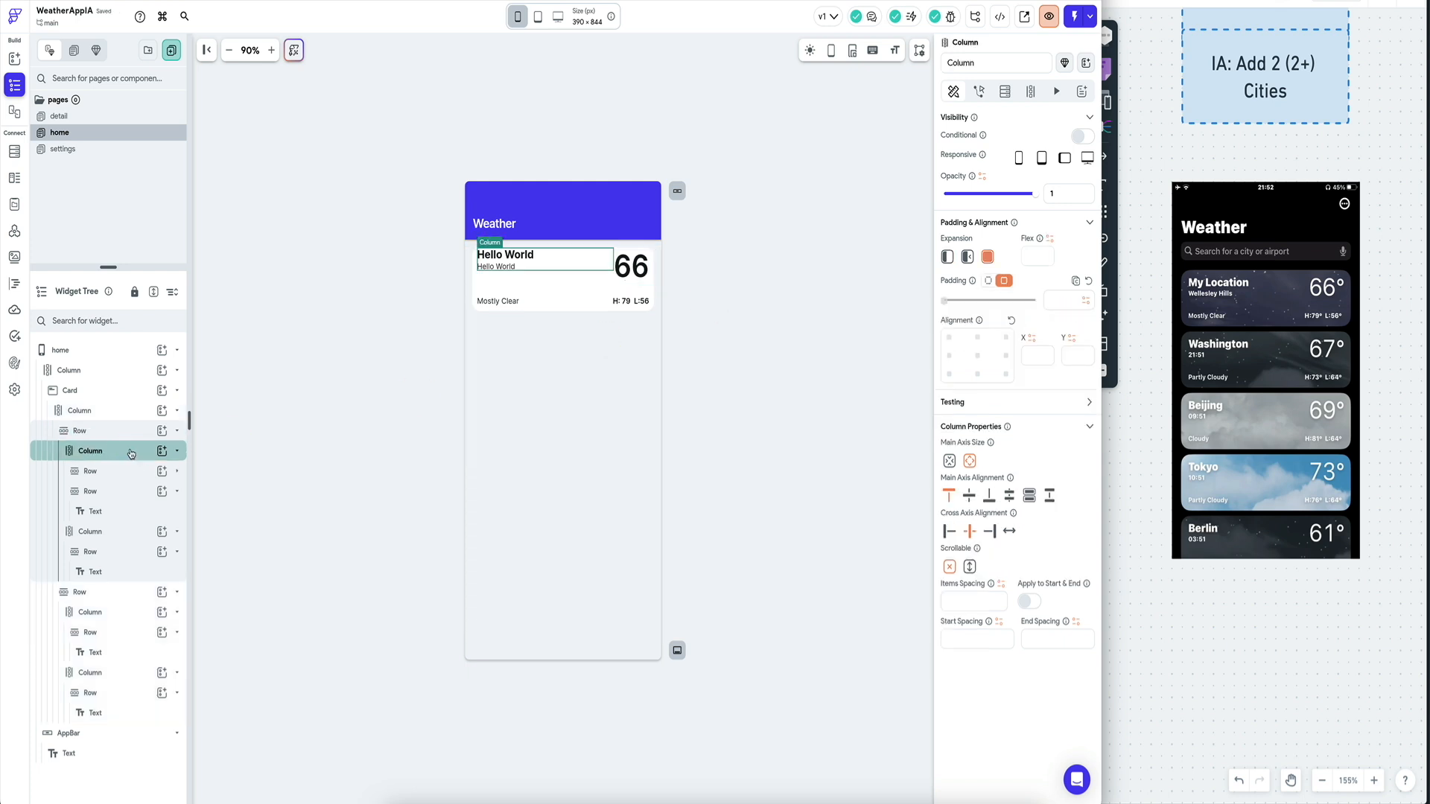
{"action": "left_click", "coordinate": [307, 409]}
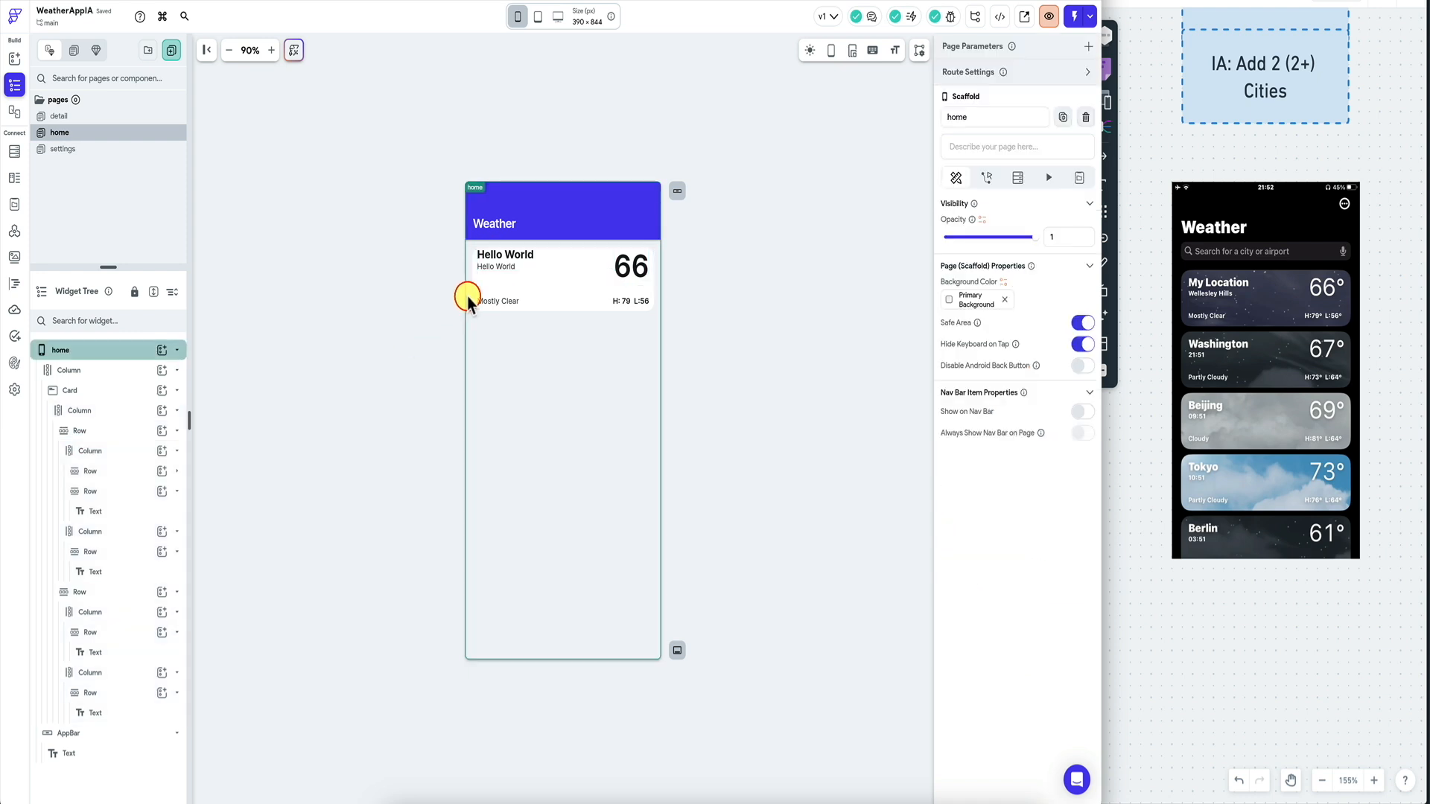
{"action": "left_click", "coordinate": [488, 272]}
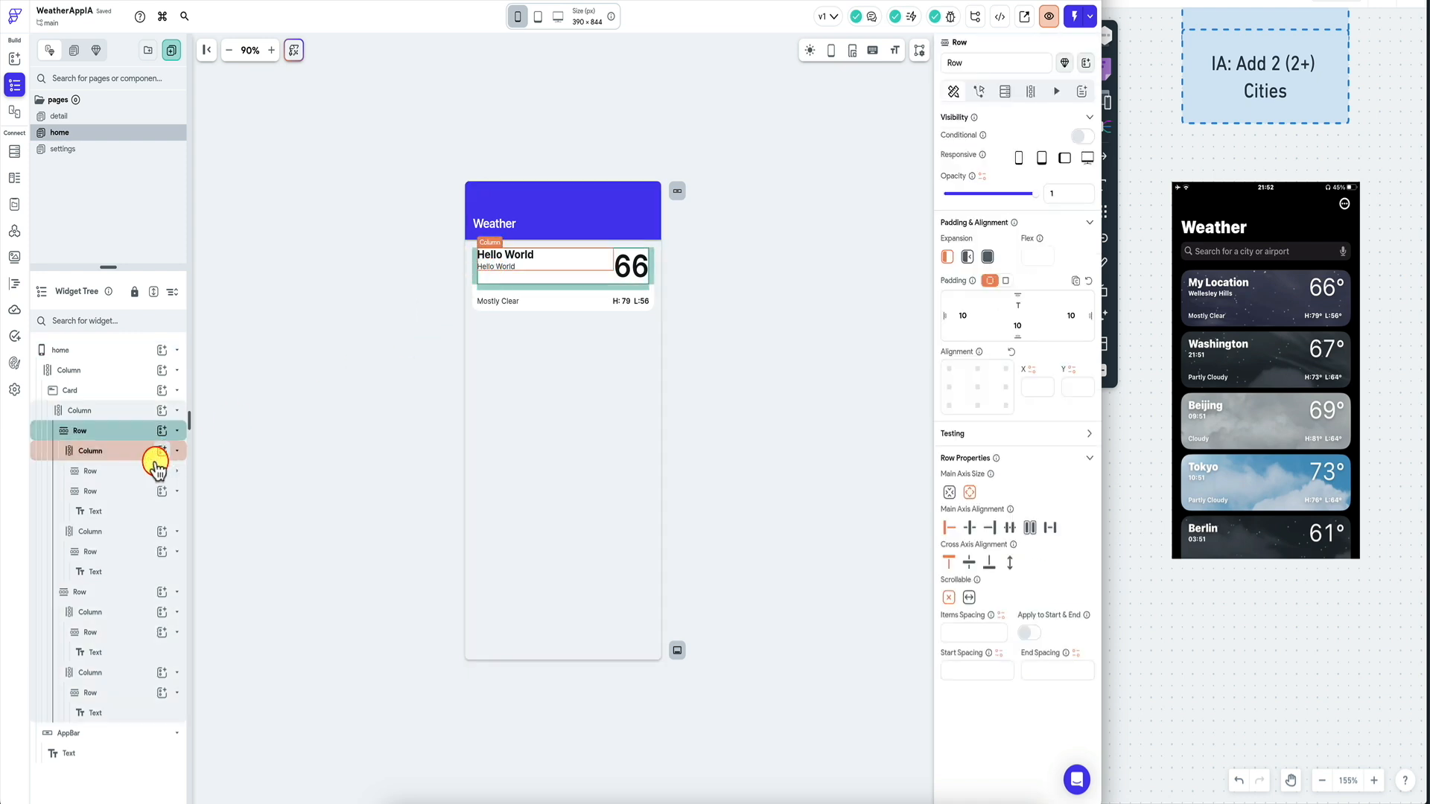
{"action": "left_click", "coordinate": [118, 451]}
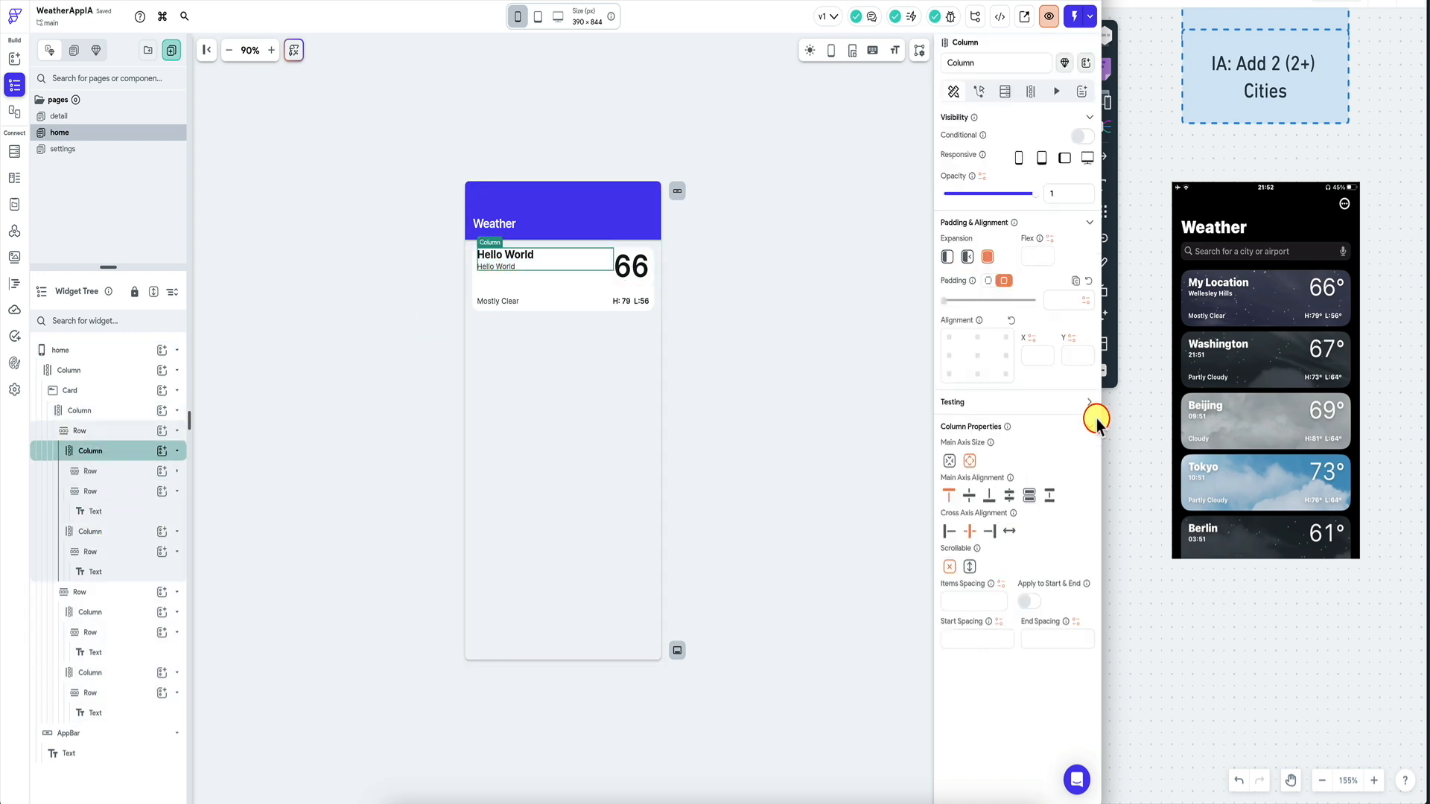
{"action": "left_click", "coordinate": [770, 400]}
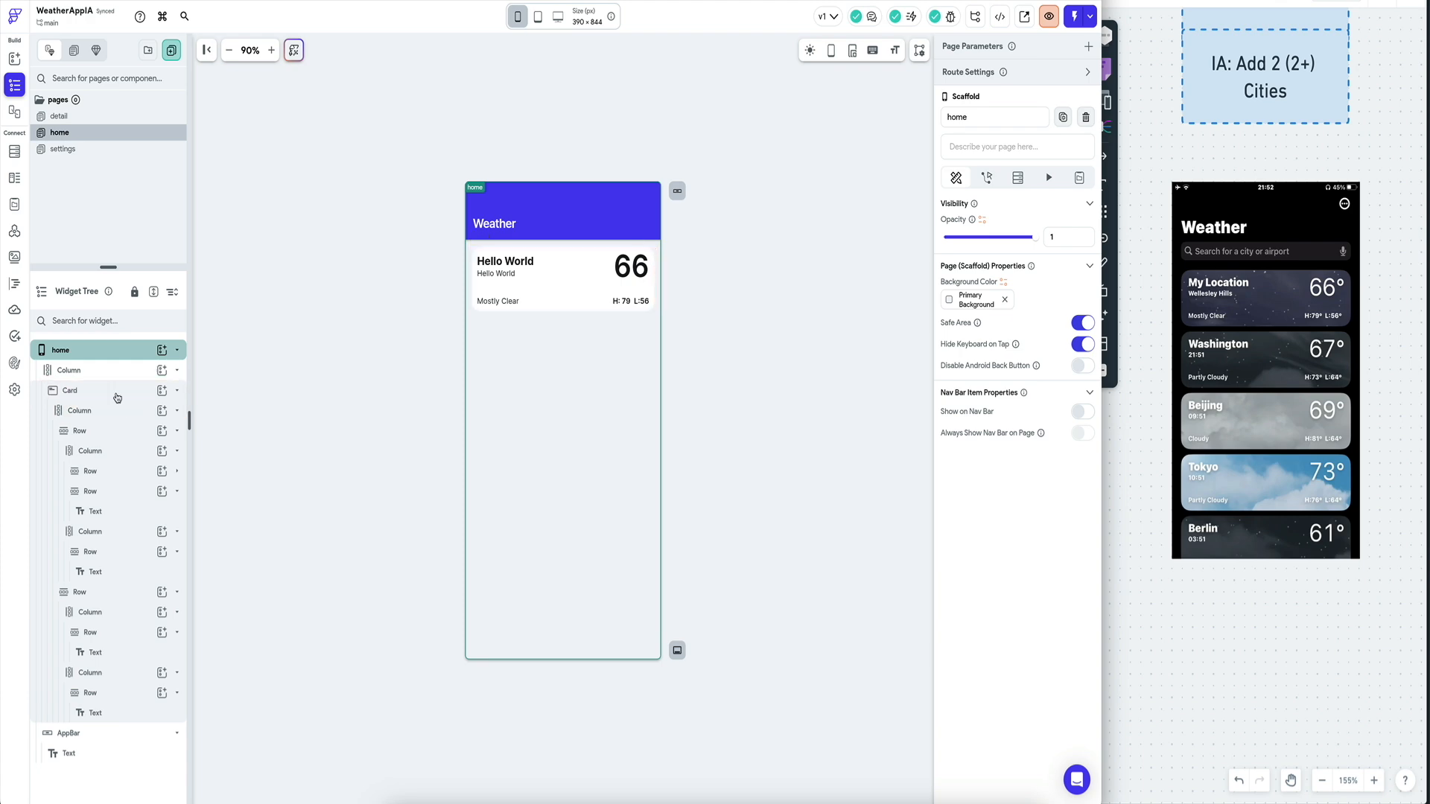
Wrap the Card in a ListView and open its generate-children-from-variable settings.
{"action": "right_click", "coordinate": [117, 395]}
{"action": "left_click", "coordinate": [175, 471]}
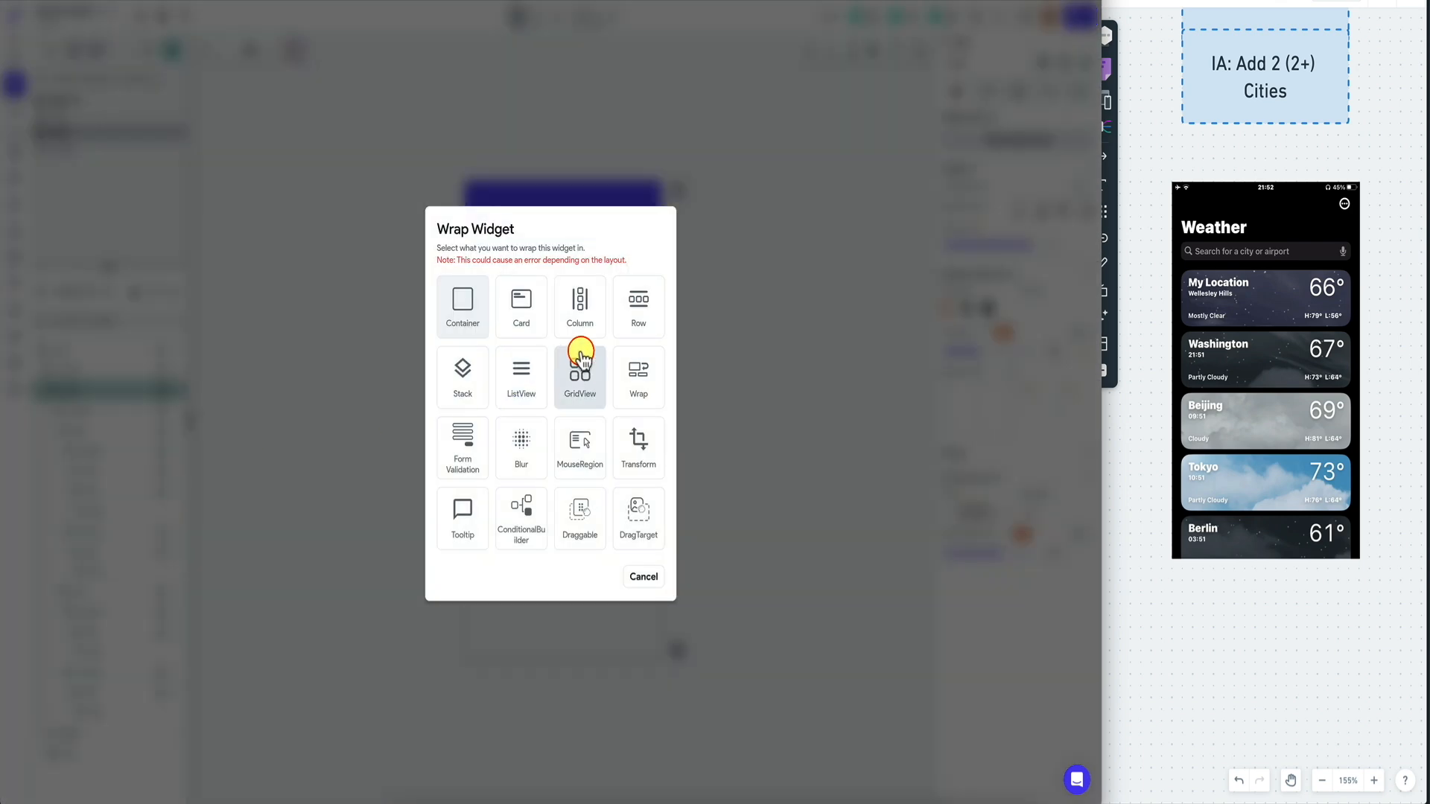
{"action": "left_click", "coordinate": [521, 376]}
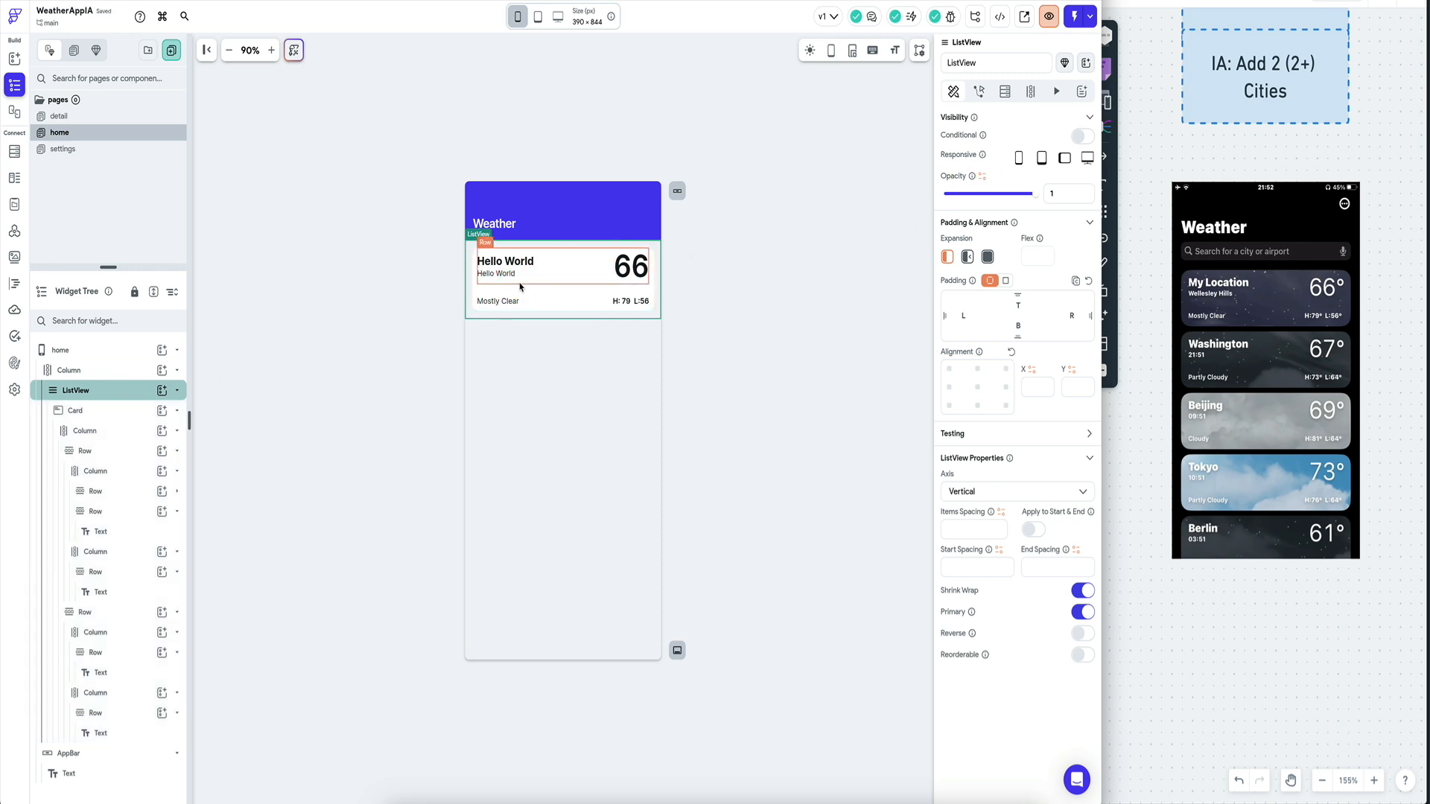
{"action": "left_click", "coordinate": [1031, 91]}
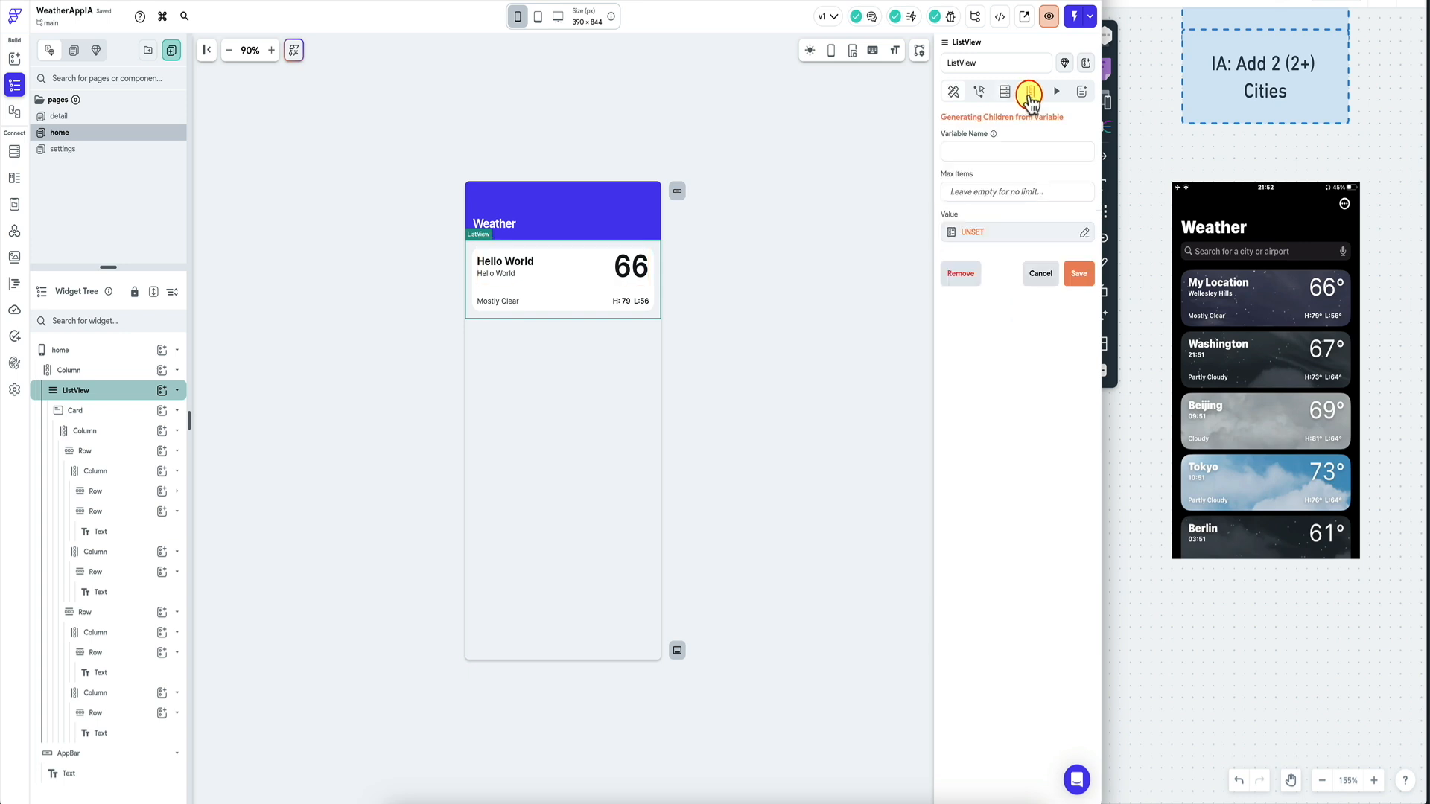
Generate the ListView's children from the cities app state, naming each item cityItem.
{"action": "left_click", "coordinate": [1033, 235]}
{"action": "left_click", "coordinate": [803, 372]}
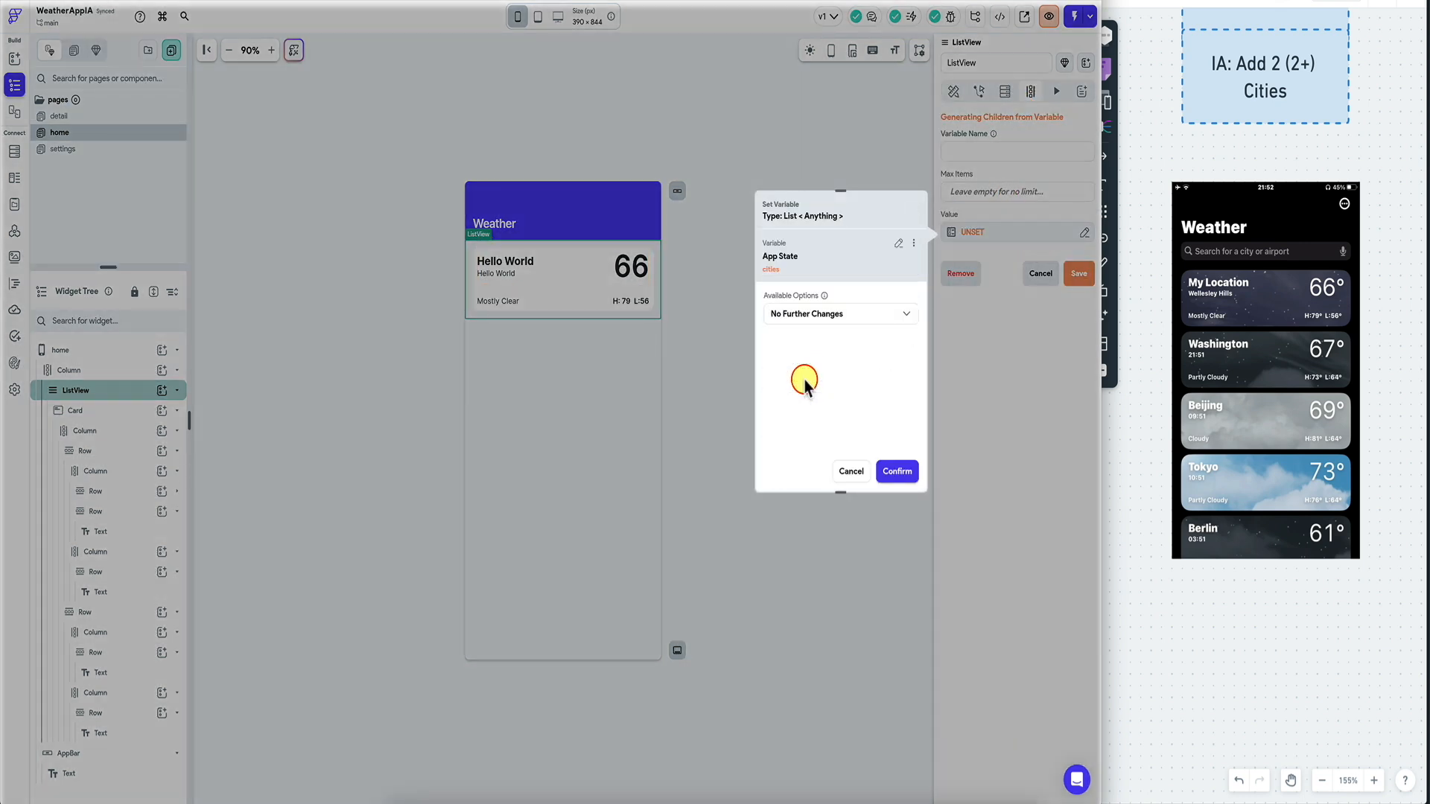
{"action": "left_click", "coordinate": [901, 471]}
{"action": "left_click", "coordinate": [993, 151]}
{"action": "type", "text": "ci"}
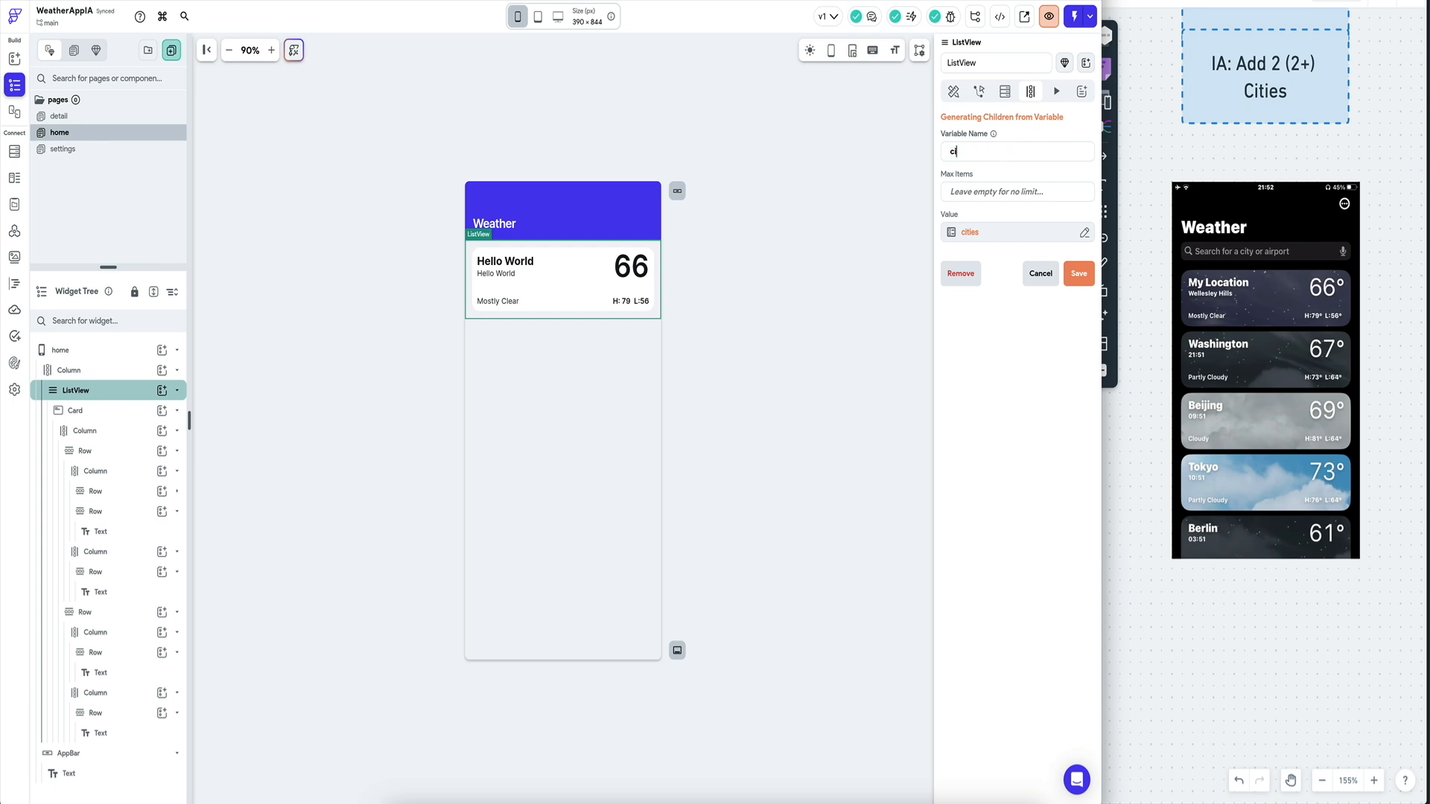
{"action": "type", "text": "tyItem"}
{"action": "left_click", "coordinate": [1079, 273]}
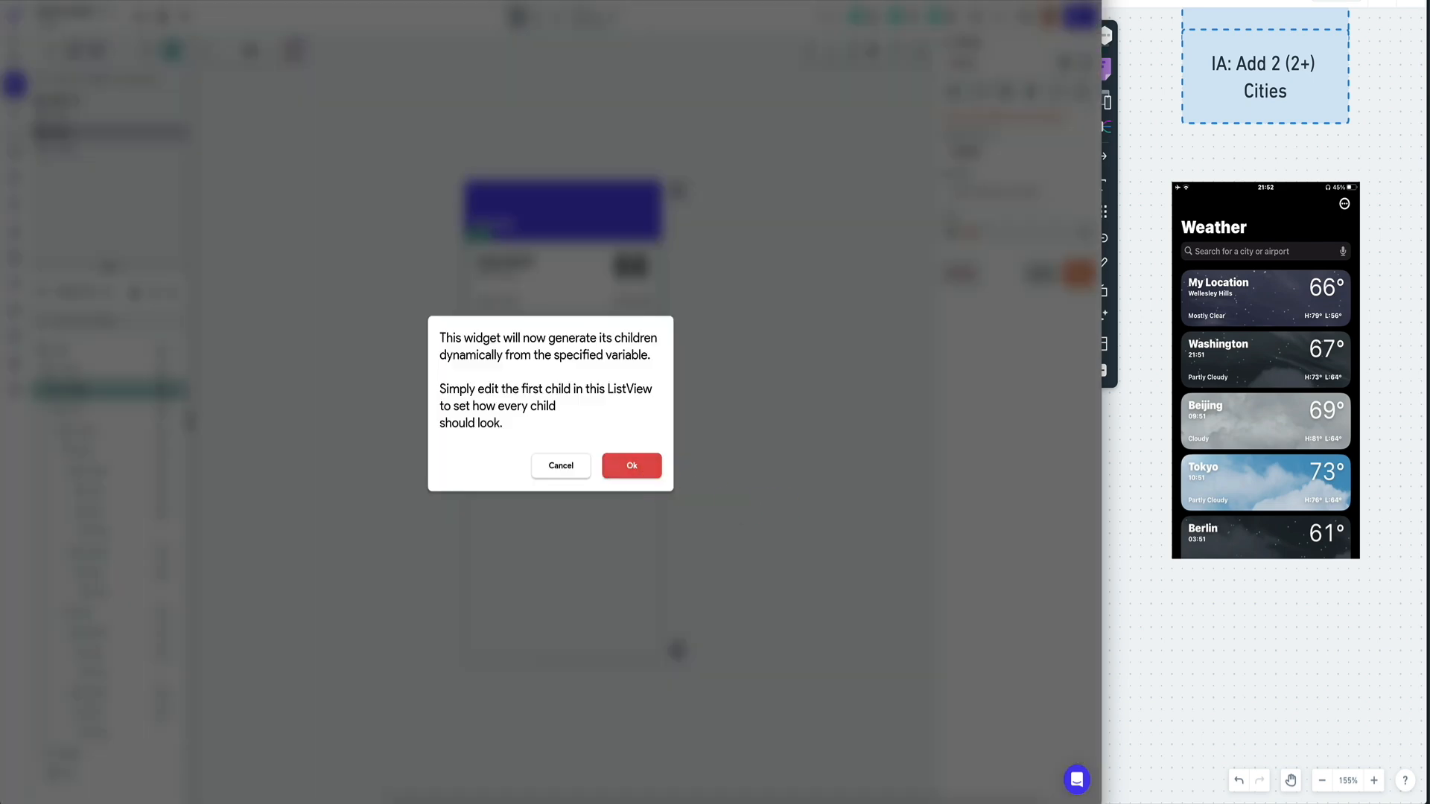
{"action": "left_click", "coordinate": [633, 466]}
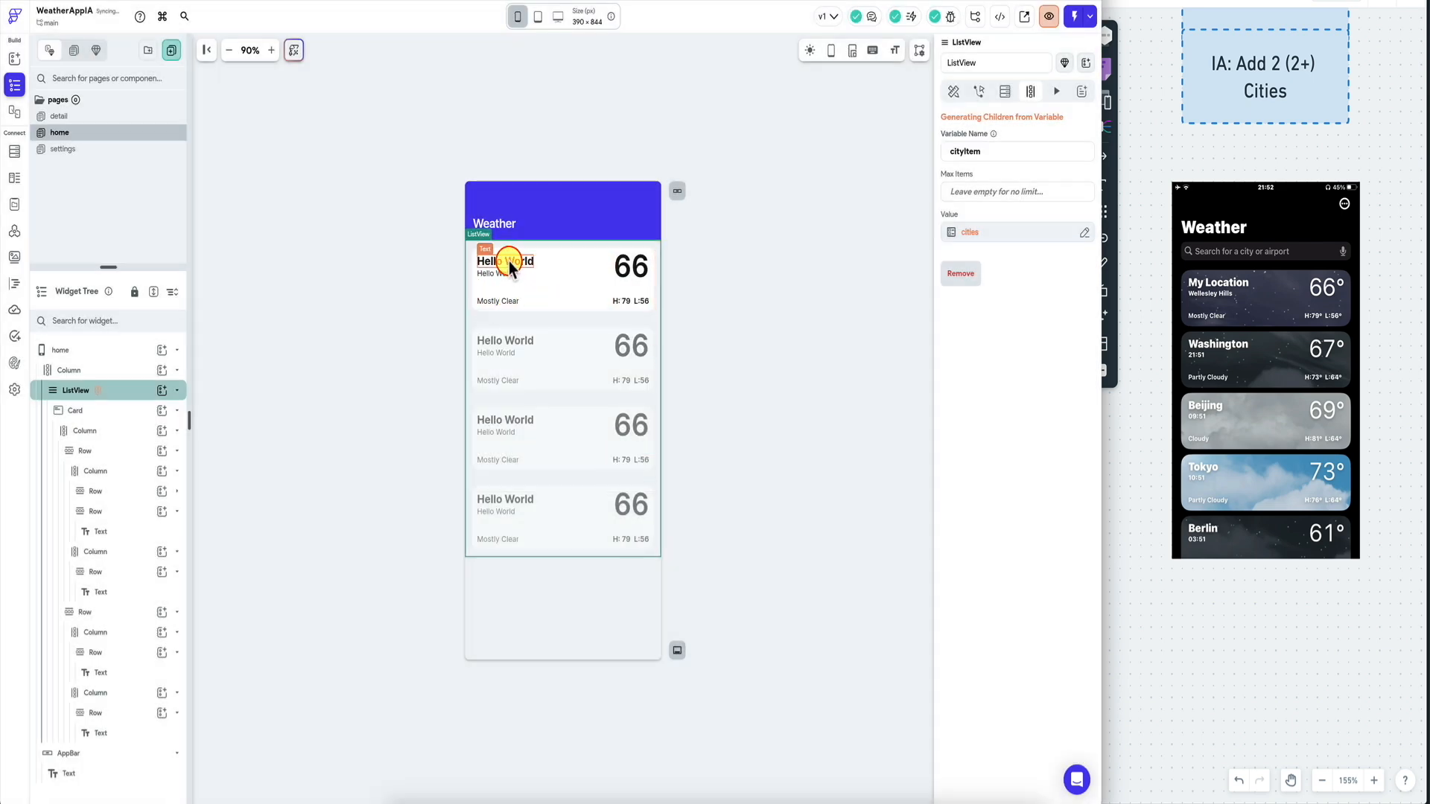
Bind the first card's Hello World title text to cityItem.
{"action": "left_click", "coordinate": [510, 264]}
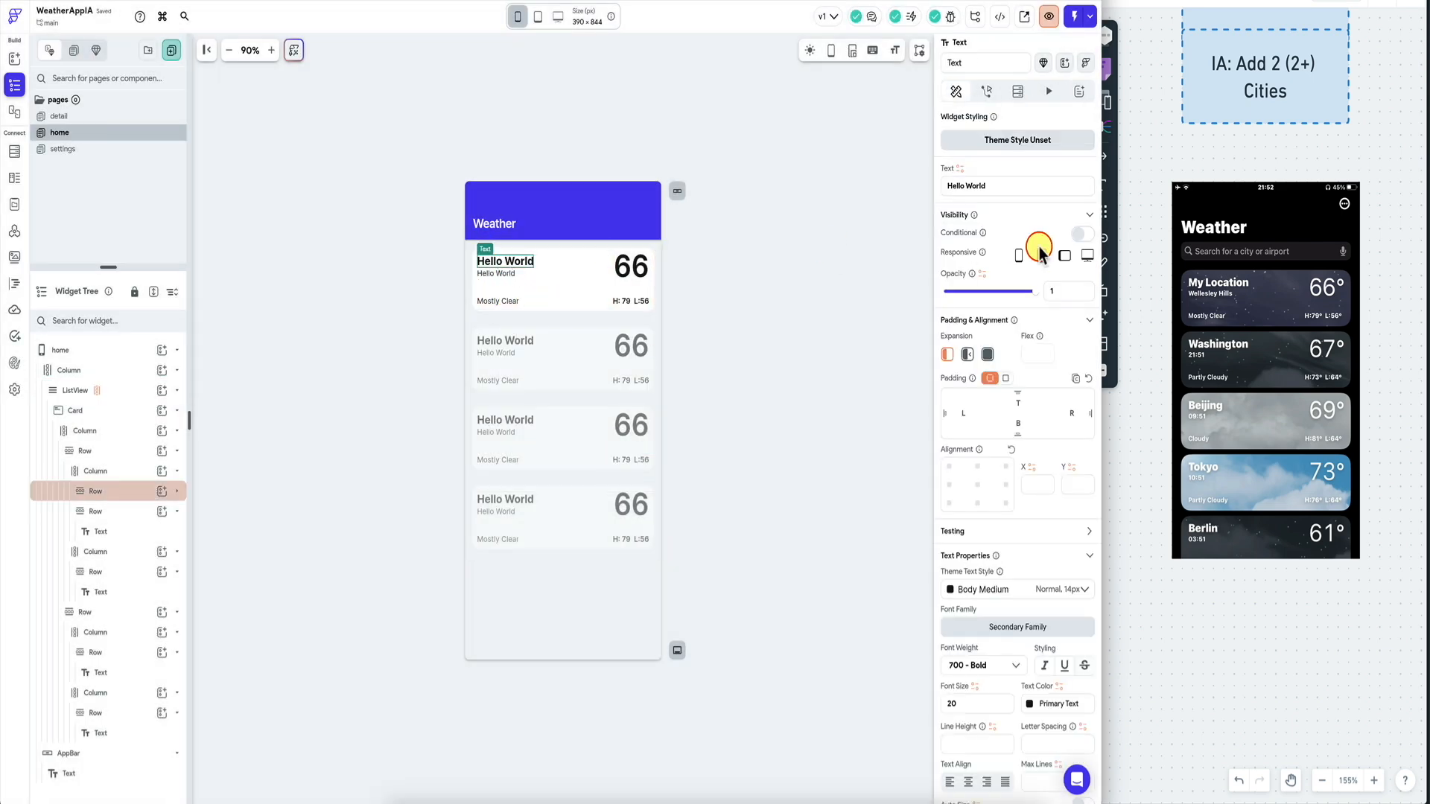
{"action": "left_click", "coordinate": [960, 169]}
{"action": "left_click", "coordinate": [829, 276]}
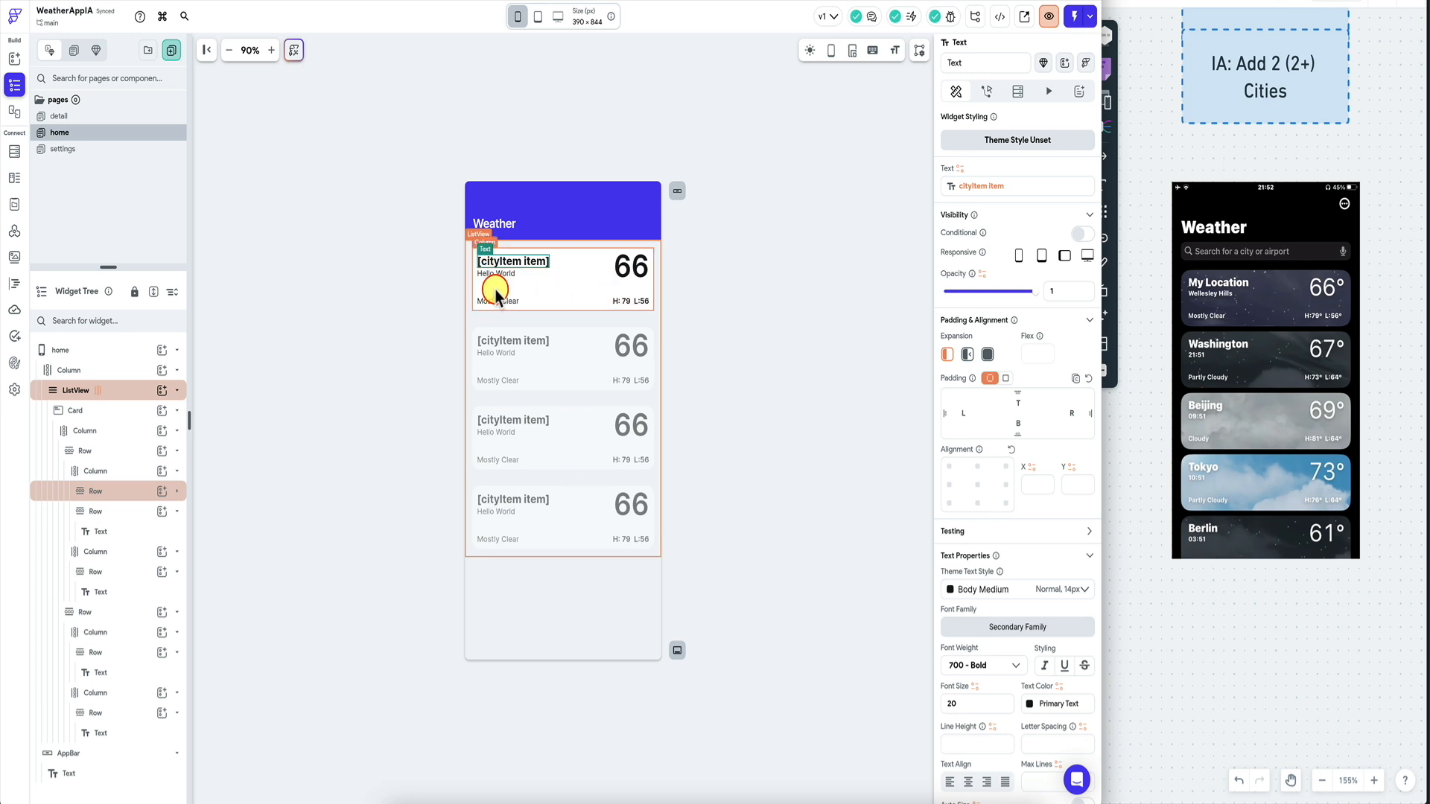
{"action": "left_click", "coordinate": [409, 439]}
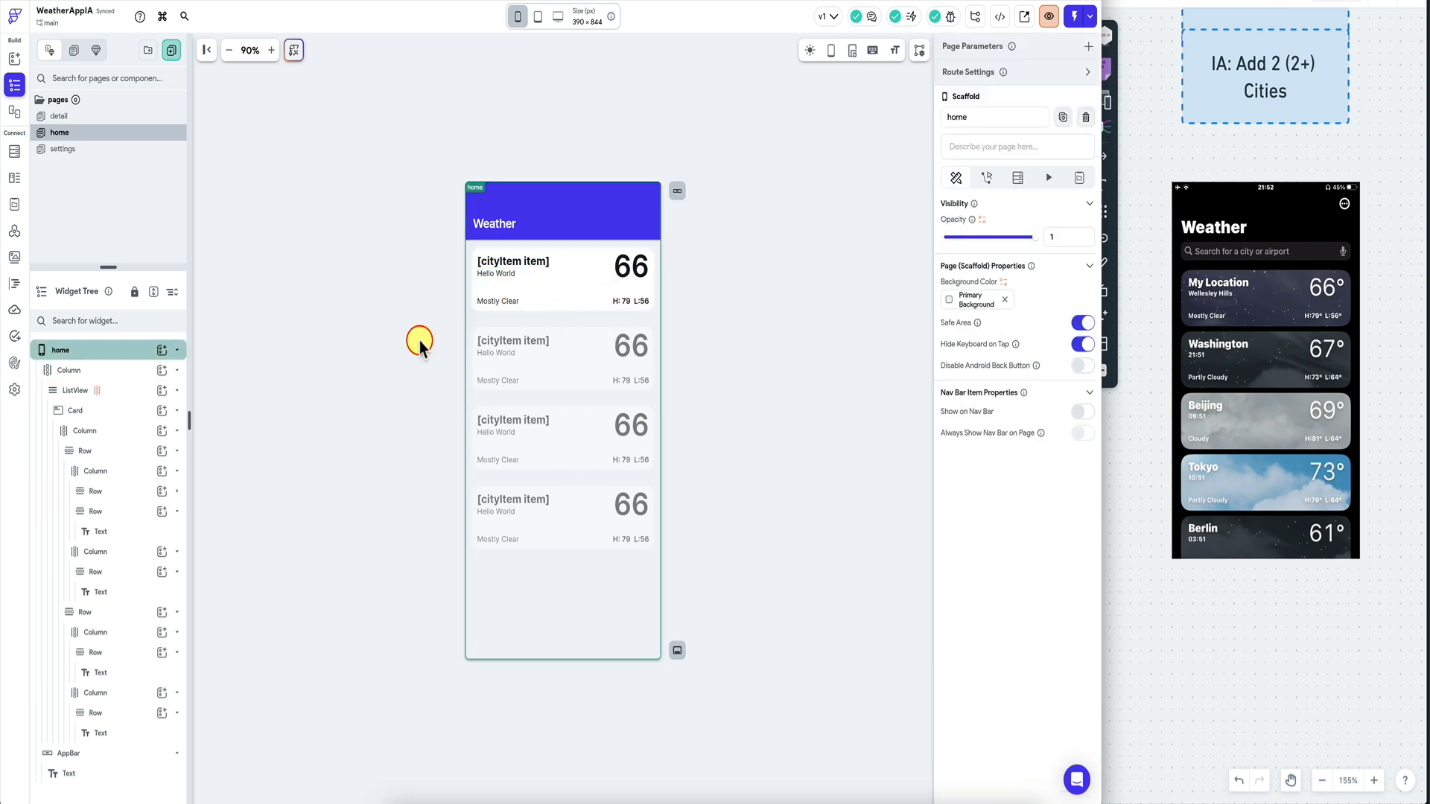
Launch a test run to see the London and Beijing weather cards.
{"action": "left_click", "coordinate": [1076, 18]}
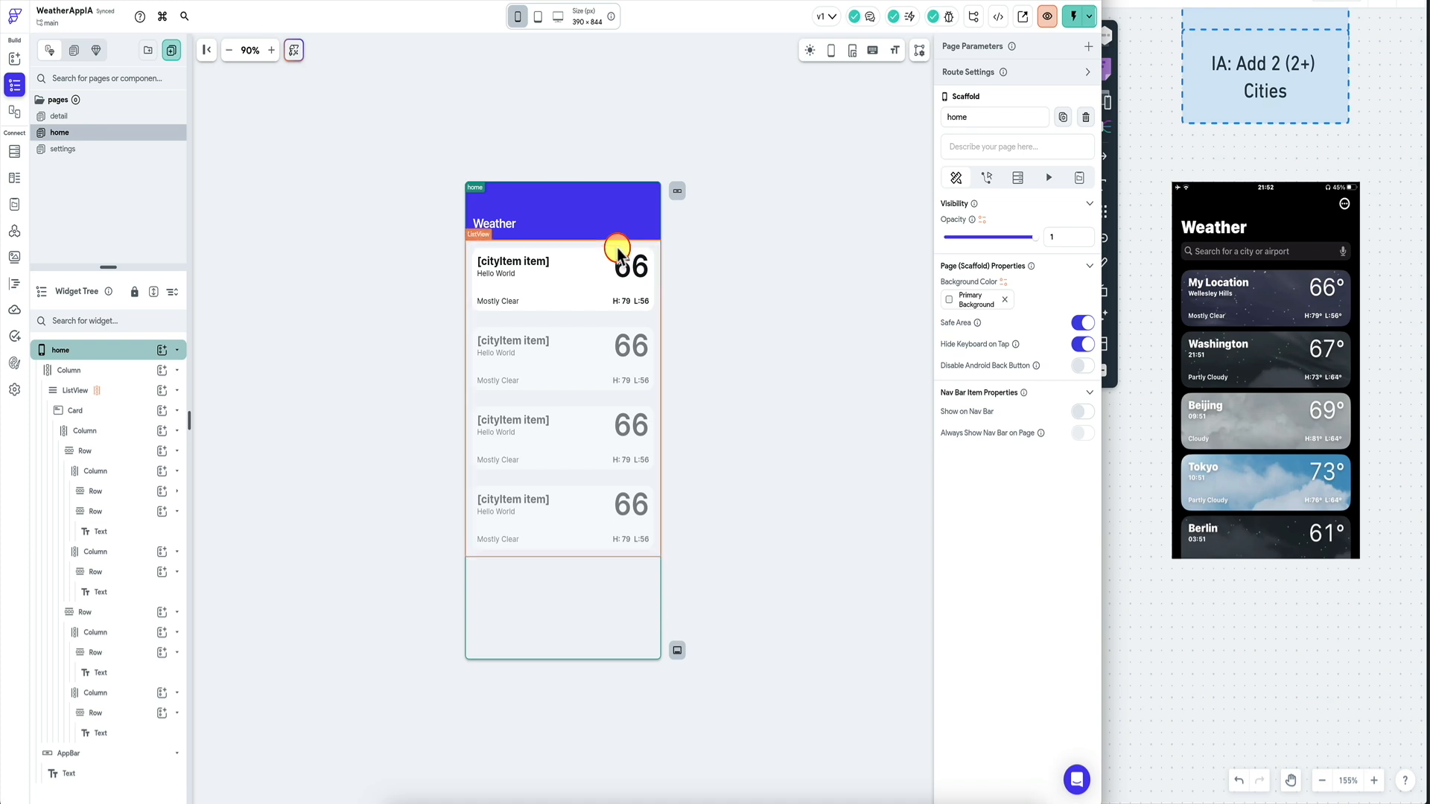
Change the large 66 temperature text's font weight to 500 - Medium.
{"action": "left_click", "coordinate": [630, 266]}
{"action": "scroll", "coordinate": [980, 438], "scroll_direction": "down", "scroll_amount": 5}
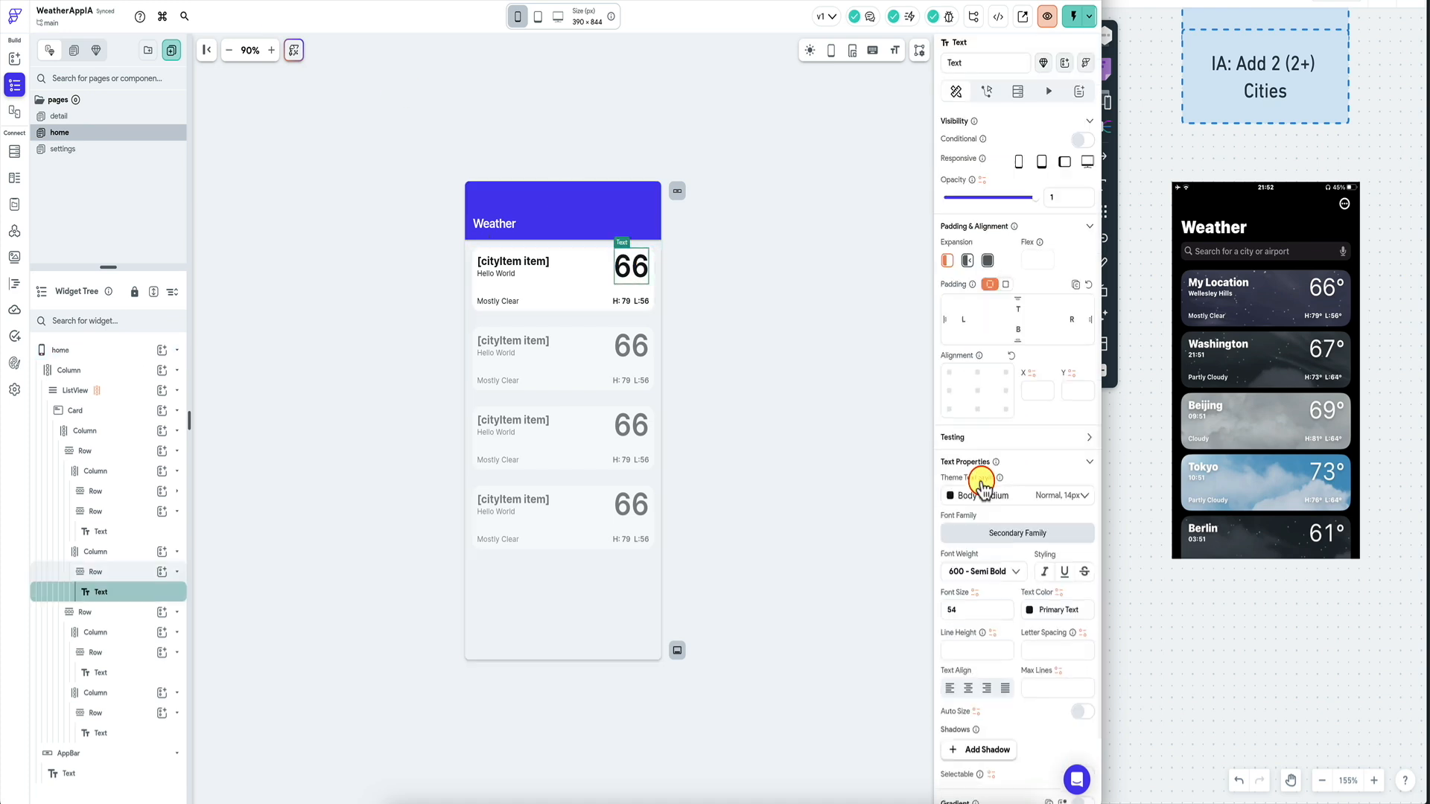
{"action": "left_click", "coordinate": [1017, 503]}
{"action": "left_click", "coordinate": [1007, 462]}
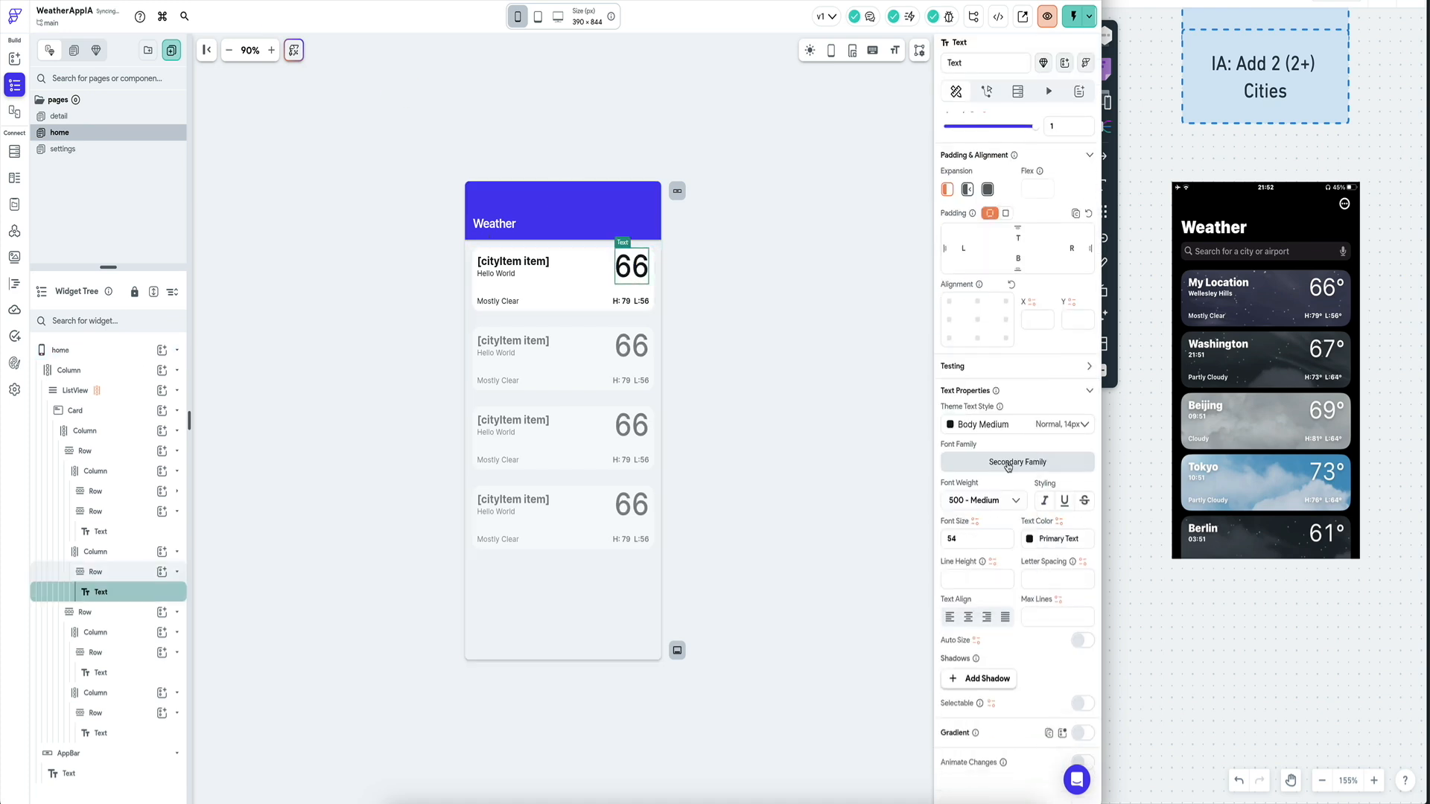
{"action": "left_click", "coordinate": [990, 503]}
{"action": "left_click", "coordinate": [983, 528]}
{"action": "left_click", "coordinate": [399, 306]}
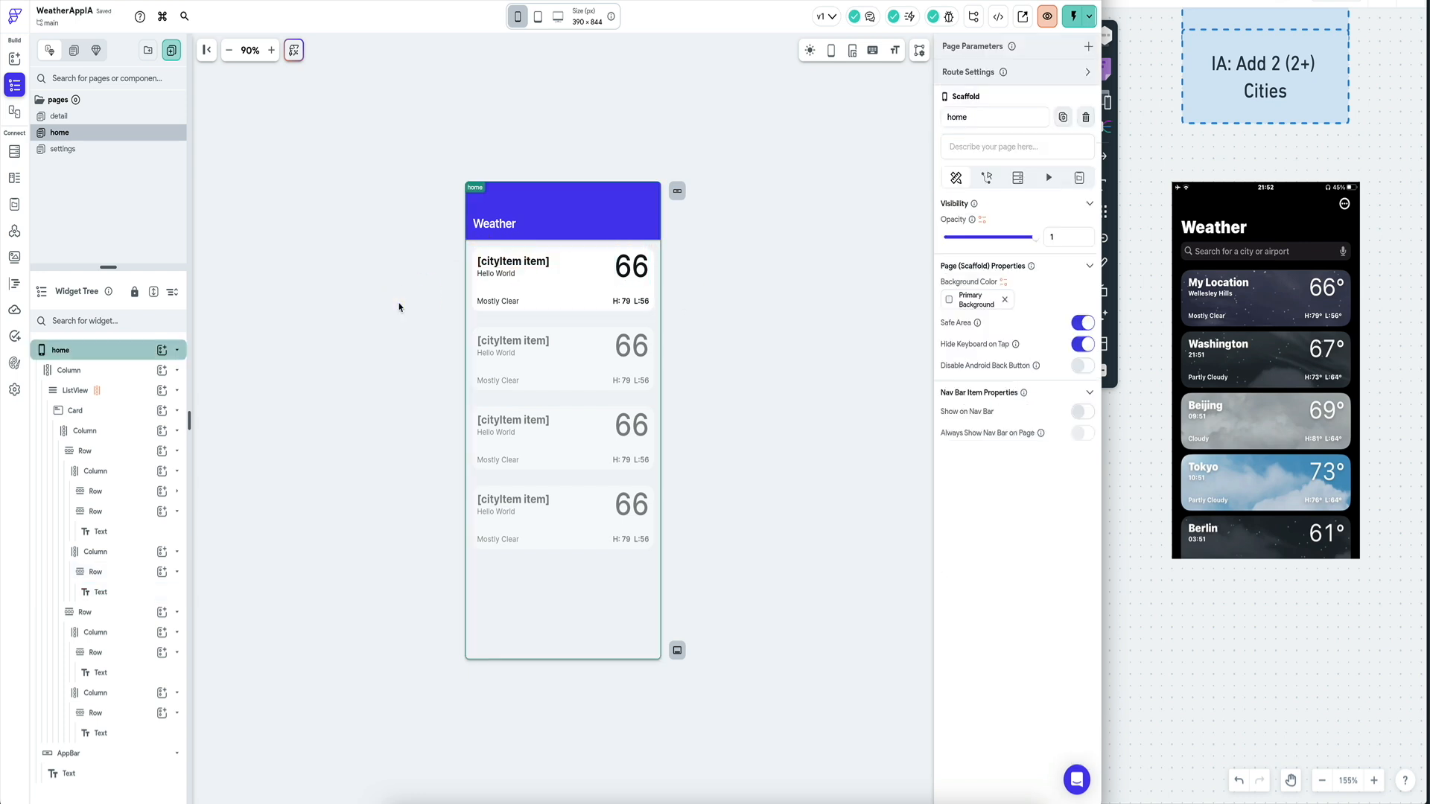
{"action": "left_click", "coordinate": [101, 410]}
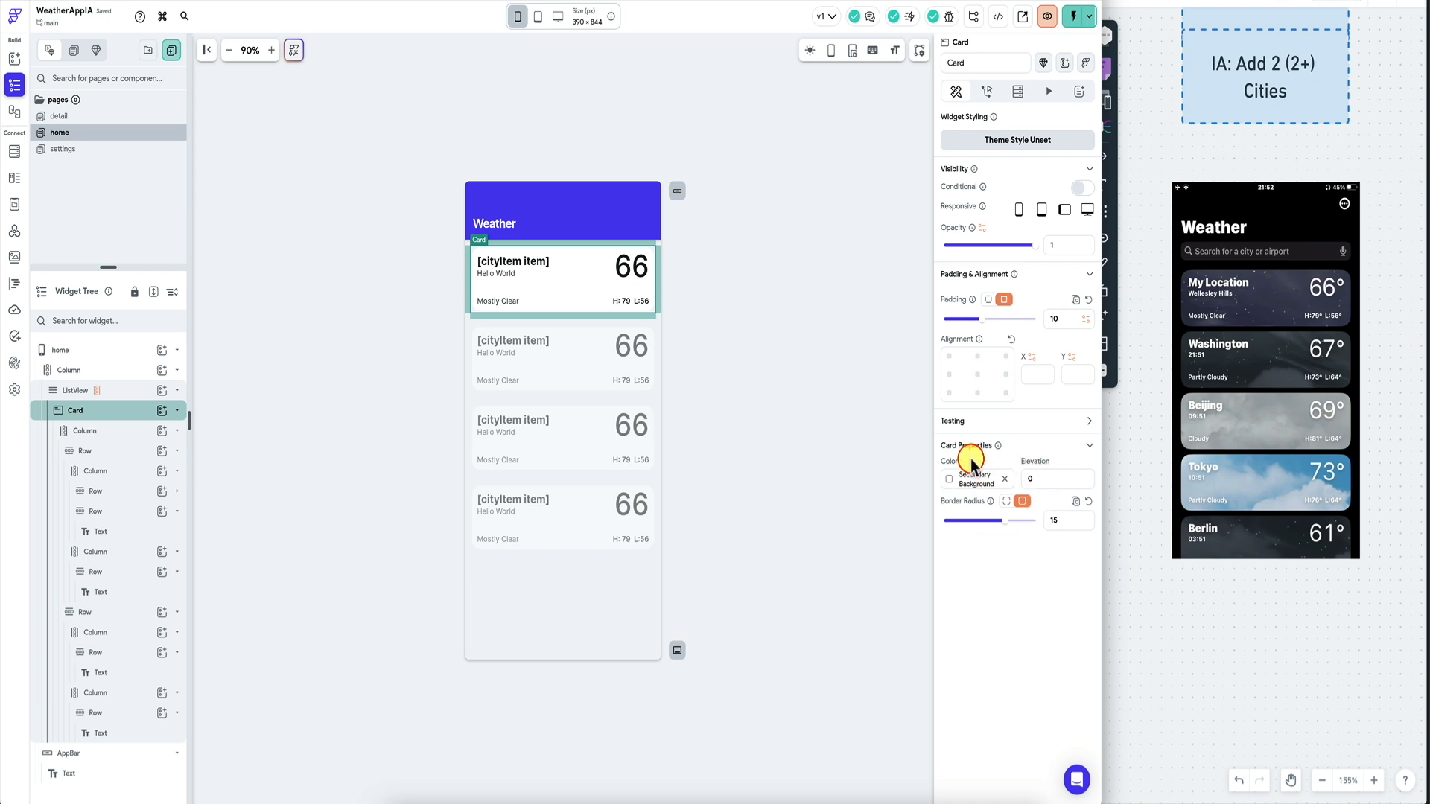
Edit the weather card's elevation value and check the result on the canvas.
{"action": "left_click", "coordinate": [1039, 479]}
{"action": "type", "text": "3"}
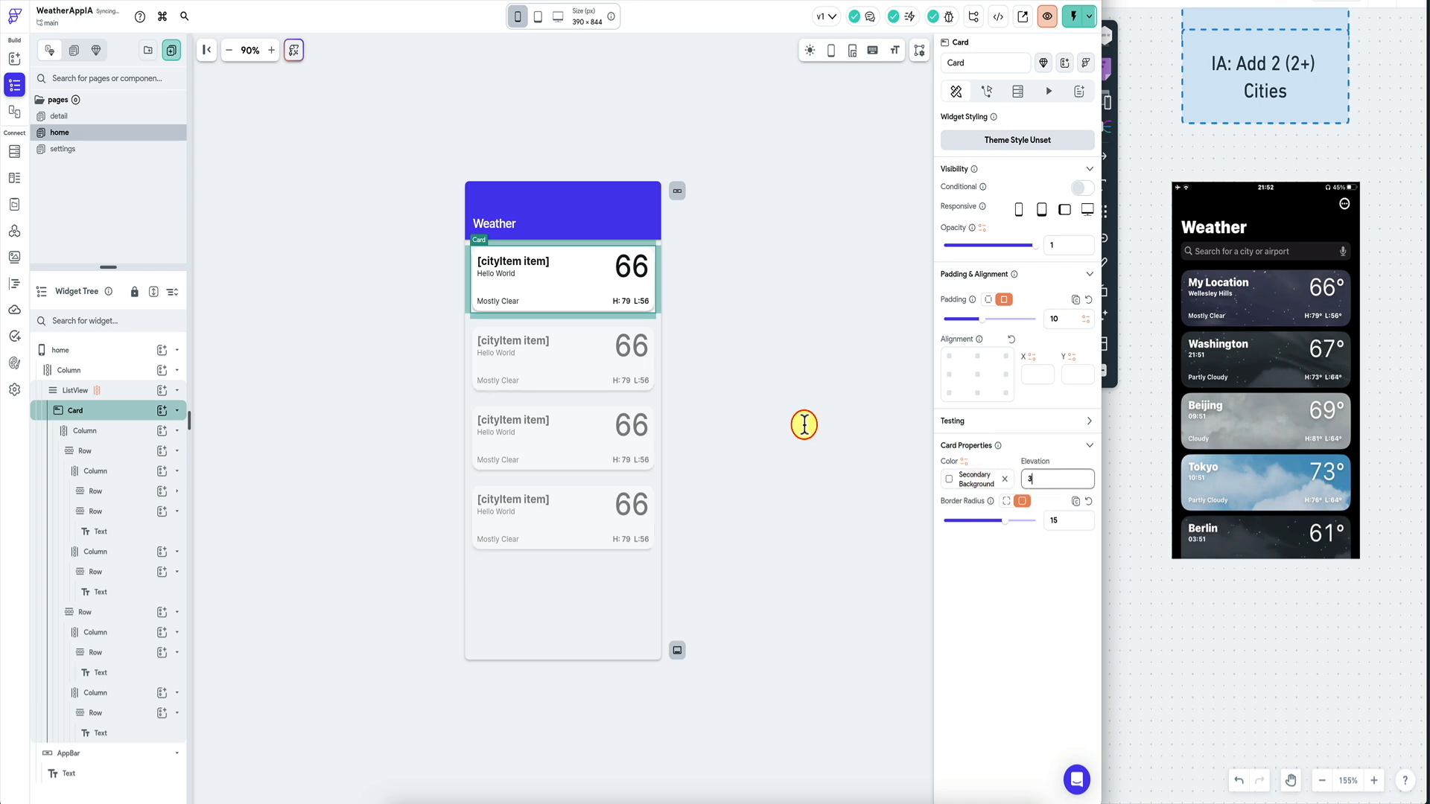
{"action": "left_click", "coordinate": [692, 381]}
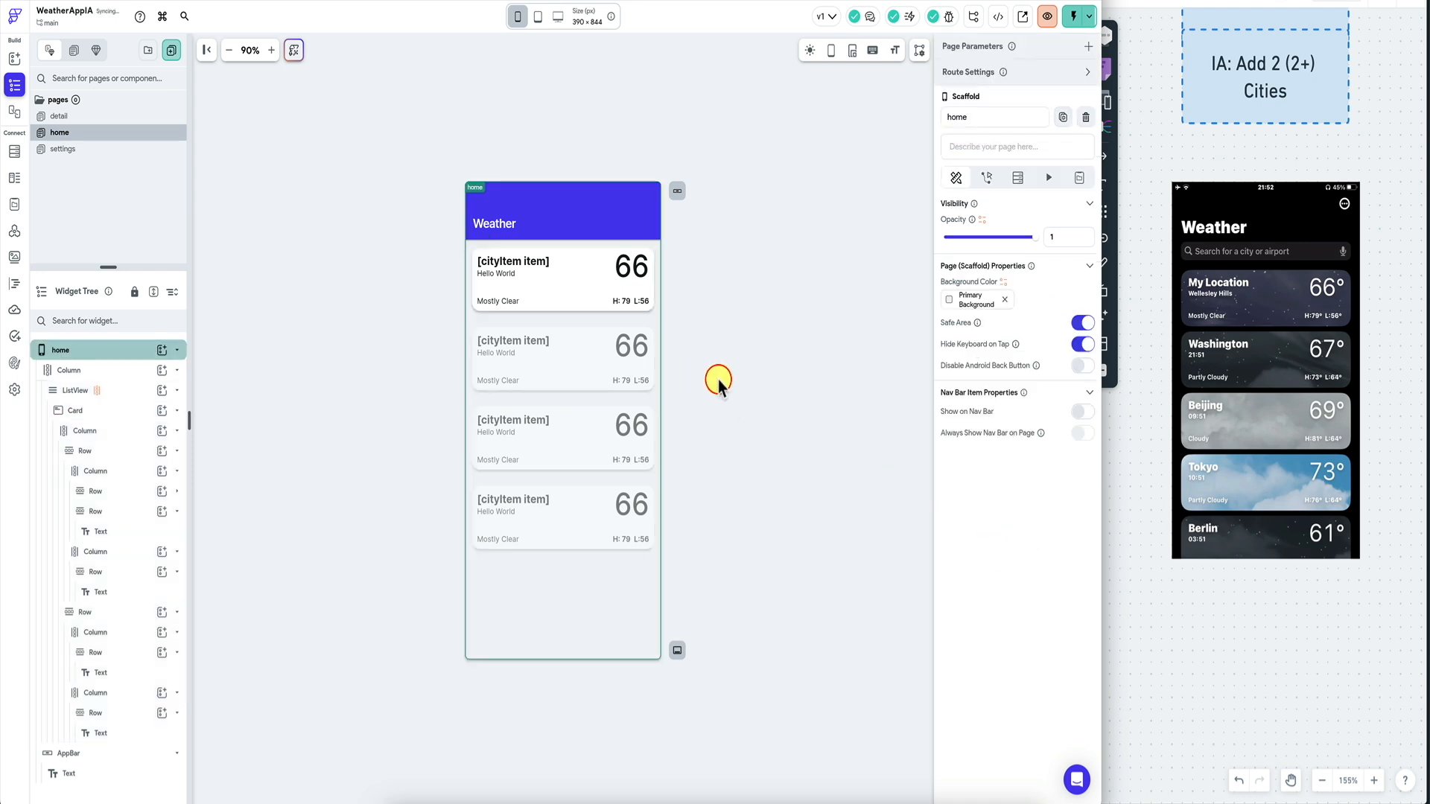
{"action": "left_click", "coordinate": [606, 310]}
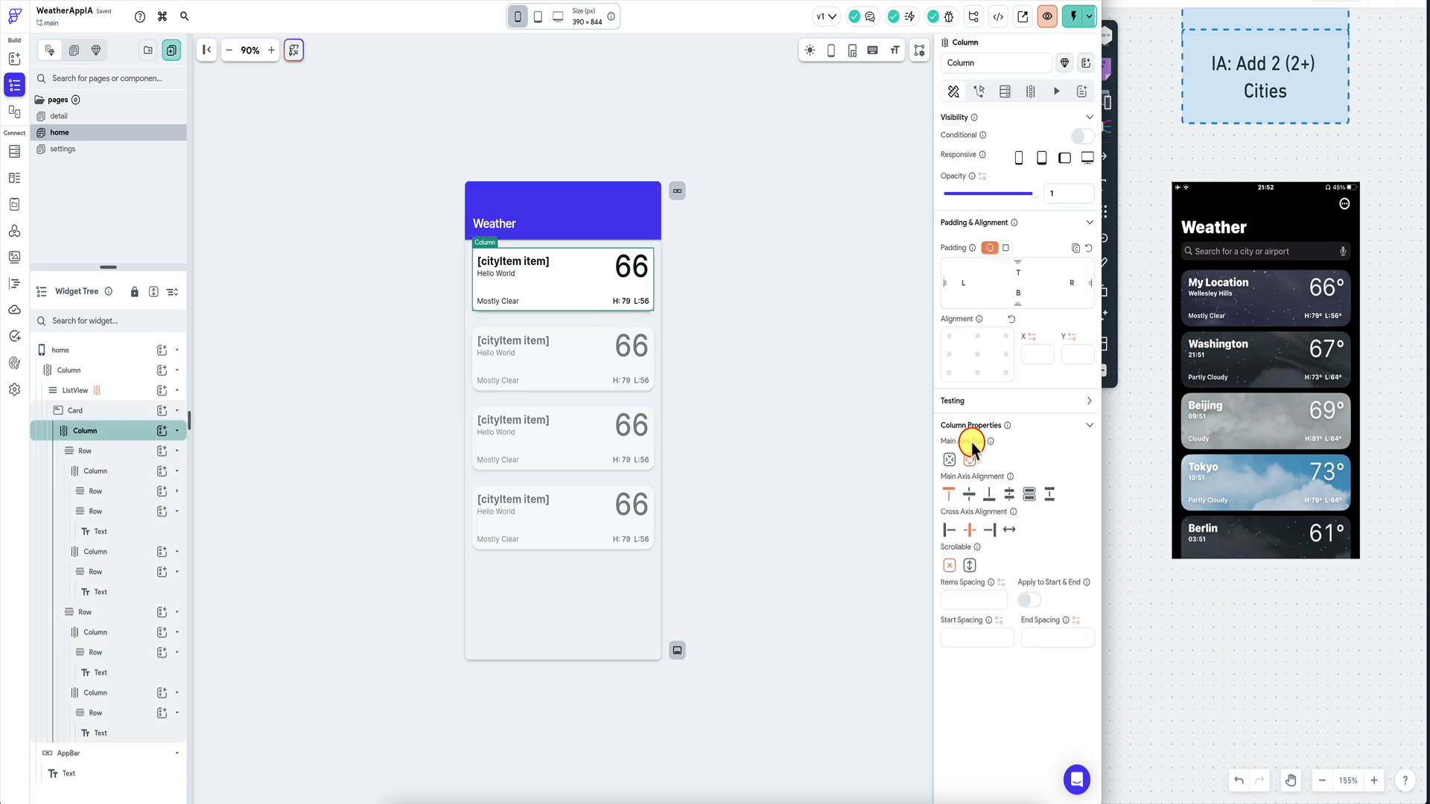
{"action": "left_click", "coordinate": [124, 409]}
{"action": "left_click", "coordinate": [697, 338]}
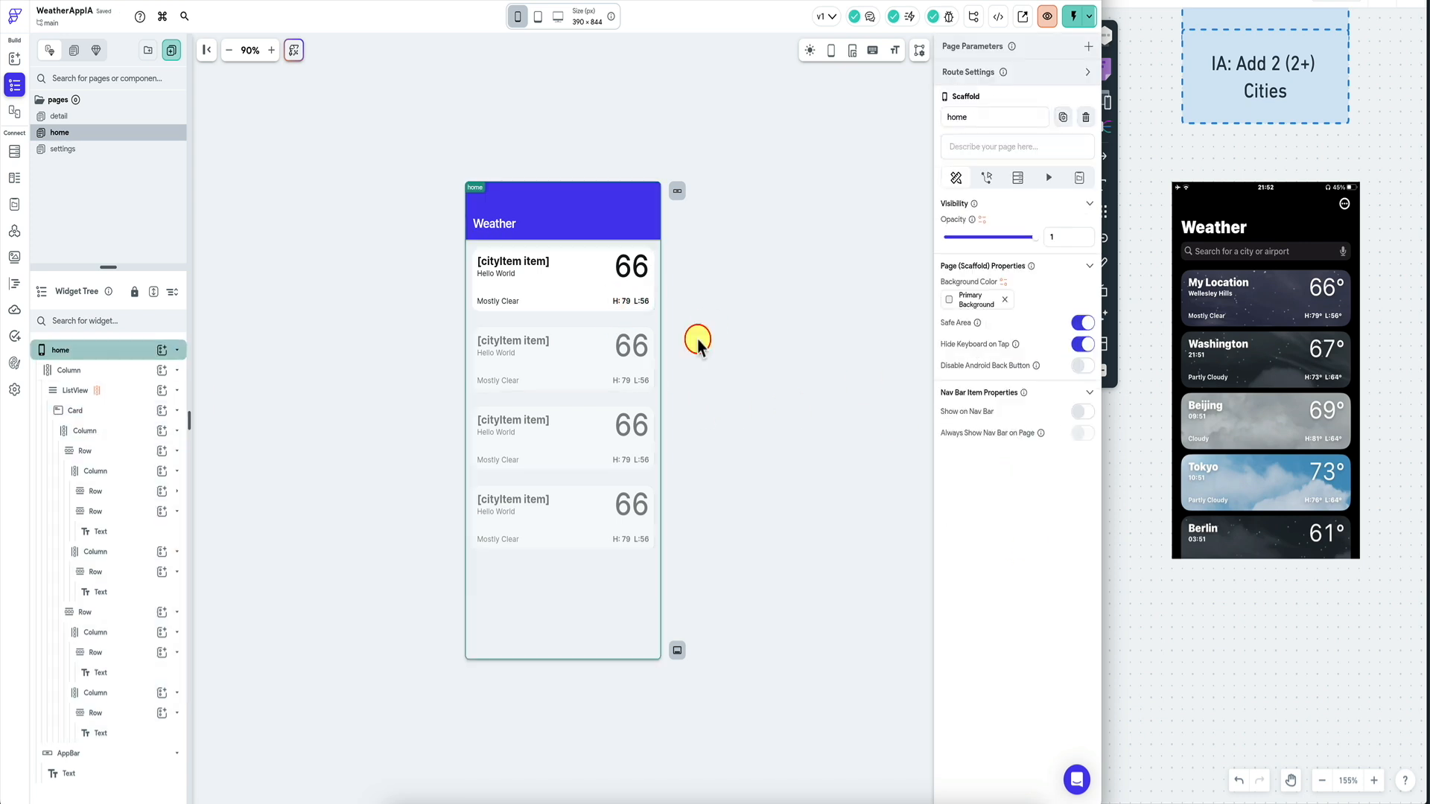
{"action": "left_click", "coordinate": [573, 313]}
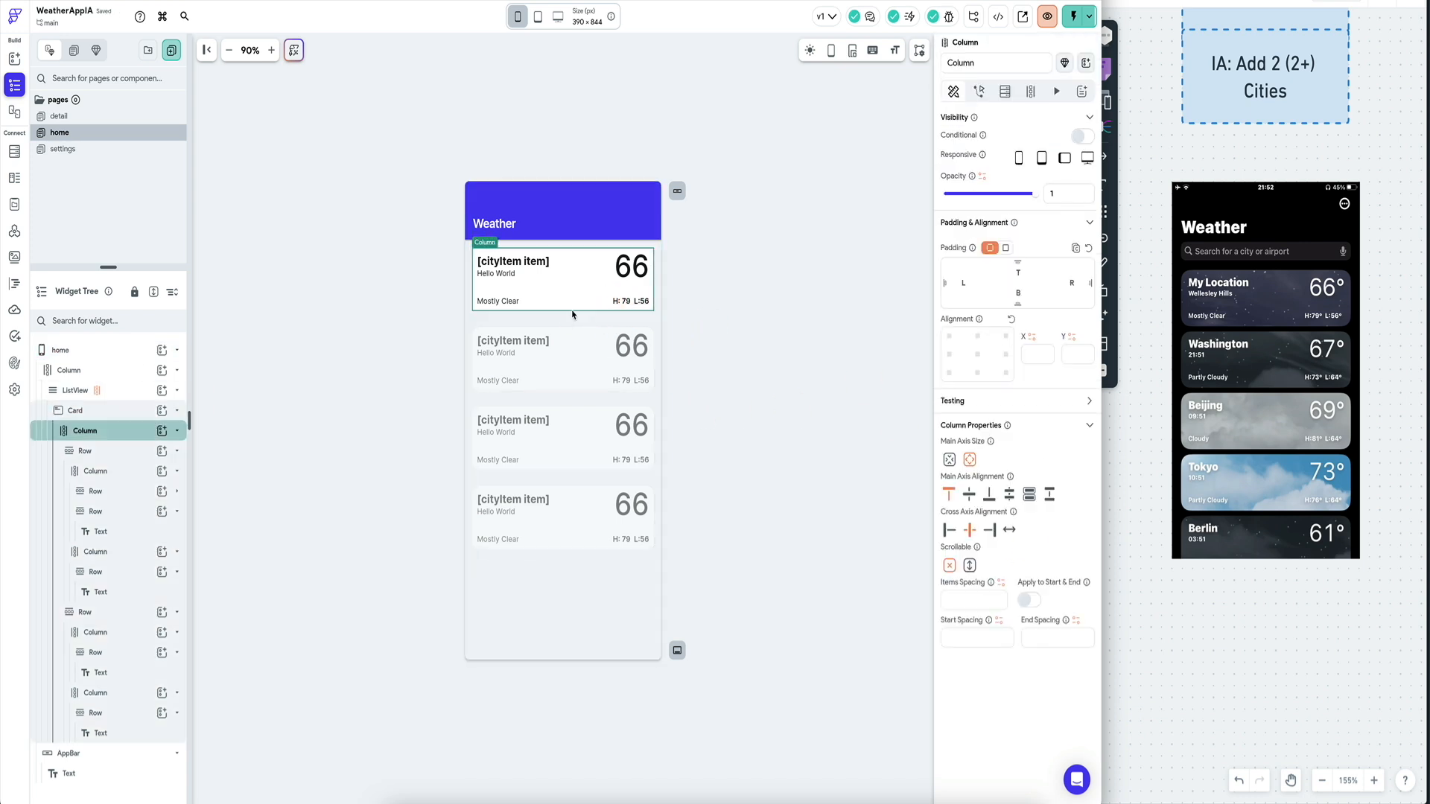
{"action": "left_click", "coordinate": [119, 410]}
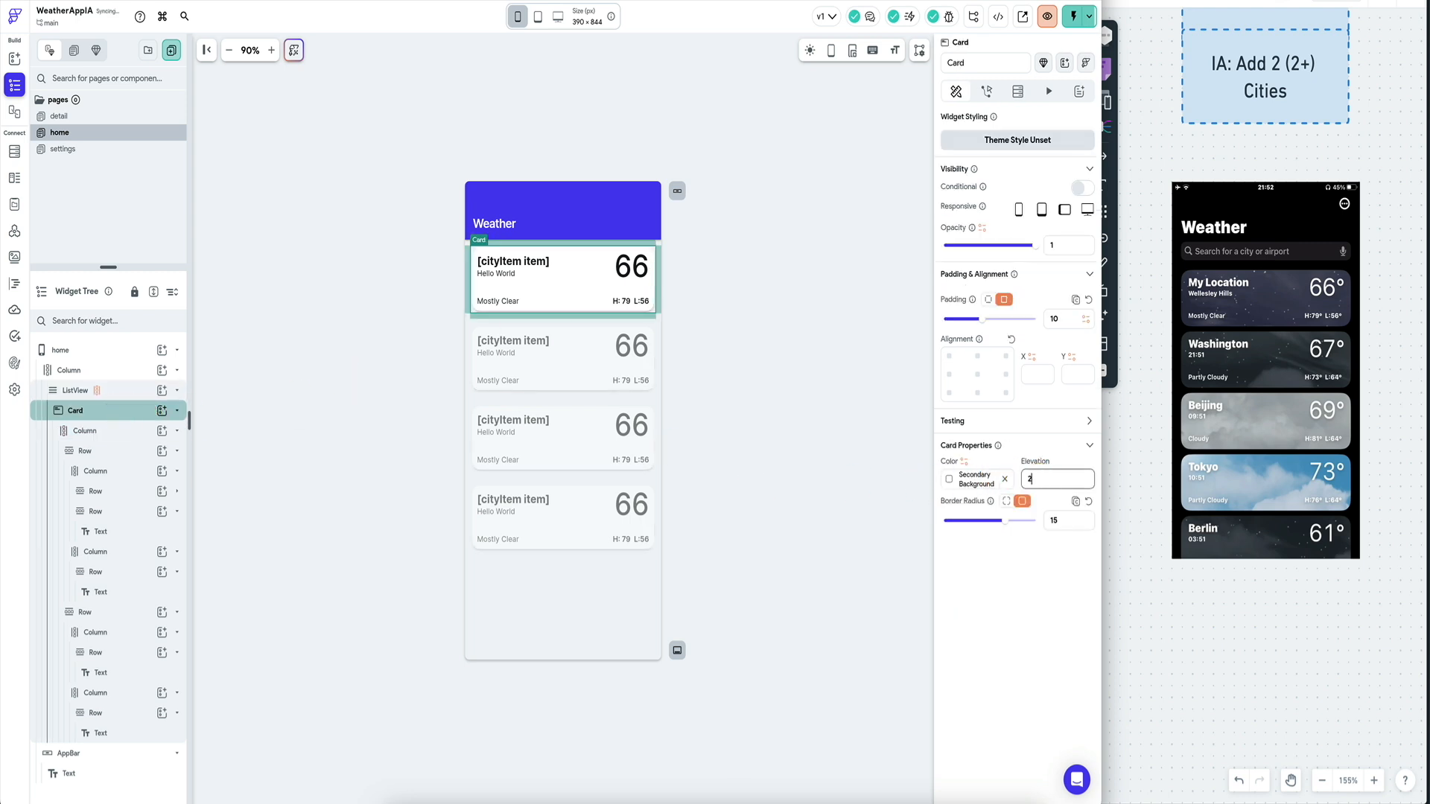
{"action": "left_click", "coordinate": [770, 377]}
{"action": "left_click", "coordinate": [618, 304]}
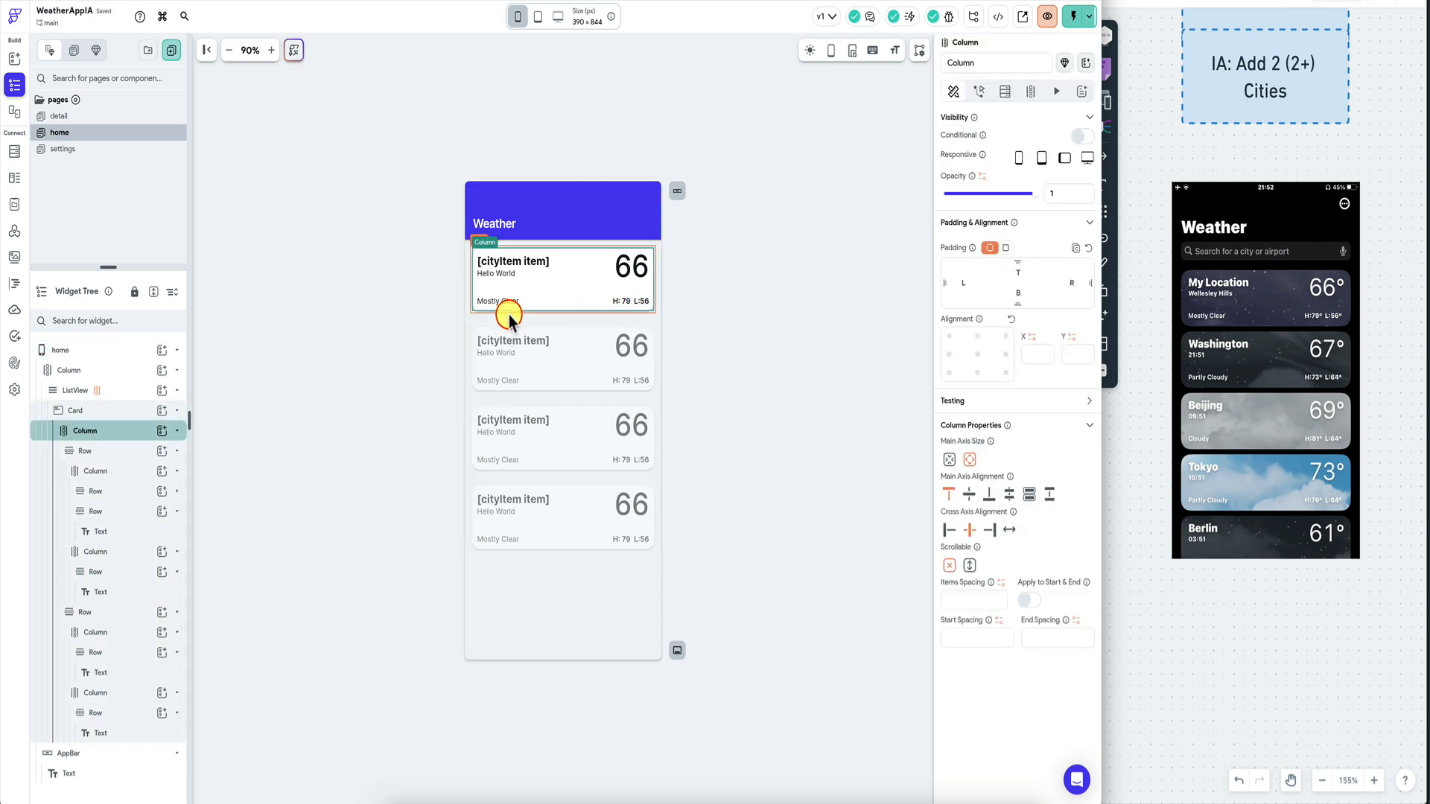
Switch the card's padding to per-side values, with 10 on left and right.
{"action": "left_click", "coordinate": [129, 412]}
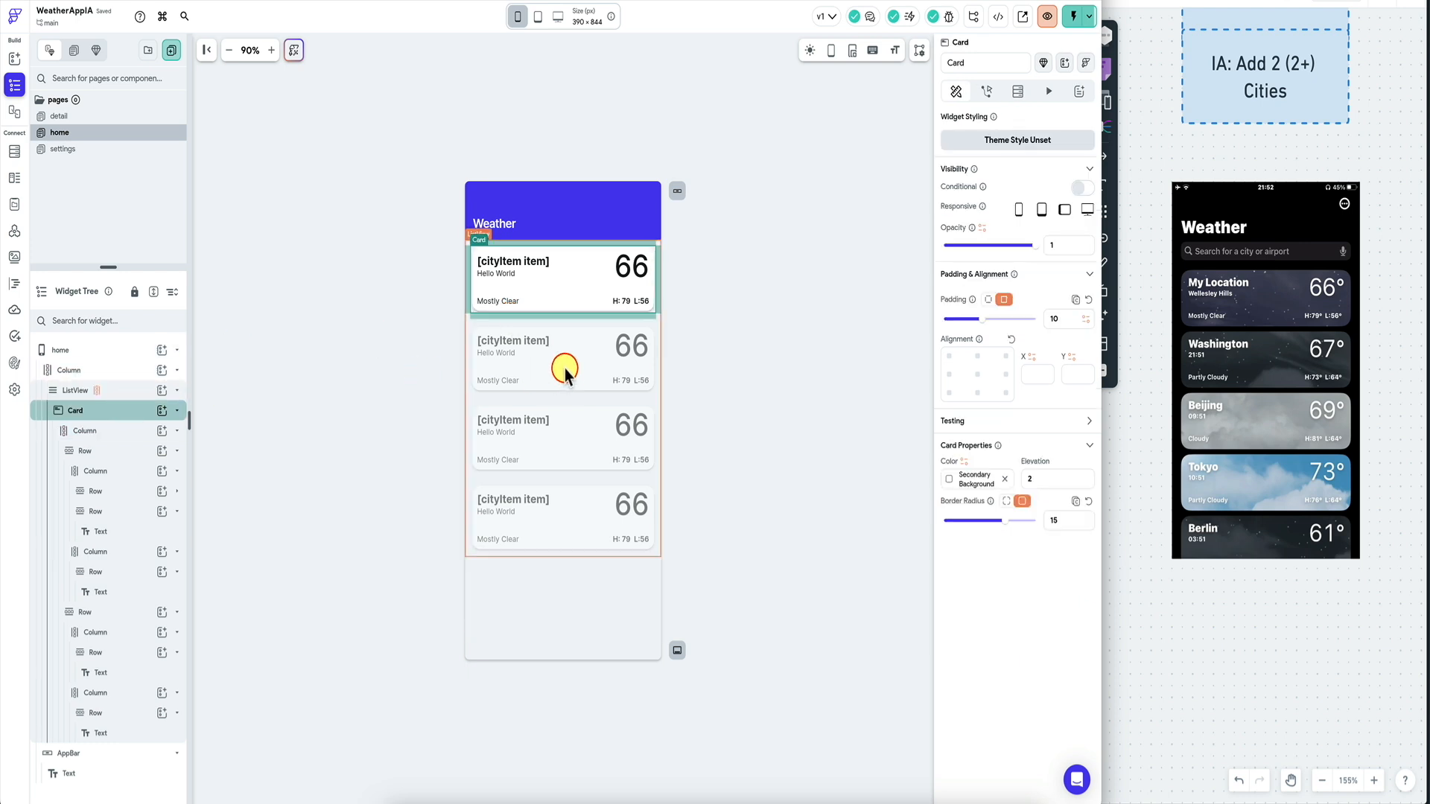
{"action": "left_click", "coordinate": [1071, 319]}
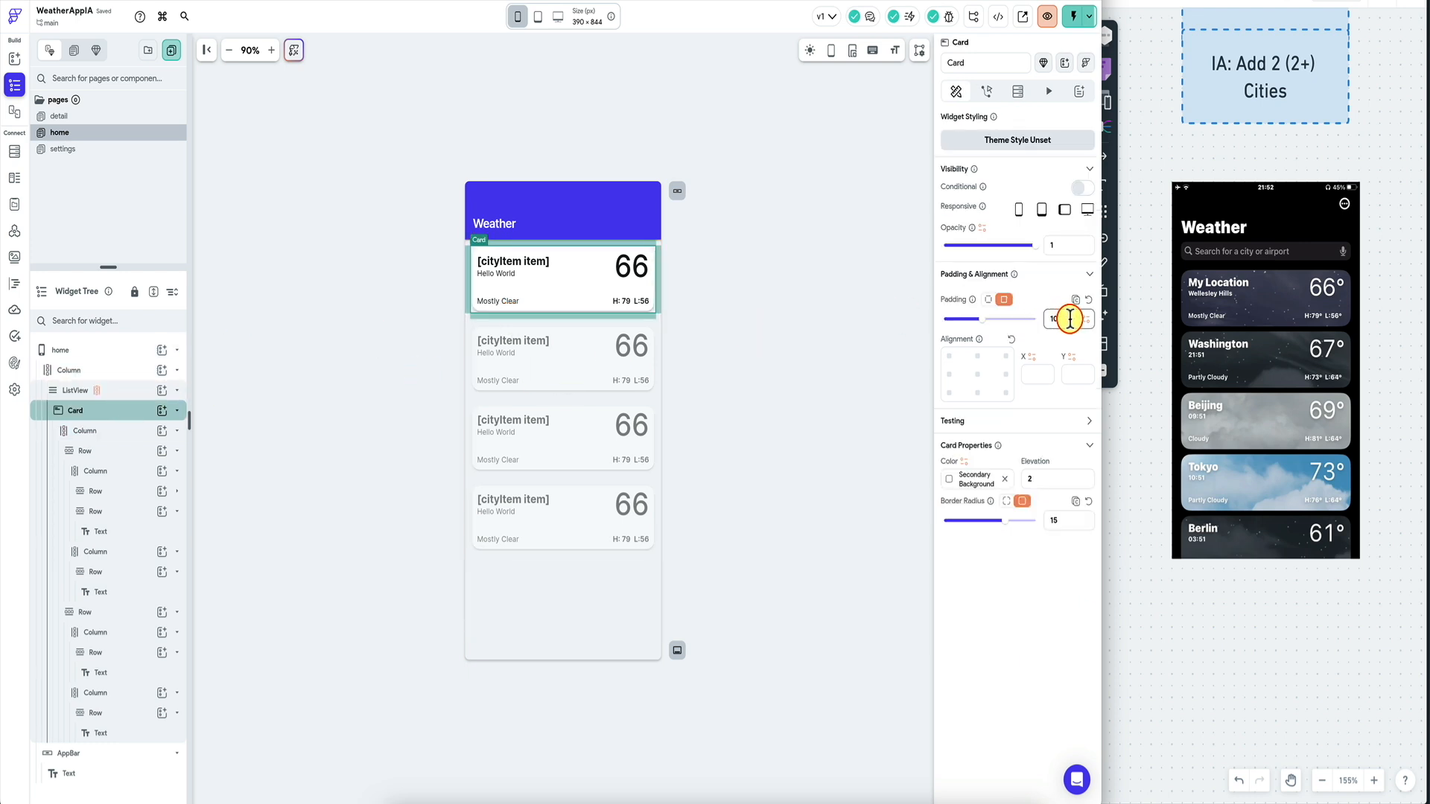
{"action": "key", "text": "BackSpace"}
{"action": "left_click", "coordinate": [1043, 319]}
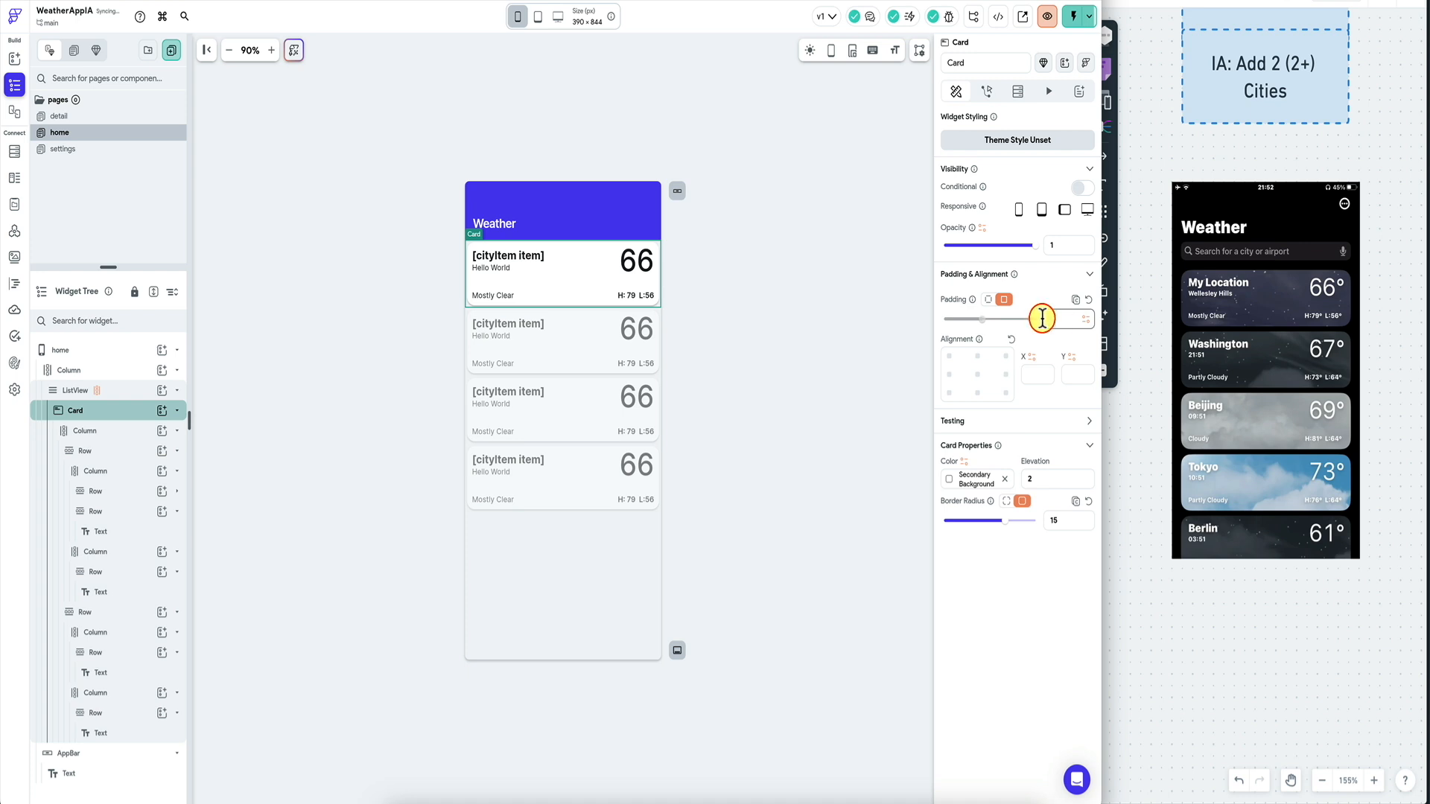
{"action": "left_click", "coordinate": [992, 300]}
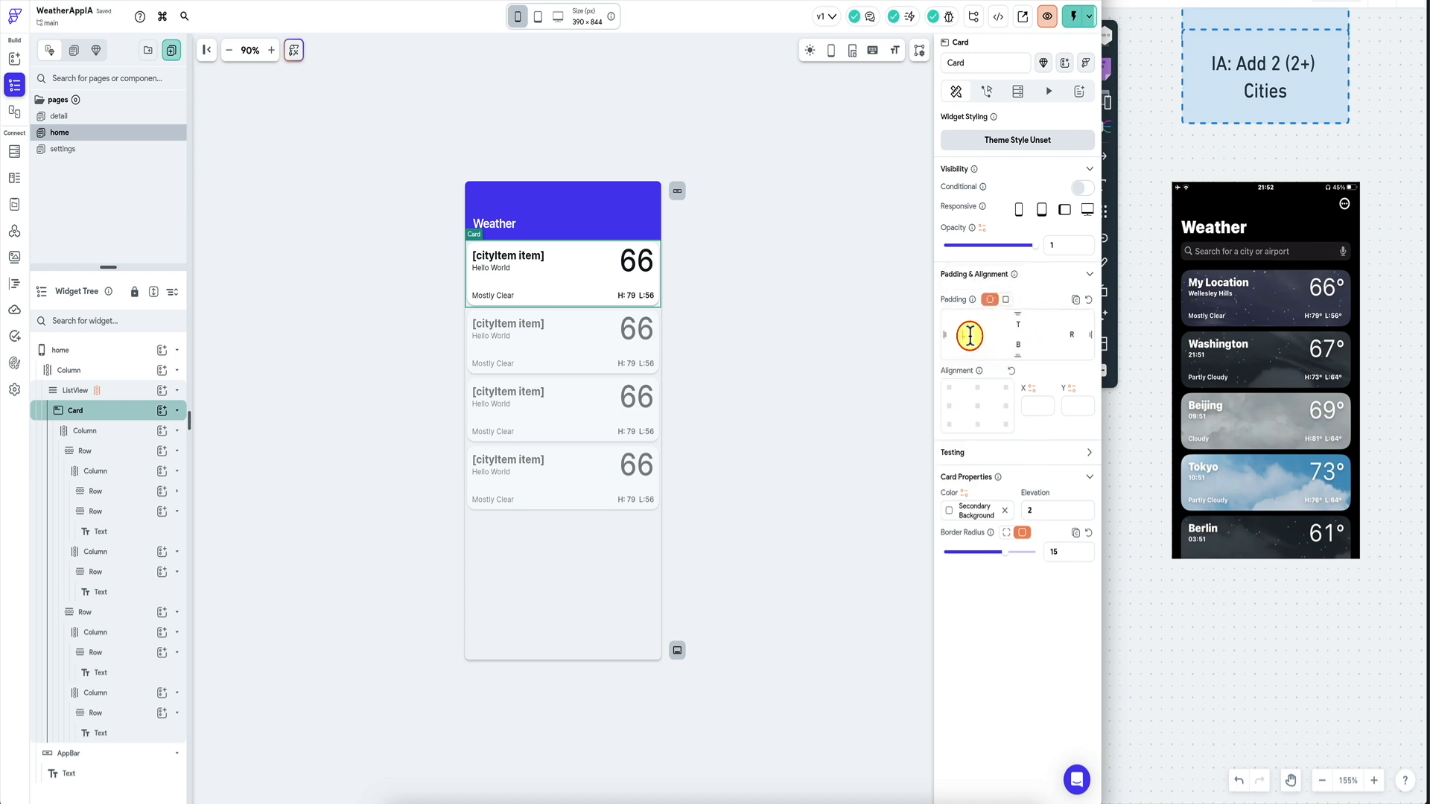
{"action": "left_click", "coordinate": [970, 335]}
{"action": "type", "text": "10"}
{"action": "left_click", "coordinate": [1073, 335]}
{"action": "type", "text": "10"}
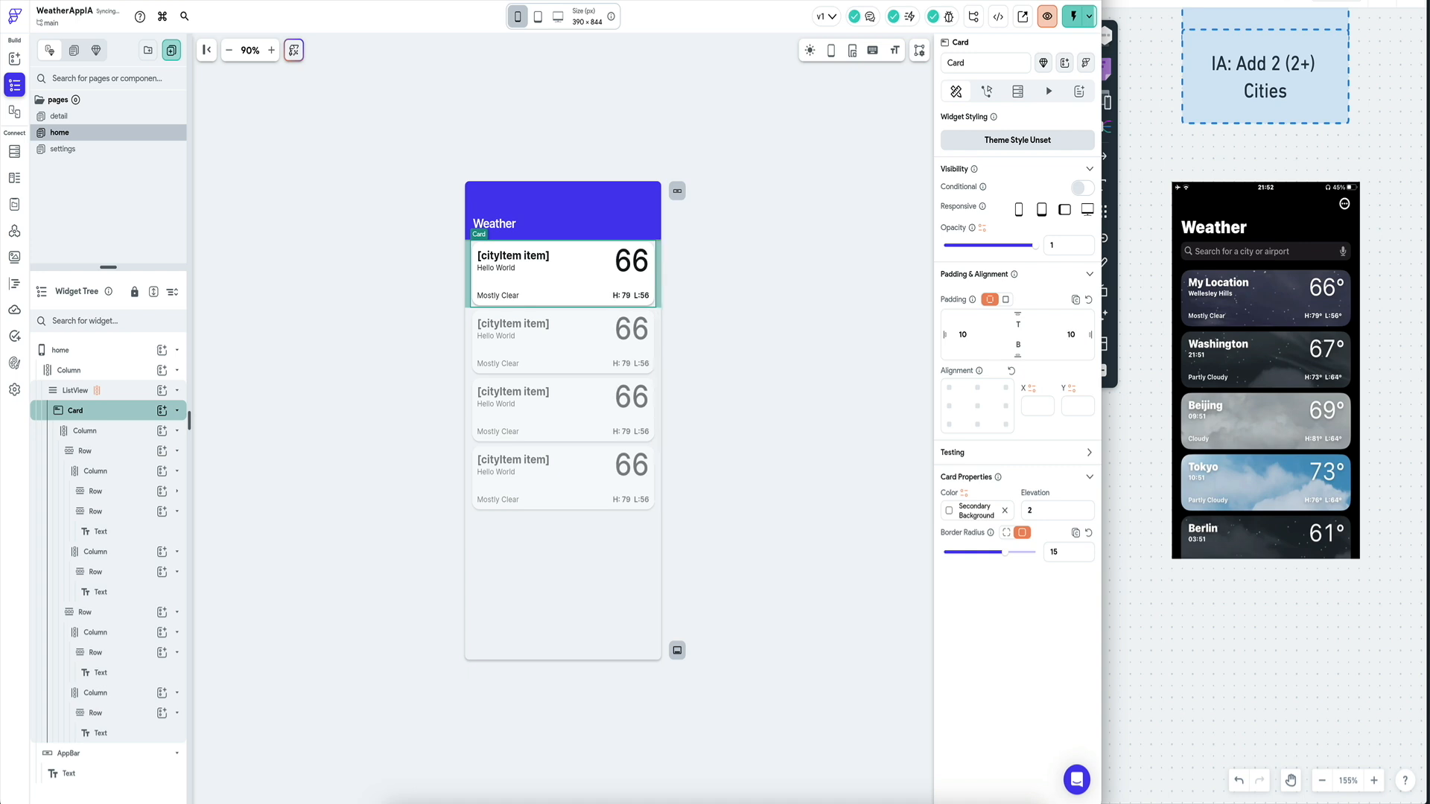
{"action": "left_click", "coordinate": [796, 357]}
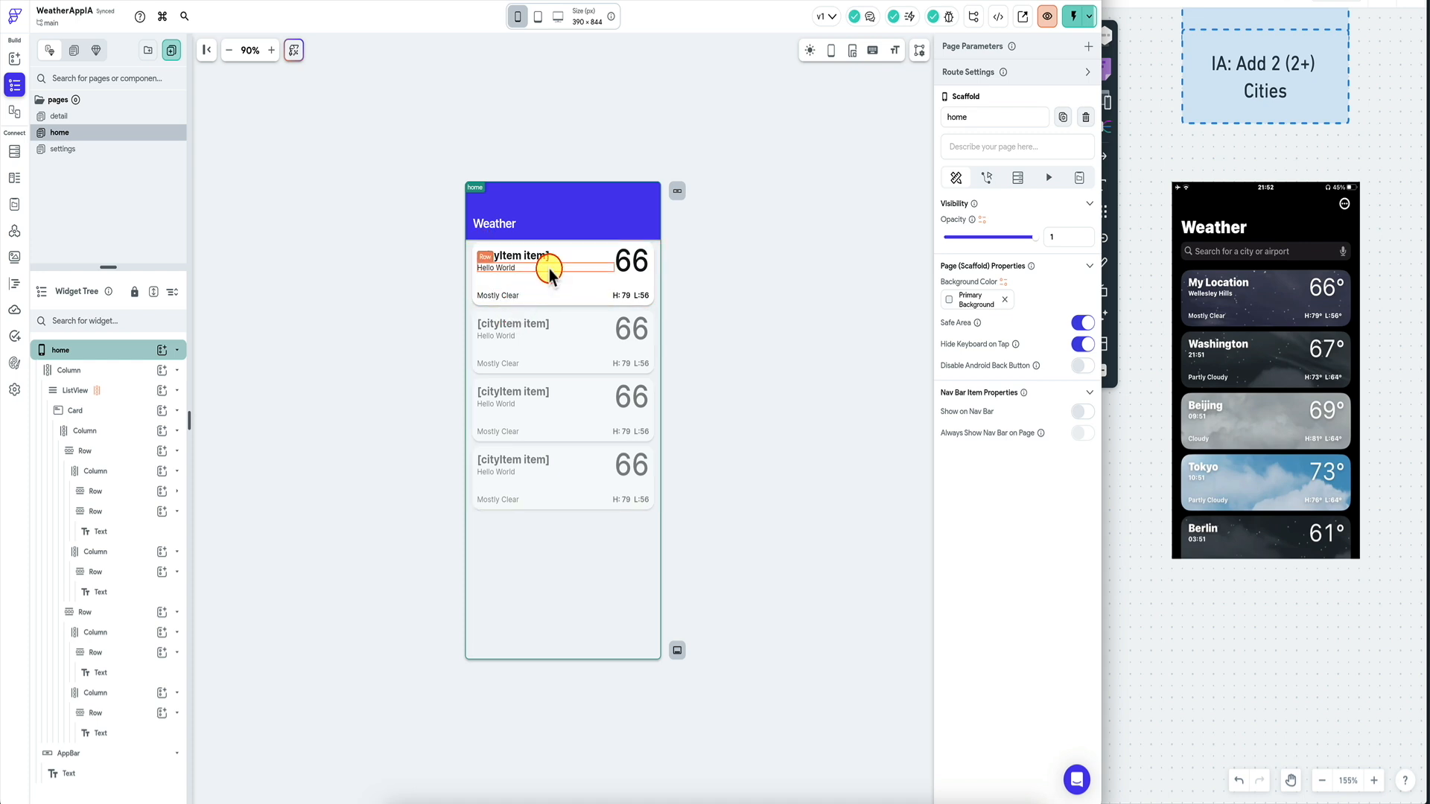
Review the card's corner radius, keeping it a uniform 15.
{"action": "left_click", "coordinate": [564, 302]}
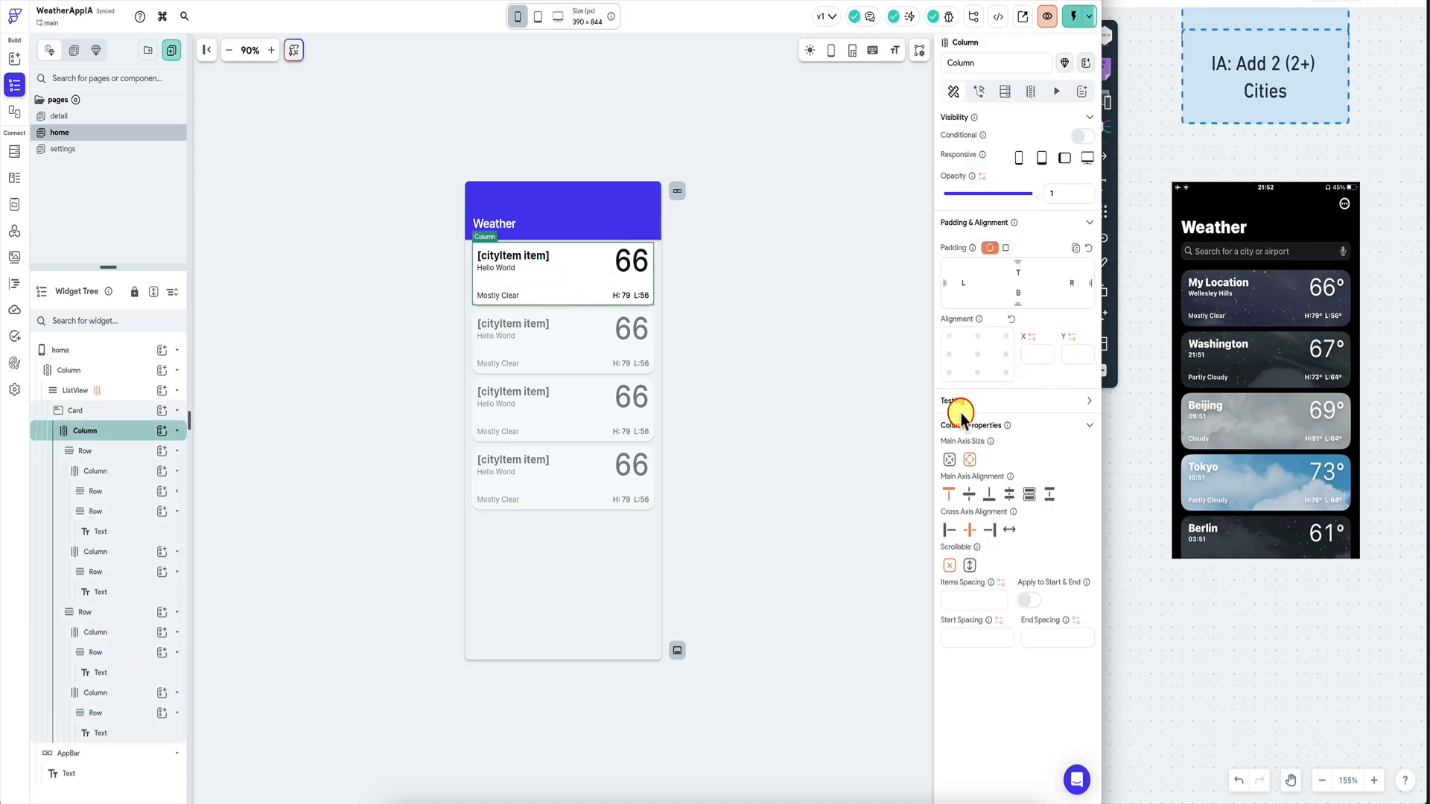
{"action": "left_click", "coordinate": [75, 410]}
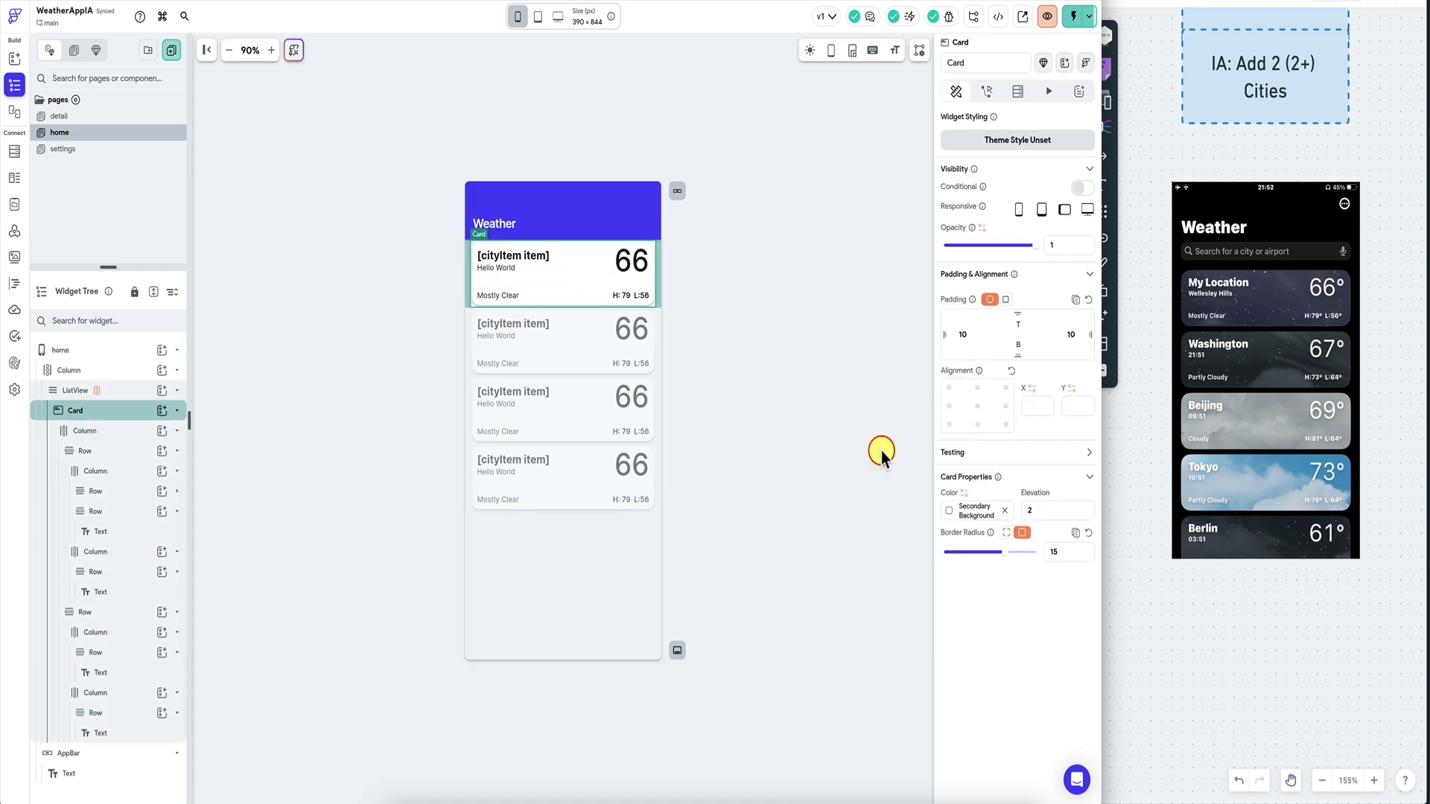
{"action": "left_click", "coordinate": [1010, 533]}
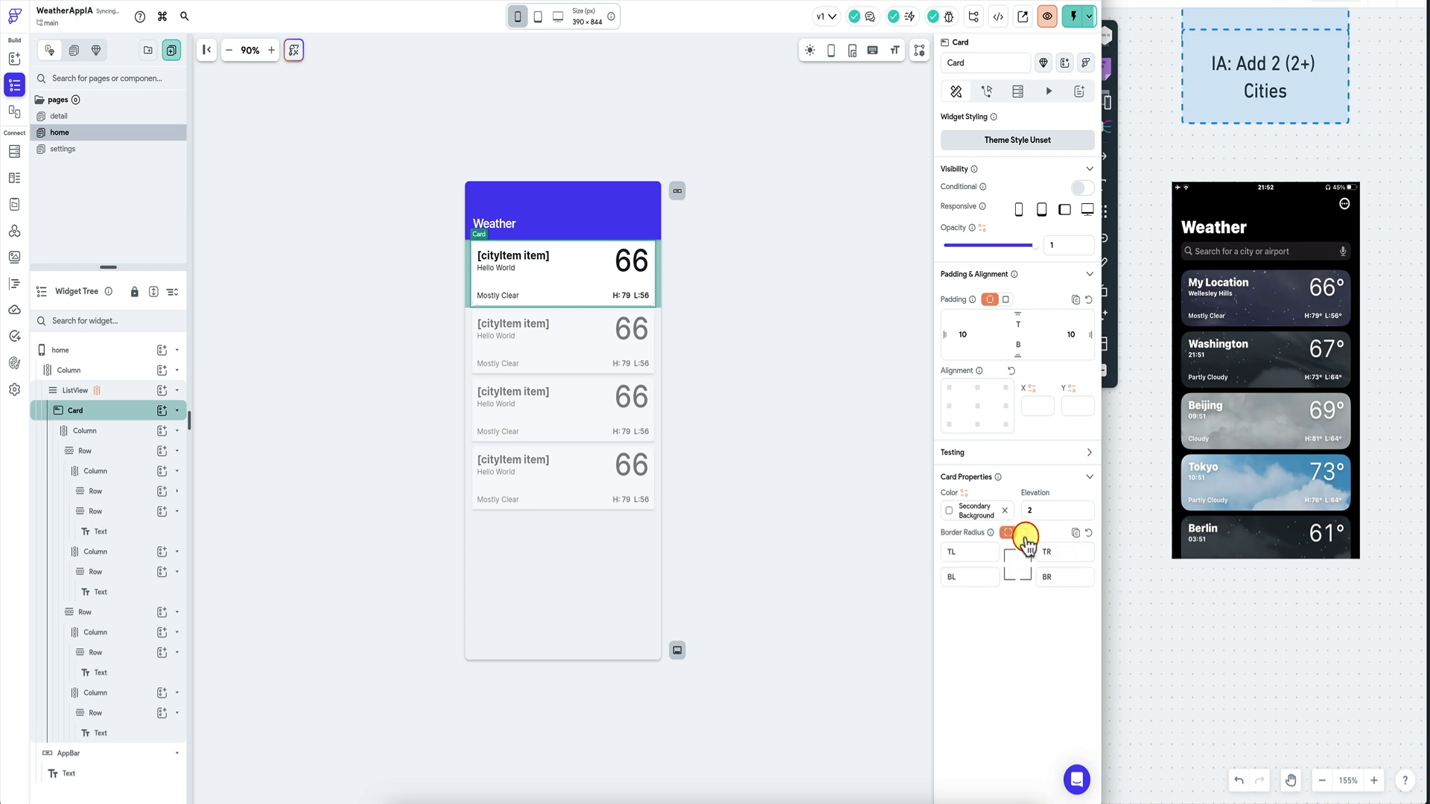
{"action": "left_click", "coordinate": [1024, 533]}
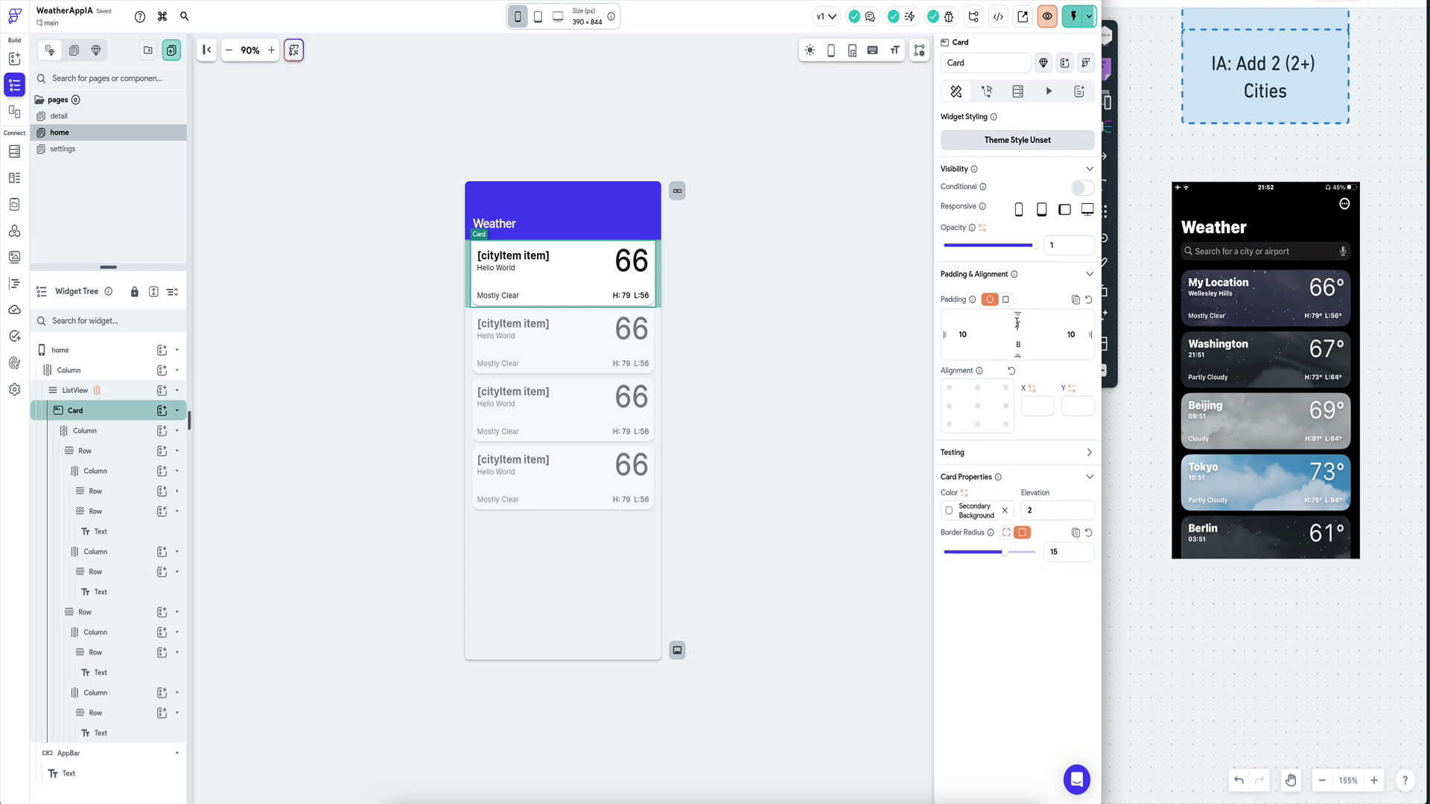
{"action": "left_click", "coordinate": [648, 281]}
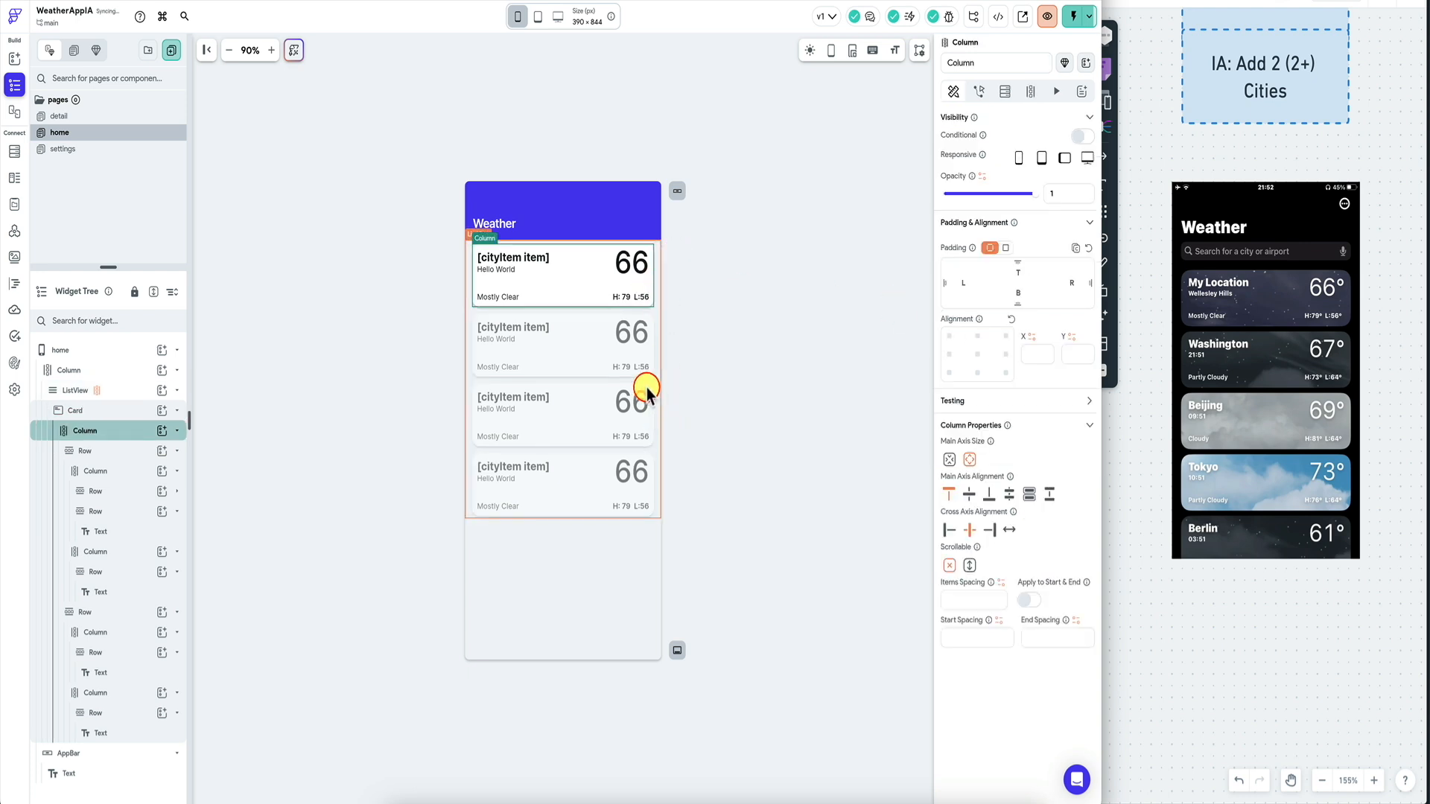
{"action": "left_click", "coordinate": [782, 311]}
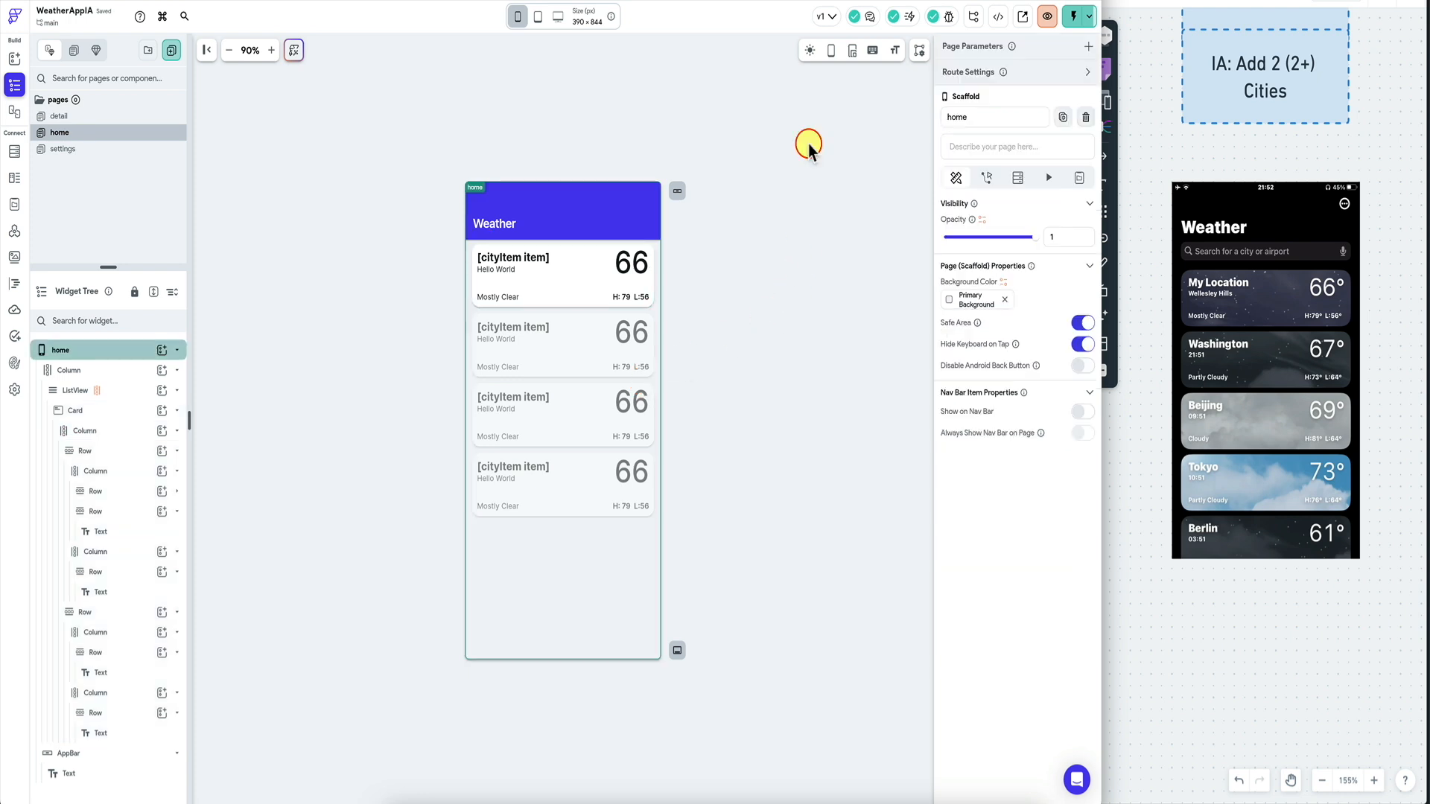
Leave the test session and select the first card's Mostly Clear text.
{"action": "left_click", "coordinate": [1072, 16]}
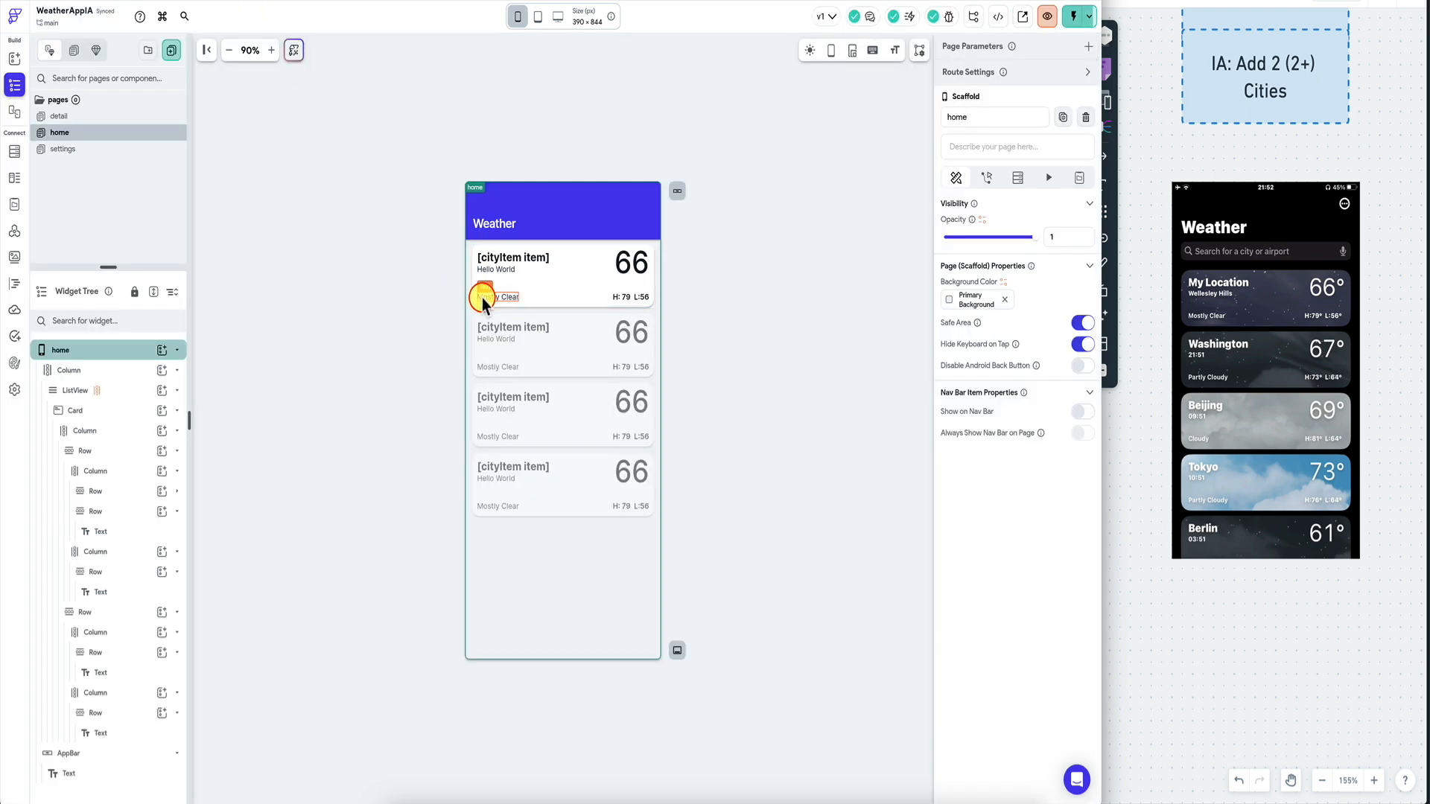
{"action": "left_click", "coordinate": [482, 297]}
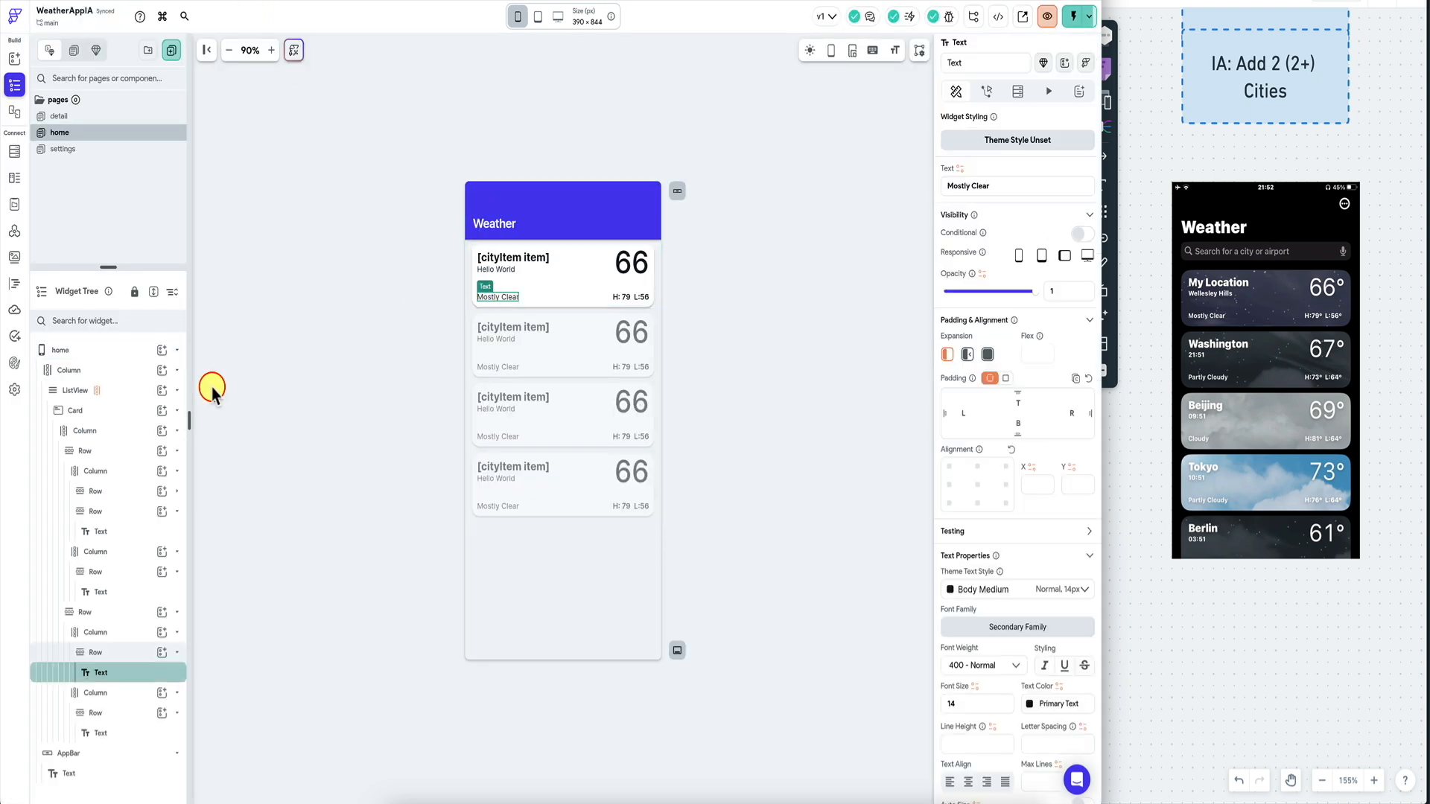
Give the bottom row per-side padding of 5 top, 10 left, 10 right.
{"action": "left_click", "coordinate": [108, 612]}
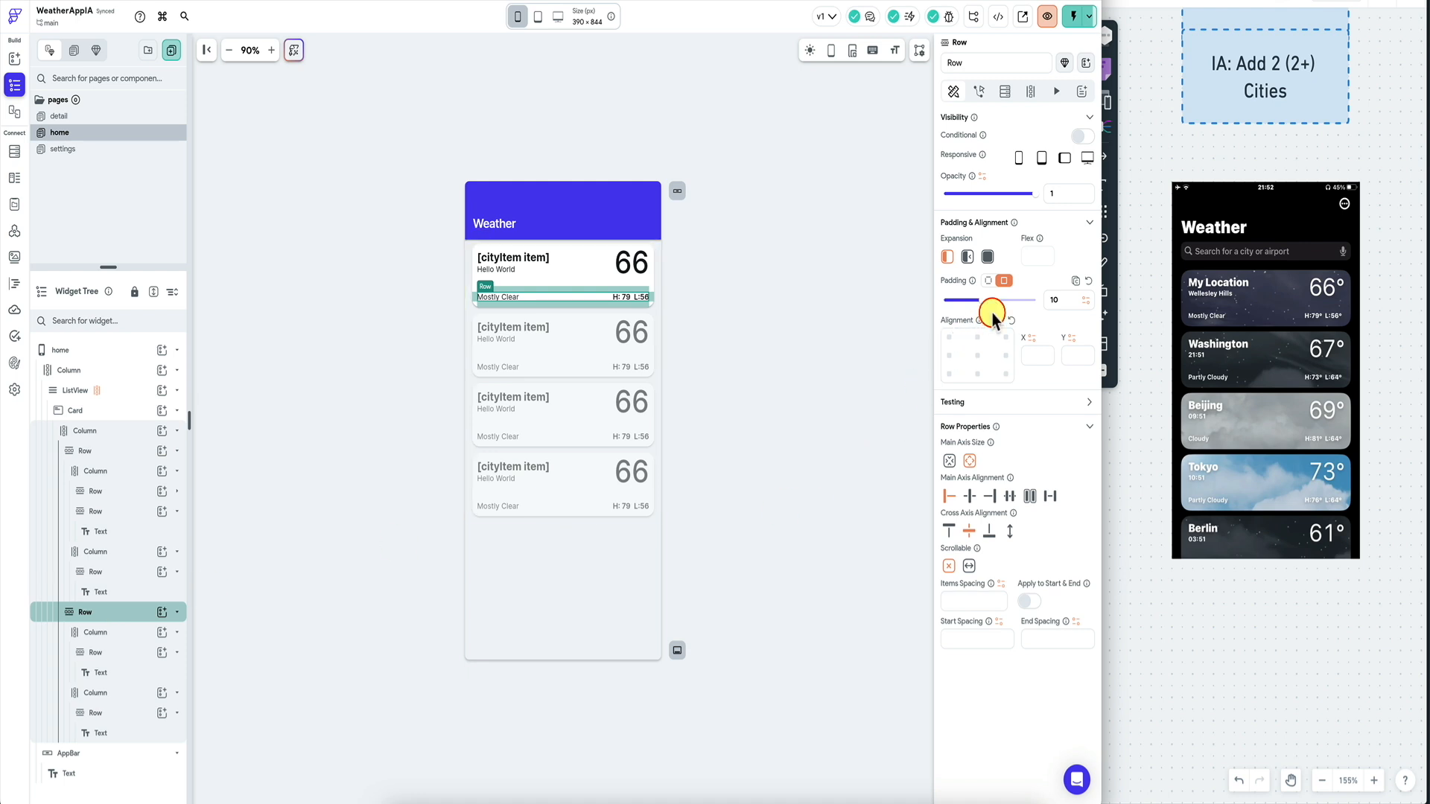
{"action": "left_click", "coordinate": [989, 282]}
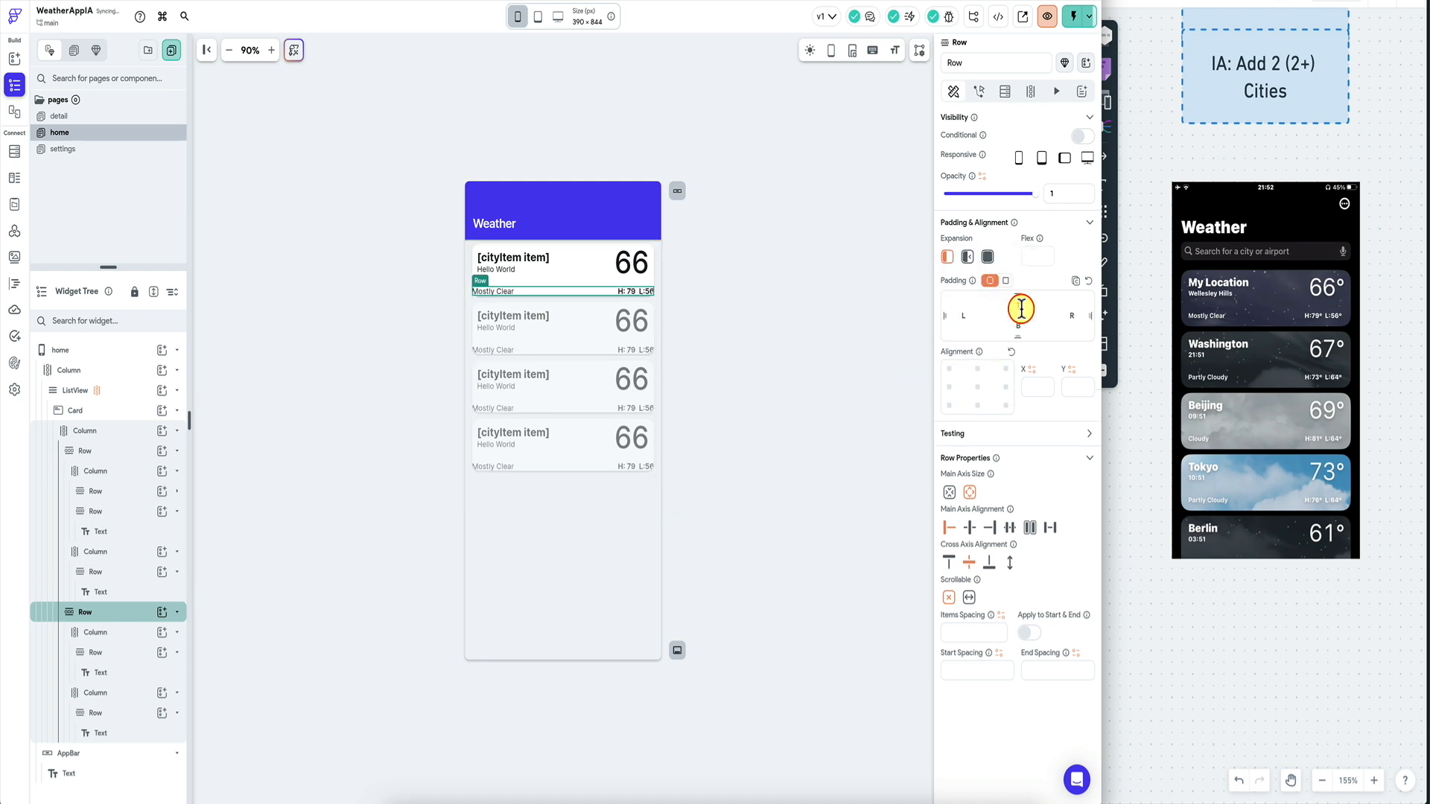
{"action": "type", "text": "5"}
{"action": "left_click", "coordinate": [970, 319]}
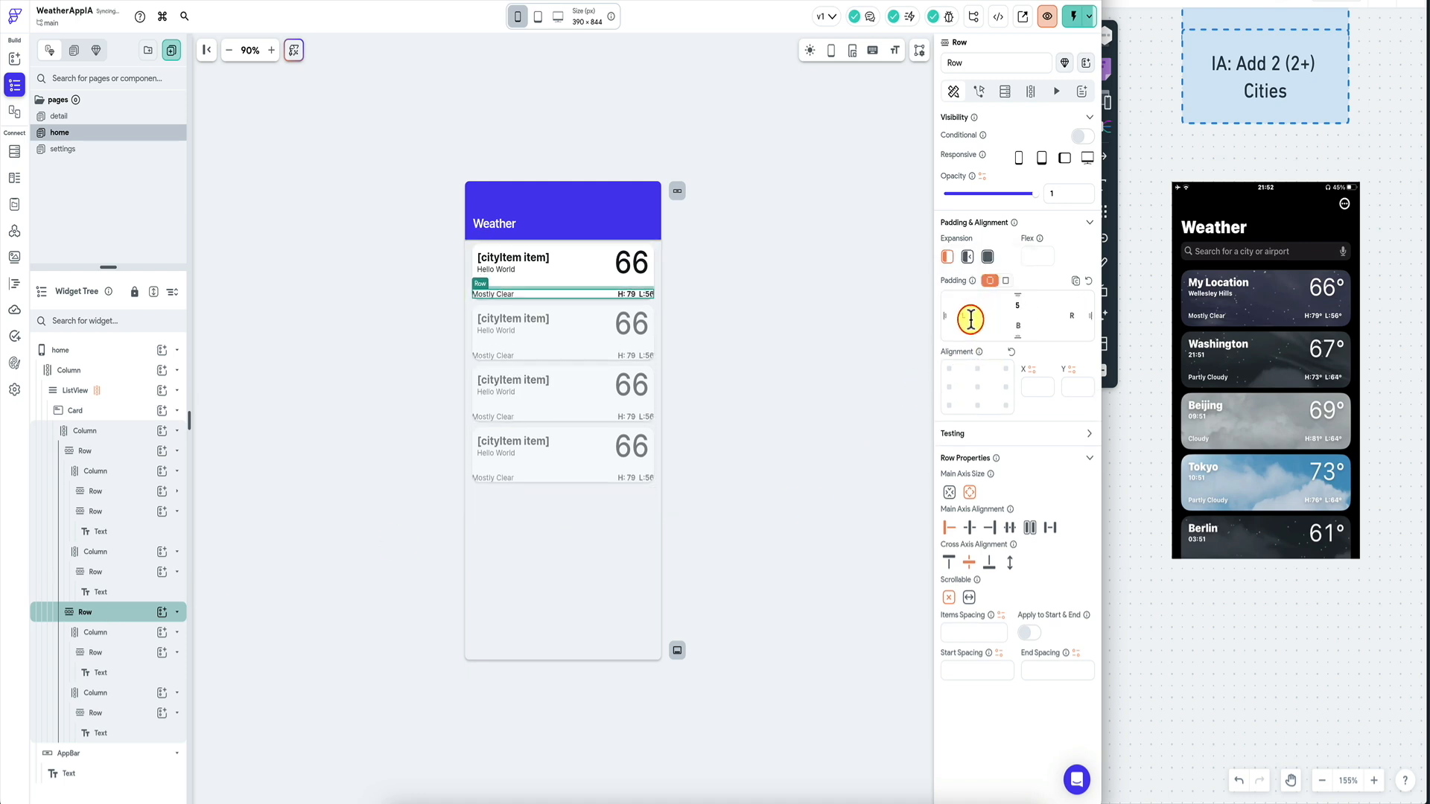
{"action": "type", "text": "10"}
{"action": "left_click", "coordinate": [1071, 314]}
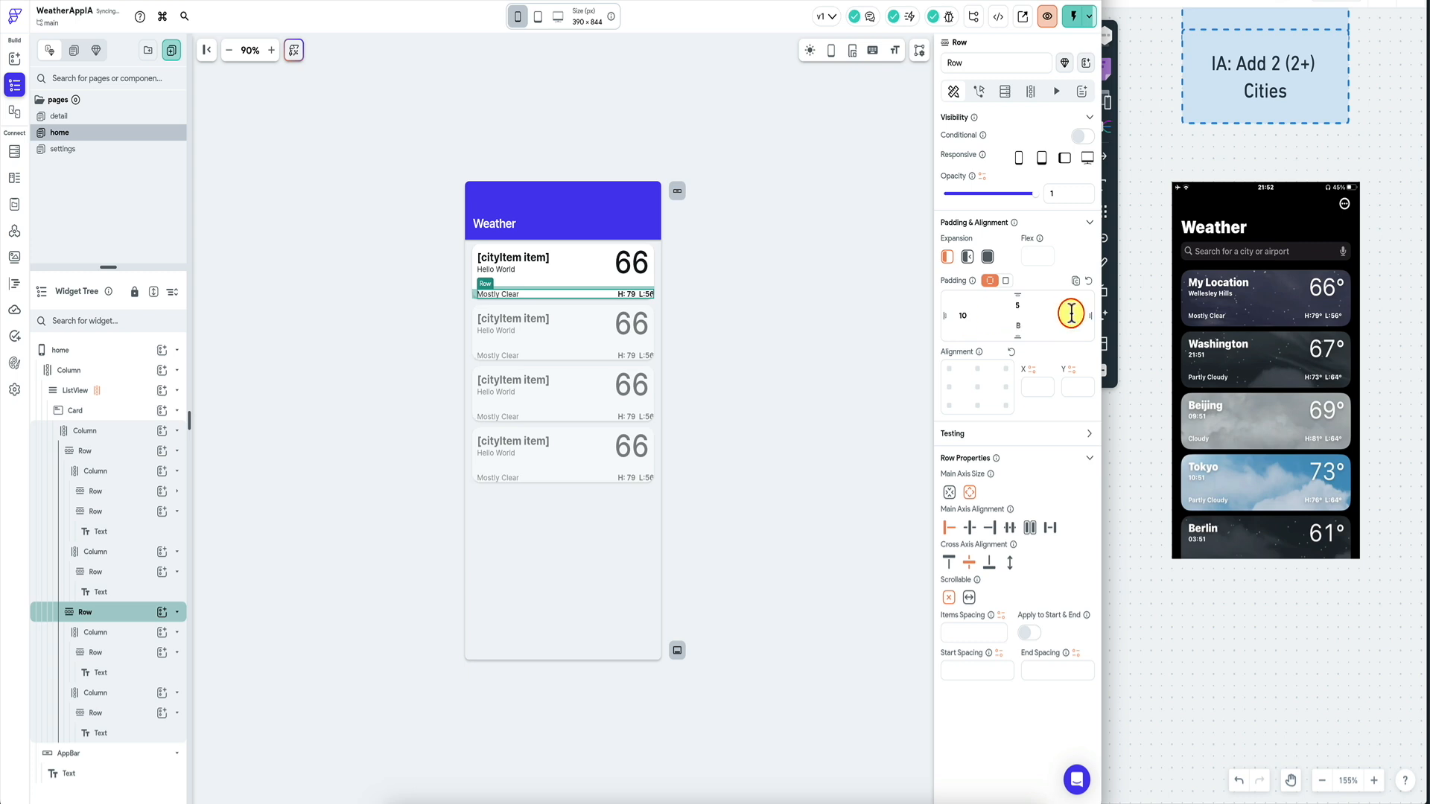
{"action": "type", "text": "10"}
{"action": "left_click", "coordinate": [759, 298]}
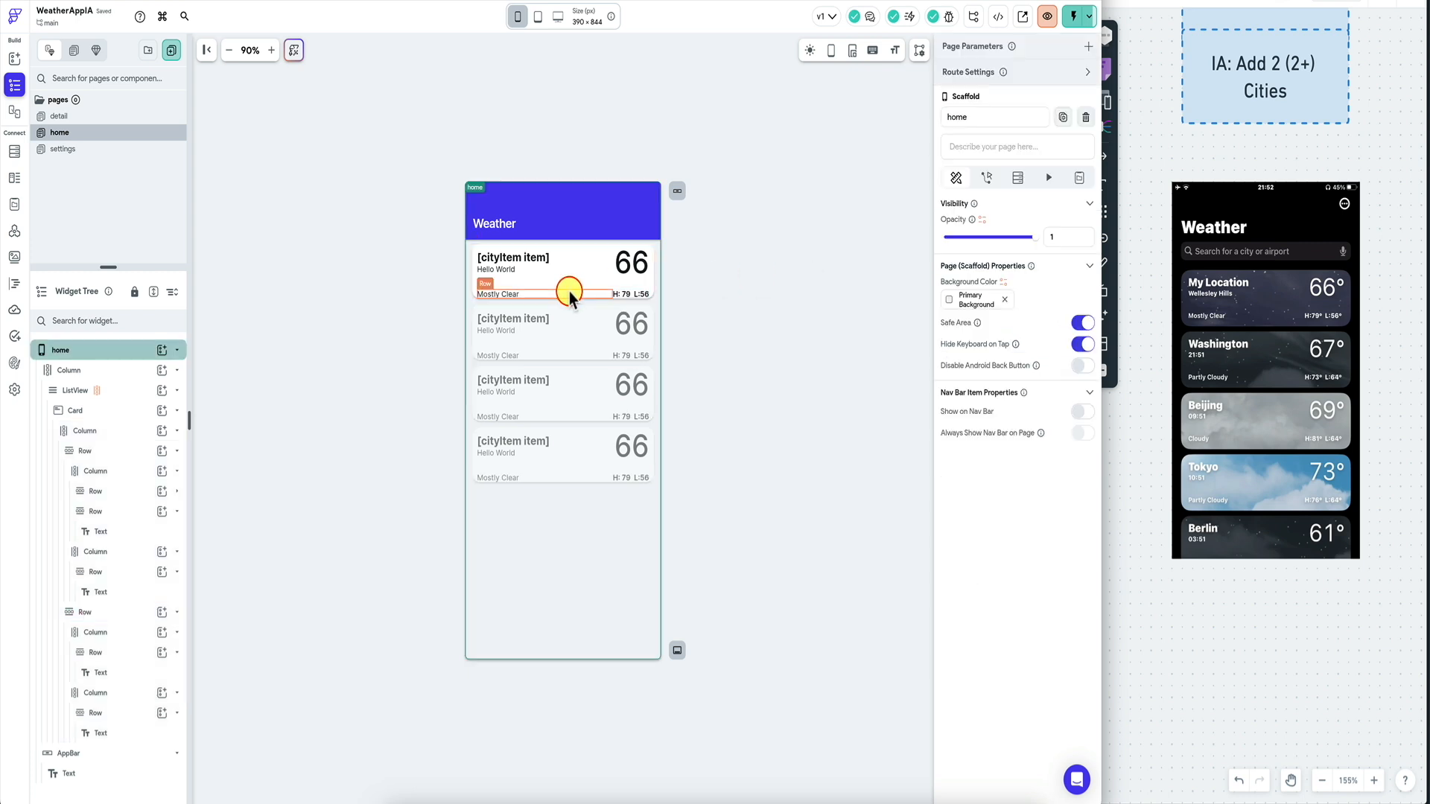
{"action": "left_click", "coordinate": [489, 292]}
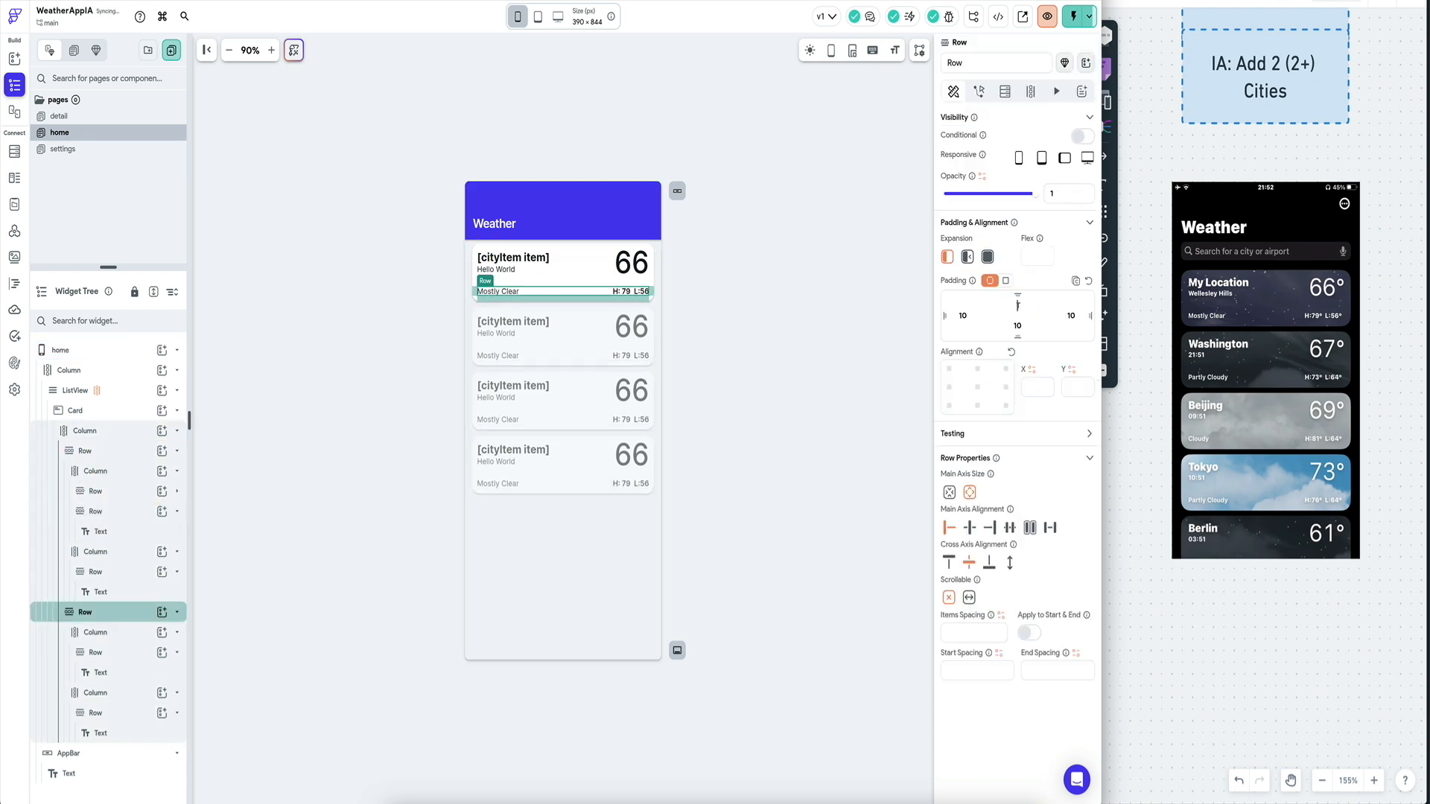
{"action": "left_click", "coordinate": [845, 293]}
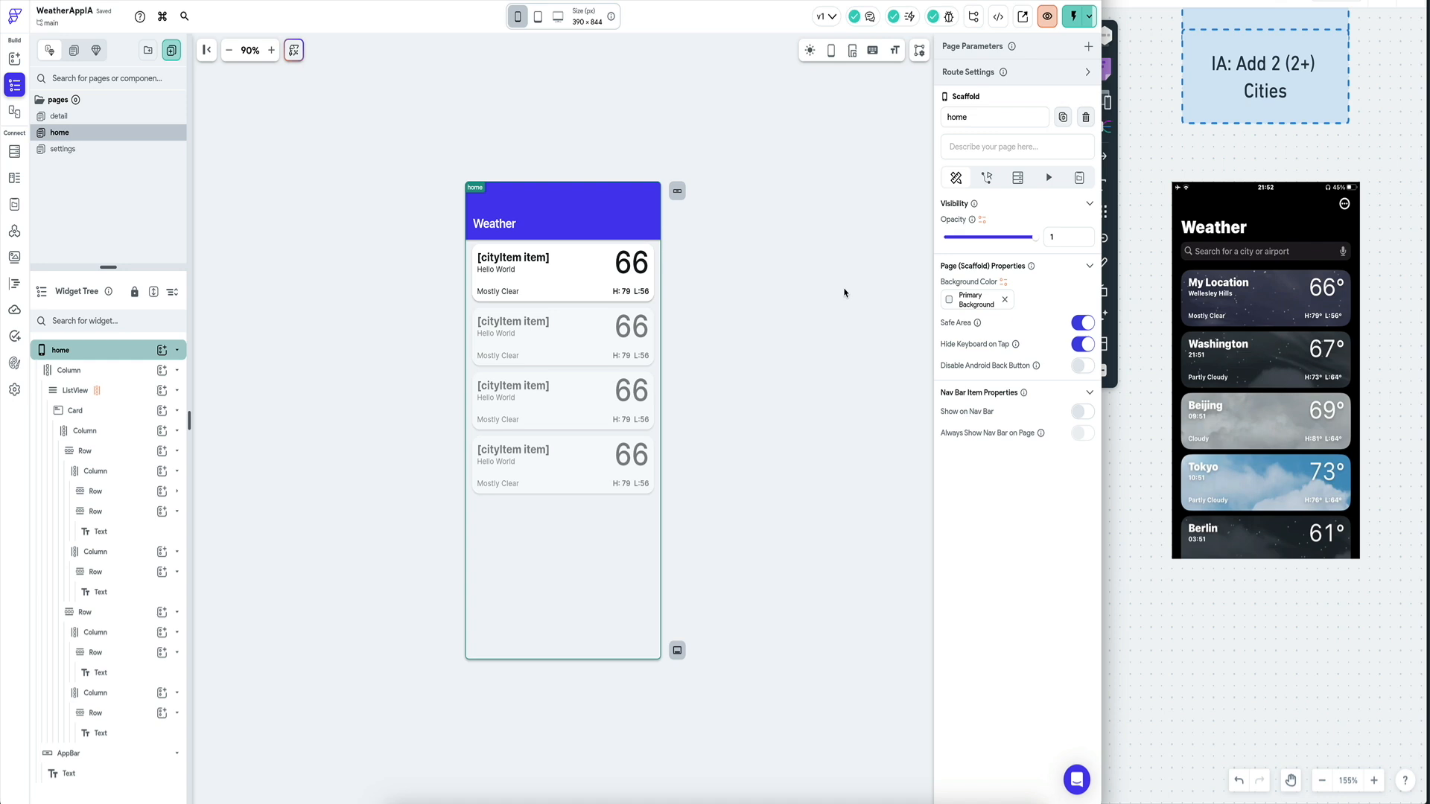
Start a test run of the app to preview the padded cards.
{"action": "left_click", "coordinate": [760, 13]}
{"action": "key", "text": "ctrl+Tab"}
{"action": "left_click", "coordinate": [1026, 20]}
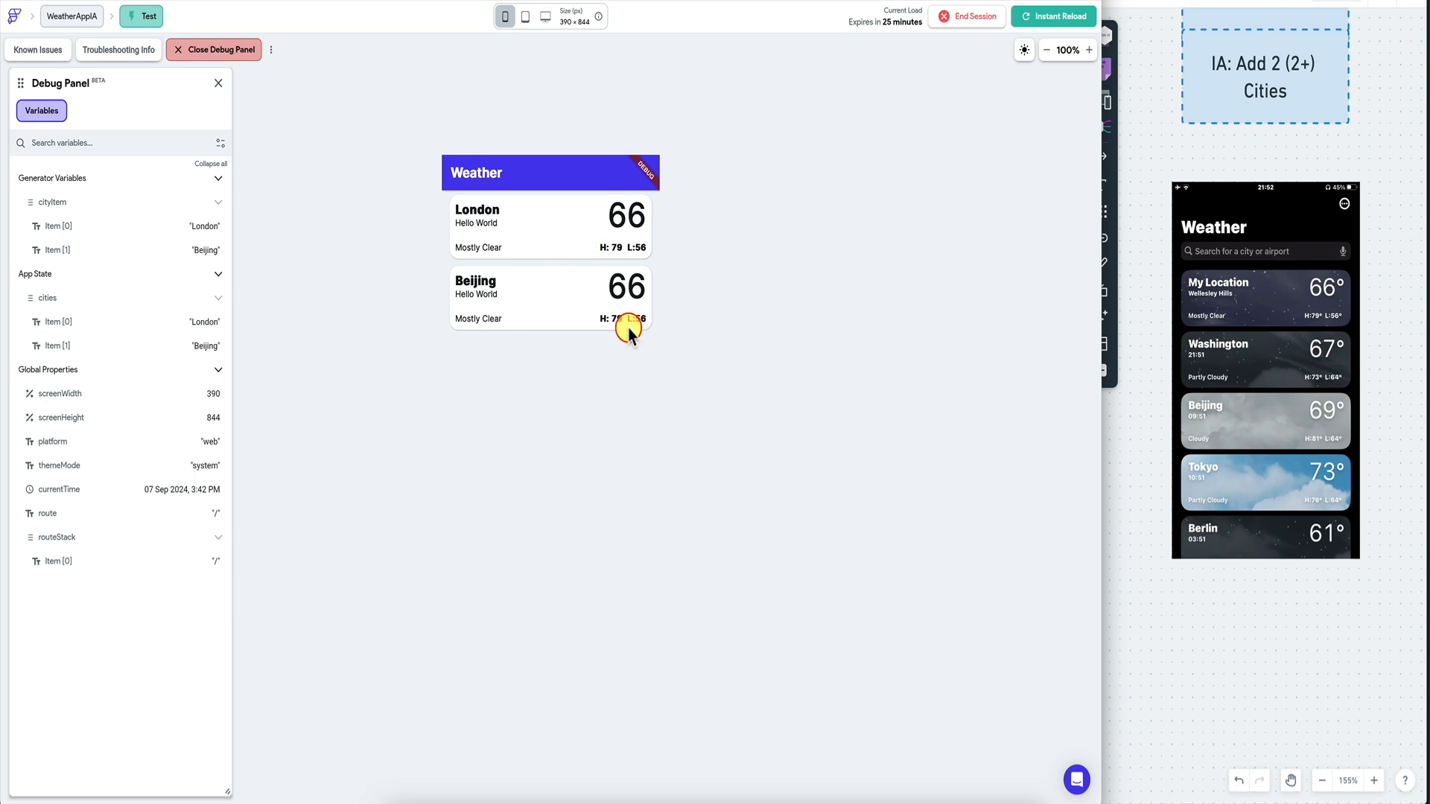
Return to the project editor, then switch to the WeatherAPI explorer page.
{"action": "left_click", "coordinate": [163, 1]}
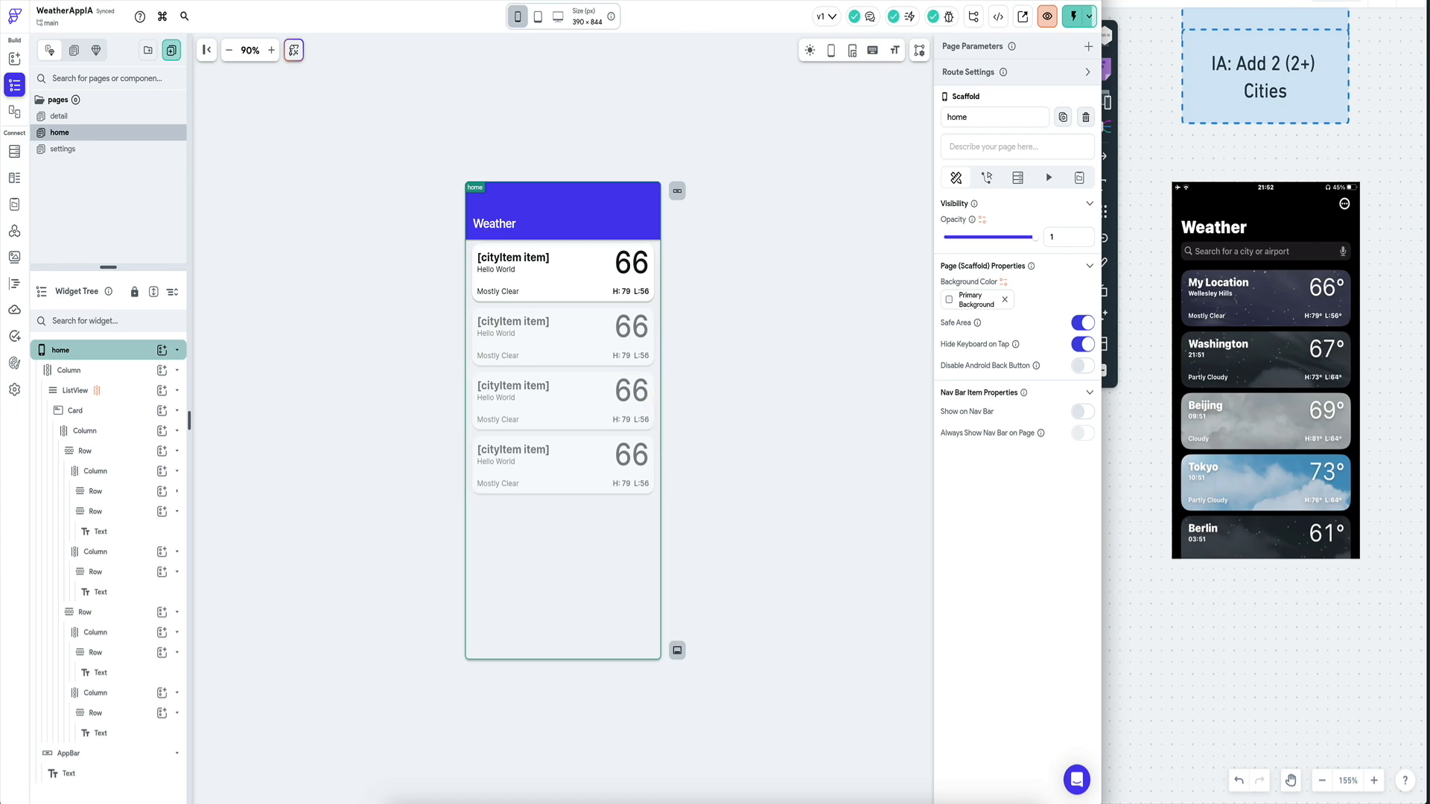
{"action": "left_click", "coordinate": [492, 0]}
Scroll through the London request in the WeatherAPI.com API Explorer.
{"action": "scroll", "coordinate": [495, 278], "scroll_direction": "up", "scroll_amount": 2}
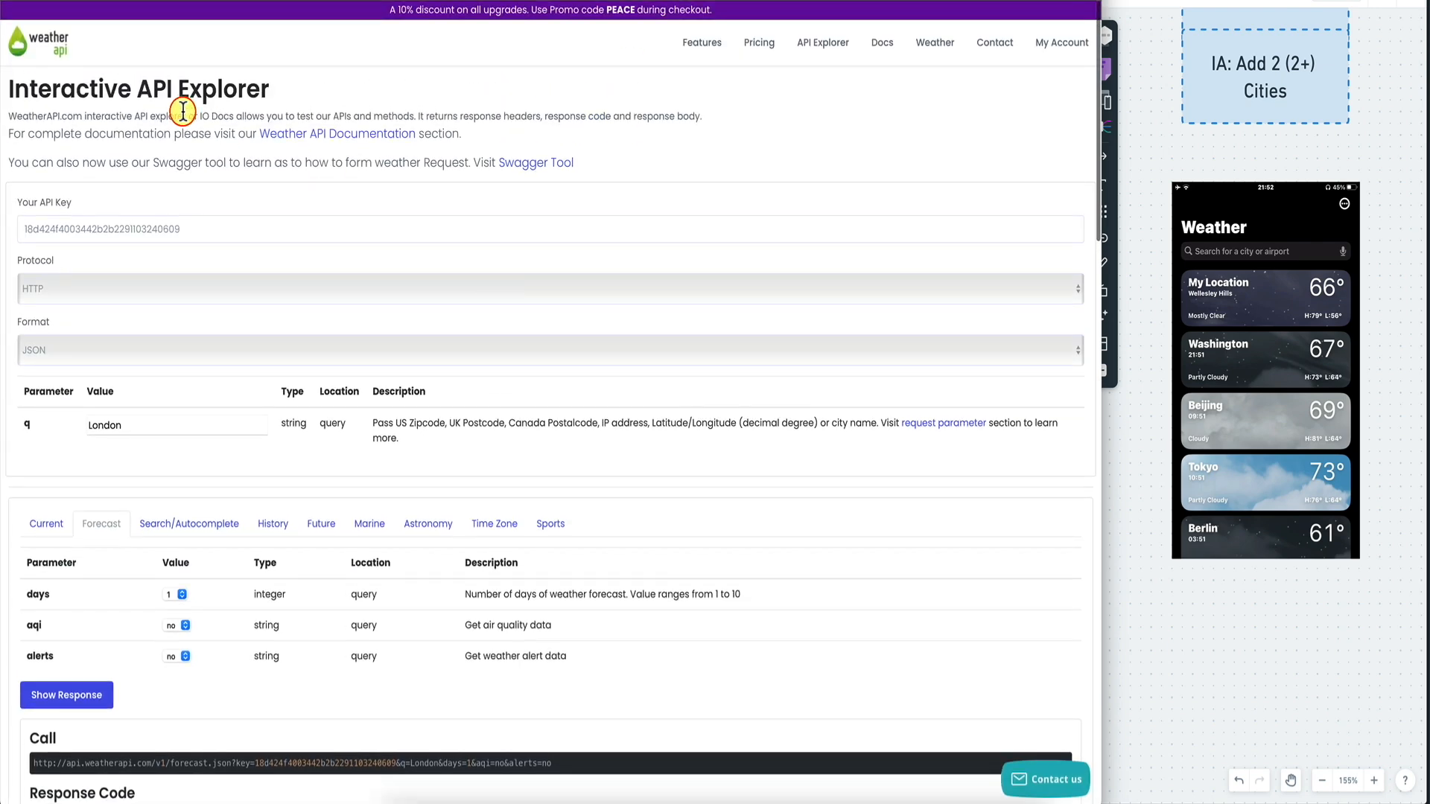
{"action": "scroll", "coordinate": [287, 325], "scroll_direction": "down", "scroll_amount": 2}
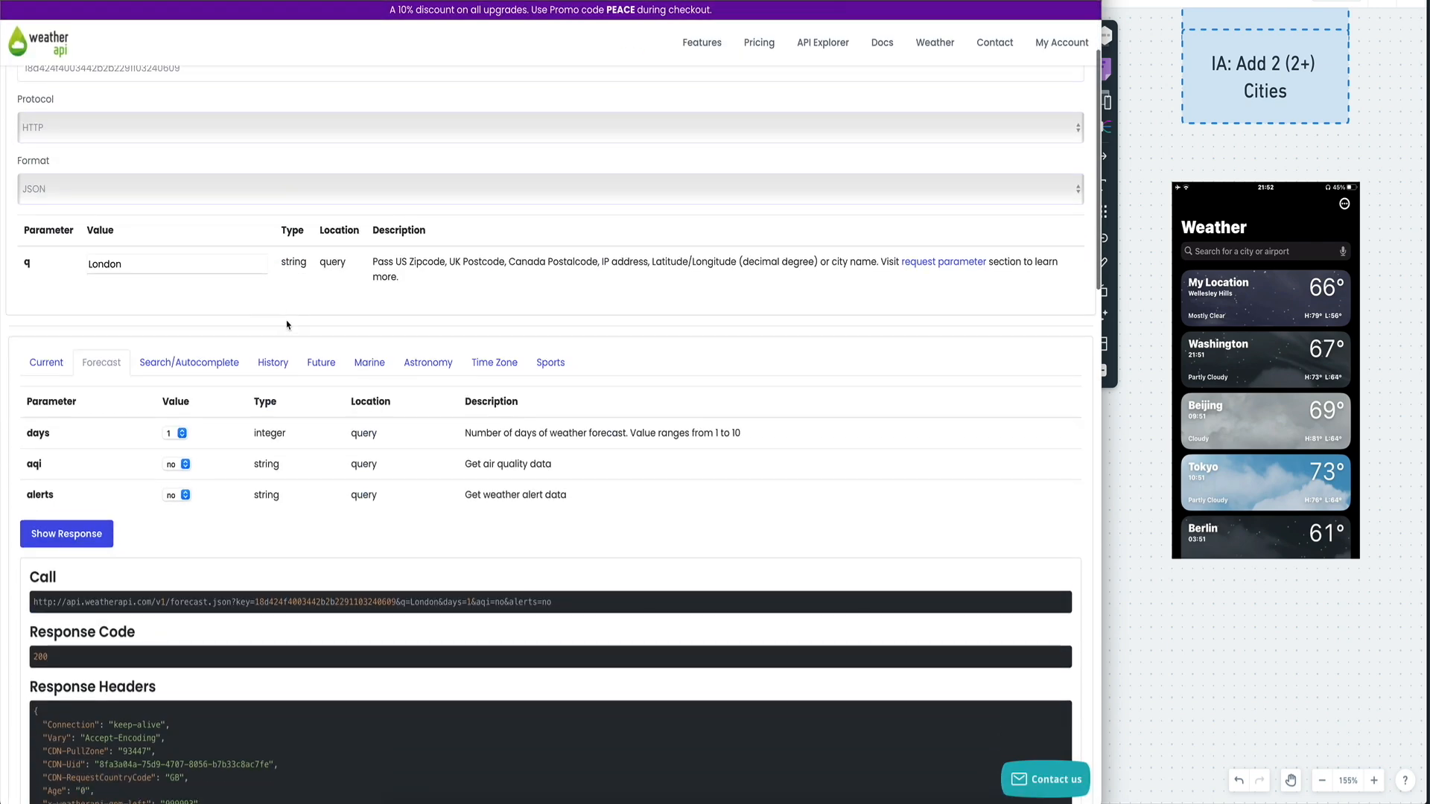
{"action": "scroll", "coordinate": [104, 294], "scroll_direction": "up", "scroll_amount": 2}
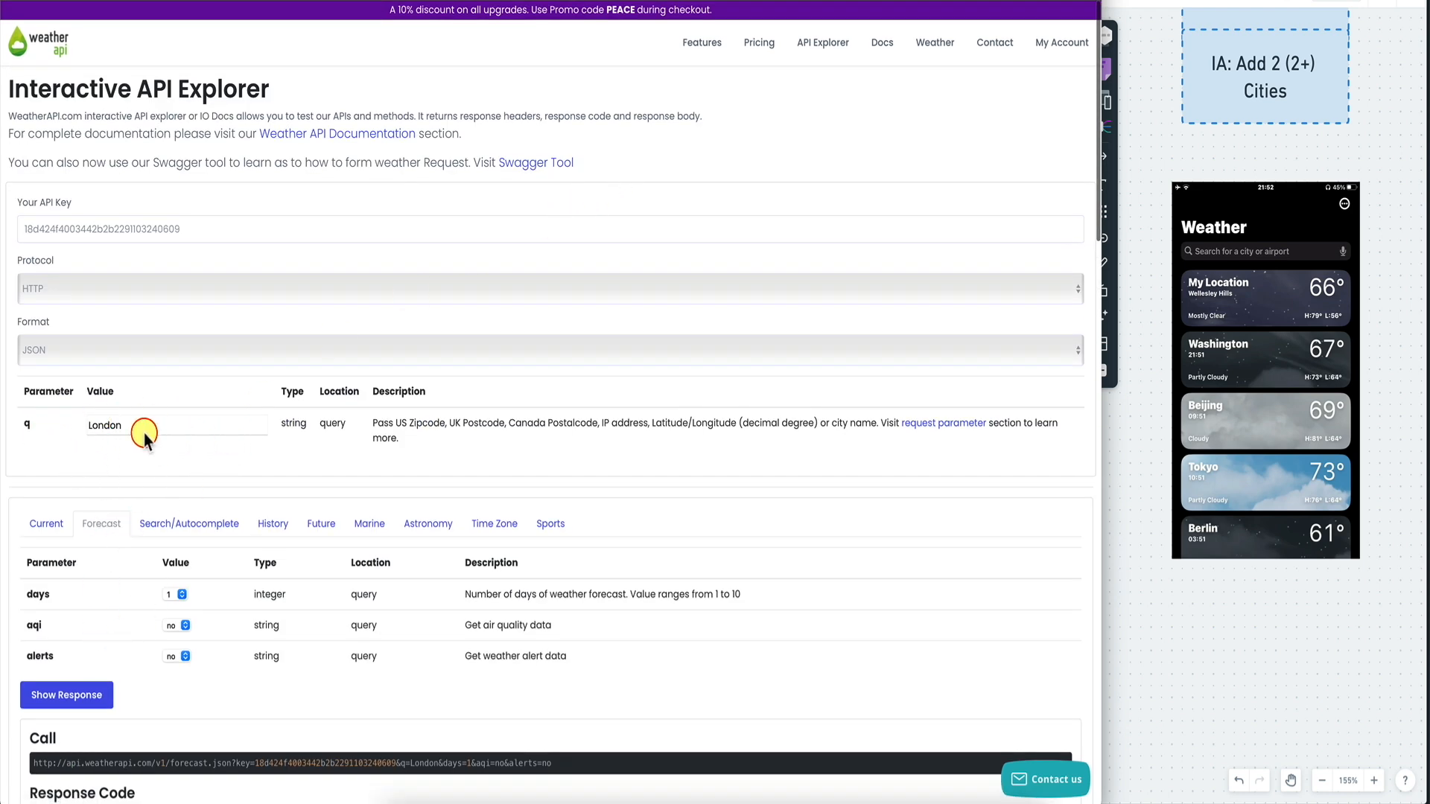
Read the Bulk Request section of the WeatherAPI docs, then return to FlutterFlow.
{"action": "left_click", "coordinate": [834, 1]}
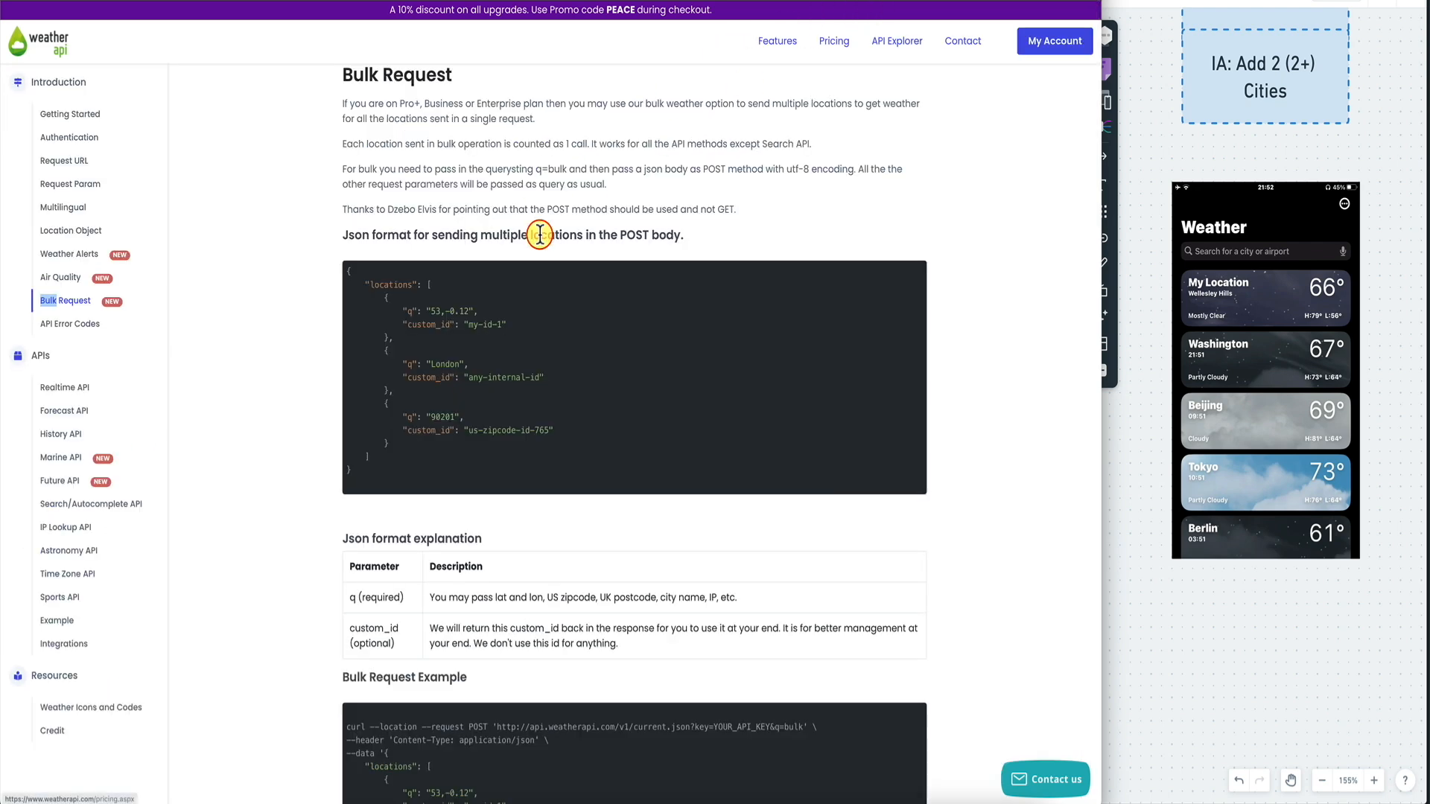
{"action": "scroll", "coordinate": [540, 235], "scroll_direction": "up", "scroll_amount": 1}
{"action": "scroll", "coordinate": [540, 235], "scroll_direction": "up", "scroll_amount": 1}
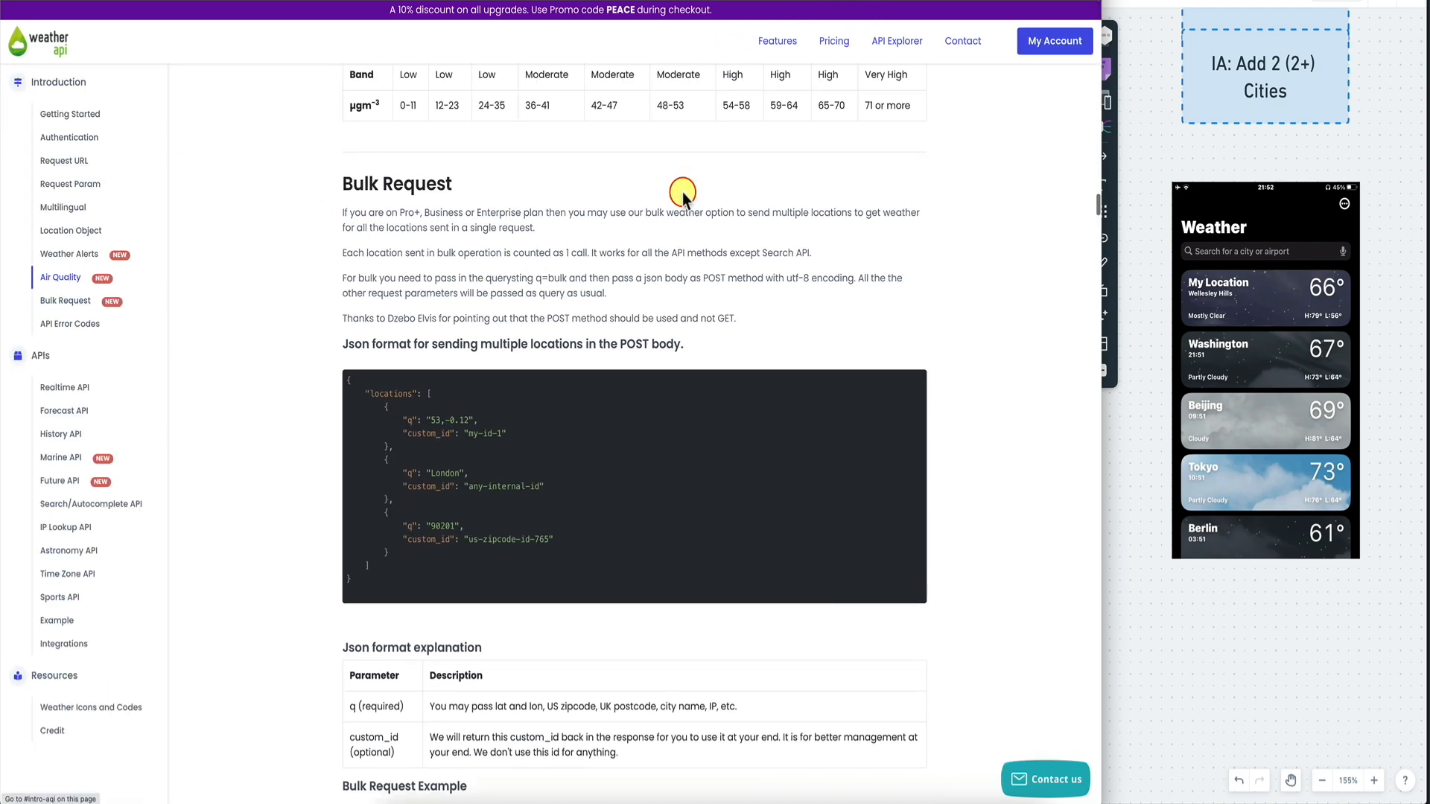
{"action": "left_click", "coordinate": [54, 303]}
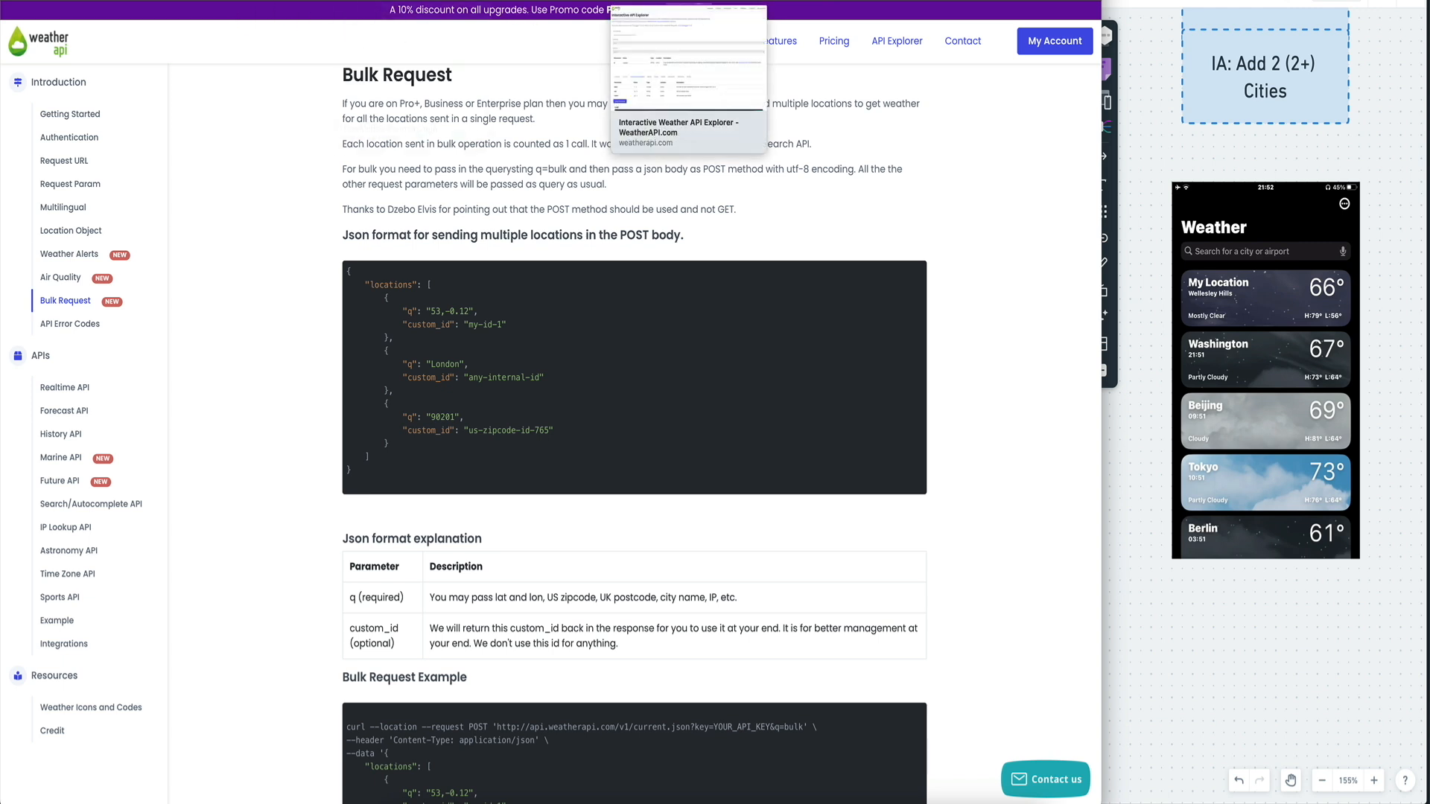
{"action": "left_click", "coordinate": [128, 1]}
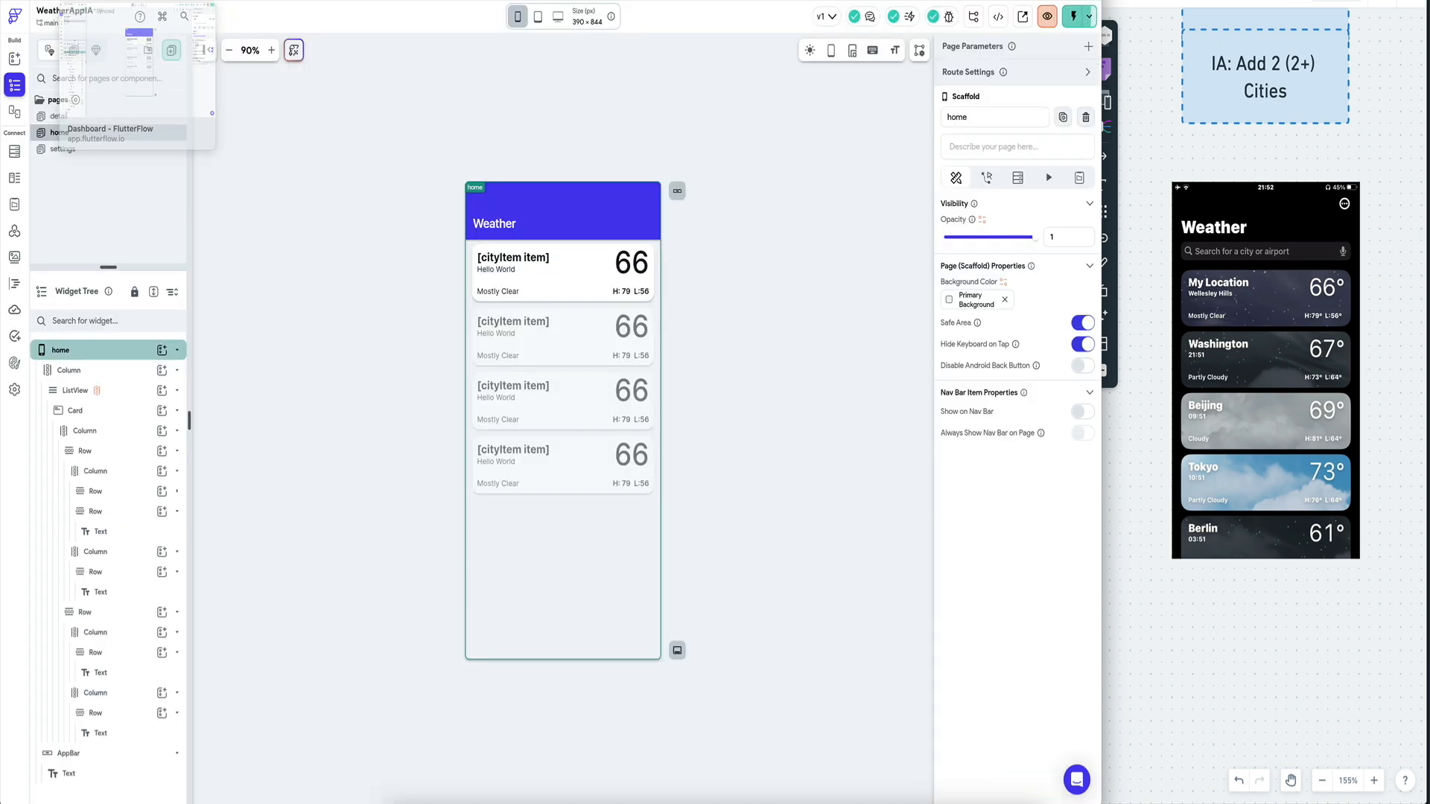
Add an API Call backend query to the first card using GetWeatherCurrent.
{"action": "left_click", "coordinate": [478, 274]}
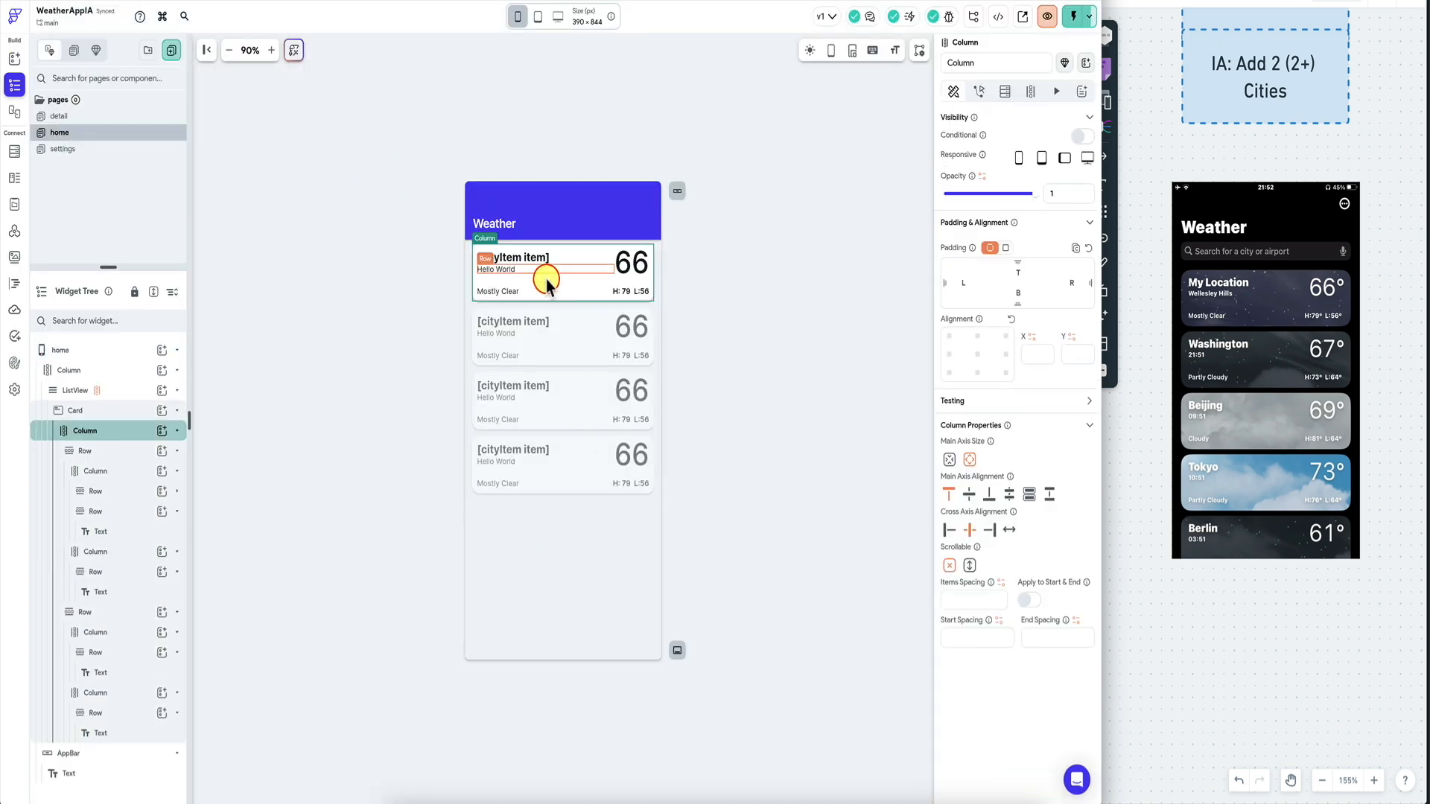
{"action": "left_click", "coordinate": [1006, 91]}
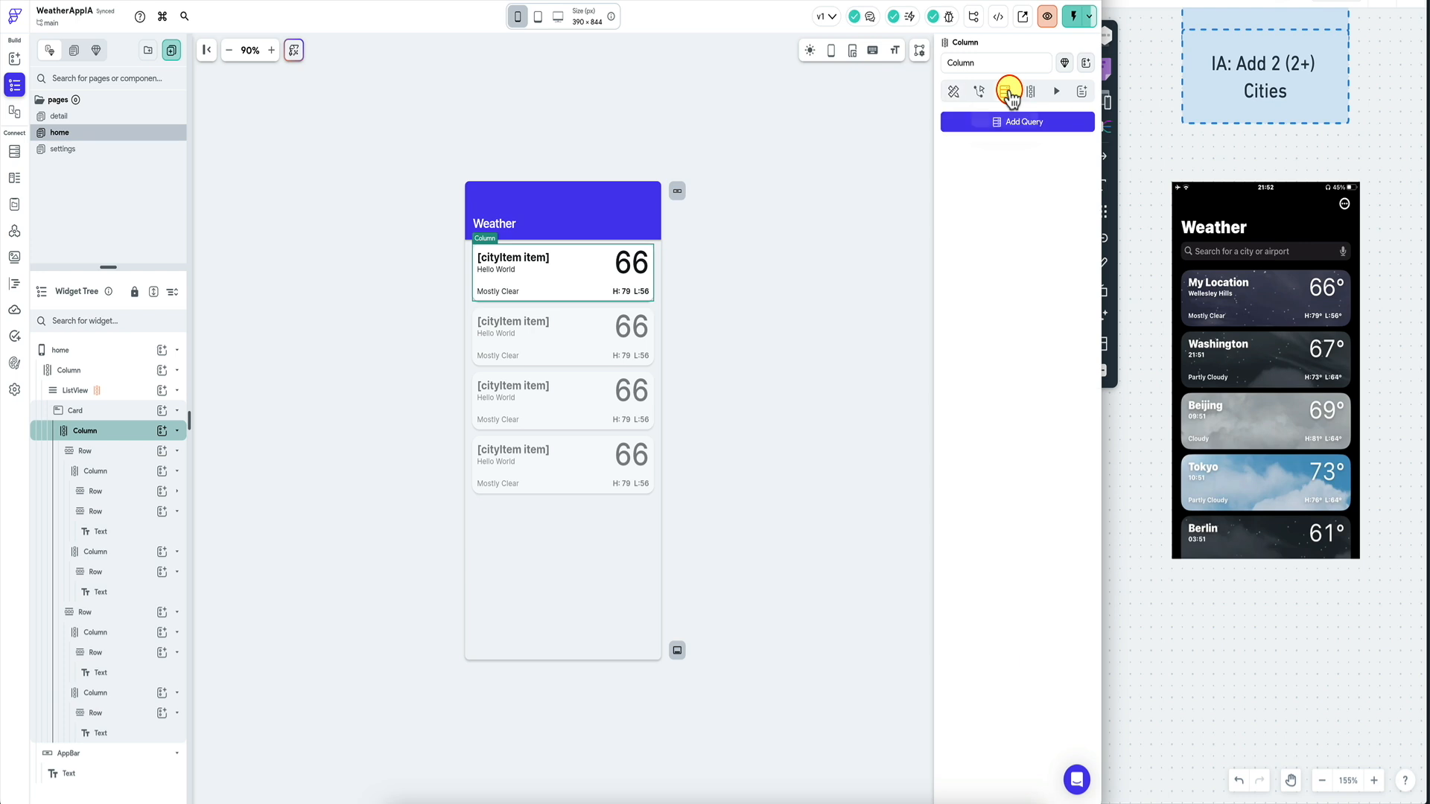
{"action": "left_click", "coordinate": [123, 417]}
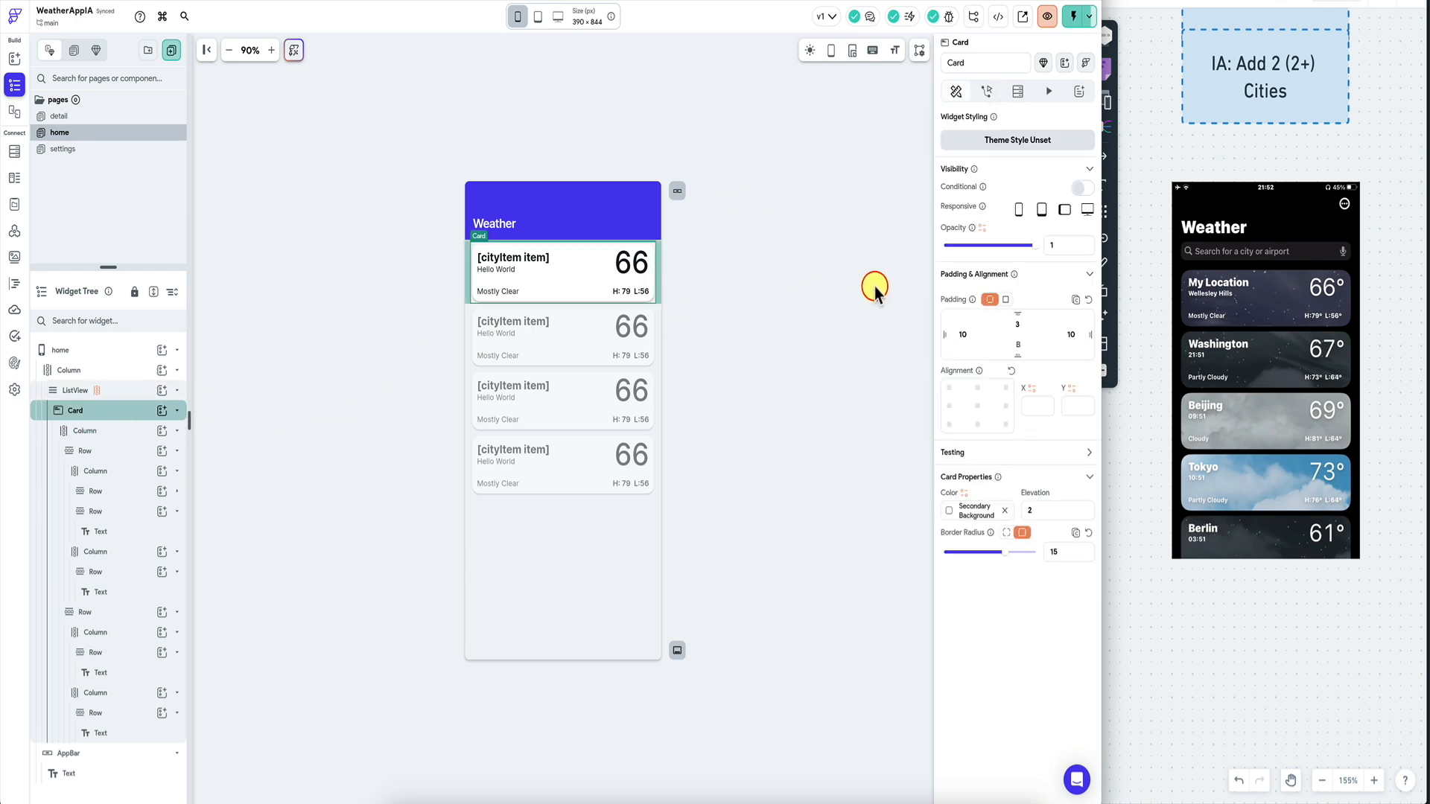
{"action": "left_click", "coordinate": [1019, 96]}
{"action": "left_click", "coordinate": [1017, 122]}
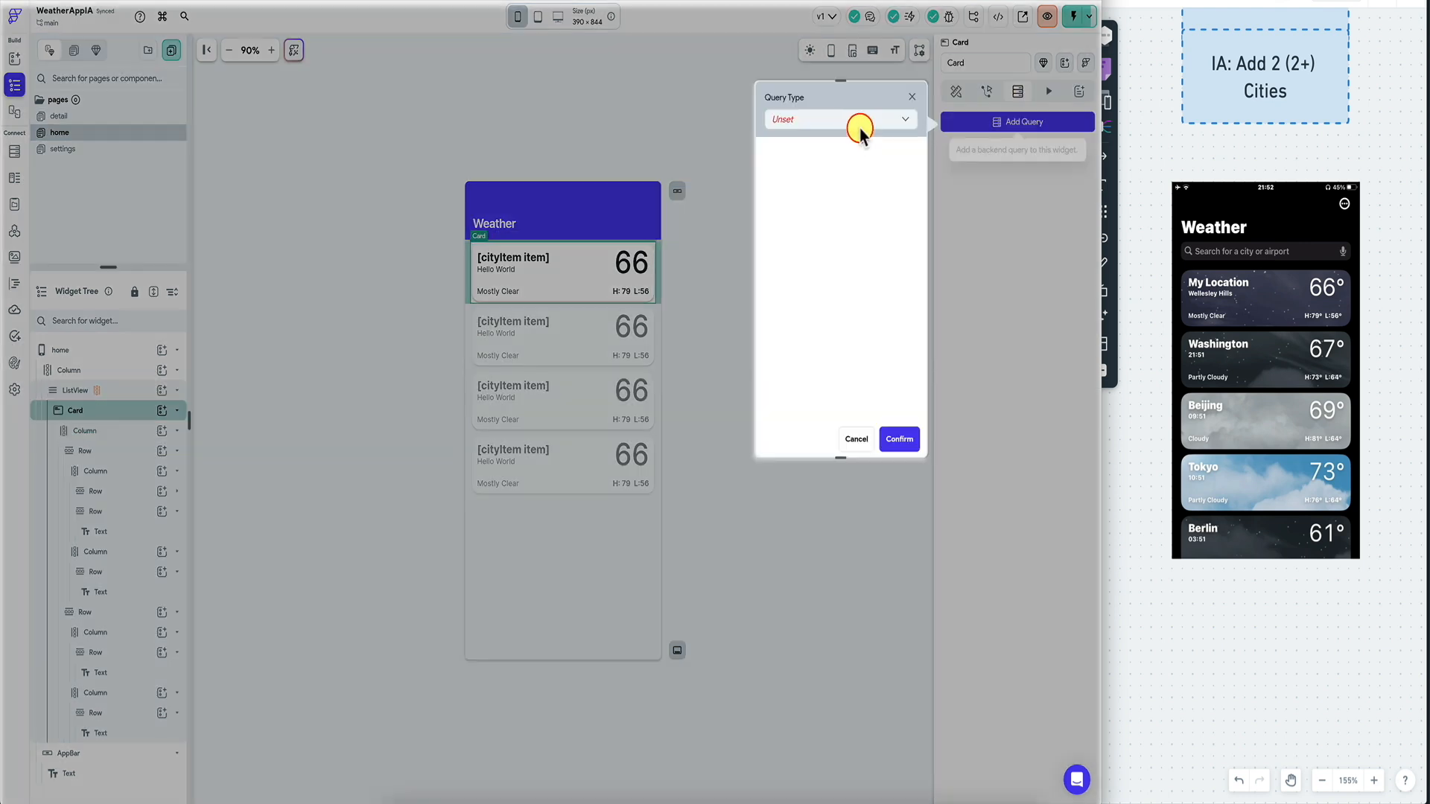
{"action": "left_click", "coordinate": [856, 118]}
{"action": "left_click", "coordinate": [827, 181]}
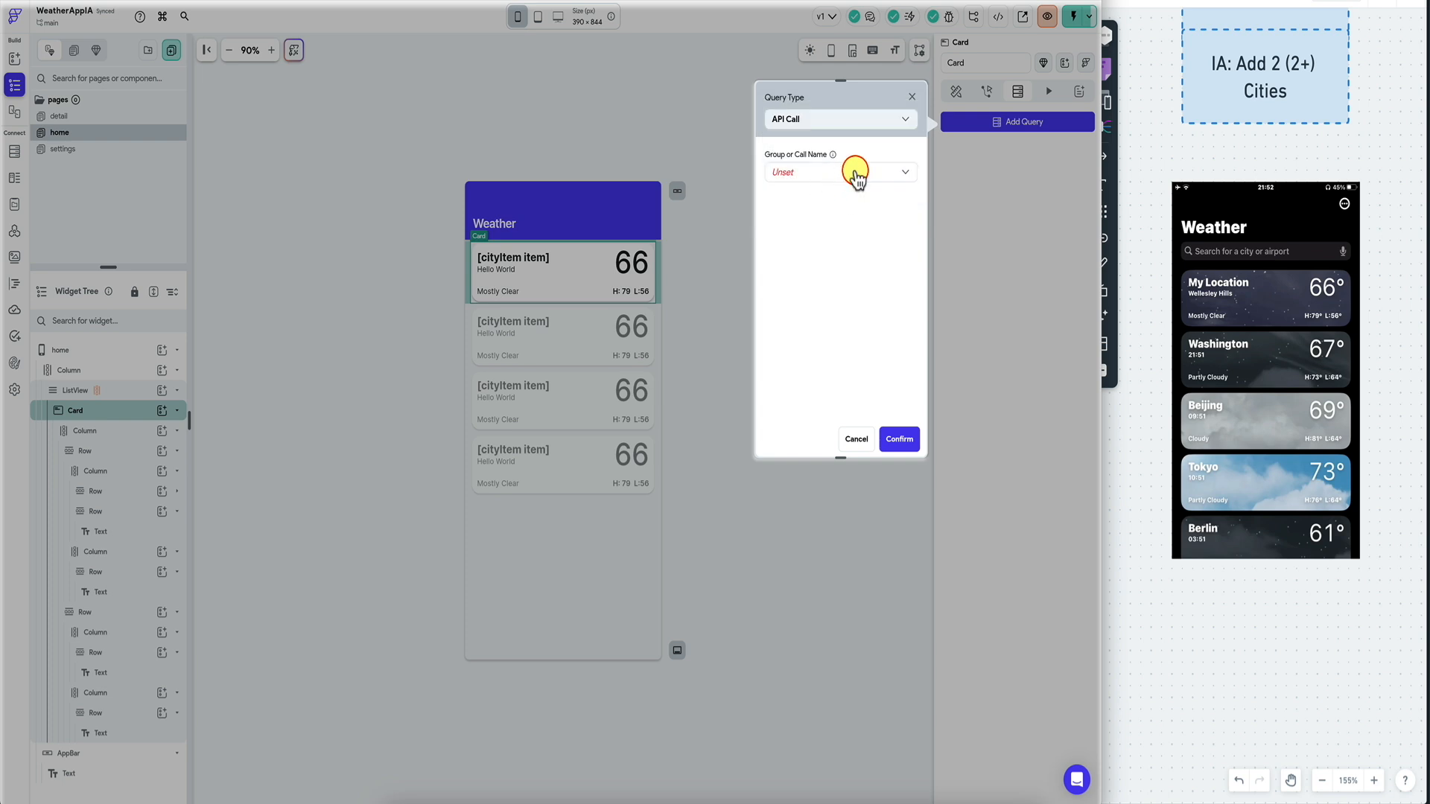
{"action": "left_click", "coordinate": [855, 174]}
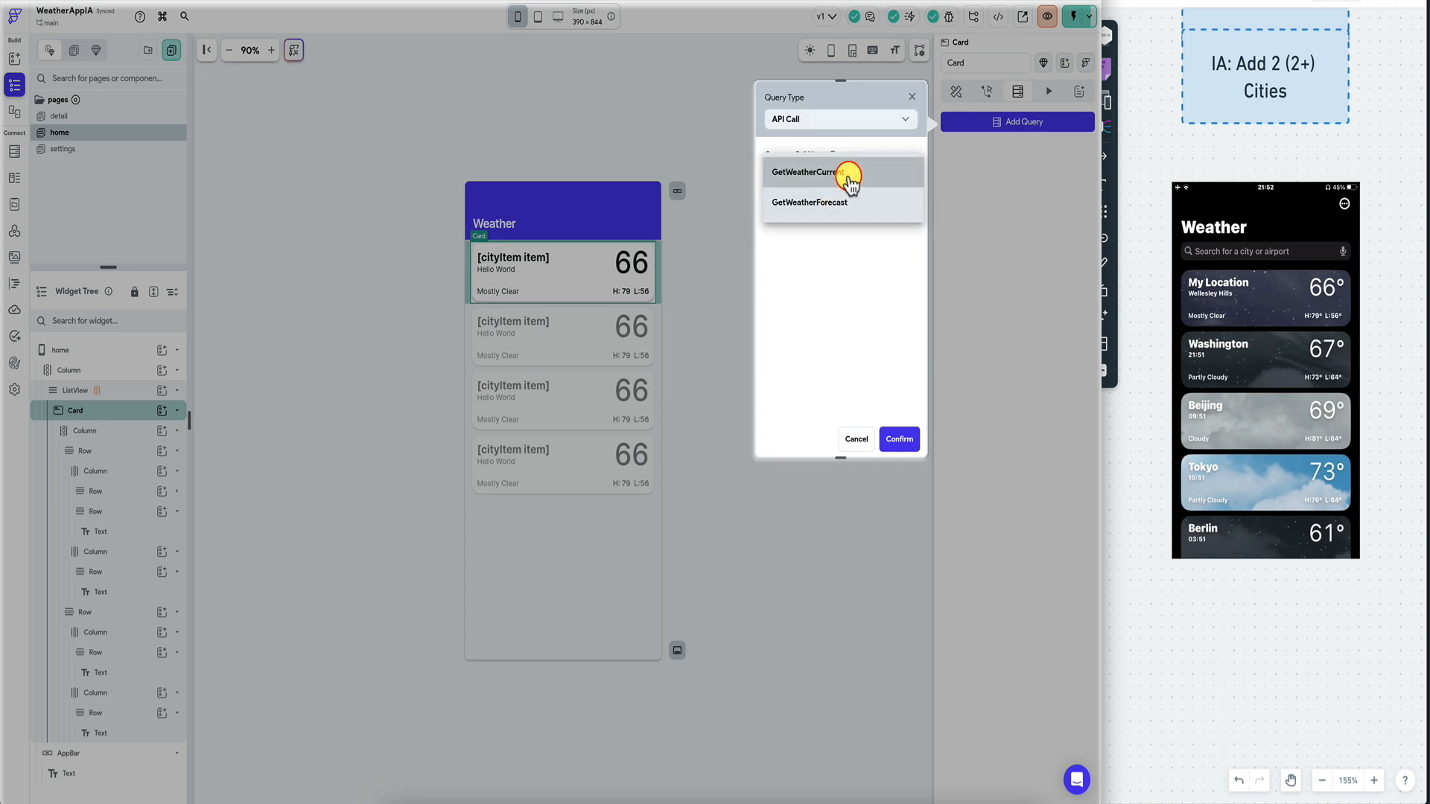
{"action": "left_click", "coordinate": [849, 178]}
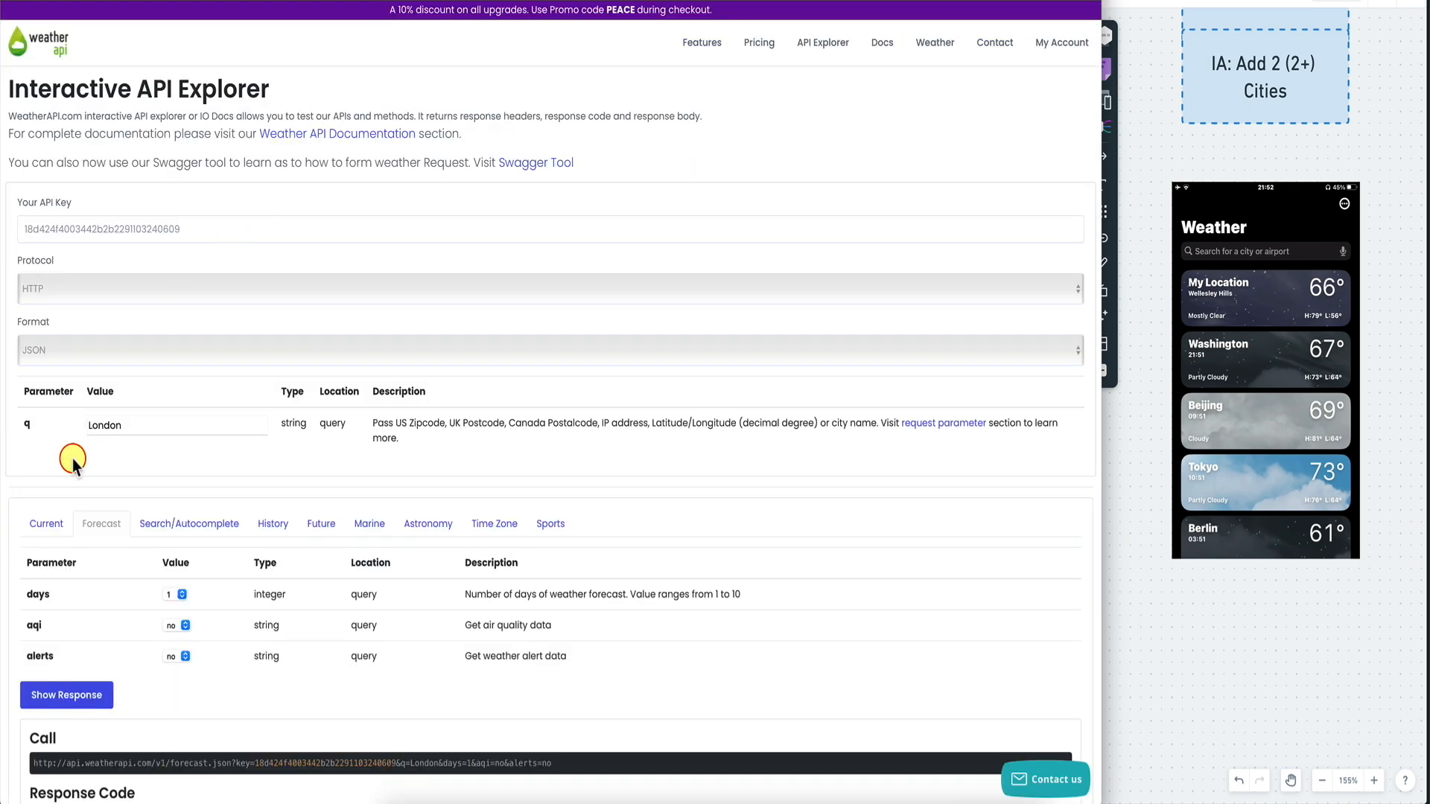
Fetch and inspect the current-weather response for London in the API Explorer.
{"action": "left_click", "coordinate": [45, 526]}
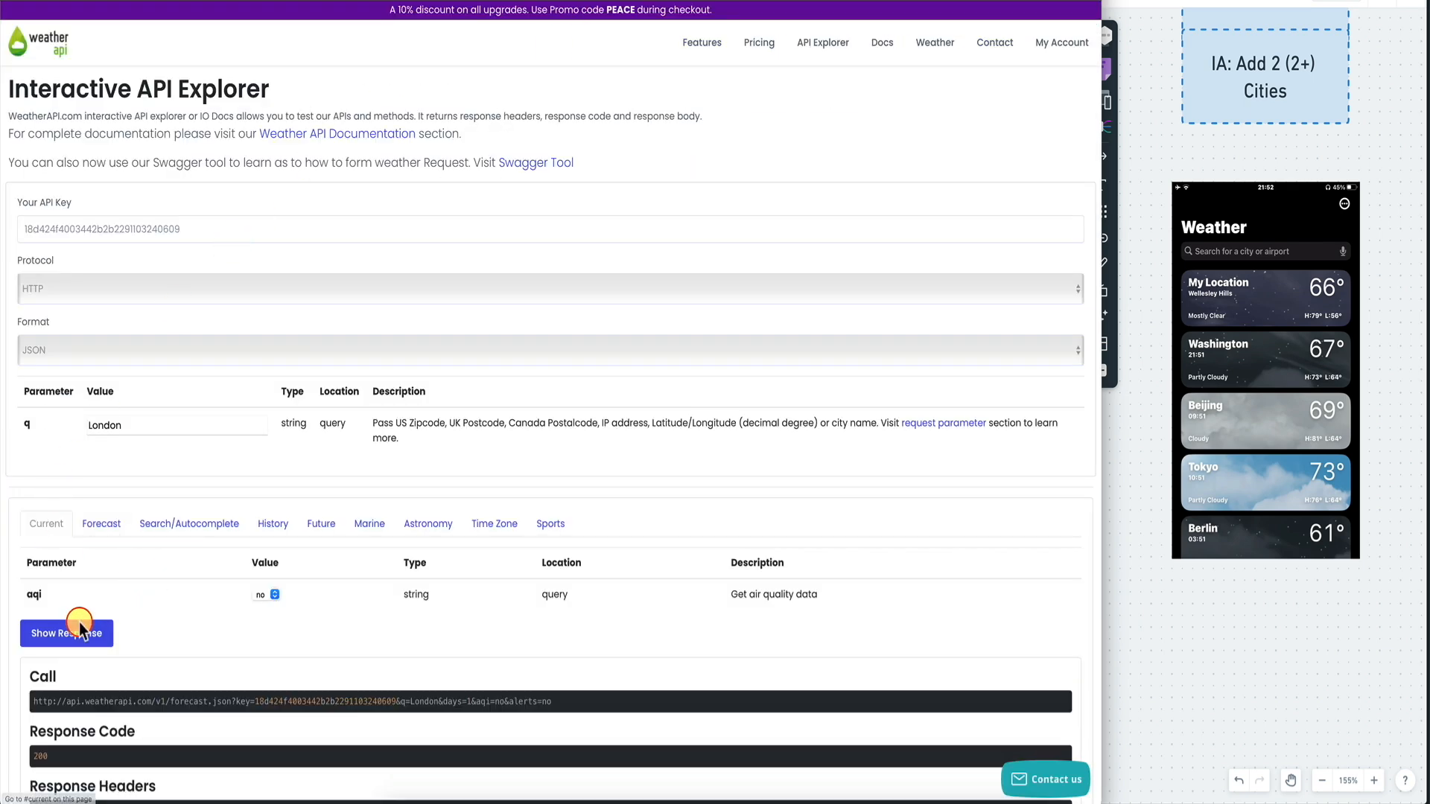
{"action": "left_click", "coordinate": [52, 631]}
{"action": "scroll", "coordinate": [445, 528], "scroll_direction": "down", "scroll_amount": 2}
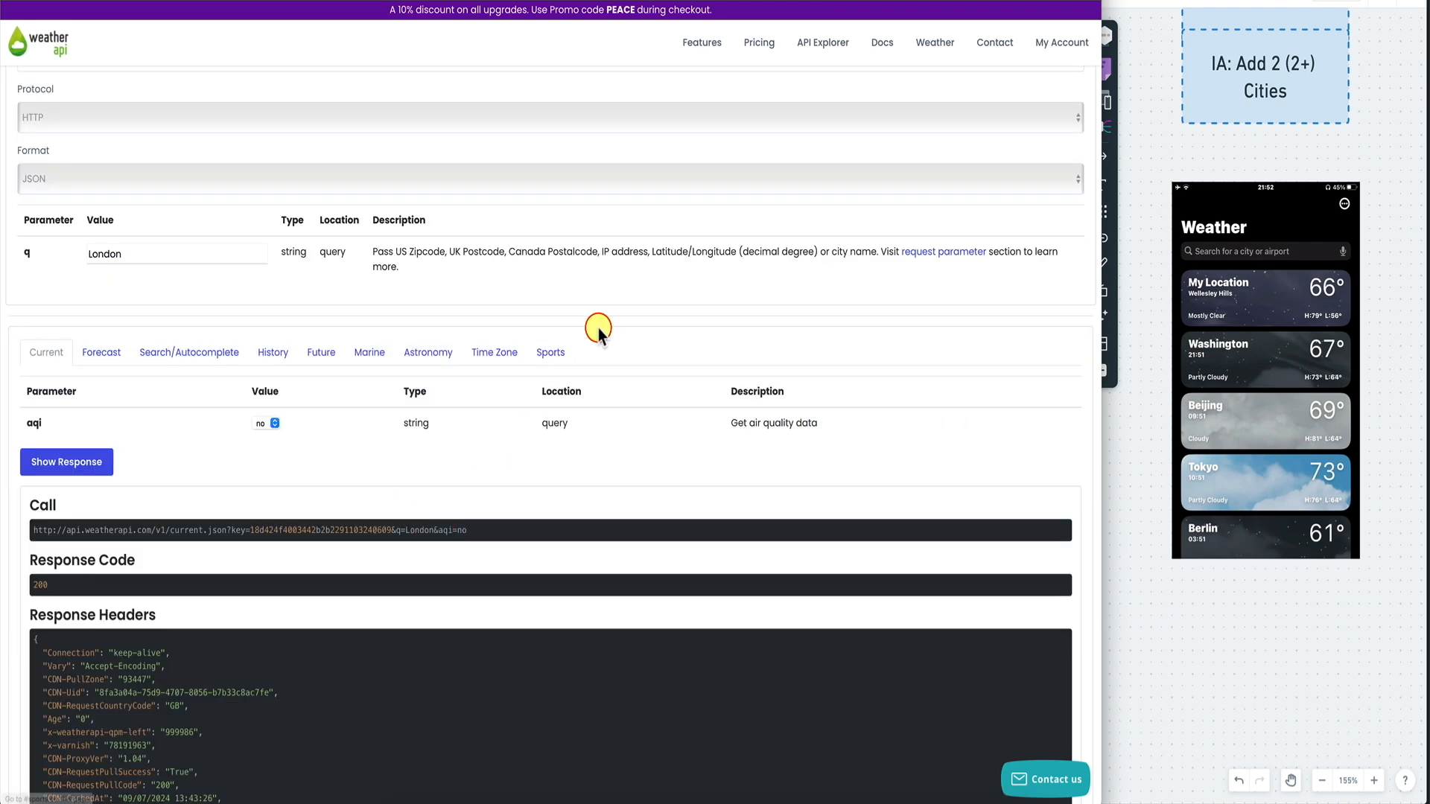
{"action": "scroll", "coordinate": [594, 329], "scroll_direction": "up", "scroll_amount": 1}
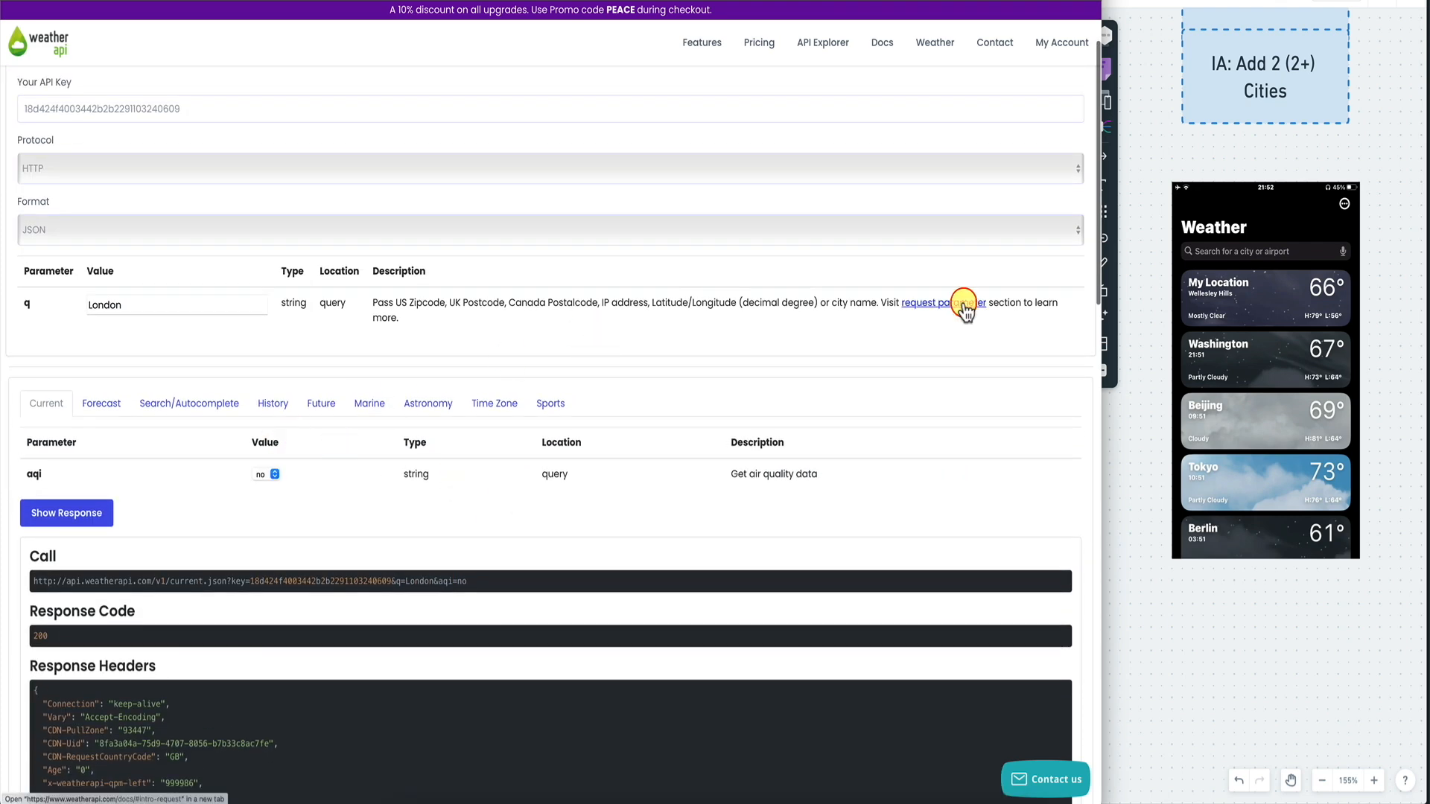
Read the Realtime API field reference in the docs, then go back to FlutterFlow.
{"action": "left_click", "coordinate": [358, 1]}
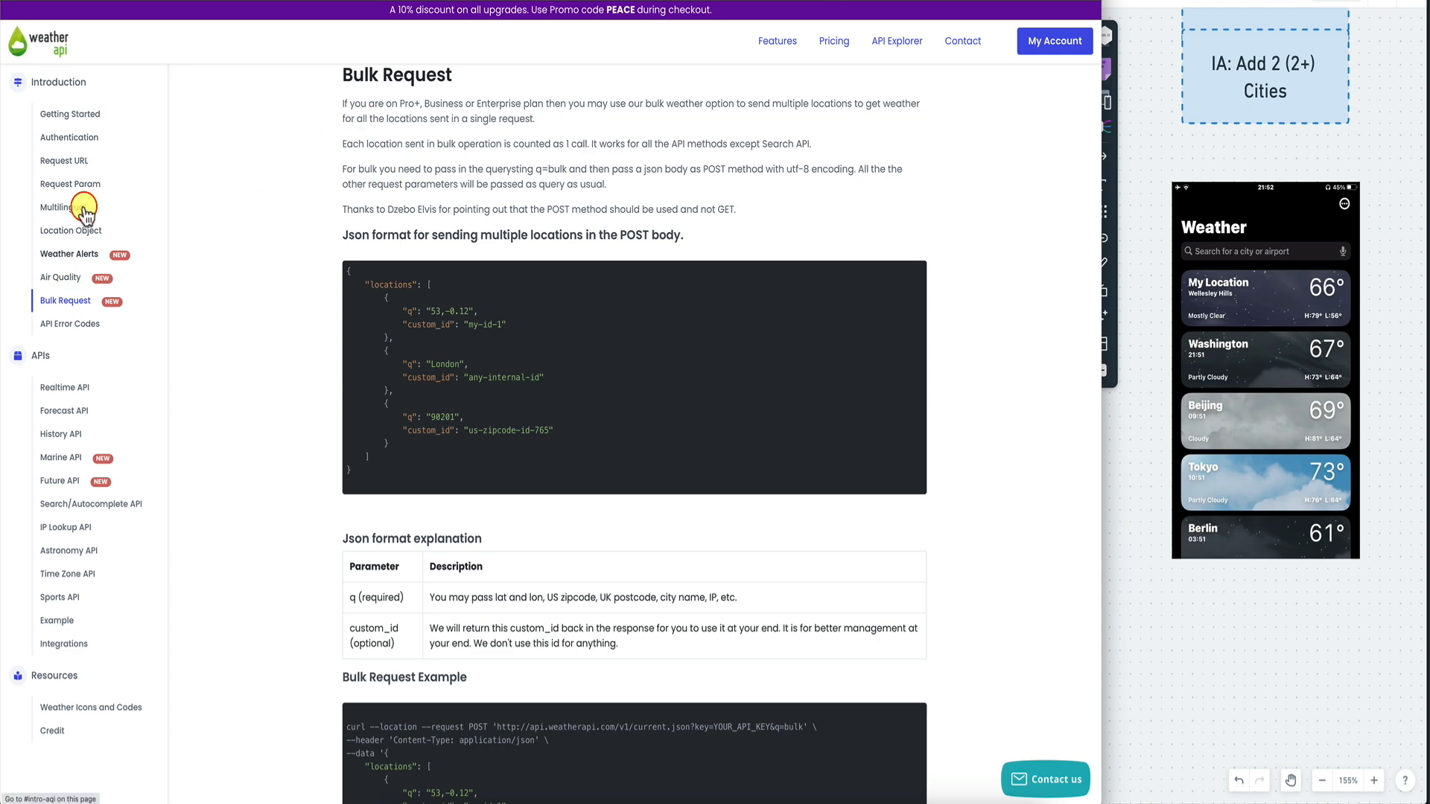
{"action": "left_click", "coordinate": [72, 388]}
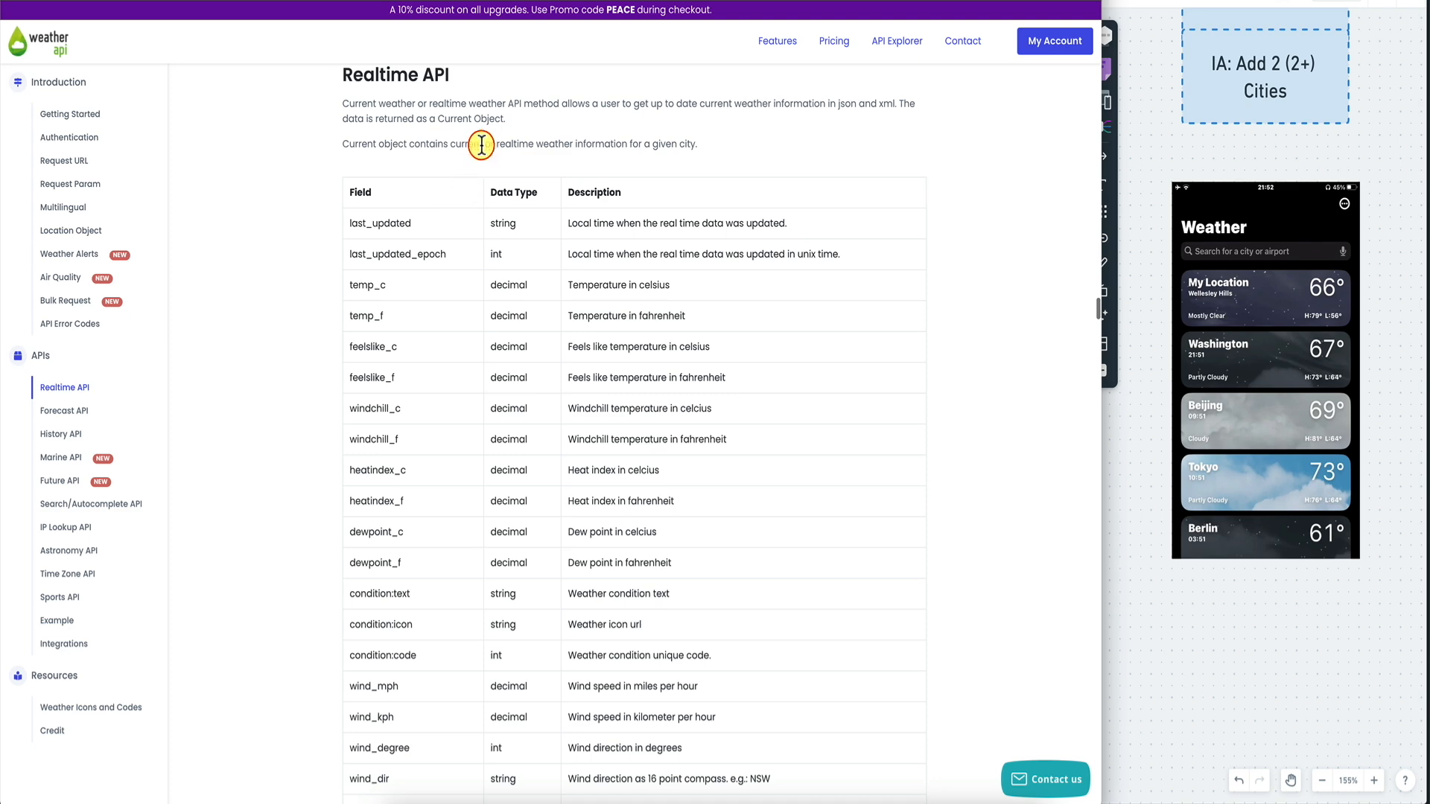
{"action": "scroll", "coordinate": [436, 270], "scroll_direction": "down", "scroll_amount": 10}
{"action": "scroll", "coordinate": [436, 271], "scroll_direction": "up", "scroll_amount": 10}
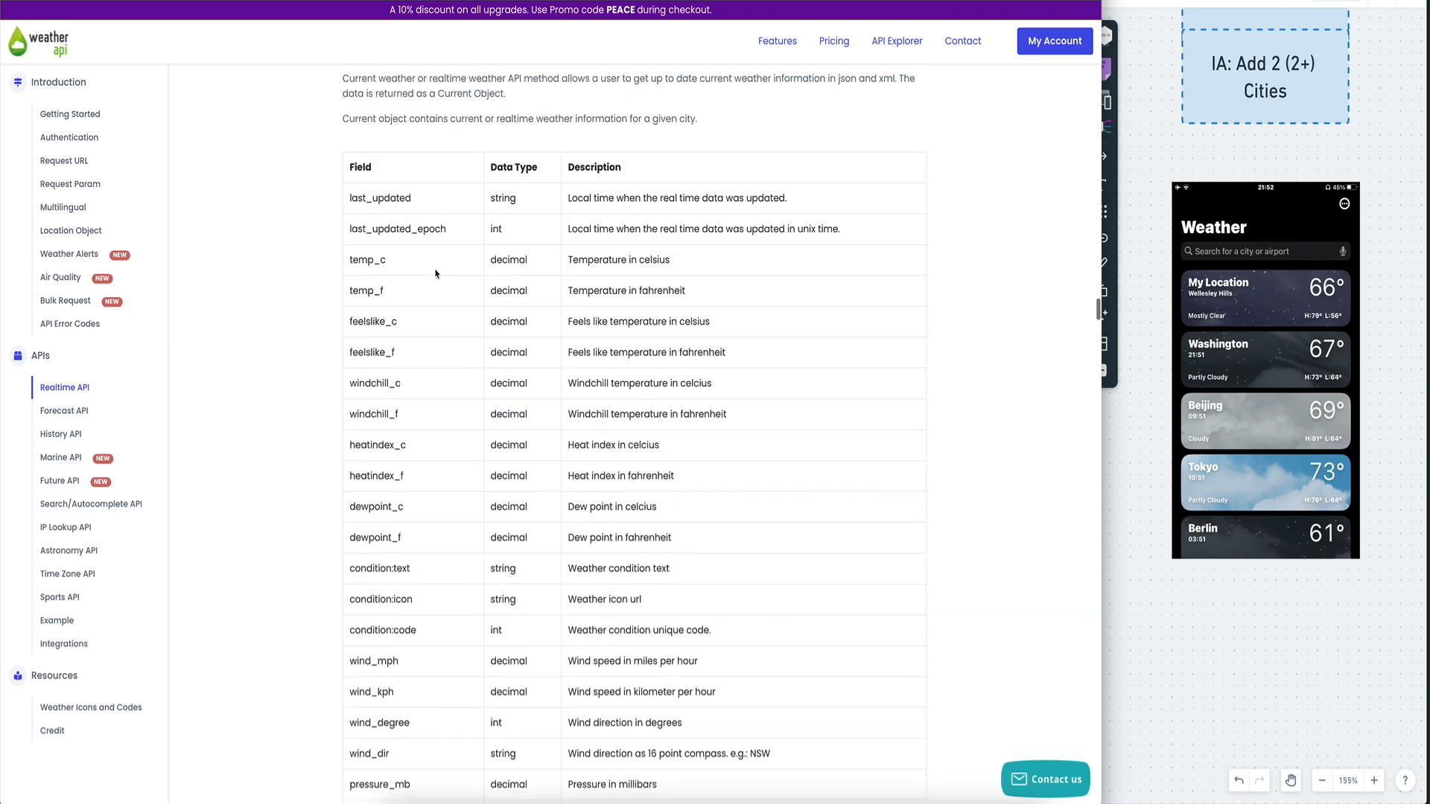
{"action": "scroll", "coordinate": [436, 273], "scroll_direction": "up", "scroll_amount": 1}
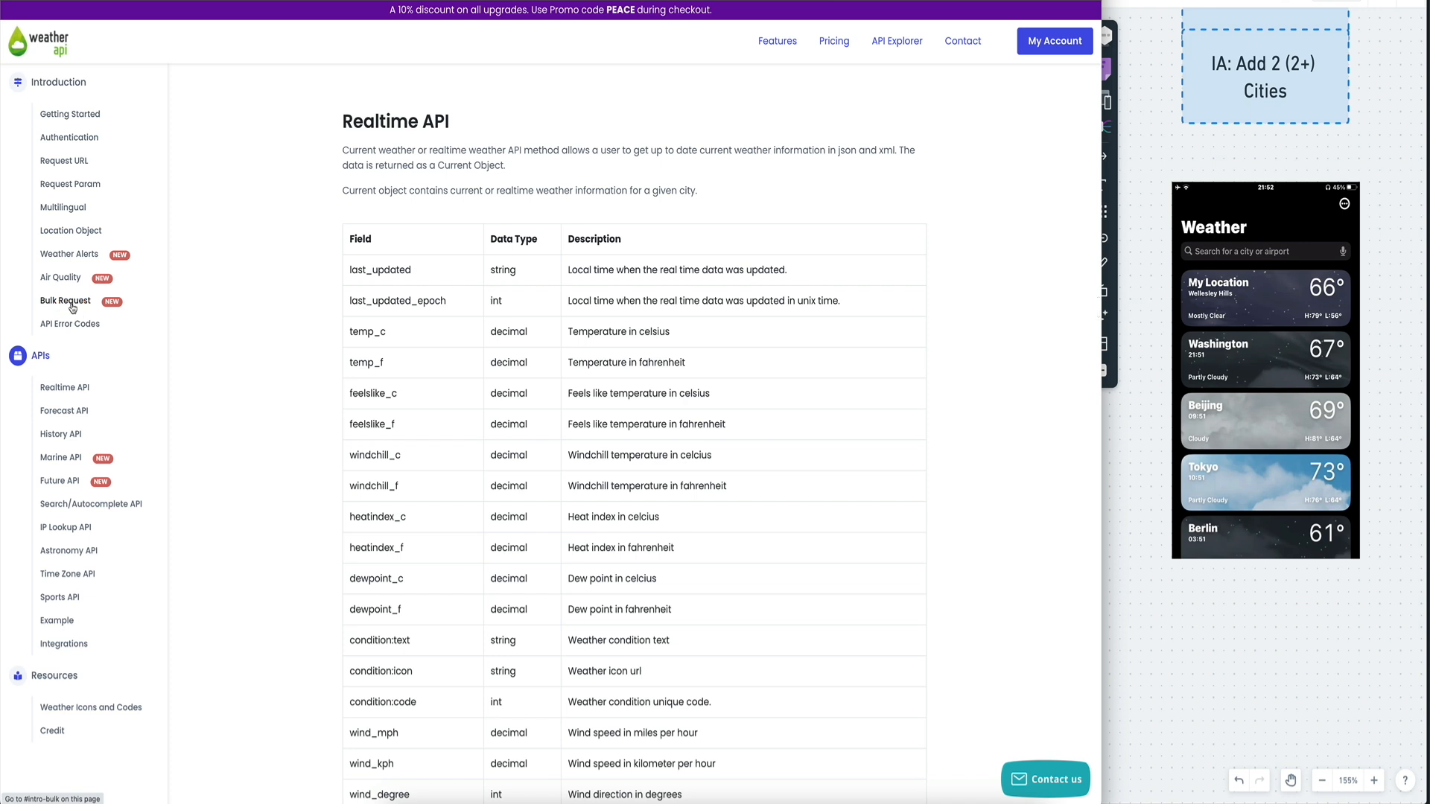
{"action": "left_click", "coordinate": [161, 2]}
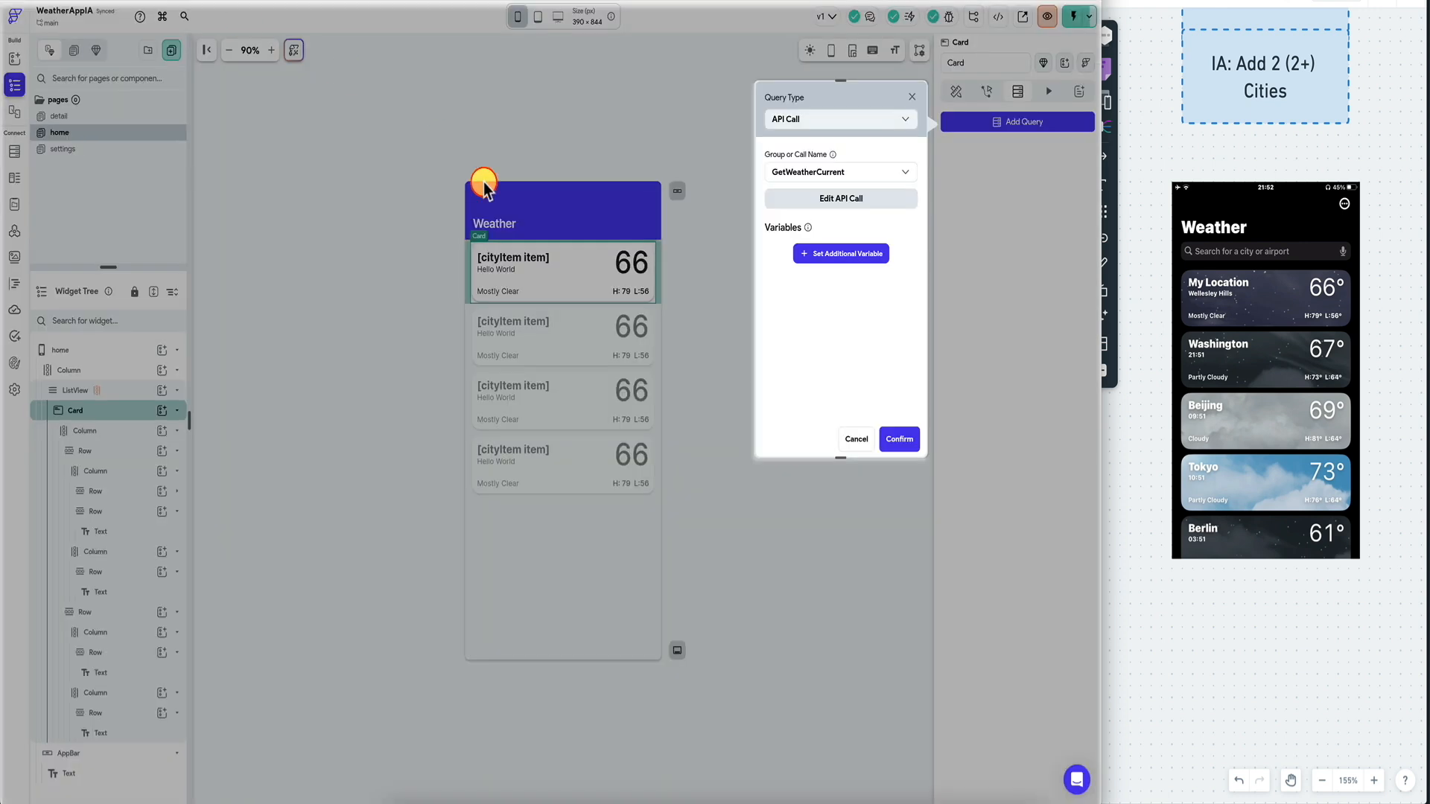
Add the apikey variable to the GetWeatherCurrent query, pasting the account's key from API Explorer.
{"action": "left_click", "coordinate": [832, 257]}
{"action": "left_click", "coordinate": [840, 253]}
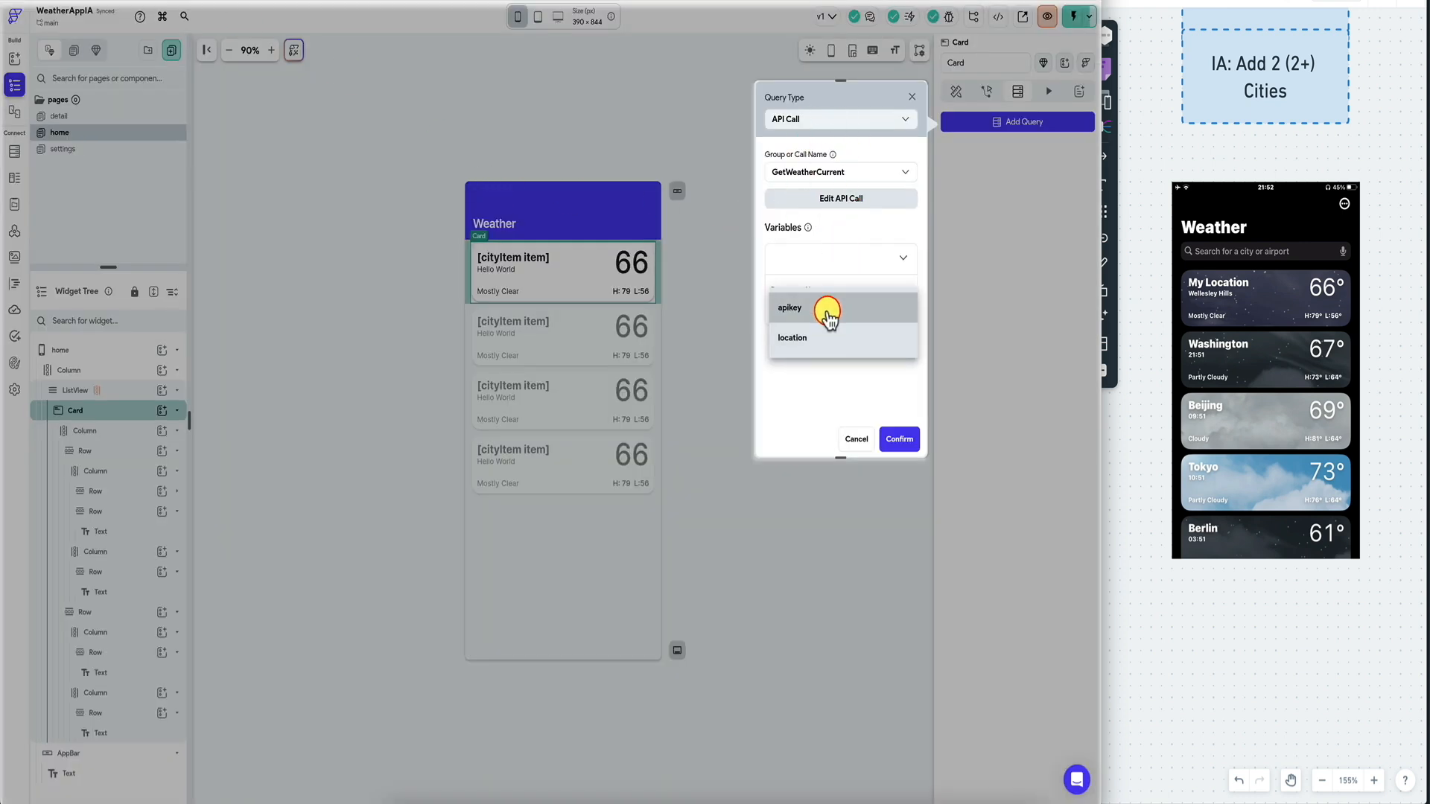
{"action": "left_click", "coordinate": [827, 311]}
{"action": "left_click", "coordinate": [814, 354]}
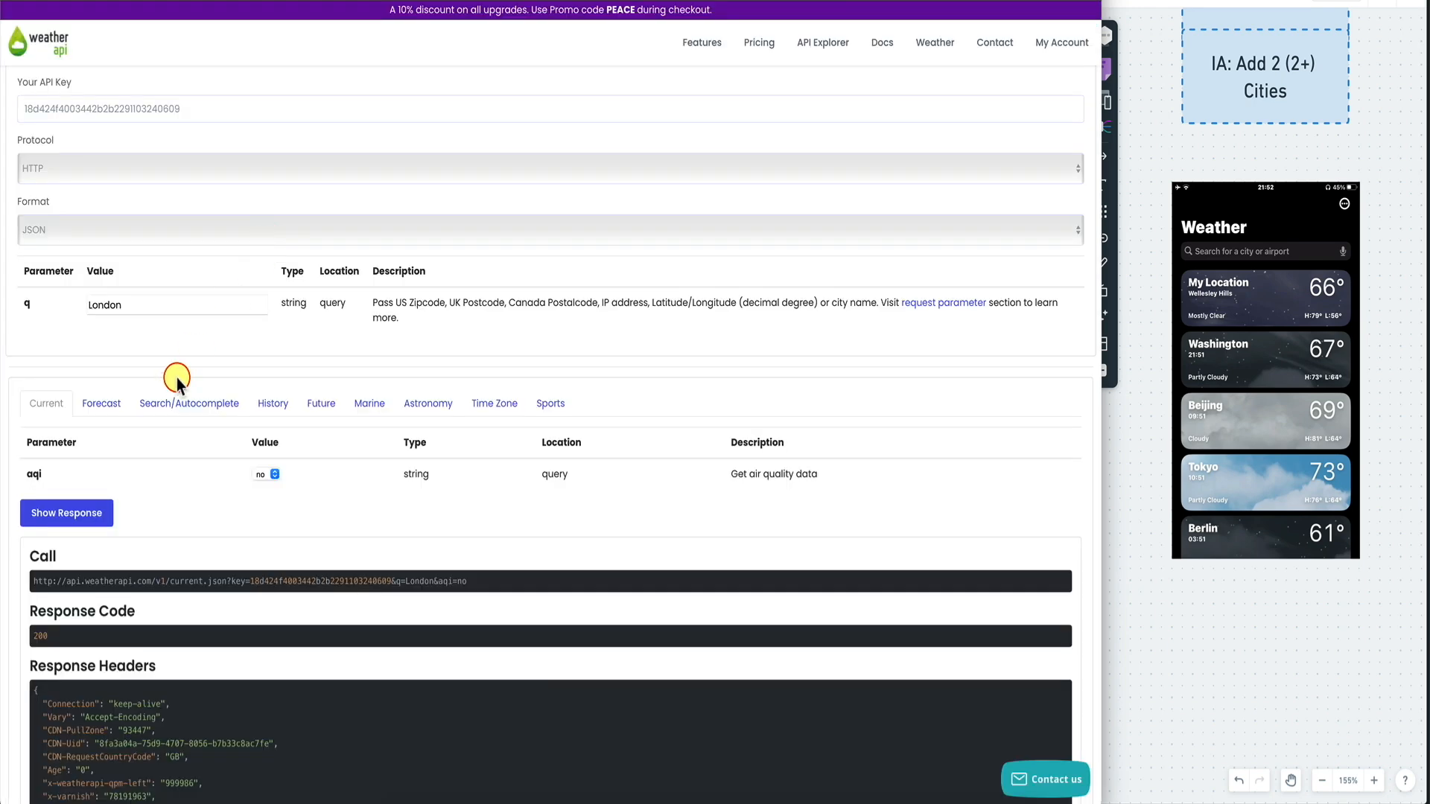
{"action": "scroll", "coordinate": [357, 261], "scroll_direction": "up", "scroll_amount": 1}
{"action": "left_click", "coordinate": [148, 172]}
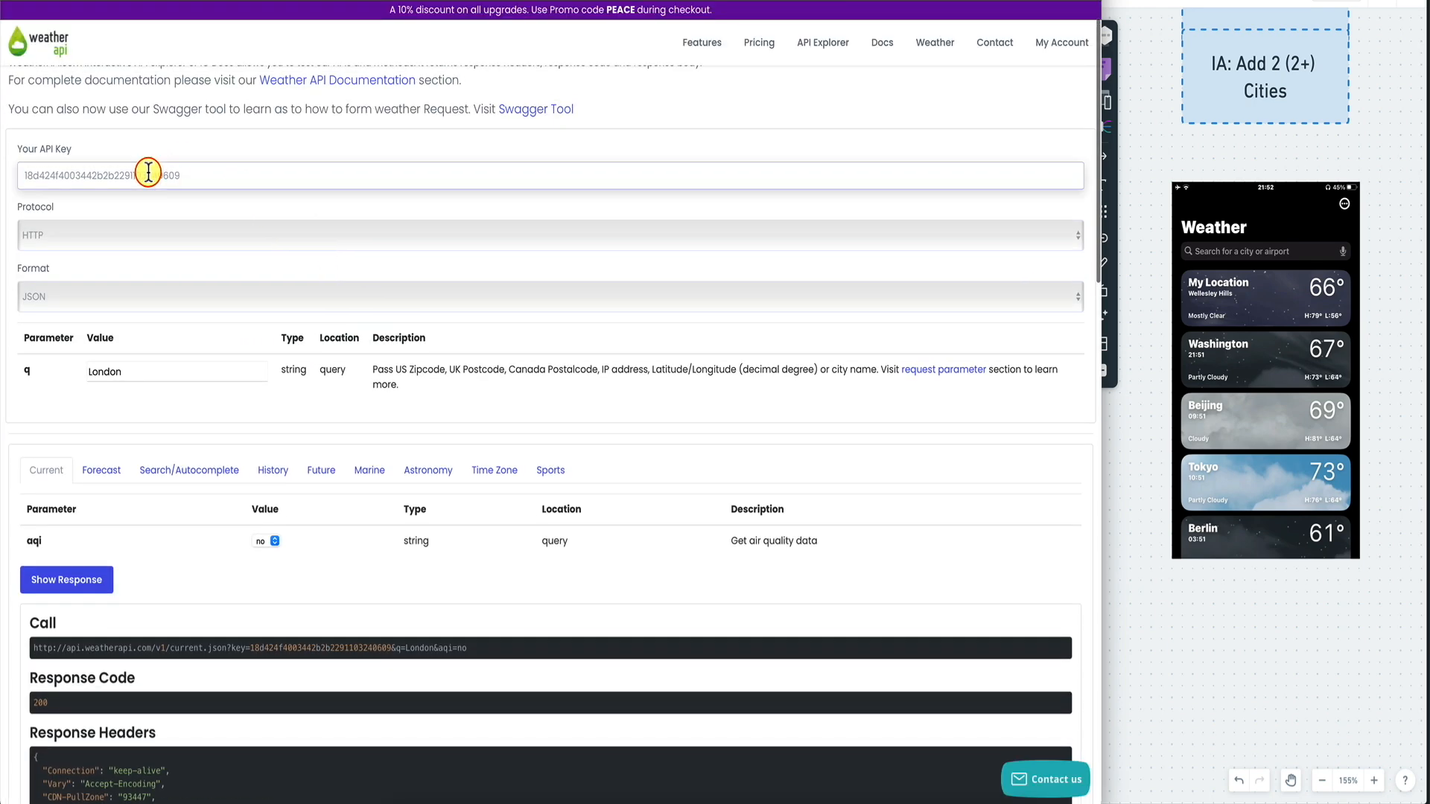
{"action": "double_click", "coordinate": [148, 172]}
{"action": "key", "text": "ctrl+c"}
{"action": "key", "text": "ctrl+v"}
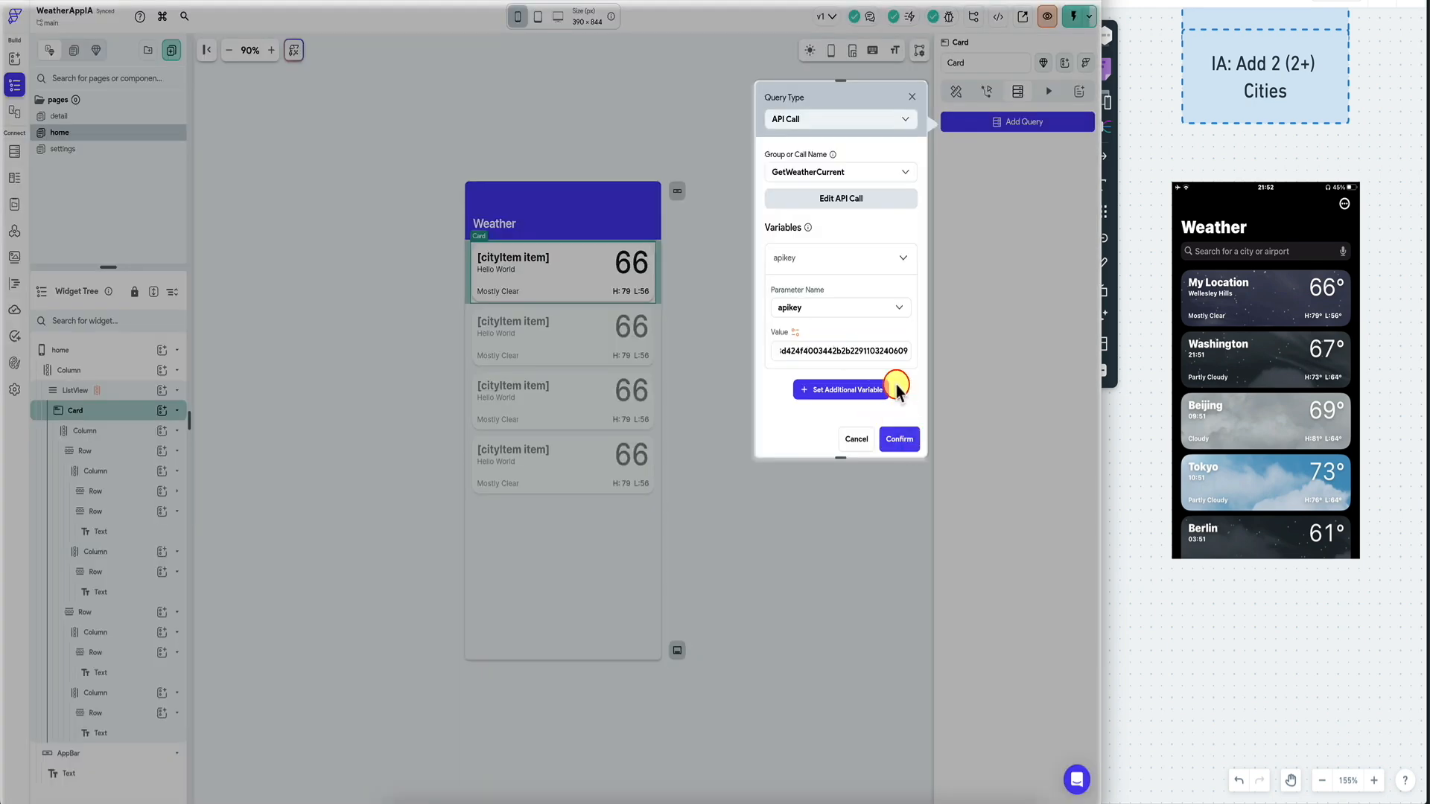
{"action": "scroll", "coordinate": [862, 319], "scroll_direction": "down", "scroll_amount": 1}
Add a location variable bound to cityItem Item and confirm the Card's query.
{"action": "left_click", "coordinate": [837, 380]}
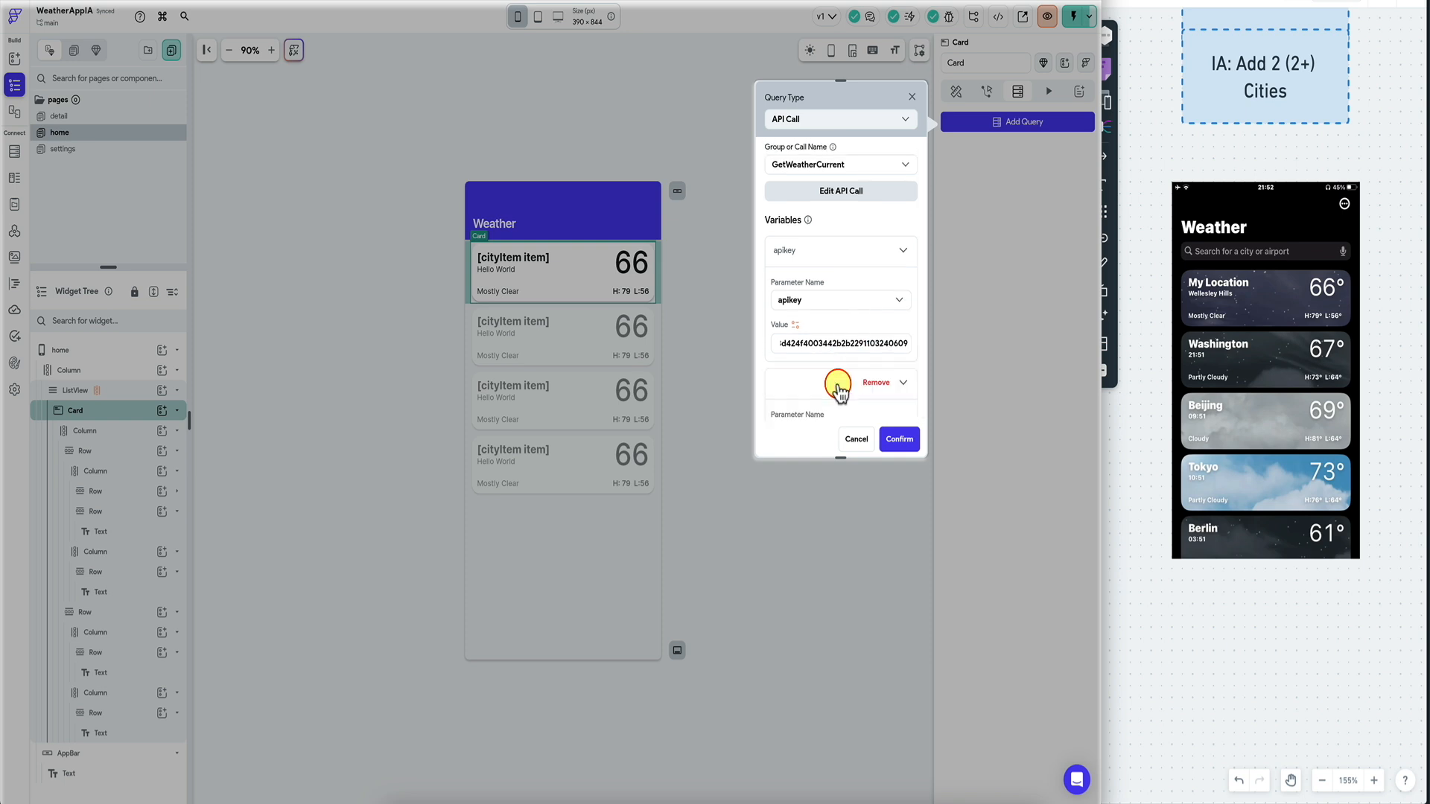
{"action": "scroll", "coordinate": [839, 388], "scroll_direction": "down", "scroll_amount": 1}
{"action": "left_click", "coordinate": [840, 367]}
{"action": "left_click", "coordinate": [840, 377]}
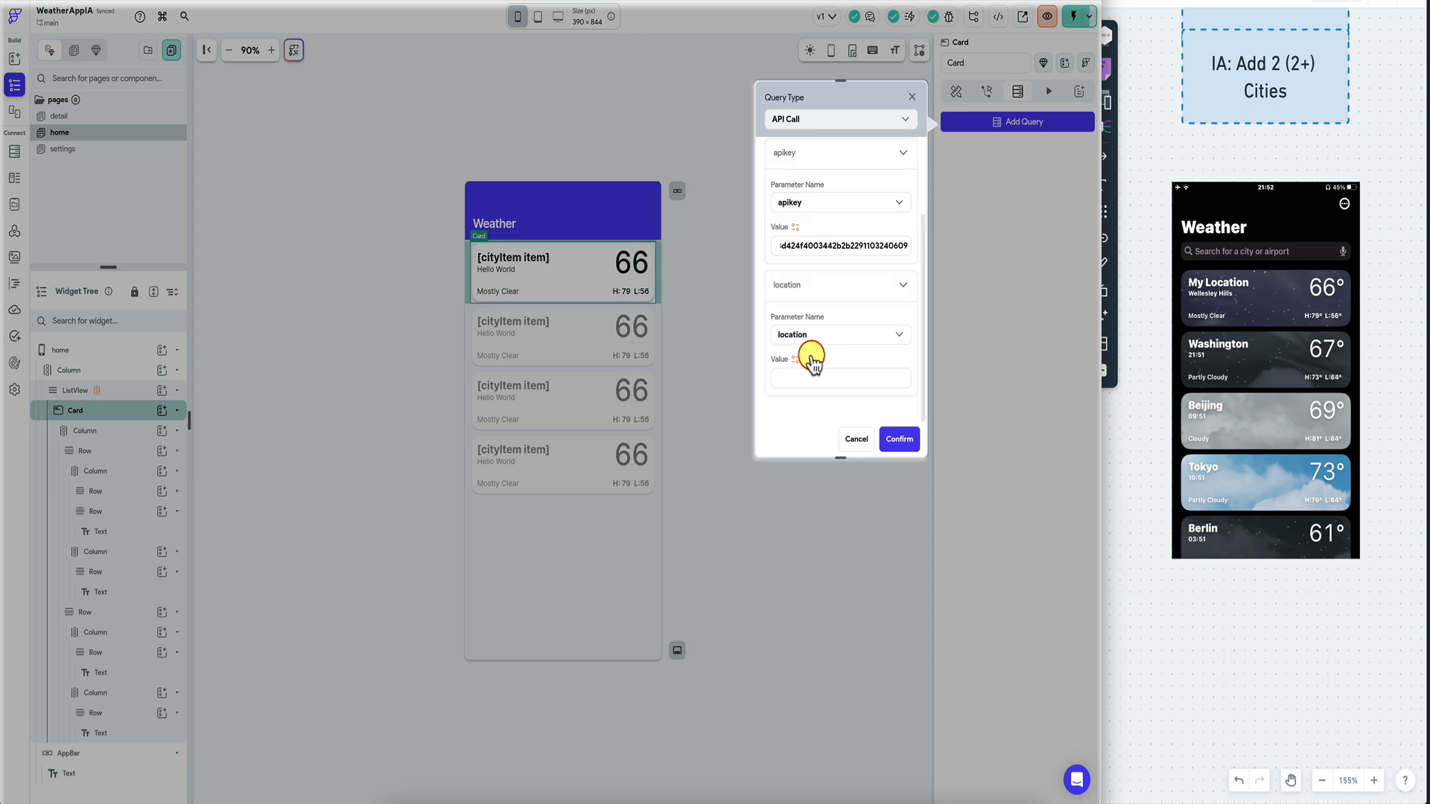
{"action": "left_click", "coordinate": [795, 361]}
{"action": "left_click", "coordinate": [673, 450]}
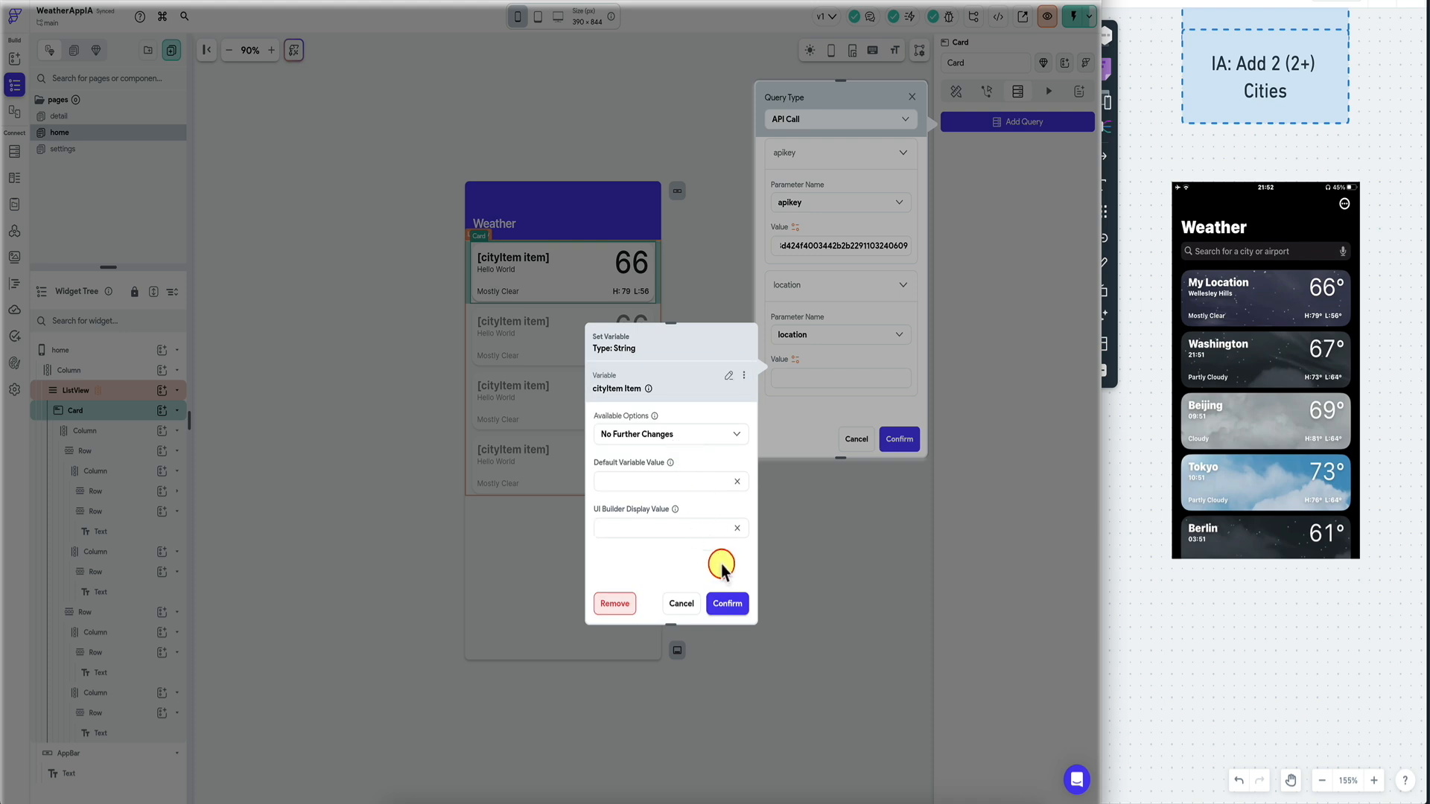
{"action": "left_click", "coordinate": [726, 602]}
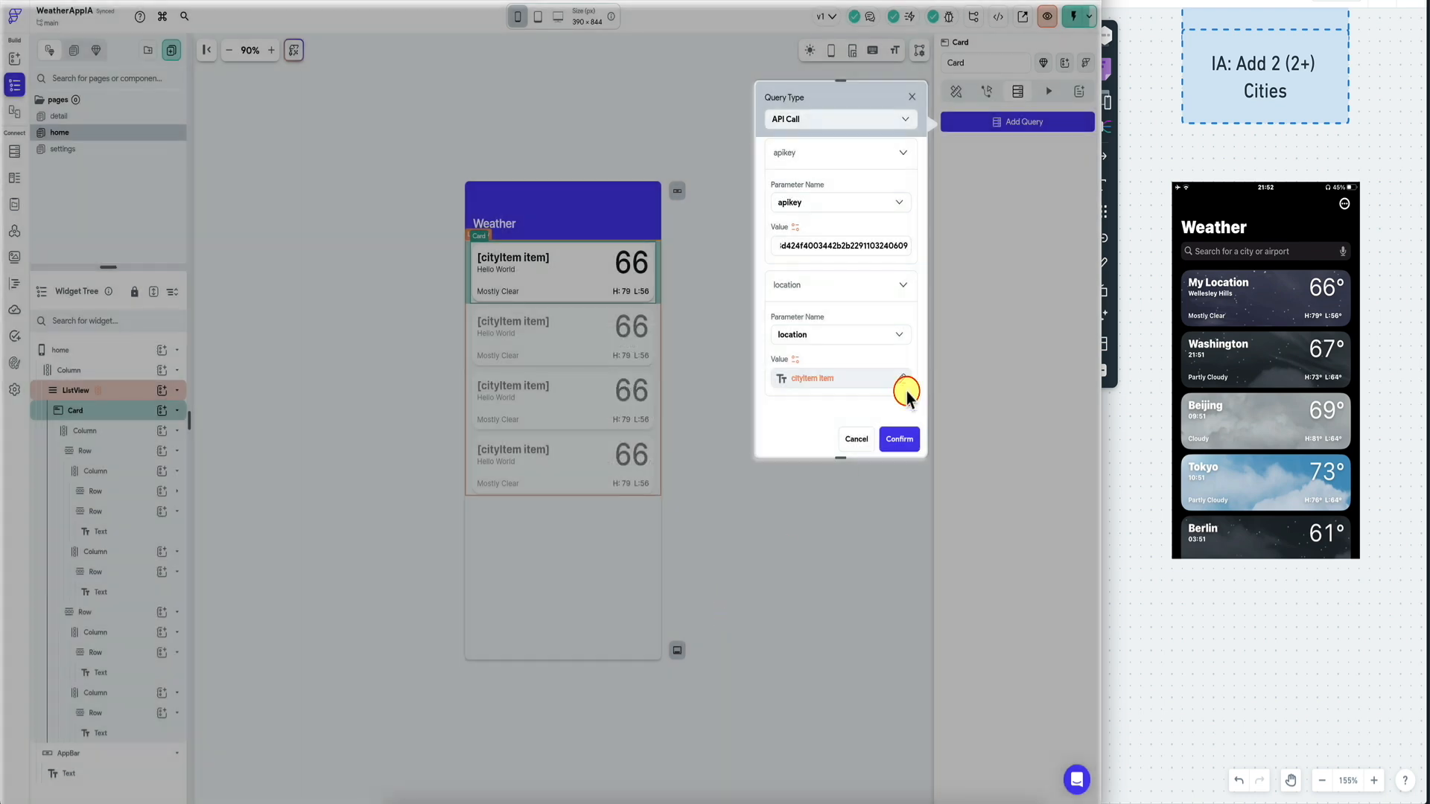
{"action": "left_click", "coordinate": [899, 439]}
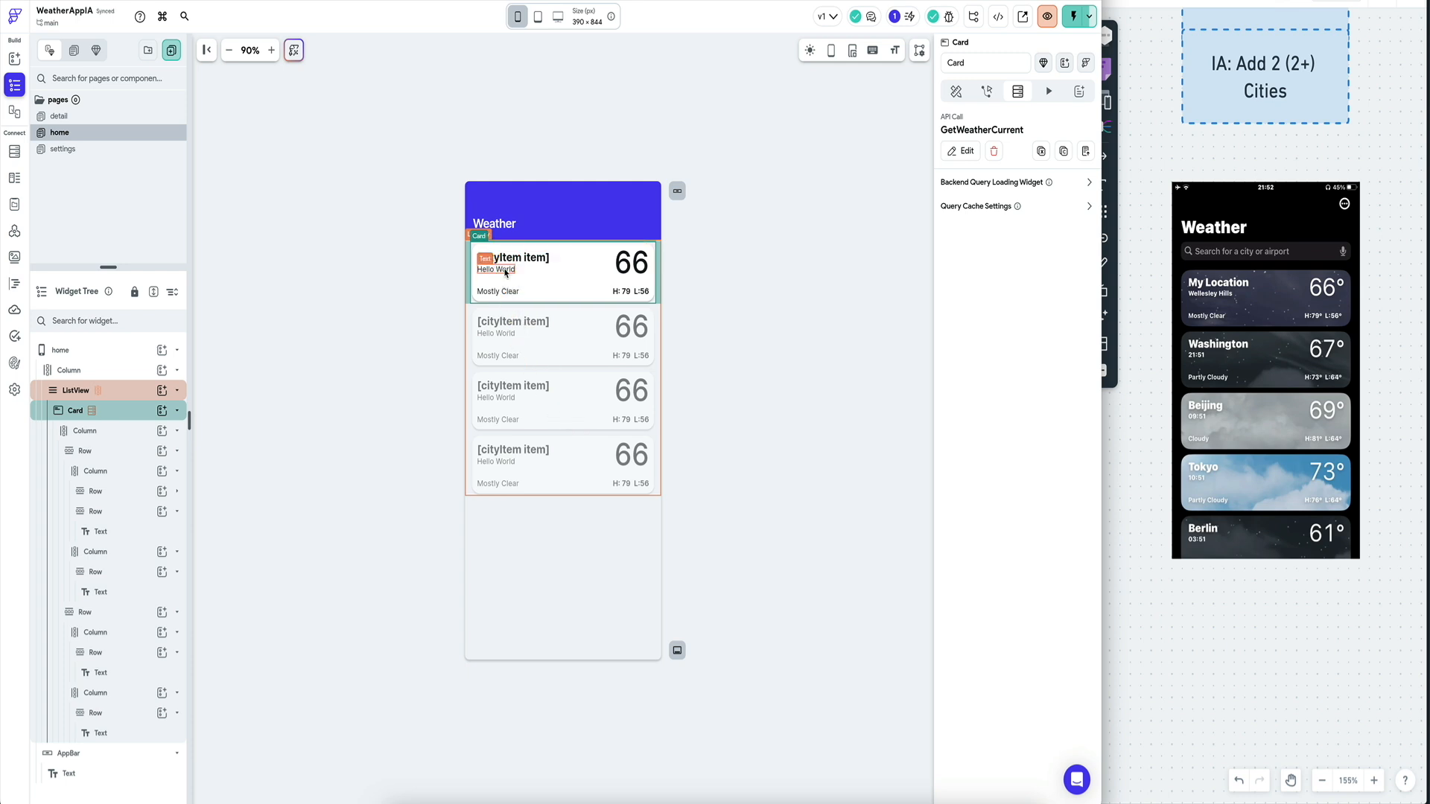
Review the Card's API query, then close it without changes.
{"action": "left_click", "coordinate": [633, 262]}
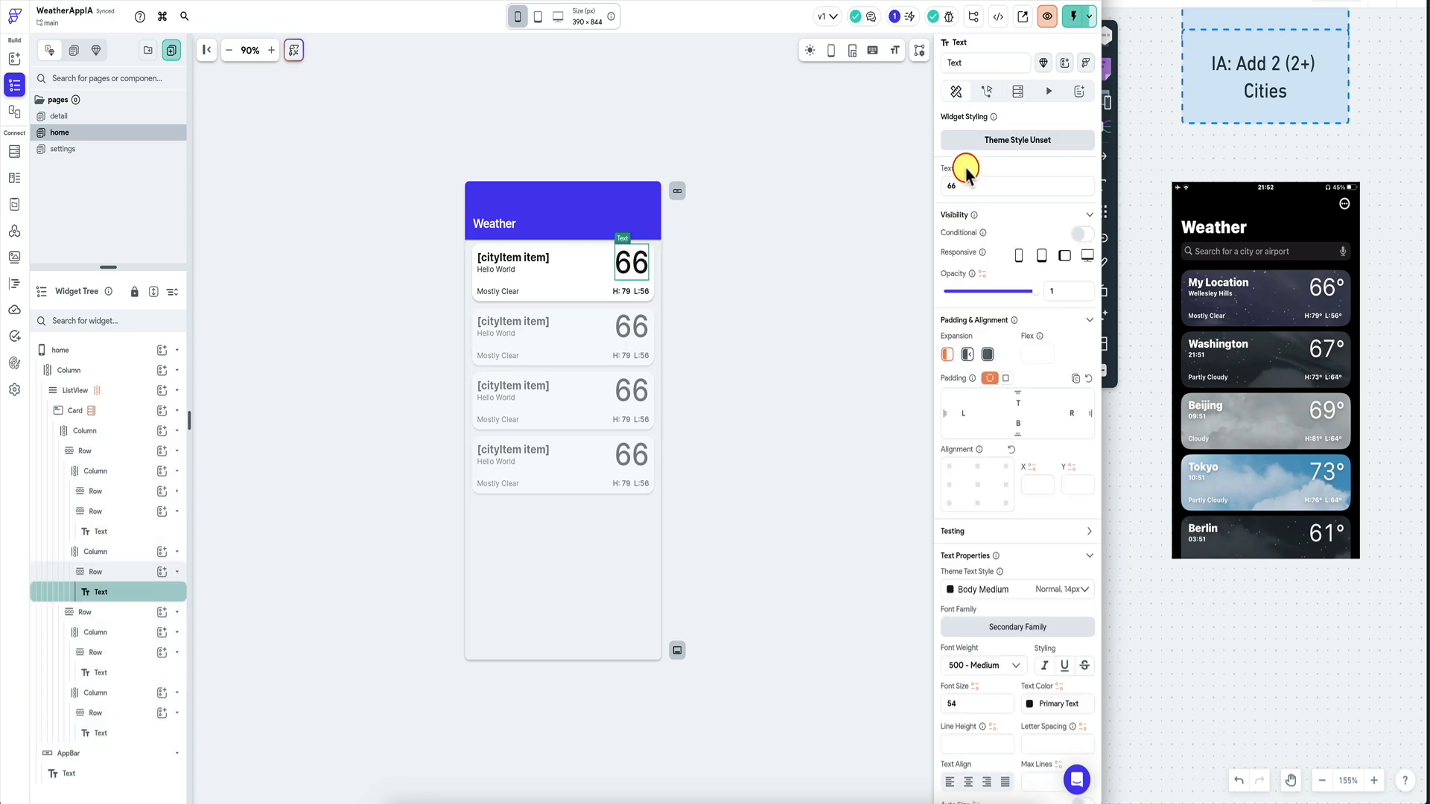
{"action": "left_click", "coordinate": [127, 410]}
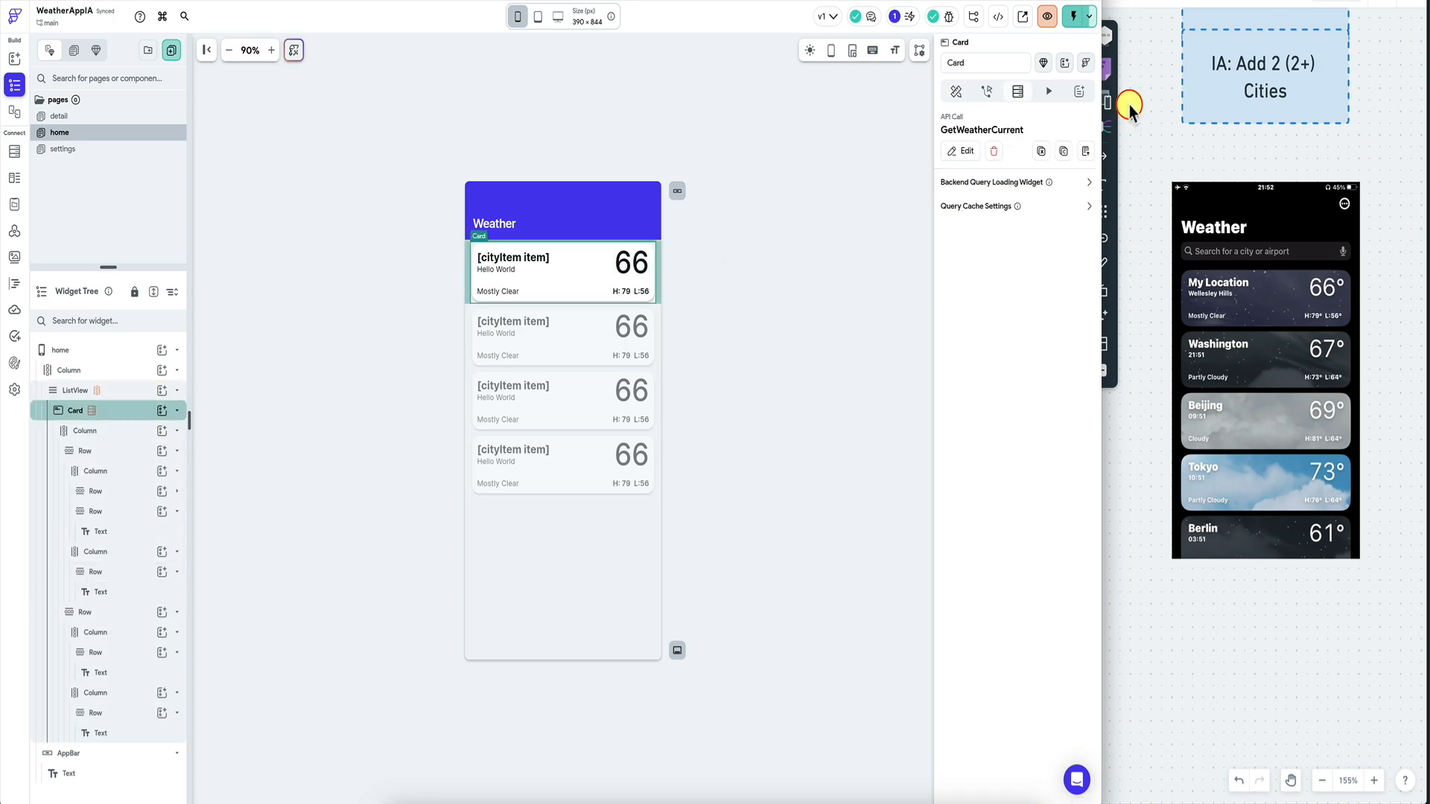
{"action": "left_click", "coordinate": [969, 154]}
{"action": "left_click", "coordinate": [715, 286]}
Bind the large 66 text to the GetWeatherCurrent Response's current object.
{"action": "left_click", "coordinate": [641, 270]}
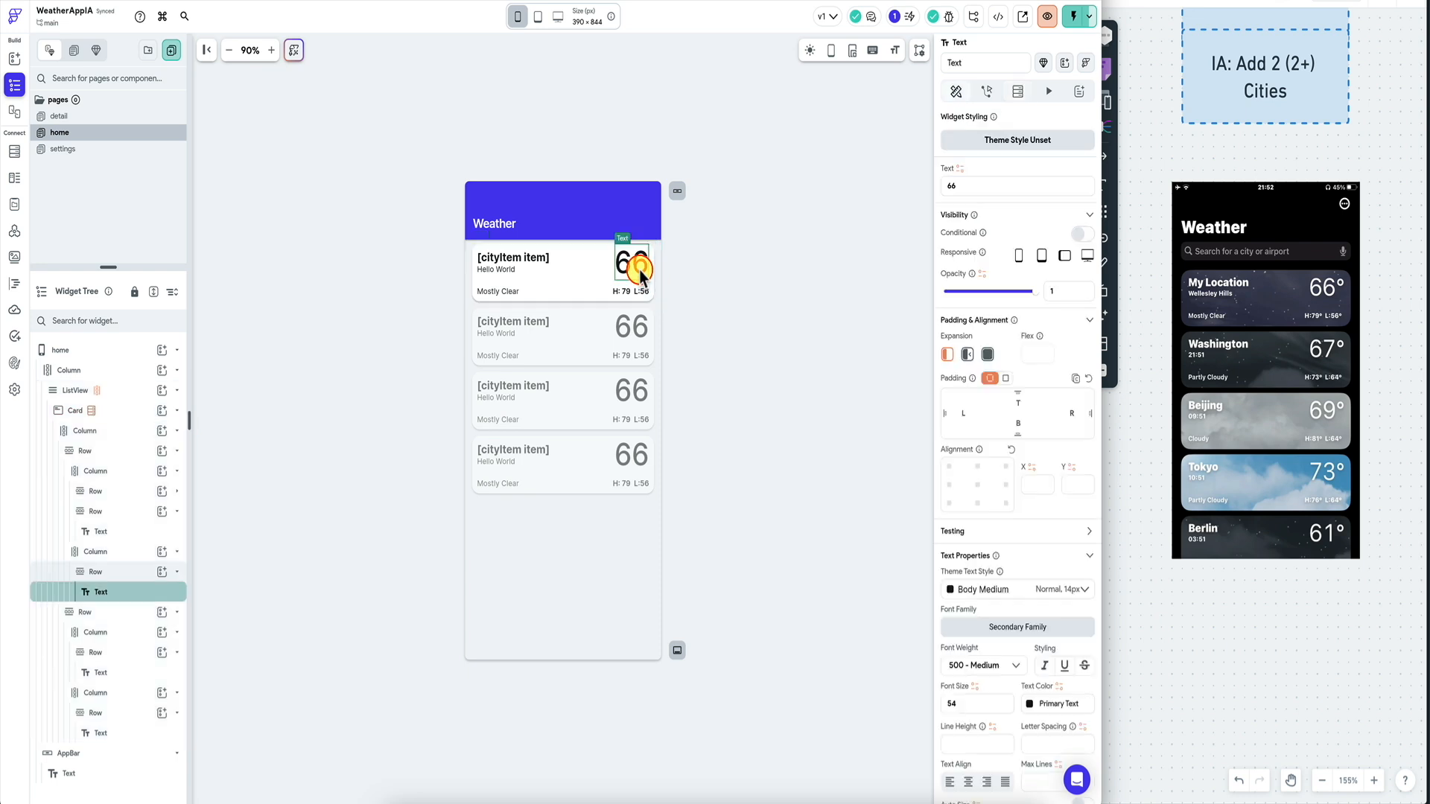
{"action": "left_click", "coordinate": [960, 169]}
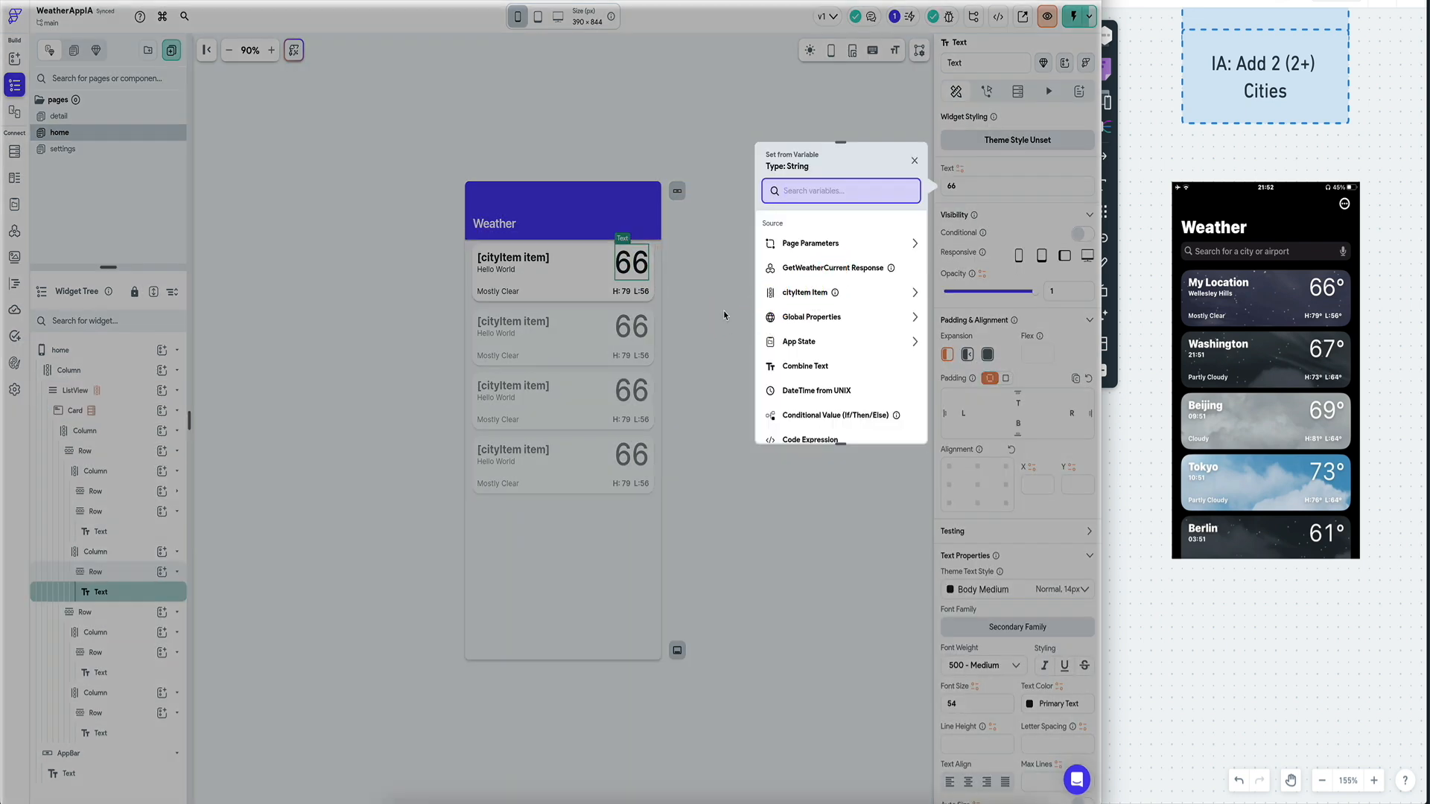
{"action": "left_click", "coordinate": [812, 273]}
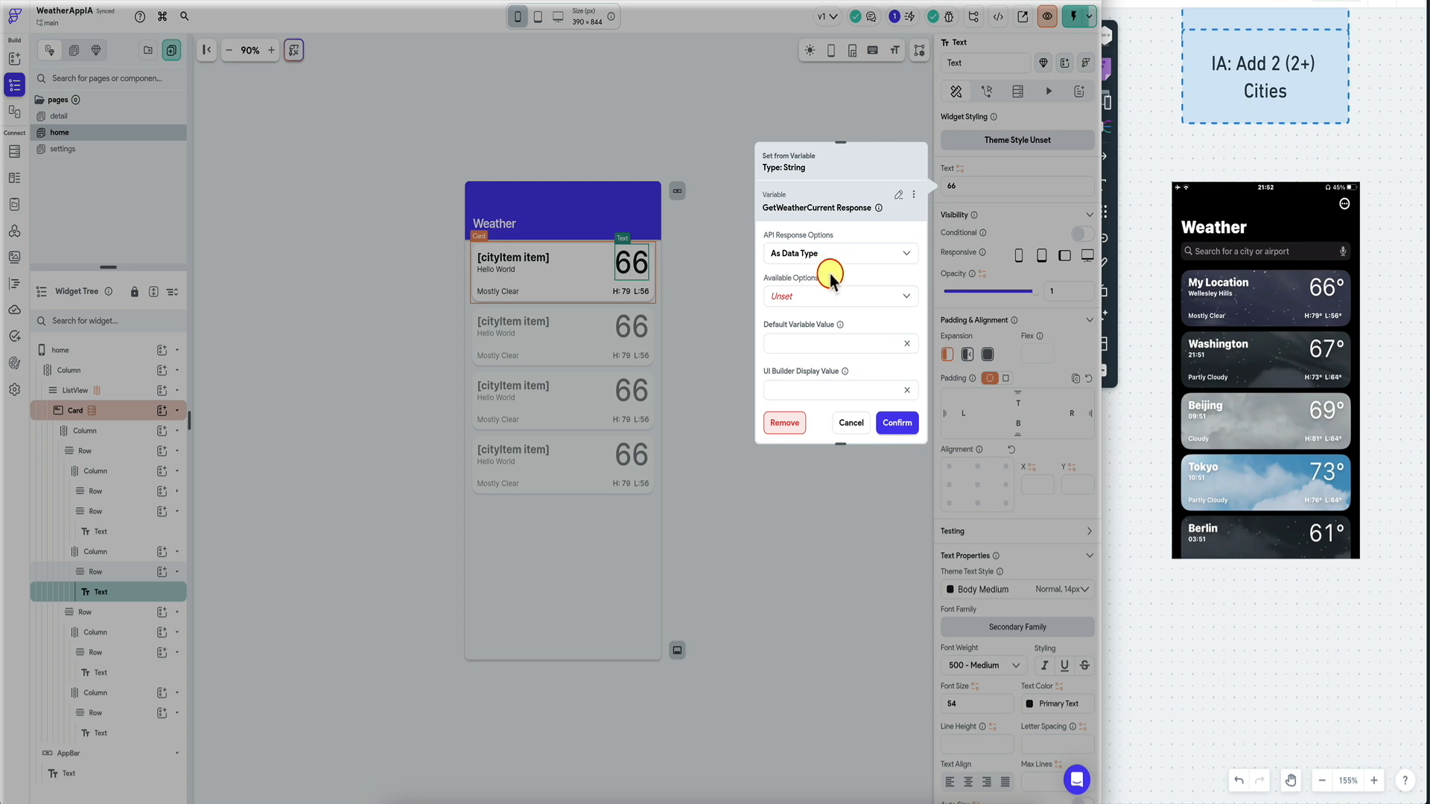
{"action": "left_click", "coordinate": [831, 271]}
{"action": "left_click", "coordinate": [842, 265]}
{"action": "left_click", "coordinate": [814, 303]}
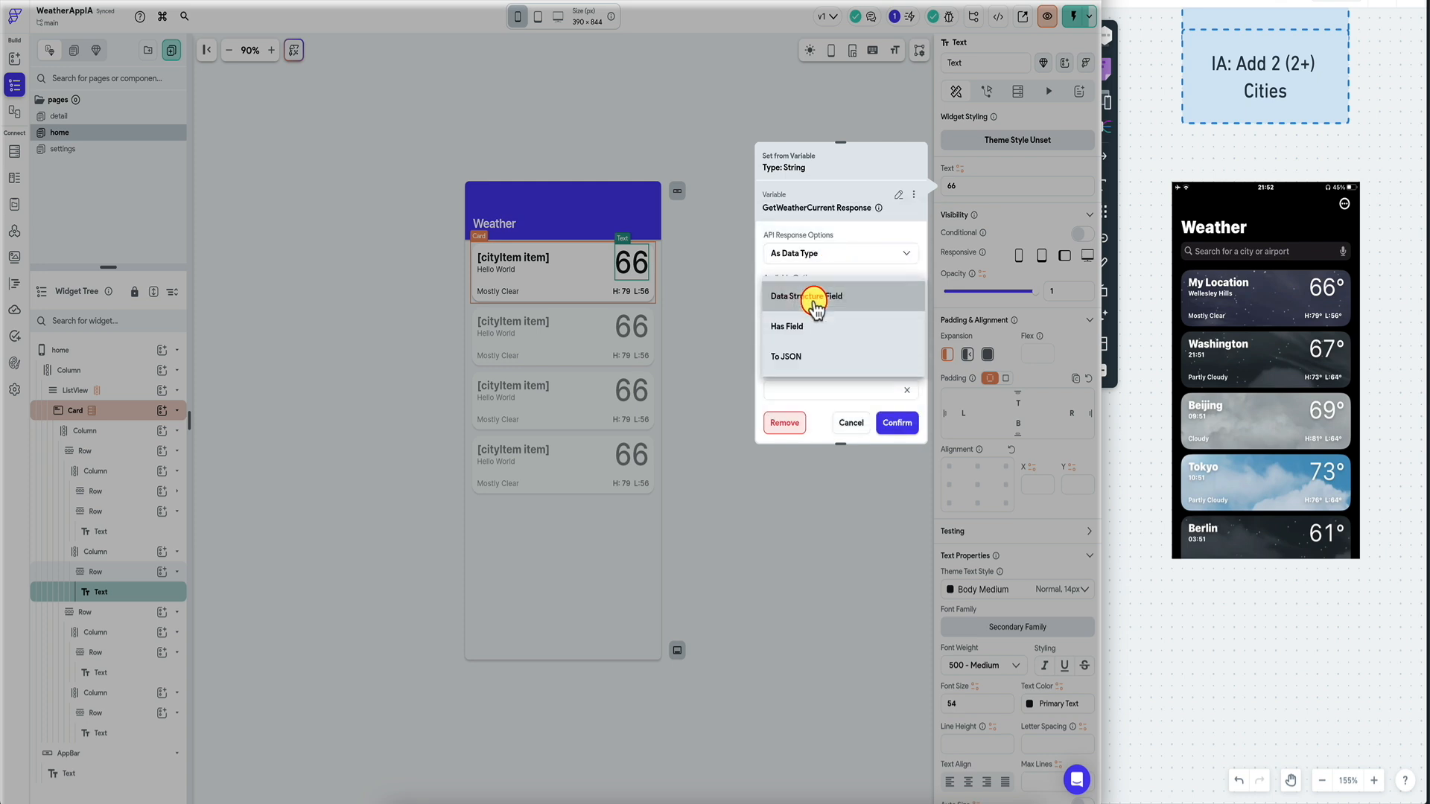
{"action": "left_click", "coordinate": [814, 298]}
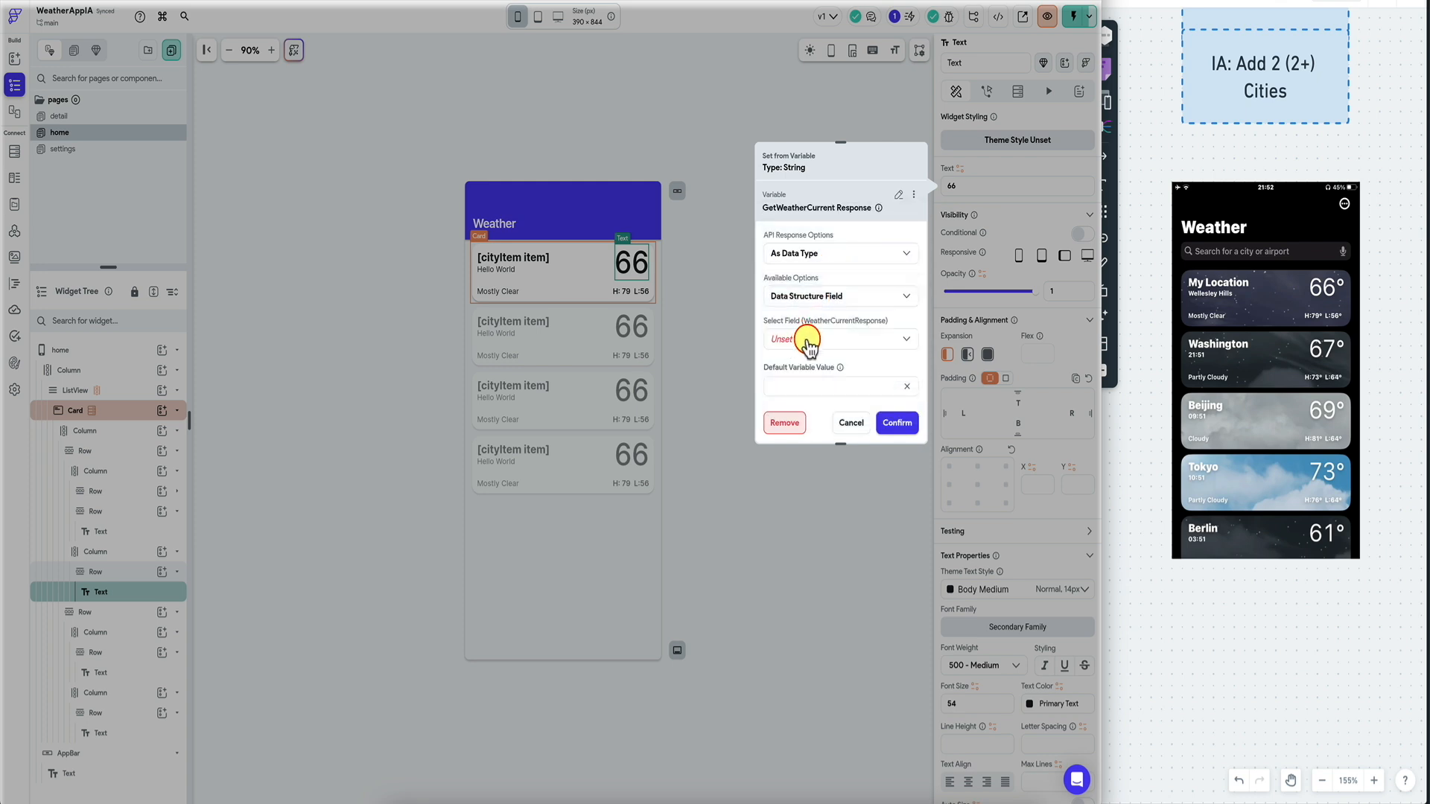
{"action": "left_click", "coordinate": [808, 342]}
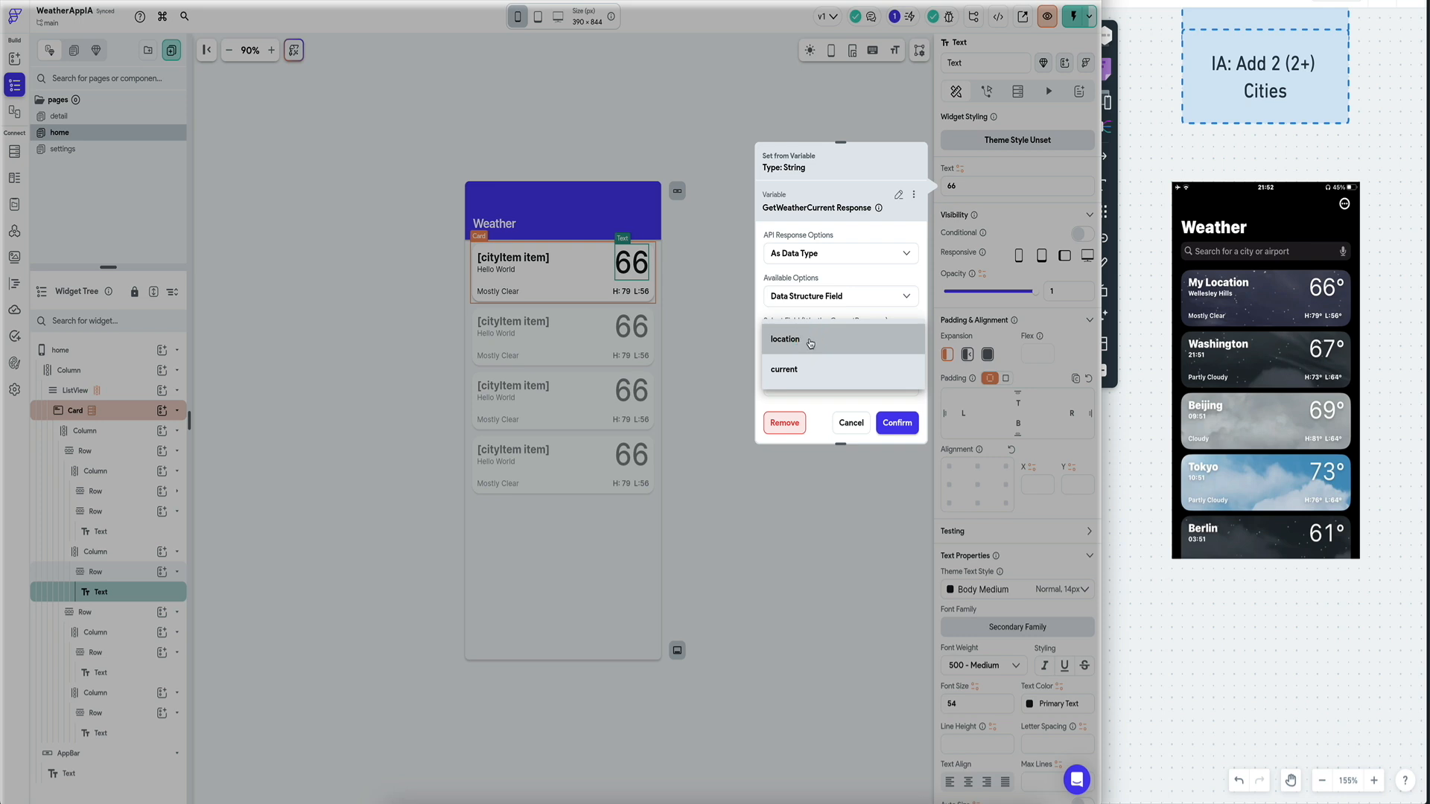
{"action": "left_click", "coordinate": [807, 369]}
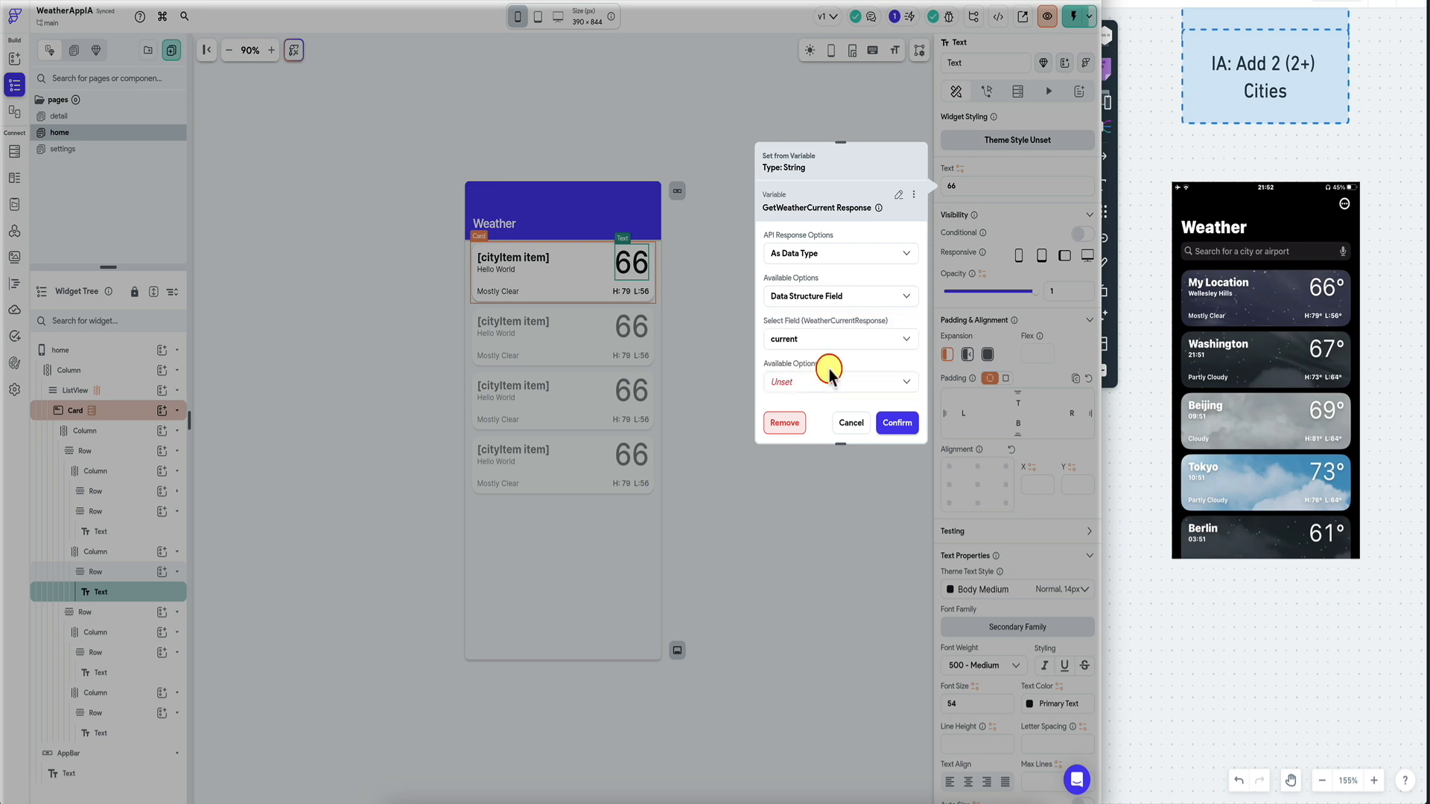
Pick the temp_c field inside current for the temperature binding.
{"action": "scroll", "coordinate": [857, 322], "scroll_direction": "down", "scroll_amount": 2}
{"action": "left_click", "coordinate": [862, 290]}
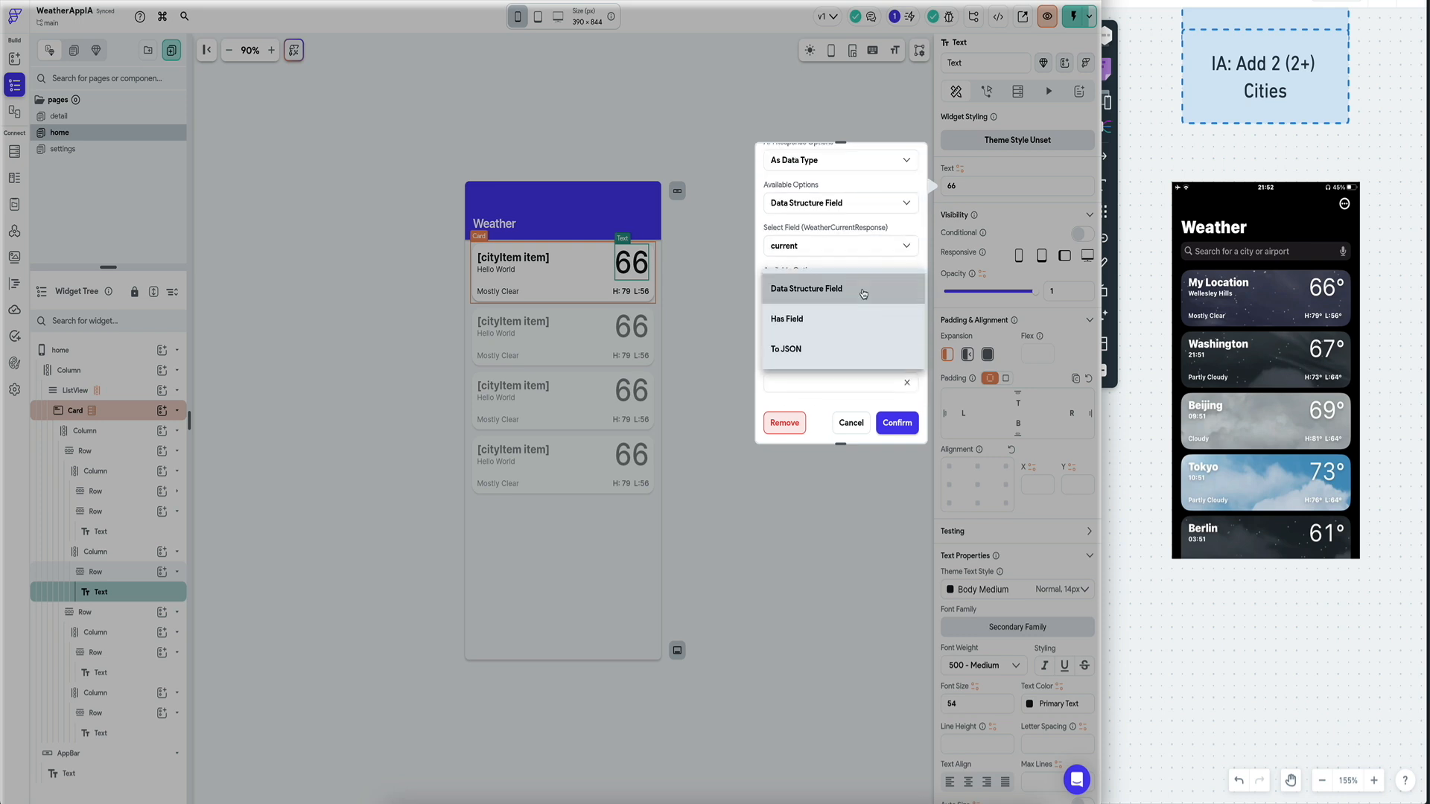
{"action": "left_click", "coordinate": [863, 293]}
{"action": "left_click", "coordinate": [830, 334]}
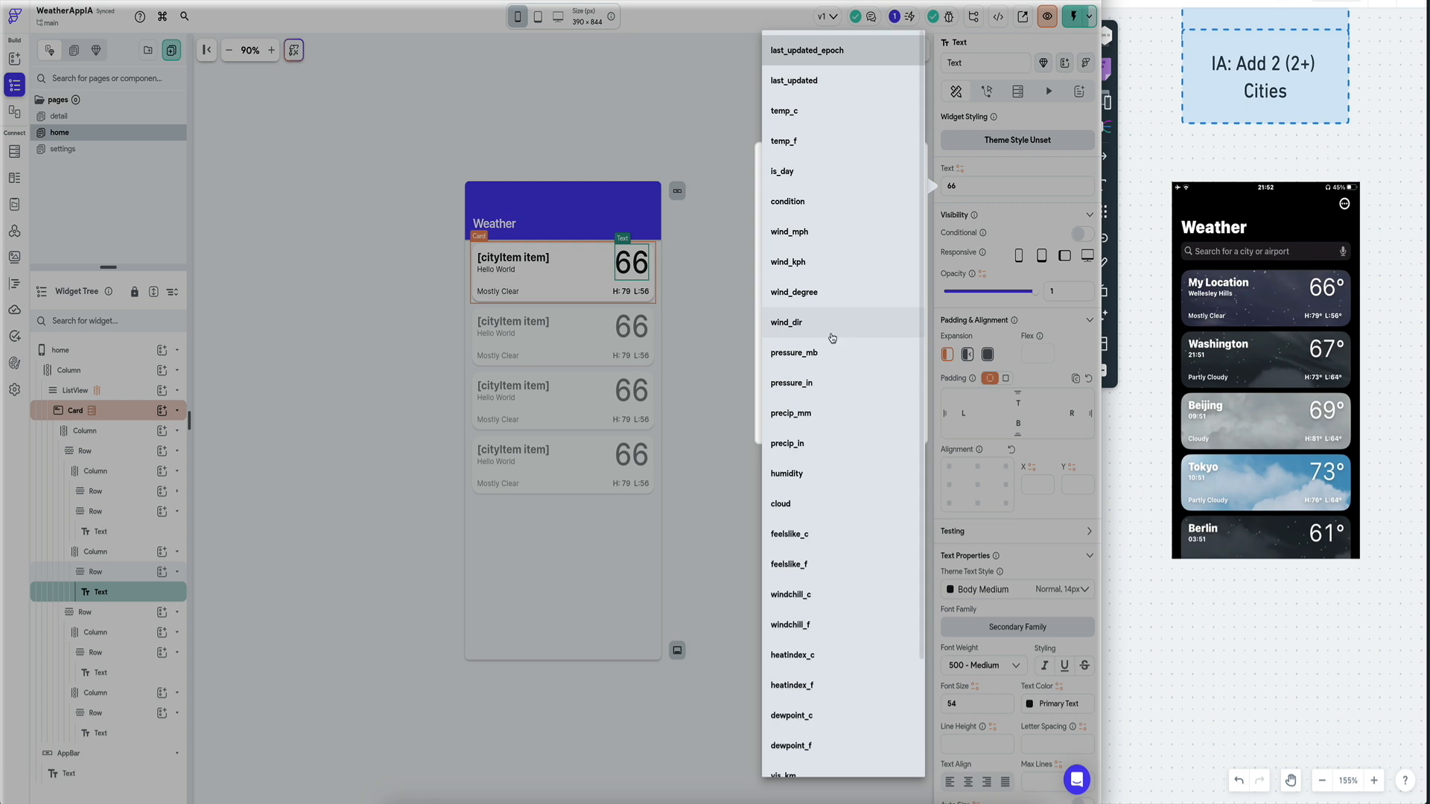
{"action": "left_click", "coordinate": [800, 113]}
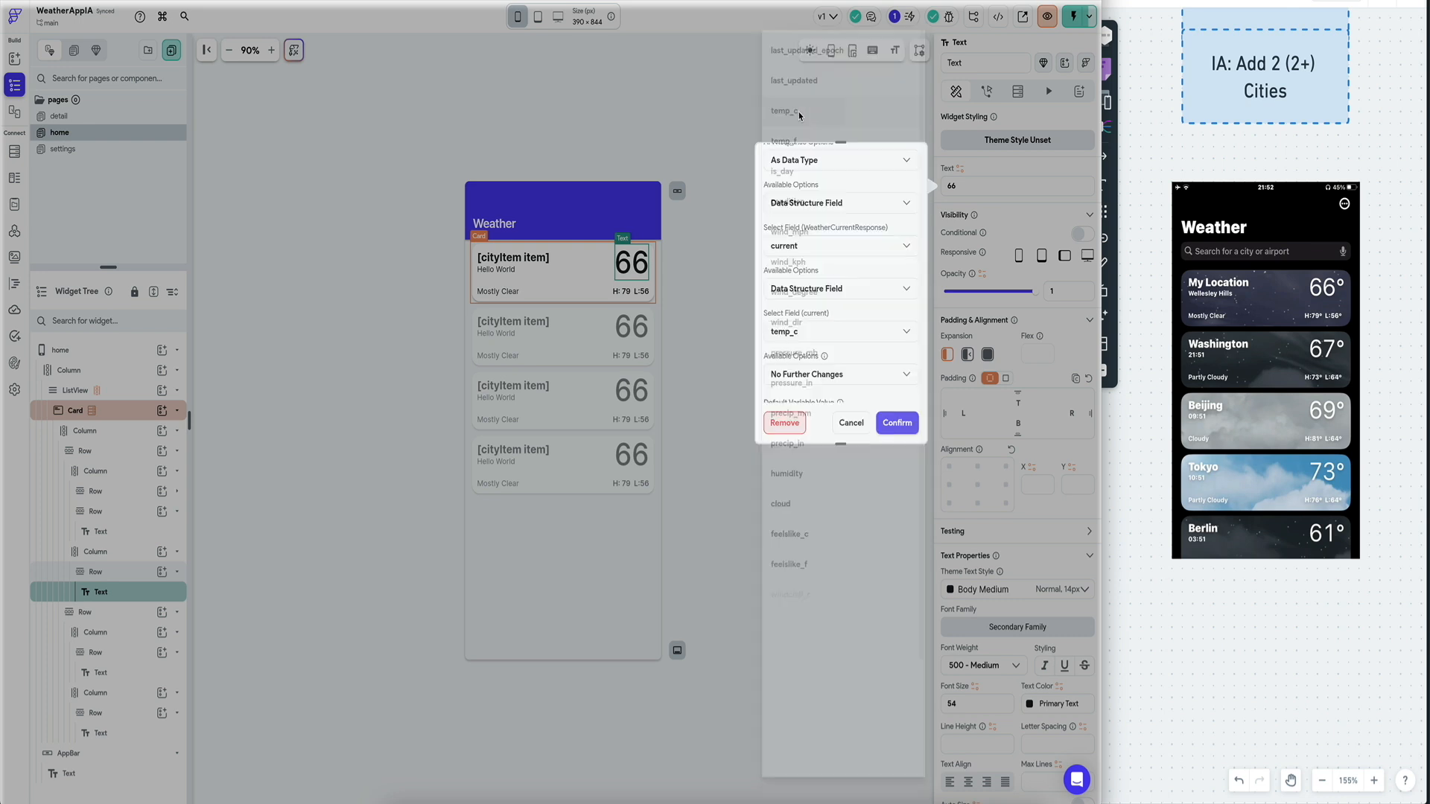
{"action": "left_click", "coordinate": [897, 424]}
Confirm the temp_c binding with No Formatting, then select the first card's Mostly Clear text.
{"action": "scroll", "coordinate": [853, 309], "scroll_direction": "down", "scroll_amount": 2}
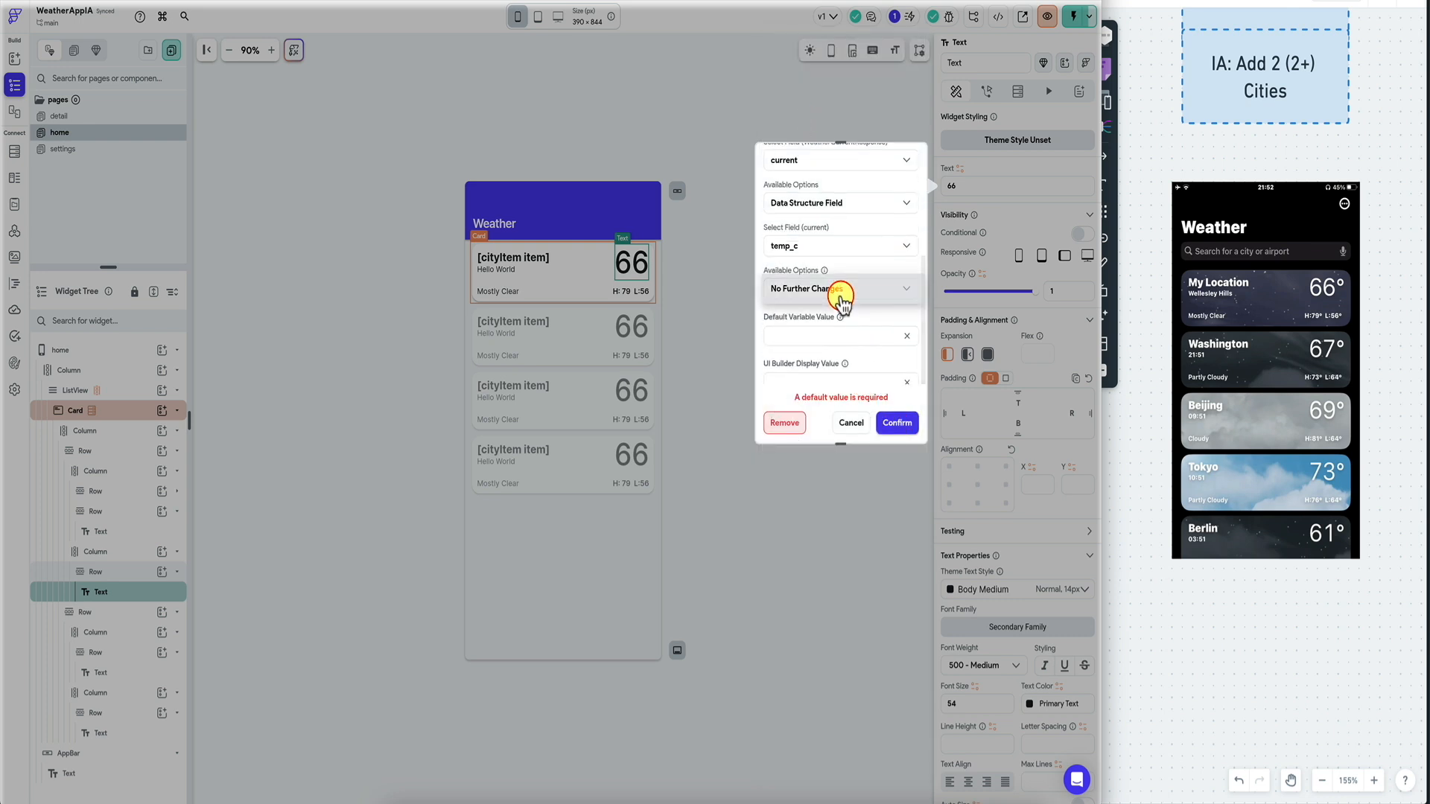
{"action": "left_click", "coordinate": [838, 290]}
{"action": "left_click", "coordinate": [799, 259]}
{"action": "scroll", "coordinate": [841, 313], "scroll_direction": "down", "scroll_amount": 1}
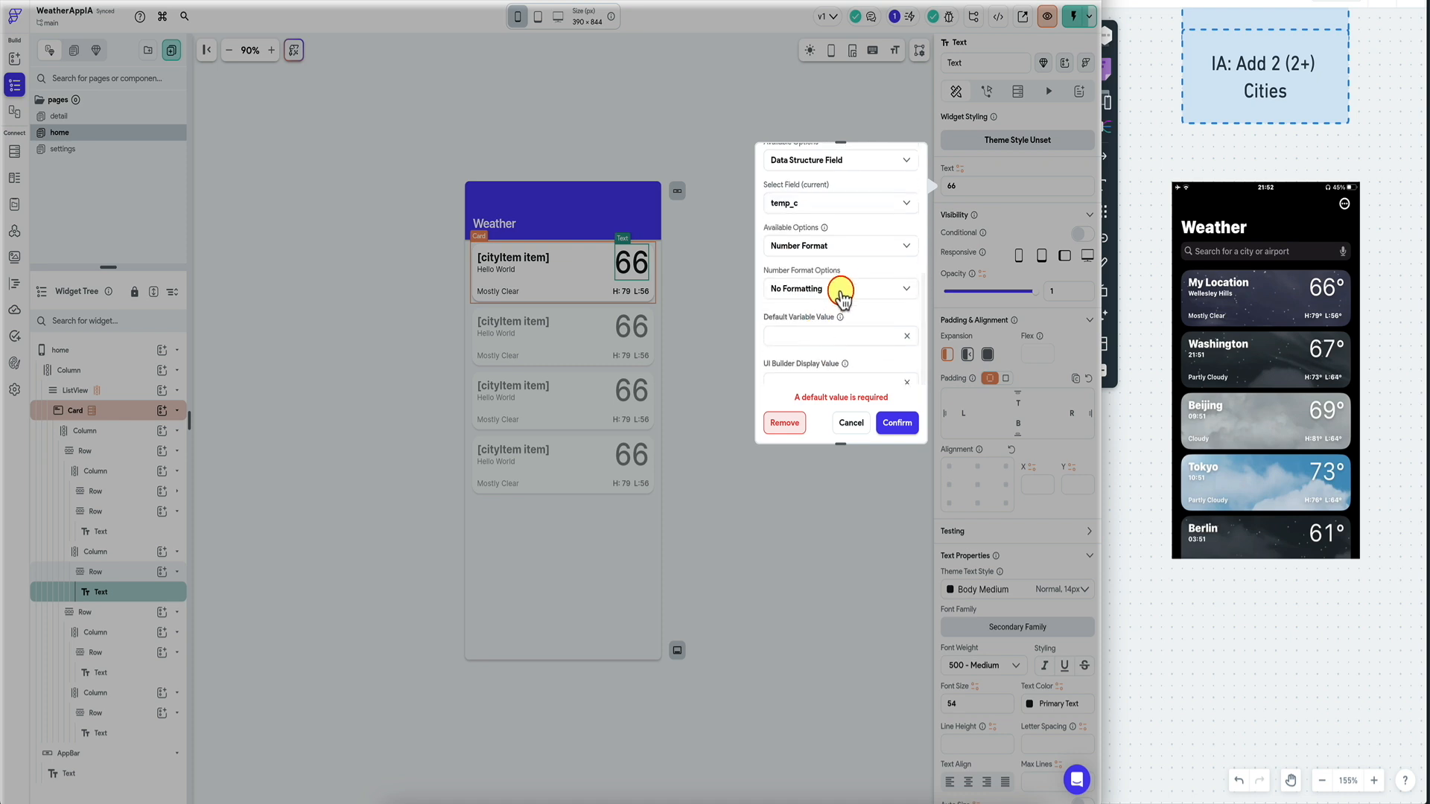
{"action": "left_click", "coordinate": [843, 290]}
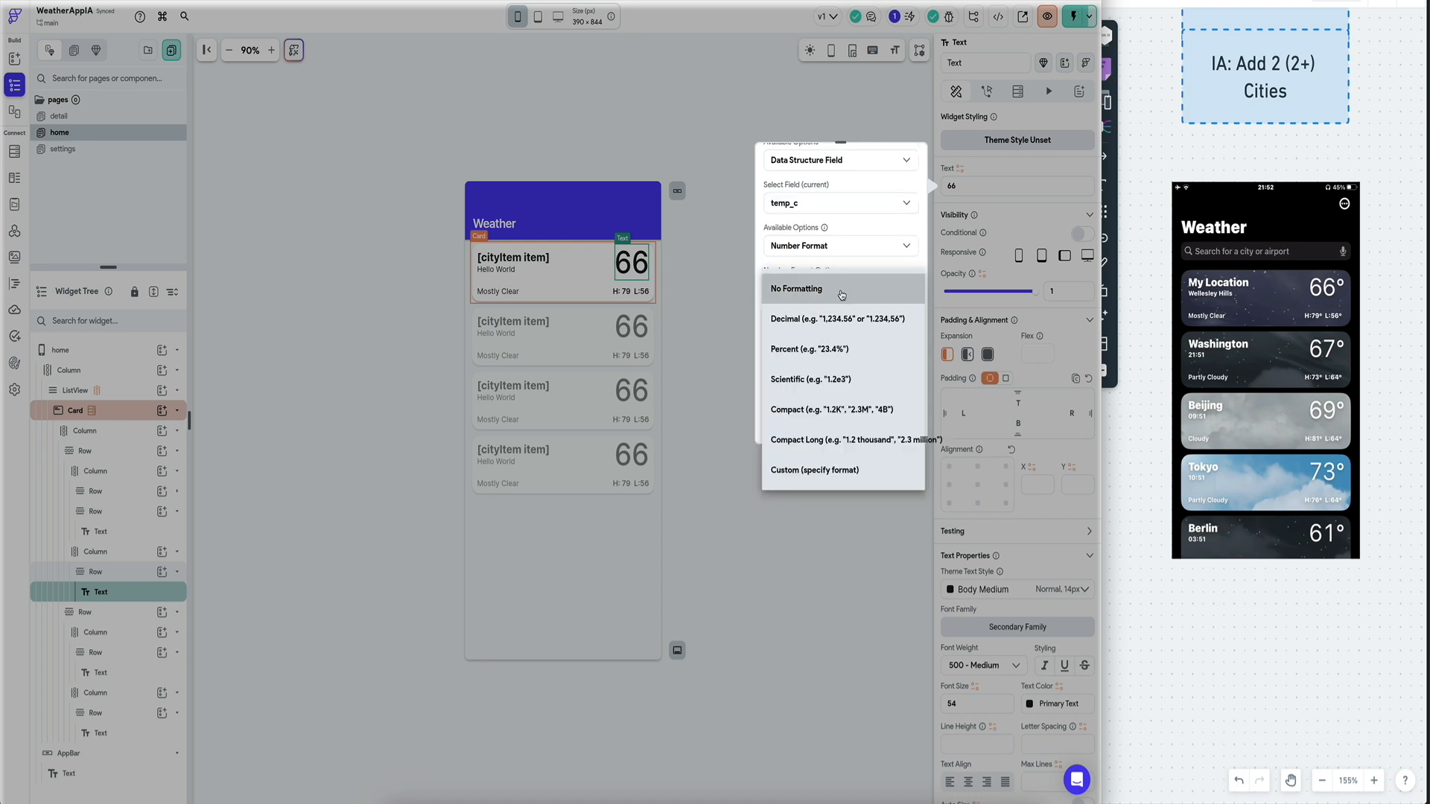
{"action": "left_click", "coordinate": [842, 295]}
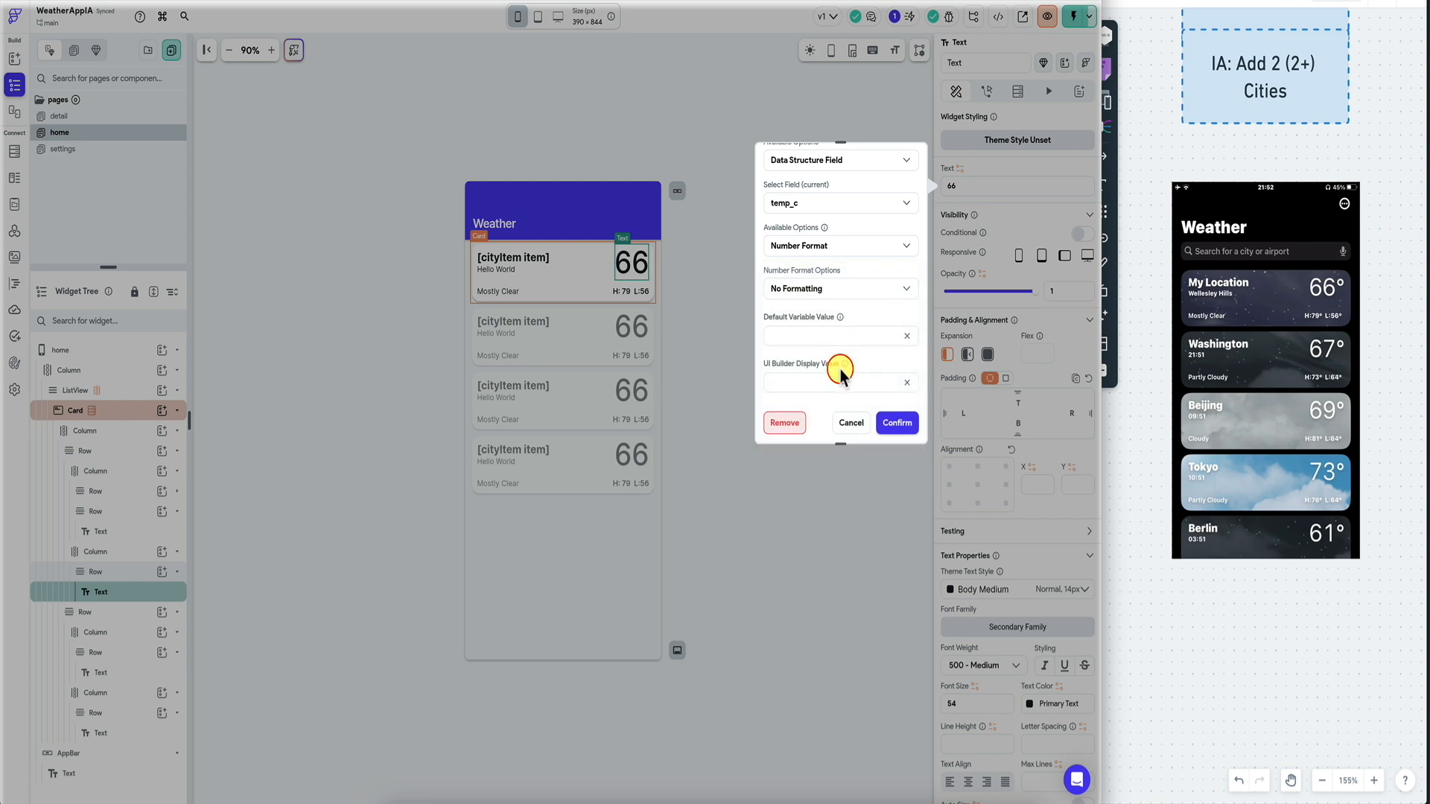
{"action": "left_click", "coordinate": [893, 417]}
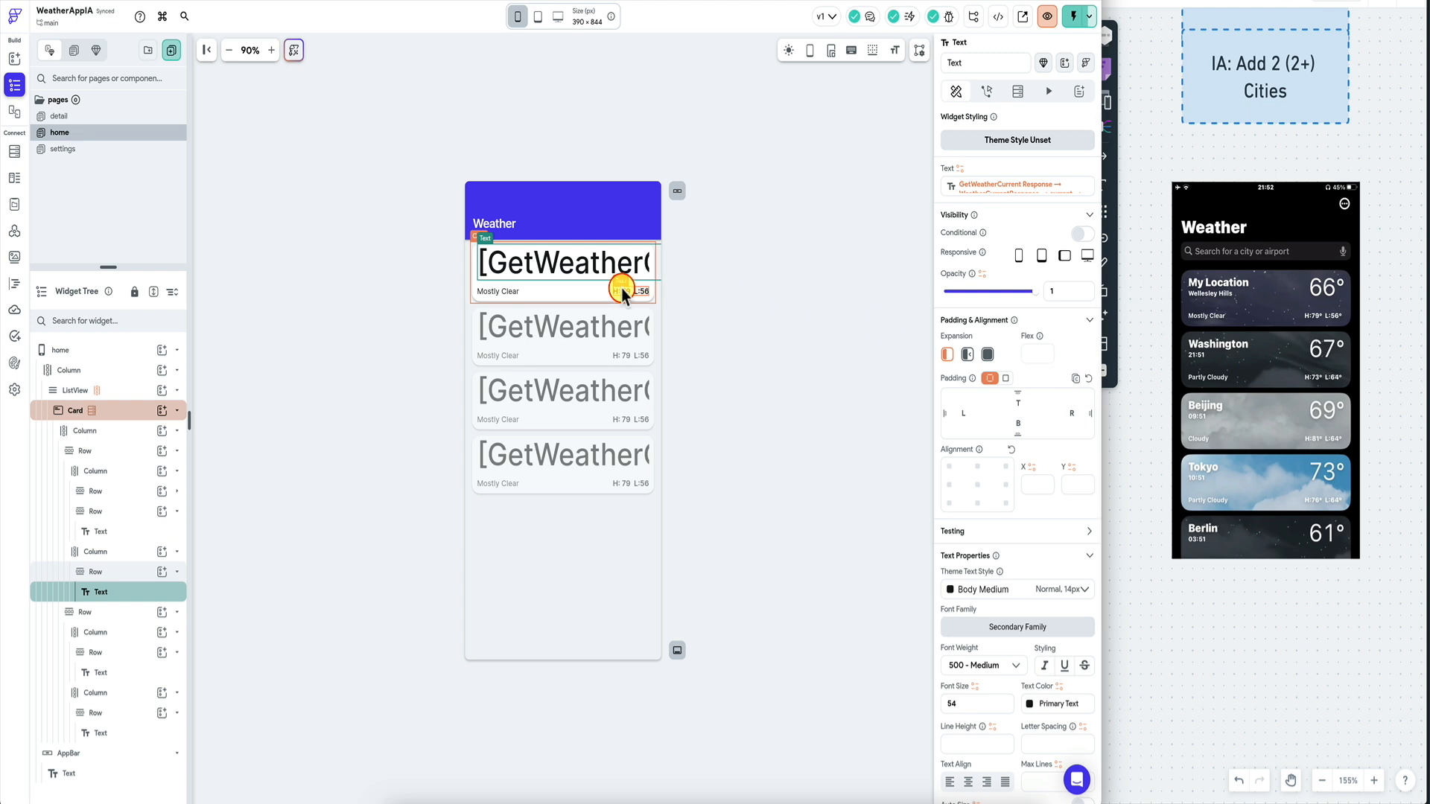
{"action": "left_click", "coordinate": [626, 288]}
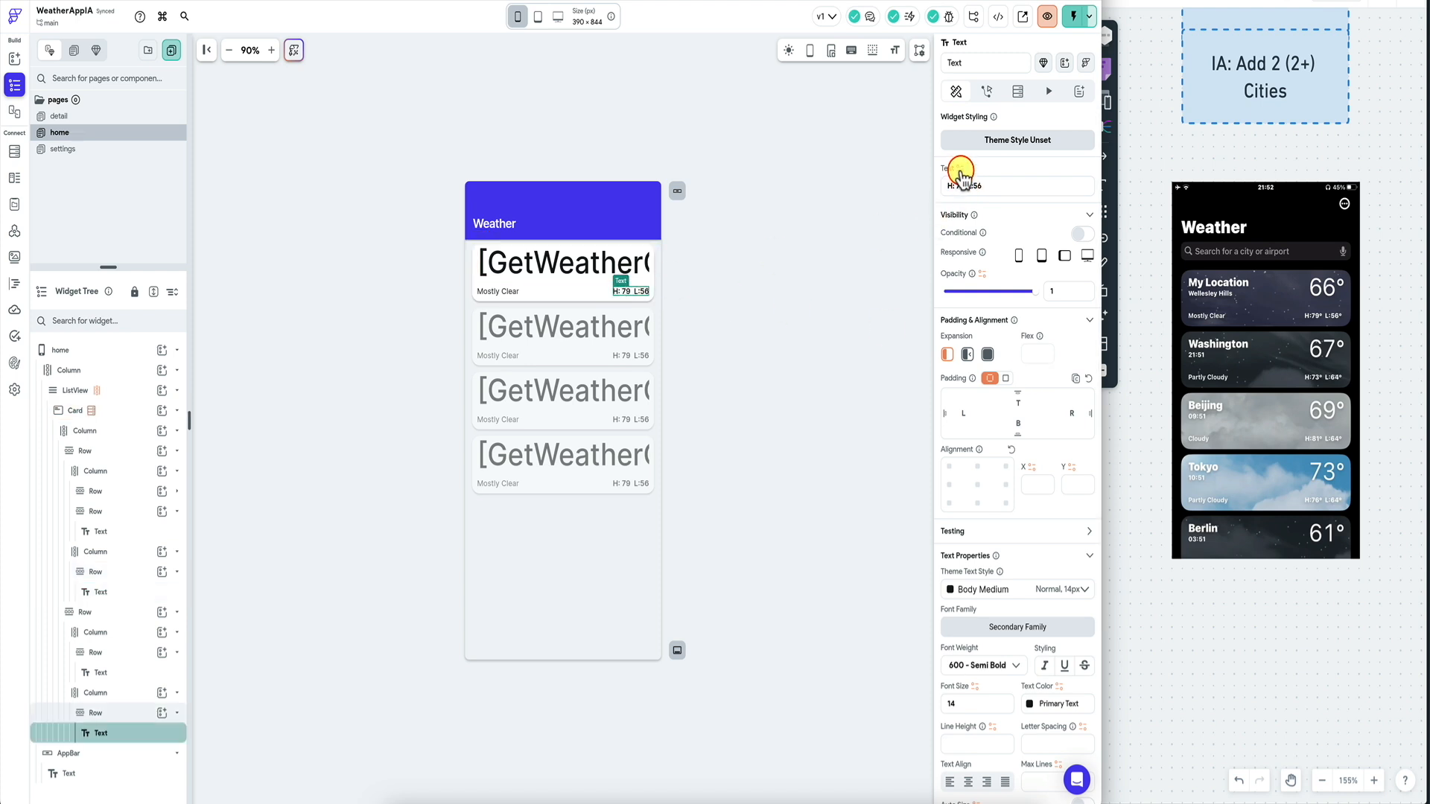
{"action": "left_click", "coordinate": [497, 291]}
Bind the Mostly Clear text to a field of the response's current object.
{"action": "left_click", "coordinate": [964, 204]}
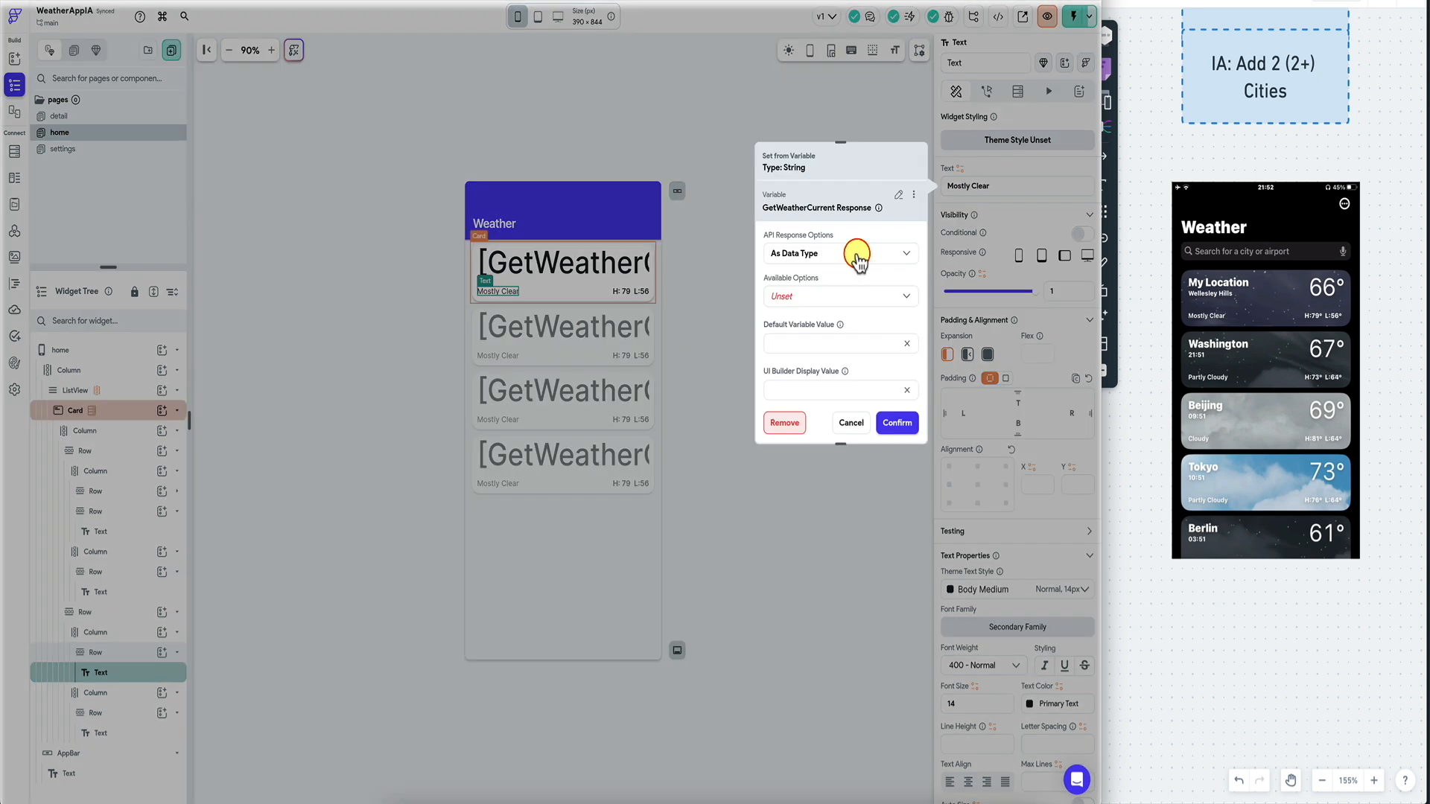
{"action": "left_click", "coordinate": [837, 296]}
{"action": "left_click", "coordinate": [836, 298]}
{"action": "left_click", "coordinate": [824, 336]}
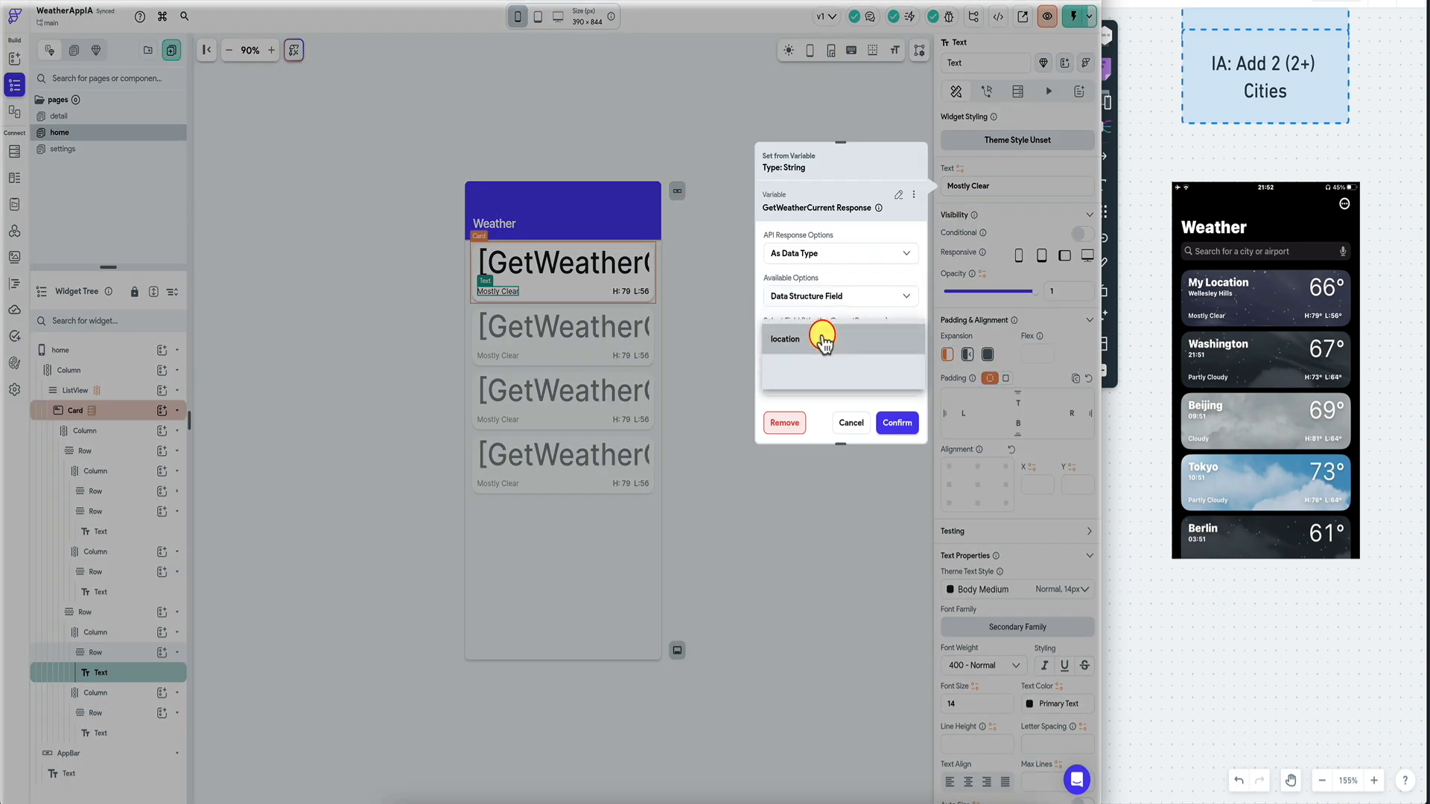
{"action": "left_click", "coordinate": [836, 373]}
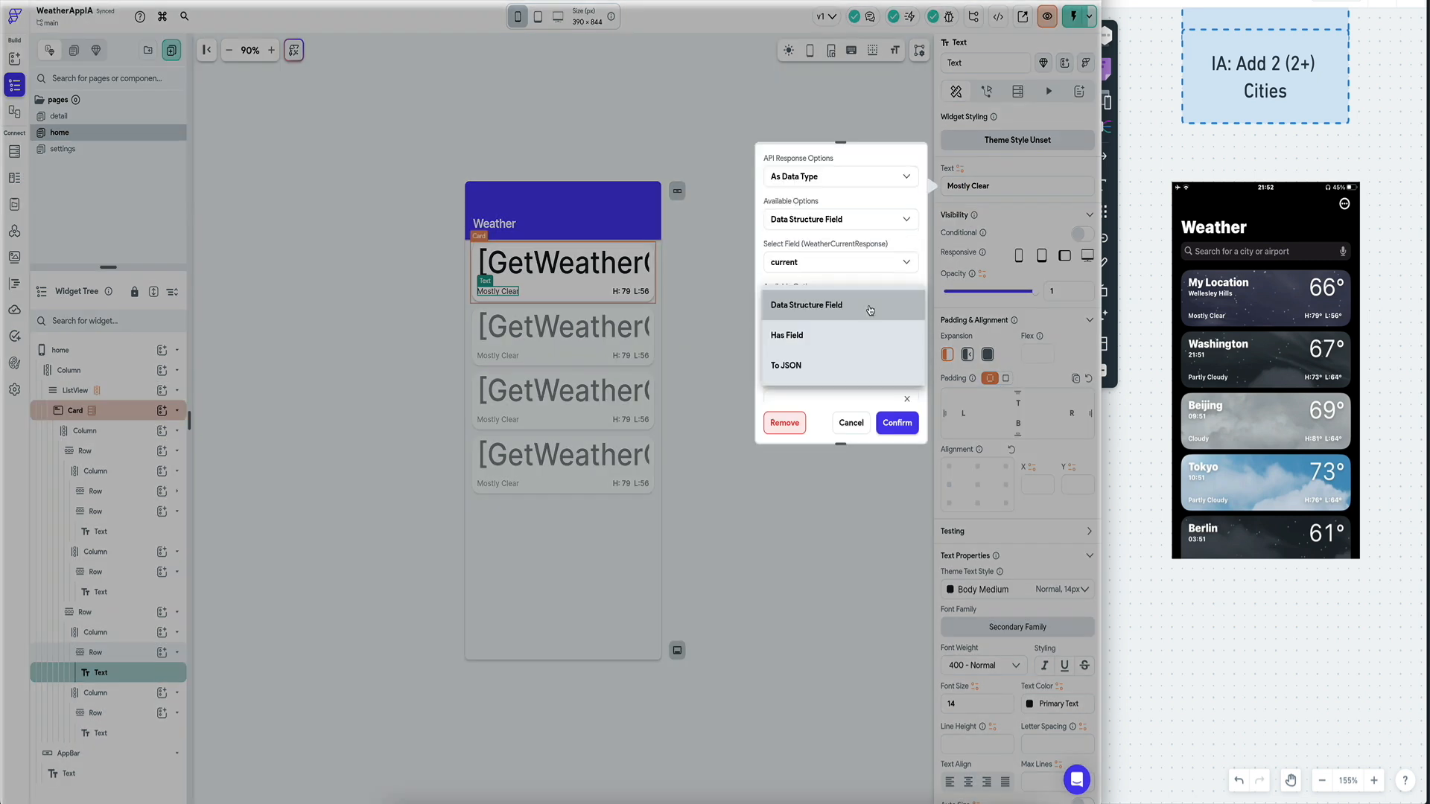
{"action": "left_click", "coordinate": [836, 345]}
{"action": "left_click", "coordinate": [836, 348]}
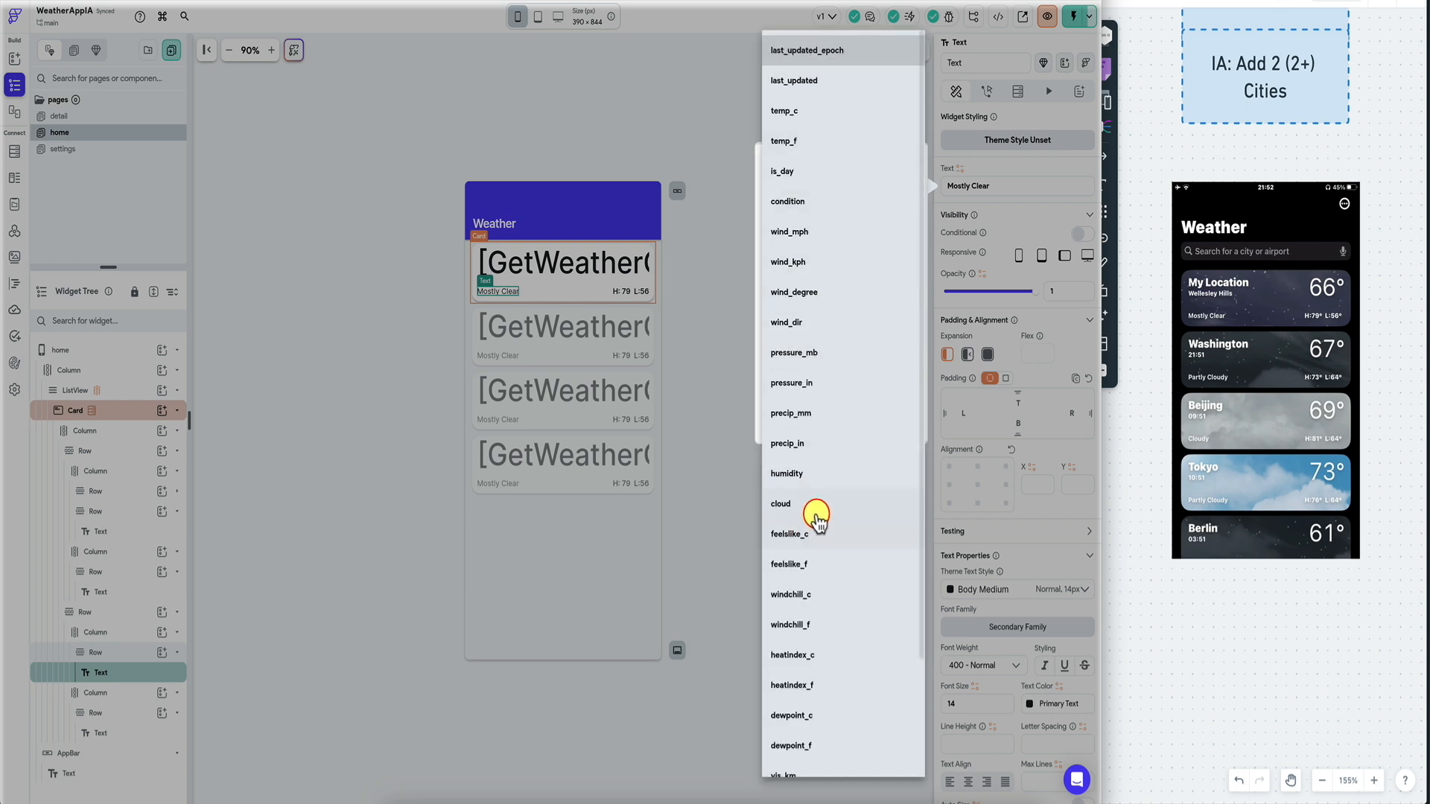
{"action": "scroll", "coordinate": [827, 486], "scroll_direction": "down", "scroll_amount": 2}
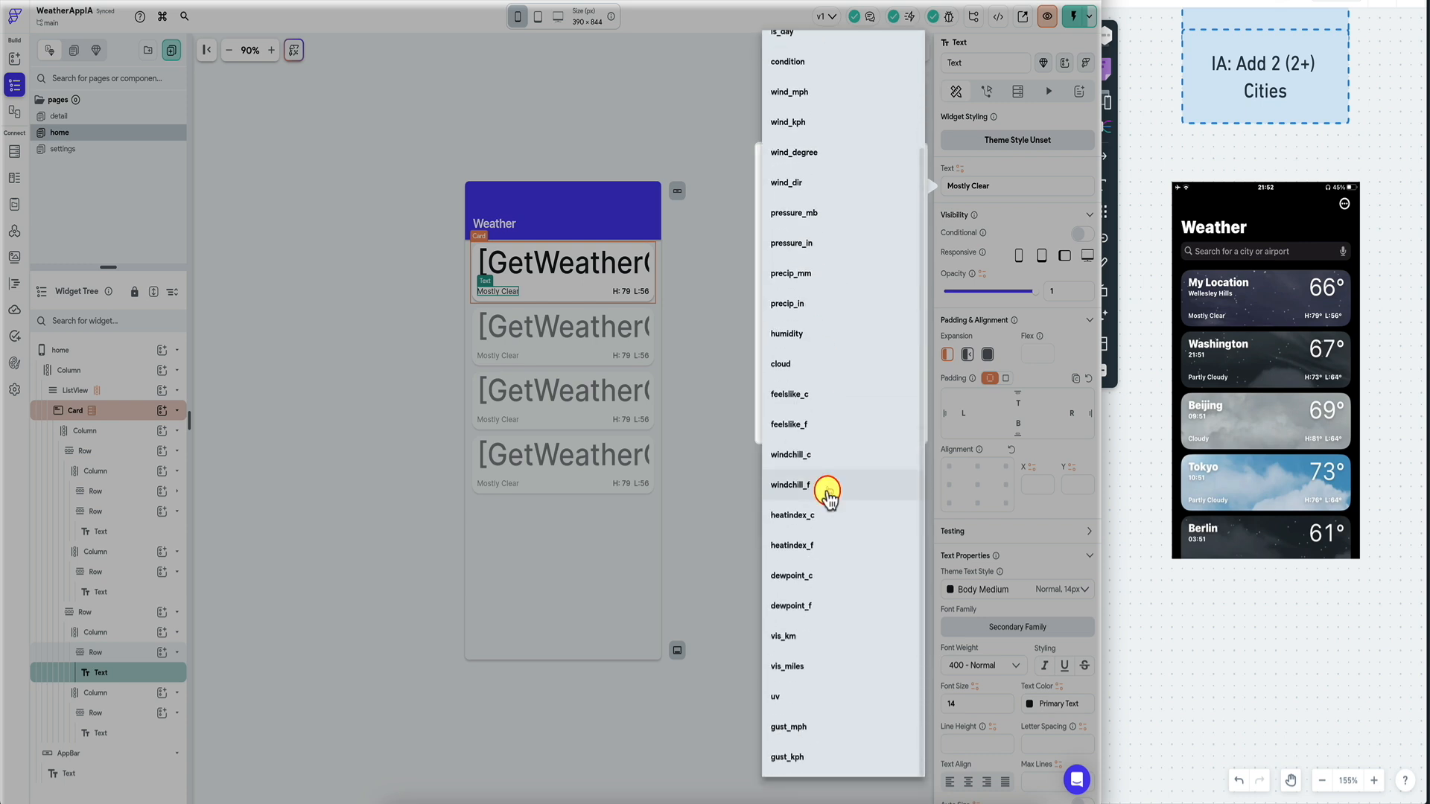
{"action": "scroll", "coordinate": [834, 208], "scroll_direction": "up", "scroll_amount": 2}
Choose current condition text, fill in a default value, and confirm the binding.
{"action": "left_click", "coordinate": [836, 201]}
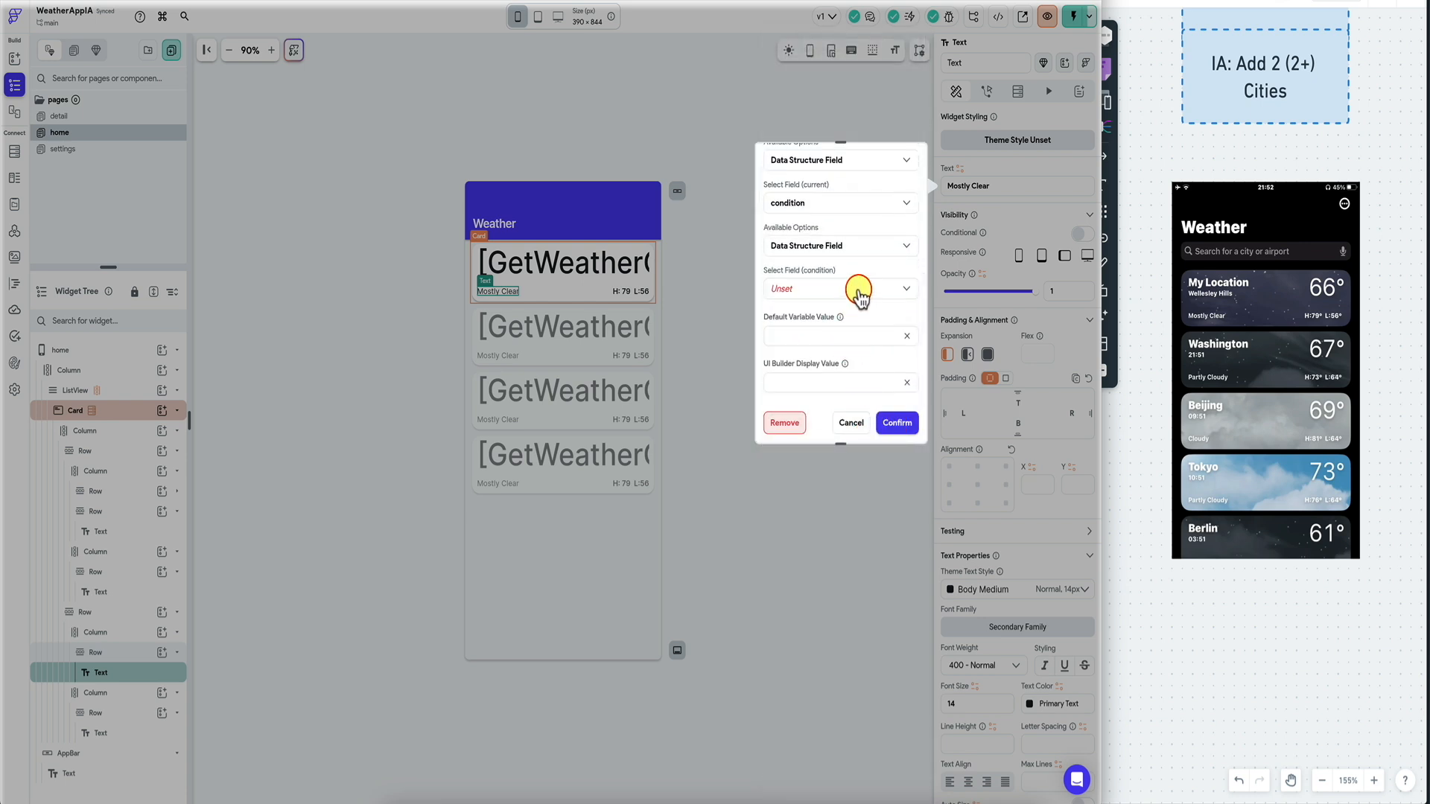
{"action": "left_click", "coordinate": [859, 290]}
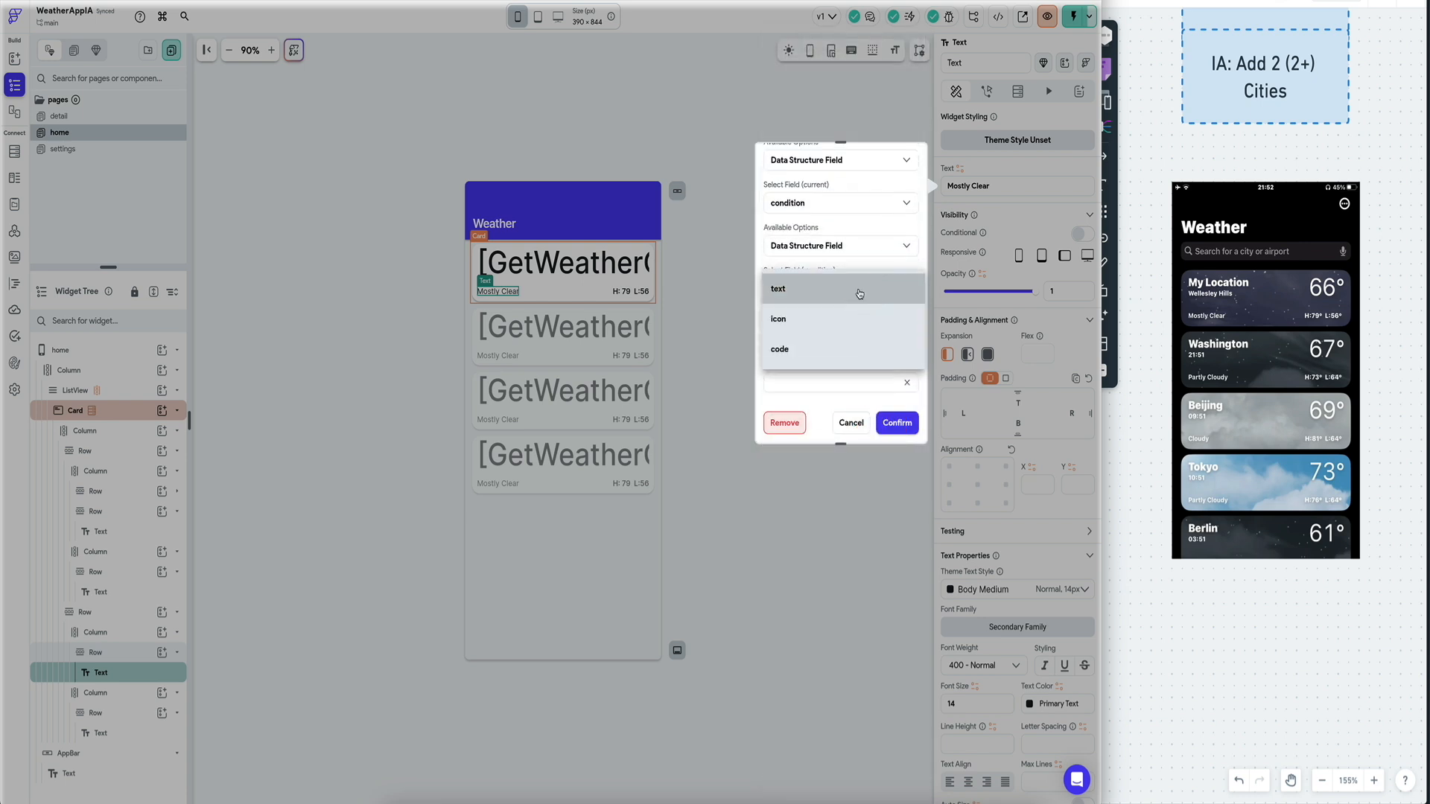
{"action": "left_click", "coordinate": [860, 290]}
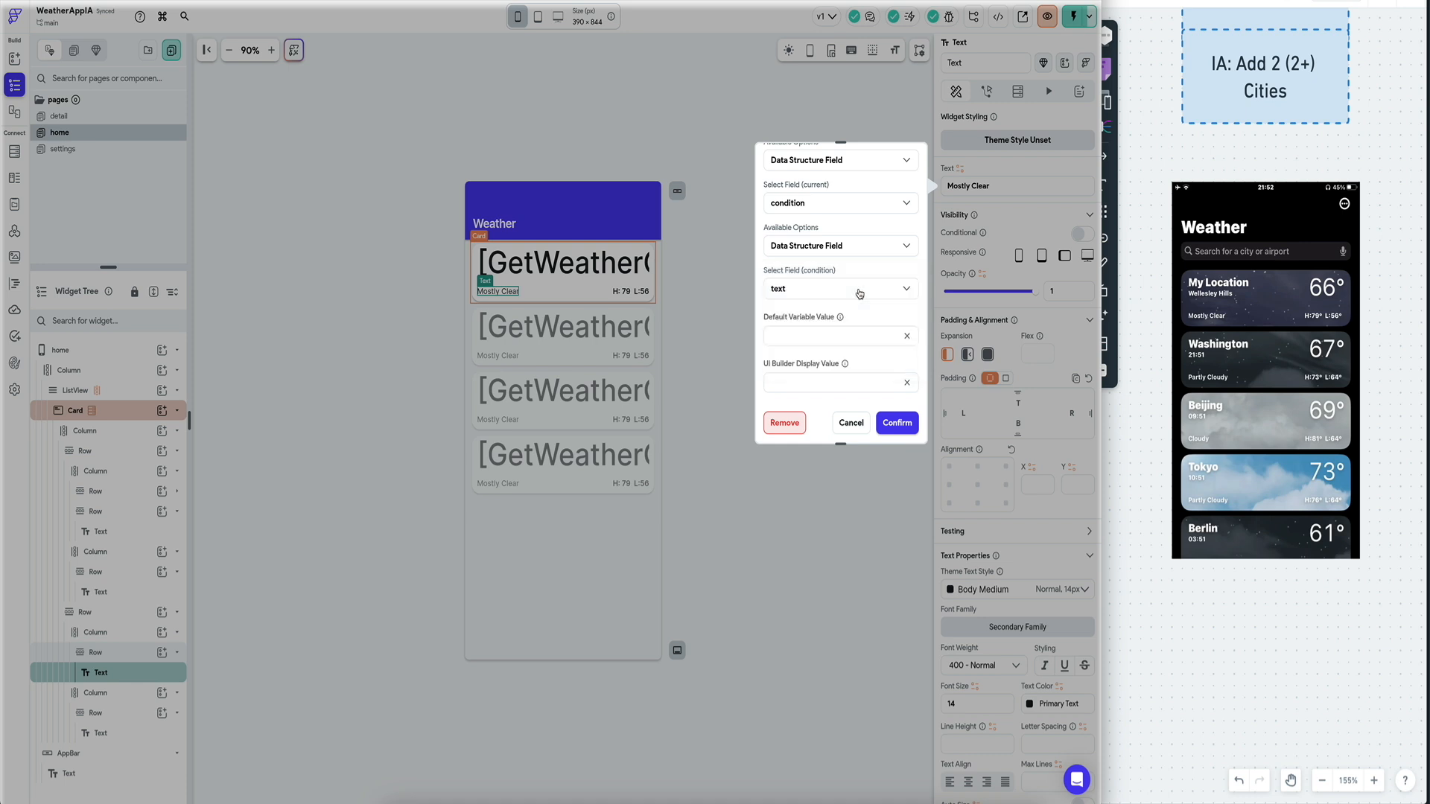
{"action": "left_click", "coordinate": [897, 422]}
{"action": "left_click", "coordinate": [859, 328]}
{"action": "left_click", "coordinate": [890, 421]}
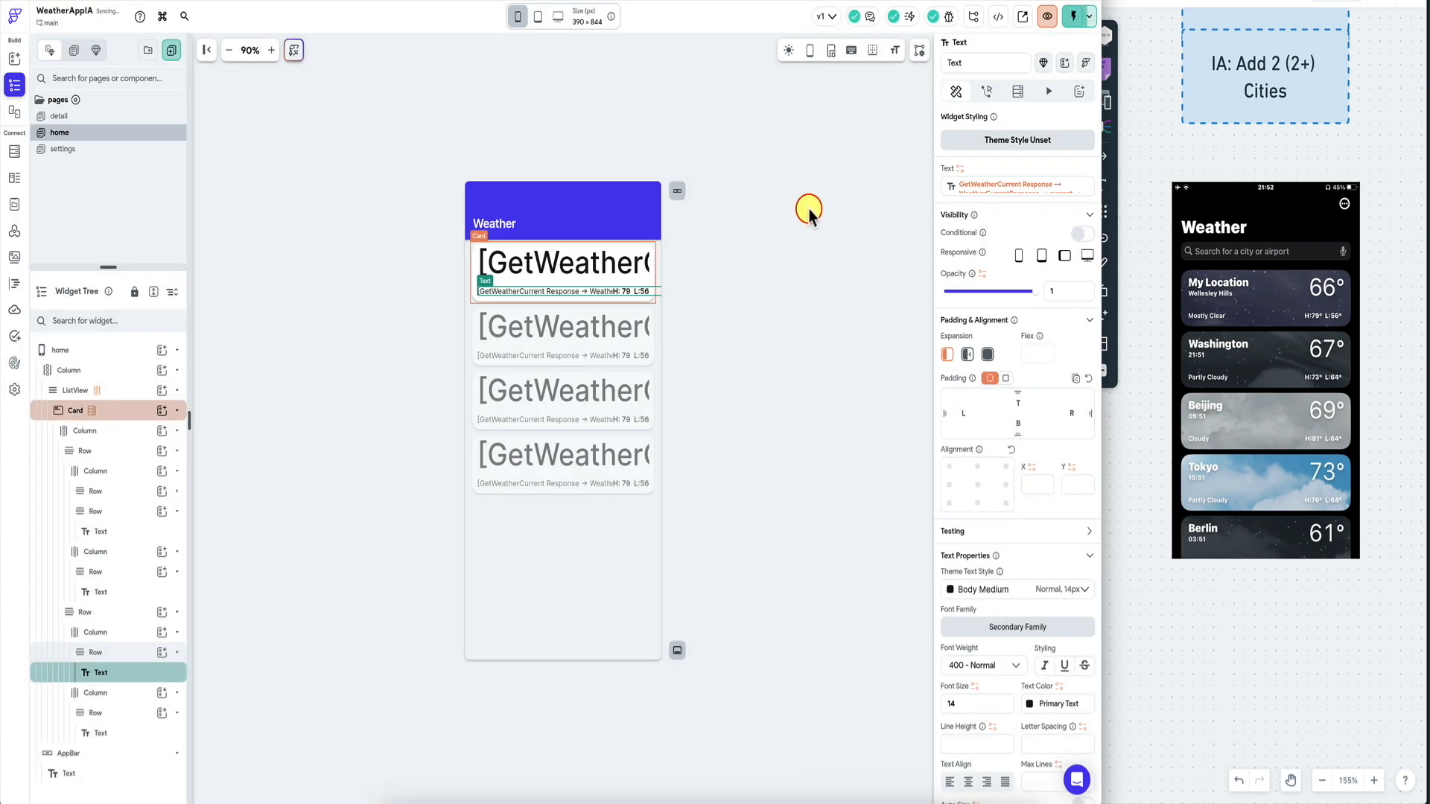
{"action": "key", "text": "ctrl+Tab"}
Inspect London's condition icon URL and the Realtime API docs, then return to FlutterFlow.
{"action": "scroll", "coordinate": [649, 342], "scroll_direction": "down", "scroll_amount": 15}
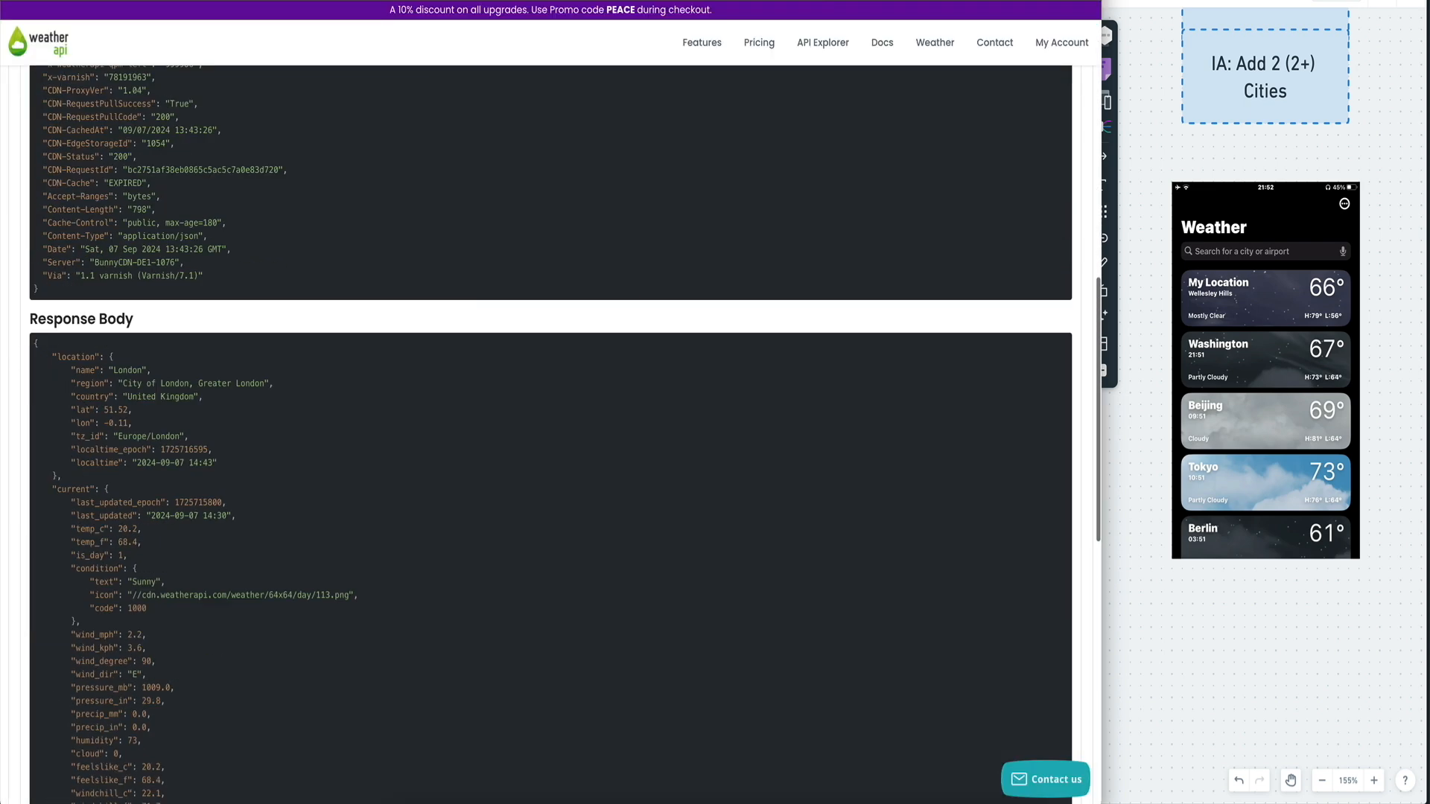
{"action": "scroll", "coordinate": [650, 343], "scroll_direction": "up", "scroll_amount": 5}
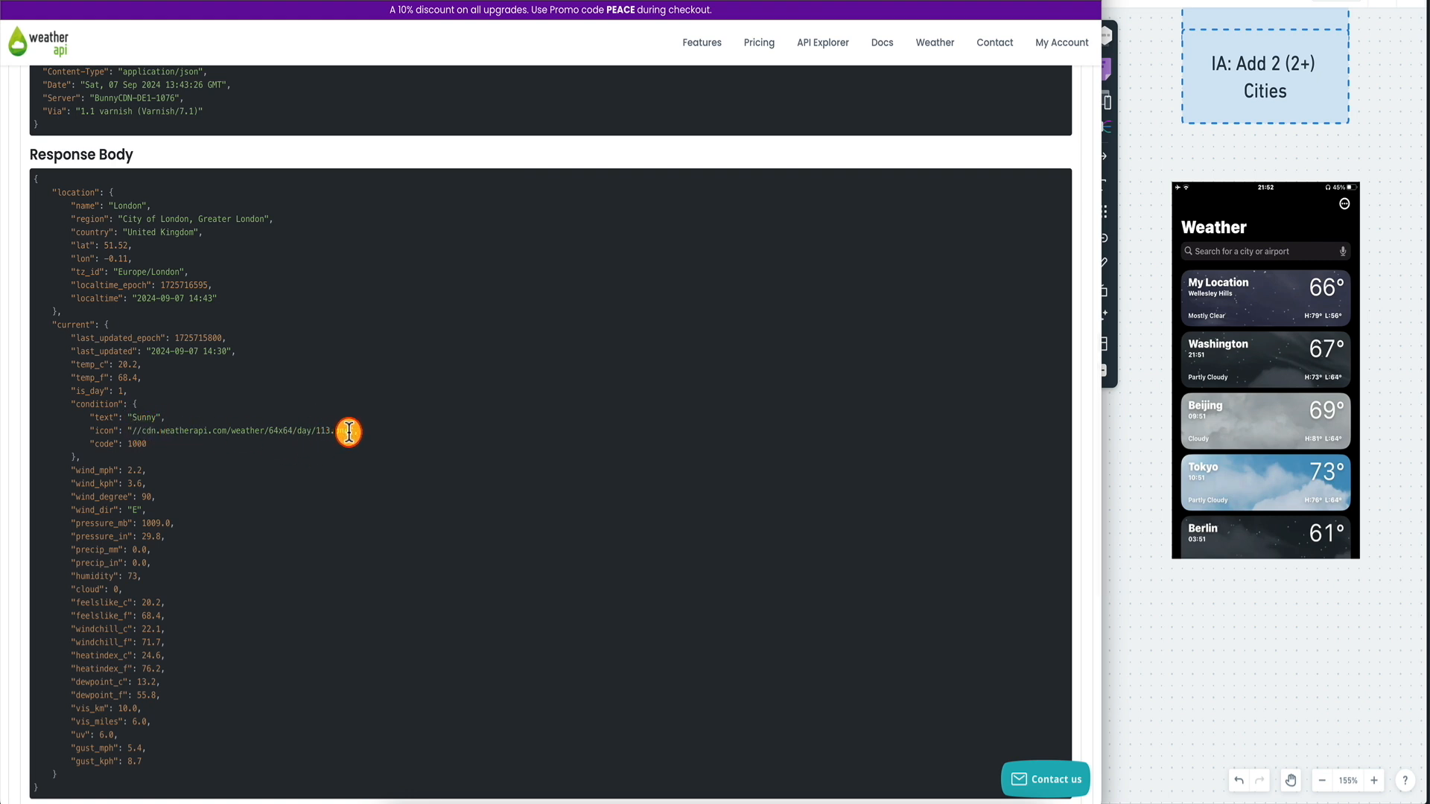
{"action": "left_click_drag", "start_coordinate": [348, 432], "coordinate": [191, 425]}
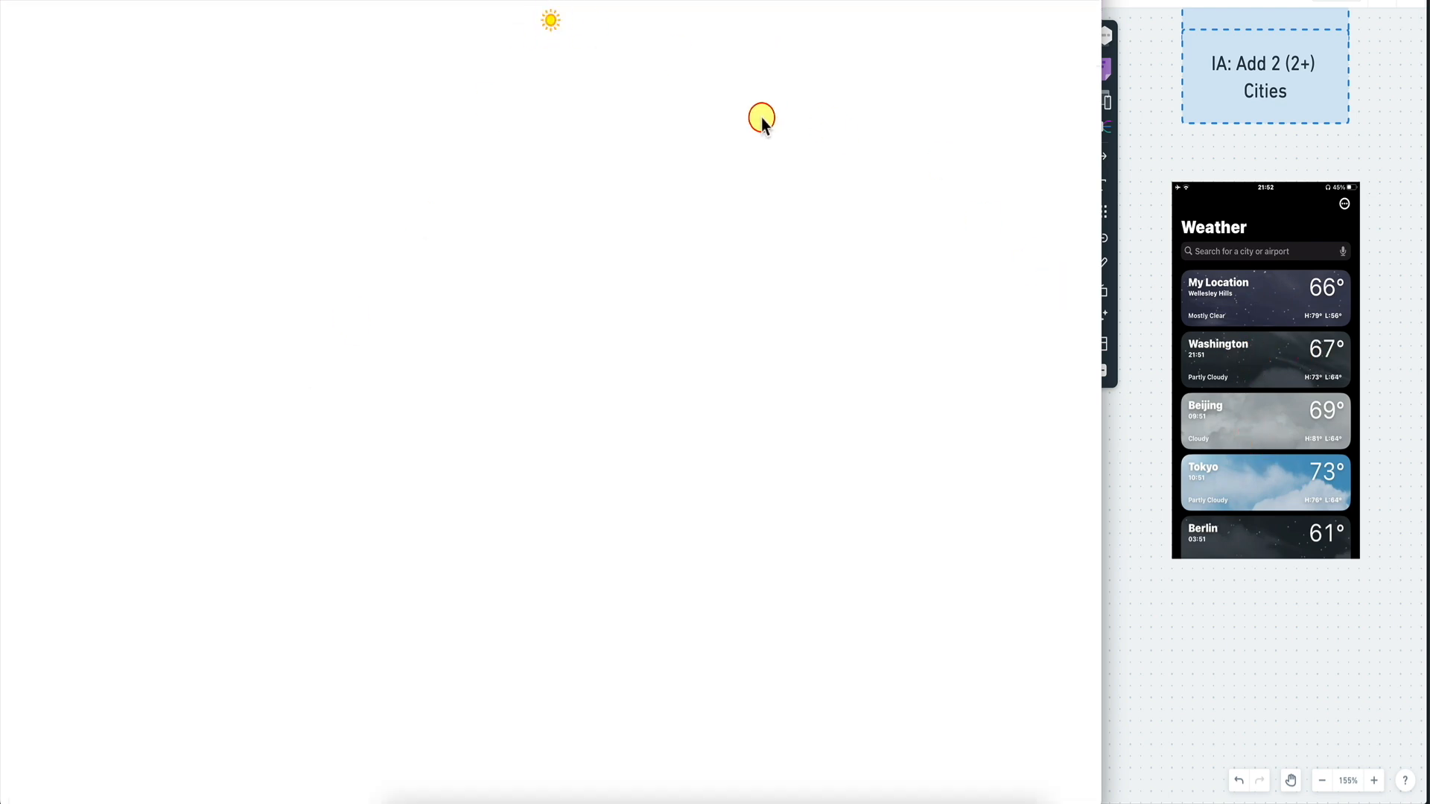
{"action": "left_click", "coordinate": [530, 4]}
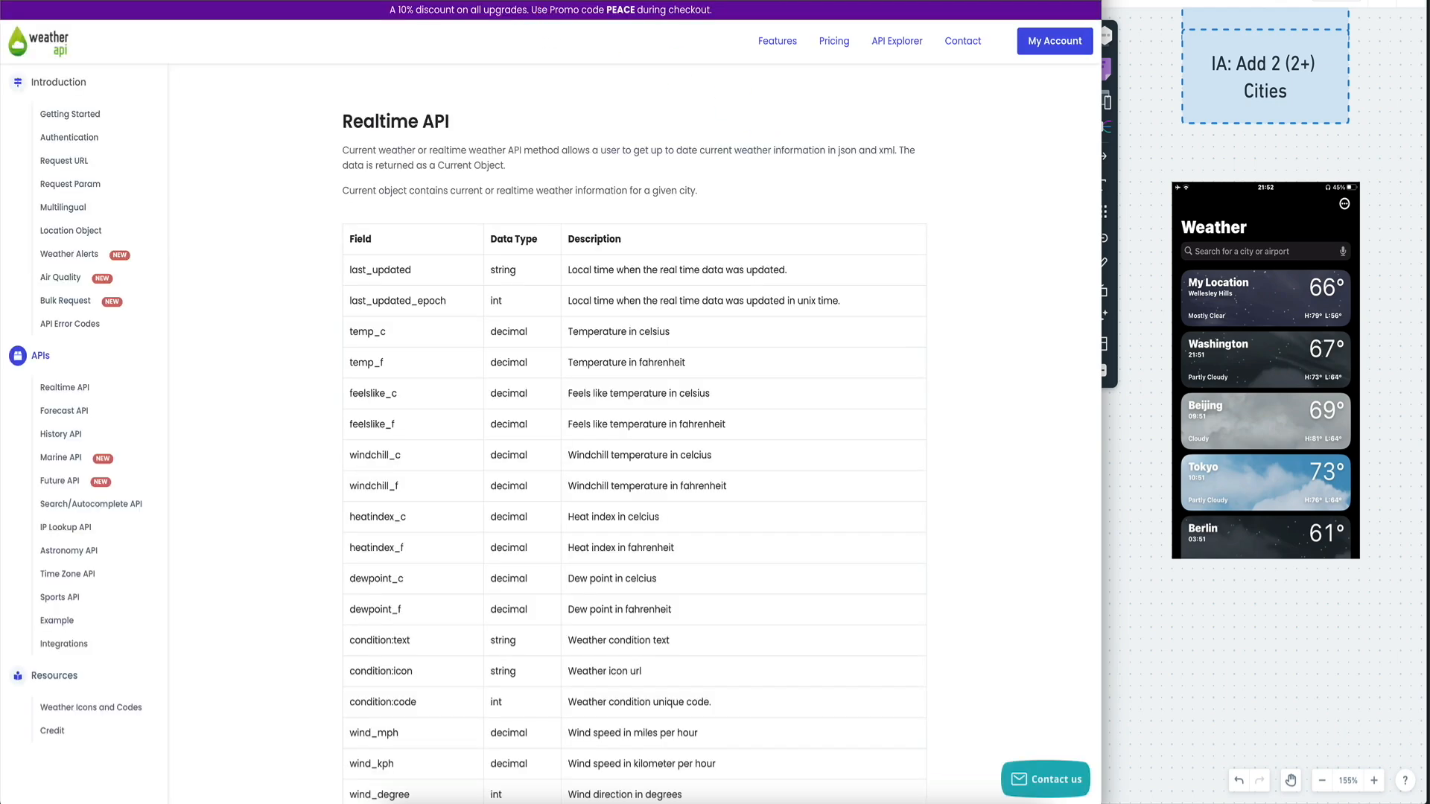
{"action": "left_click", "coordinate": [521, 3]}
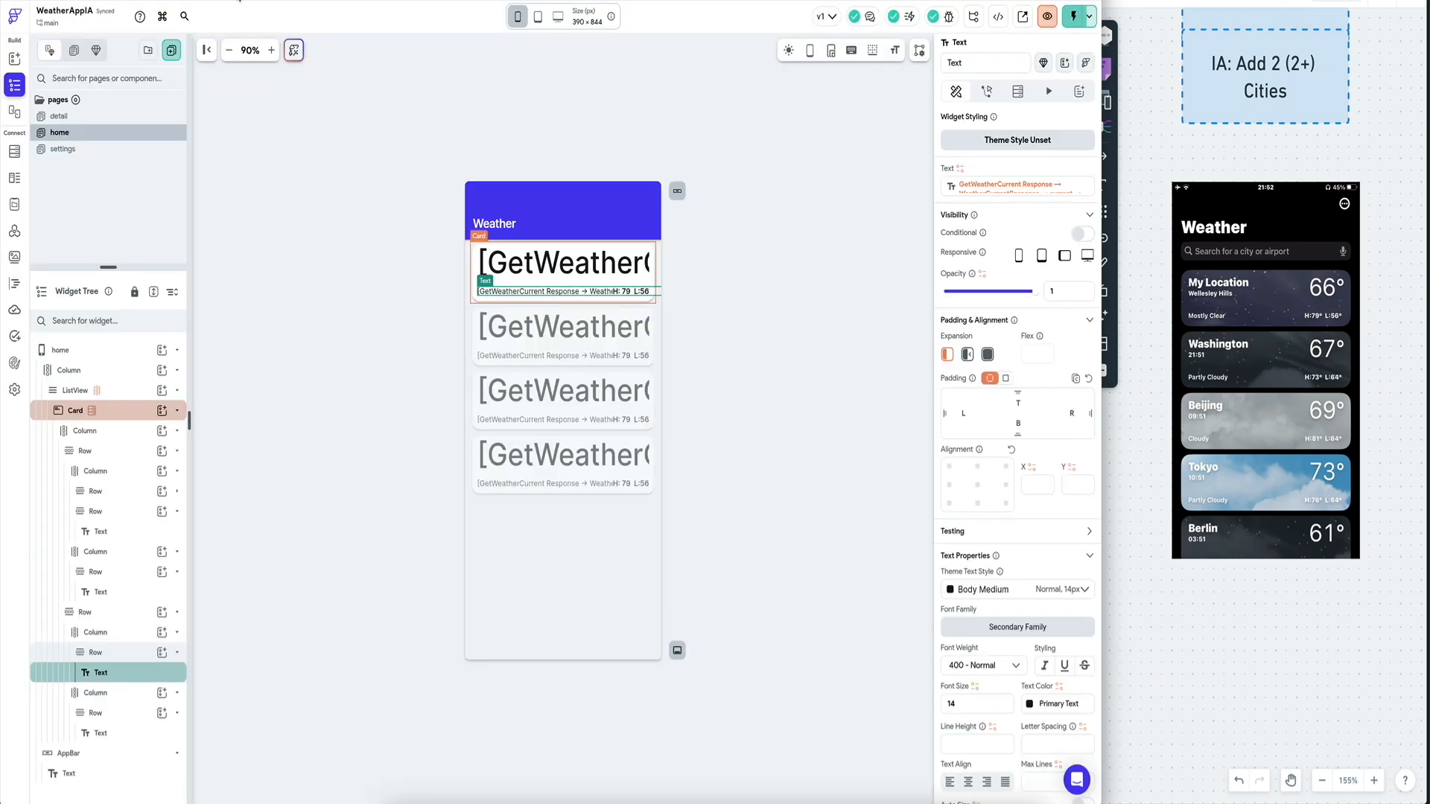
Turn the H:79 L:56 text into Combine Text with five text pieces.
{"action": "left_click", "coordinate": [645, 291]}
{"action": "left_click", "coordinate": [952, 186]}
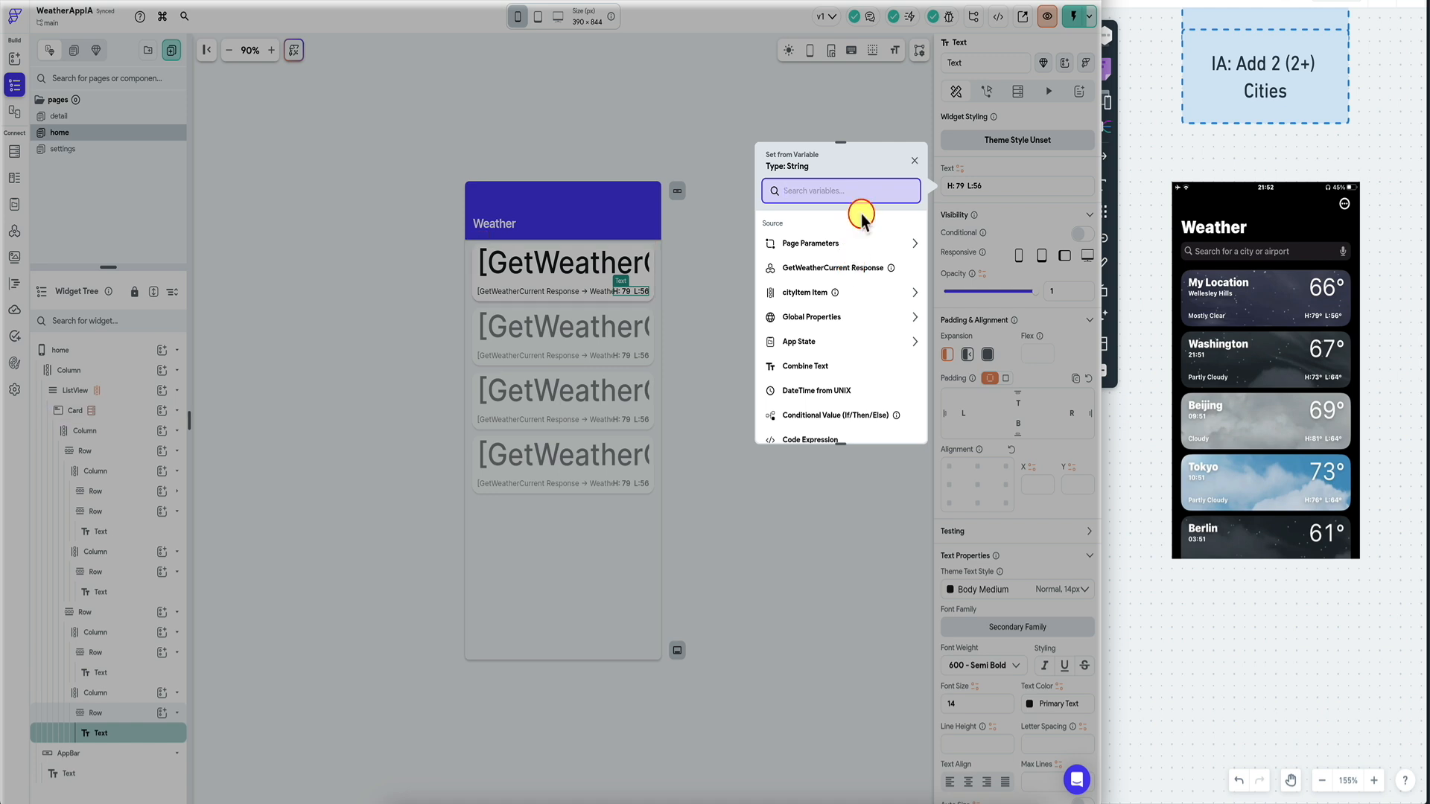
{"action": "type", "text": "comb"}
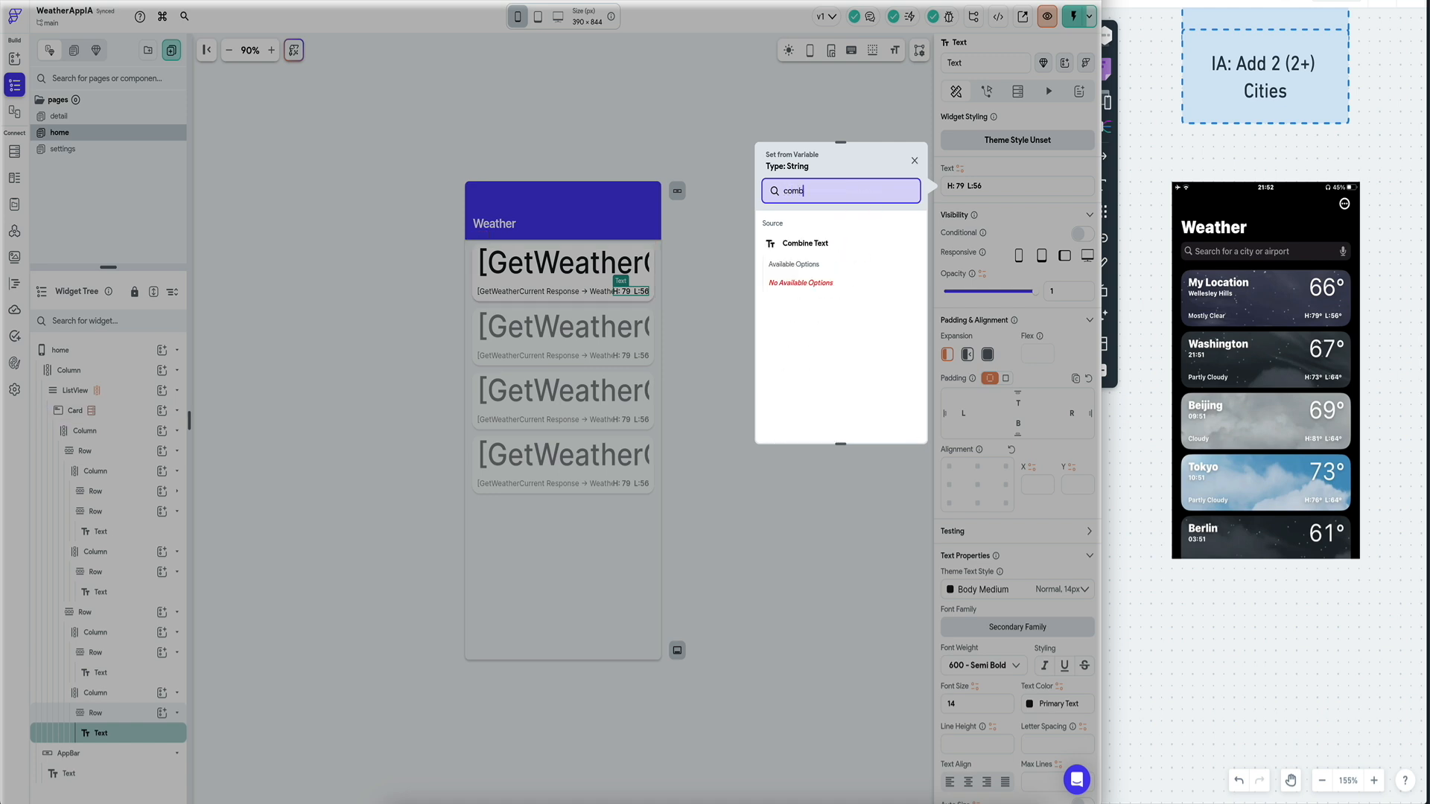
{"action": "left_click", "coordinate": [840, 248]}
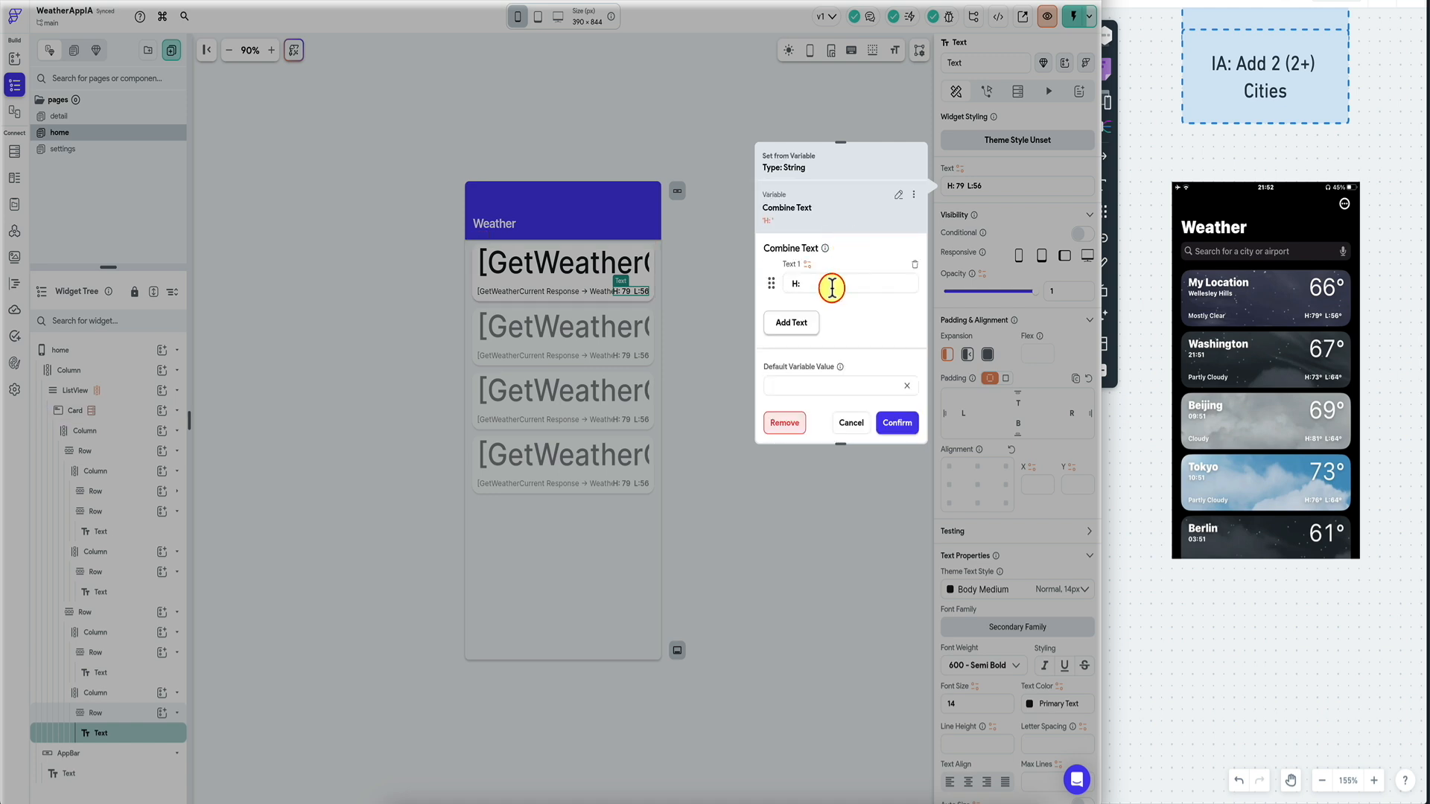
{"action": "double_click", "coordinate": [797, 323]}
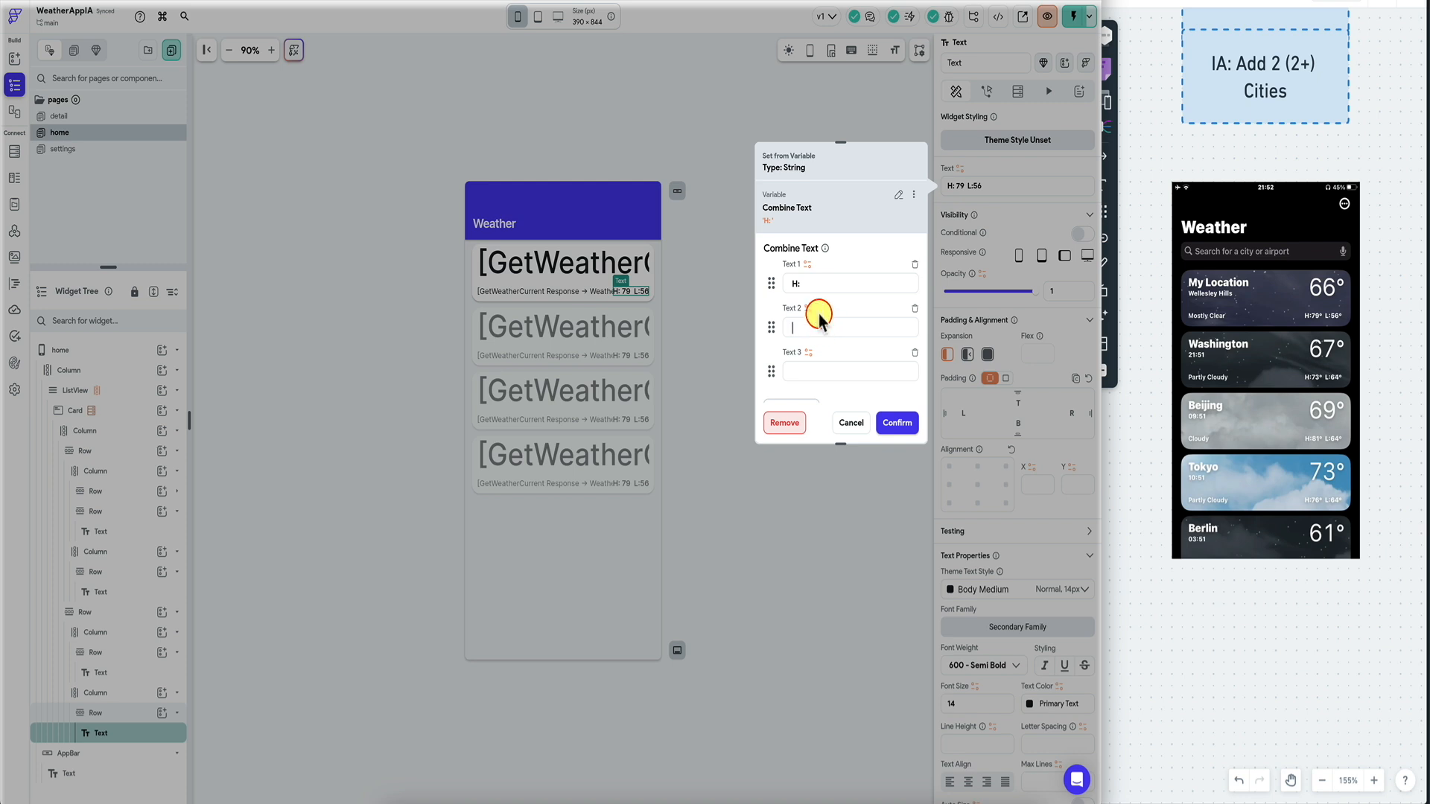
{"action": "left_click", "coordinate": [810, 373]}
{"action": "scroll", "coordinate": [794, 364], "scroll_direction": "down", "scroll_amount": 2}
{"action": "left_click", "coordinate": [792, 361]}
{"action": "left_click", "coordinate": [791, 363]}
{"action": "left_click_drag", "start_coordinate": [770, 371], "coordinate": [770, 283]}
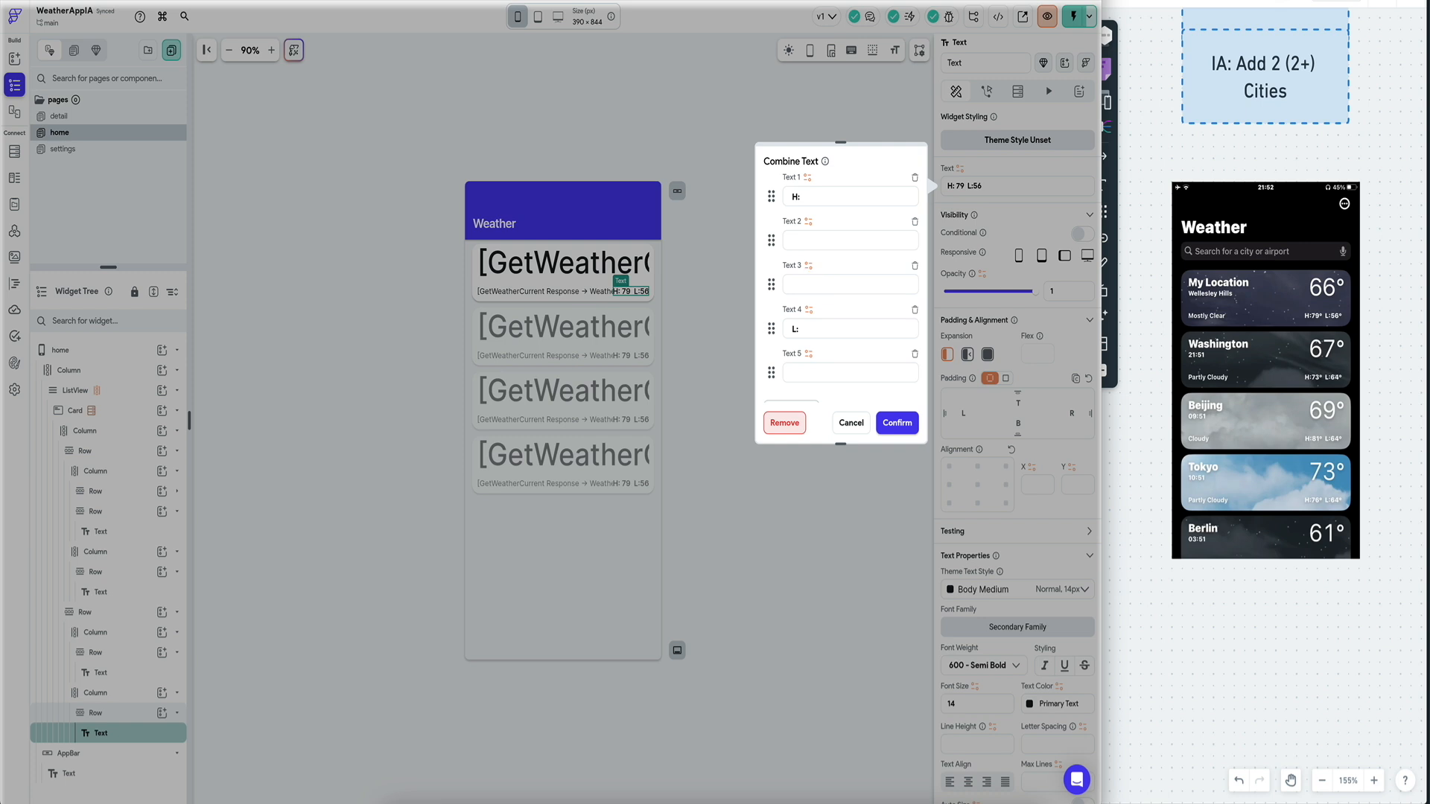
Bind Text 2 to a field of the GetWeatherCurrent Response's current object.
{"action": "left_click", "coordinate": [808, 222]}
{"action": "left_click", "coordinate": [695, 307]}
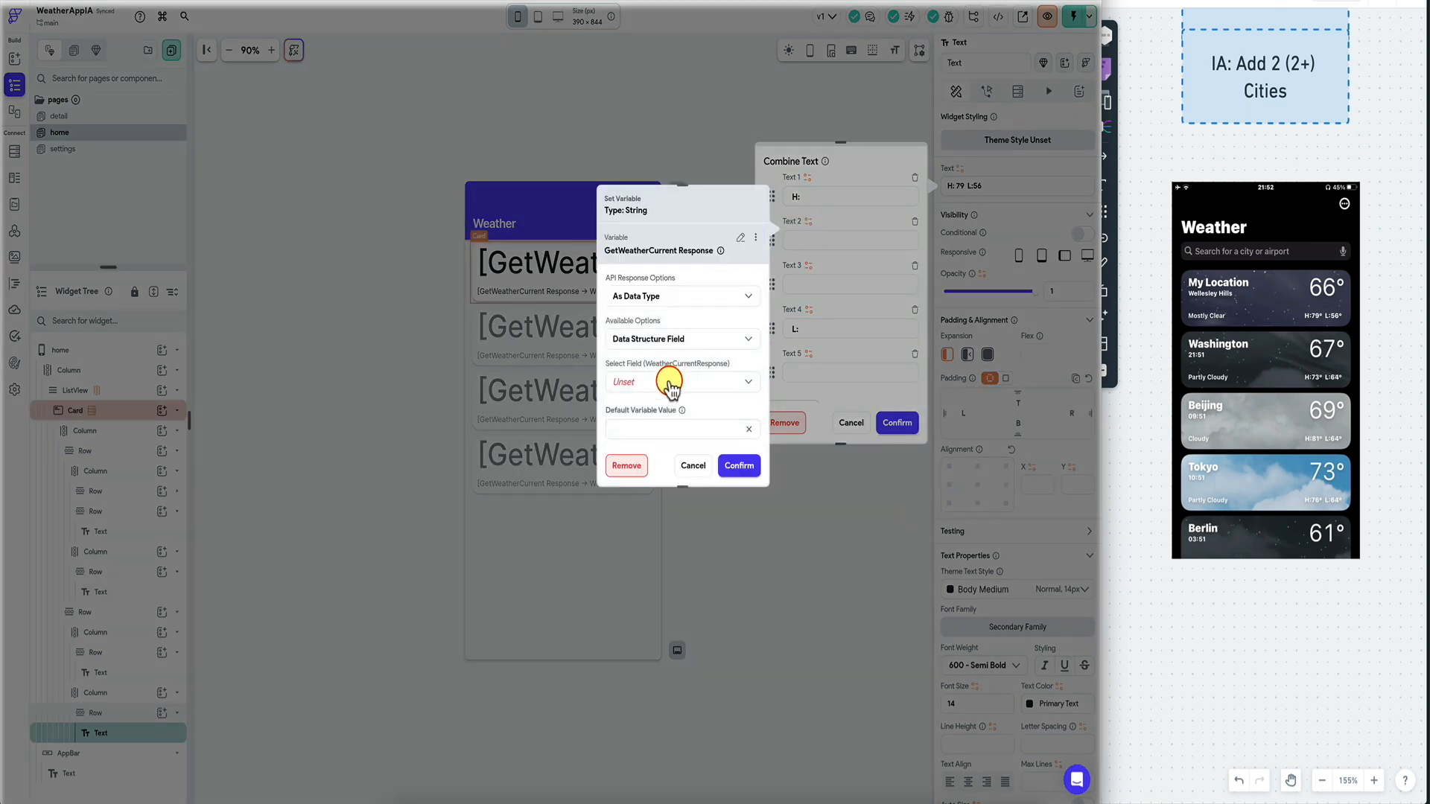
{"action": "left_click", "coordinate": [670, 384]}
{"action": "left_click", "coordinate": [661, 413]}
{"action": "scroll", "coordinate": [704, 389], "scroll_direction": "down", "scroll_amount": 1}
{"action": "left_click", "coordinate": [705, 387]}
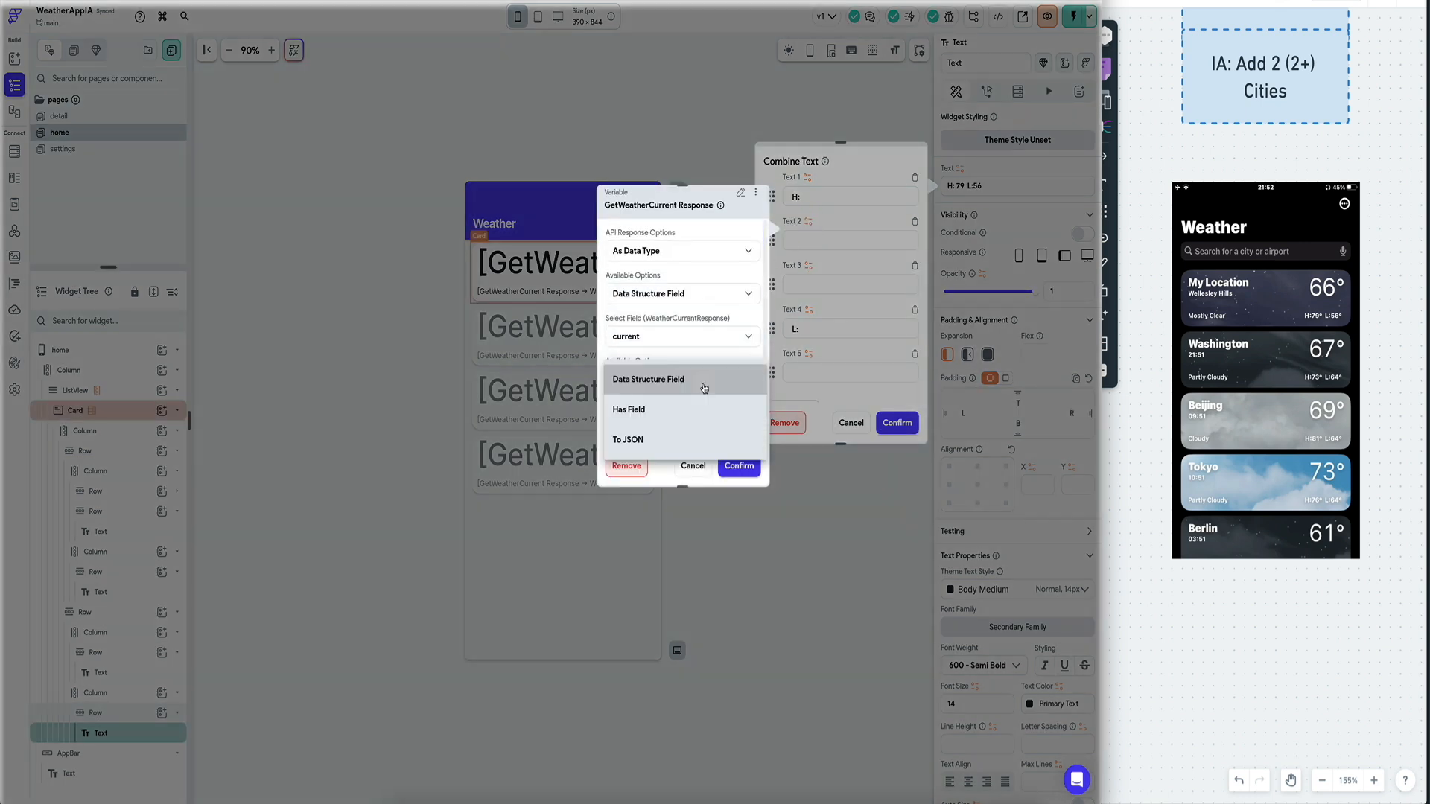
{"action": "left_click", "coordinate": [705, 388]}
{"action": "scroll", "coordinate": [705, 387], "scroll_direction": "down", "scroll_amount": 2}
{"action": "left_click", "coordinate": [677, 332]}
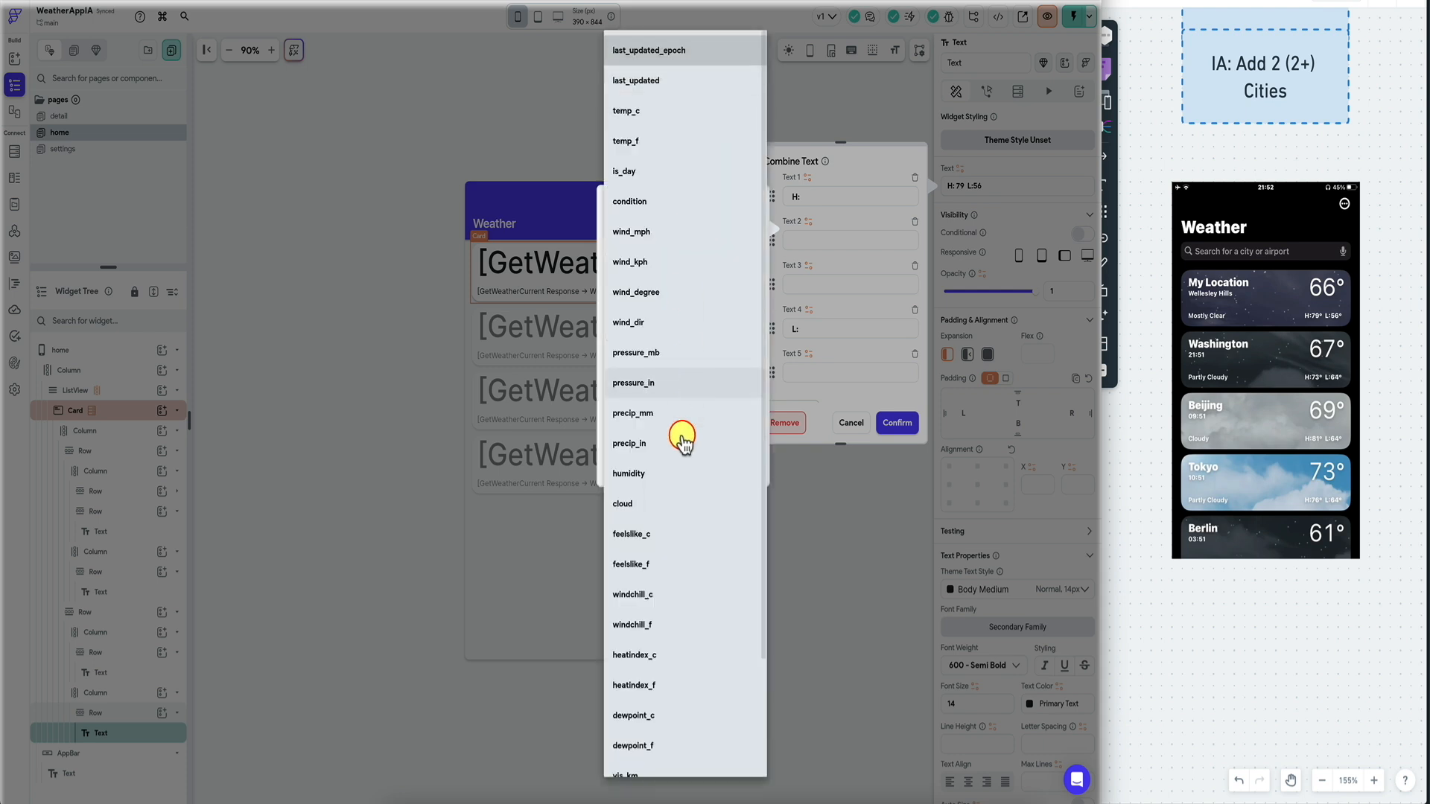
{"action": "scroll", "coordinate": [674, 499], "scroll_direction": "down", "scroll_amount": 2}
{"action": "scroll", "coordinate": [700, 406], "scroll_direction": "up", "scroll_amount": 2}
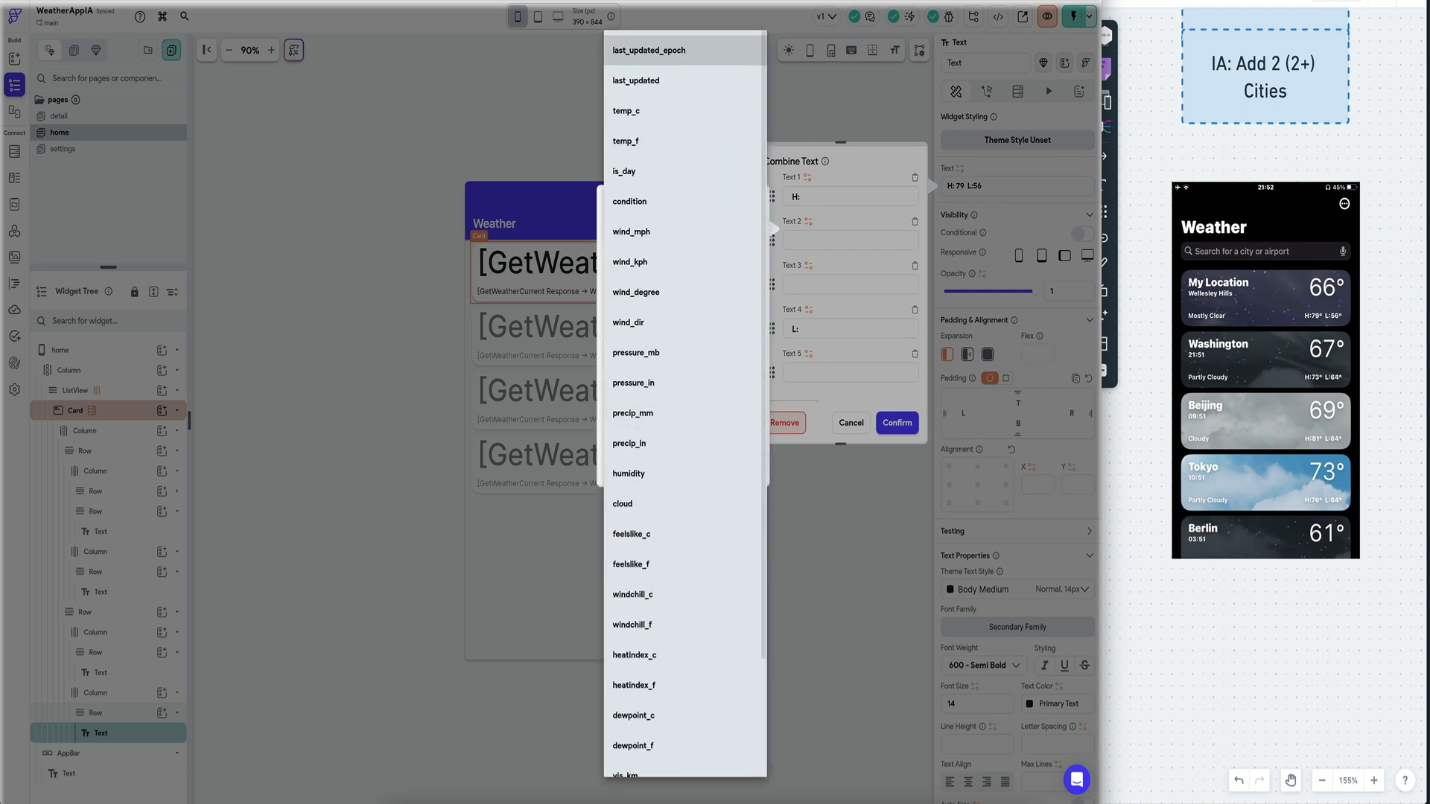
{"action": "key", "text": "ctrl+Tab"}
{"action": "key", "text": "ctrl+Tab"}
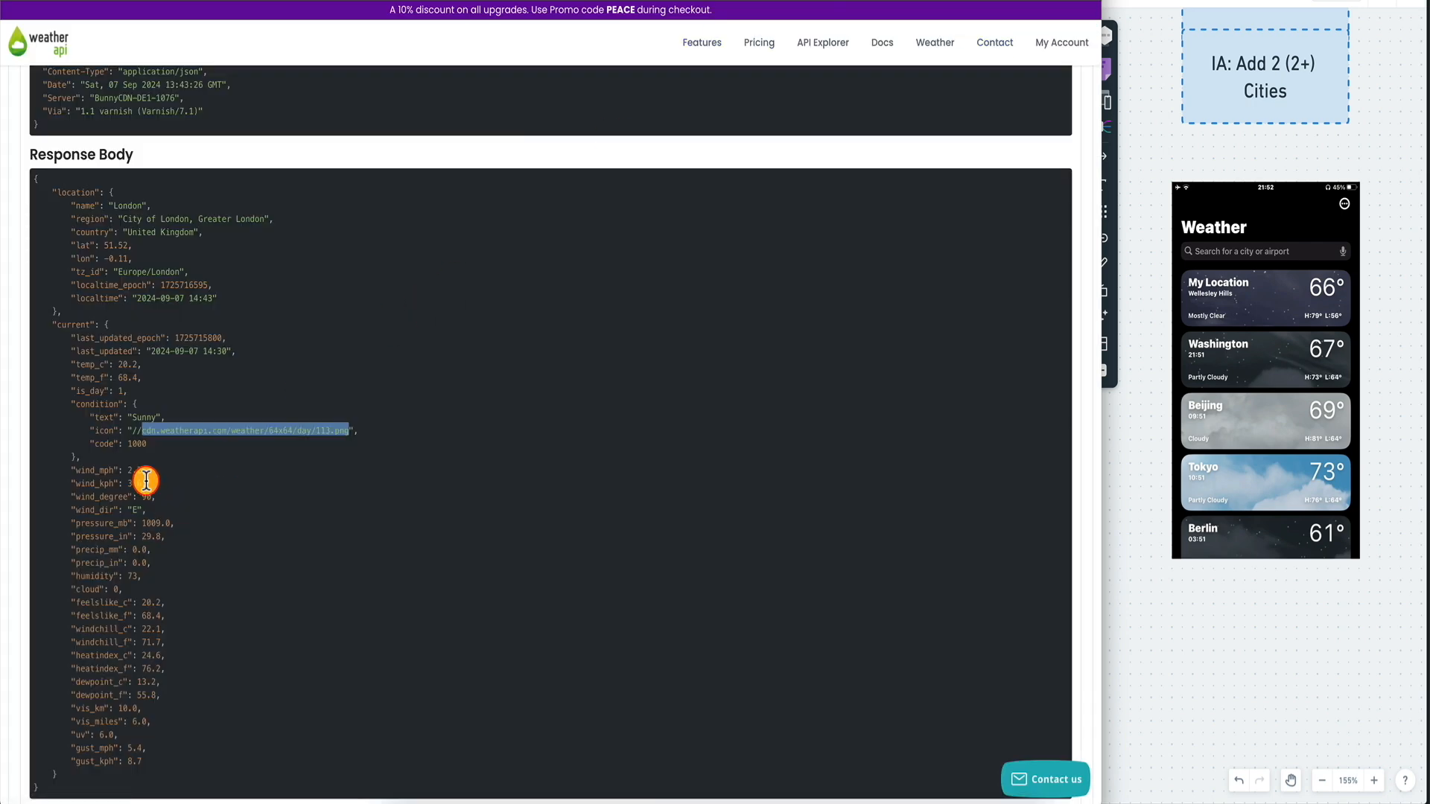
{"action": "scroll", "coordinate": [109, 375], "scroll_direction": "up", "scroll_amount": 12}
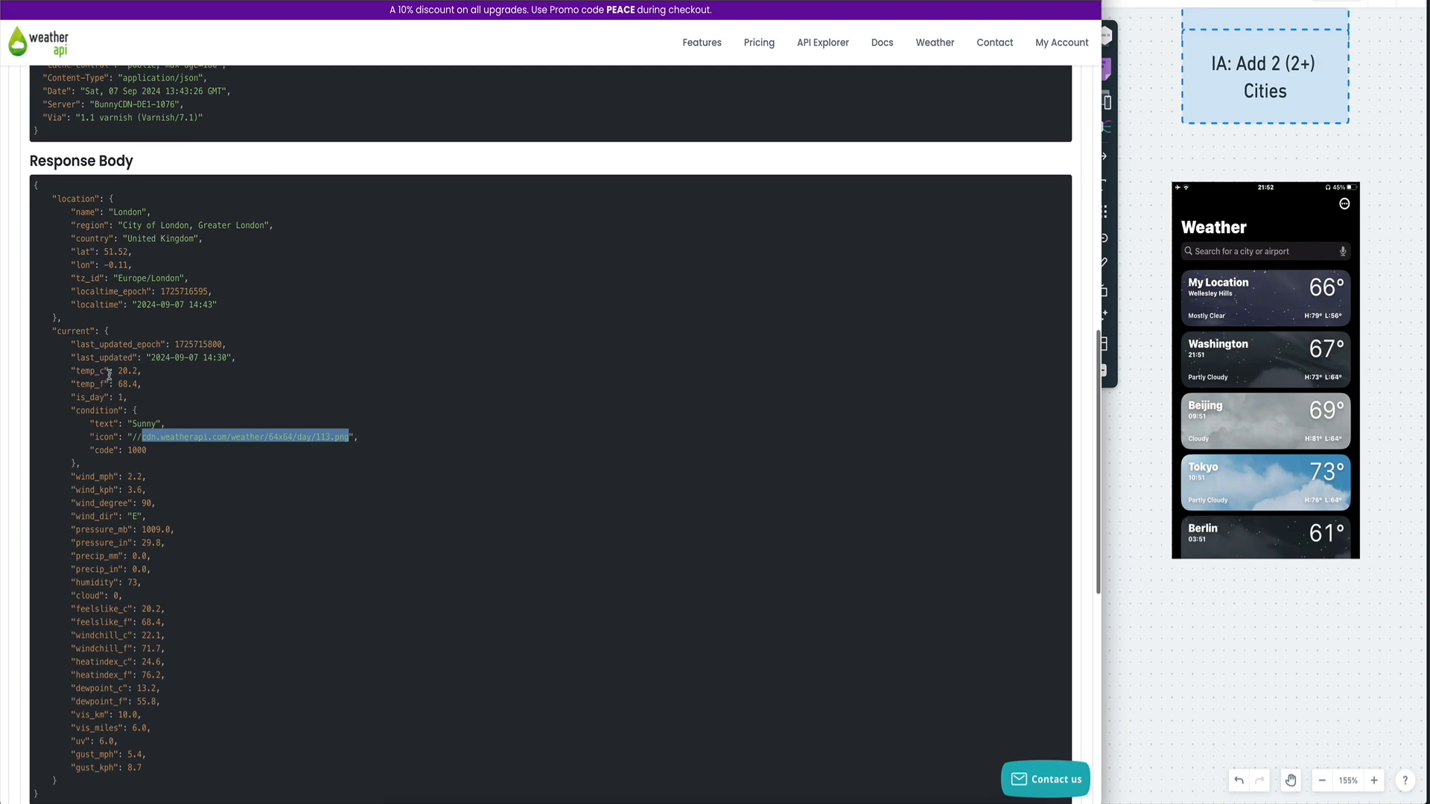
{"action": "scroll", "coordinate": [108, 375], "scroll_direction": "up", "scroll_amount": 1}
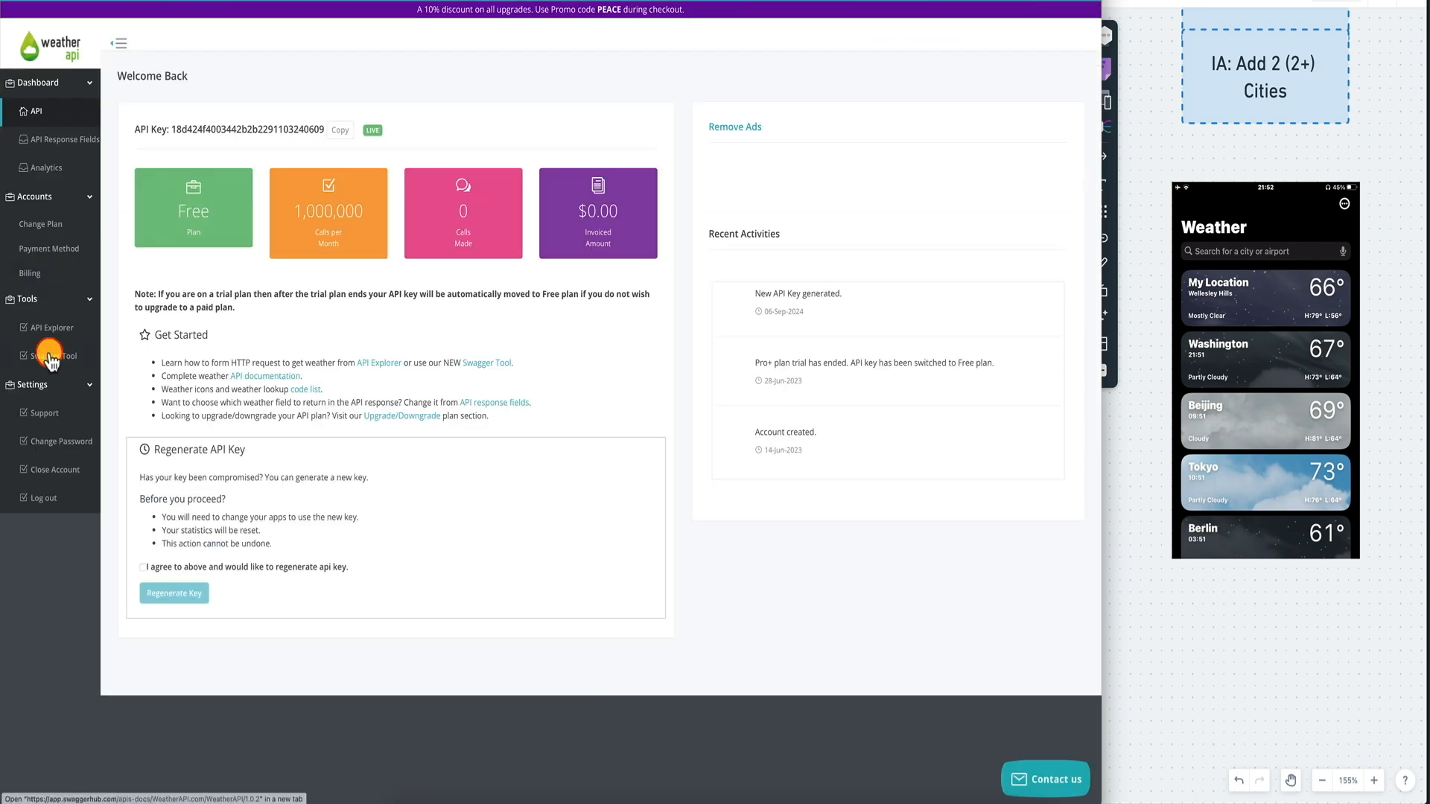
{"action": "left_click", "coordinate": [77, 142]}
{"action": "scroll", "coordinate": [141, 309], "scroll_direction": "down", "scroll_amount": 10}
{"action": "scroll", "coordinate": [142, 318], "scroll_direction": "up", "scroll_amount": 9}
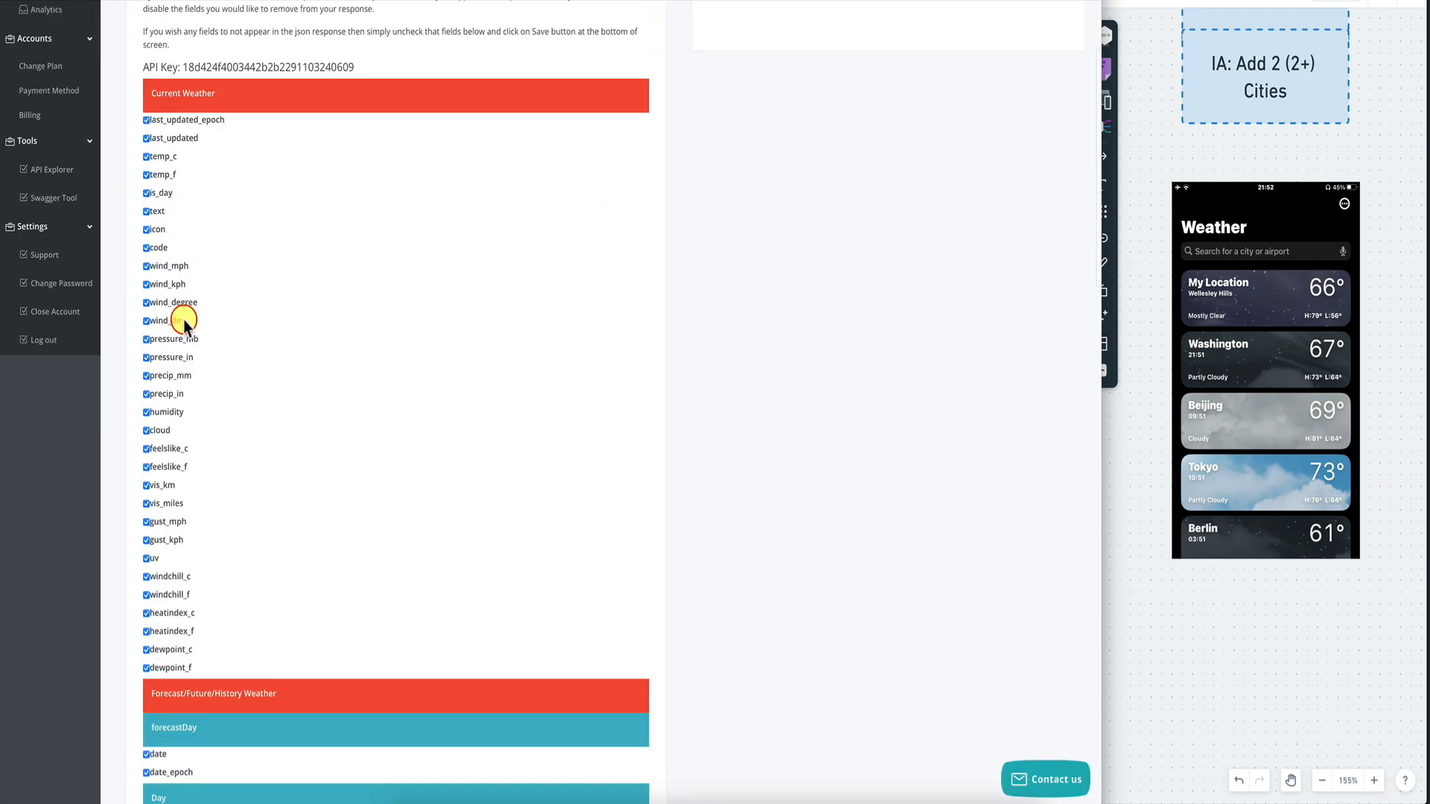
{"action": "scroll", "coordinate": [183, 319], "scroll_direction": "down", "scroll_amount": 5}
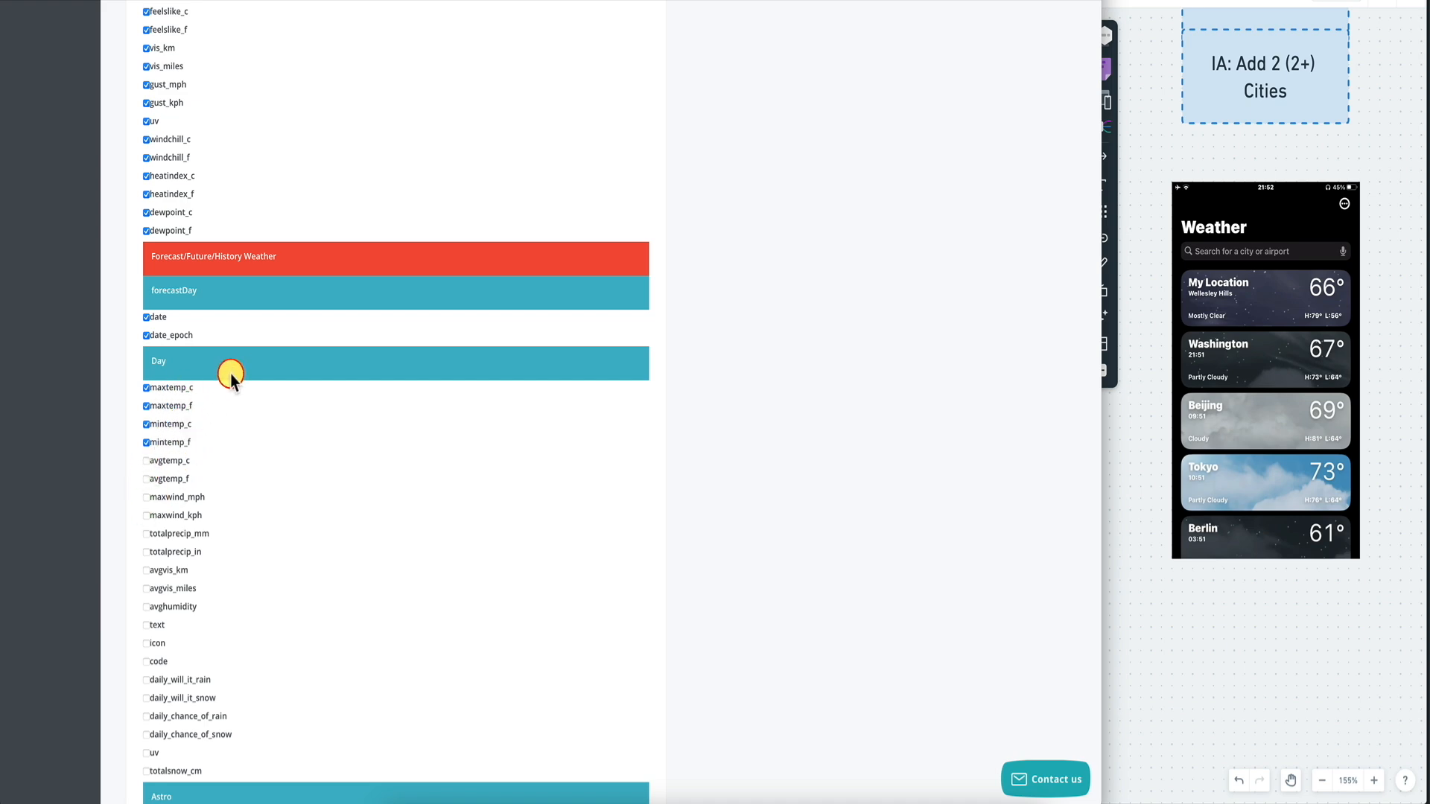
{"action": "scroll", "coordinate": [231, 374], "scroll_direction": "up", "scroll_amount": 8}
{"action": "scroll", "coordinate": [425, 165], "scroll_direction": "left", "scroll_amount": 8}
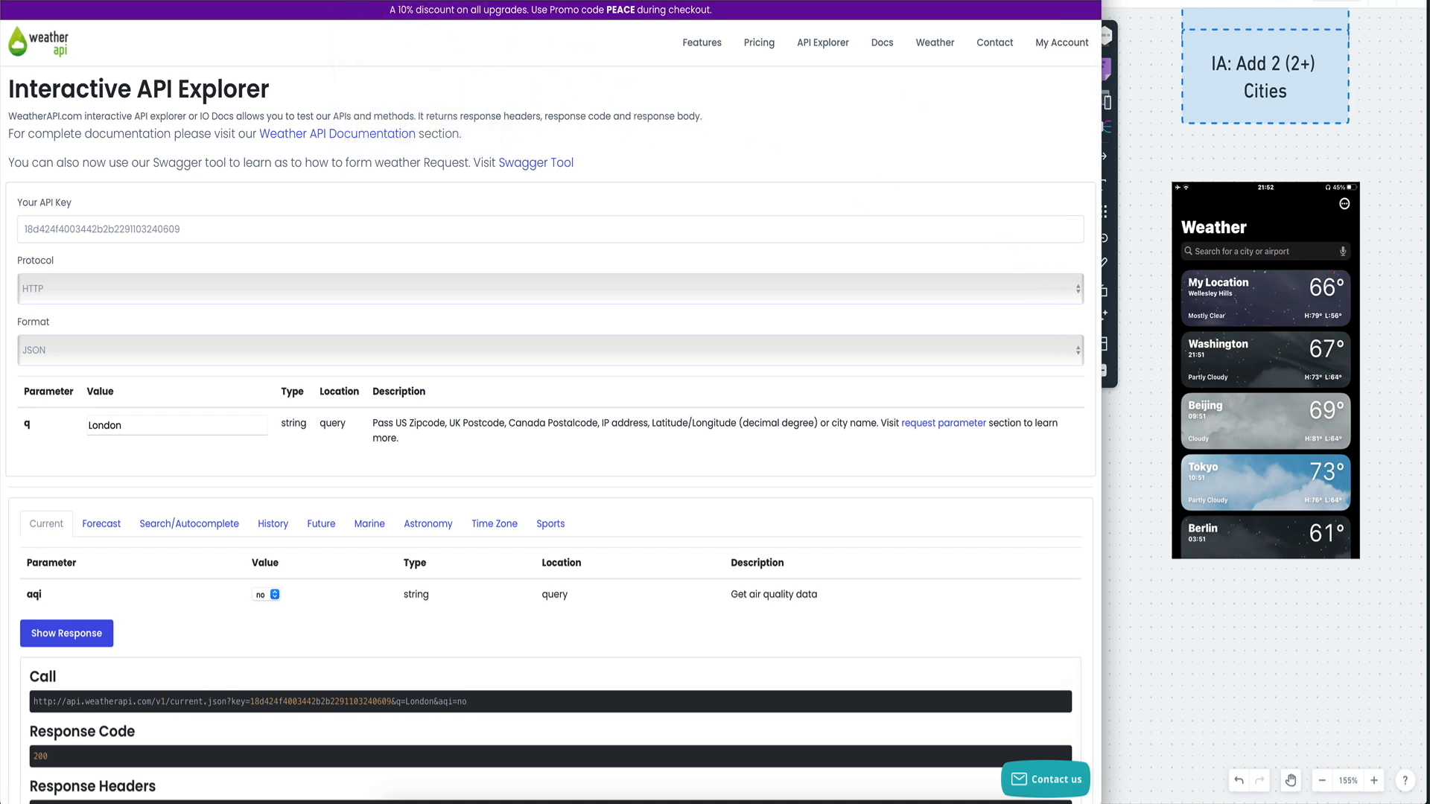
{"action": "left_click", "coordinate": [581, 1]}
Cancel the unfinished field binding and confirm the combined H and L text.
{"action": "left_click", "coordinate": [874, 410]}
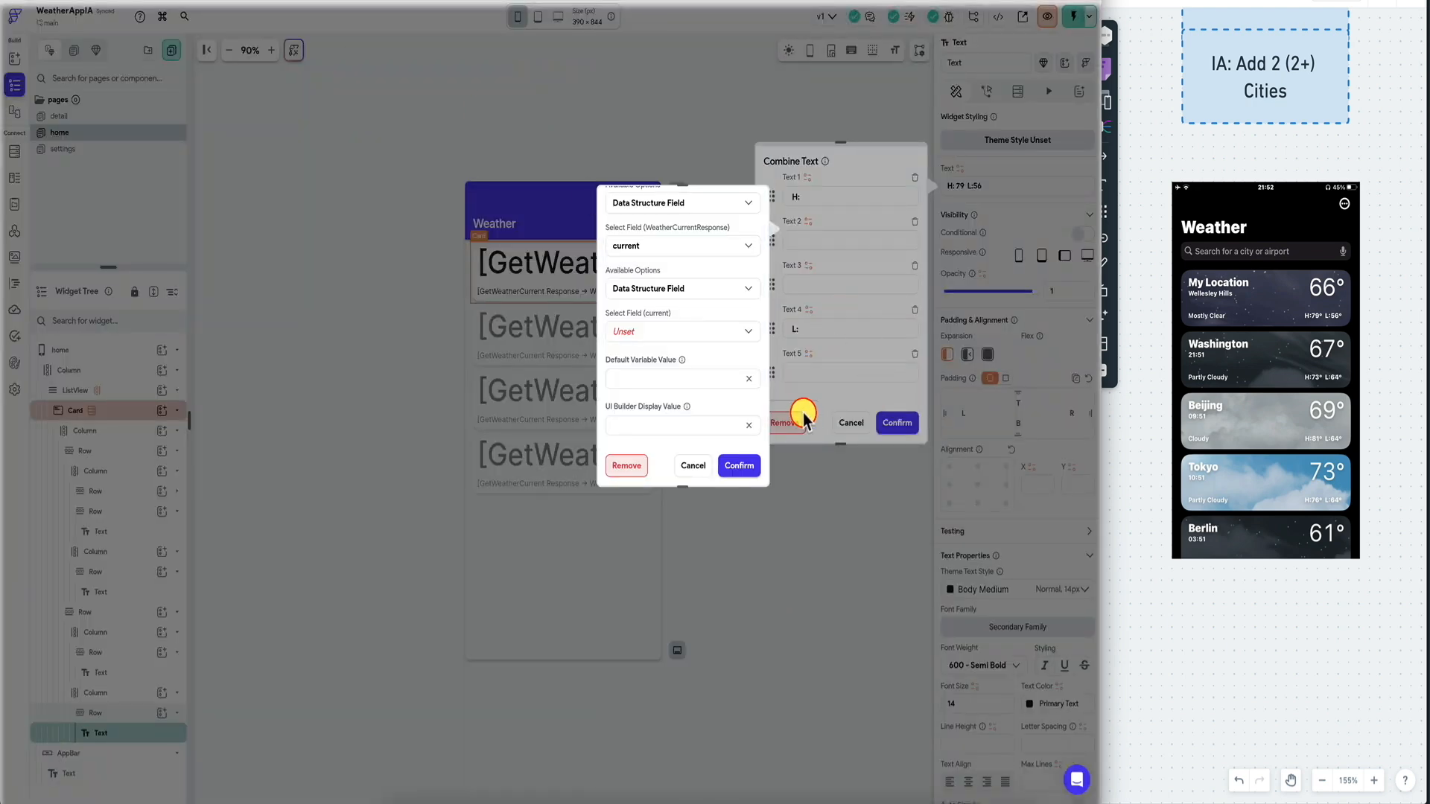
{"action": "left_click", "coordinate": [692, 466]}
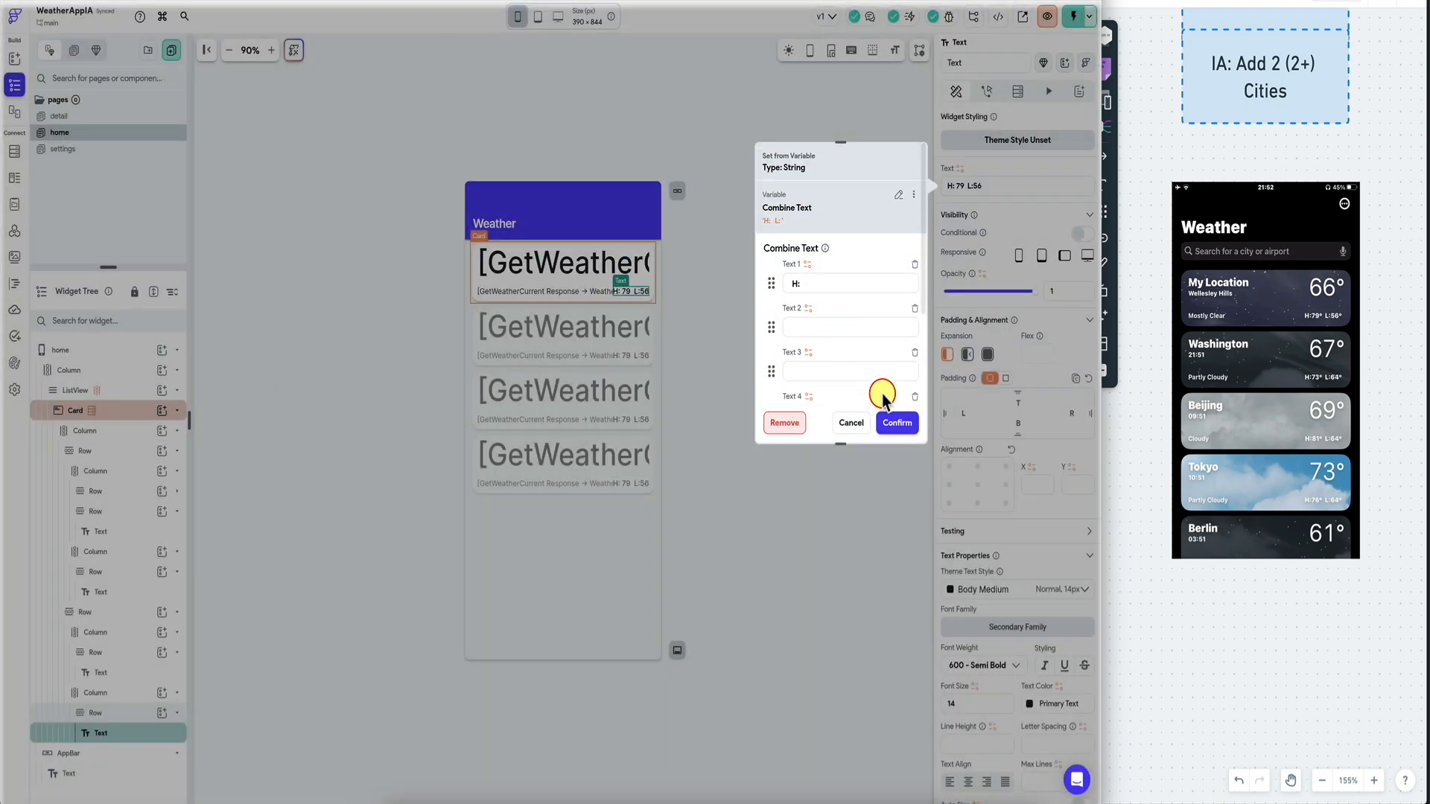
{"action": "left_click", "coordinate": [897, 426]}
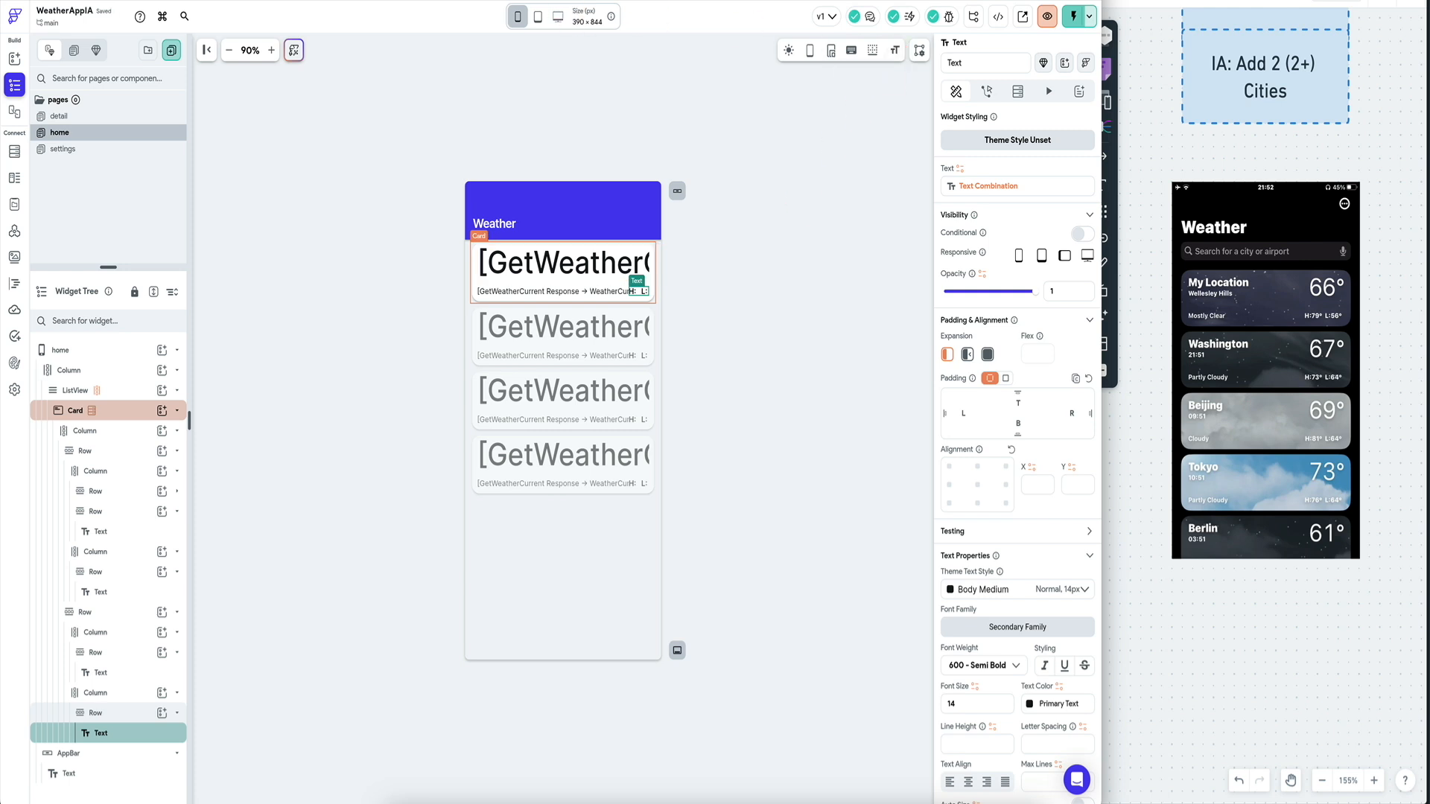
Reload the test app preview, then return to the project editor.
{"action": "left_click", "coordinate": [410, 2]}
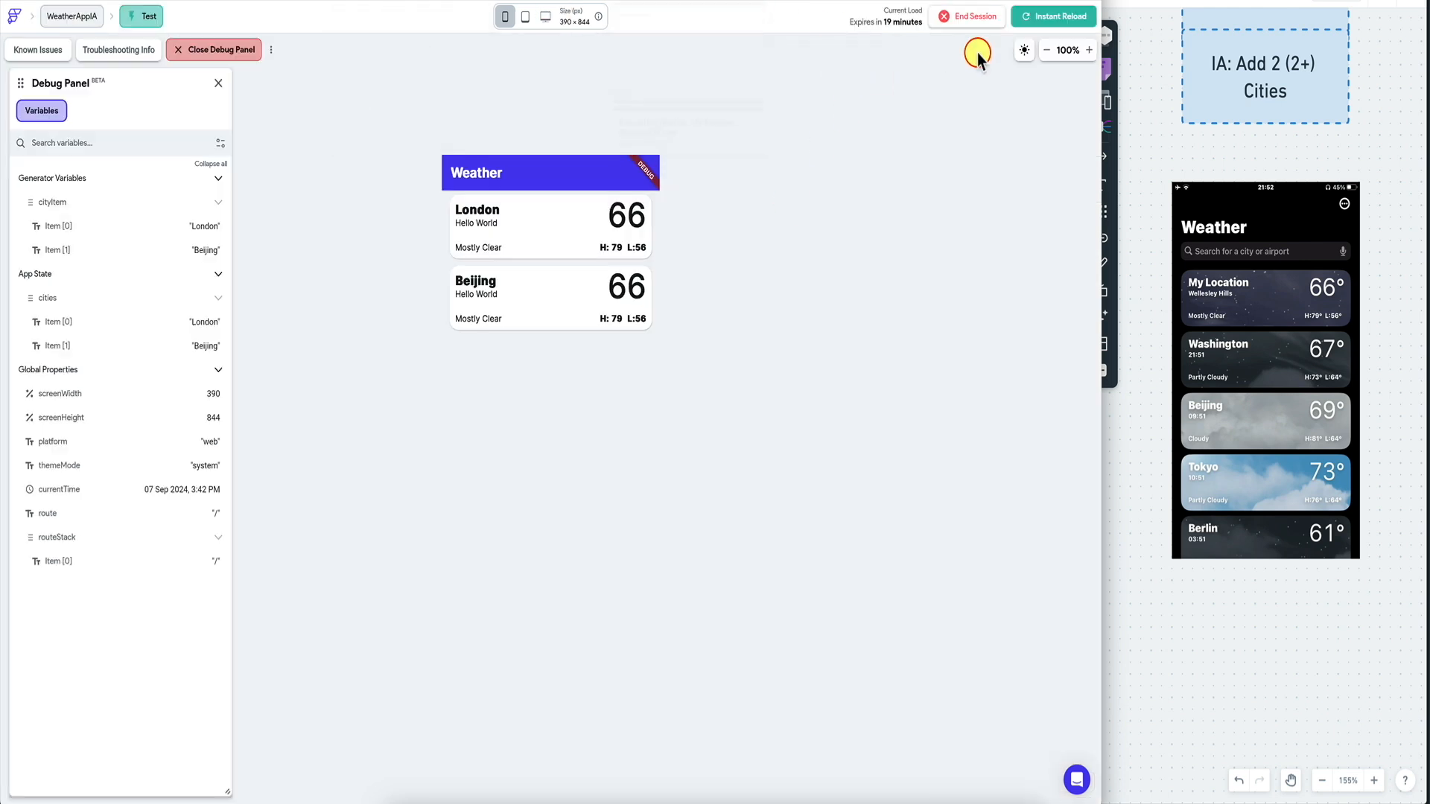
{"action": "left_click", "coordinate": [1048, 16]}
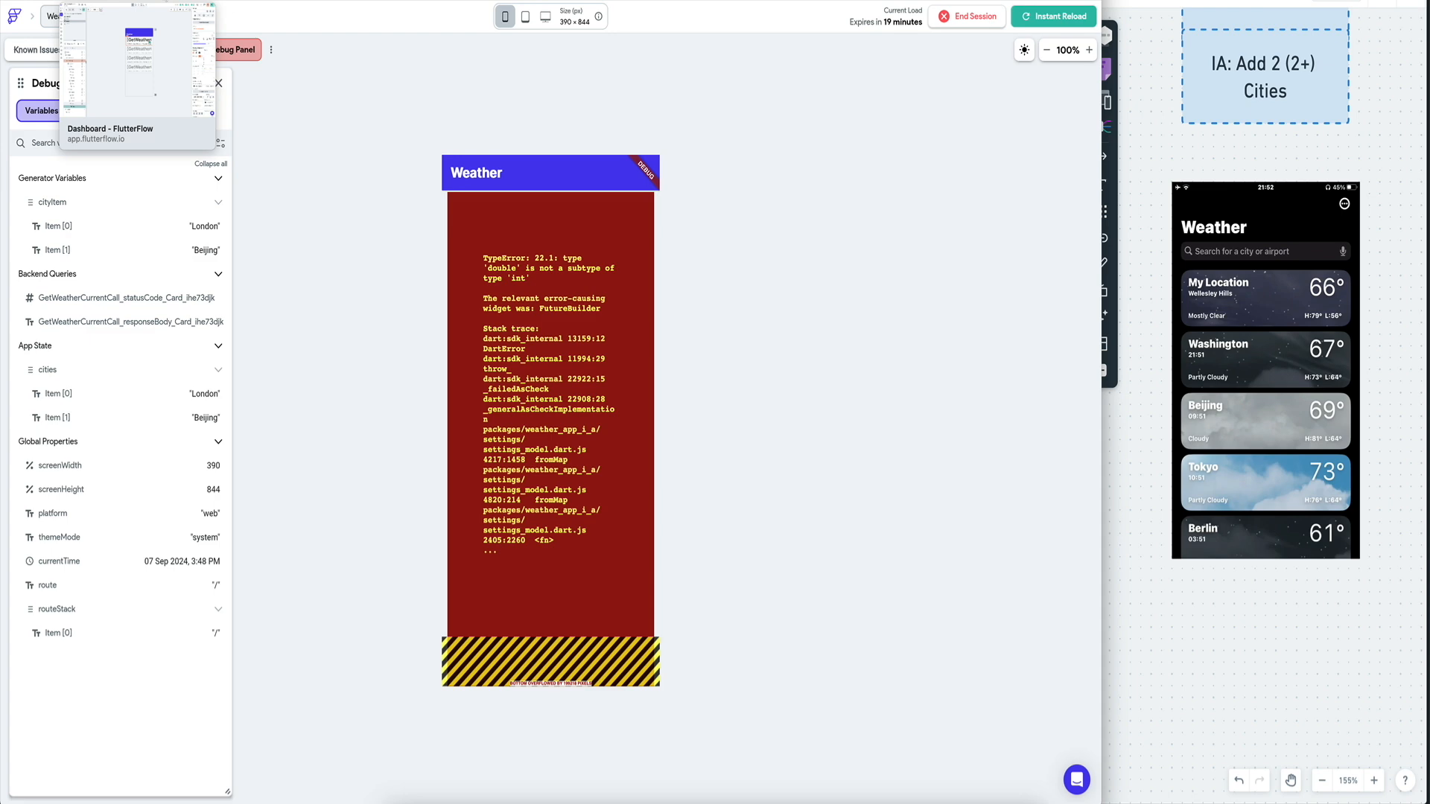
{"action": "left_click", "coordinate": [111, 0]}
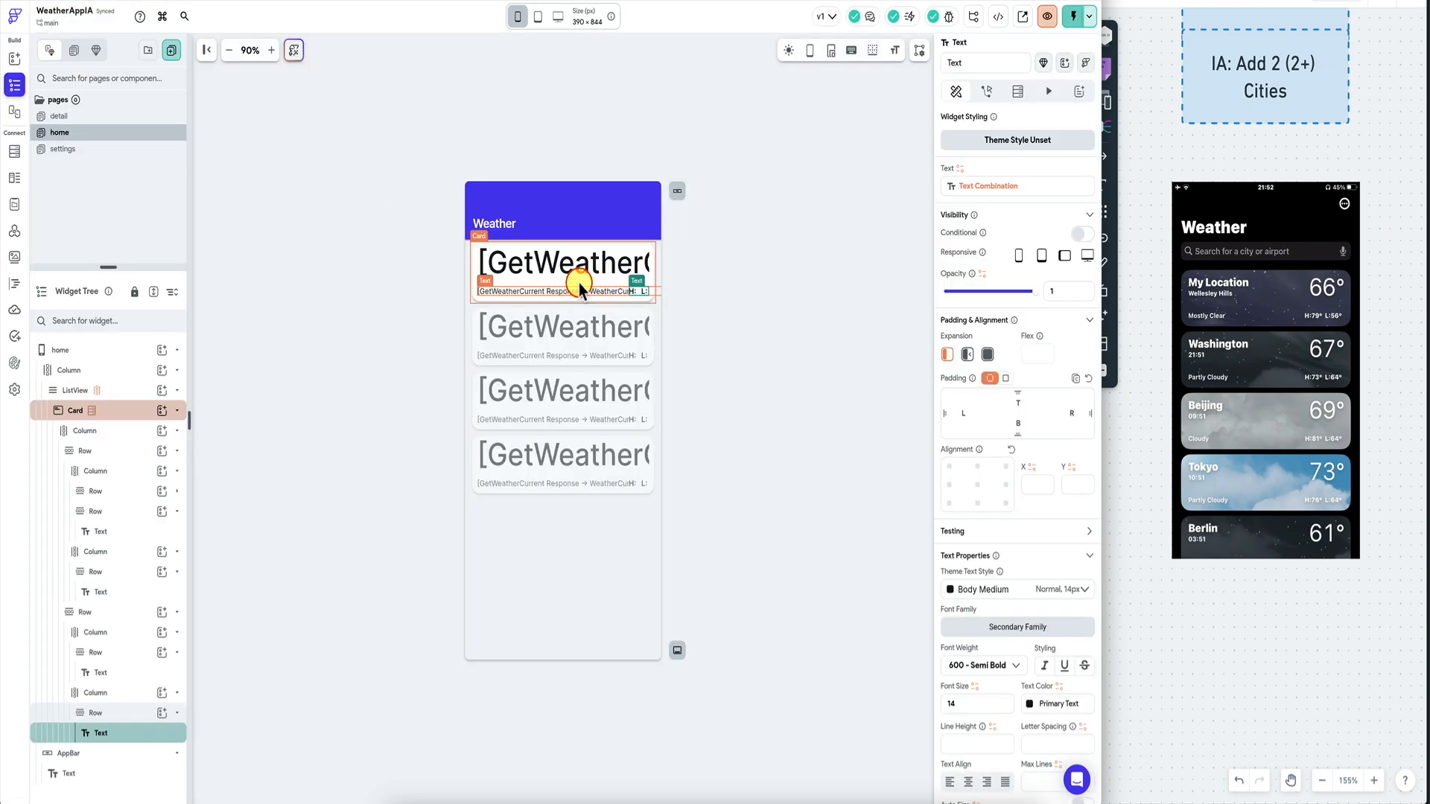
Set the large temperature binding's number format to Decimal.
{"action": "left_click", "coordinate": [596, 262]}
{"action": "left_click", "coordinate": [983, 190]}
{"action": "scroll", "coordinate": [817, 328], "scroll_direction": "down", "scroll_amount": 3}
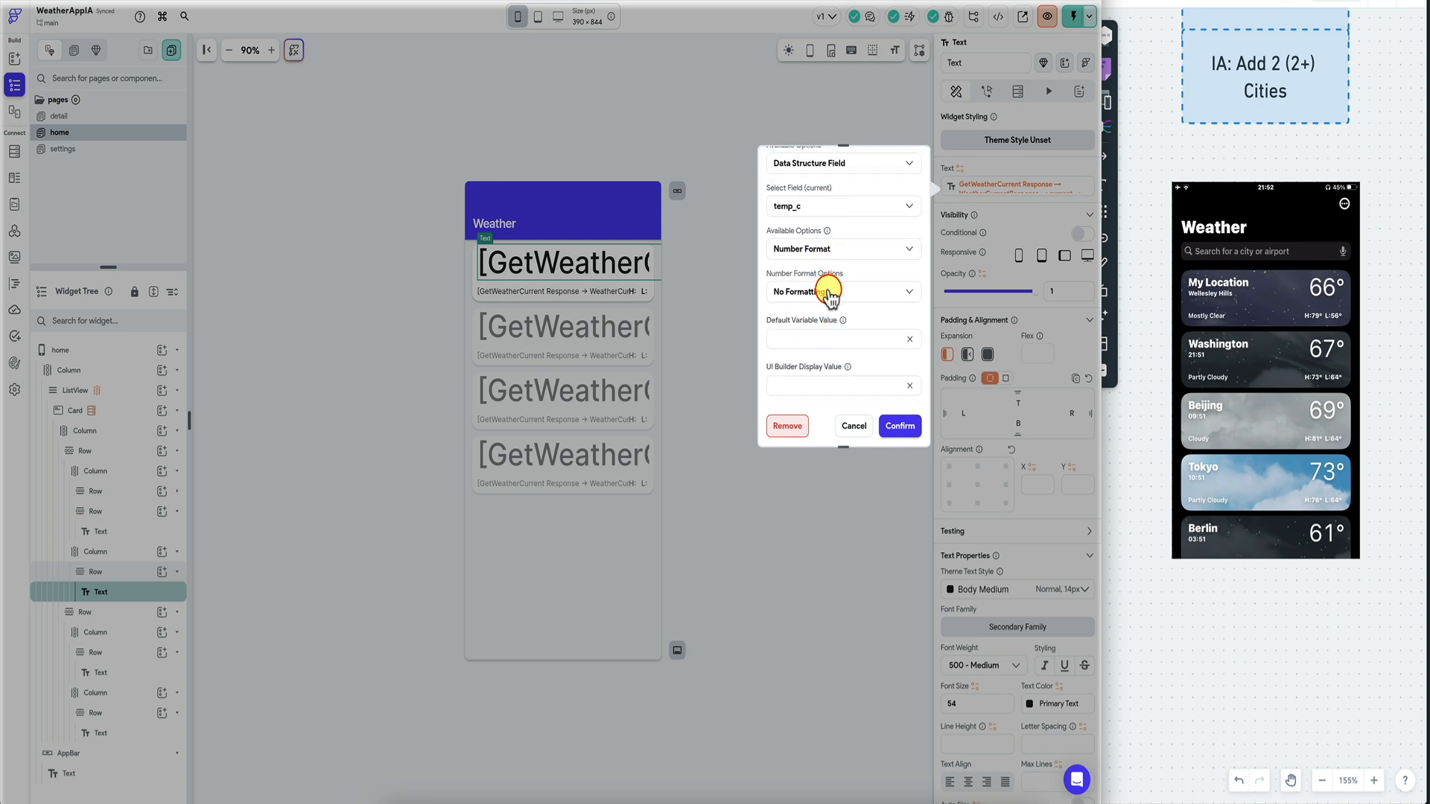
{"action": "left_click", "coordinate": [829, 291]}
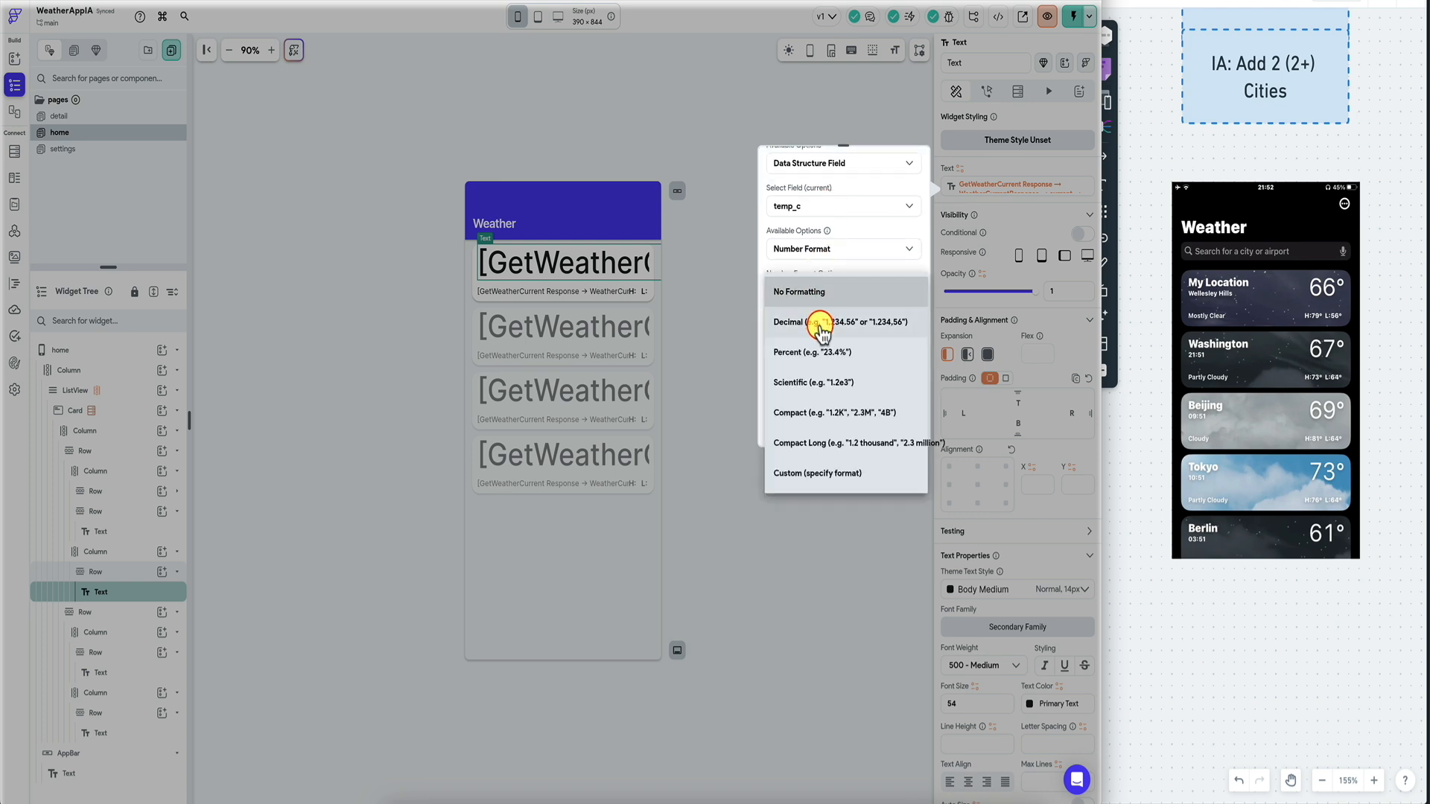
{"action": "left_click", "coordinate": [820, 329]}
{"action": "left_click", "coordinate": [901, 425]}
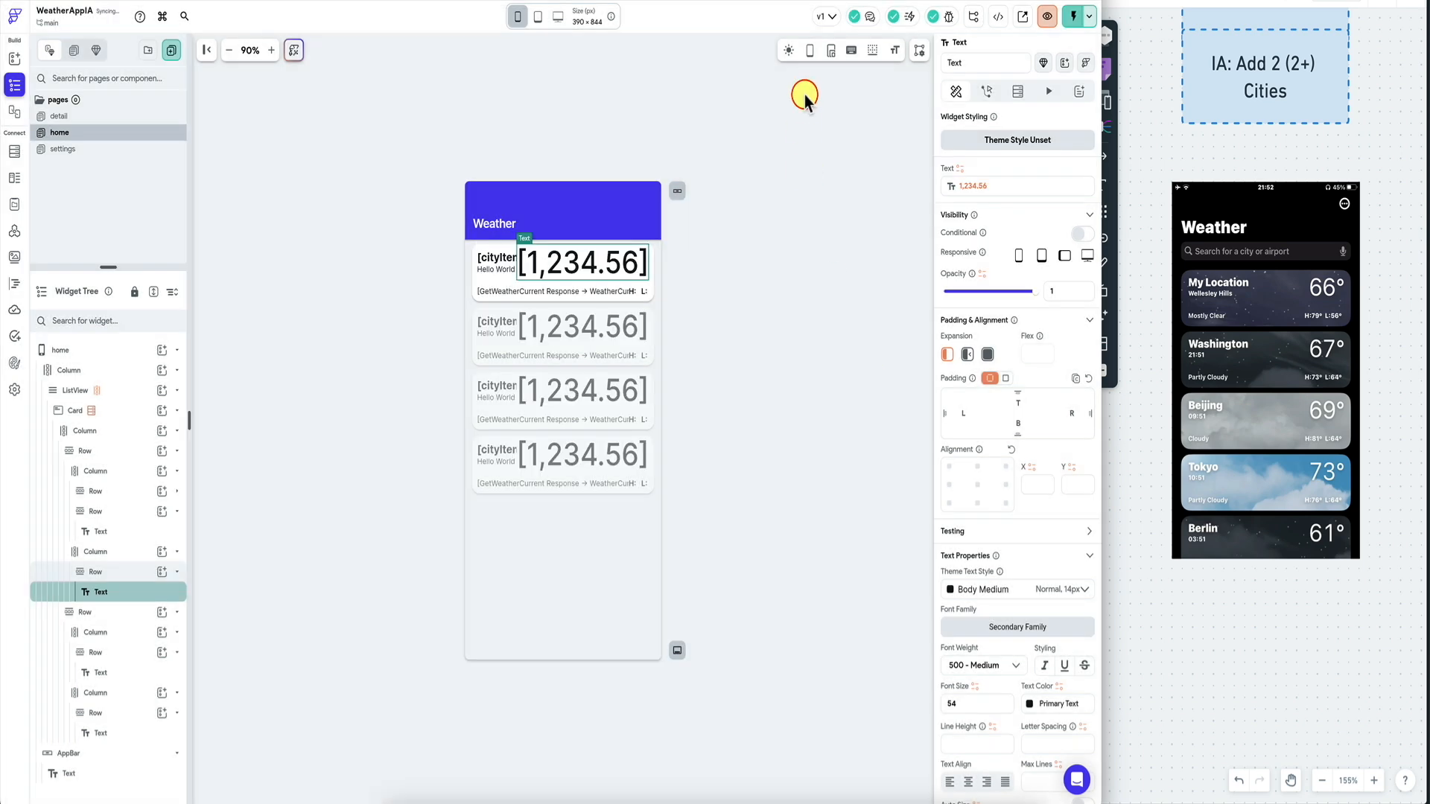
Run the app in Test mode and view the WeatherAPI explorer response.
{"action": "left_click", "coordinate": [552, 237]}
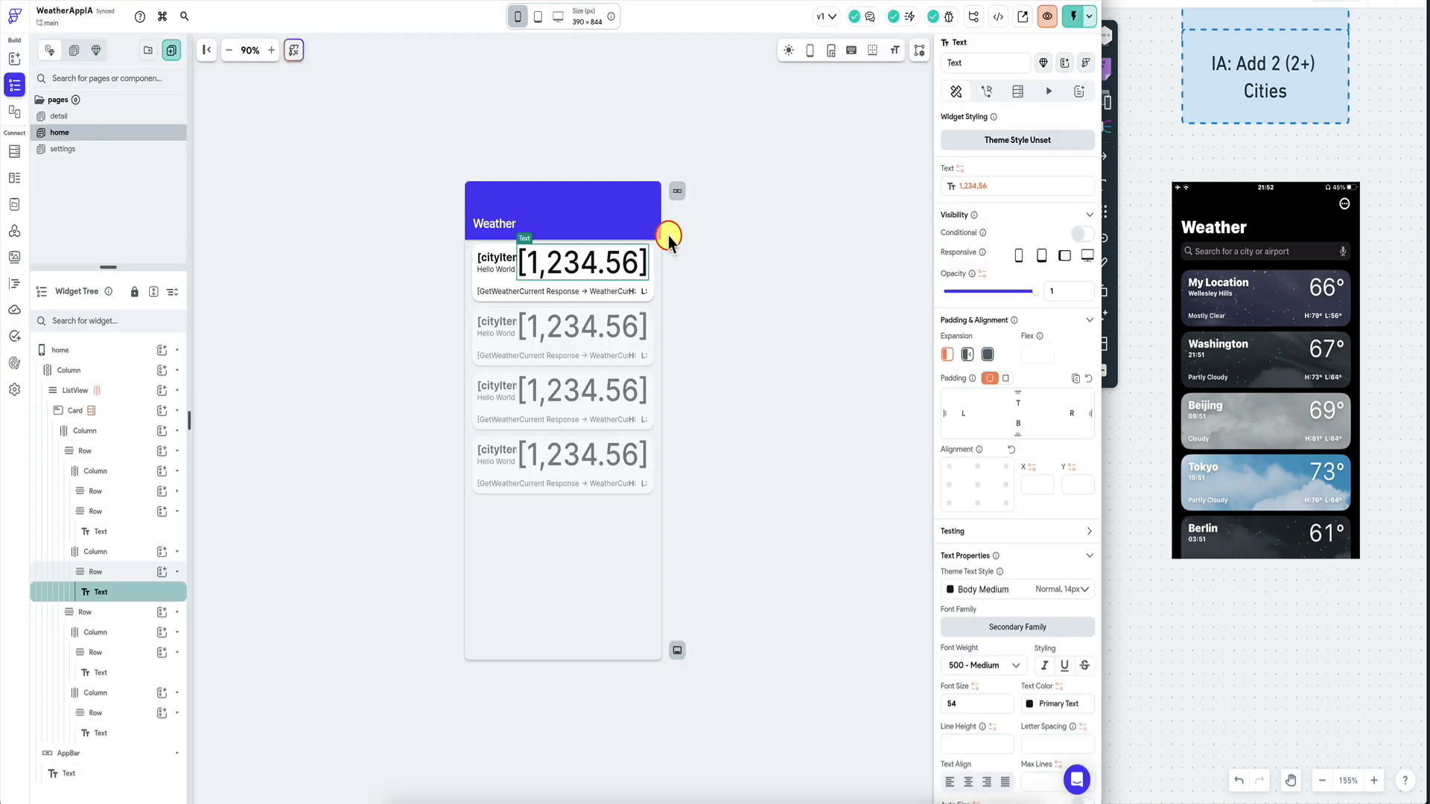
{"action": "left_click", "coordinate": [751, 1]}
{"action": "scroll", "coordinate": [728, 281], "scroll_direction": "down", "scroll_amount": 12}
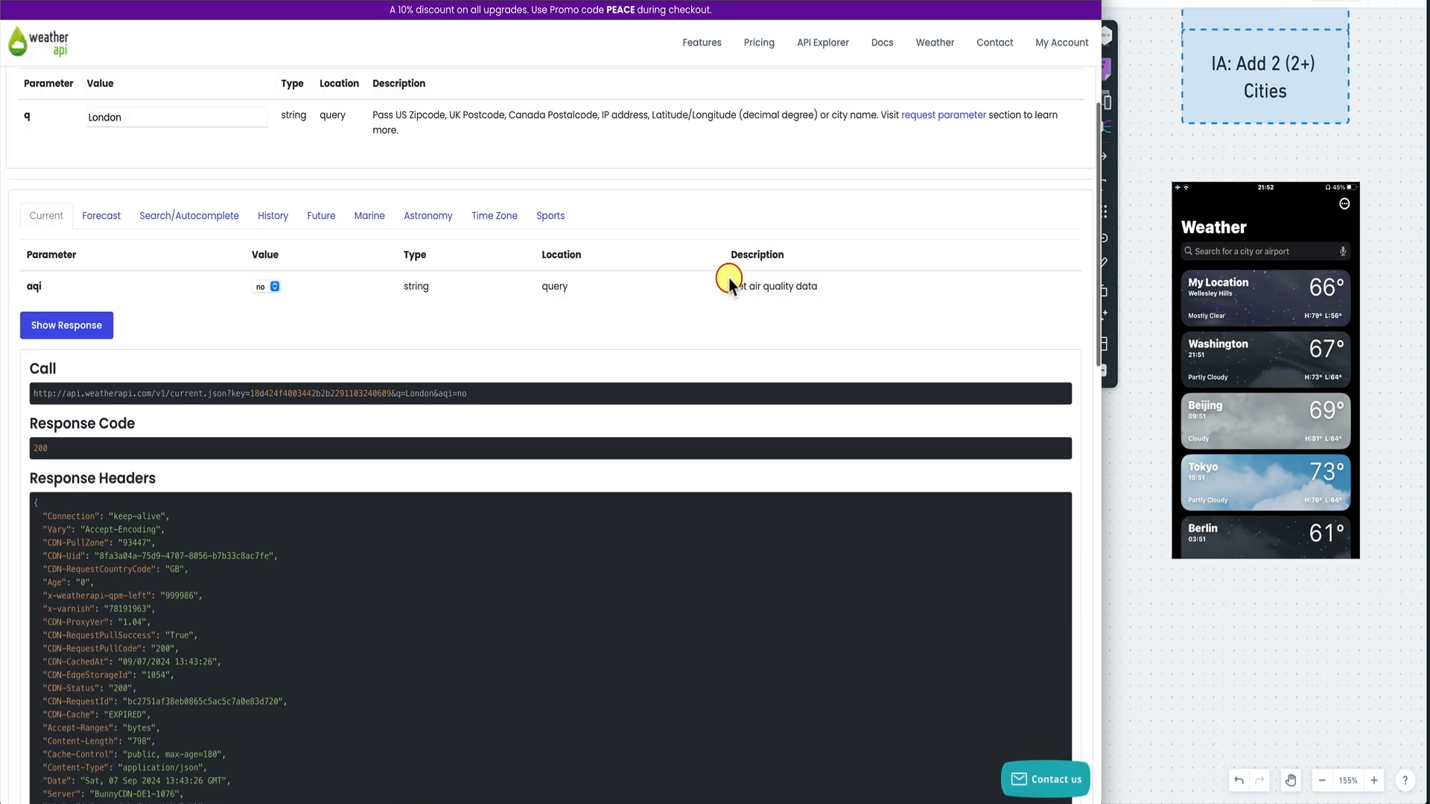
Highlight temp_c in the WeatherAPI response, then view FlutterFlow's API Calls and App Values.
{"action": "scroll", "coordinate": [506, 442], "scroll_direction": "up", "scroll_amount": 8}
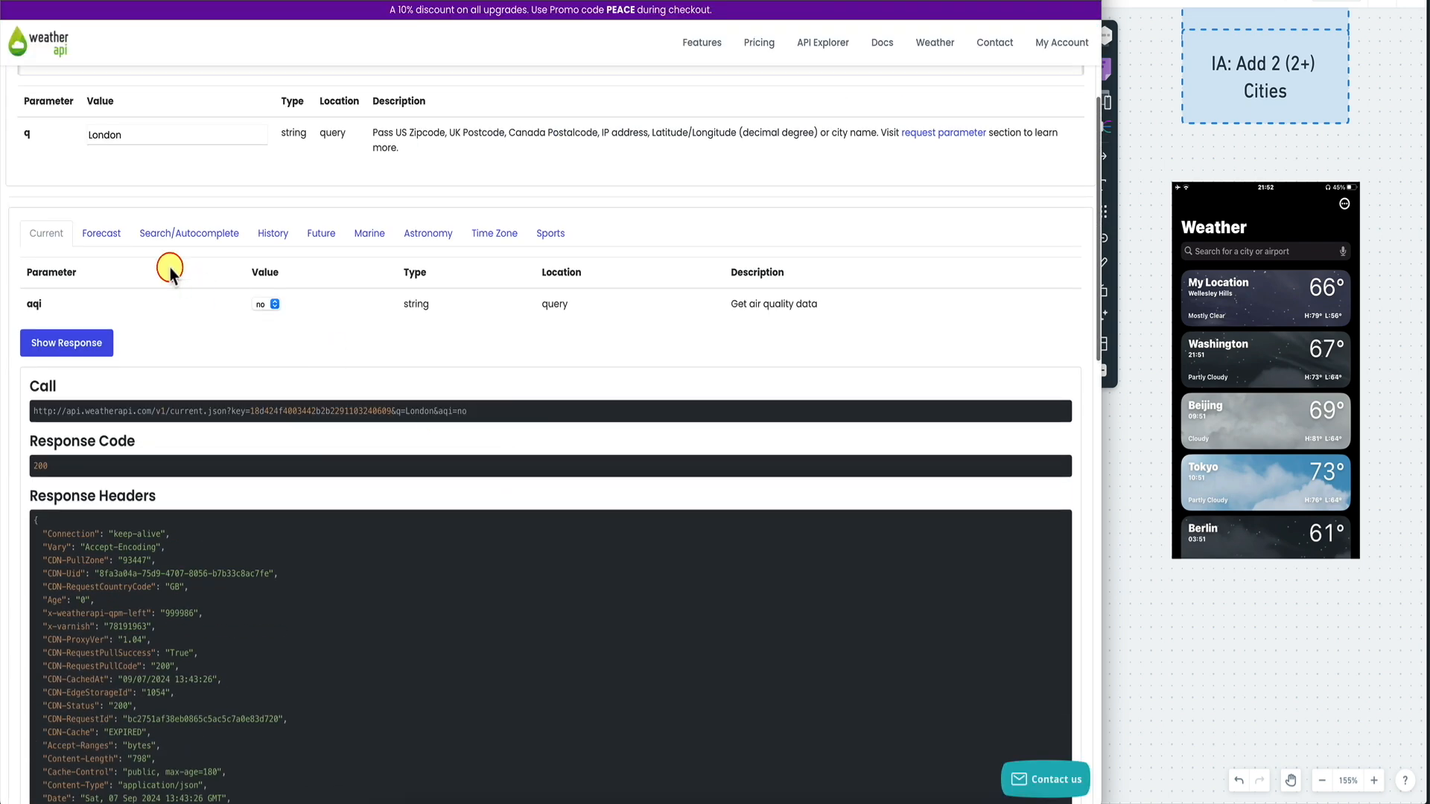
{"action": "scroll", "coordinate": [137, 350], "scroll_direction": "down", "scroll_amount": 10}
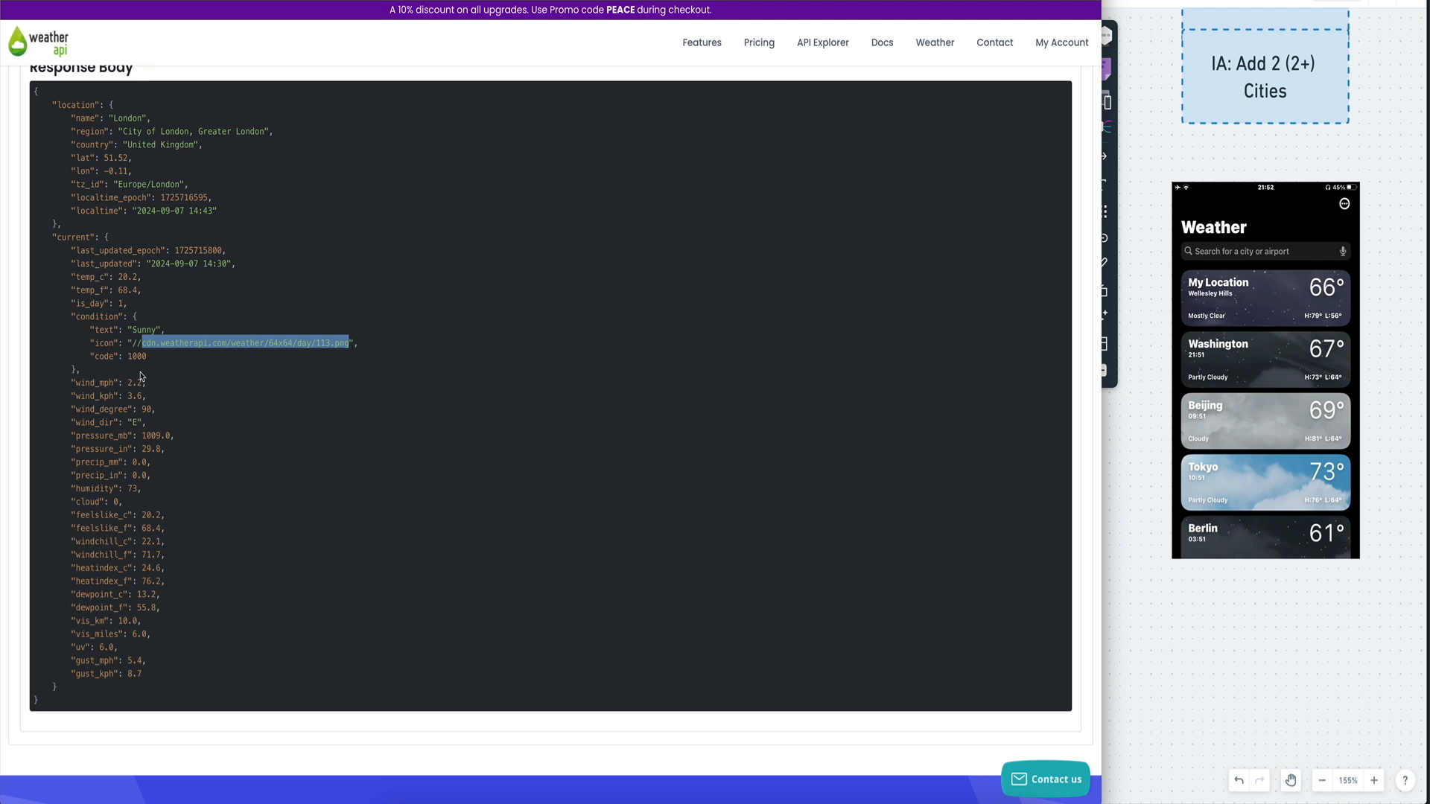
{"action": "left_click", "coordinate": [123, 279]}
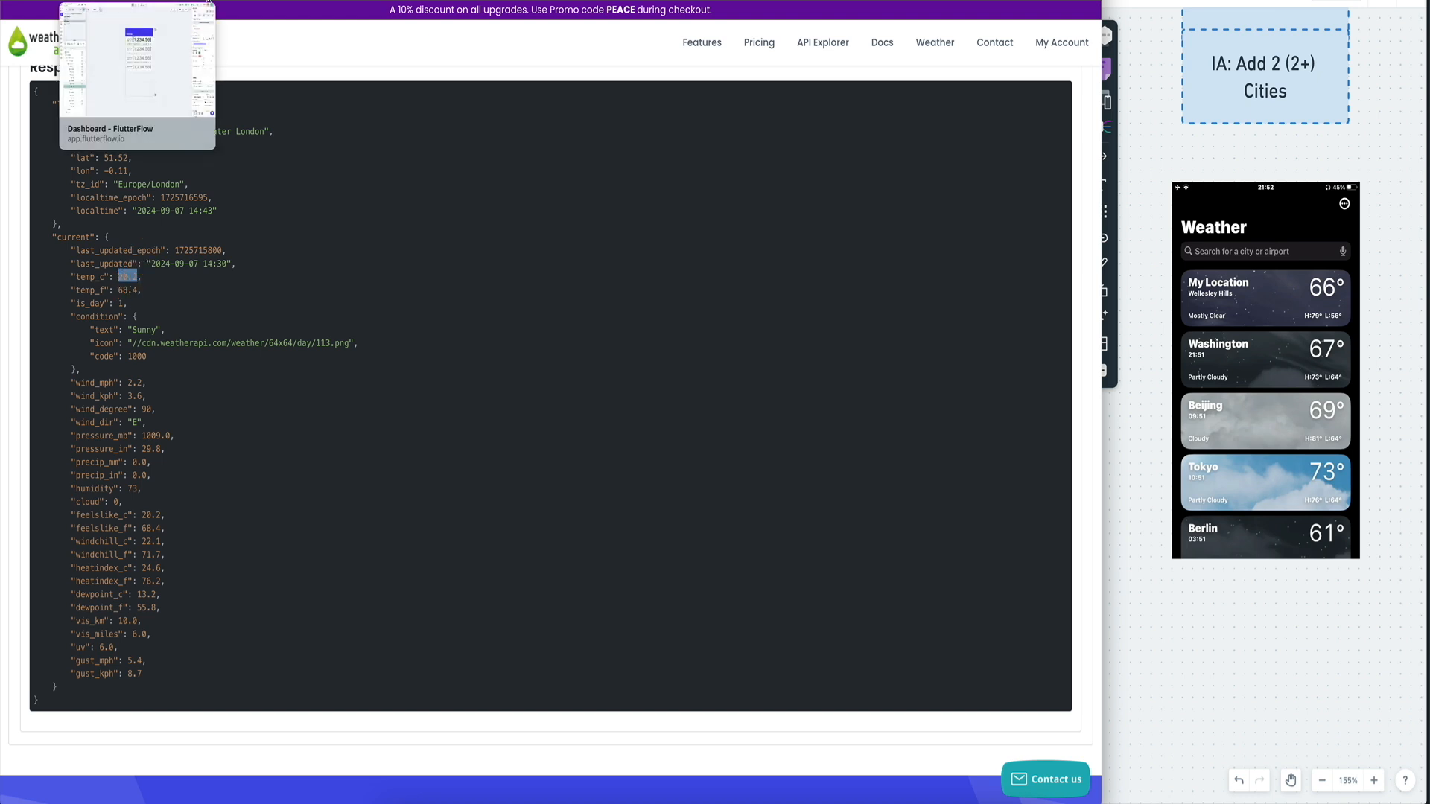
{"action": "left_click", "coordinate": [210, 4]}
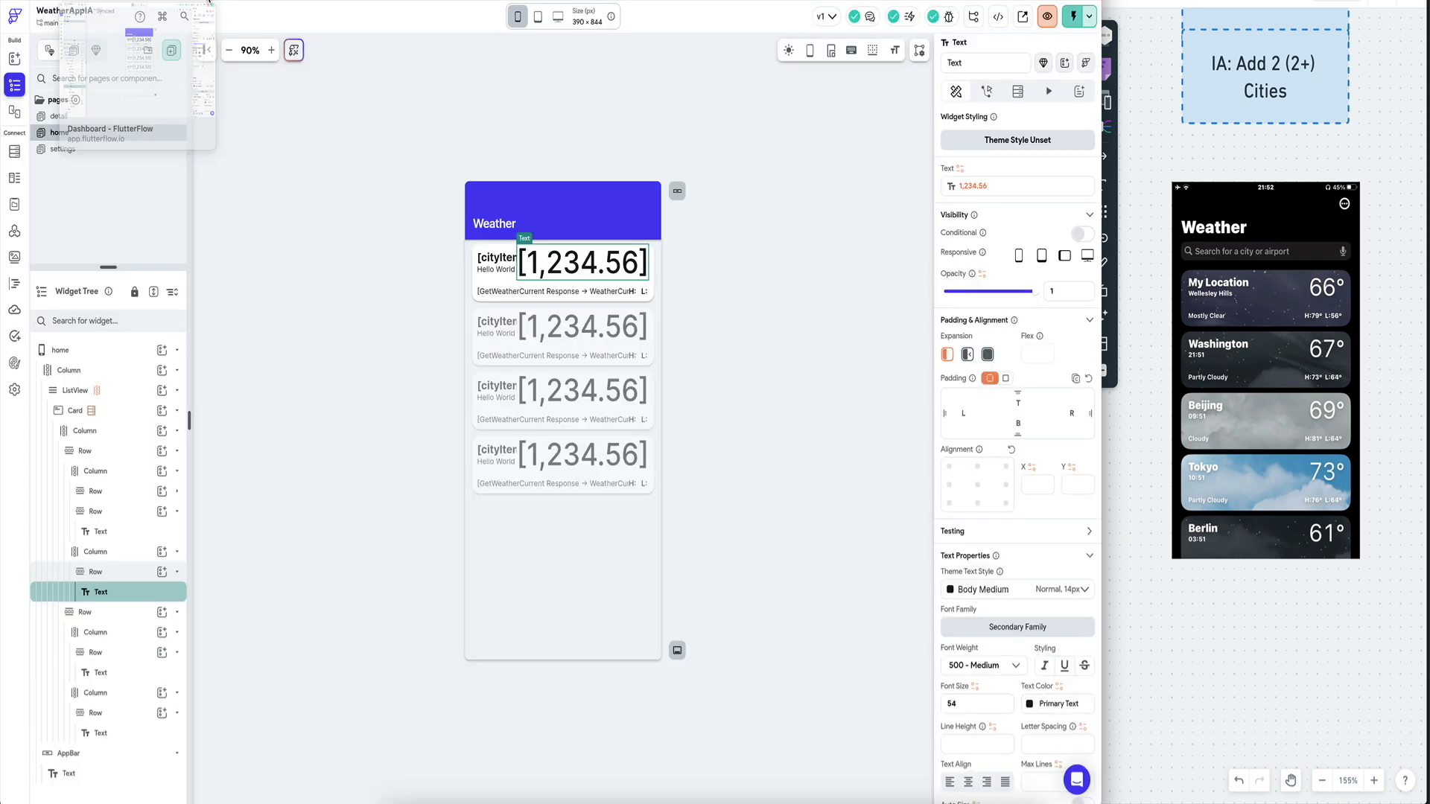
{"action": "left_click", "coordinate": [15, 232]}
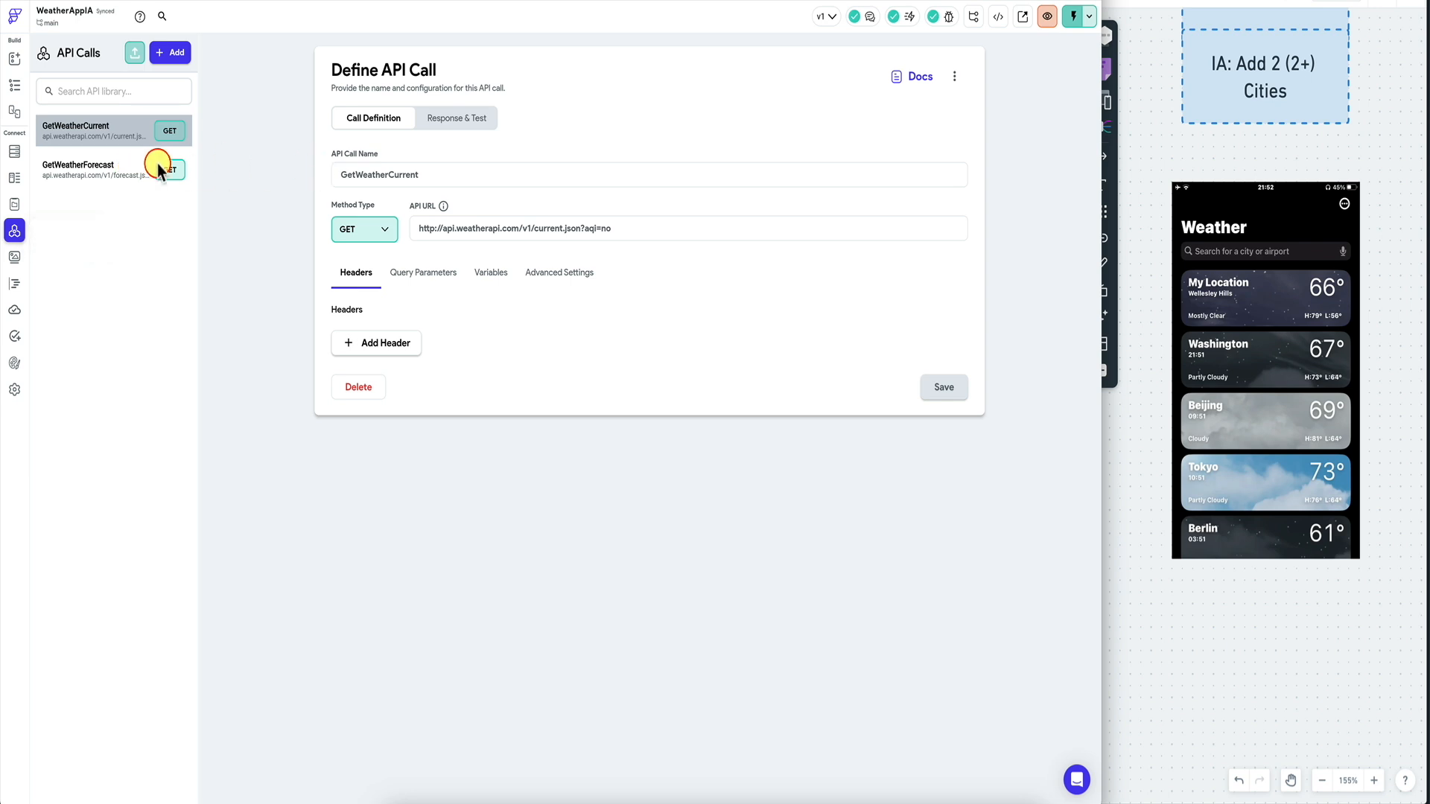
{"action": "left_click", "coordinate": [15, 204]}
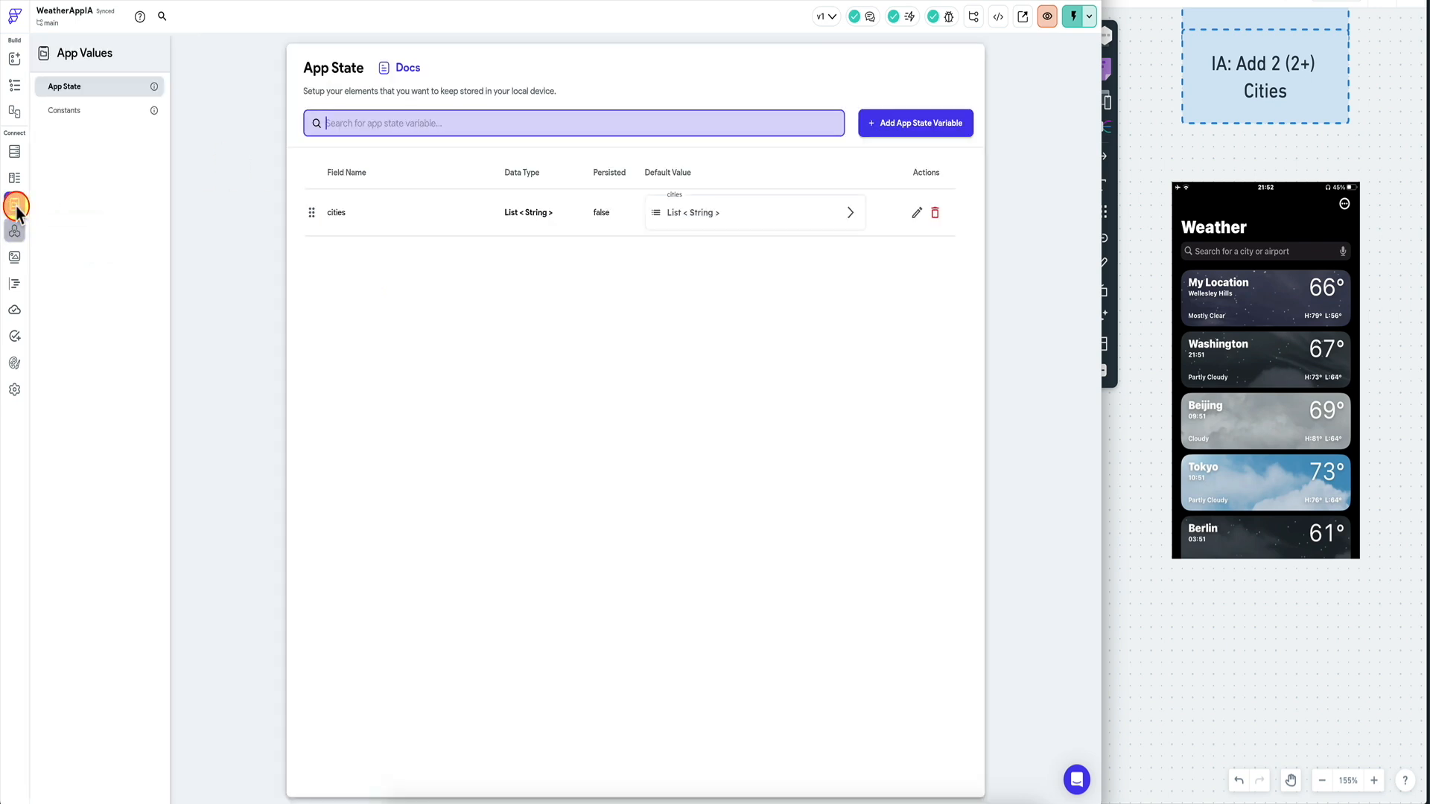
View WeatherCurrentResponse's current type in Data Schema, where temp_c is Double.
{"action": "left_click", "coordinate": [15, 177]}
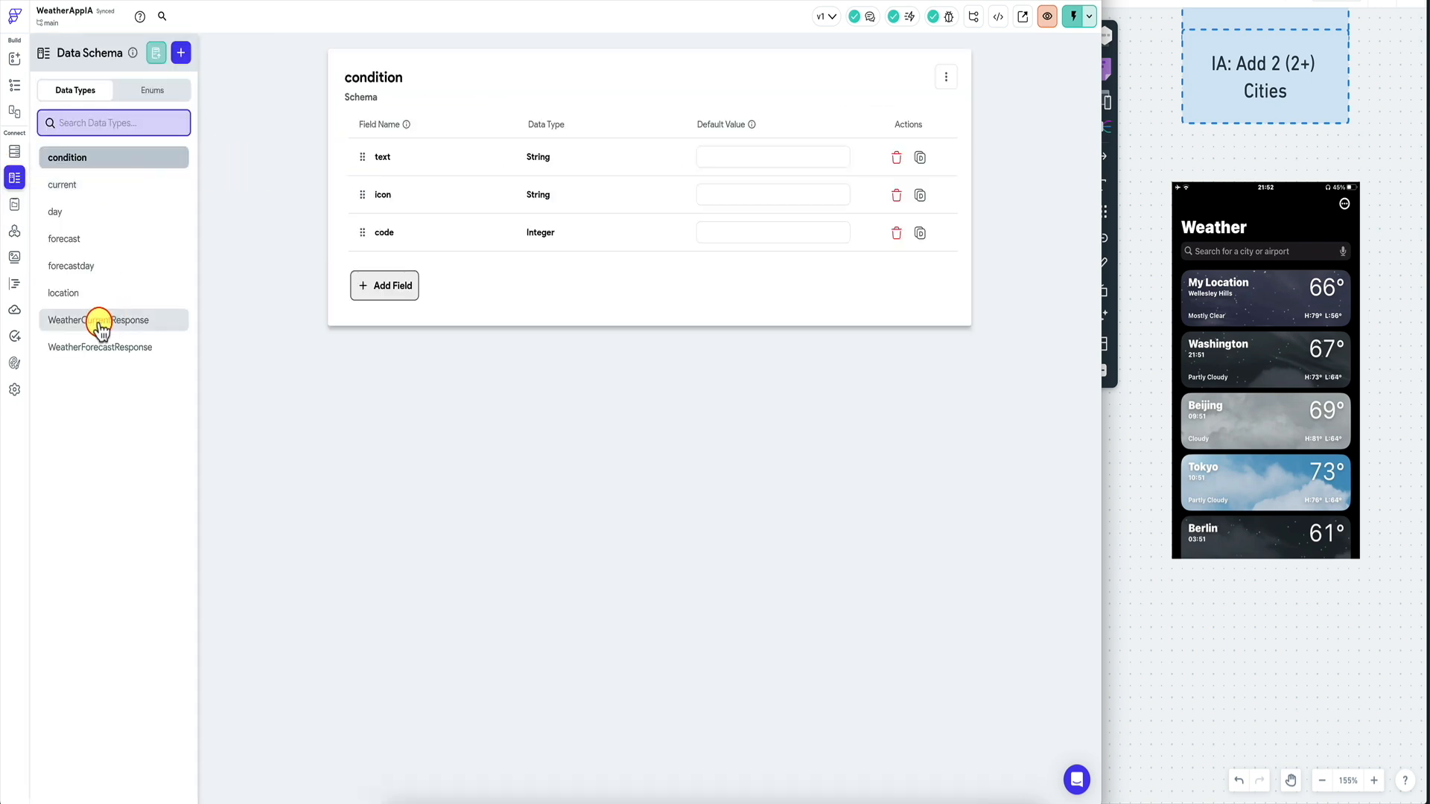
{"action": "left_click", "coordinate": [101, 321]}
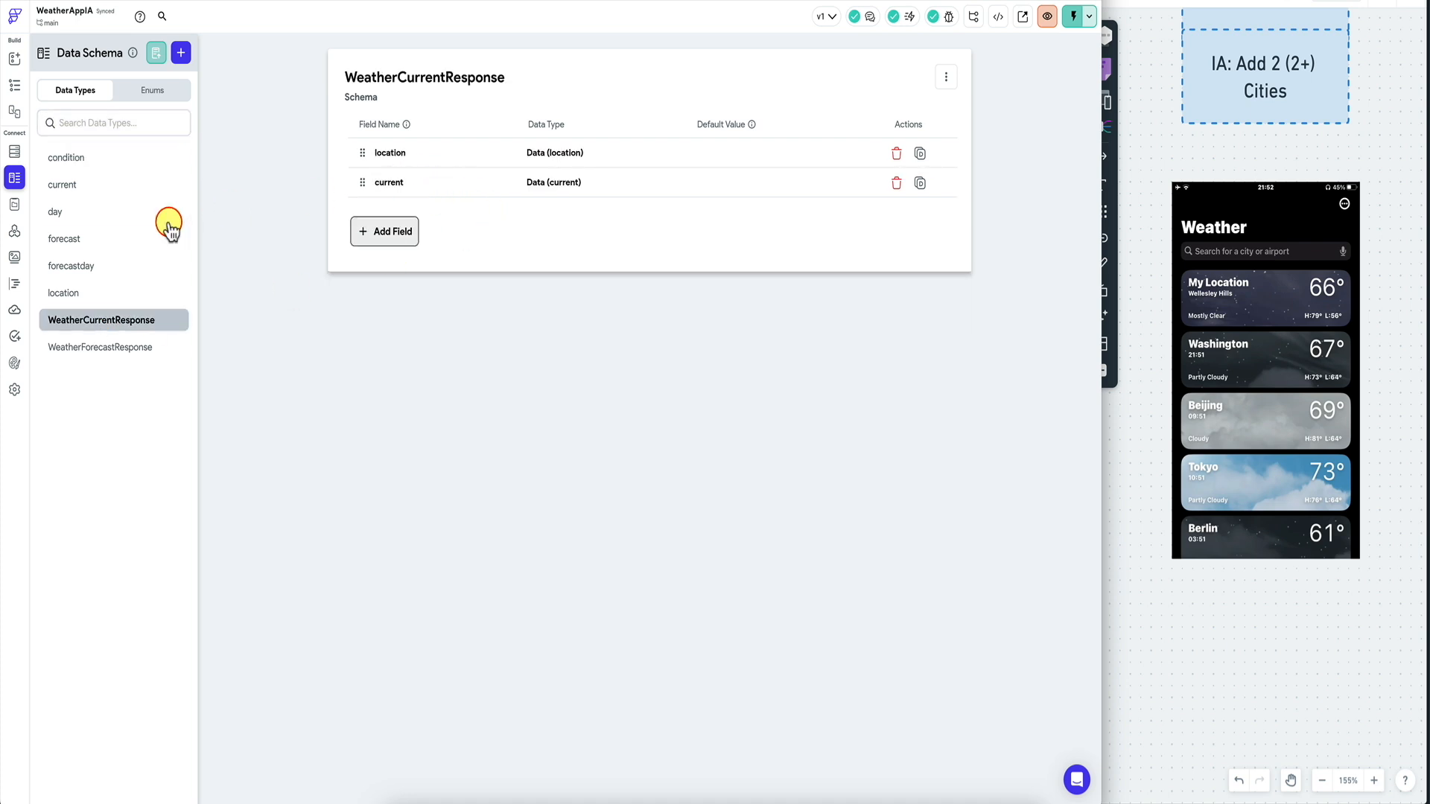
{"action": "left_click", "coordinate": [109, 185]}
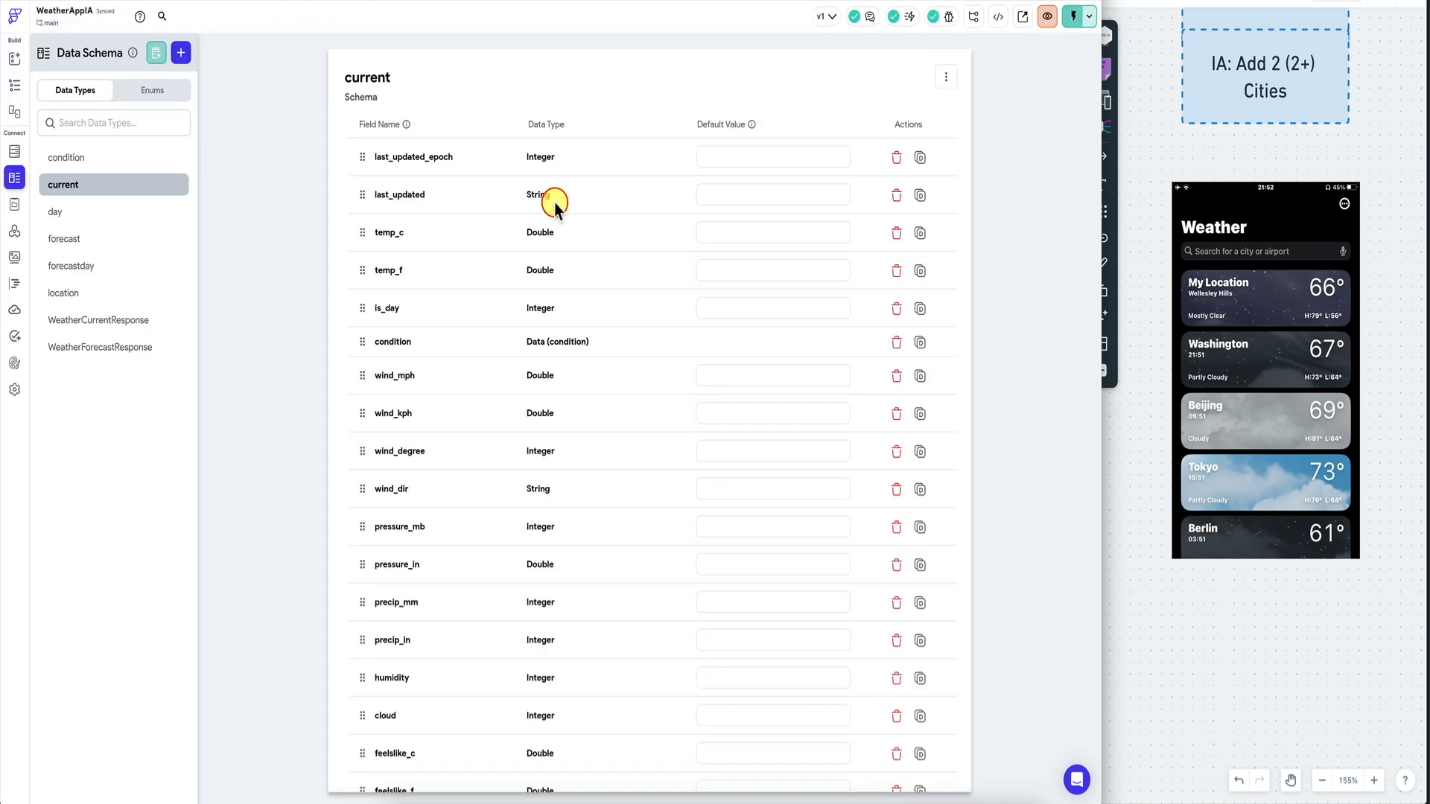
Drop the temp_c number formatting, enter a default value, and confirm the binding.
{"action": "left_click", "coordinate": [14, 89]}
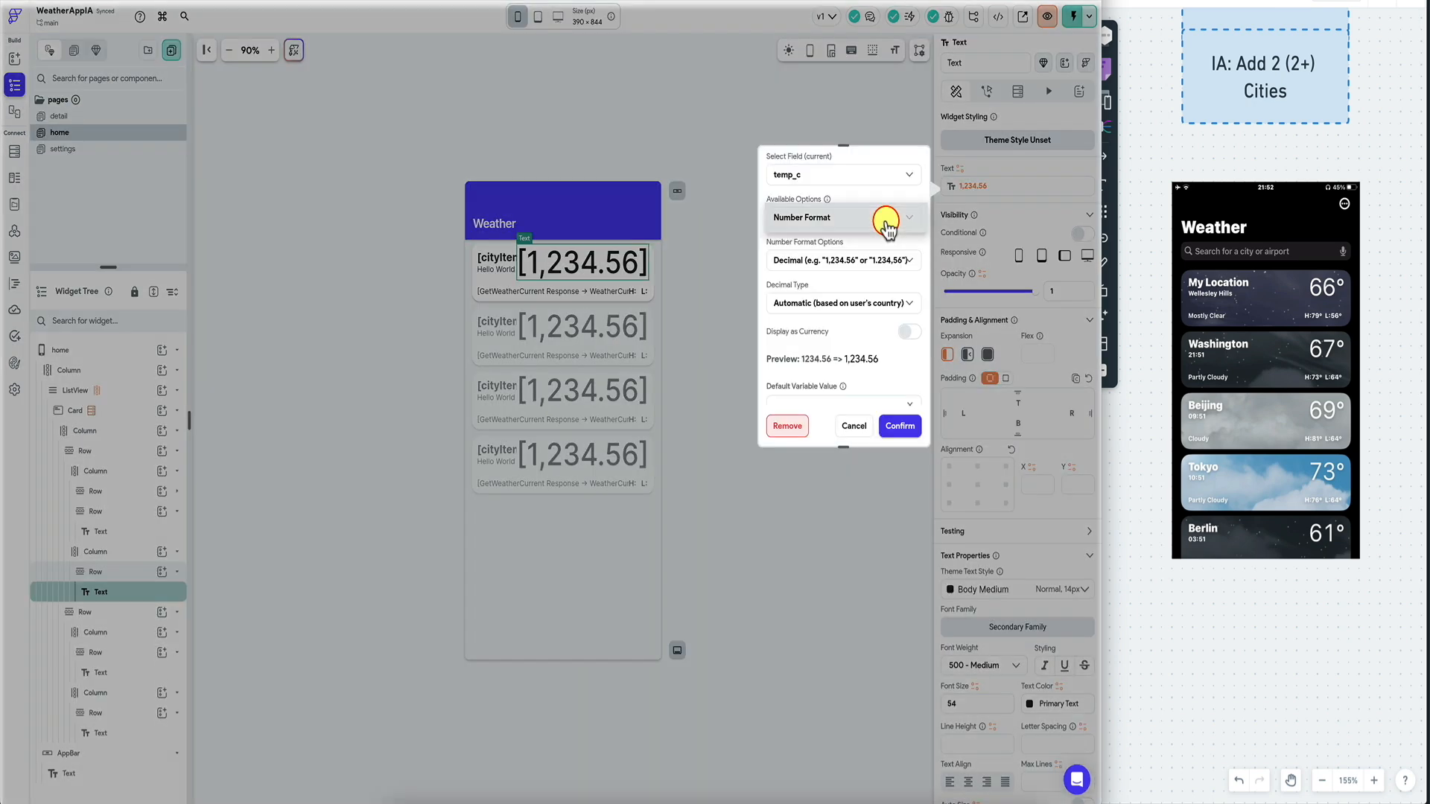
{"action": "left_click", "coordinate": [879, 218]}
{"action": "left_click", "coordinate": [887, 225]}
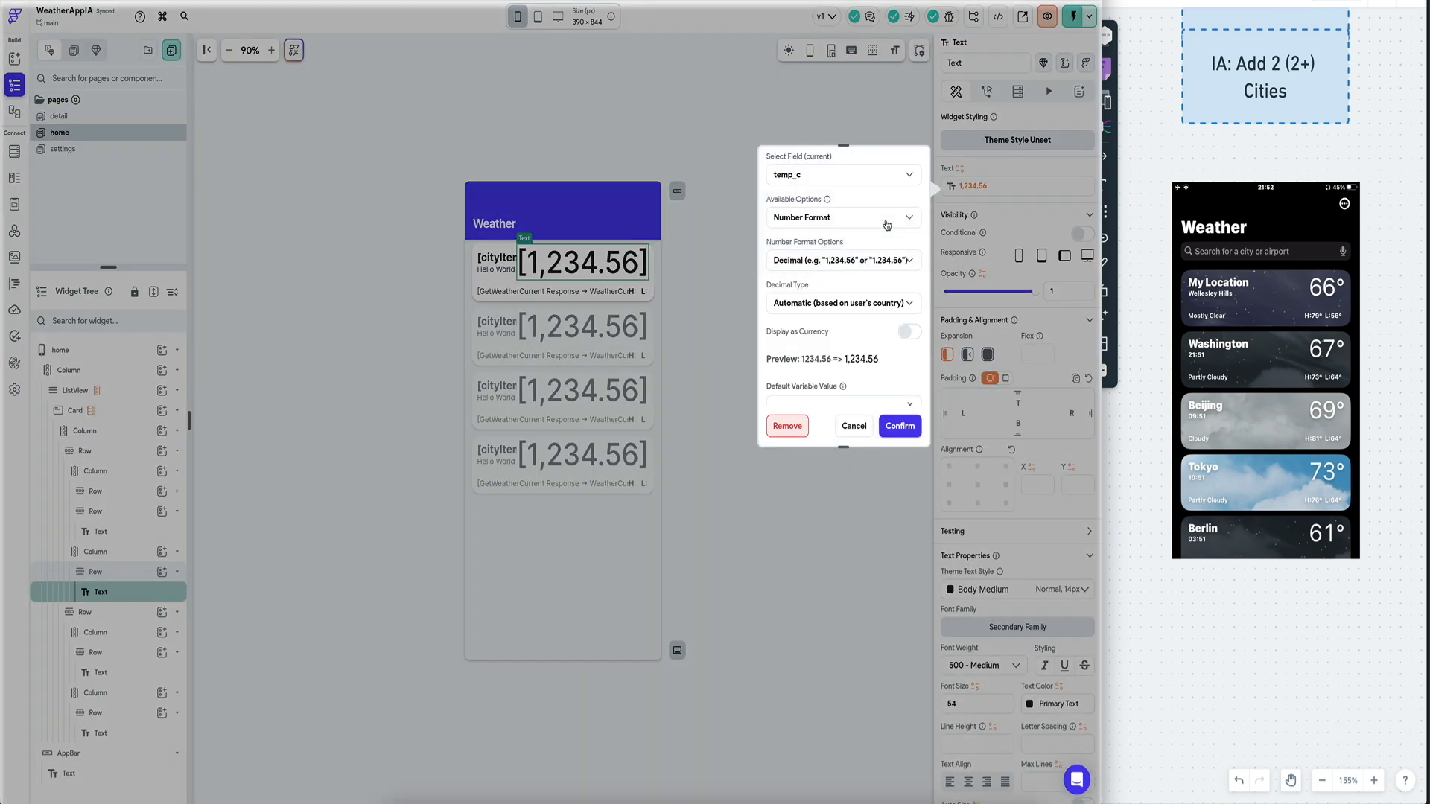
{"action": "left_click", "coordinate": [894, 423]}
{"action": "type", "text": "E"}
{"action": "left_click", "coordinate": [899, 379]}
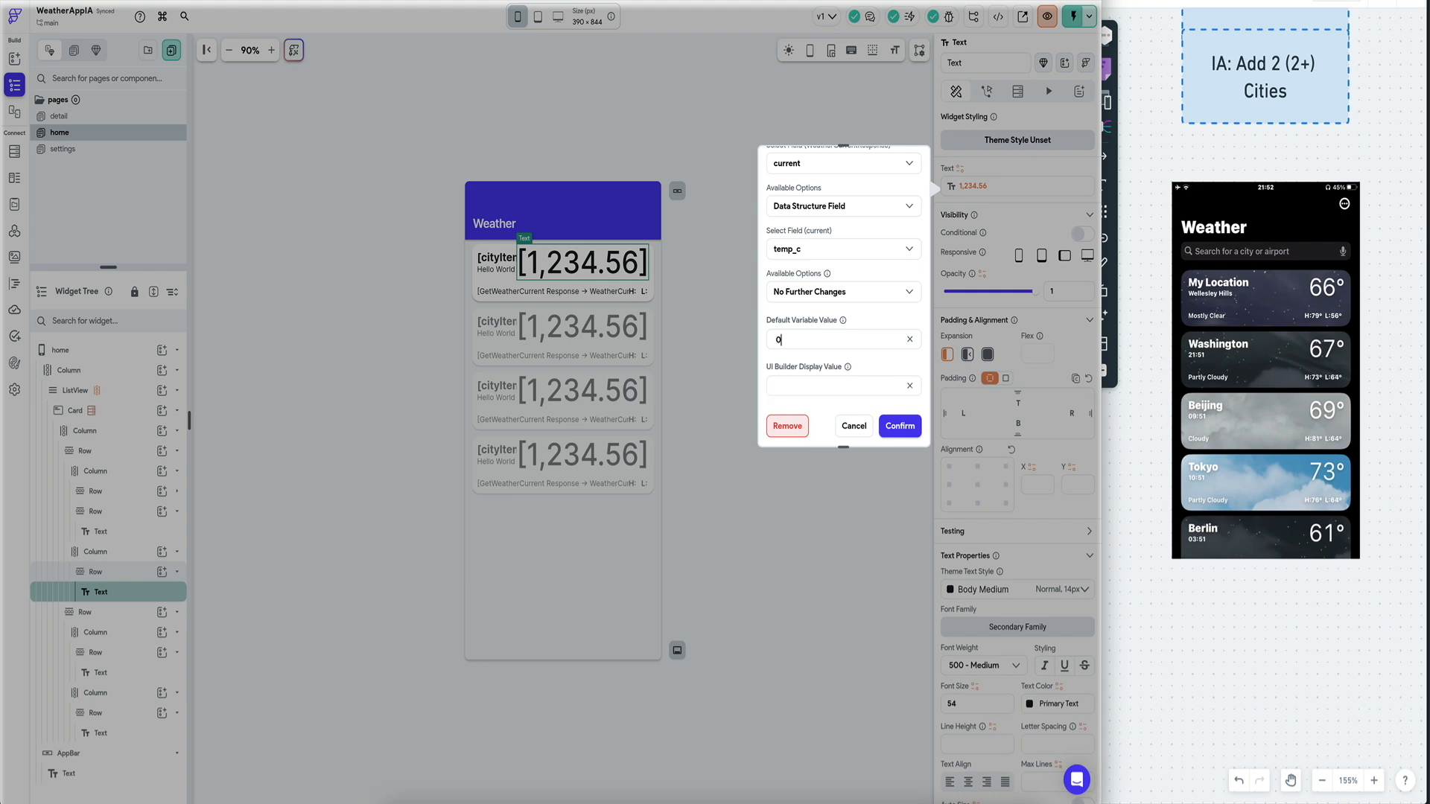
{"action": "left_click", "coordinate": [915, 427]}
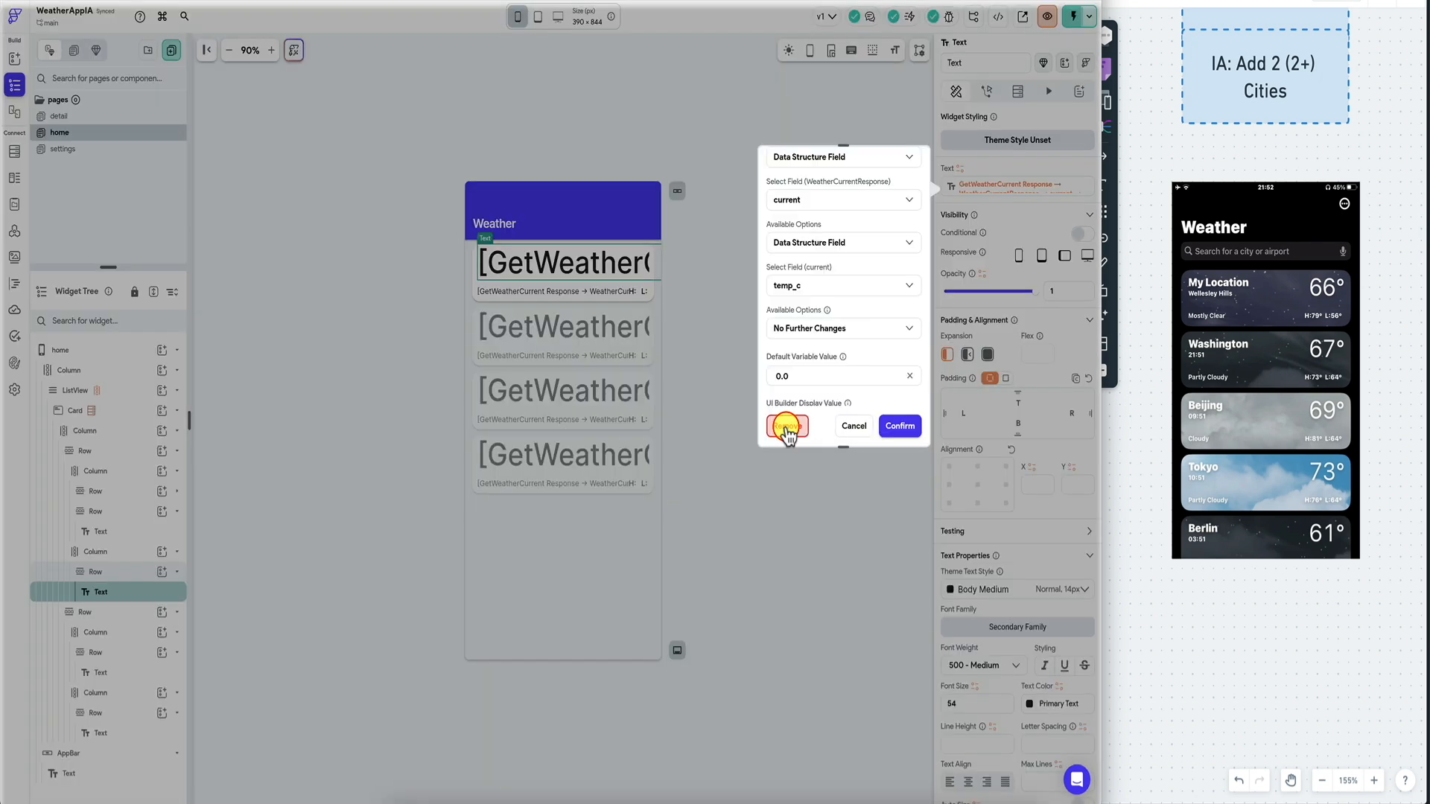
Remove the temperature binding to show static 66 and reload the test app.
{"action": "left_click", "coordinate": [787, 425]}
{"action": "left_click", "coordinate": [727, 248]}
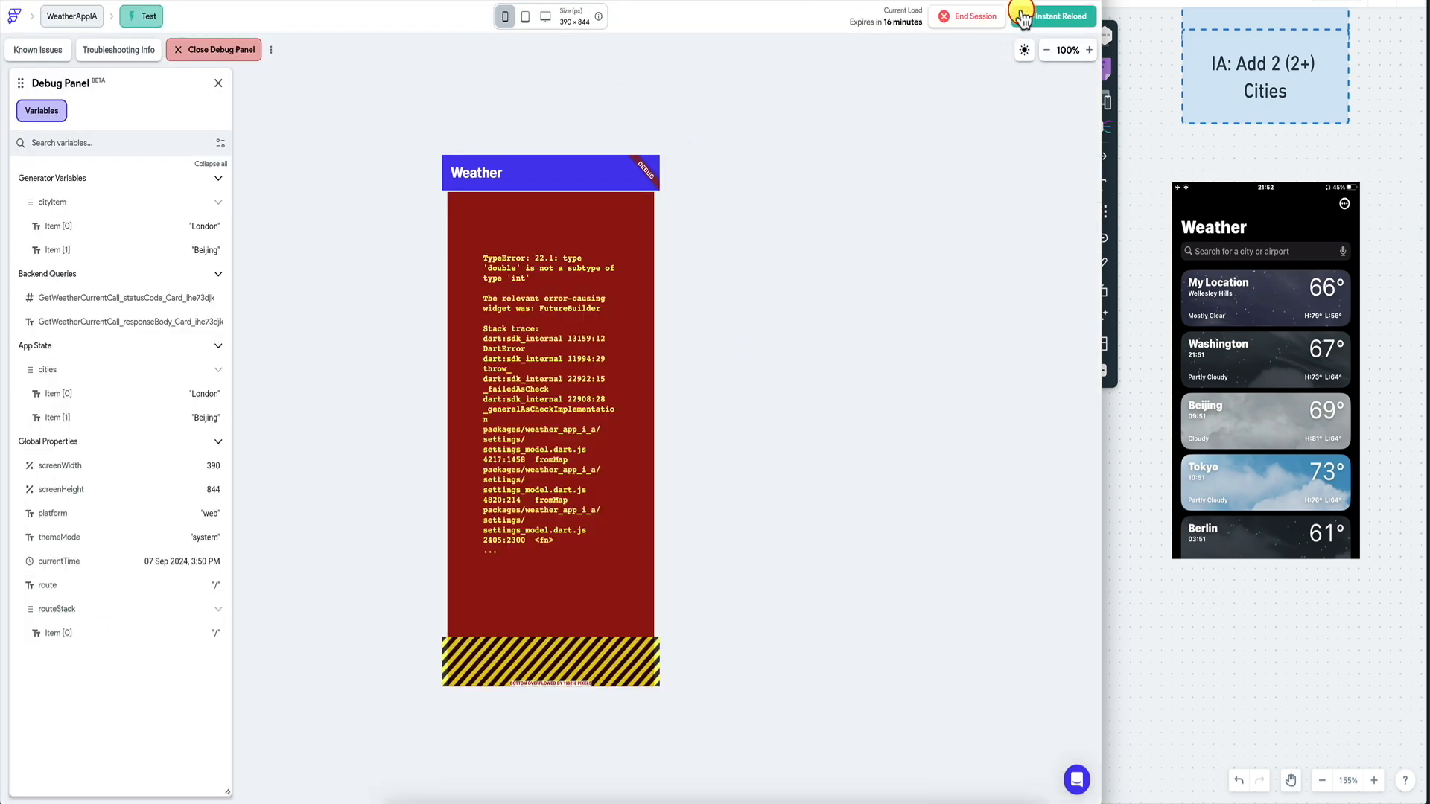
{"action": "left_click", "coordinate": [1053, 18]}
{"action": "left_click", "coordinate": [248, 1]}
{"action": "left_click", "coordinate": [591, 293]}
{"action": "left_click", "coordinate": [1028, 185]}
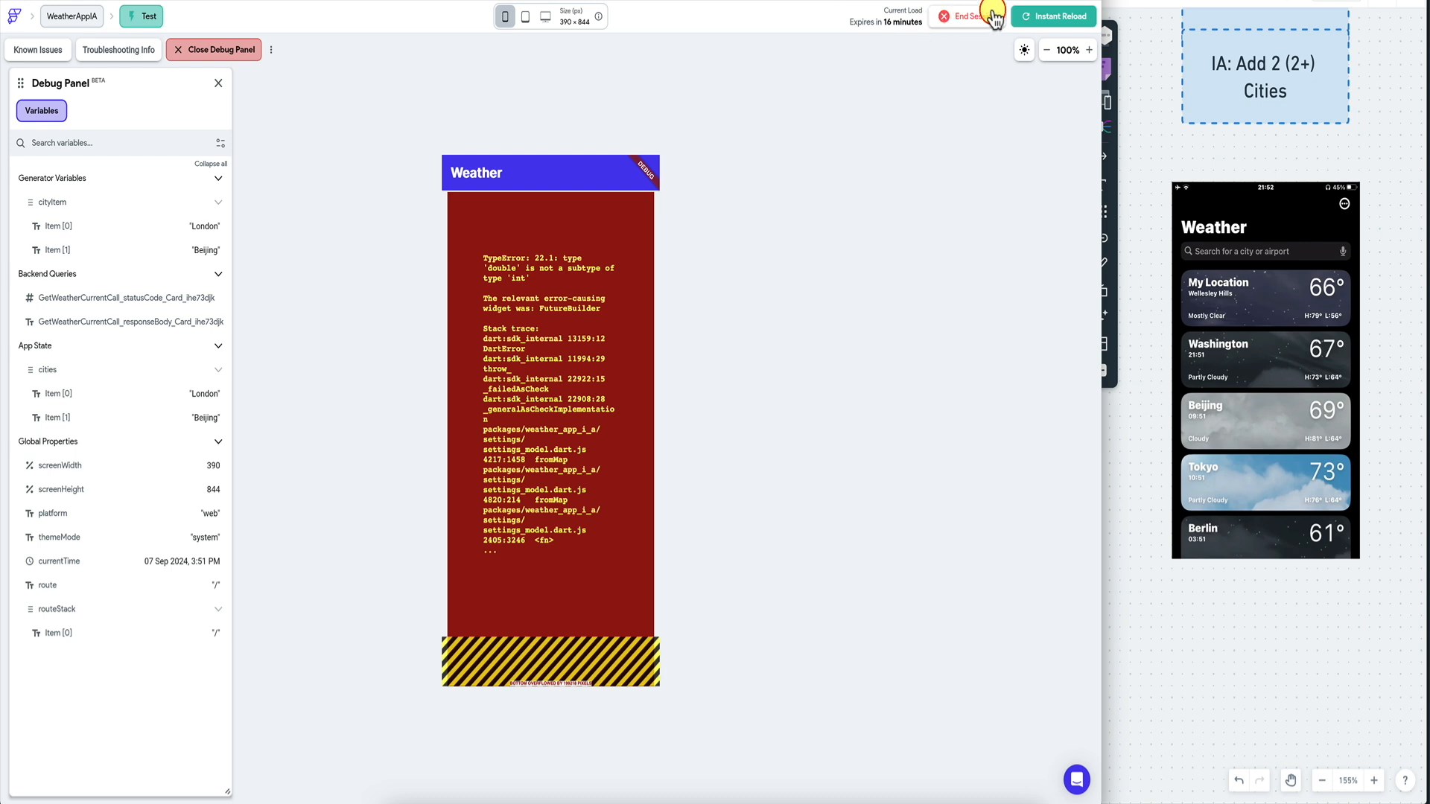
{"action": "left_click", "coordinate": [1040, 17]}
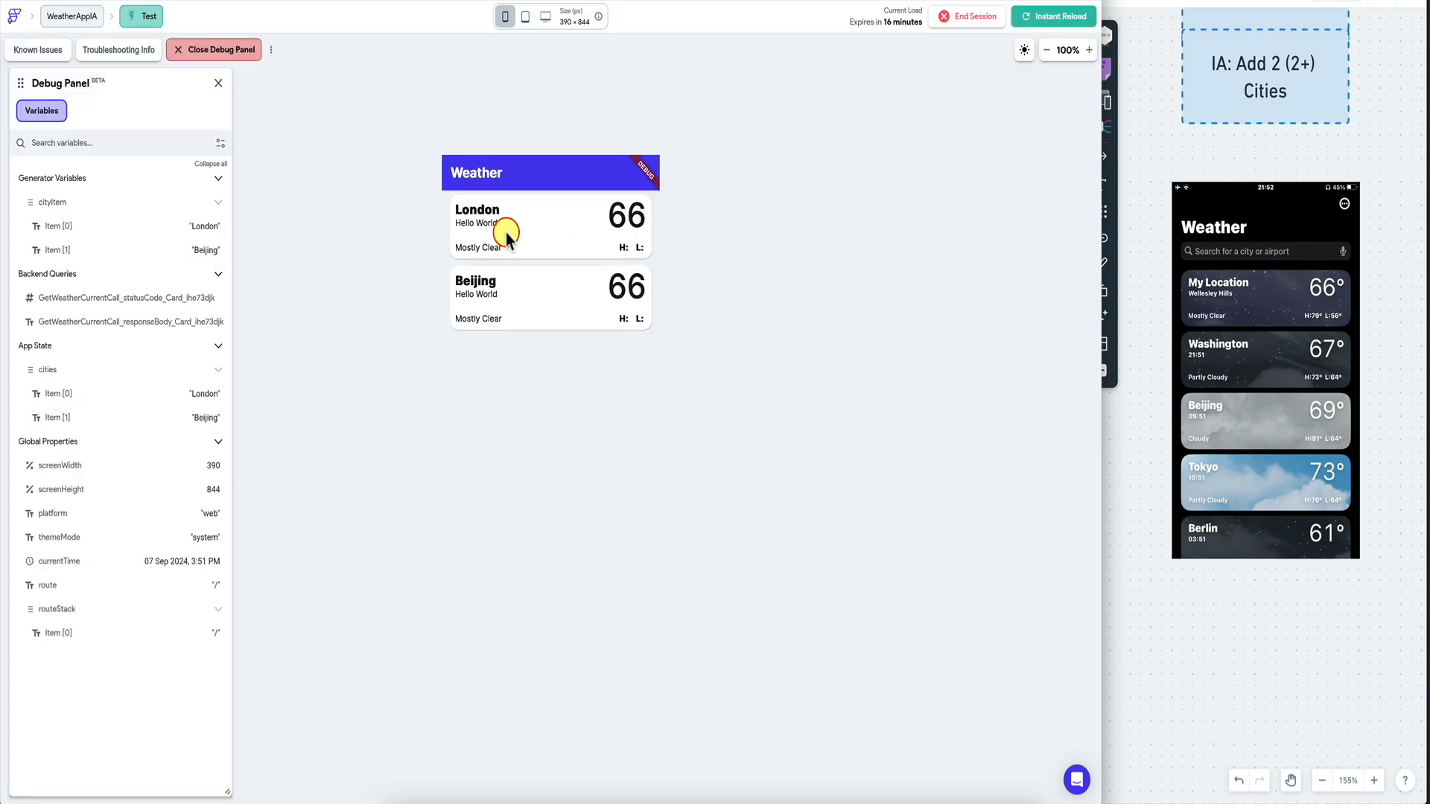
{"action": "left_click", "coordinate": [373, 1]}
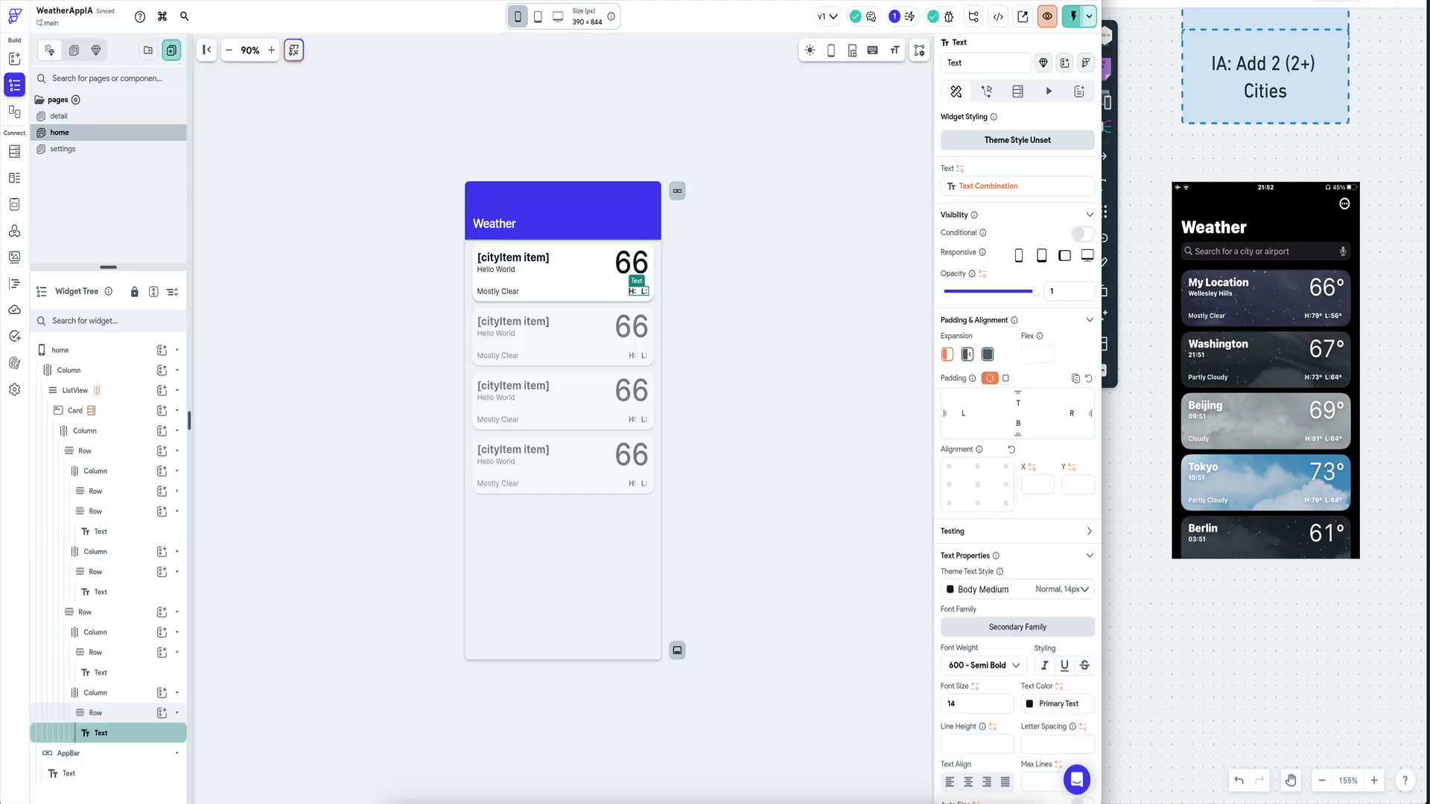
Select the 66 temperature text and start binding it to the GetWeatherCurrent response's current object.
{"action": "left_click", "coordinate": [631, 262]}
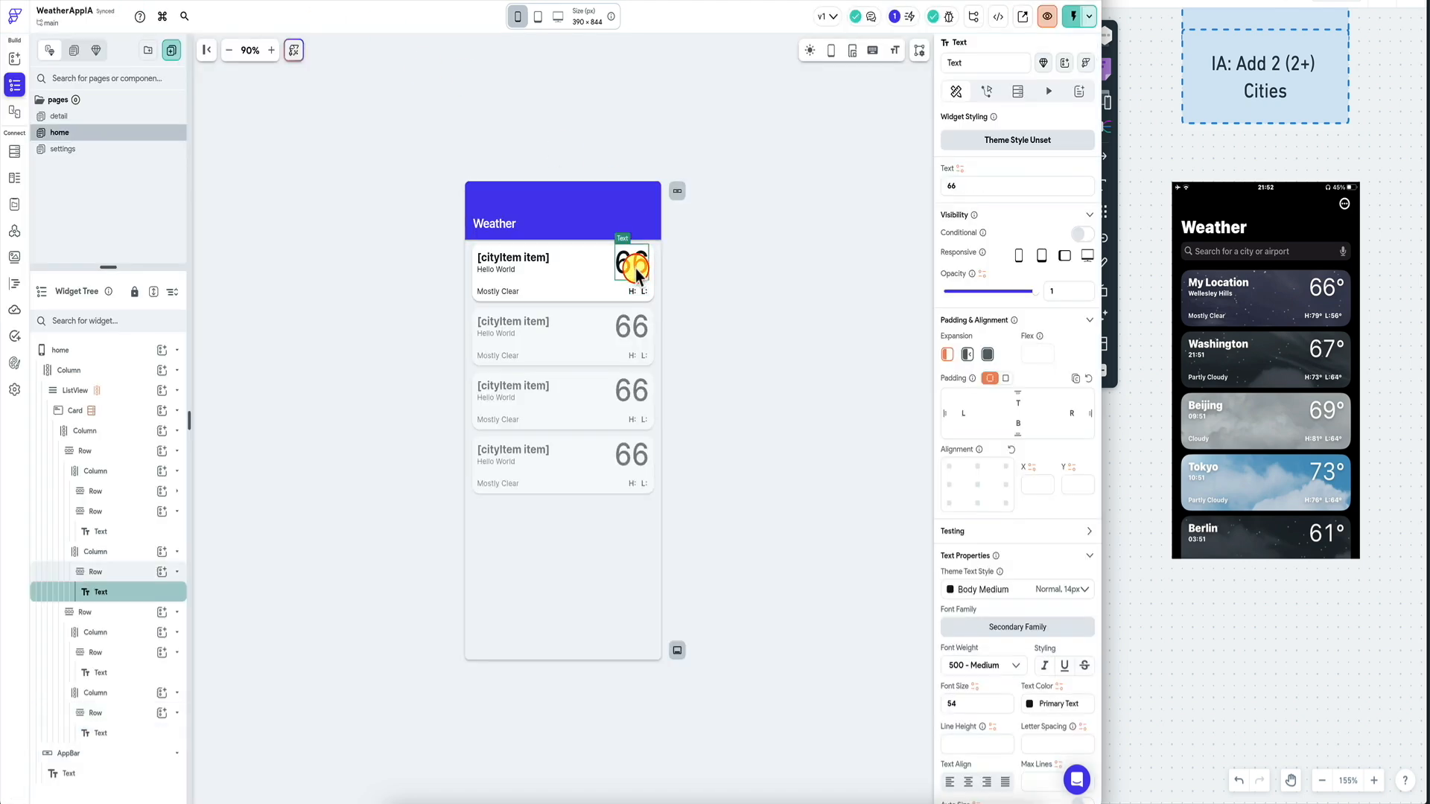
{"action": "left_click", "coordinate": [961, 168]}
{"action": "left_click", "coordinate": [863, 266]}
{"action": "left_click", "coordinate": [824, 296]}
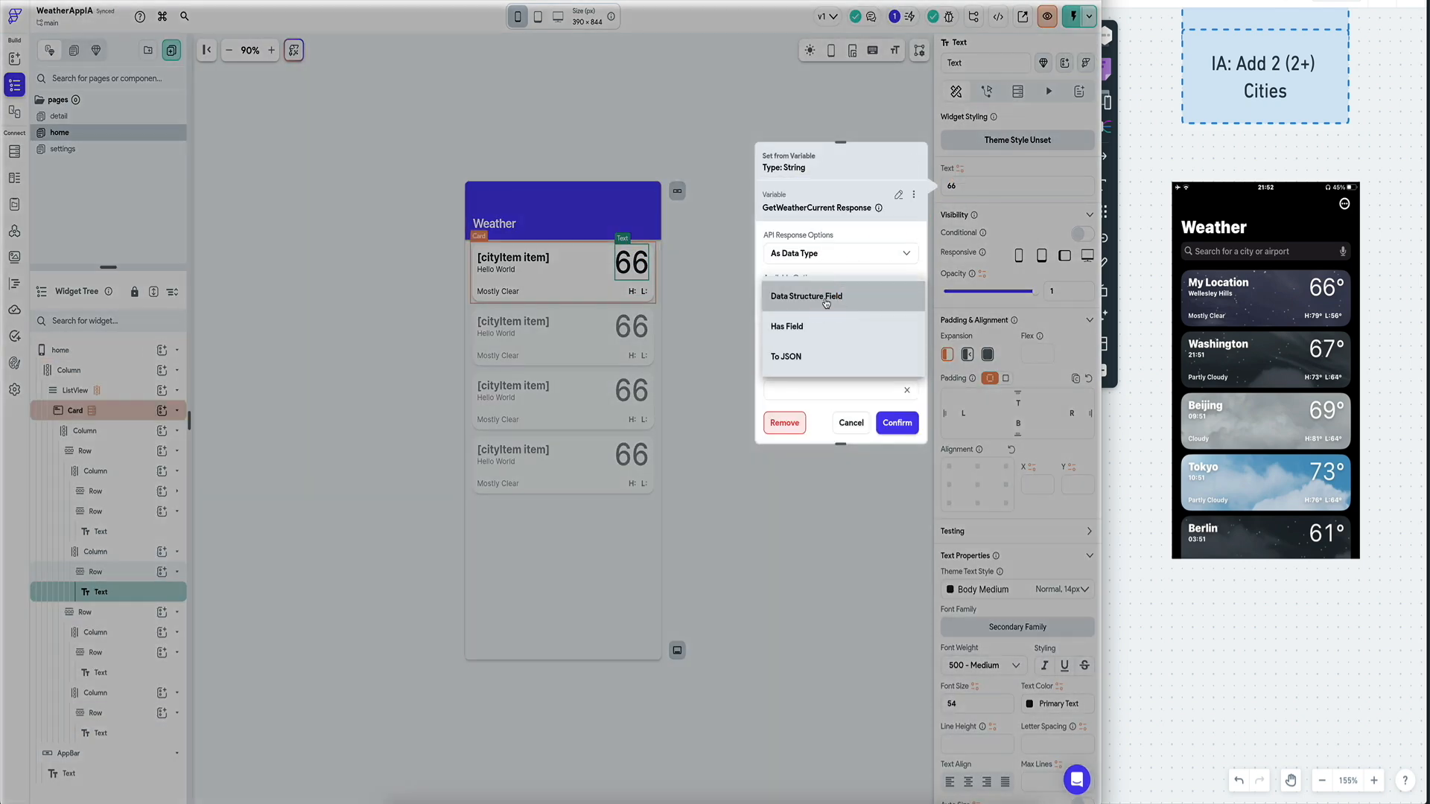
{"action": "left_click", "coordinate": [834, 302]}
{"action": "left_click", "coordinate": [818, 339]}
{"action": "left_click", "coordinate": [820, 368]}
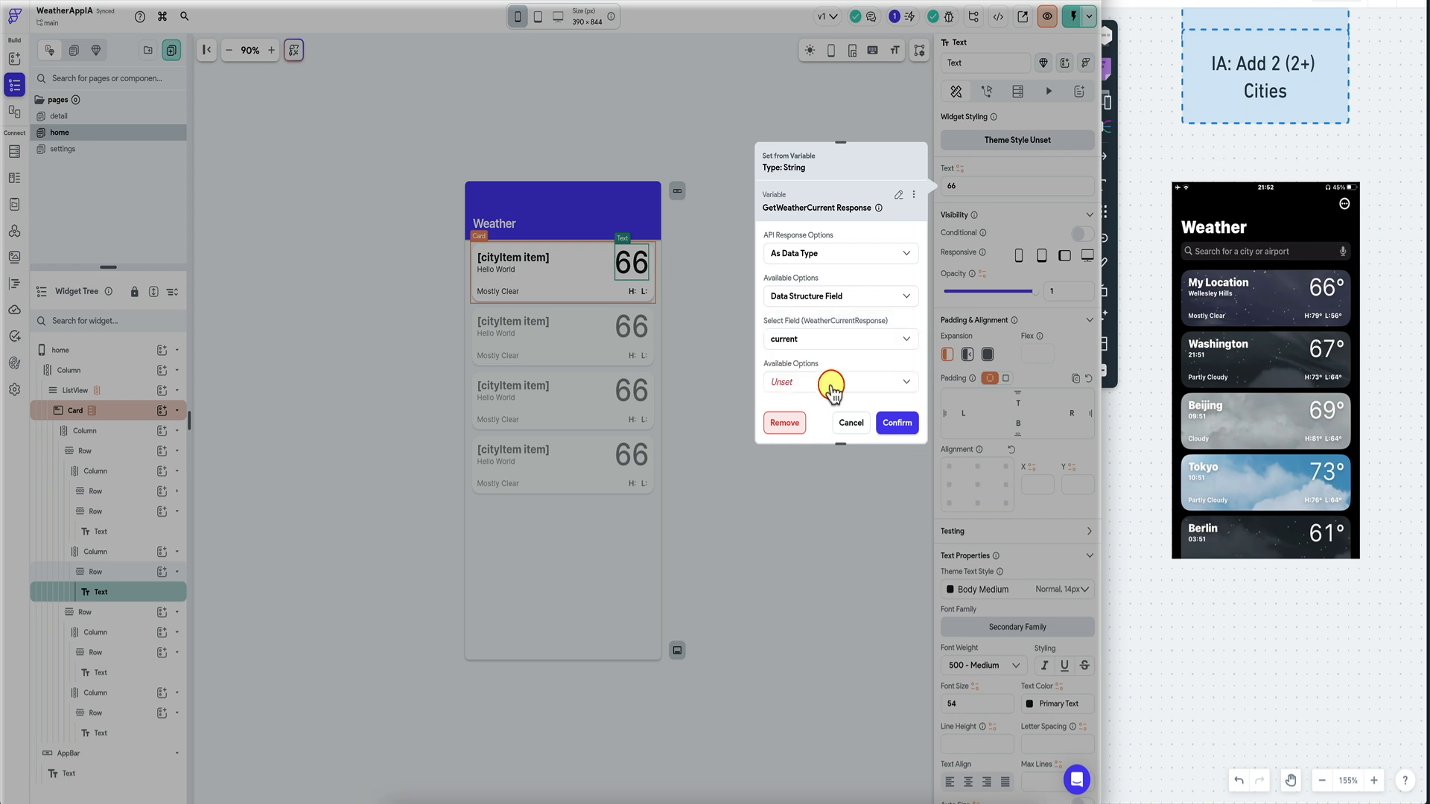
Bind the text to current.temp_c with default 0.0 and run the app in test mode.
{"action": "left_click", "coordinate": [830, 383]}
{"action": "left_click", "coordinate": [831, 382]}
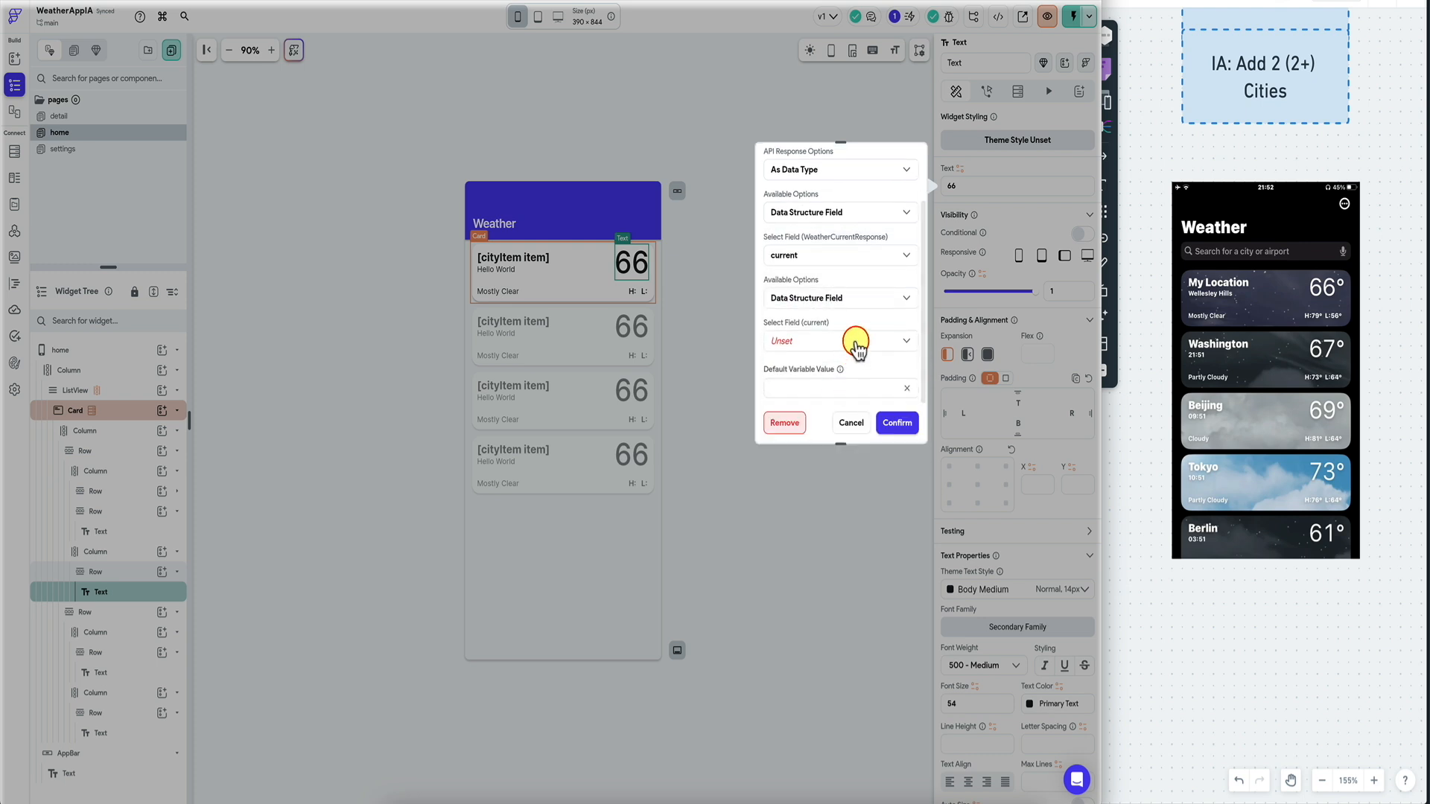
{"action": "left_click", "coordinate": [856, 339]}
{"action": "left_click", "coordinate": [864, 113]}
{"action": "left_click", "coordinate": [894, 424]}
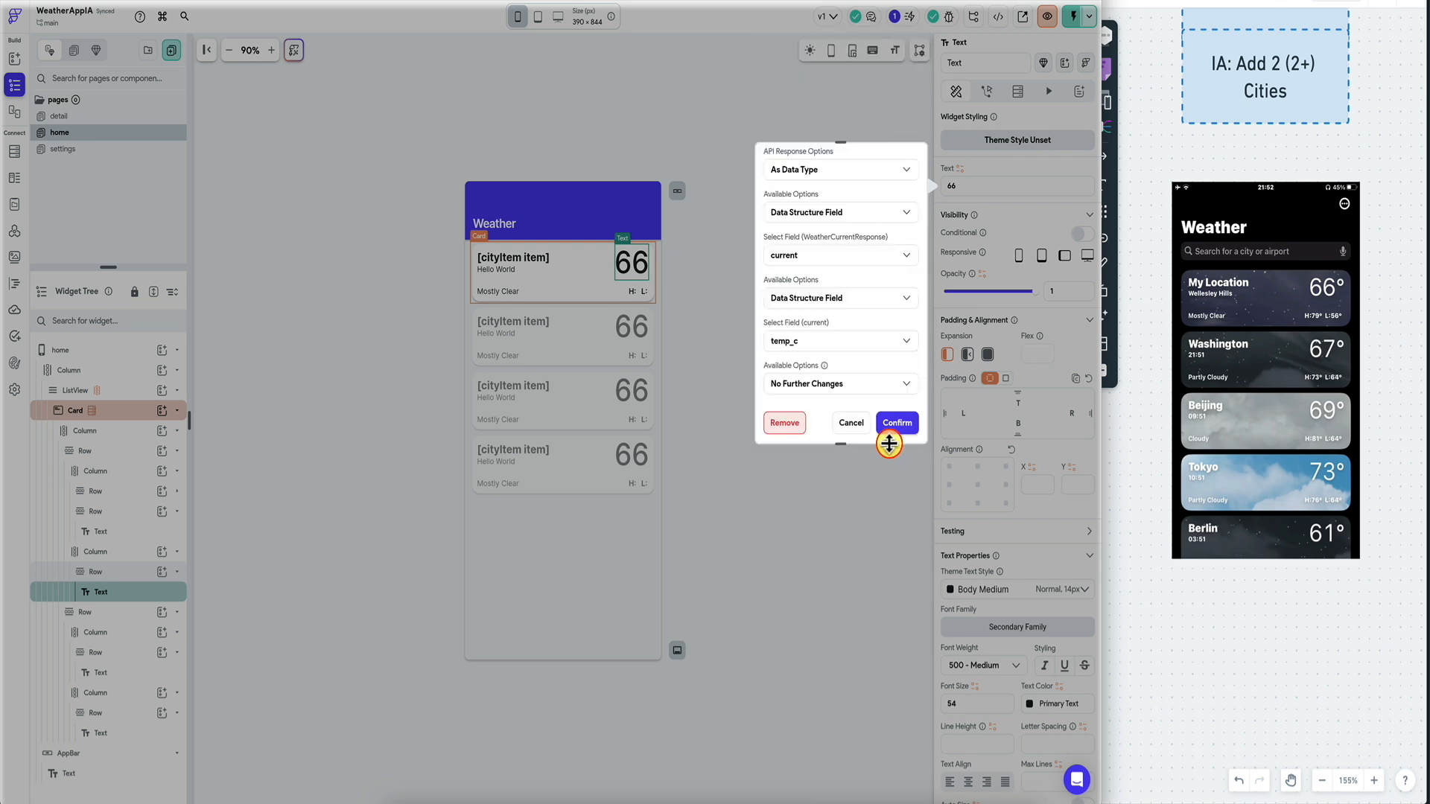
{"action": "left_click", "coordinate": [826, 336]}
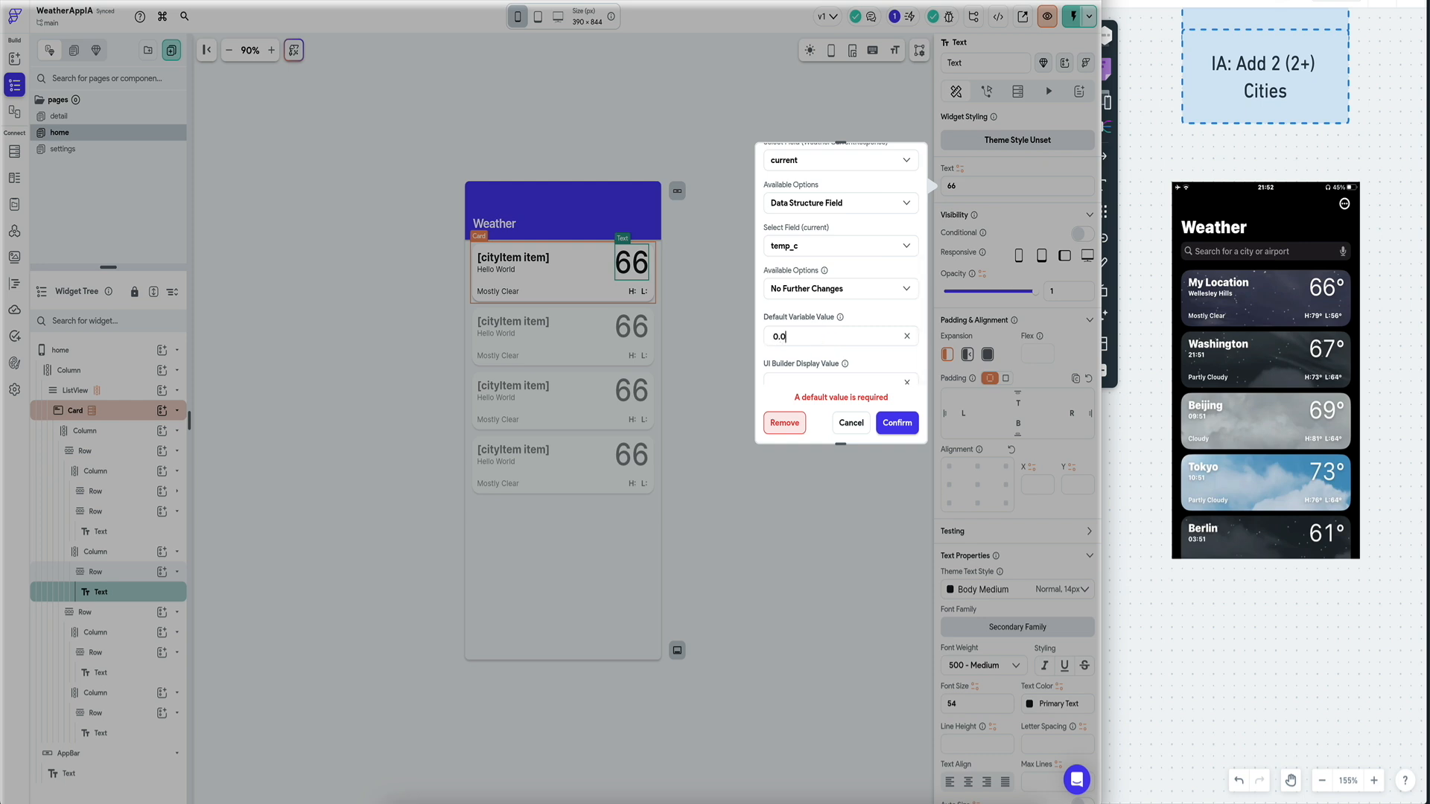
{"action": "left_click", "coordinate": [897, 422]}
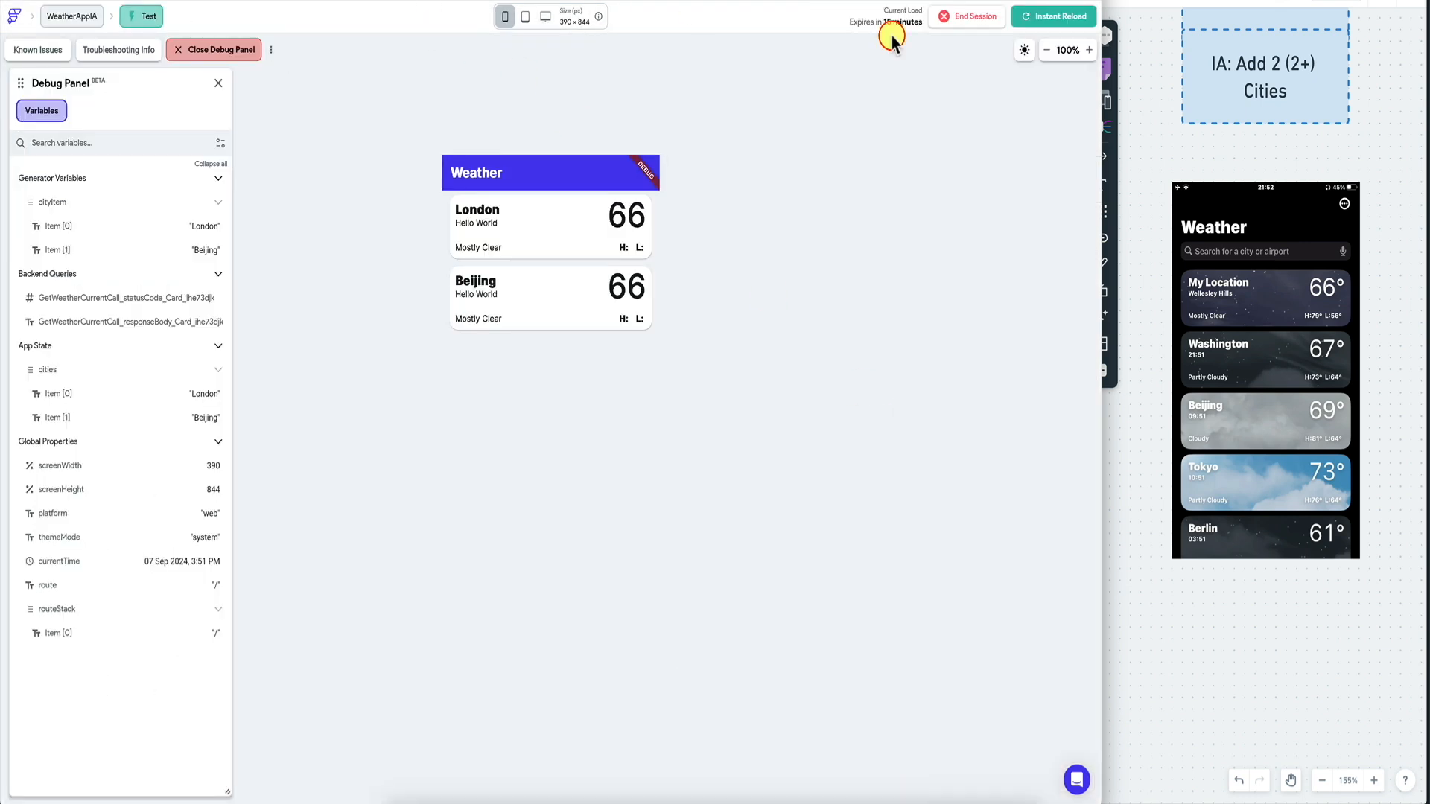
{"action": "left_click", "coordinate": [887, 32]}
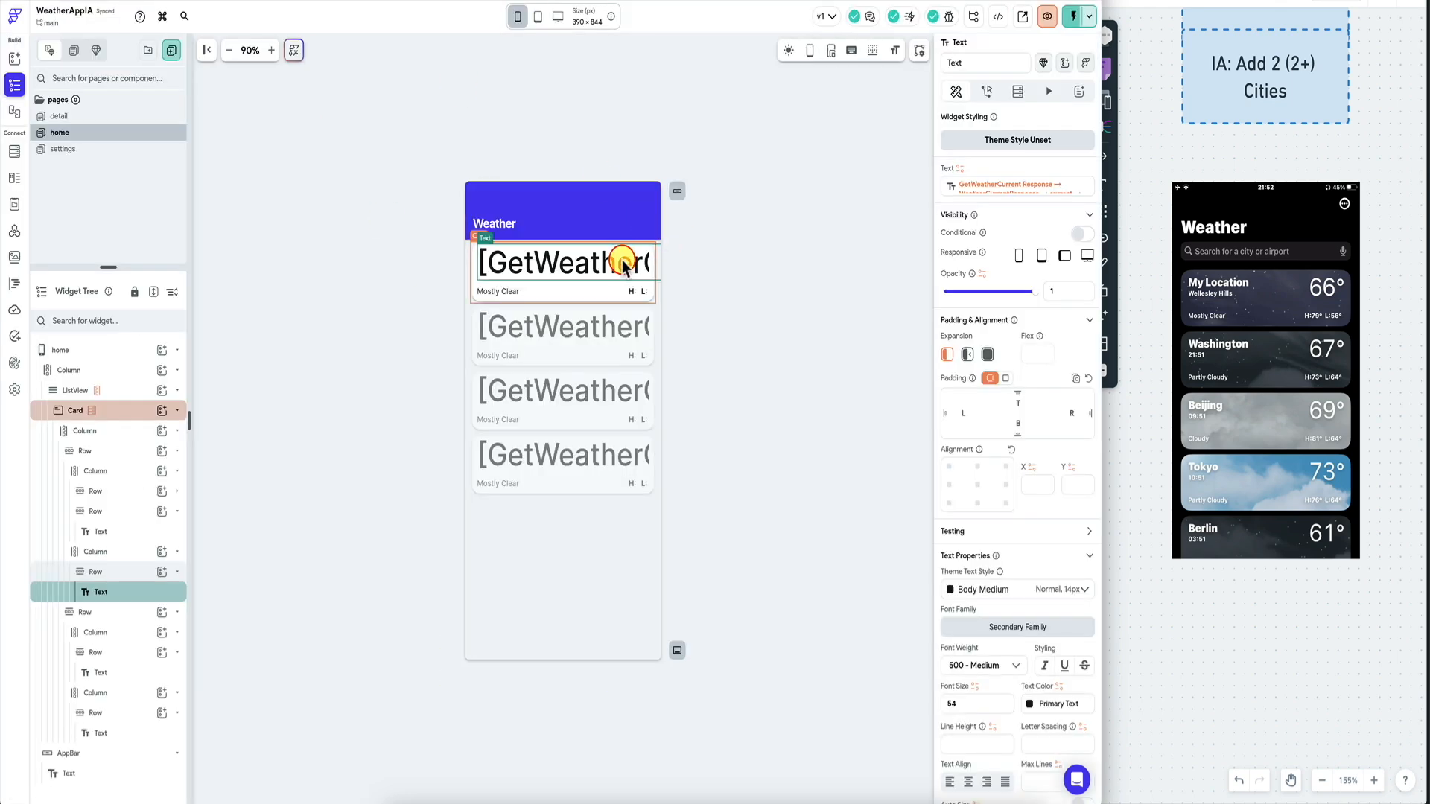
Revise the text's binding, trying number formatting and switching the field to temp_f.
{"action": "left_click", "coordinate": [1005, 184]}
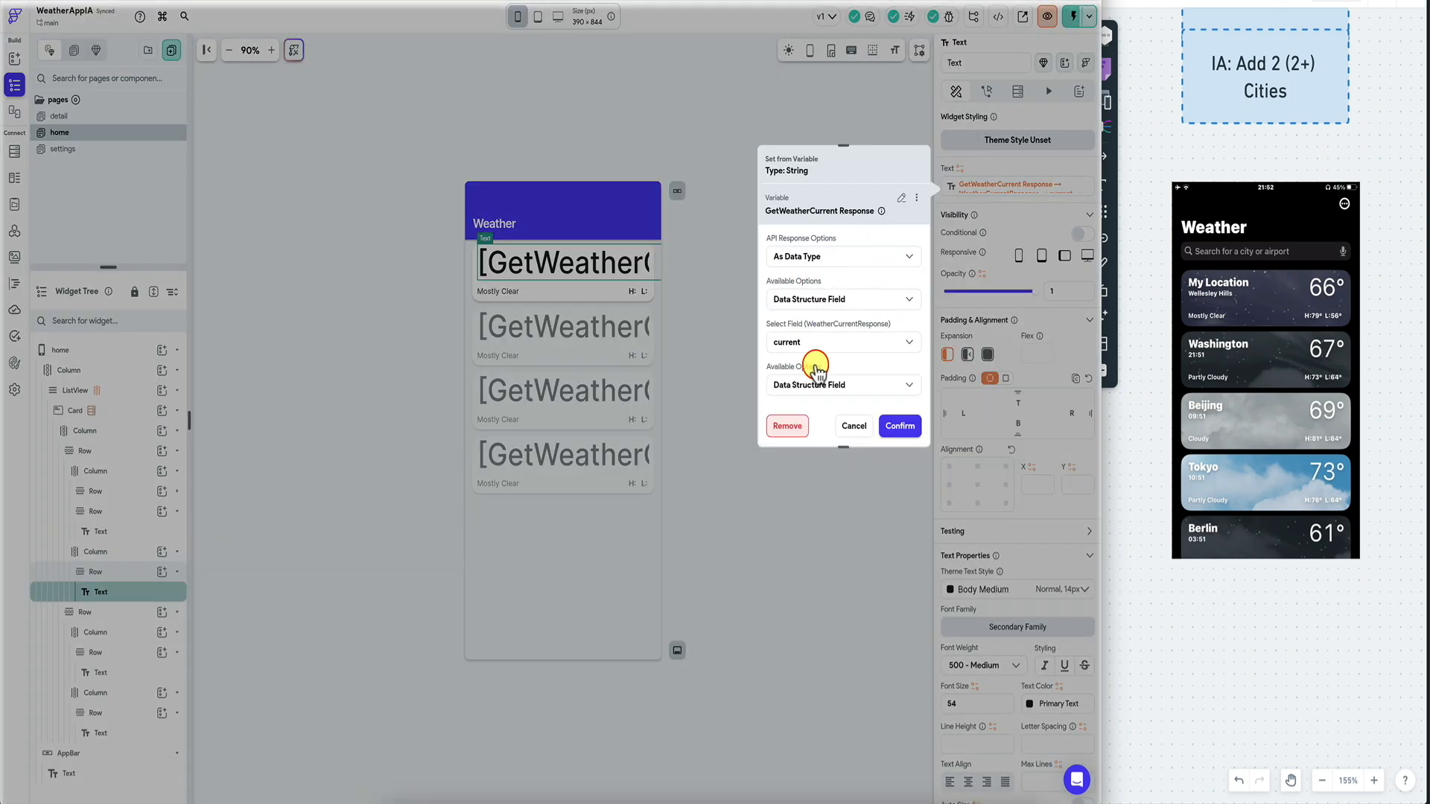
{"action": "scroll", "coordinate": [819, 344], "scroll_direction": "down", "scroll_amount": 2}
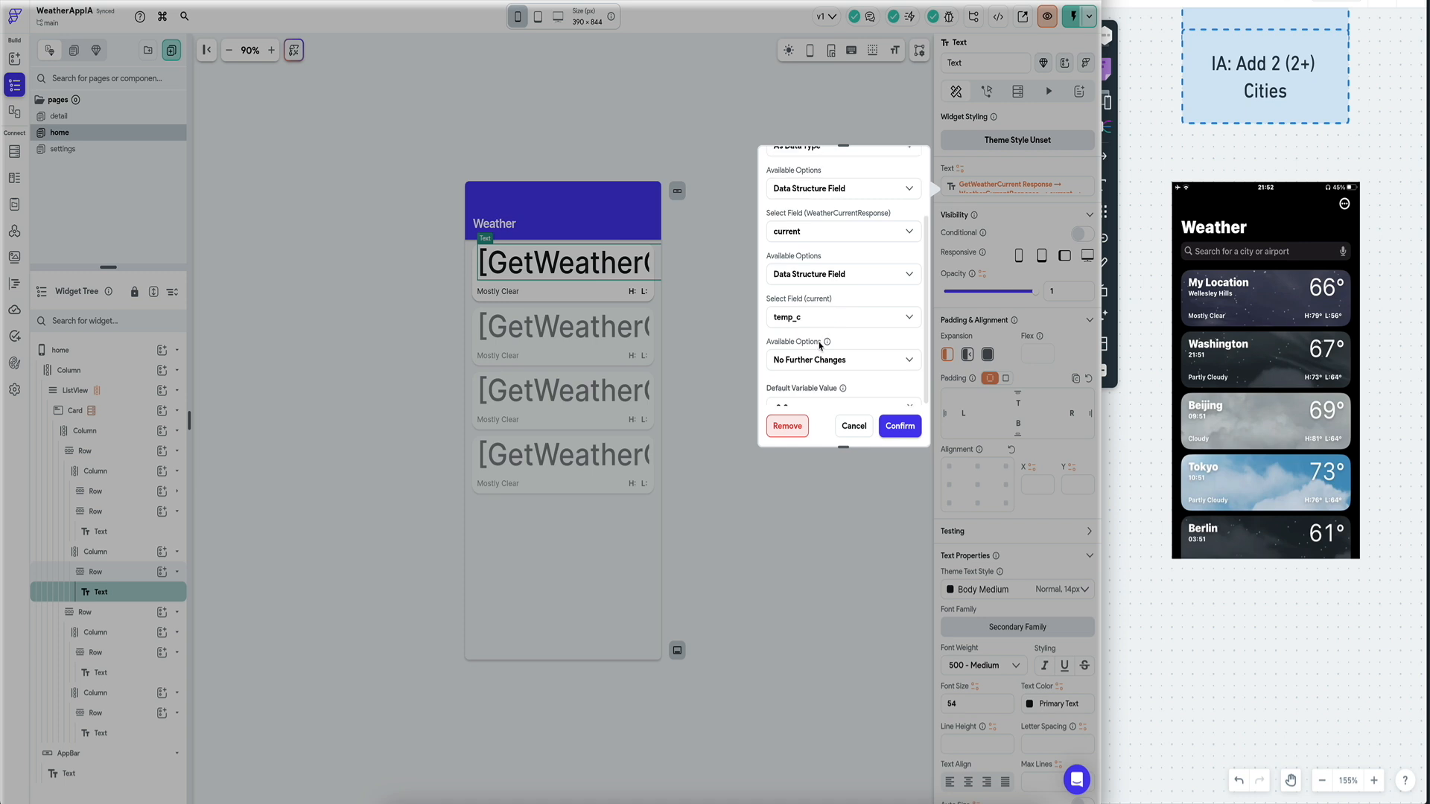
{"action": "scroll", "coordinate": [850, 361], "scroll_direction": "down", "scroll_amount": 1}
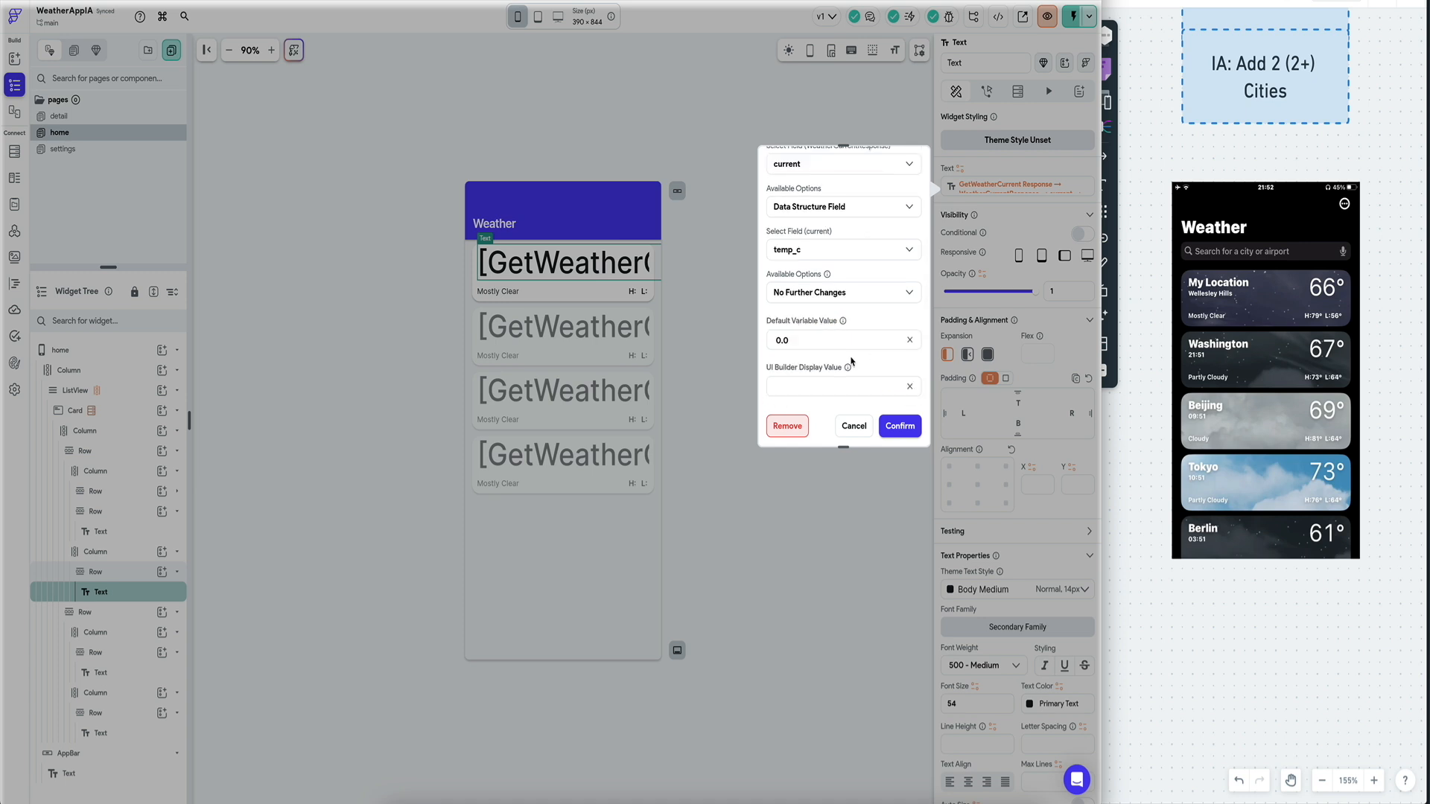
{"action": "left_click", "coordinate": [815, 292]}
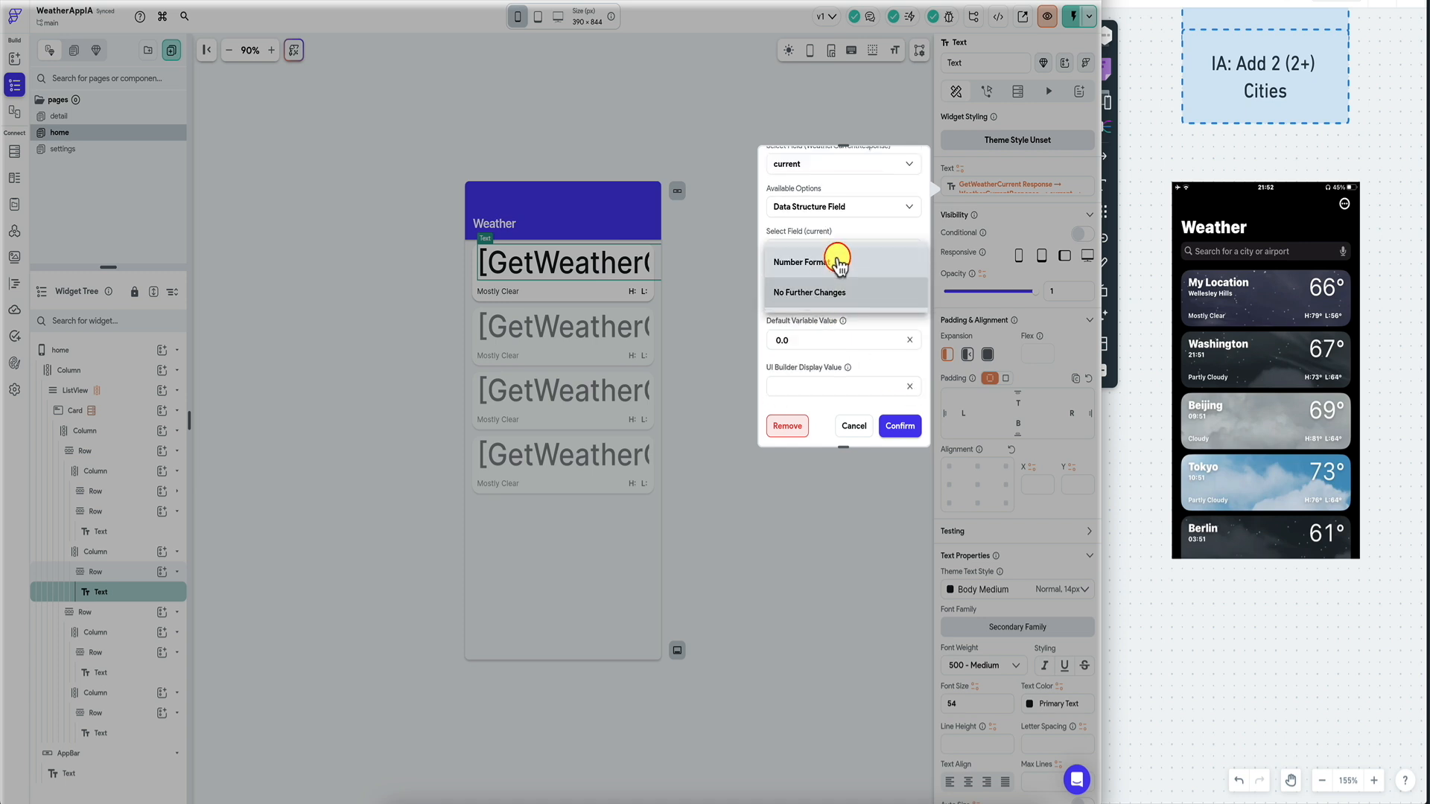
{"action": "left_click", "coordinate": [834, 263]}
{"action": "left_click", "coordinate": [821, 335]}
{"action": "left_click", "coordinate": [830, 286]}
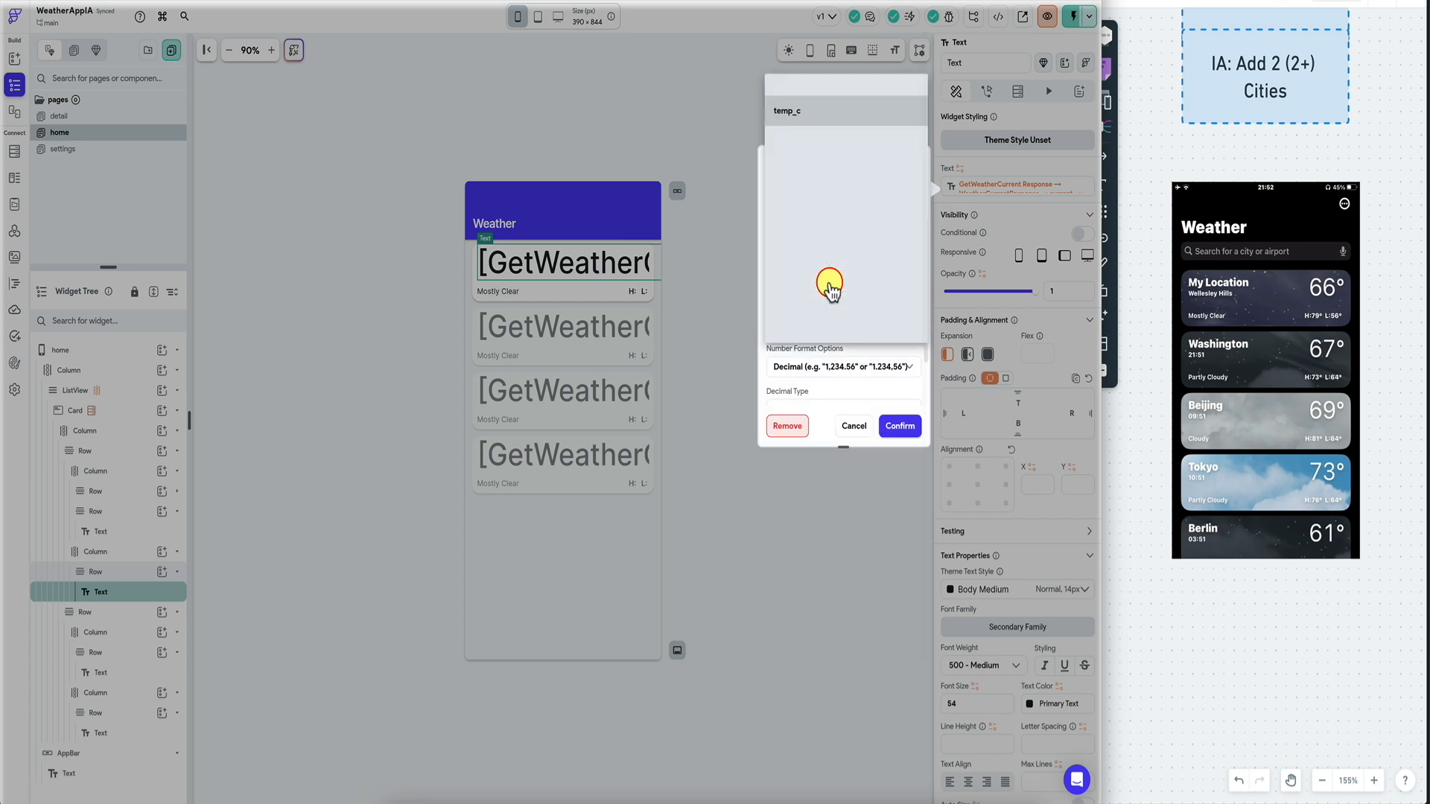
{"action": "left_click", "coordinate": [824, 140]}
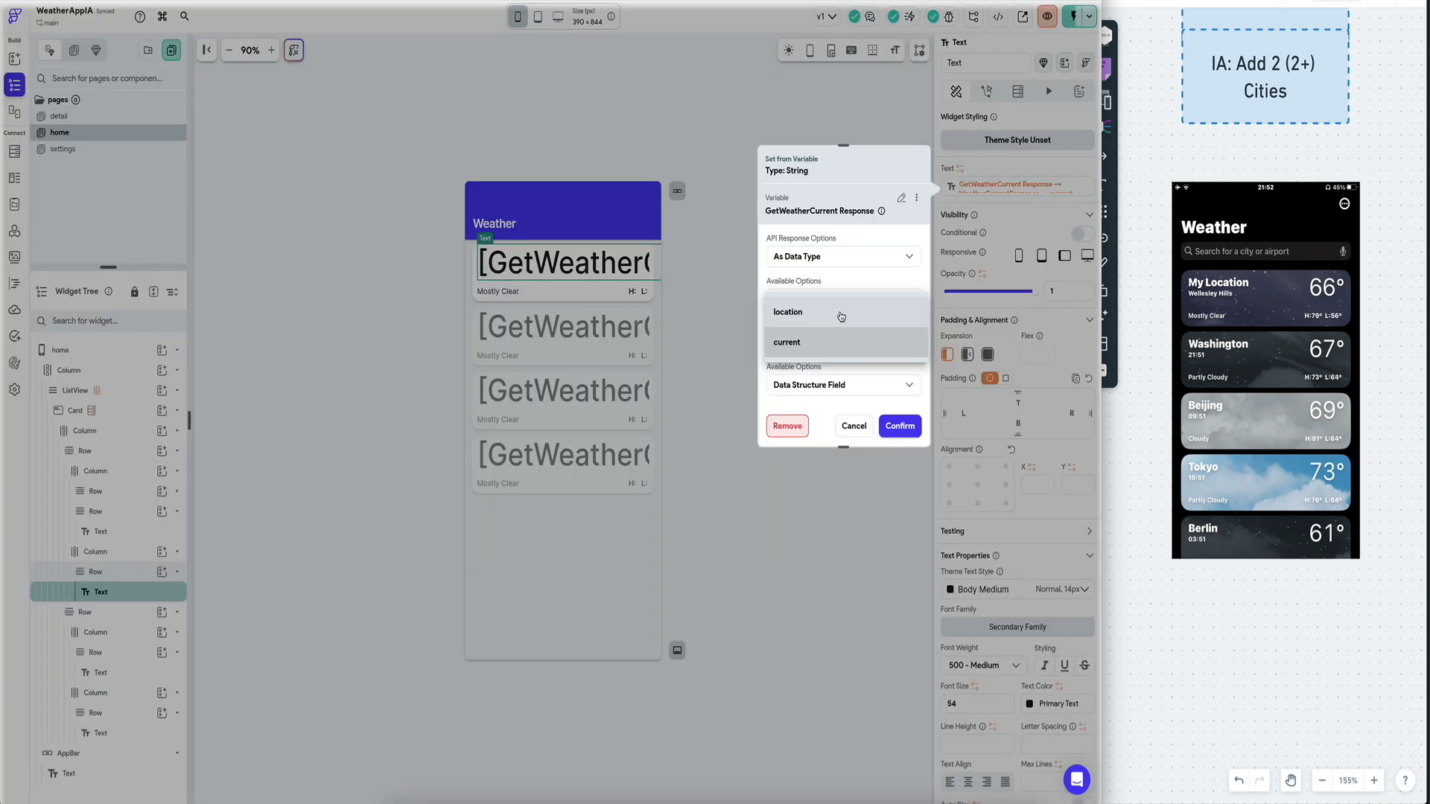
Rebind the text to the response's location name field.
{"action": "left_click", "coordinate": [820, 339]}
{"action": "left_click", "coordinate": [811, 387]}
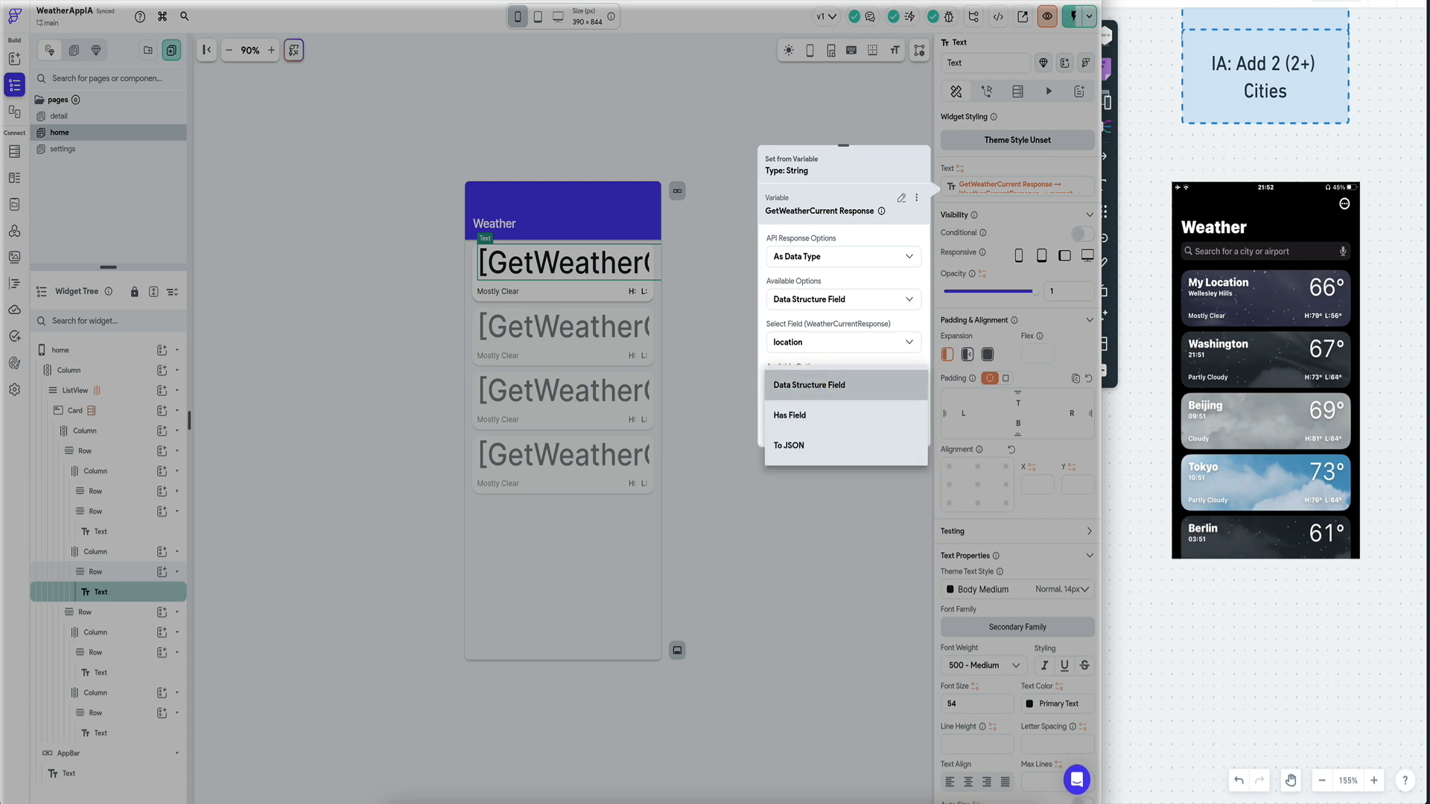
{"action": "left_click", "coordinate": [812, 385]}
{"action": "scroll", "coordinate": [819, 379], "scroll_direction": "down", "scroll_amount": 2}
{"action": "left_click", "coordinate": [862, 332]}
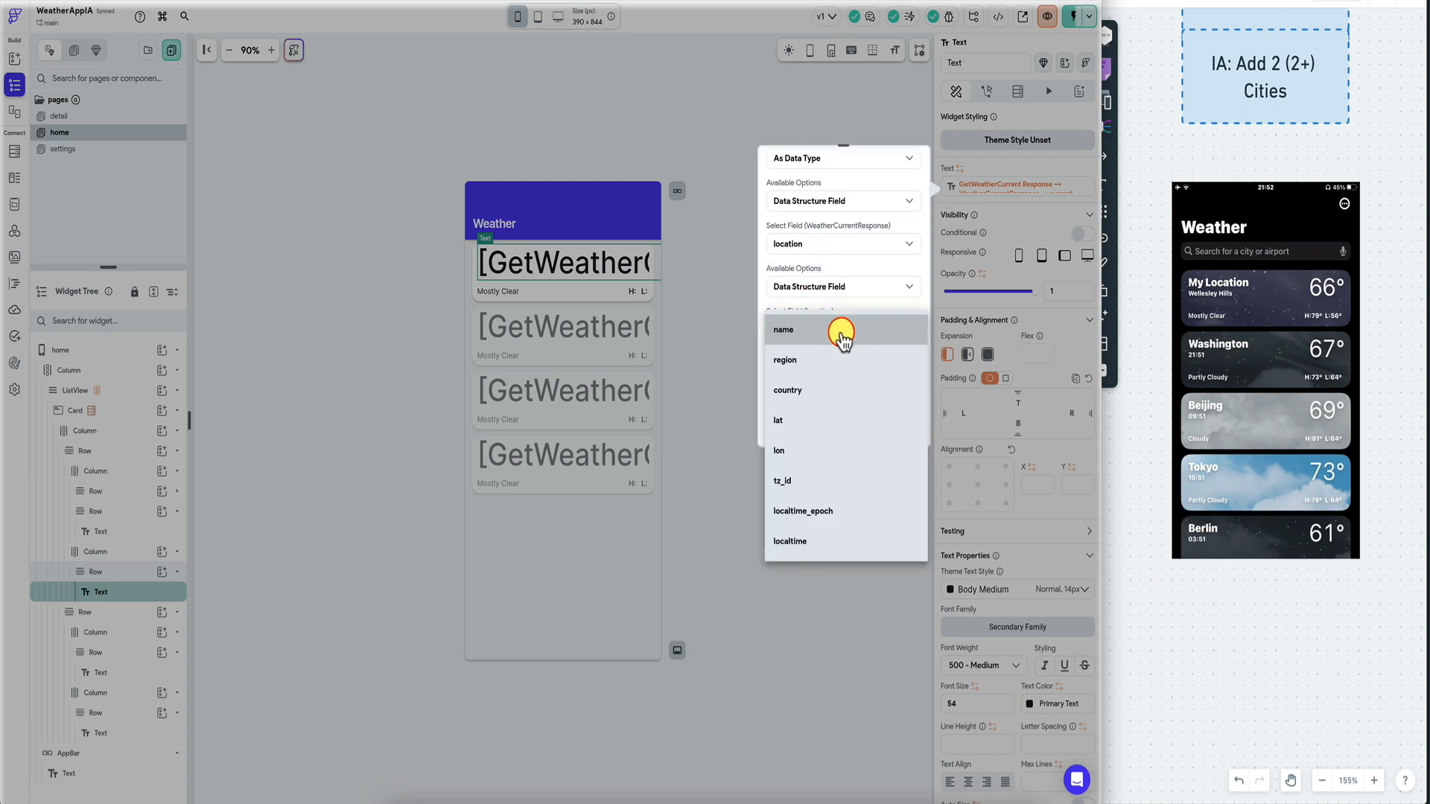
{"action": "left_click", "coordinate": [841, 332]}
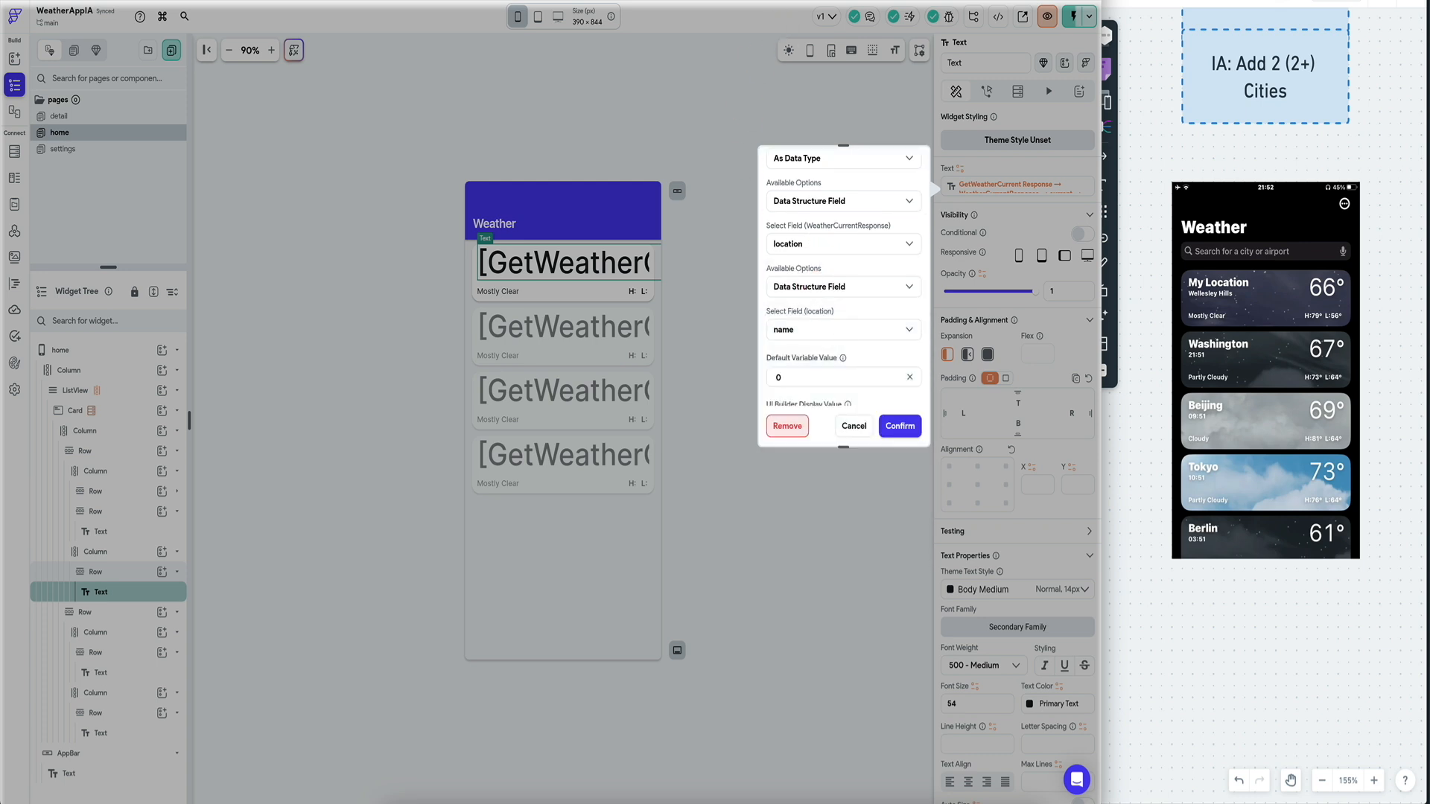
After checking the API response, bind the text to location.country with default 'C'.
{"action": "key", "text": "ctrl+Tab"}
{"action": "scroll", "coordinate": [178, 313], "scroll_direction": "up", "scroll_amount": 1}
{"action": "left_click", "coordinate": [842, 337]}
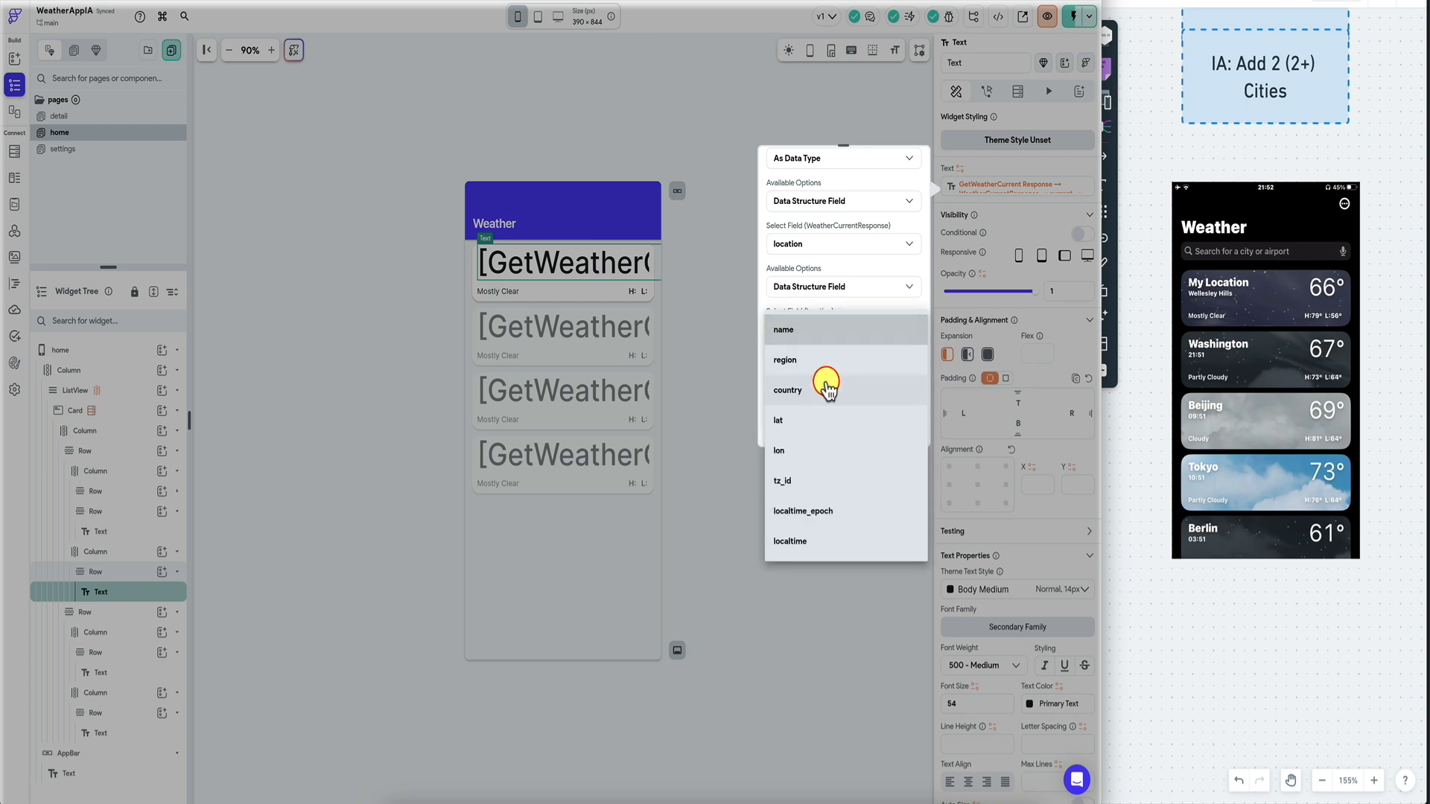
{"action": "left_click", "coordinate": [827, 380]}
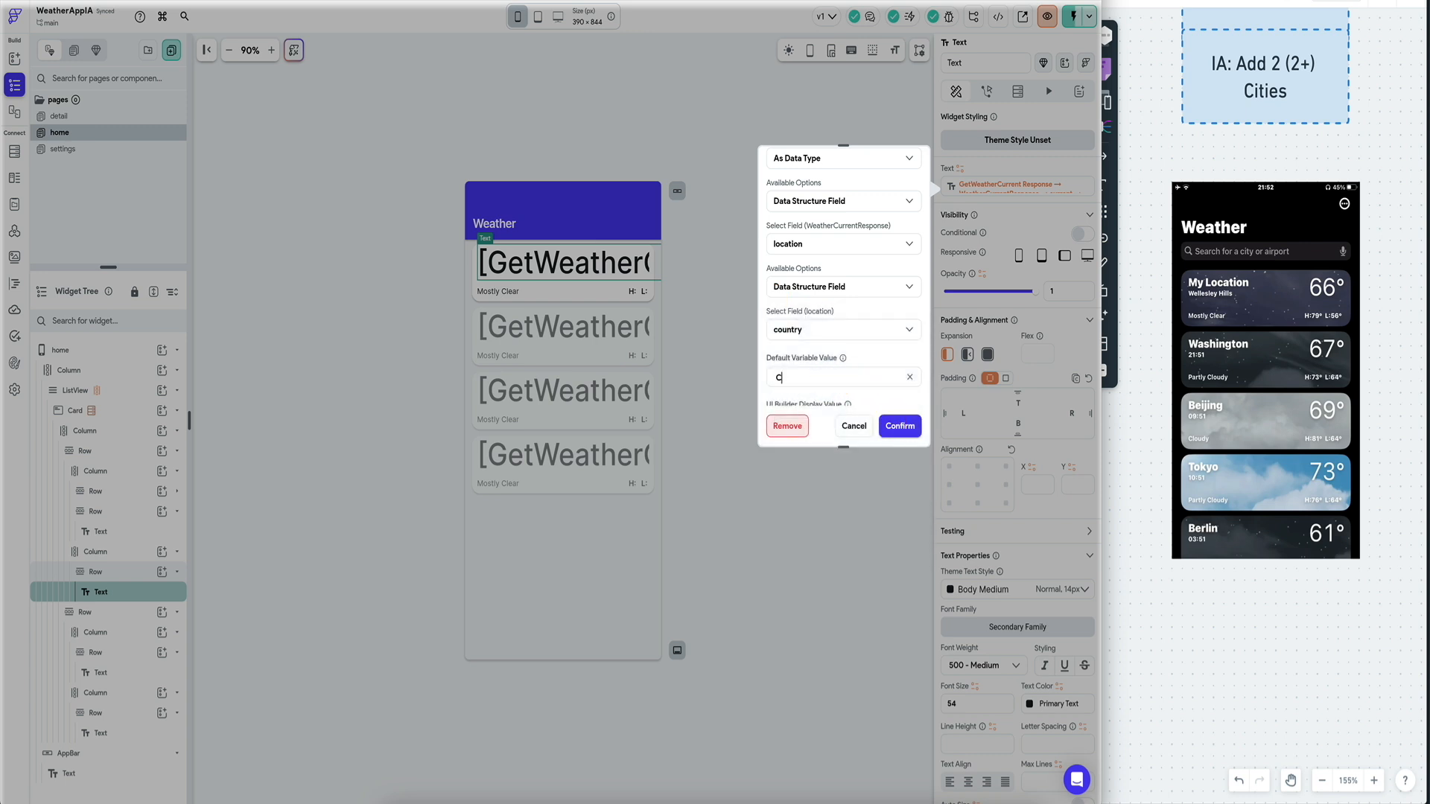
{"action": "type", "text": "C"}
{"action": "left_click", "coordinate": [902, 426]}
Instant-reload the test app with the country binding, then return to the editor.
{"action": "key", "text": "ctrl+Tab"}
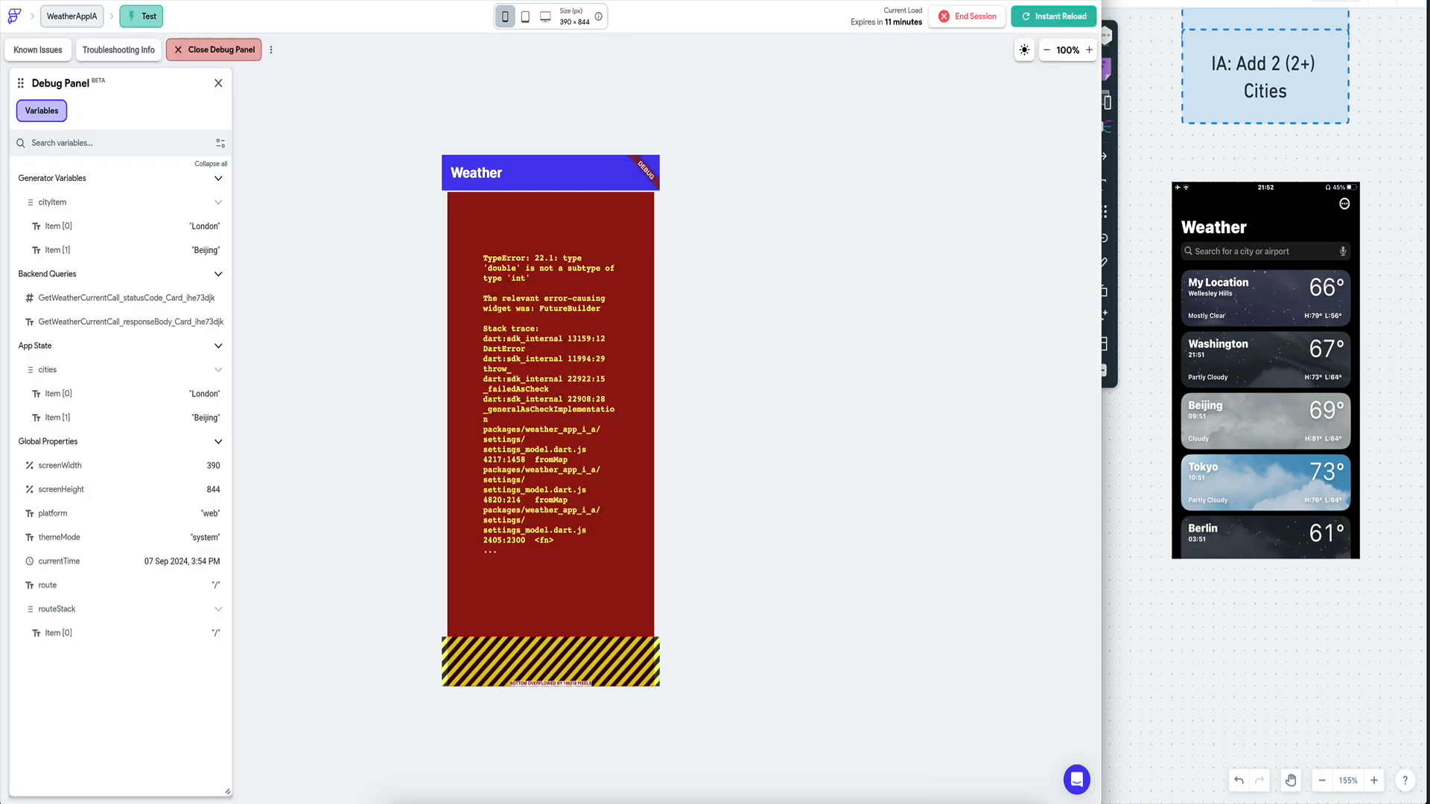
{"action": "left_click", "coordinate": [1075, 21]}
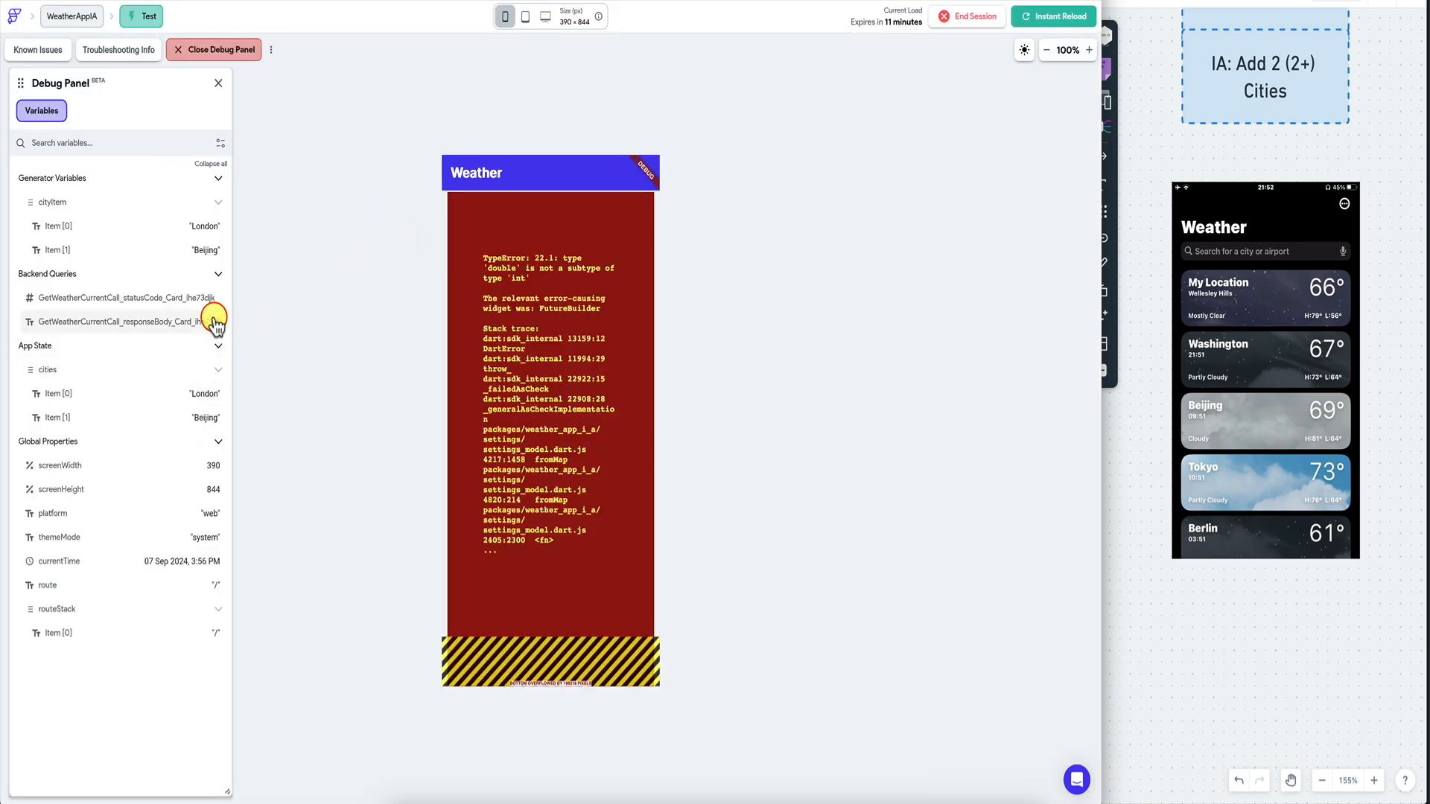
{"action": "key", "text": "ctrl+shift+Tab"}
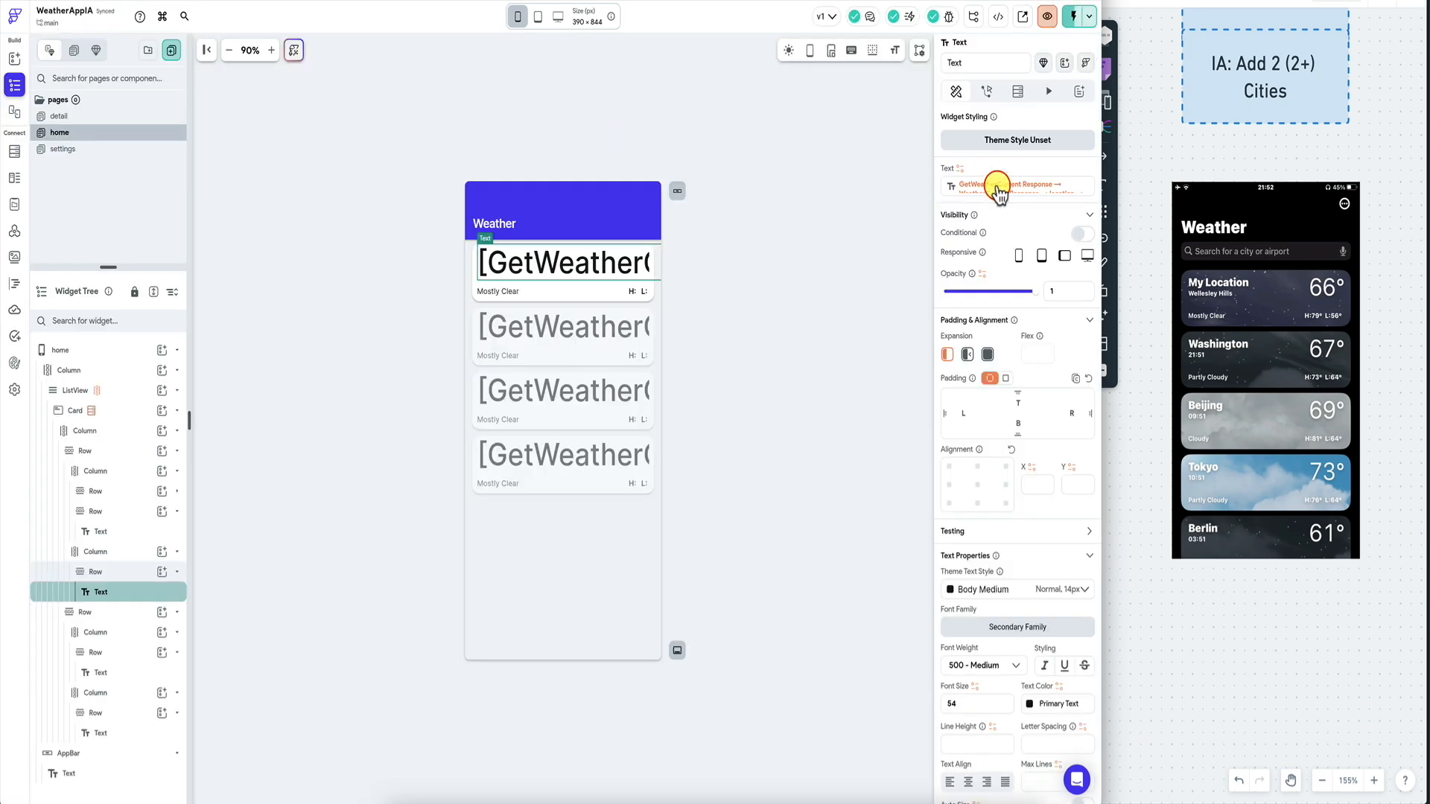
{"action": "left_click", "coordinate": [14, 231]}
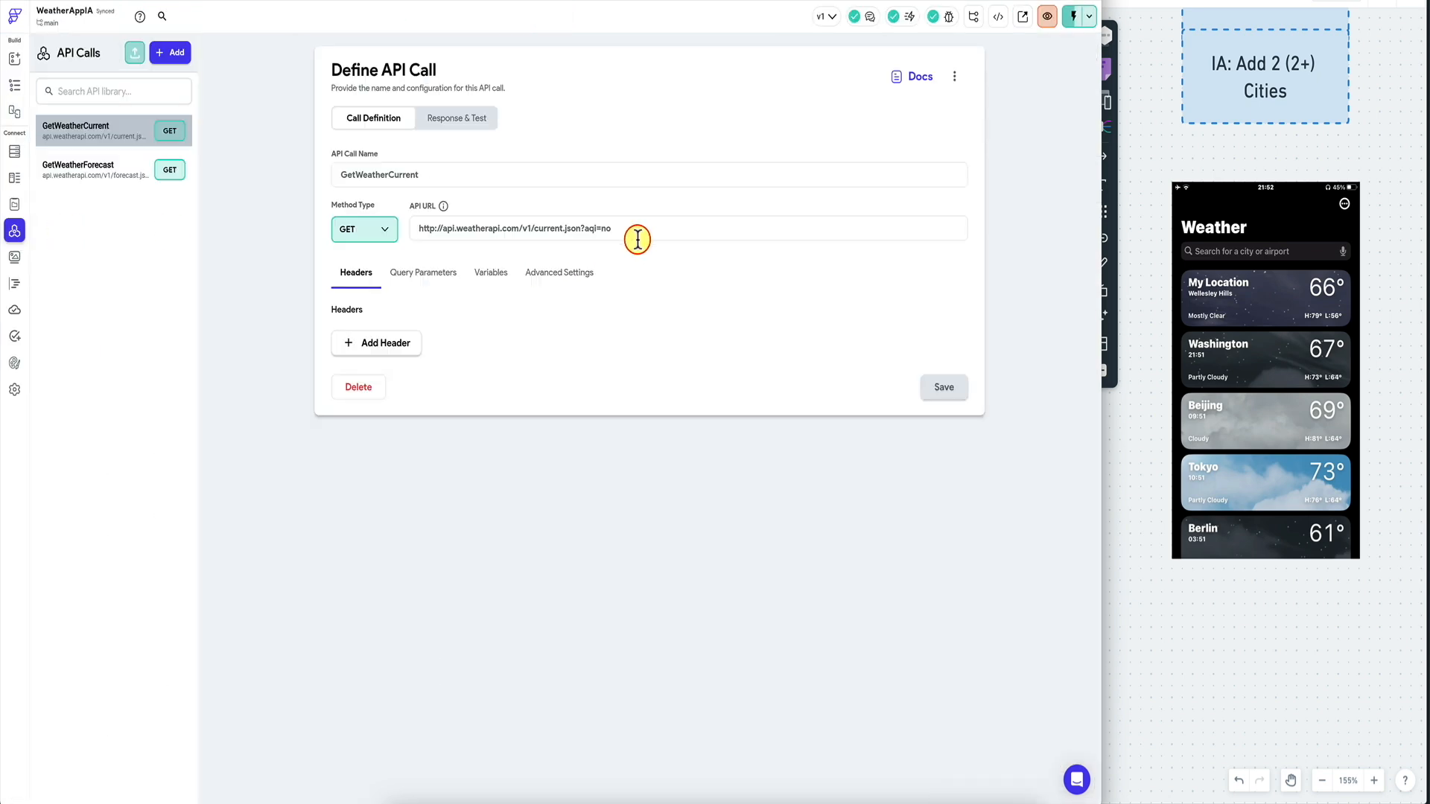
{"action": "left_click", "coordinate": [450, 121]}
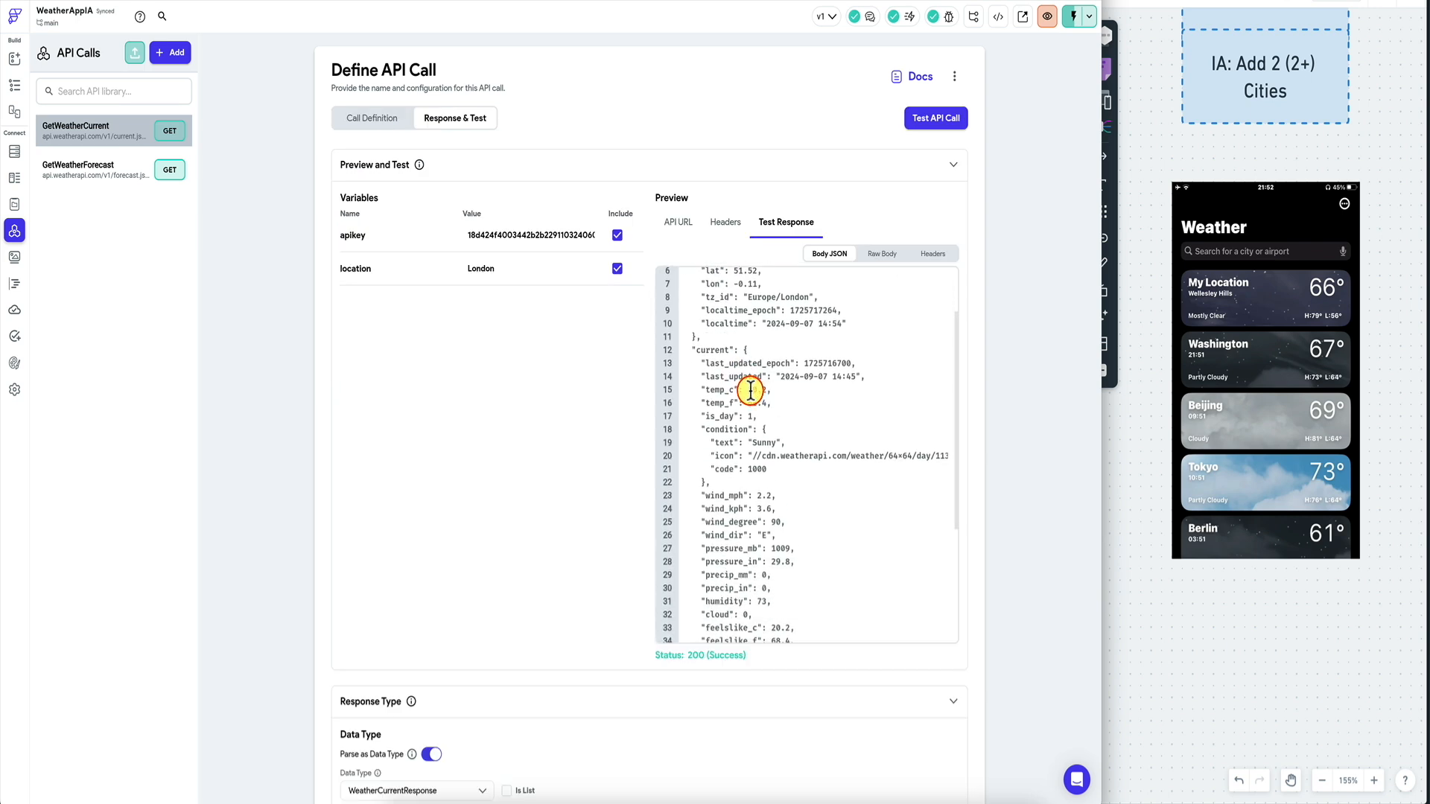
{"action": "left_click_drag", "start_coordinate": [753, 363], "coordinate": [762, 473]}
{"action": "left_click", "coordinate": [756, 467]}
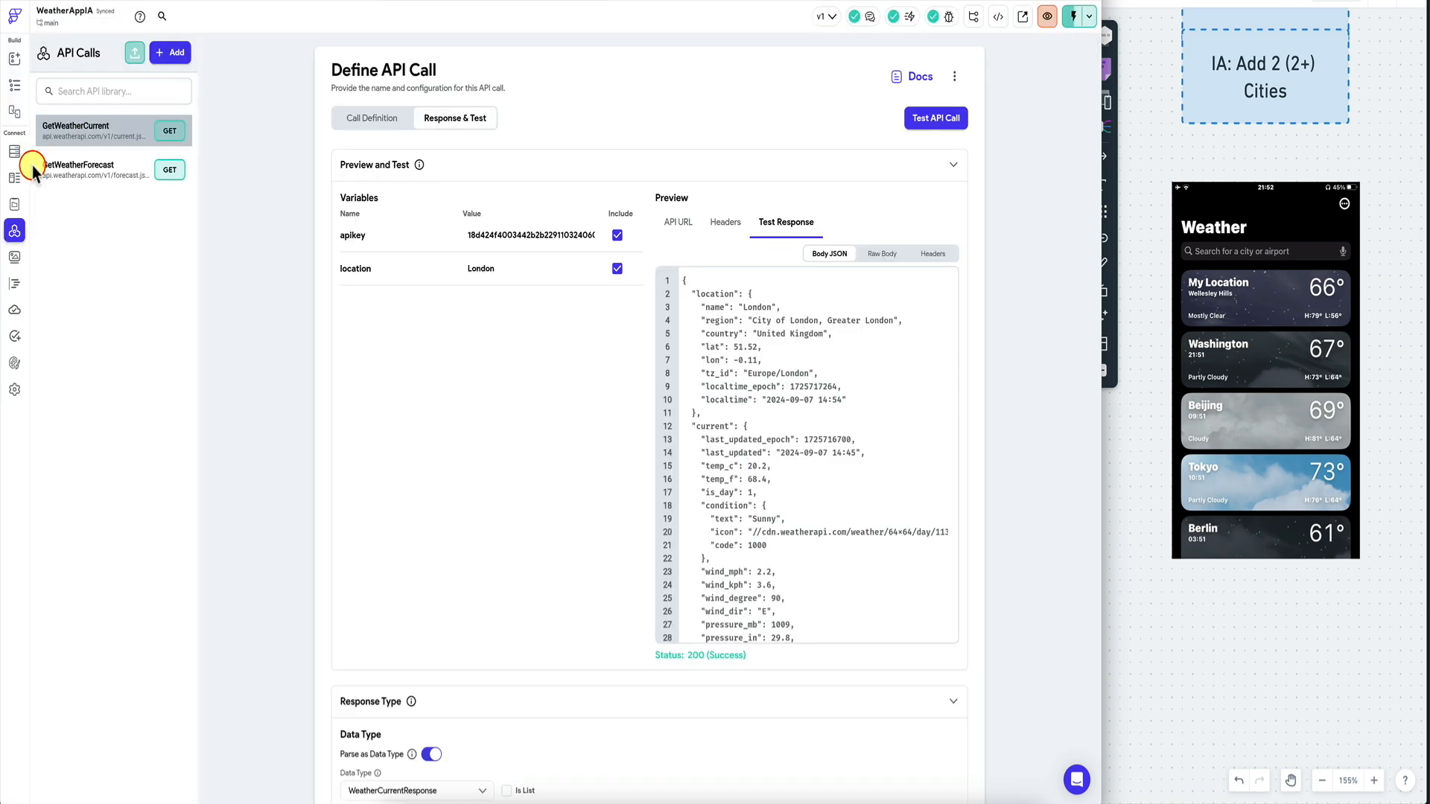
{"action": "left_click", "coordinate": [17, 83]}
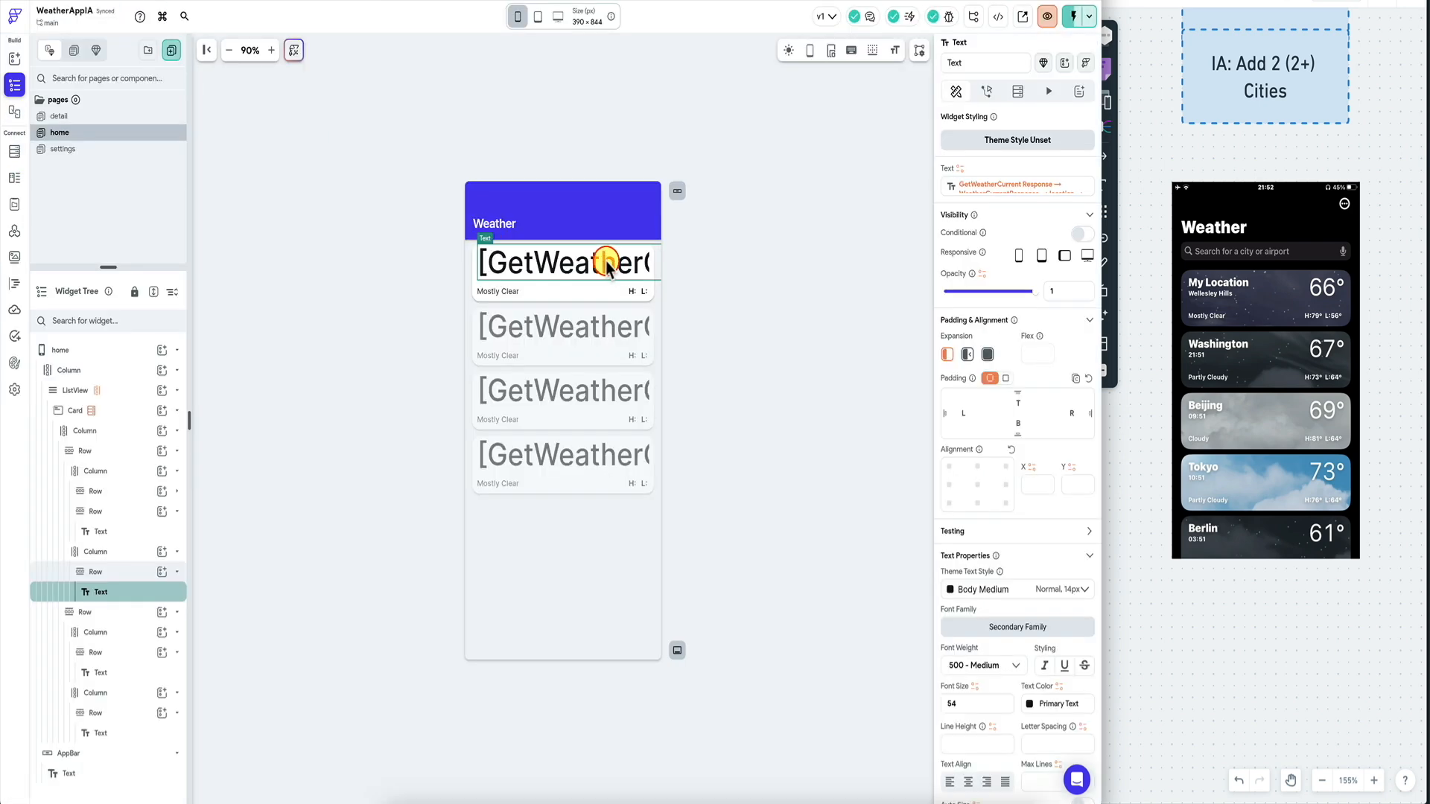
{"action": "left_click", "coordinate": [1066, 192]}
Remove the text binding, reload the test app, and rebind to the GetWeatherCurrent response's location object.
{"action": "left_click", "coordinate": [793, 424]}
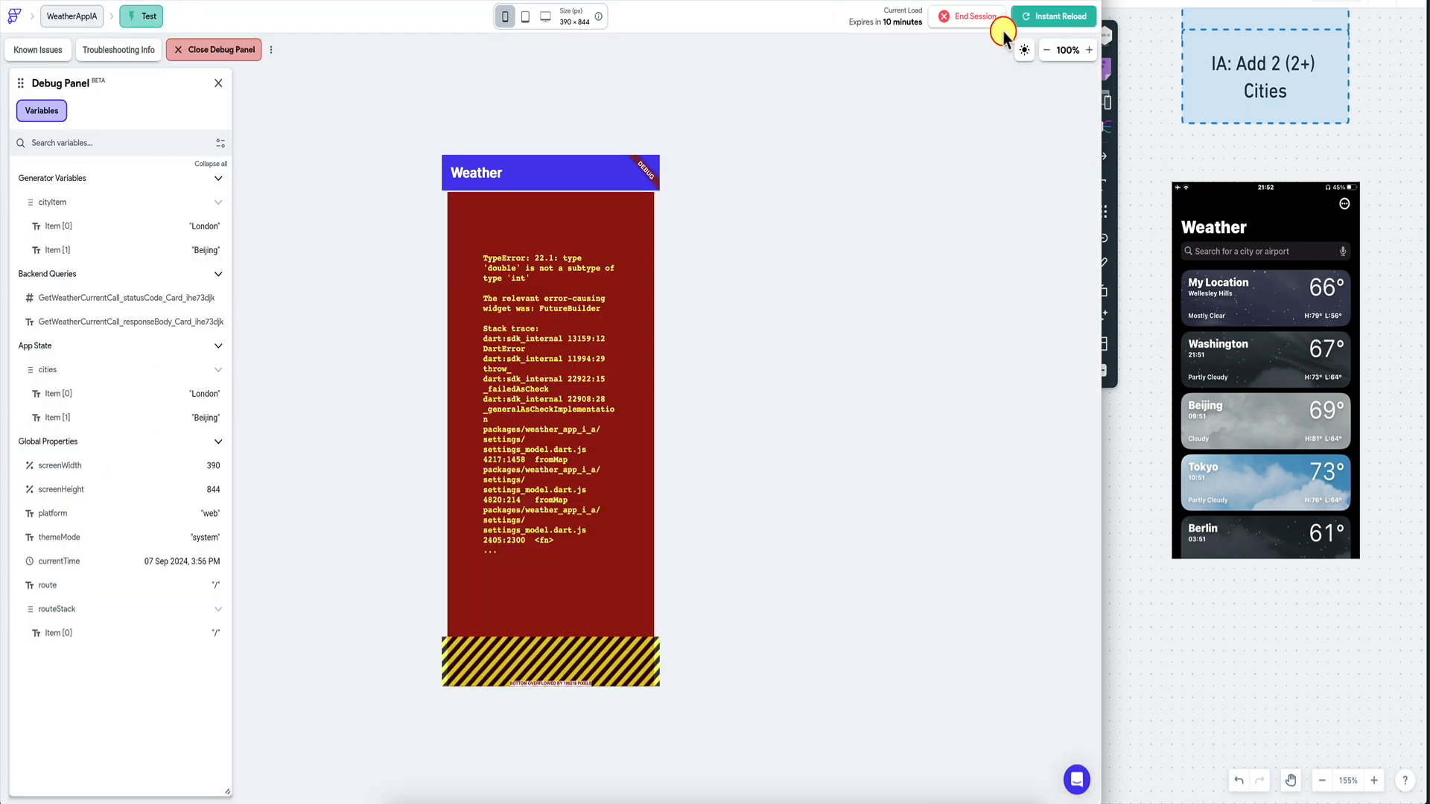
{"action": "left_click", "coordinate": [1026, 21]}
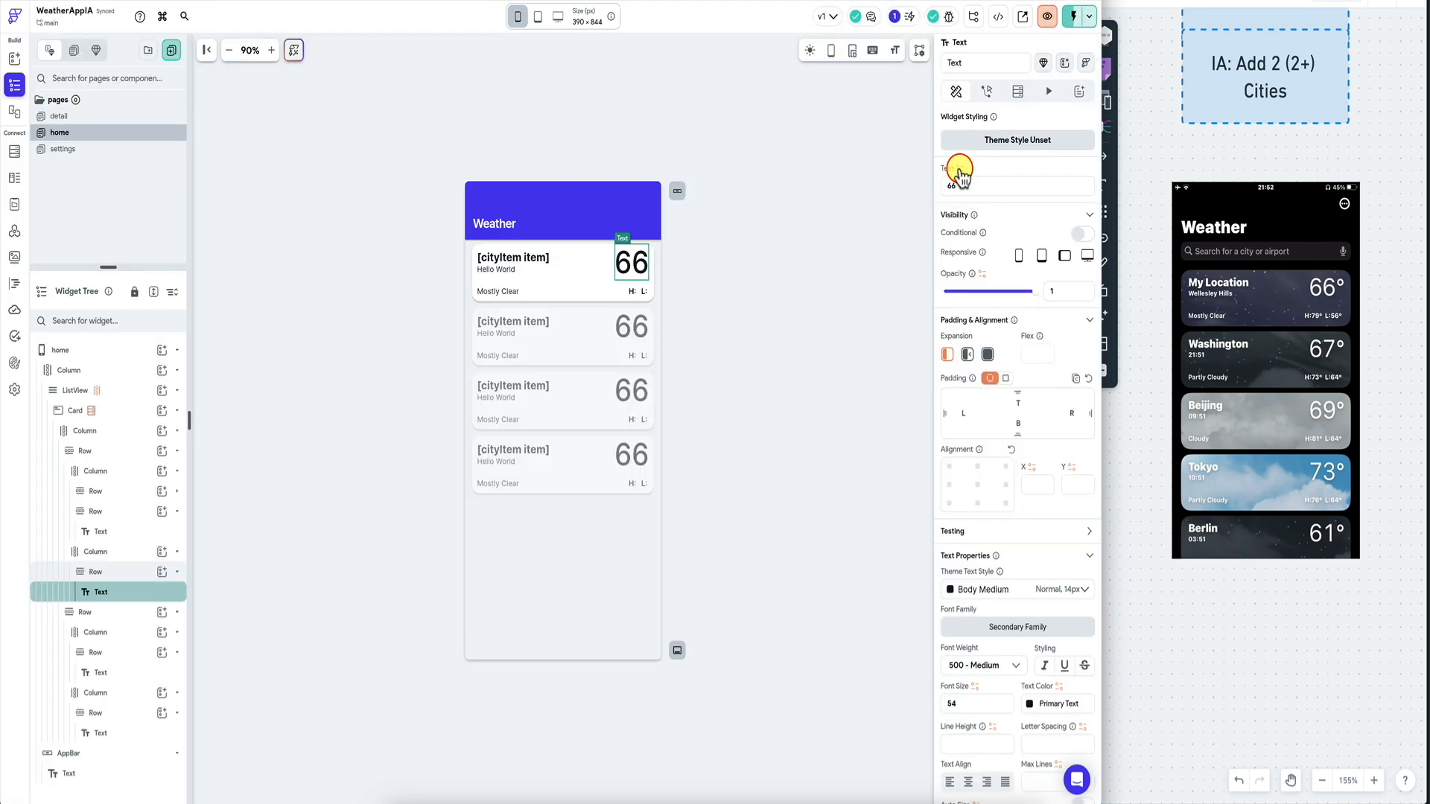
{"action": "left_click", "coordinate": [960, 169]}
{"action": "left_click", "coordinate": [820, 283]}
{"action": "left_click", "coordinate": [835, 295]}
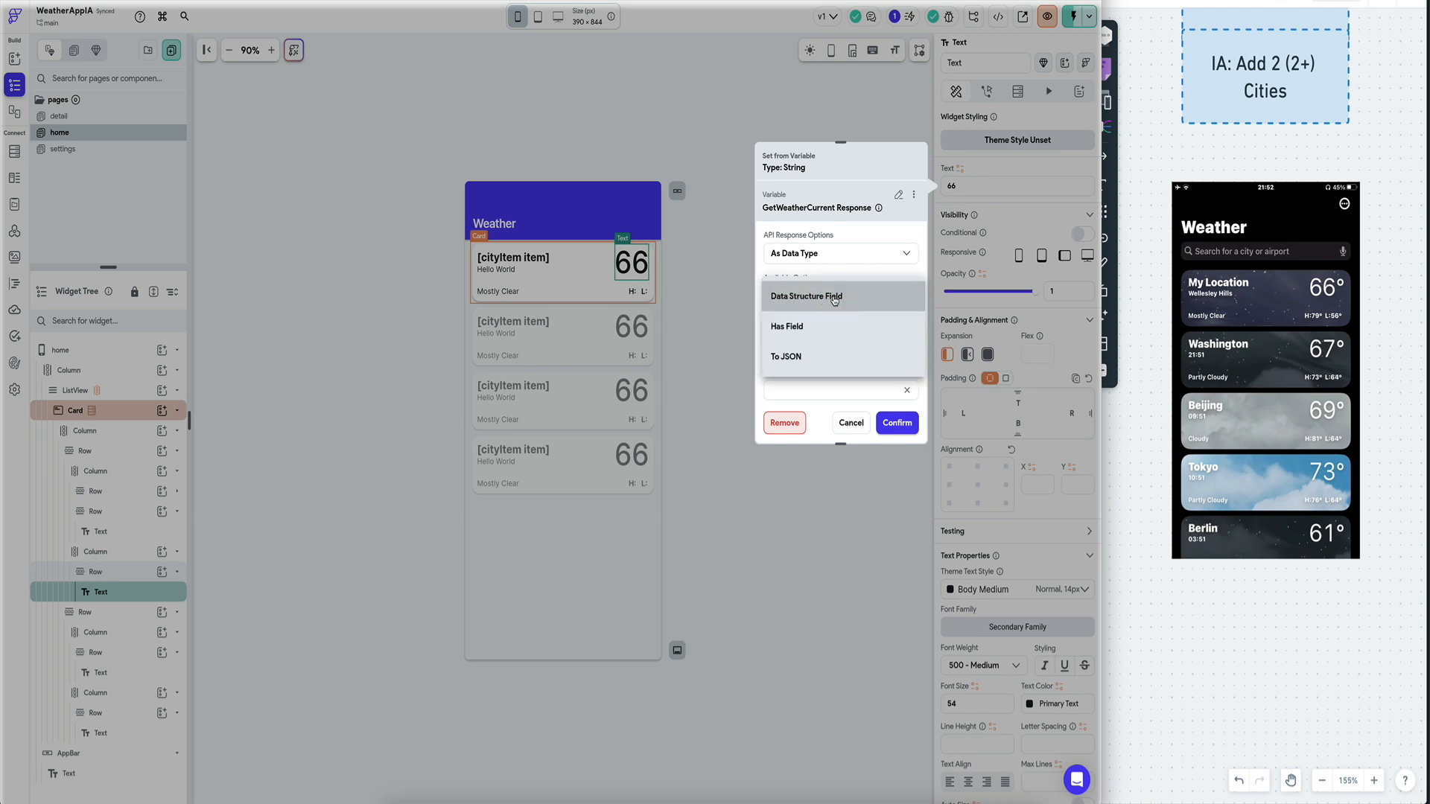
{"action": "left_click", "coordinate": [834, 297]}
{"action": "left_click", "coordinate": [814, 334]}
{"action": "left_click", "coordinate": [814, 335]}
Bind the text to location.country, confirm it, and run the app in test mode.
{"action": "left_click", "coordinate": [814, 381]}
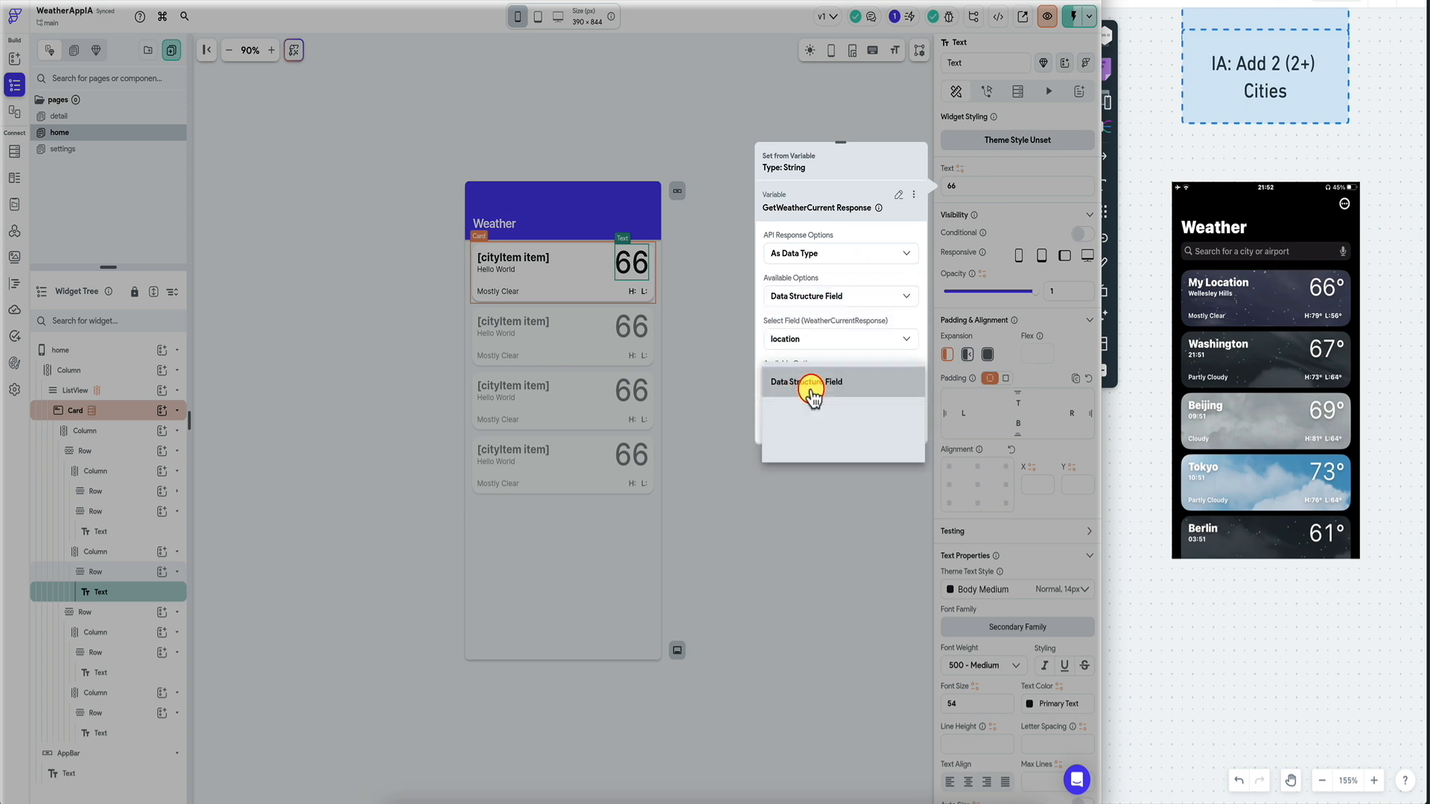
{"action": "left_click", "coordinate": [814, 382]}
{"action": "scroll", "coordinate": [832, 381], "scroll_direction": "down", "scroll_amount": 2}
{"action": "left_click", "coordinate": [861, 332]}
{"action": "left_click", "coordinate": [861, 397]}
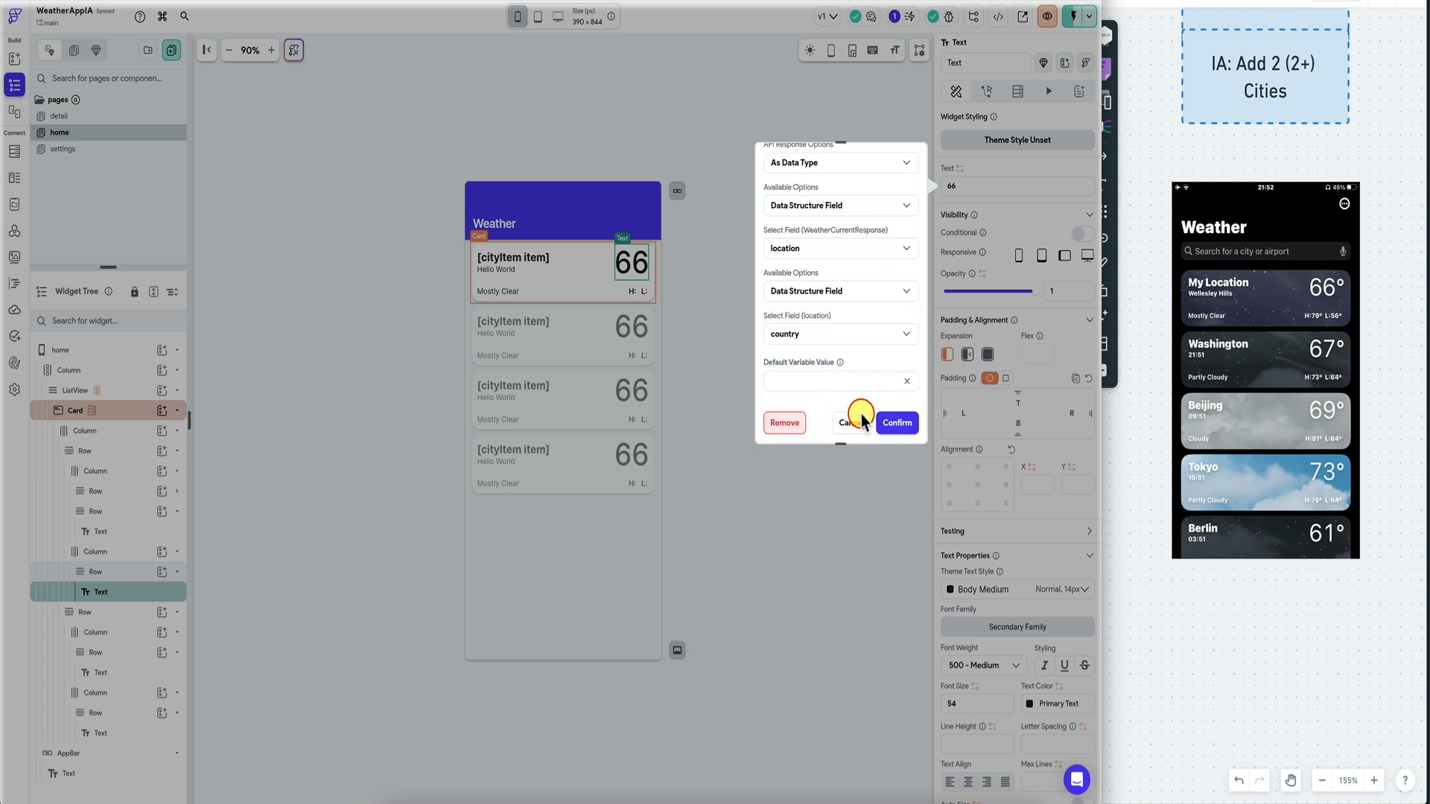
{"action": "left_click", "coordinate": [891, 428]}
{"action": "left_click", "coordinate": [902, 425]}
{"action": "left_click", "coordinate": [1067, 18]}
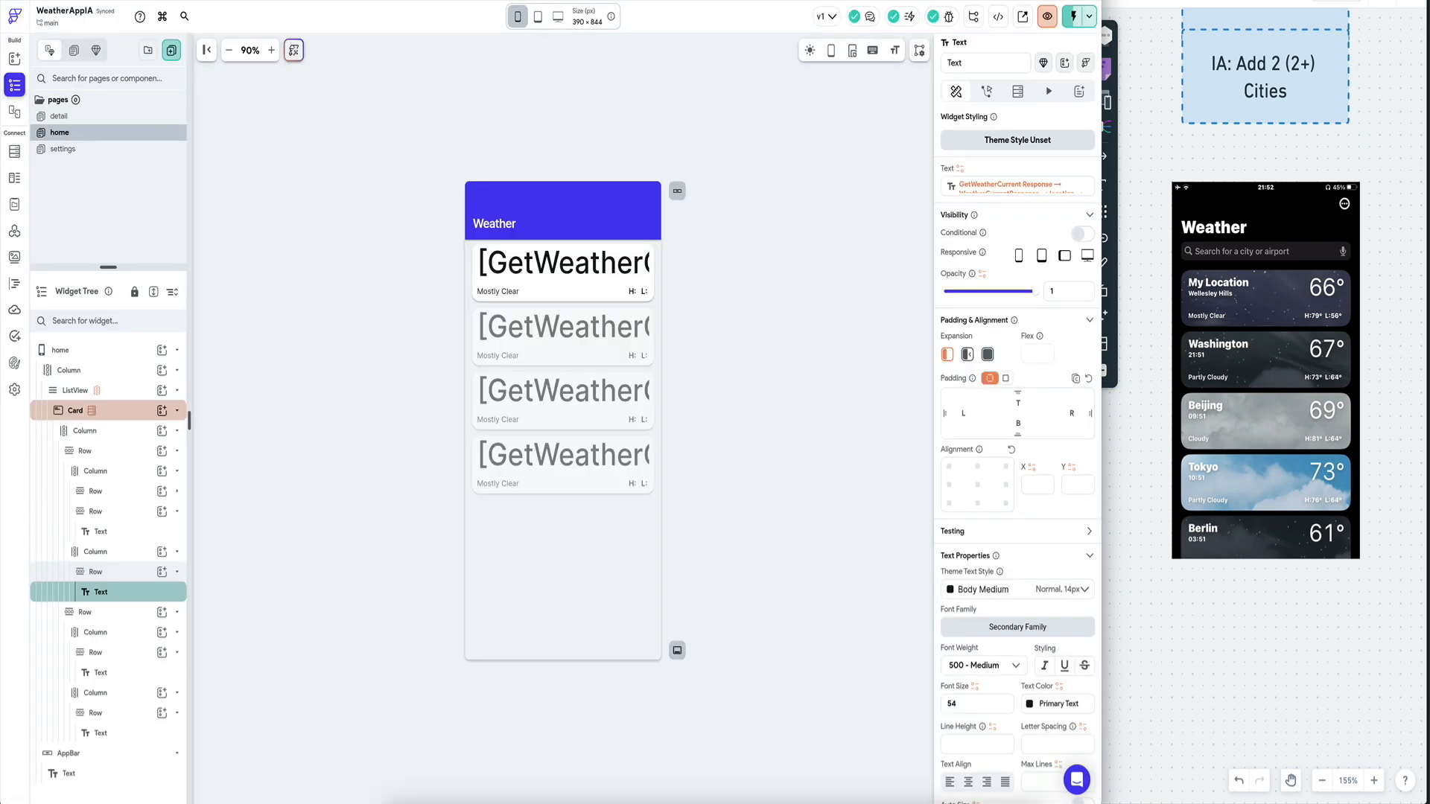
Show the generated code for the large text via Developer Menu > View Code.
{"action": "left_click", "coordinate": [1005, 16]}
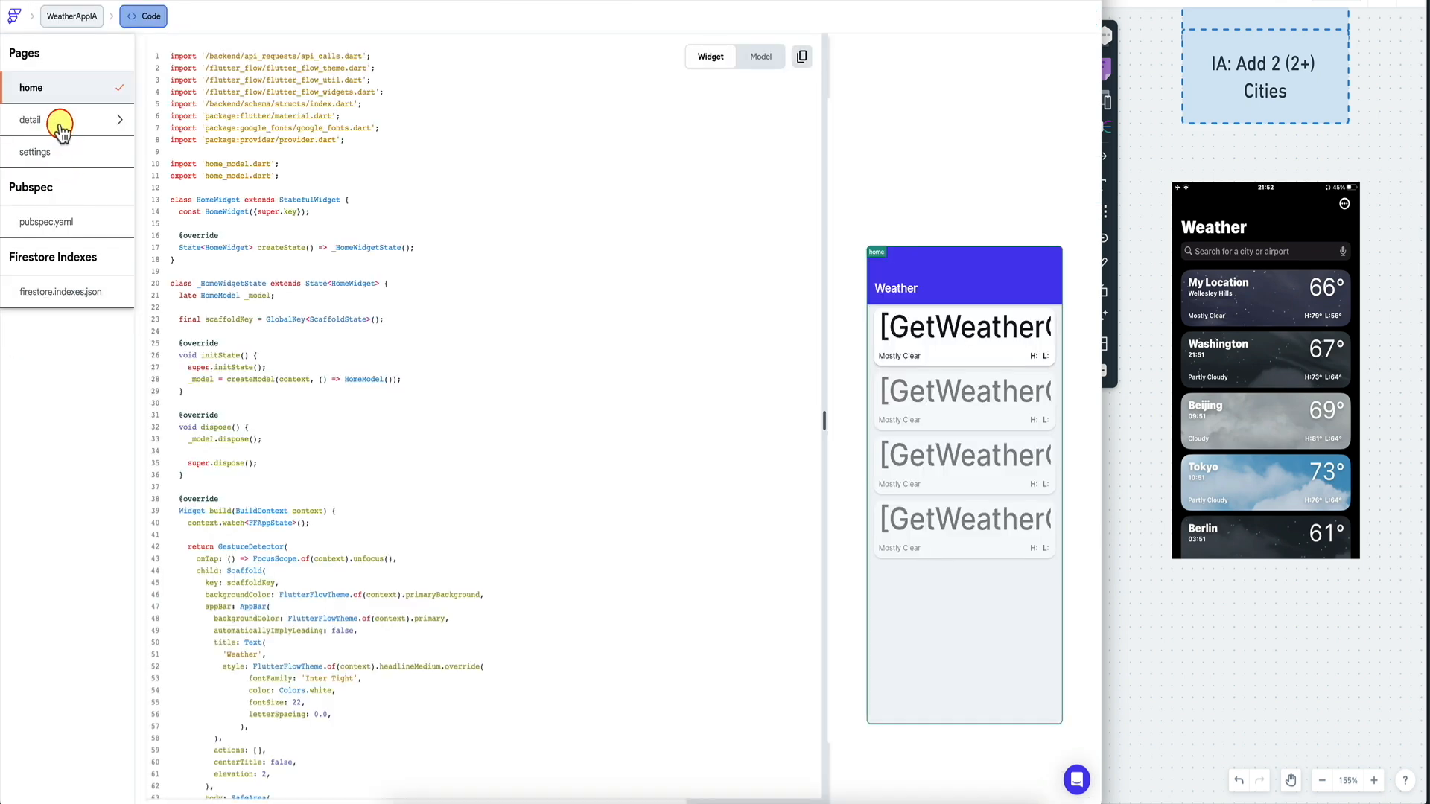
{"action": "scroll", "coordinate": [362, 322], "scroll_direction": "down", "scroll_amount": 20}
{"action": "left_click", "coordinate": [932, 328]}
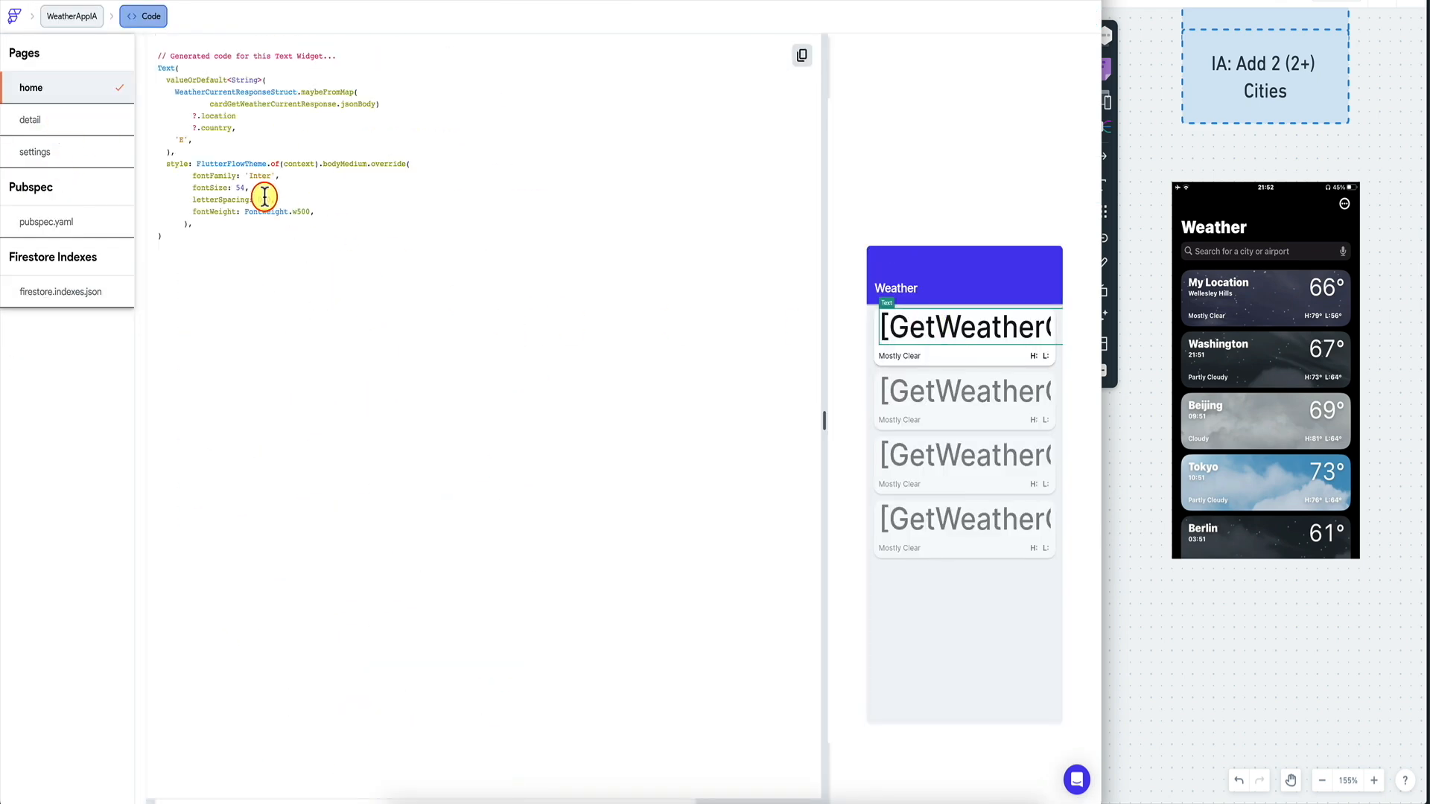
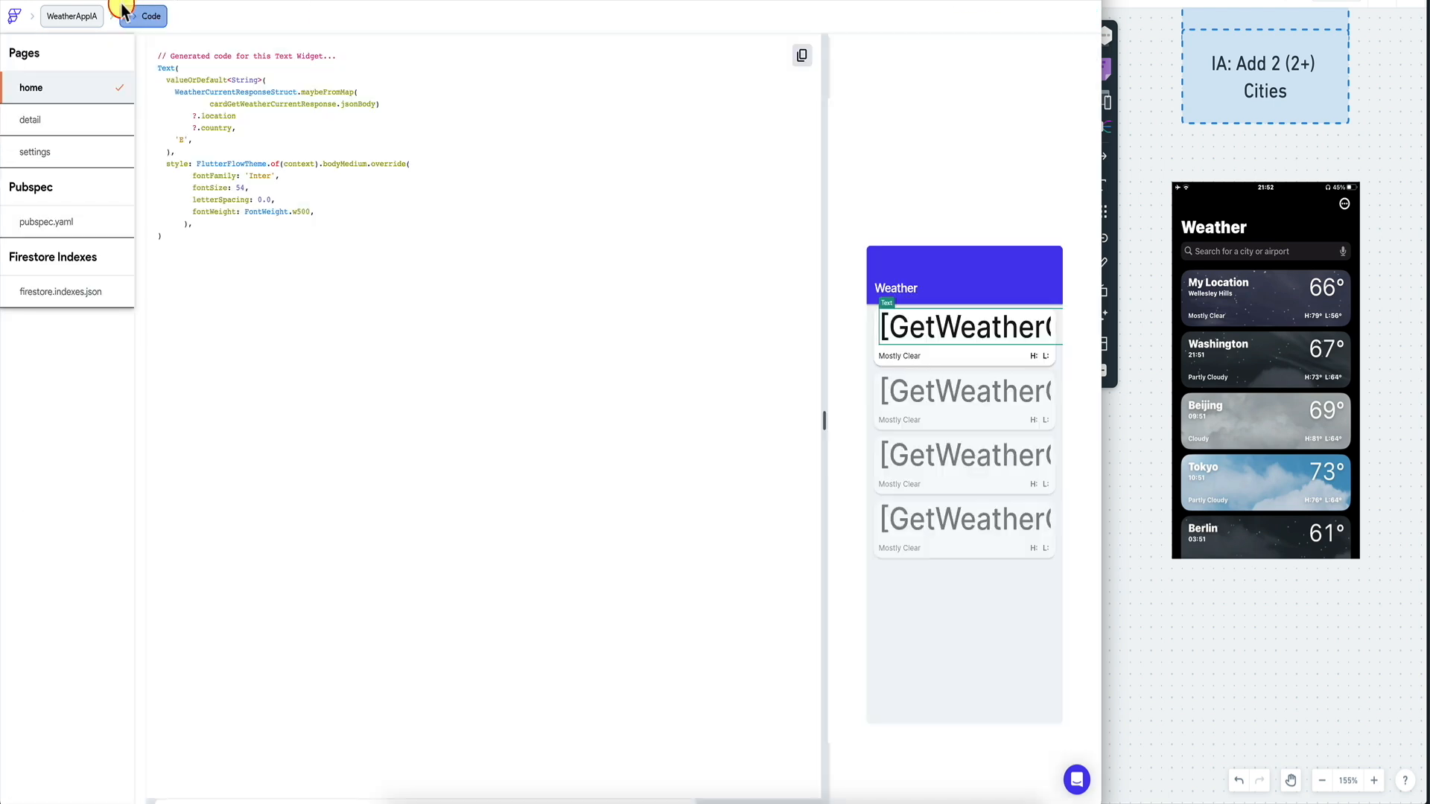
Leave the generated Code view through the WeatherAppIA breadcrumb to get back to the home page editor.
{"action": "left_click", "coordinate": [72, 16]}
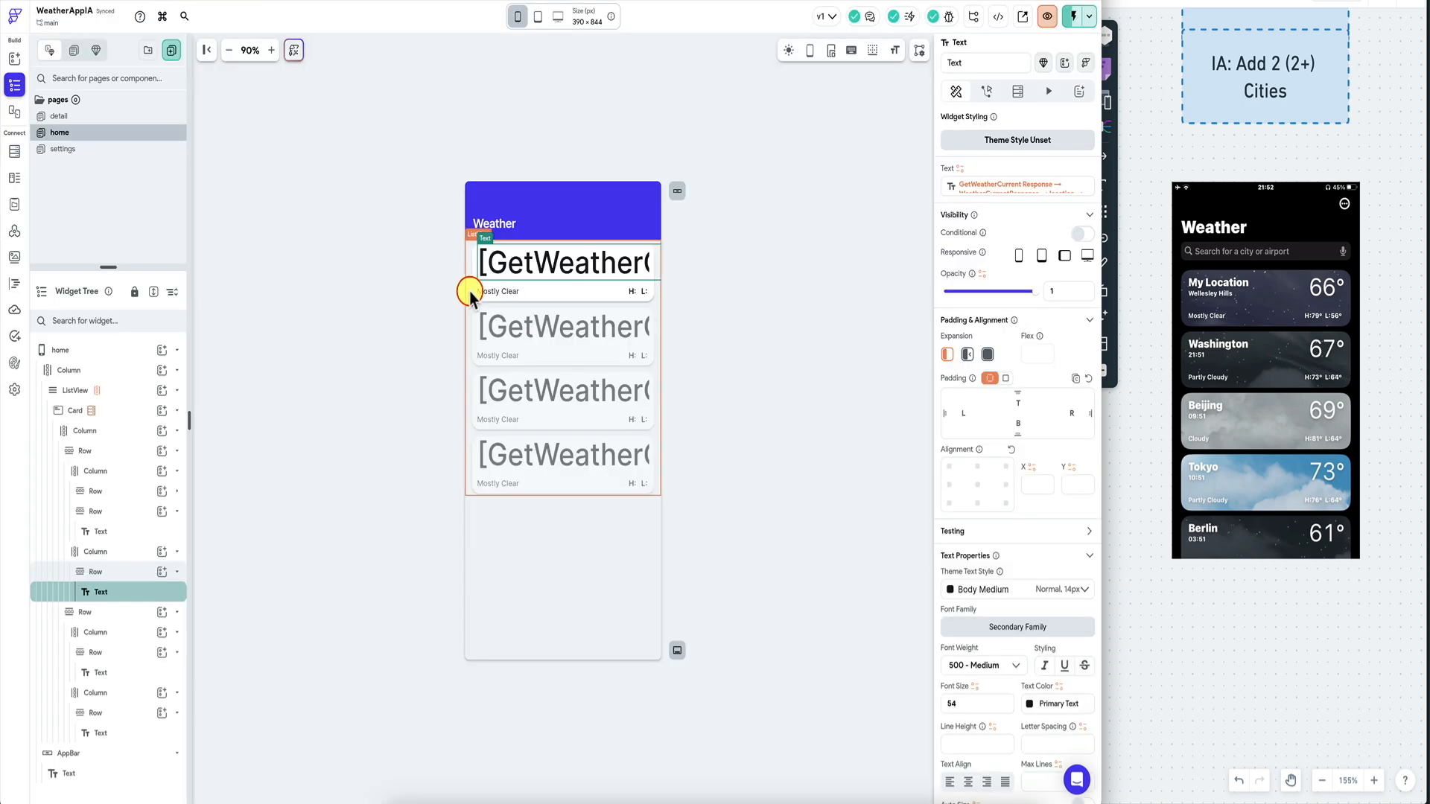
Test the GetWeatherCurrent call and add JSON paths for location.country, current.temp_c and current.temp_f.
{"action": "left_click", "coordinate": [14, 232]}
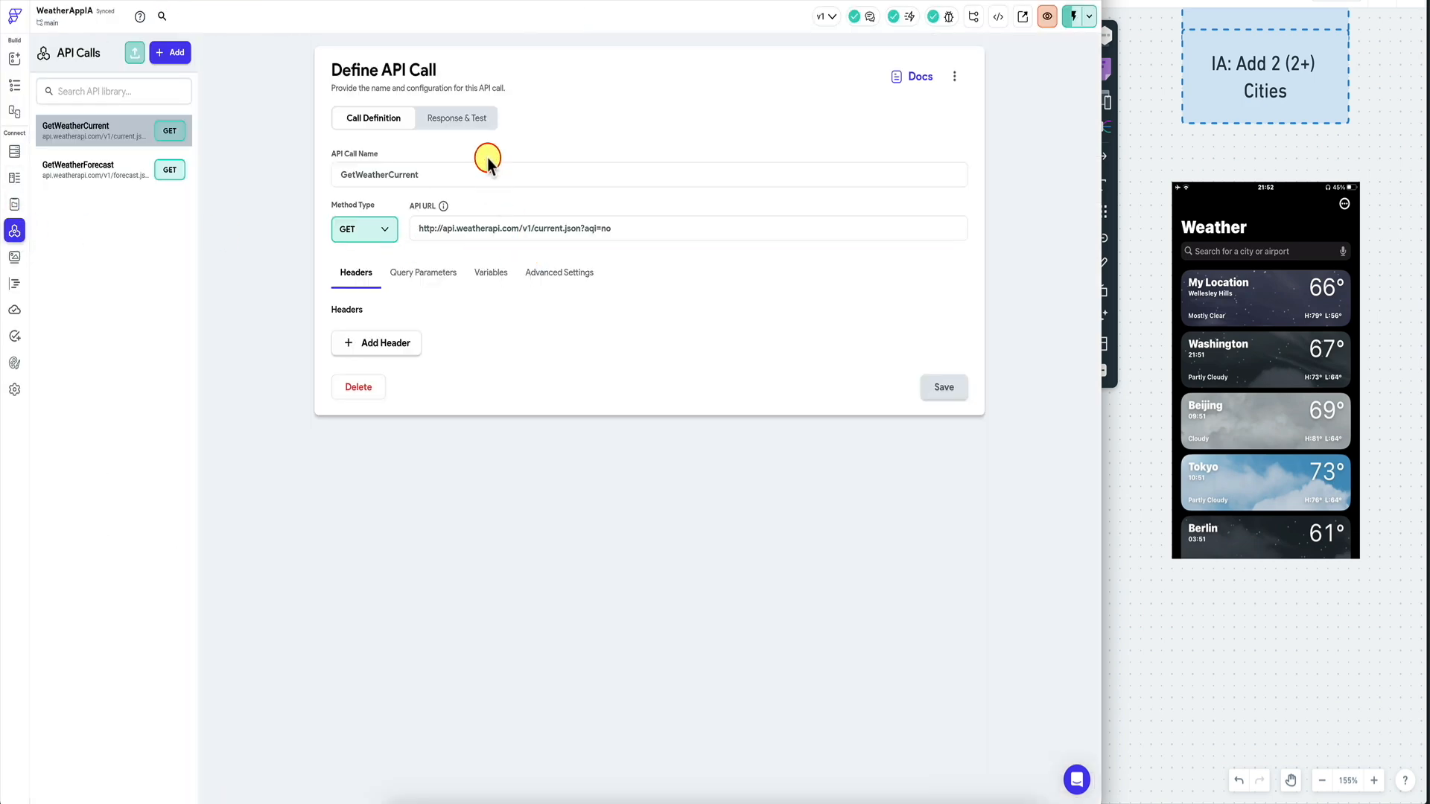
{"action": "left_click", "coordinate": [457, 118]}
{"action": "left_click", "coordinate": [936, 117]}
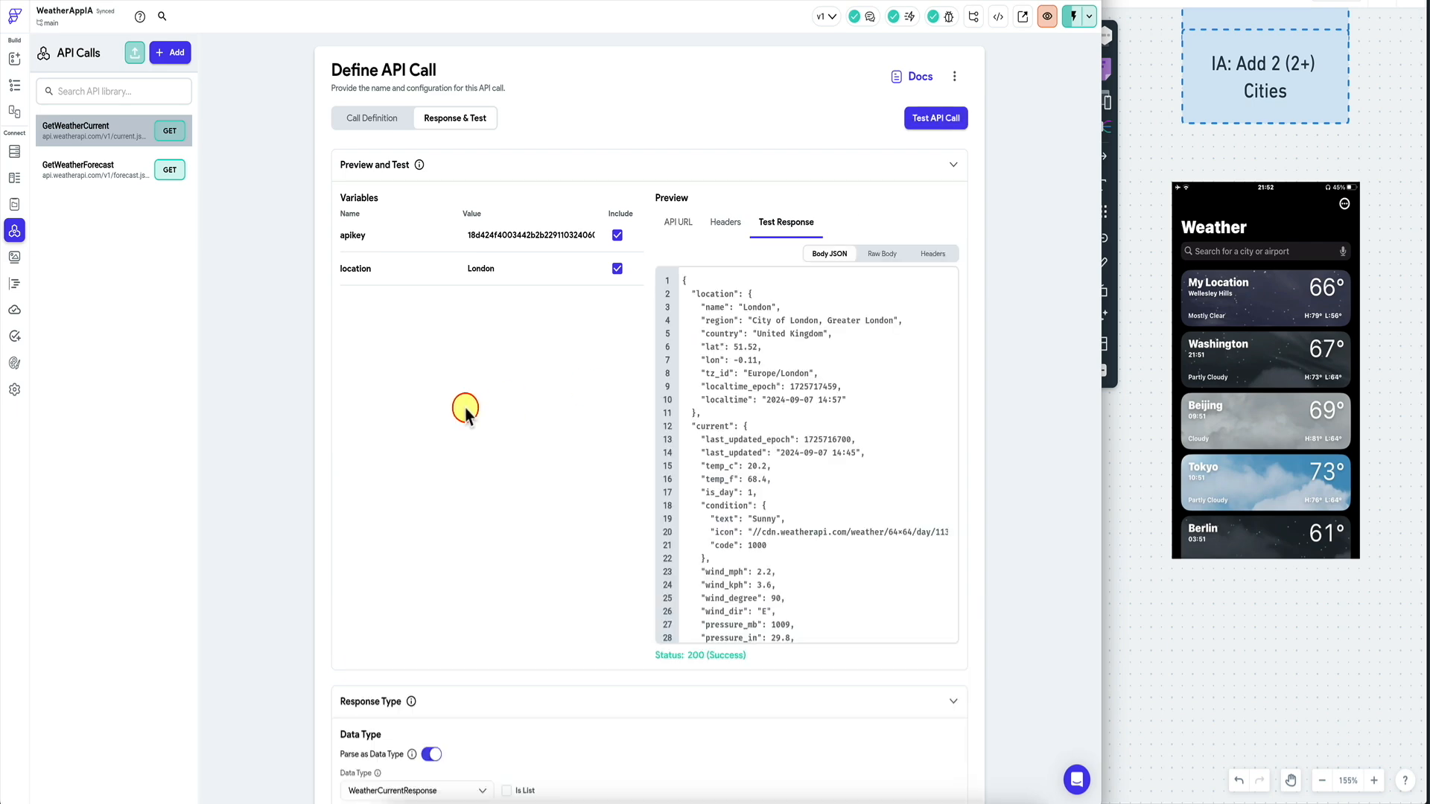
{"action": "scroll", "coordinate": [465, 409], "scroll_direction": "down", "scroll_amount": 6}
{"action": "scroll", "coordinate": [568, 578], "scroll_direction": "down", "scroll_amount": 4}
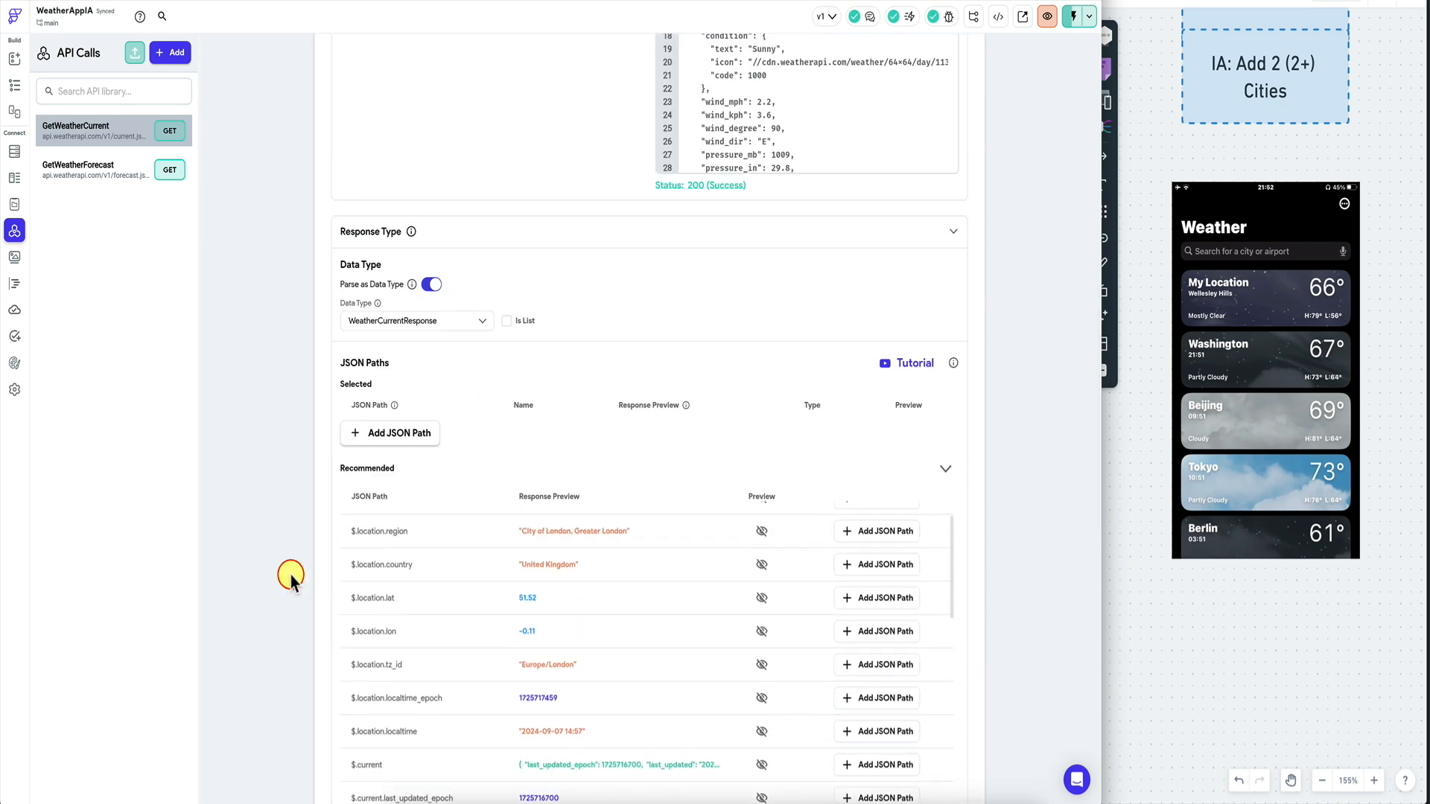
{"action": "scroll", "coordinate": [278, 578], "scroll_direction": "down", "scroll_amount": 3}
{"action": "scroll", "coordinate": [479, 574], "scroll_direction": "up", "scroll_amount": 2}
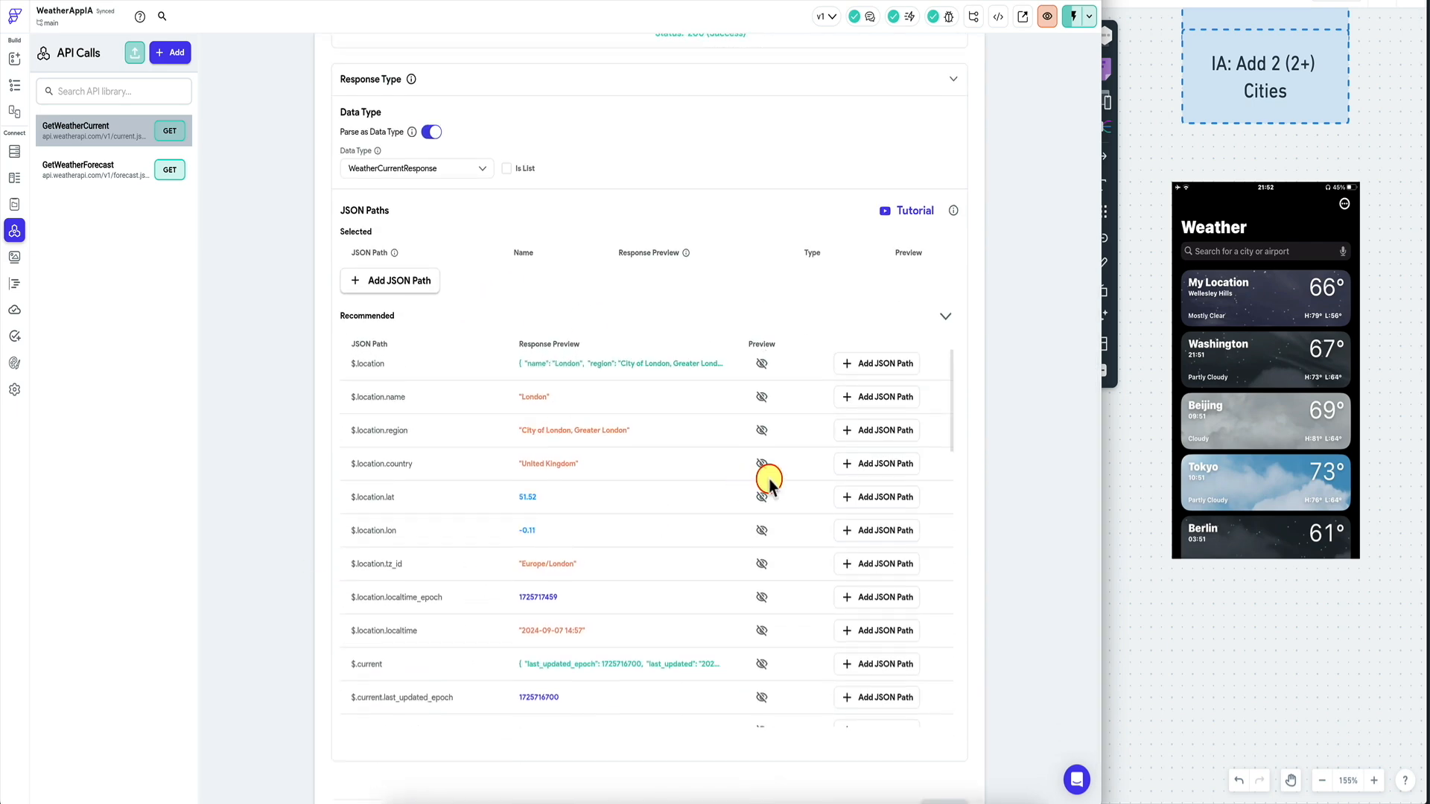
{"action": "left_click", "coordinate": [883, 466]}
{"action": "scroll", "coordinate": [717, 551], "scroll_direction": "down", "scroll_amount": 5}
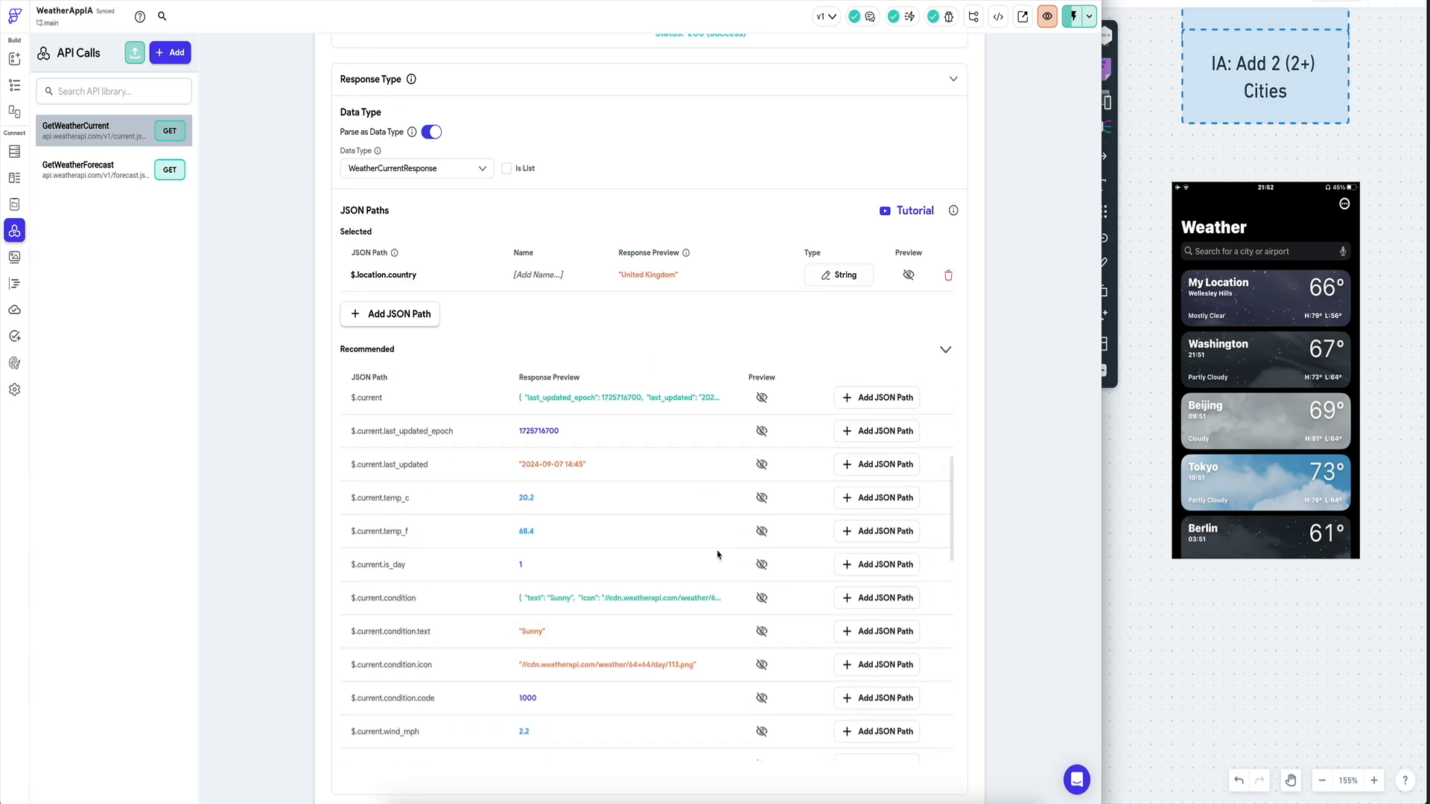
{"action": "left_click", "coordinate": [864, 497]}
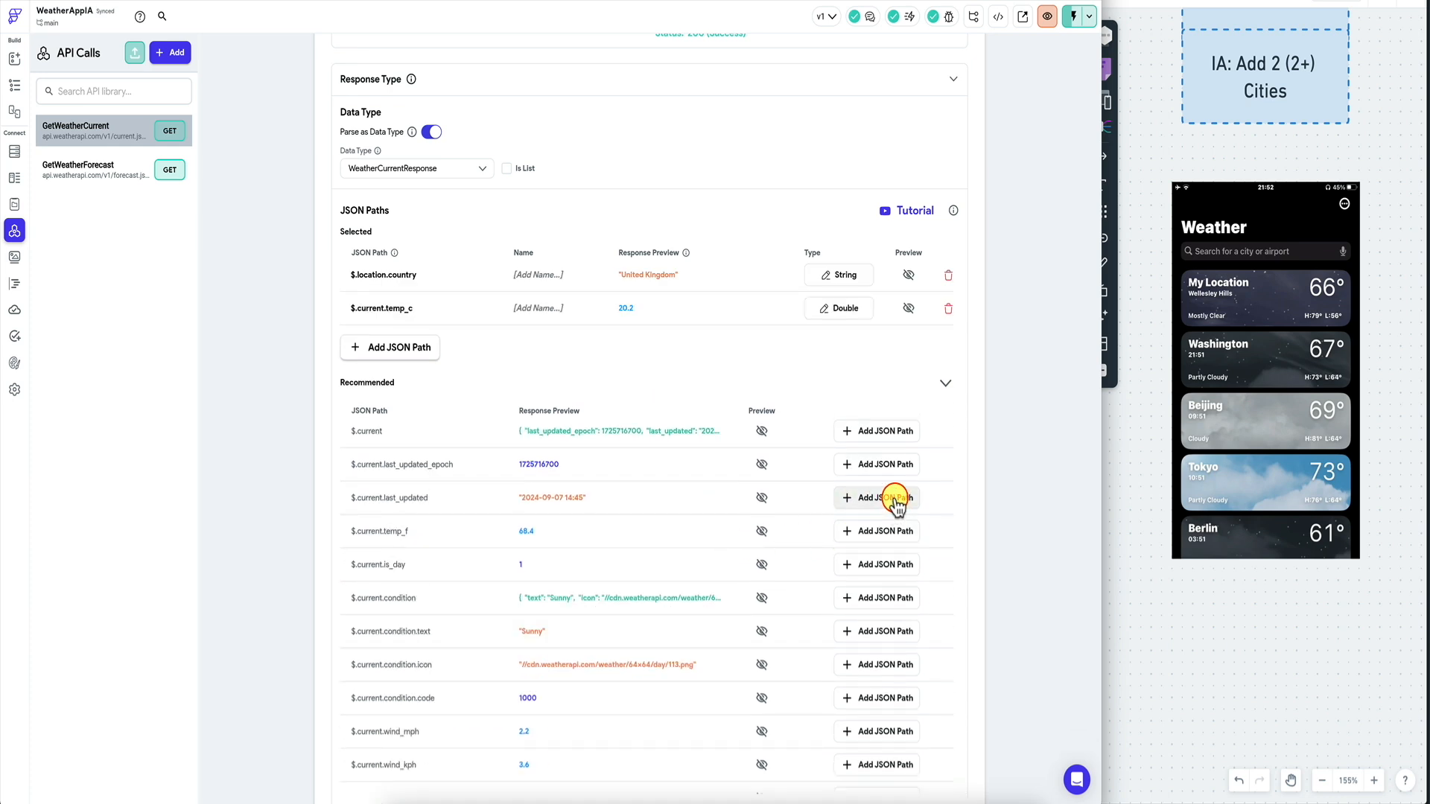
{"action": "left_click", "coordinate": [875, 531]}
Name the new paths country, tempc and tempf and save the API call.
{"action": "left_click", "coordinate": [547, 275]}
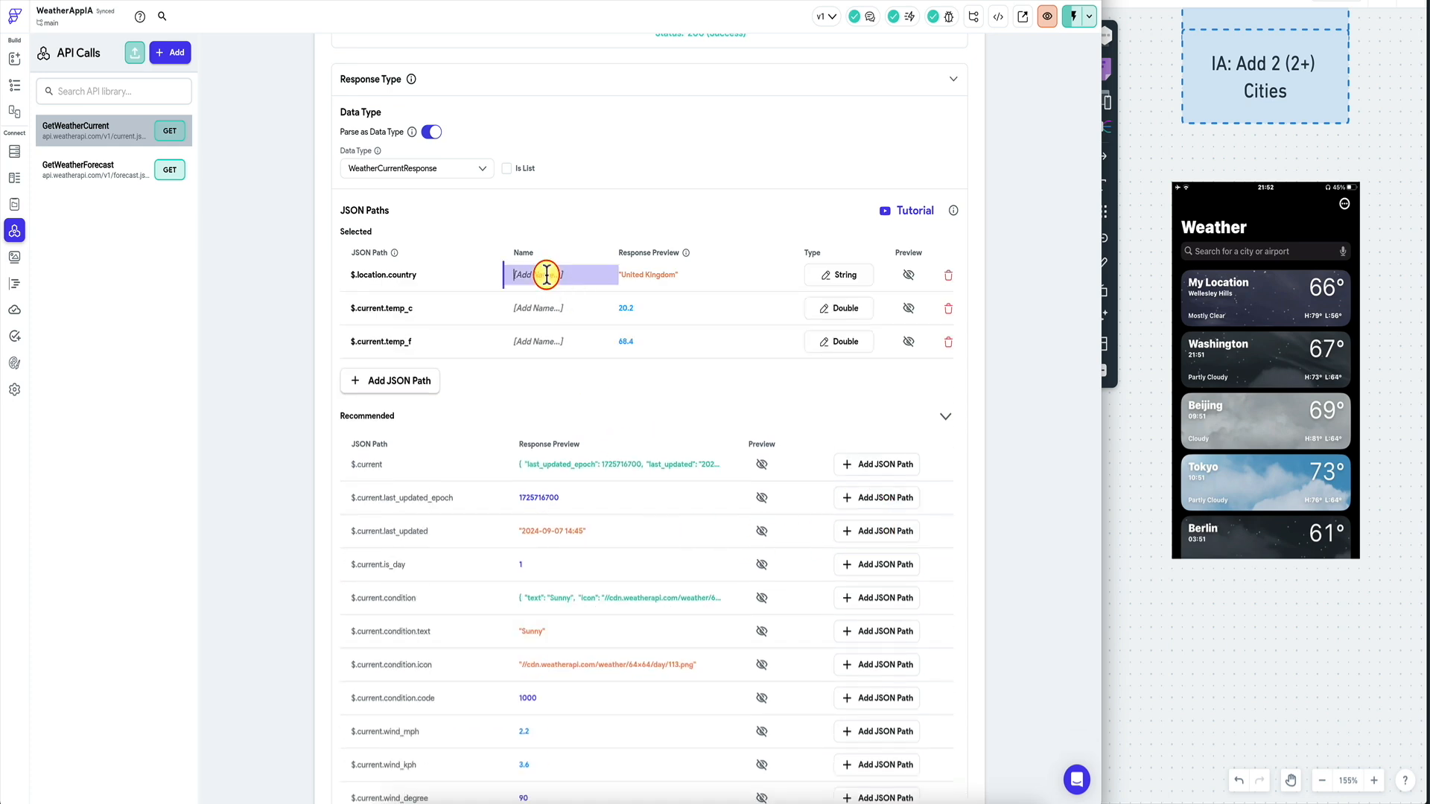
{"action": "type", "text": "country"}
{"action": "left_click", "coordinate": [543, 305]}
{"action": "type", "text": "tempc"}
{"action": "key", "text": "Tab"}
{"action": "type", "text": "te"}
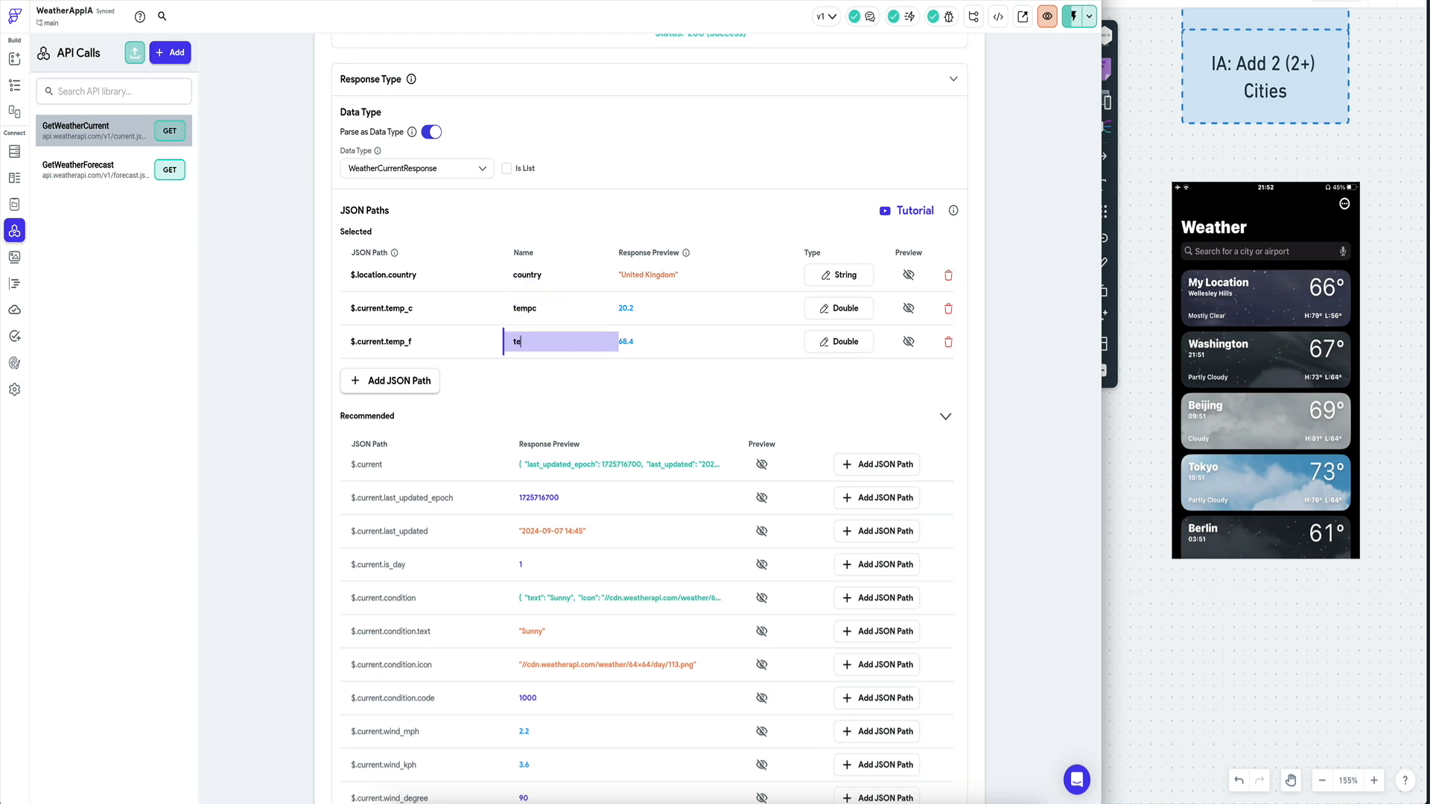
{"action": "type", "text": "mpf"}
{"action": "scroll", "coordinate": [648, 566], "scroll_direction": "down", "scroll_amount": 10}
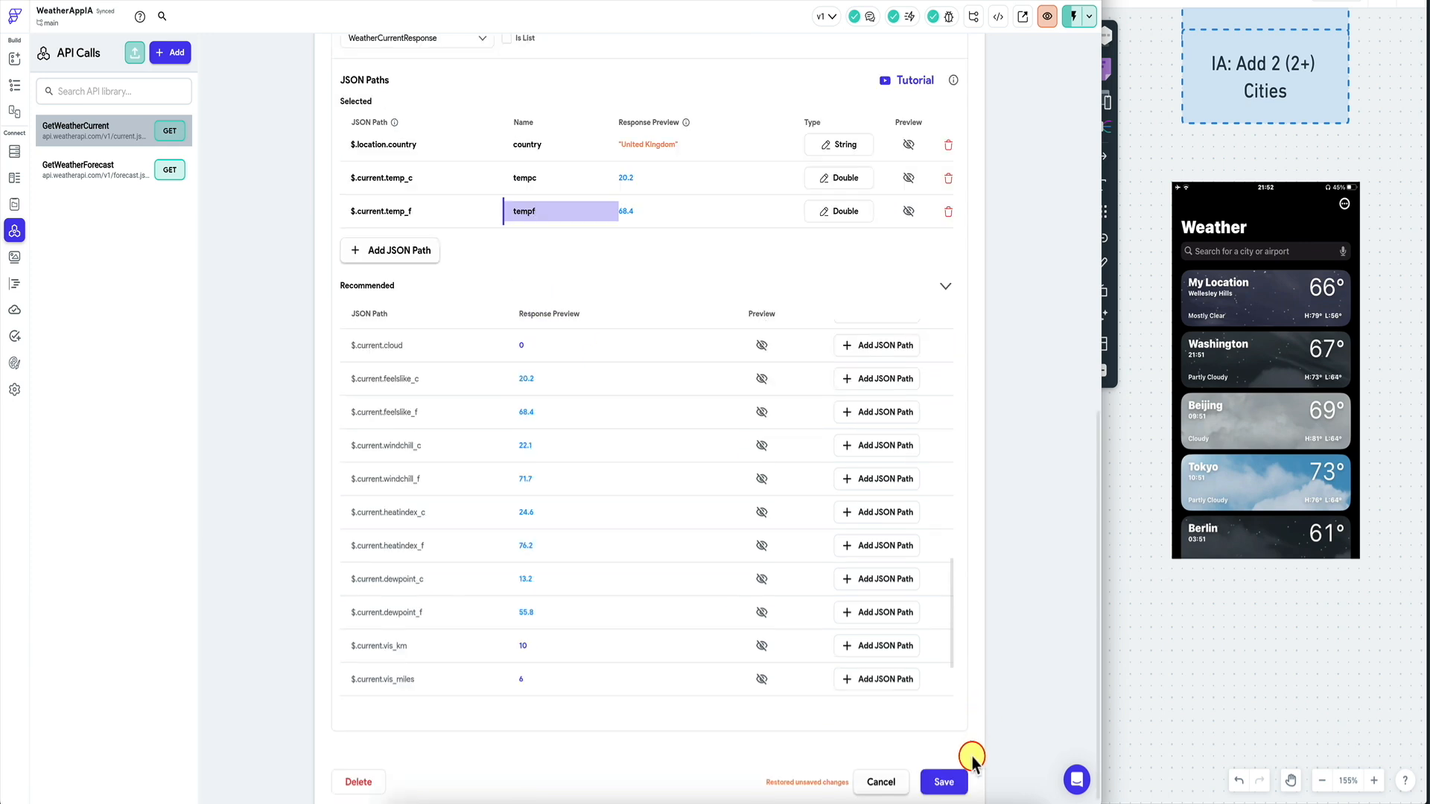
{"action": "left_click", "coordinate": [952, 777]}
{"action": "scroll", "coordinate": [237, 201], "scroll_direction": "up", "scroll_amount": 3}
{"action": "left_click", "coordinate": [15, 86]}
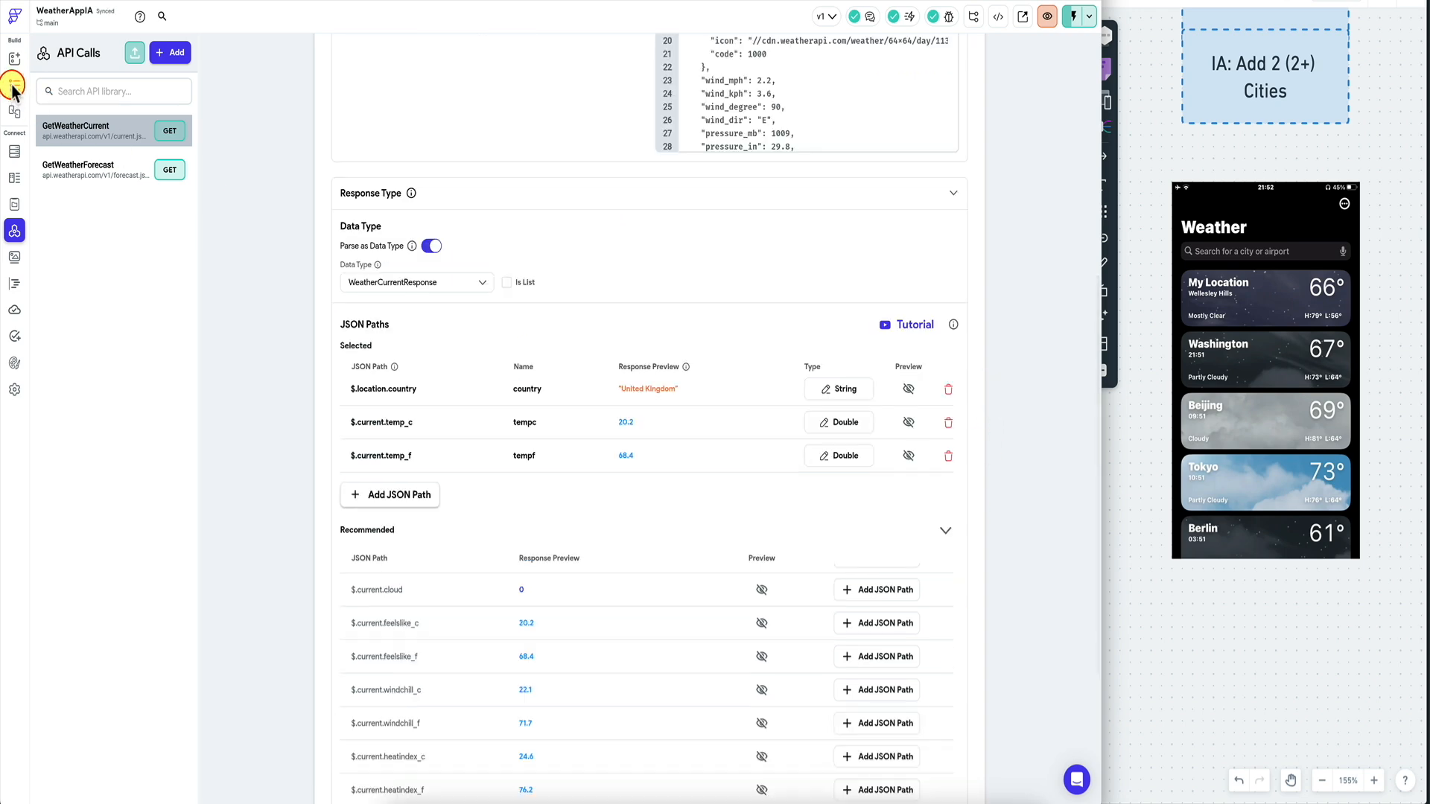
Bind the card's large text to the predefined country path and reload it in Test Mode.
{"action": "left_click", "coordinate": [1040, 185]}
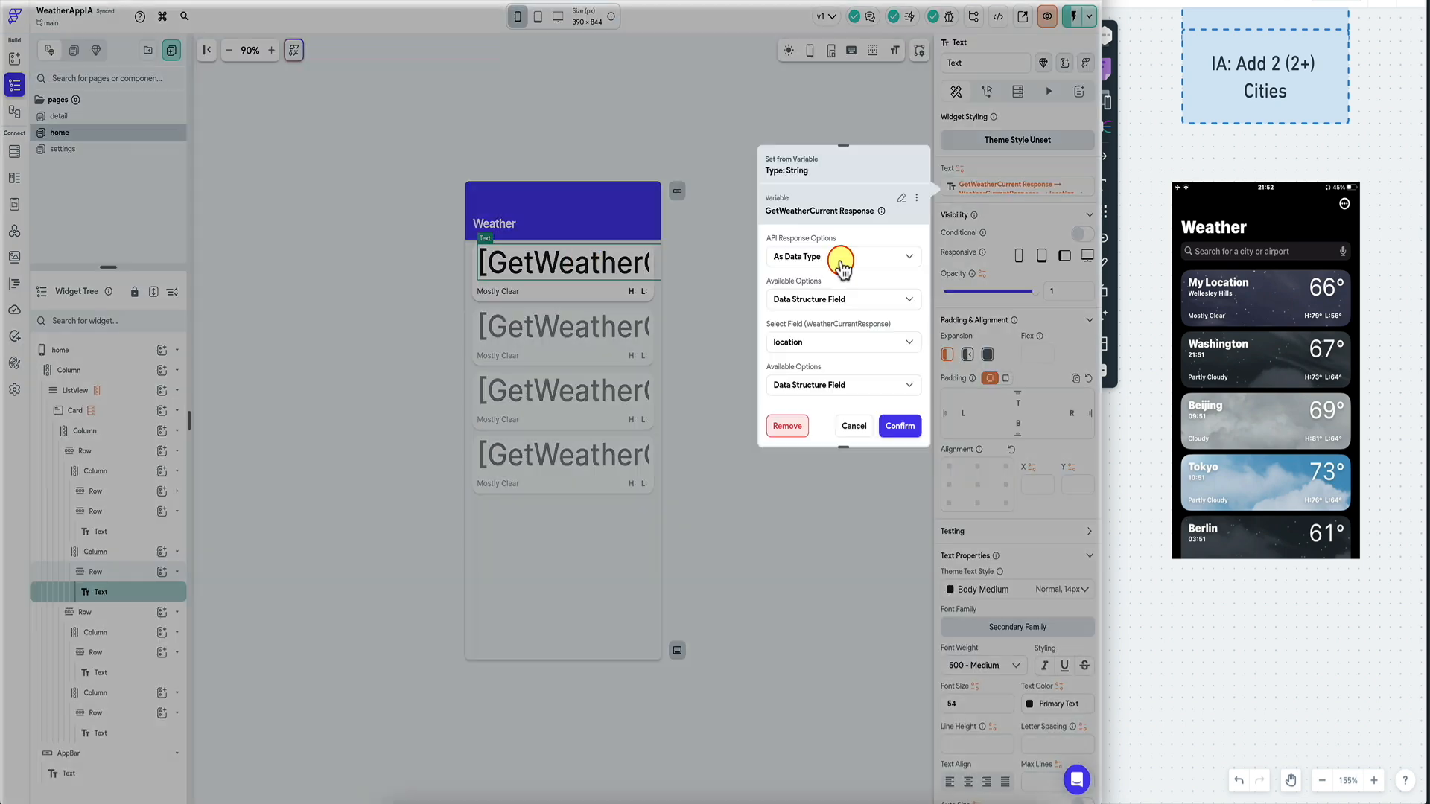
{"action": "left_click", "coordinate": [840, 262]}
{"action": "left_click", "coordinate": [856, 236]}
{"action": "left_click", "coordinate": [831, 297]}
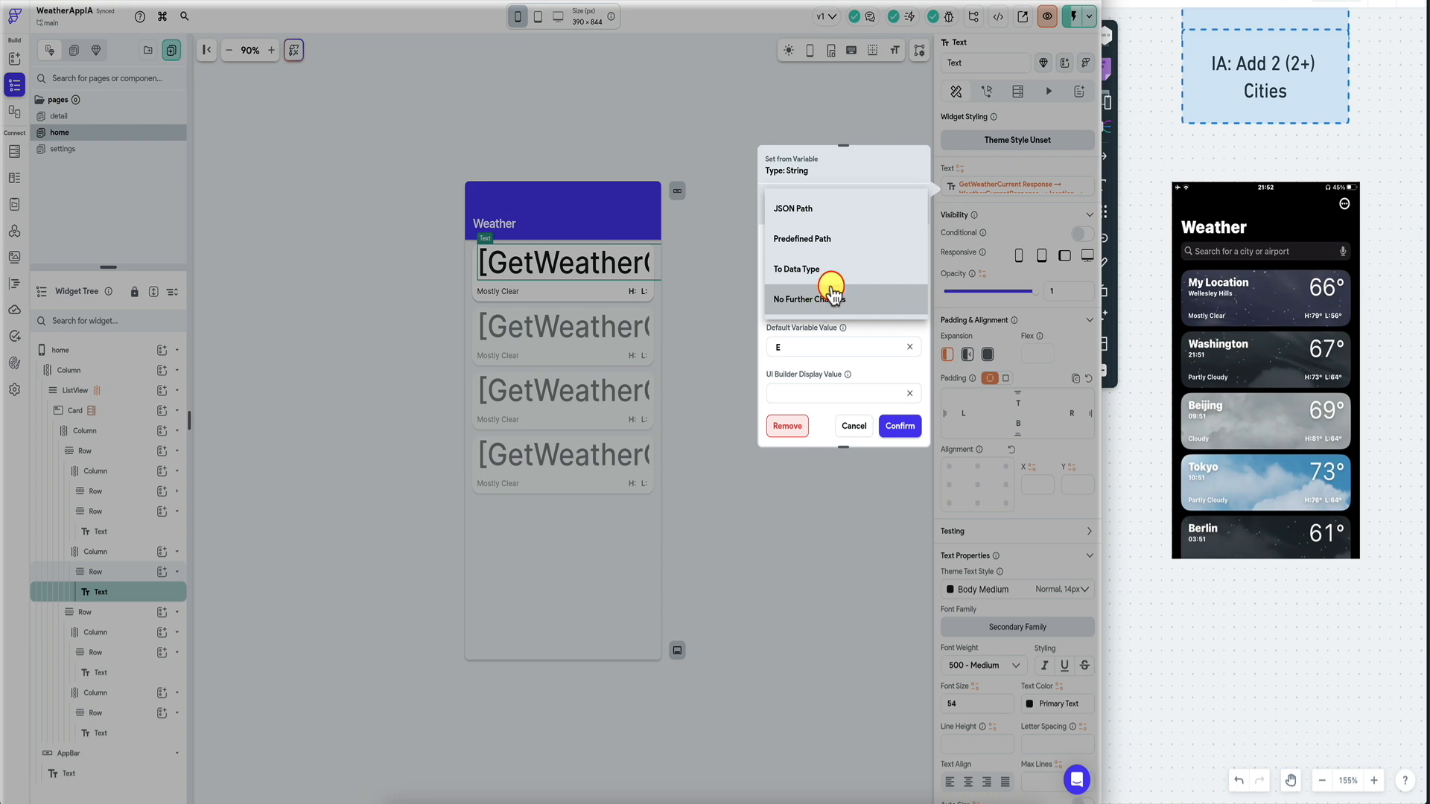
{"action": "left_click", "coordinate": [825, 243]}
{"action": "left_click", "coordinate": [809, 354]}
{"action": "left_click", "coordinate": [821, 361]}
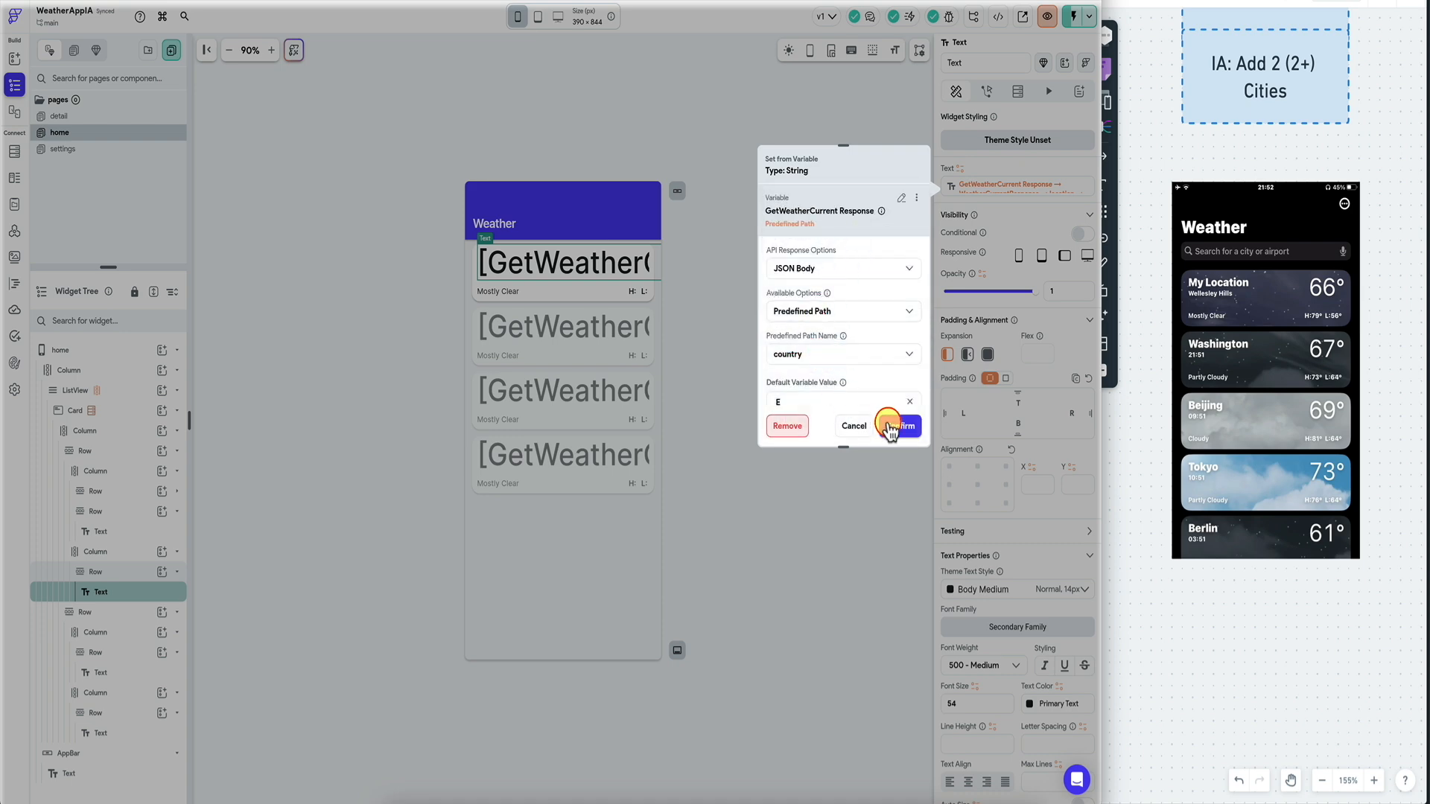
{"action": "left_click", "coordinate": [900, 425]}
{"action": "left_click", "coordinate": [535, 0]}
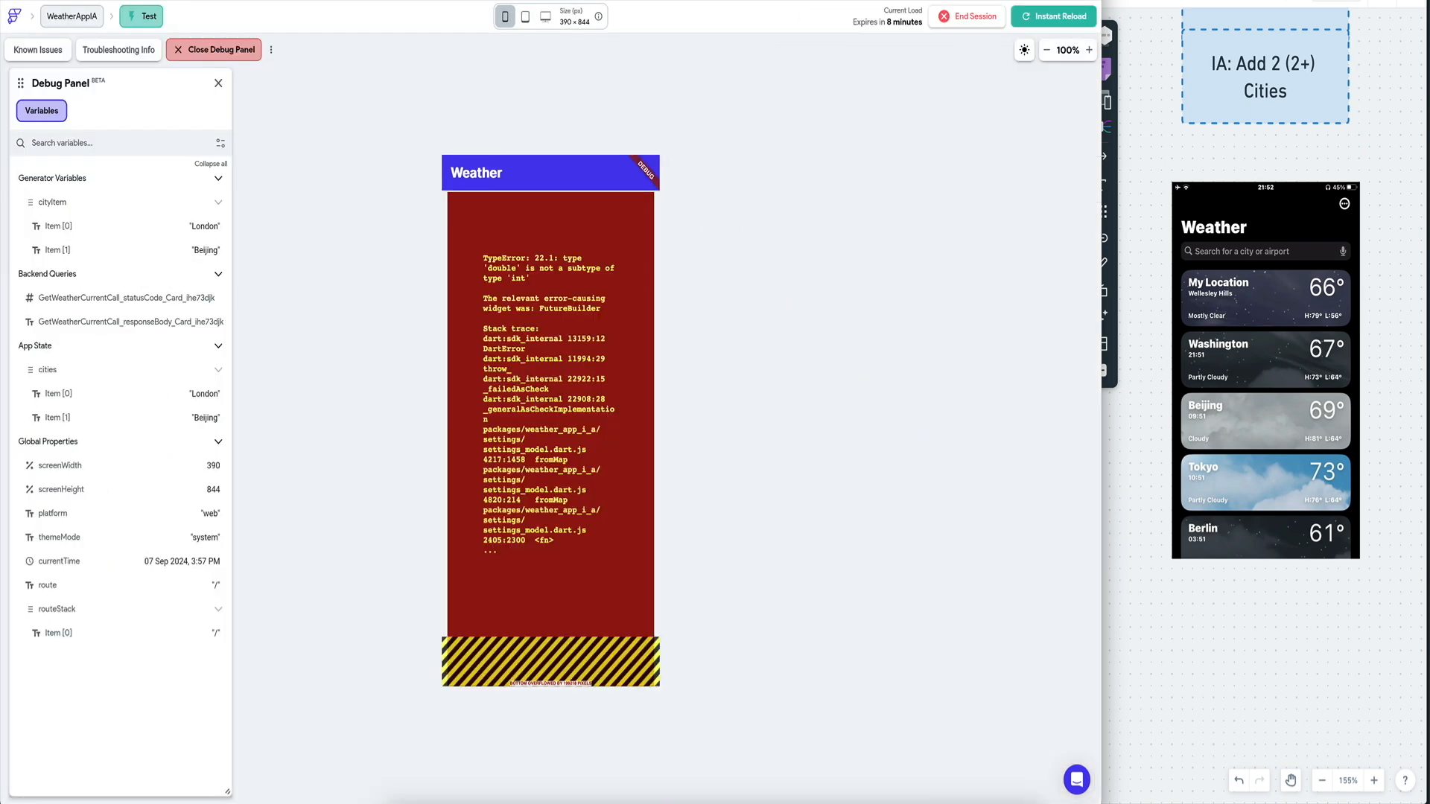
{"action": "left_click", "coordinate": [1049, 15]}
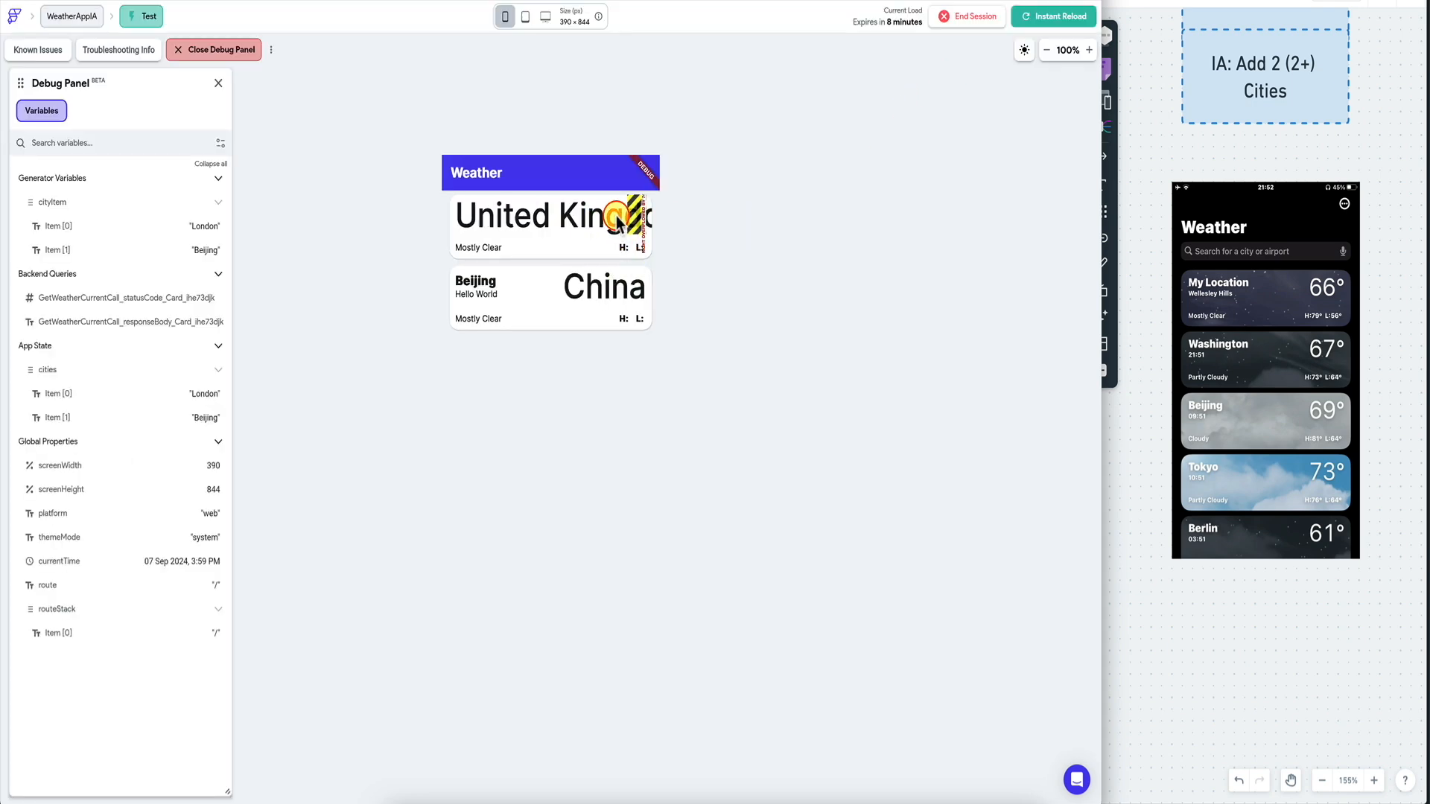
Rebind the large text to the tempc path and reload the test app, showing 20.2 and 20.1.
{"action": "left_click", "coordinate": [358, 1]}
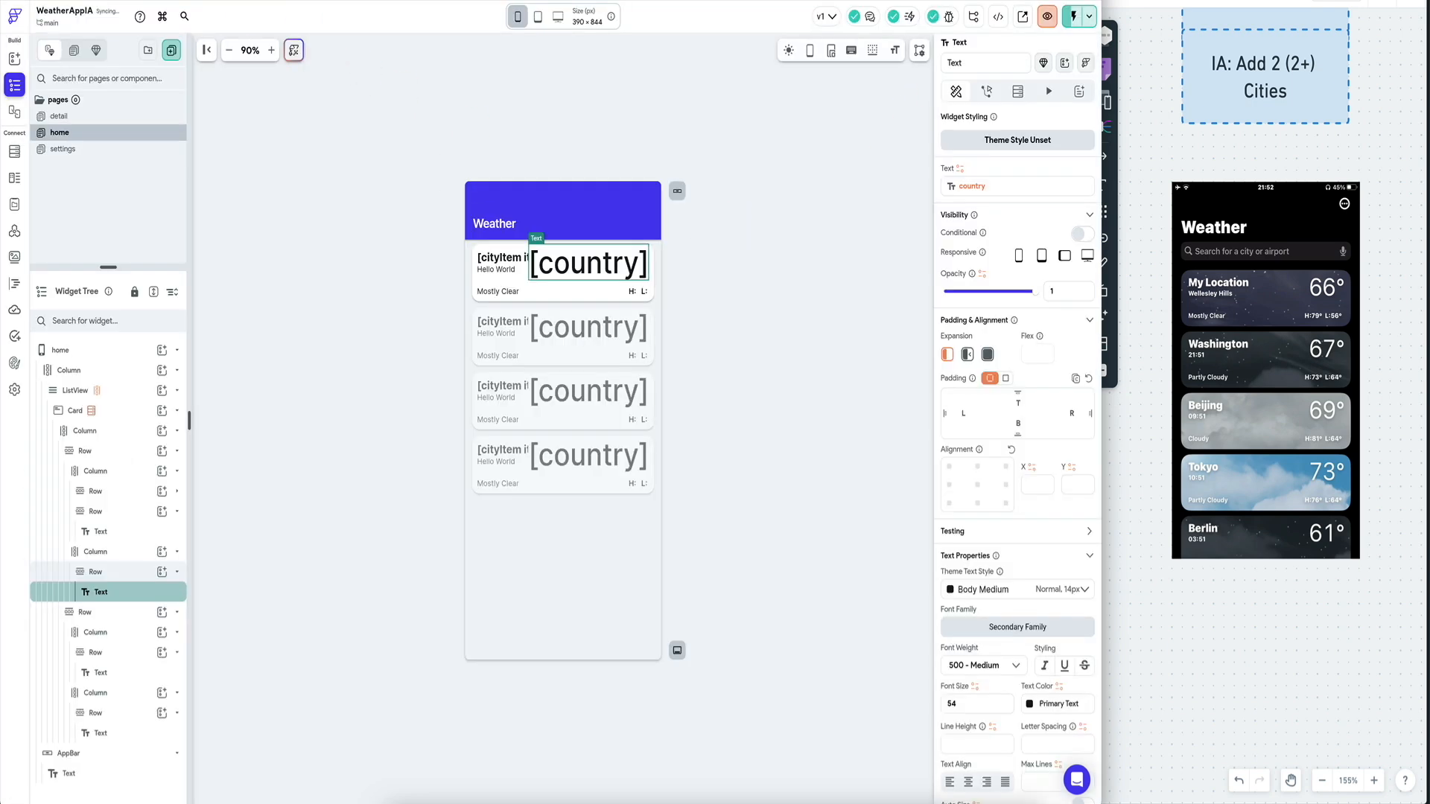
{"action": "left_click", "coordinate": [972, 188]}
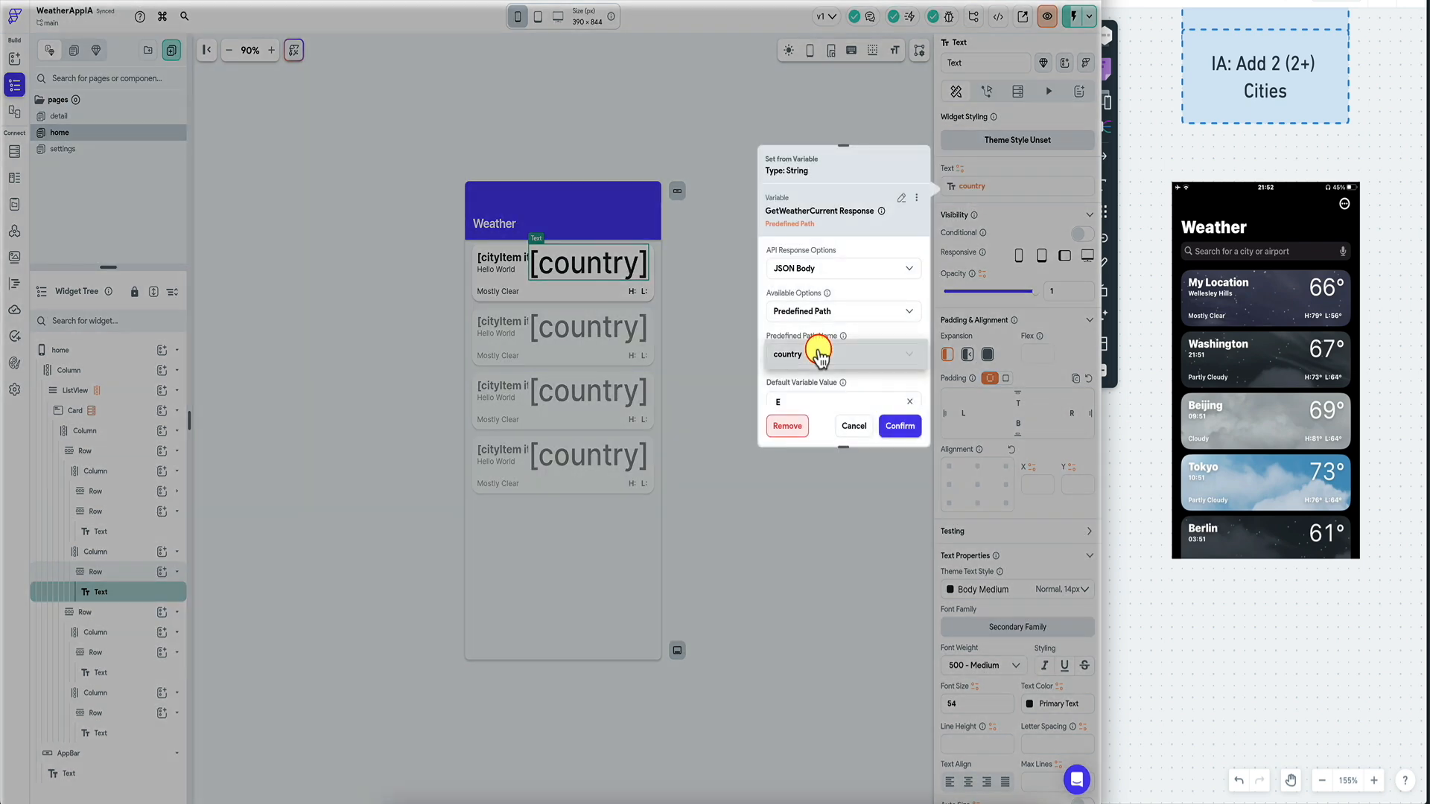
{"action": "left_click", "coordinate": [820, 353]}
{"action": "left_click", "coordinate": [812, 390]}
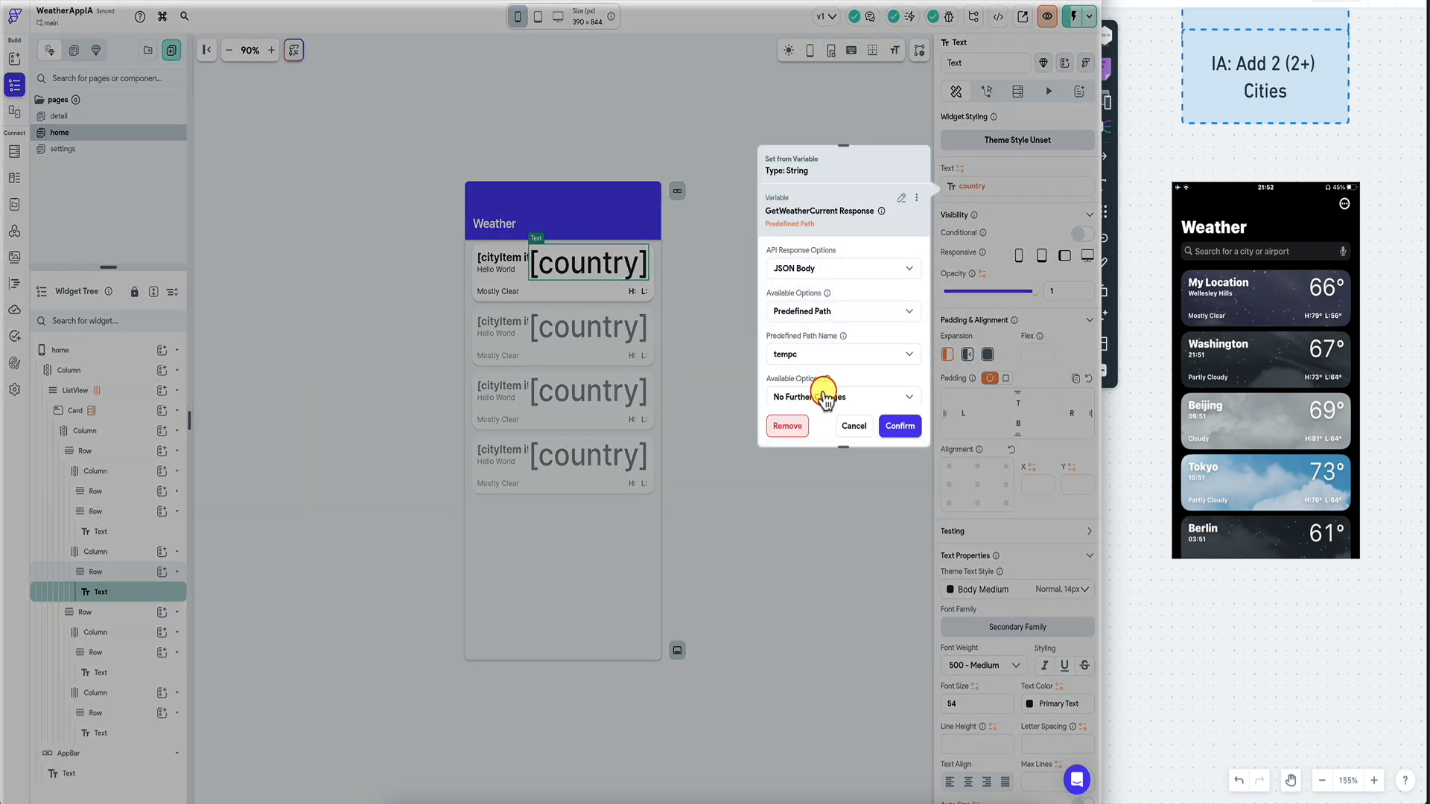
{"action": "left_click", "coordinate": [903, 426]}
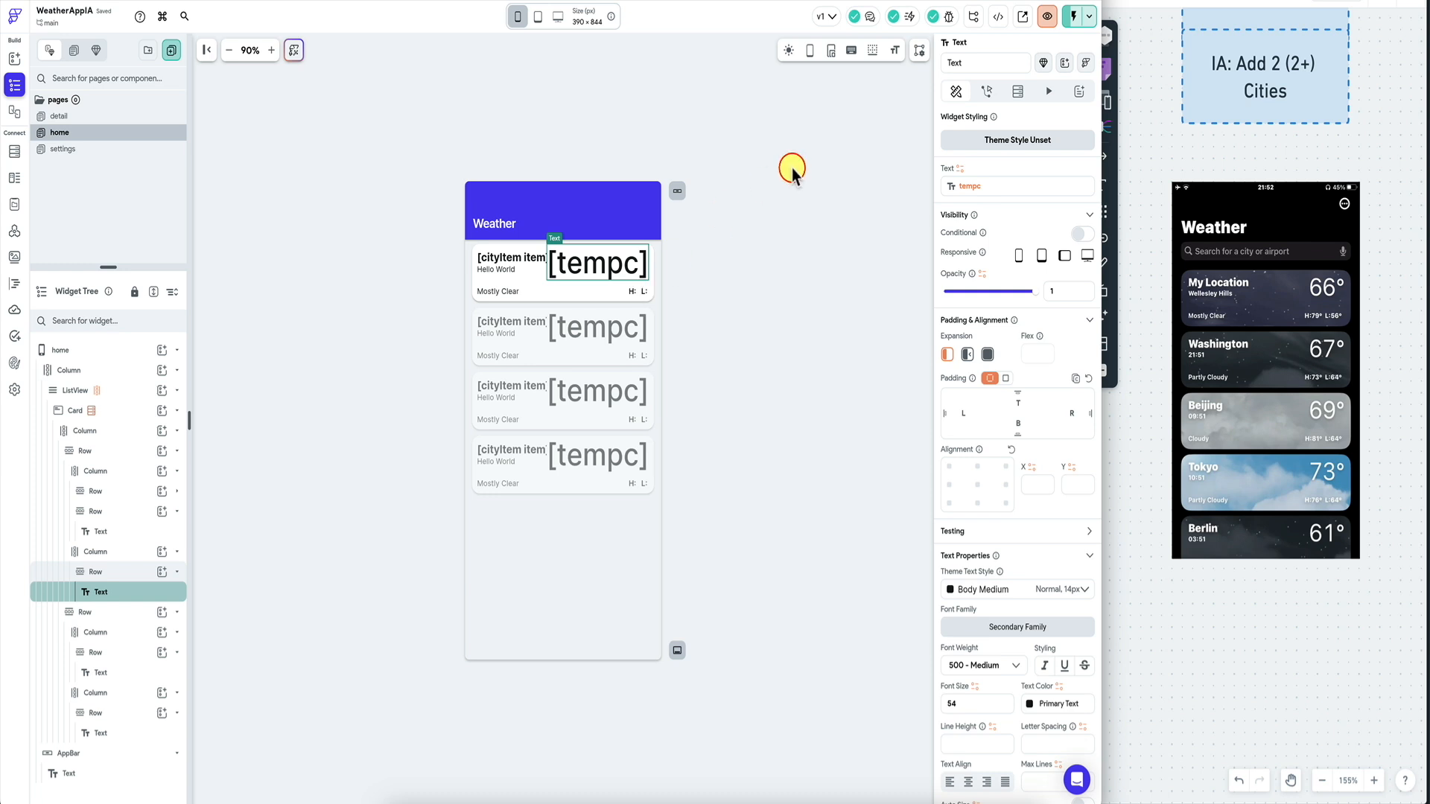
{"action": "left_click", "coordinate": [1073, 15]}
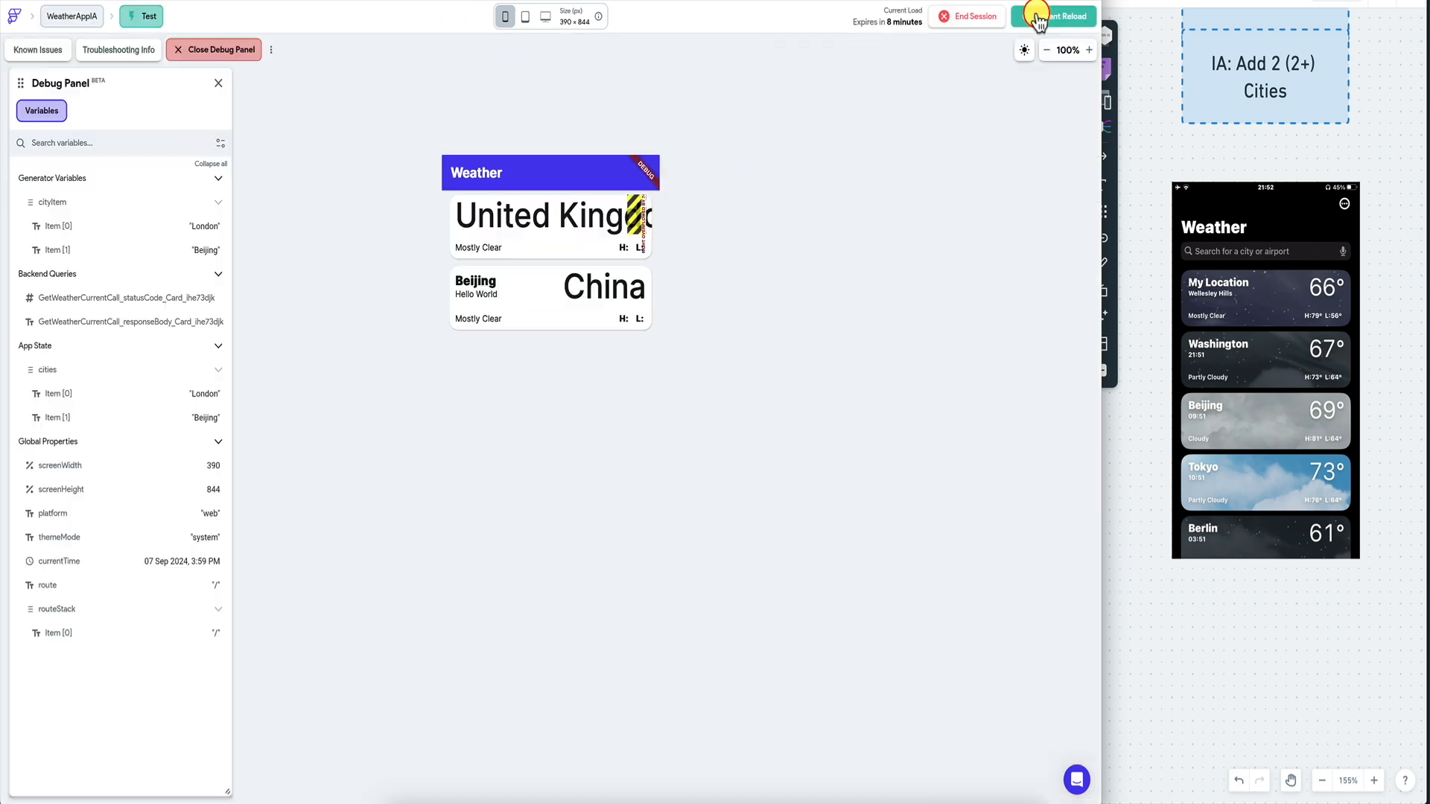
{"action": "left_click", "coordinate": [1039, 16]}
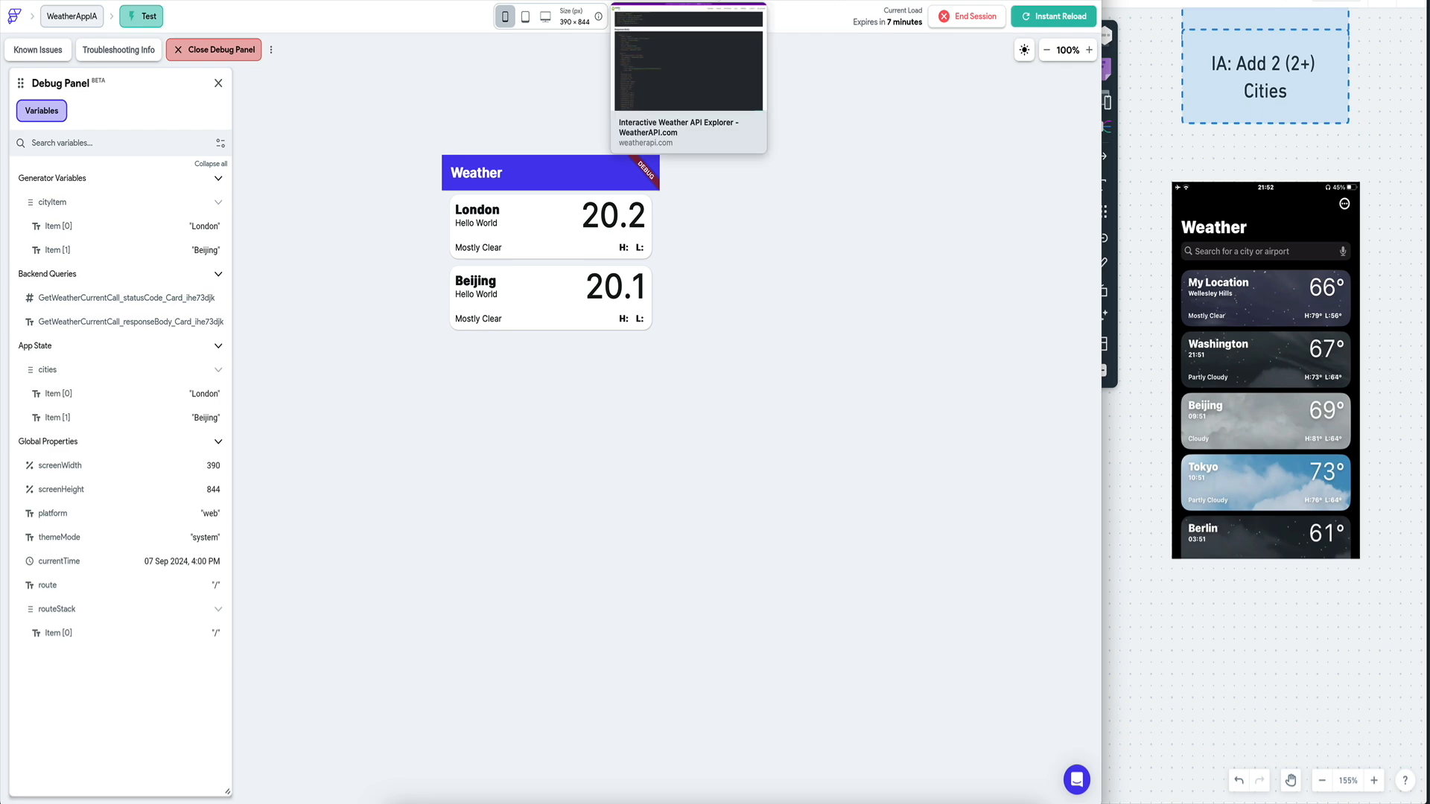
Query the API Explorer for Beijing instead of London and view the response, temp_c 20.1.
{"action": "left_click", "coordinate": [743, 2]}
{"action": "scroll", "coordinate": [424, 312], "scroll_direction": "up", "scroll_amount": 12}
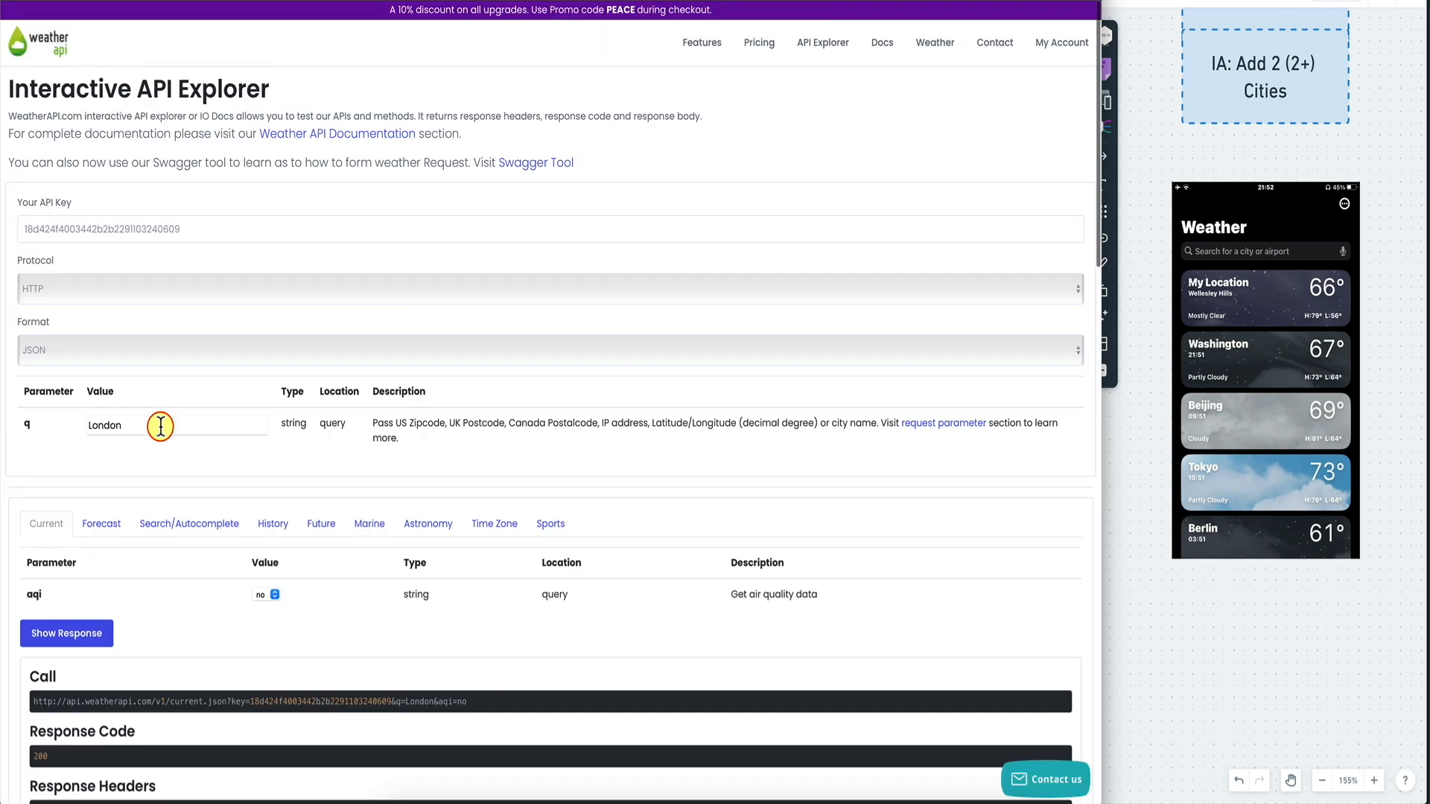
{"action": "double_click", "coordinate": [160, 426]}
{"action": "type", "text": "Beijing"}
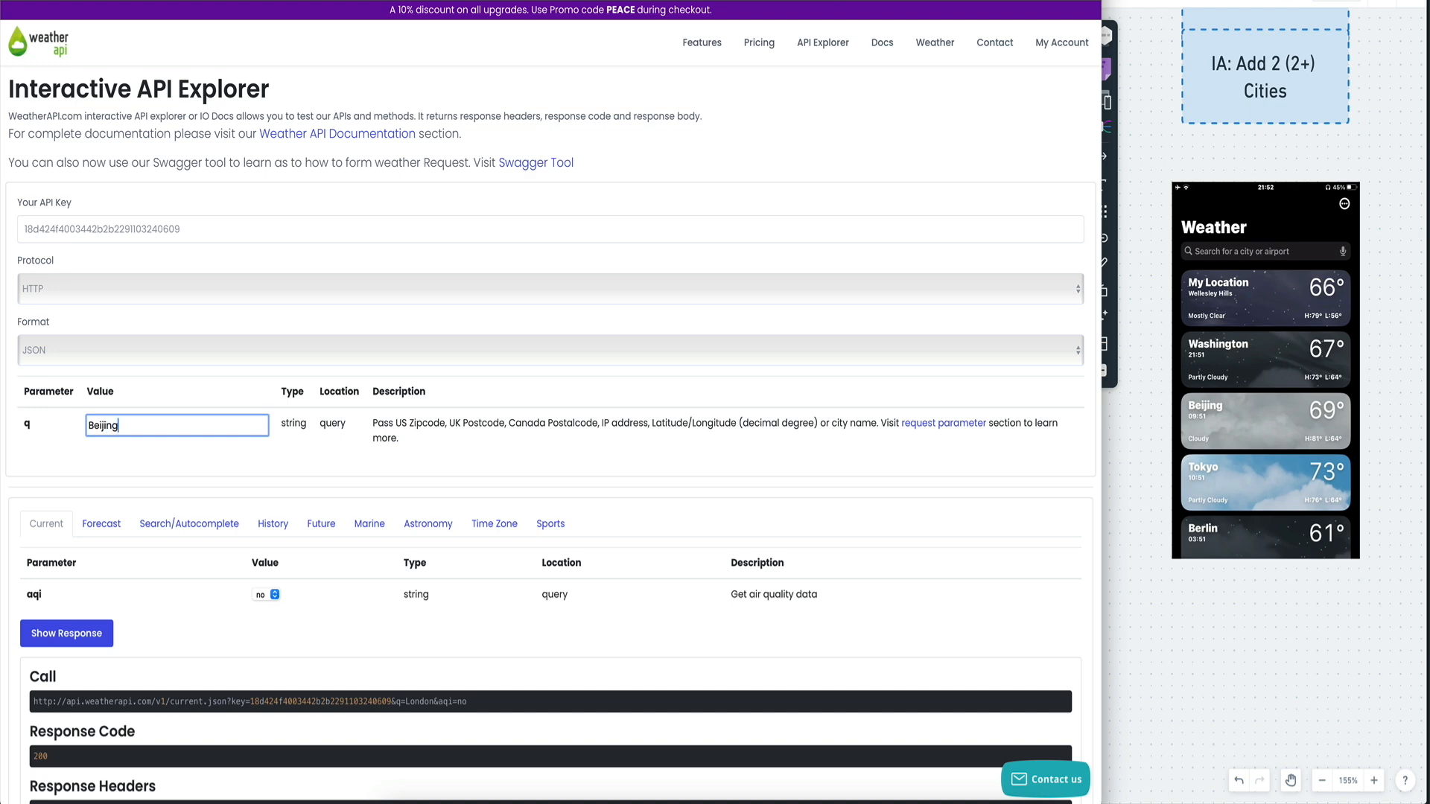
{"action": "left_click", "coordinate": [89, 633]}
{"action": "scroll", "coordinate": [144, 640], "scroll_direction": "down", "scroll_amount": 10}
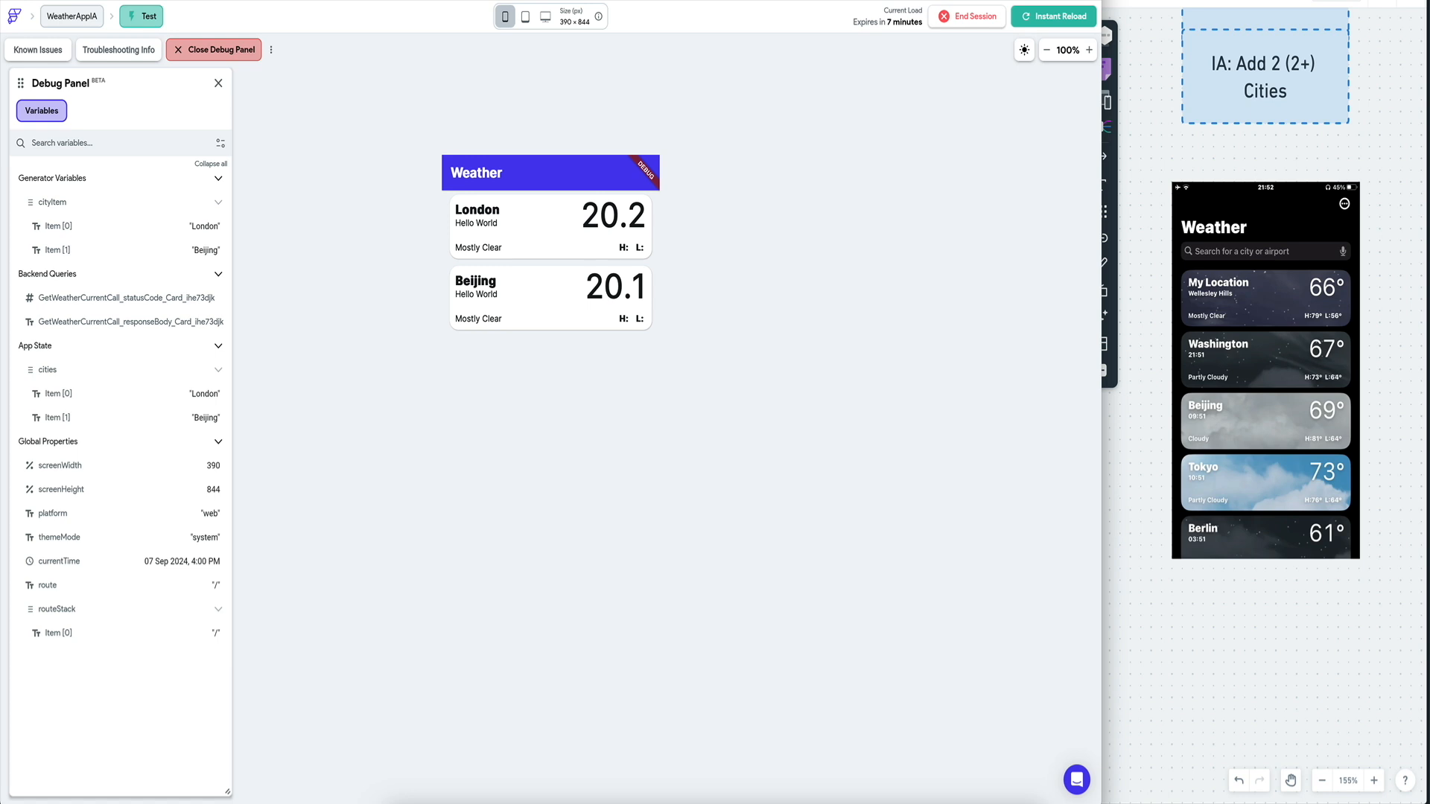
Select the first card's text, retest GetWeatherCurrent, and add the $.current.condition.text JSON path.
{"action": "left_click", "coordinate": [488, 244]}
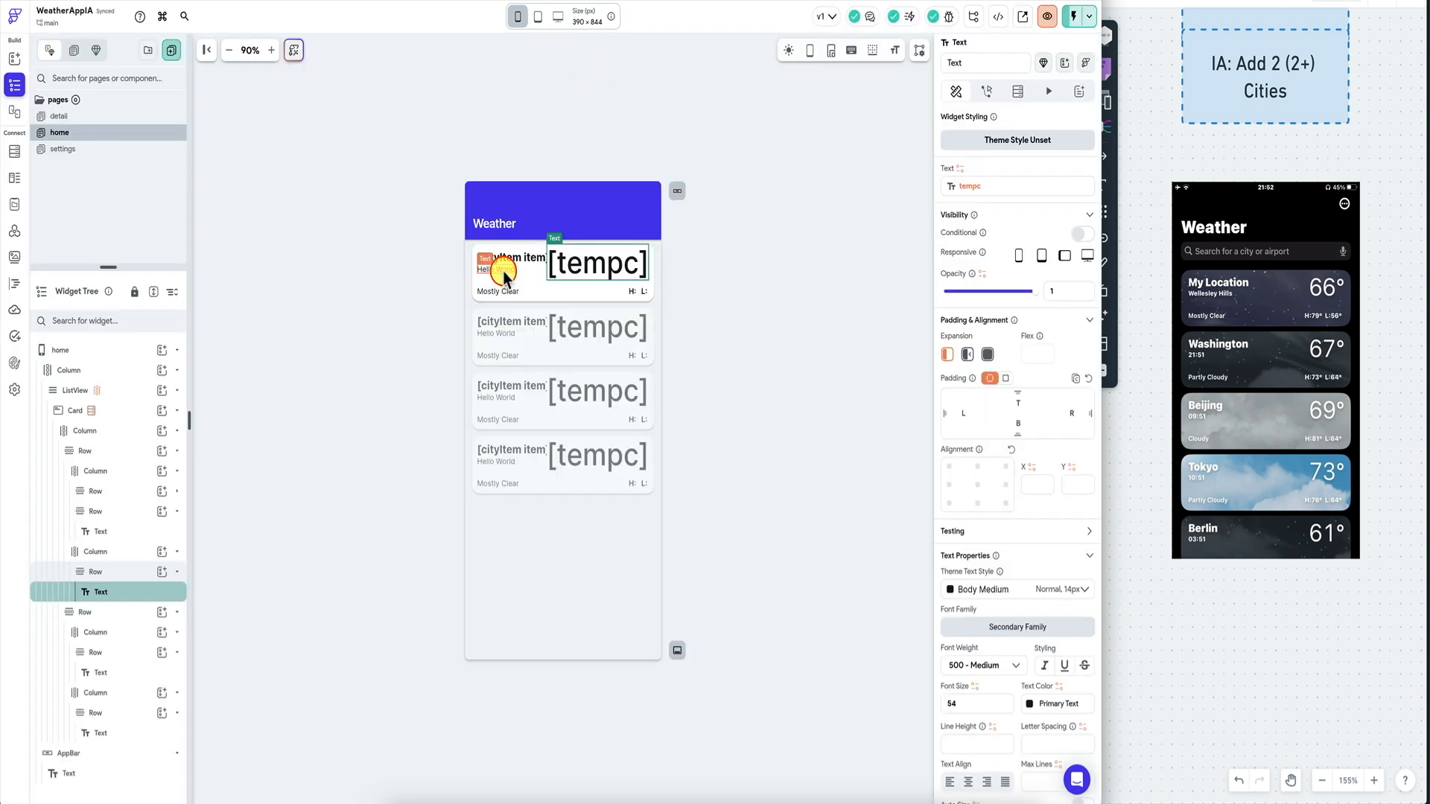
{"action": "left_click", "coordinate": [503, 271]}
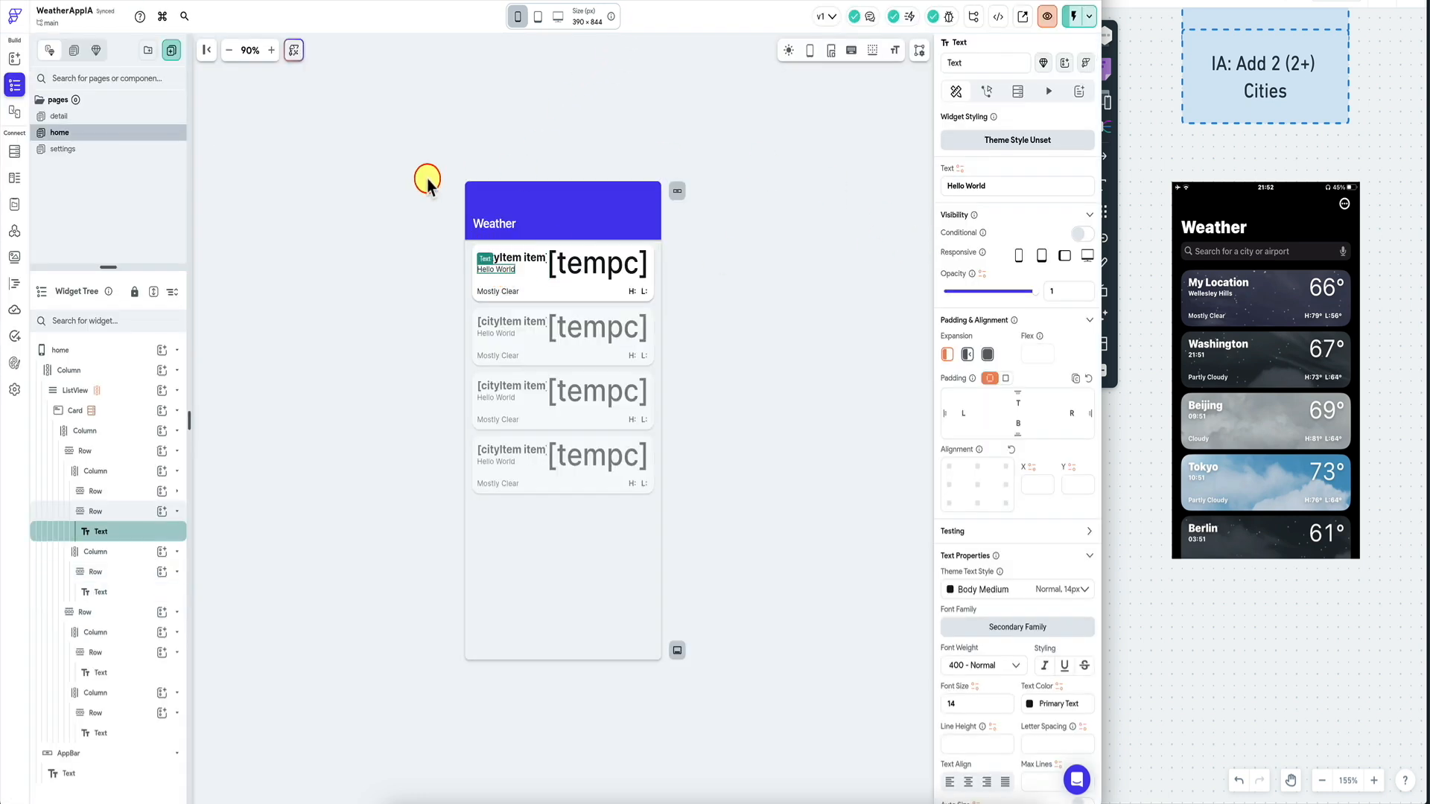
{"action": "left_click", "coordinate": [14, 231]}
{"action": "left_click", "coordinate": [476, 116]}
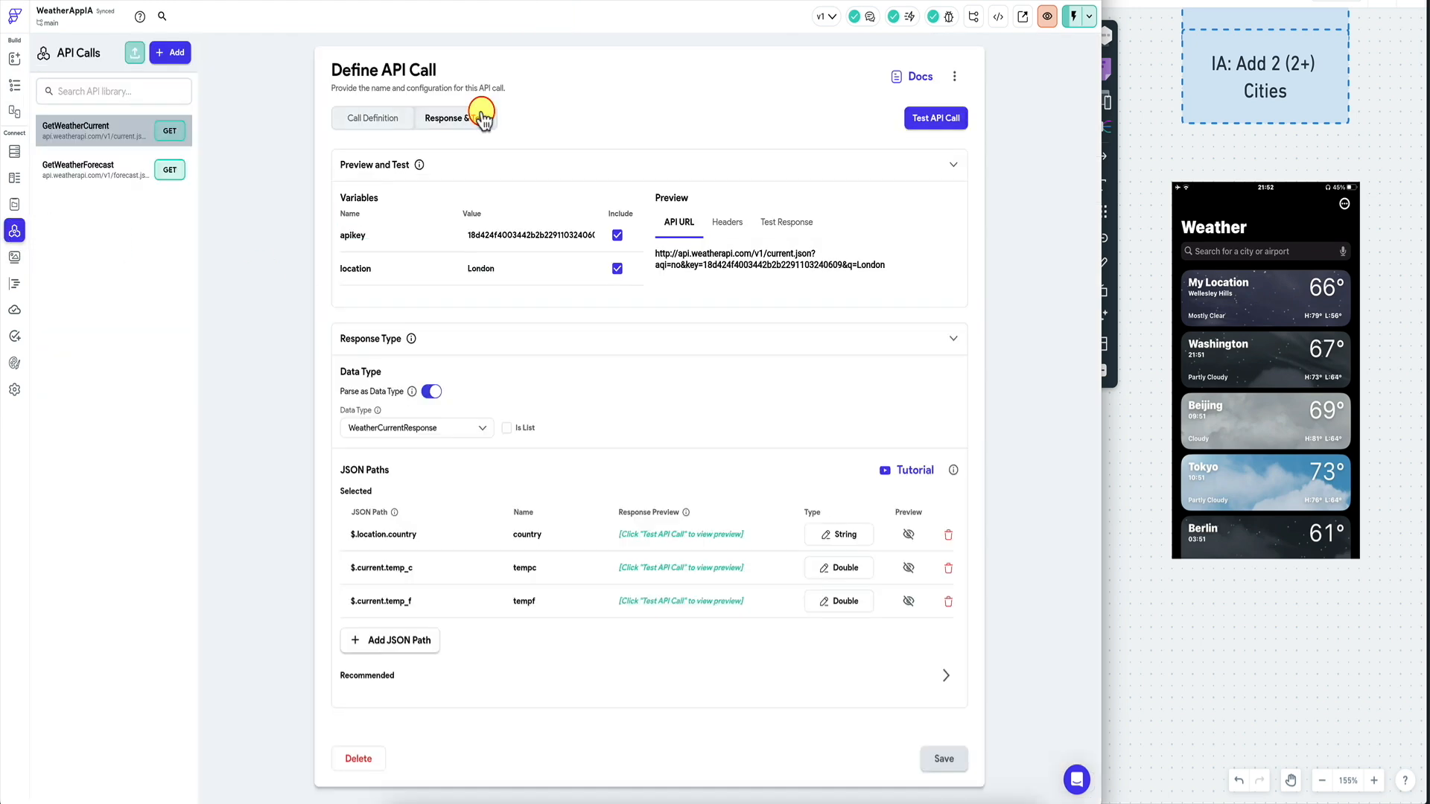
{"action": "left_click", "coordinate": [948, 118]}
{"action": "scroll", "coordinate": [570, 373], "scroll_direction": "down", "scroll_amount": 9}
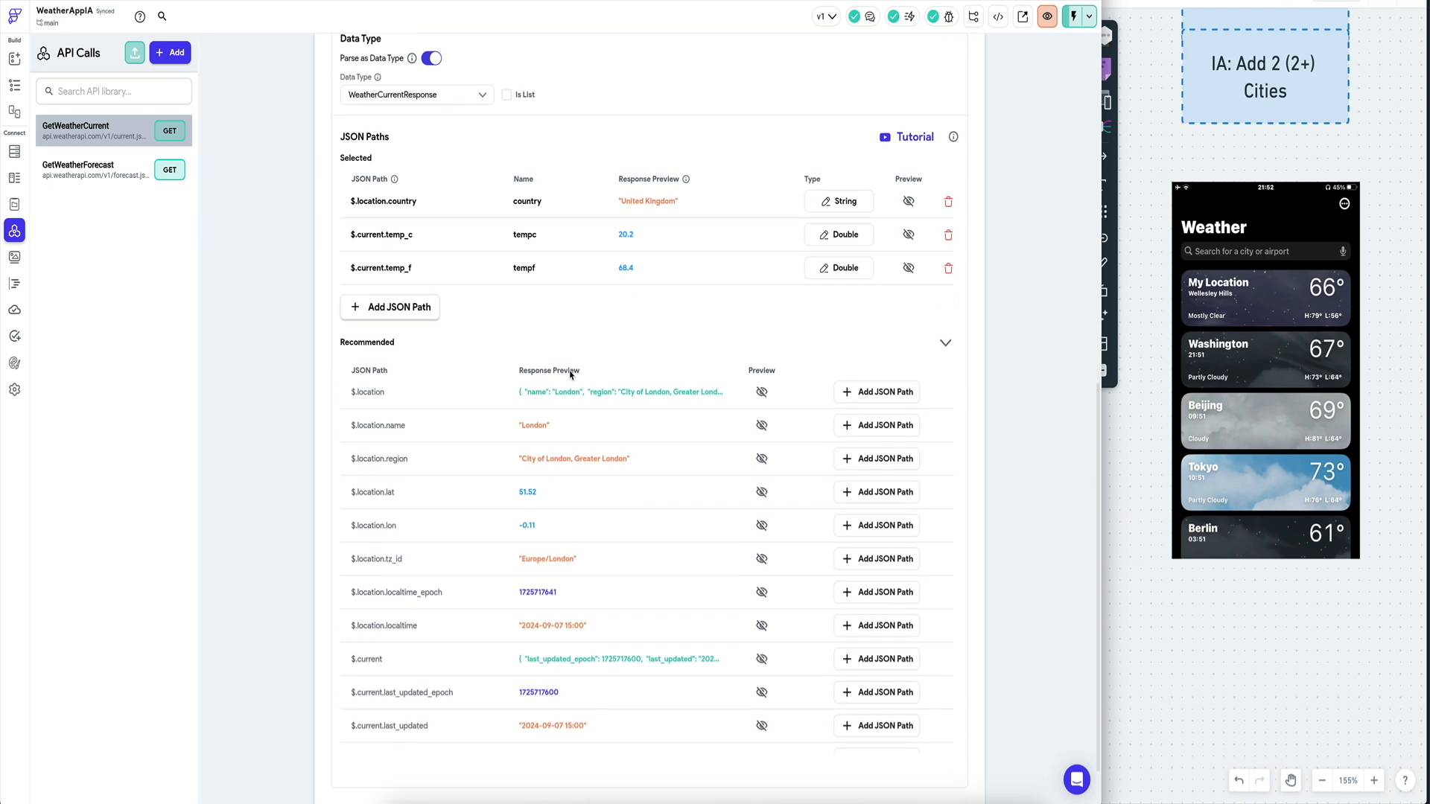
{"action": "scroll", "coordinate": [569, 374], "scroll_direction": "down", "scroll_amount": 5}
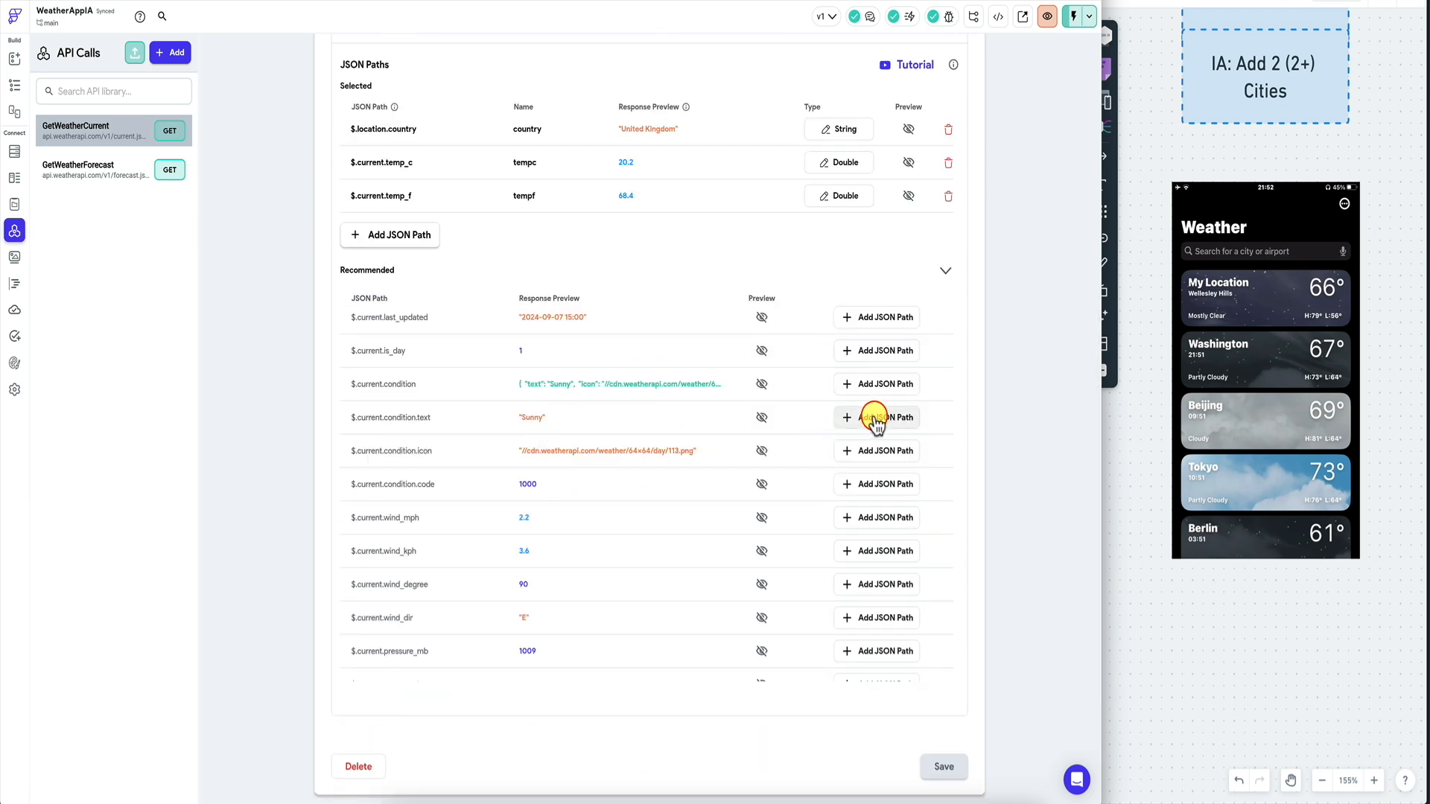
{"action": "left_click", "coordinate": [869, 415]}
Add the $.location.localtime path, name the paths conditions and localTime, and save the call.
{"action": "left_click", "coordinate": [554, 228]}
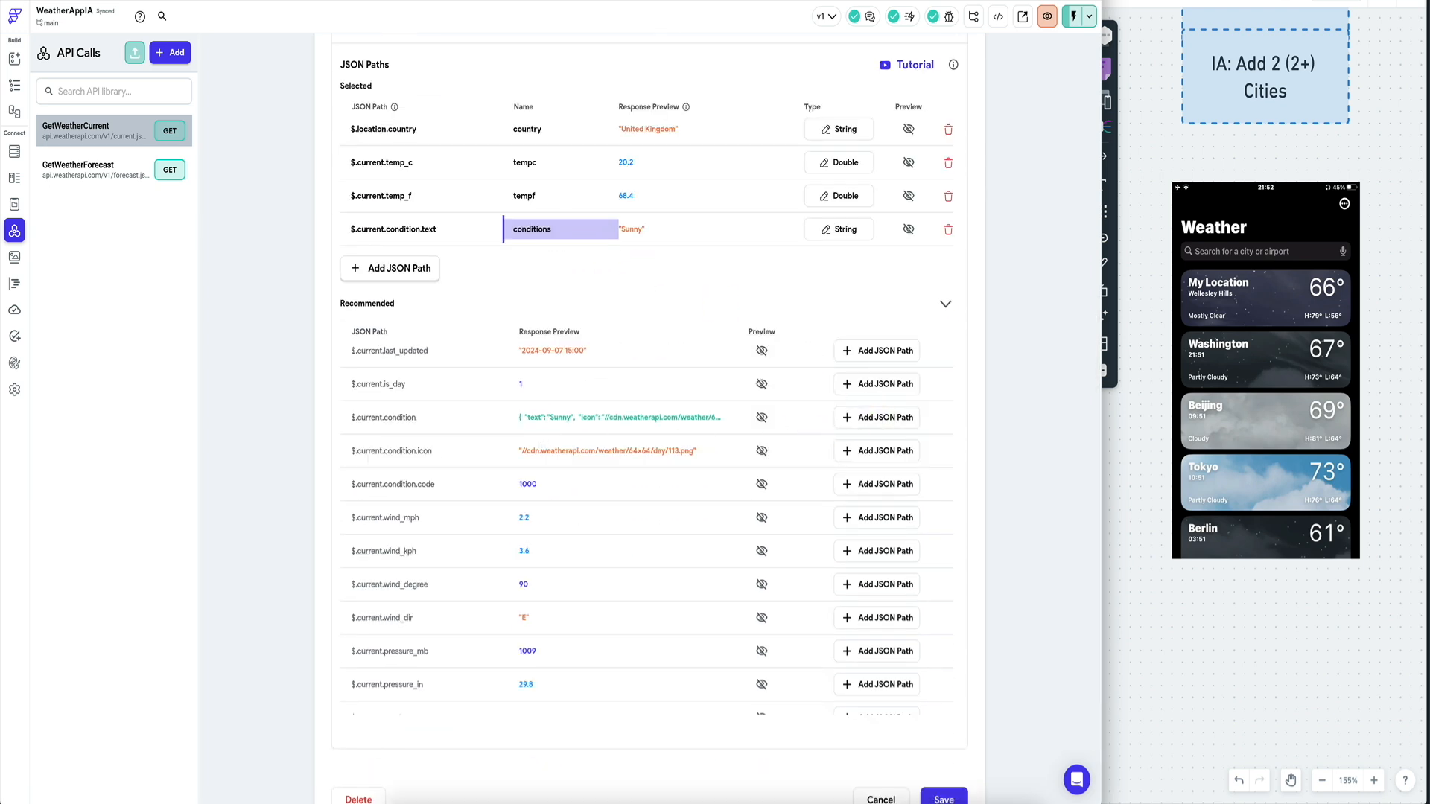
{"action": "scroll", "coordinate": [565, 479], "scroll_direction": "up", "scroll_amount": 4}
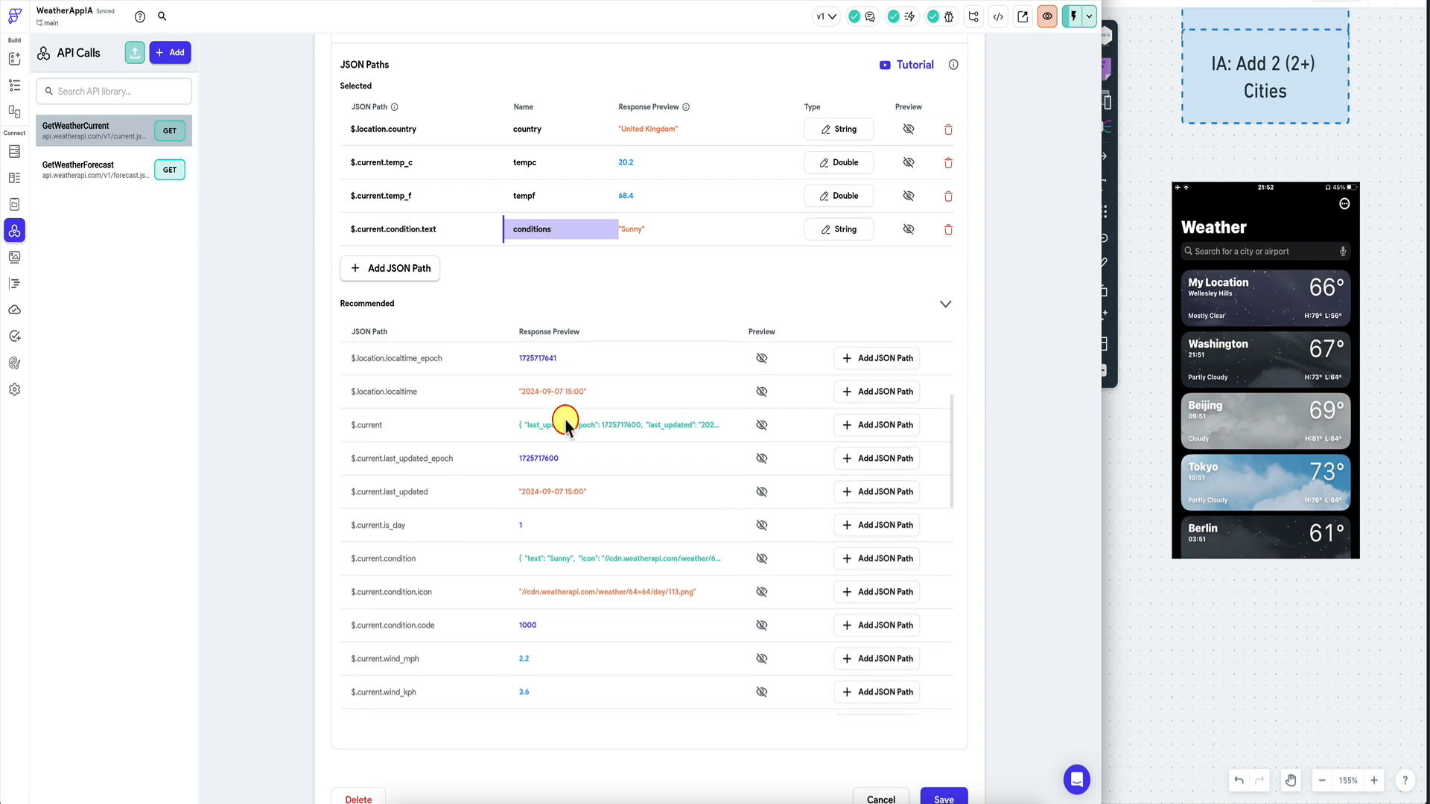
{"action": "left_click", "coordinate": [566, 420]}
{"action": "left_click", "coordinate": [546, 265]}
{"action": "type", "text": "localTime"}
{"action": "scroll", "coordinate": [646, 522], "scroll_direction": "down", "scroll_amount": 6}
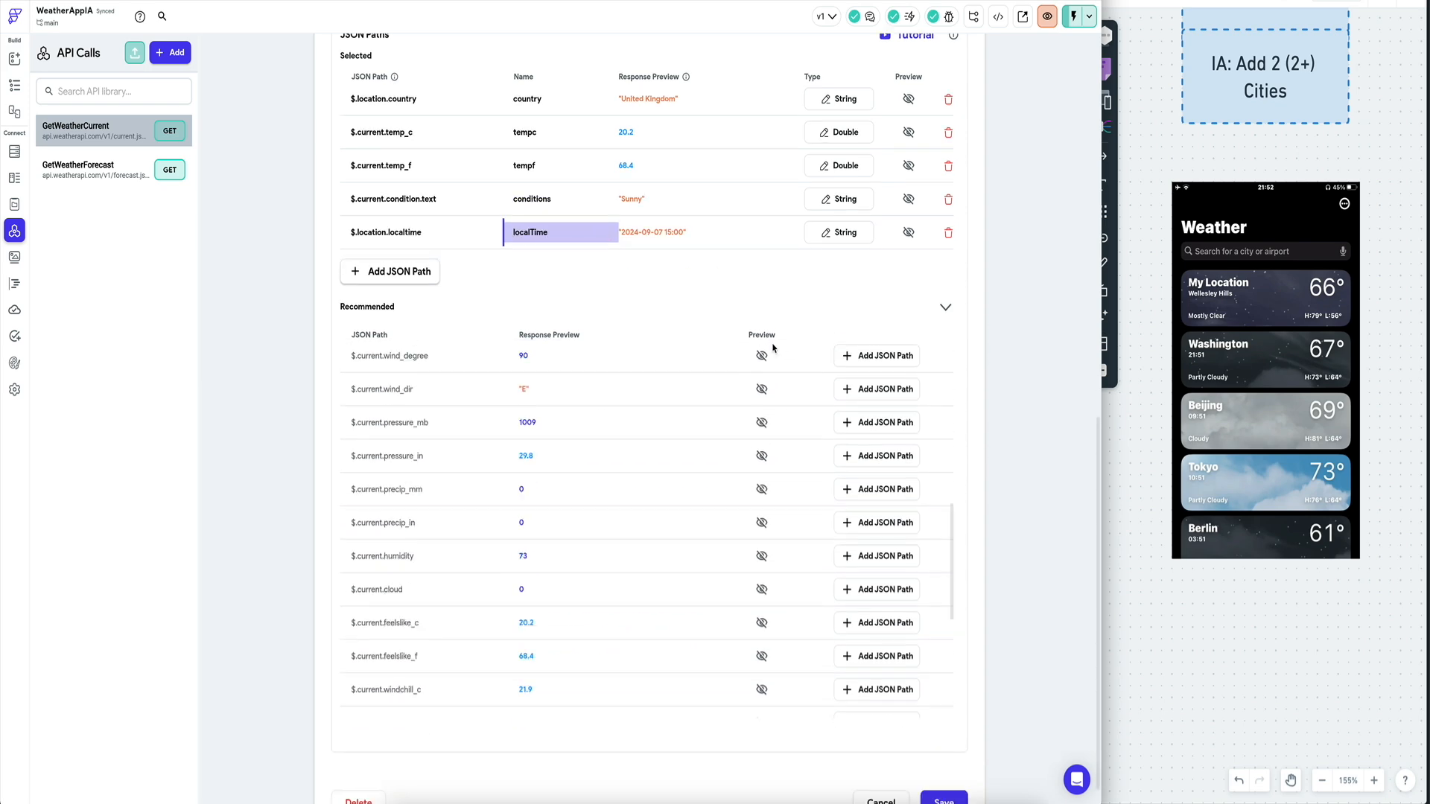
{"action": "left_click", "coordinate": [937, 771]}
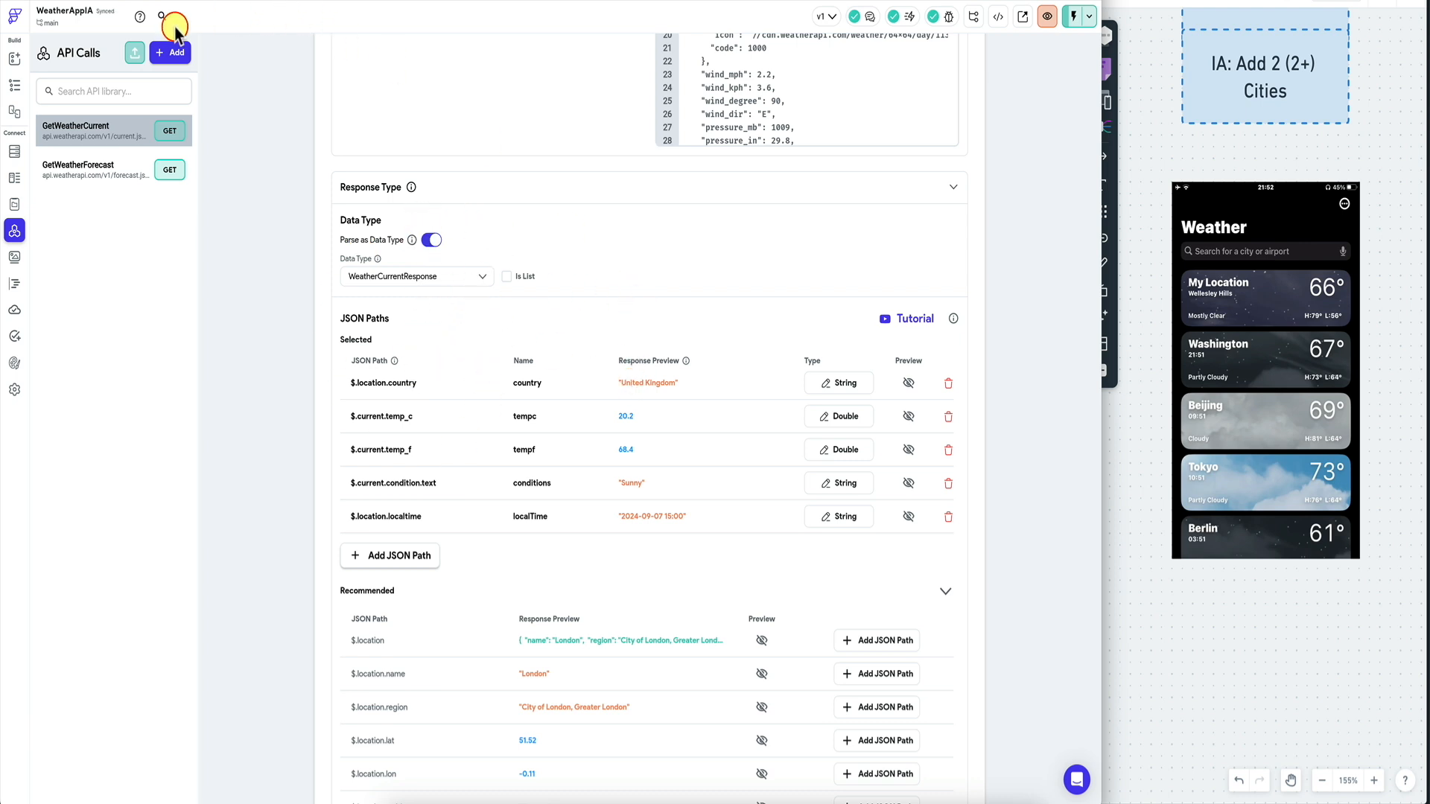
Bind the first card's subtitle text to the GetWeatherCurrent localTime path with a default value.
{"action": "left_click", "coordinate": [14, 85]}
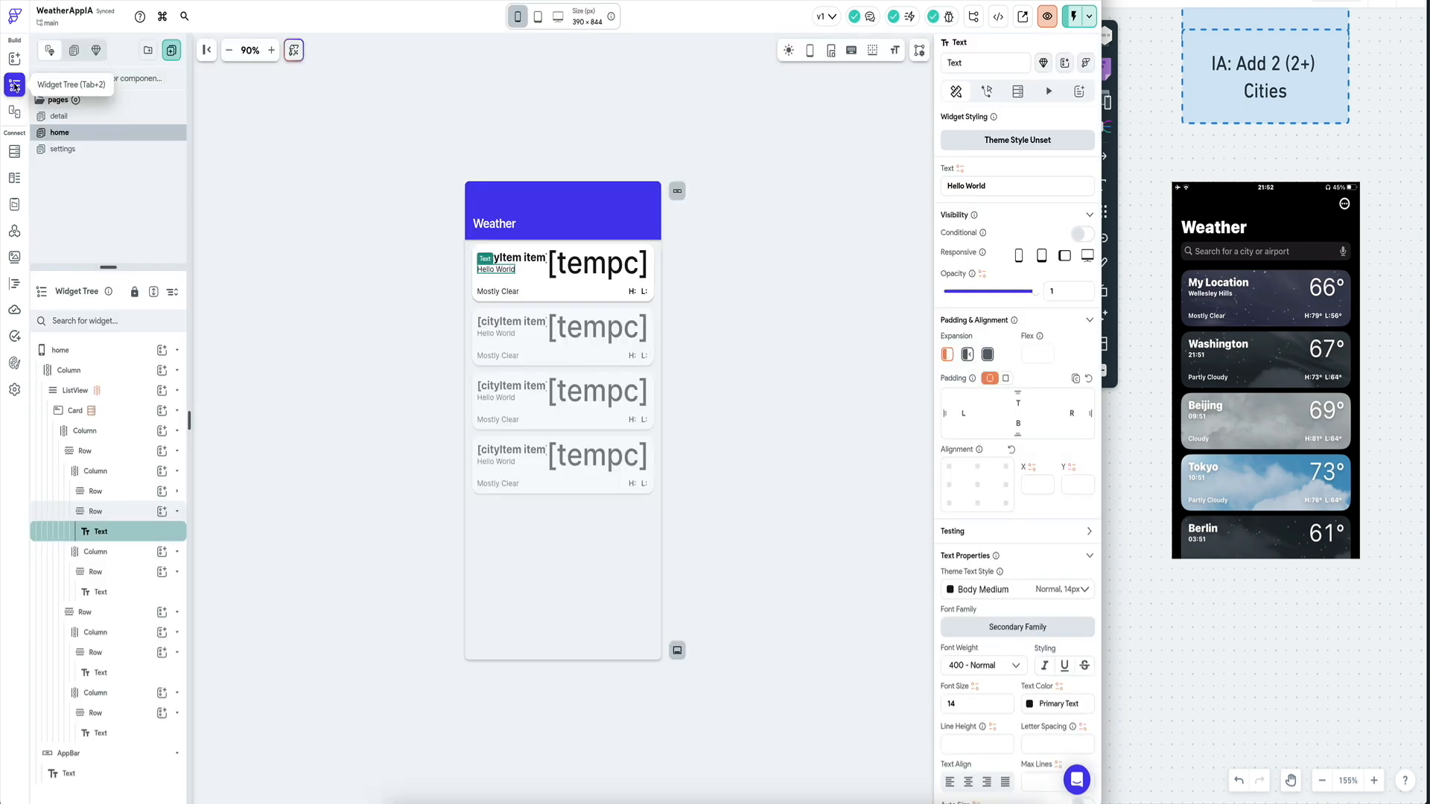
{"action": "left_click", "coordinate": [510, 260]}
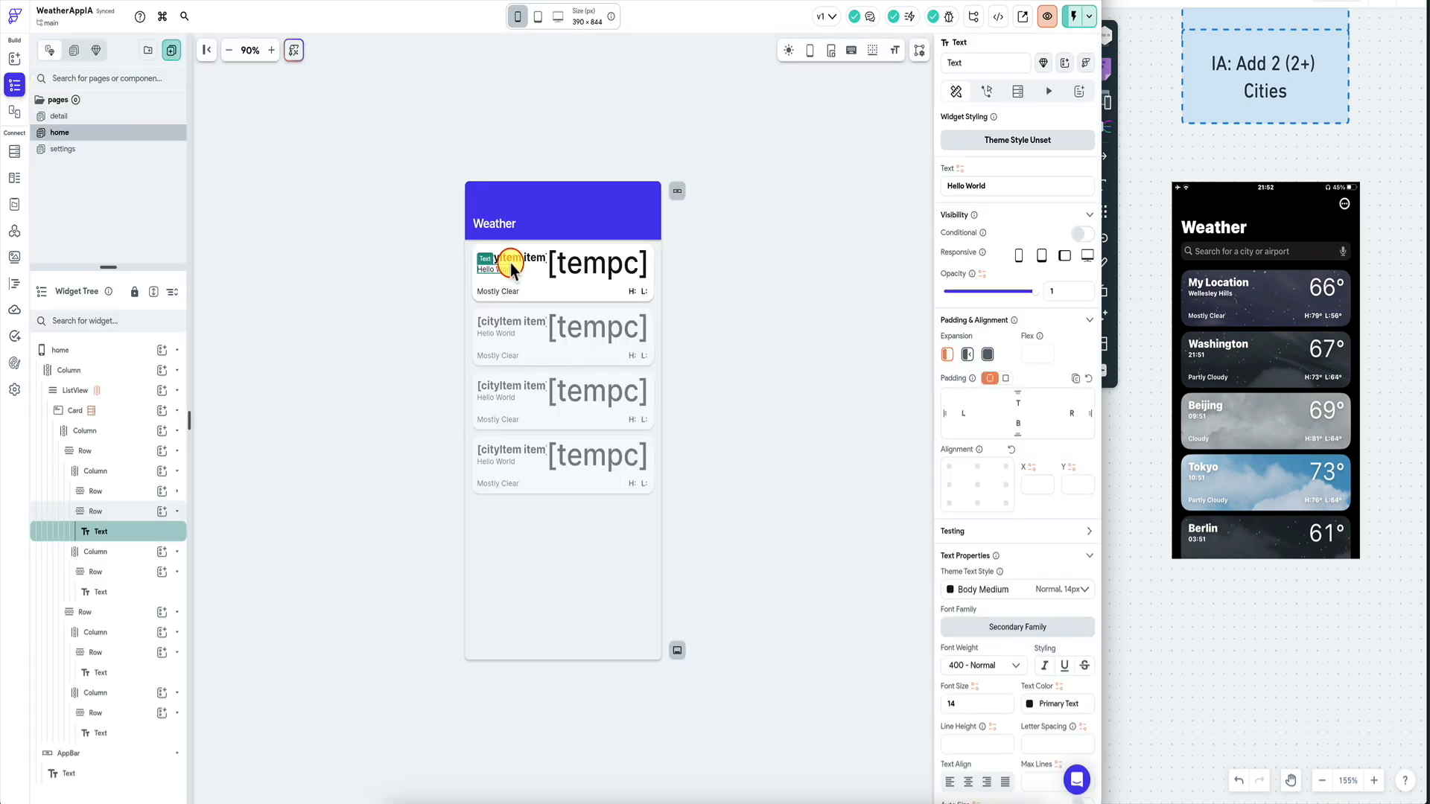
{"action": "left_click", "coordinate": [961, 171]}
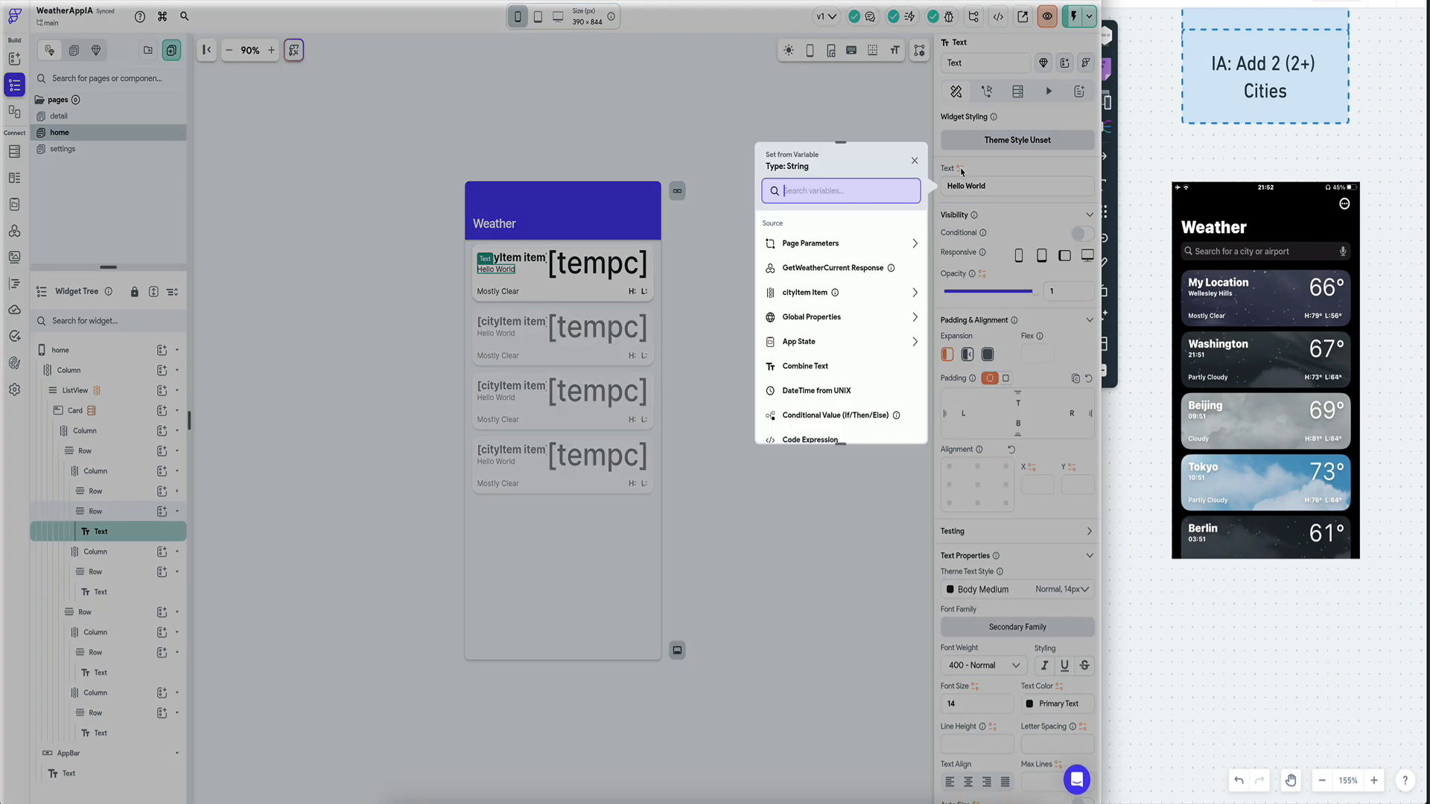
{"action": "left_click", "coordinate": [869, 269]}
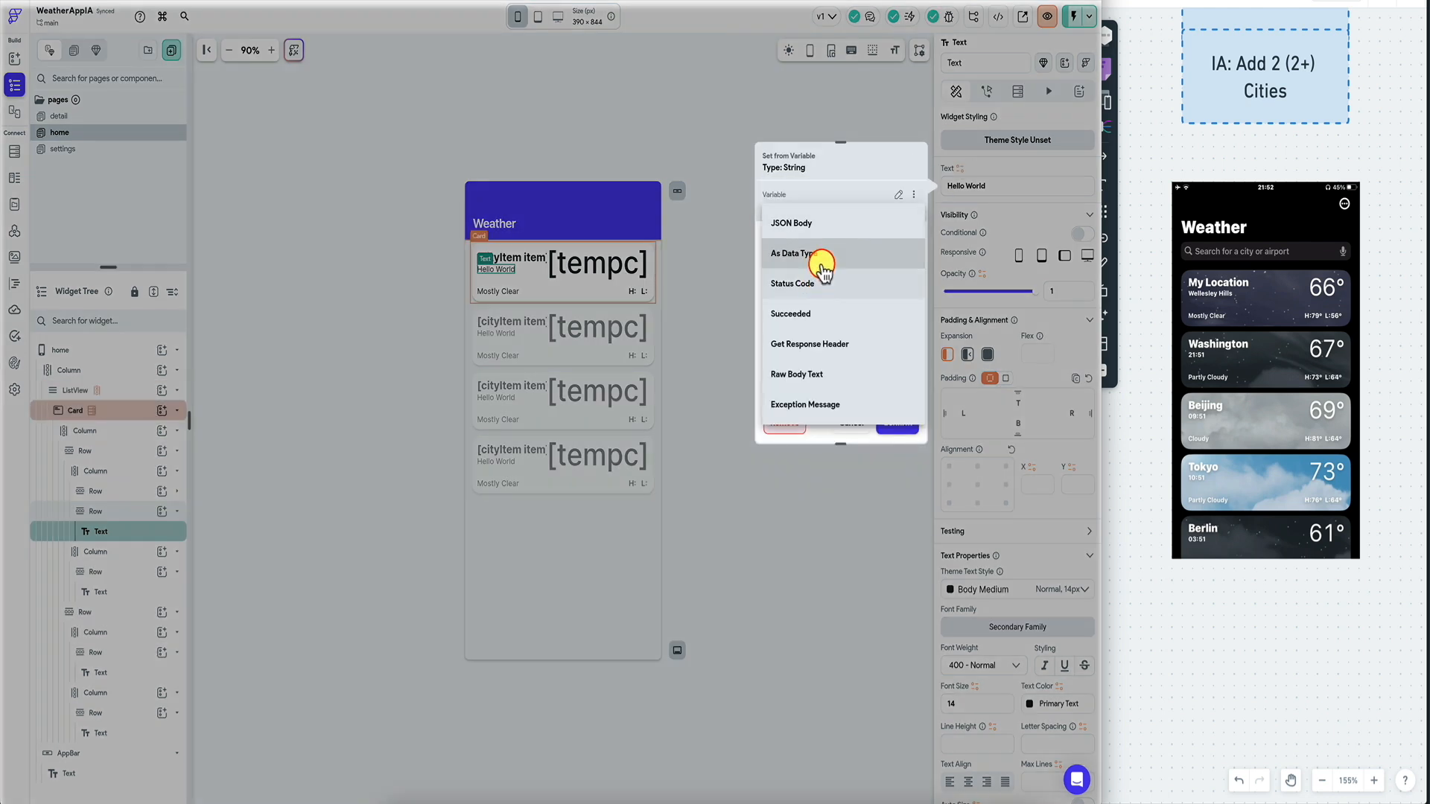
{"action": "left_click", "coordinate": [845, 227]}
{"action": "left_click", "coordinate": [808, 304]}
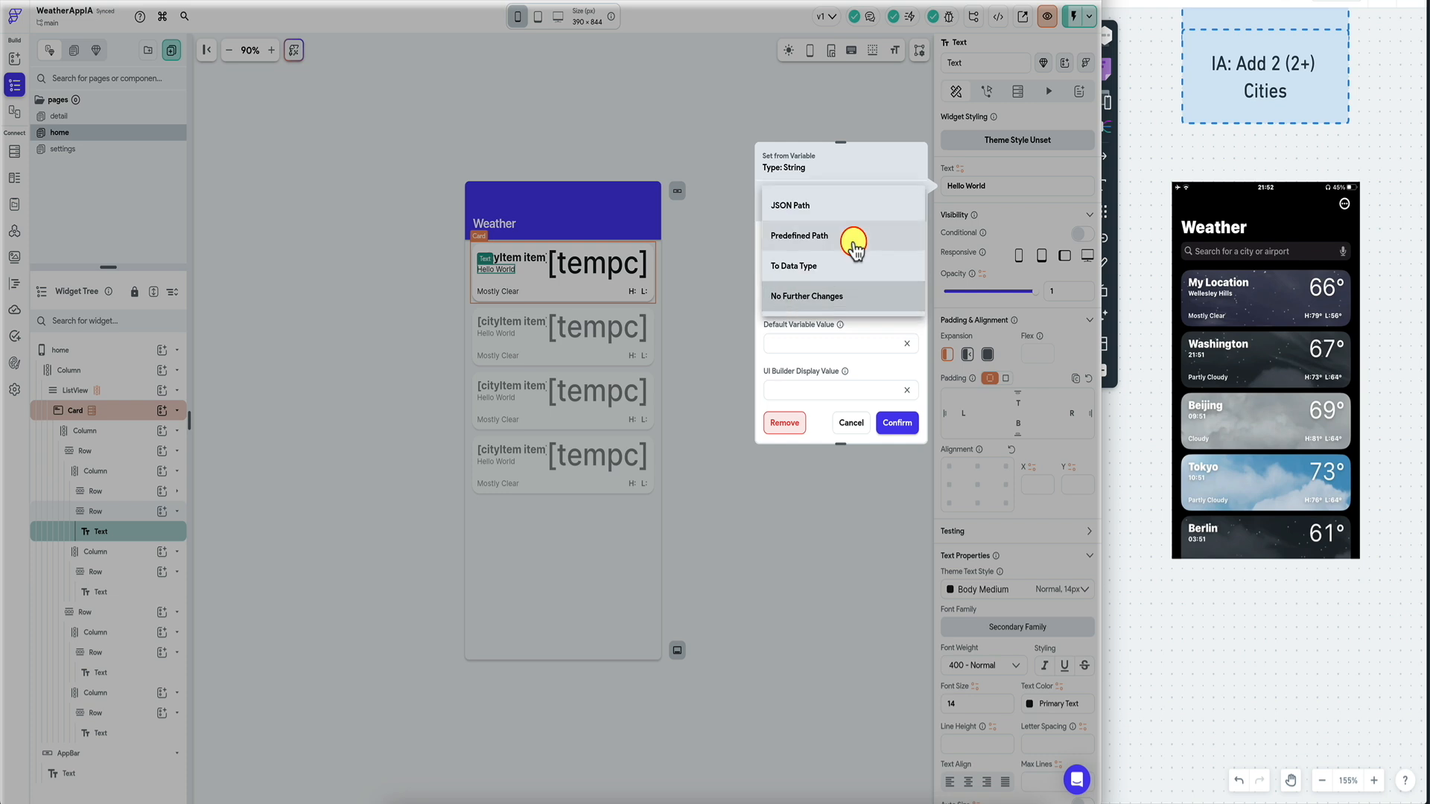
{"action": "left_click", "coordinate": [852, 237]}
{"action": "left_click", "coordinate": [816, 353]}
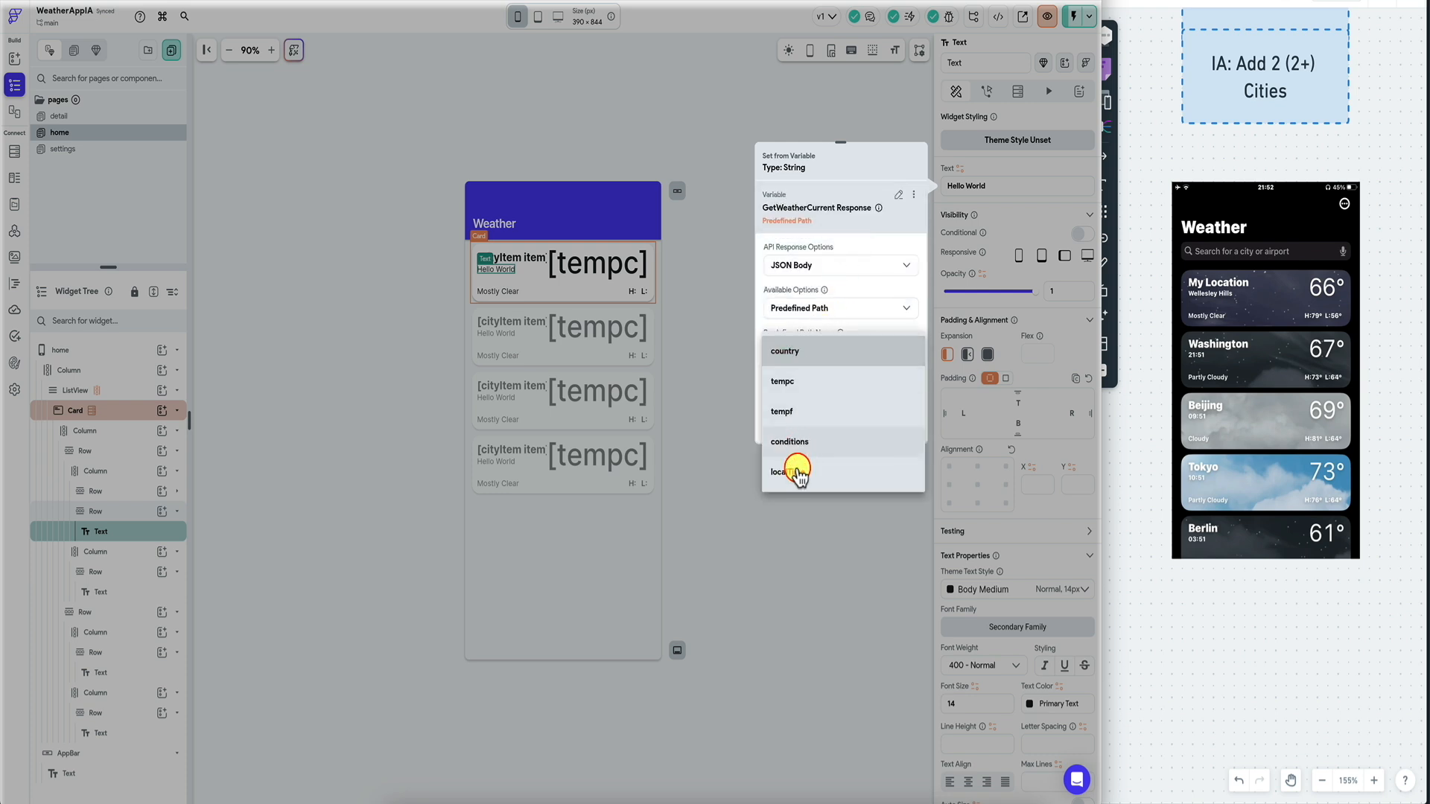
{"action": "left_click", "coordinate": [794, 467]}
{"action": "scroll", "coordinate": [842, 331], "scroll_direction": "down", "scroll_amount": 2}
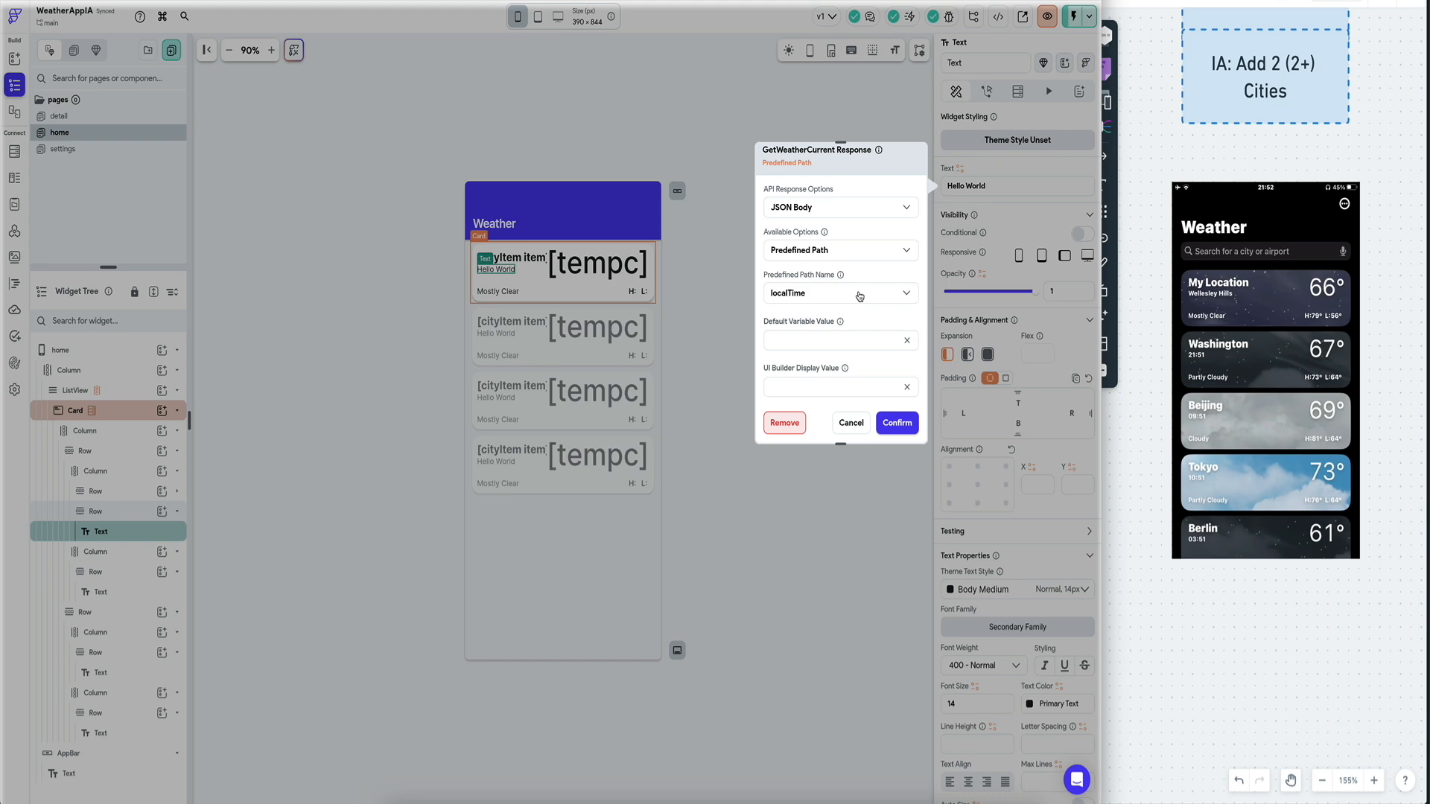
{"action": "left_click", "coordinate": [896, 422]}
{"action": "left_click", "coordinate": [845, 339]}
{"action": "type", "text": "E"}
{"action": "left_click", "coordinate": [896, 423]}
Bind the Mostly Clear text to the conditions path.
{"action": "left_click", "coordinate": [503, 289]}
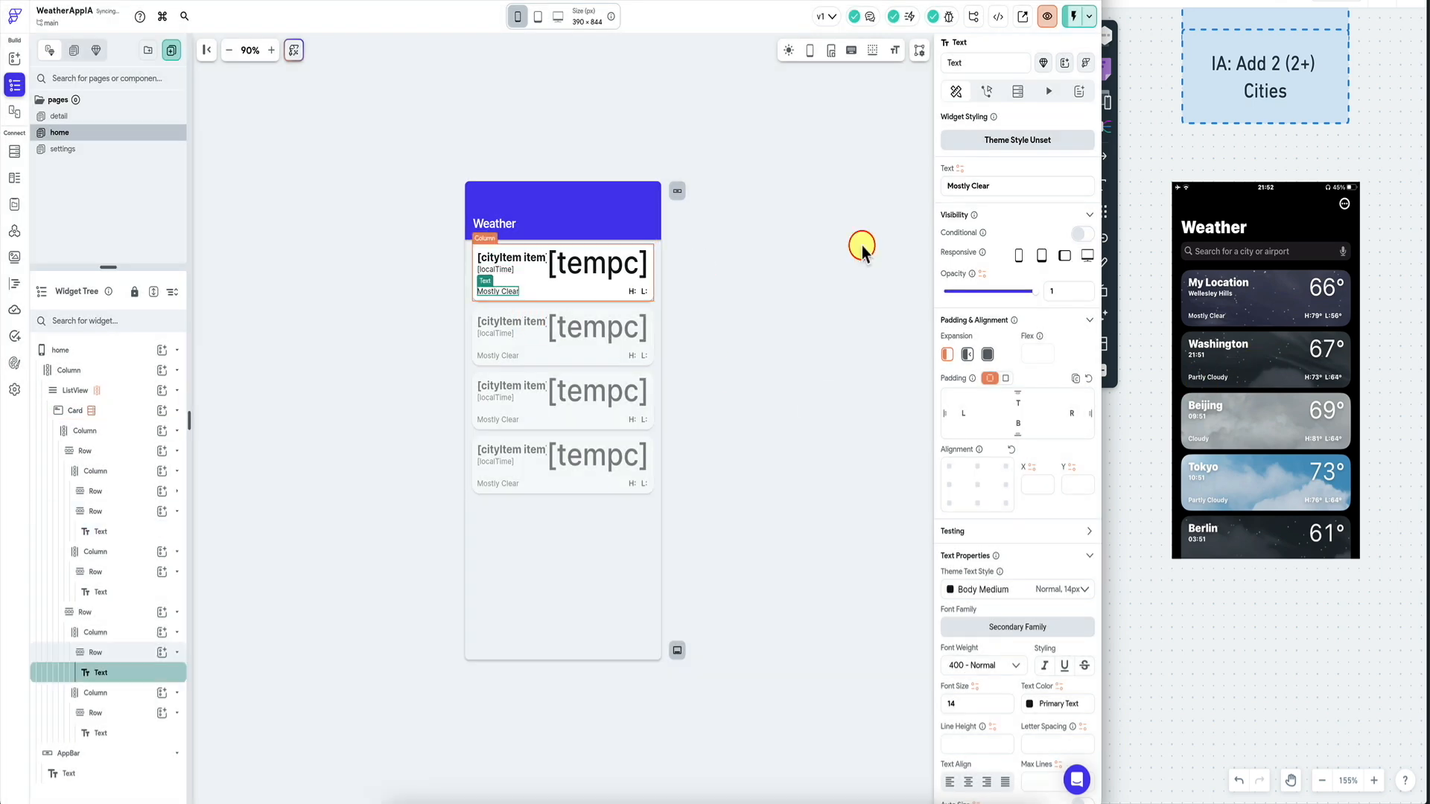
{"action": "left_click", "coordinate": [970, 178]}
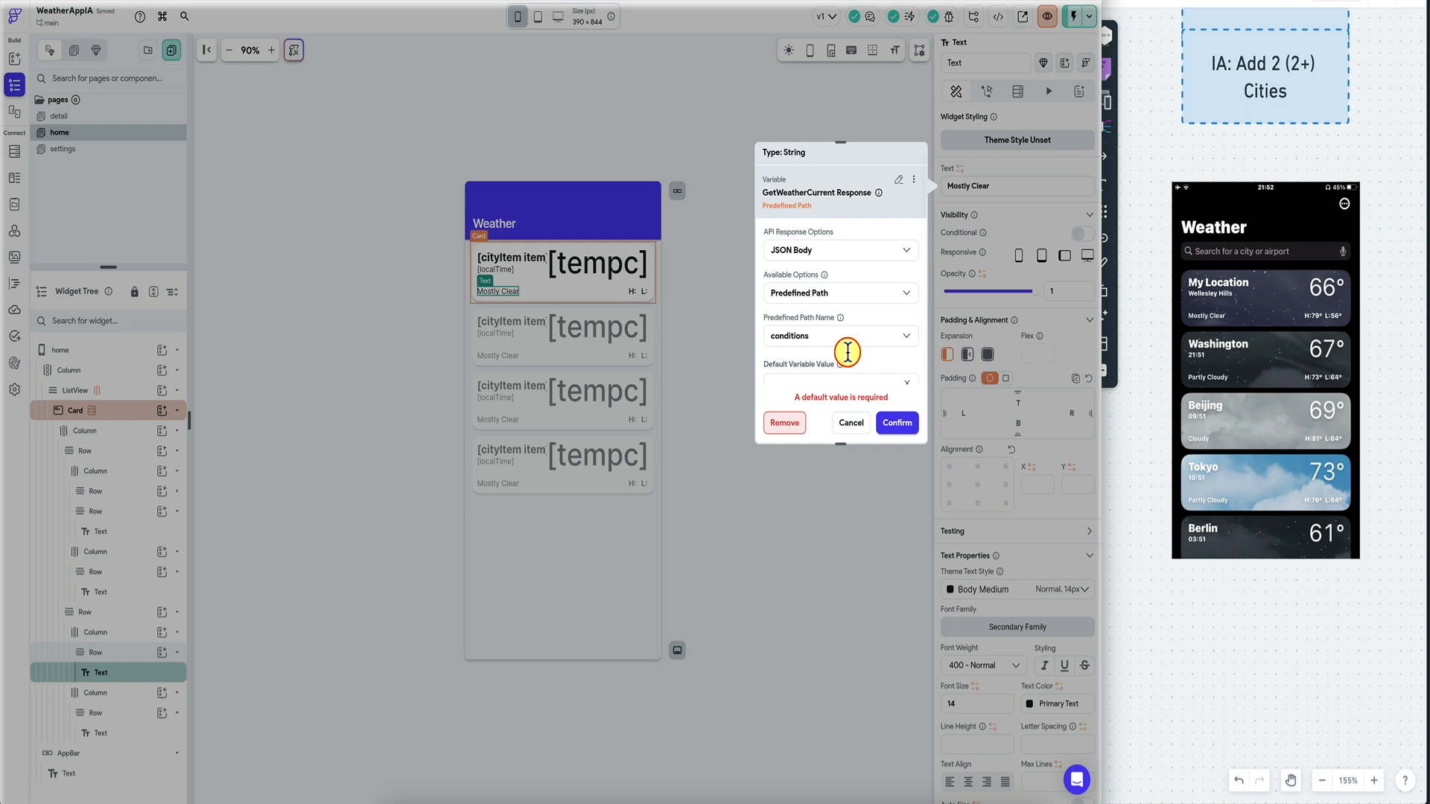
{"action": "left_click", "coordinate": [898, 423]}
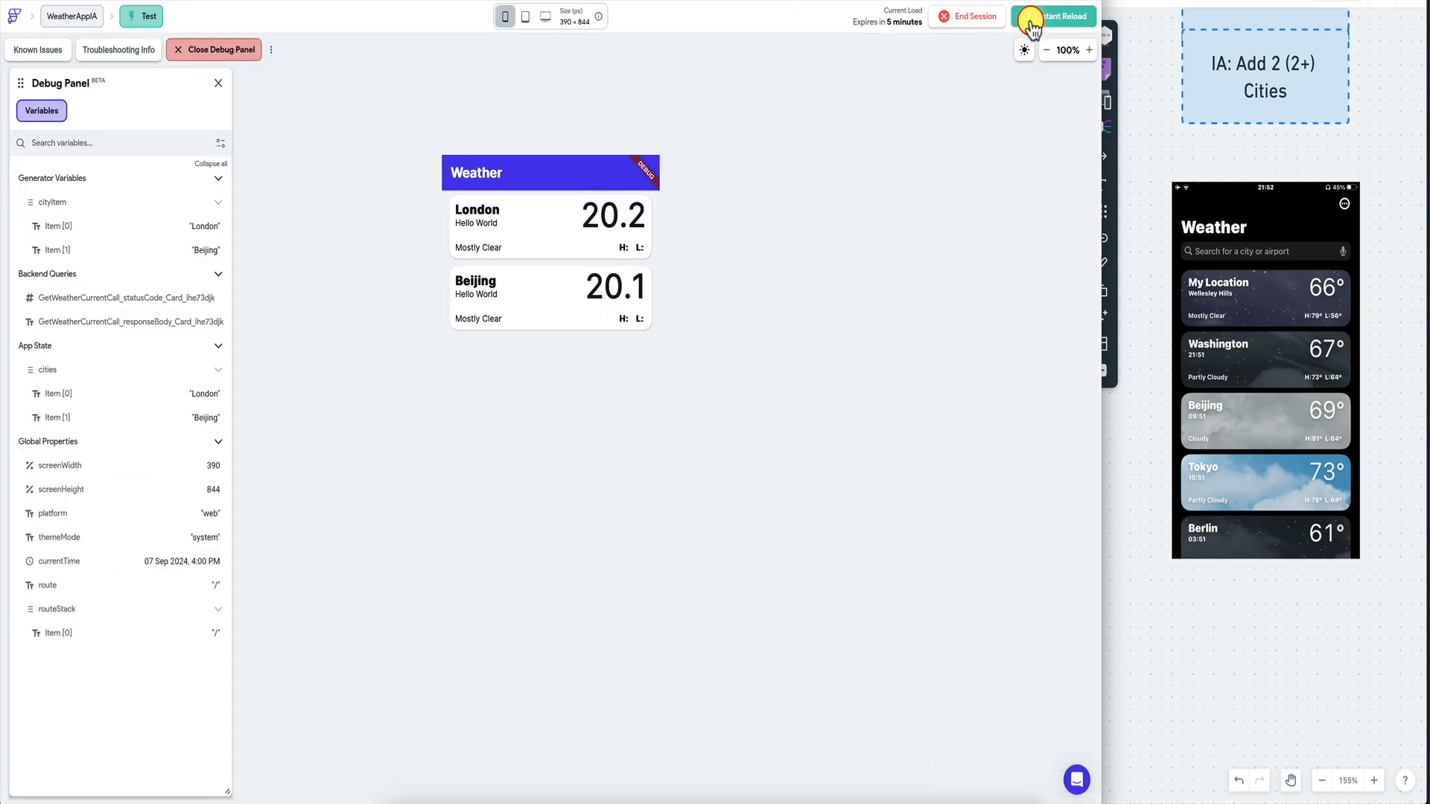
{"action": "left_click", "coordinate": [1032, 17]}
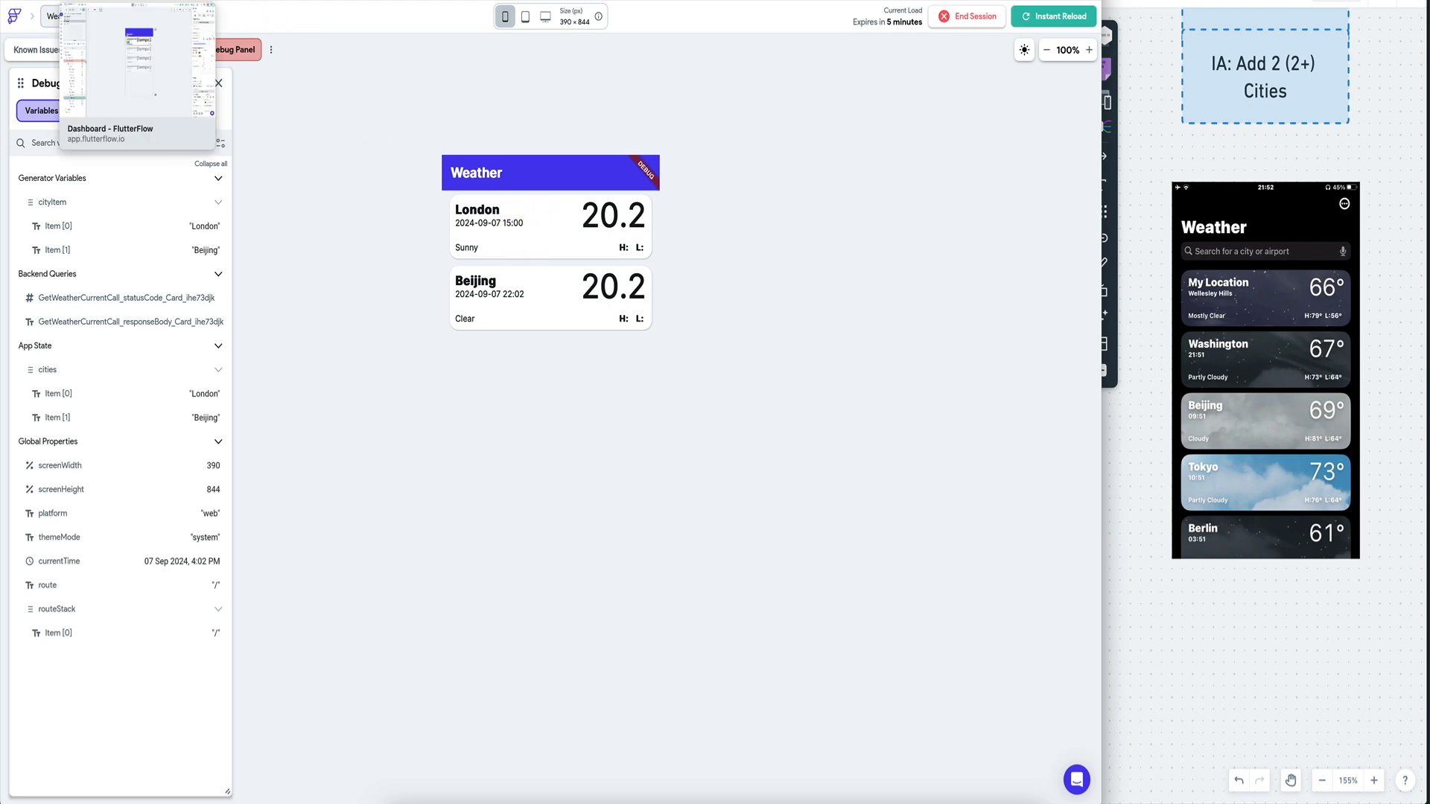
{"action": "left_click", "coordinate": [111, 1]}
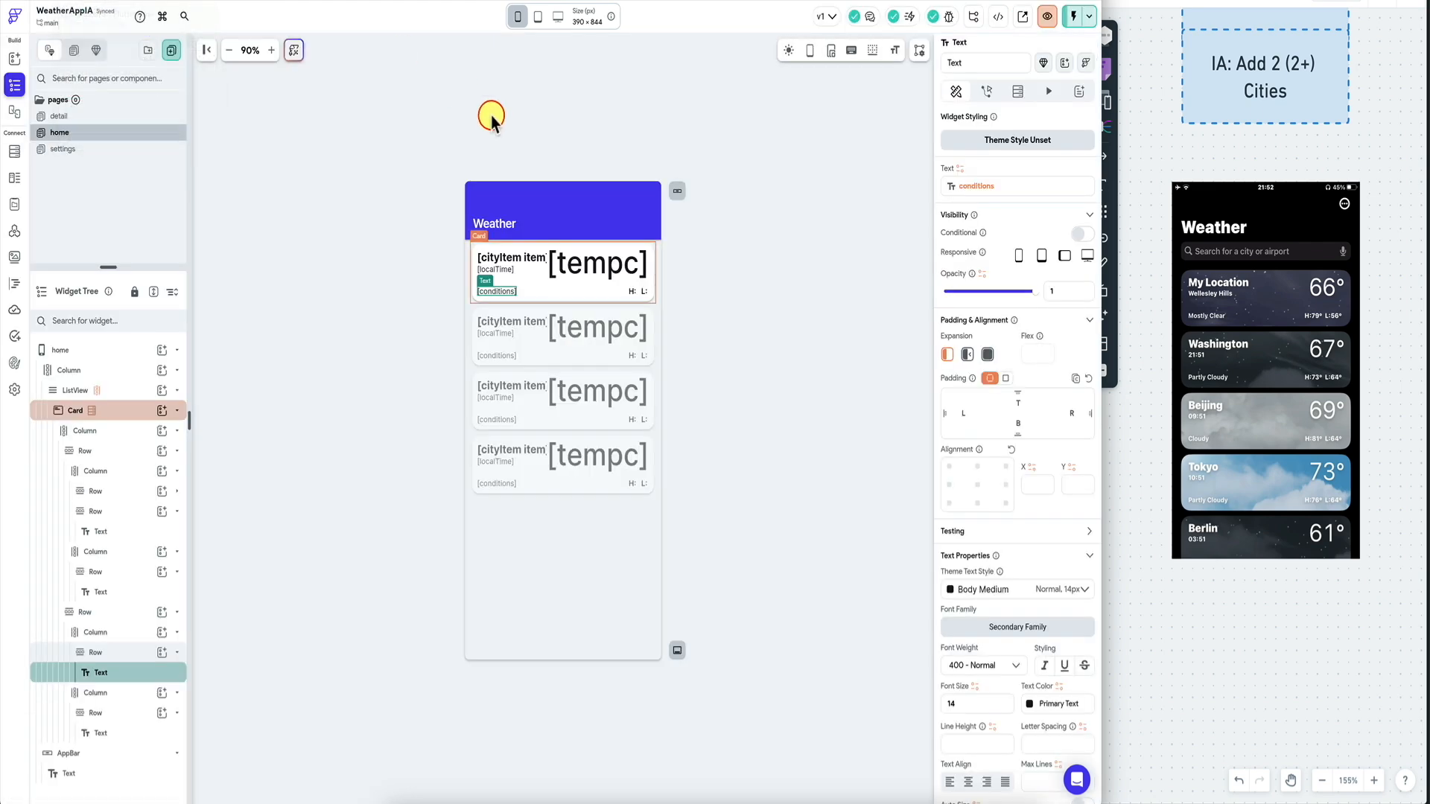
{"action": "left_click", "coordinate": [642, 263]}
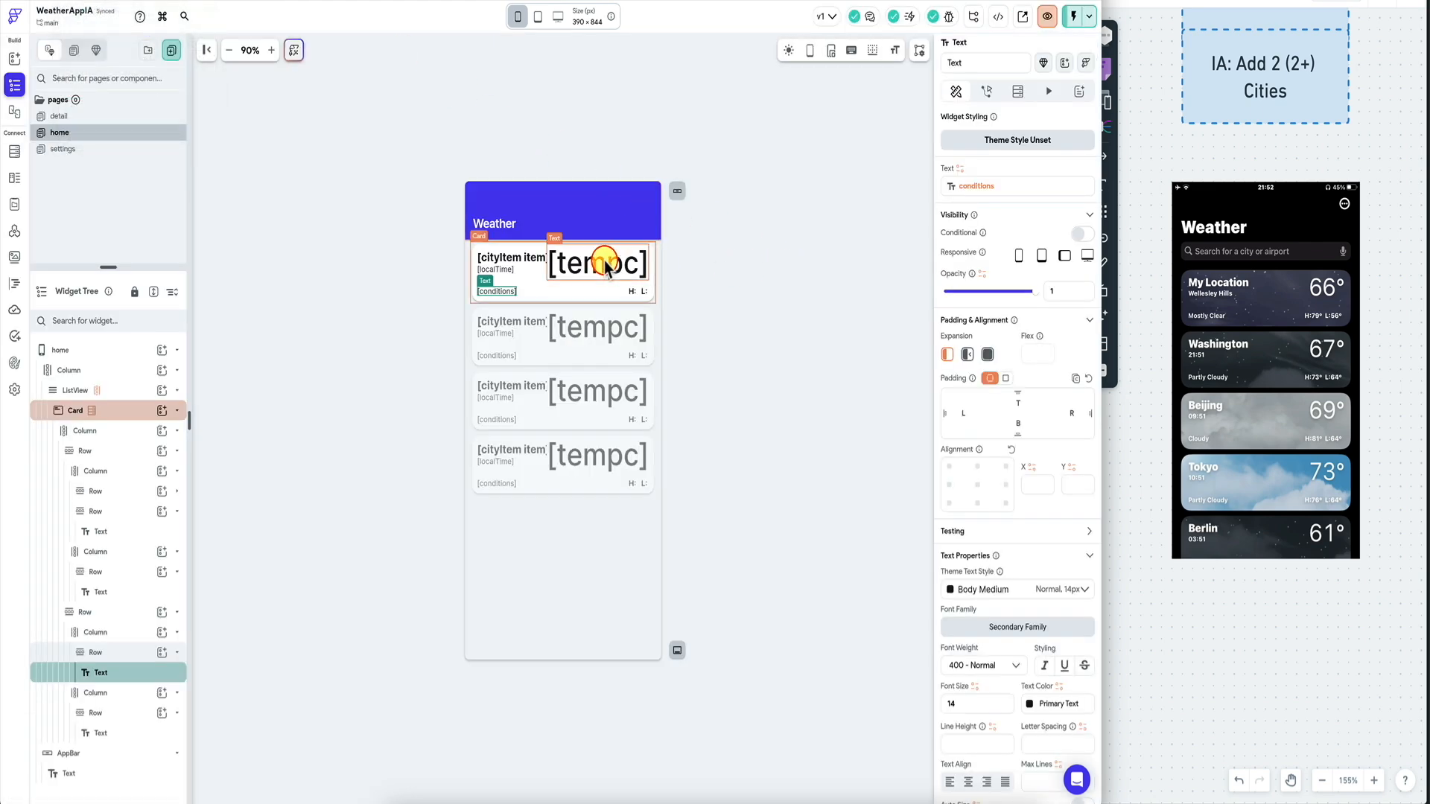
Apply a Custom Number Format to the tempc temperature text so it shows a rounded whole number.
{"action": "left_click", "coordinate": [1029, 190]}
{"action": "scroll", "coordinate": [857, 275], "scroll_direction": "down", "scroll_amount": 2}
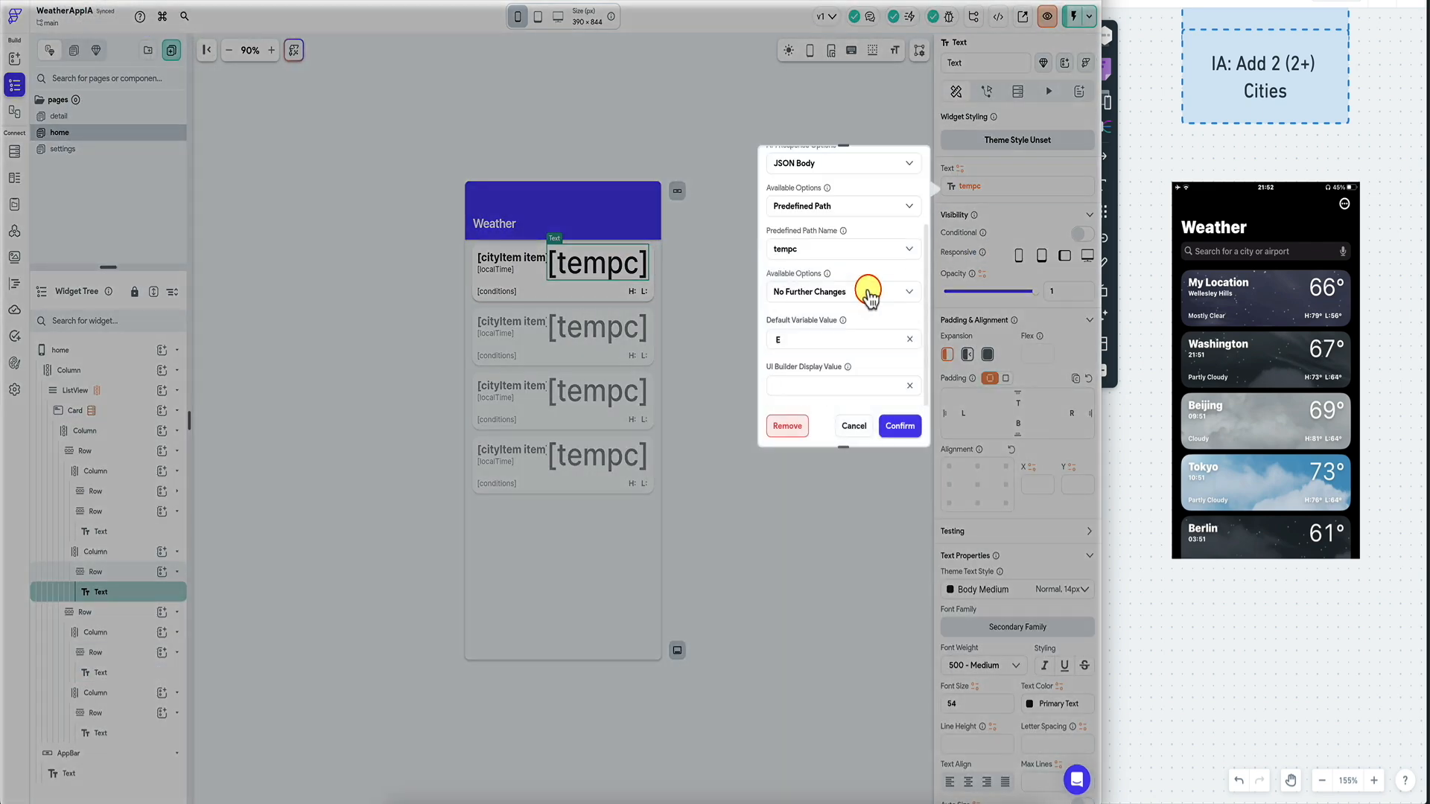
{"action": "left_click", "coordinate": [857, 286]}
{"action": "left_click", "coordinate": [880, 262]}
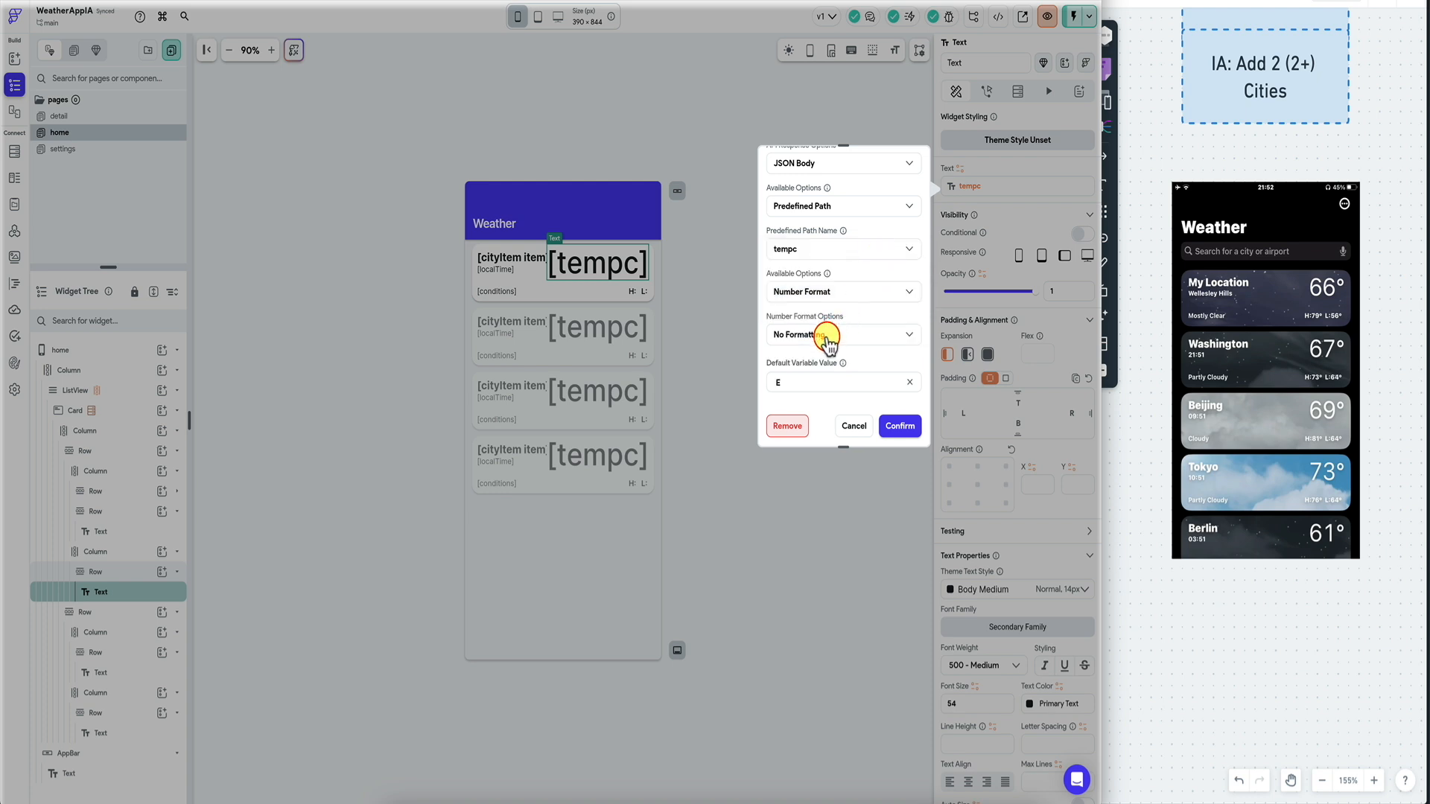
{"action": "left_click", "coordinate": [828, 339]}
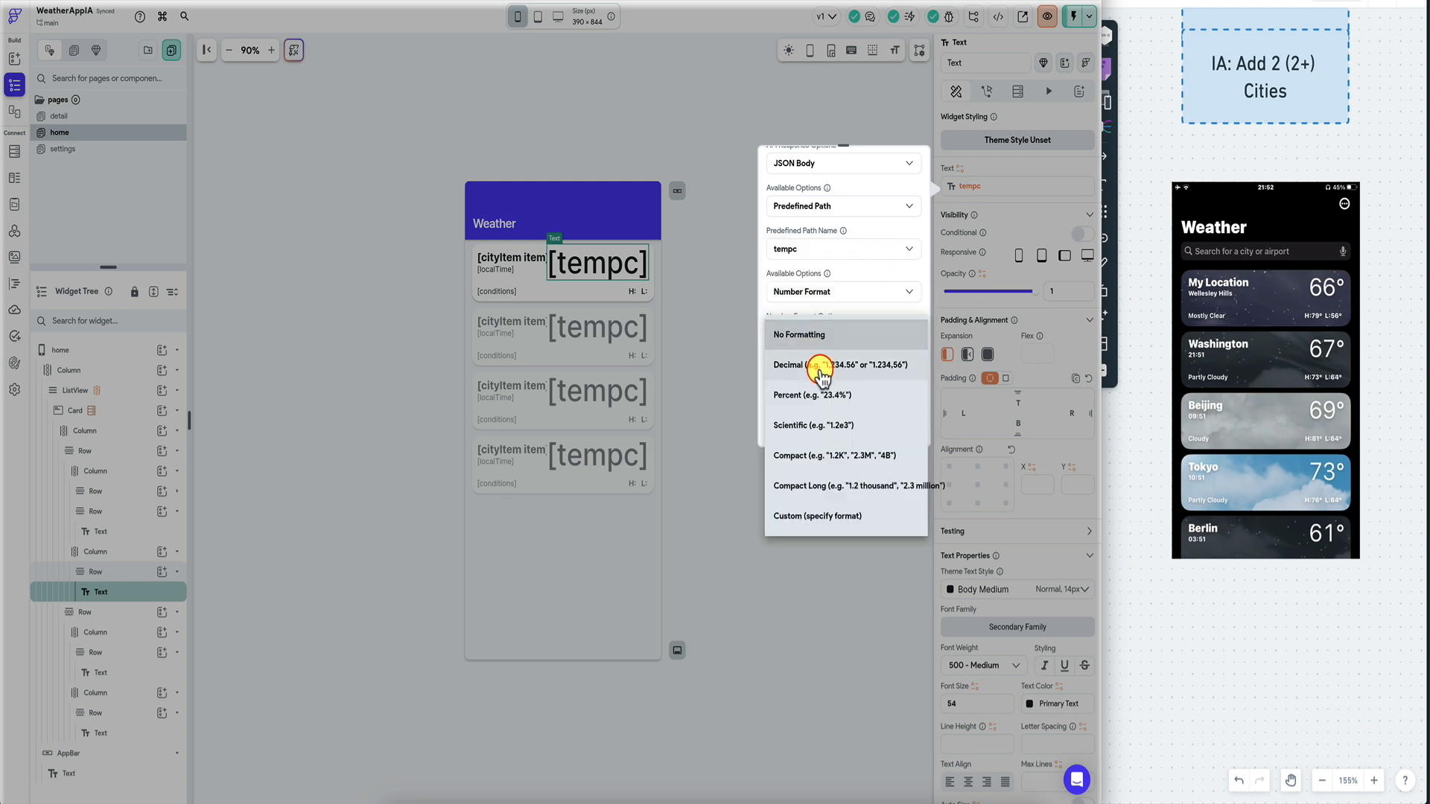
{"action": "left_click", "coordinate": [817, 521]}
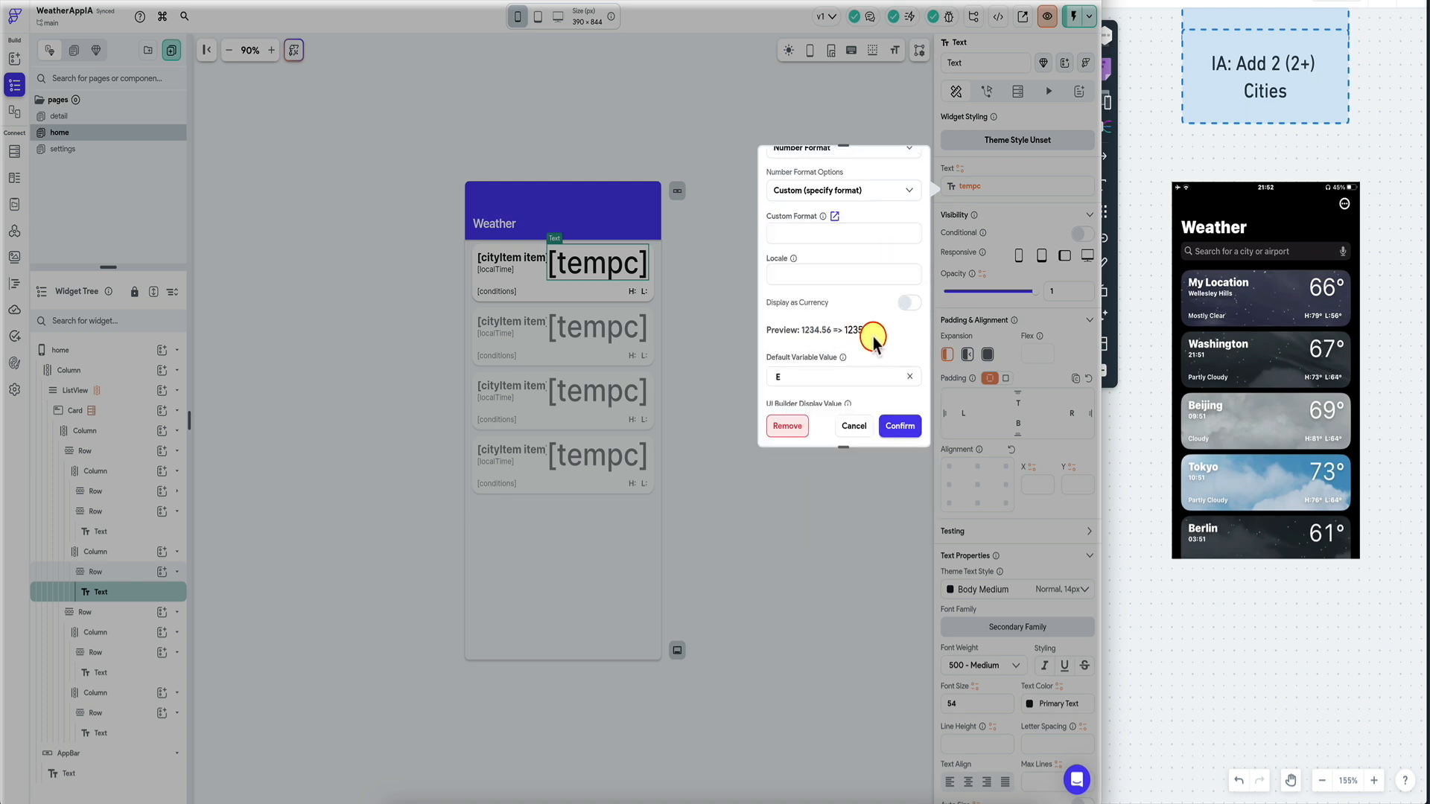
{"action": "left_click", "coordinate": [902, 431]}
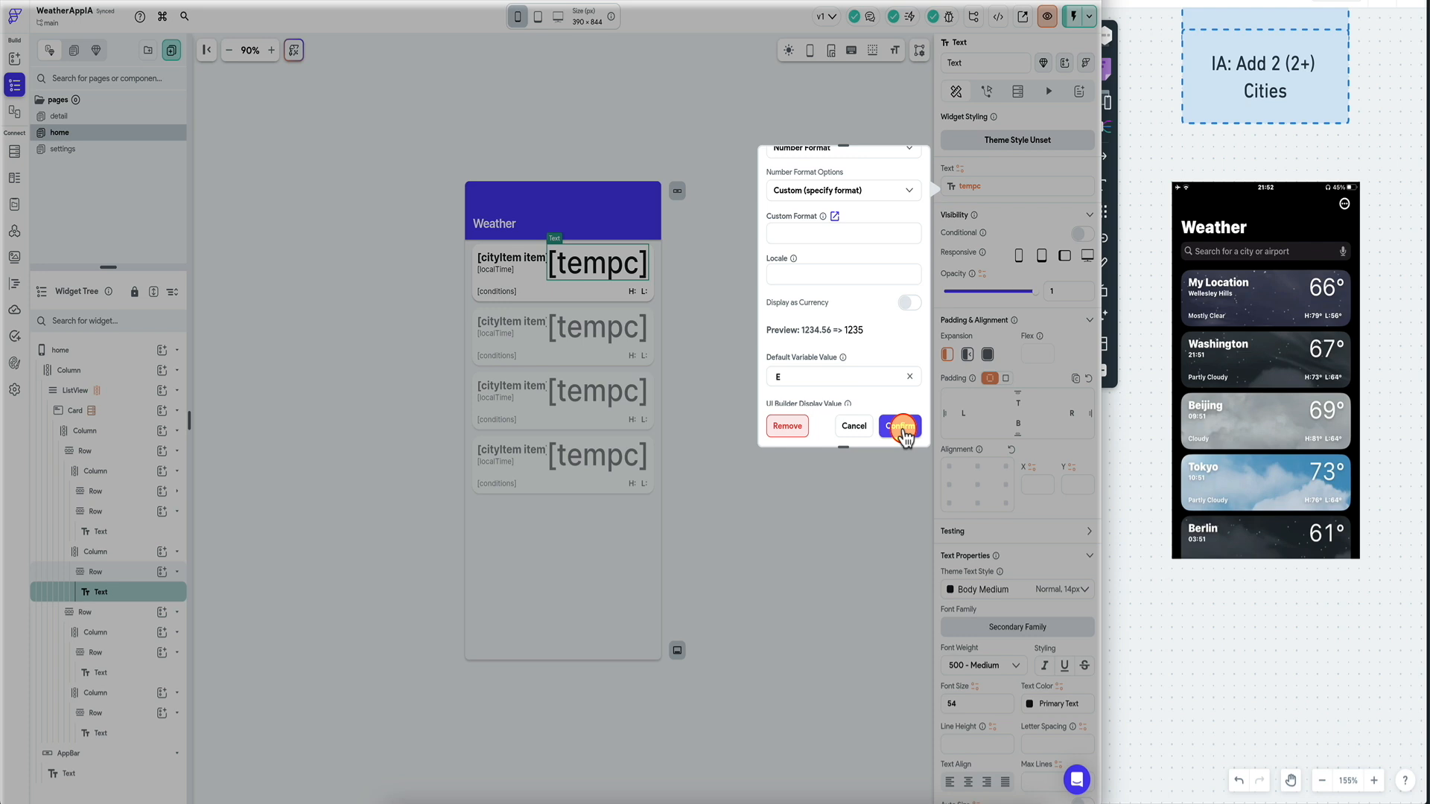
{"action": "left_click", "coordinate": [902, 428]}
{"action": "left_click", "coordinate": [622, 270]}
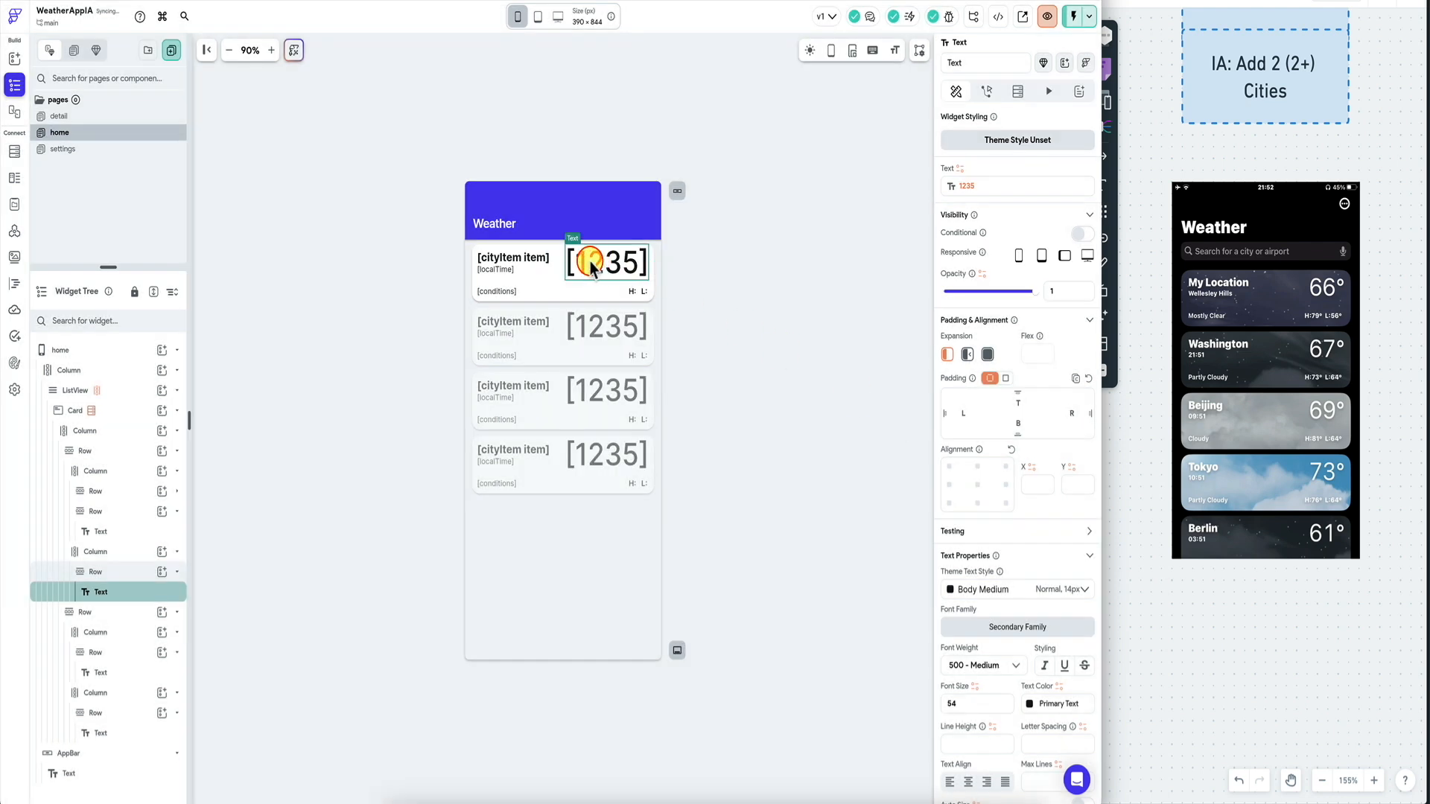
{"action": "left_click", "coordinate": [505, 268]}
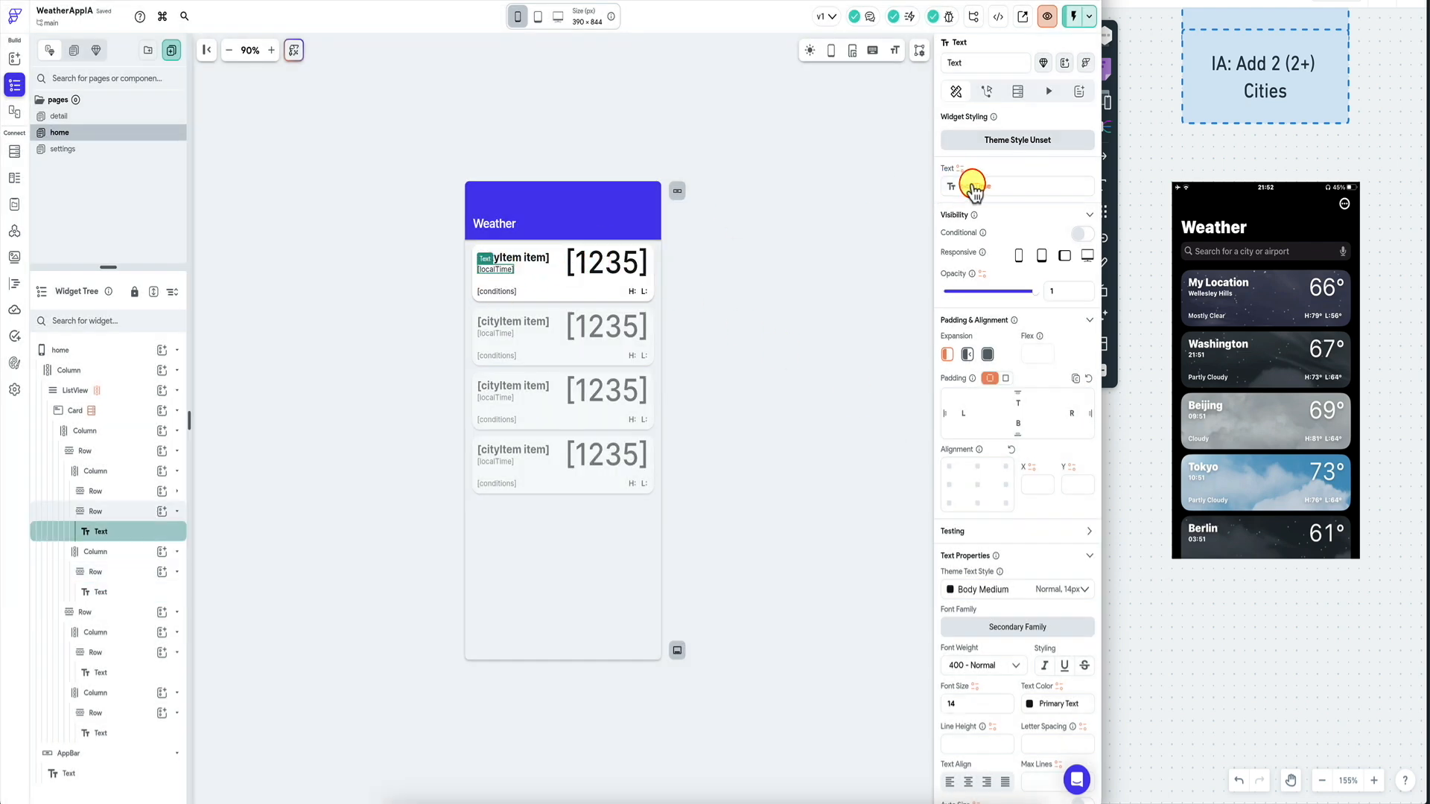
In Response & Test, change the localTime JSON path's data type to Anything.
{"action": "left_click", "coordinate": [14, 231]}
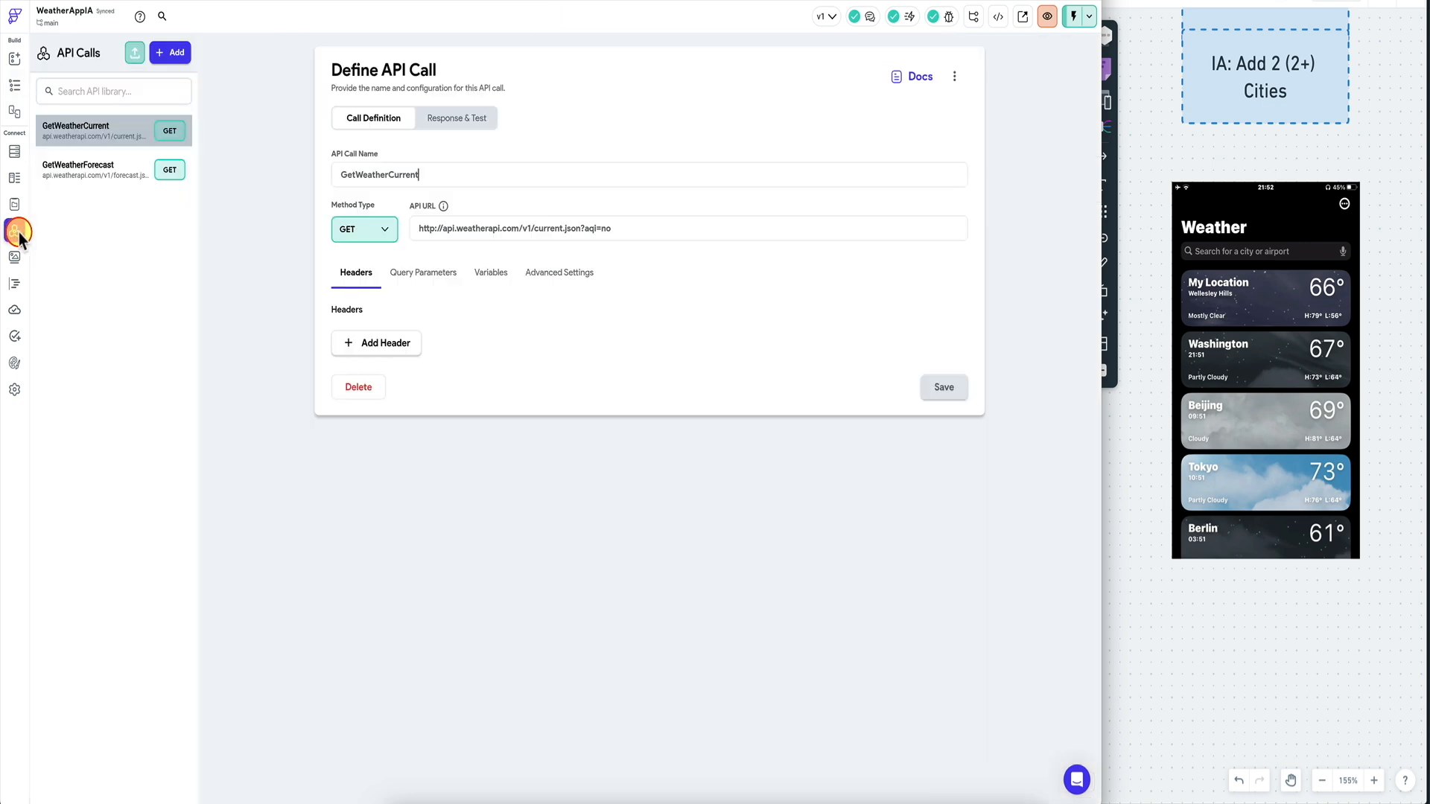
{"action": "left_click", "coordinate": [457, 118]}
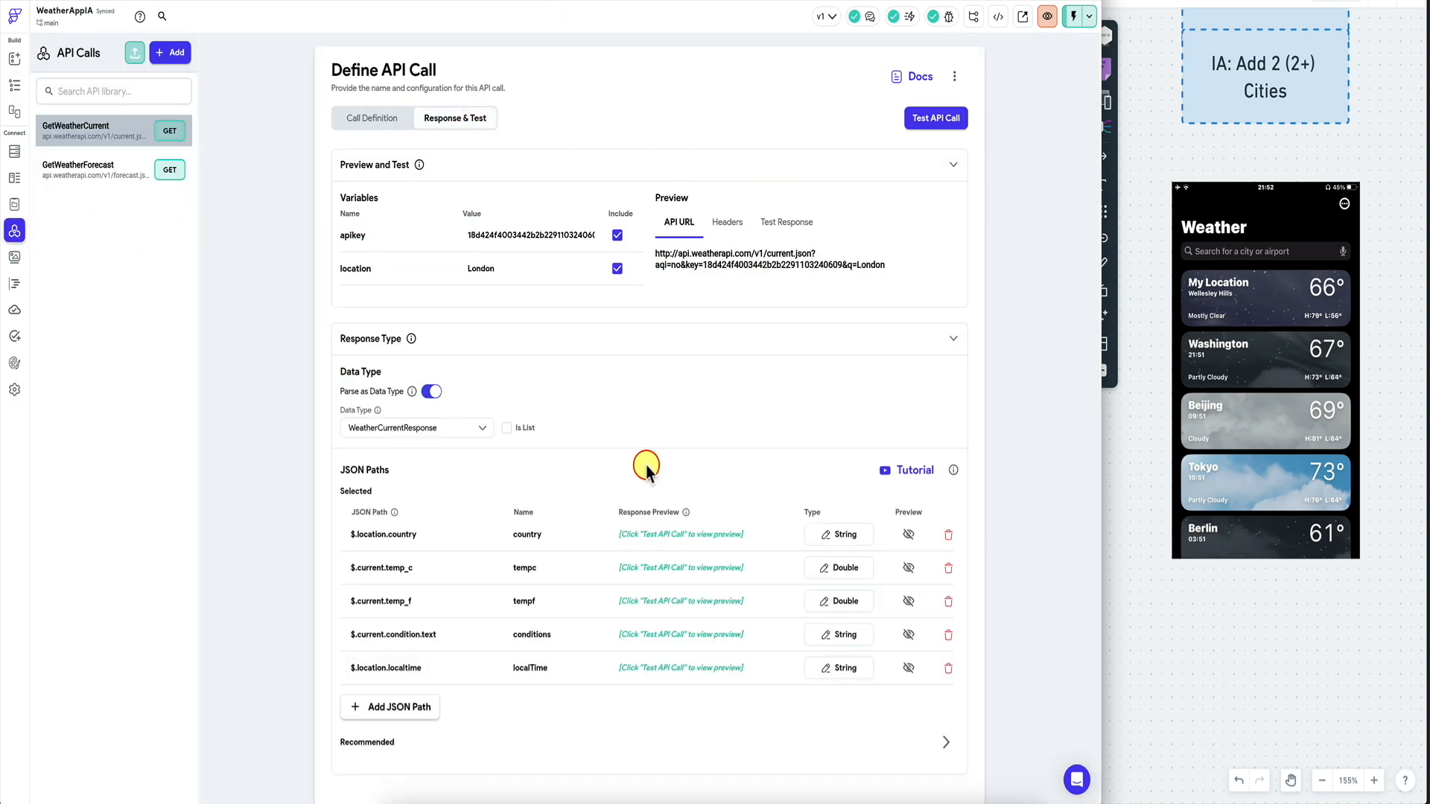
{"action": "scroll", "coordinate": [646, 464], "scroll_direction": "down", "scroll_amount": 1}
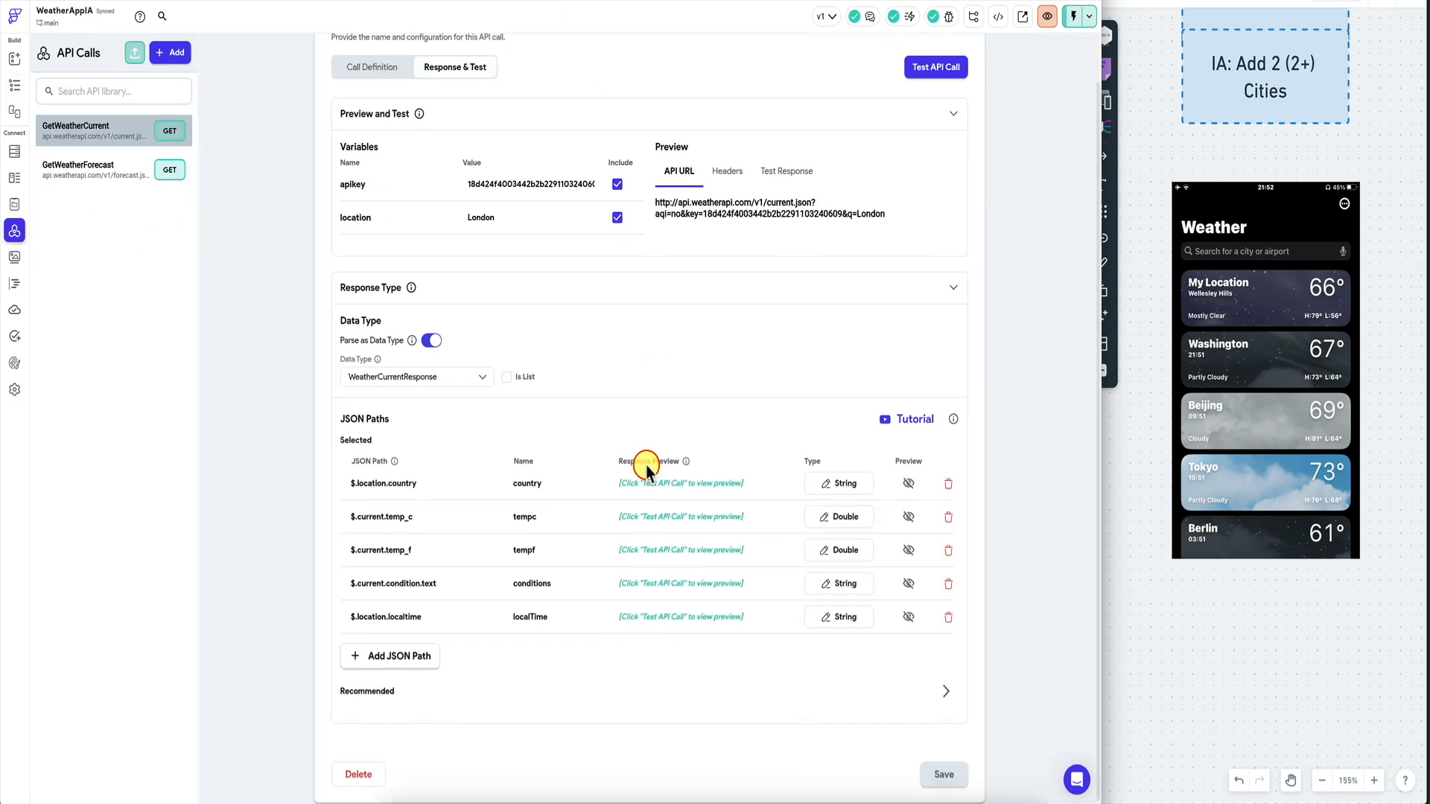
{"action": "left_click", "coordinate": [837, 618]}
{"action": "left_click", "coordinate": [574, 390]}
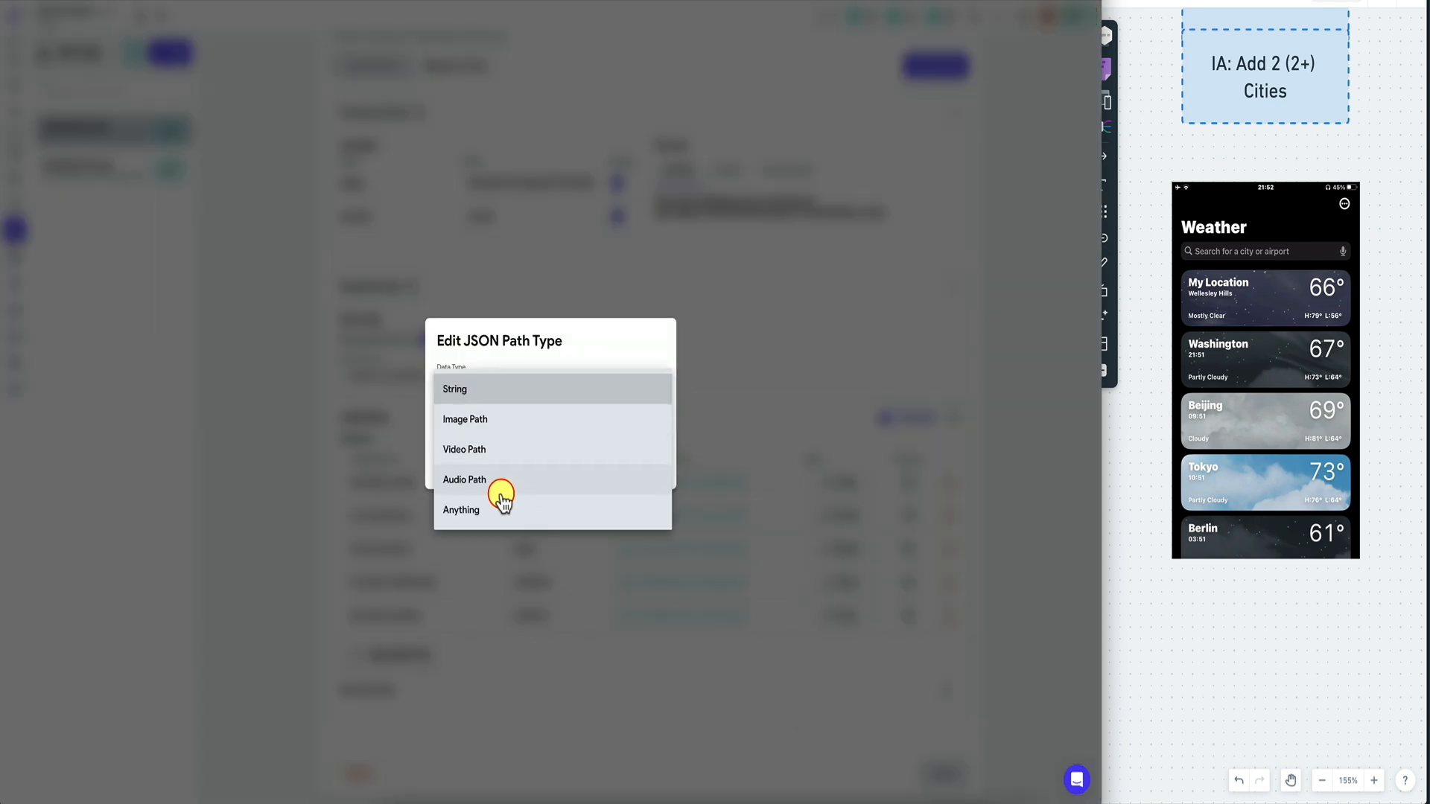
{"action": "left_click", "coordinate": [538, 359]}
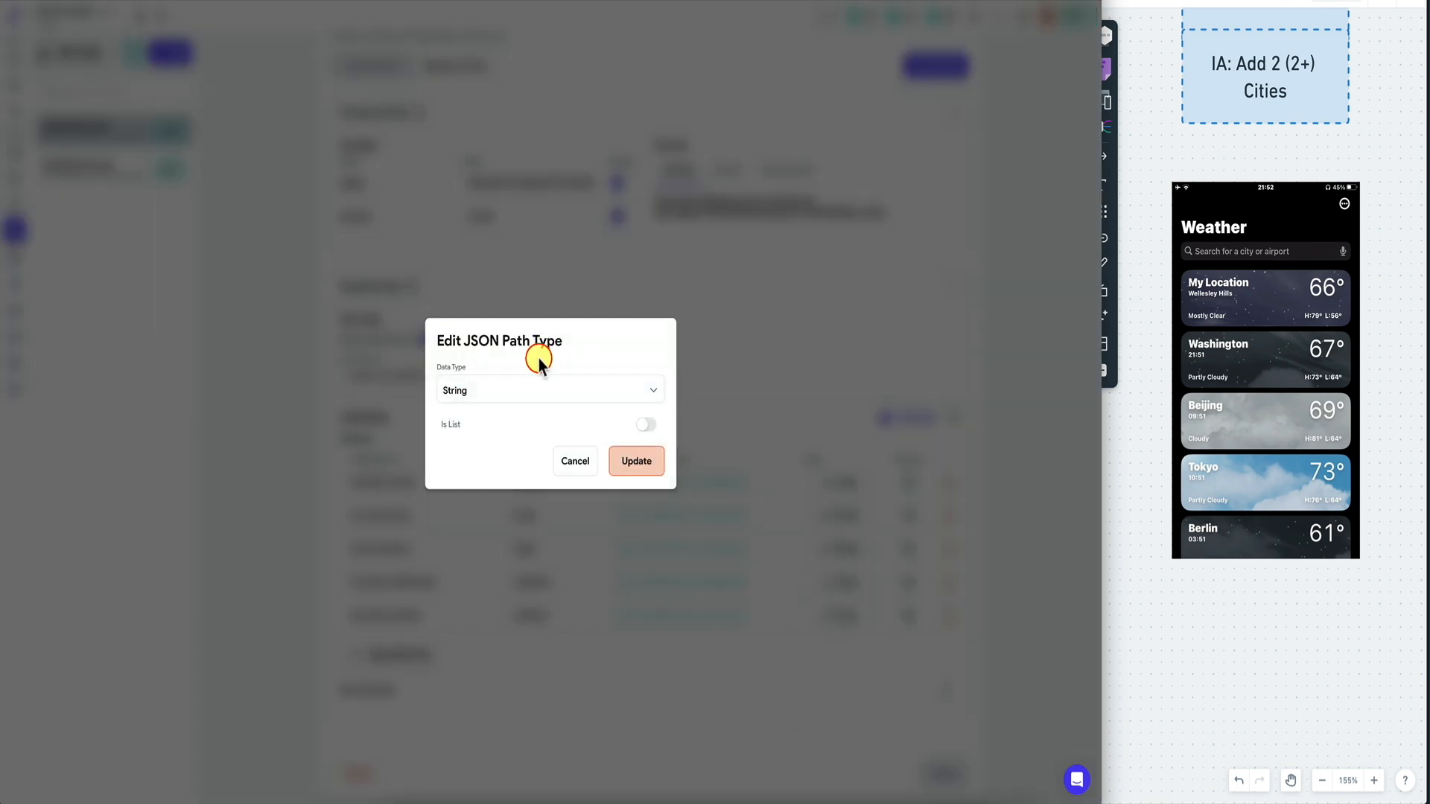
{"action": "left_click", "coordinate": [533, 396]}
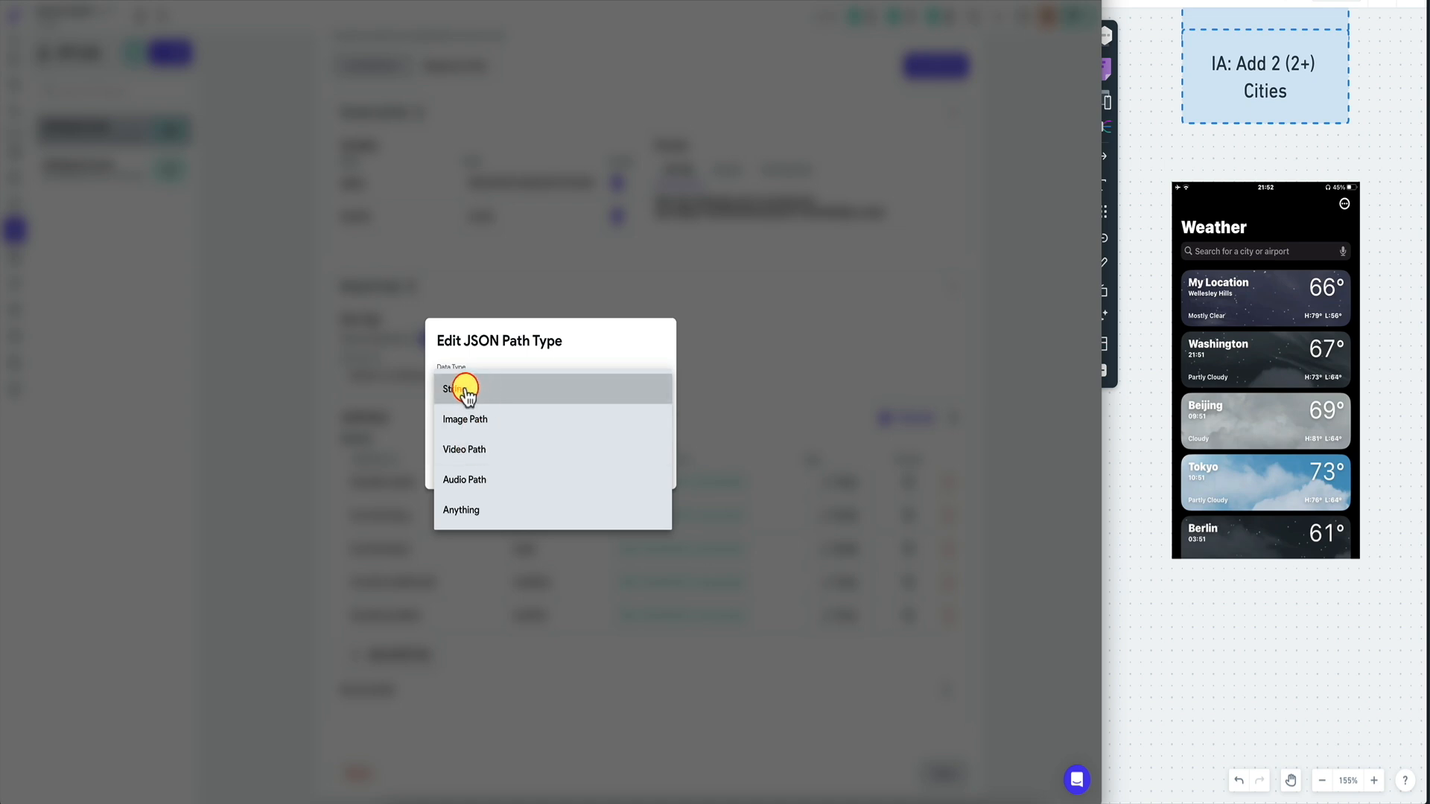
{"action": "left_click", "coordinate": [479, 510]}
{"action": "left_click", "coordinate": [536, 393]}
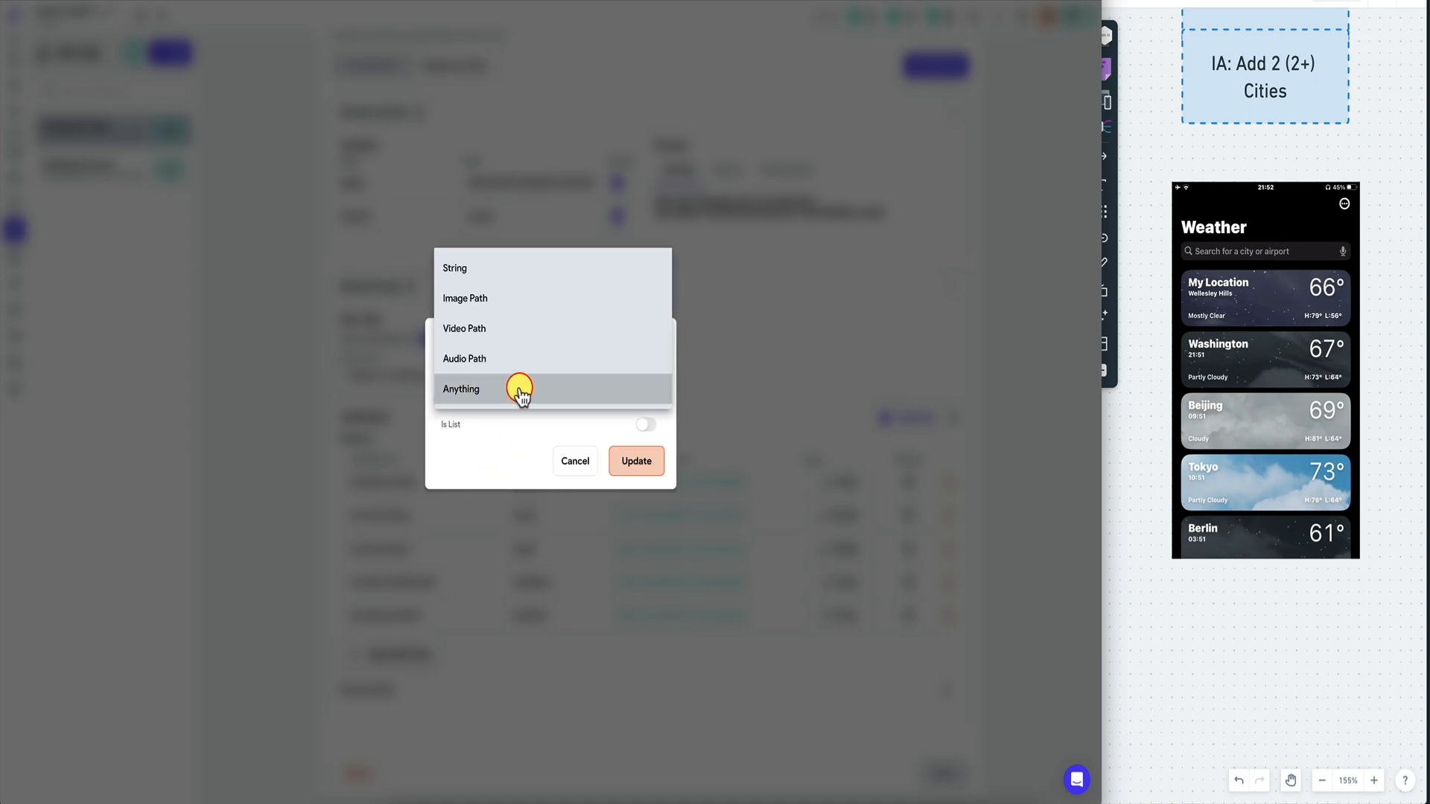
{"action": "left_click", "coordinate": [522, 388]}
{"action": "left_click", "coordinate": [637, 461]}
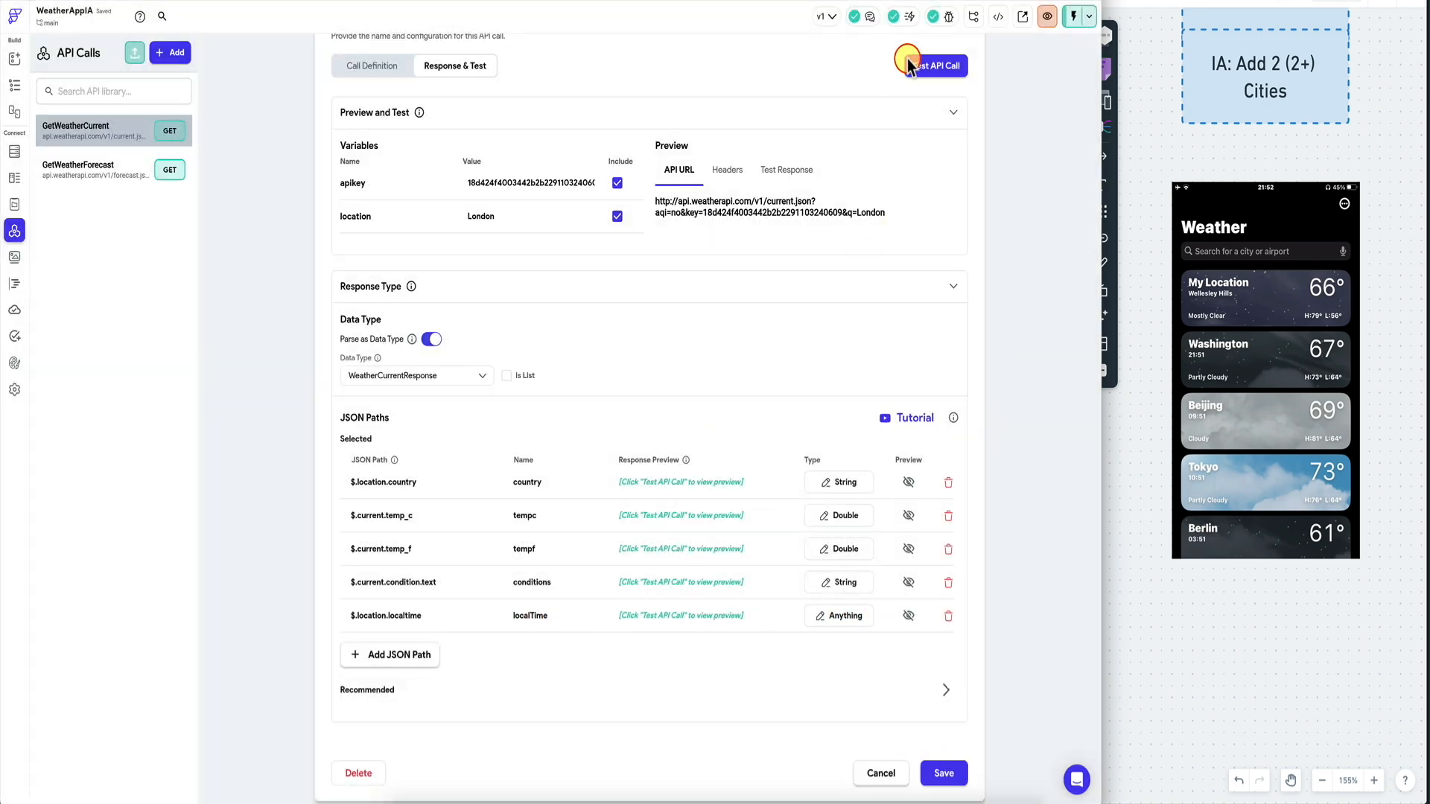
Run the API test, reapply the Anything type to localTime, and save the call.
{"action": "left_click", "coordinate": [929, 71]}
{"action": "scroll", "coordinate": [738, 447], "scroll_direction": "down", "scroll_amount": 4}
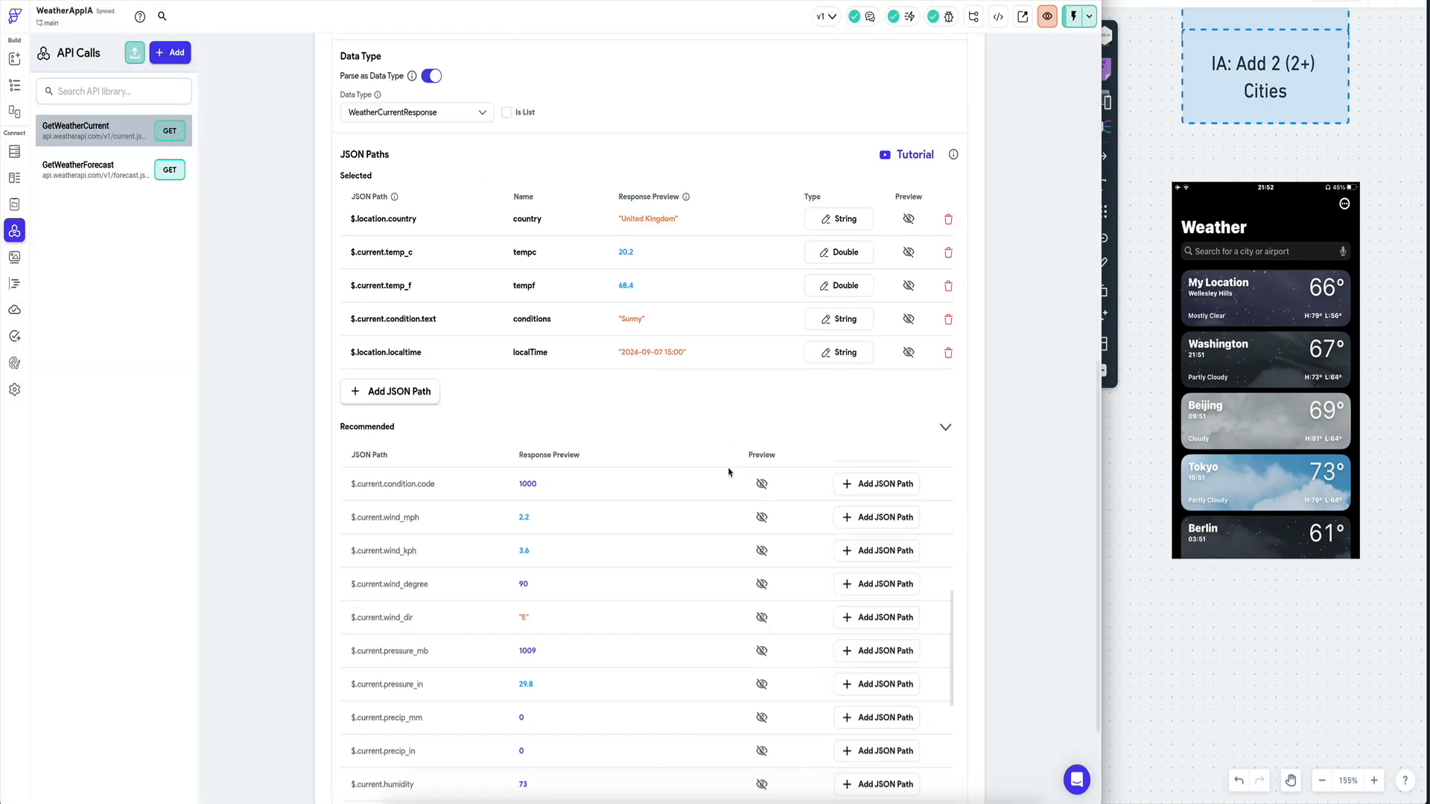
{"action": "left_click", "coordinate": [840, 352]}
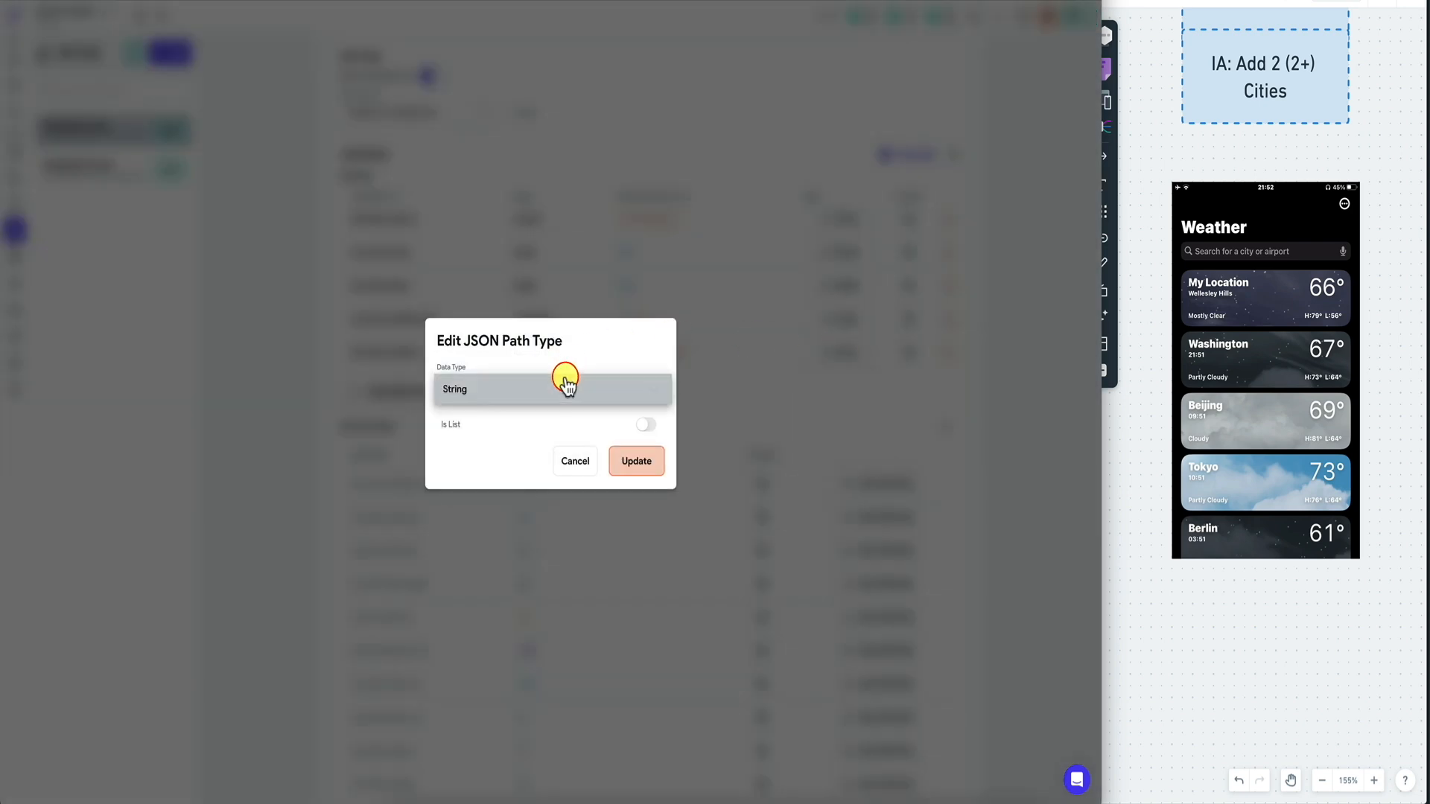
{"action": "left_click", "coordinate": [561, 378]}
{"action": "left_click", "coordinate": [566, 510]}
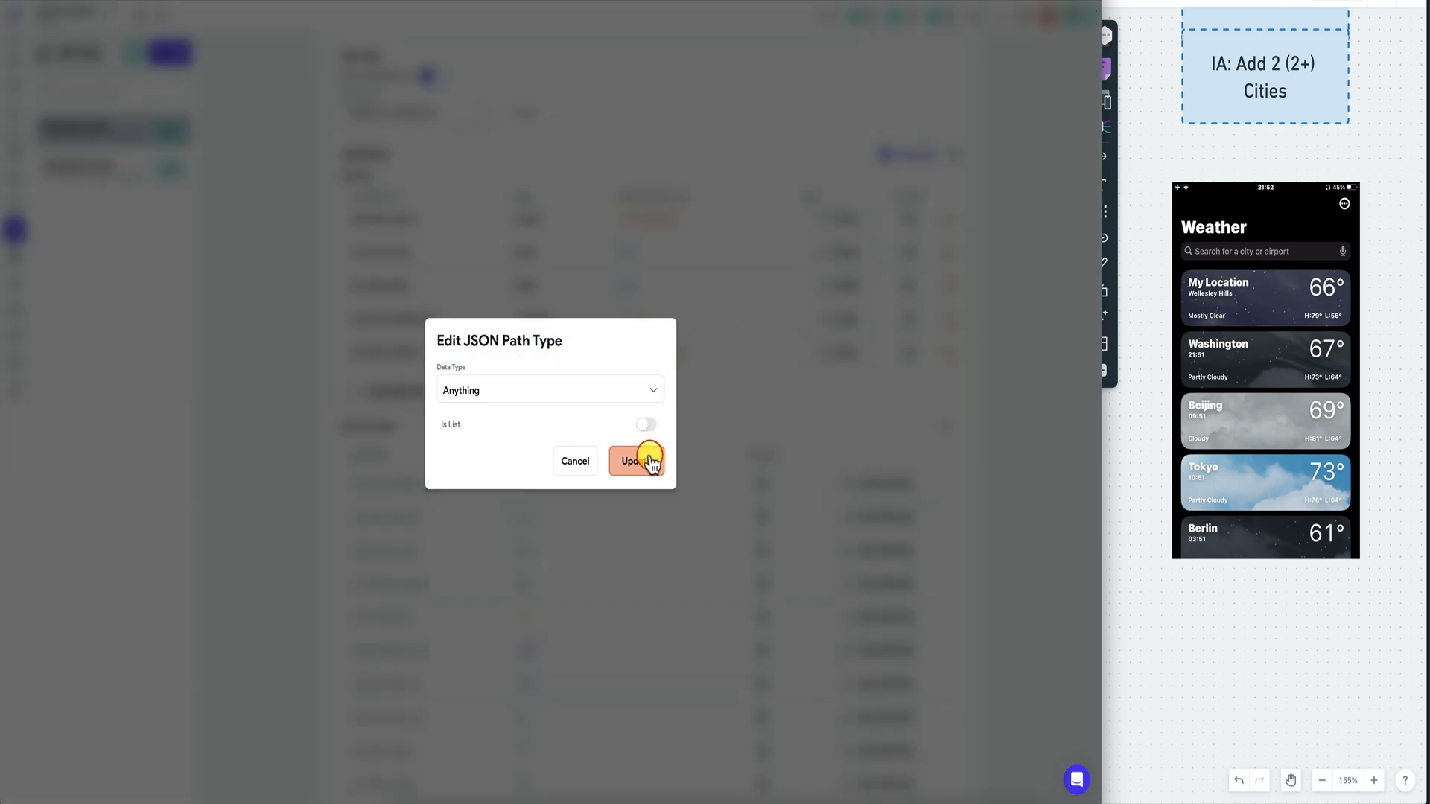
{"action": "left_click", "coordinate": [649, 459]}
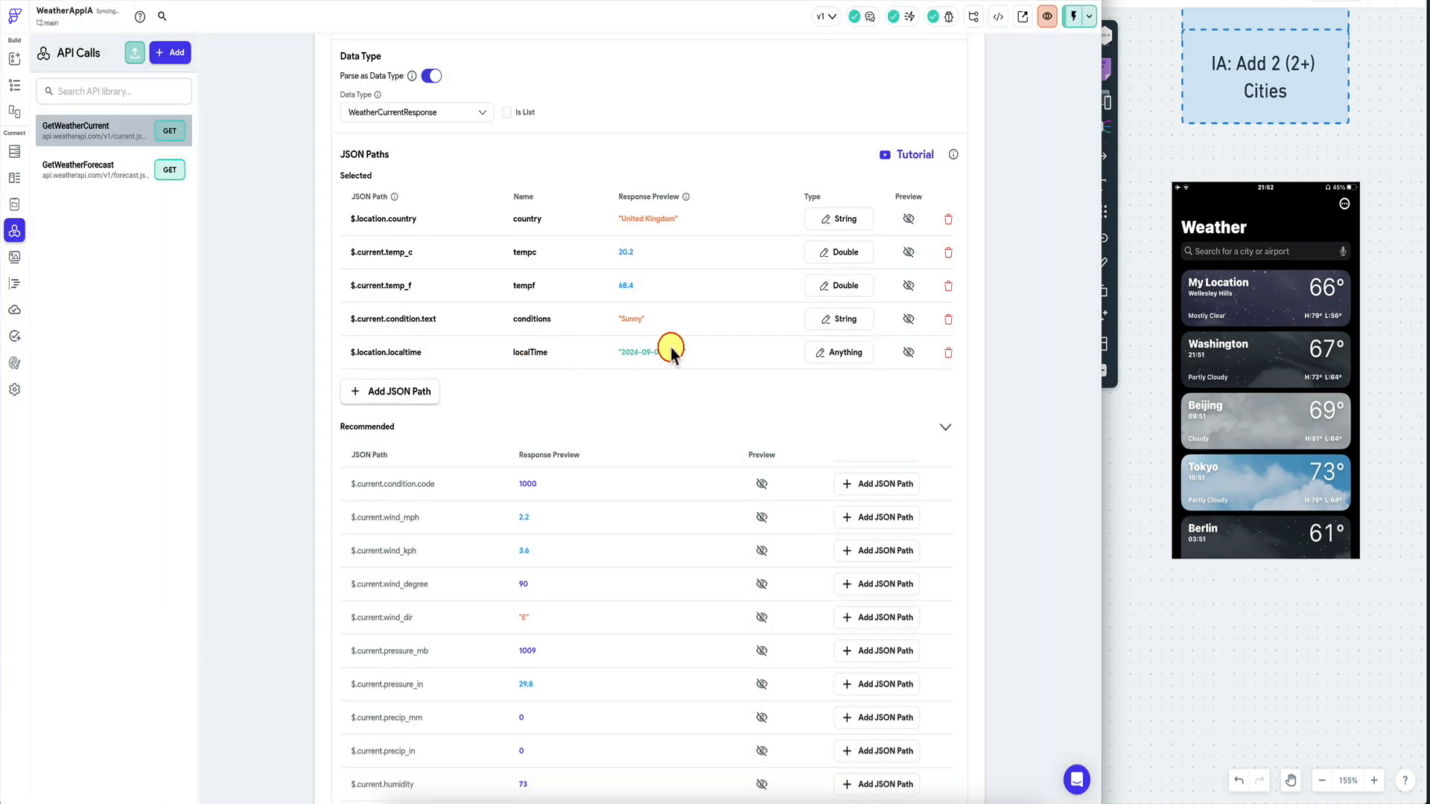
{"action": "scroll", "coordinate": [747, 371], "scroll_direction": "down", "scroll_amount": 10}
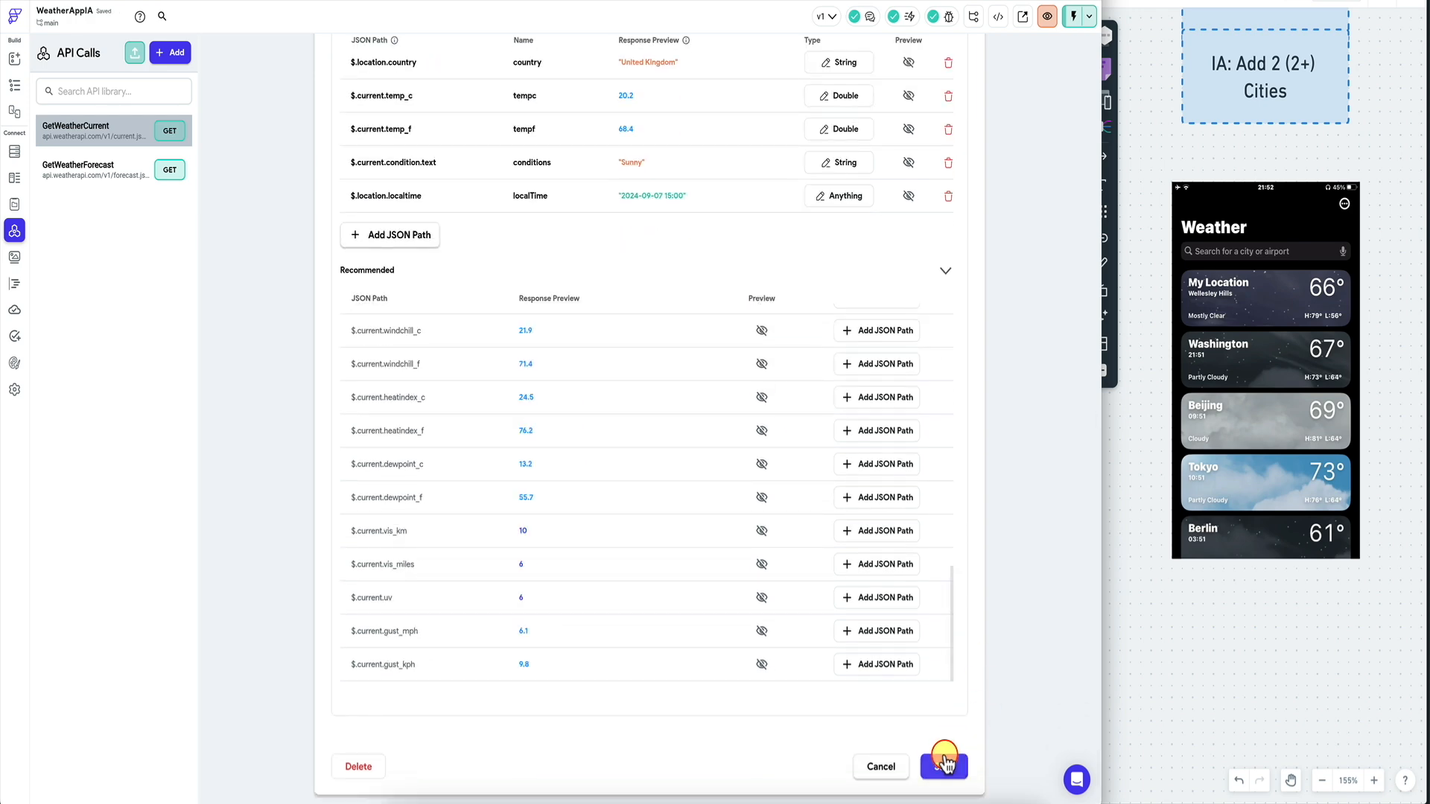
{"action": "left_click", "coordinate": [944, 767]}
{"action": "scroll", "coordinate": [1050, 359], "scroll_direction": "up", "scroll_amount": 15}
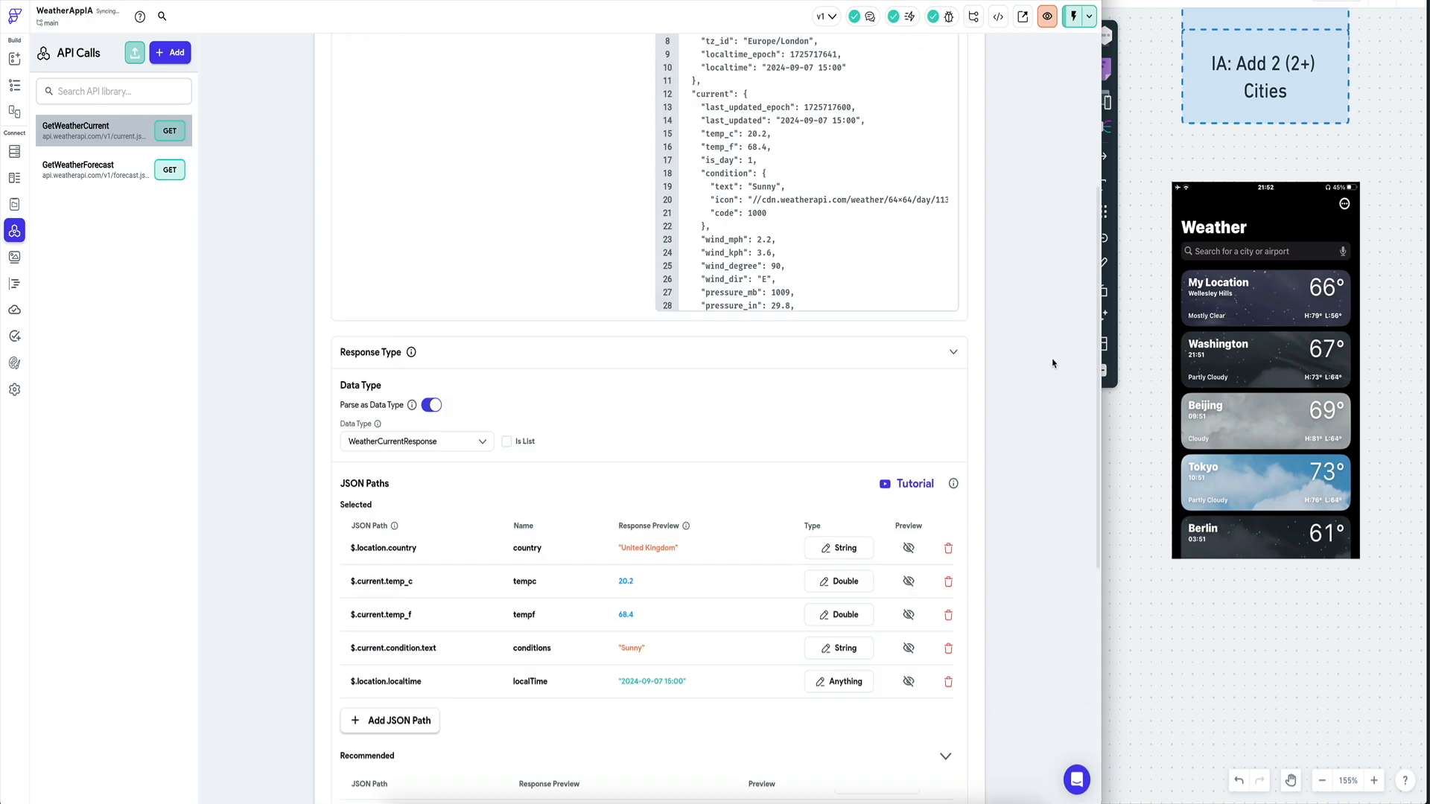
{"action": "left_click", "coordinate": [13, 86]}
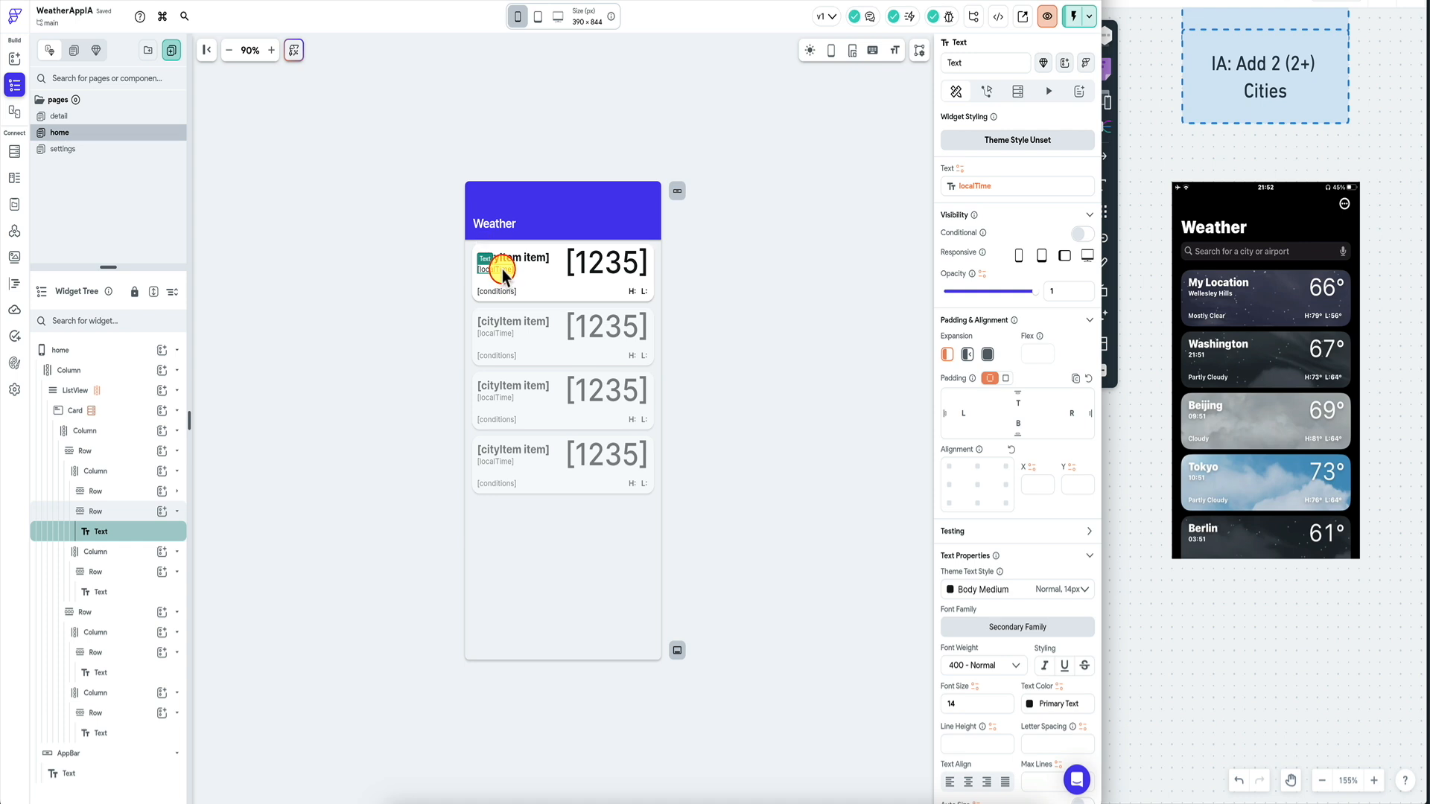
Set the localTime text binding's Available Options to To Data Type and browse the data type list.
{"action": "left_click", "coordinate": [1032, 187]}
{"action": "left_click", "coordinate": [845, 281]}
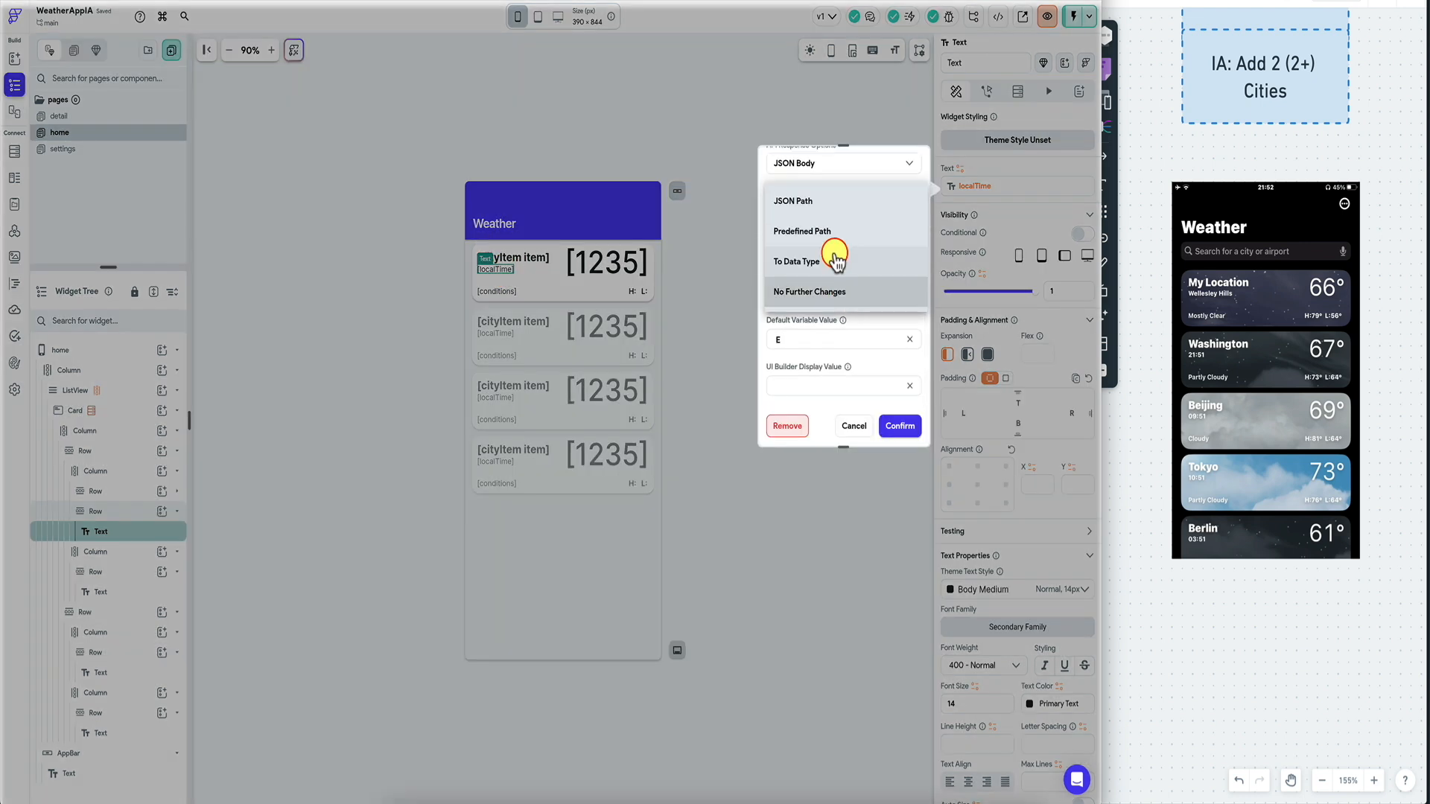
{"action": "left_click", "coordinate": [833, 263]}
{"action": "left_click", "coordinate": [820, 339]}
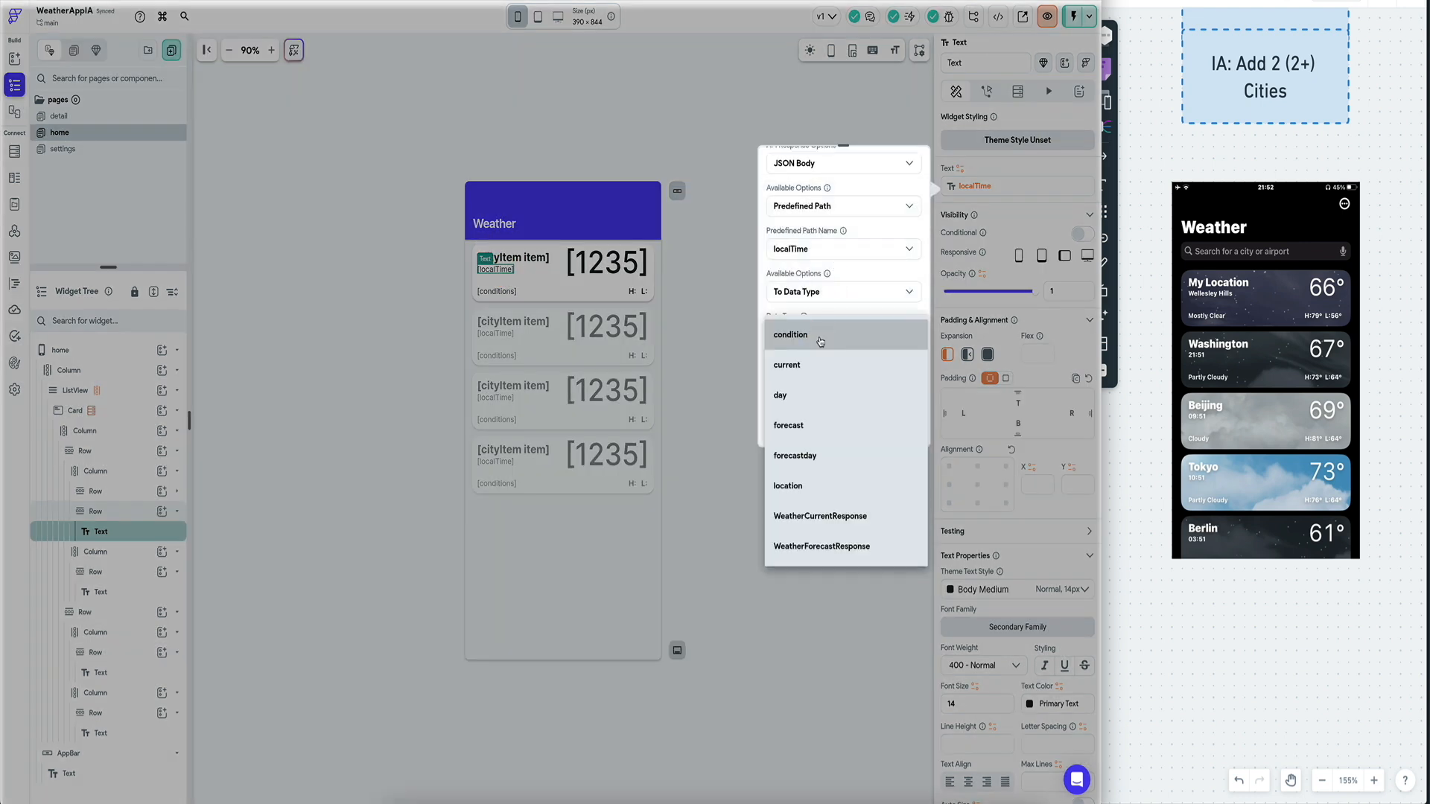
{"action": "left_click", "coordinate": [842, 292]}
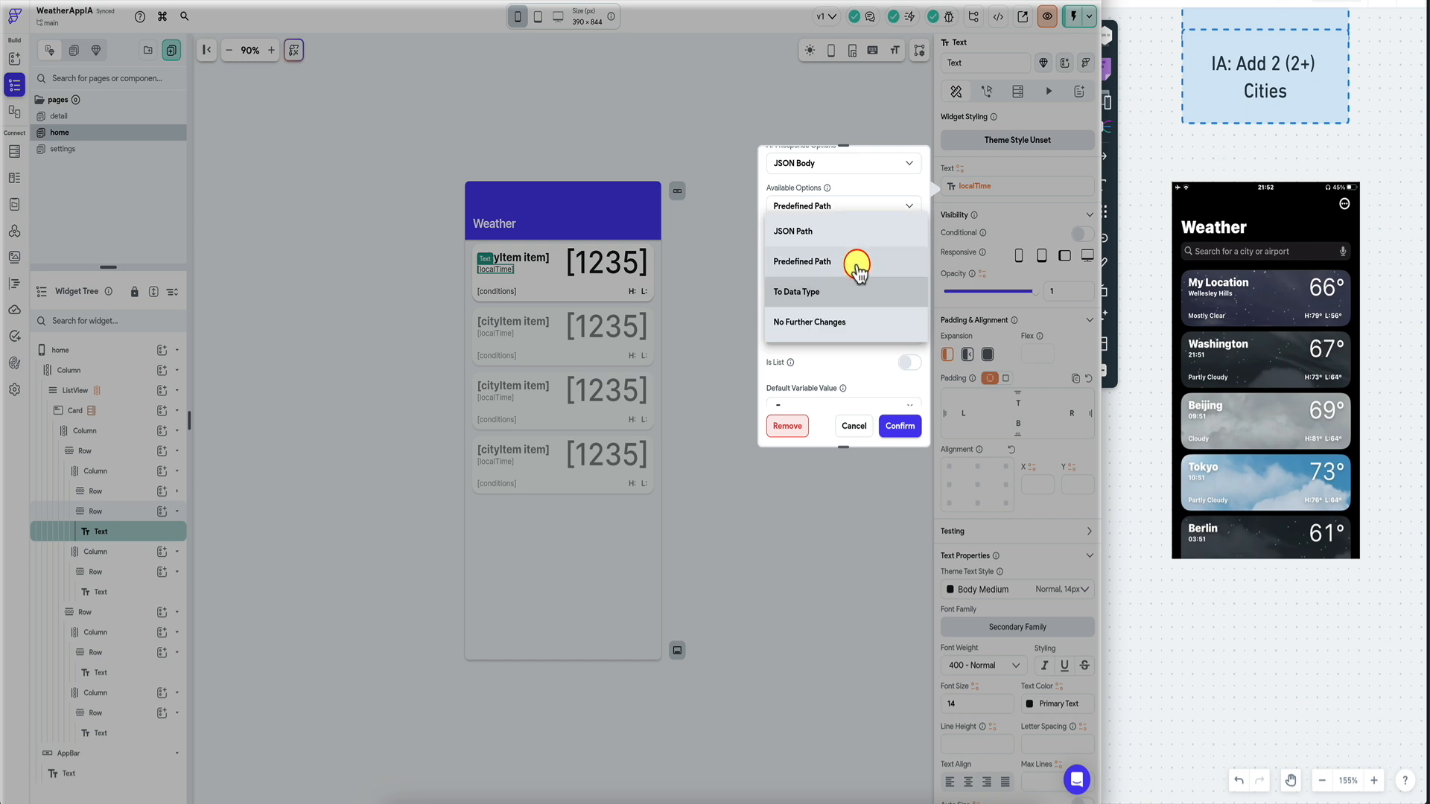
{"action": "left_click", "coordinate": [826, 296]}
{"action": "left_click", "coordinate": [828, 292]}
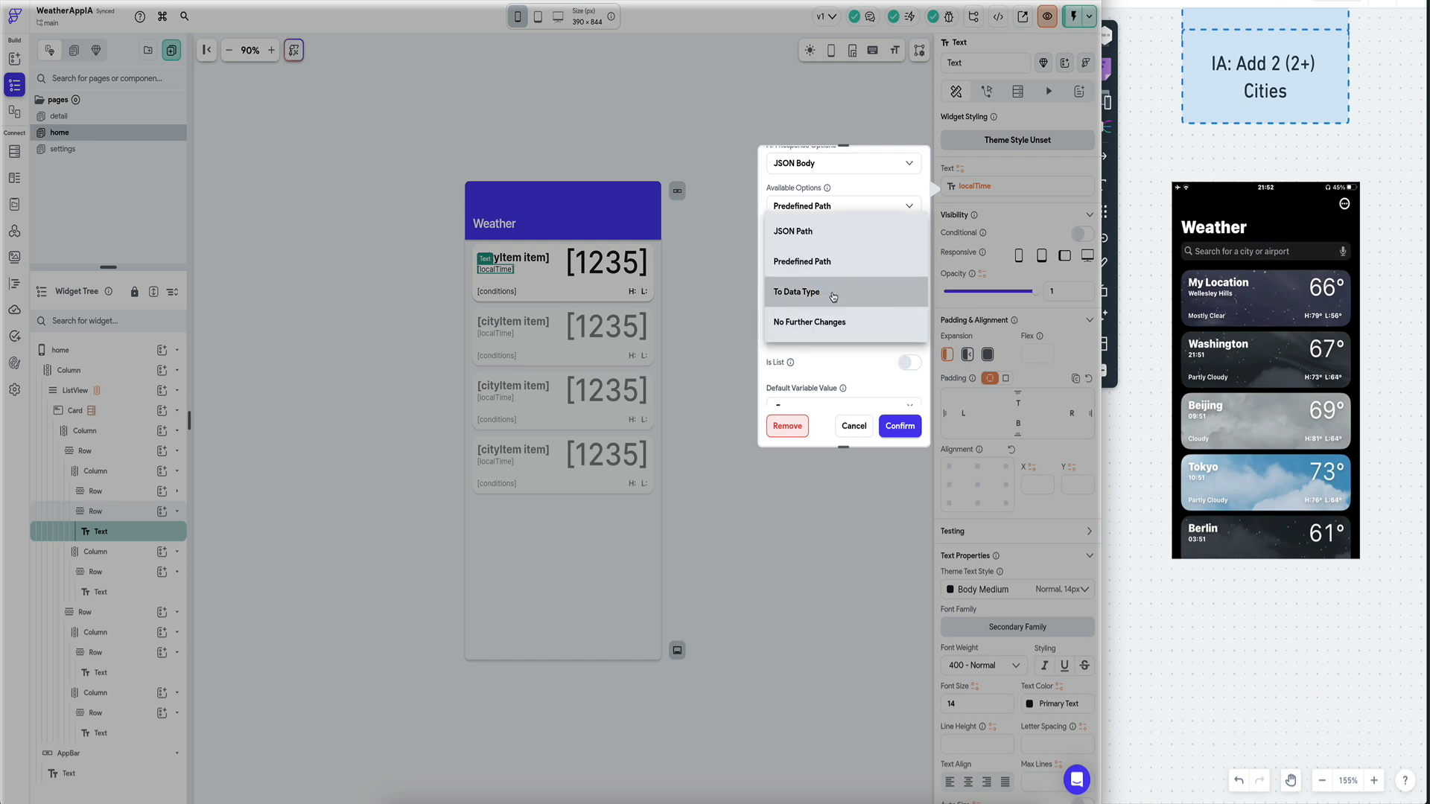
{"action": "left_click", "coordinate": [824, 324]}
{"action": "left_click", "coordinate": [849, 302]}
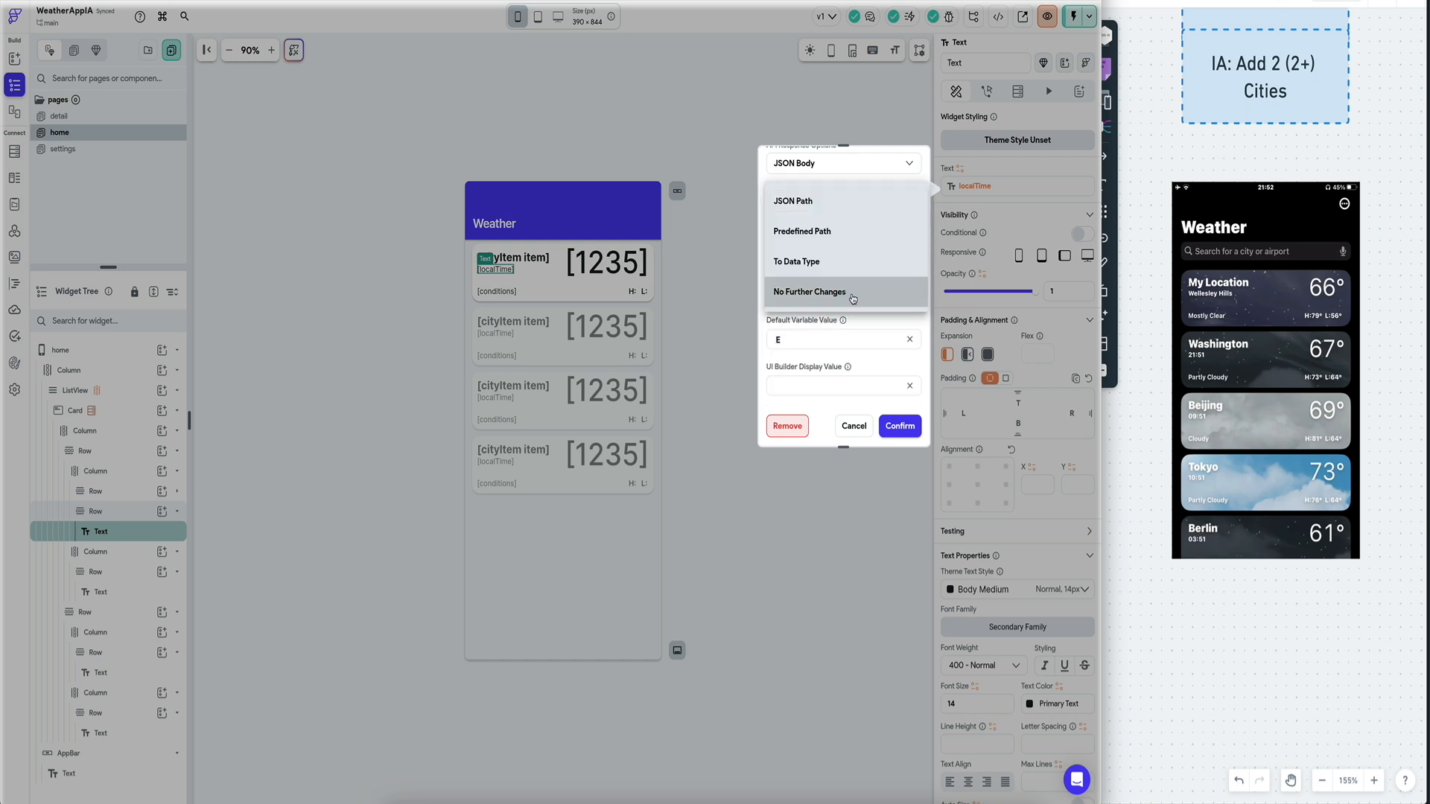
{"action": "left_click", "coordinate": [853, 265]}
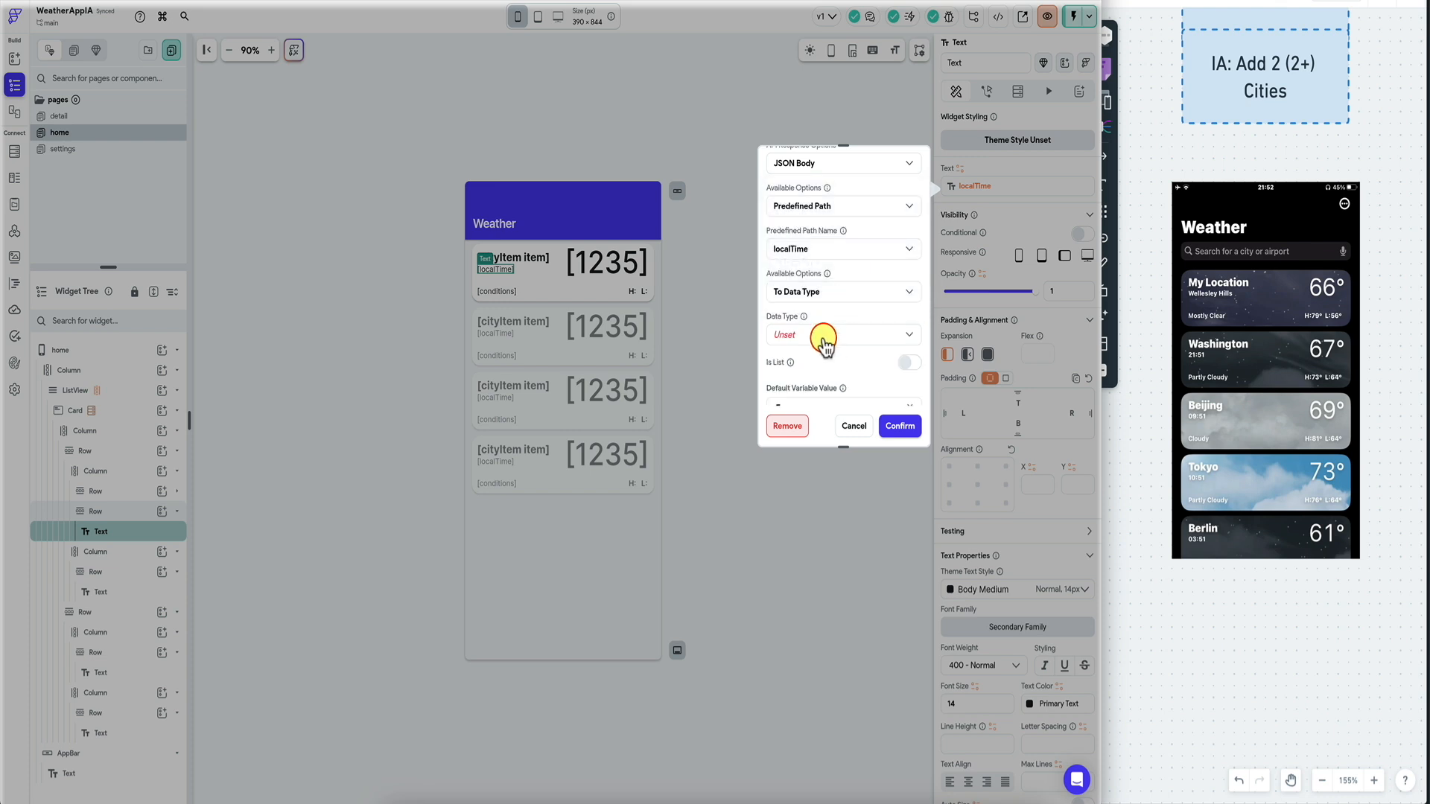
{"action": "left_click", "coordinate": [824, 332]}
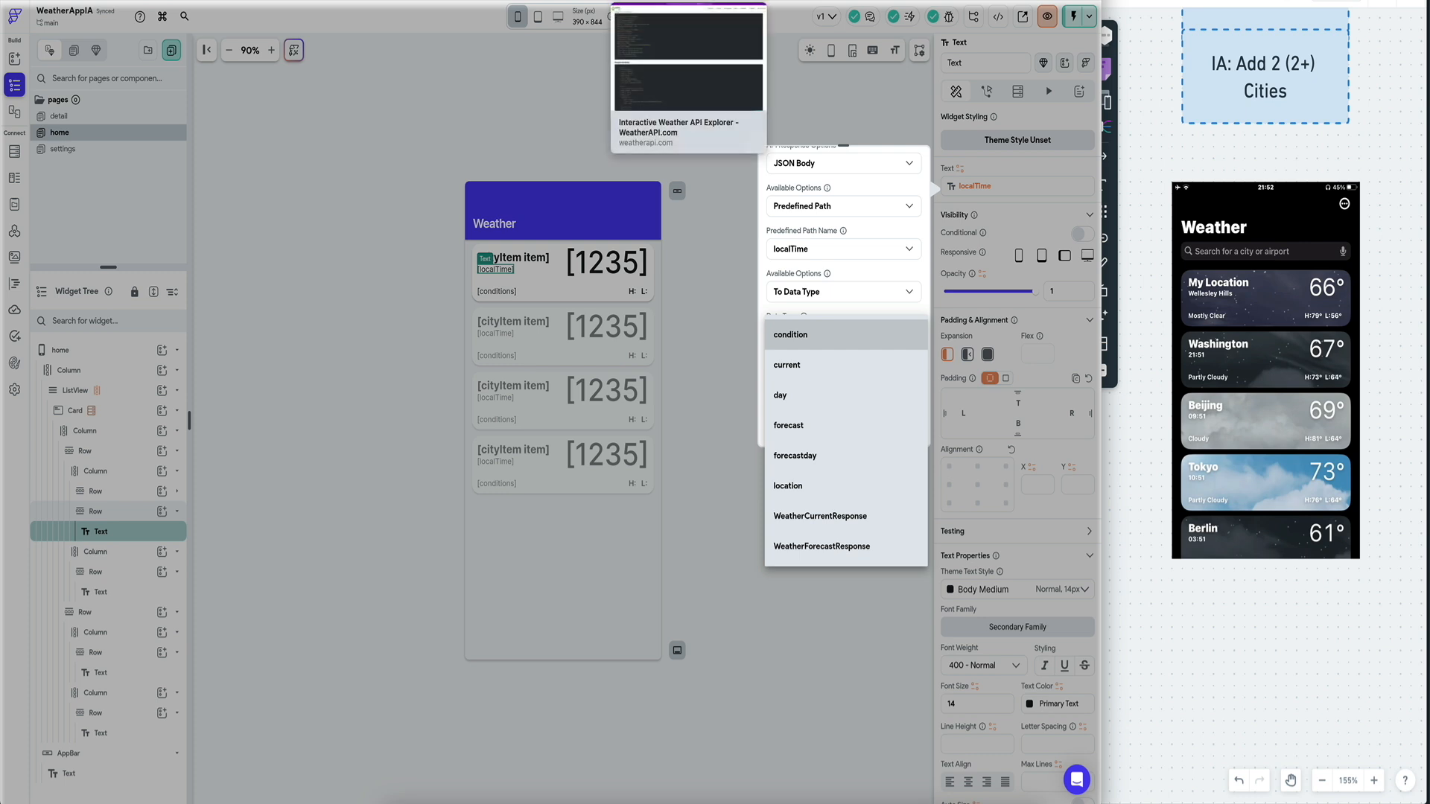
Check localtime in the WeatherAPI.com response, cancel the conversion, and open the Data Schema.
{"action": "left_click", "coordinate": [655, 1]}
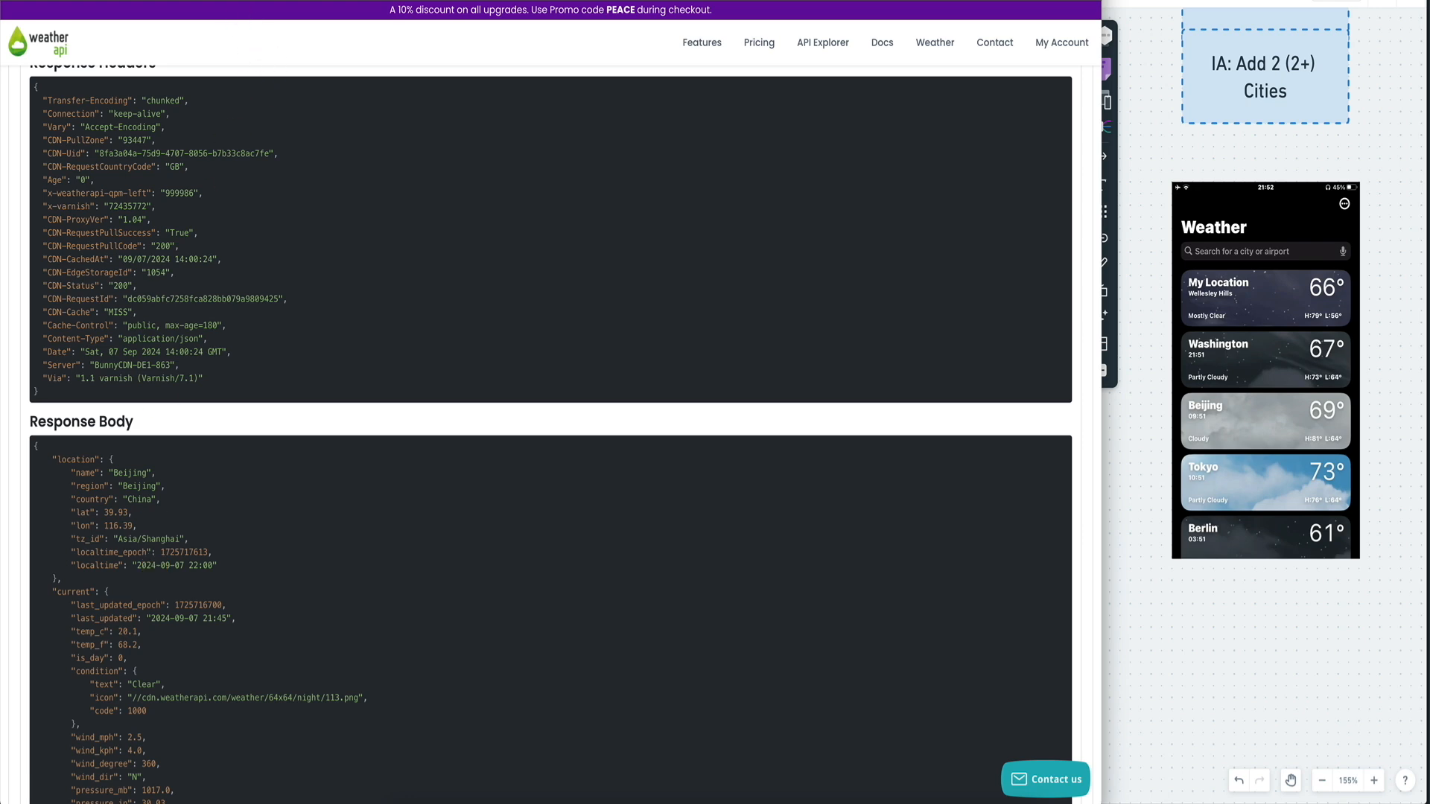
{"action": "left_click", "coordinate": [402, 1]}
{"action": "left_click", "coordinate": [680, 114]}
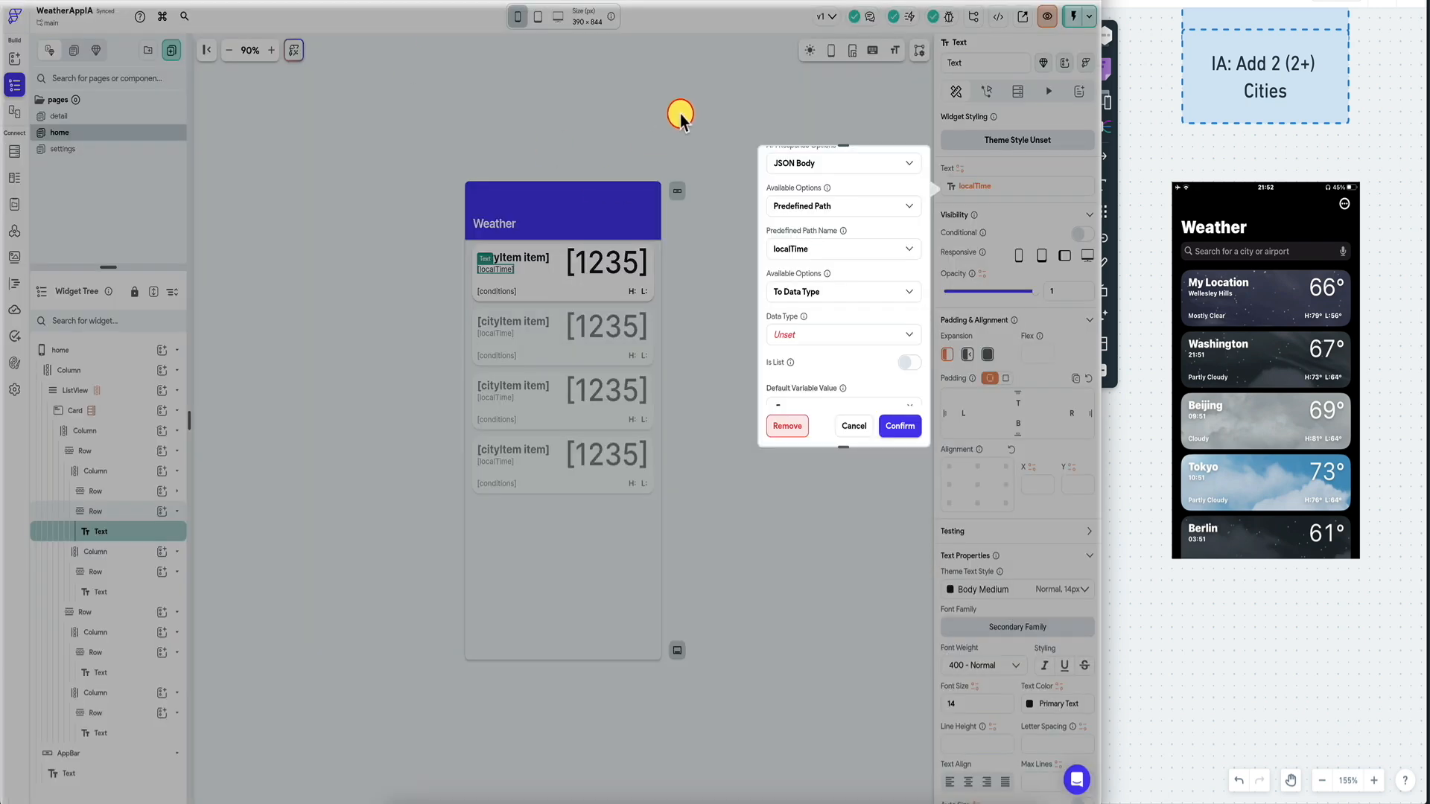
{"action": "left_click", "coordinate": [843, 426]}
{"action": "left_click", "coordinate": [14, 178]}
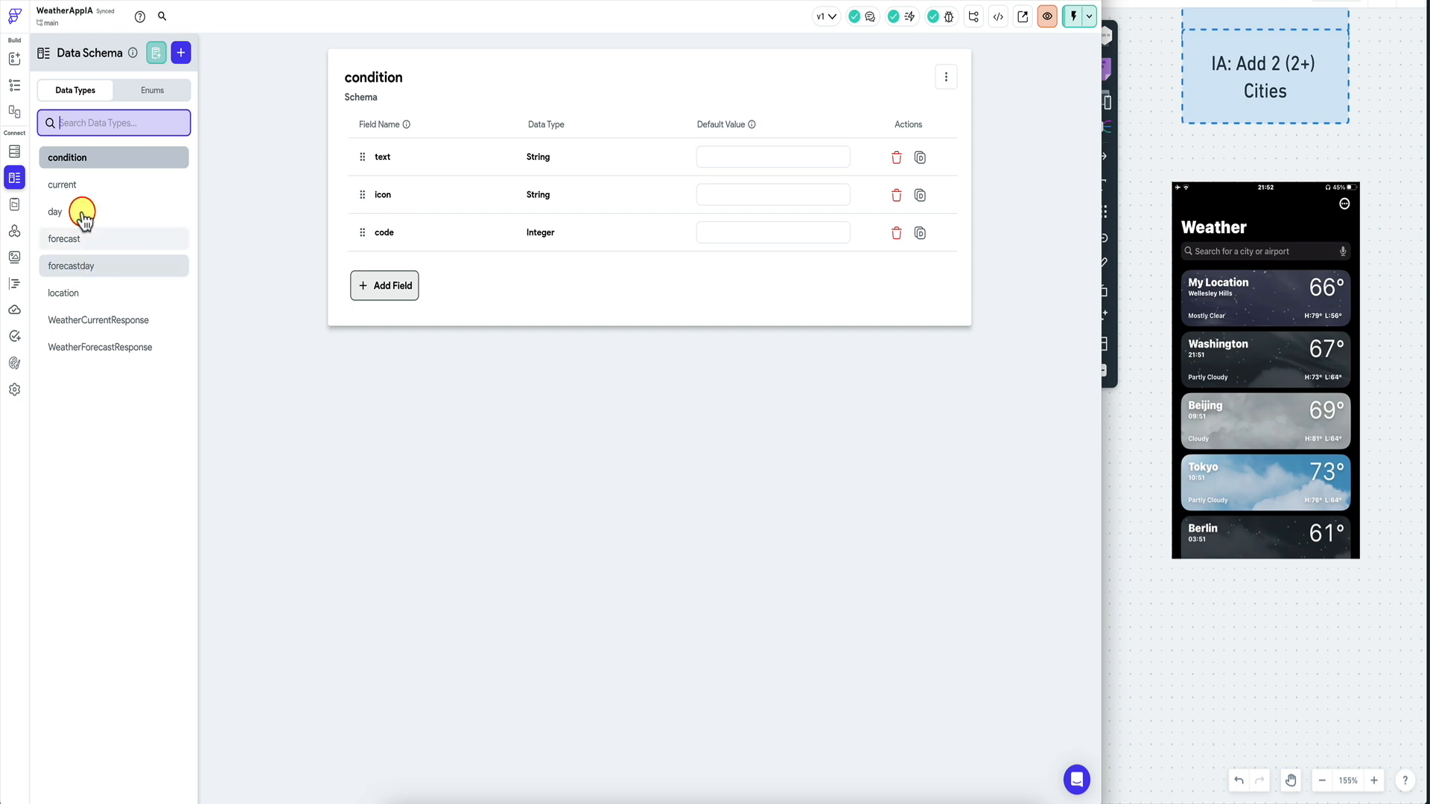
Inspect the location data type, where localtime is a String, then go back to the home page editor.
{"action": "left_click", "coordinate": [68, 292]}
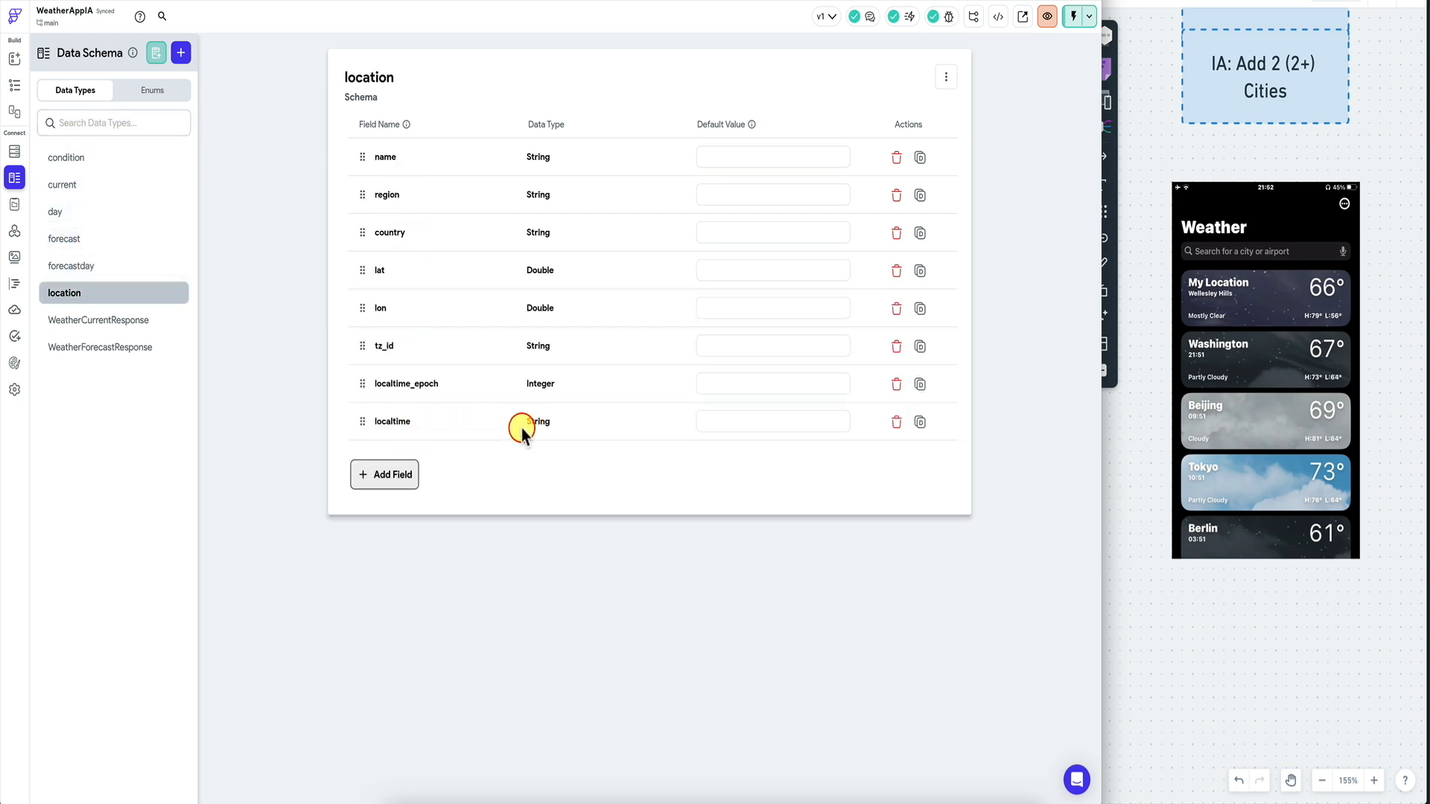
{"action": "left_click", "coordinate": [14, 84]}
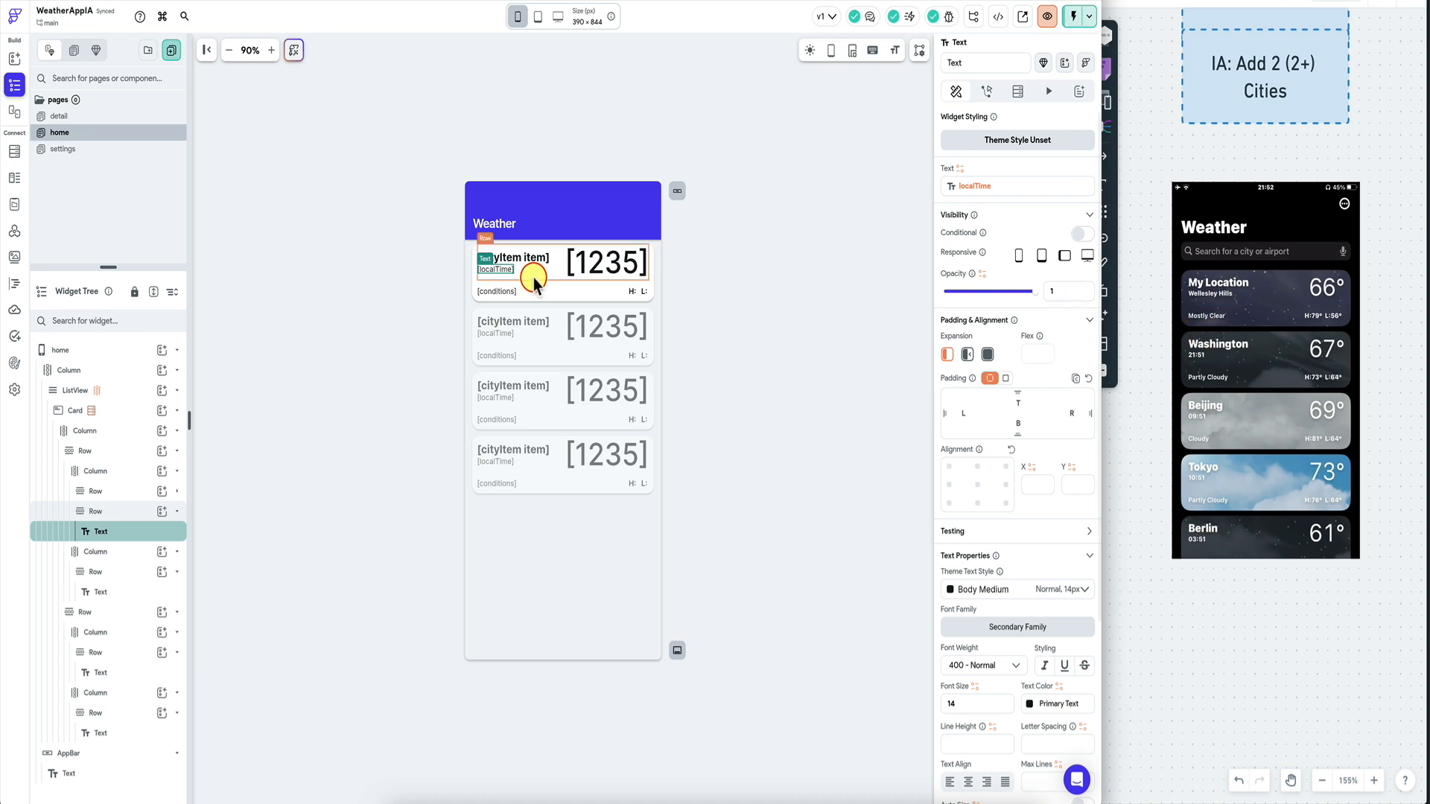
Inspect the localTime text's current value binding and close it unchanged.
{"action": "scroll", "coordinate": [1015, 373], "scroll_direction": "down", "scroll_amount": 3}
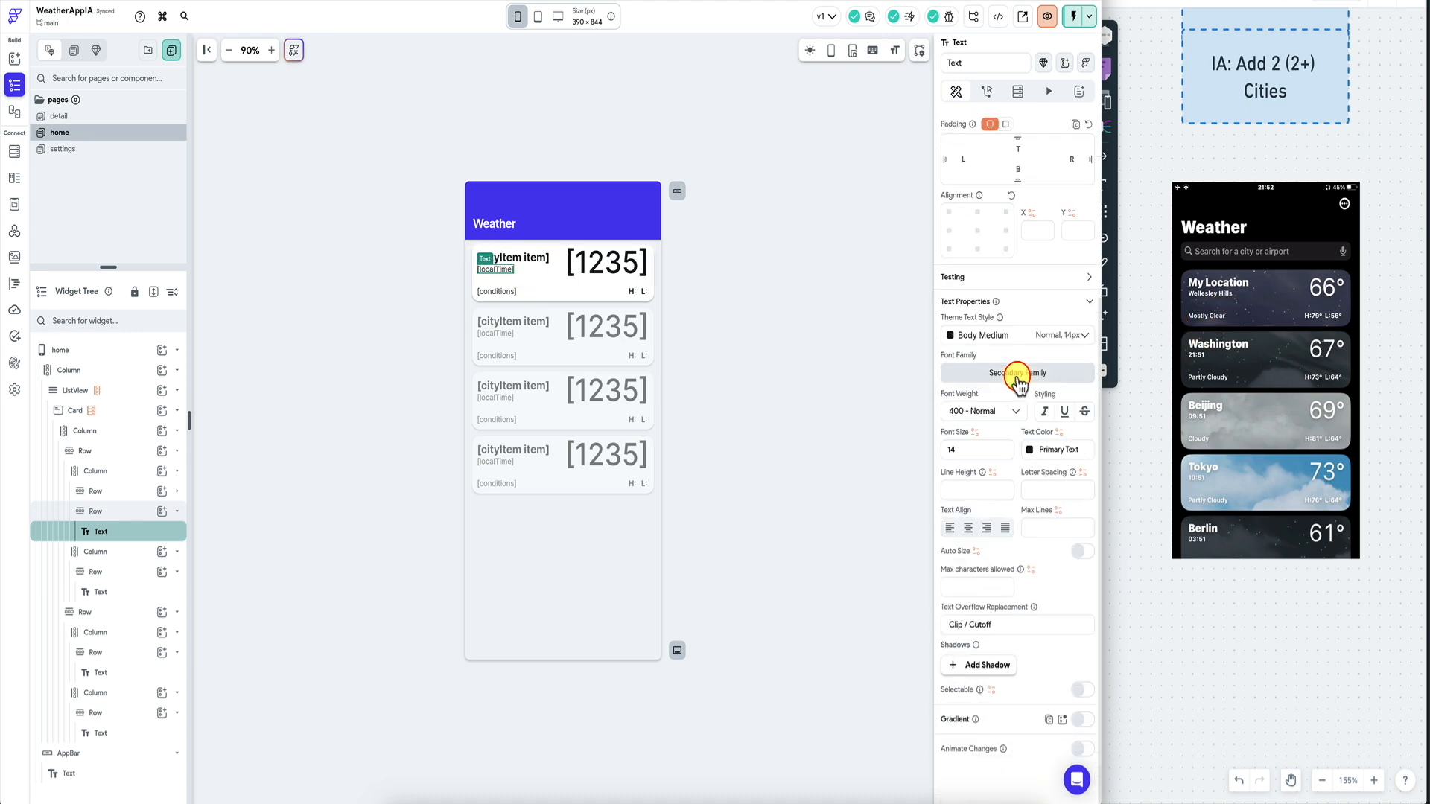
{"action": "scroll", "coordinate": [1015, 373], "scroll_direction": "up", "scroll_amount": 3}
{"action": "left_click", "coordinate": [1008, 185]}
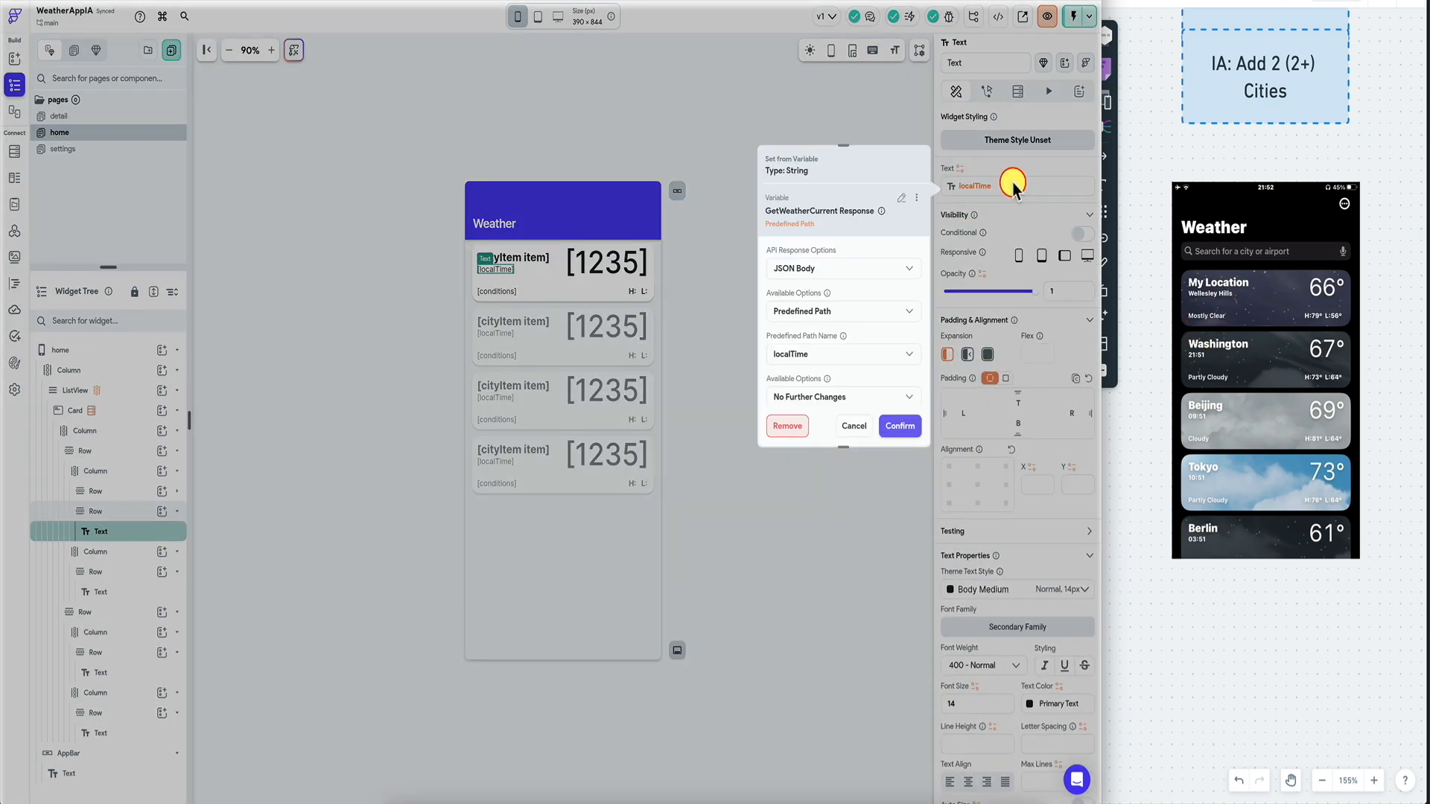
{"action": "scroll", "coordinate": [822, 342], "scroll_direction": "down", "scroll_amount": 2}
{"action": "scroll", "coordinate": [821, 343], "scroll_direction": "up", "scroll_amount": 1}
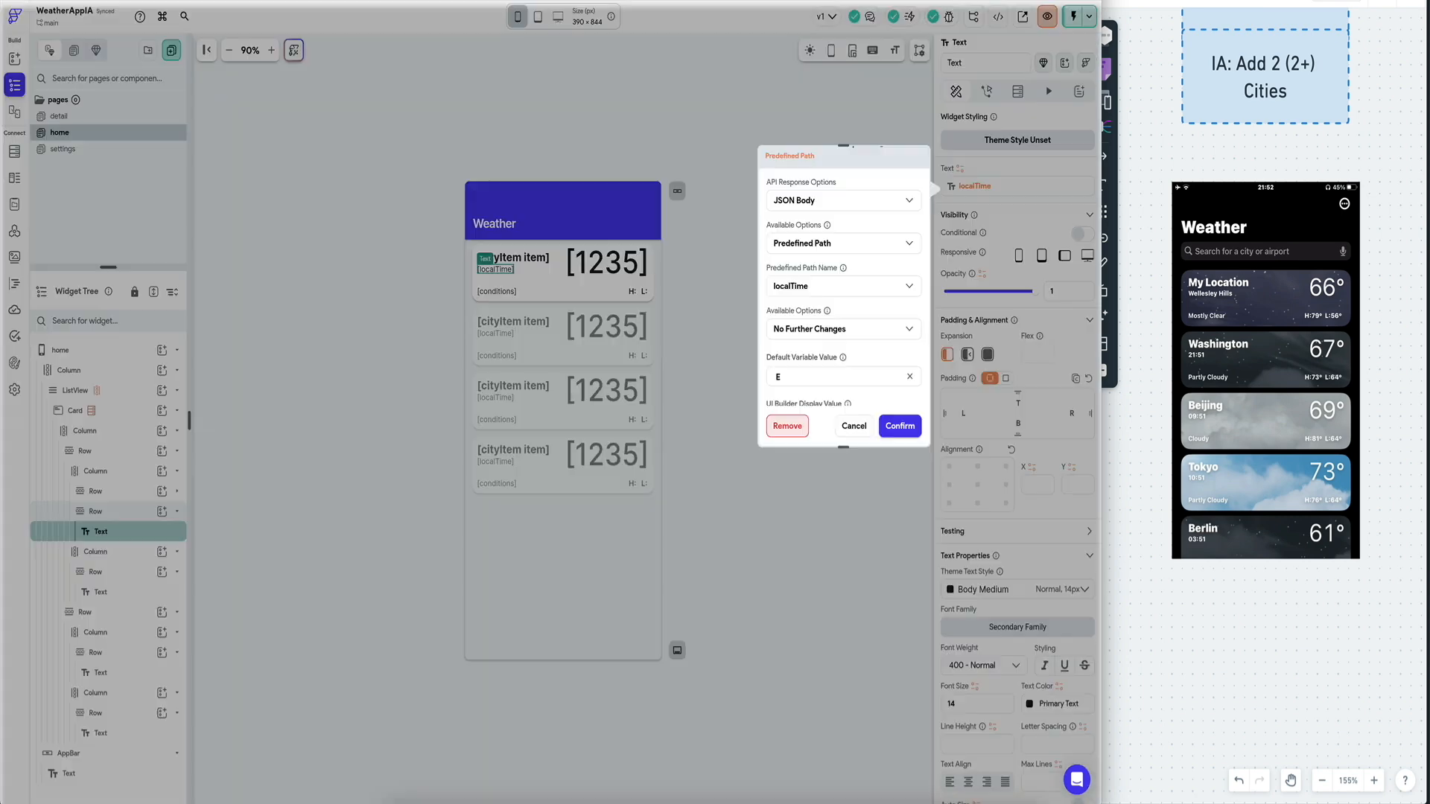
{"action": "left_click", "coordinate": [786, 426]}
Switch the text's value to a Code Expression with var1 bound to localTime.
{"action": "left_click", "coordinate": [995, 190]}
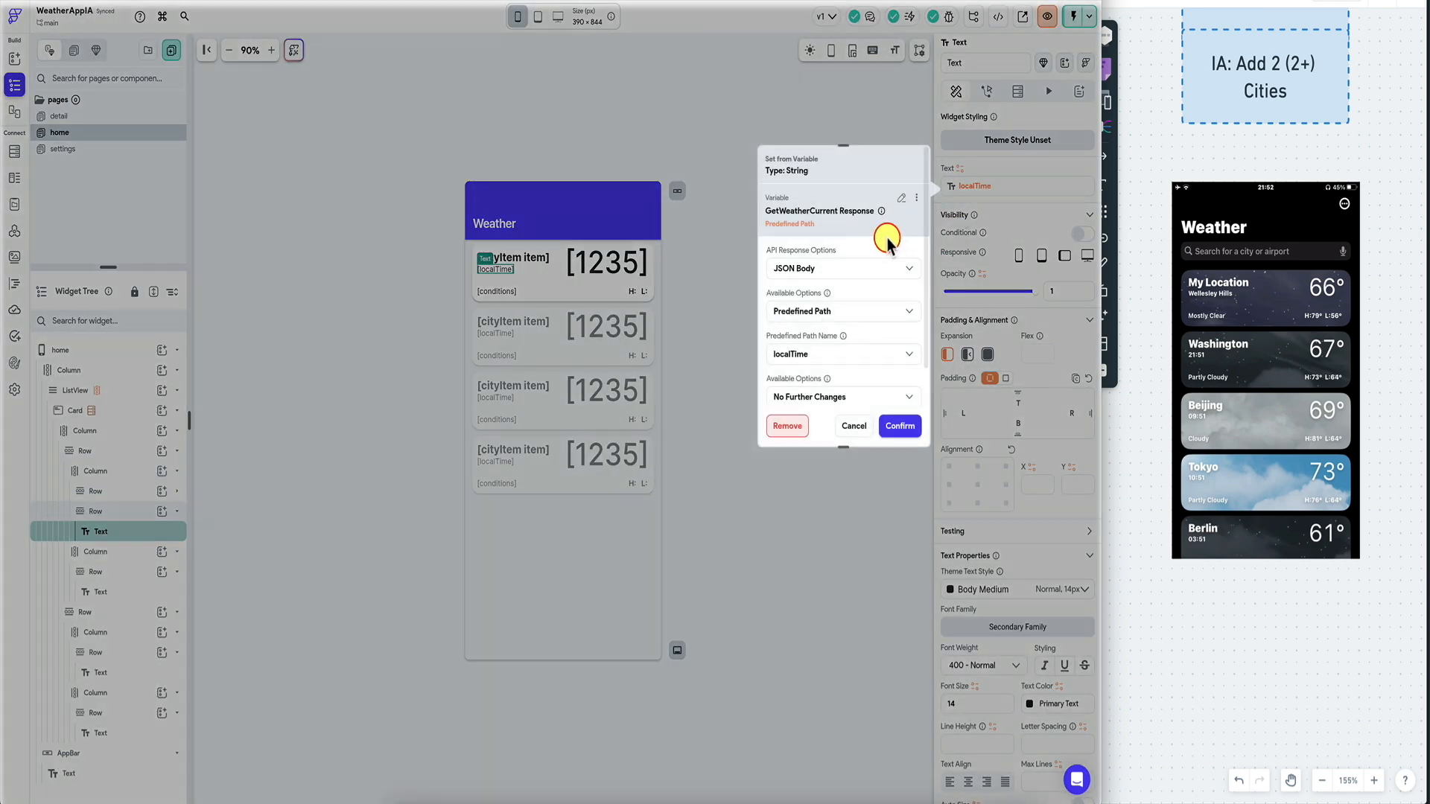
{"action": "left_click", "coordinate": [917, 198]}
{"action": "left_click", "coordinate": [873, 223]}
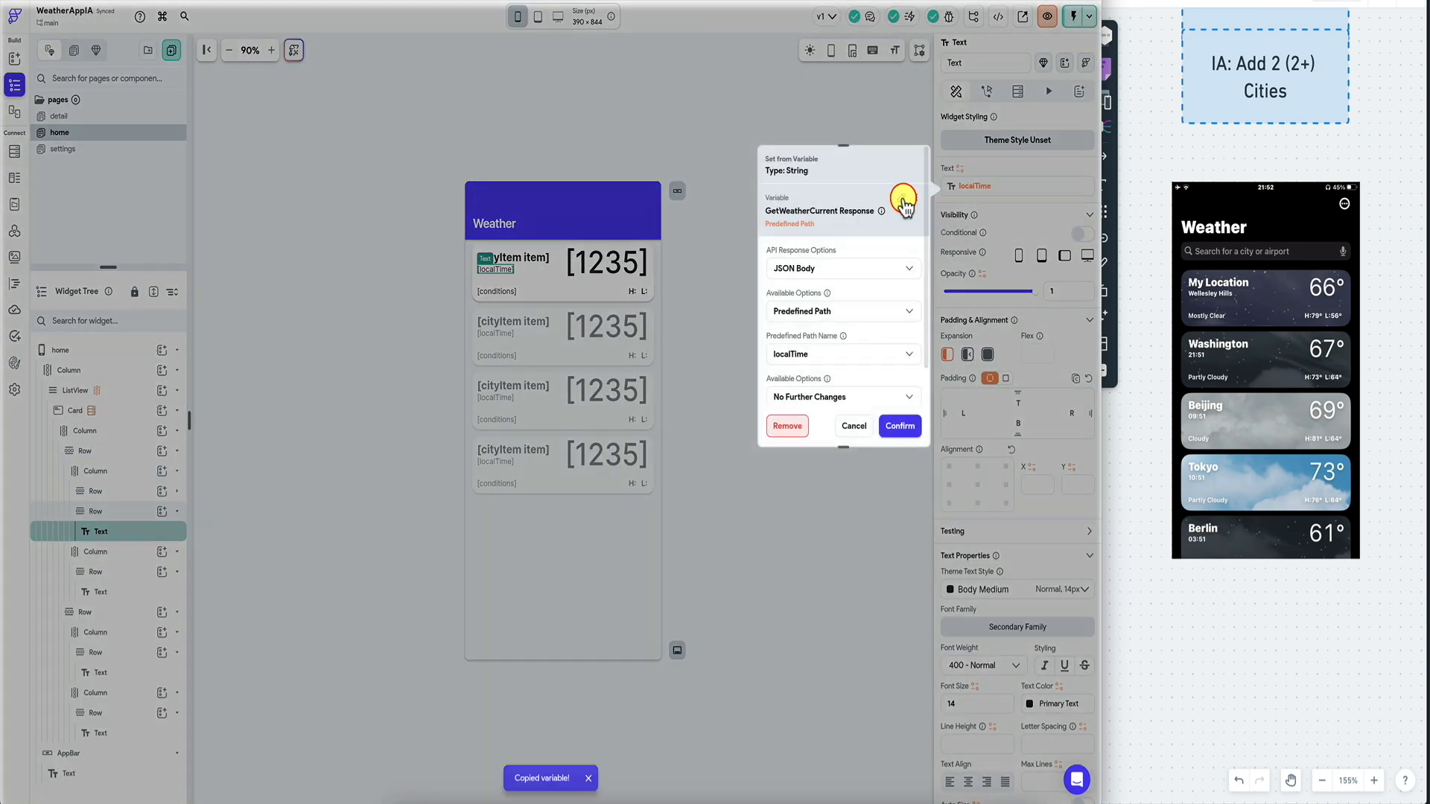
{"action": "left_click", "coordinate": [903, 197]}
{"action": "type", "text": "code"}
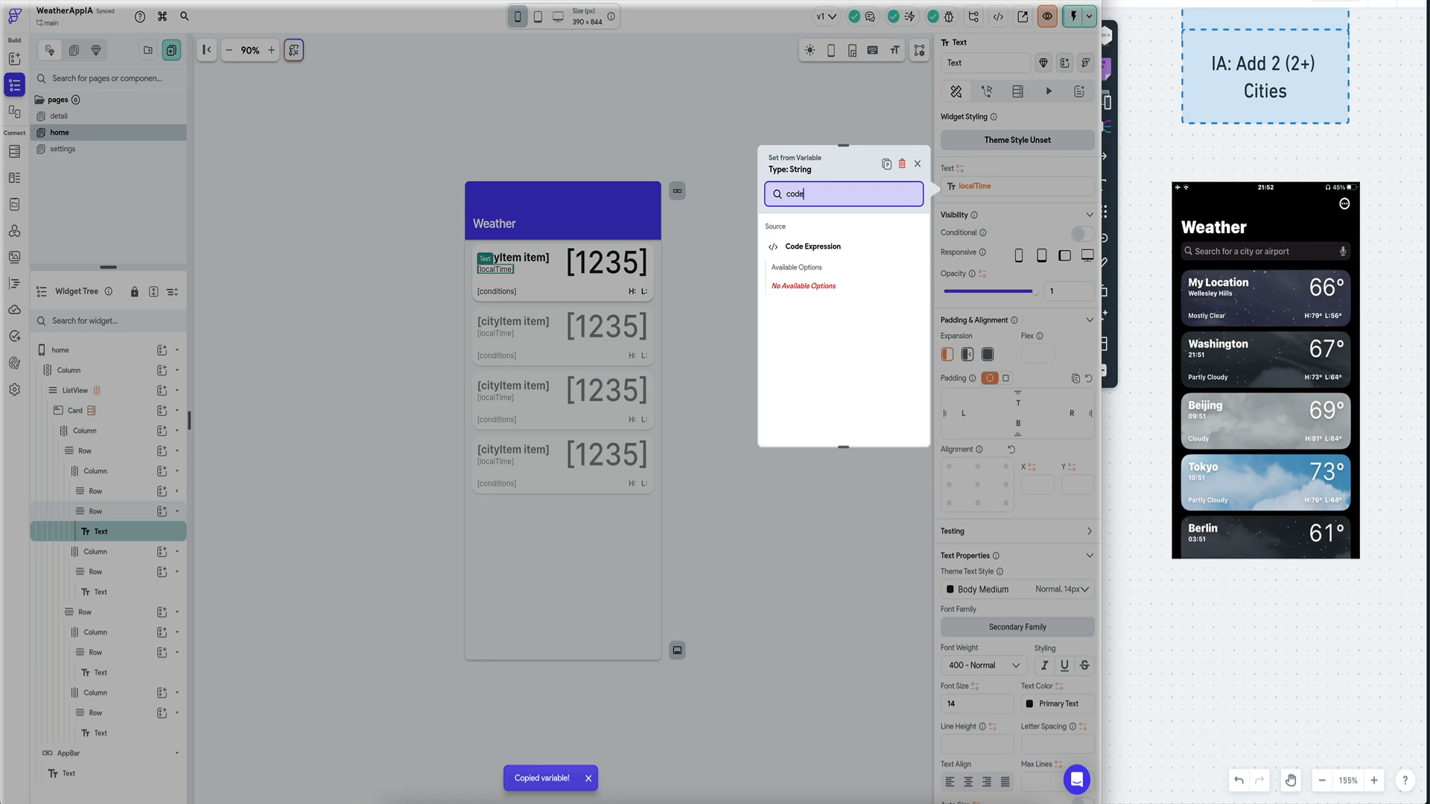
{"action": "left_click", "coordinate": [857, 247]}
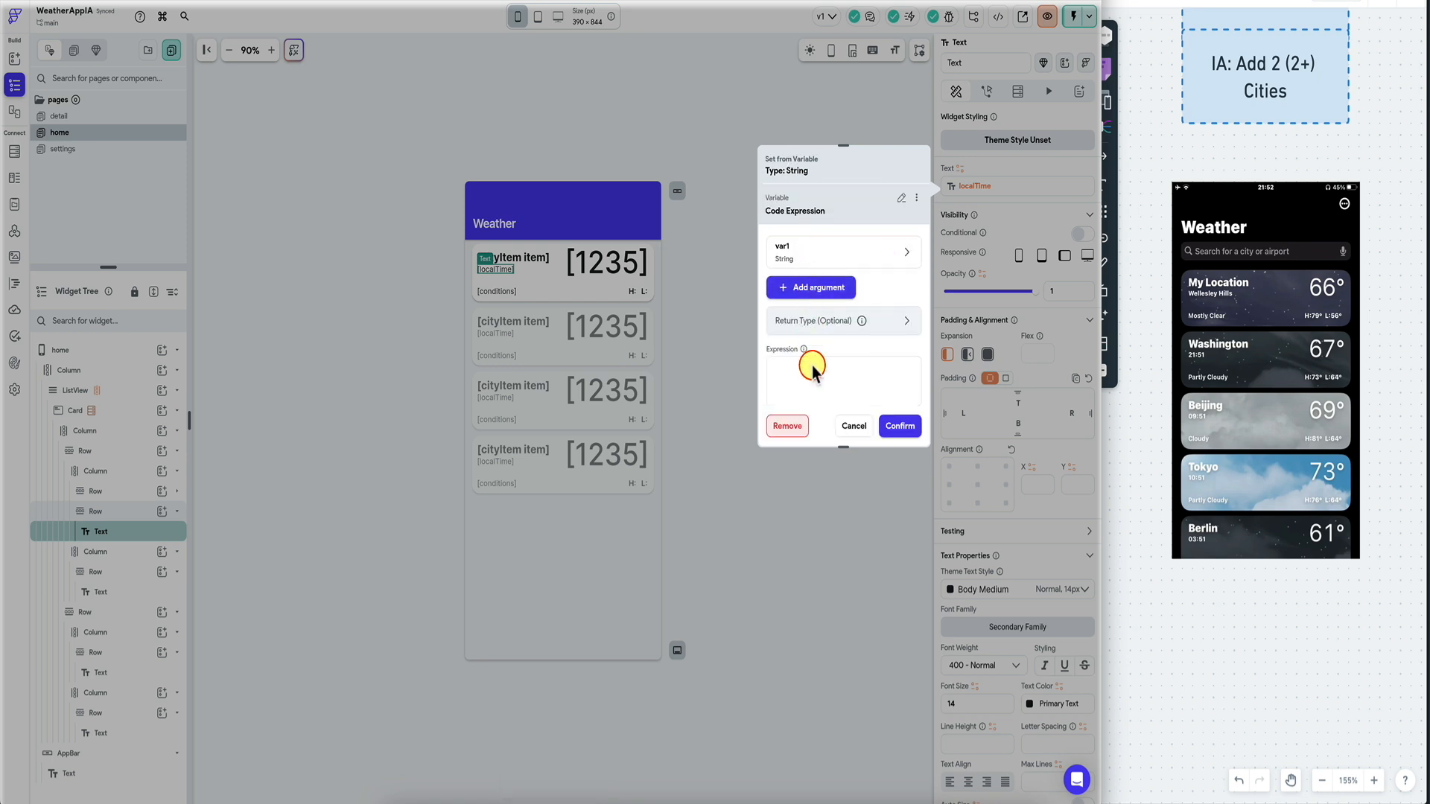
{"action": "left_click", "coordinate": [815, 254]}
{"action": "left_click", "coordinate": [814, 402]}
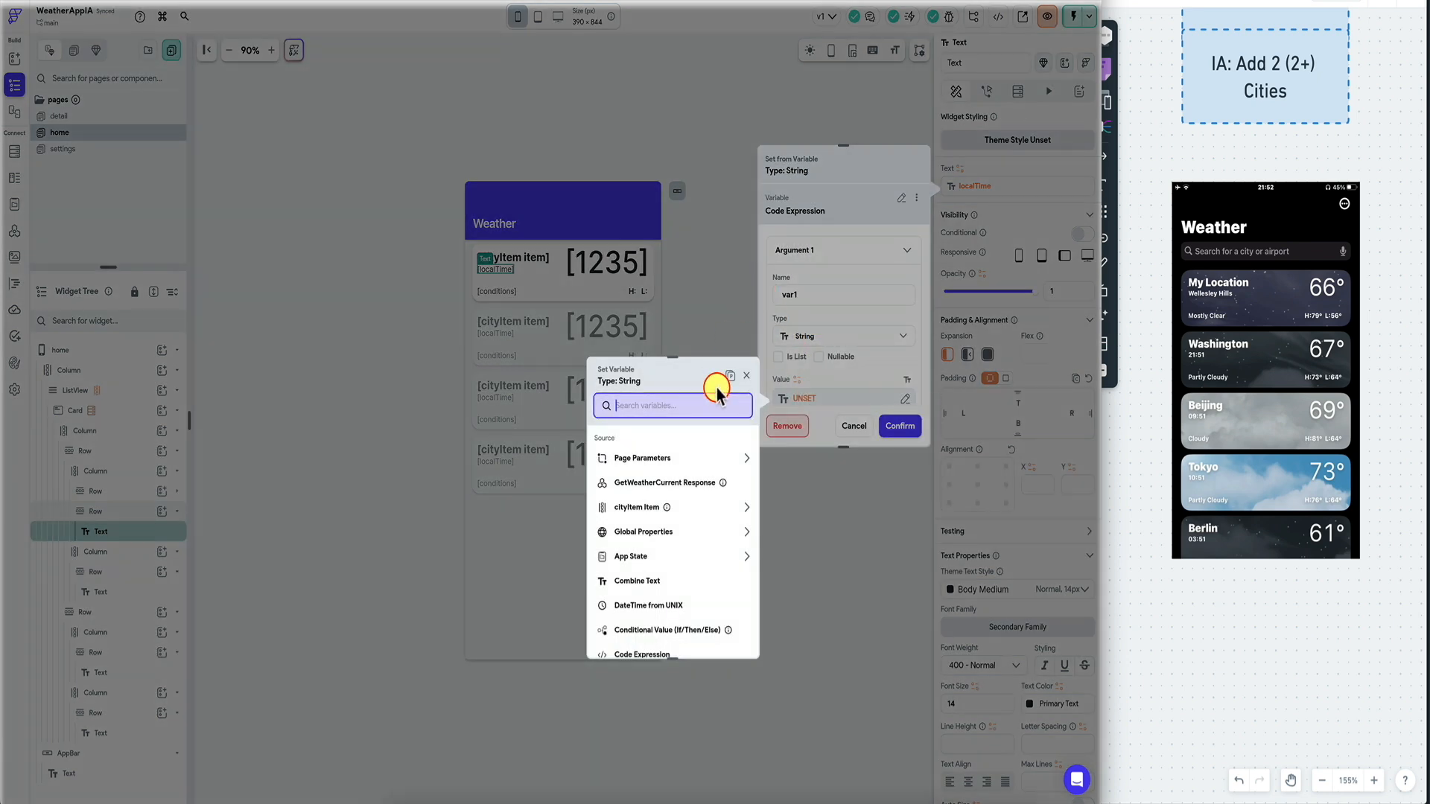
{"action": "left_click", "coordinate": [727, 380]}
{"action": "scroll", "coordinate": [833, 361], "scroll_direction": "down", "scroll_amount": 3}
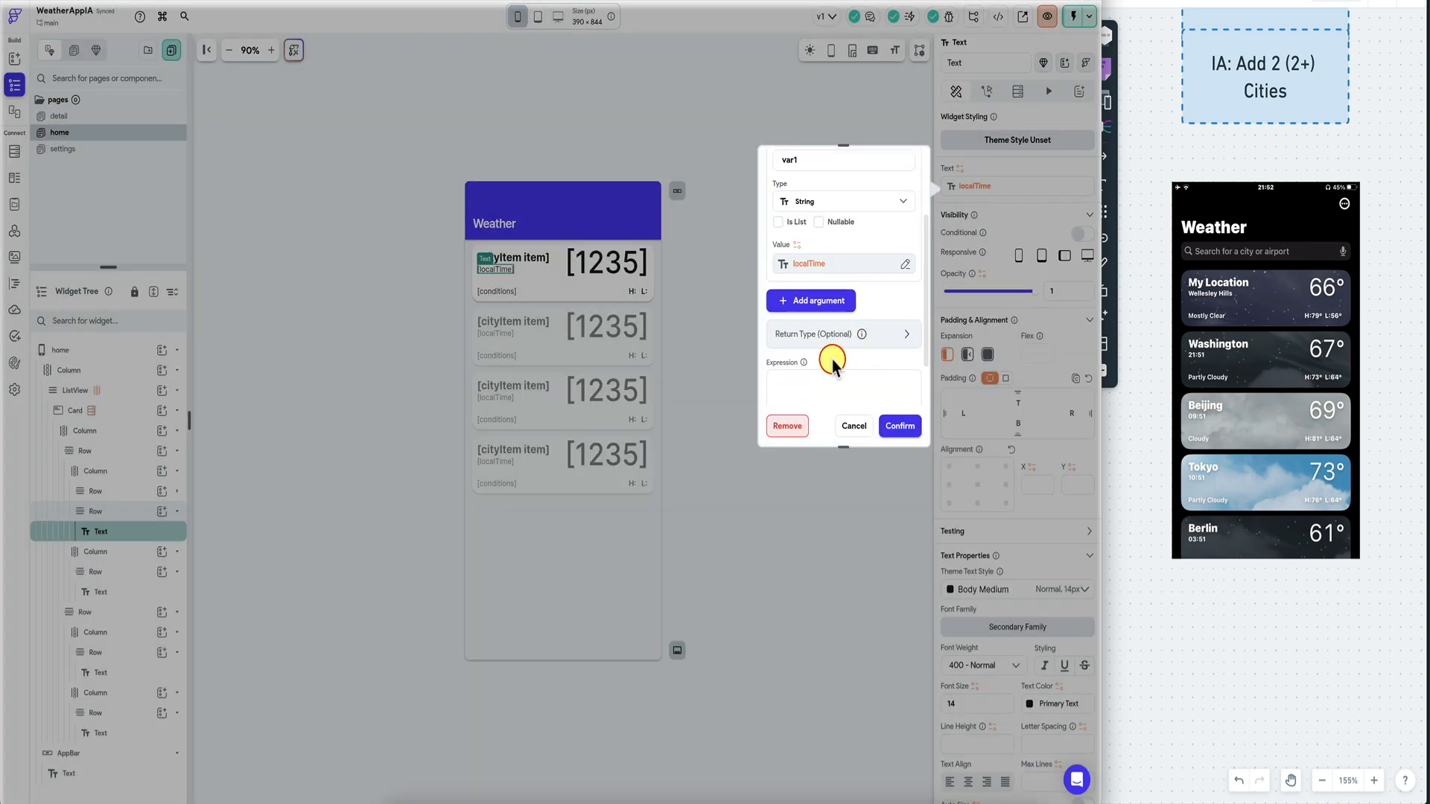
{"action": "left_click", "coordinate": [830, 375]}
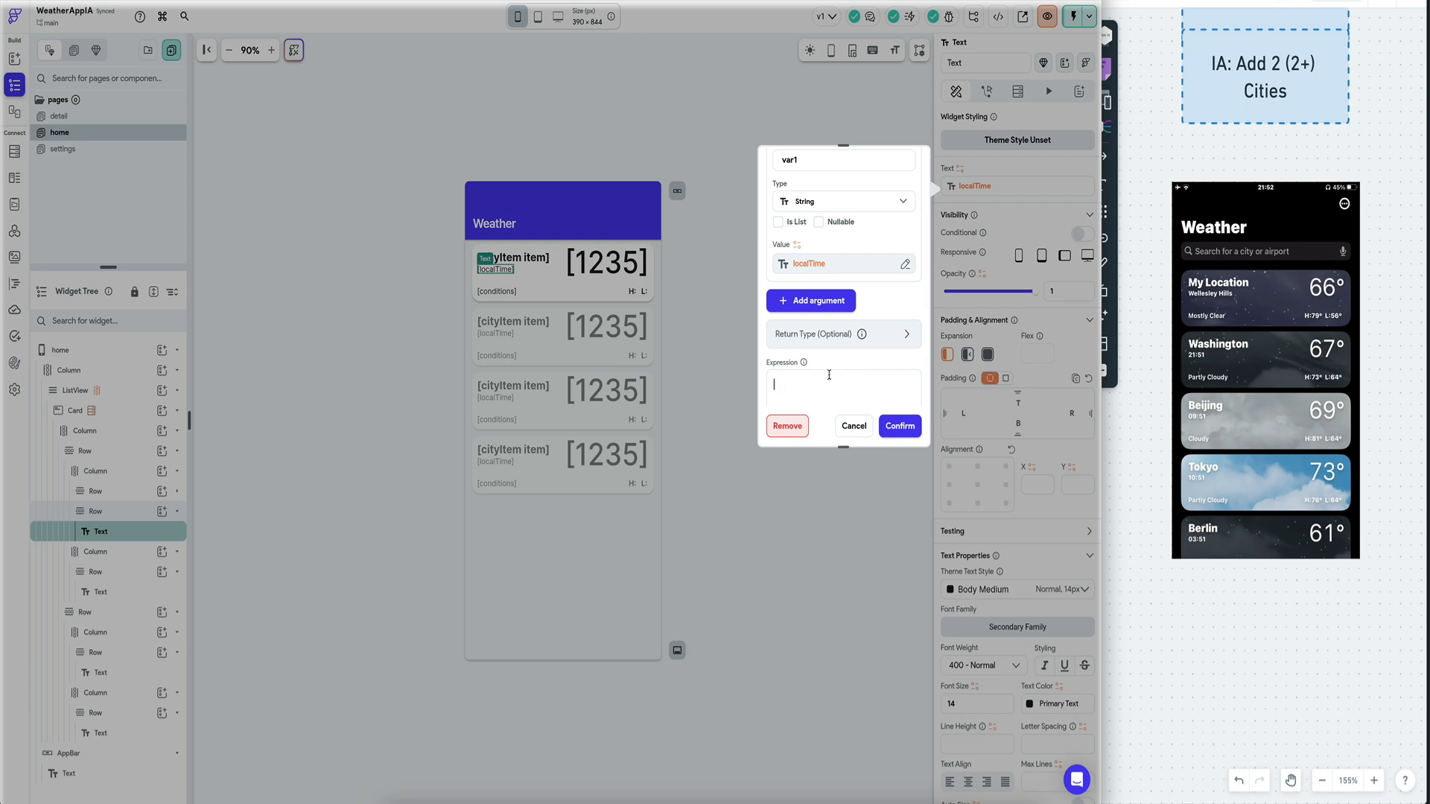
Enter var1.split(' ')[1] as the expression, check for errors, save it, and test-run the app.
{"action": "type", "text": "localtime"}
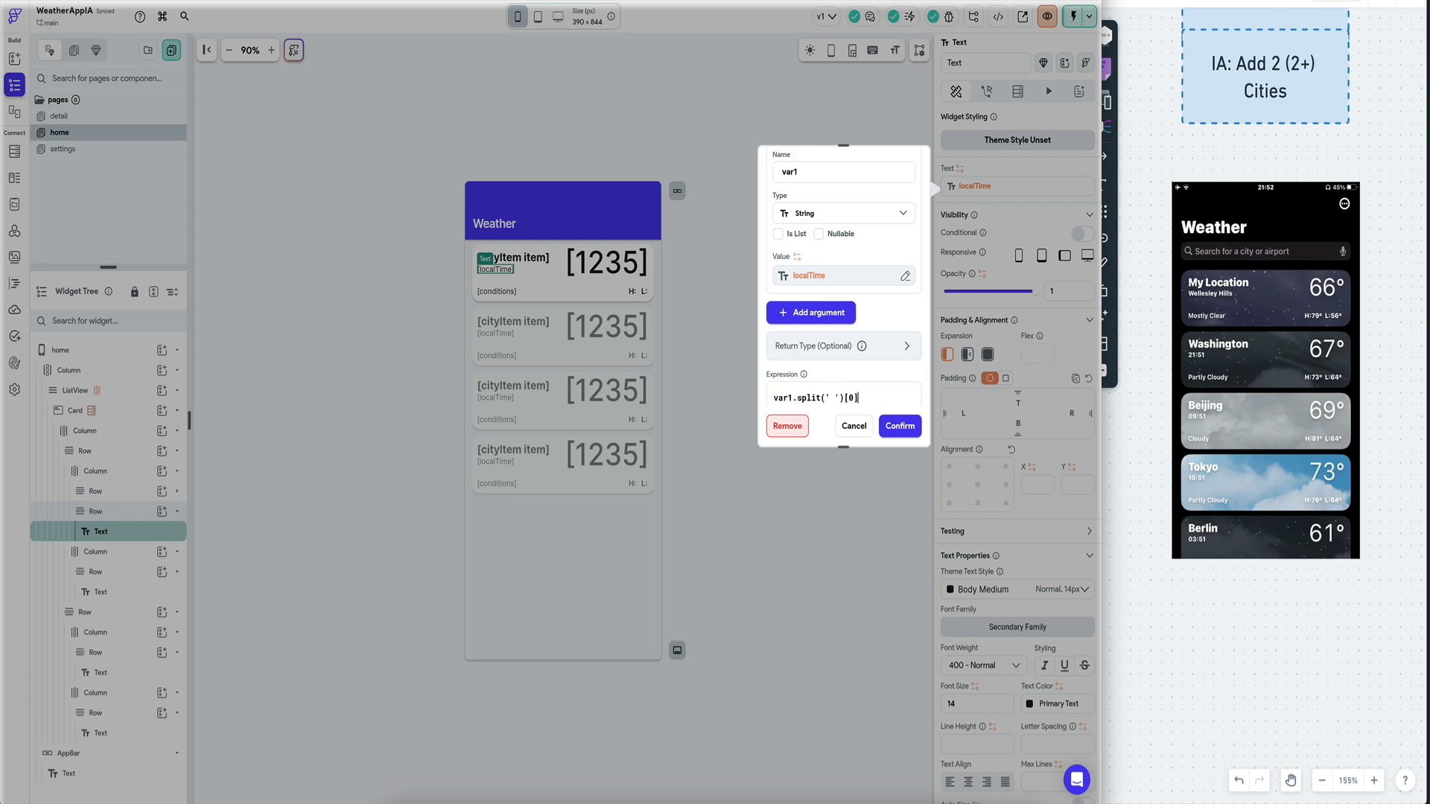
{"action": "scroll", "coordinate": [823, 239], "scroll_direction": "down", "scroll_amount": 1}
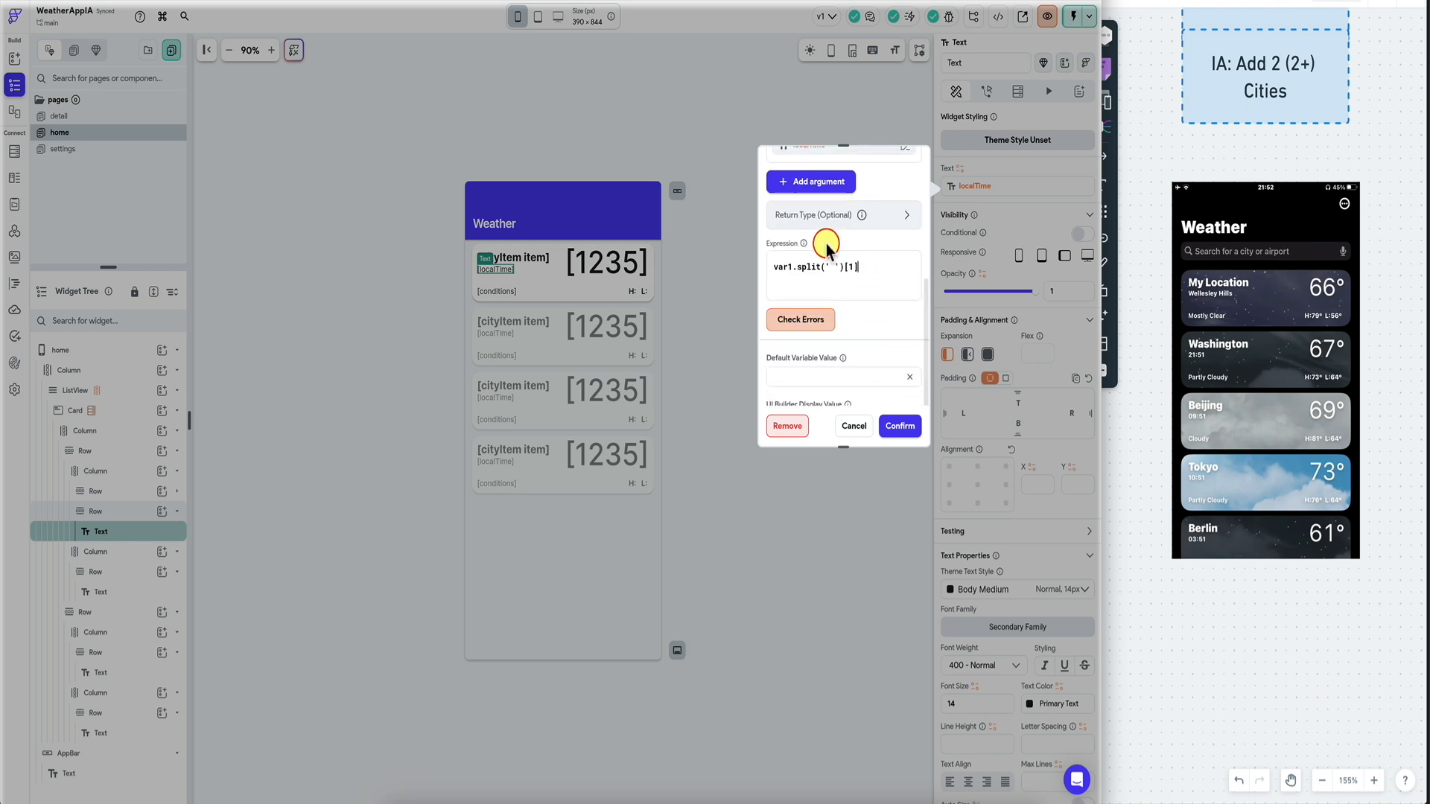
{"action": "left_click", "coordinate": [807, 322]}
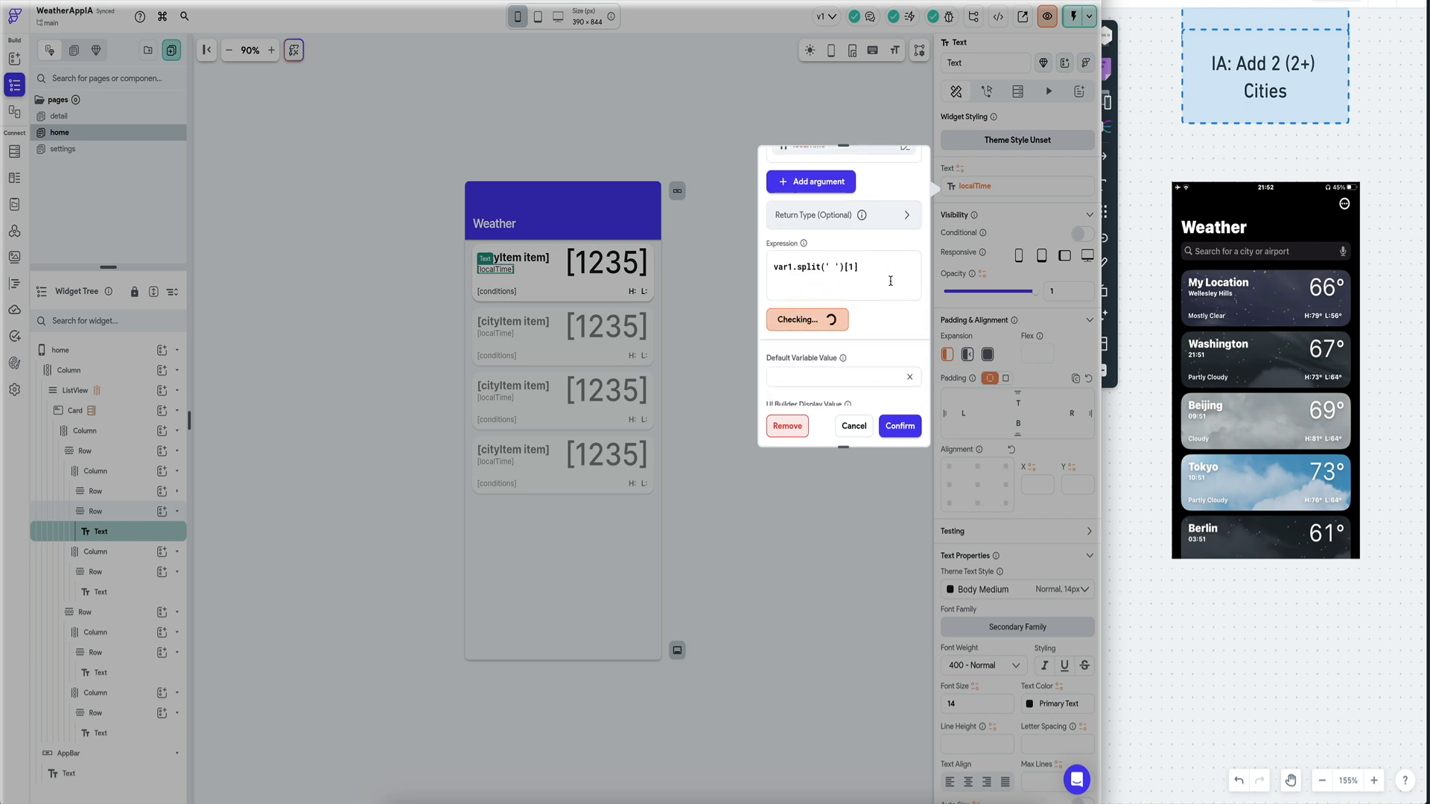
{"action": "left_click", "coordinate": [864, 272]}
{"action": "left_click", "coordinate": [902, 427]}
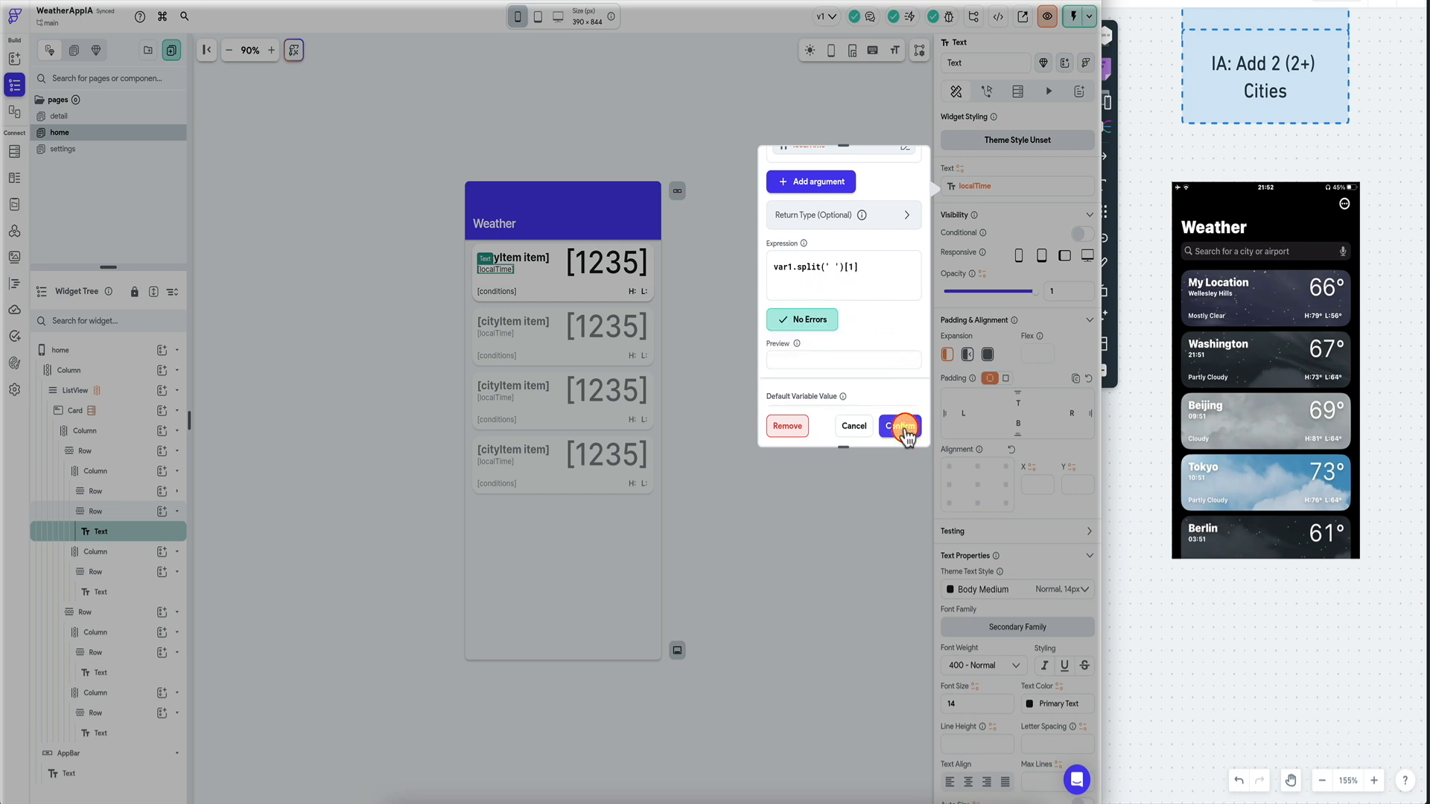
{"action": "left_click", "coordinate": [878, 216]}
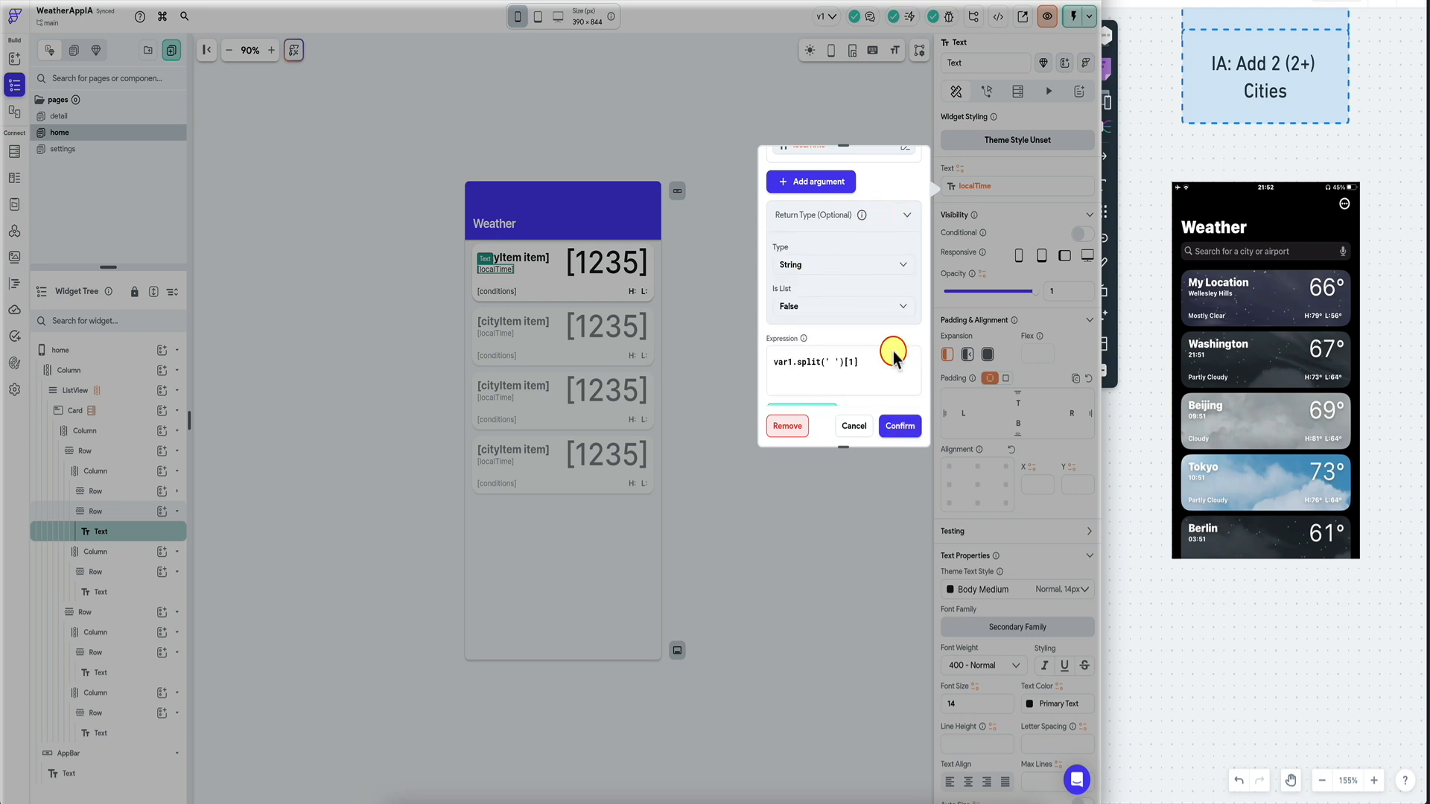
{"action": "left_click", "coordinate": [902, 426]}
{"action": "left_click", "coordinate": [1047, 16]}
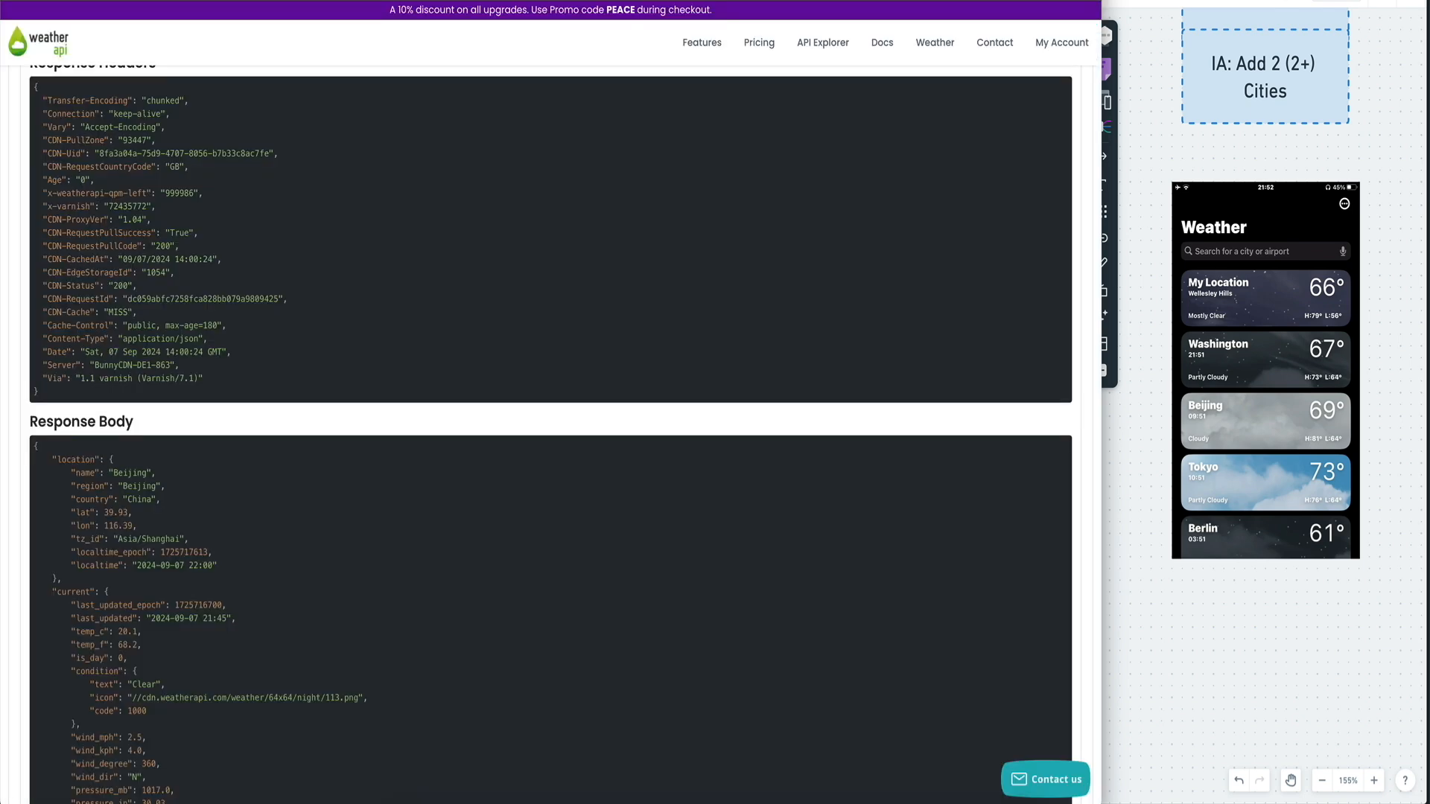
Fetch Beijing's Forecast response and scroll to forecastday, showing maxtemp_c 22.0 and mintemp_c 16.7.
{"action": "scroll", "coordinate": [438, 223], "scroll_direction": "up", "scroll_amount": 10}
{"action": "left_click", "coordinate": [101, 523]}
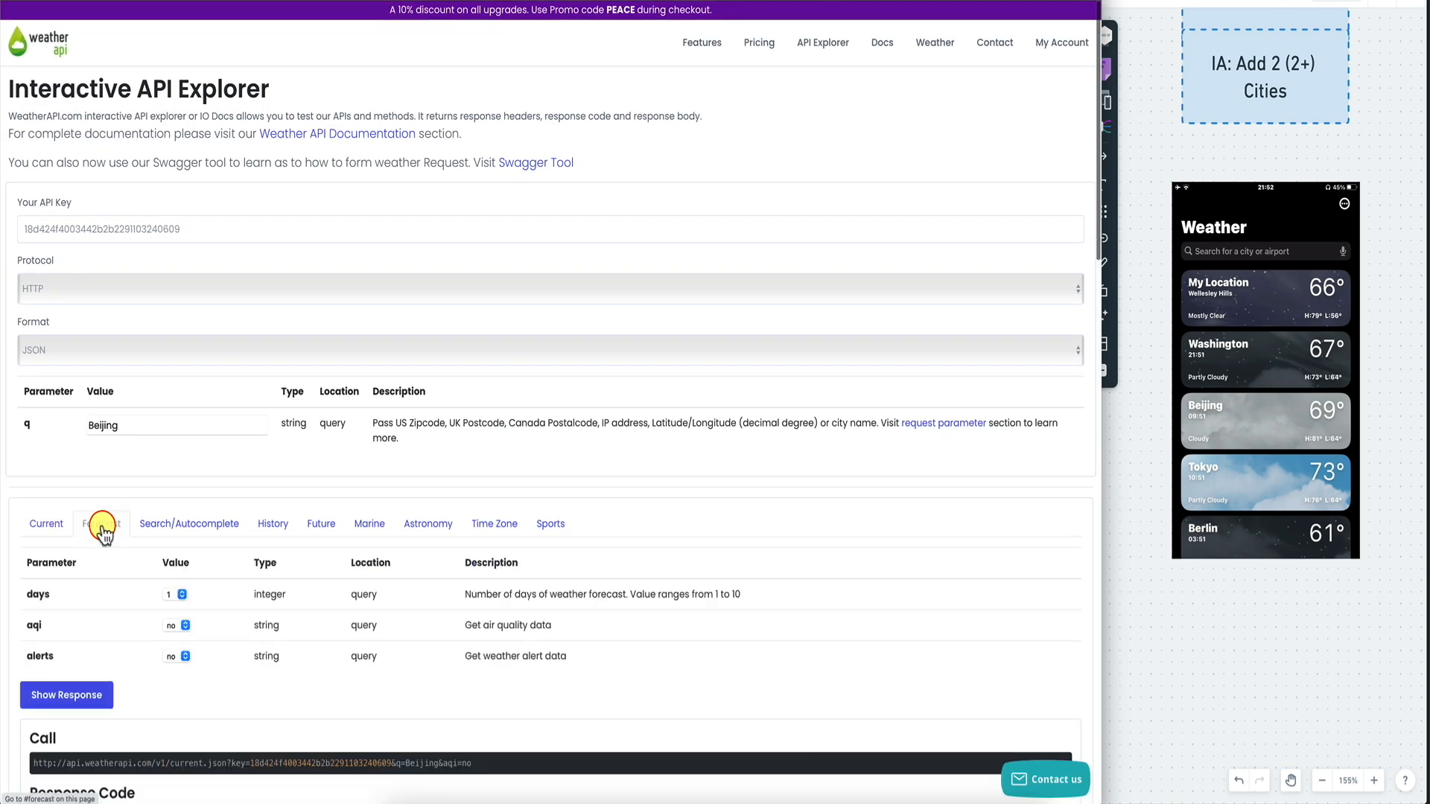
{"action": "left_click", "coordinate": [73, 695]}
{"action": "scroll", "coordinate": [112, 568], "scroll_direction": "down", "scroll_amount": 10}
{"action": "scroll", "coordinate": [112, 585], "scroll_direction": "down", "scroll_amount": 3}
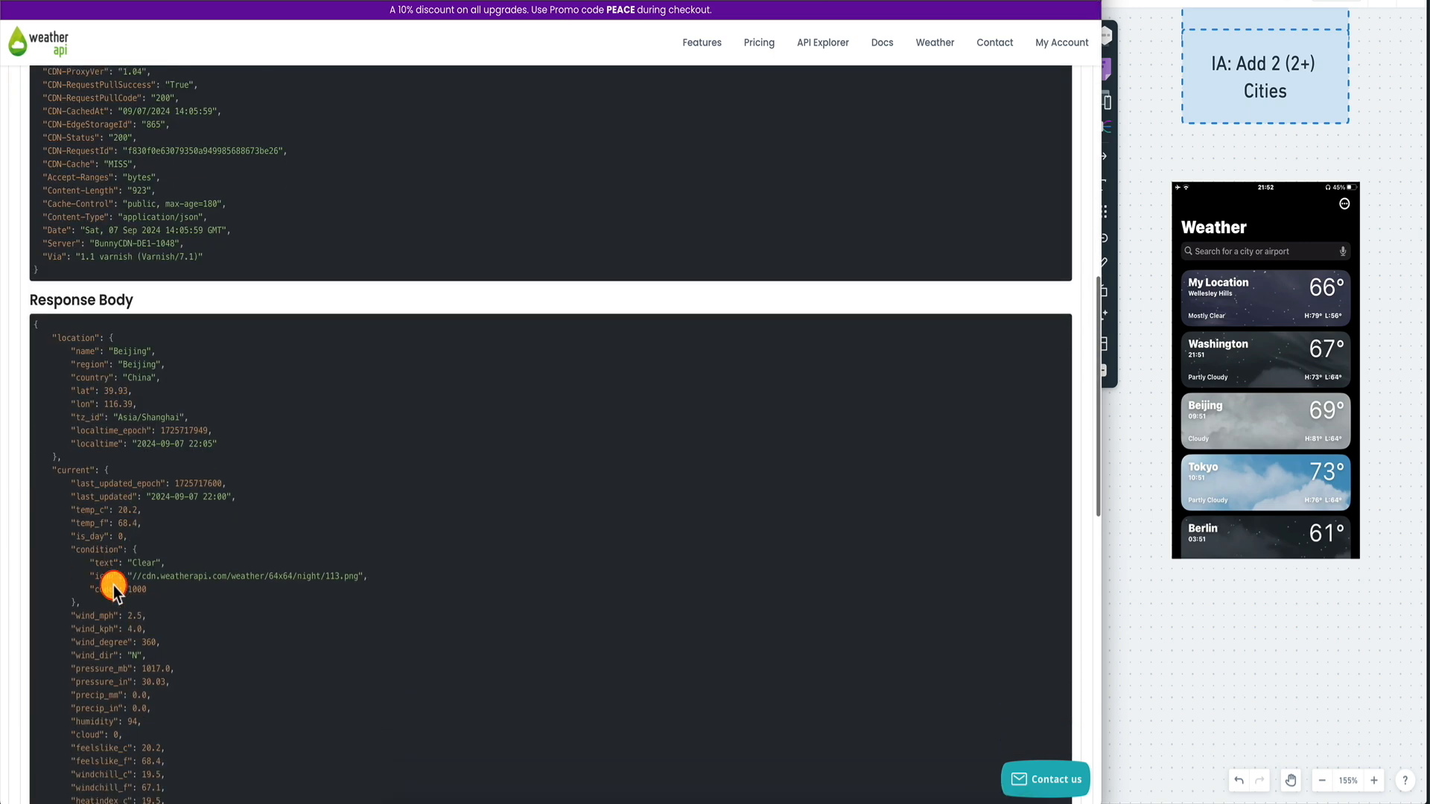
{"action": "scroll", "coordinate": [114, 585], "scroll_direction": "down", "scroll_amount": 5}
{"action": "scroll", "coordinate": [208, 514], "scroll_direction": "up", "scroll_amount": 15}
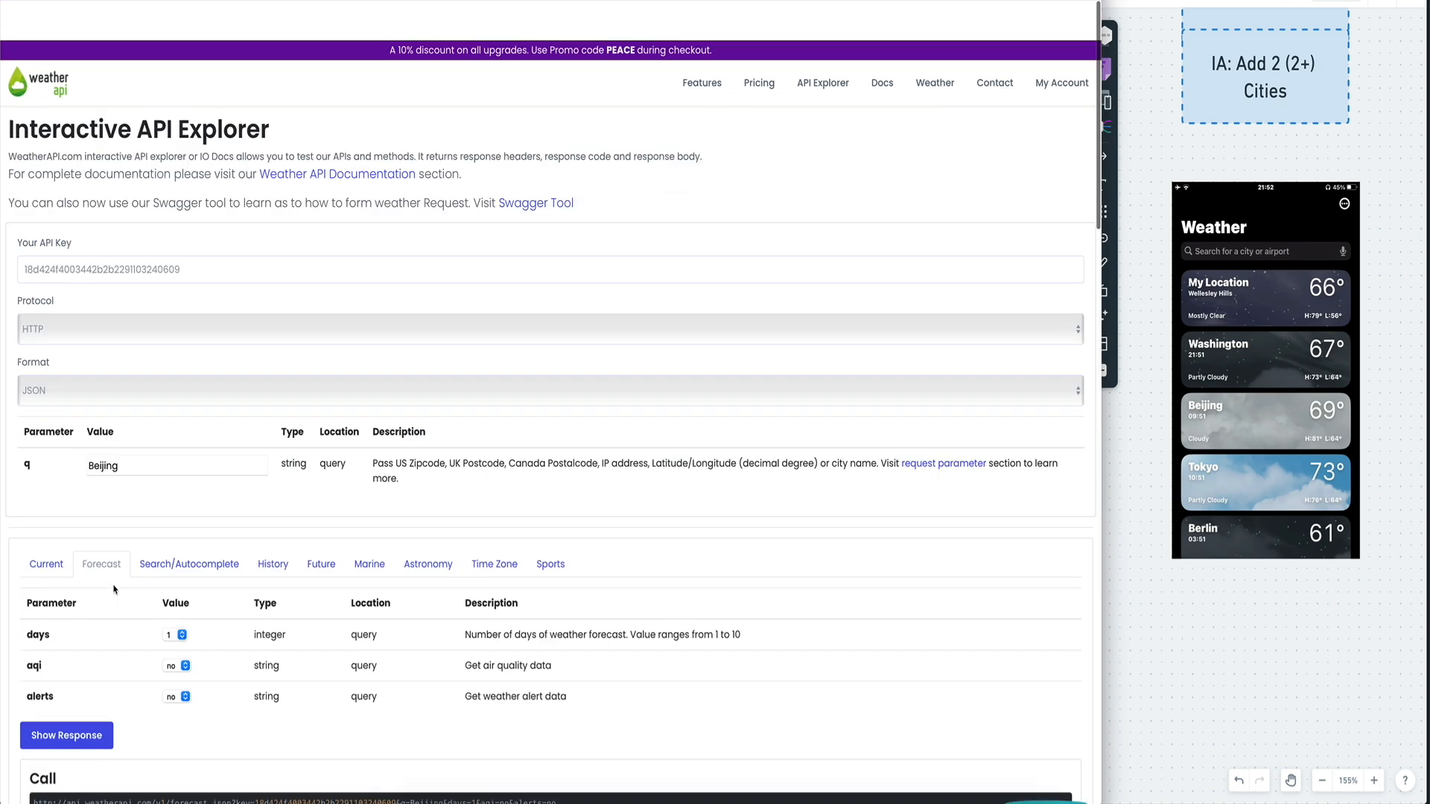
{"action": "scroll", "coordinate": [208, 514], "scroll_direction": "down", "scroll_amount": 4}
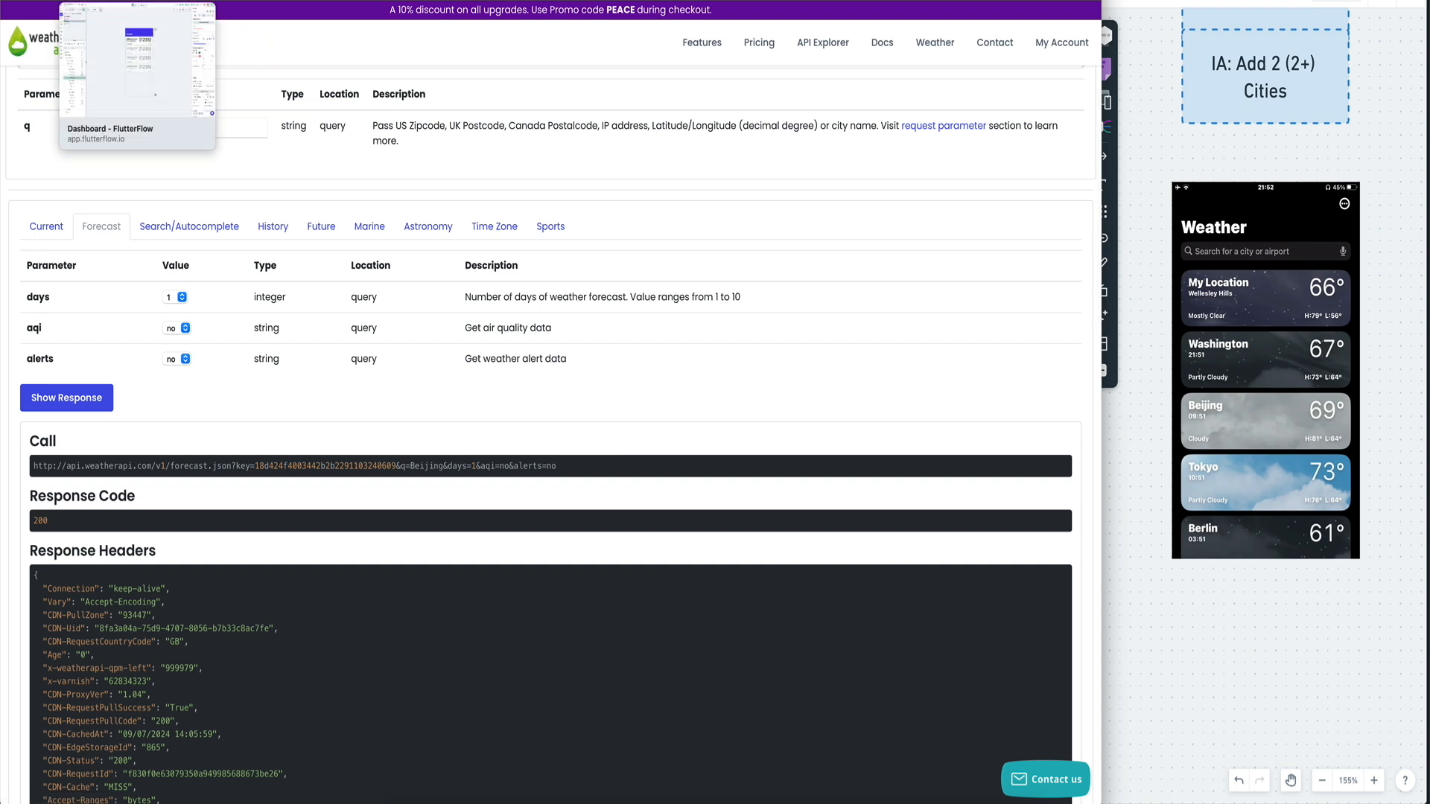
{"action": "scroll", "coordinate": [178, 439], "scroll_direction": "down", "scroll_amount": 14}
{"action": "scroll", "coordinate": [178, 439], "scroll_direction": "up", "scroll_amount": 2}
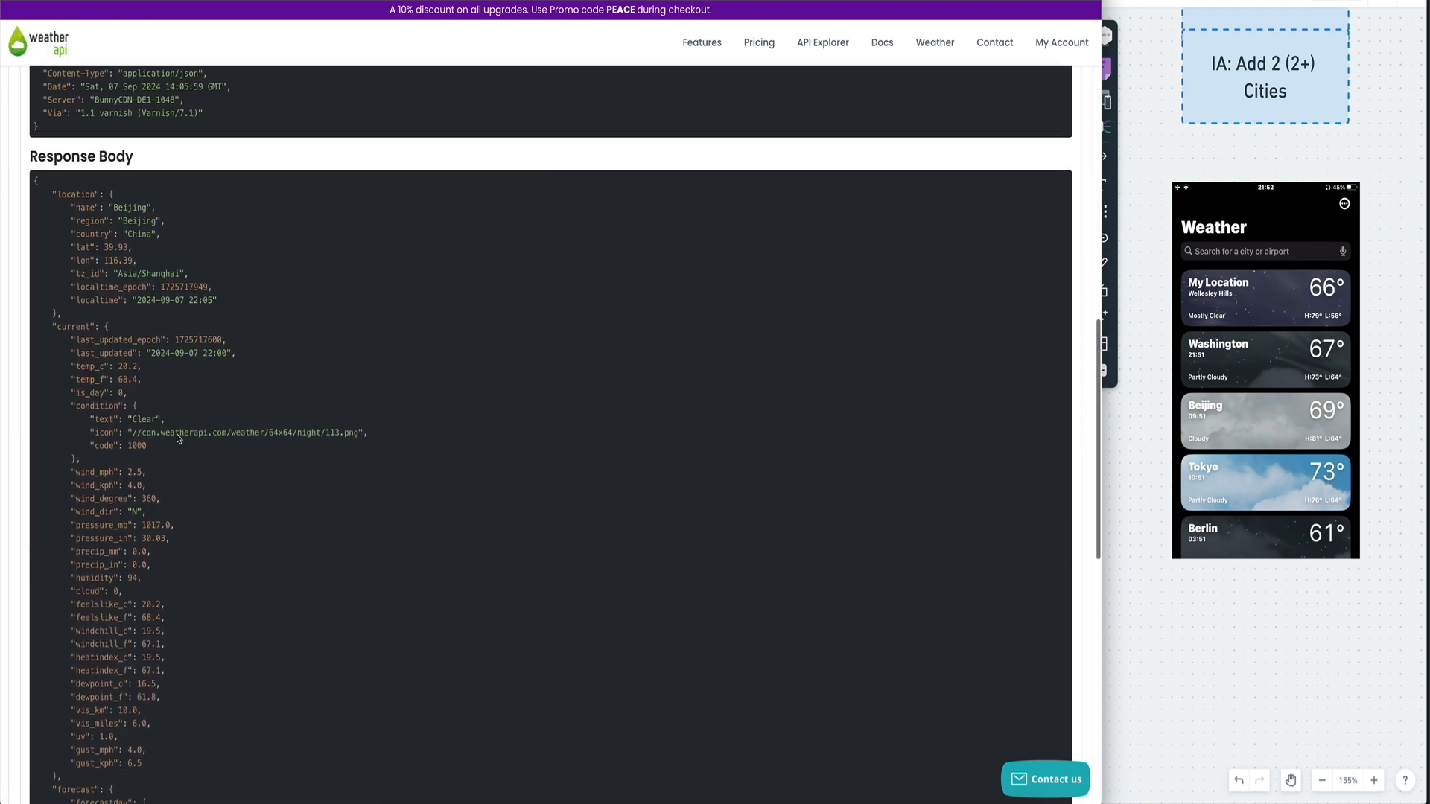
{"action": "scroll", "coordinate": [112, 525], "scroll_direction": "down", "scroll_amount": 1}
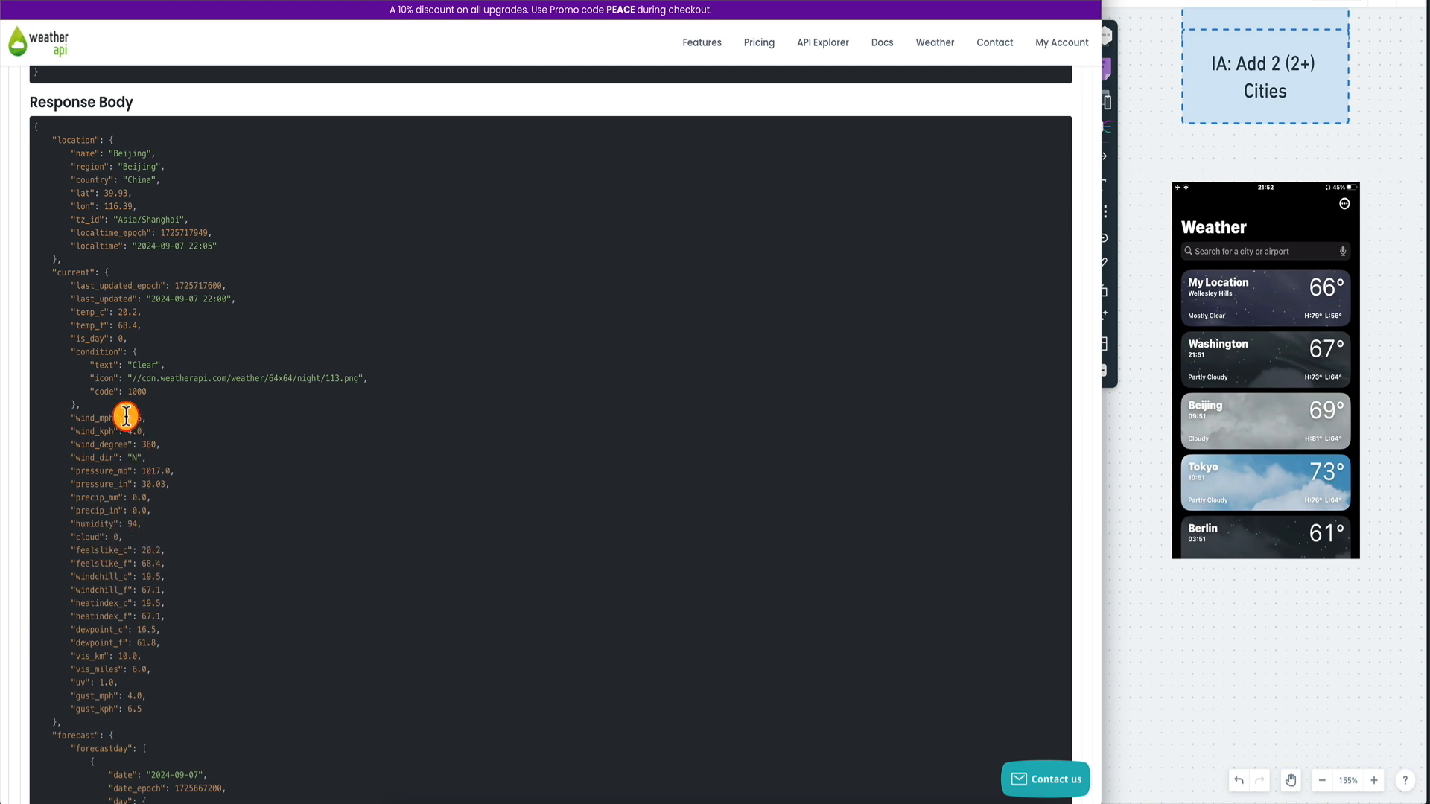
{"action": "scroll", "coordinate": [126, 413], "scroll_direction": "down", "scroll_amount": 6}
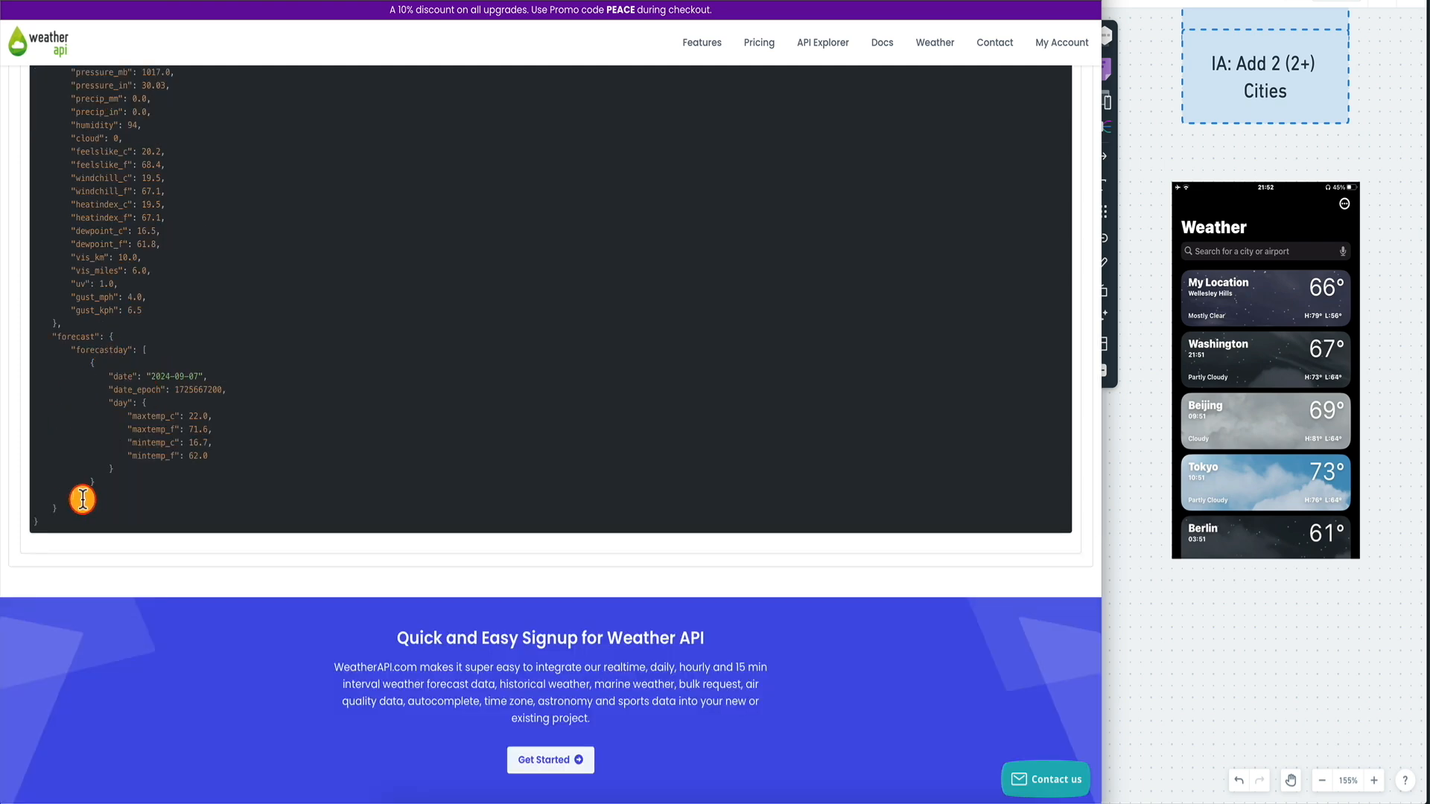
{"action": "scroll", "coordinate": [145, 335], "scroll_direction": "up", "scroll_amount": 18}
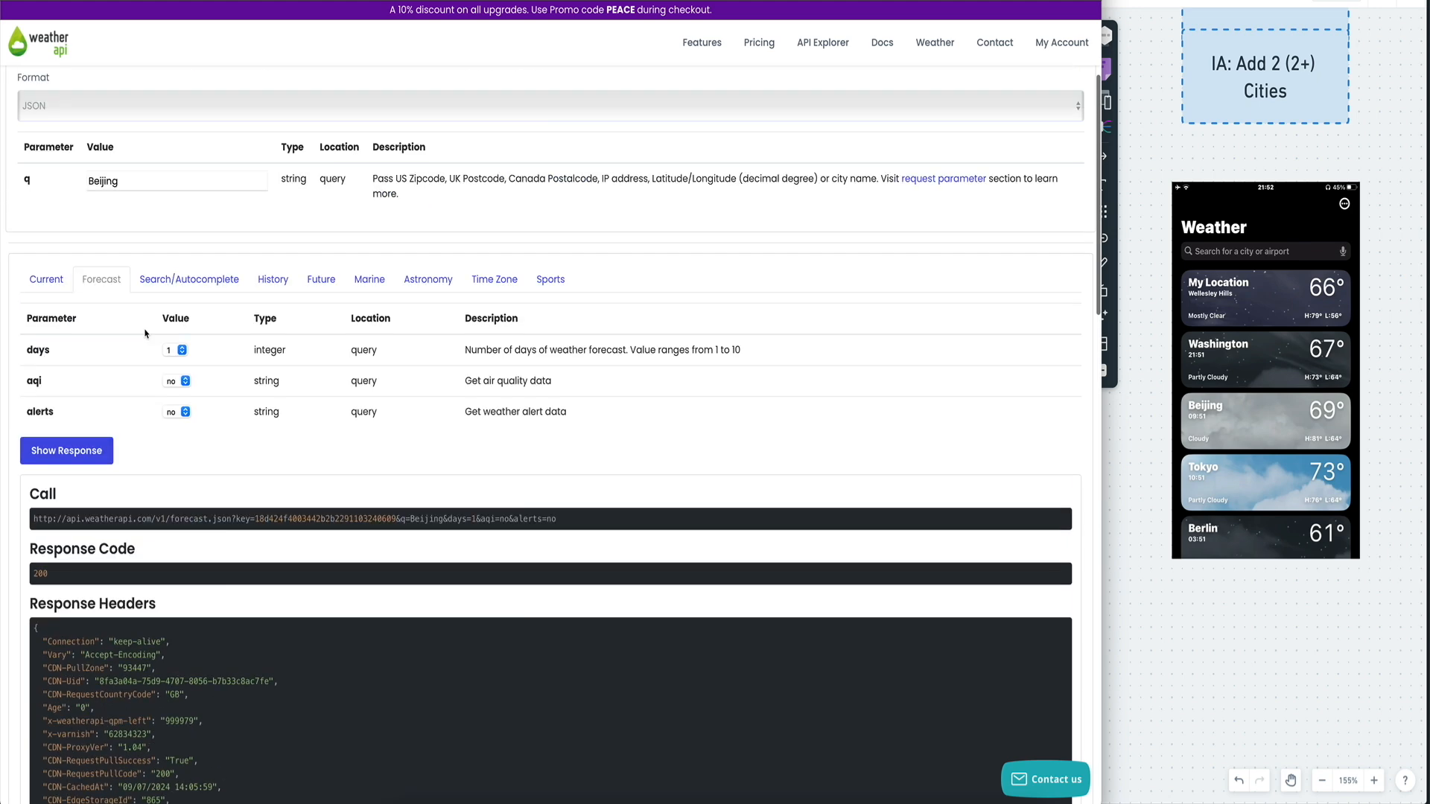
{"action": "scroll", "coordinate": [175, 358], "scroll_direction": "down", "scroll_amount": 18}
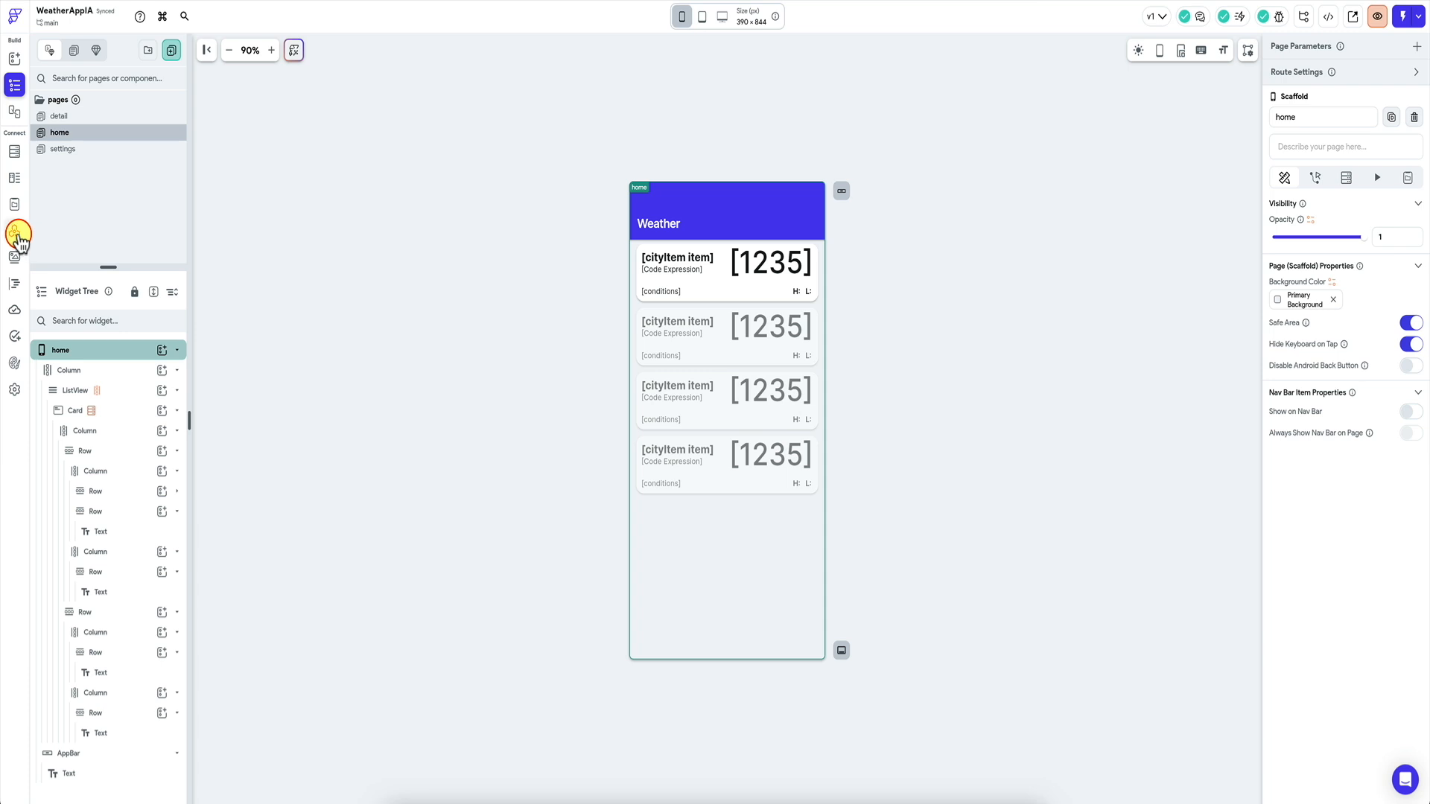
{"action": "left_click", "coordinate": [14, 231]}
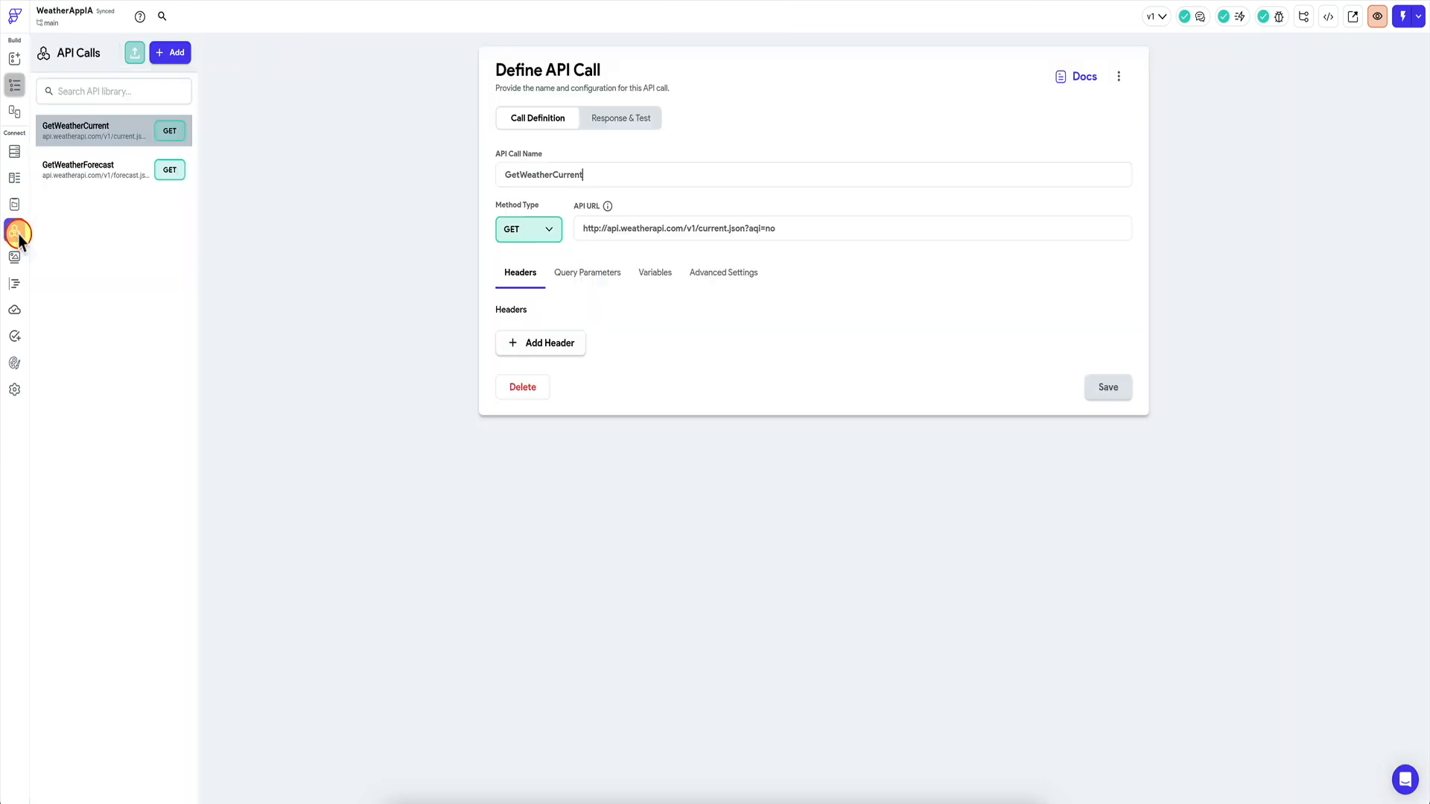
{"action": "left_click", "coordinate": [100, 176]}
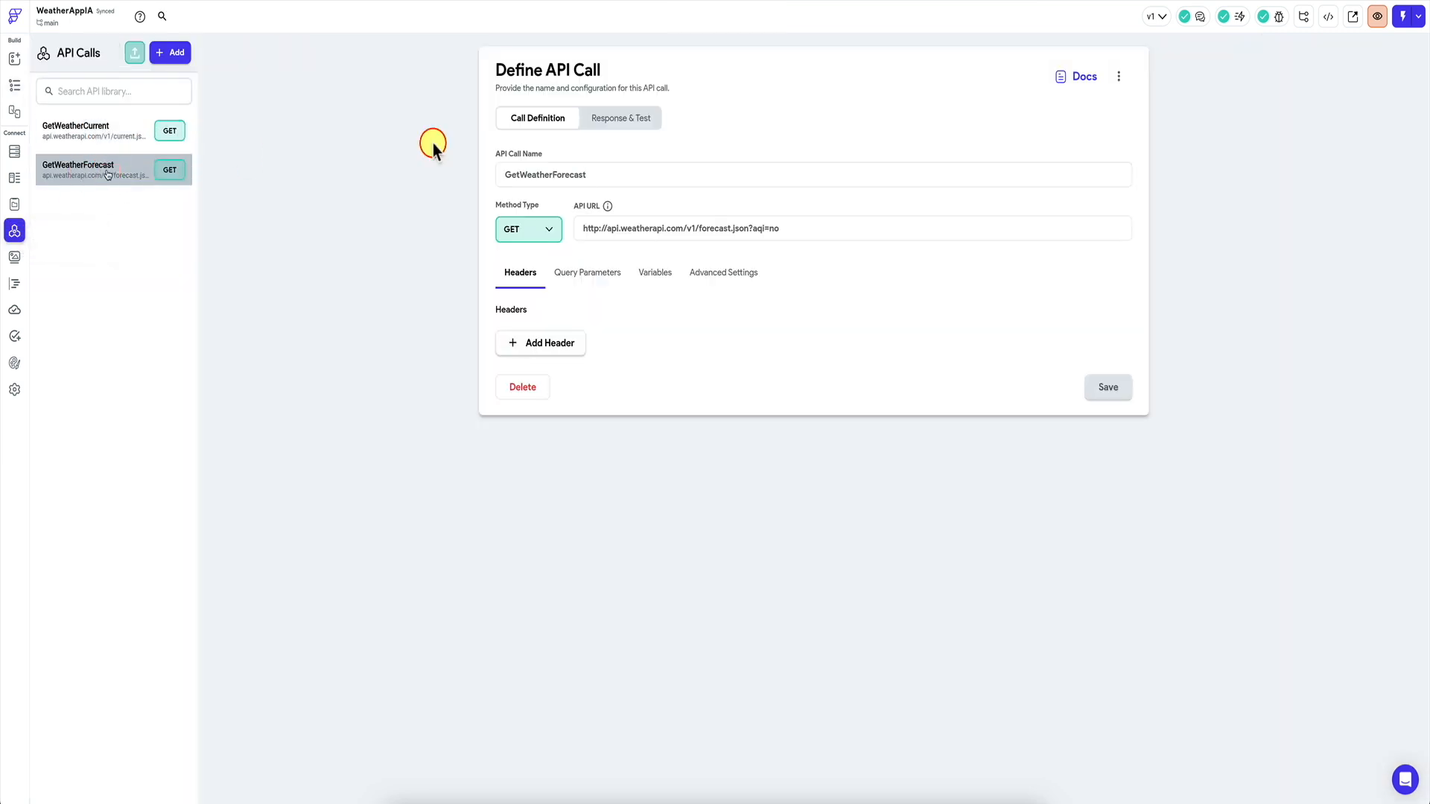
{"action": "left_click", "coordinate": [601, 119]}
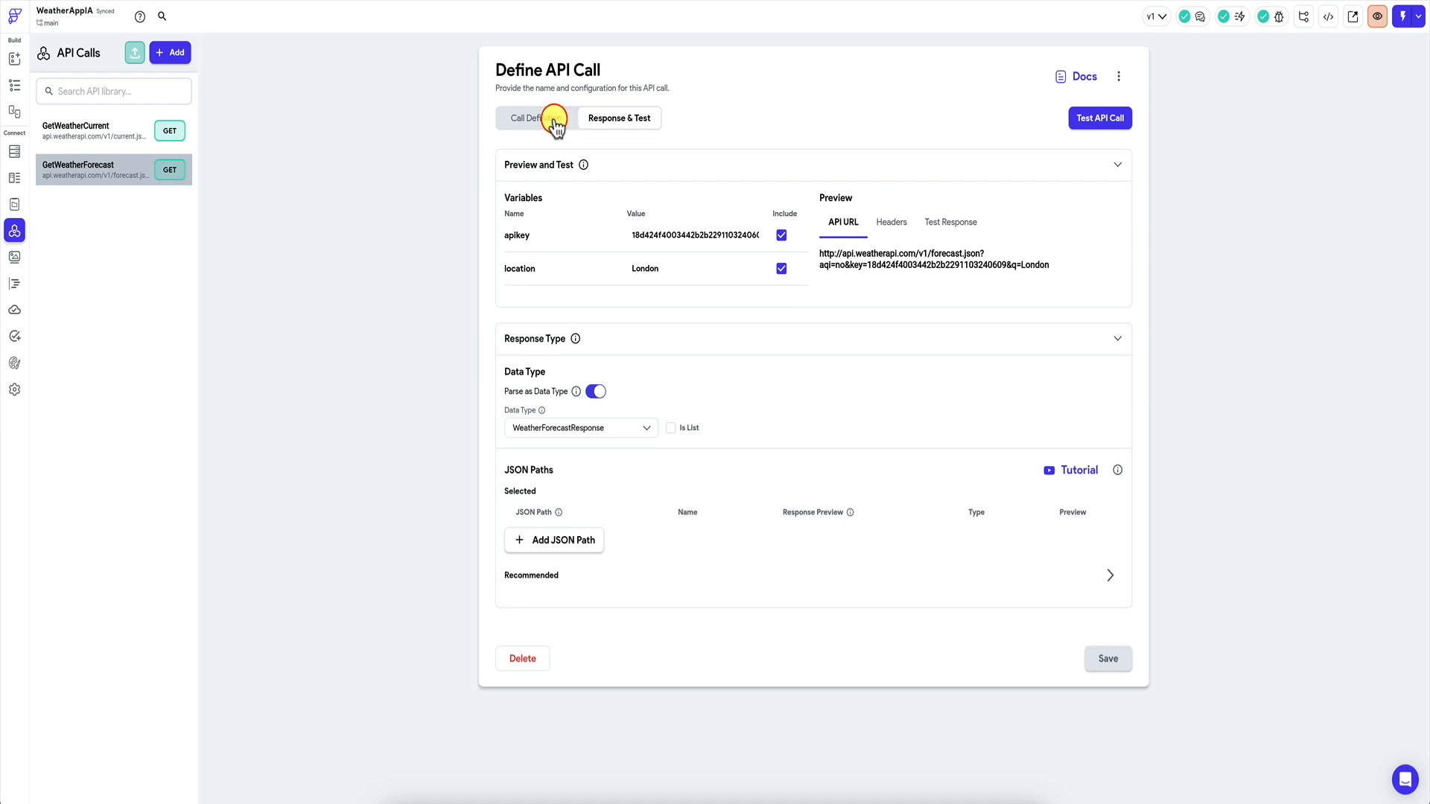
{"action": "left_click", "coordinate": [1101, 120]}
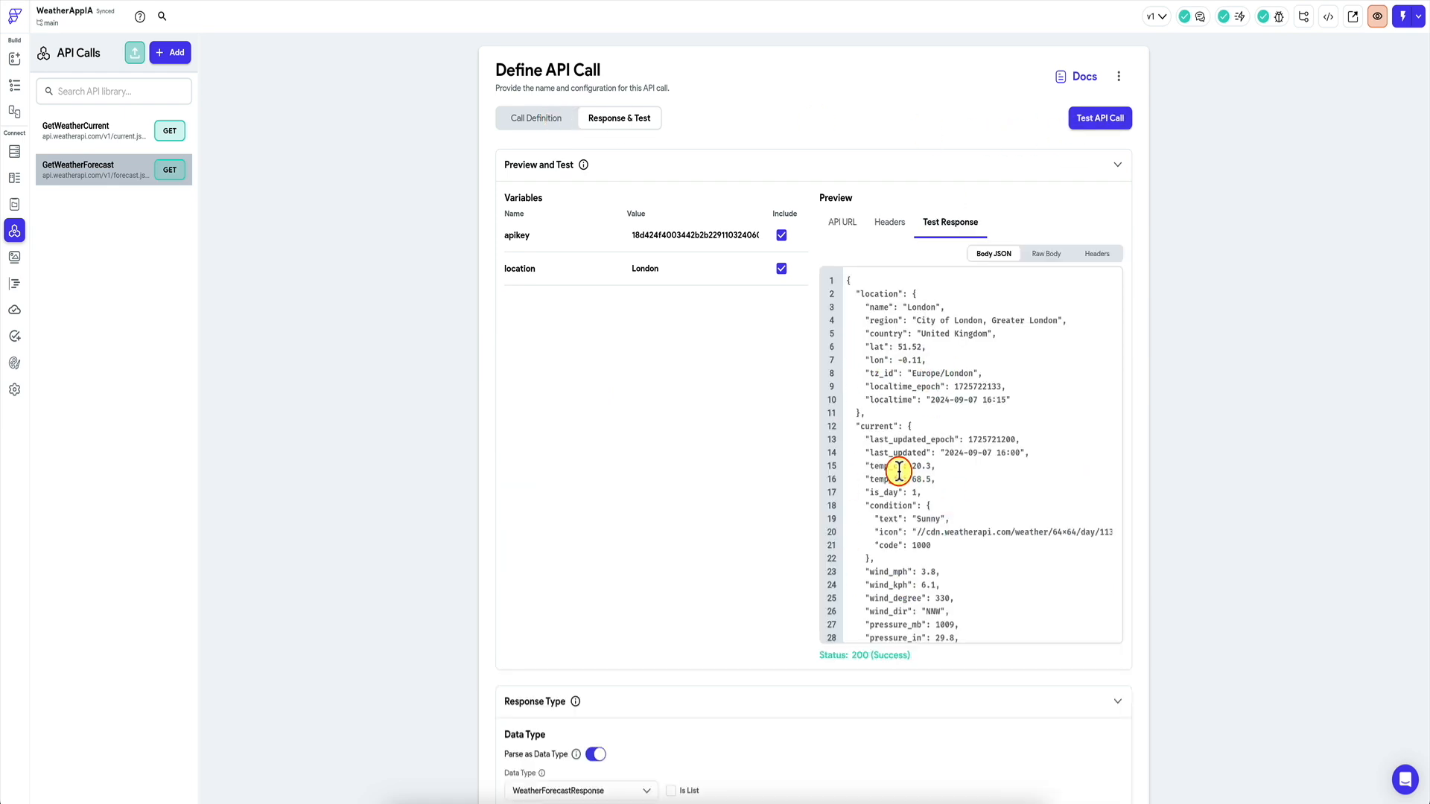
{"action": "scroll", "coordinate": [900, 473], "scroll_direction": "down", "scroll_amount": 6}
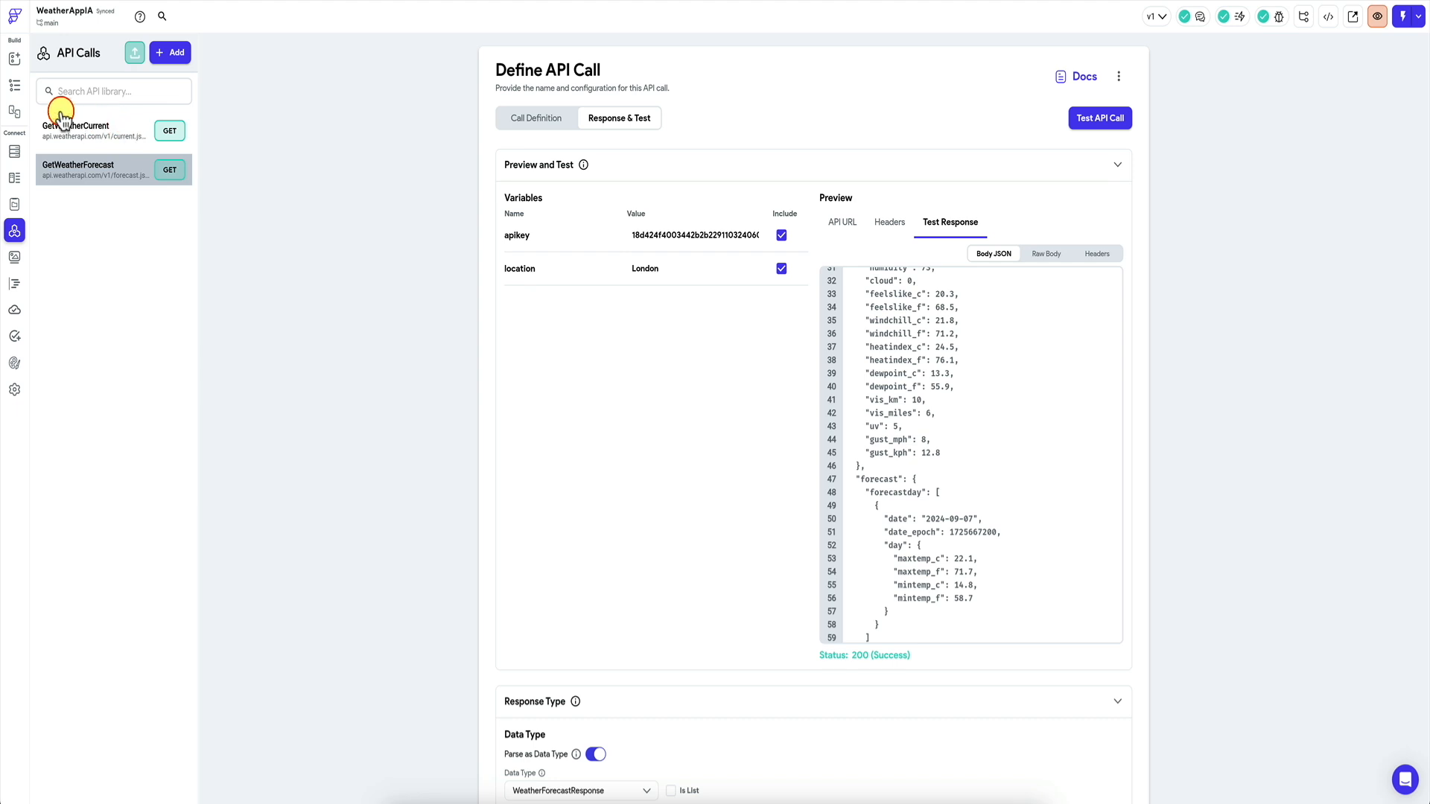
{"action": "left_click", "coordinate": [16, 87]}
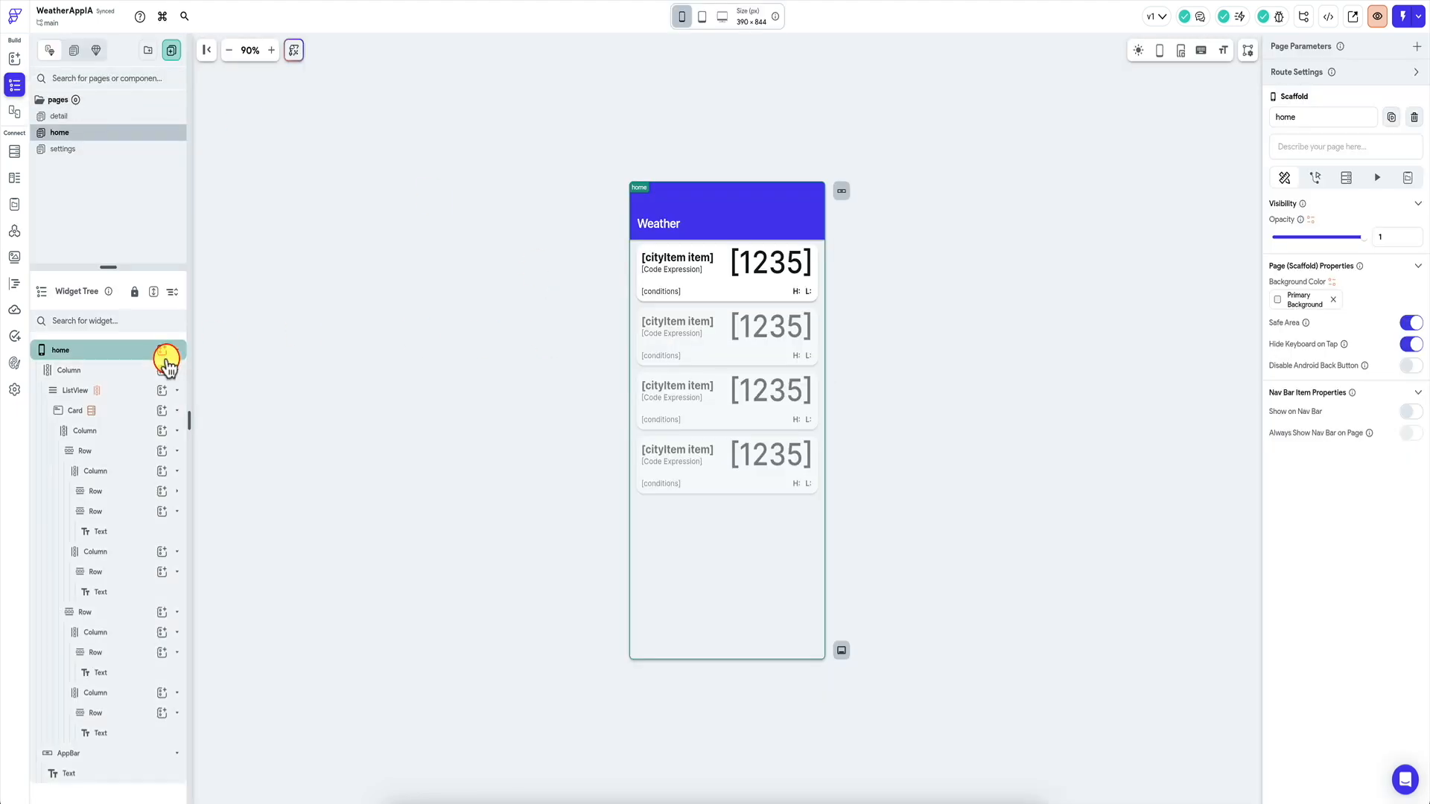
Point the city Card's API query at GetWeatherForecast with apikey and location variables.
{"action": "left_click", "coordinate": [127, 391]}
{"action": "left_click", "coordinate": [114, 410]}
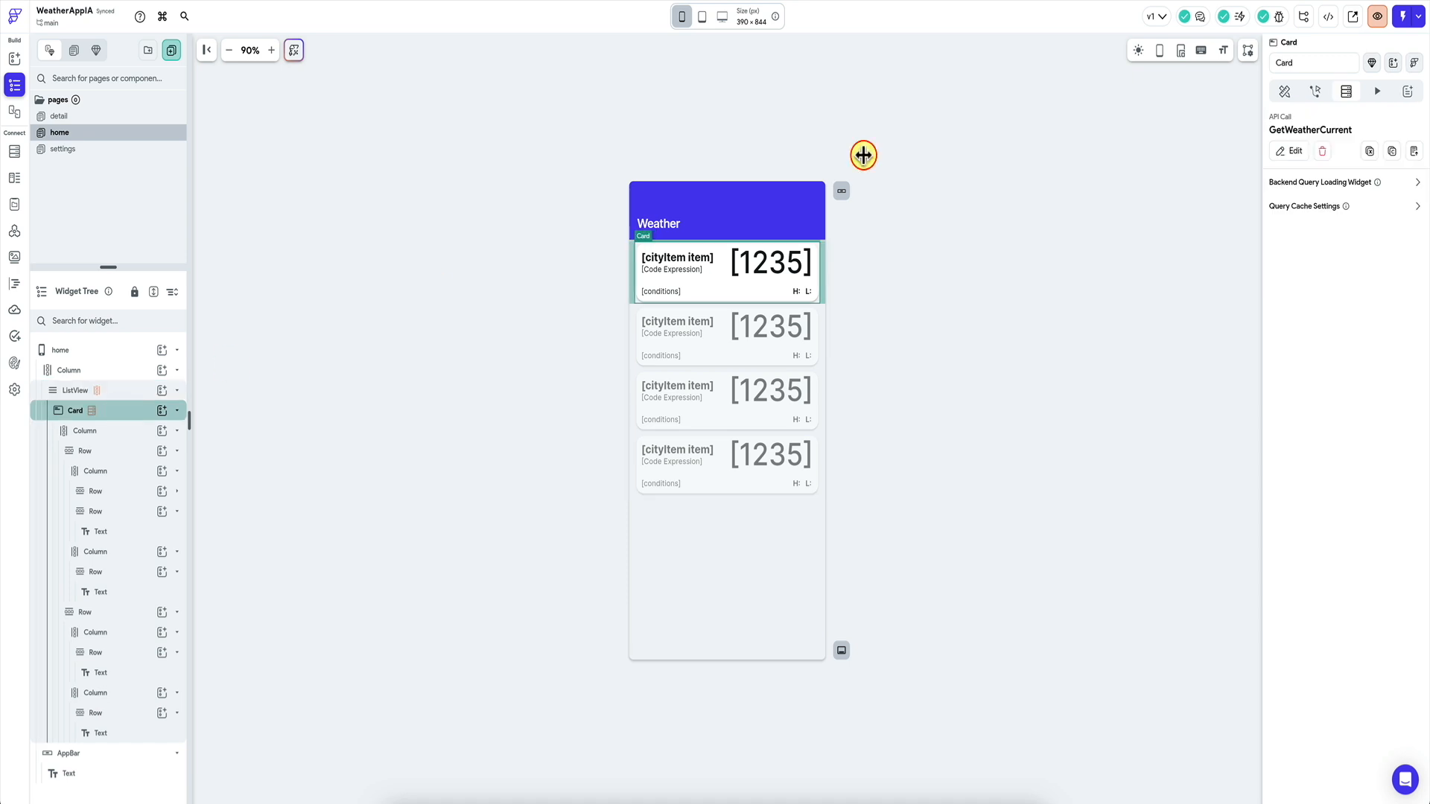
{"action": "left_click", "coordinate": [1291, 150]}
{"action": "left_click", "coordinate": [1194, 211]}
{"action": "left_click", "coordinate": [1173, 225]}
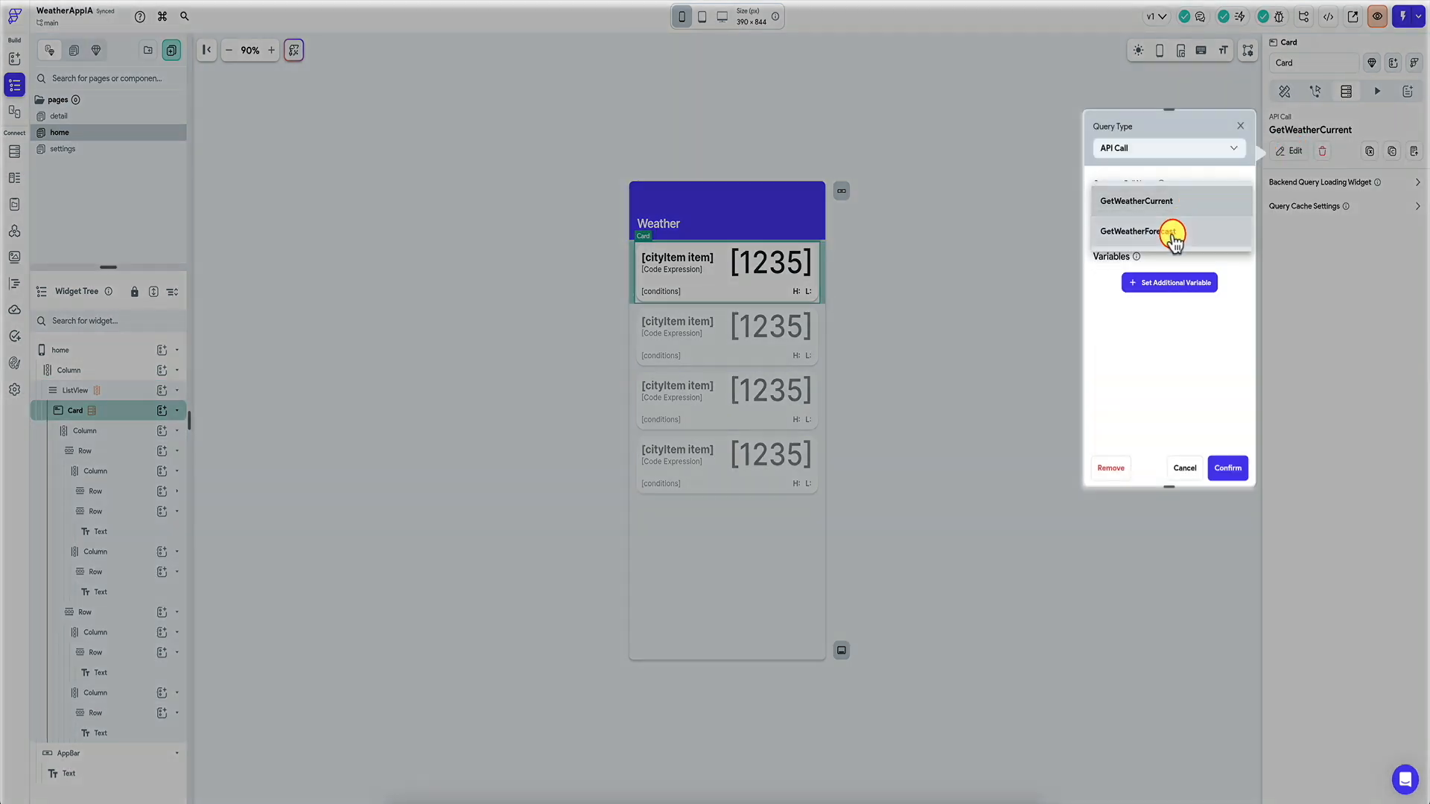
{"action": "left_click", "coordinate": [1179, 285]}
{"action": "left_click", "coordinate": [1188, 332]}
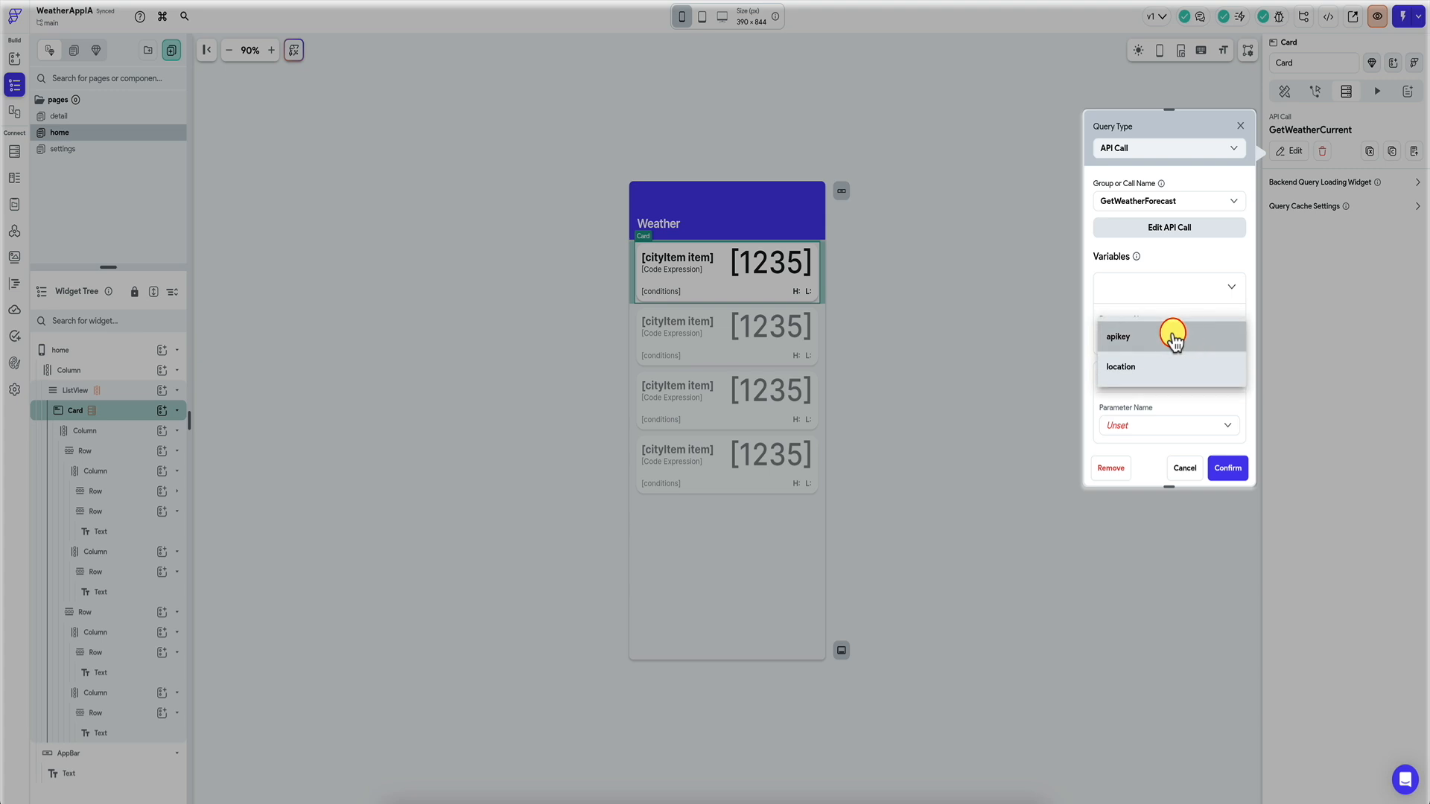
{"action": "left_click", "coordinate": [1175, 332]}
{"action": "scroll", "coordinate": [1147, 425], "scroll_direction": "down", "scroll_amount": 1}
{"action": "left_click", "coordinate": [1143, 405]}
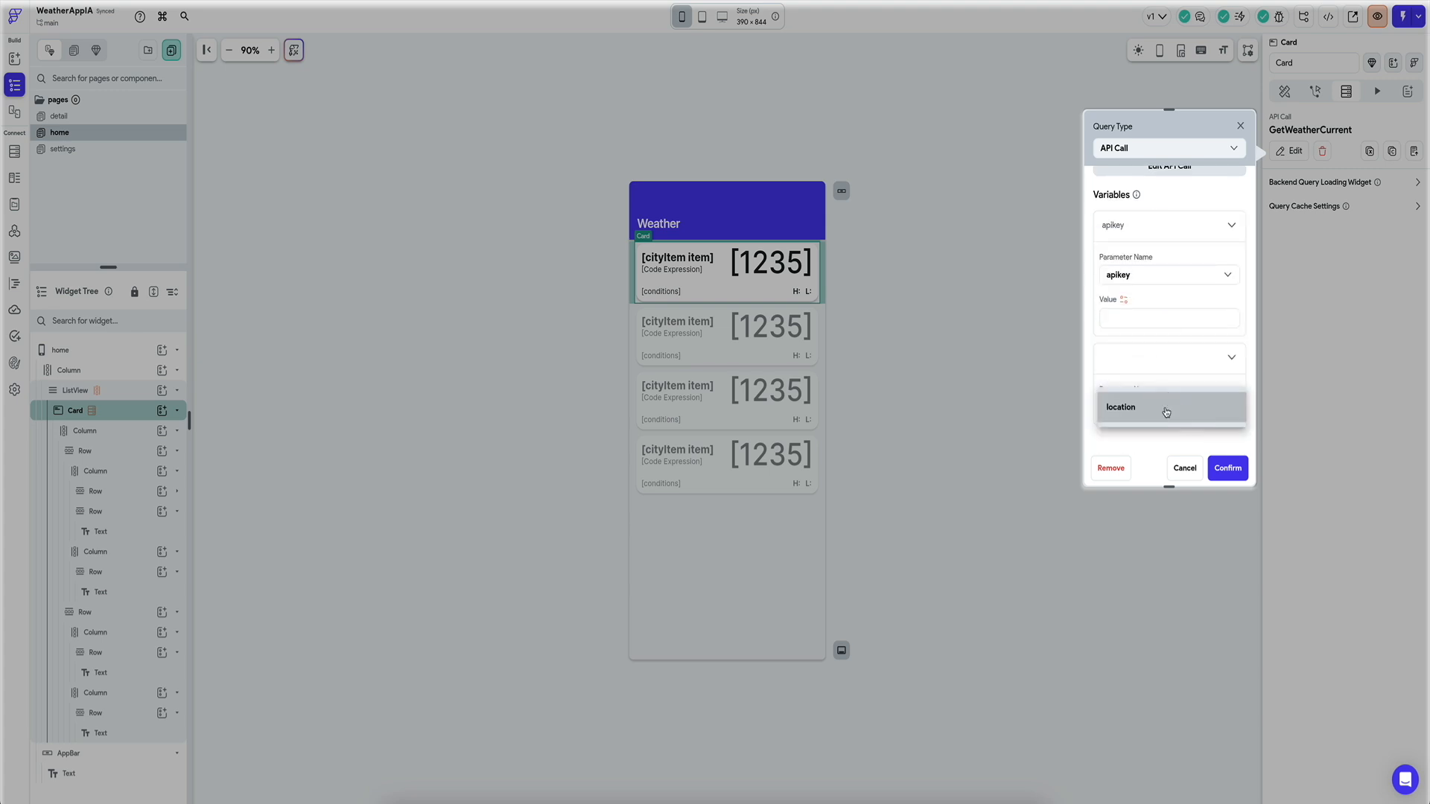
{"action": "left_click", "coordinate": [1162, 408]}
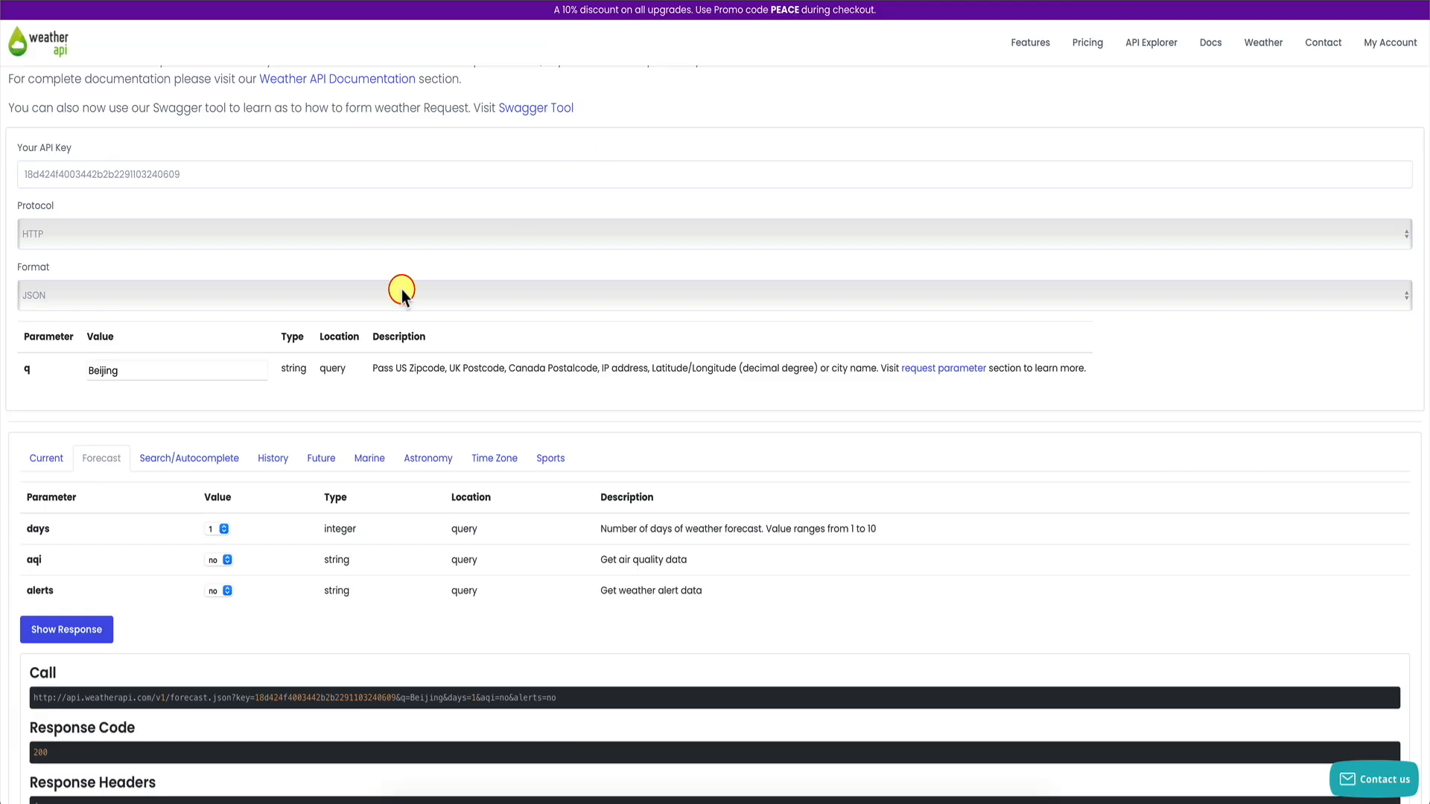
Copy the API key from WeatherAPI, set location to cityItem item, and confirm the query.
{"action": "double_click", "coordinate": [144, 174]}
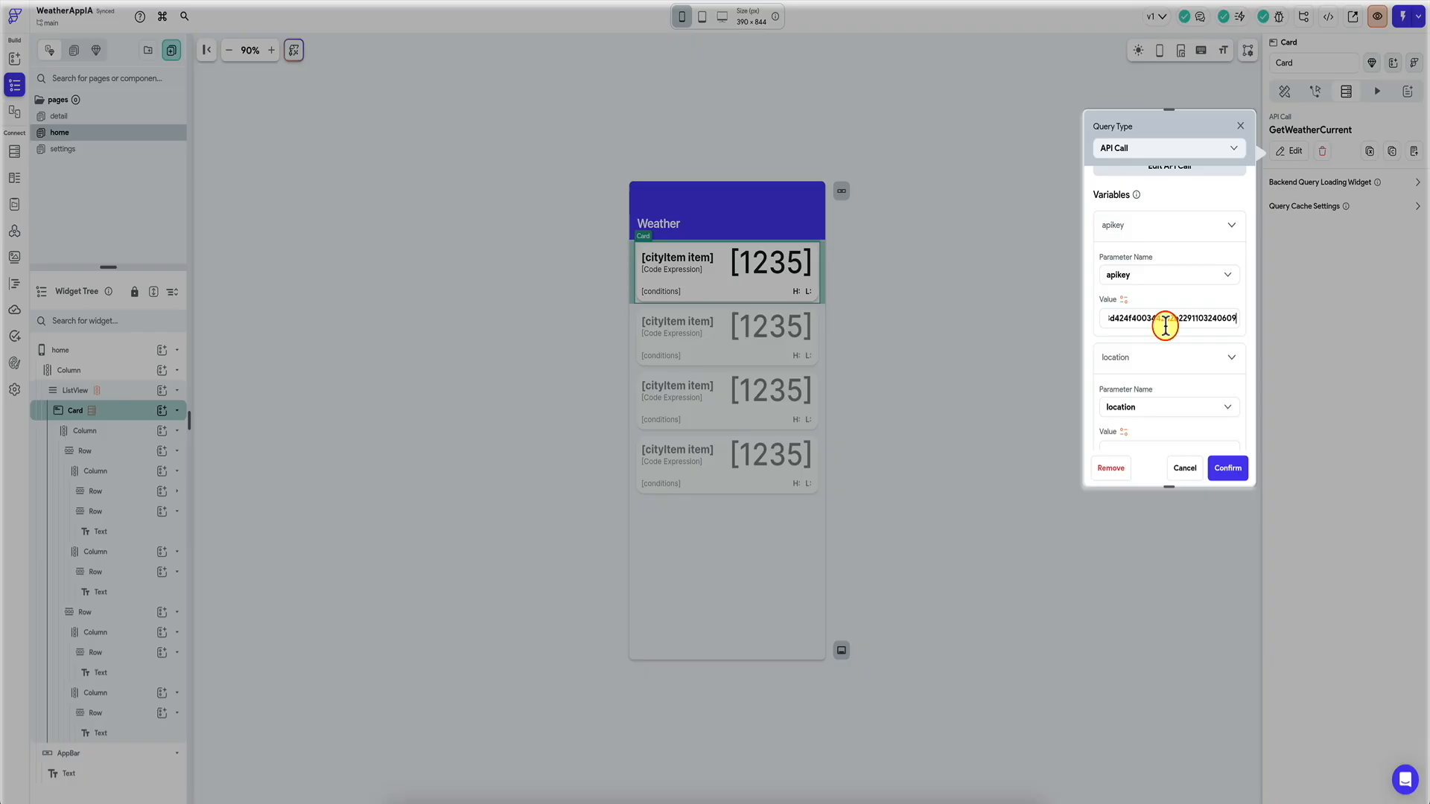
{"action": "scroll", "coordinate": [1166, 326], "scroll_direction": "down", "scroll_amount": 1}
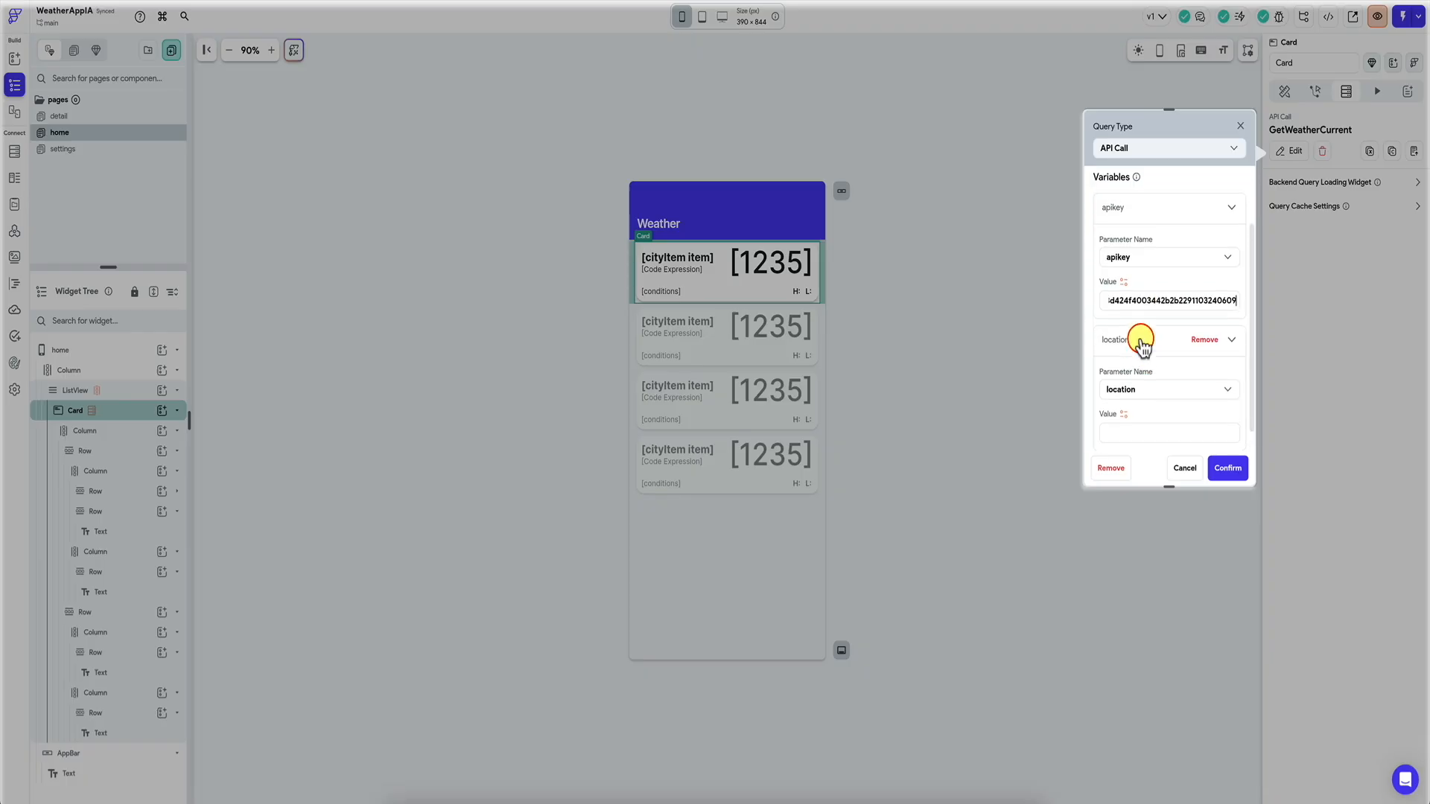
{"action": "left_click", "coordinate": [1123, 413]}
{"action": "left_click", "coordinate": [971, 504]}
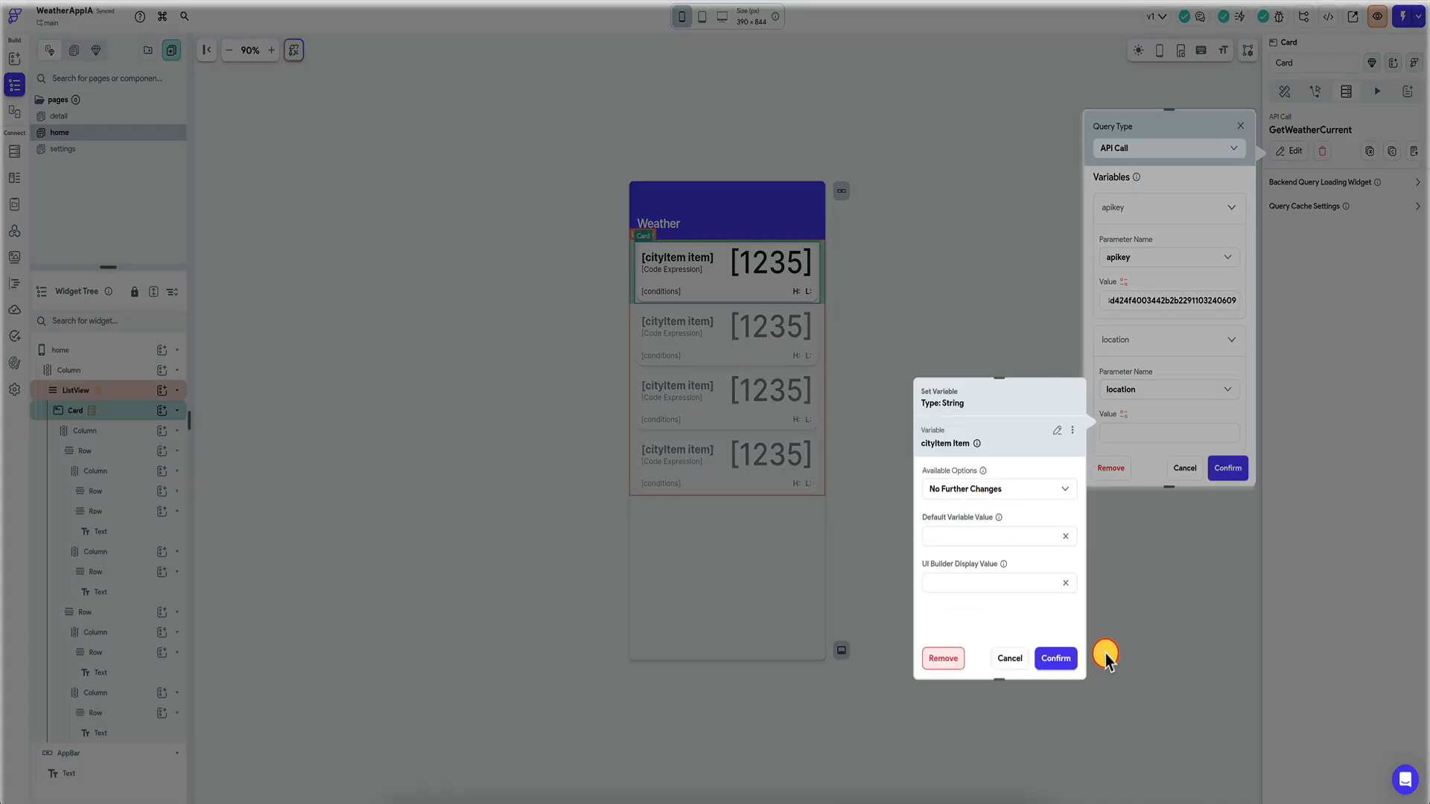
{"action": "left_click", "coordinate": [1056, 653]}
{"action": "left_click", "coordinate": [849, 309]}
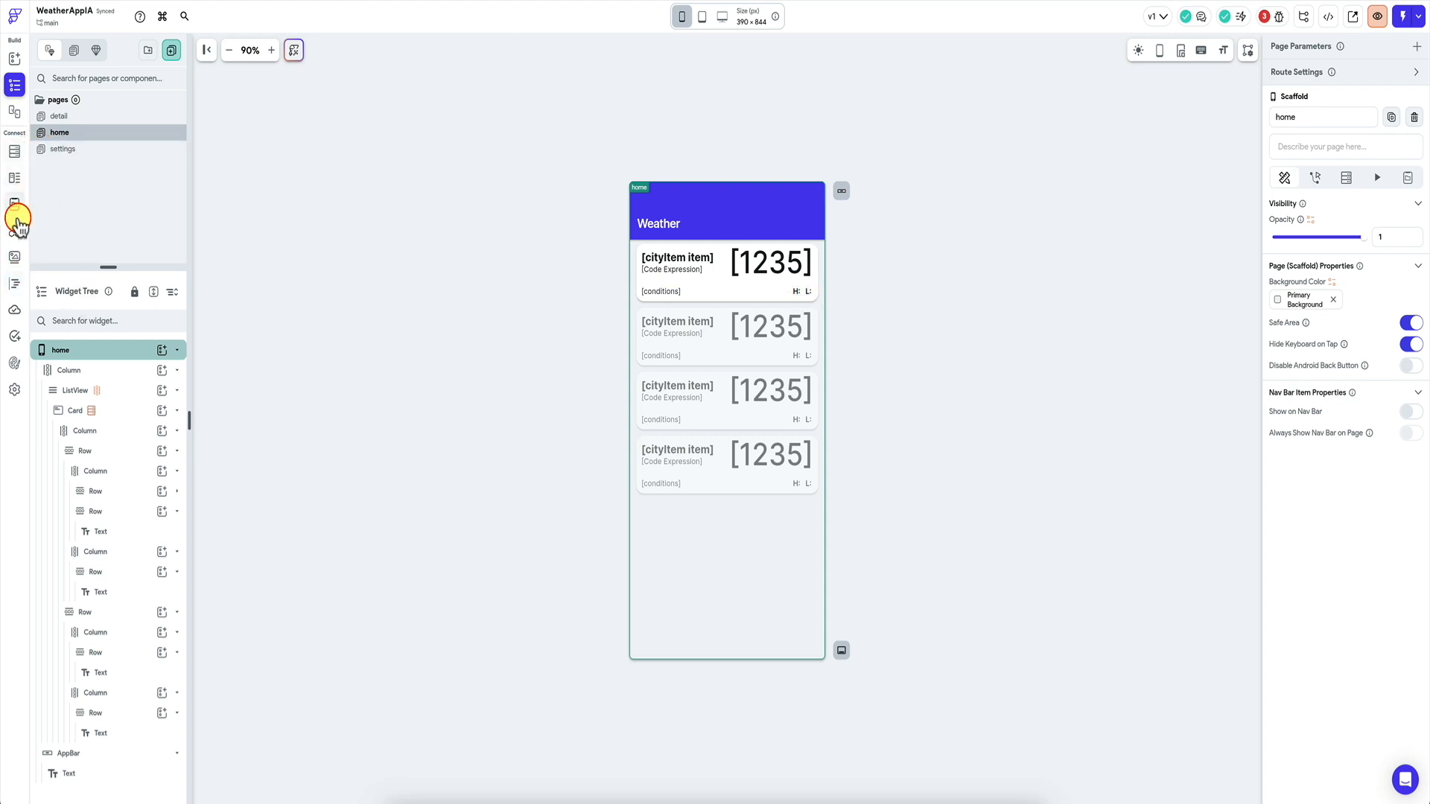
Run a test request of the GetWeatherForecast API call.
{"action": "left_click", "coordinate": [15, 230]}
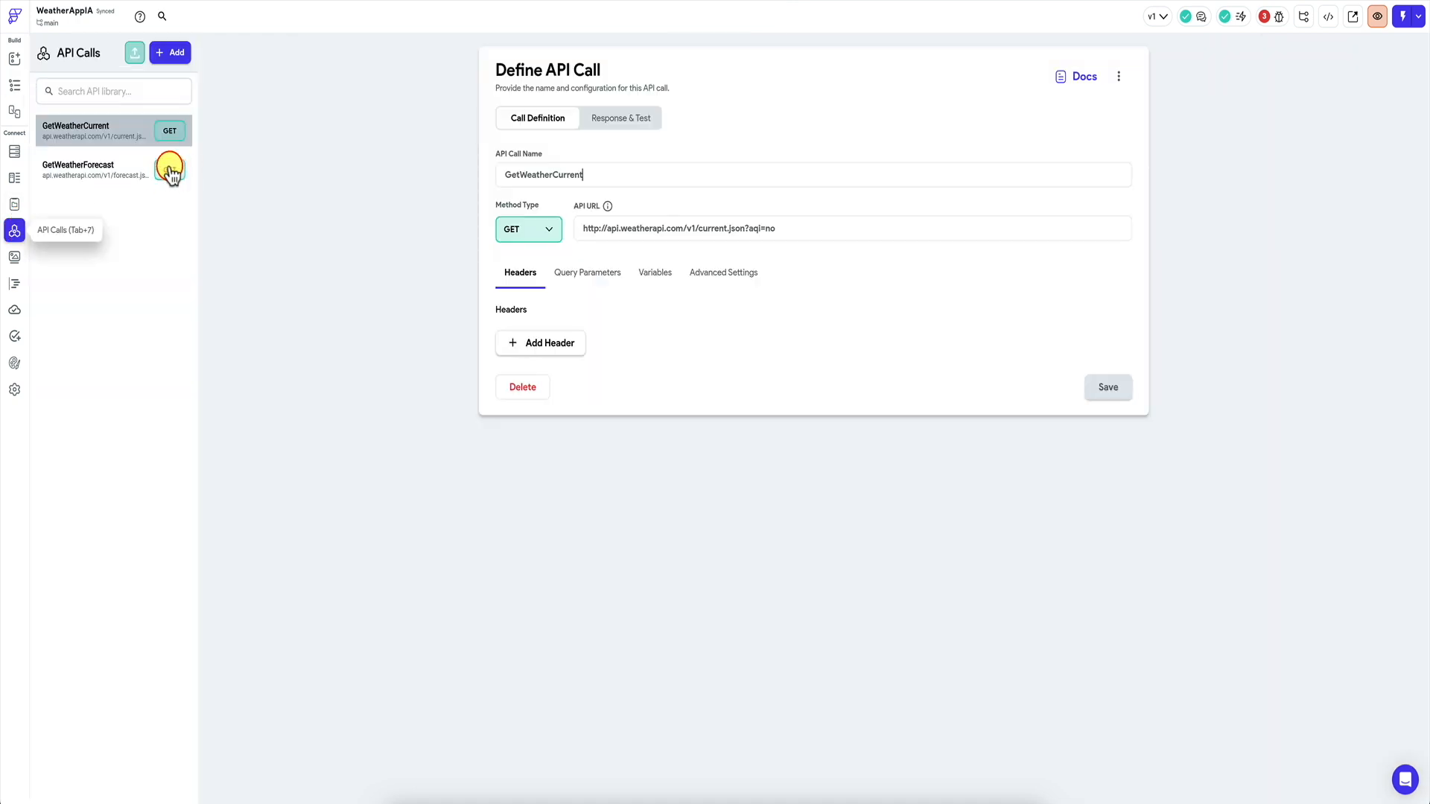
{"action": "left_click", "coordinate": [119, 173]}
{"action": "left_click", "coordinate": [617, 118]}
{"action": "left_click", "coordinate": [1109, 119]}
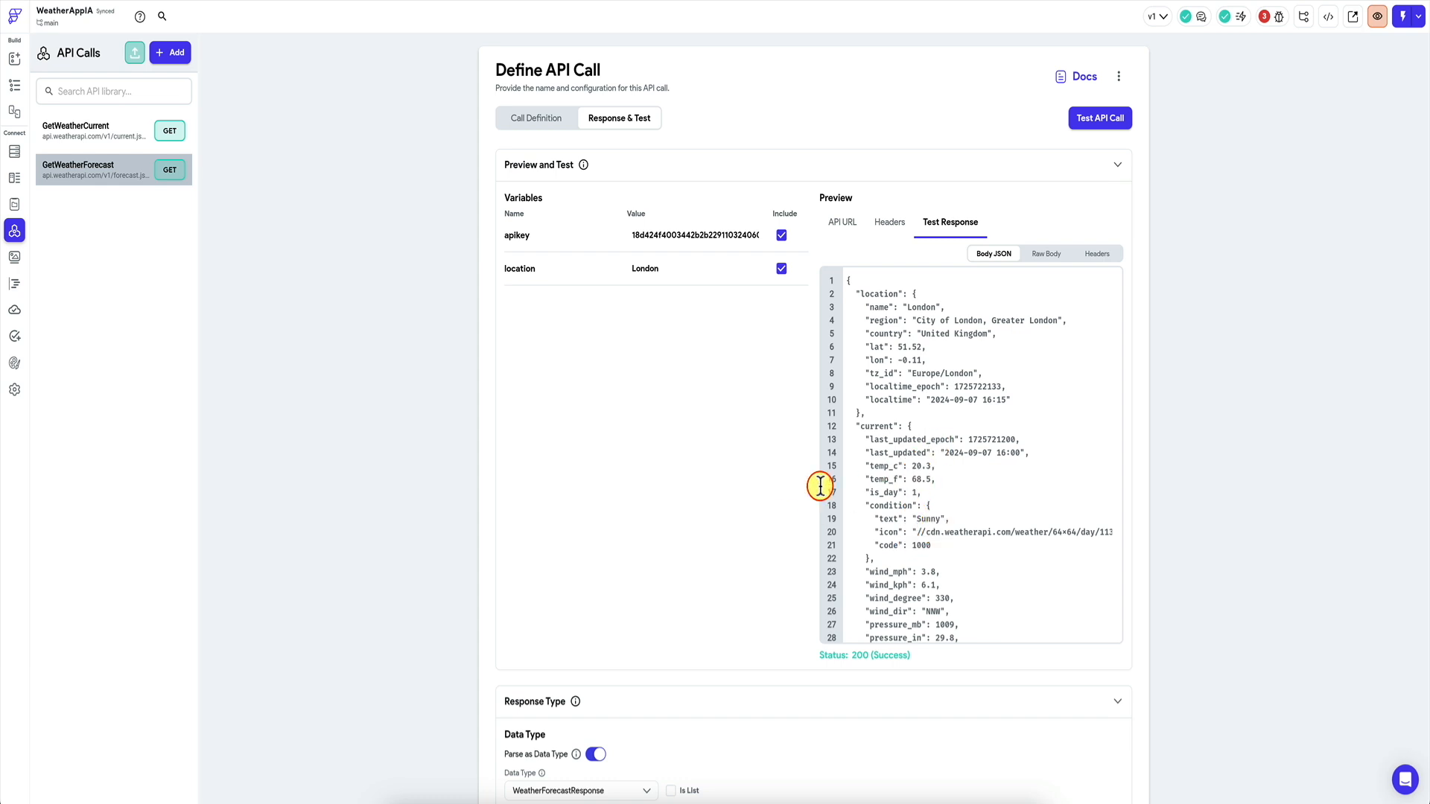
{"action": "scroll", "coordinate": [699, 517], "scroll_direction": "down", "scroll_amount": 5}
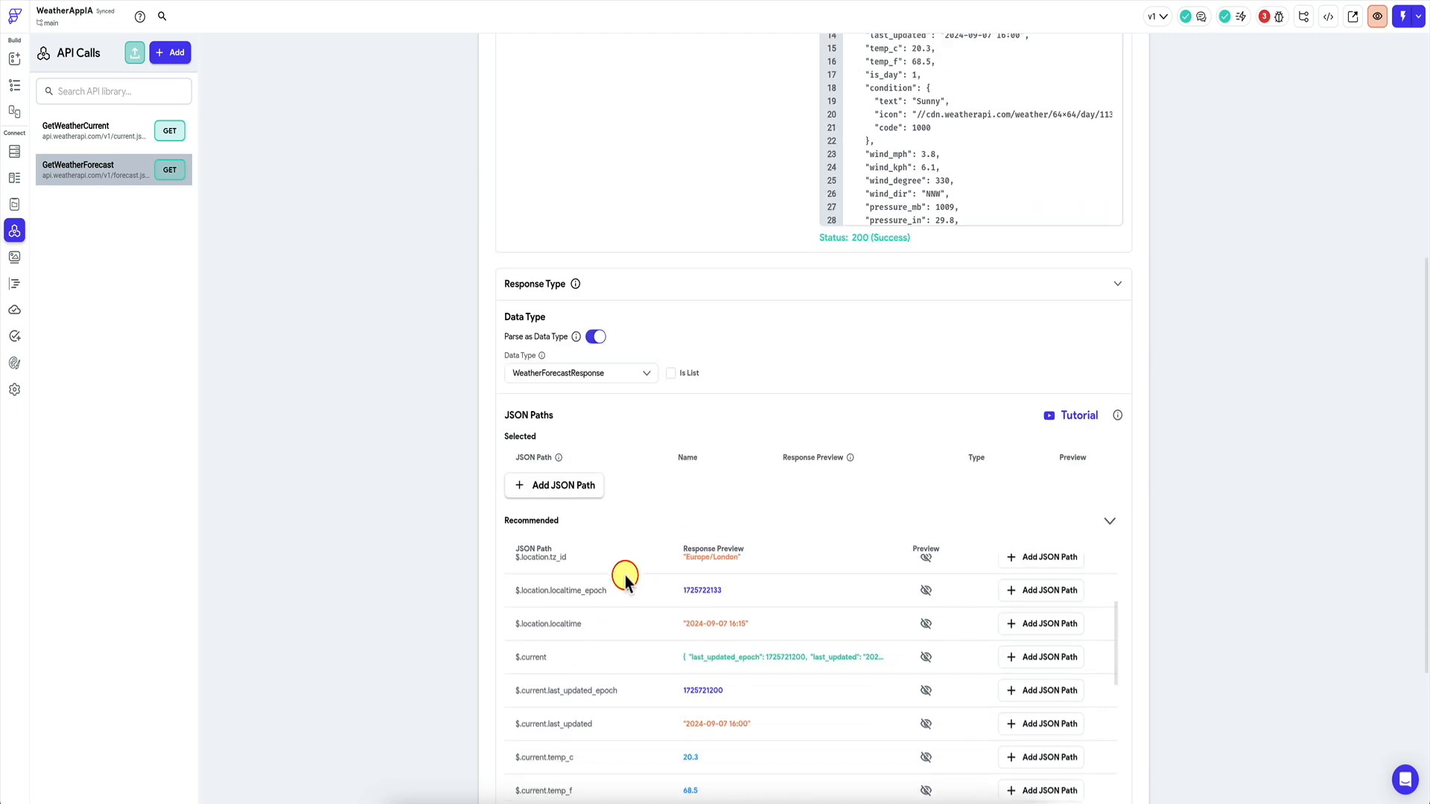
{"action": "scroll", "coordinate": [623, 574], "scroll_direction": "up", "scroll_amount": 3}
{"action": "scroll", "coordinate": [456, 594], "scroll_direction": "down", "scroll_amount": 3}
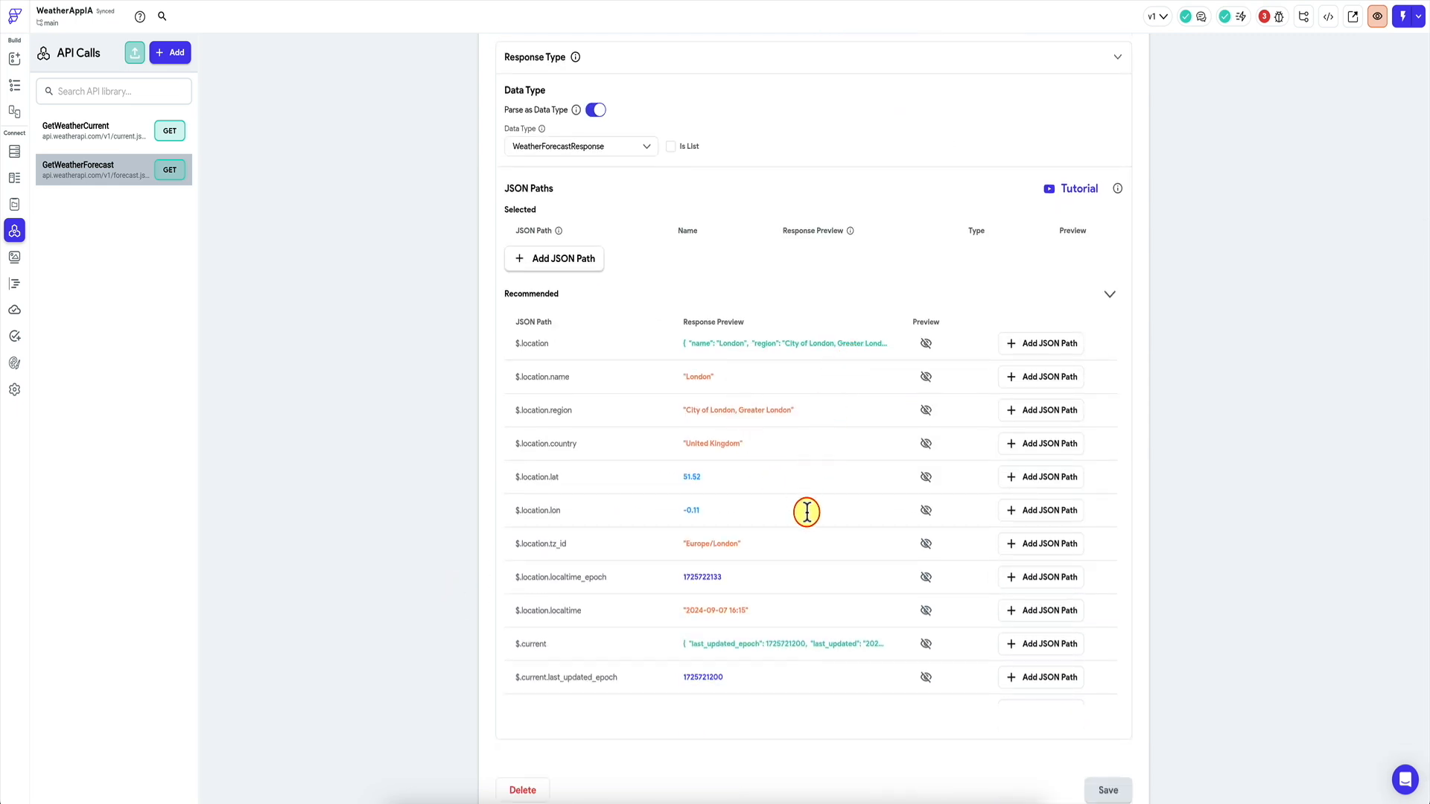
Add JSON paths for location.localtime, current.condition.text, current.temp_c and current.temp_f.
{"action": "left_click", "coordinate": [1021, 611]}
{"action": "scroll", "coordinate": [849, 584], "scroll_direction": "down", "scroll_amount": 4}
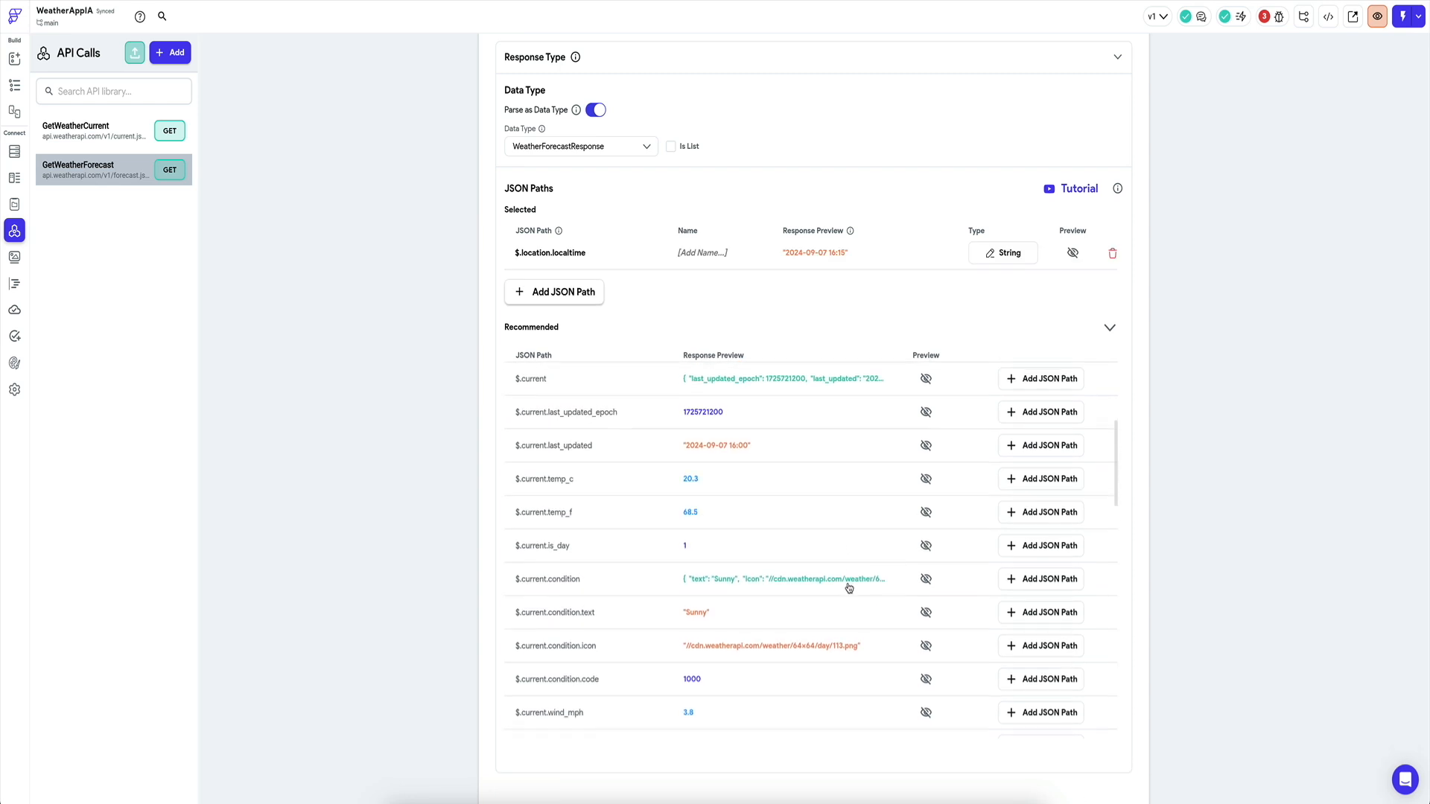
{"action": "left_click", "coordinate": [1029, 612]}
{"action": "scroll", "coordinate": [807, 598], "scroll_direction": "down", "scroll_amount": 7}
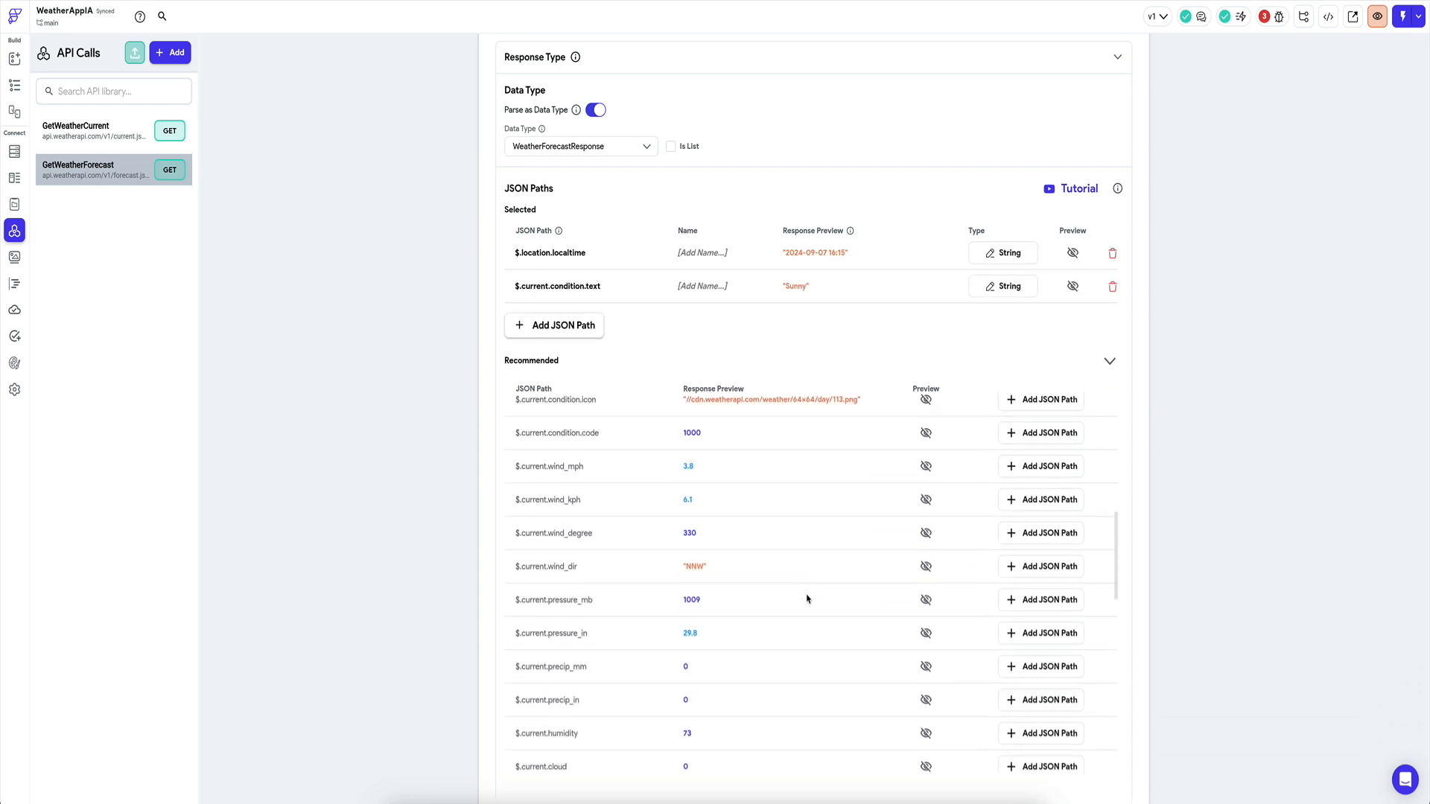
{"action": "scroll", "coordinate": [807, 598], "scroll_direction": "down", "scroll_amount": 3}
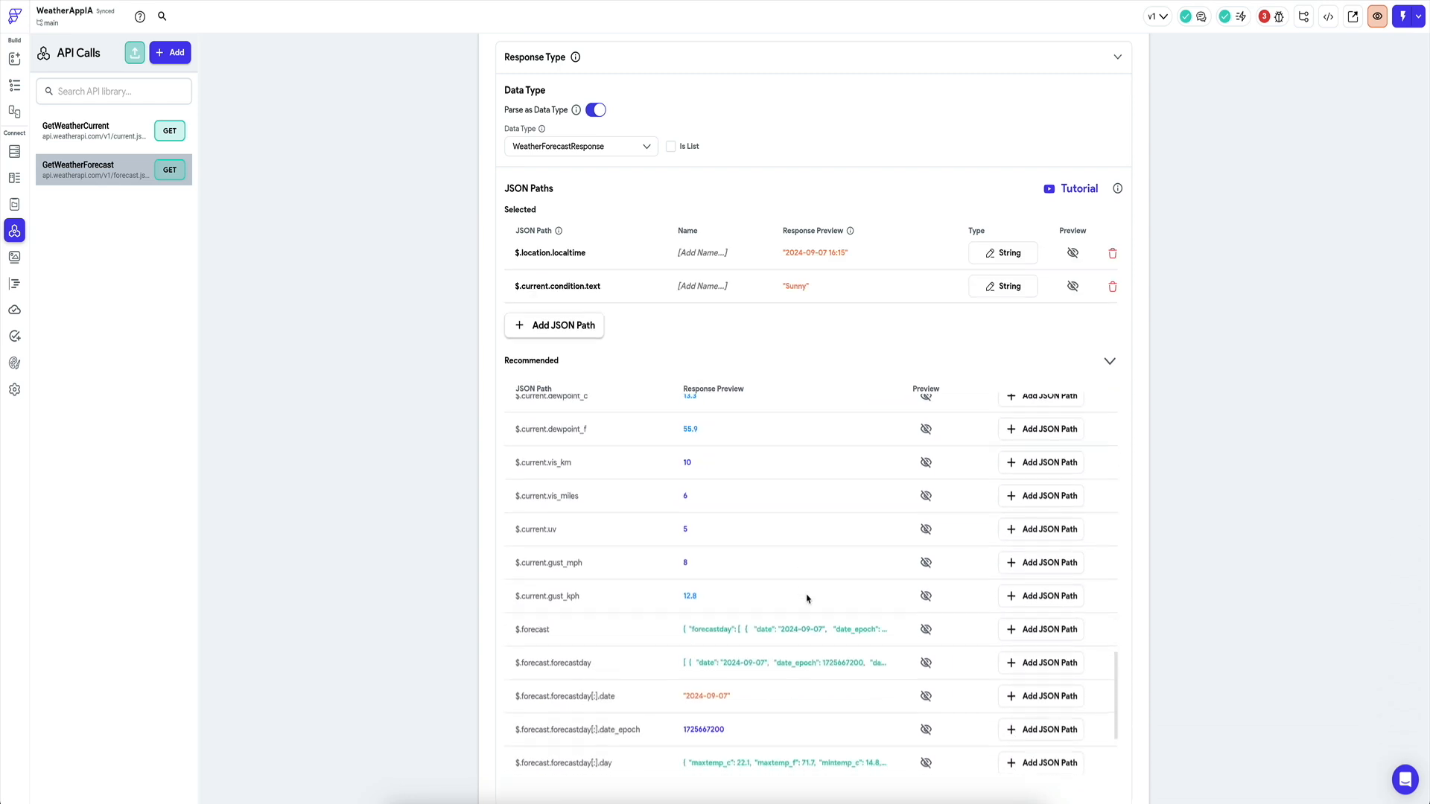
{"action": "scroll", "coordinate": [806, 599], "scroll_direction": "up", "scroll_amount": 5}
{"action": "scroll", "coordinate": [806, 598], "scroll_direction": "up", "scroll_amount": 5}
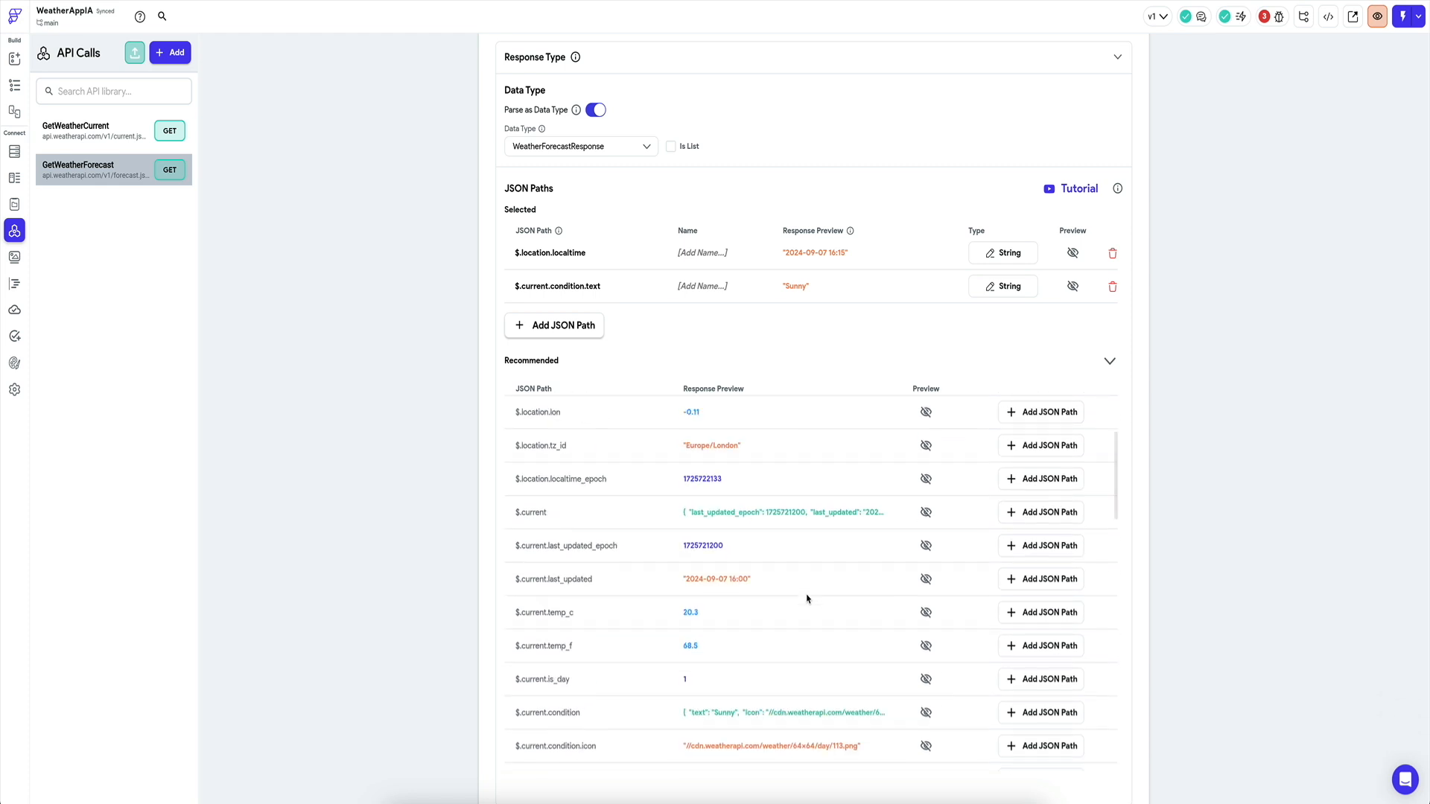
{"action": "left_click", "coordinate": [1007, 609]}
{"action": "left_click", "coordinate": [998, 642]}
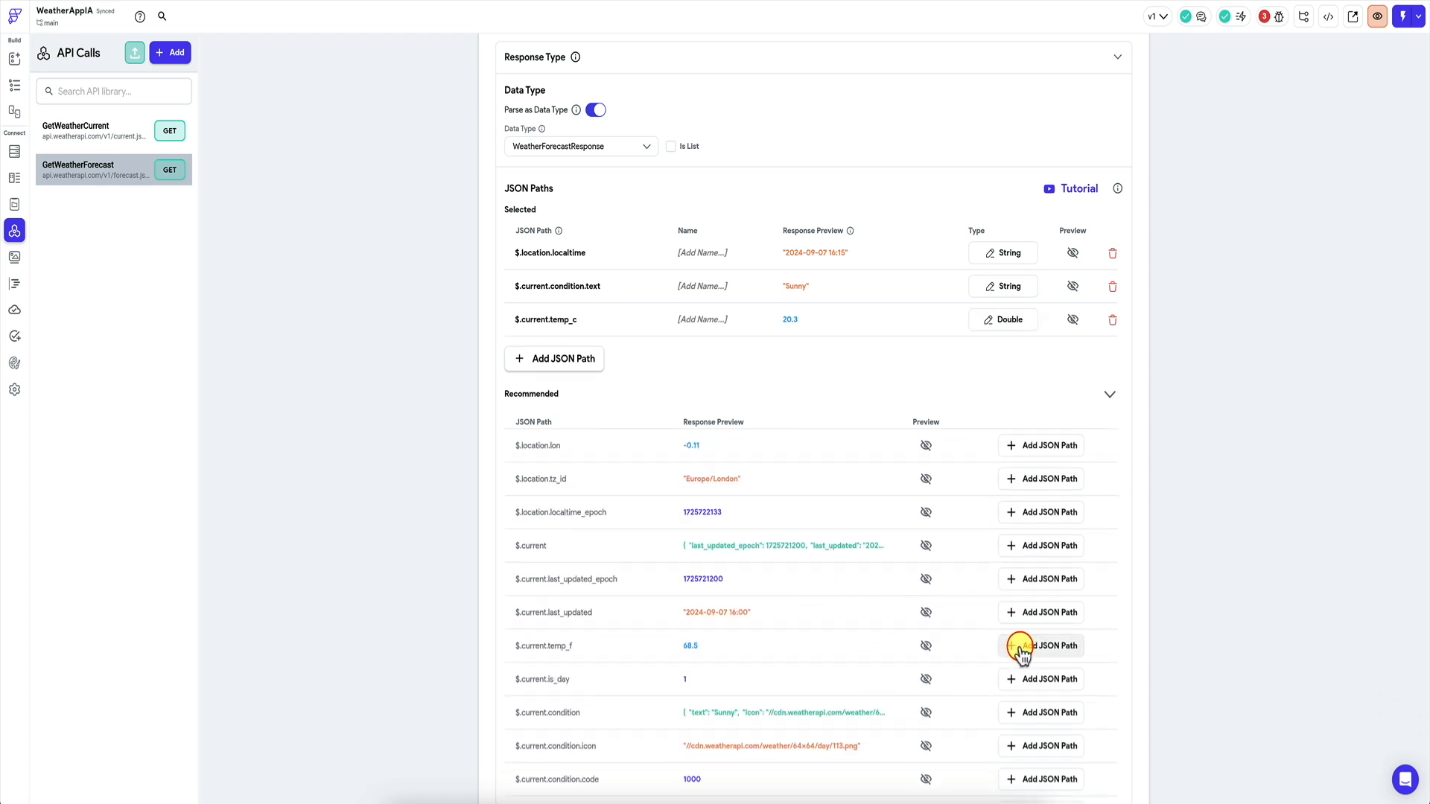
{"action": "scroll", "coordinate": [789, 639], "scroll_direction": "down", "scroll_amount": 5}
{"action": "scroll", "coordinate": [790, 643], "scroll_direction": "down", "scroll_amount": 6}
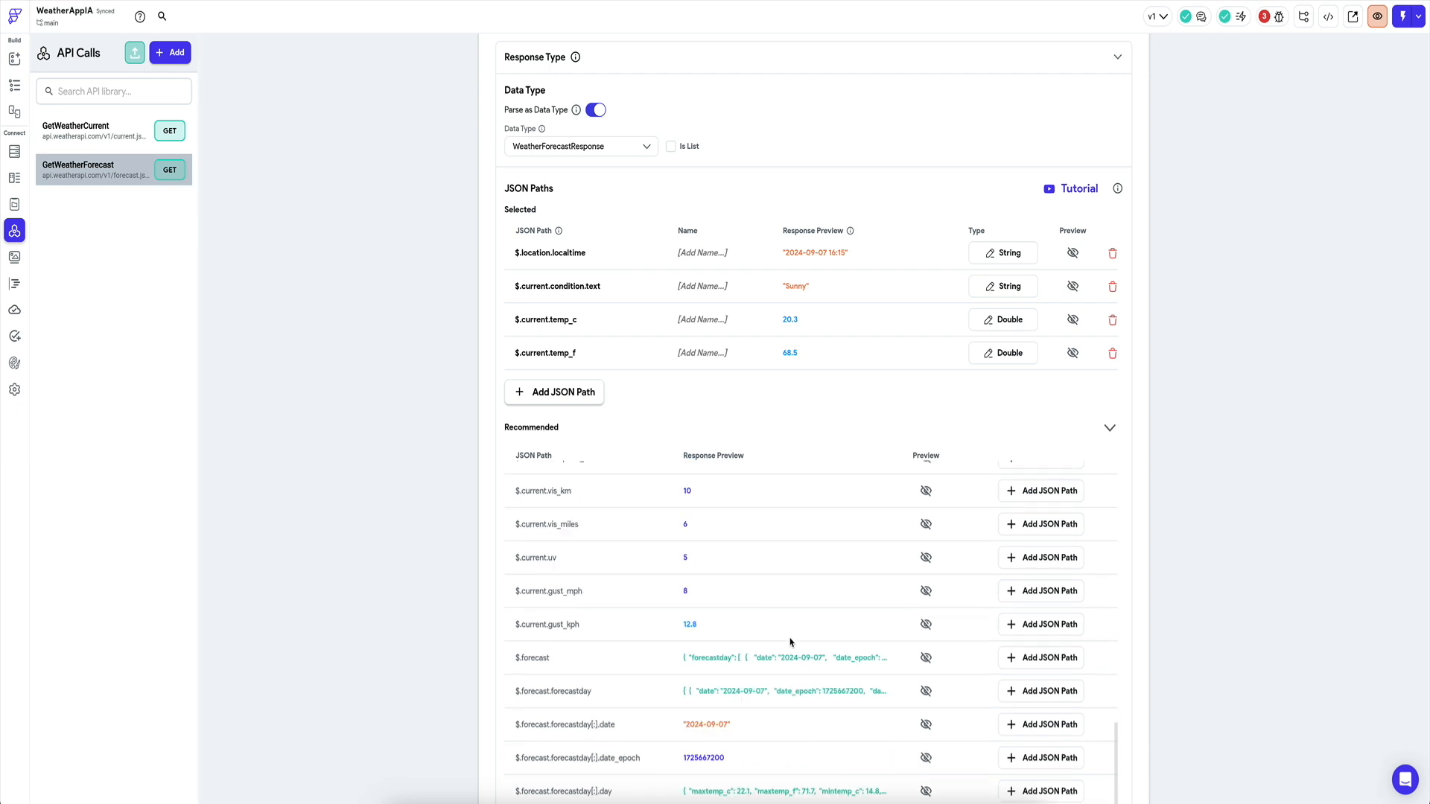
Add JSON paths for the daily maxtemp_c, maxtemp_f, mintemp_c and mintemp_f forecast values.
{"action": "left_click", "coordinate": [1050, 606]}
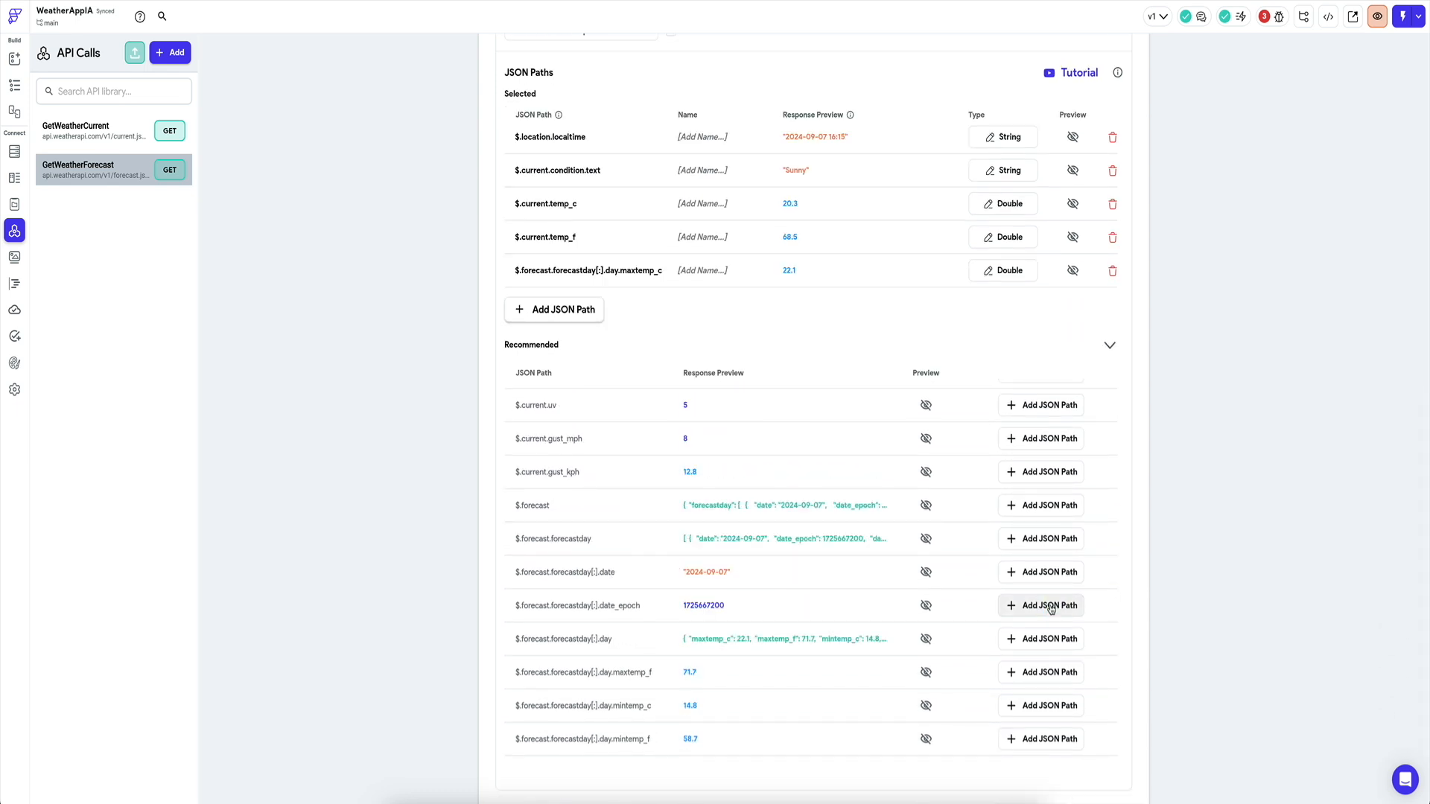
{"action": "left_click", "coordinate": [1036, 673]}
{"action": "scroll", "coordinate": [1043, 667], "scroll_direction": "down", "scroll_amount": 2}
{"action": "left_click", "coordinate": [1060, 637]}
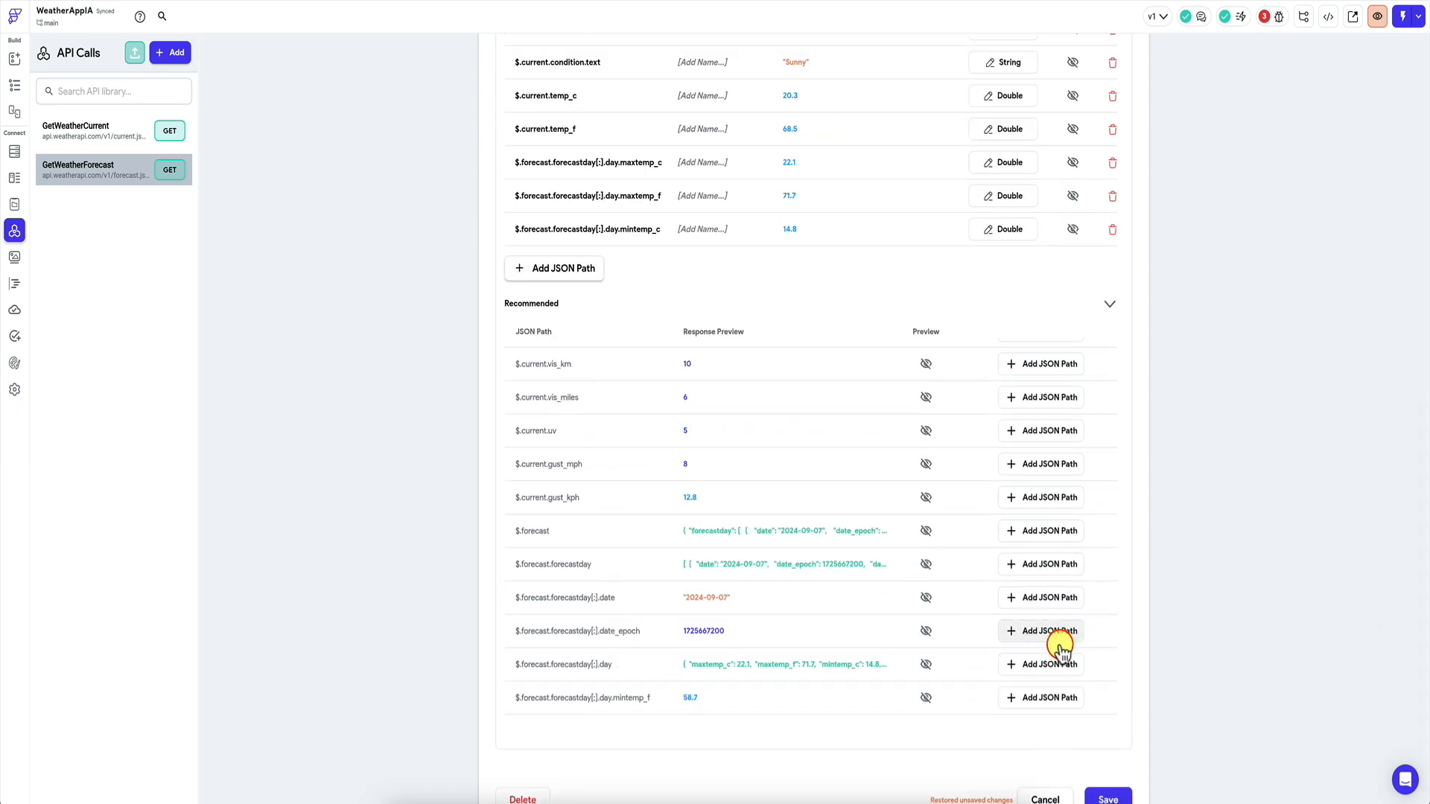
{"action": "left_click", "coordinate": [1046, 696]}
{"action": "scroll", "coordinate": [798, 613], "scroll_direction": "up", "scroll_amount": 5}
{"action": "scroll", "coordinate": [403, 462], "scroll_direction": "up", "scroll_amount": 4}
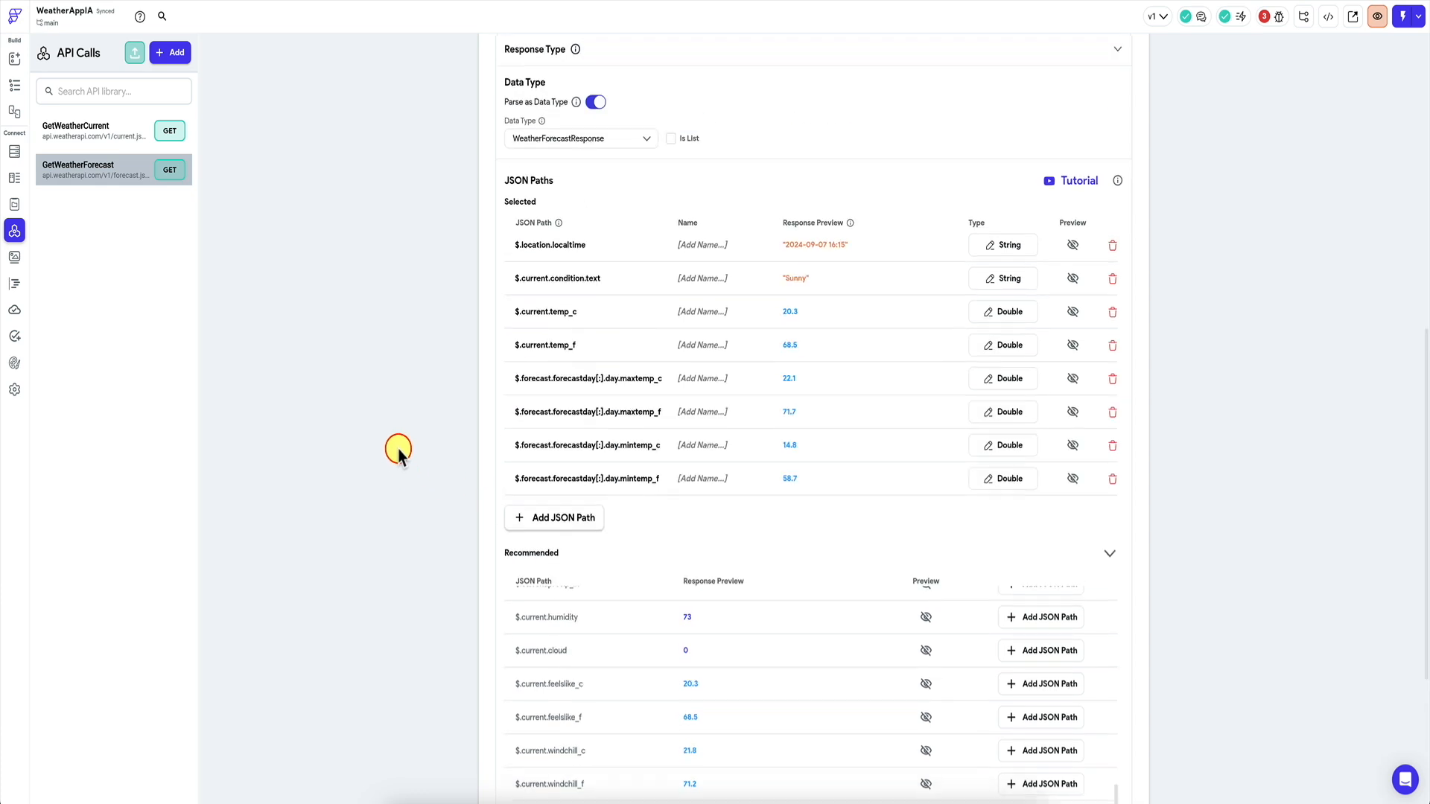
{"action": "left_click", "coordinate": [724, 318]}
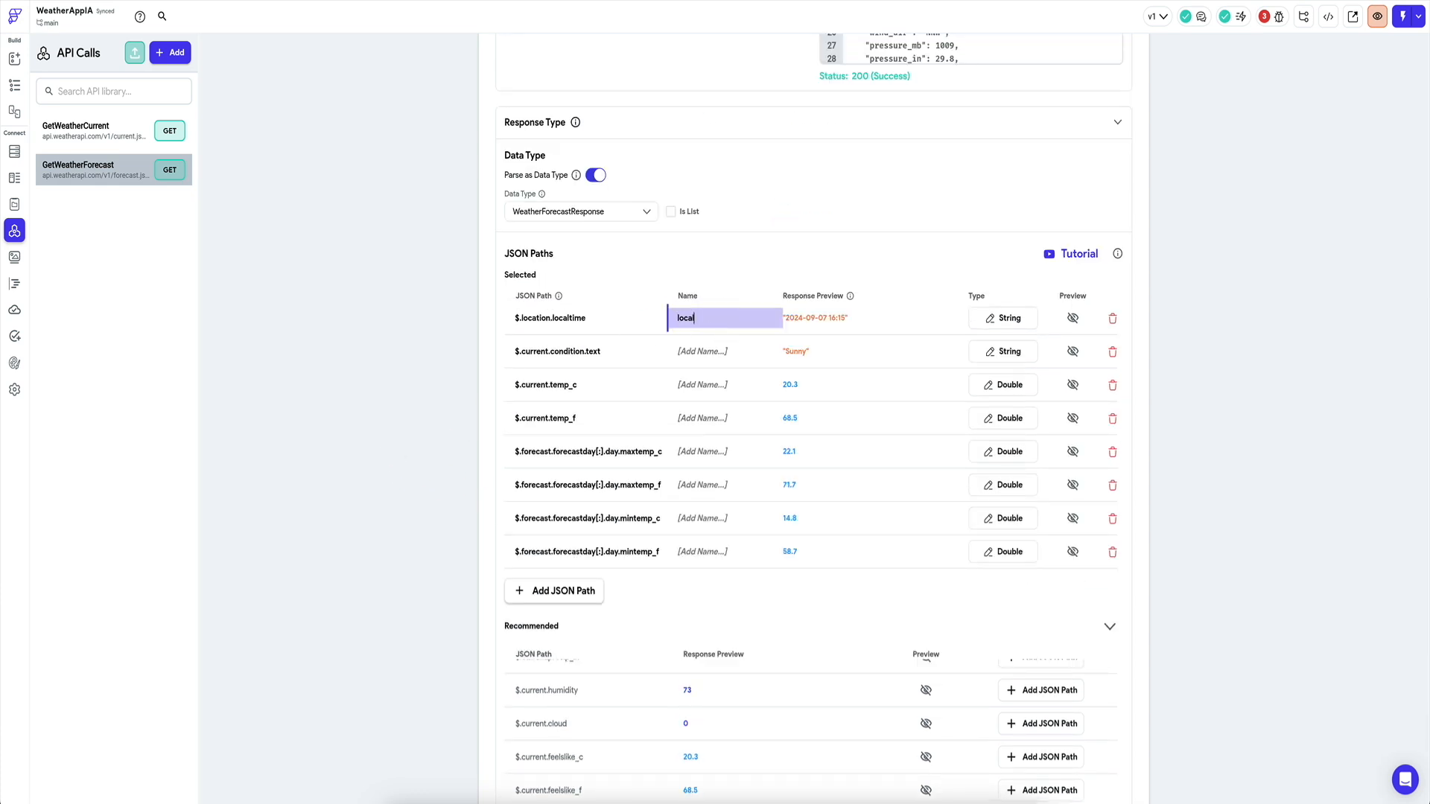
Name the paths conditions, currentTempc, currentTempf, maxTempc, maxTempf, minTempc and minTempf.
{"action": "left_click", "coordinate": [704, 350]}
{"action": "type", "text": "condi"}
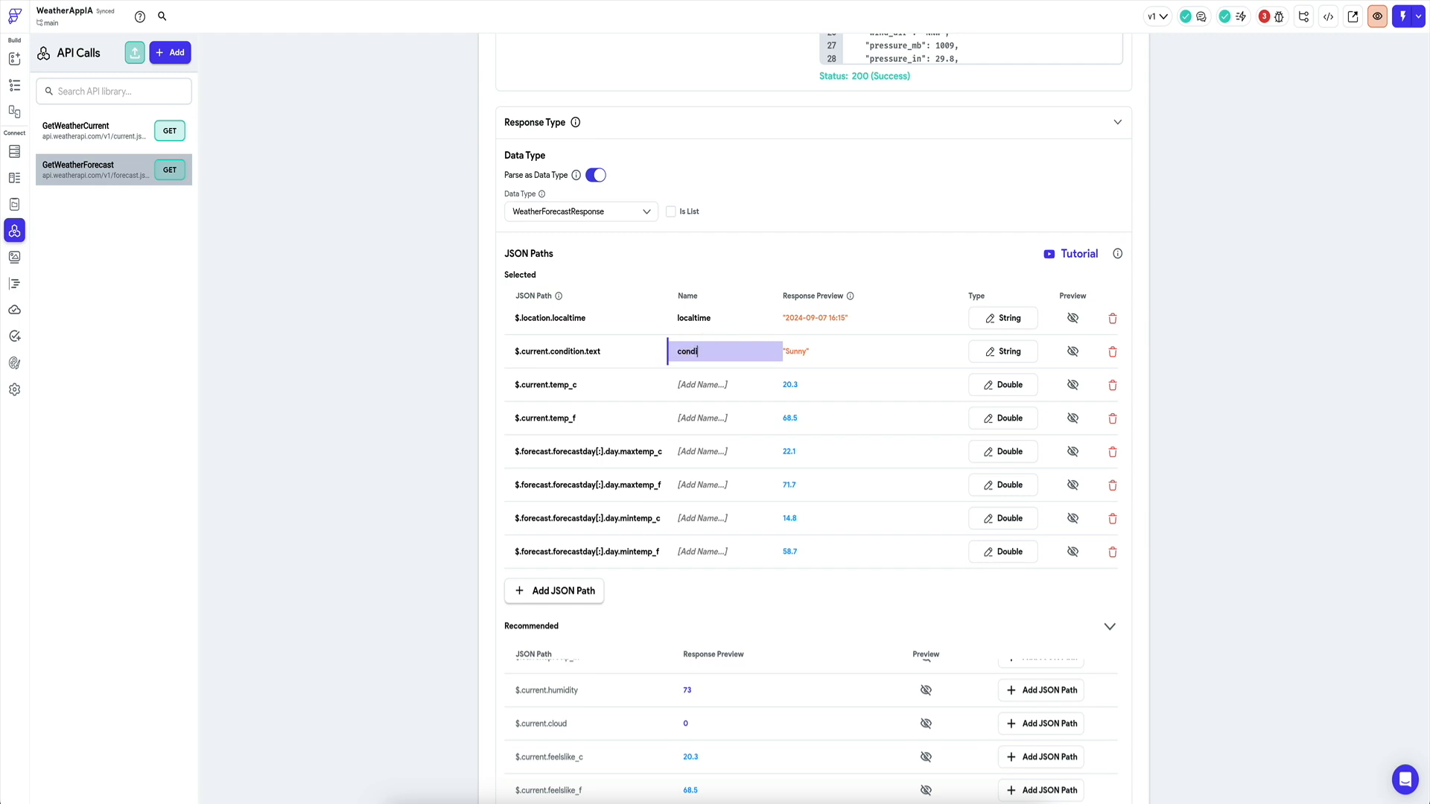
{"action": "type", "text": "tions"}
{"action": "left_click", "coordinate": [712, 386]}
{"action": "type", "text": "currentTempc"}
{"action": "left_click", "coordinate": [704, 418]}
{"action": "type", "text": "currentTempf"}
{"action": "left_click", "coordinate": [713, 451]}
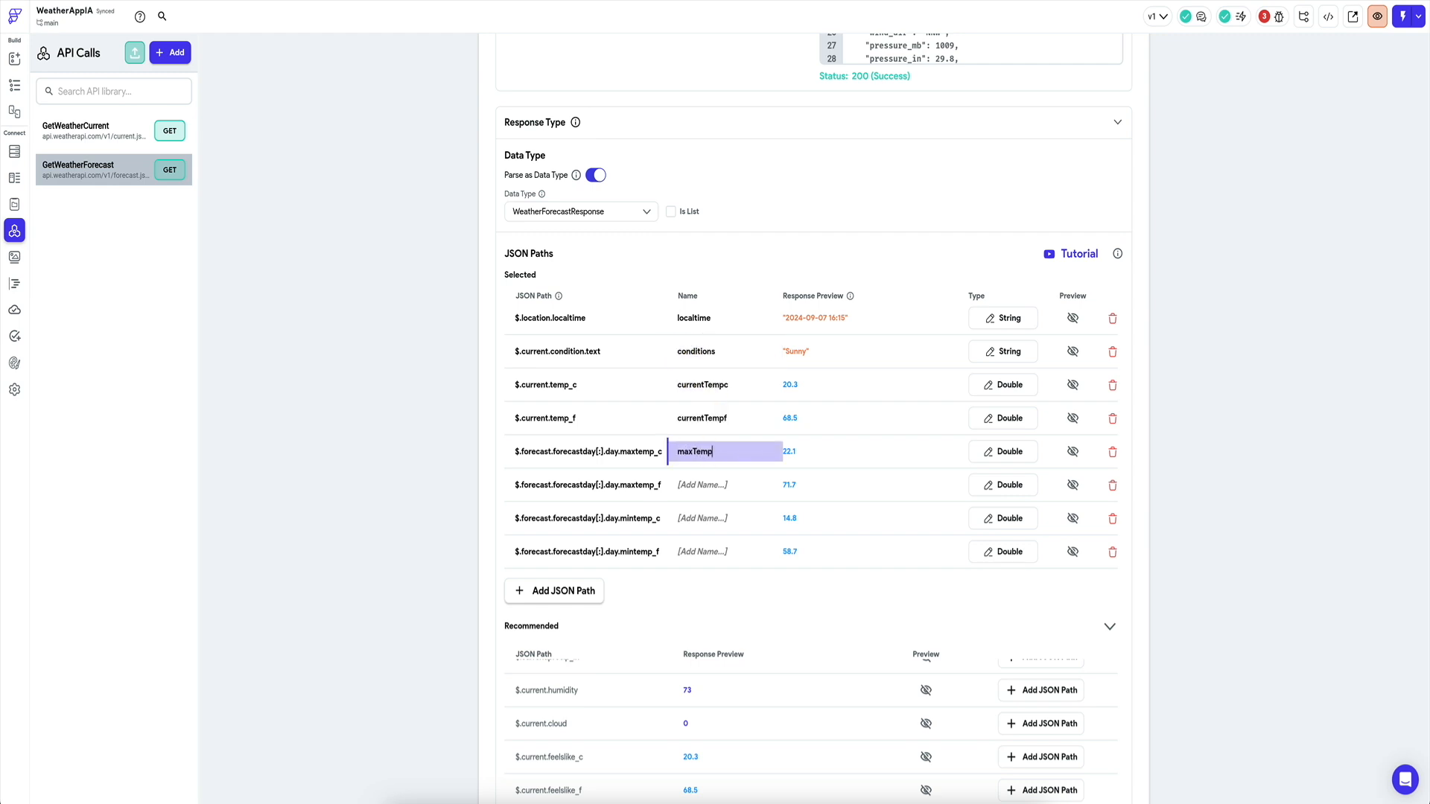
{"action": "type", "text": "maxTempc"}
{"action": "left_click", "coordinate": [704, 485]}
{"action": "type", "text": "maxTem"}
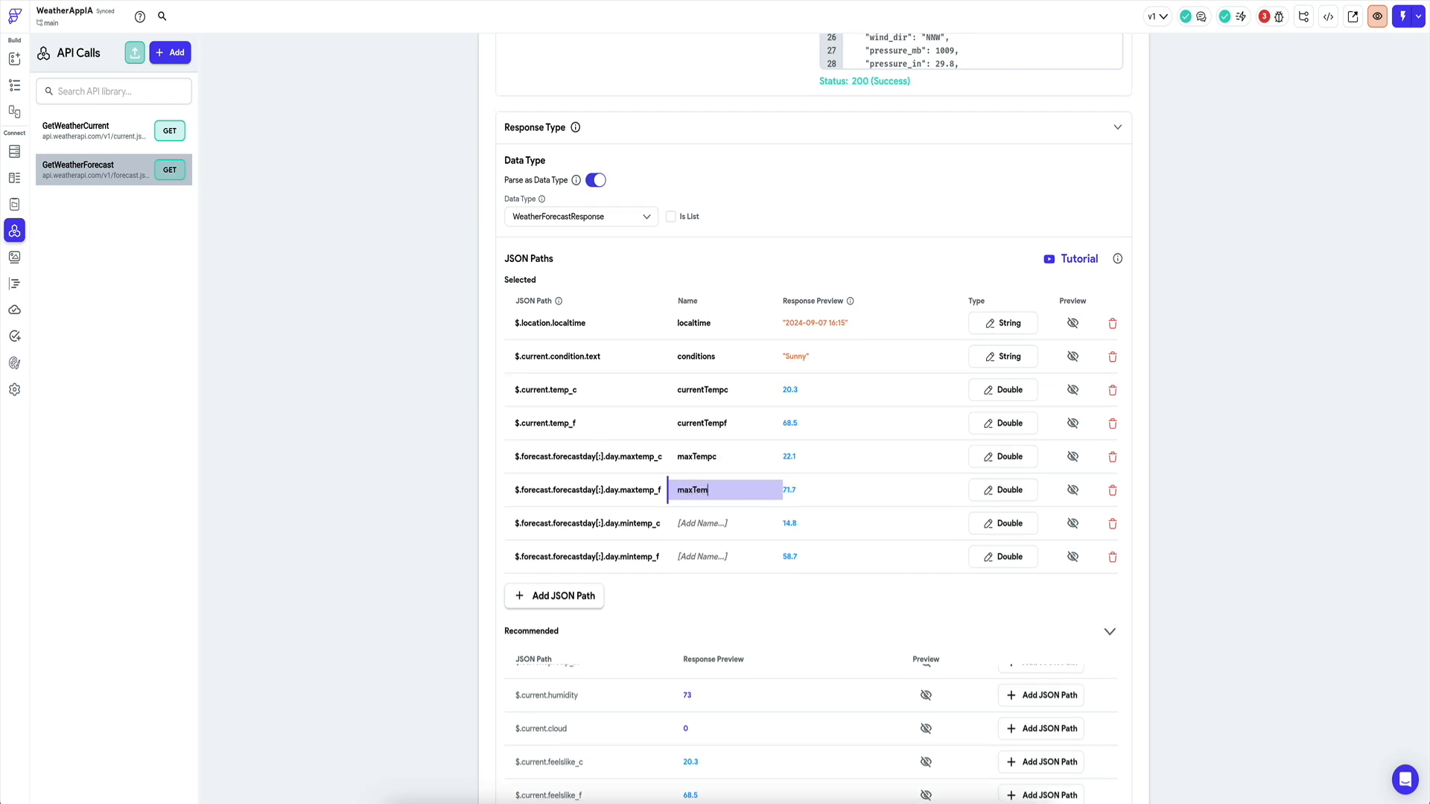
{"action": "left_click", "coordinate": [718, 521]}
{"action": "type", "text": "minTempc"}
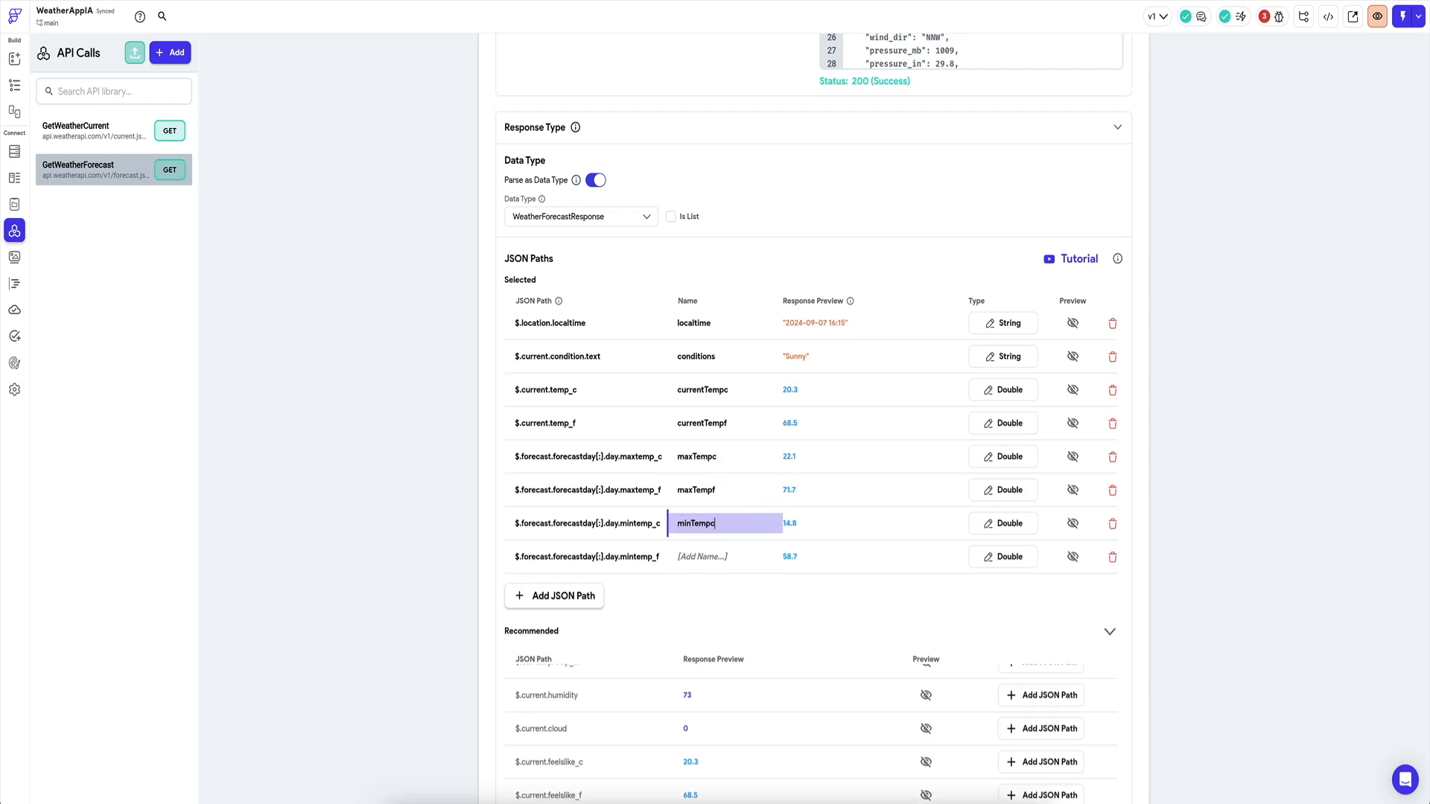
{"action": "left_click", "coordinate": [715, 556]}
{"action": "type", "text": "minTempf"}
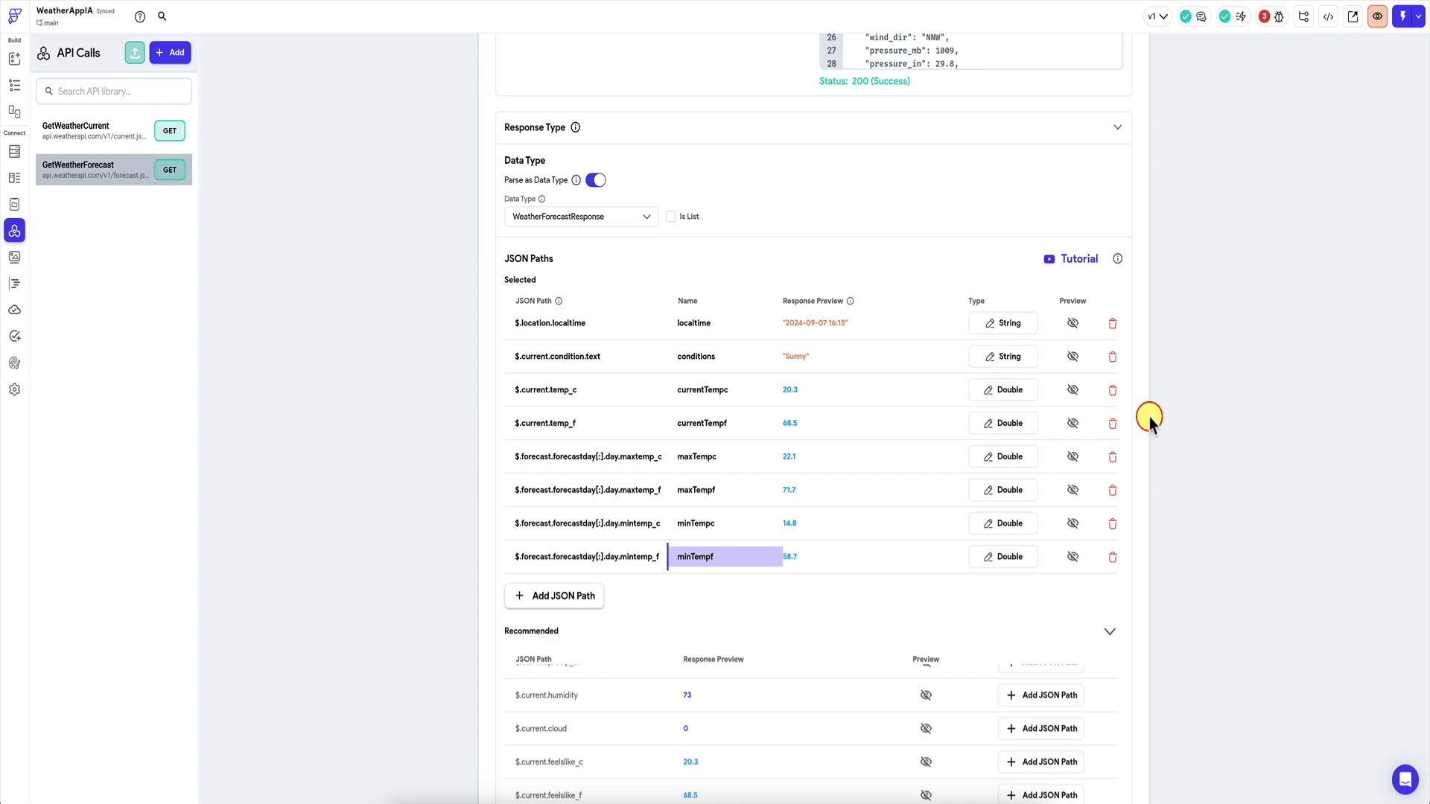
Save the forecast call, turn off Parse as Data Type, and save again.
{"action": "scroll", "coordinate": [1191, 422], "scroll_direction": "down", "scroll_amount": 5}
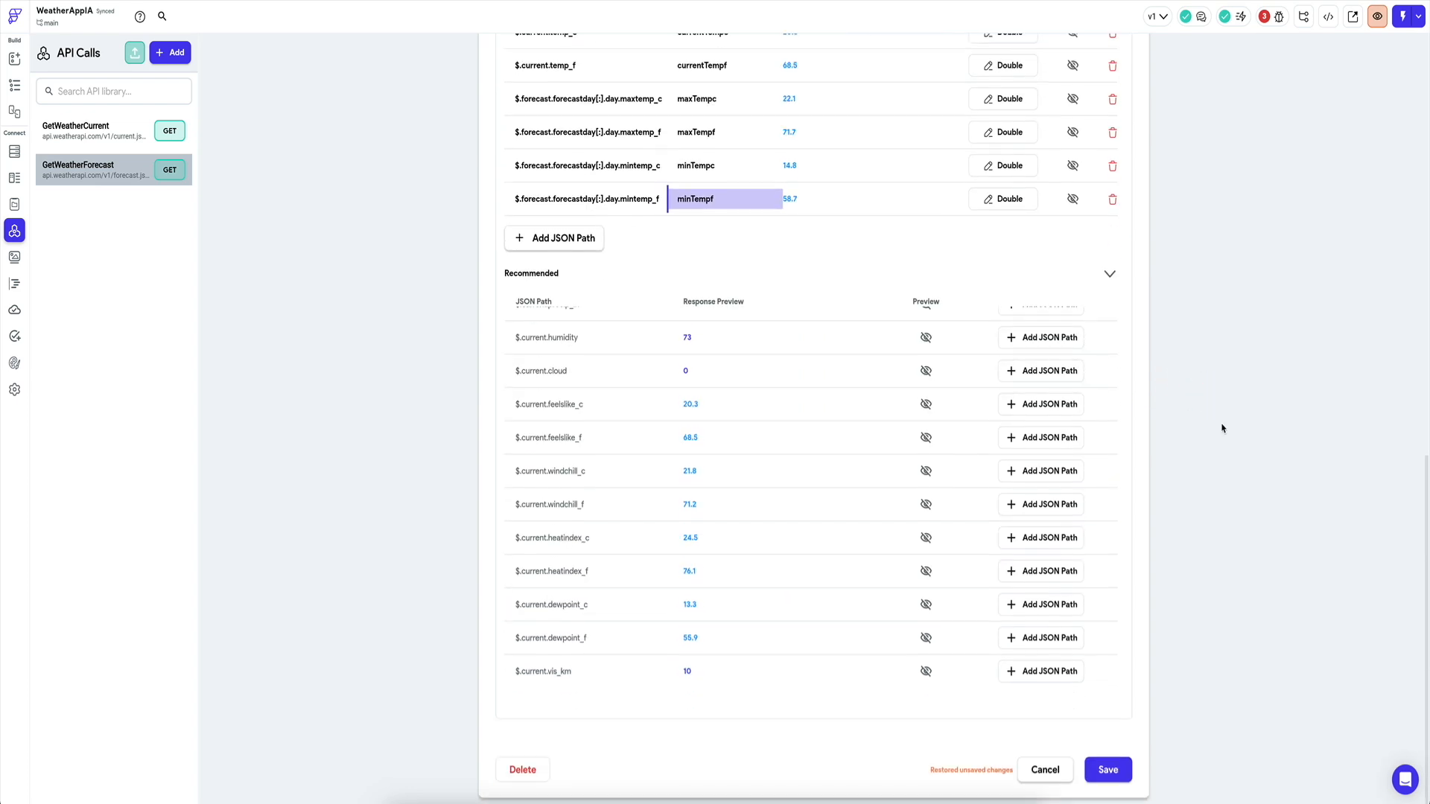
{"action": "left_click", "coordinate": [1108, 771]}
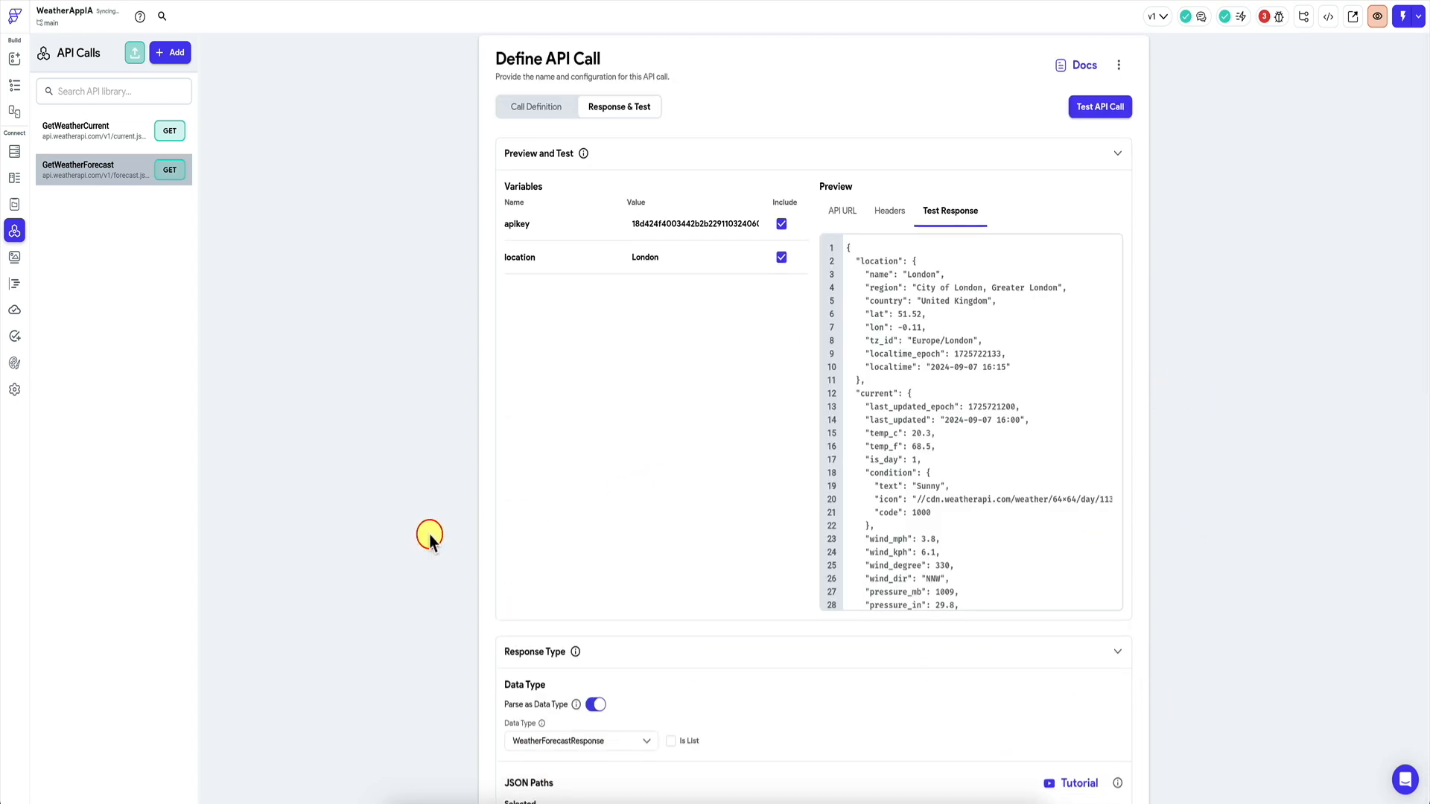
{"action": "scroll", "coordinate": [557, 432], "scroll_direction": "down", "scroll_amount": 4}
{"action": "left_click", "coordinate": [594, 425]}
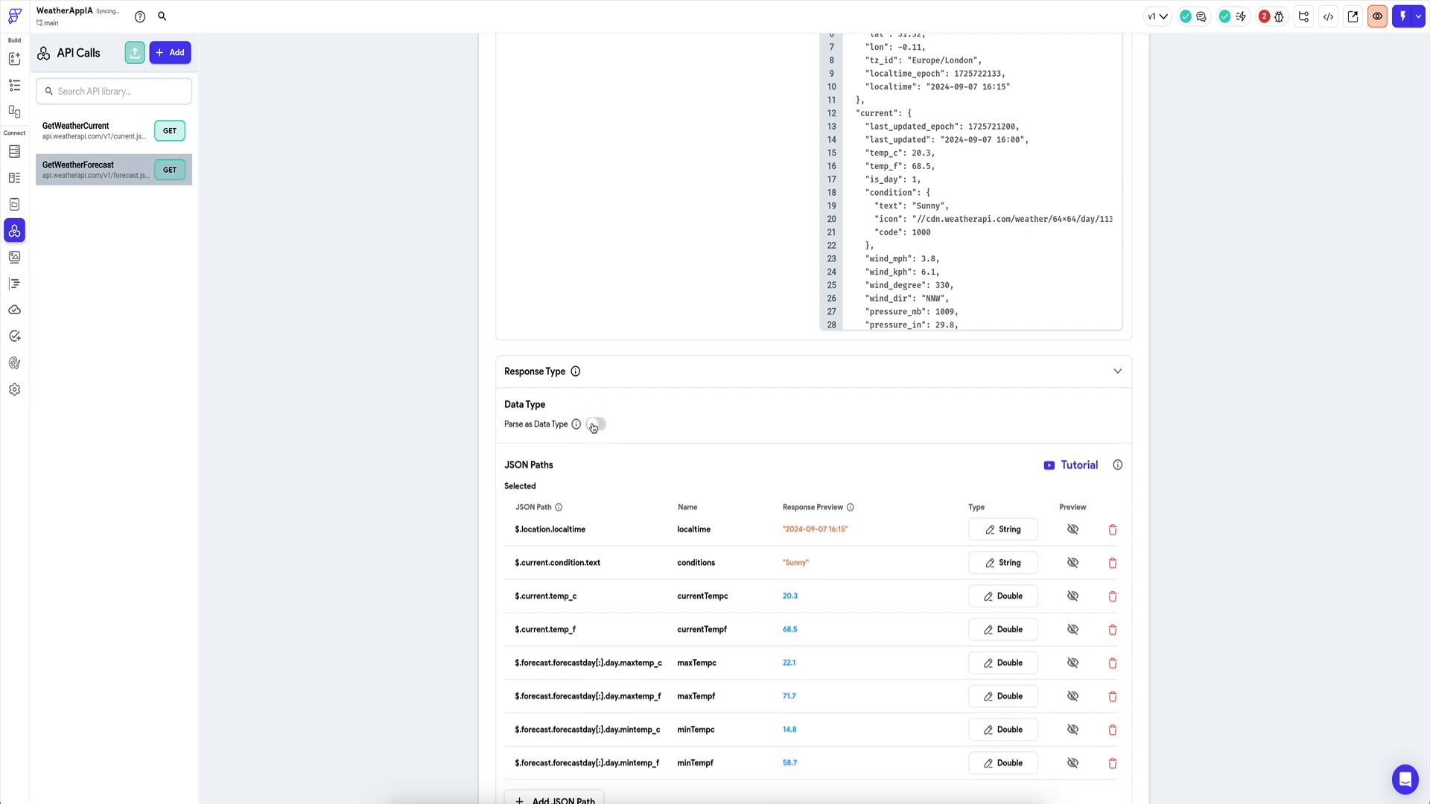
{"action": "scroll", "coordinate": [443, 492], "scroll_direction": "down", "scroll_amount": 6}
{"action": "scroll", "coordinate": [443, 491], "scroll_direction": "down", "scroll_amount": 3}
{"action": "left_click", "coordinate": [1108, 769]}
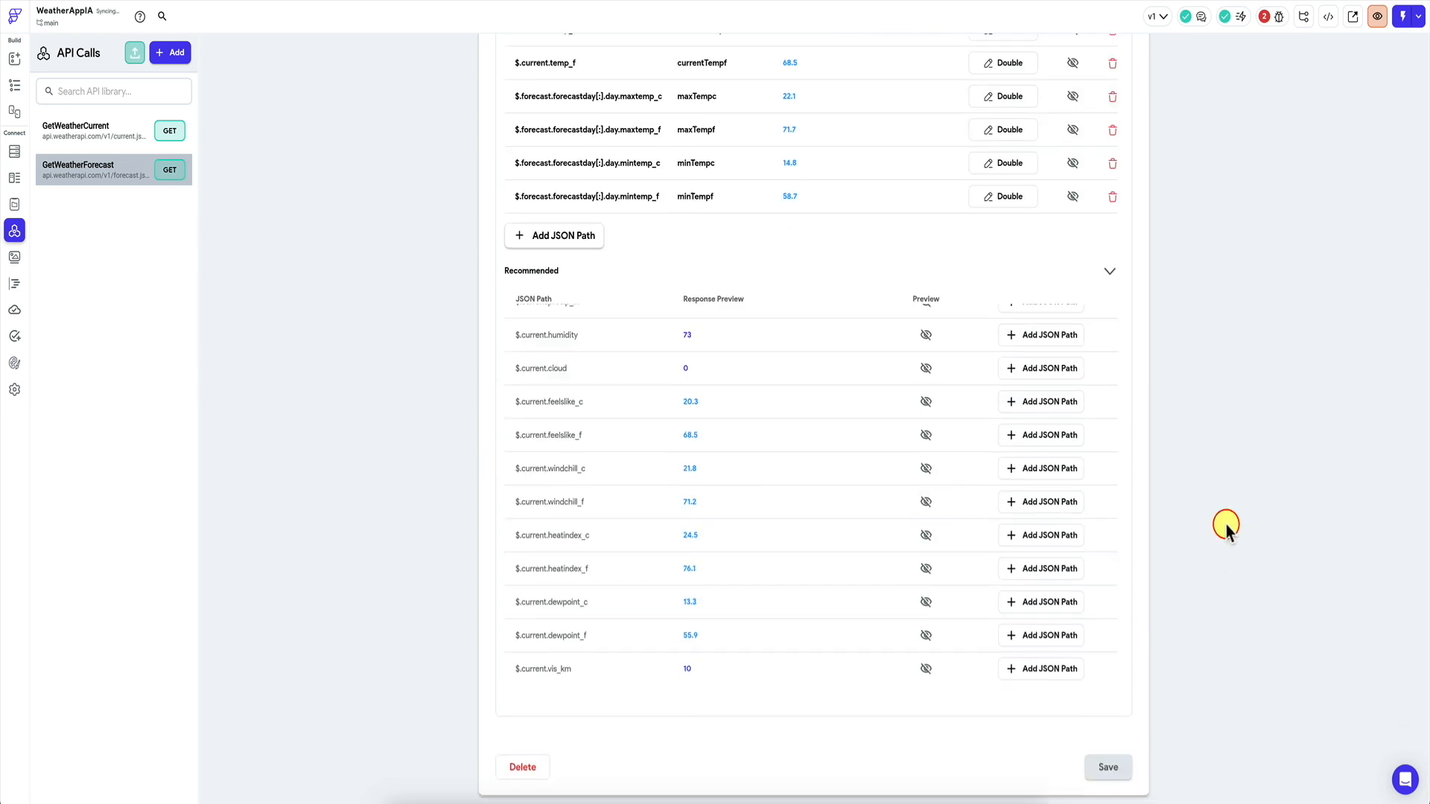
Return to the home page and jump to the first Property Override error's widget.
{"action": "left_click", "coordinate": [14, 87]}
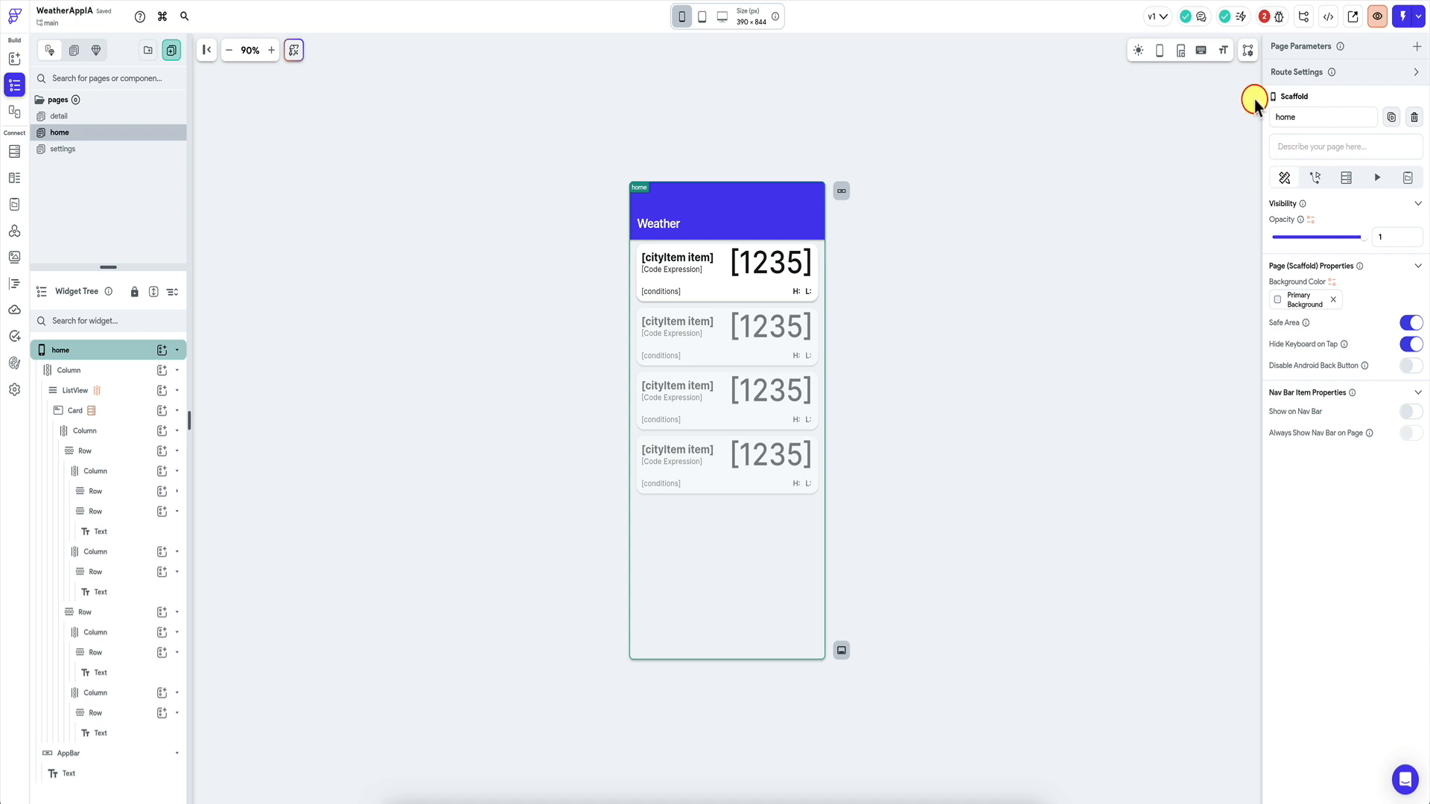
{"action": "left_click", "coordinate": [1265, 16]}
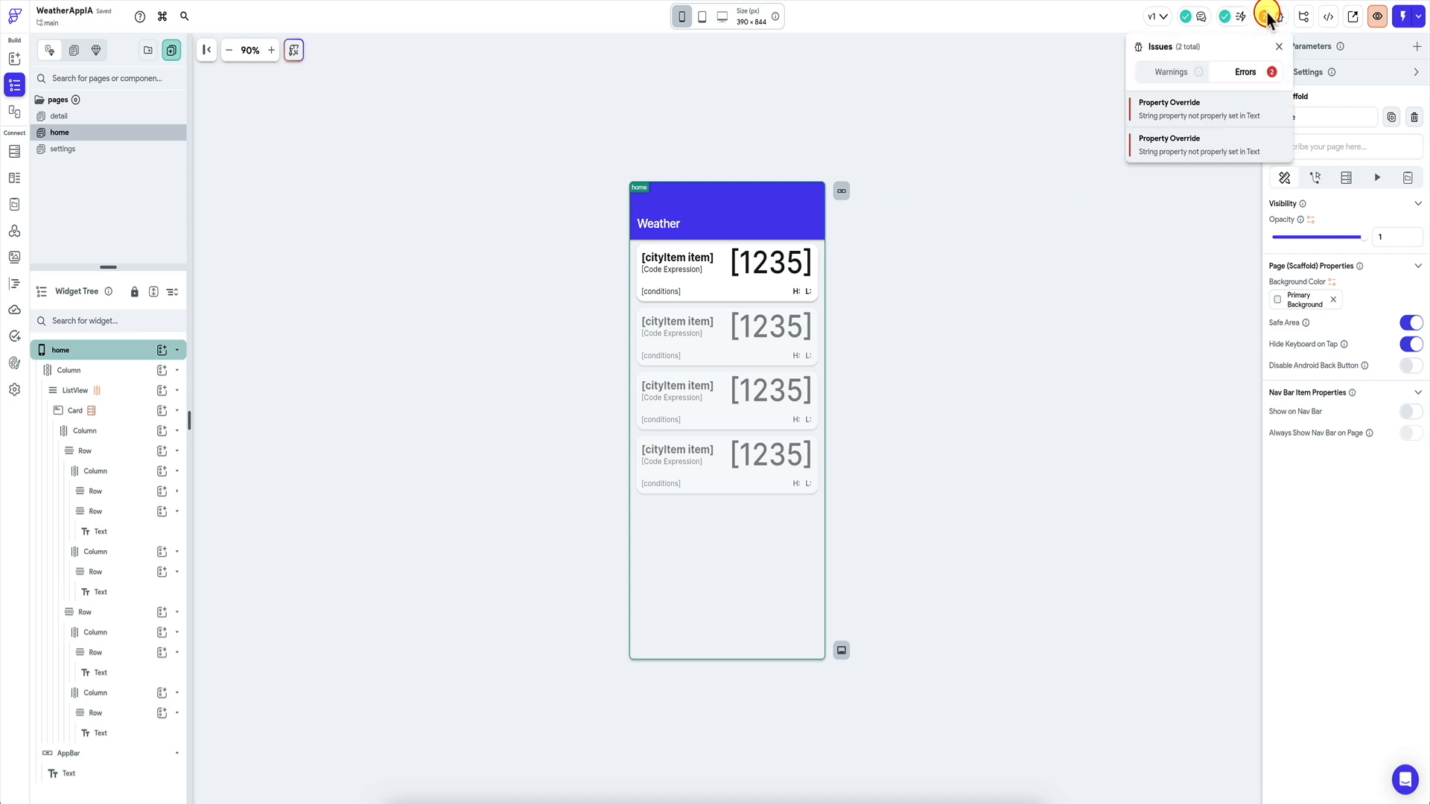
{"action": "left_click", "coordinate": [1192, 116]}
{"action": "left_click", "coordinate": [1024, 313]}
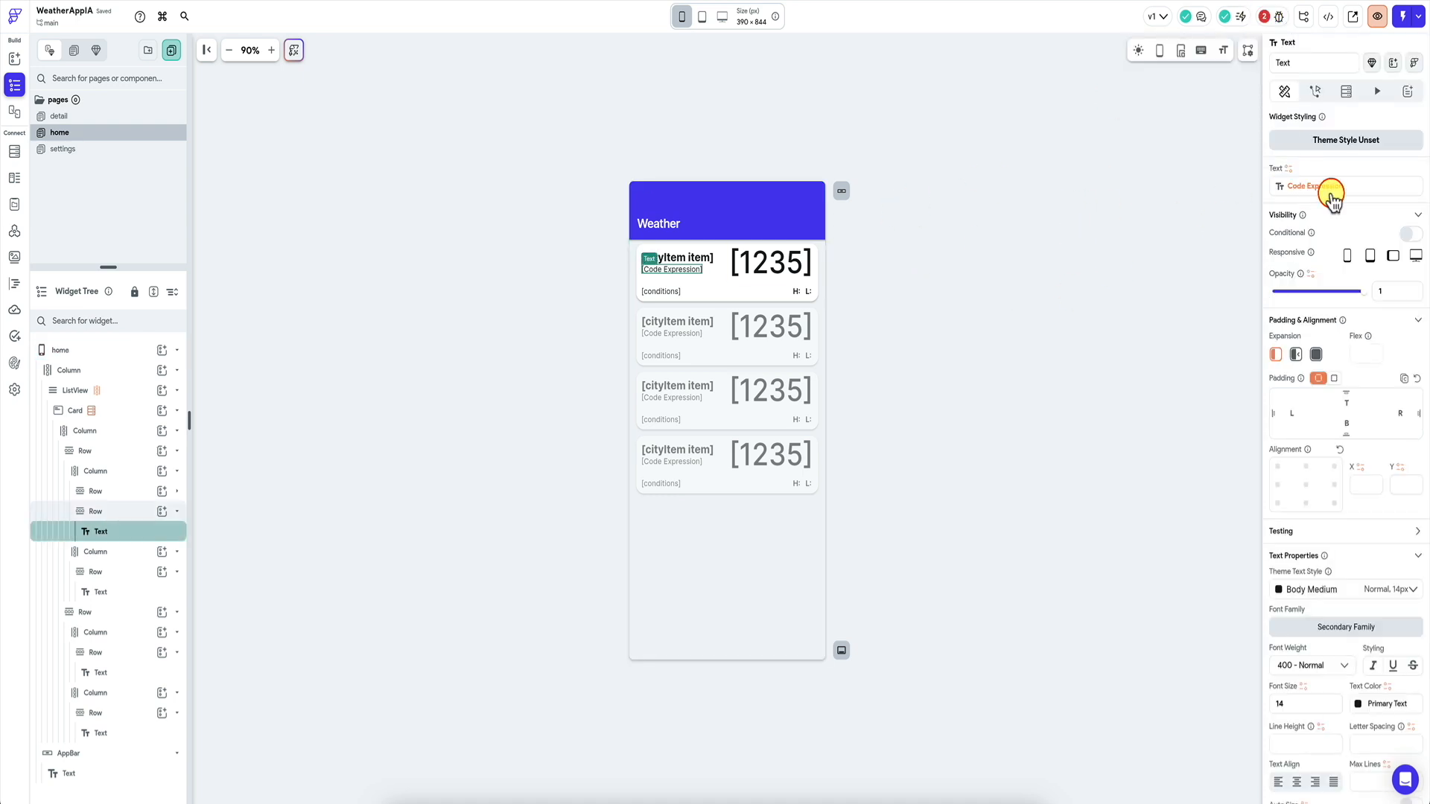
Bind the time text's code expression argument to the forecast's localtime field.
{"action": "left_click", "coordinate": [1333, 198]}
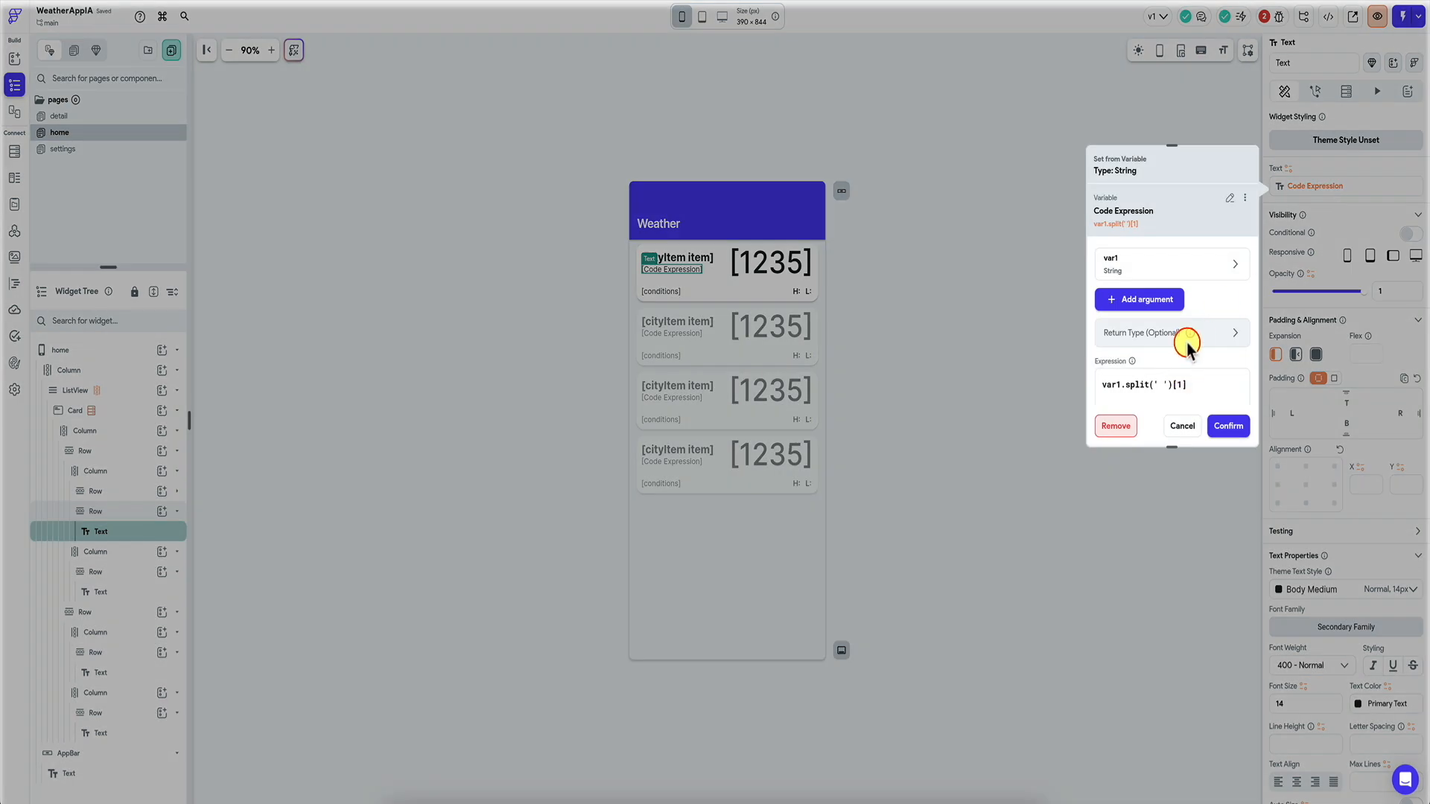
{"action": "left_click", "coordinate": [1153, 274]}
{"action": "scroll", "coordinate": [1155, 313], "scroll_direction": "down", "scroll_amount": 1}
{"action": "left_click", "coordinate": [1166, 370]}
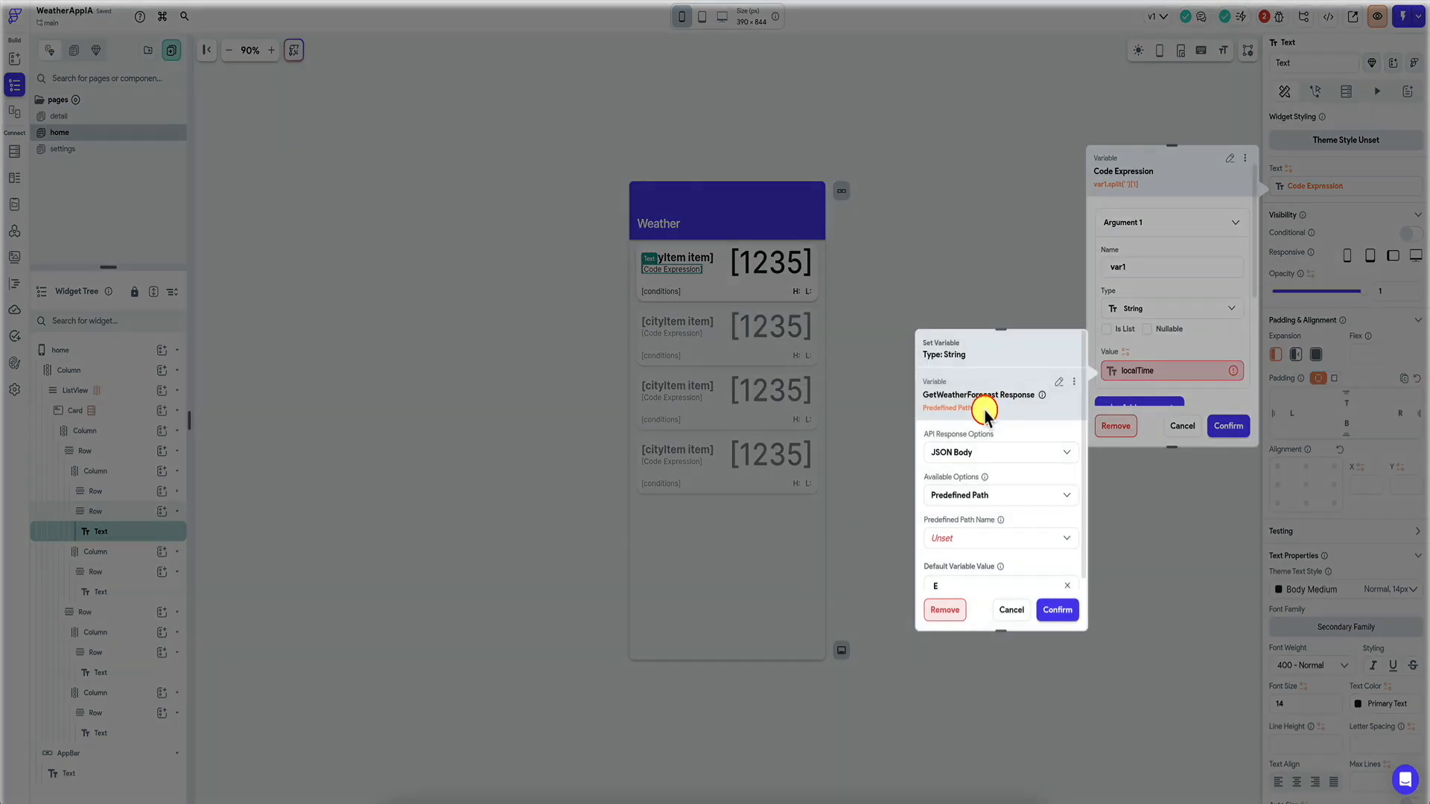
{"action": "left_click", "coordinate": [982, 547]}
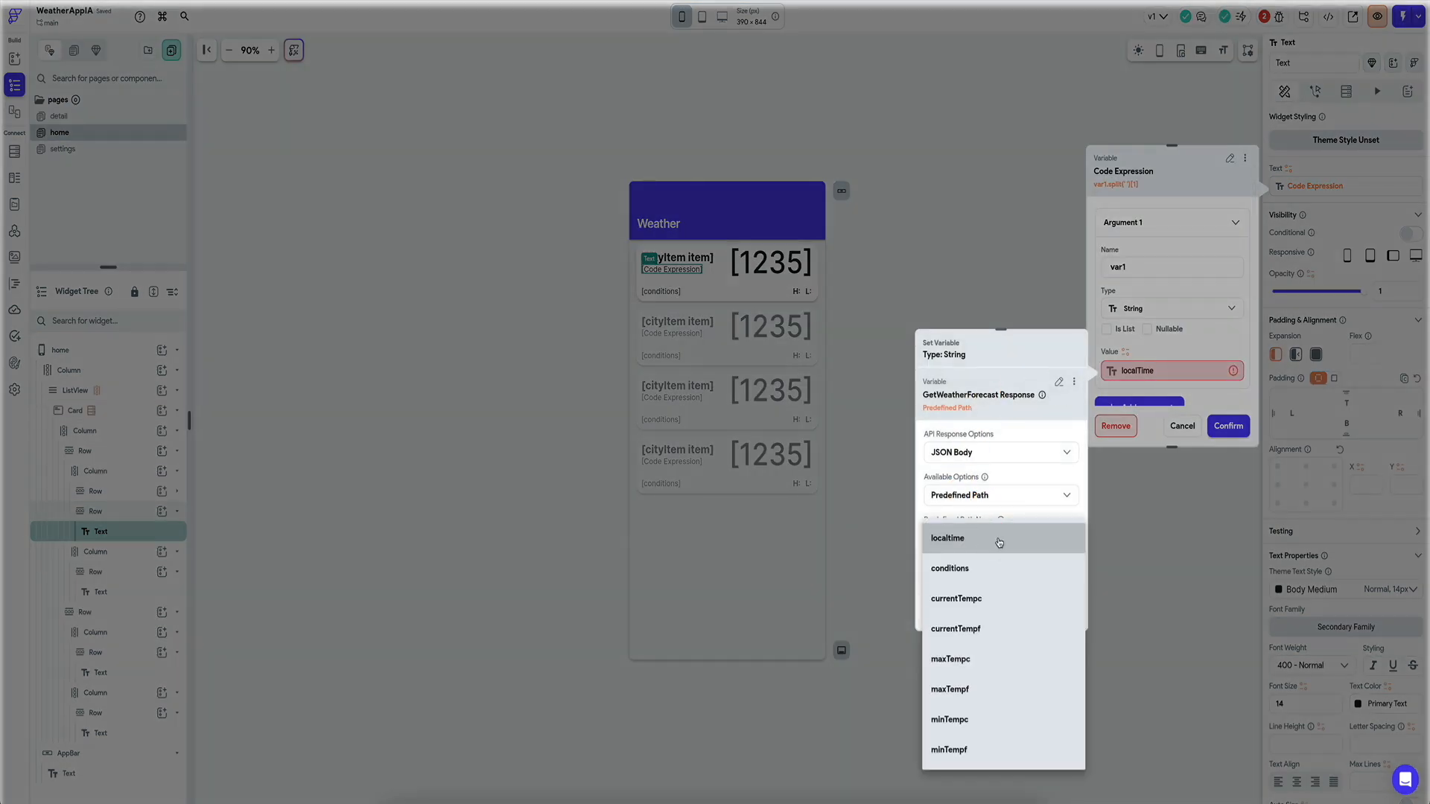
{"action": "left_click", "coordinate": [994, 537]}
{"action": "left_click", "coordinate": [1057, 610]}
{"action": "left_click", "coordinate": [1228, 426]}
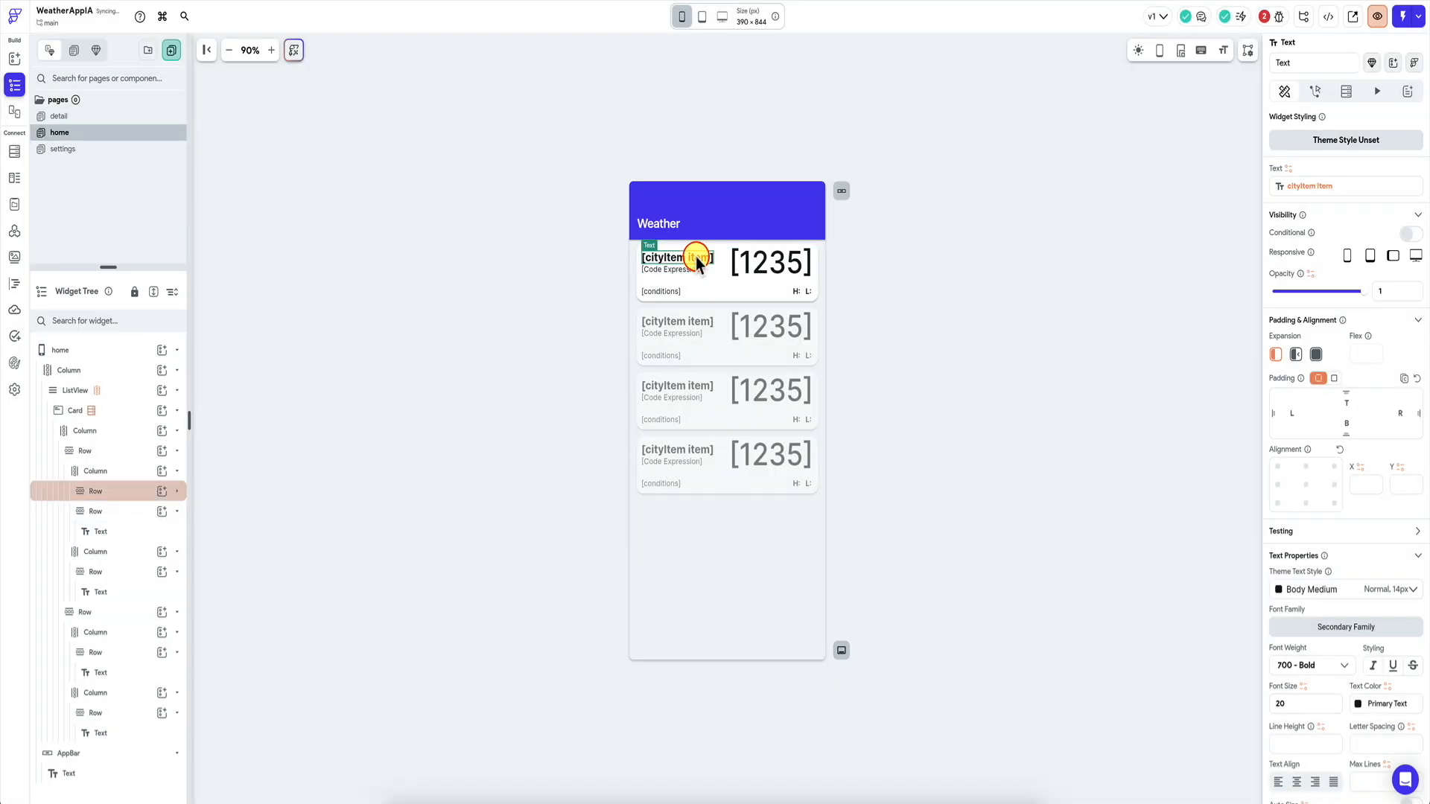
Bind the large temperature text to currentTempc with a custom number format.
{"action": "left_click", "coordinate": [747, 261]}
{"action": "left_click", "coordinate": [1289, 170]}
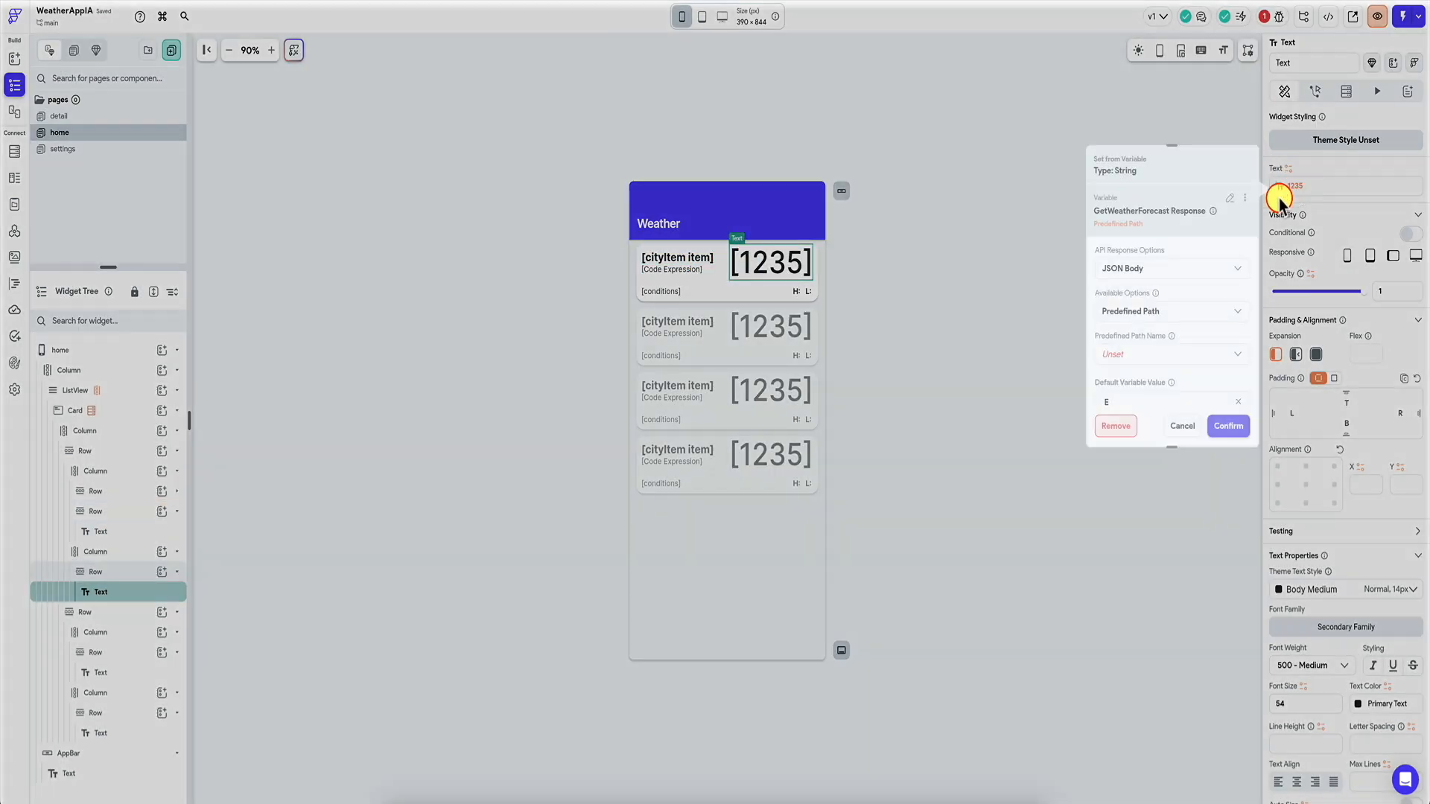
{"action": "left_click", "coordinate": [1162, 354]}
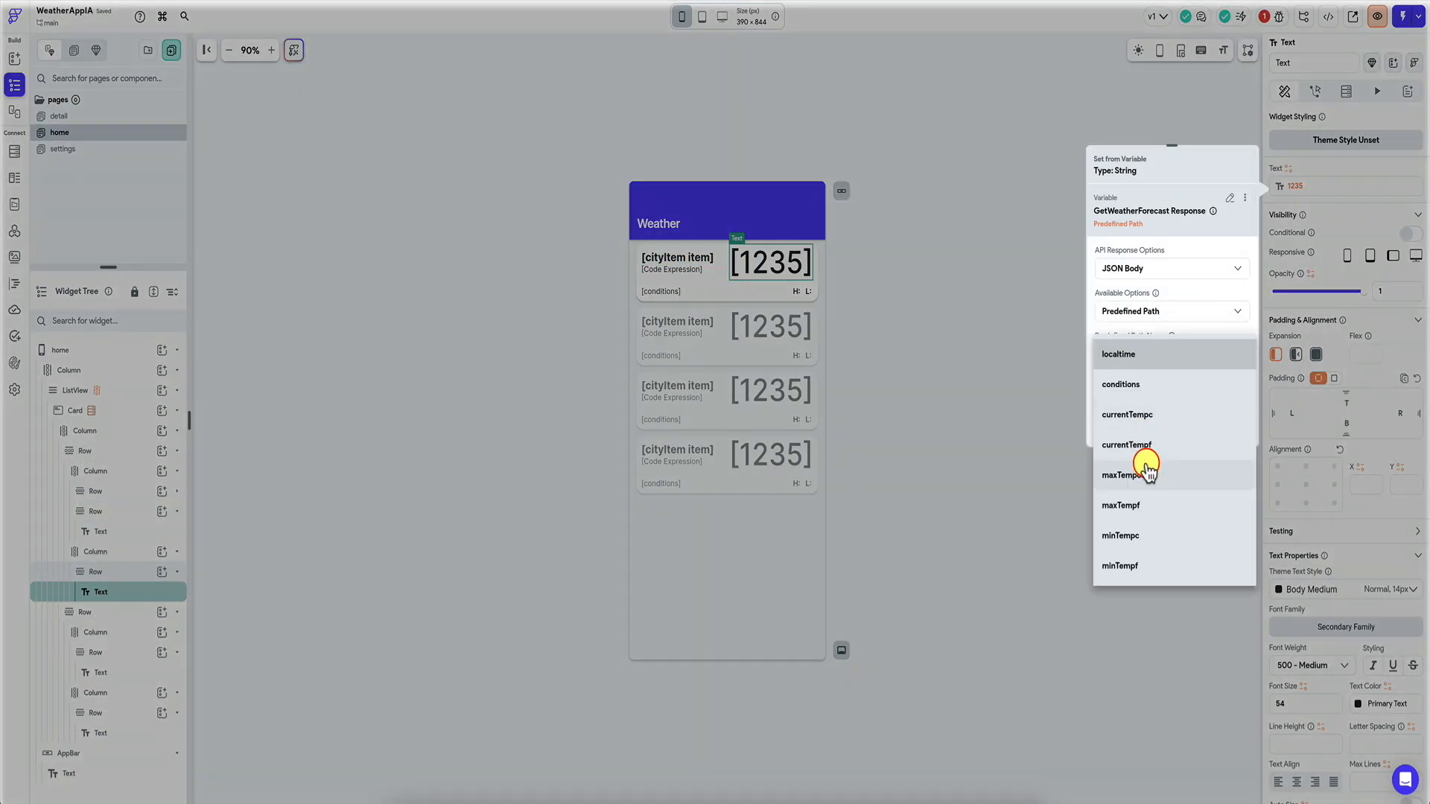
{"action": "left_click", "coordinate": [1168, 421]}
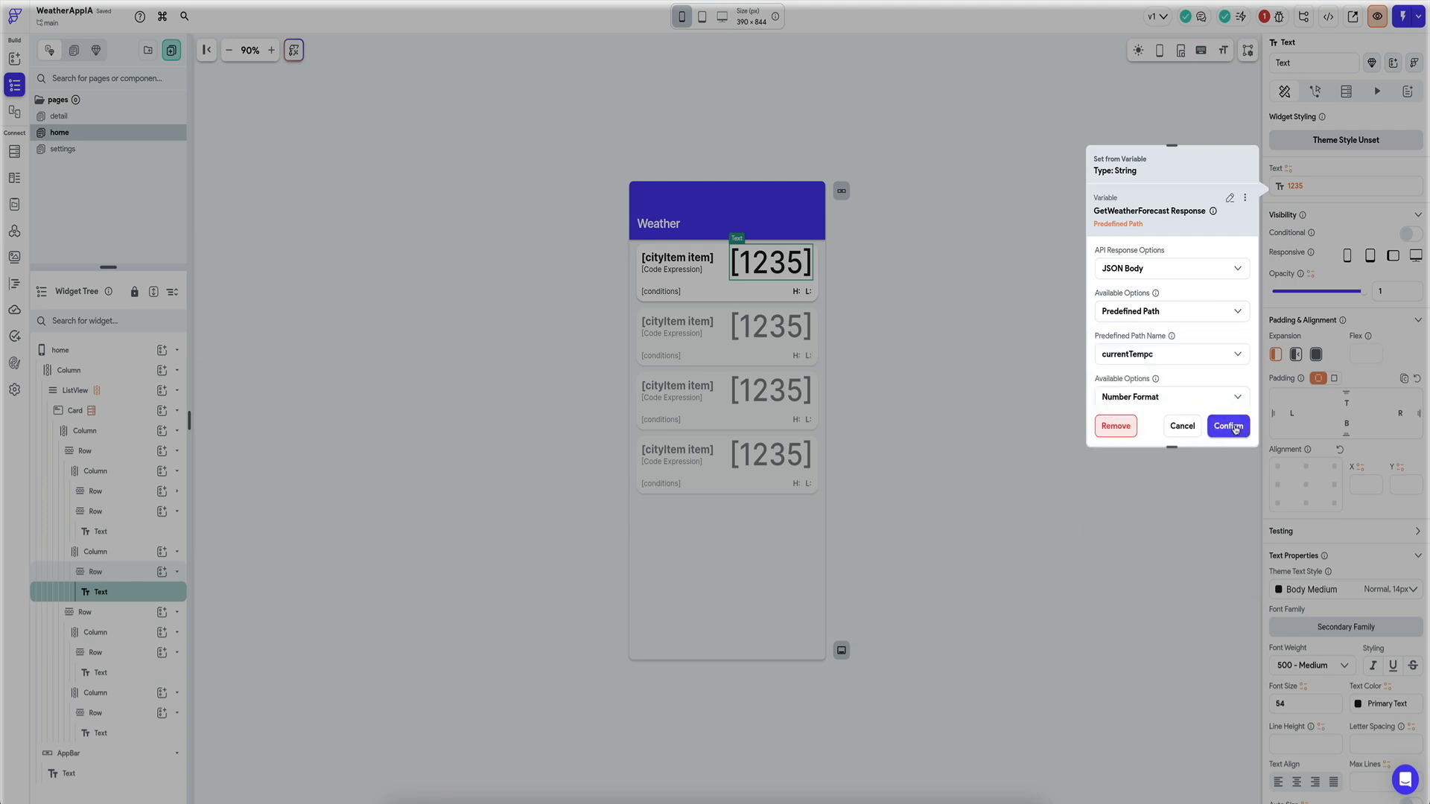
{"action": "scroll", "coordinate": [1207, 372], "scroll_direction": "down", "scroll_amount": 2}
{"action": "left_click", "coordinate": [1191, 322]}
{"action": "left_click", "coordinate": [1169, 353]}
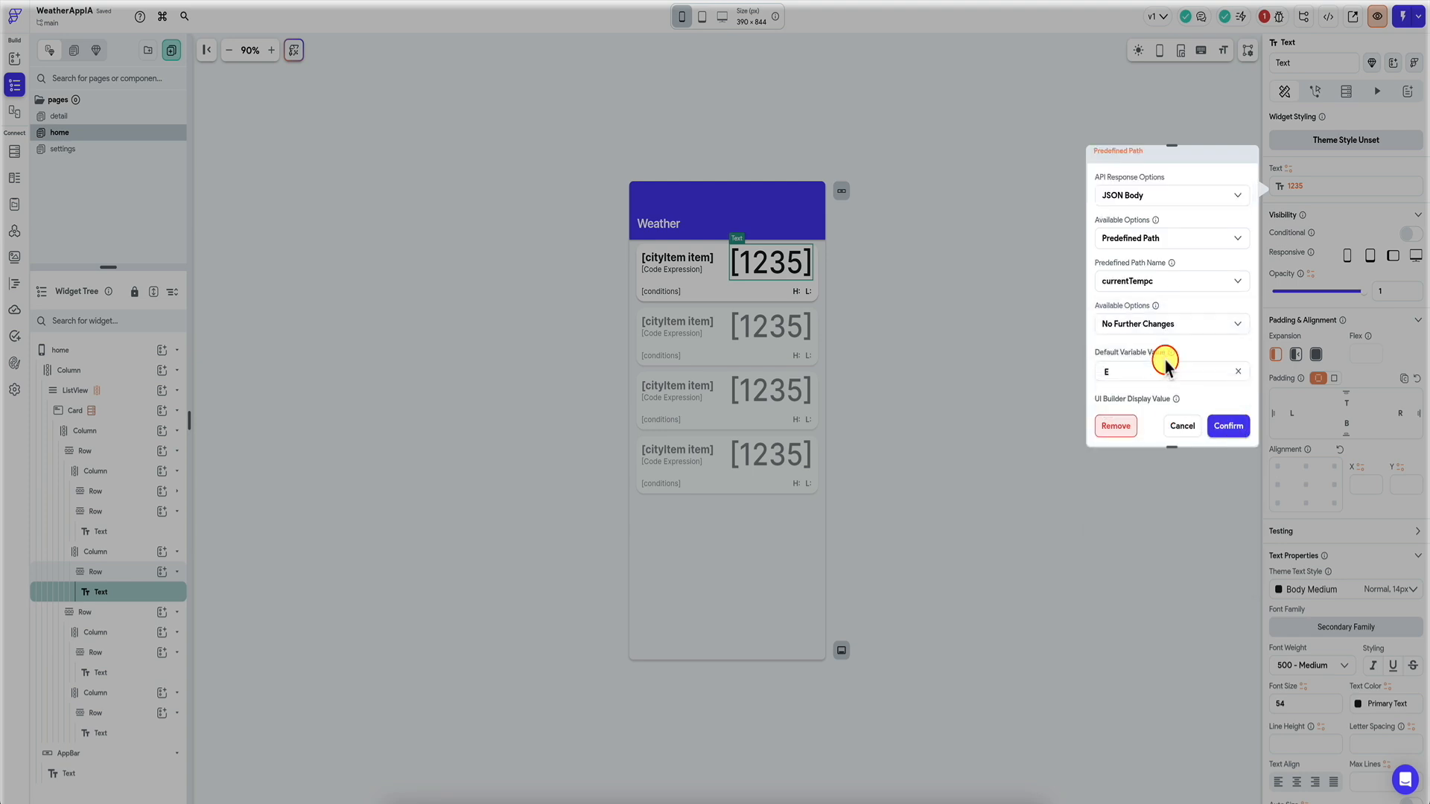
{"action": "scroll", "coordinate": [1166, 360], "scroll_direction": "down", "scroll_amount": 1}
{"action": "scroll", "coordinate": [1177, 350], "scroll_direction": "up", "scroll_amount": 1}
{"action": "left_click", "coordinate": [1184, 320]}
{"action": "left_click", "coordinate": [1164, 337]}
{"action": "scroll", "coordinate": [1160, 334], "scroll_direction": "down", "scroll_amount": 2}
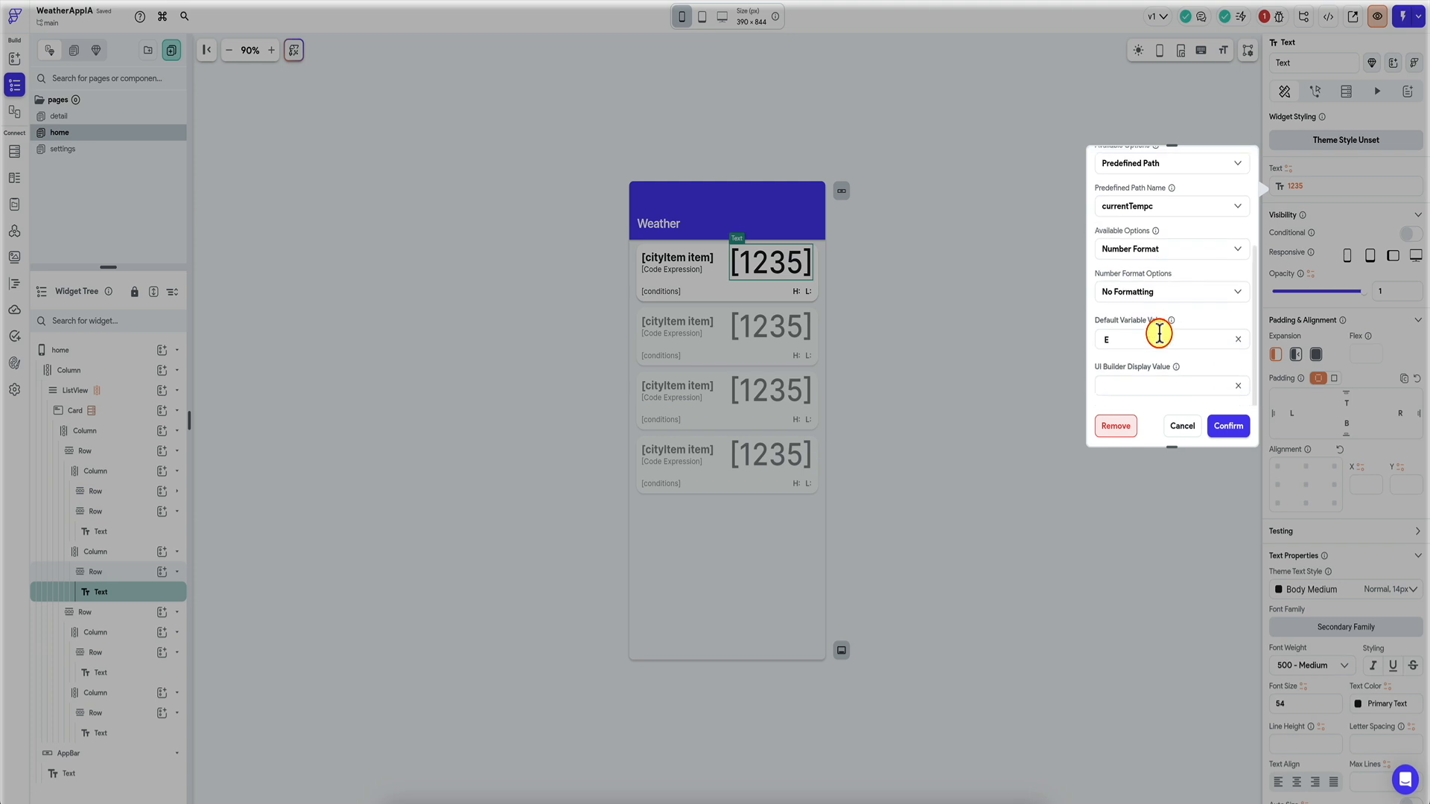
{"action": "left_click", "coordinate": [1170, 291]}
{"action": "left_click", "coordinate": [1160, 457]}
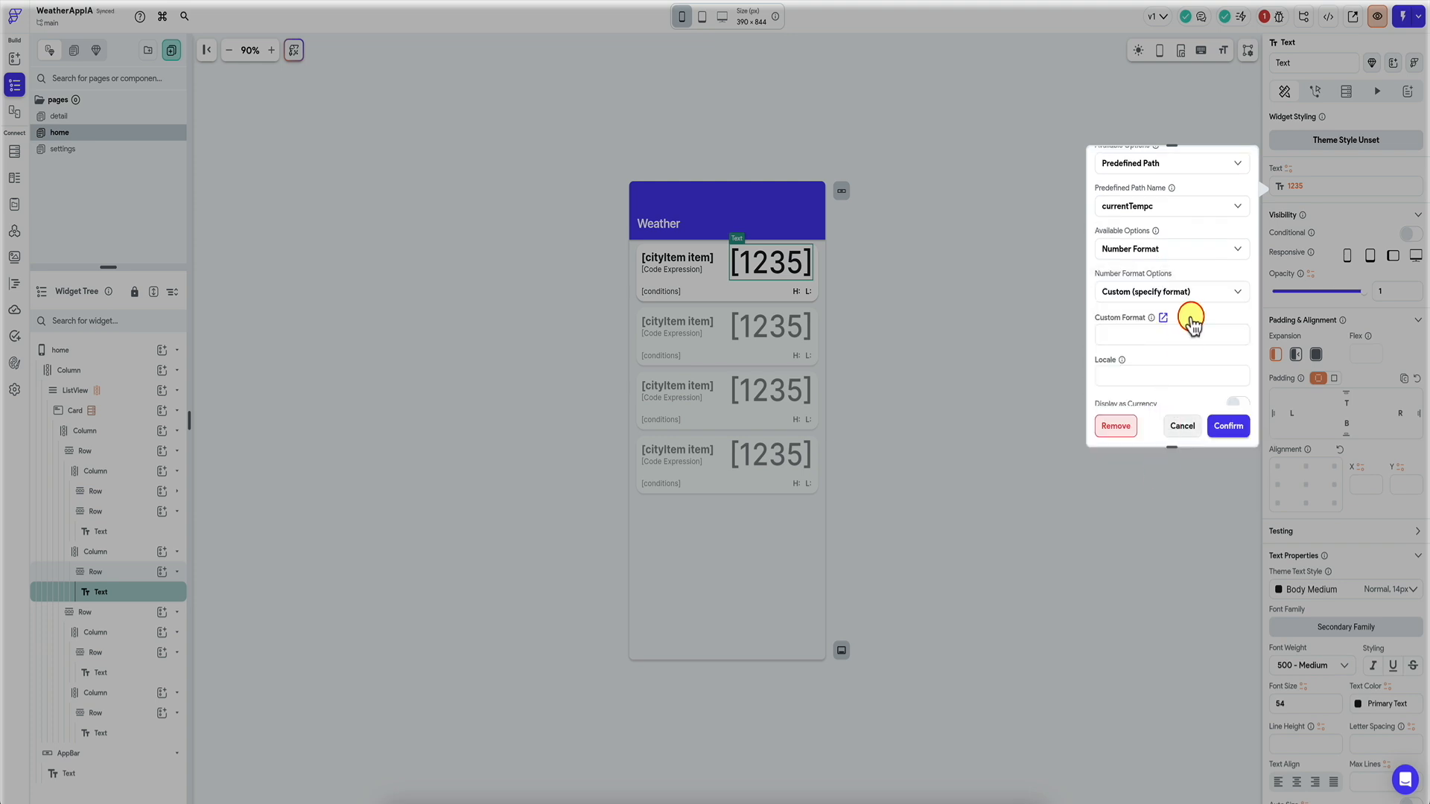
{"action": "scroll", "coordinate": [1191, 321], "scroll_direction": "down", "scroll_amount": 3}
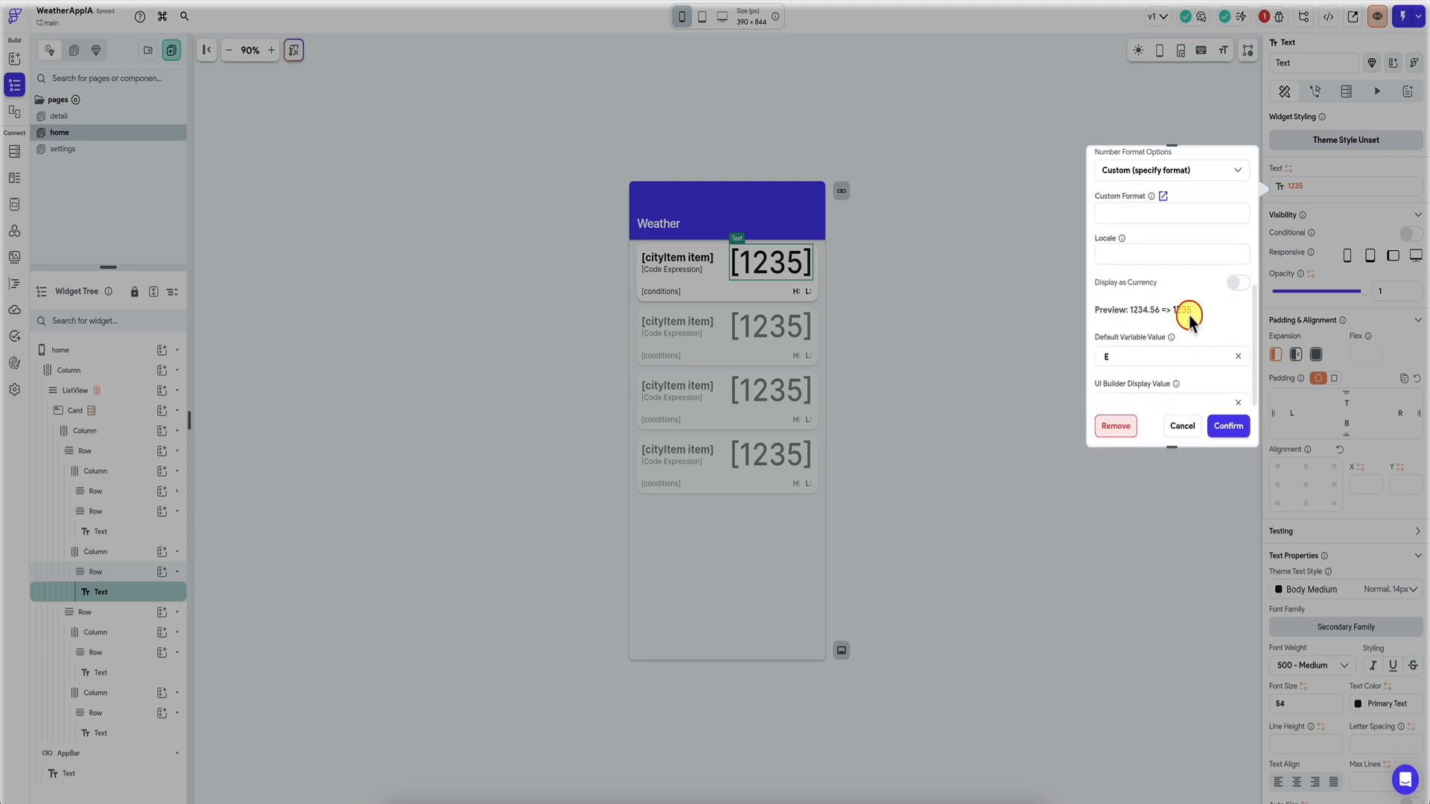
{"action": "left_click", "coordinate": [1237, 427]}
Bind the conditions text to the forecast's conditions field.
{"action": "left_click", "coordinate": [661, 290]}
{"action": "left_click", "coordinate": [1316, 187]}
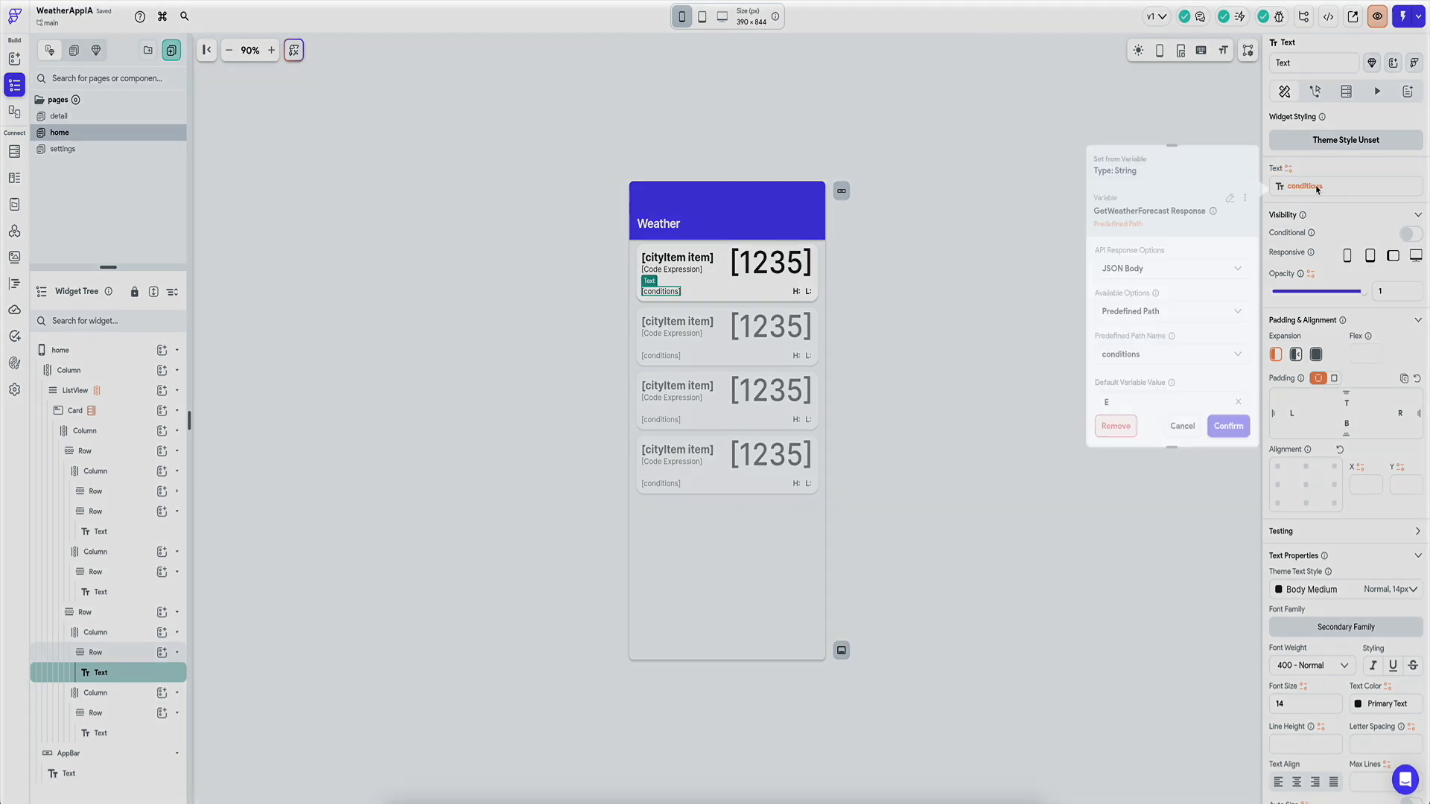
{"action": "scroll", "coordinate": [1140, 365], "scroll_direction": "down", "scroll_amount": 2}
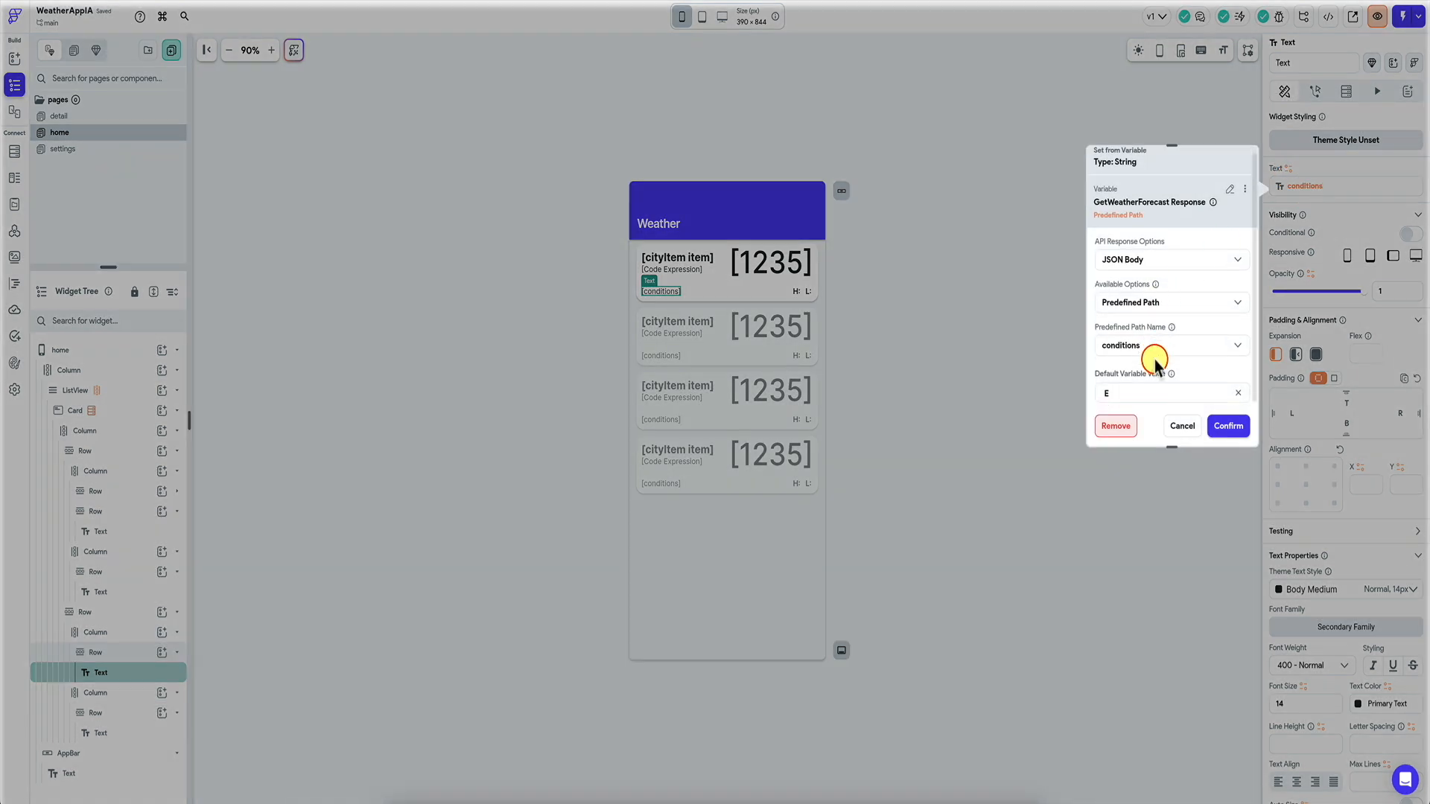
{"action": "left_click", "coordinate": [1229, 429]}
{"action": "left_click", "coordinate": [799, 359]}
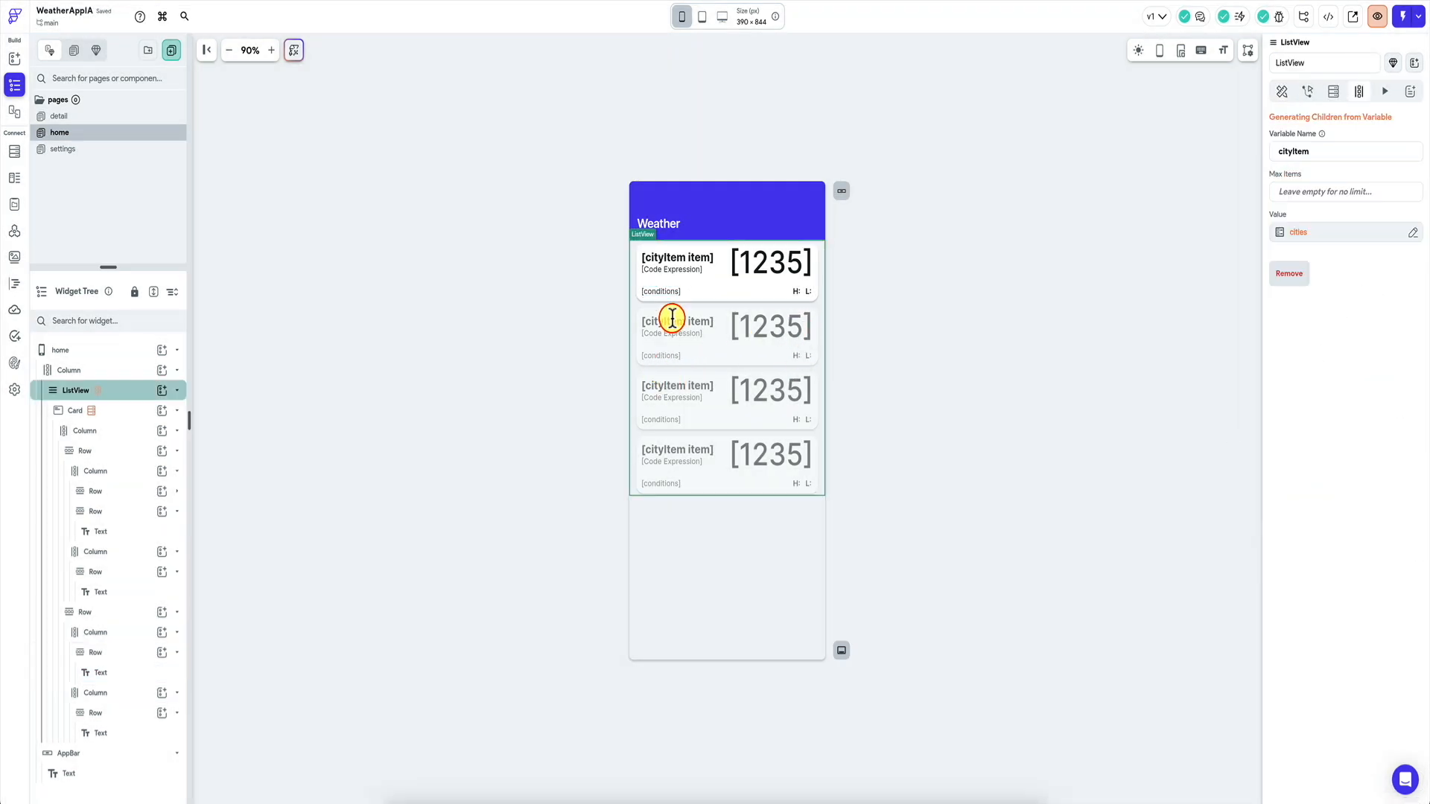
Bind the H/L text's second part to maxTempc with custom number formatting.
{"action": "left_click", "coordinate": [801, 290]}
{"action": "left_click", "coordinate": [1315, 187]}
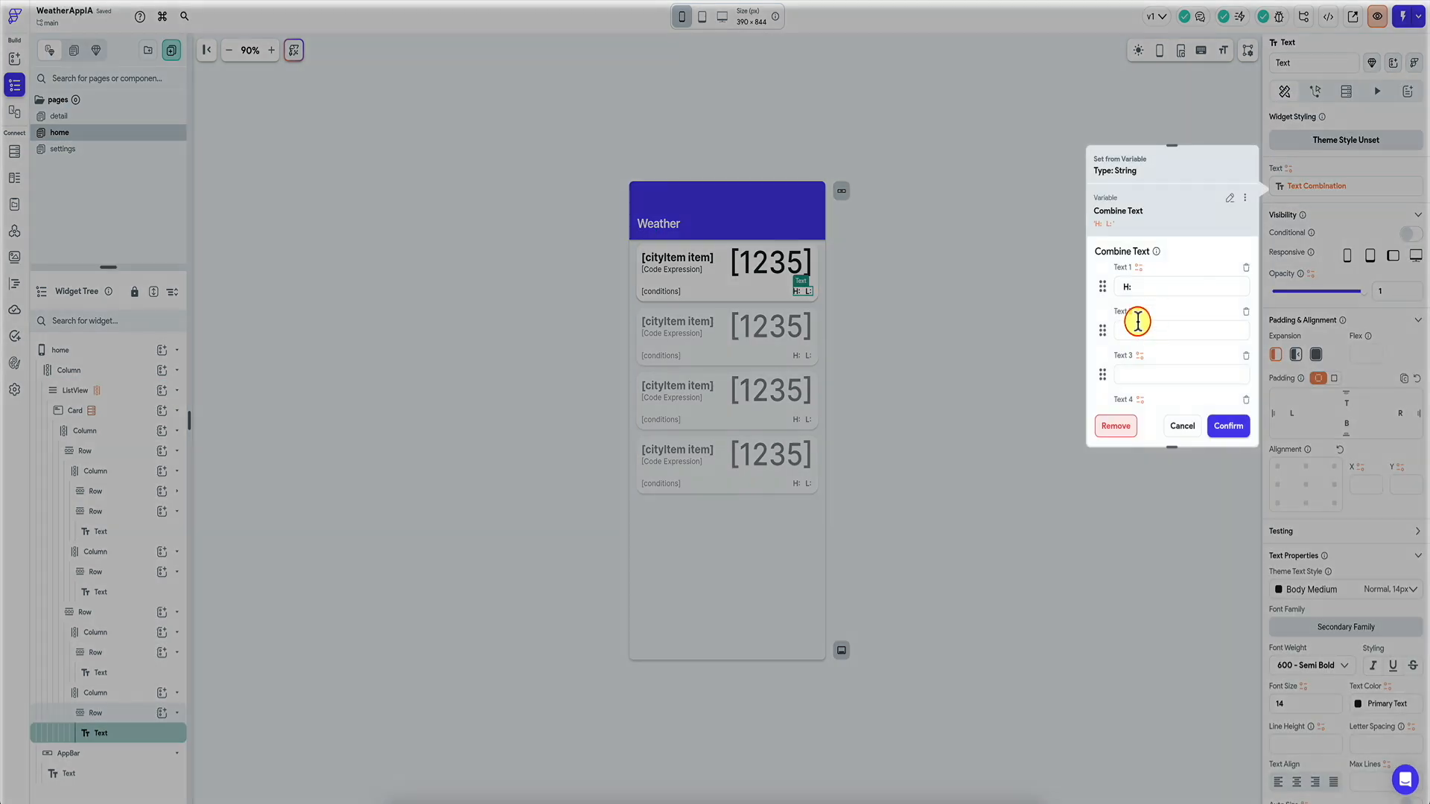
{"action": "left_click", "coordinate": [1141, 313]}
{"action": "left_click", "coordinate": [998, 402]}
{"action": "left_click", "coordinate": [1015, 484]}
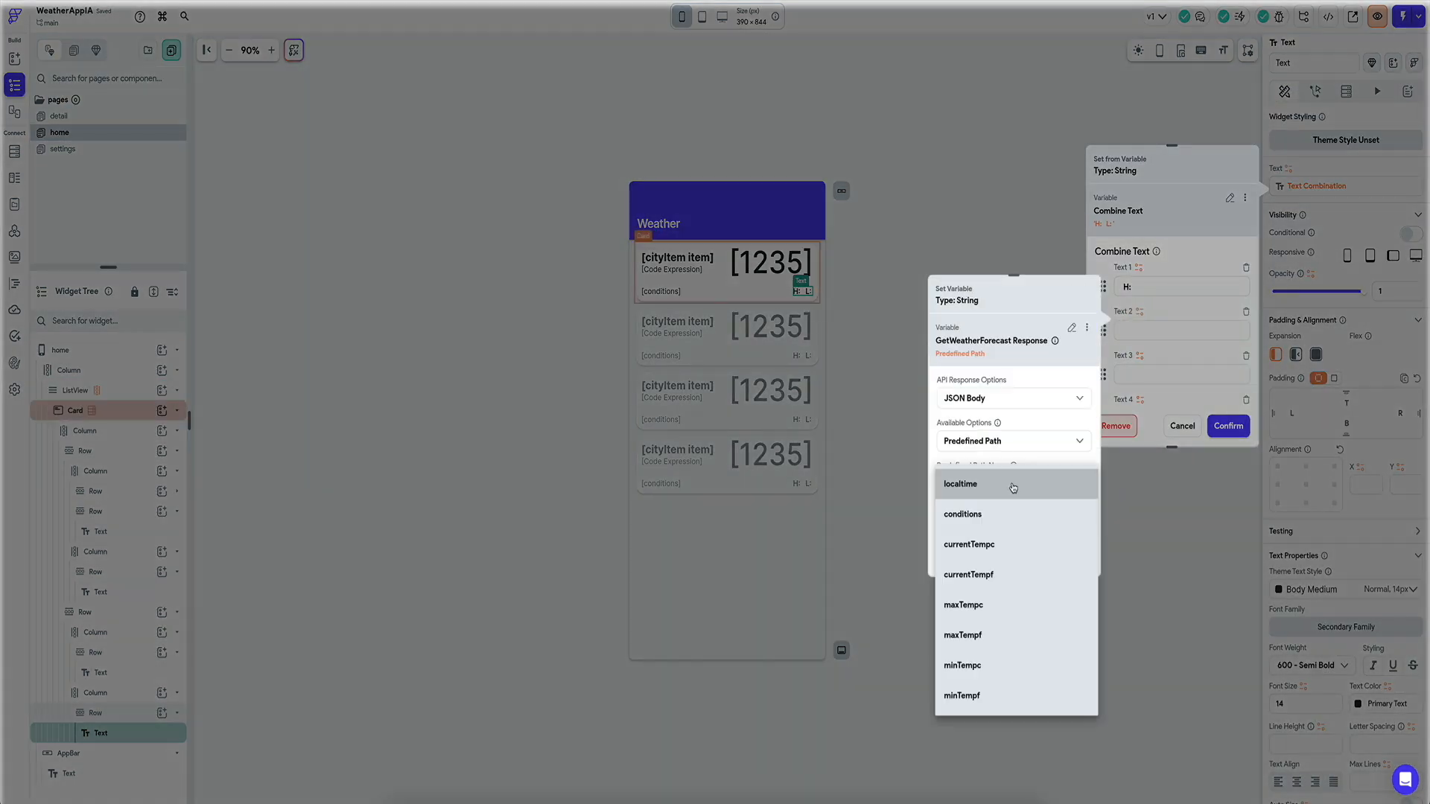
{"action": "left_click", "coordinate": [1010, 613]}
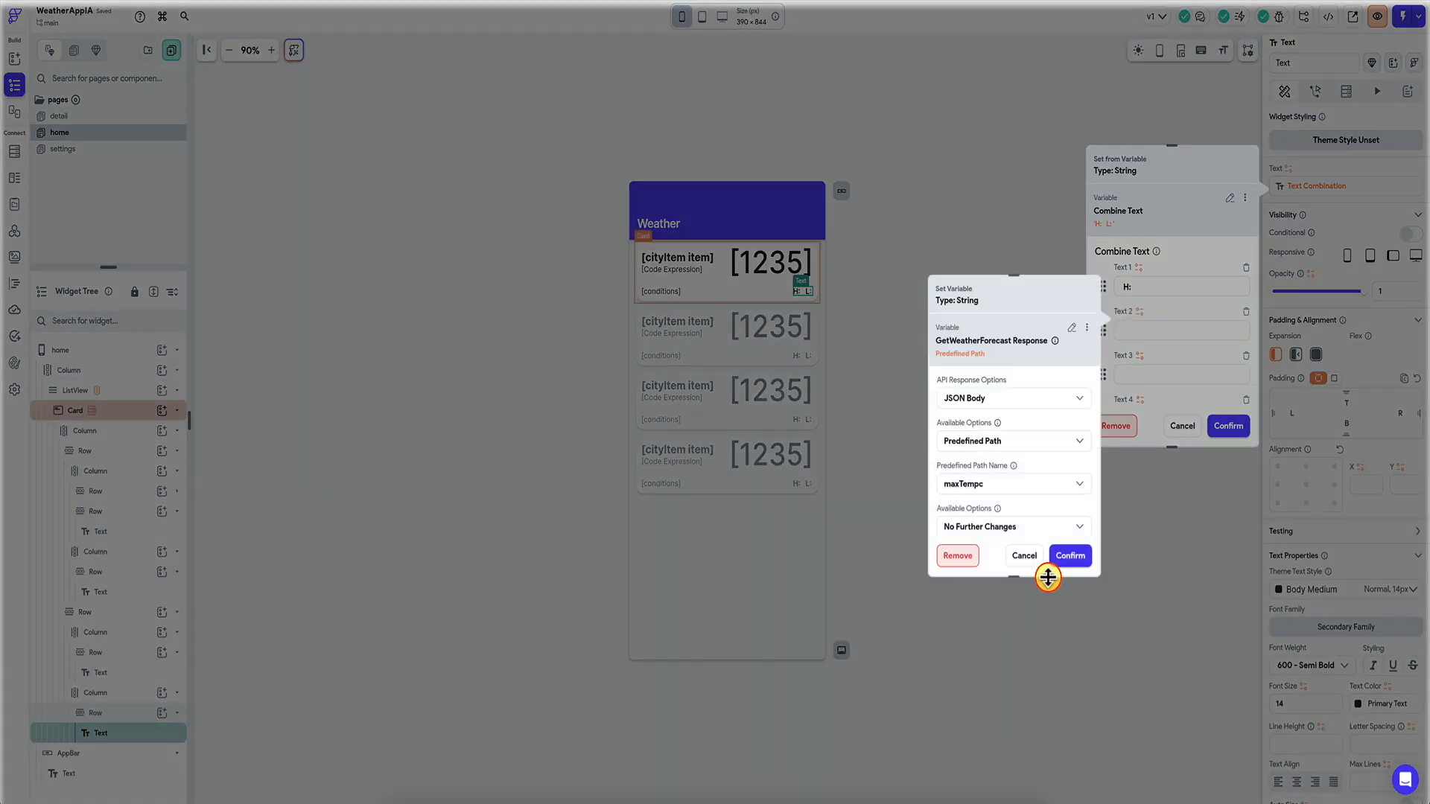
{"action": "scroll", "coordinate": [1020, 477], "scroll_direction": "down", "scroll_amount": 2}
{"action": "left_click", "coordinate": [1033, 447]}
{"action": "left_click", "coordinate": [1035, 418]}
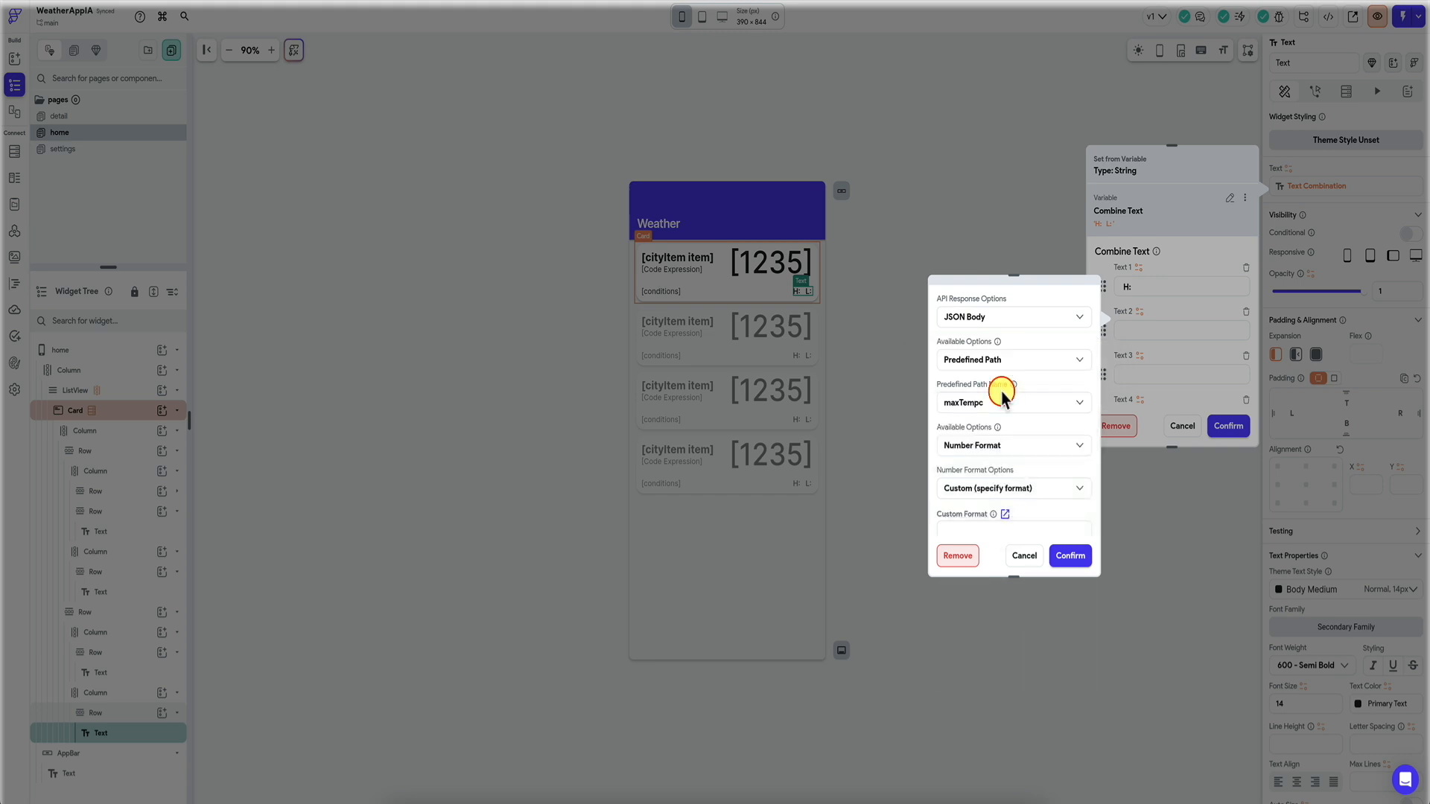
{"action": "scroll", "coordinate": [1008, 406], "scroll_direction": "down", "scroll_amount": 2}
{"action": "left_click", "coordinate": [1067, 557]}
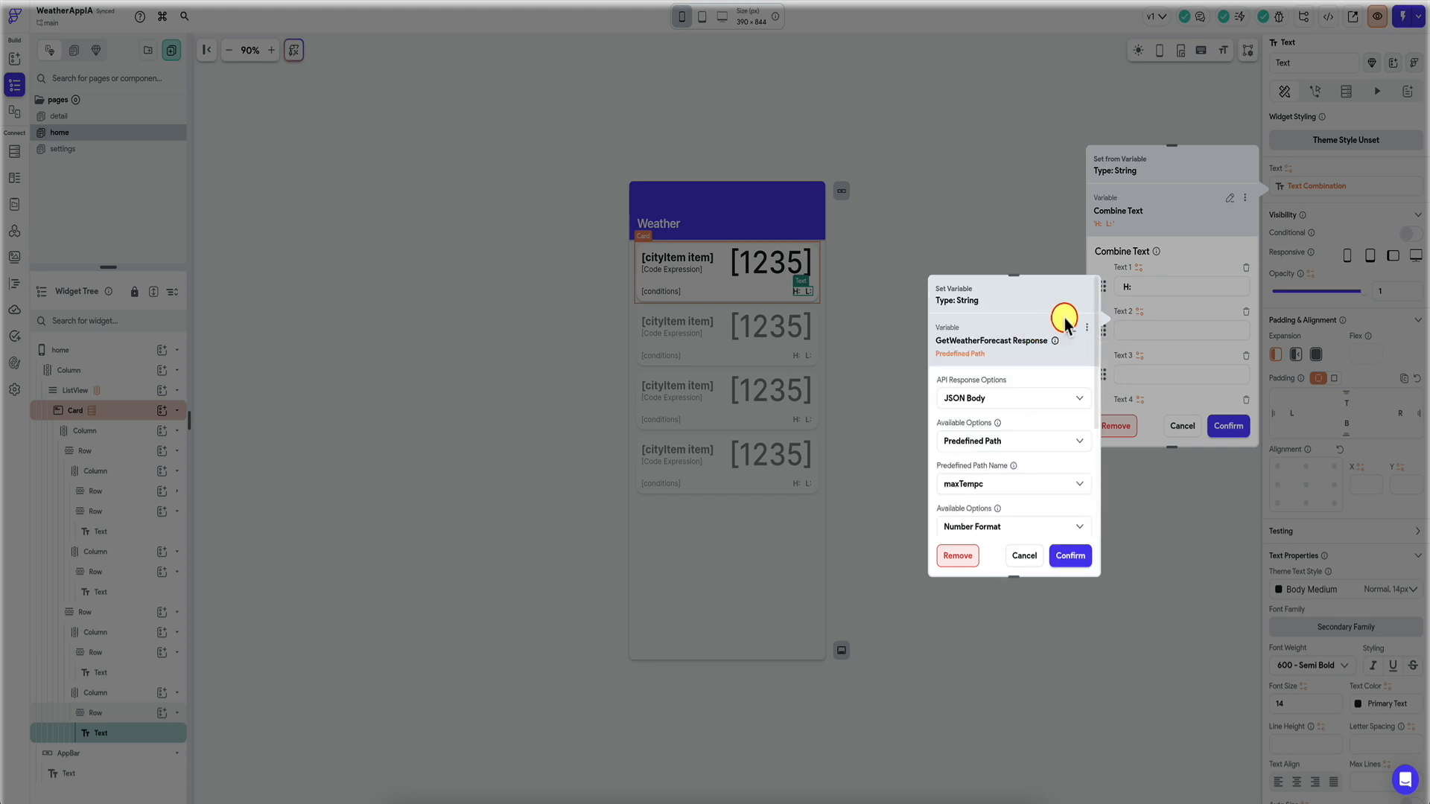
{"action": "left_click", "coordinate": [1072, 552]}
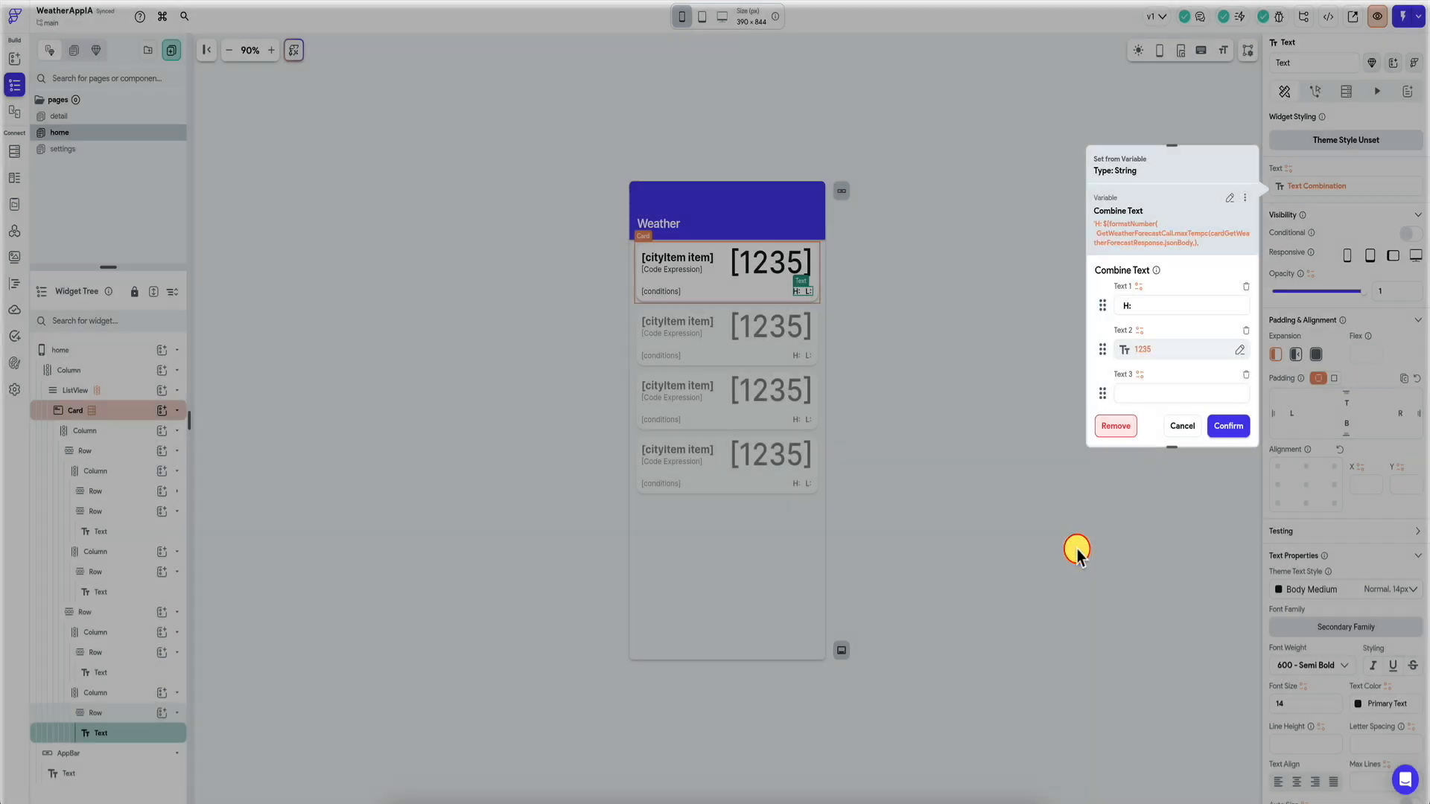
Copy that binding into the fifth part, switch it to minTempc, and confirm the combined text.
{"action": "left_click", "coordinate": [1179, 350]}
{"action": "left_click", "coordinate": [1080, 363]}
{"action": "left_click", "coordinate": [1045, 387]}
{"action": "scroll", "coordinate": [1190, 383], "scroll_direction": "down", "scroll_amount": 3}
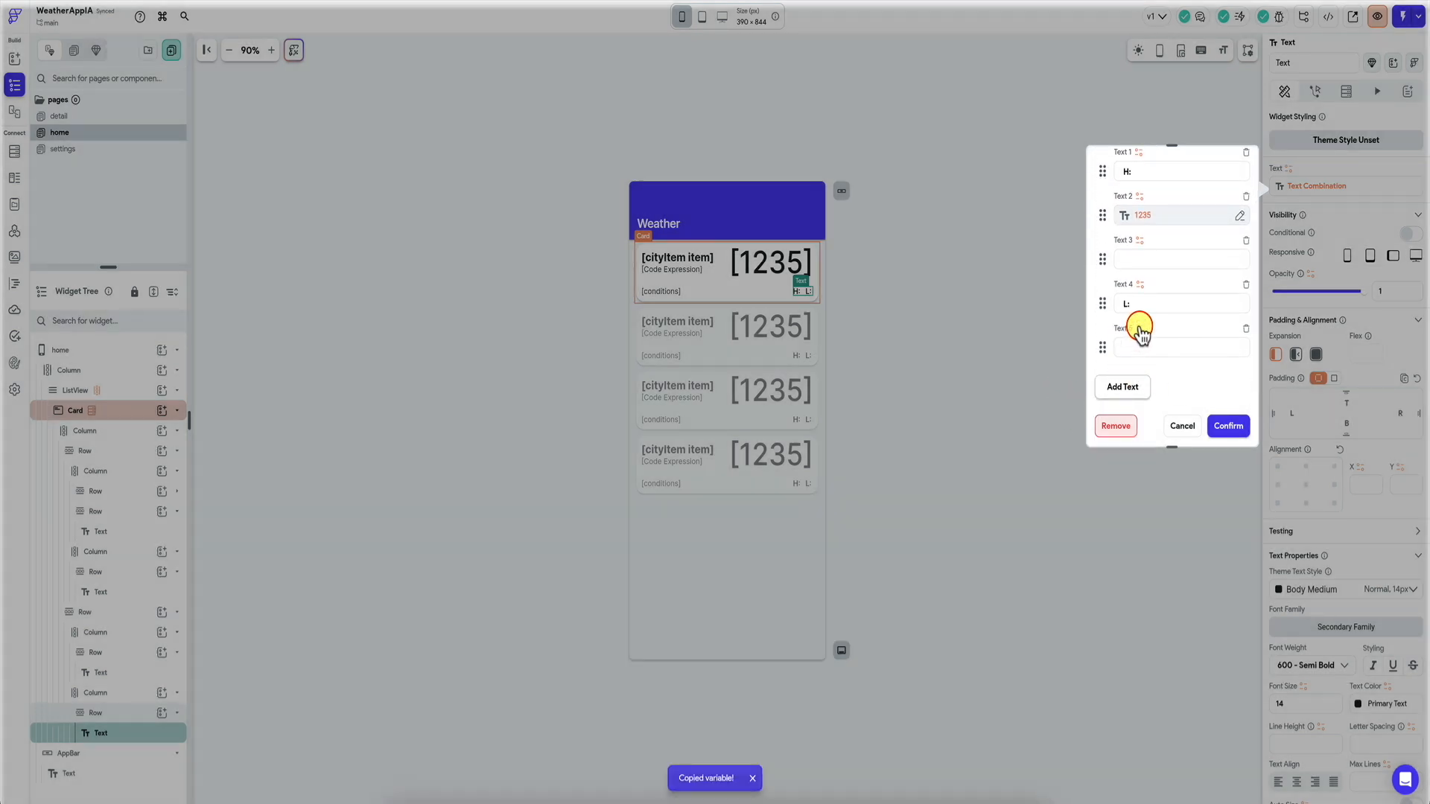
{"action": "left_click", "coordinate": [1128, 337]}
{"action": "left_click", "coordinate": [1074, 310]}
{"action": "scroll", "coordinate": [1032, 417], "scroll_direction": "down", "scroll_amount": 3}
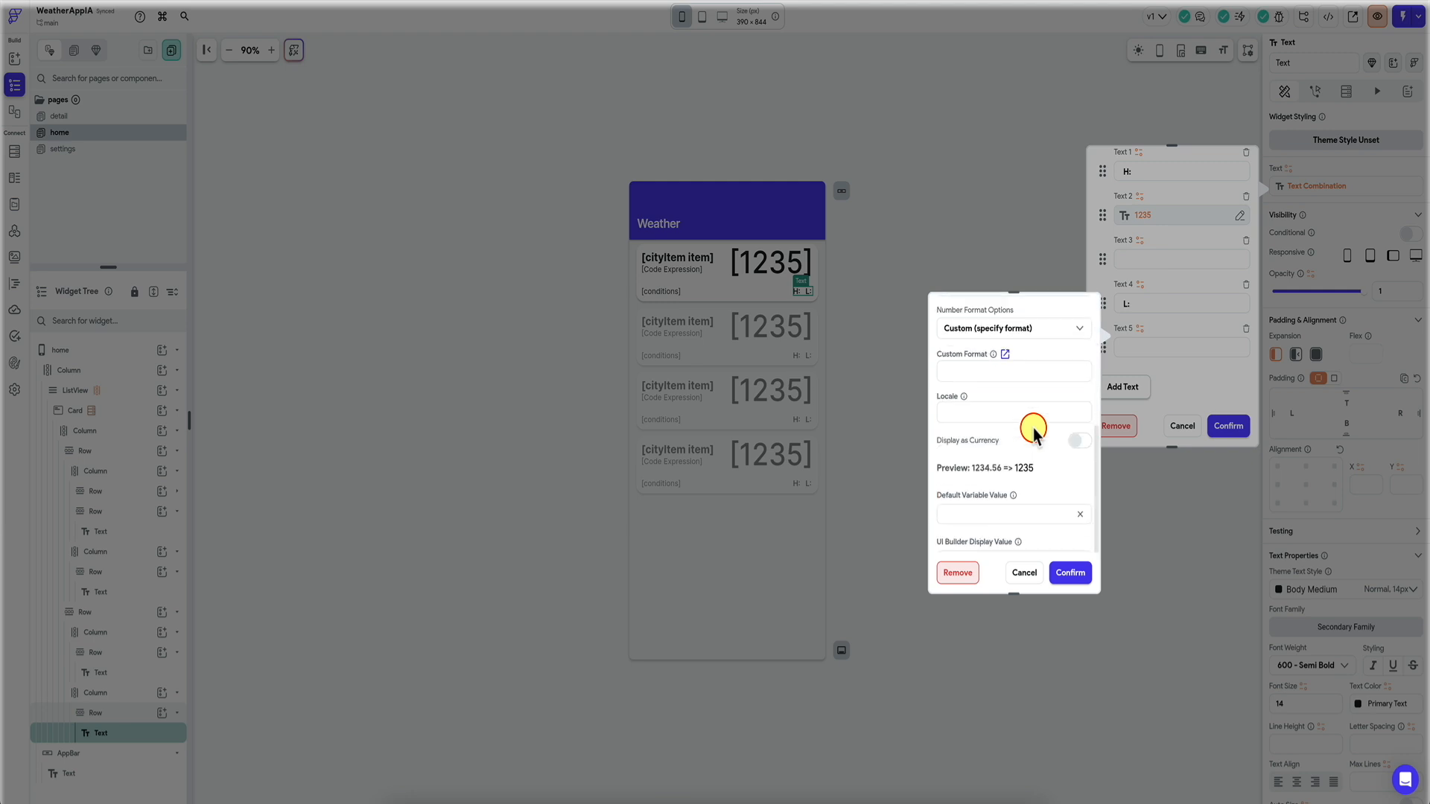
{"action": "left_click", "coordinate": [1012, 371]}
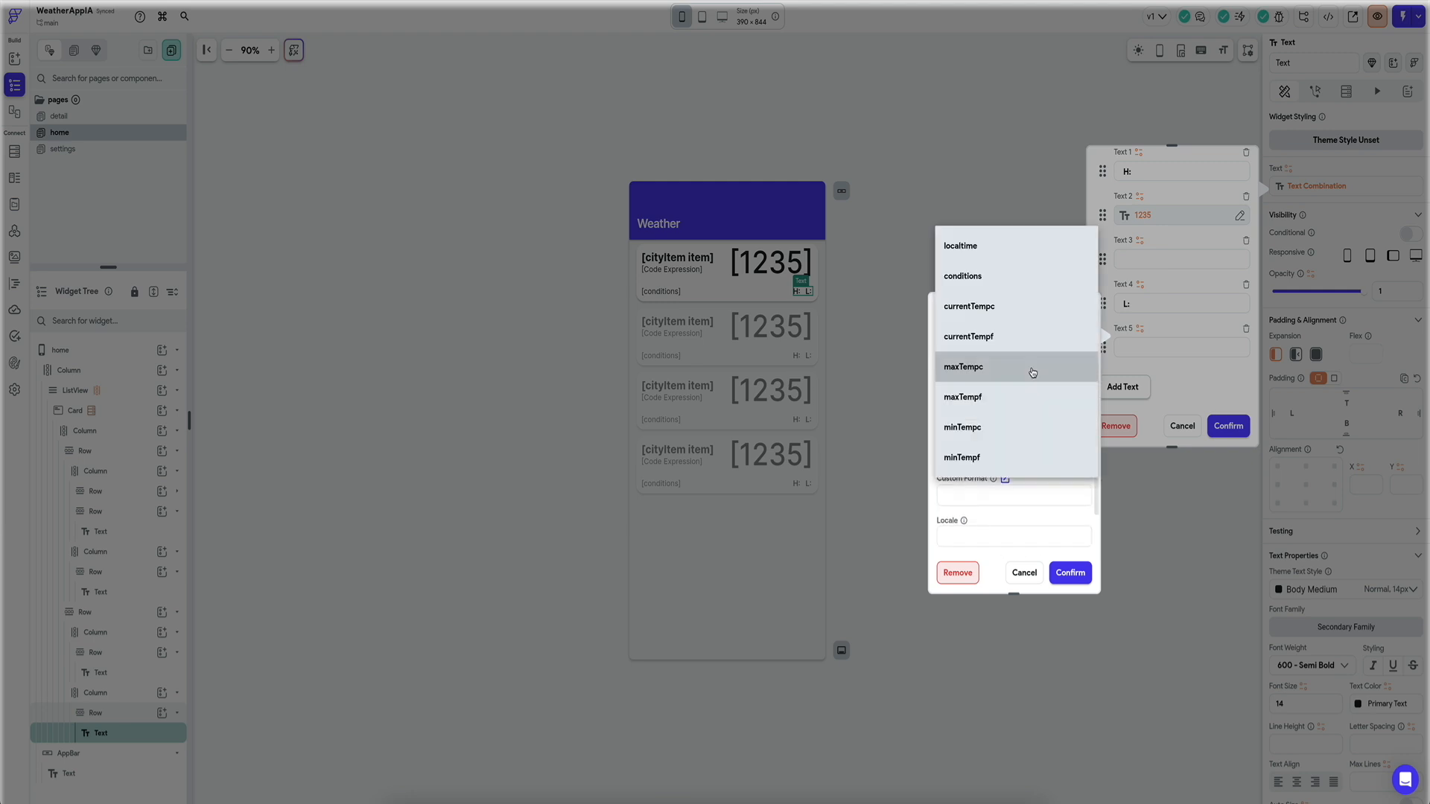
{"action": "left_click", "coordinate": [1004, 430]}
{"action": "left_click", "coordinate": [1071, 573]}
{"action": "left_click", "coordinate": [1228, 427]}
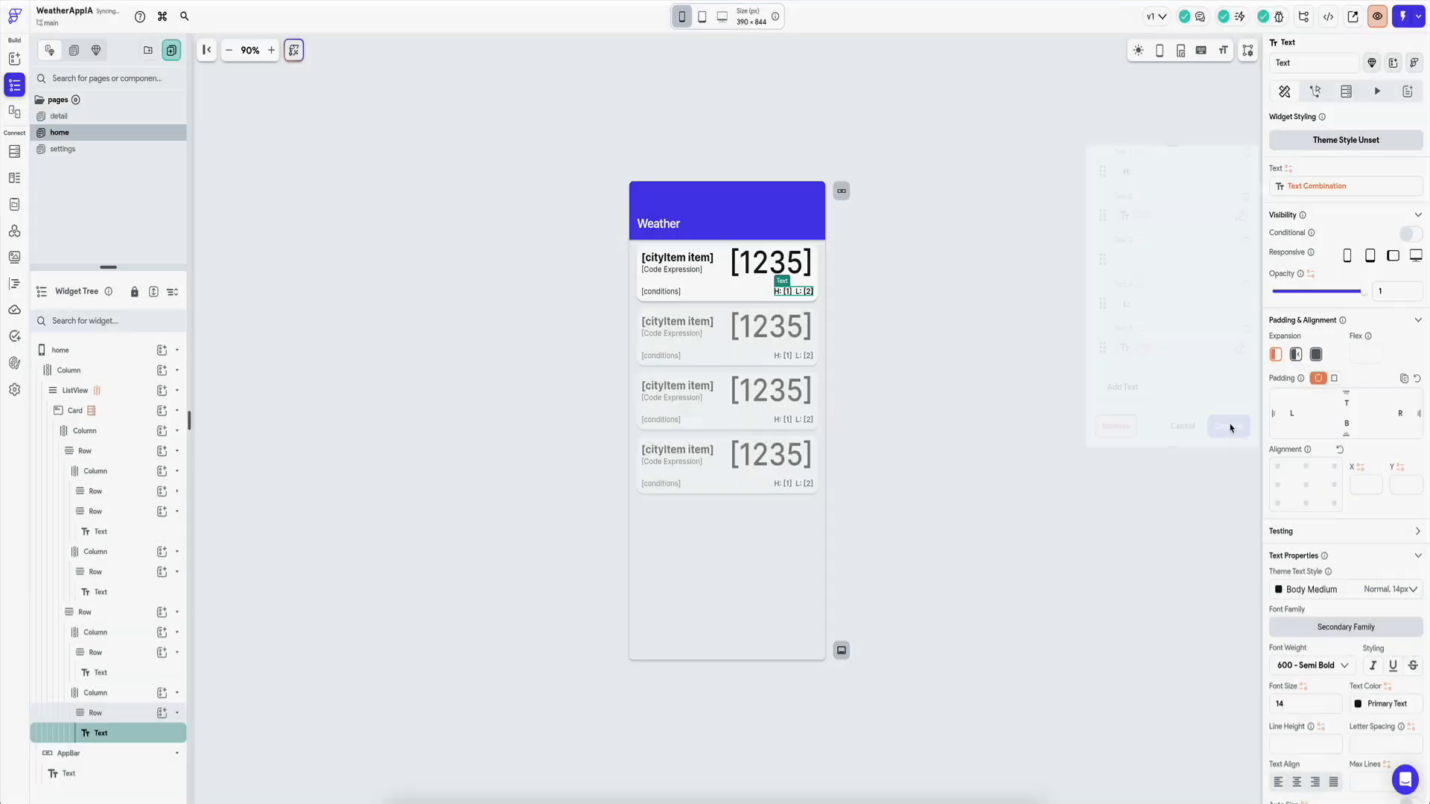
{"action": "left_click", "coordinate": [967, 341]}
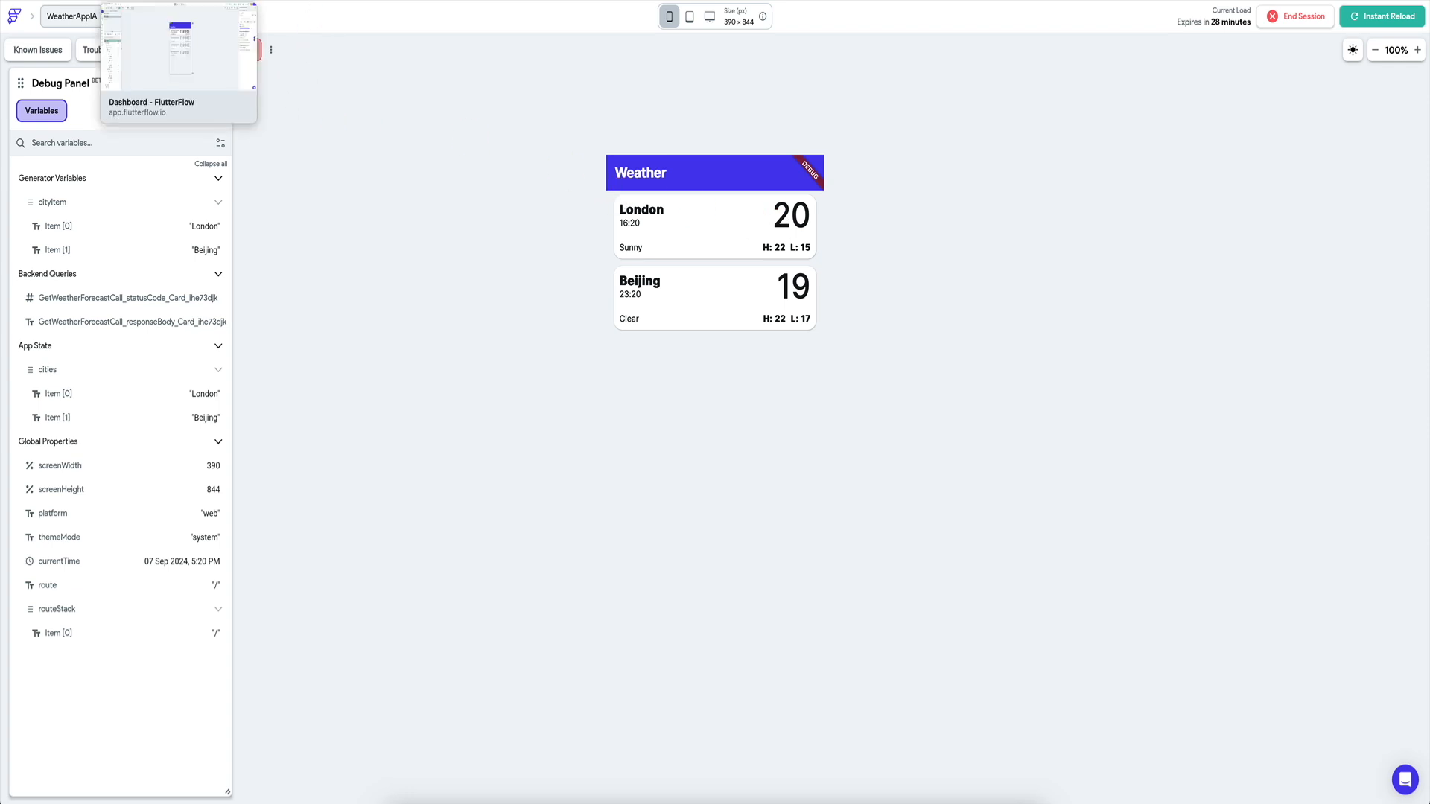
{"action": "left_click", "coordinate": [172, 1]}
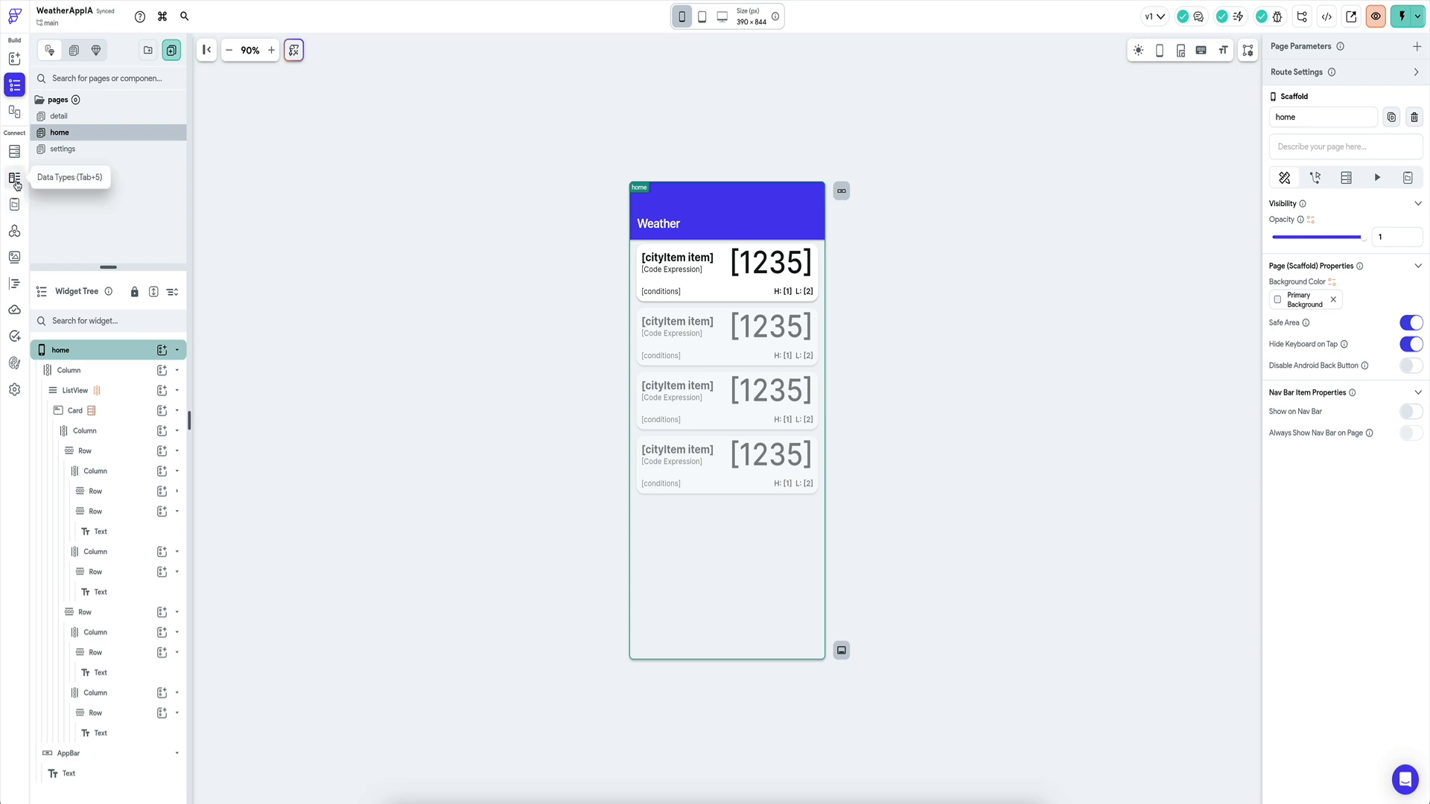
Add Madrid and Lisbon to the cities app state list, then tap the London card in the test run.
{"action": "left_click", "coordinate": [14, 203]}
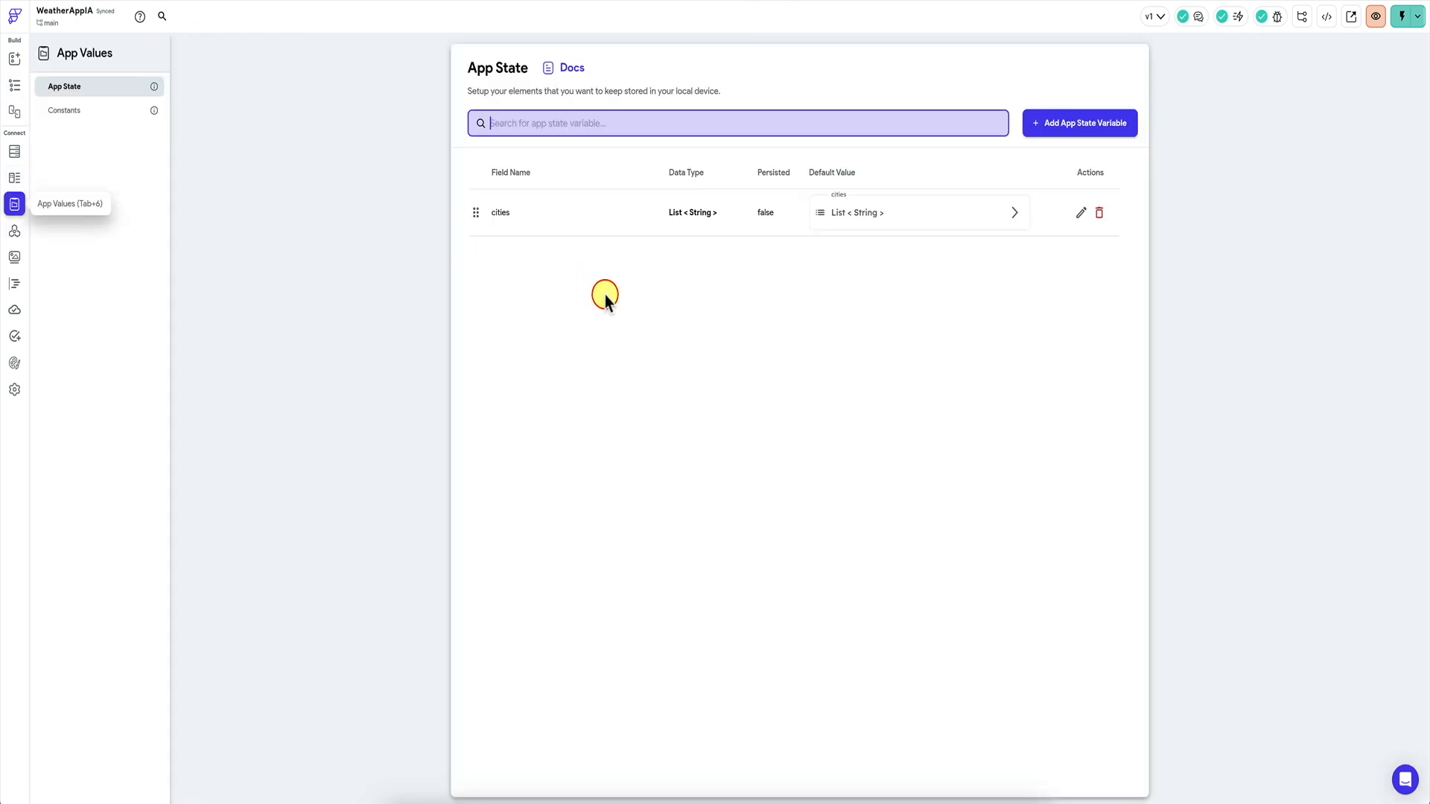
{"action": "left_click", "coordinate": [882, 233]}
{"action": "left_click", "coordinate": [860, 341]}
{"action": "left_click", "coordinate": [856, 343]}
{"action": "type", "text": "Mad"}
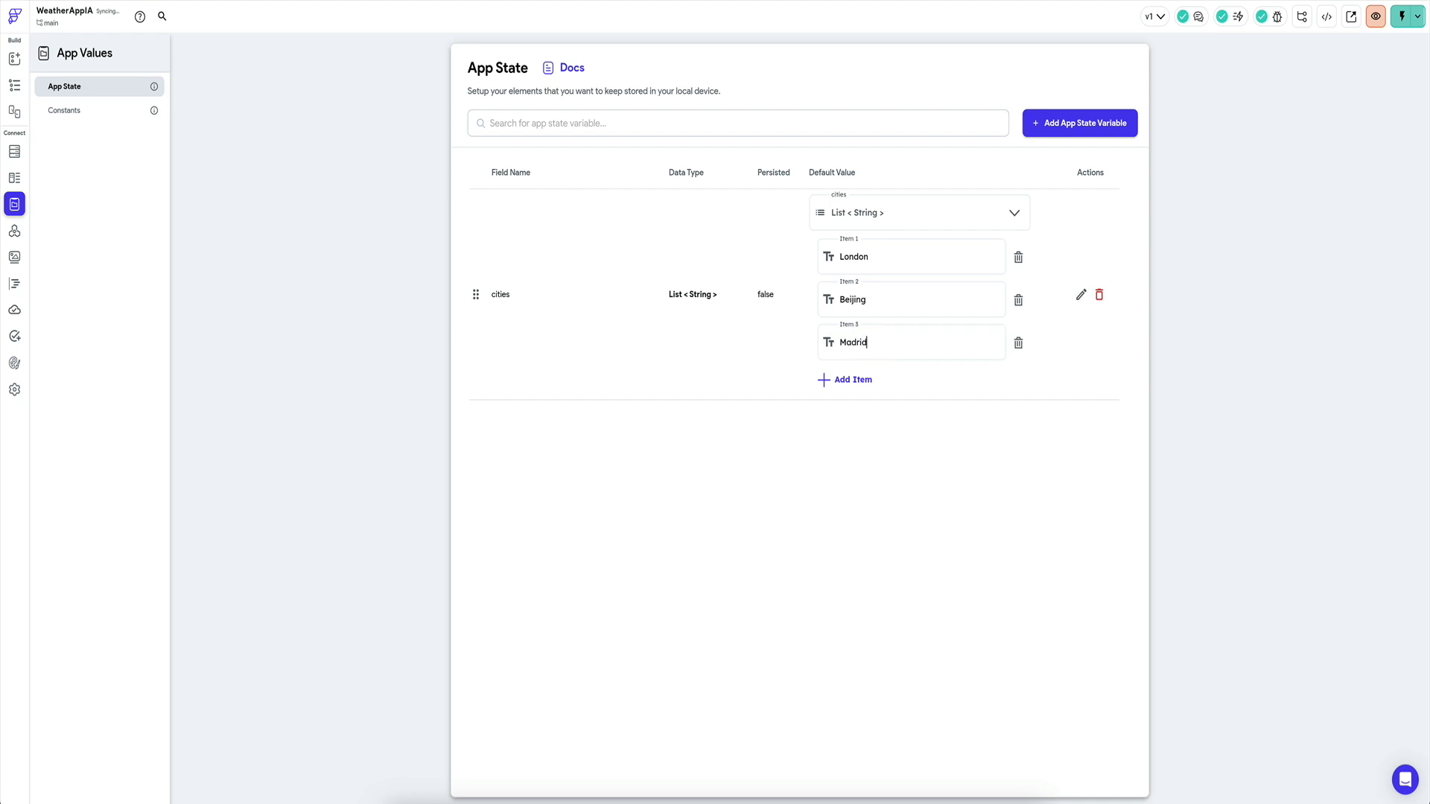
{"action": "type", "text": "rid"}
{"action": "left_click", "coordinate": [849, 378]}
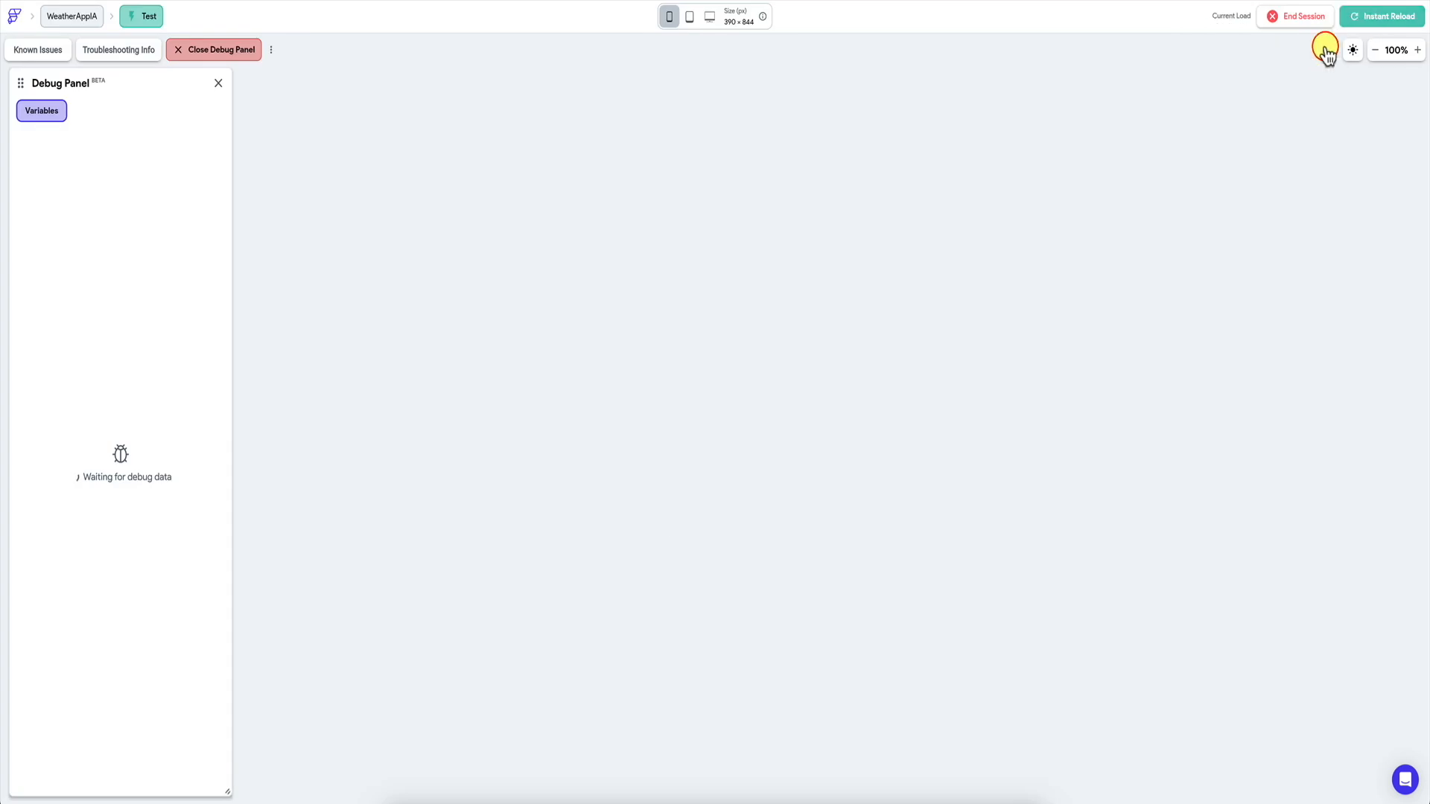
{"action": "left_click", "coordinate": [799, 362]}
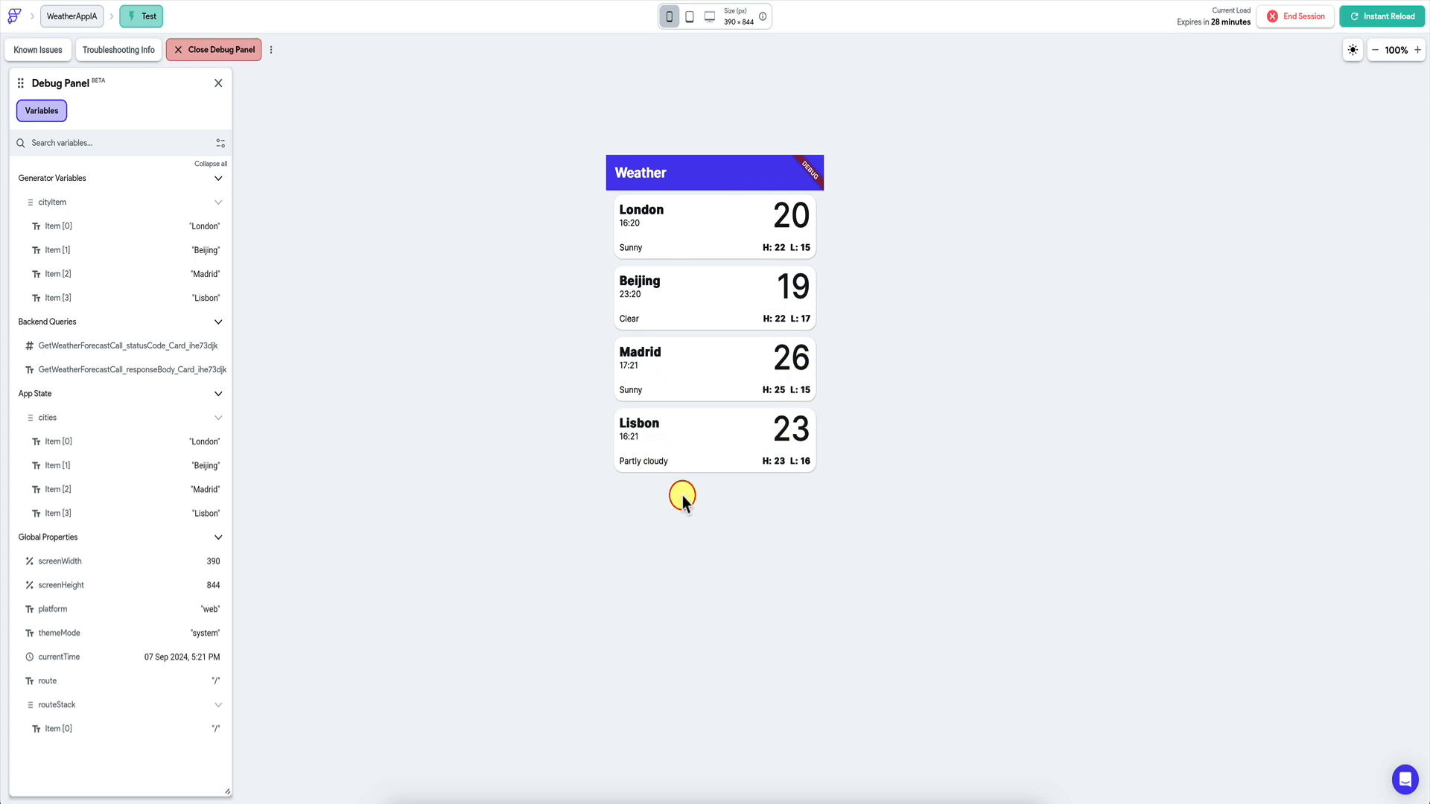
{"action": "left_click", "coordinate": [707, 230]}
Scroll through the Whimsical IA board with the 'Add 2 (2+) Cities' note, then return to FlutterFlow.
{"action": "left_click", "coordinate": [624, 803]}
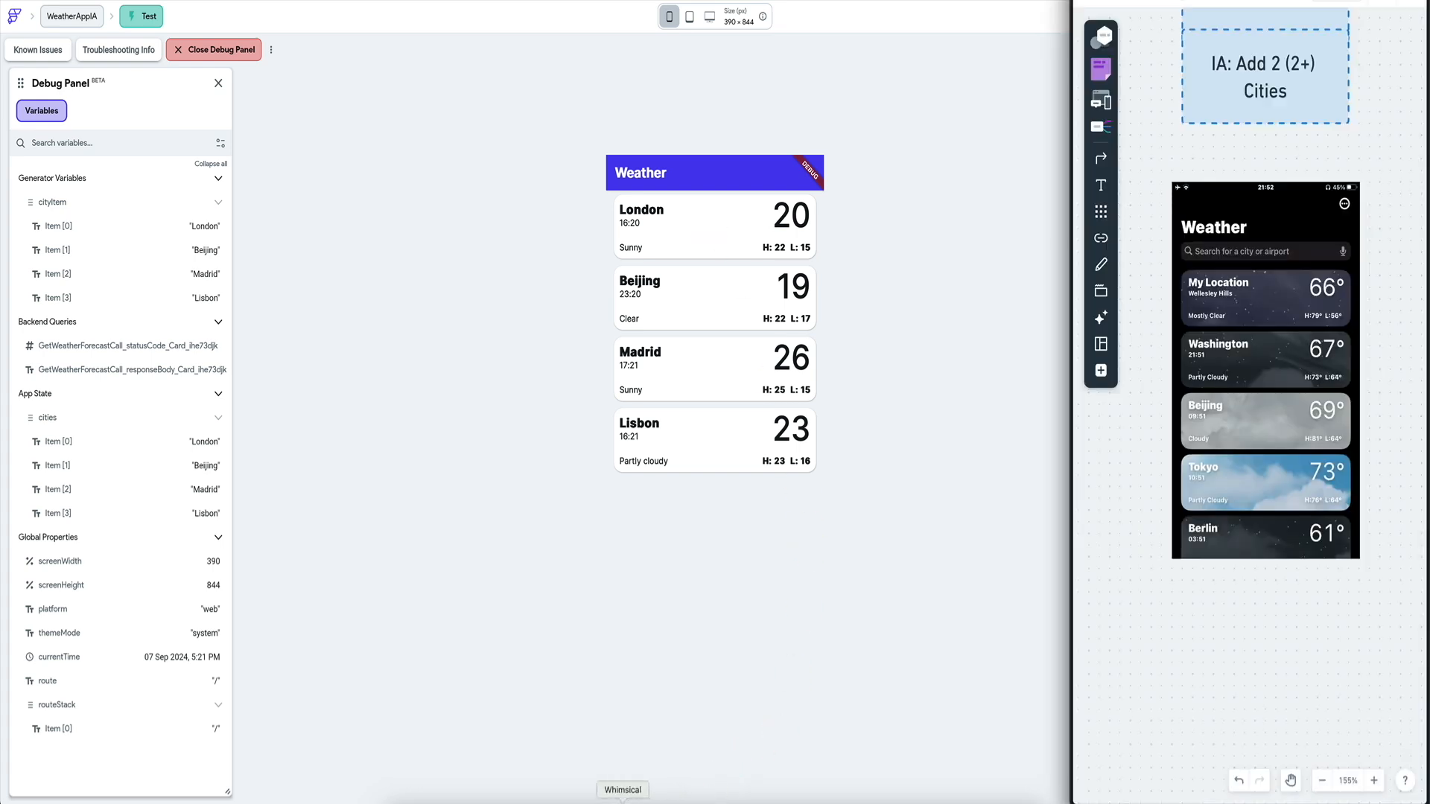
{"action": "scroll", "coordinate": [1186, 264], "scroll_direction": "down", "scroll_amount": 1}
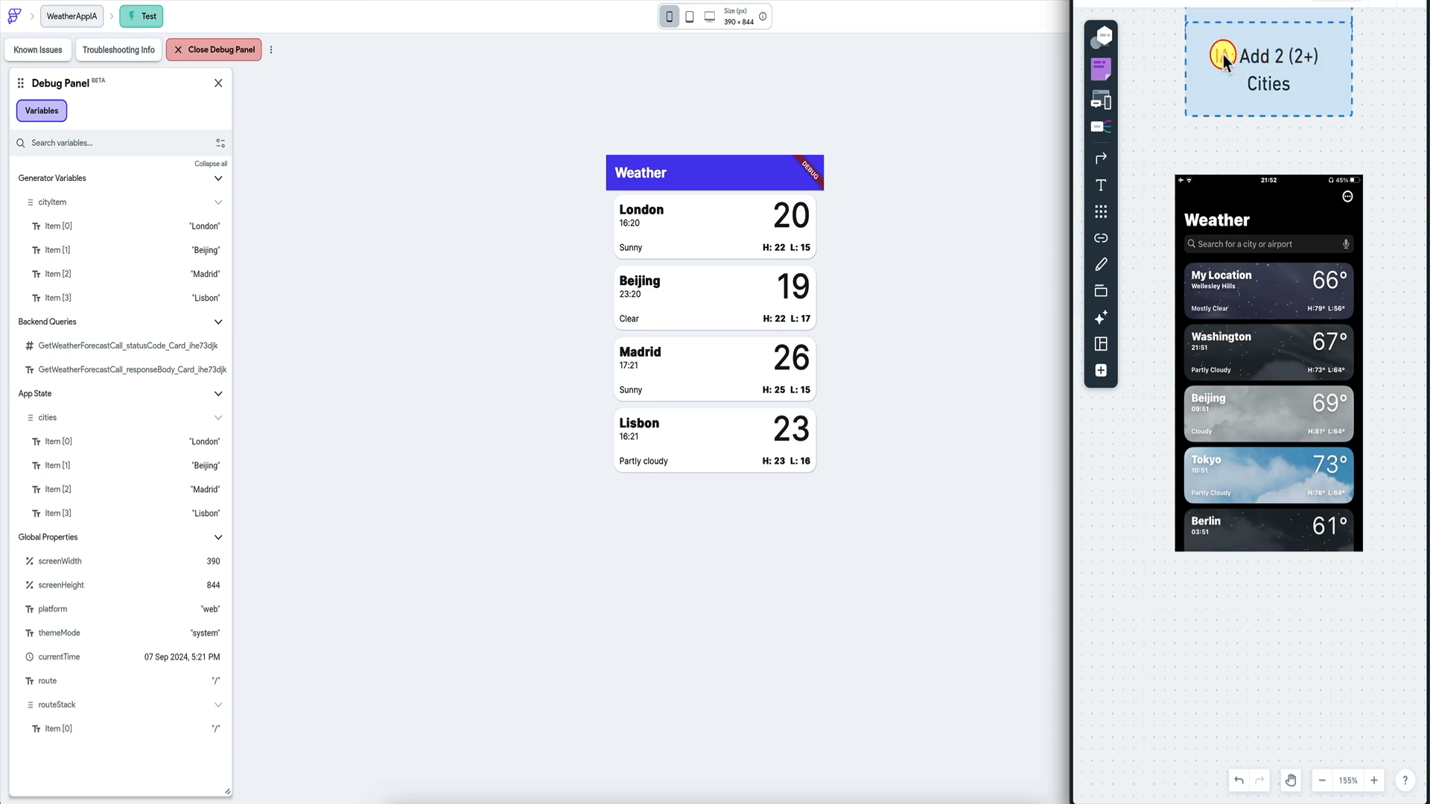
{"action": "scroll", "coordinate": [1218, 59], "scroll_direction": "up", "scroll_amount": 5}
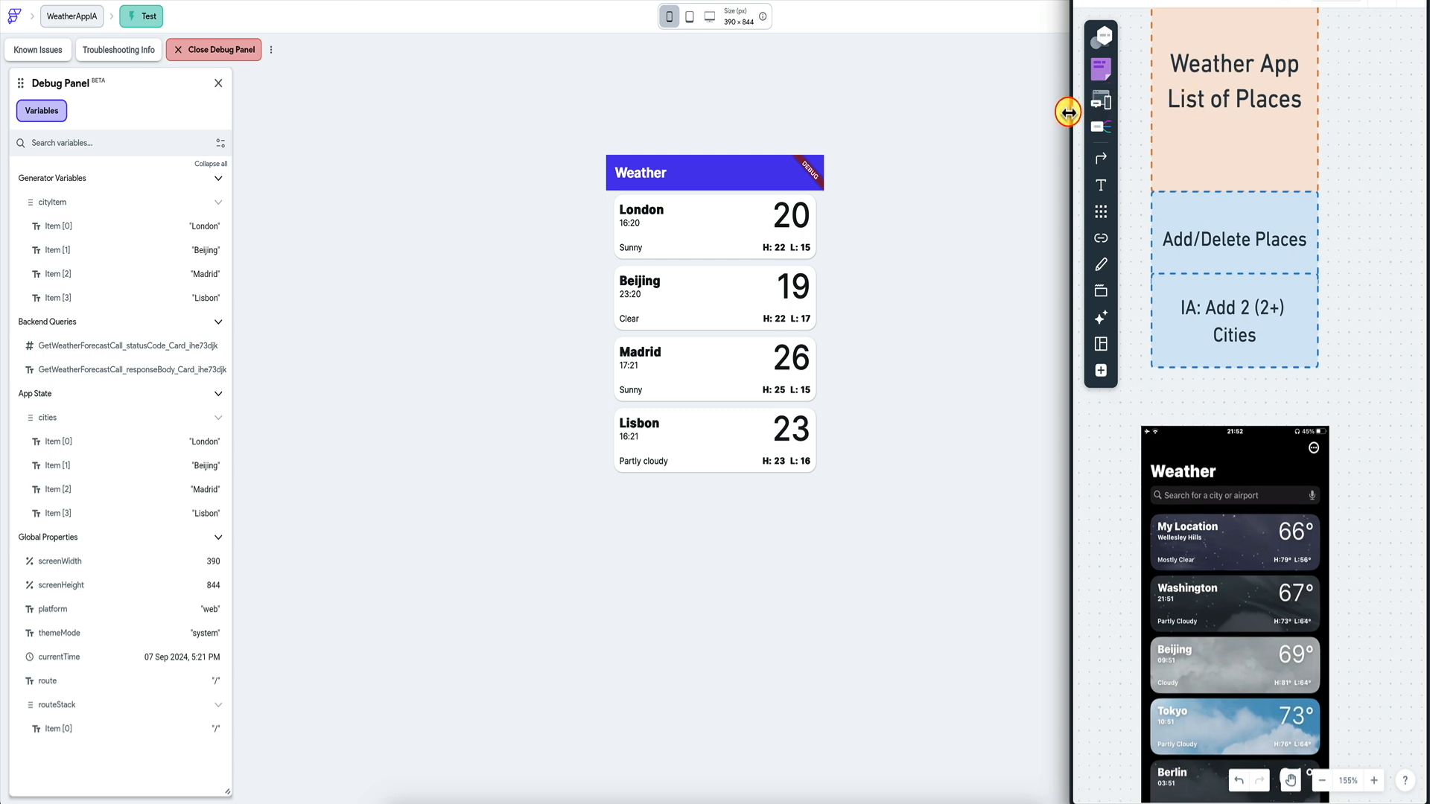
{"action": "scroll", "coordinate": [1227, 151], "scroll_direction": "down", "scroll_amount": 5}
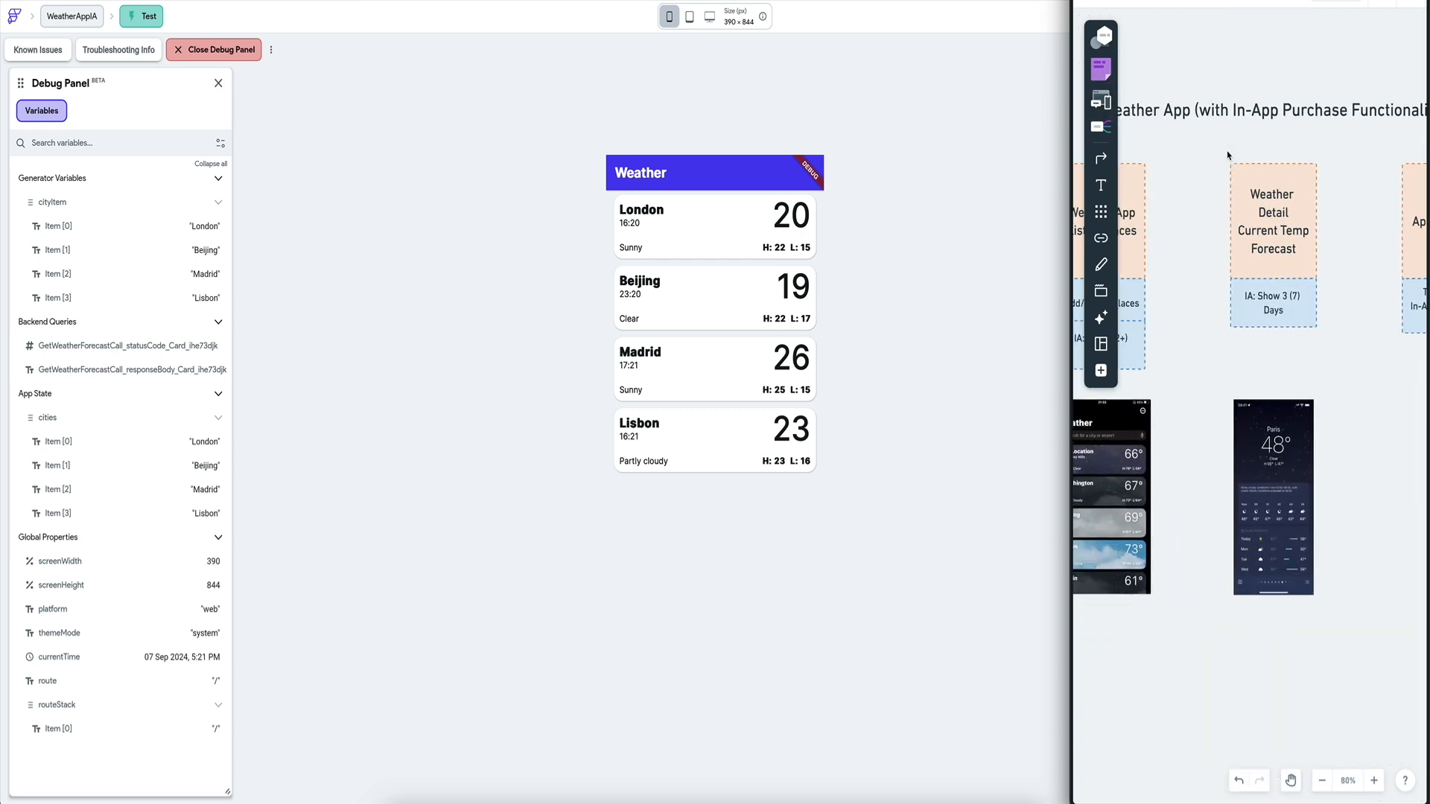
{"action": "scroll", "coordinate": [1228, 155], "scroll_direction": "right", "scroll_amount": 5}
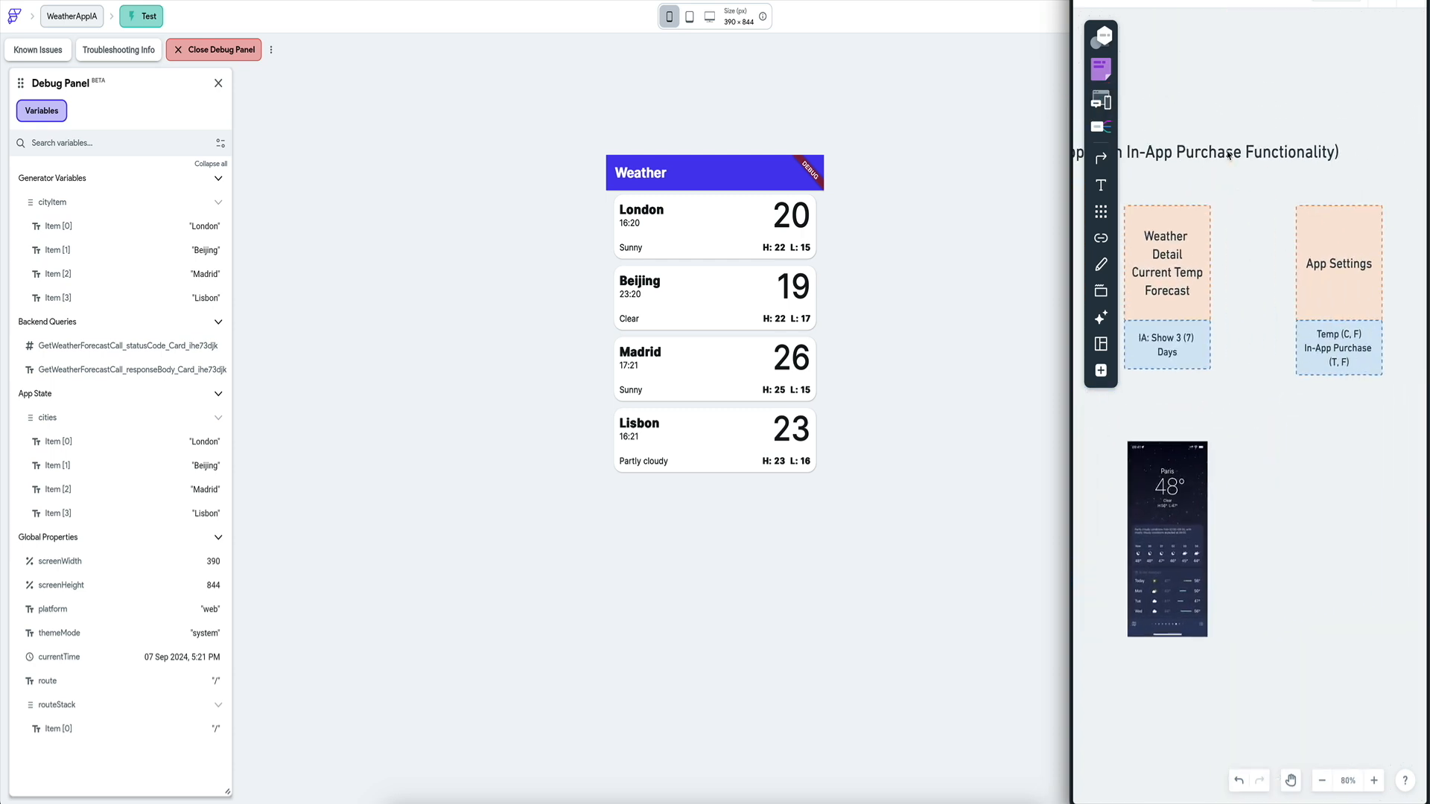
{"action": "left_click", "coordinate": [932, 190]}
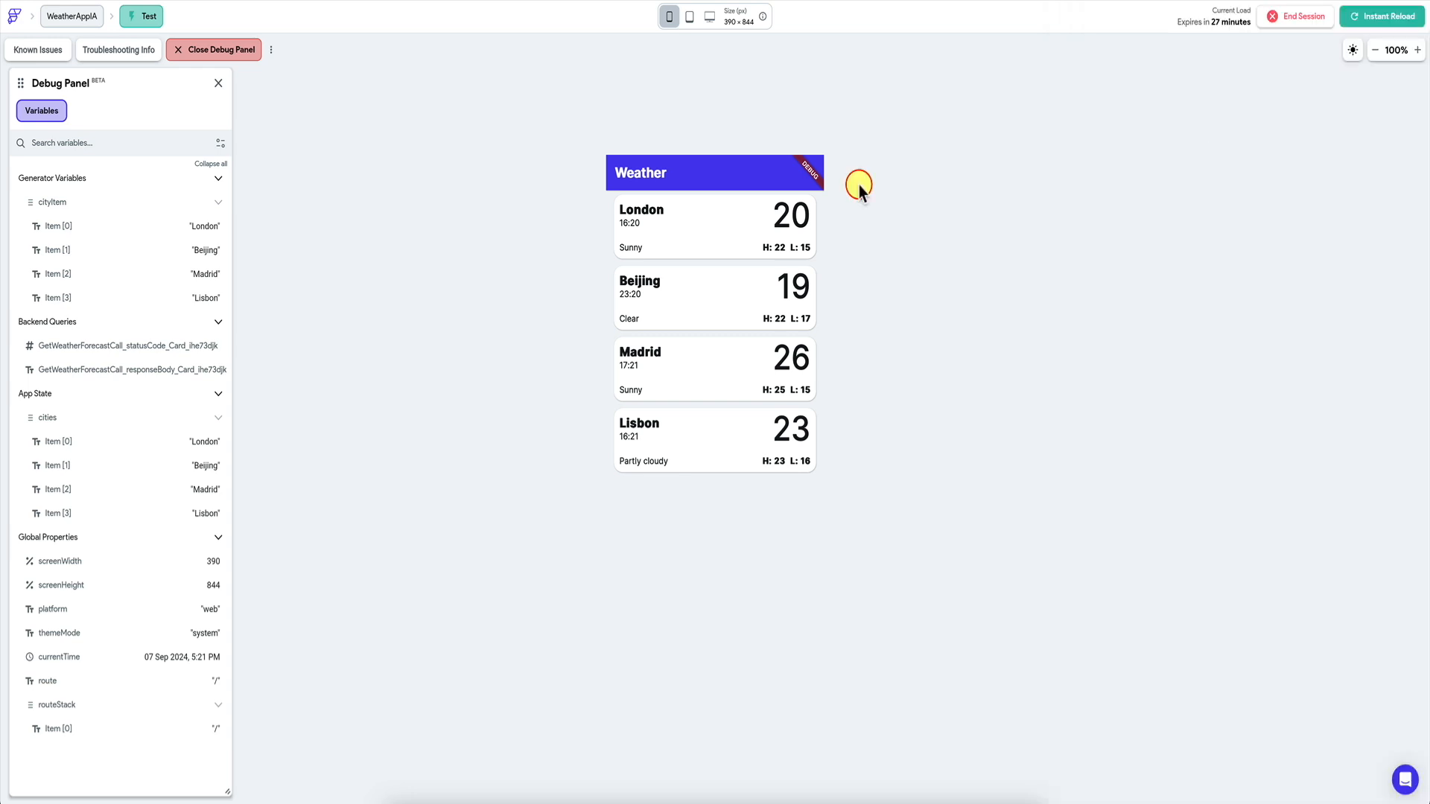
{"action": "left_click", "coordinate": [295, 1]}
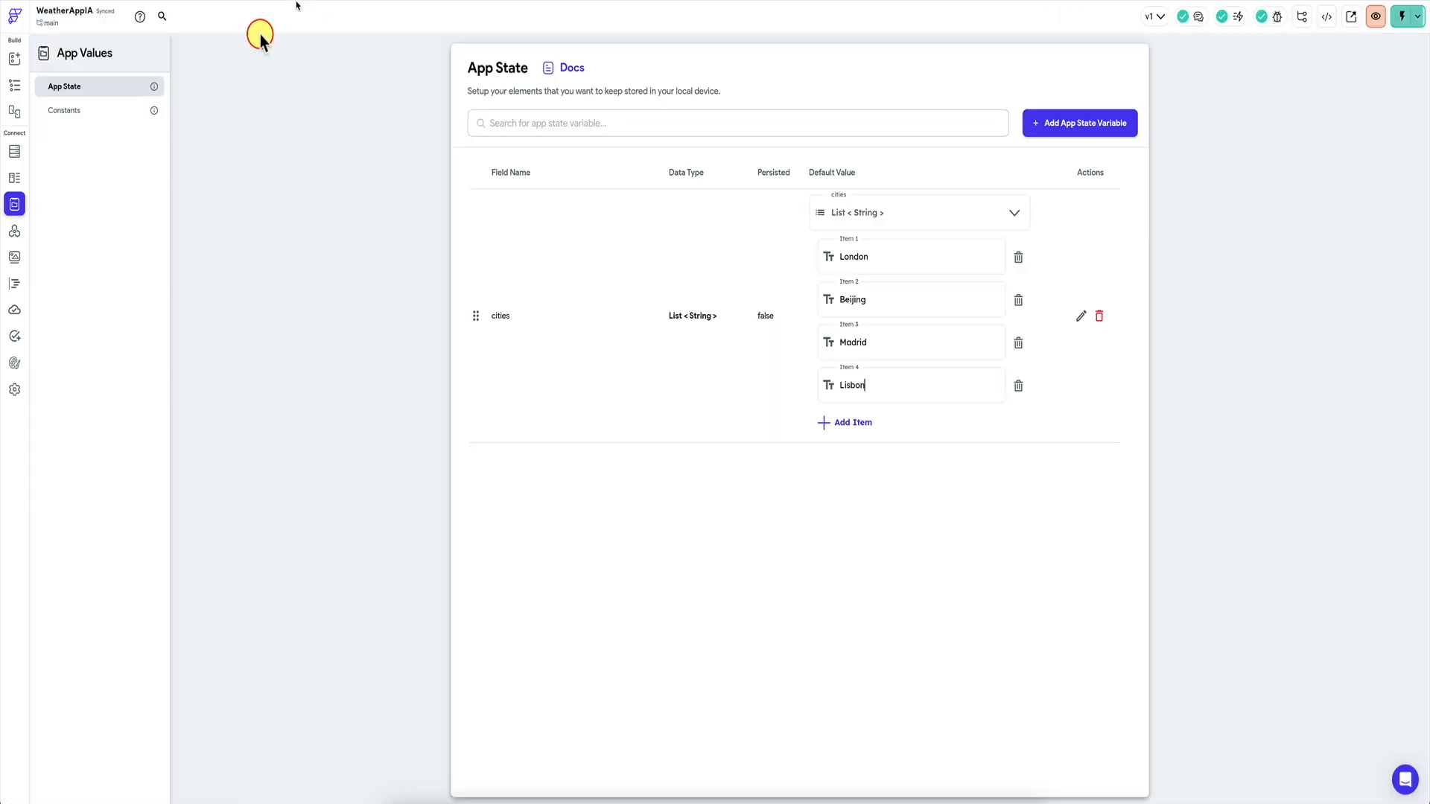
Open the detail page from the widget tree and fit the Paris mockup beside the browser.
{"action": "left_click", "coordinate": [14, 85]}
{"action": "left_click", "coordinate": [99, 116]}
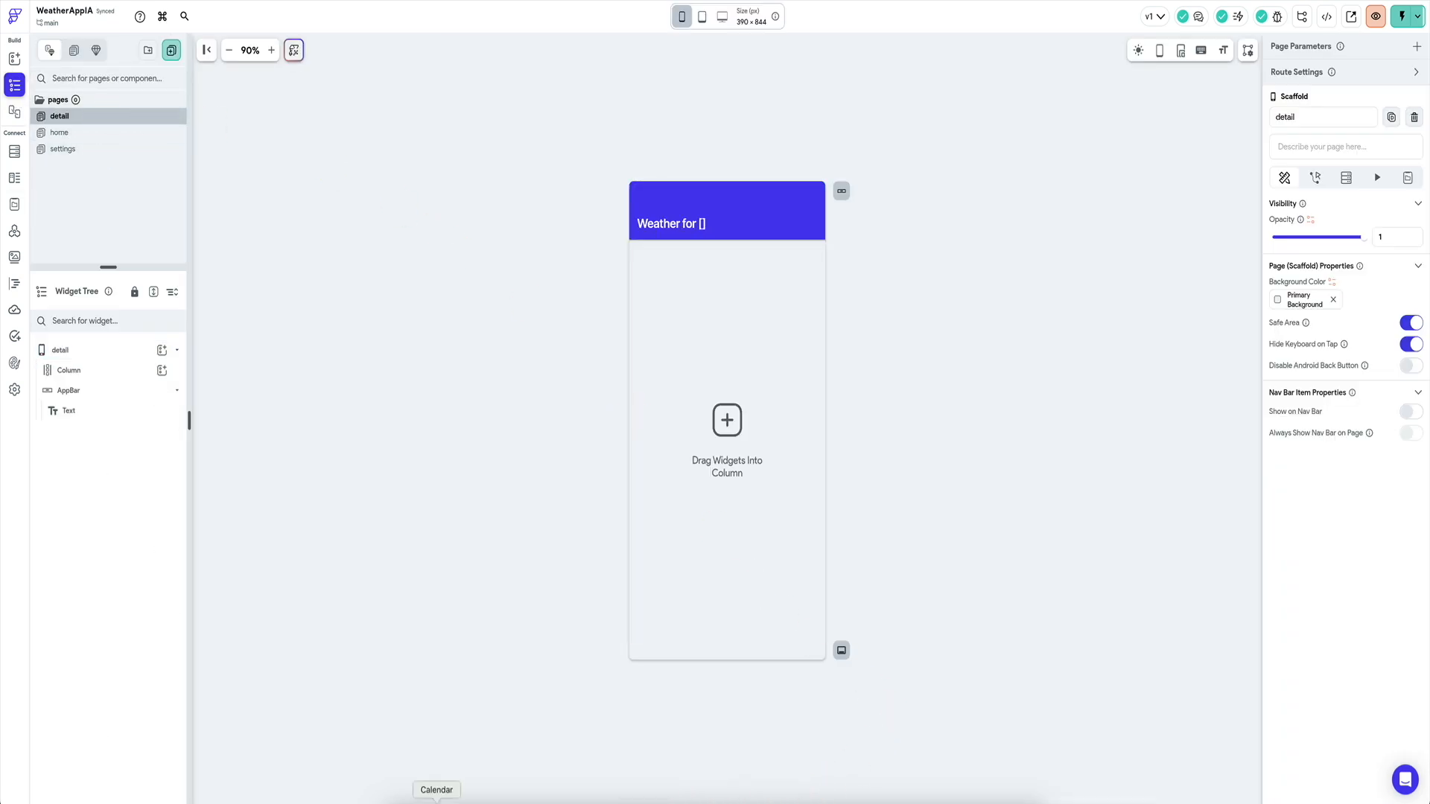
{"action": "left_click", "coordinate": [872, 803]}
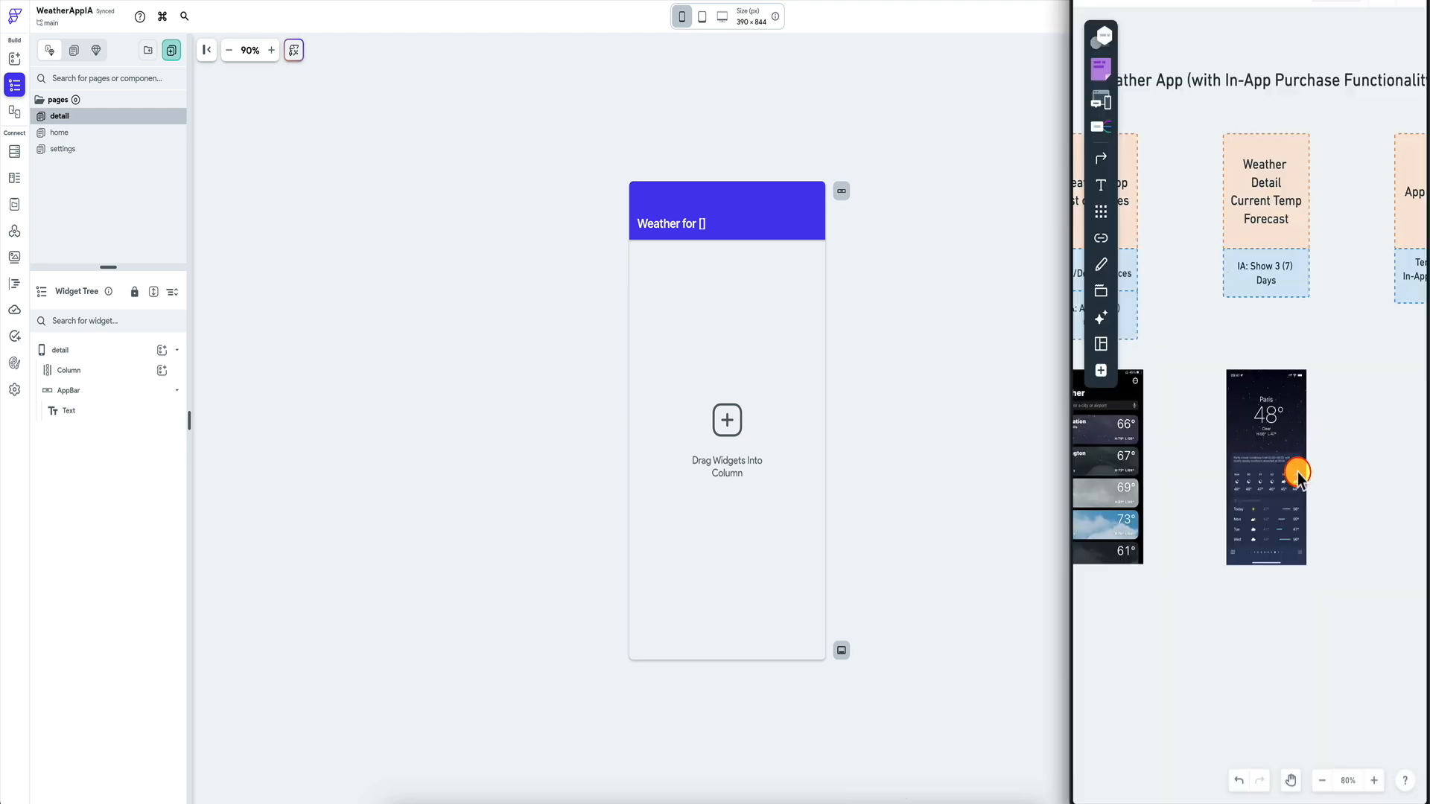
{"action": "scroll", "coordinate": [1298, 477], "scroll_direction": "up", "scroll_amount": 5}
{"action": "scroll", "coordinate": [1205, 259], "scroll_direction": "down", "scroll_amount": 1}
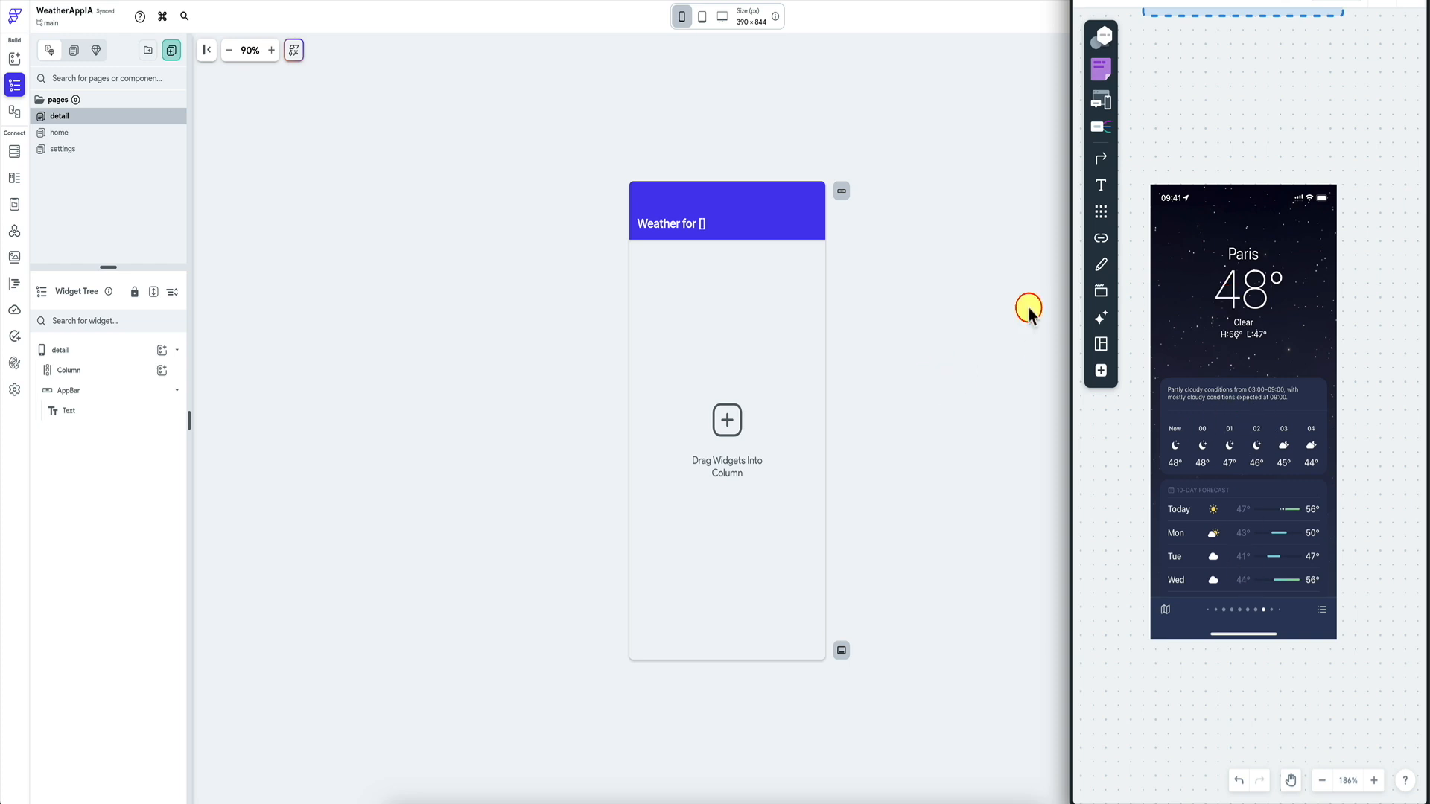
{"action": "left_click", "coordinate": [721, 363]}
{"action": "left_click_drag", "start_coordinate": [1429, 332], "coordinate": [1121, 373]}
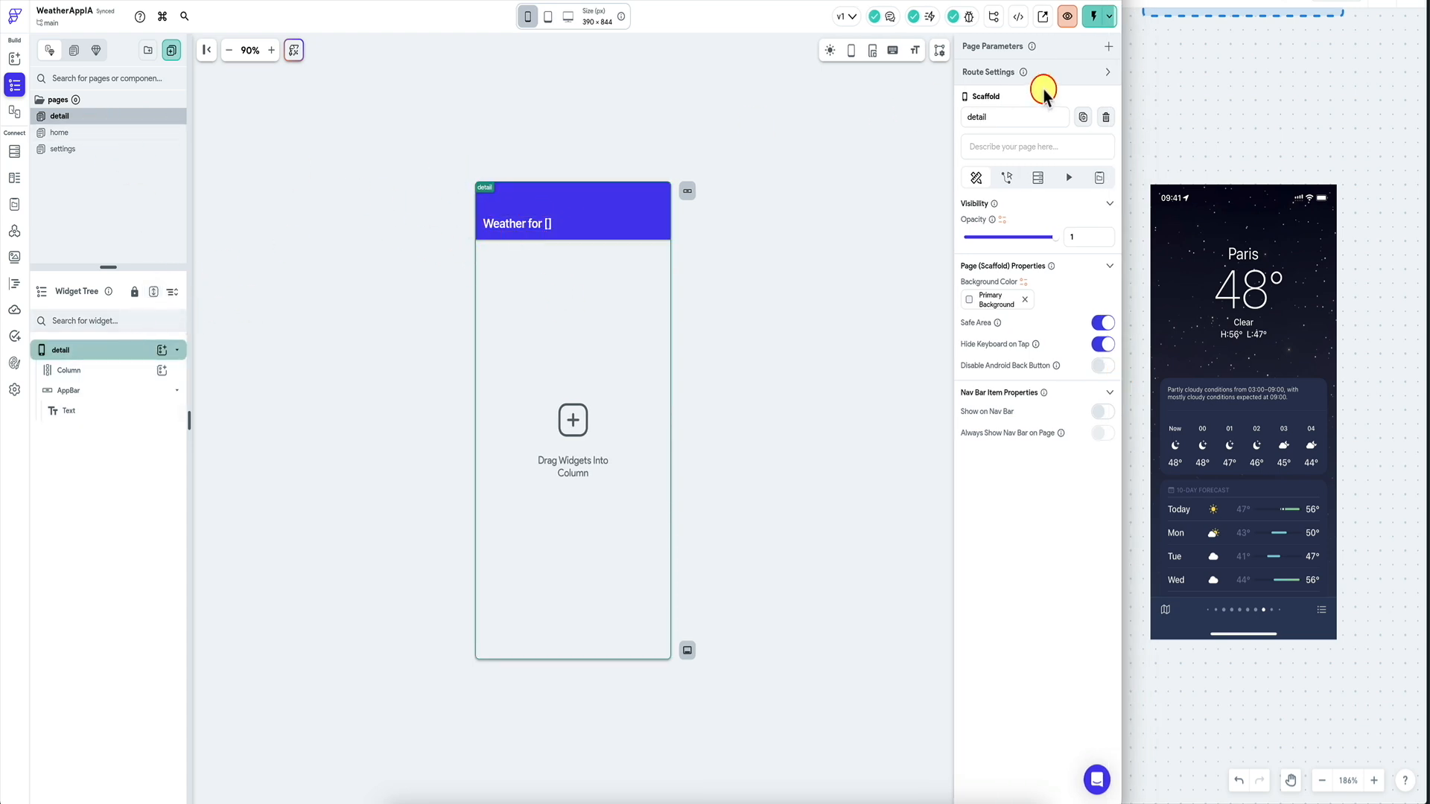
Add a String page parameter named city to the detail page.
{"action": "left_click", "coordinate": [1105, 48]}
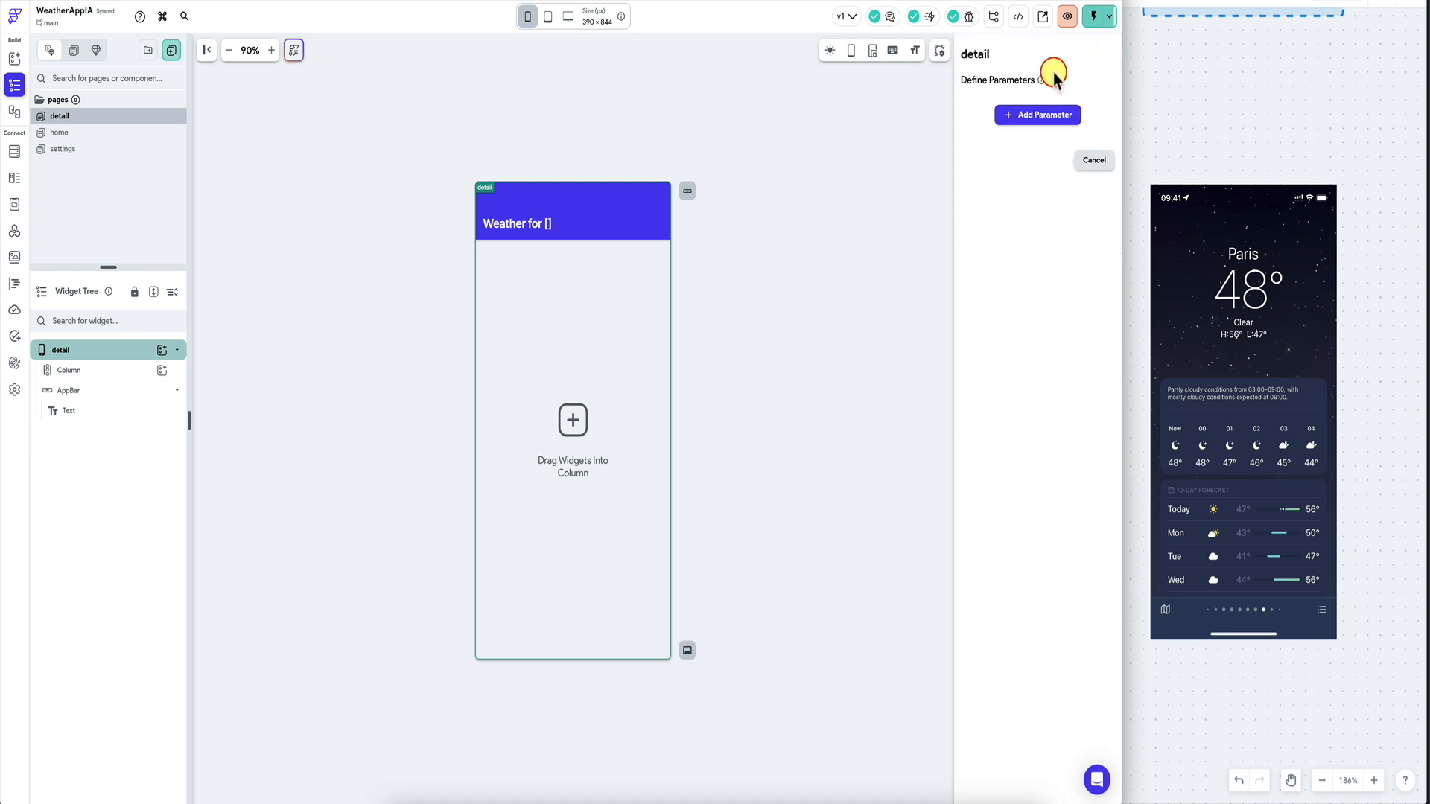
{"action": "left_click", "coordinate": [1031, 113]}
{"action": "left_click", "coordinate": [1034, 192]}
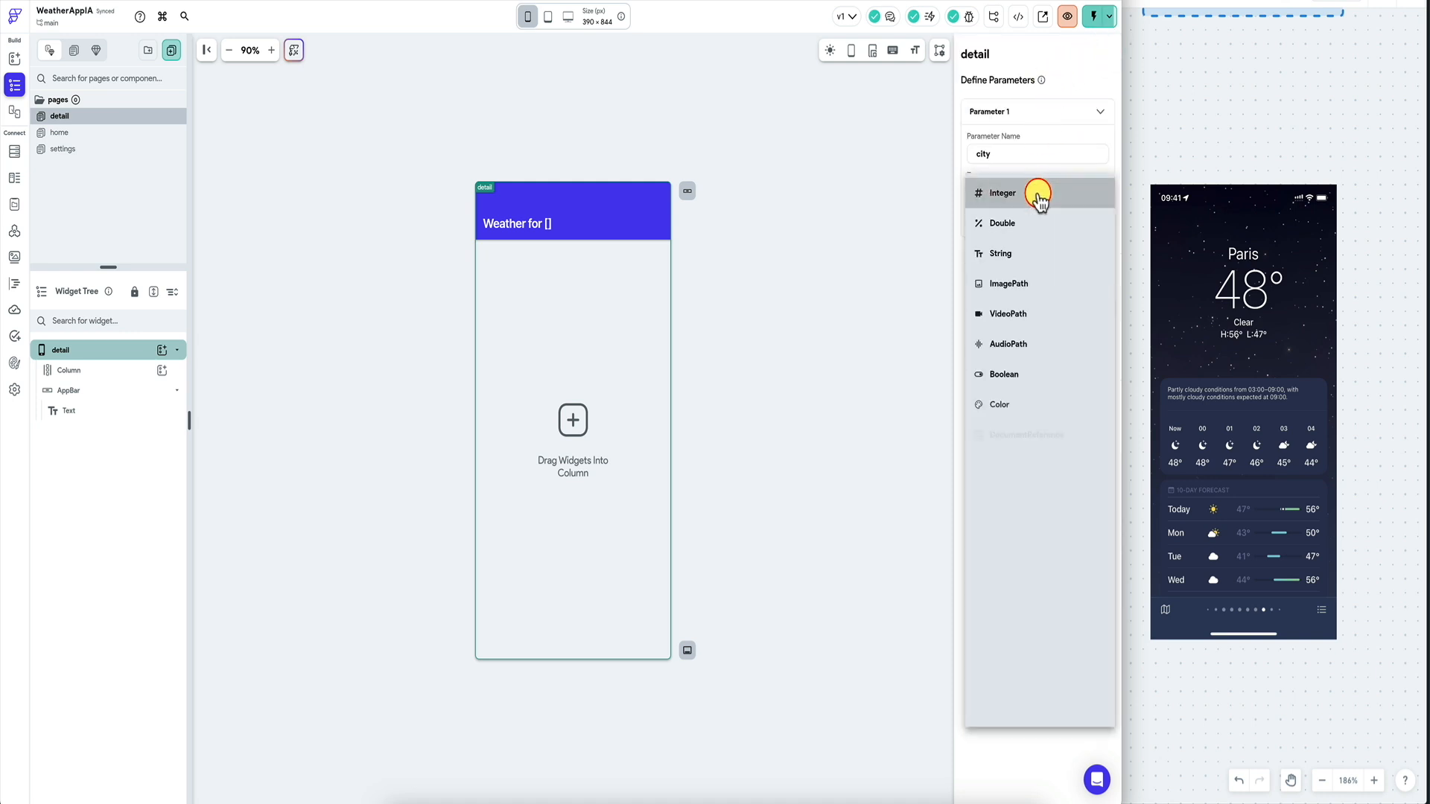
{"action": "left_click", "coordinate": [1016, 249]}
{"action": "left_click", "coordinate": [1087, 344]}
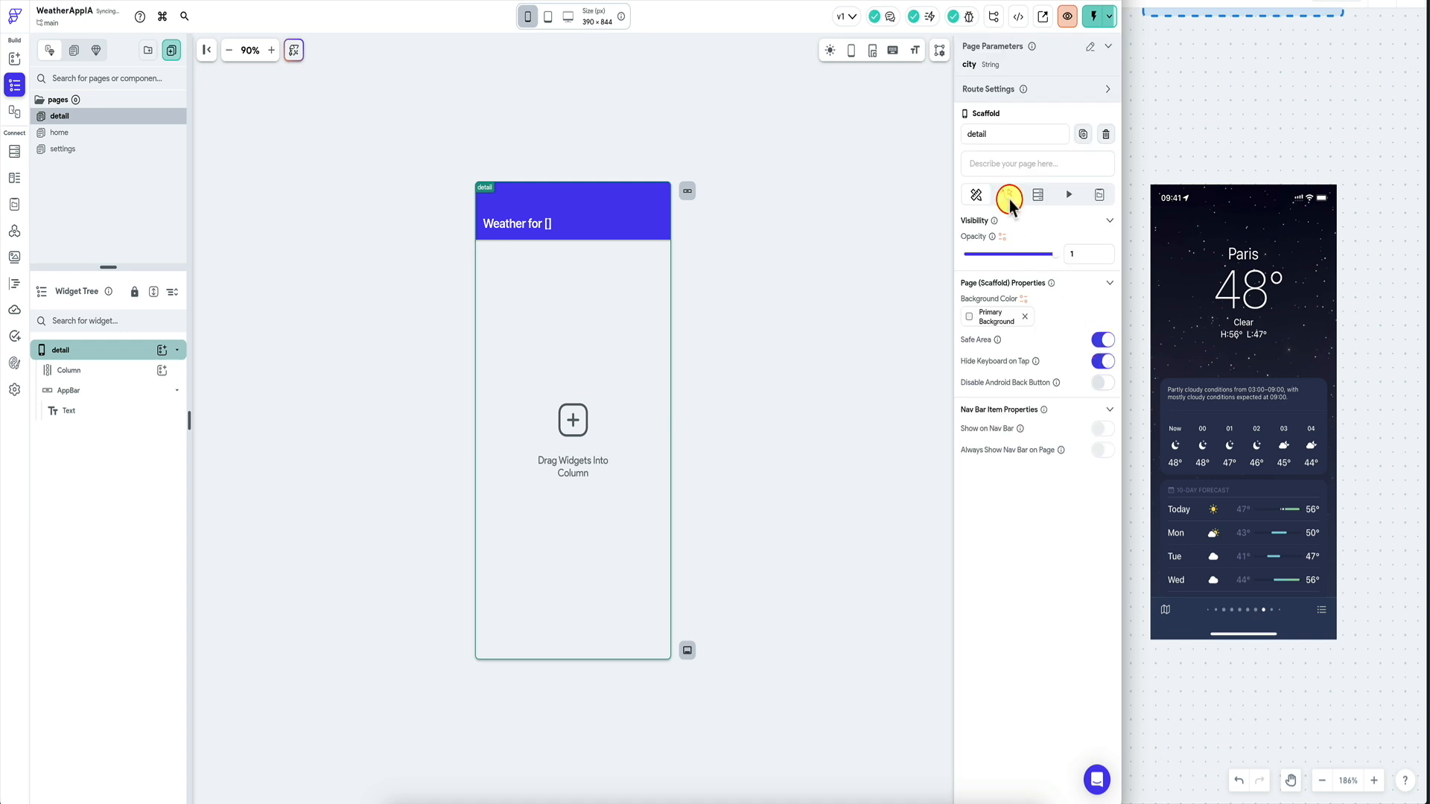
Set the app bar title to combined text 'Weather for' plus the city parameter.
{"action": "left_click", "coordinate": [547, 224]}
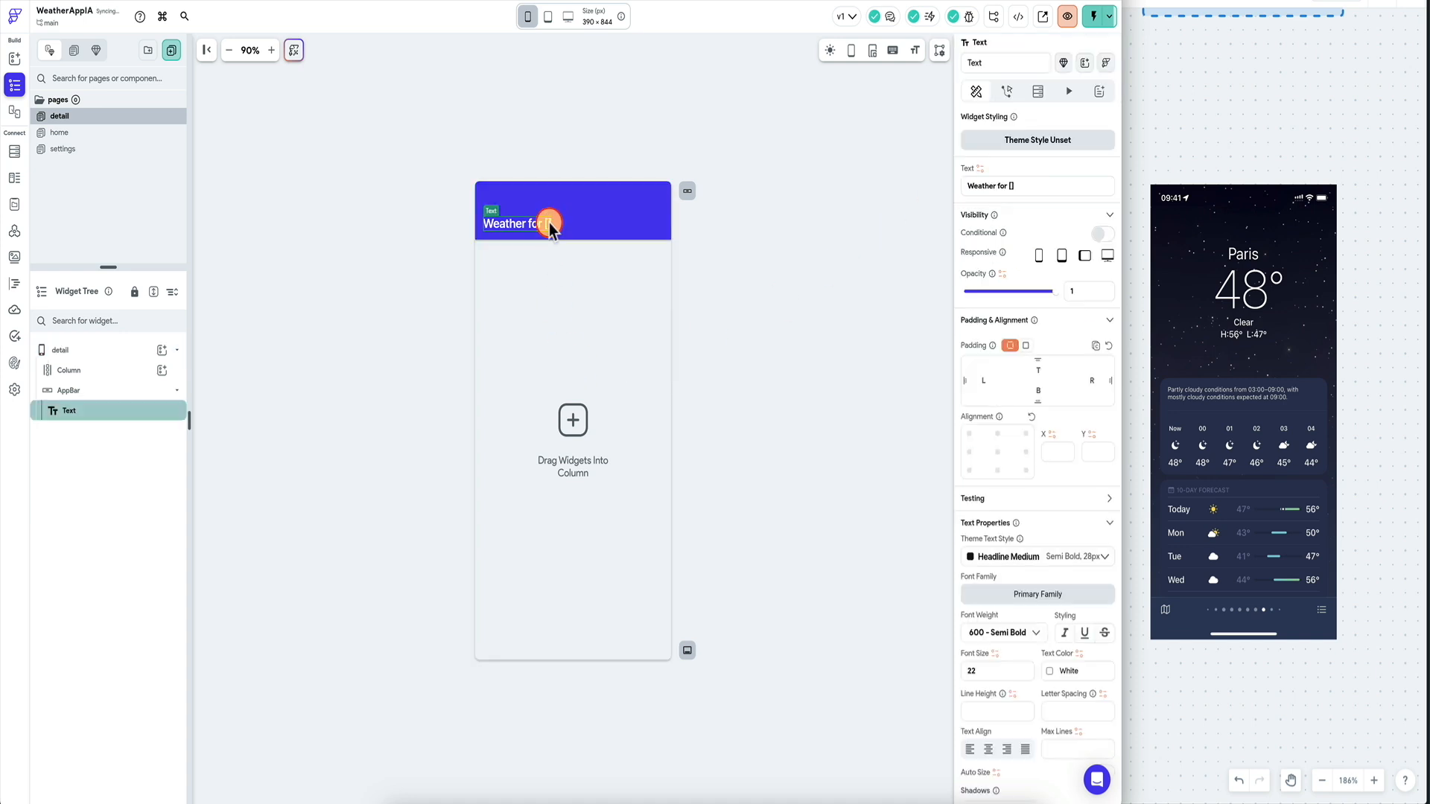
{"action": "left_click", "coordinate": [980, 170]}
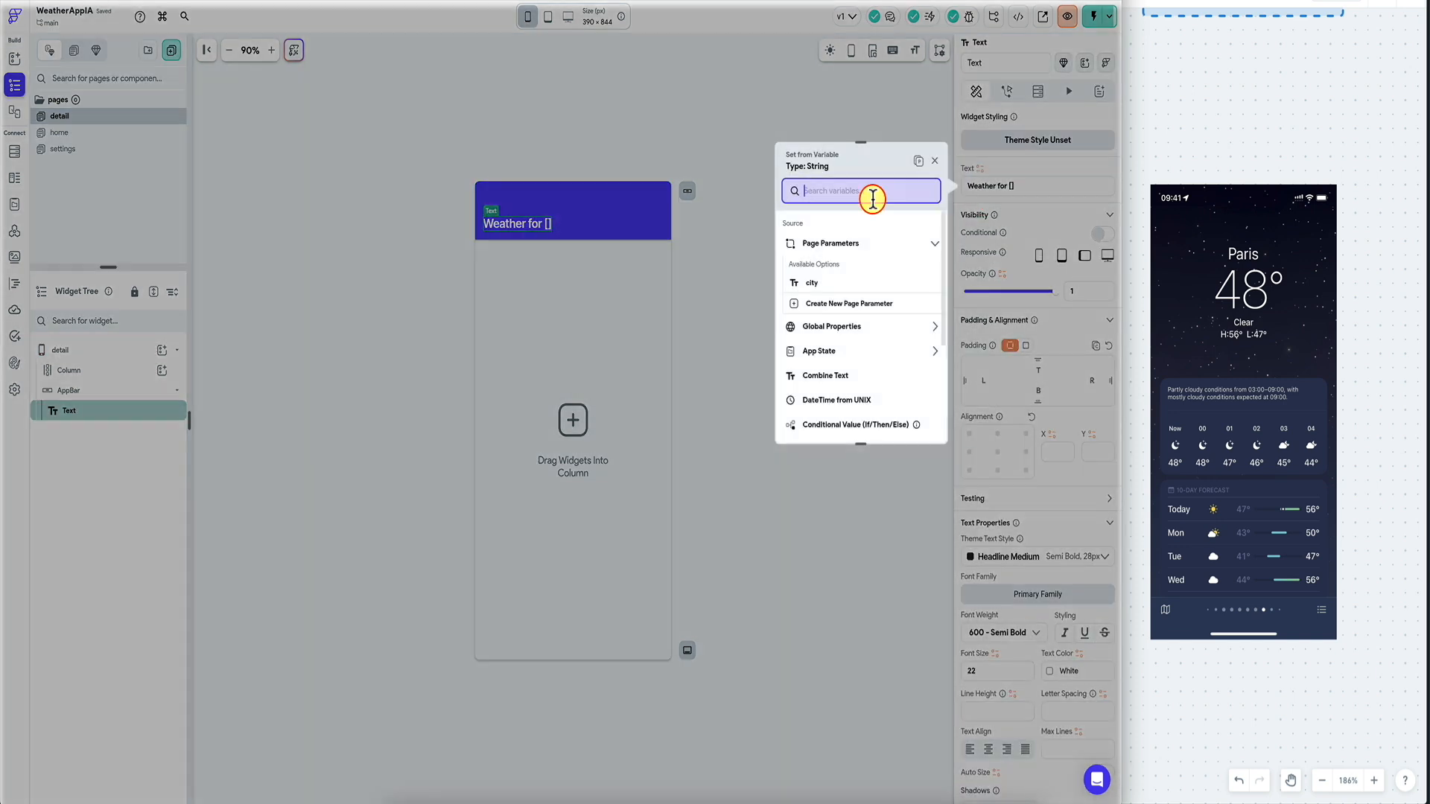
{"action": "type", "text": "comb"}
{"action": "left_click", "coordinate": [856, 236]}
{"action": "left_click", "coordinate": [848, 281]}
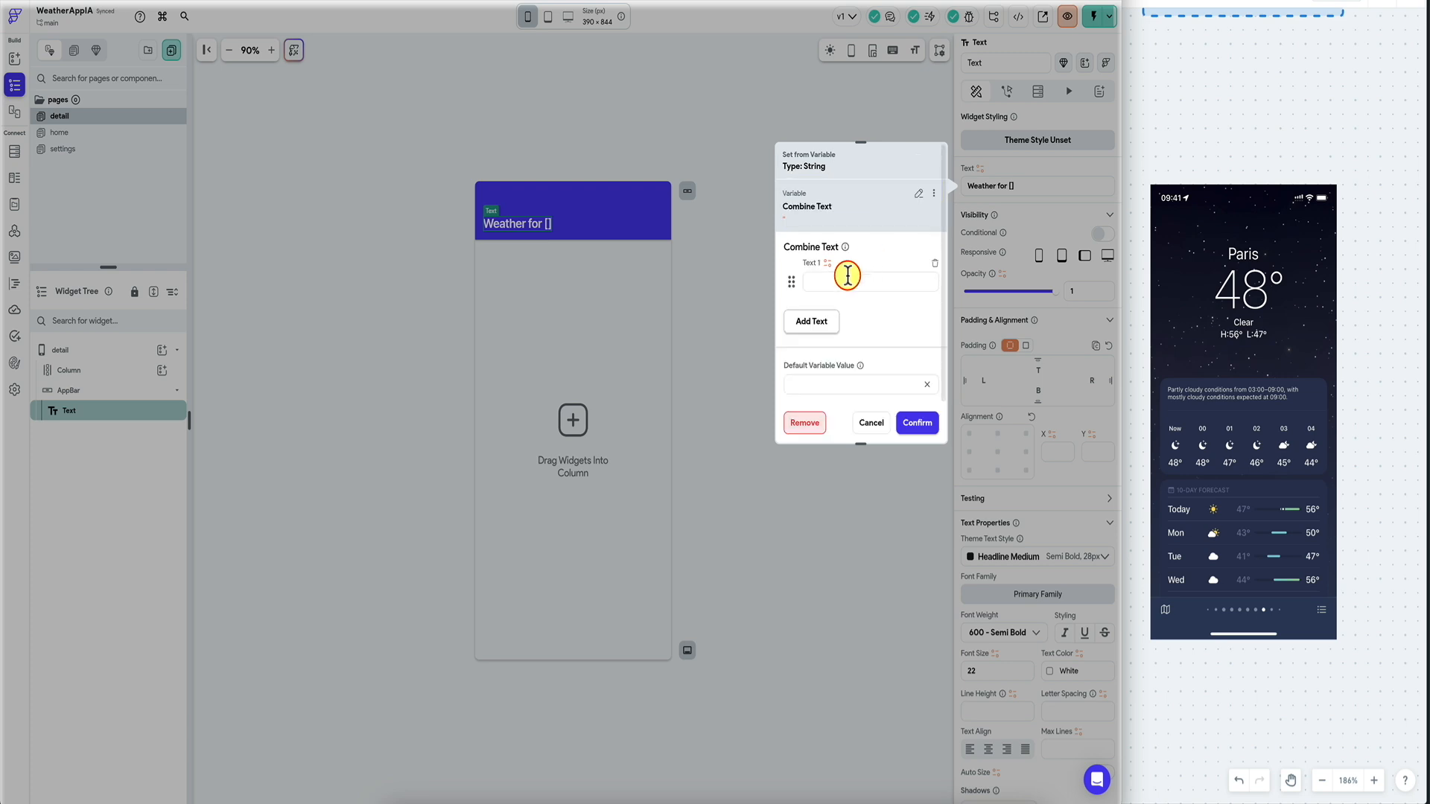
{"action": "left_click", "coordinate": [825, 321]}
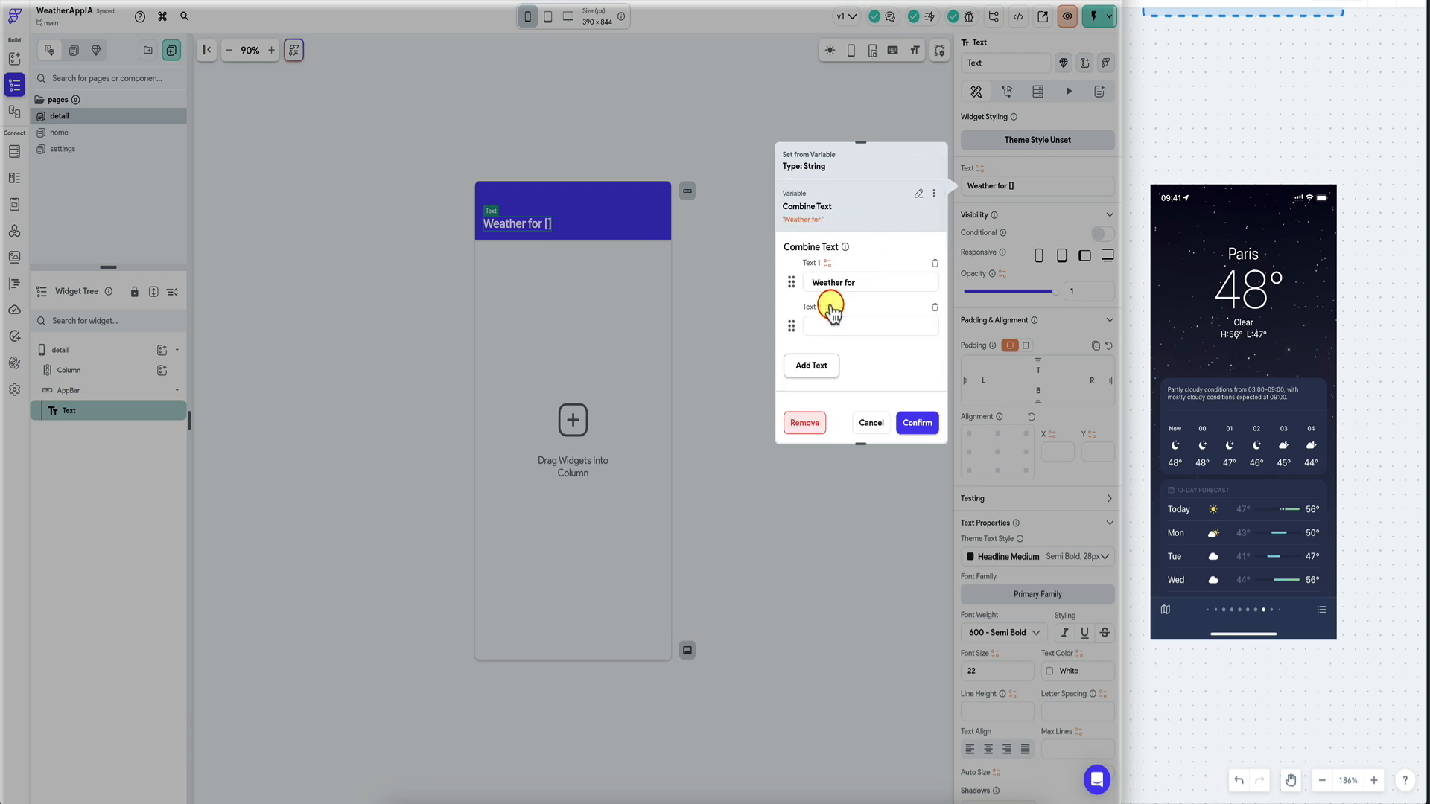
{"action": "left_click", "coordinate": [830, 307]}
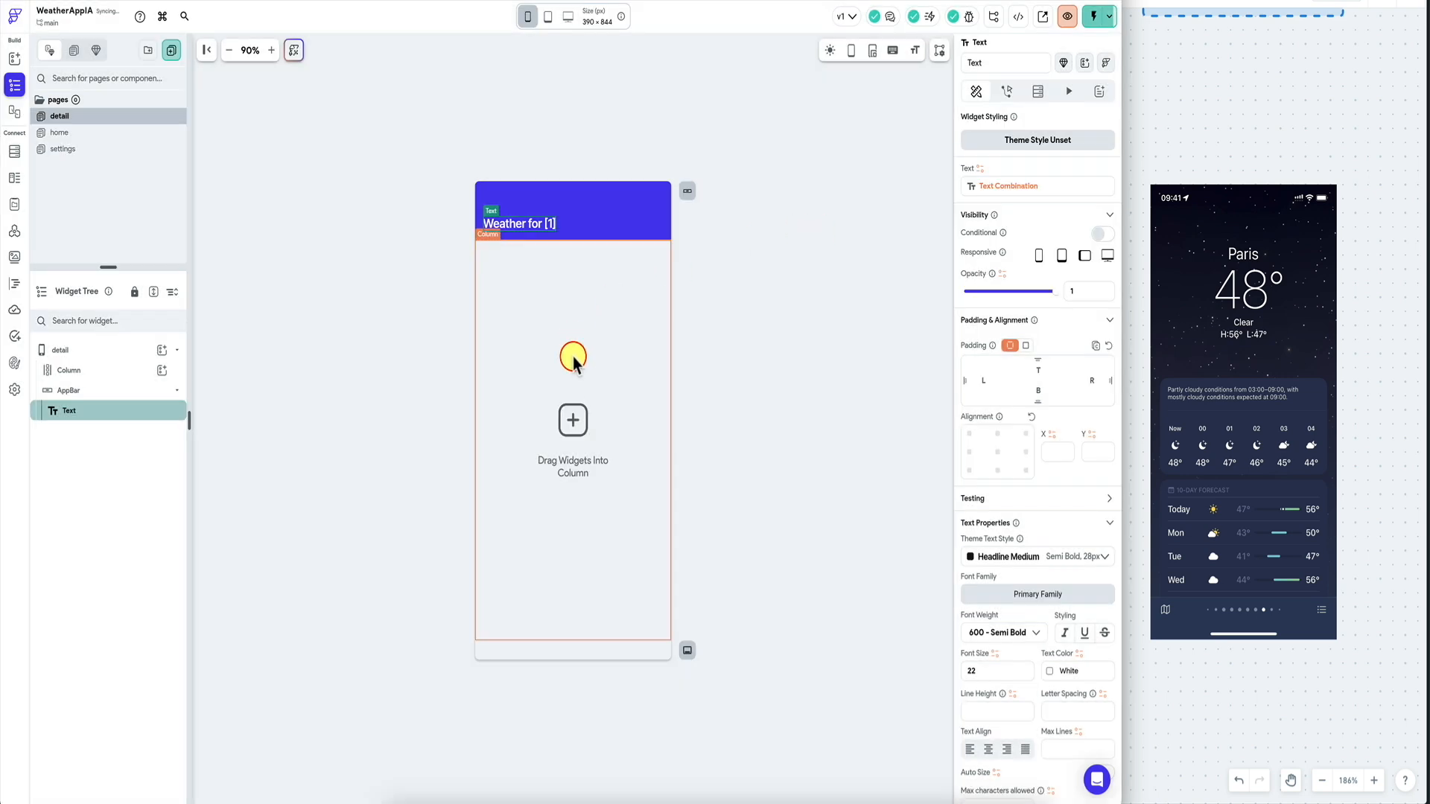
{"action": "left_click", "coordinate": [574, 373]}
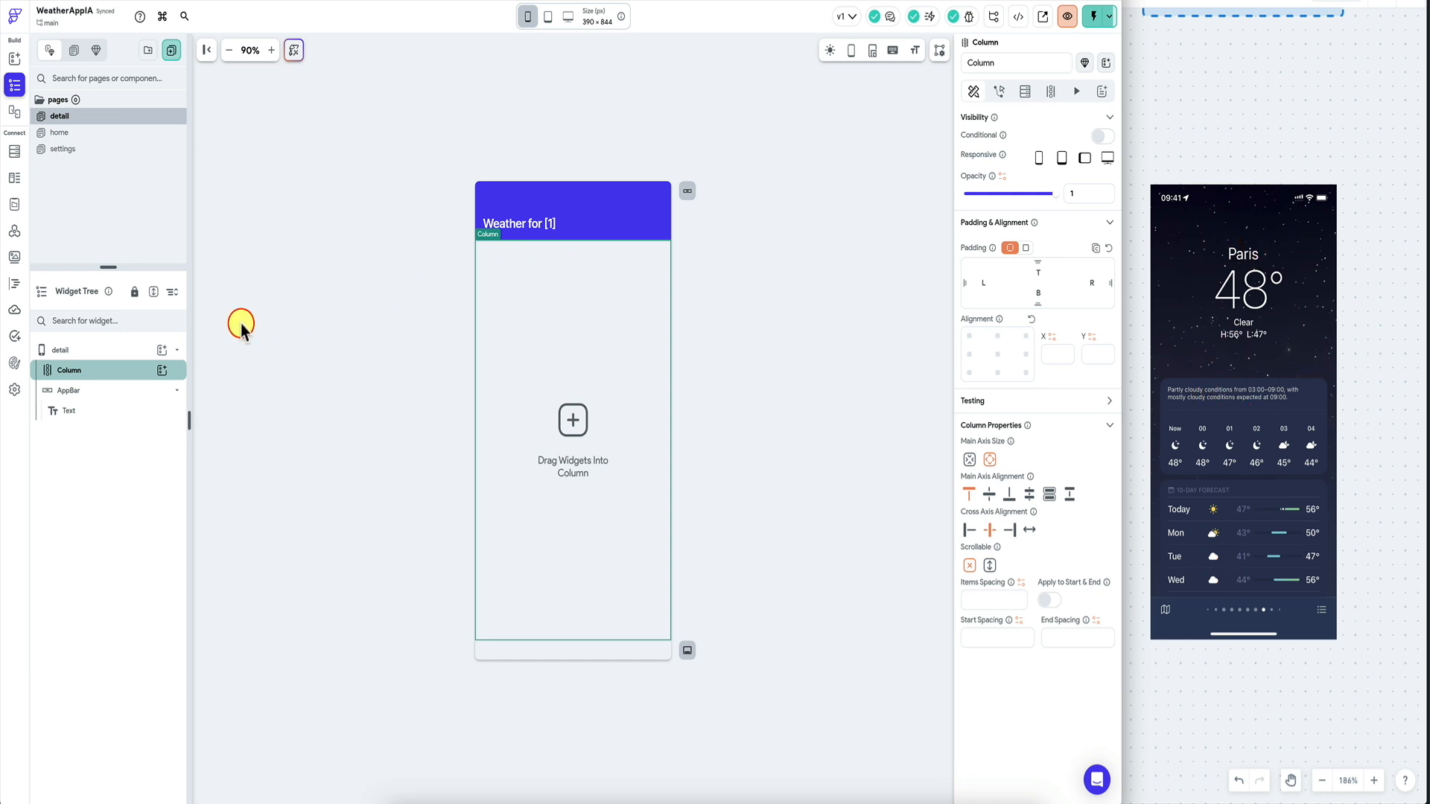
Add a Card containing a Column to the detail page's main column.
{"action": "left_click", "coordinate": [162, 370]}
{"action": "left_click", "coordinate": [272, 379]}
{"action": "type", "text": "card"}
{"action": "left_click", "coordinate": [220, 449]}
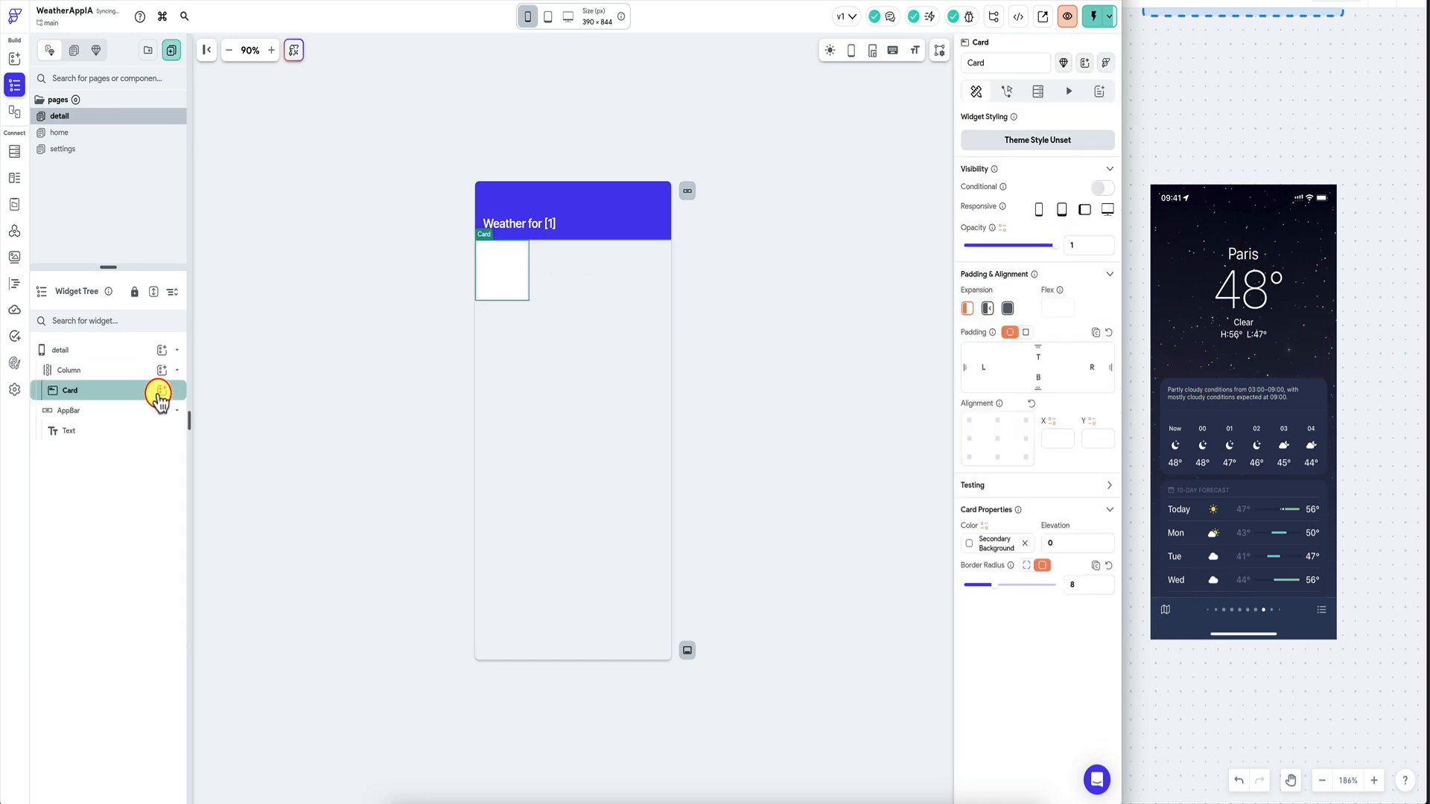
{"action": "left_click", "coordinate": [160, 392]}
{"action": "type", "text": "co"}
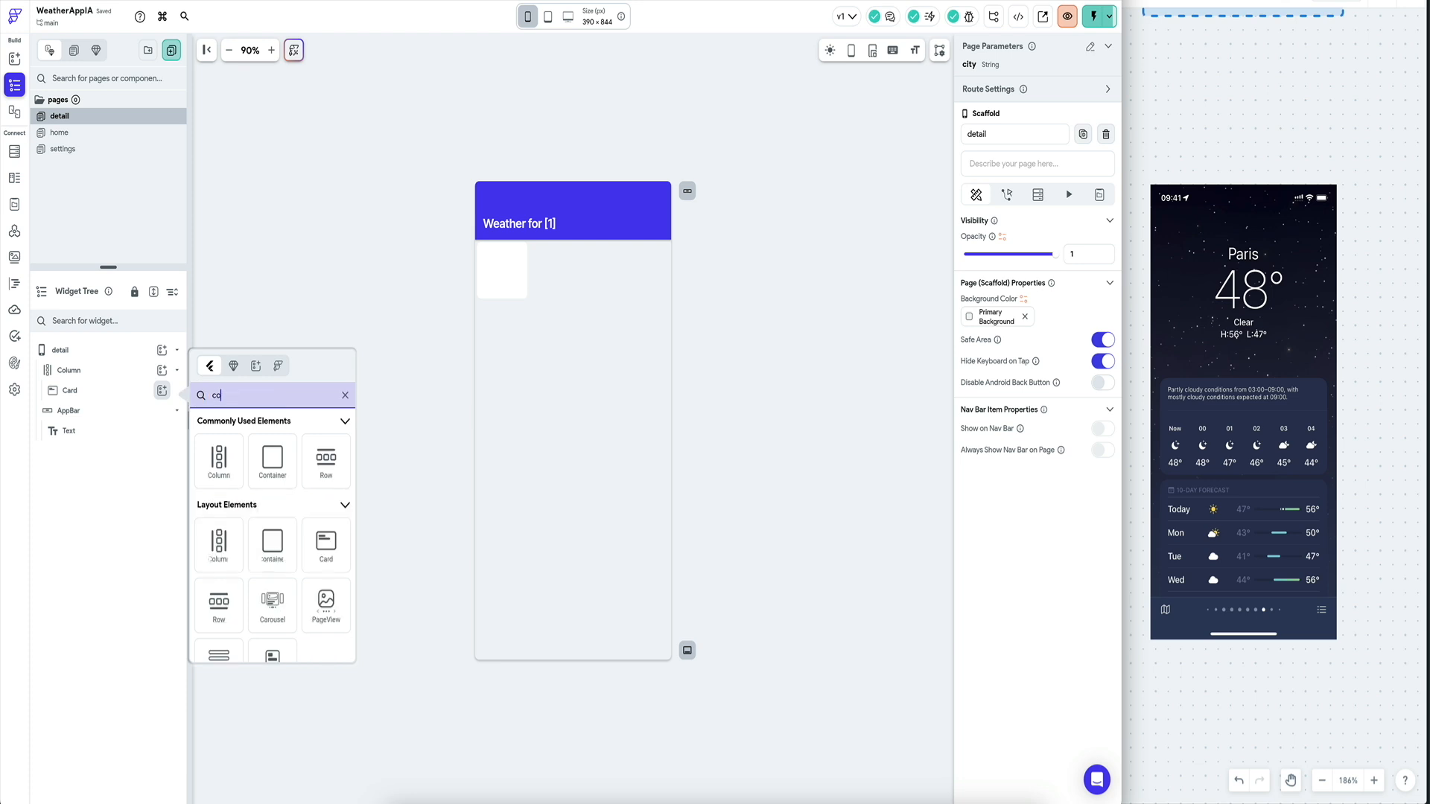
{"action": "type", "text": "l"}
{"action": "left_click", "coordinate": [219, 456]}
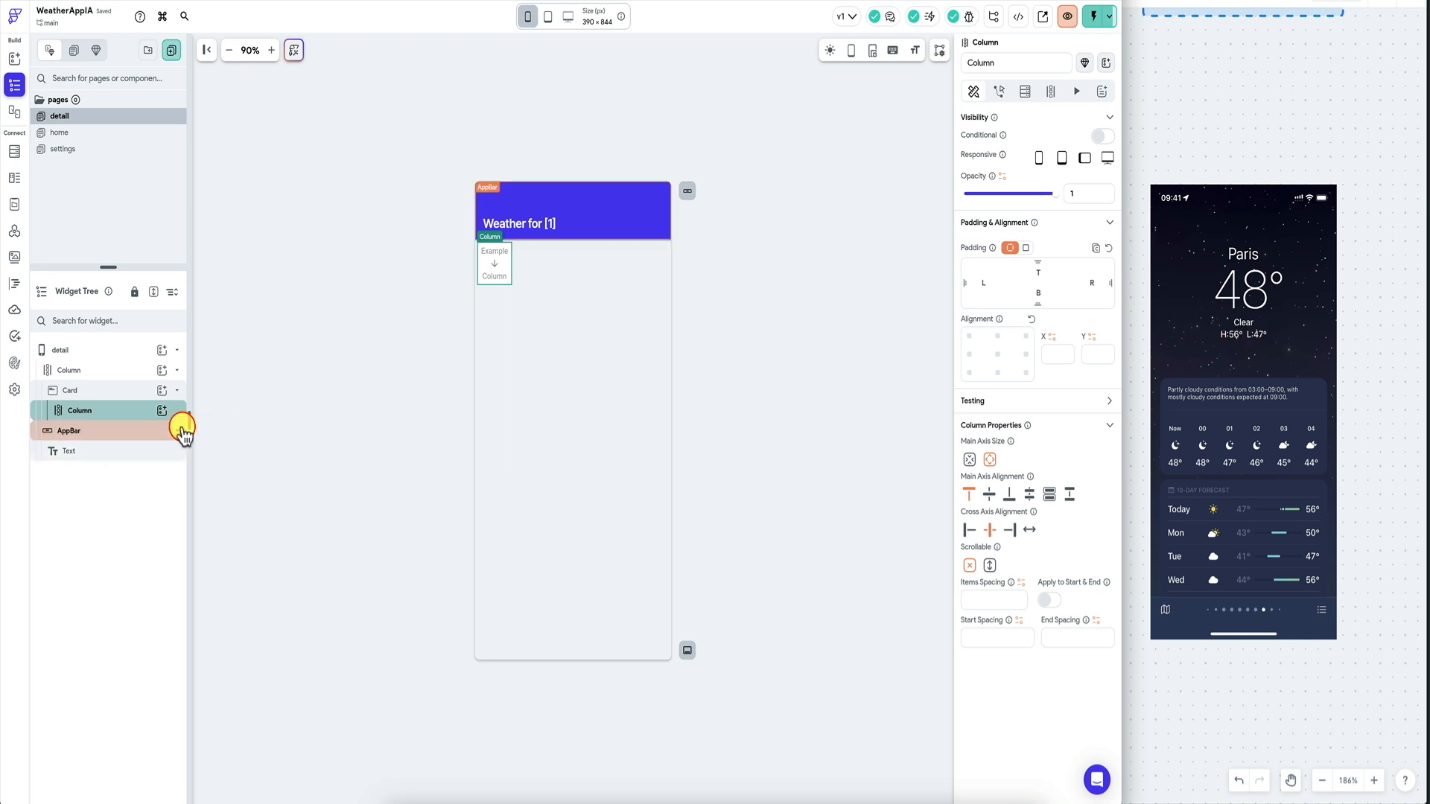
Fill the card's inner column with four Hello World Text widgets.
{"action": "left_click", "coordinate": [163, 412]}
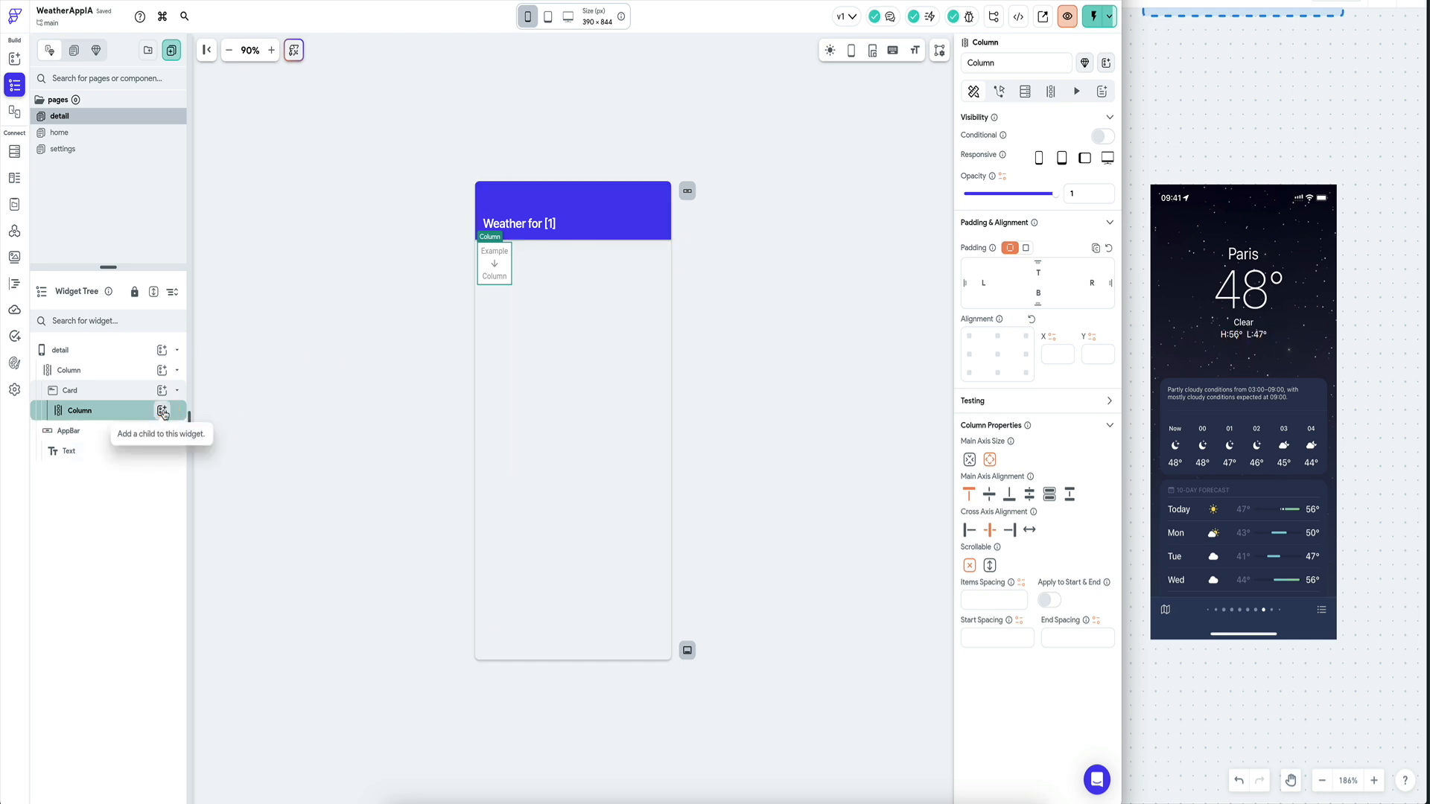
{"action": "left_click", "coordinate": [165, 411]}
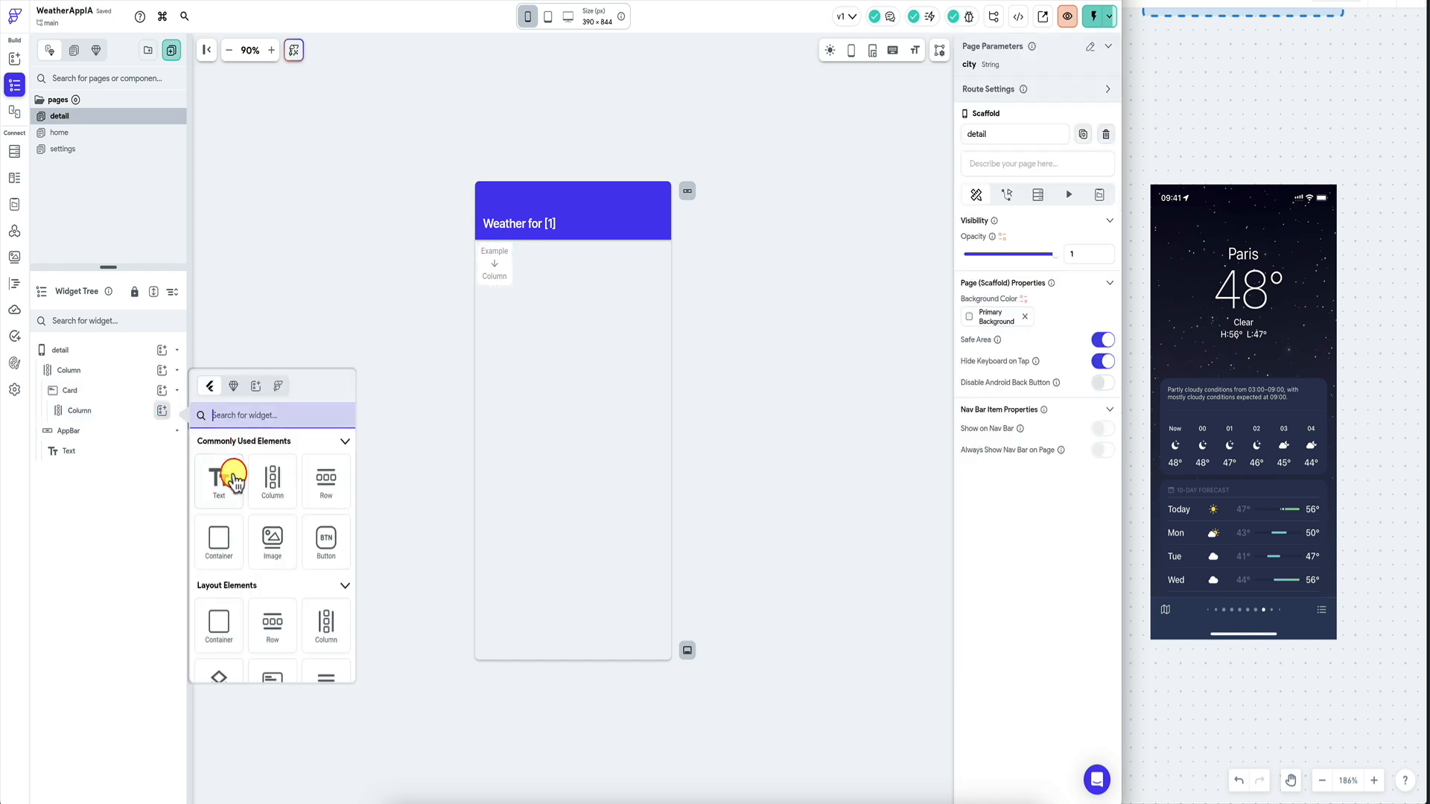
{"action": "left_click", "coordinate": [141, 472]}
{"action": "left_click", "coordinate": [144, 440]}
{"action": "key", "text": "super+d"}
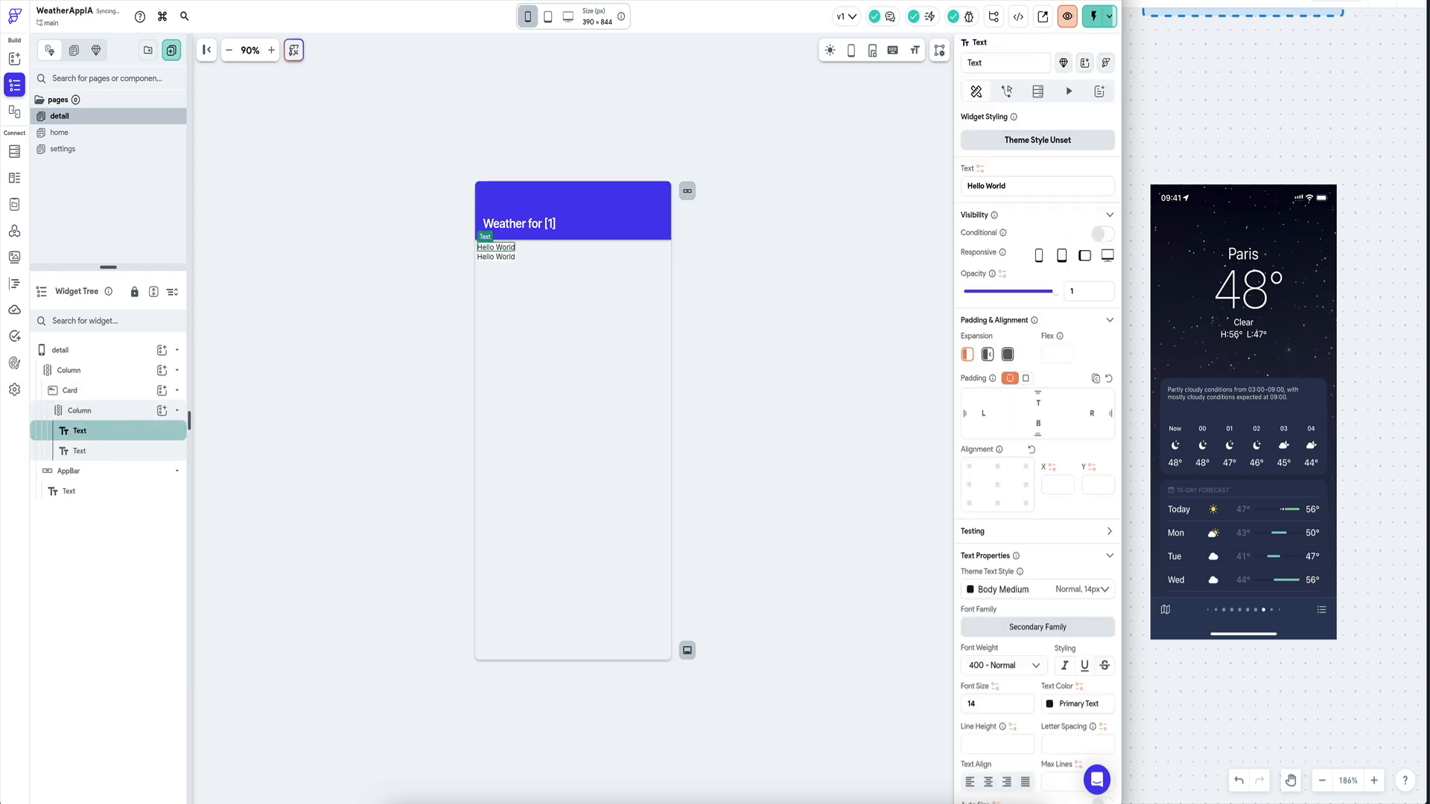
{"action": "key", "text": "super+d"}
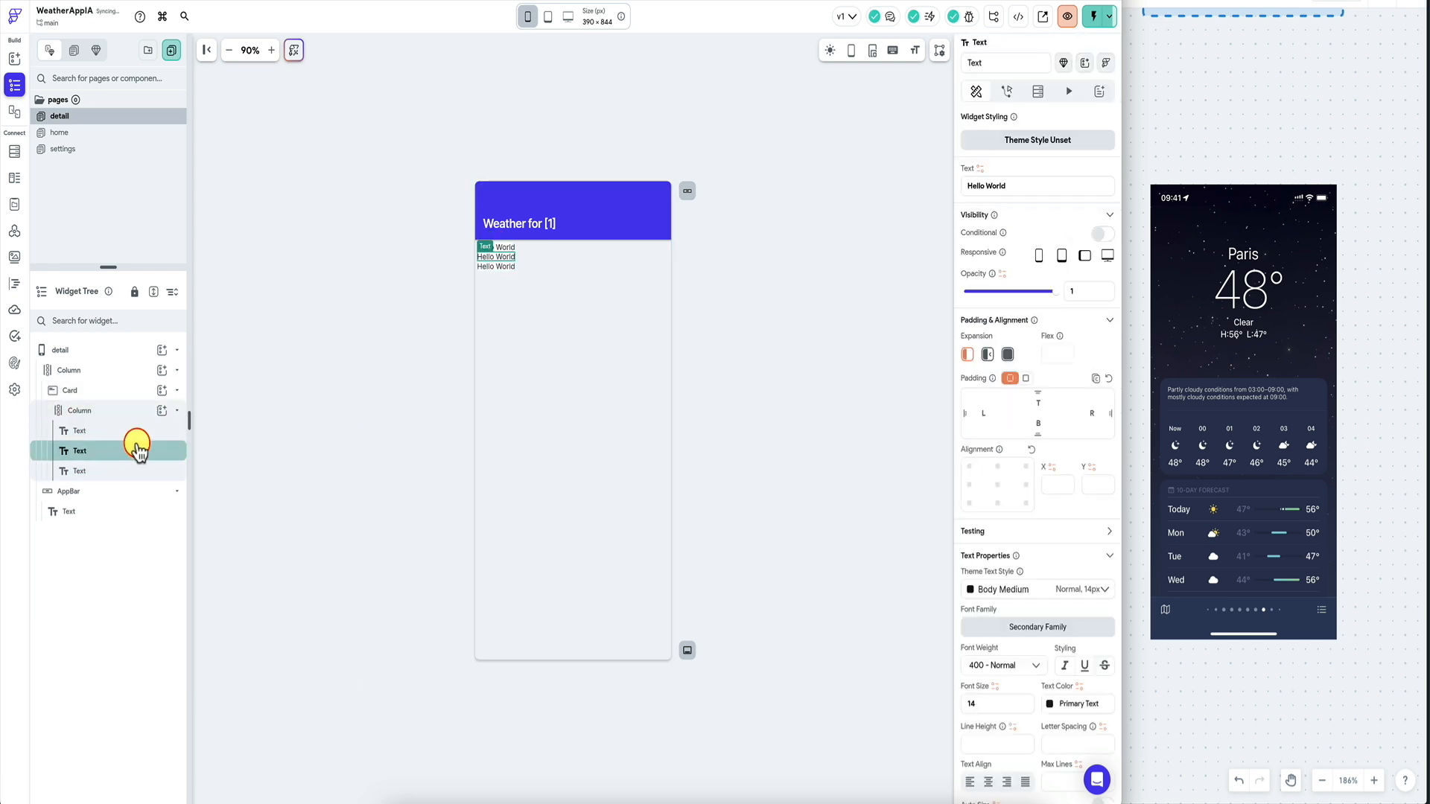
{"action": "left_click", "coordinate": [162, 410]}
{"action": "left_click", "coordinate": [109, 481]}
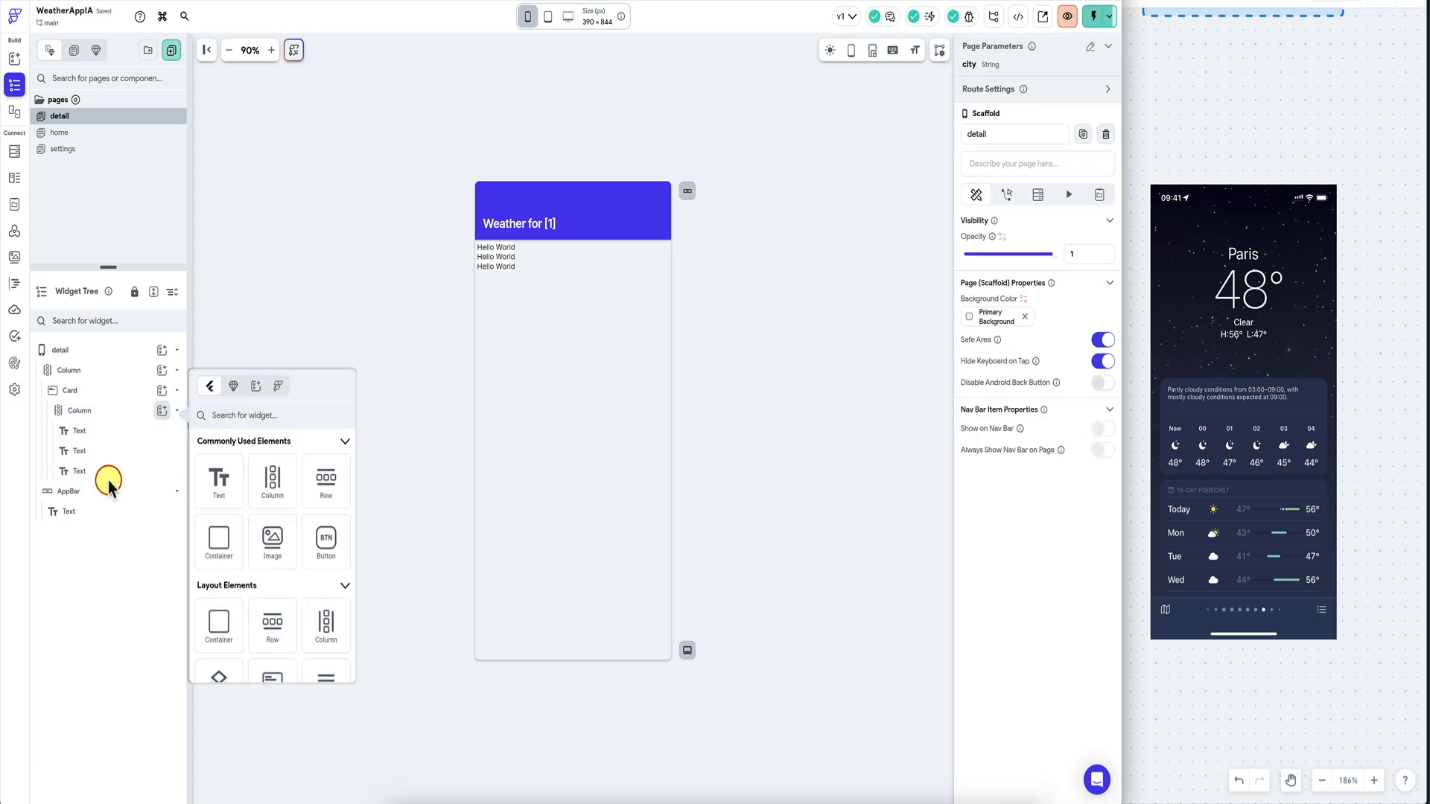
{"action": "left_click", "coordinate": [111, 480]}
{"action": "key", "text": "super+d"}
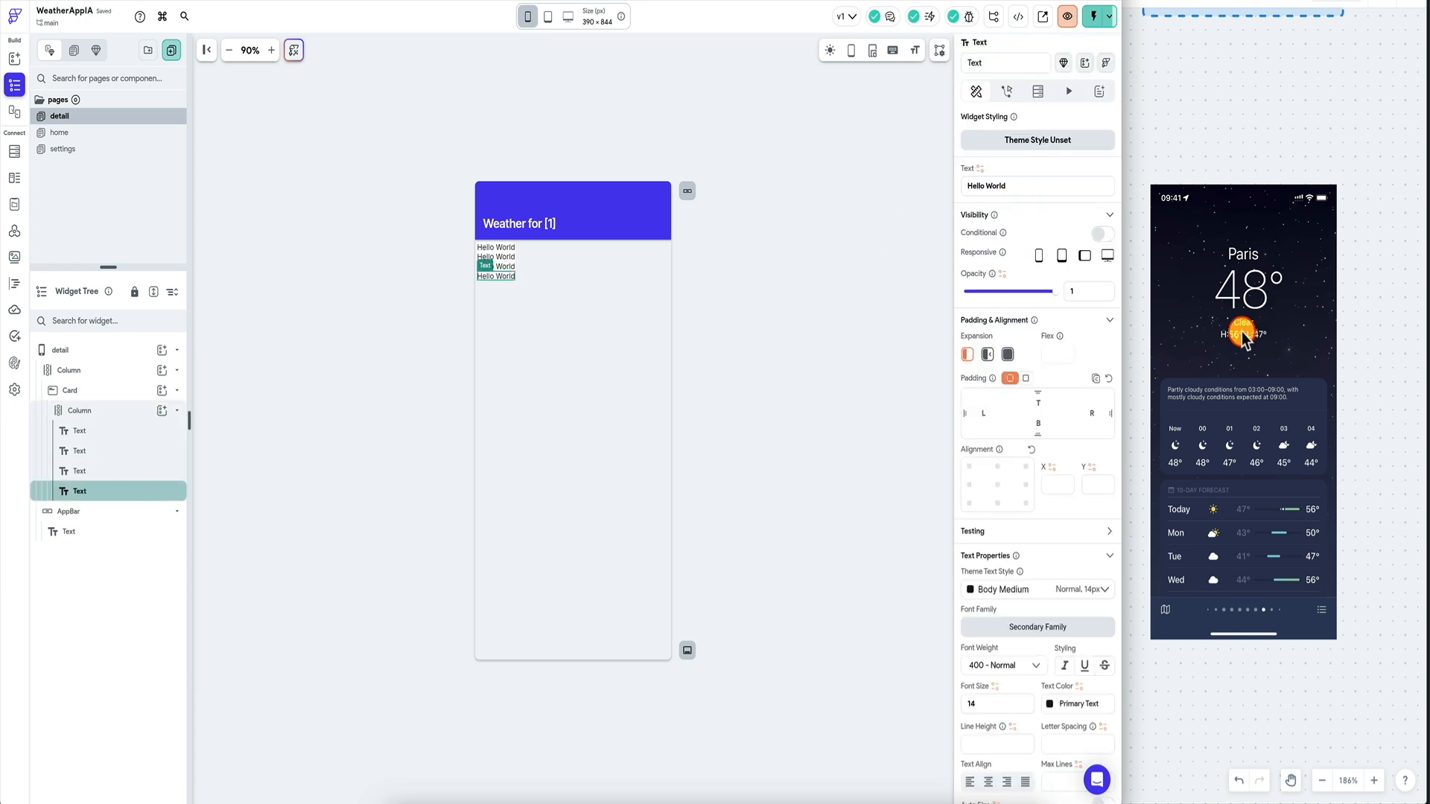
{"action": "left_click", "coordinate": [137, 414]}
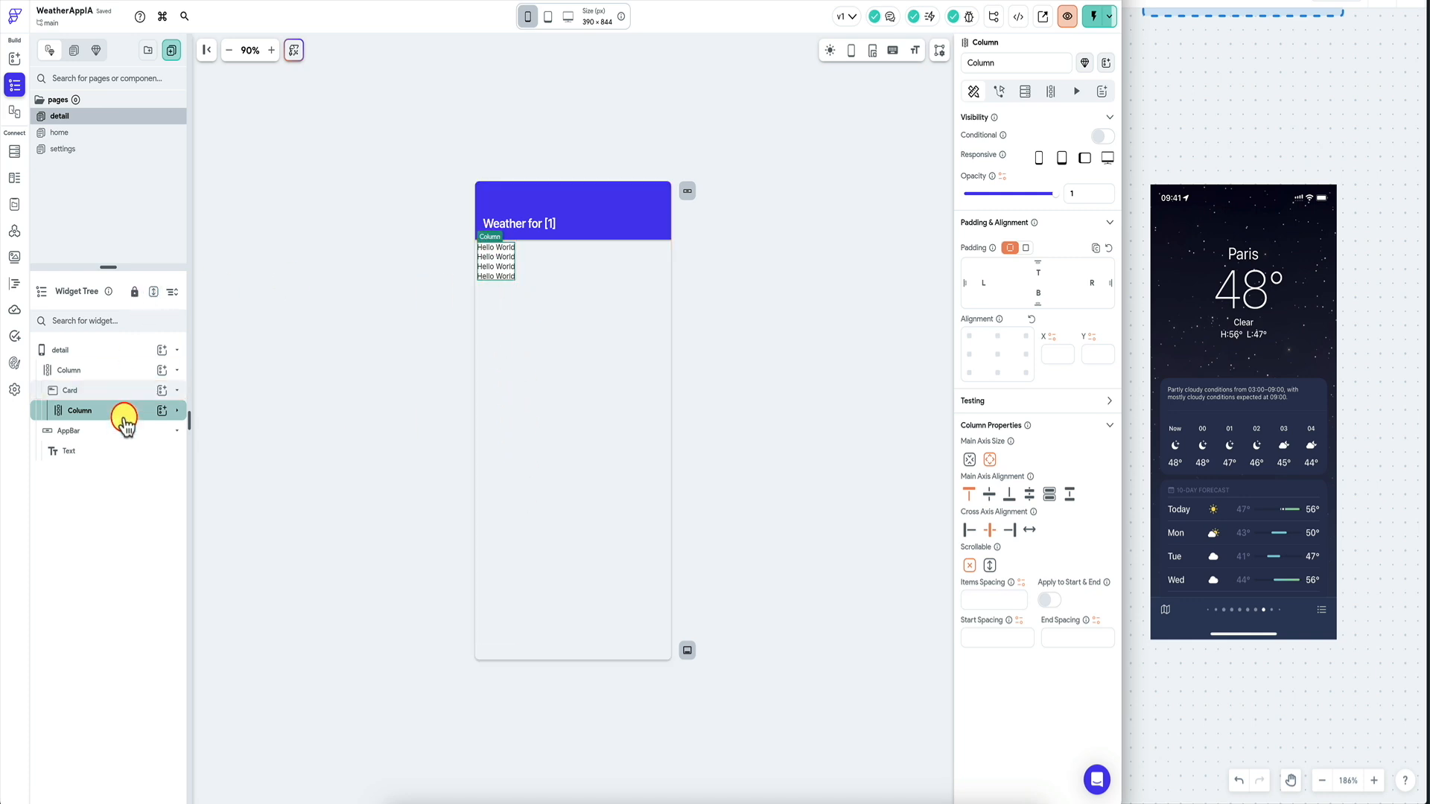
{"action": "right_click", "coordinate": [127, 415]}
Wrap the card's inner column in a Row with centre main axis alignment.
{"action": "left_click", "coordinate": [165, 495]}
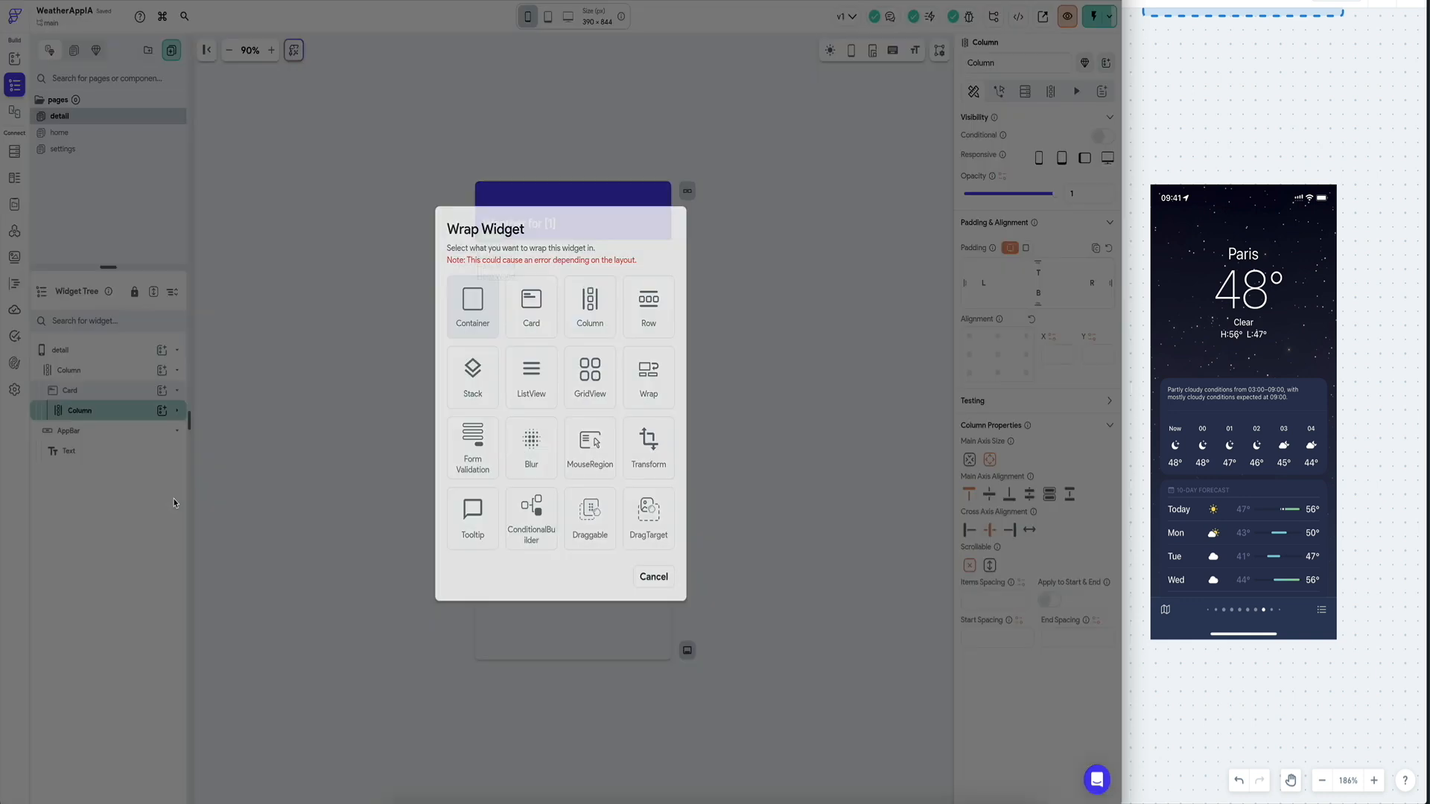
{"action": "left_click", "coordinate": [648, 316]}
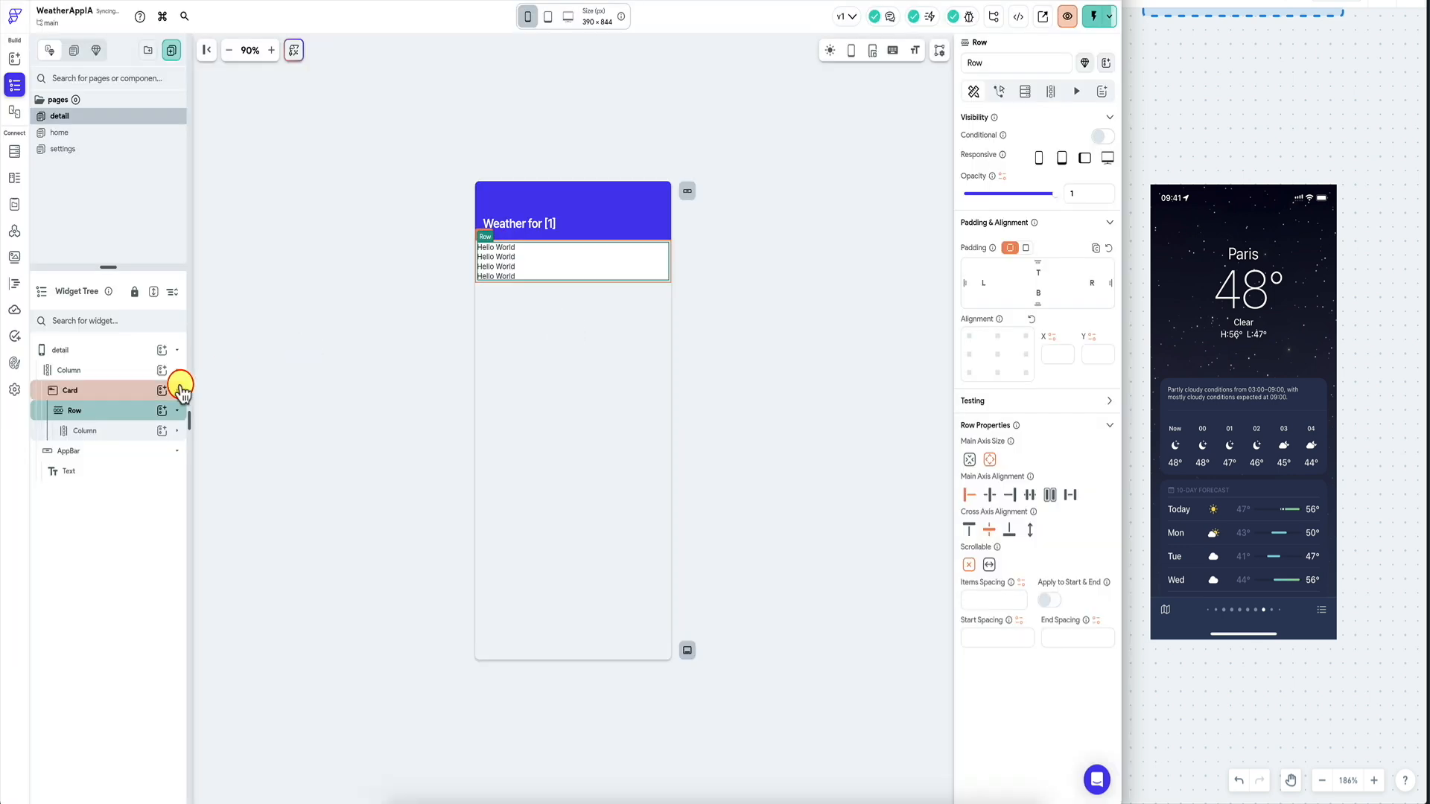
{"action": "left_click", "coordinate": [990, 495]}
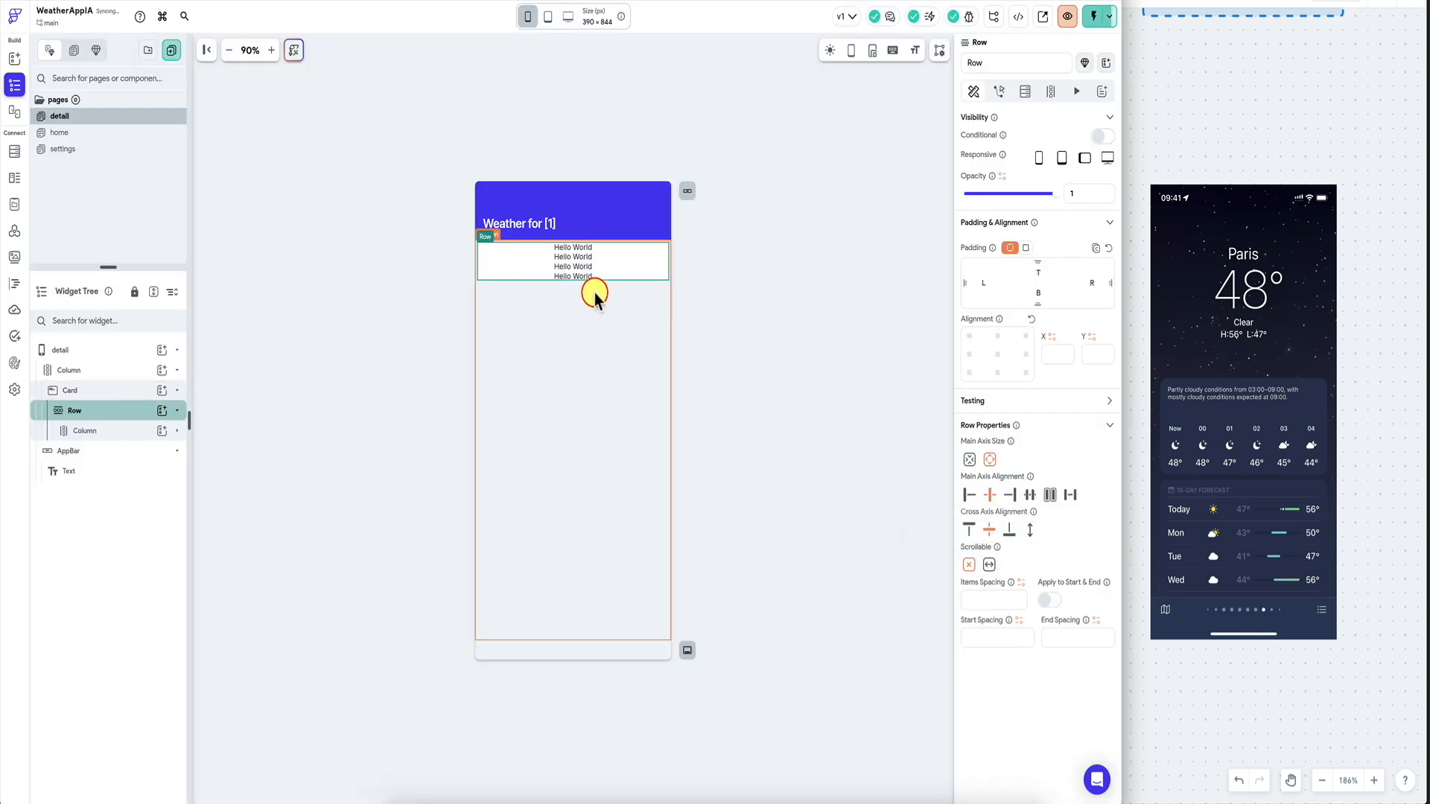
{"action": "left_click", "coordinate": [447, 351]}
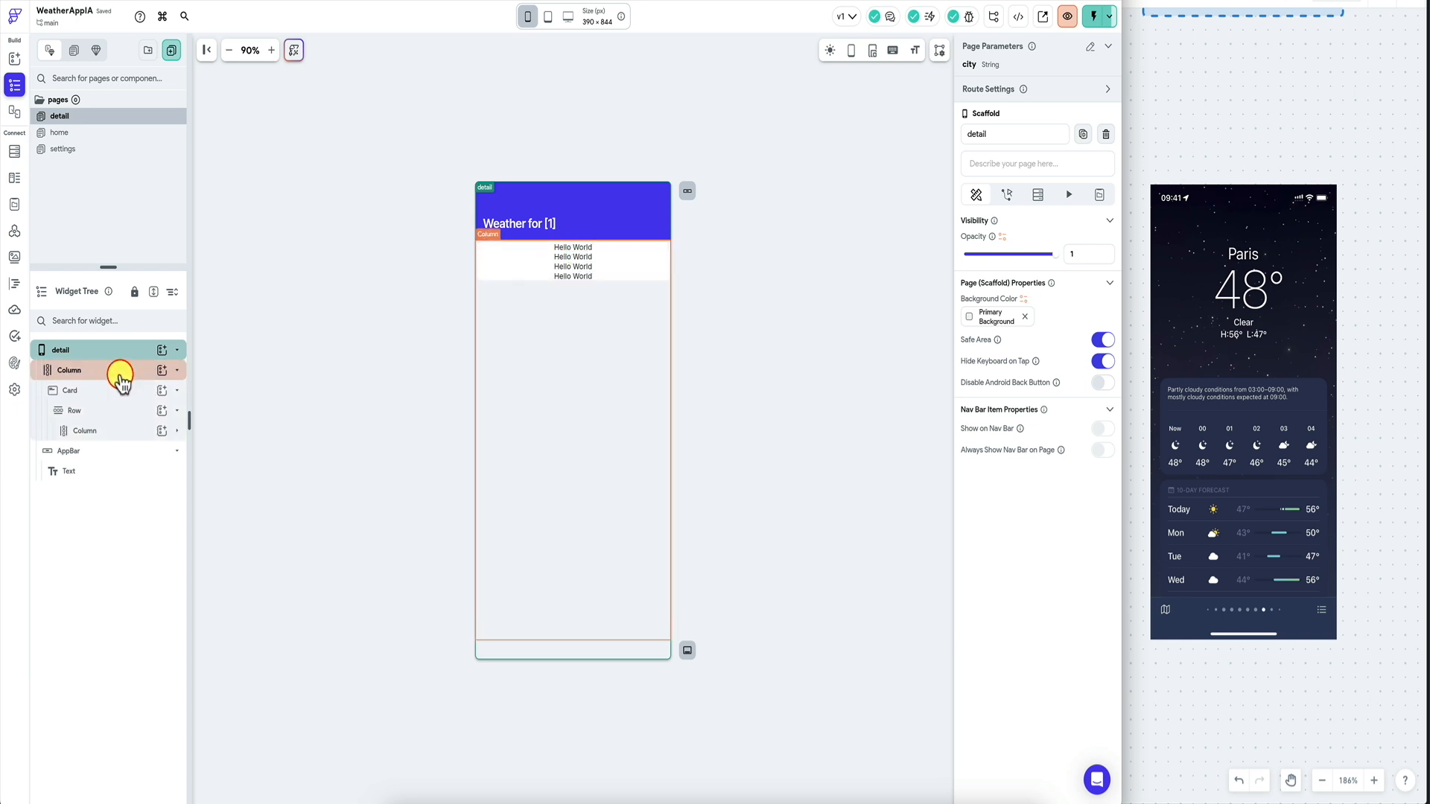
{"action": "left_click", "coordinate": [120, 373]}
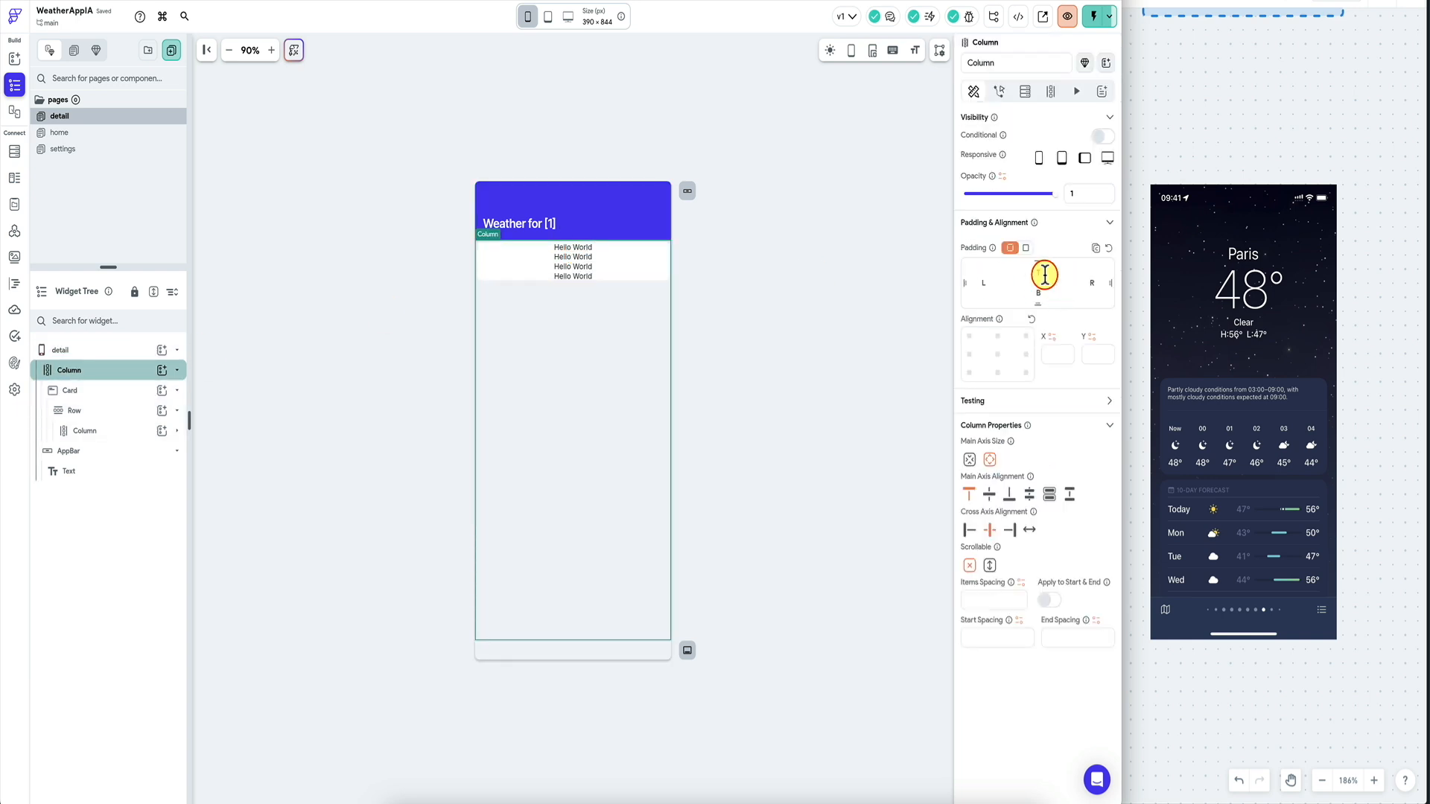
Change the first Hello World text line to Paris.
{"action": "left_click", "coordinate": [583, 269]}
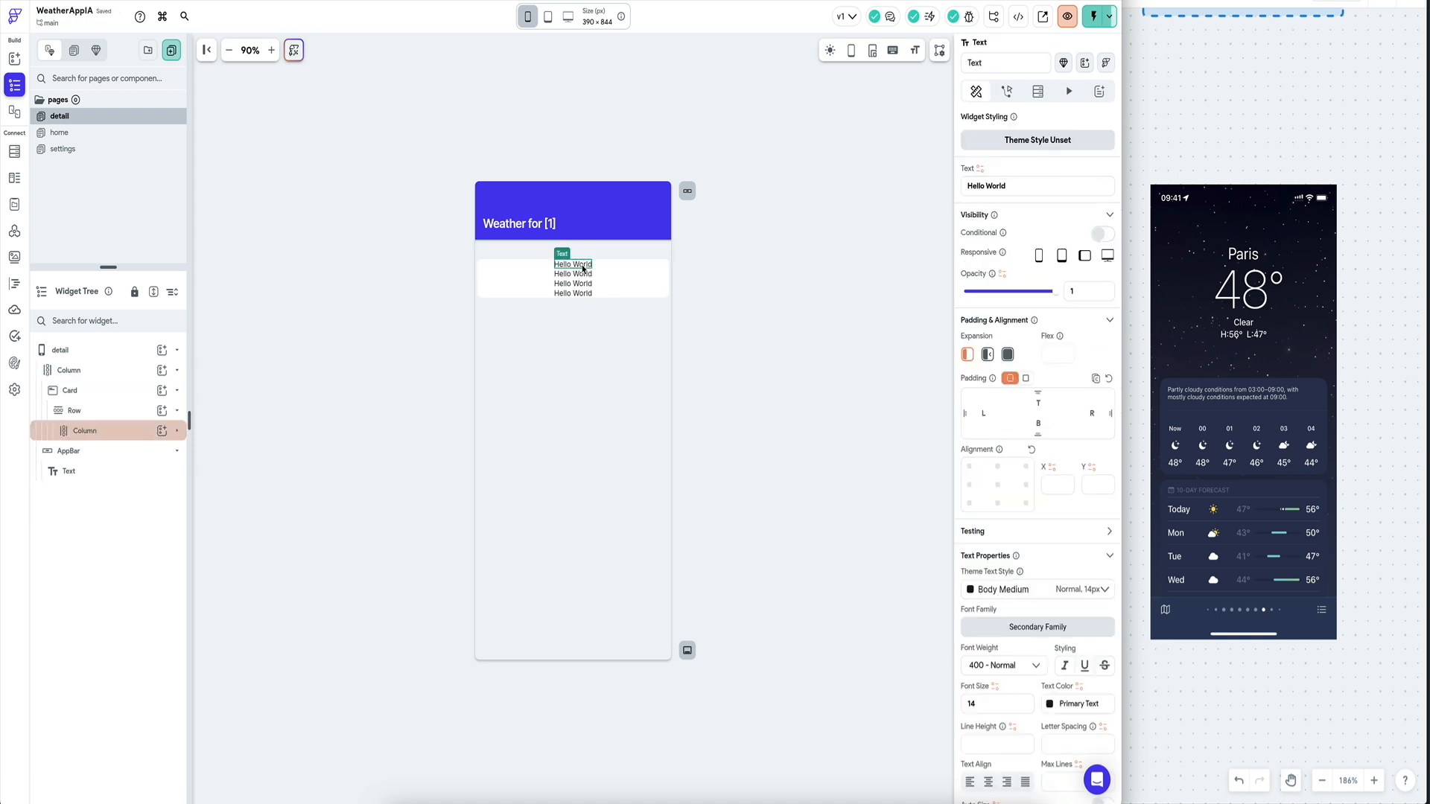
{"action": "left_click", "coordinate": [1016, 184]}
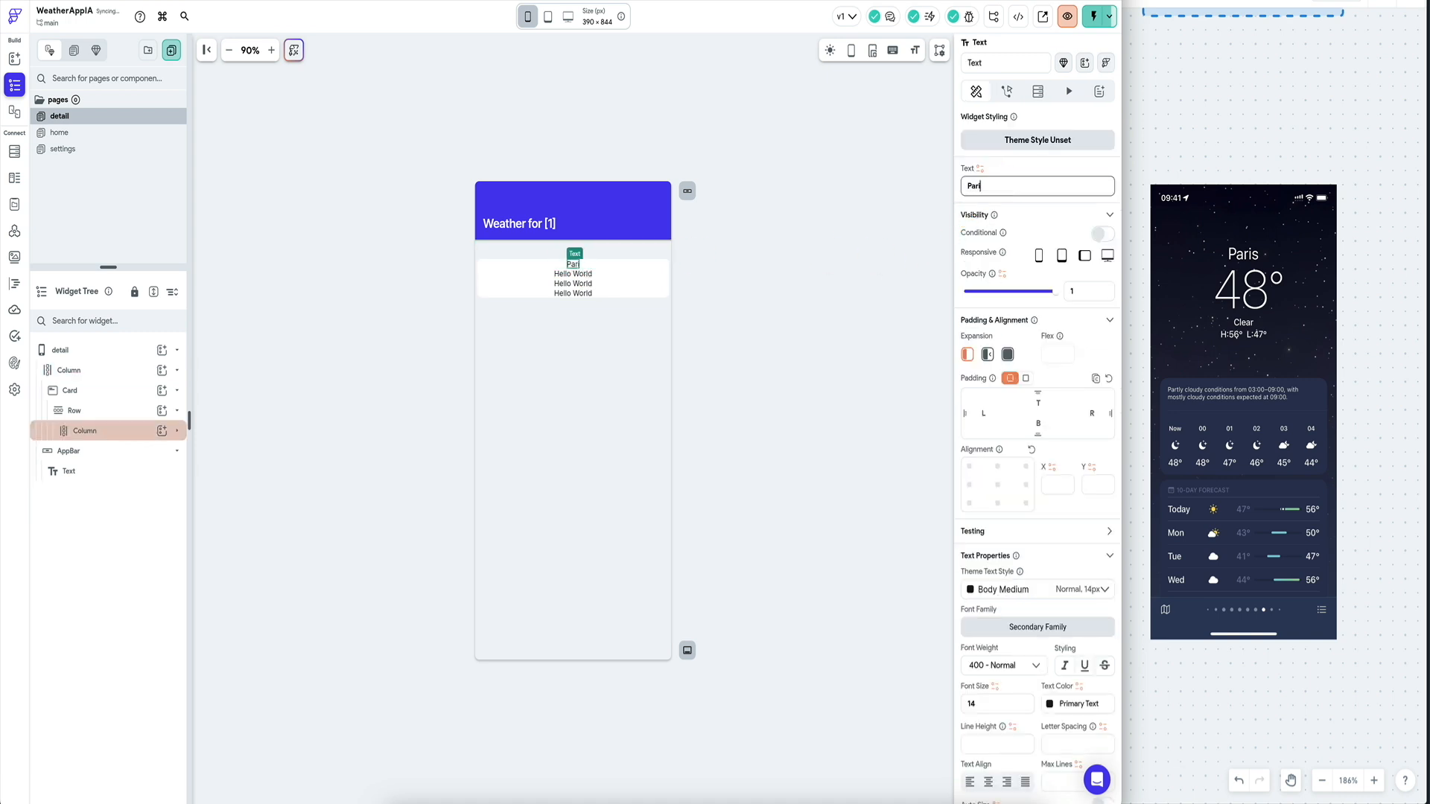
{"action": "left_click", "coordinate": [666, 291]}
{"action": "left_click", "coordinate": [134, 429]}
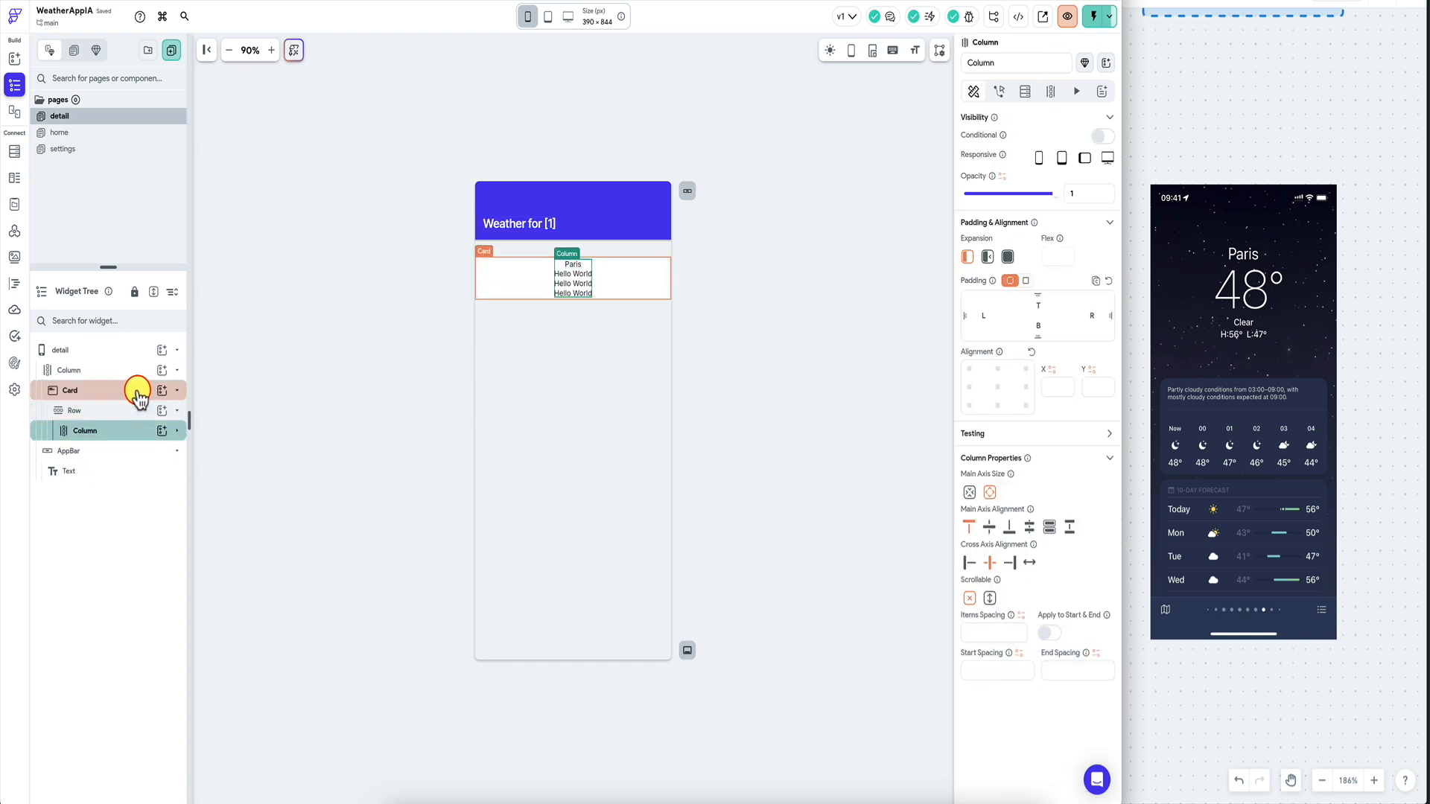
{"action": "left_click", "coordinate": [136, 391]}
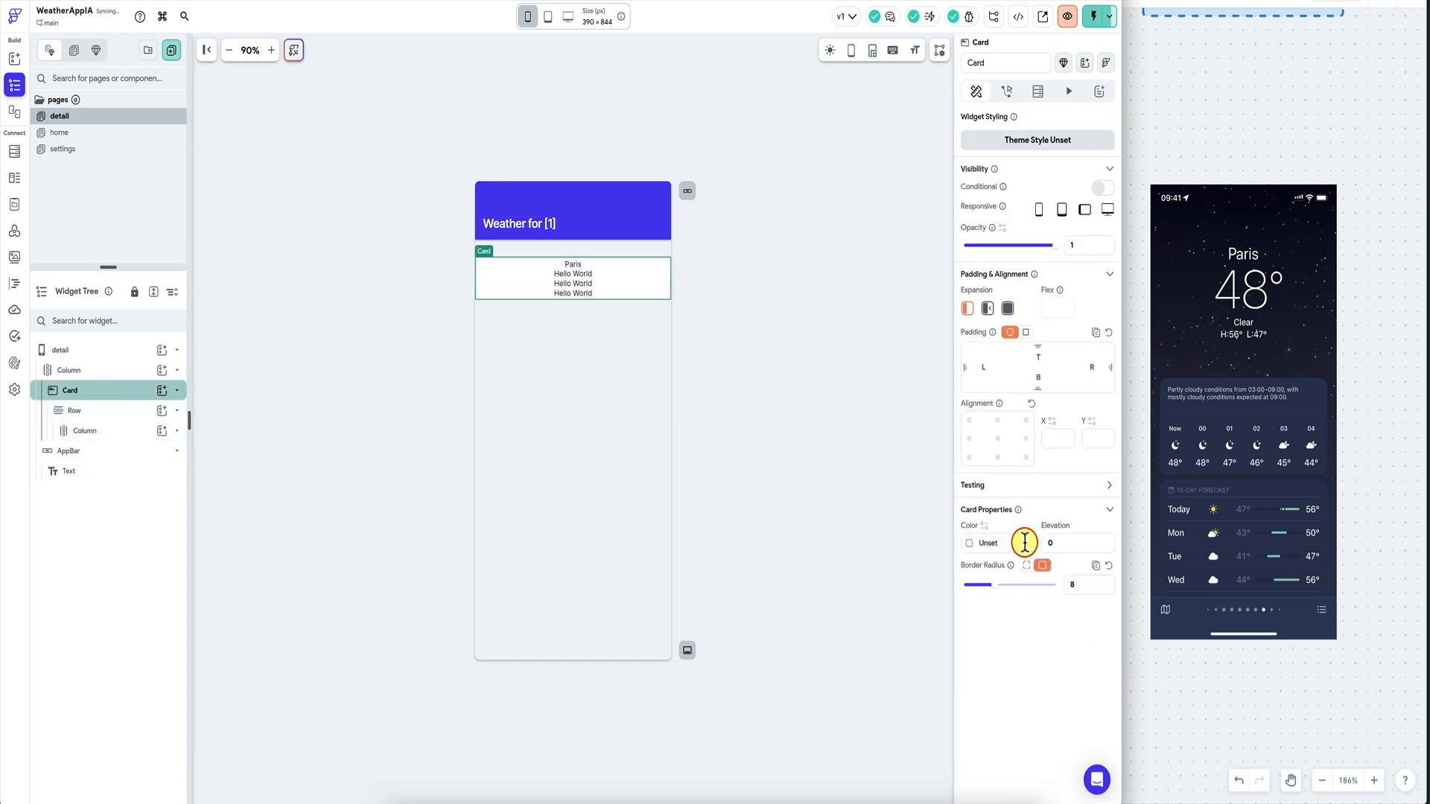
{"action": "left_click", "coordinate": [668, 309]}
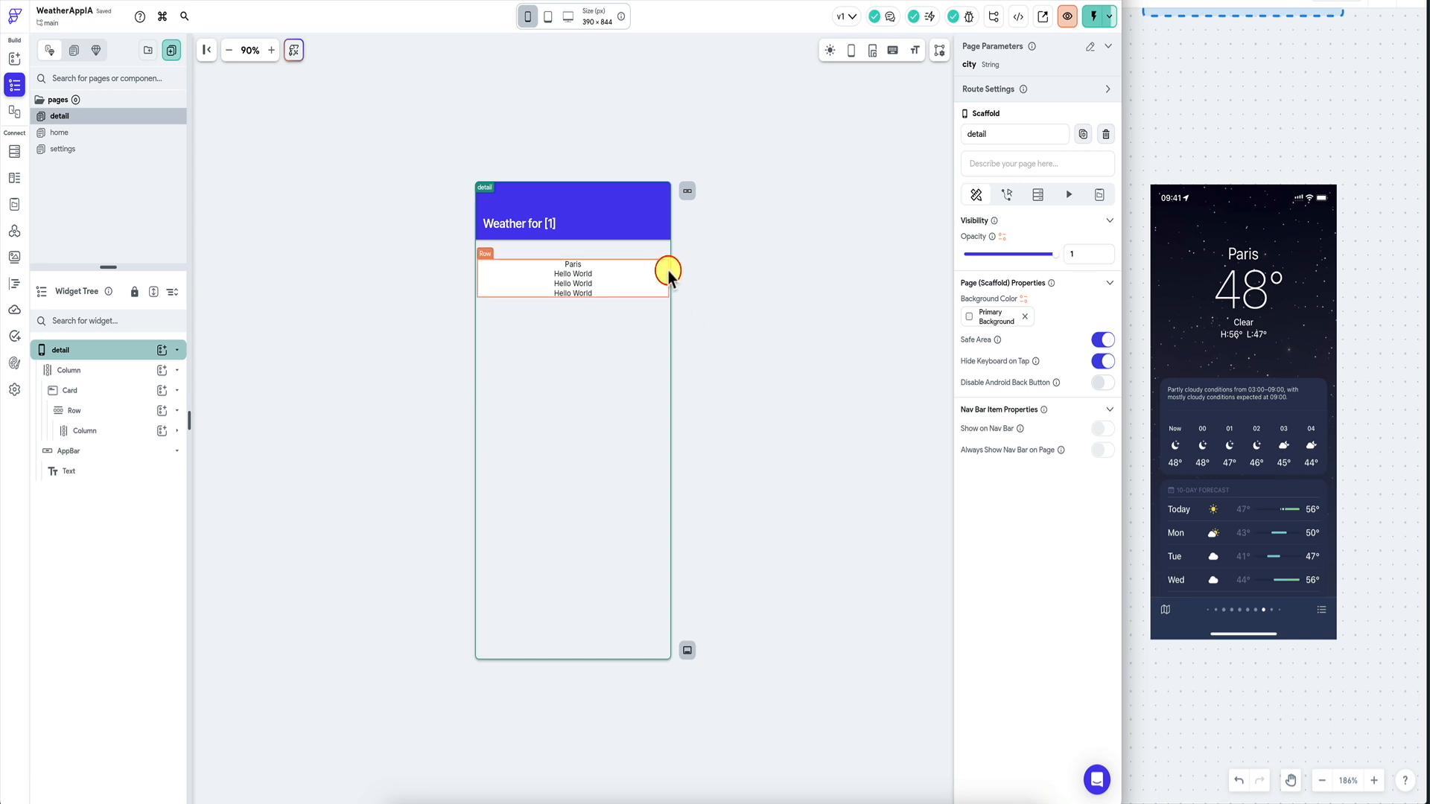
{"action": "left_click", "coordinate": [124, 391]}
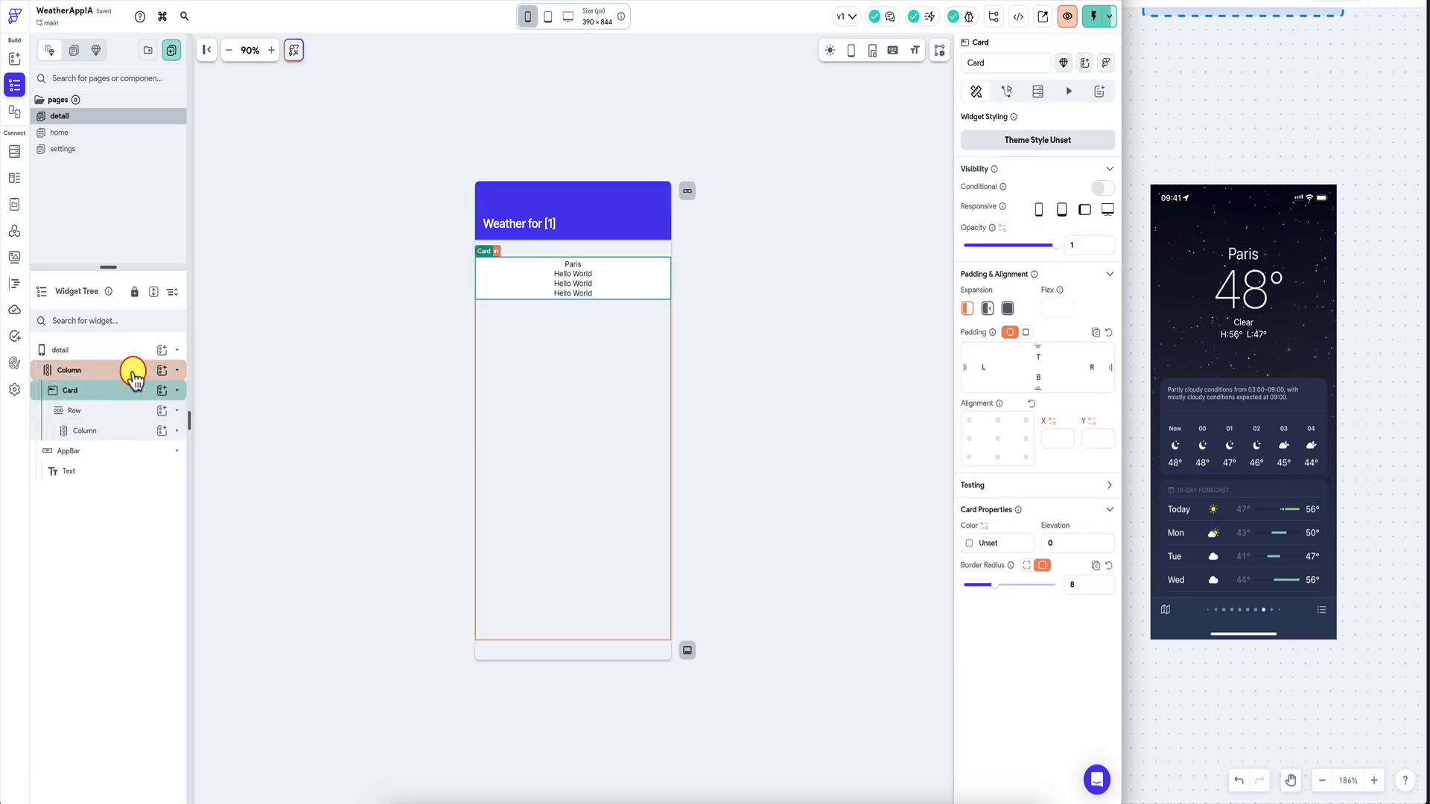
Try a dark red #9c2c2c fill on the card, then reset it to unset.
{"action": "left_click", "coordinate": [134, 376]}
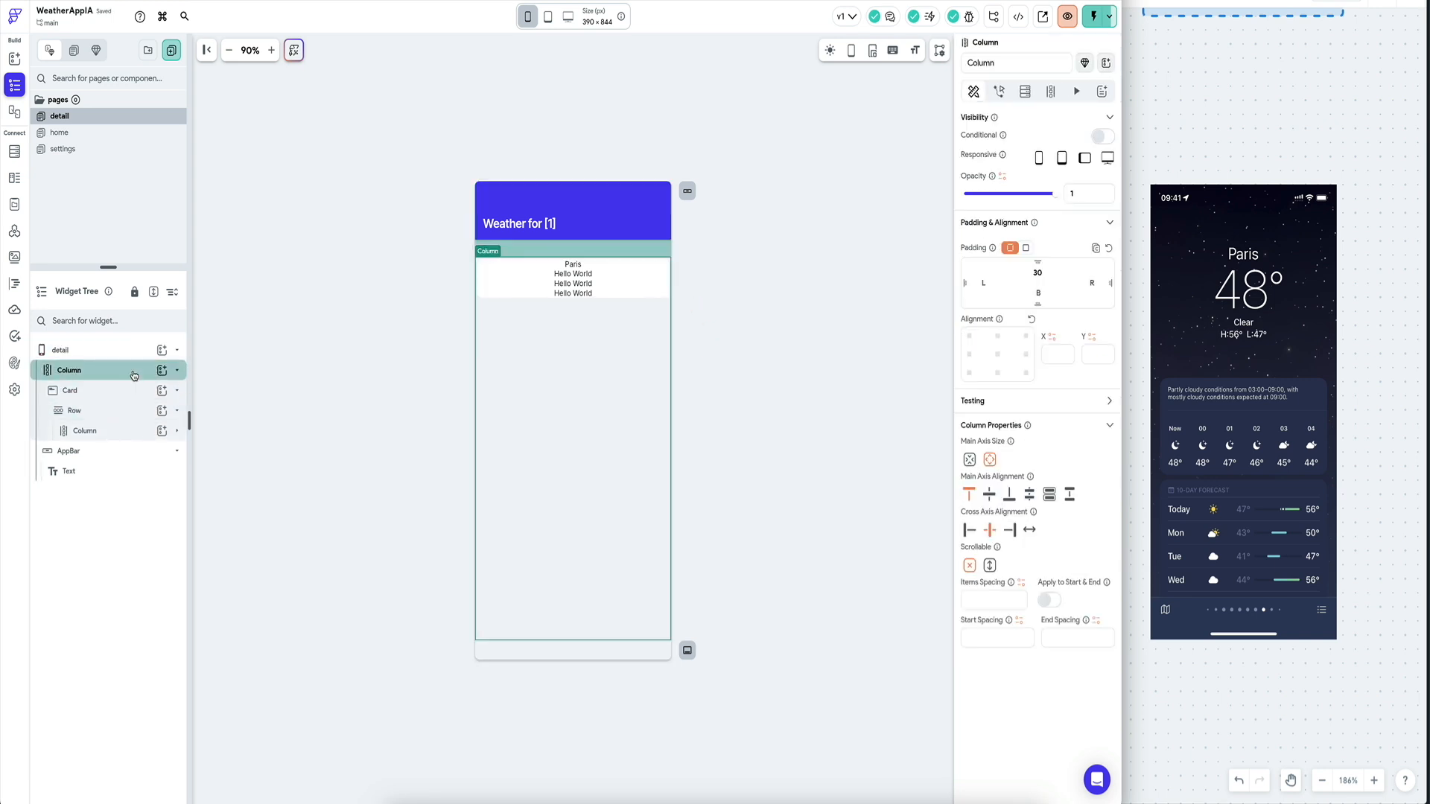
{"action": "left_click", "coordinate": [128, 390]}
{"action": "left_click", "coordinate": [971, 543]}
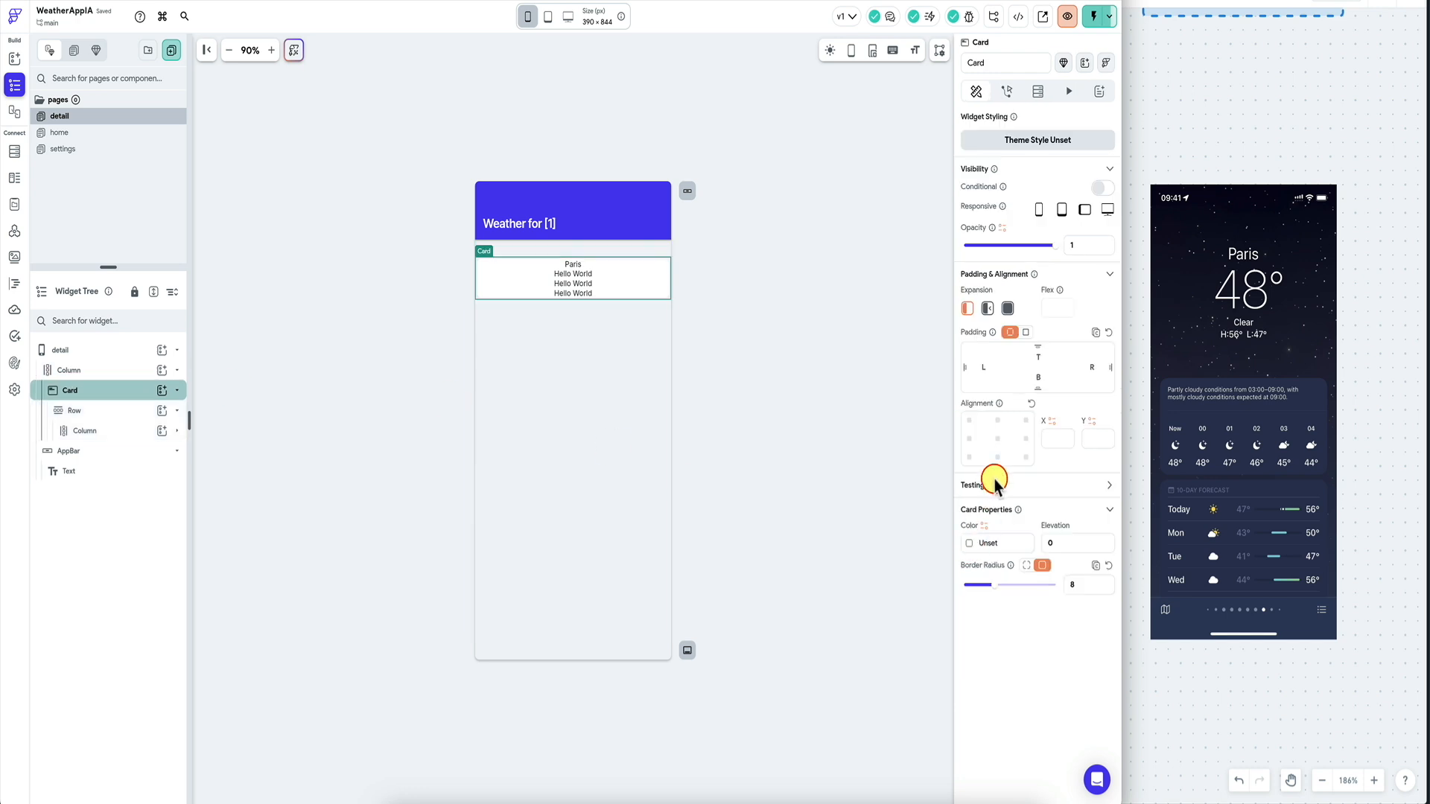
{"action": "left_click", "coordinate": [896, 424]}
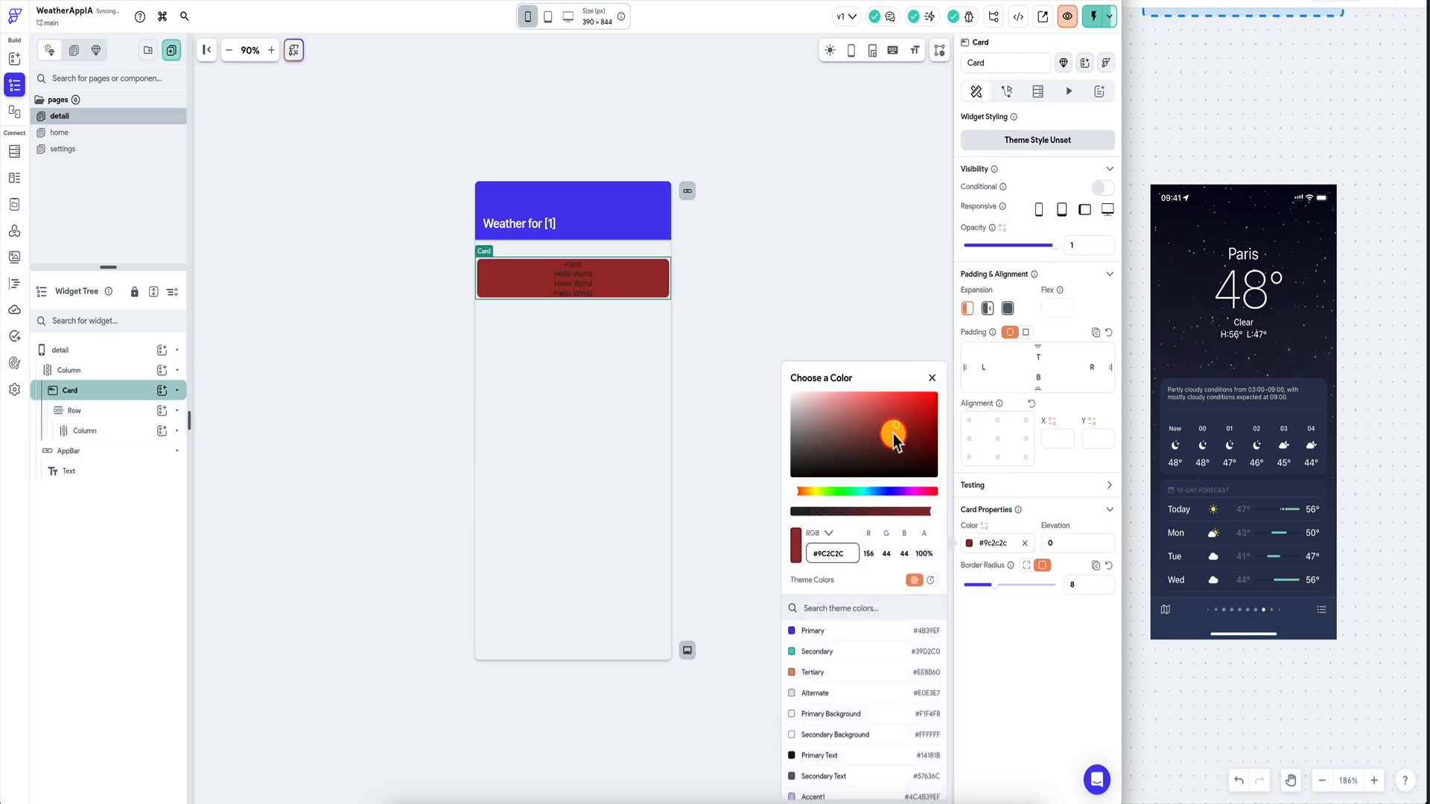
{"action": "left_click", "coordinate": [1025, 543]}
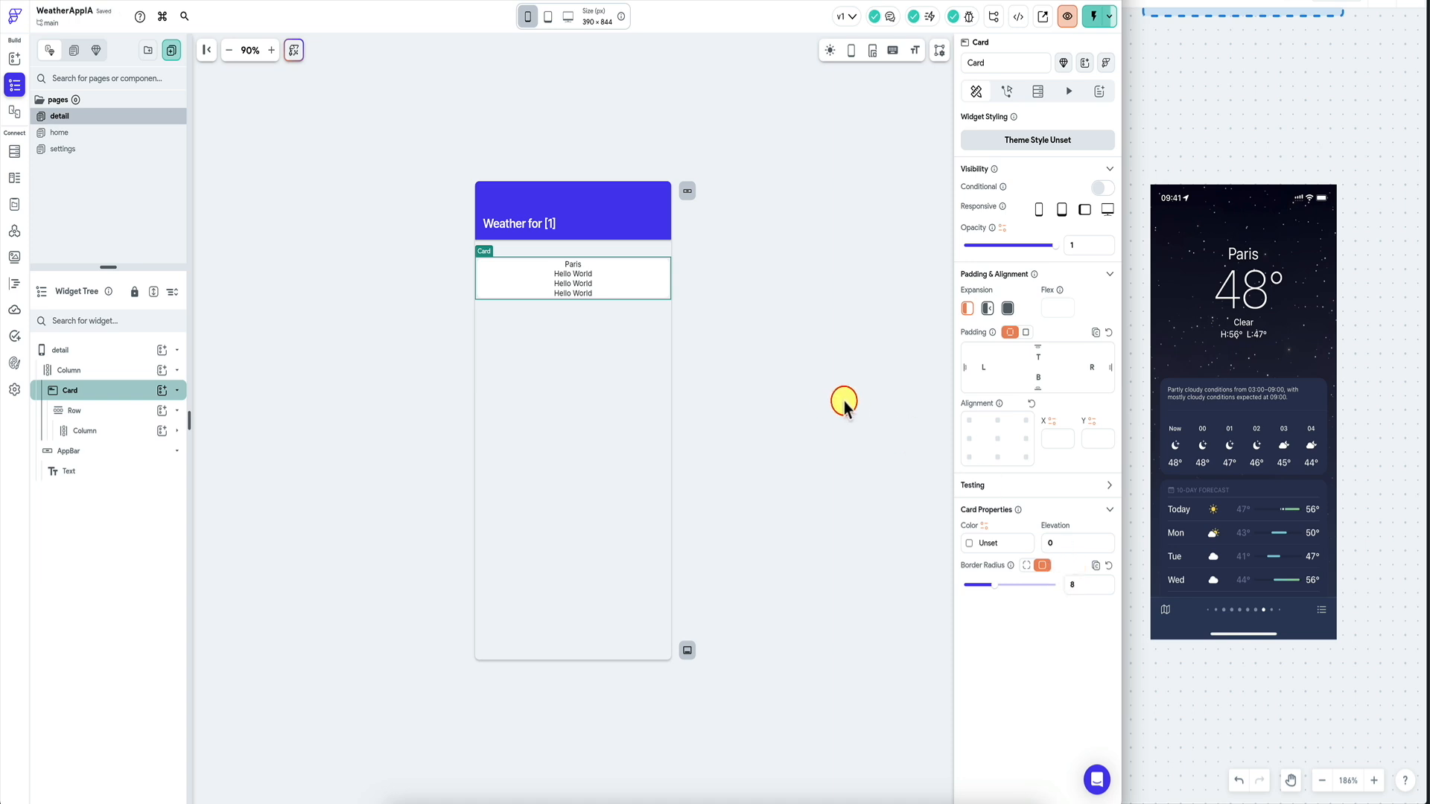
Clear the detail page's Primary Background colour.
{"action": "left_click", "coordinate": [791, 375]}
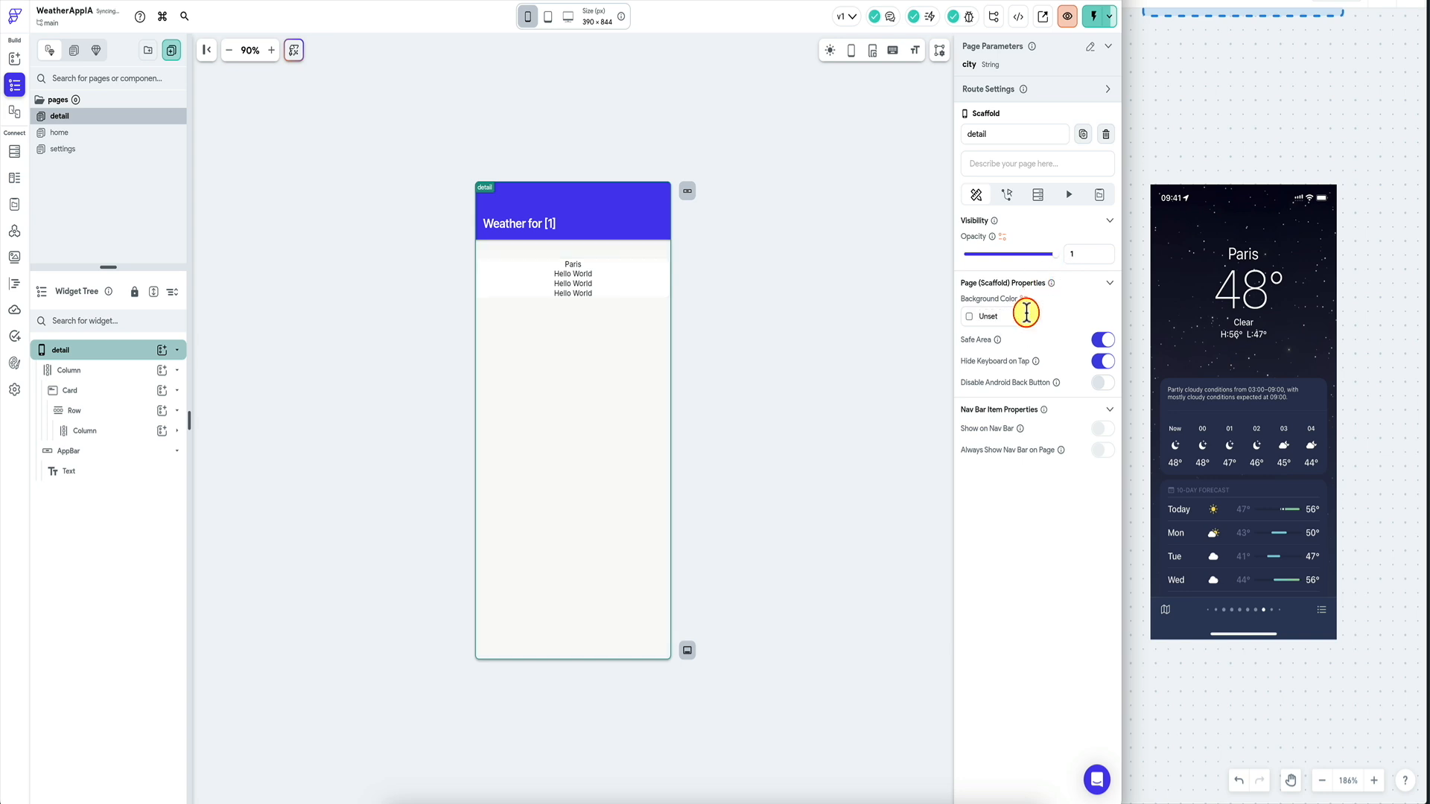
{"action": "left_click", "coordinate": [615, 268]}
{"action": "left_click", "coordinate": [575, 267]}
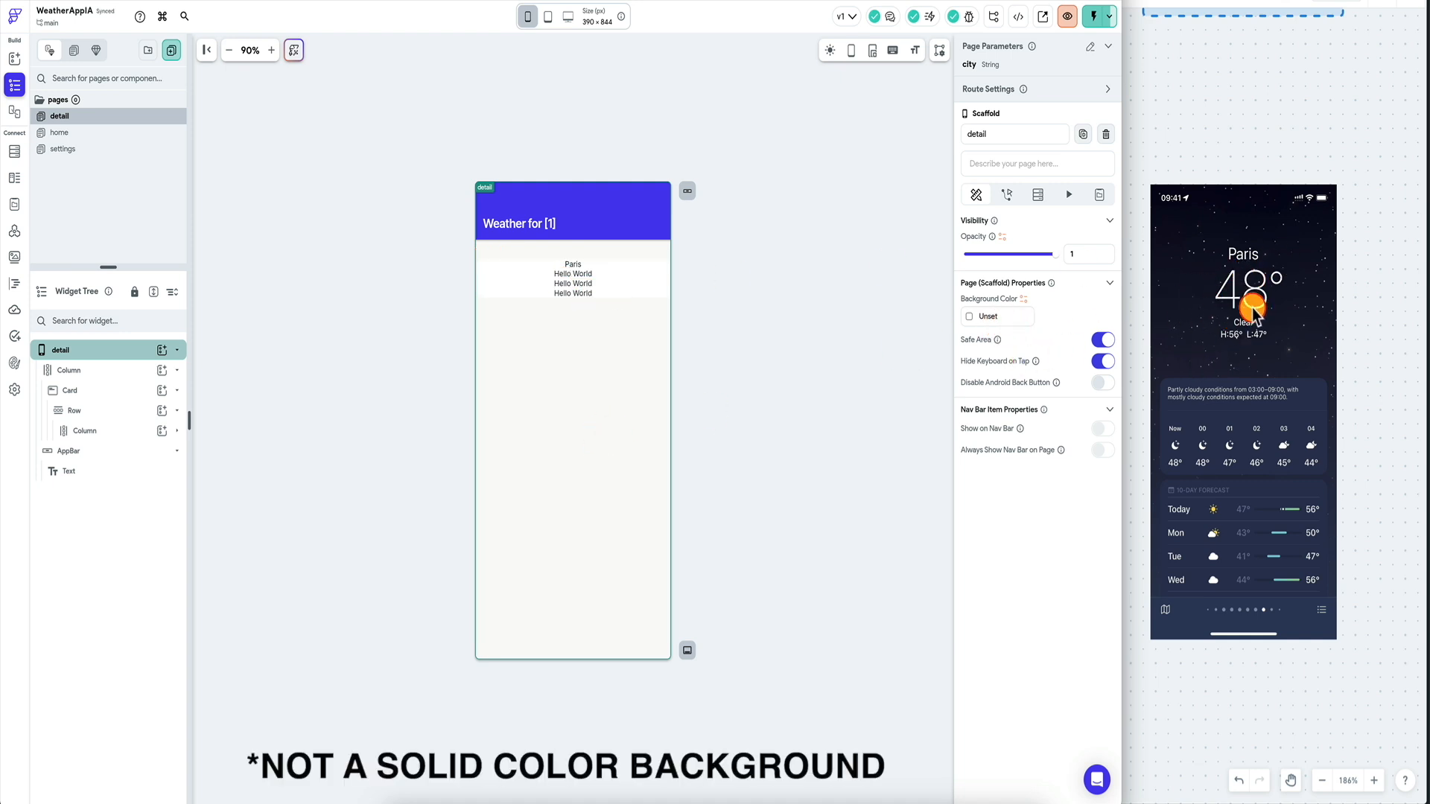
Set the Paris text's font size to 20.
{"action": "left_click", "coordinate": [575, 266]}
{"action": "scroll", "coordinate": [1022, 405], "scroll_direction": "down", "scroll_amount": 3}
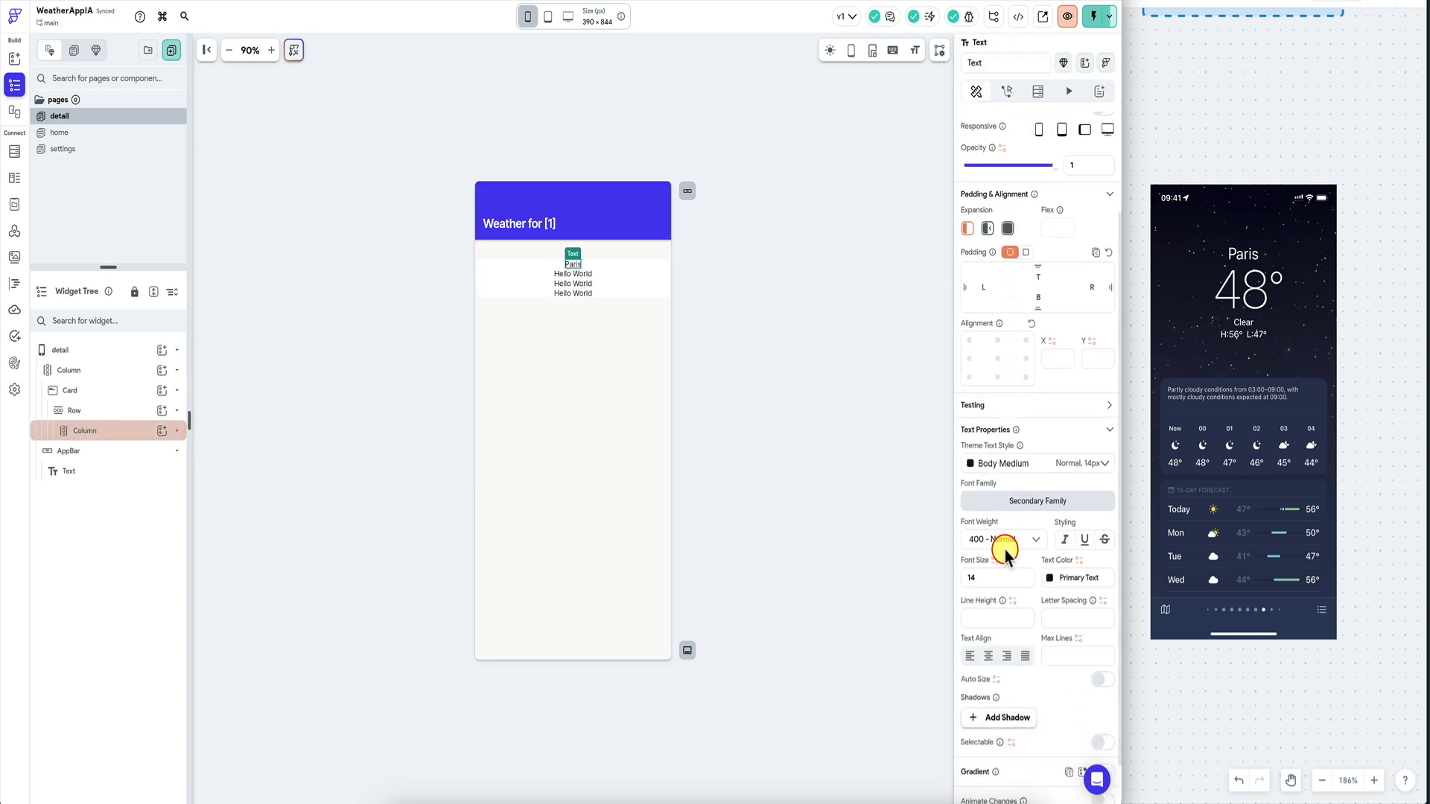
{"action": "double_click", "coordinate": [995, 577]}
{"action": "type", "text": "18"}
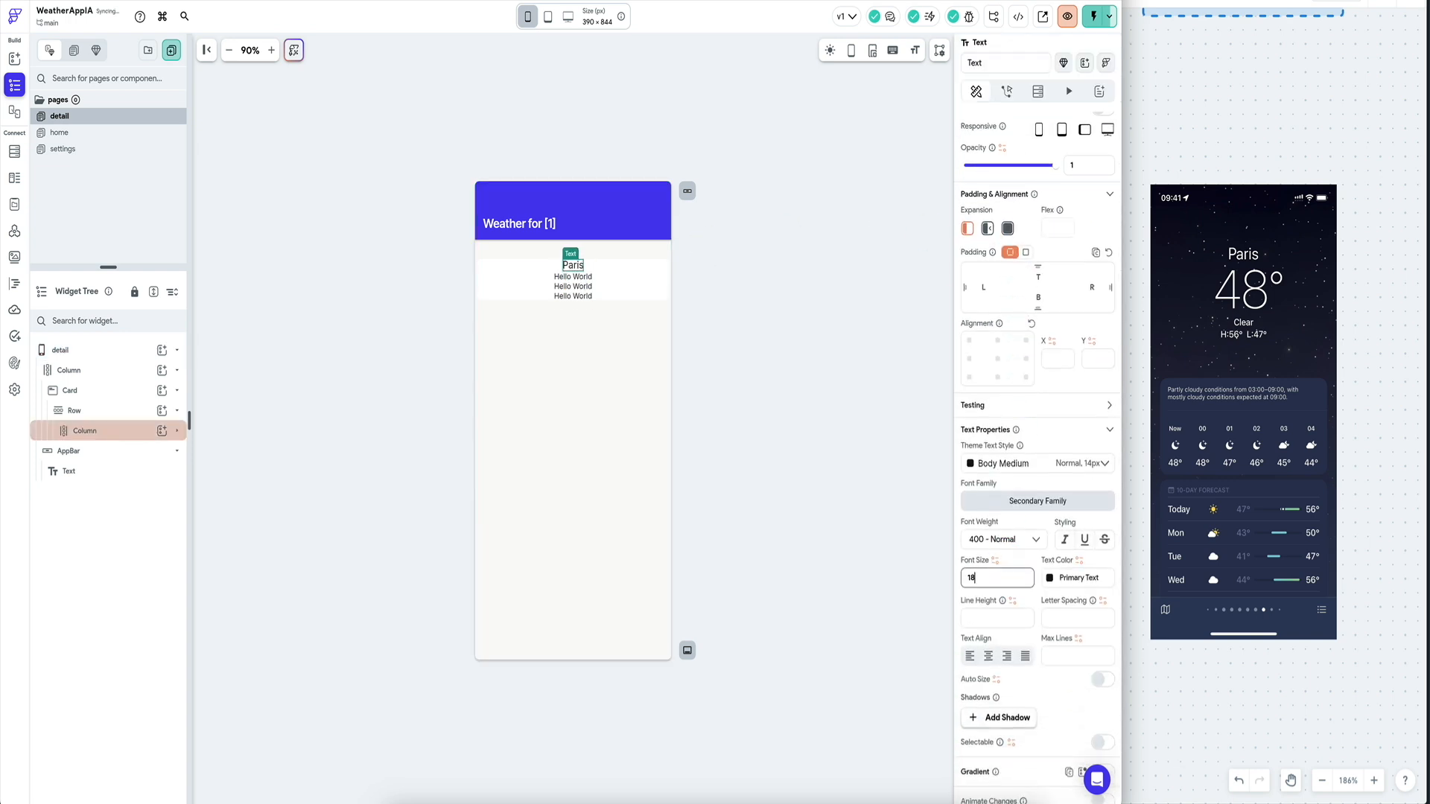
{"action": "key", "text": "BackSpace"}
{"action": "key", "text": "BackSpace"}
{"action": "type", "text": "20"}
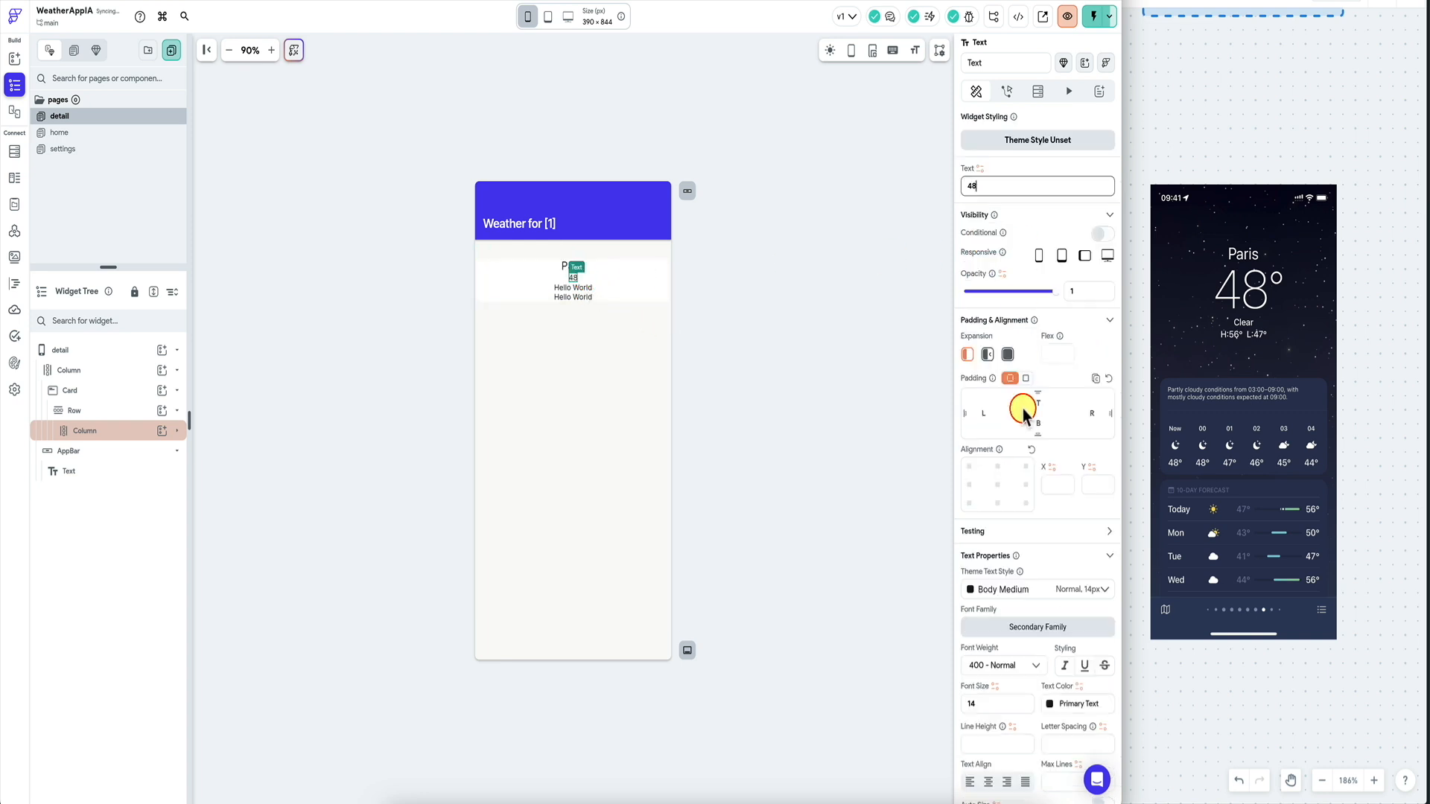
Enlarge the 48 line's font size to 84.
{"action": "scroll", "coordinate": [1013, 484], "scroll_direction": "down", "scroll_amount": 3}
{"action": "double_click", "coordinate": [998, 556]}
{"action": "type", "text": "54"}
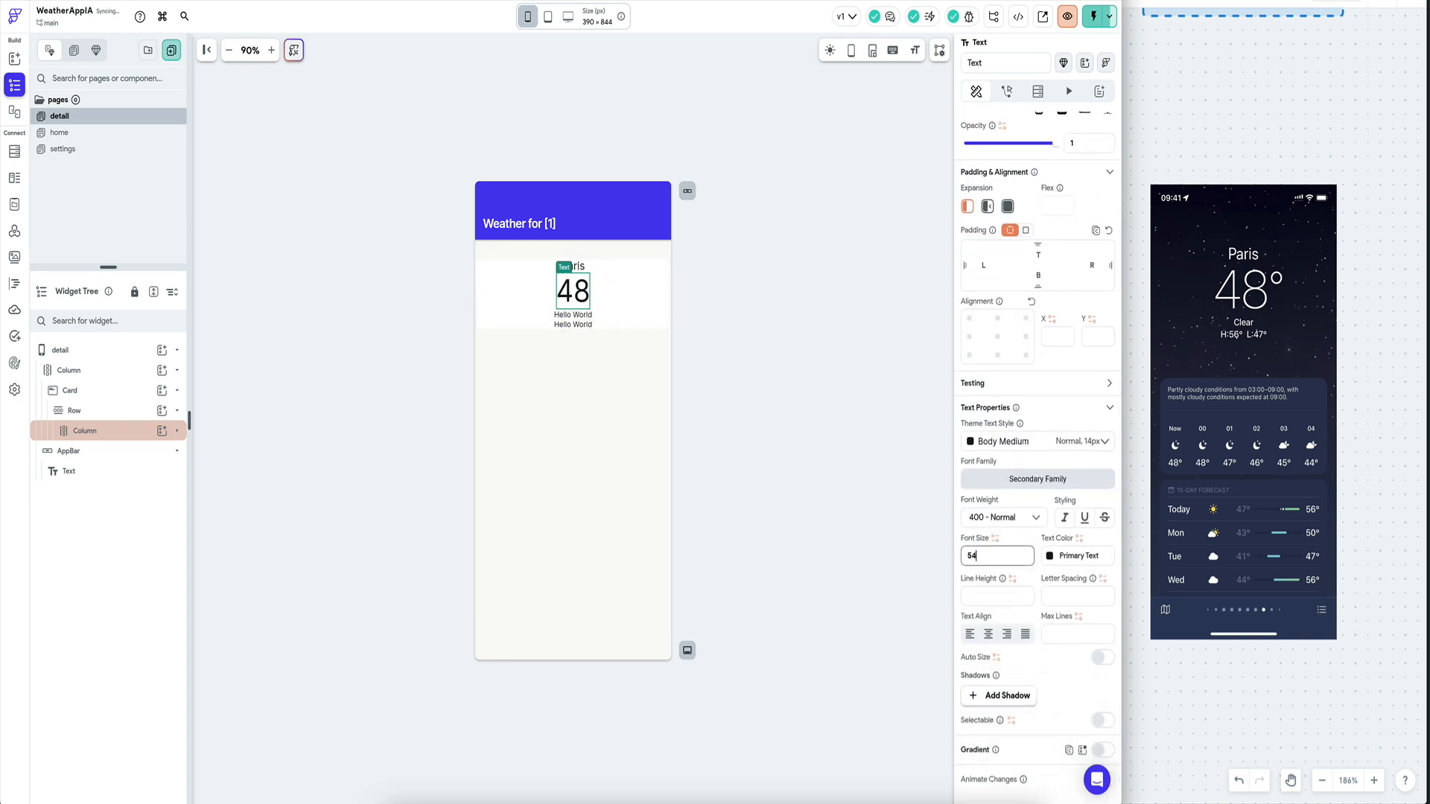
{"action": "double_click", "coordinate": [987, 552]}
{"action": "type", "text": "72"}
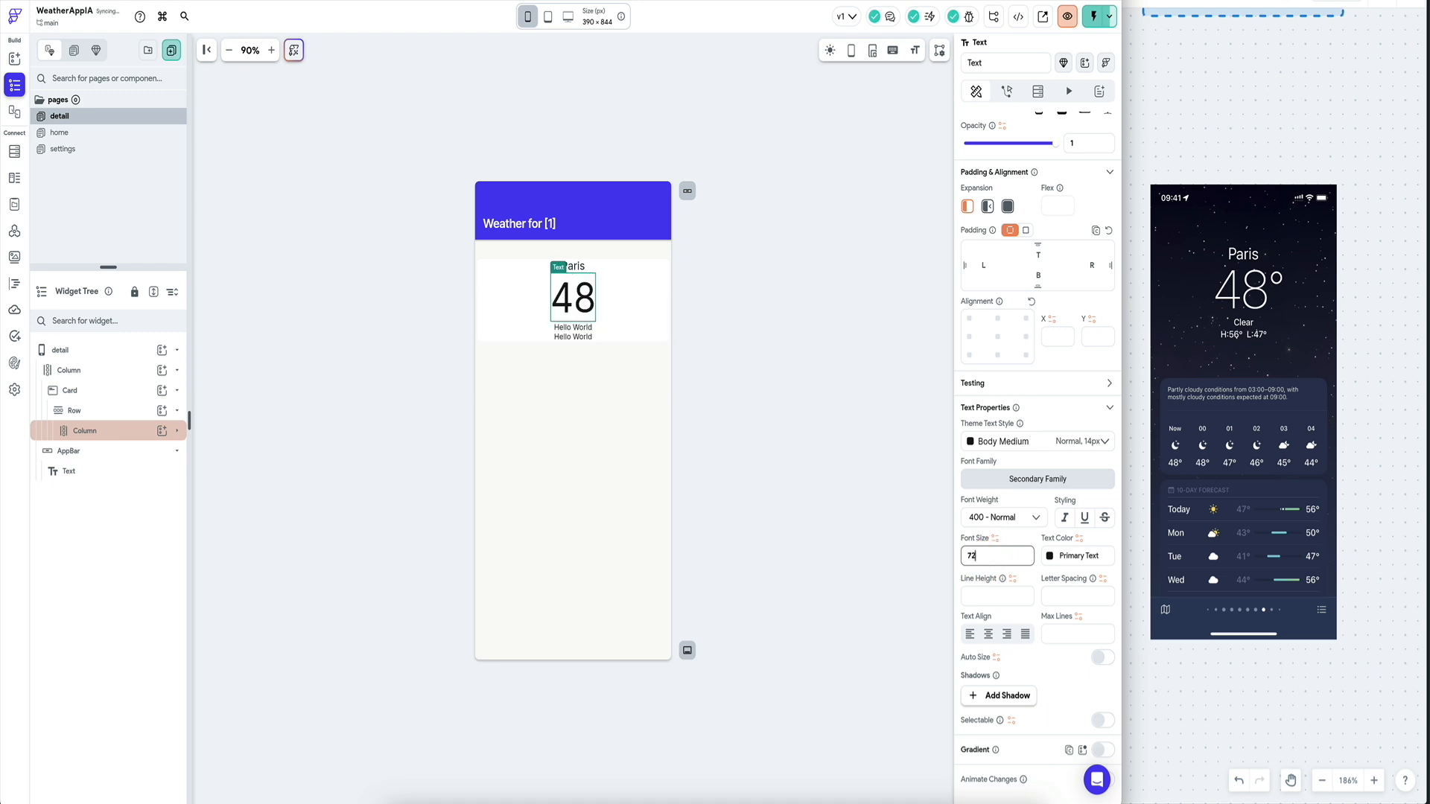
{"action": "double_click", "coordinate": [1019, 552]}
{"action": "type", "text": "84"}
{"action": "left_click", "coordinate": [579, 341]}
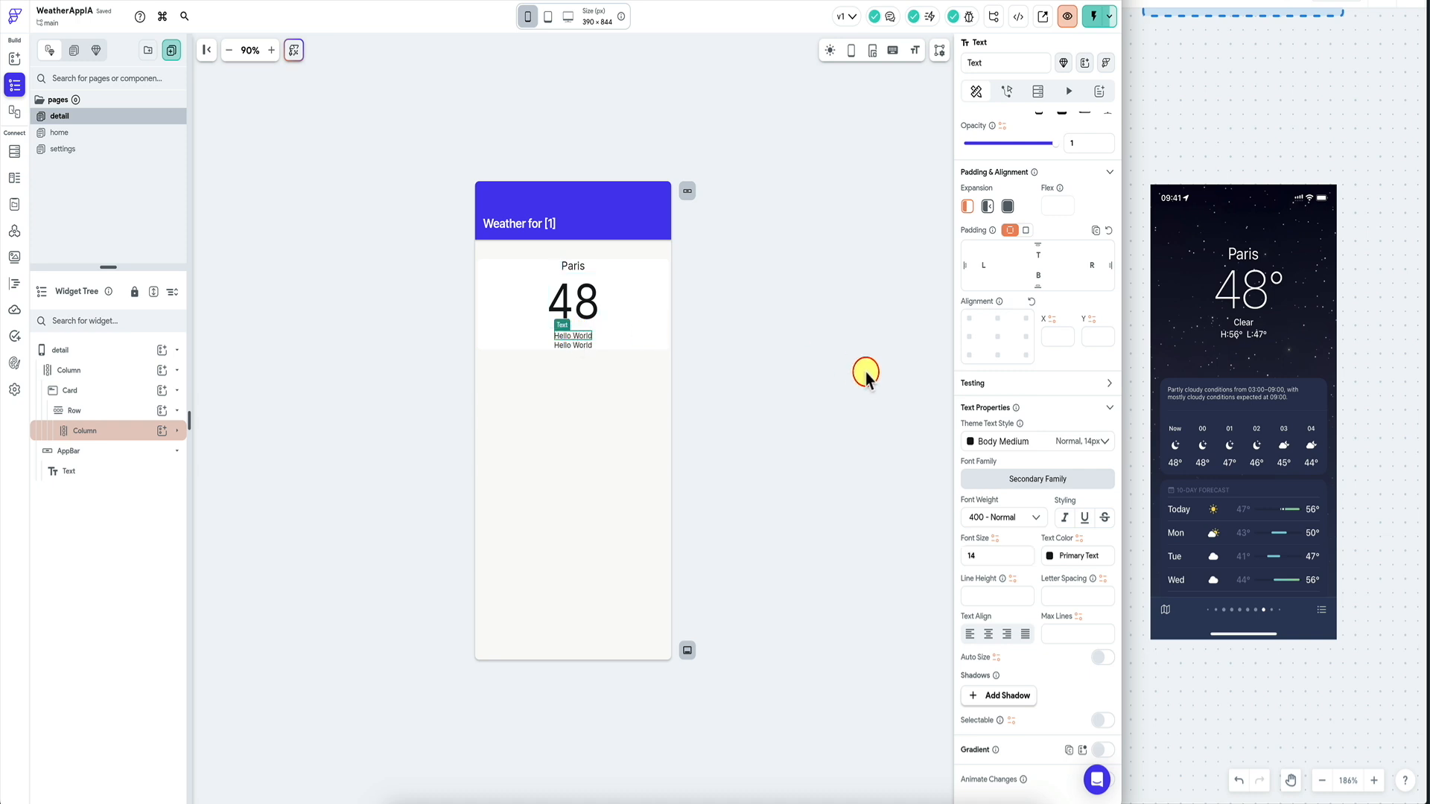
Change the third line to Clear and the fourth to H:56 L:47.
{"action": "scroll", "coordinate": [1008, 171], "scroll_direction": "up", "scroll_amount": 3}
{"action": "triple_click", "coordinate": [1008, 185]}
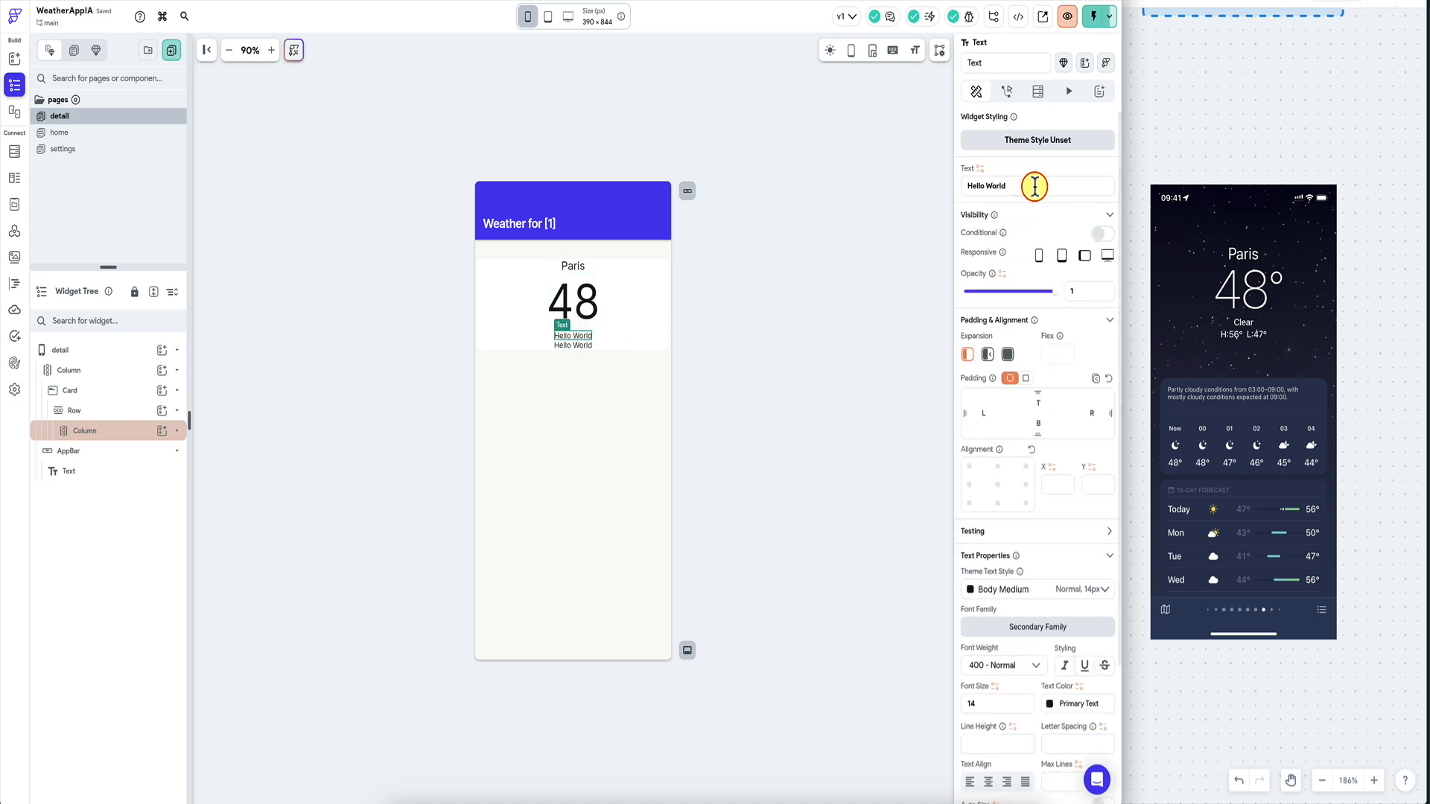
{"action": "type", "text": "Clear"}
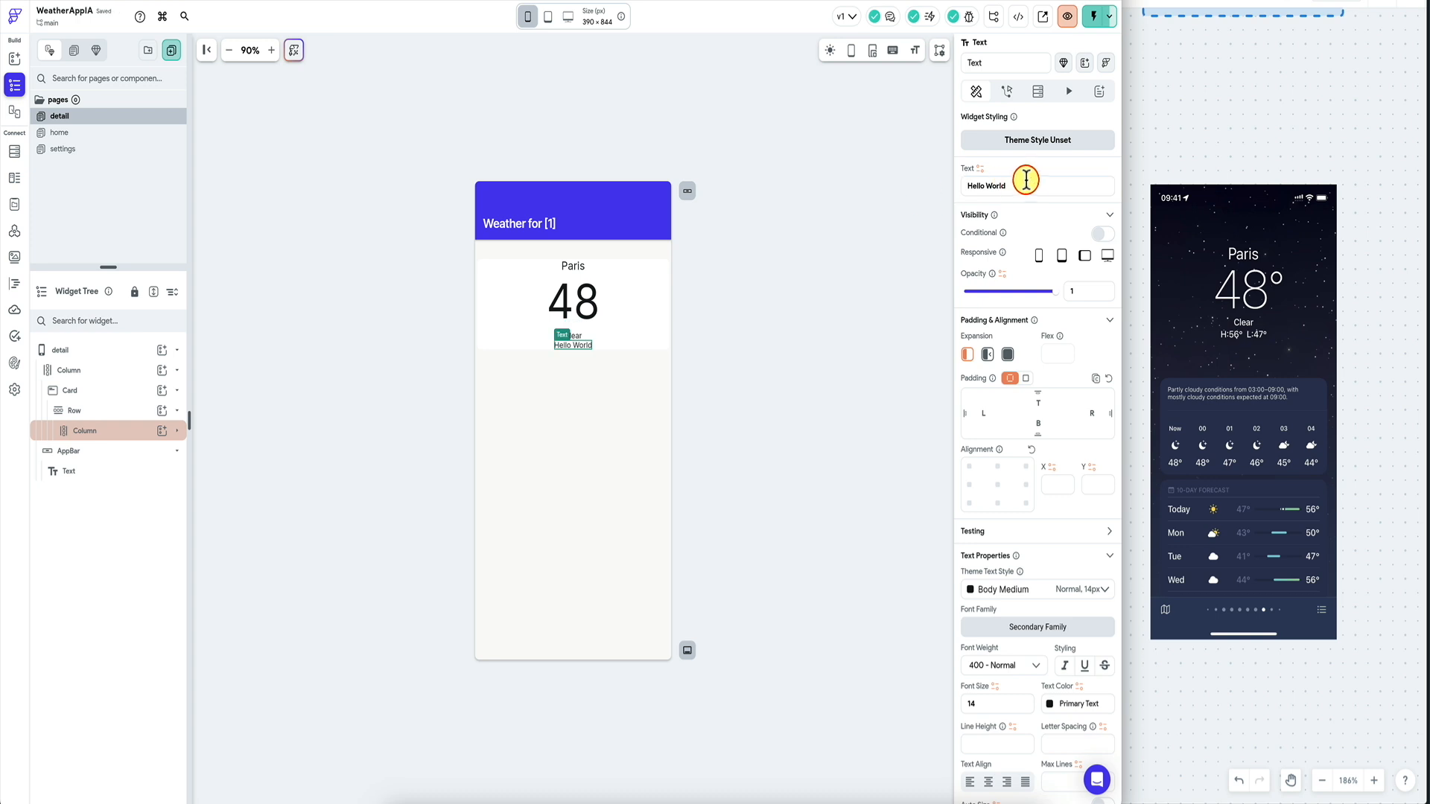
{"action": "triple_click", "coordinate": [1028, 184]}
{"action": "type", "text": "H: 56 L"}
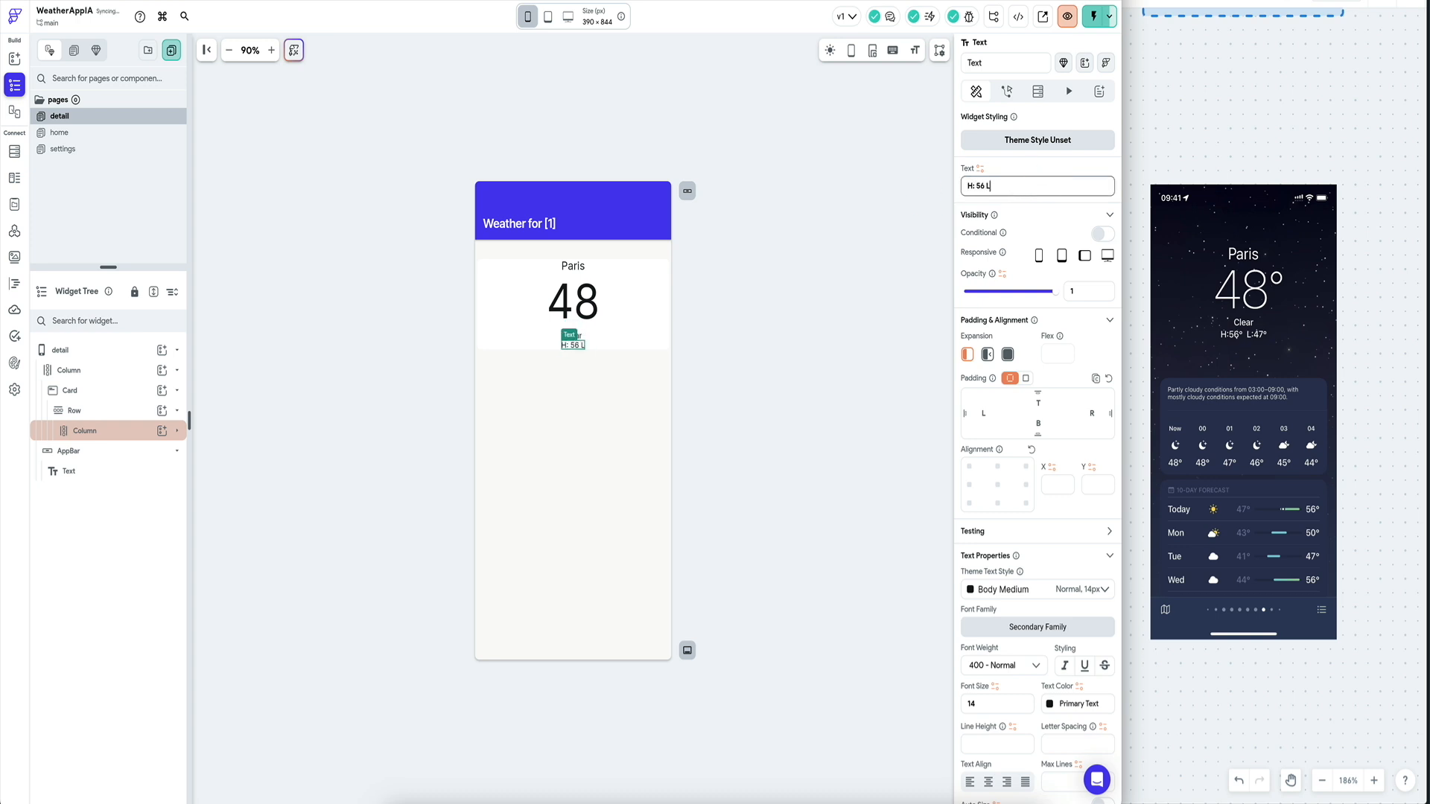
{"action": "type", "text": ":47"}
{"action": "left_click", "coordinate": [976, 185]}
{"action": "key", "text": "BackSpace"}
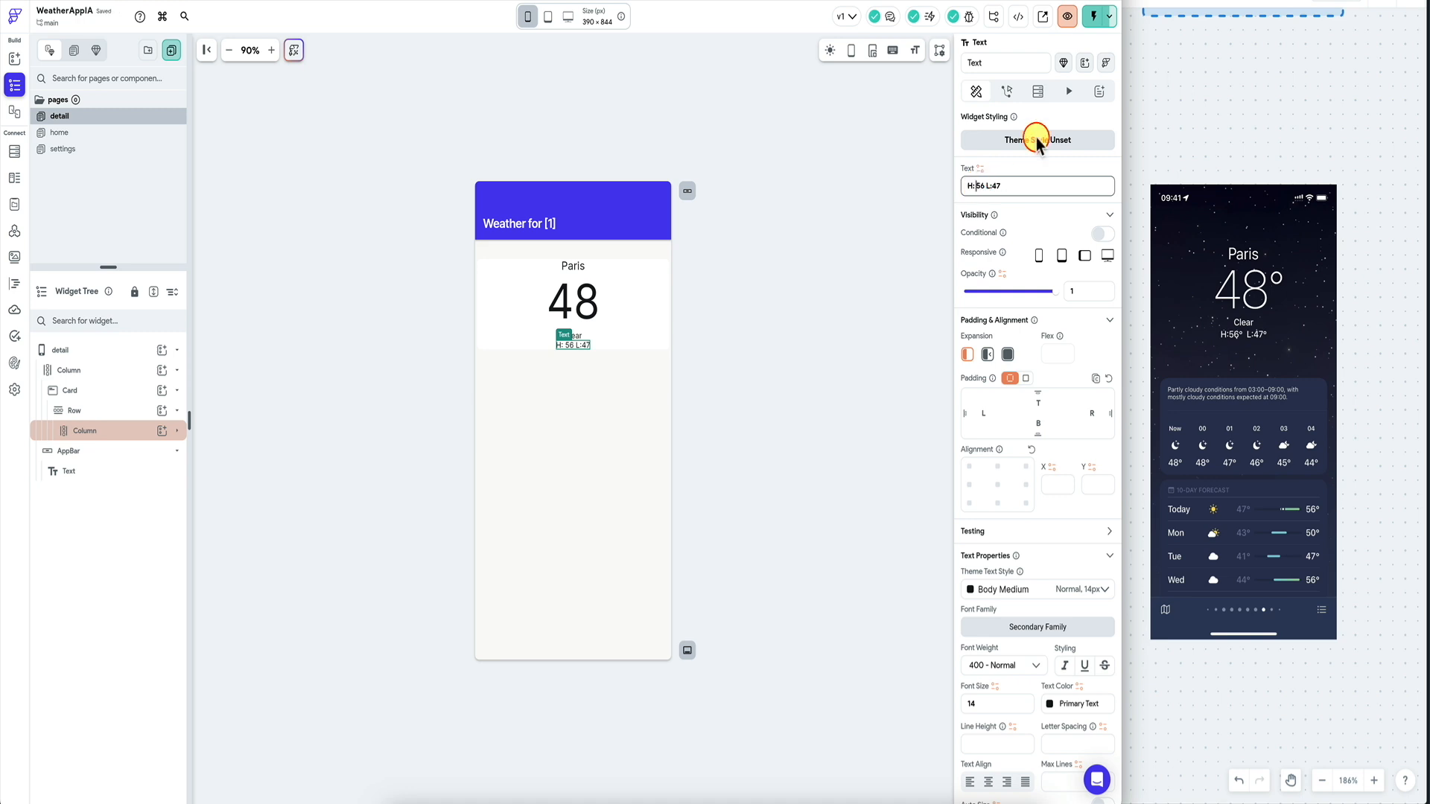
{"action": "key", "text": "Right"}
{"action": "key", "text": "Right"}
{"action": "left_click", "coordinate": [768, 253]}
Give the Clear text 10 padding on the top and bottom.
{"action": "left_click", "coordinate": [573, 336]}
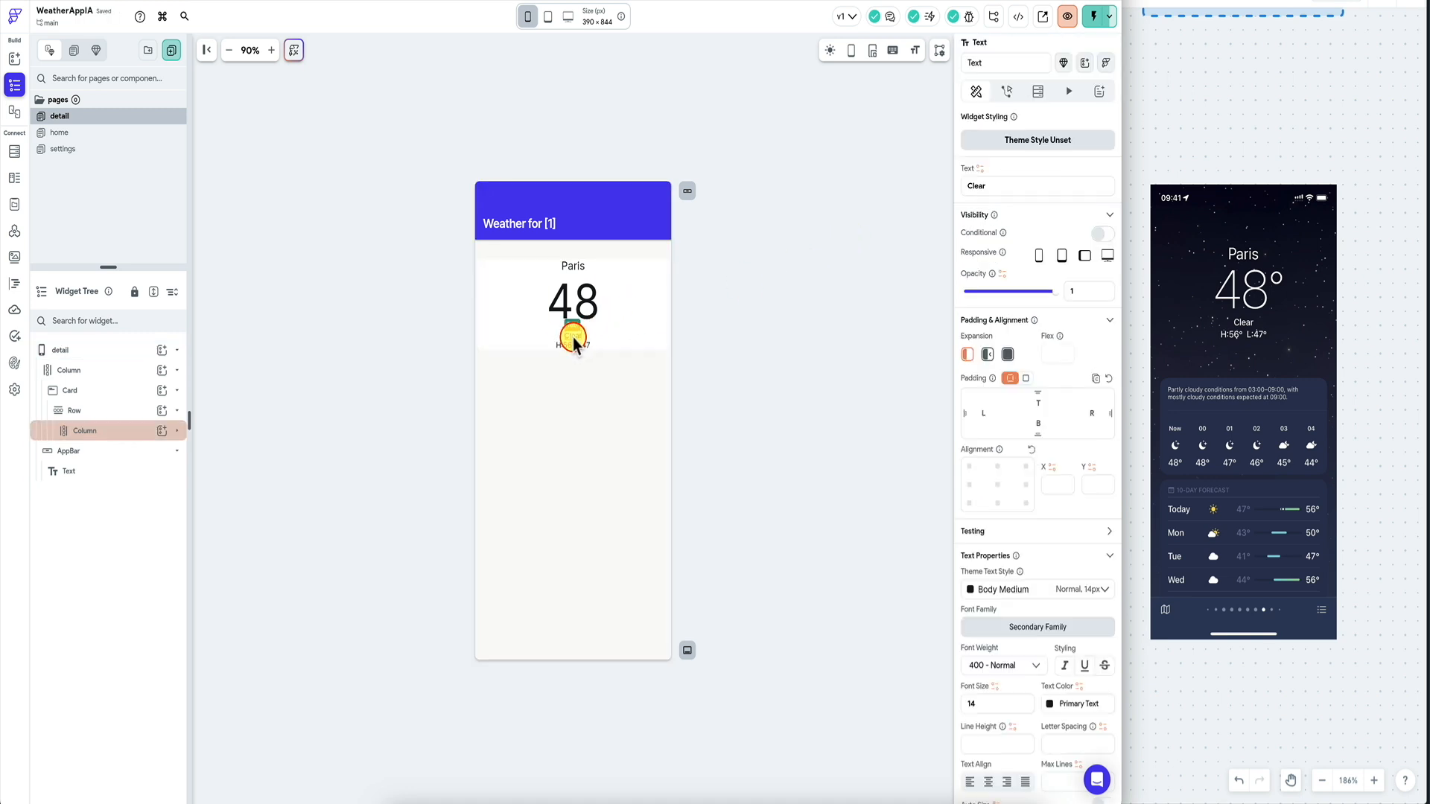
{"action": "left_click", "coordinate": [1010, 378]}
{"action": "left_click", "coordinate": [1038, 403]}
{"action": "type", "text": "10"}
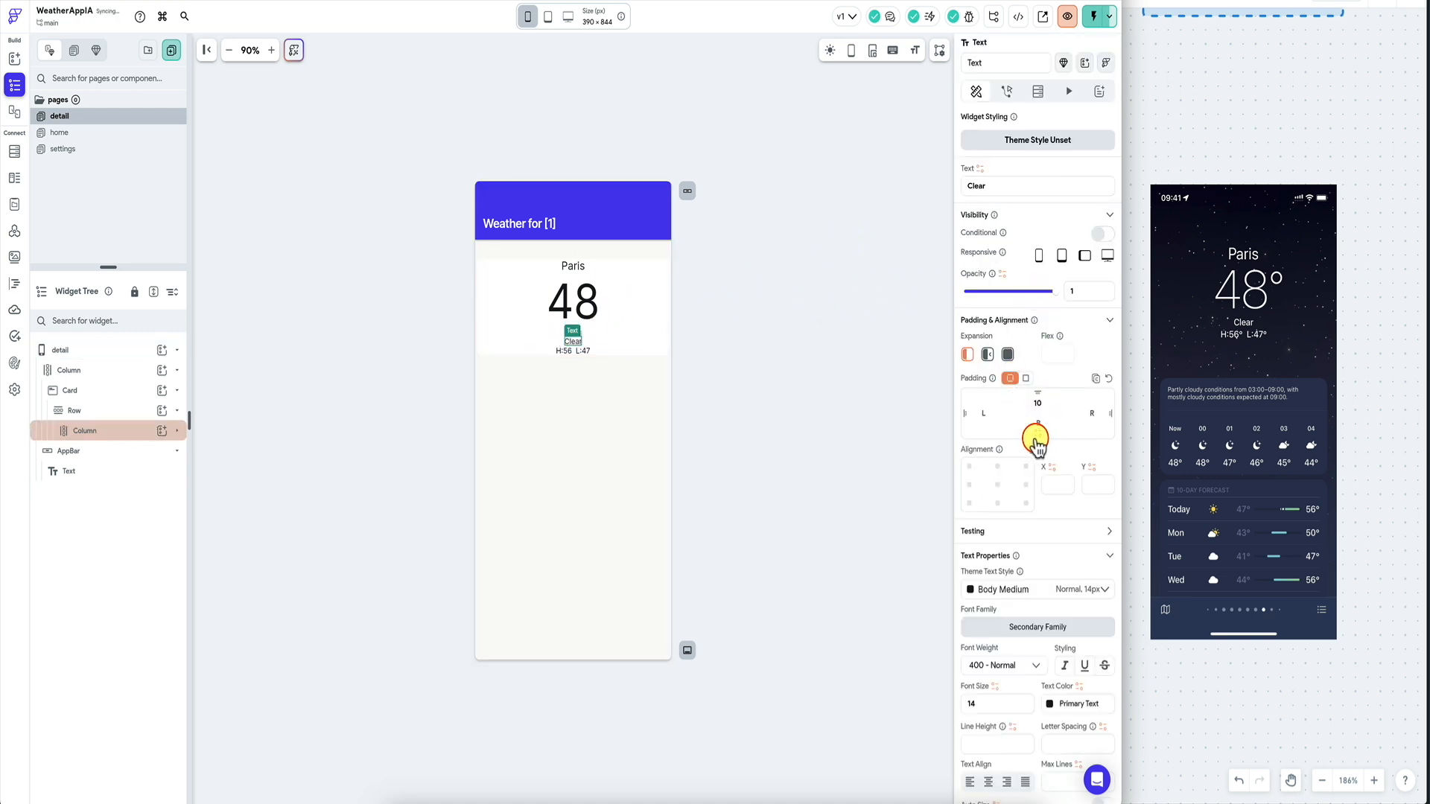
{"action": "left_click", "coordinate": [1044, 423]}
{"action": "type", "text": "10"}
{"action": "left_click", "coordinate": [786, 297]}
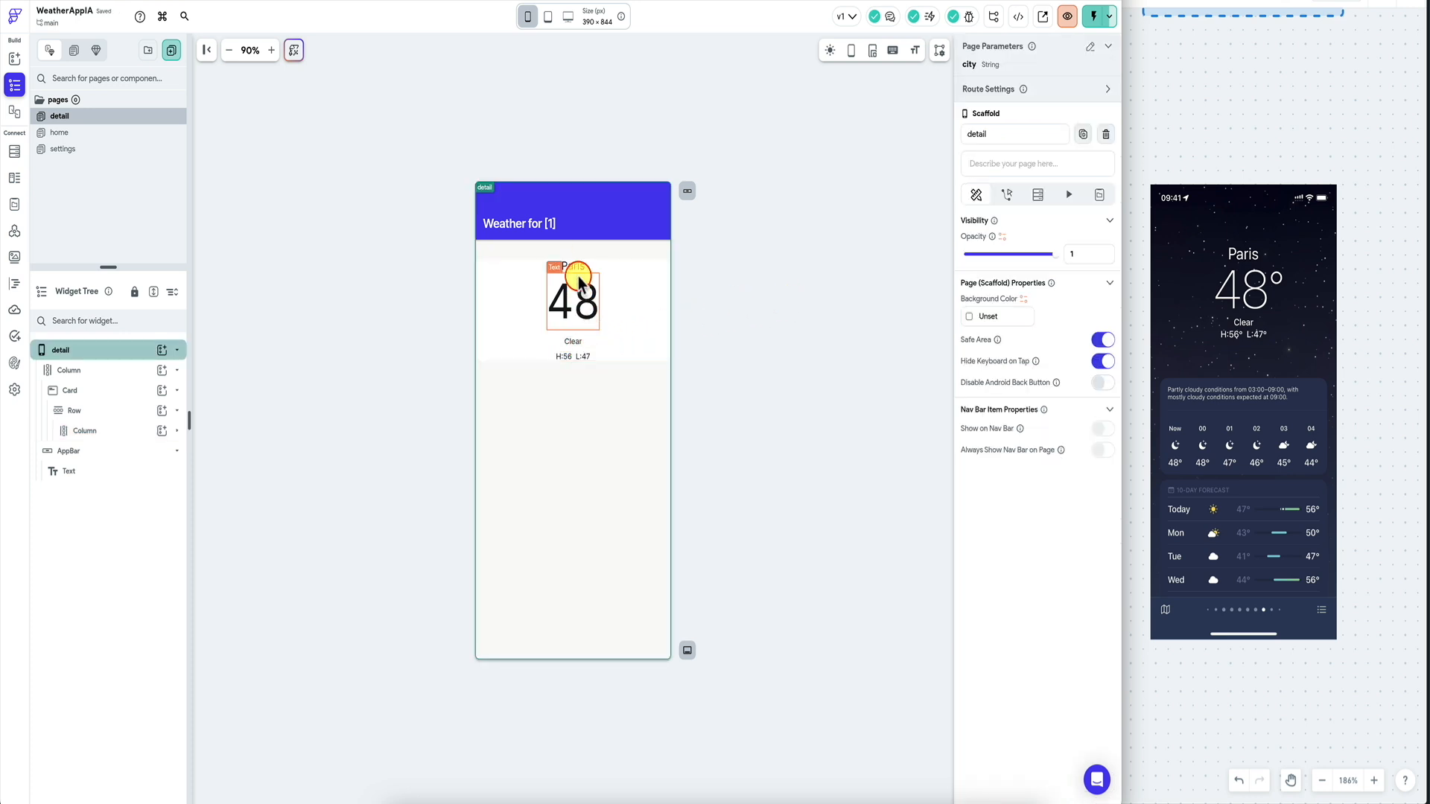
Set the Paris heading's font size to 28.
{"action": "left_click", "coordinate": [575, 339]}
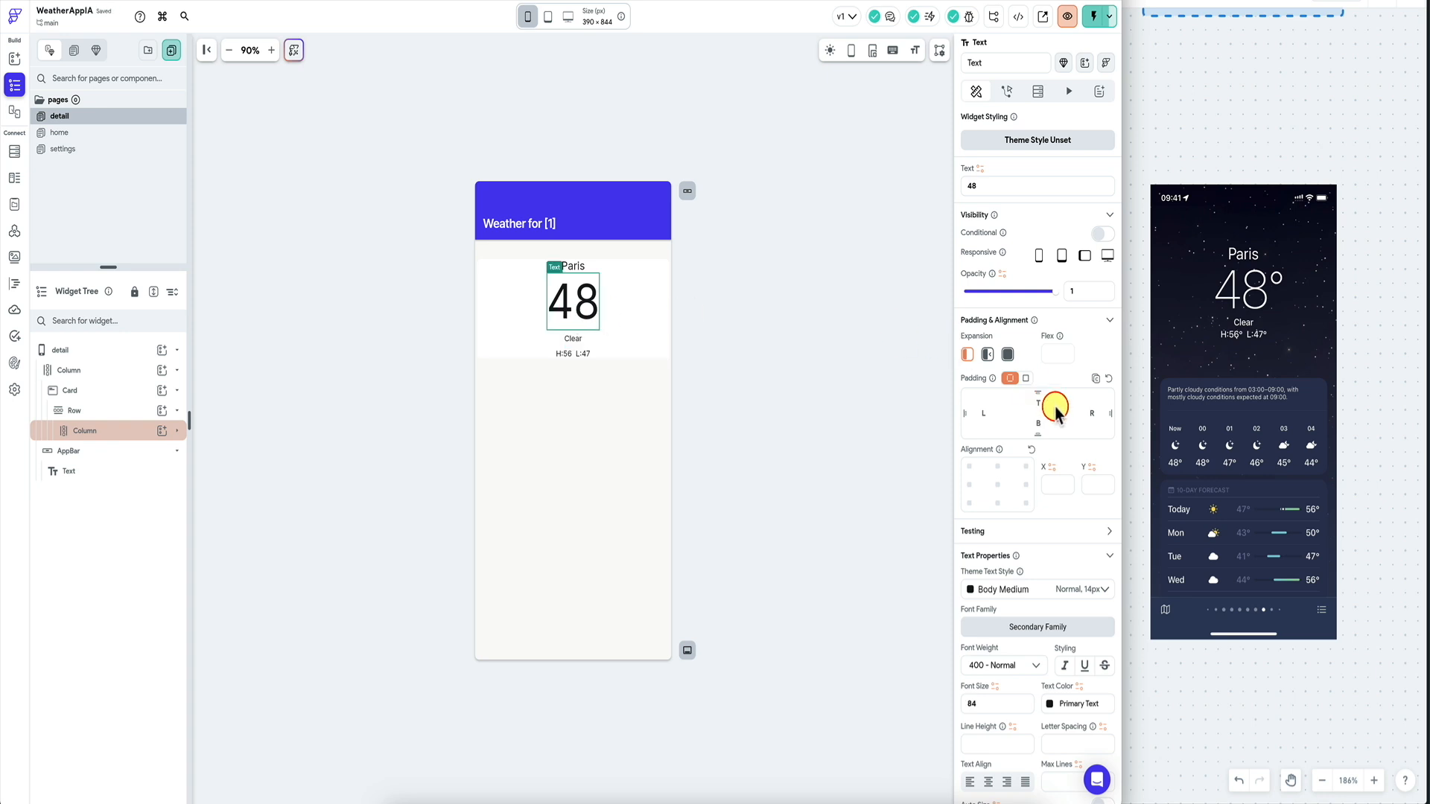
{"action": "left_click", "coordinate": [755, 354]}
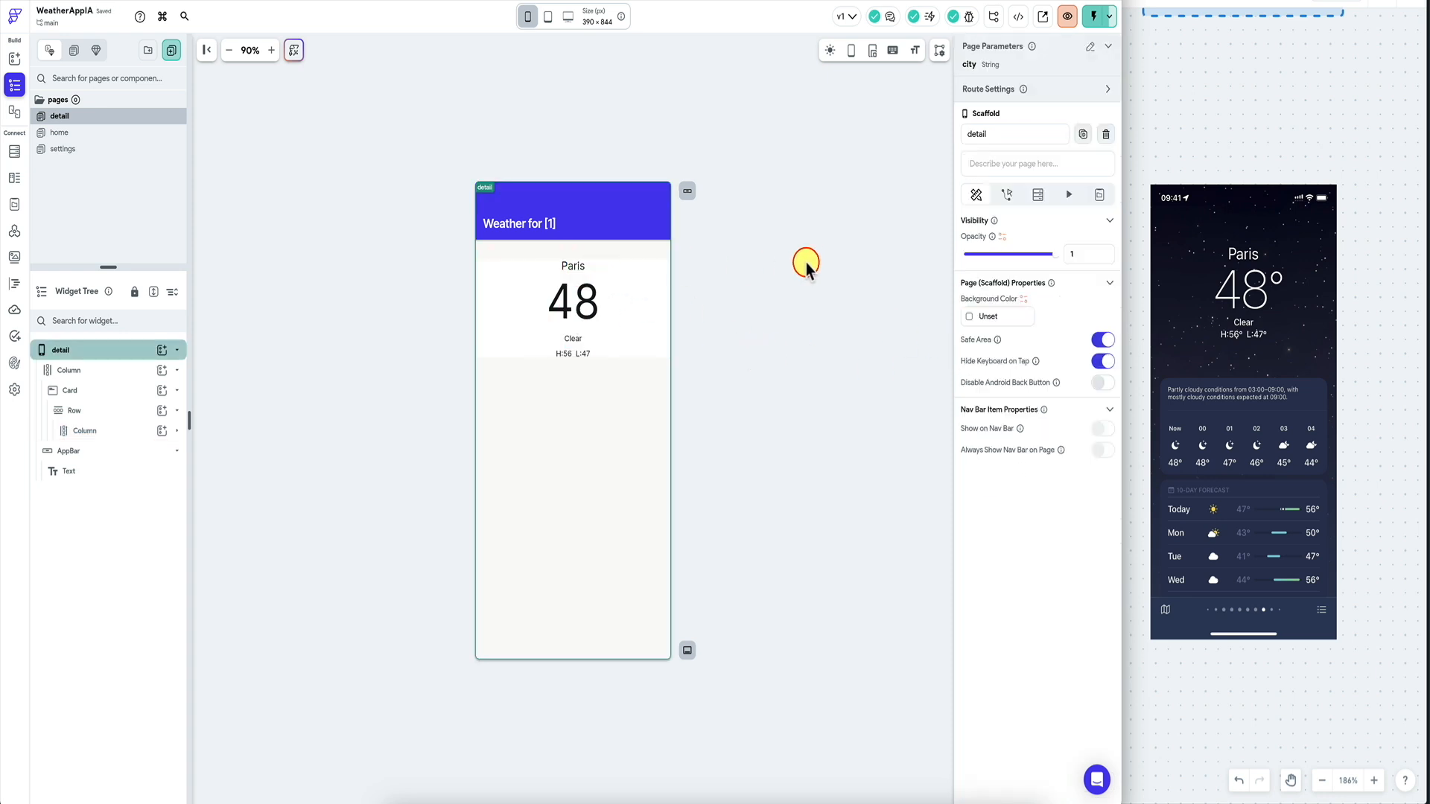
{"action": "left_click", "coordinate": [570, 340]}
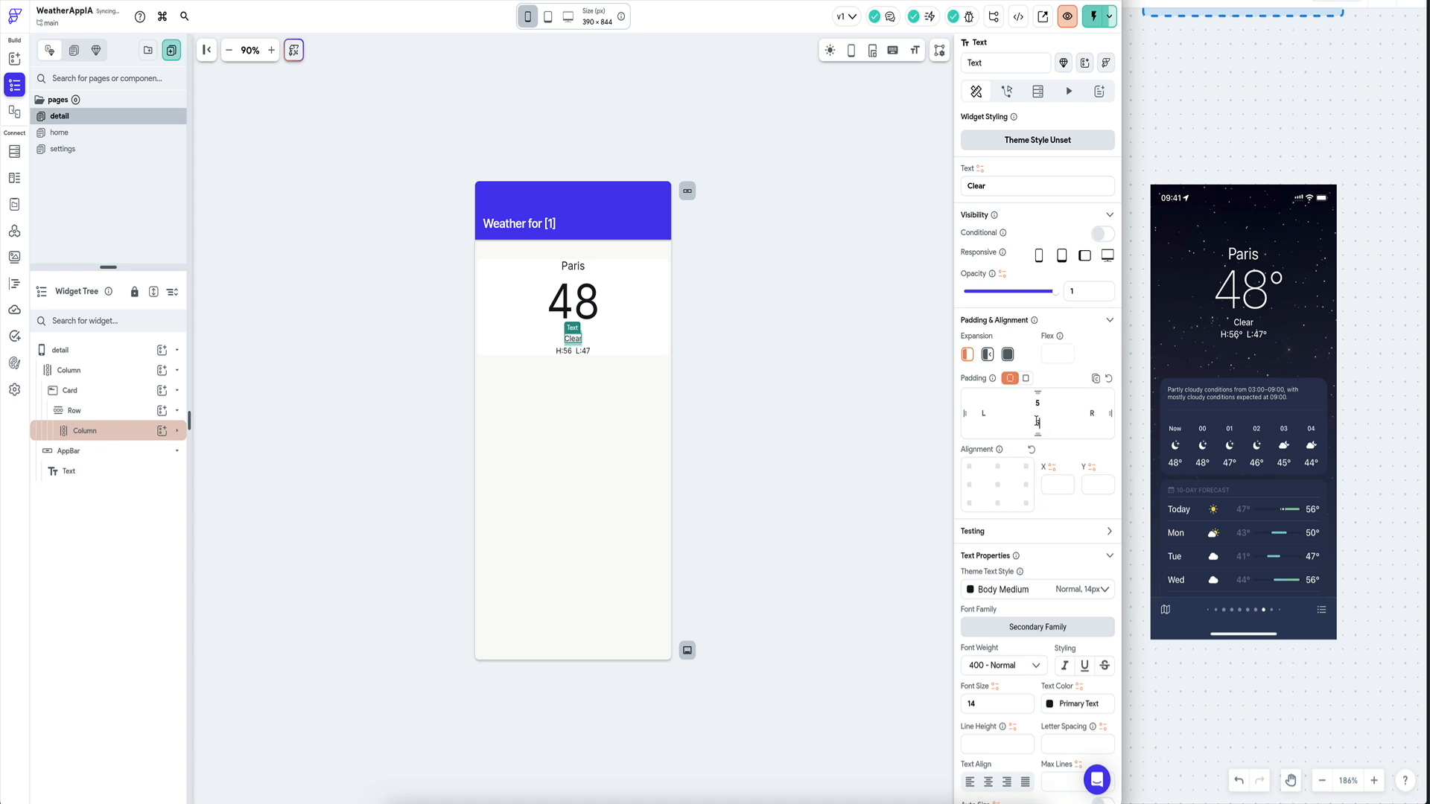
{"action": "left_click", "coordinate": [736, 382]}
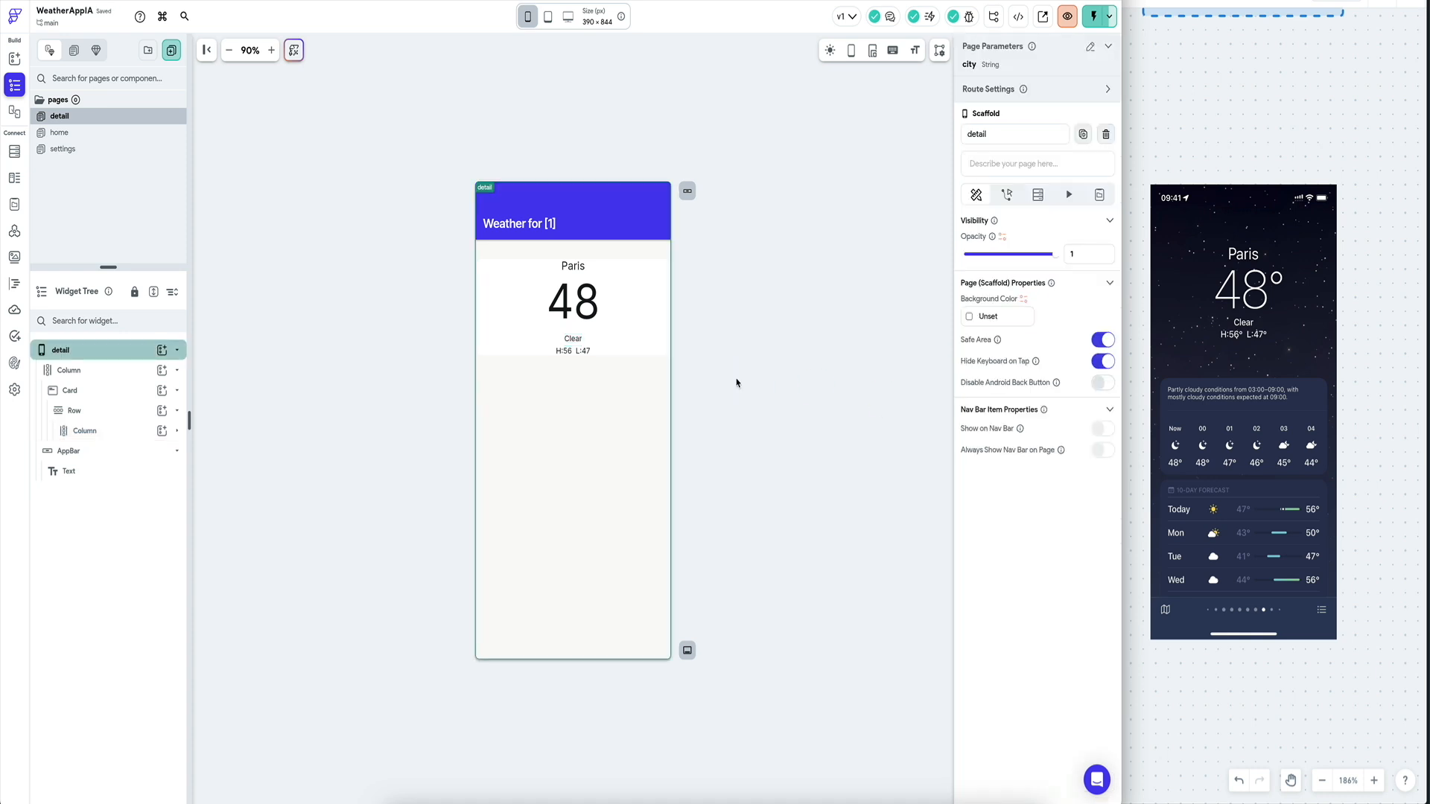
{"action": "left_click", "coordinate": [573, 266]}
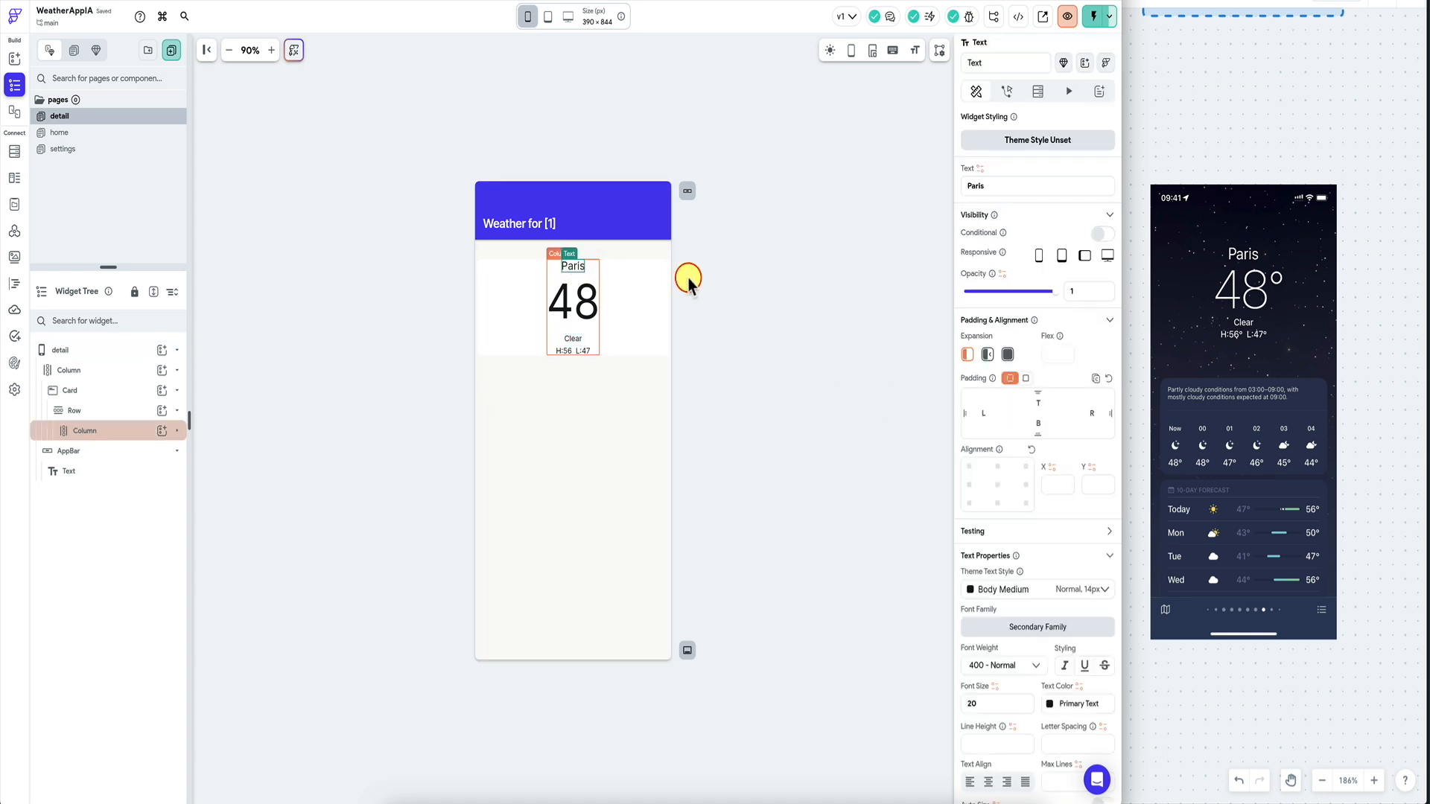
{"action": "left_click", "coordinate": [1009, 702]}
{"action": "type", "text": "28"}
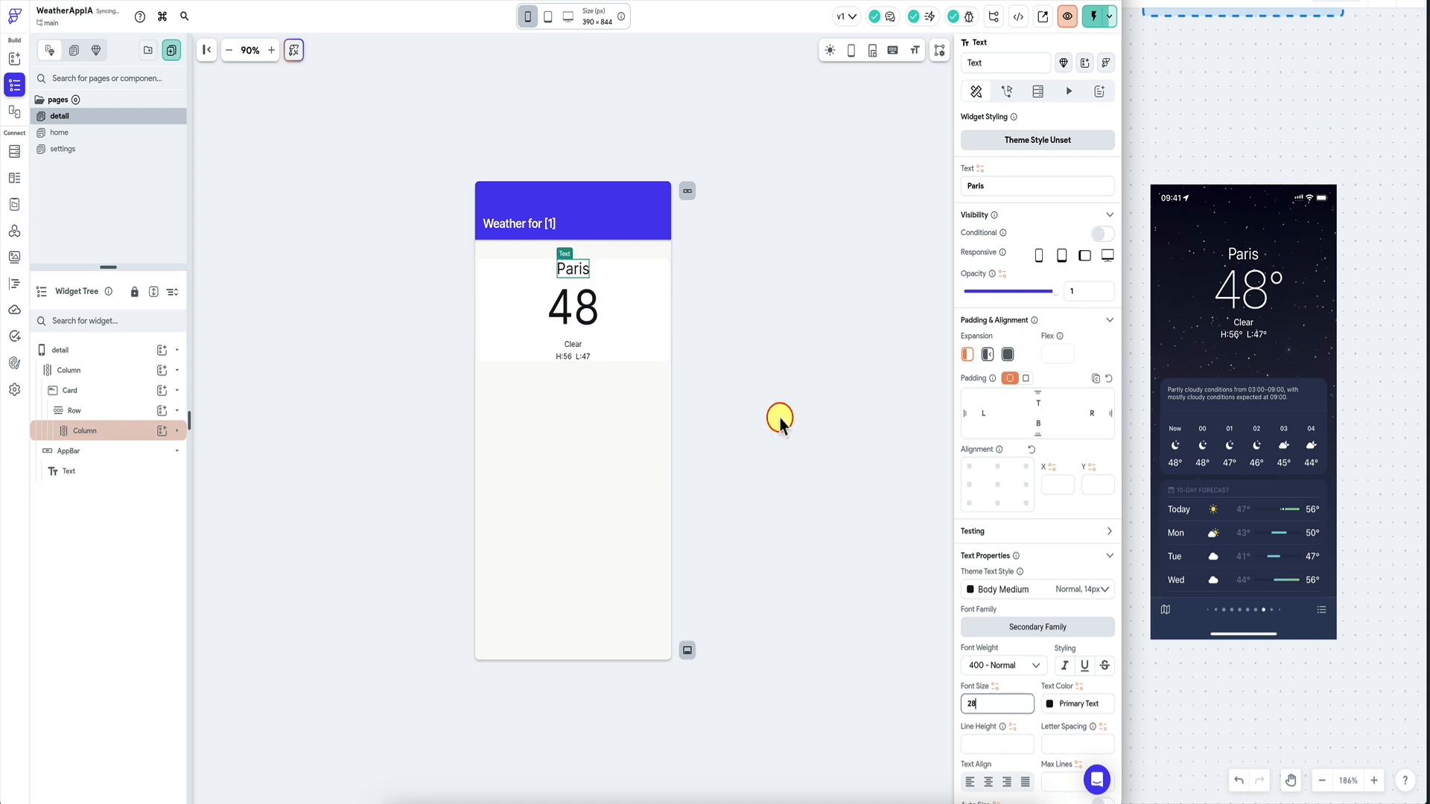
{"action": "left_click", "coordinate": [780, 419]}
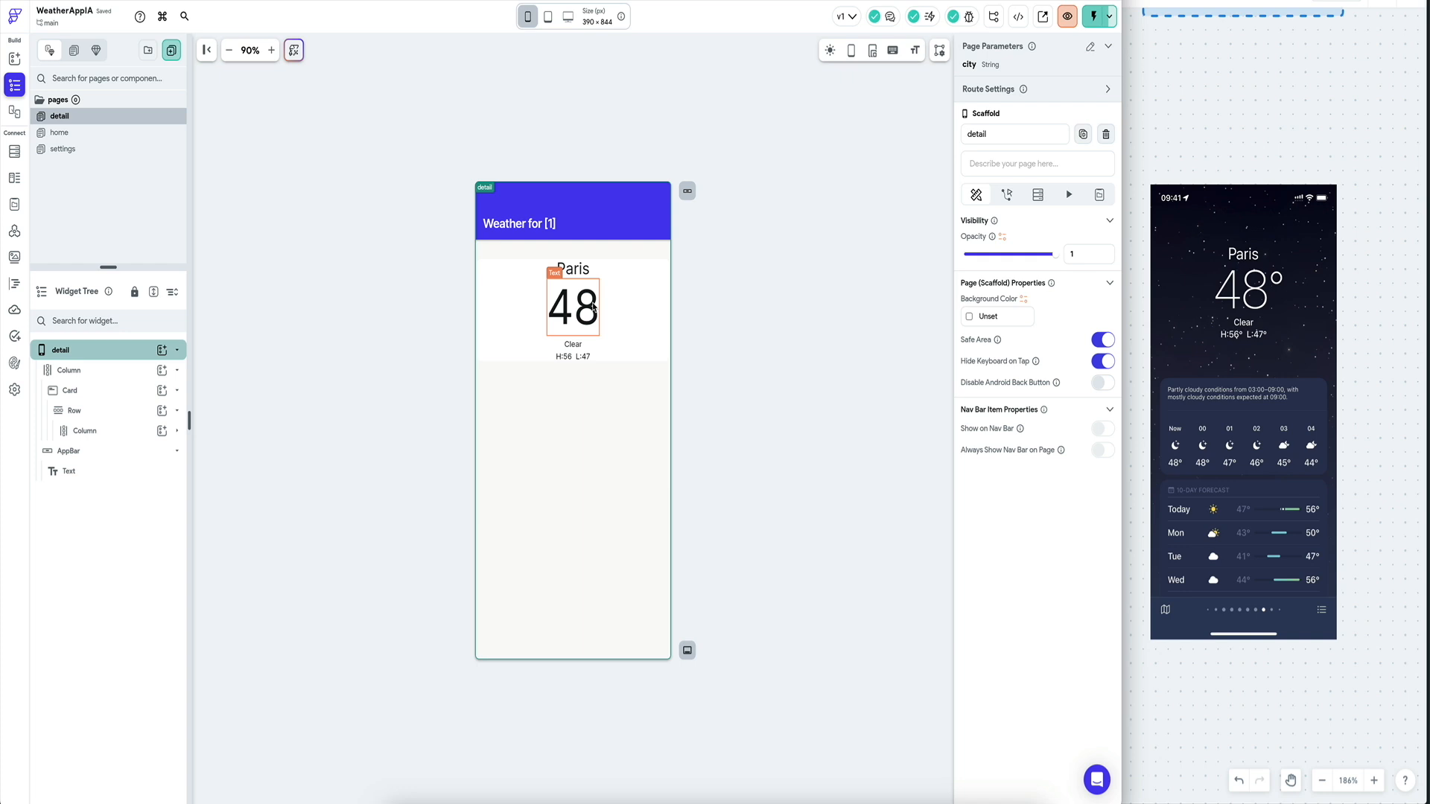
Toggle the weather card's padding option so its contents re-lay out.
{"action": "left_click", "coordinate": [725, 294]}
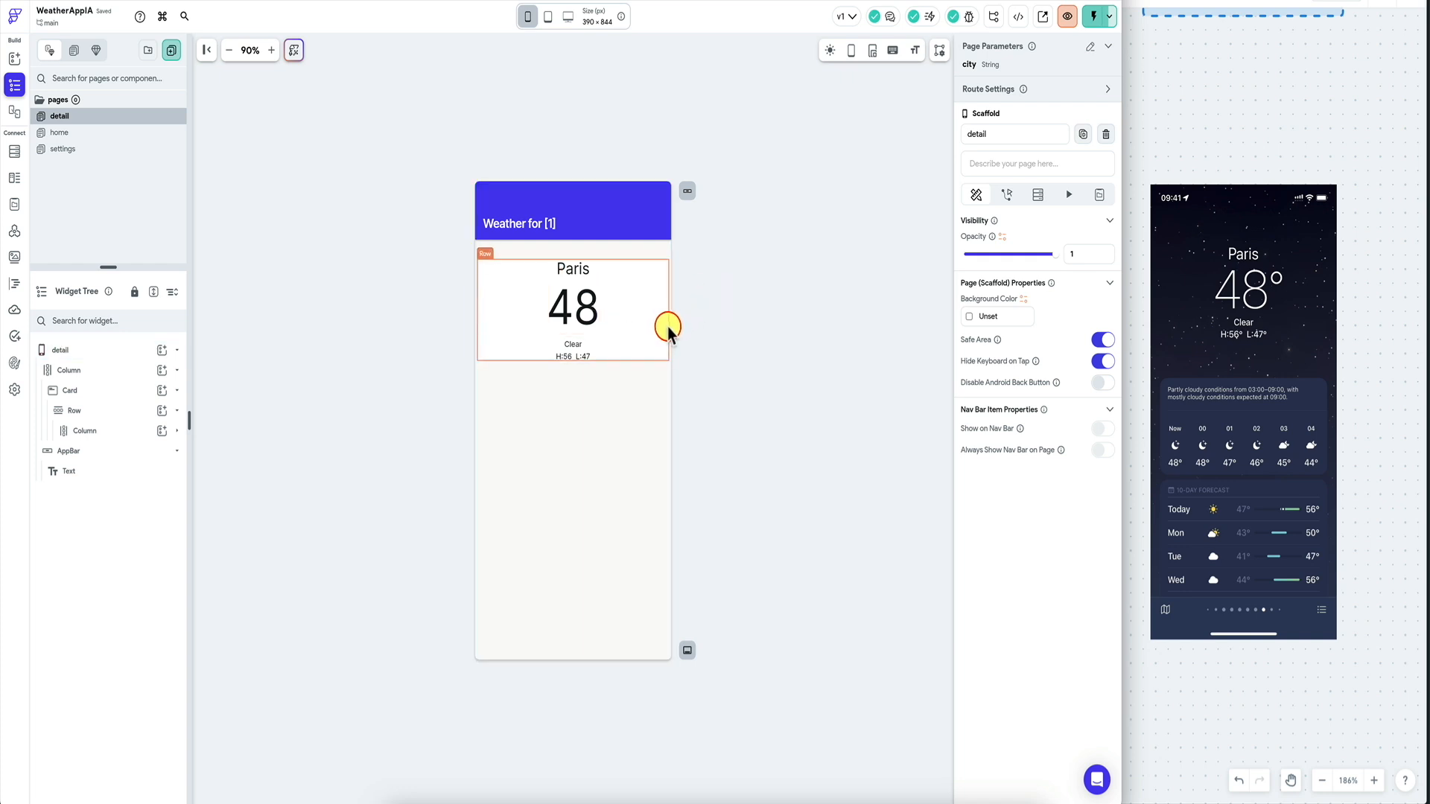
{"action": "left_click", "coordinate": [127, 390]}
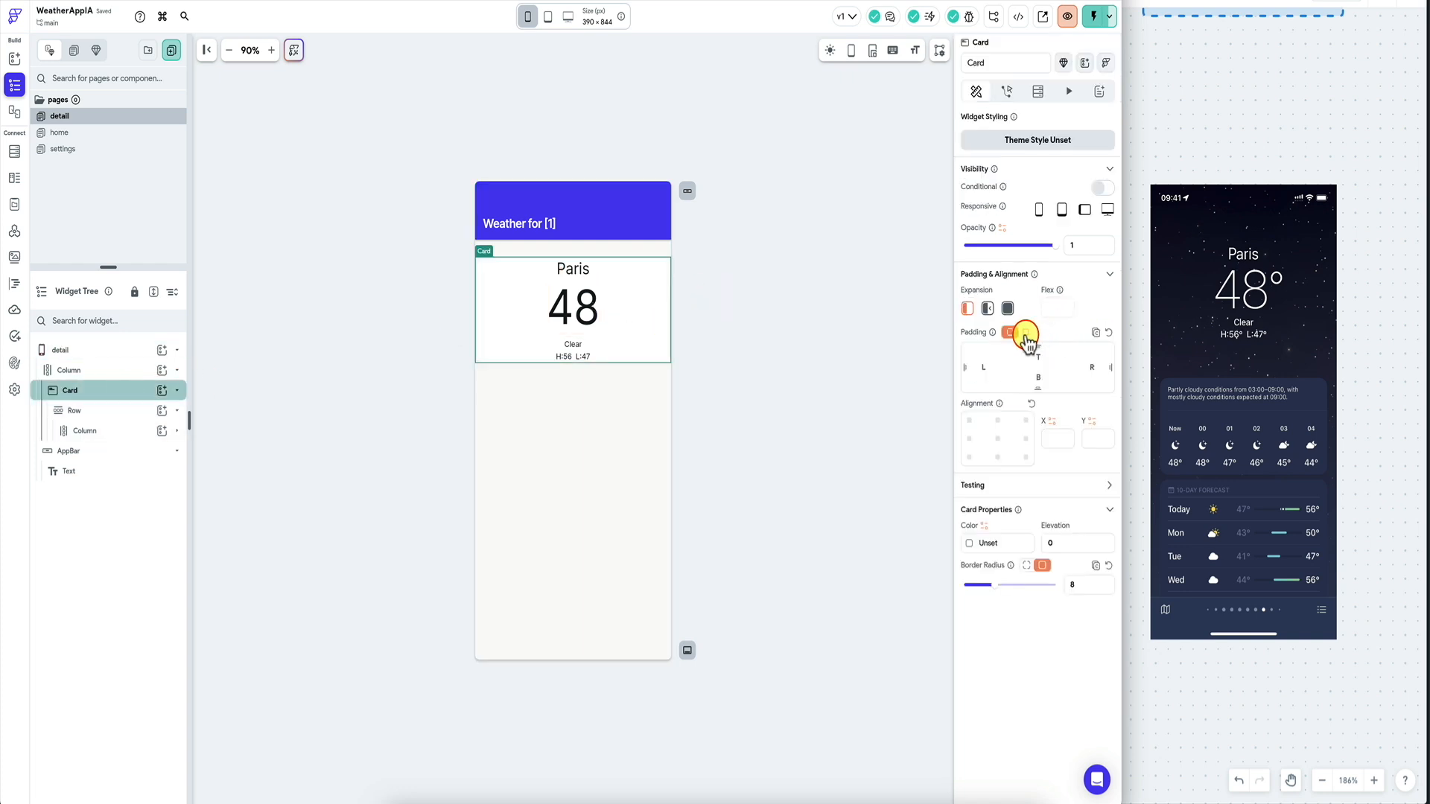
{"action": "left_click", "coordinate": [1025, 333]}
{"action": "left_click", "coordinate": [770, 348]}
{"action": "left_click", "coordinate": [418, 412]}
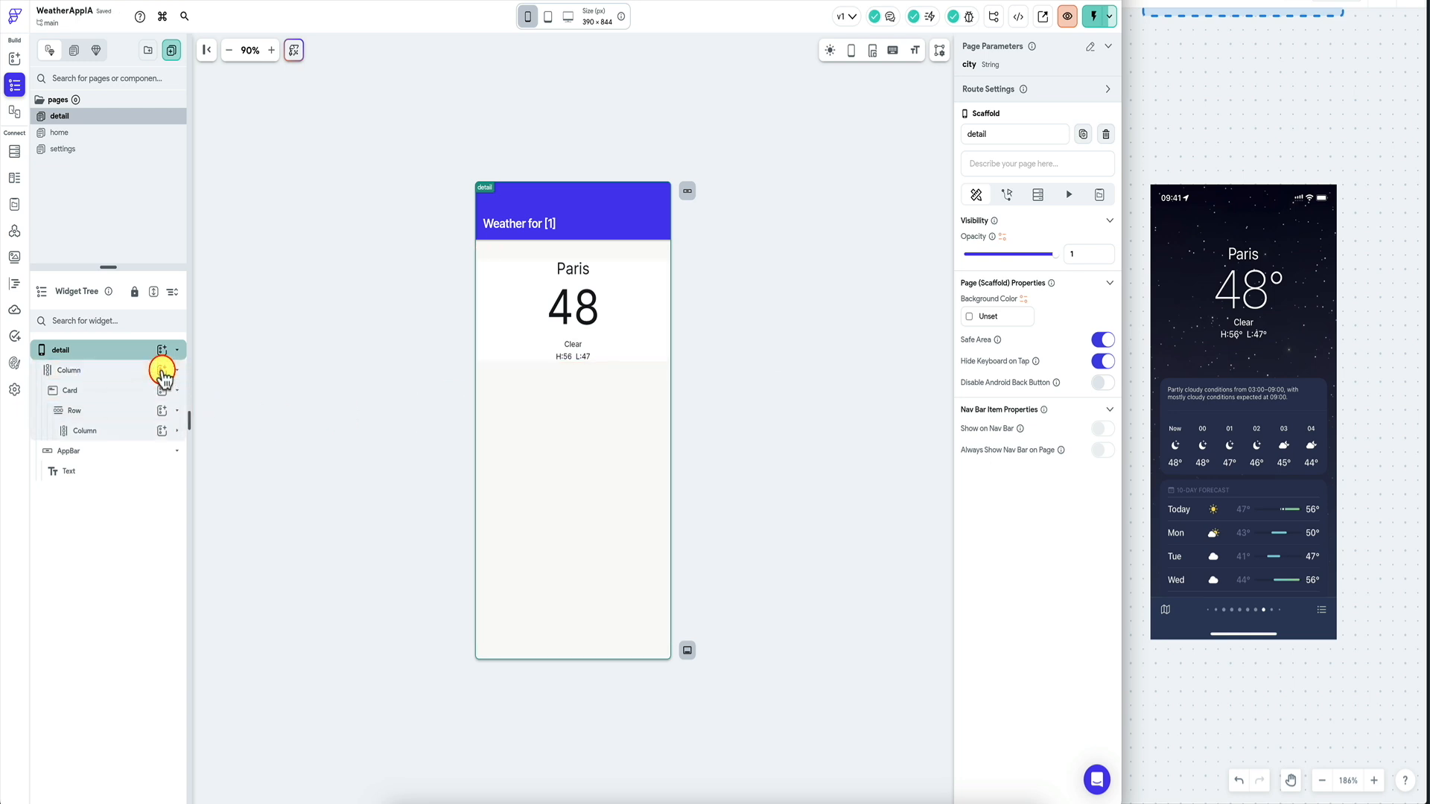
Insert a second card below the weather card with a Row inside it.
{"action": "left_click", "coordinate": [162, 371]}
{"action": "left_click", "coordinate": [220, 457]}
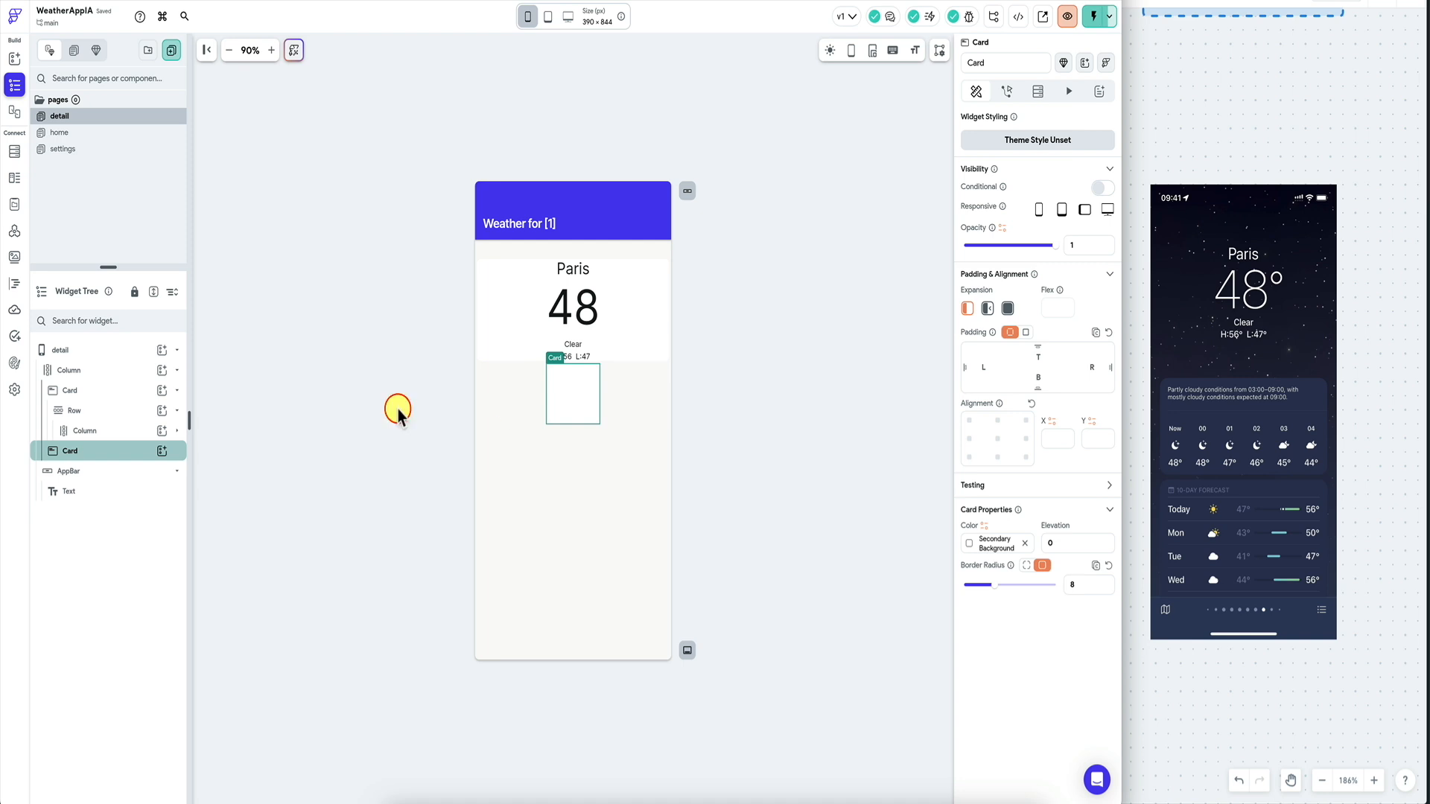
{"action": "left_click", "coordinate": [162, 451]}
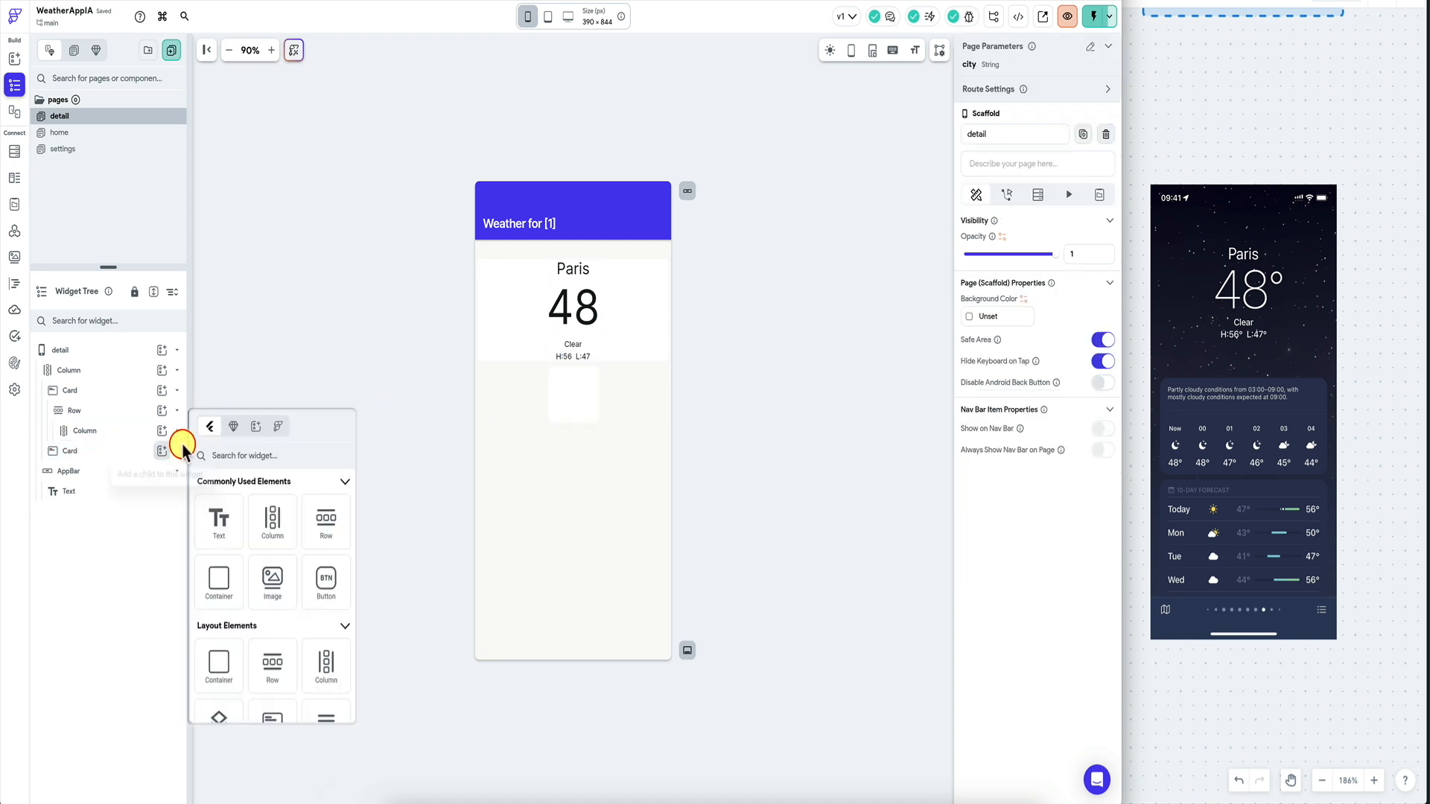
{"action": "type", "text": "row"}
{"action": "left_click", "coordinate": [219, 521]}
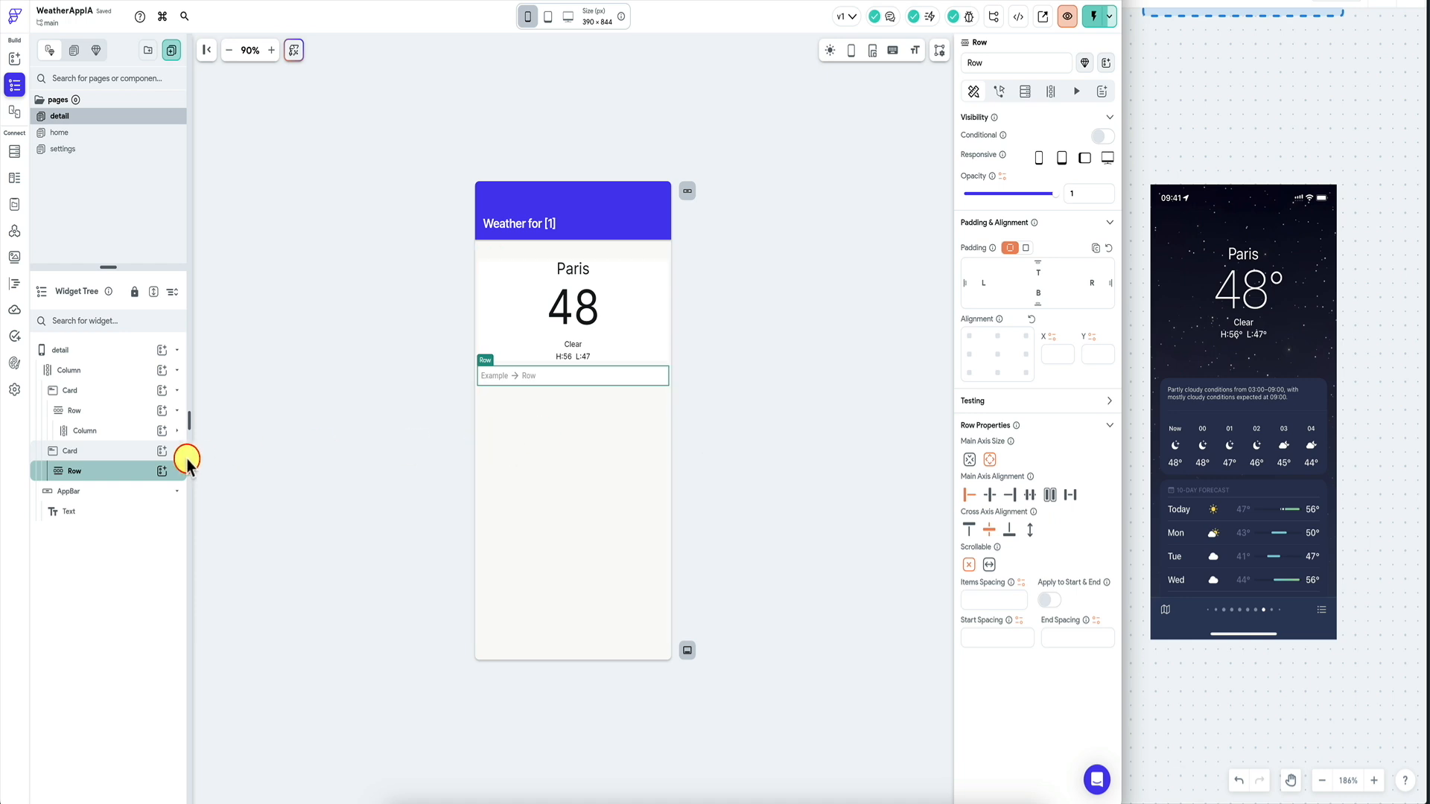
Add a Hello World Text widget to the new card's row.
{"action": "left_click", "coordinate": [163, 470]}
{"action": "left_click", "coordinate": [217, 486]}
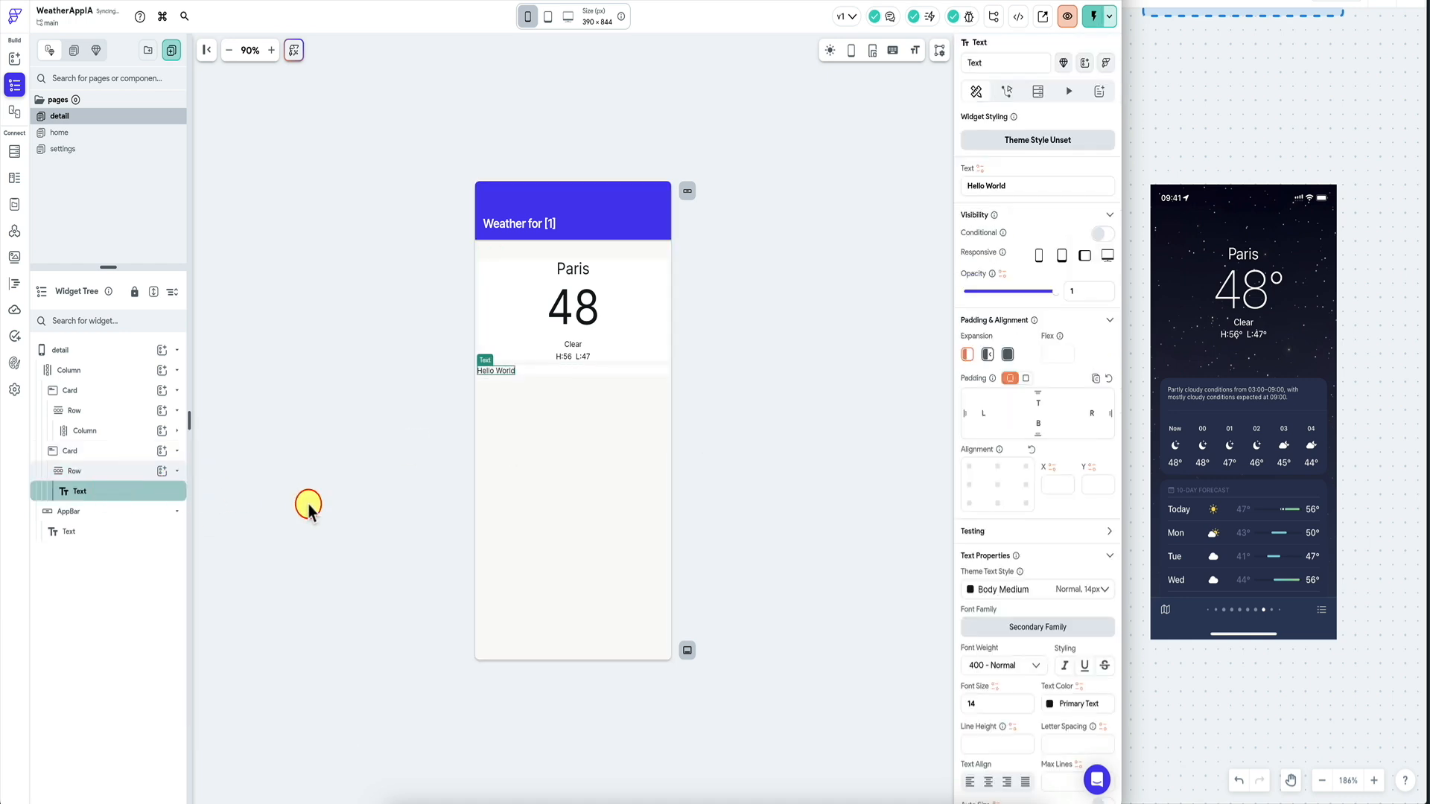
{"action": "left_click", "coordinate": [561, 370]}
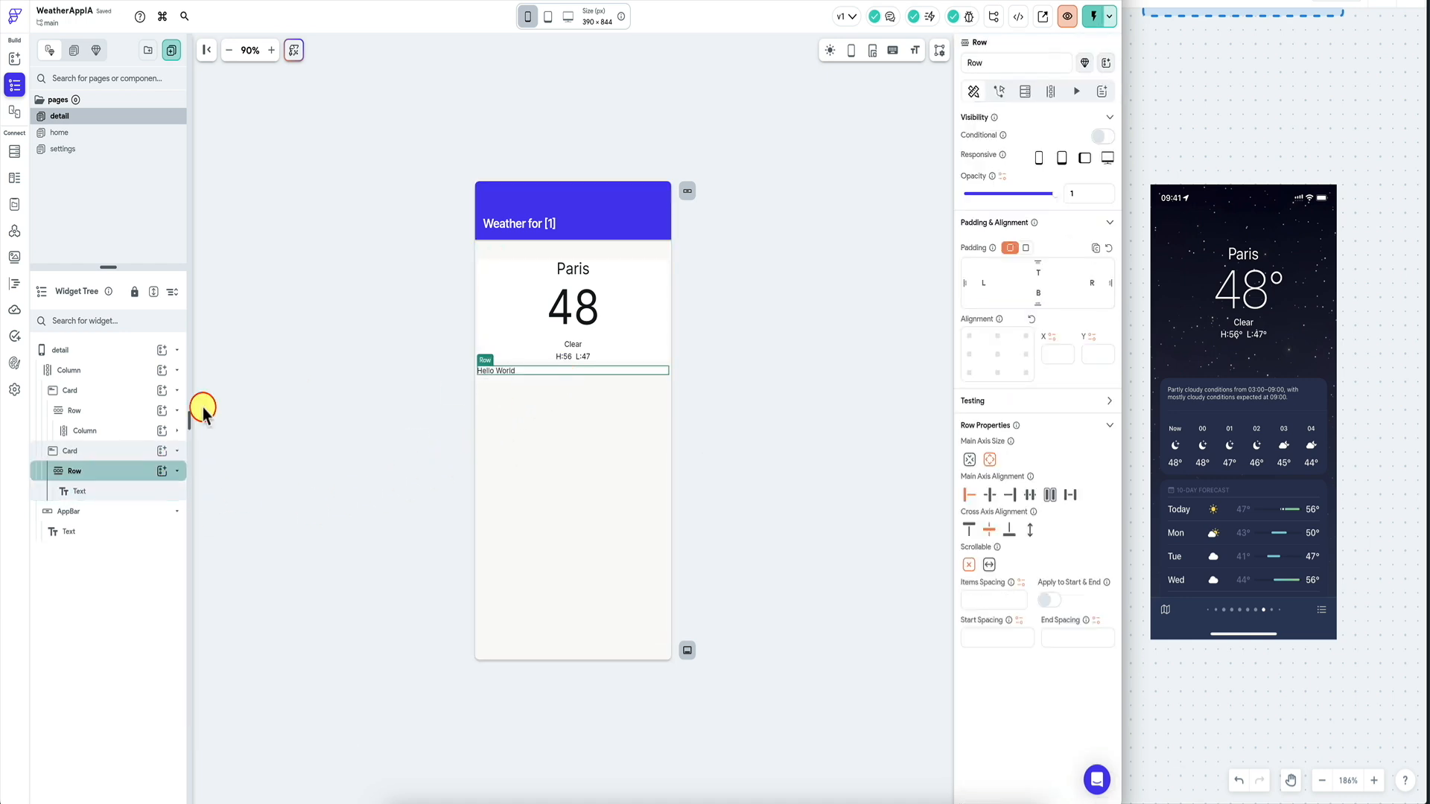
{"action": "left_click", "coordinate": [82, 451]}
Give the new card a uniform padding of 20.
{"action": "left_click", "coordinate": [1026, 333]}
{"action": "left_click", "coordinate": [1080, 351]}
{"action": "type", "text": "10"}
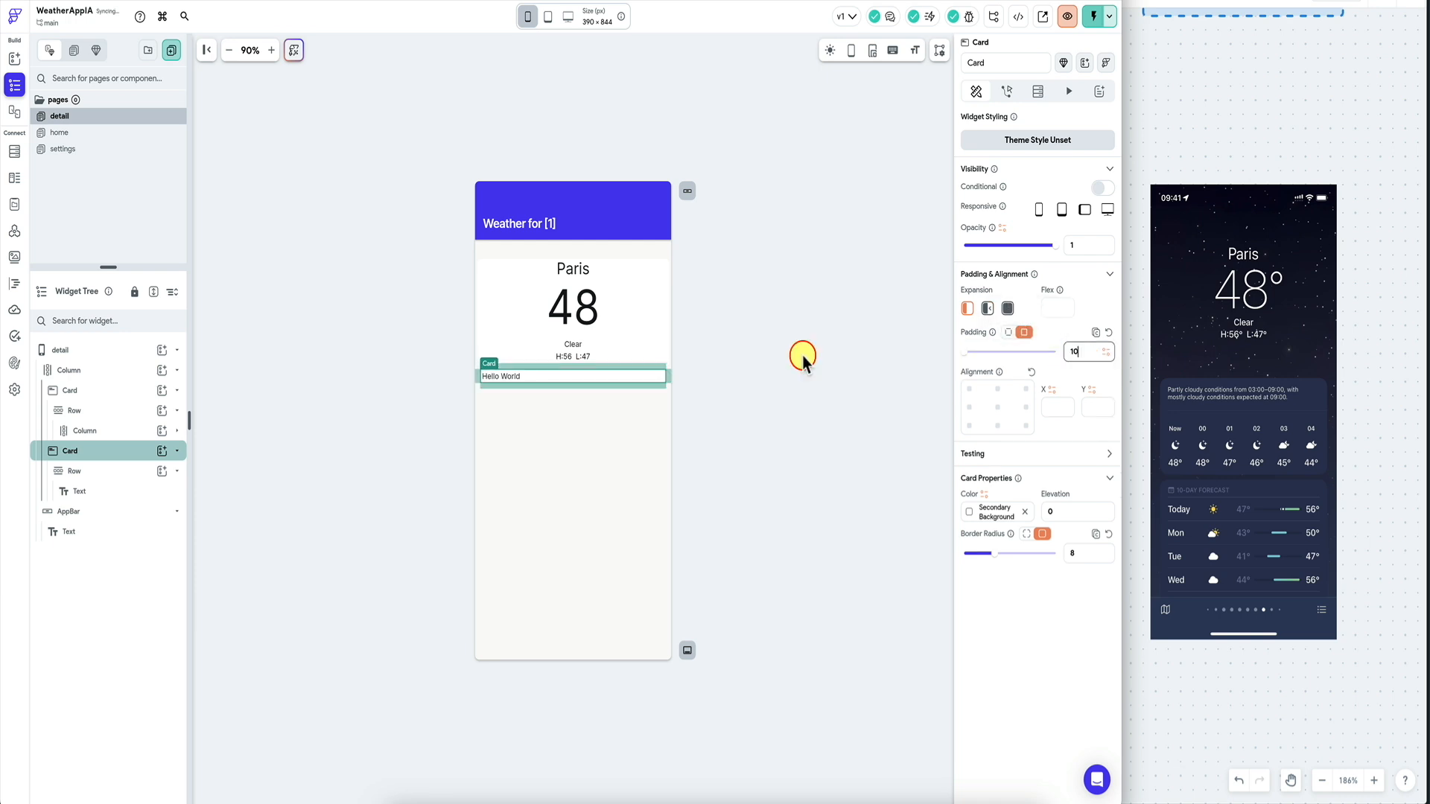
{"action": "double_click", "coordinate": [1071, 352]}
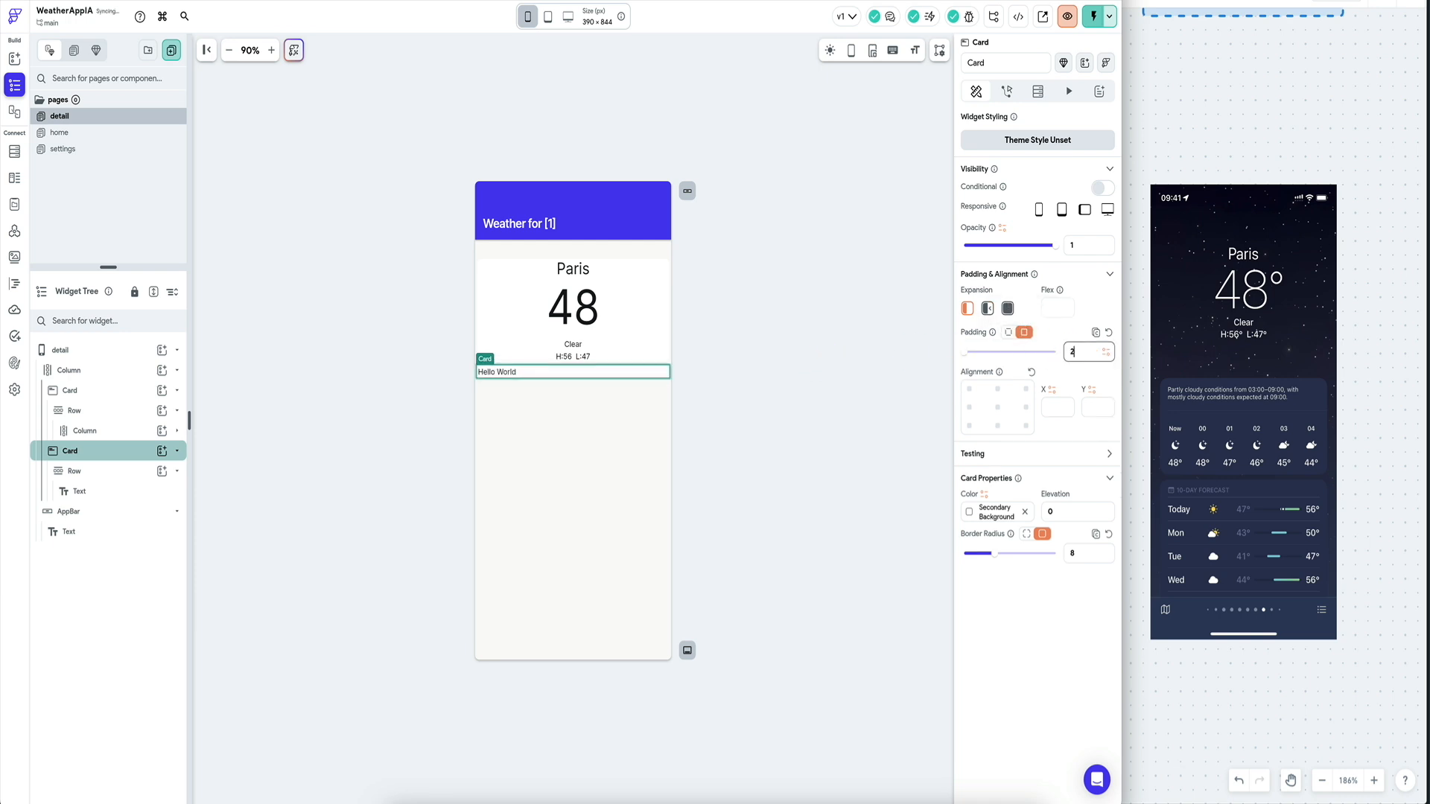
{"action": "type", "text": "20"}
{"action": "left_click", "coordinate": [844, 370]}
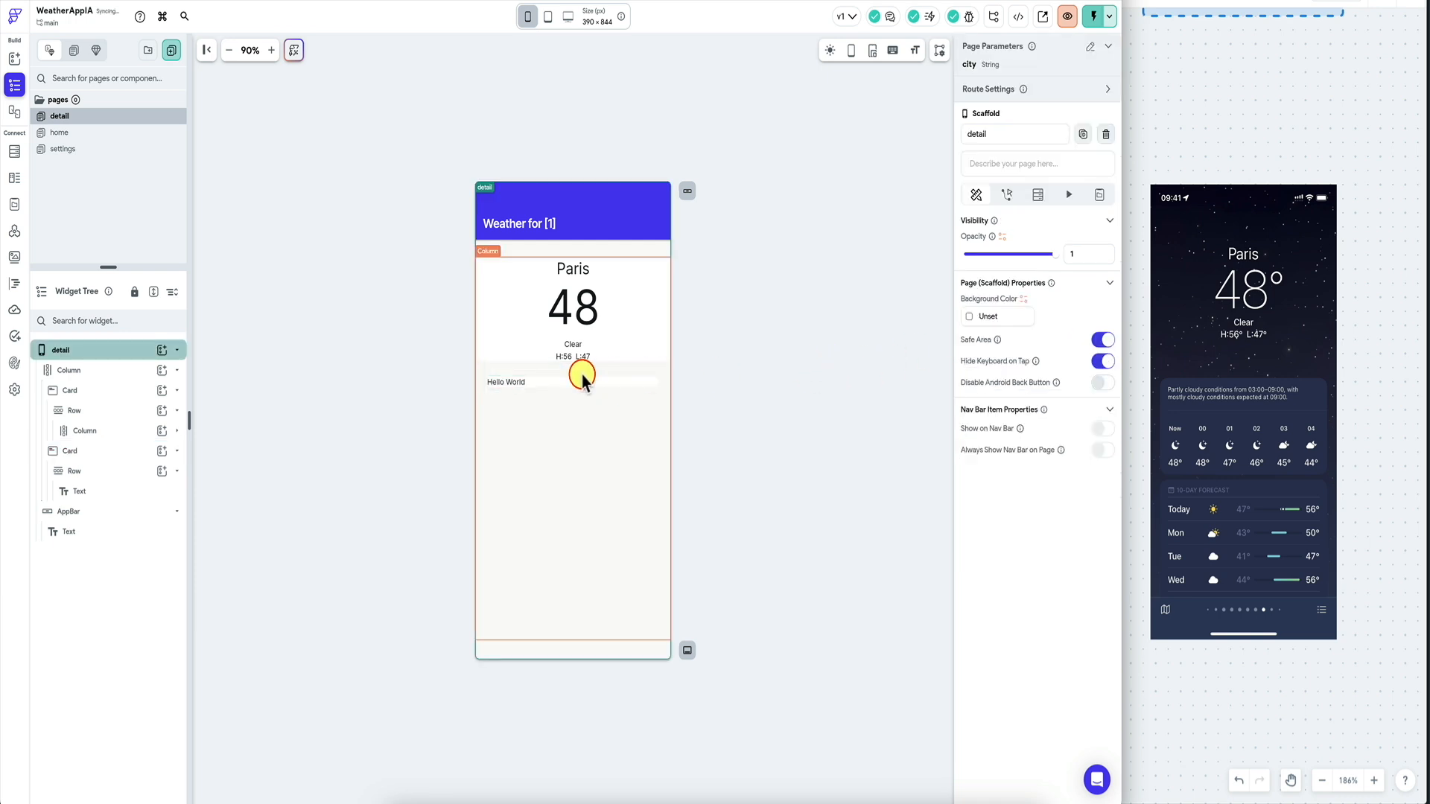
Change the card's text to 7-DAY FORECAST with uniform padding of 5.
{"action": "left_click", "coordinate": [518, 385]}
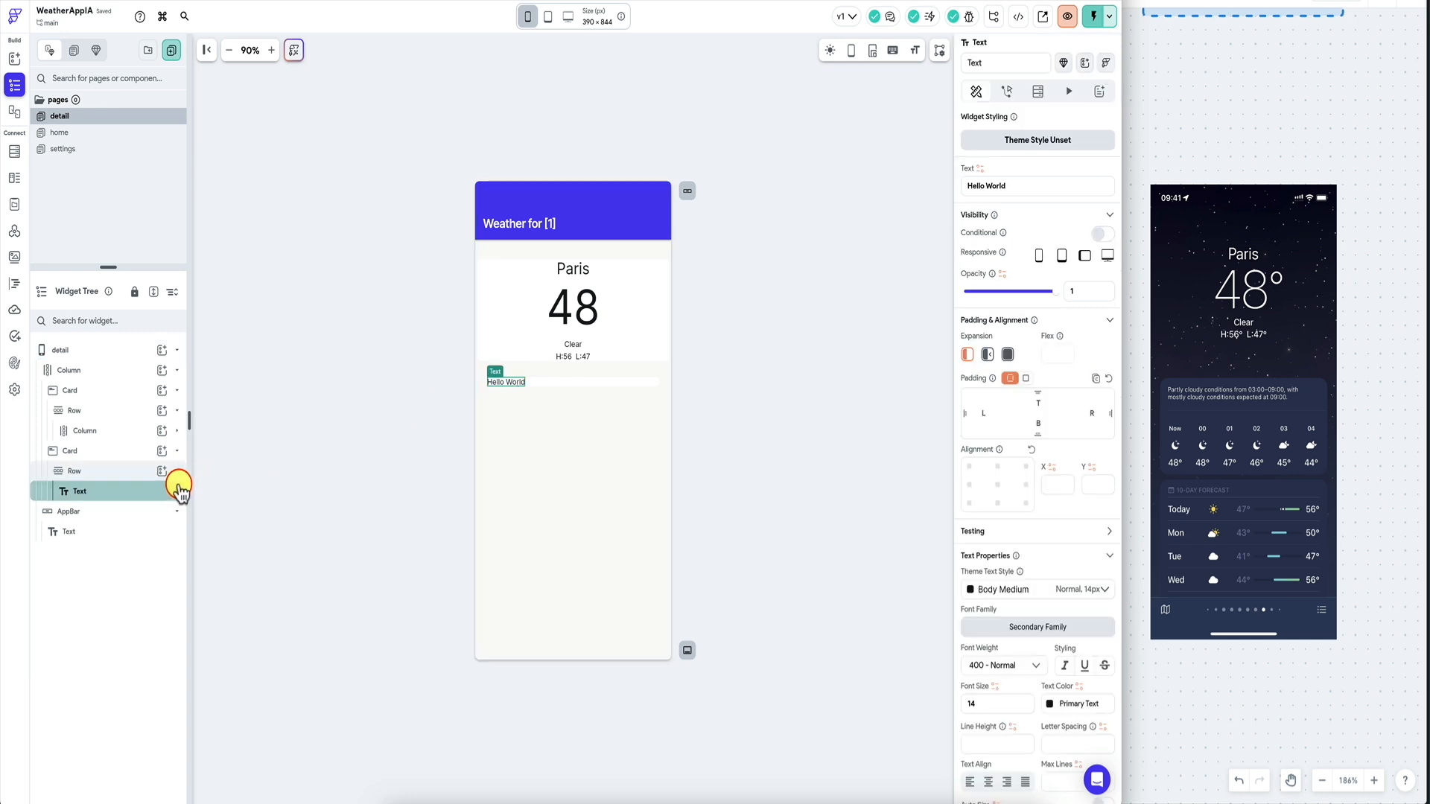
{"action": "left_click", "coordinate": [1030, 184]}
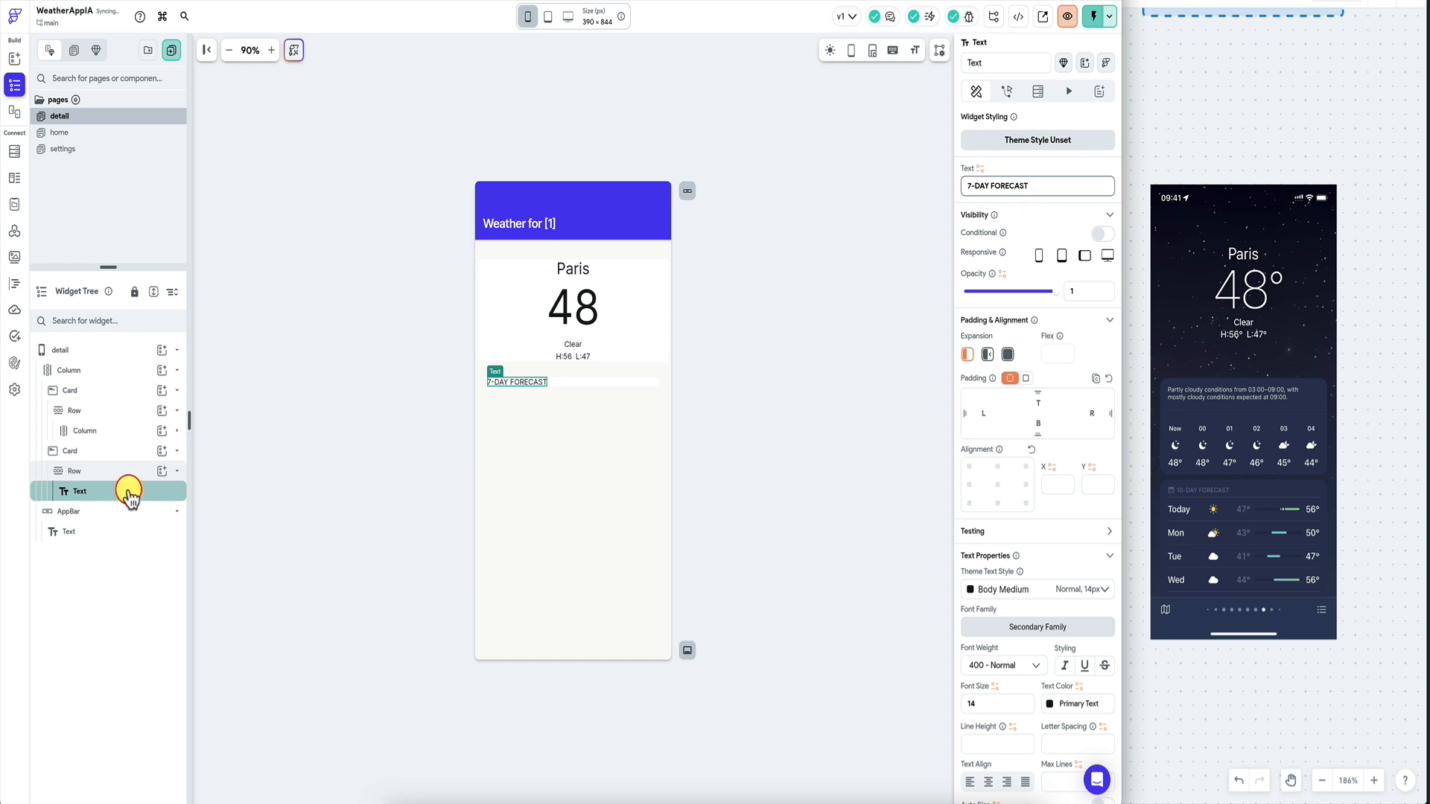
{"action": "left_click", "coordinate": [1026, 378]}
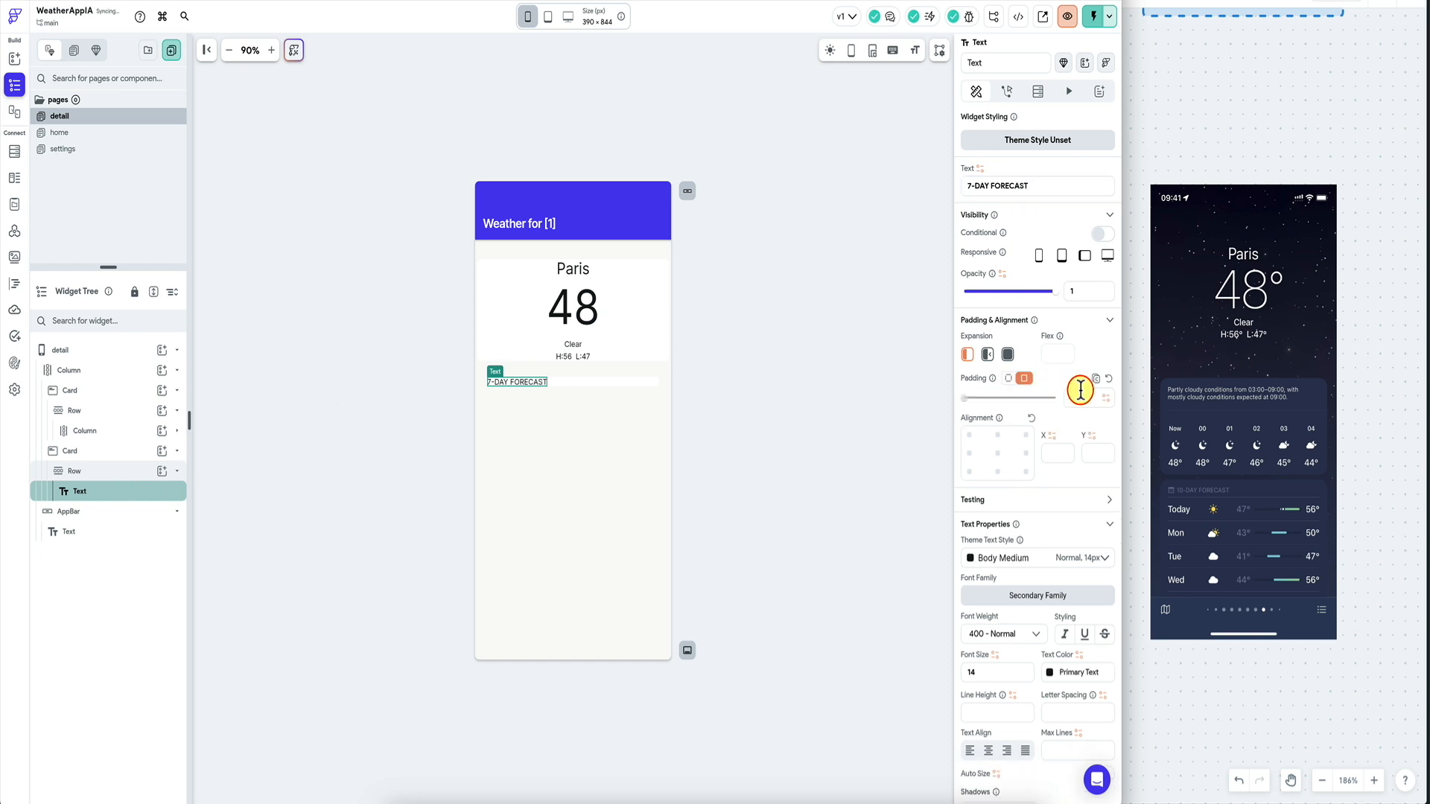
{"action": "left_click", "coordinate": [1082, 397]}
{"action": "type", "text": "5"}
{"action": "left_click", "coordinate": [719, 403]}
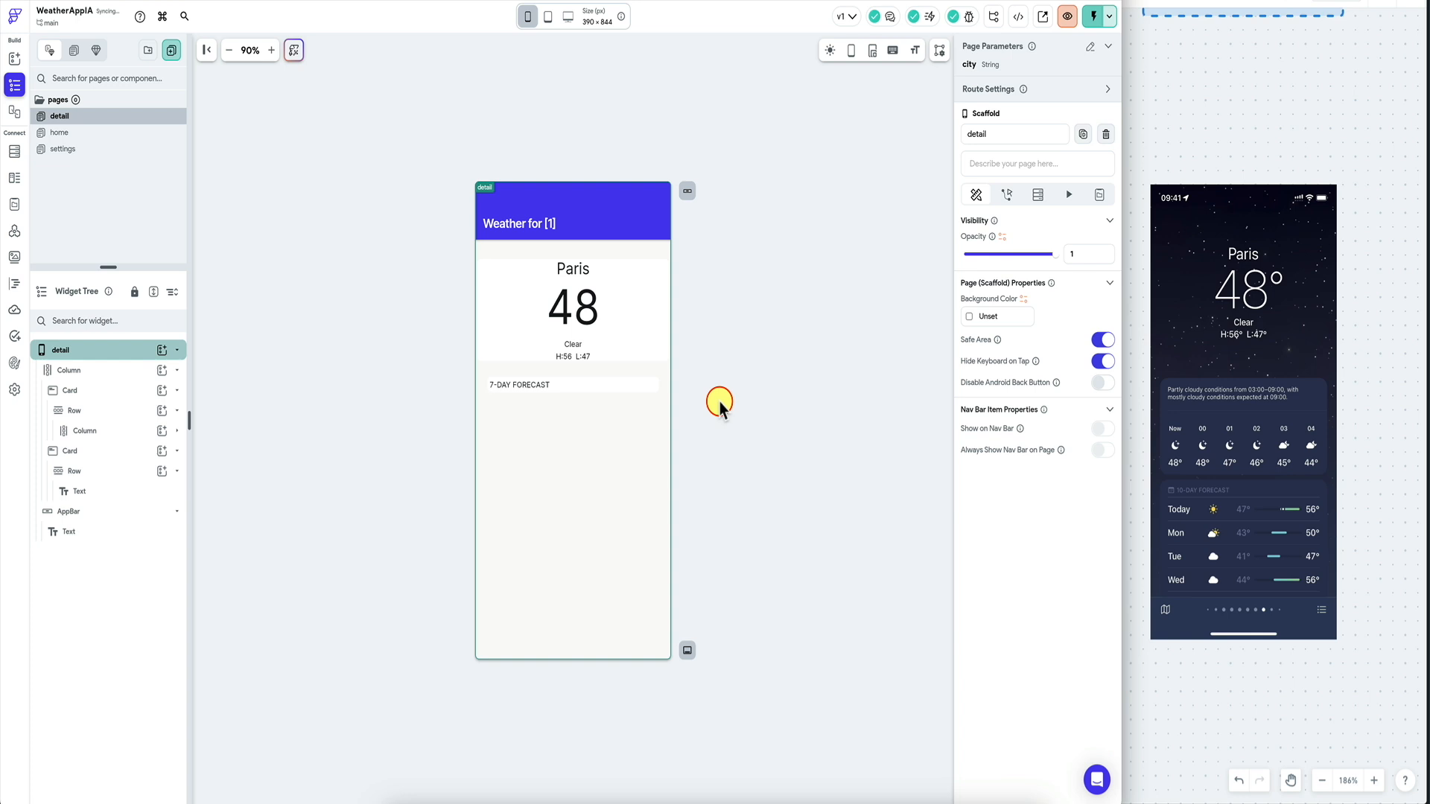
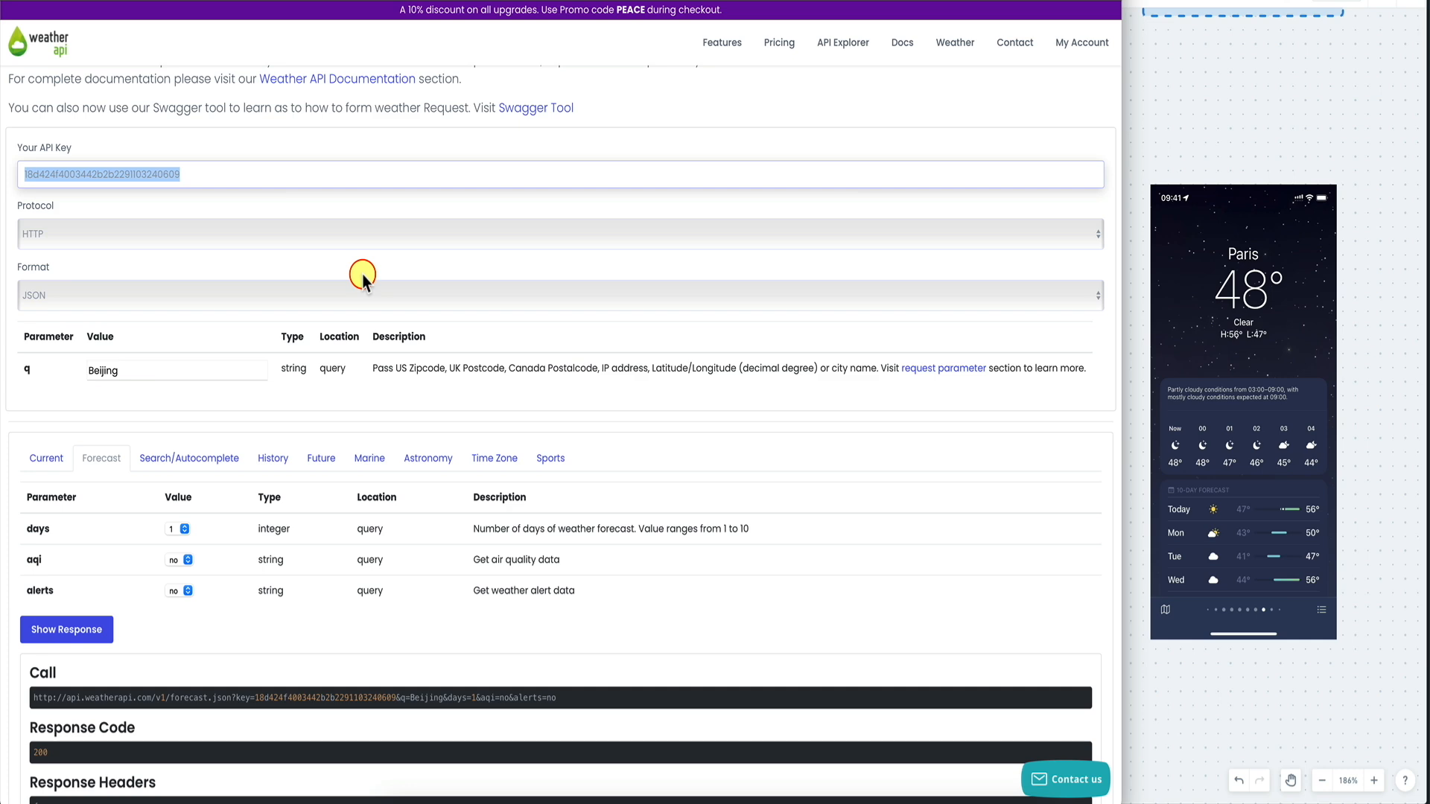
Request a 3-day Beijing forecast in the API Explorer and scroll through the forecastday JSON.
{"action": "scroll", "coordinate": [362, 275], "scroll_direction": "down", "scroll_amount": 2}
{"action": "scroll", "coordinate": [362, 274], "scroll_direction": "up", "scroll_amount": 2}
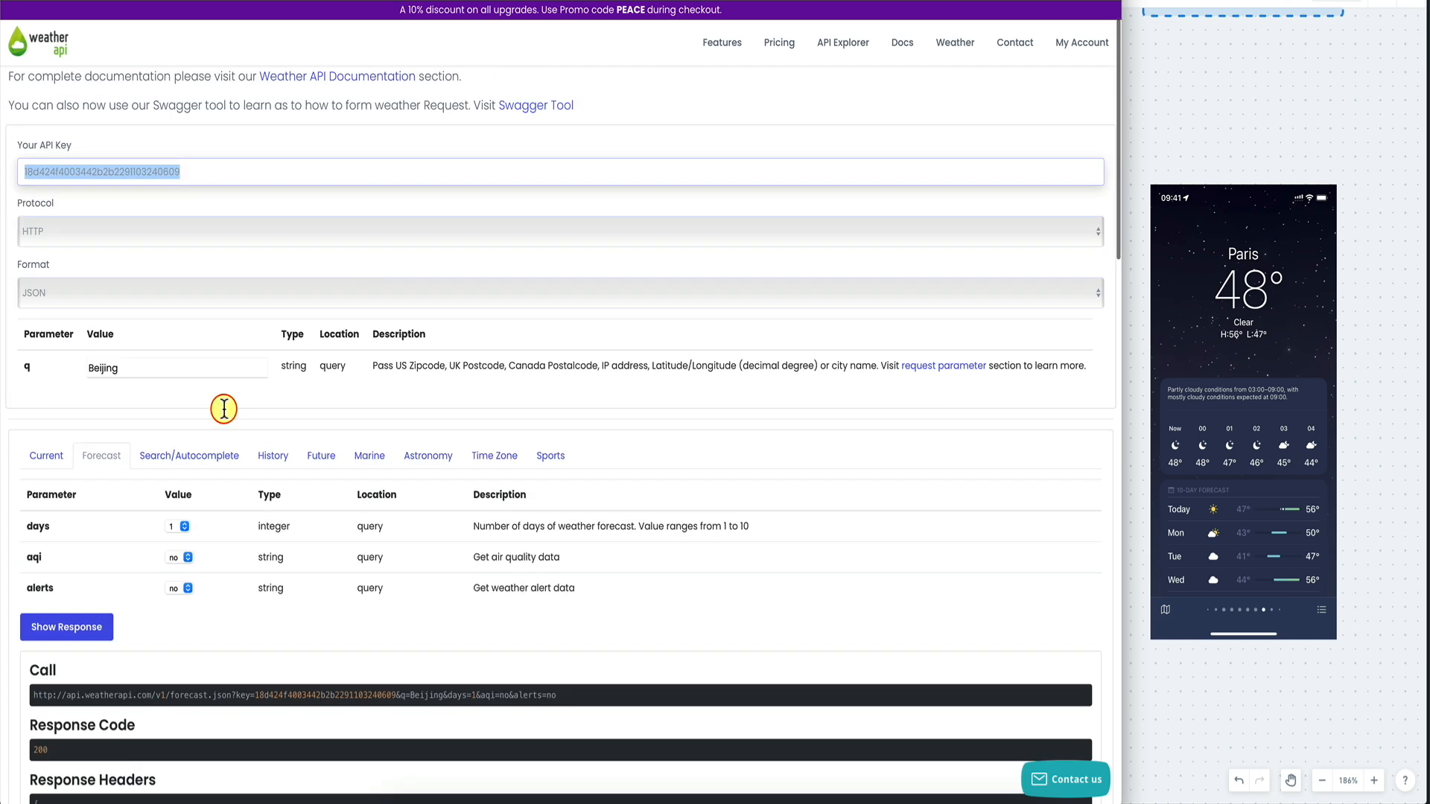
{"action": "left_click", "coordinate": [184, 527]}
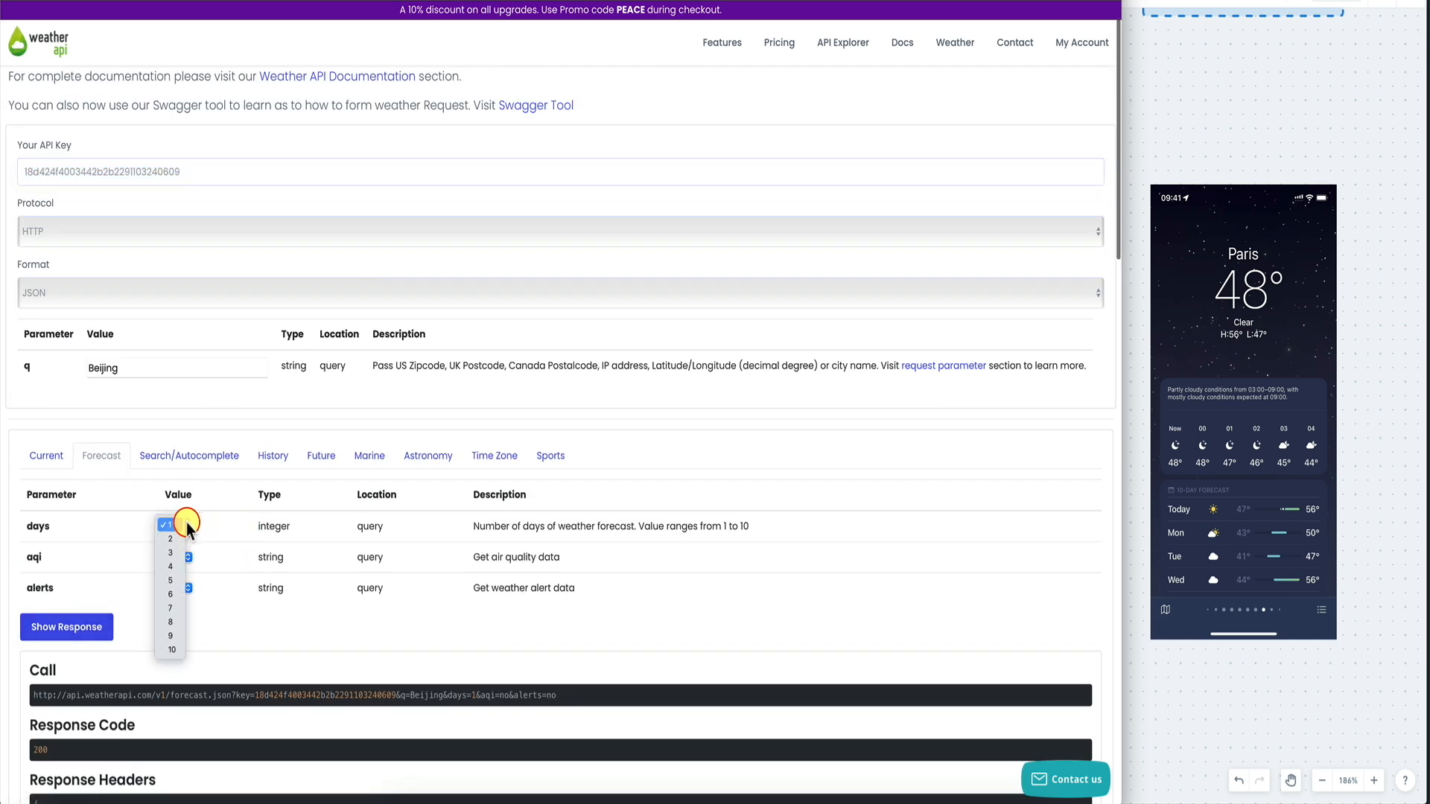
{"action": "left_click", "coordinate": [179, 555]}
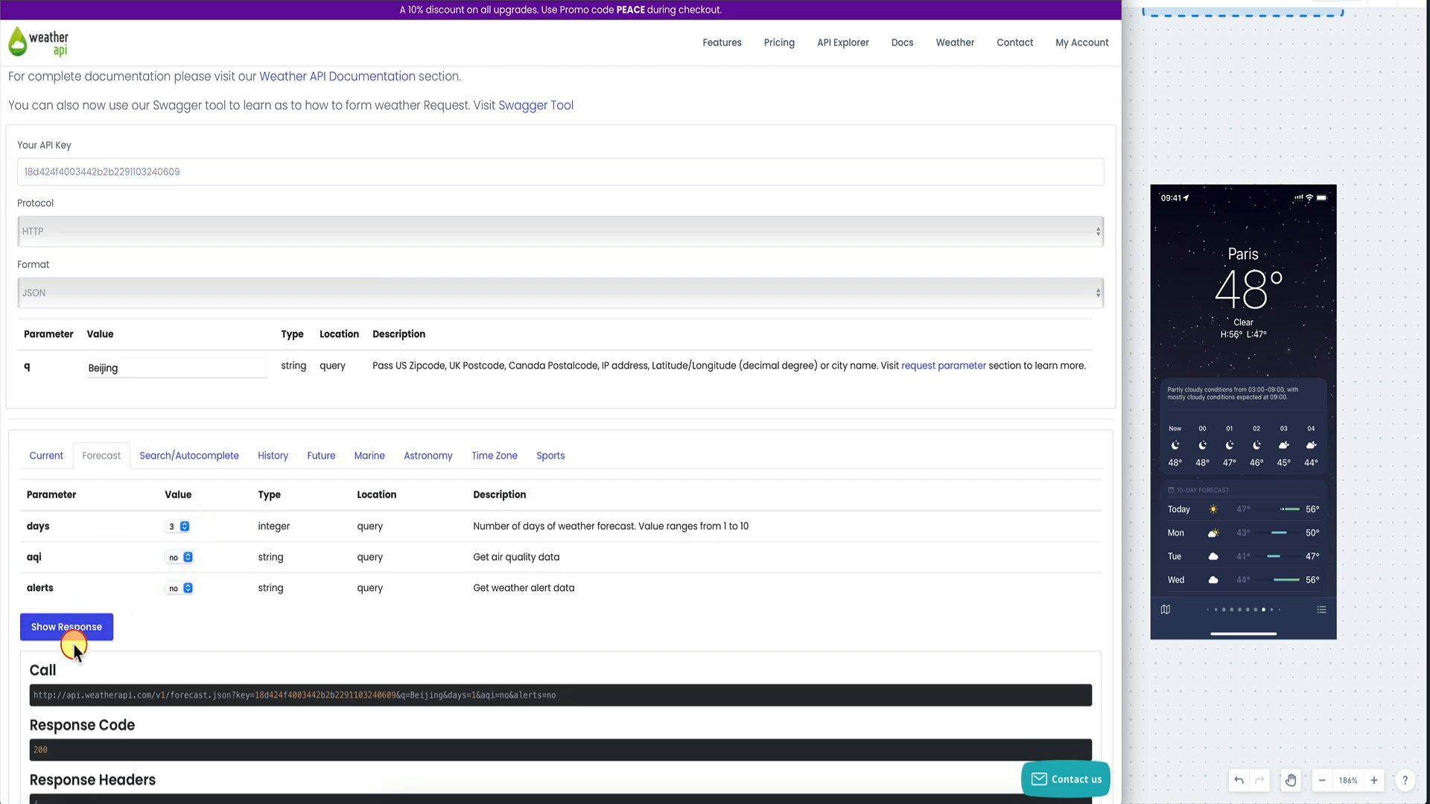
{"action": "scroll", "coordinate": [216, 633], "scroll_direction": "down", "scroll_amount": 20}
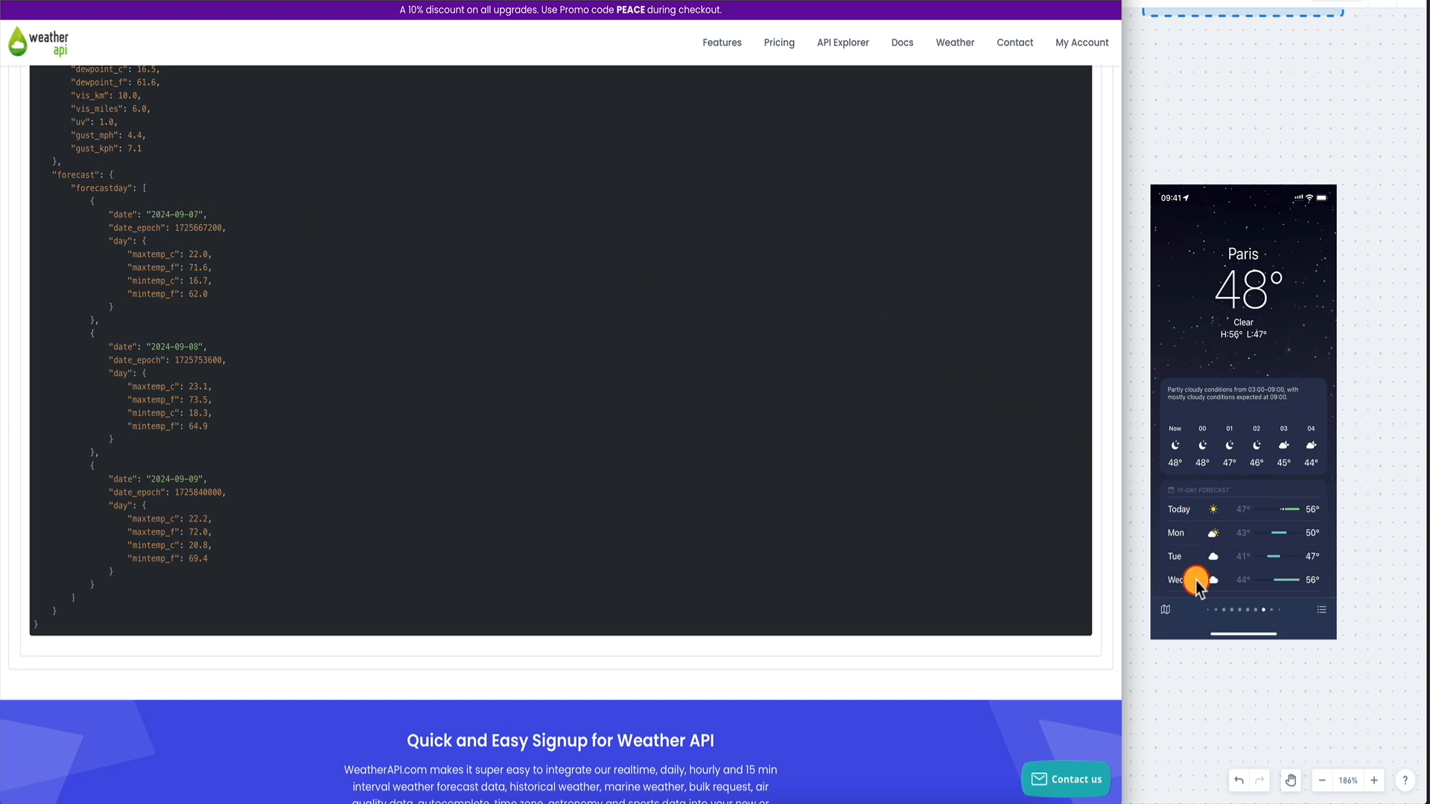
{"action": "scroll", "coordinate": [568, 456], "scroll_direction": "up", "scroll_amount": 20}
{"action": "scroll", "coordinate": [569, 460], "scroll_direction": "up", "scroll_amount": 2}
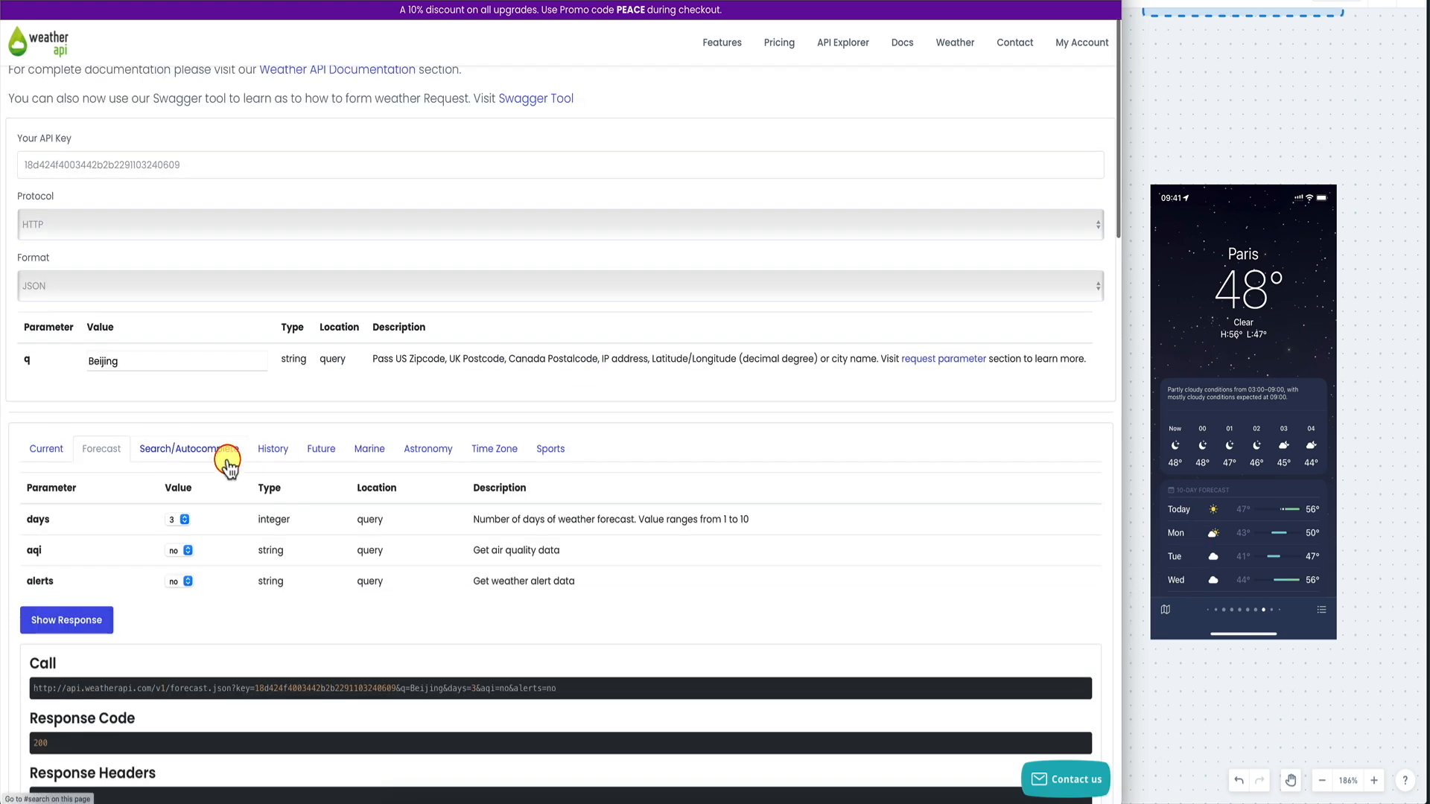
Try a 6-day count, dismiss the stray popup, and return to FlutterFlow.
{"action": "left_click", "coordinate": [181, 520]}
{"action": "left_click", "coordinate": [177, 561]}
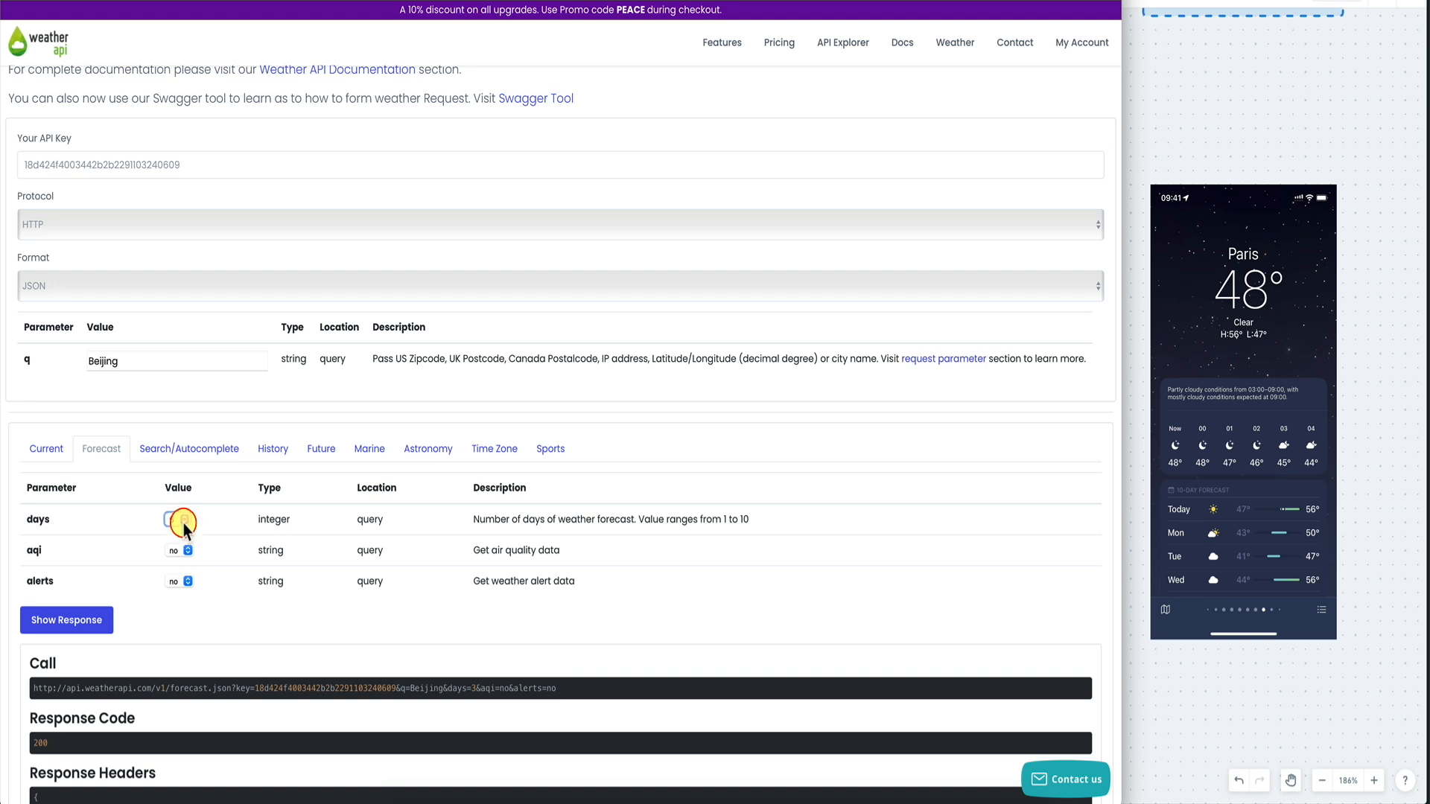
{"action": "left_click", "coordinate": [181, 530]}
{"action": "scroll", "coordinate": [292, 626], "scroll_direction": "down", "scroll_amount": 20}
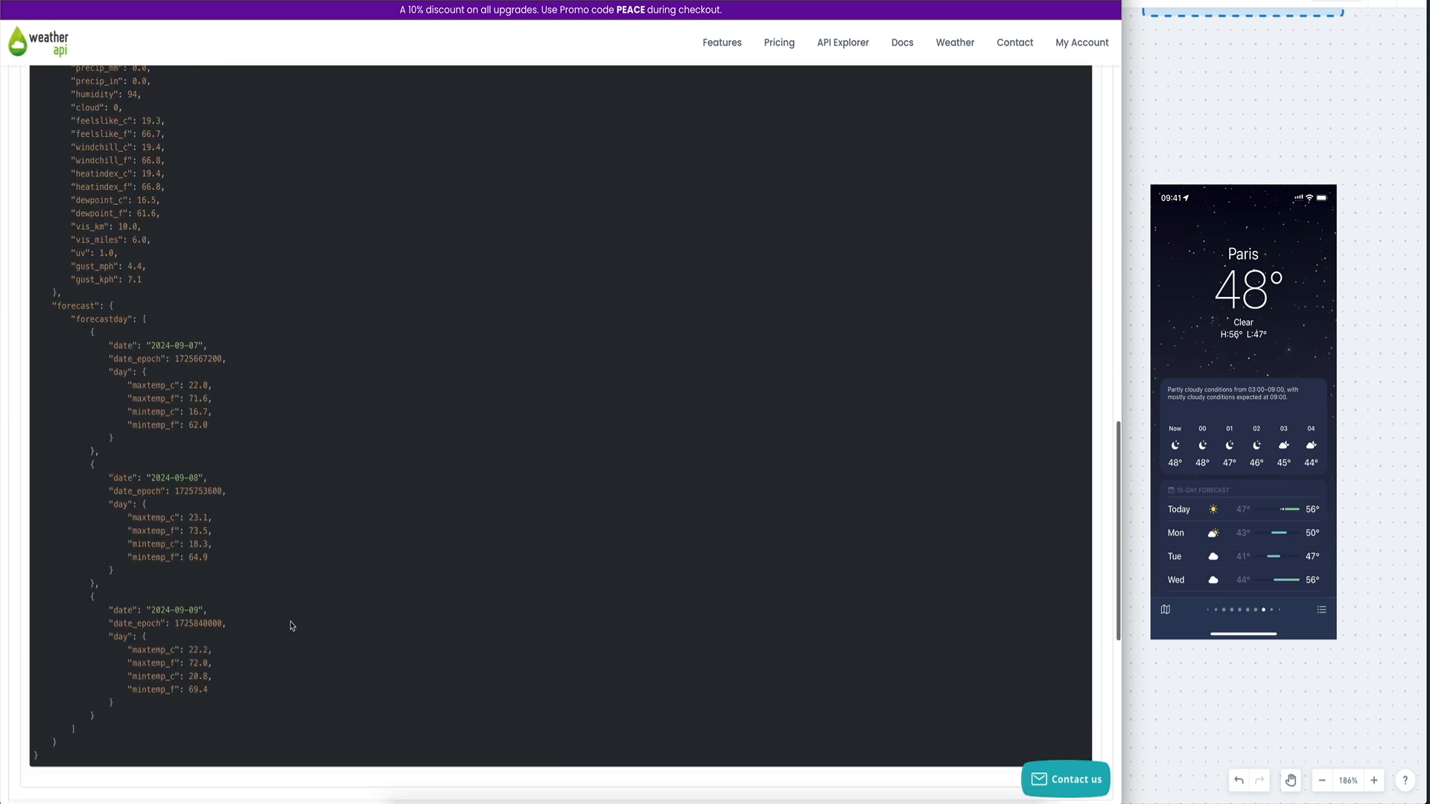
{"action": "right_click", "coordinate": [290, 626]}
{"action": "left_click", "coordinate": [239, 409]}
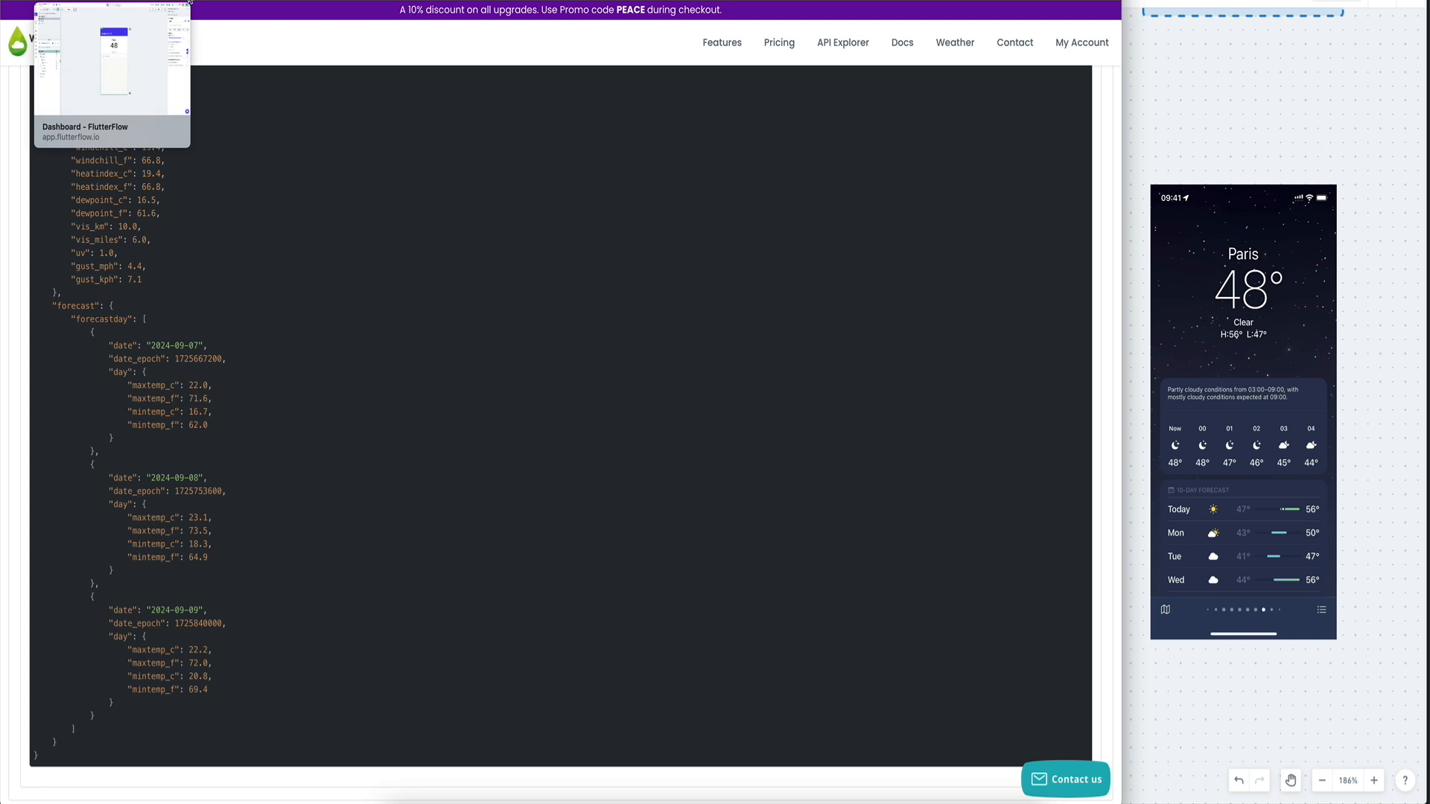
{"action": "left_click", "coordinate": [188, 2]}
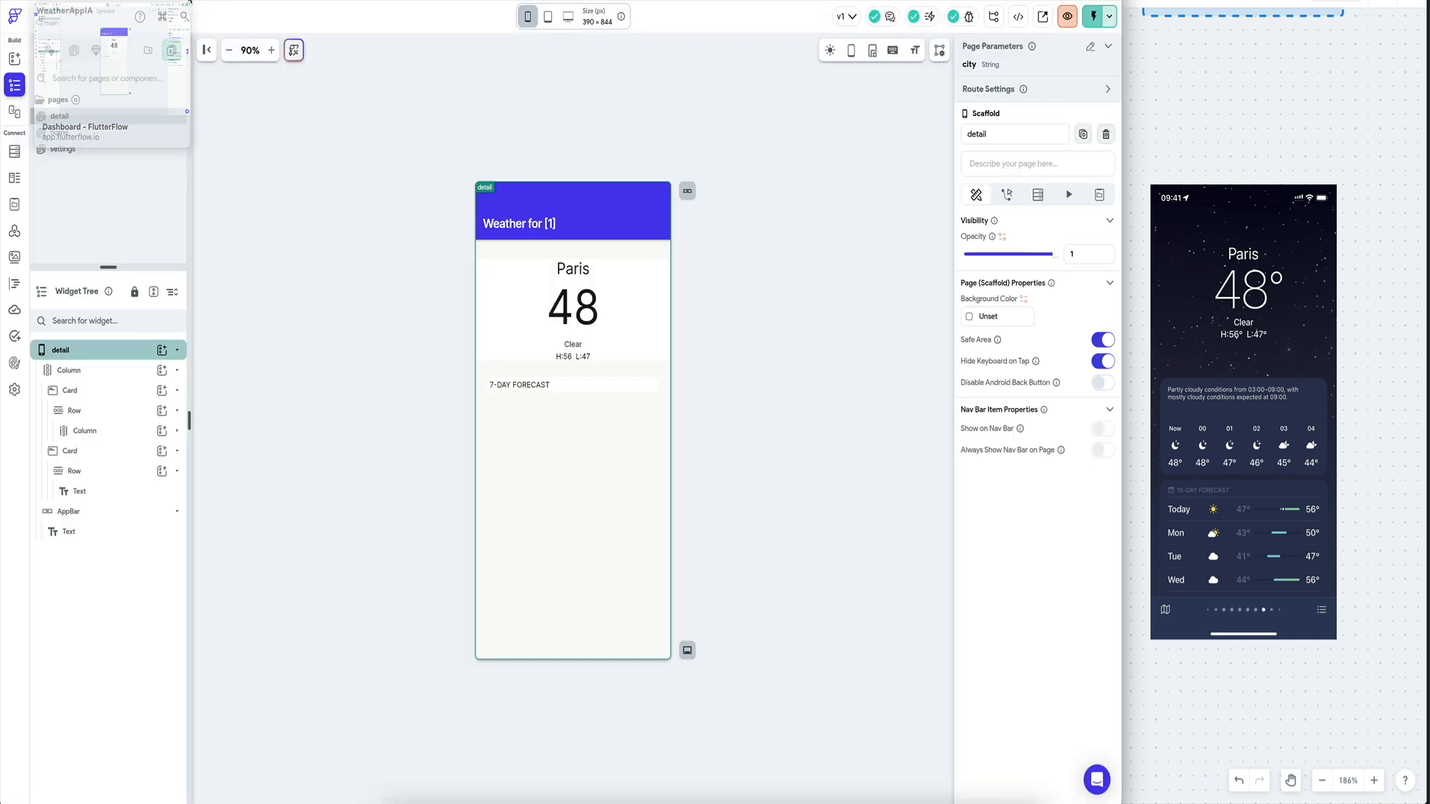
Retitle the heading to 3-DAY FORECAST and duplicate its row into a Column.
{"action": "left_click", "coordinate": [513, 393]}
{"action": "left_click", "coordinate": [971, 186]}
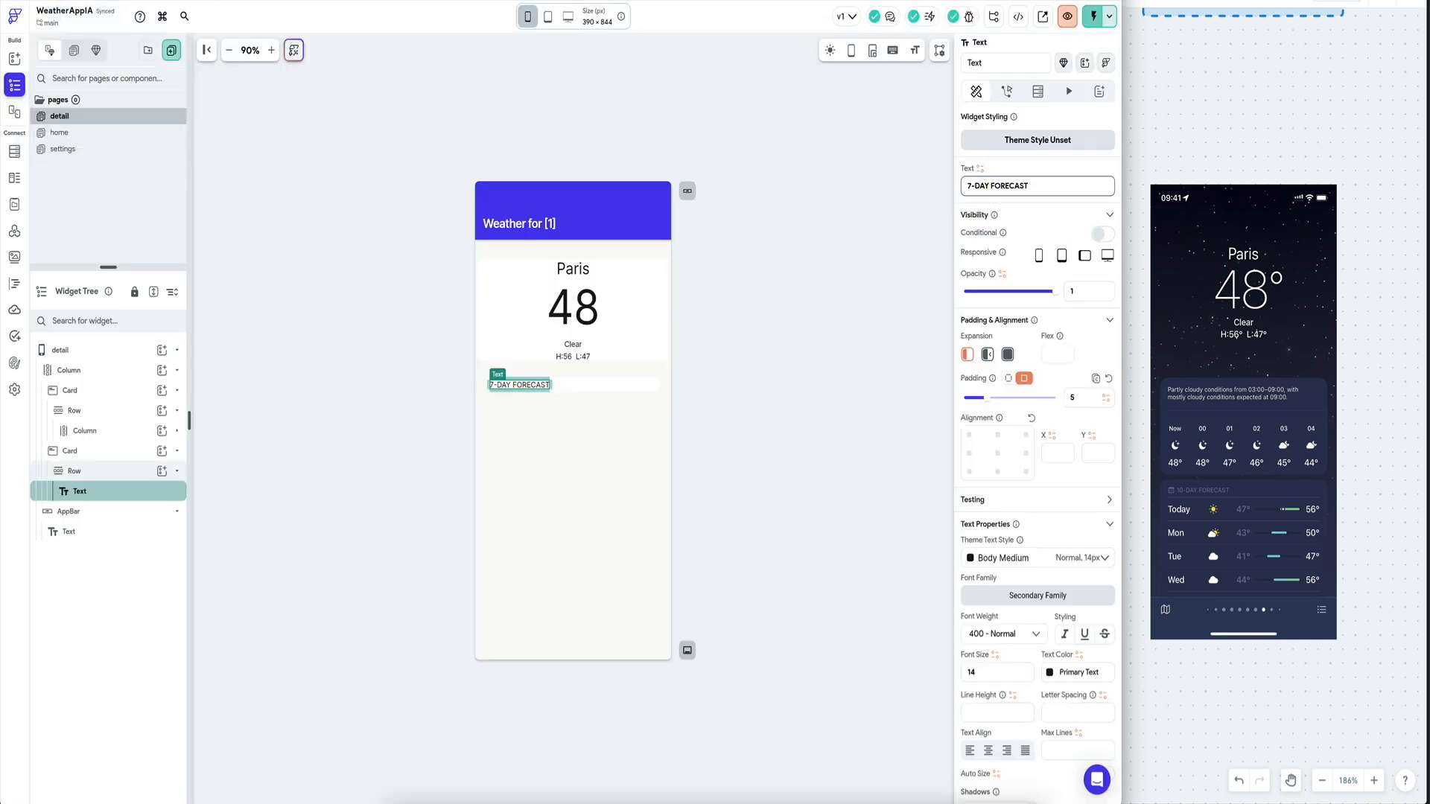
{"action": "left_click", "coordinate": [819, 415]}
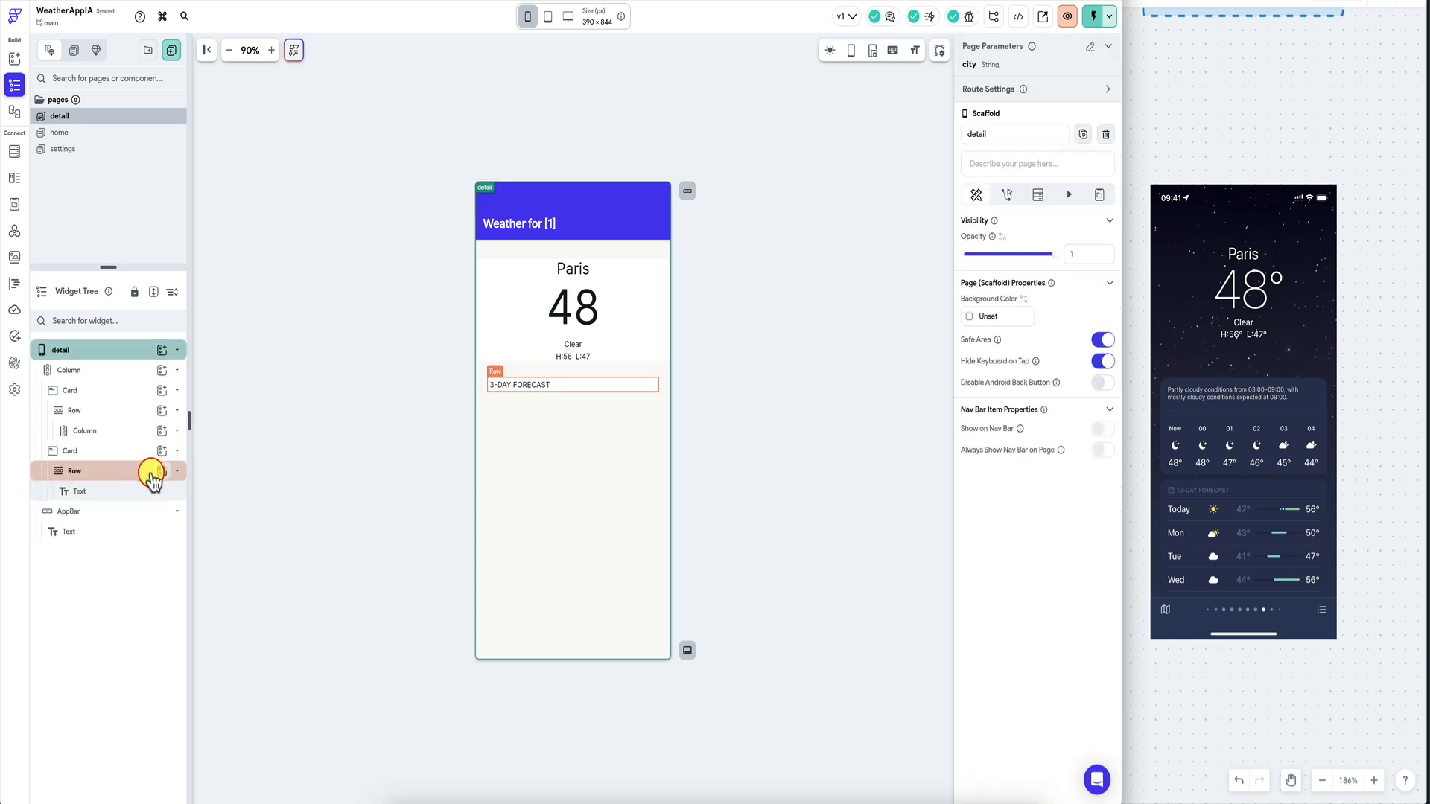
{"action": "left_click", "coordinate": [128, 477]}
{"action": "key", "text": "ctrl+d"}
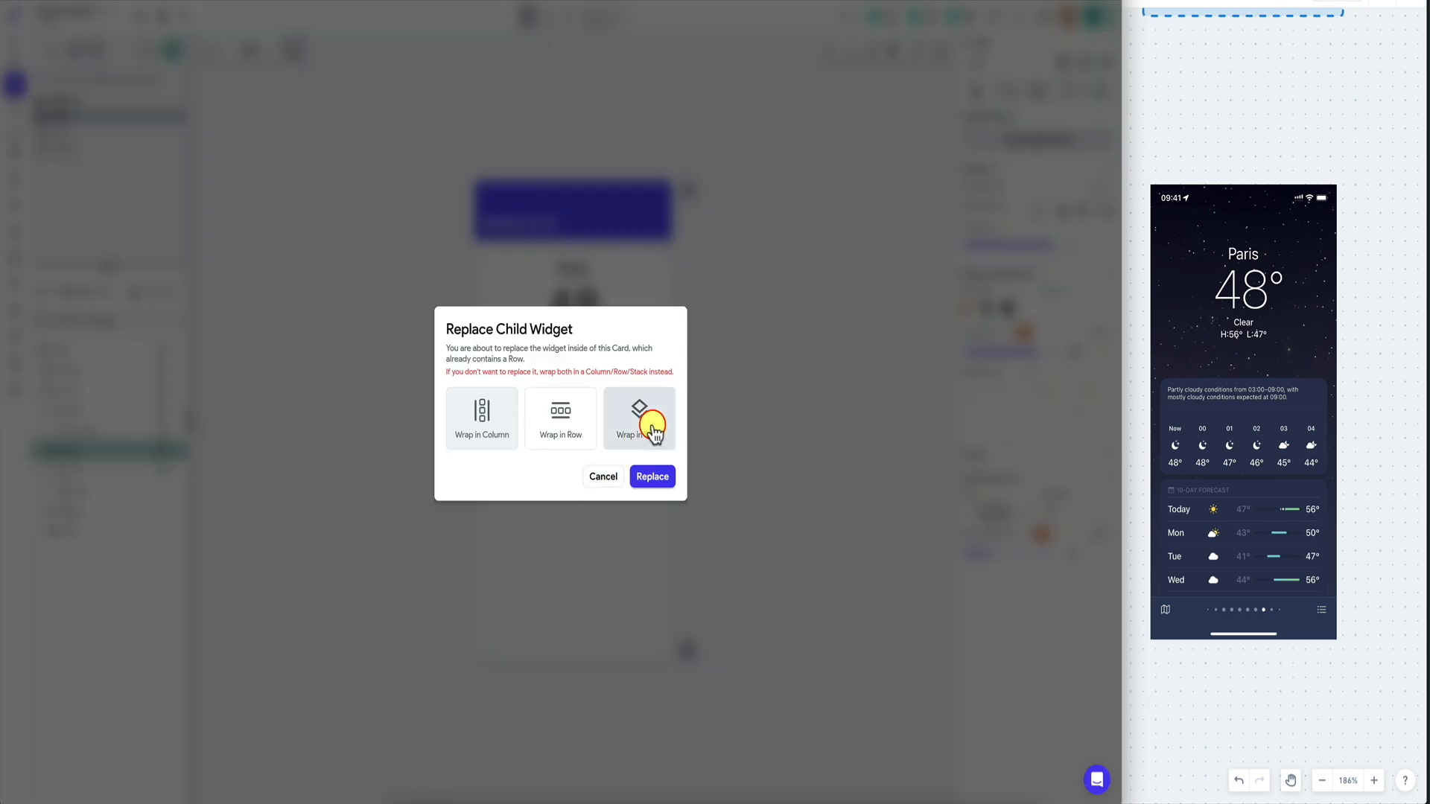
{"action": "left_click", "coordinate": [477, 425]}
Wrap the second 3-DAY FORECAST row in a ListView.
{"action": "left_click", "coordinate": [496, 401]}
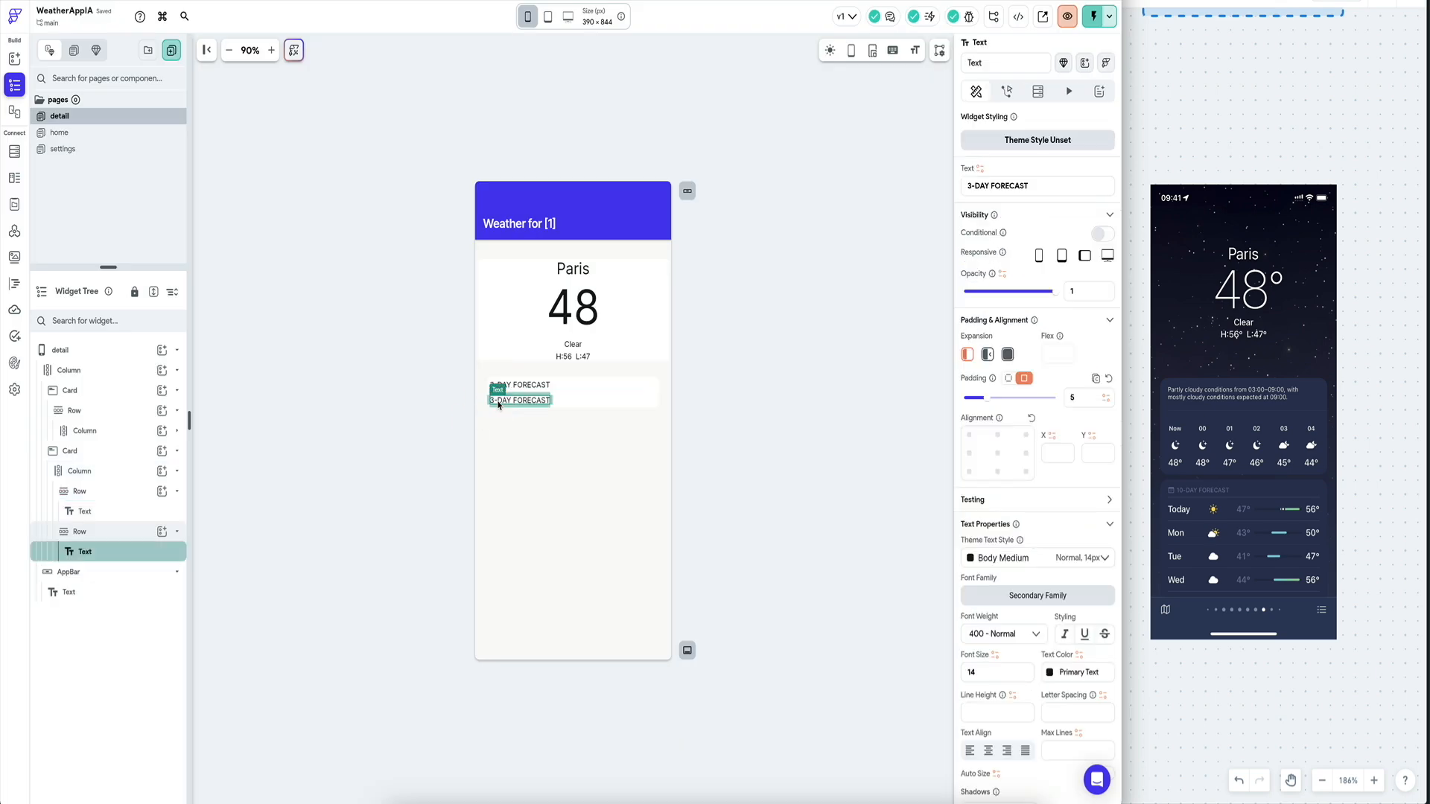
{"action": "left_click", "coordinate": [579, 404]}
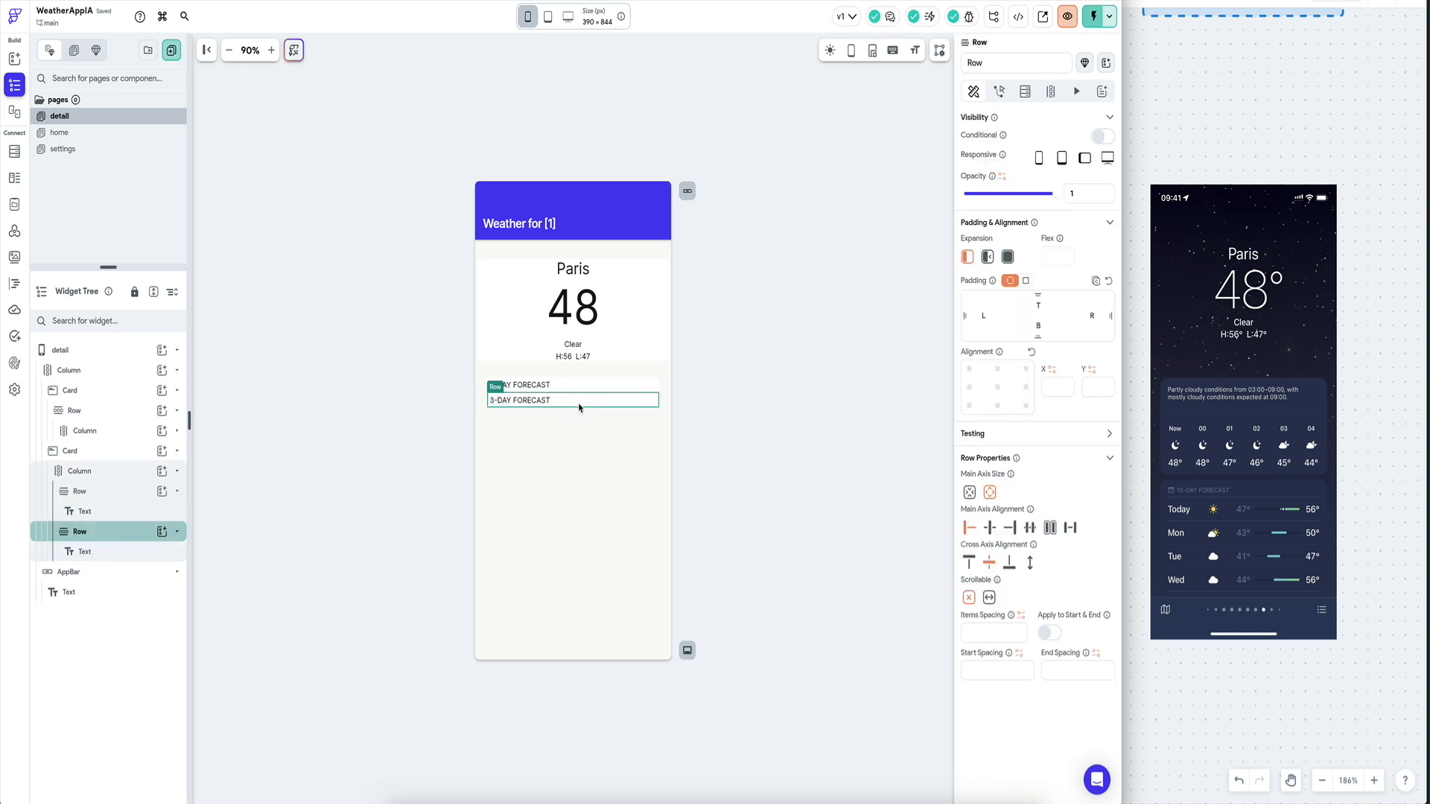
{"action": "right_click", "coordinate": [125, 532]}
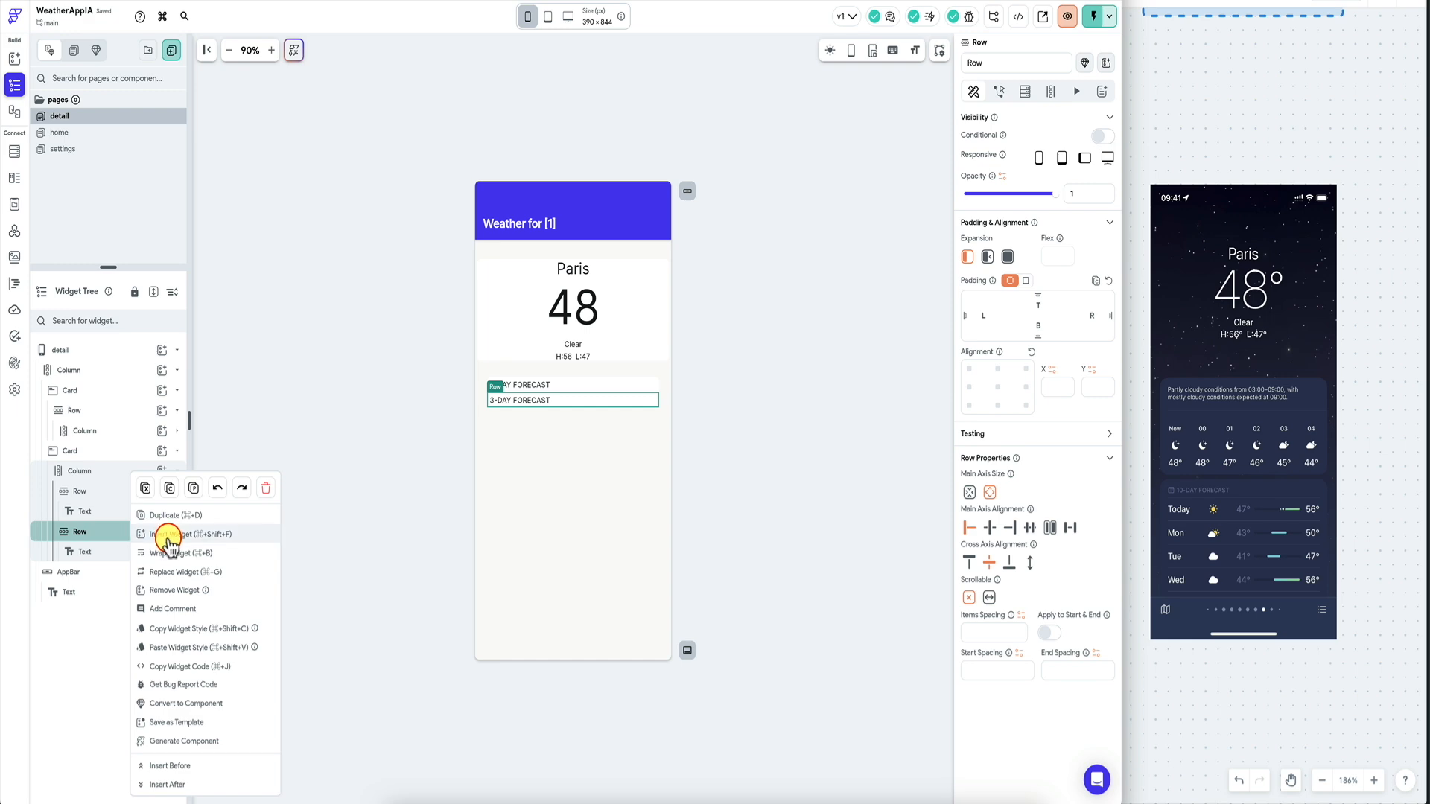
{"action": "left_click", "coordinate": [158, 543]}
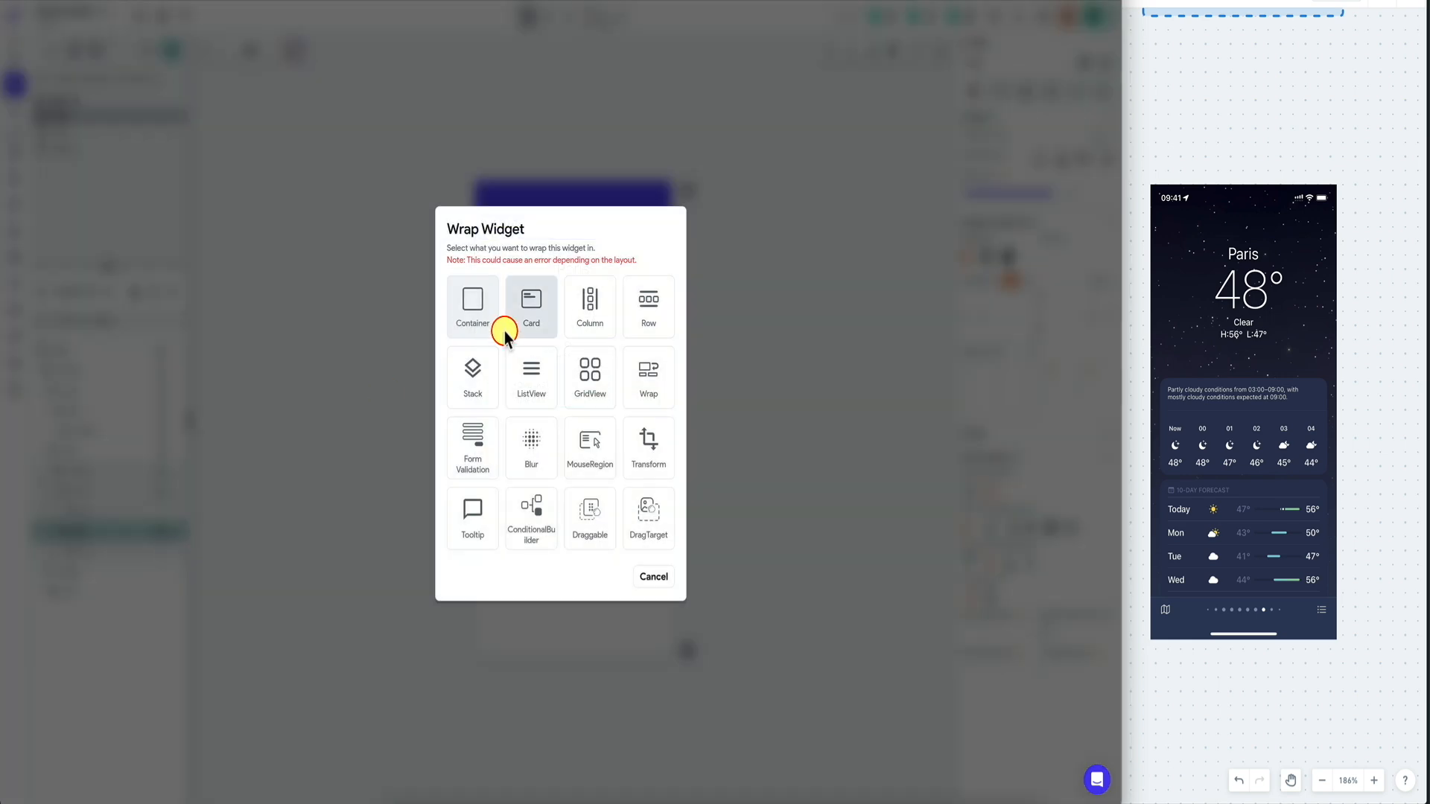
{"action": "left_click", "coordinate": [525, 378]}
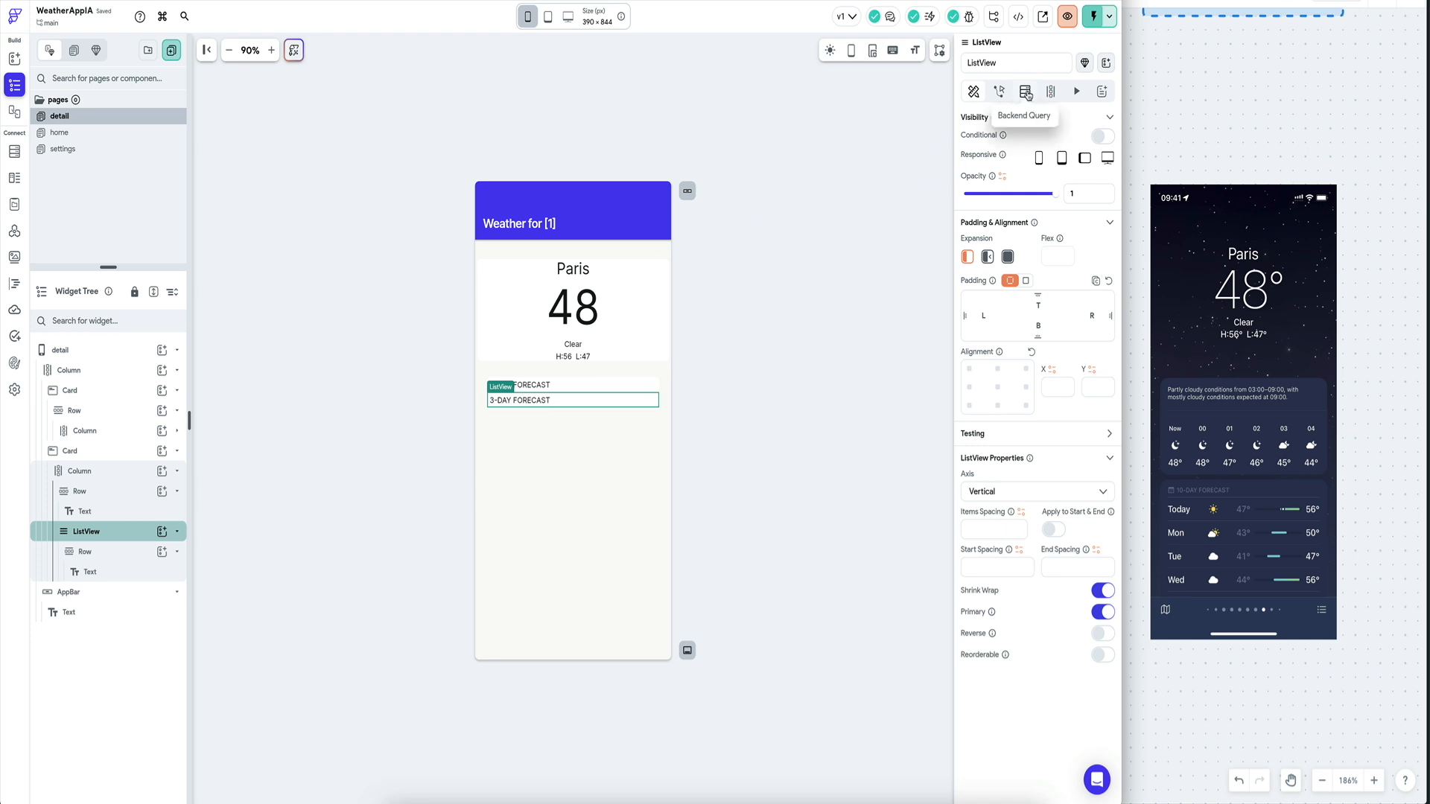
Run a test of the GetWeatherForecast call and inspect its single-day response.
{"action": "left_click", "coordinate": [14, 231]}
{"action": "left_click", "coordinate": [467, 118]}
{"action": "left_click", "coordinate": [119, 168]}
{"action": "left_click", "coordinate": [477, 118]}
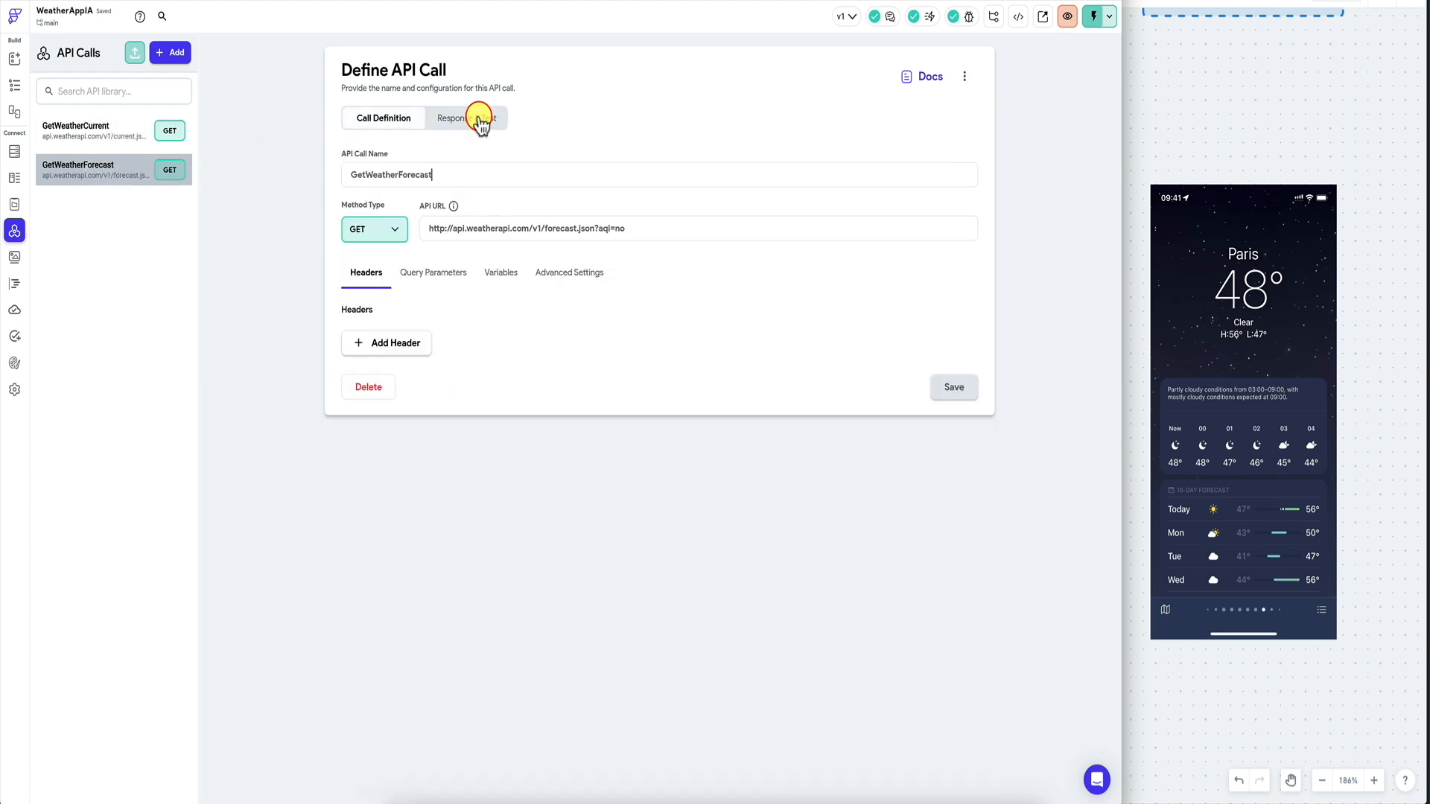
{"action": "left_click", "coordinate": [947, 119]}
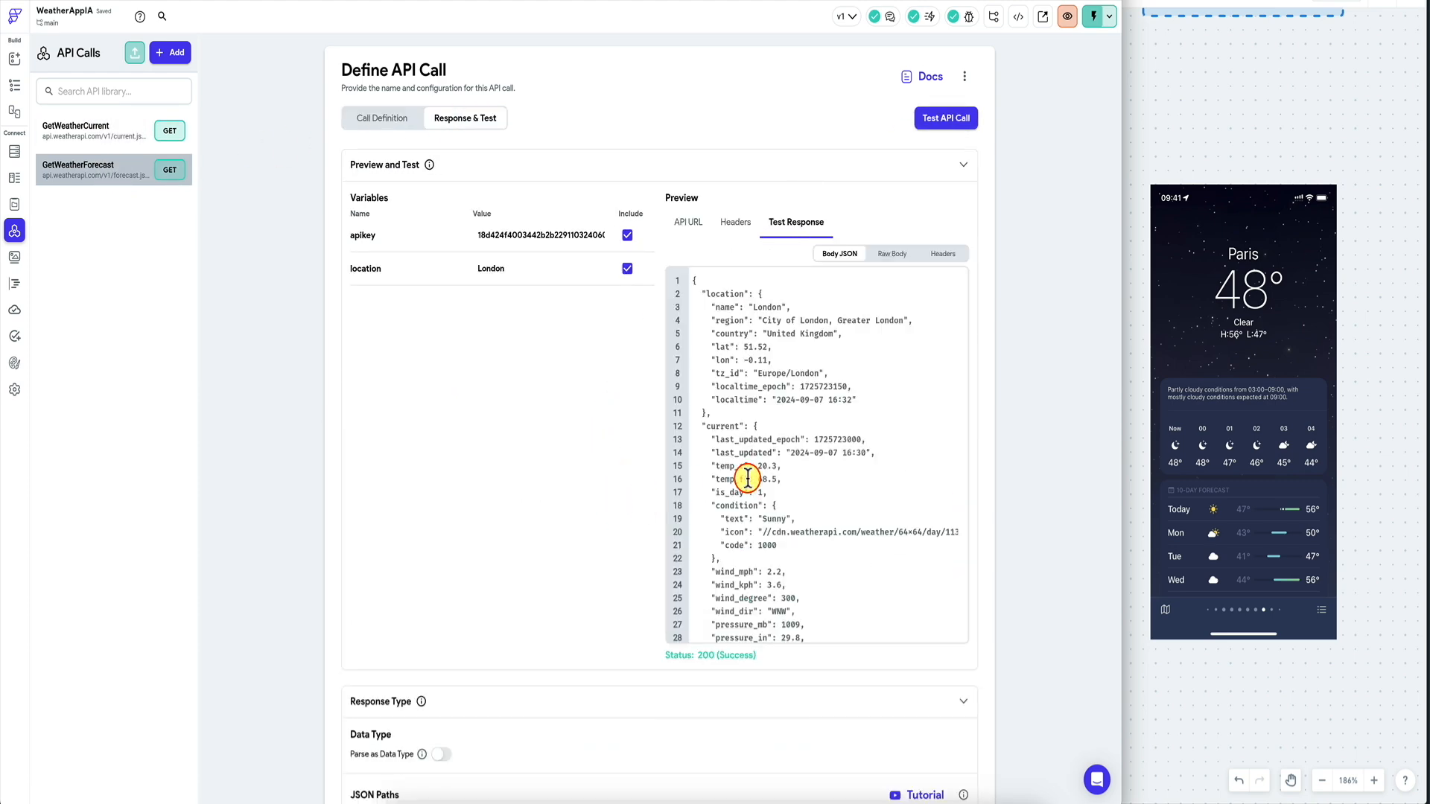
{"action": "scroll", "coordinate": [748, 478], "scroll_direction": "down", "scroll_amount": 5}
{"action": "scroll", "coordinate": [747, 478], "scroll_direction": "down", "scroll_amount": 1}
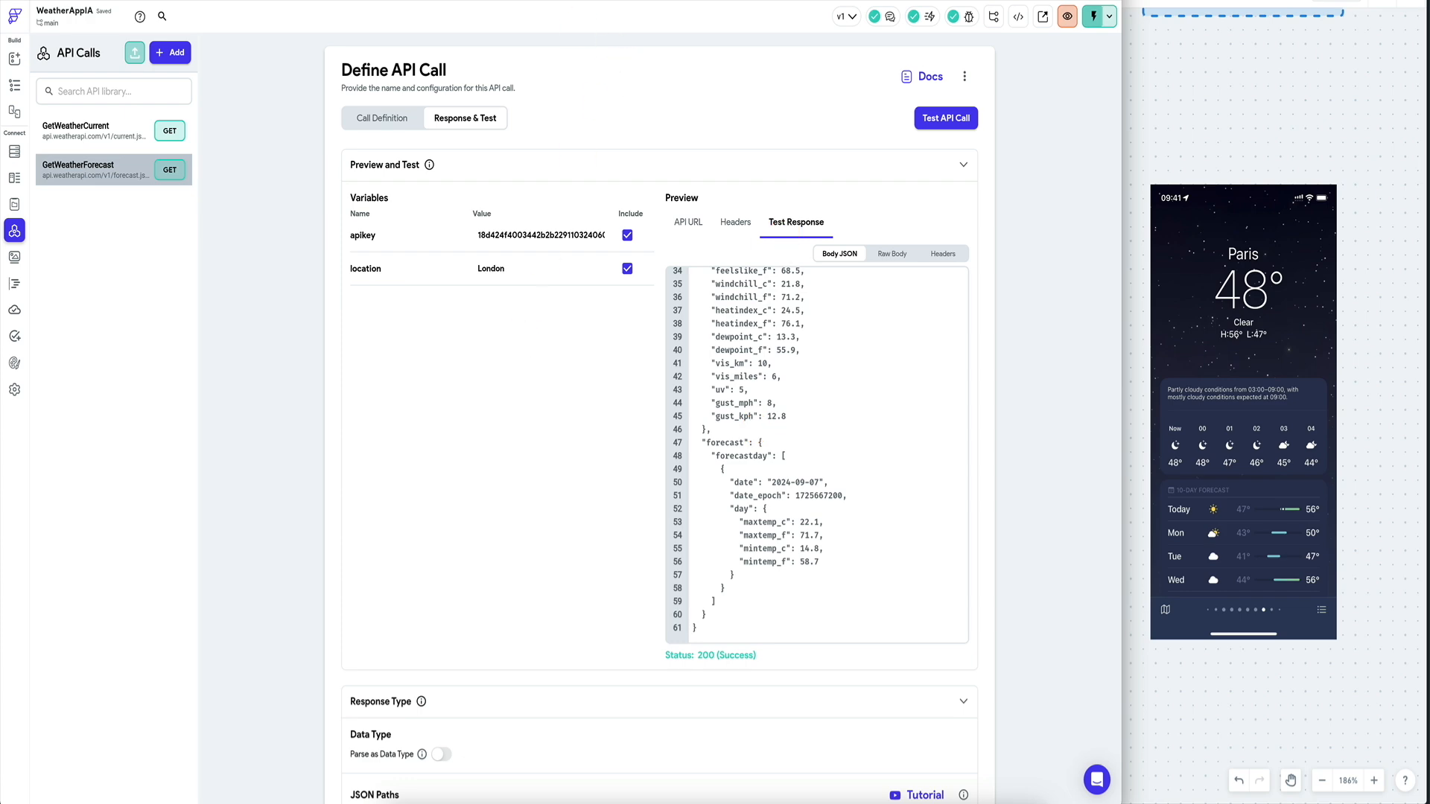
Copy the 'days' parameter name from the WeatherAPI explorer and return to FlutterFlow.
{"action": "left_click", "coordinate": [553, 1]}
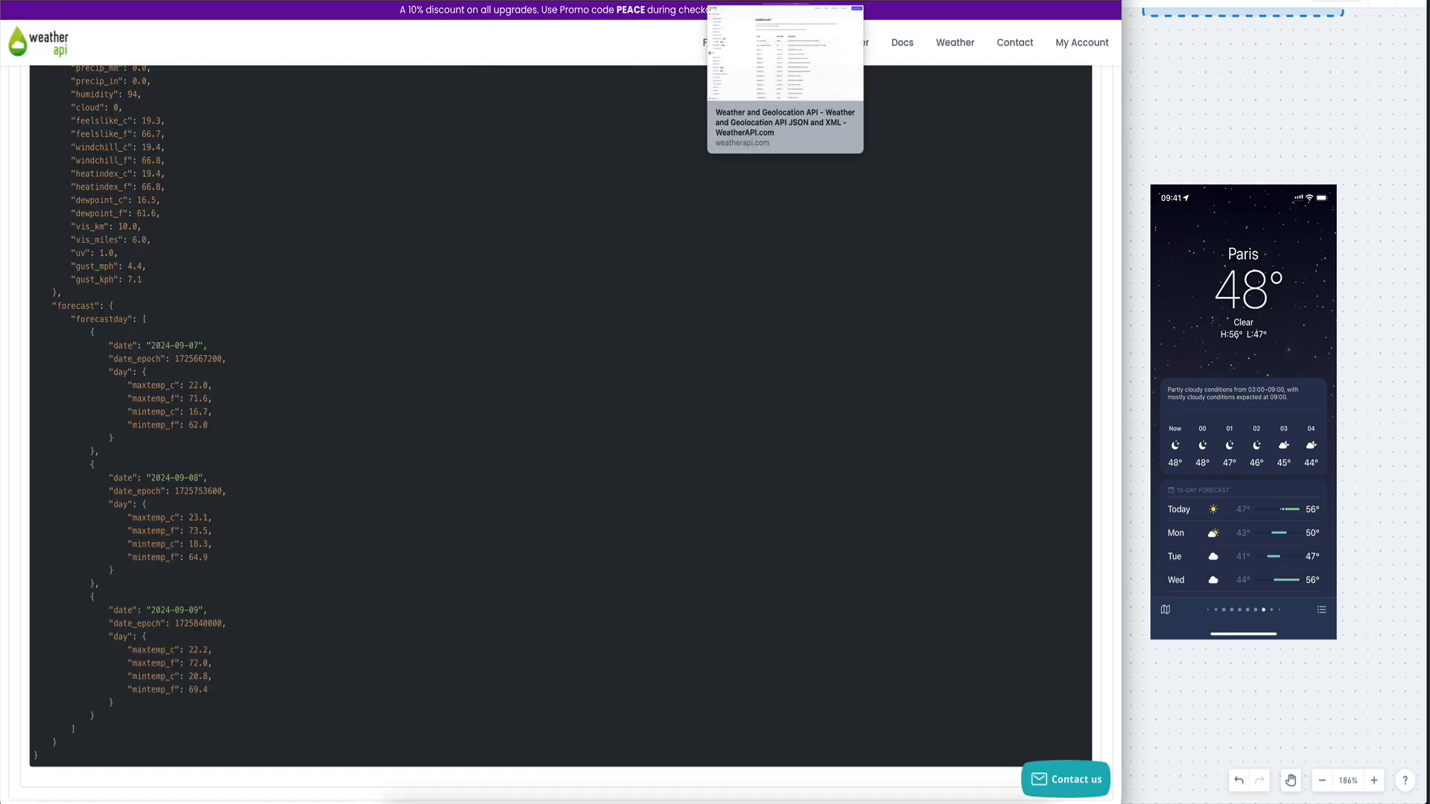
{"action": "scroll", "coordinate": [514, 228], "scroll_direction": "up", "scroll_amount": 20}
{"action": "scroll", "coordinate": [513, 228], "scroll_direction": "up", "scroll_amount": 3}
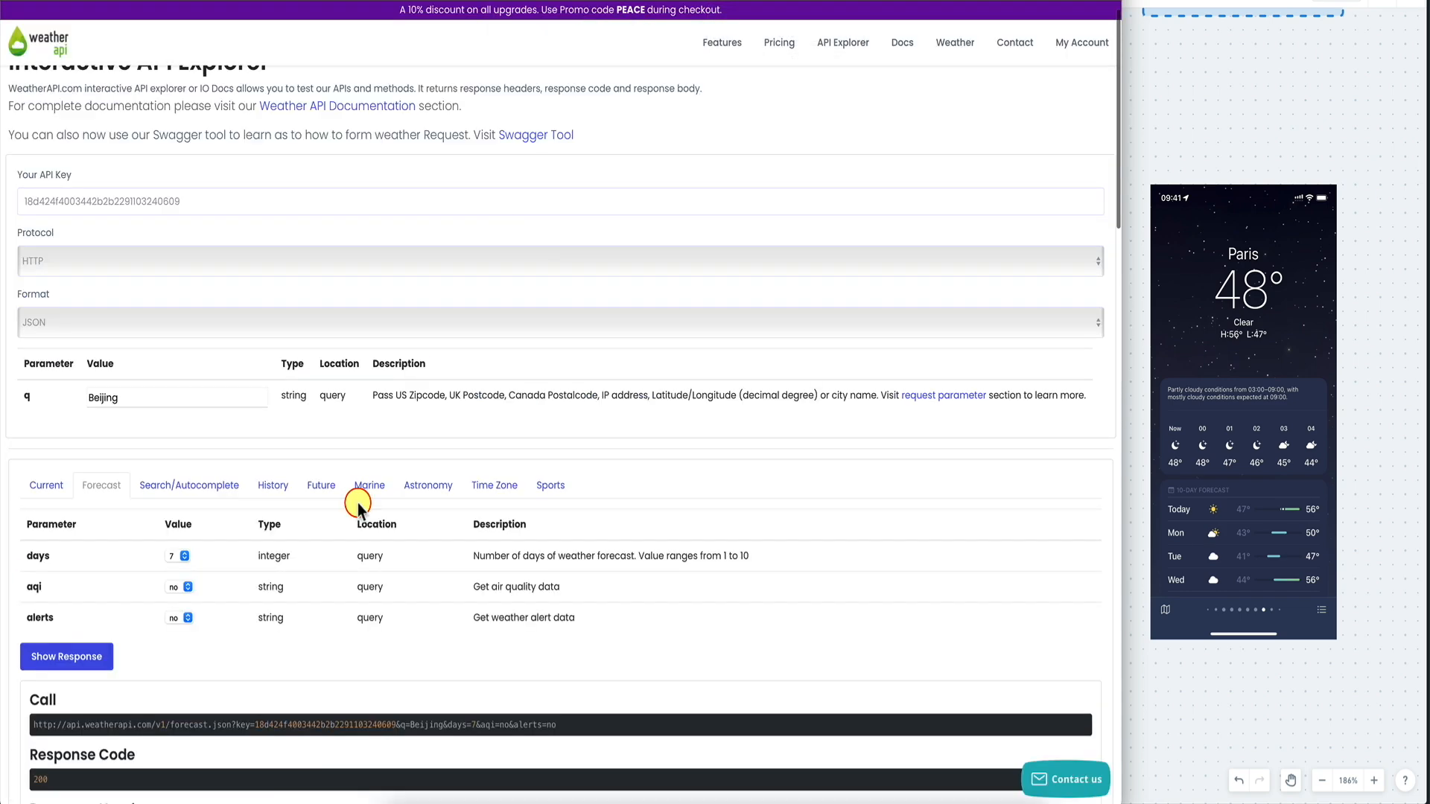
{"action": "double_click", "coordinate": [43, 556]}
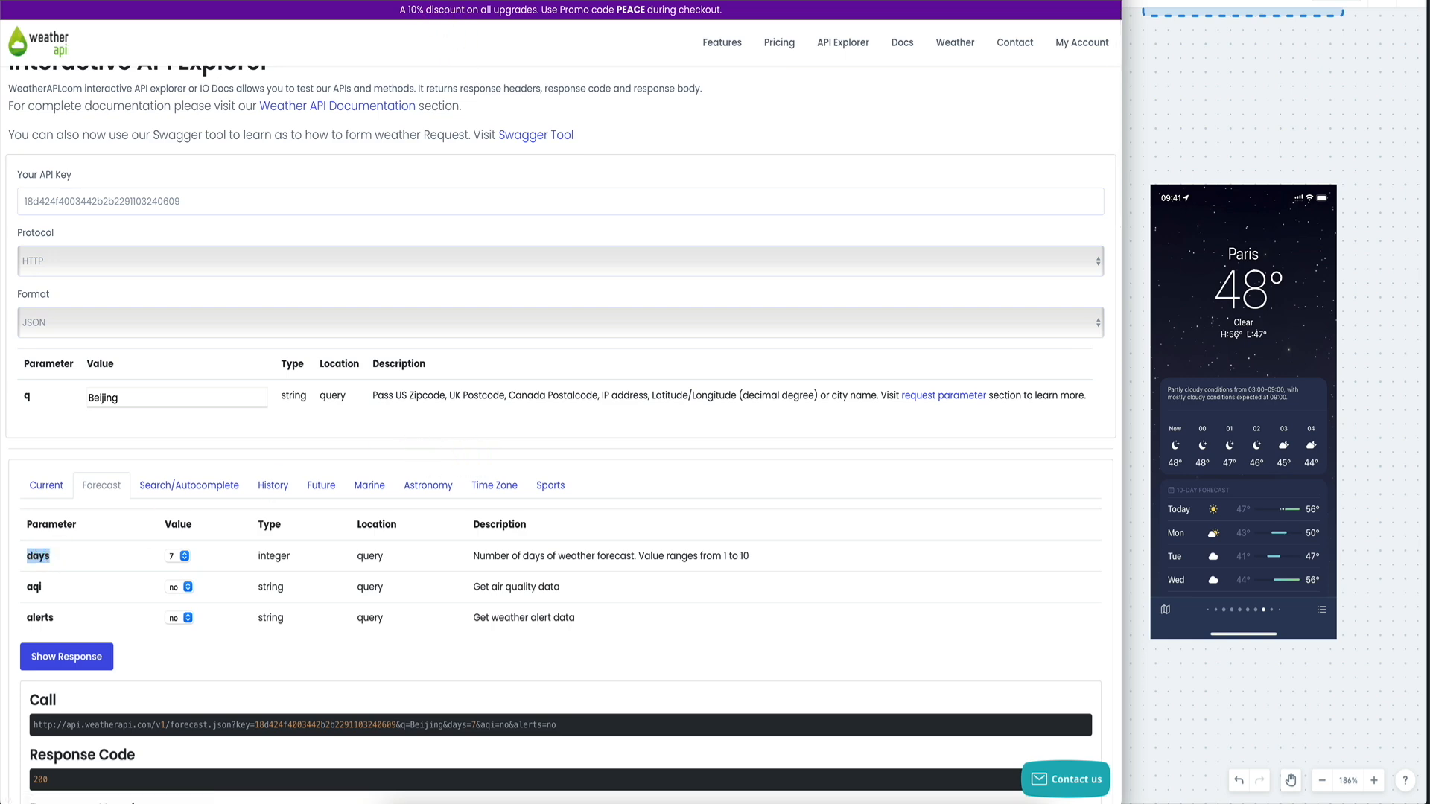
{"action": "left_click", "coordinate": [358, 1]}
{"action": "left_click", "coordinate": [194, 1]}
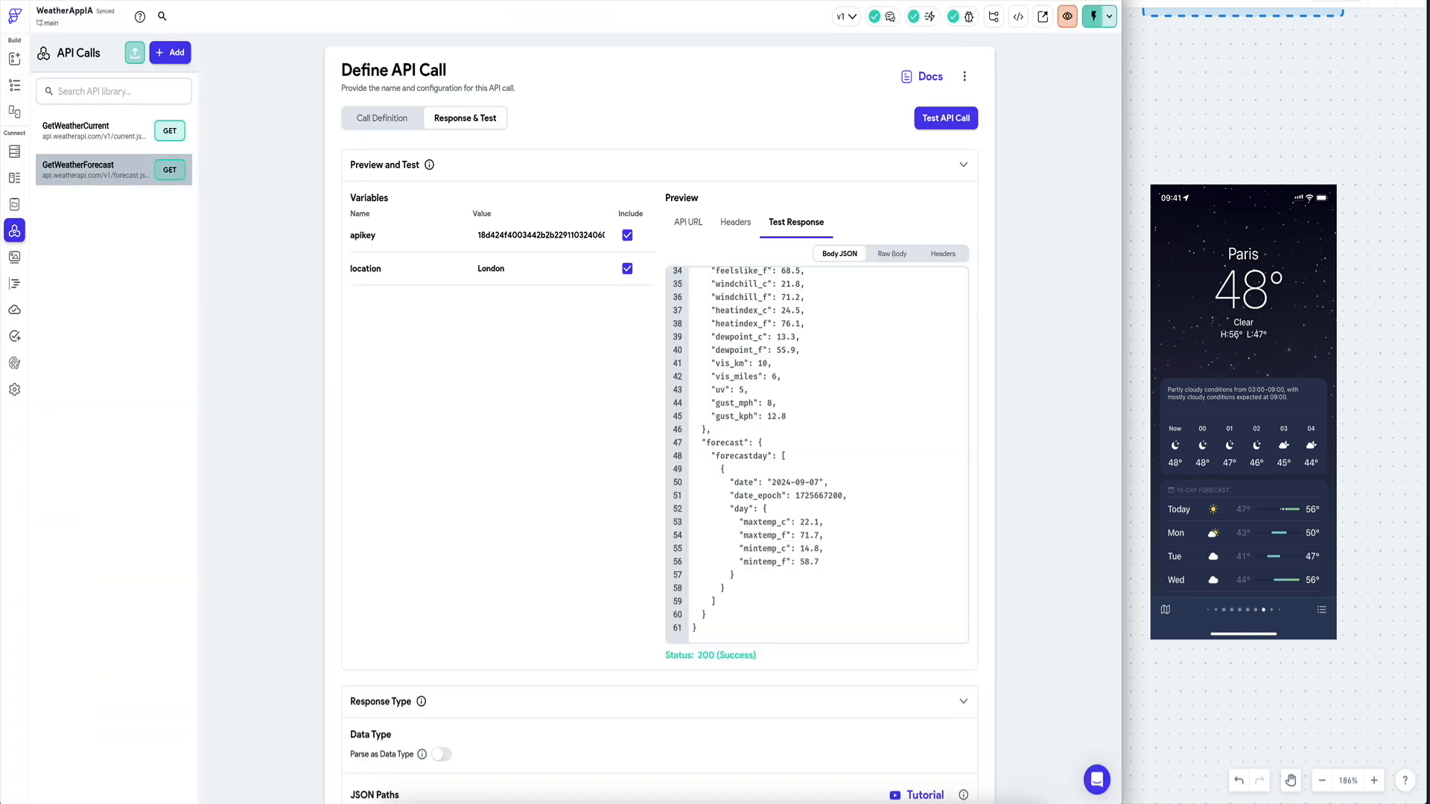
Add an Integer query parameter 'days' with value 3 to the call and save it.
{"action": "left_click", "coordinate": [400, 119]}
{"action": "left_click", "coordinate": [434, 272]}
{"action": "left_click", "coordinate": [408, 447]}
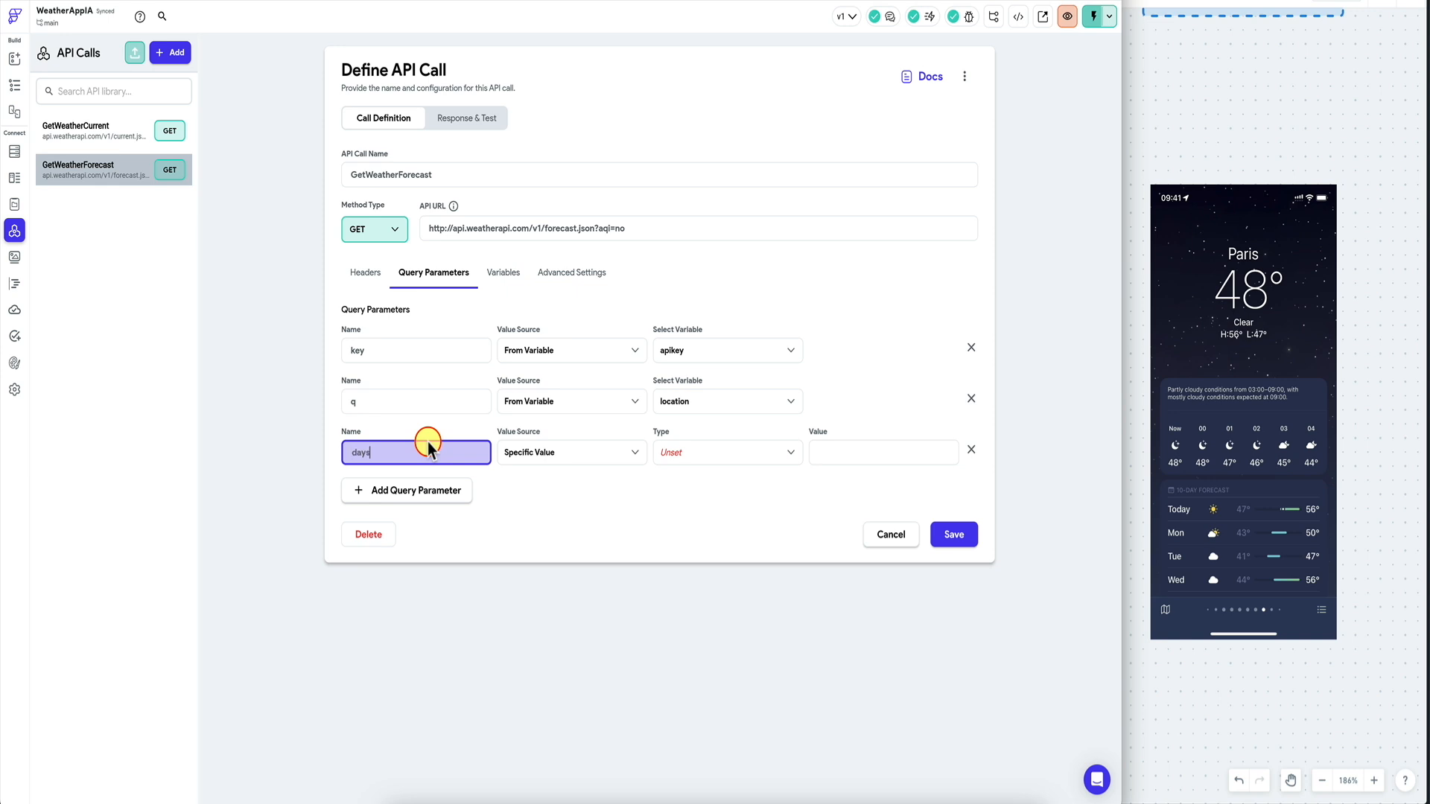
{"action": "left_click", "coordinate": [730, 456]}
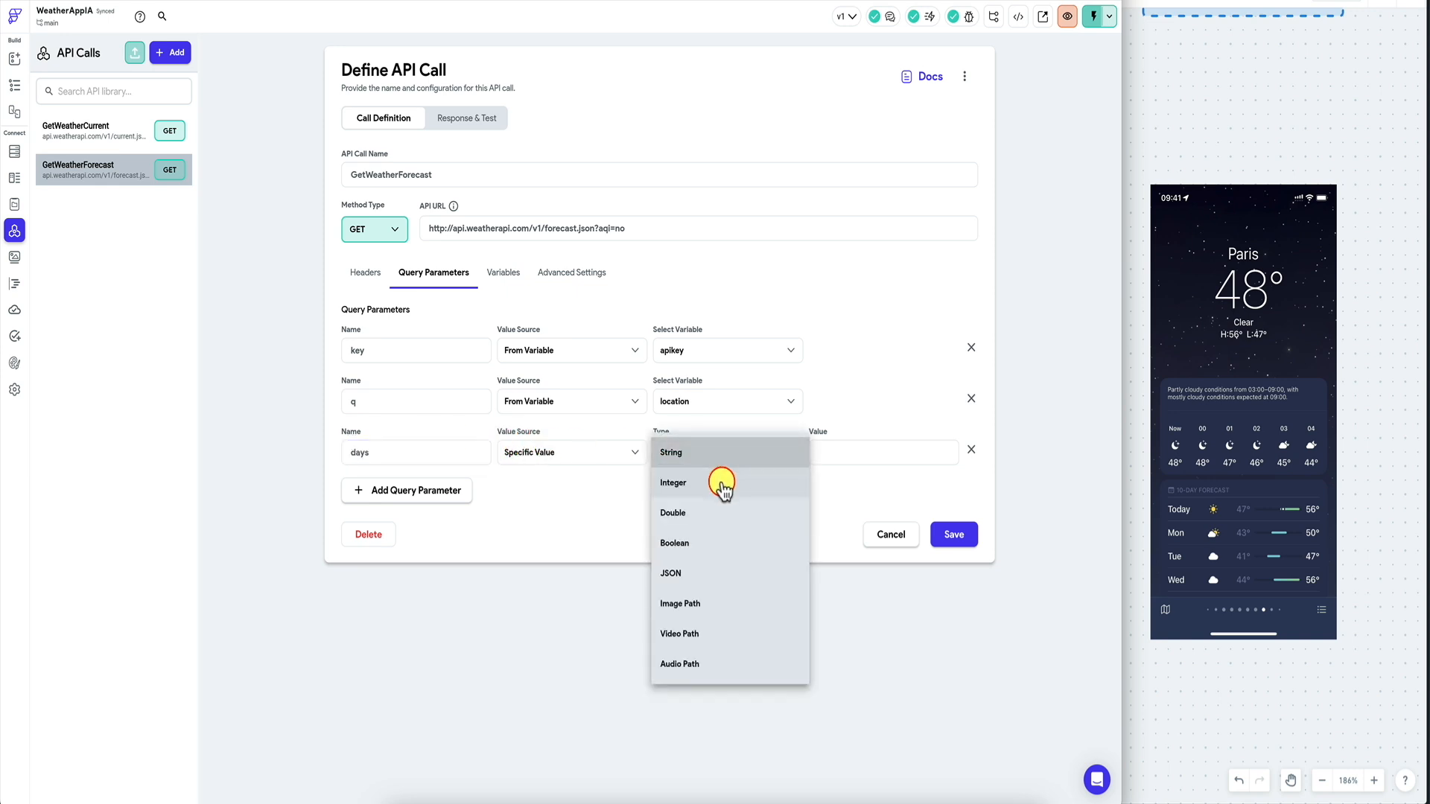
{"action": "left_click", "coordinate": [721, 484]}
{"action": "left_click", "coordinate": [868, 454]}
{"action": "type", "text": "3"}
{"action": "left_click", "coordinate": [953, 533]}
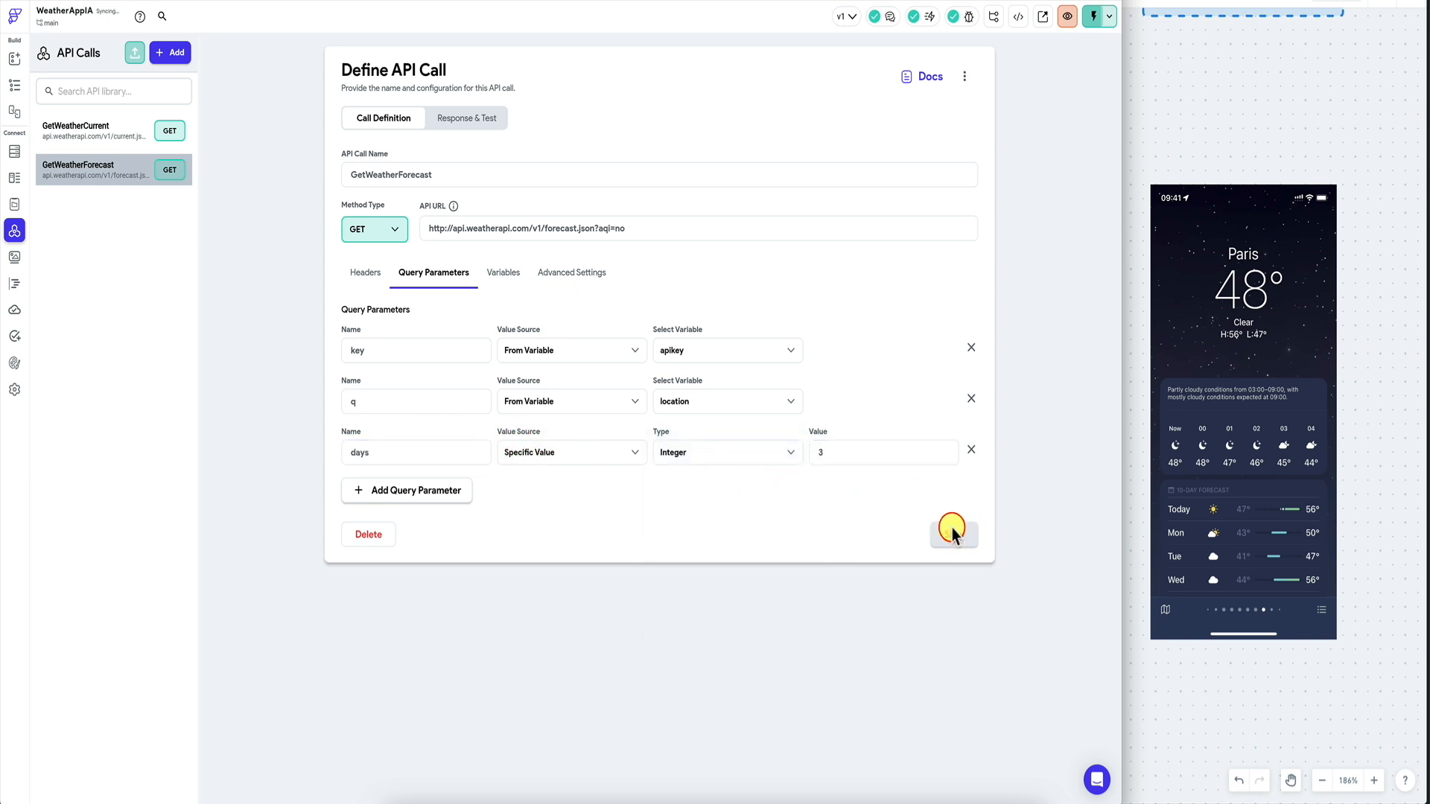
Rerun the forecast test and review the three-day response.
{"action": "left_click", "coordinate": [488, 117]}
{"action": "left_click", "coordinate": [944, 117]}
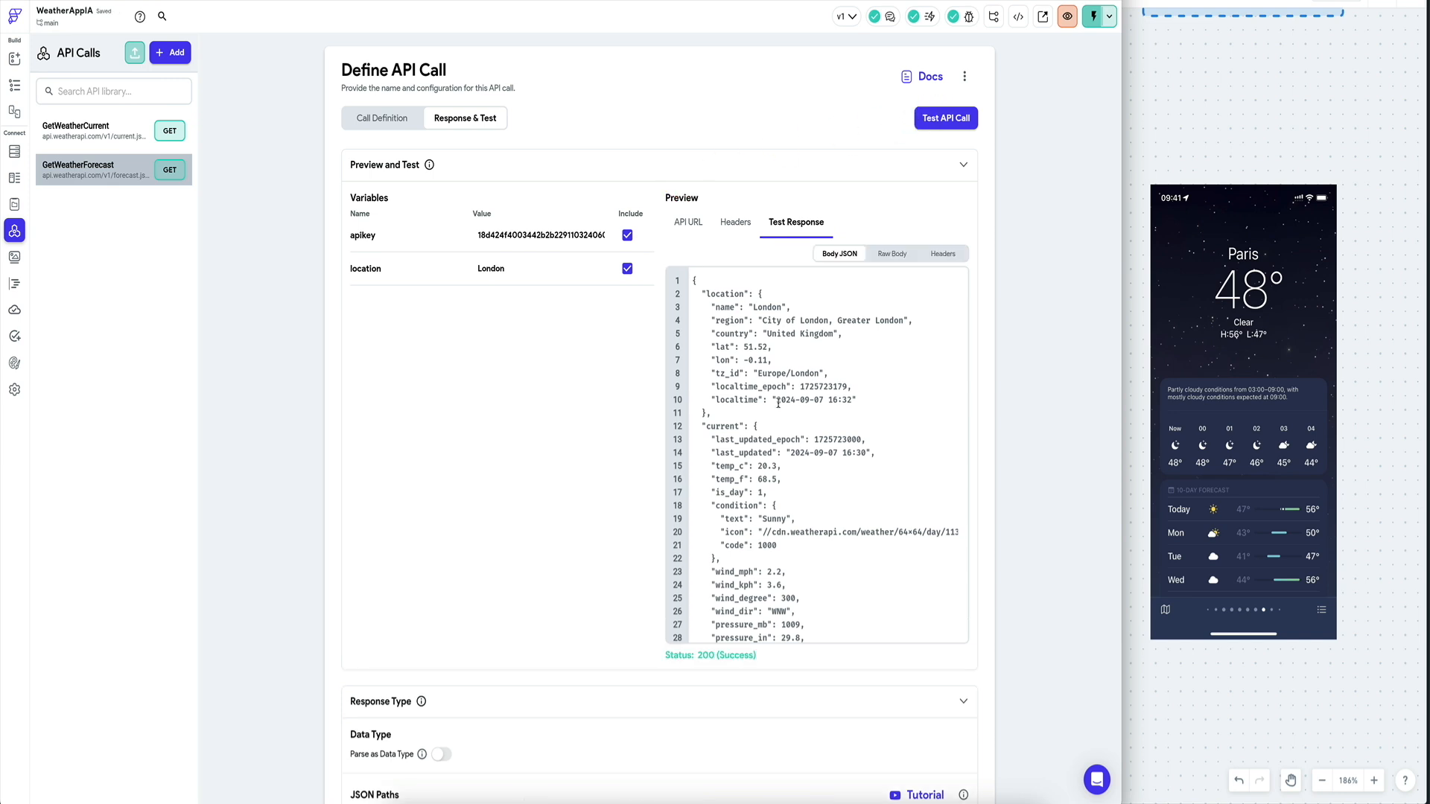
{"action": "scroll", "coordinate": [779, 403], "scroll_direction": "down", "scroll_amount": 8}
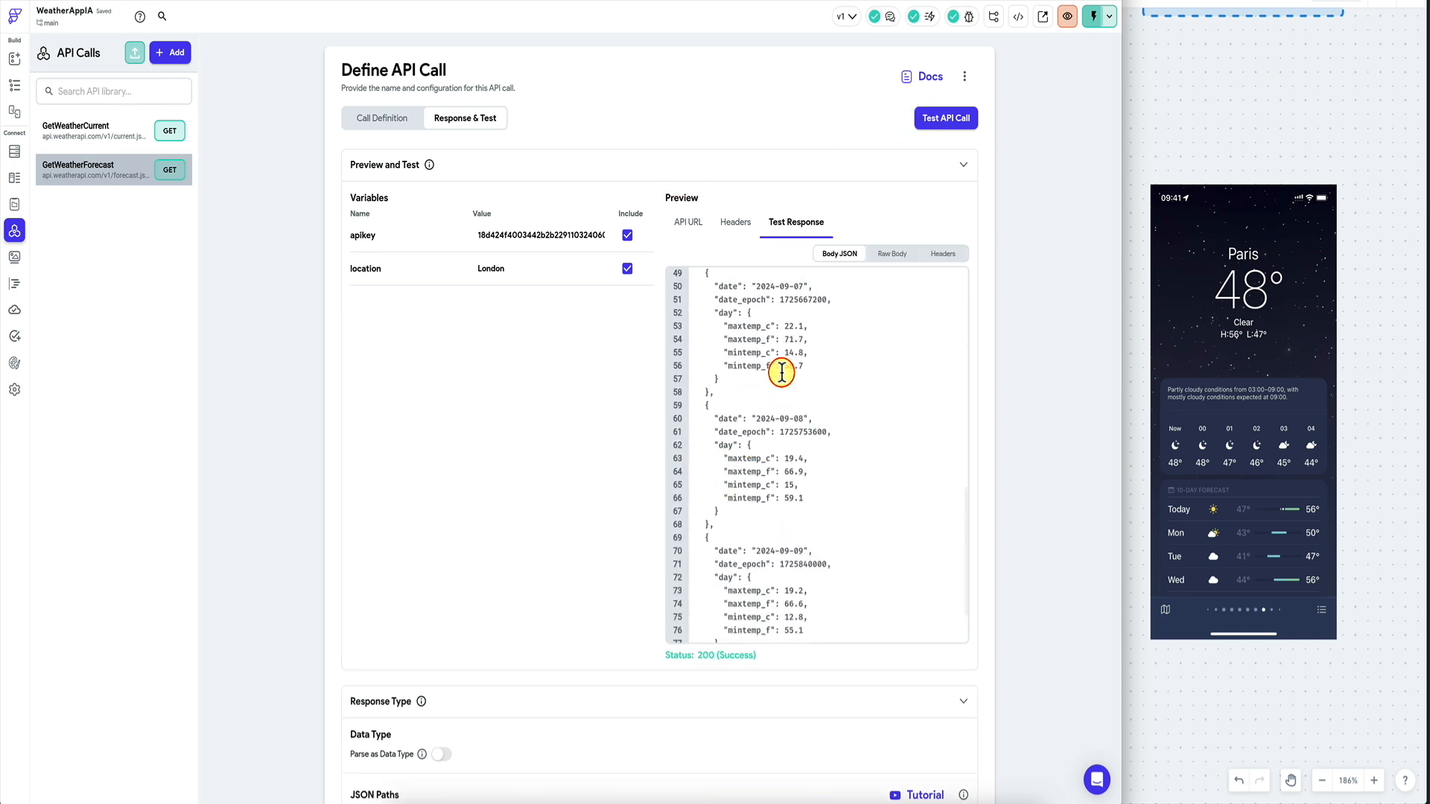
{"action": "scroll", "coordinate": [781, 372], "scroll_direction": "up", "scroll_amount": 2}
{"action": "left_click", "coordinate": [724, 318]}
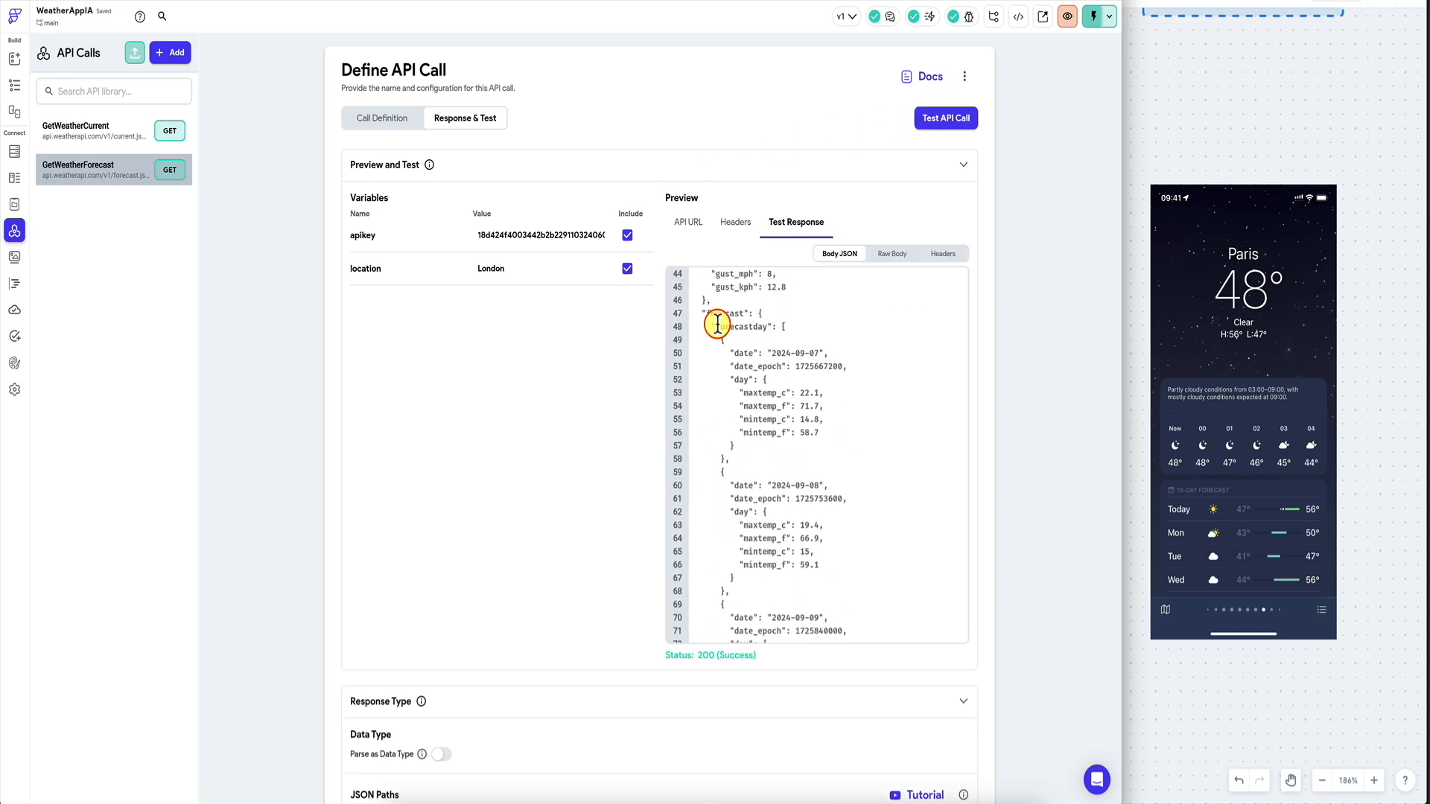
{"action": "scroll", "coordinate": [584, 431], "scroll_direction": "down", "scroll_amount": 10}
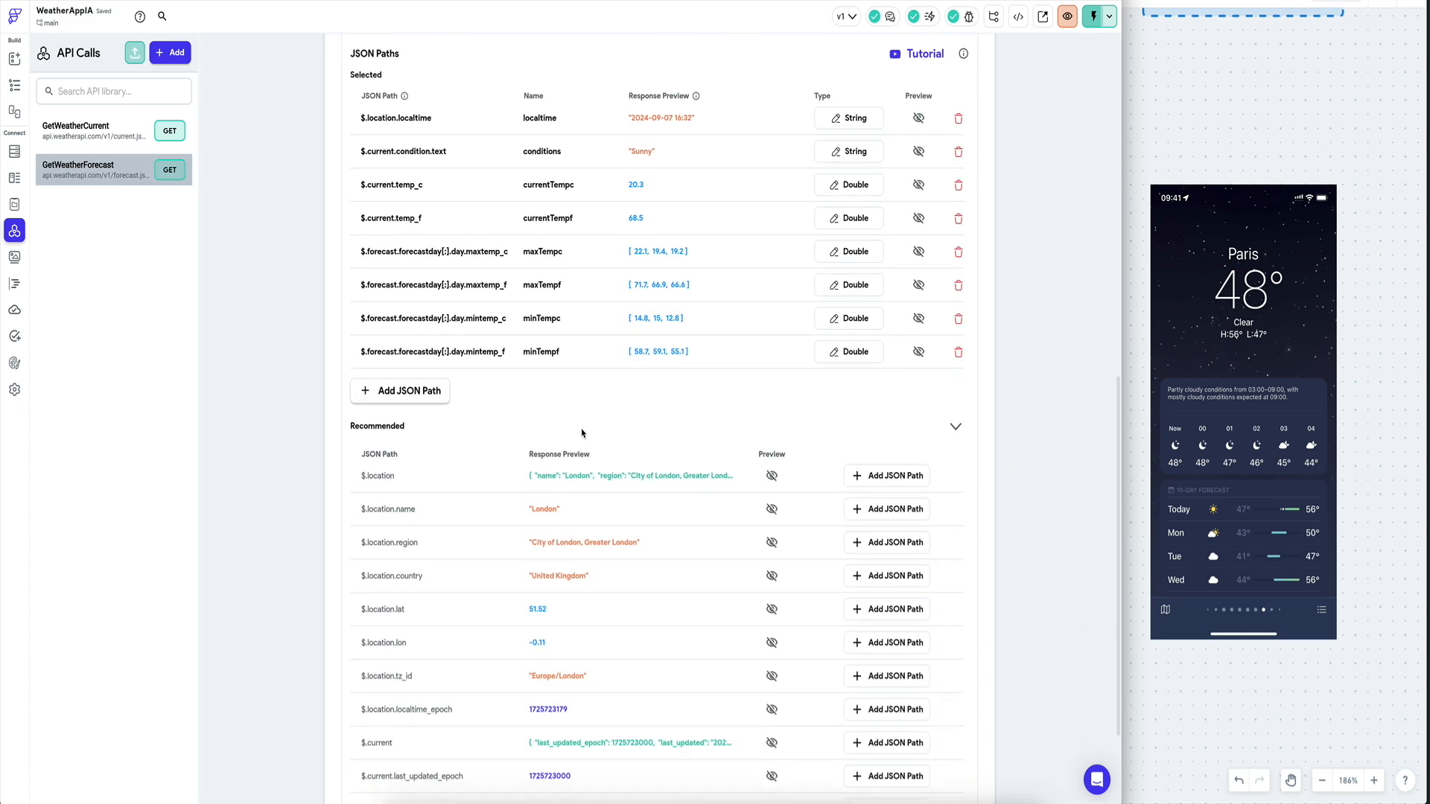
{"action": "scroll", "coordinate": [582, 434], "scroll_direction": "down", "scroll_amount": 8}
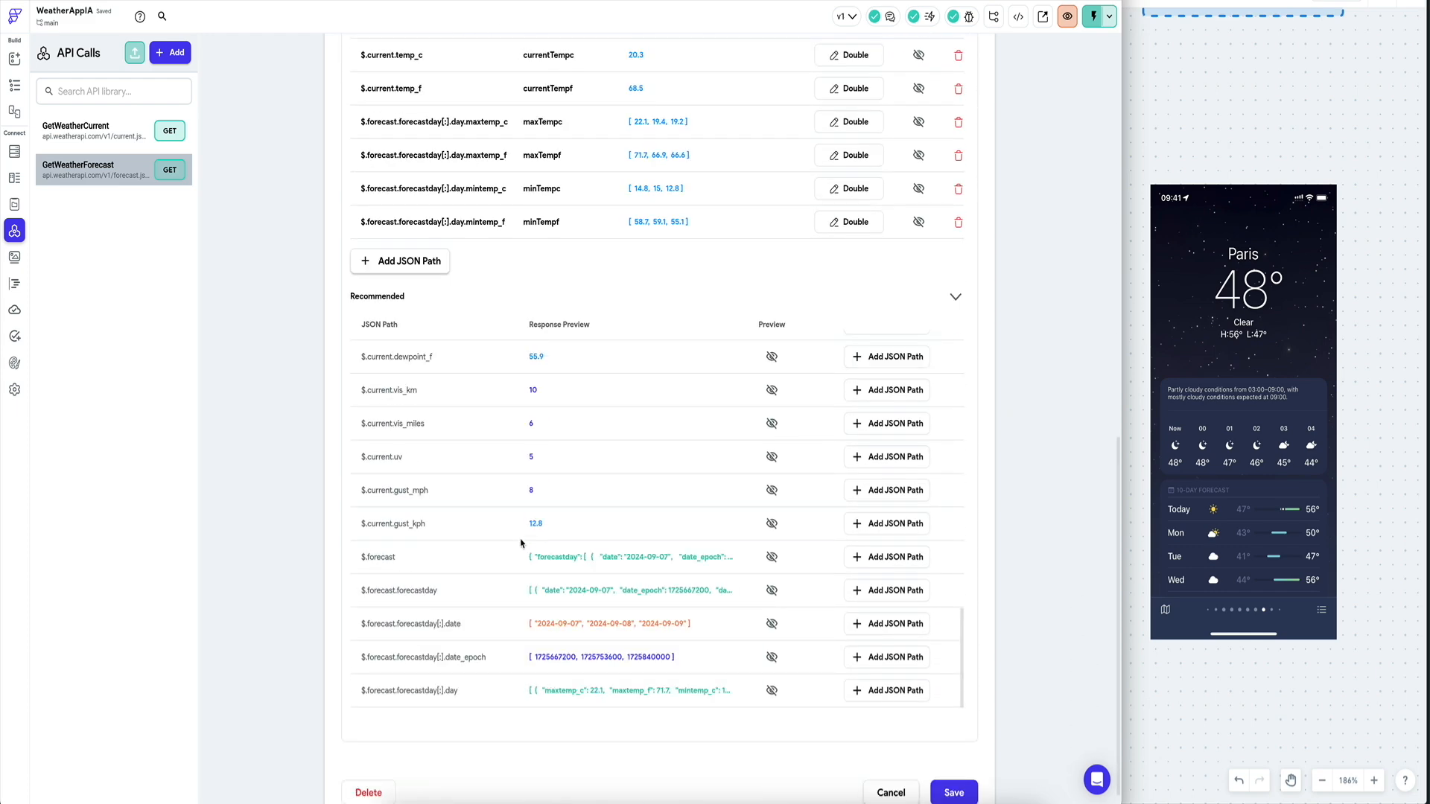
Add $.forecast.forecastday as JSON path forecastDays and save the call.
{"action": "left_click", "coordinate": [864, 590]}
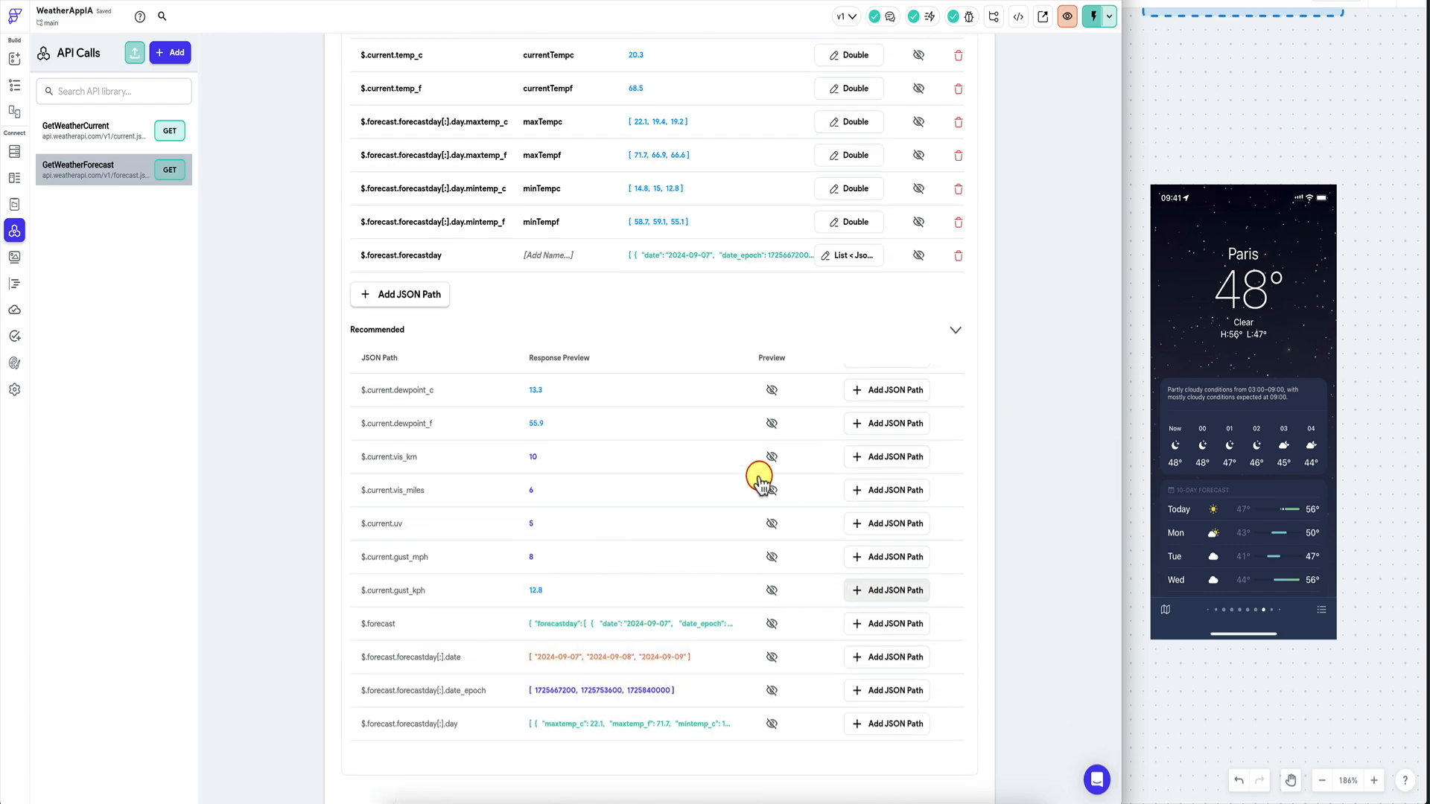
{"action": "left_click", "coordinate": [563, 254]}
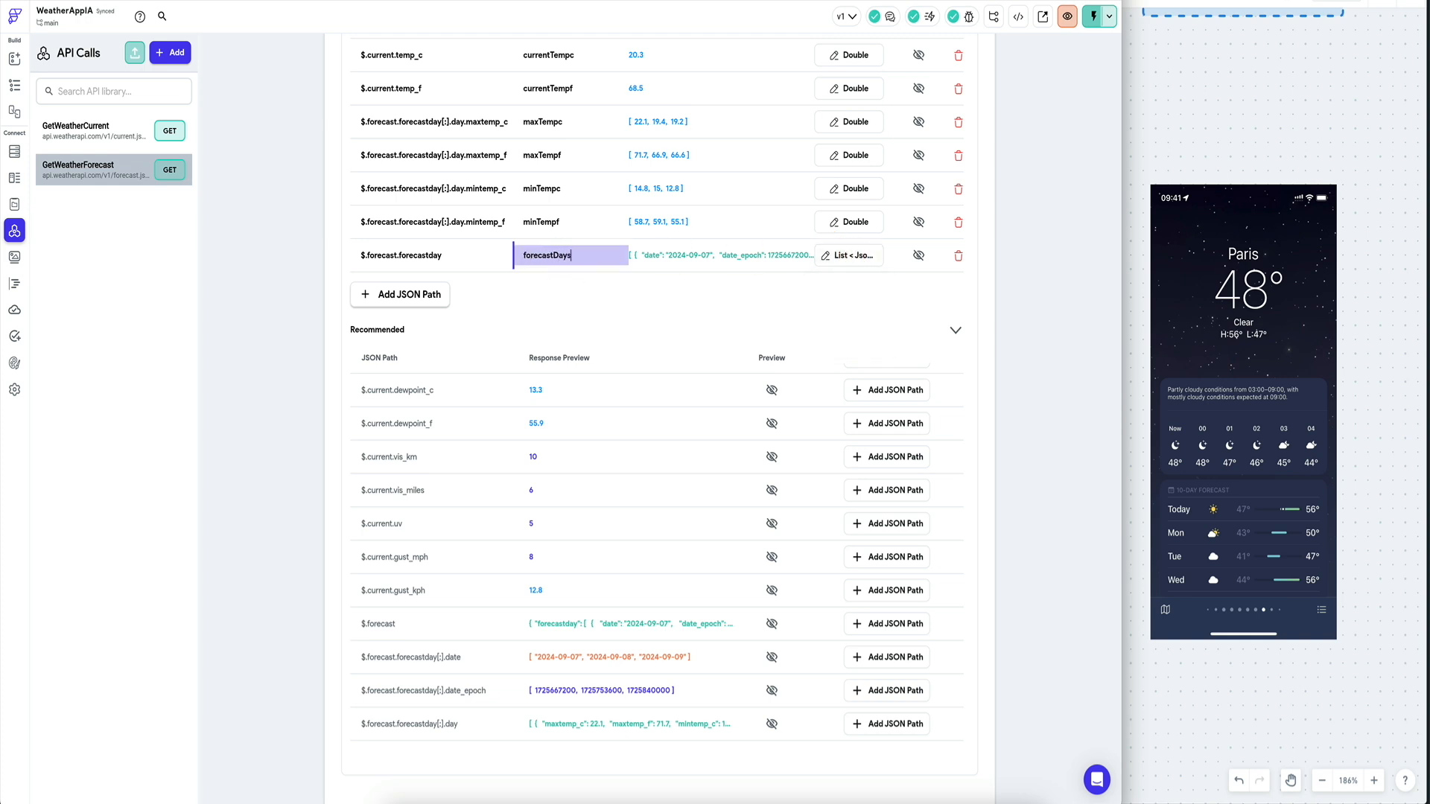
{"action": "scroll", "coordinate": [819, 596], "scroll_direction": "down", "scroll_amount": 2}
{"action": "left_click", "coordinate": [953, 767]}
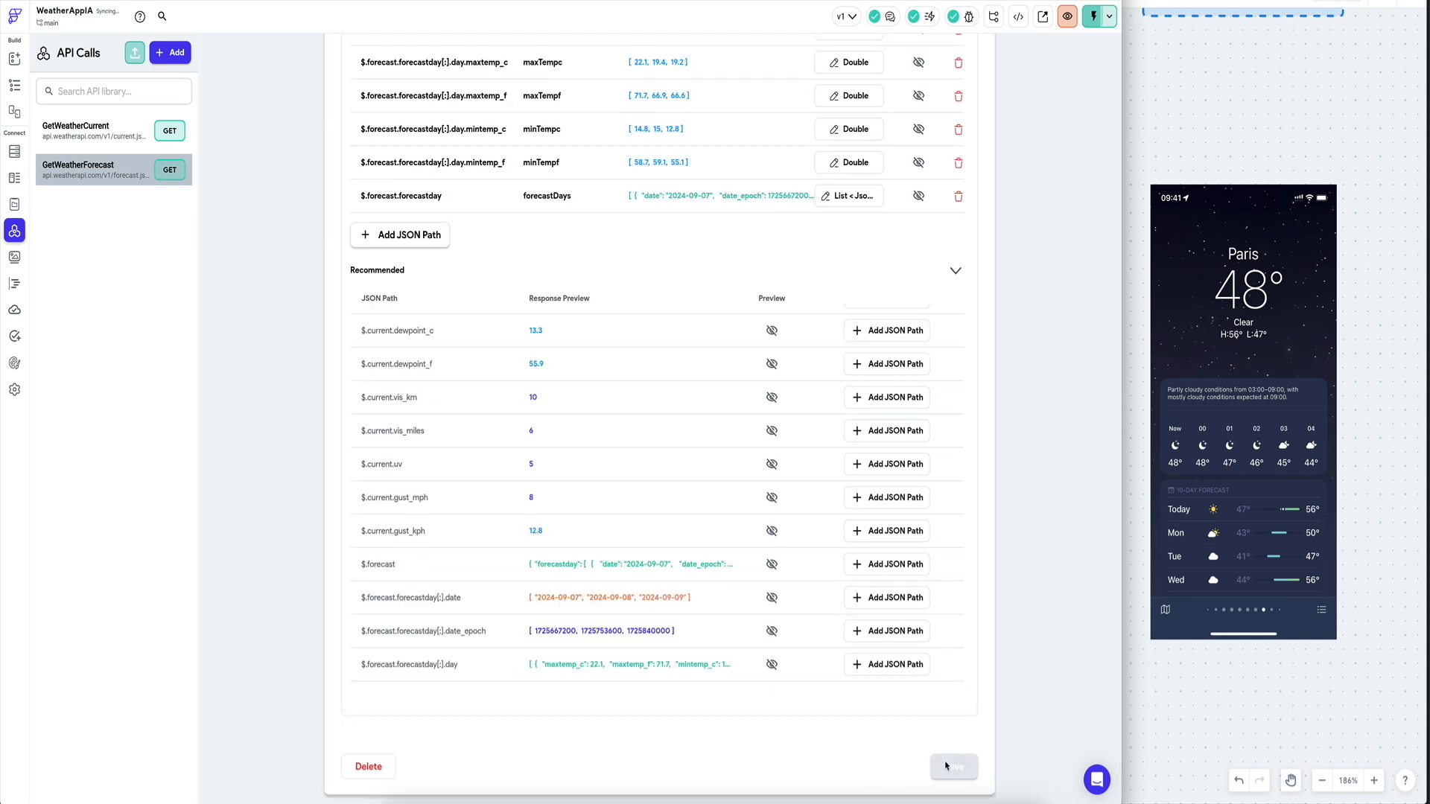
Start adding an API-call backend query on the ListView, then abandon it.
{"action": "left_click", "coordinate": [18, 86]}
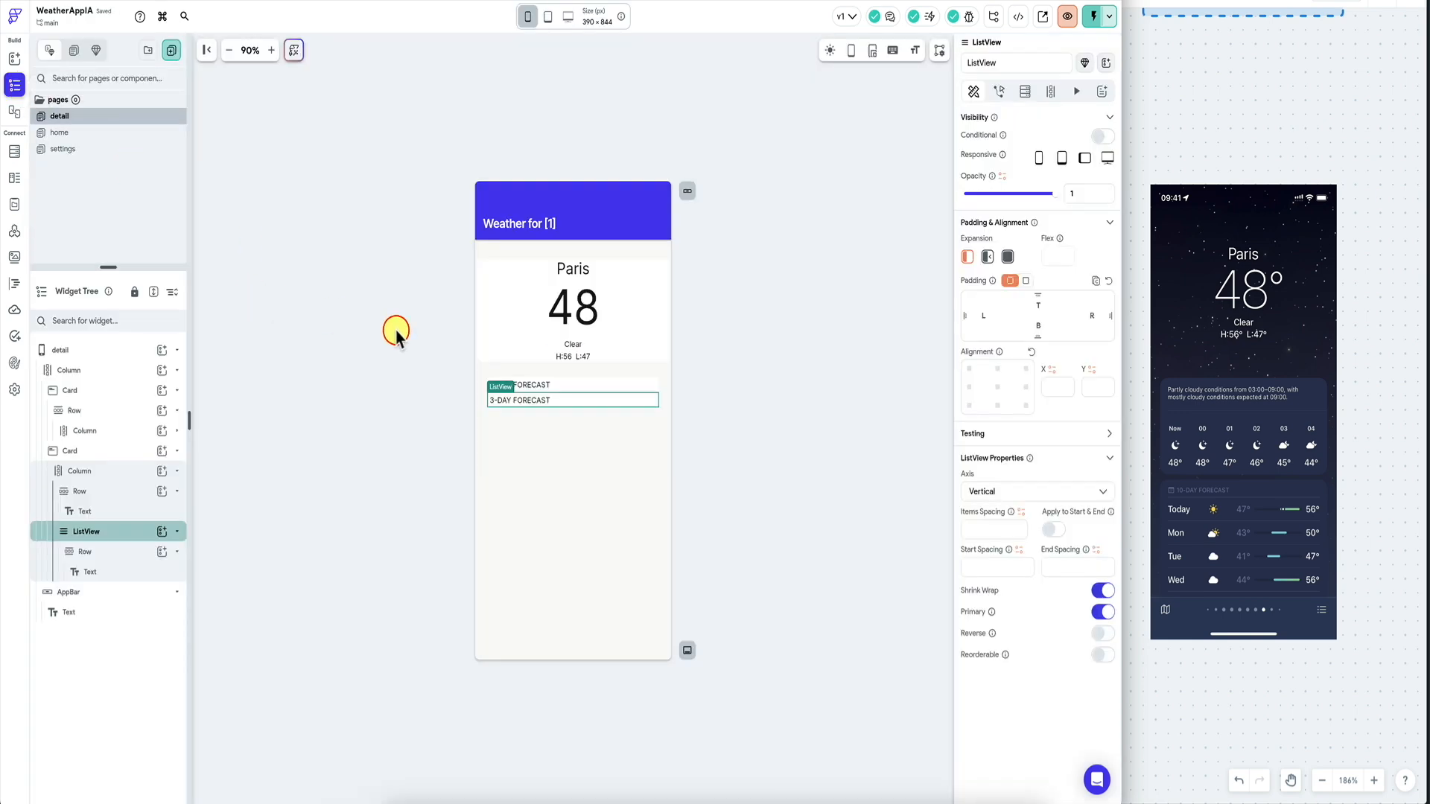
{"action": "left_click", "coordinate": [1051, 91]}
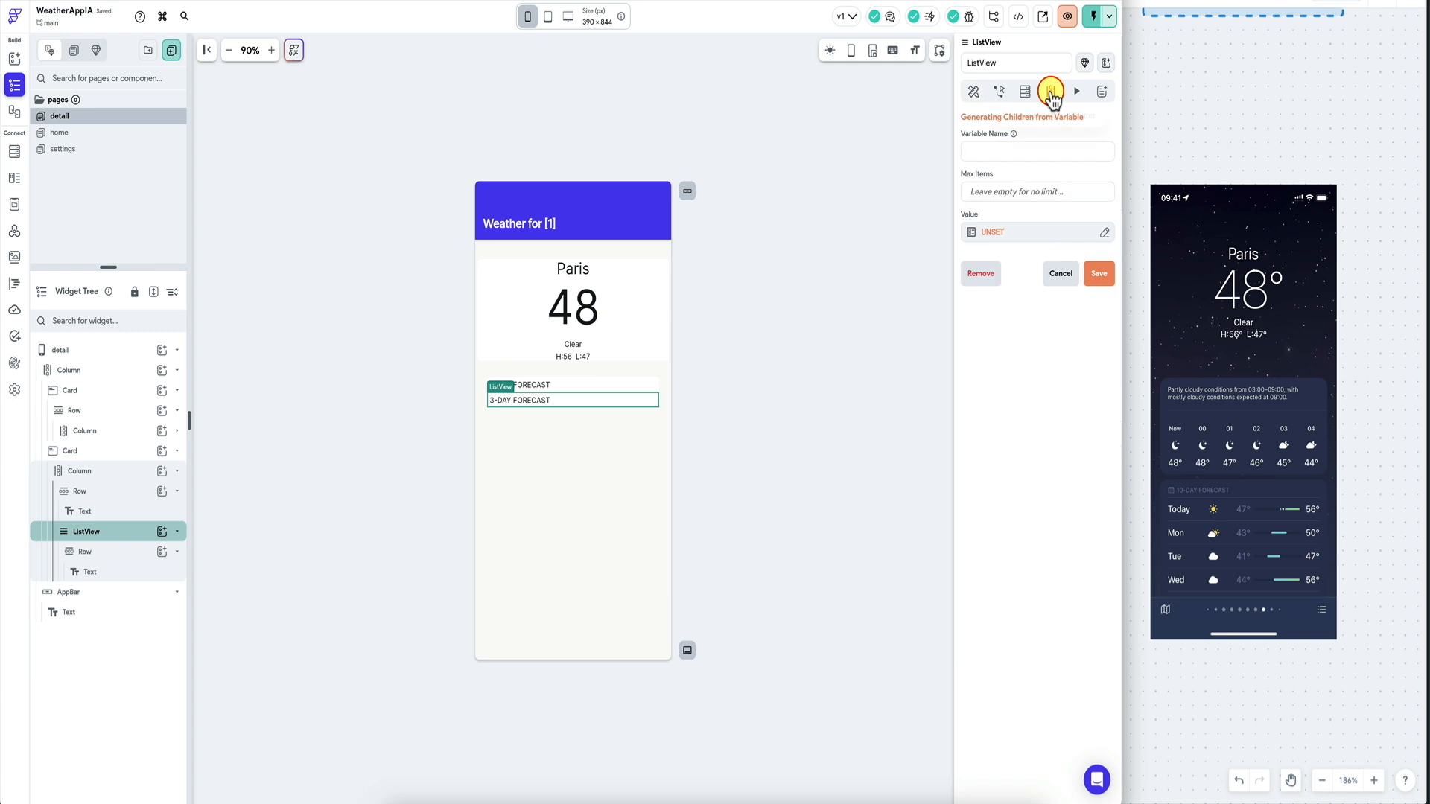
{"action": "left_click", "coordinate": [1025, 91]}
{"action": "left_click", "coordinate": [1061, 130]}
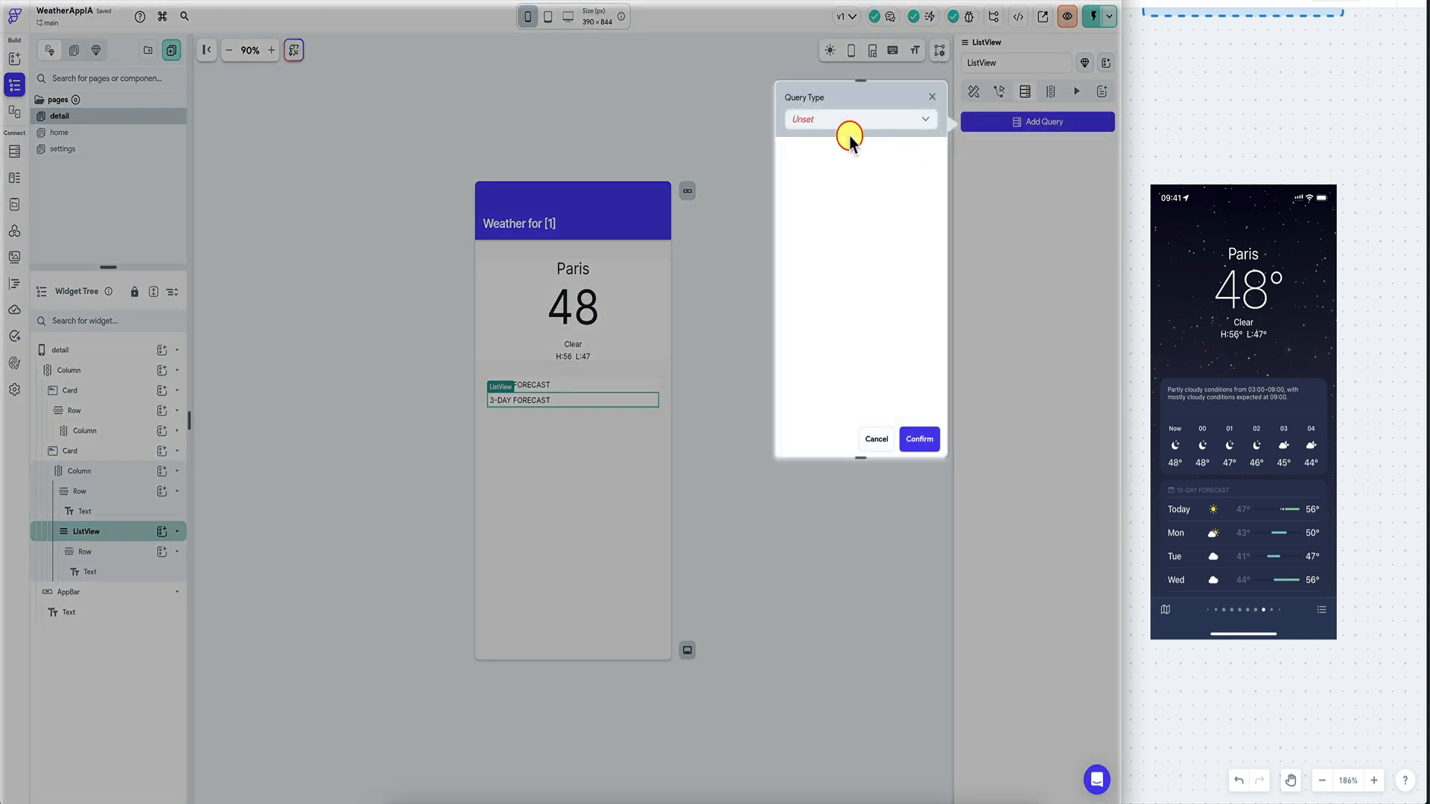
{"action": "left_click", "coordinate": [857, 121]}
{"action": "left_click", "coordinate": [856, 119]}
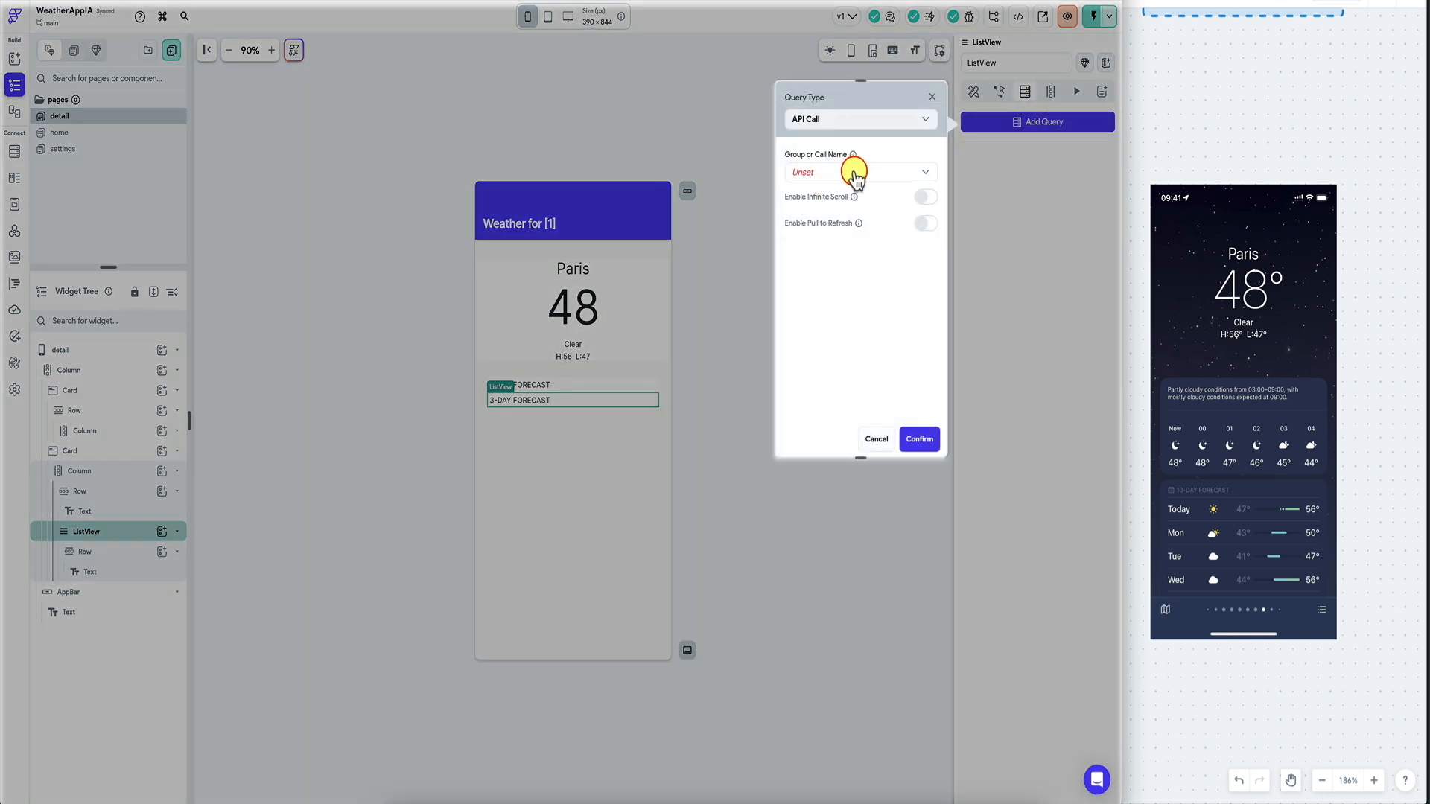
{"action": "left_click", "coordinate": [488, 446]}
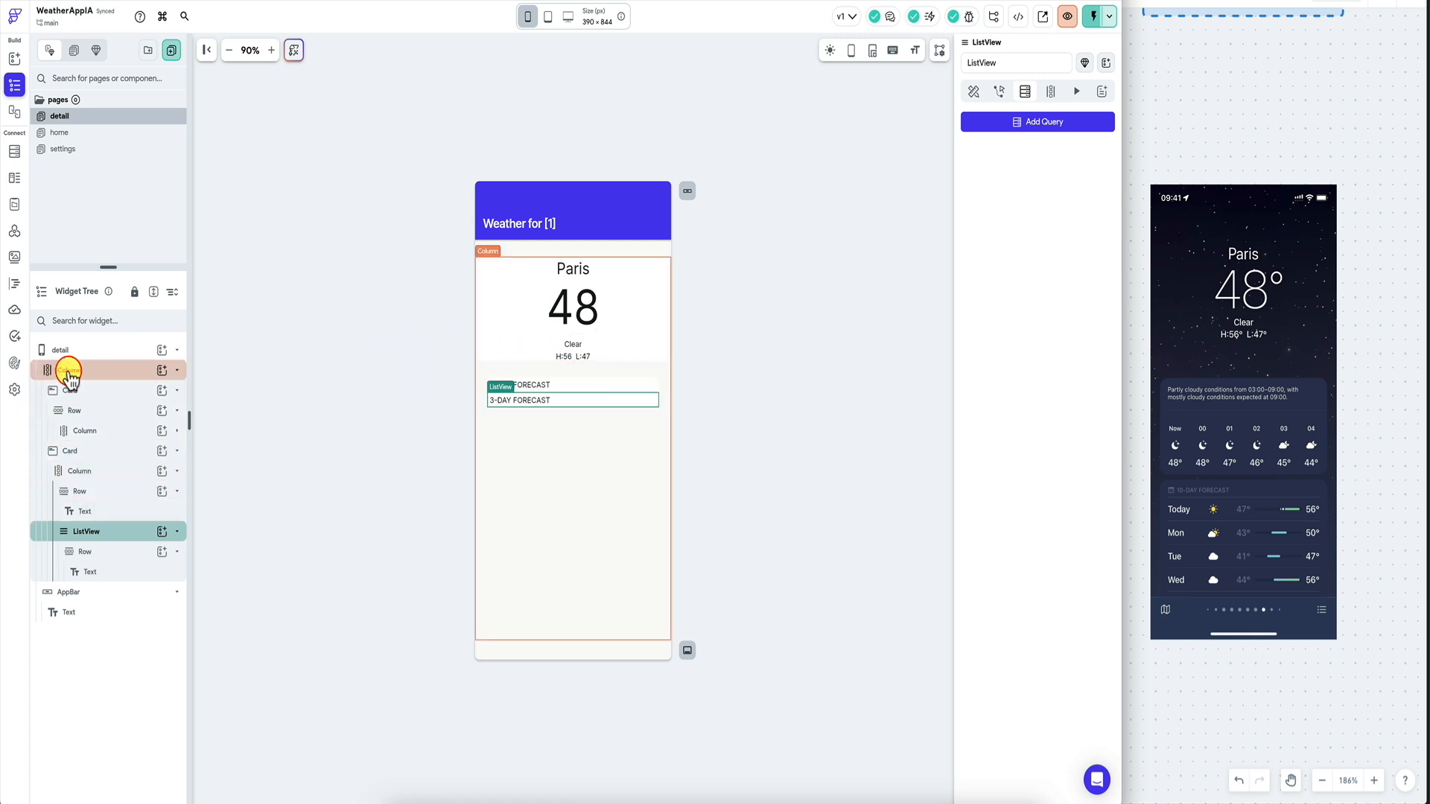
Add a GetWeatherForecast backend query to the detail page, passing the apikey variable.
{"action": "left_click", "coordinate": [70, 353]}
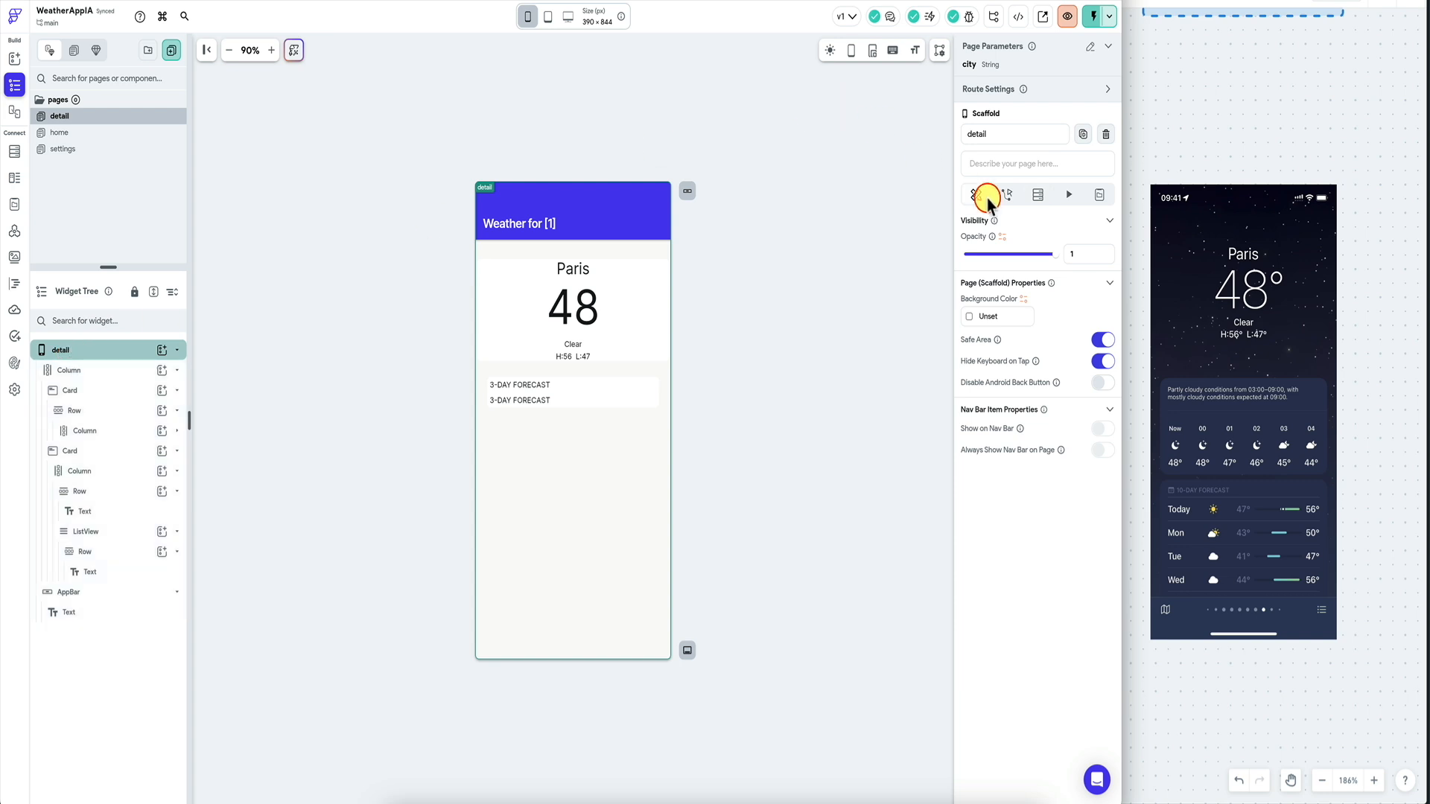
{"action": "left_click", "coordinate": [1037, 195]}
{"action": "left_click", "coordinate": [1060, 235]}
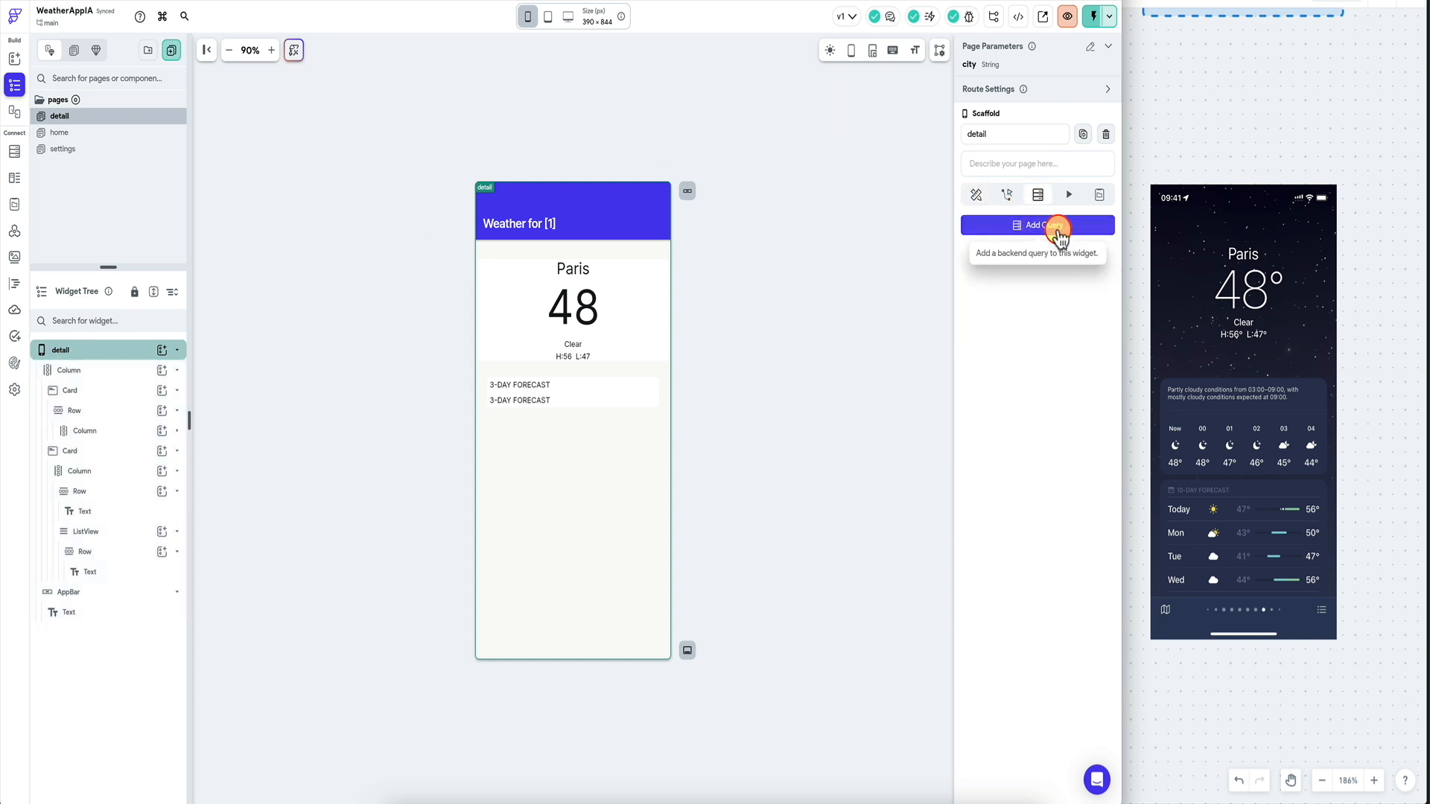
{"action": "left_click", "coordinate": [898, 225]}
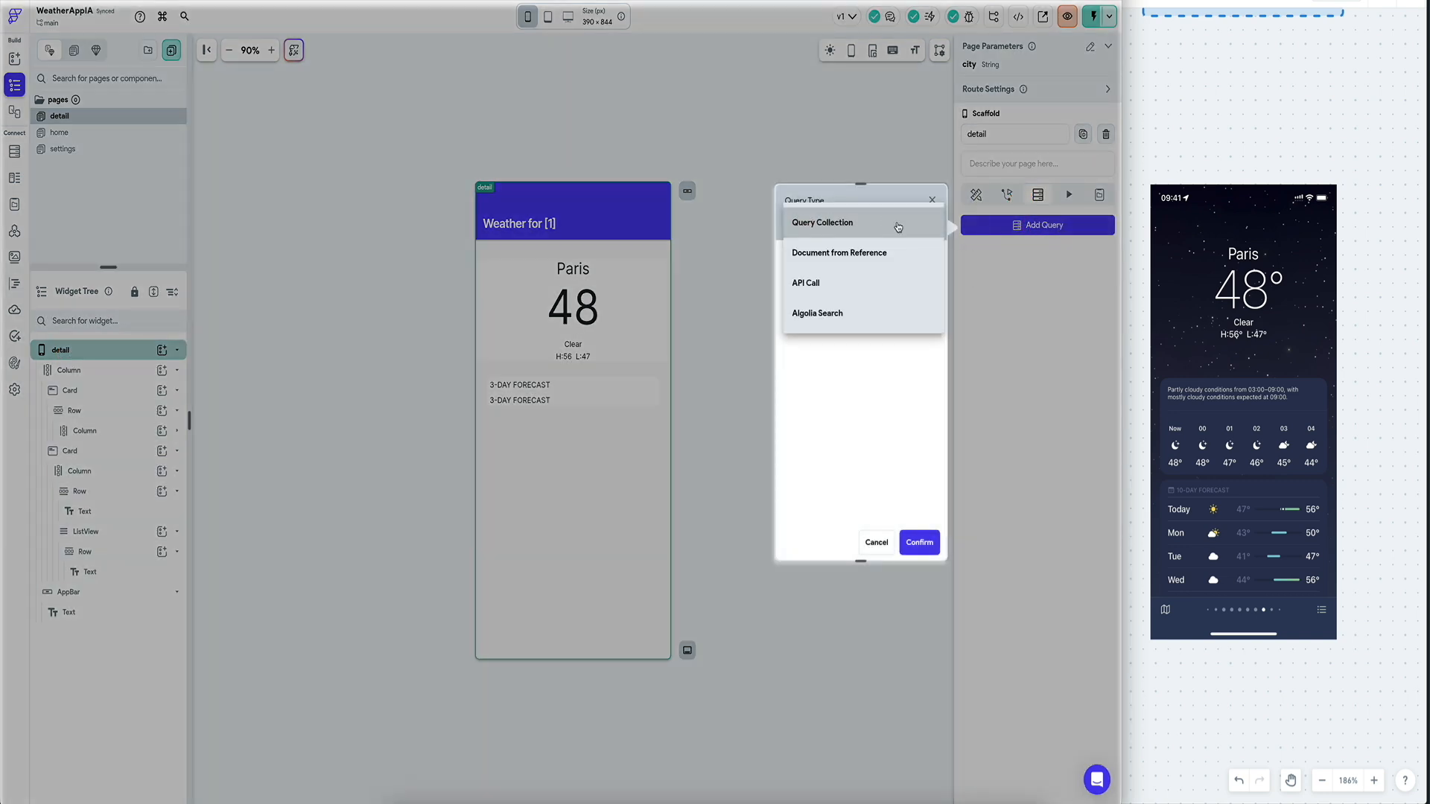
{"action": "left_click", "coordinate": [853, 282]}
{"action": "left_click", "coordinate": [840, 278]}
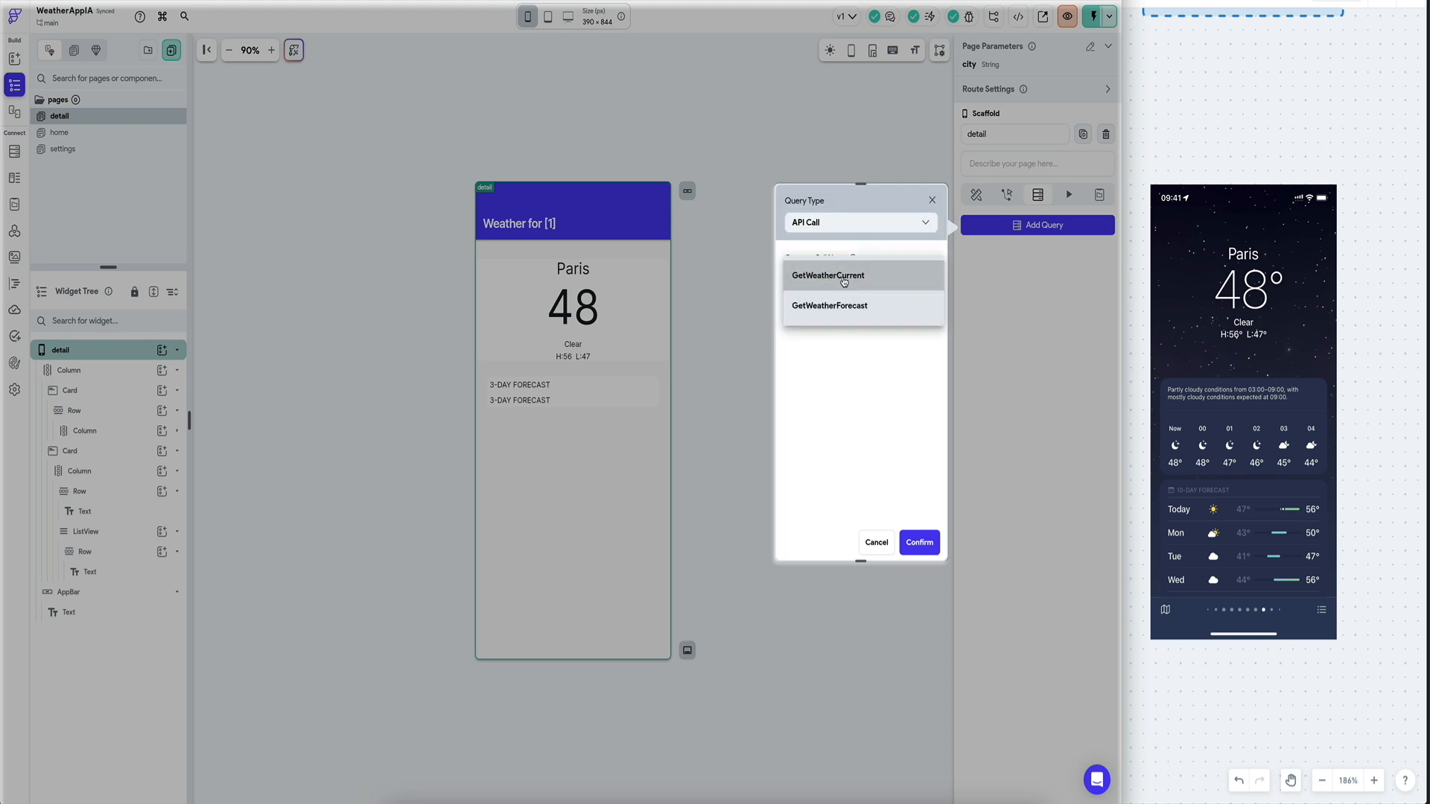
{"action": "left_click", "coordinate": [840, 304]}
{"action": "left_click", "coordinate": [844, 355]}
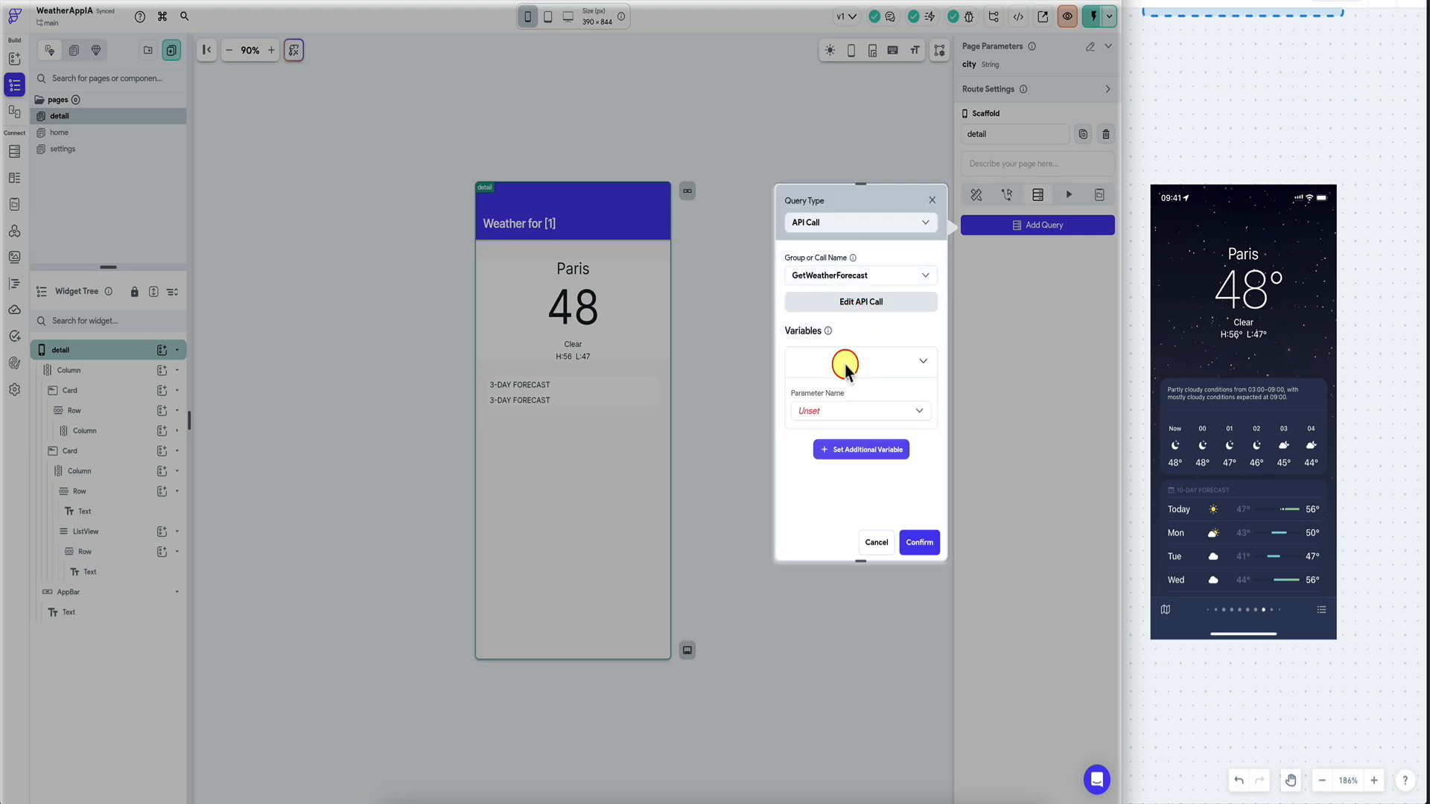
{"action": "left_click", "coordinate": [847, 410]}
{"action": "left_click", "coordinate": [855, 415]}
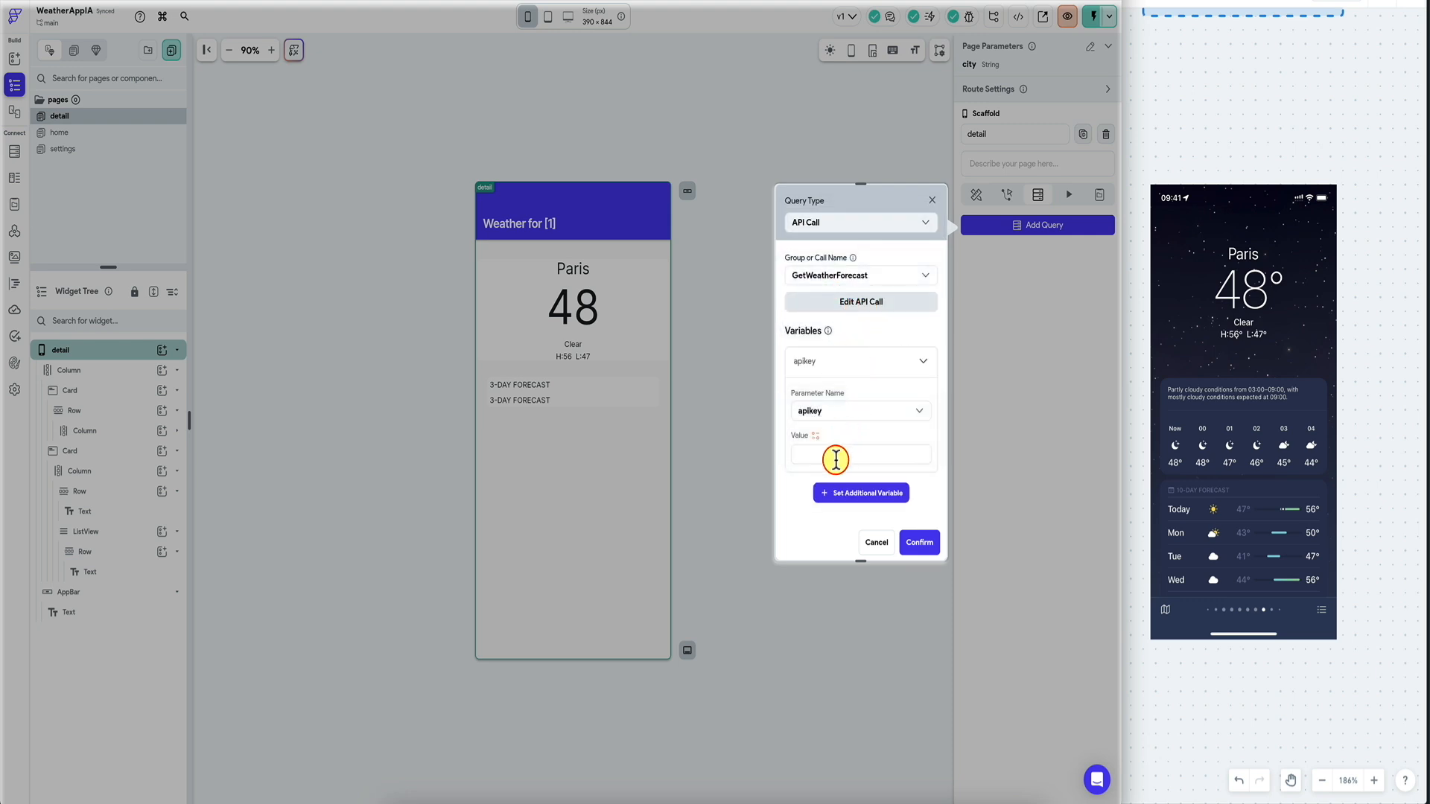
{"action": "left_click", "coordinate": [919, 542]}
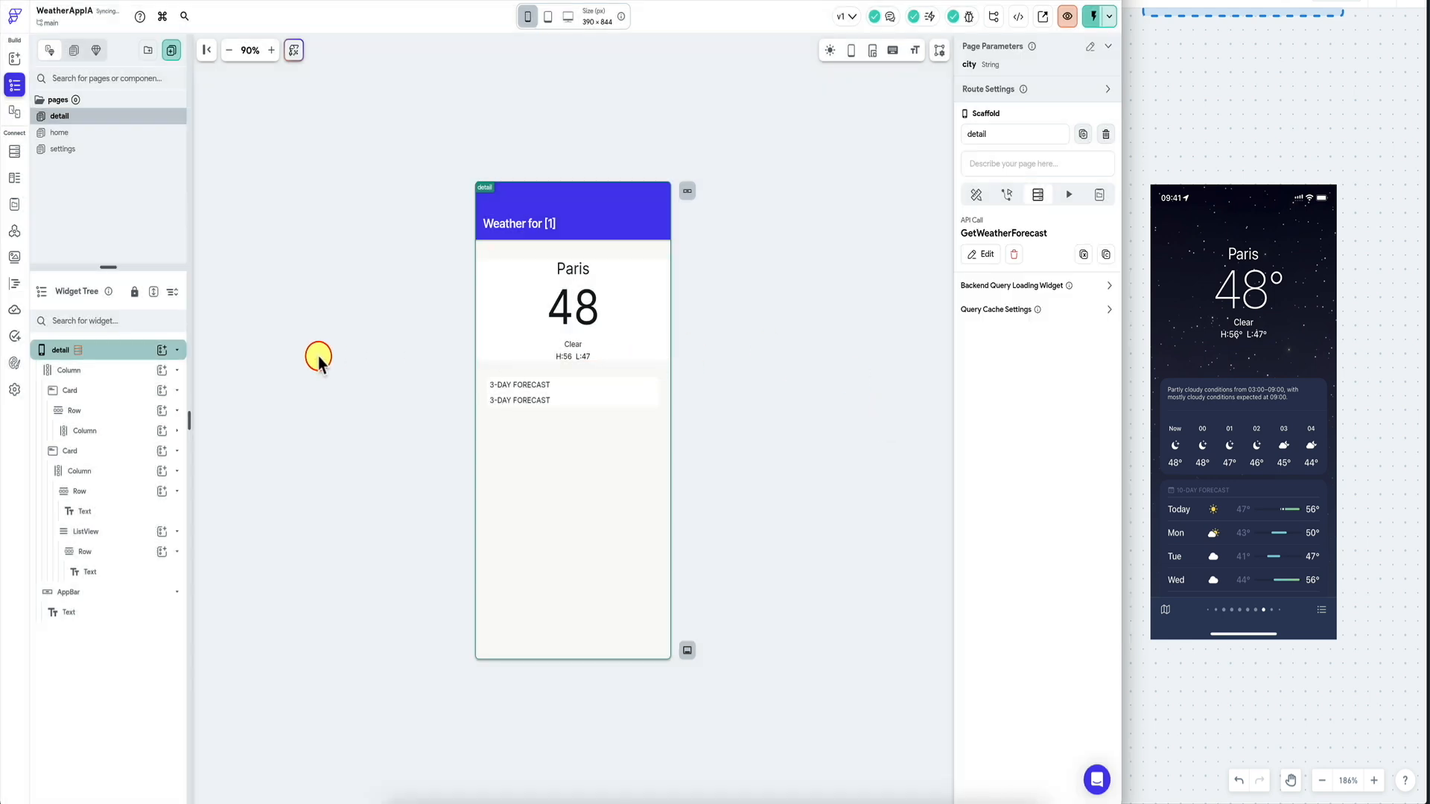
Generate the ListView's children from the GetWeatherForecast response's forecastDays path and save.
{"action": "left_click", "coordinate": [111, 532]}
{"action": "left_click", "coordinate": [1050, 91]}
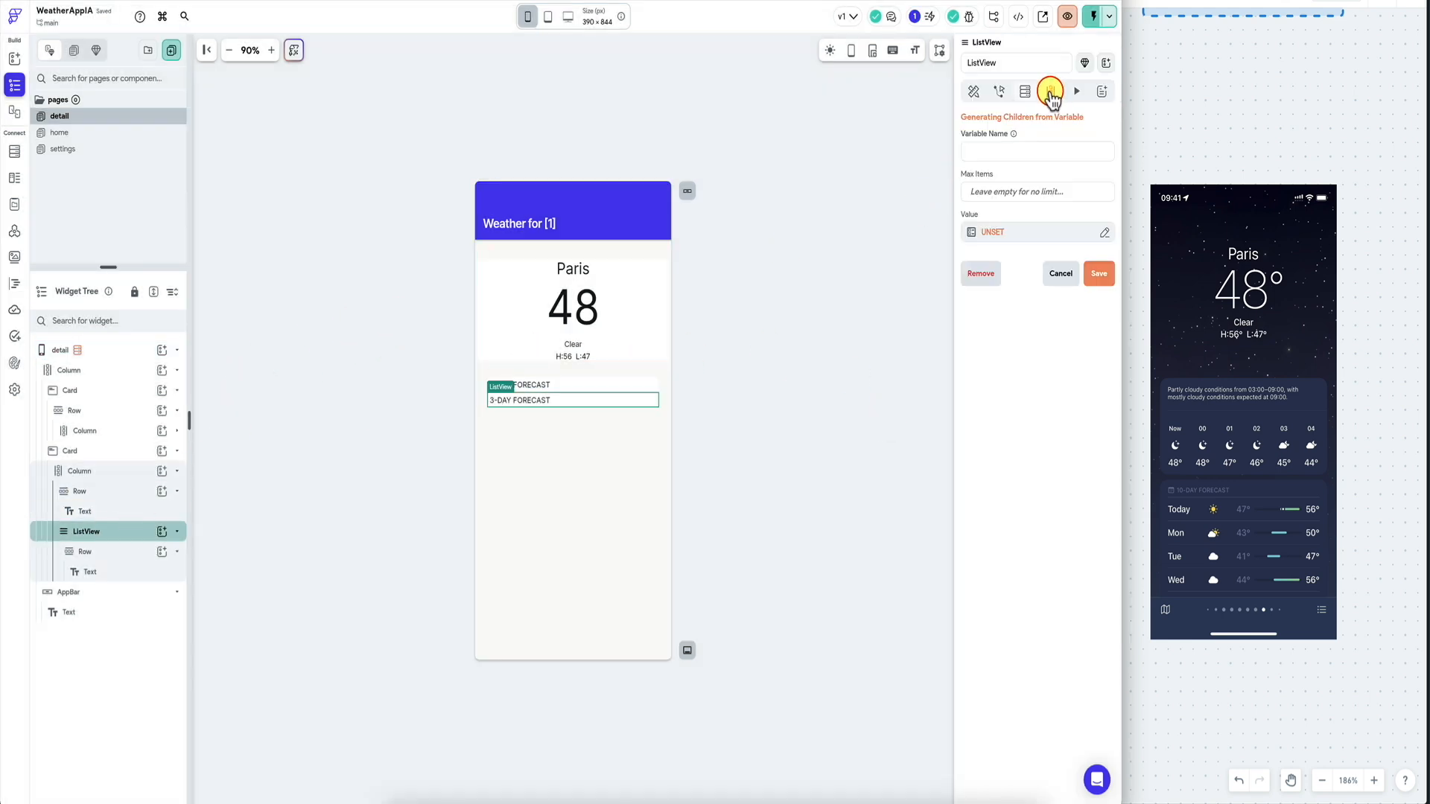
{"action": "left_click", "coordinate": [1048, 233]}
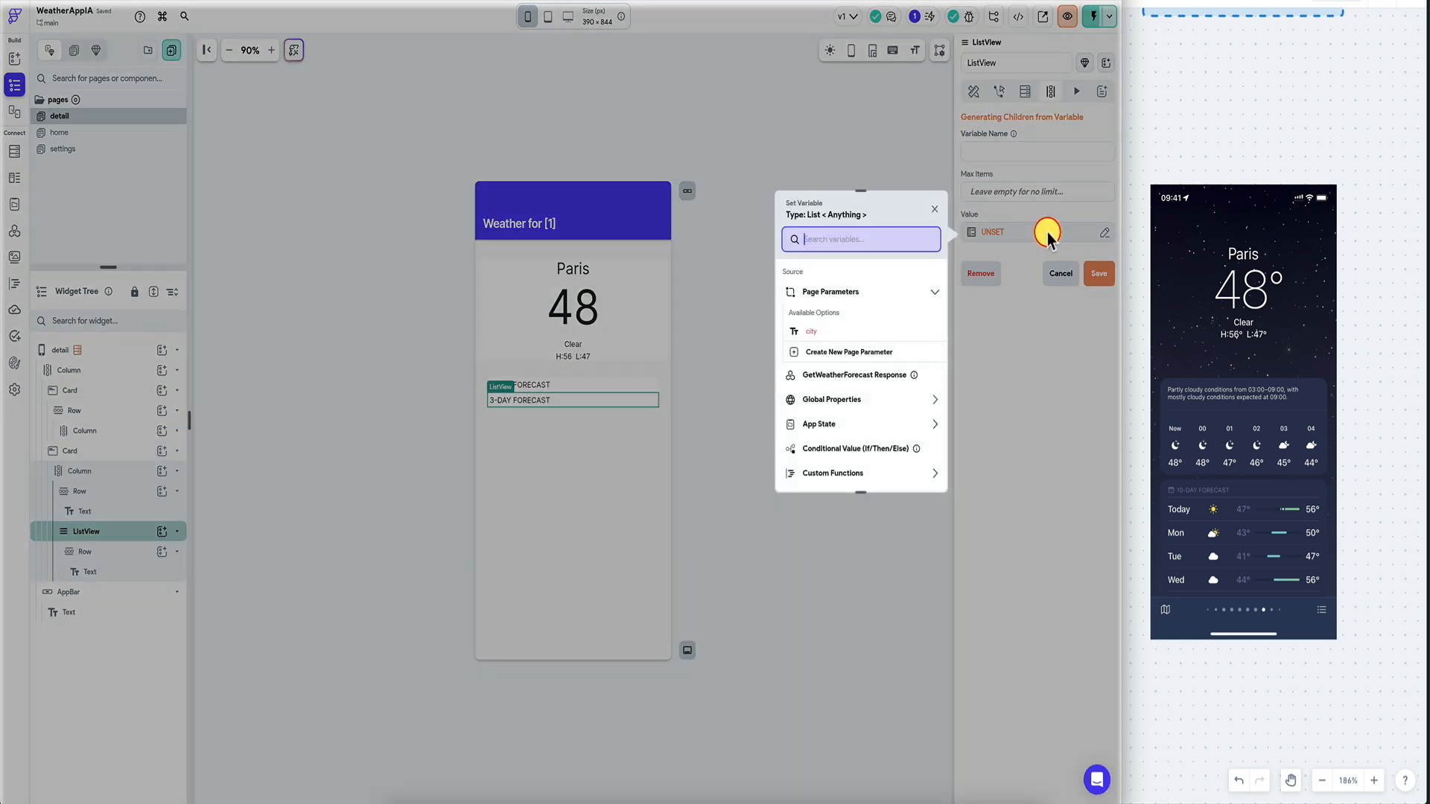
{"action": "left_click", "coordinate": [837, 378]}
{"action": "left_click", "coordinate": [836, 399]}
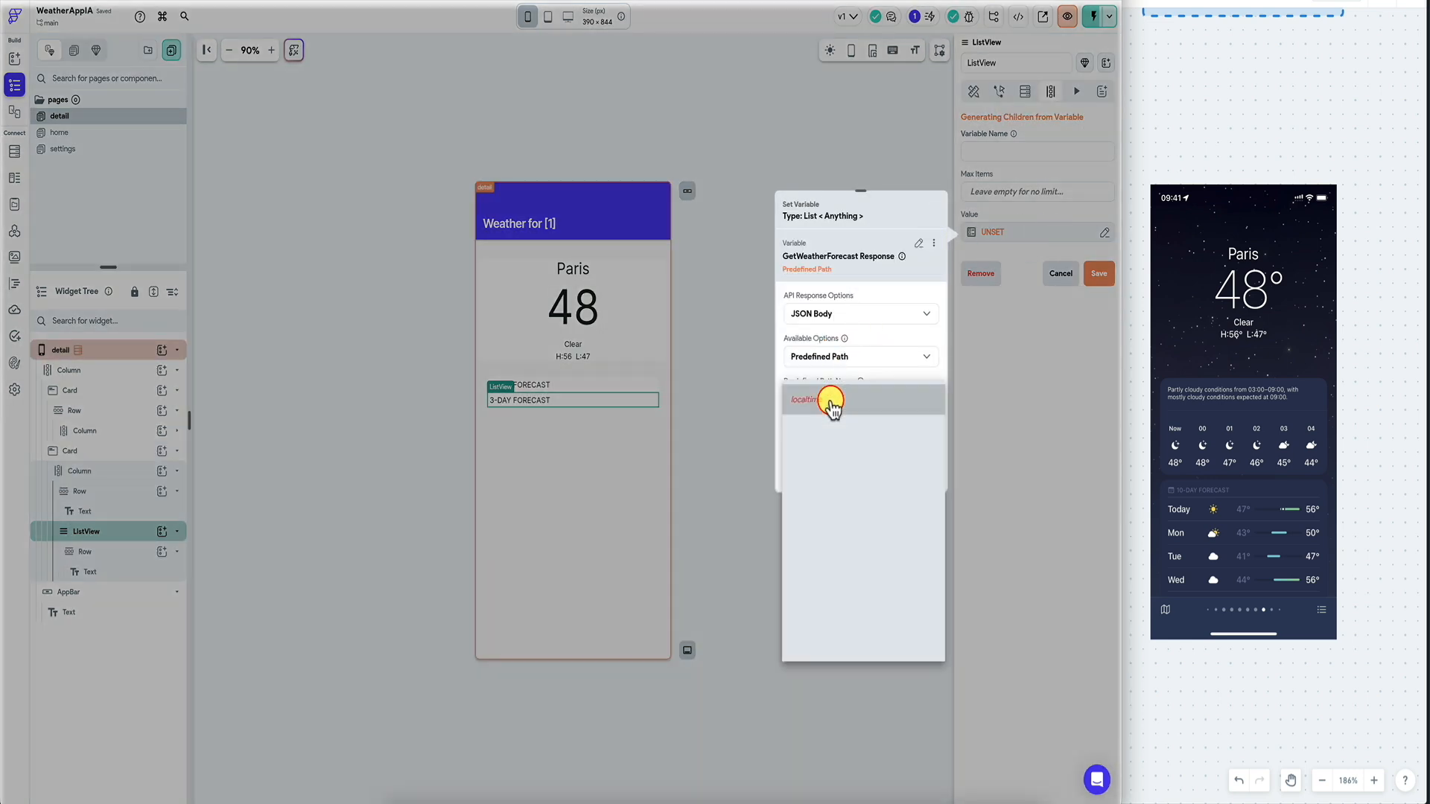
{"action": "left_click", "coordinate": [852, 643]}
{"action": "left_click", "coordinate": [911, 468]}
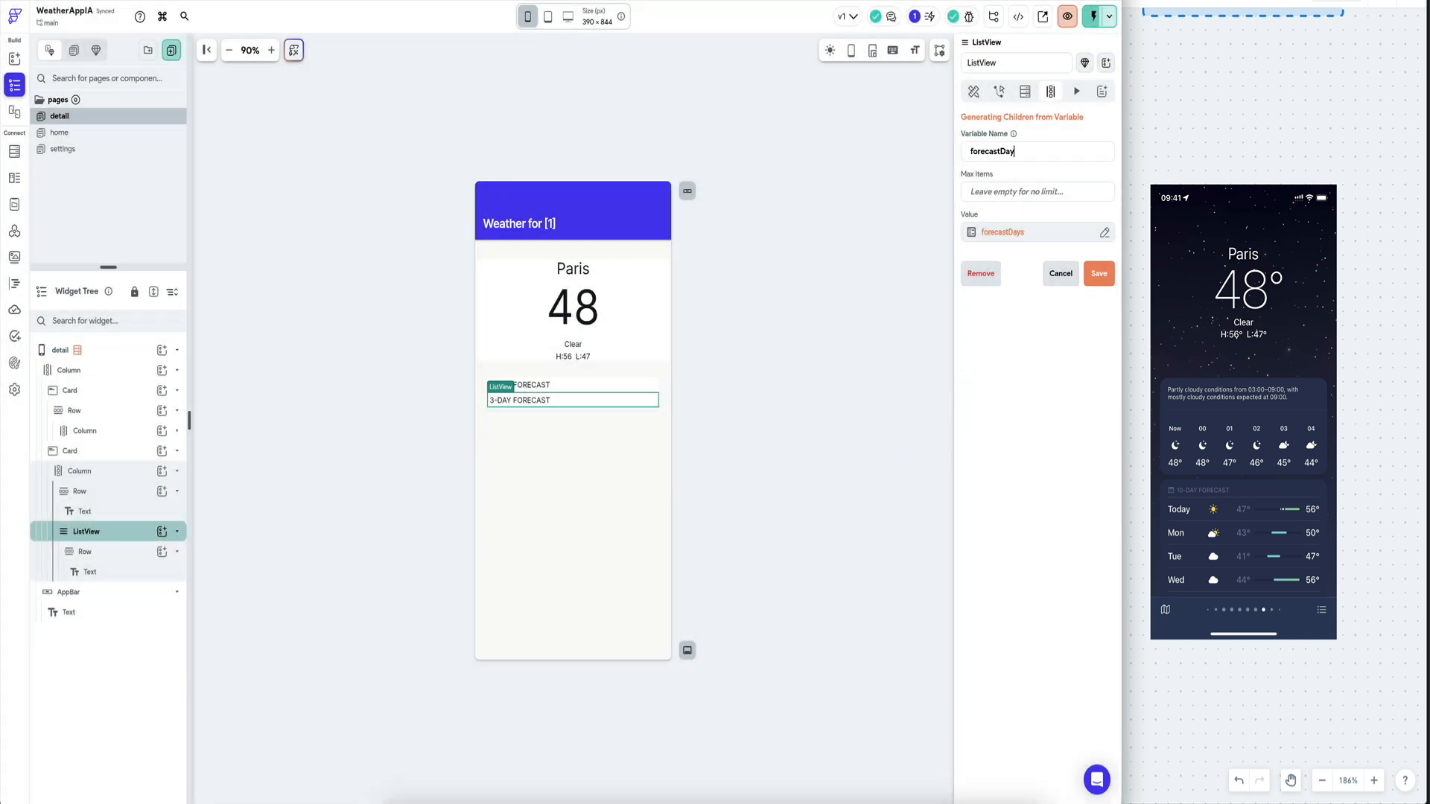
{"action": "left_click", "coordinate": [1095, 273]}
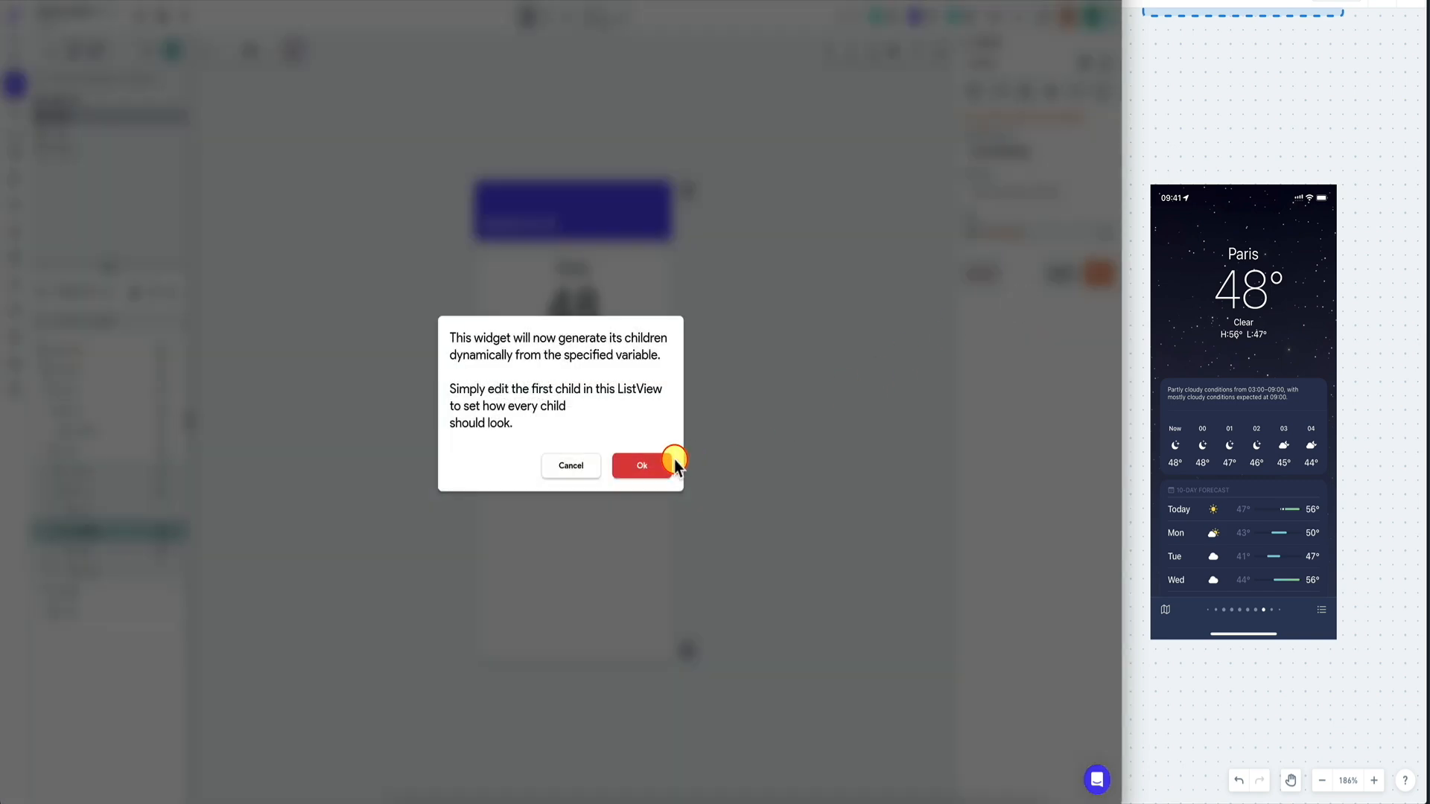
{"action": "left_click", "coordinate": [667, 463]}
{"action": "left_click", "coordinate": [525, 402]}
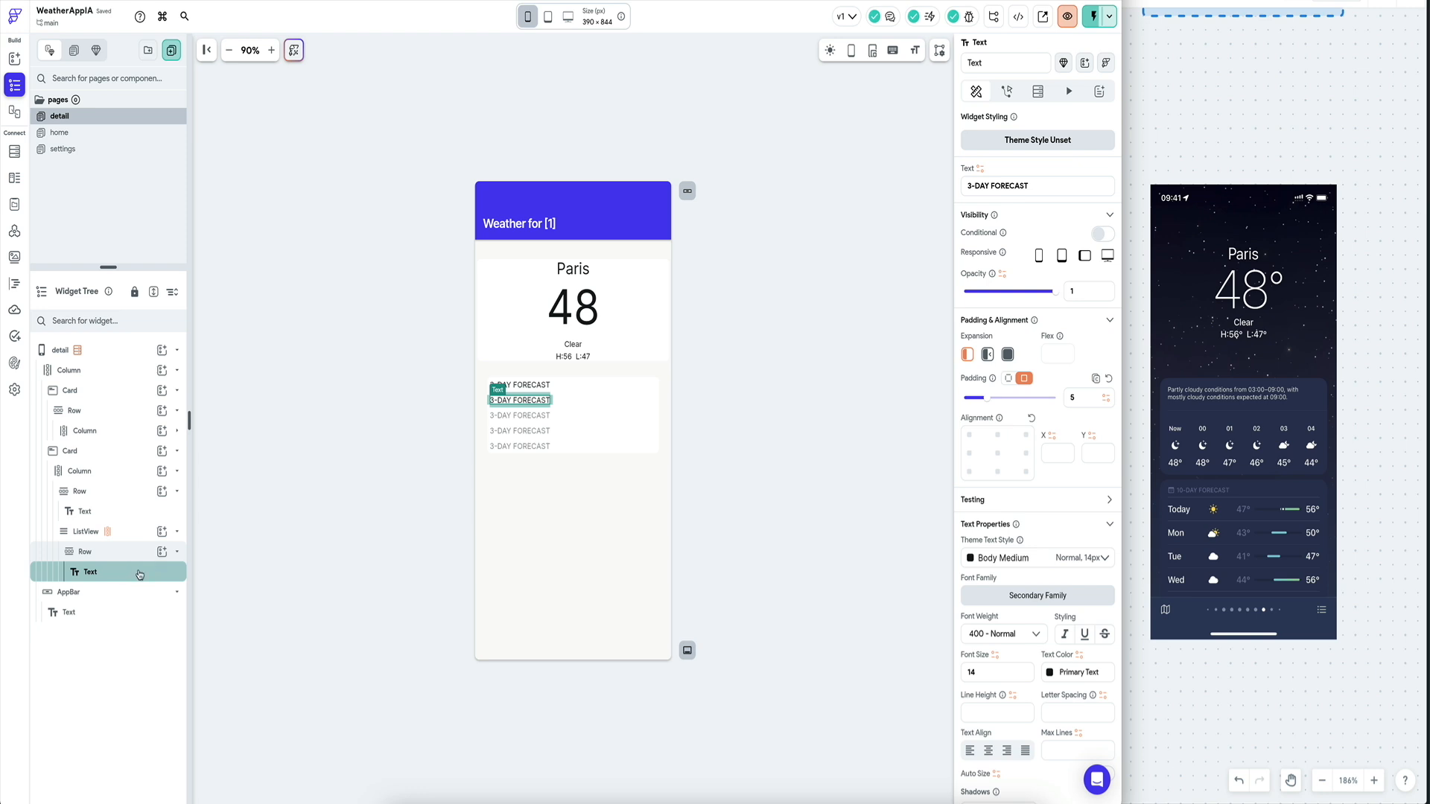
Duplicate the forecast row's text twice to make three text fields.
{"action": "key", "text": "ctrl+d"}
{"action": "left_click", "coordinate": [129, 592]}
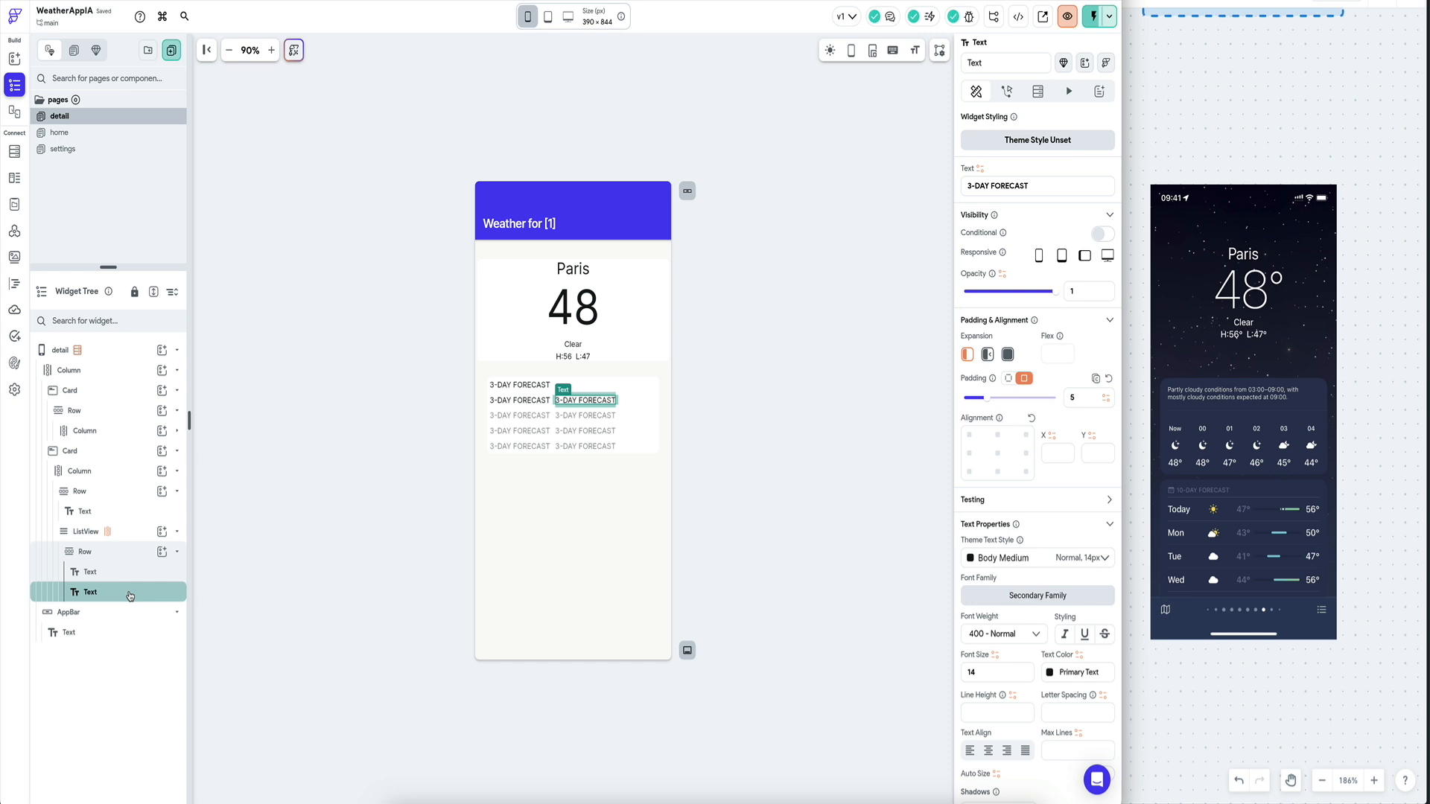
{"action": "key", "text": "ctrl+d"}
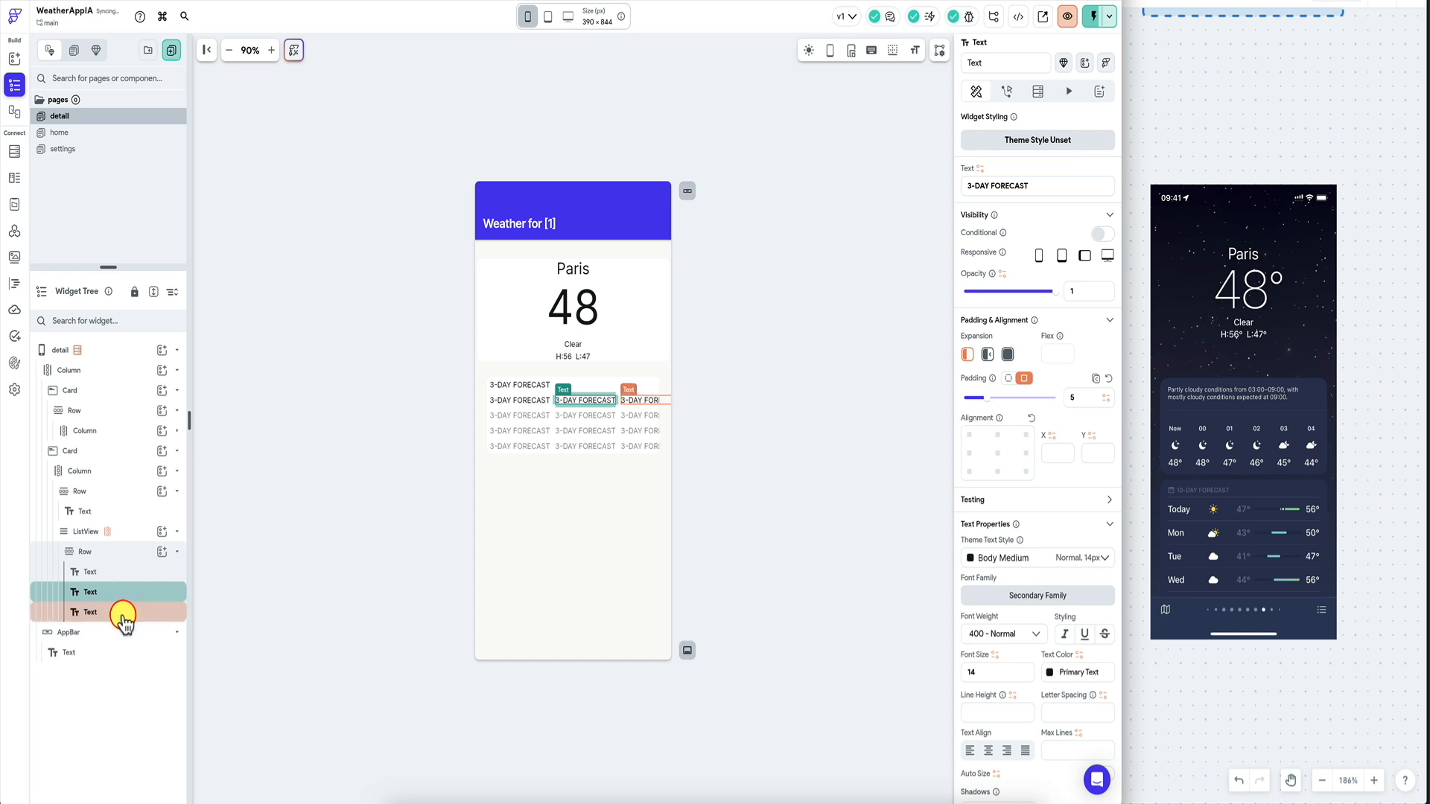
Bind the first text to the forecastDayItem item using a JSON Path.
{"action": "left_click", "coordinate": [499, 401]}
{"action": "left_click", "coordinate": [981, 169]}
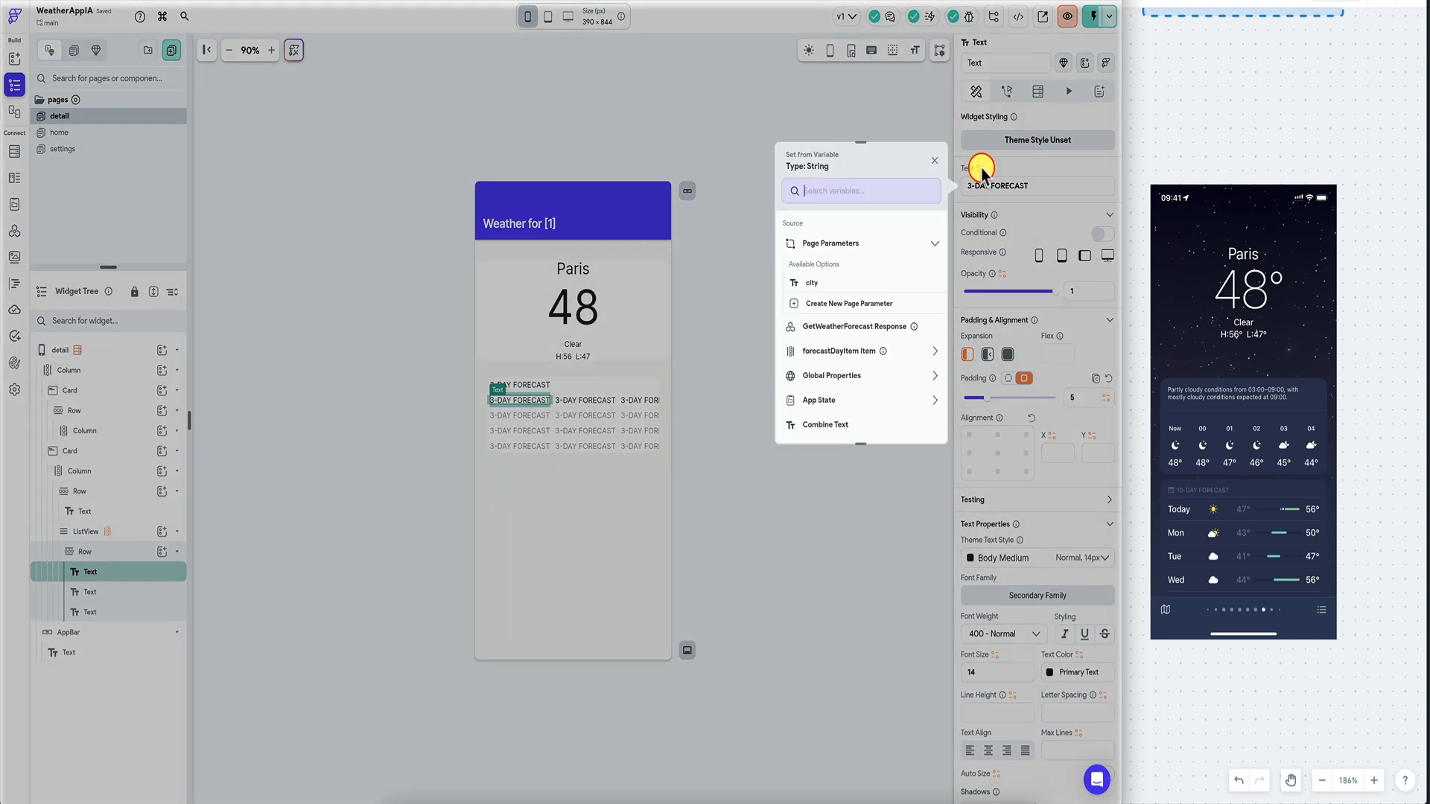
{"action": "left_click", "coordinate": [848, 351]}
{"action": "left_click", "coordinate": [873, 257]}
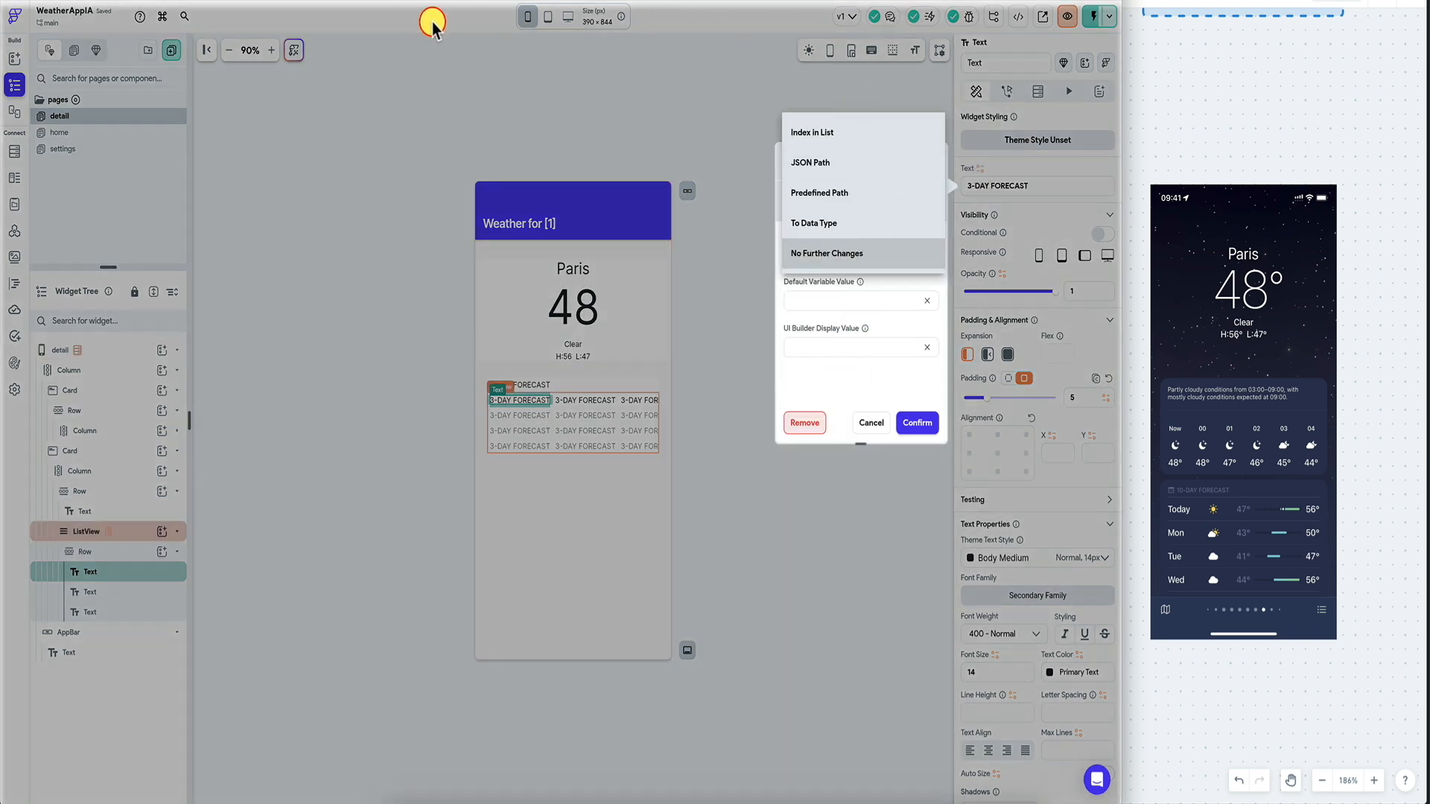
{"action": "left_click", "coordinate": [832, 162]}
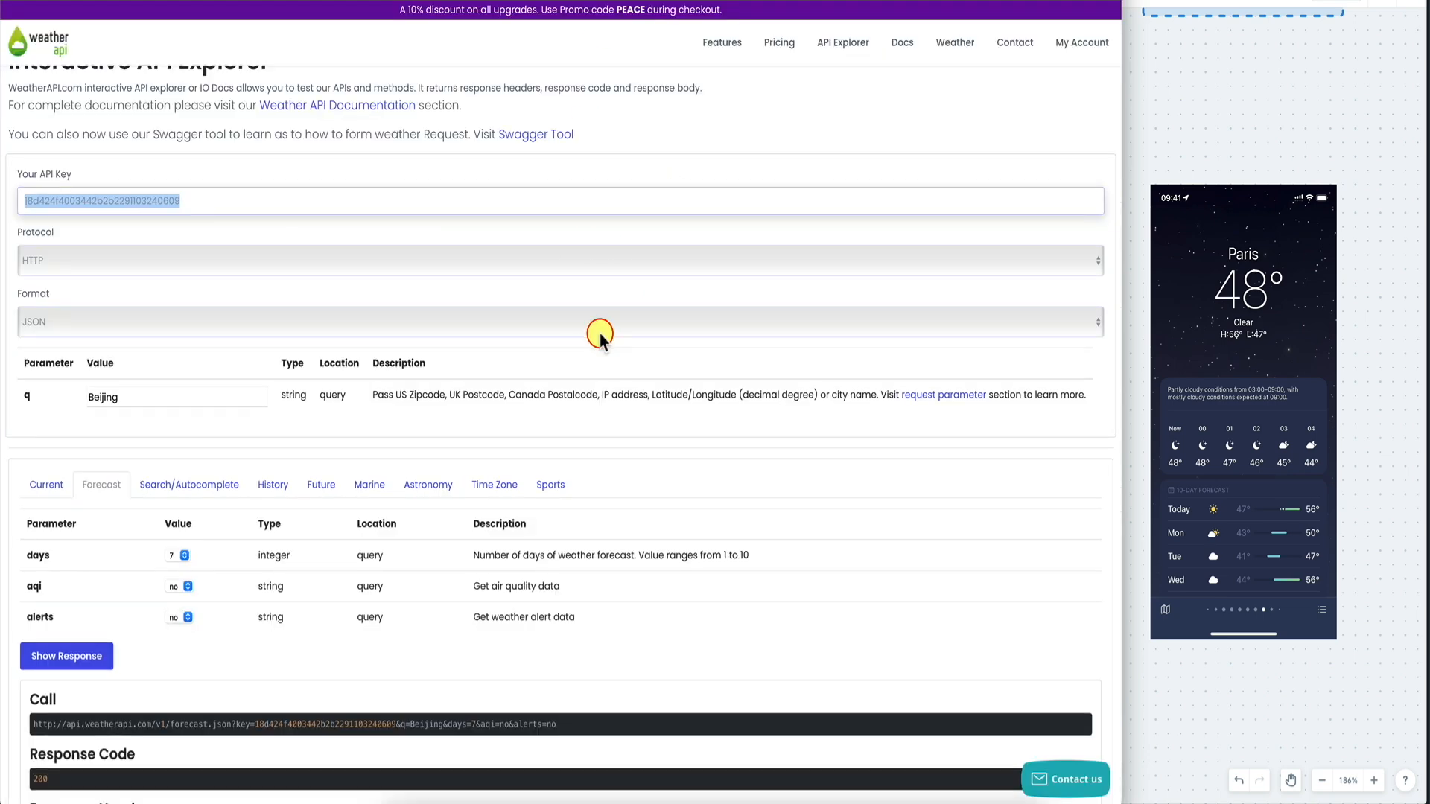
{"action": "scroll", "coordinate": [584, 310], "scroll_direction": "down", "scroll_amount": 15}
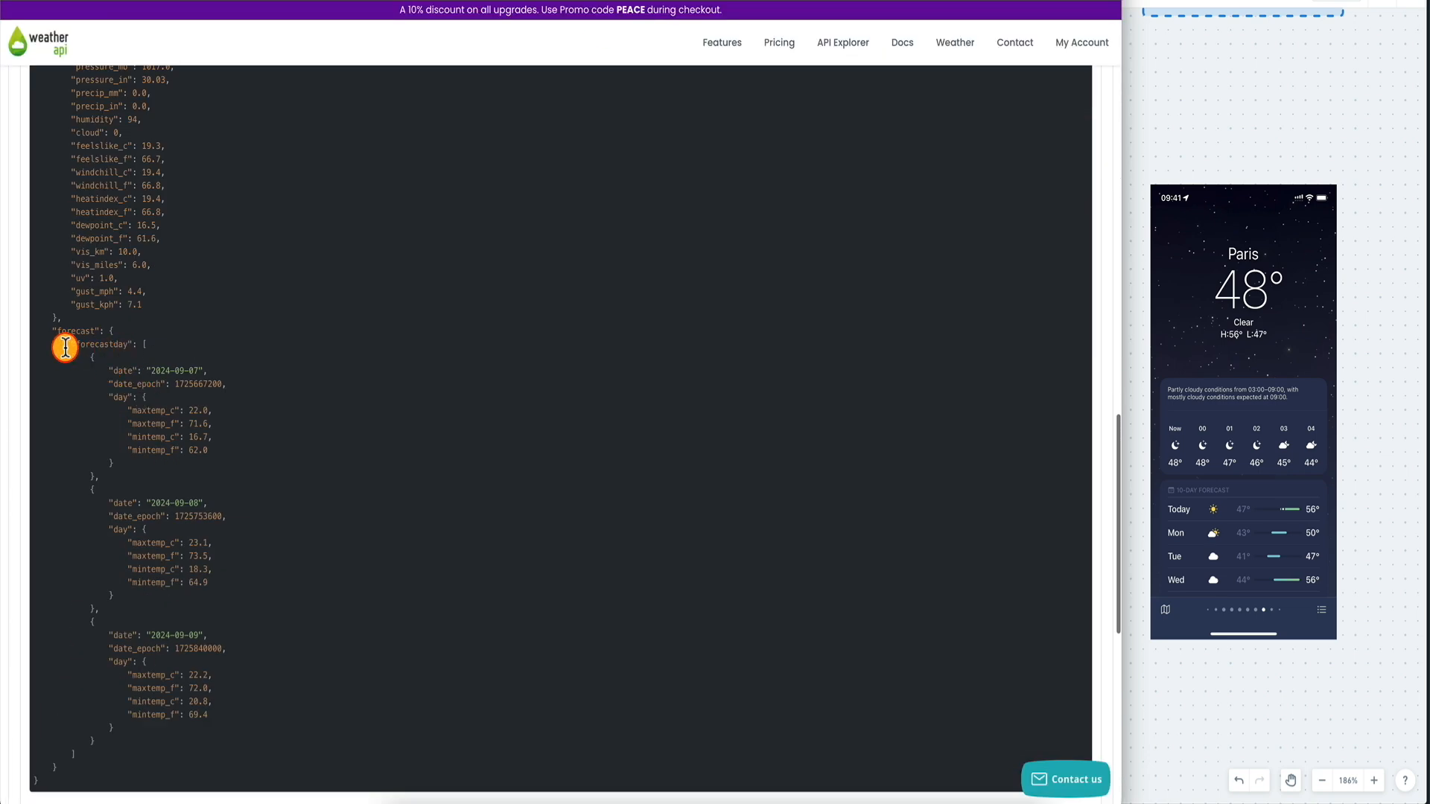
Highlight the first forecastday entry in the WeatherAPI response to check its date and day fields.
{"action": "left_click_drag", "start_coordinate": [90, 357], "coordinate": [105, 475]}
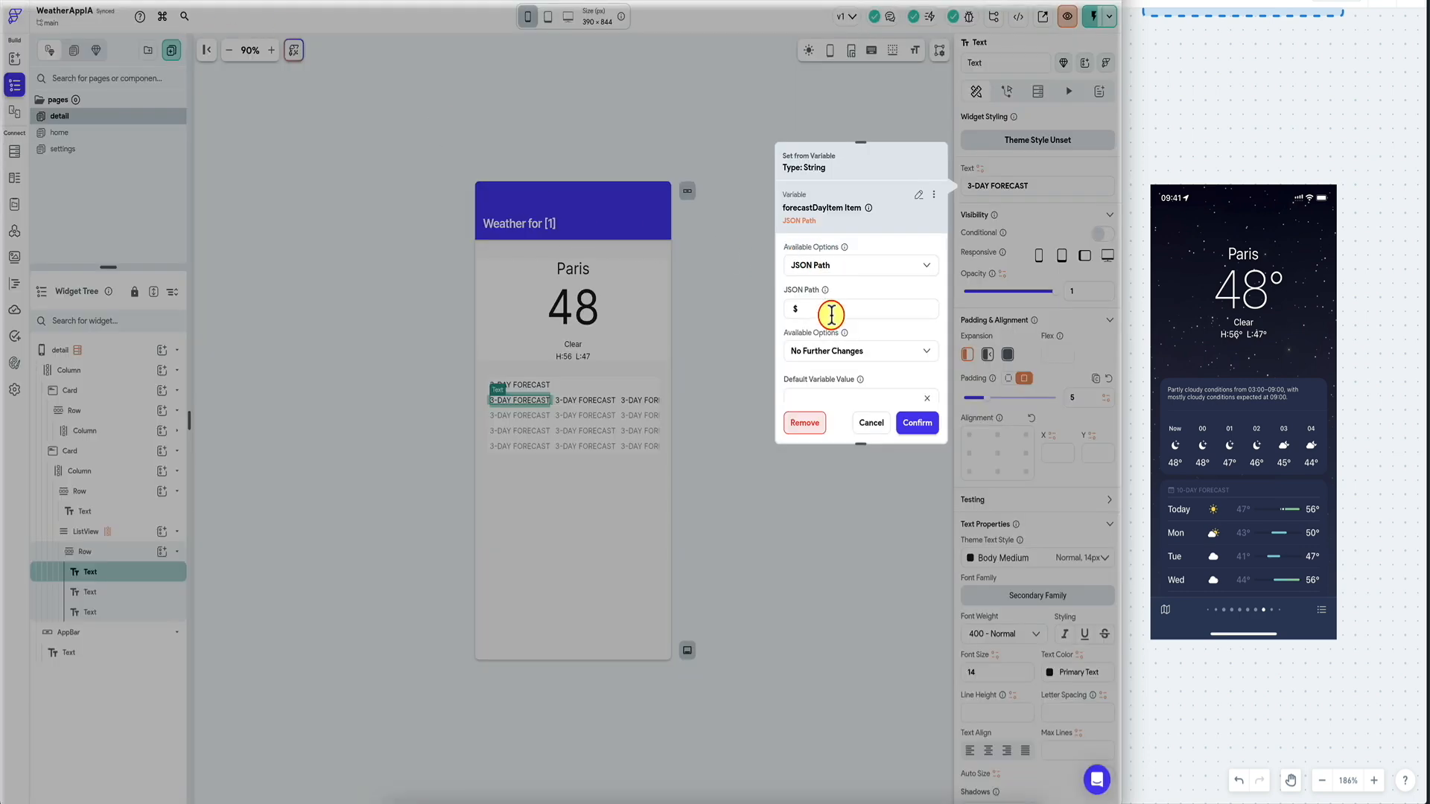
Set the first text's JSON path to $.date with No Further Changes and confirm.
{"action": "type", "text": "e"}
{"action": "left_click", "coordinate": [860, 351]}
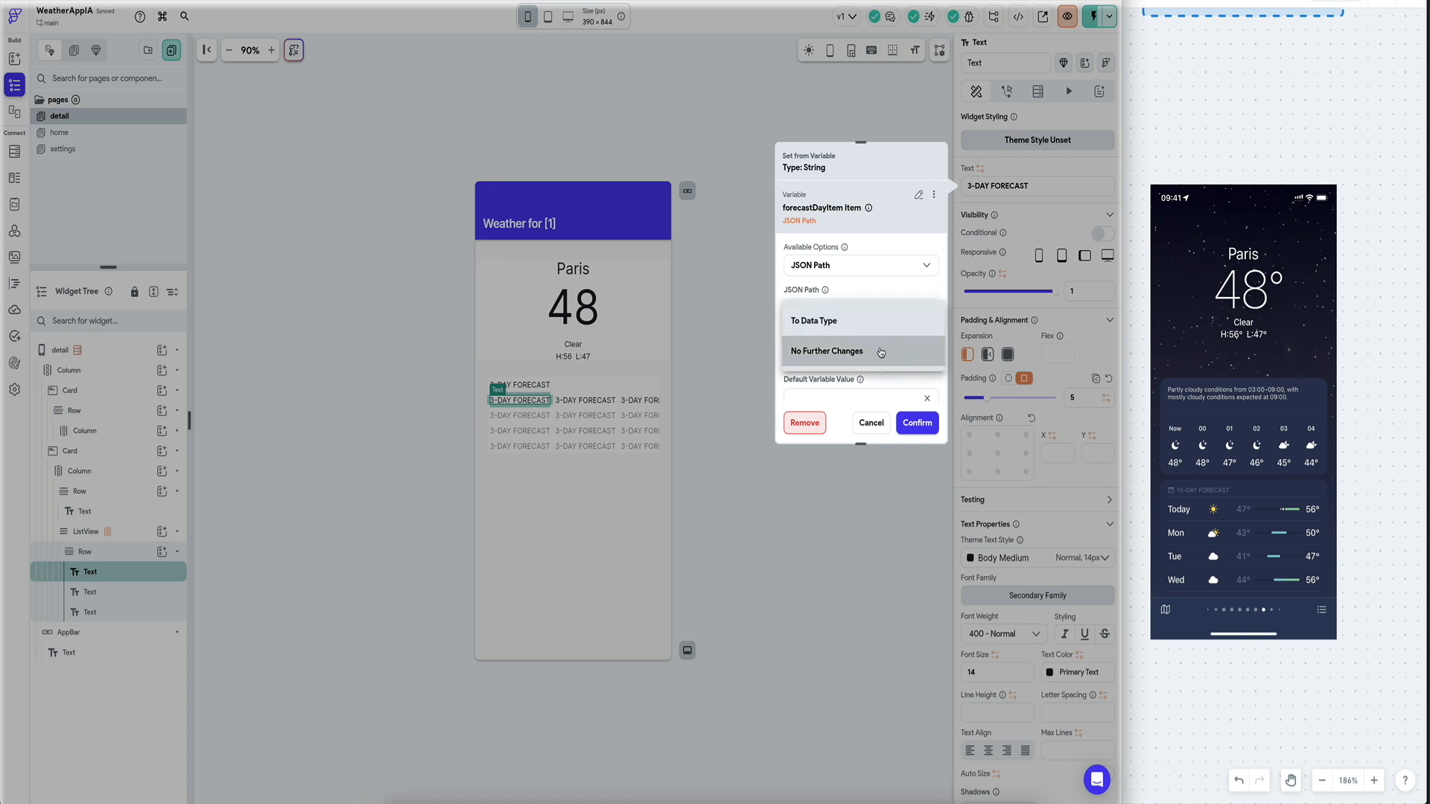
{"action": "left_click", "coordinate": [885, 320]}
{"action": "left_click", "coordinate": [862, 355]}
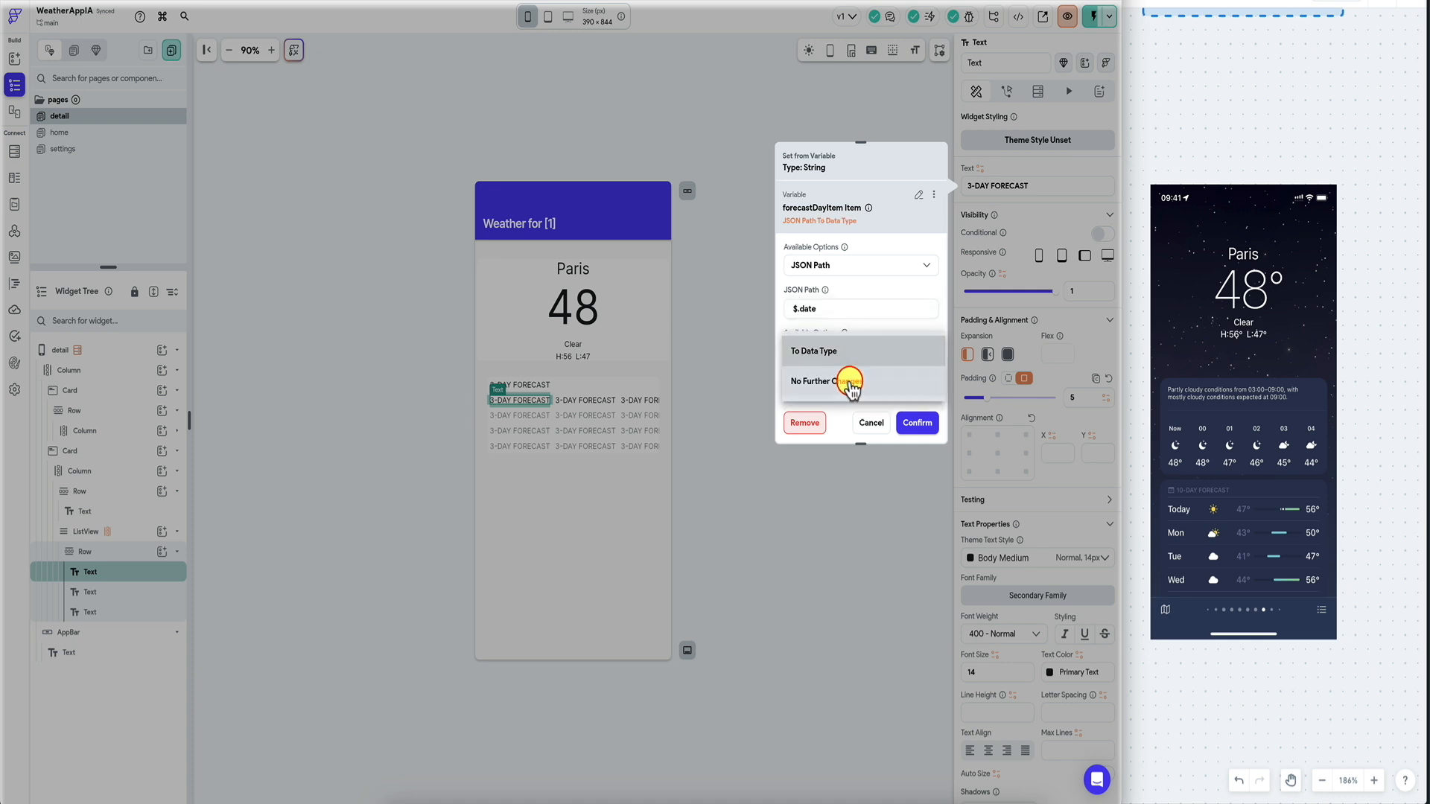
{"action": "left_click", "coordinate": [852, 374]}
{"action": "left_click", "coordinate": [919, 426]}
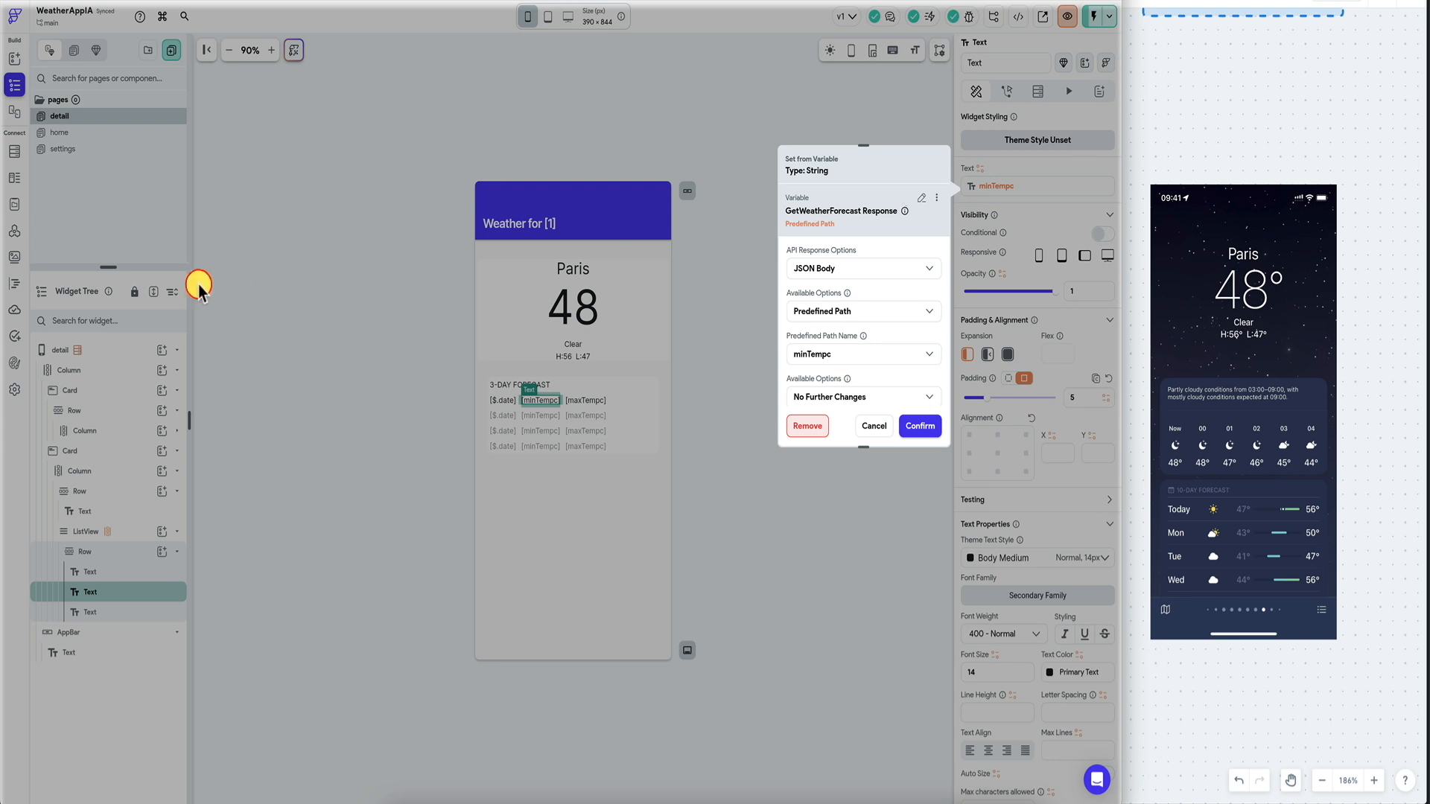
Try the predefined minTempc field for the second text, then discard it.
{"action": "left_click", "coordinate": [853, 359]}
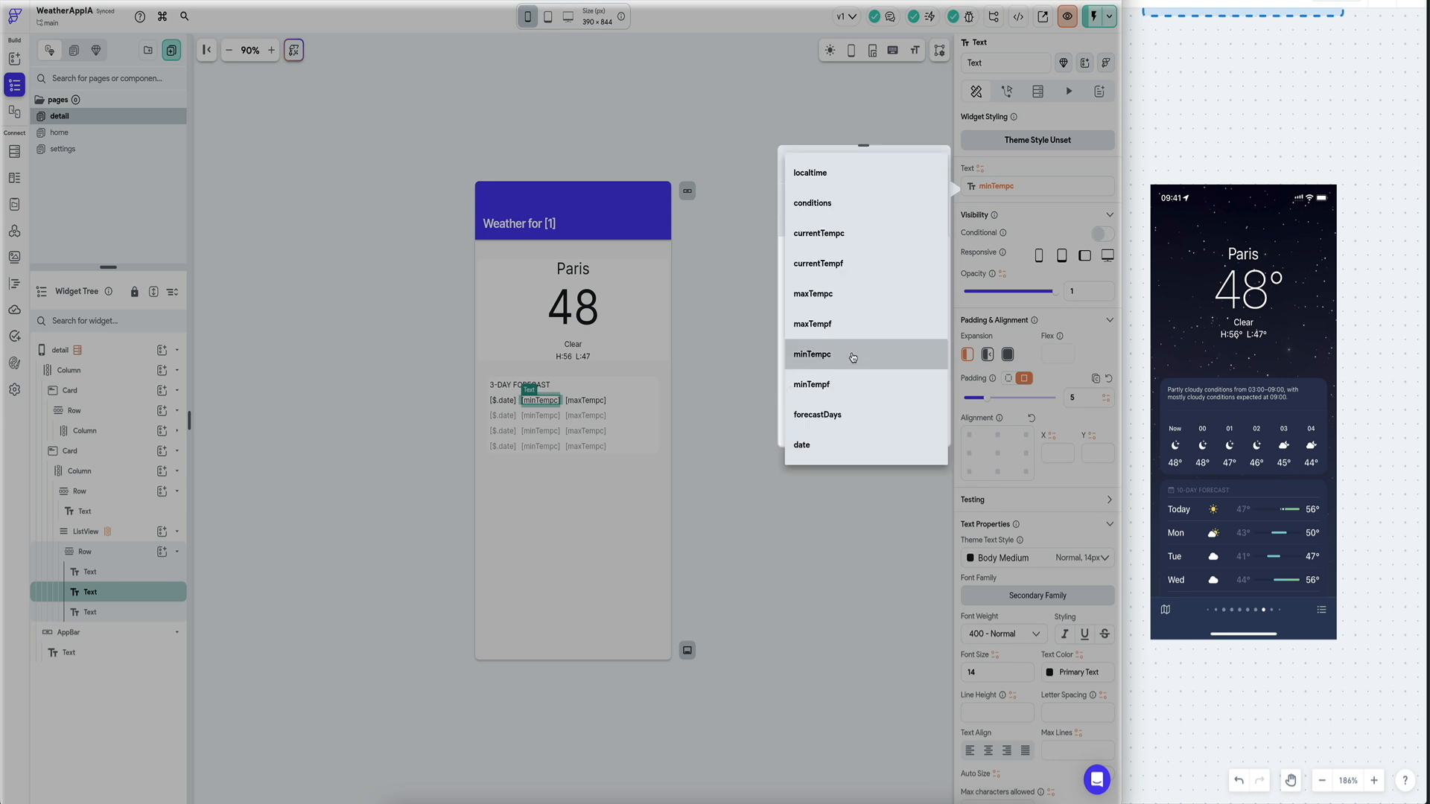
{"action": "left_click", "coordinate": [853, 356]}
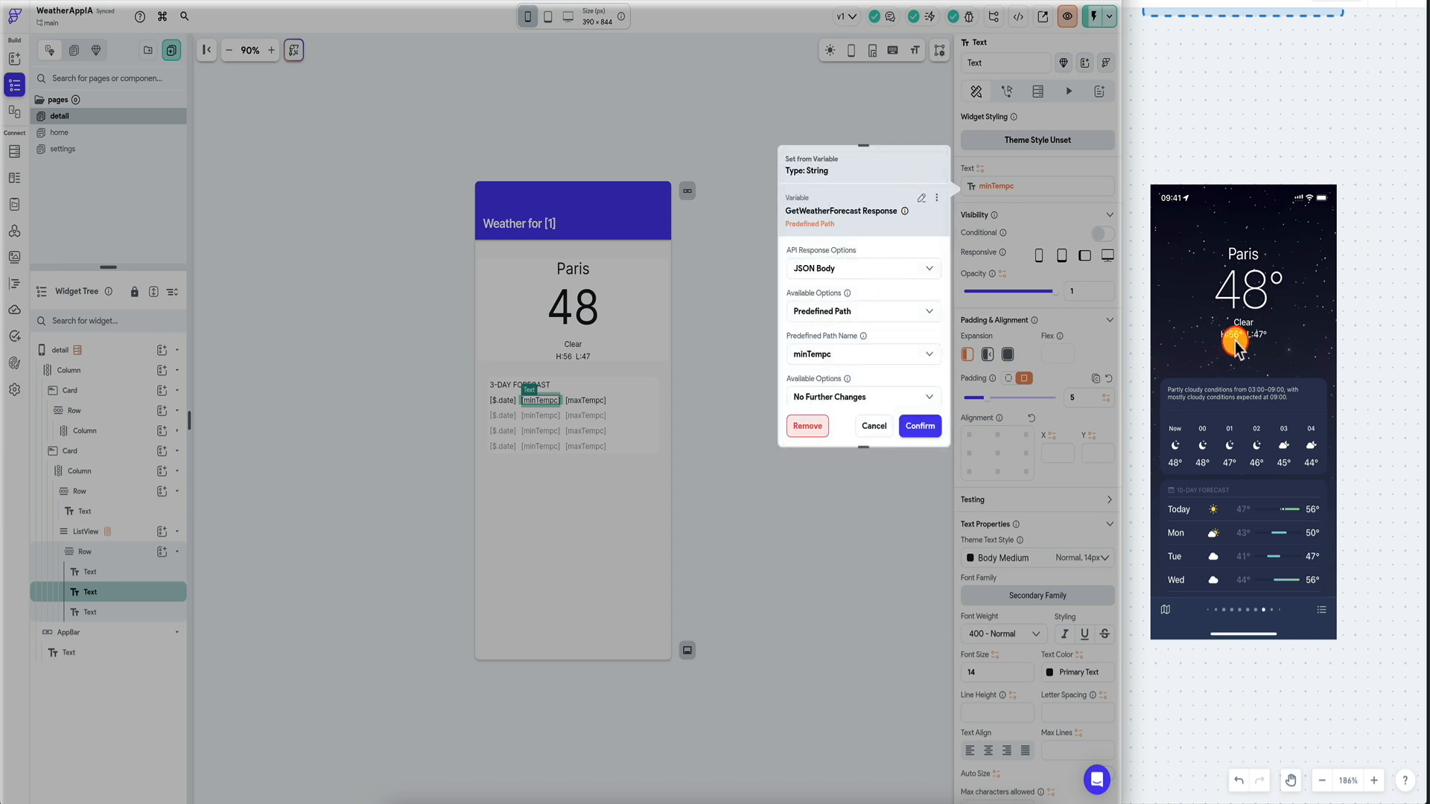
{"action": "left_click", "coordinate": [842, 313]}
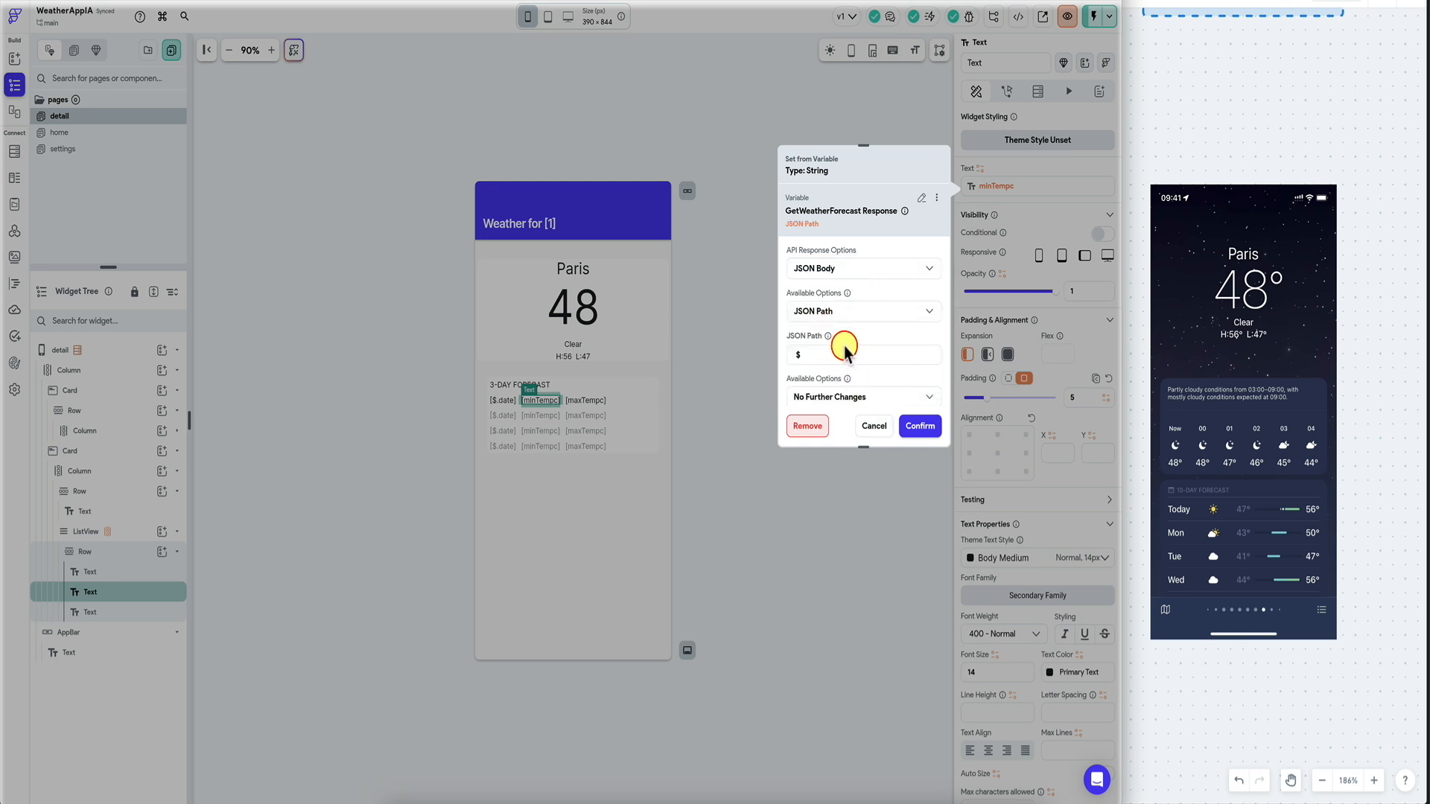
{"action": "left_click", "coordinate": [871, 426]}
Rebind the second text to the forecastDayItem item via JSON Path, checking the forecast JSON.
{"action": "left_click", "coordinate": [1019, 185]}
{"action": "left_click", "coordinate": [922, 197]}
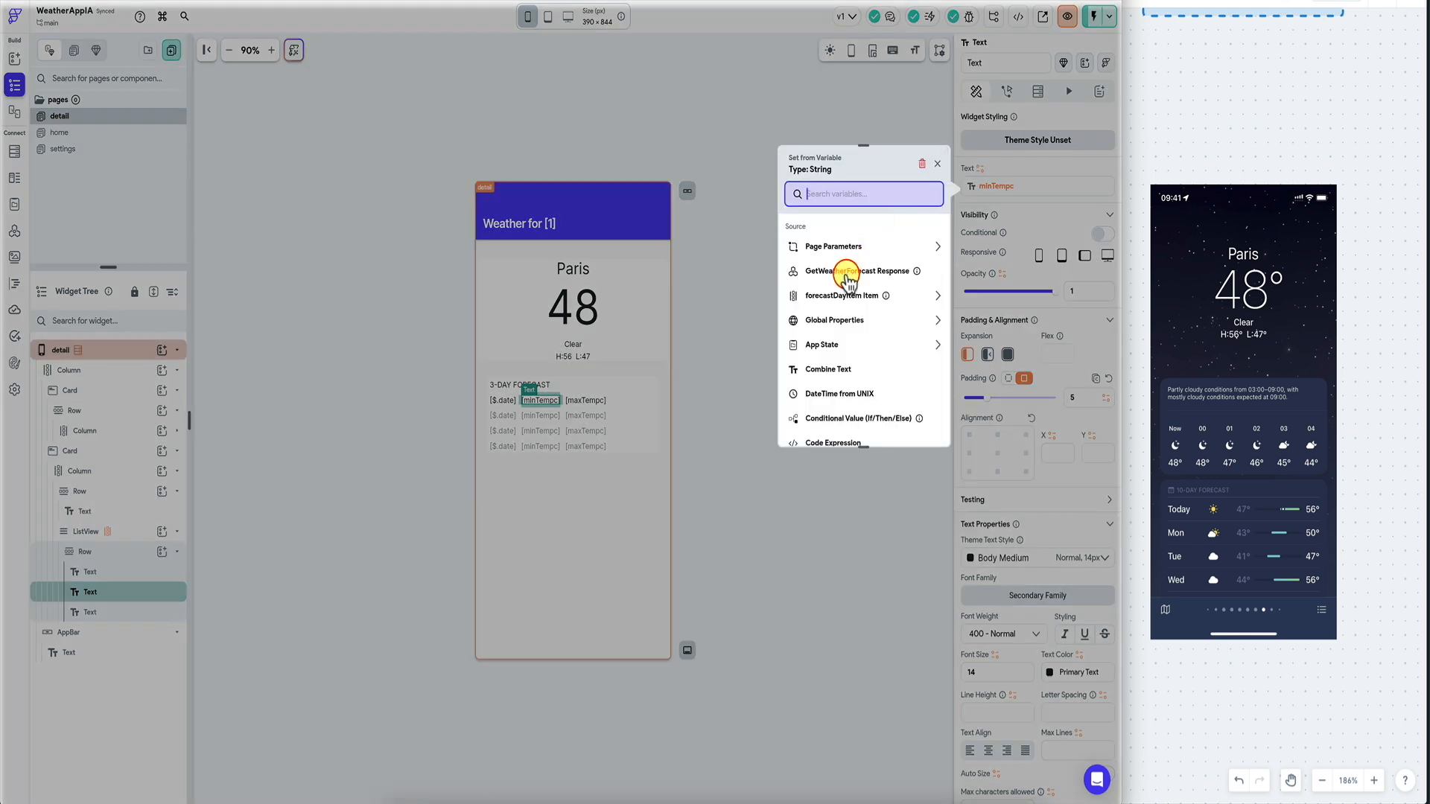
{"action": "left_click", "coordinate": [847, 295]}
{"action": "left_click", "coordinate": [856, 257]}
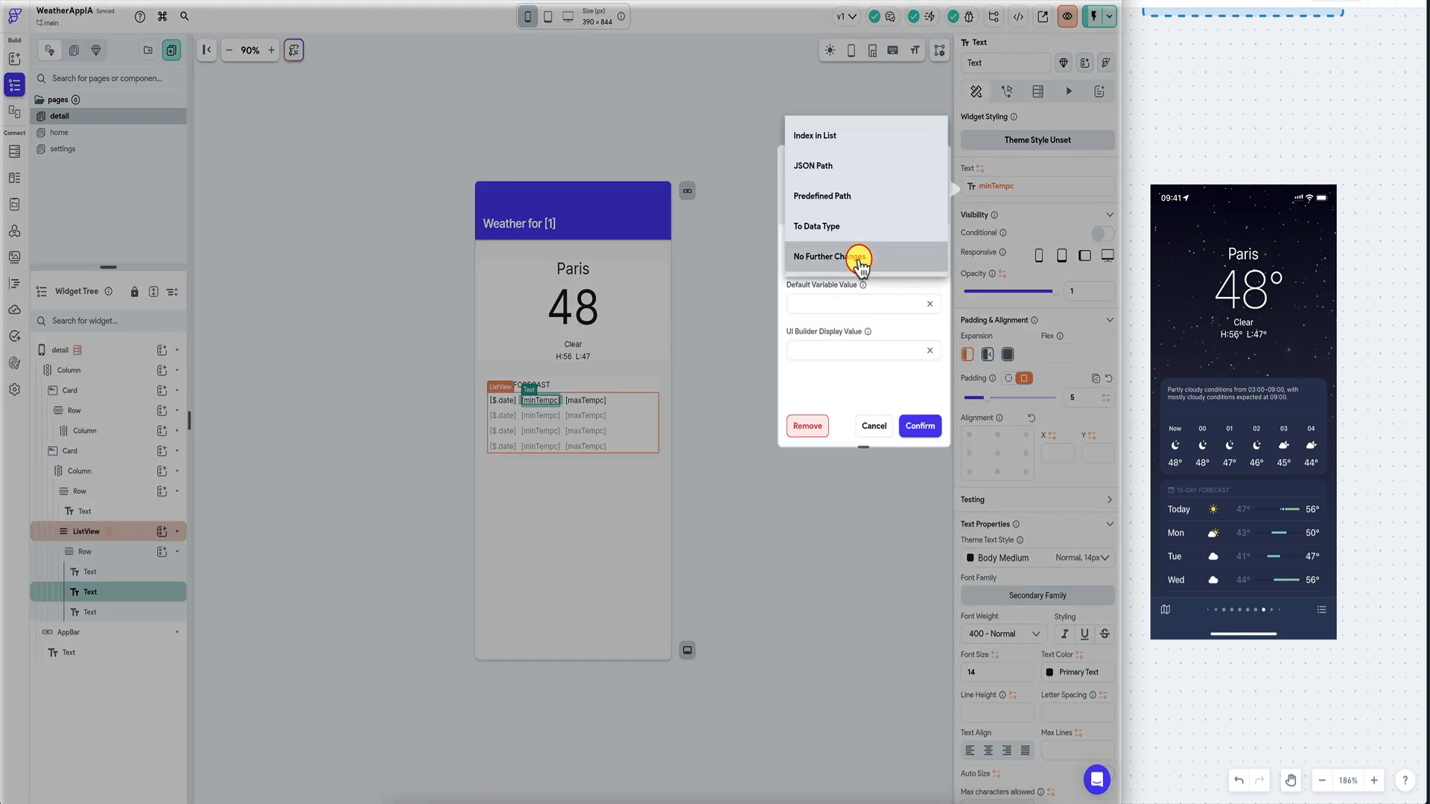
{"action": "left_click", "coordinate": [862, 166]}
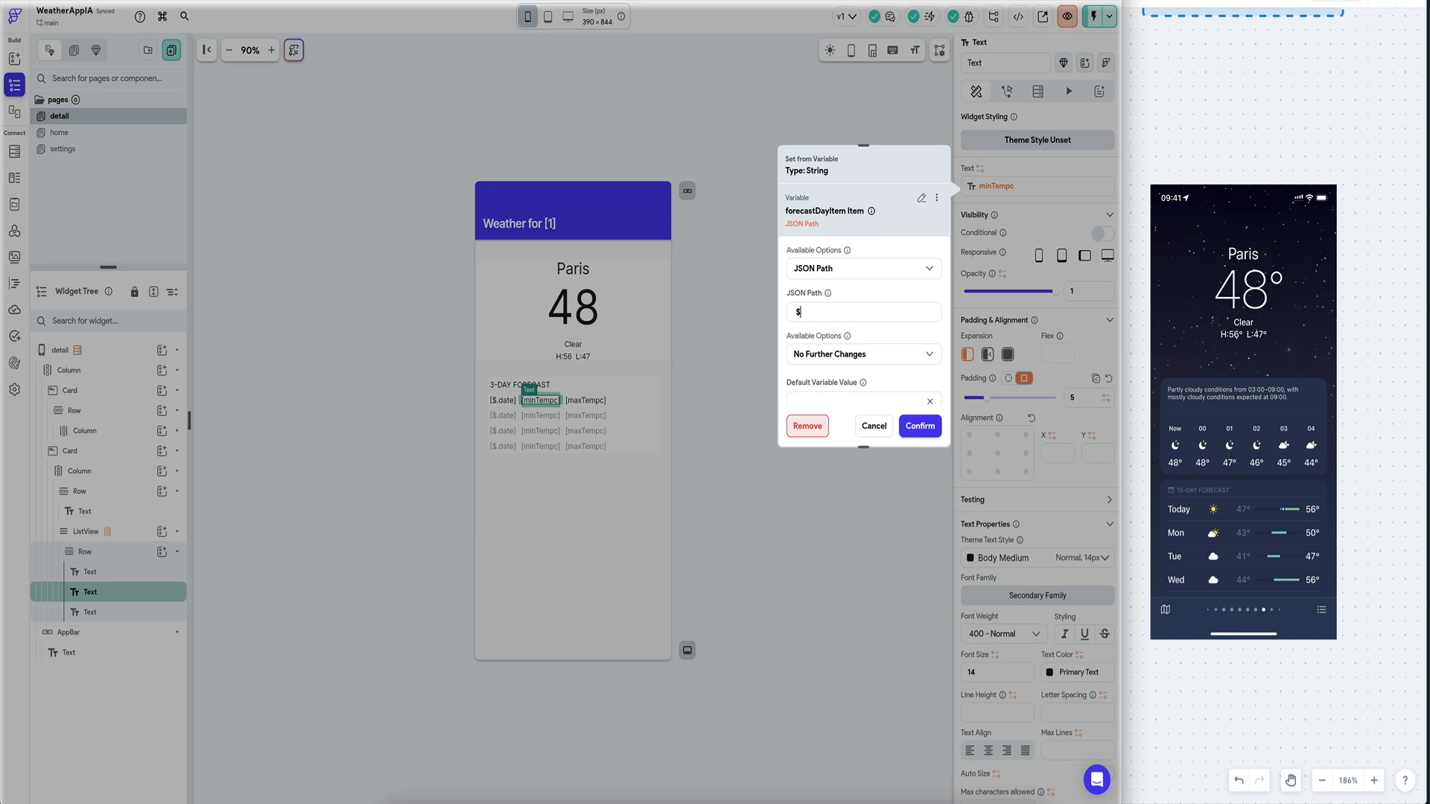
{"action": "key", "text": "ctrl+Tab"}
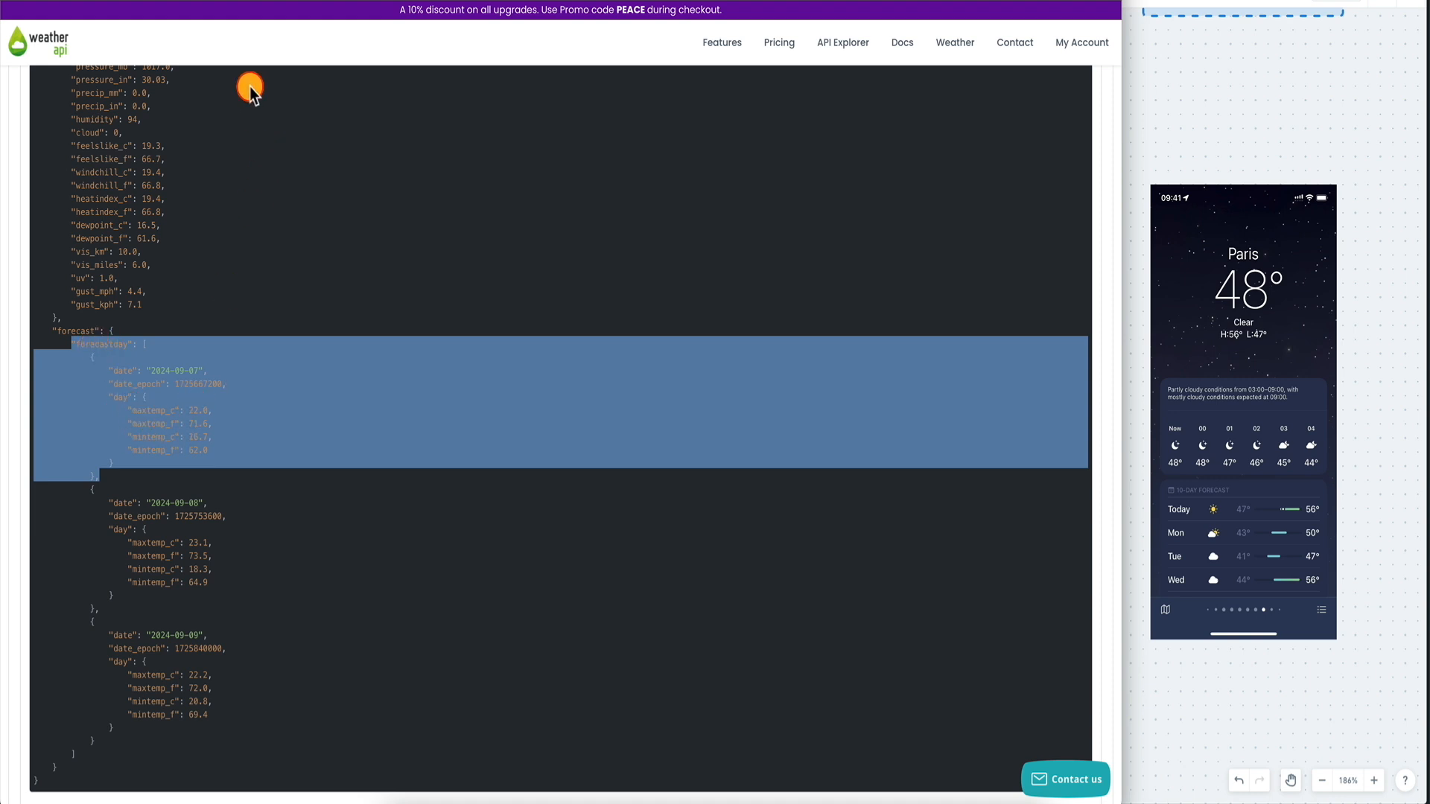
{"action": "left_click", "coordinate": [186, 0]}
Enter the JSON path $.day.mintempc, undoing a trial array selector.
{"action": "left_click", "coordinate": [811, 305]}
{"action": "type", "text": ".day[:].mintempc"}
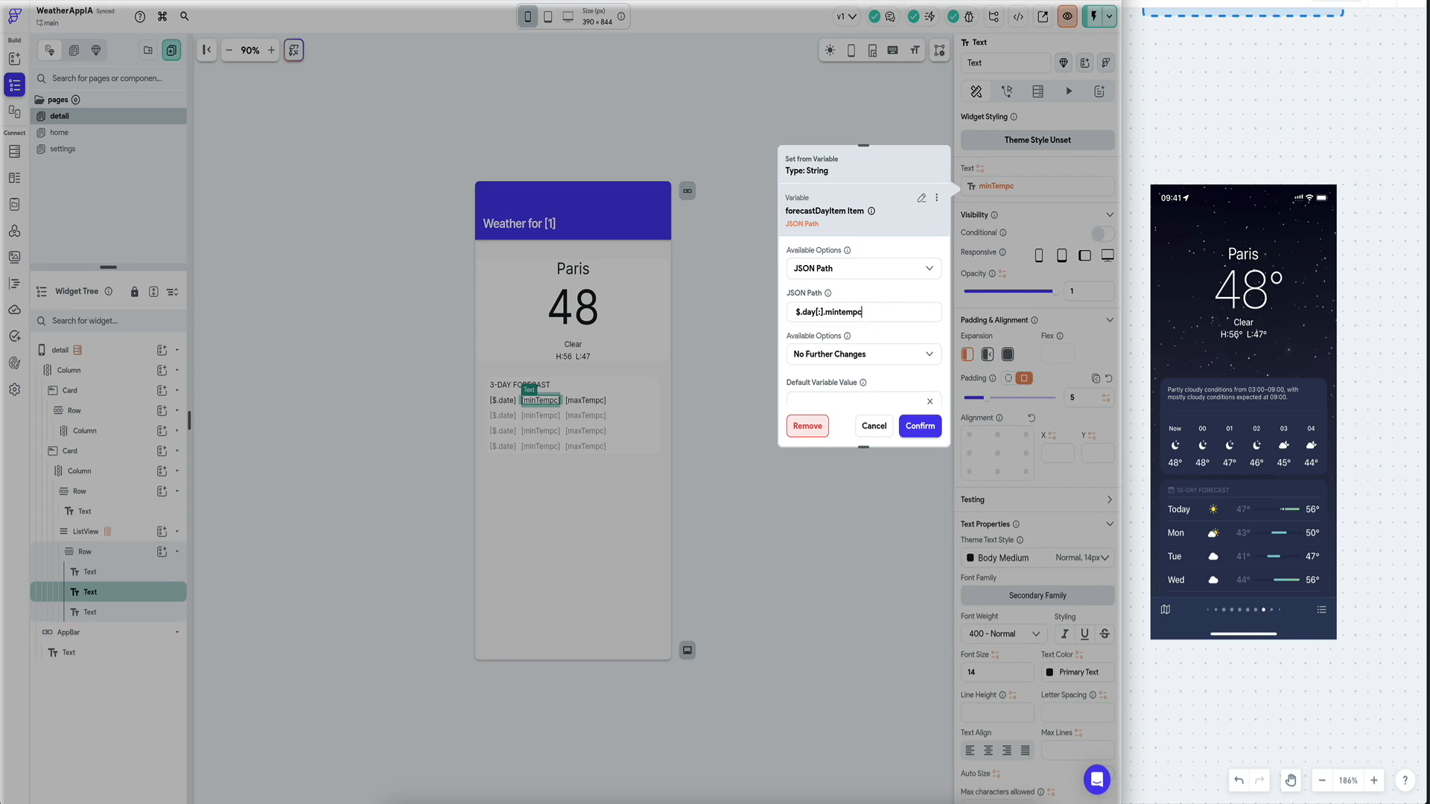
{"action": "key", "text": "ctrl+Tab"}
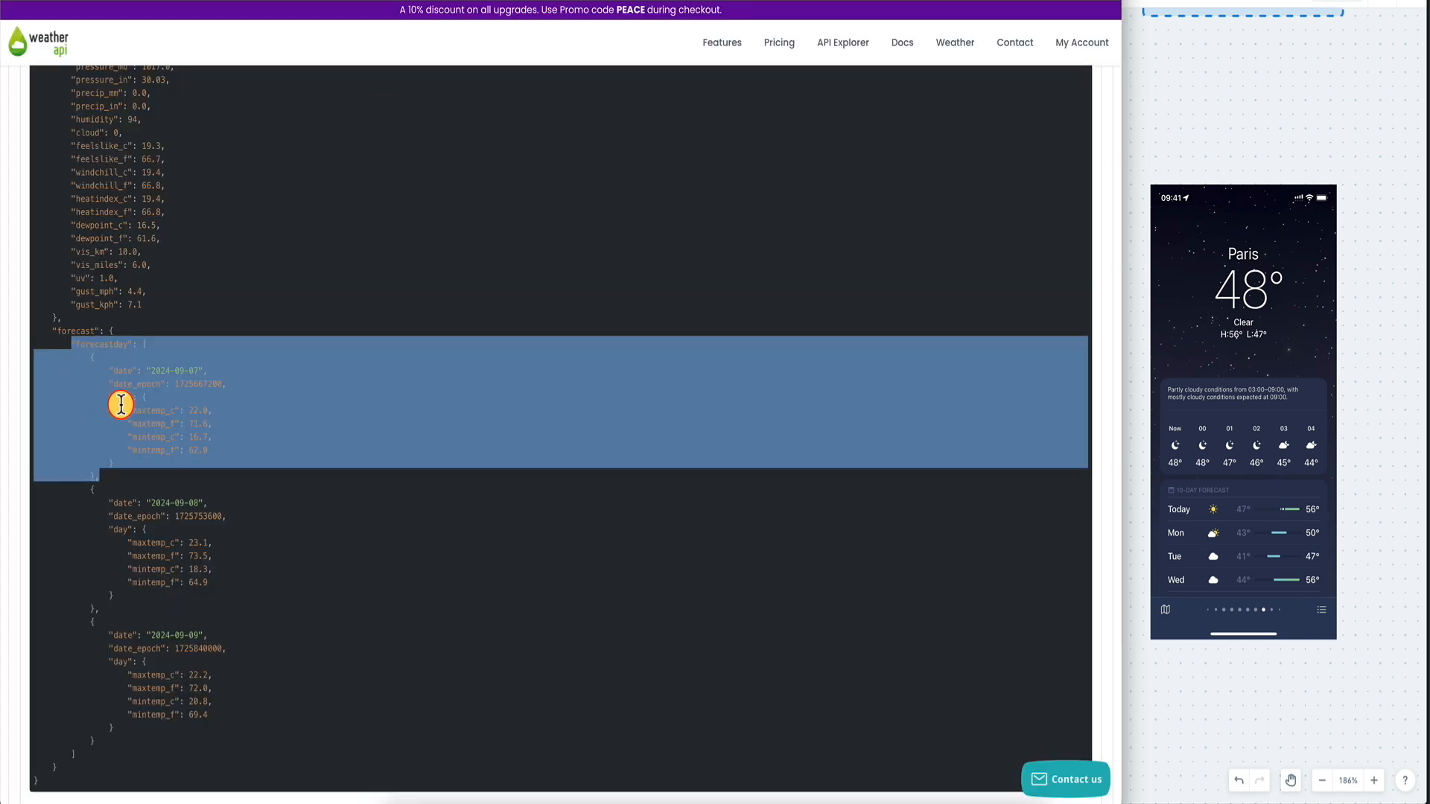
{"action": "key", "text": "ctrl+Tab"}
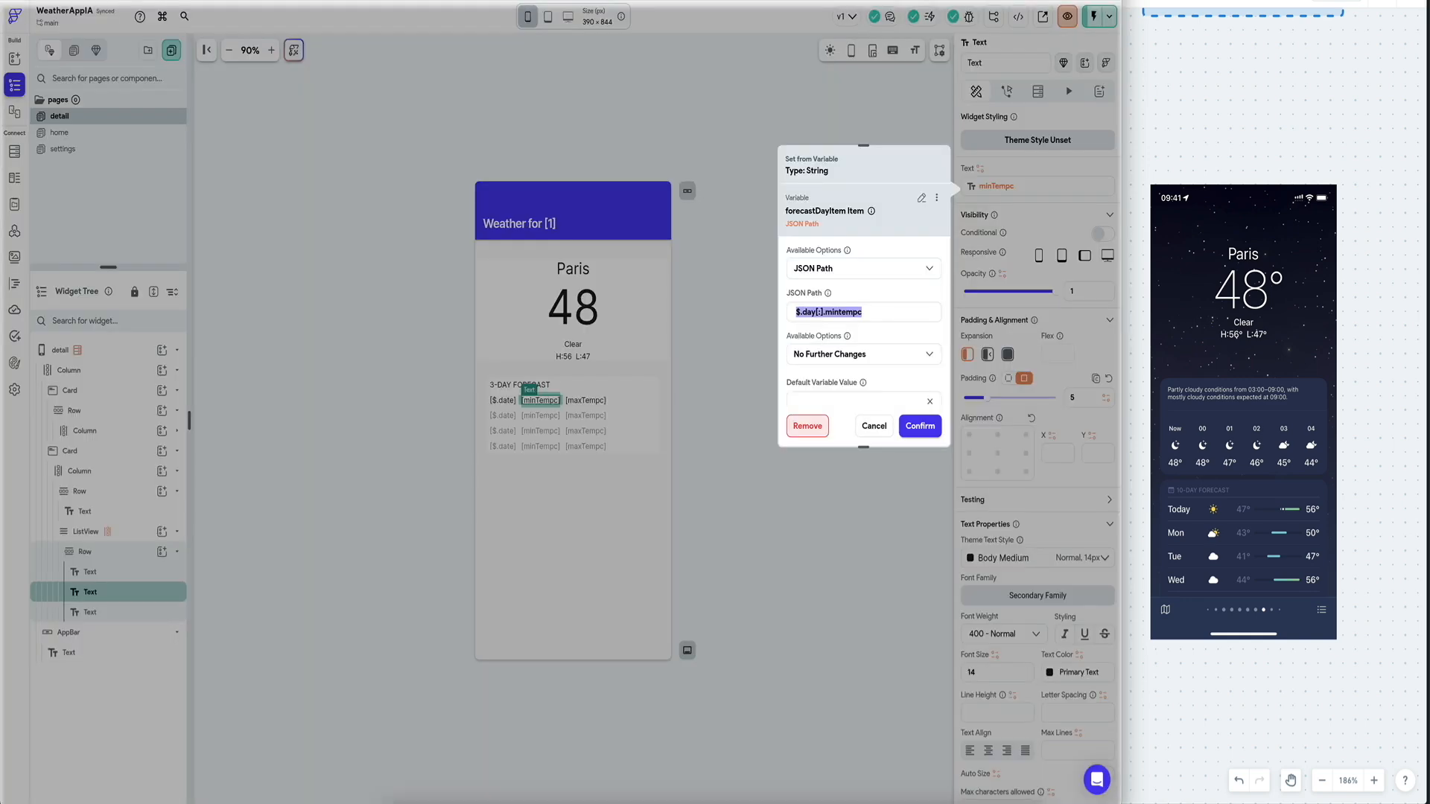
{"action": "left_click", "coordinate": [822, 316]}
{"action": "type", "text": "[:]"}
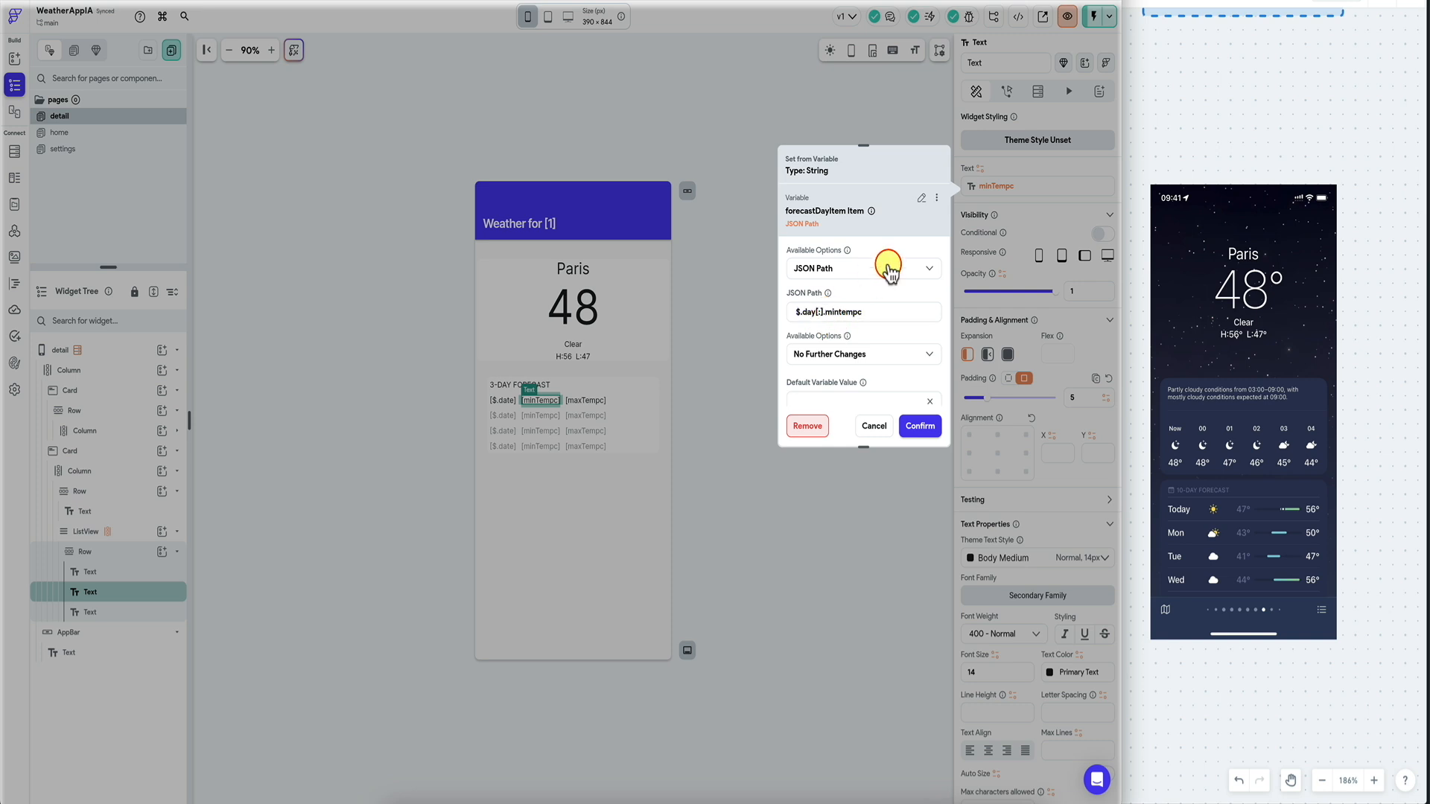
{"action": "key", "text": "ctrl+z"}
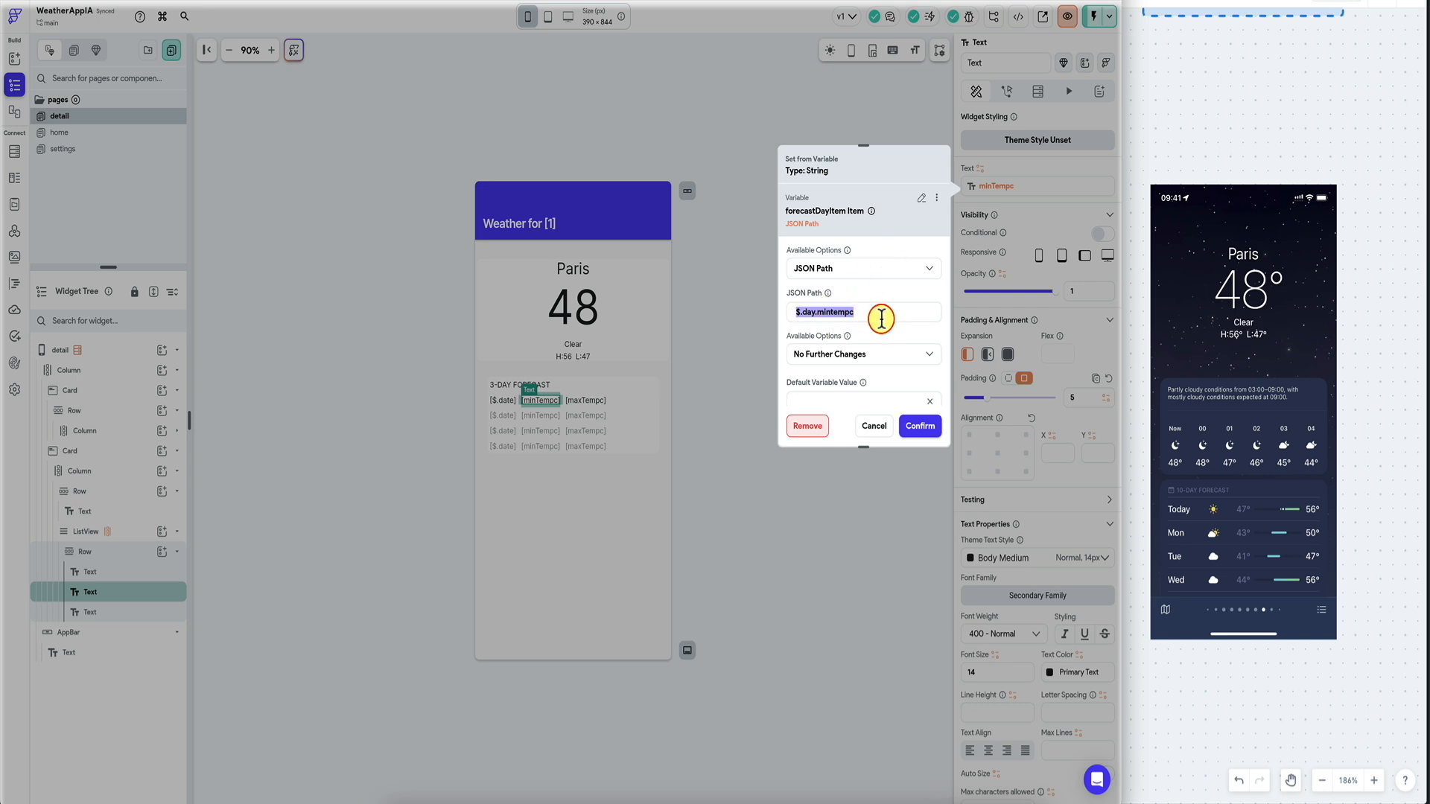
Confirm the $.day.mintempc binding and bind the max temperature text to forecastDayItem at $.day.maxtempc.
{"action": "left_click", "coordinate": [920, 425]}
{"action": "left_click", "coordinate": [600, 403]}
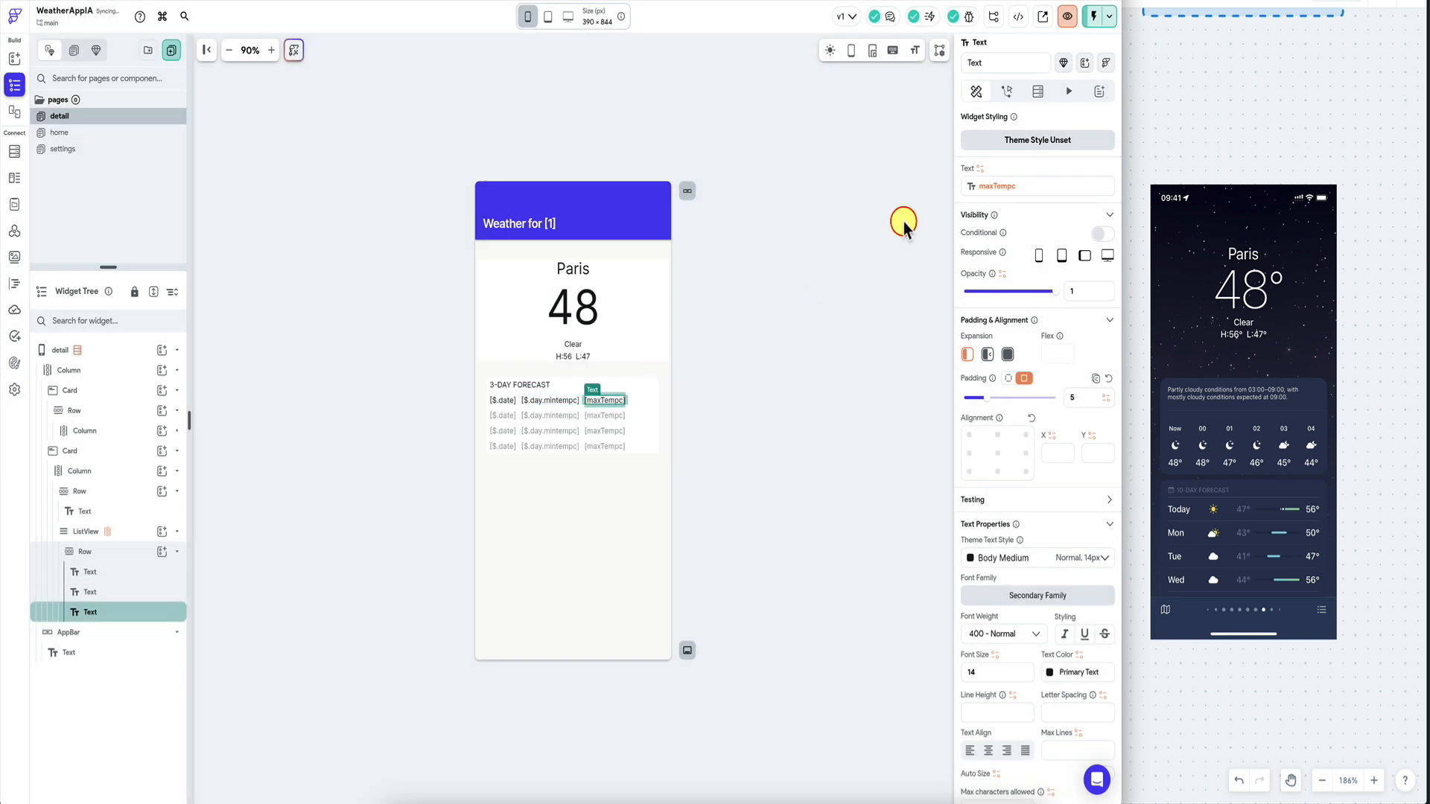
{"action": "left_click", "coordinate": [991, 186]}
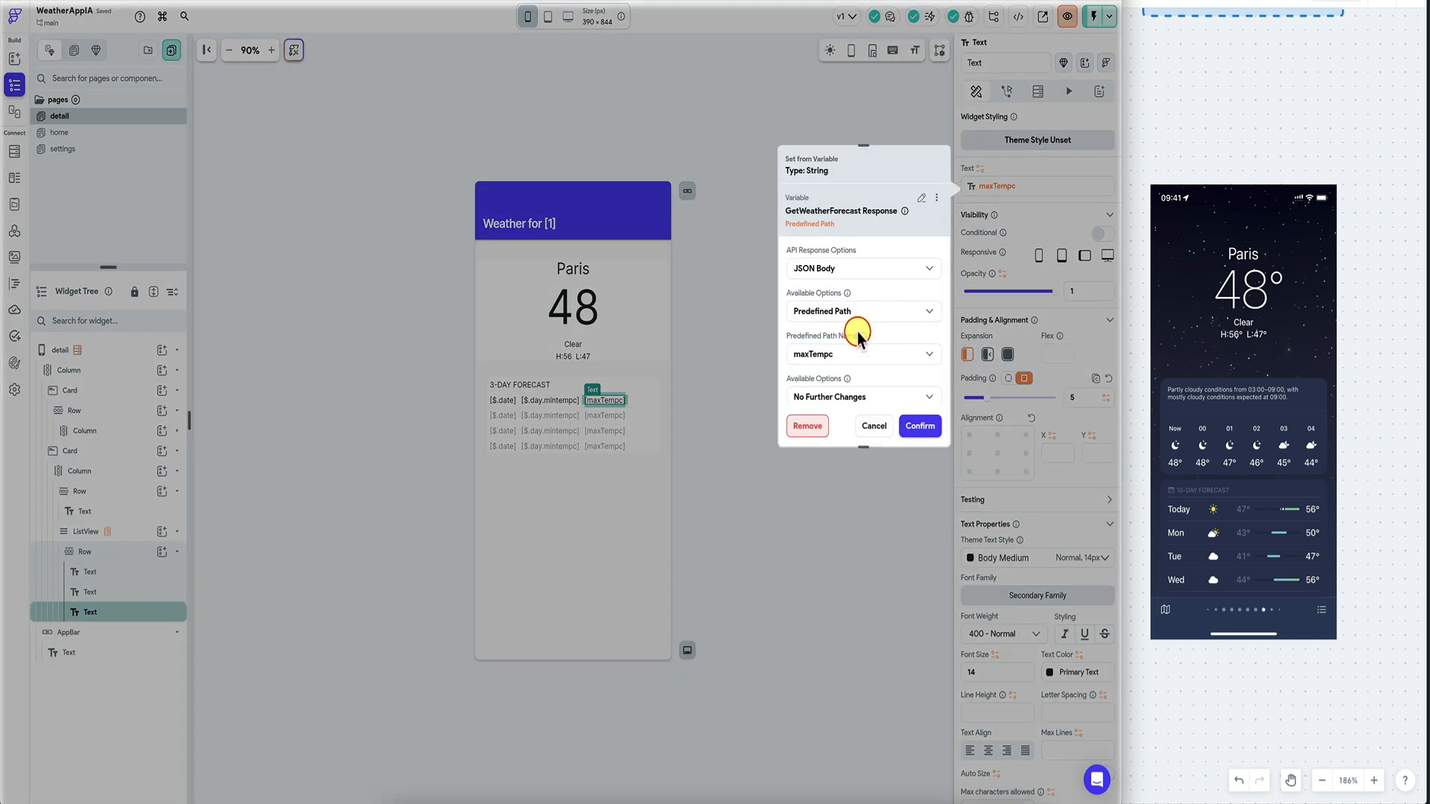
{"action": "left_click", "coordinate": [921, 197]}
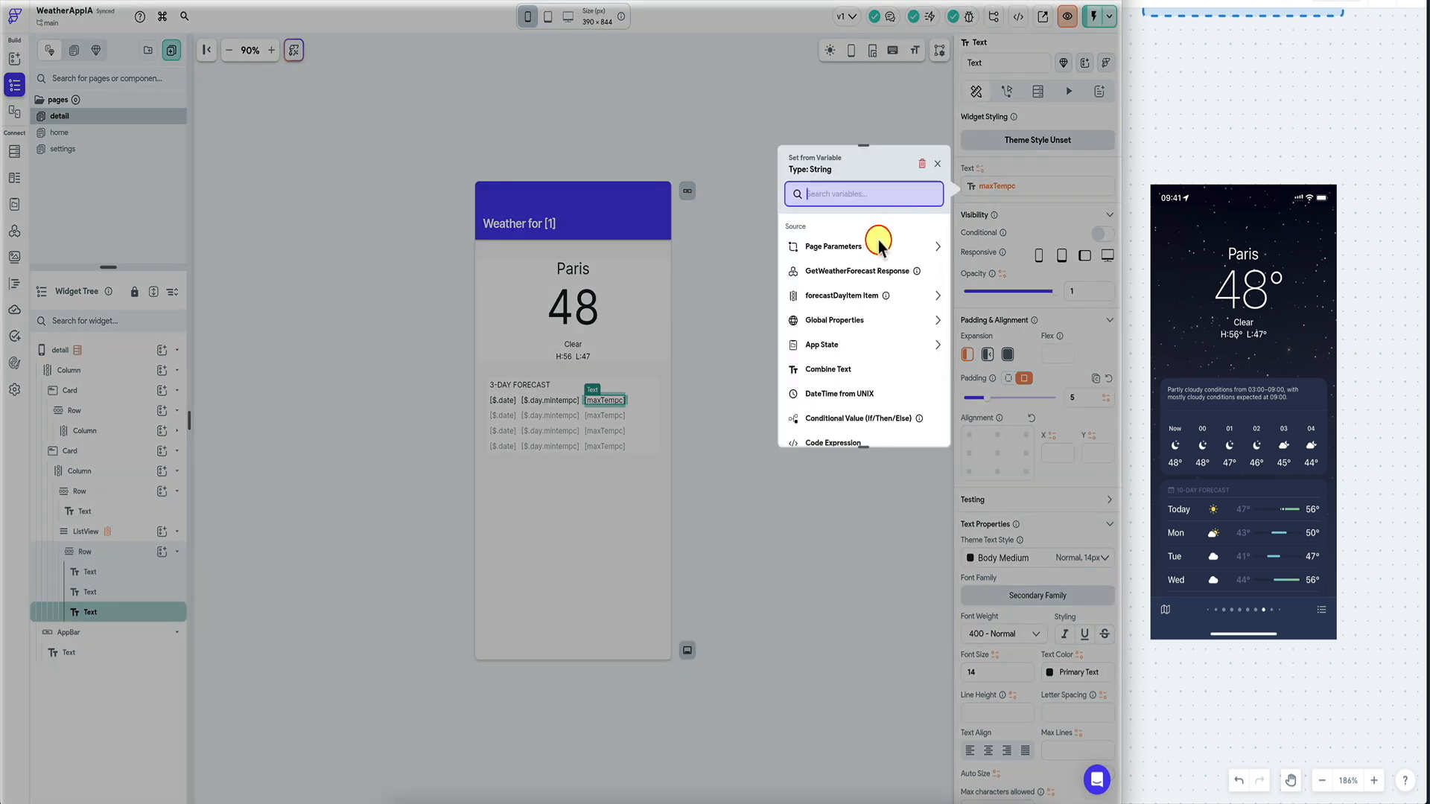
{"action": "left_click", "coordinate": [849, 301]}
{"action": "left_click", "coordinate": [867, 173]}
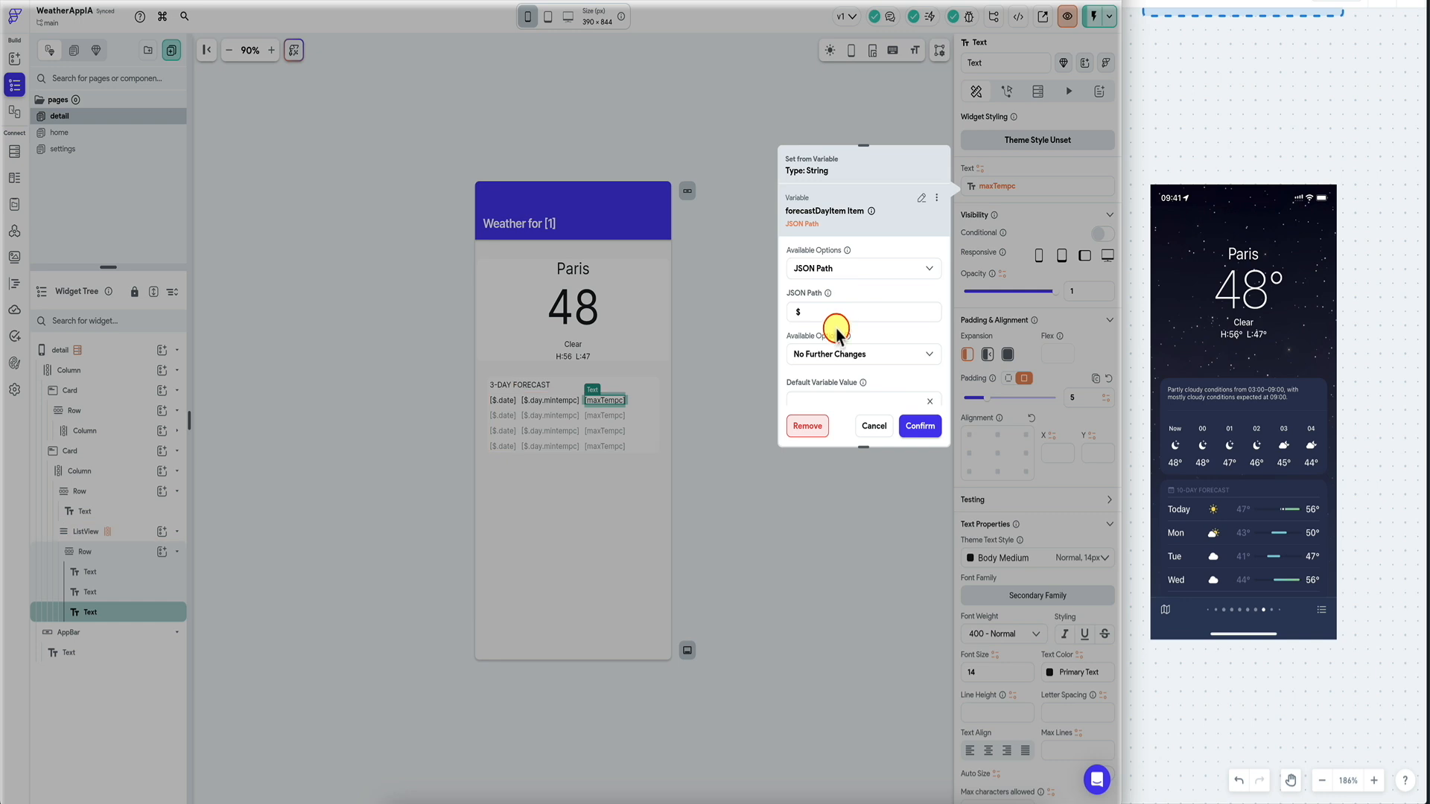
{"action": "left_click", "coordinate": [850, 311]}
{"action": "type", "text": ".day.maxtempc"}
{"action": "left_click", "coordinate": [920, 426]}
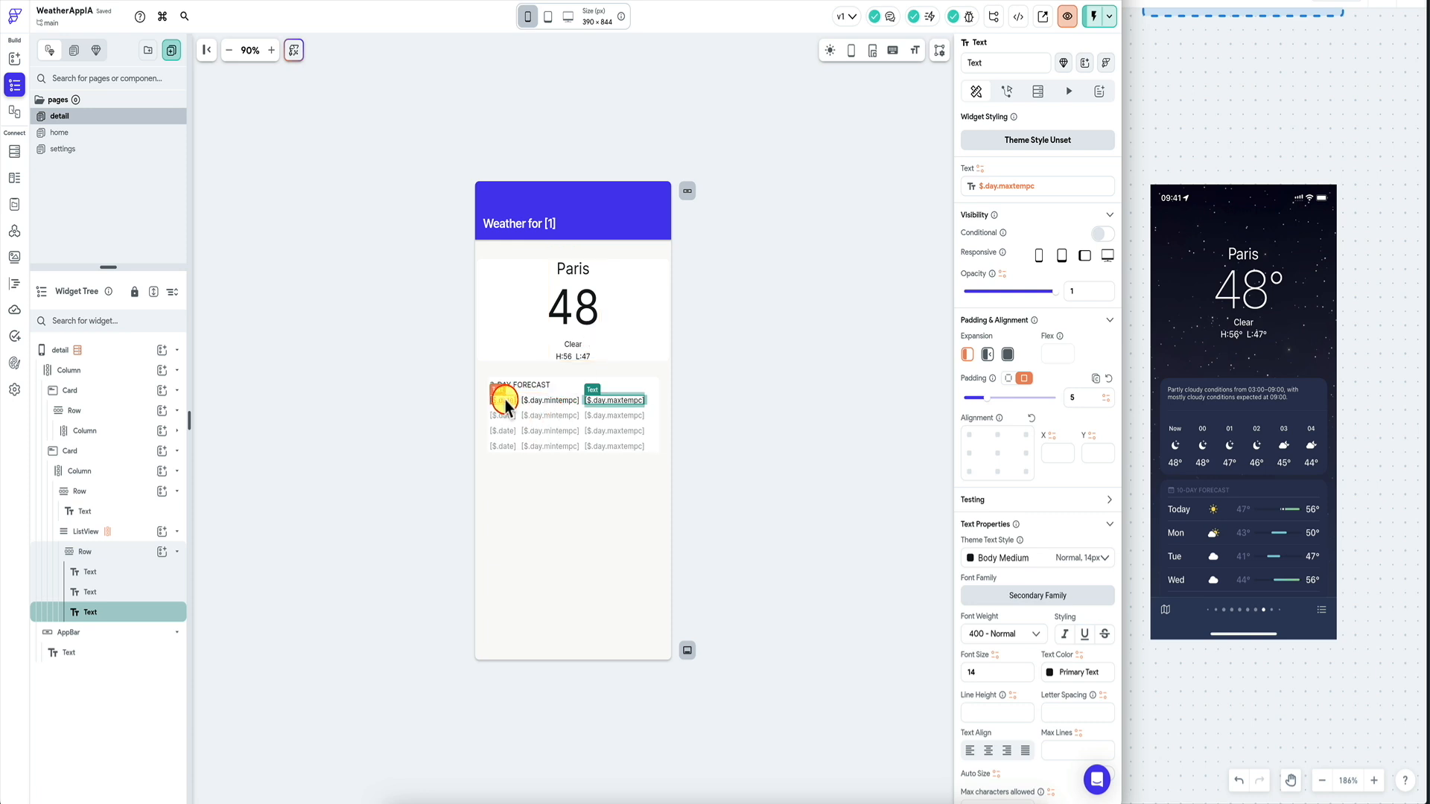
Select the detail page and move the JSON viewer showing the weather response into view.
{"action": "left_click", "coordinate": [740, 317]}
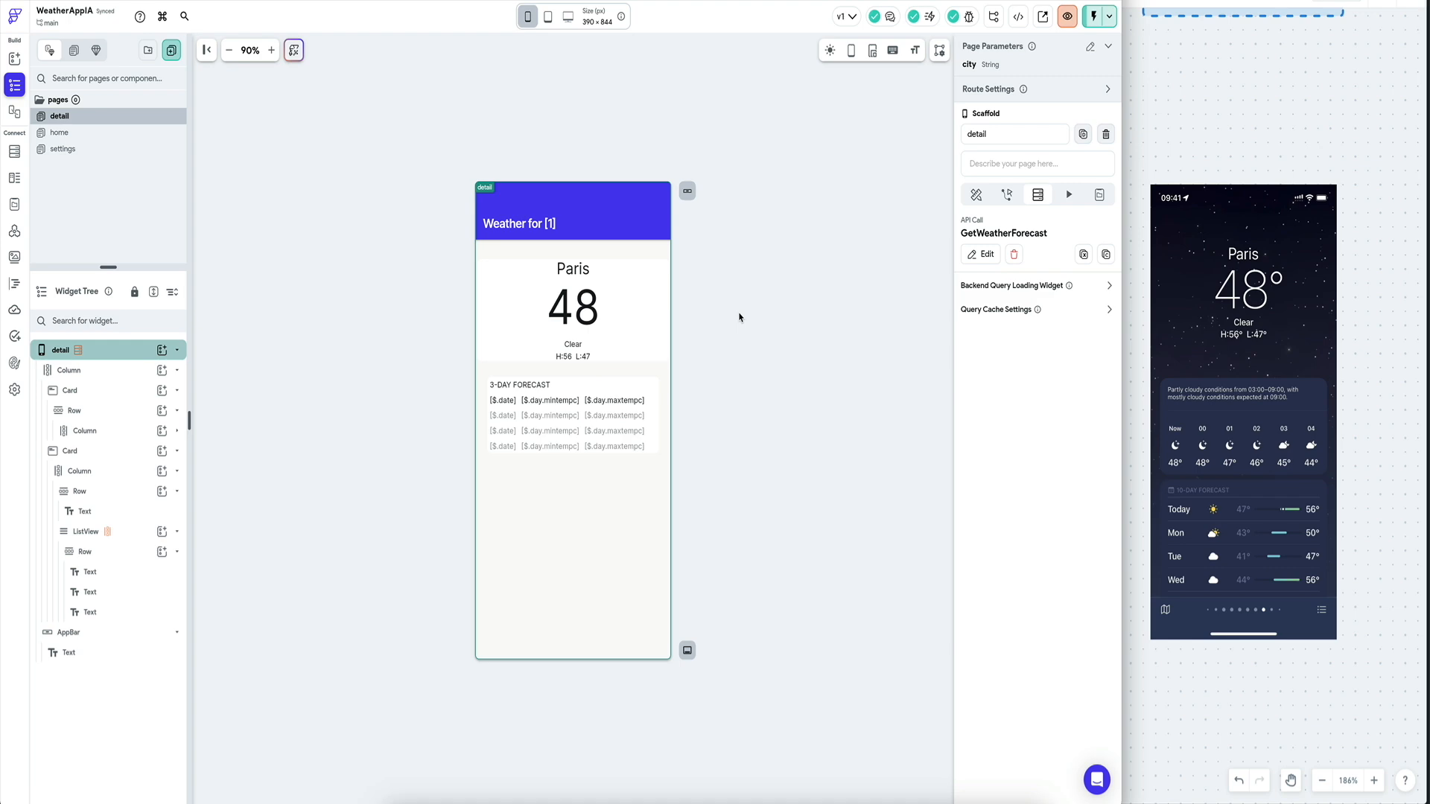
{"action": "key", "text": "super+Tab"}
{"action": "left_click_drag", "start_coordinate": [652, 174], "coordinate": [555, 133]}
{"action": "scroll", "coordinate": [549, 311], "scroll_direction": "up", "scroll_amount": 6}
{"action": "left_click", "coordinate": [453, 144]}
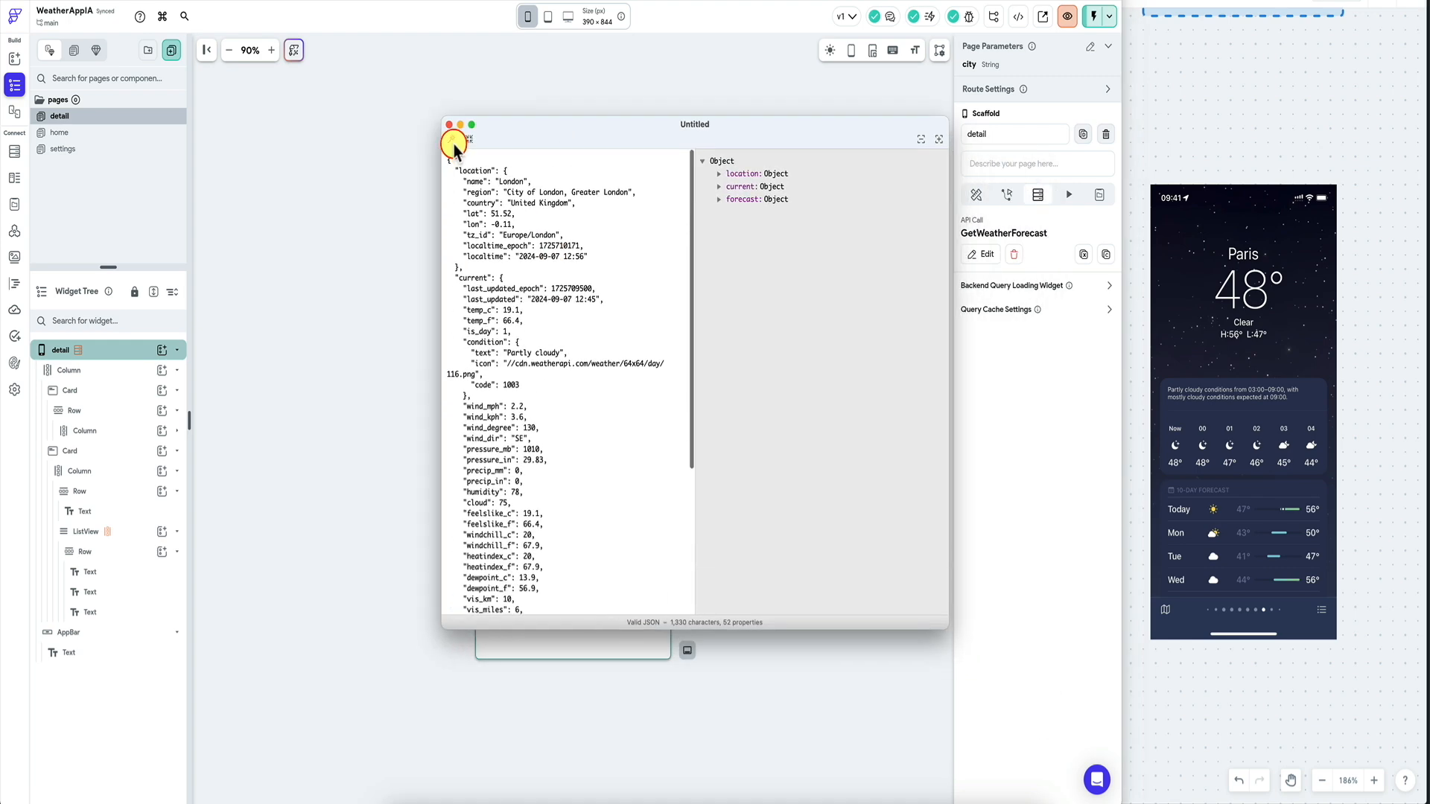
{"action": "left_click", "coordinate": [468, 143]}
{"action": "left_click", "coordinate": [451, 141]}
{"action": "scroll", "coordinate": [561, 409], "scroll_direction": "down", "scroll_amount": 5}
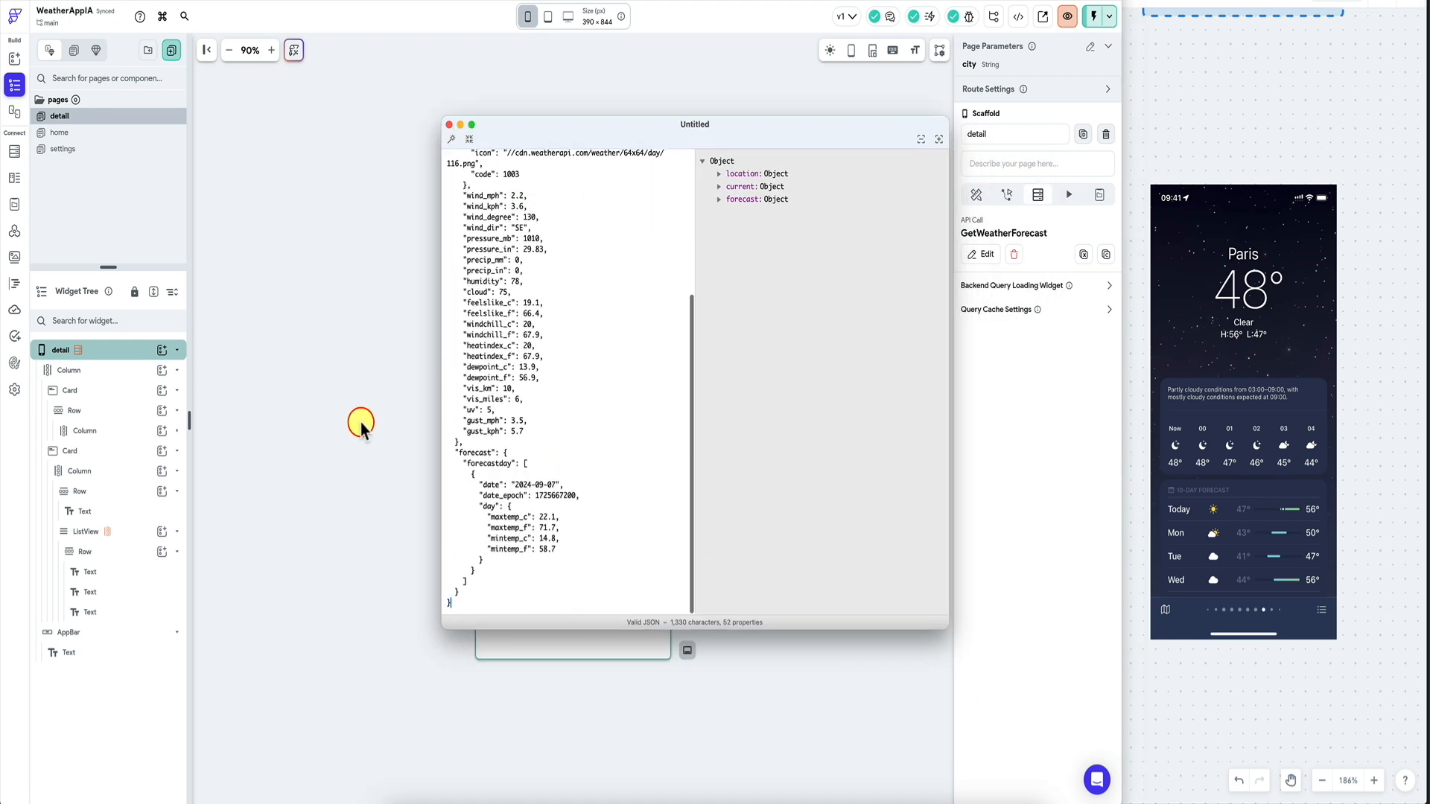
{"action": "left_click", "coordinate": [511, 527]}
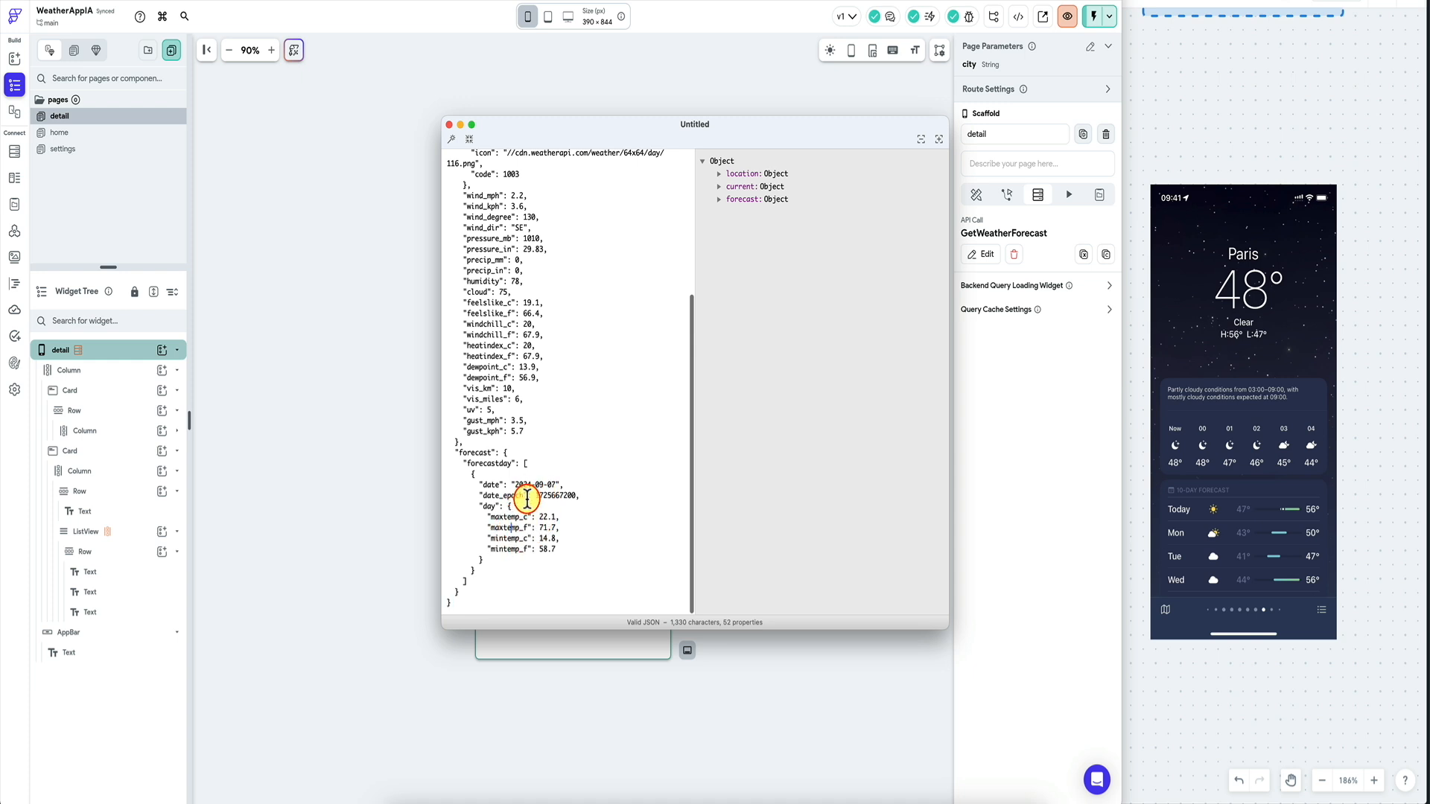
{"action": "left_click", "coordinate": [508, 496]}
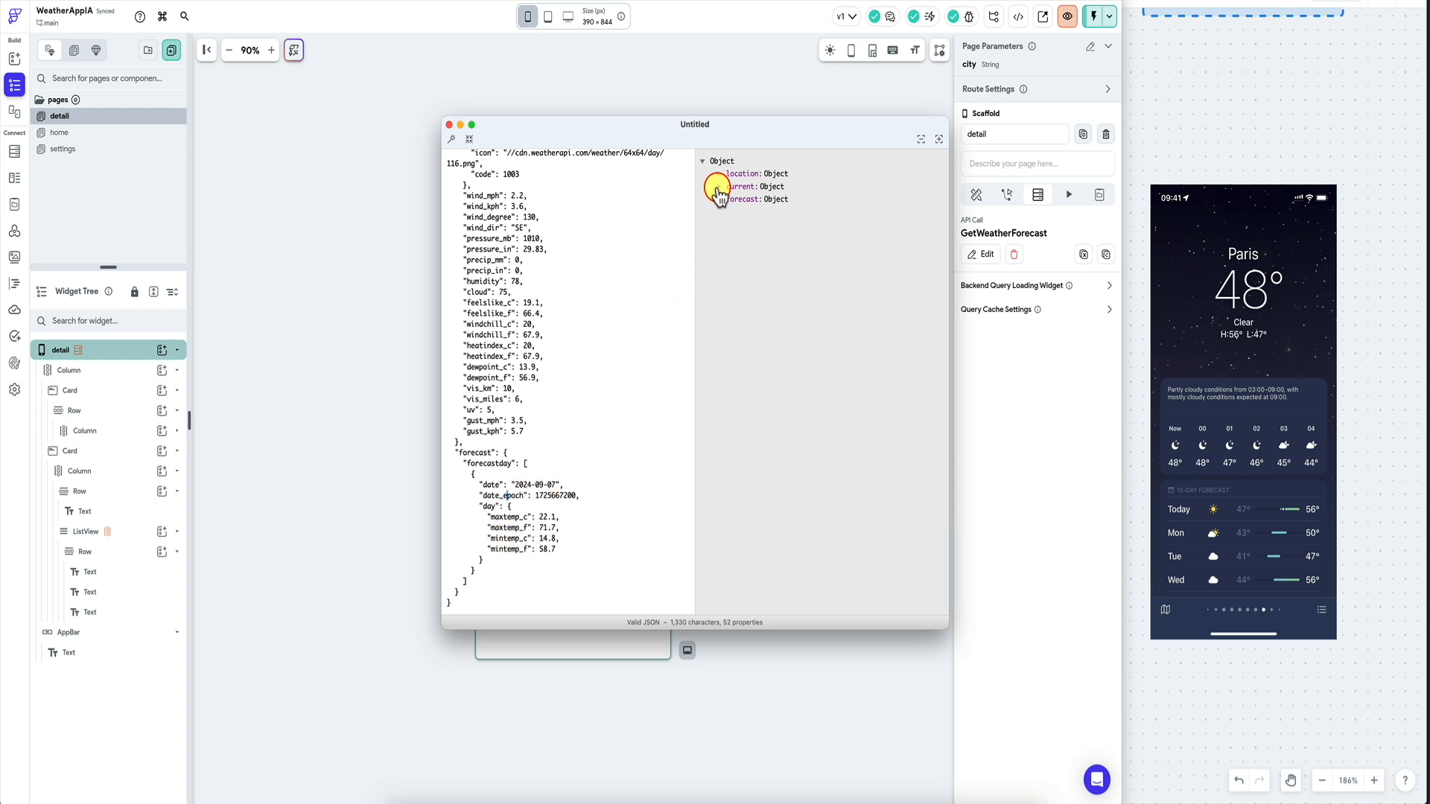
{"action": "left_click", "coordinate": [718, 200]}
{"action": "left_click", "coordinate": [735, 213]}
{"action": "left_click", "coordinate": [751, 225]}
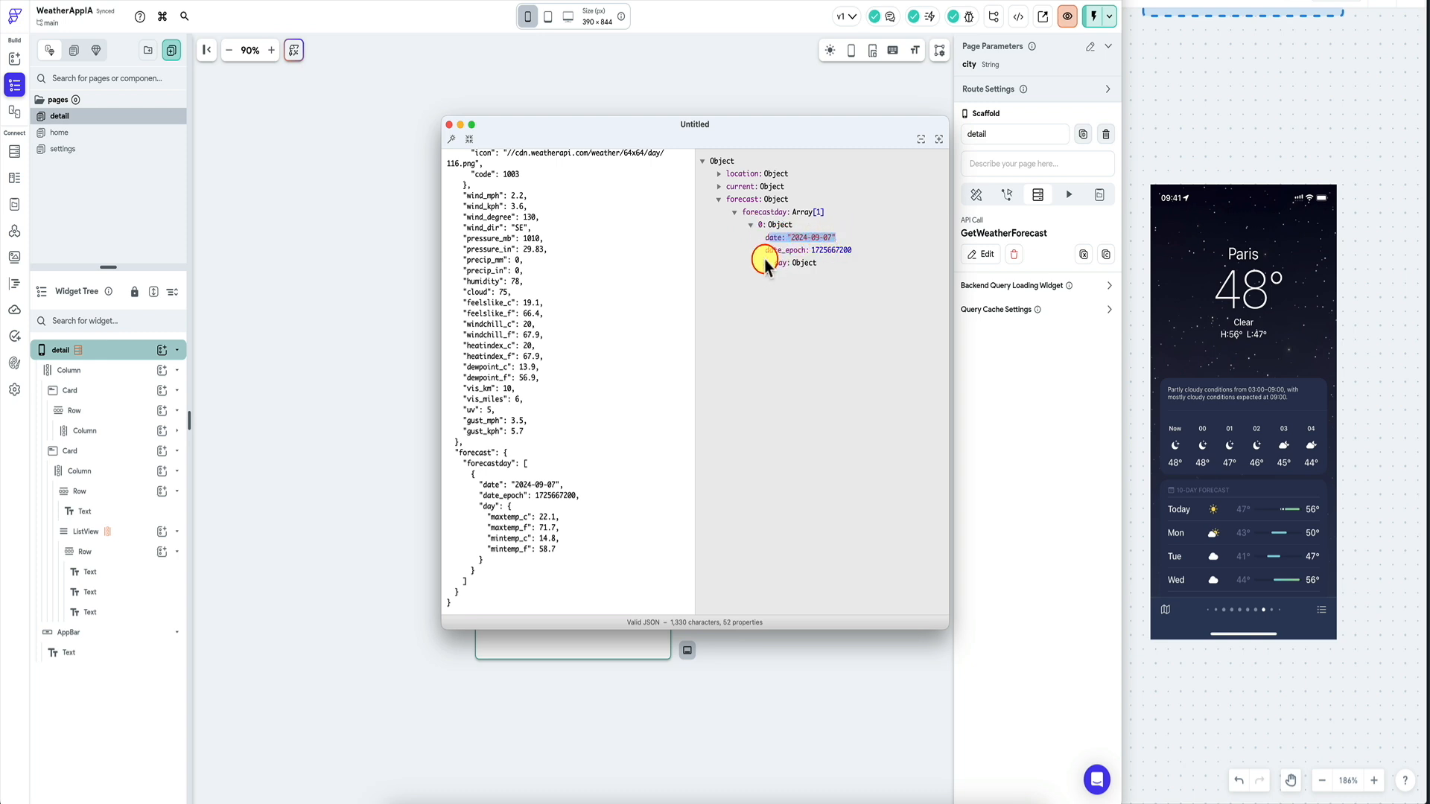
{"action": "left_click", "coordinate": [767, 264]}
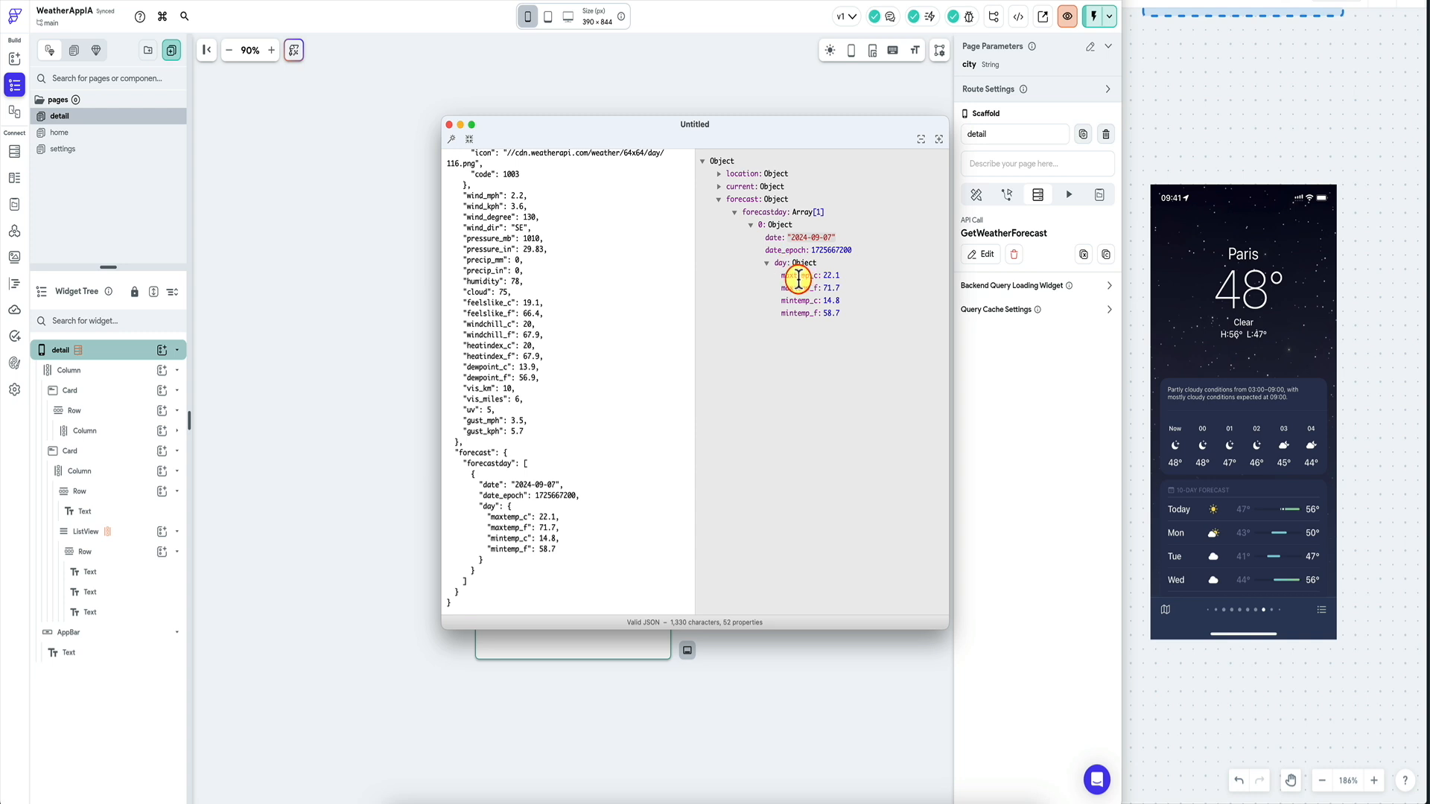
{"action": "left_click_drag", "start_coordinate": [805, 276], "coordinate": [834, 276]}
{"action": "key", "text": "super+Tab"}
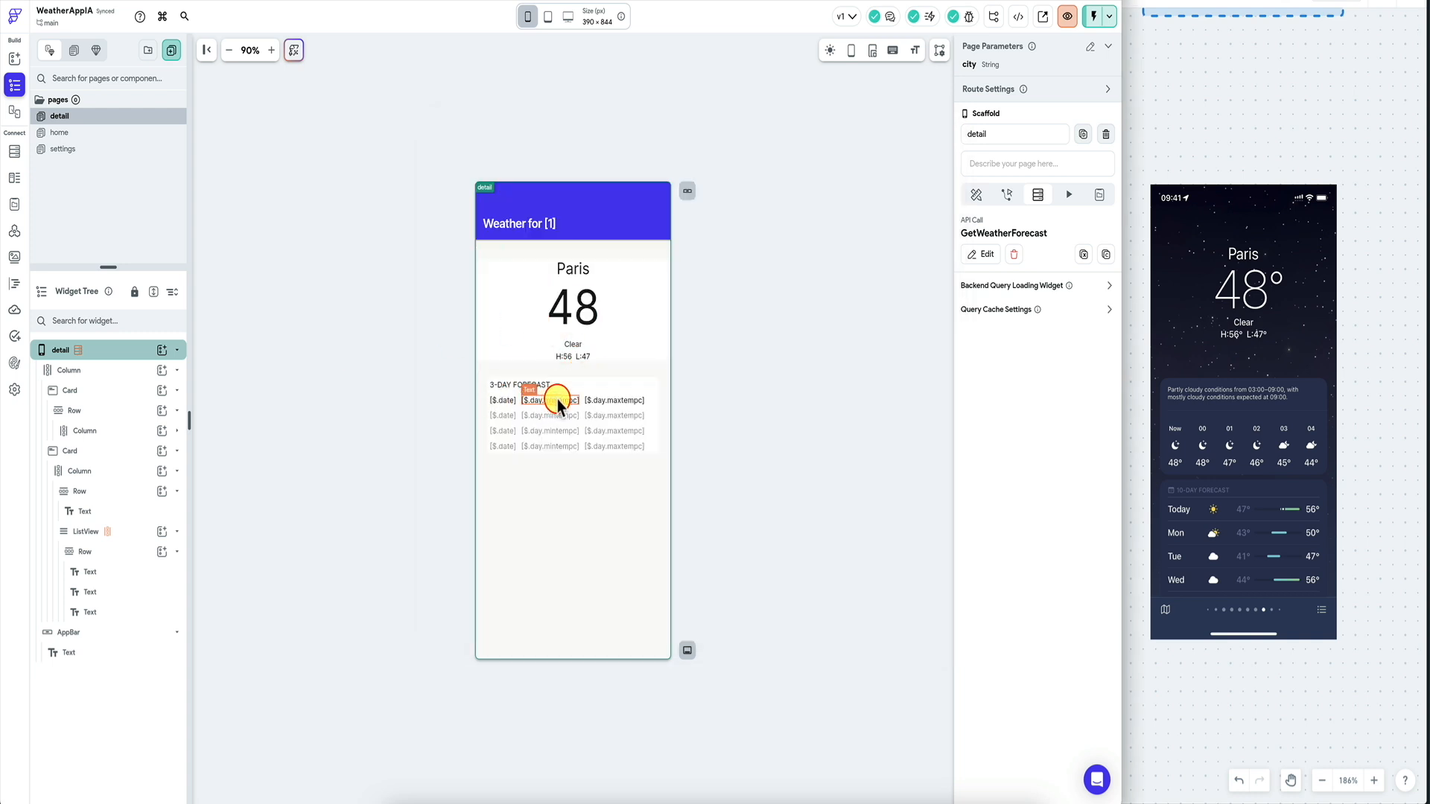
Deselect the detail page and Instant Reload the test-mode app twice.
{"action": "left_click", "coordinate": [727, 344]}
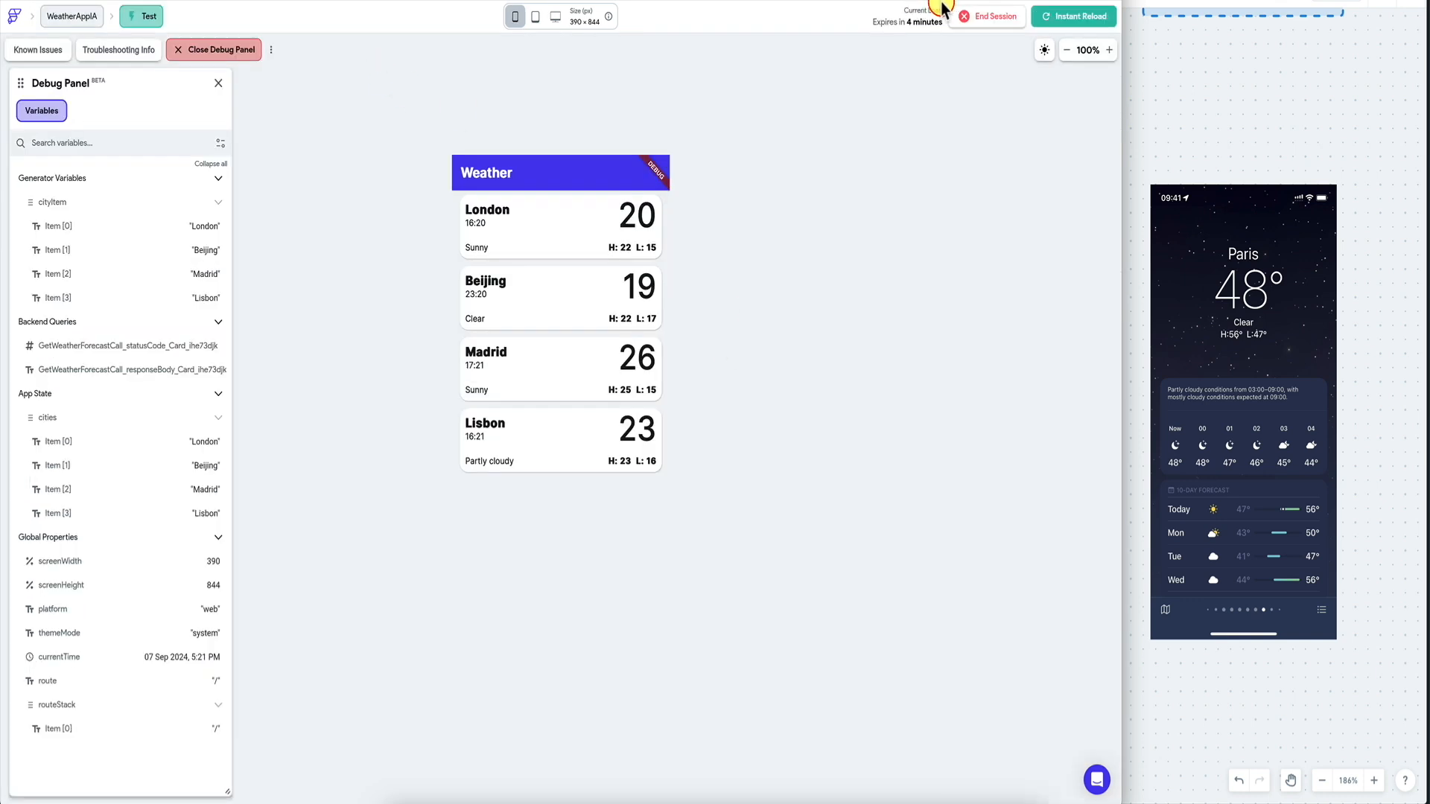
{"action": "left_click", "coordinate": [1078, 16]}
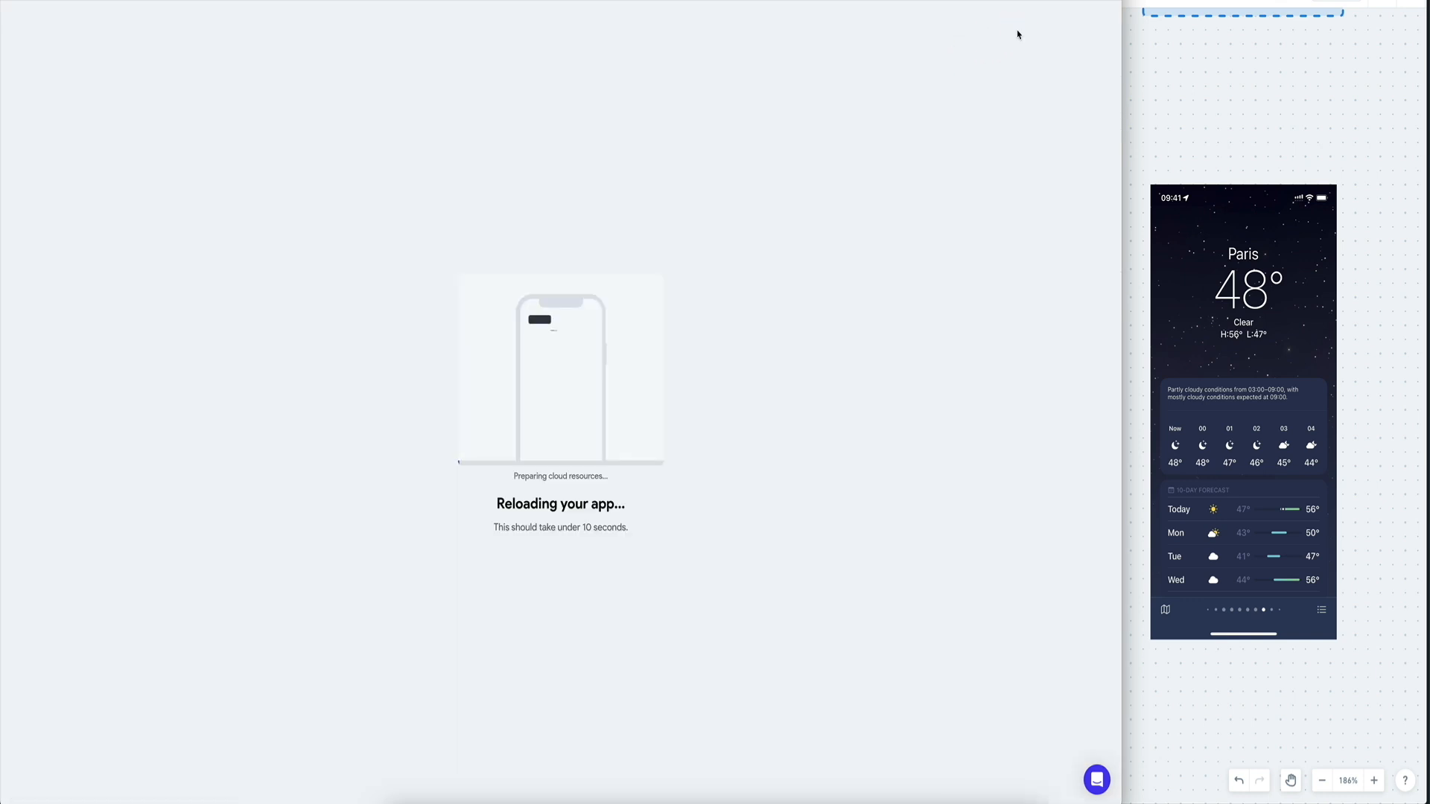
{"action": "left_click", "coordinate": [1062, 20]}
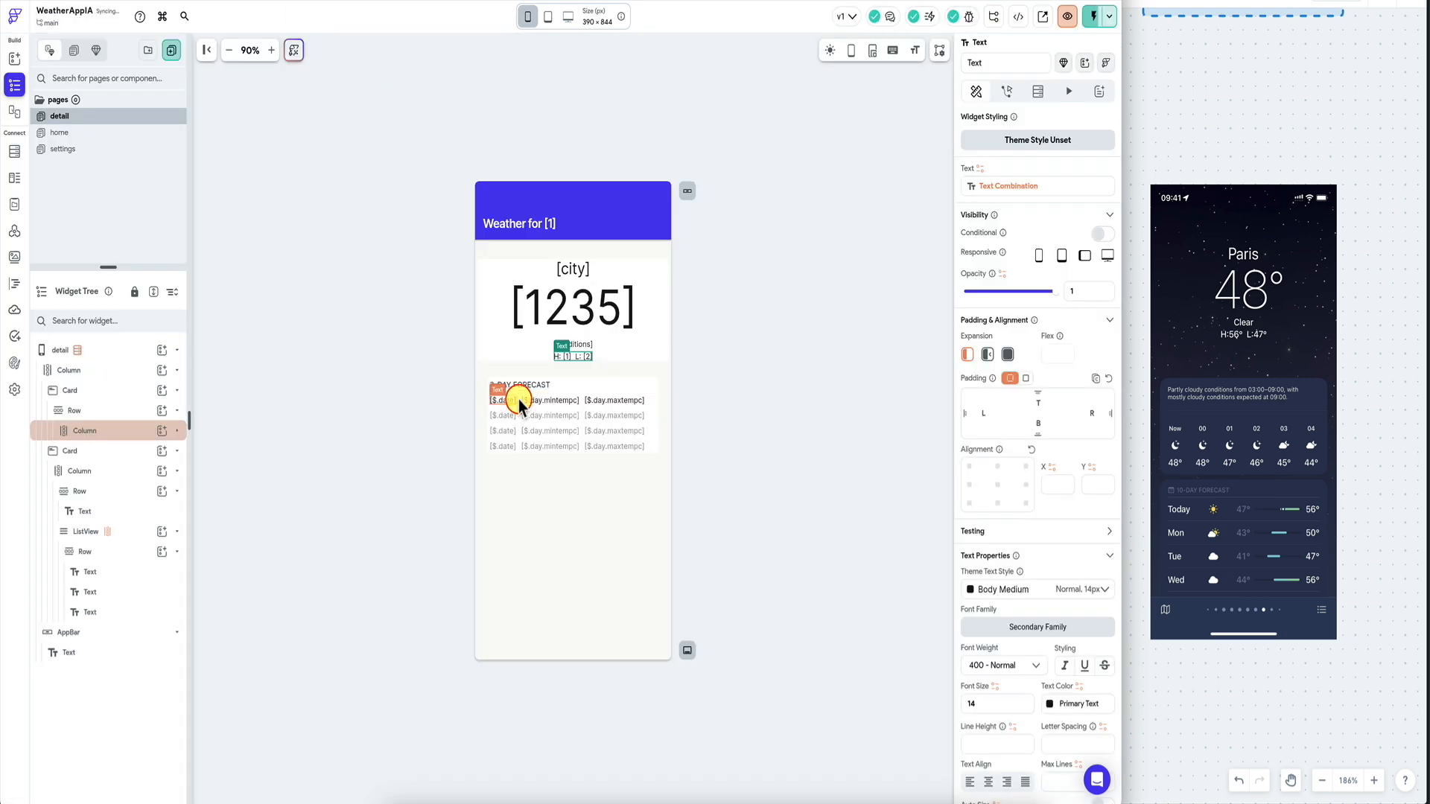
Review the date and minimum temperature bindings on the forecast row texts.
{"action": "left_click", "coordinate": [538, 400]}
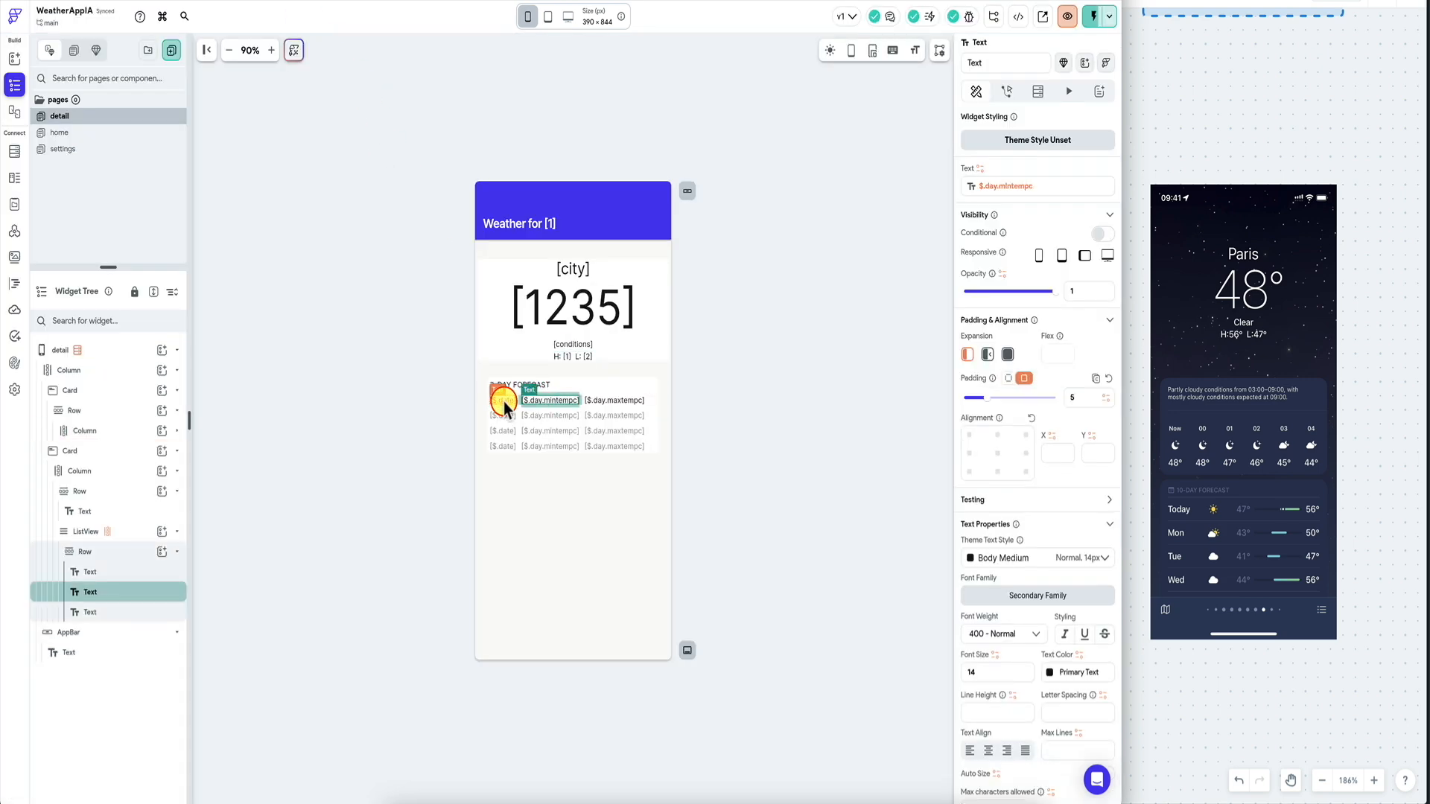
{"action": "left_click", "coordinate": [503, 401]}
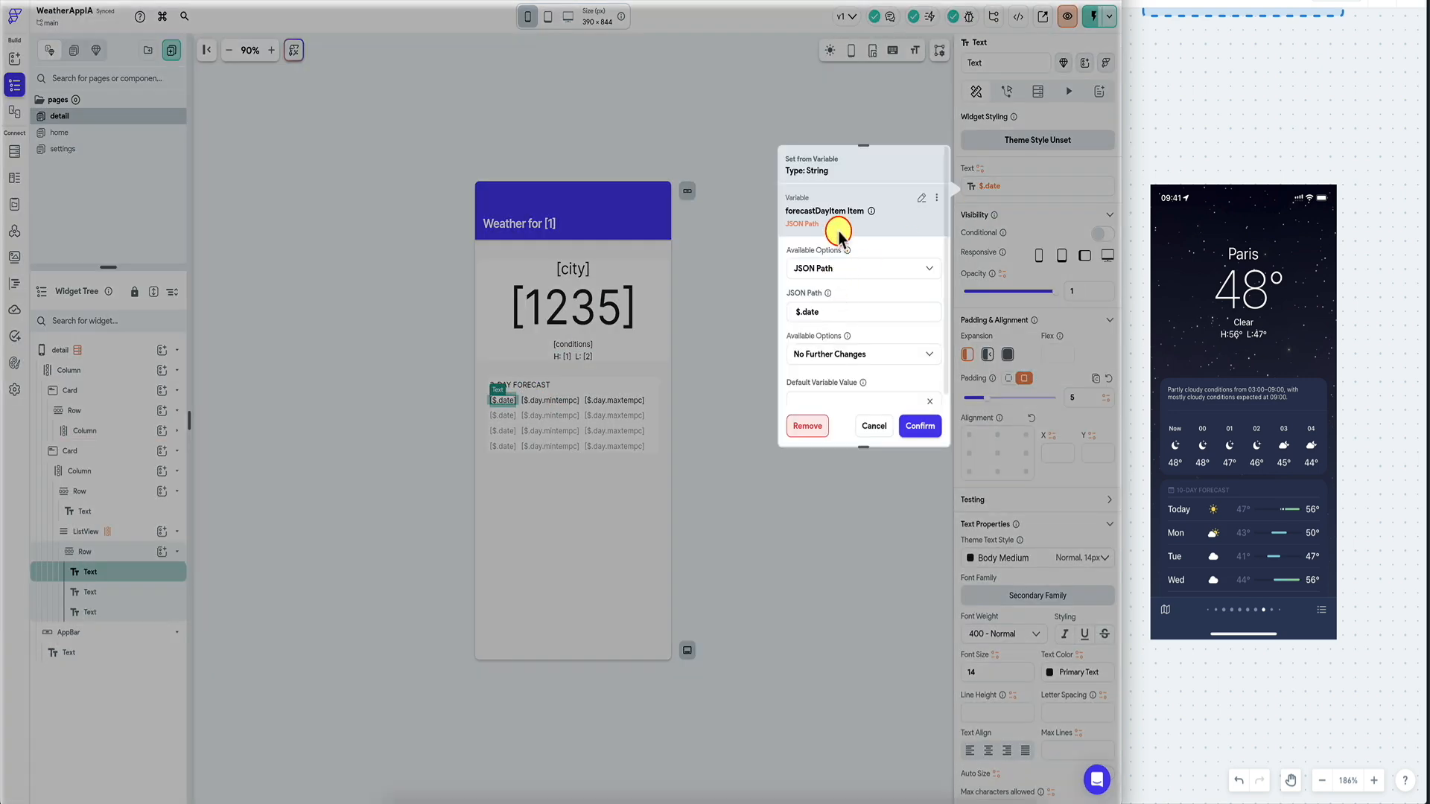
{"action": "left_click", "coordinate": [920, 427]}
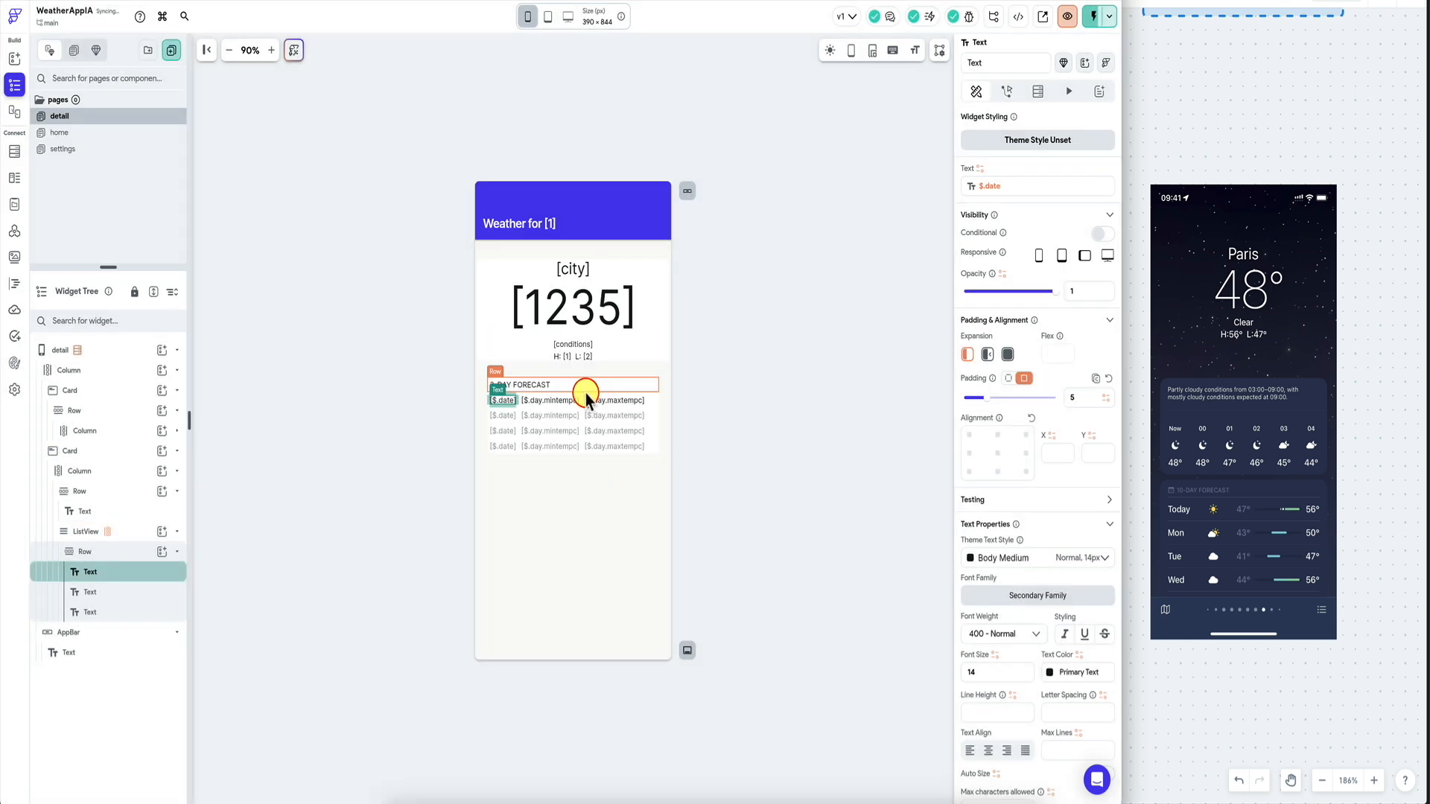
{"action": "left_click", "coordinate": [555, 408]}
{"action": "left_click", "coordinate": [968, 187]}
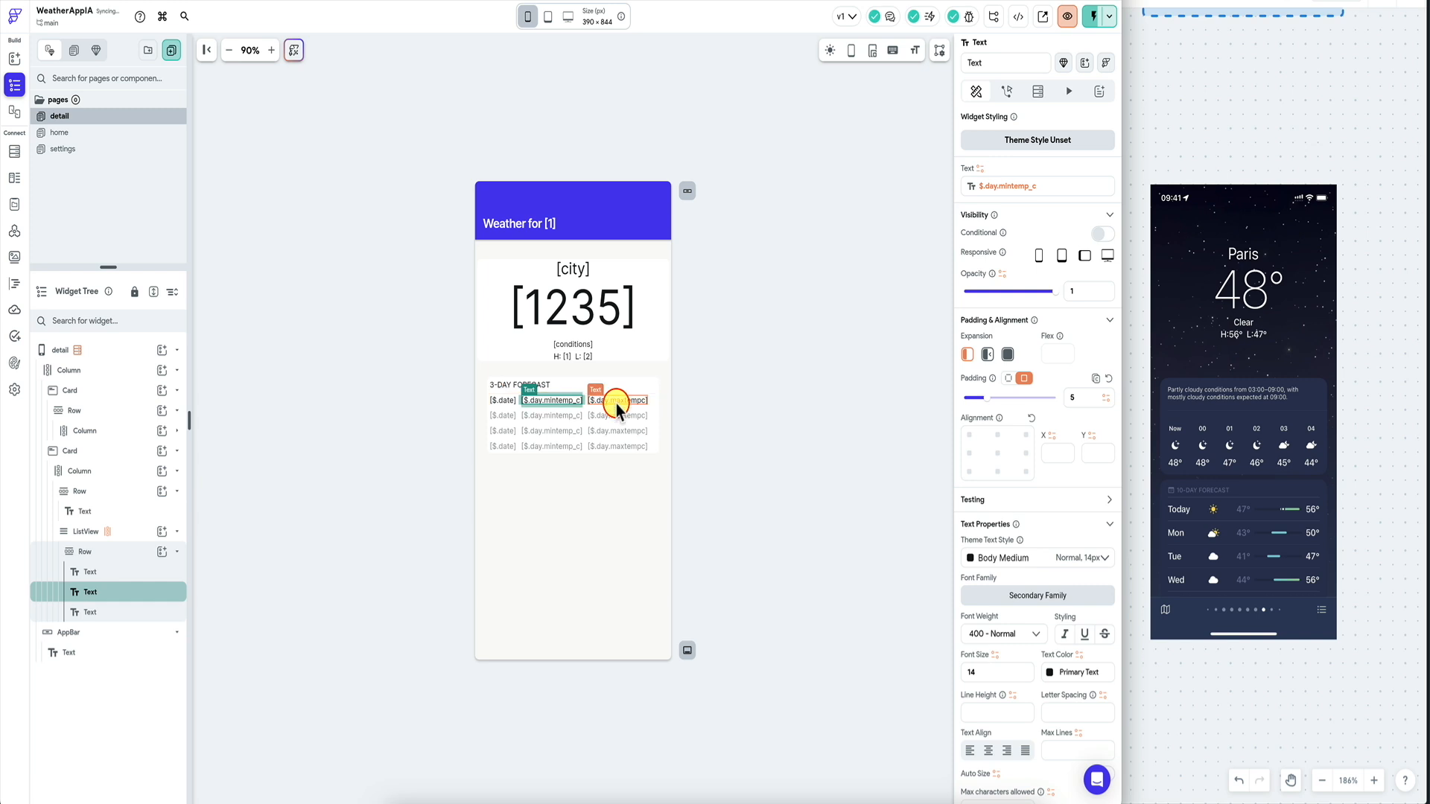
Correct the max temperature JSON path to $.day.maxtemp_c and Instant Reload the test app.
{"action": "left_click", "coordinate": [616, 403]}
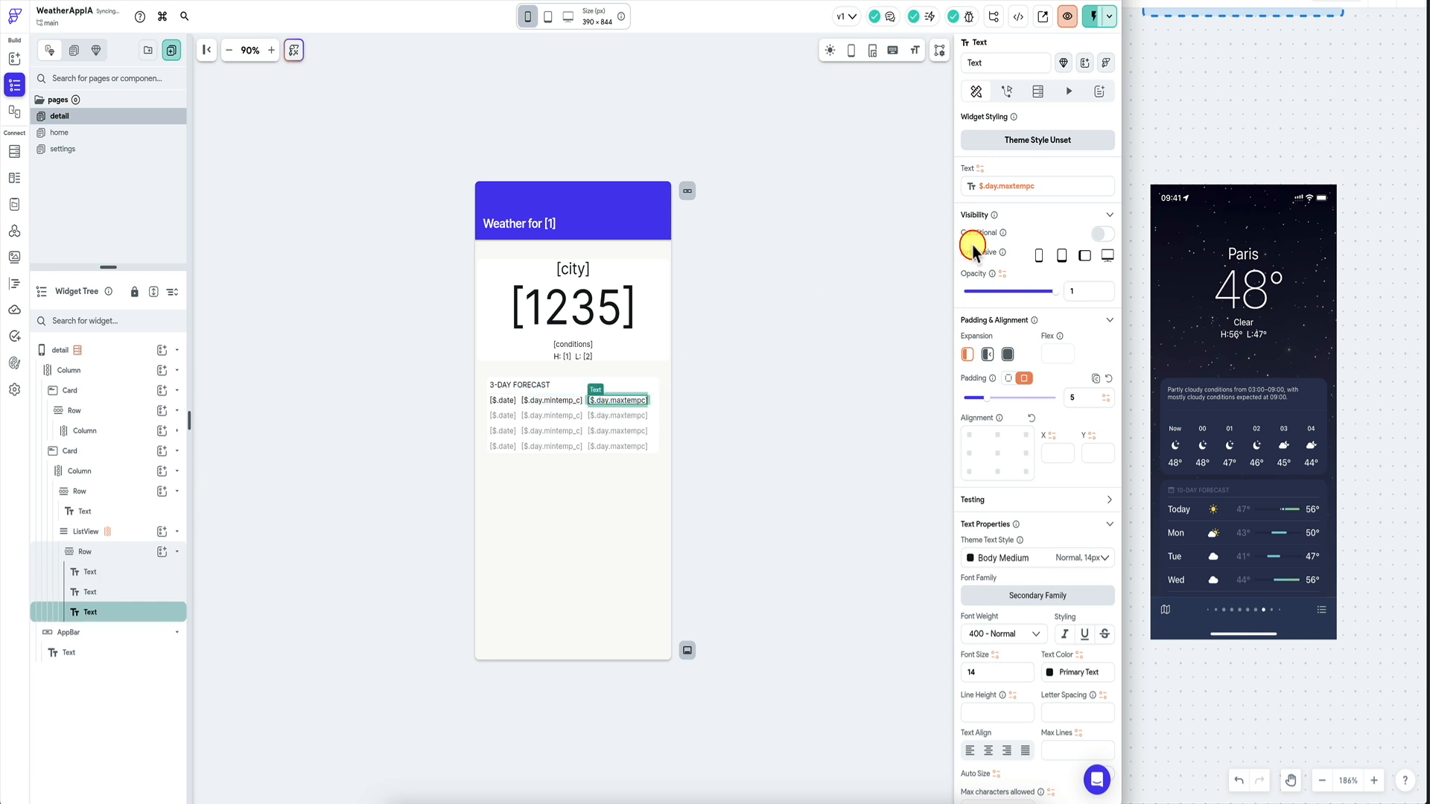
{"action": "left_click", "coordinate": [1050, 182]}
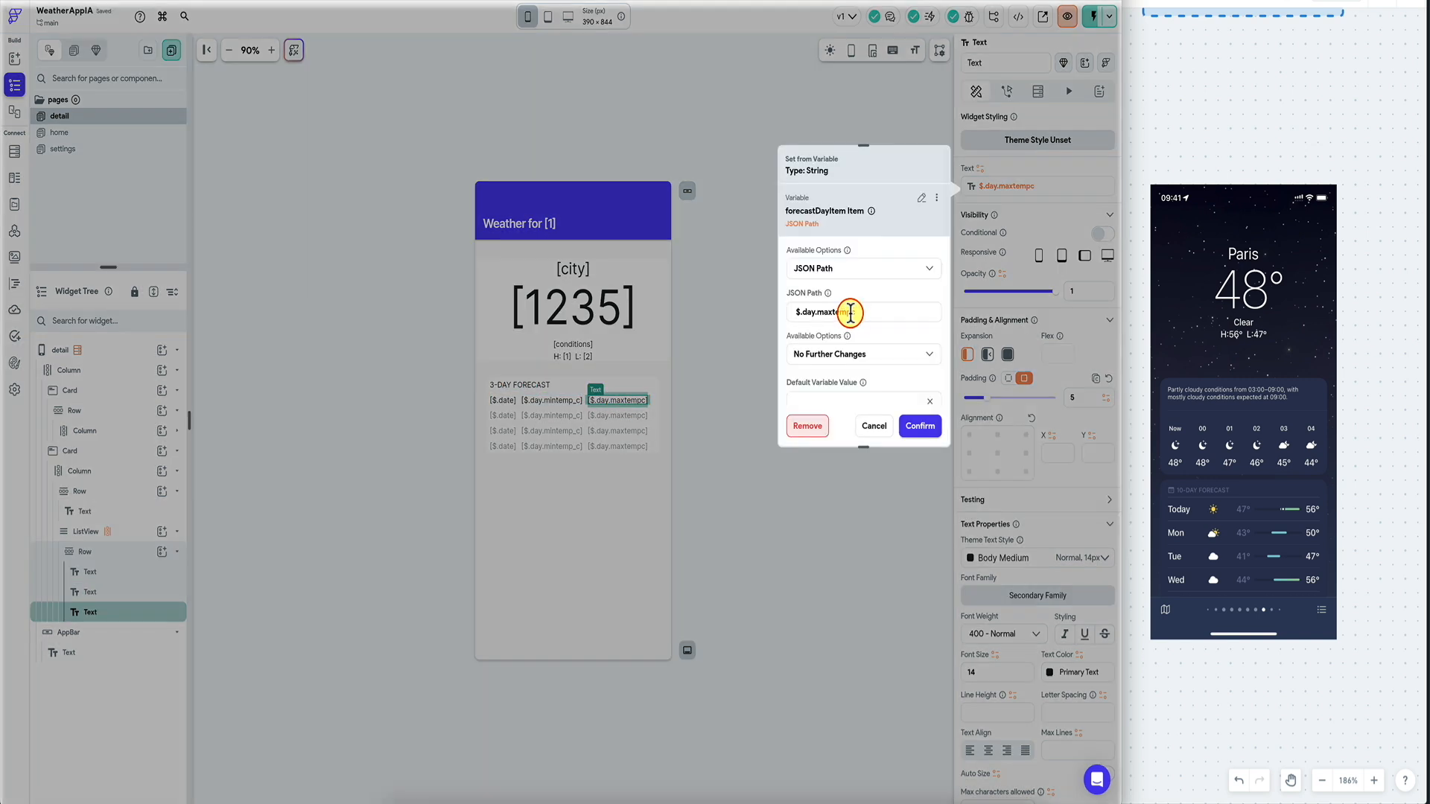
{"action": "left_click", "coordinate": [852, 312]}
{"action": "type", "text": "_"}
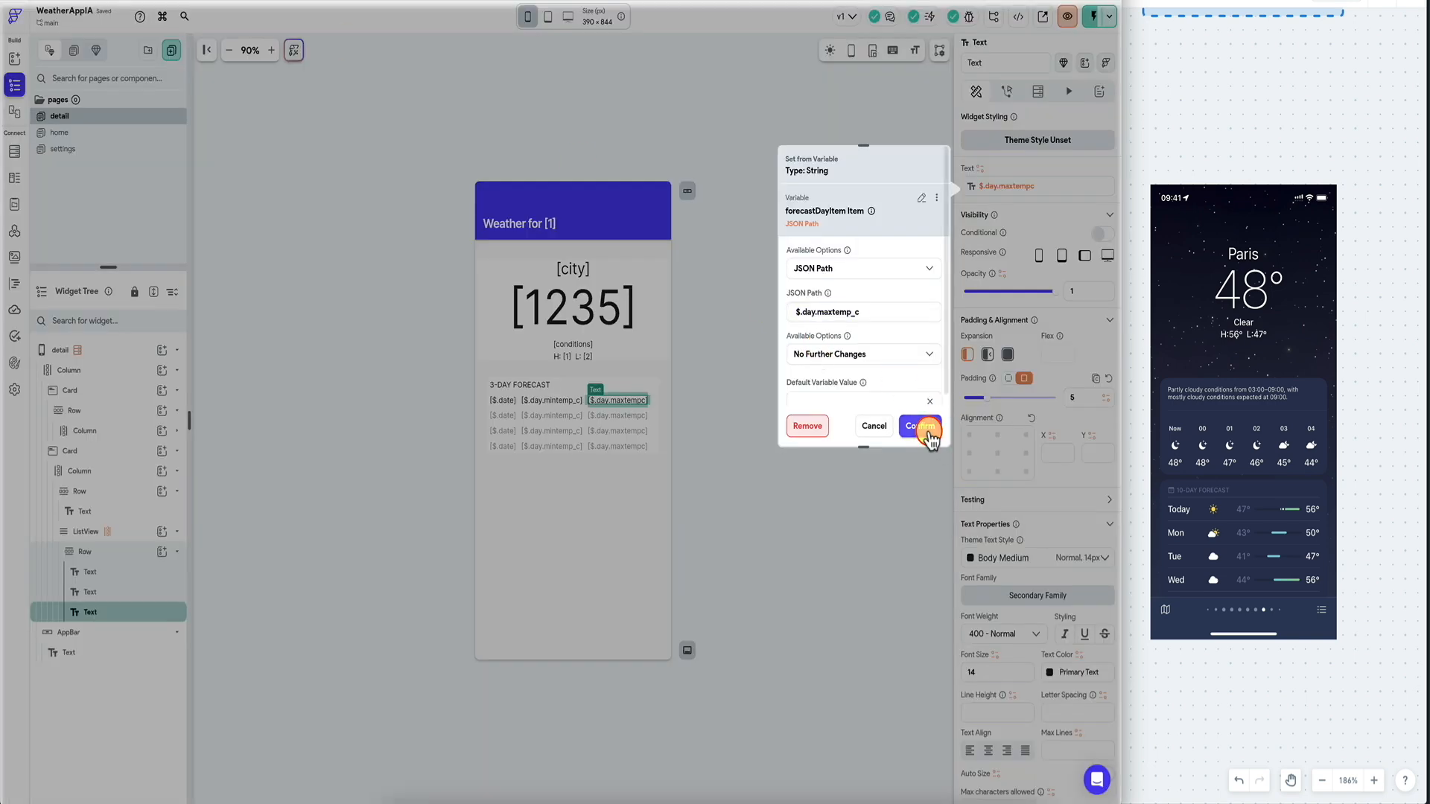
{"action": "left_click", "coordinate": [922, 426]}
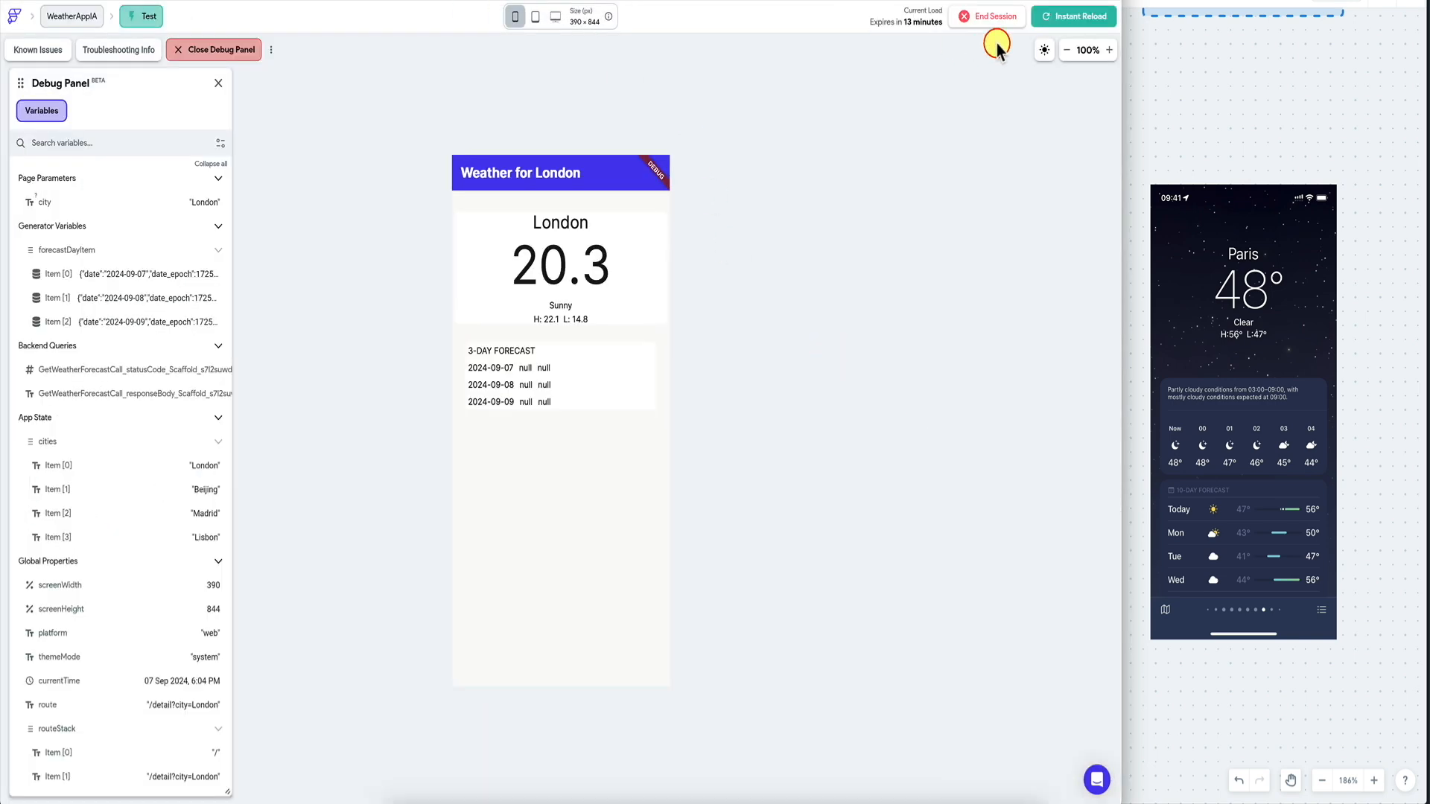
{"action": "left_click", "coordinate": [1071, 18]}
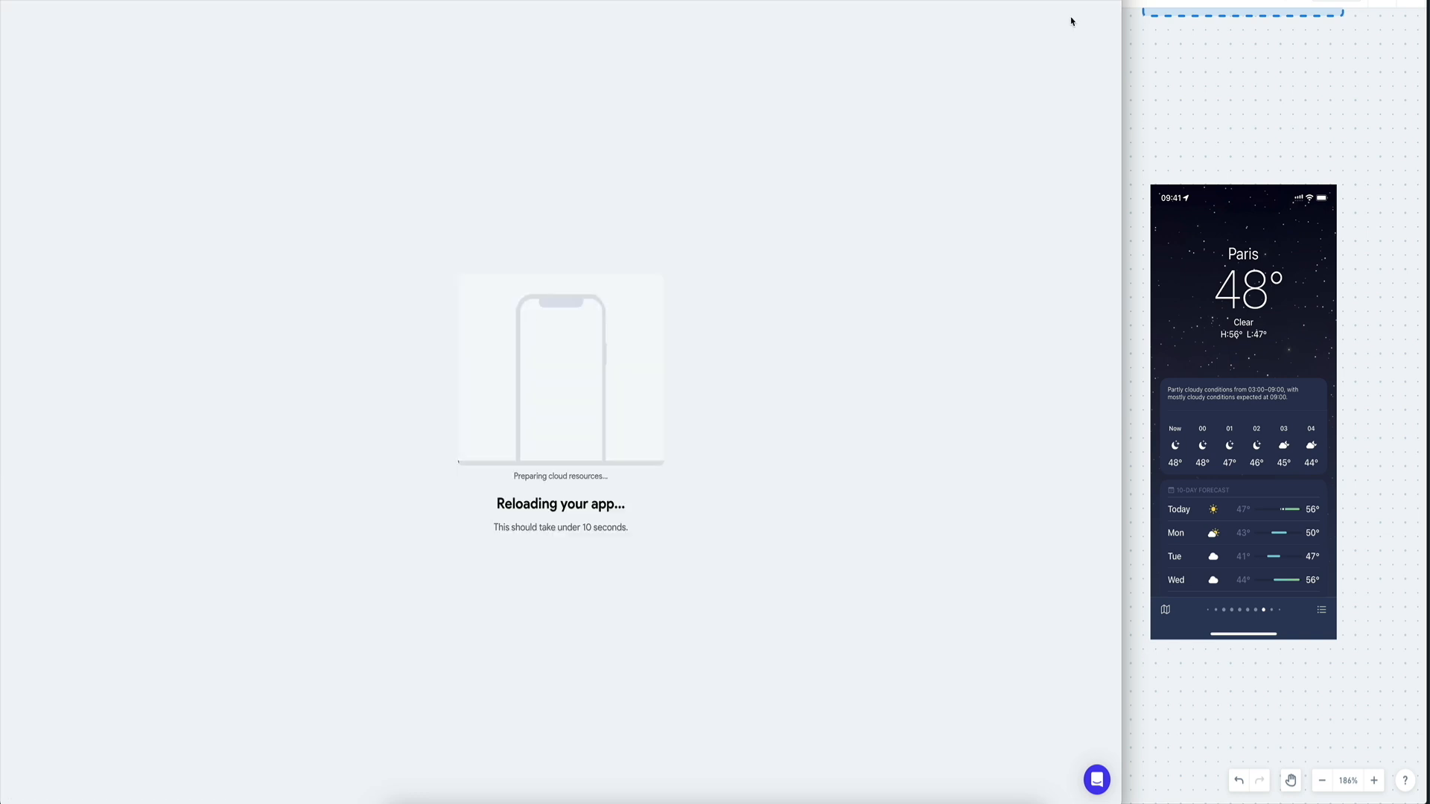
Open the London detail page in the test app and copy the min temperature's variable binding.
{"action": "left_click", "coordinate": [611, 226]}
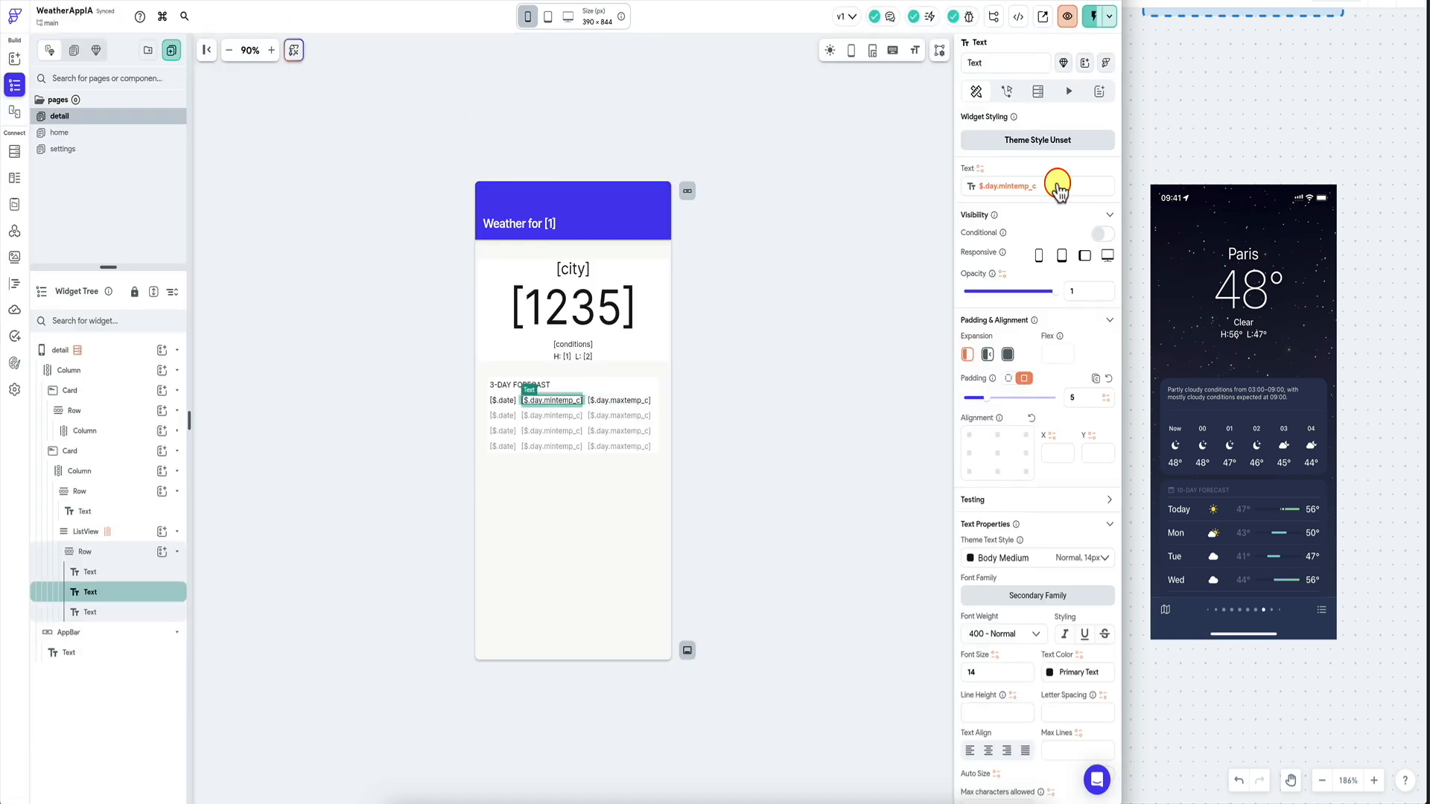
{"action": "left_click", "coordinate": [1053, 274]}
{"action": "scroll", "coordinate": [856, 350], "scroll_direction": "down", "scroll_amount": 2}
{"action": "left_click", "coordinate": [895, 293]}
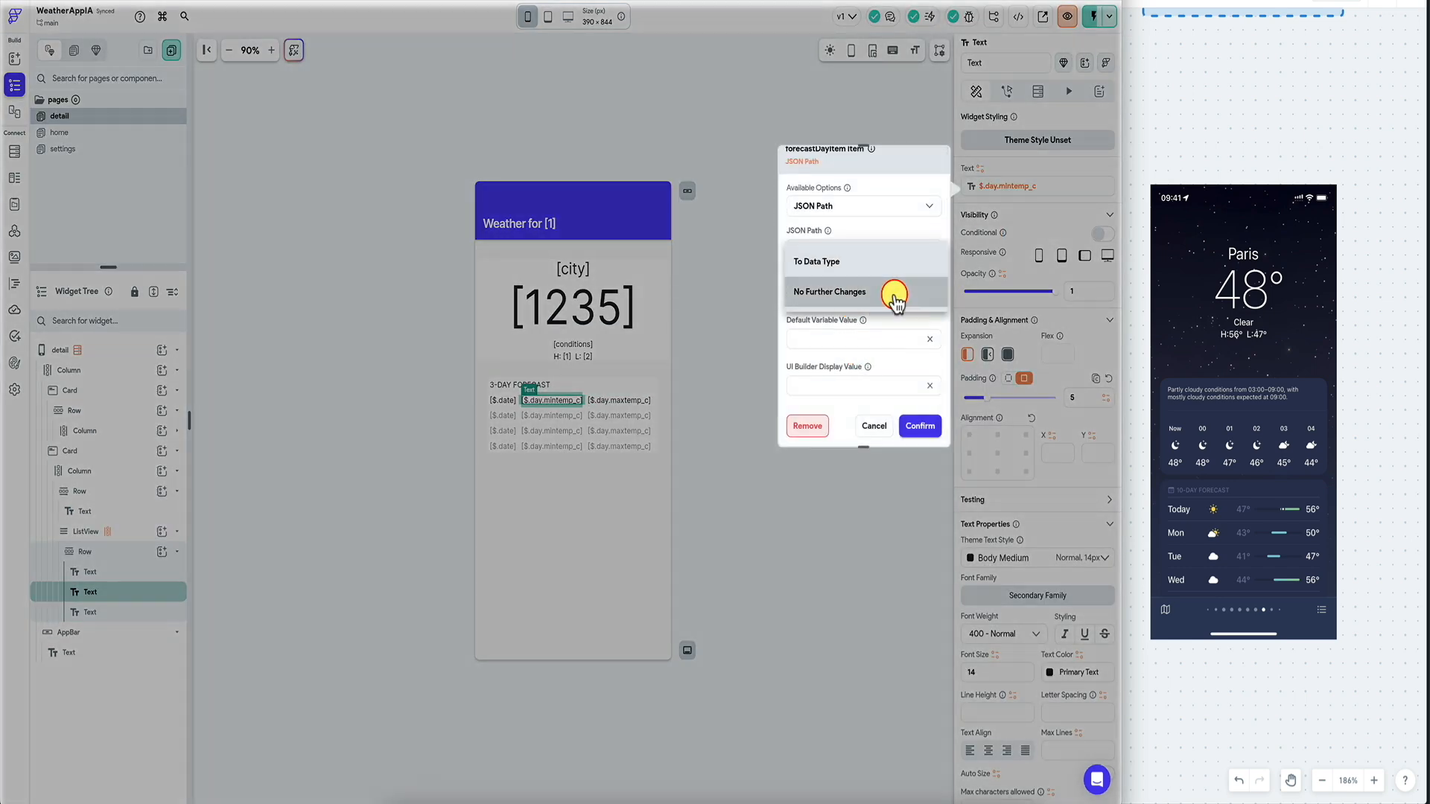
{"action": "left_click", "coordinate": [869, 296]}
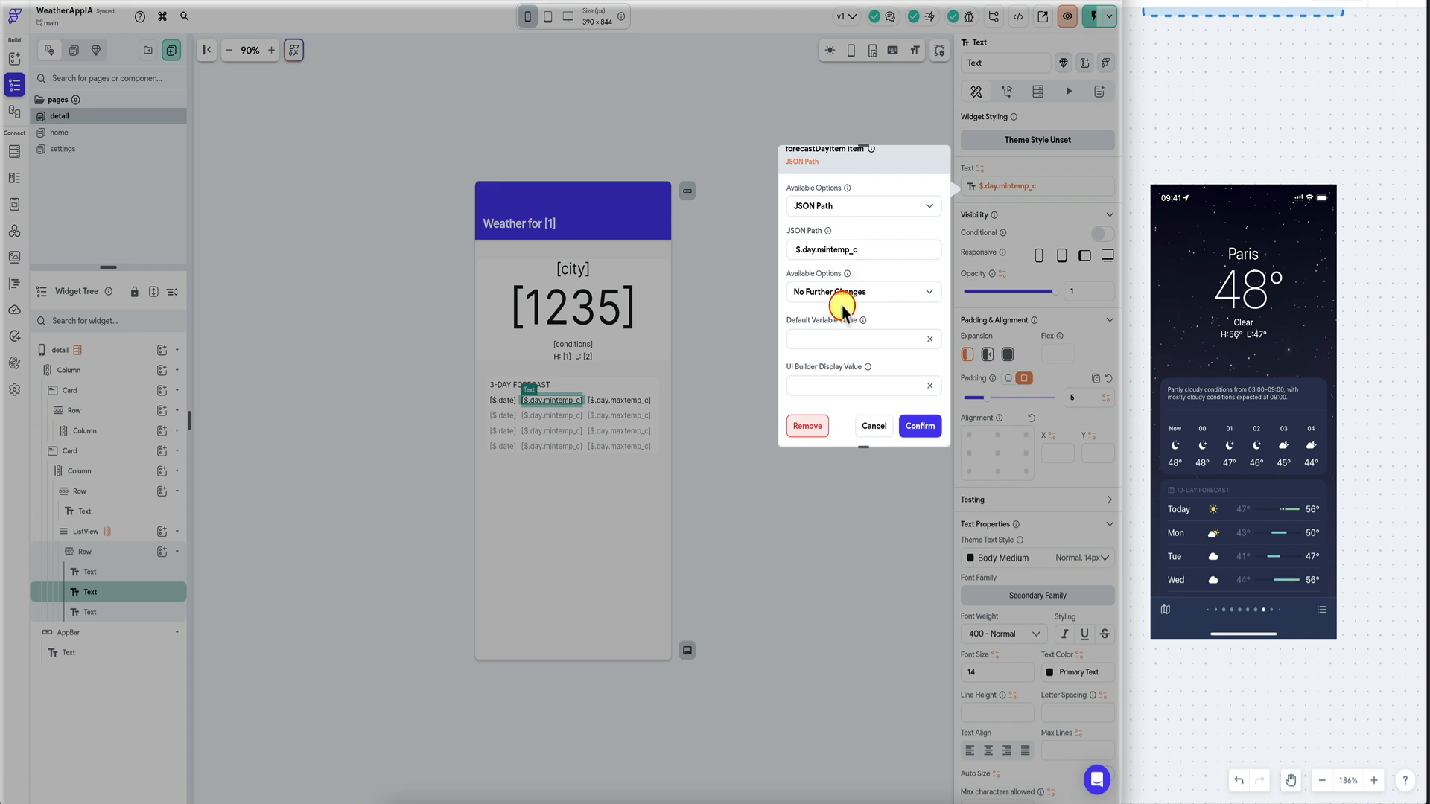
{"action": "scroll", "coordinate": [860, 310], "scroll_direction": "up", "scroll_amount": 2}
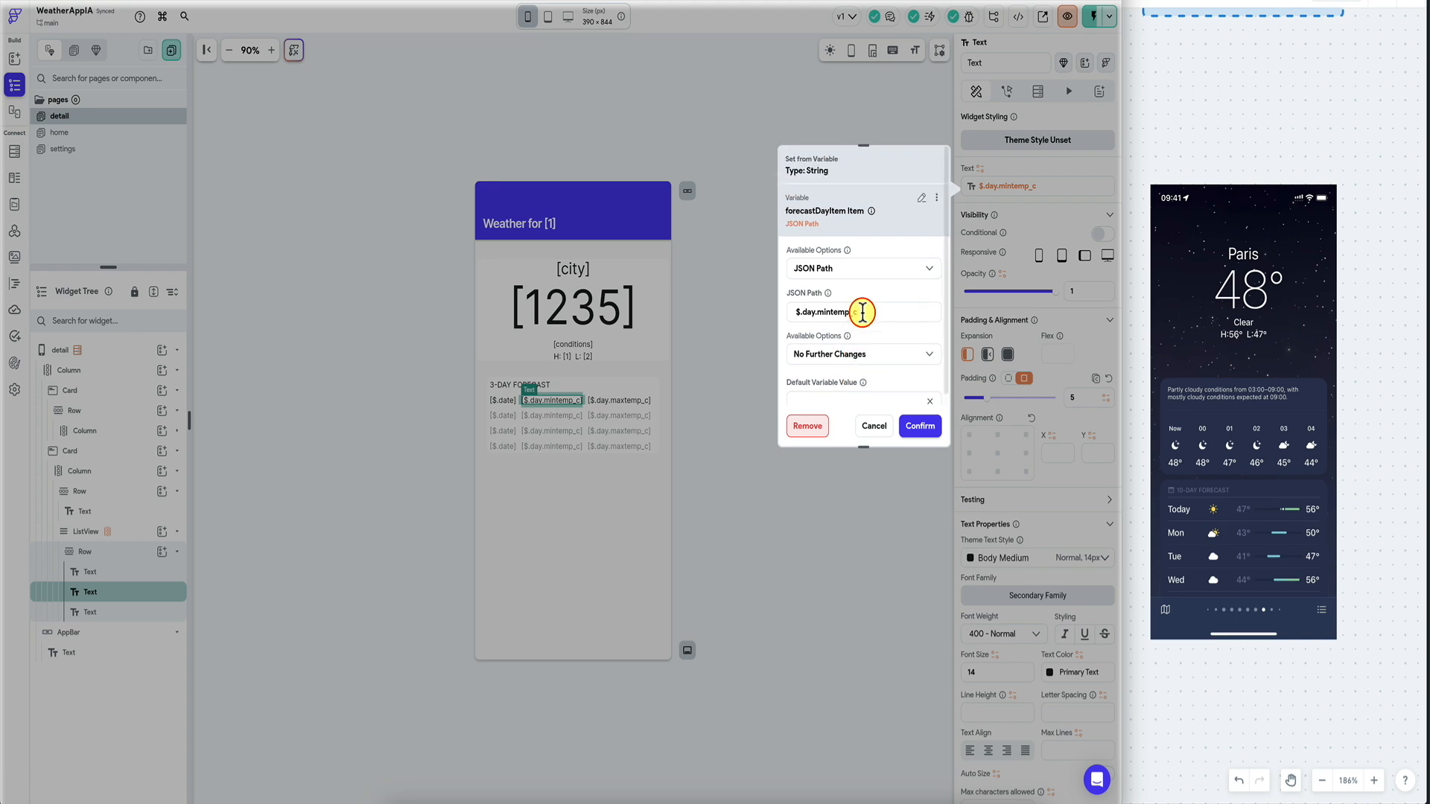
{"action": "left_click", "coordinate": [936, 198]}
{"action": "left_click", "coordinate": [880, 225]}
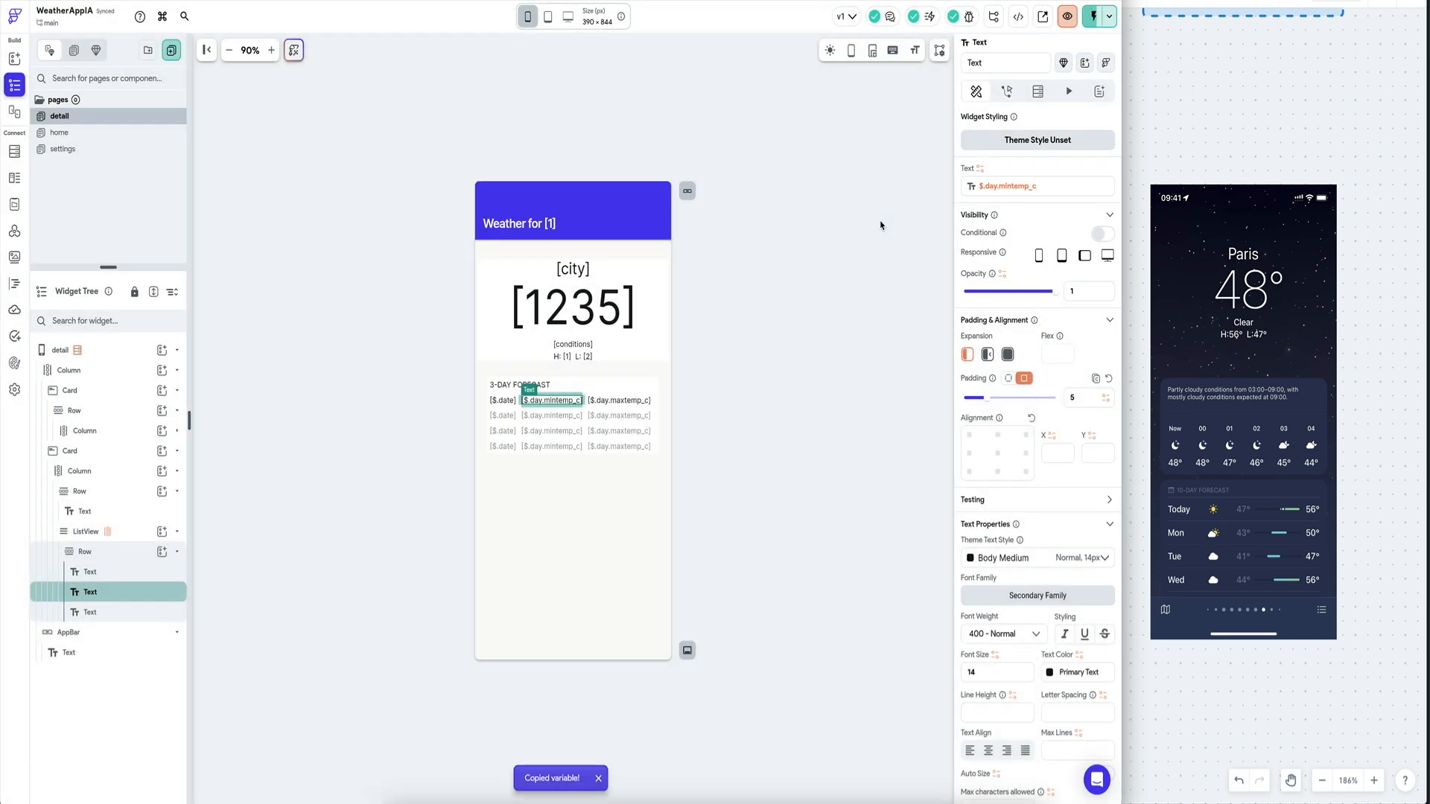
Switch the min temperature text to a Code Expression with a Double argument var1.
{"action": "left_click", "coordinate": [1007, 186]}
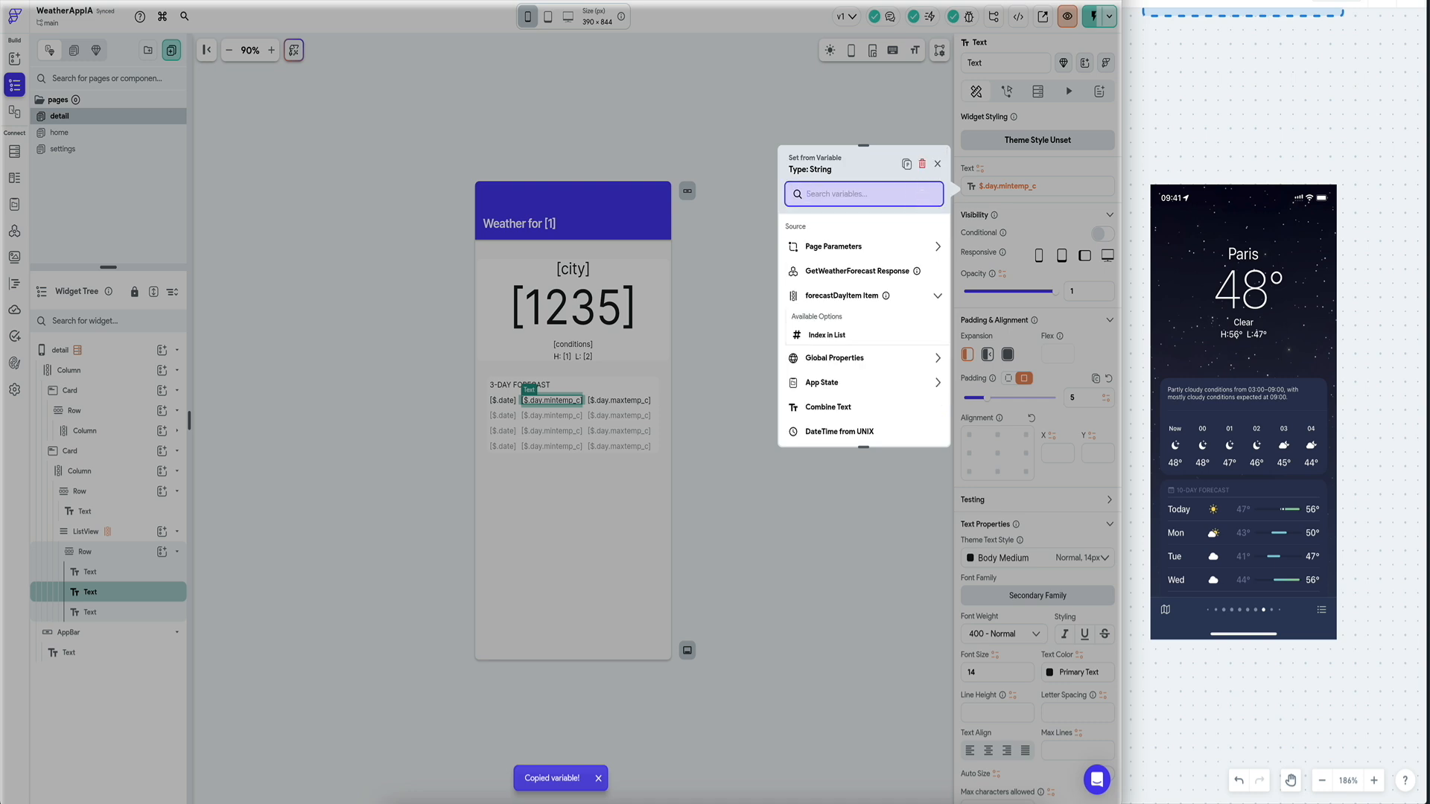
{"action": "type", "text": "code"}
{"action": "left_click", "coordinate": [834, 247]}
{"action": "left_click", "coordinate": [851, 262]}
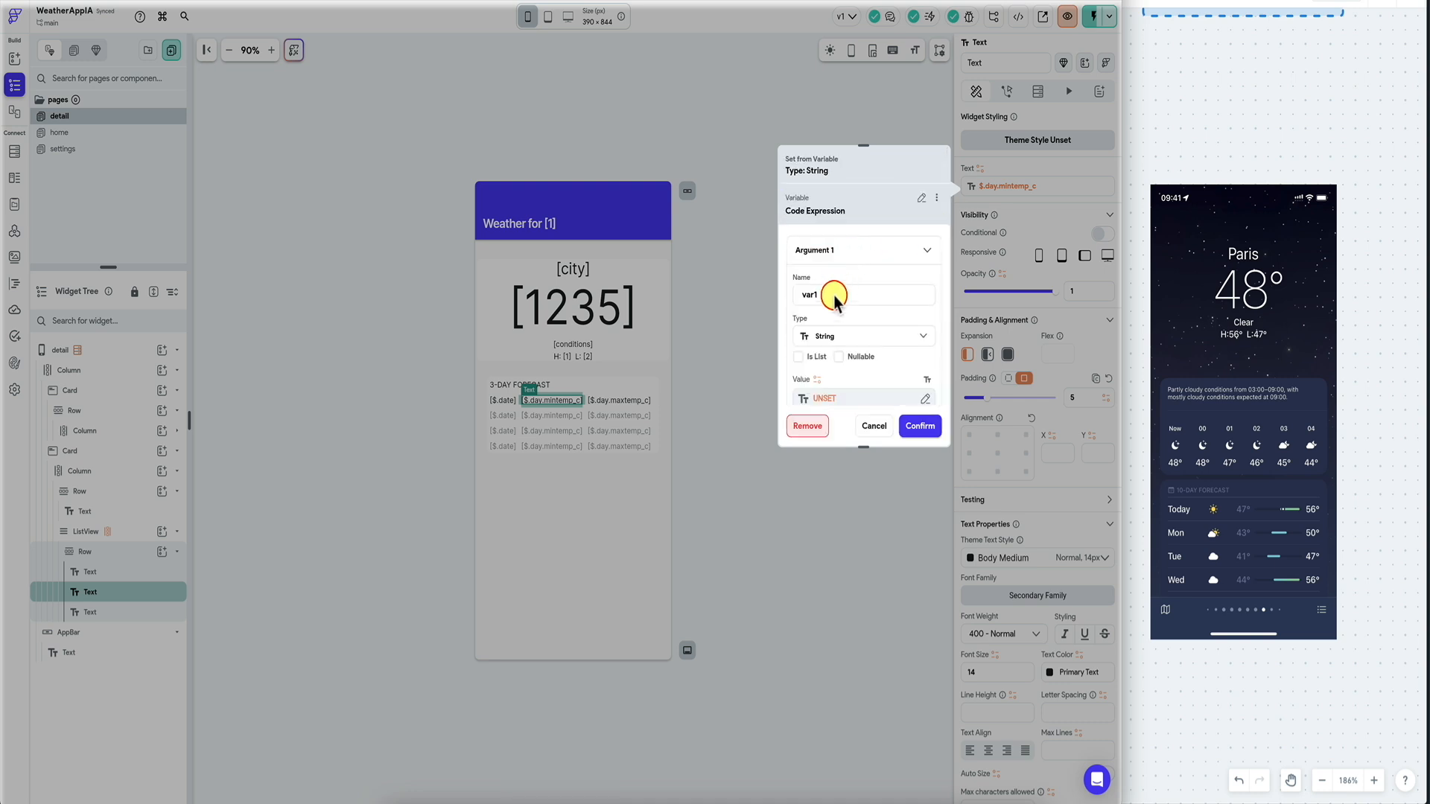
{"action": "left_click", "coordinate": [839, 336]}
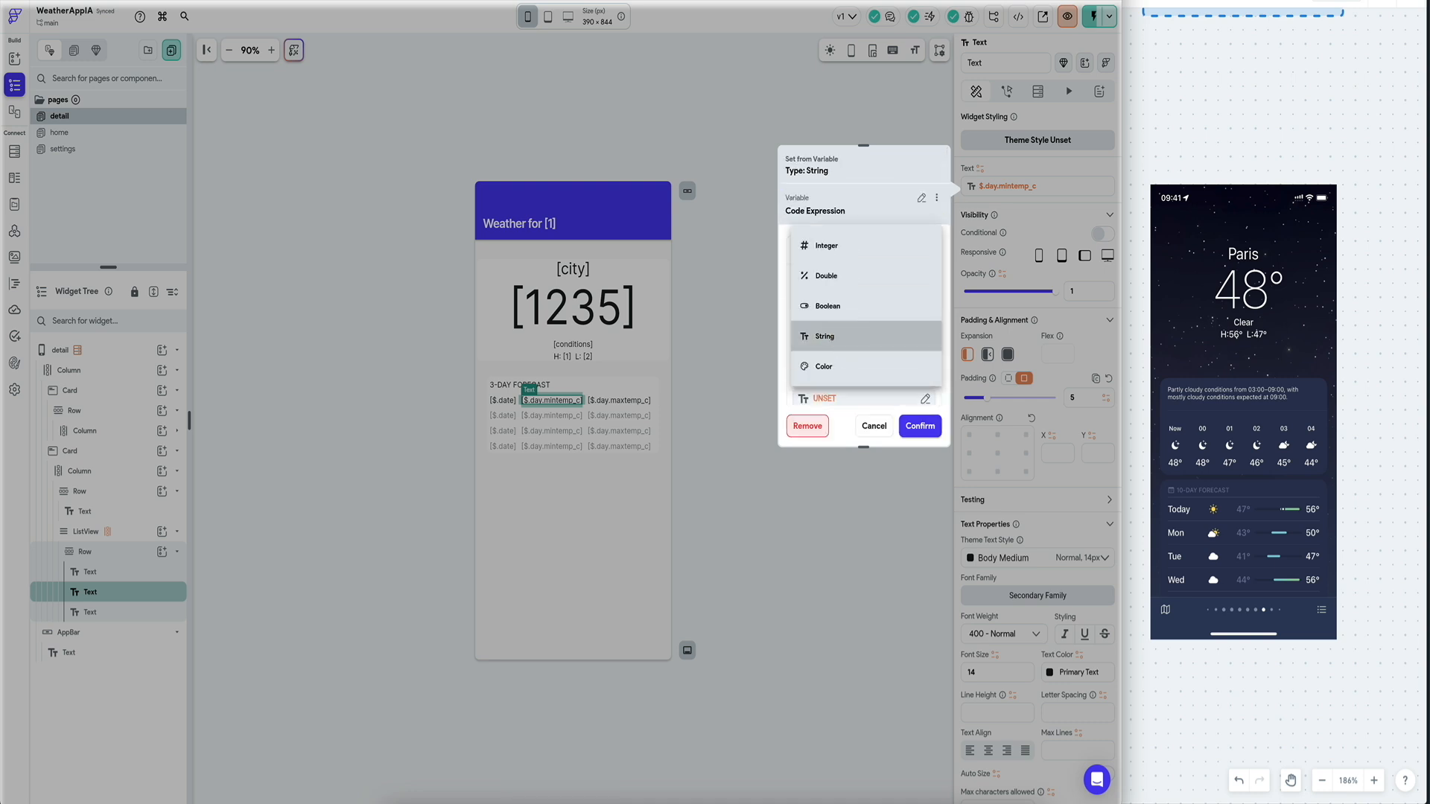
{"action": "left_click", "coordinate": [856, 291]}
{"action": "scroll", "coordinate": [856, 373], "scroll_direction": "down", "scroll_amount": 2}
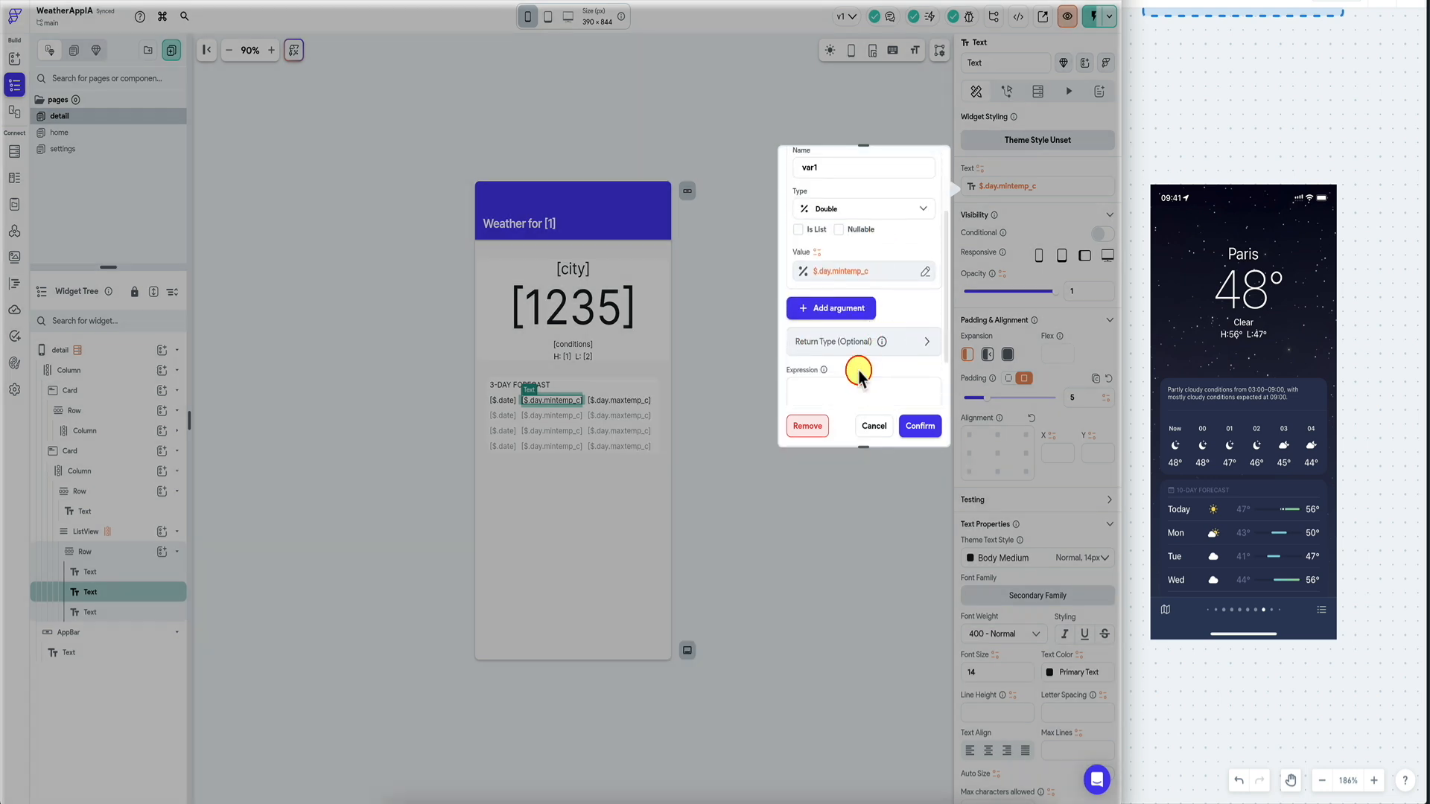
{"action": "scroll", "coordinate": [858, 369], "scroll_direction": "down", "scroll_amount": 2}
Write the expression var1.toInt() and confirm it for the min temperature.
{"action": "left_click", "coordinate": [900, 267]}
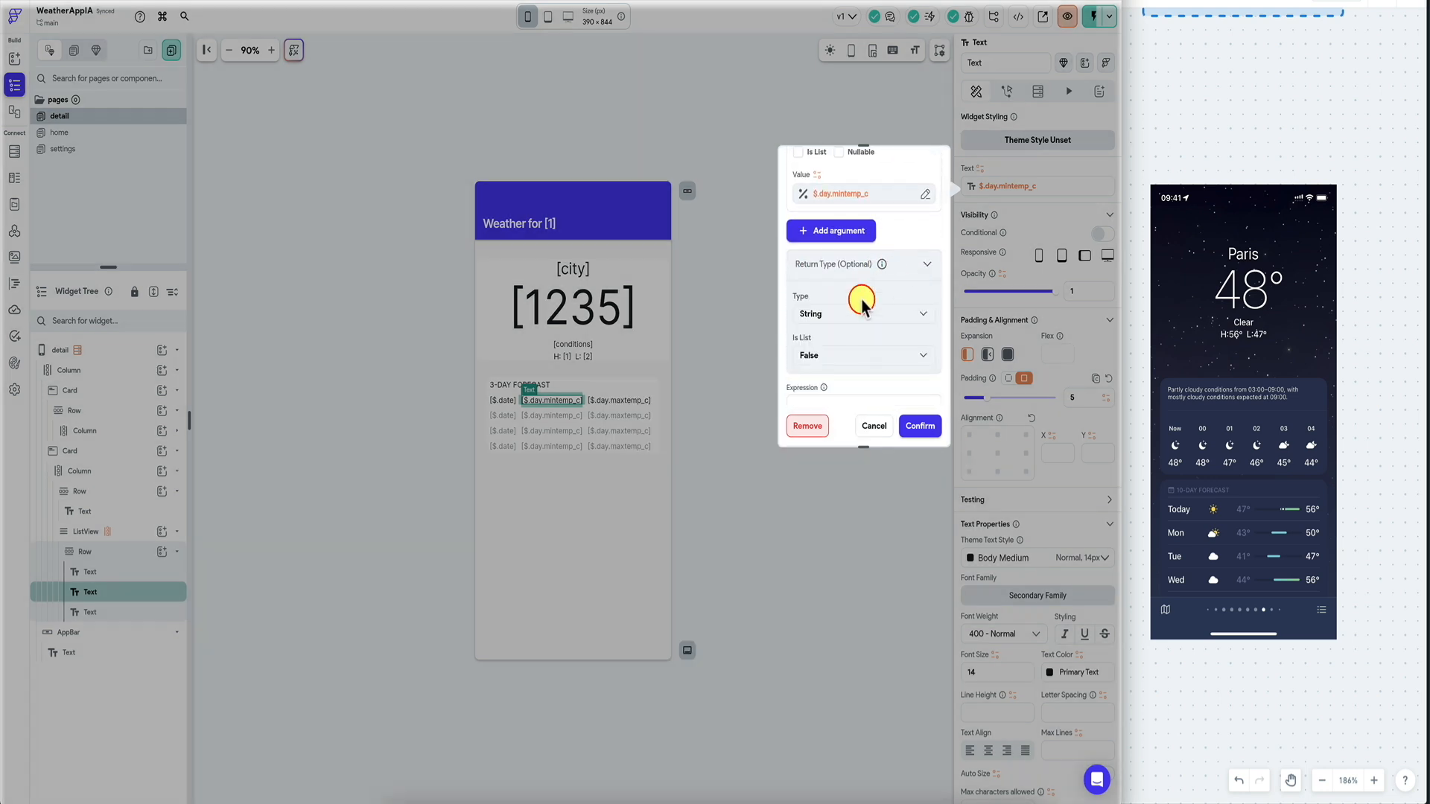
{"action": "left_click", "coordinate": [862, 298]}
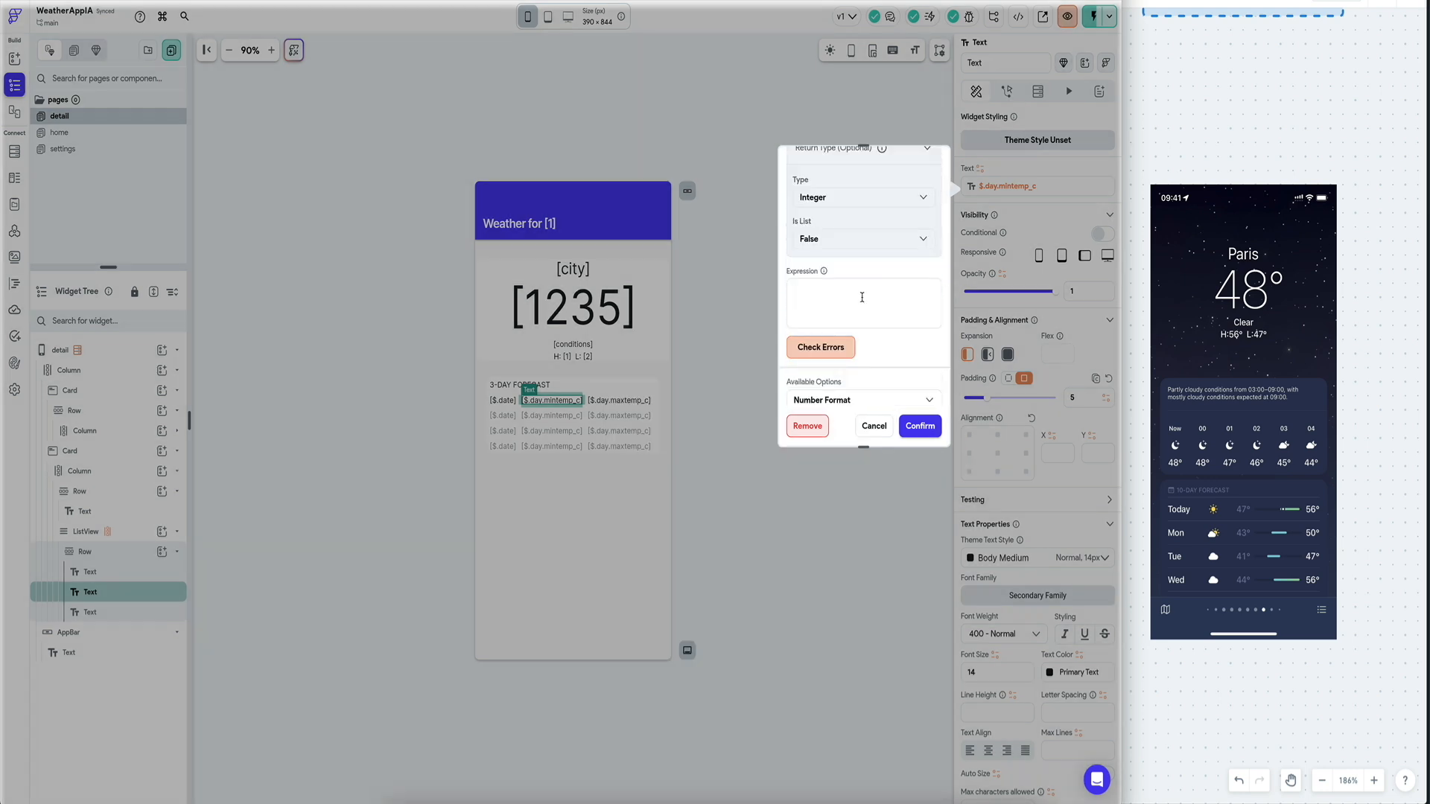
{"action": "type", "text": "var1"}
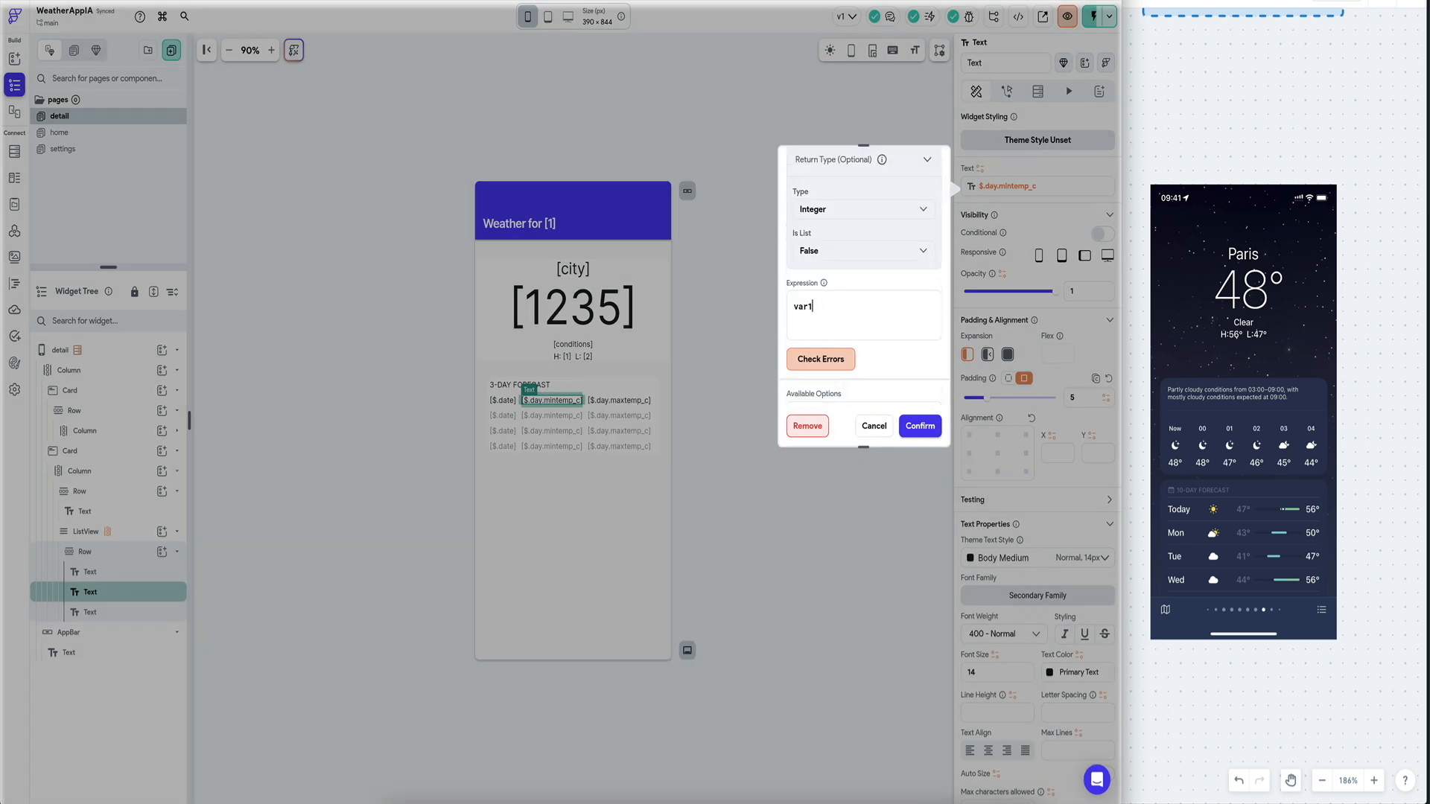
{"action": "key", "text": "BackSpace"}
{"action": "key", "text": "BackSpace"}
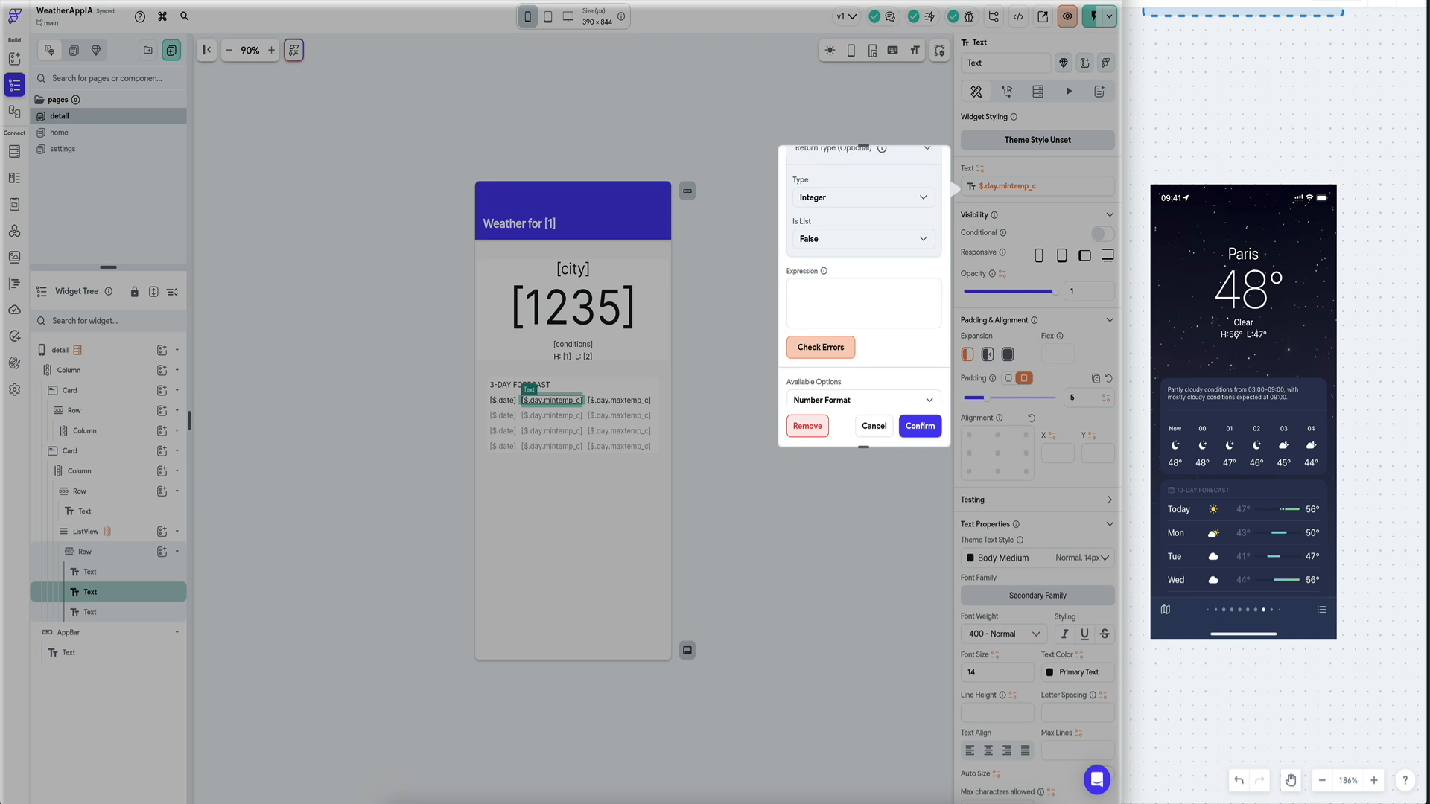
{"action": "type", "text": "var1.to"}
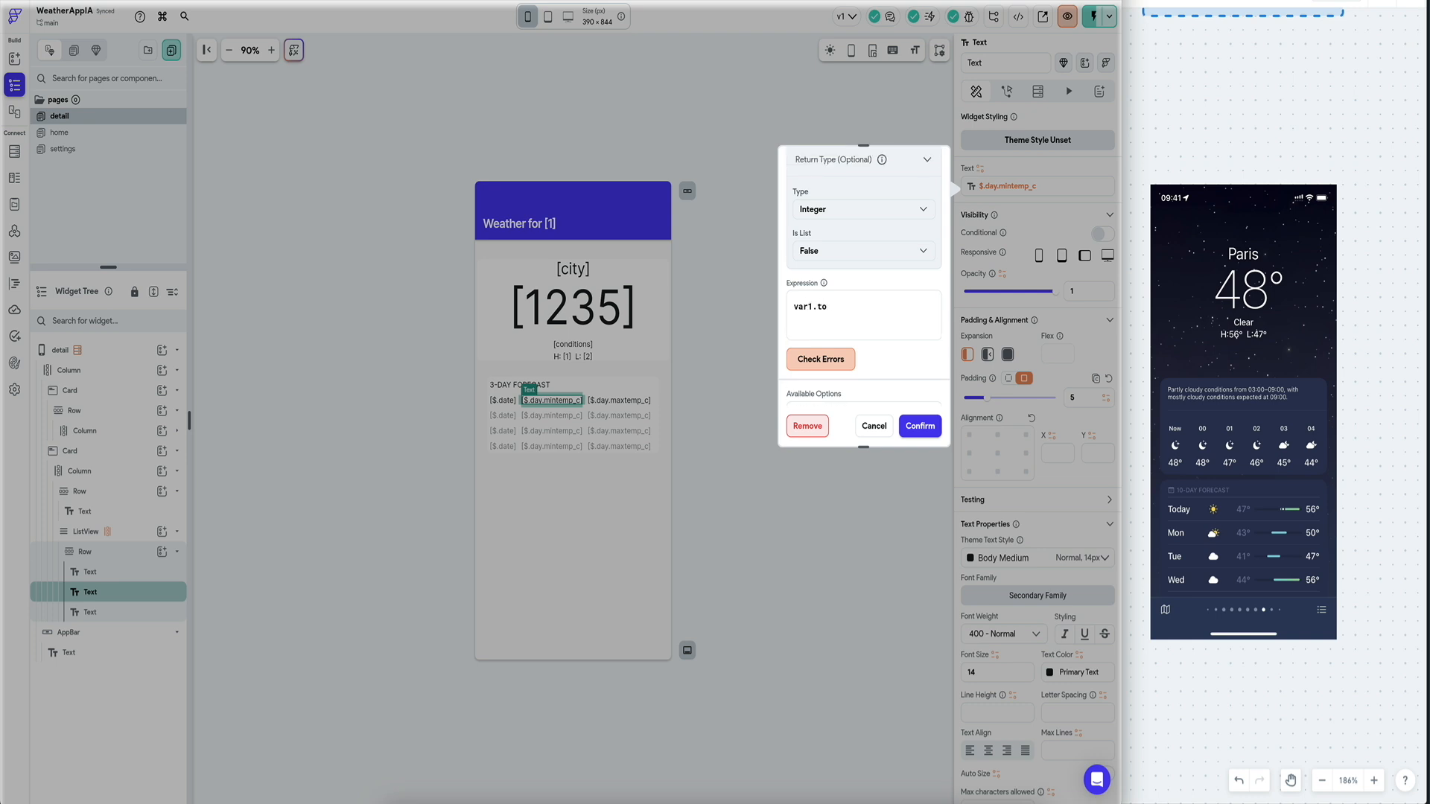
{"action": "type", "text": "Int()"}
{"action": "scroll", "coordinate": [905, 294], "scroll_direction": "up", "scroll_amount": 5}
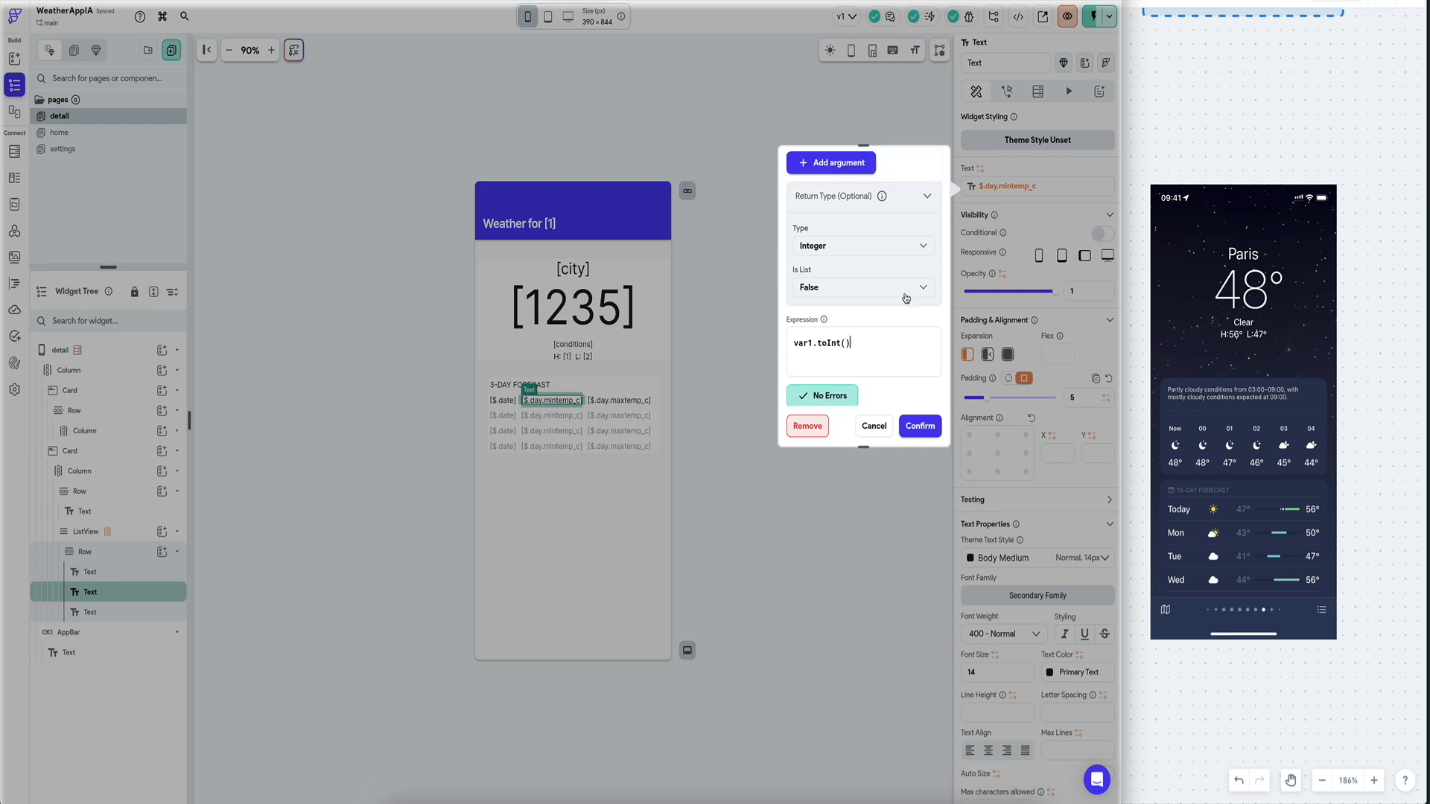
{"action": "left_click", "coordinate": [921, 425]}
Give the max temperature the same code expression using $.day.maxtemp_c, then reload and reopen London.
{"action": "left_click", "coordinate": [1020, 185]}
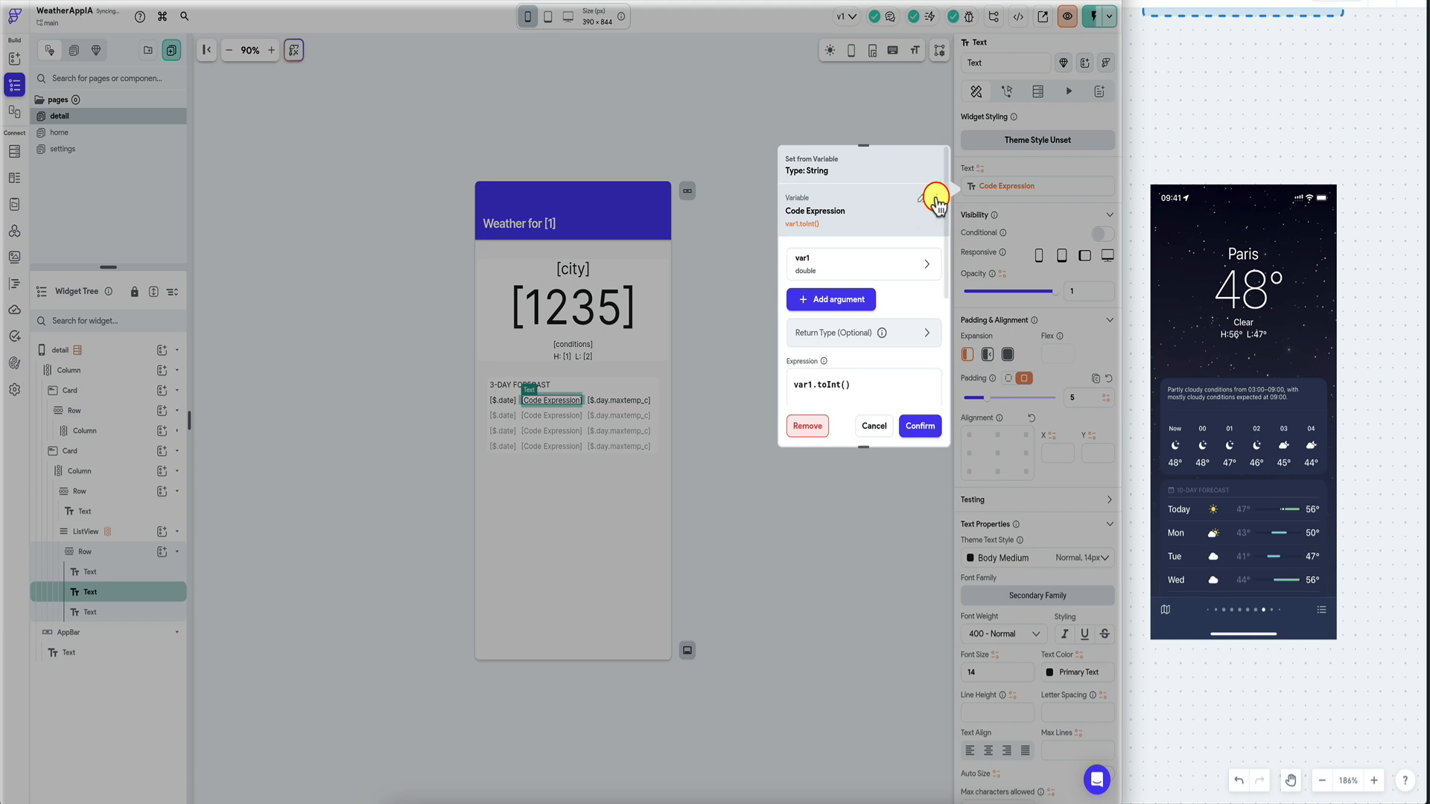
{"action": "left_click", "coordinate": [937, 197]}
{"action": "left_click", "coordinate": [946, 218]}
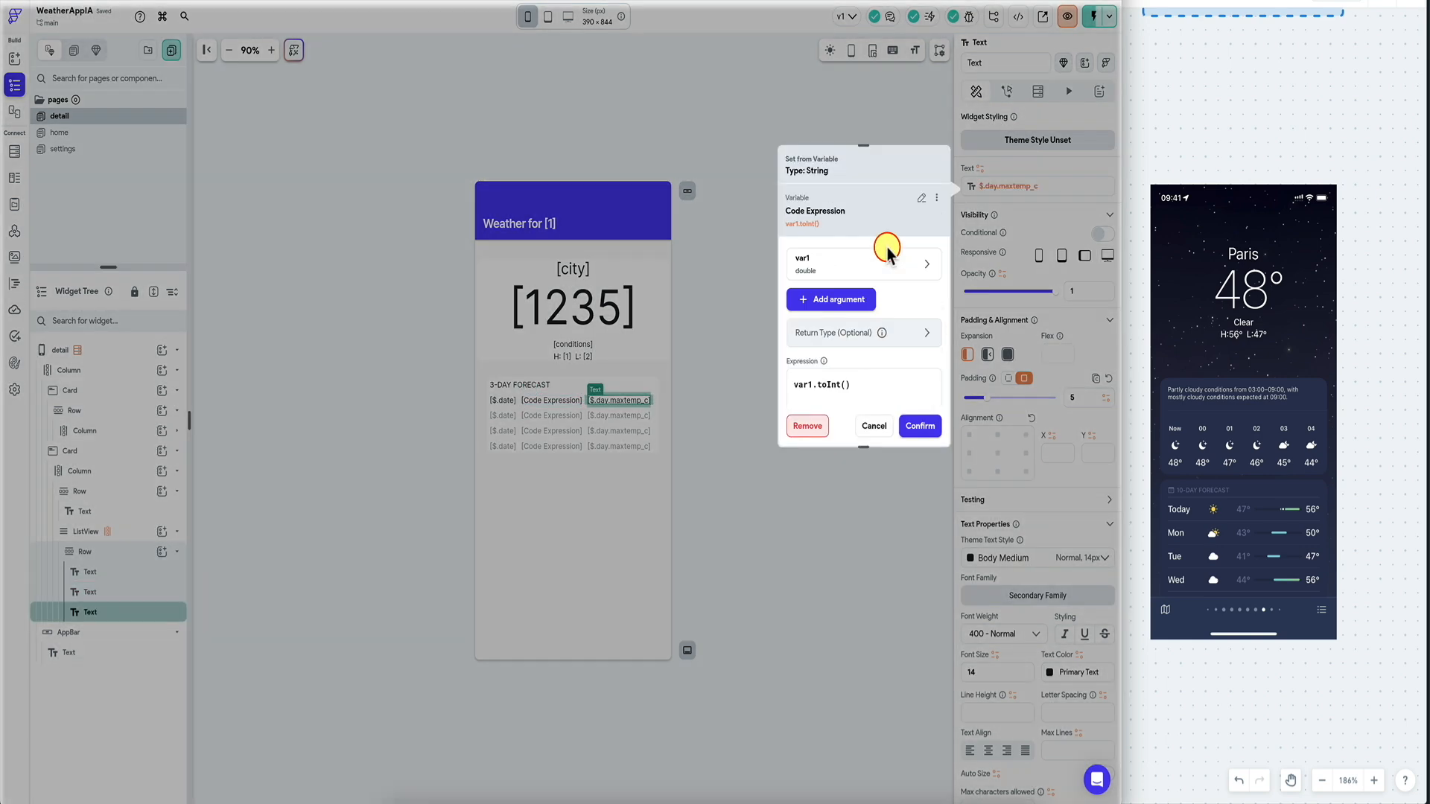
{"action": "left_click", "coordinate": [849, 266]}
{"action": "left_click", "coordinate": [854, 327]}
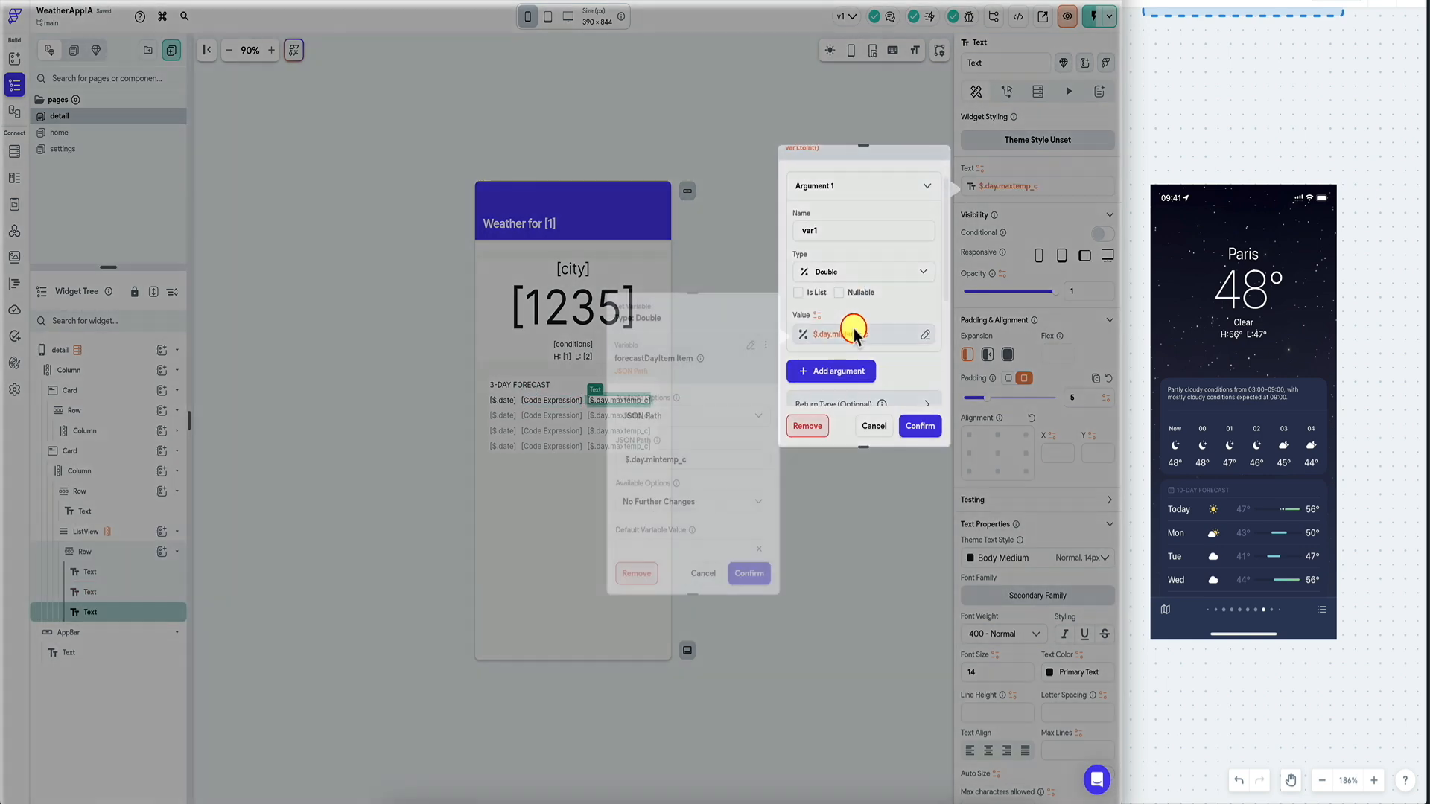
{"action": "key", "text": "BackSpace"}
{"action": "type", "text": "ax"}
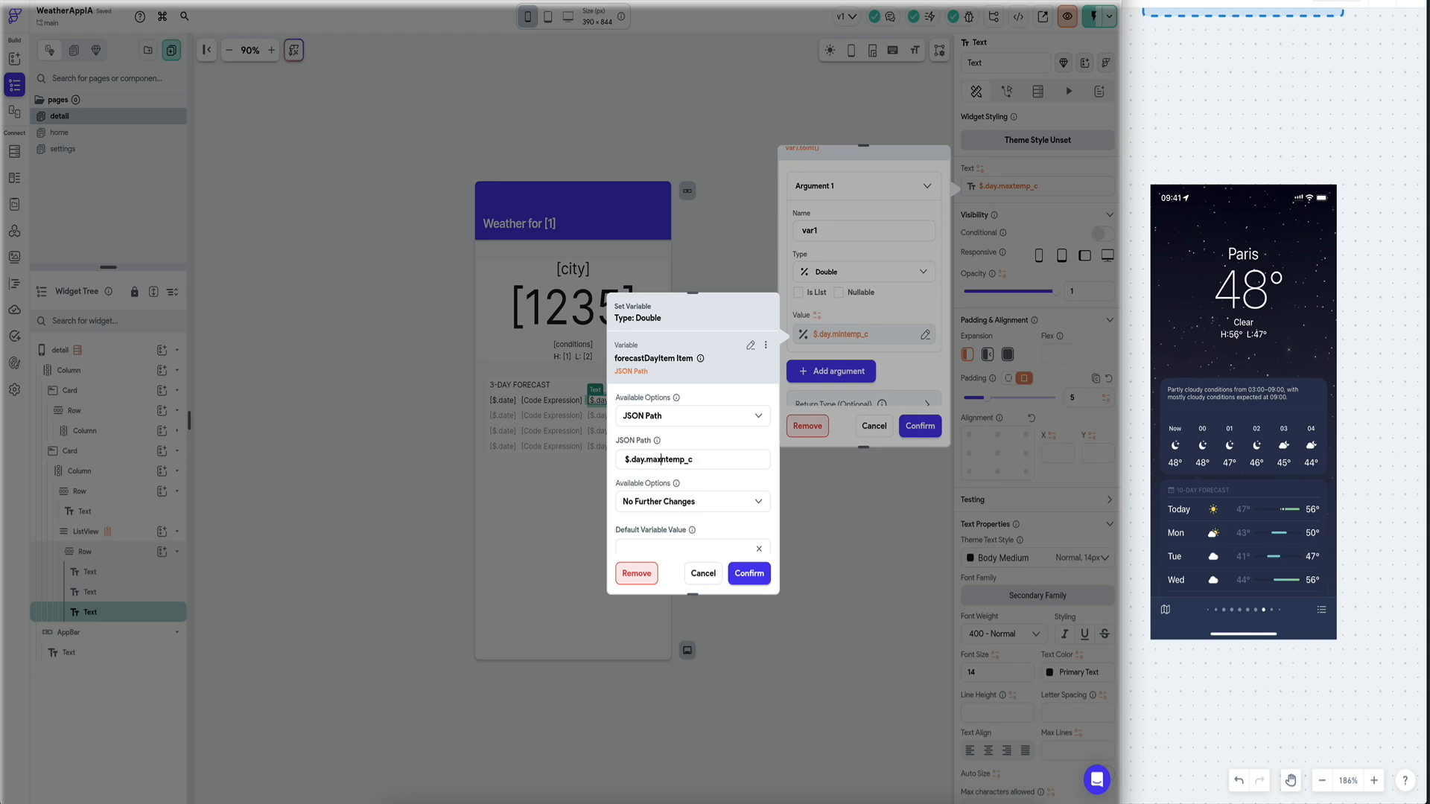
{"action": "left_click", "coordinate": [749, 573]}
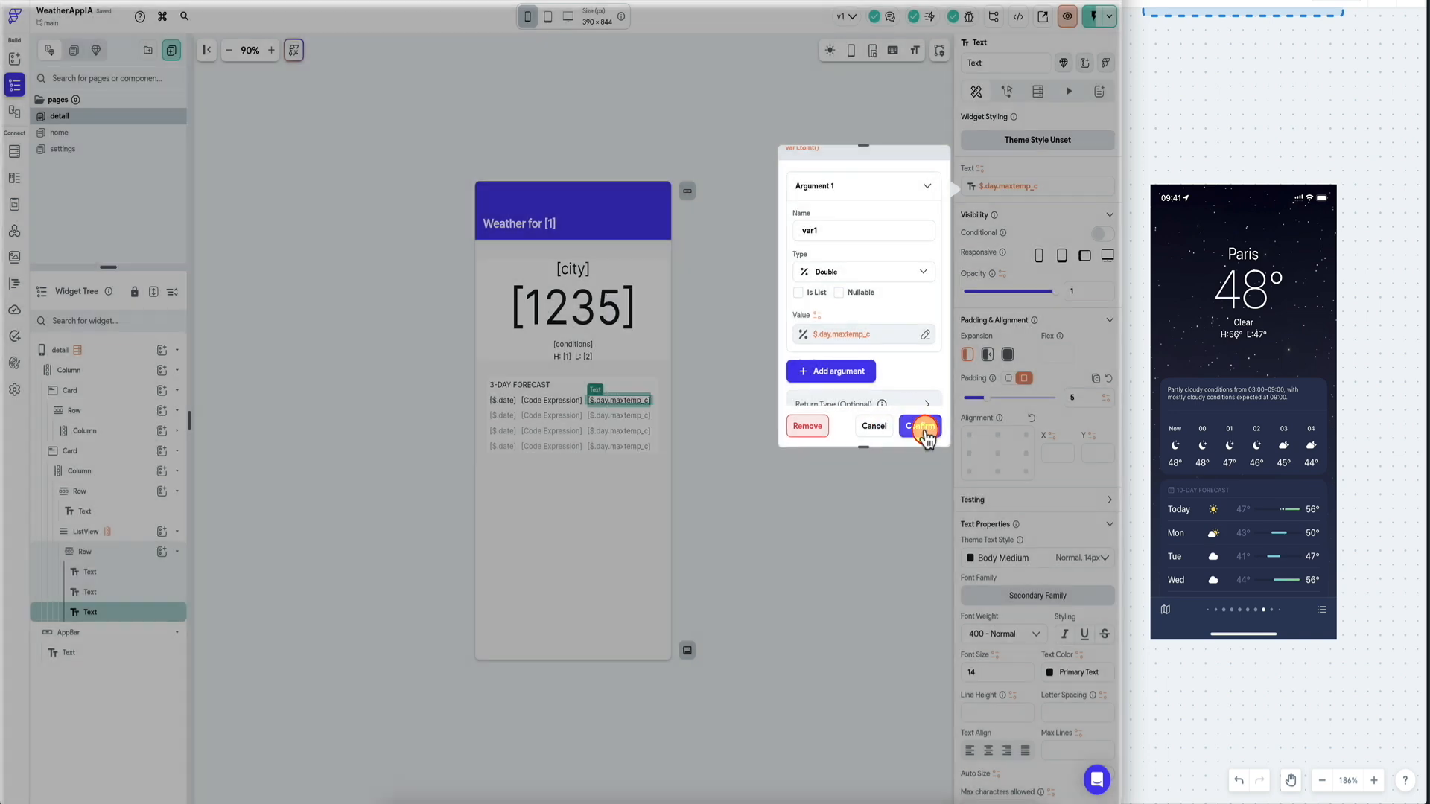
{"action": "left_click", "coordinate": [920, 426]}
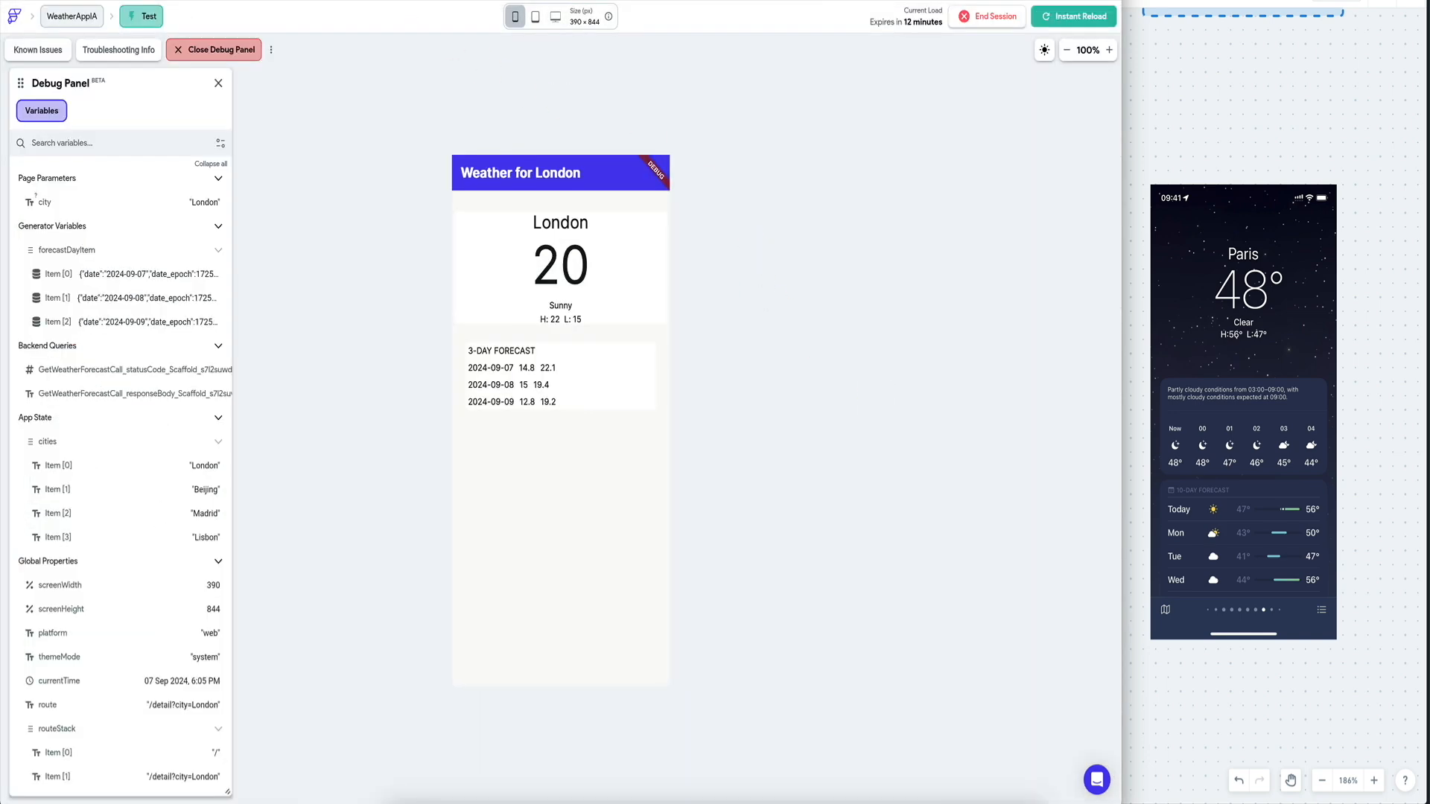
{"action": "left_click", "coordinate": [1086, 22]}
{"action": "left_click", "coordinate": [622, 216]}
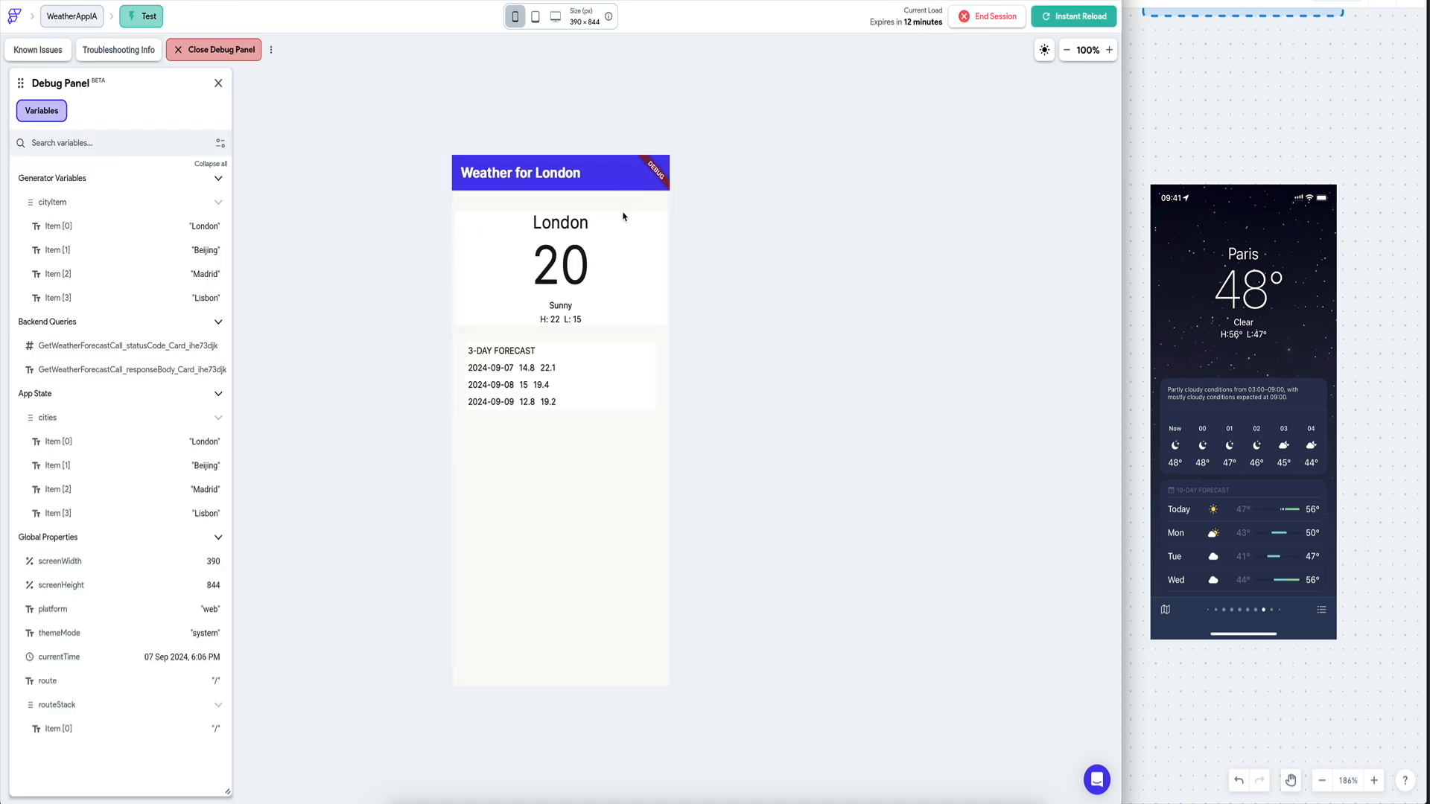
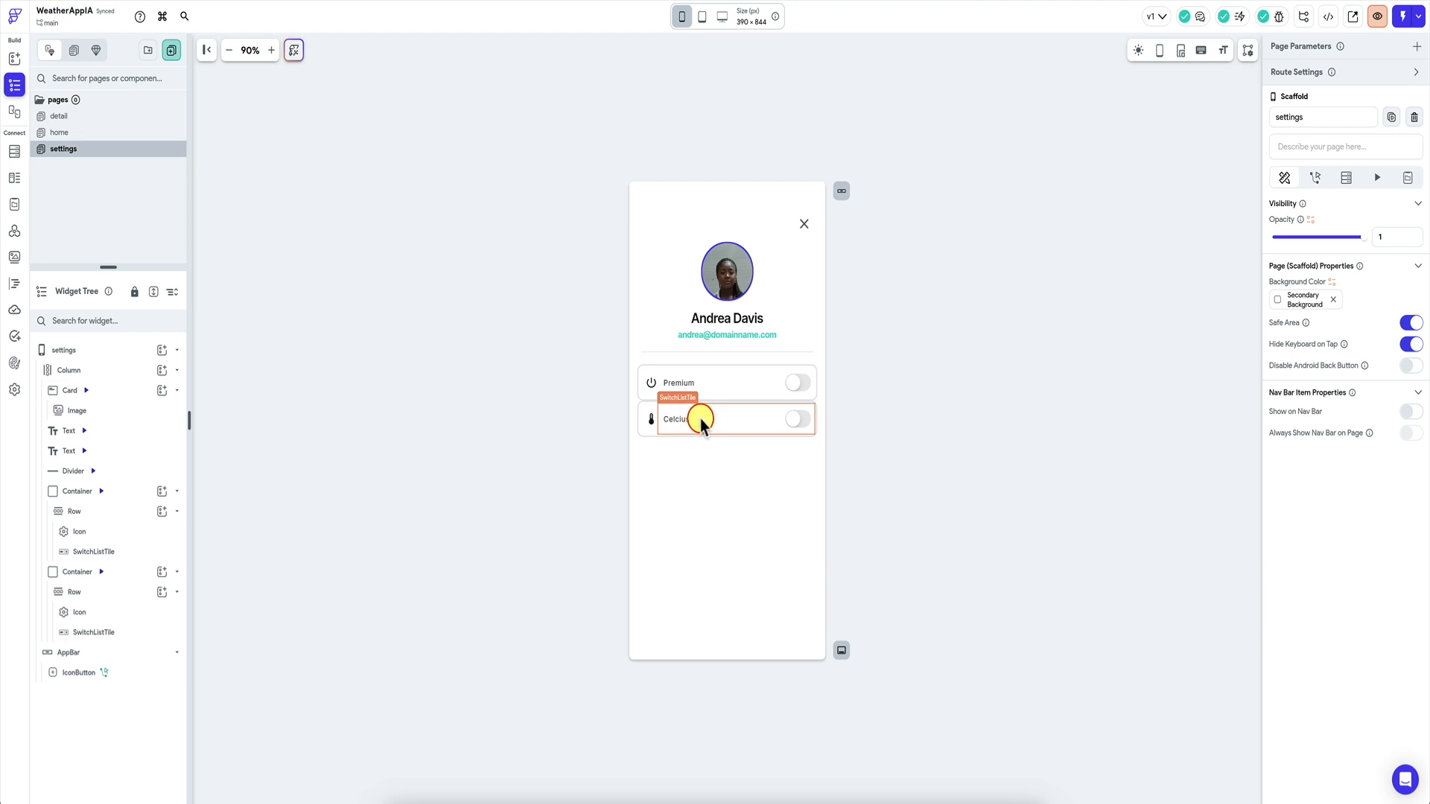
Create the String app state variable settingsTemp with default value C, then go back to the settings page.
{"action": "left_click", "coordinate": [16, 206]}
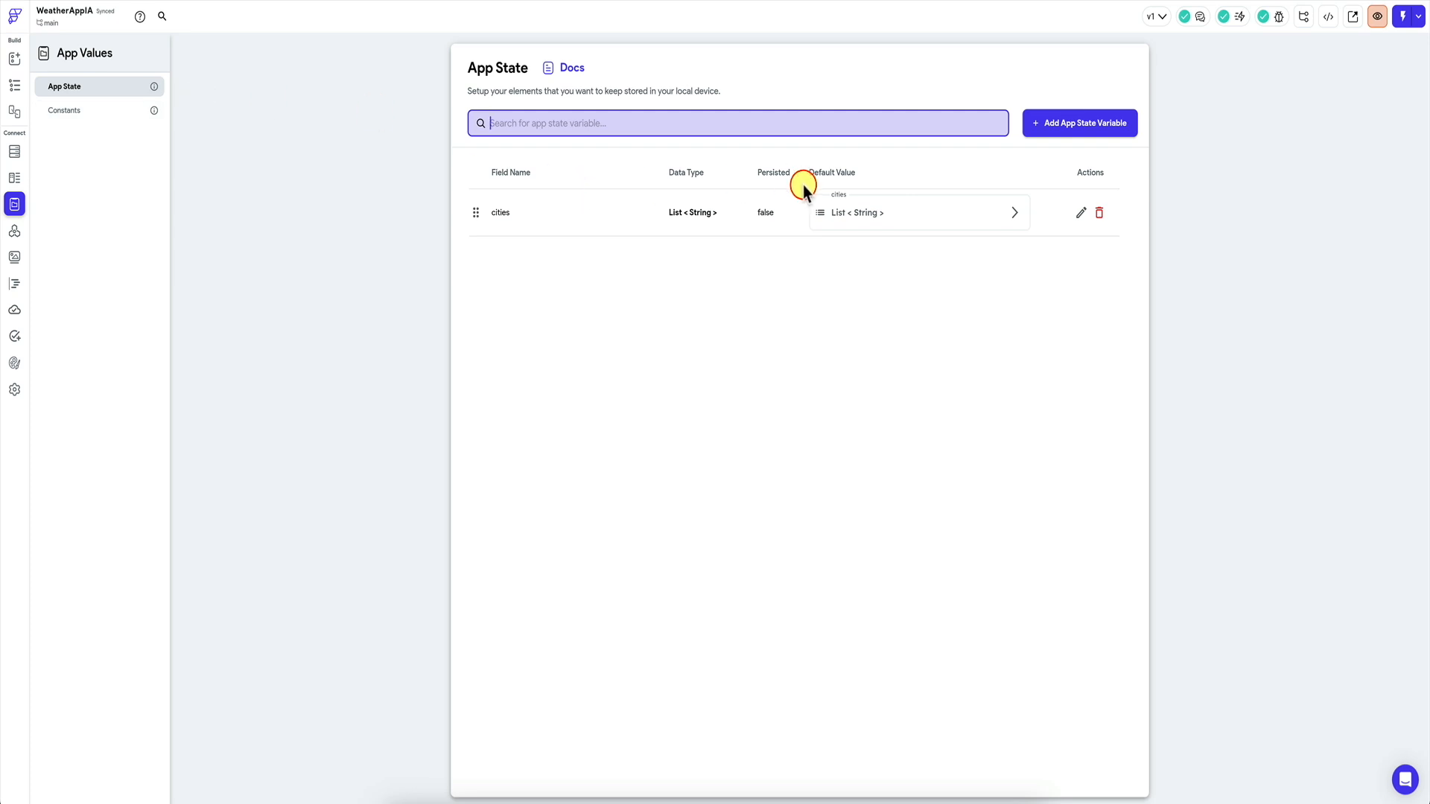
{"action": "left_click", "coordinate": [1085, 123]}
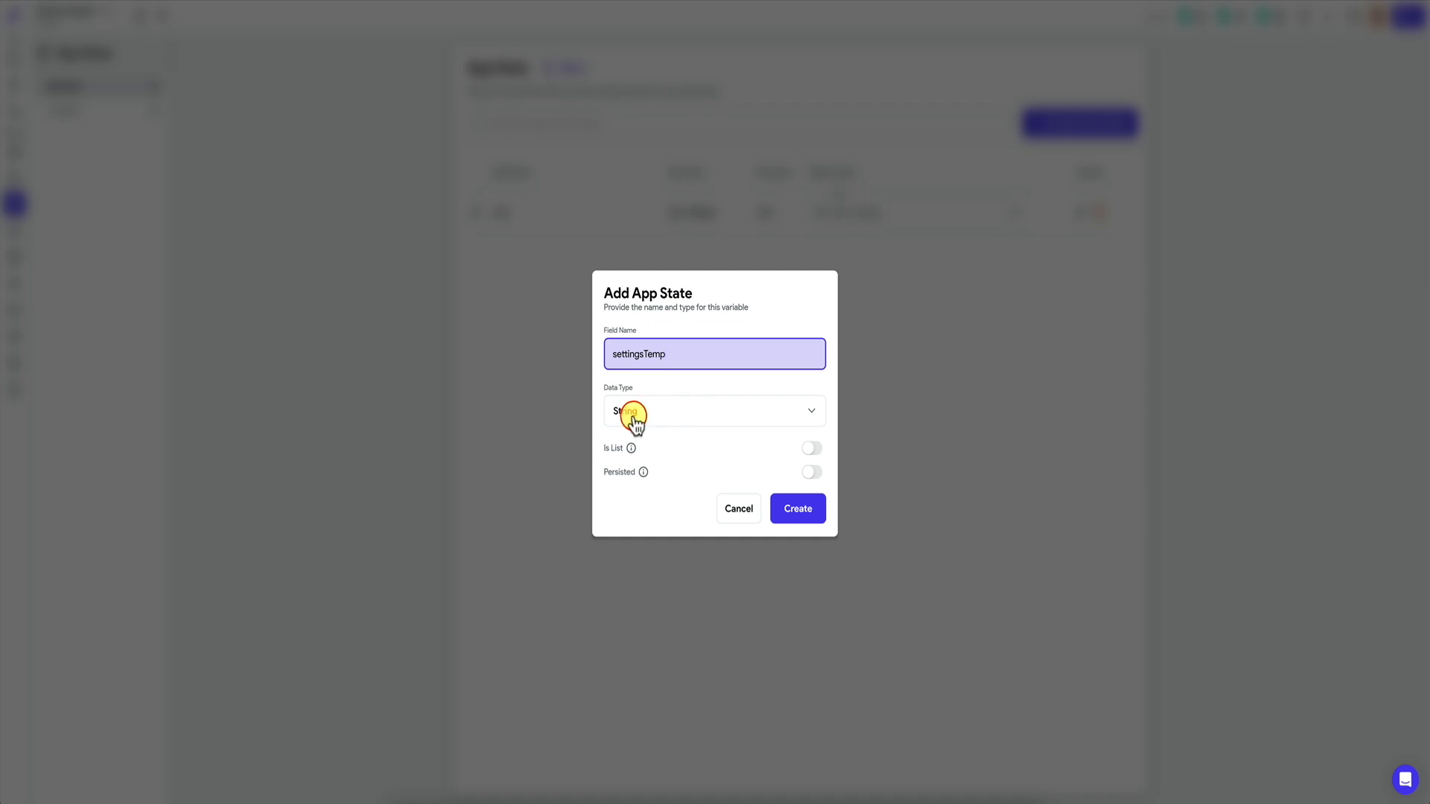
{"action": "left_click", "coordinate": [794, 505]}
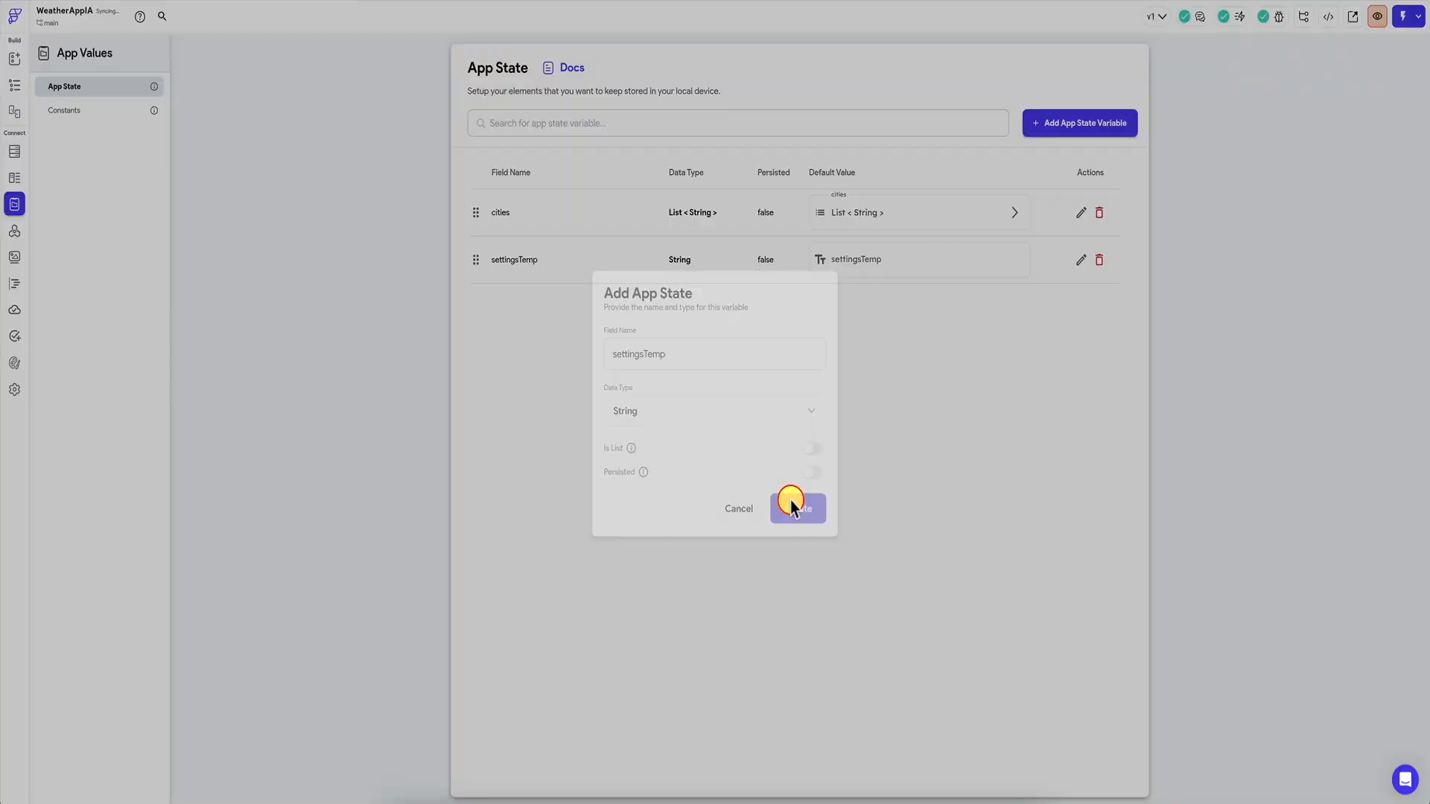
{"action": "left_click", "coordinate": [859, 257]}
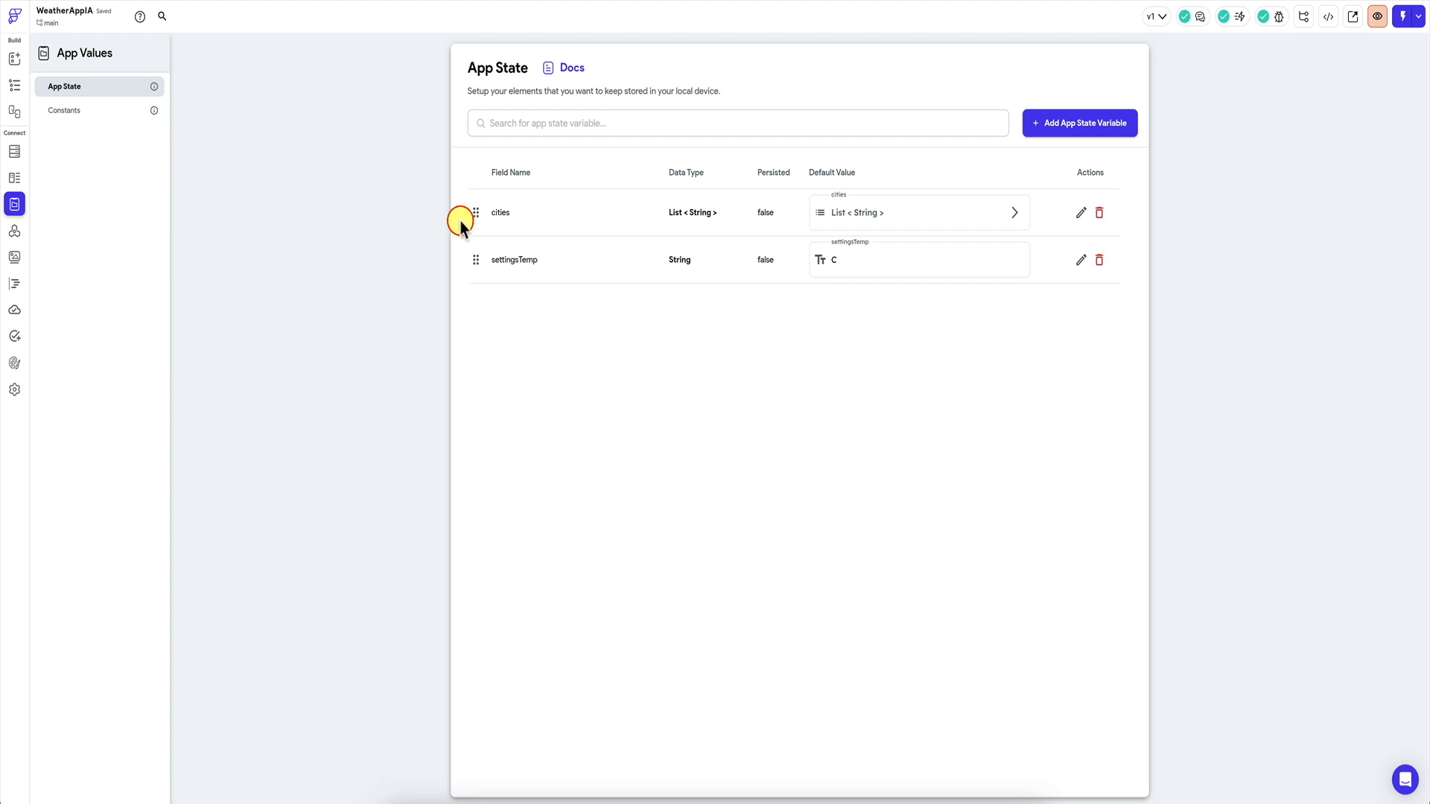
{"action": "left_click", "coordinate": [16, 85]}
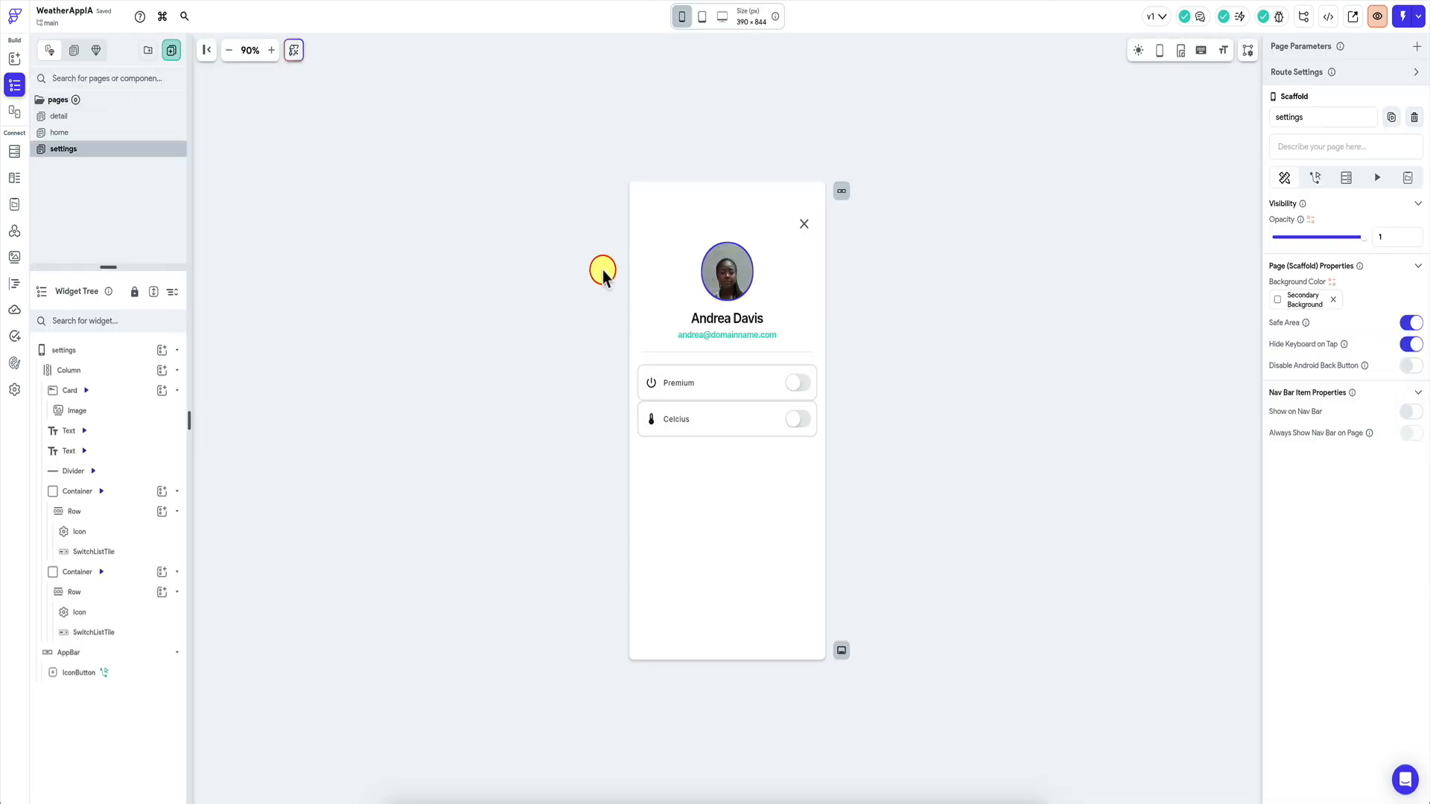
Select the Celcius switch tile and base its initial value on a single condition.
{"action": "left_click", "coordinate": [724, 423]}
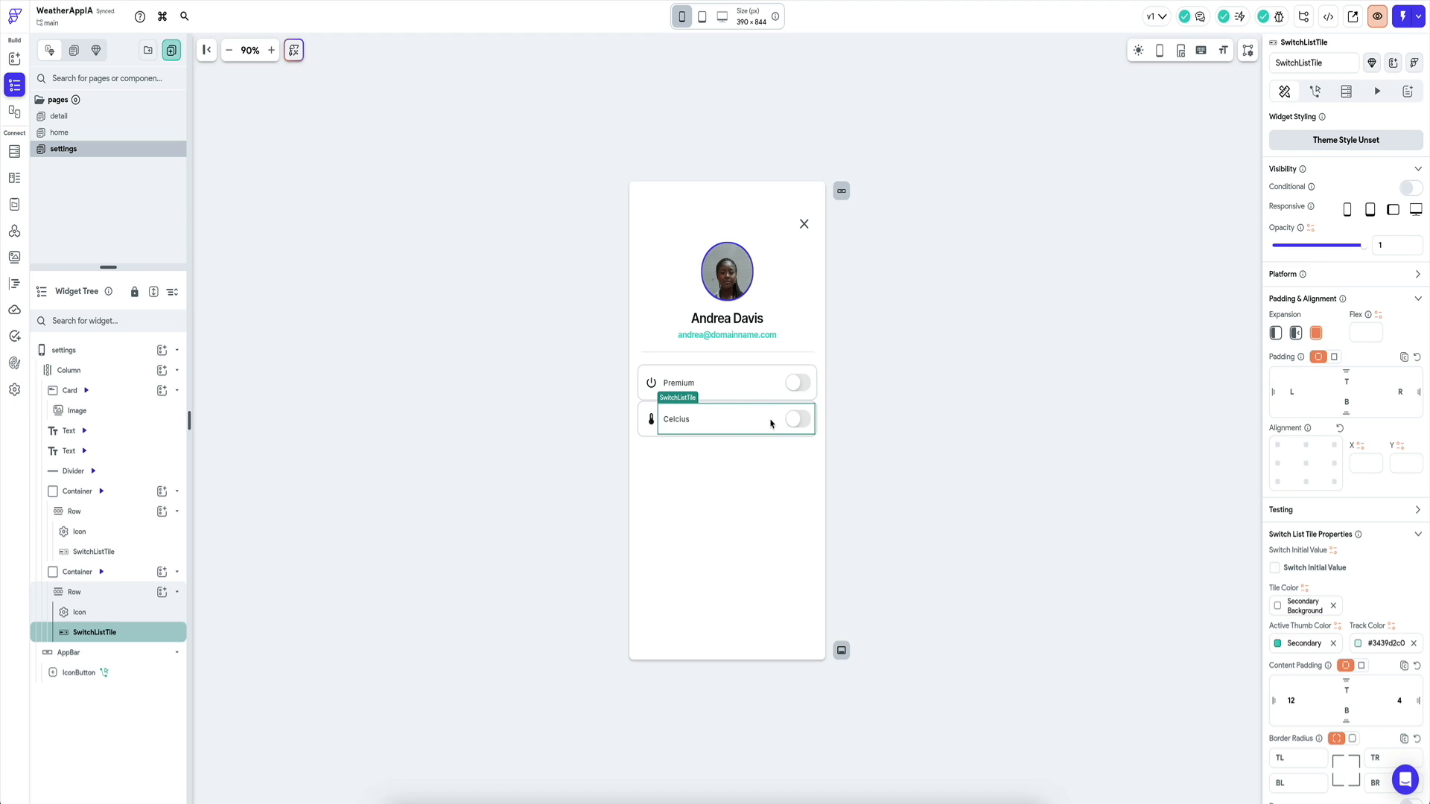
{"action": "left_click", "coordinate": [757, 421]}
{"action": "scroll", "coordinate": [1322, 452], "scroll_direction": "down", "scroll_amount": 2}
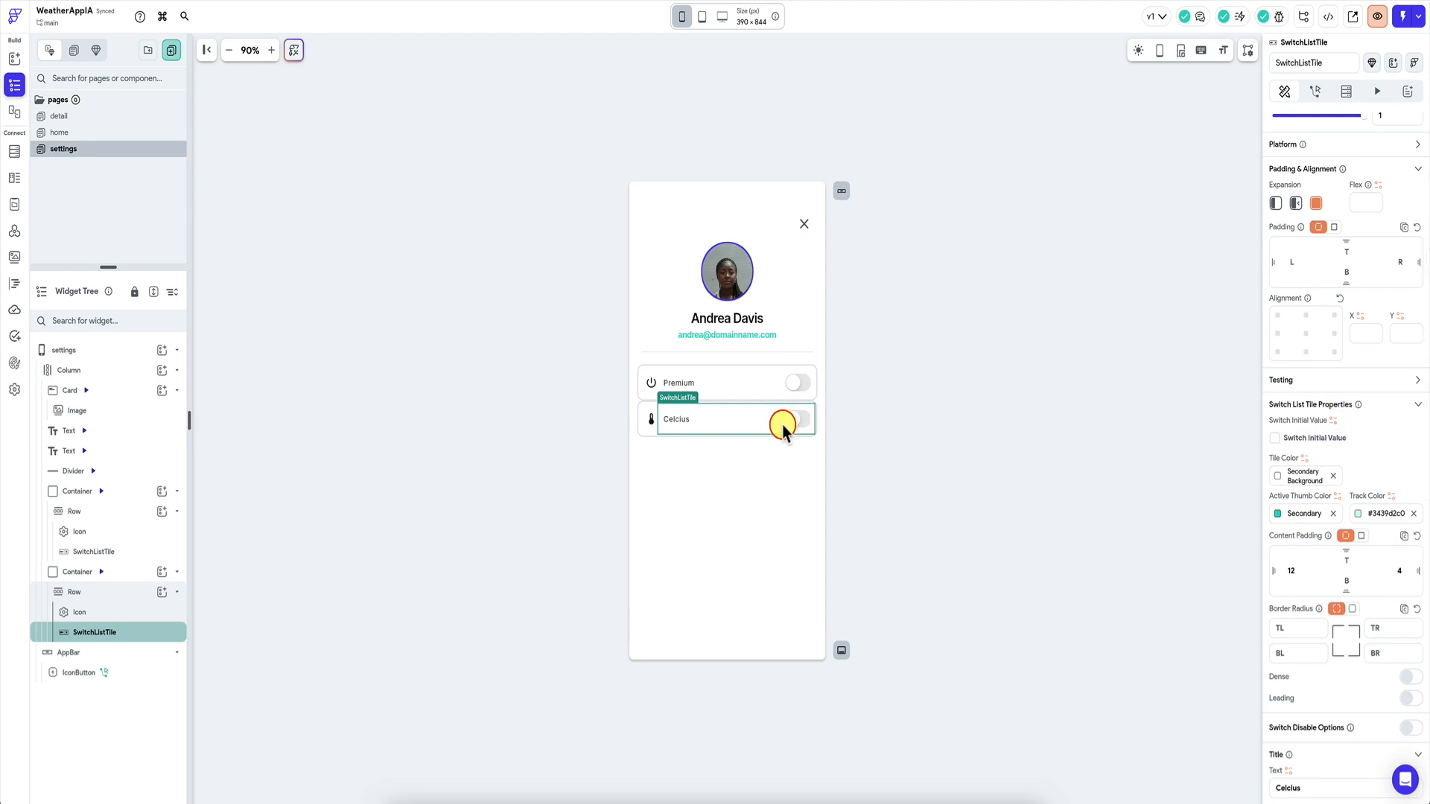
{"action": "left_click", "coordinate": [1333, 421]}
{"action": "left_click", "coordinate": [1153, 497]}
{"action": "left_click", "coordinate": [1140, 536]}
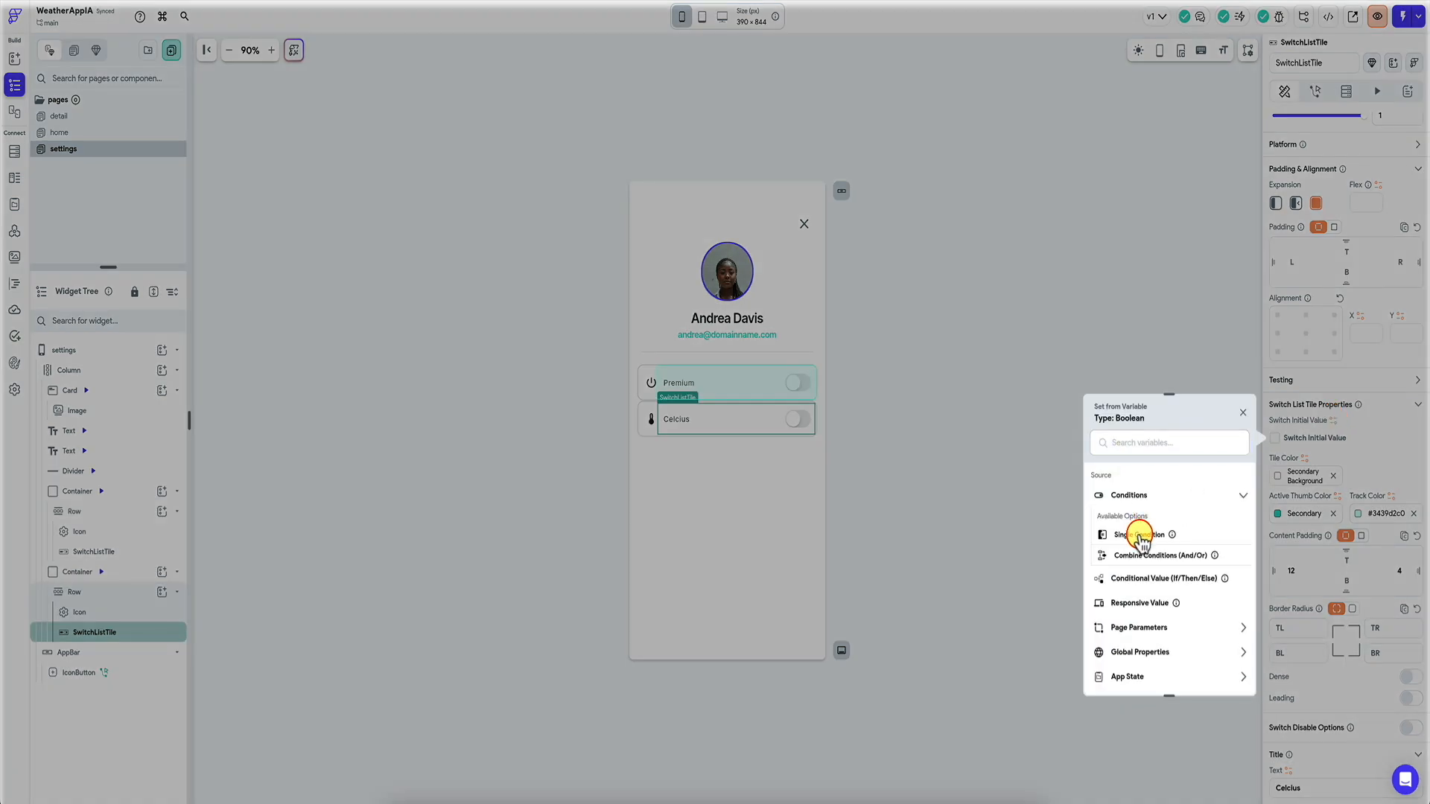
{"action": "left_click", "coordinate": [1143, 510]}
{"action": "left_click", "coordinate": [1143, 536]}
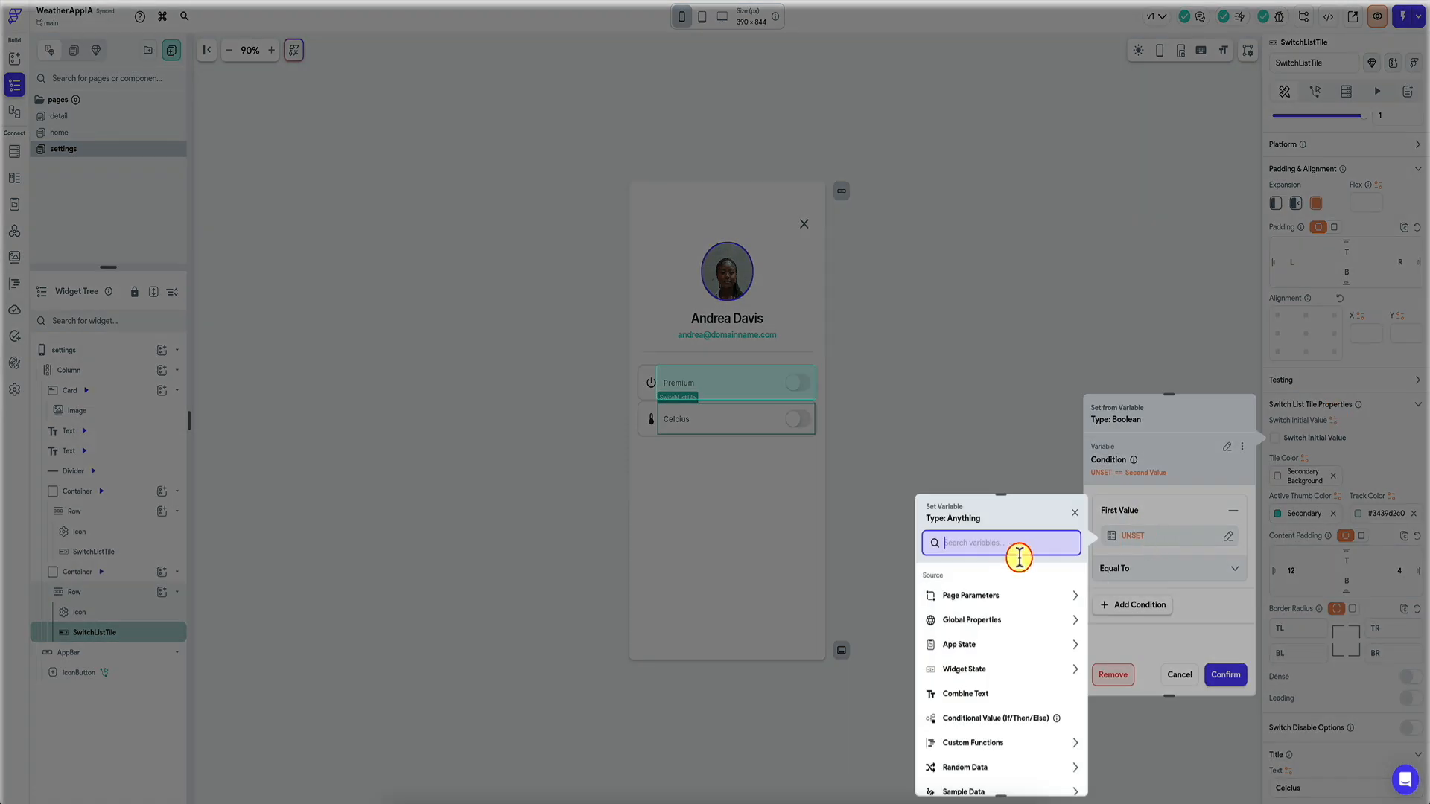
Set the condition to App State settingsTemp equal to C and confirm it.
{"action": "left_click", "coordinate": [977, 643]}
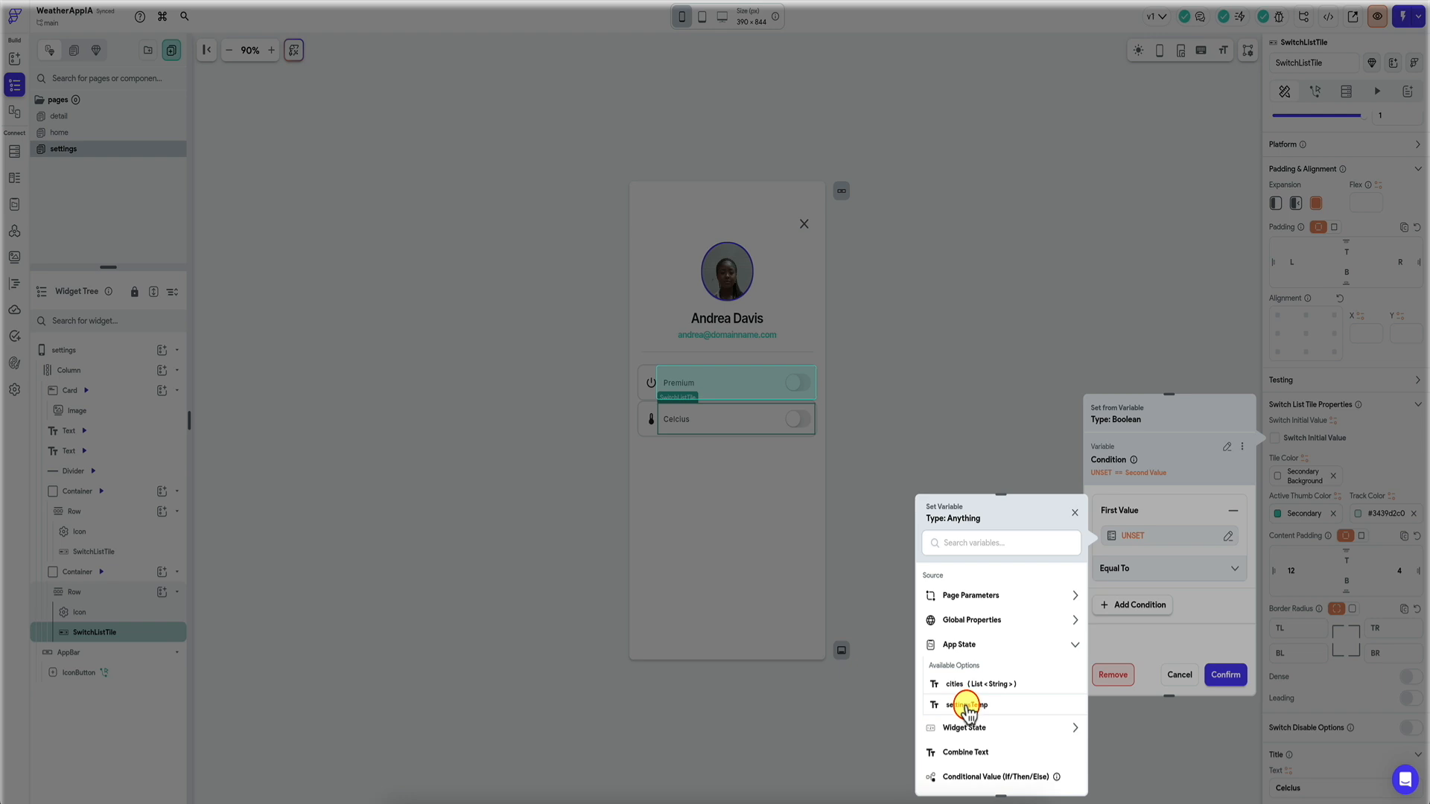
{"action": "left_click", "coordinate": [968, 707]}
{"action": "scroll", "coordinate": [1158, 584], "scroll_direction": "down", "scroll_amount": 1}
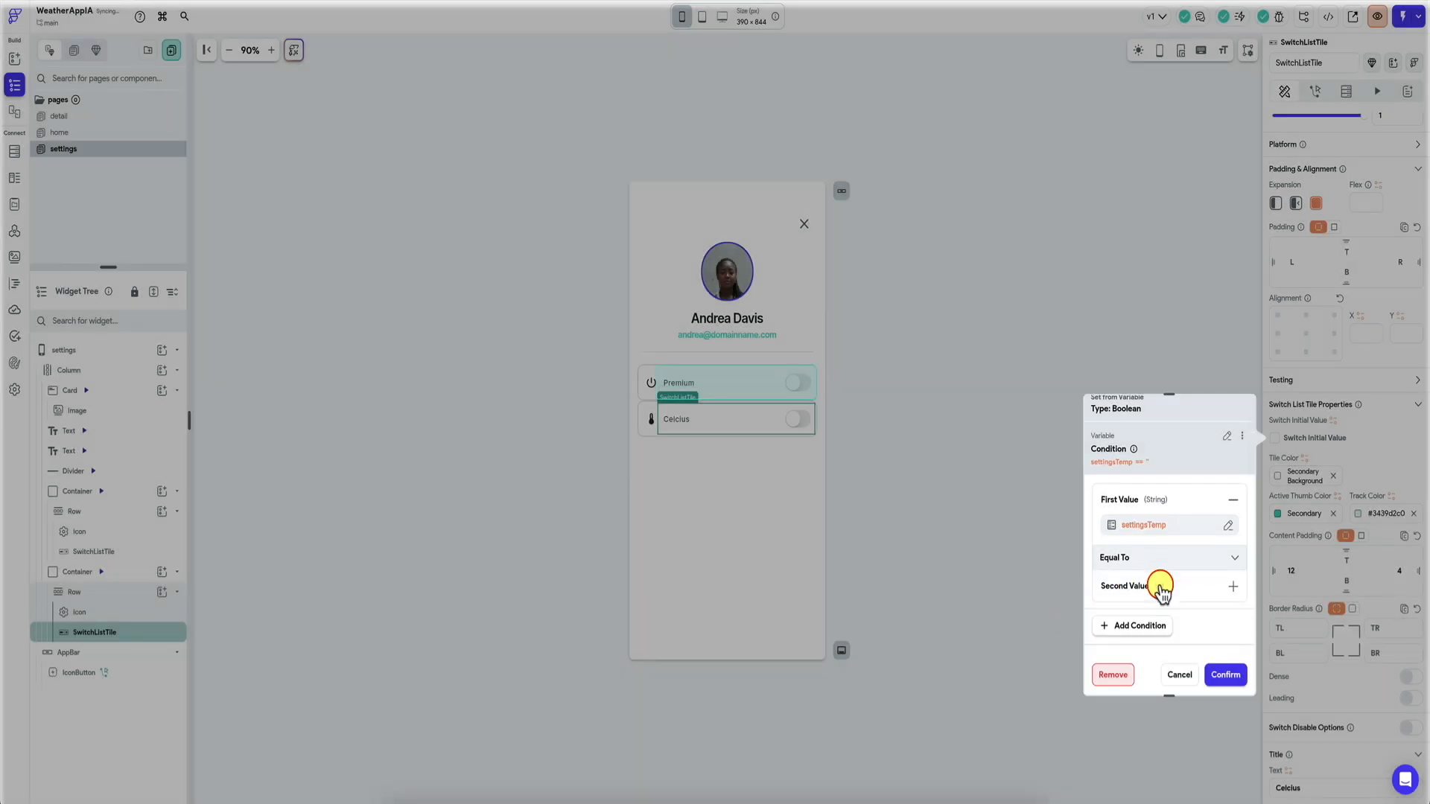
{"action": "left_click", "coordinate": [1171, 586]}
{"action": "left_click", "coordinate": [1127, 625]}
{"action": "type", "text": "C"}
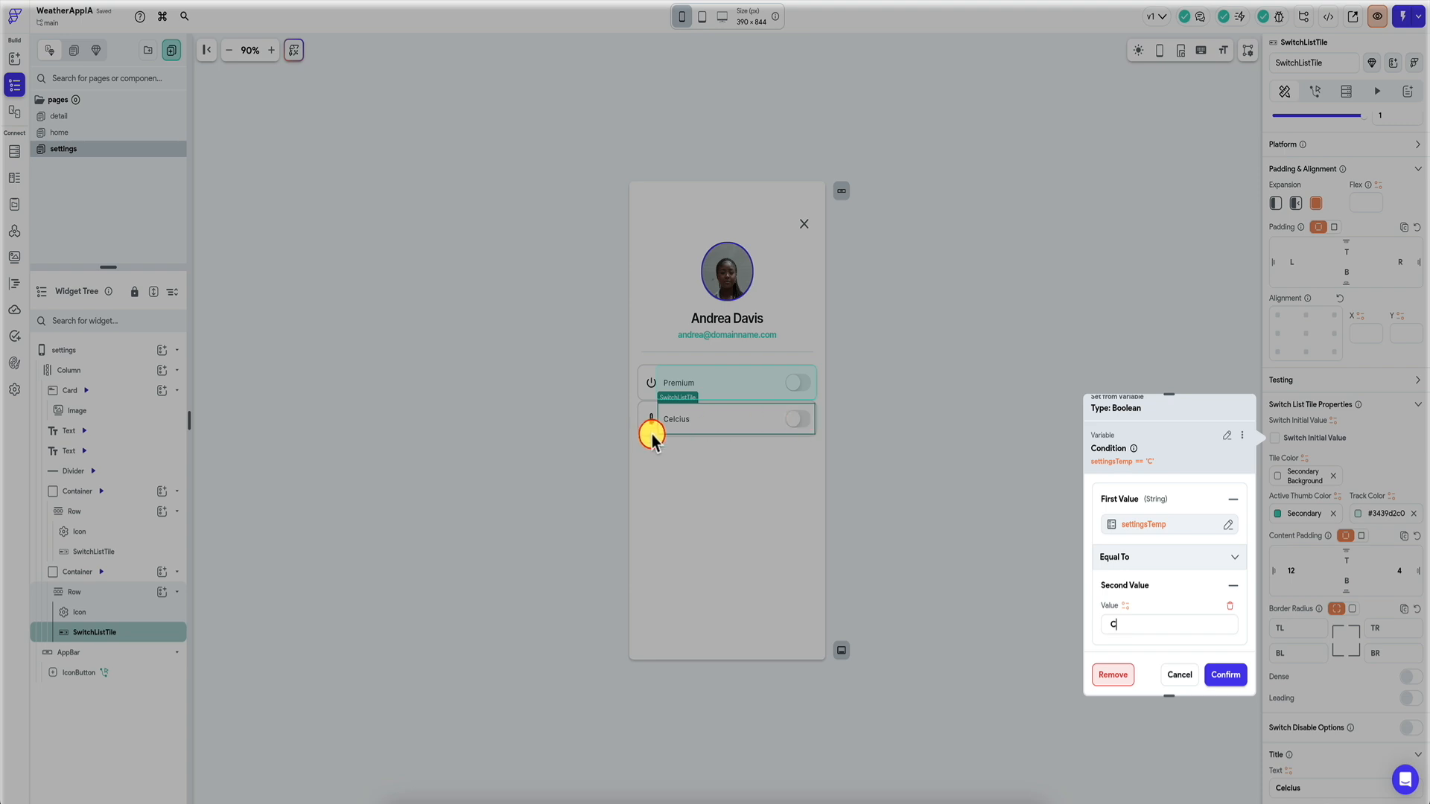
{"action": "left_click", "coordinate": [1226, 675]}
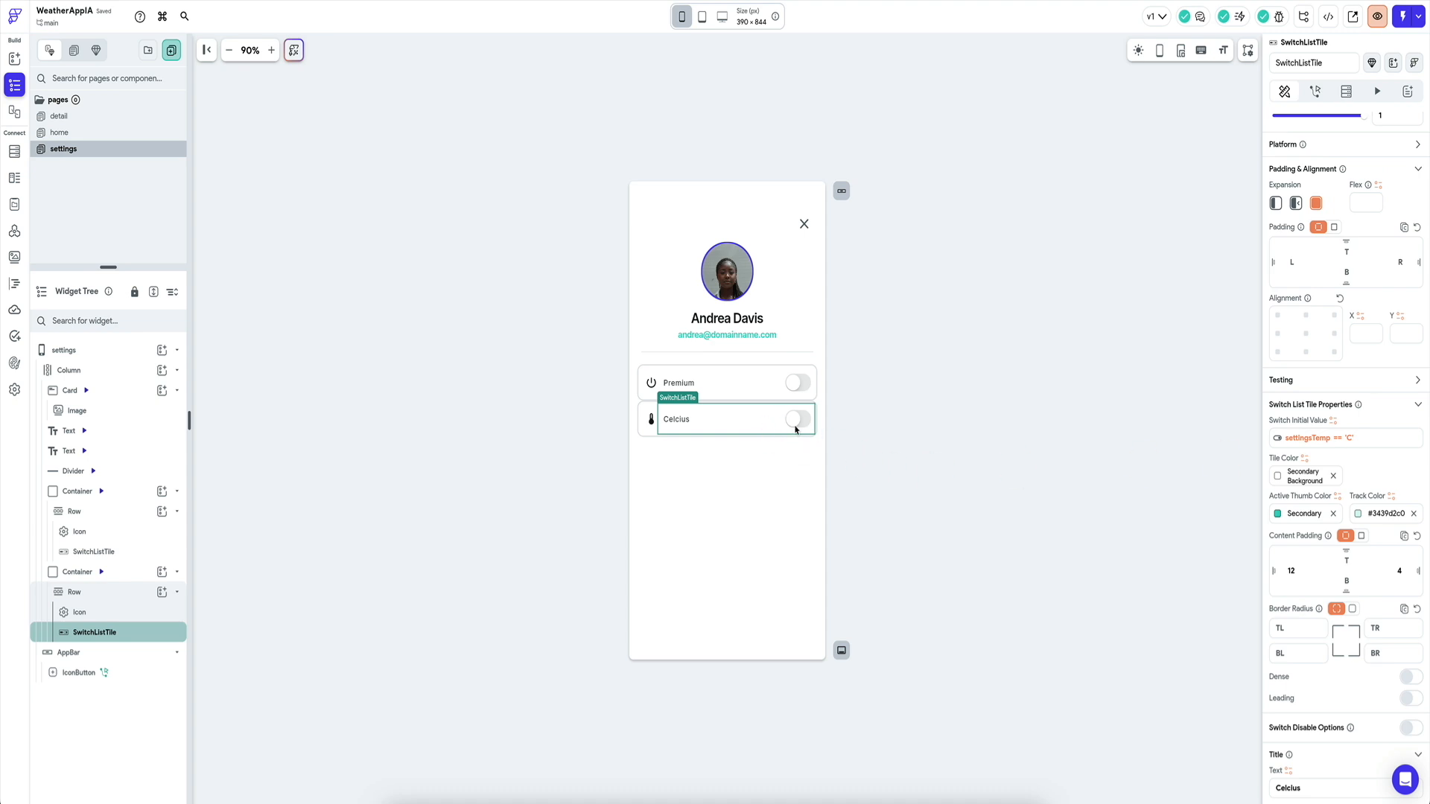
{"action": "left_click", "coordinate": [741, 403]}
{"action": "left_click", "coordinate": [1314, 91]}
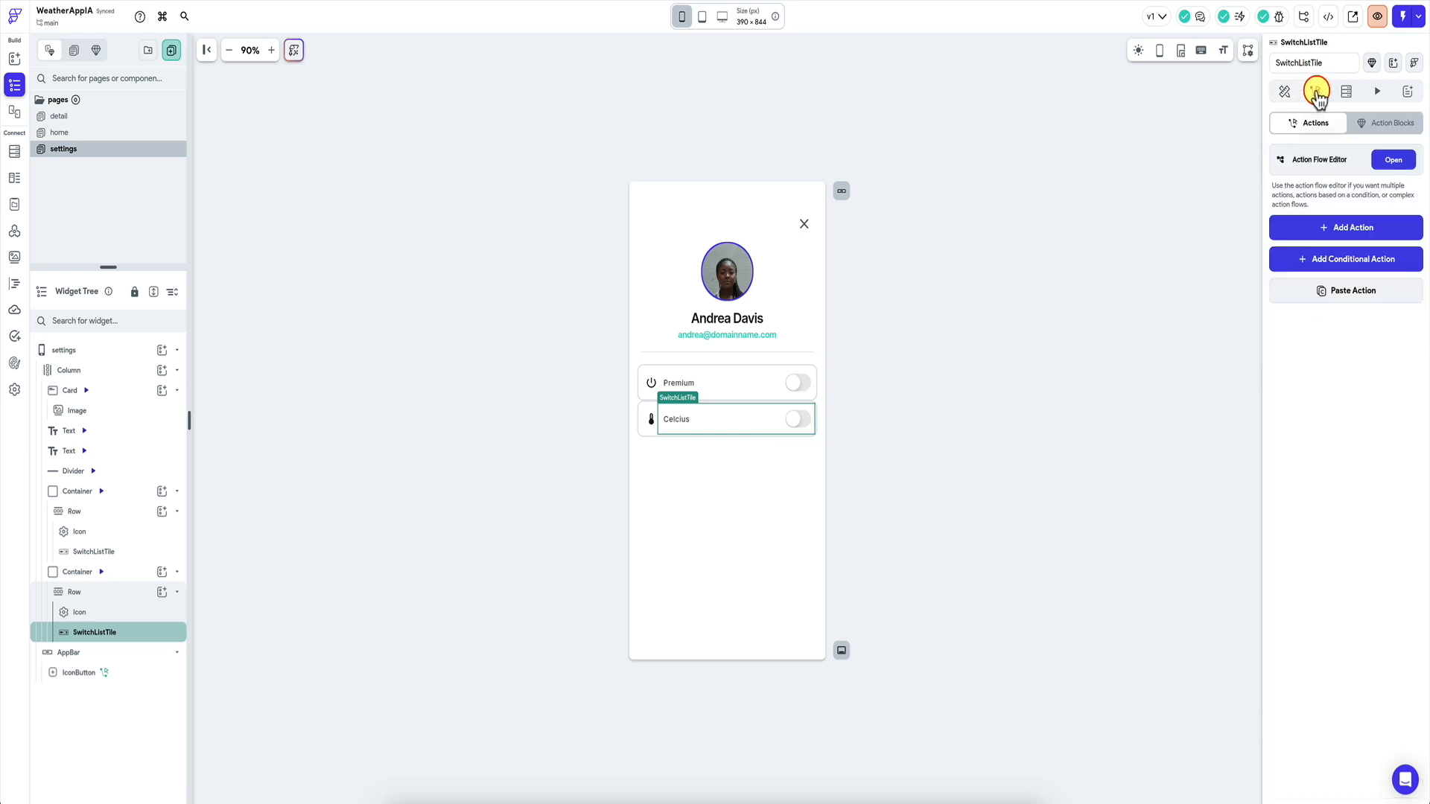
Add an On Toggled On action that updates app state settingsTemp to C.
{"action": "left_click", "coordinate": [1393, 160]}
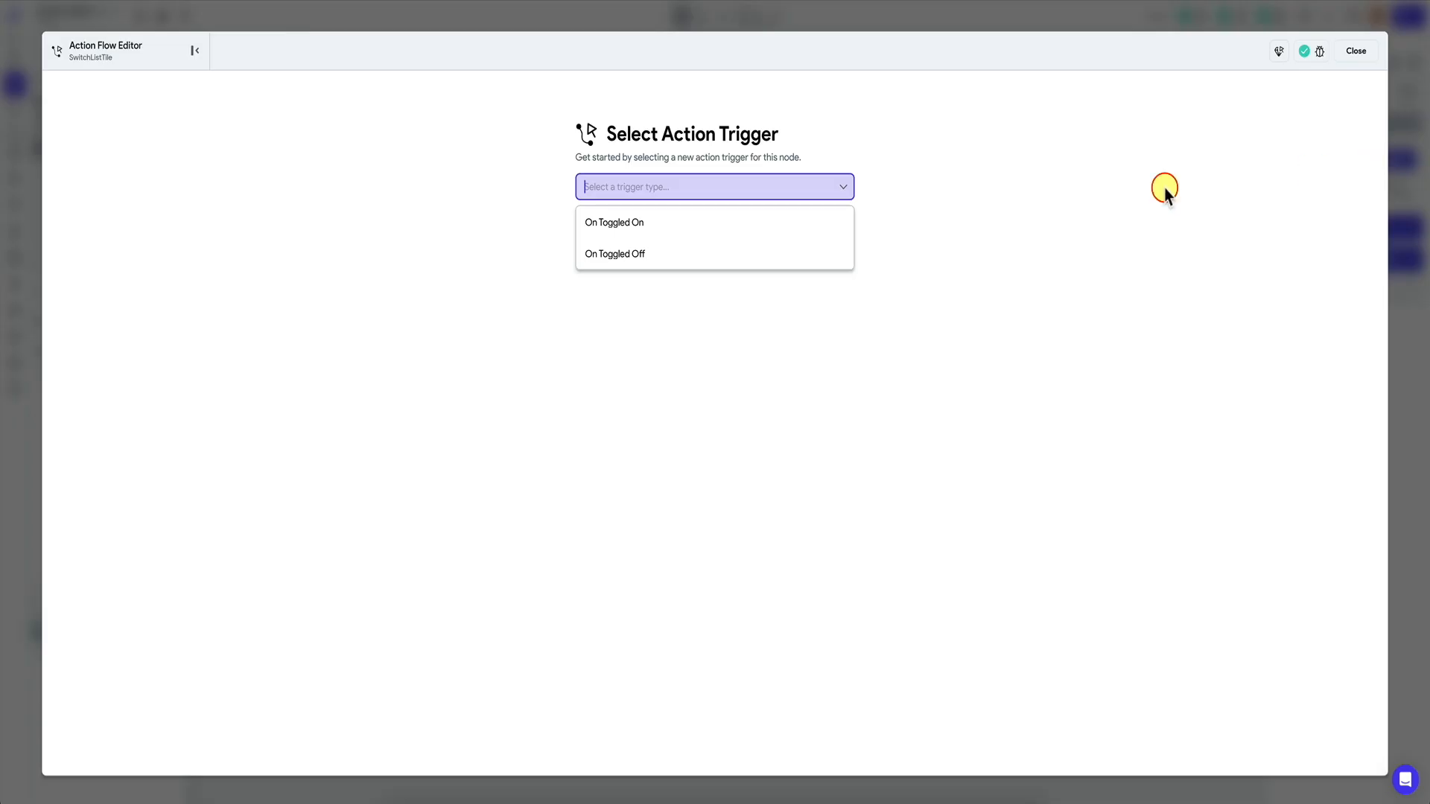
{"action": "left_click", "coordinate": [686, 229]}
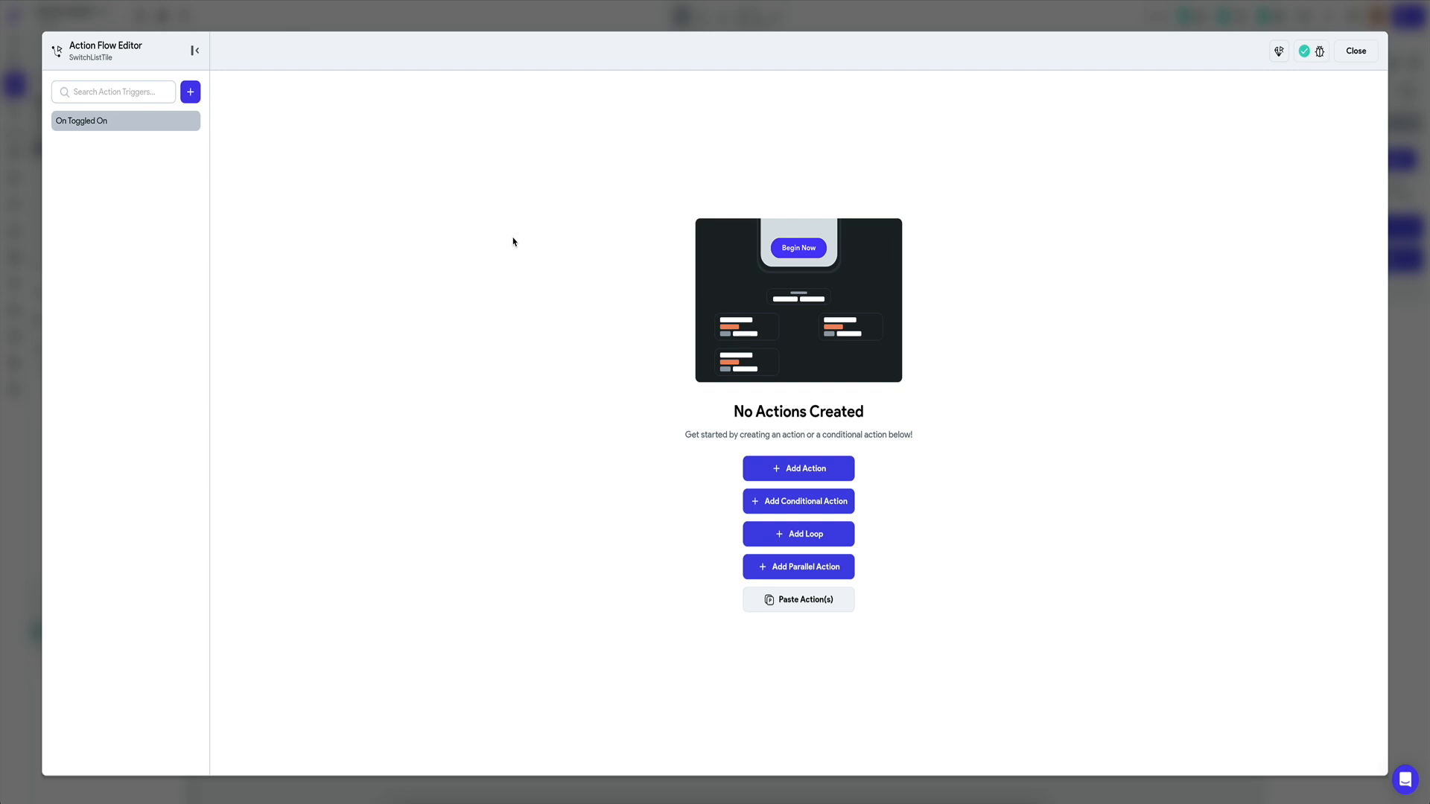
{"action": "left_click", "coordinate": [811, 477]}
{"action": "left_click", "coordinate": [1251, 179]}
{"action": "type", "text": "app"}
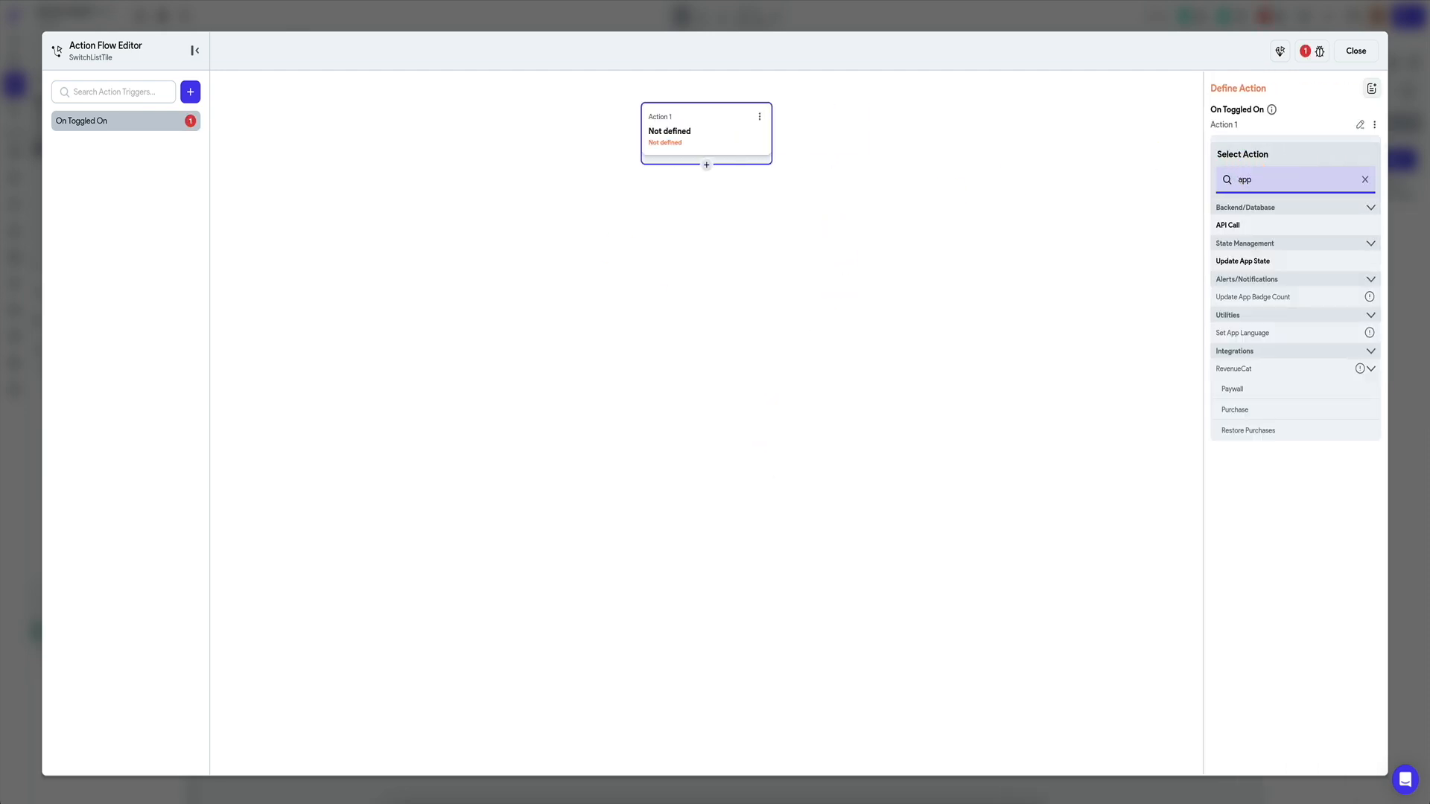
{"action": "left_click", "coordinate": [1289, 262]}
{"action": "left_click", "coordinate": [1274, 199]}
{"action": "left_click", "coordinate": [726, 376]}
{"action": "left_click", "coordinate": [1267, 252]}
{"action": "left_click", "coordinate": [1279, 253]}
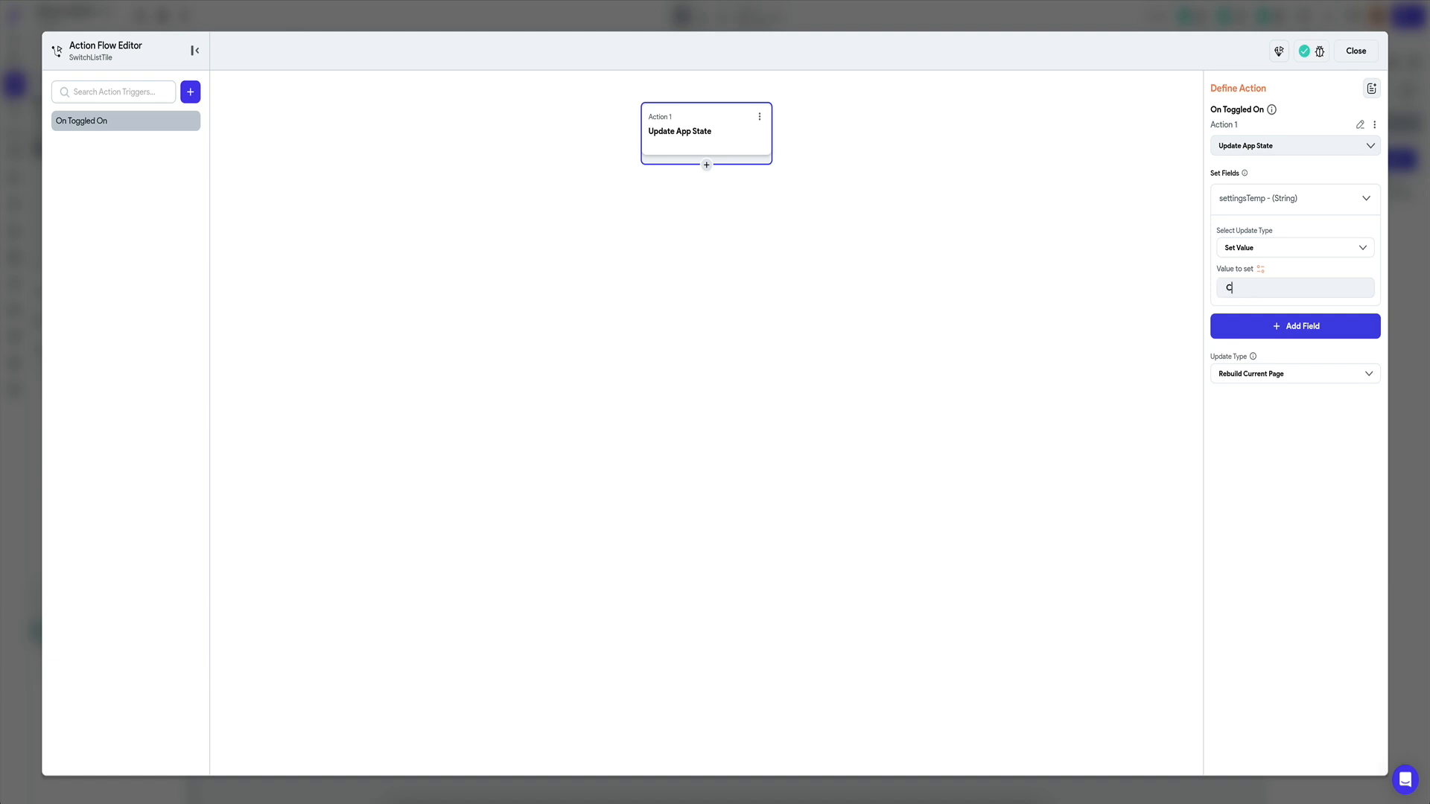
{"action": "type", "text": "C"}
Make the update rebuild all pages and copy the finished Update App State action.
{"action": "left_click", "coordinate": [760, 116]}
{"action": "left_click", "coordinate": [709, 144]}
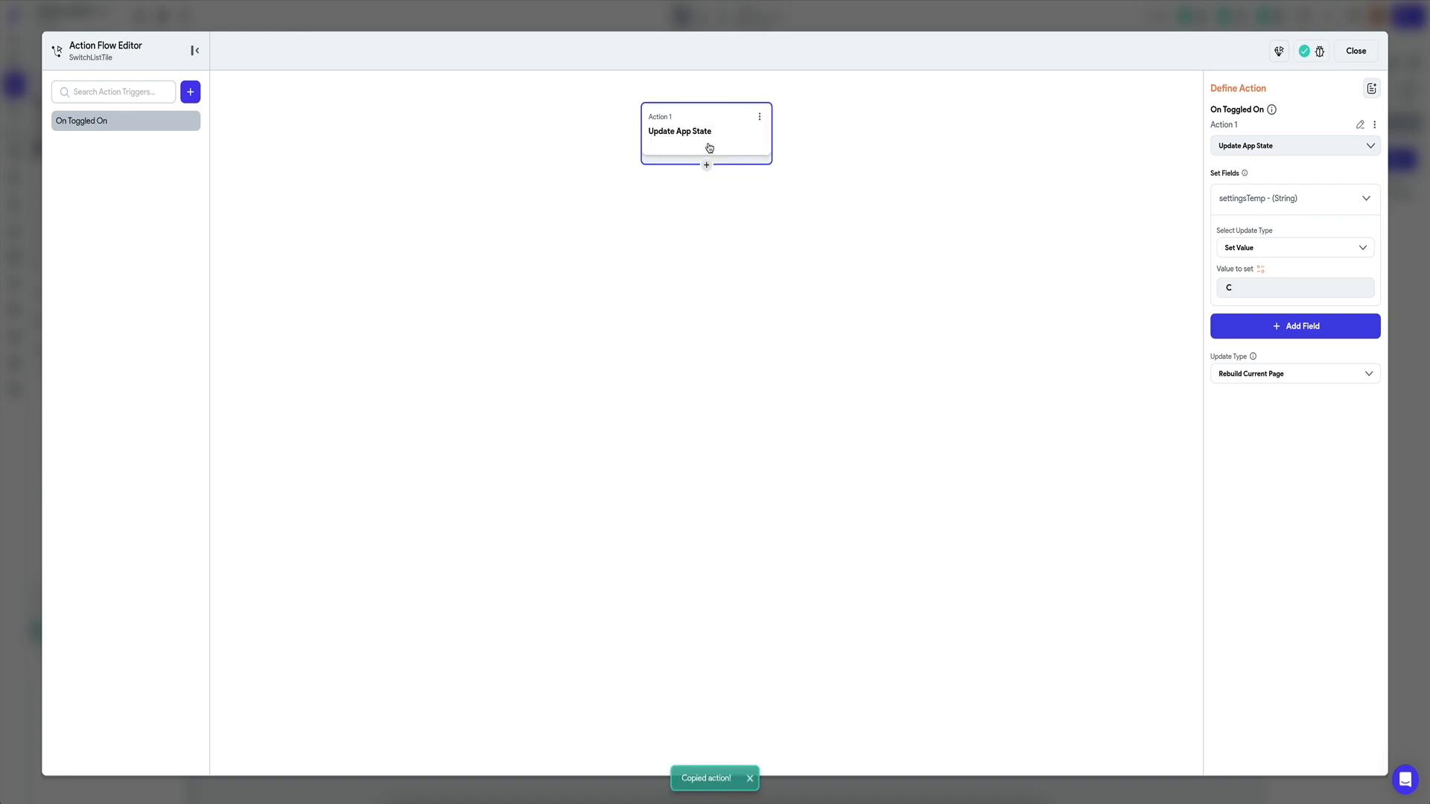
{"action": "left_click", "coordinate": [1251, 373]}
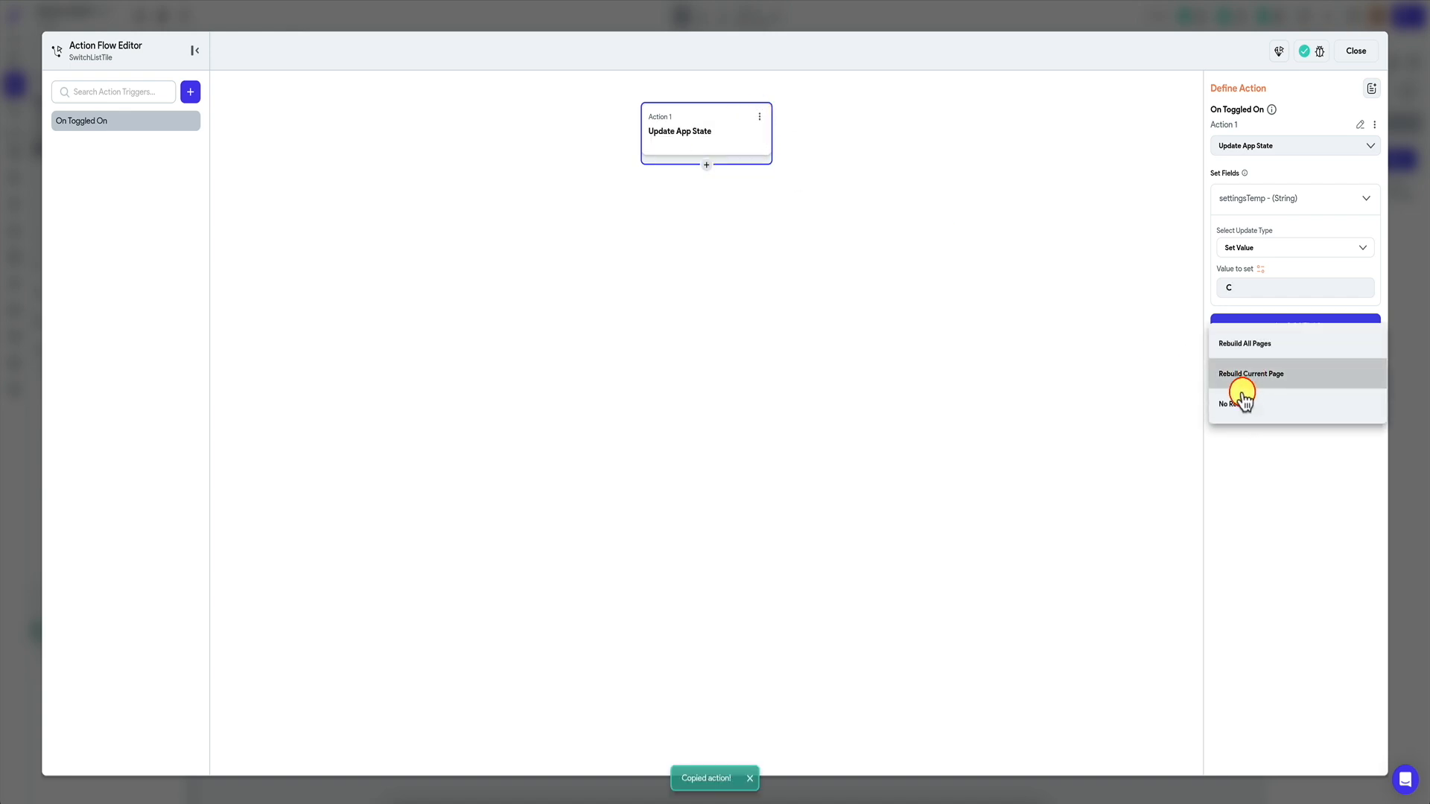
{"action": "left_click", "coordinate": [1248, 345]}
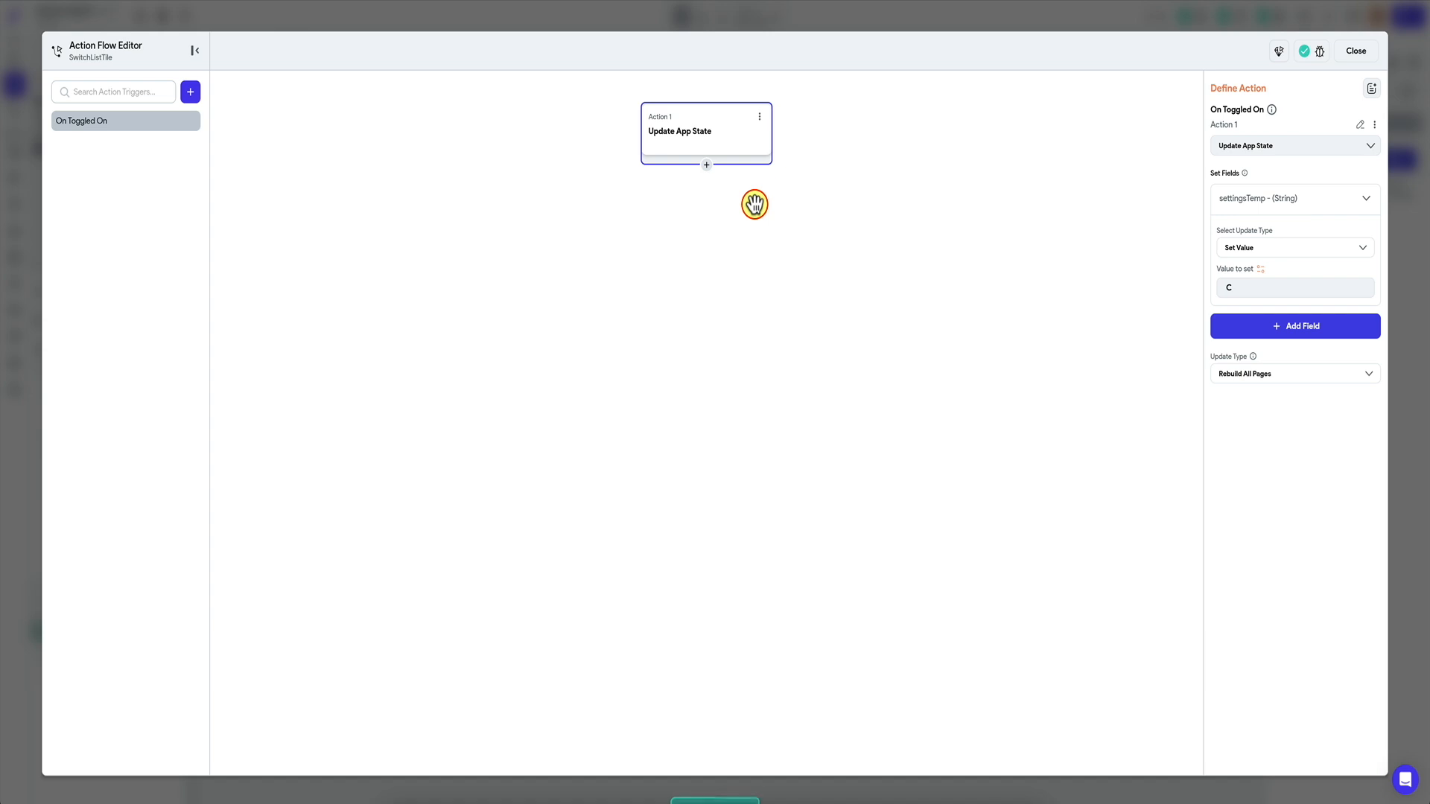
{"action": "left_click", "coordinate": [760, 116]}
{"action": "left_click", "coordinate": [704, 144]}
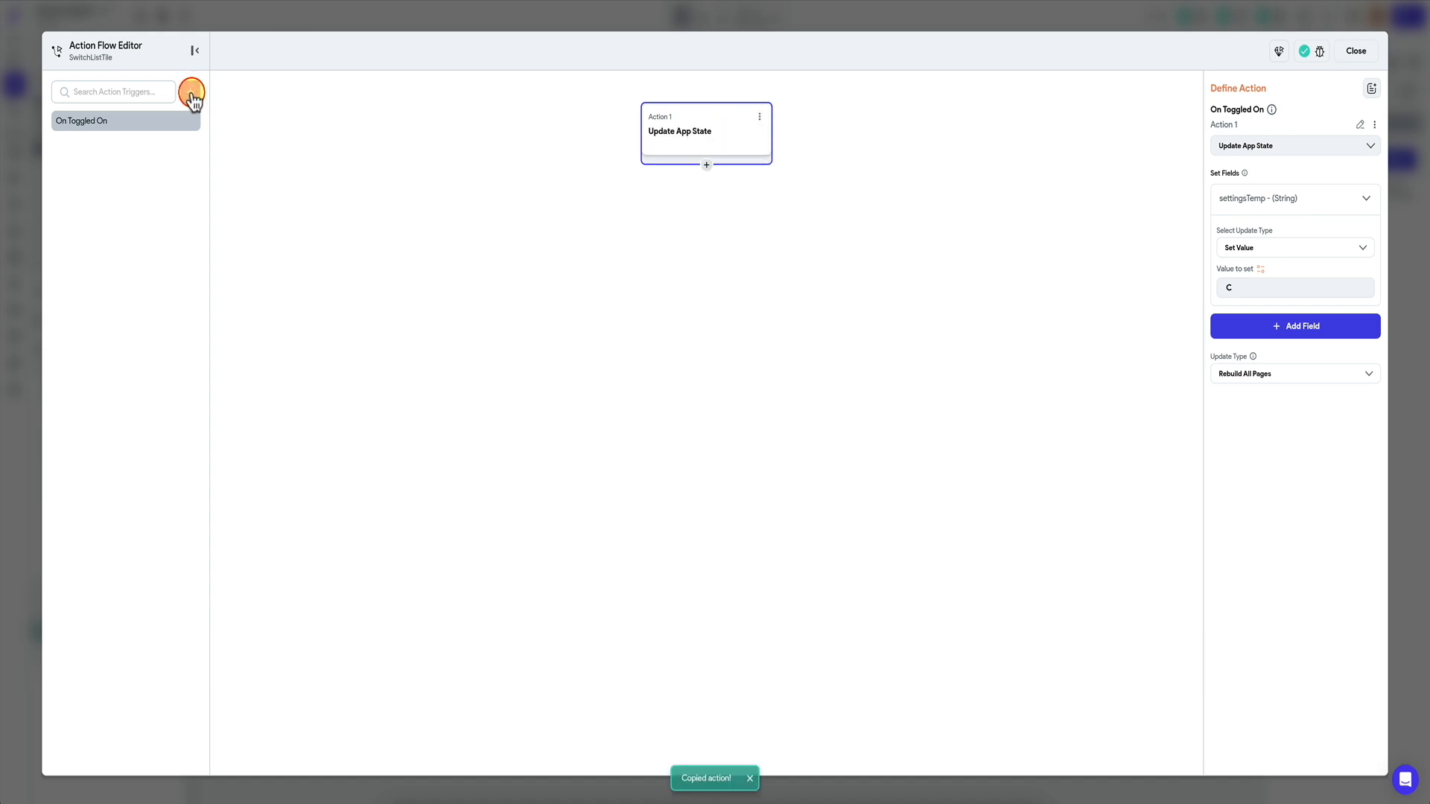
Paste the action into a new On Toggled Off trigger, changing the value to F.
{"action": "left_click", "coordinate": [192, 93]}
{"action": "left_click", "coordinate": [222, 147]}
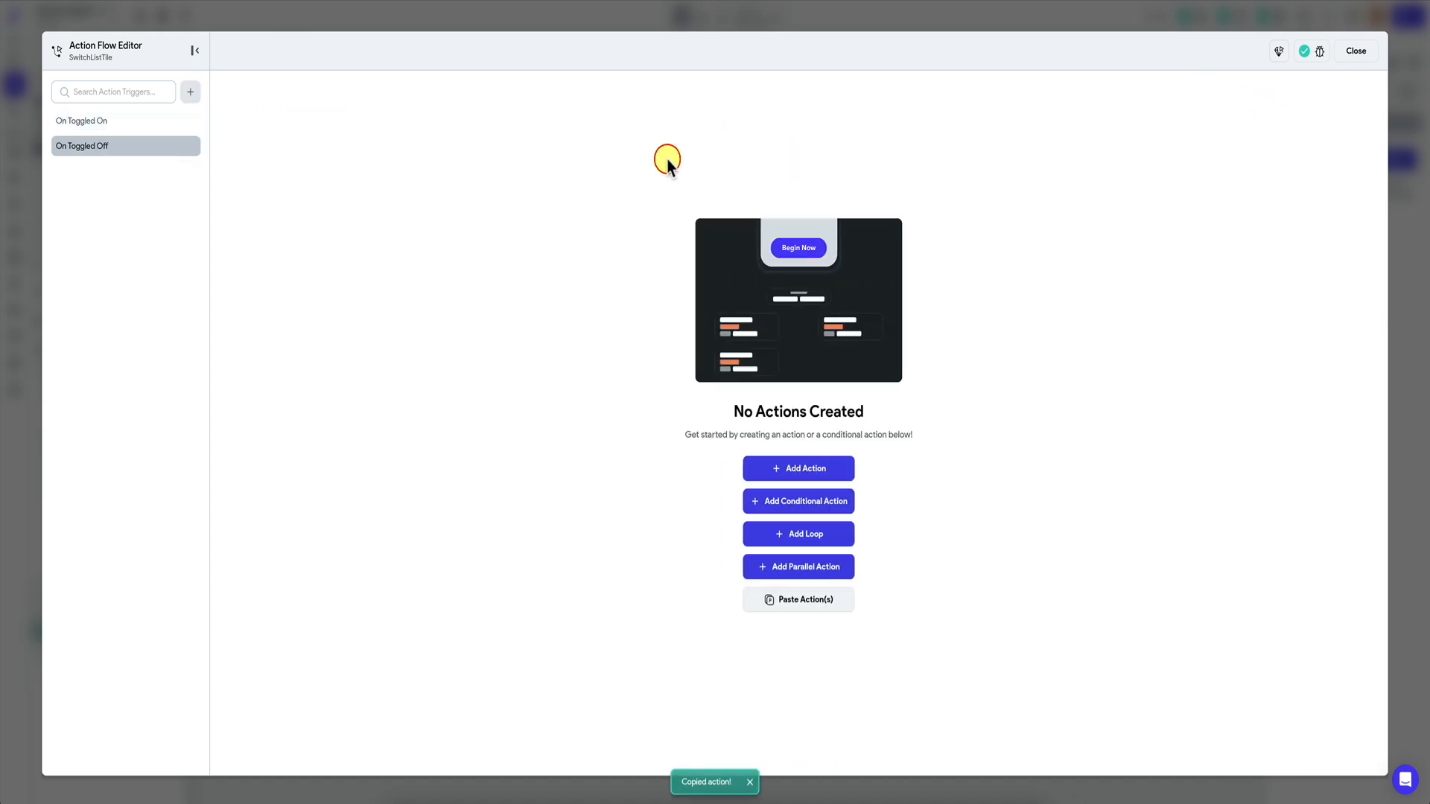
{"action": "left_click", "coordinate": [801, 599]}
{"action": "left_click", "coordinate": [803, 134]}
{"action": "left_click", "coordinate": [1315, 276]}
{"action": "key", "text": "BackSpace"}
{"action": "type", "text": "F"}
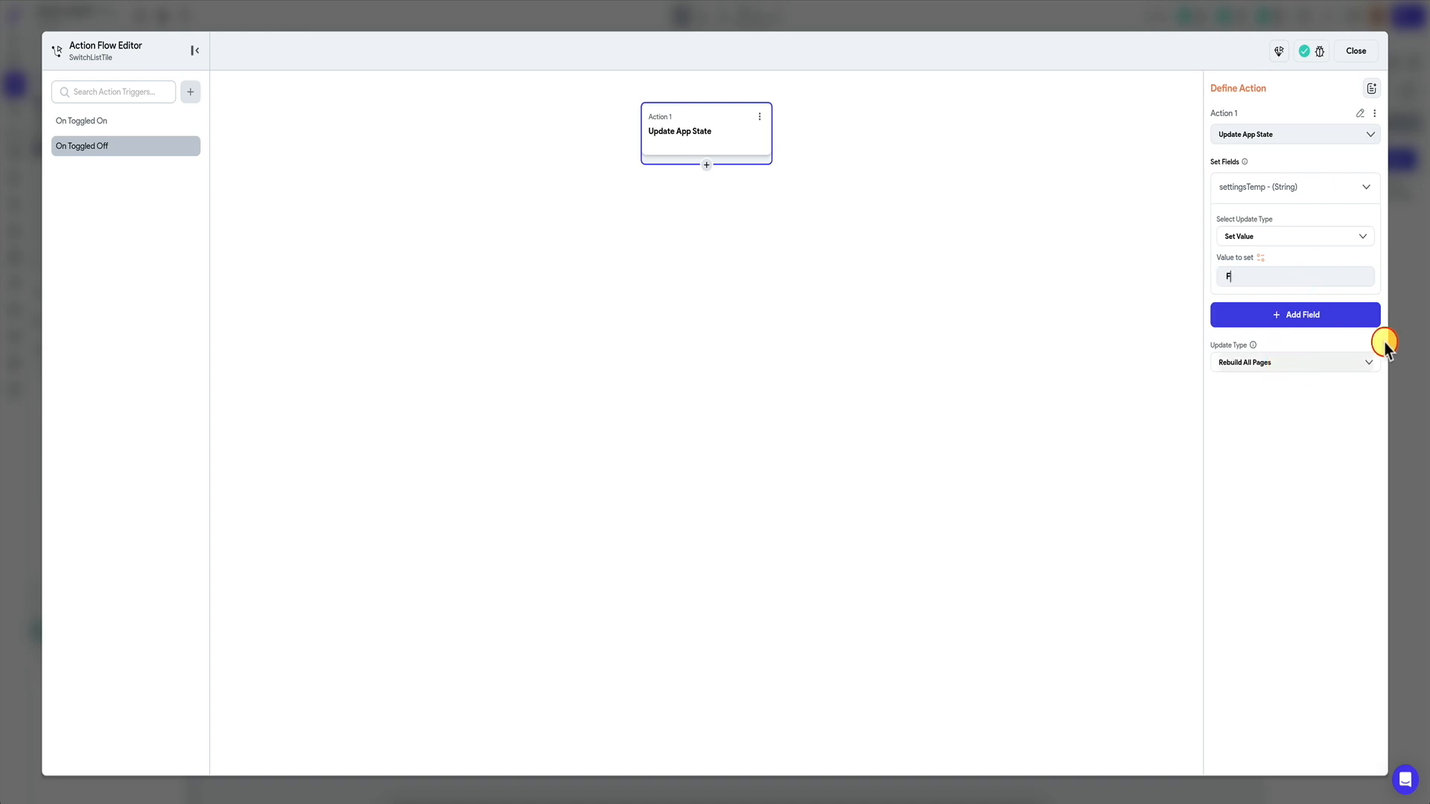
{"action": "left_click", "coordinate": [1410, 333]}
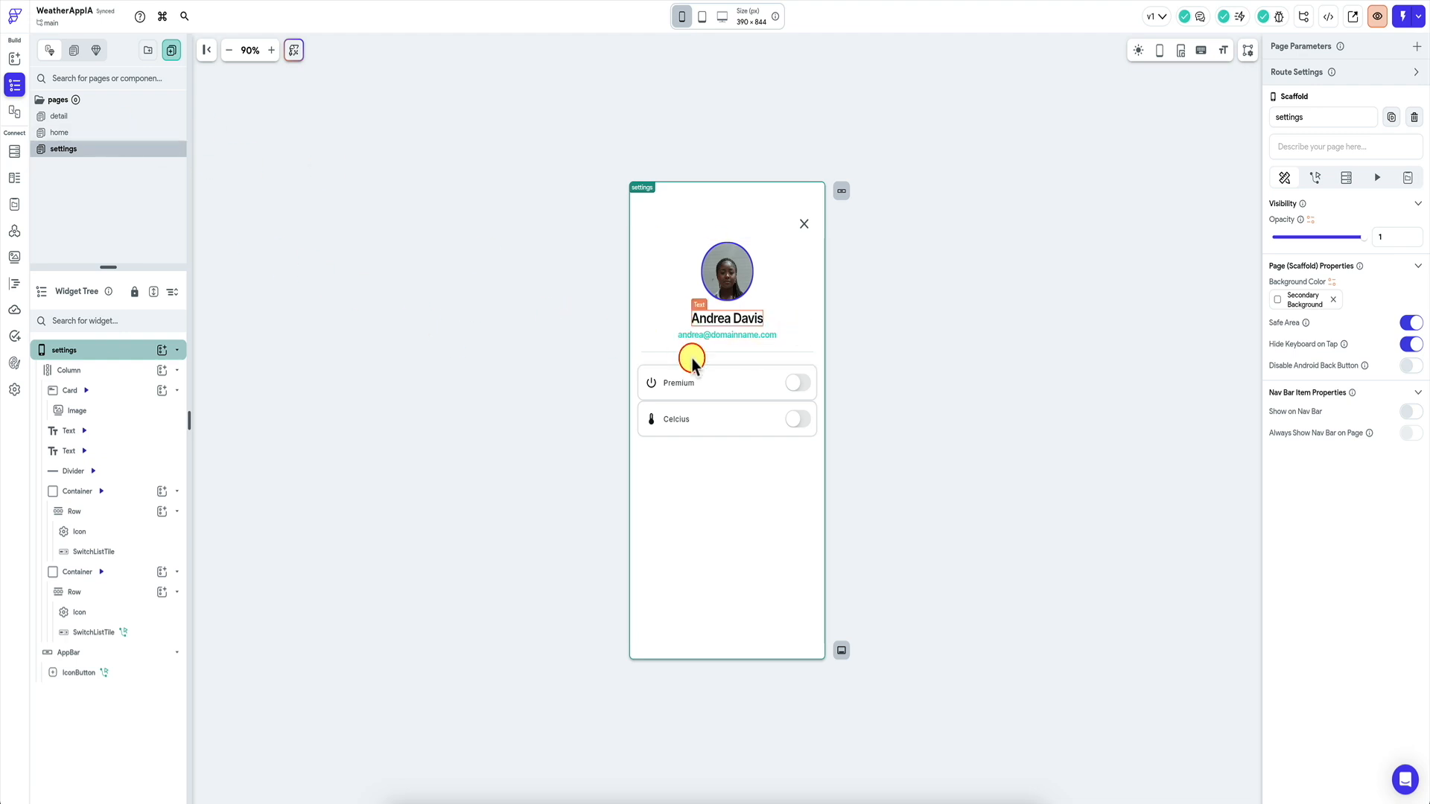
Enable Show Nav Bar and turn on Show on Nav Bar for the home and settings pages.
{"action": "key", "text": "ctrl+k"}
{"action": "type", "text": "nav"}
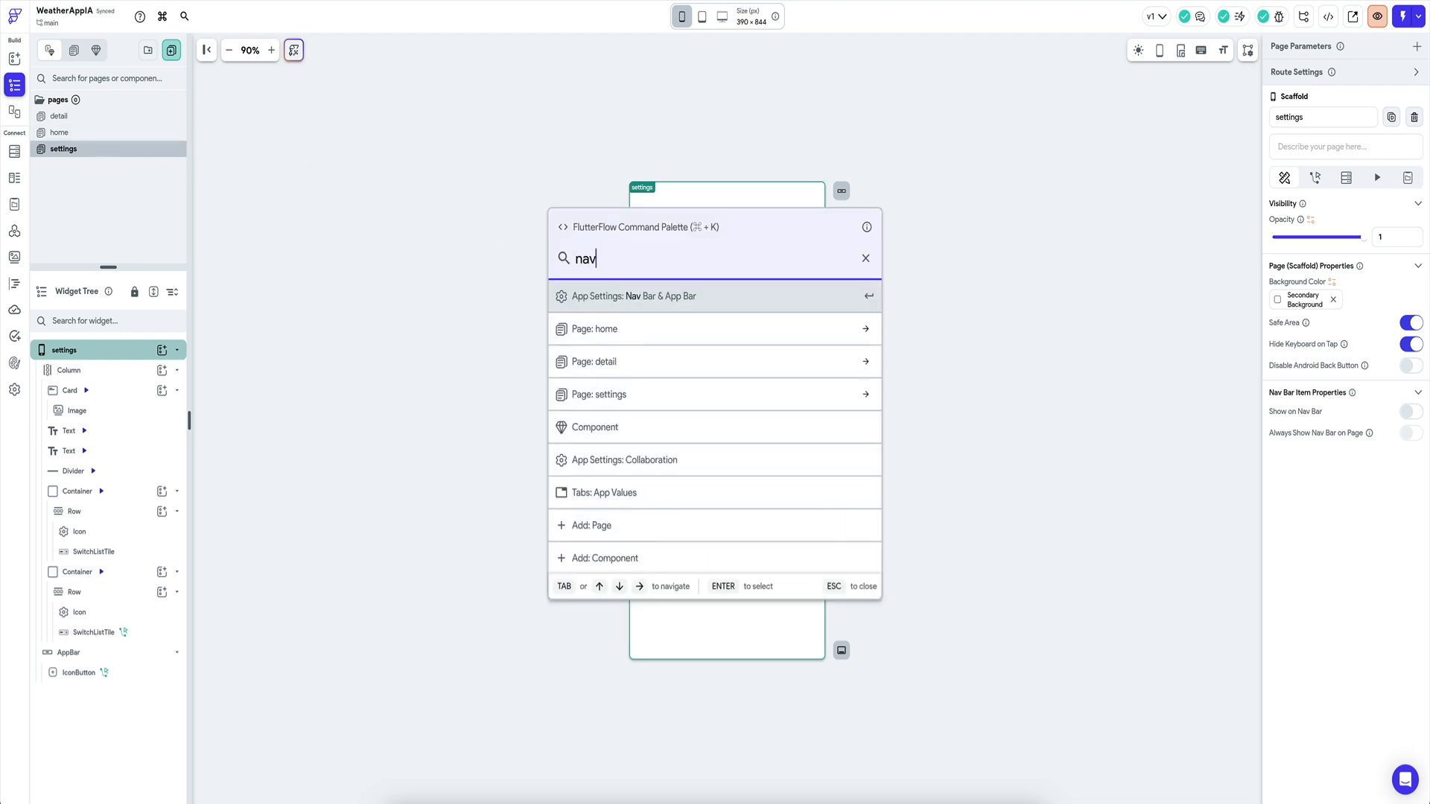
{"action": "key", "text": "Return"}
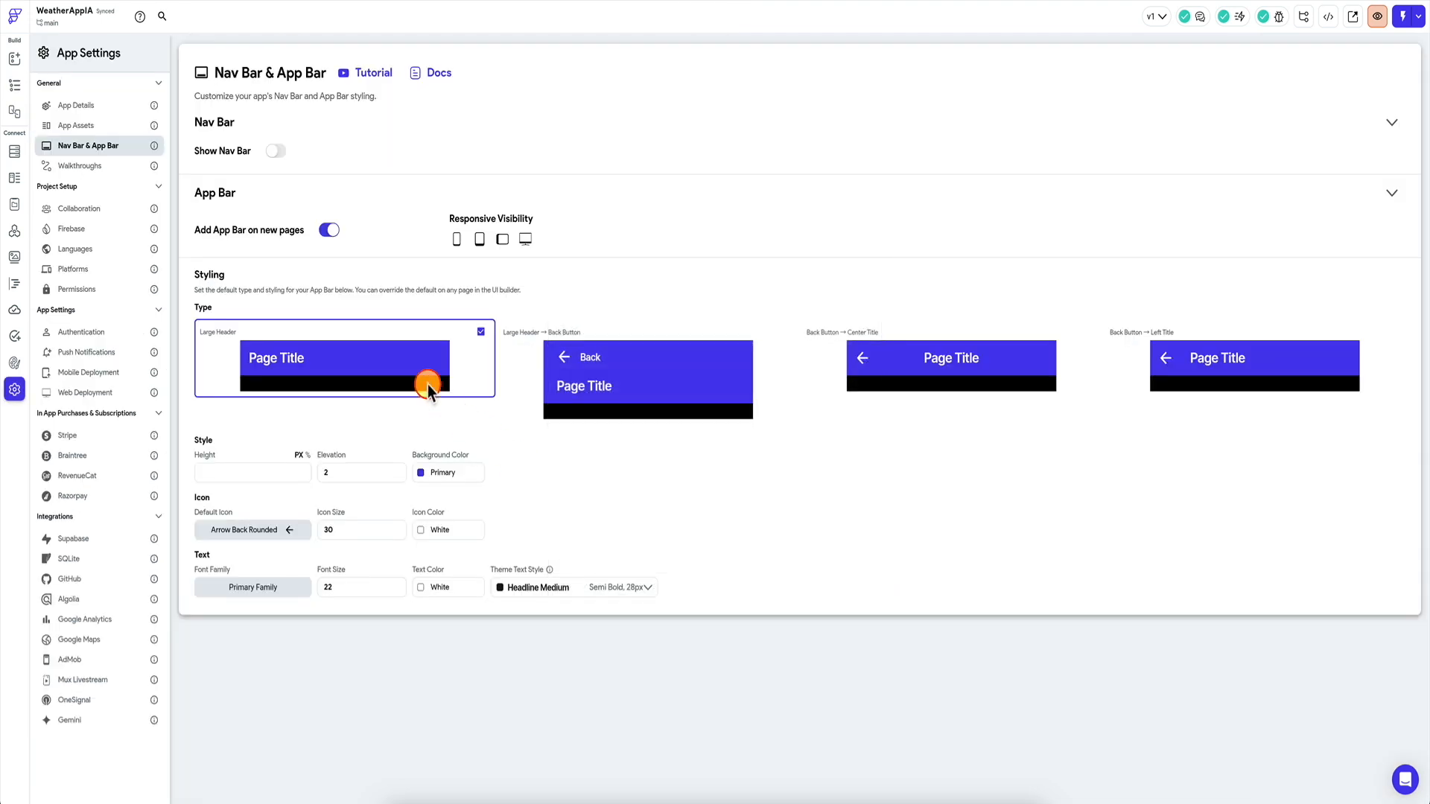
{"action": "left_click", "coordinate": [275, 150]}
{"action": "left_click", "coordinate": [14, 85]}
{"action": "left_click", "coordinate": [105, 132]}
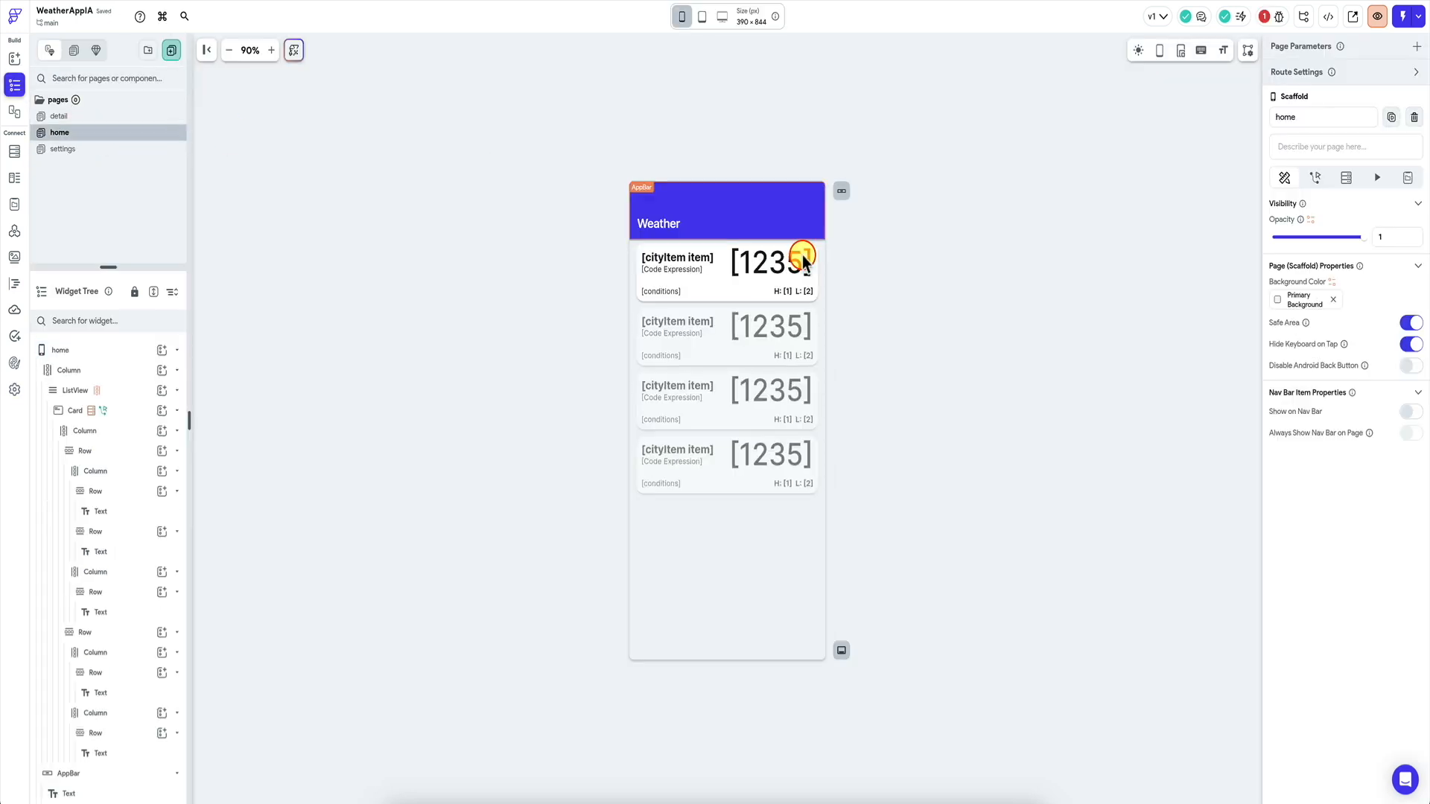
{"action": "left_click", "coordinate": [1410, 412]}
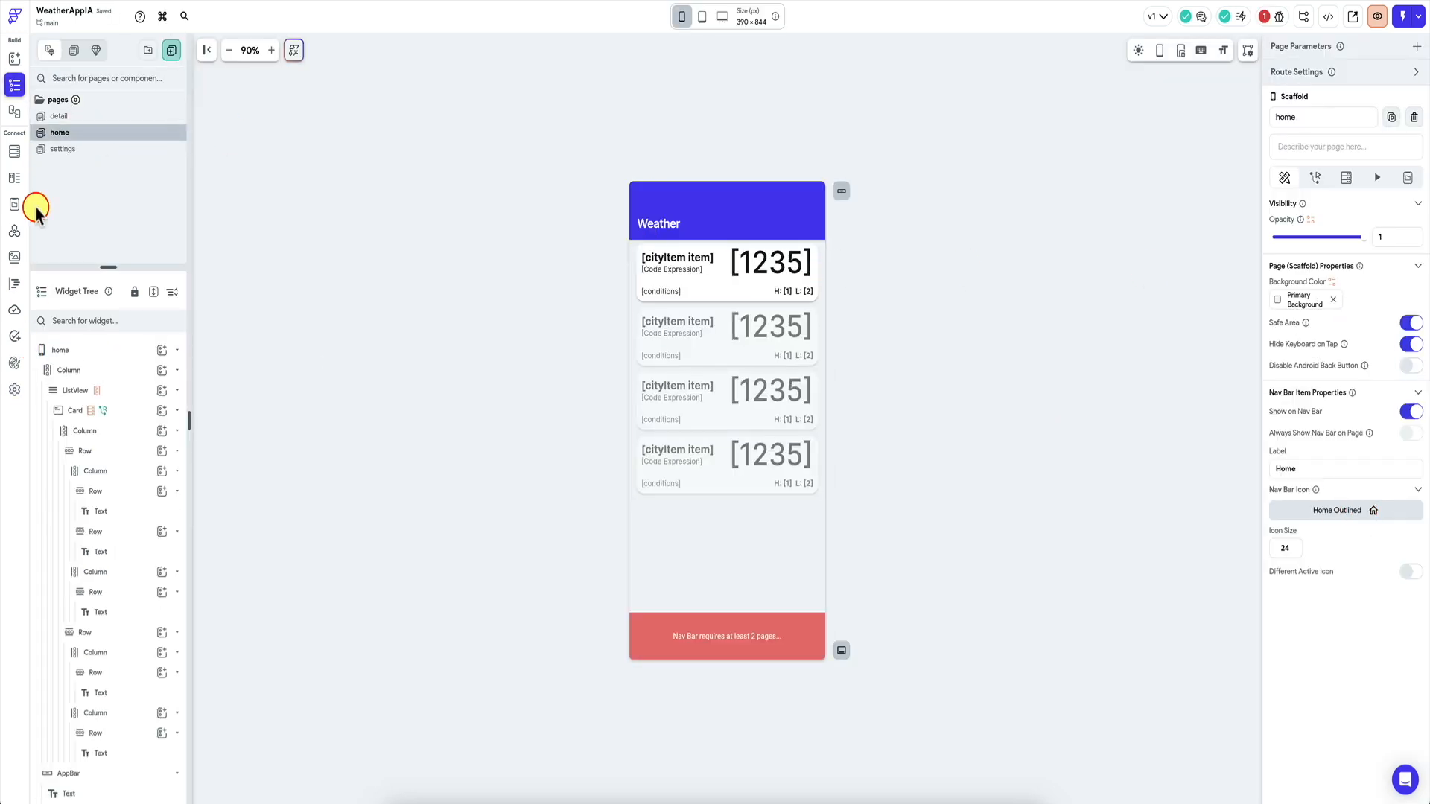
{"action": "left_click", "coordinate": [64, 148]}
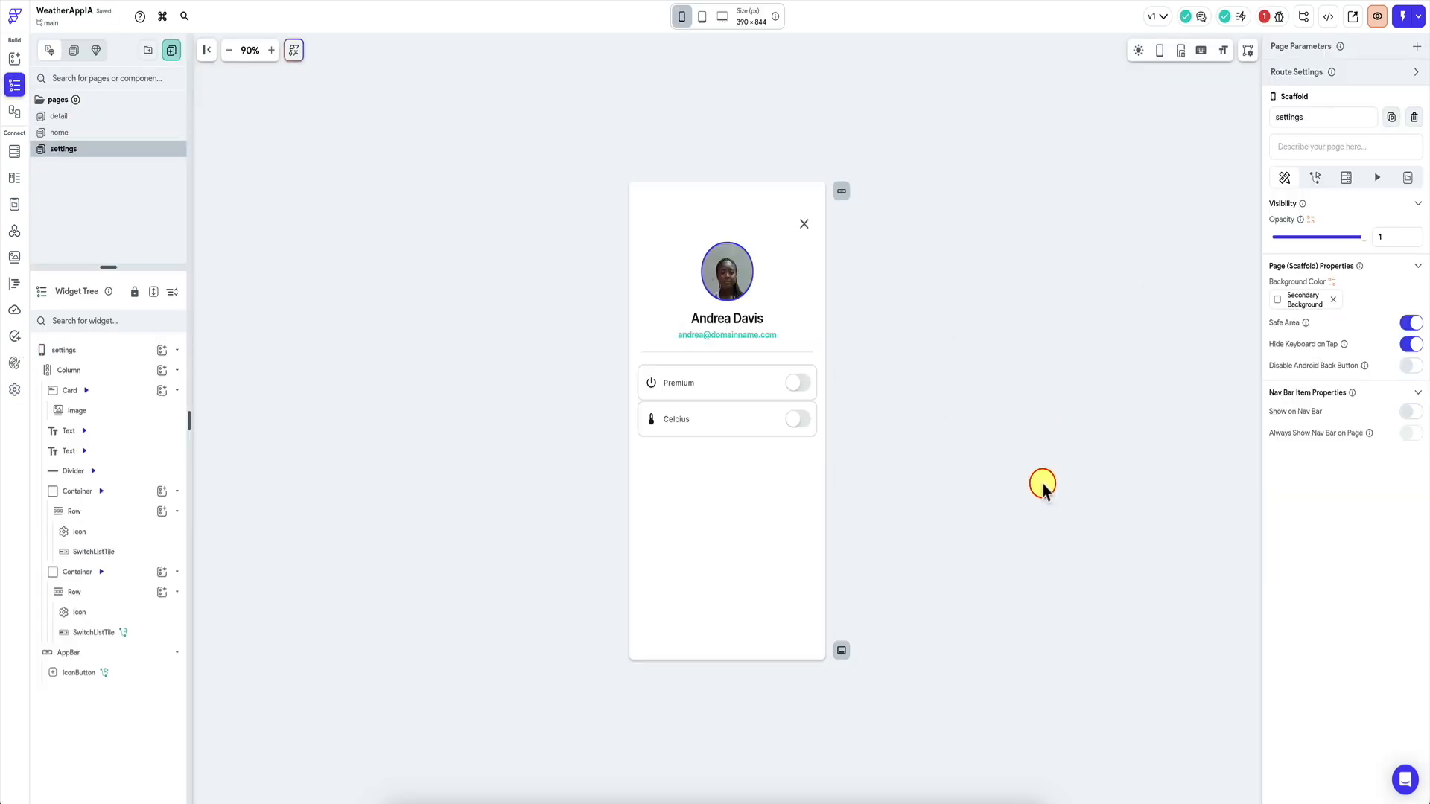
{"action": "left_click", "coordinate": [1412, 414]}
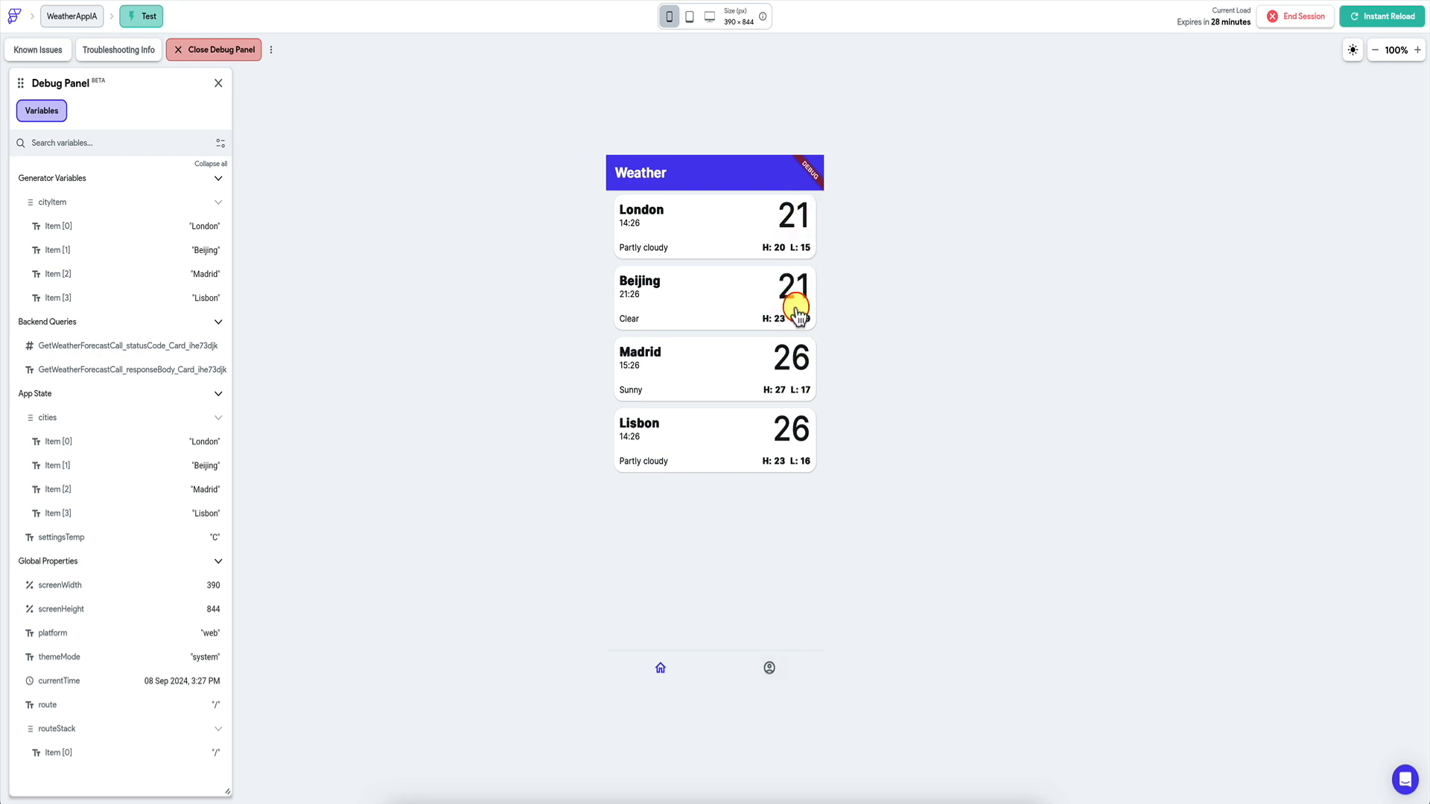
In the test app, toggle Celcius off and back on to check settingsTemp, then return to the city list.
{"action": "left_click", "coordinate": [775, 669]}
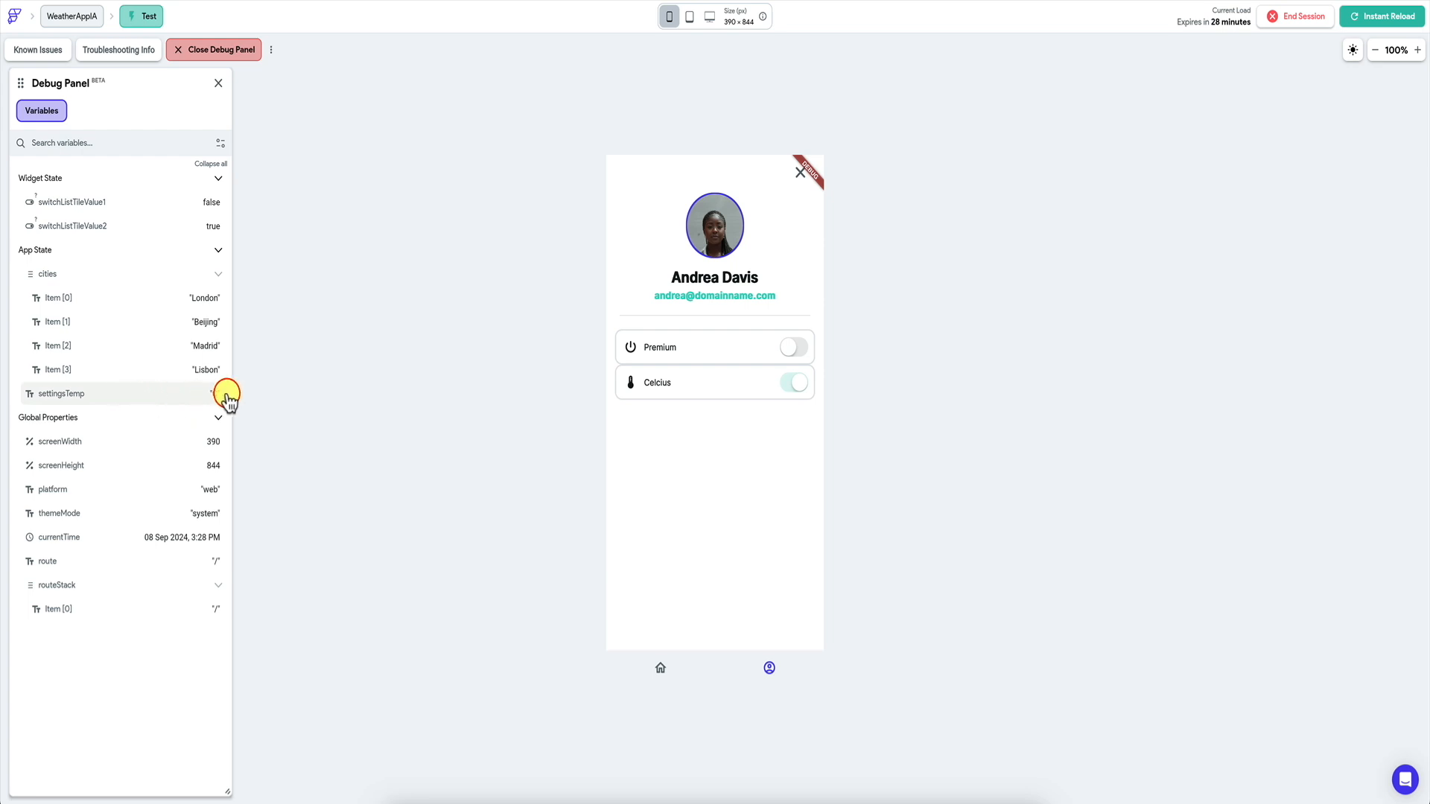
{"action": "left_click", "coordinate": [789, 385]}
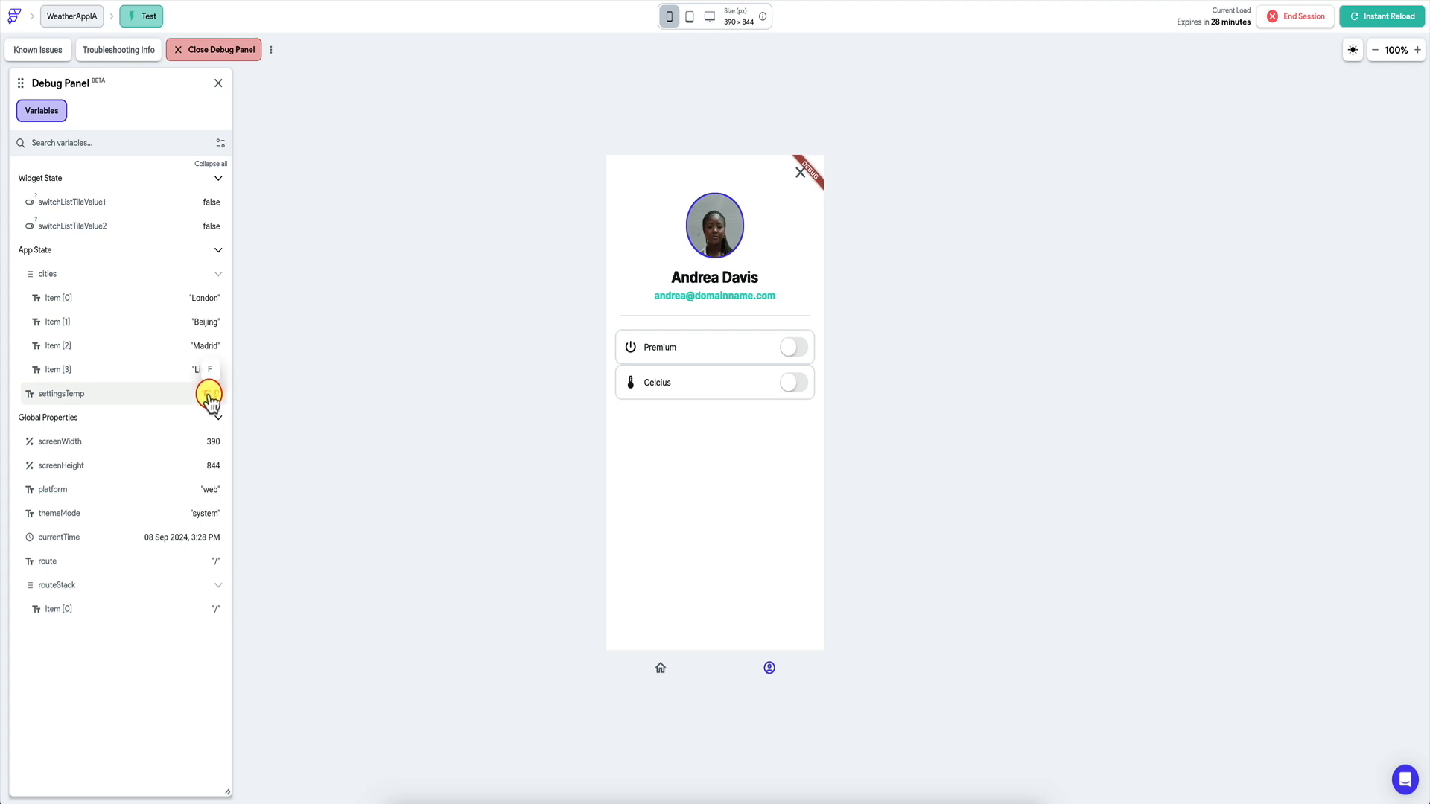
{"action": "left_click", "coordinate": [796, 386]}
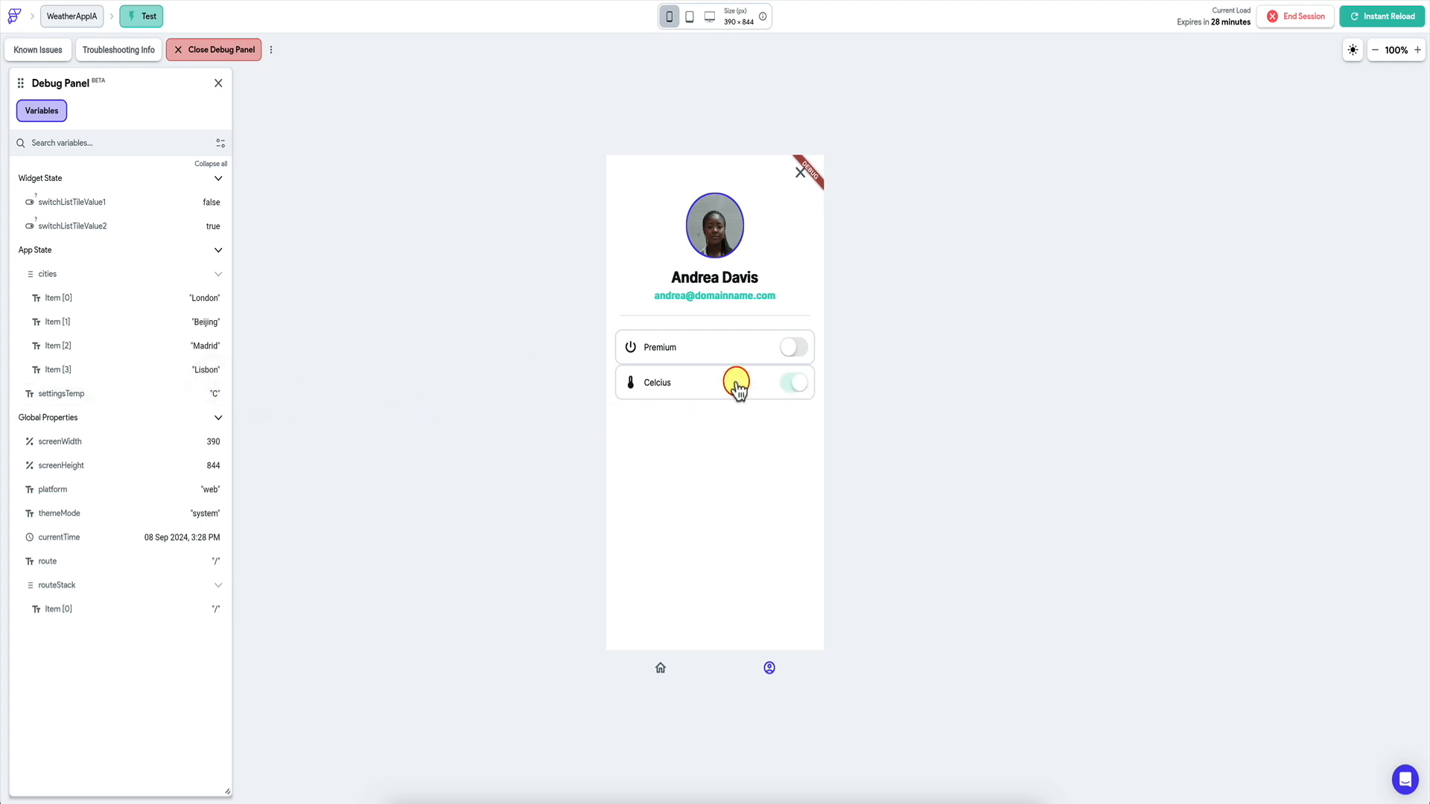
{"action": "left_click", "coordinate": [660, 669]}
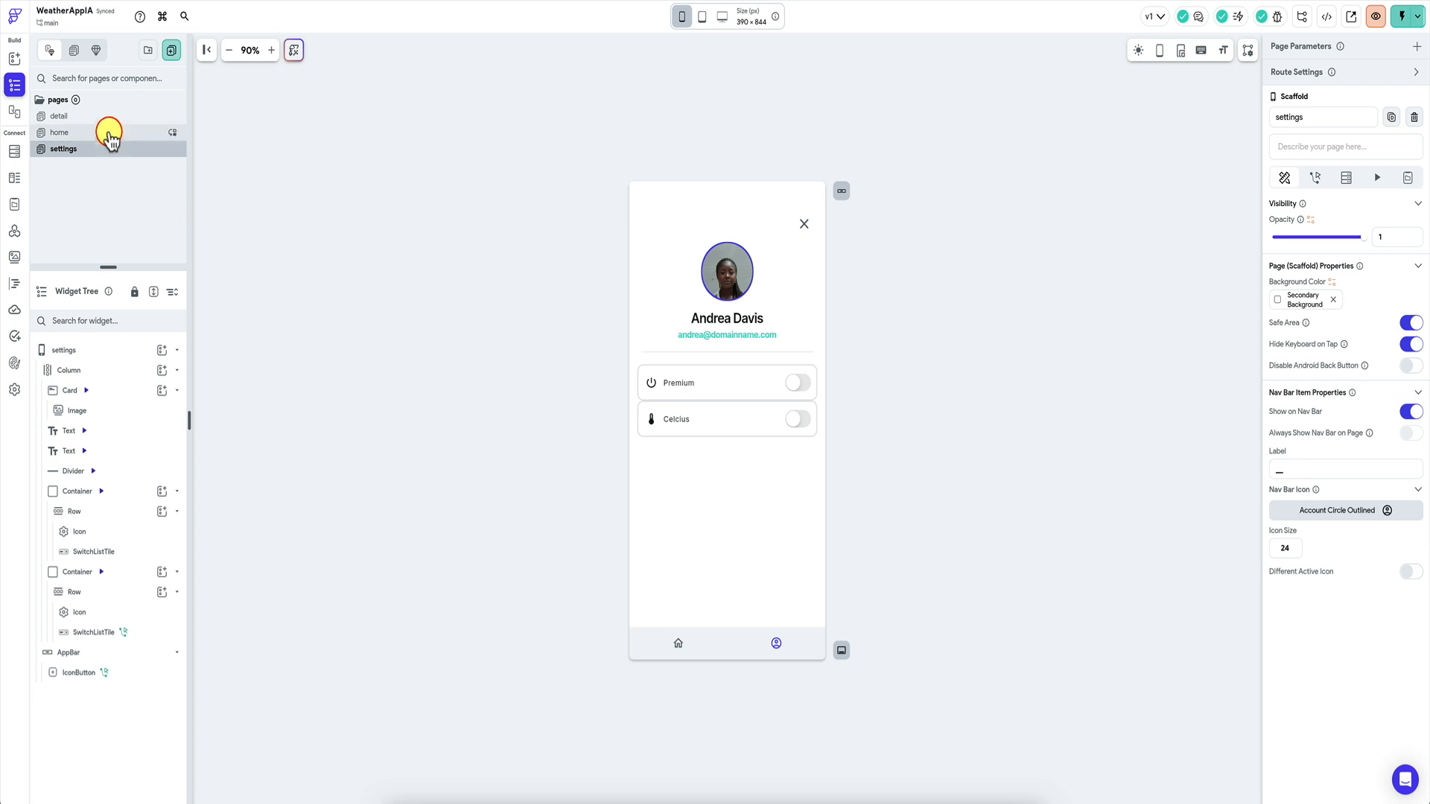
Select the home page's large temperature text and inspect its currentTempc variable binding.
{"action": "left_click", "coordinate": [109, 137]}
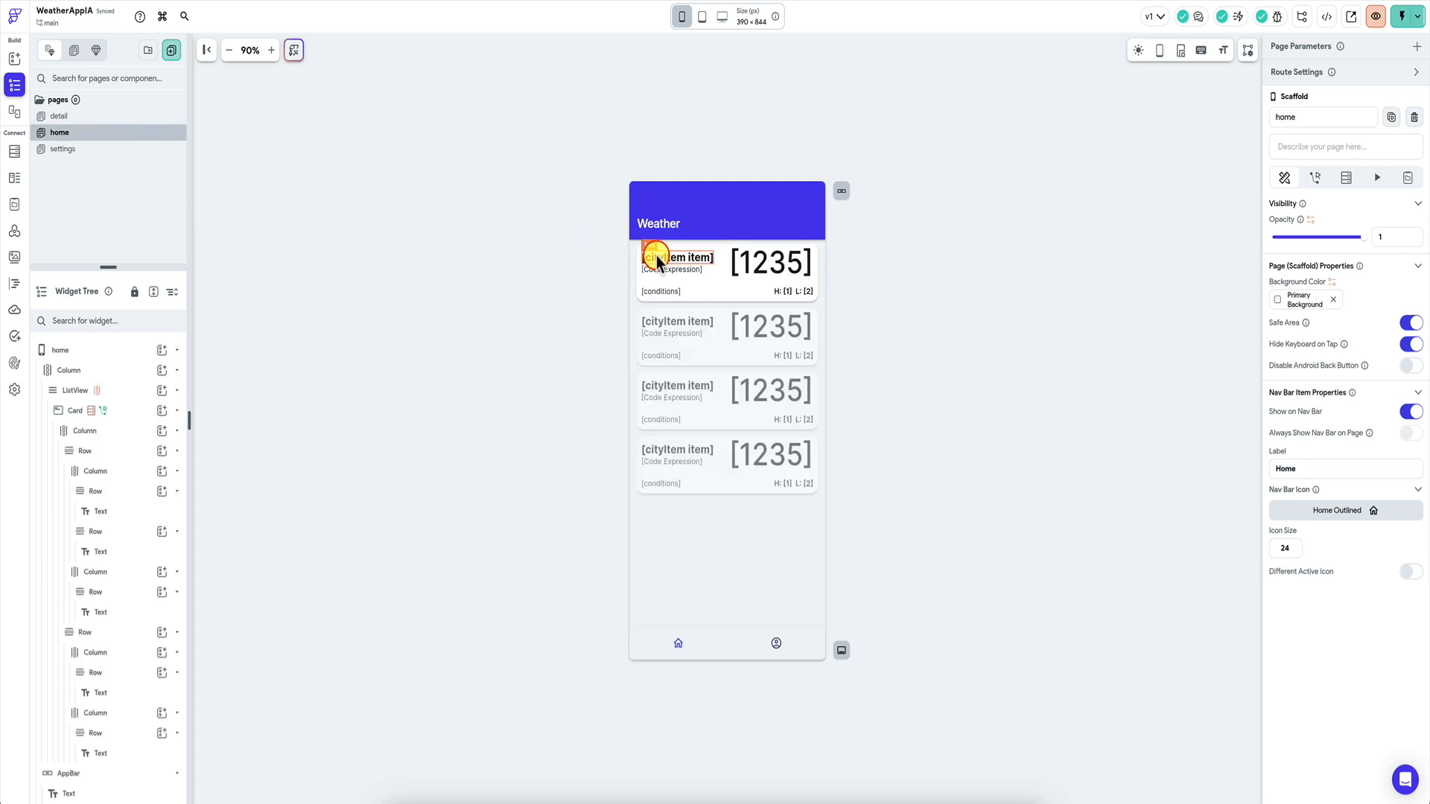
{"action": "left_click", "coordinate": [743, 266]}
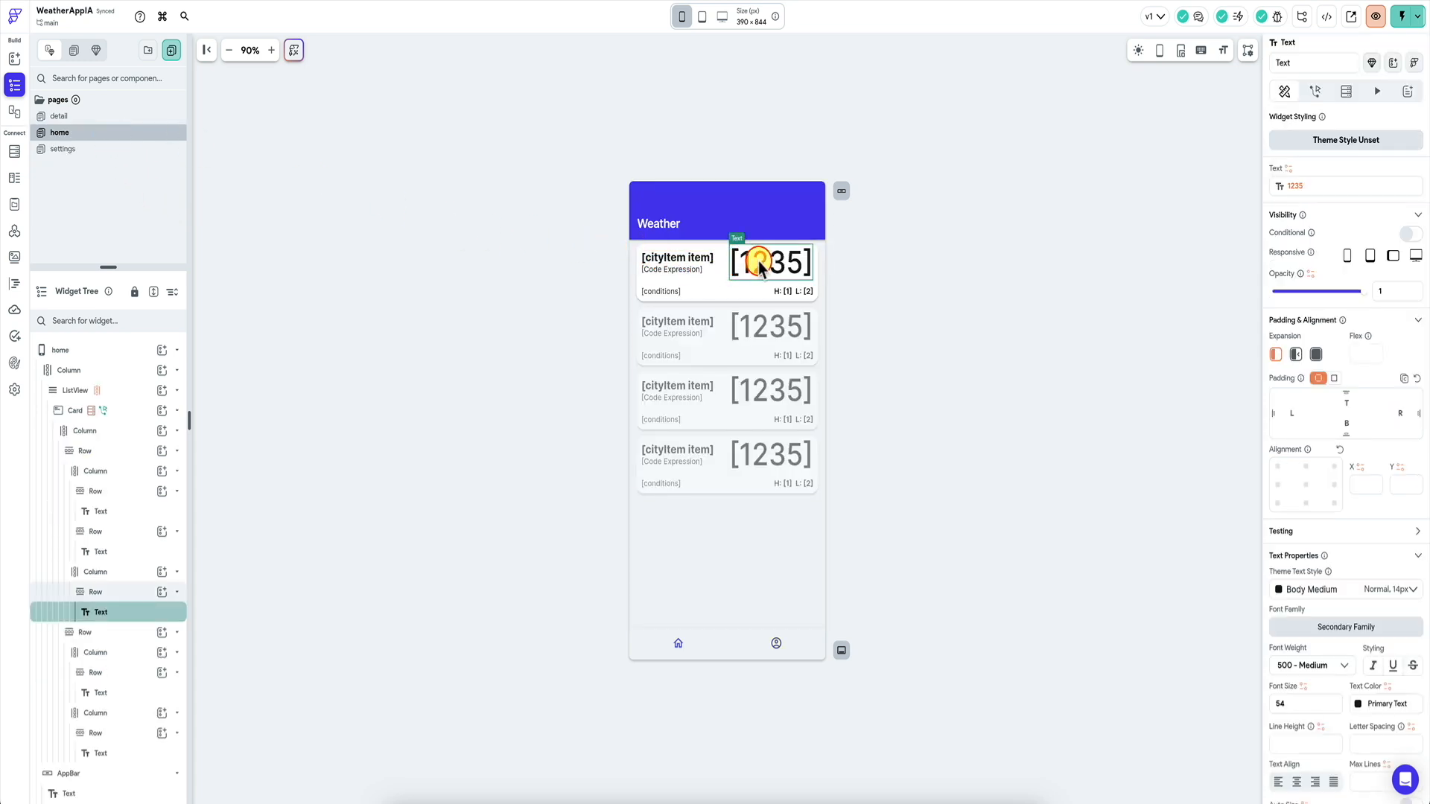
{"action": "left_click", "coordinate": [1293, 185]}
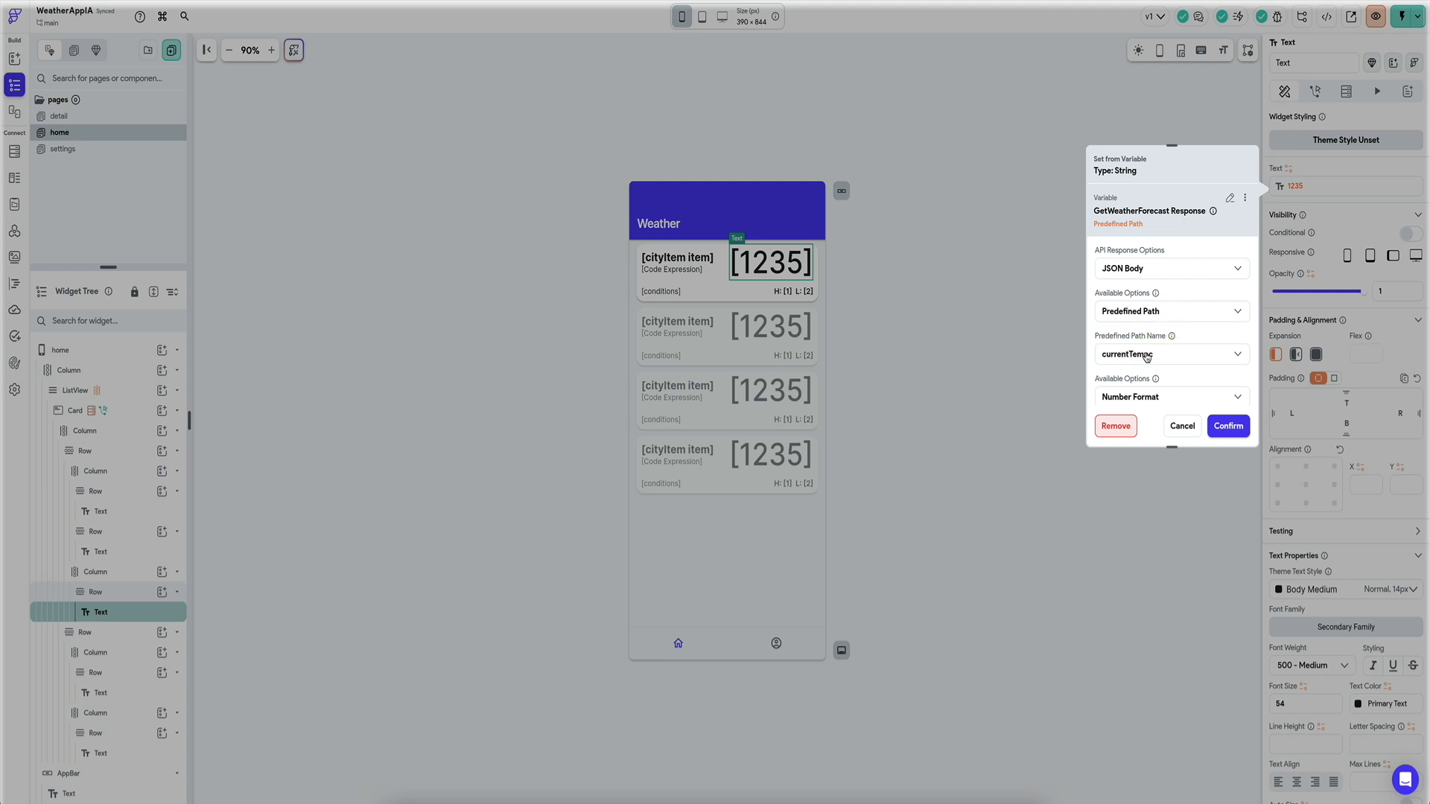
{"action": "left_click", "coordinate": [1183, 425]}
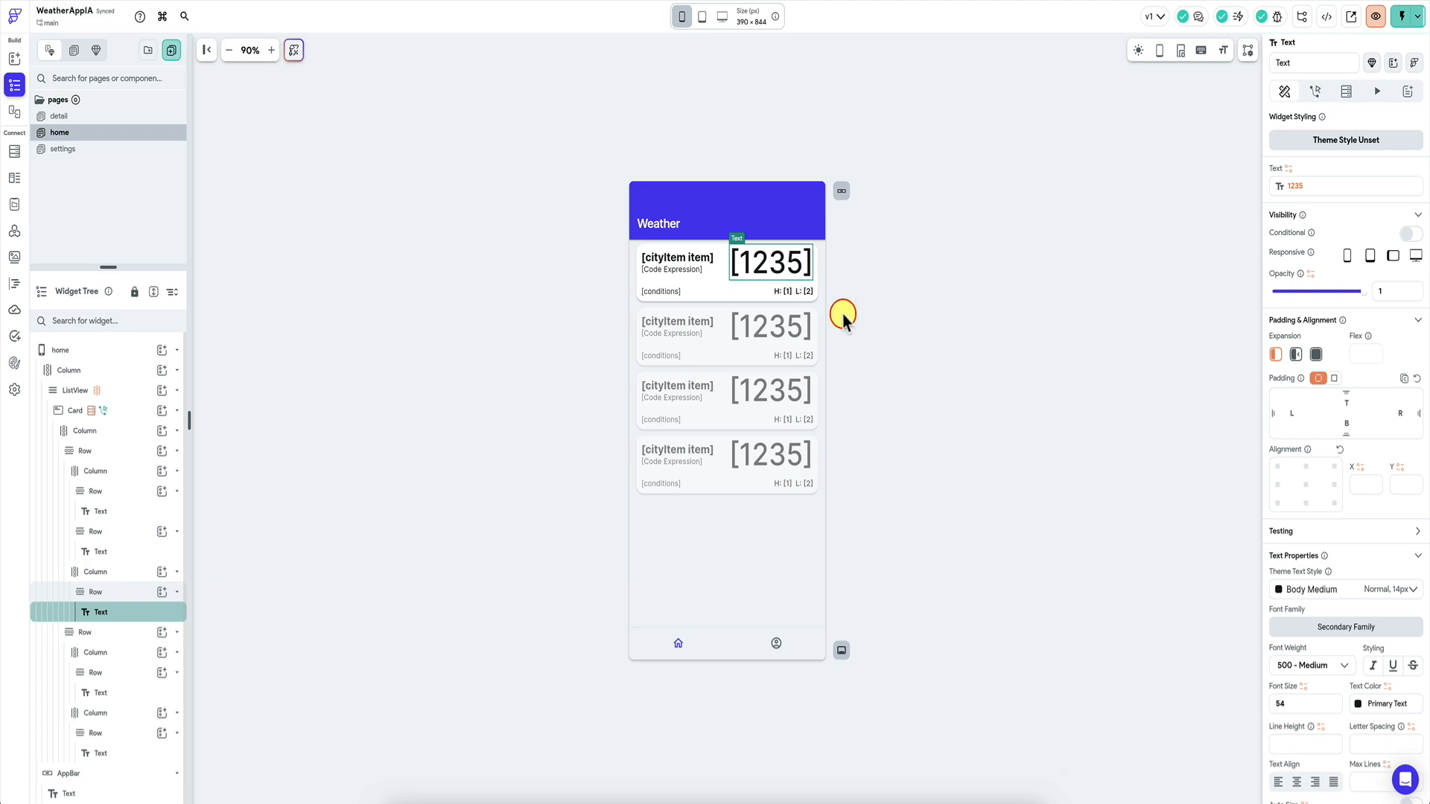
{"action": "left_click", "coordinate": [1305, 190]}
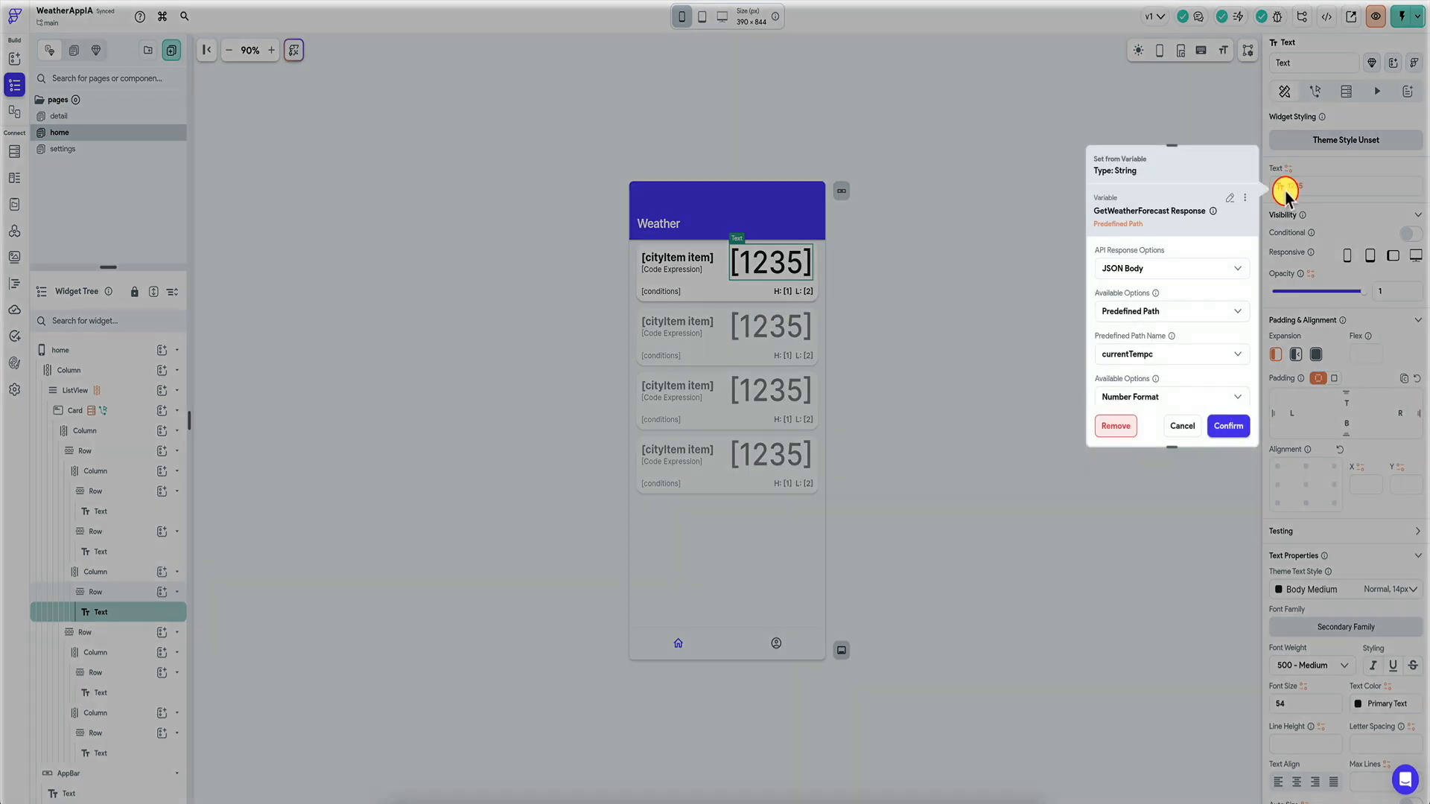
{"action": "left_click", "coordinate": [1315, 178]}
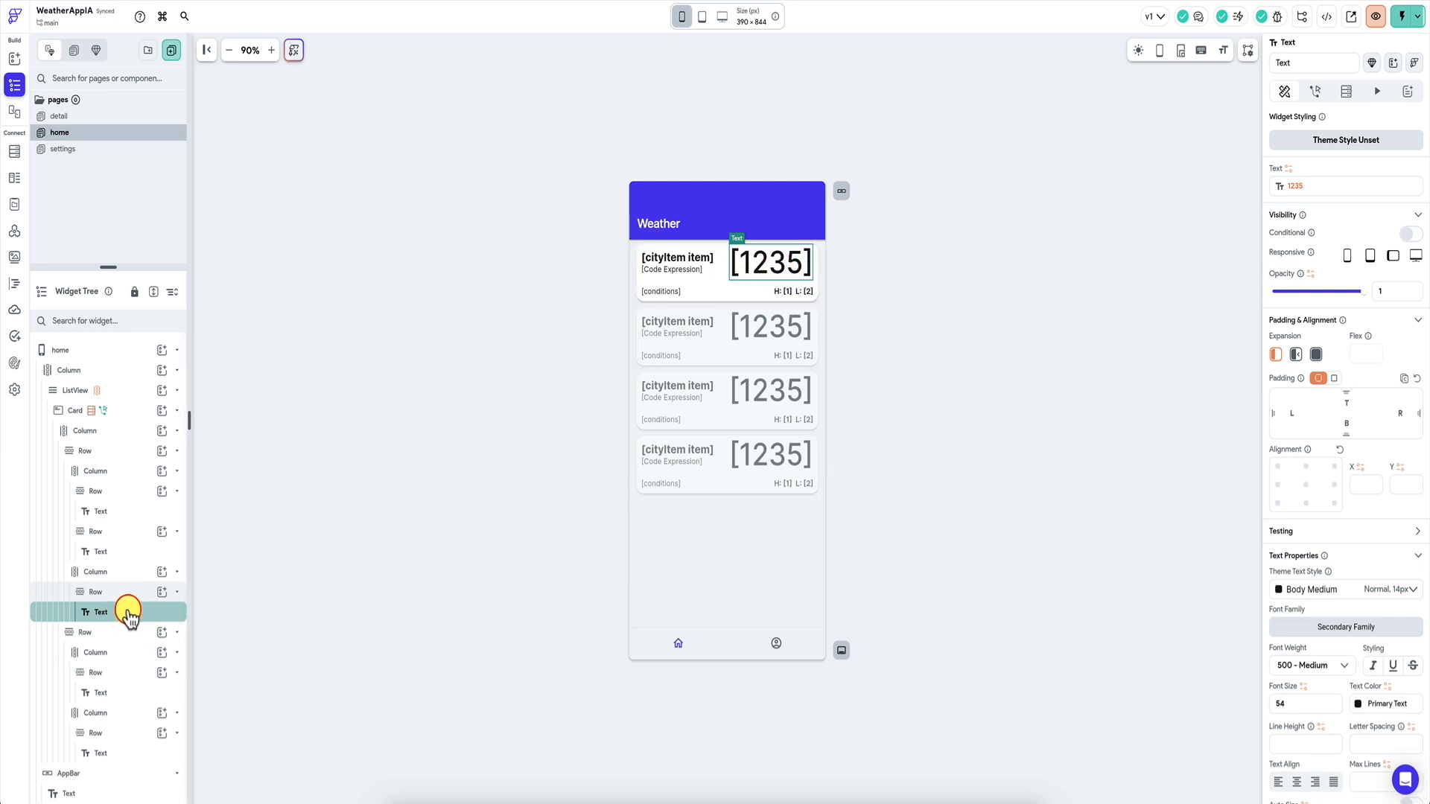
{"action": "left_click", "coordinate": [160, 593]}
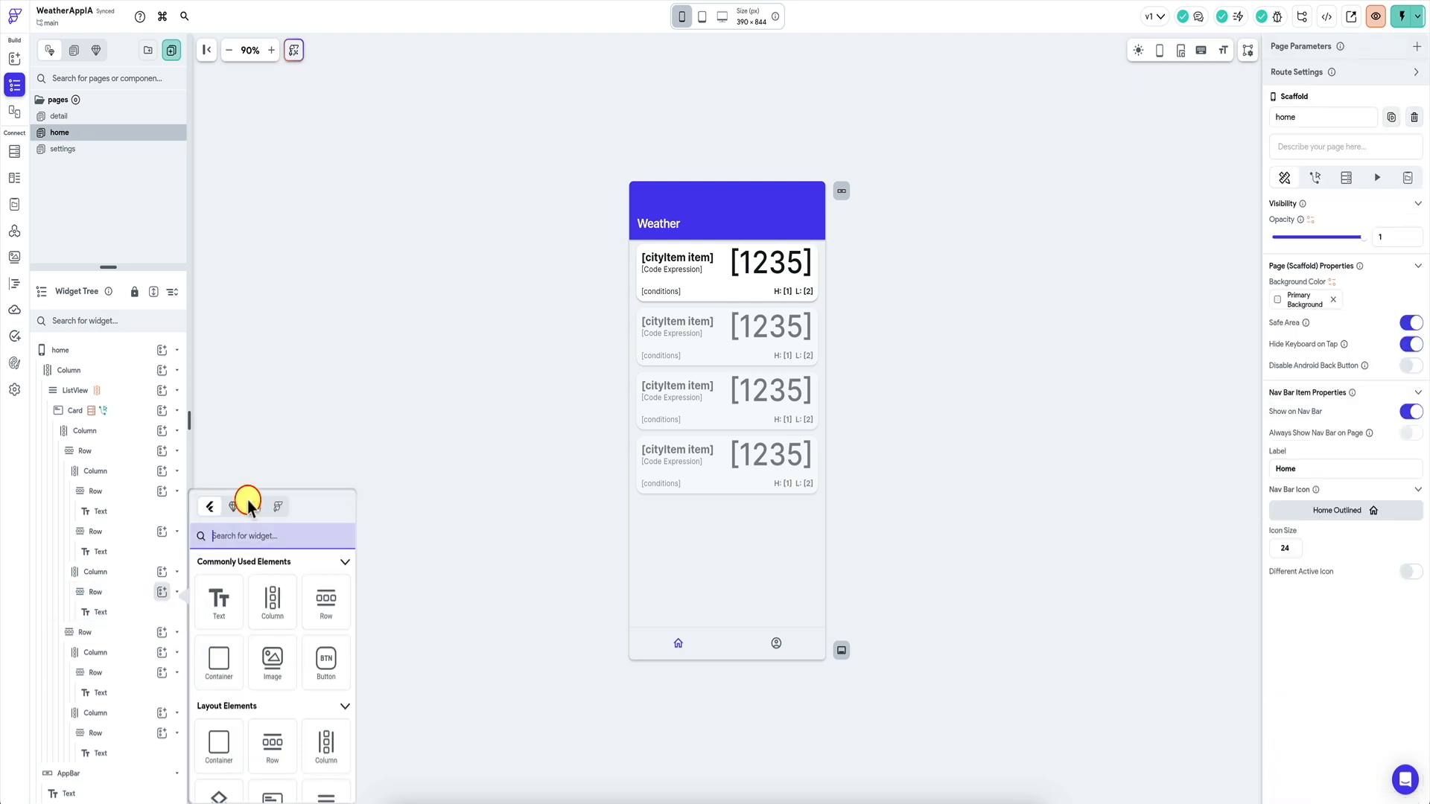
{"action": "type", "text": "if"}
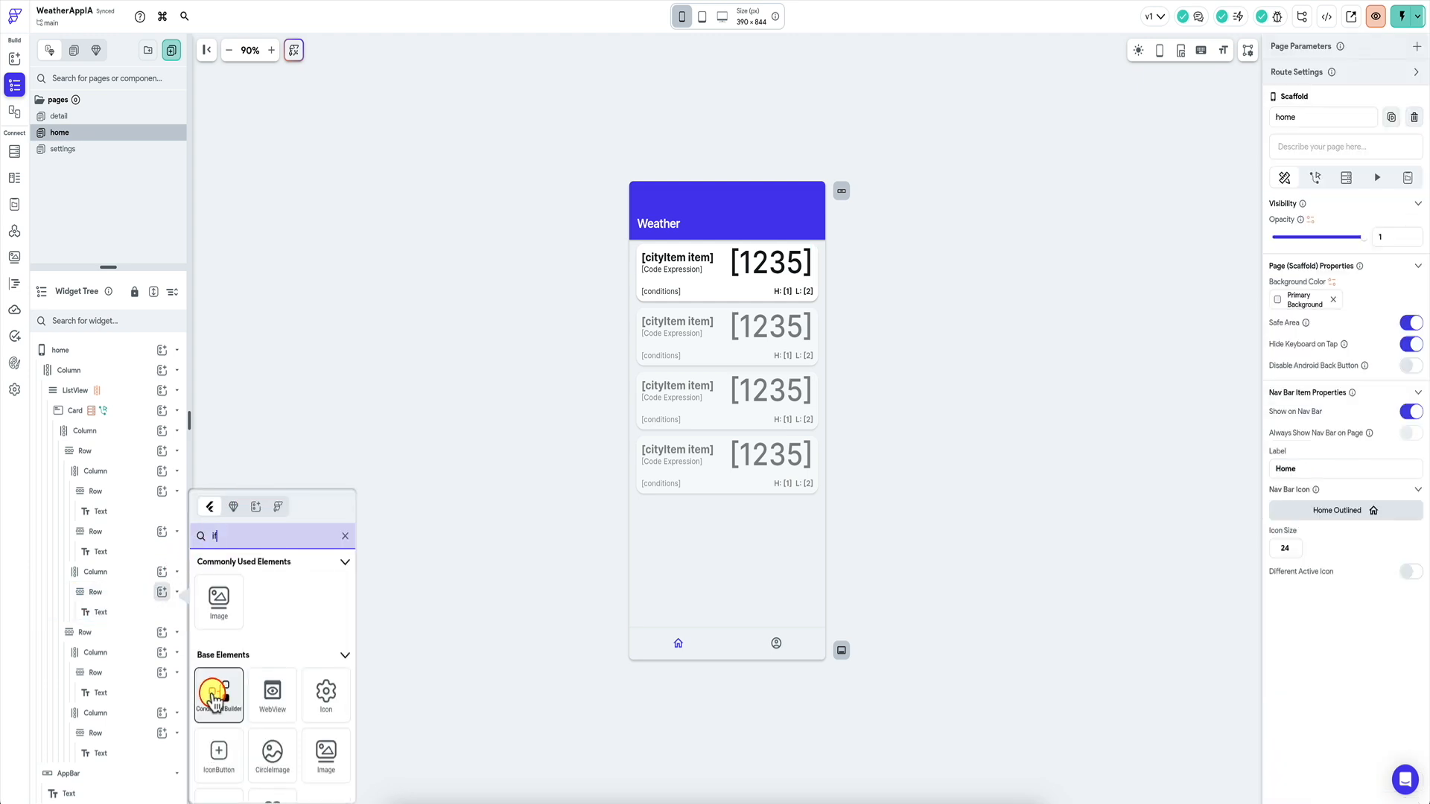
{"action": "left_click", "coordinate": [249, 377]}
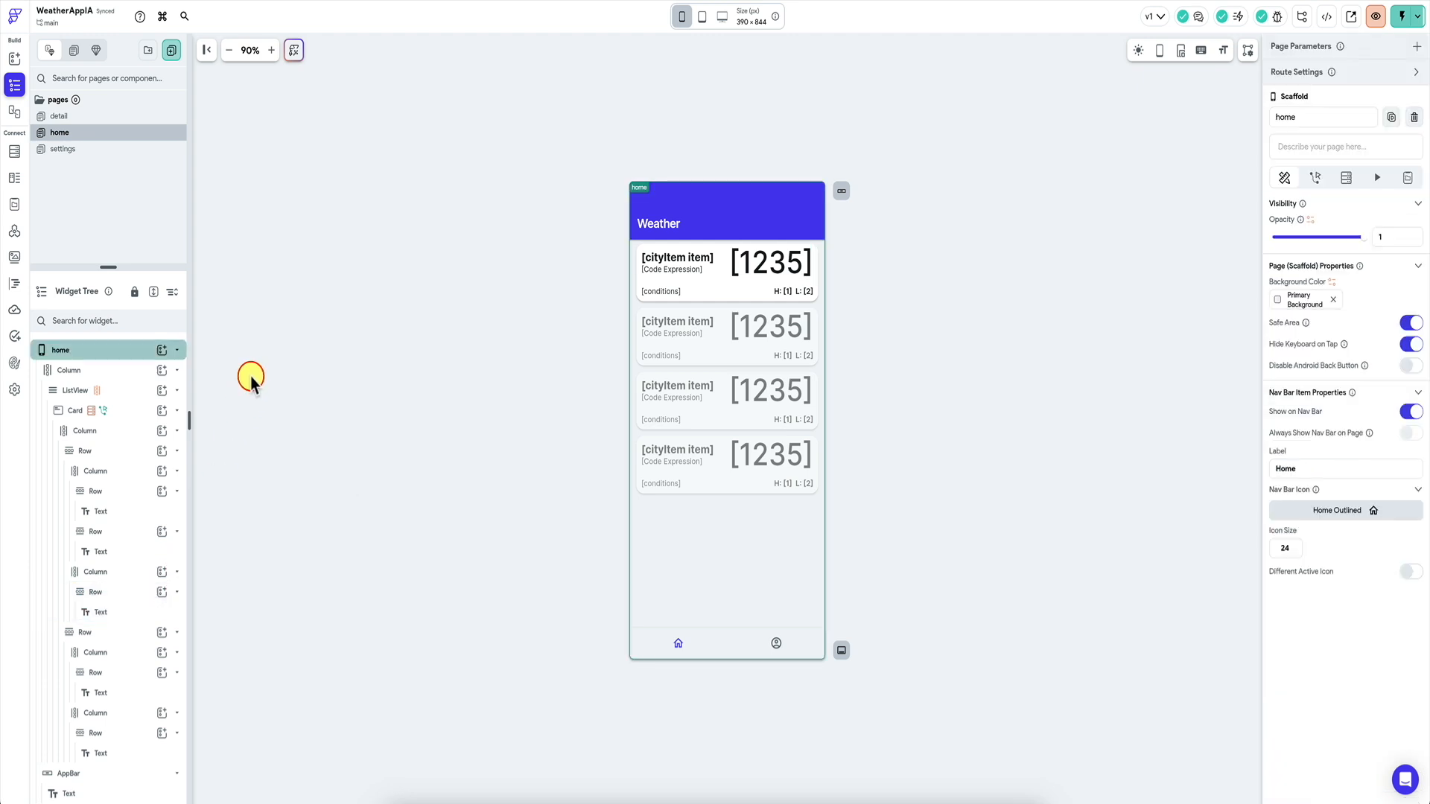
{"action": "left_click", "coordinate": [120, 612]}
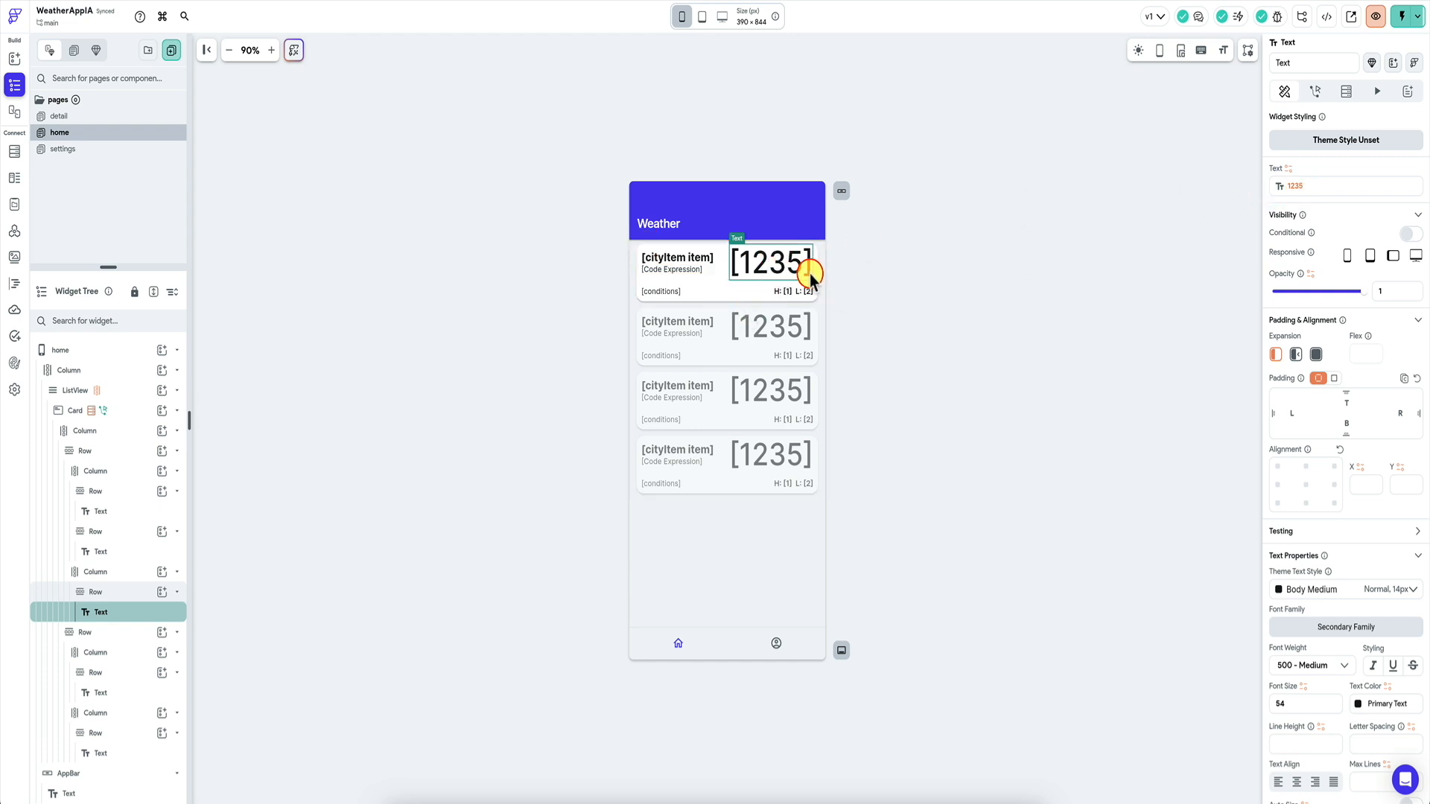
Copy the currentTempc binding and make the text an If/Then/Else testing settingsTemp equals C.
{"action": "left_click", "coordinate": [1294, 186]}
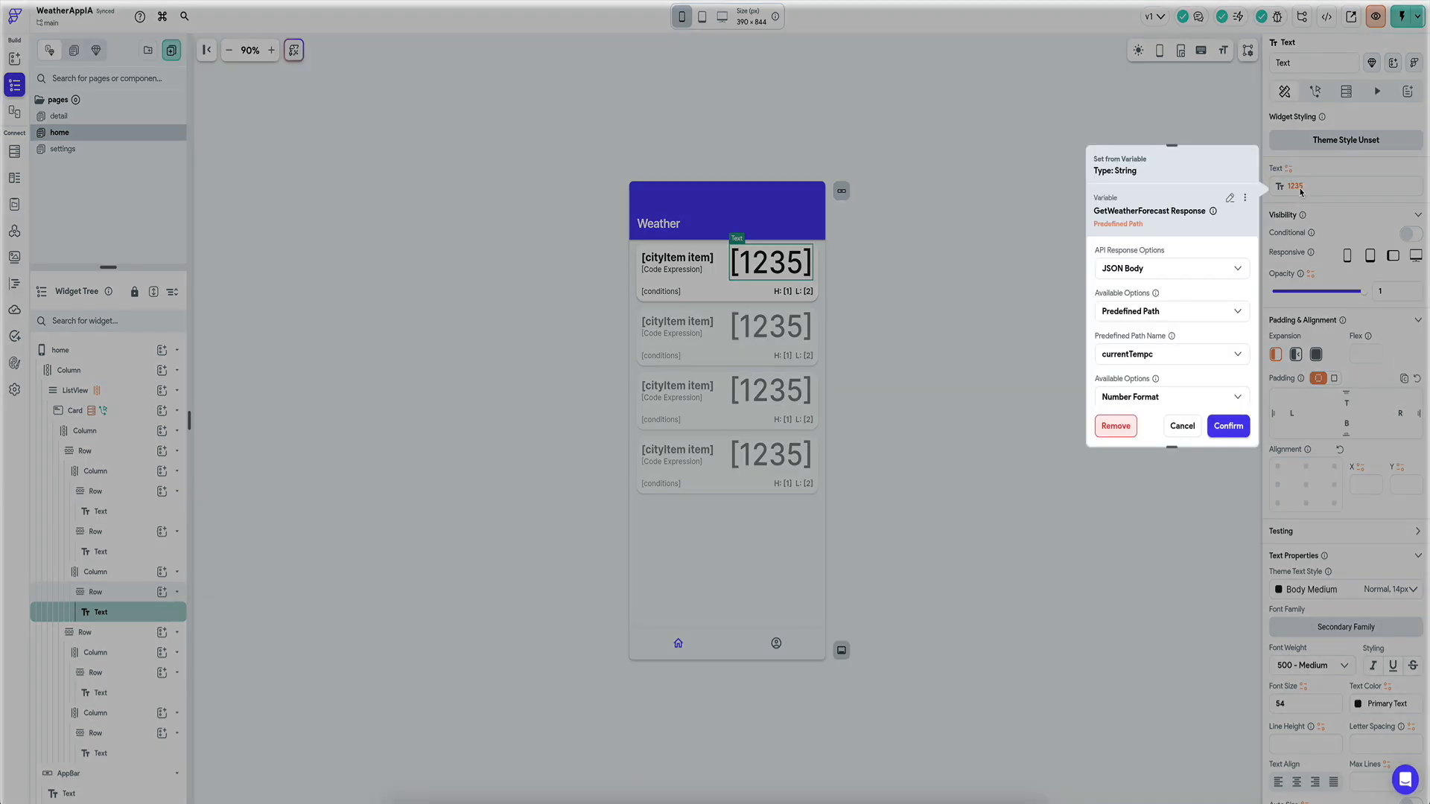
{"action": "left_click", "coordinate": [1245, 198]}
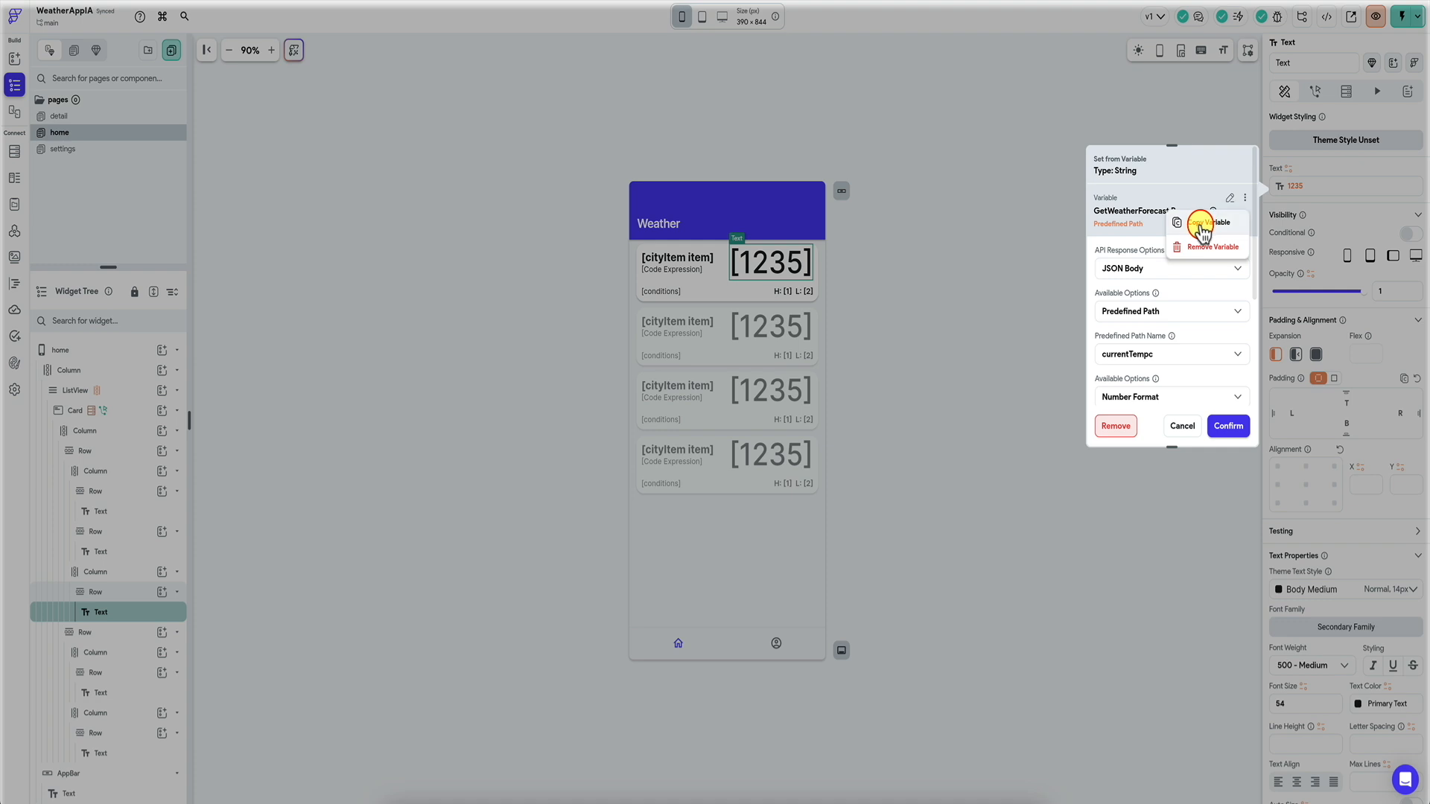
{"action": "left_click", "coordinate": [1229, 222]}
{"action": "left_click", "coordinate": [1307, 194]}
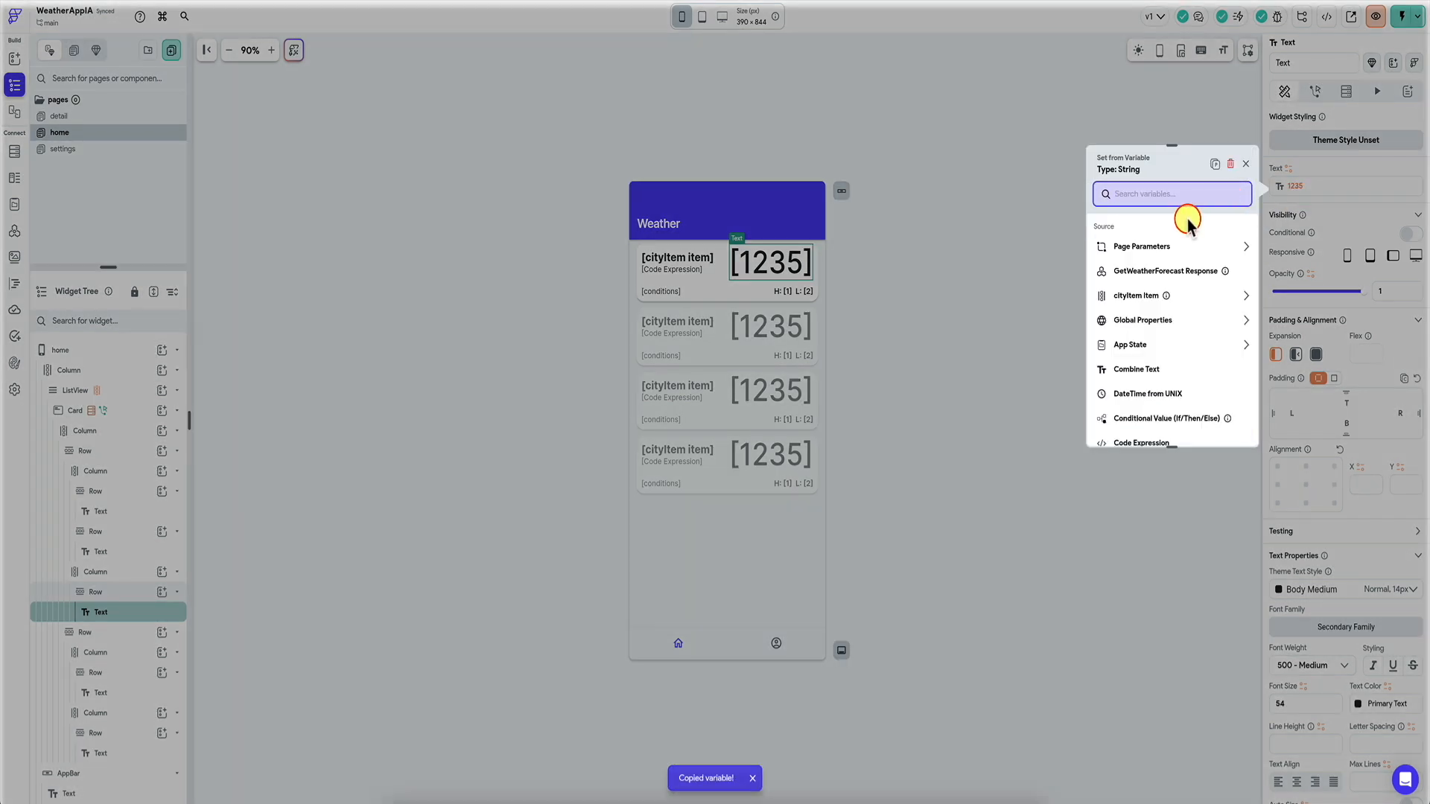
{"action": "left_click", "coordinate": [1159, 416]}
{"action": "left_click", "coordinate": [1180, 272]}
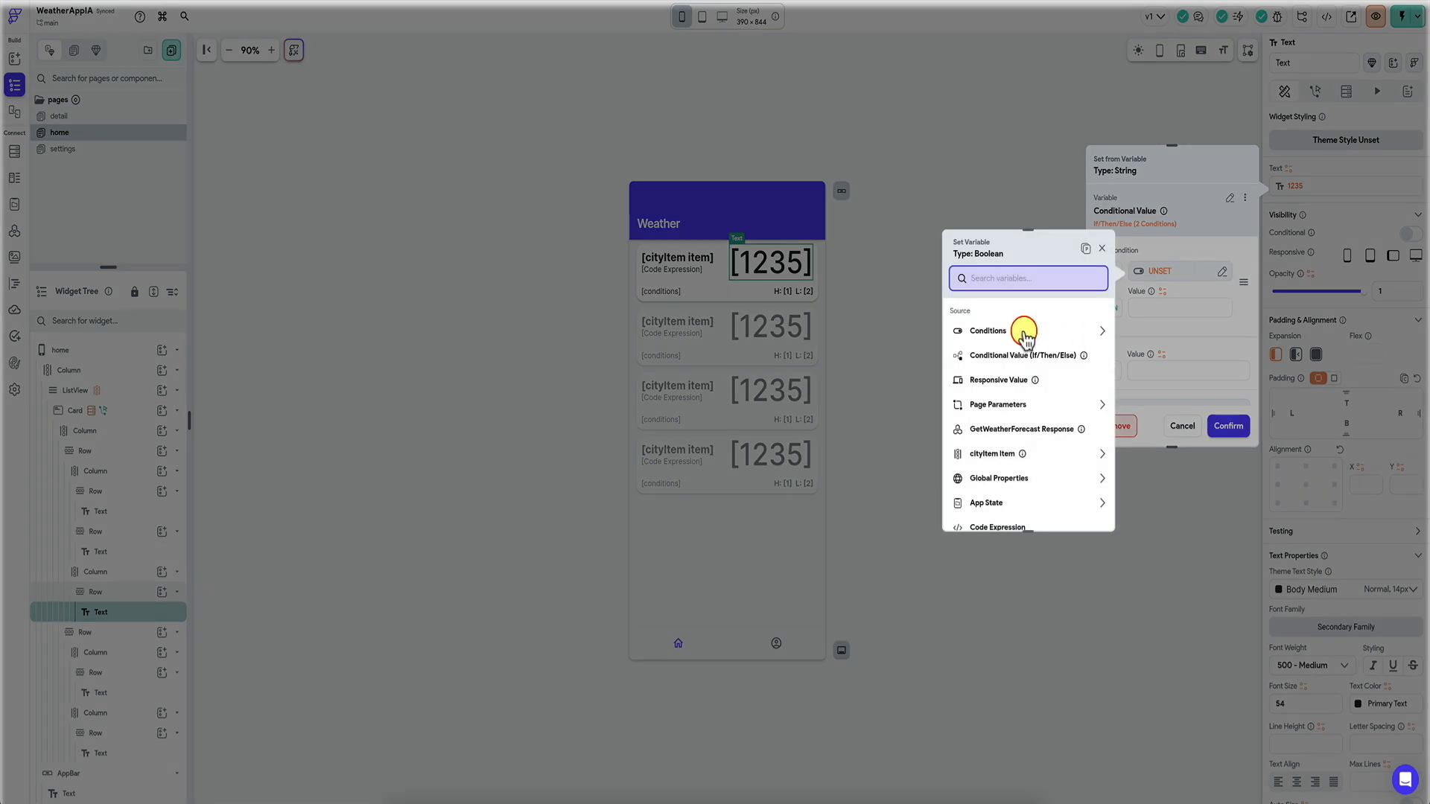
{"action": "left_click", "coordinate": [993, 507]}
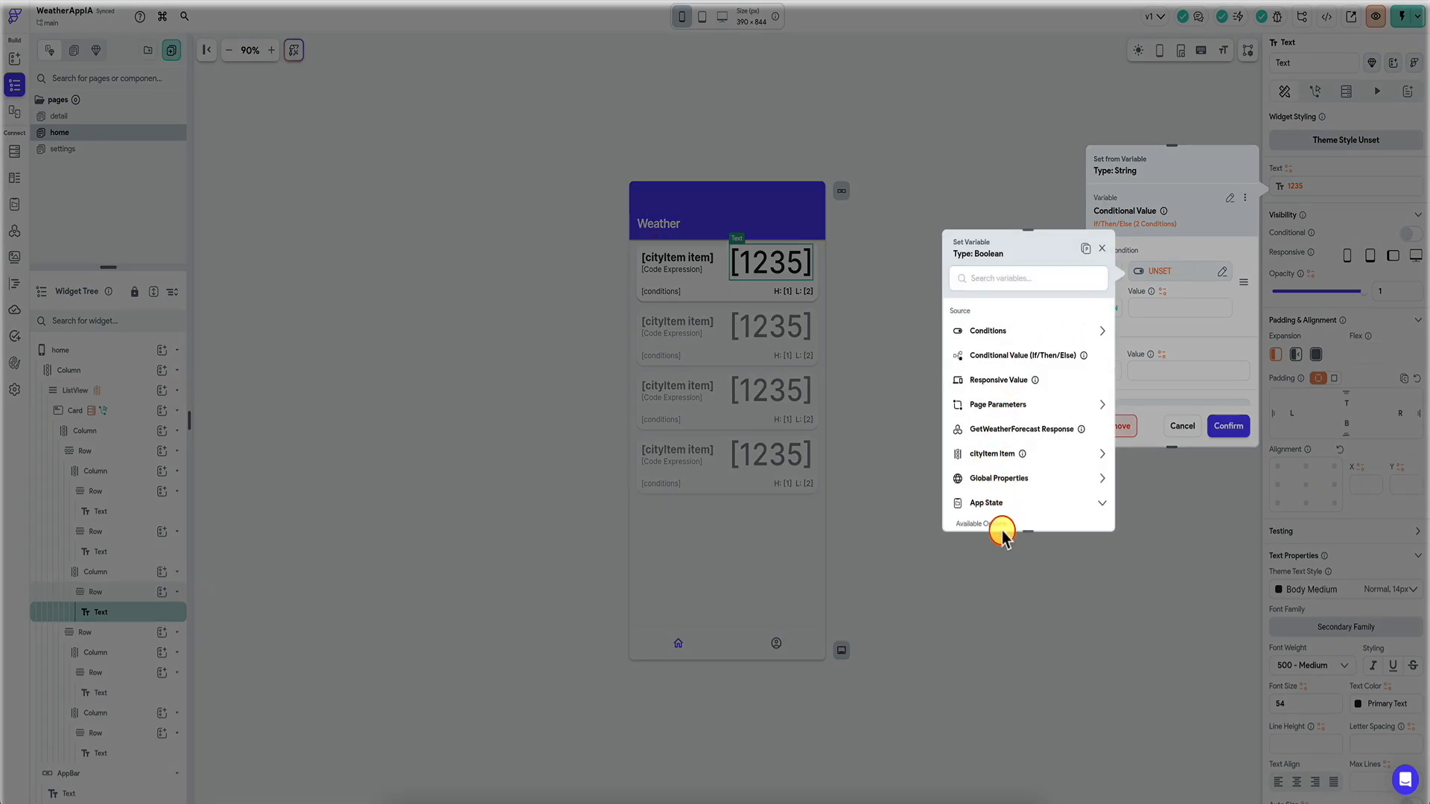
{"action": "left_click", "coordinate": [1002, 457]}
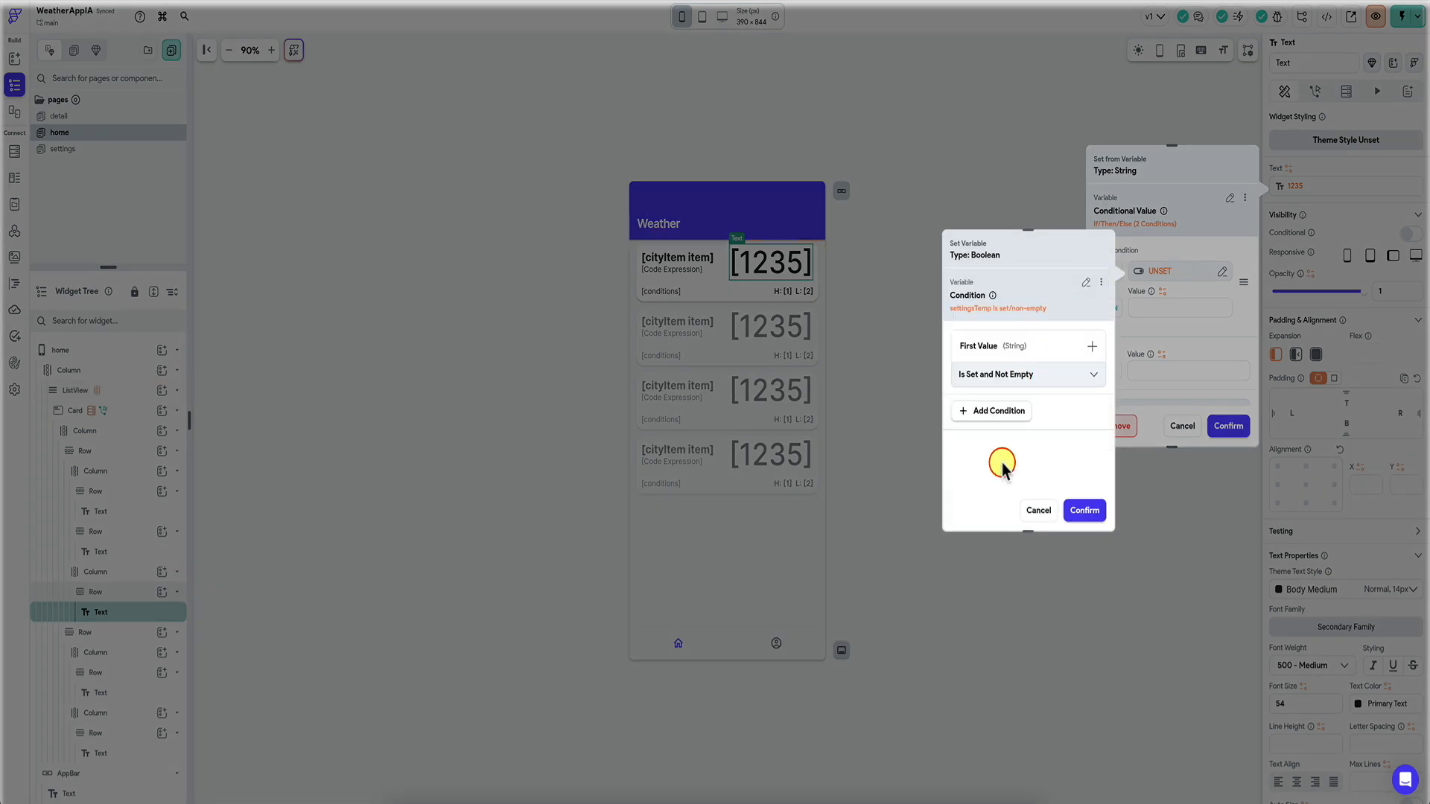
{"action": "left_click", "coordinate": [1014, 373]}
{"action": "left_click", "coordinate": [999, 316]}
{"action": "left_click", "coordinate": [1007, 403]}
{"action": "left_click", "coordinate": [1006, 443]}
{"action": "type", "text": "C"}
{"action": "left_click", "coordinate": [1086, 511]}
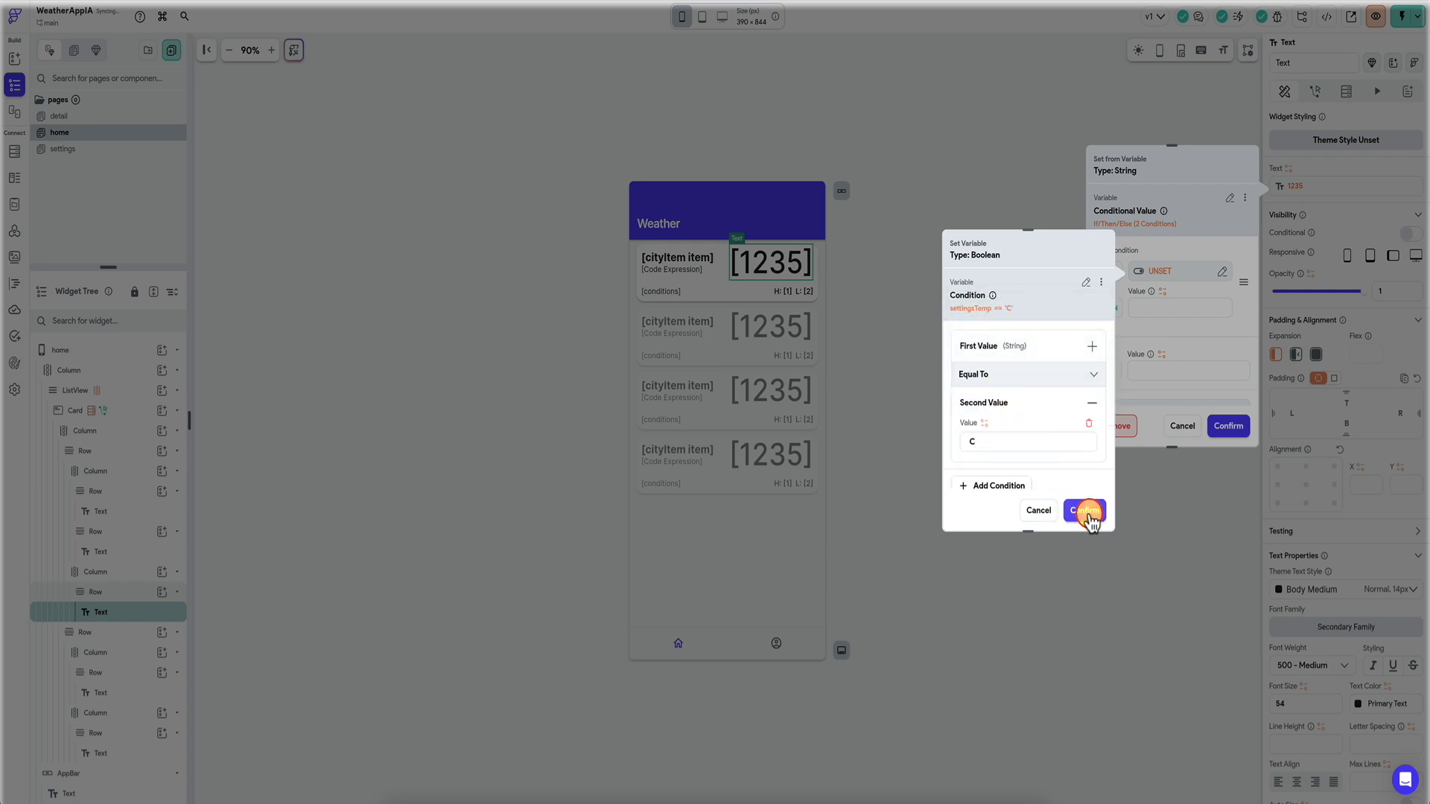
Set THEN to the pasted currentTempc and ELSE to currentTempf, then confirm the binding.
{"action": "left_click", "coordinate": [1164, 298]}
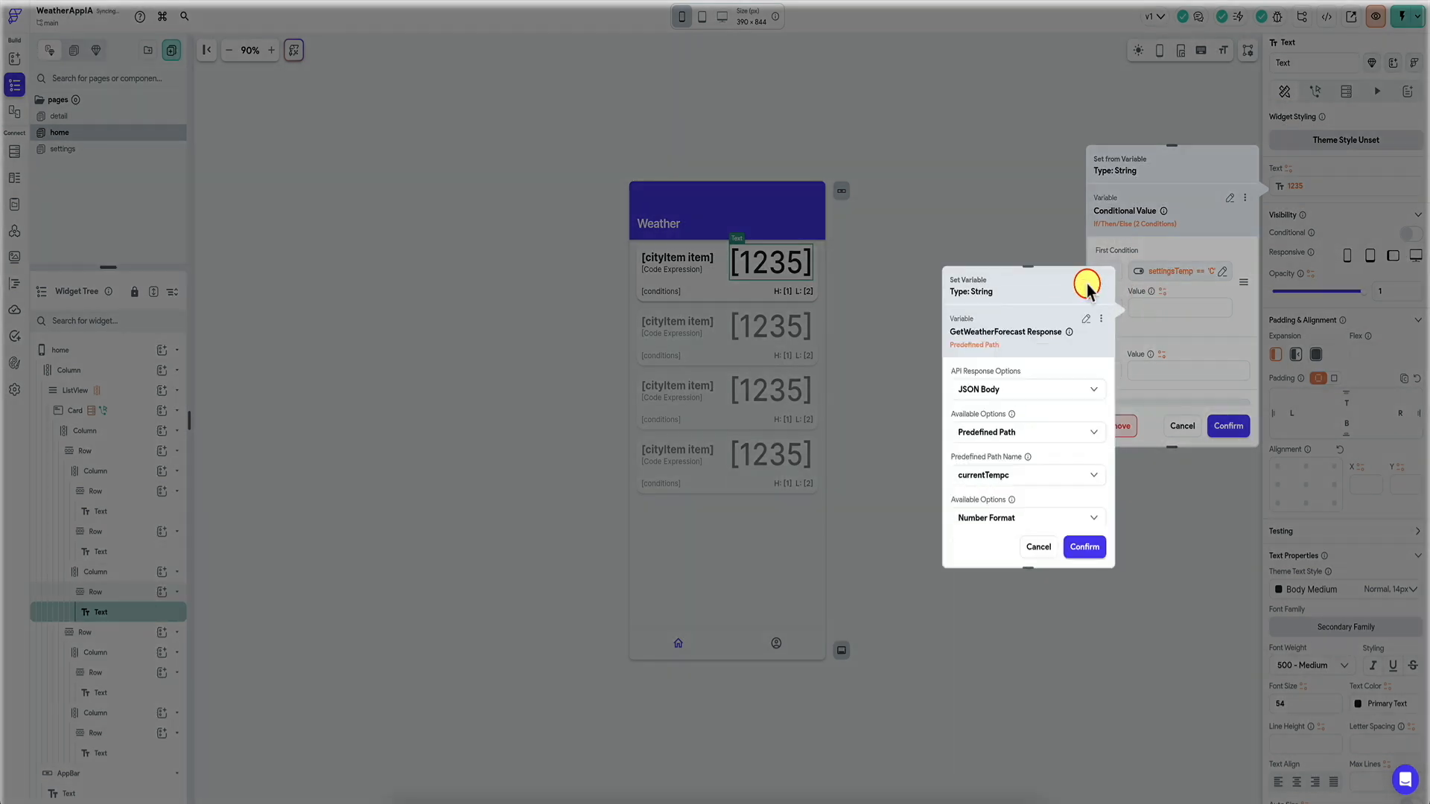
{"action": "left_click", "coordinate": [1084, 548]}
{"action": "left_click", "coordinate": [1163, 356]}
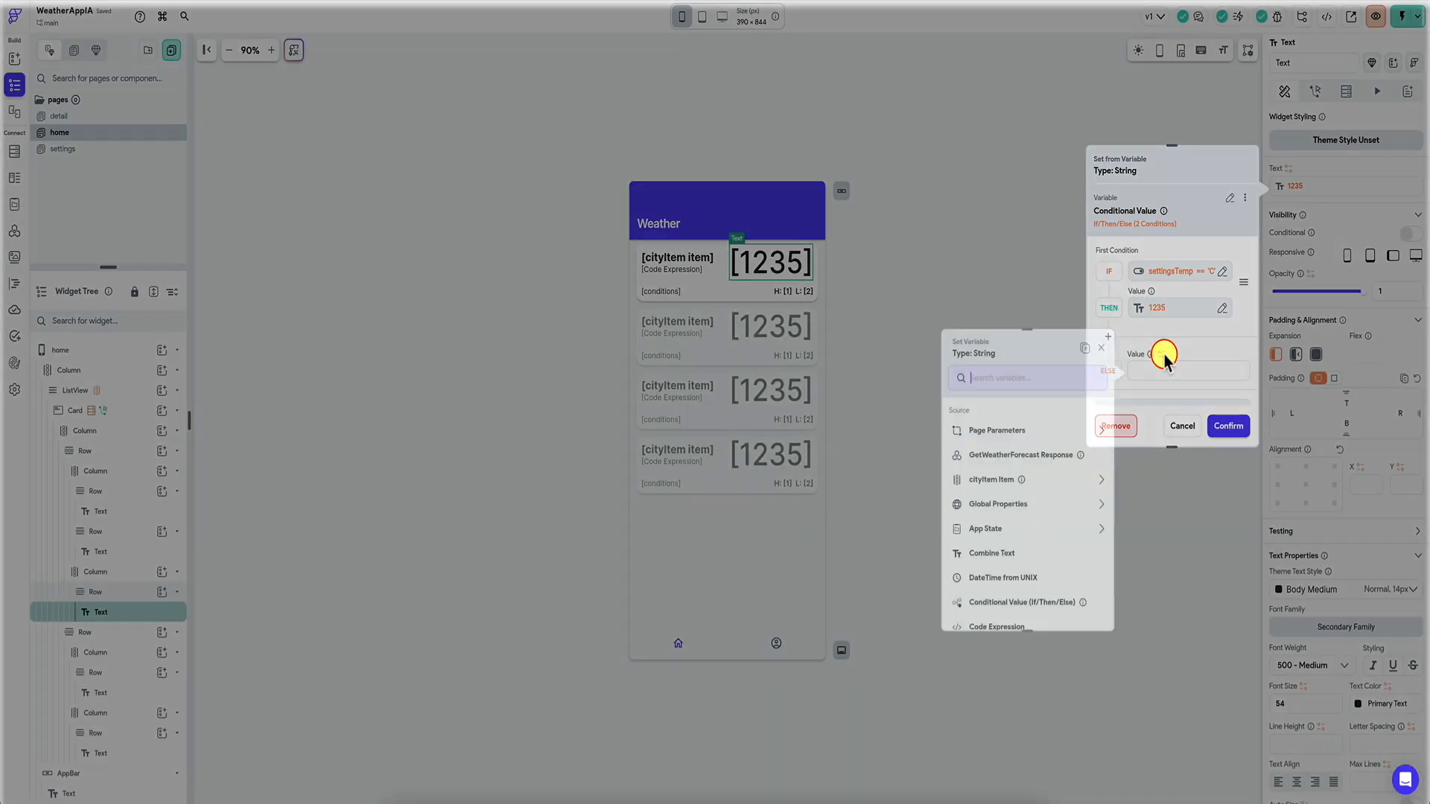
{"action": "left_click", "coordinate": [1091, 351]}
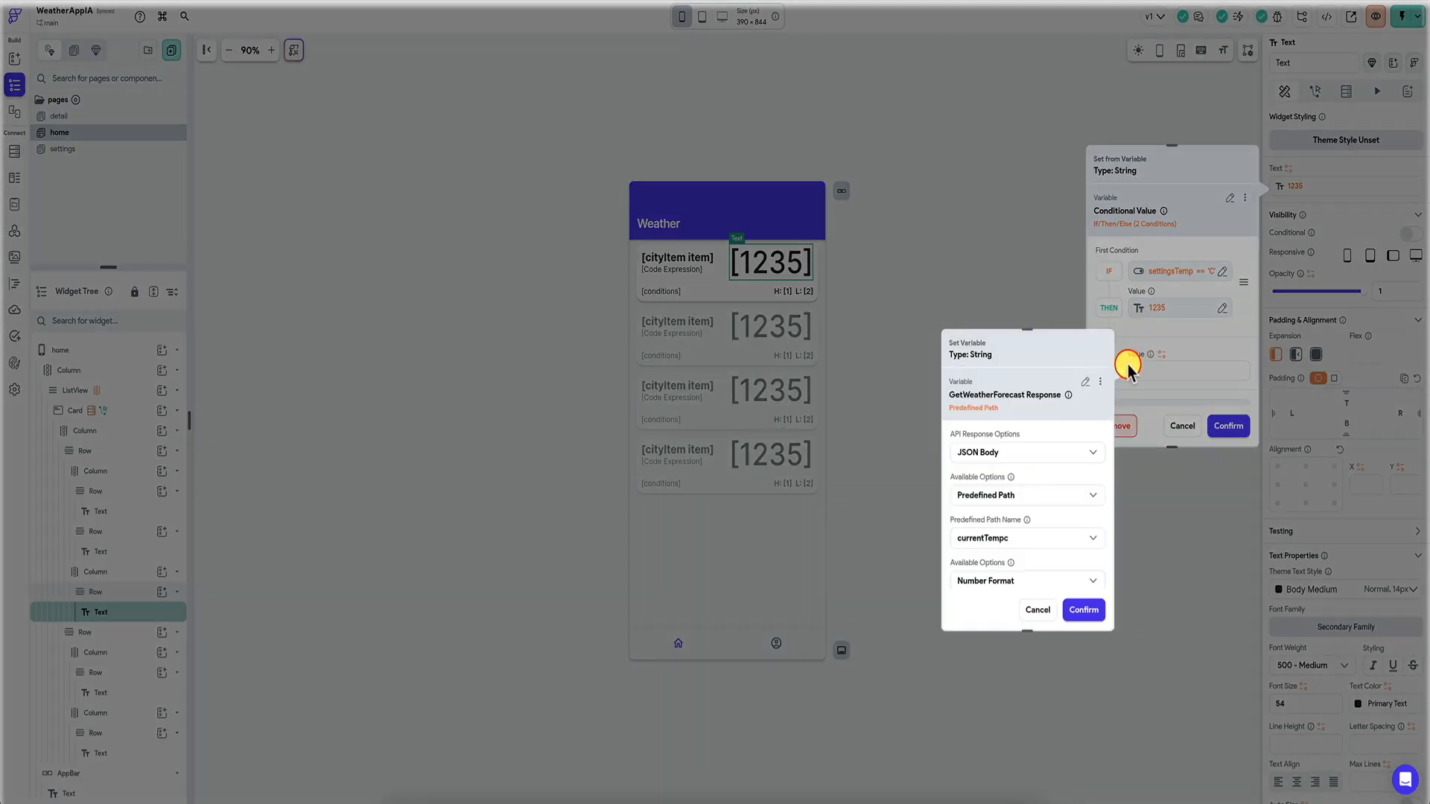
{"action": "left_click", "coordinate": [1024, 544]}
{"action": "left_click", "coordinate": [1017, 566]}
{"action": "left_click", "coordinate": [1085, 608]}
{"action": "left_click", "coordinate": [1229, 426]}
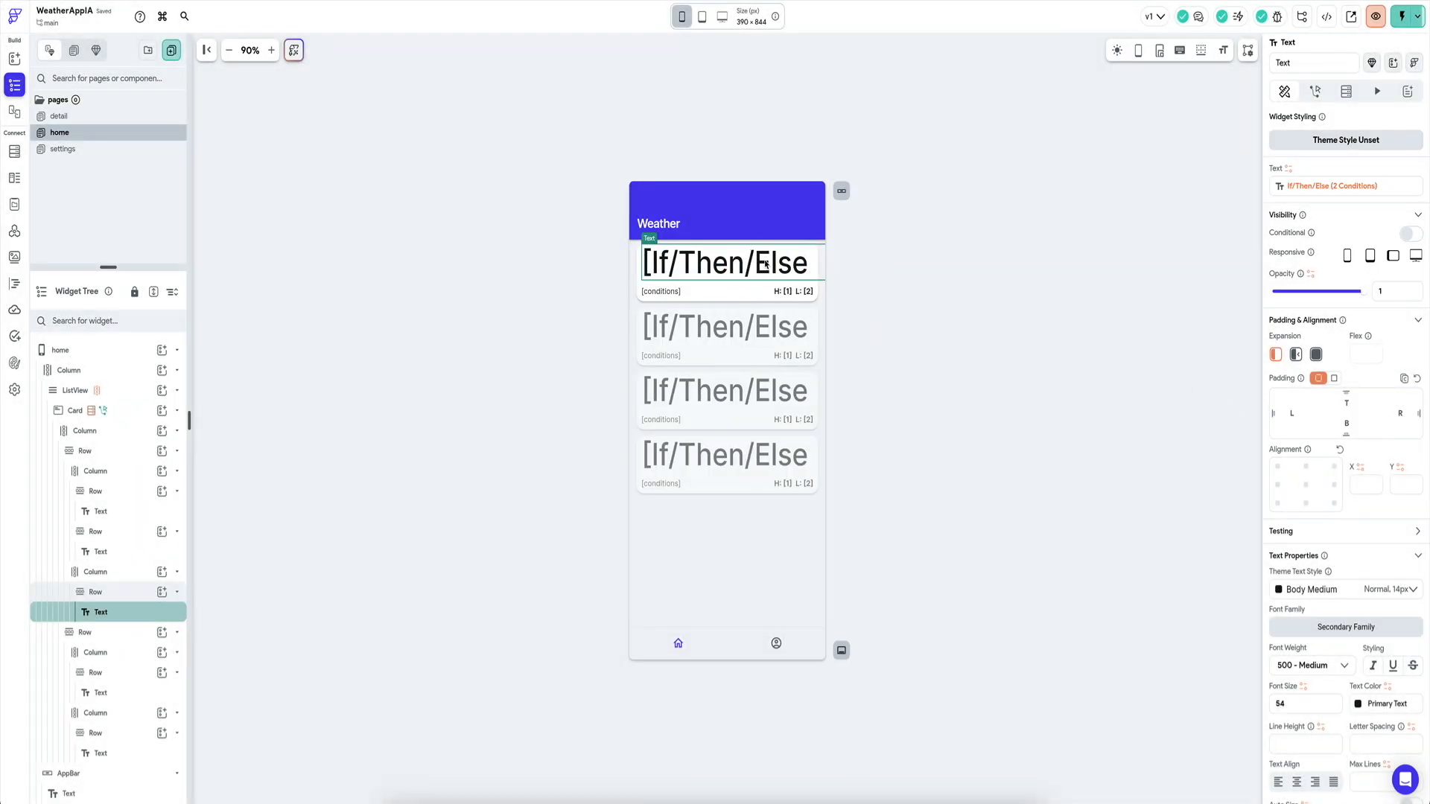
{"action": "left_click", "coordinate": [623, 801]}
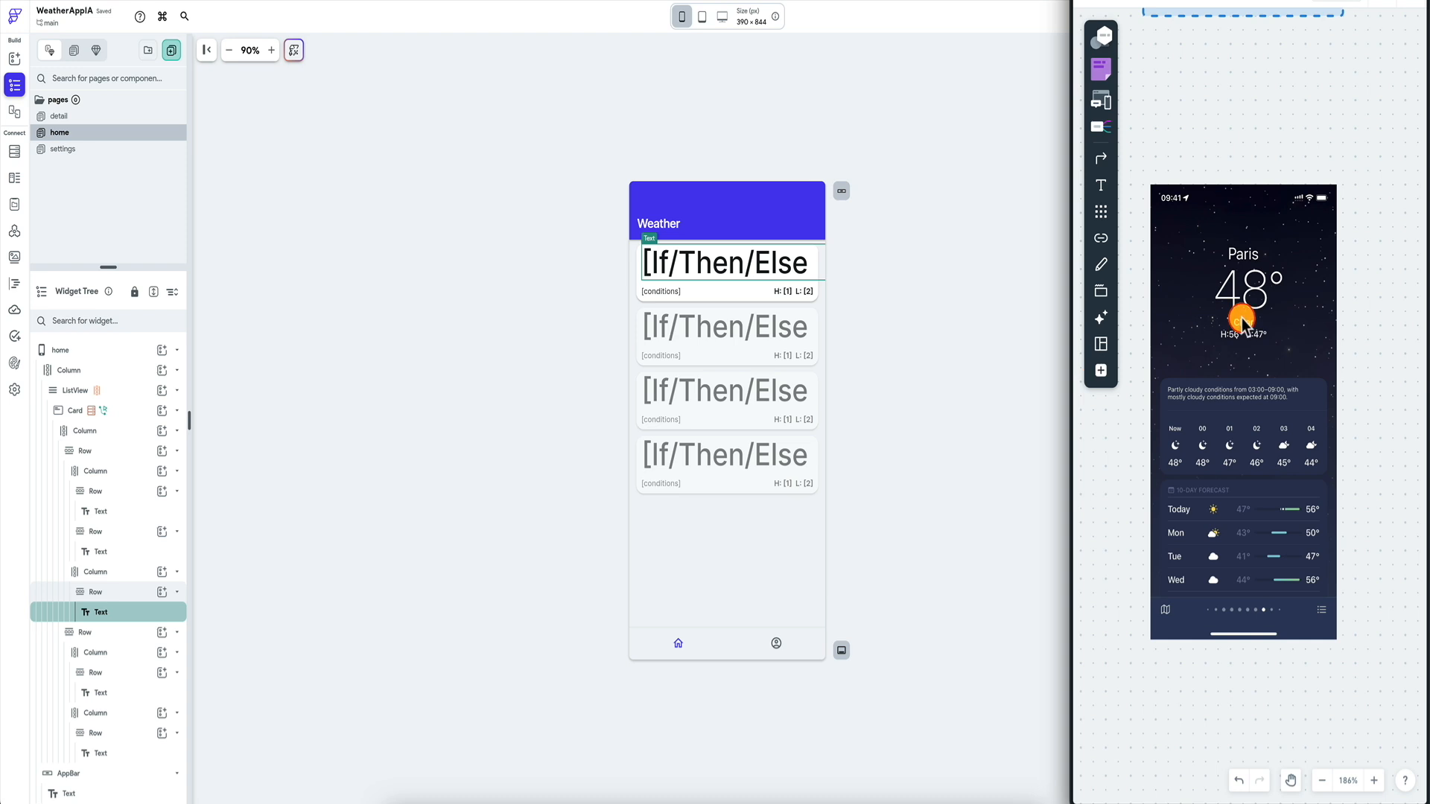
{"action": "scroll", "coordinate": [1244, 331], "scroll_direction": "up", "scroll_amount": 1}
{"action": "scroll", "coordinate": [1244, 331], "scroll_direction": "down", "scroll_amount": 5}
{"action": "scroll", "coordinate": [1244, 331], "scroll_direction": "left", "scroll_amount": 4}
{"action": "scroll", "coordinate": [1244, 330], "scroll_direction": "up", "scroll_amount": 4}
{"action": "scroll", "coordinate": [1244, 330], "scroll_direction": "left", "scroll_amount": 1}
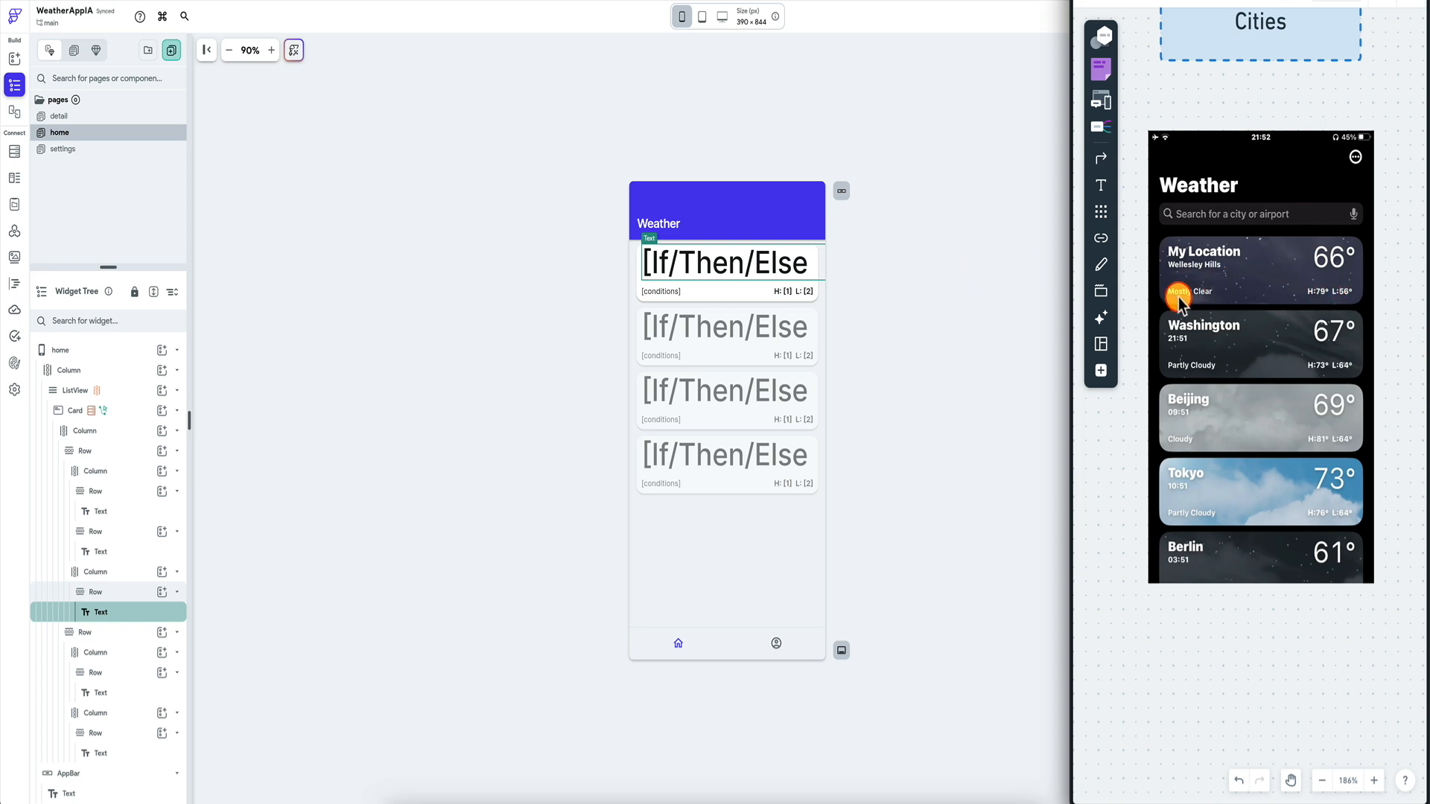
{"action": "left_click", "coordinate": [987, 331]}
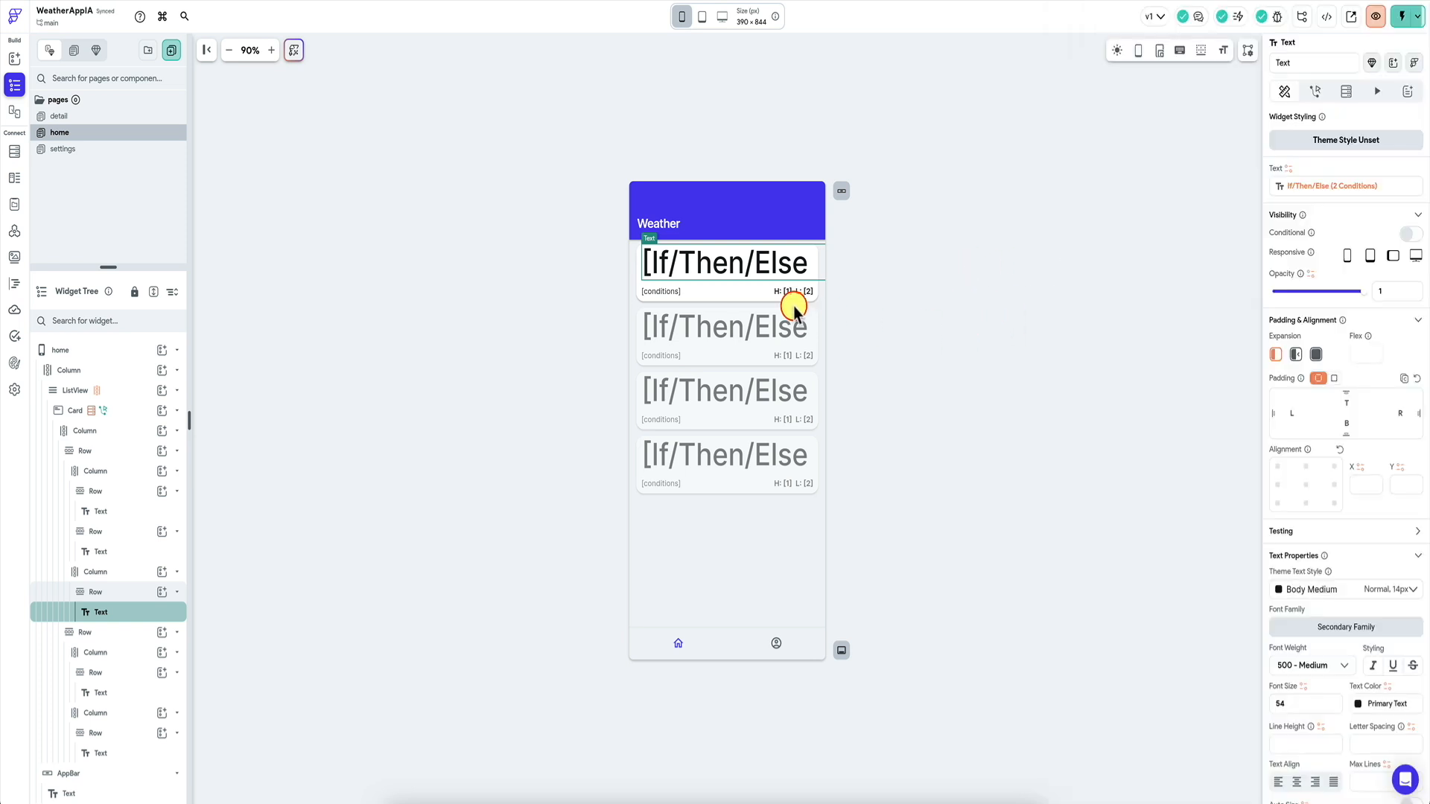
Select the card's high/low text and copy the high temperature's variable binding in Combine Text.
{"action": "left_click", "coordinate": [788, 290]}
{"action": "left_click", "coordinate": [1317, 186]}
{"action": "scroll", "coordinate": [1115, 364], "scroll_direction": "down", "scroll_amount": 1}
{"action": "left_click", "coordinate": [1170, 295]}
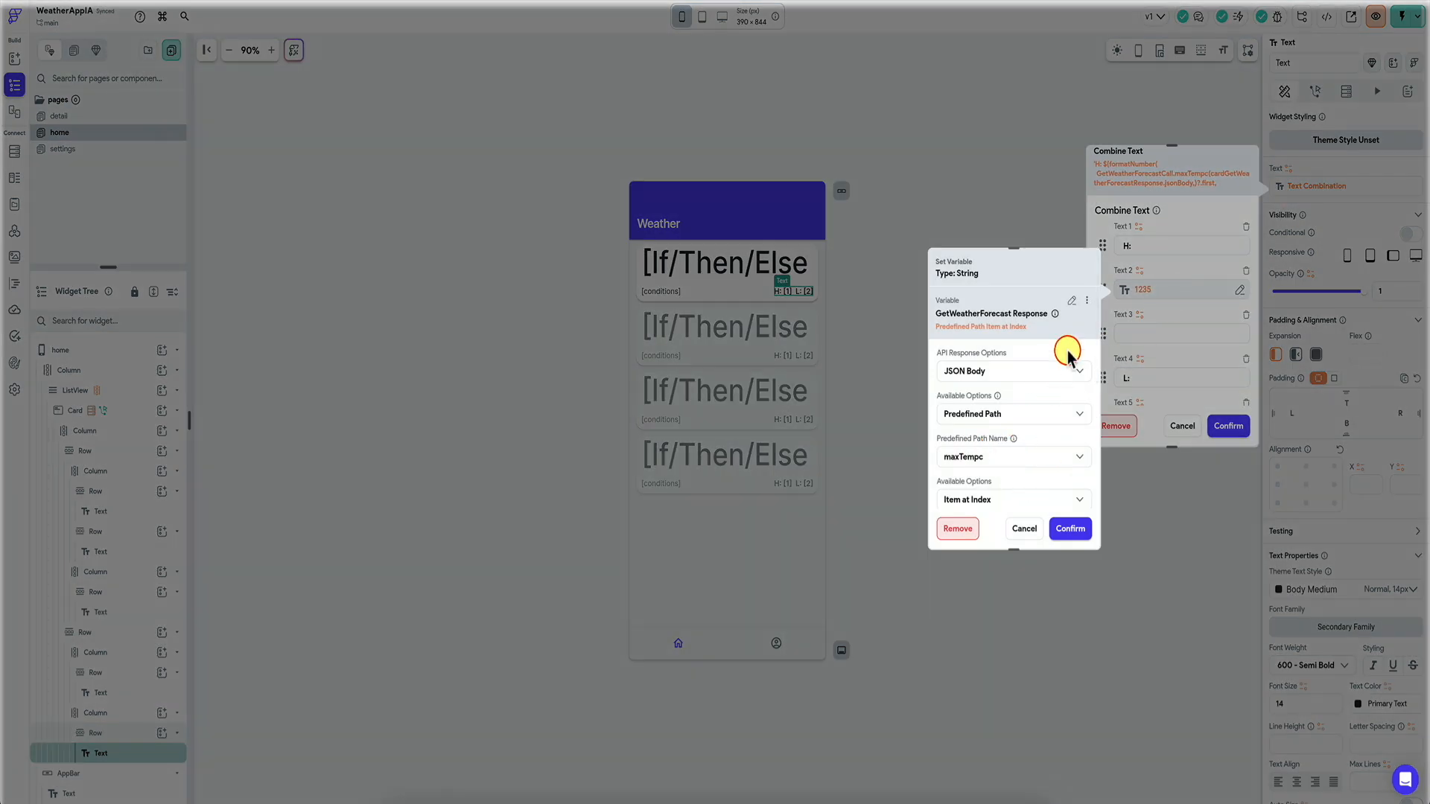
{"action": "left_click", "coordinate": [1086, 300]}
{"action": "left_click", "coordinate": [1051, 325]}
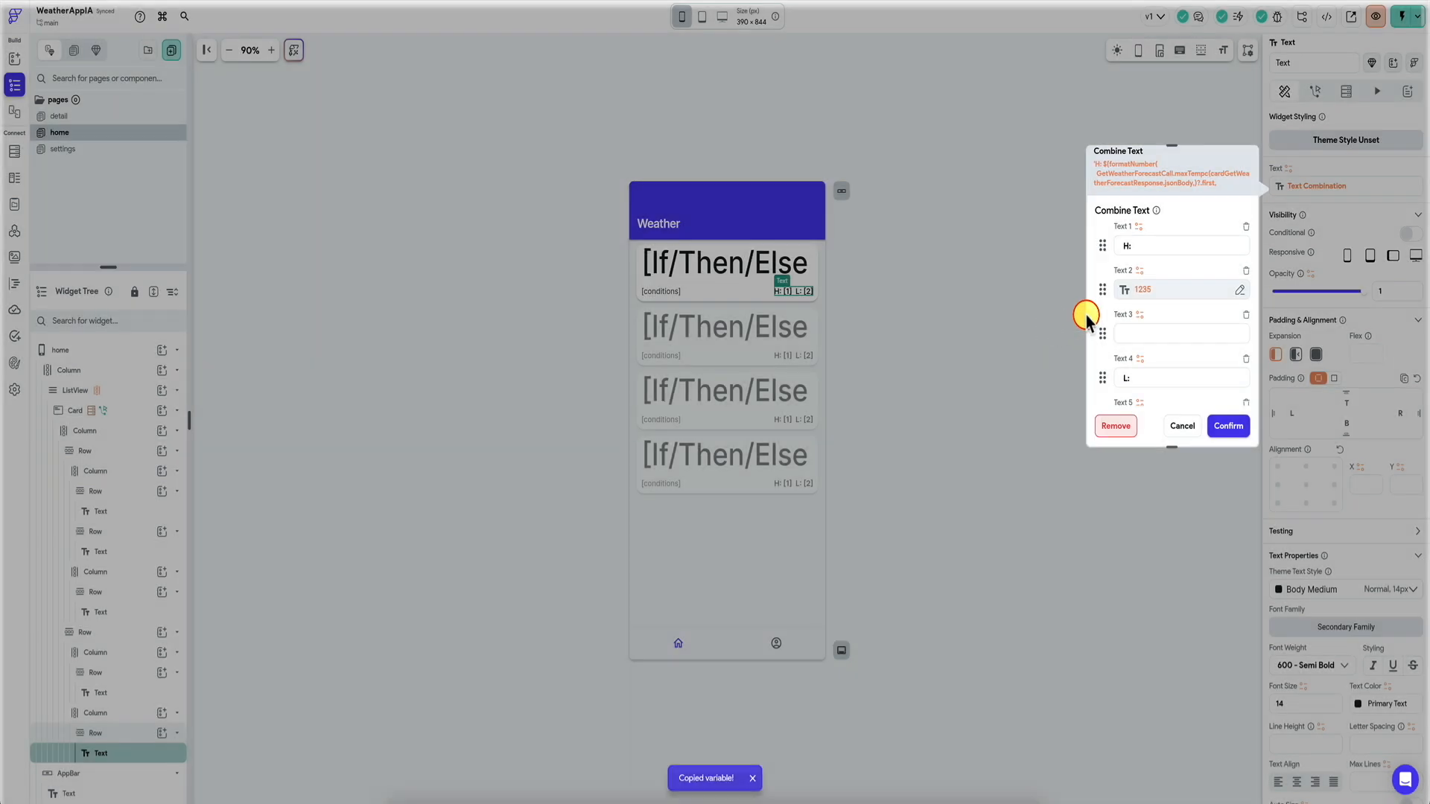
Turn the high temperature into an If/Then/Else with the pasted maxTempc as THEN.
{"action": "left_click", "coordinate": [1072, 300]}
{"action": "type", "text": "if"}
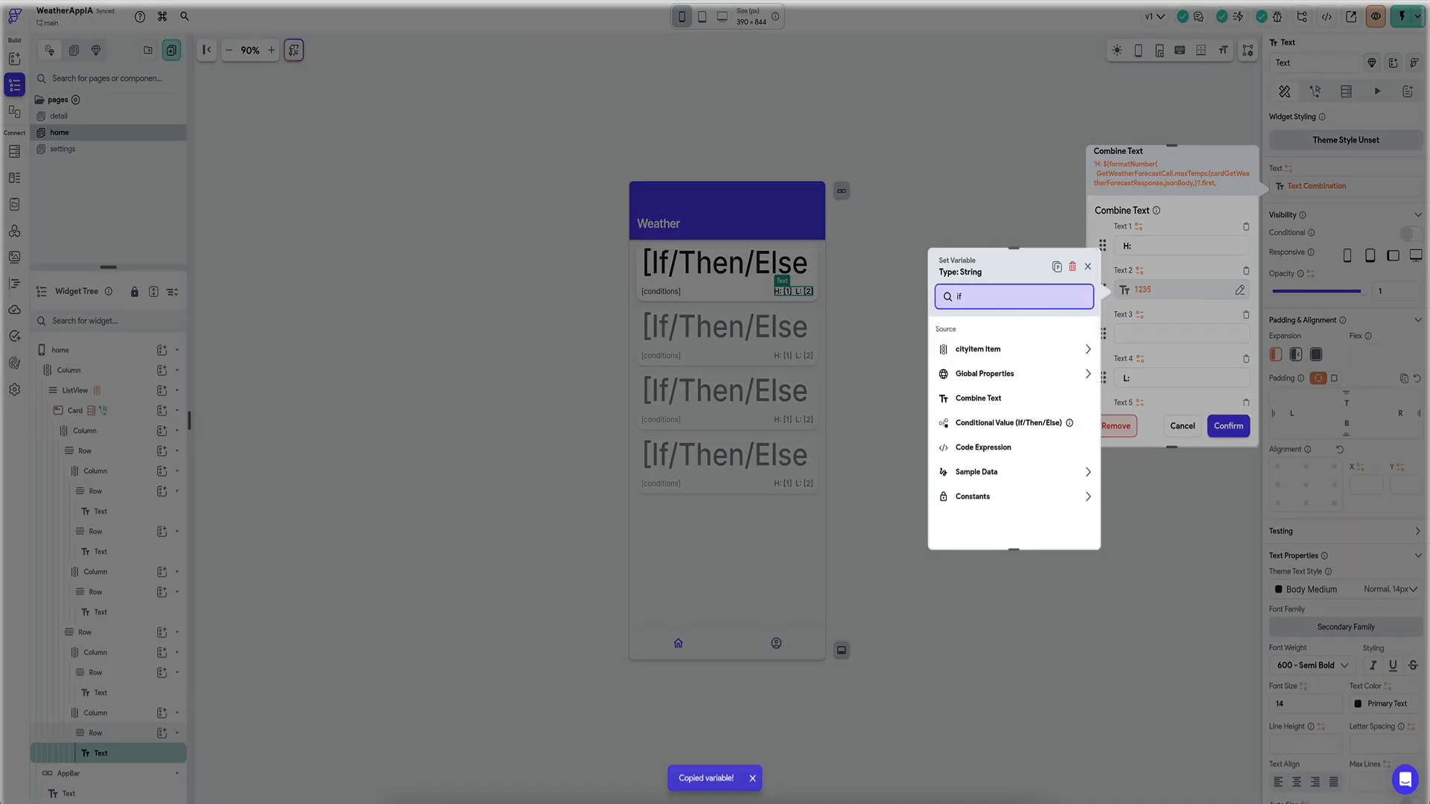
{"action": "left_click", "coordinate": [1009, 422]}
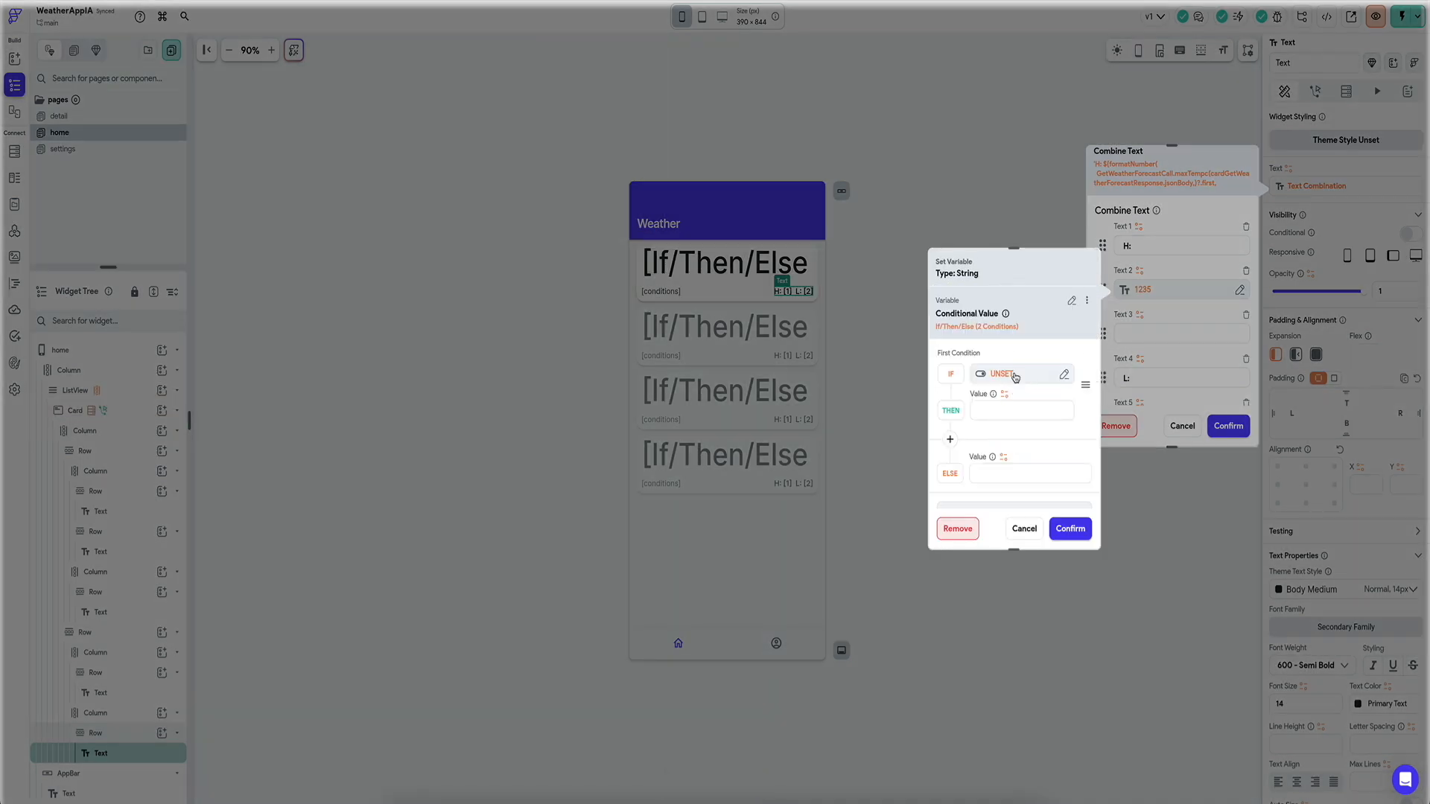
{"action": "left_click", "coordinate": [1014, 376]}
{"action": "left_click", "coordinate": [995, 418]}
{"action": "left_click", "coordinate": [1005, 394]}
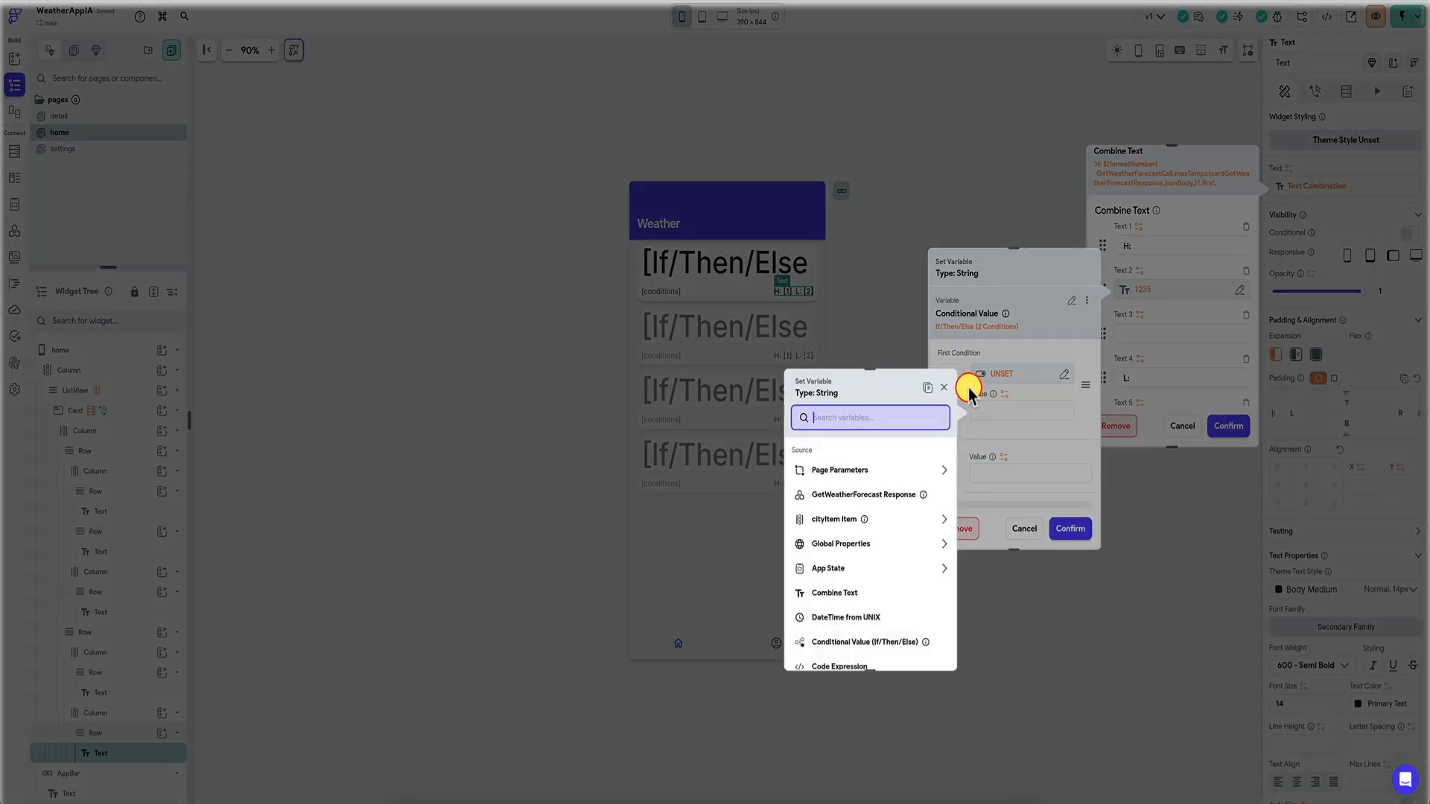
{"action": "left_click", "coordinate": [927, 387]}
{"action": "left_click", "coordinate": [928, 650]}
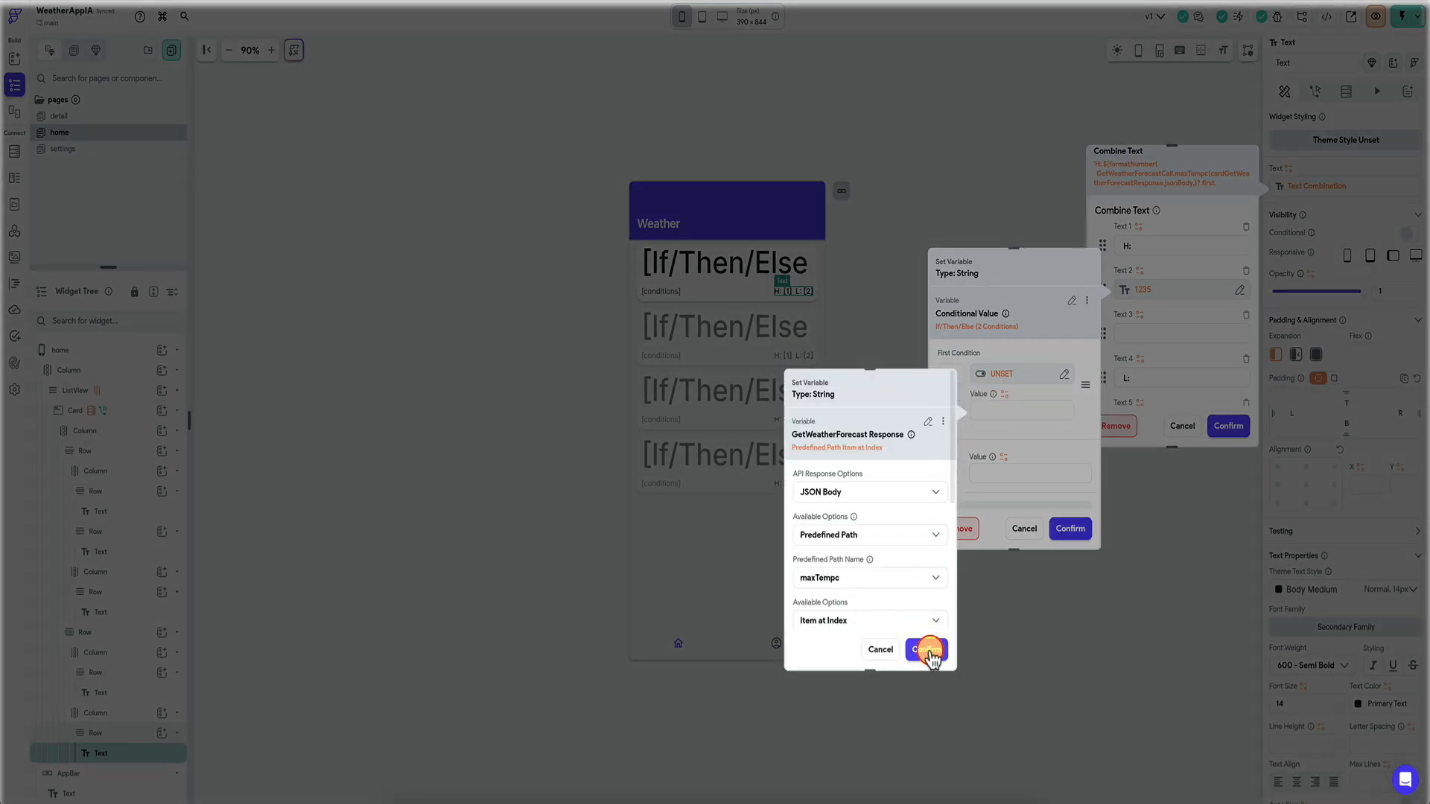
Set the IF condition to settingsTemp equals C and the ELSE value to maxTempf.
{"action": "left_click", "coordinate": [1002, 374]}
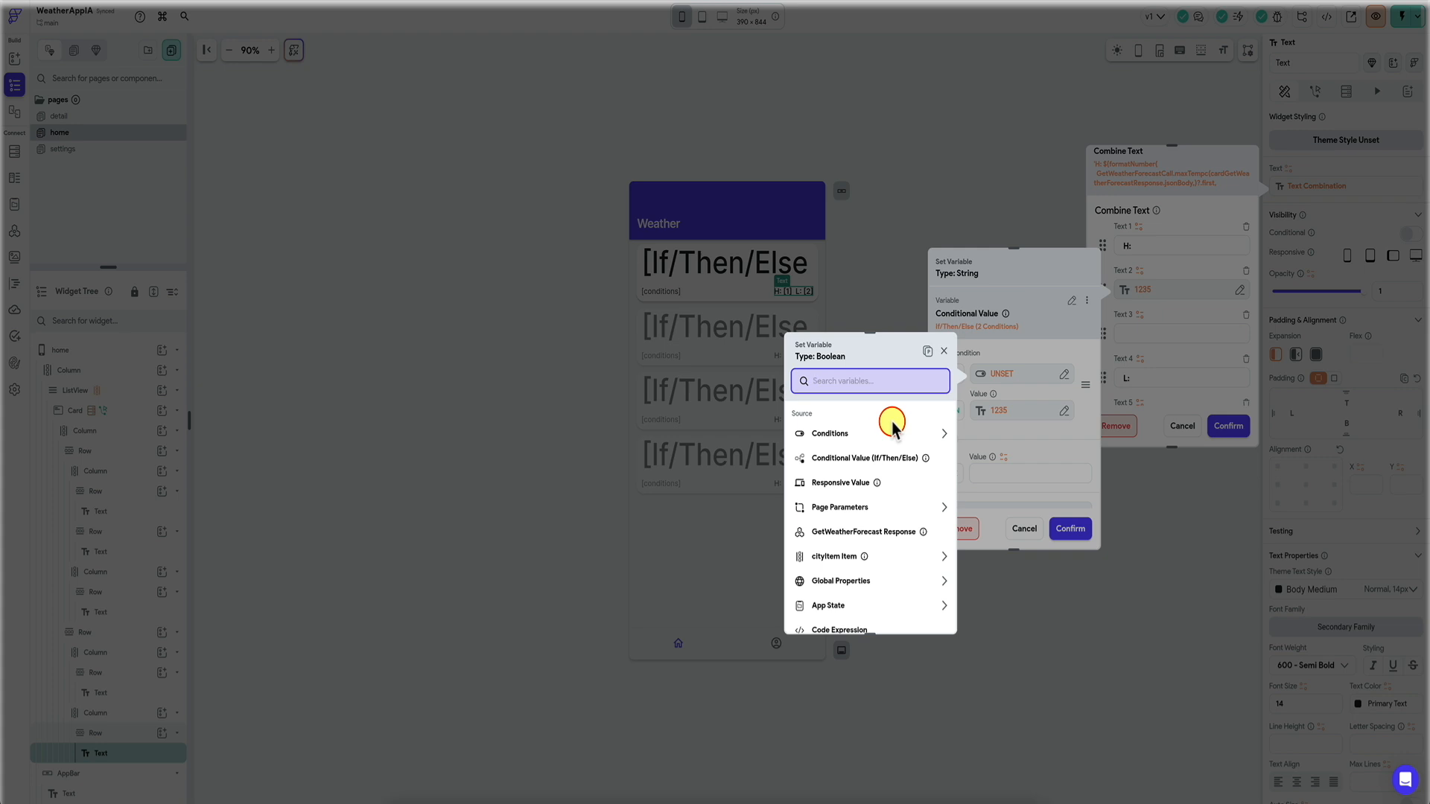
{"action": "left_click", "coordinate": [871, 434]}
{"action": "left_click", "coordinate": [849, 467]}
{"action": "left_click", "coordinate": [856, 472]}
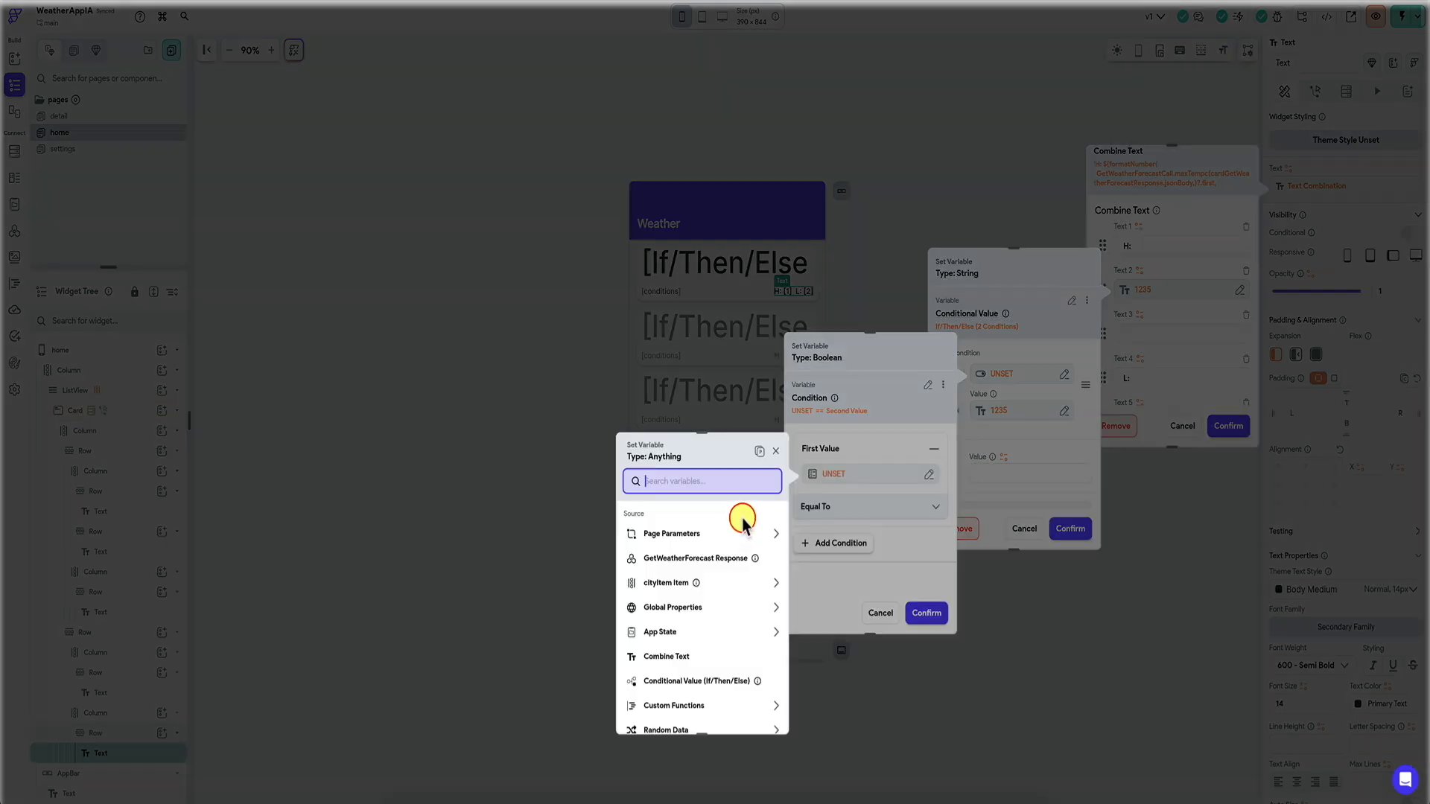
{"action": "type", "text": "sett"}
{"action": "left_click", "coordinate": [693, 581]}
{"action": "left_click", "coordinate": [869, 533]}
{"action": "left_click", "coordinate": [861, 575]}
{"action": "type", "text": "C"}
{"action": "left_click", "coordinate": [926, 613]}
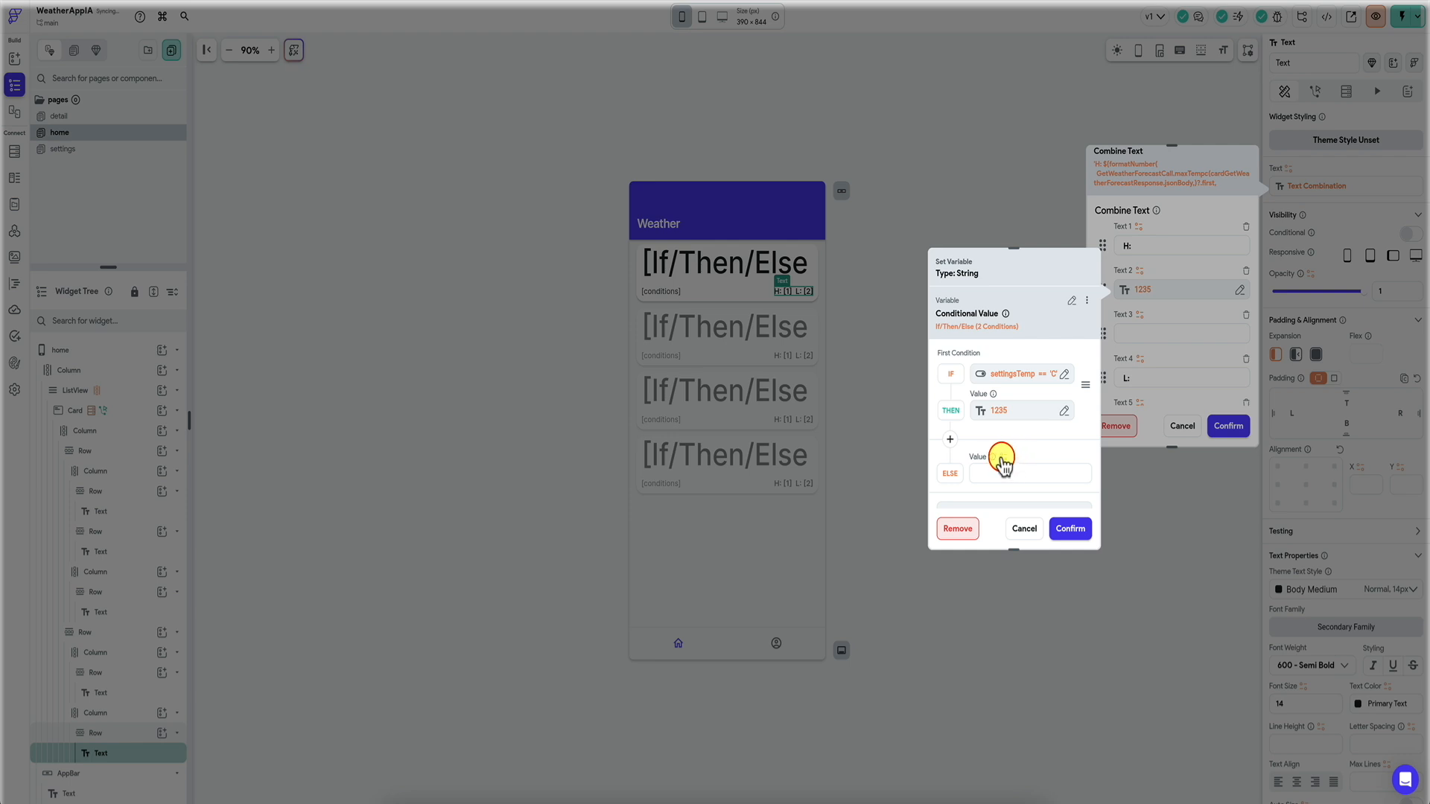
{"action": "left_click", "coordinate": [1003, 464]}
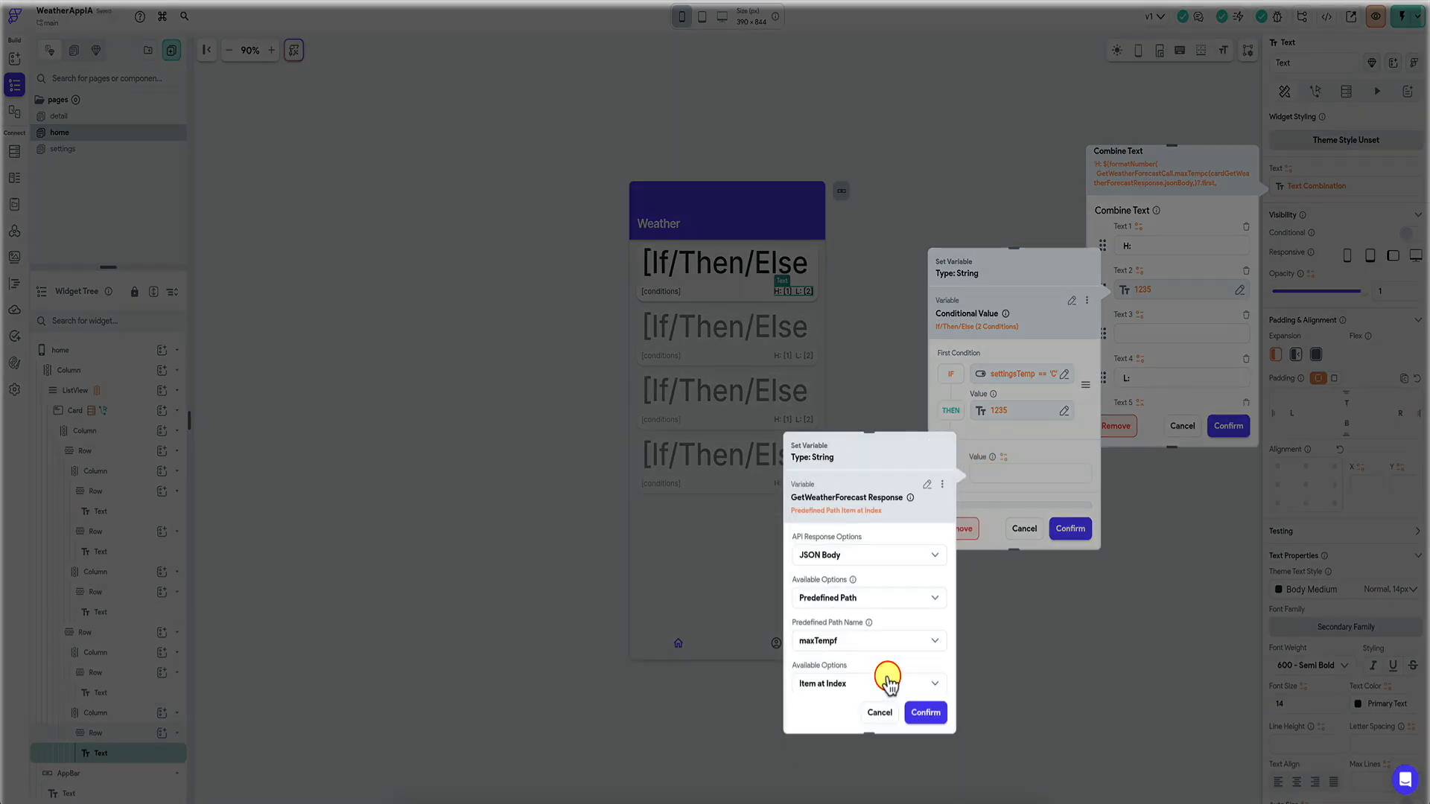
{"action": "left_click", "coordinate": [923, 713]}
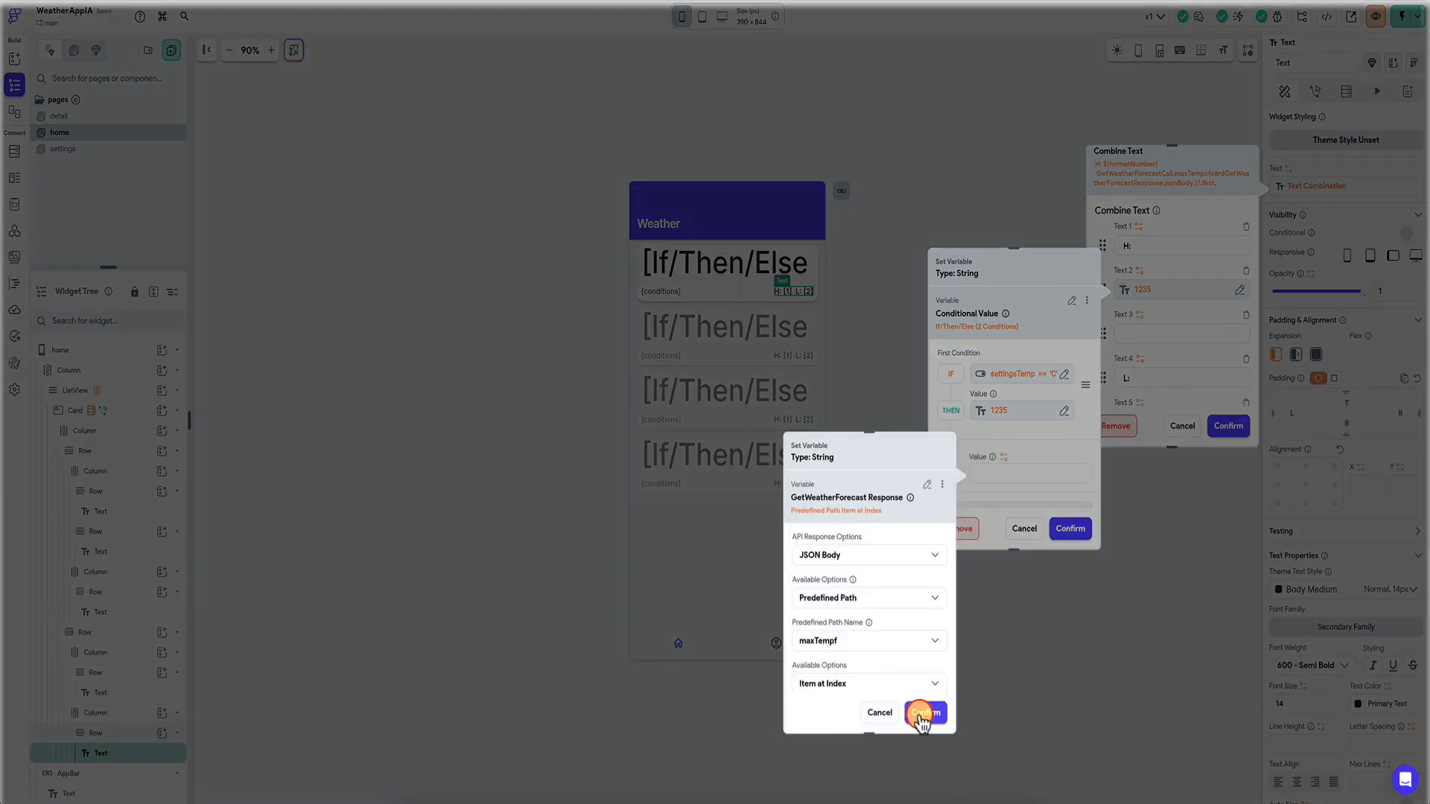
Paste the conditional into the low temperature part, adjust its forecast fields, and confirm.
{"action": "left_click", "coordinate": [1087, 301]}
{"action": "left_click", "coordinate": [1048, 328]}
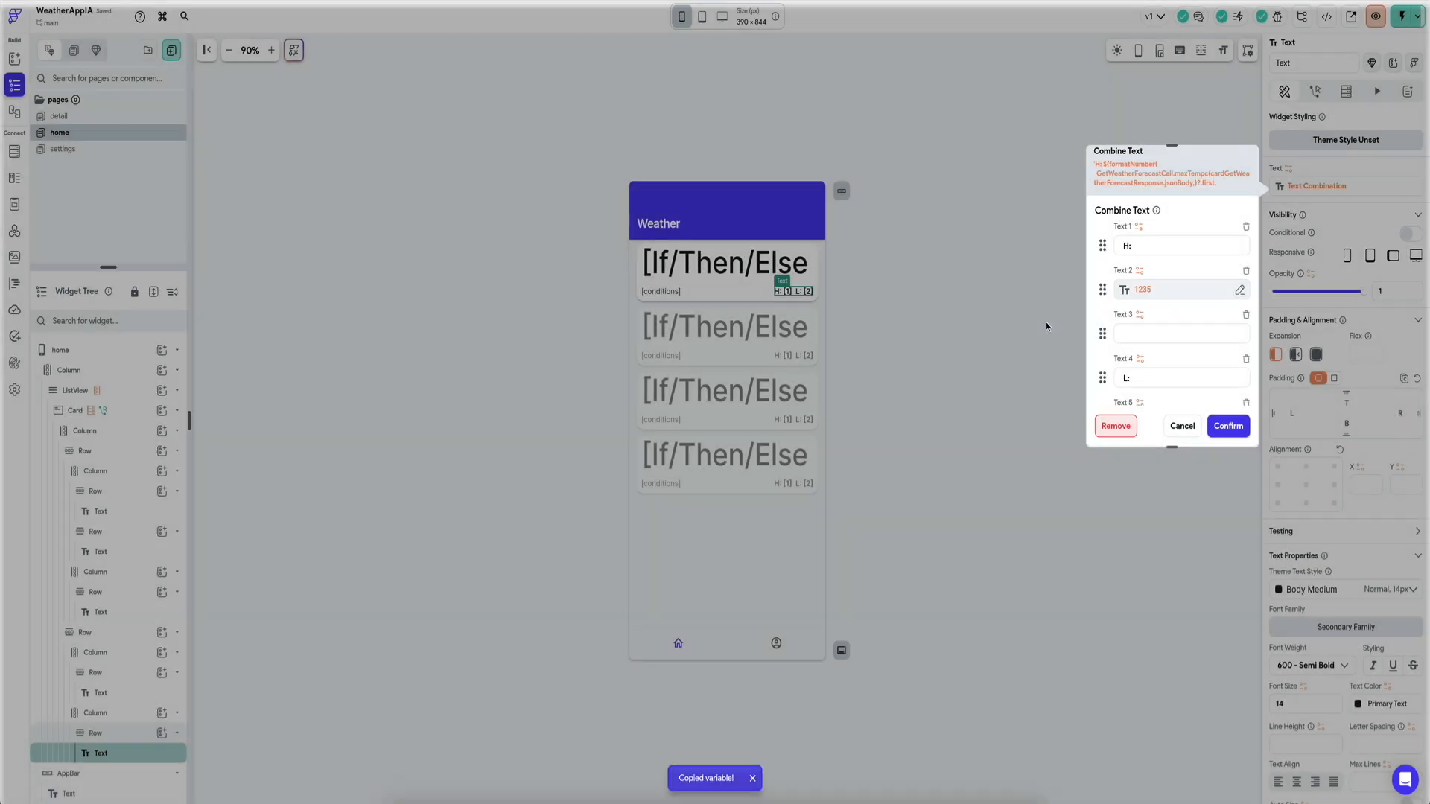
{"action": "scroll", "coordinate": [1177, 365], "scroll_direction": "down", "scroll_amount": 1}
{"action": "left_click", "coordinate": [1143, 359]}
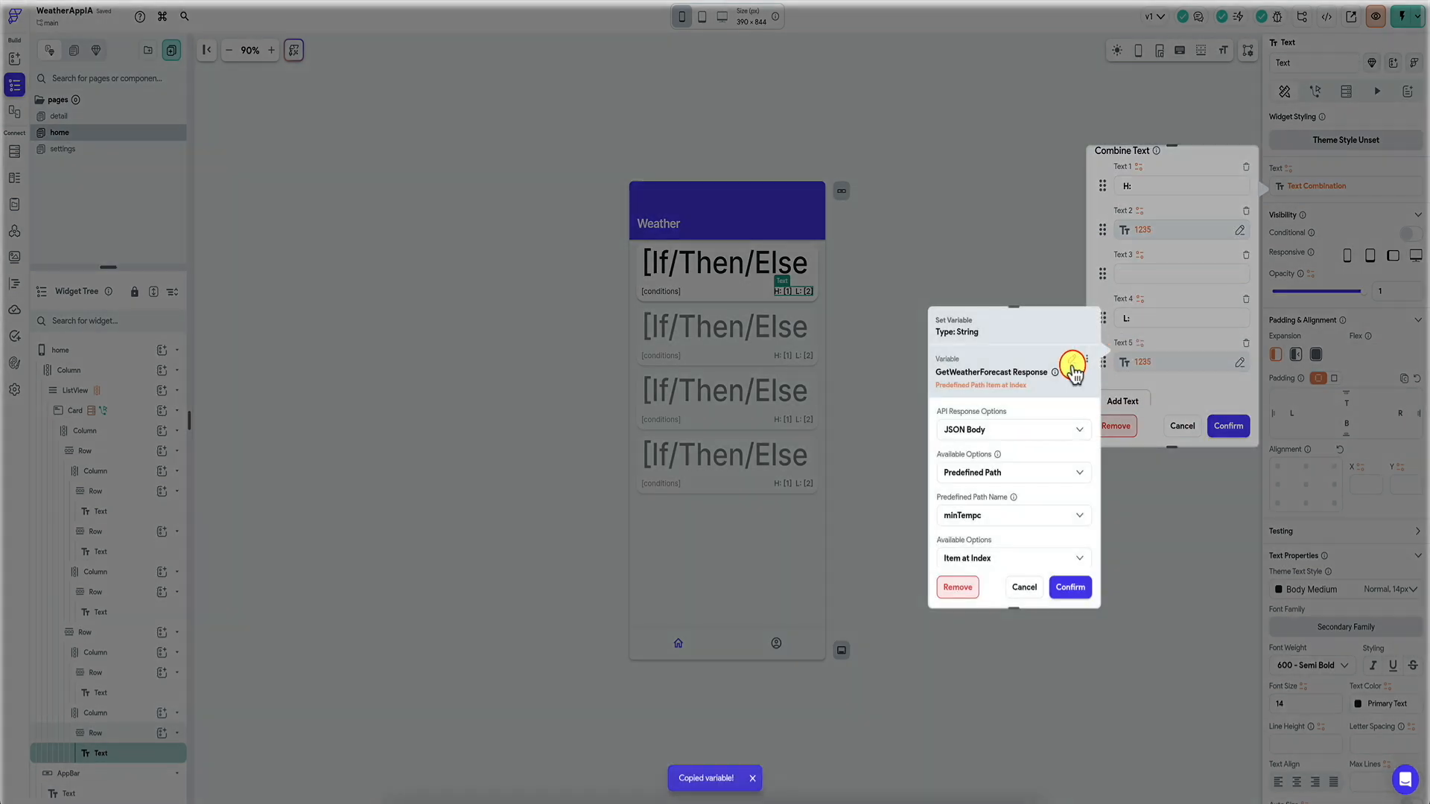
{"action": "left_click", "coordinate": [1087, 359]}
{"action": "left_click", "coordinate": [1042, 408]}
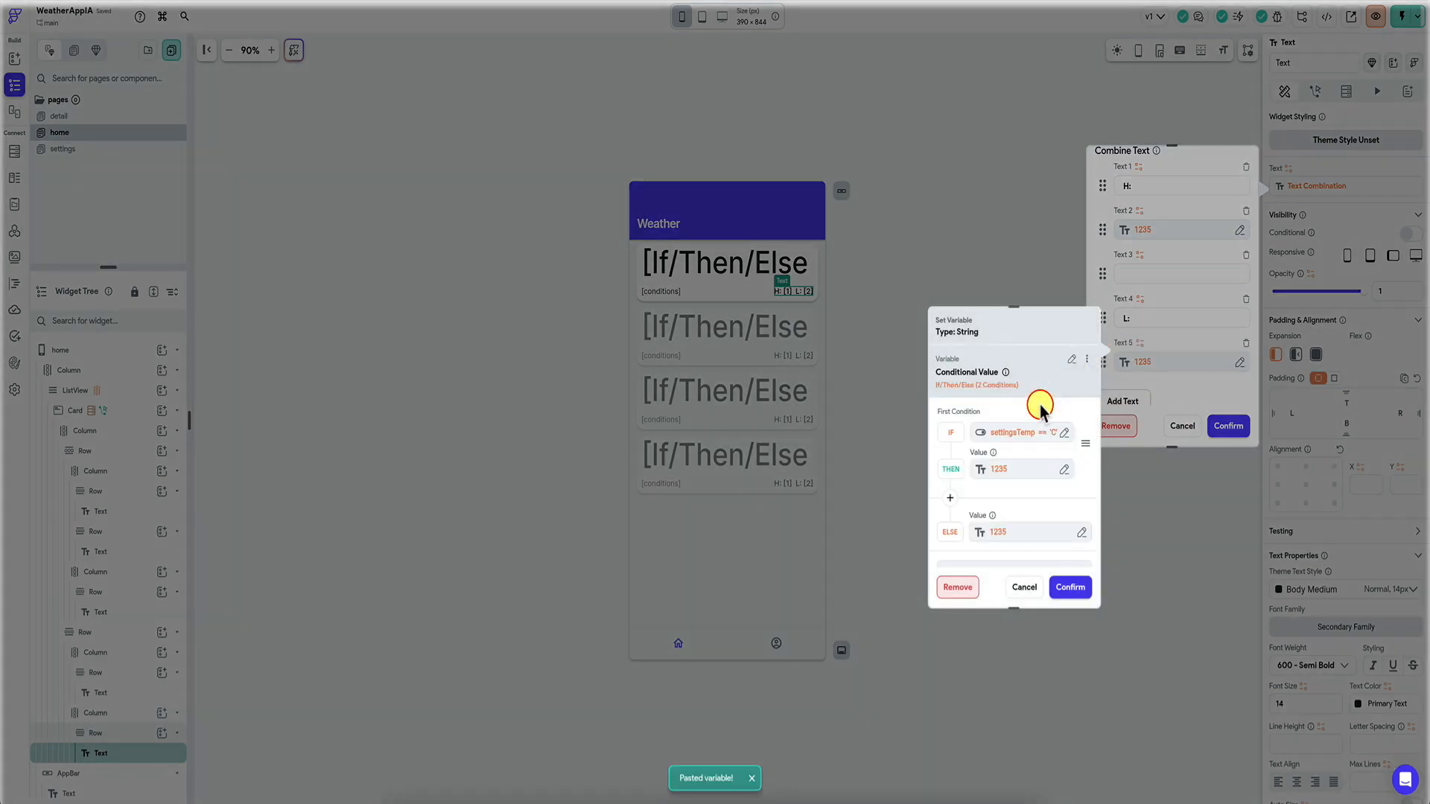
{"action": "left_click", "coordinate": [1009, 437]}
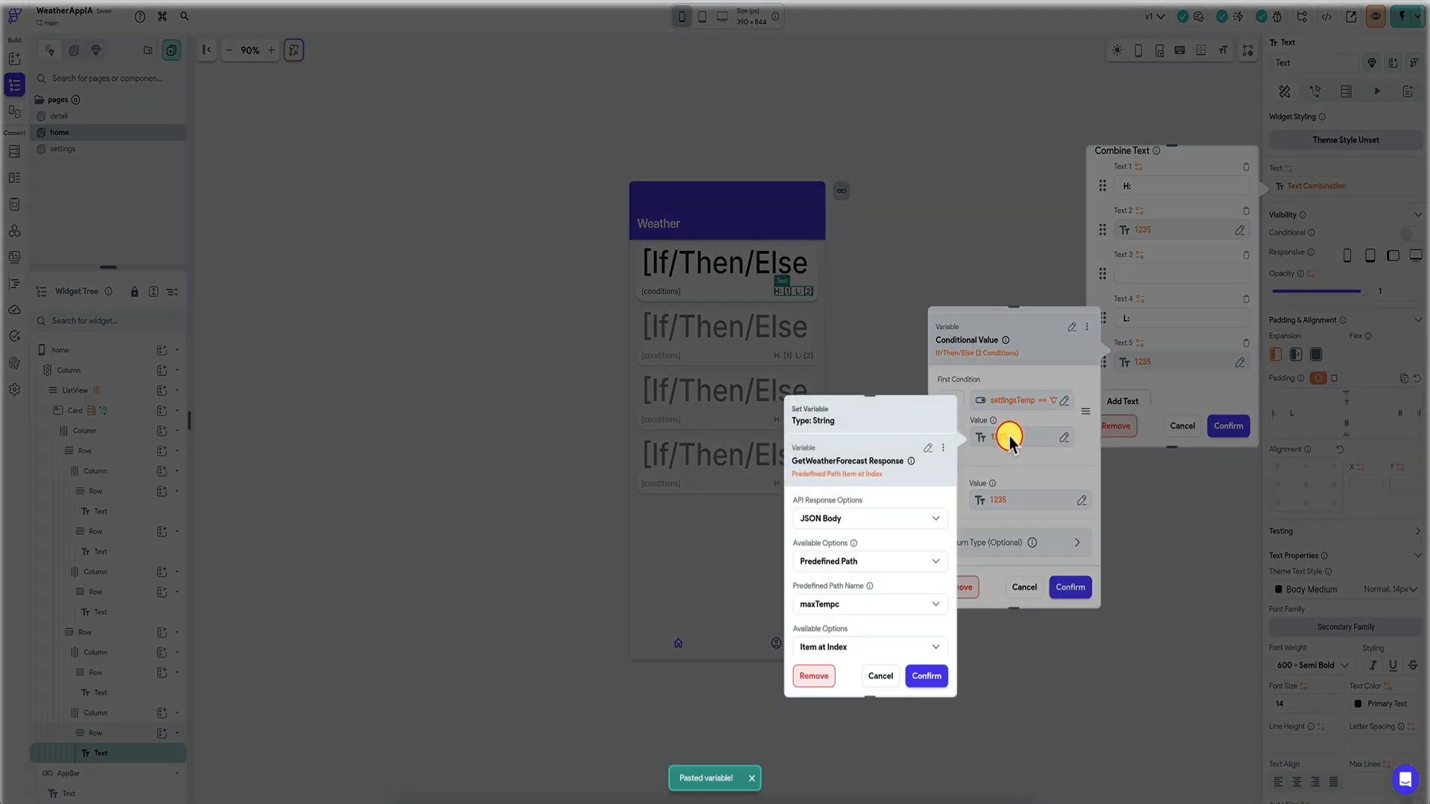
{"action": "left_click", "coordinate": [864, 604]}
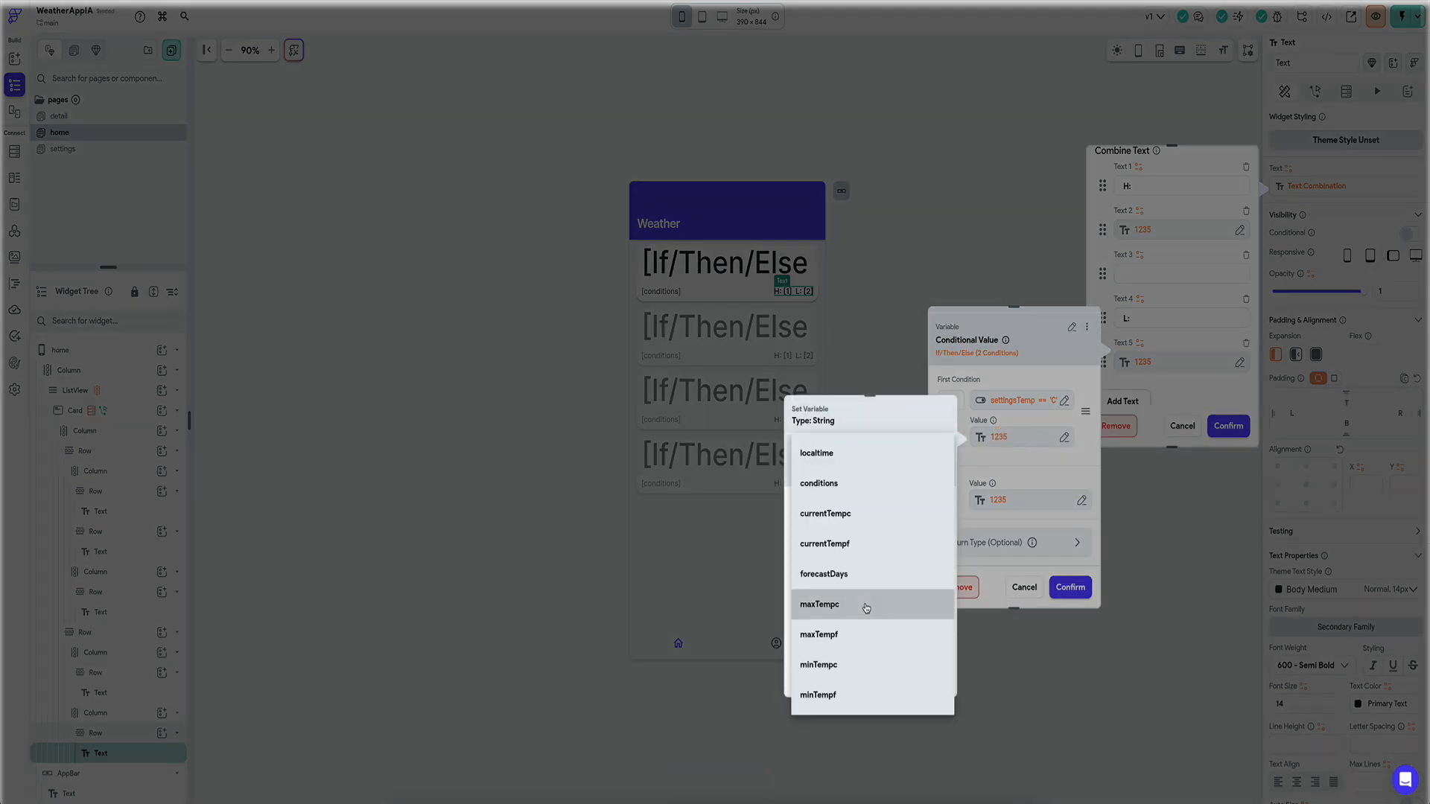
{"action": "left_click", "coordinate": [857, 645]}
{"action": "left_click", "coordinate": [926, 672]}
{"action": "left_click", "coordinate": [1031, 498]}
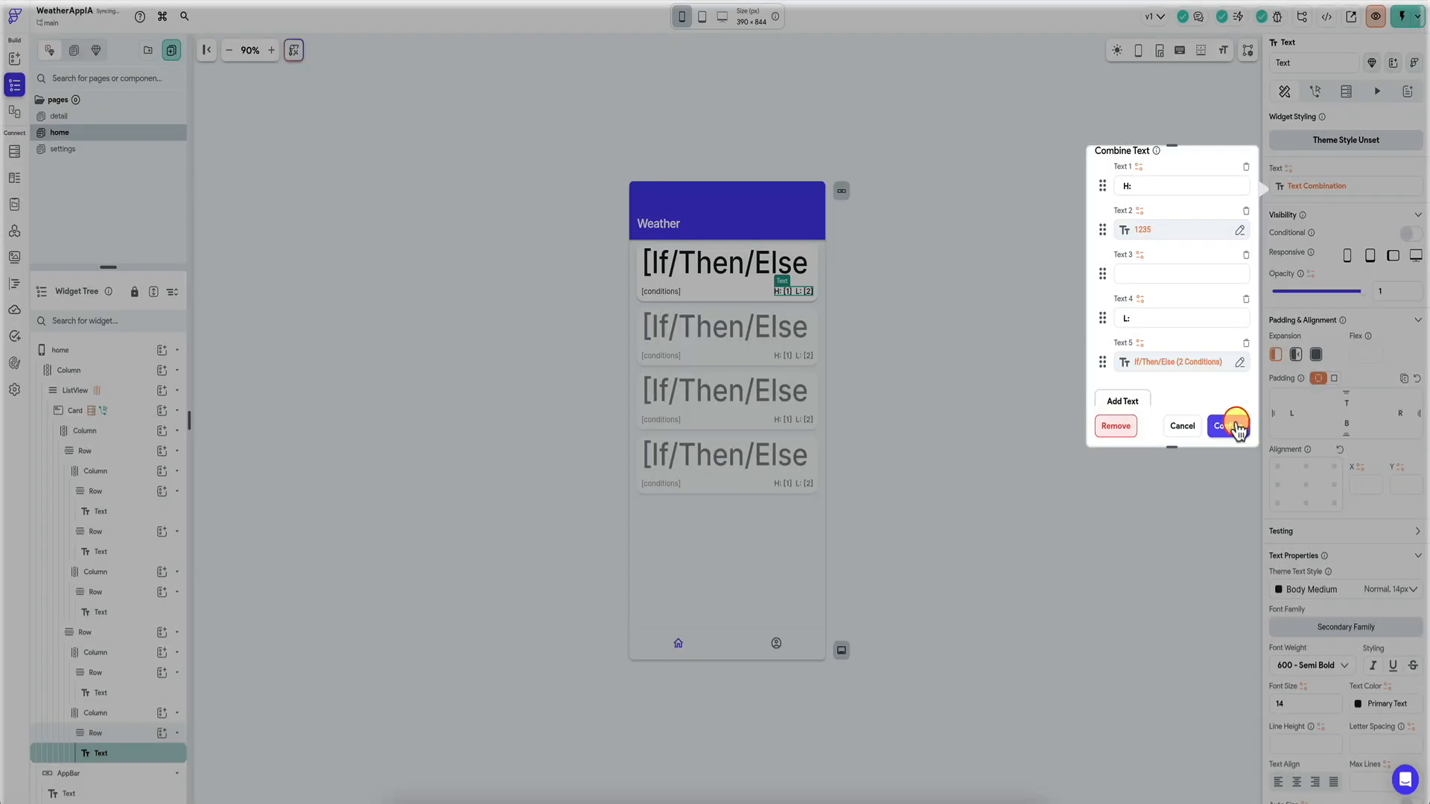
{"action": "left_click", "coordinate": [1233, 426]}
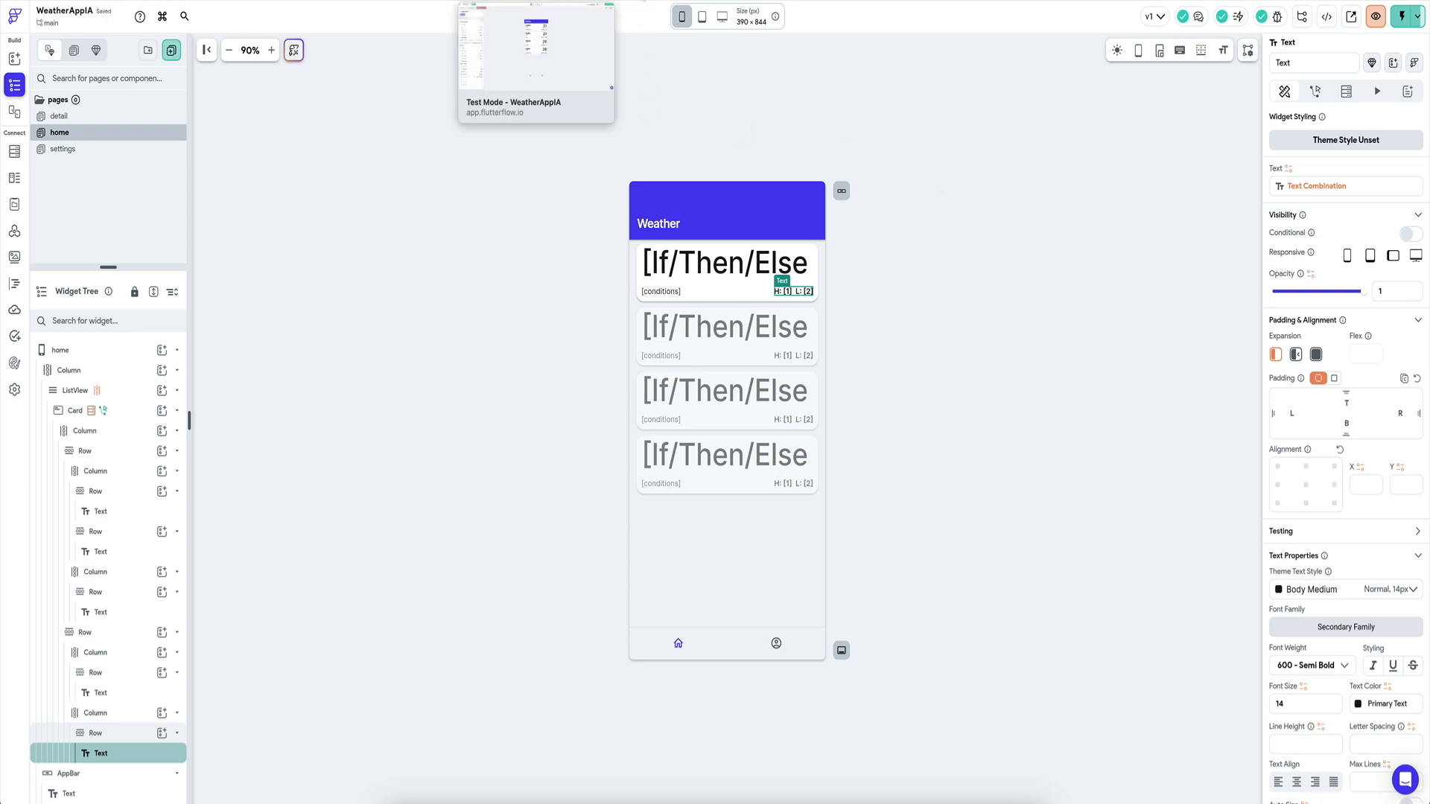
Reload the test app, turn Celcius off on the profile page, and check the Fahrenheit city temperatures.
{"action": "left_click", "coordinate": [532, 1]}
{"action": "left_click", "coordinate": [1357, 21]}
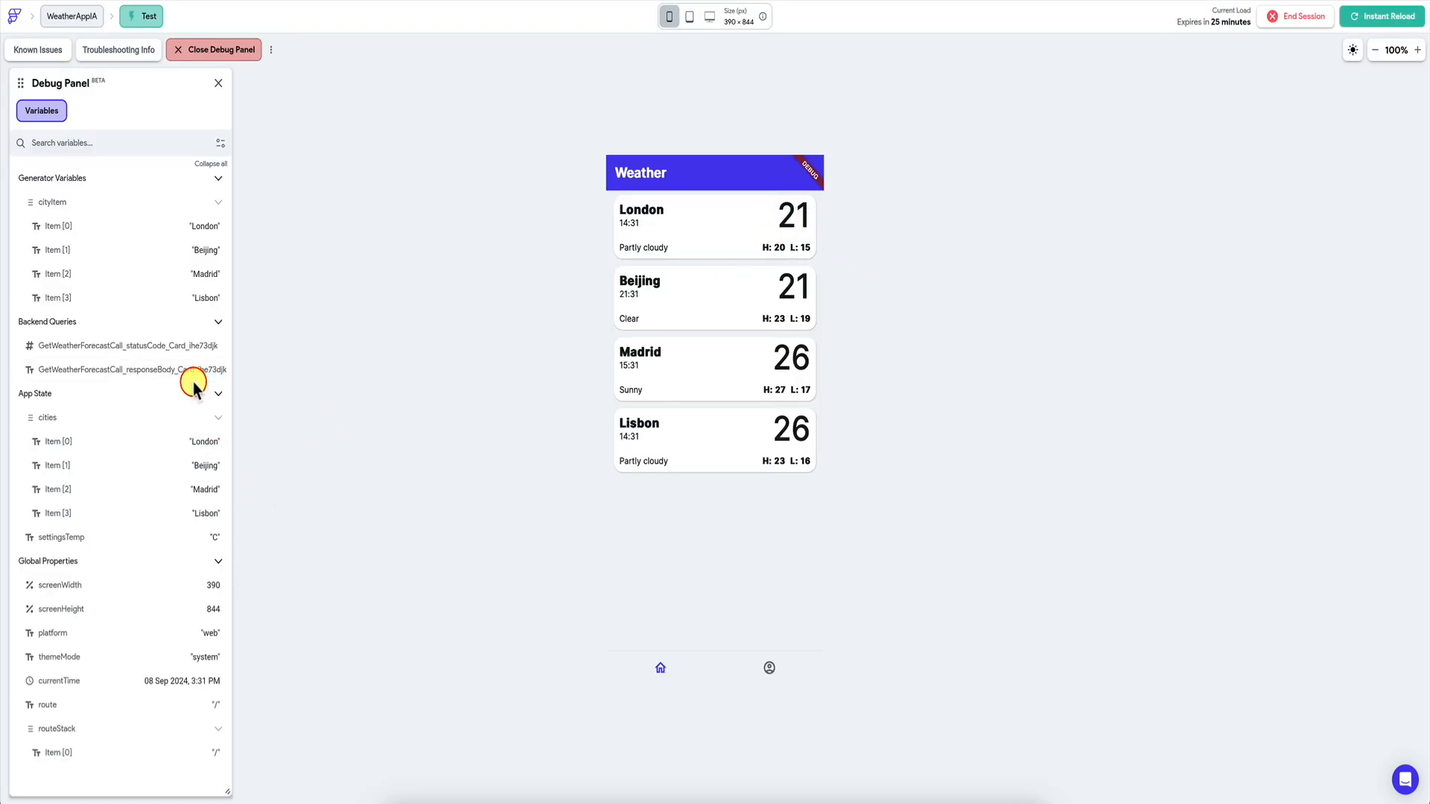
{"action": "left_click", "coordinate": [768, 667]}
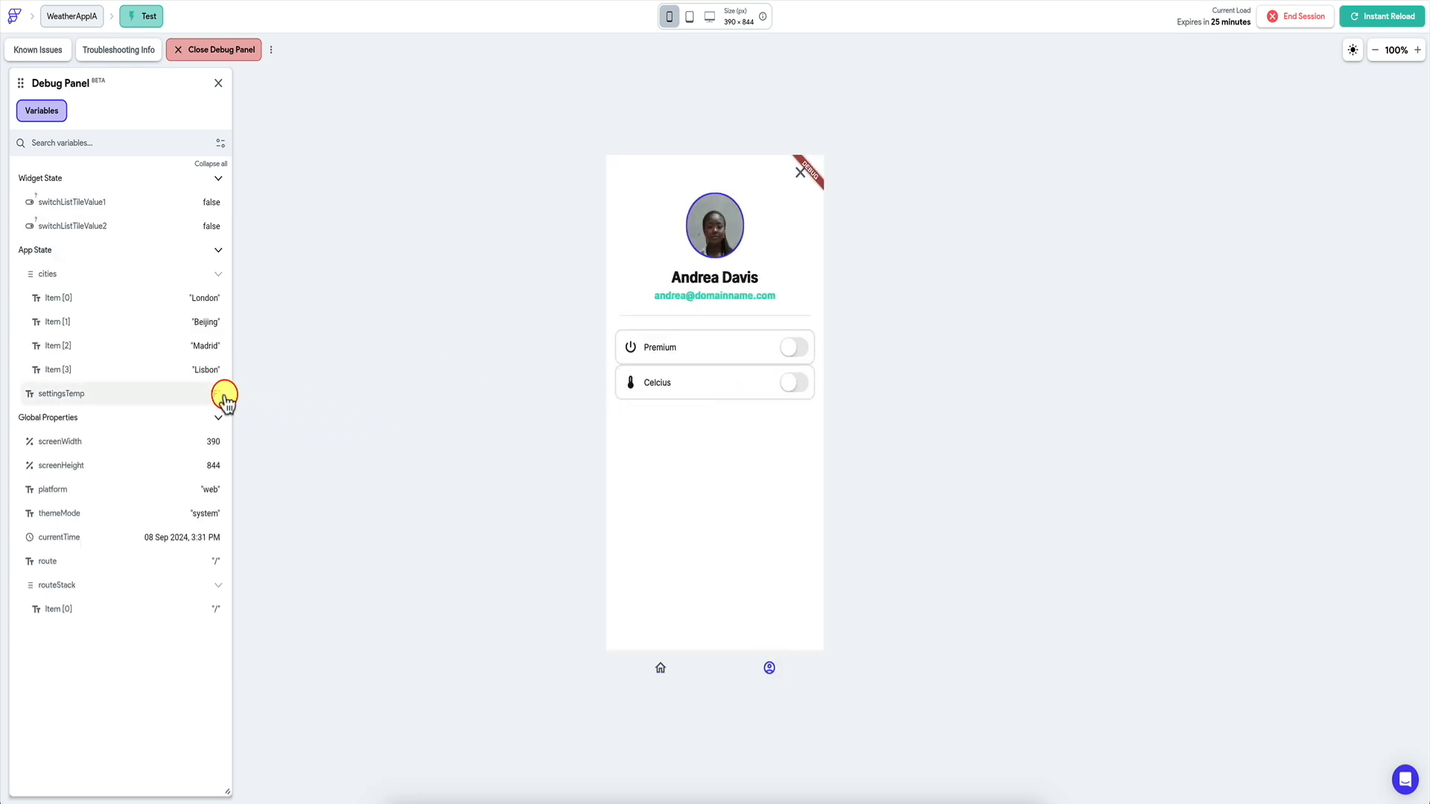
{"action": "left_click", "coordinate": [660, 668]}
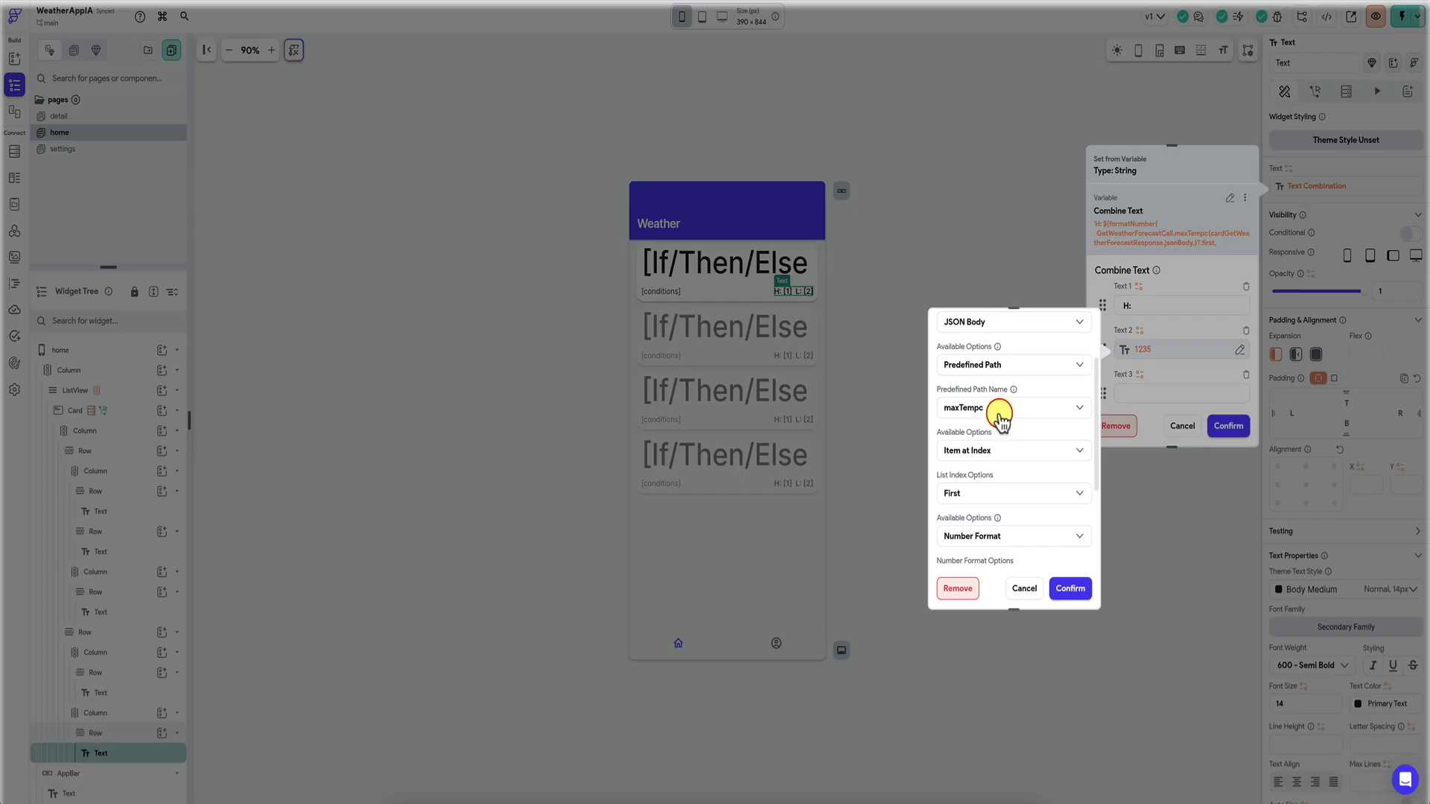
Copy the card's low-temperature conditional value from the combined text.
{"action": "scroll", "coordinate": [998, 420], "scroll_direction": "up", "scroll_amount": 3}
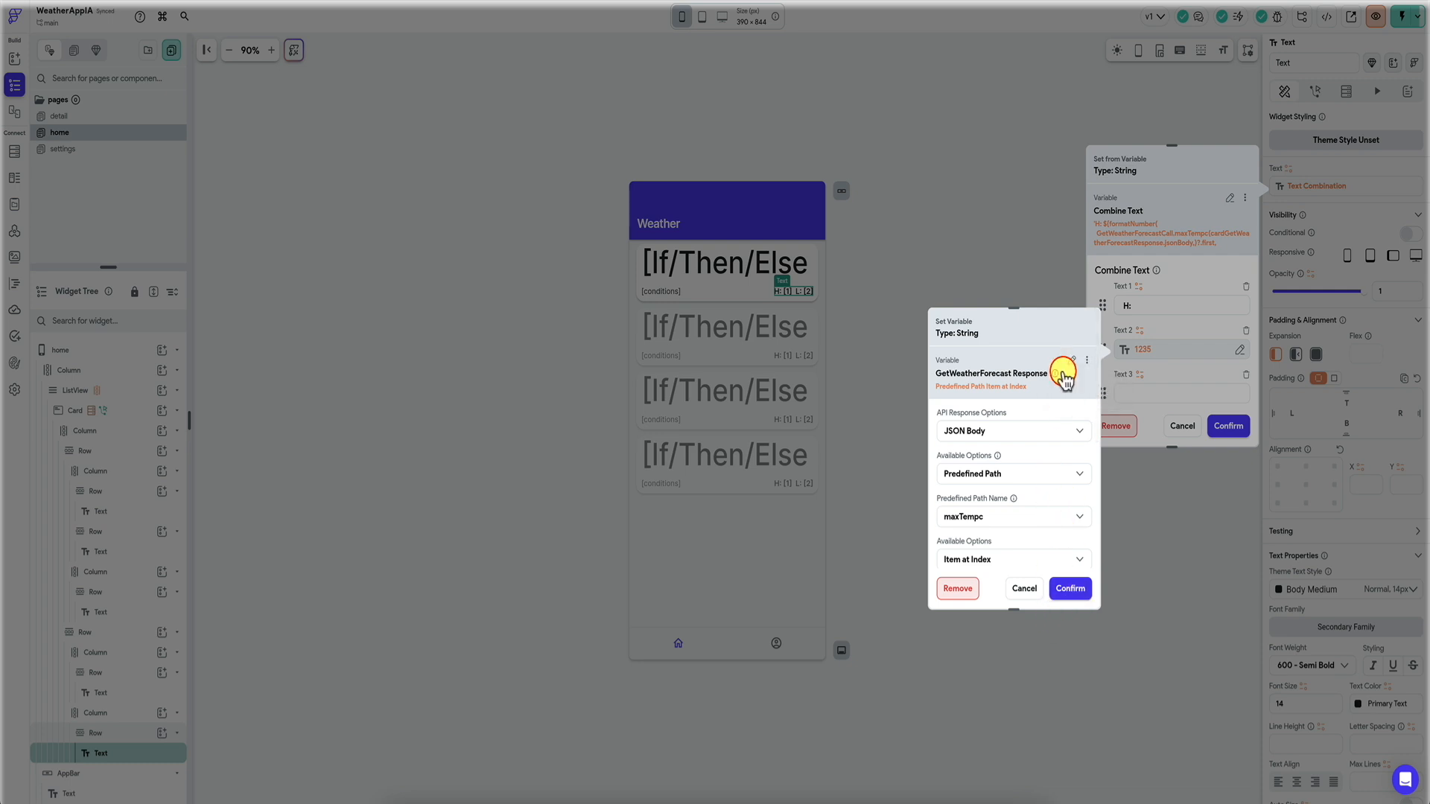
{"action": "left_click", "coordinate": [1157, 320]}
{"action": "scroll", "coordinate": [1160, 321], "scroll_direction": "down", "scroll_amount": 3}
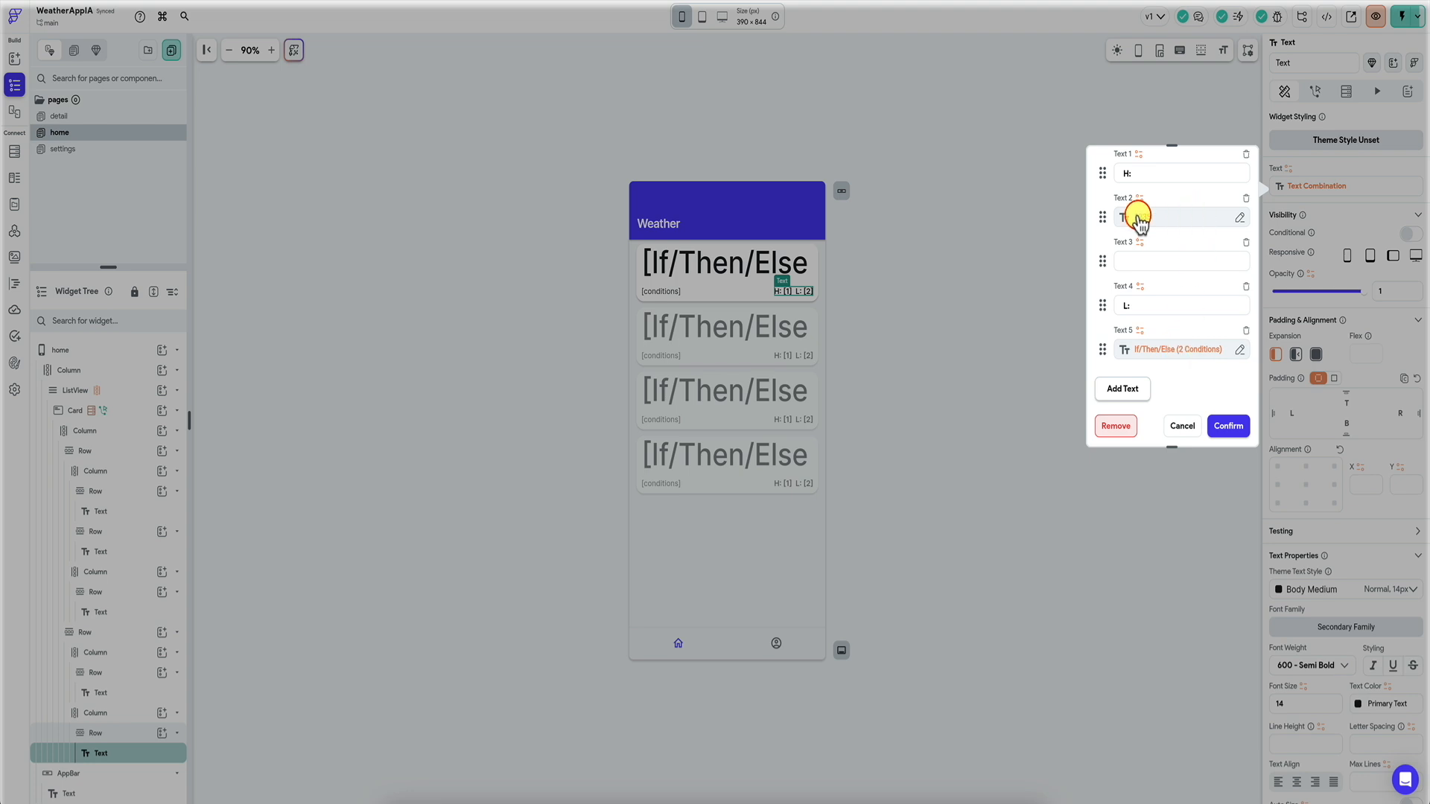
{"action": "left_click", "coordinate": [1187, 356]}
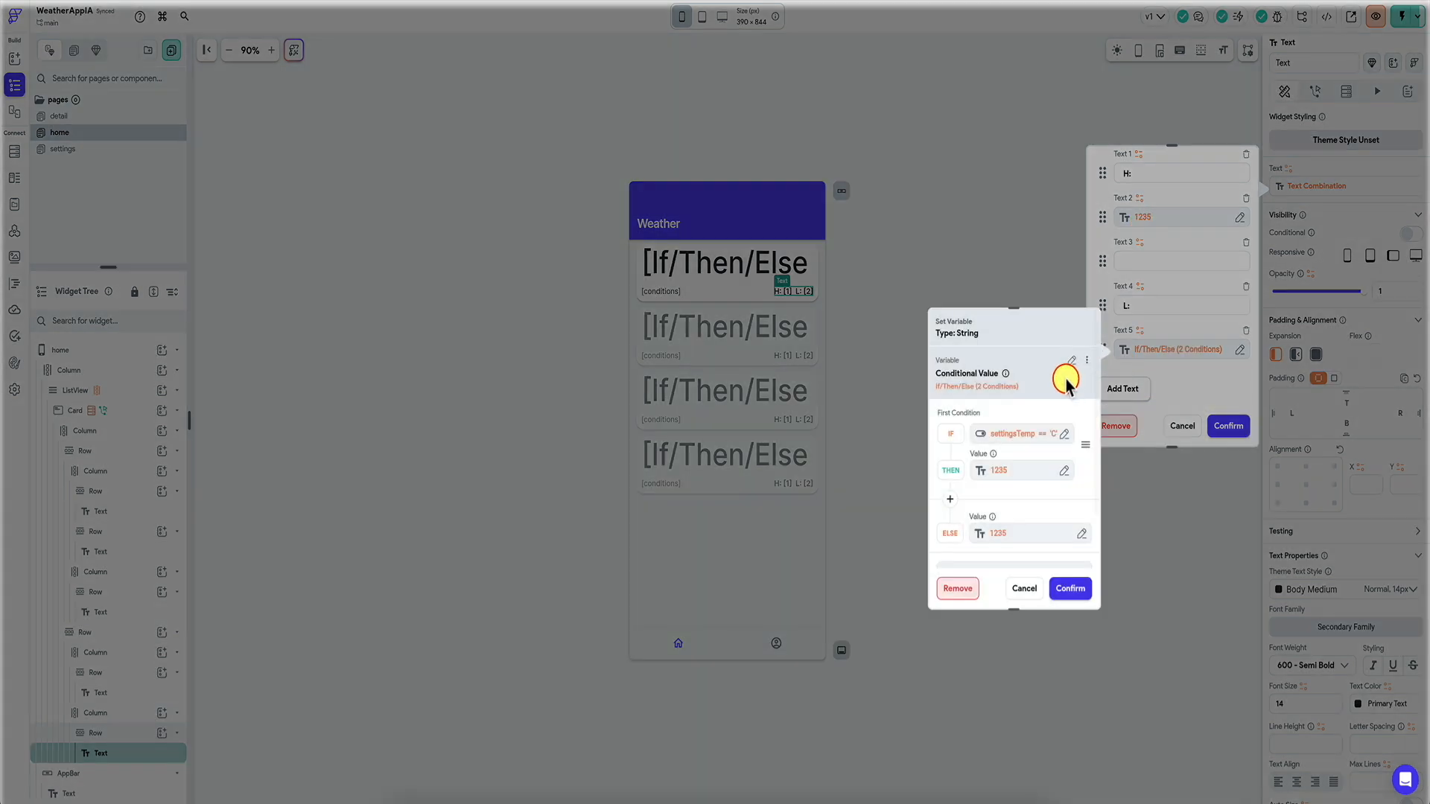
{"action": "left_click", "coordinate": [1085, 359]}
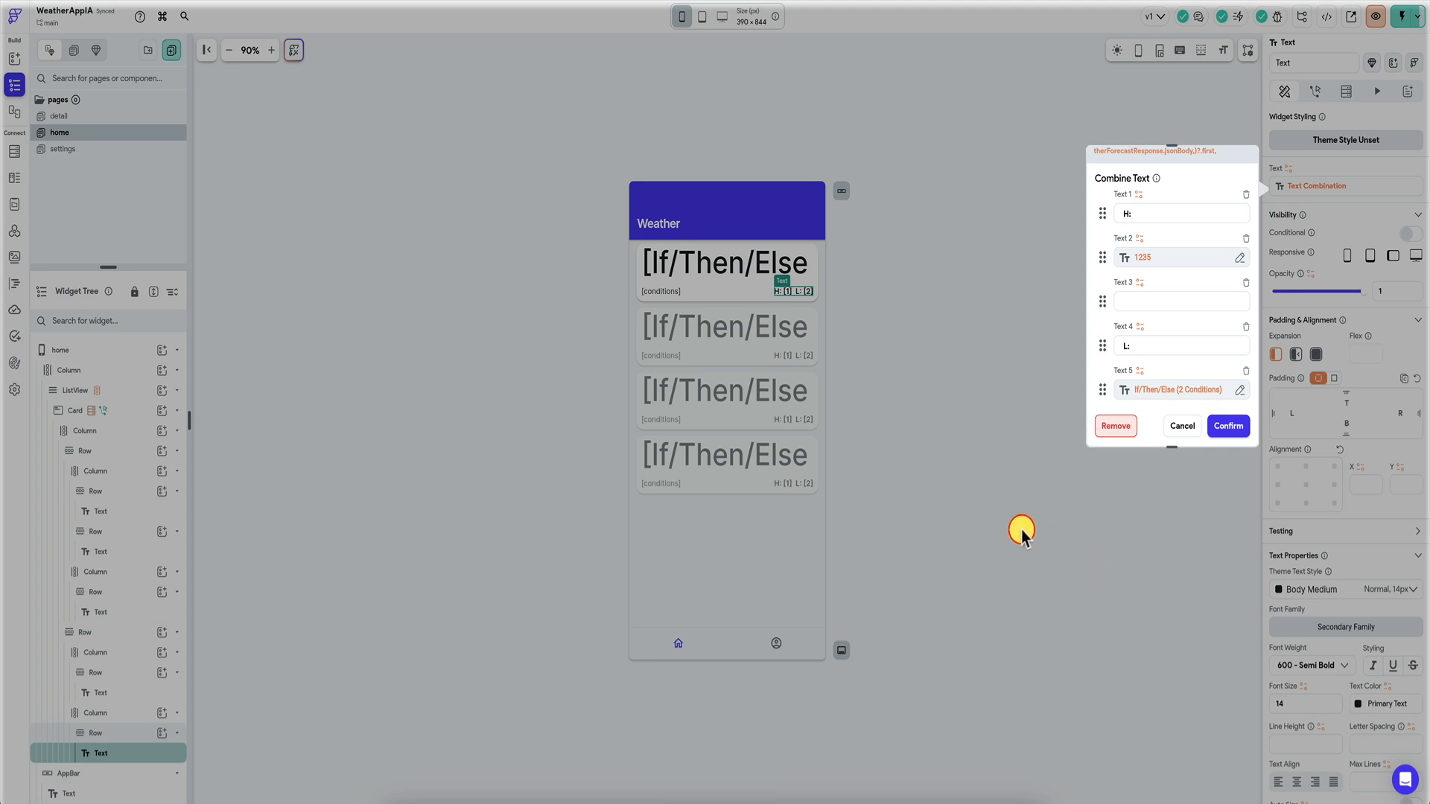
Paste the conditional into the high temperature with THEN maxTempc and ELSE maxTempf, and confirm.
{"action": "left_click", "coordinate": [1163, 261]}
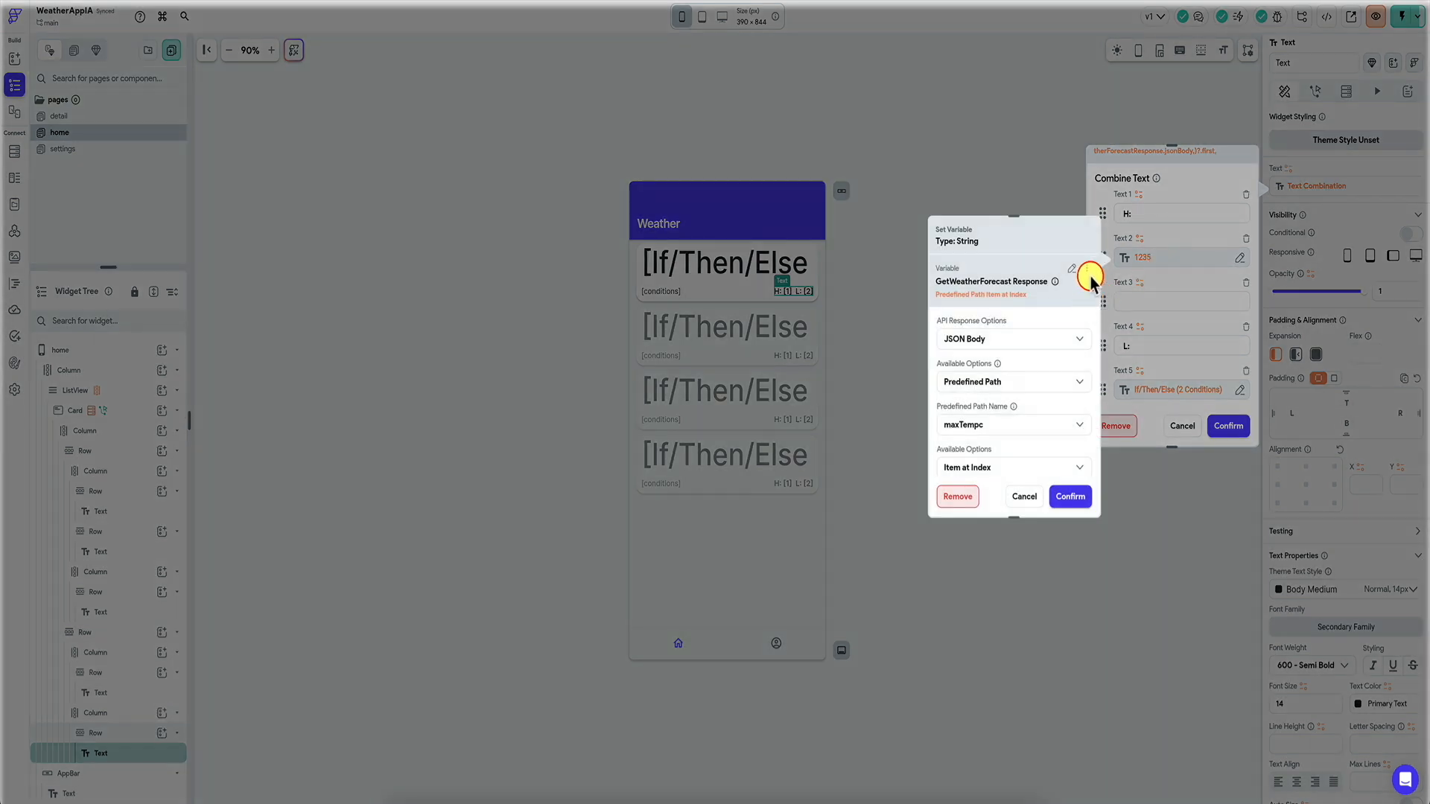
{"action": "left_click", "coordinate": [1087, 276]}
{"action": "left_click", "coordinate": [1043, 316]}
{"action": "scroll", "coordinate": [1013, 342], "scroll_direction": "down", "scroll_amount": 2}
{"action": "left_click", "coordinate": [1032, 299]}
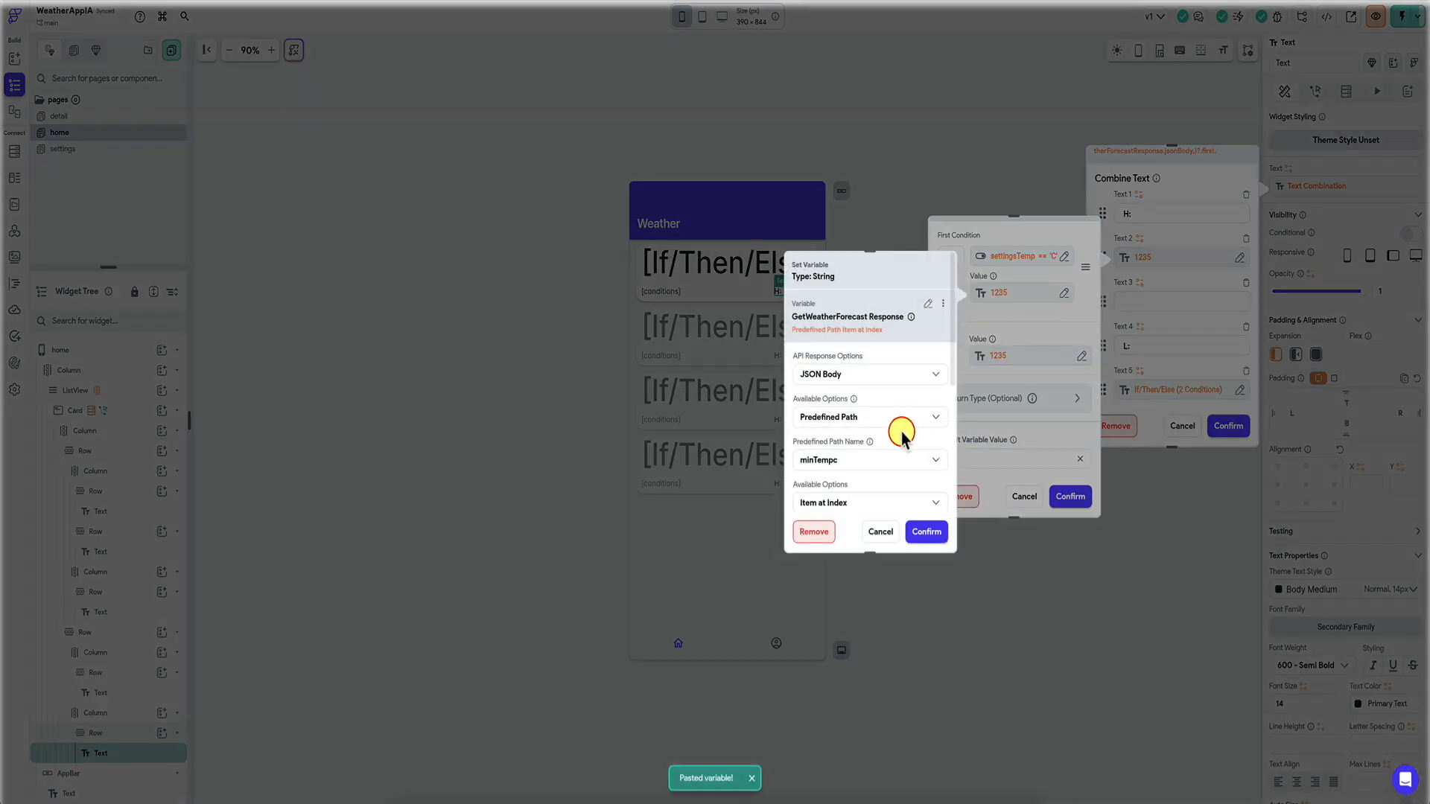
{"action": "left_click", "coordinate": [866, 461]}
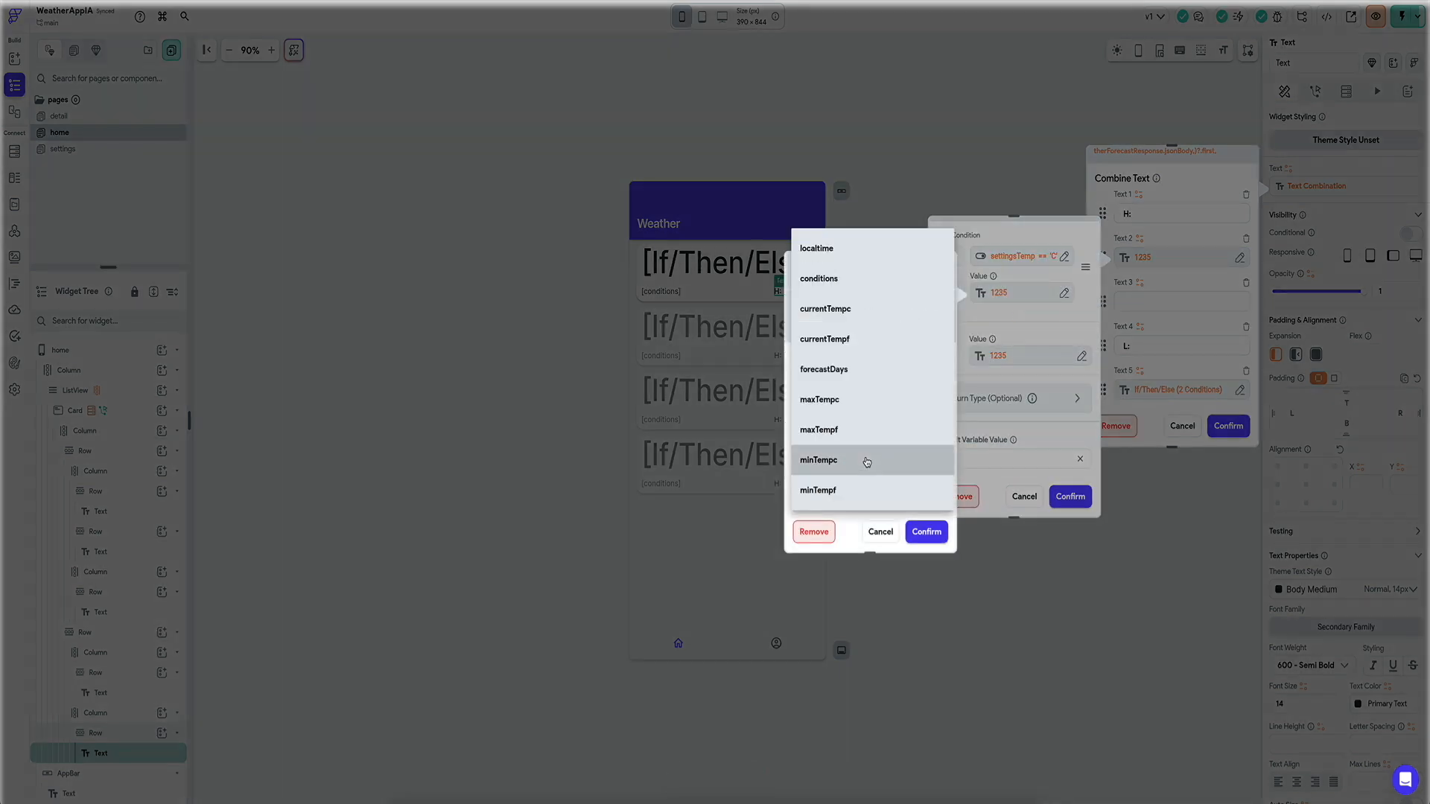
{"action": "left_click", "coordinate": [872, 402]}
{"action": "left_click", "coordinate": [927, 531]}
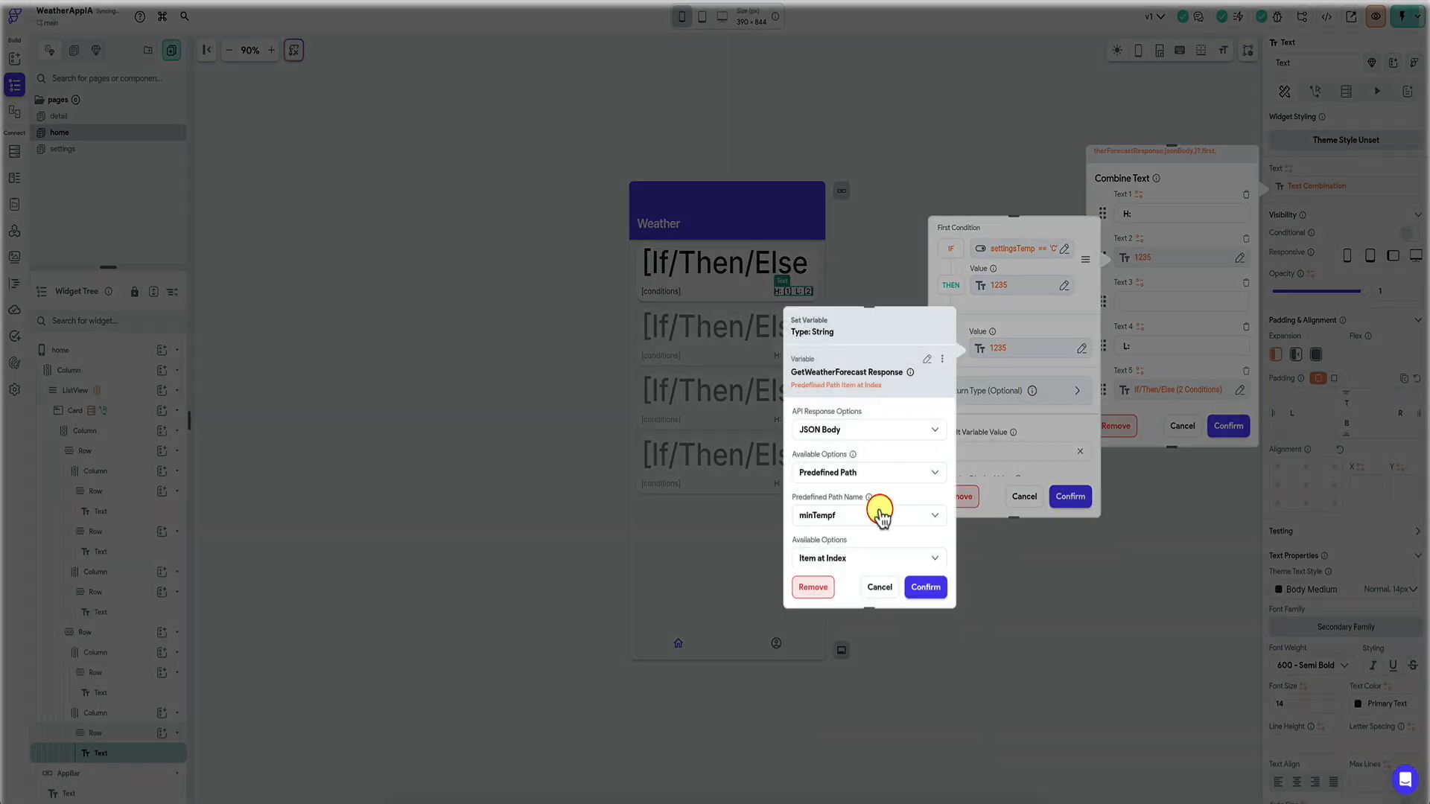
{"action": "left_click", "coordinate": [877, 512]}
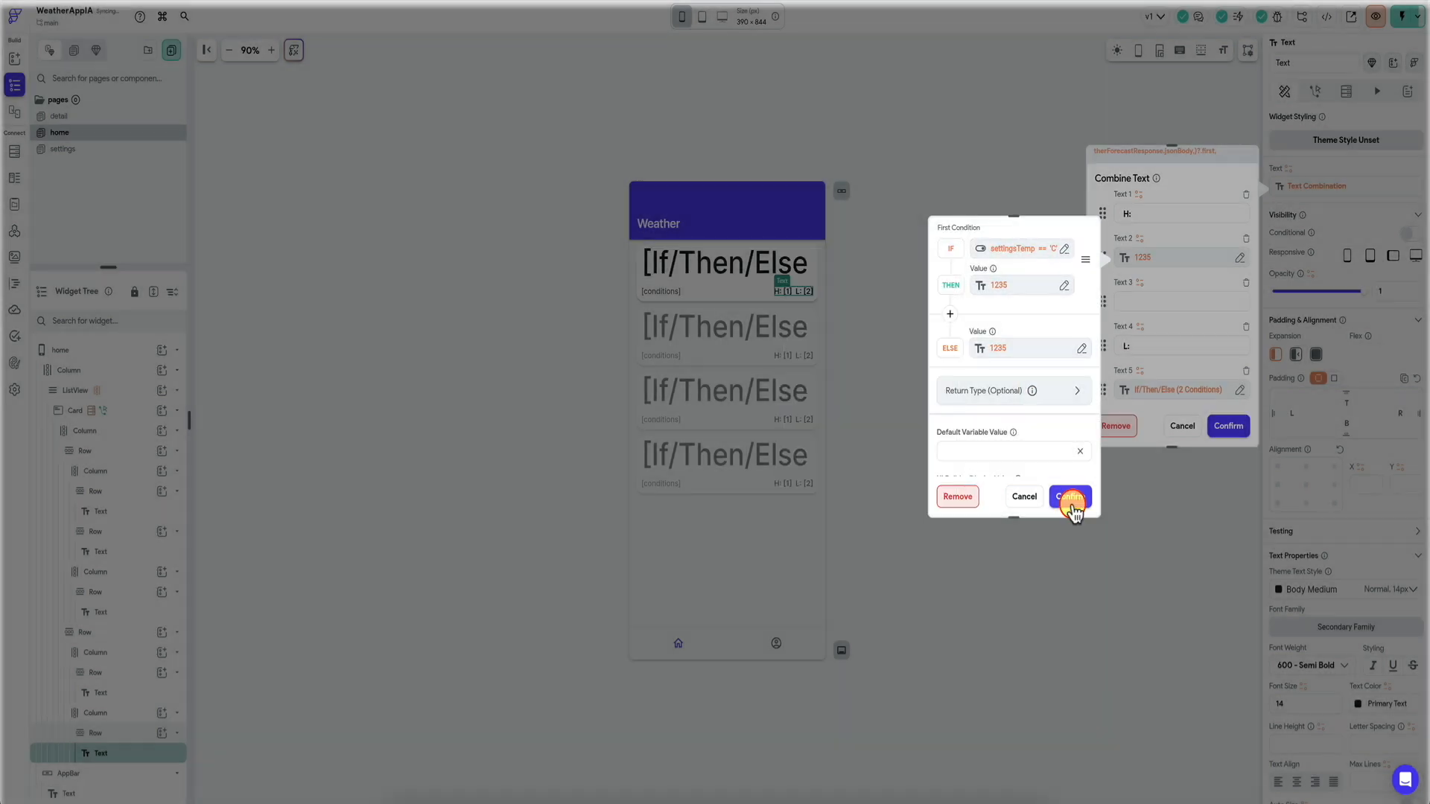
{"action": "left_click", "coordinate": [1070, 497]}
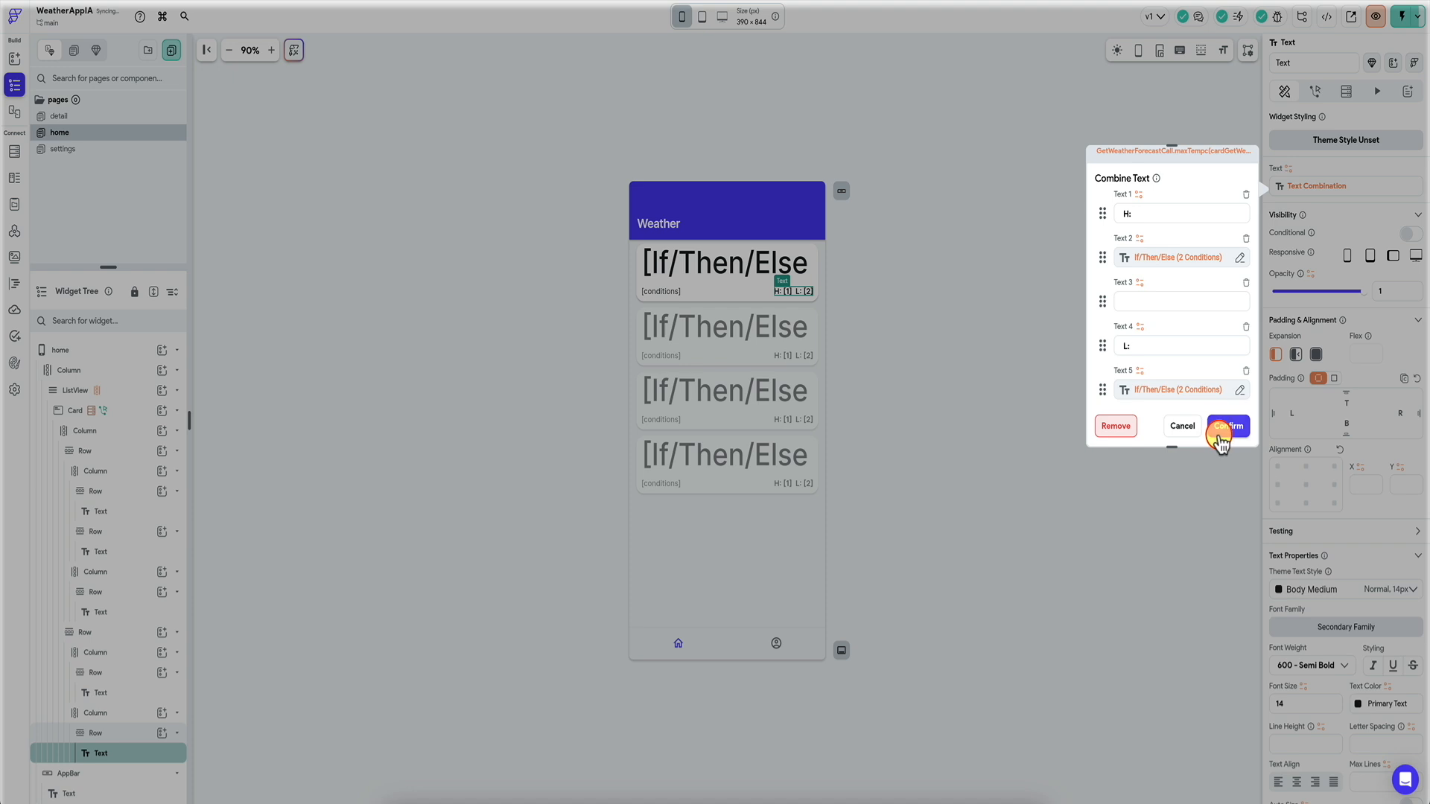
{"action": "left_click", "coordinate": [1224, 427]}
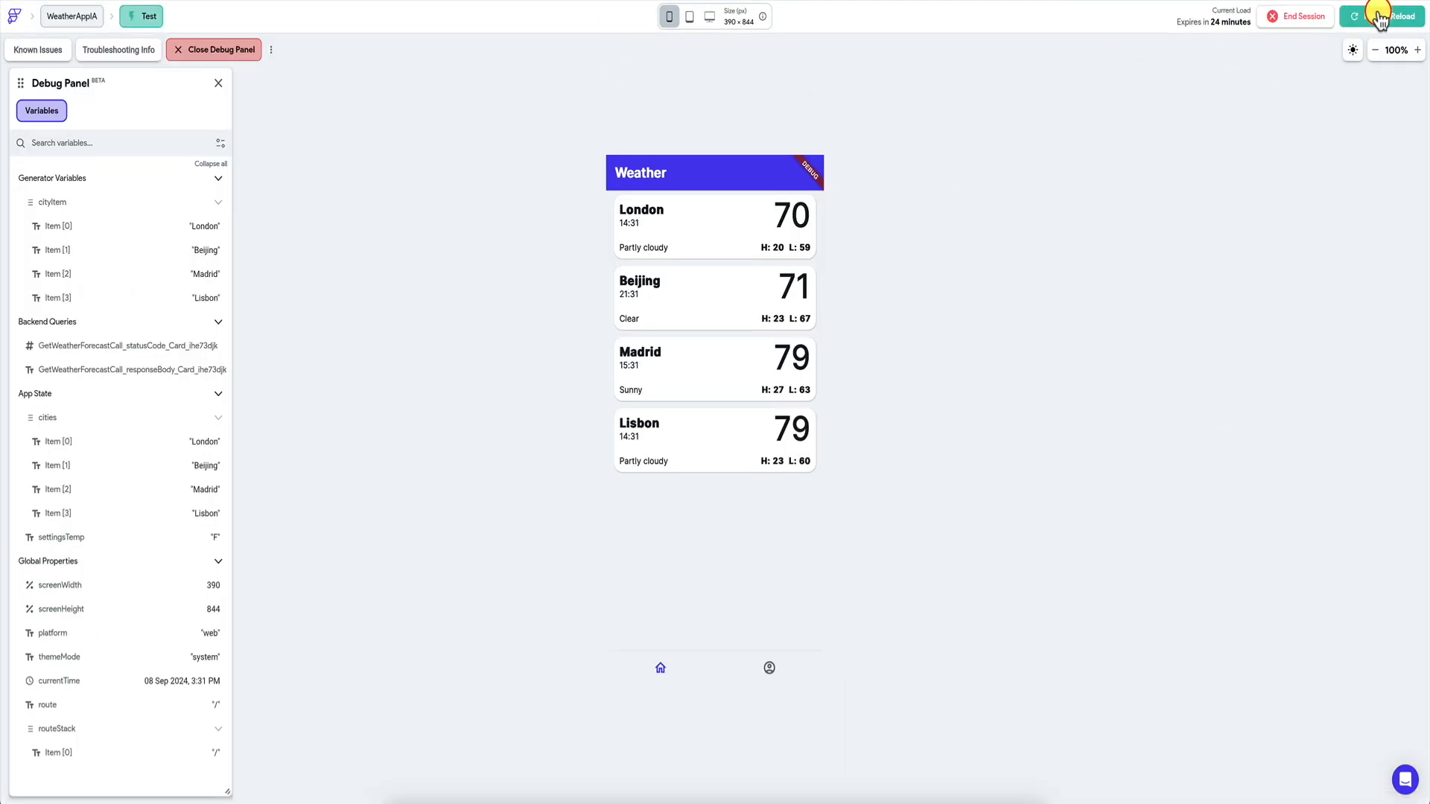
Reload the test app, switch Celsius off on the profile page, and open London showing H: 68 L: 59.
{"action": "left_click", "coordinate": [1379, 19]}
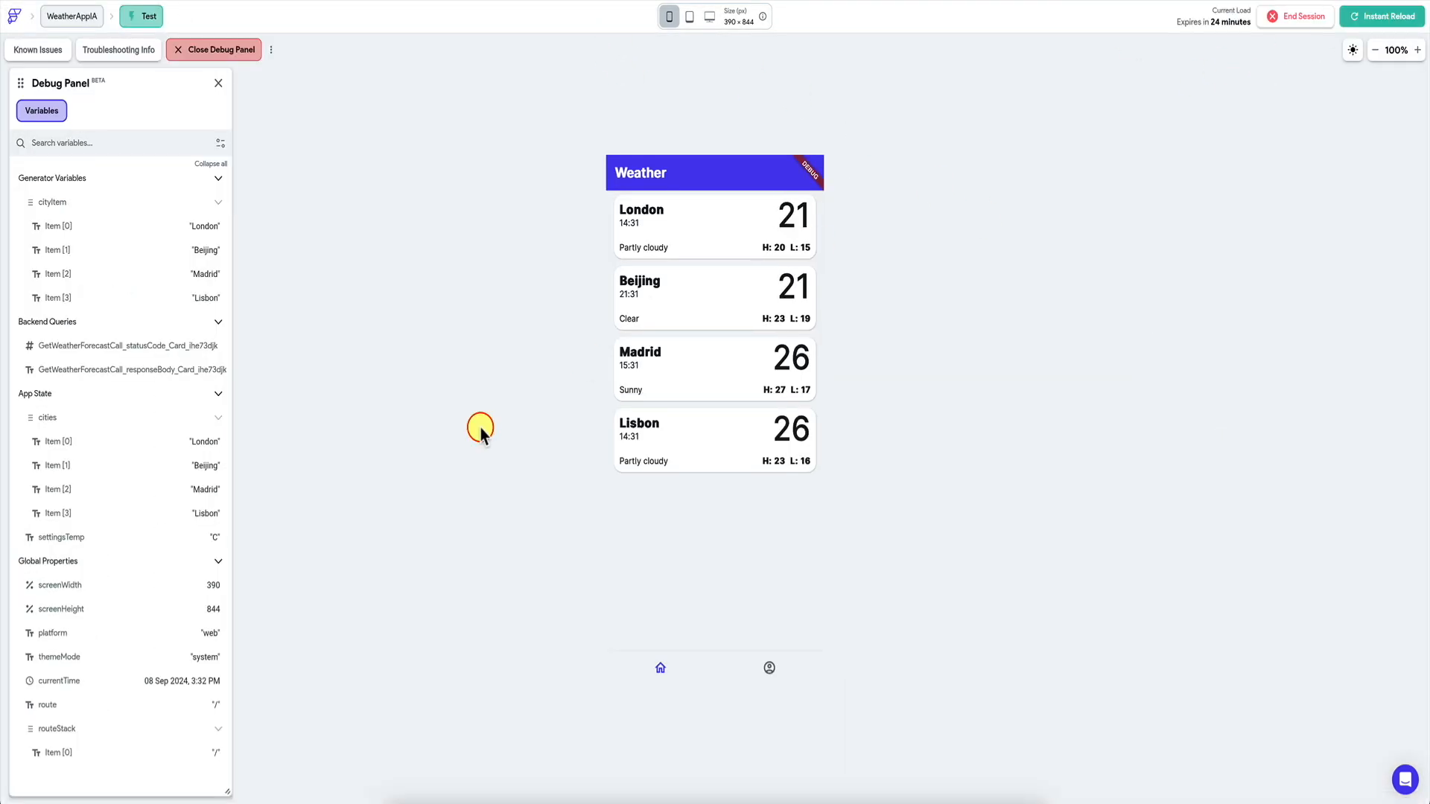
{"action": "left_click", "coordinate": [769, 668]}
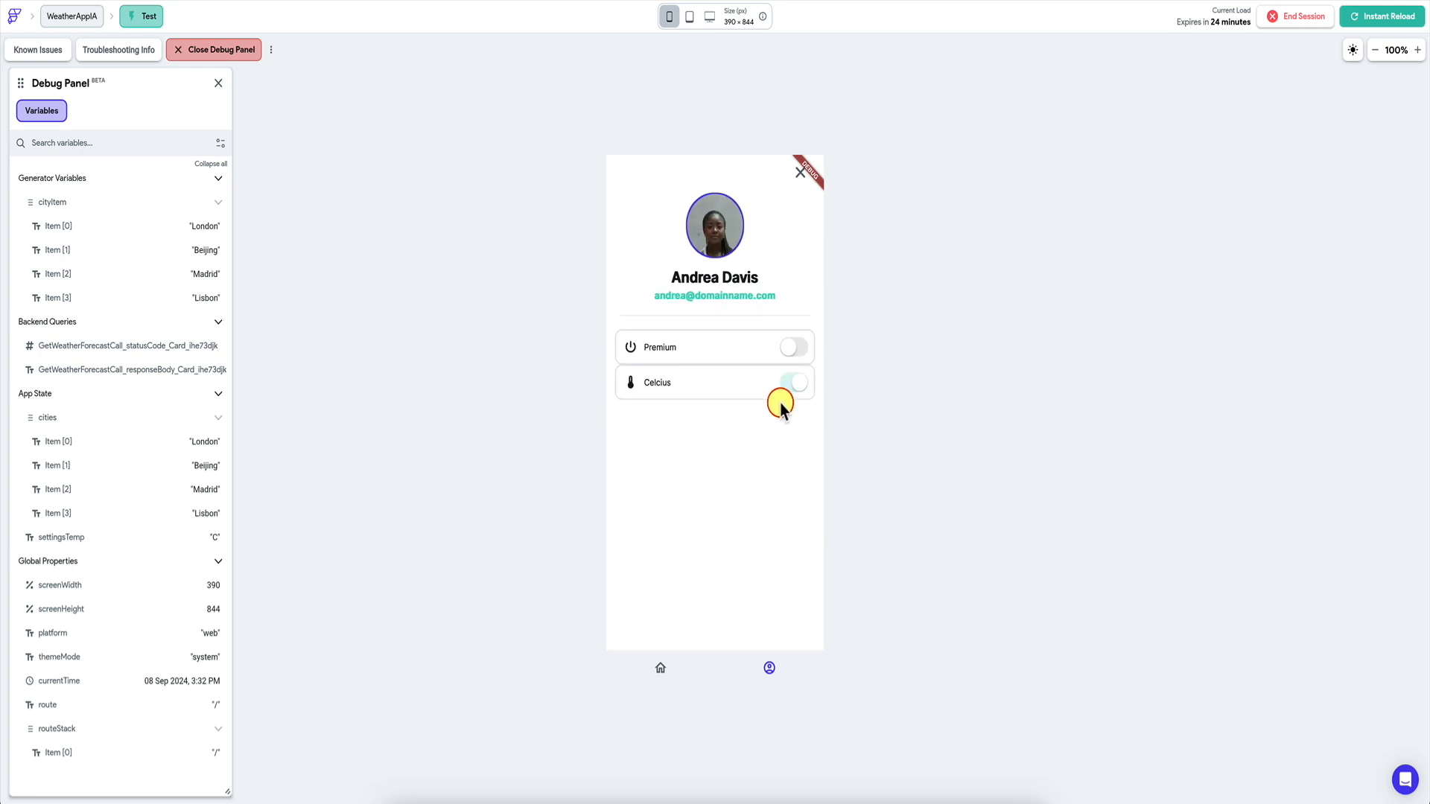
{"action": "left_click", "coordinate": [792, 383]}
{"action": "left_click", "coordinate": [660, 674]}
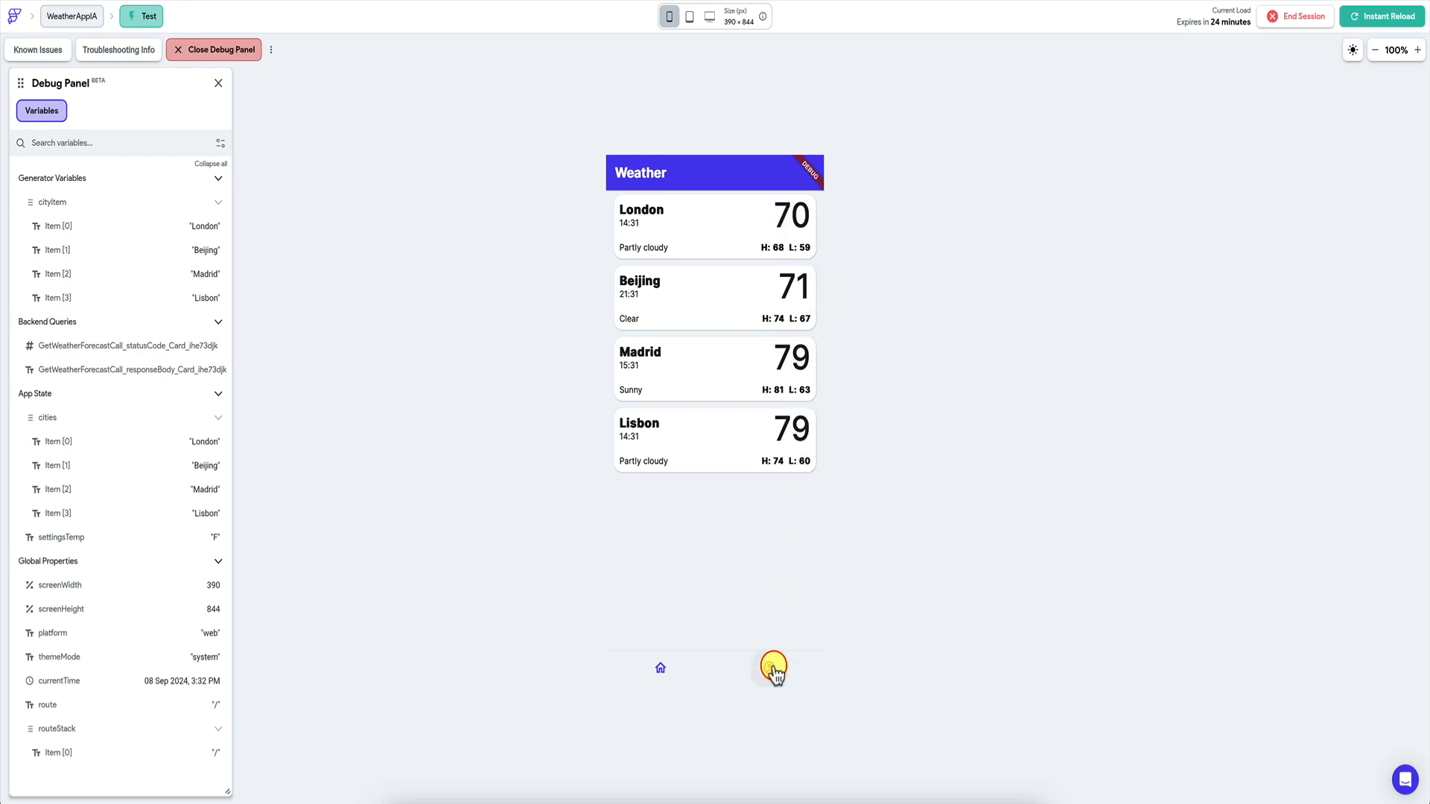
{"action": "left_click", "coordinate": [755, 229]}
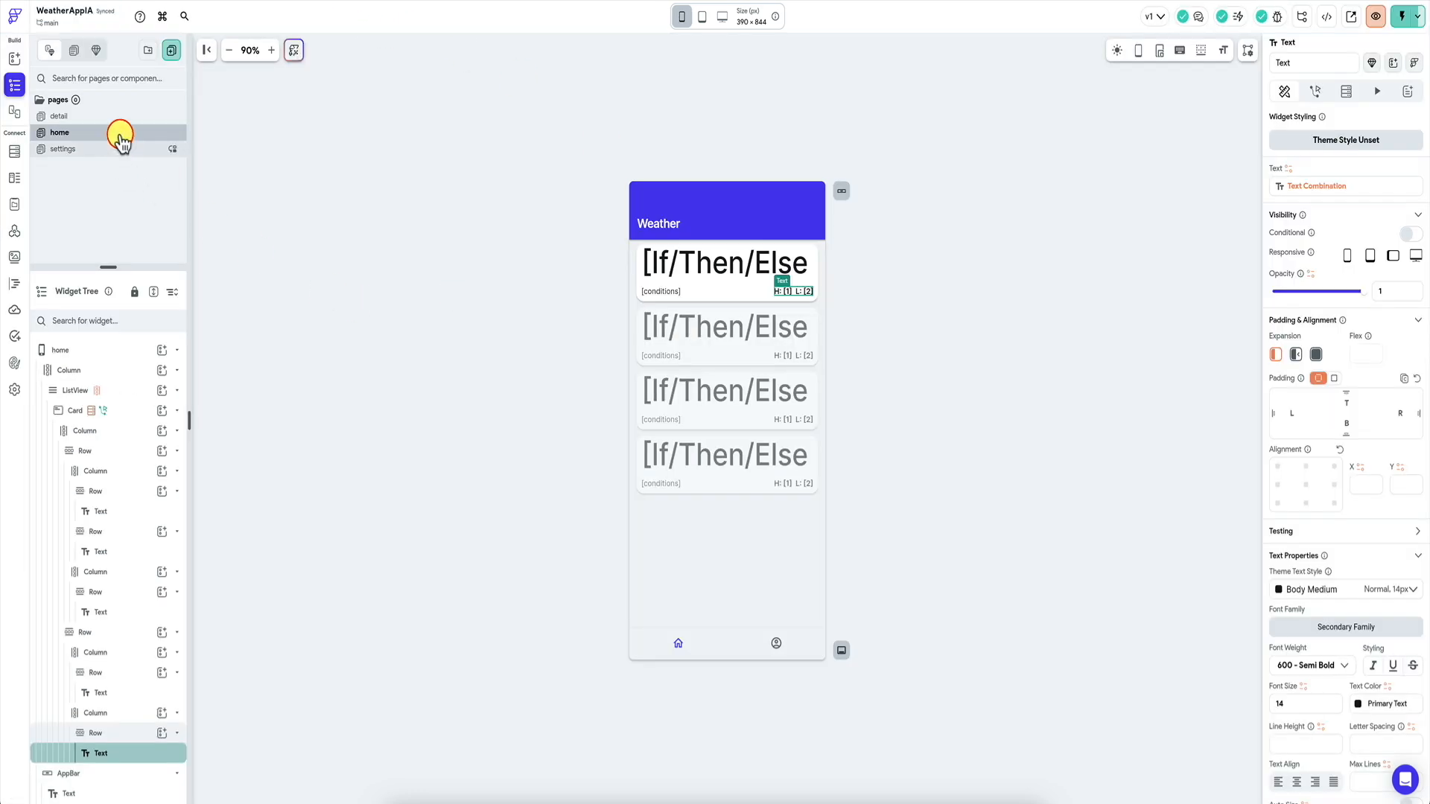
Open the detail page and select its large temperature text.
{"action": "left_click", "coordinate": [74, 116]}
{"action": "left_click", "coordinate": [736, 308]}
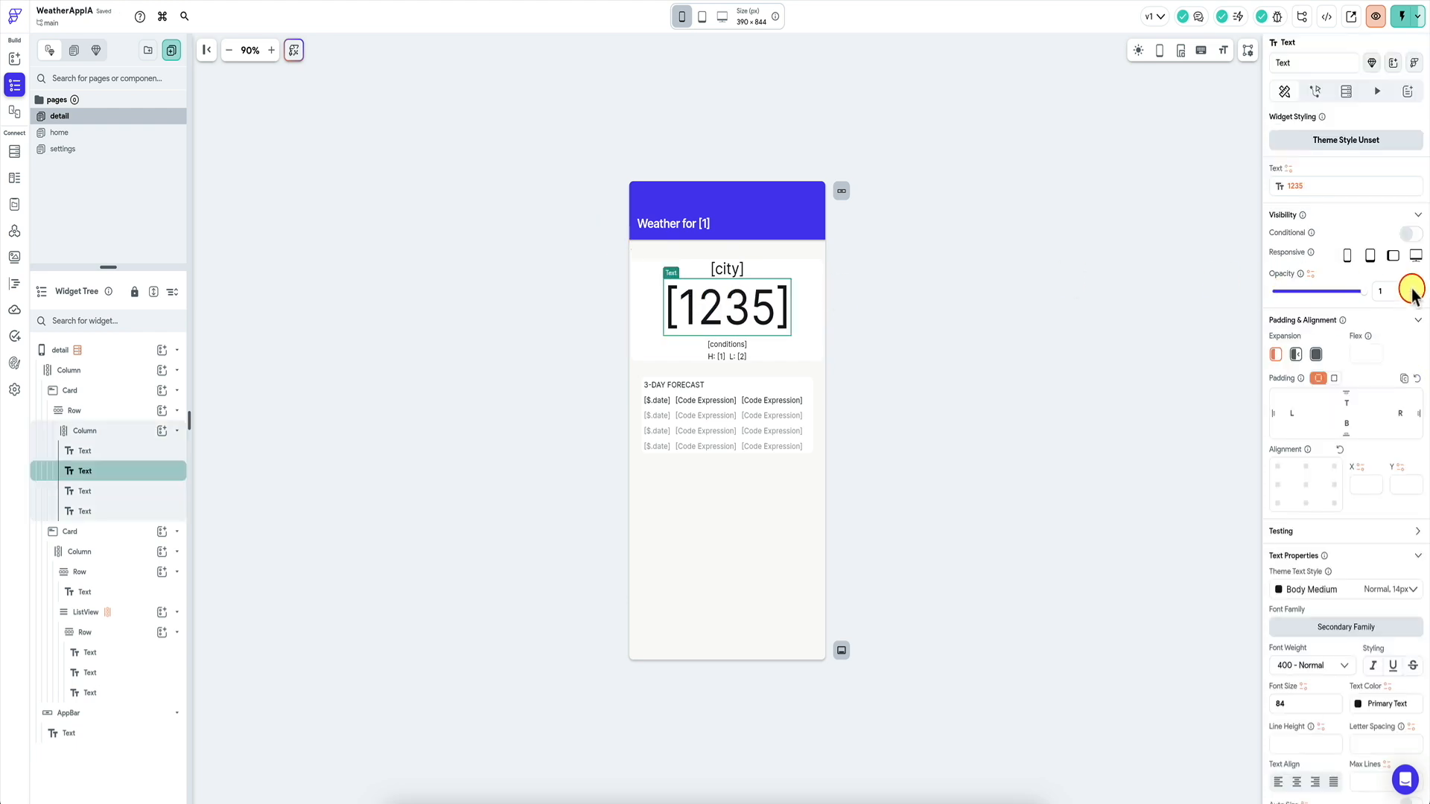
{"action": "left_click_drag", "start_coordinate": [1142, 326], "coordinate": [1129, 326]}
{"action": "scroll", "coordinate": [1313, 353], "scroll_direction": "right", "scroll_amount": 5}
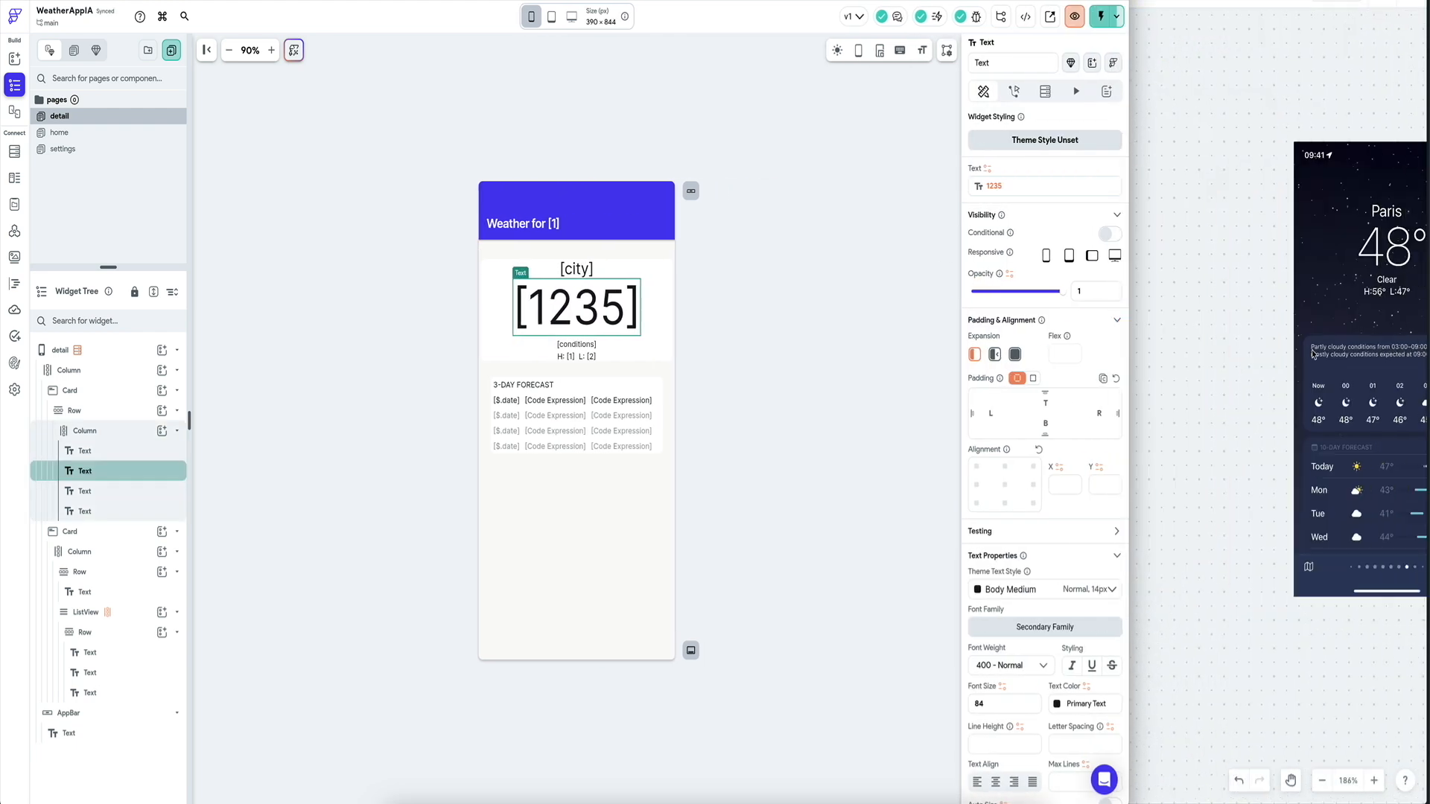
{"action": "scroll", "coordinate": [1313, 354], "scroll_direction": "left", "scroll_amount": 1}
{"action": "scroll", "coordinate": [1313, 354], "scroll_direction": "left", "scroll_amount": 2}
{"action": "scroll", "coordinate": [1314, 355], "scroll_direction": "down", "scroll_amount": 1}
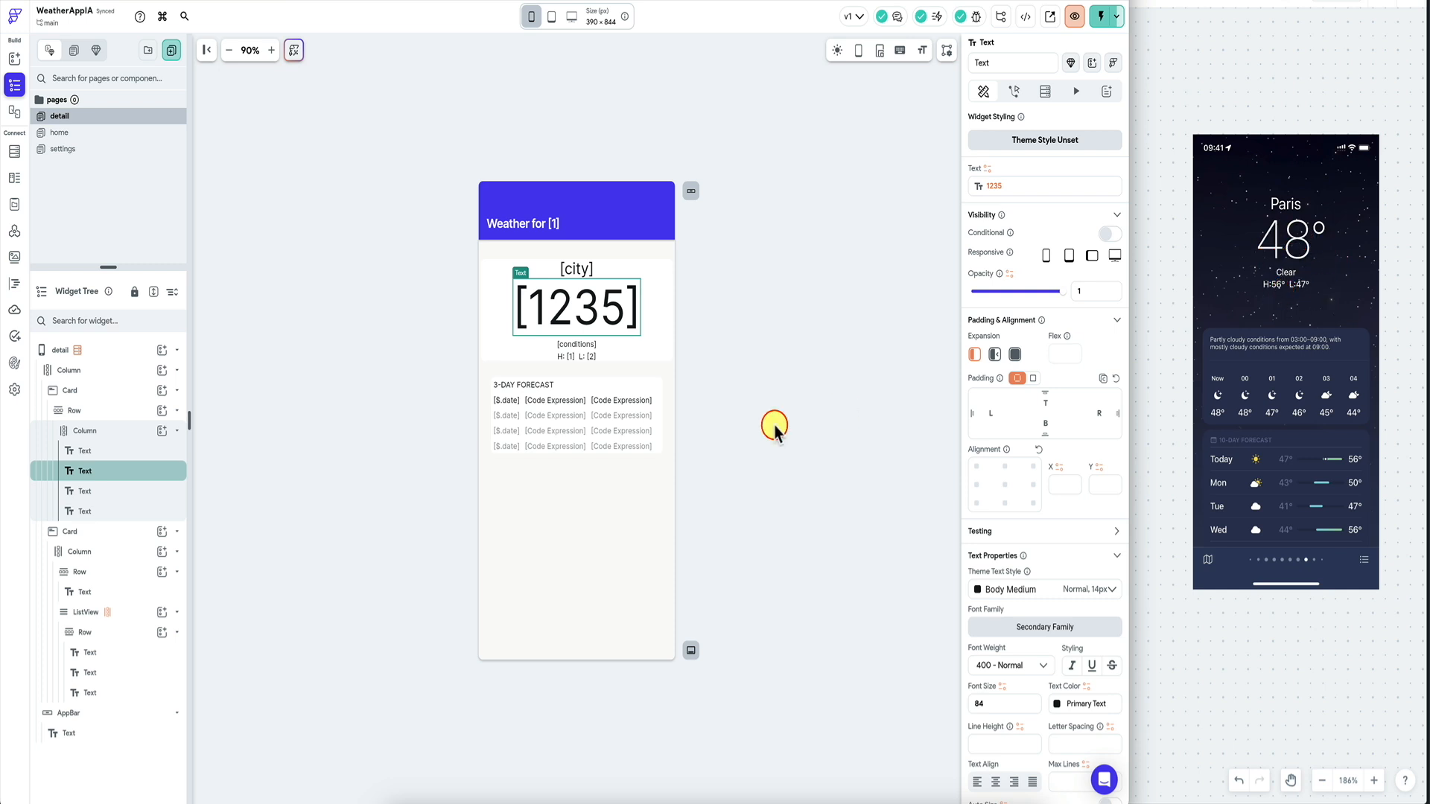
{"action": "scroll", "coordinate": [1229, 419], "scroll_direction": "left", "scroll_amount": 1}
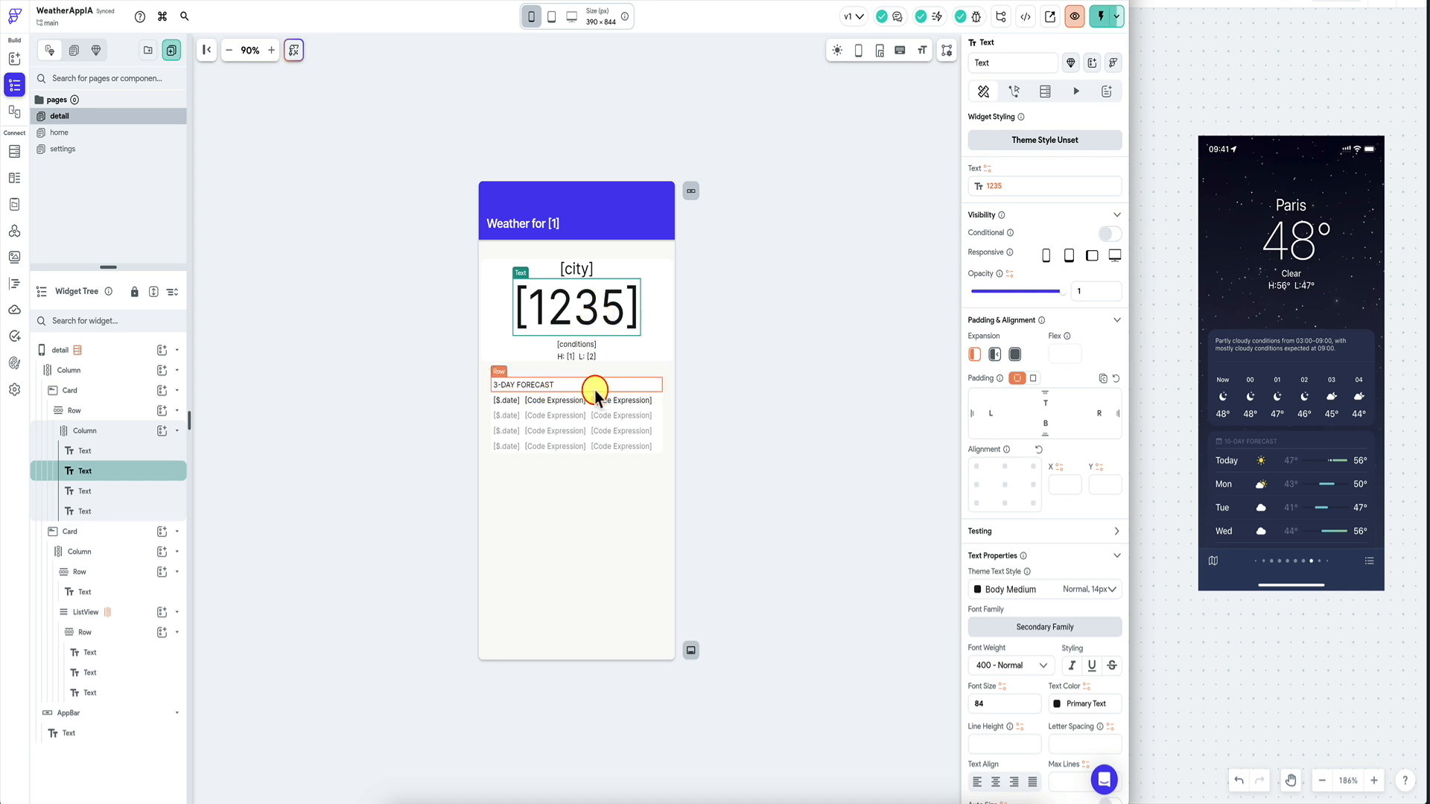
Copy the large temperature text's current temperature variable.
{"action": "left_click", "coordinate": [1044, 190]}
{"action": "left_click", "coordinate": [943, 196]}
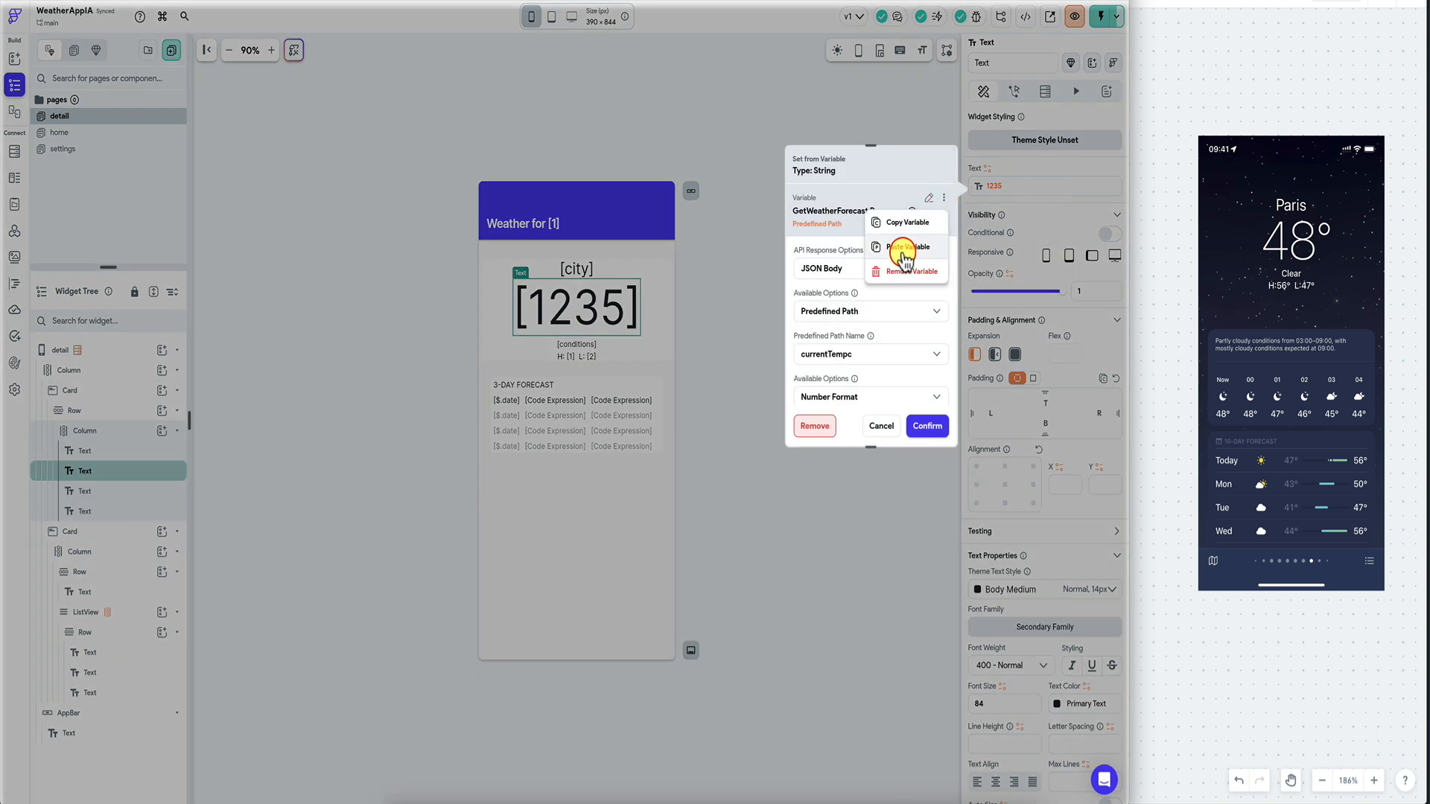
{"action": "left_click", "coordinate": [894, 173]}
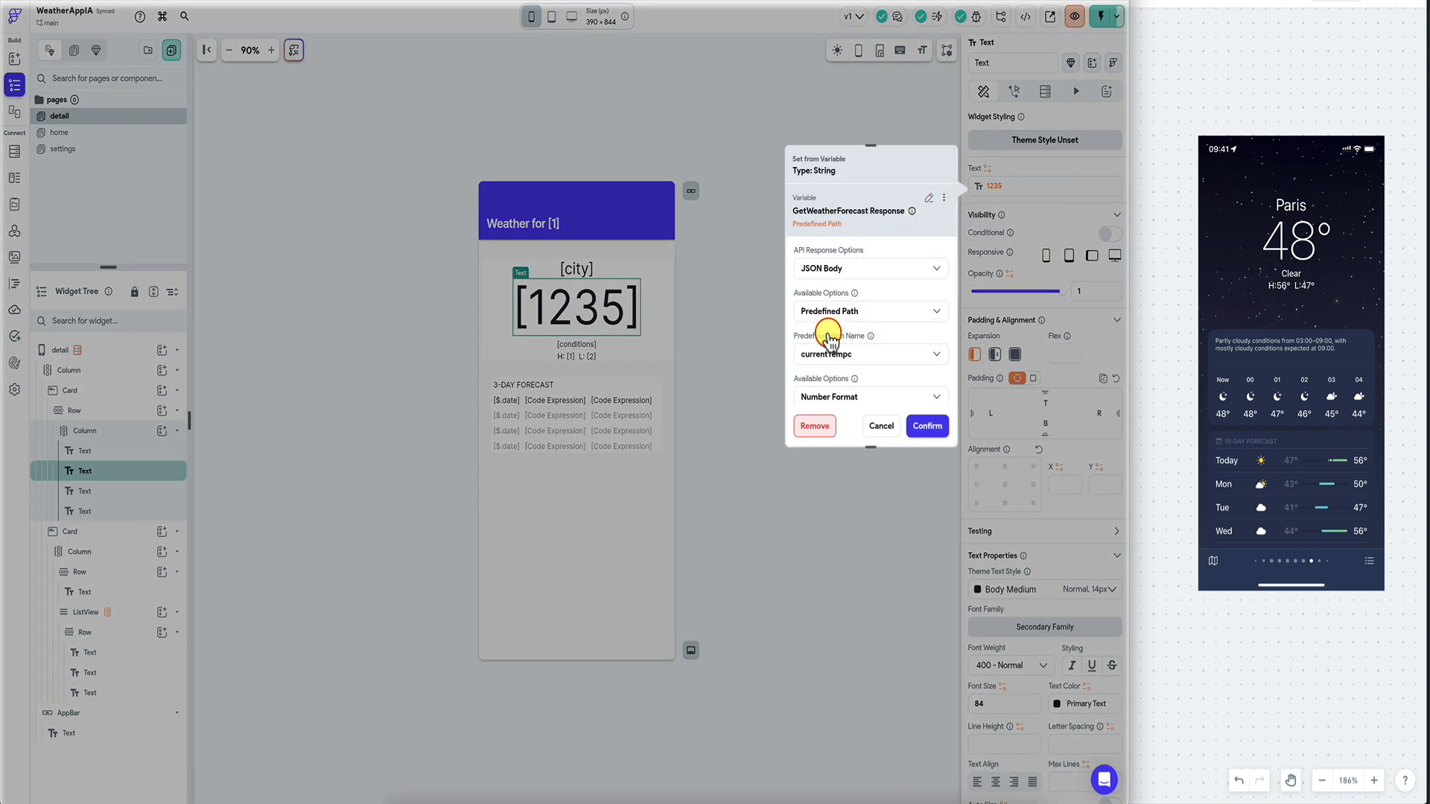
{"action": "left_click", "coordinate": [944, 197]}
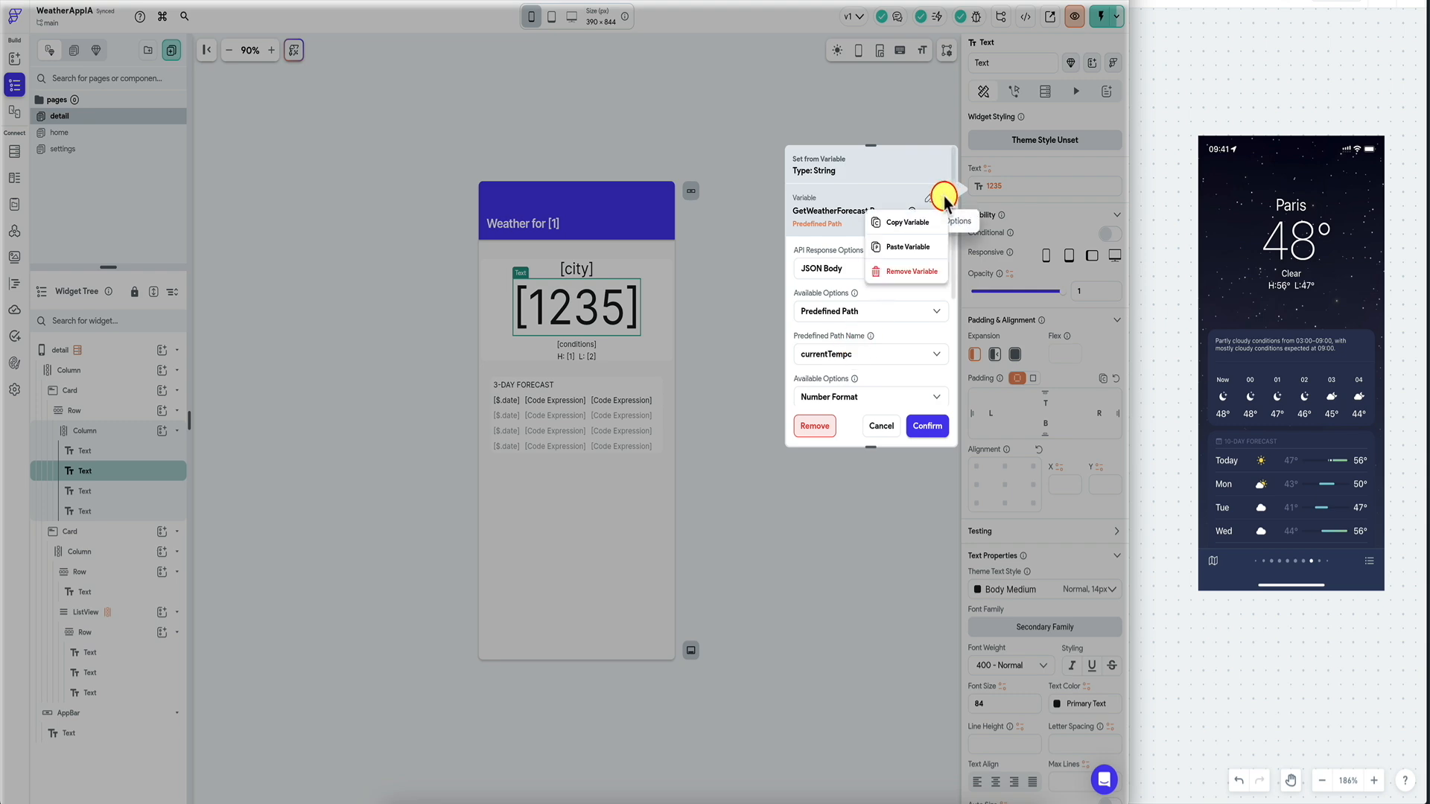
{"action": "left_click", "coordinate": [896, 215]}
Turn the temperature binding into a conditional value testing settingsTemp for equality.
{"action": "left_click", "coordinate": [999, 183]}
{"action": "left_click", "coordinate": [1009, 185]}
{"action": "left_click", "coordinate": [907, 214]}
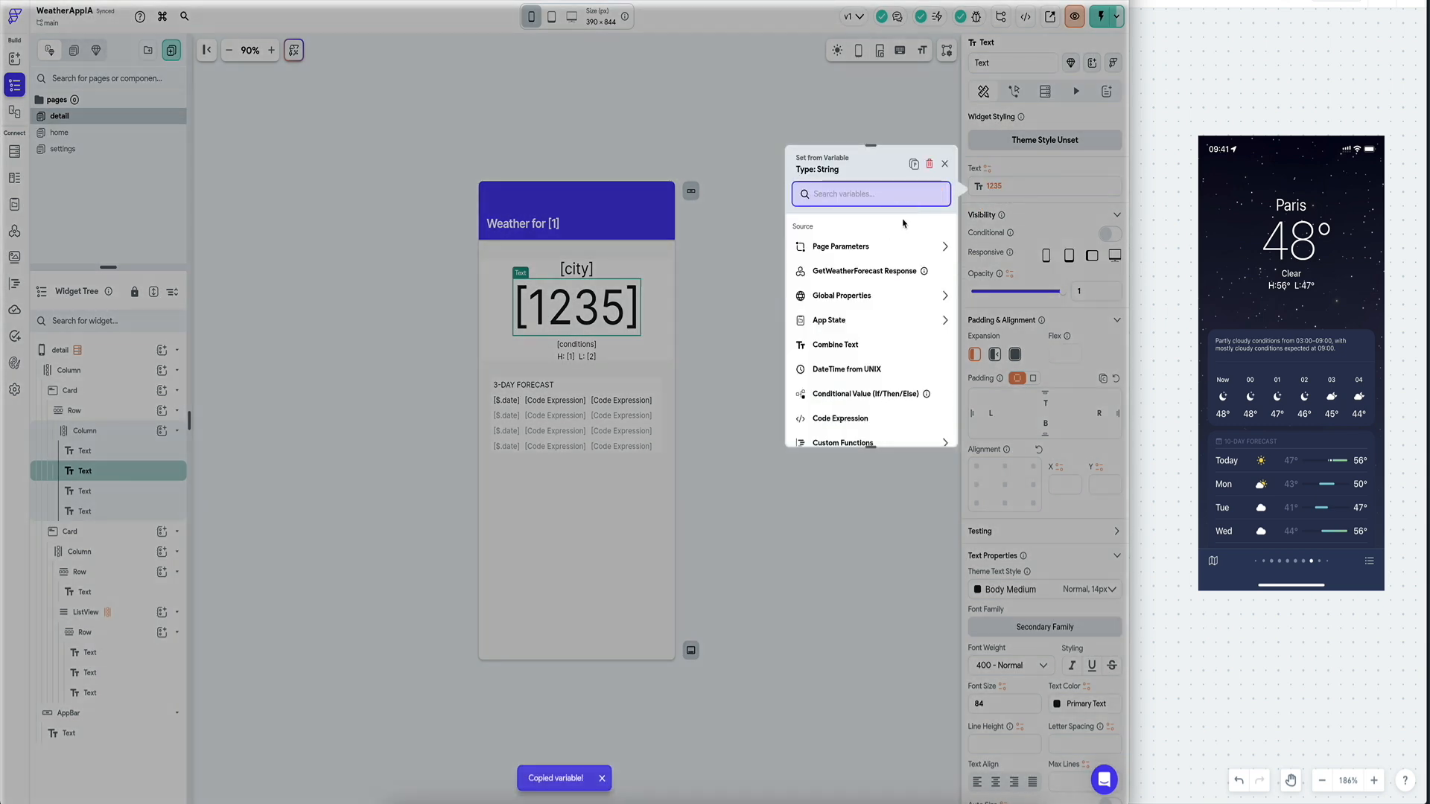
{"action": "scroll", "coordinate": [883, 276], "scroll_direction": "down", "scroll_amount": 2}
{"action": "left_click", "coordinate": [868, 296]}
{"action": "left_click", "coordinate": [860, 274]}
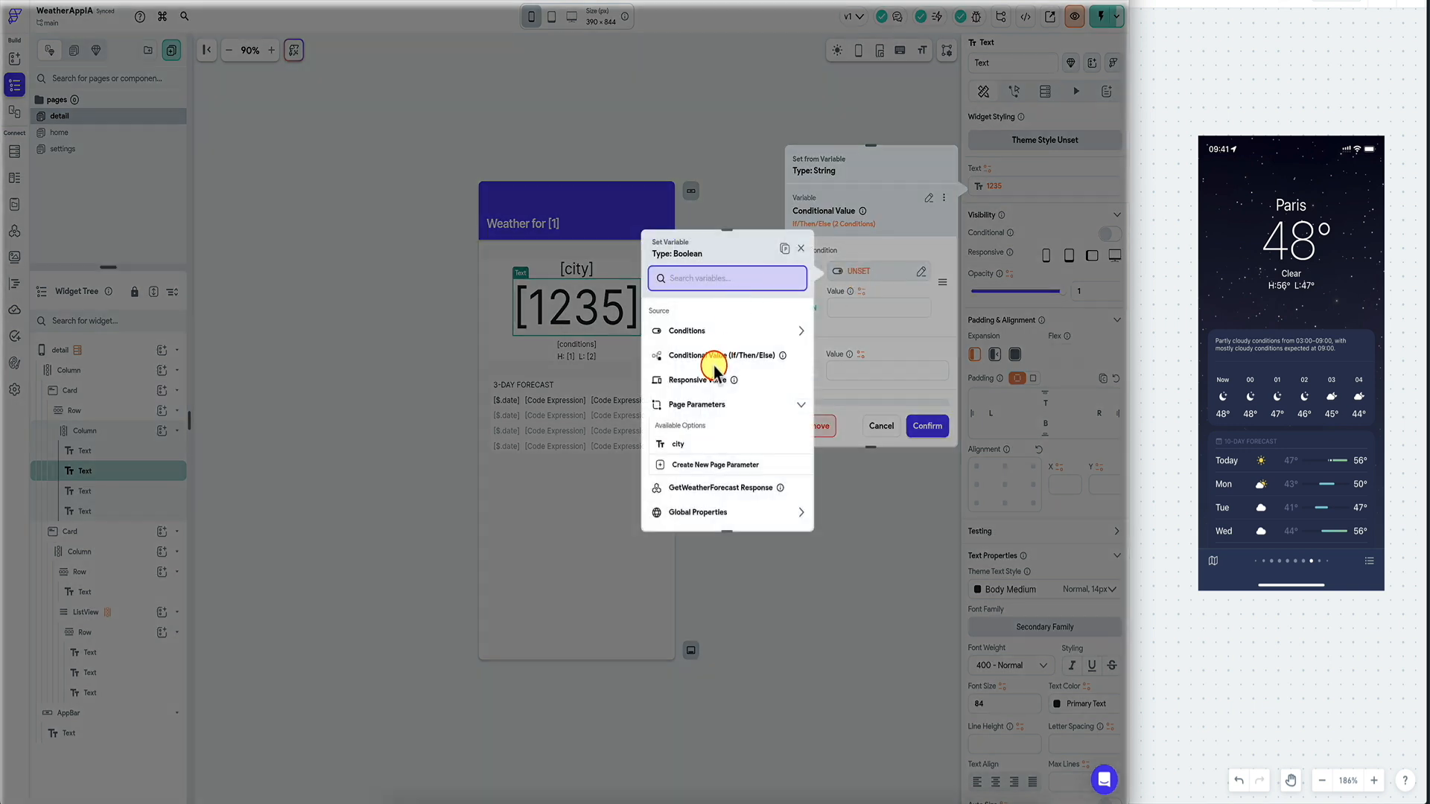
{"action": "type", "text": "sett"}
{"action": "left_click", "coordinate": [748, 365]}
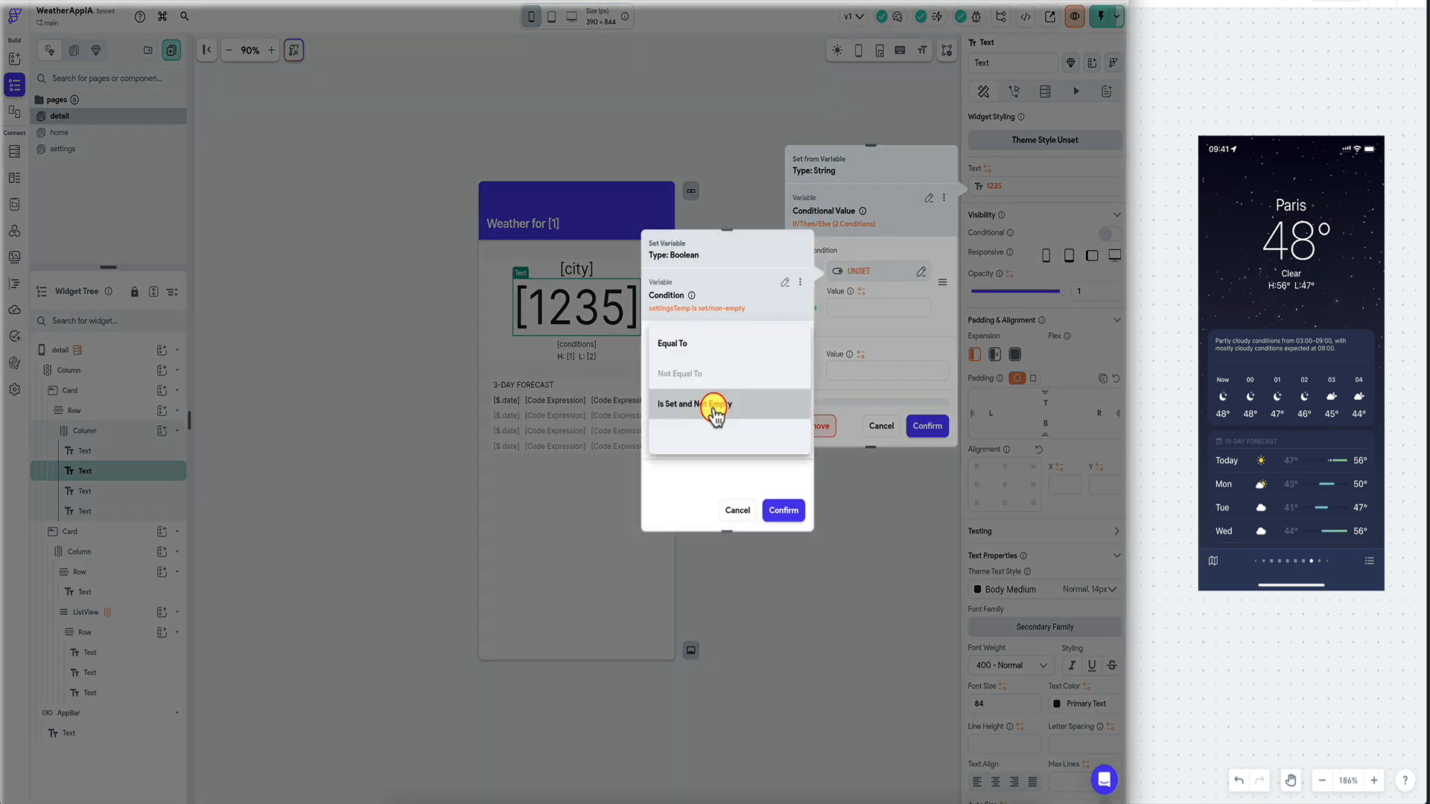
{"action": "left_click", "coordinate": [719, 343]}
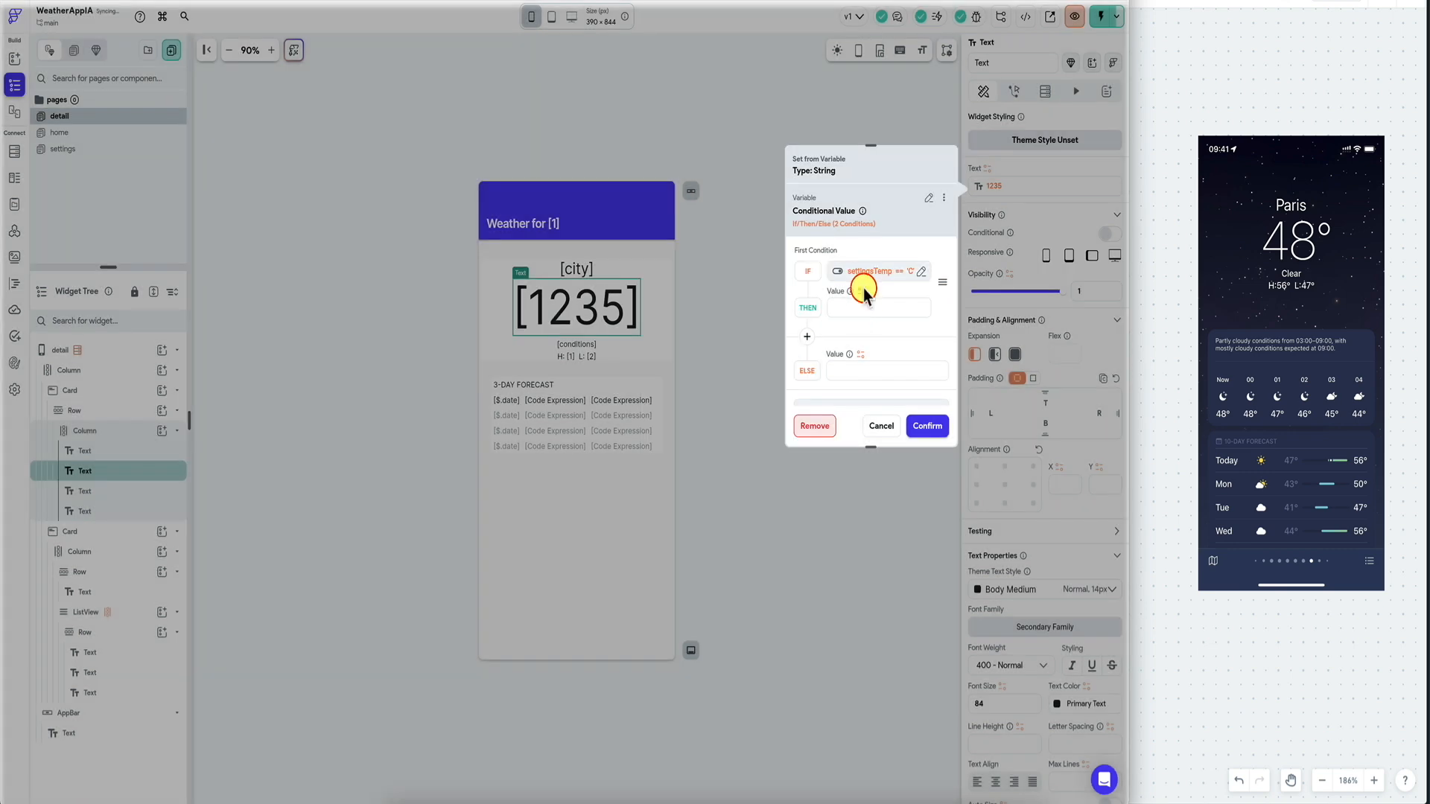
Set THEN to currentTempc and ELSE to currentTempf, and apply the binding.
{"action": "left_click", "coordinate": [863, 290]}
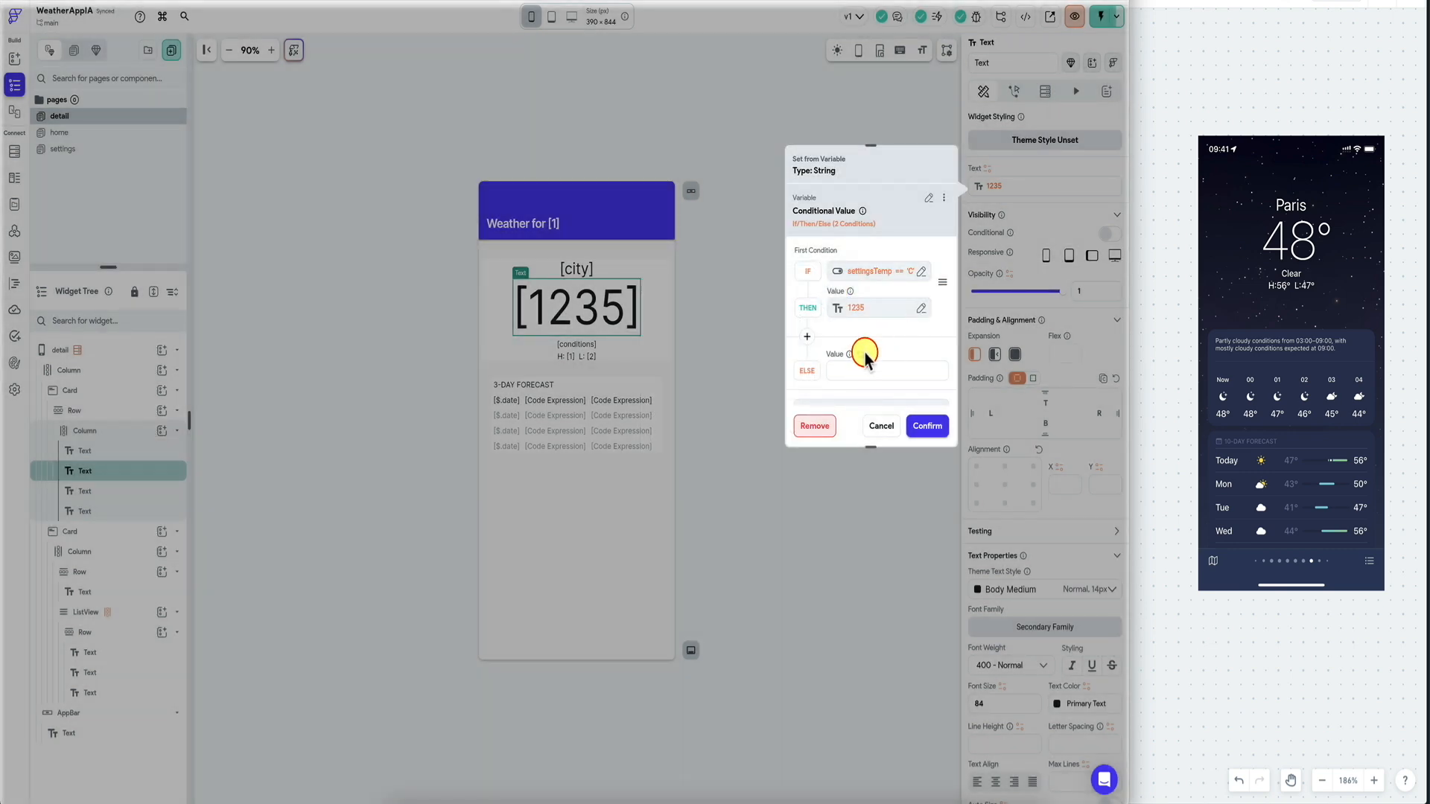
{"action": "left_click", "coordinate": [863, 354]}
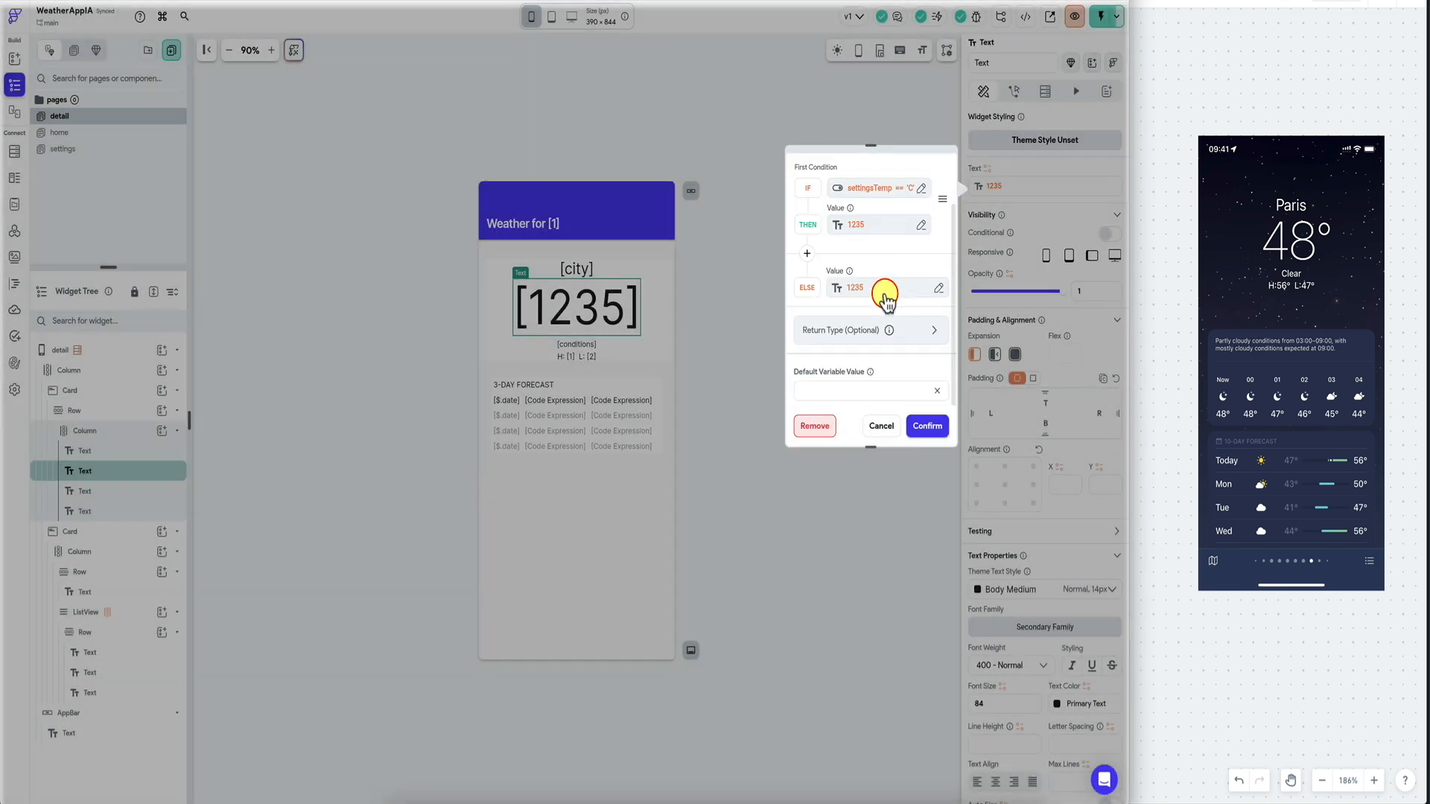
{"action": "left_click", "coordinate": [885, 294]}
{"action": "left_click", "coordinate": [773, 459]}
{"action": "left_click", "coordinate": [756, 485]}
{"action": "left_click", "coordinate": [777, 527]}
{"action": "left_click", "coordinate": [925, 428]}
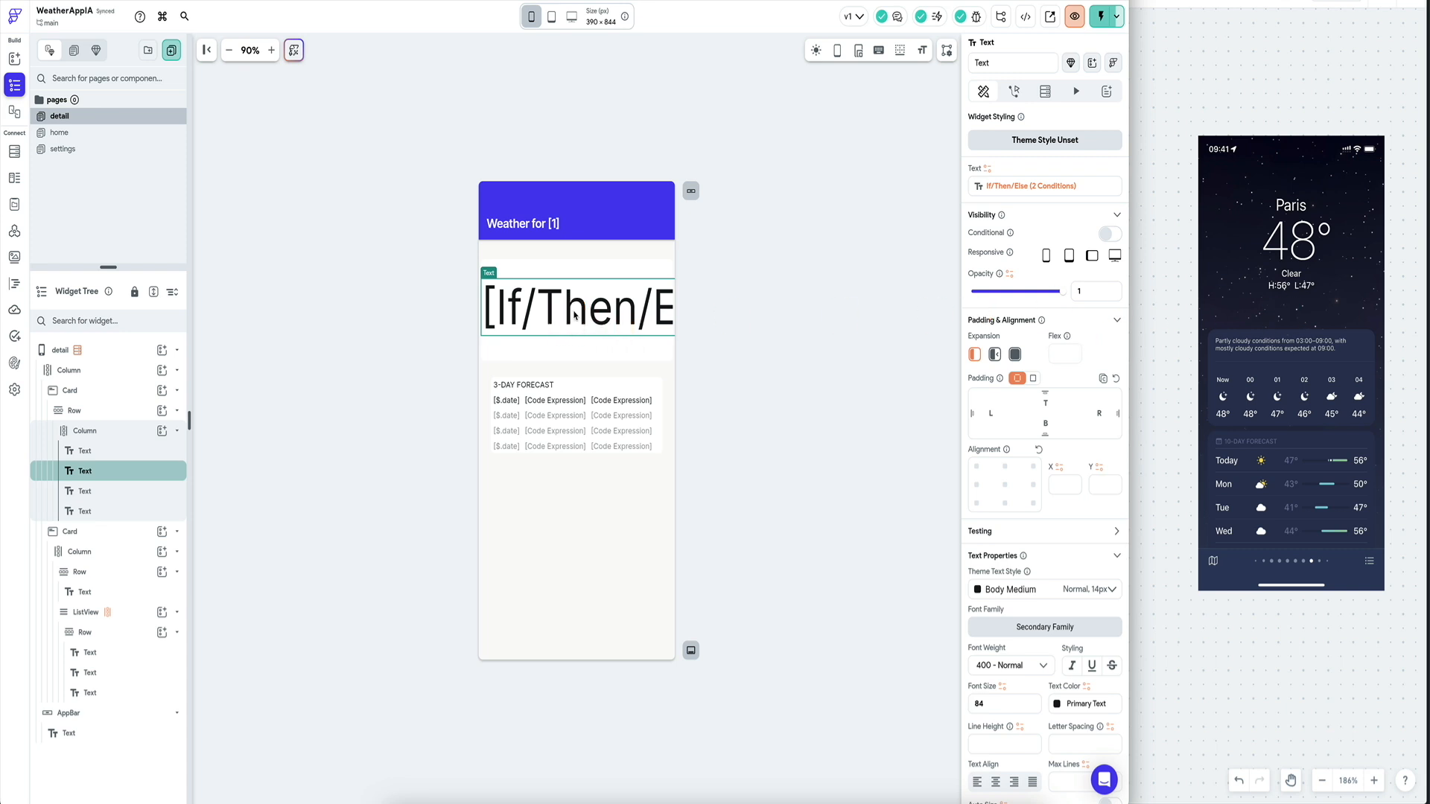
{"action": "left_click", "coordinate": [138, 491]}
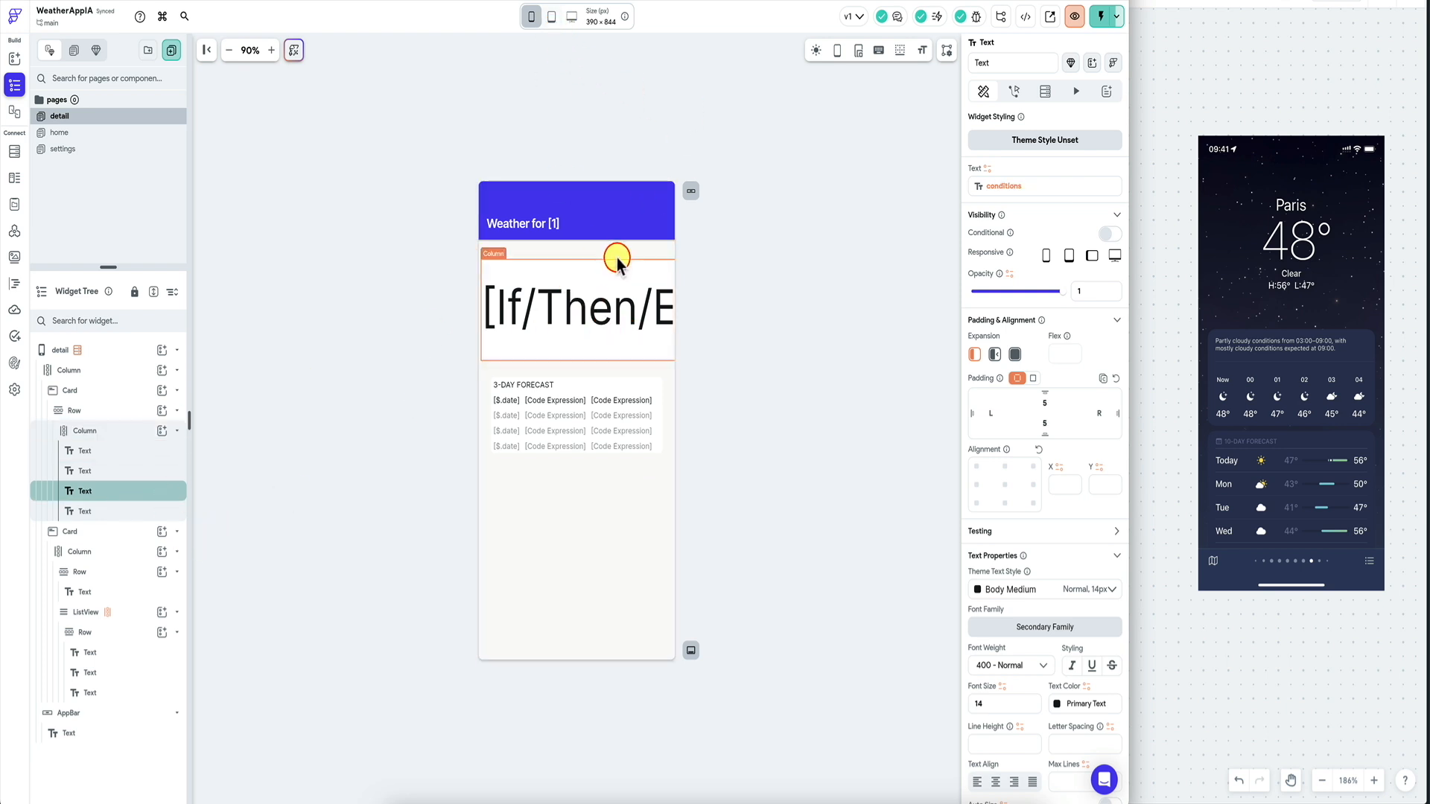
Preview at tablet size, select the H/L line, and copy its high temperature variable.
{"action": "left_click", "coordinate": [570, 16]}
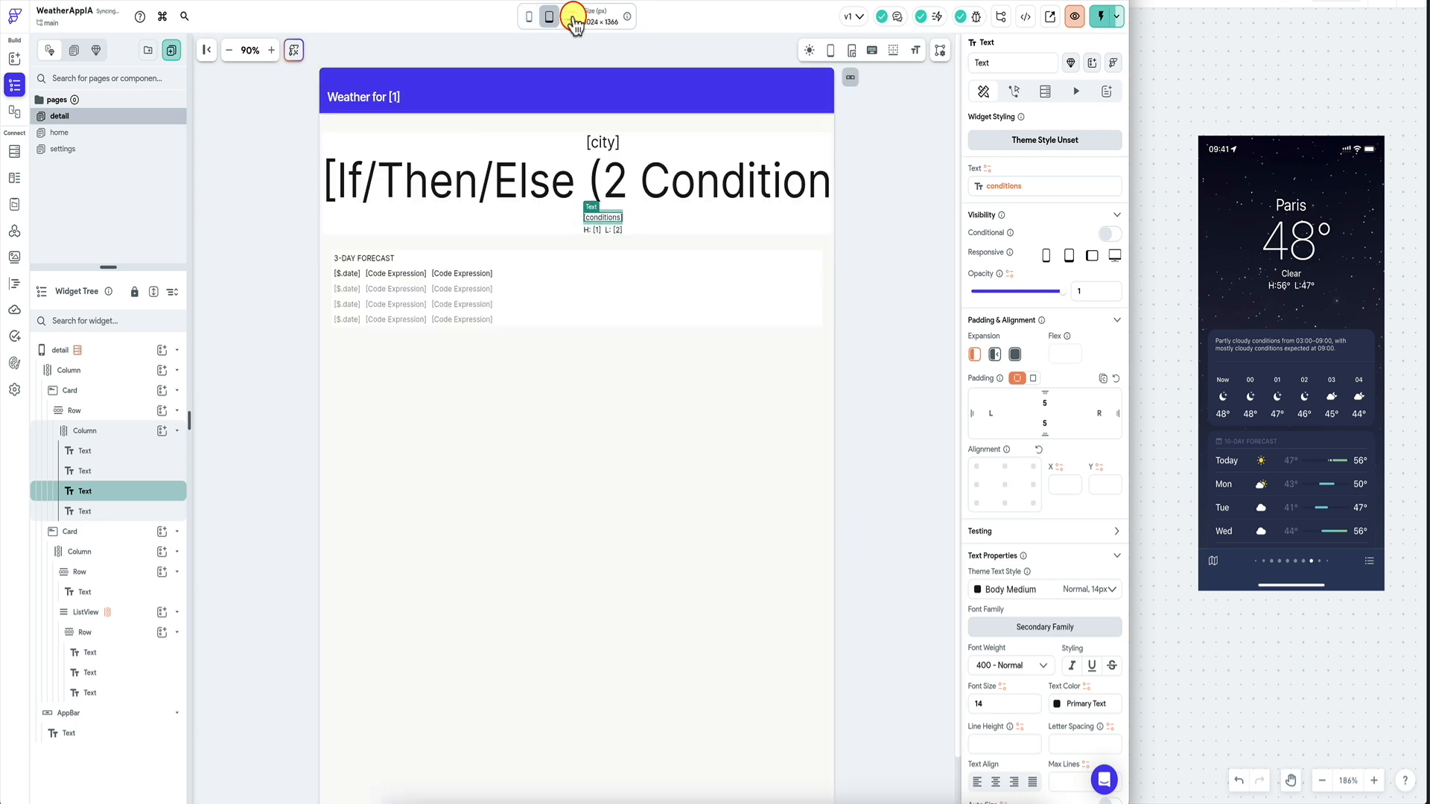
{"action": "left_click", "coordinate": [603, 229]}
{"action": "left_click", "coordinate": [992, 198]}
{"action": "left_click", "coordinate": [847, 349]}
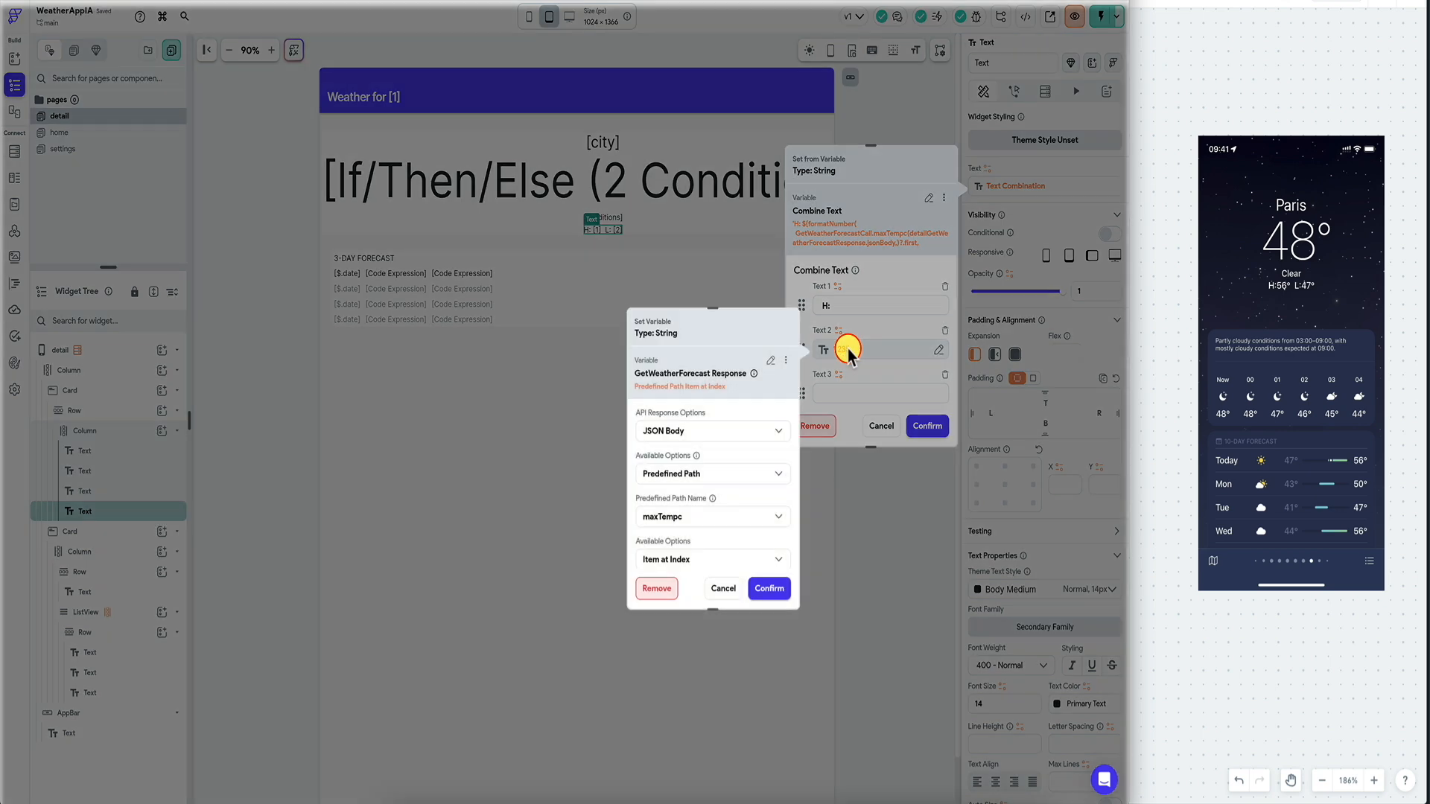
{"action": "left_click", "coordinate": [787, 363]}
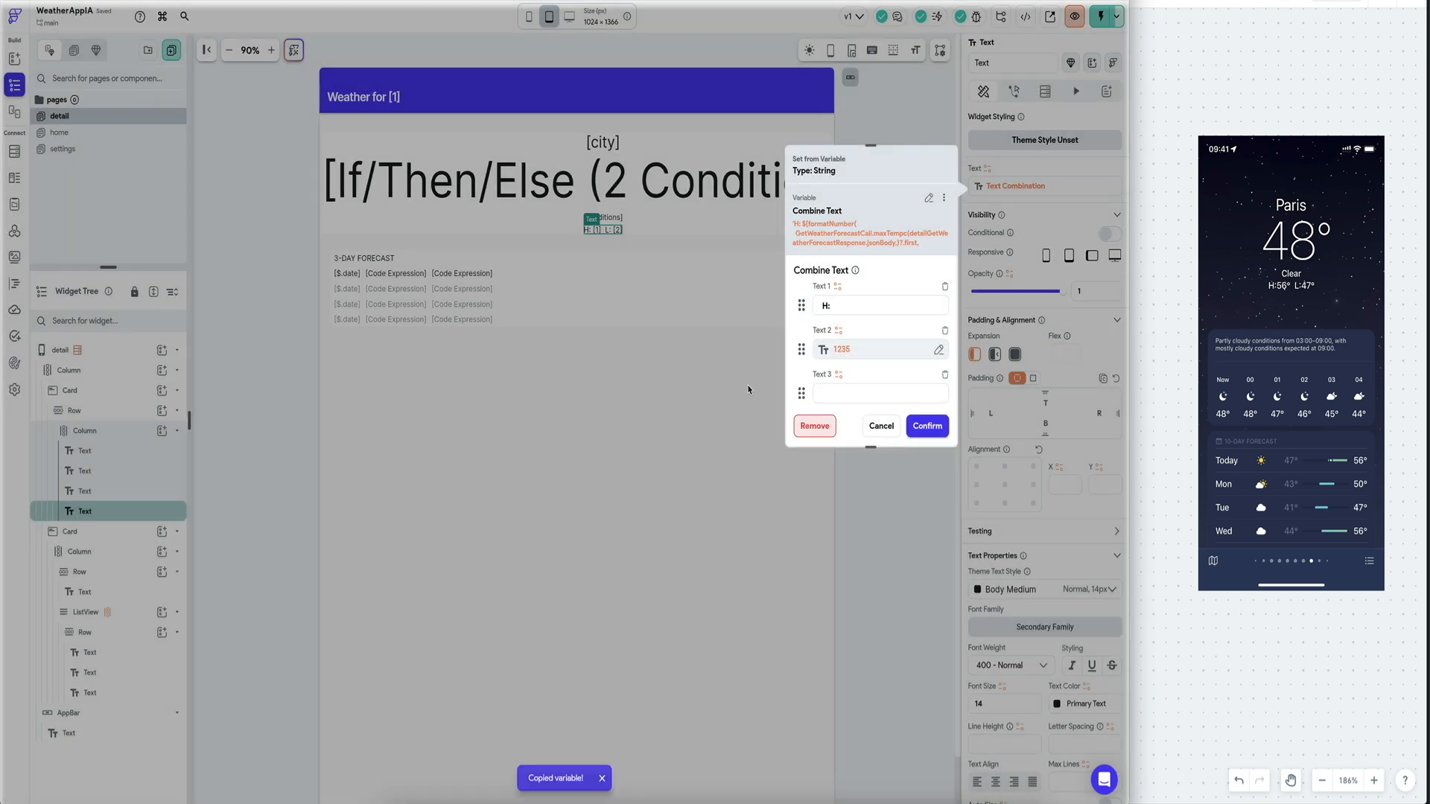
Make the high temperature a settingsTemp conditional using maxTempc for the Celsius branch.
{"action": "left_click", "coordinate": [857, 357]}
{"action": "type", "text": "if"}
{"action": "left_click", "coordinate": [708, 458]}
{"action": "left_click", "coordinate": [719, 433]}
{"action": "left_click", "coordinate": [571, 453]}
{"action": "type", "text": "s"}
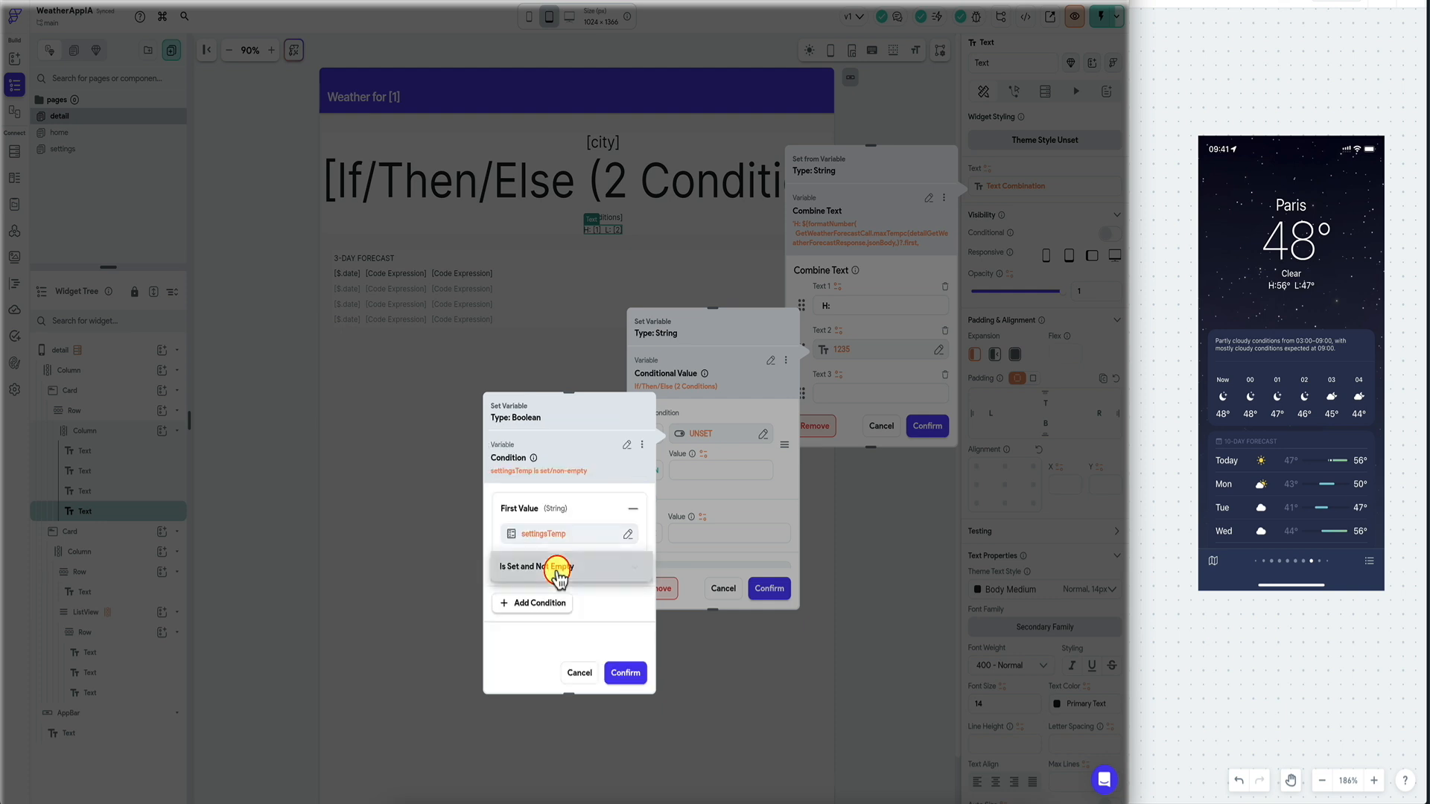
{"action": "left_click", "coordinate": [561, 562]}
{"action": "left_click", "coordinate": [569, 505]}
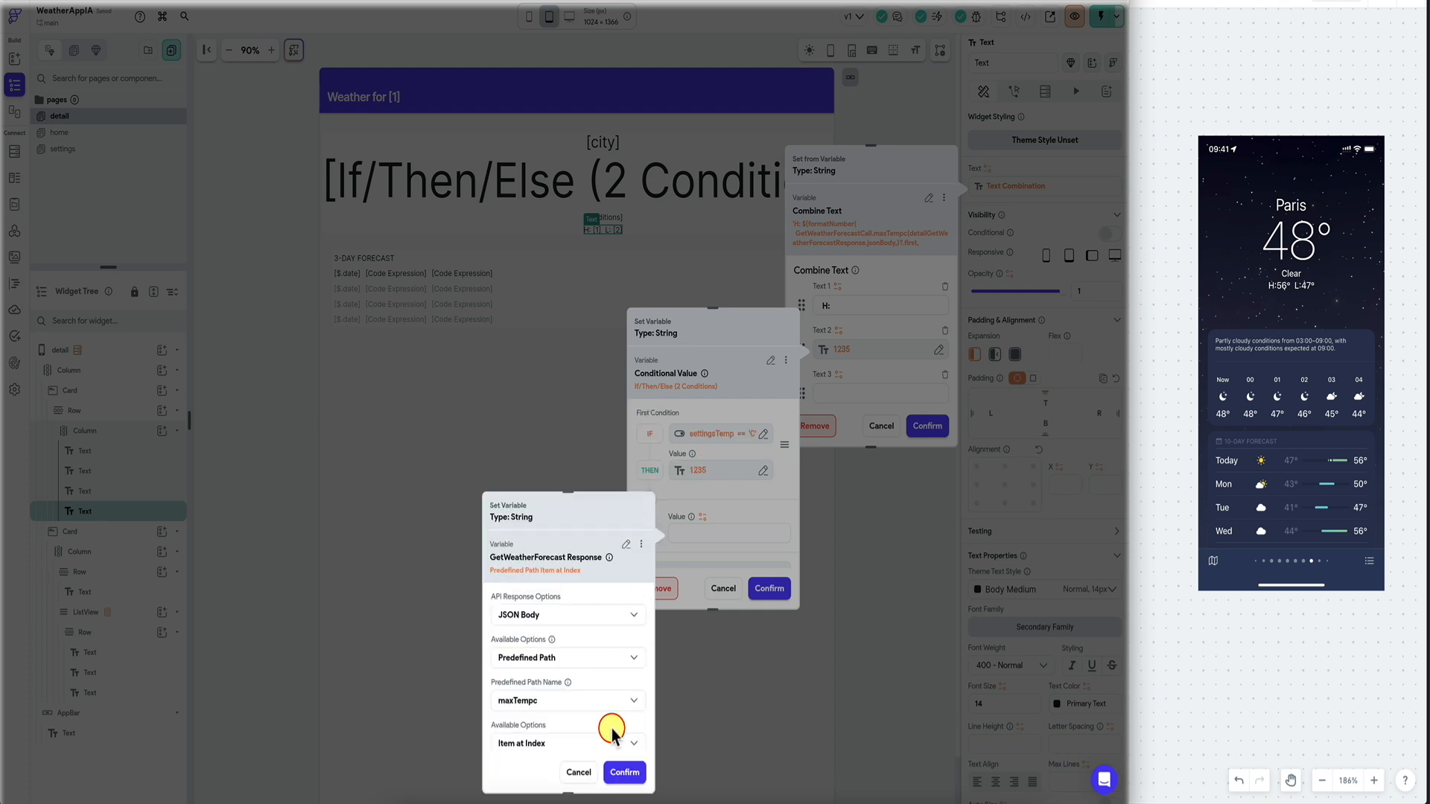
{"action": "left_click", "coordinate": [614, 702]}
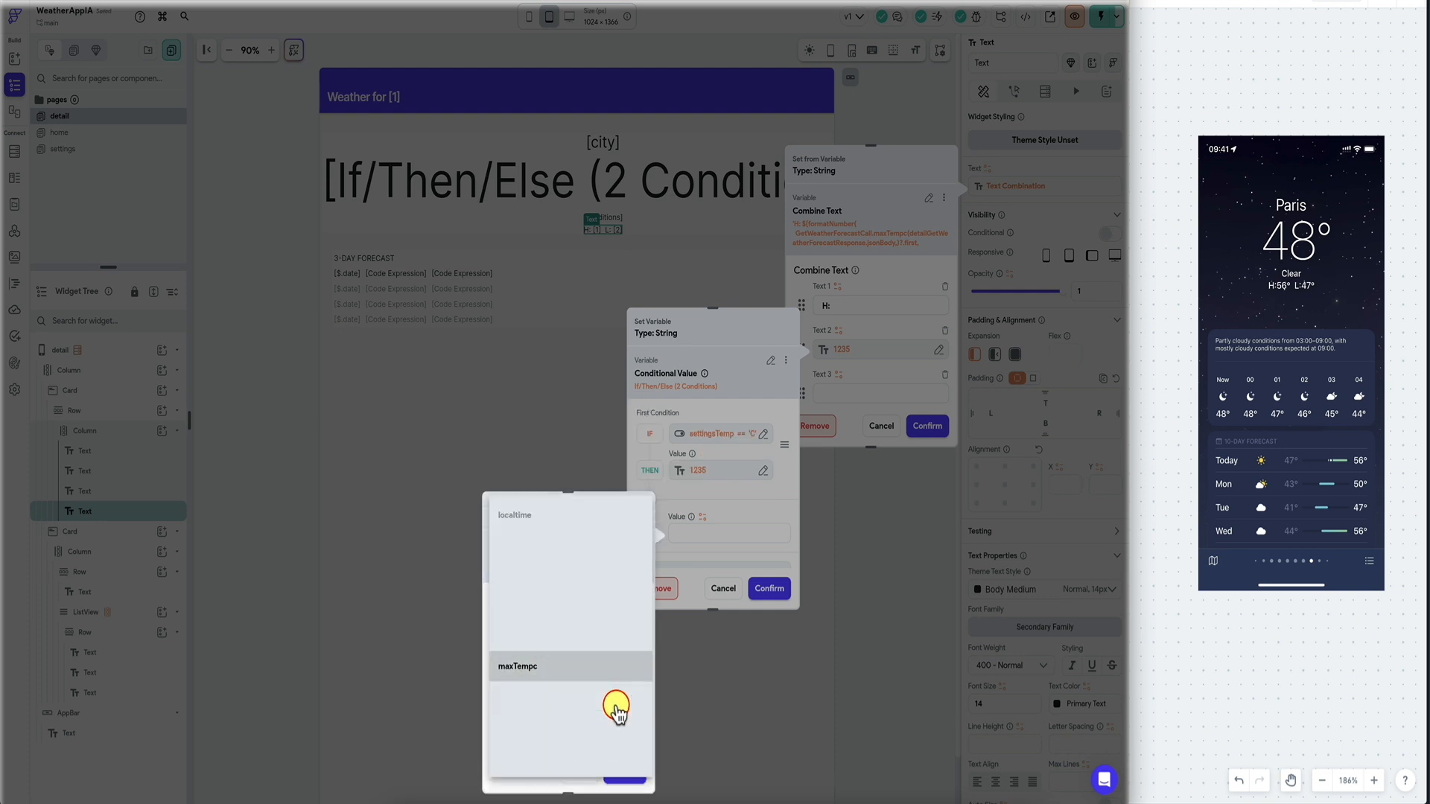
{"action": "left_click", "coordinate": [617, 668]}
{"action": "left_click", "coordinate": [769, 588]}
Copy the low temperature part's variable.
{"action": "scroll", "coordinate": [871, 369], "scroll_direction": "down", "scroll_amount": 2}
{"action": "left_click", "coordinate": [871, 375]}
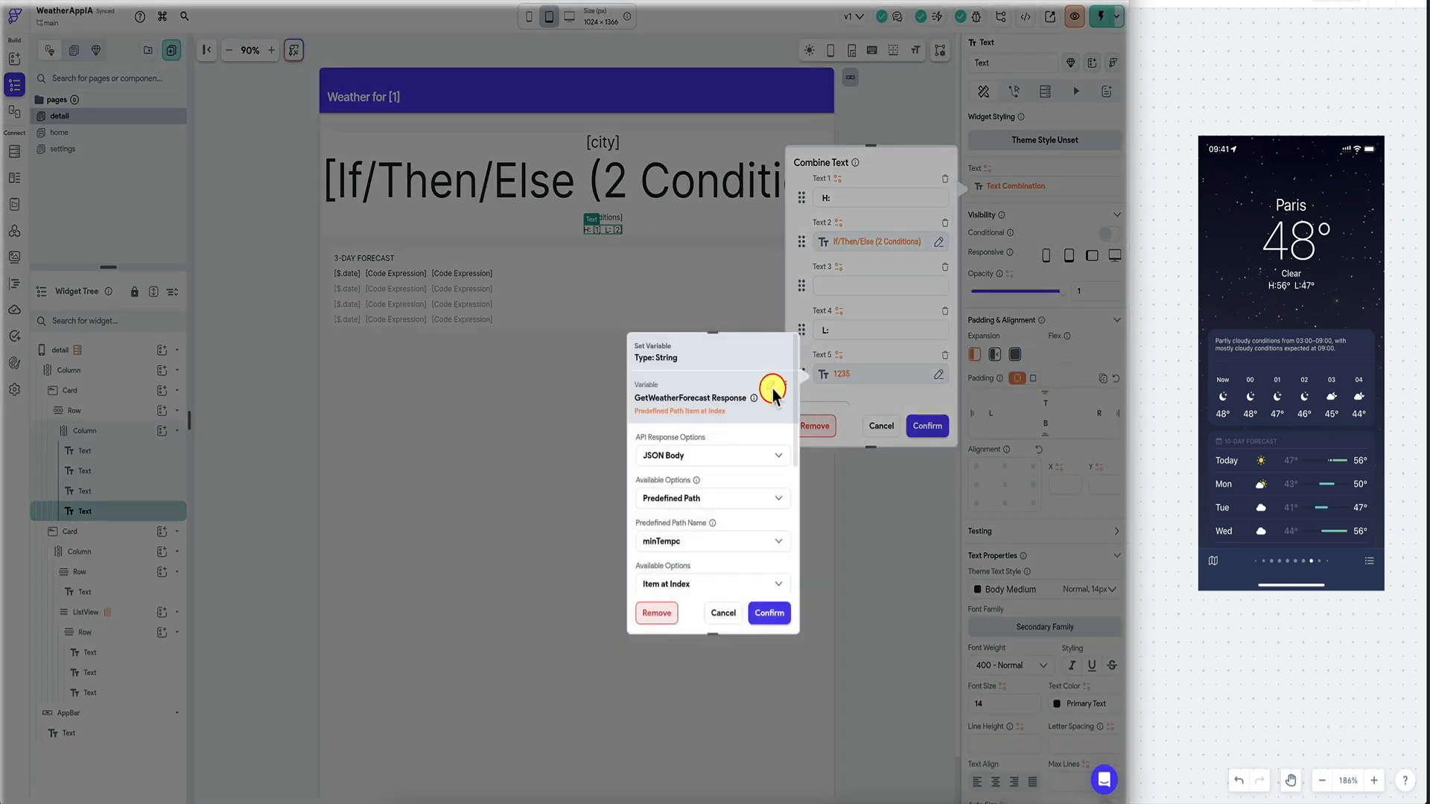
{"action": "left_click", "coordinate": [786, 386]}
{"action": "left_click", "coordinate": [757, 409]}
{"action": "left_click", "coordinate": [869, 376]}
Make the low temperature conditional on settingsTemp equal to 'C'.
{"action": "left_click", "coordinate": [770, 386]}
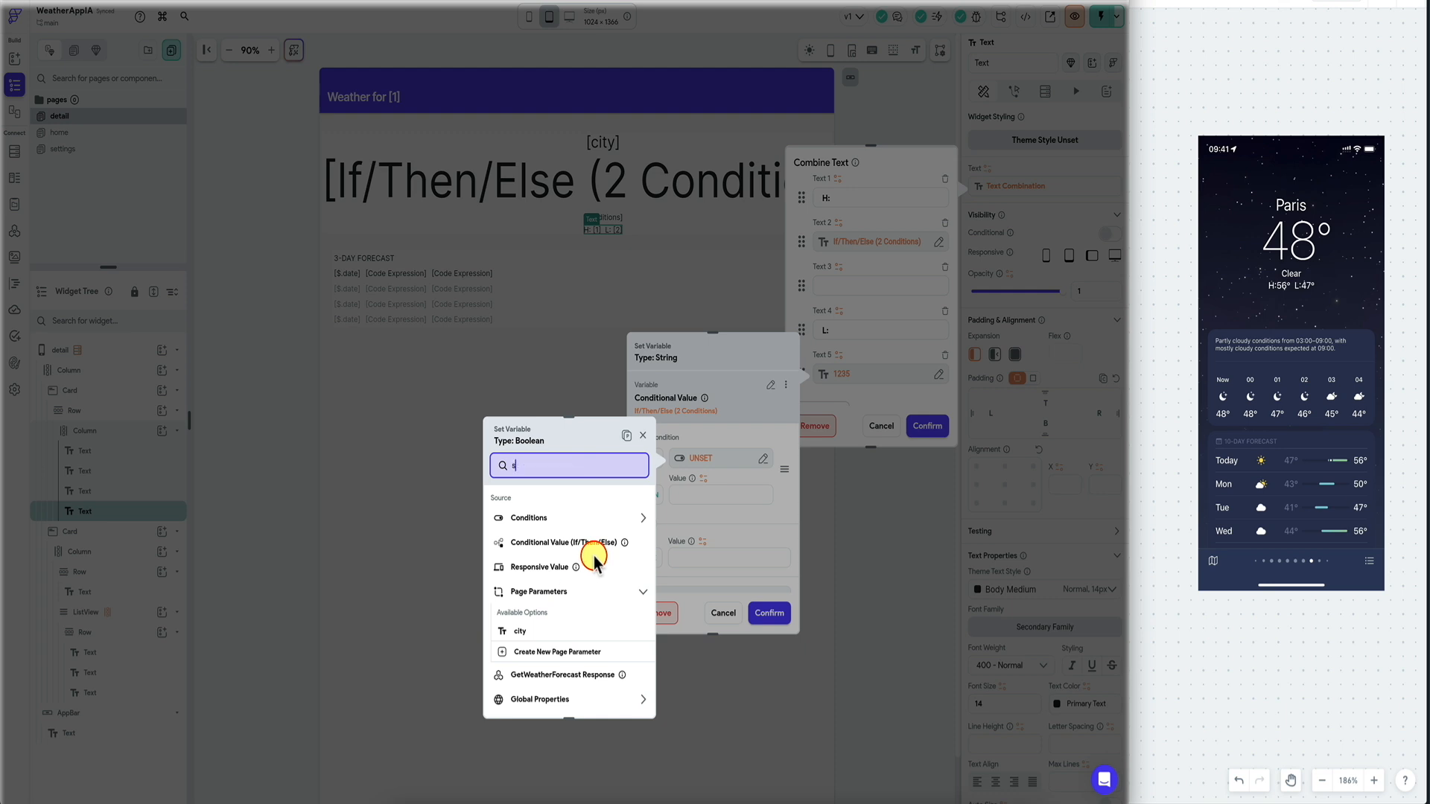
{"action": "type", "text": "sett"}
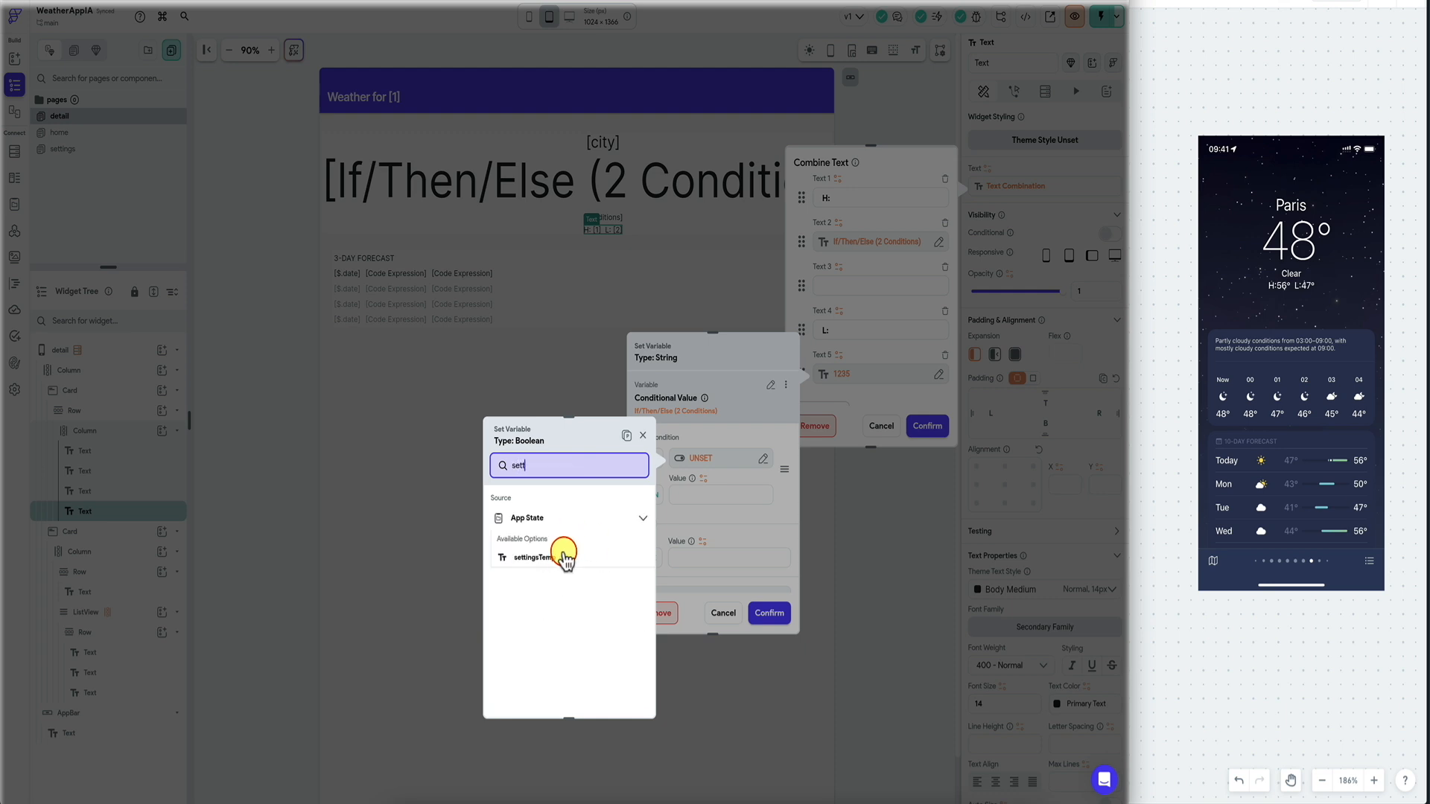
{"action": "left_click", "coordinate": [568, 549]}
{"action": "left_click", "coordinate": [547, 622]}
{"action": "left_click", "coordinate": [546, 656]}
{"action": "type", "text": "C"}
{"action": "left_click", "coordinate": [625, 699]}
Paste the copied low temperature into the THEN and ELSE values and apply the combined text.
{"action": "left_click", "coordinate": [704, 480]}
{"action": "left_click", "coordinate": [631, 474]}
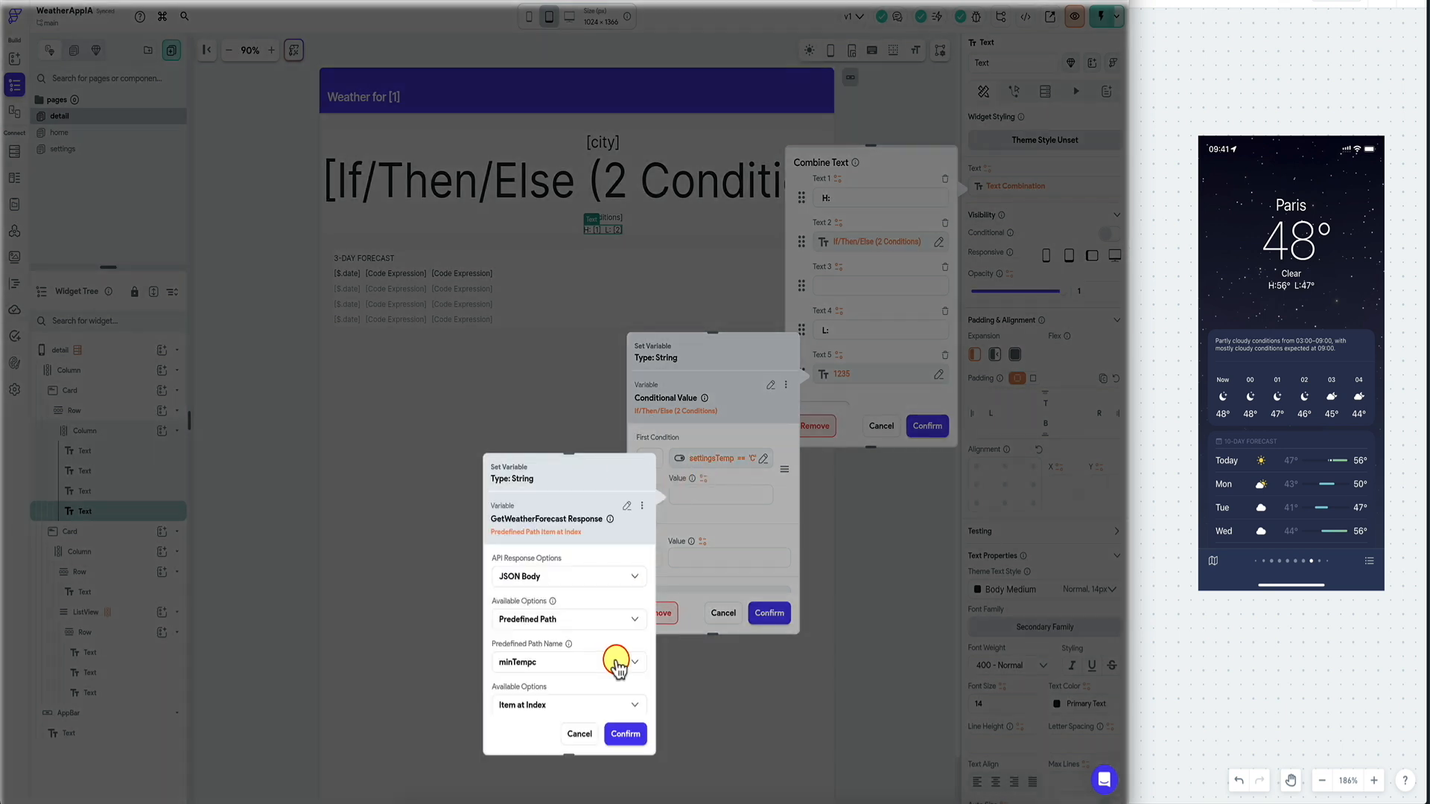
{"action": "left_click", "coordinate": [626, 734]}
{"action": "left_click", "coordinate": [705, 541]}
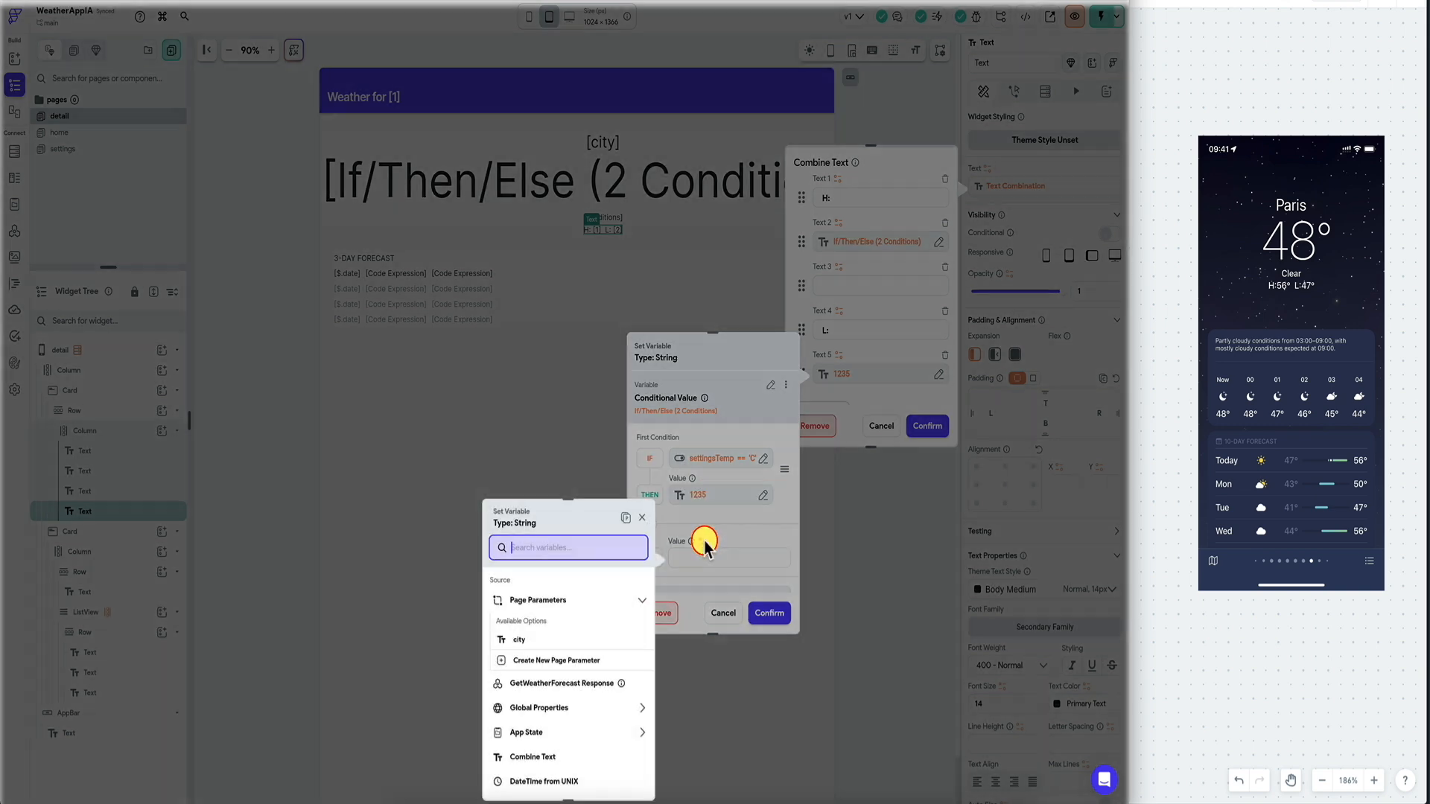
{"action": "left_click", "coordinate": [627, 518]}
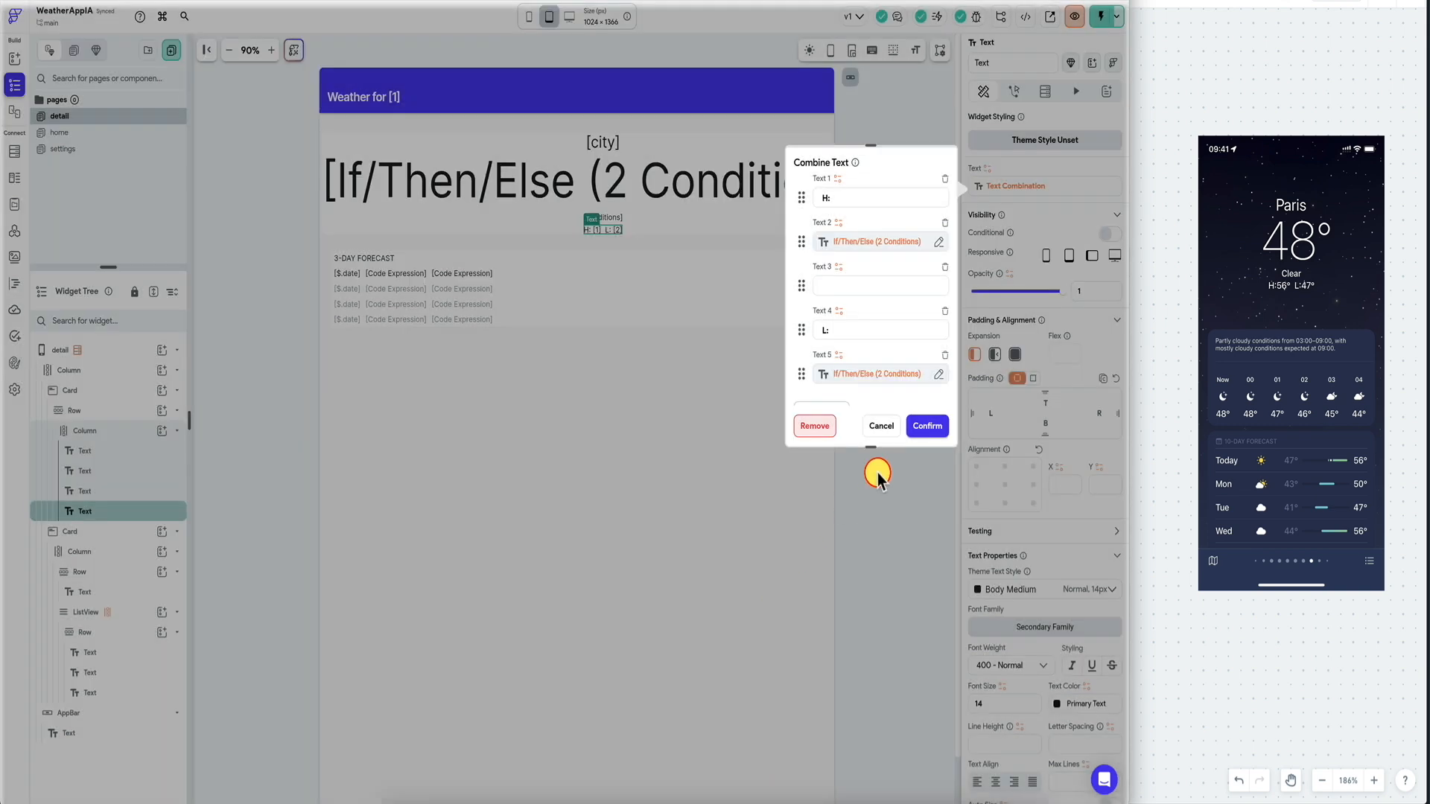
{"action": "left_click", "coordinate": [927, 426]}
Copy the minimum temperature variable from the middle forecast column's code-expression argument.
{"action": "left_click", "coordinate": [384, 275]}
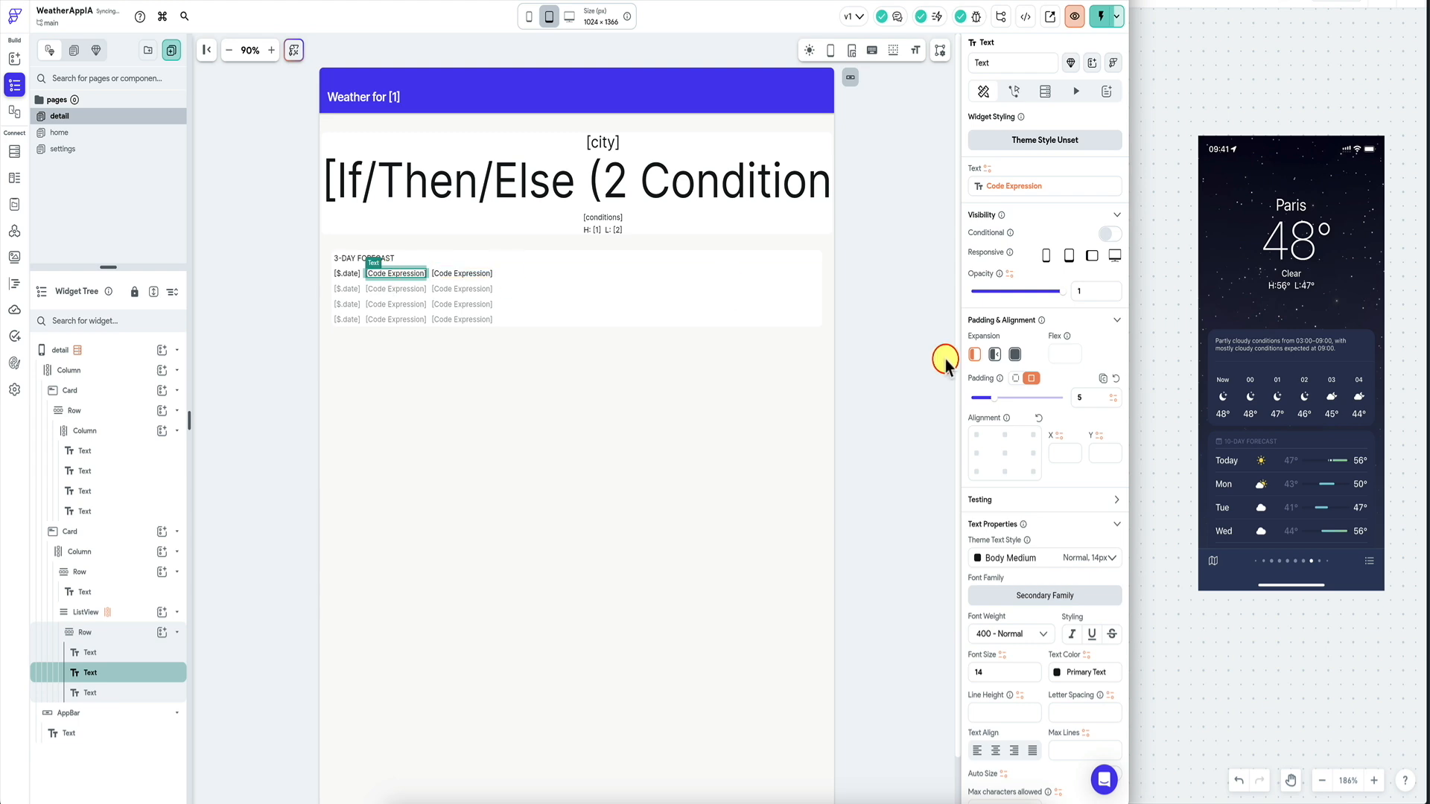
{"action": "left_click", "coordinate": [1058, 195]}
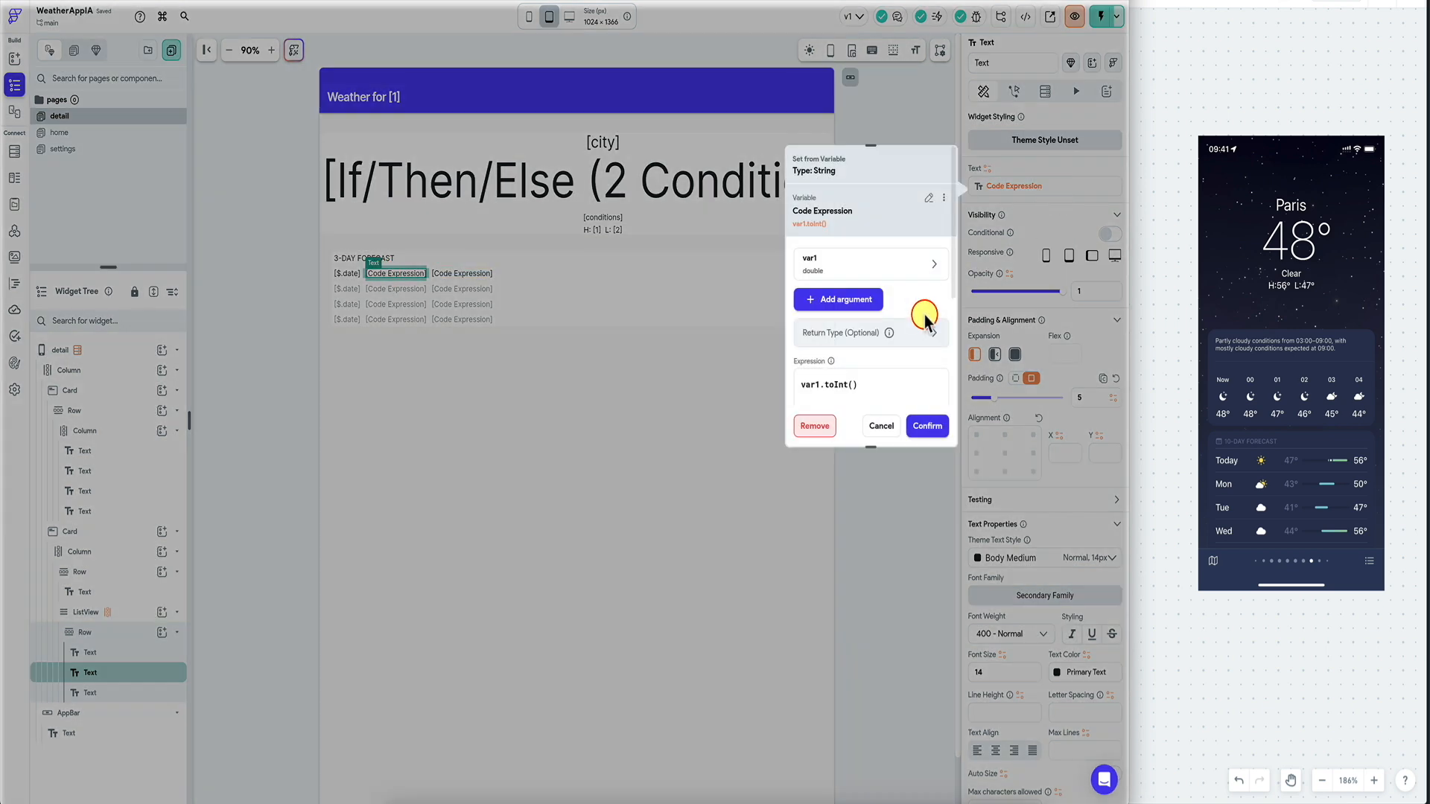
{"action": "left_click", "coordinate": [882, 266]}
{"action": "scroll", "coordinate": [860, 359], "scroll_direction": "down", "scroll_amount": 2}
{"action": "left_click", "coordinate": [856, 331]}
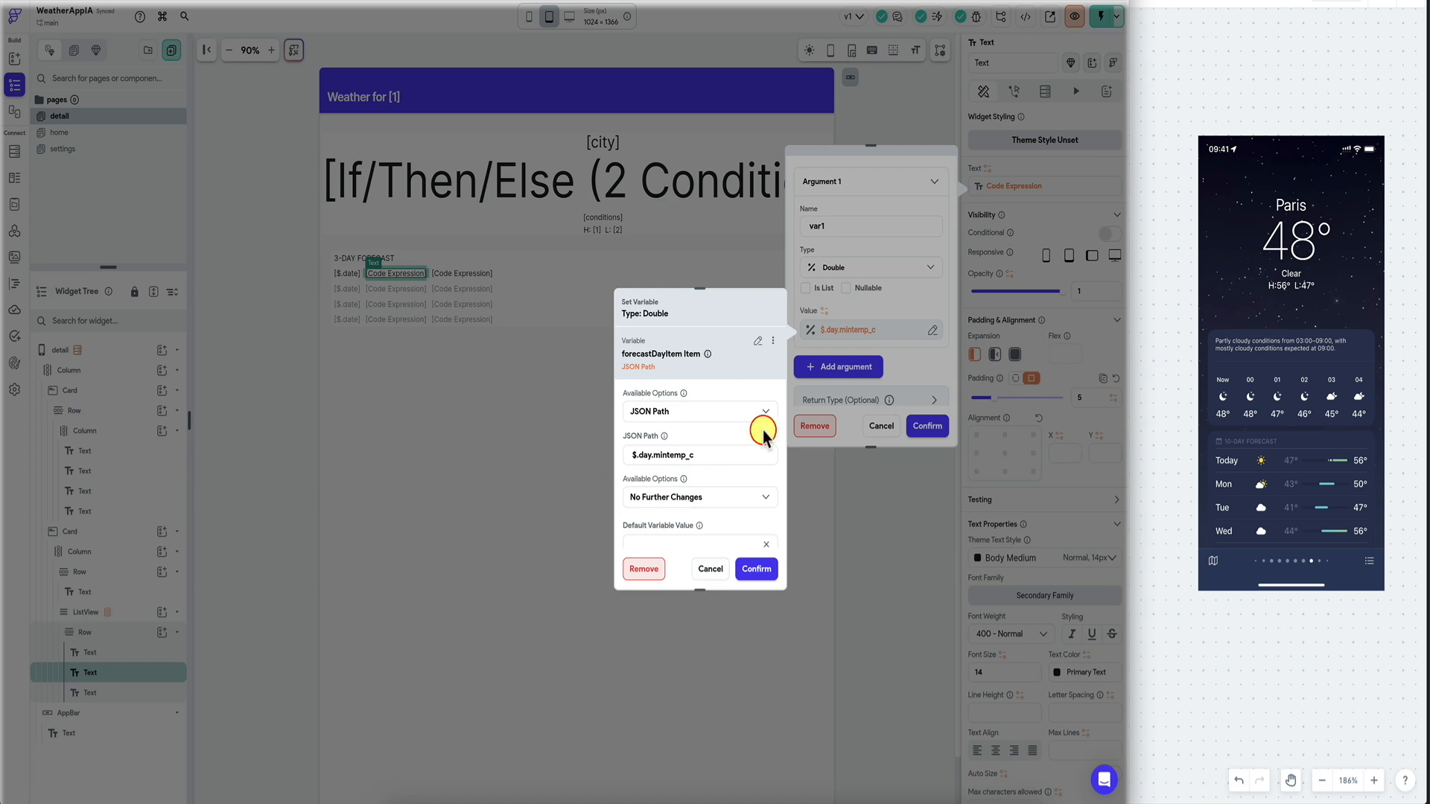
{"action": "left_click", "coordinate": [717, 571]}
{"action": "left_click", "coordinate": [844, 330]}
{"action": "left_click", "coordinate": [773, 340]}
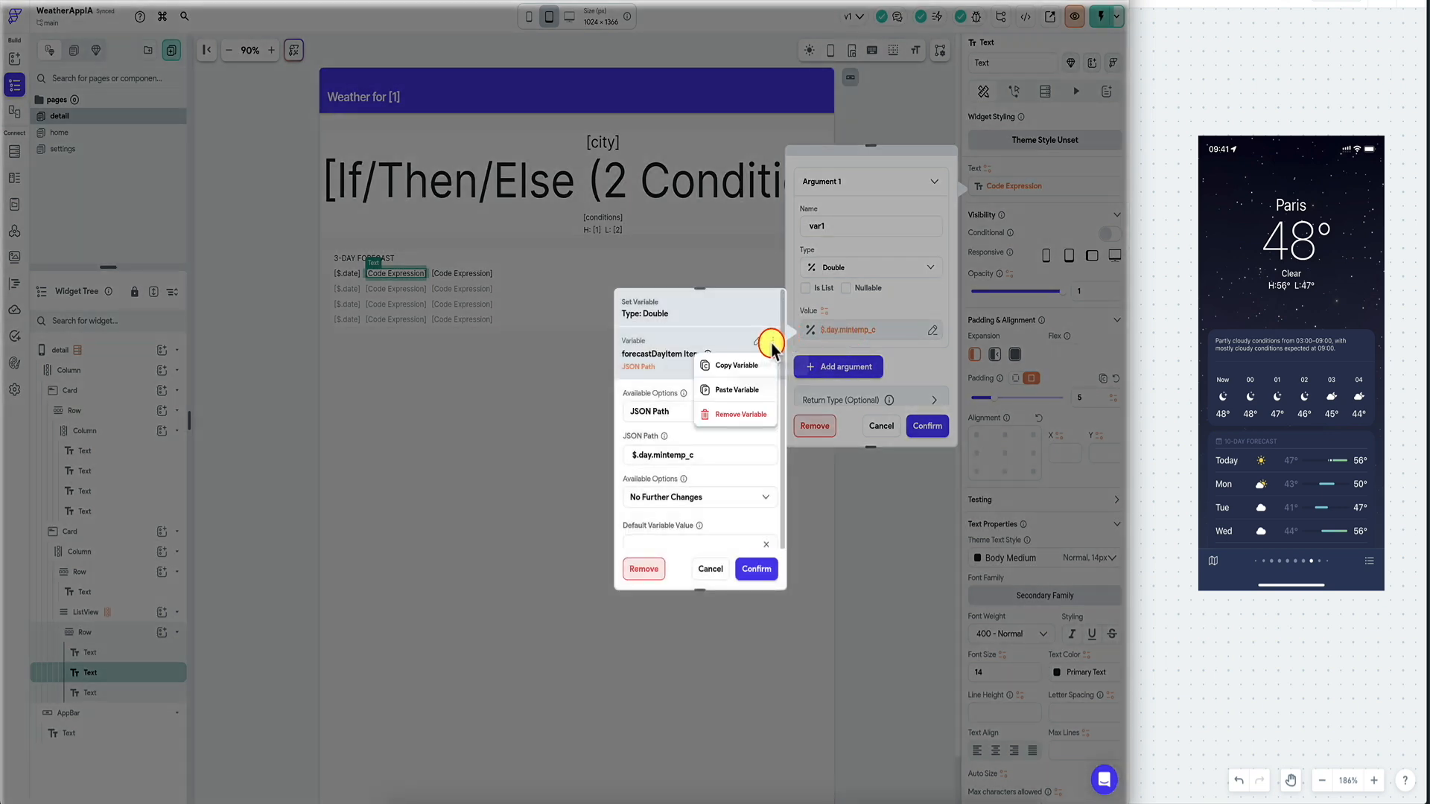
{"action": "left_click", "coordinate": [744, 367]}
Turn the argument into a conditional value with settingsTemp equals 'C'.
{"action": "left_click", "coordinate": [758, 340]}
{"action": "type", "text": "if"}
{"action": "left_click", "coordinate": [689, 476]}
{"action": "left_click", "coordinate": [687, 414]}
{"action": "type", "text": "set"}
{"action": "left_click", "coordinate": [552, 513]}
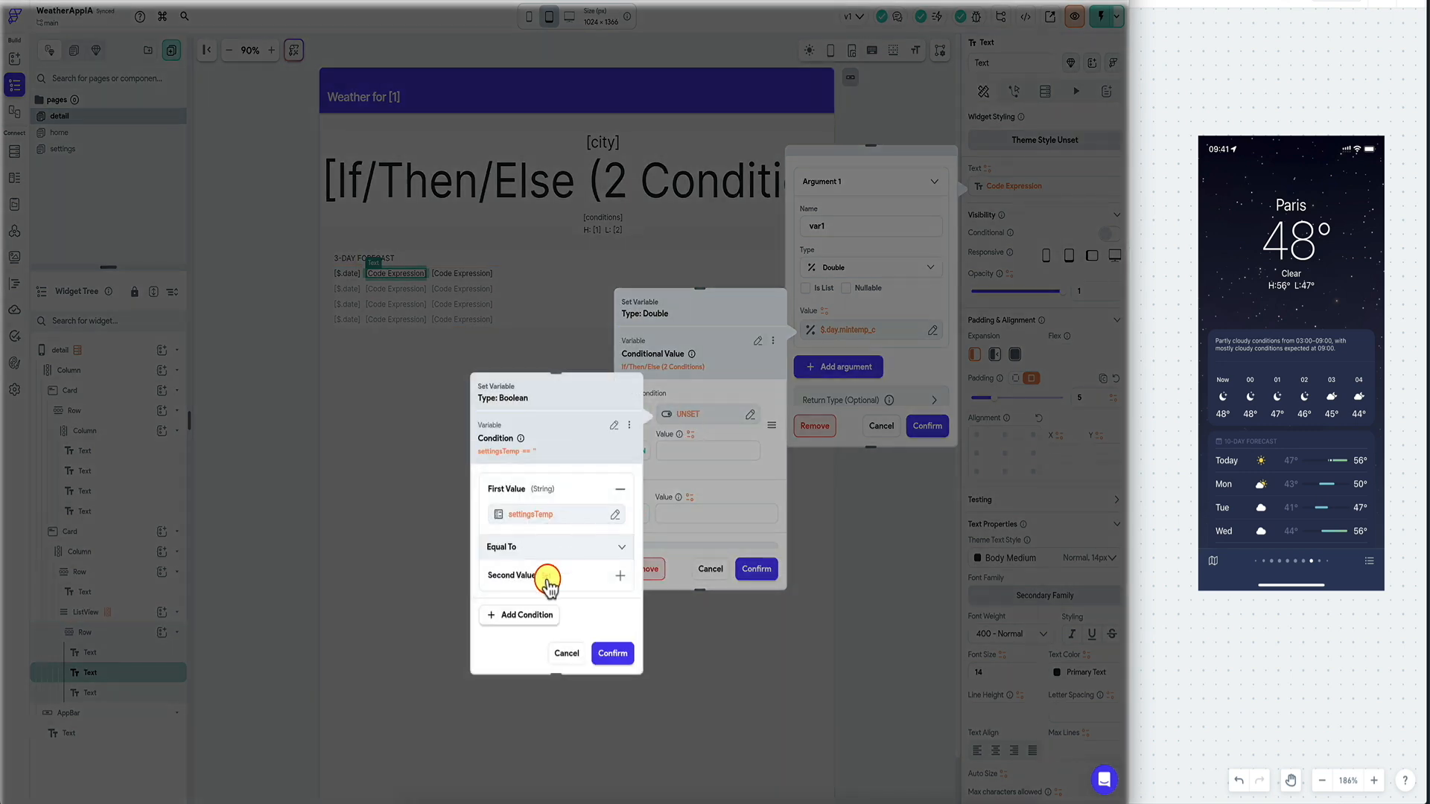
{"action": "left_click", "coordinate": [608, 651]}
Set the branches to mintemp_c and mintemp_f, copy the conditional for reuse, and confirm.
{"action": "left_click", "coordinate": [688, 507]}
{"action": "left_click", "coordinate": [517, 635]}
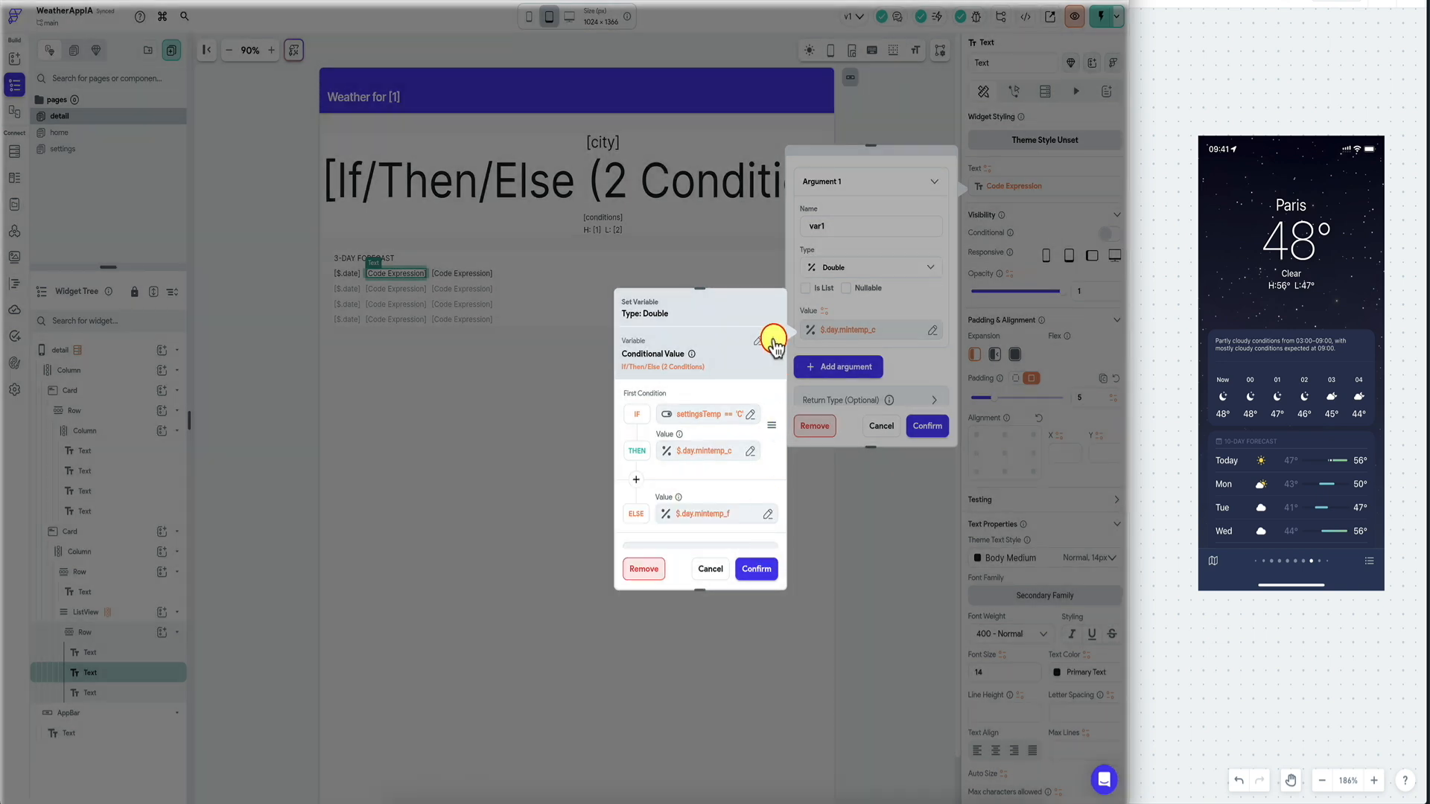
{"action": "left_click", "coordinate": [773, 340]}
{"action": "left_click", "coordinate": [723, 367]}
{"action": "left_click", "coordinate": [771, 468]}
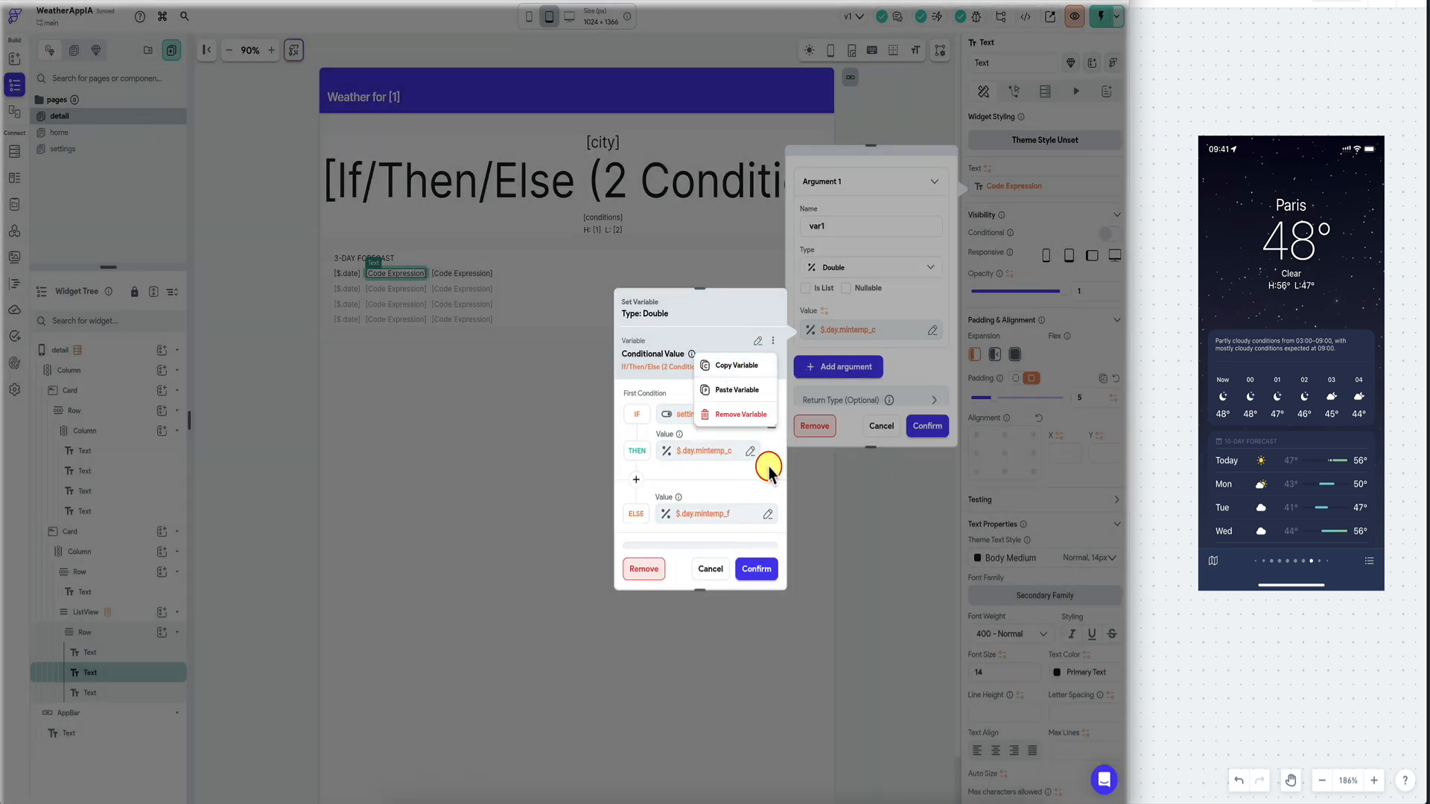
{"action": "left_click", "coordinate": [758, 569]}
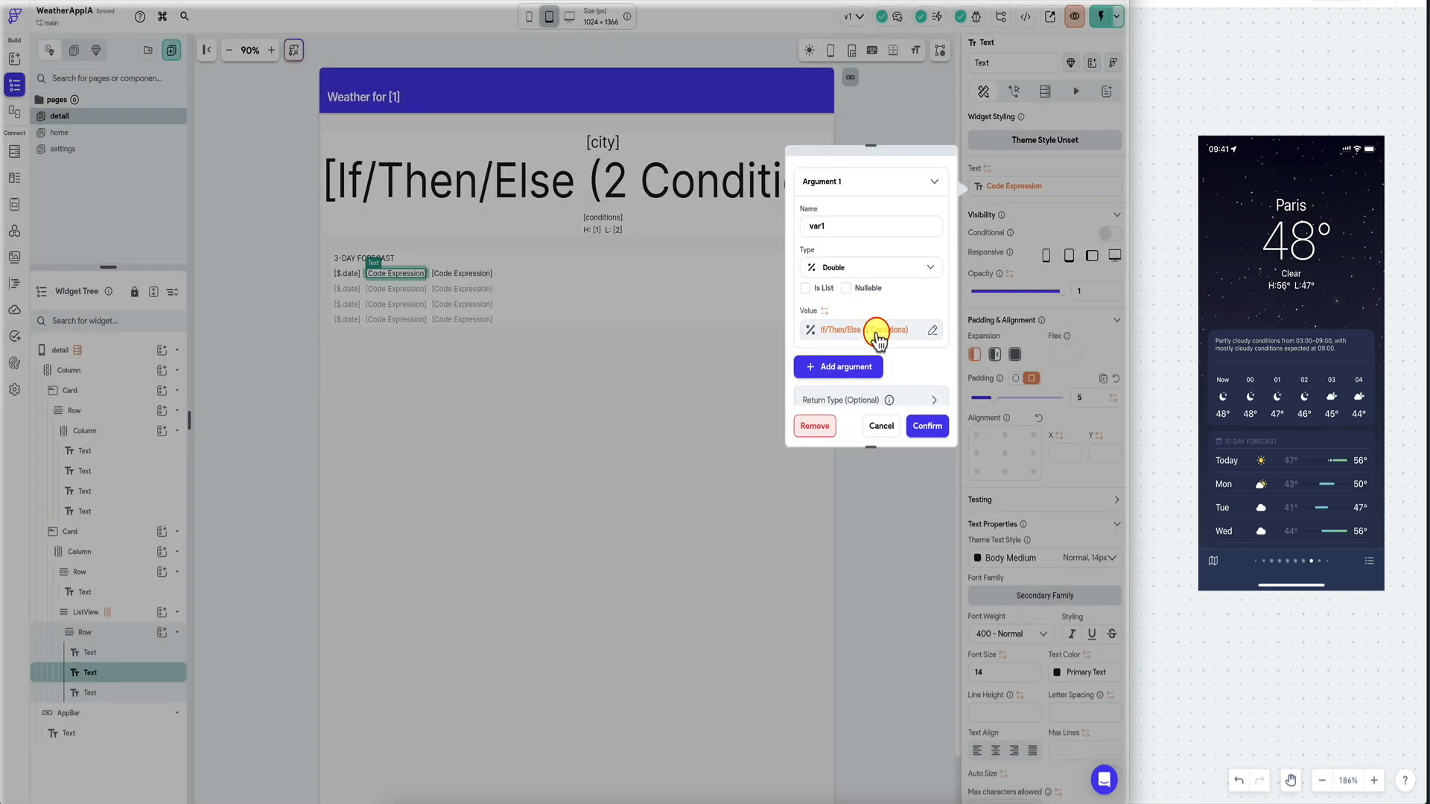
{"action": "left_click", "coordinate": [877, 330]}
{"action": "left_click", "coordinate": [773, 341]}
{"action": "left_click", "coordinate": [734, 372]}
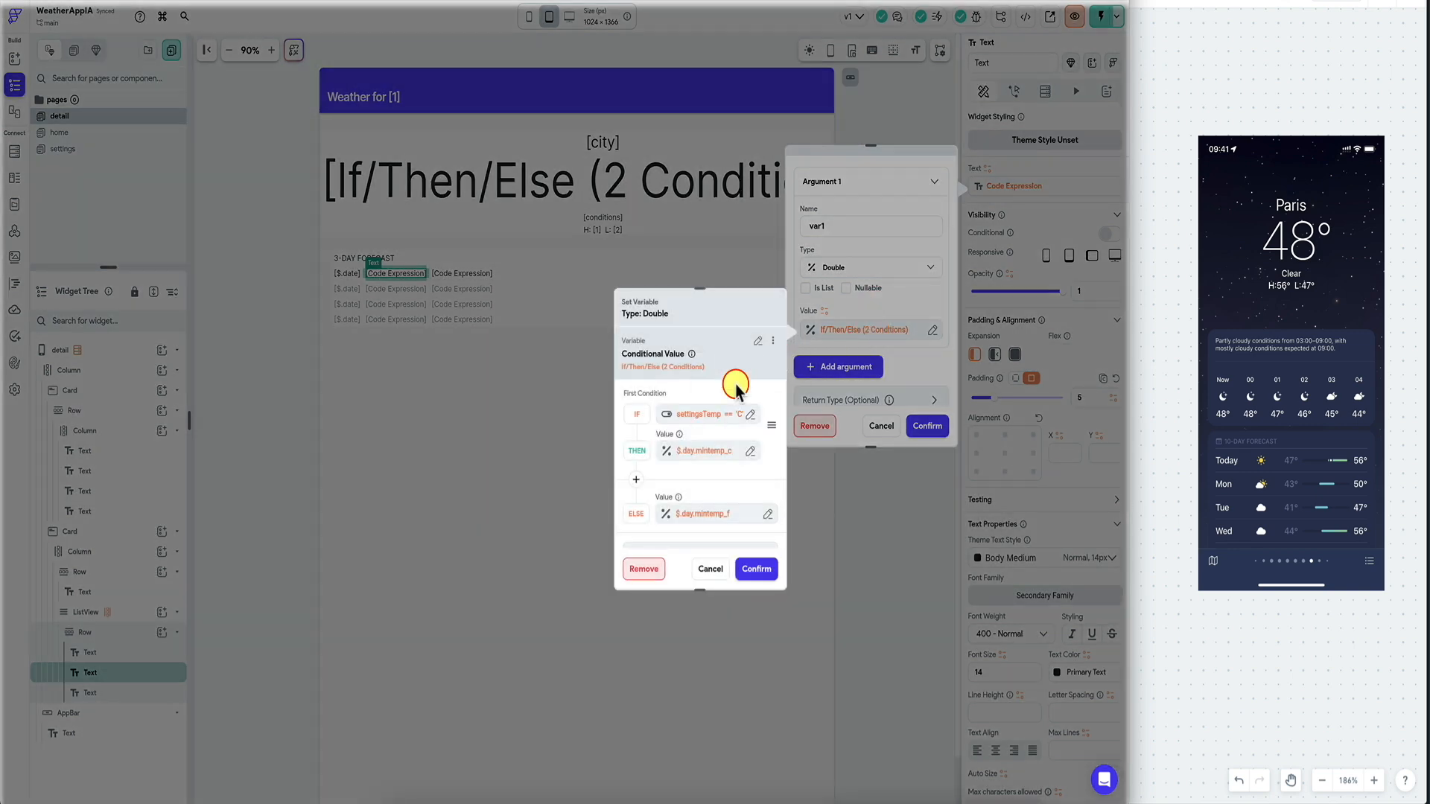
{"action": "left_click", "coordinate": [757, 570]}
{"action": "left_click", "coordinate": [927, 426]}
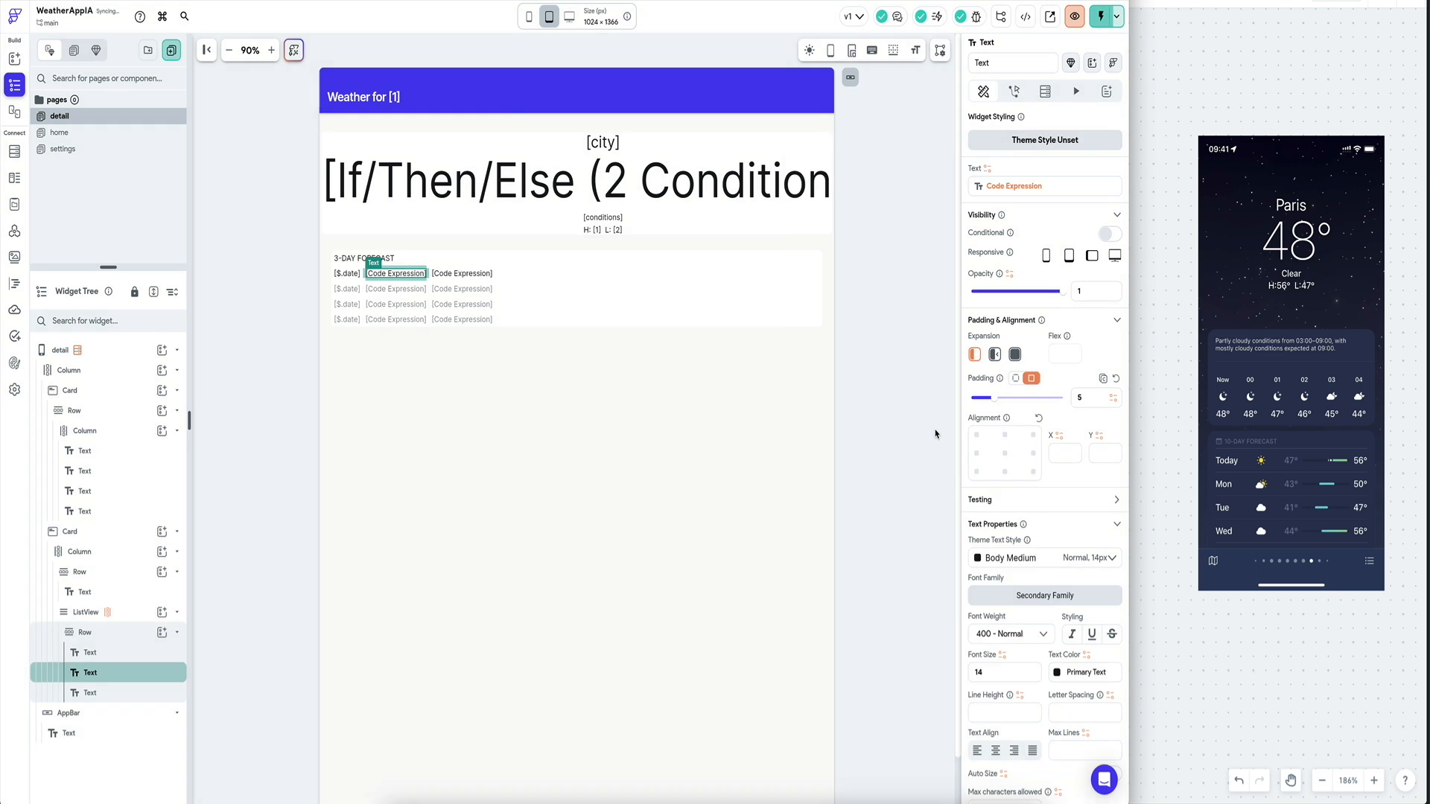
Paste the copied conditional into the third forecast column's code expression.
{"action": "left_click", "coordinate": [483, 274]}
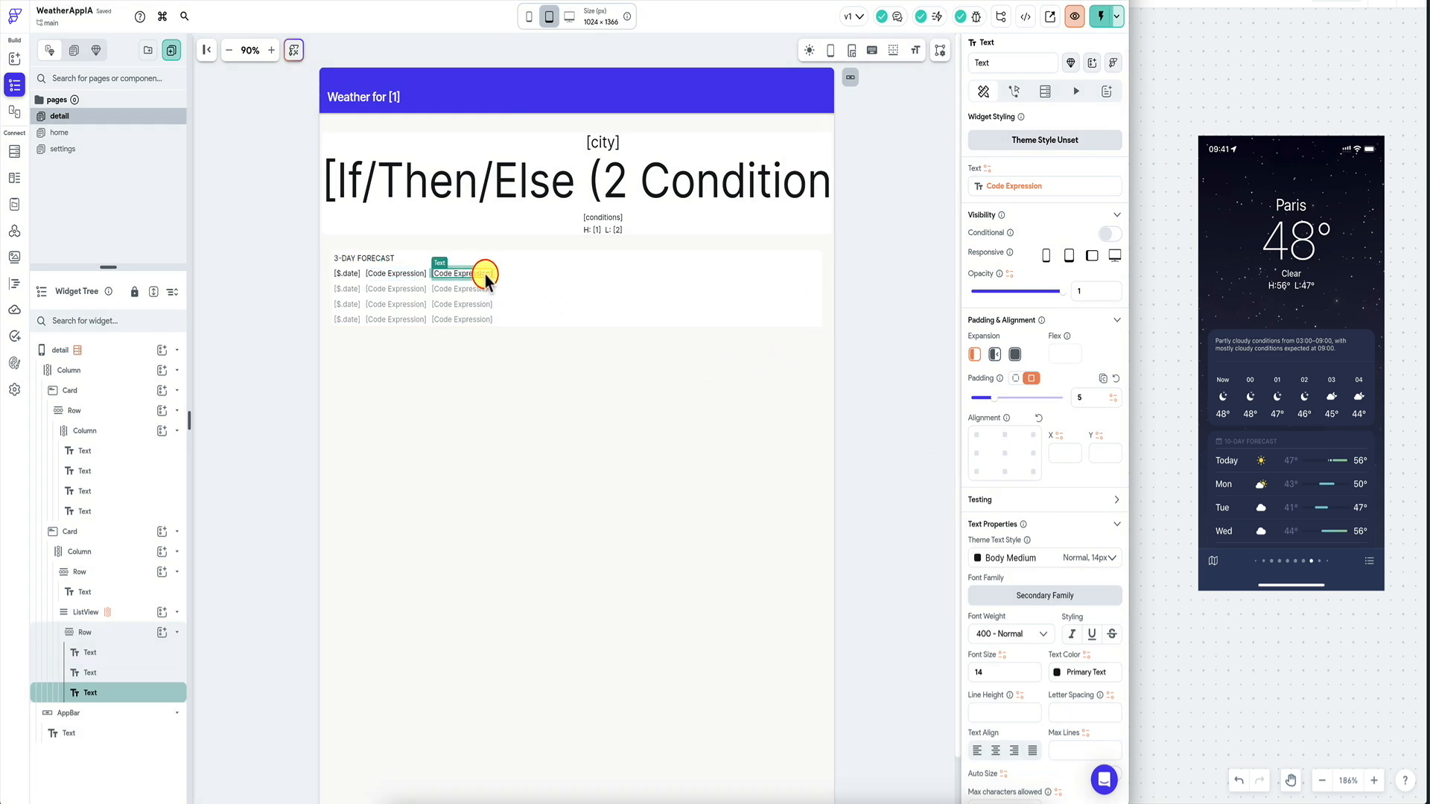
{"action": "left_click", "coordinate": [1006, 186]}
{"action": "left_click", "coordinate": [773, 311]}
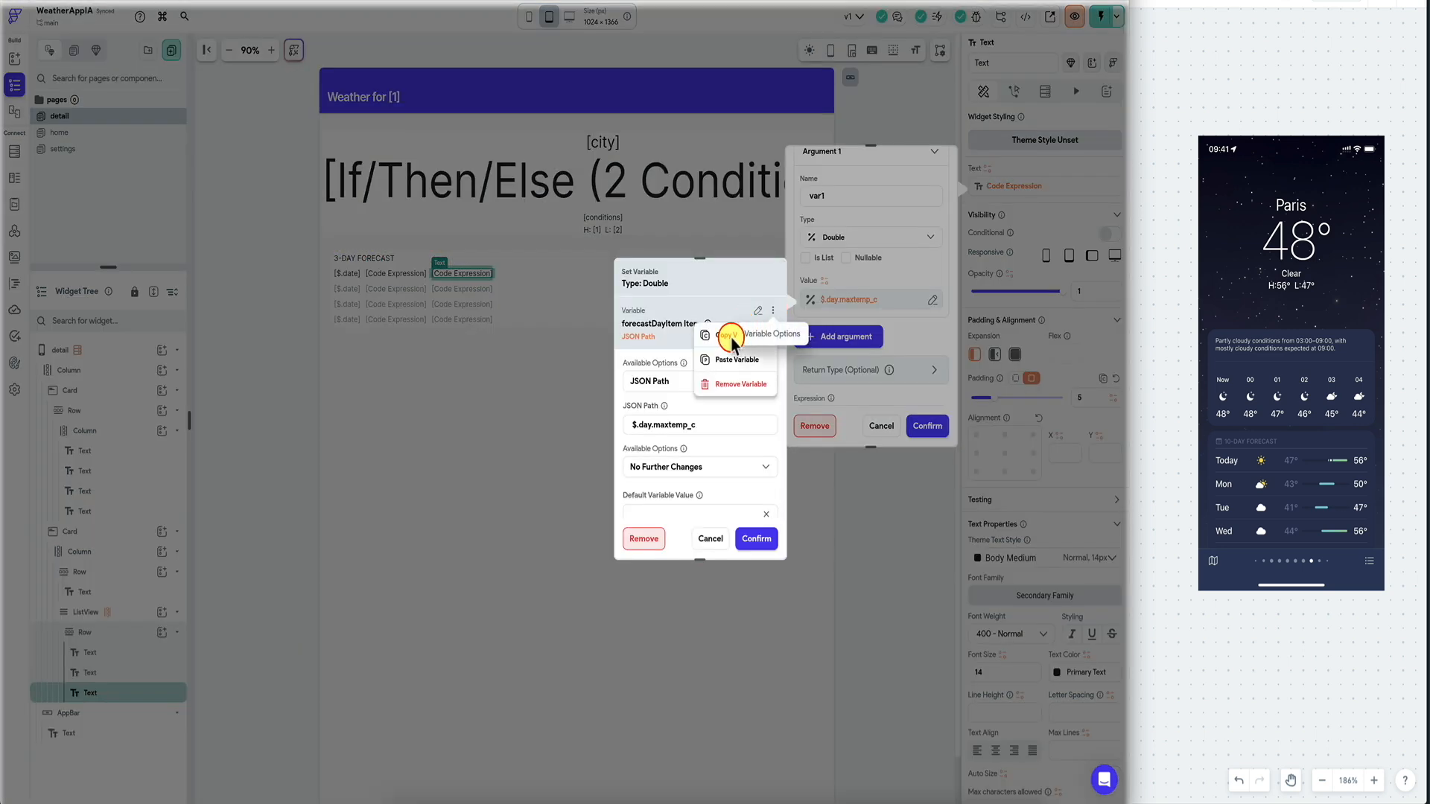
{"action": "left_click", "coordinate": [729, 363]}
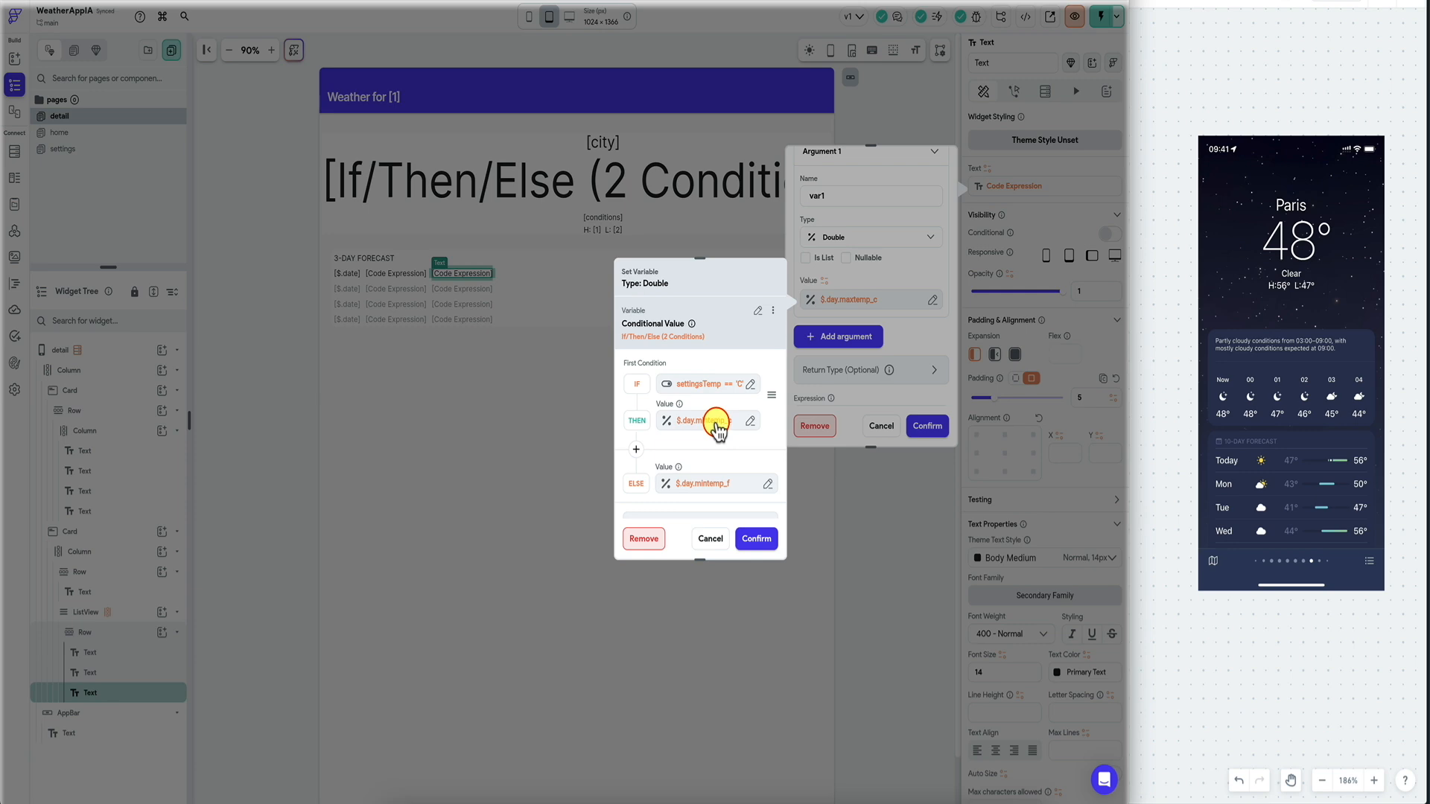
Change THEN to $.day.maxtemp_c and ELSE to maxtemp_f, confirm, and launch a test run.
{"action": "left_click", "coordinate": [717, 428]}
{"action": "left_click", "coordinate": [609, 655]}
{"action": "left_click", "coordinate": [715, 484]}
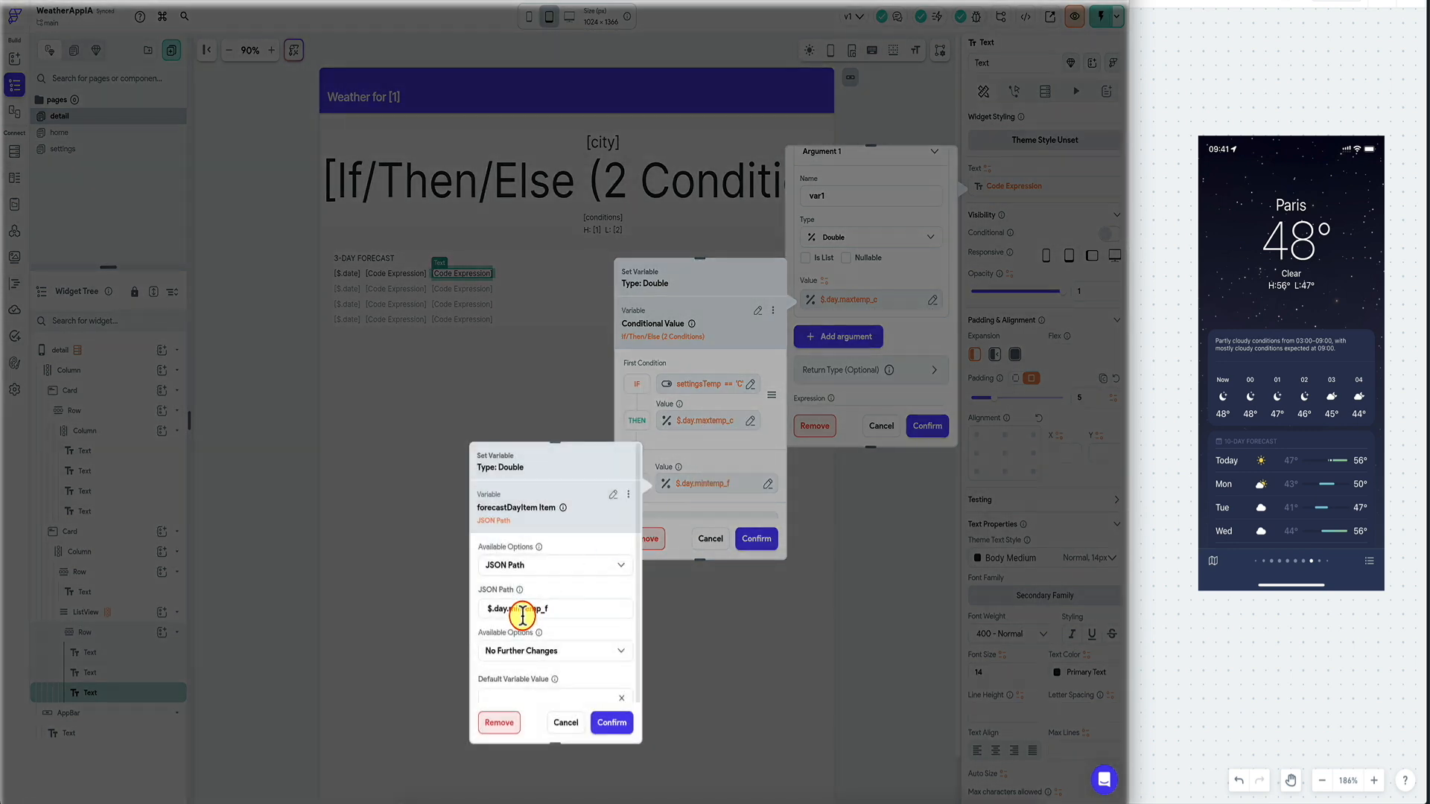
{"action": "left_click", "coordinate": [613, 721]}
{"action": "left_click", "coordinate": [757, 543]}
{"action": "left_click", "coordinate": [923, 427]}
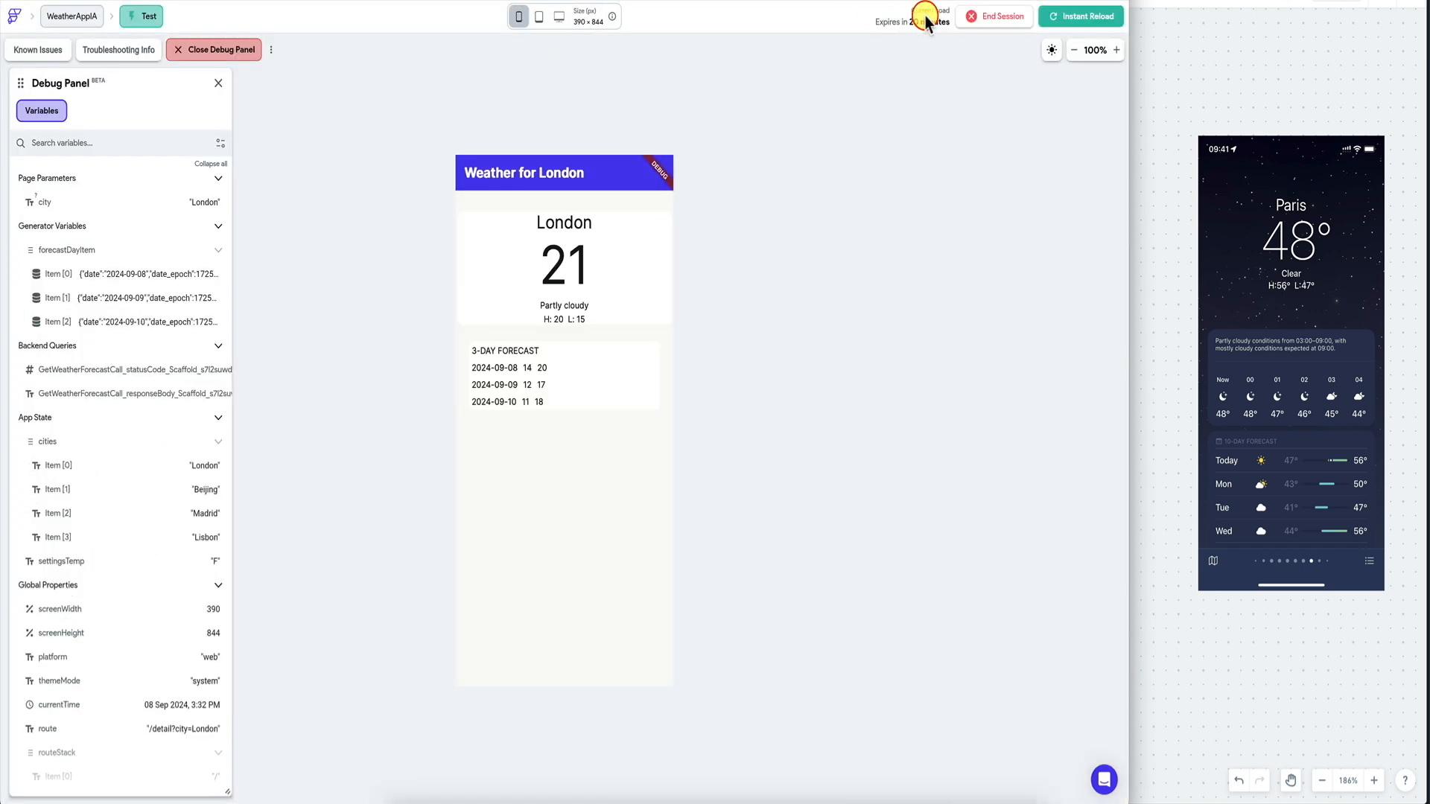
{"action": "left_click", "coordinate": [1065, 17]}
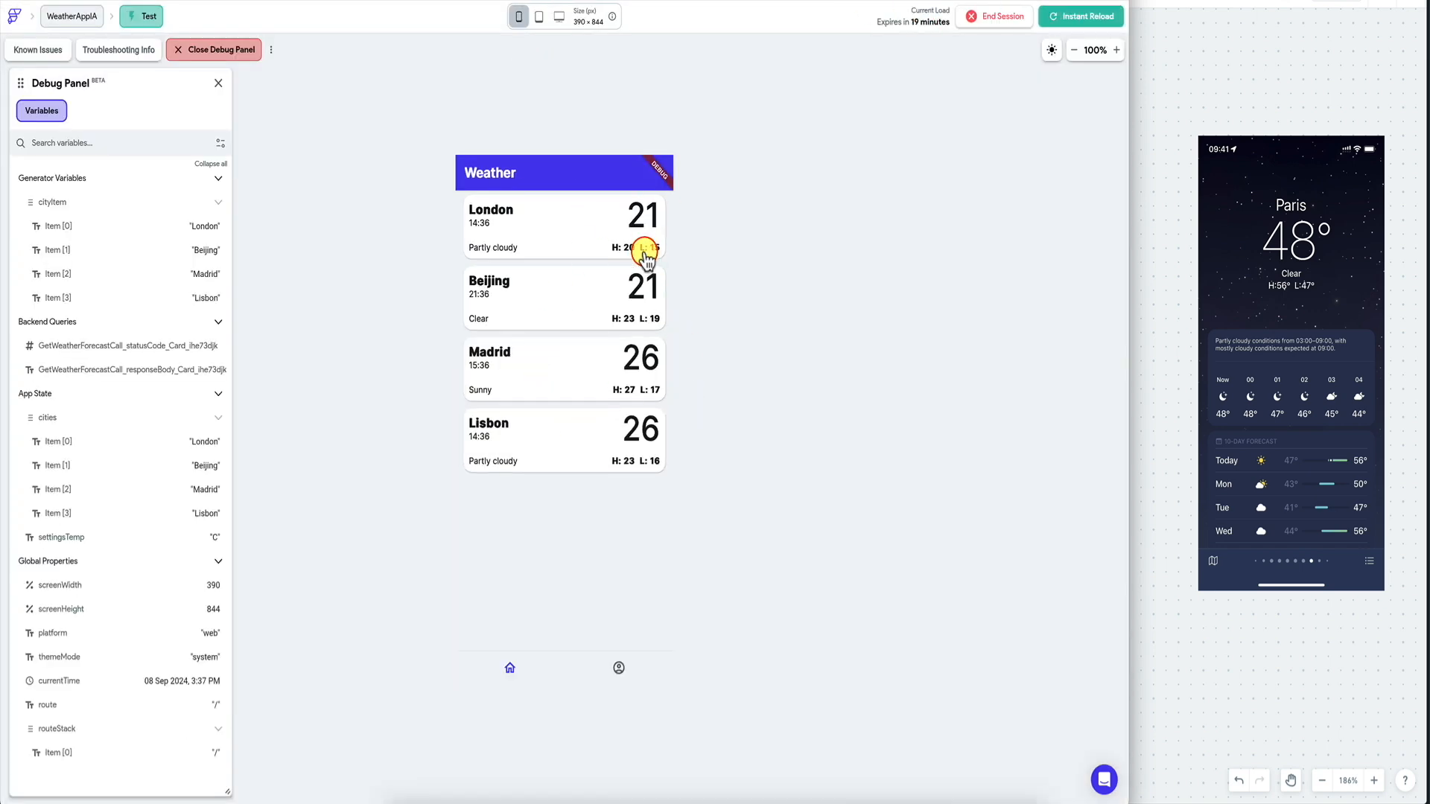
{"action": "left_click", "coordinate": [620, 672]}
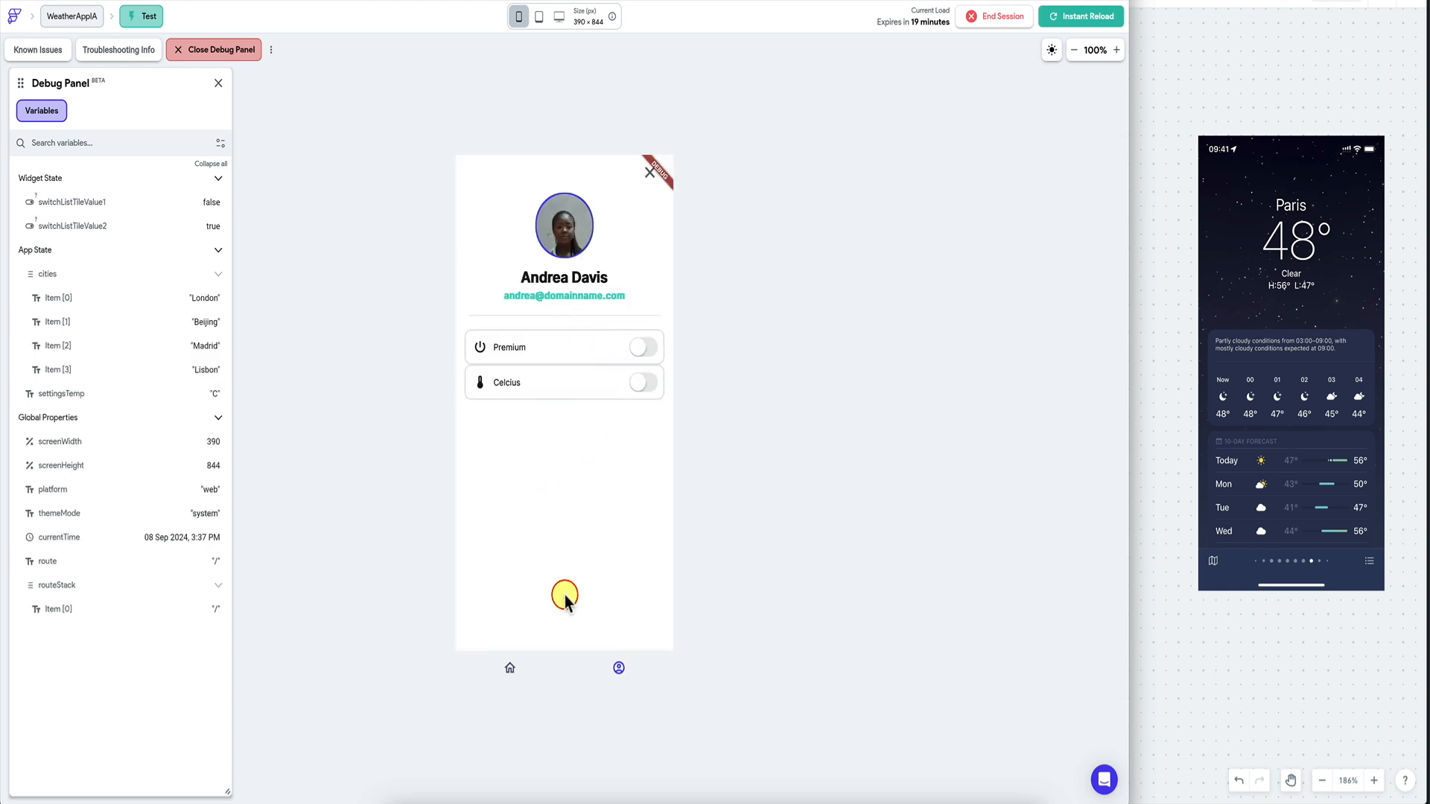
{"action": "left_click", "coordinate": [513, 669]}
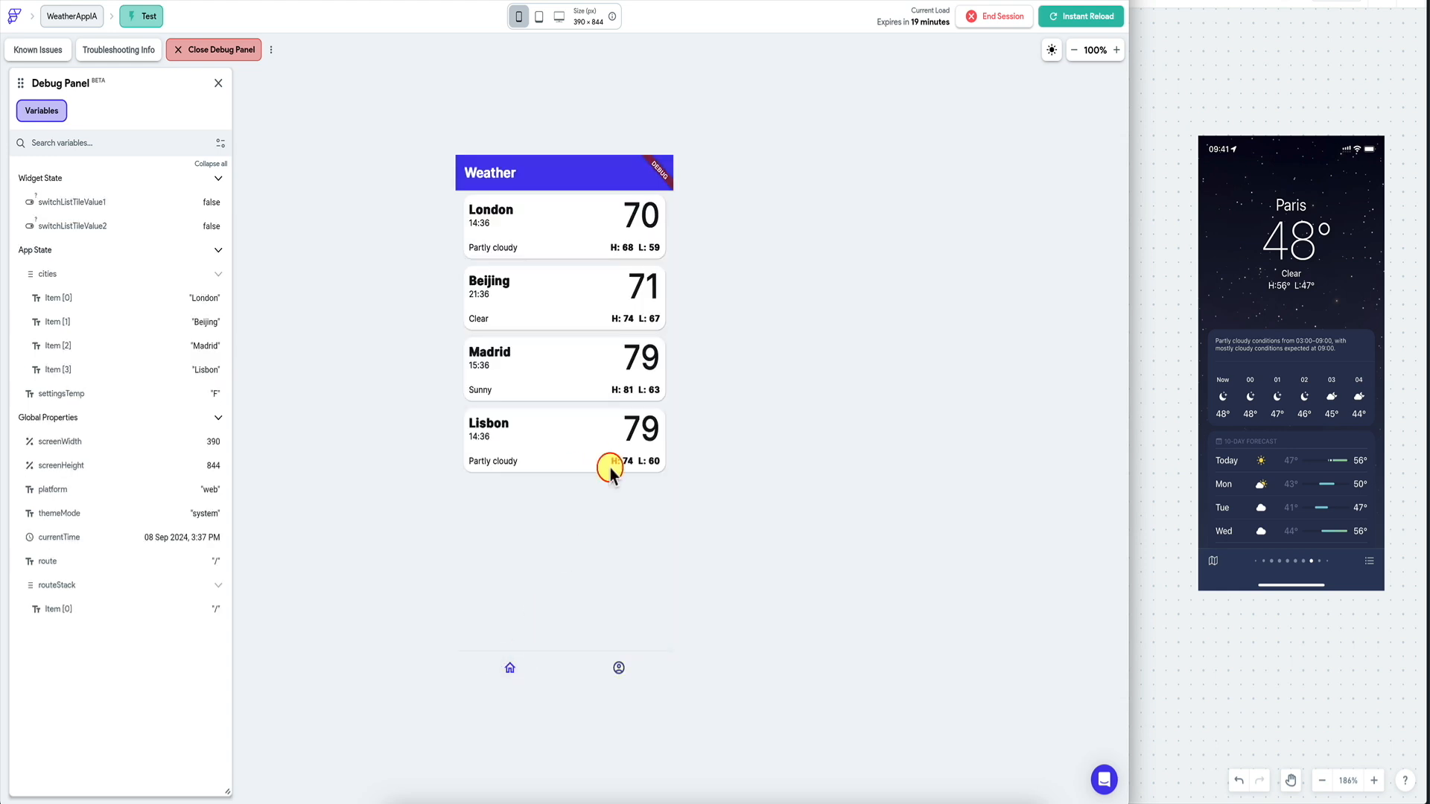
{"action": "left_click", "coordinate": [592, 231]}
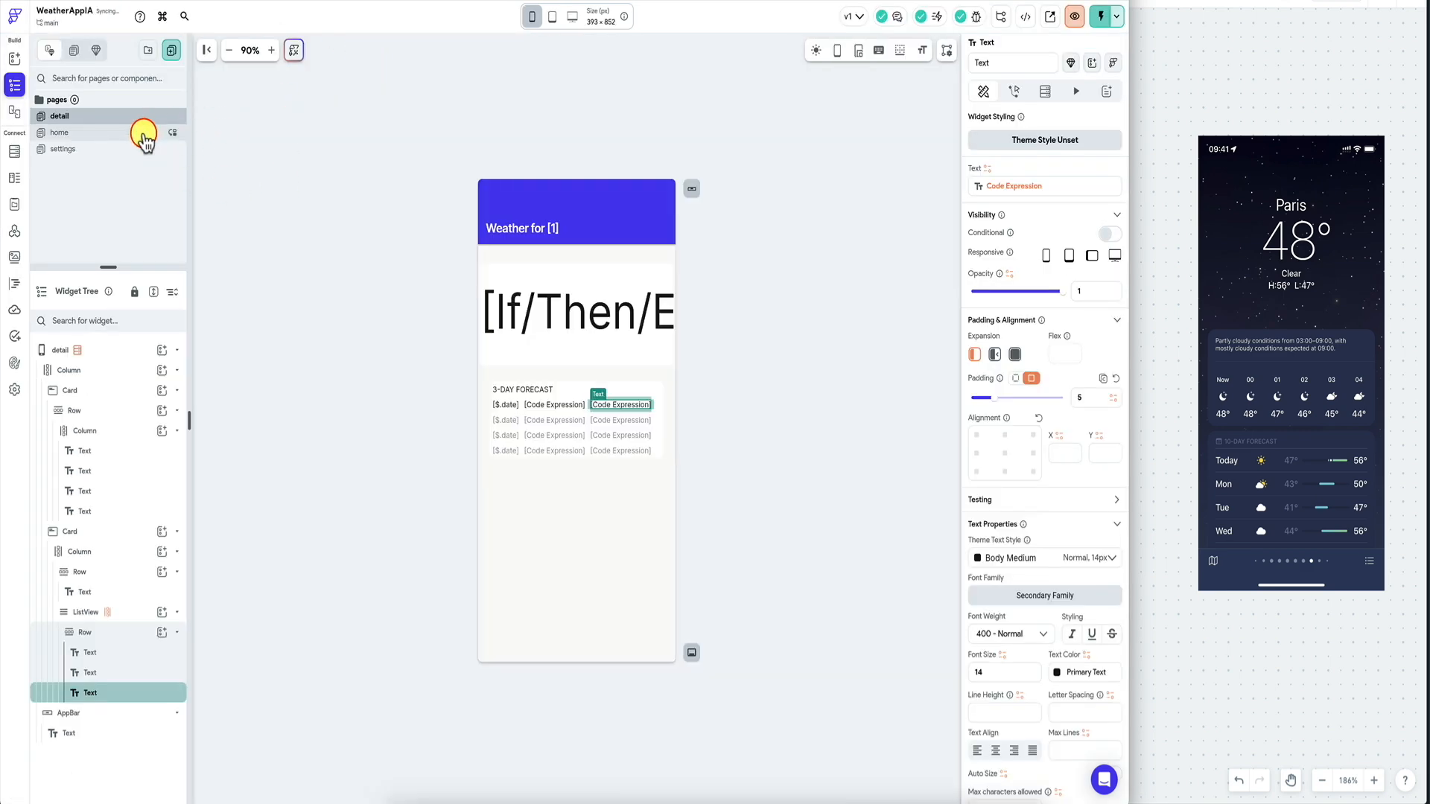
Turn on Show Default Button for the detail page's app bar.
{"action": "left_click", "coordinate": [142, 131]}
{"action": "left_click", "coordinate": [141, 117]}
{"action": "left_click", "coordinate": [512, 205]}
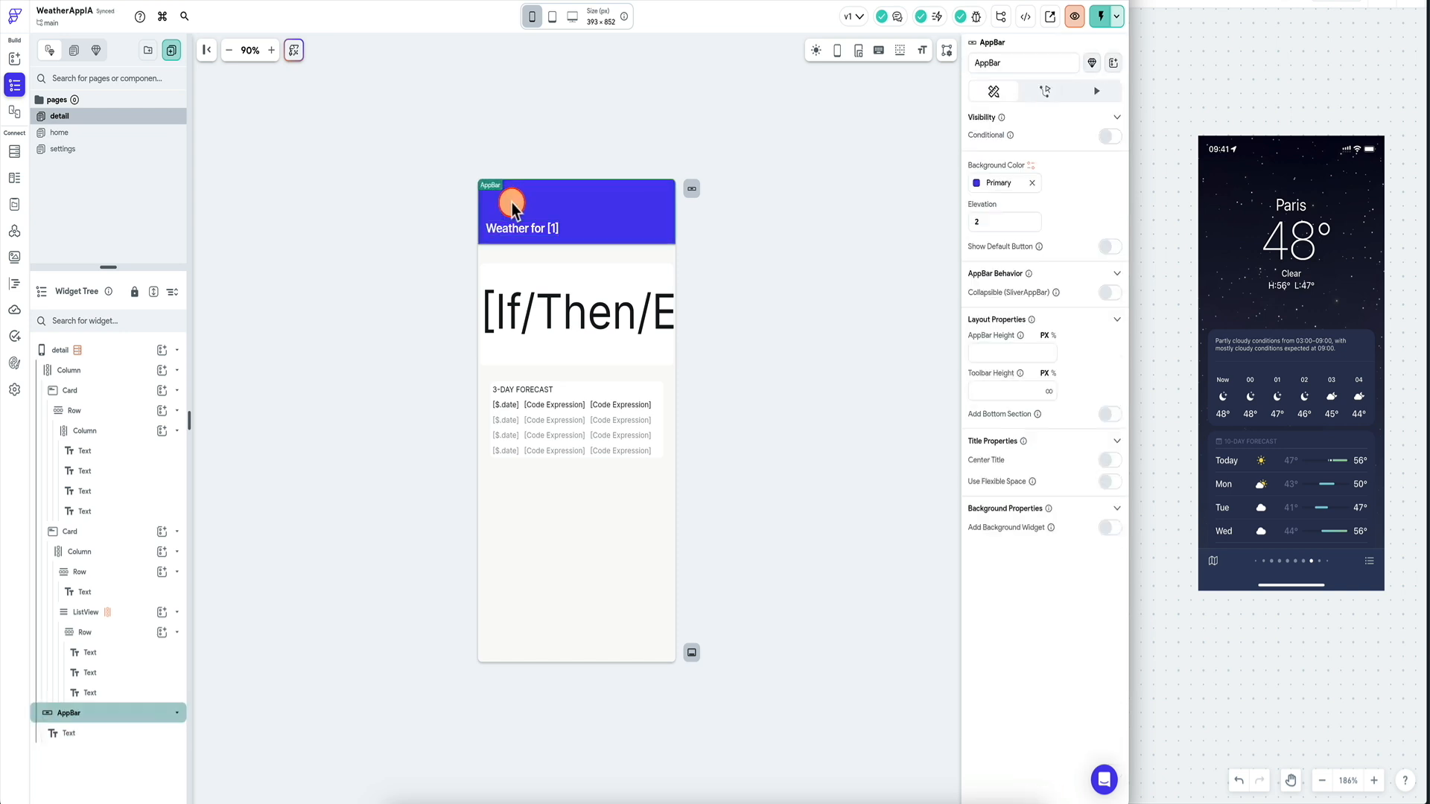
{"action": "left_click", "coordinate": [1110, 247]}
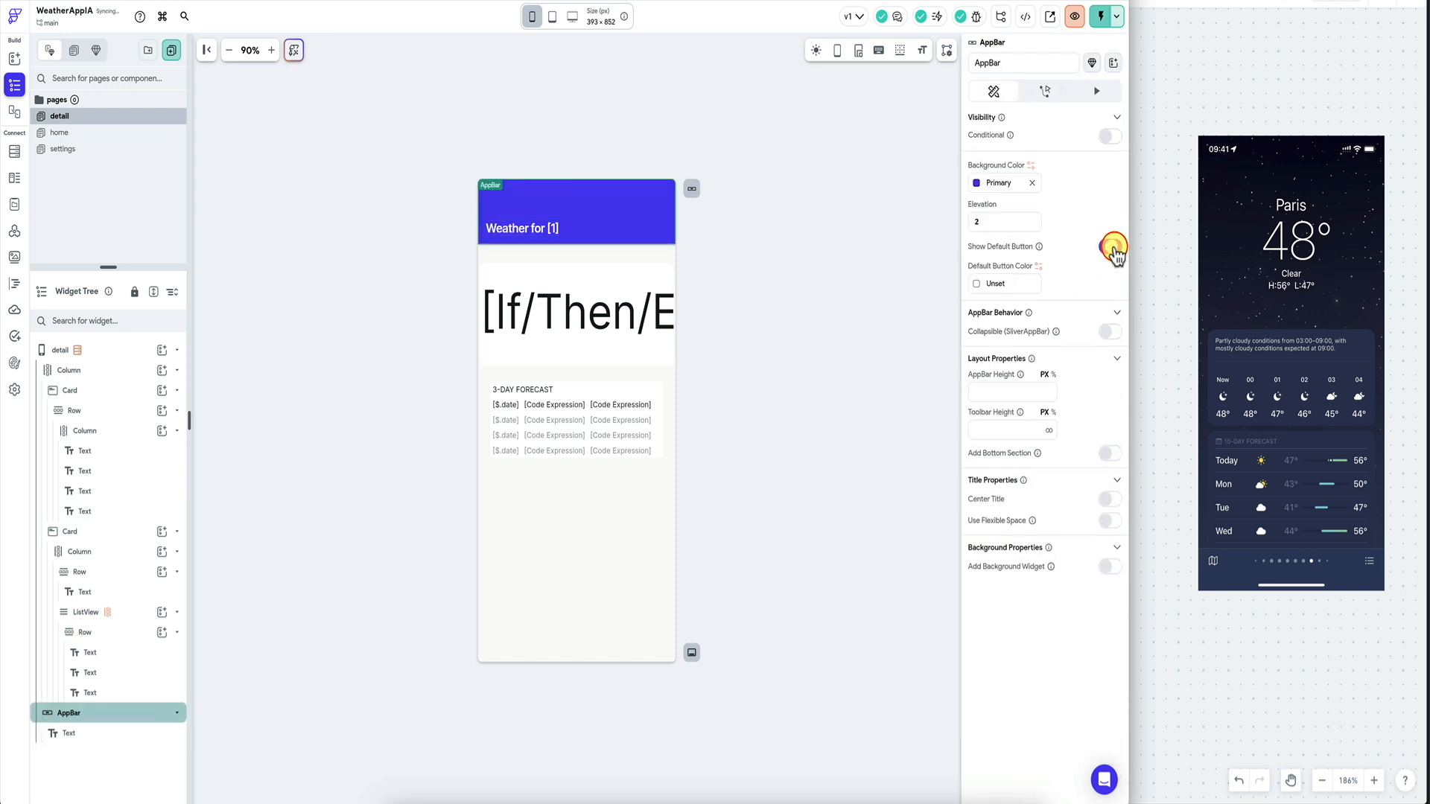
{"action": "left_click", "coordinate": [976, 285]}
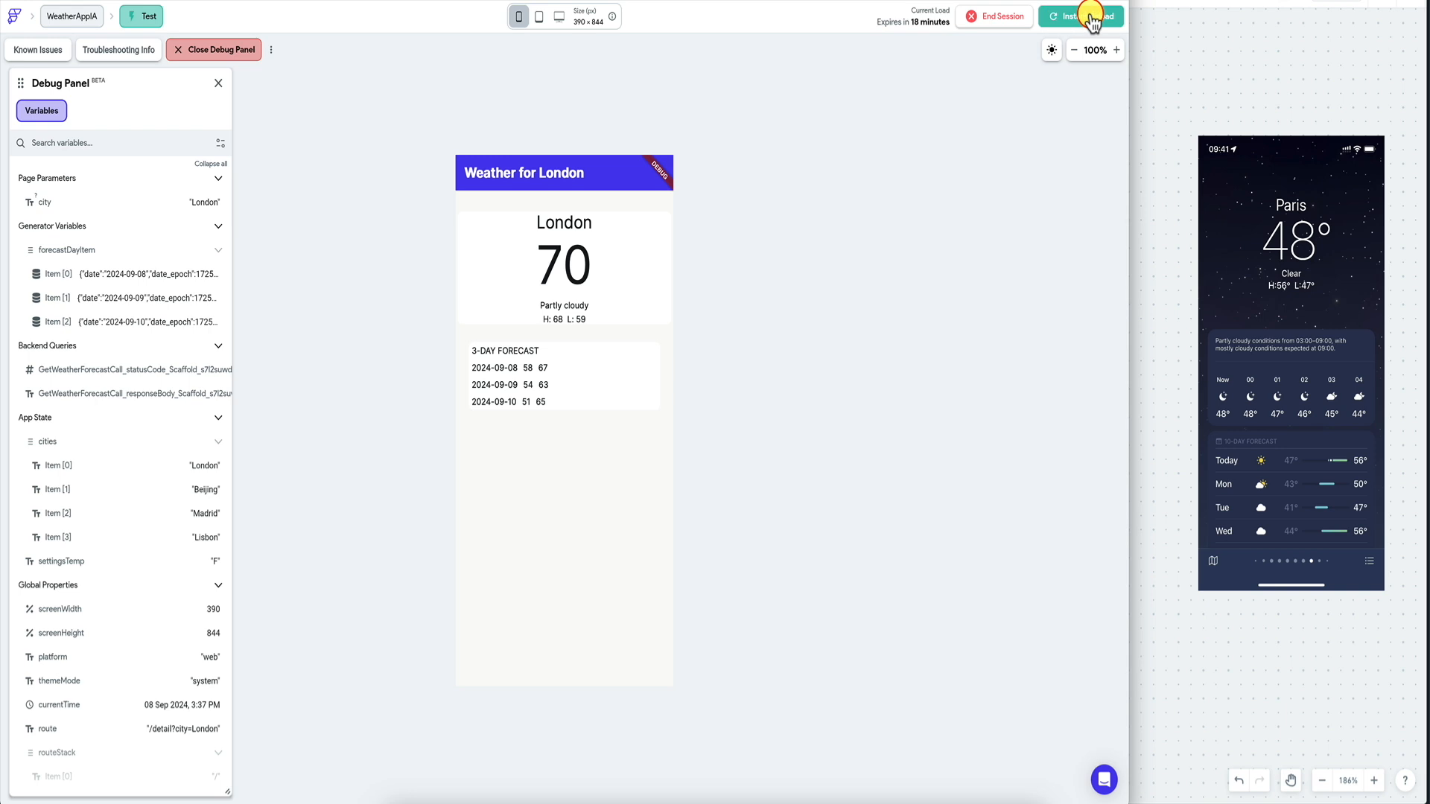
In a test run, go back from London, visit Madrid, switch off Celsius, and reopen London.
{"action": "left_click", "coordinate": [1084, 18]}
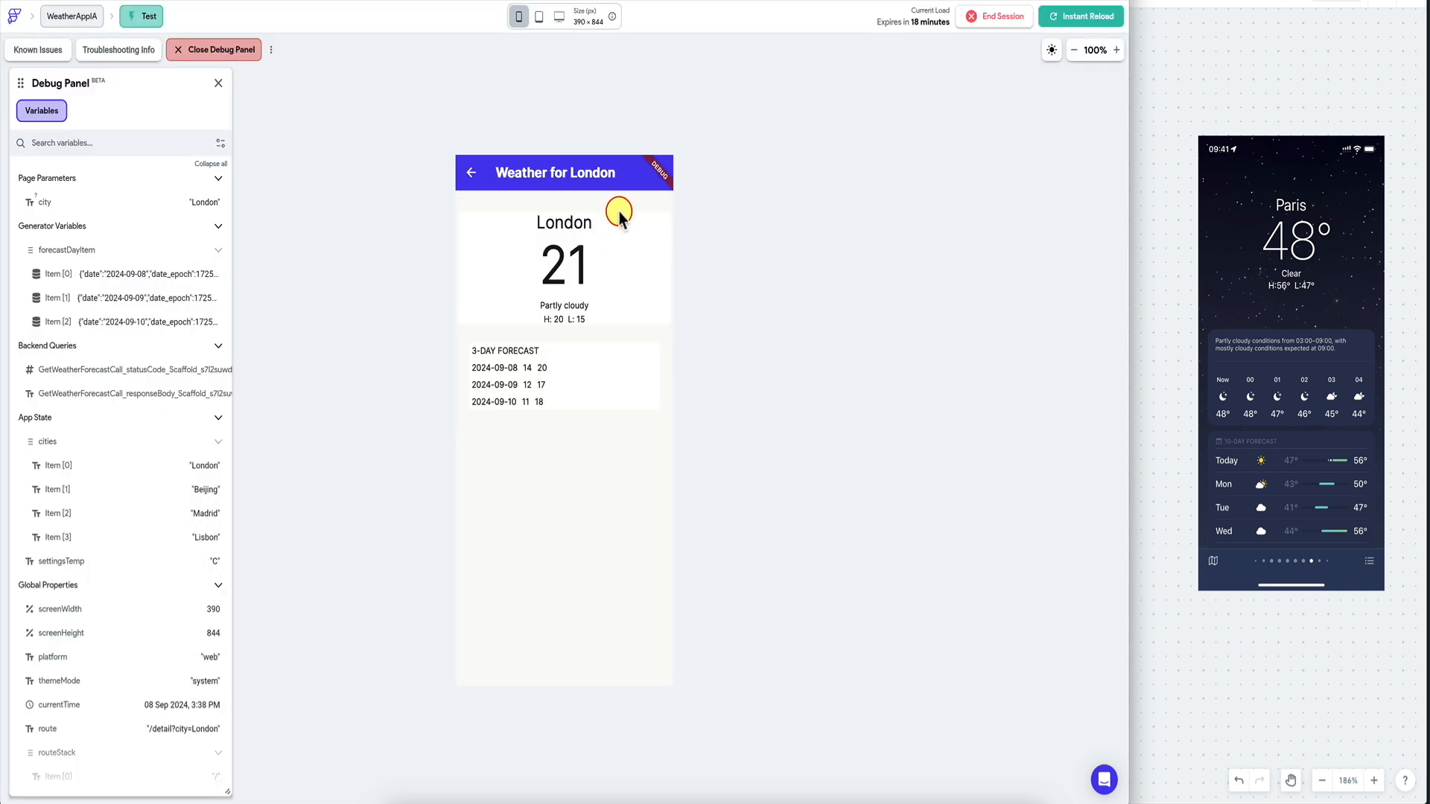
{"action": "left_click", "coordinate": [471, 182]}
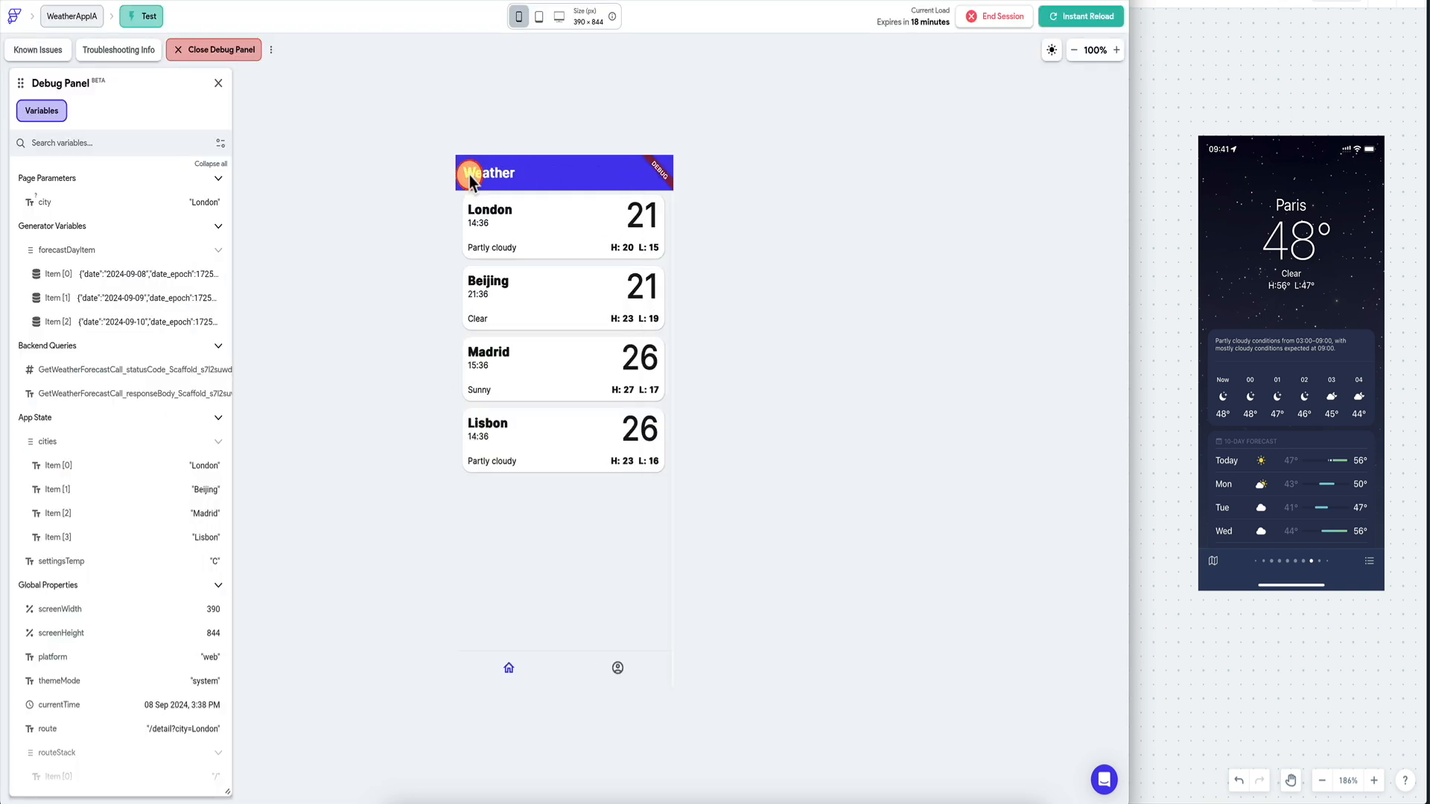
{"action": "left_click", "coordinate": [562, 373]}
{"action": "left_click", "coordinate": [471, 176]}
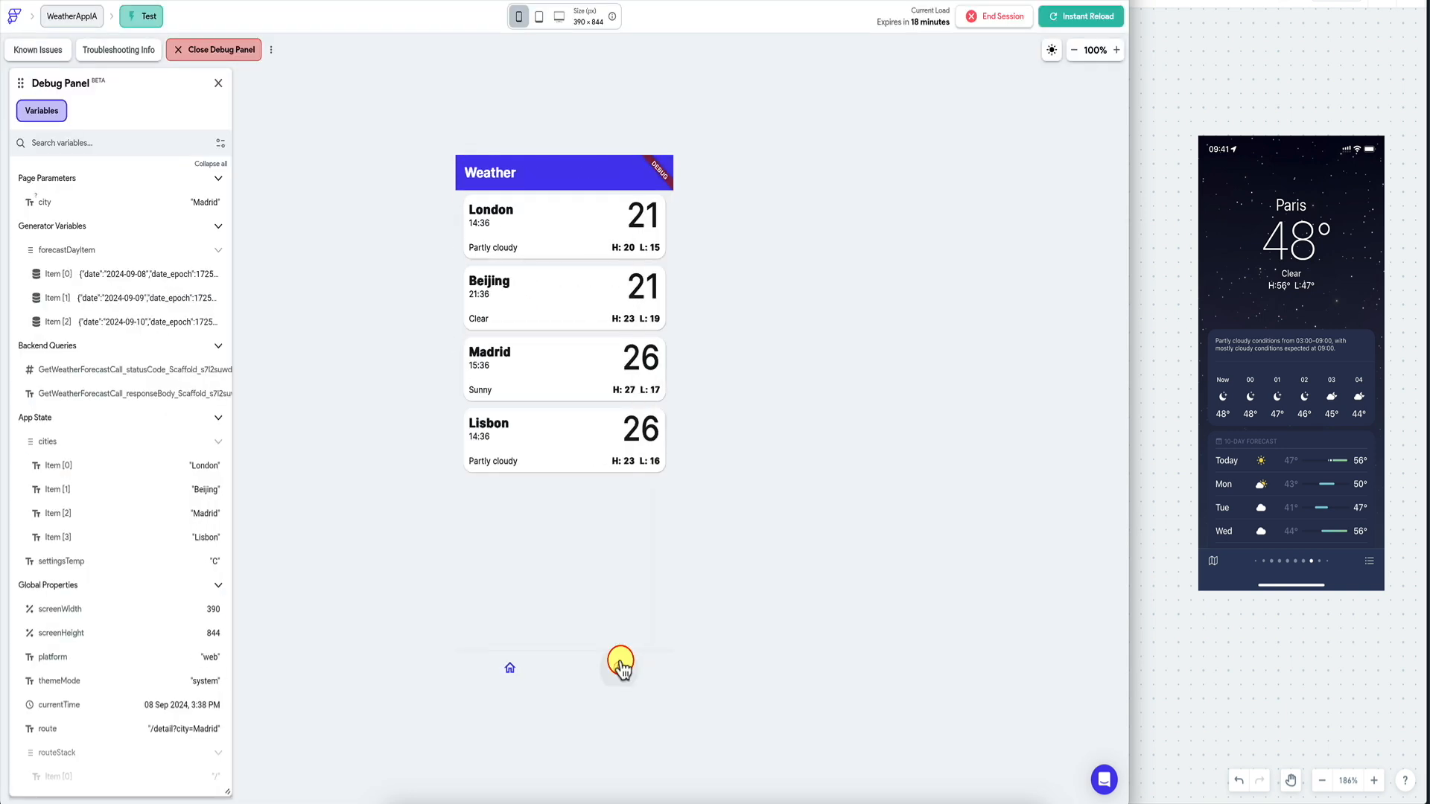
{"action": "left_click", "coordinate": [619, 671]}
{"action": "left_click", "coordinate": [639, 382]}
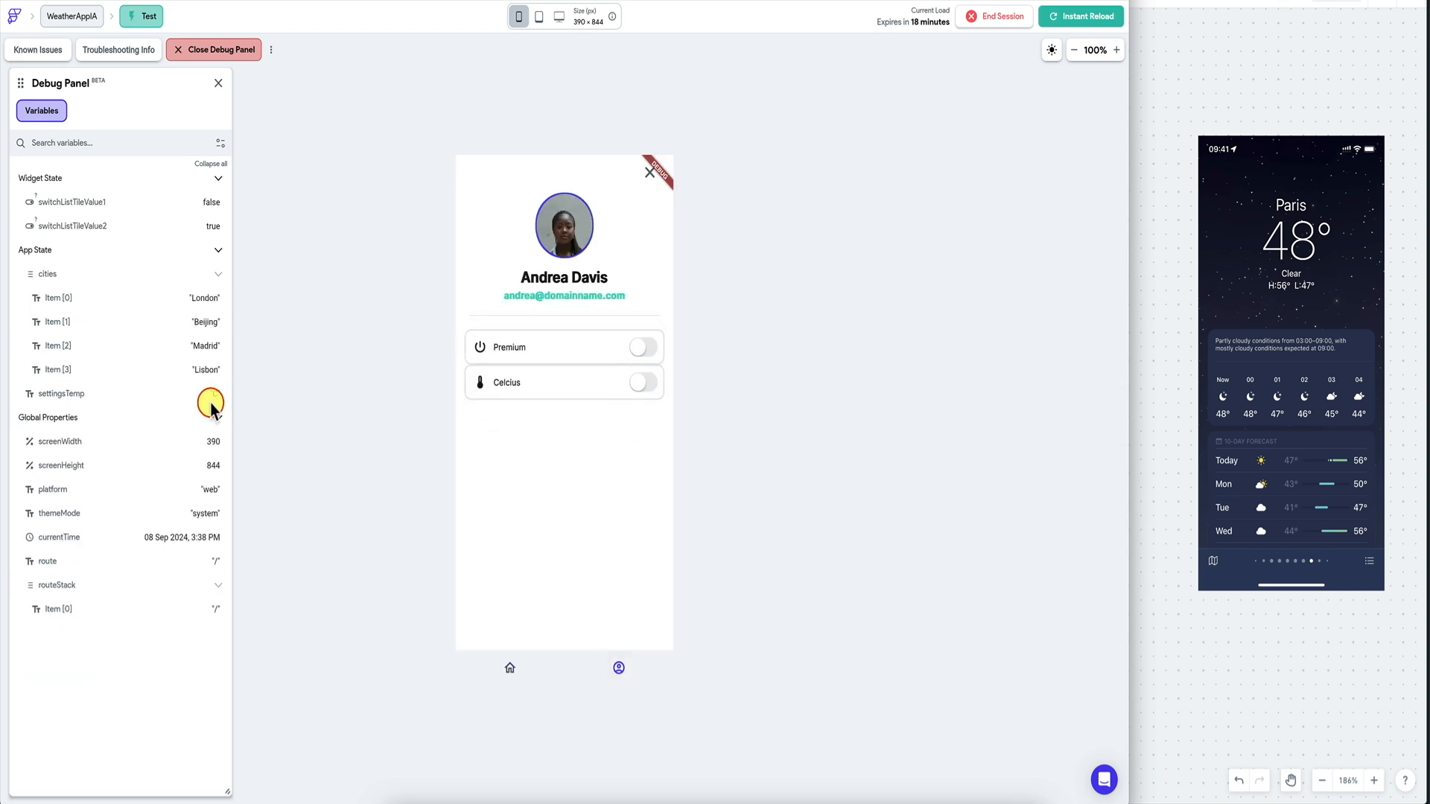
{"action": "left_click", "coordinate": [510, 668]}
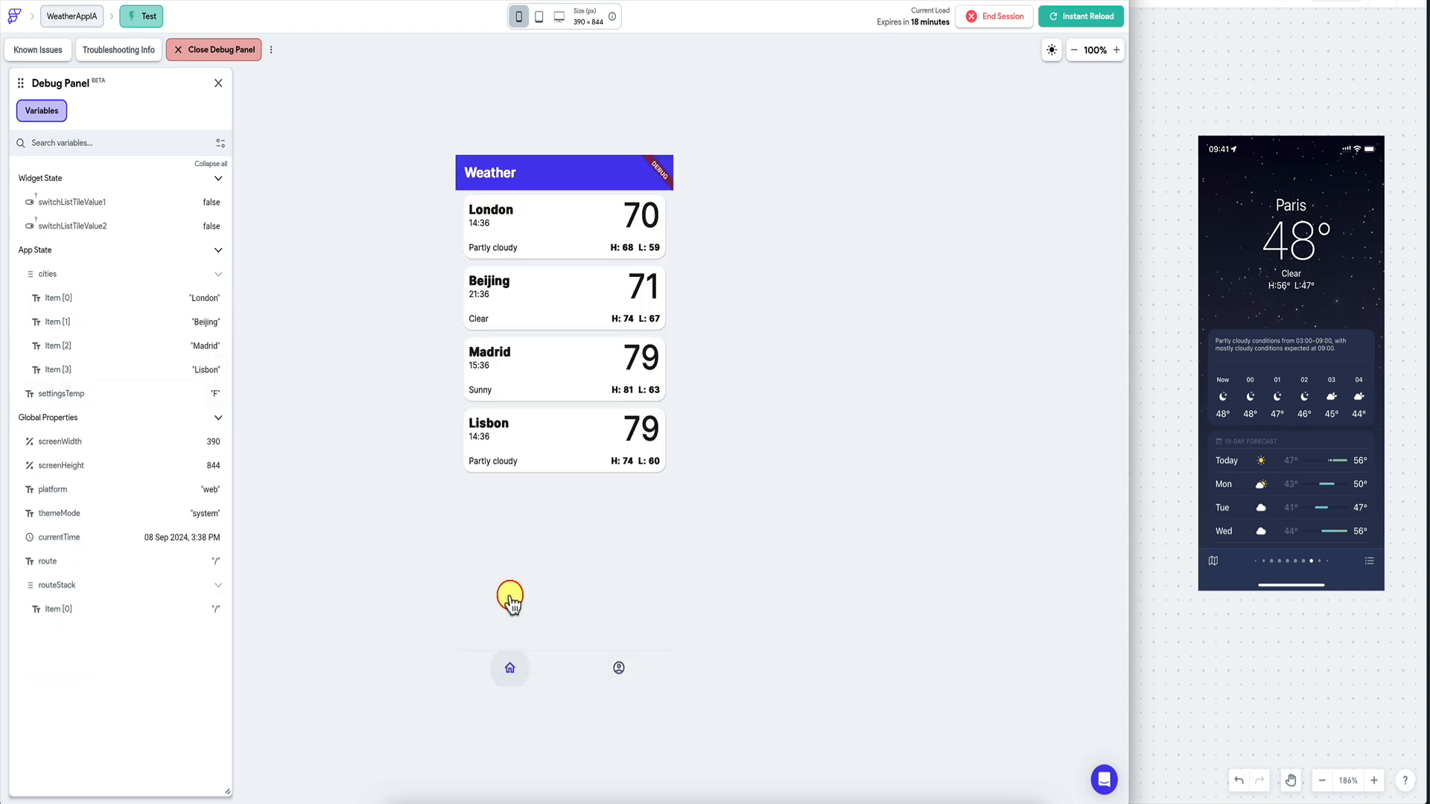
{"action": "left_click", "coordinate": [605, 231]}
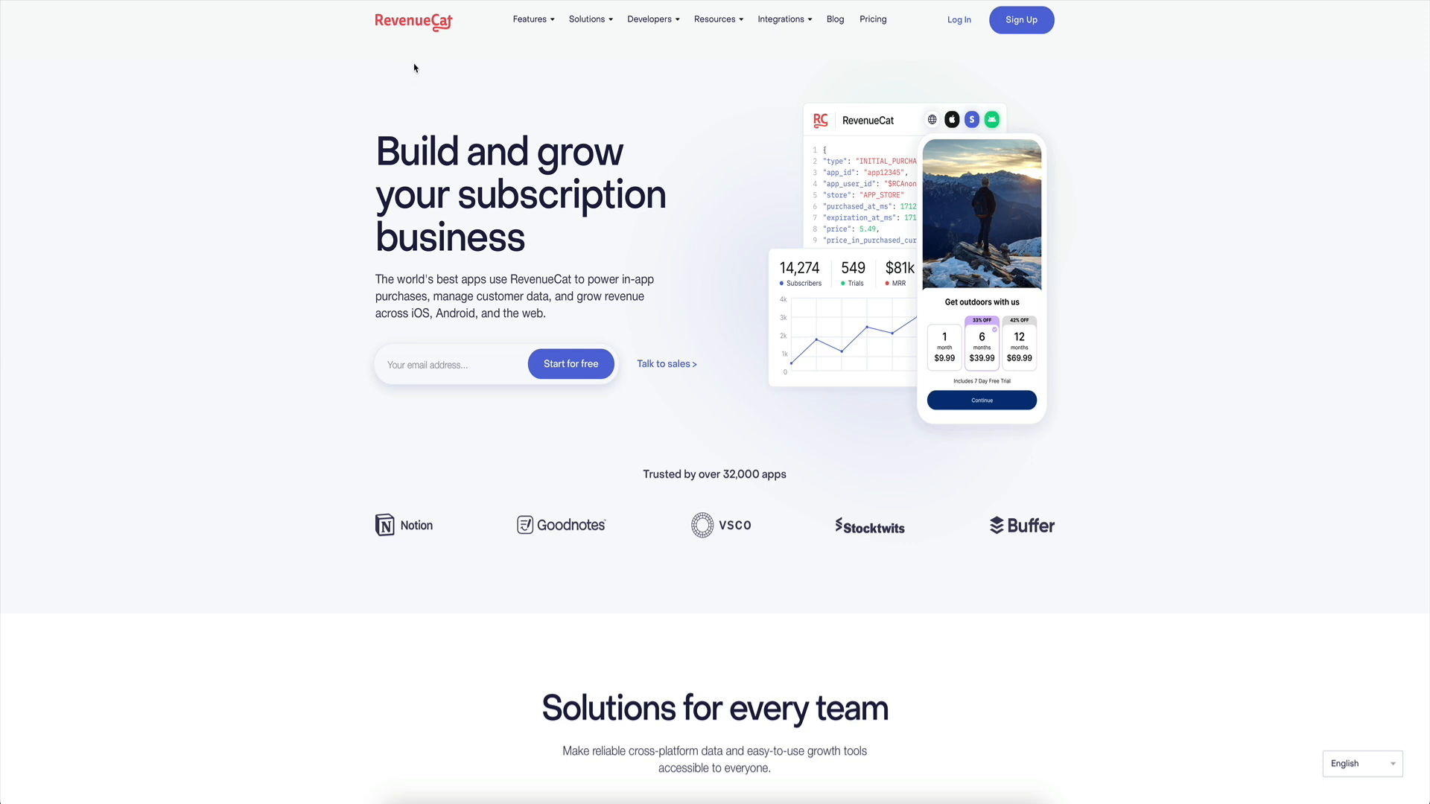
Open the 'Why RevenueCat?' page under Solutions, scroll through it, and return to the top.
{"action": "left_click", "coordinate": [382, 158]}
{"action": "mouse_move", "coordinate": [590, 20]}
{"action": "left_click", "coordinate": [513, 83]}
{"action": "scroll", "coordinate": [291, 261], "scroll_direction": "down", "scroll_amount": 2}
{"action": "scroll", "coordinate": [283, 274], "scroll_direction": "down", "scroll_amount": 5}
{"action": "left_click", "coordinate": [382, 308]}
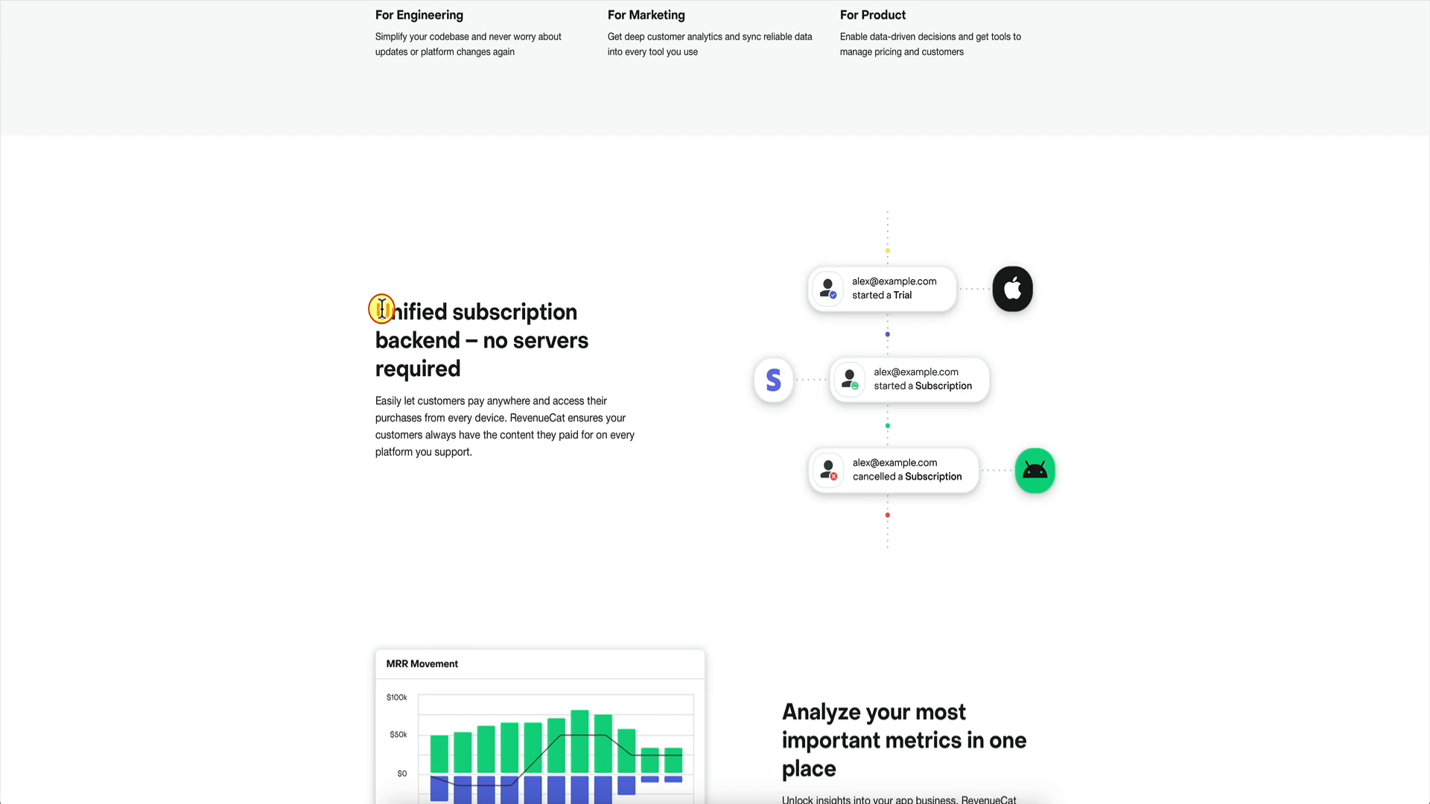
{"action": "scroll", "coordinate": [381, 309], "scroll_direction": "up", "scroll_amount": 6}
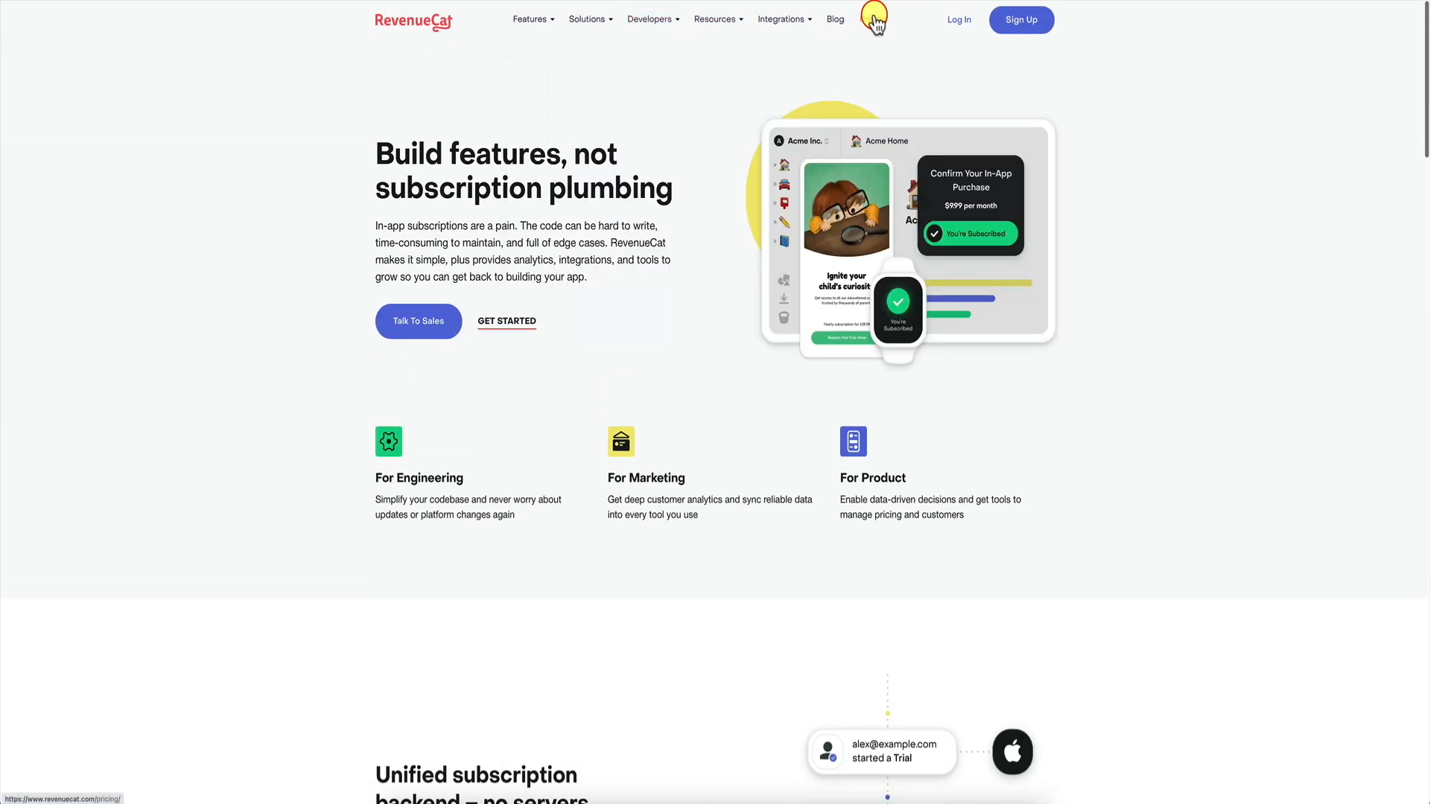
Review the Pro plan card's pricing details on RevenueCat's Pricing page.
{"action": "left_click", "coordinate": [875, 22]}
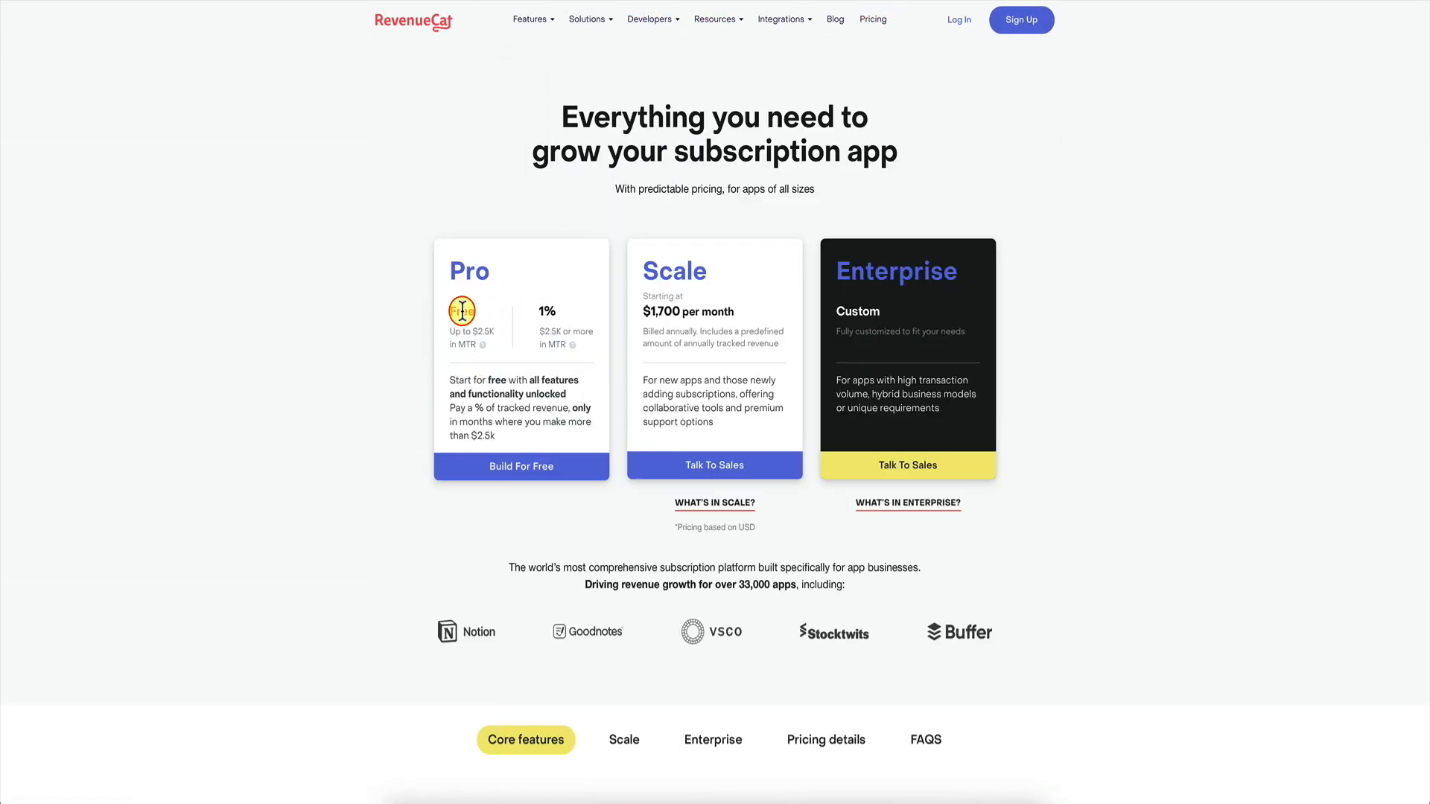
{"action": "mouse_move", "coordinate": [482, 345]}
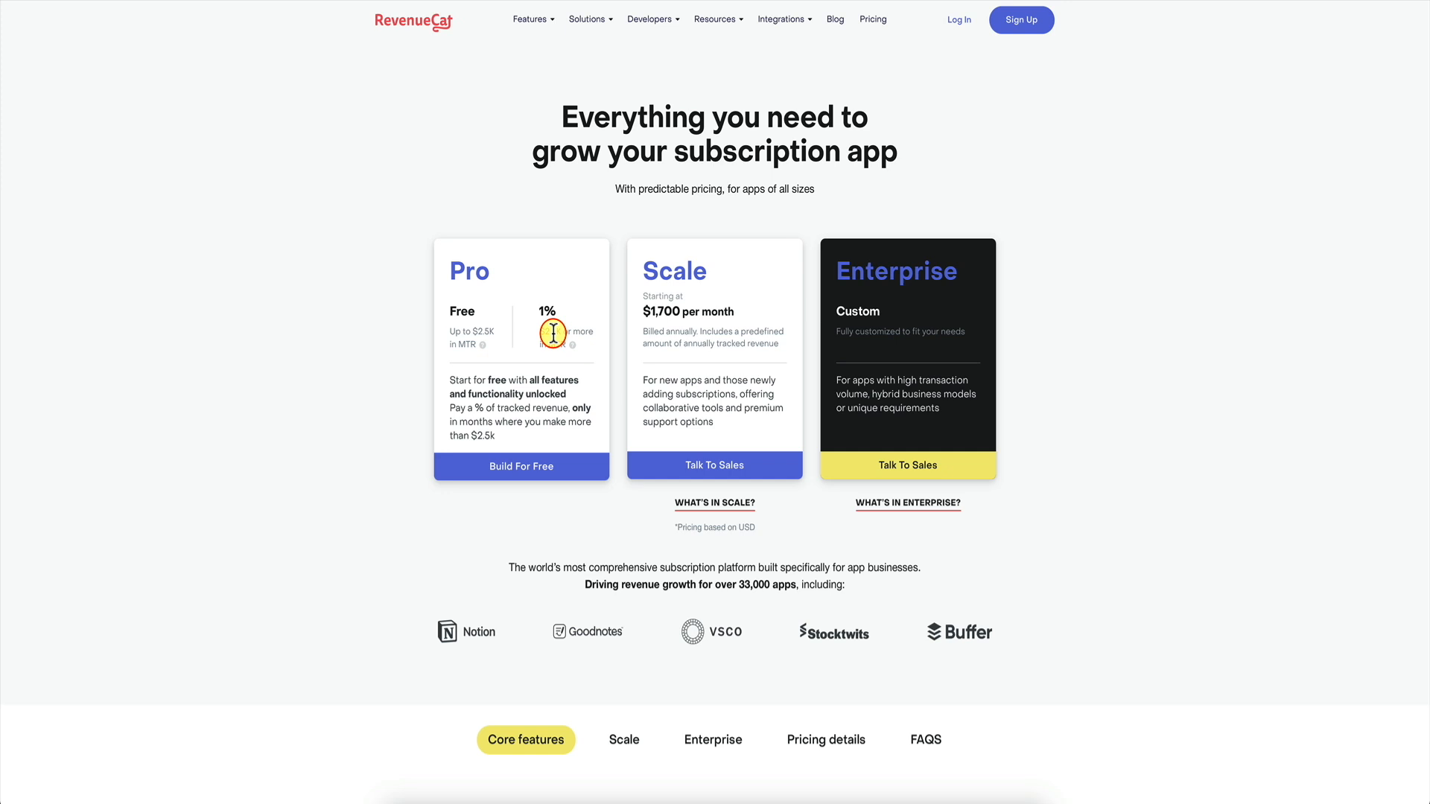
{"action": "mouse_move", "coordinate": [575, 347]}
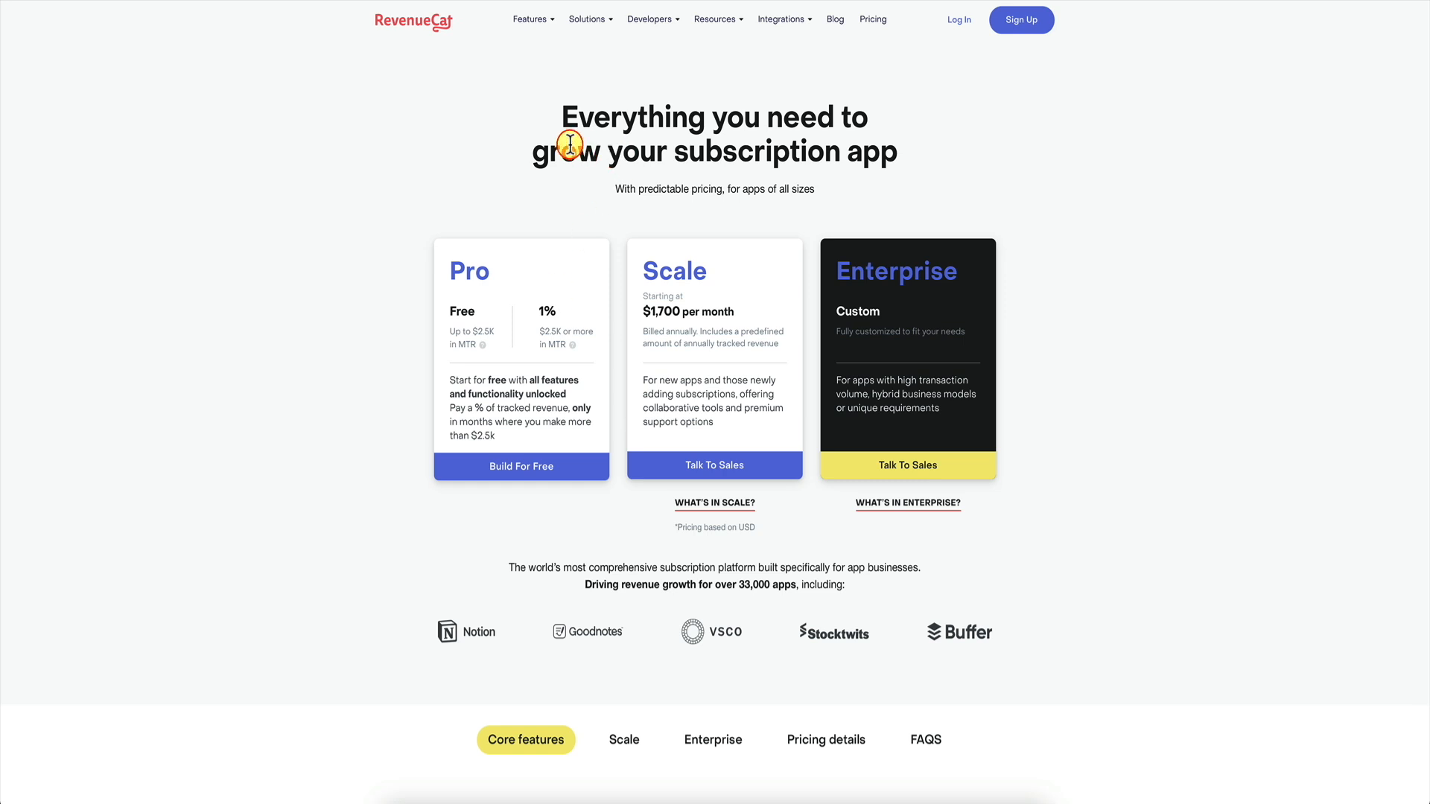
{"action": "mouse_move", "coordinate": [590, 31]}
{"action": "left_click_drag", "start_coordinate": [450, 270], "coordinate": [500, 273]}
{"action": "left_click", "coordinate": [500, 274]}
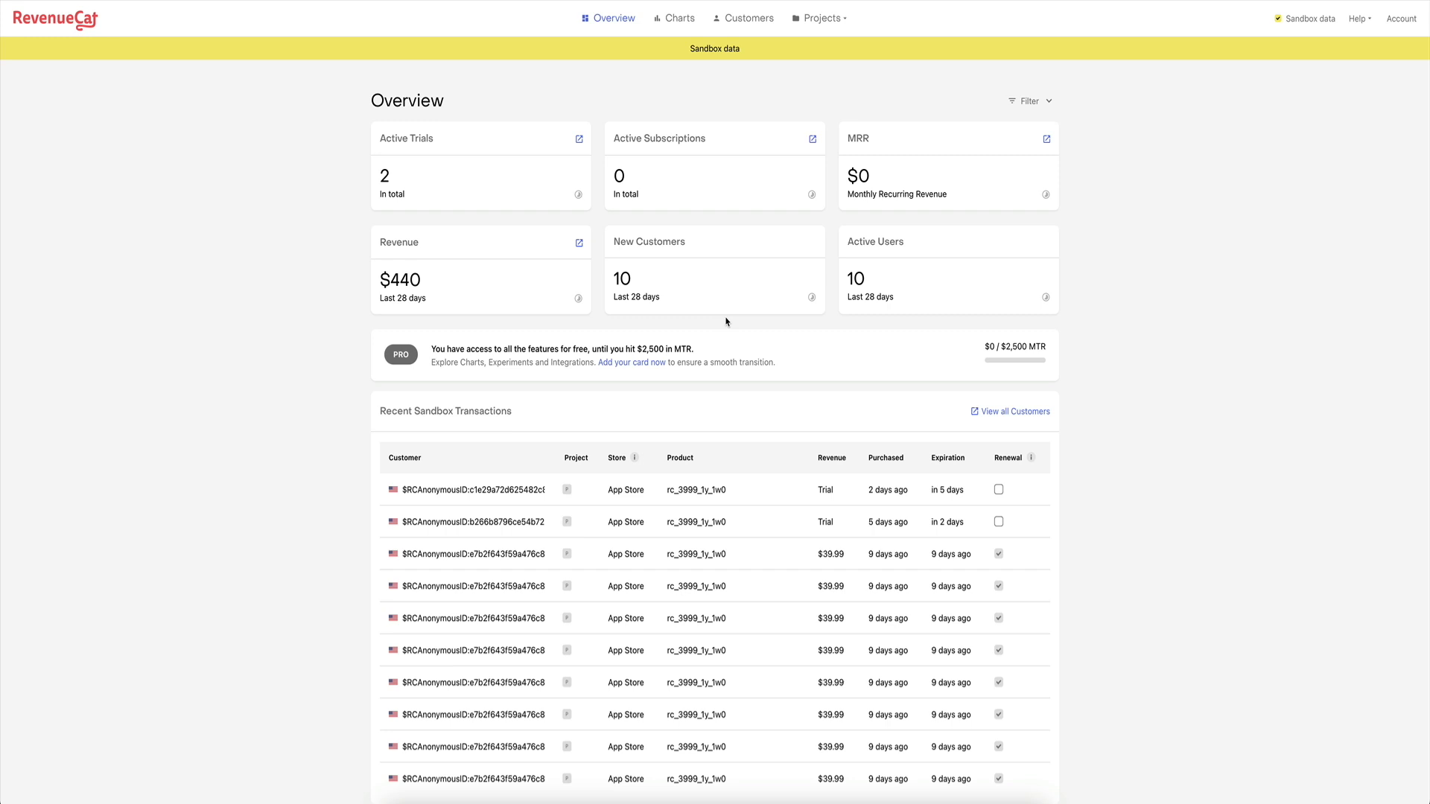
Create a new RevenueCat project named 'Weather Pro App'.
{"action": "left_click", "coordinate": [832, 27]}
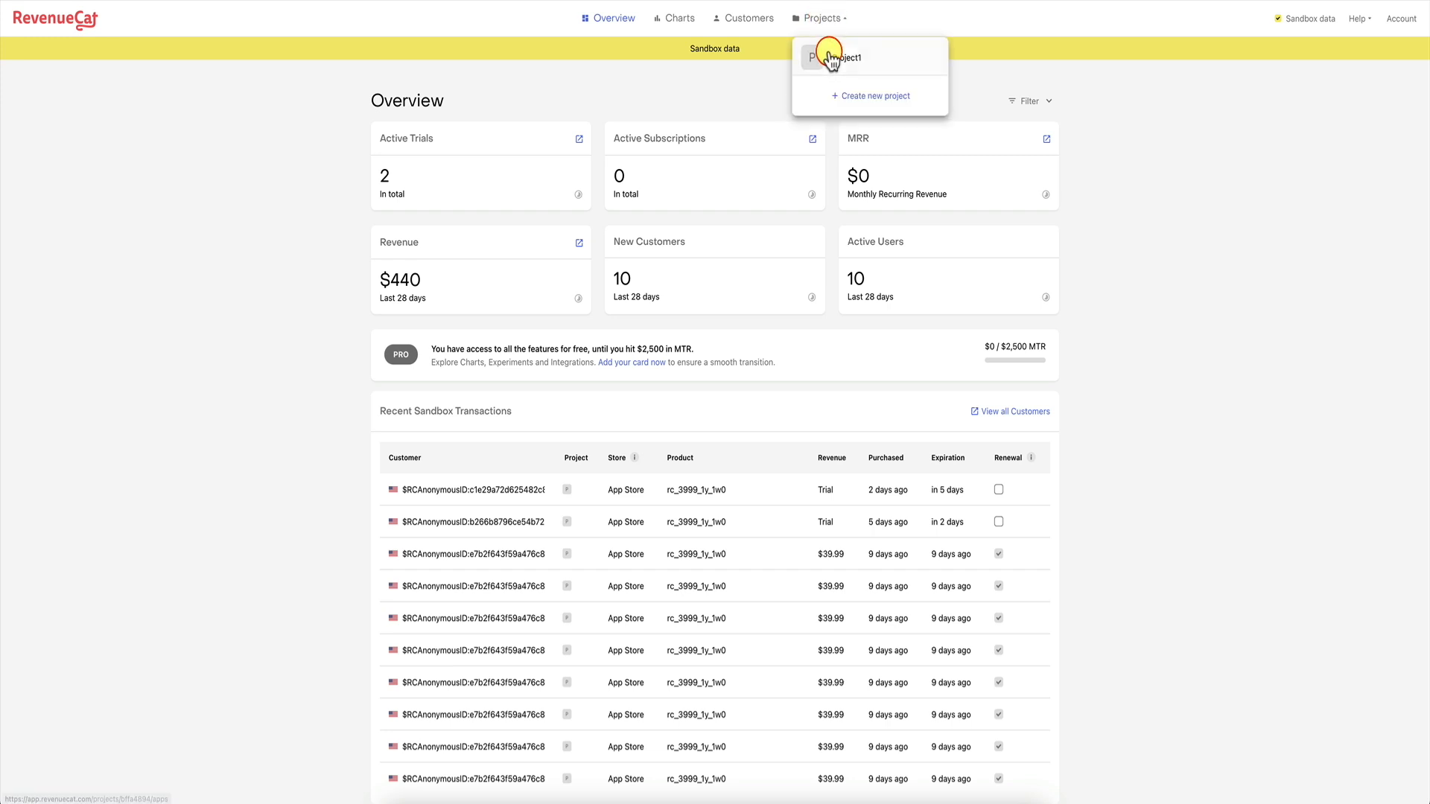
{"action": "left_click", "coordinate": [855, 96]}
{"action": "left_click", "coordinate": [724, 412]}
{"action": "type", "text": "Wea"}
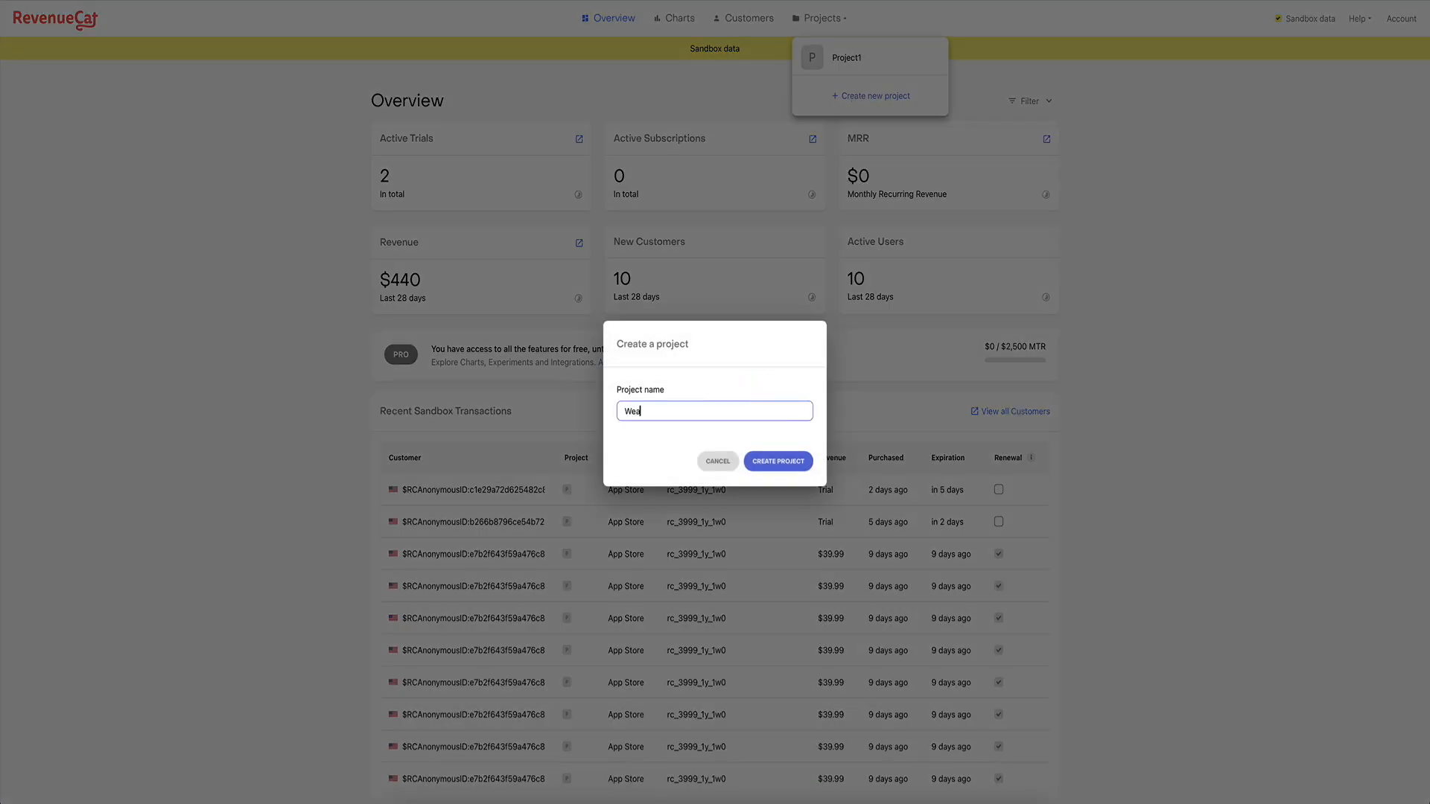
{"action": "type", "text": "ther Pro App"}
{"action": "left_click", "coordinate": [775, 461]}
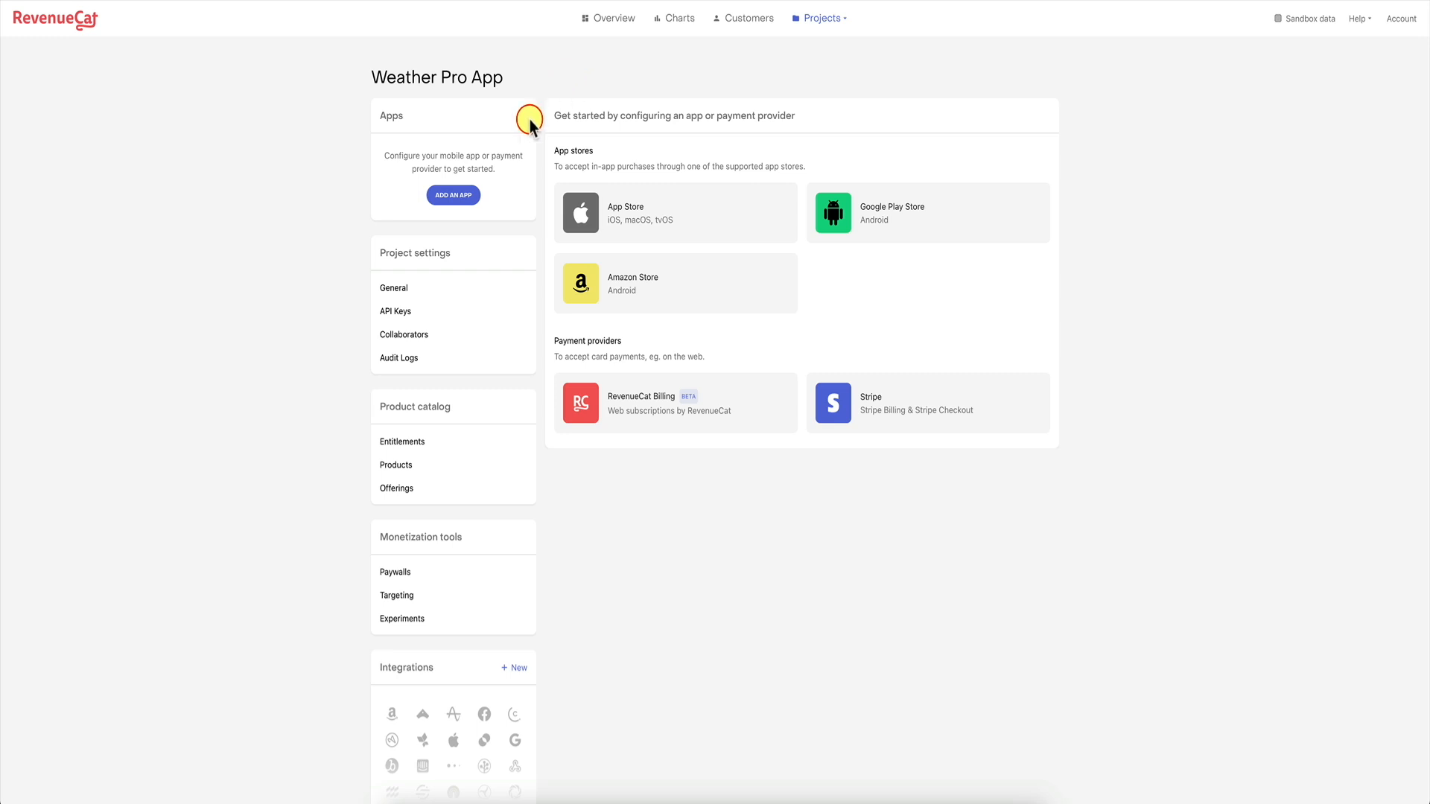
Add an App Store app to the project with the app name 'WeatherPro'.
{"action": "left_click", "coordinate": [461, 196]}
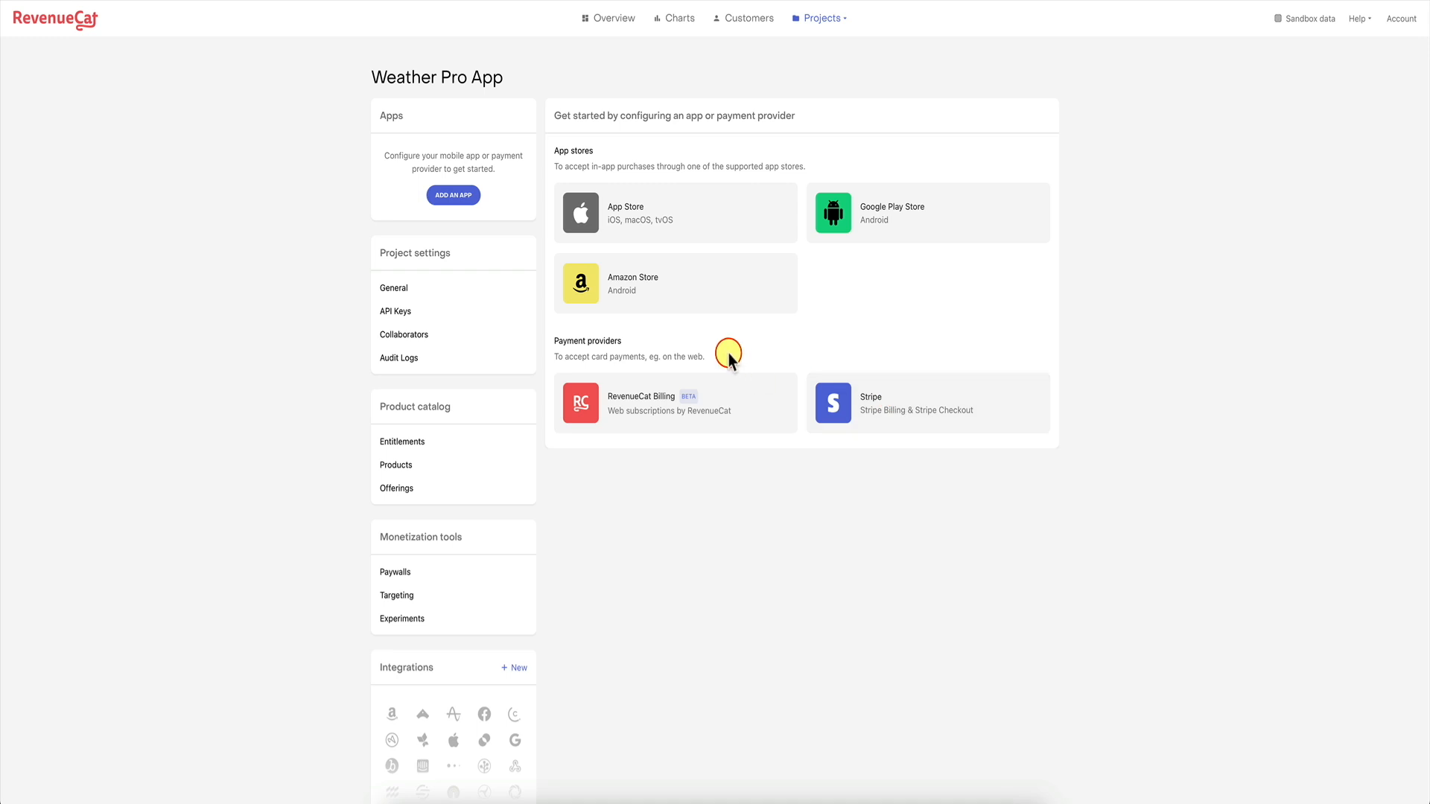
{"action": "left_click", "coordinate": [668, 212]}
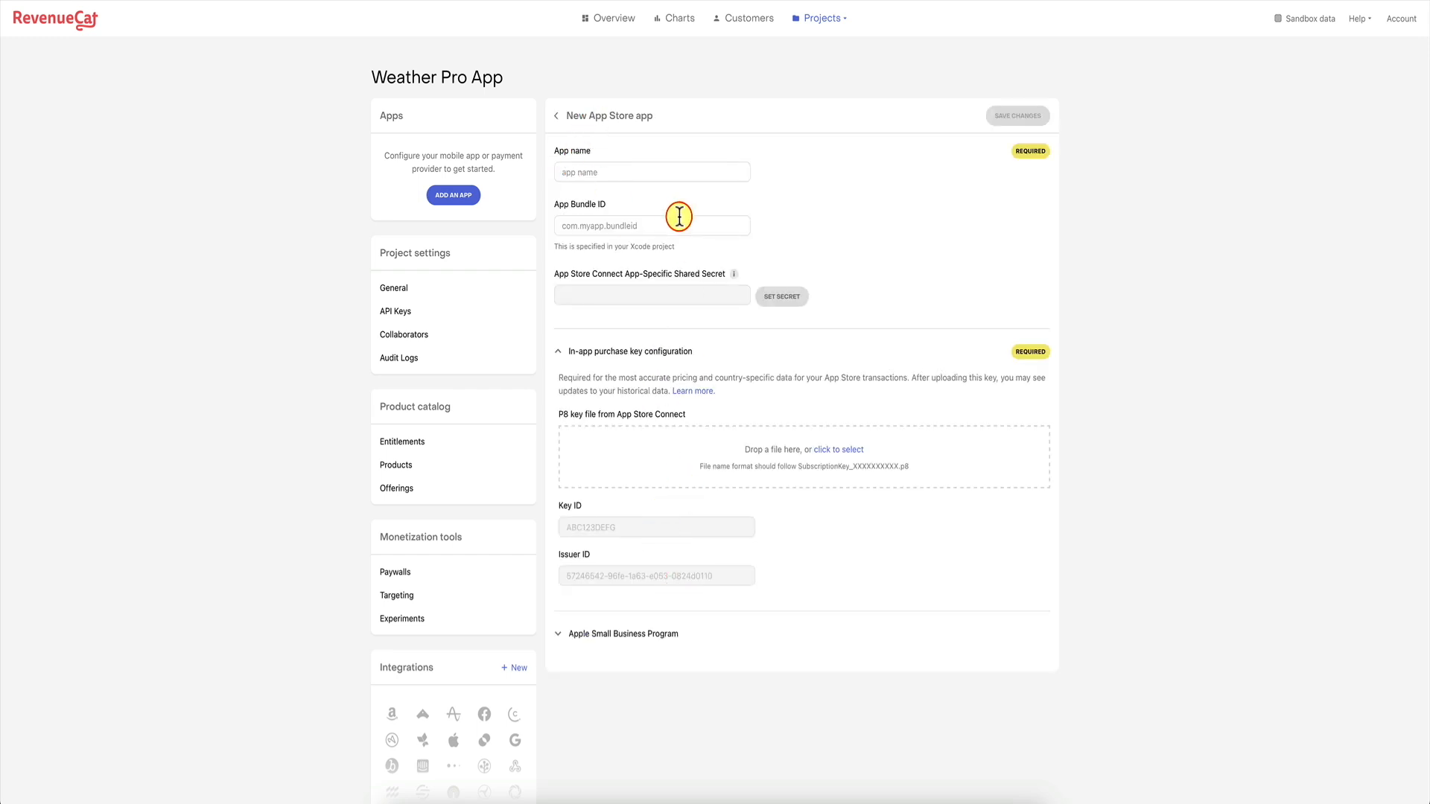
{"action": "left_click", "coordinate": [619, 177]}
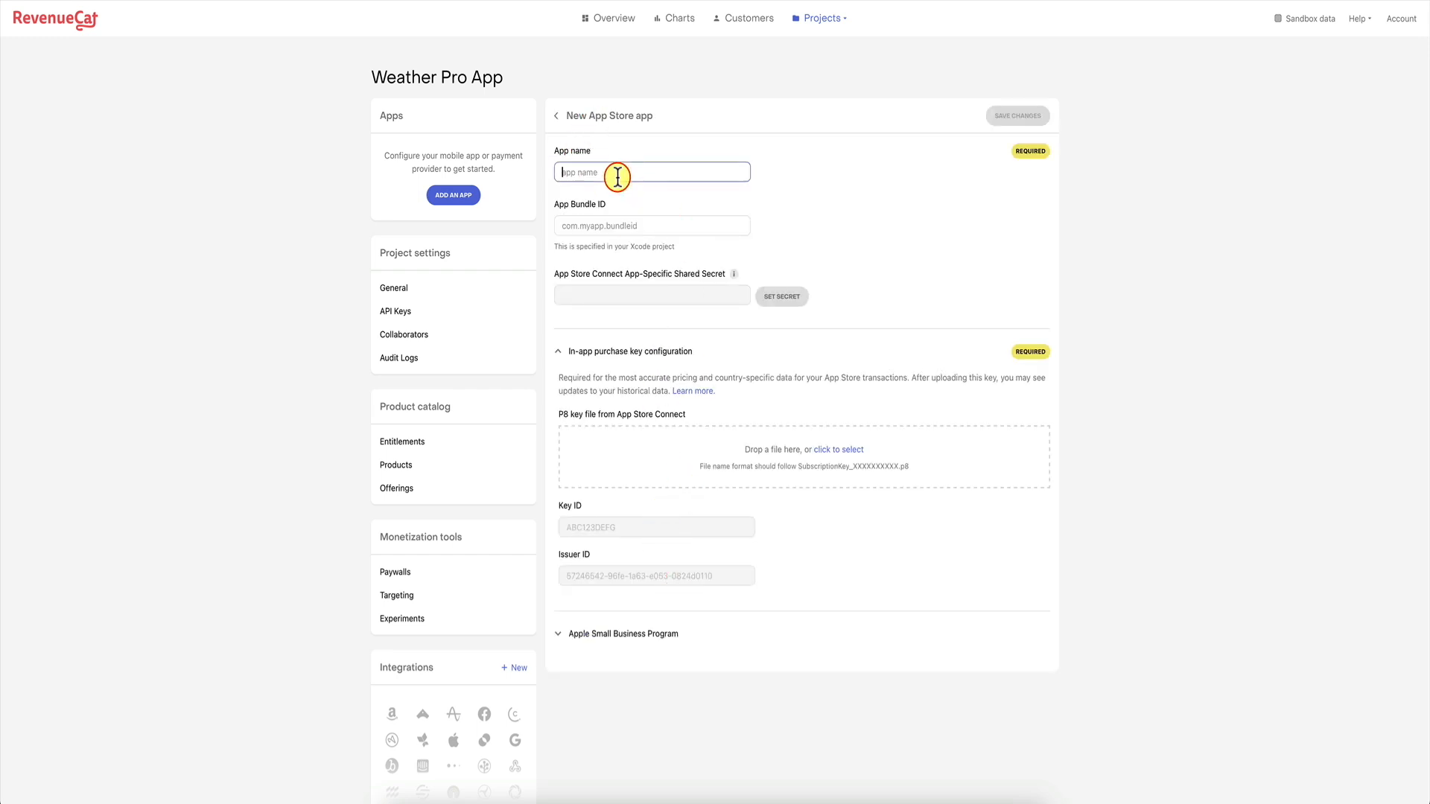
{"action": "type", "text": "WeatherPro"}
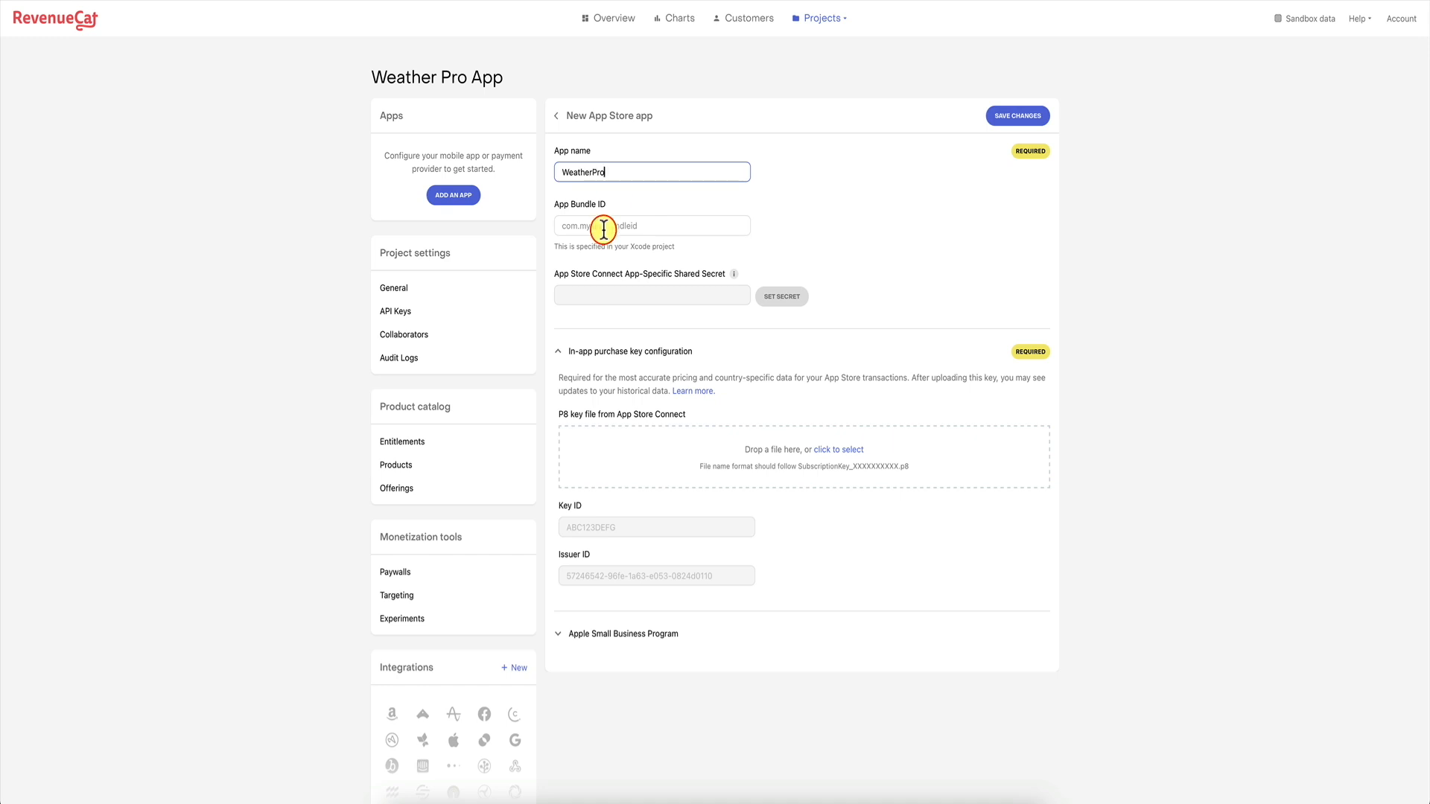
{"action": "left_click", "coordinate": [604, 228]}
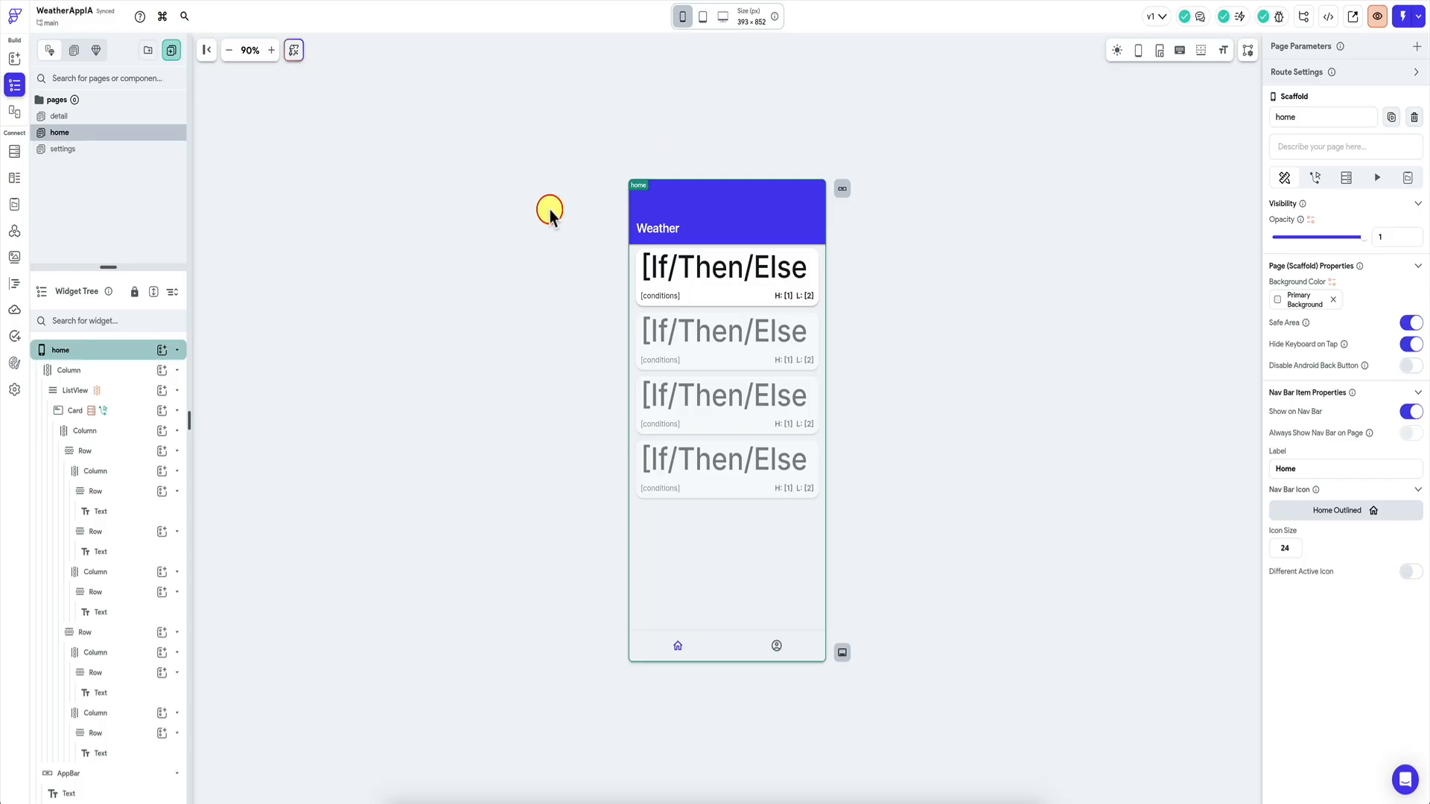
In FlutterFlow's App Details, replace 'mycompany' in the package name with the developer's own prefix.
{"action": "key", "text": "super+k"}
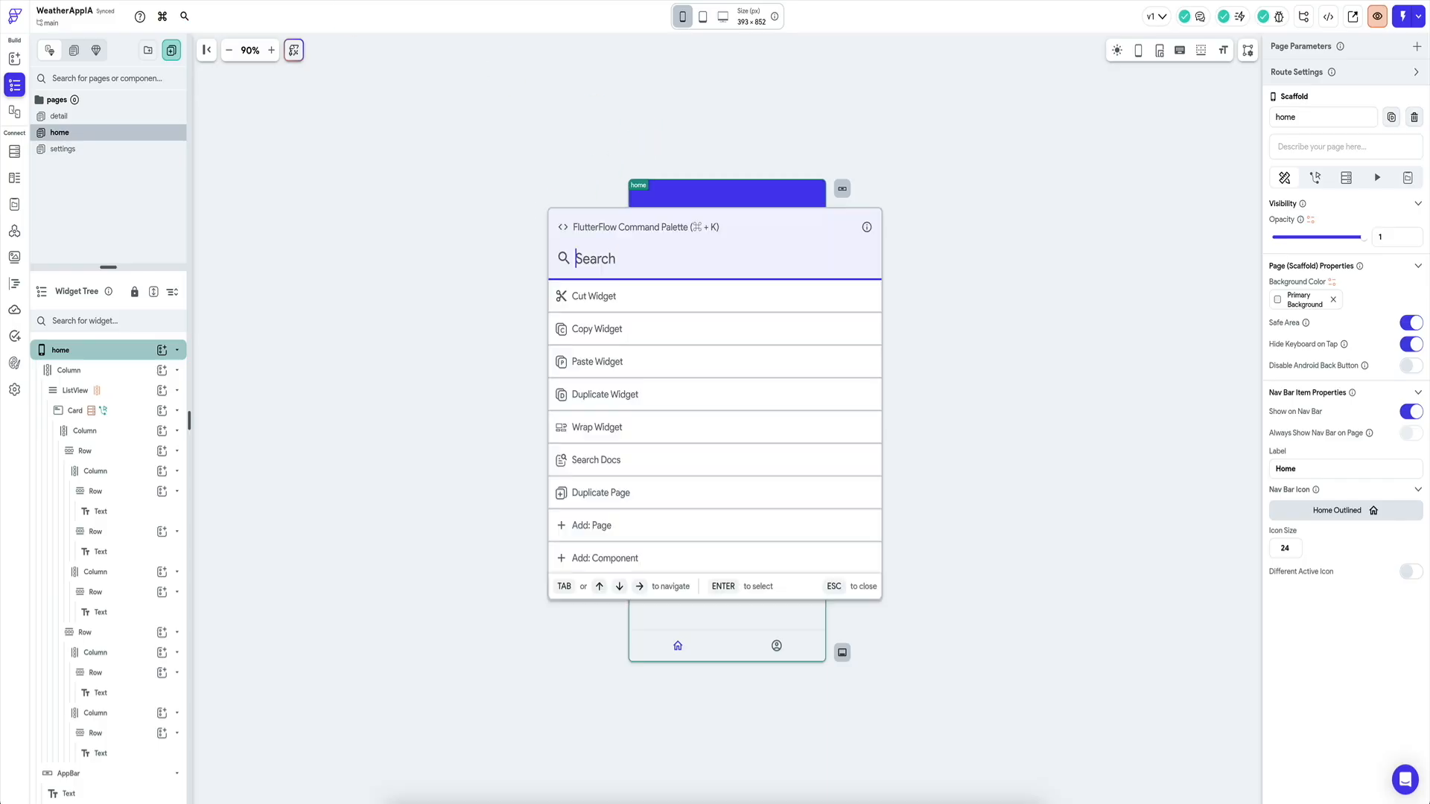
{"action": "type", "text": "de"}
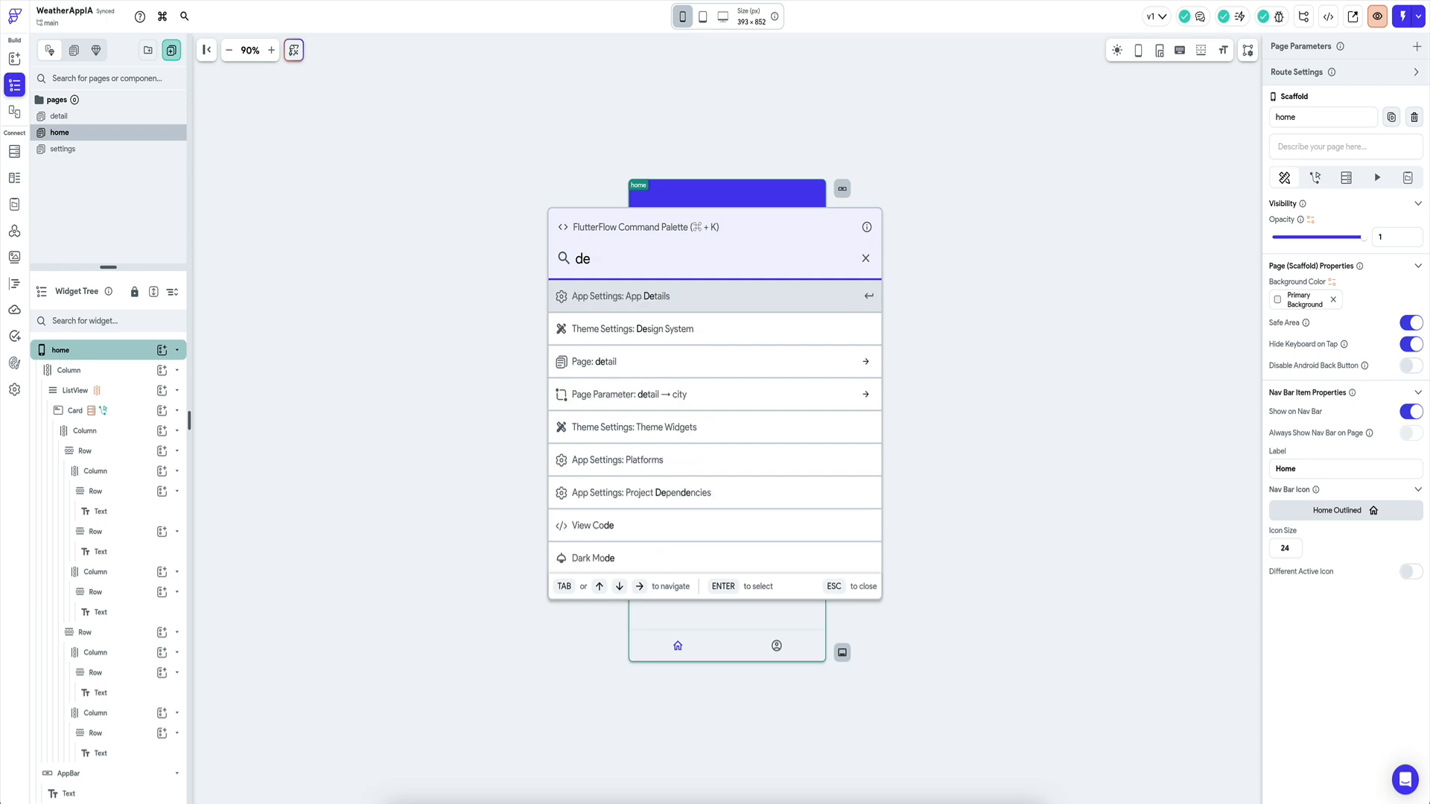
{"action": "key", "text": "Return"}
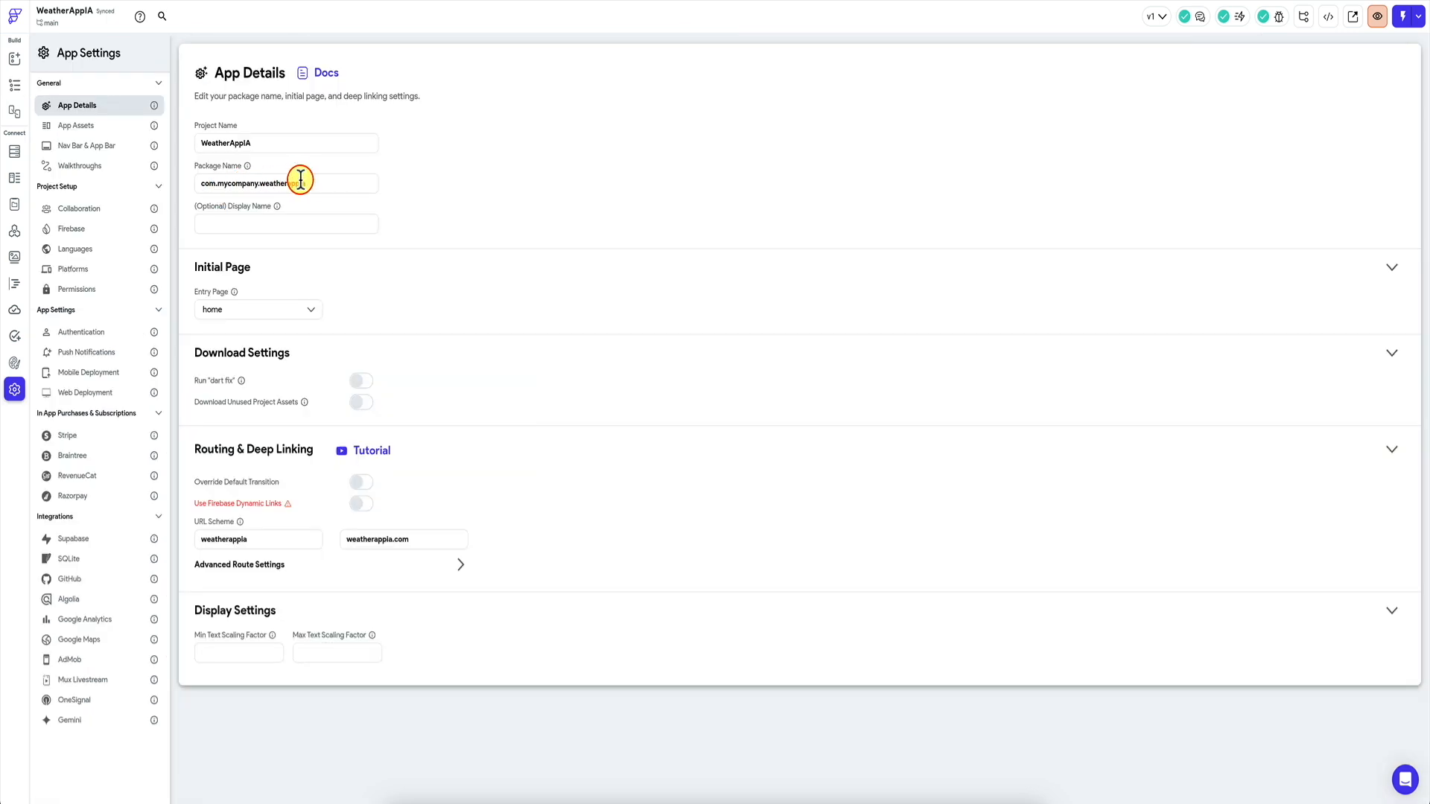
{"action": "triple_click", "coordinate": [320, 181]}
{"action": "double_click", "coordinate": [238, 184]}
{"action": "type", "text": "jamesnocode"}
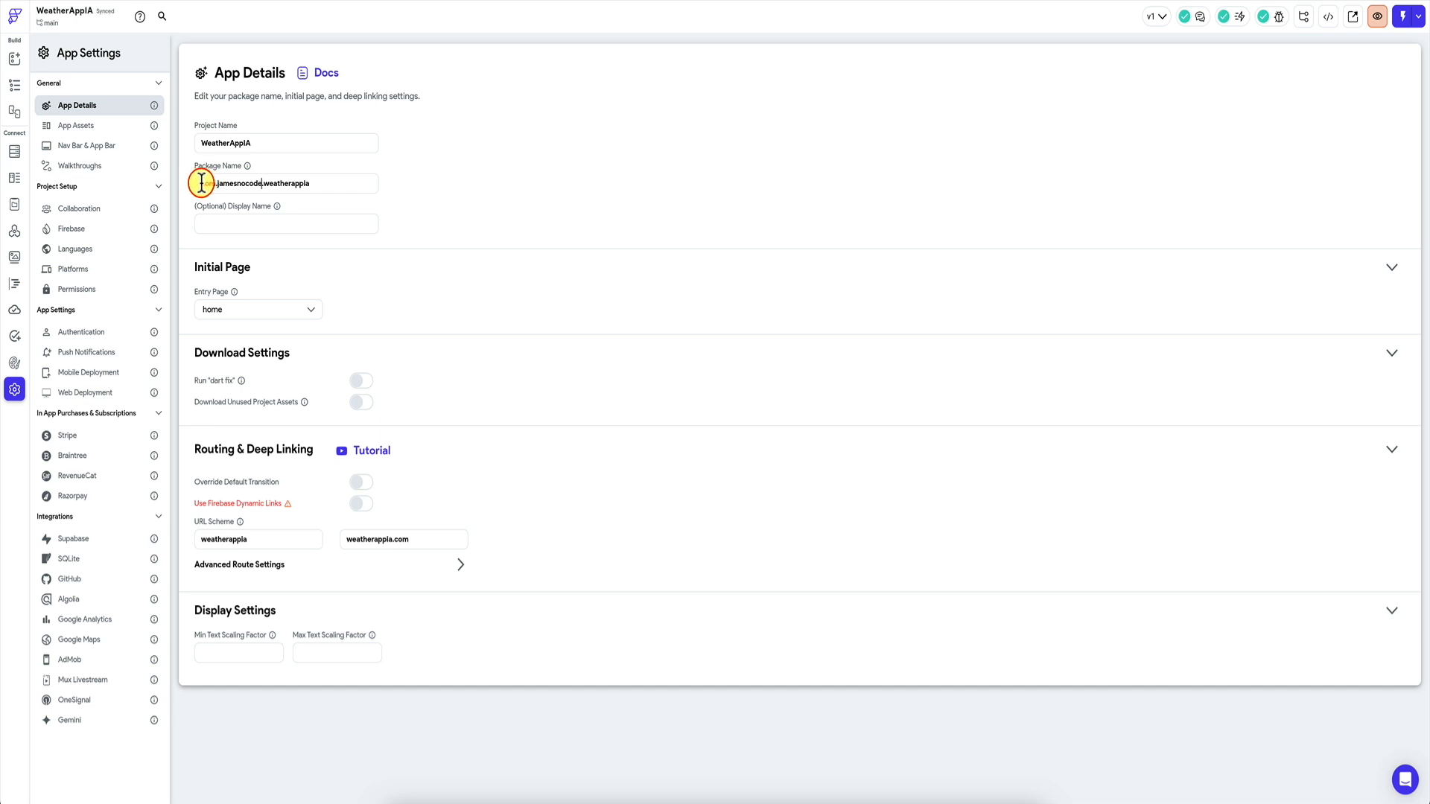
Copy the full package name and paste it as RevenueCat's App Bundle ID.
{"action": "left_click_drag", "start_coordinate": [210, 183], "coordinate": [260, 184]}
{"action": "left_click_drag", "start_coordinate": [263, 183], "coordinate": [221, 182]}
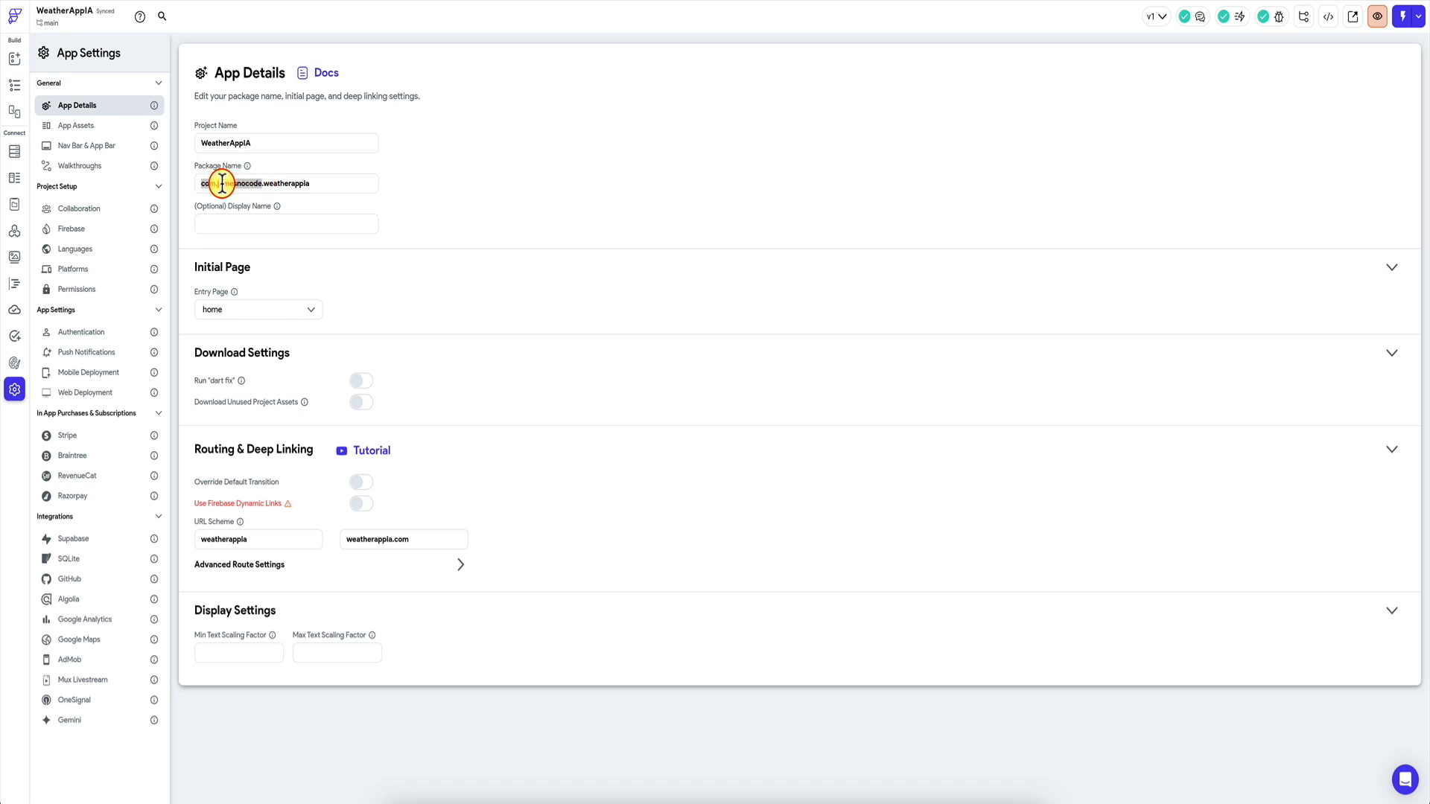
{"action": "left_click_drag", "start_coordinate": [254, 183], "coordinate": [318, 182]}
{"action": "key", "text": "super+c"}
{"action": "mouse_move", "coordinate": [43, 12]}
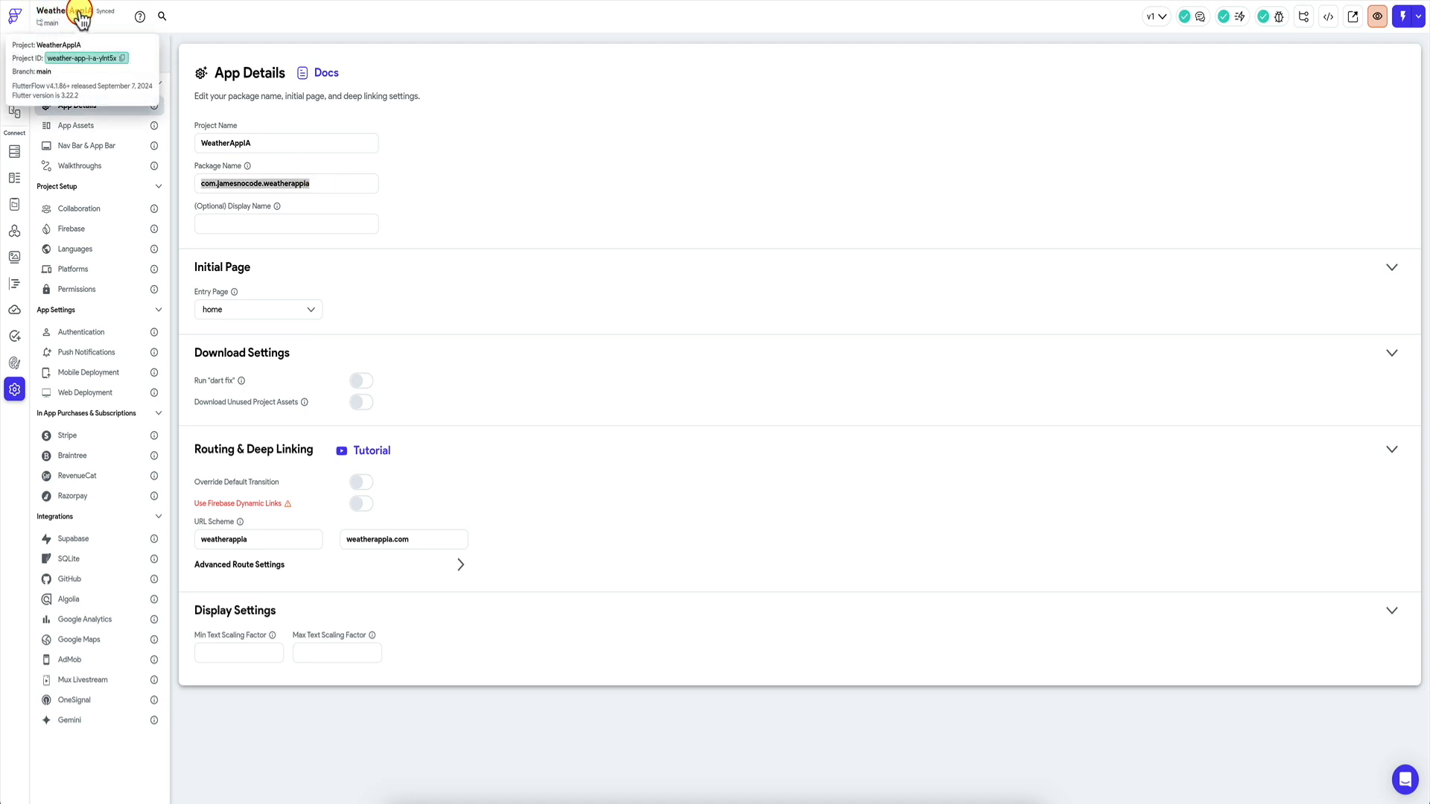
{"action": "left_click", "coordinate": [277, 181]}
{"action": "triple_click", "coordinate": [277, 182]}
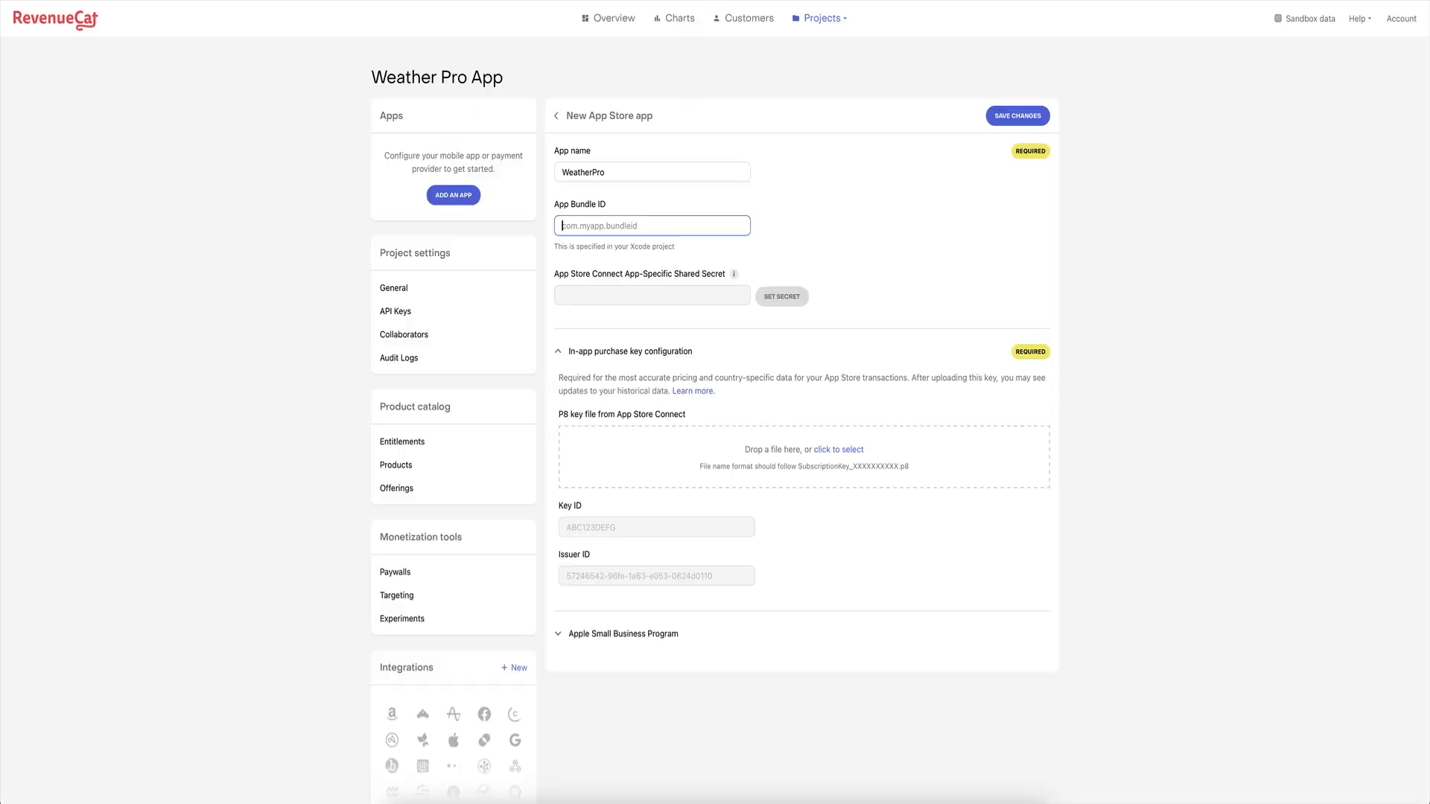
{"action": "key", "text": "super+v"}
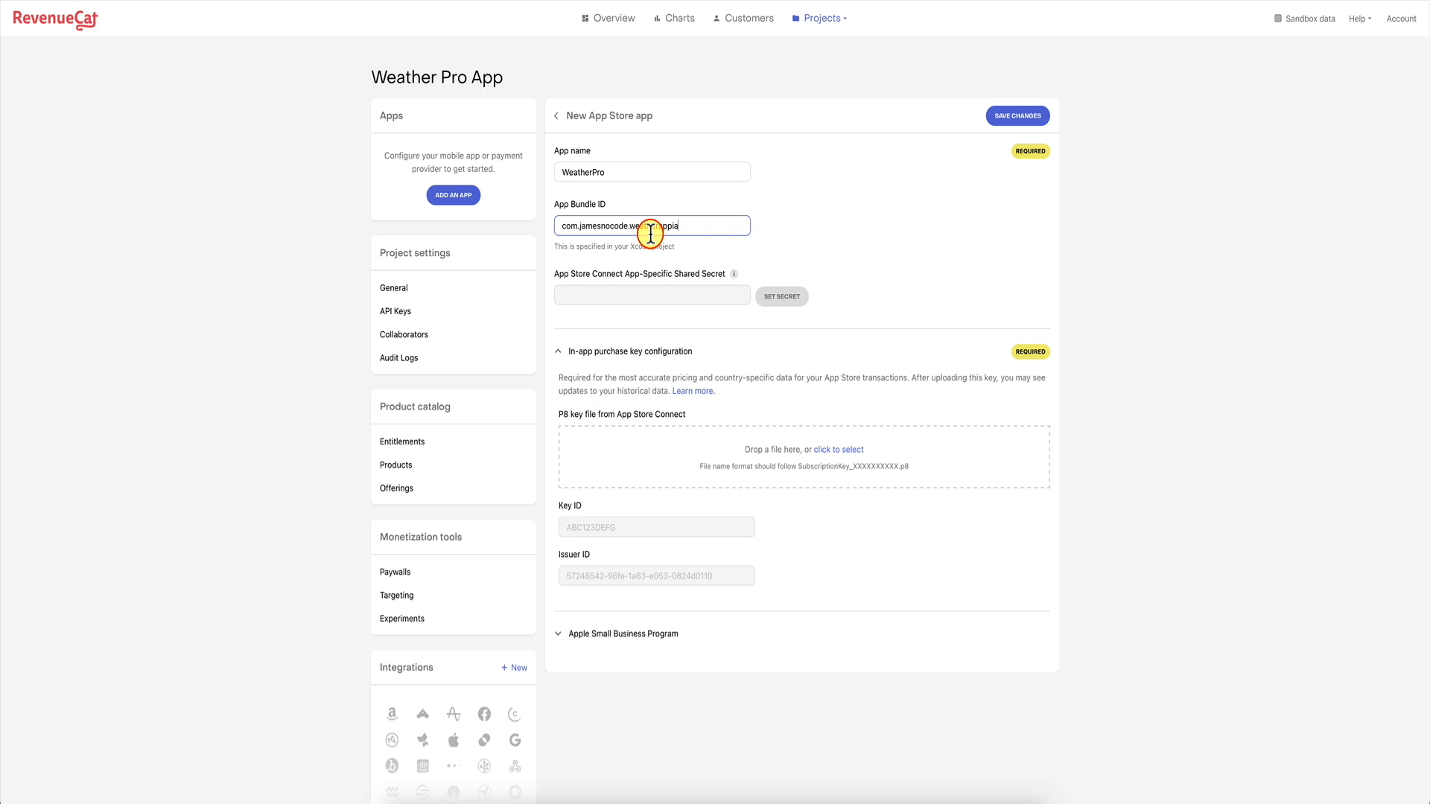
Try saving the App Store app, then open the App-Specific Shared Secret docs.
{"action": "left_click", "coordinate": [1011, 117]}
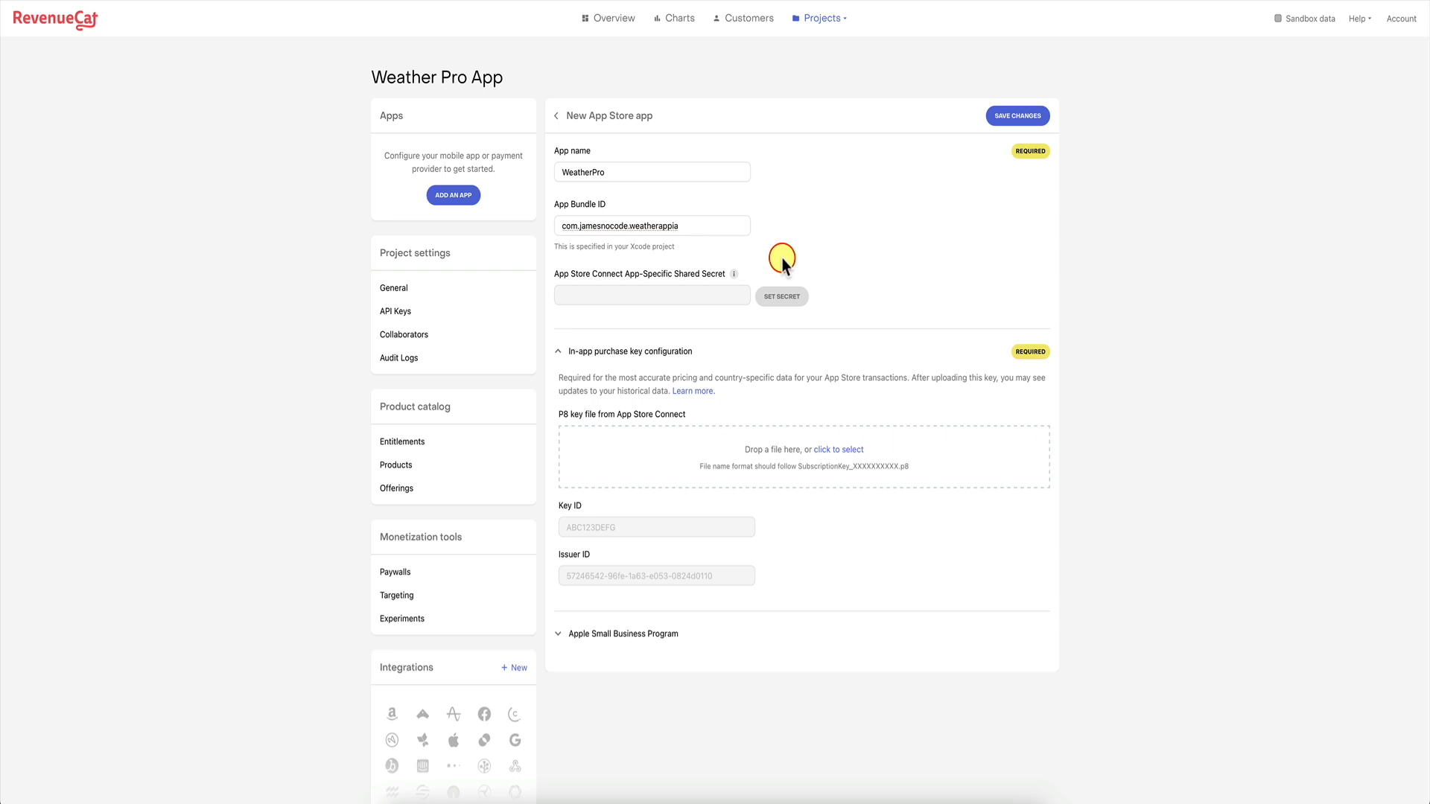
{"action": "left_click", "coordinate": [733, 274]}
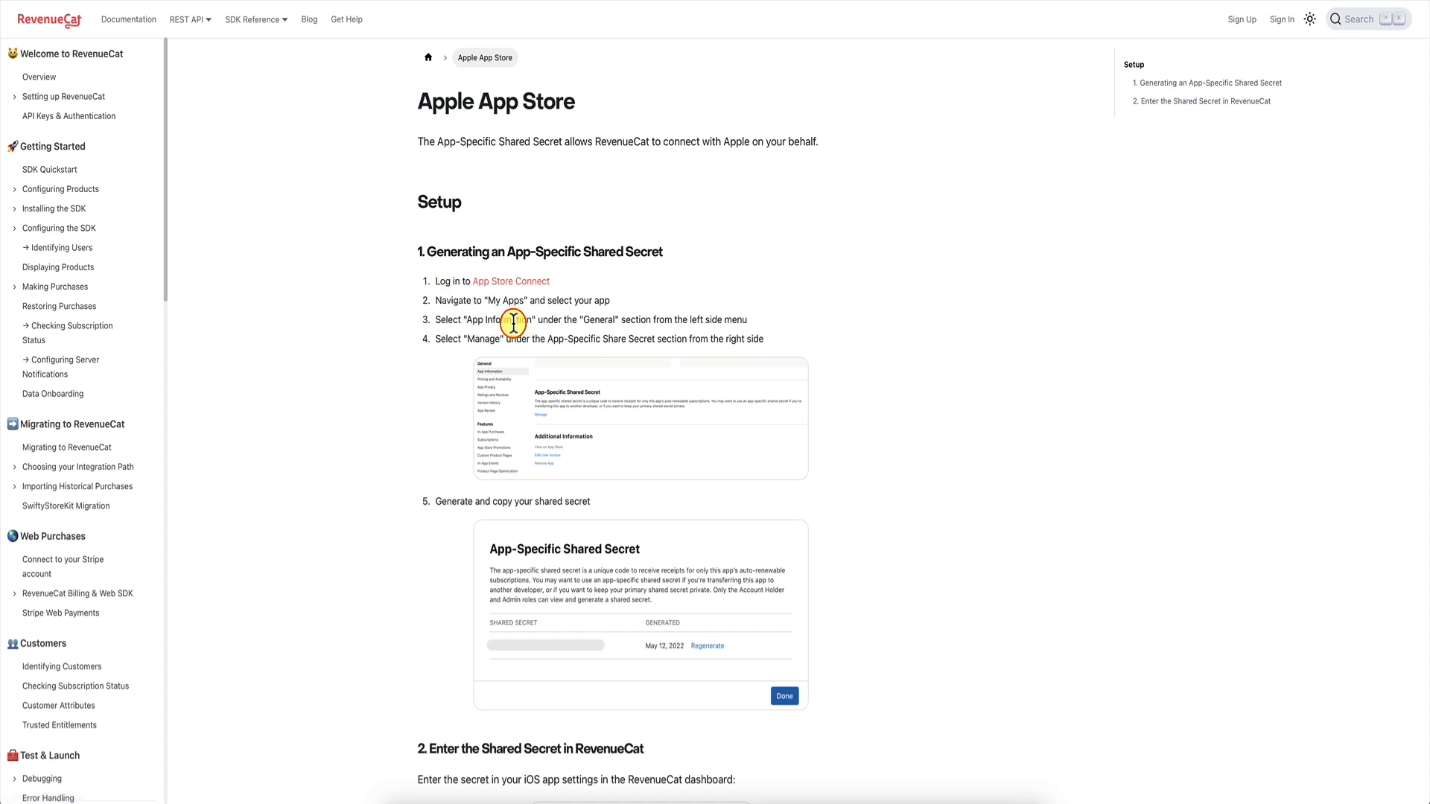
Open App Store Connect in a new tab and go to Weather App Pro's App Information page.
{"action": "right_click", "coordinate": [527, 282]}
{"action": "left_click", "coordinate": [566, 290]}
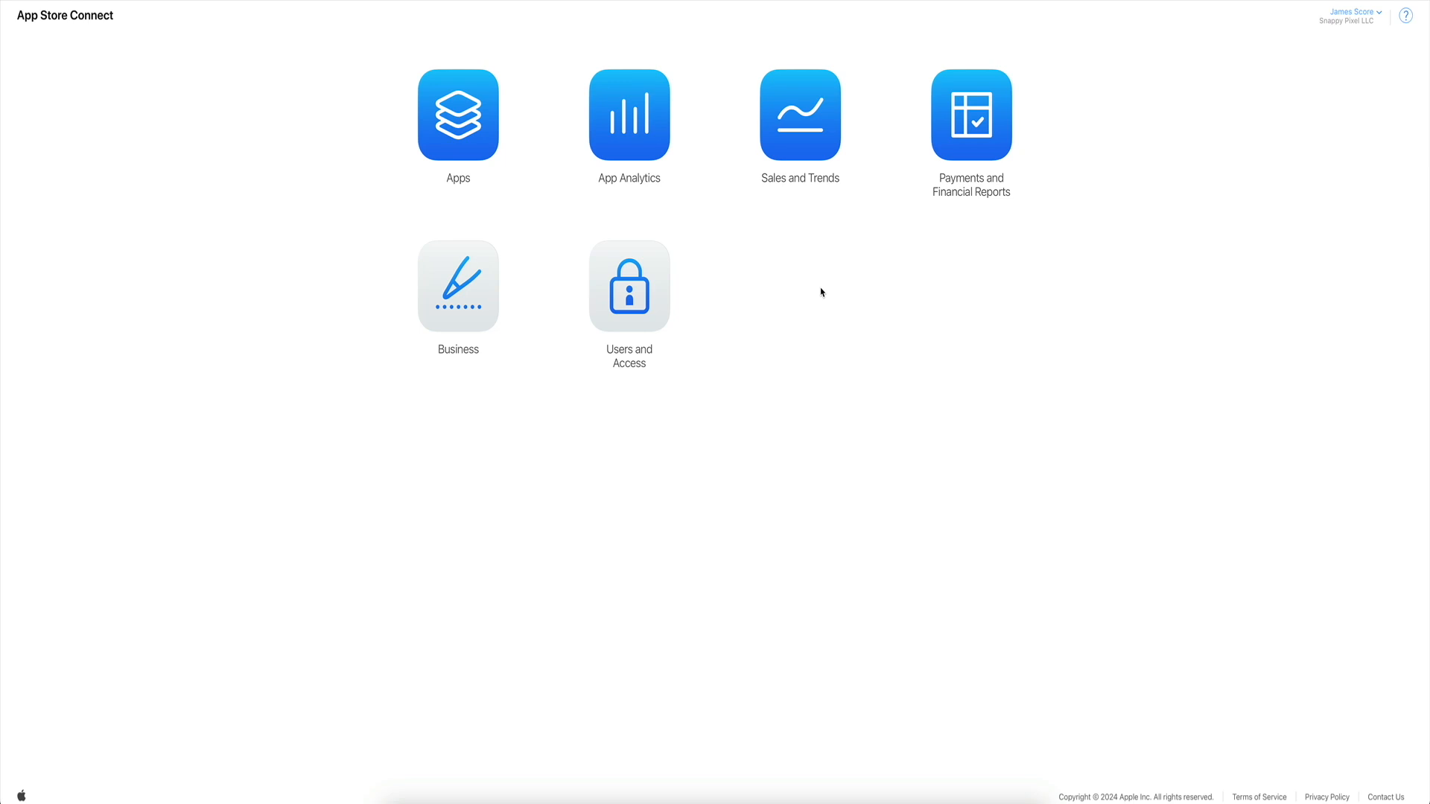
{"action": "left_click", "coordinate": [461, 131]}
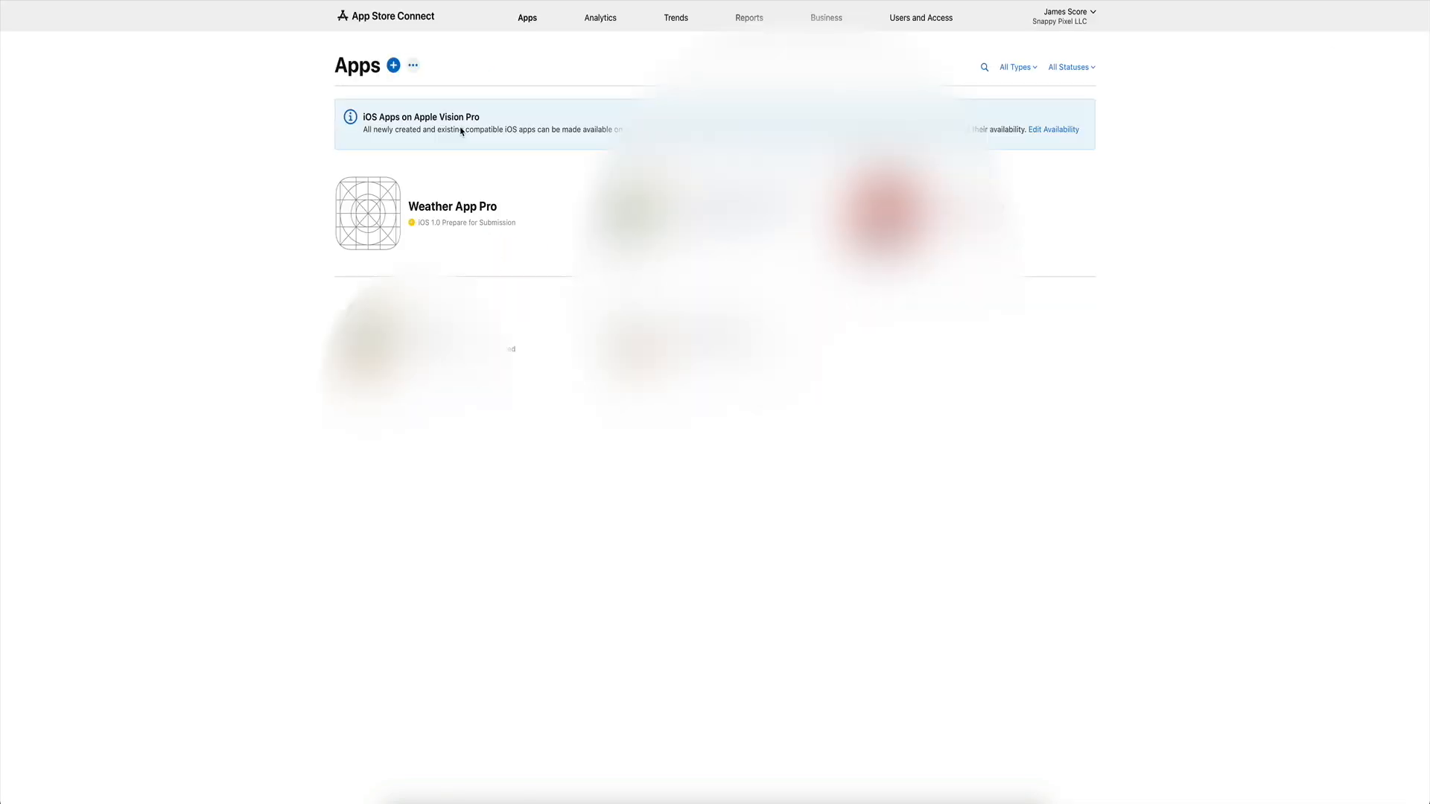
{"action": "left_click", "coordinate": [393, 65]}
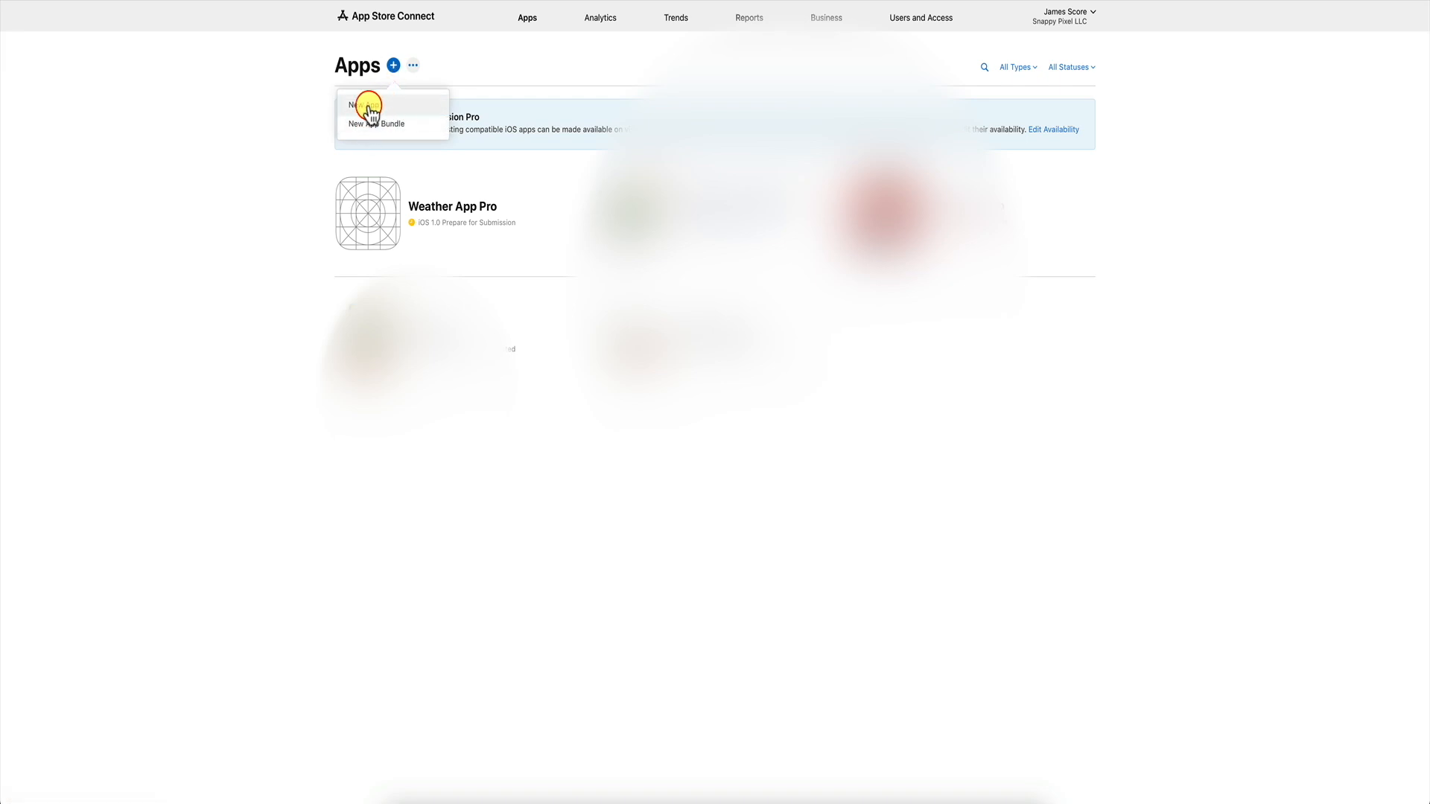
{"action": "left_click", "coordinate": [318, 141]}
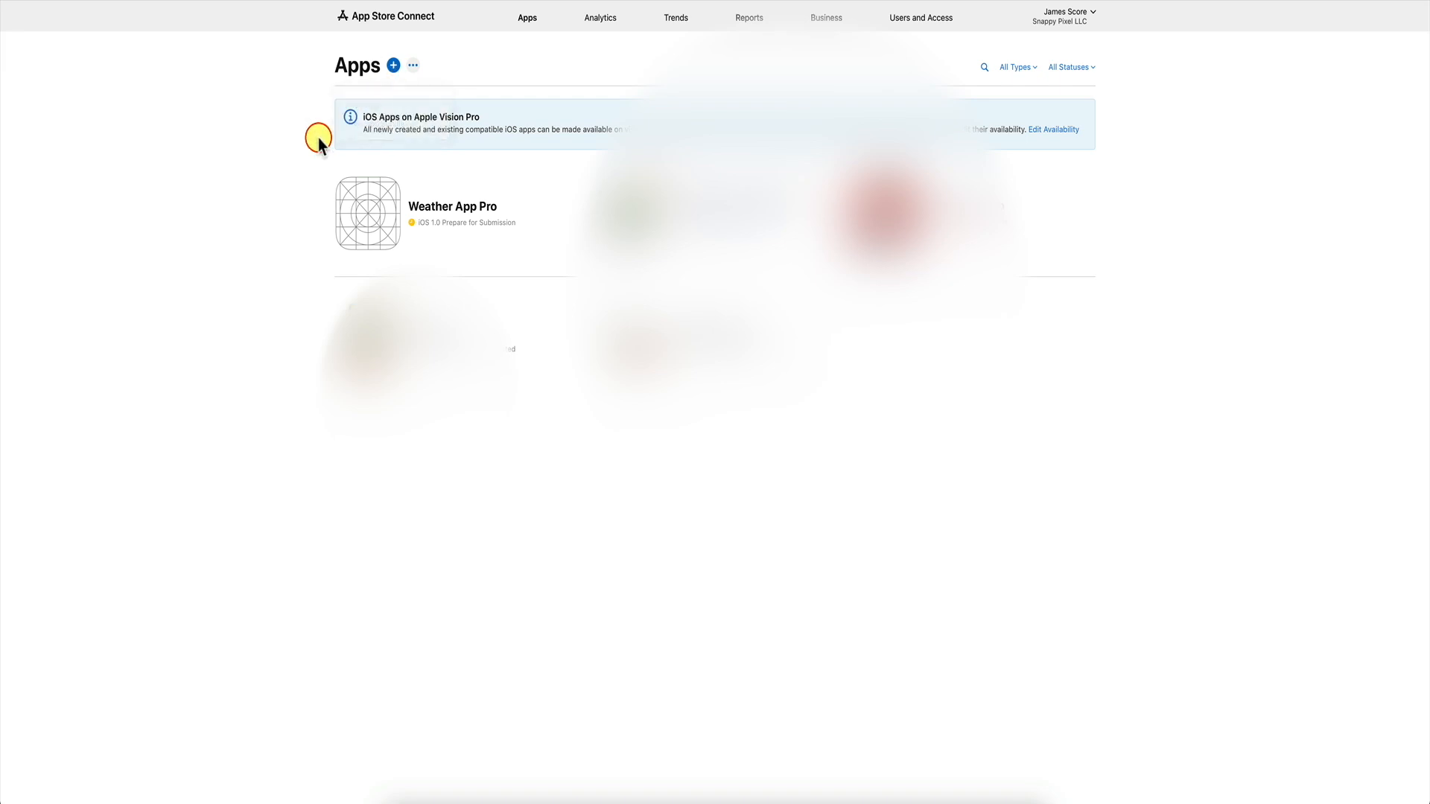
{"action": "left_click", "coordinate": [377, 207]}
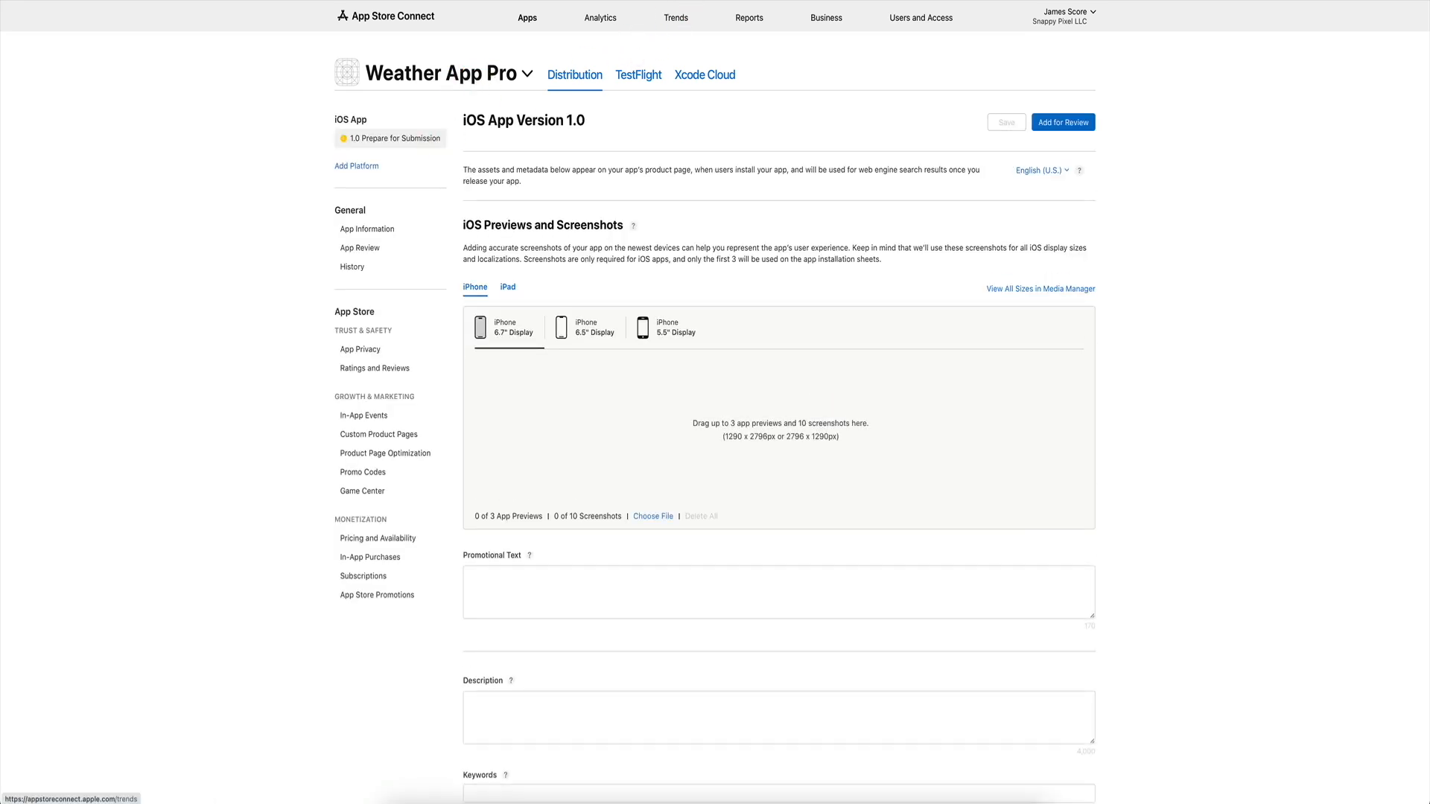
{"action": "left_click", "coordinate": [639, 1]}
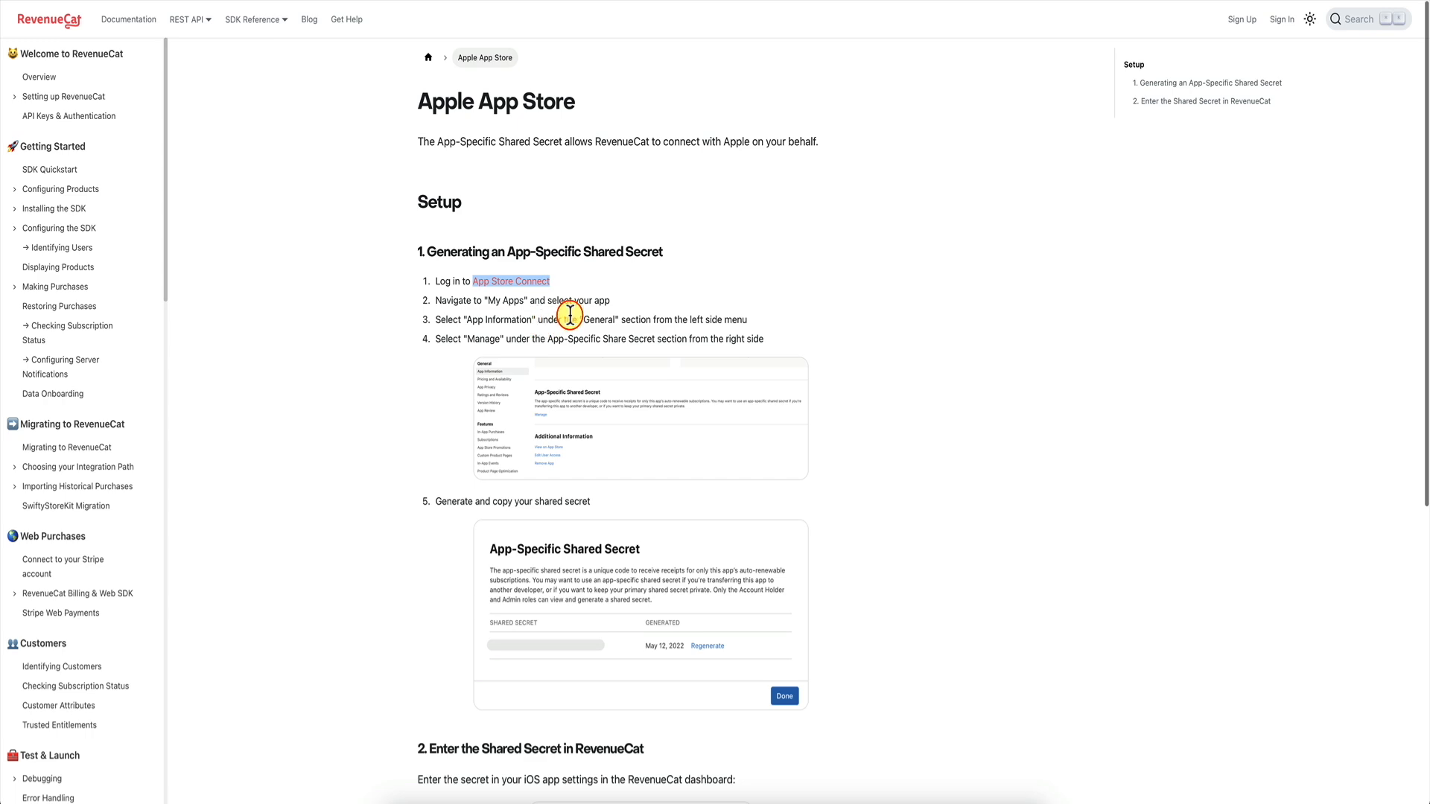
{"action": "left_click", "coordinate": [778, 2]}
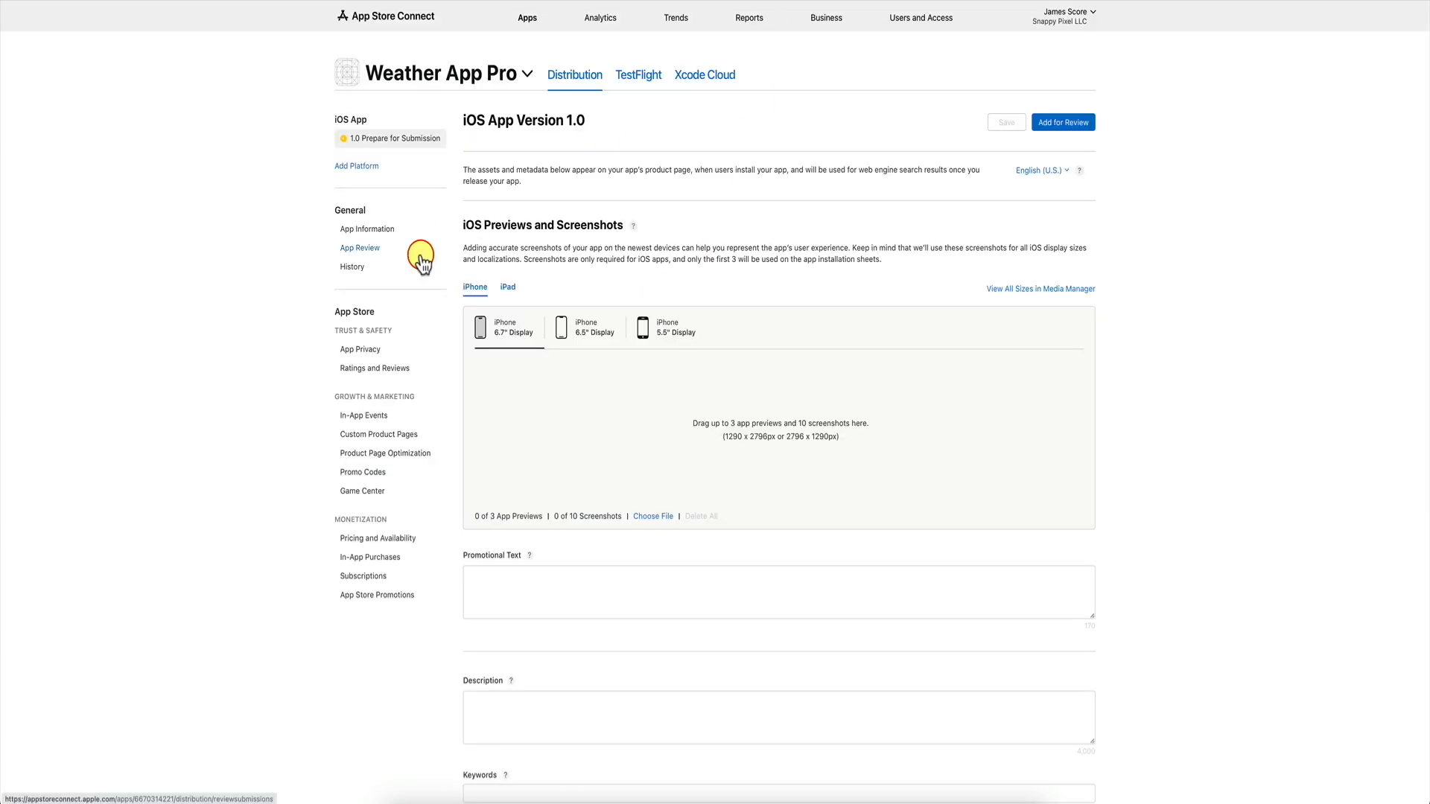
{"action": "left_click", "coordinate": [378, 234]}
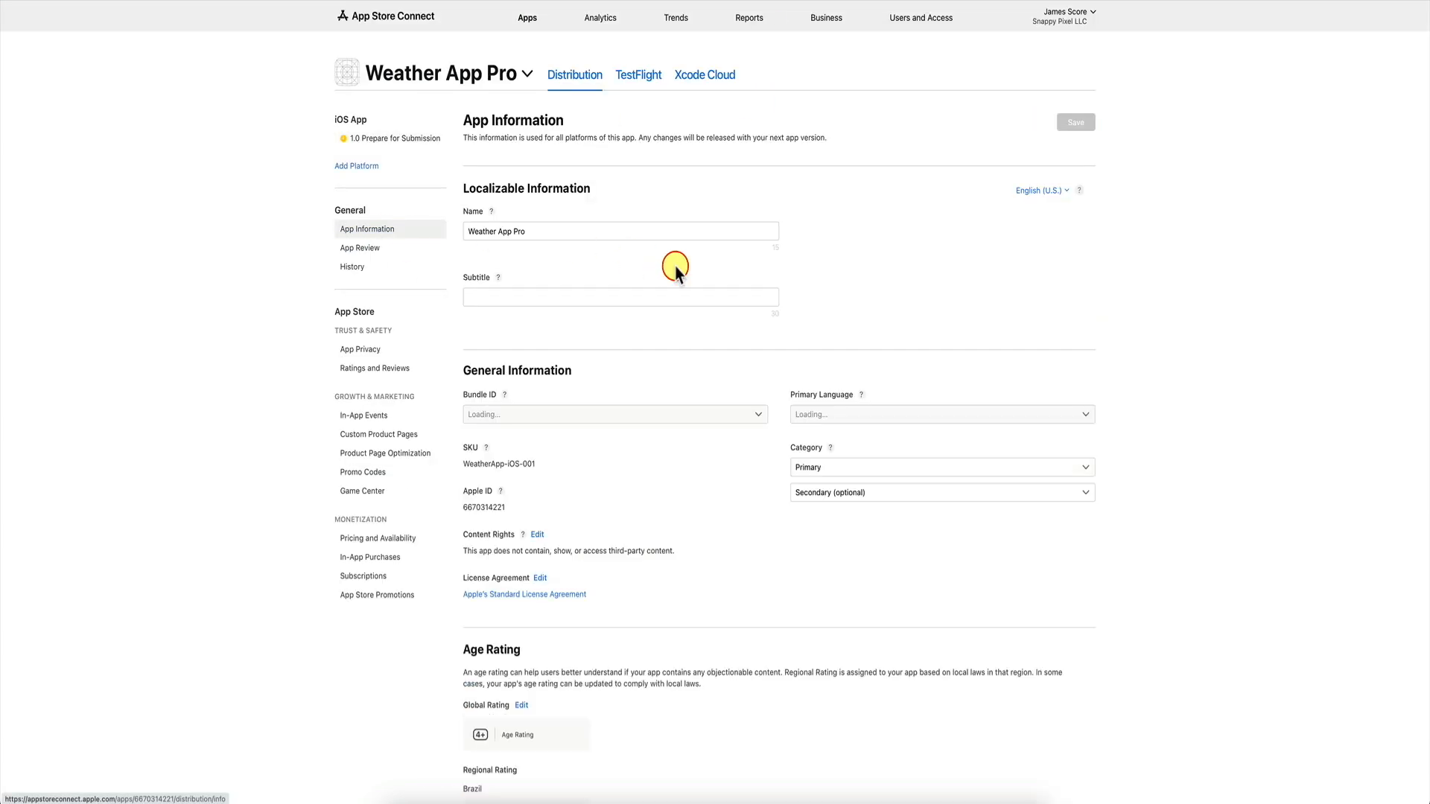
Regenerate Weather App Pro's app-specific shared secret, copy it, and return to the RevenueCat form.
{"action": "scroll", "coordinate": [770, 302], "scroll_direction": "down", "scroll_amount": 2}
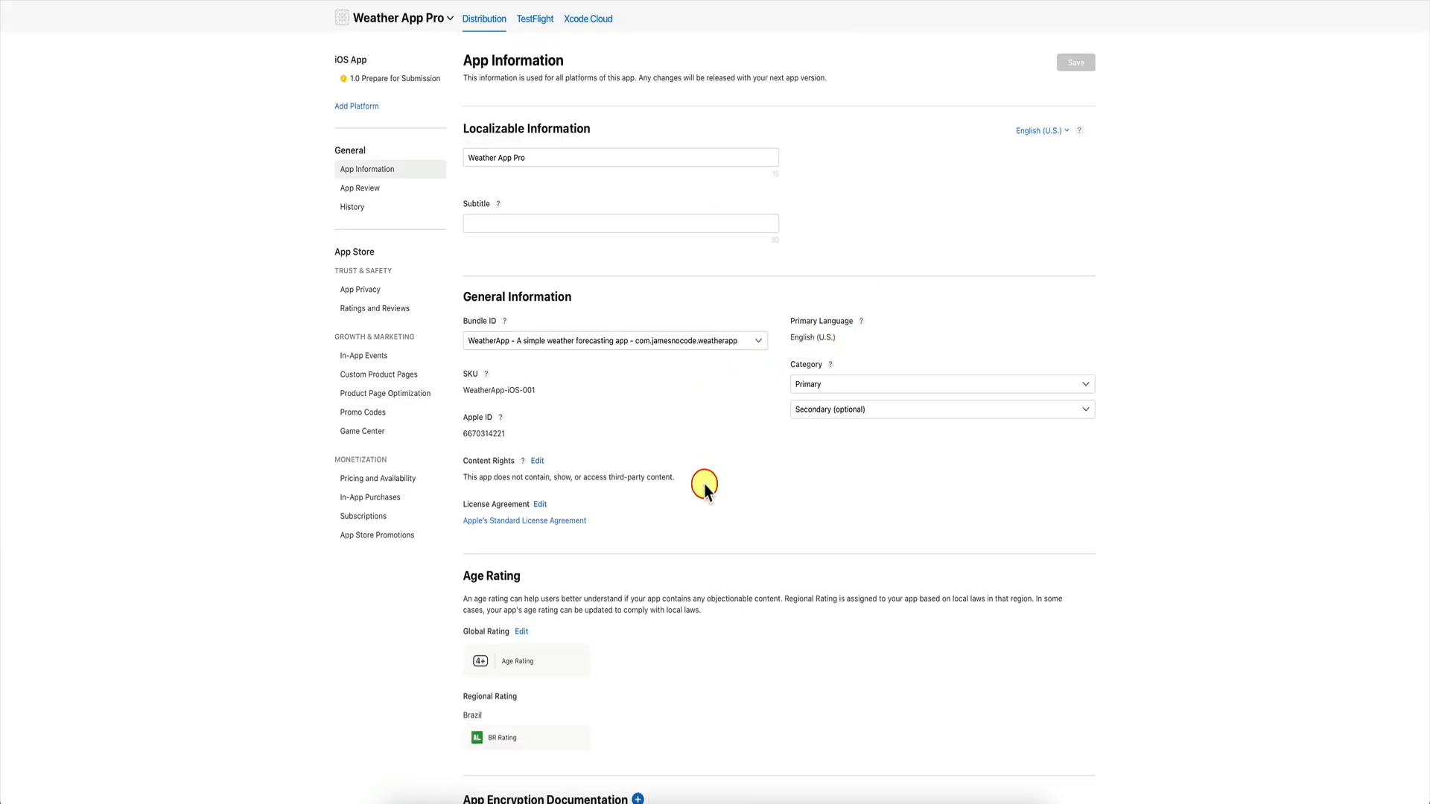
{"action": "scroll", "coordinate": [702, 482], "scroll_direction": "down", "scroll_amount": 4}
{"action": "scroll", "coordinate": [705, 488], "scroll_direction": "down", "scroll_amount": 6}
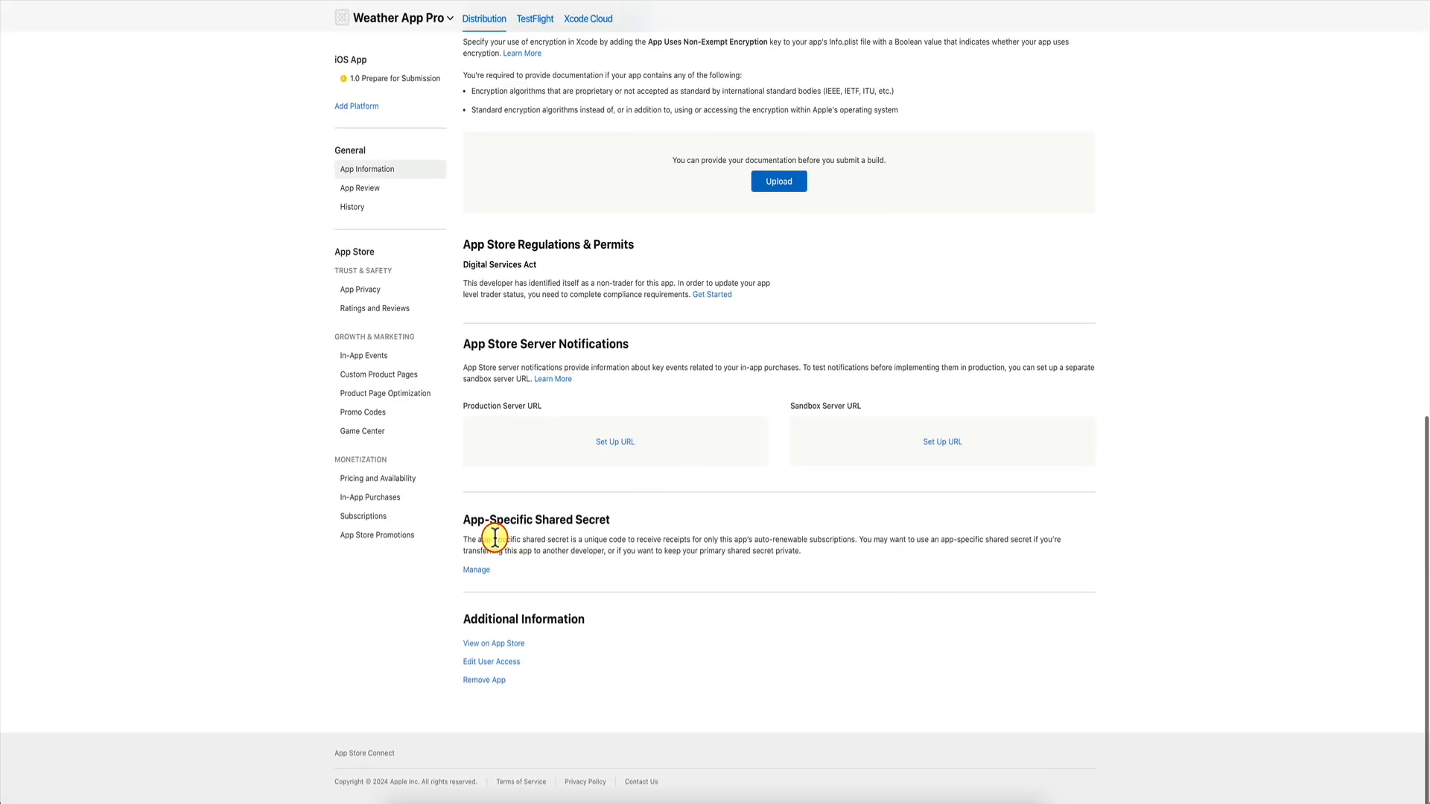
{"action": "left_click", "coordinate": [477, 571]}
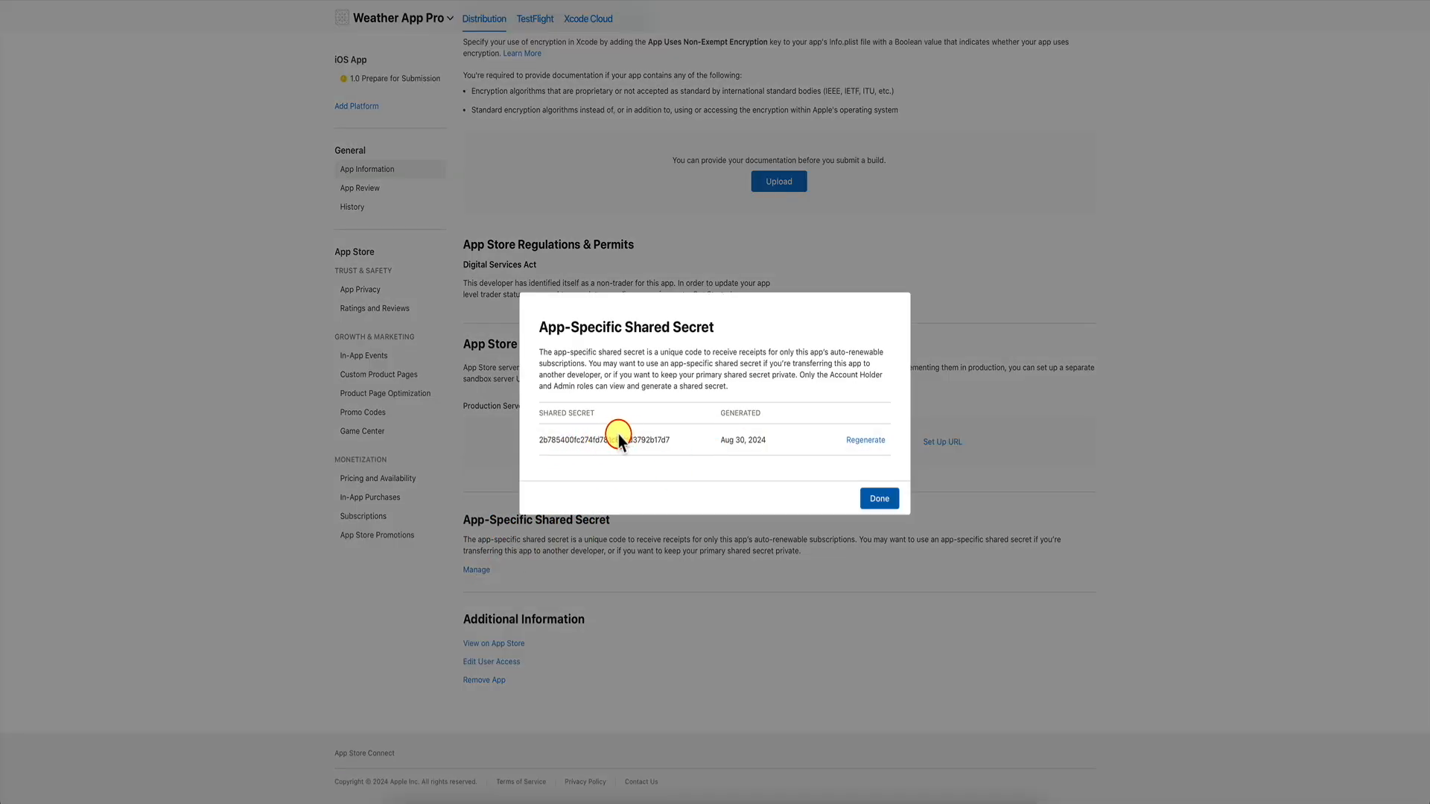
{"action": "left_click", "coordinate": [866, 439]}
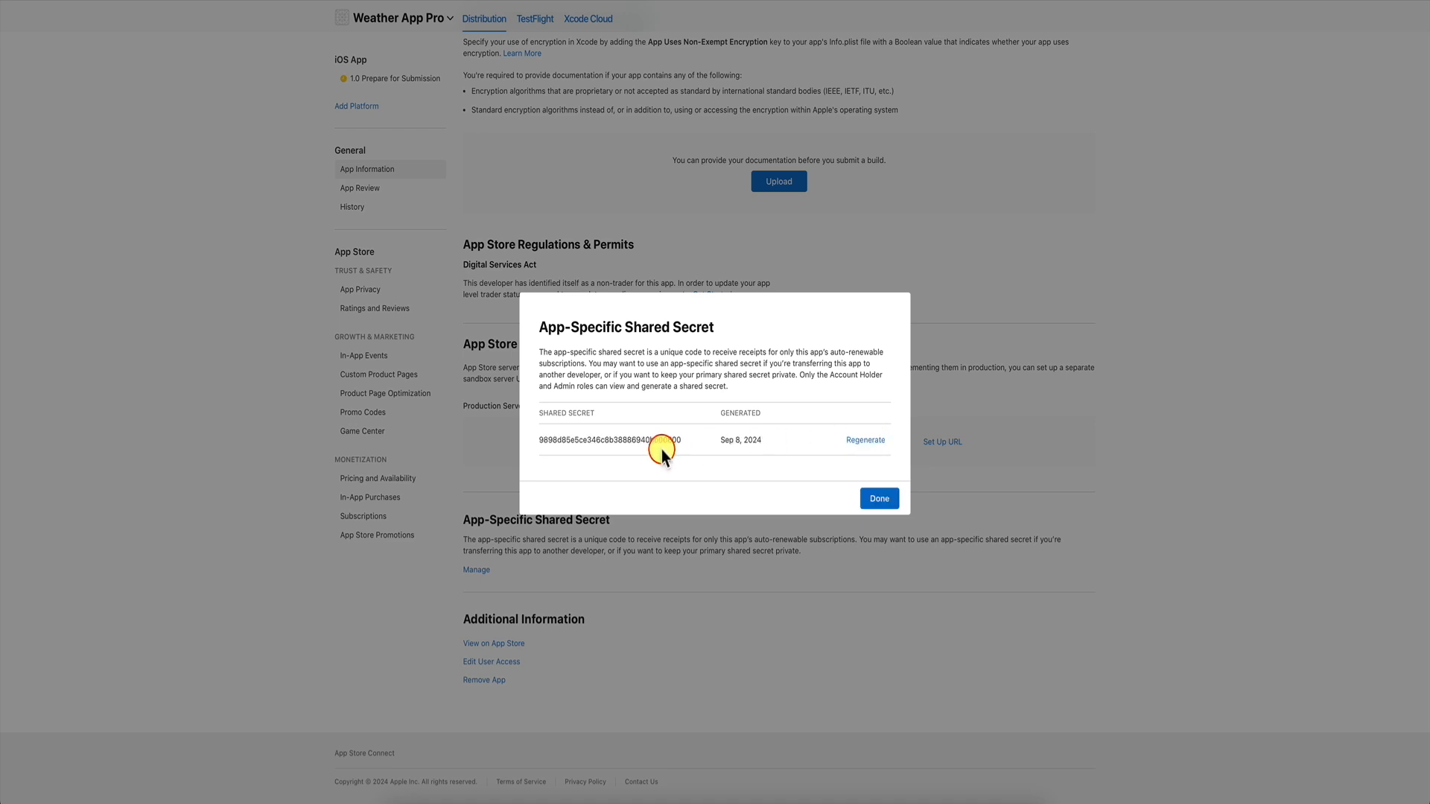
{"action": "double_click", "coordinate": [626, 440]}
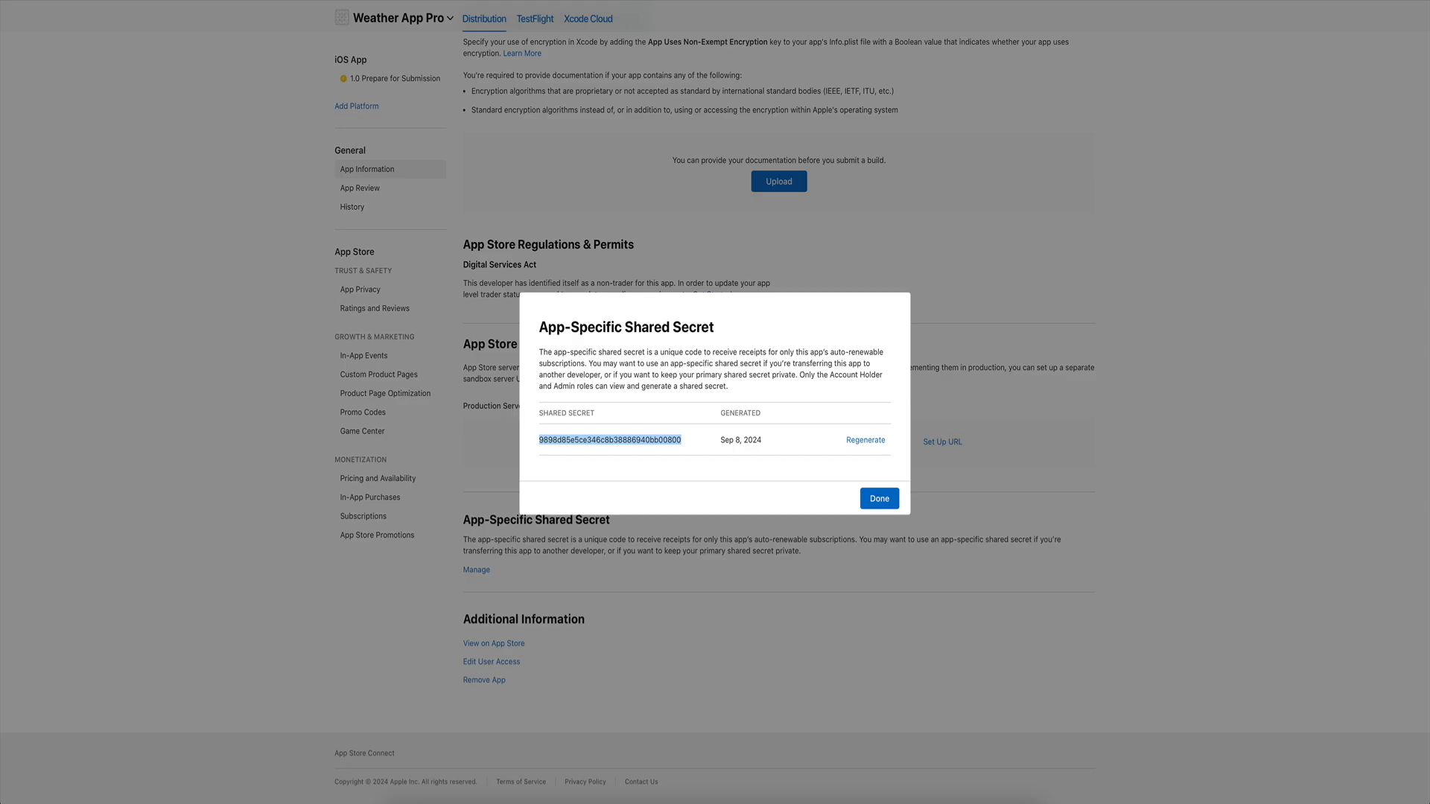
{"action": "left_click", "coordinate": [660, 2]}
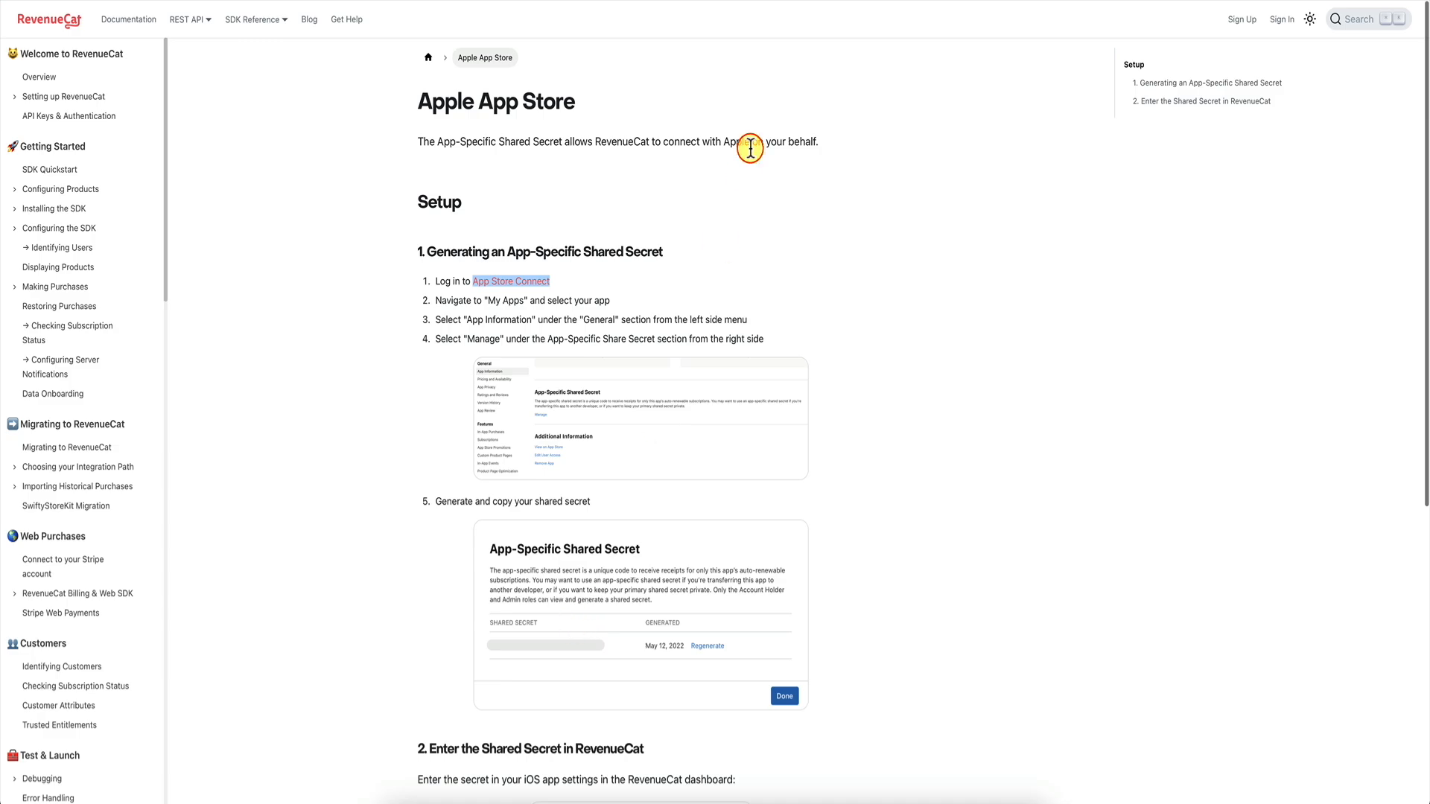
{"action": "left_click", "coordinate": [752, 1]}
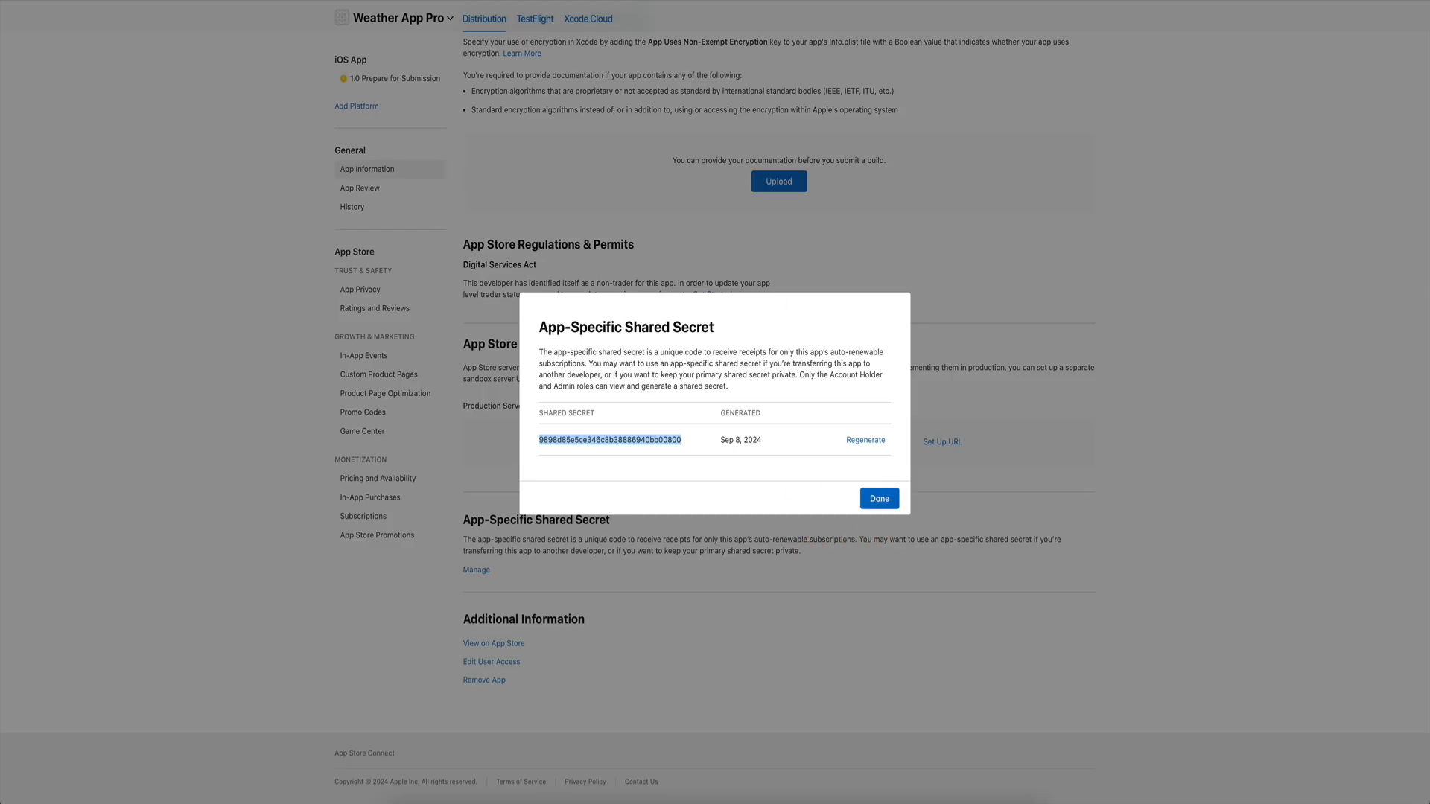
{"action": "left_click", "coordinate": [649, 1]}
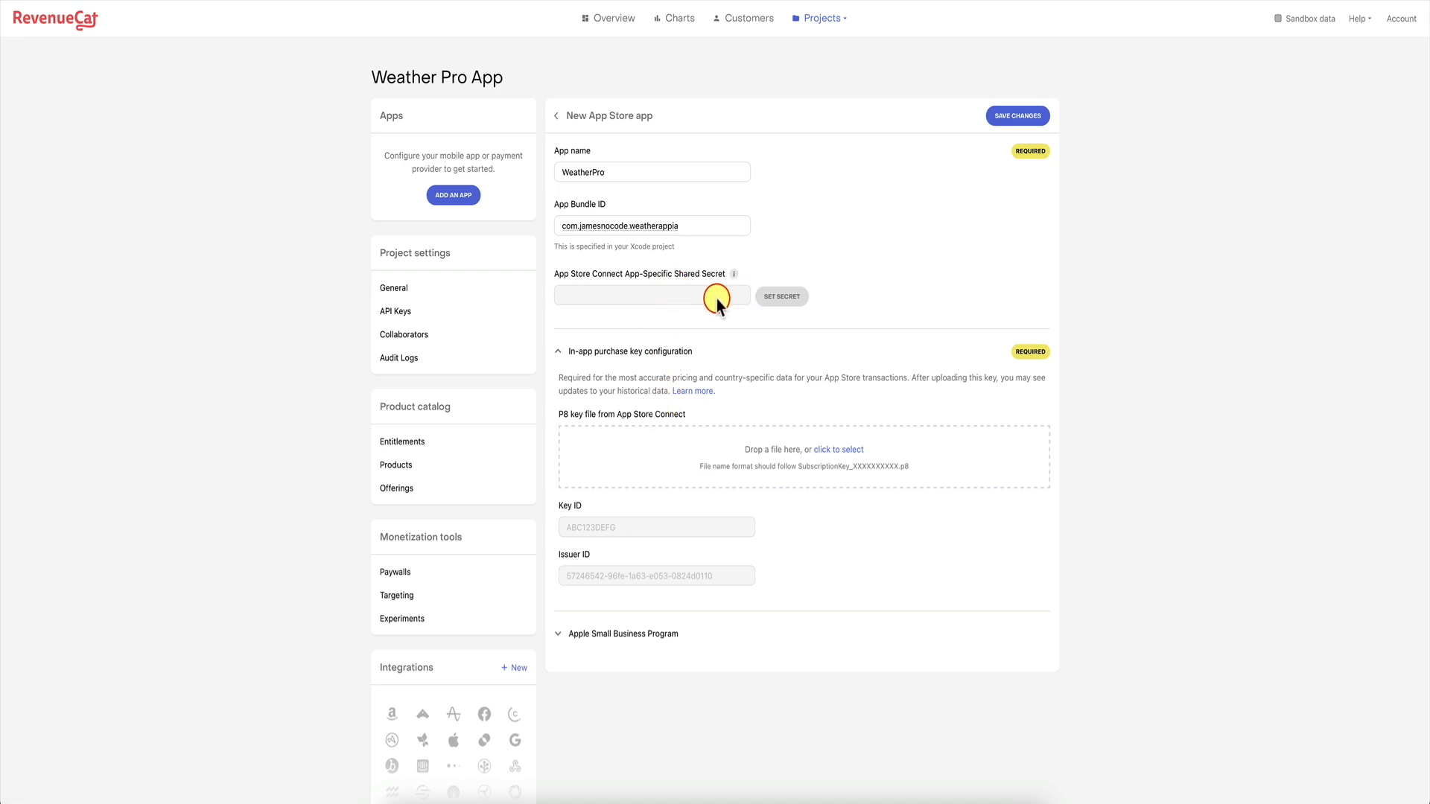
Paste the shared secret into the app's secret value and set it, then open the in-app purchase key docs.
{"action": "left_click", "coordinate": [779, 296]}
{"action": "left_click", "coordinate": [692, 417]}
{"action": "key", "text": "ctrl+v"}
{"action": "left_click", "coordinate": [799, 469]}
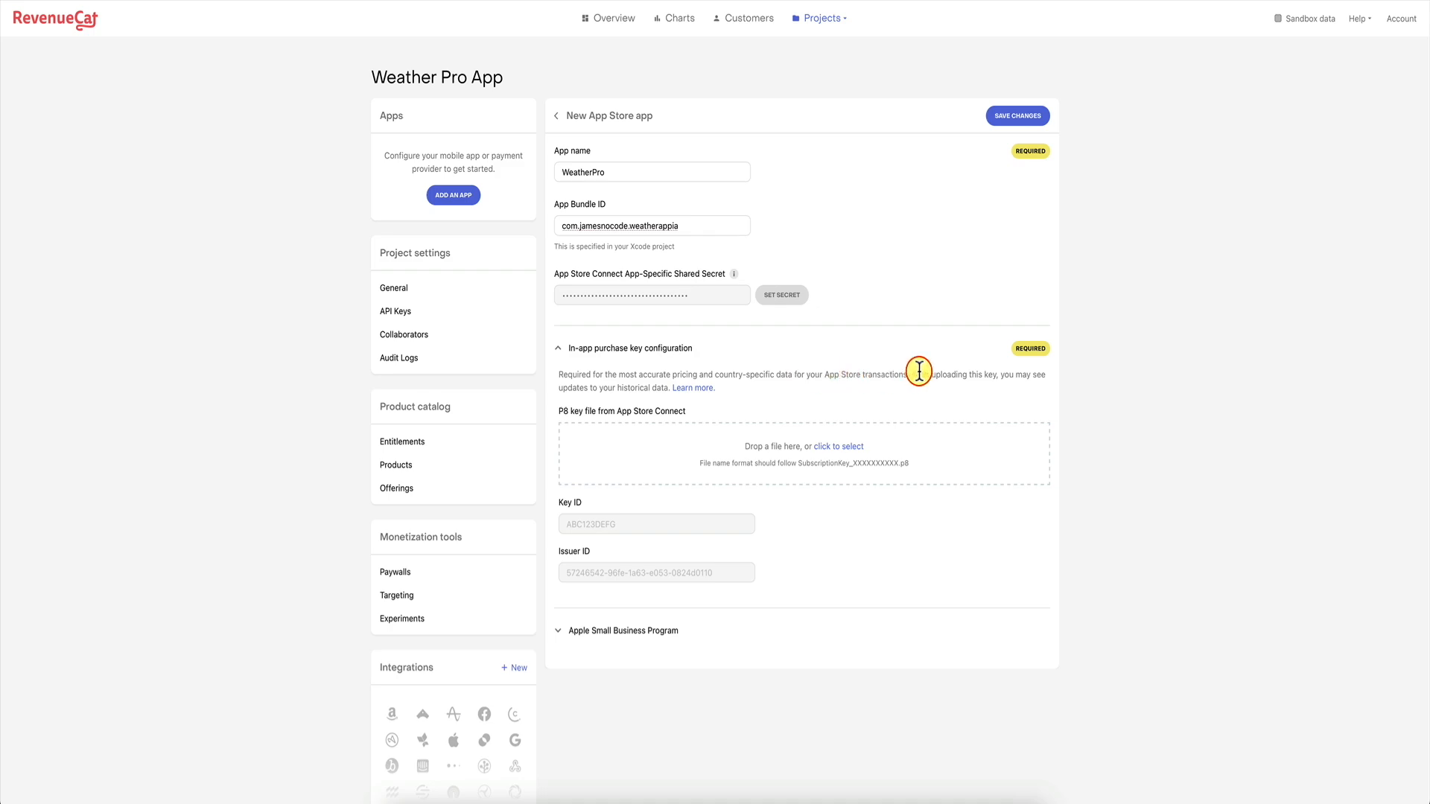
{"action": "left_click", "coordinate": [685, 392]}
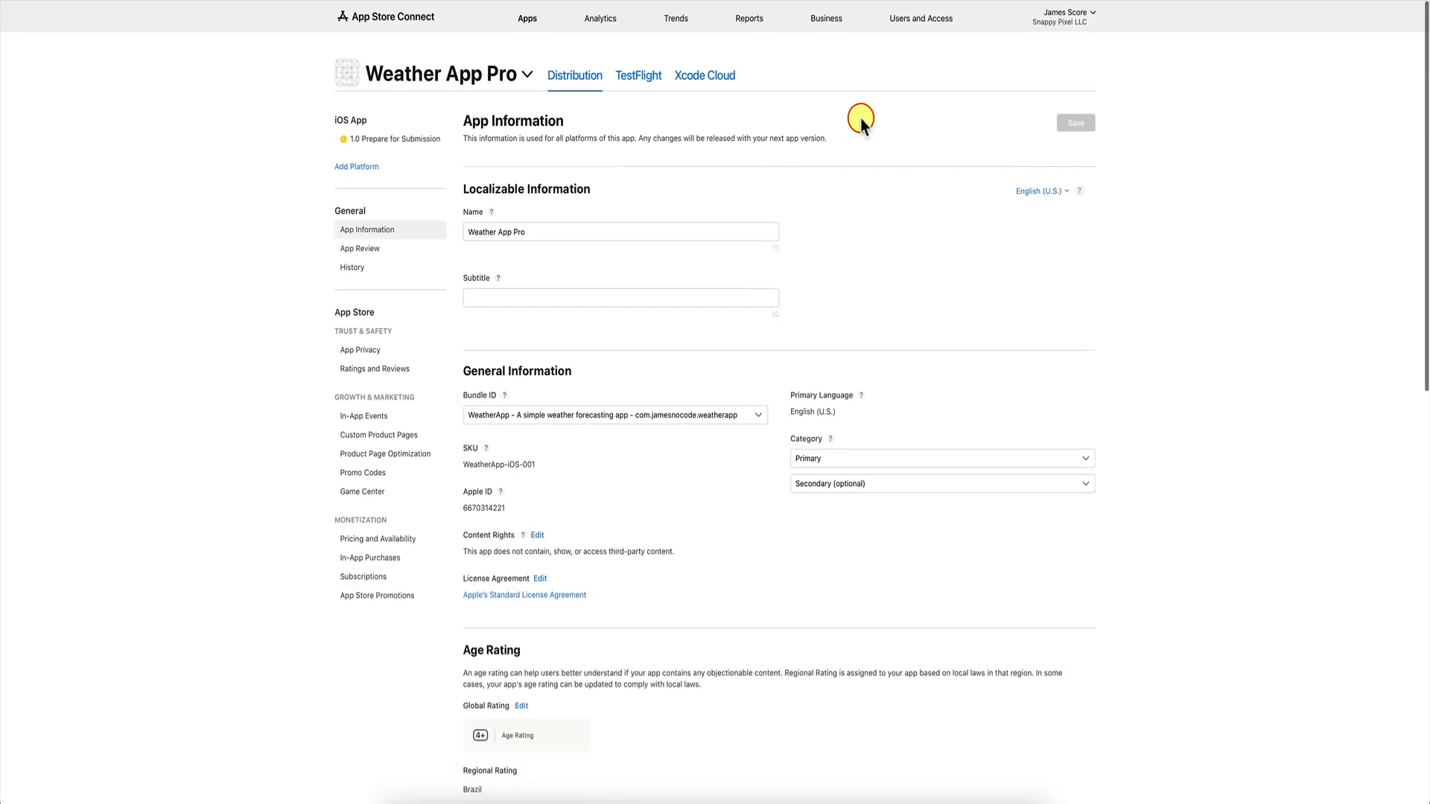
Under Users and Access > Integrations, start generating a new In-App Purchase key.
{"action": "left_click", "coordinate": [921, 18]}
{"action": "left_click", "coordinate": [635, 77]}
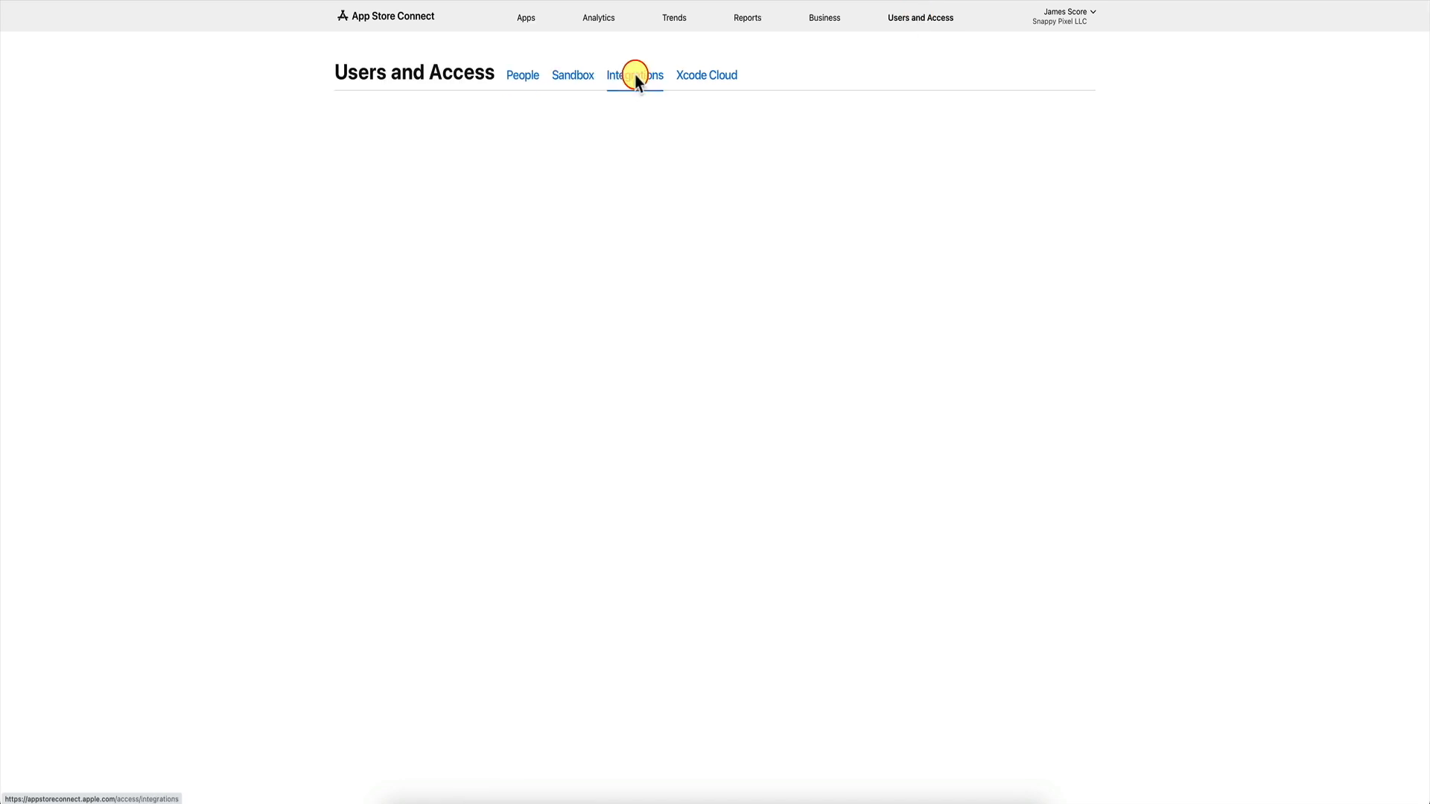
{"action": "left_click", "coordinate": [636, 77]}
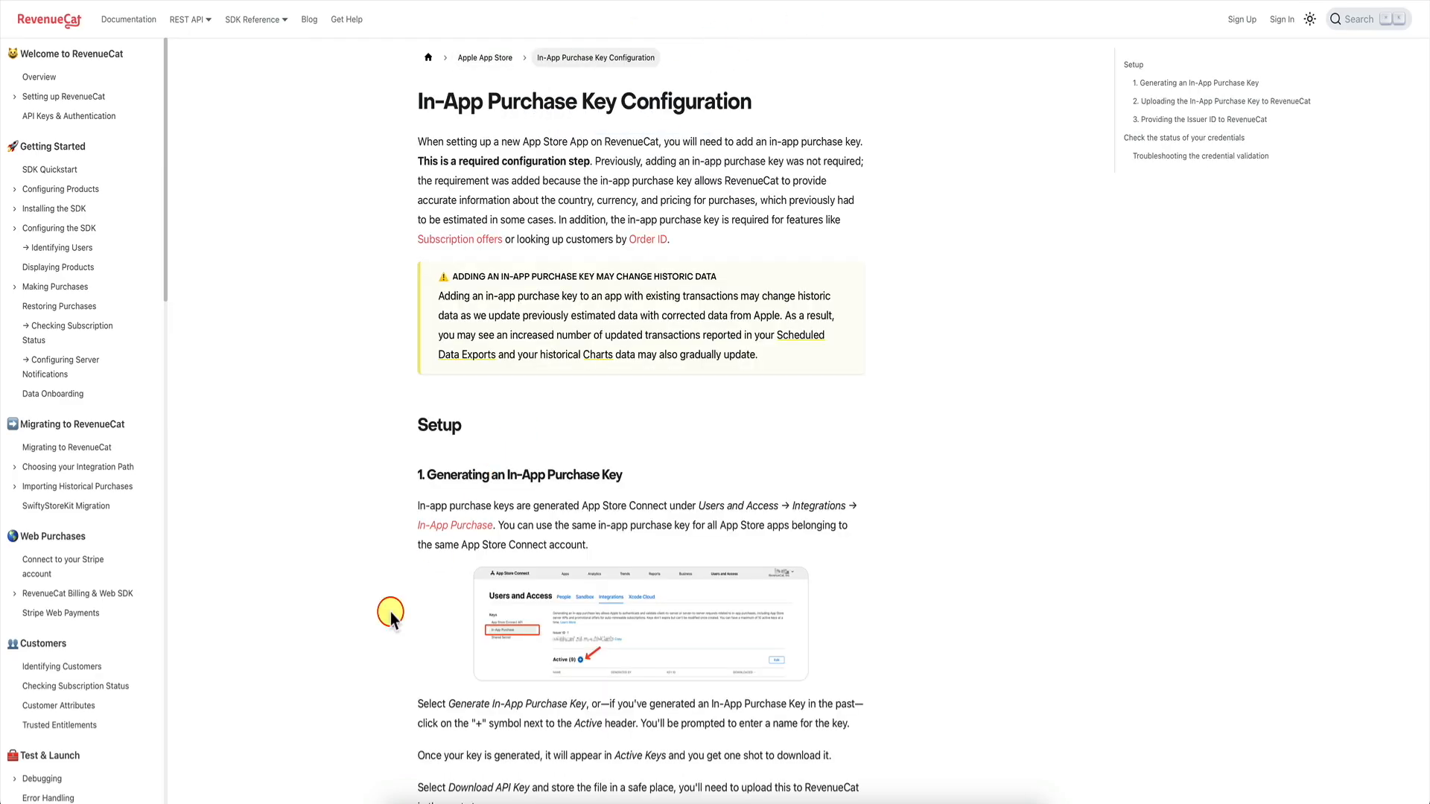
{"action": "scroll", "coordinate": [377, 630], "scroll_direction": "down", "scroll_amount": 2}
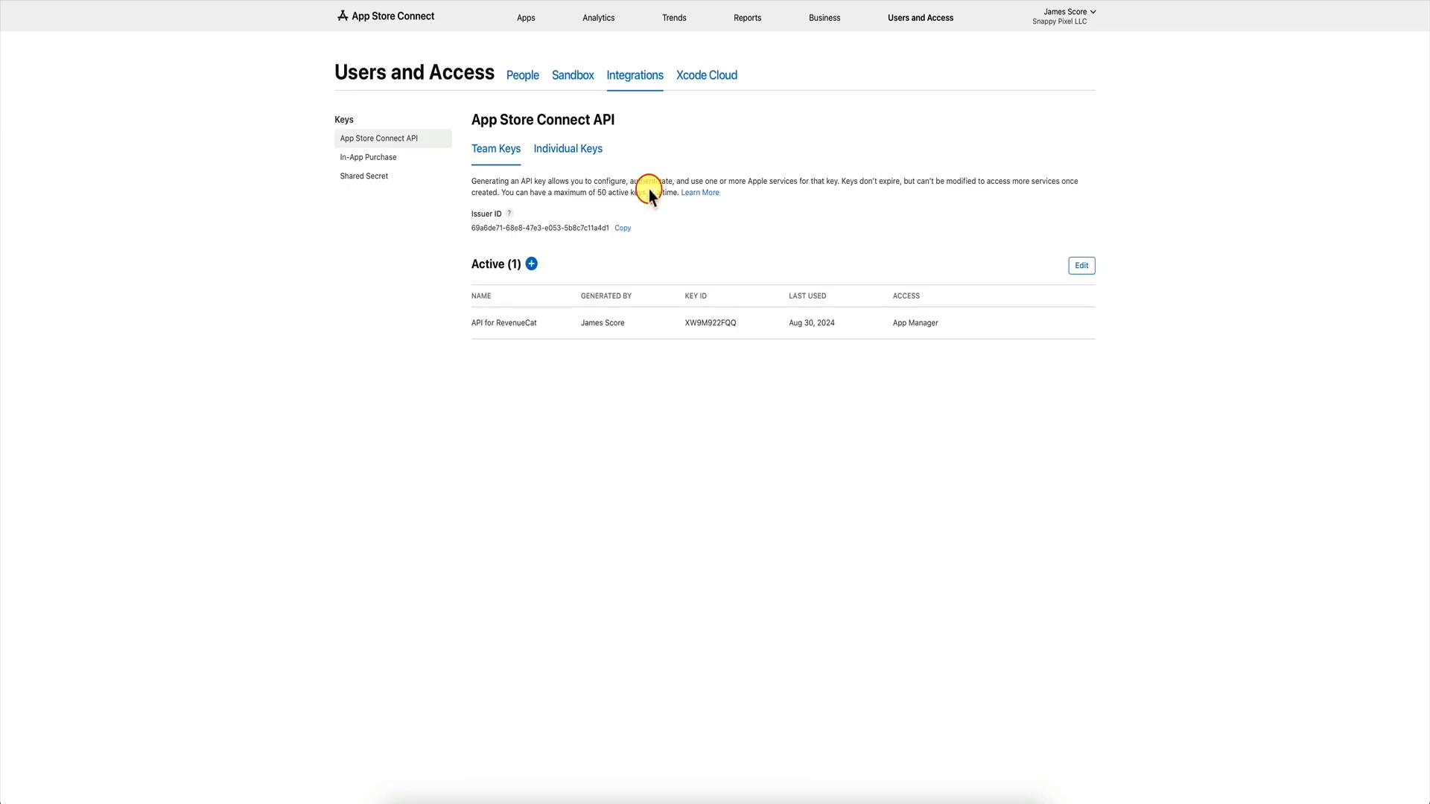
{"action": "left_click", "coordinate": [386, 158]}
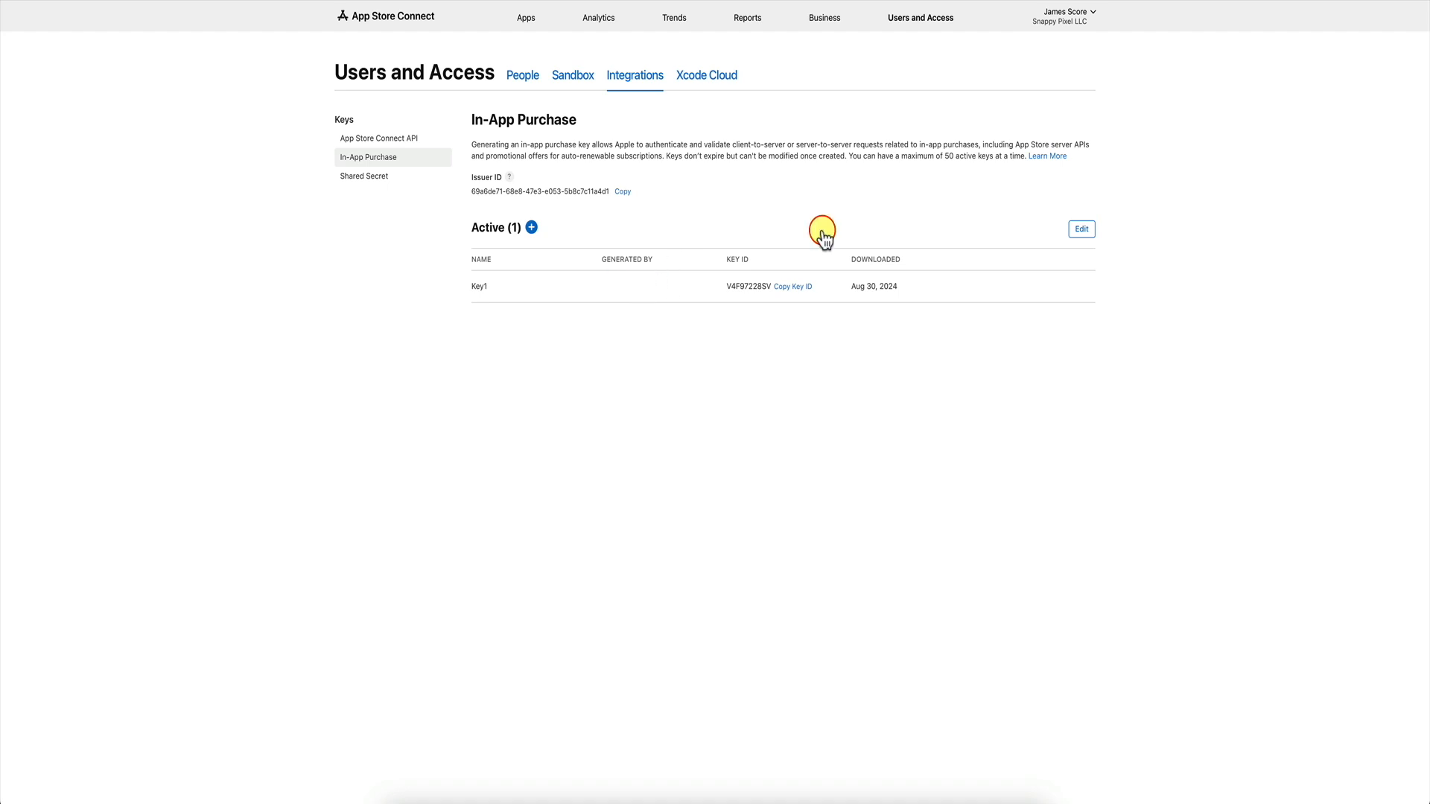
{"action": "left_click", "coordinate": [531, 228]}
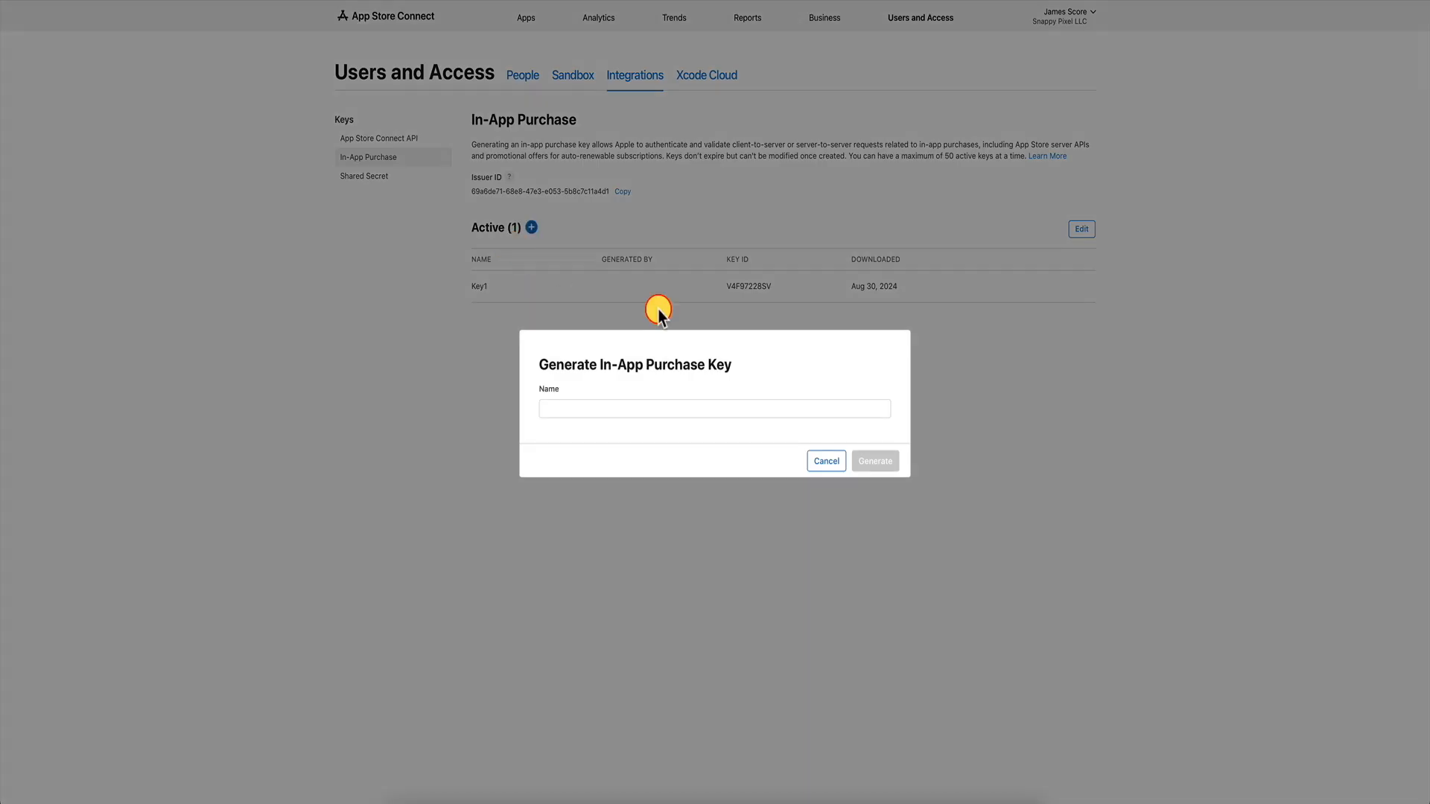
Generate an in-app purchase key named 'Key2' and download its one-time key file.
{"action": "left_click", "coordinate": [620, 408]}
{"action": "type", "text": "Key2"}
{"action": "left_click", "coordinate": [867, 461]}
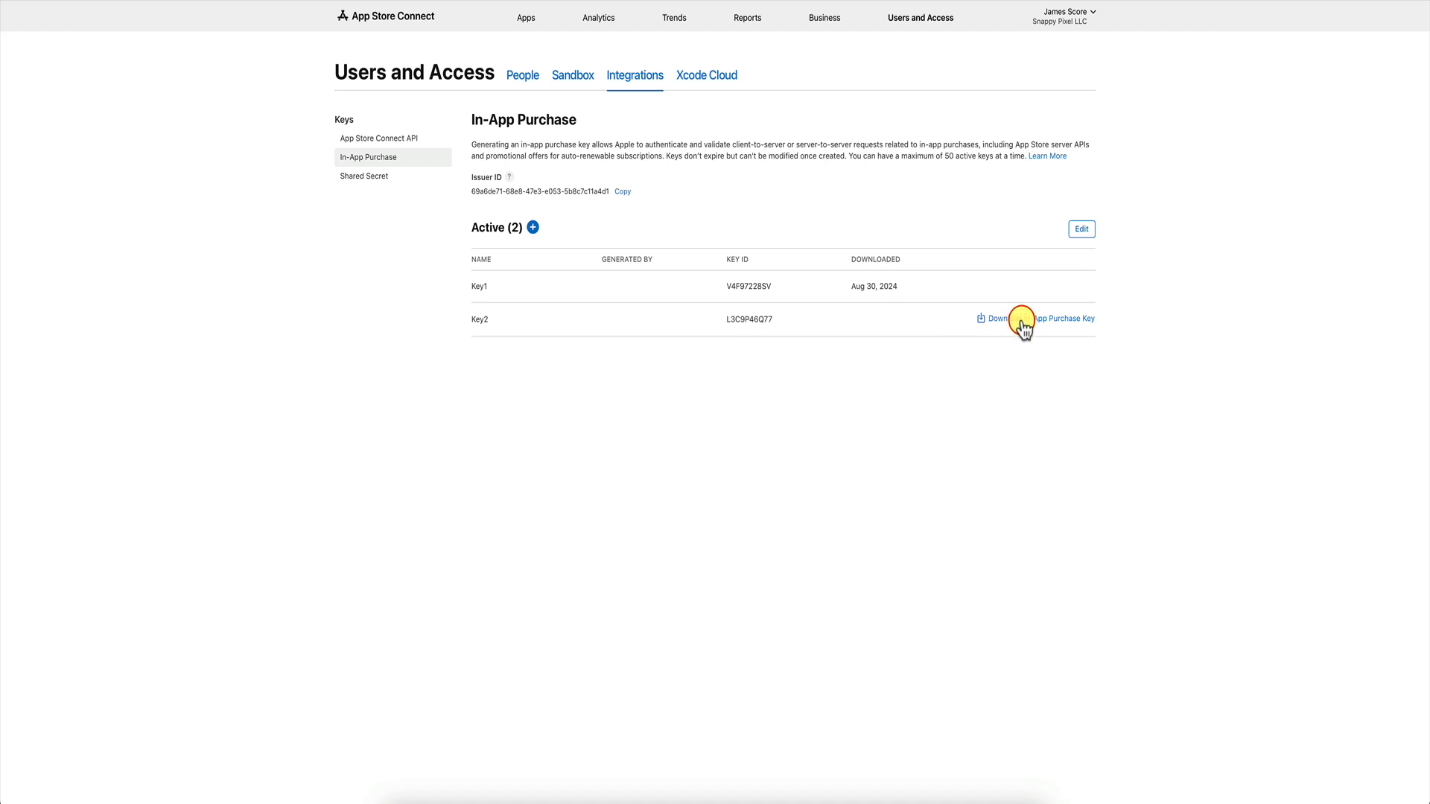
{"action": "left_click", "coordinate": [1022, 325]}
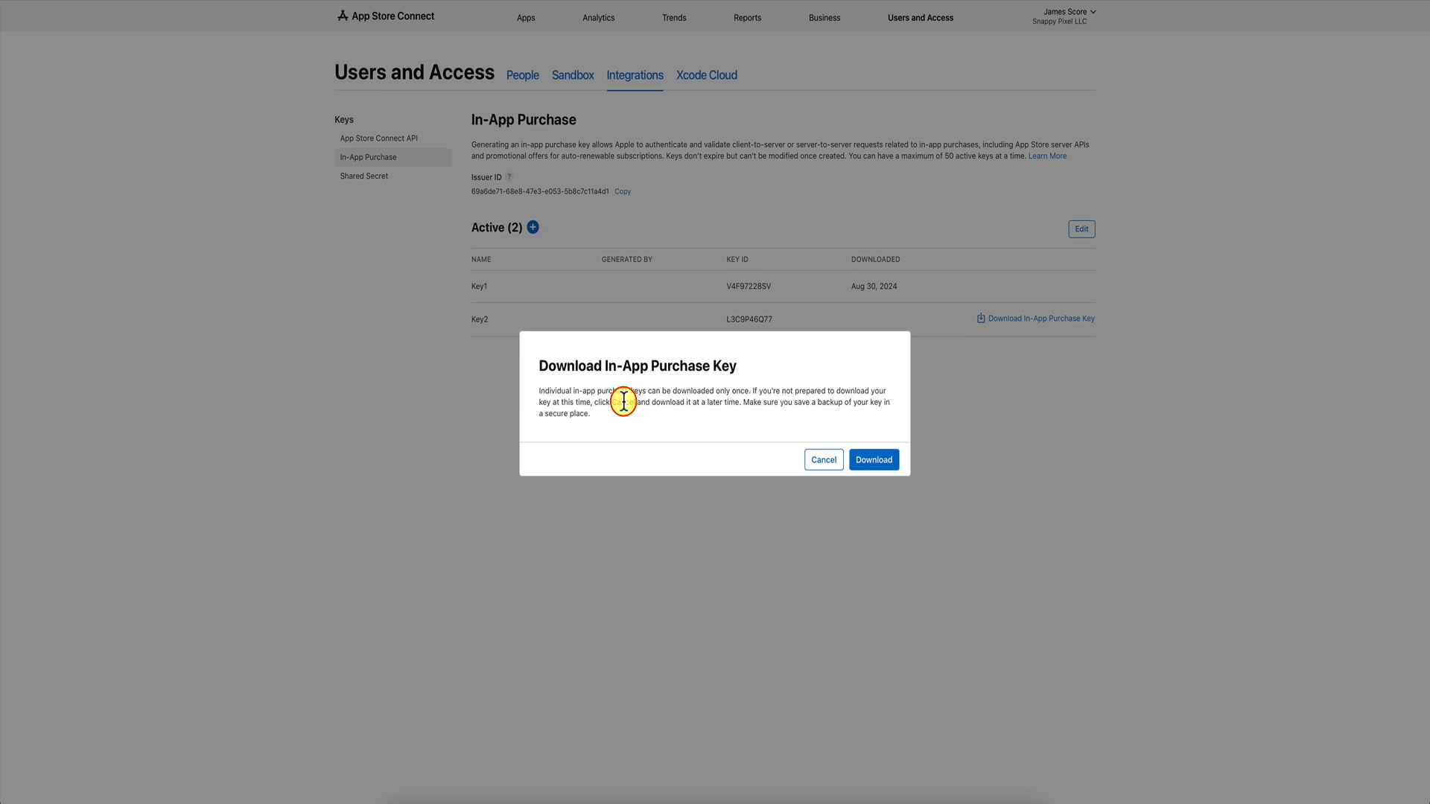
{"action": "left_click", "coordinate": [877, 460]}
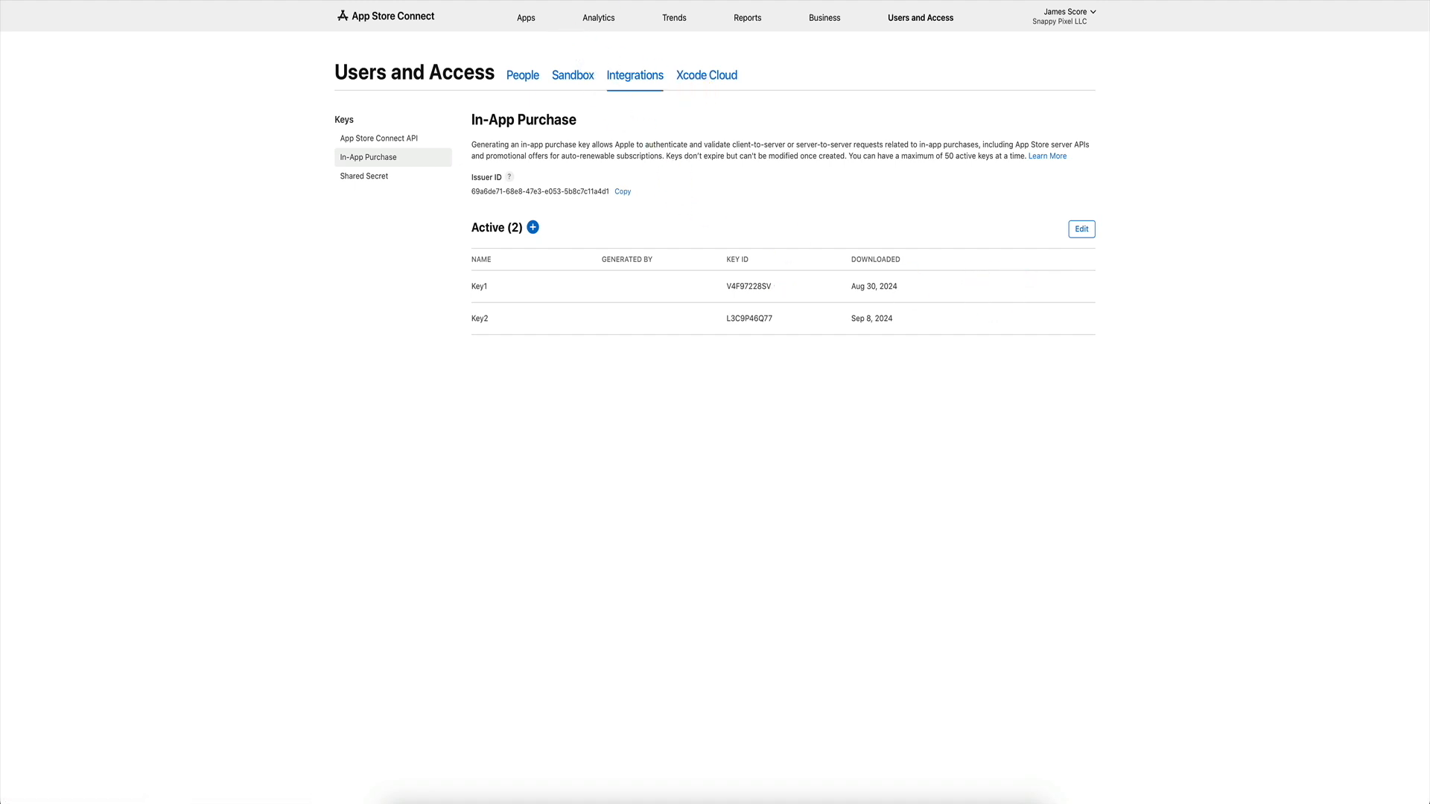
Copy the Issuer ID from App Store Connect into RevenueCat and save the WeatherPro App Store app.
{"action": "left_click", "coordinate": [500, 1]}
{"action": "left_click", "coordinate": [624, 192]}
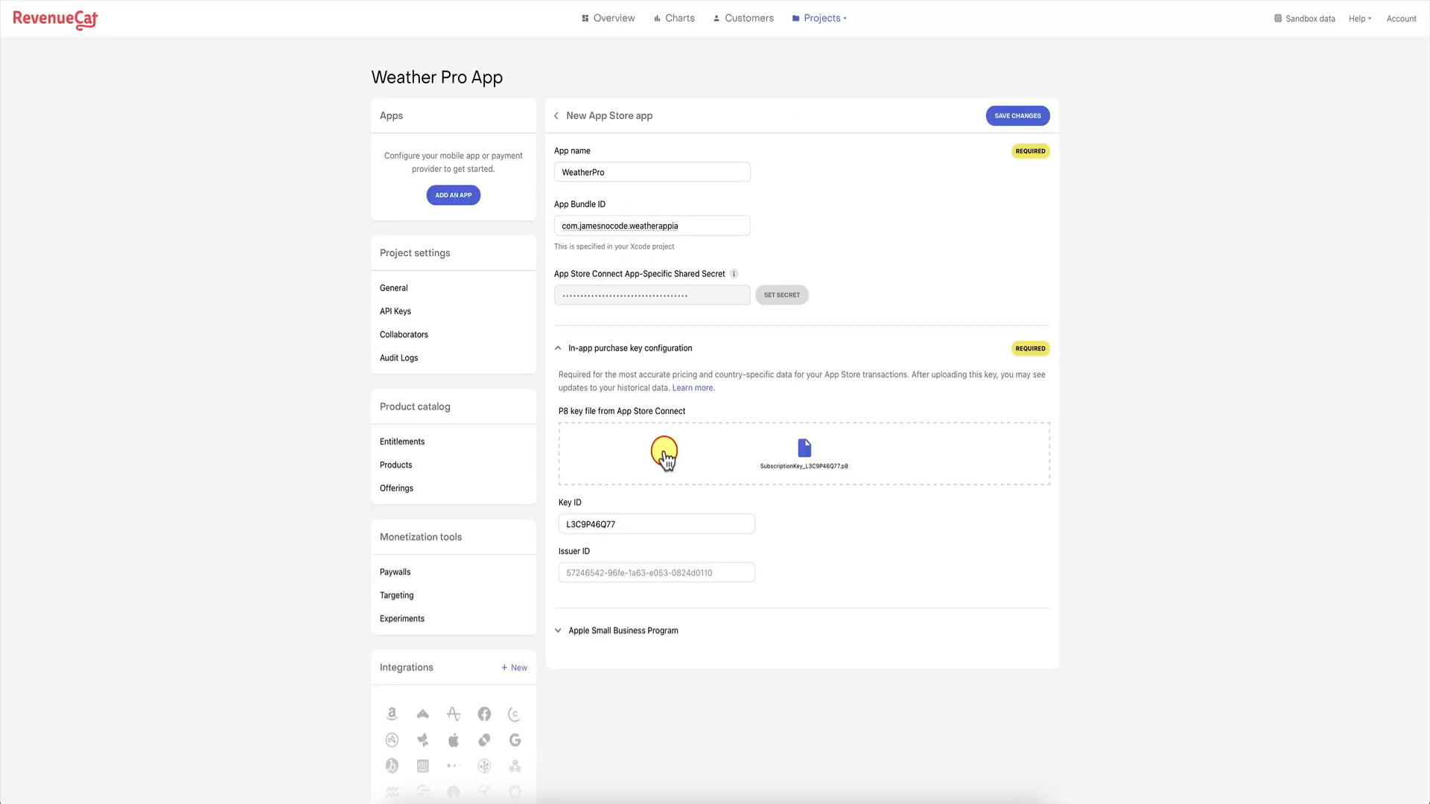
{"action": "left_click", "coordinate": [631, 571]}
{"action": "type", "text": "69a6de71-68e8-47e3-e053-5b8c7c11a4d1"}
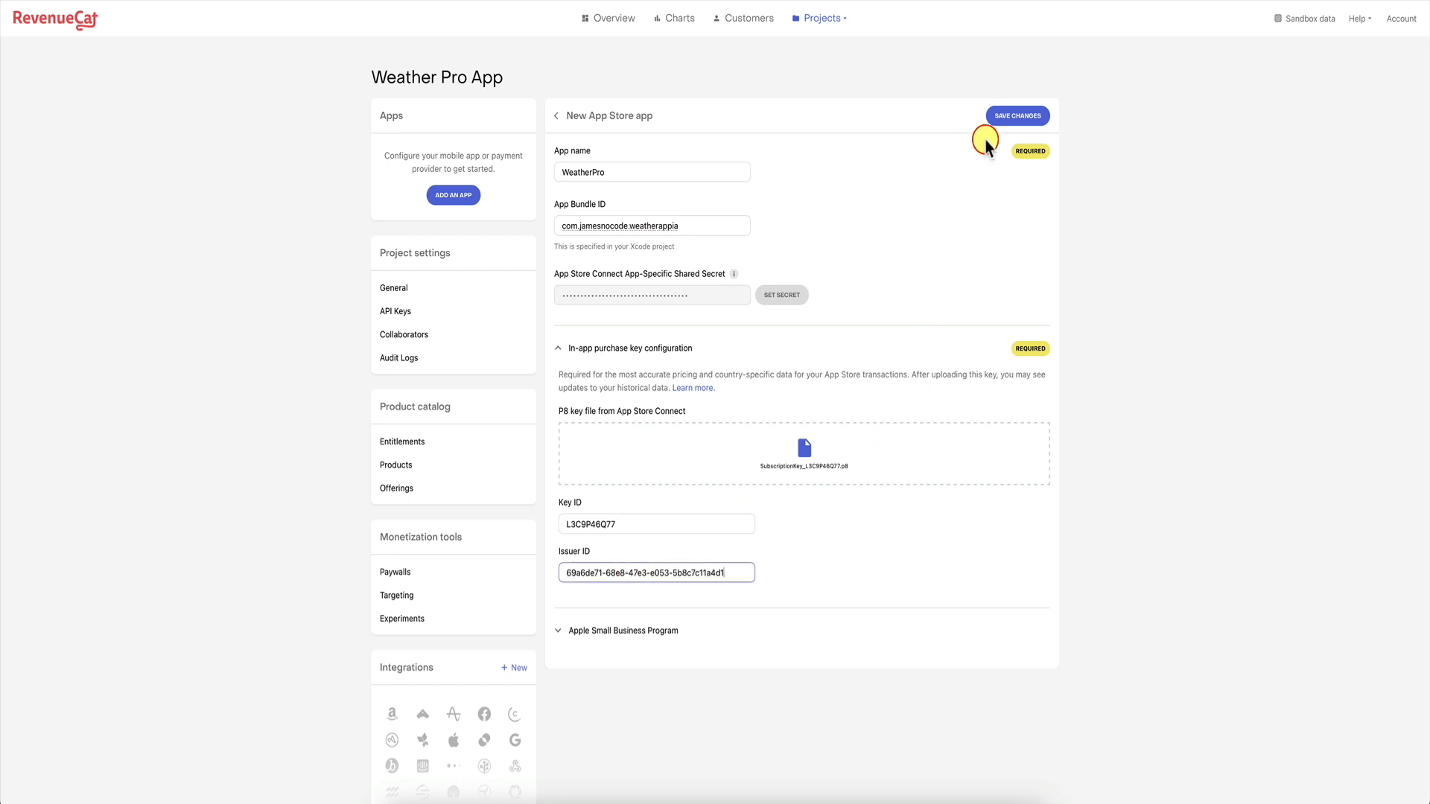
{"action": "left_click", "coordinate": [1018, 116]}
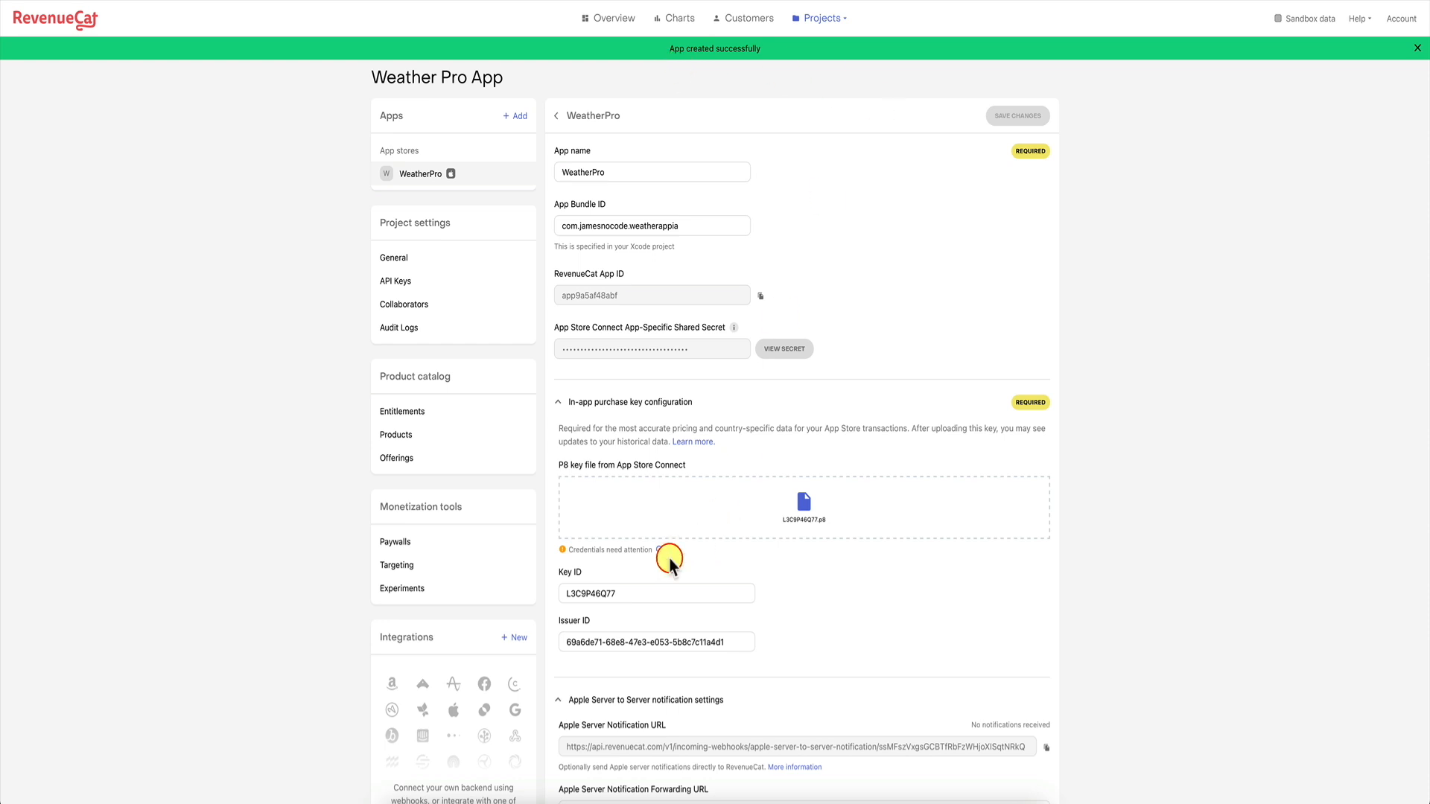
Recheck the in-app purchase key credentials, inspect the warning, and return to App Store Connect.
{"action": "mouse_move", "coordinate": [562, 550]}
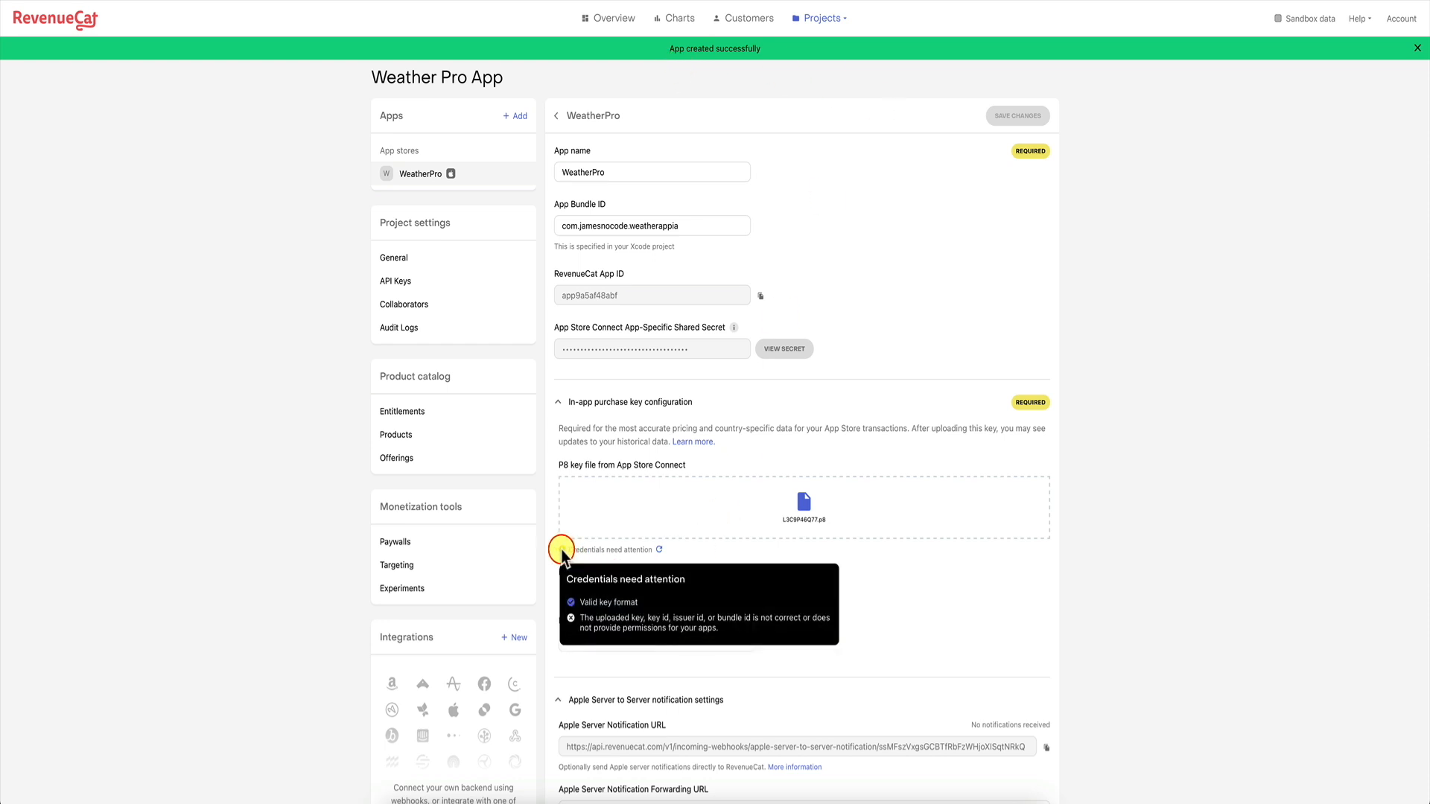
{"action": "left_click", "coordinate": [659, 550]}
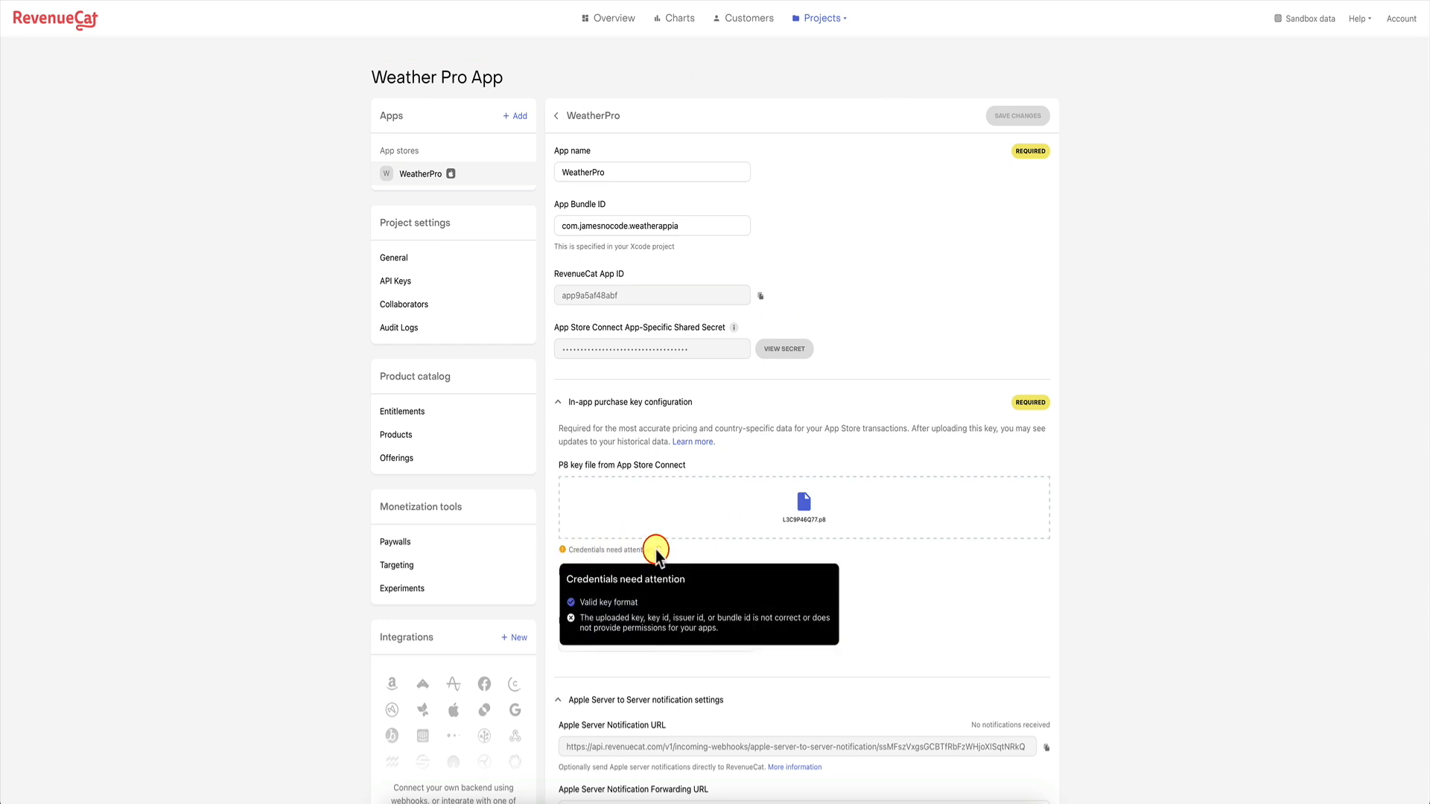
{"action": "left_click", "coordinate": [564, 551]}
{"action": "left_click", "coordinate": [563, 551]}
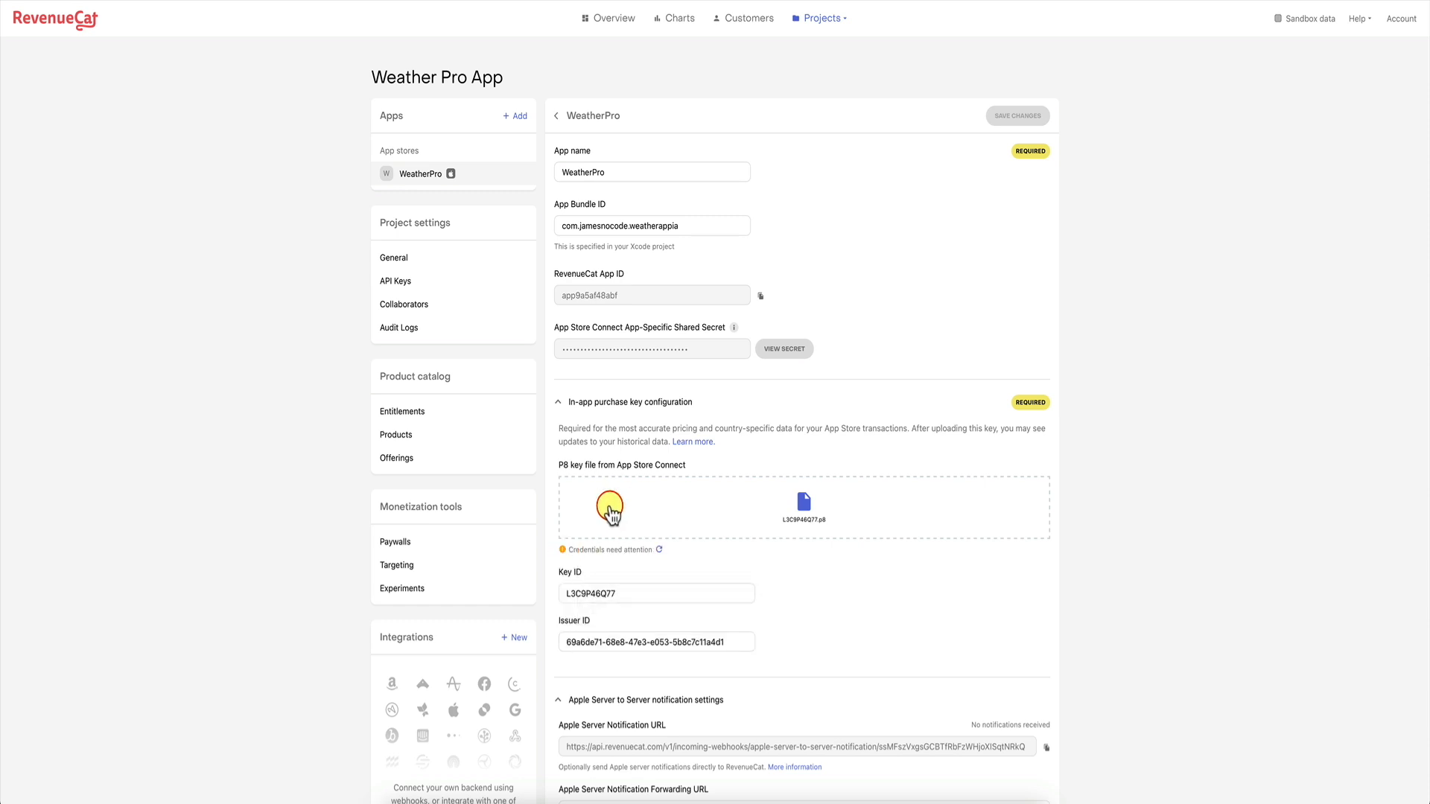
{"action": "left_click", "coordinate": [563, 551]}
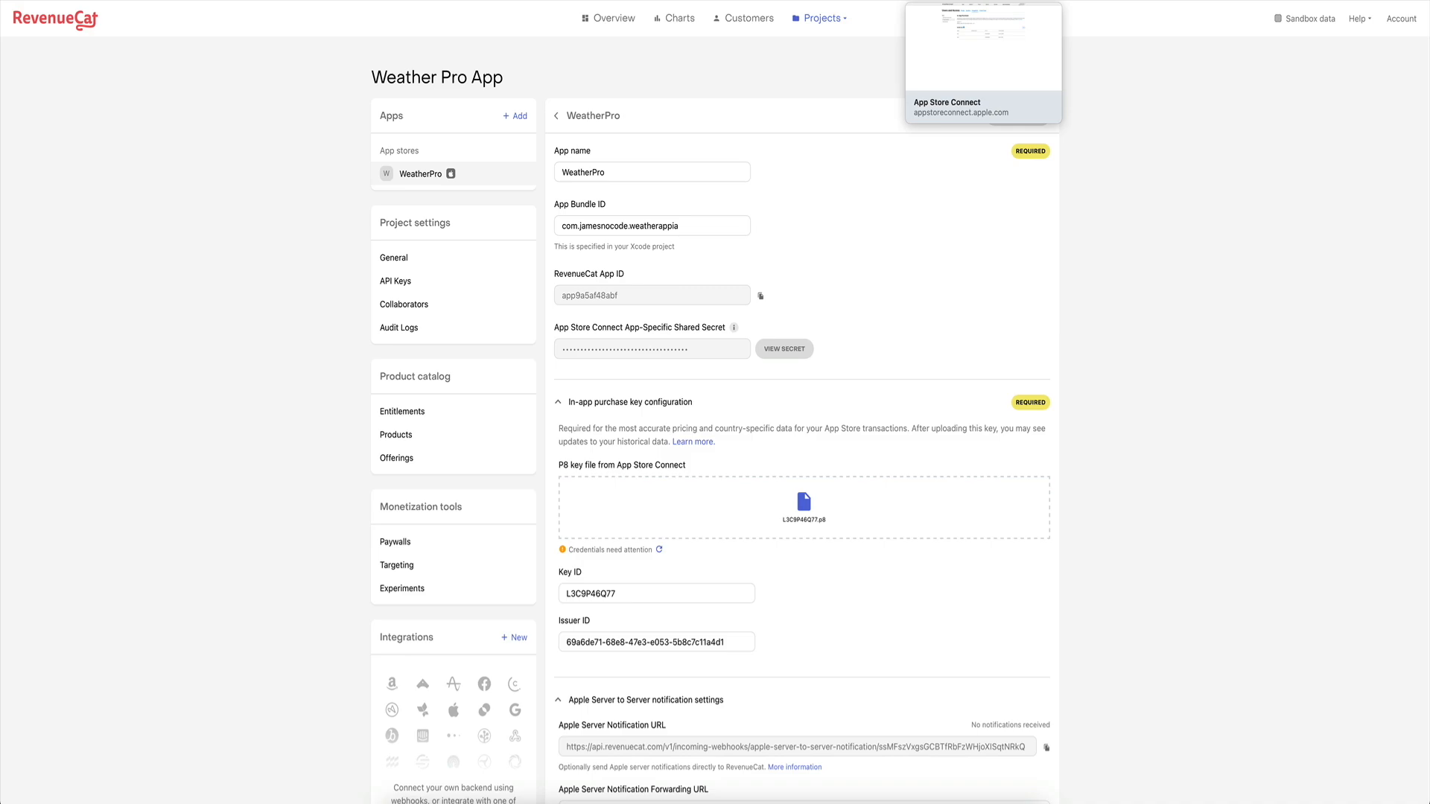
{"action": "left_click", "coordinate": [982, 1]}
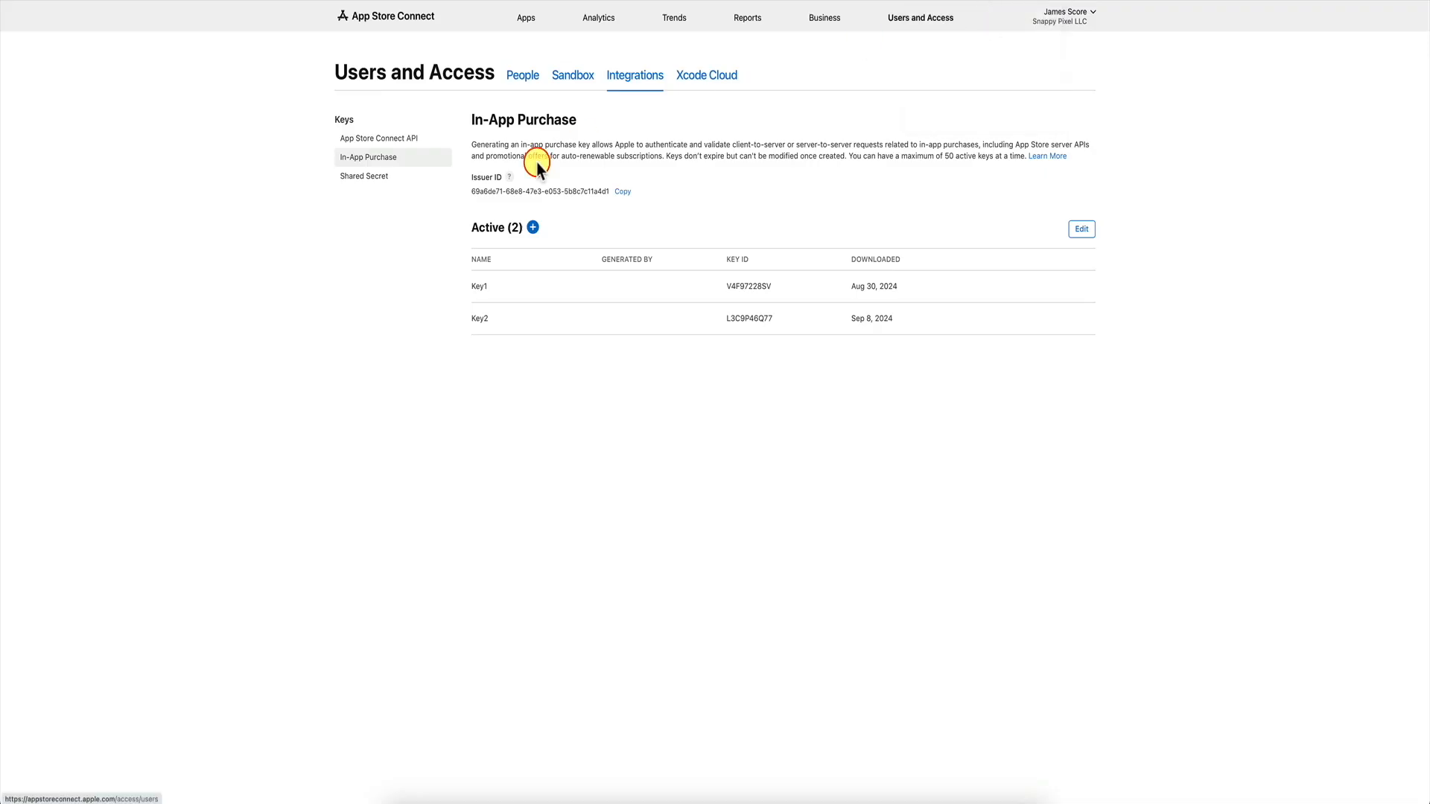
Look up Weather App Pro's registered bundle ID under App Information, then return to RevenueCat.
{"action": "left_click", "coordinate": [528, 24]}
{"action": "left_click", "coordinate": [393, 283]}
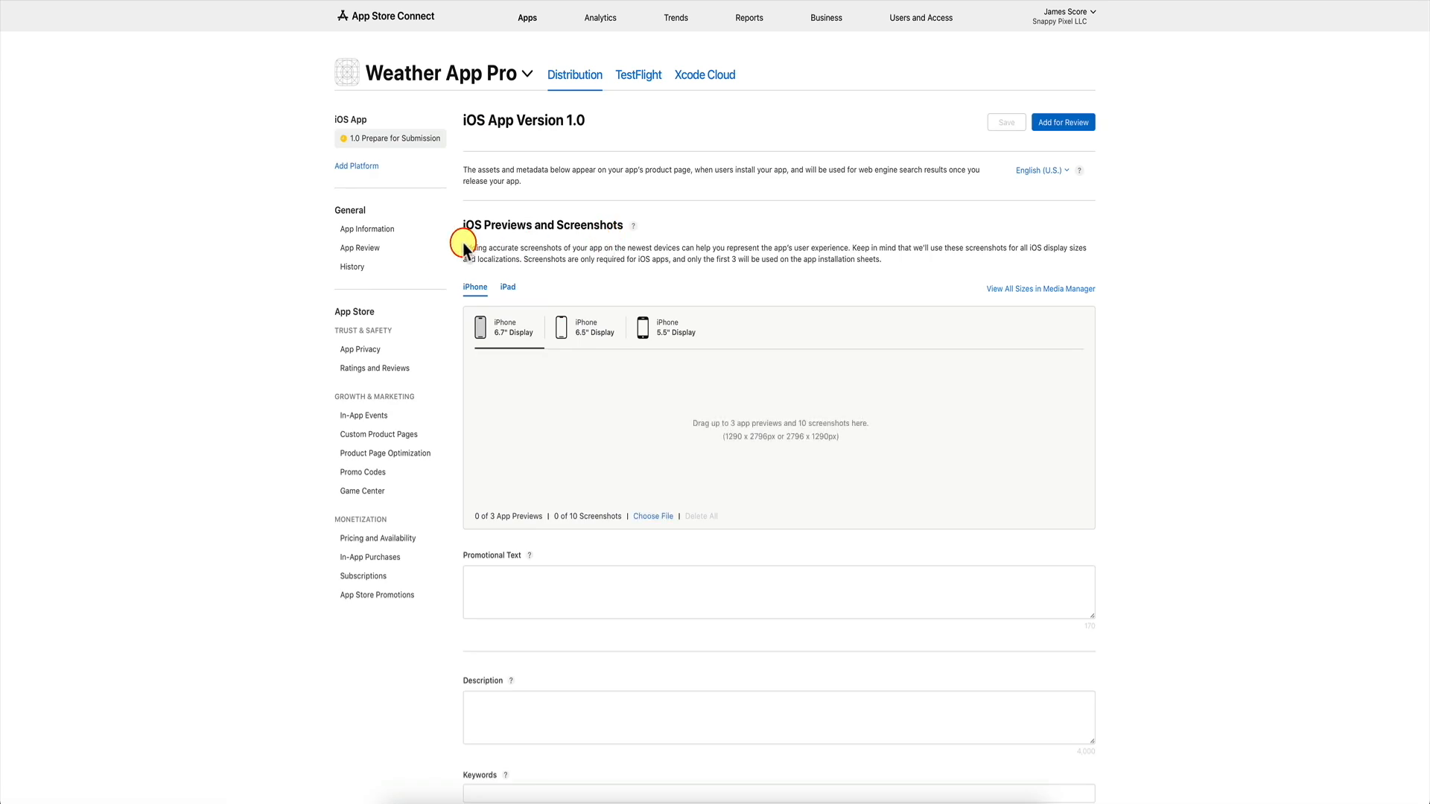
{"action": "left_click", "coordinate": [374, 230]}
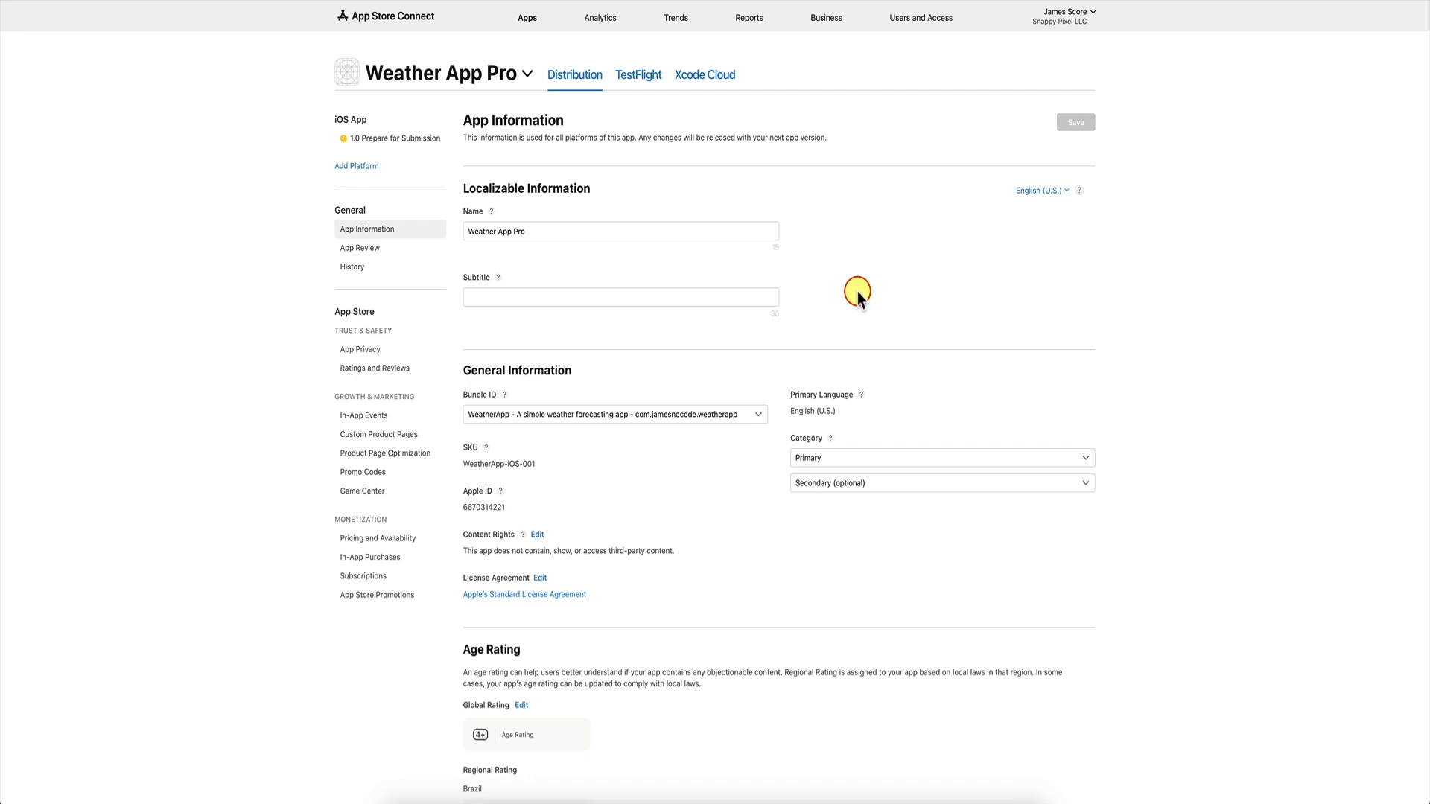
{"action": "left_click", "coordinate": [645, 420]}
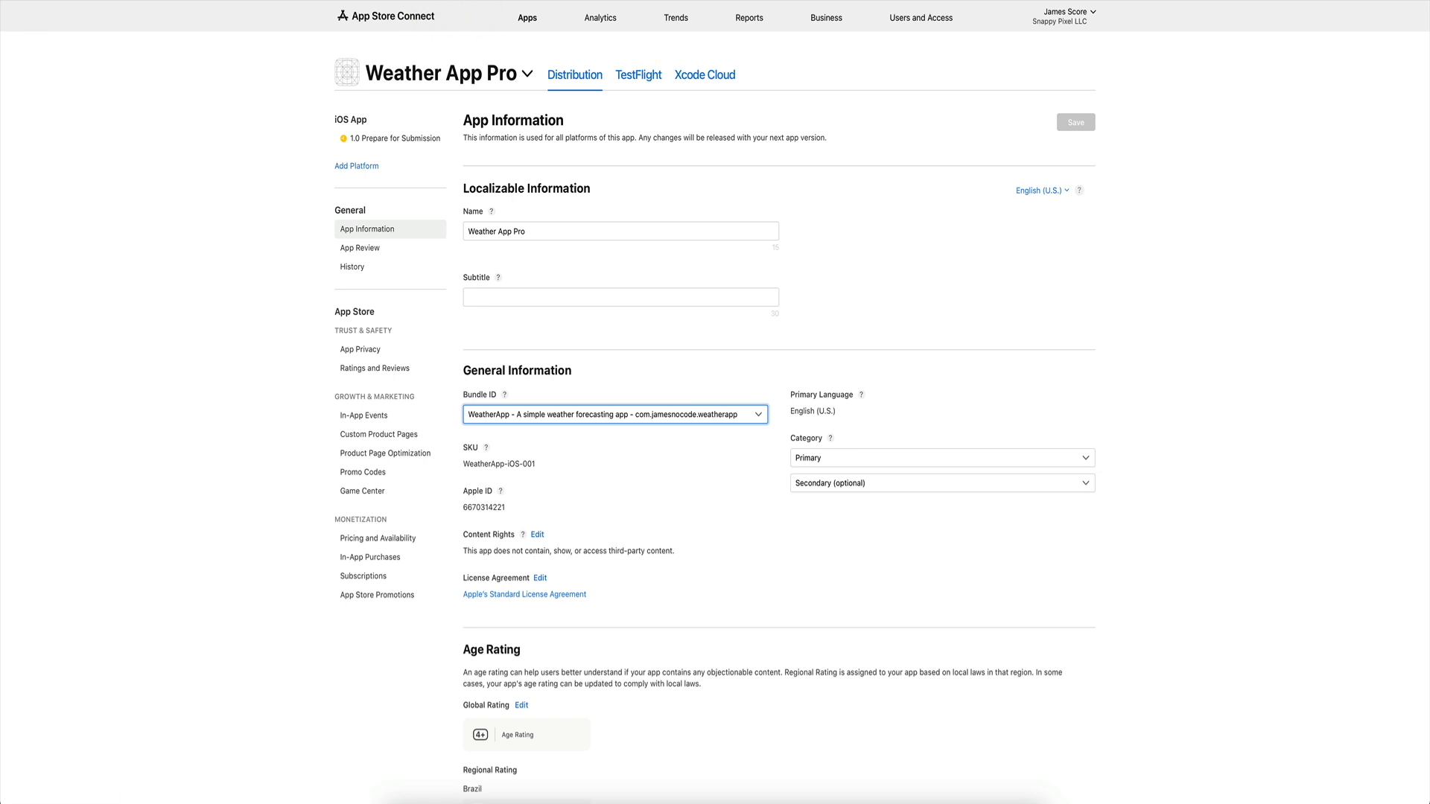
{"action": "left_click", "coordinate": [494, 1]}
Change the App Bundle ID to com.jamesnocode.weatherapp, save, and revalidate the key credentials.
{"action": "left_click", "coordinate": [709, 225]}
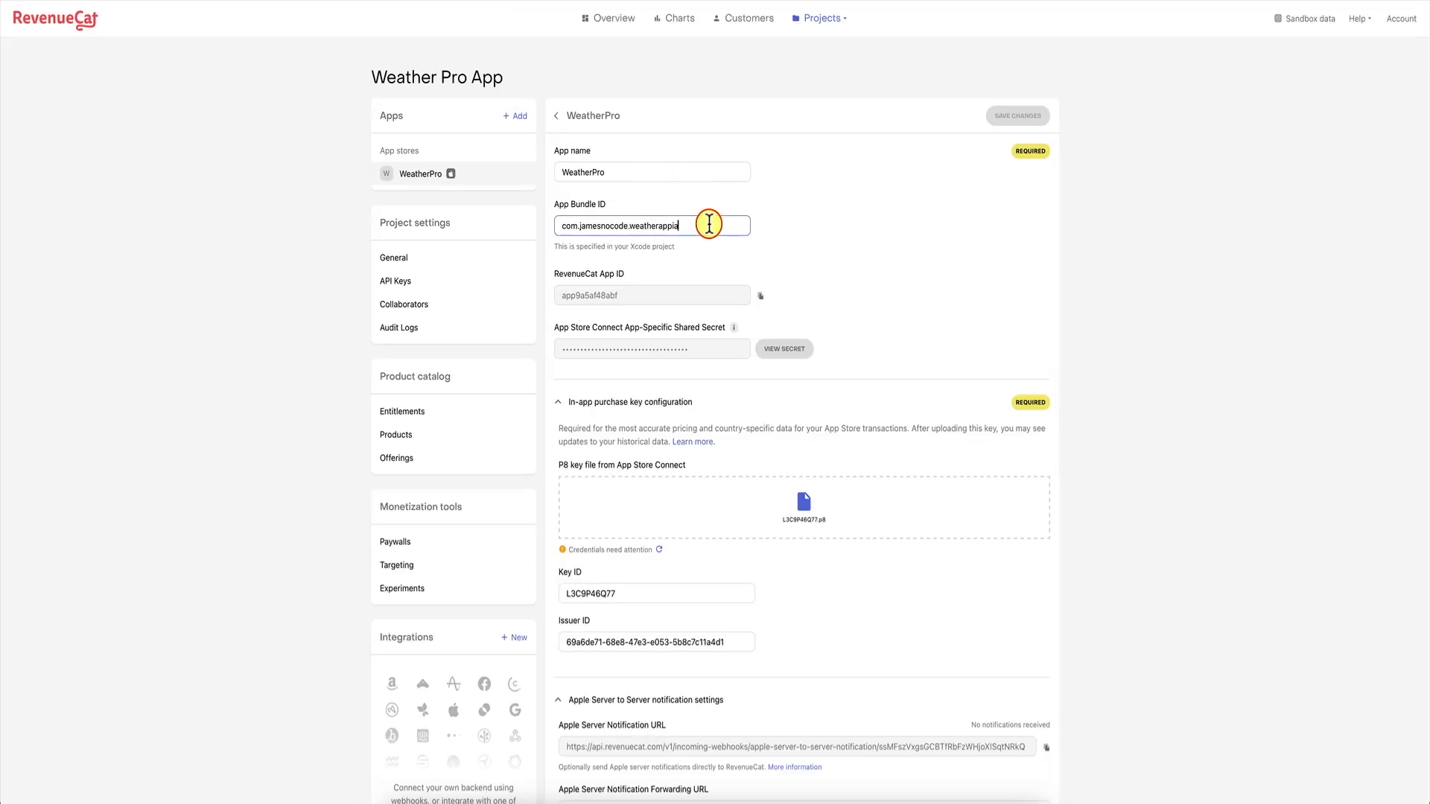
{"action": "left_click", "coordinate": [1013, 116]}
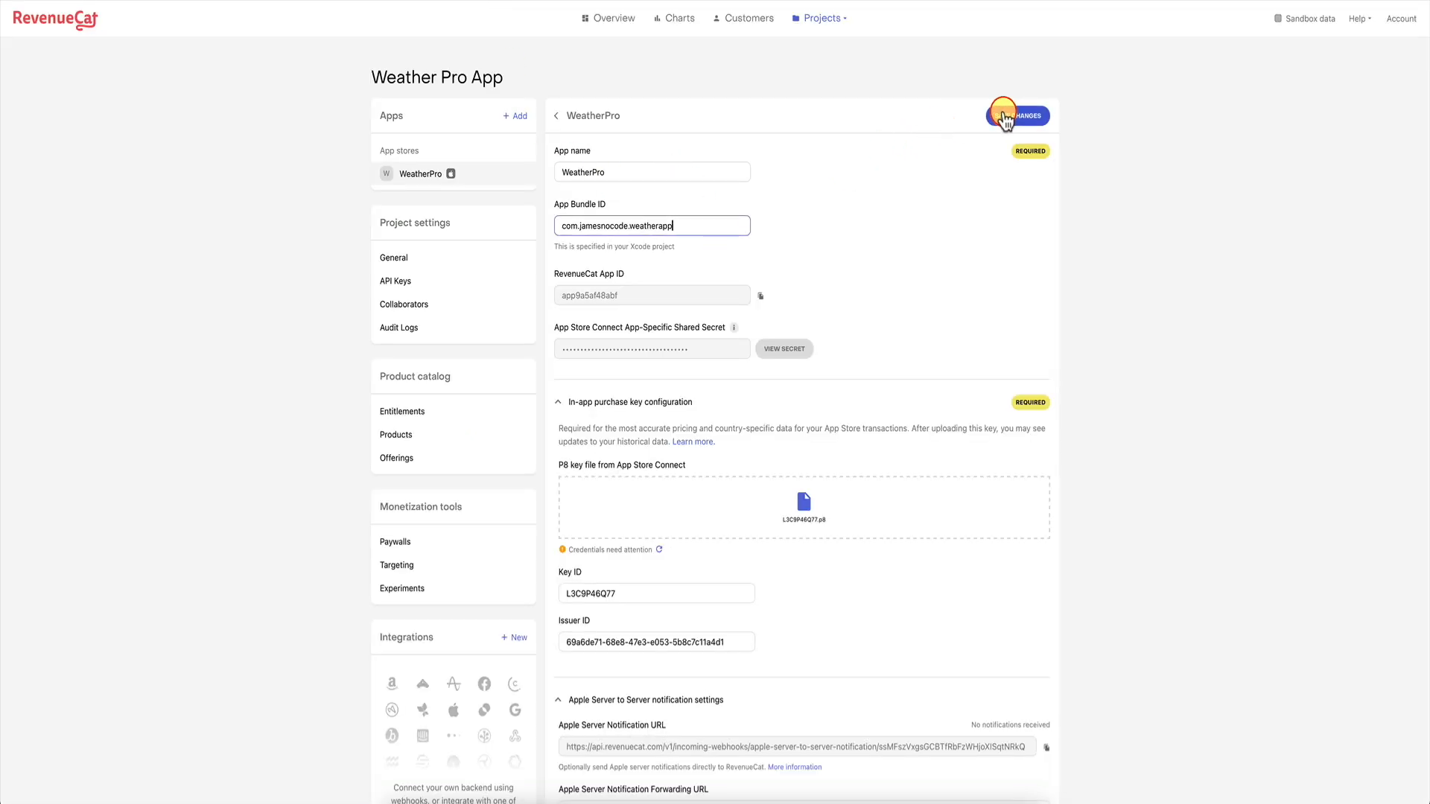
{"action": "left_click", "coordinate": [659, 550]}
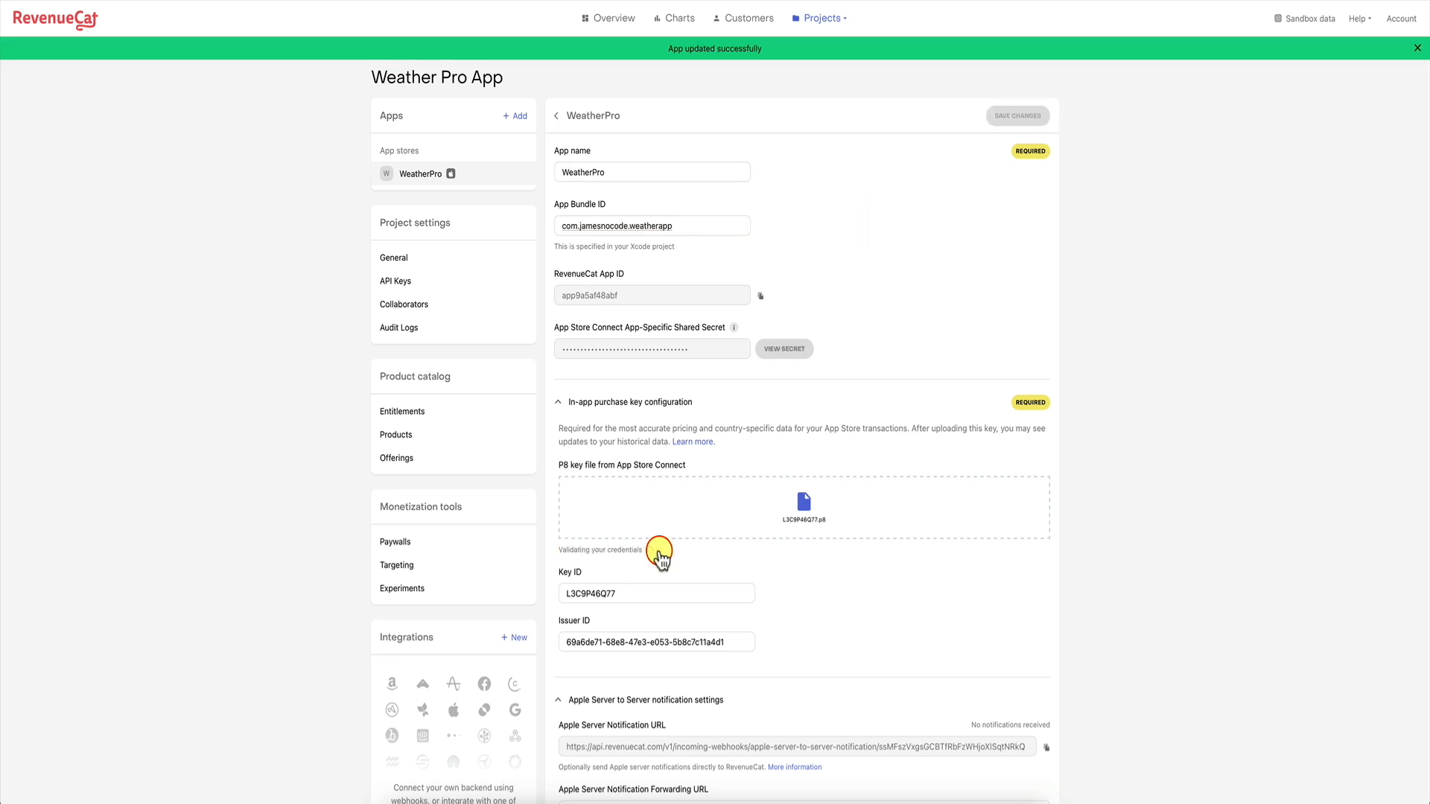
{"action": "mouse_move", "coordinate": [563, 552]}
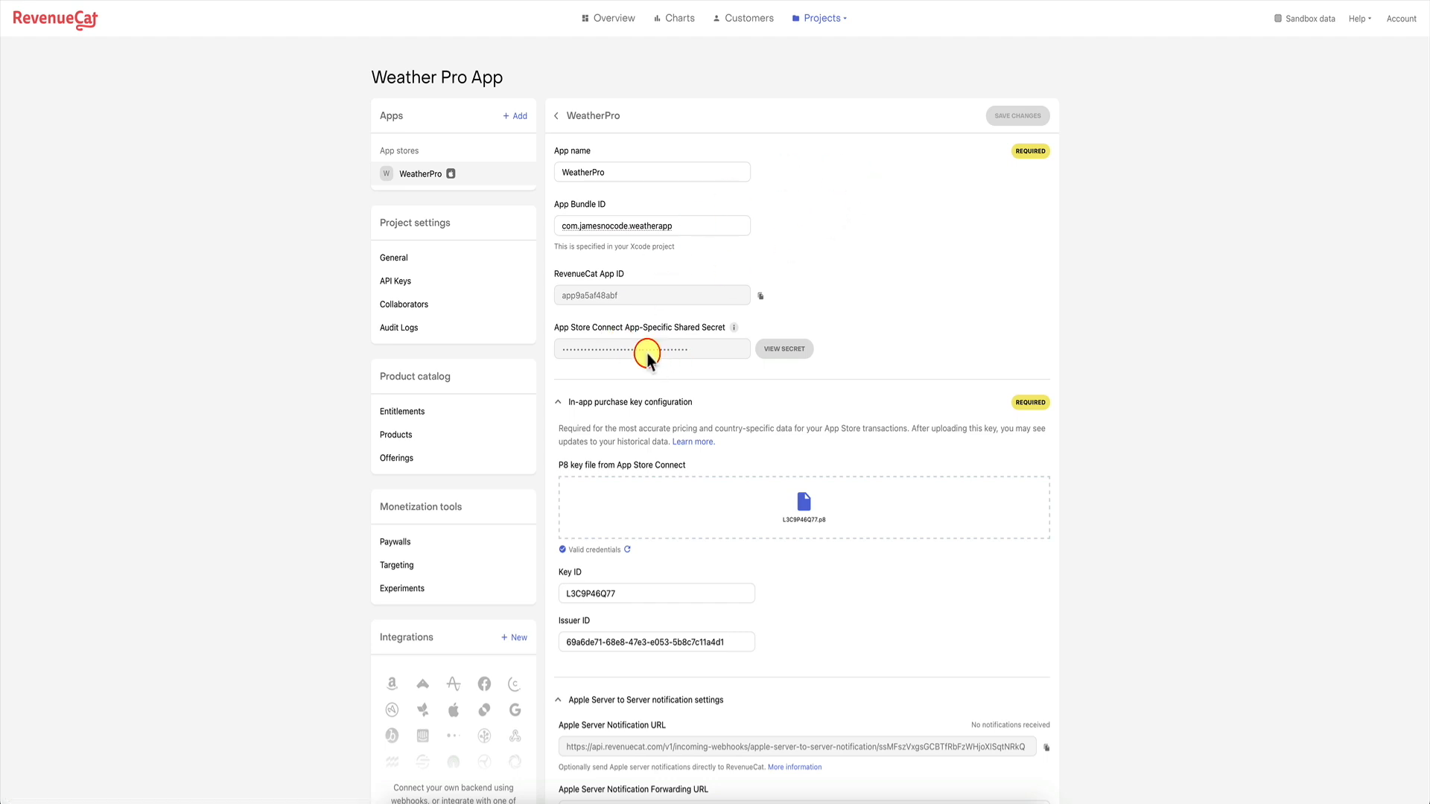
Review the project's General and API Keys settings, then start a new product under Products.
{"action": "left_click", "coordinate": [428, 260]}
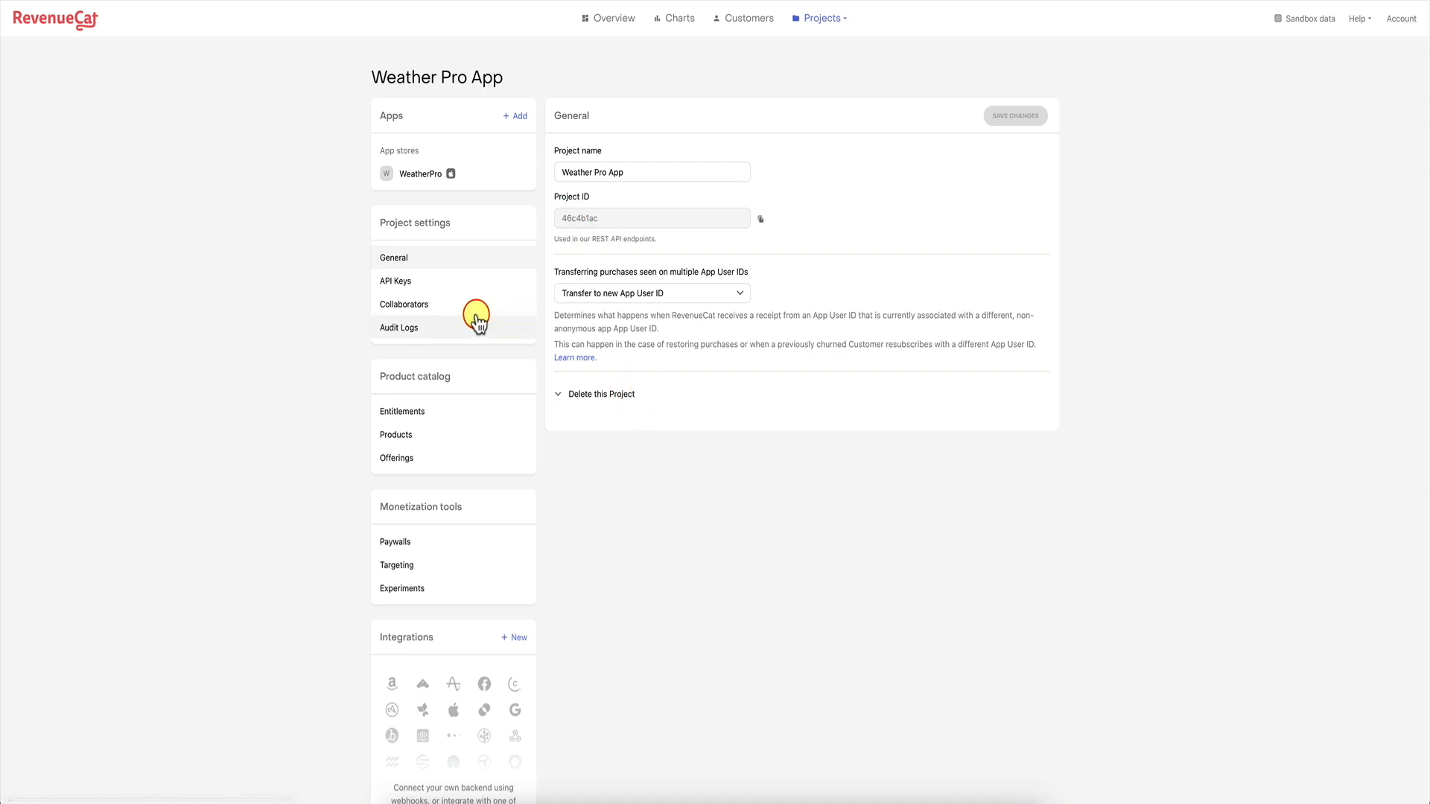
{"action": "left_click", "coordinate": [440, 282]}
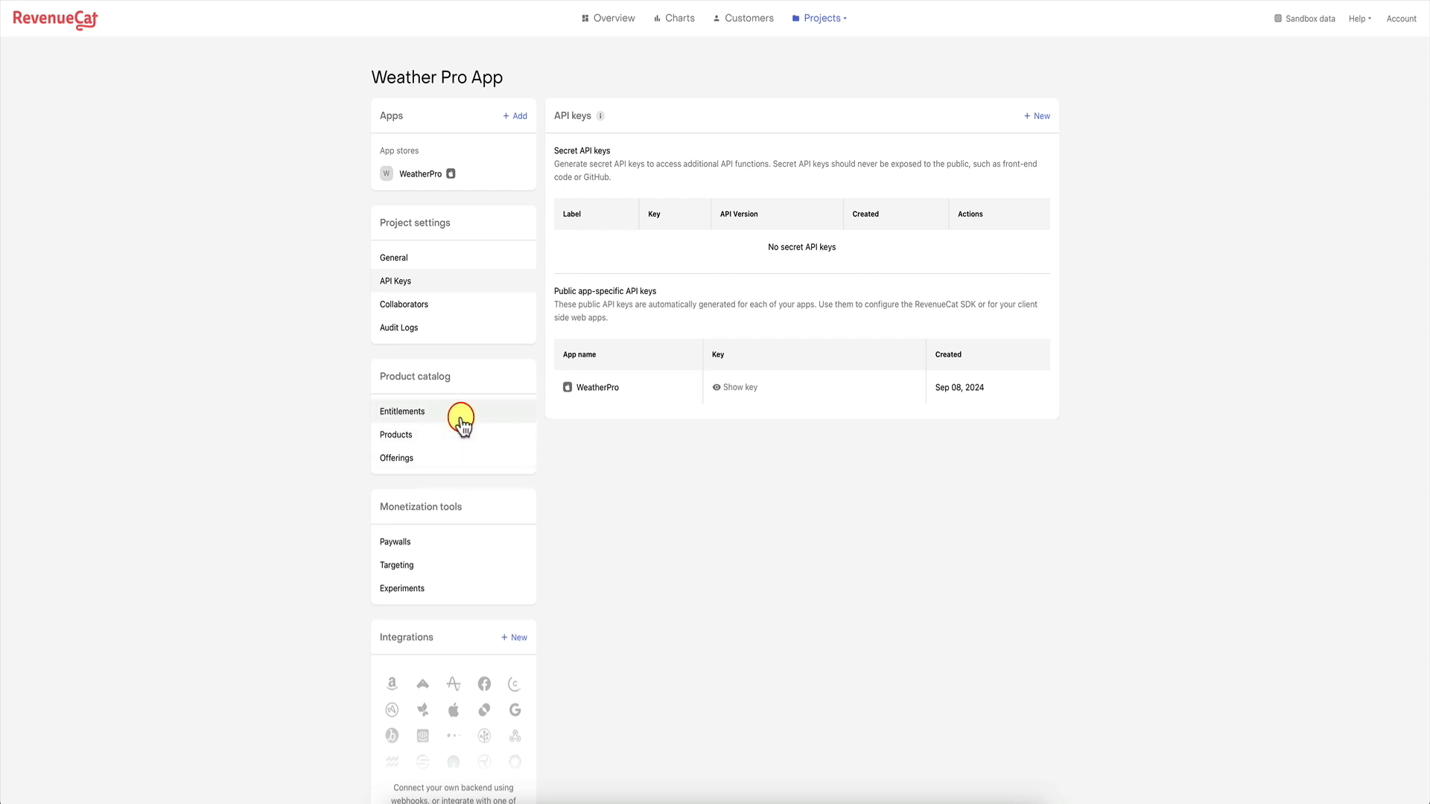
{"action": "left_click", "coordinate": [421, 439]}
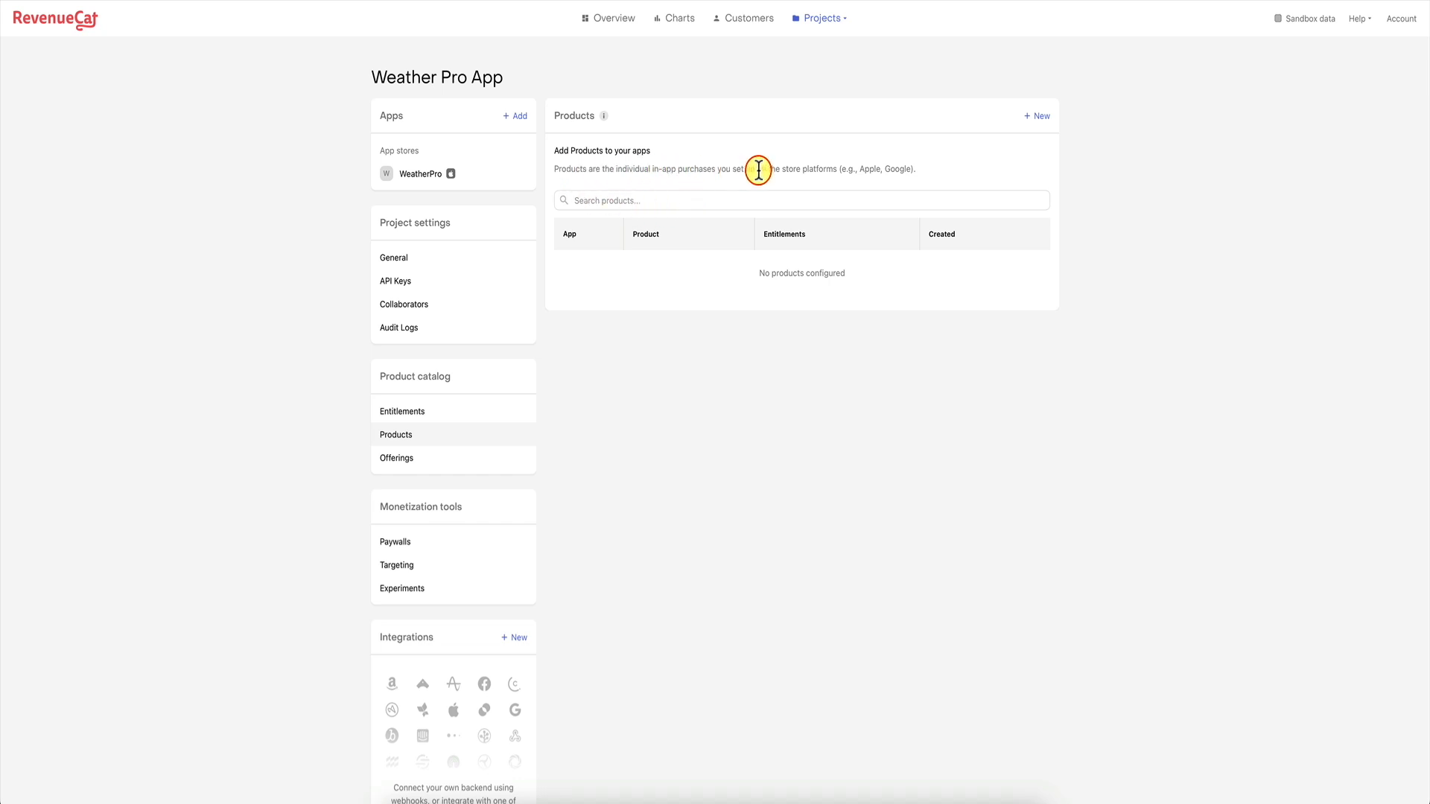
{"action": "left_click", "coordinate": [1043, 117]}
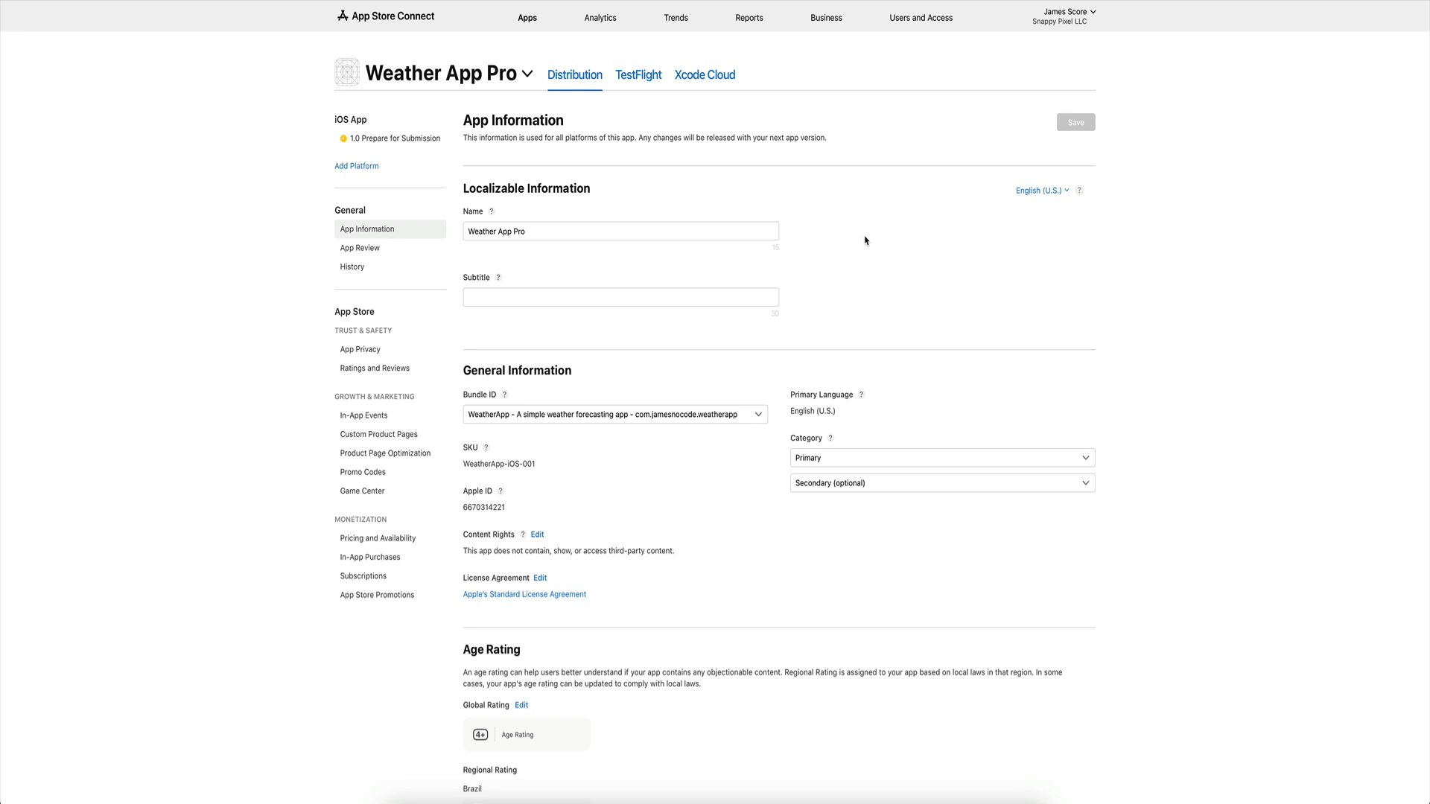
Delete the Weather Pro Premium subscription group from Weather App Pro's Subscriptions.
{"action": "left_click", "coordinate": [385, 559]}
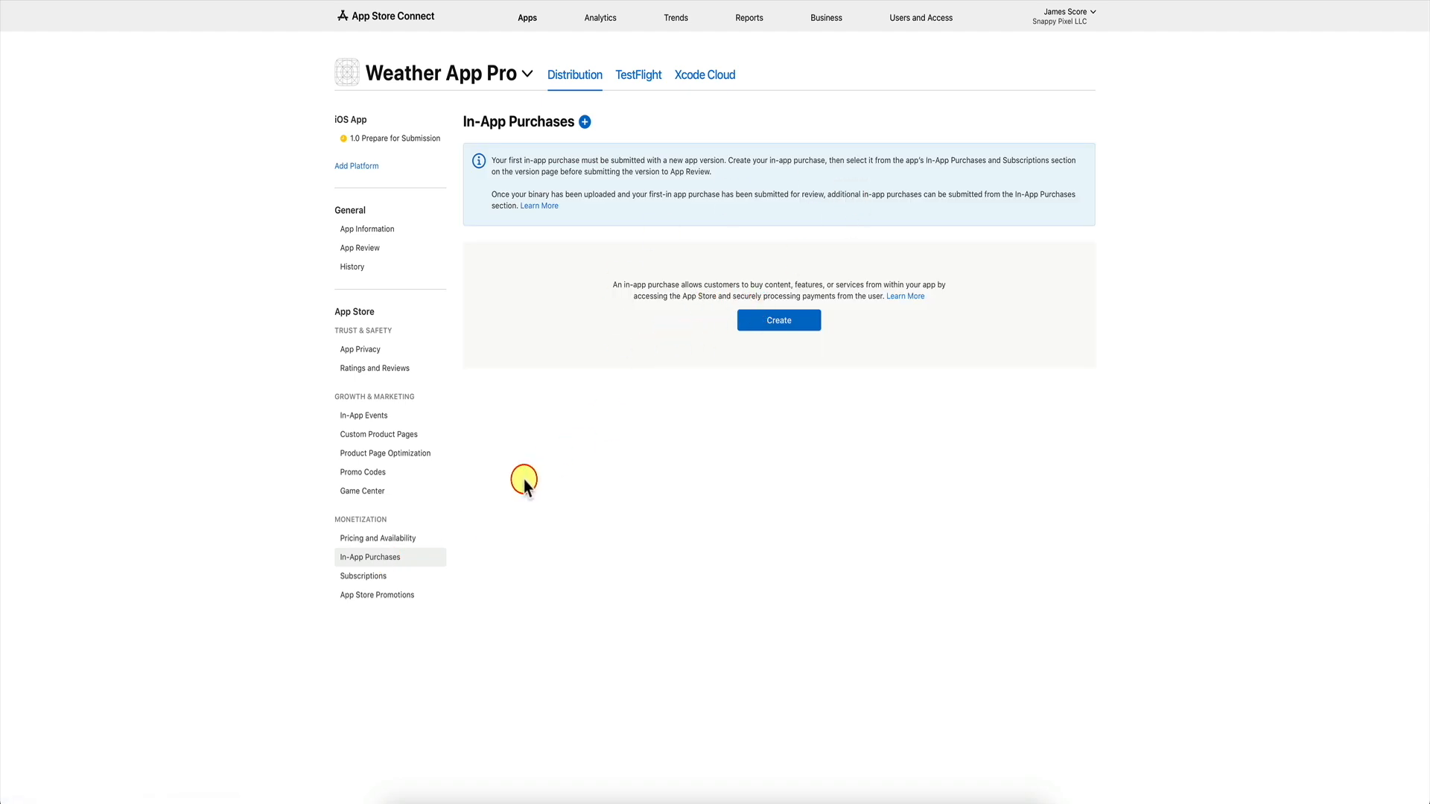
{"action": "left_click", "coordinate": [373, 577]}
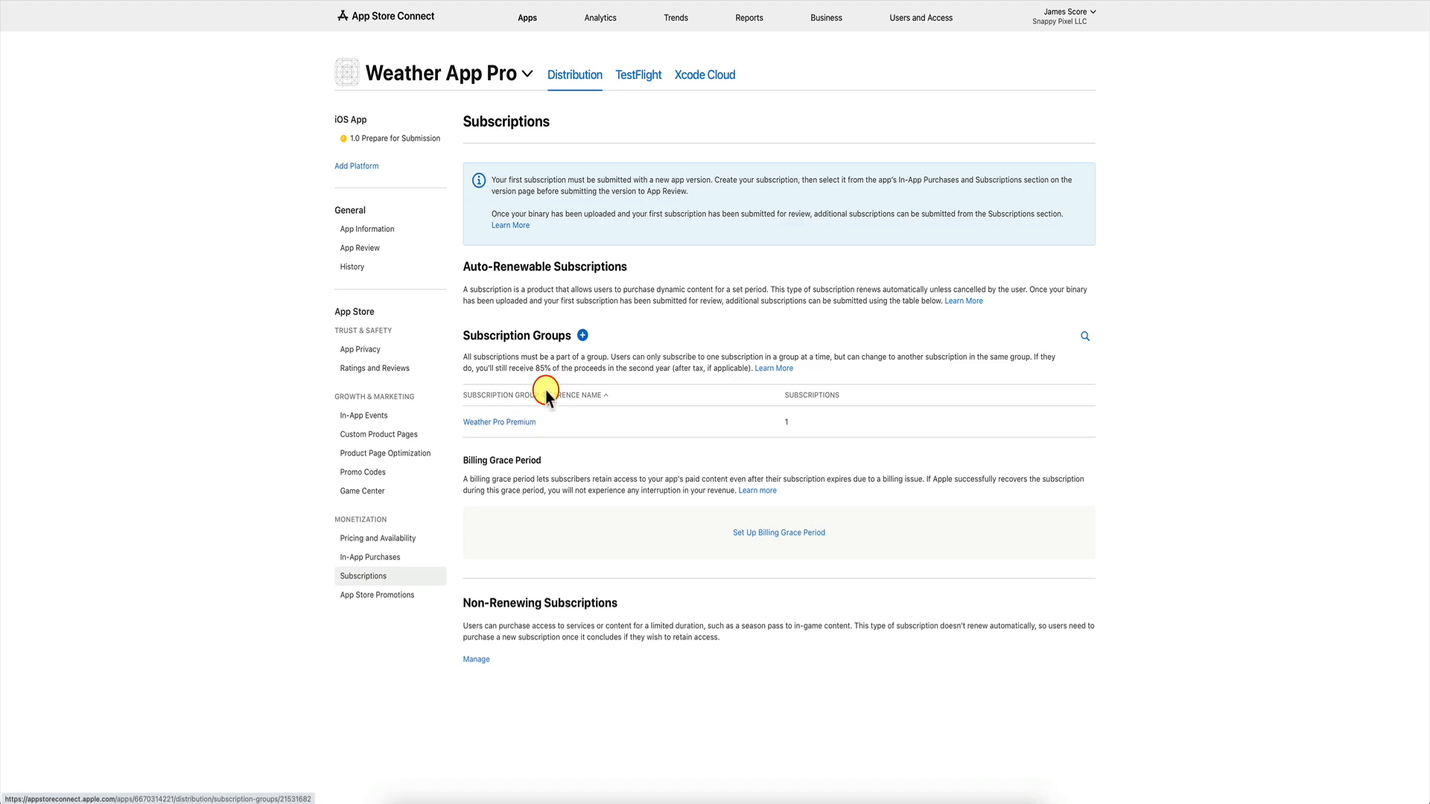
{"action": "left_click", "coordinate": [509, 425]}
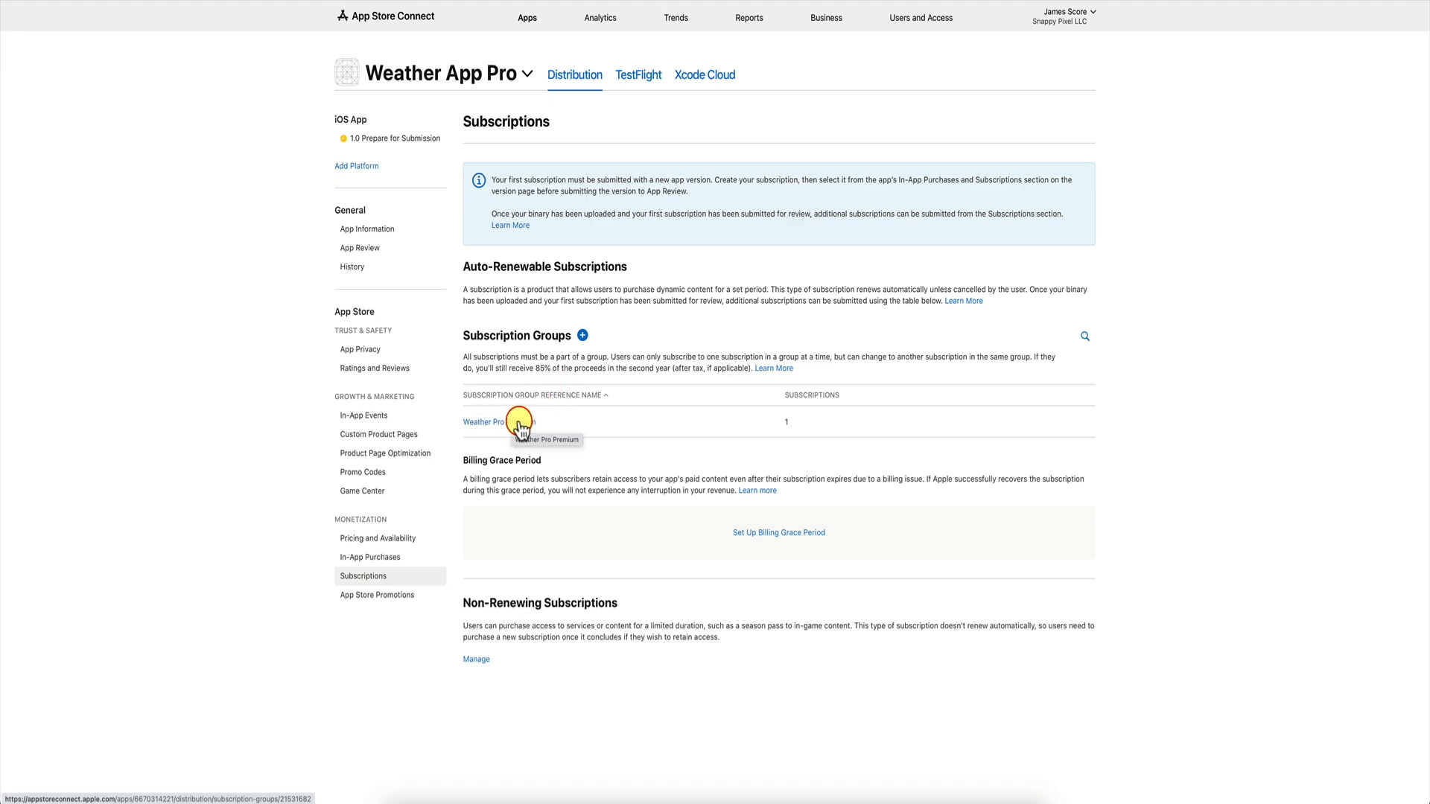
{"action": "scroll", "coordinate": [484, 536], "scroll_direction": "down", "scroll_amount": 1}
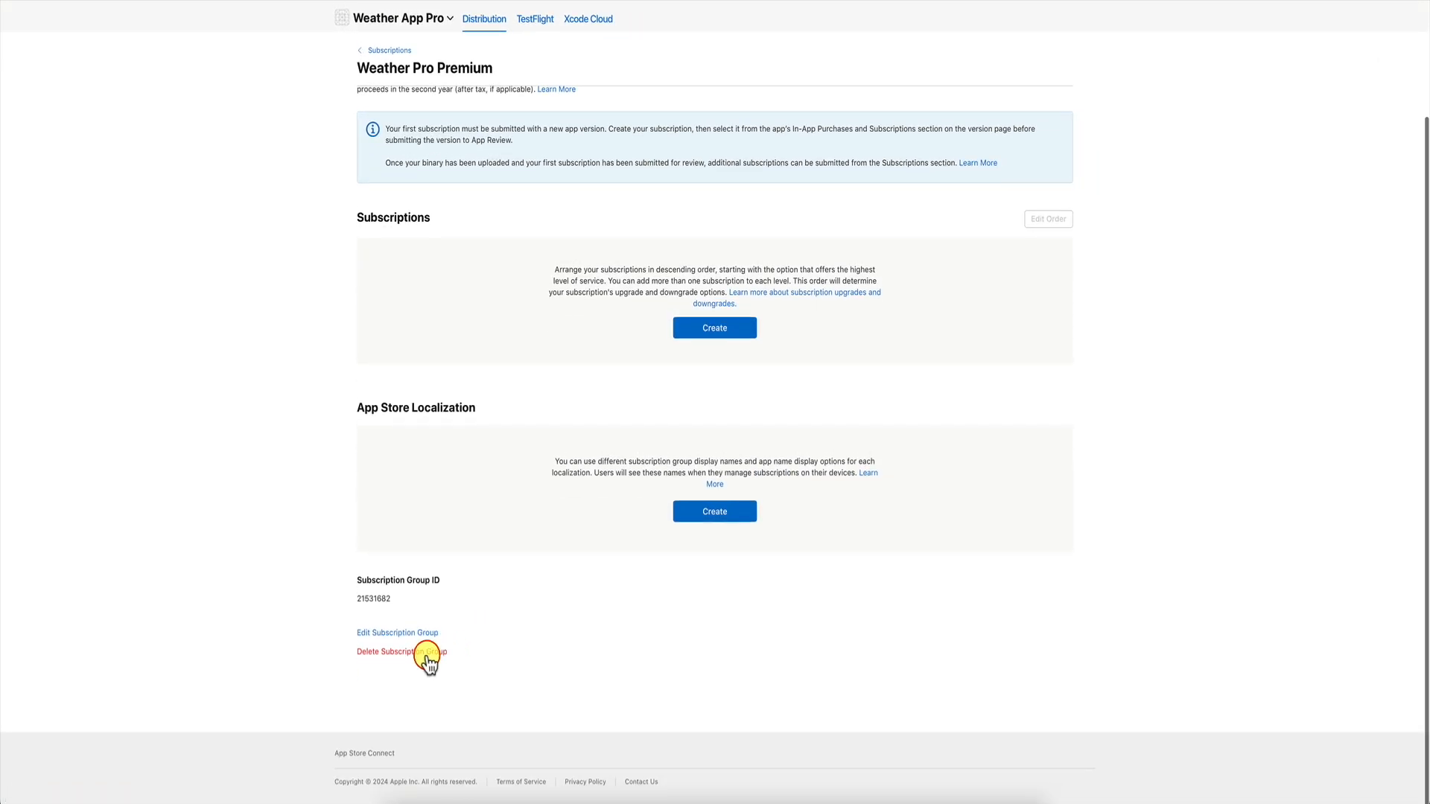
{"action": "left_click", "coordinate": [429, 654]}
{"action": "left_click", "coordinate": [900, 450]}
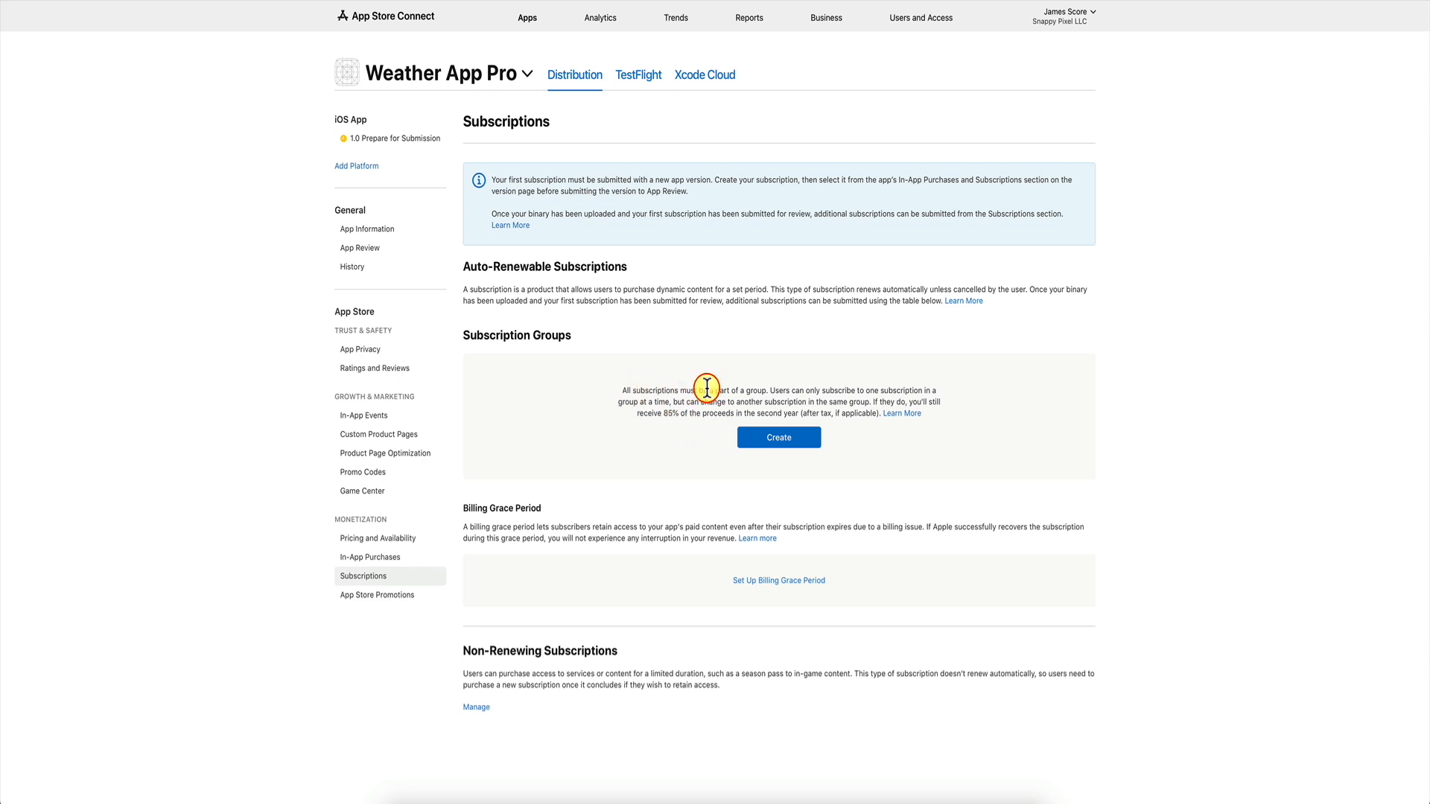
Create a subscription group named 'Weather Pro premium'.
{"action": "left_click", "coordinate": [787, 438]}
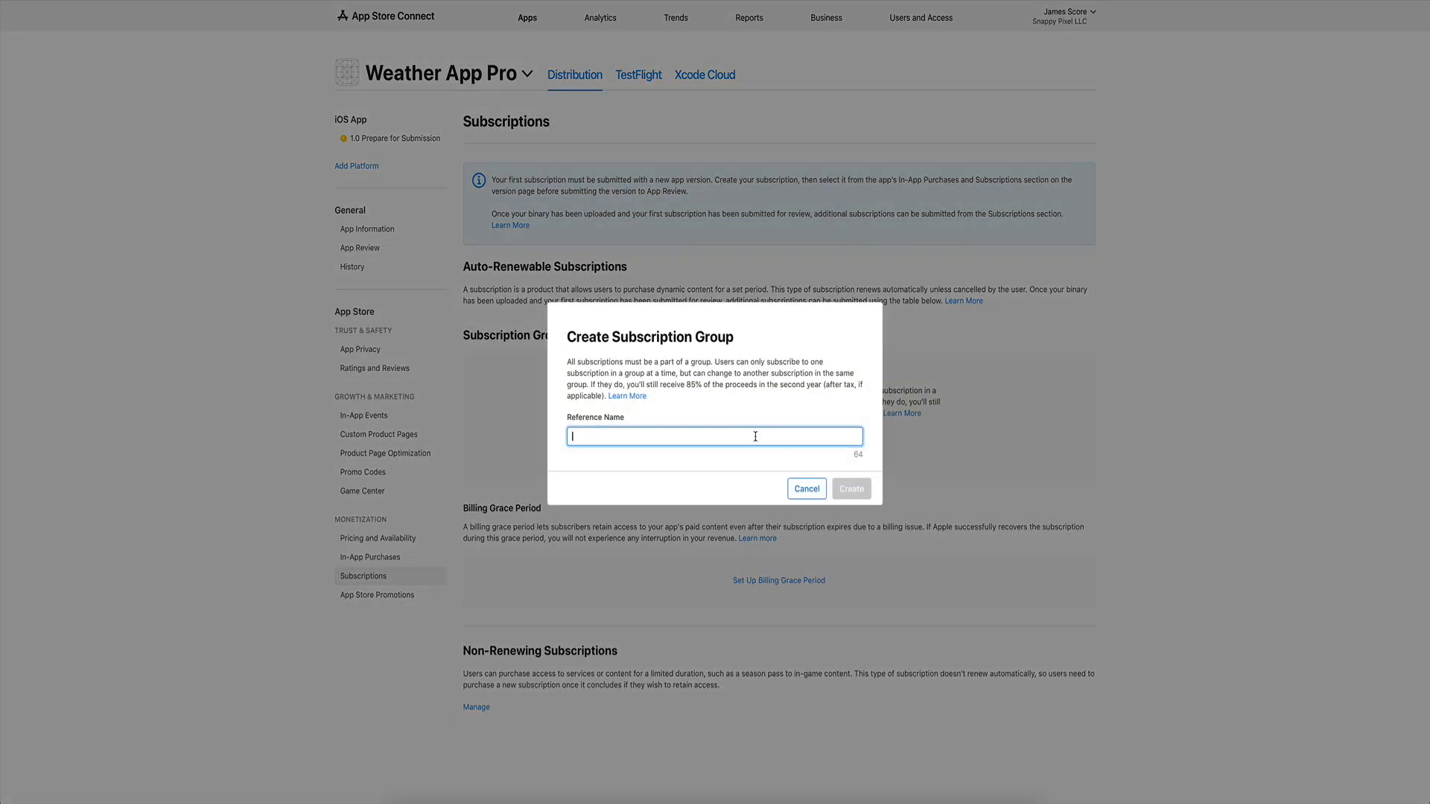
{"action": "type", "text": "Weather Pro"}
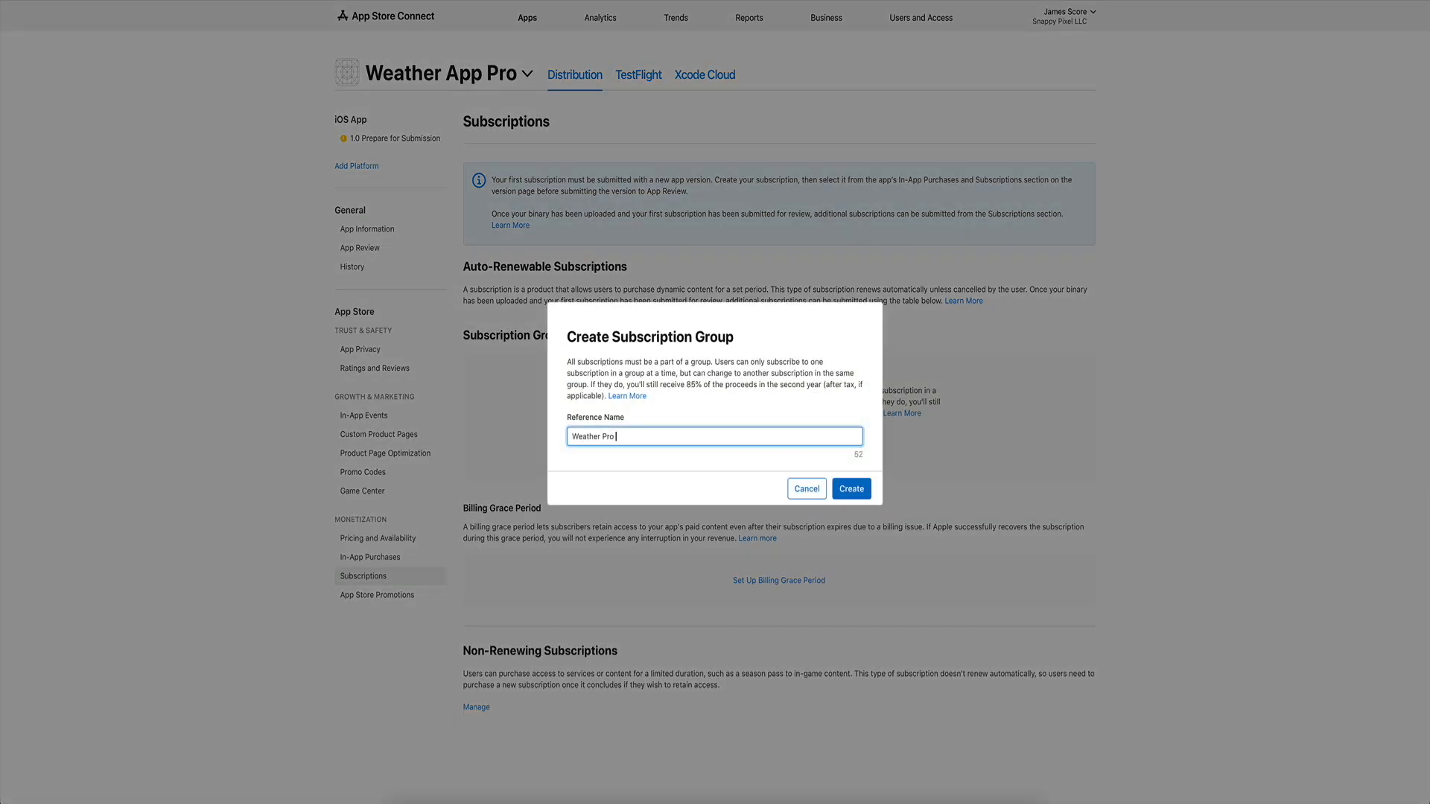
{"action": "type", "text": " premium"}
{"action": "left_click", "coordinate": [853, 489]}
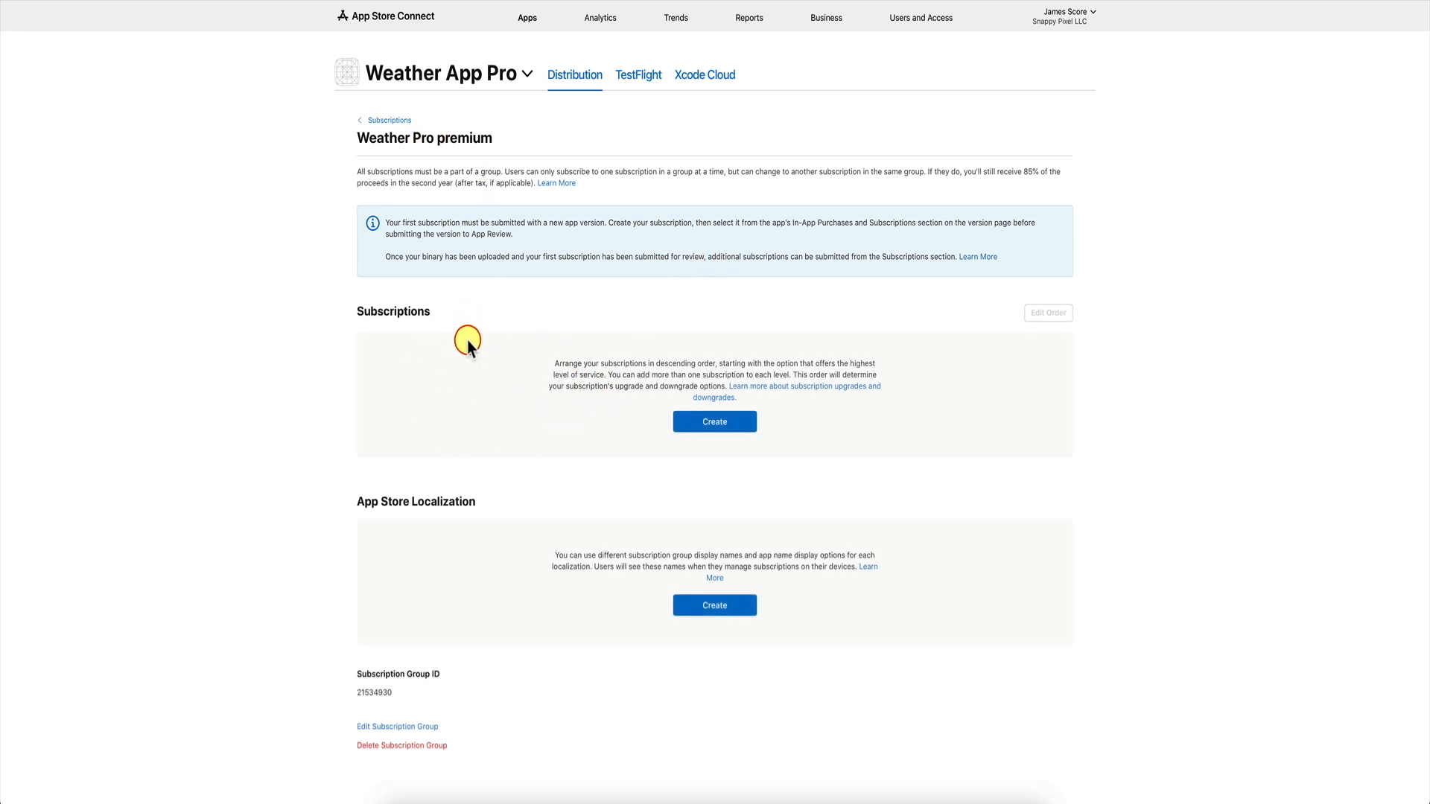
Rename the group to 'Weather Pro Premium' with a capital P.
{"action": "left_click", "coordinate": [430, 729]}
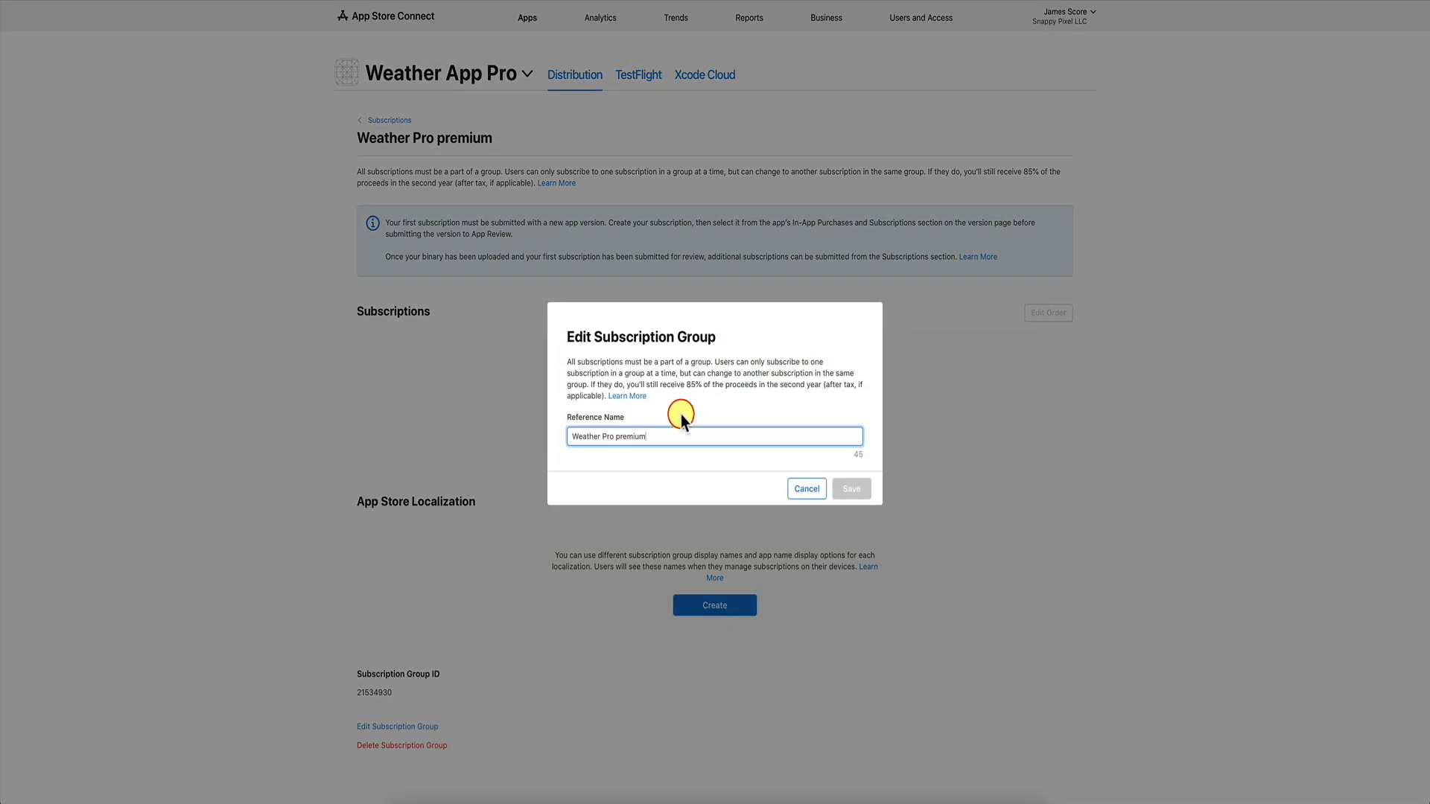
{"action": "key", "text": "BackSpace"}
{"action": "key", "text": "BackSpace"}
{"action": "key", "text": "BackSpace"}
{"action": "key", "text": "BackSpace"}
{"action": "key", "text": "BackSpace"}
{"action": "key", "text": "BackSpace"}
{"action": "key", "text": "BackSpace"}
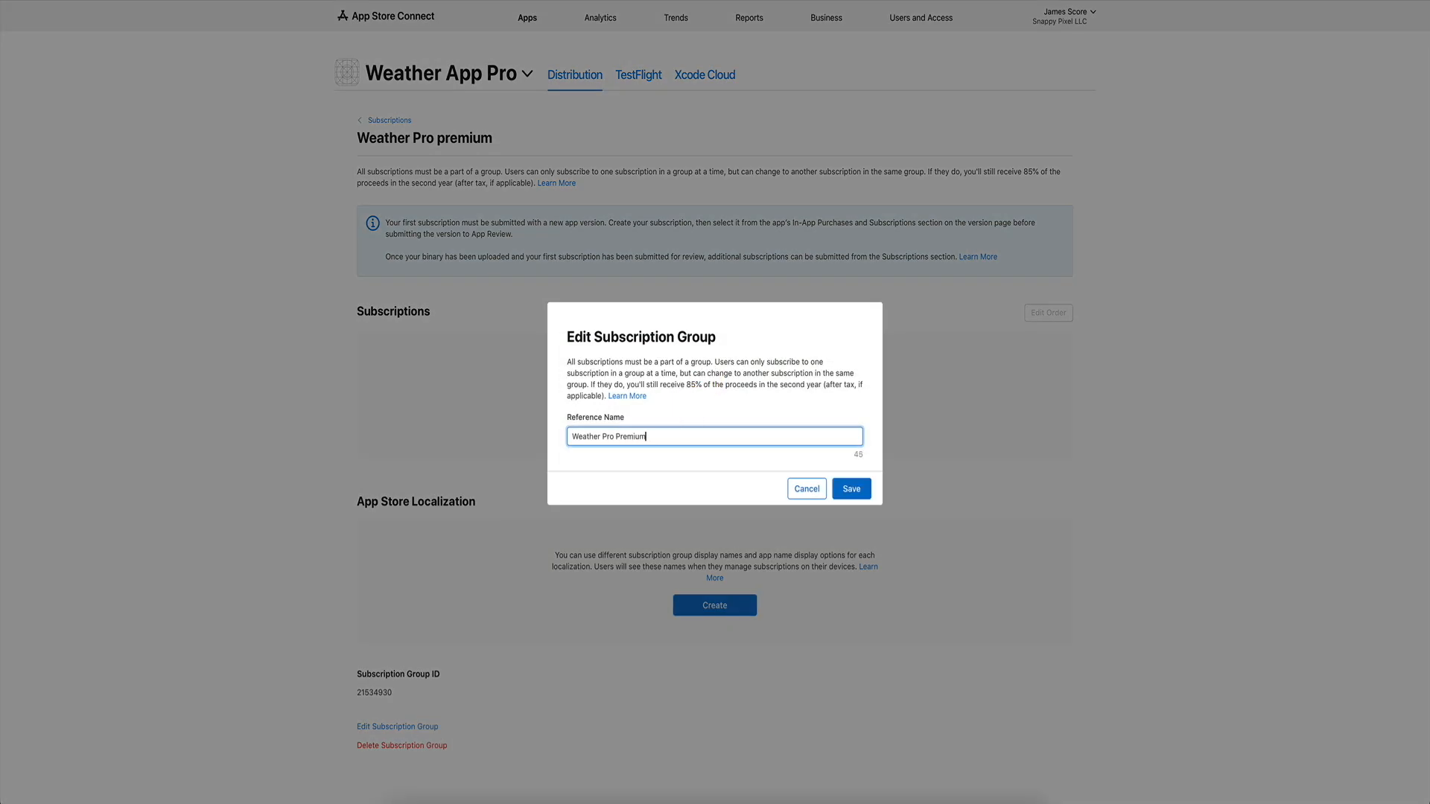
{"action": "left_click", "coordinate": [851, 489]}
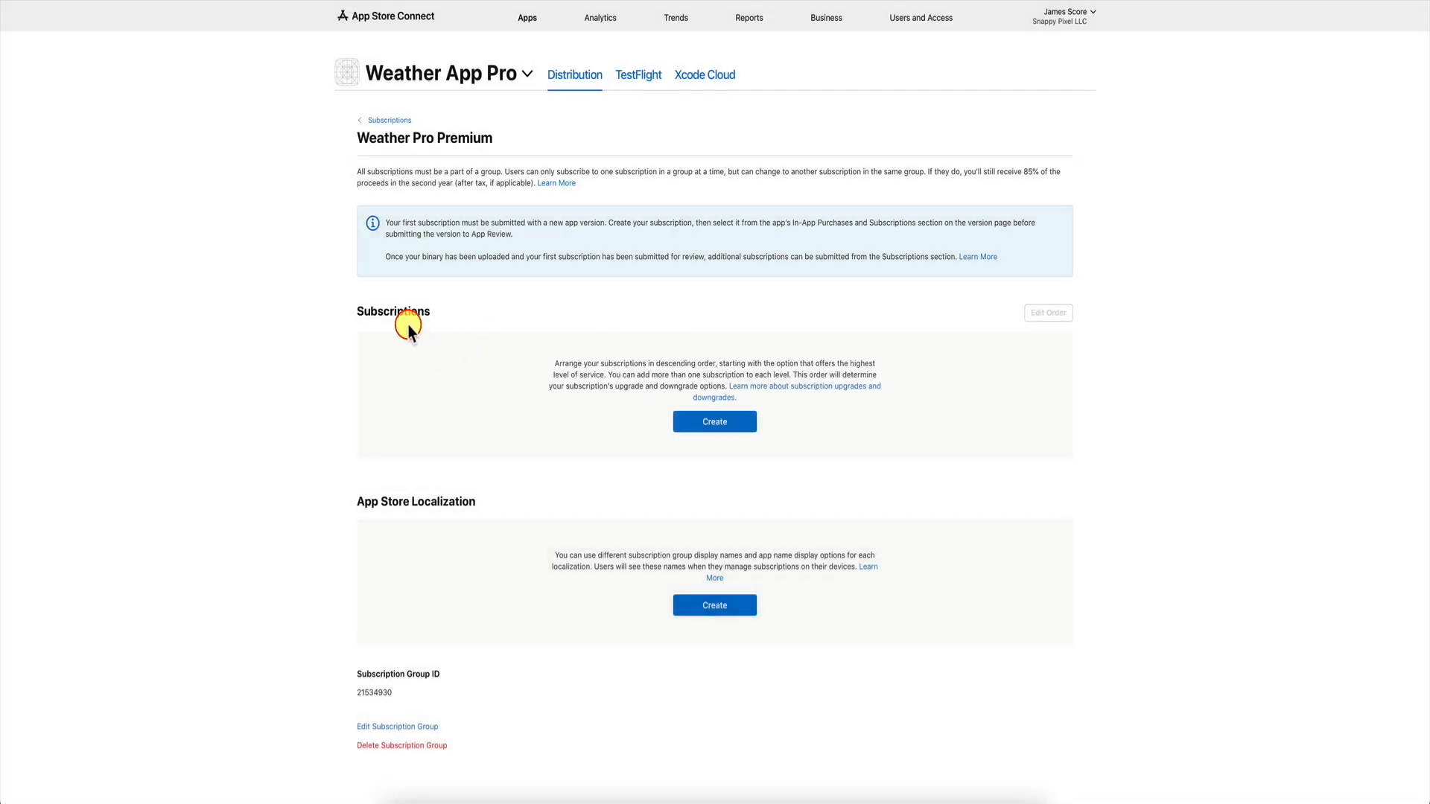
{"action": "left_click", "coordinate": [709, 422]}
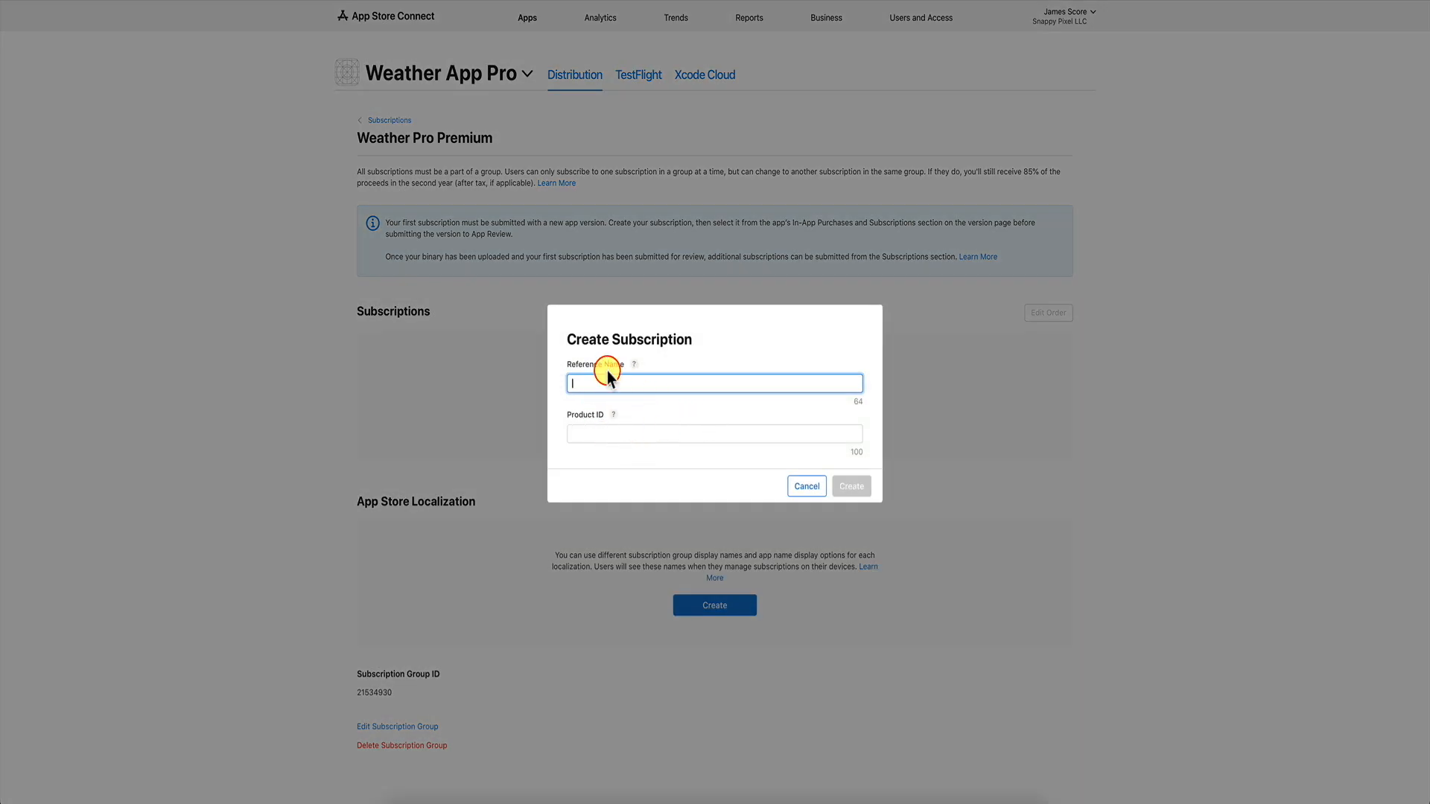
Create the 'Weather Pro Yearly' subscription with product ID y3999_1w0.
{"action": "left_click", "coordinate": [635, 364]}
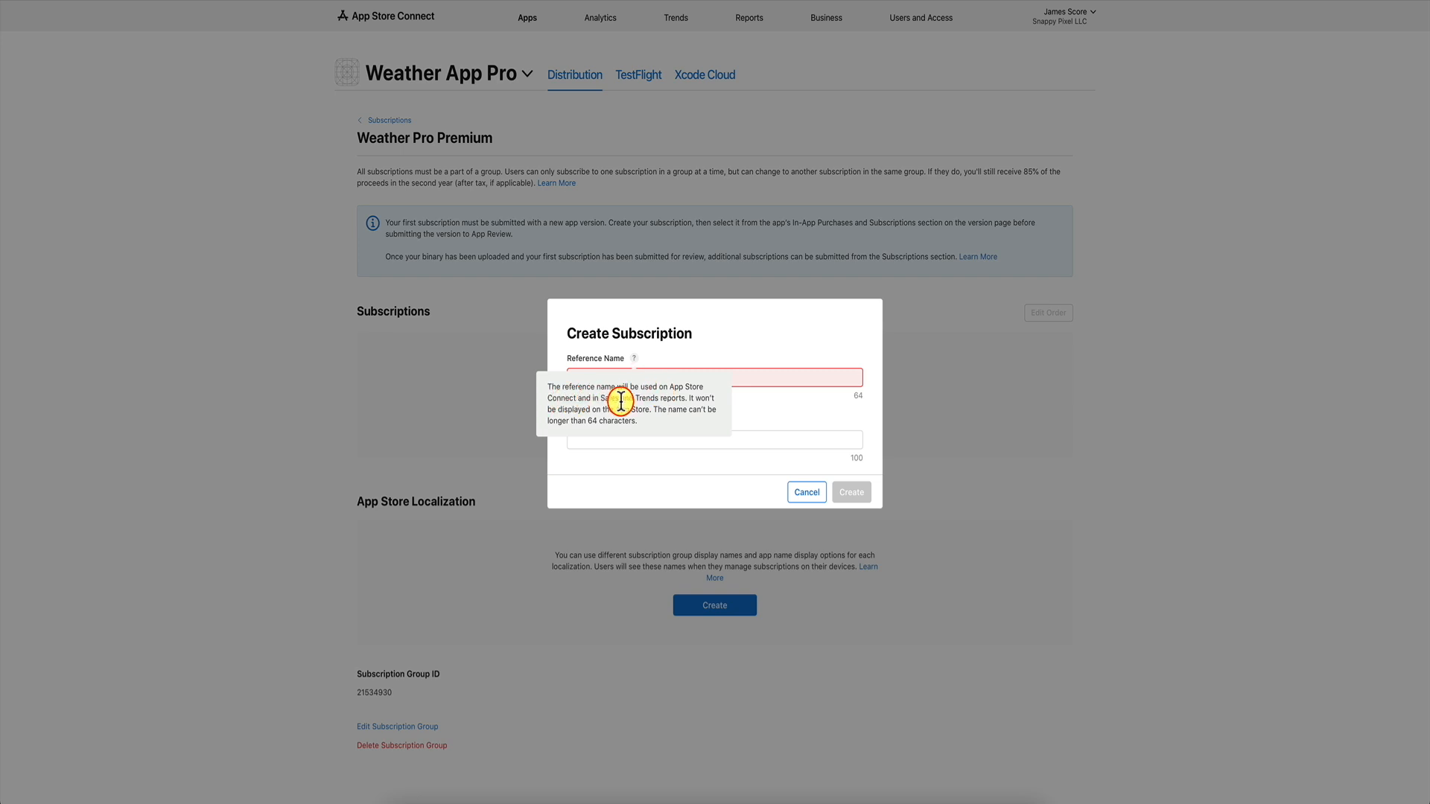
{"action": "left_click", "coordinate": [750, 381]}
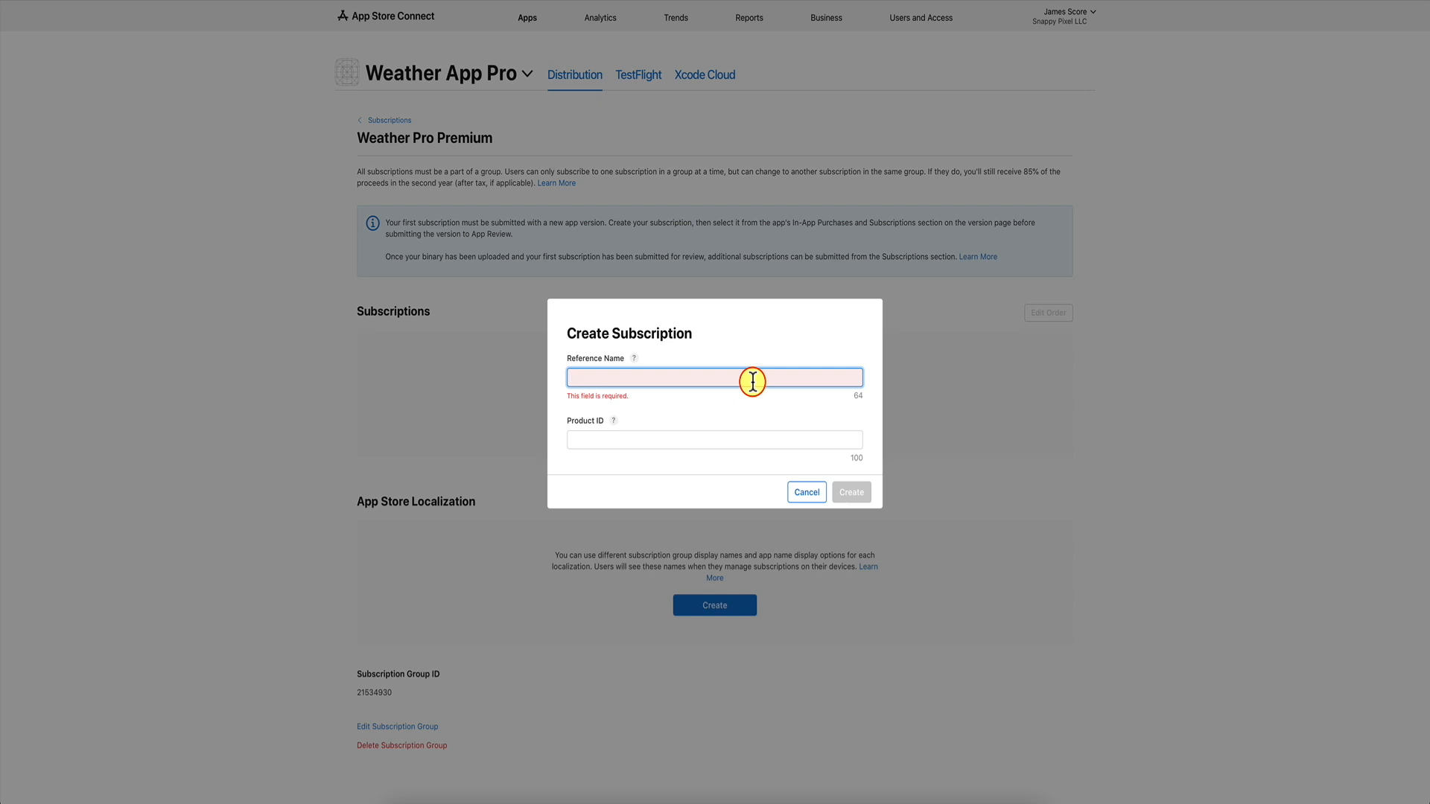
{"action": "type", "text": "Weather Pro Yearly"}
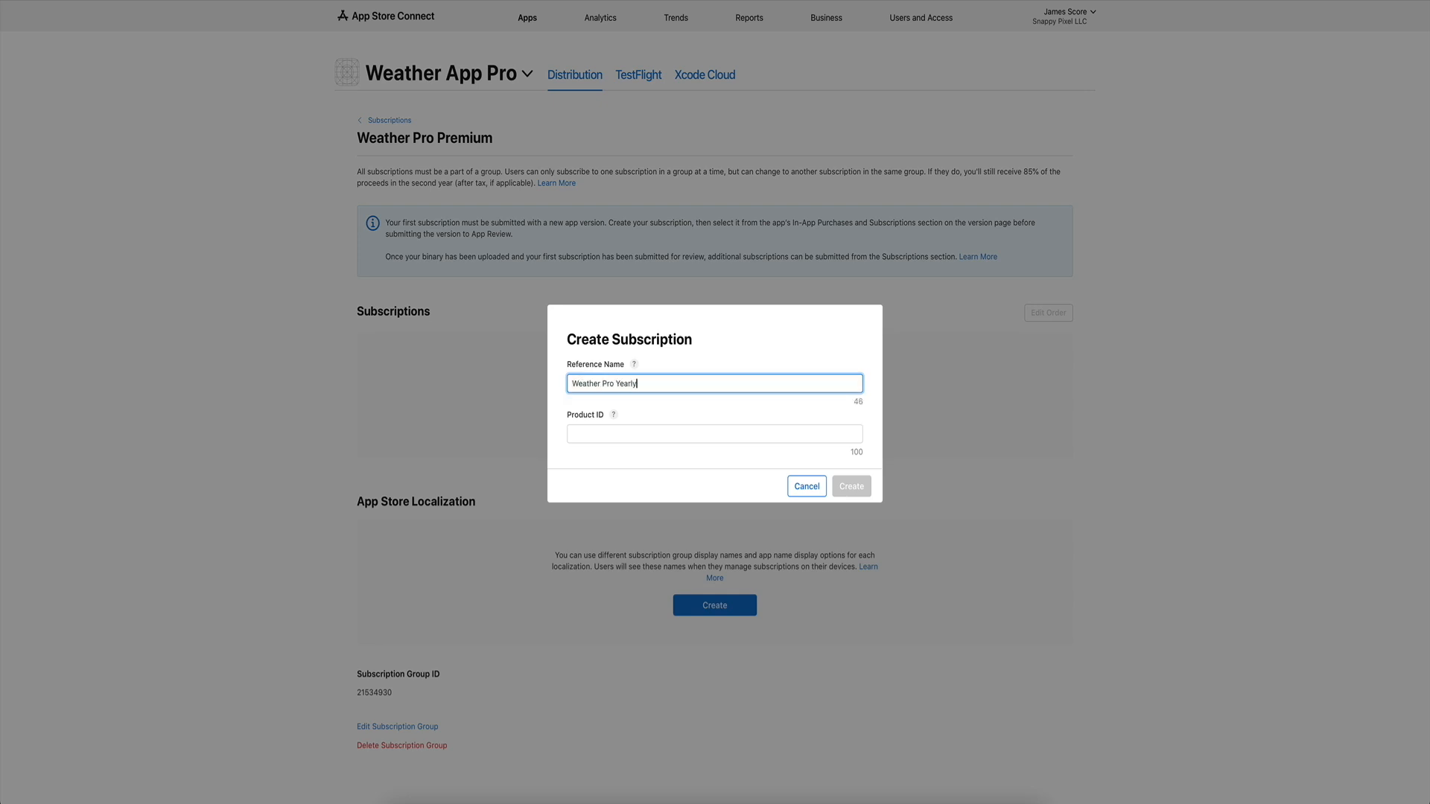
{"action": "left_click", "coordinate": [665, 434]}
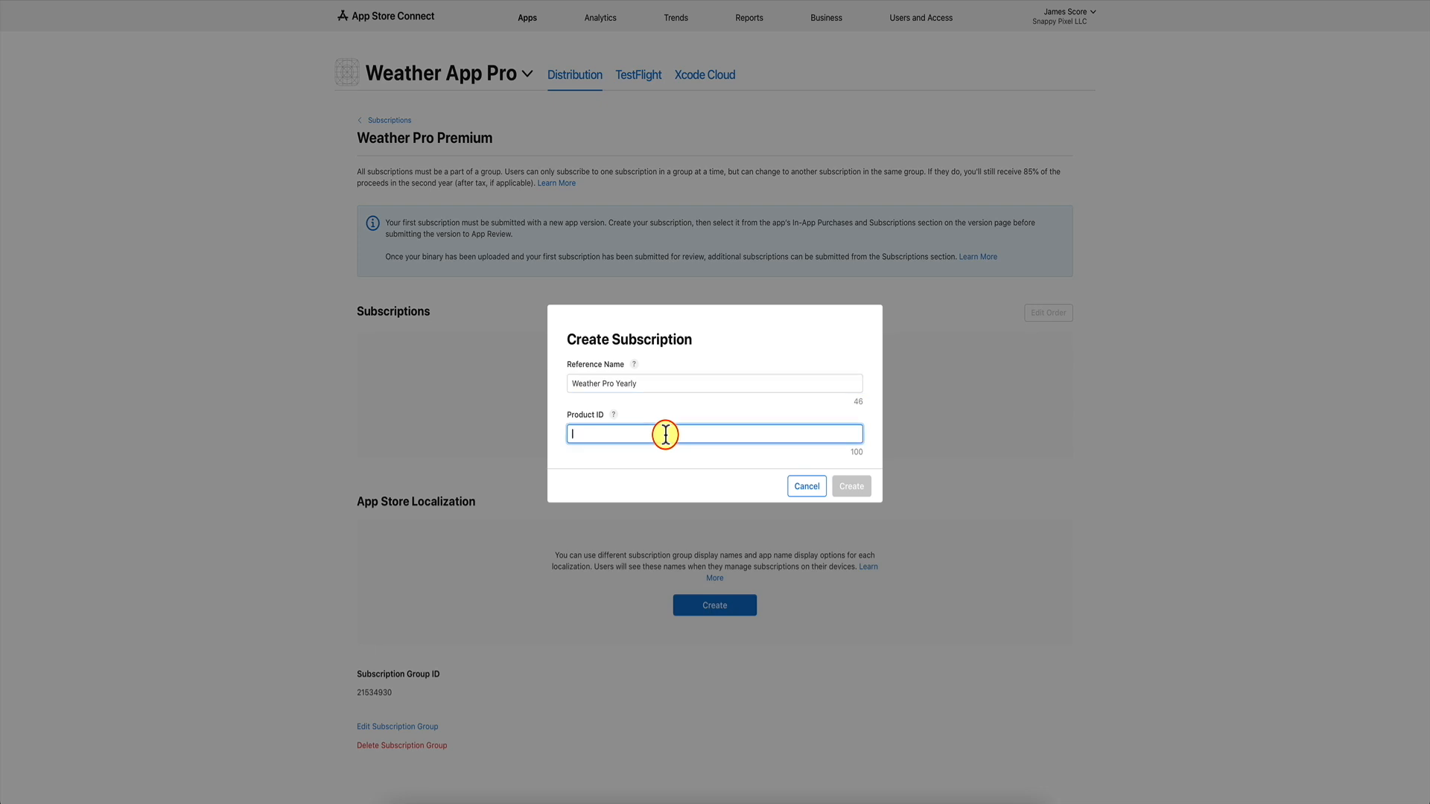
{"action": "left_click", "coordinate": [613, 414]}
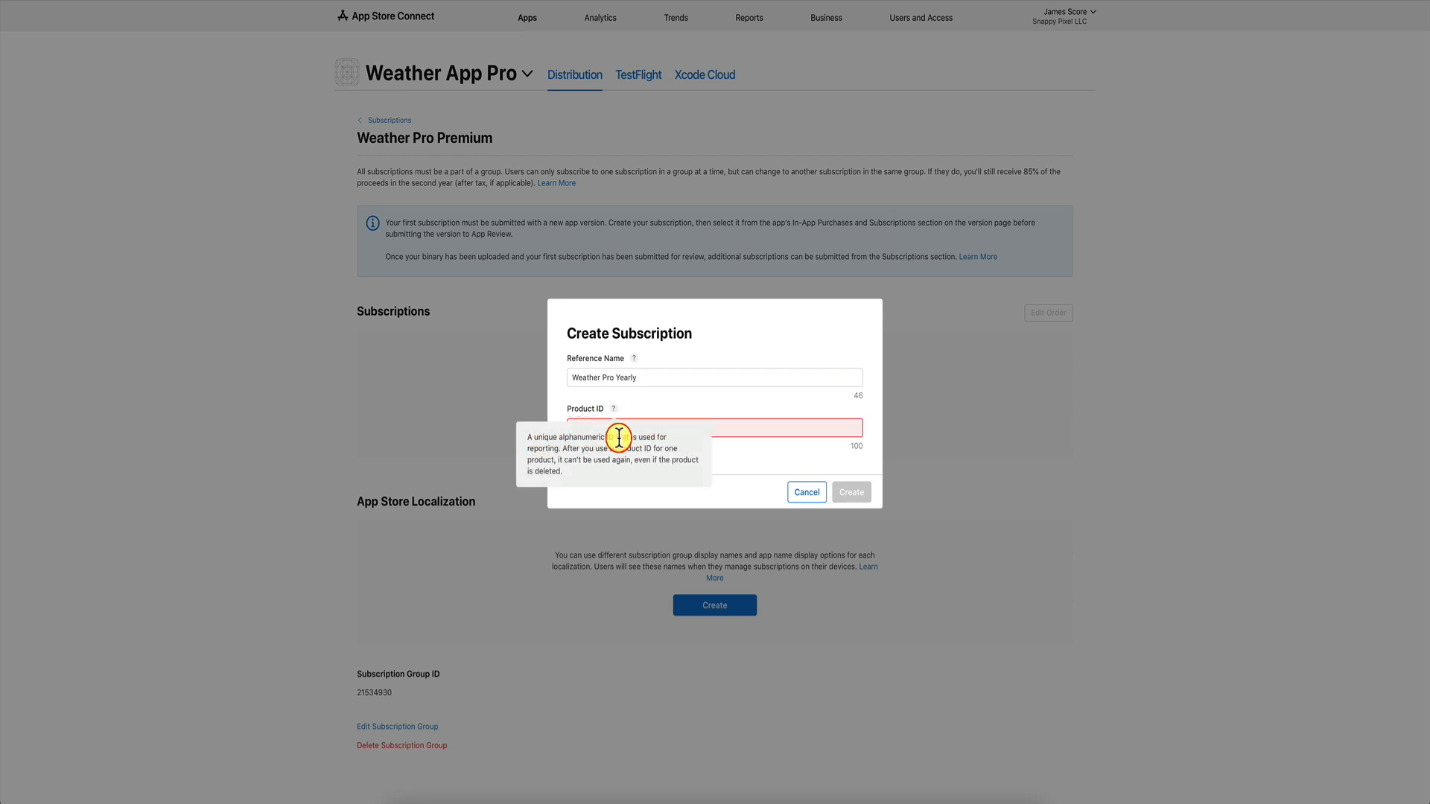
{"action": "left_click", "coordinate": [719, 426]}
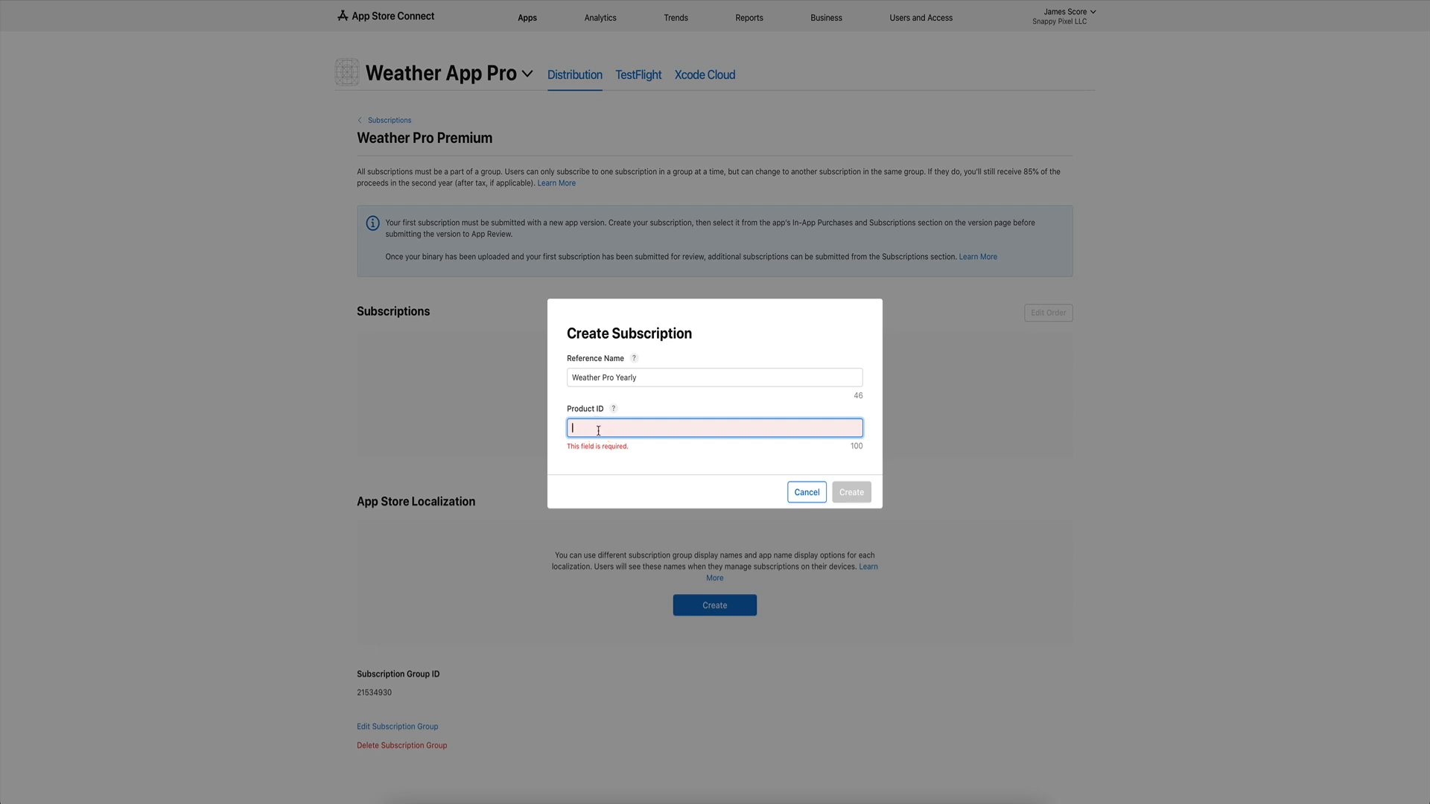
{"action": "type", "text": "3999_1w0"}
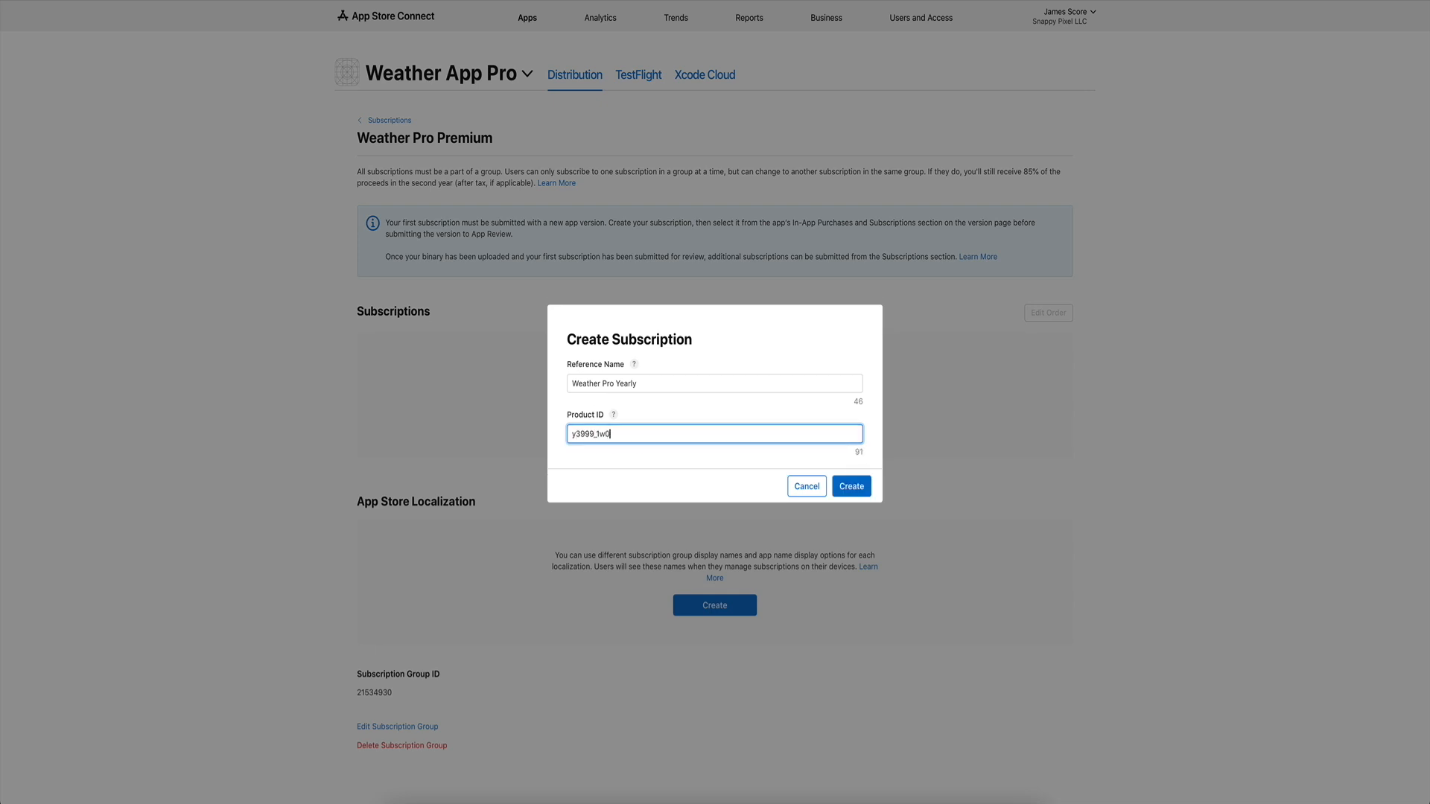
{"action": "double_click", "coordinate": [607, 433]}
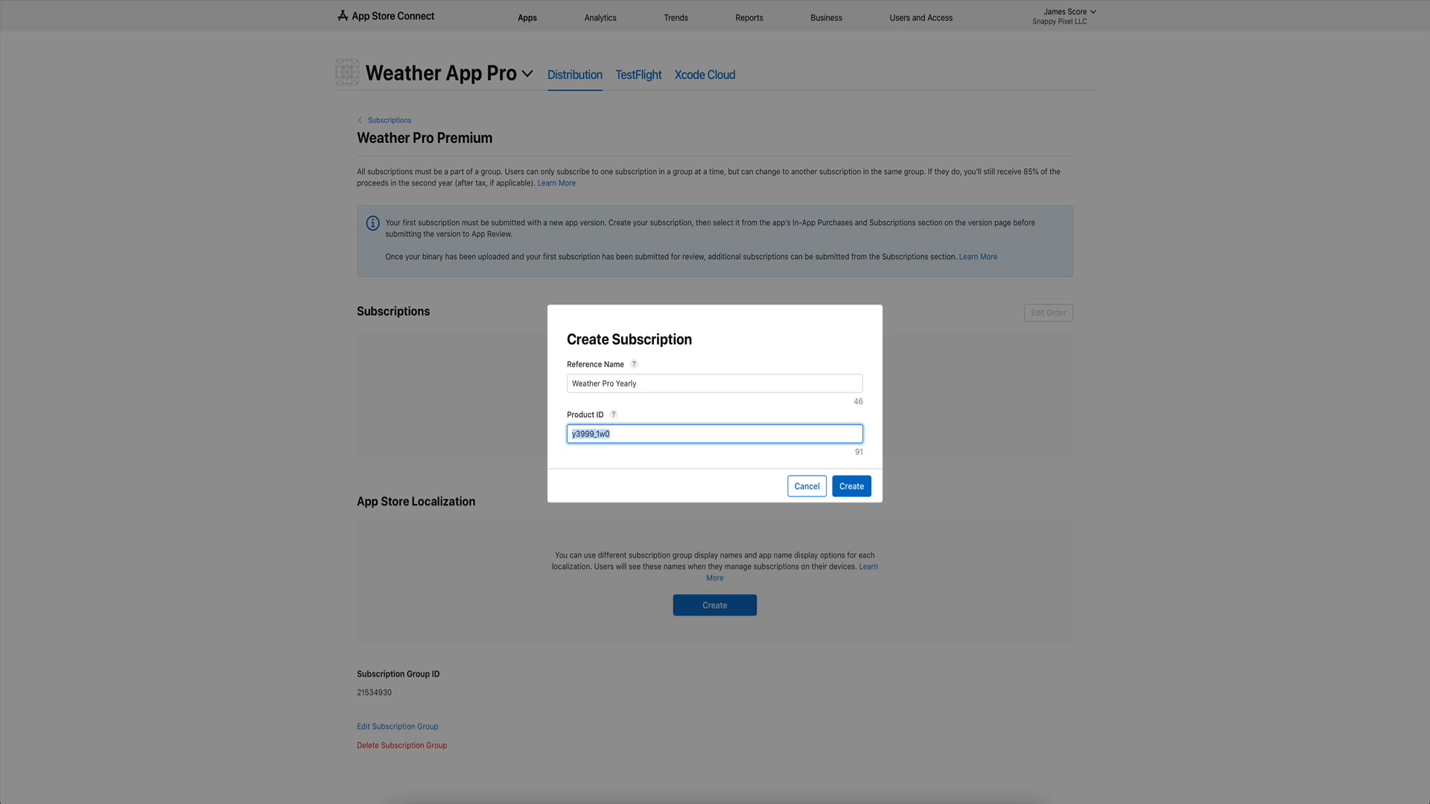
{"action": "left_click", "coordinate": [627, 433]}
{"action": "left_click", "coordinate": [856, 487]}
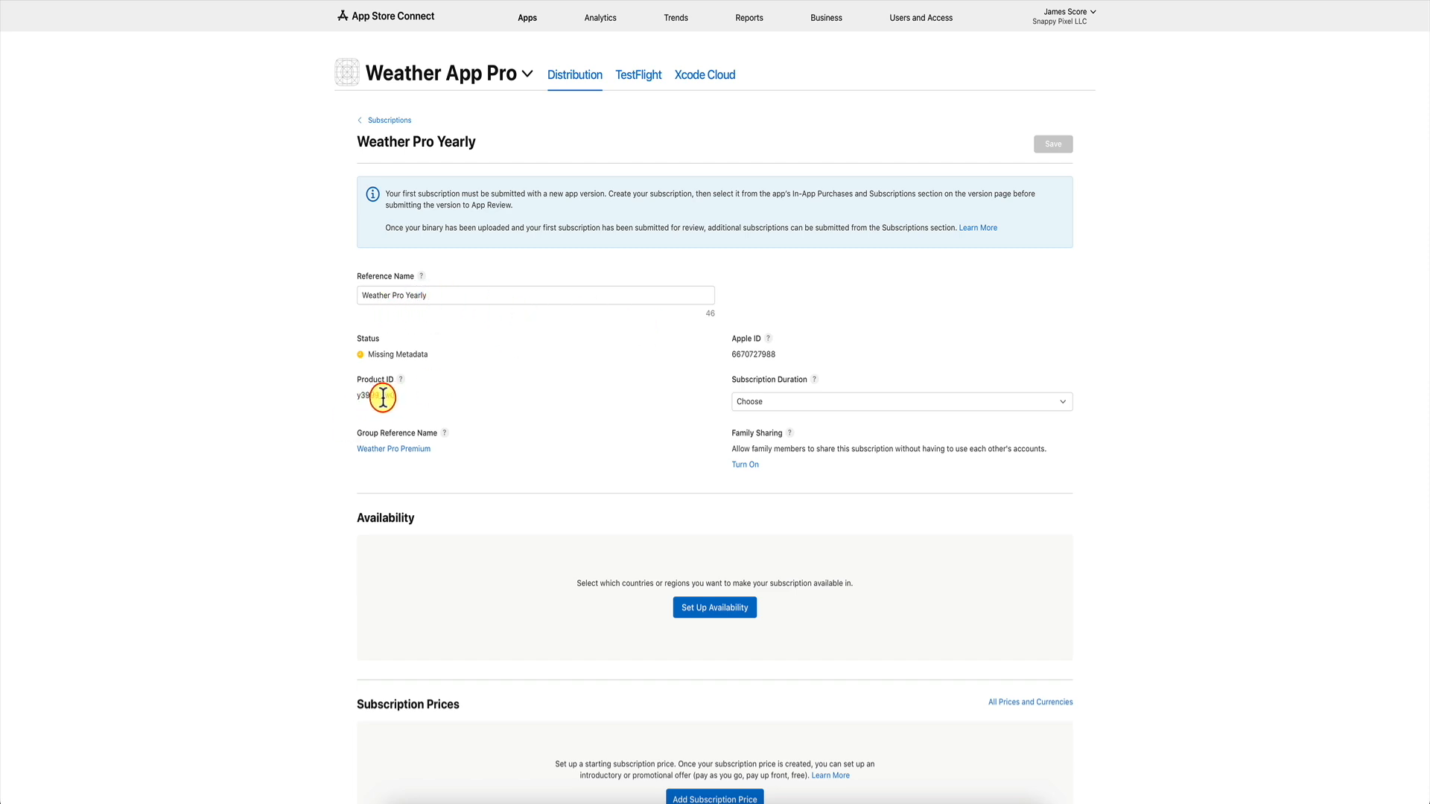
Set Weather Pro Yearly's duration to 1 year and availability to all countries or regions.
{"action": "left_click", "coordinate": [814, 402]}
{"action": "left_click", "coordinate": [838, 372]}
{"action": "left_click", "coordinate": [810, 402]}
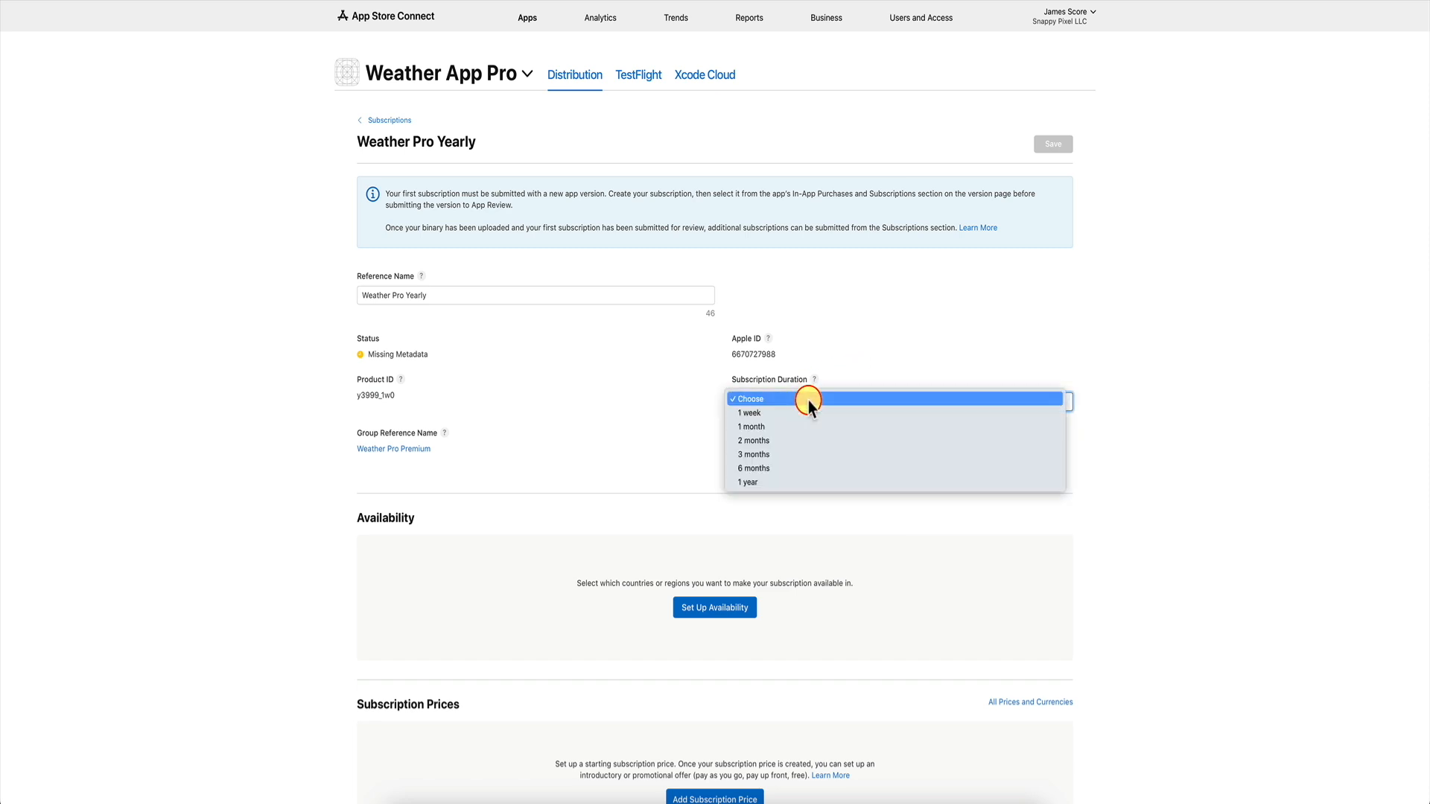
{"action": "left_click", "coordinate": [771, 482]}
{"action": "scroll", "coordinate": [590, 426], "scroll_direction": "down", "scroll_amount": 3}
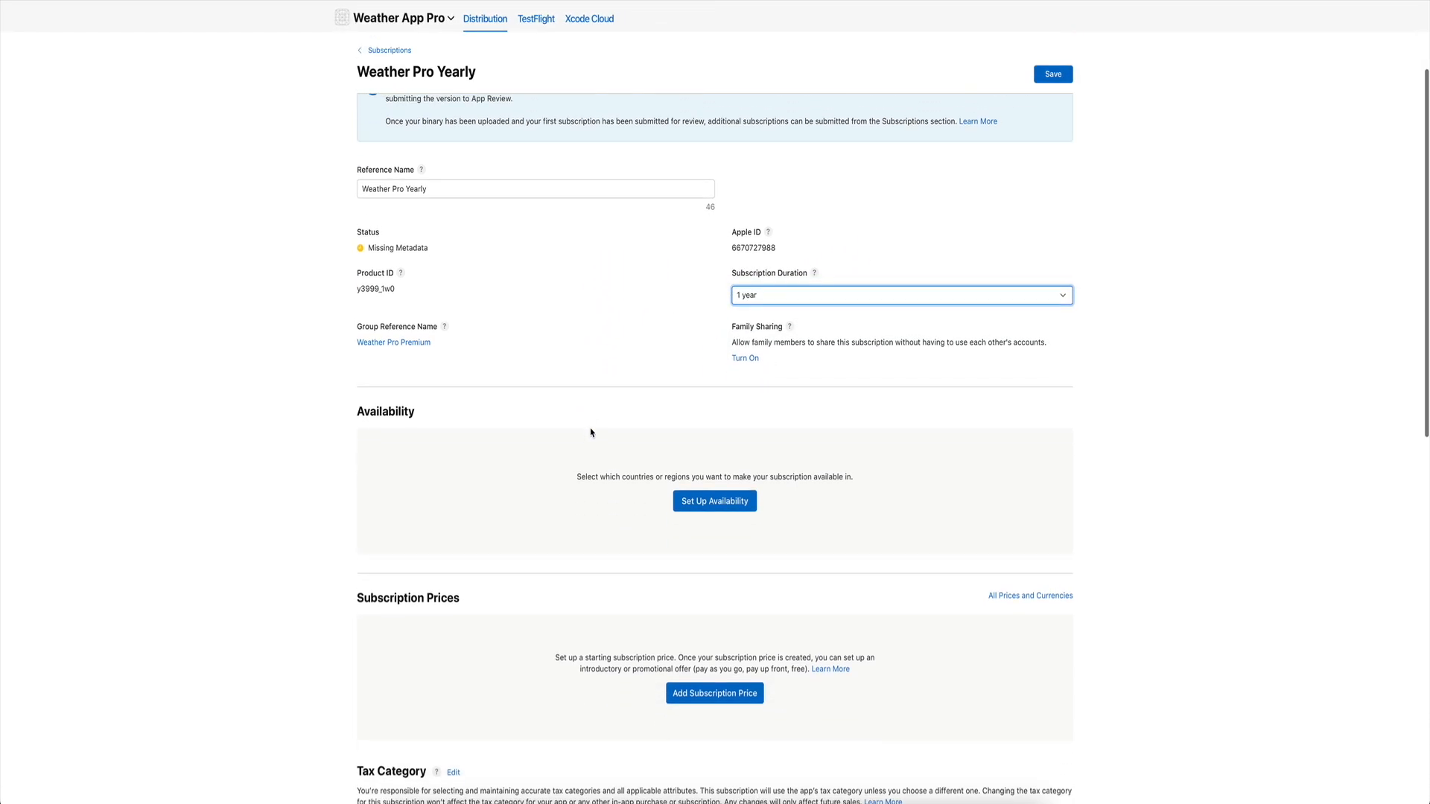
{"action": "left_click", "coordinate": [731, 499]}
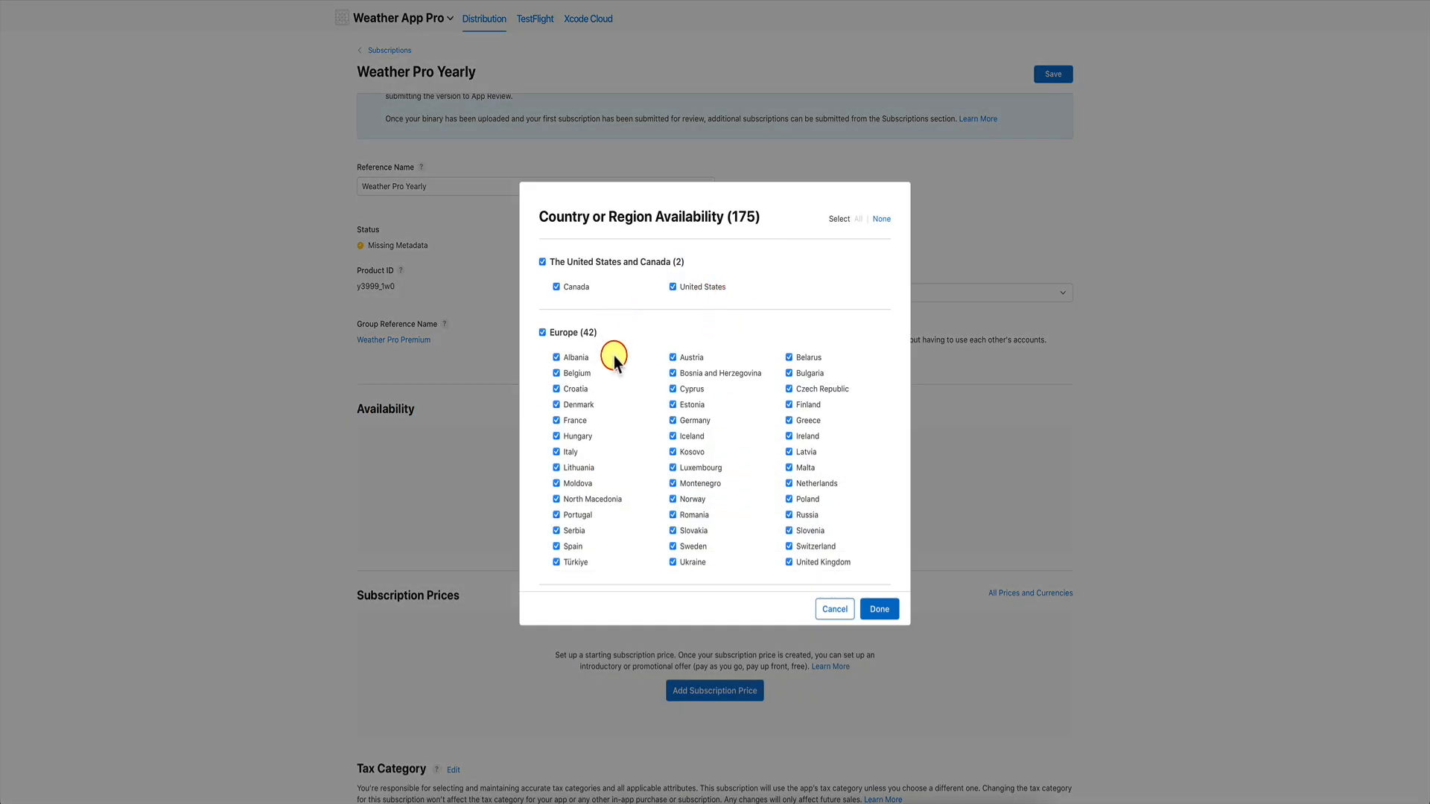
{"action": "left_click", "coordinate": [859, 607]}
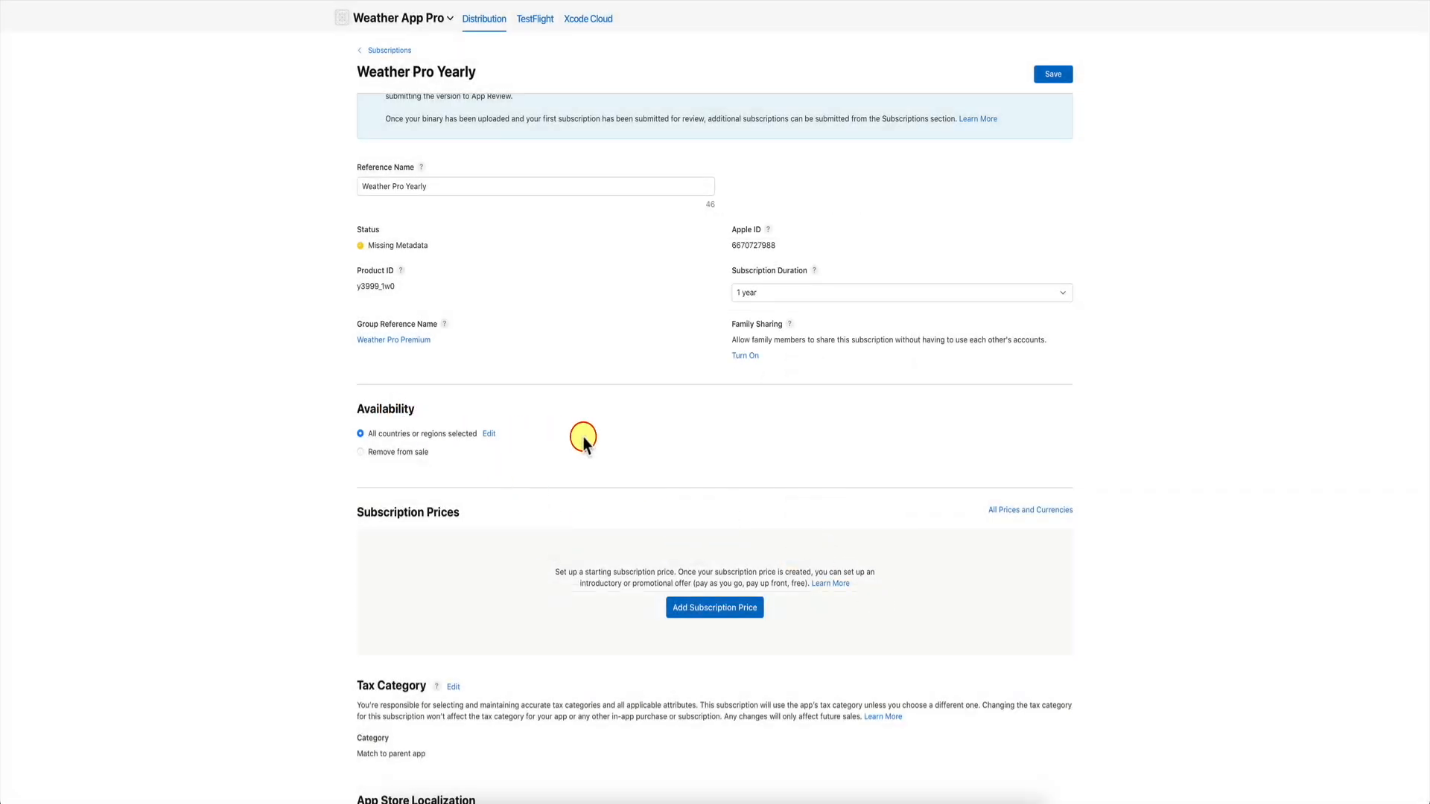
{"action": "scroll", "coordinate": [583, 440], "scroll_direction": "down", "scroll_amount": 3}
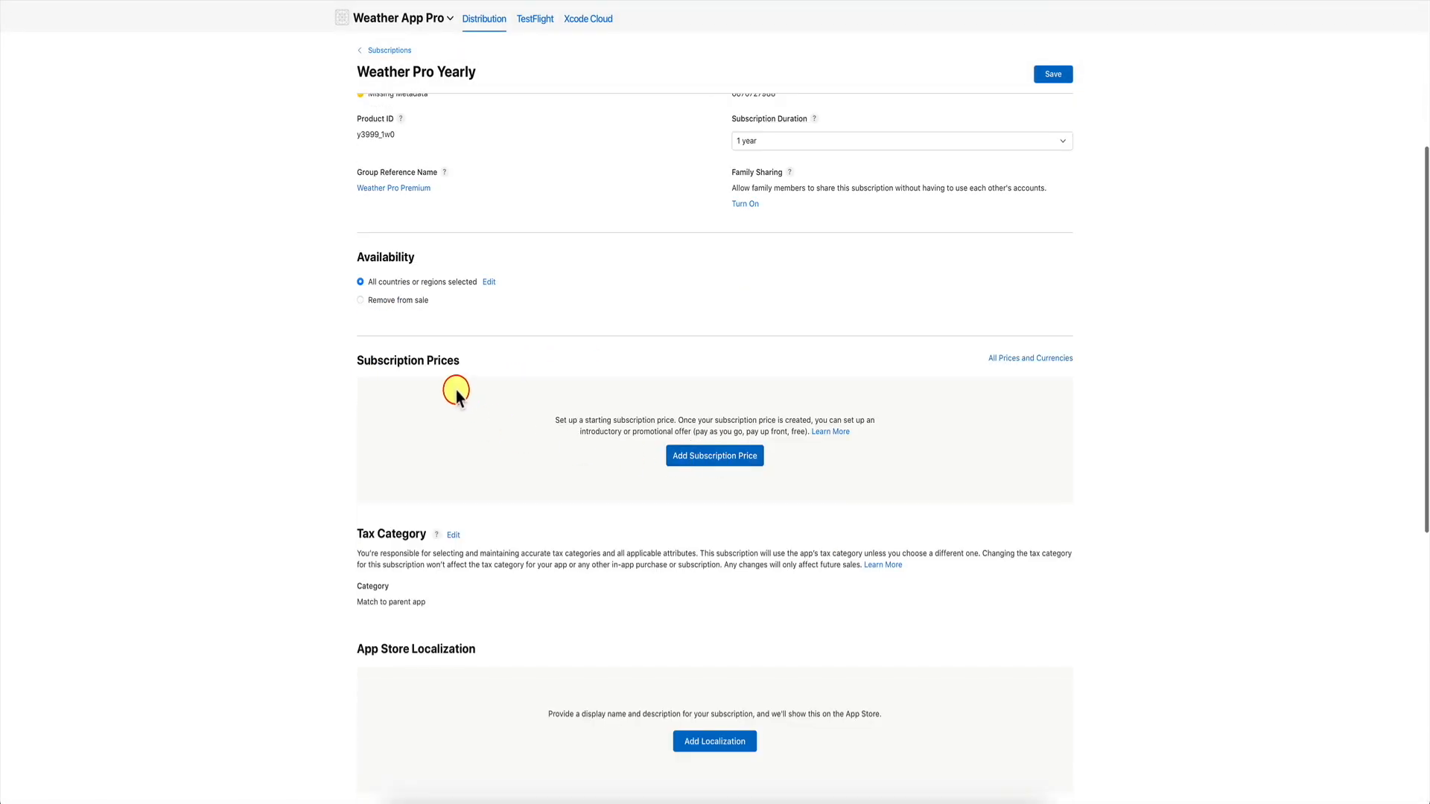
Choose $39.99 USD as Weather Pro Yearly's United States starting price.
{"action": "left_click", "coordinate": [720, 460]}
{"action": "left_click", "coordinate": [717, 435]}
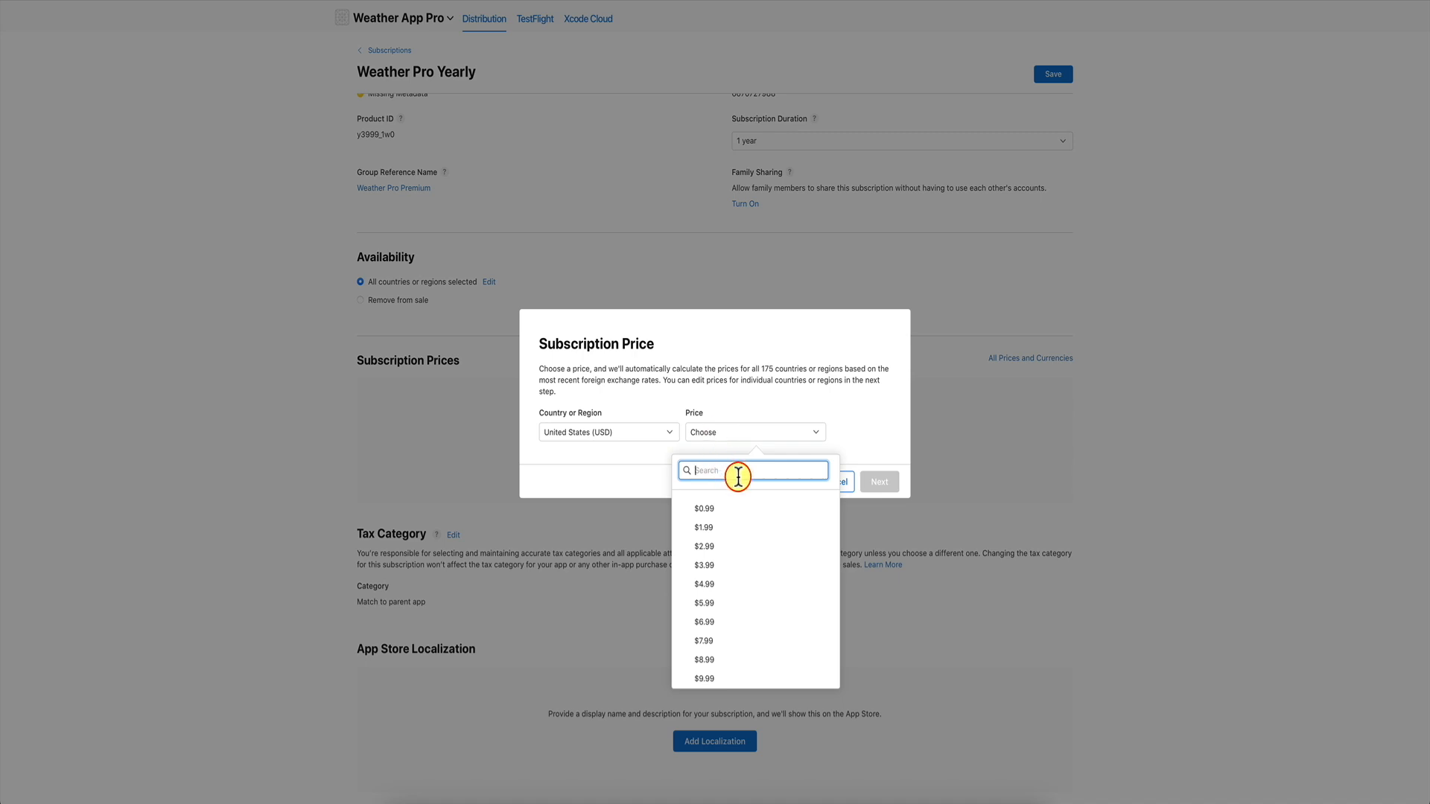
{"action": "type", "text": "39.99"}
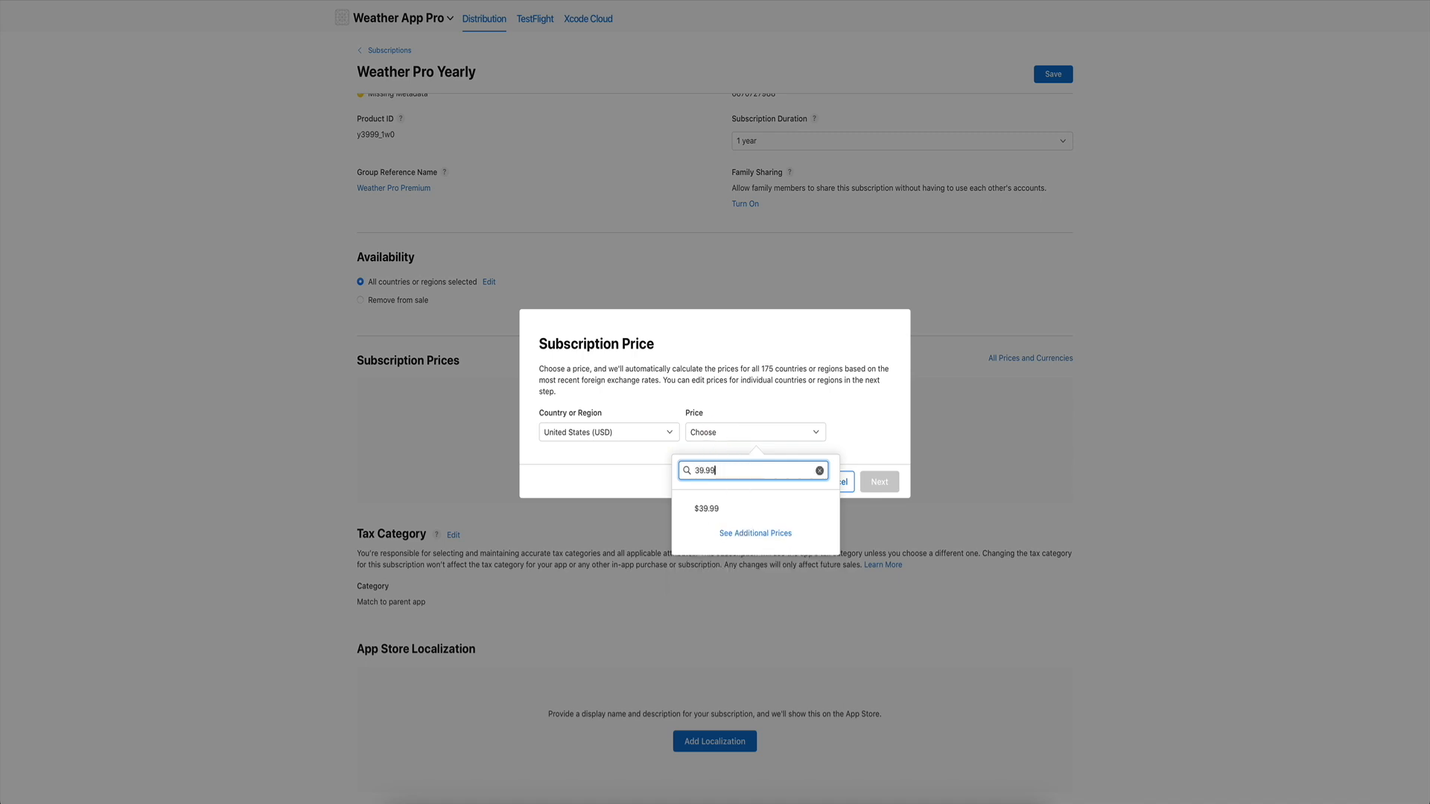
{"action": "left_click", "coordinate": [742, 508]}
{"action": "key", "text": "Return"}
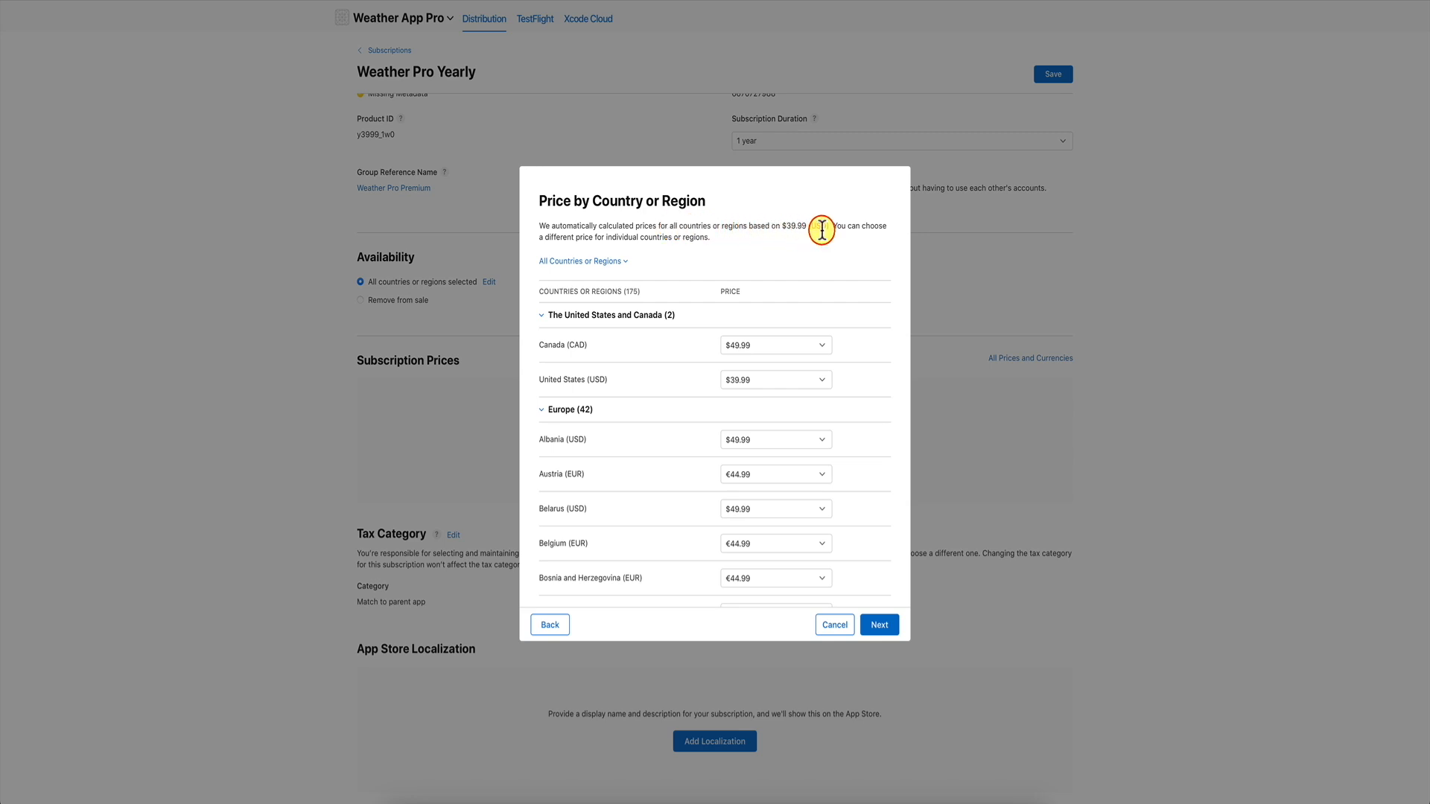
Accept the auto-calculated regional prices, confirm the $39.99 price, and save the subscription.
{"action": "scroll", "coordinate": [747, 399], "scroll_direction": "down", "scroll_amount": 5}
{"action": "scroll", "coordinate": [746, 399], "scroll_direction": "down", "scroll_amount": 2}
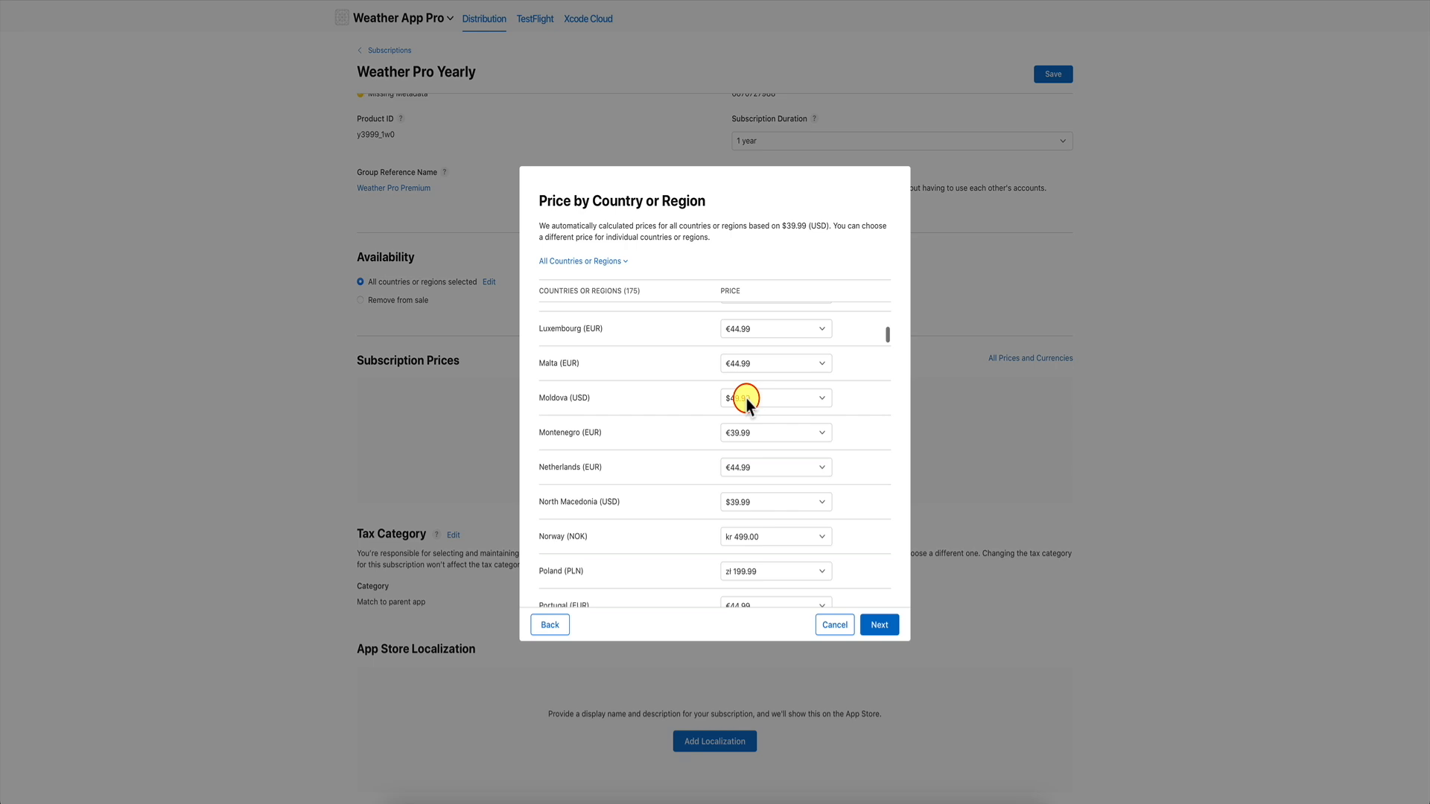
{"action": "scroll", "coordinate": [746, 399], "scroll_direction": "down", "scroll_amount": 5}
{"action": "scroll", "coordinate": [746, 399], "scroll_direction": "up", "scroll_amount": 15}
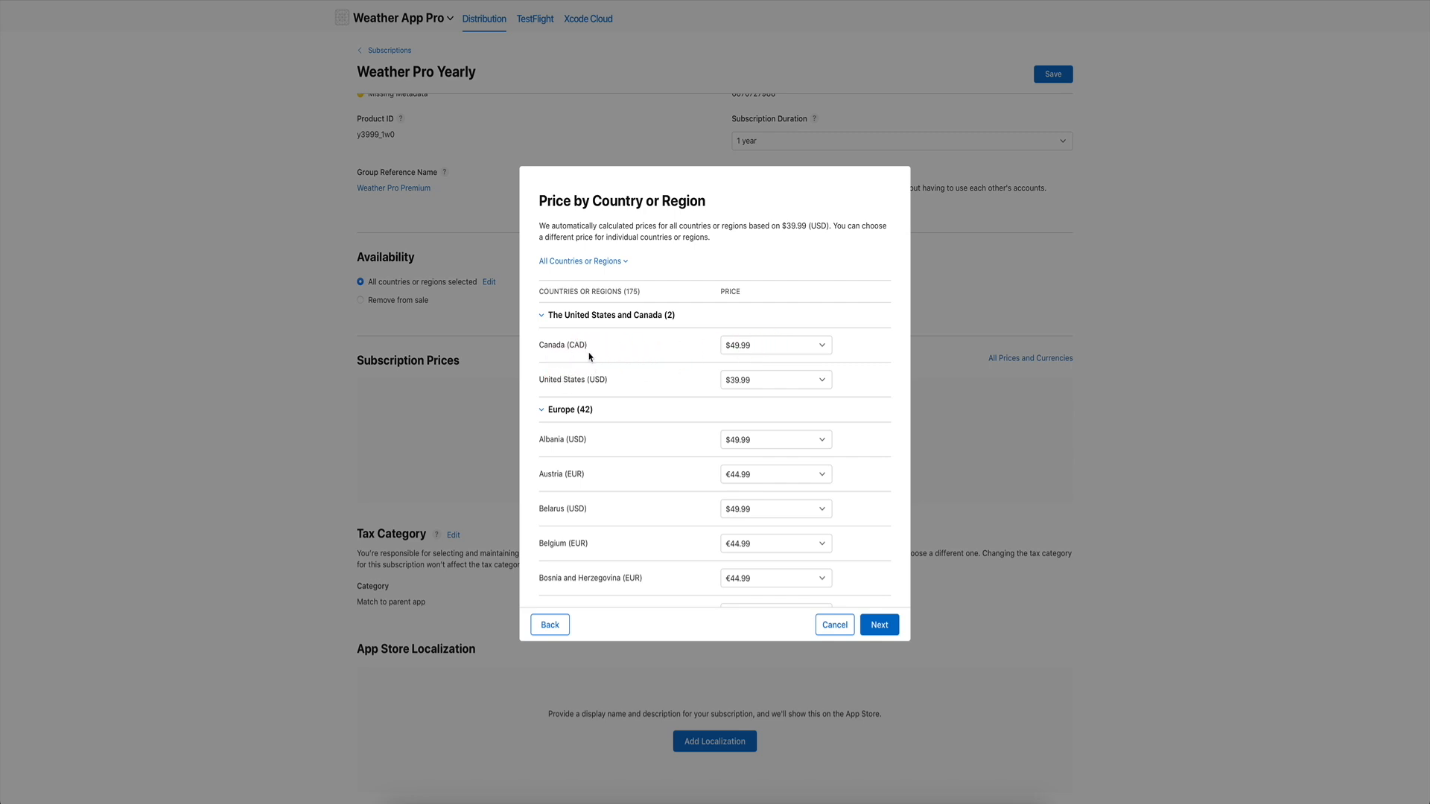
{"action": "left_click", "coordinate": [879, 622]}
{"action": "left_click", "coordinate": [879, 625]}
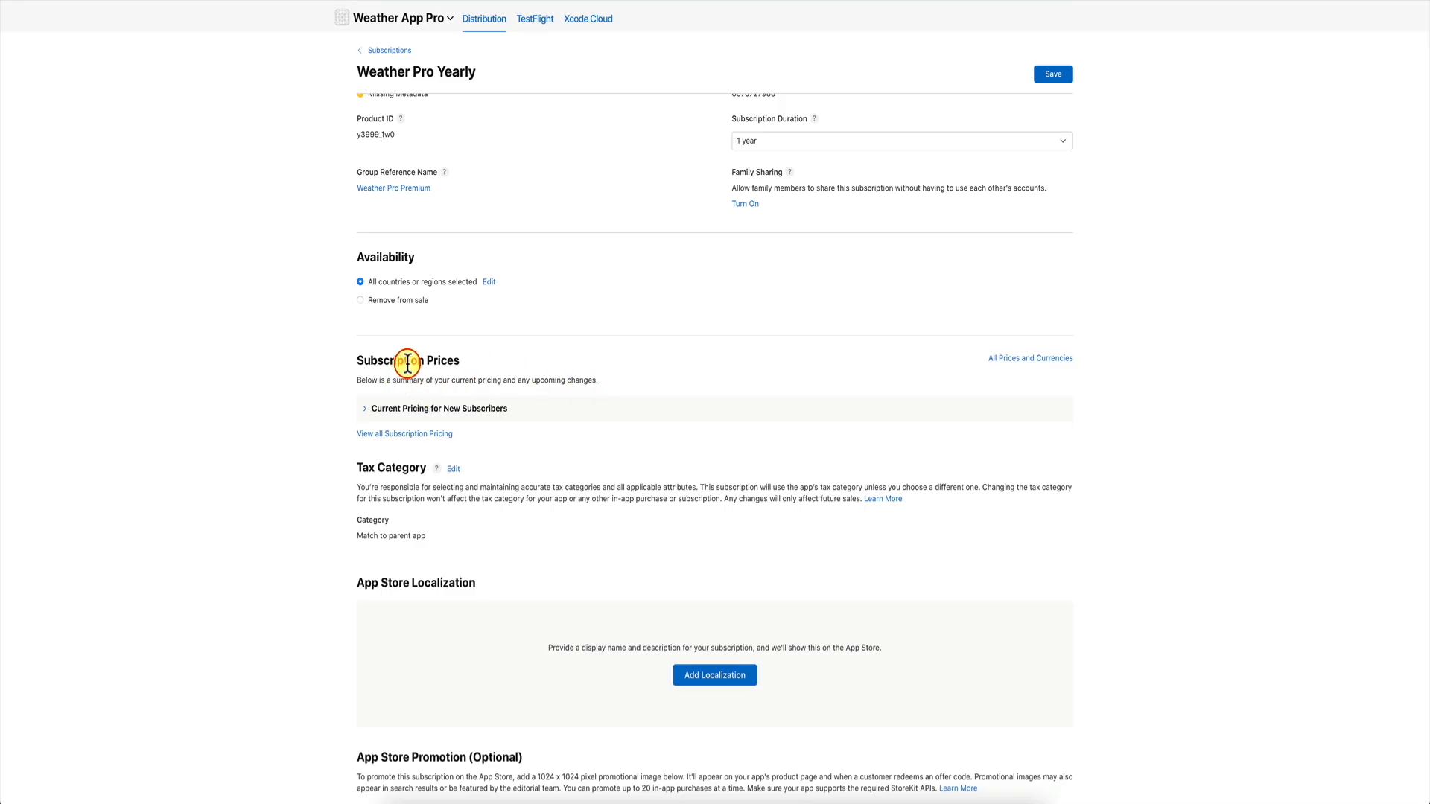
{"action": "scroll", "coordinate": [517, 445], "scroll_direction": "up", "scroll_amount": 4}
{"action": "left_click", "coordinate": [1058, 142]}
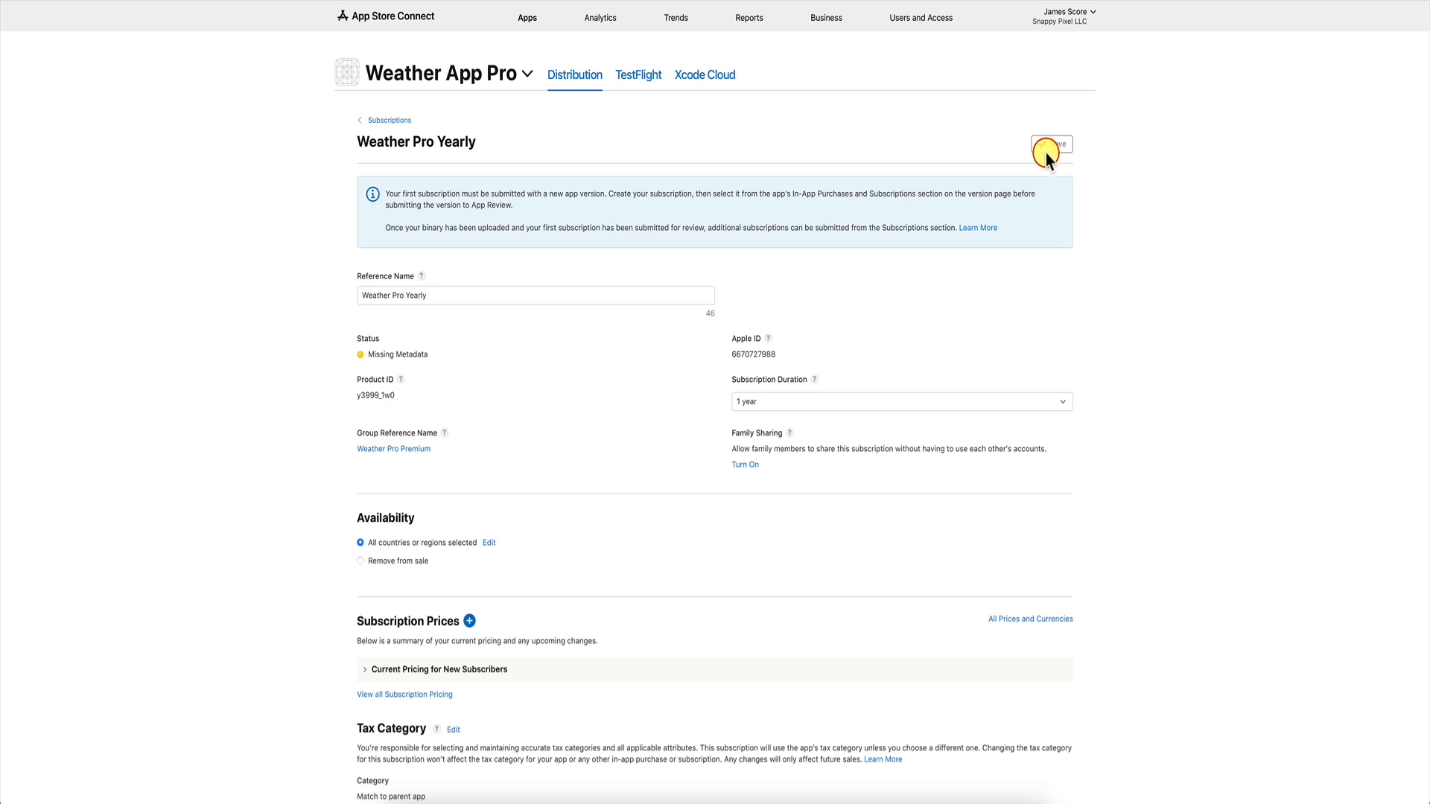
{"action": "scroll", "coordinate": [600, 398], "scroll_direction": "down", "scroll_amount": 4}
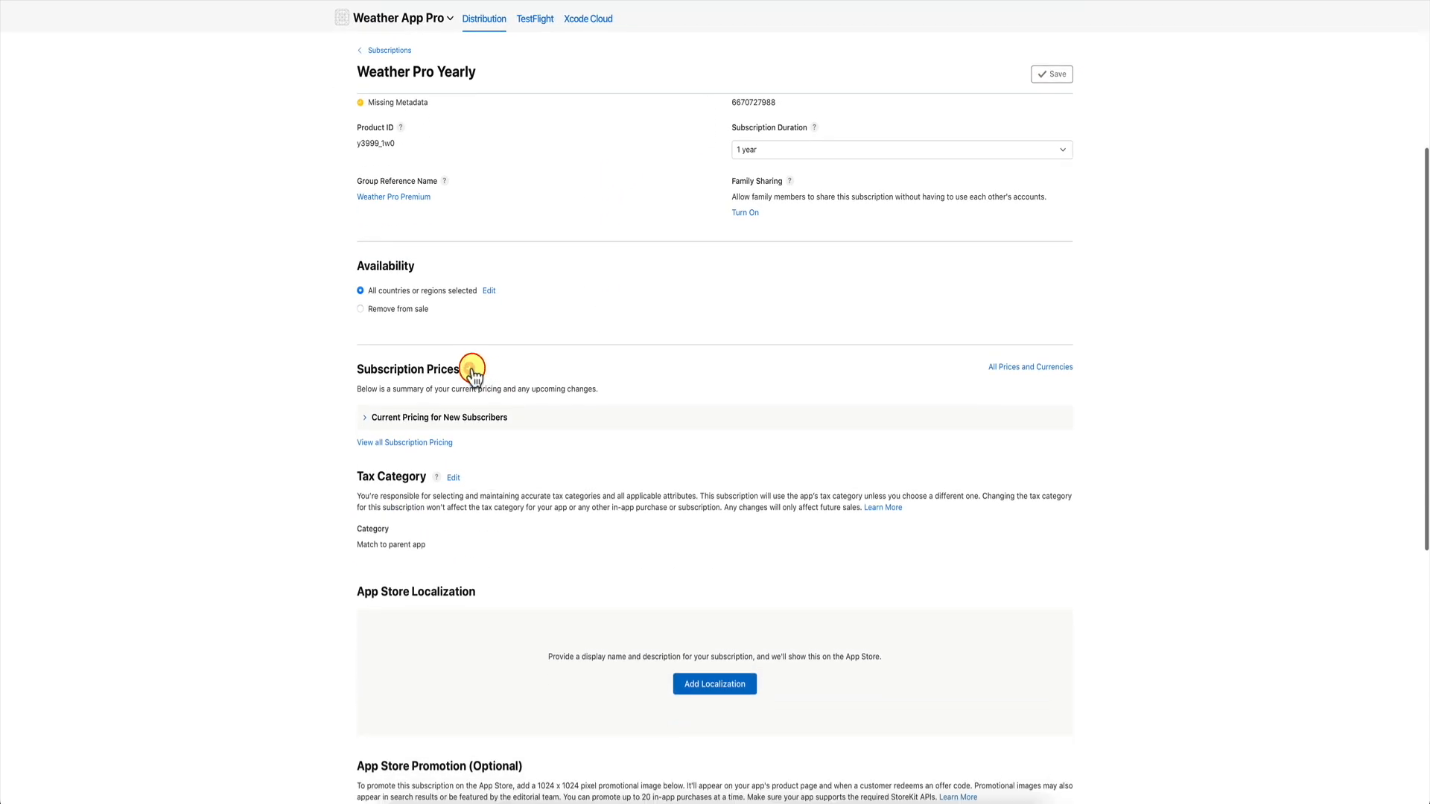
Start an introductory offer for all countries, beginning Sep 8, 2024 with no end date.
{"action": "left_click", "coordinate": [470, 370]}
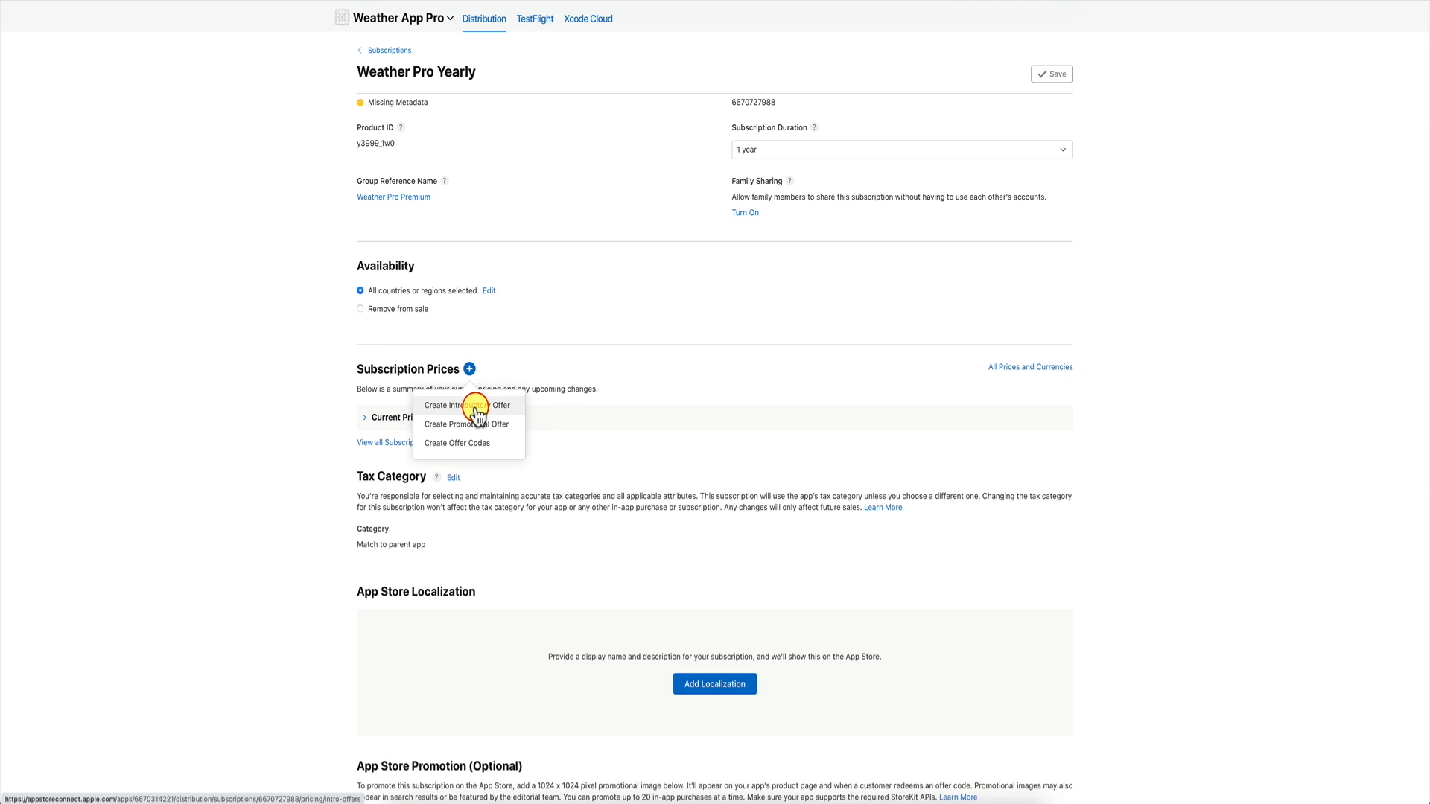
{"action": "left_click", "coordinate": [476, 409]}
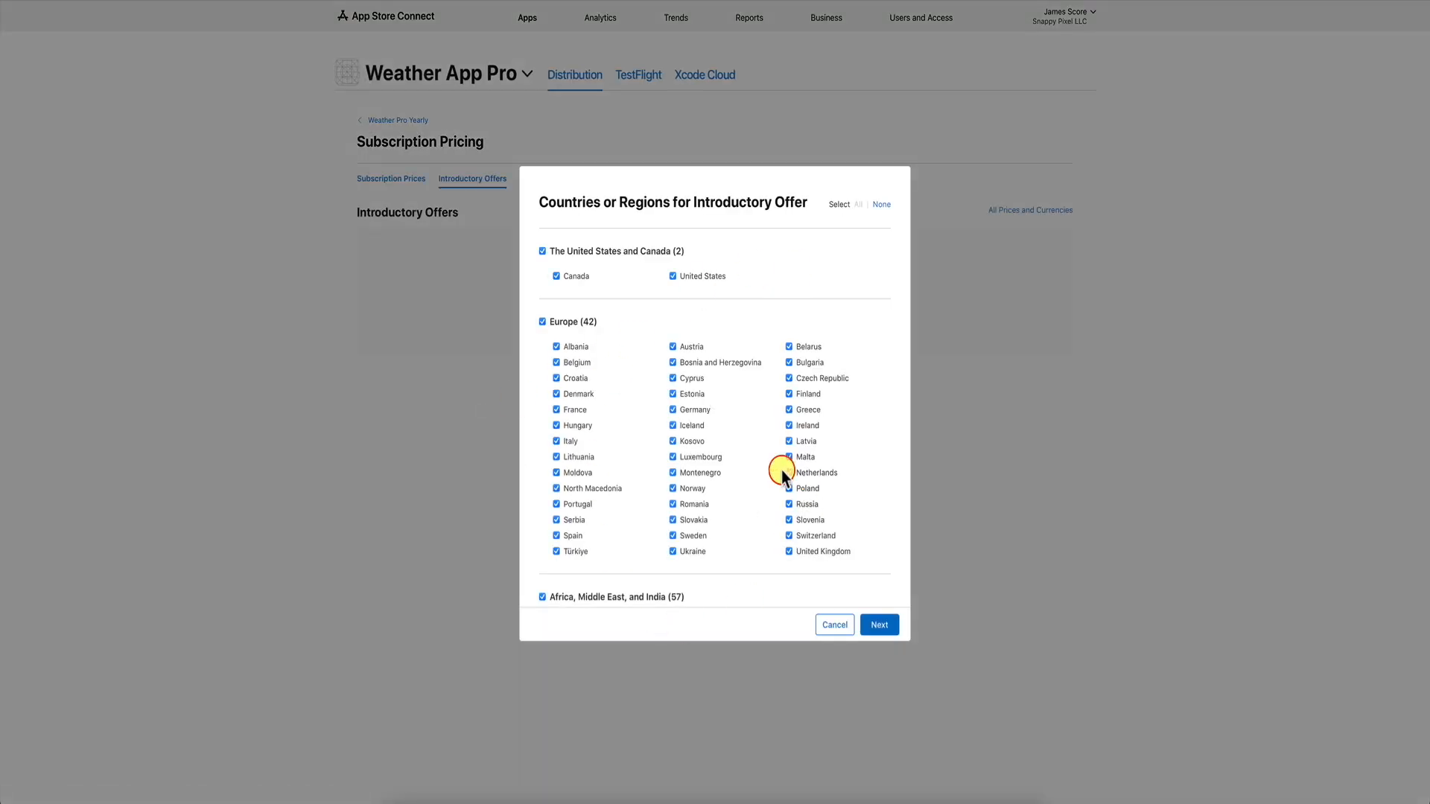
{"action": "left_click", "coordinate": [885, 628]}
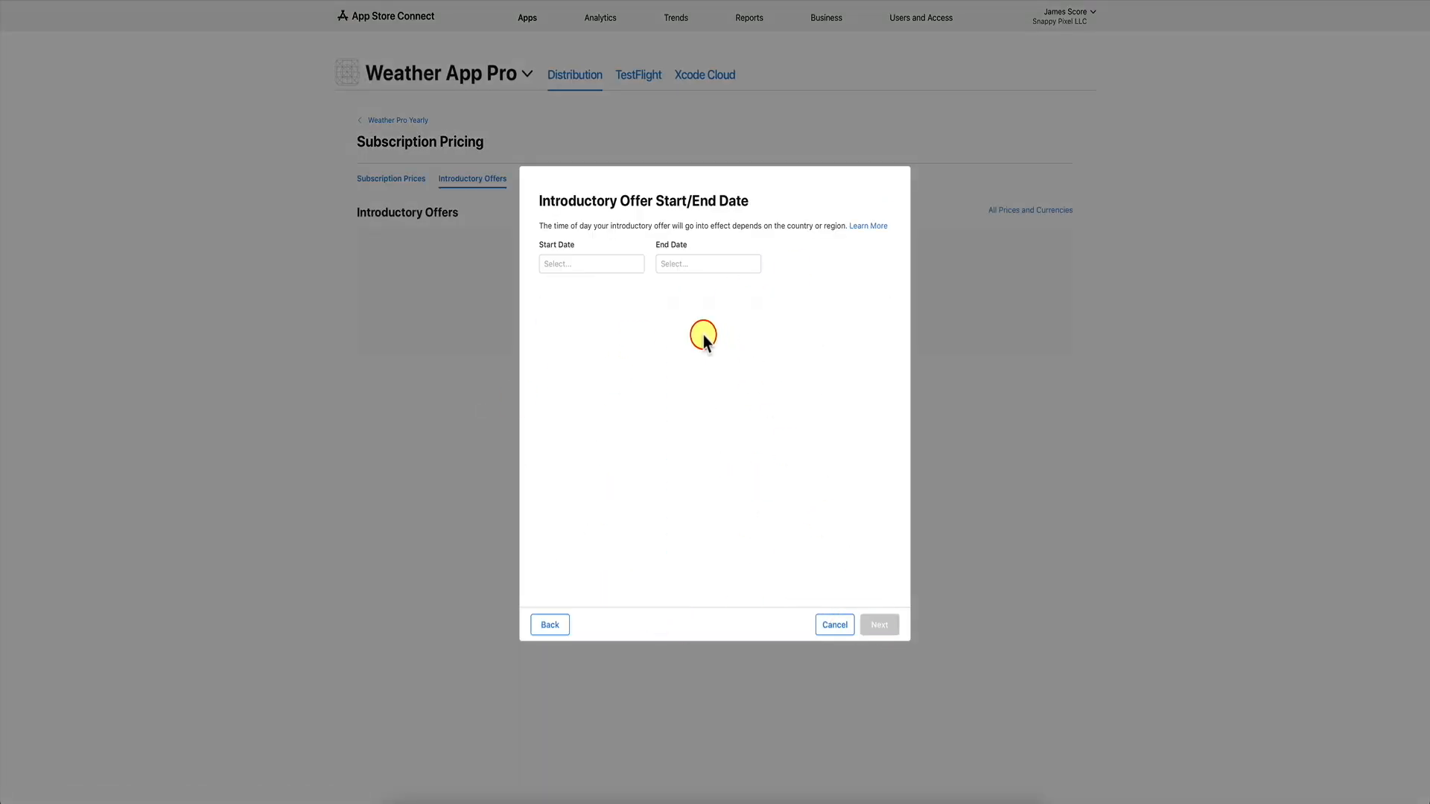
{"action": "left_click", "coordinate": [591, 264]}
{"action": "left_click", "coordinate": [562, 359]}
{"action": "left_click", "coordinate": [700, 264]}
{"action": "left_click", "coordinate": [736, 461]}
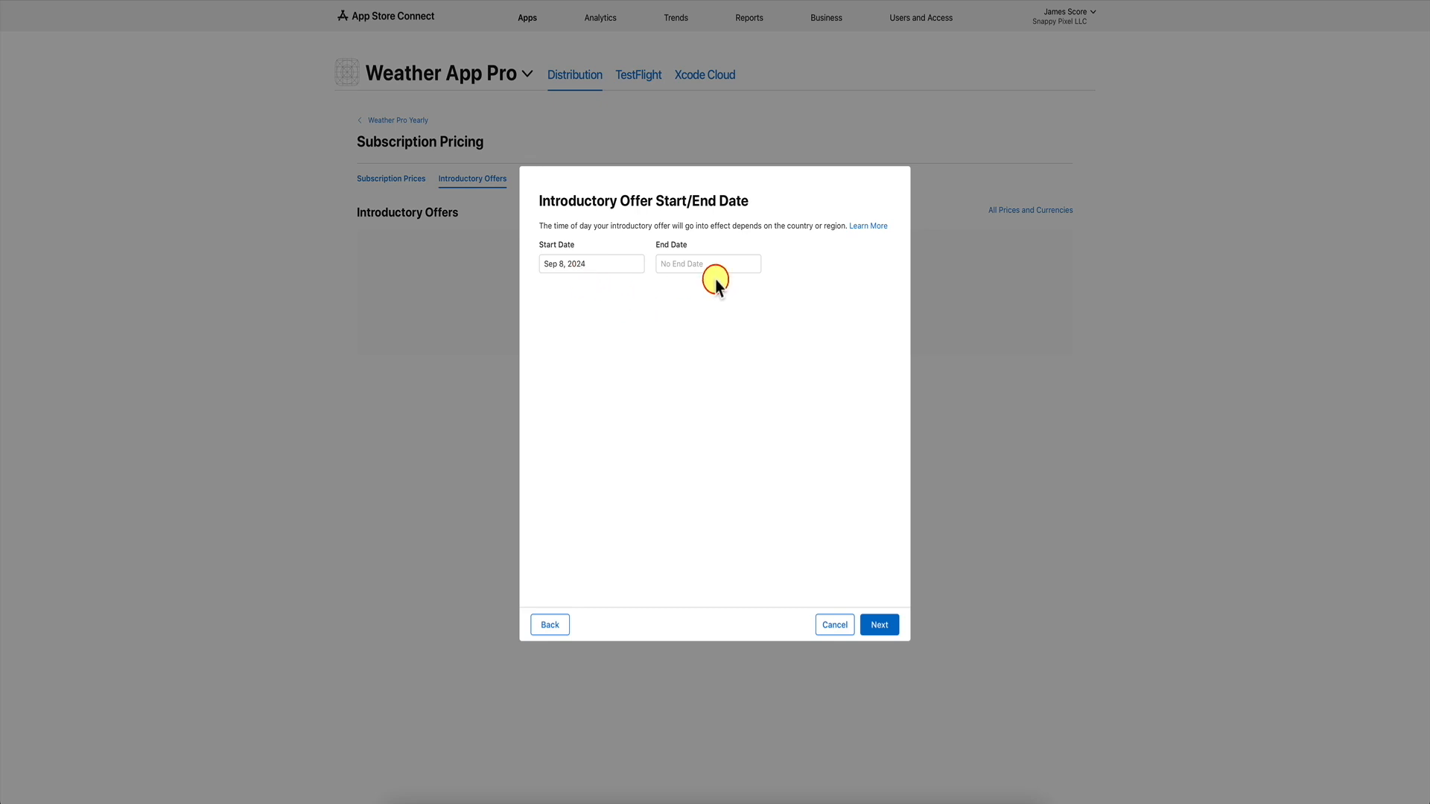
Make the introductory offer free for 1 week and confirm it.
{"action": "left_click", "coordinate": [879, 627]}
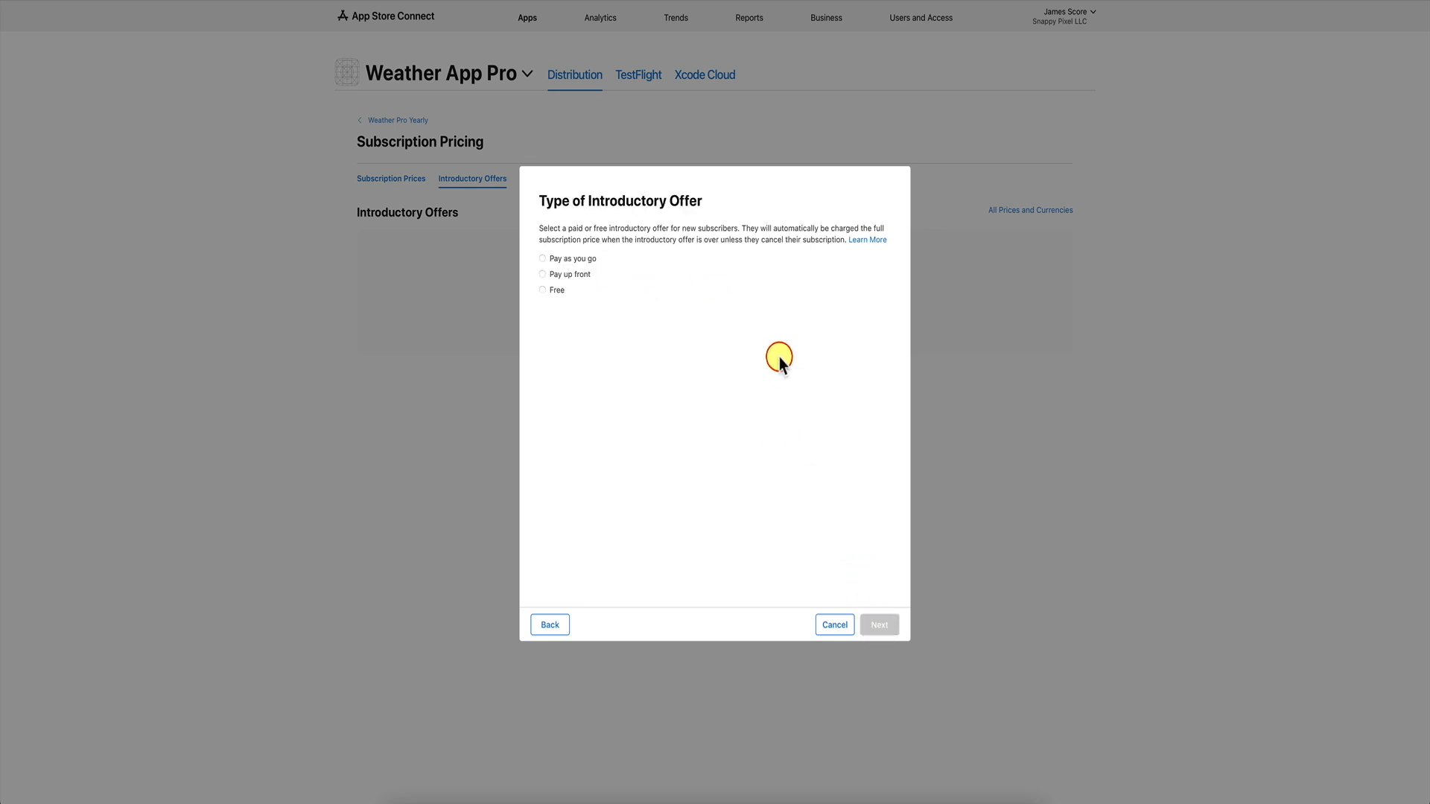
{"action": "left_click", "coordinate": [542, 290]}
{"action": "left_click", "coordinate": [559, 350]}
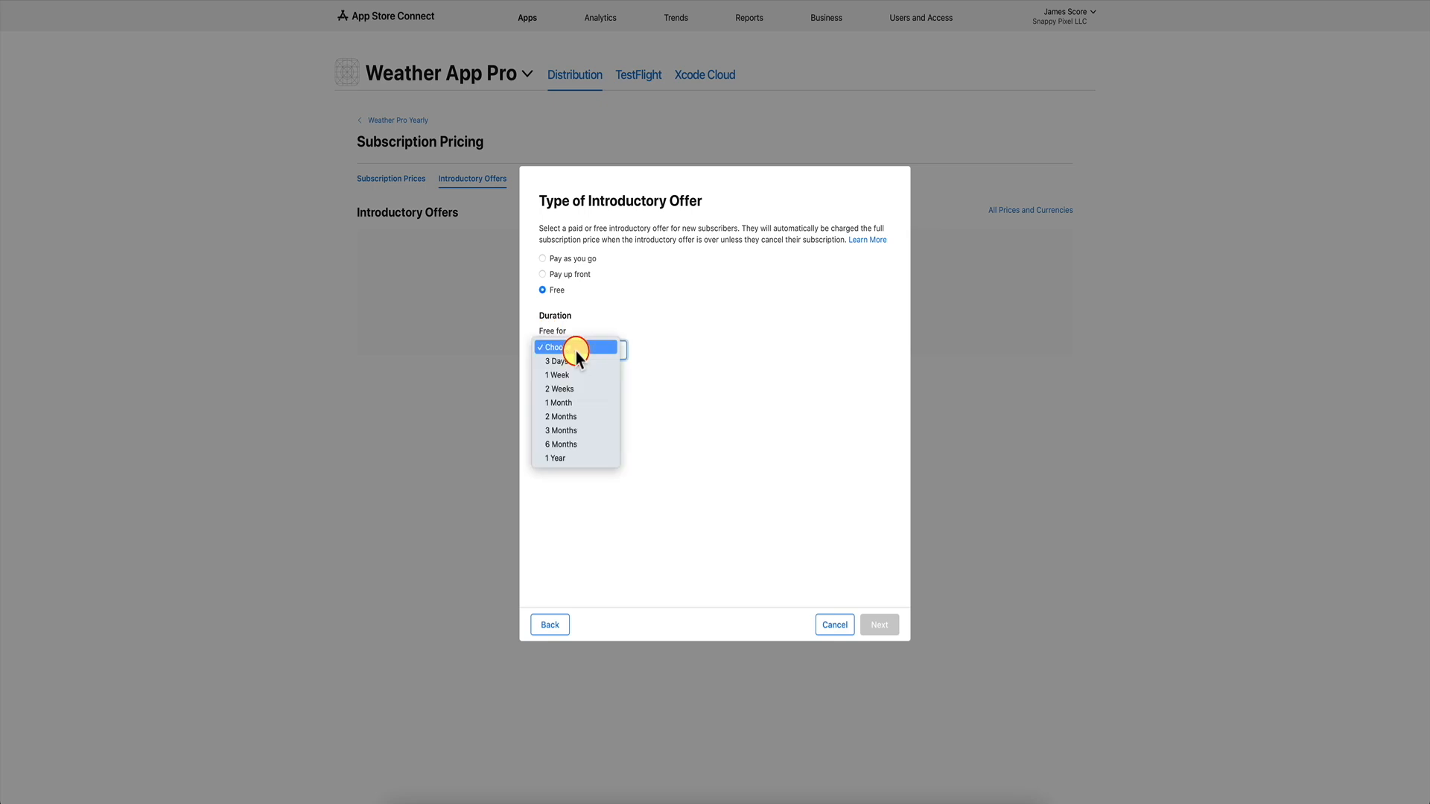
{"action": "left_click", "coordinate": [577, 371]}
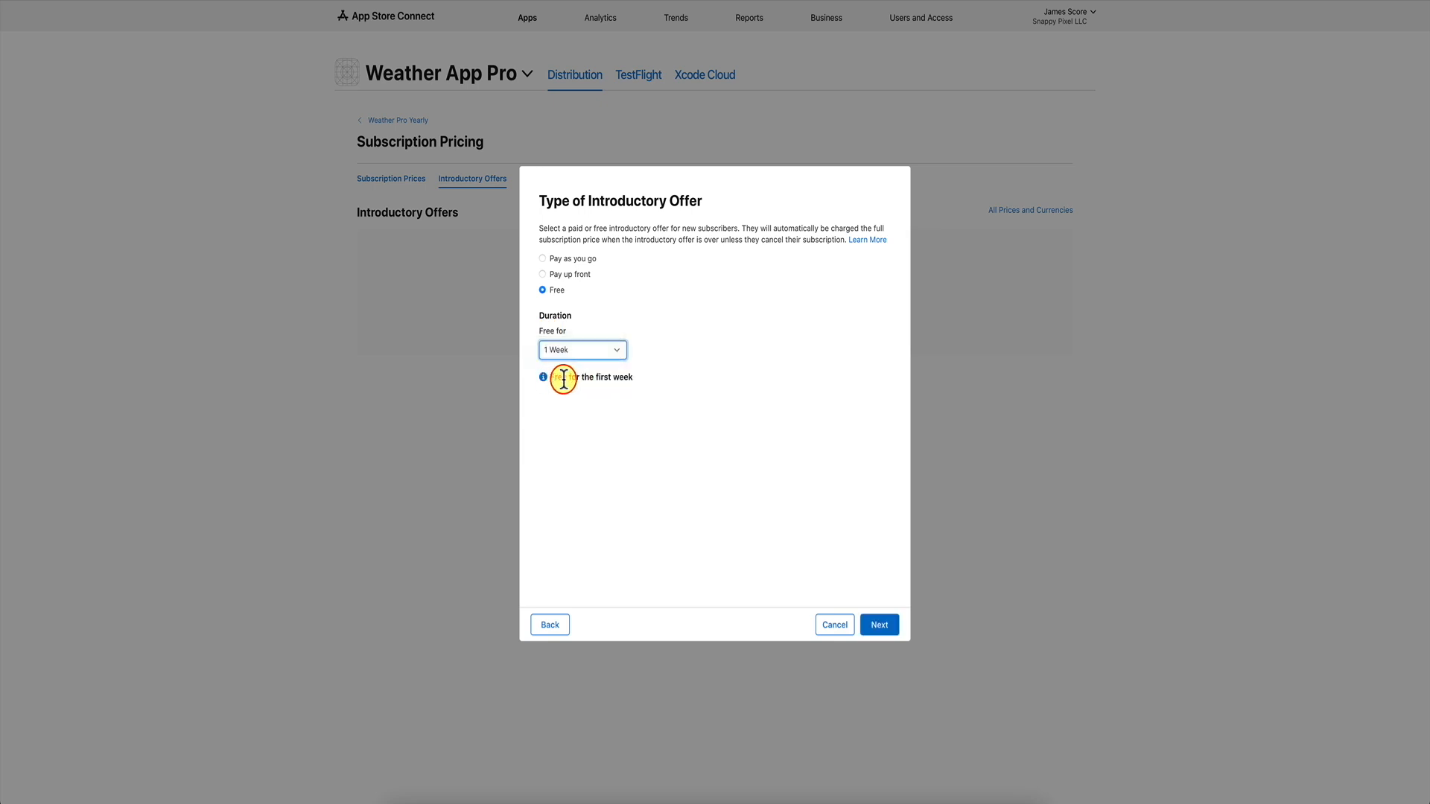
{"action": "left_click", "coordinate": [879, 625]}
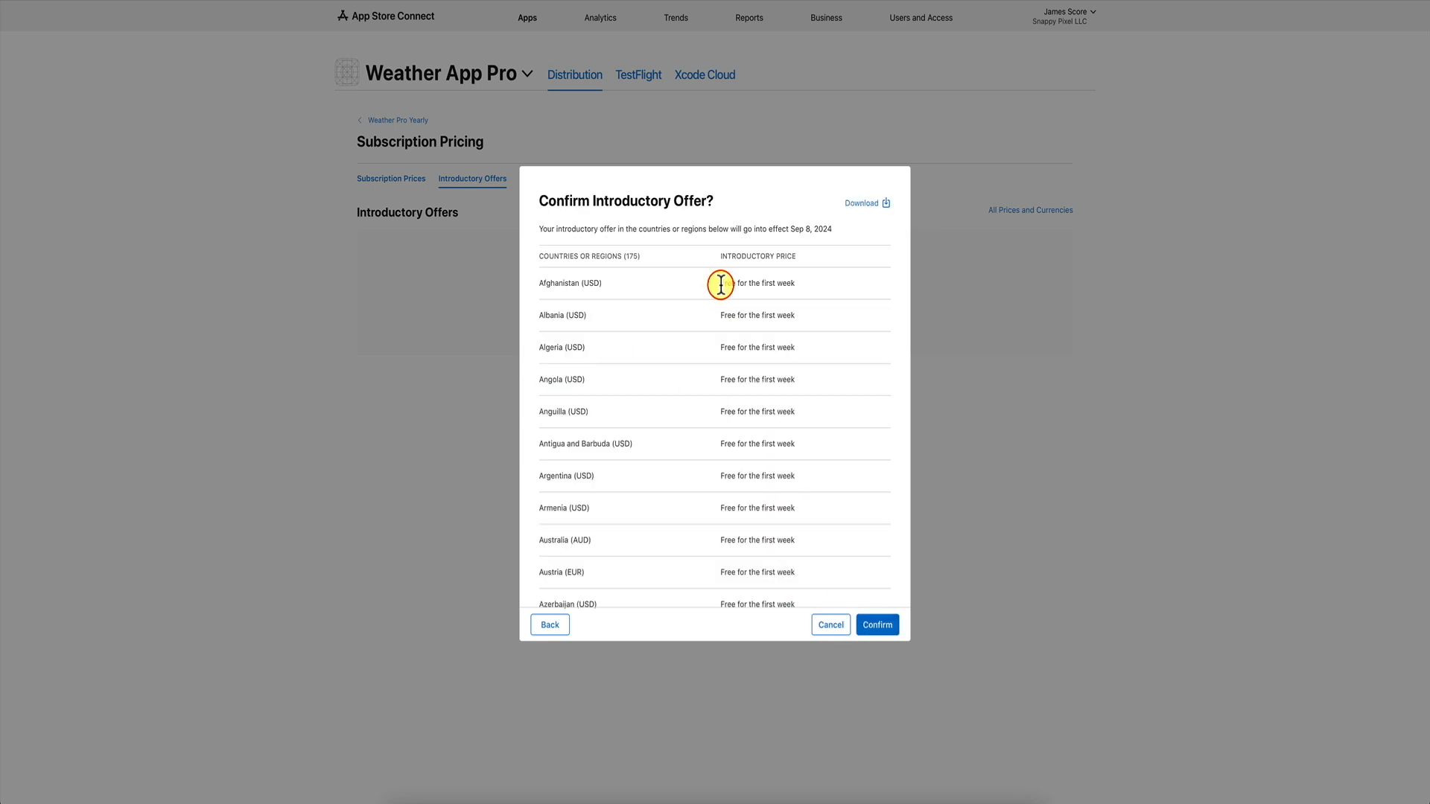
{"action": "left_click", "coordinate": [879, 623]}
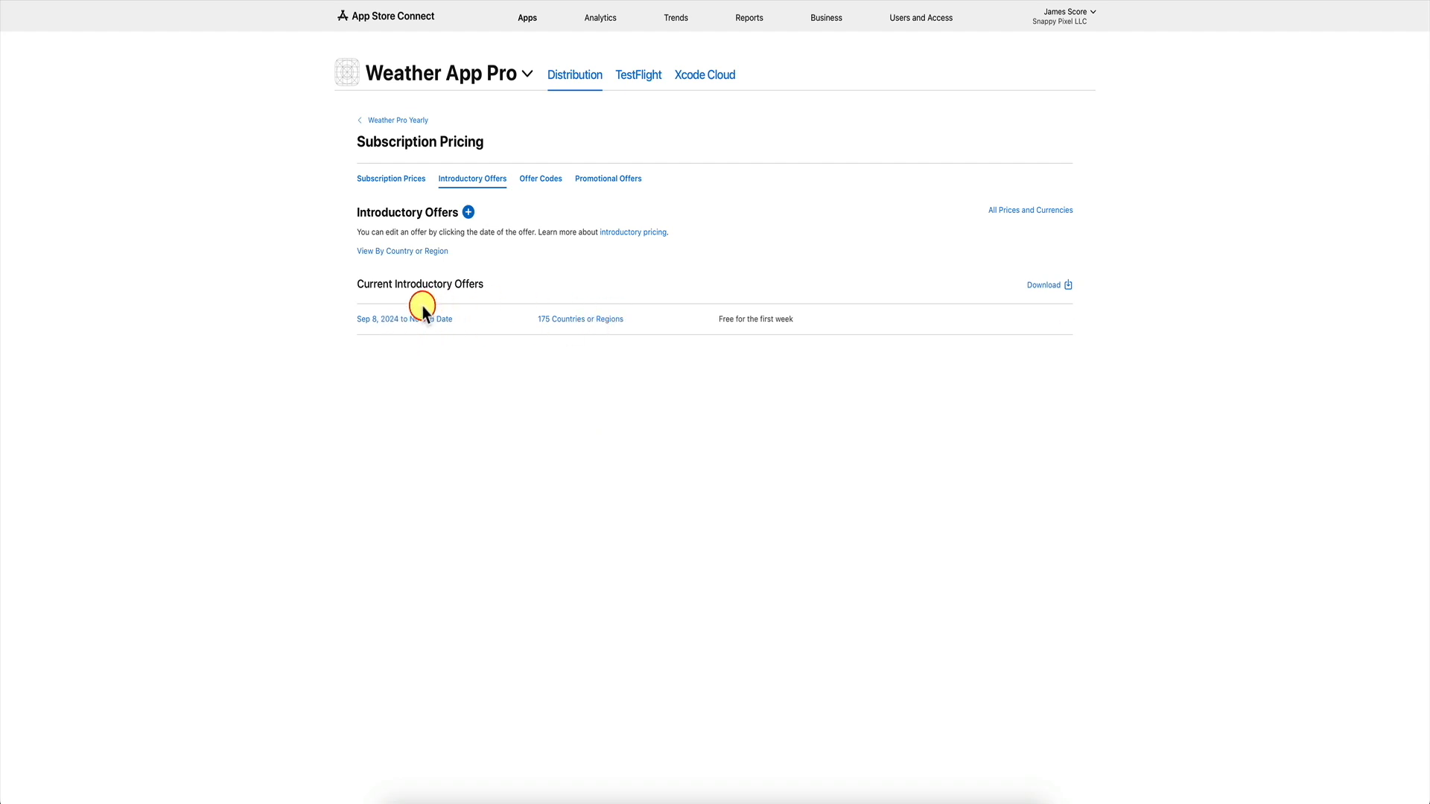
{"action": "left_click", "coordinate": [406, 180]}
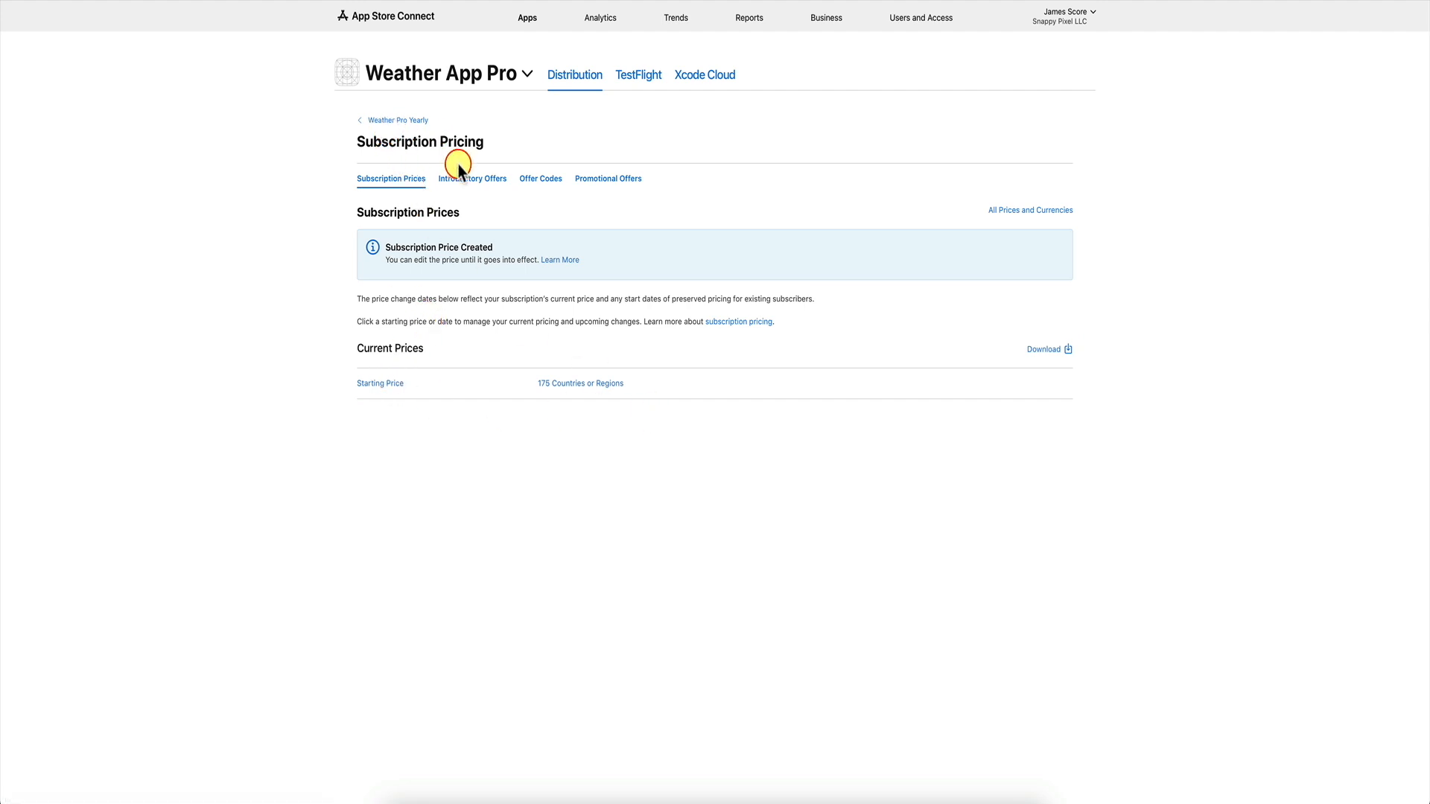
Review the Weather Pro Yearly pricing page and its starting price in each country.
{"action": "left_click", "coordinate": [459, 187]}
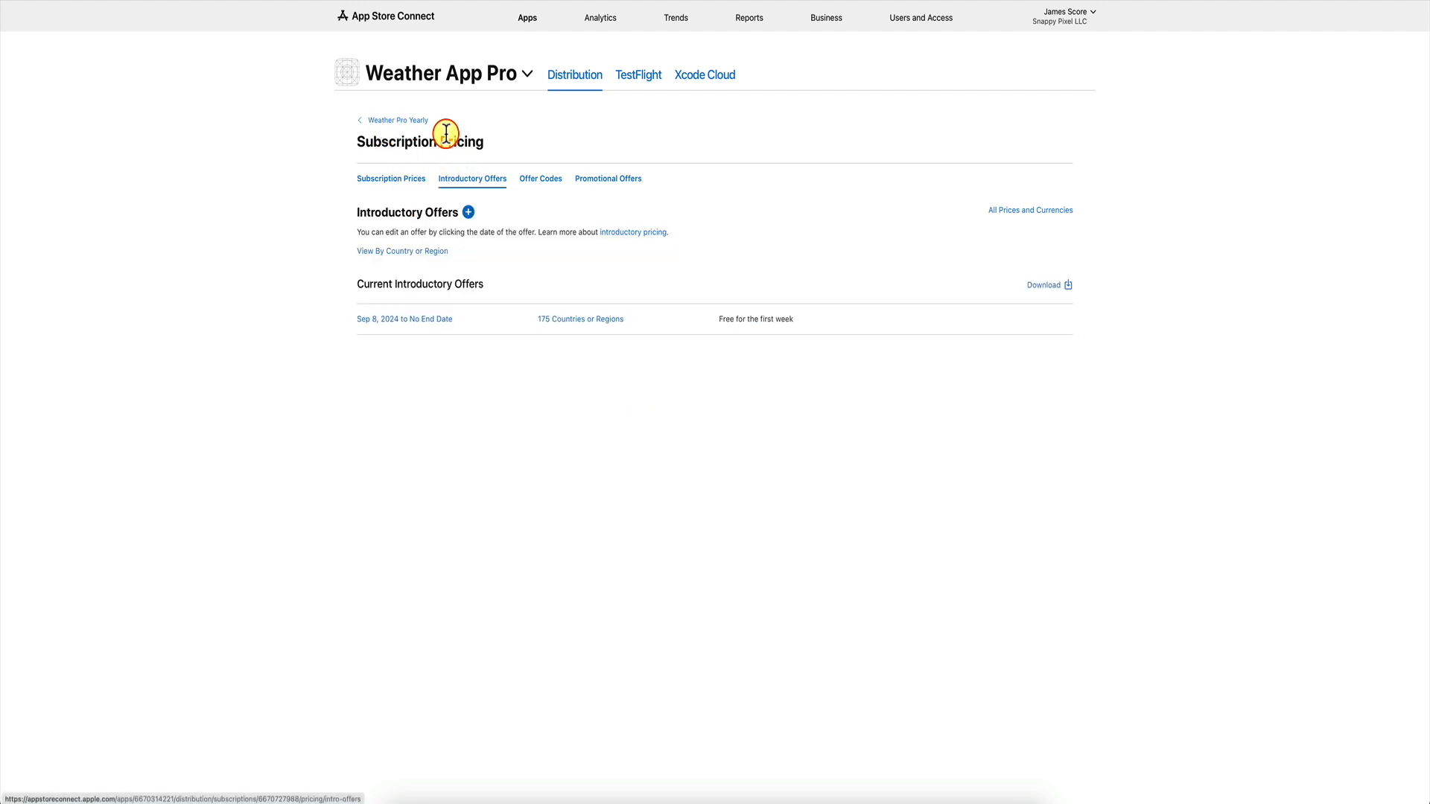
{"action": "left_click", "coordinate": [405, 121]}
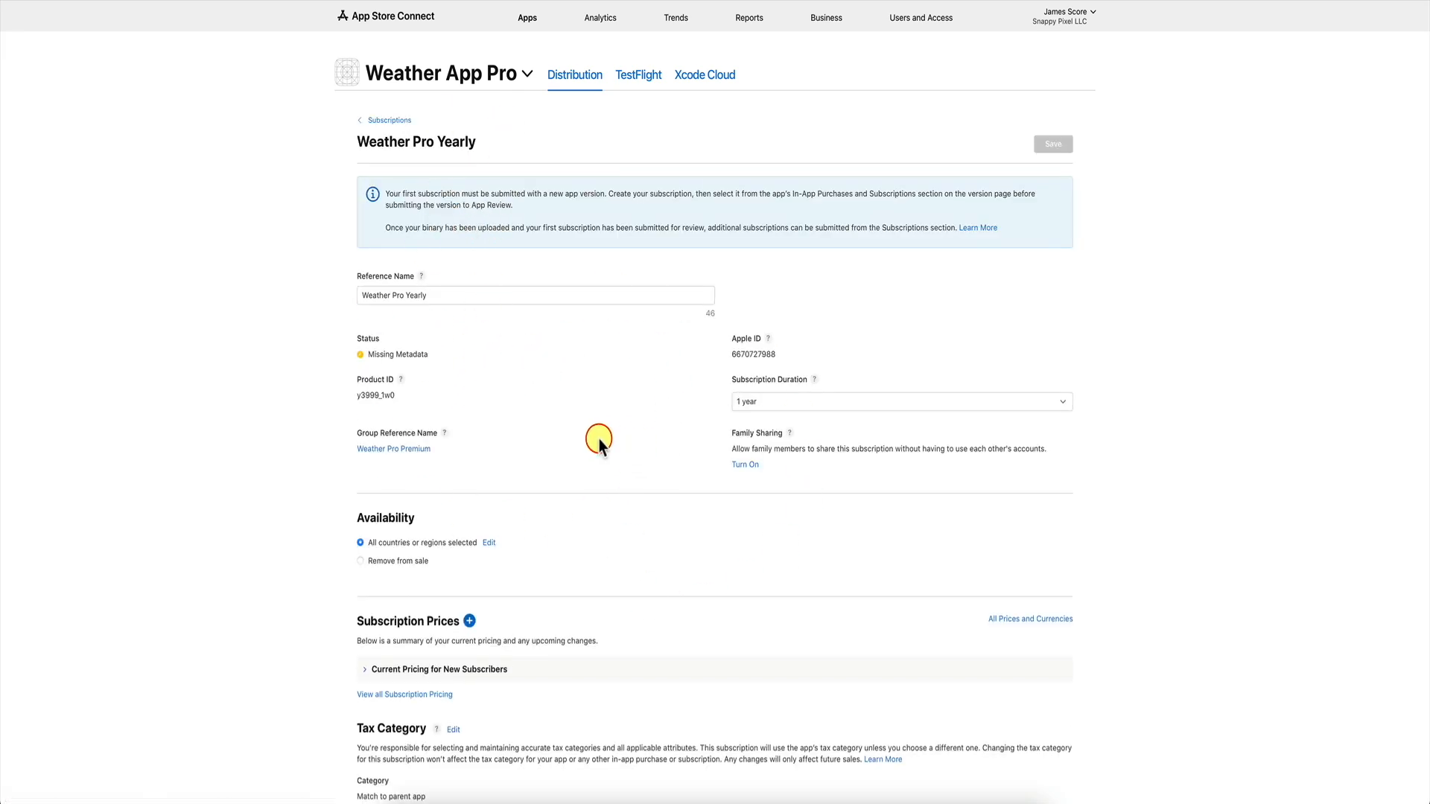
{"action": "scroll", "coordinate": [599, 442], "scroll_direction": "down", "scroll_amount": 3}
{"action": "scroll", "coordinate": [599, 443], "scroll_direction": "down", "scroll_amount": 5}
{"action": "left_click", "coordinate": [370, 295]}
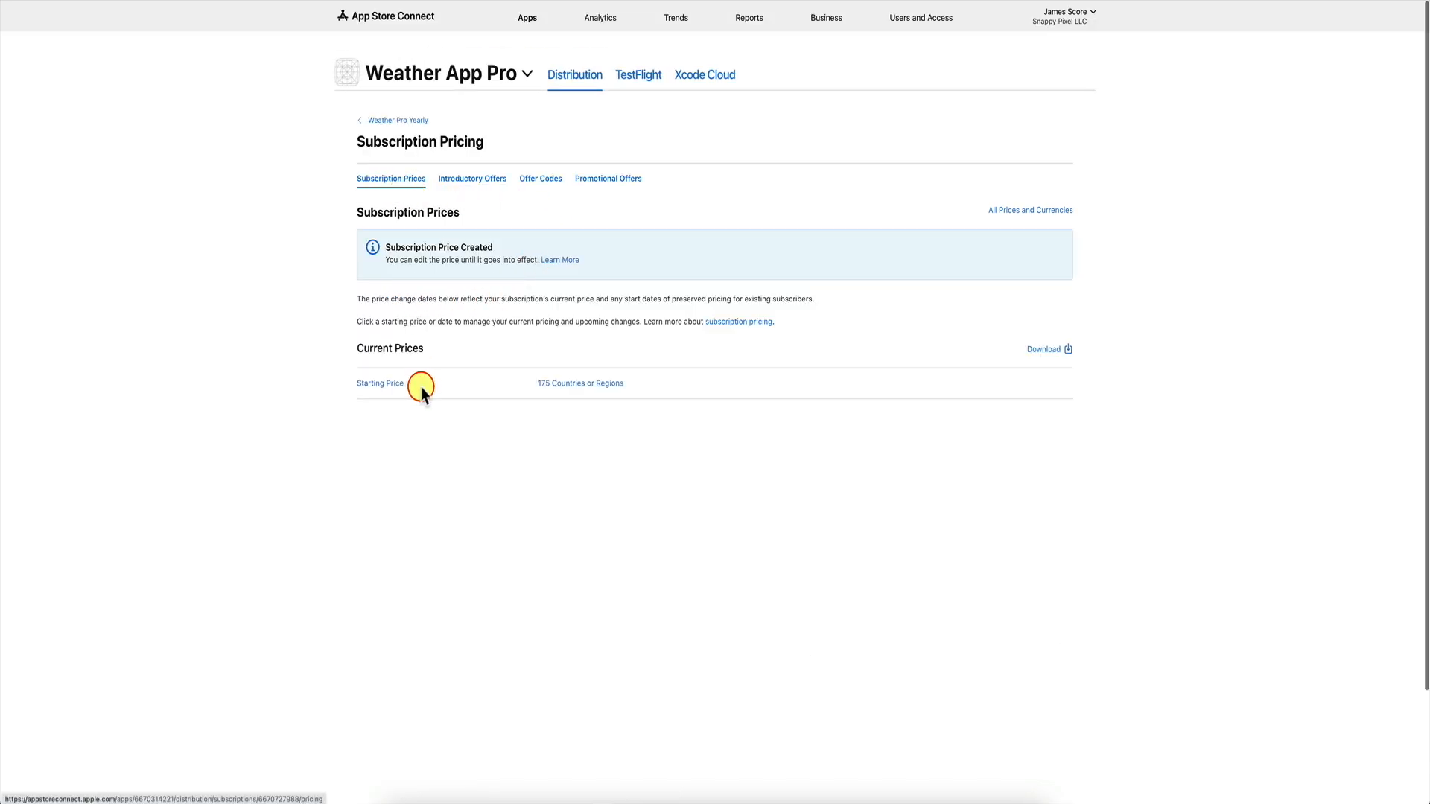
{"action": "left_click", "coordinate": [385, 383]}
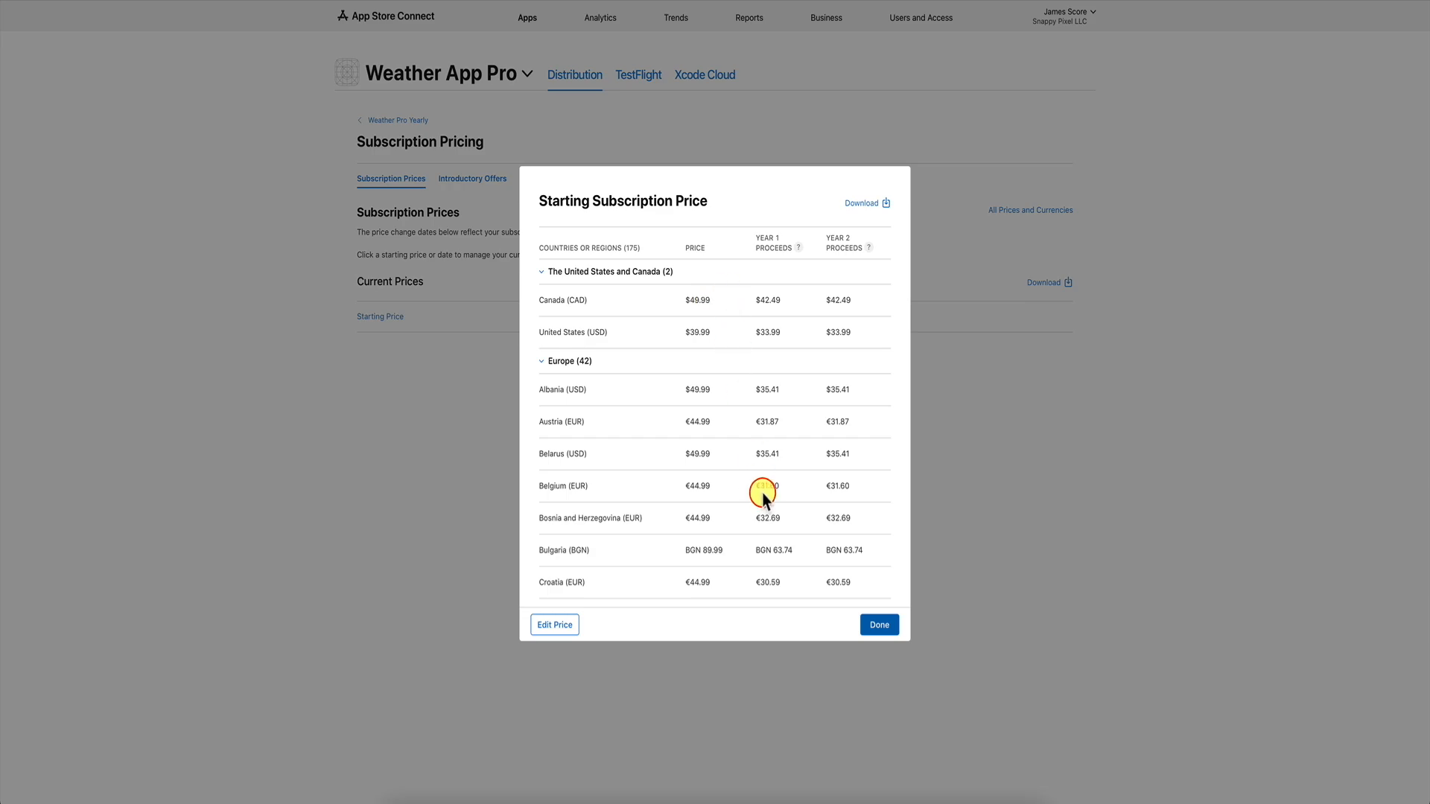
{"action": "left_click", "coordinate": [880, 625]}
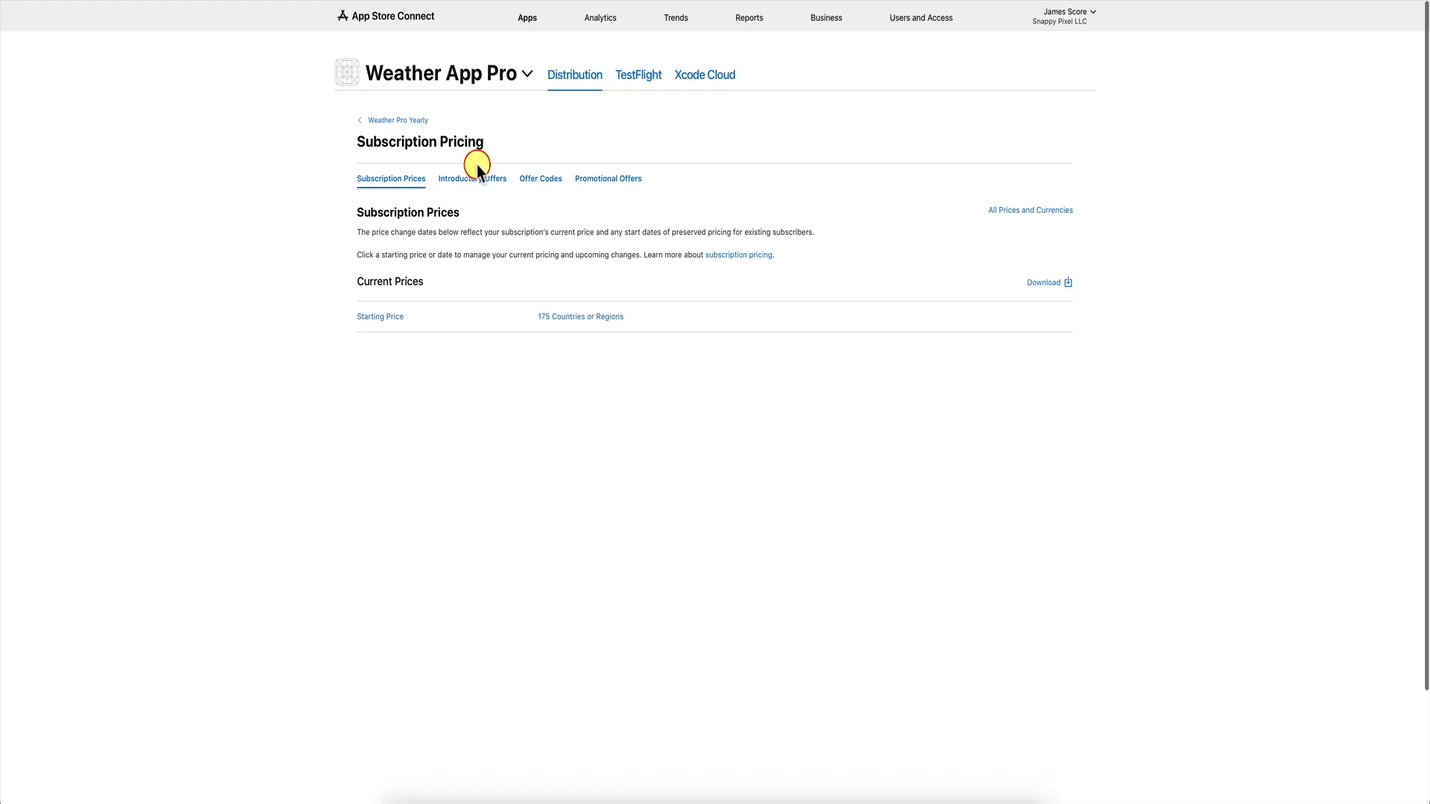
Look through the introductory, offer code and promotional offer sections, cancelling a new offer code.
{"action": "left_click", "coordinate": [480, 179]}
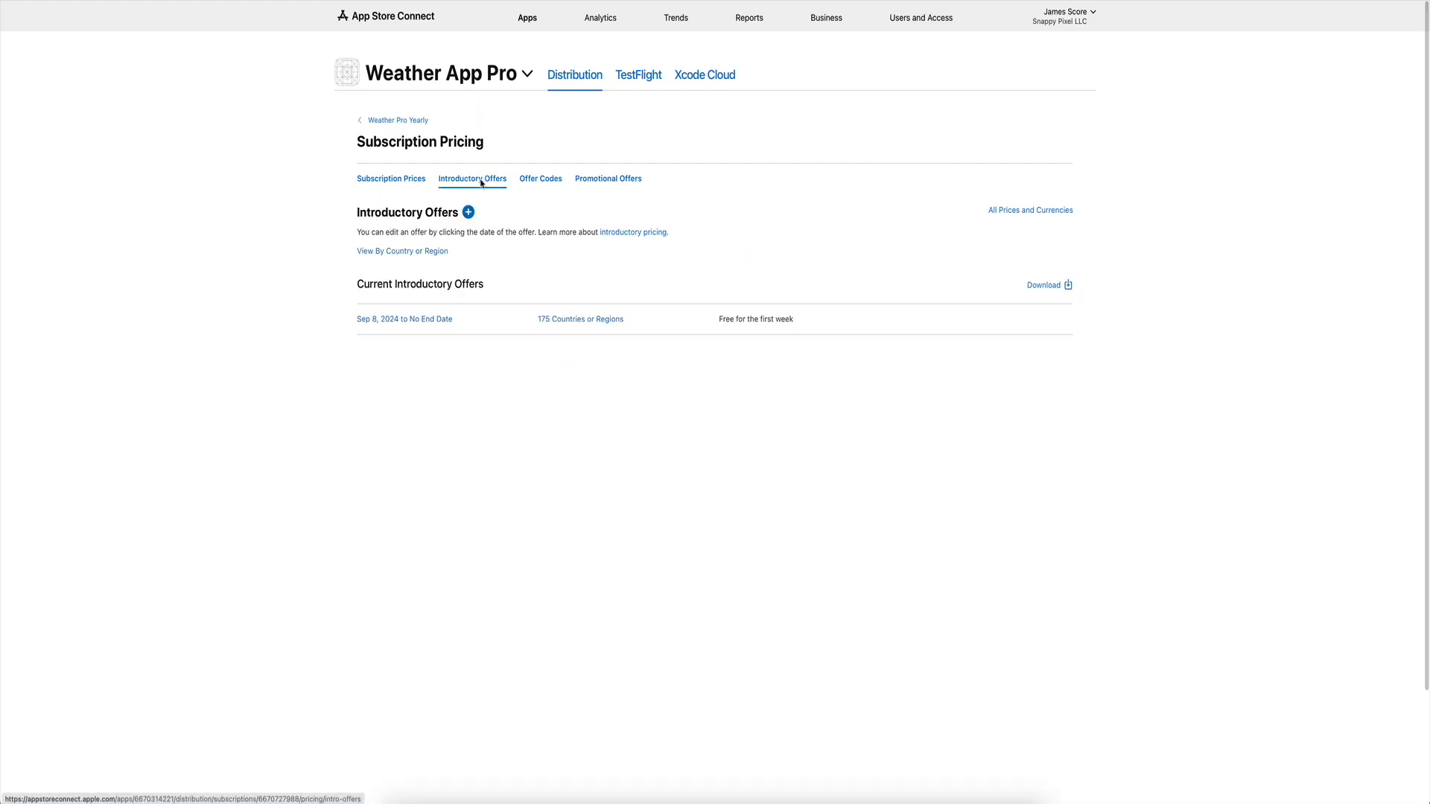
{"action": "left_click", "coordinate": [541, 181]}
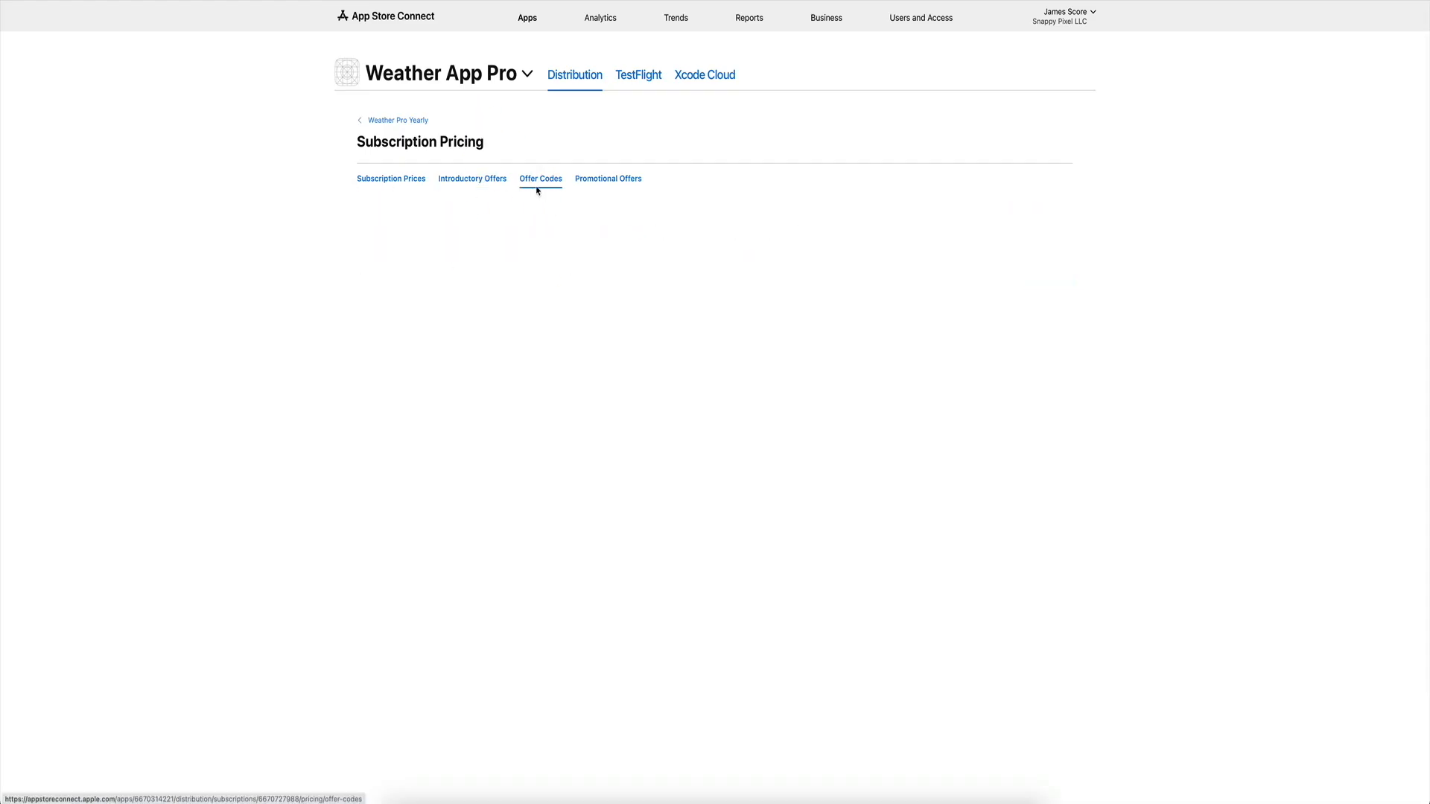
{"action": "left_click", "coordinate": [601, 182]}
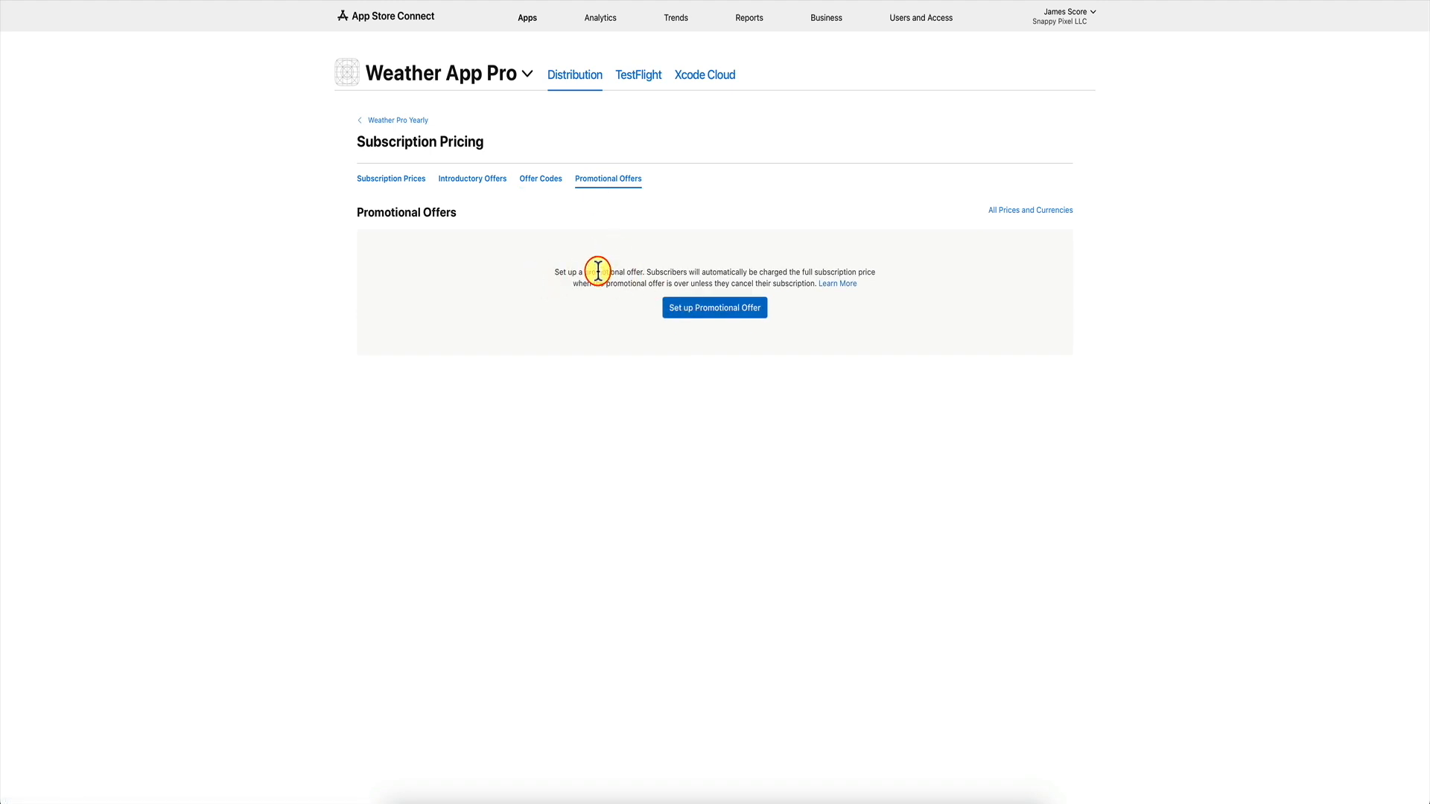
{"action": "left_click", "coordinate": [538, 180]}
{"action": "left_click", "coordinate": [693, 320]}
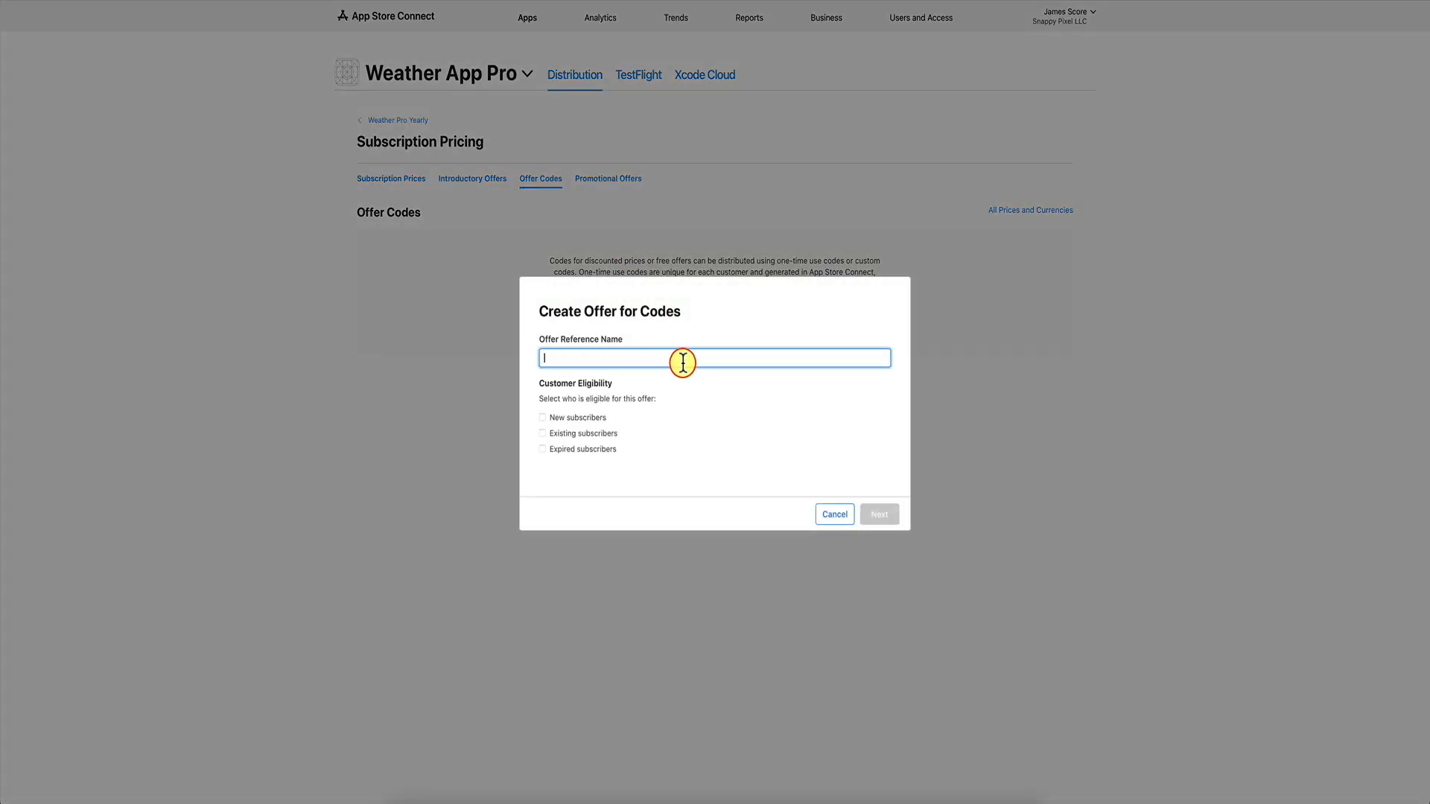
{"action": "left_click", "coordinate": [832, 519]}
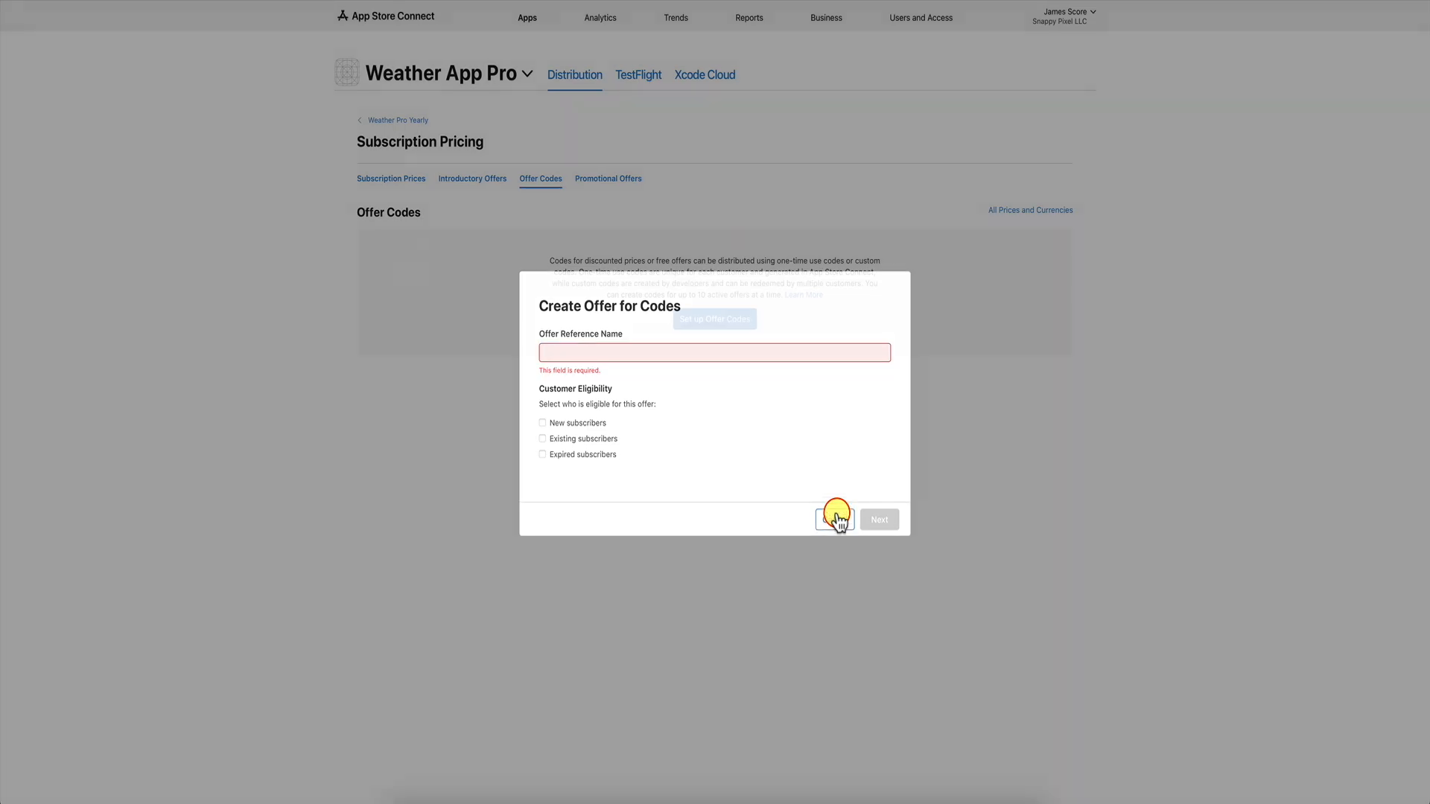
Return to the Weather Pro Yearly page and select its product ID y3999_1w0.
{"action": "left_click", "coordinate": [413, 184]}
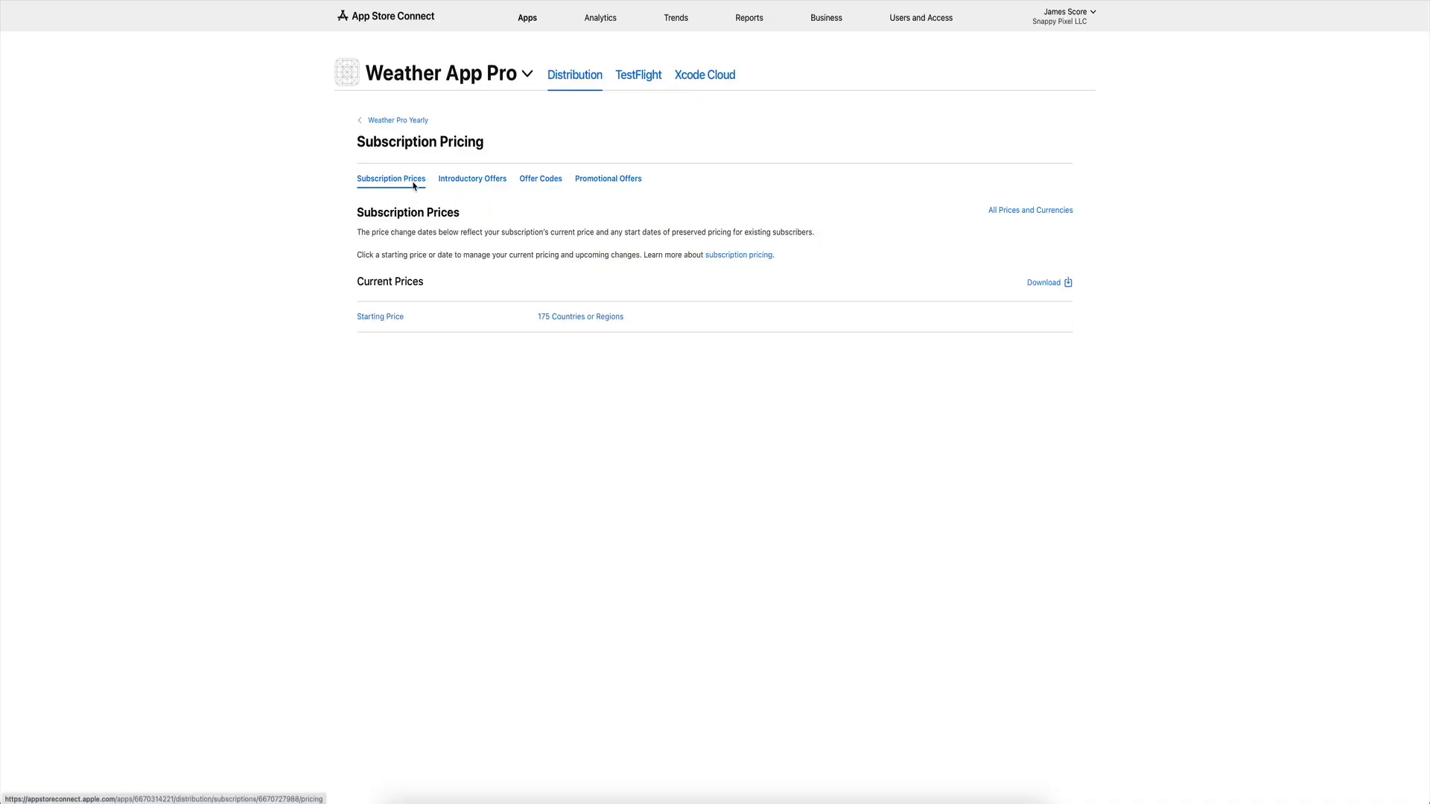
{"action": "left_click", "coordinate": [391, 126]}
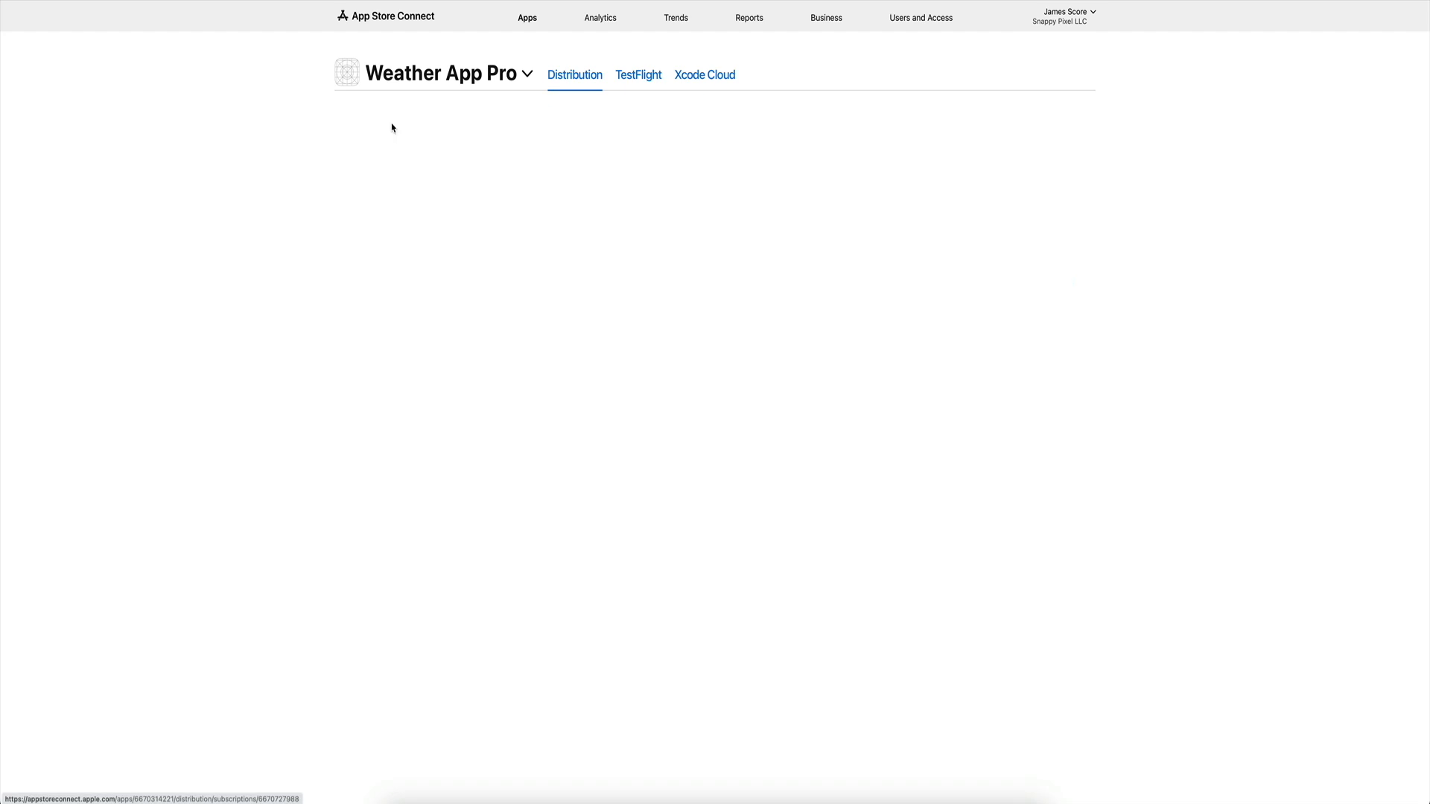
{"action": "double_click", "coordinate": [368, 396]}
{"action": "key", "text": "super+c"}
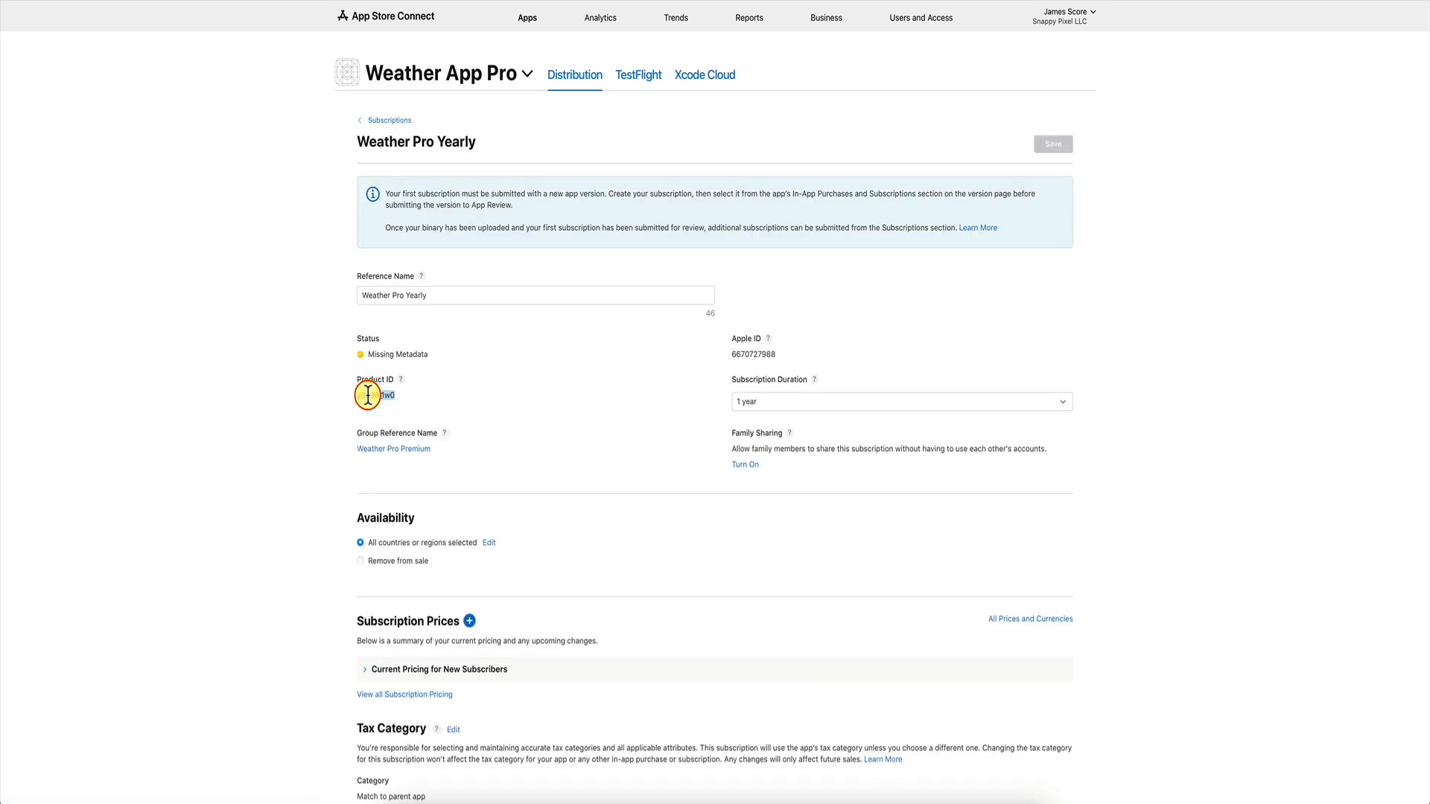
Create the RevenueCat product y3999_1w0 with display name 'Yearly Subscription'.
{"action": "left_click", "coordinate": [607, 0]}
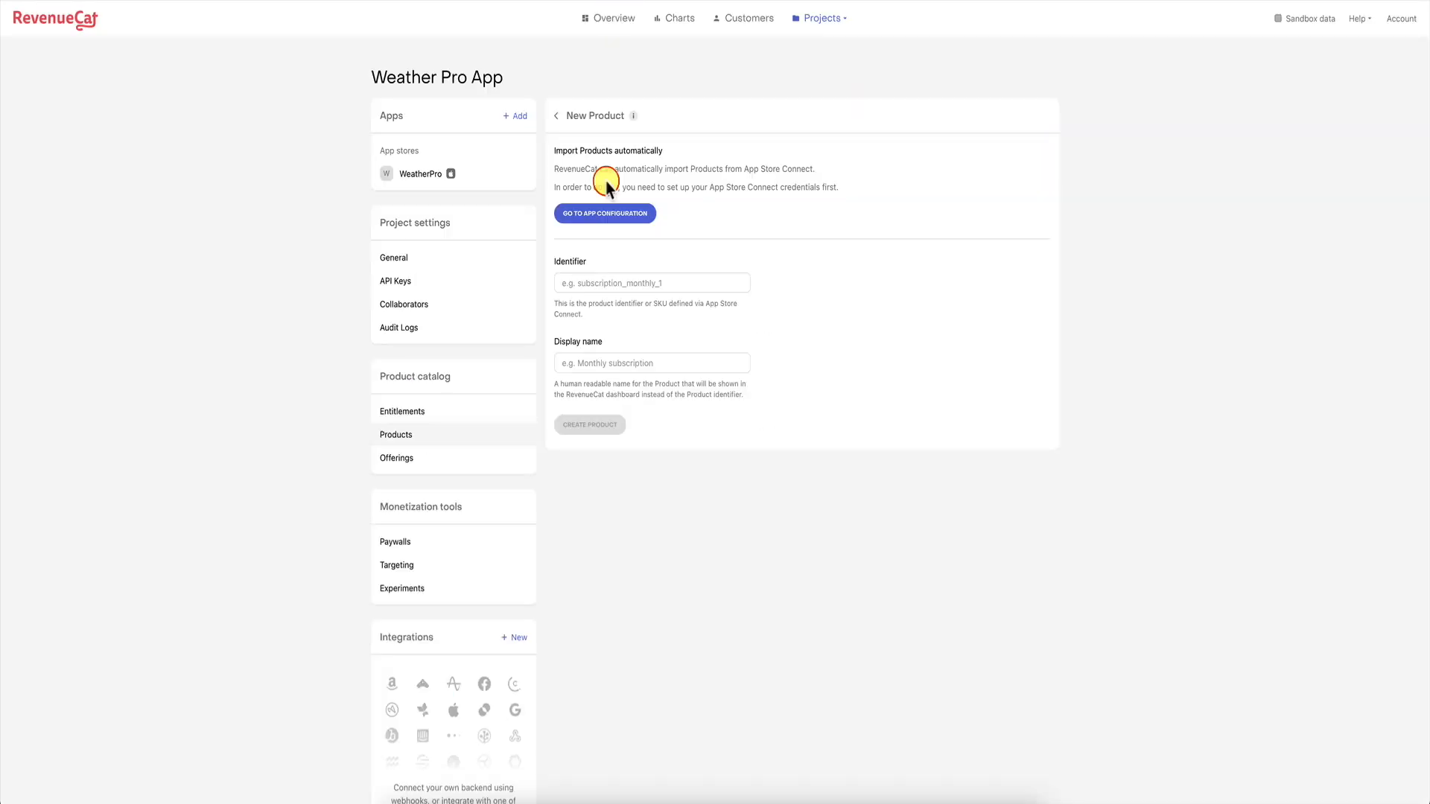
{"action": "left_click", "coordinate": [598, 286]}
{"action": "key", "text": "super+v"}
{"action": "left_click", "coordinate": [604, 365]}
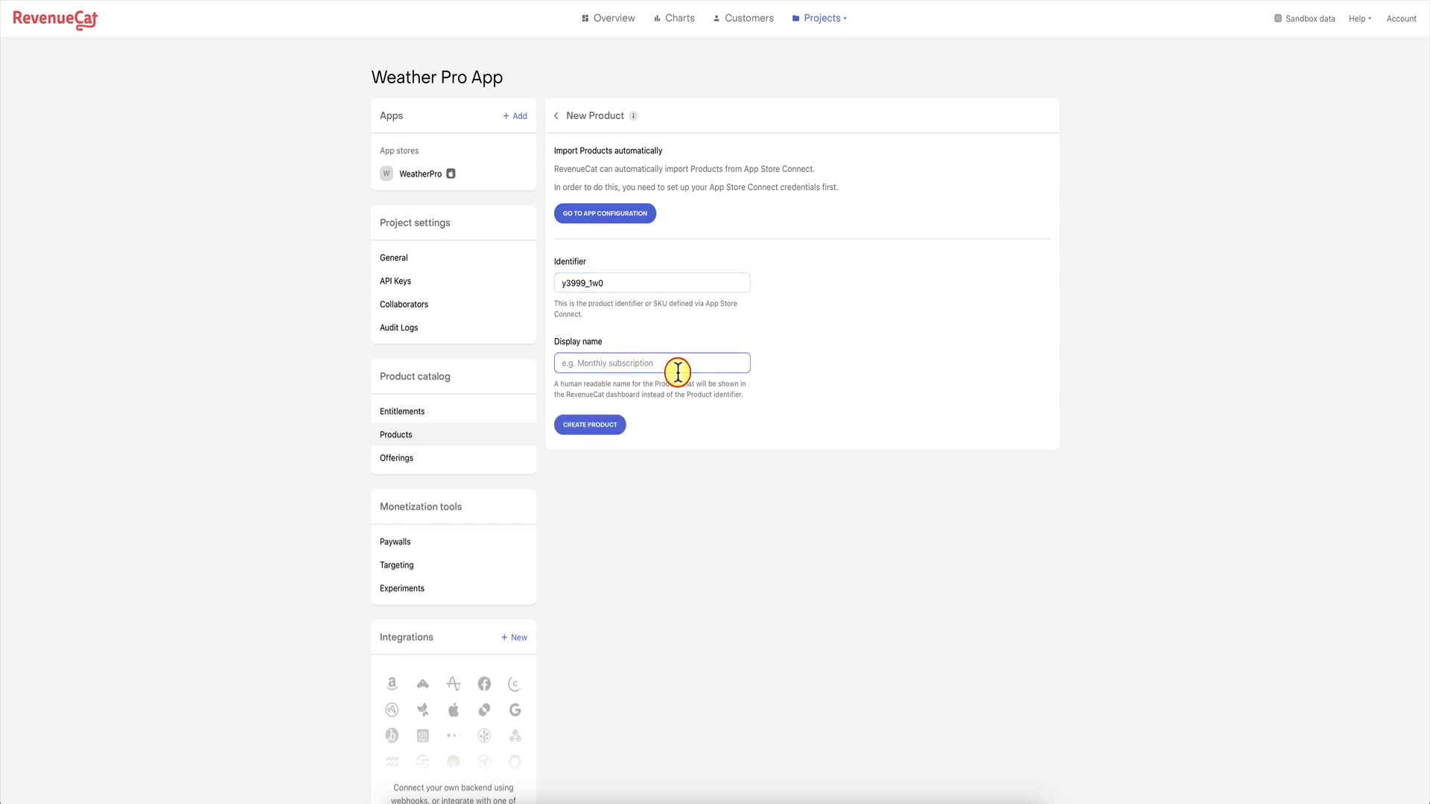
{"action": "type", "text": "Yearly Subscription"}
{"action": "left_click", "coordinate": [600, 429]}
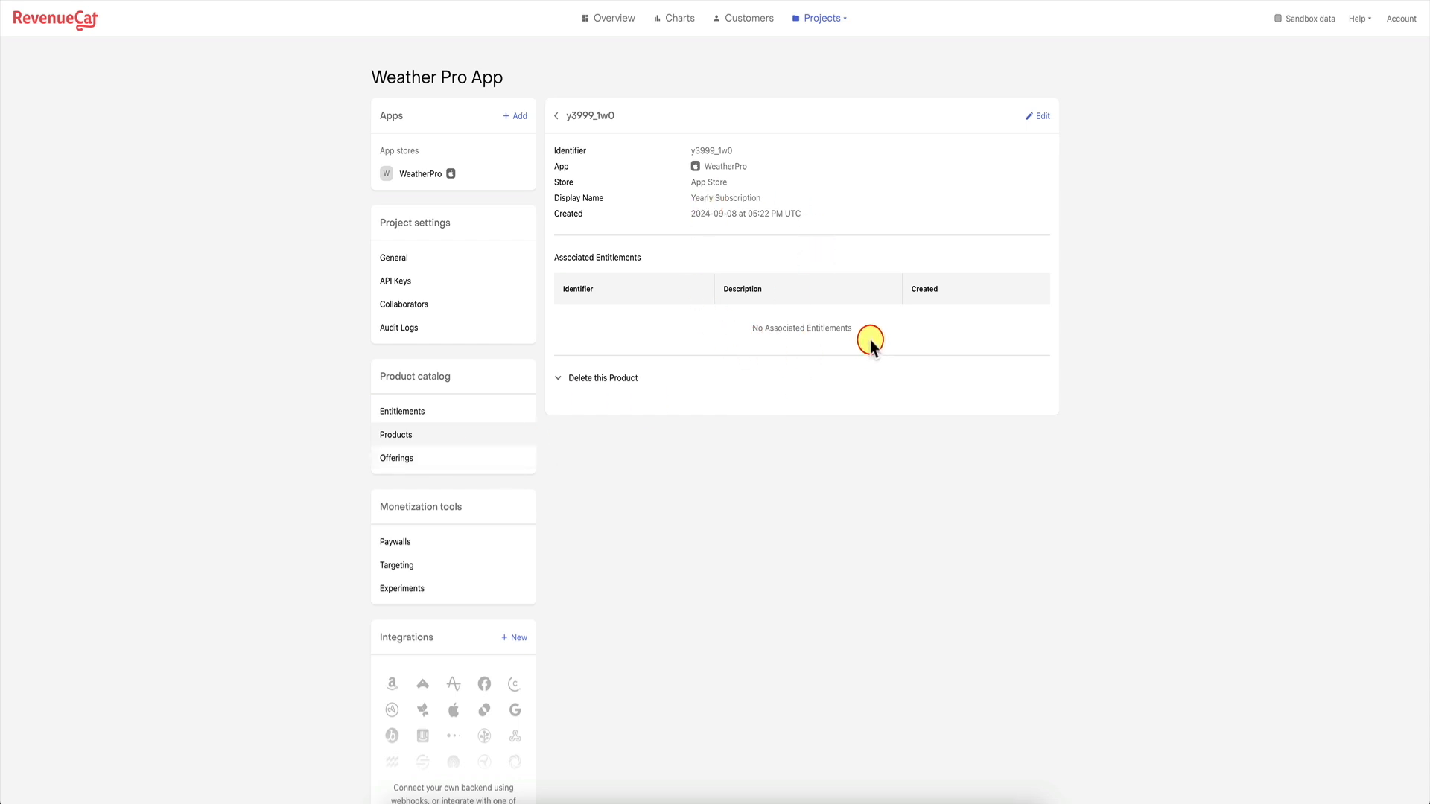
Add entitlement 'weatherpro' with description 'Pro access to all features'.
{"action": "left_click", "coordinate": [421, 413]}
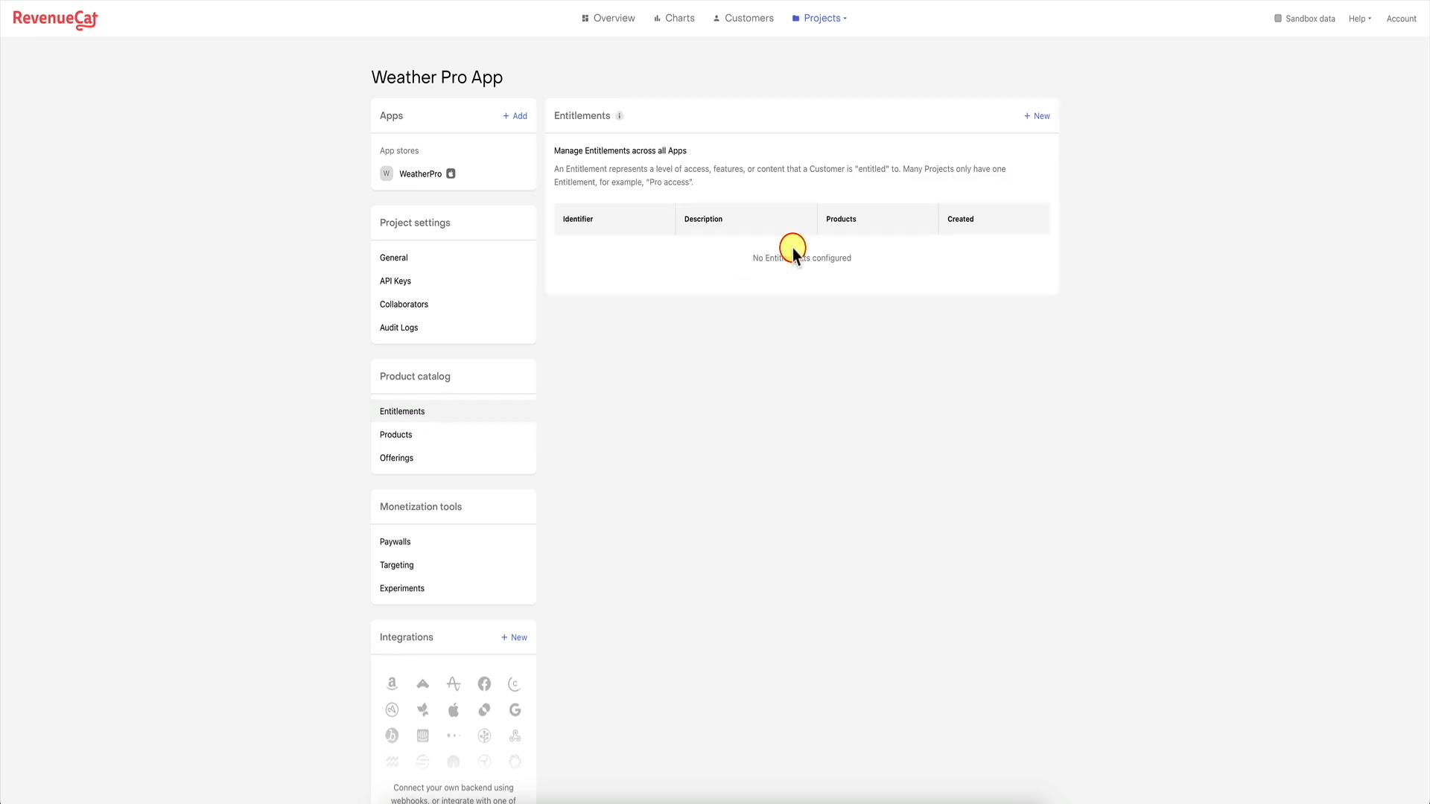
{"action": "left_click", "coordinate": [1035, 117]}
{"action": "left_click", "coordinate": [656, 368]}
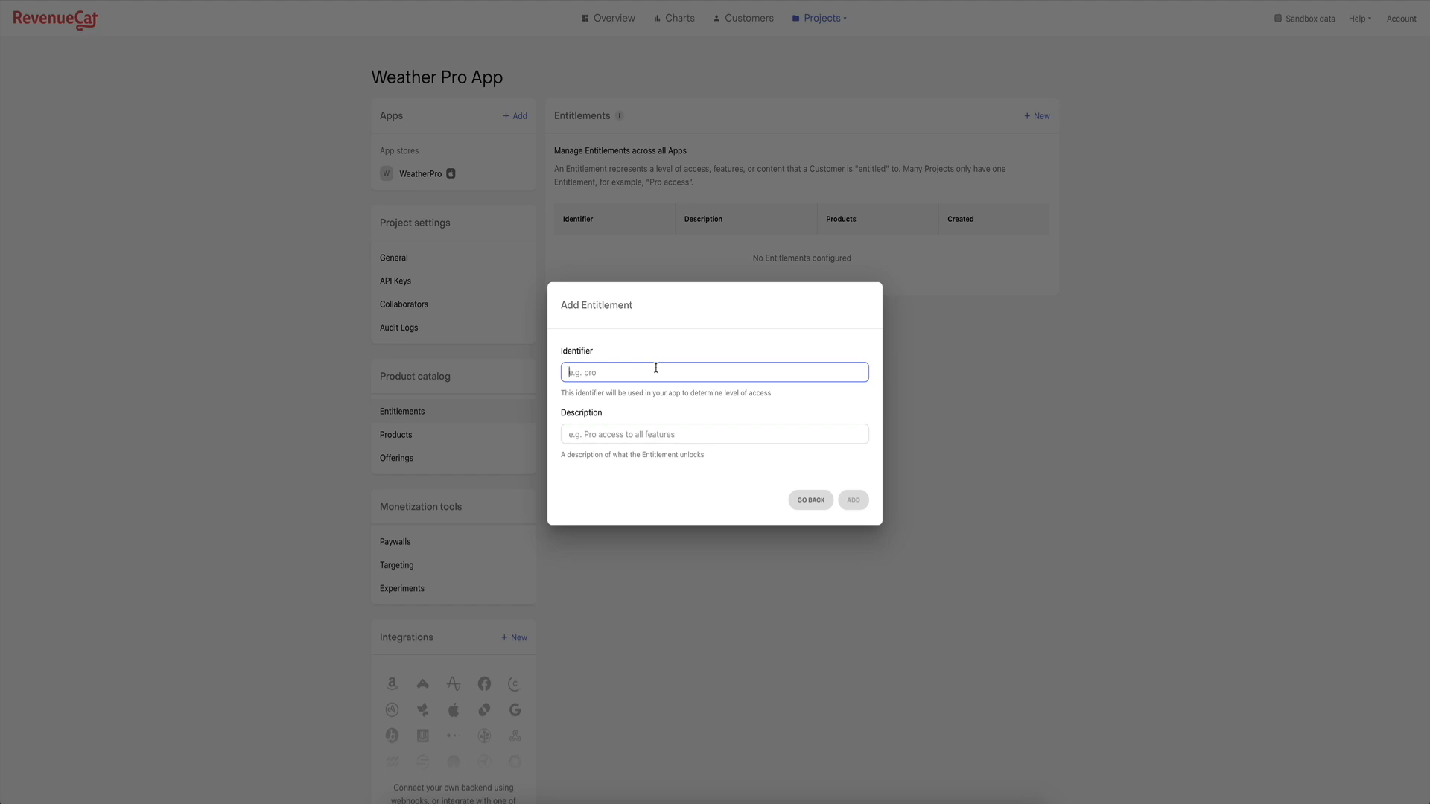
{"action": "type", "text": "proro"}
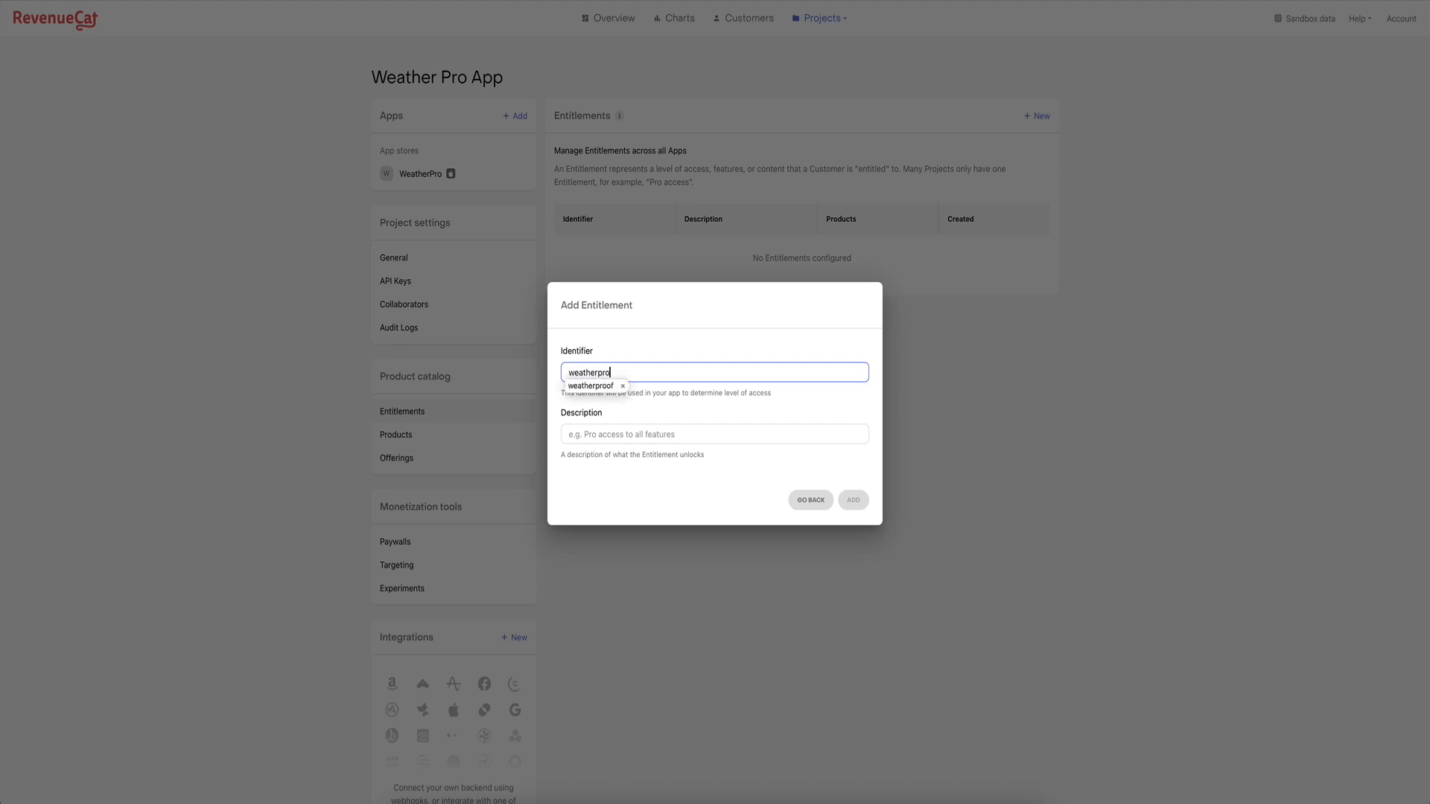
{"action": "left_click", "coordinate": [626, 434]}
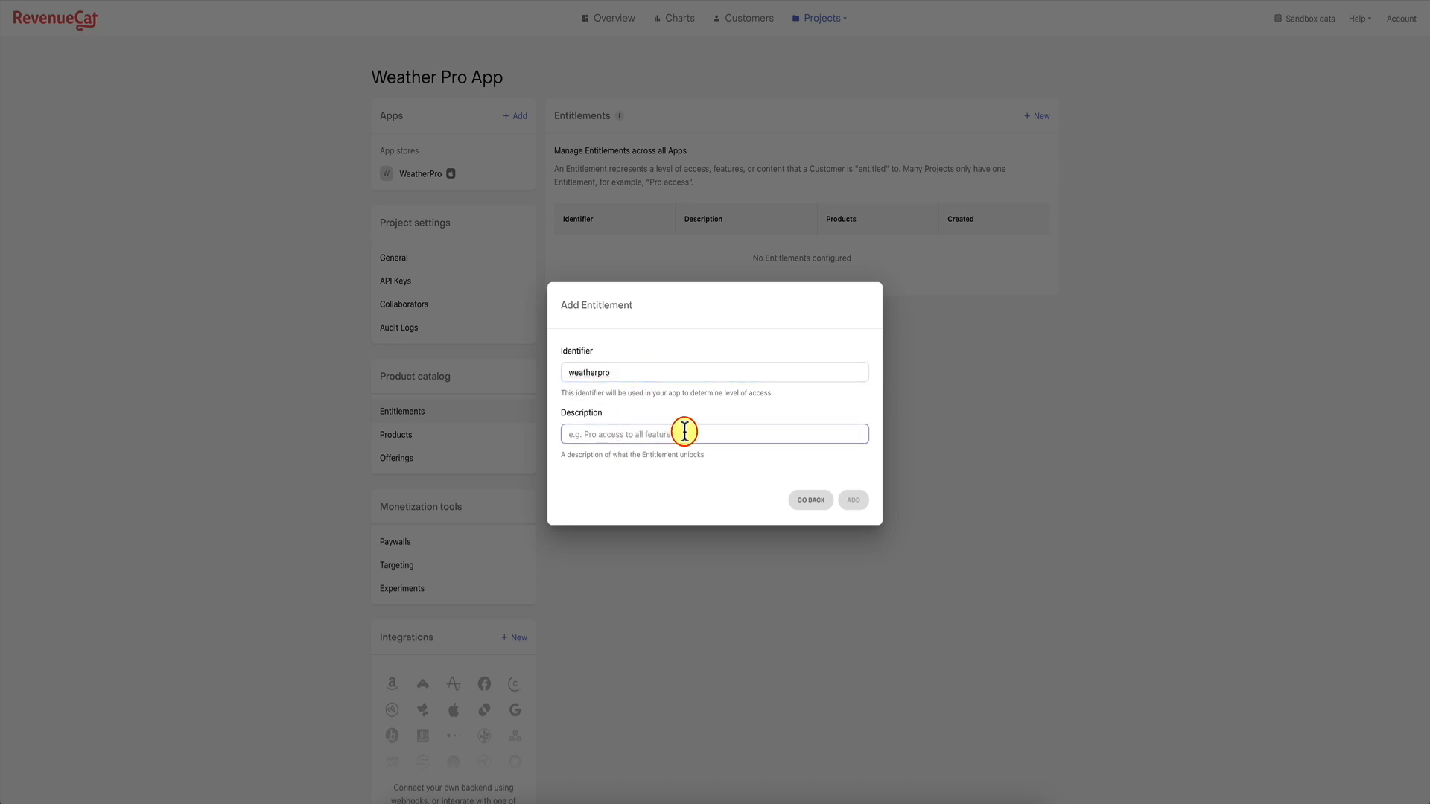
{"action": "type", "text": "Pro ac"}
{"action": "type", "text": "cess to all features"}
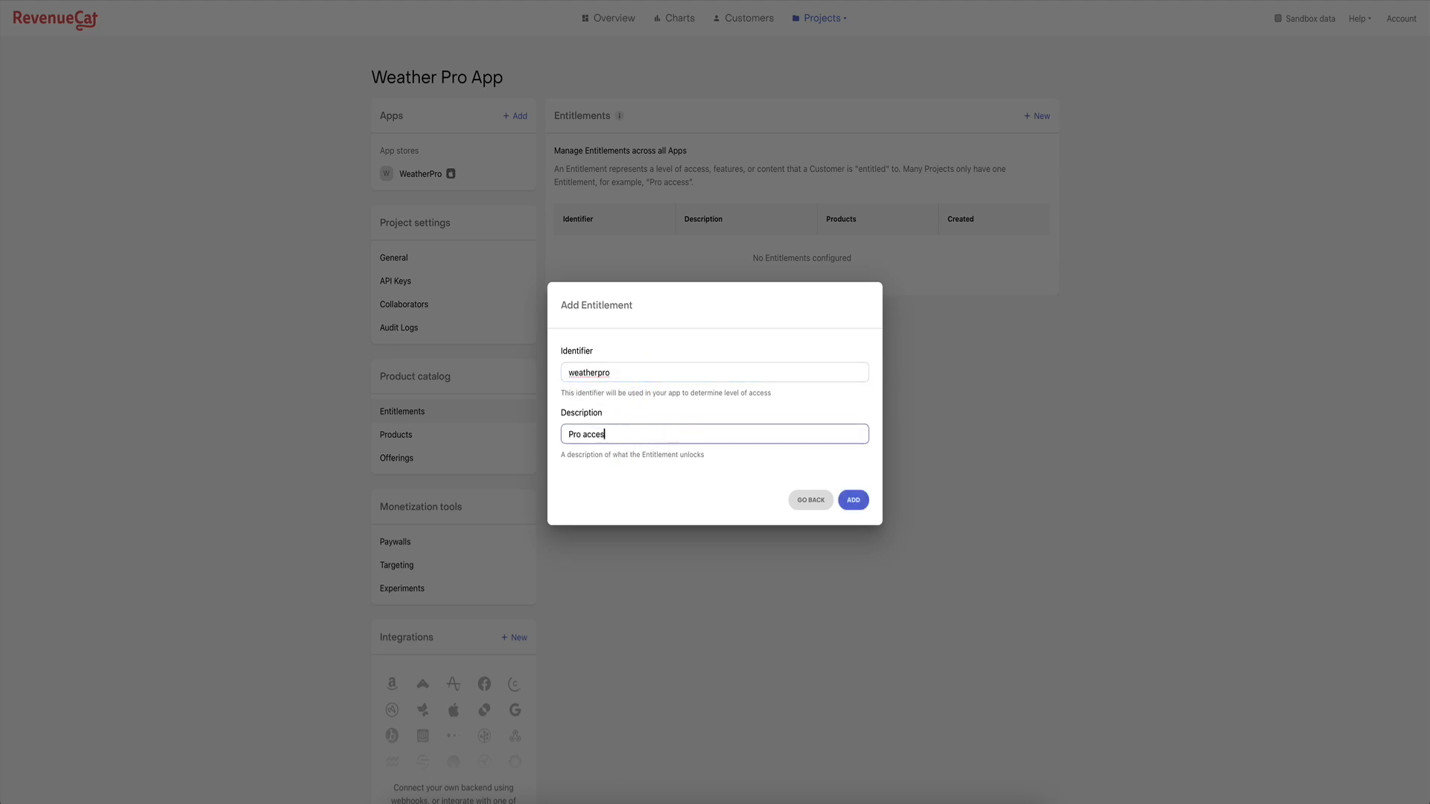
{"action": "left_click", "coordinate": [863, 500]}
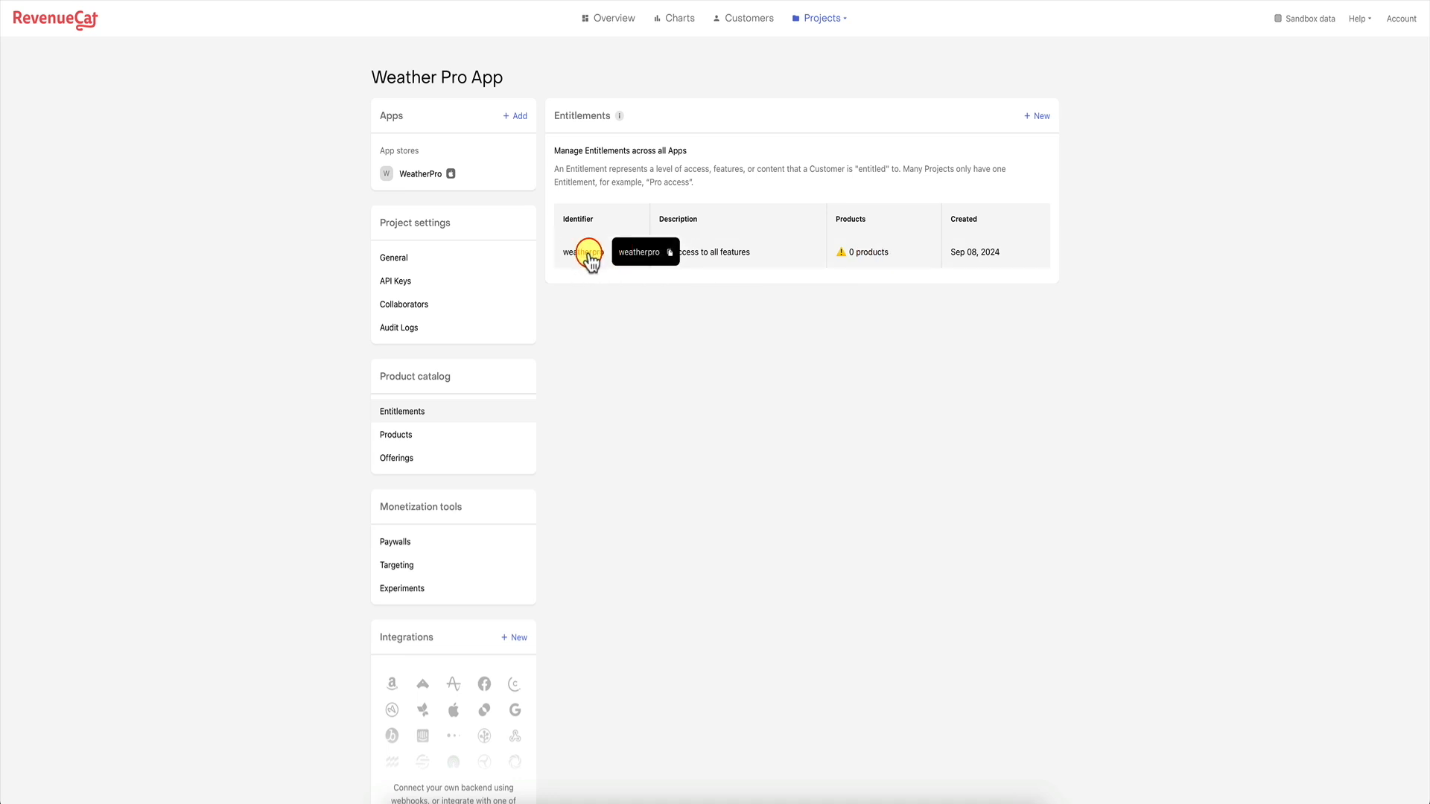
Attach Yearly Subscription (y3999_1w0) to weatherpro, then view the empty Offerings page.
{"action": "left_click", "coordinate": [873, 255]}
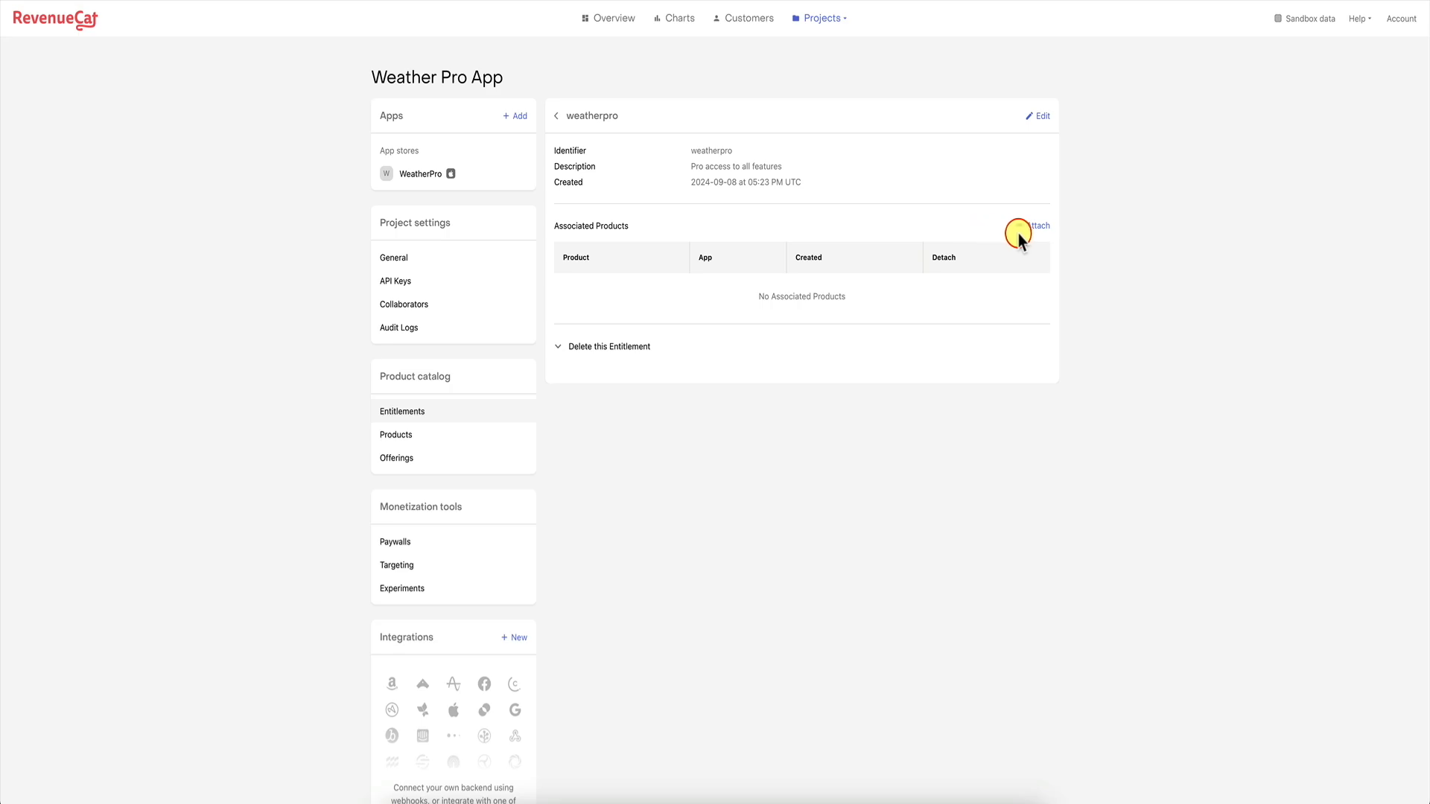
{"action": "left_click", "coordinate": [1032, 226]}
{"action": "left_click", "coordinate": [670, 396]}
{"action": "left_click", "coordinate": [650, 445]}
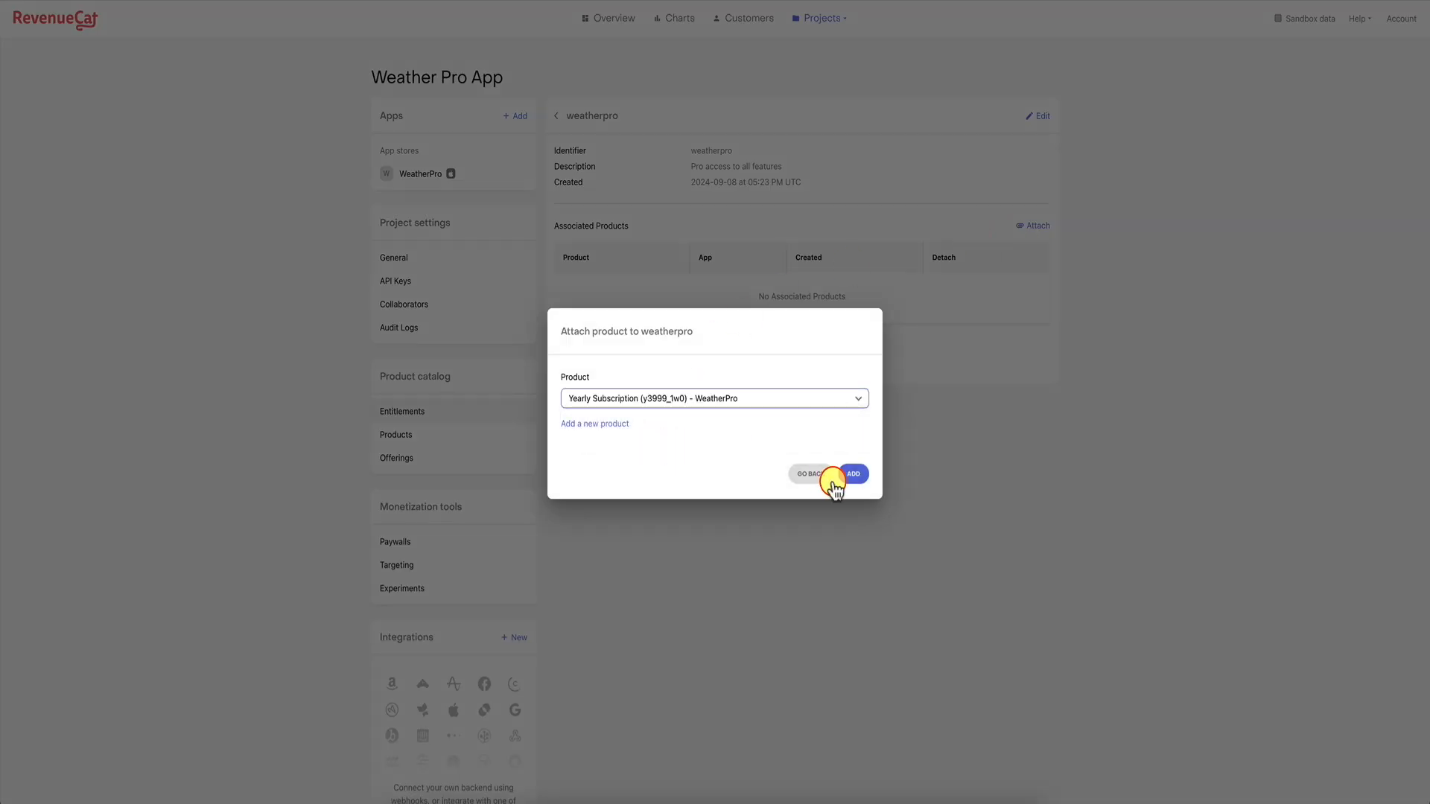
{"action": "left_click", "coordinate": [856, 476]}
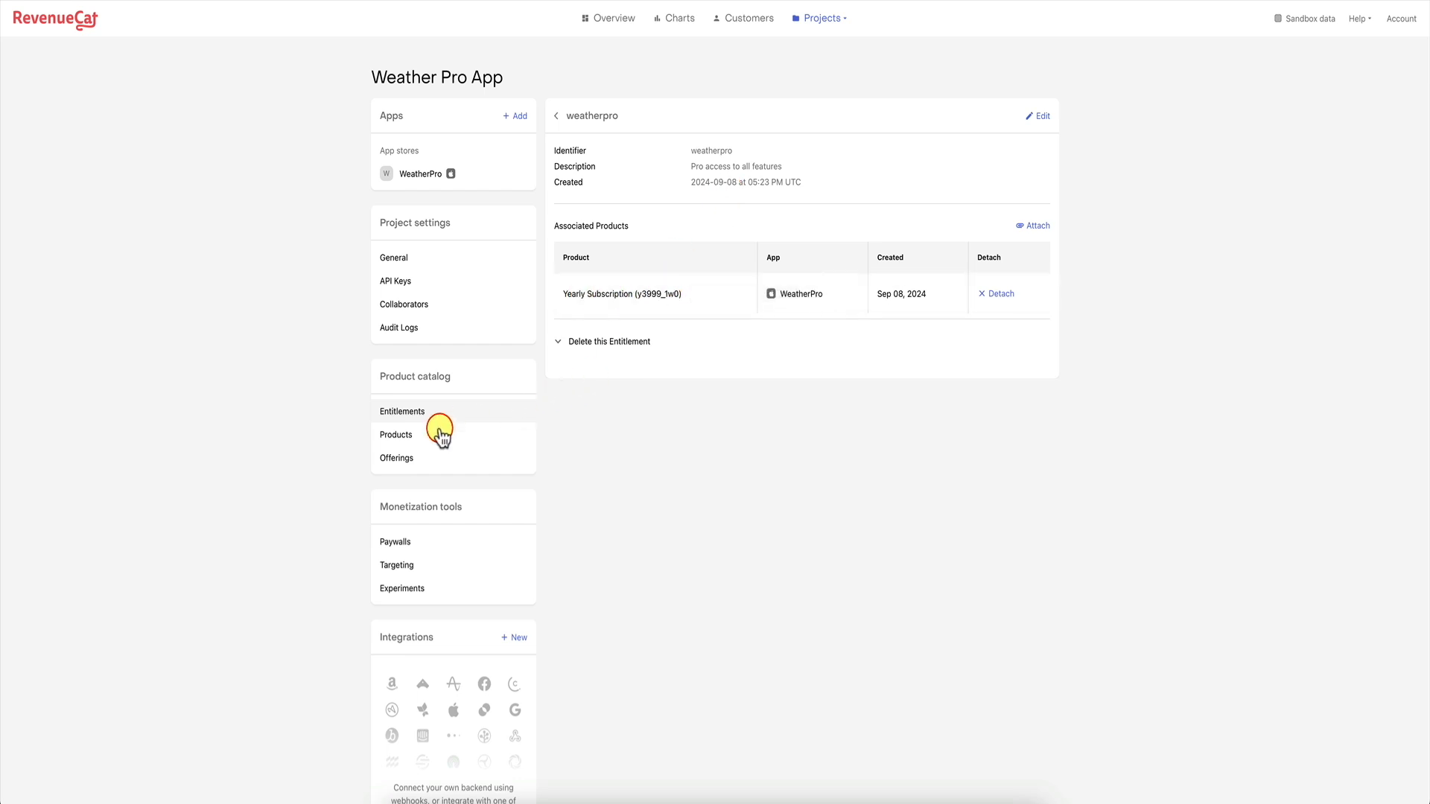
{"action": "left_click", "coordinate": [413, 458]}
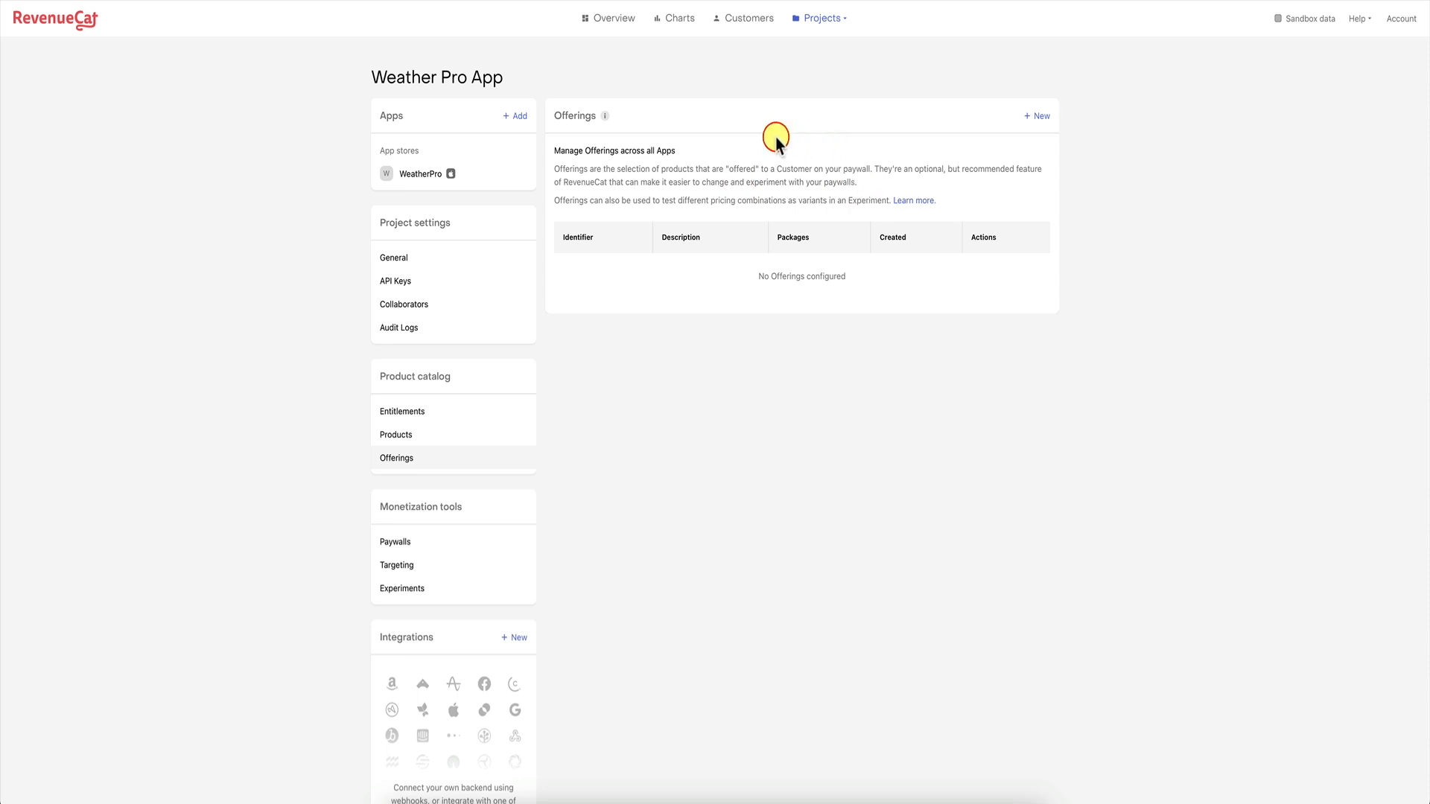
Create a new offering with identifier 'summersale' and description 'Summer Offer'.
{"action": "left_click", "coordinate": [1040, 116]}
{"action": "left_click", "coordinate": [616, 173]}
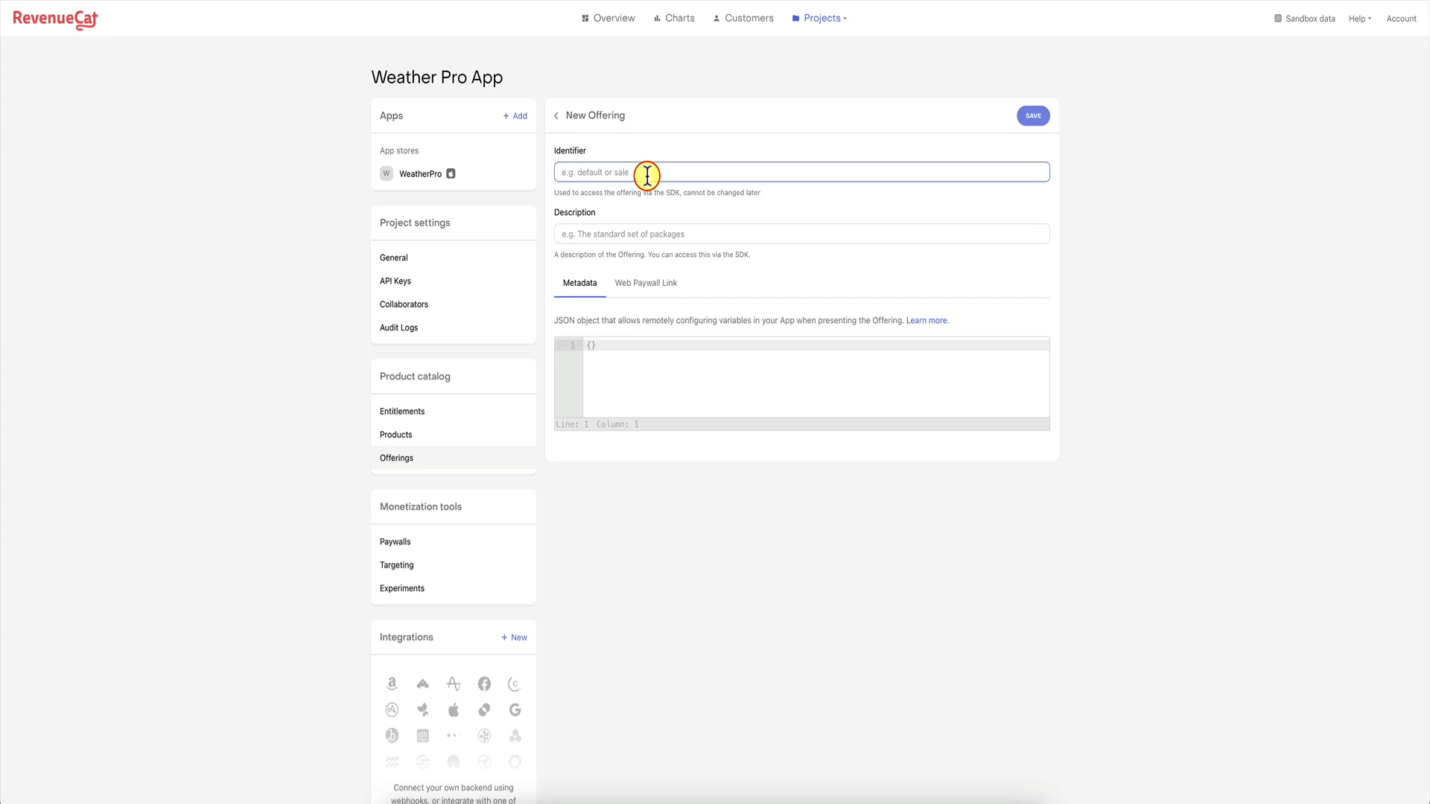
{"action": "type", "text": "summersale"}
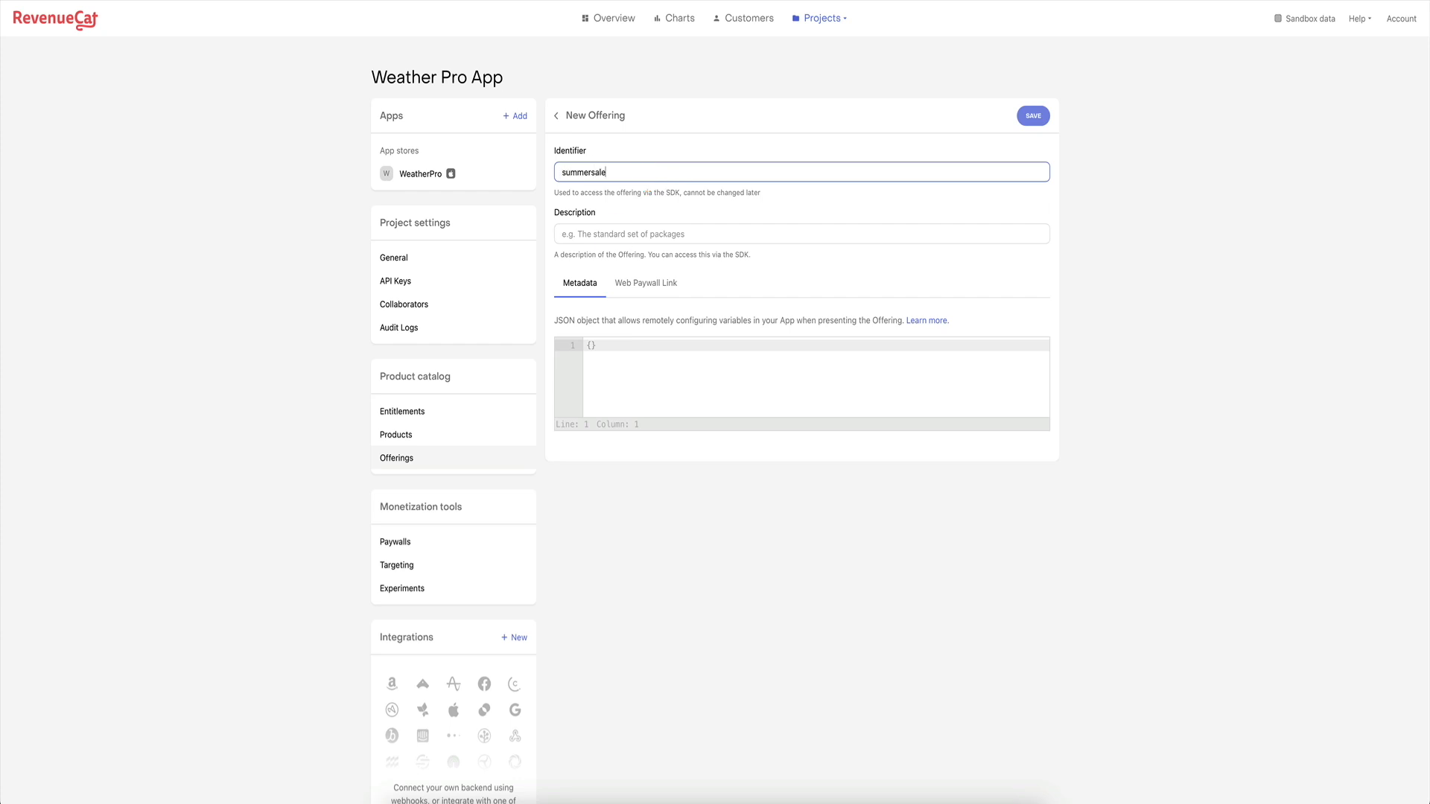
{"action": "left_click", "coordinate": [617, 233]}
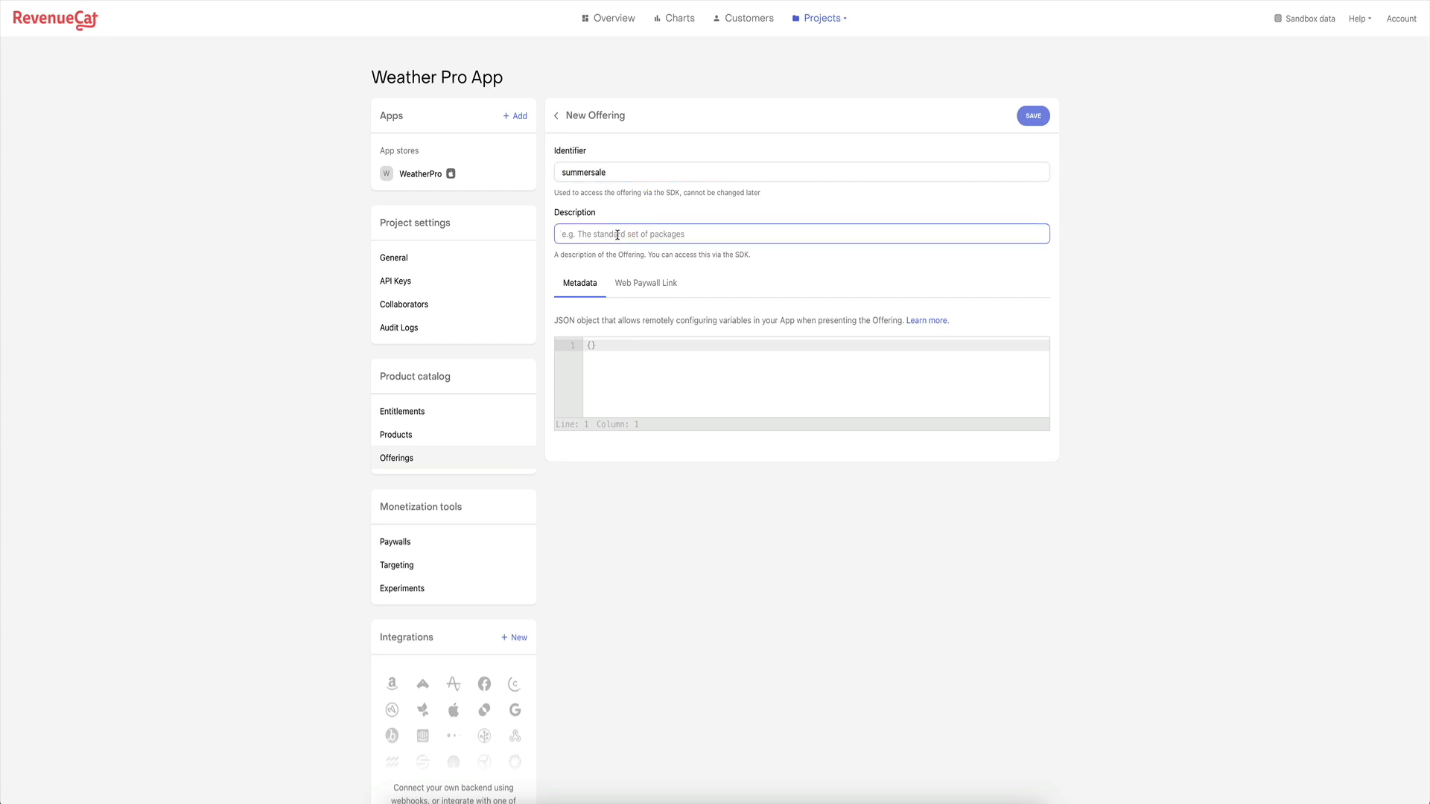
{"action": "type", "text": "Summer Offer"}
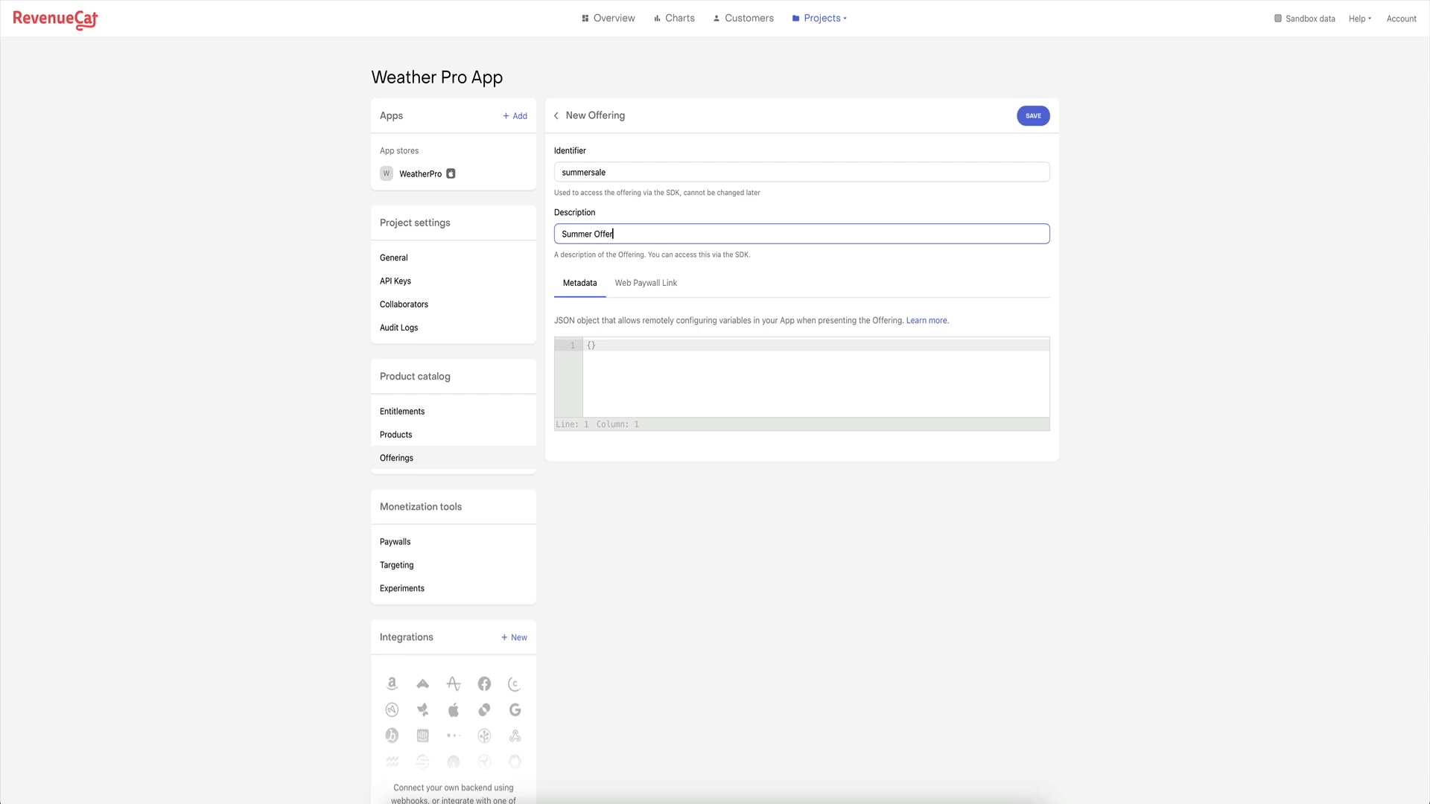
{"action": "left_click", "coordinate": [1031, 117]}
Open the summersale offering and start a new package, bringing up its identifier choices.
{"action": "left_click", "coordinate": [588, 270]}
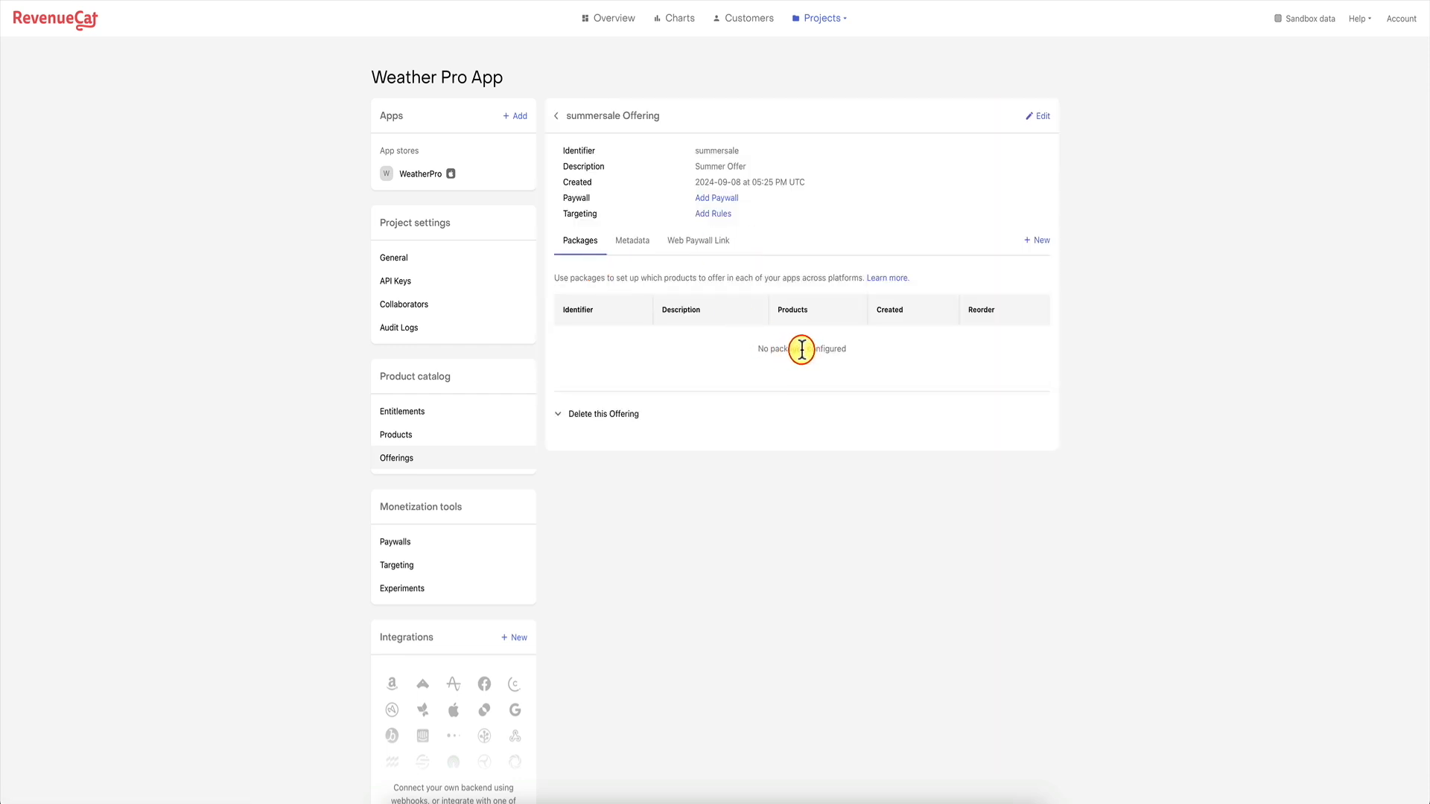
{"action": "left_click", "coordinate": [1039, 240]}
{"action": "left_click", "coordinate": [662, 378]}
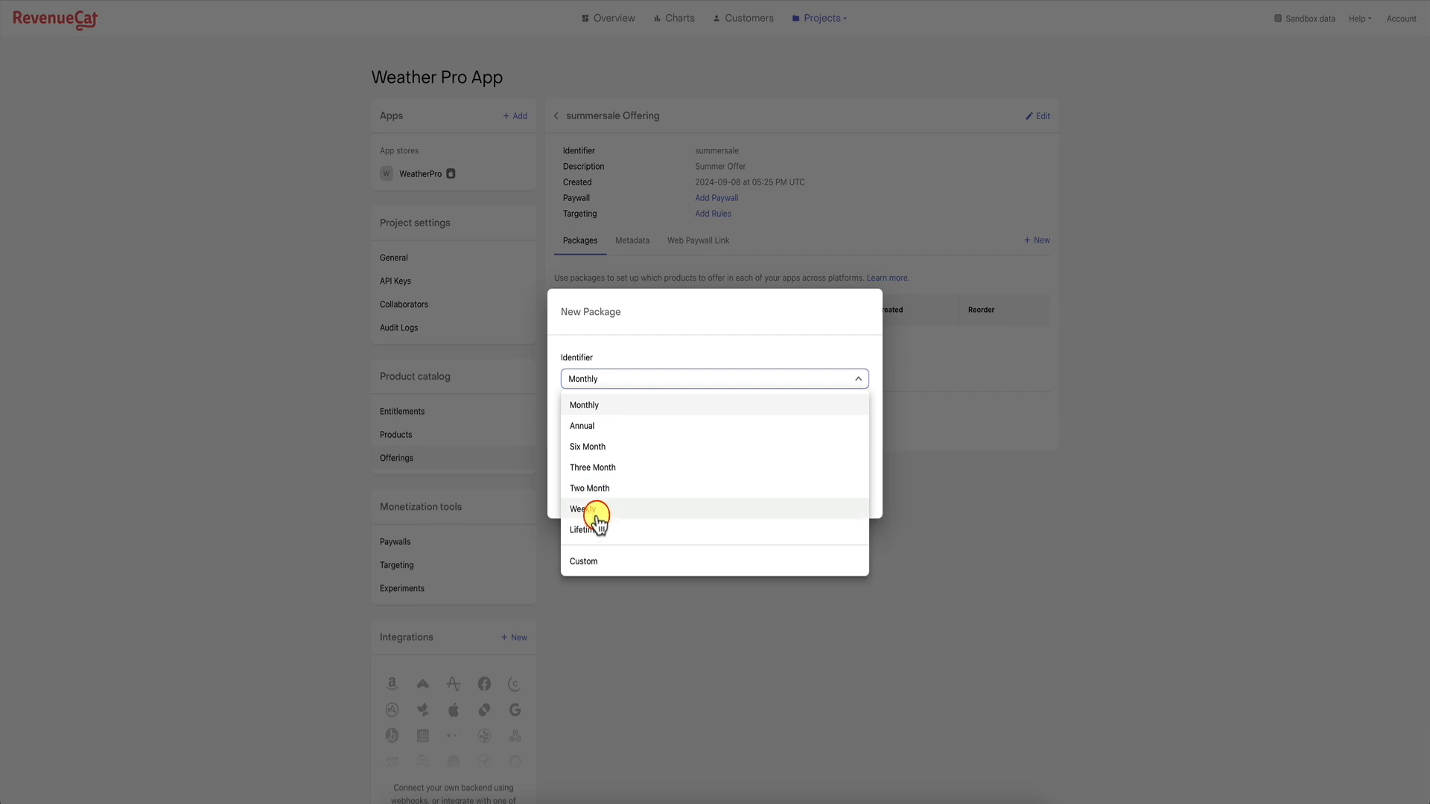
Add an Annual package described 'Yearly subscription' to the offering.
{"action": "left_click", "coordinate": [618, 431]}
{"action": "left_click", "coordinate": [619, 431]}
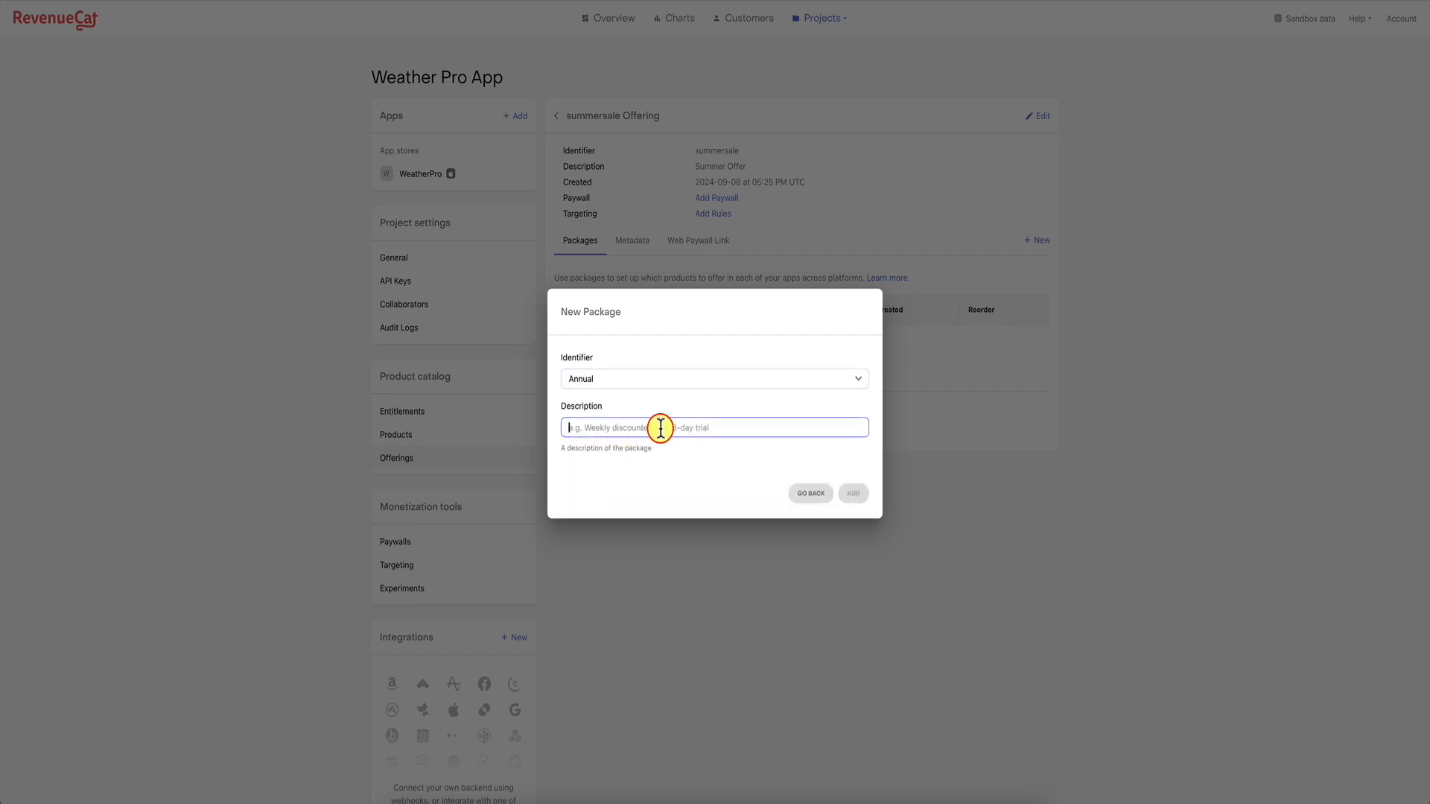
{"action": "type", "text": "Yearly subscription"}
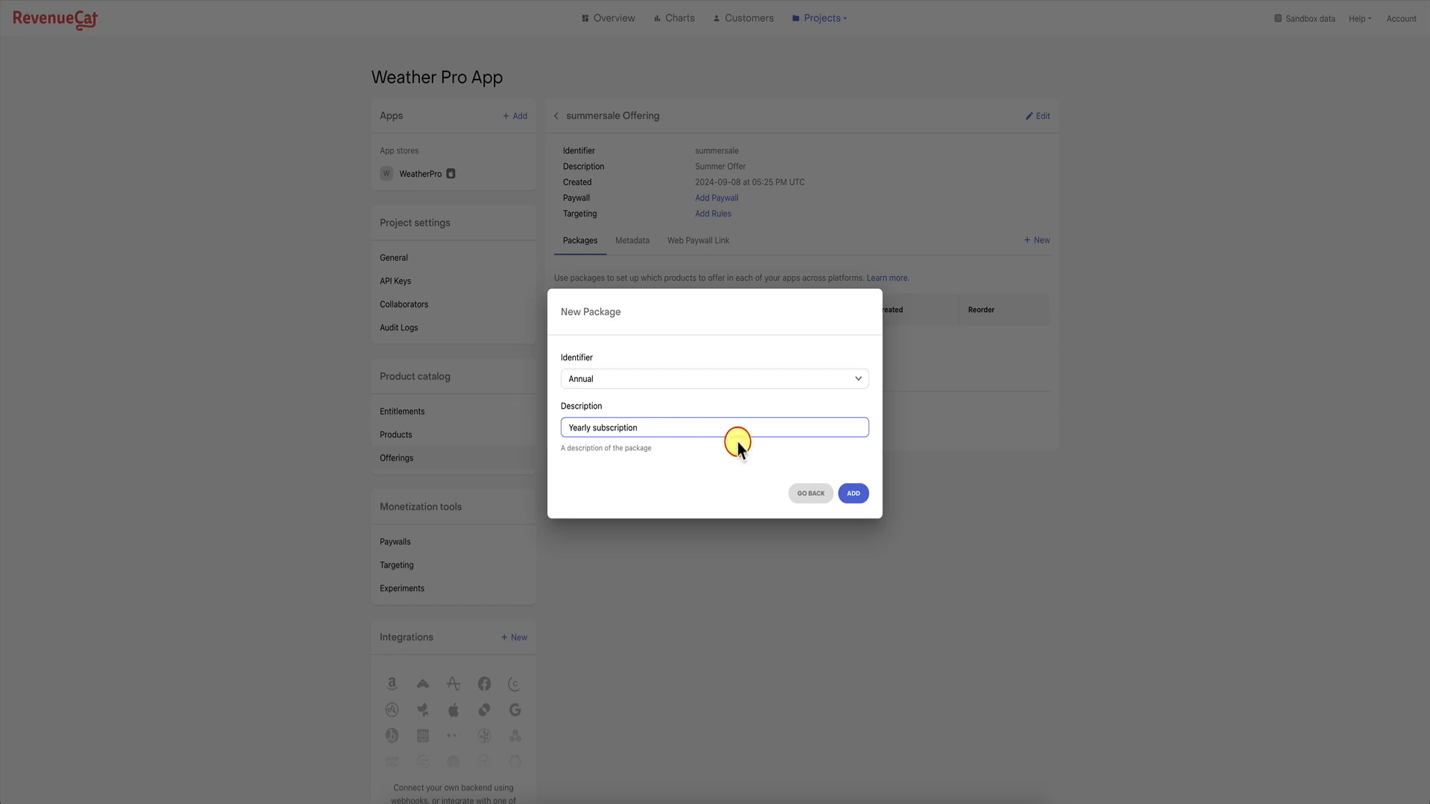
{"action": "left_click", "coordinate": [852, 493]}
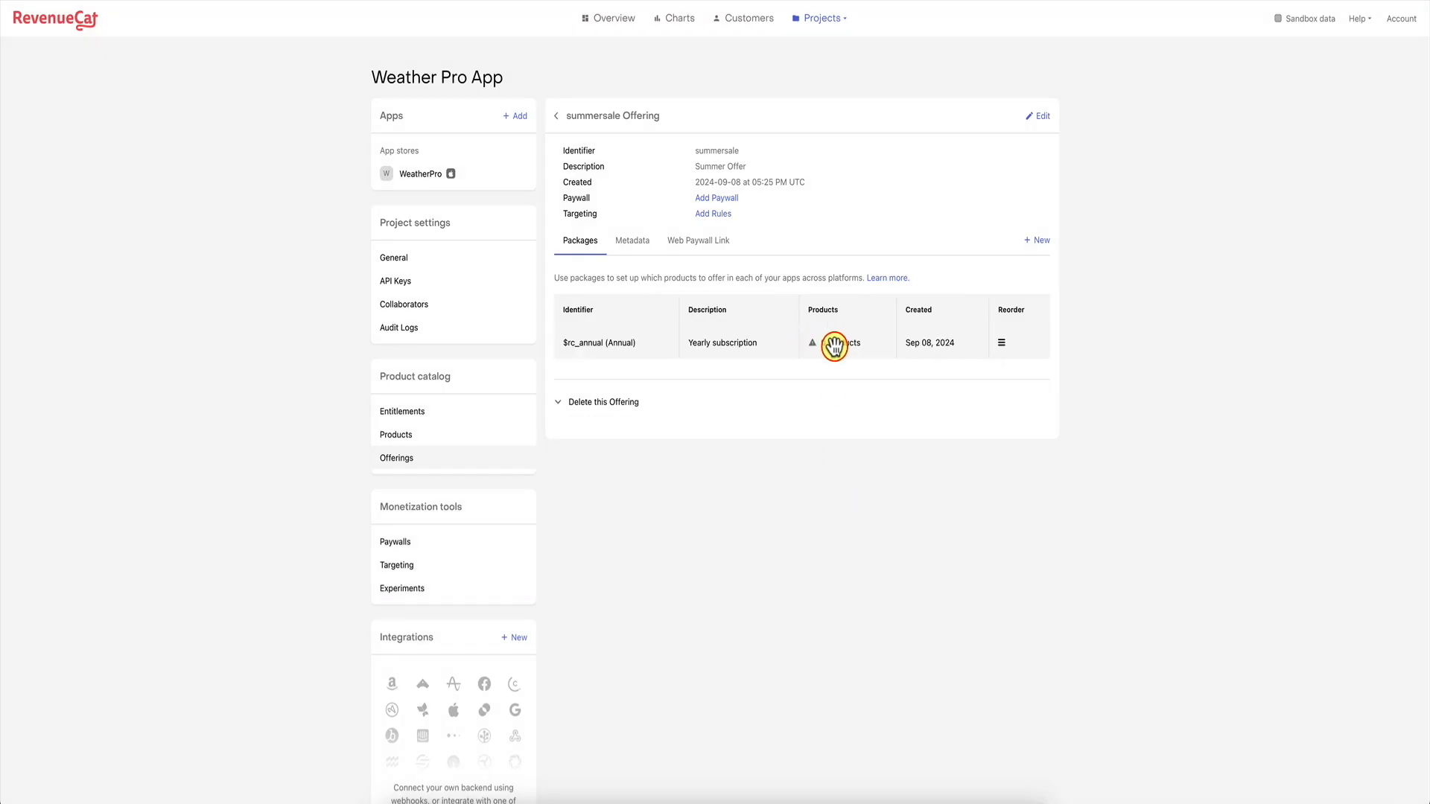
Attach the Yearly Subscription product to the $rc_annual package and return to Offerings.
{"action": "left_click", "coordinate": [834, 345]}
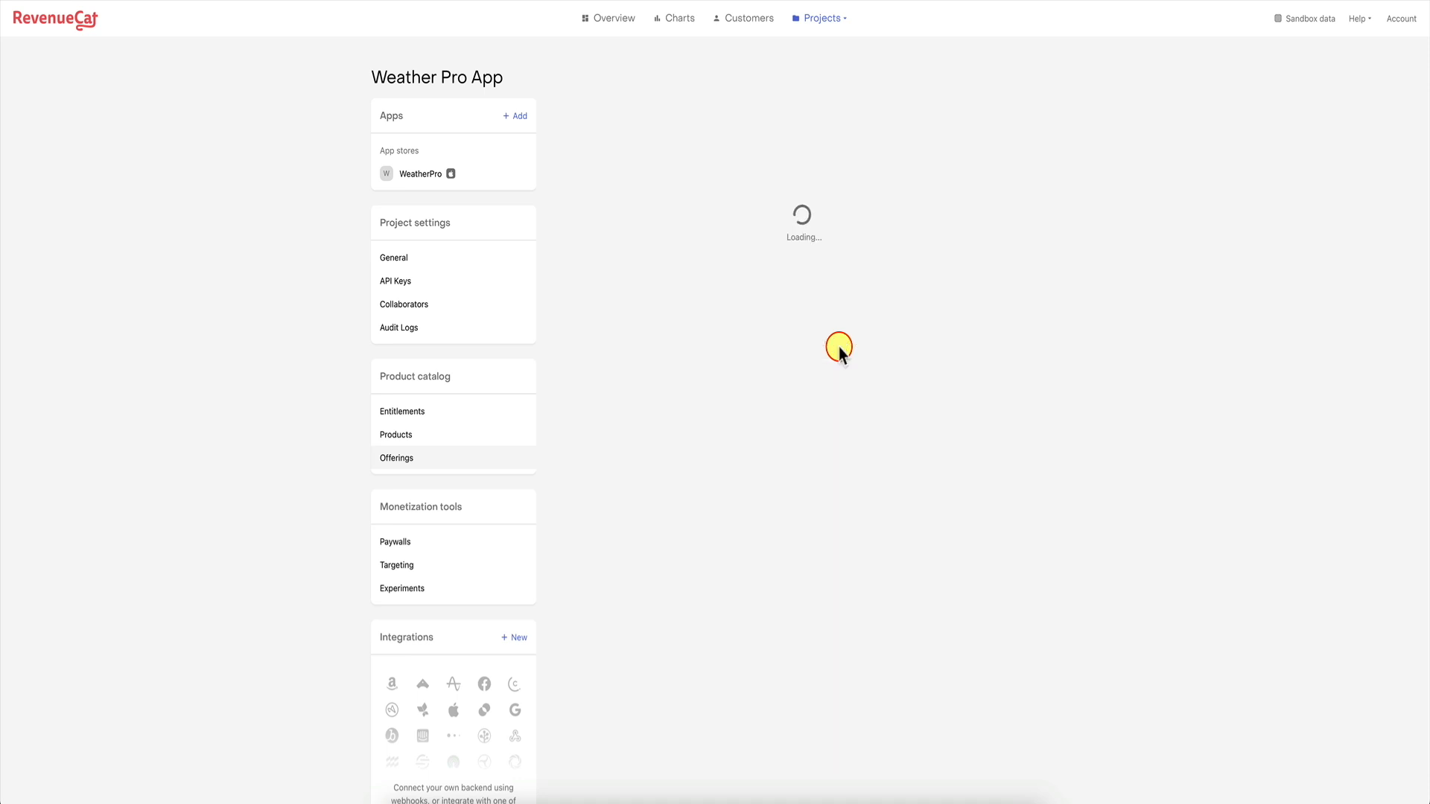
{"action": "left_click", "coordinate": [1031, 225]}
{"action": "left_click", "coordinate": [700, 172]}
{"action": "left_click", "coordinate": [658, 217]}
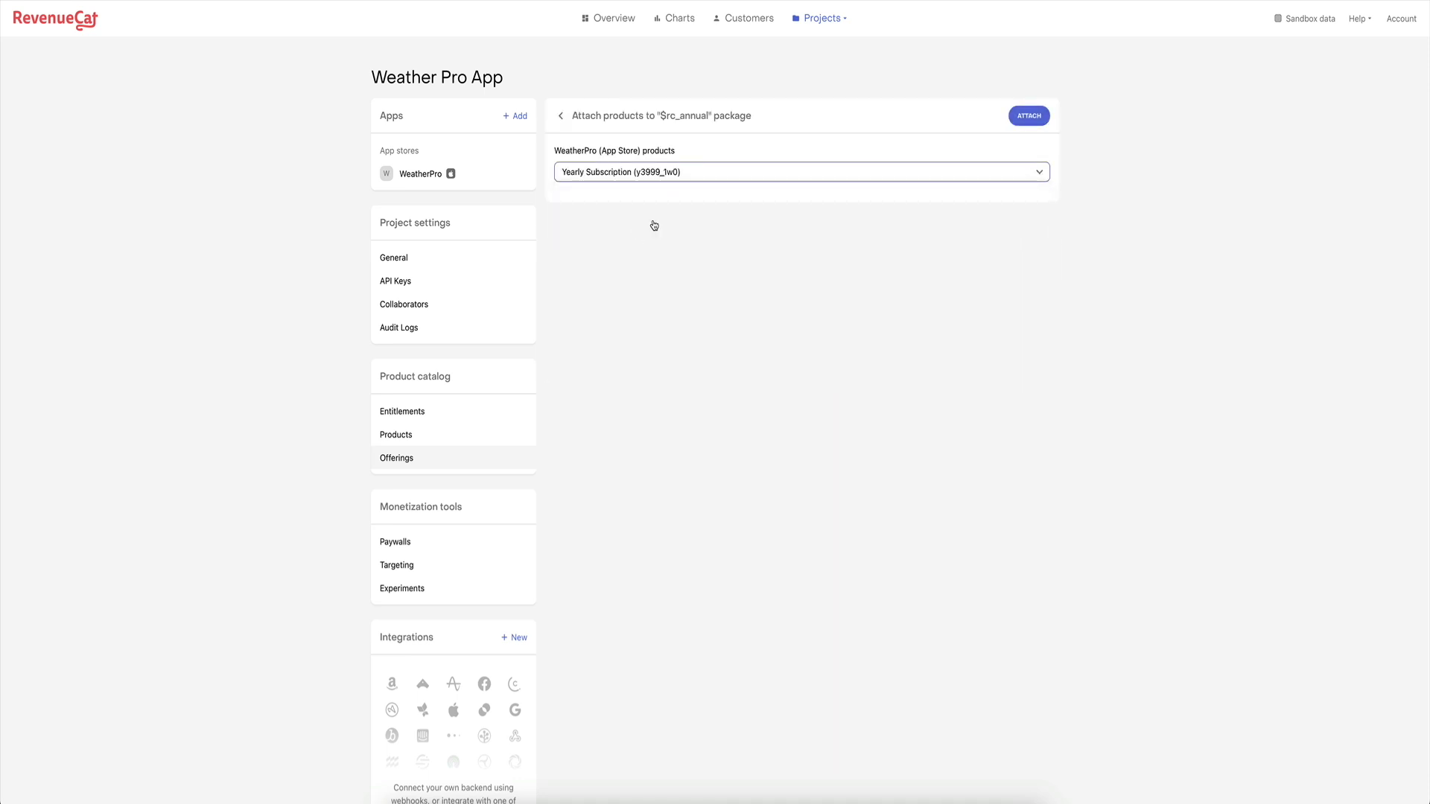
{"action": "left_click", "coordinate": [1030, 118]}
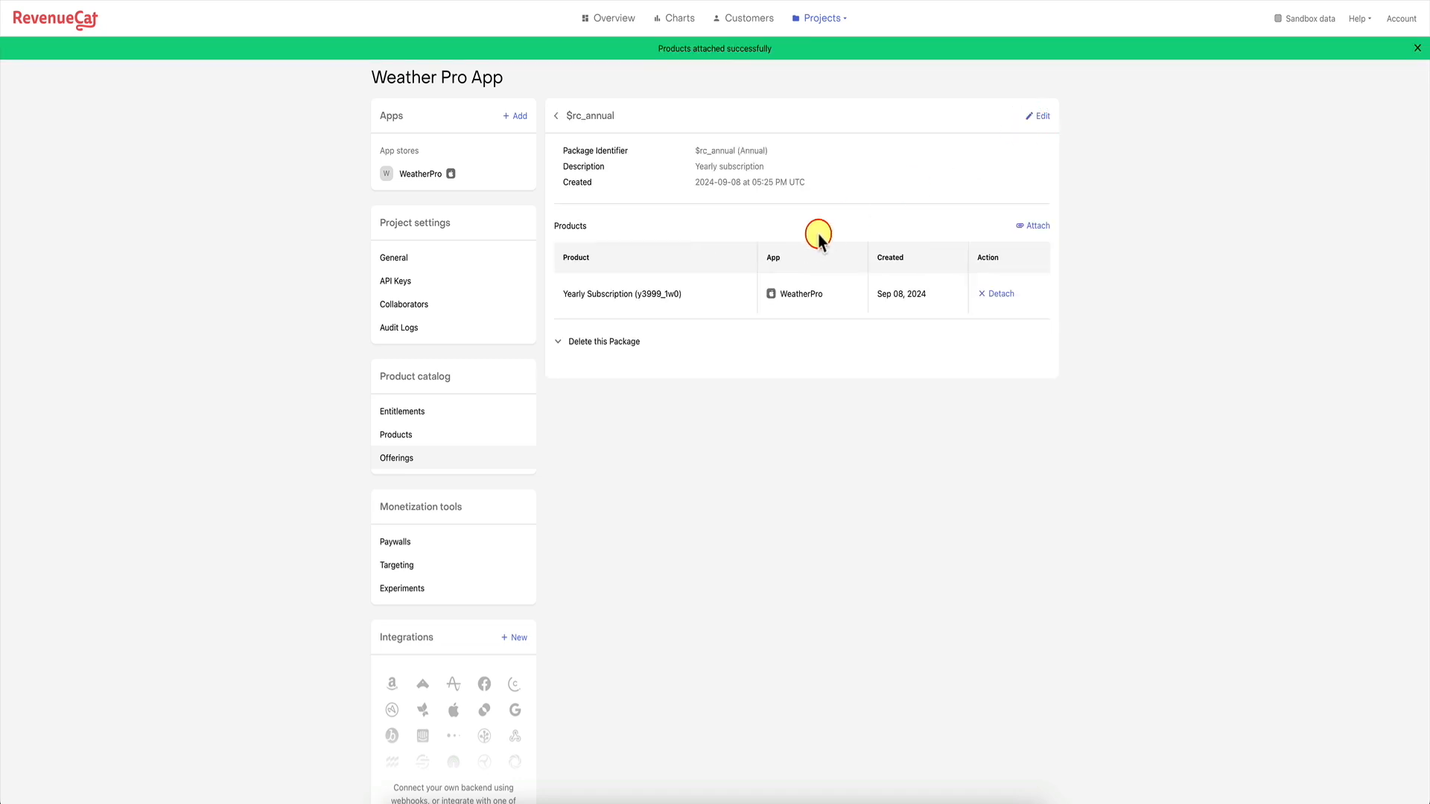
{"action": "left_click", "coordinate": [419, 462]}
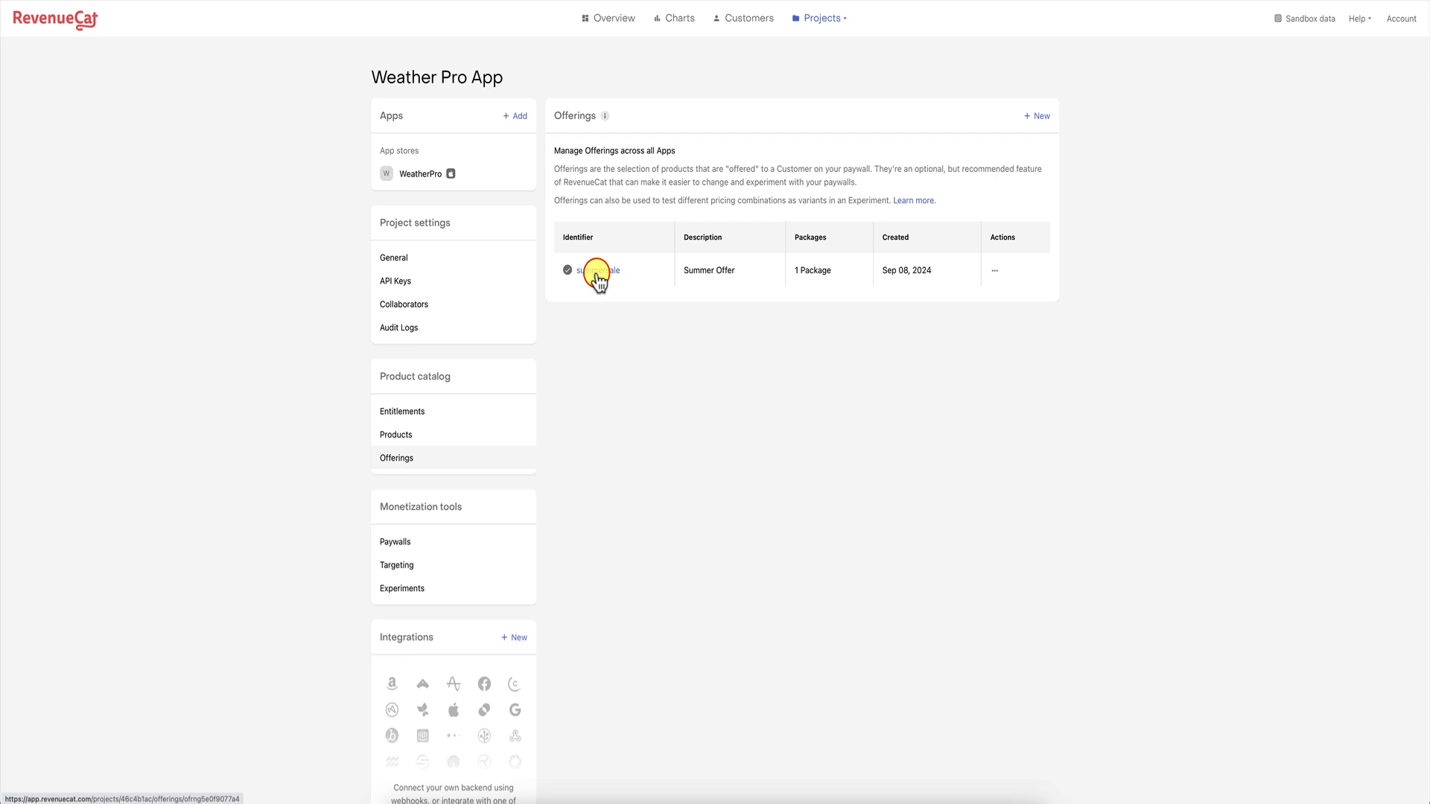
Check that summersale's $rc_annual package holds Yearly Subscription, then go to the project's API Keys.
{"action": "left_click", "coordinate": [410, 440]}
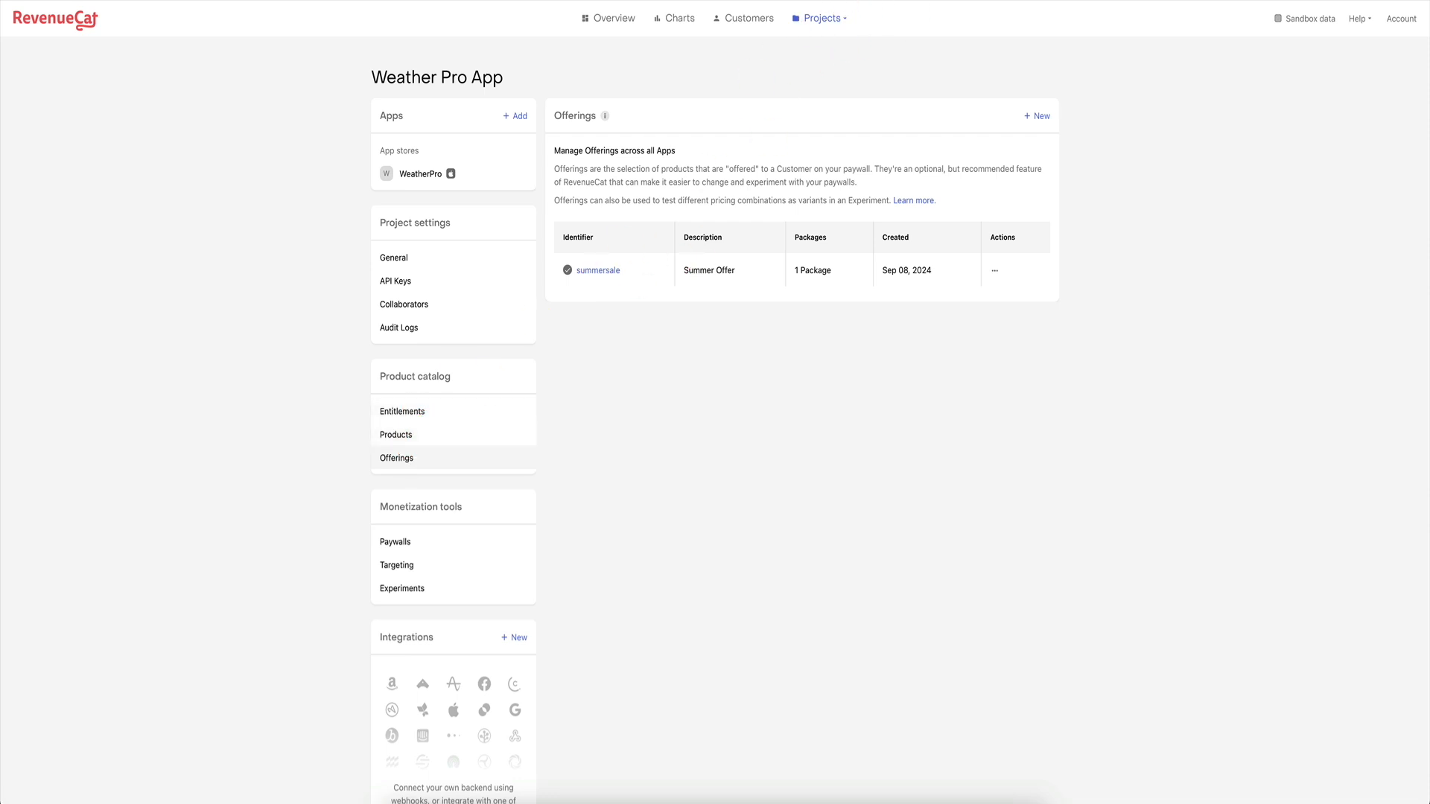
{"action": "left_click", "coordinate": [615, 270]}
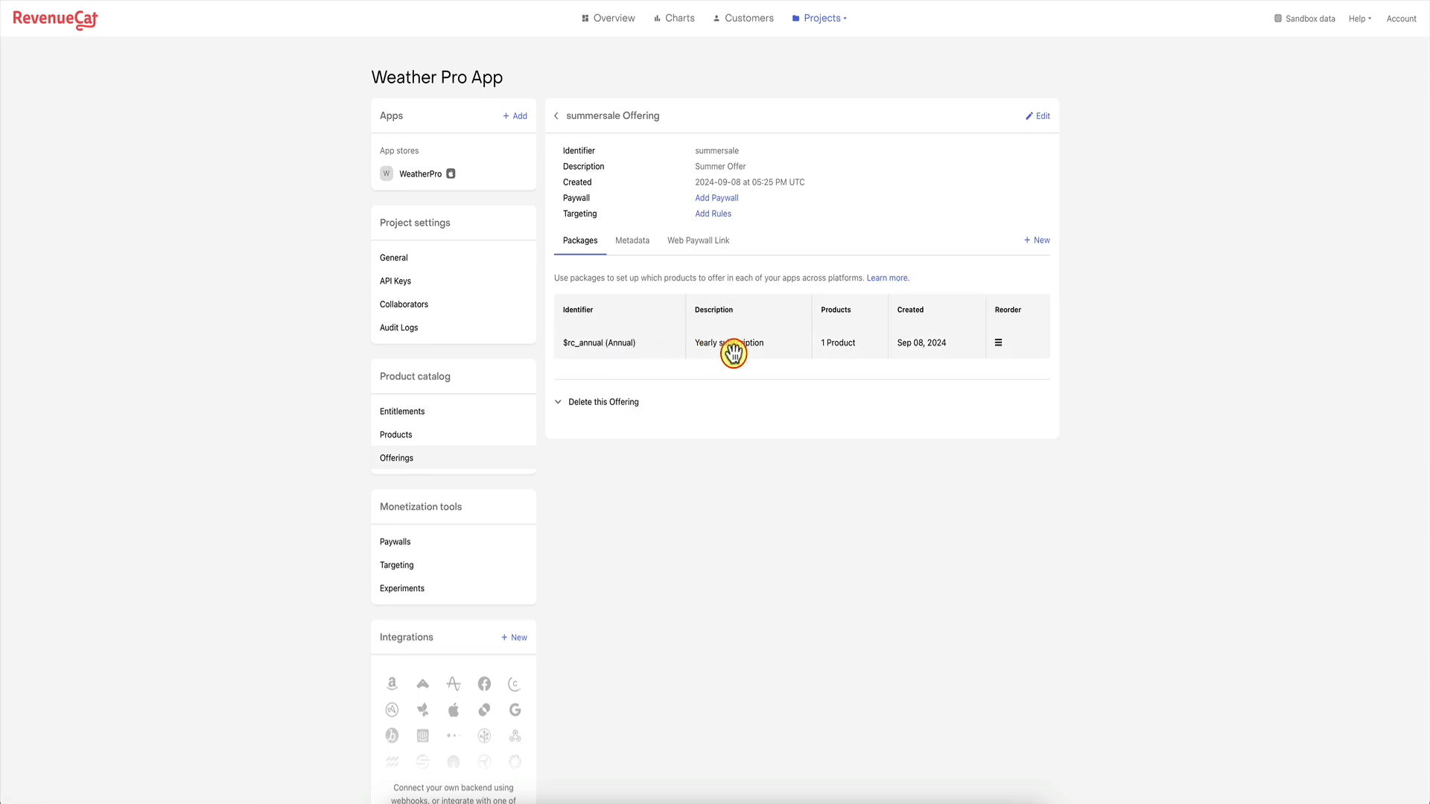
{"action": "left_click", "coordinate": [842, 345]}
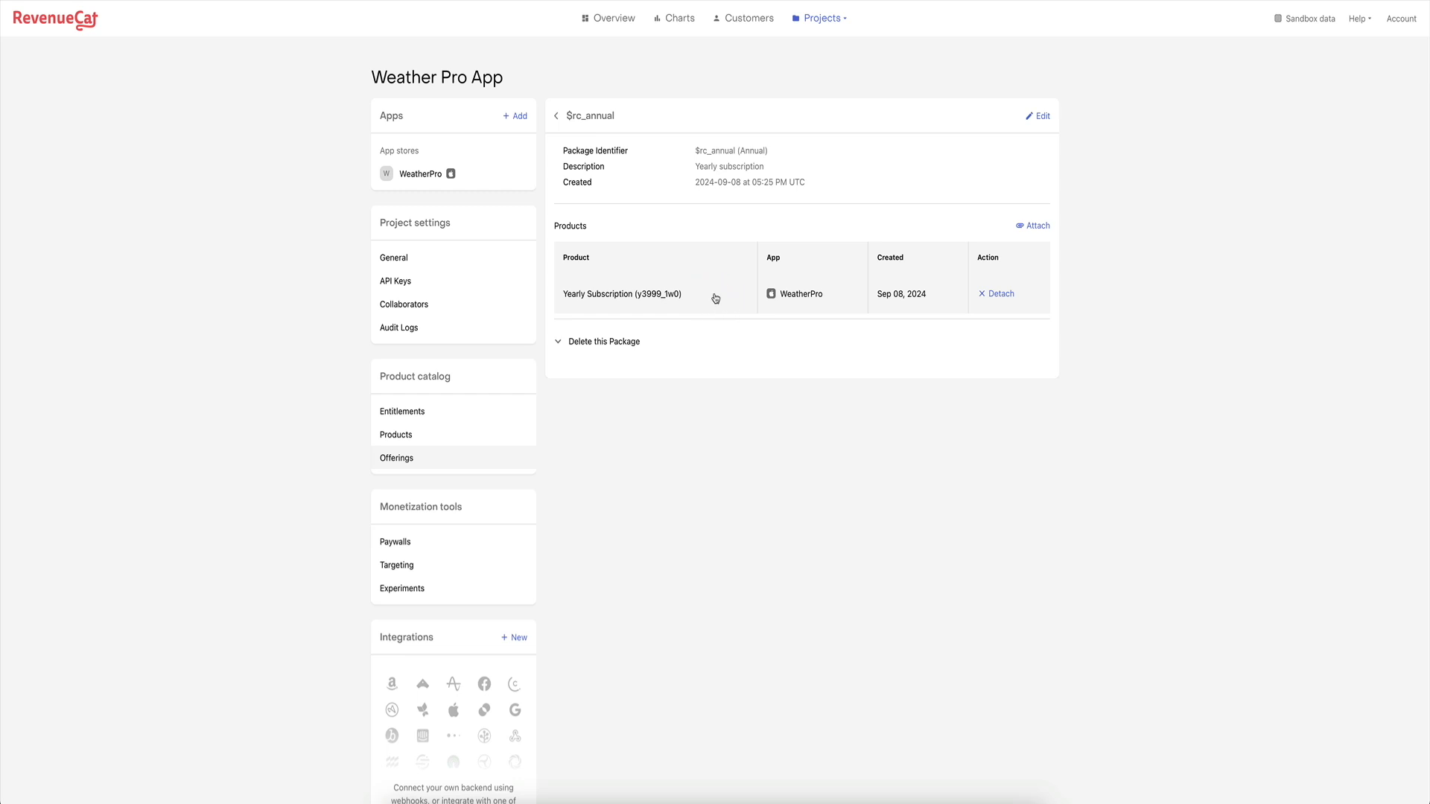
{"action": "left_click", "coordinate": [557, 117]}
{"action": "left_click", "coordinate": [557, 116]}
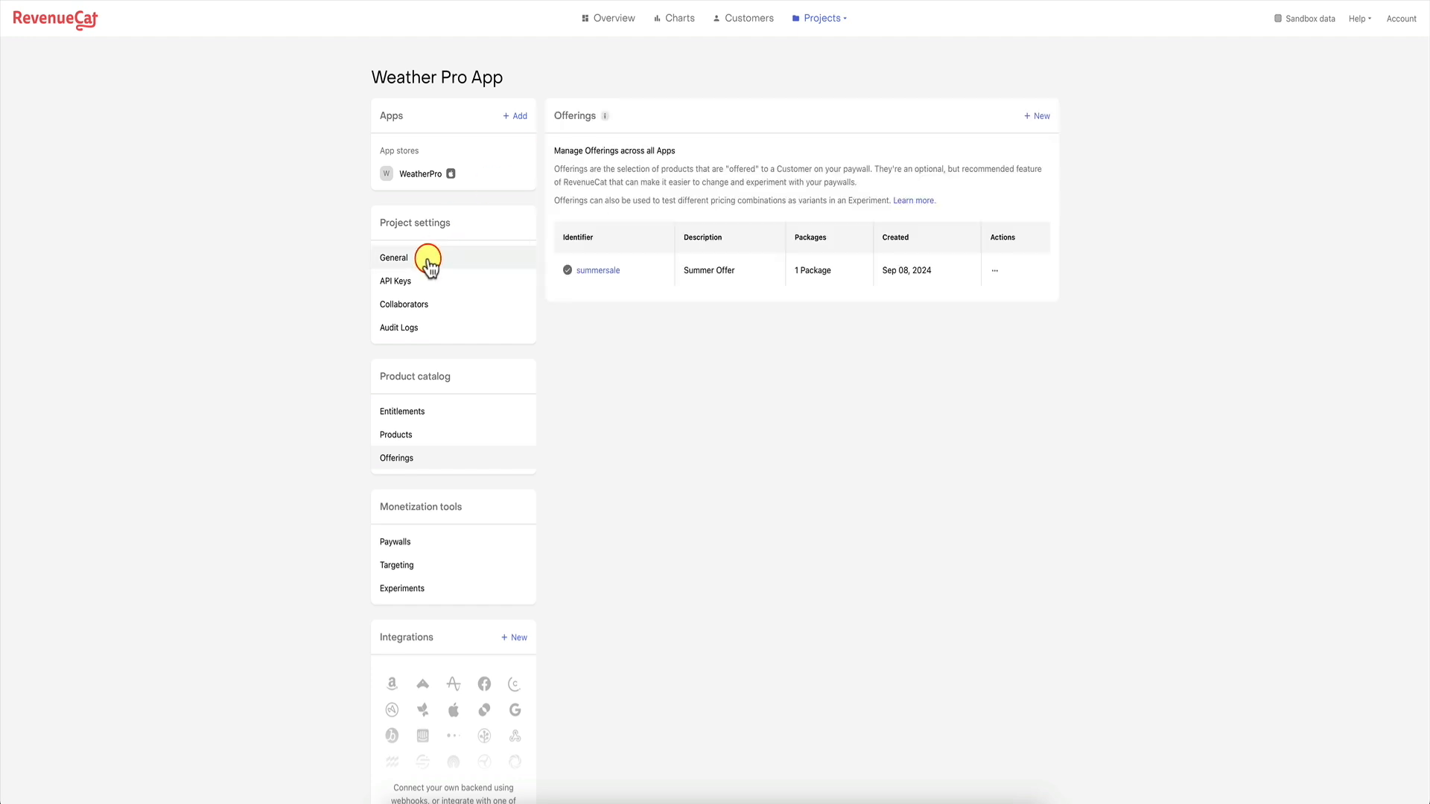
{"action": "left_click", "coordinate": [421, 281]}
Reveal and copy the WeatherPro public SDK key, then switch to the WeatherAppIA FlutterFlow project.
{"action": "left_click", "coordinate": [744, 393]}
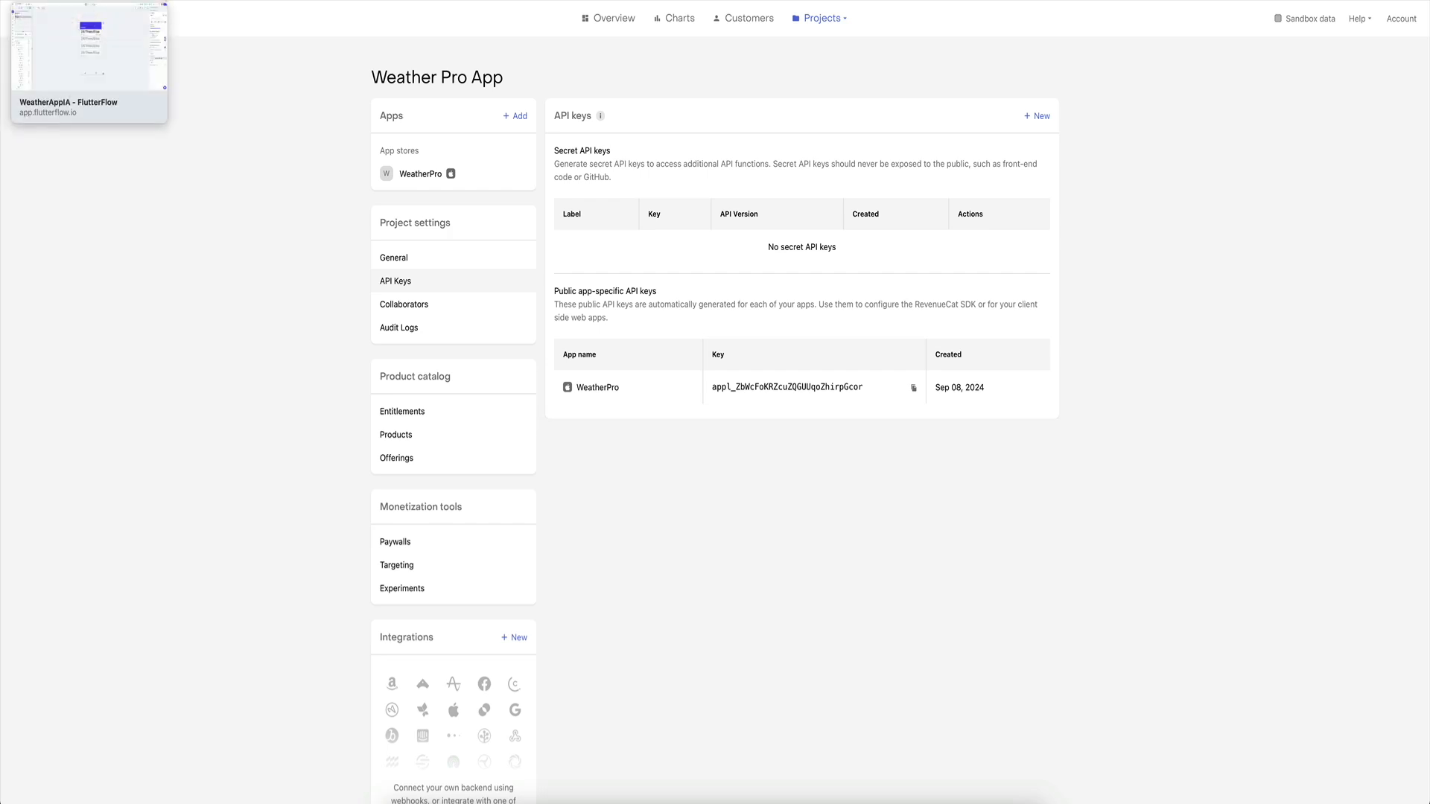
{"action": "left_click", "coordinate": [89, 2]}
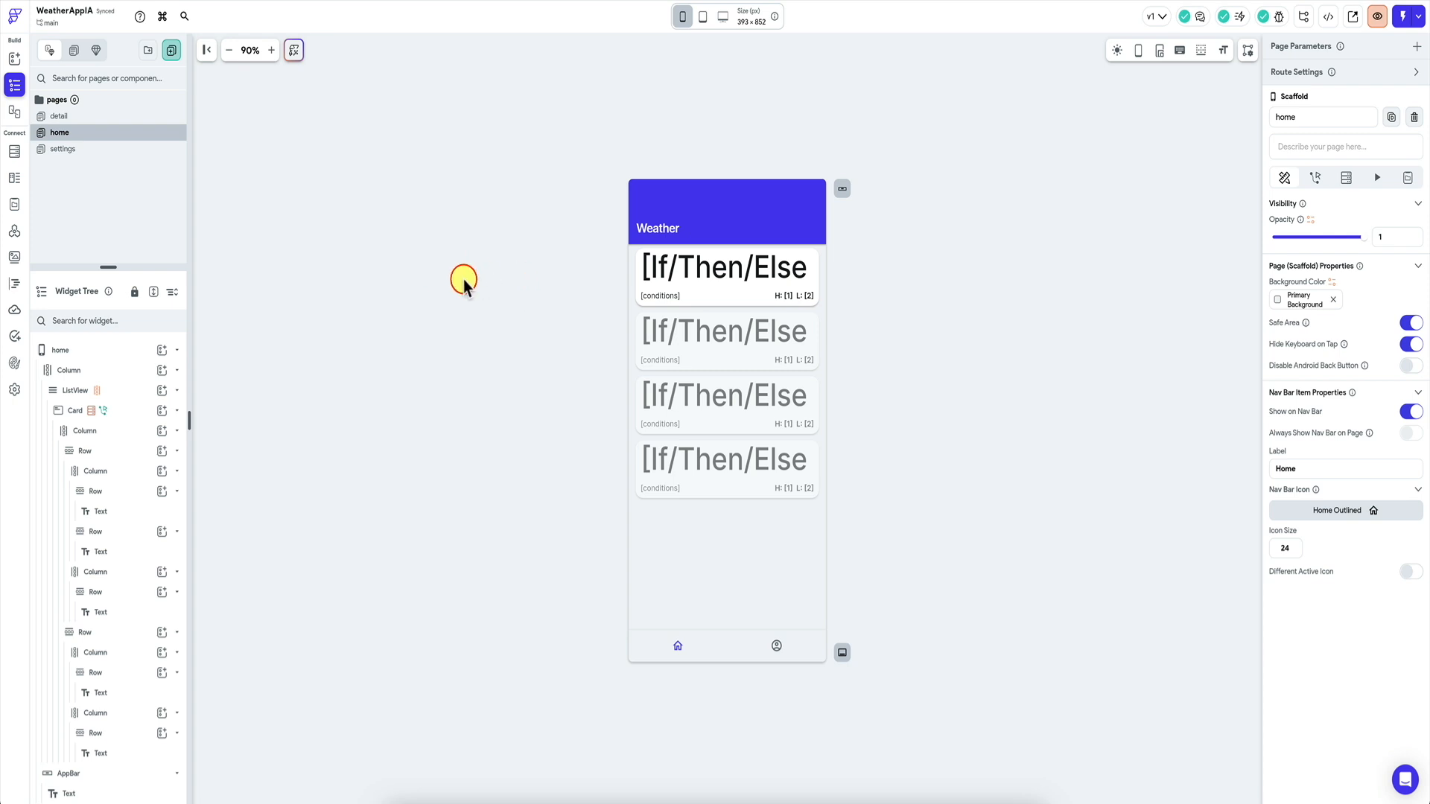
Select the home page's root widget, then bring up RevenueCat's Installing the SDK docs.
{"action": "left_click", "coordinate": [506, 102]}
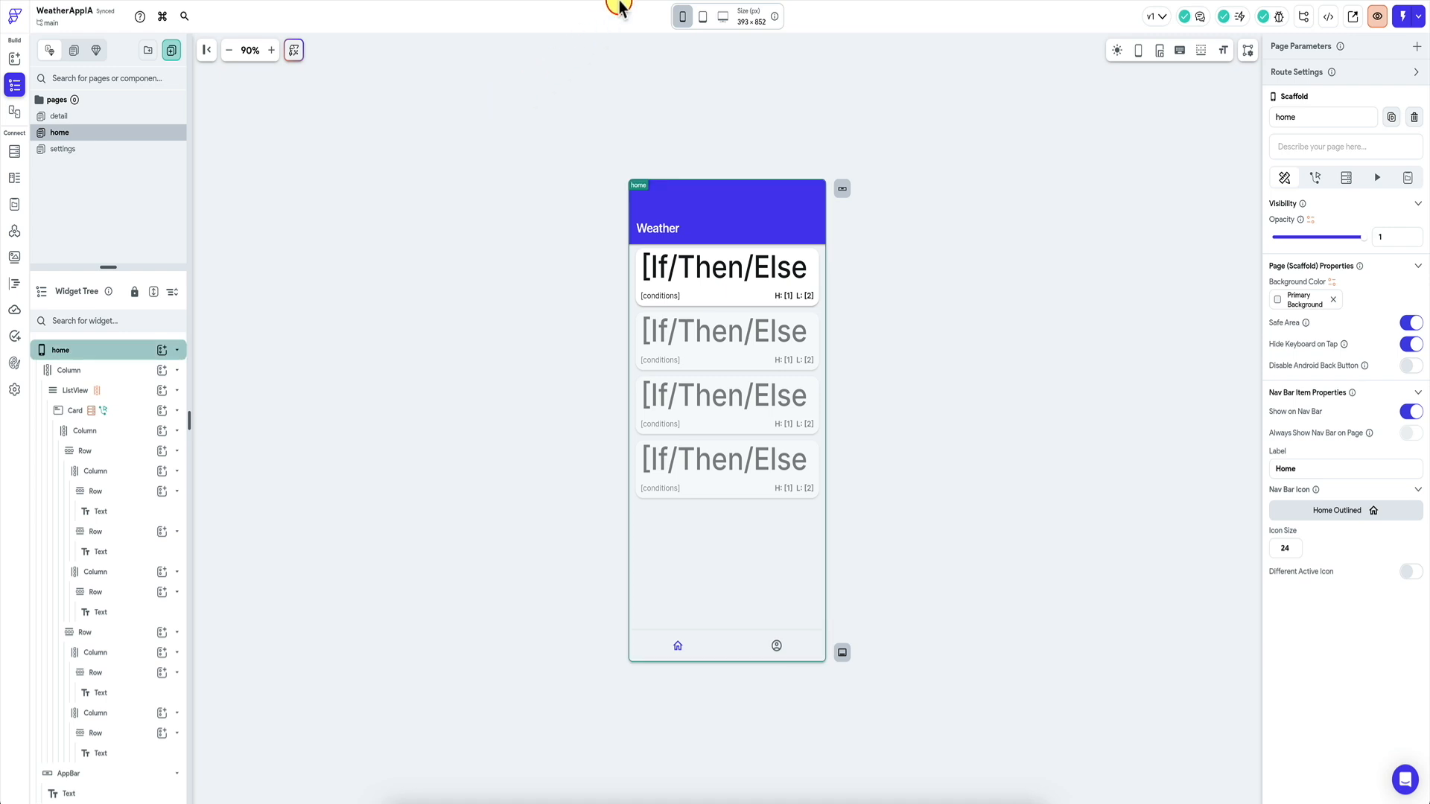
{"action": "left_click", "coordinate": [557, 1]}
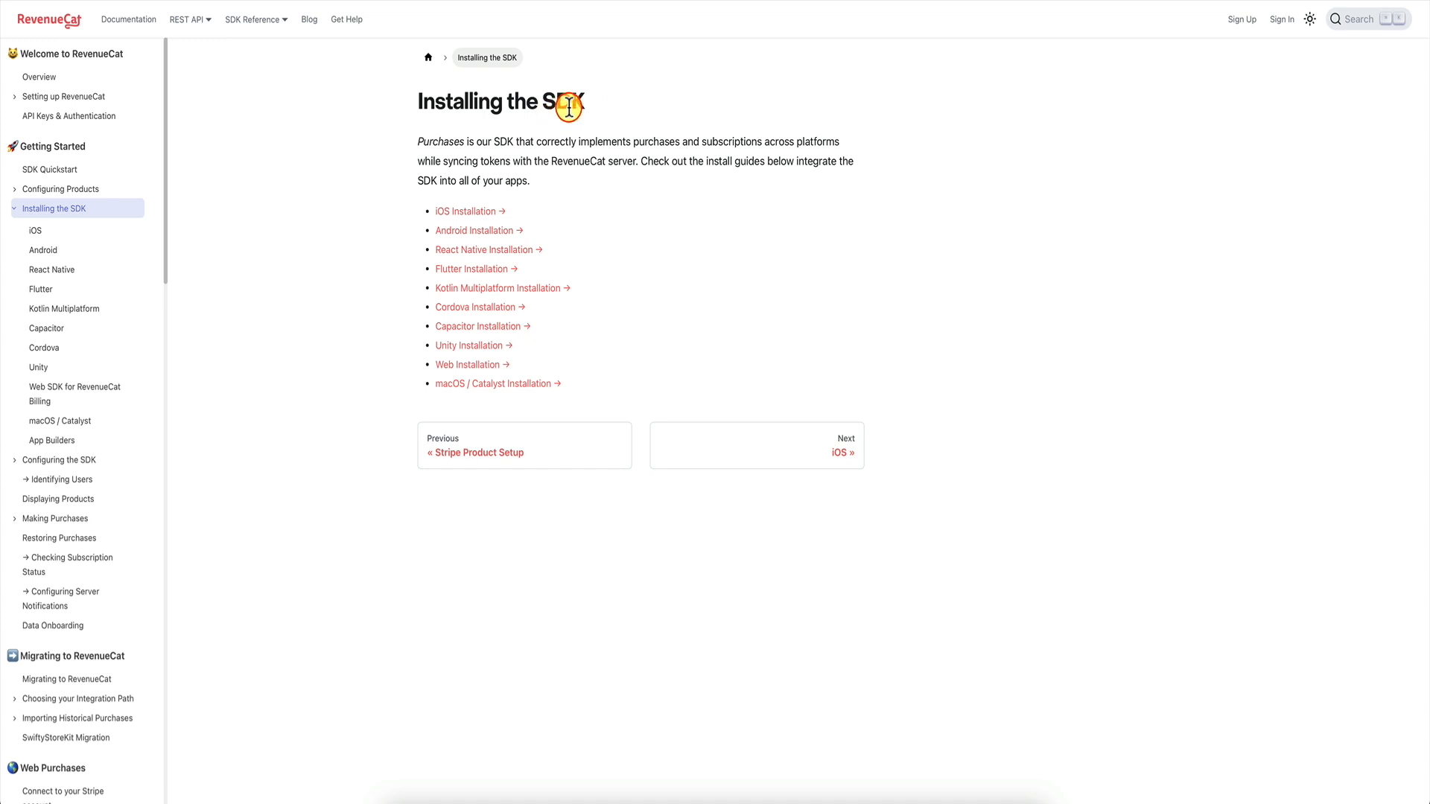
Read the Flutter installation guide, checking the purchases_flutter dependency line.
{"action": "left_click", "coordinate": [477, 276]}
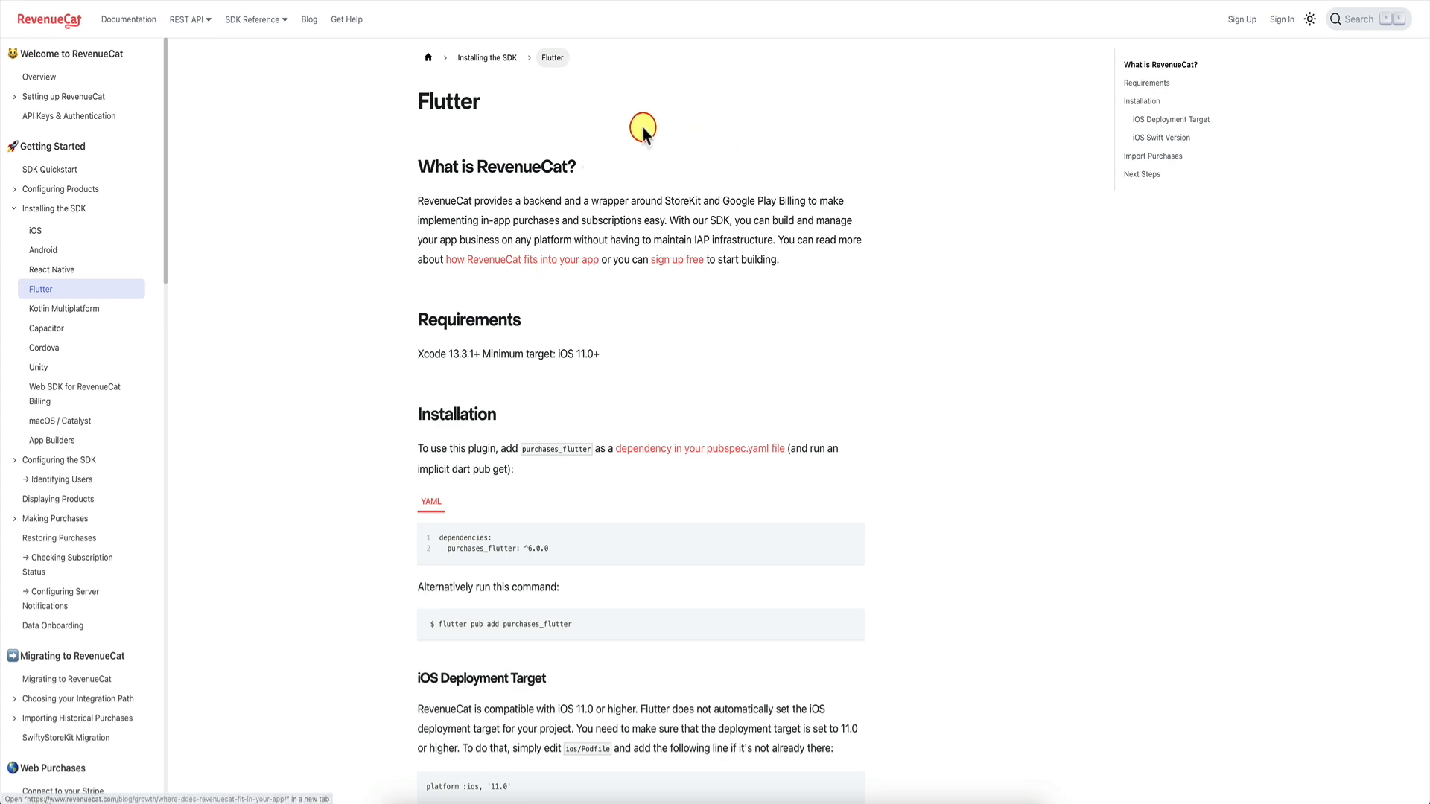
{"action": "scroll", "coordinate": [623, 359], "scroll_direction": "down", "scroll_amount": 4}
{"action": "scroll", "coordinate": [622, 359], "scroll_direction": "up", "scroll_amount": 4}
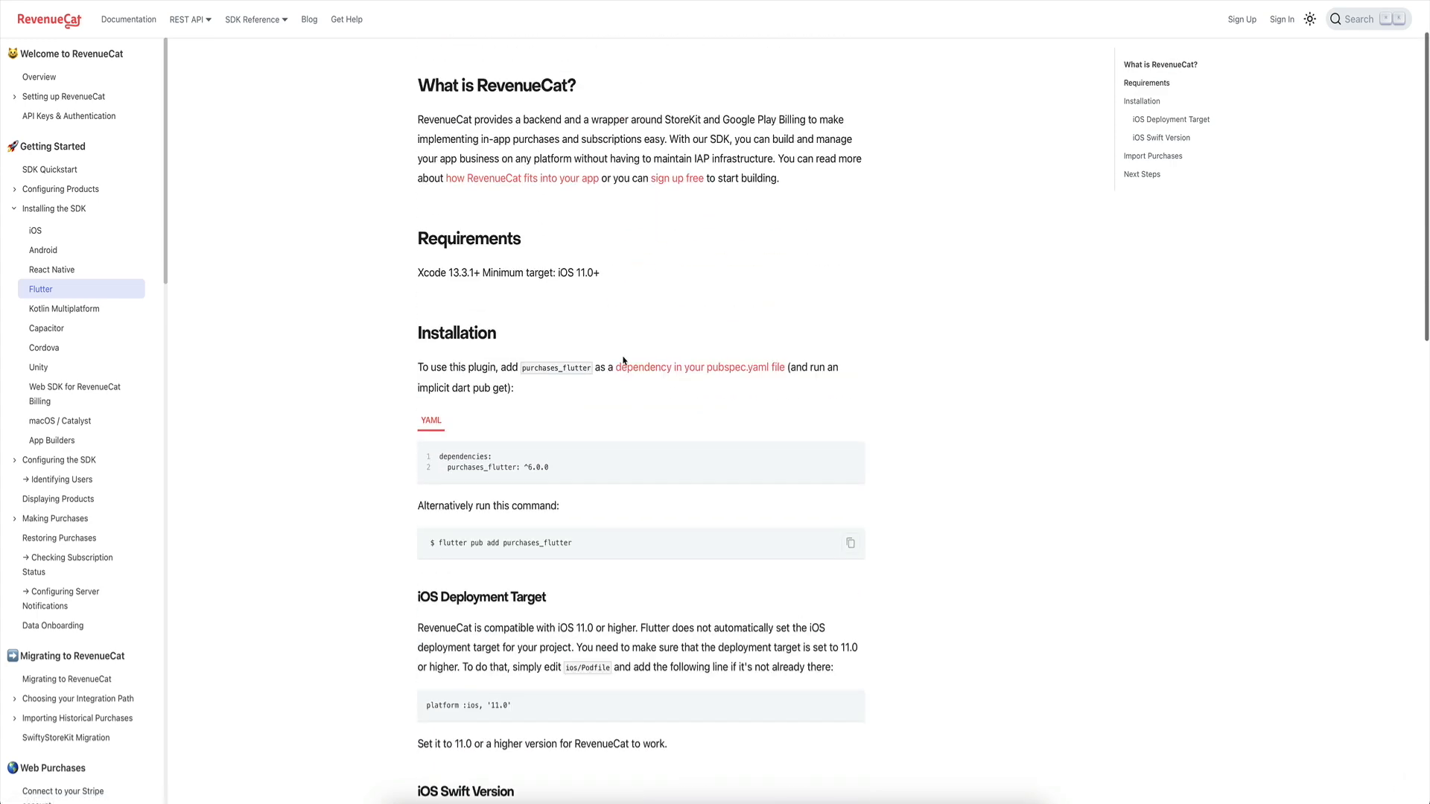
{"action": "left_click_drag", "start_coordinate": [448, 550], "coordinate": [485, 549]}
{"action": "double_click", "coordinate": [522, 548]}
{"action": "left_click", "coordinate": [497, 549]}
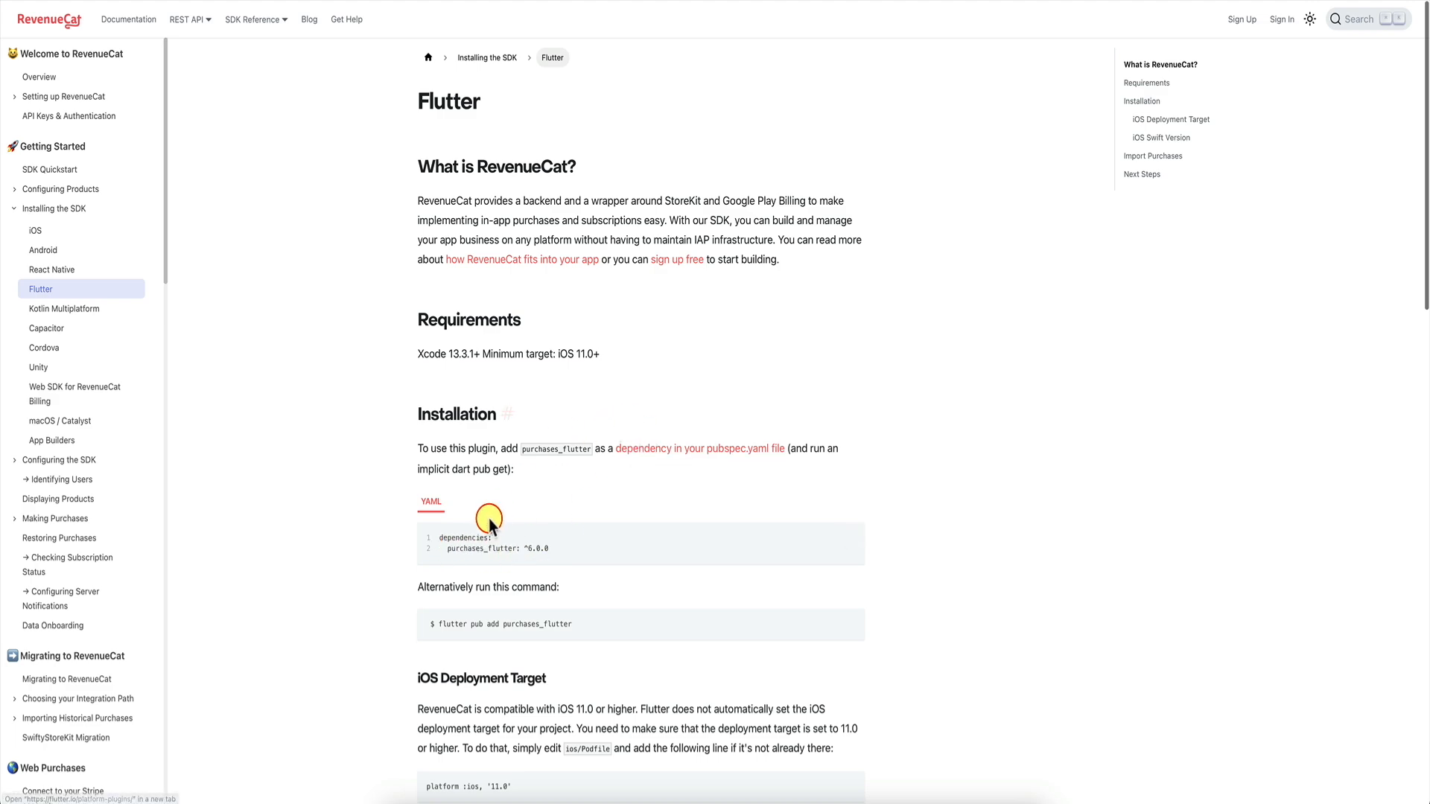
{"action": "scroll", "coordinate": [469, 536], "scroll_direction": "down", "scroll_amount": 8}
{"action": "scroll", "coordinate": [422, 520], "scroll_direction": "down", "scroll_amount": 10}
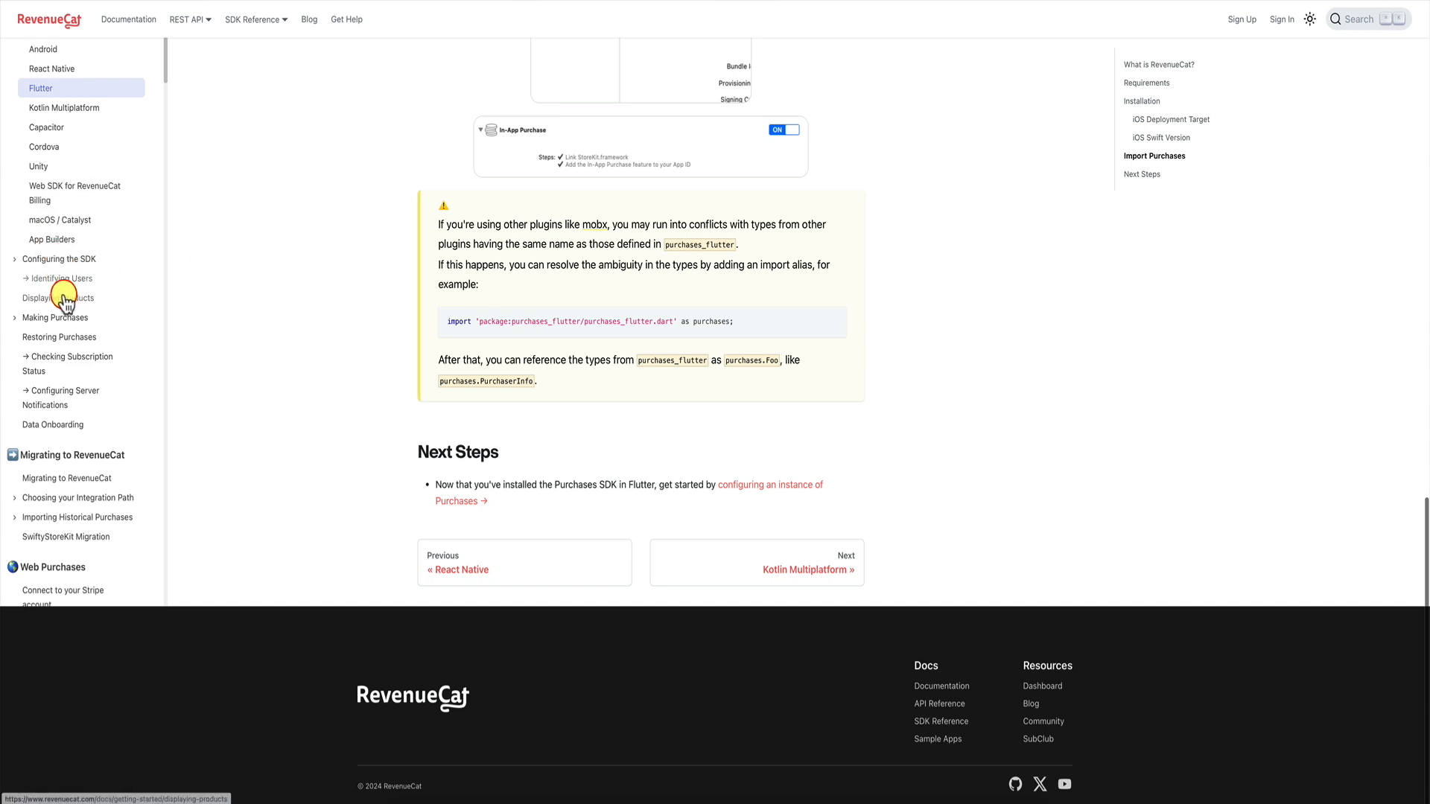
Open the Displaying Products guide and show its Flutter code sample.
{"action": "left_click", "coordinate": [69, 302]}
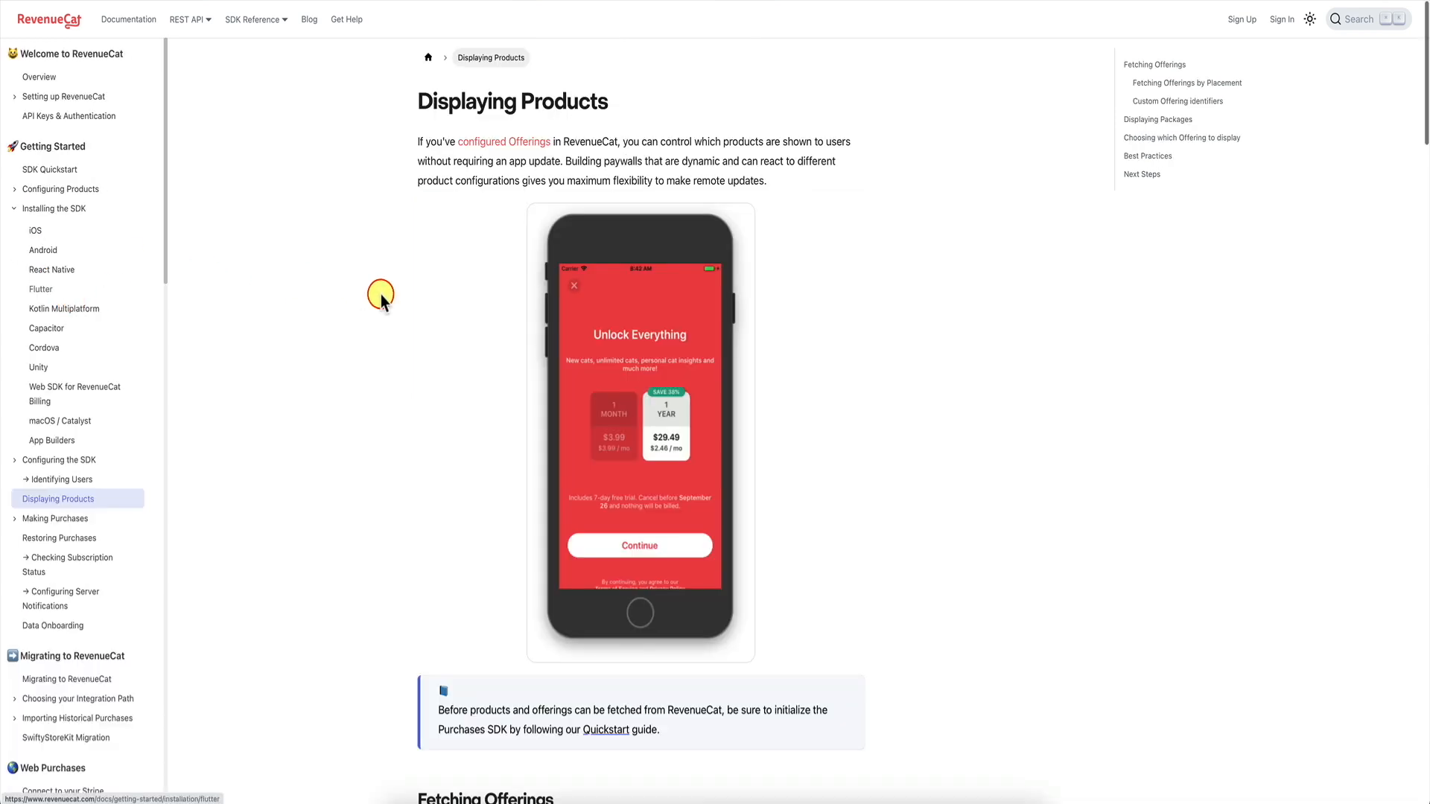
{"action": "scroll", "coordinate": [392, 302], "scroll_direction": "down", "scroll_amount": 7}
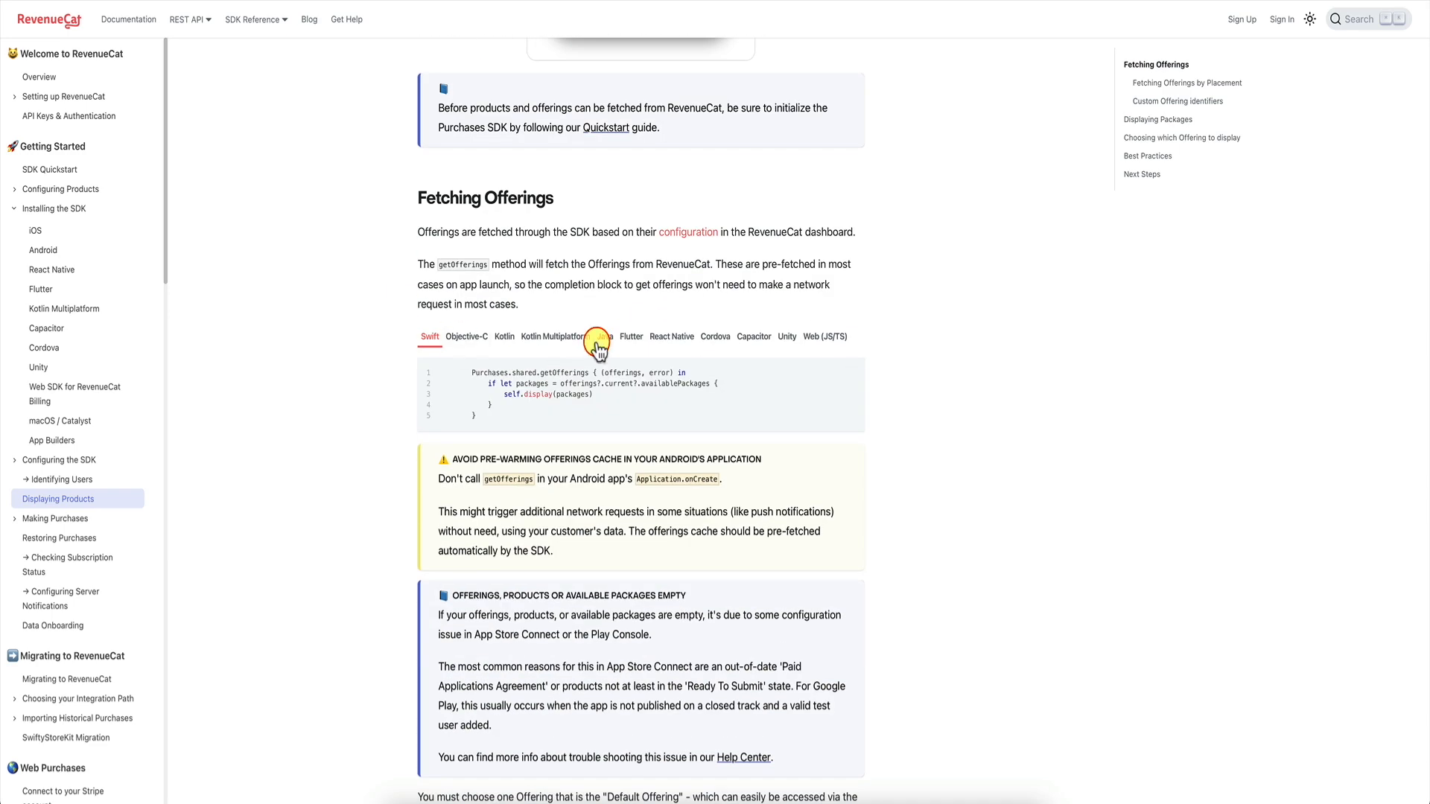
{"action": "left_click", "coordinate": [631, 337]}
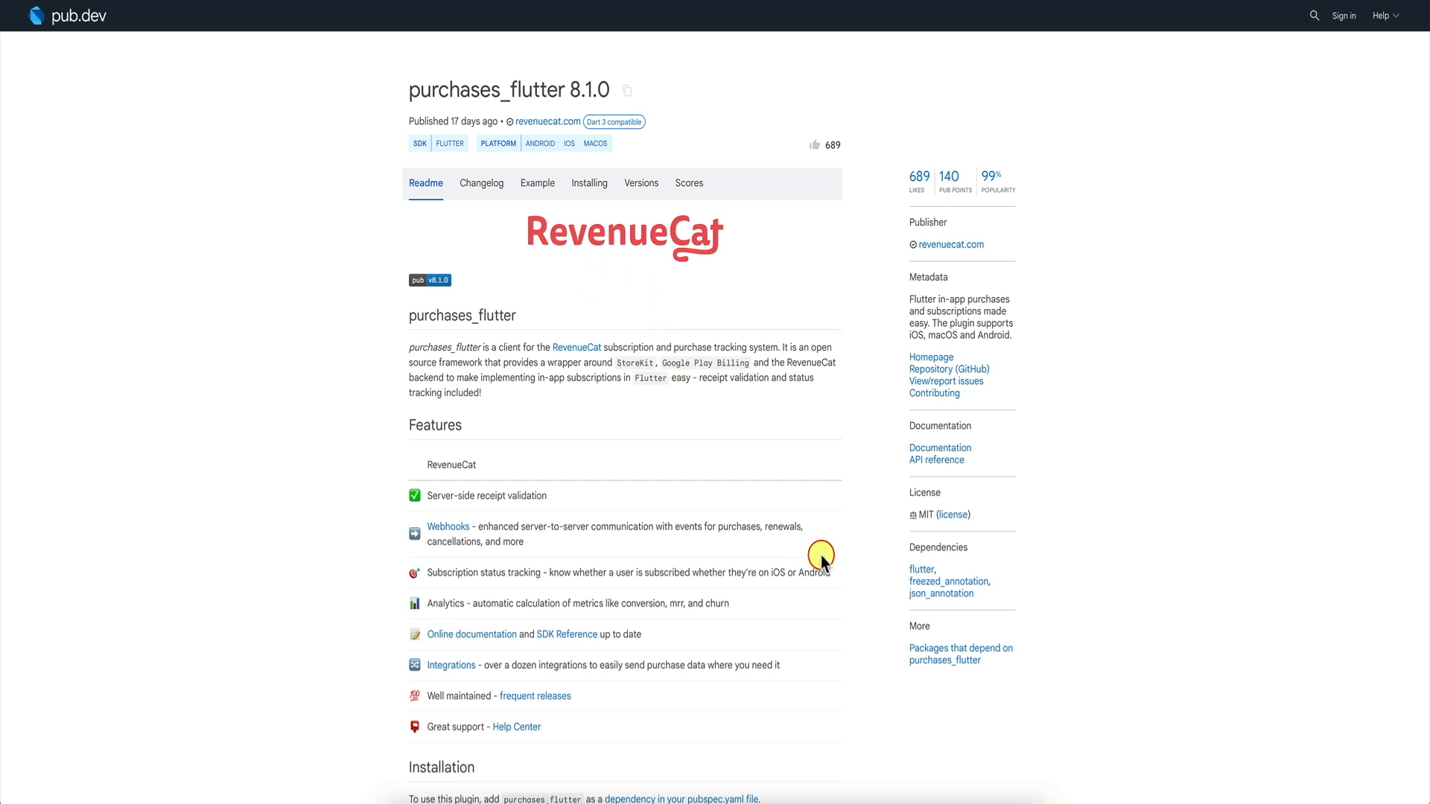
Review the 'RevenueCat Snippets' Dart code in SnippetsLab, then return to the purchases_flutter page.
{"action": "left_click", "coordinate": [983, 800]}
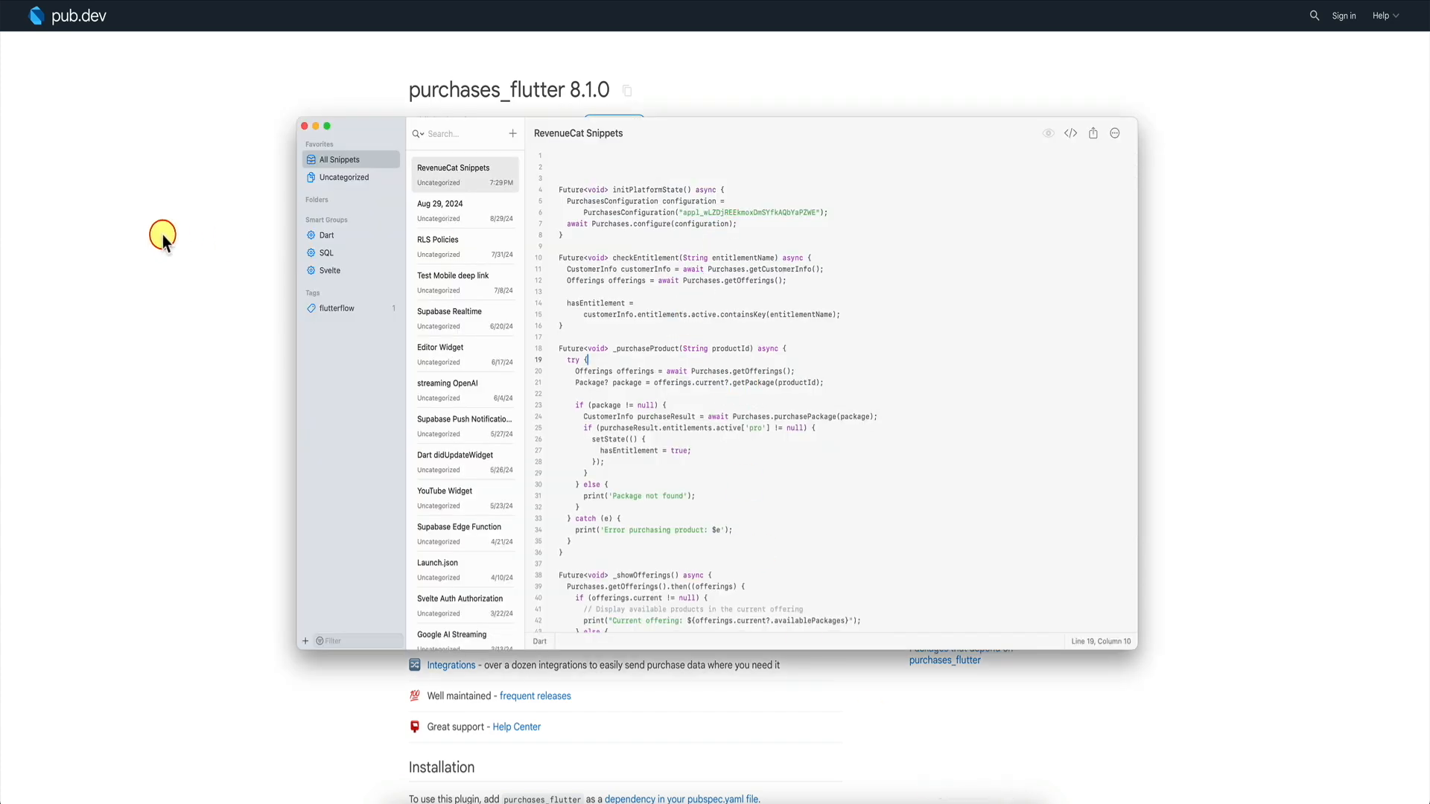
{"action": "left_click", "coordinate": [162, 235]}
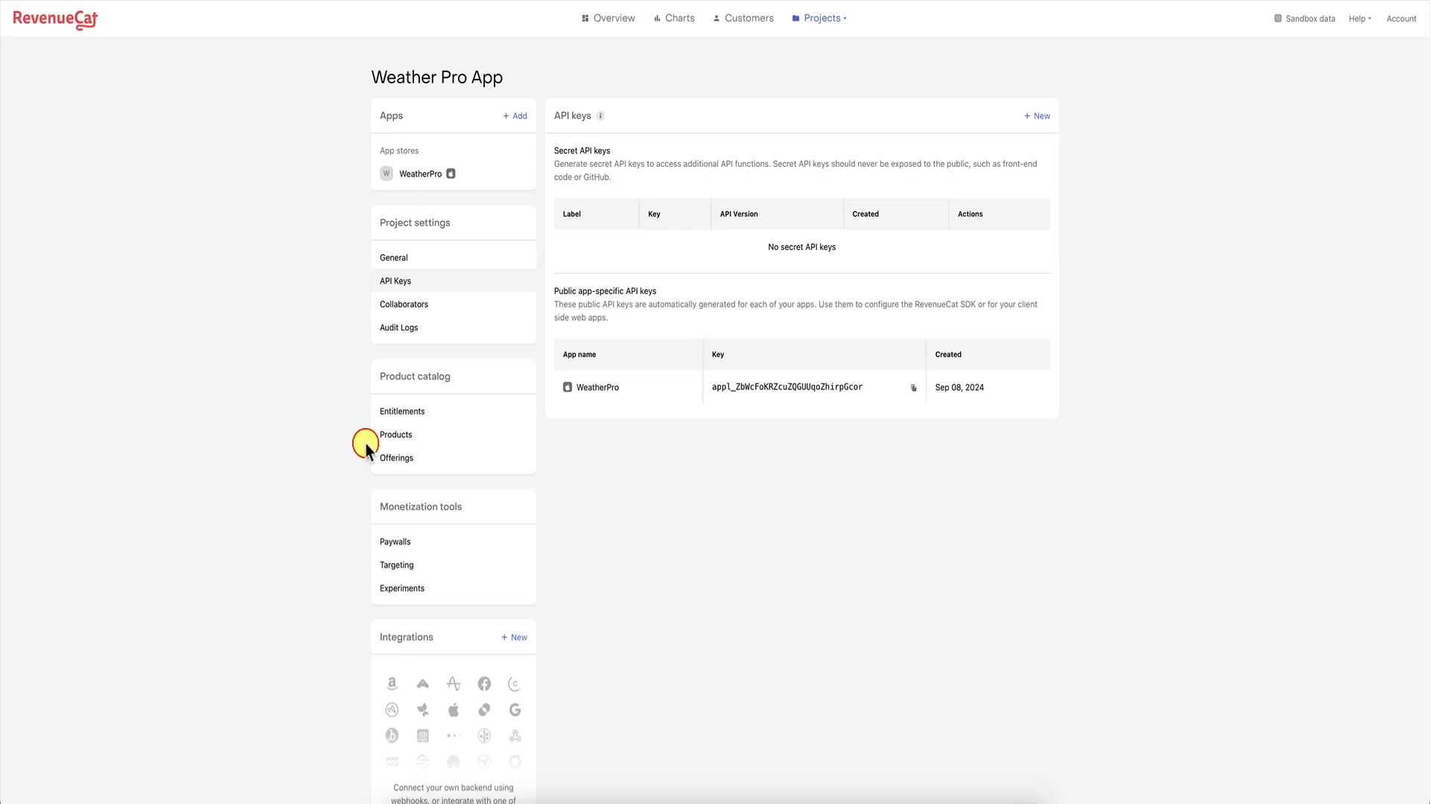
Look over the weatherpro entitlement and the yearly subscription product in RevenueCat.
{"action": "left_click", "coordinate": [428, 411]}
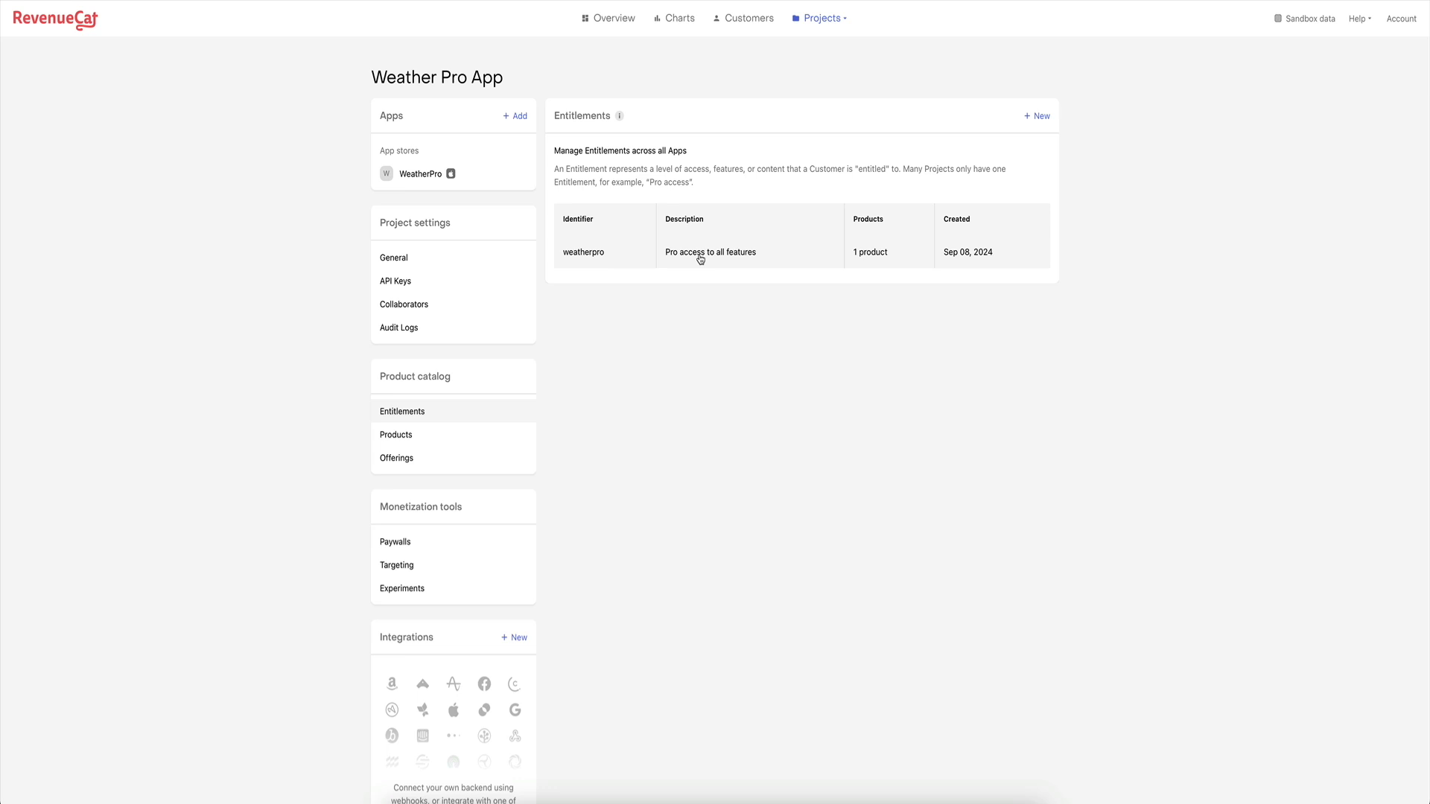
{"action": "left_click", "coordinate": [419, 434]}
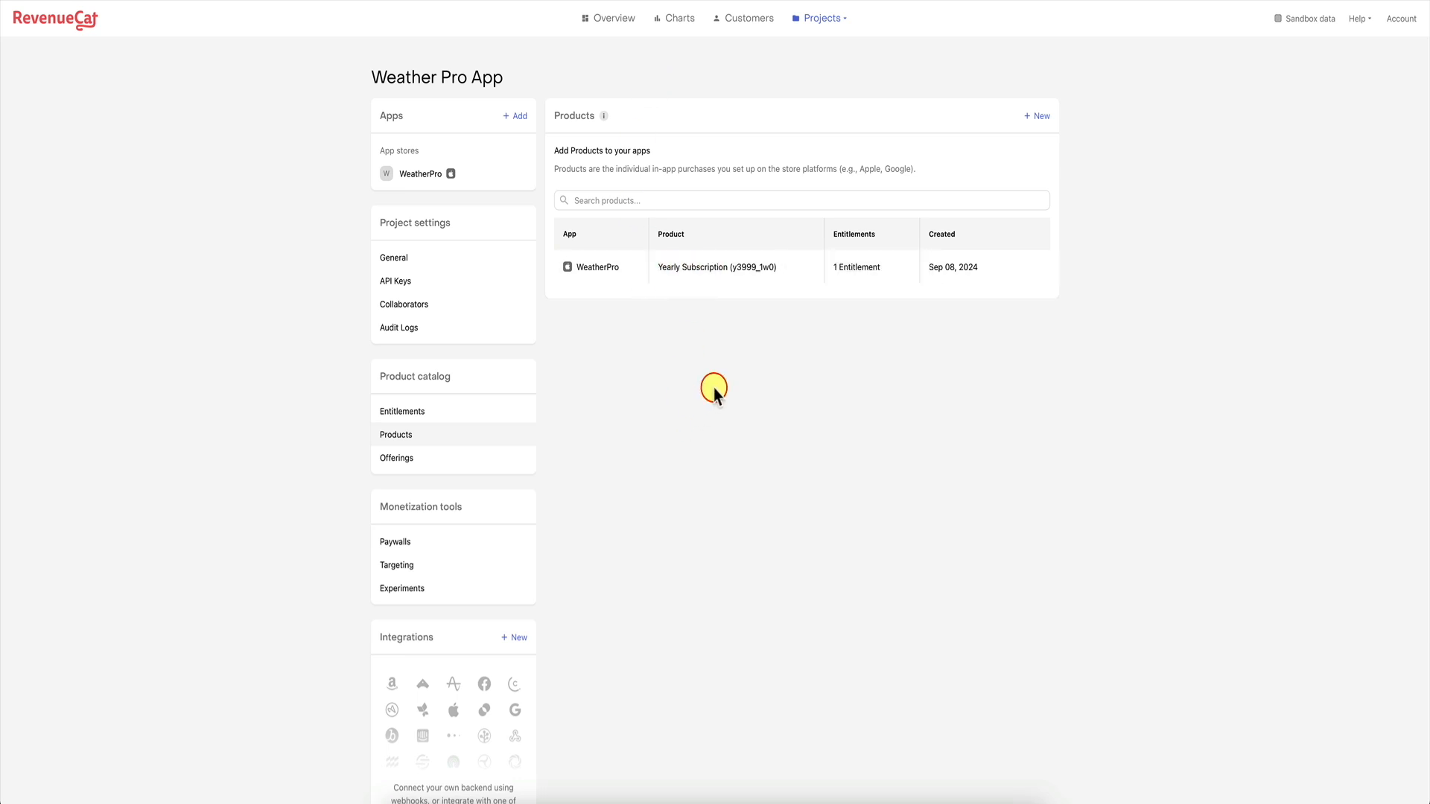
{"action": "left_click", "coordinate": [480, 411]}
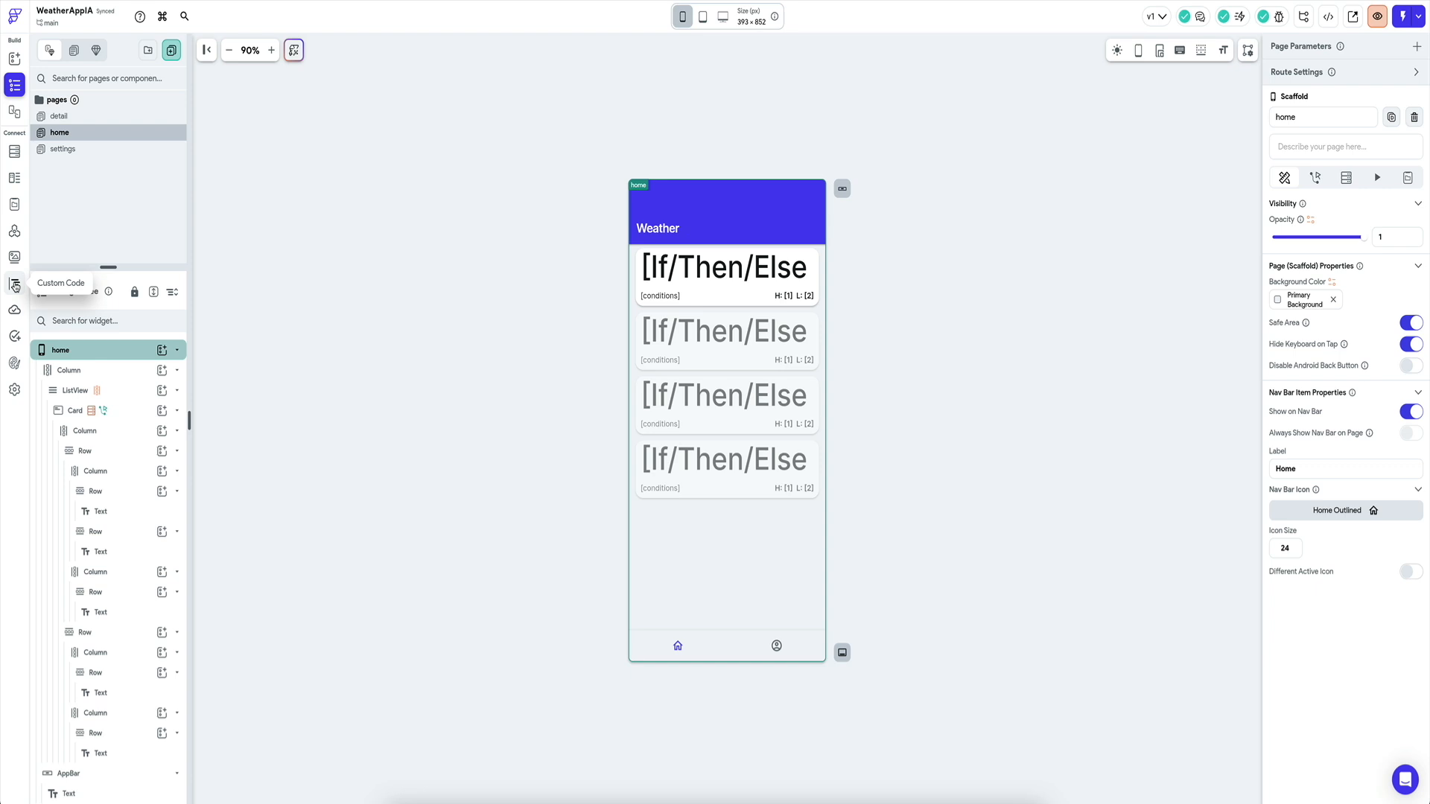
Create a custom action named connectToRC and insert its boilerplate code into the editor.
{"action": "left_click", "coordinate": [15, 287]}
{"action": "left_click", "coordinate": [180, 62]}
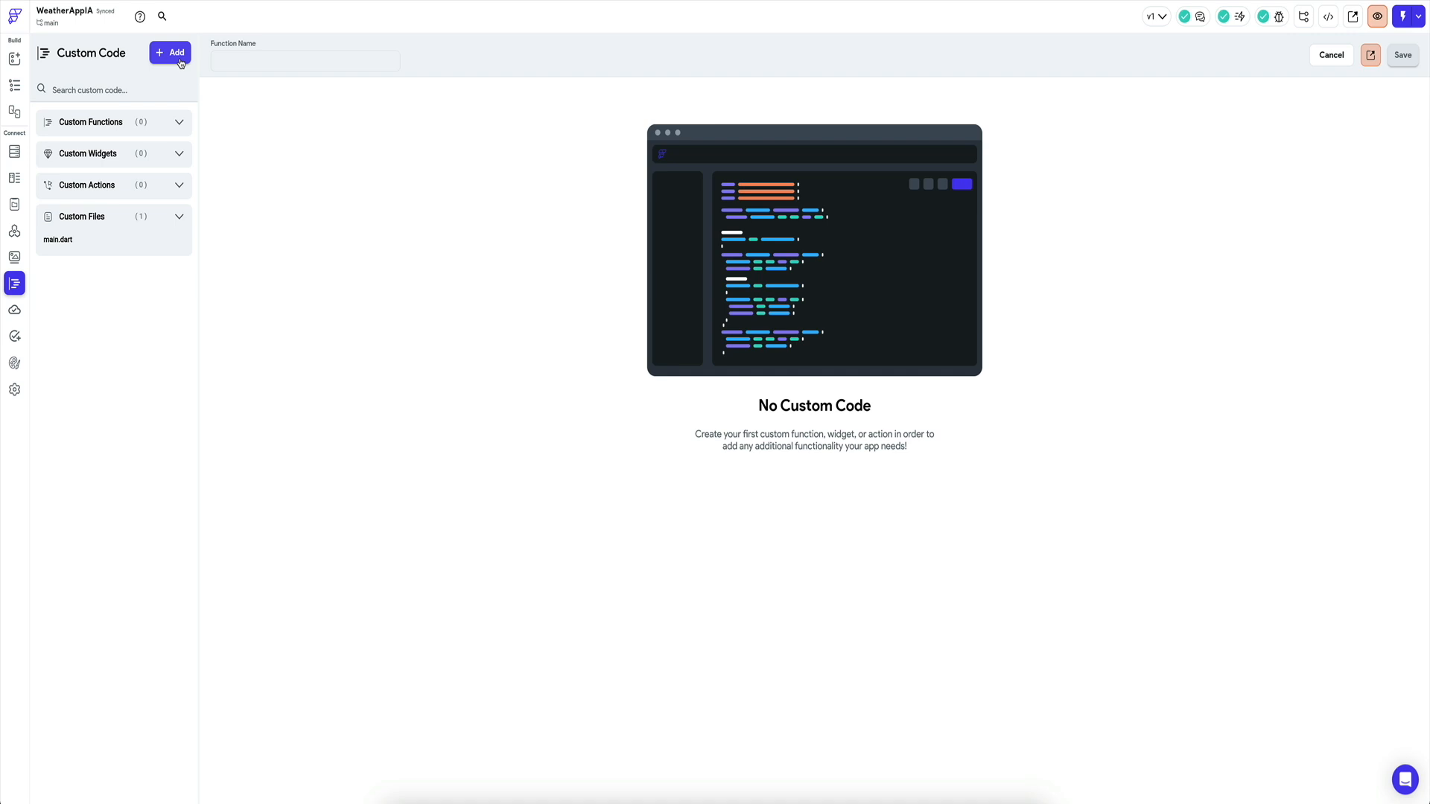
{"action": "left_click", "coordinate": [180, 62]}
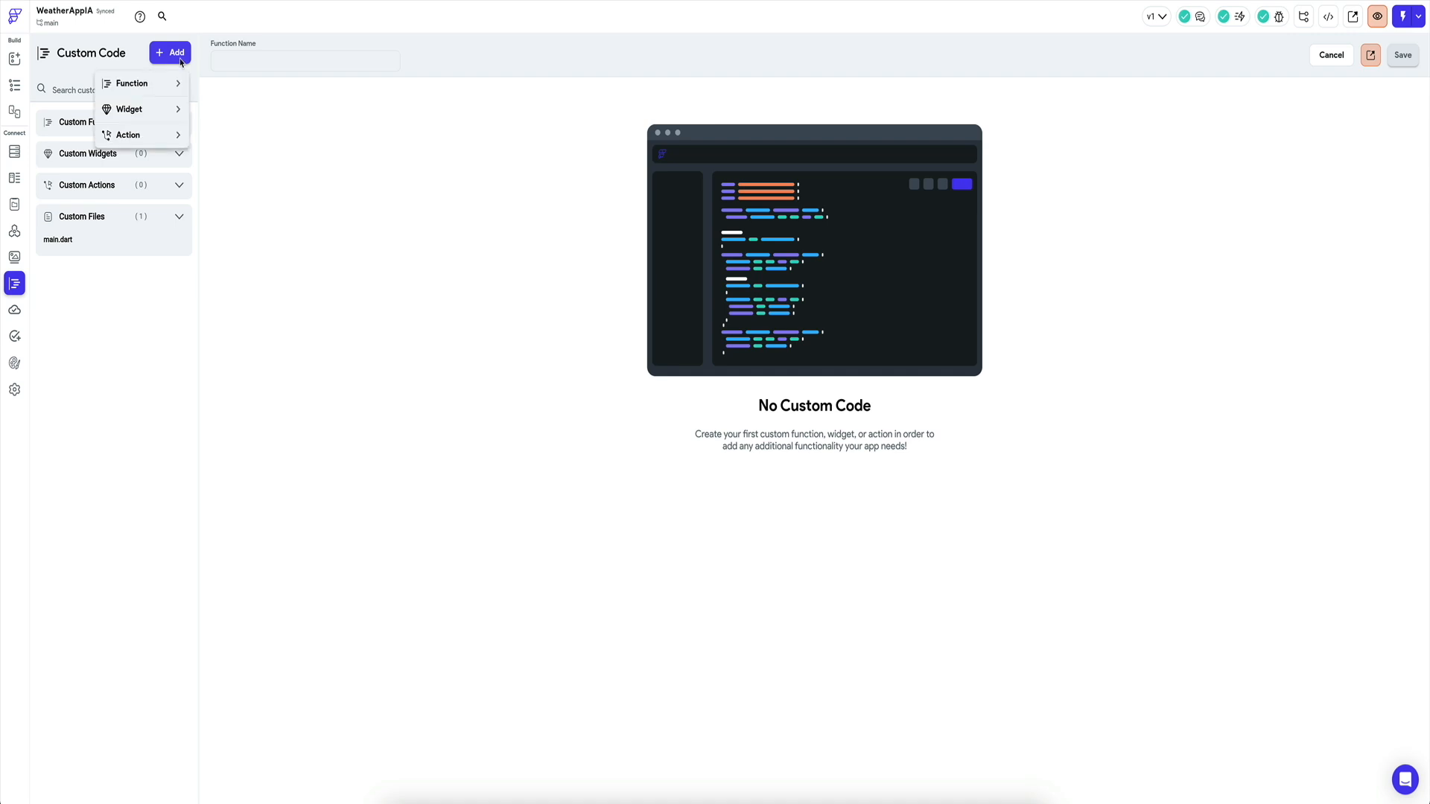
{"action": "left_click", "coordinate": [143, 135]}
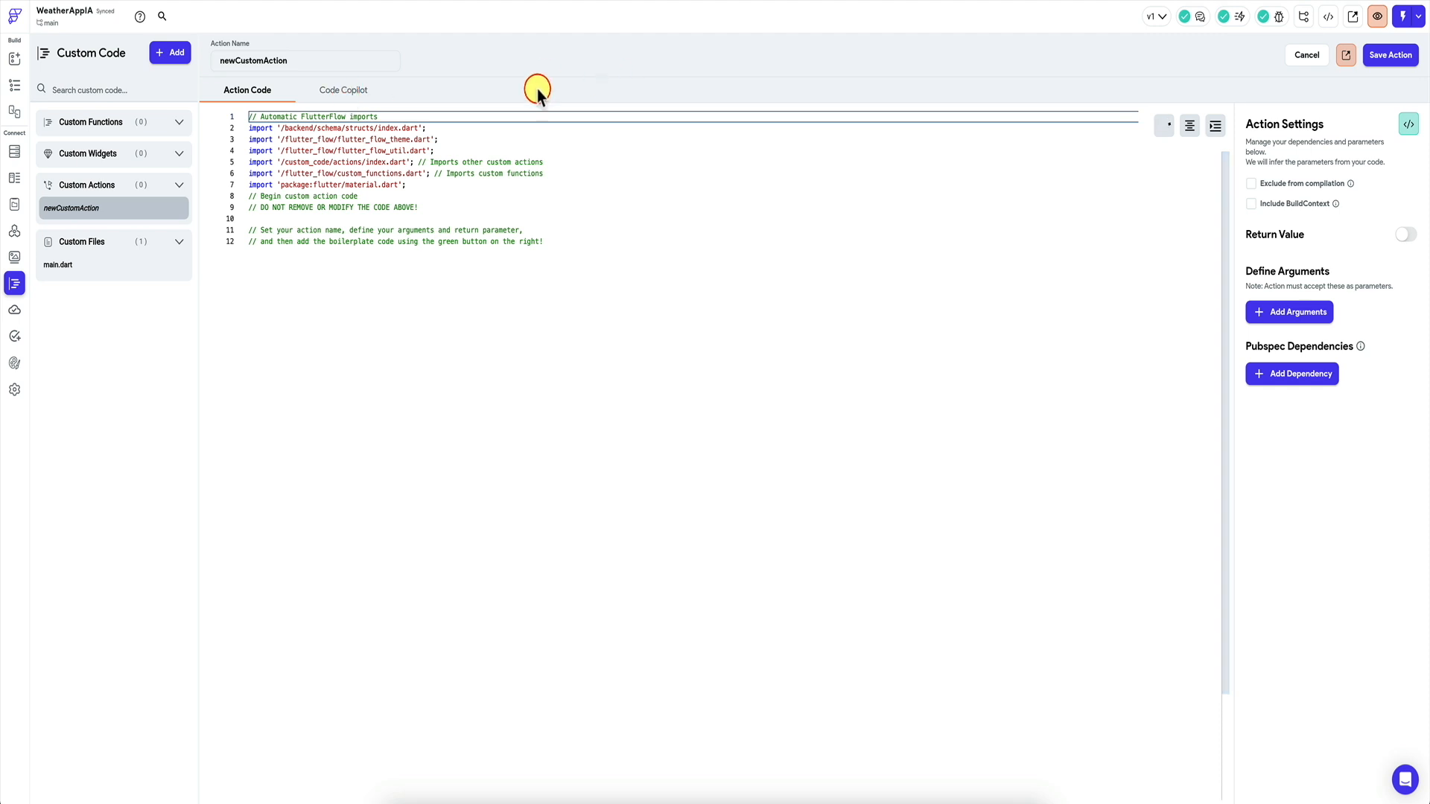
{"action": "key", "text": "ctrl+a"}
{"action": "type", "text": "connectT"}
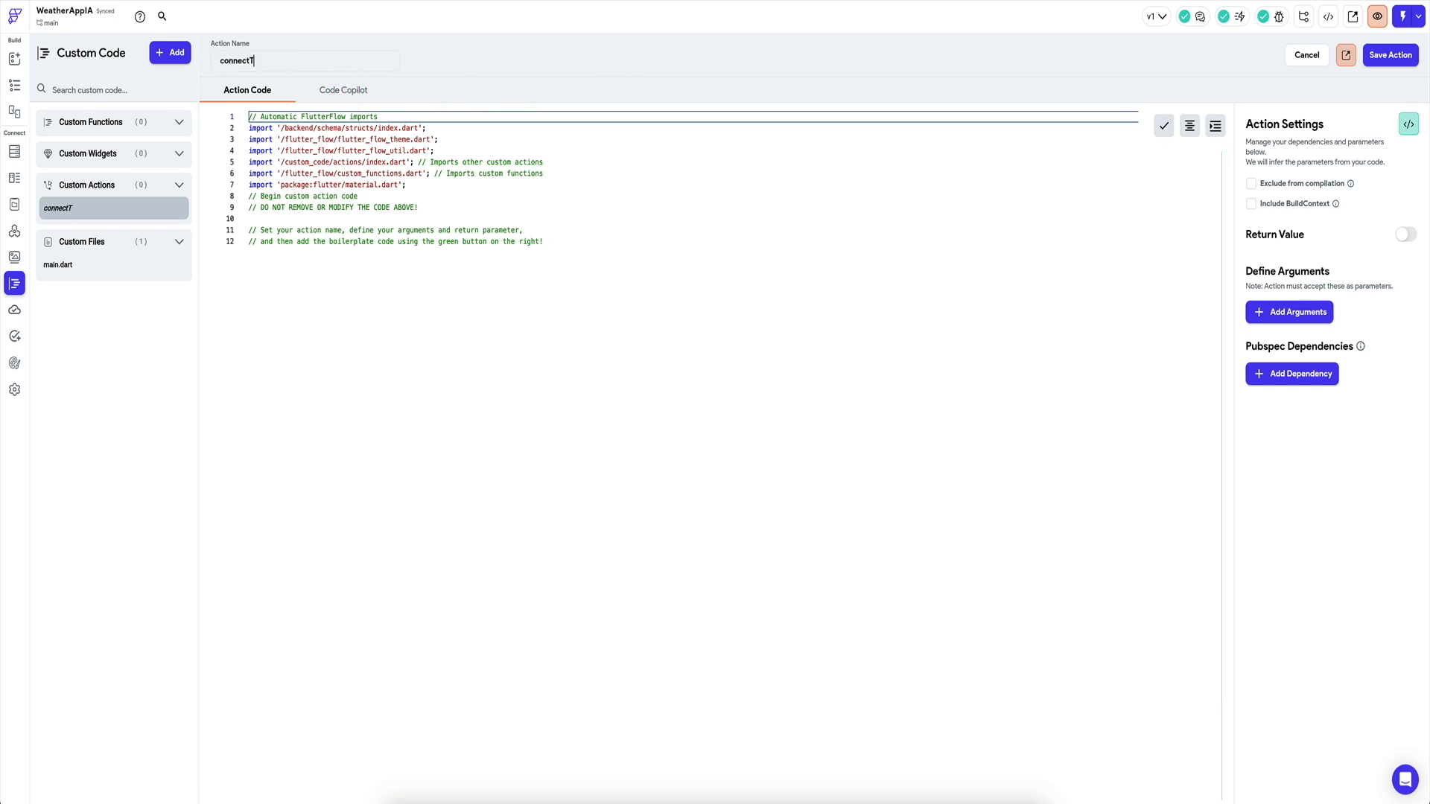
{"action": "type", "text": "oRC"}
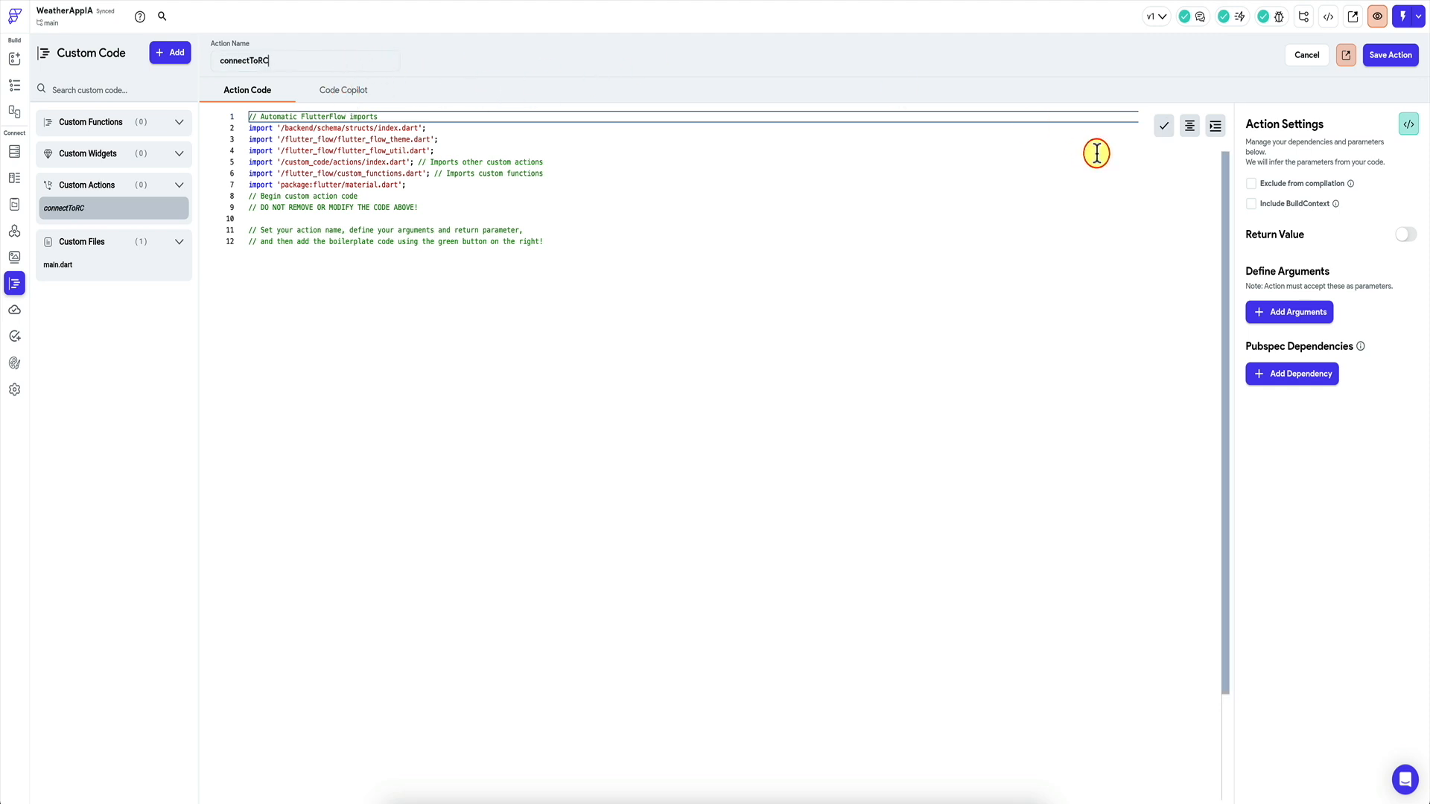
{"action": "left_click", "coordinate": [1409, 125]}
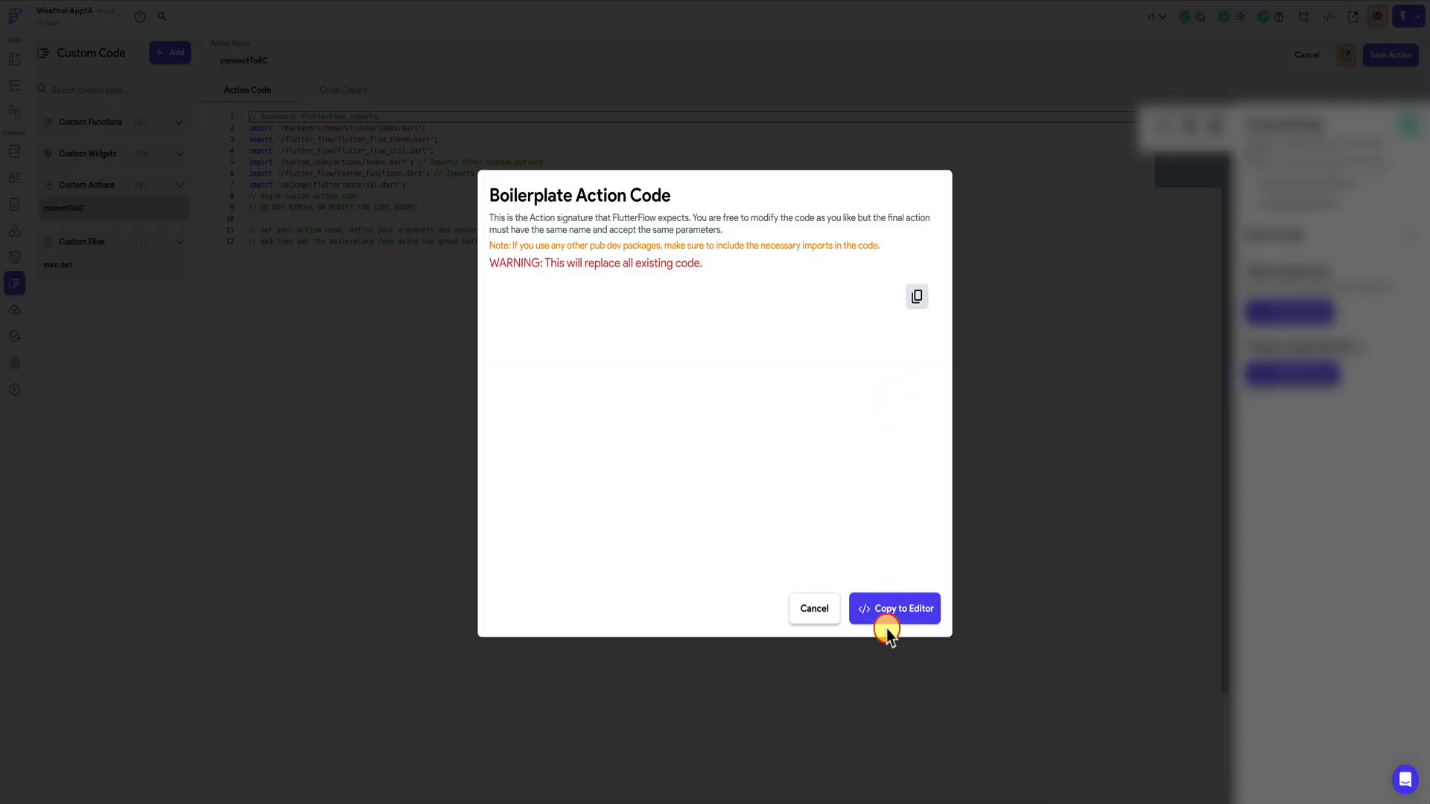
{"action": "left_click", "coordinate": [897, 612]}
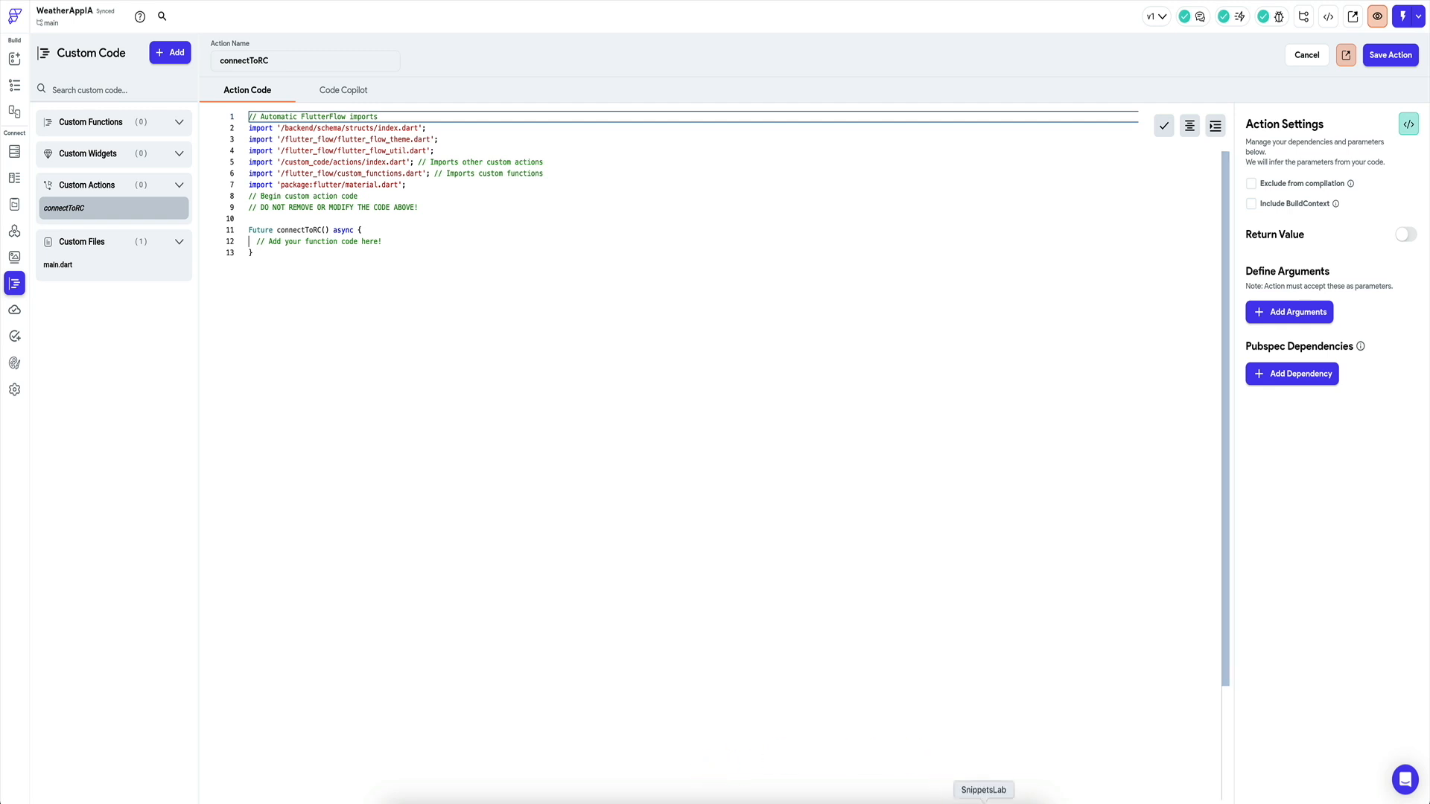
Paste the RevenueCat Purchases configuration lines from SnippetsLab below the placeholder comment.
{"action": "left_click", "coordinate": [963, 791]}
{"action": "left_click_drag", "start_coordinate": [552, 198], "coordinate": [748, 225]}
{"action": "key", "text": "super+Tab"}
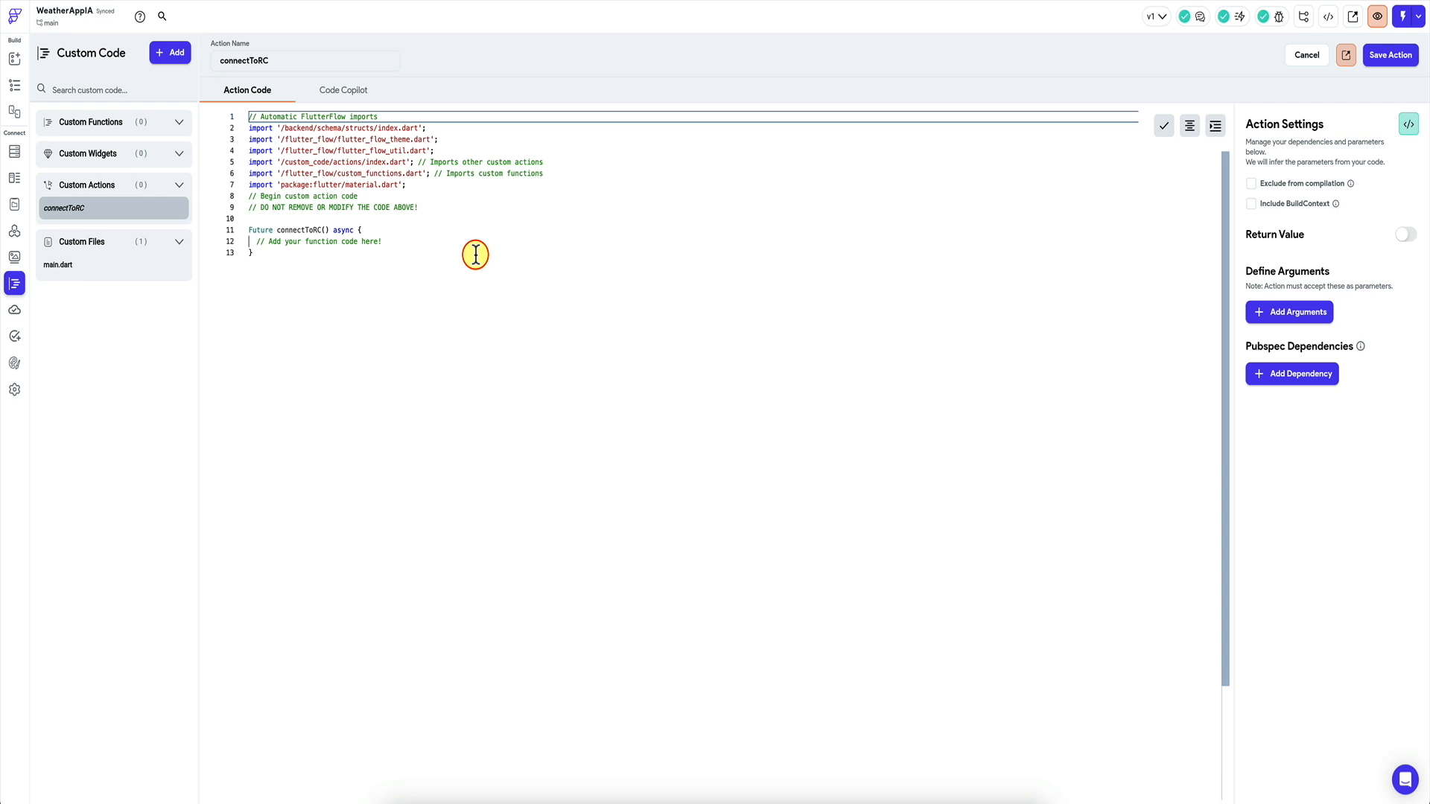
{"action": "left_click", "coordinate": [405, 237]}
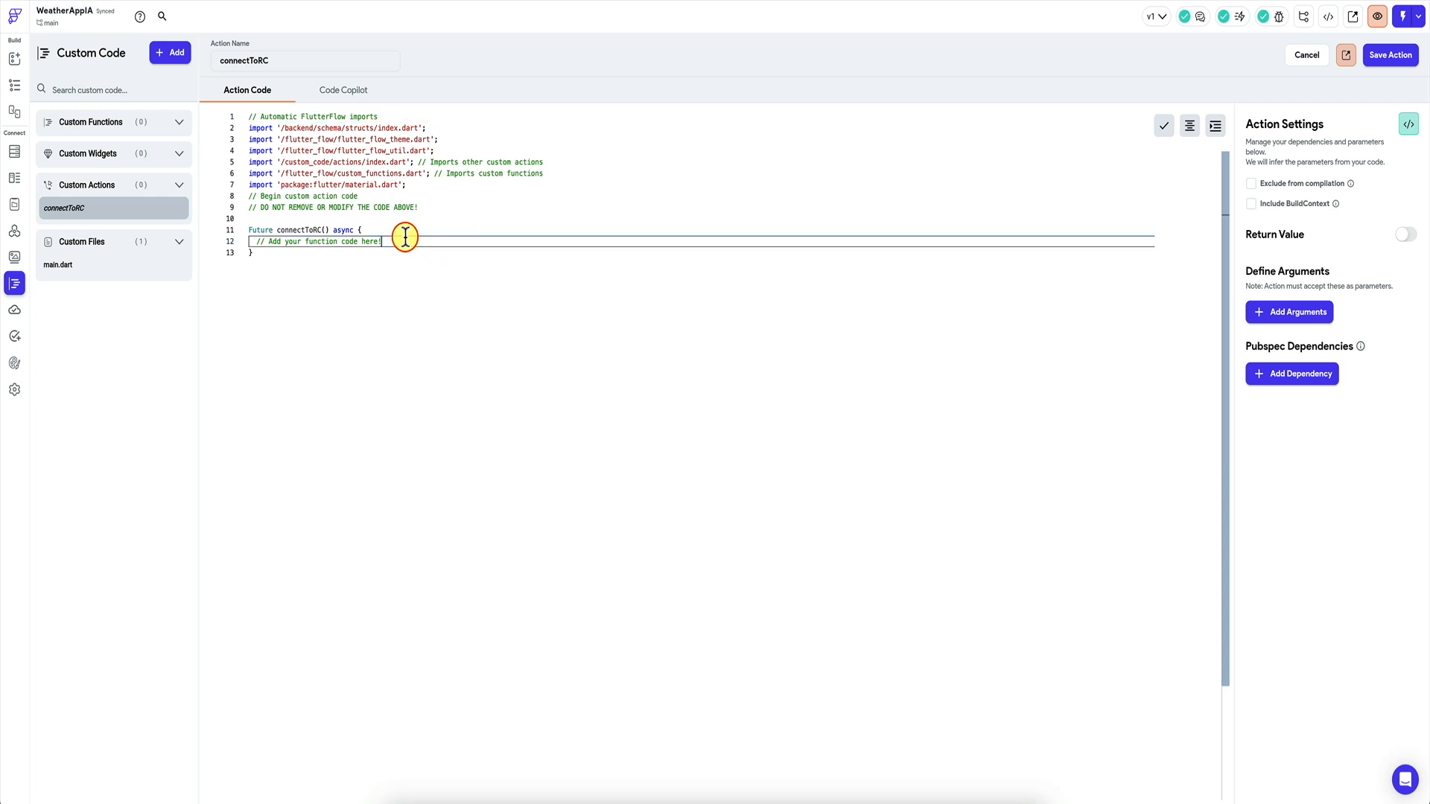
{"action": "key", "text": "Return"}
{"action": "key", "text": "Return"}
{"action": "key", "text": "ctrl+v"}
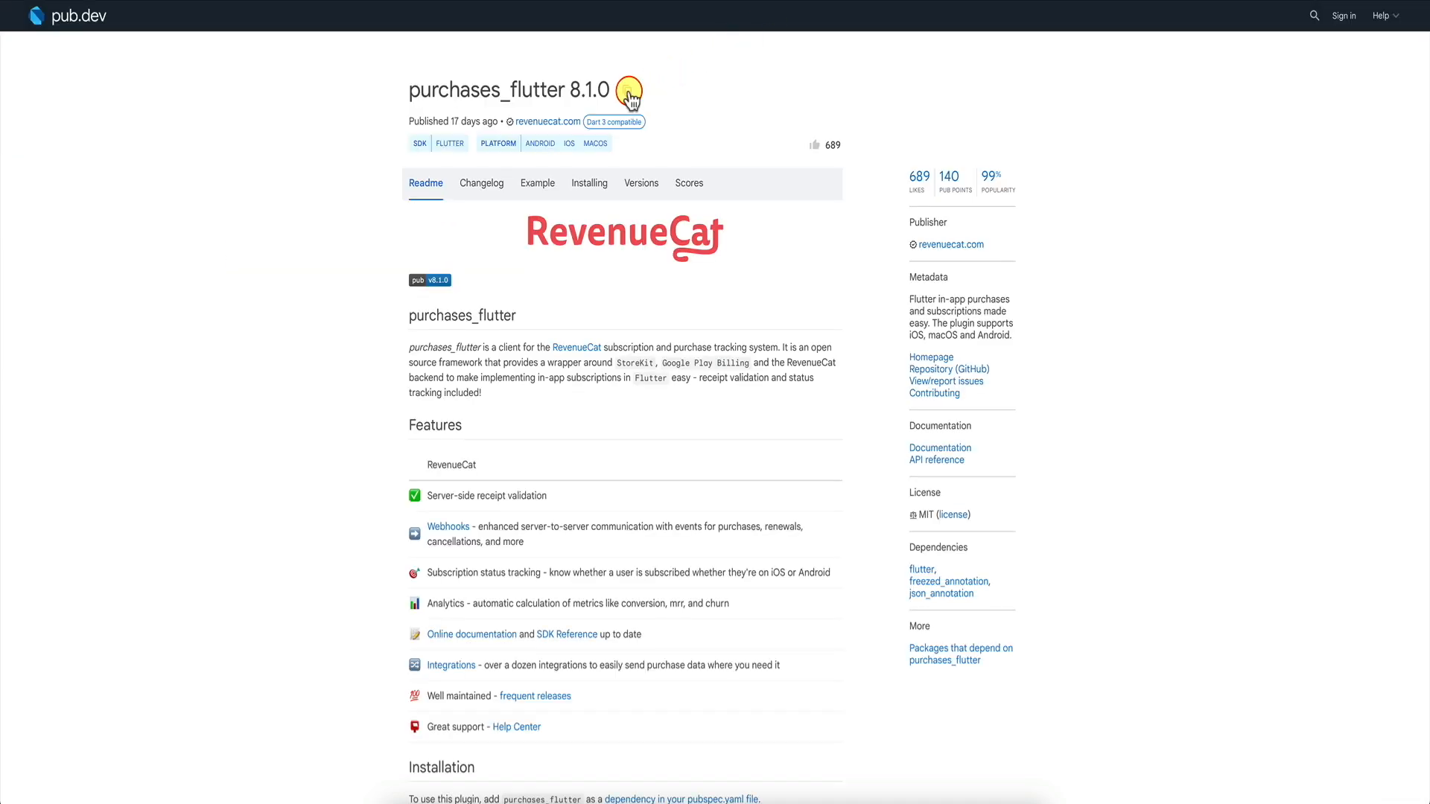
Add purchases_flutter ^8.1.0 as a pubspec dependency of the connectToRC action.
{"action": "left_click", "coordinate": [629, 93]}
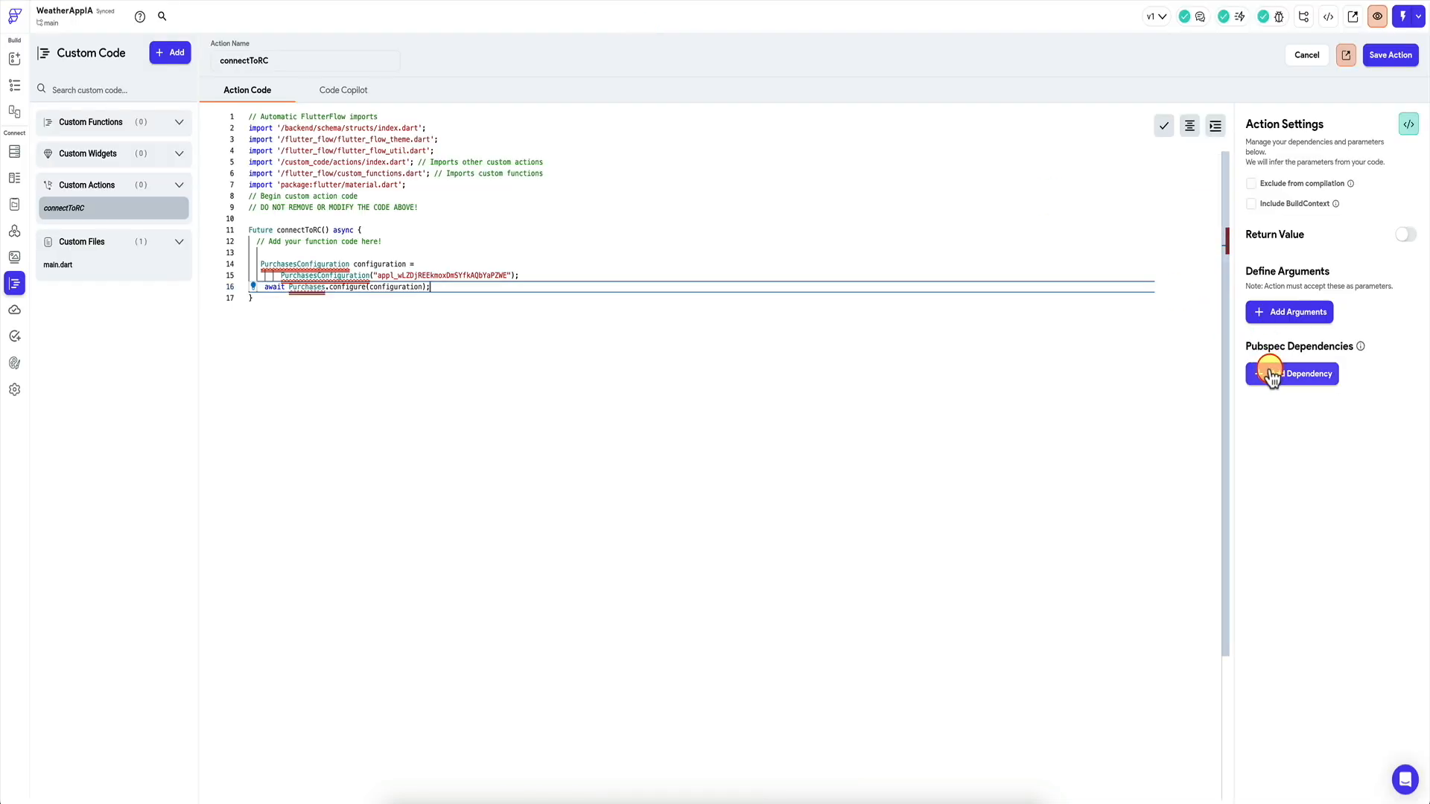
{"action": "left_click", "coordinate": [1271, 375]}
{"action": "key", "text": "ctrl+v"}
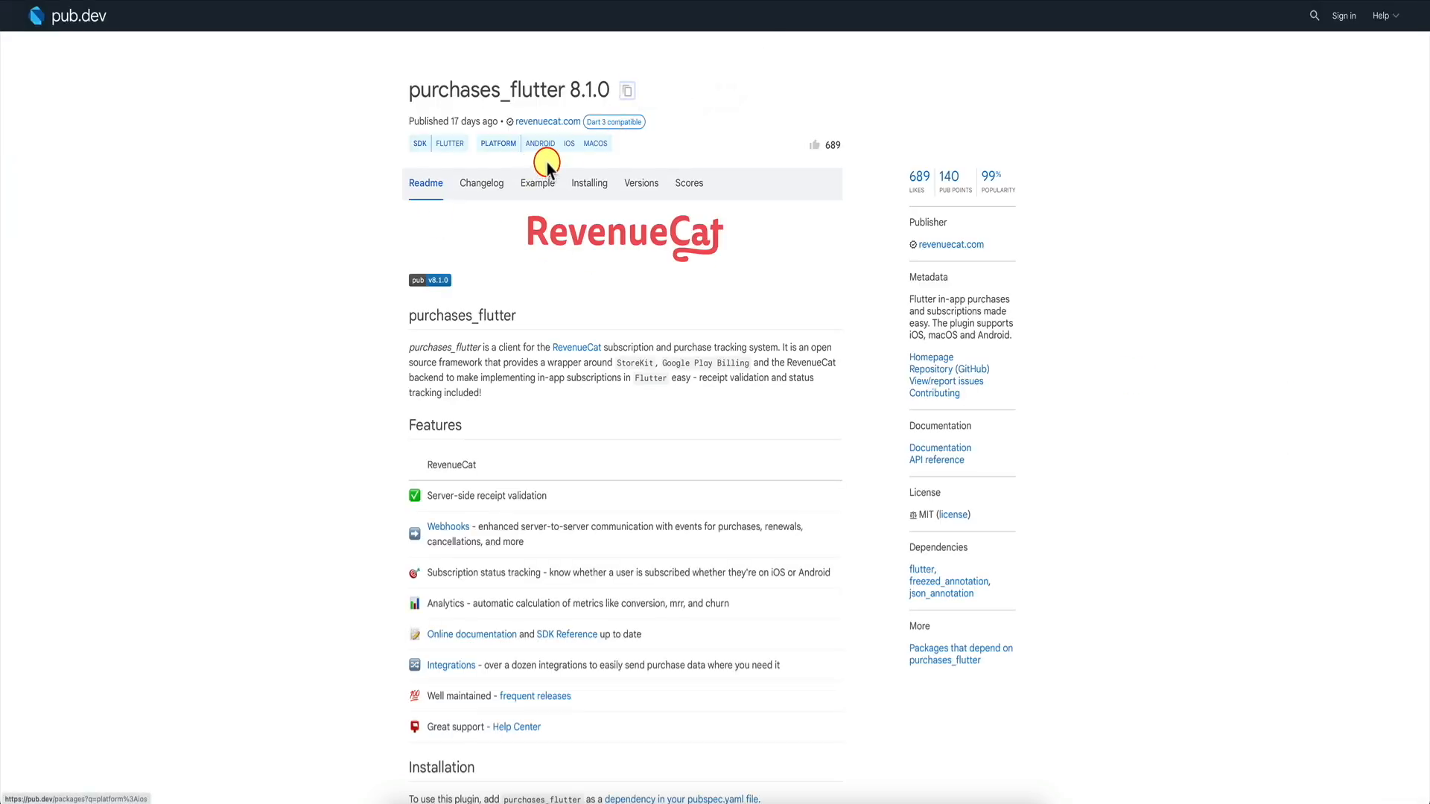
{"action": "scroll", "coordinate": [619, 329], "scroll_direction": "down", "scroll_amount": 3}
{"action": "scroll", "coordinate": [619, 333], "scroll_direction": "up", "scroll_amount": 5}
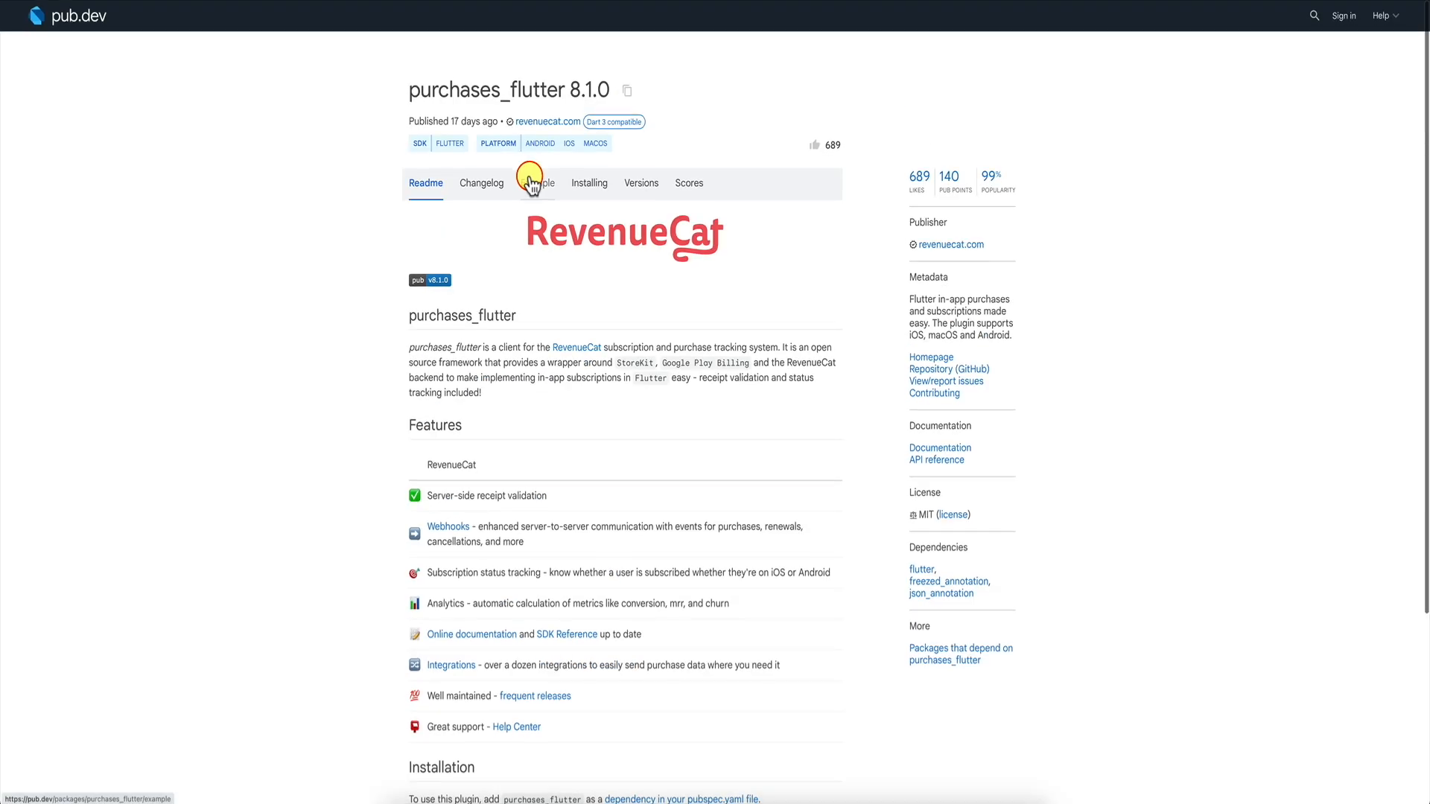
Find and select the purchases_flutter import line in the MagicWeather example's lib/main.dart.
{"action": "left_click", "coordinate": [535, 183]}
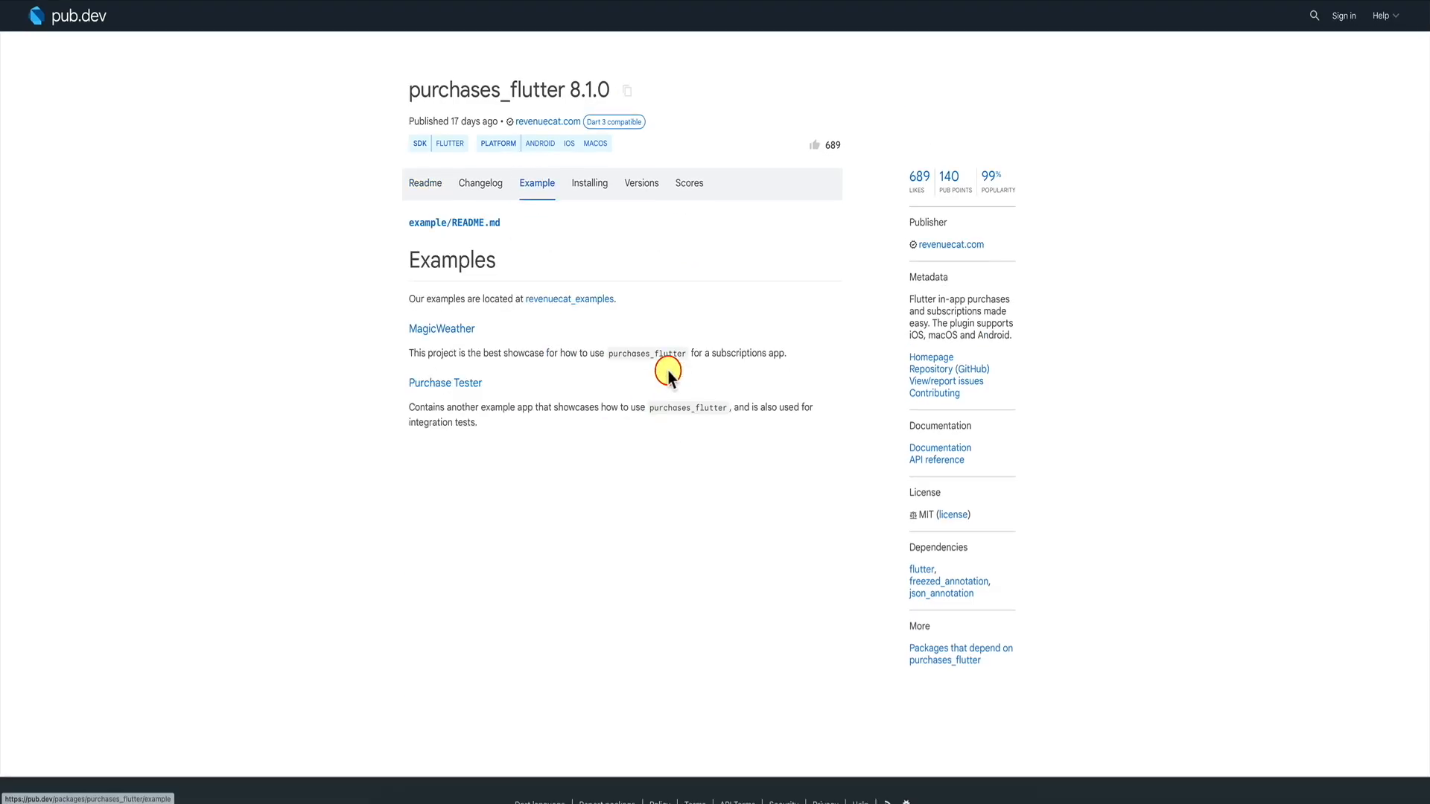
{"action": "left_click", "coordinate": [575, 298]}
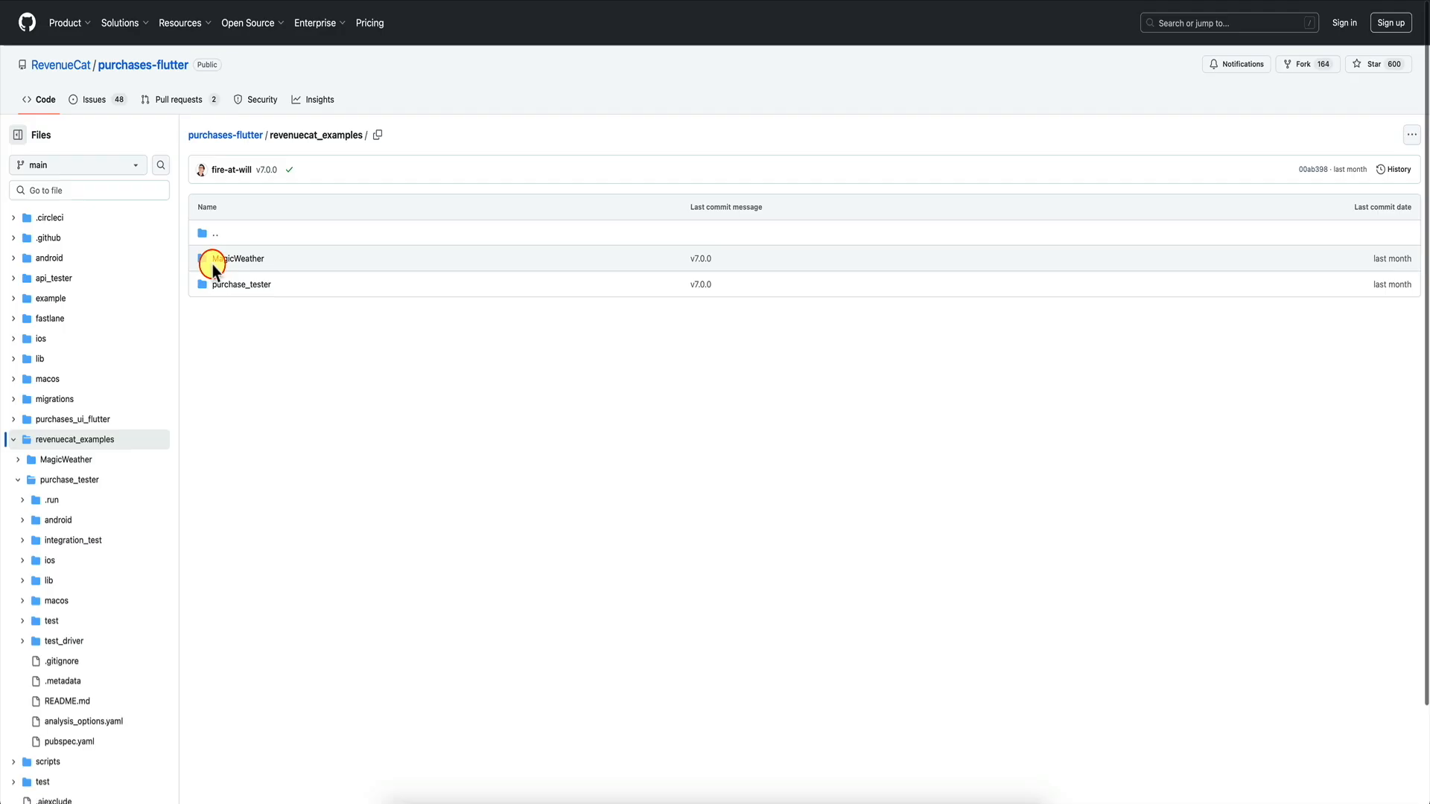
{"action": "left_click", "coordinate": [214, 261]}
{"action": "left_click", "coordinate": [216, 331]}
{"action": "left_click", "coordinate": [239, 291]}
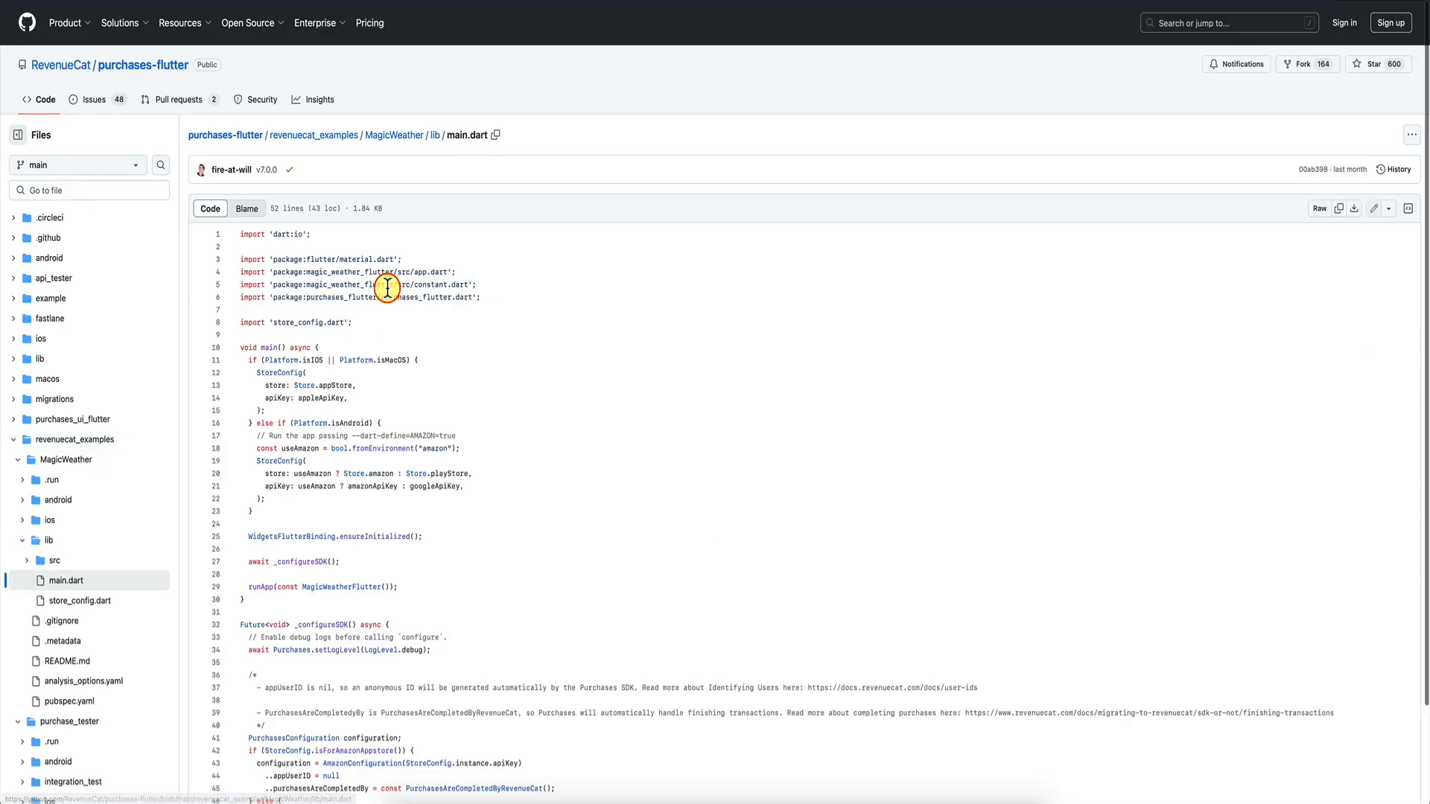
{"action": "left_click_drag", "start_coordinate": [485, 297], "coordinate": [239, 298]}
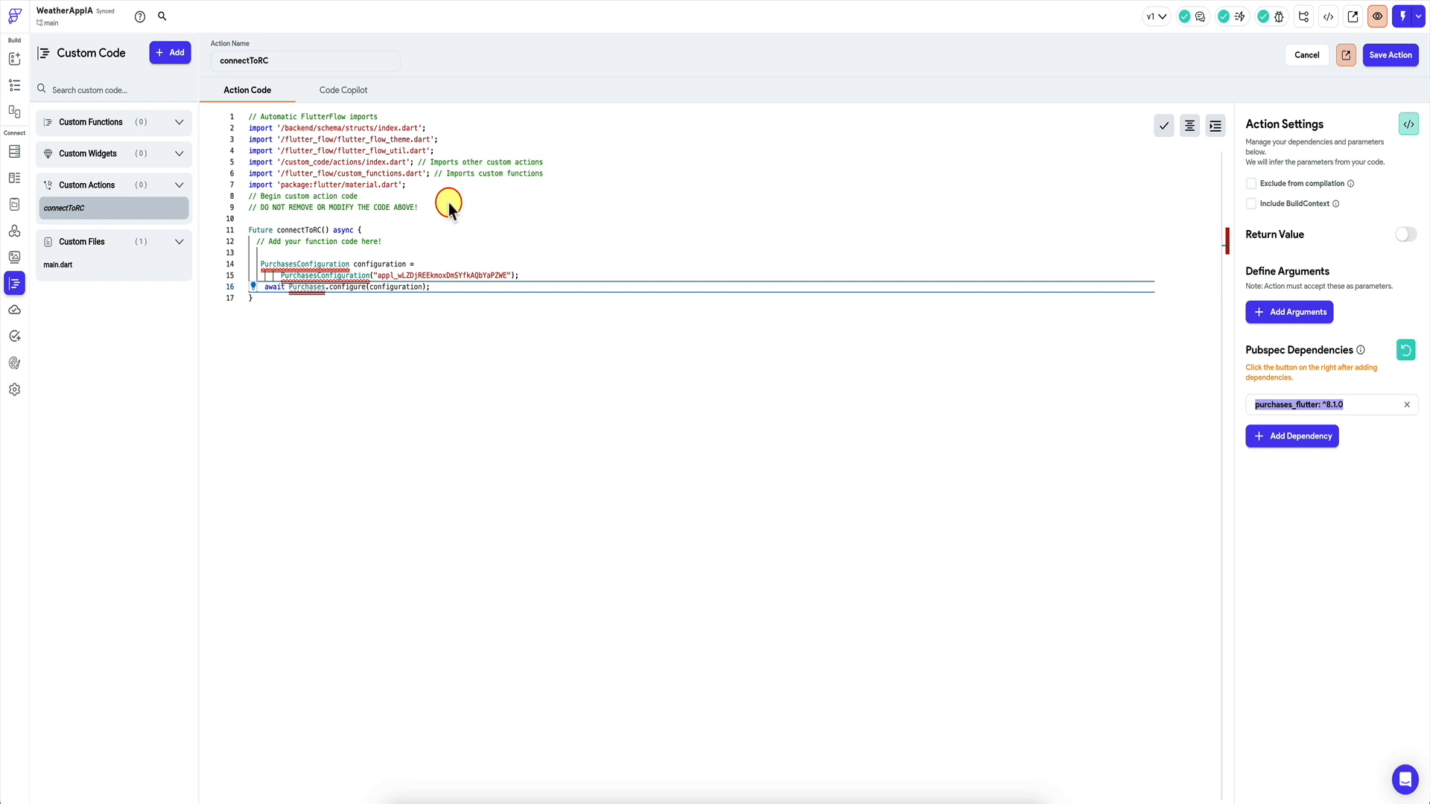
Paste the purchases_flutter import above the connectToRC function and save the action.
{"action": "left_click", "coordinate": [439, 218]}
{"action": "key", "text": "Return"}
{"action": "key", "text": "ctrl+v"}
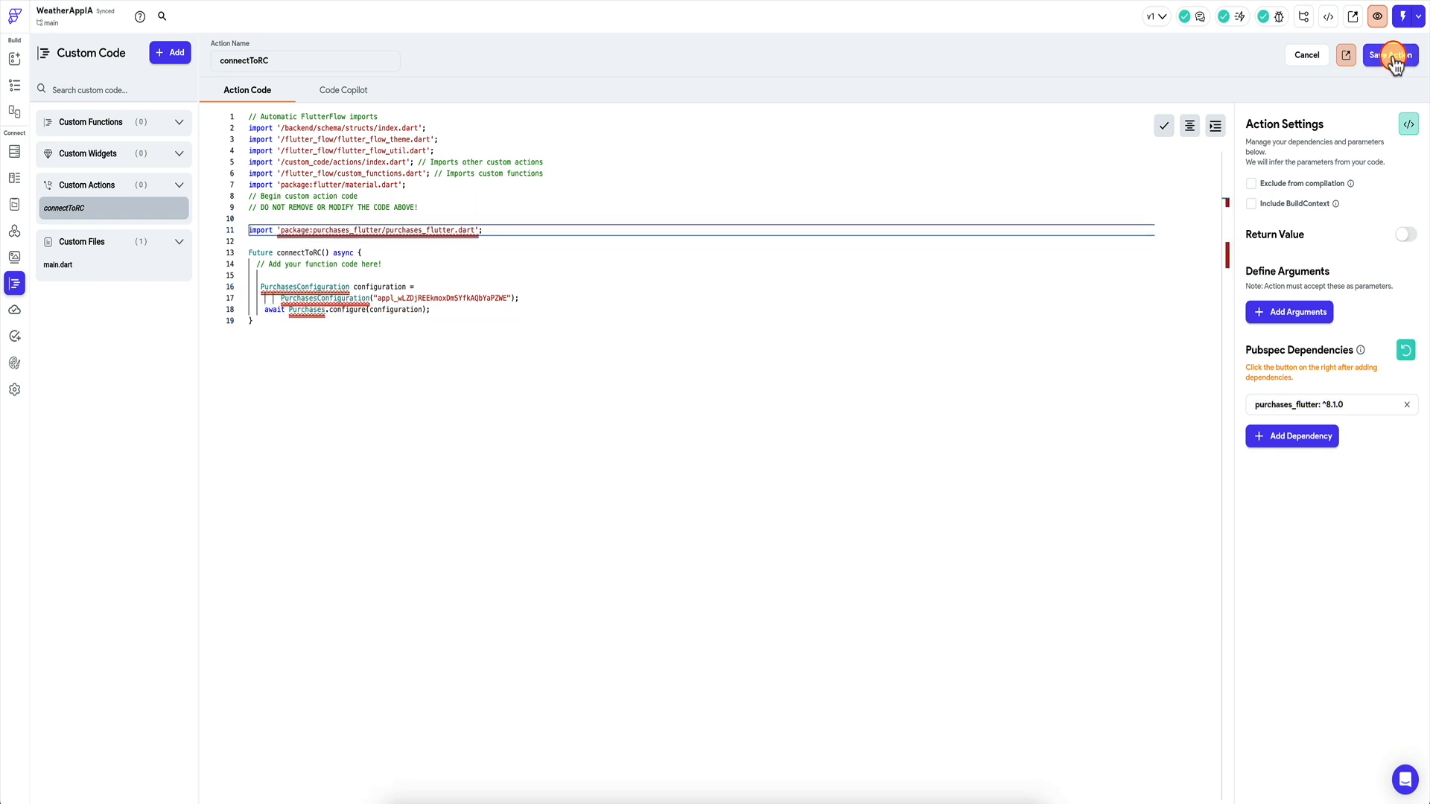
{"action": "left_click", "coordinate": [1390, 55]}
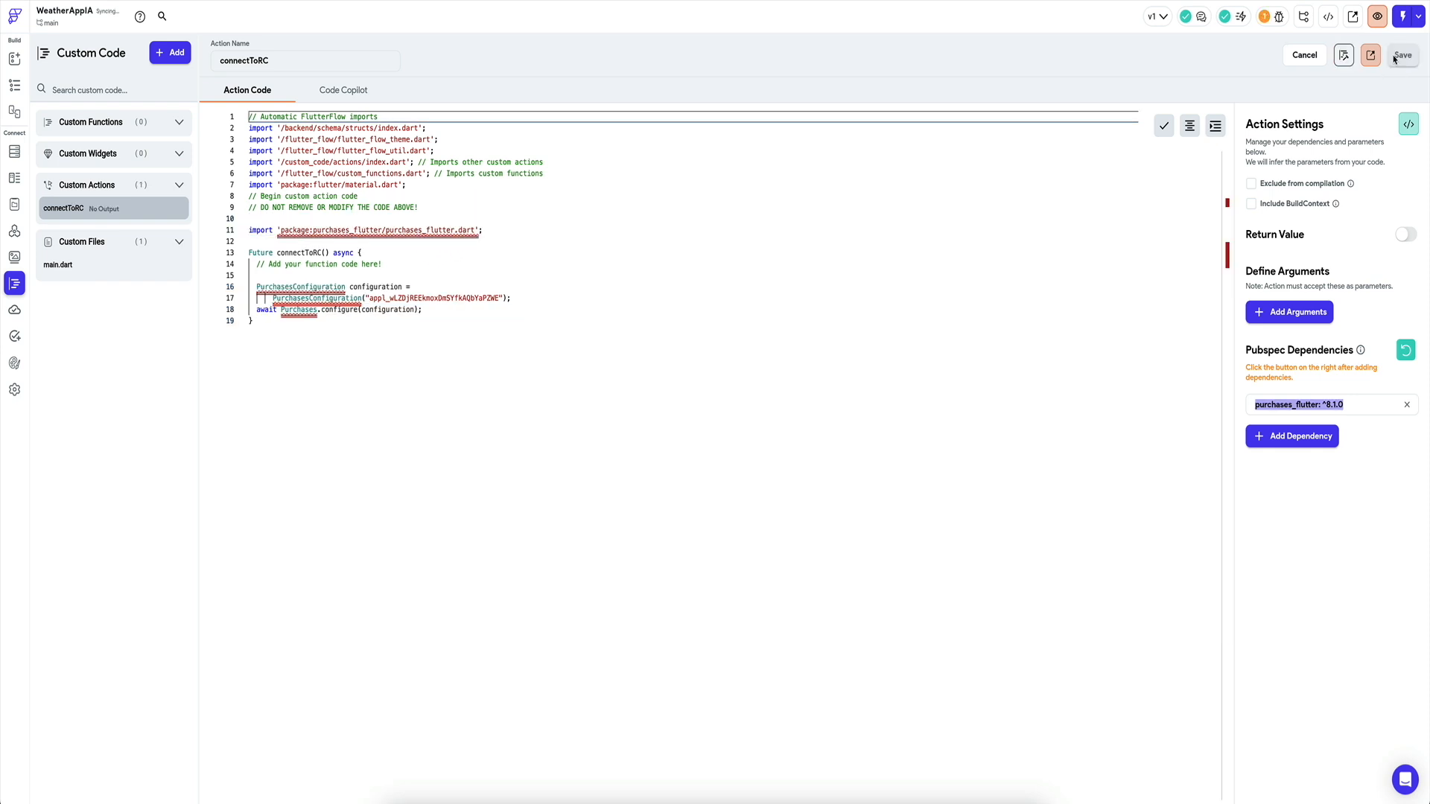
{"action": "double_click", "coordinate": [404, 299]}
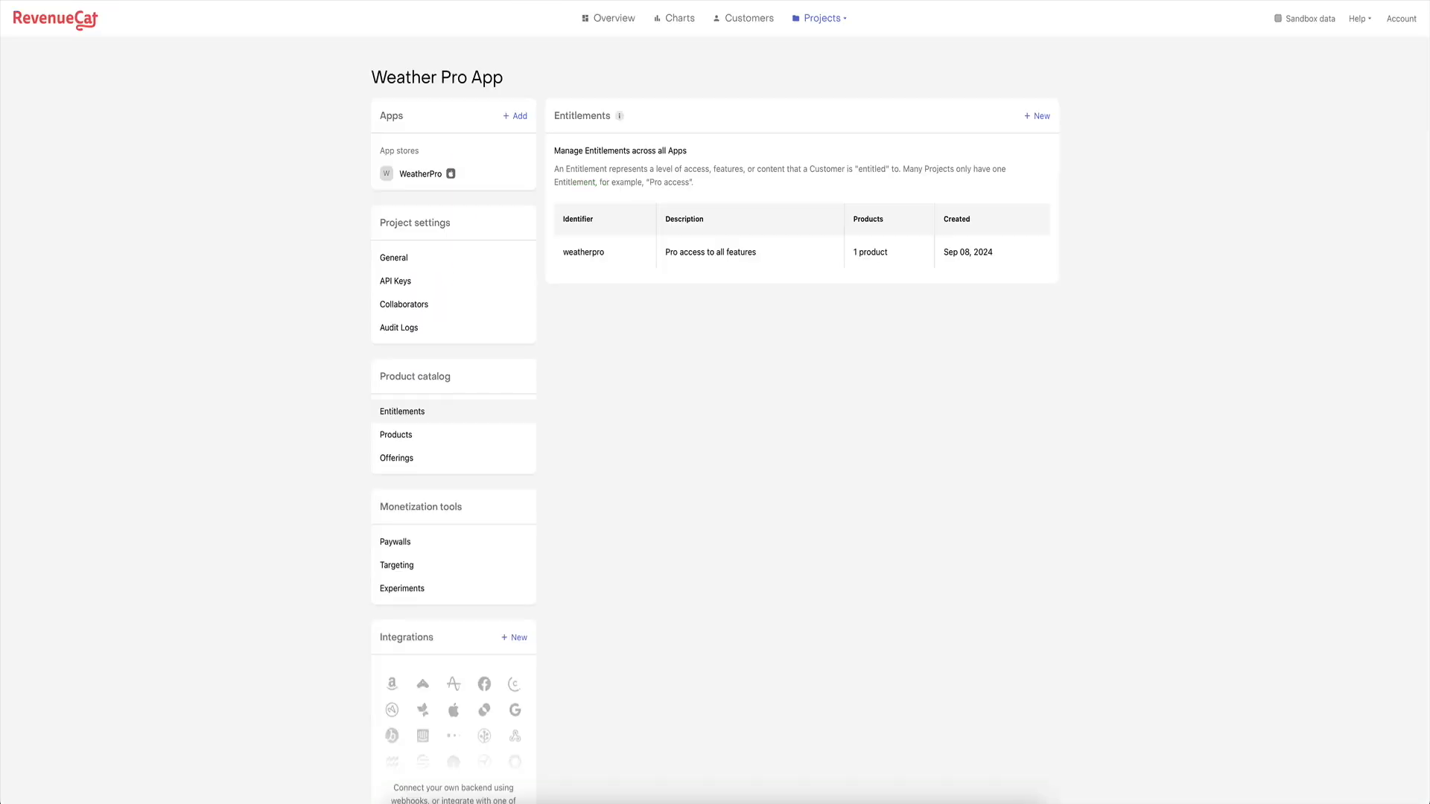
Copy the WeatherPro public API key from RevenueCat's API Keys page and paste it into connectToRC.
{"action": "left_click", "coordinate": [418, 280]}
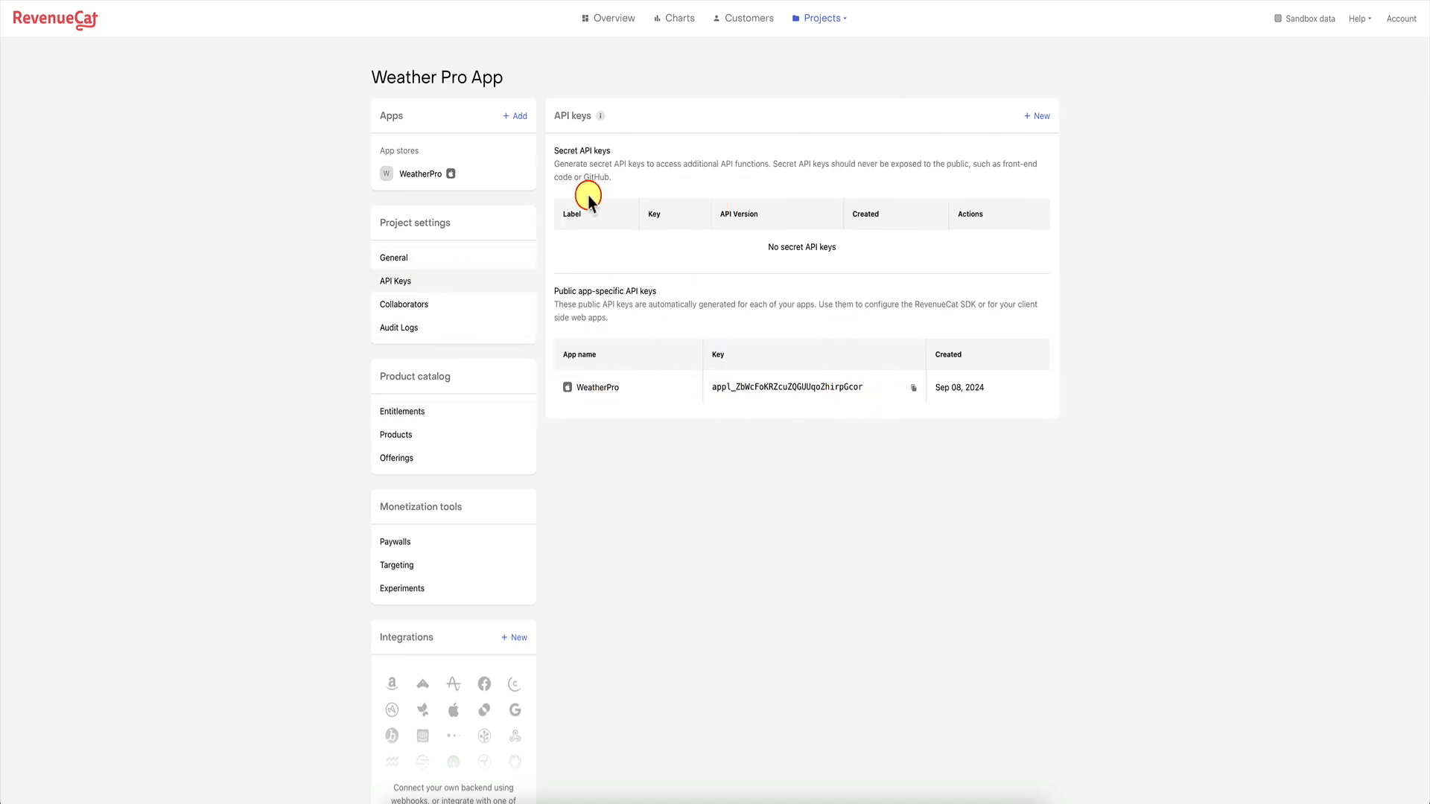
{"action": "mouse_move", "coordinate": [931, 387]}
{"action": "left_click", "coordinate": [914, 387]}
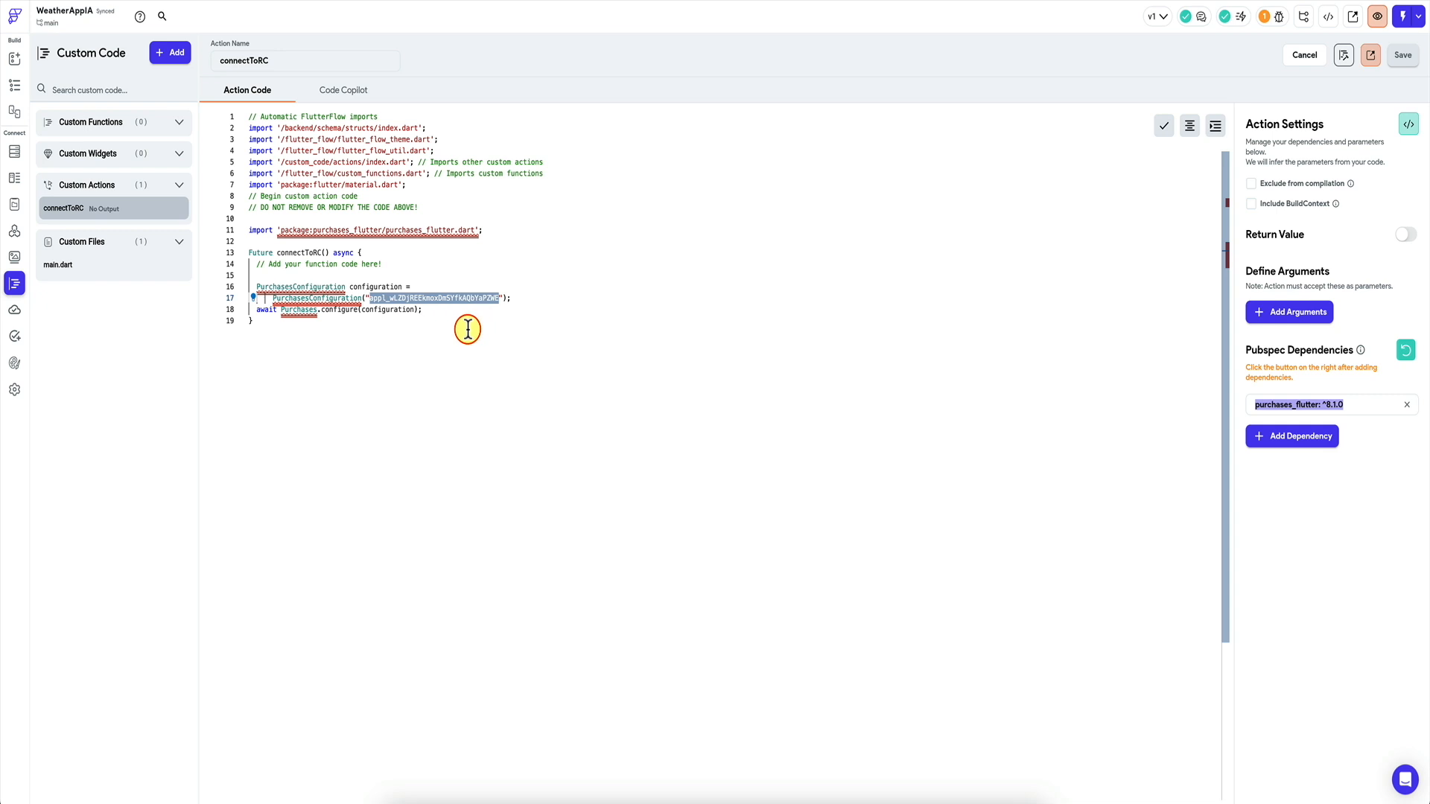
{"action": "key", "text": "ctrl+v"}
{"action": "double_click", "coordinate": [472, 298]}
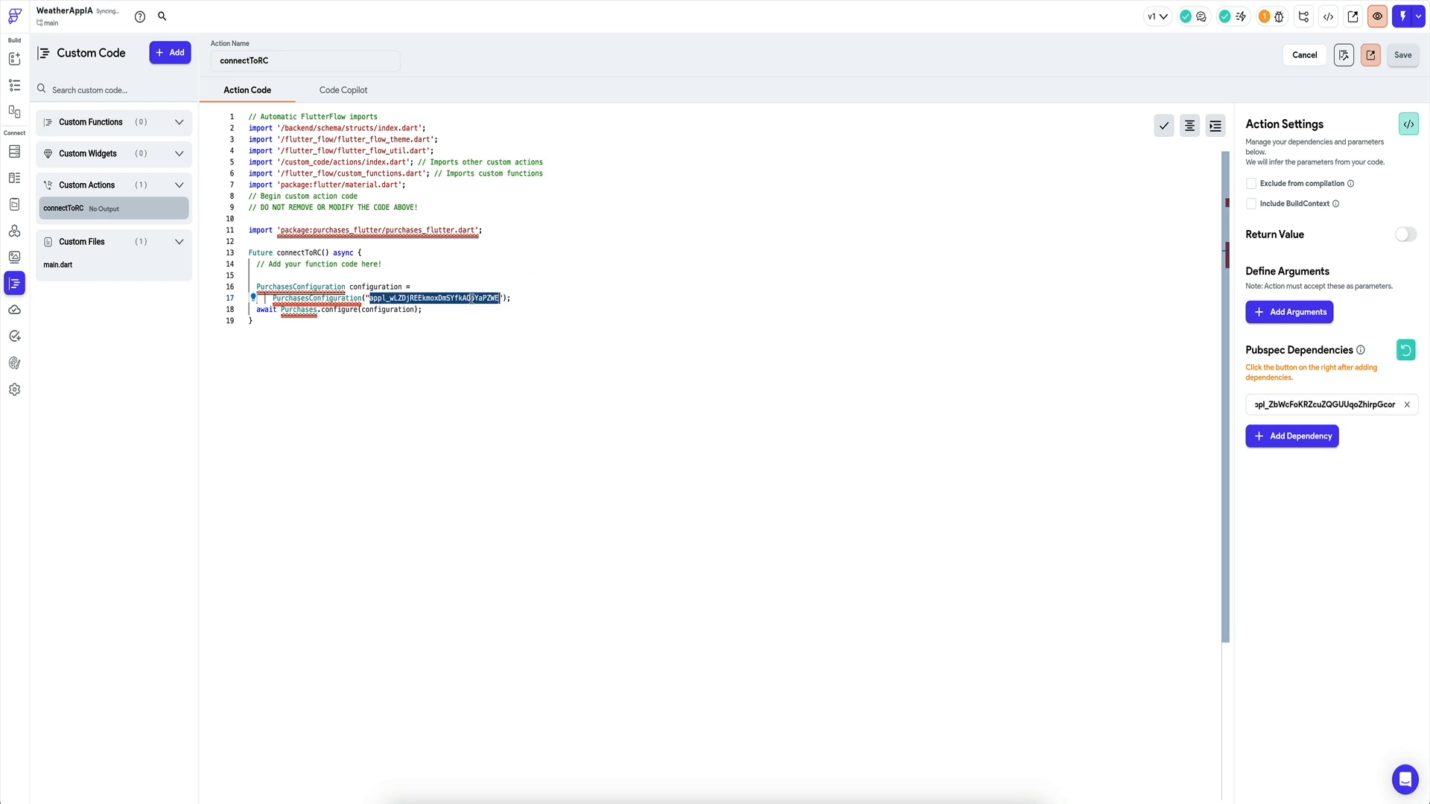
Paste the WeatherPro key over the old key and remove the mistaken dependency entry.
{"action": "key", "text": "ctrl+v"}
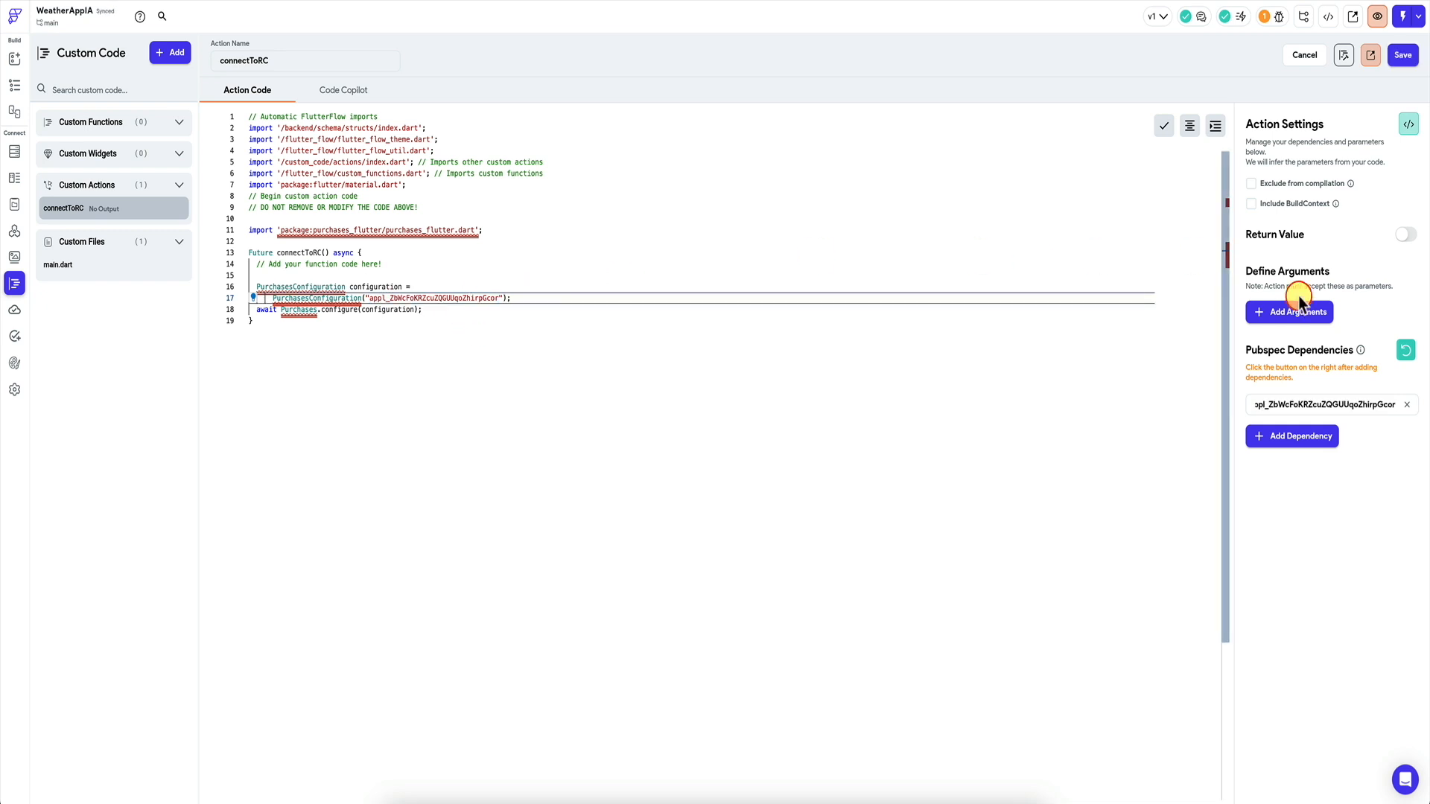
{"action": "left_click", "coordinate": [1407, 404]}
{"action": "left_click", "coordinate": [1309, 373]}
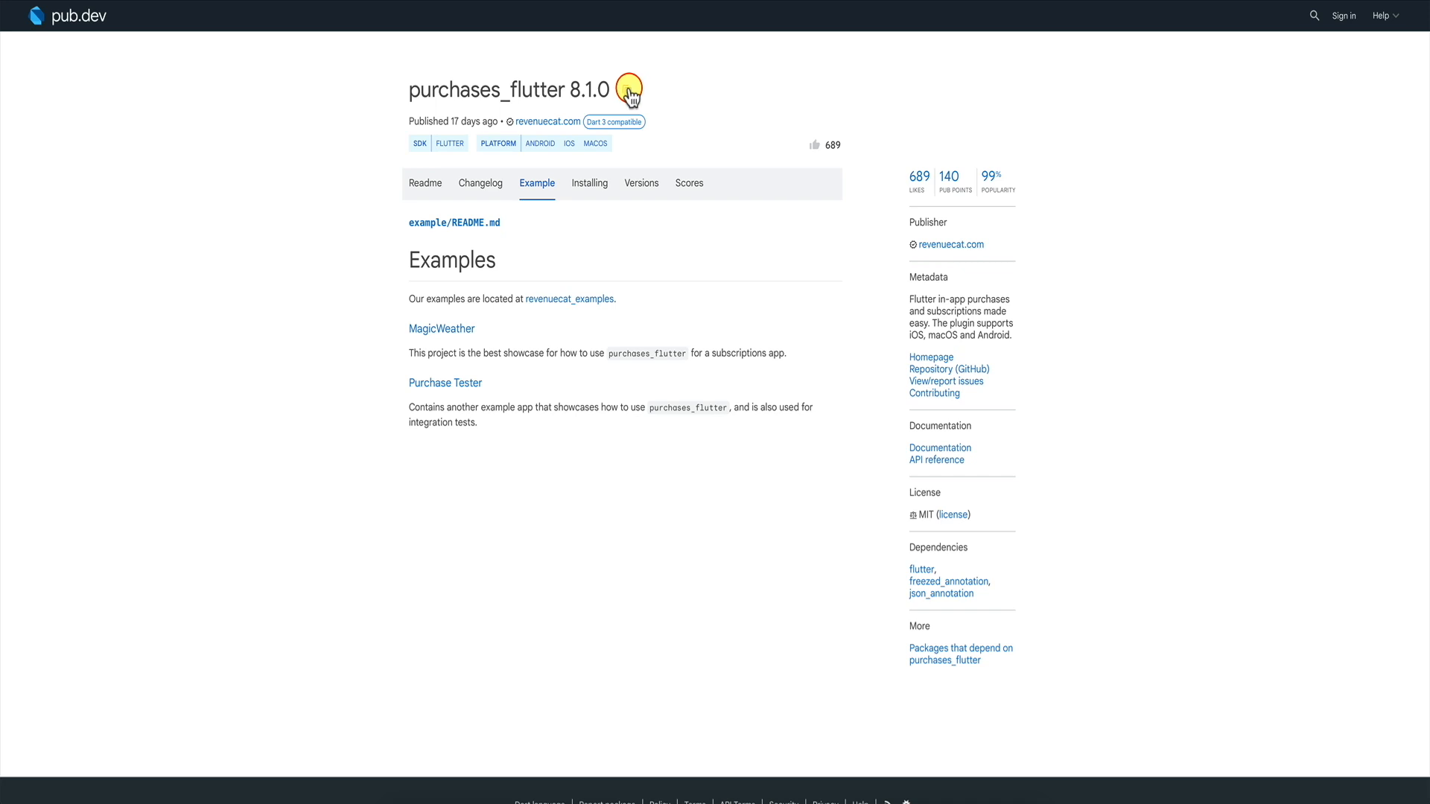
Re-add purchases_flutter: ^8.1.0 as the action's dependency and save connectToRC.
{"action": "left_click", "coordinate": [628, 91]}
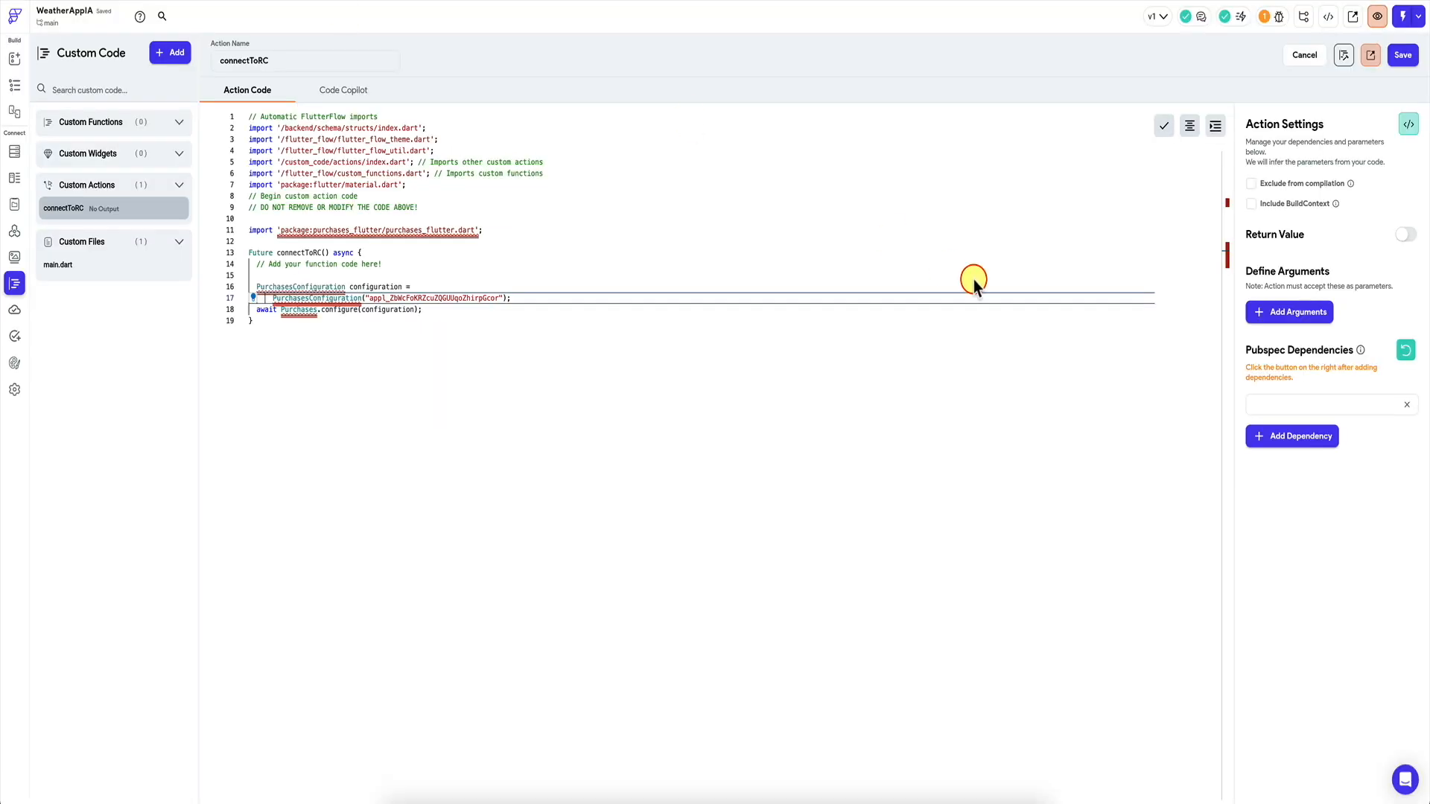
{"action": "left_click", "coordinate": [1251, 393]}
{"action": "key", "text": "ctrl+v"}
{"action": "left_click", "coordinate": [521, 346]}
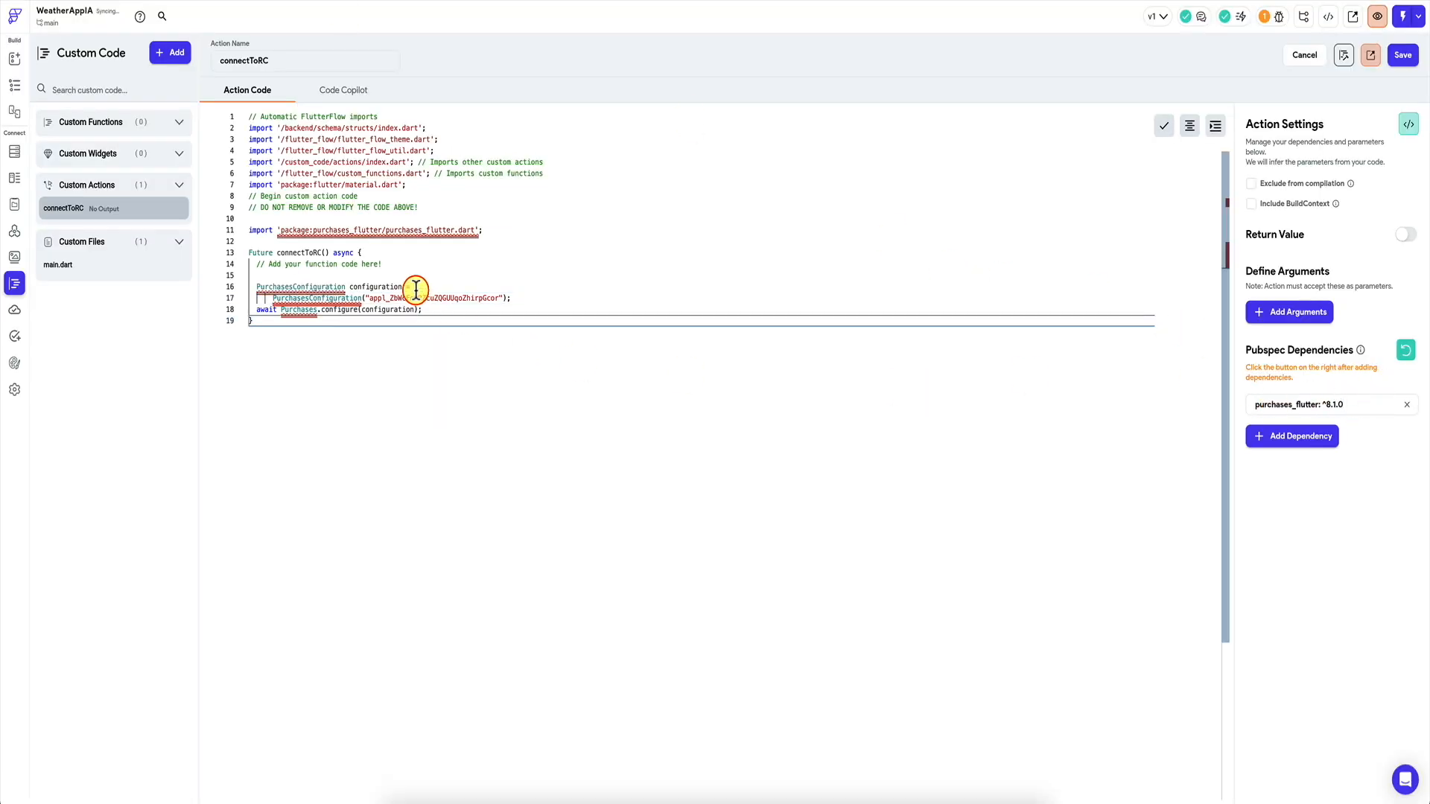
{"action": "left_click", "coordinate": [1403, 55]}
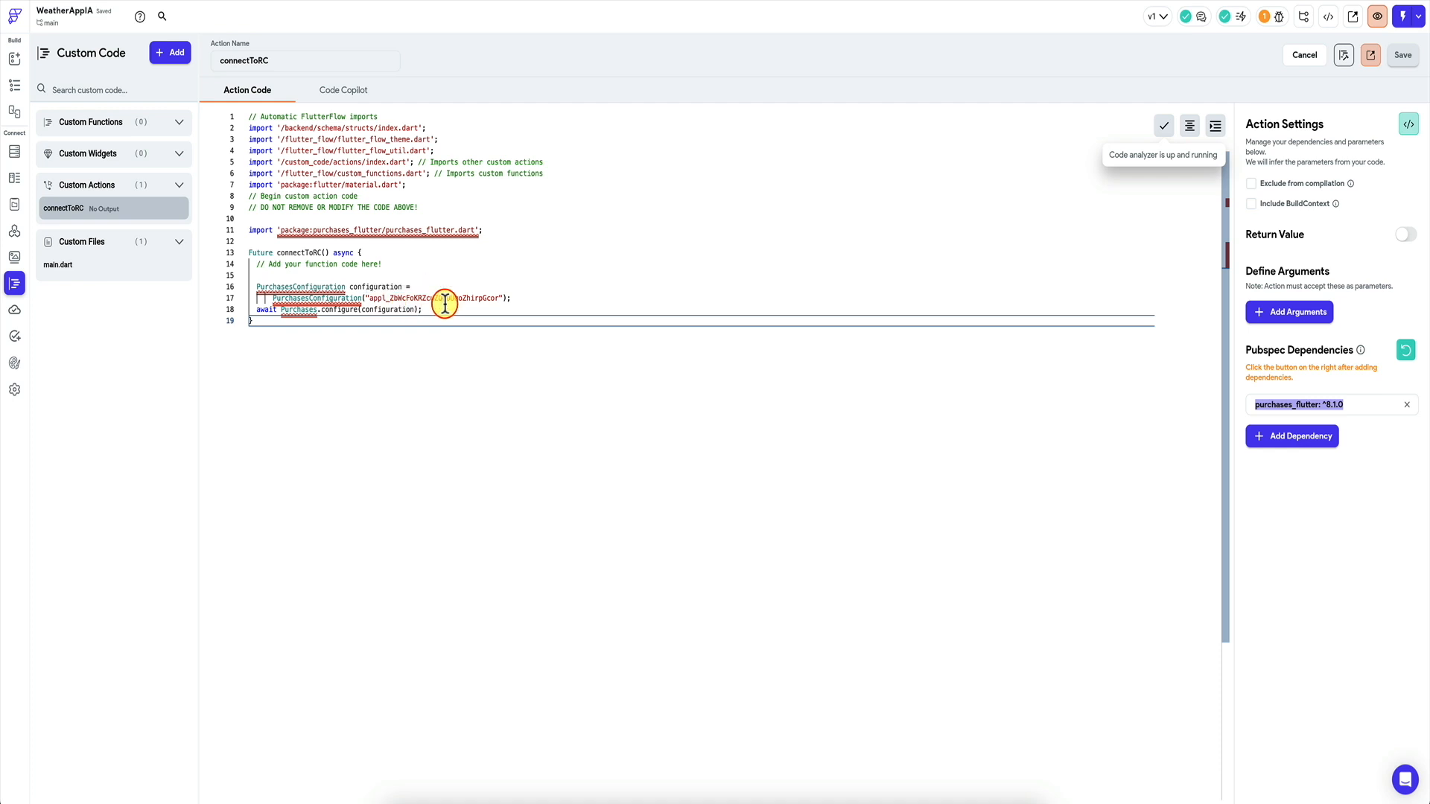
Add connectToRC as an awaited initial action in main.dart, check its code, then return to main.dart.
{"action": "left_click", "coordinate": [91, 267]}
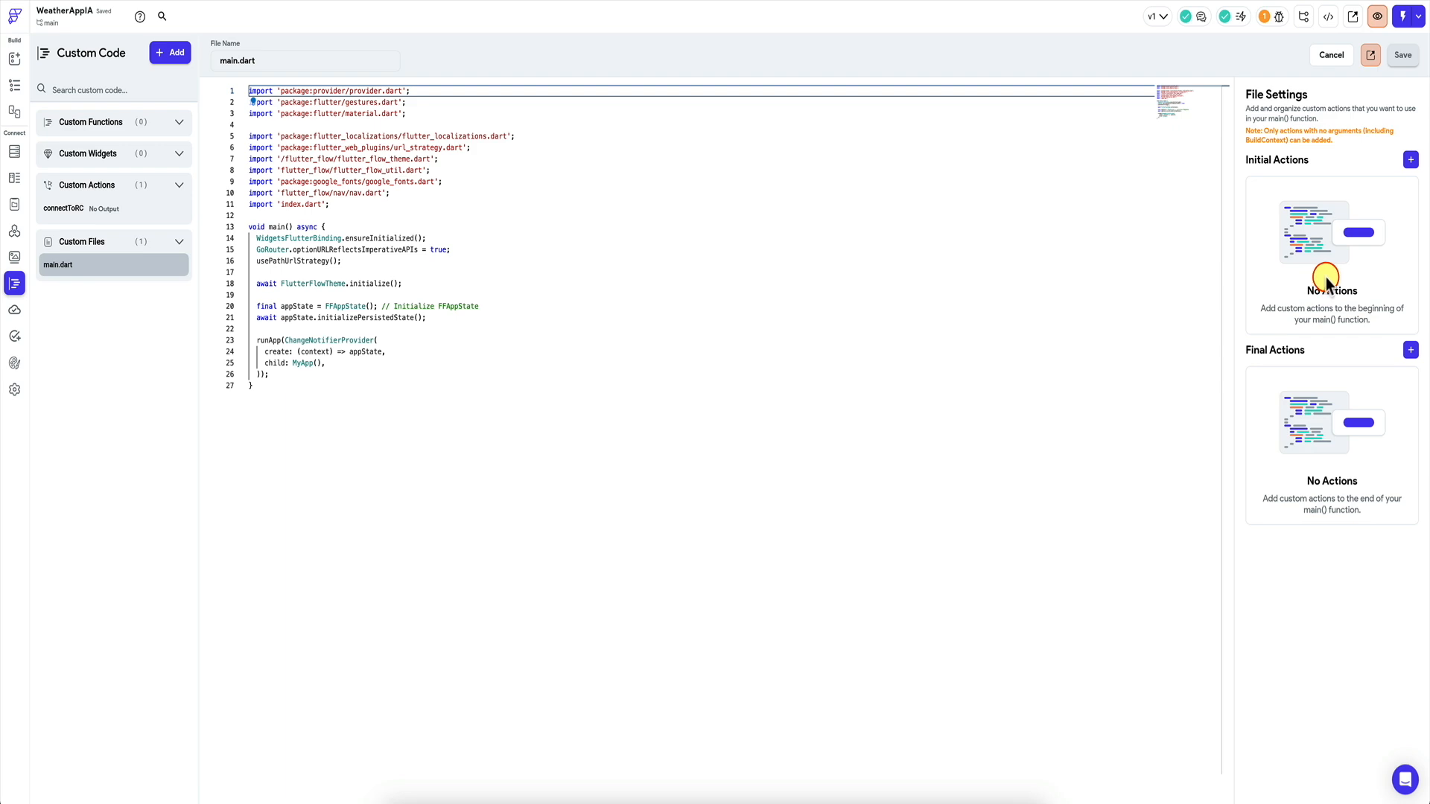
{"action": "left_click", "coordinate": [1409, 162]}
{"action": "left_click", "coordinate": [1267, 208]}
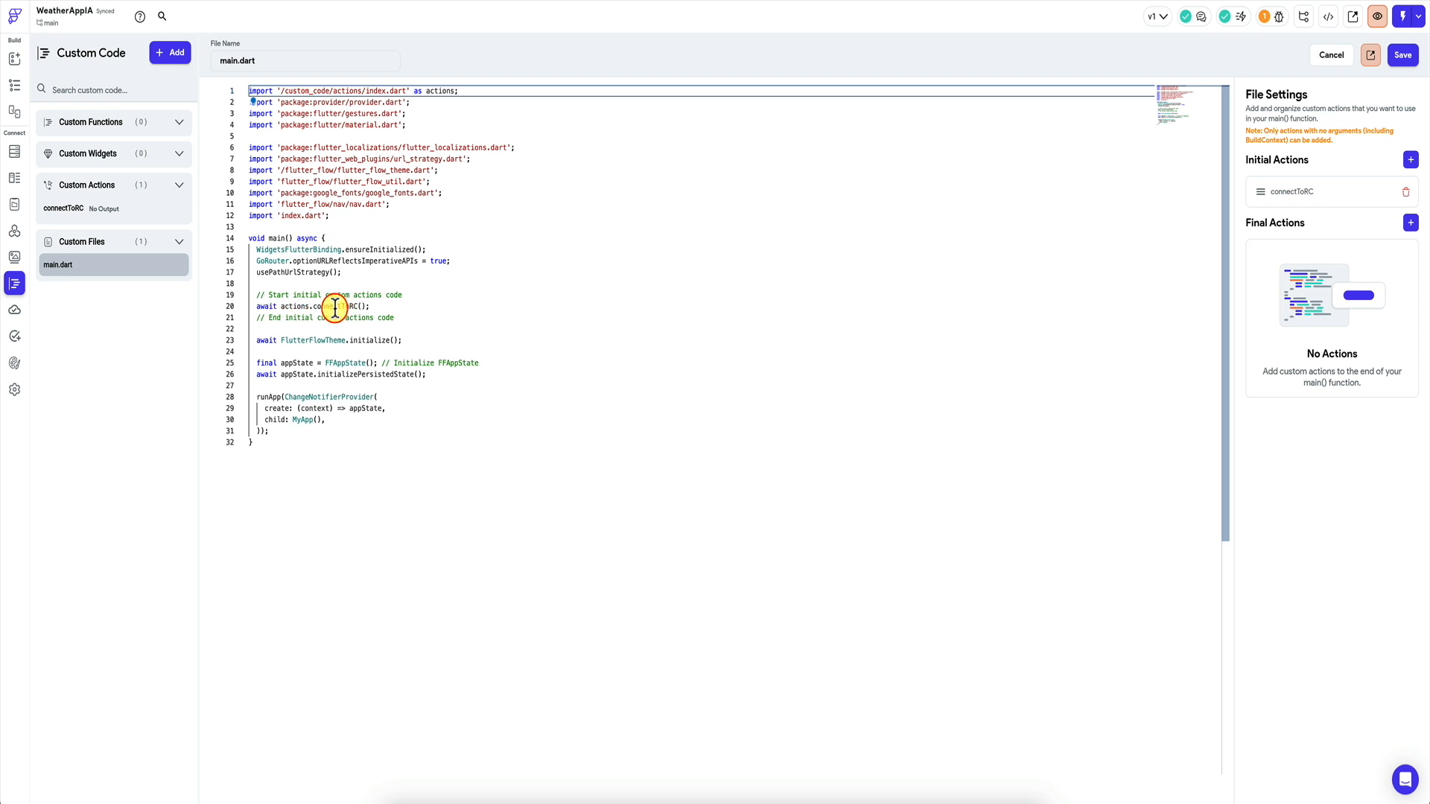
{"action": "left_click", "coordinate": [379, 302]}
{"action": "left_click", "coordinate": [1403, 55]}
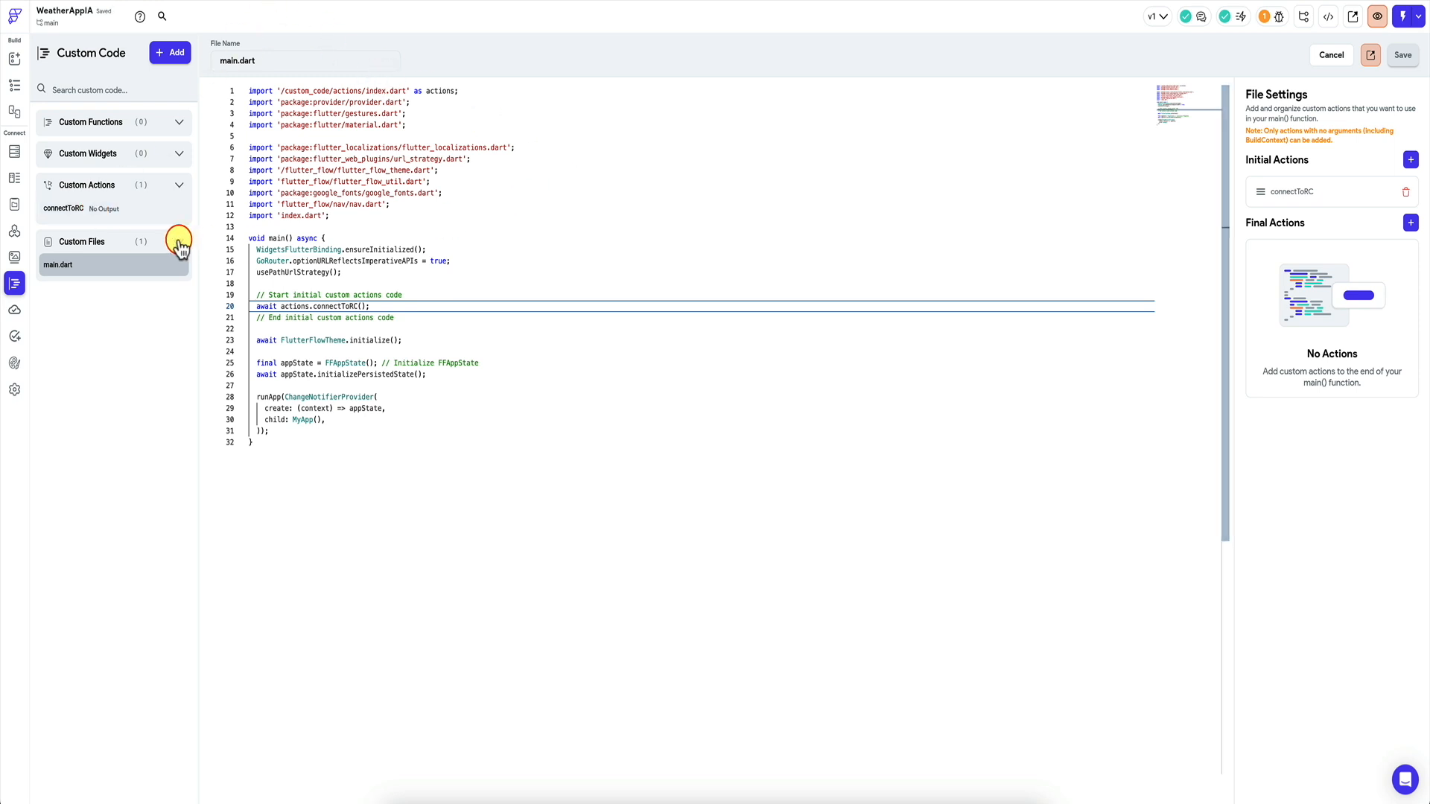
{"action": "left_click", "coordinate": [132, 208]}
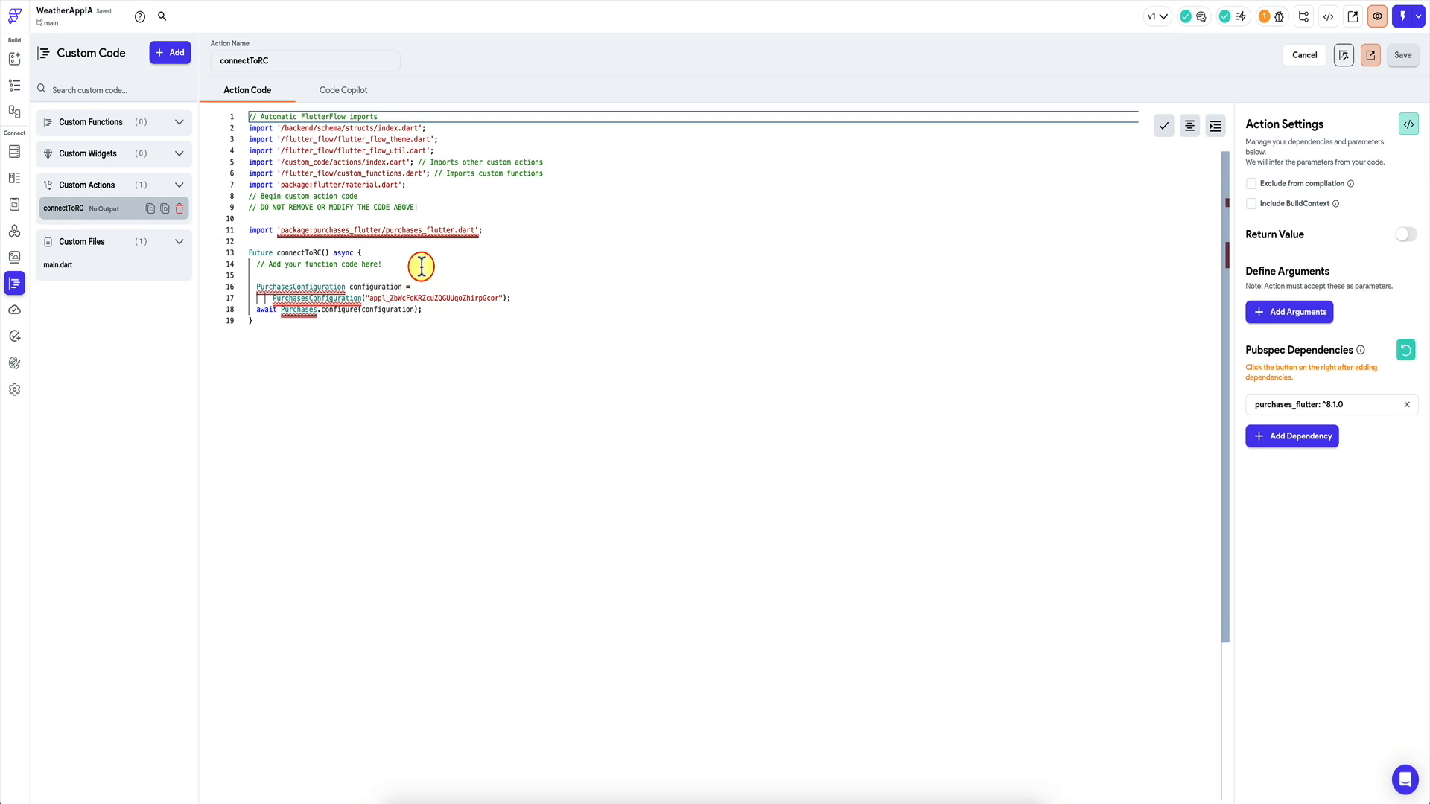
{"action": "left_click", "coordinate": [112, 266]}
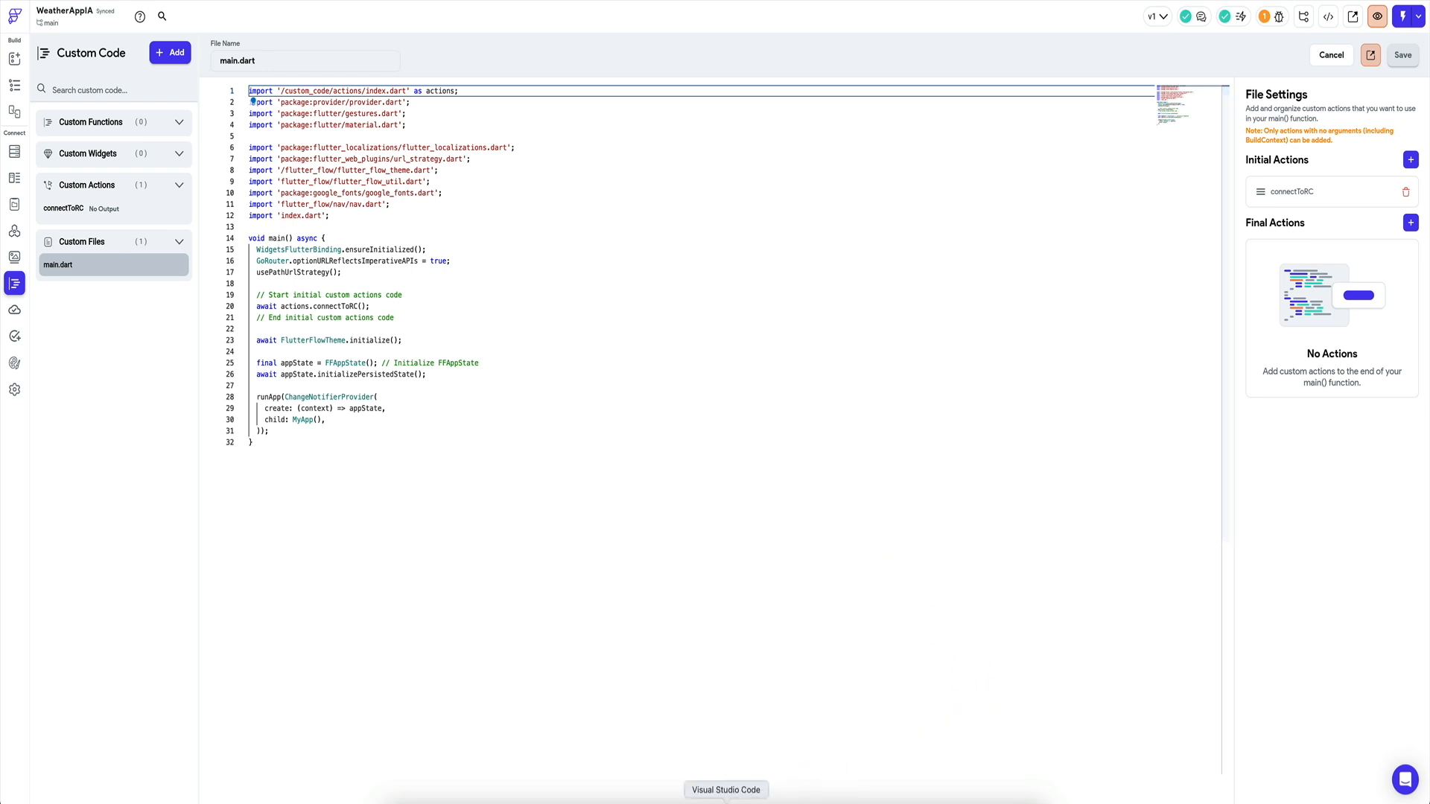
Copy the checkEntitlement function from the RevenueCat Snippets entry in SnippetsLab.
{"action": "left_click", "coordinate": [941, 796]}
{"action": "left_click", "coordinate": [621, 247]}
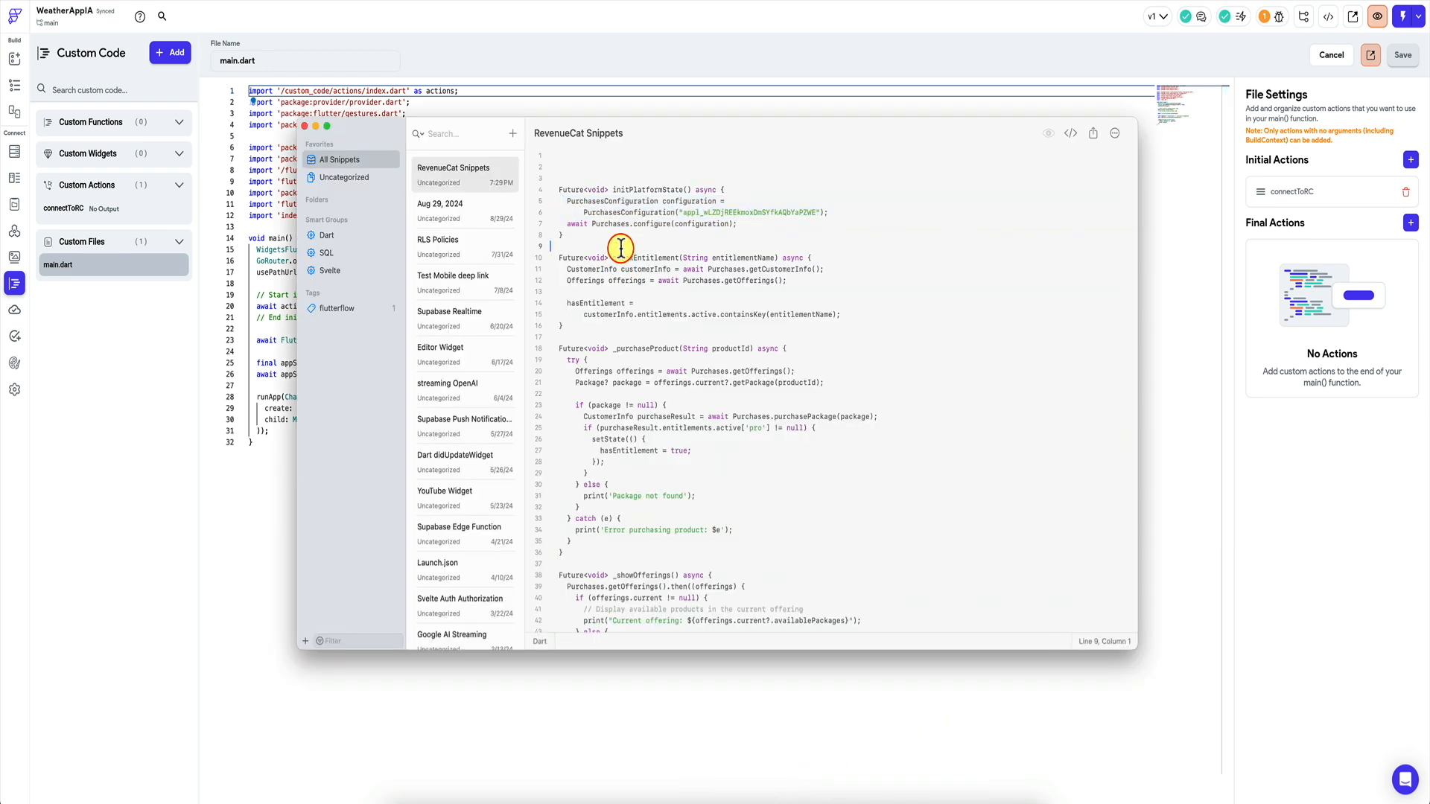
{"action": "left_click_drag", "start_coordinate": [569, 326], "coordinate": [543, 255]}
{"action": "key", "text": "ctrl+c"}
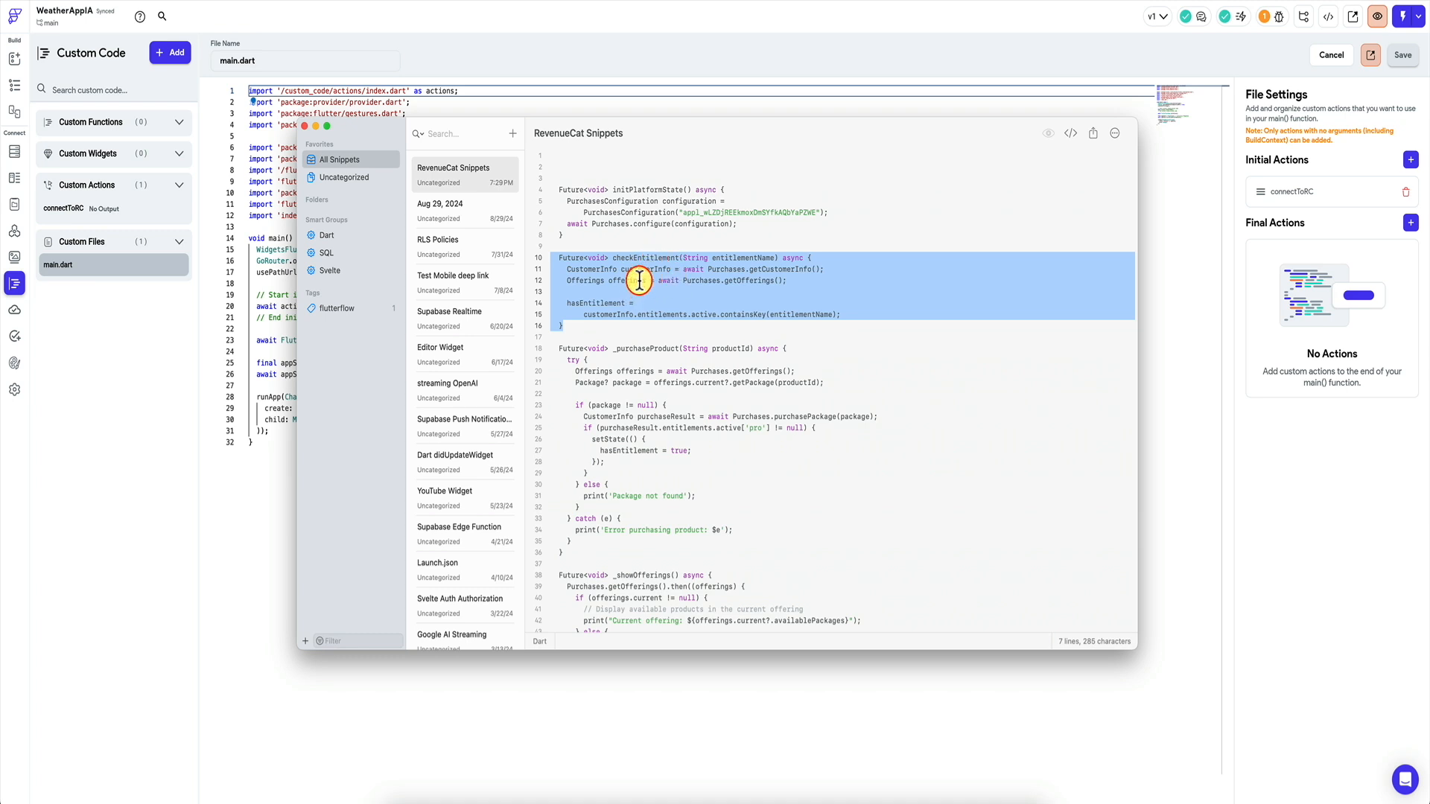
{"action": "key", "text": "super+Tab"}
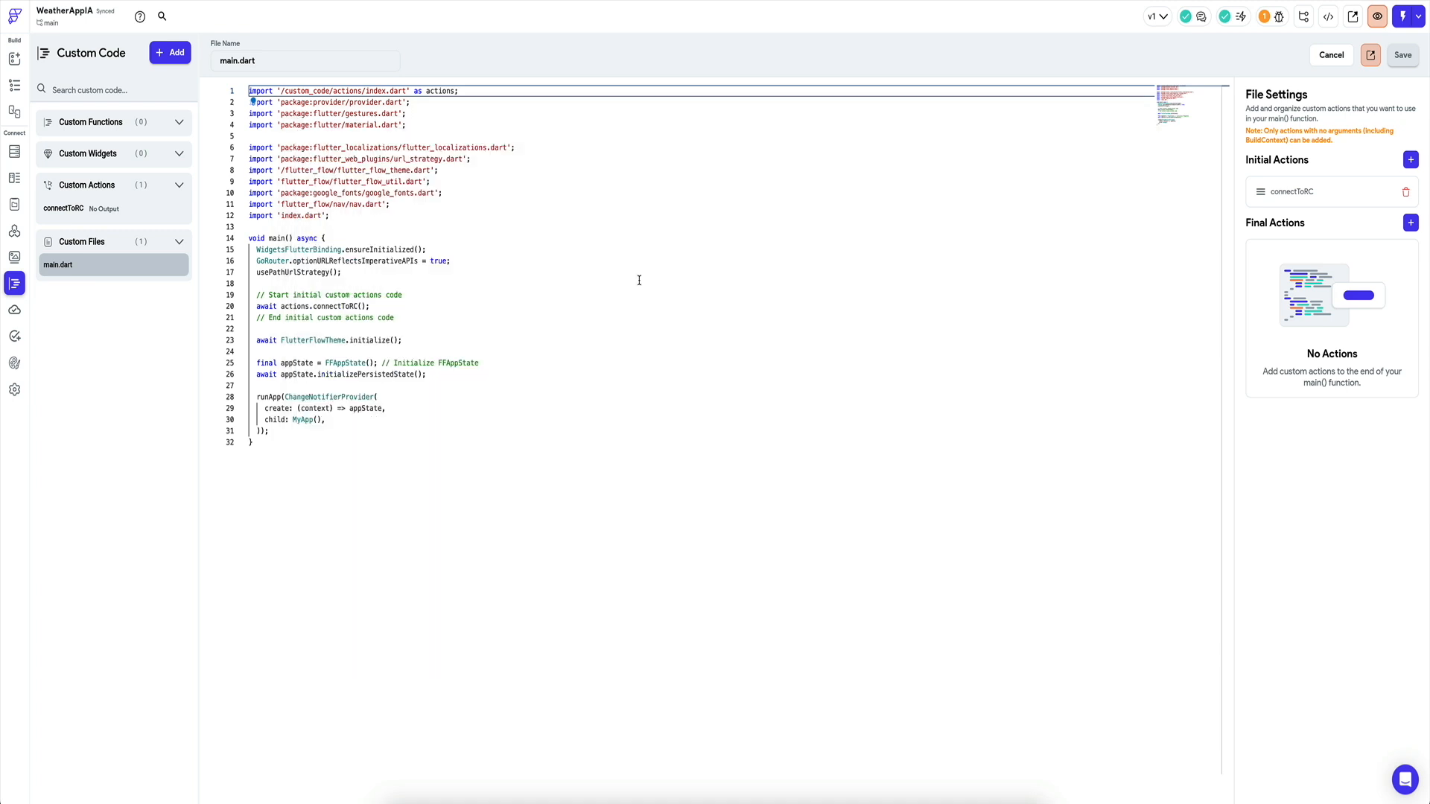
Paste the checkEntitlement body after the configure call in connectToRC, strip its wrapper, and format.
{"action": "left_click", "coordinate": [110, 208]}
{"action": "left_click", "coordinate": [431, 308]}
{"action": "key", "text": "Return"}
{"action": "key", "text": "Return"}
{"action": "key", "text": "ctrl+v"}
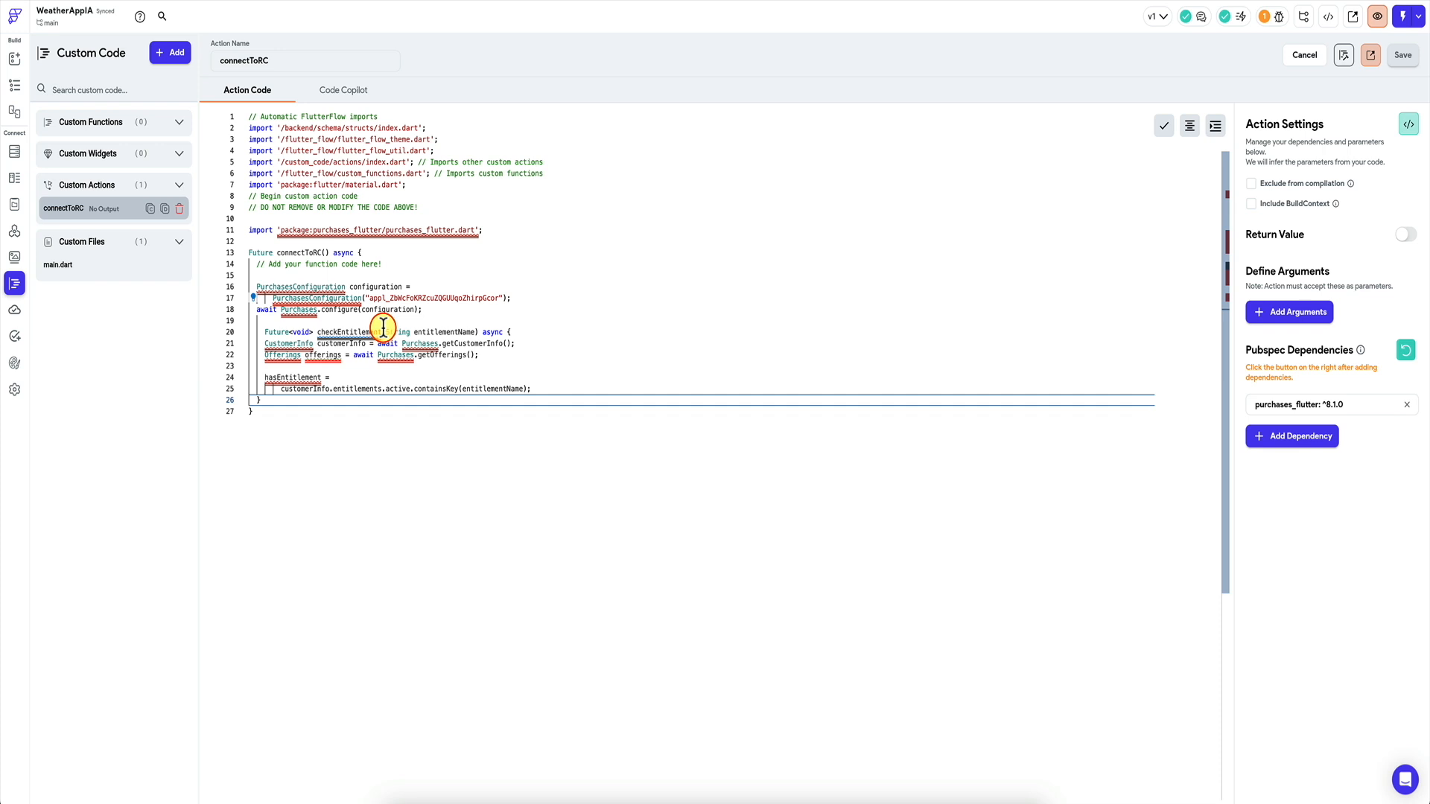
{"action": "left_click", "coordinate": [531, 333]}
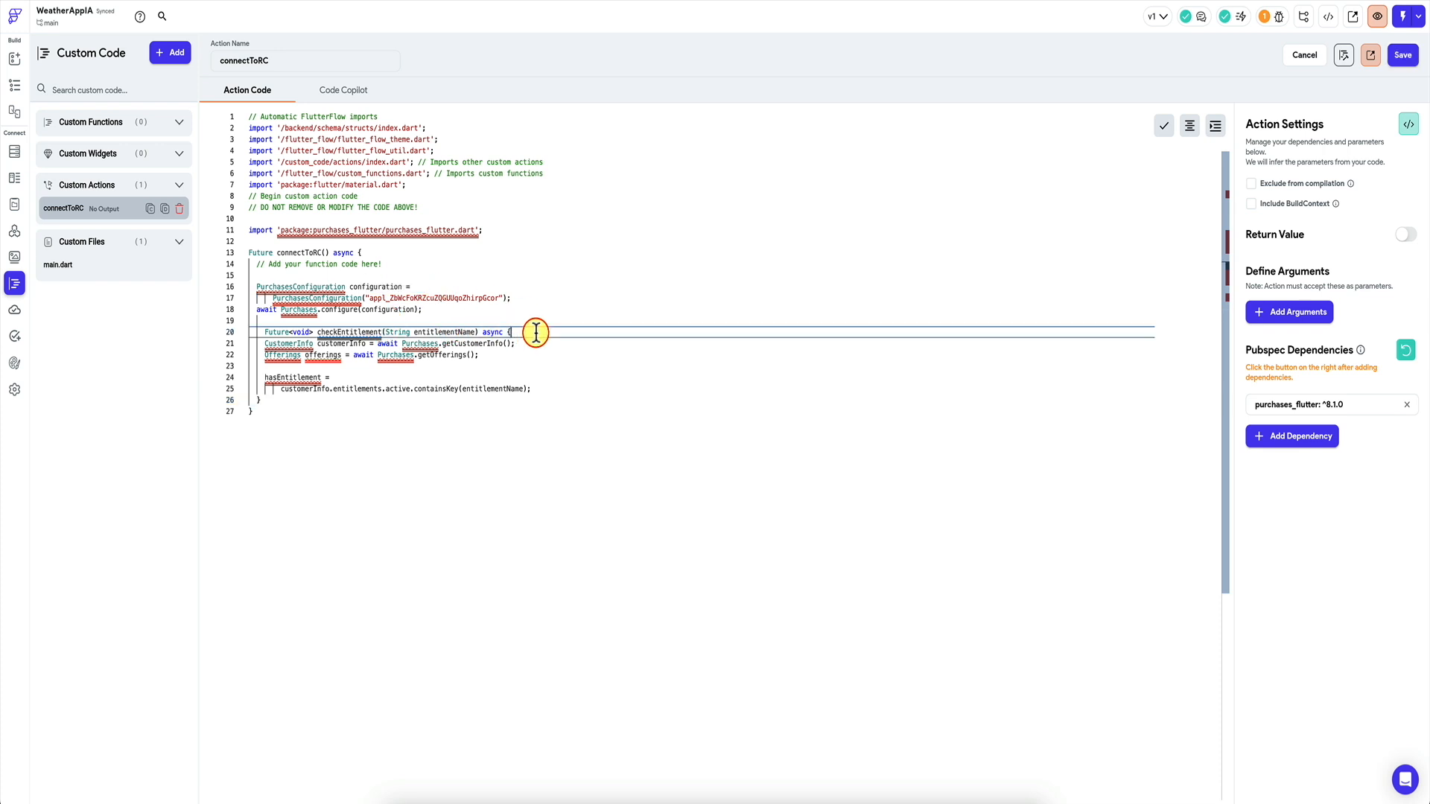
{"action": "key", "text": "super+BackSpace"}
{"action": "key", "text": "Down"}
{"action": "key", "text": "Down"}
{"action": "key", "text": "Down"}
{"action": "key", "text": "Down"}
{"action": "key", "text": "Down"}
{"action": "key", "text": "Down"}
{"action": "key", "text": "BackSpace"}
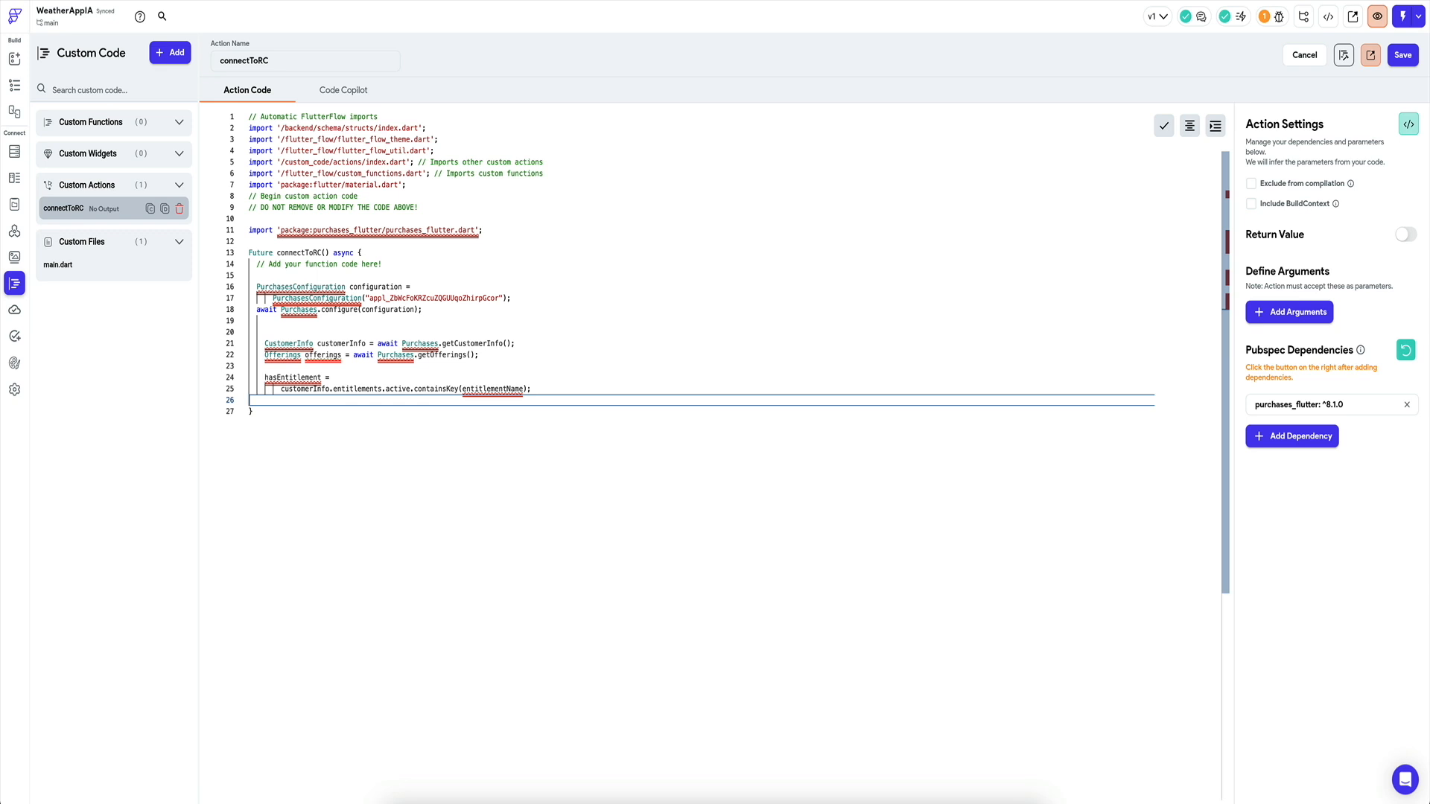
{"action": "left_click", "coordinate": [1189, 126]}
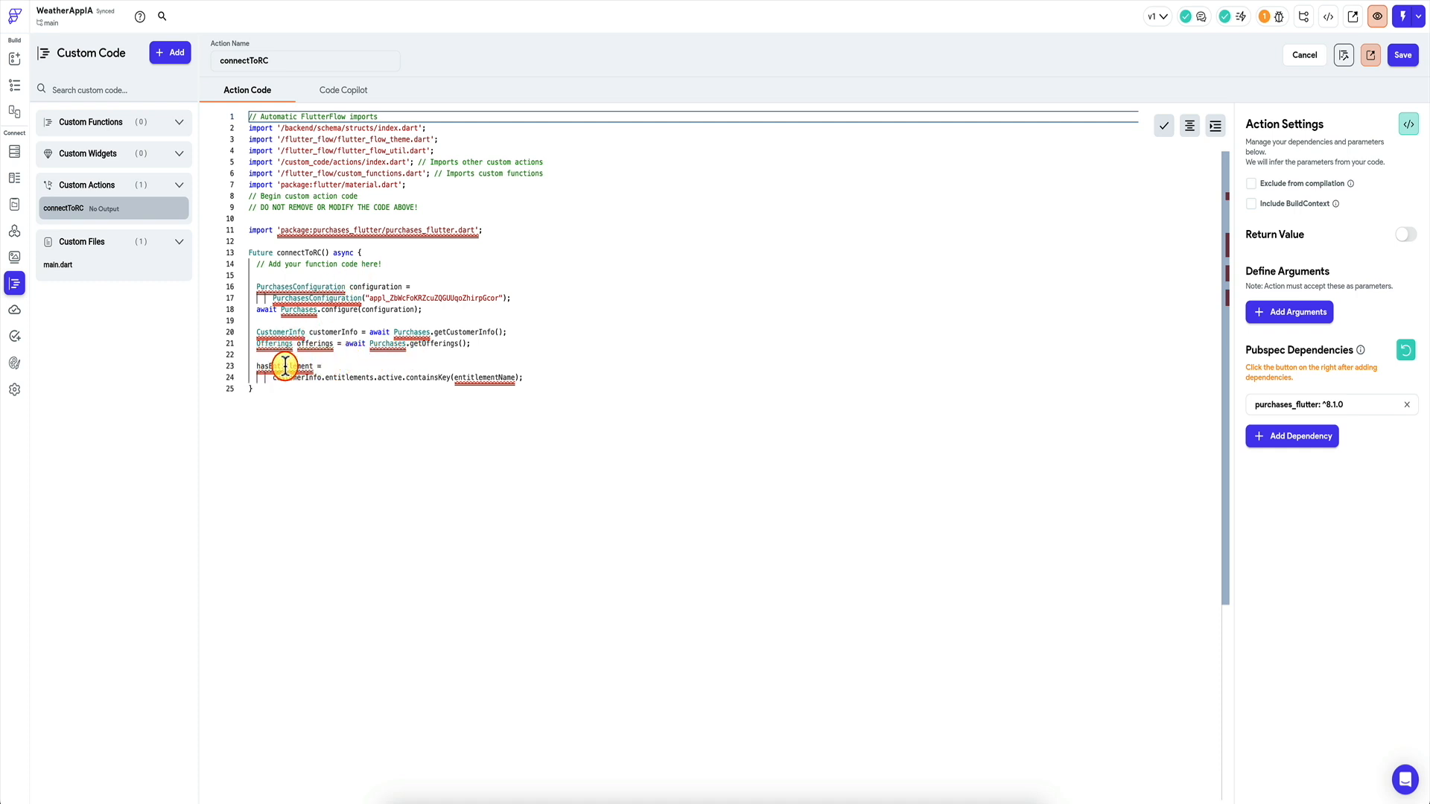
Replace entitlementName with 'pro' in the containsKey check on line 24.
{"action": "left_click", "coordinate": [272, 378]}
{"action": "left_click_drag", "start_coordinate": [272, 379], "coordinate": [528, 378]}
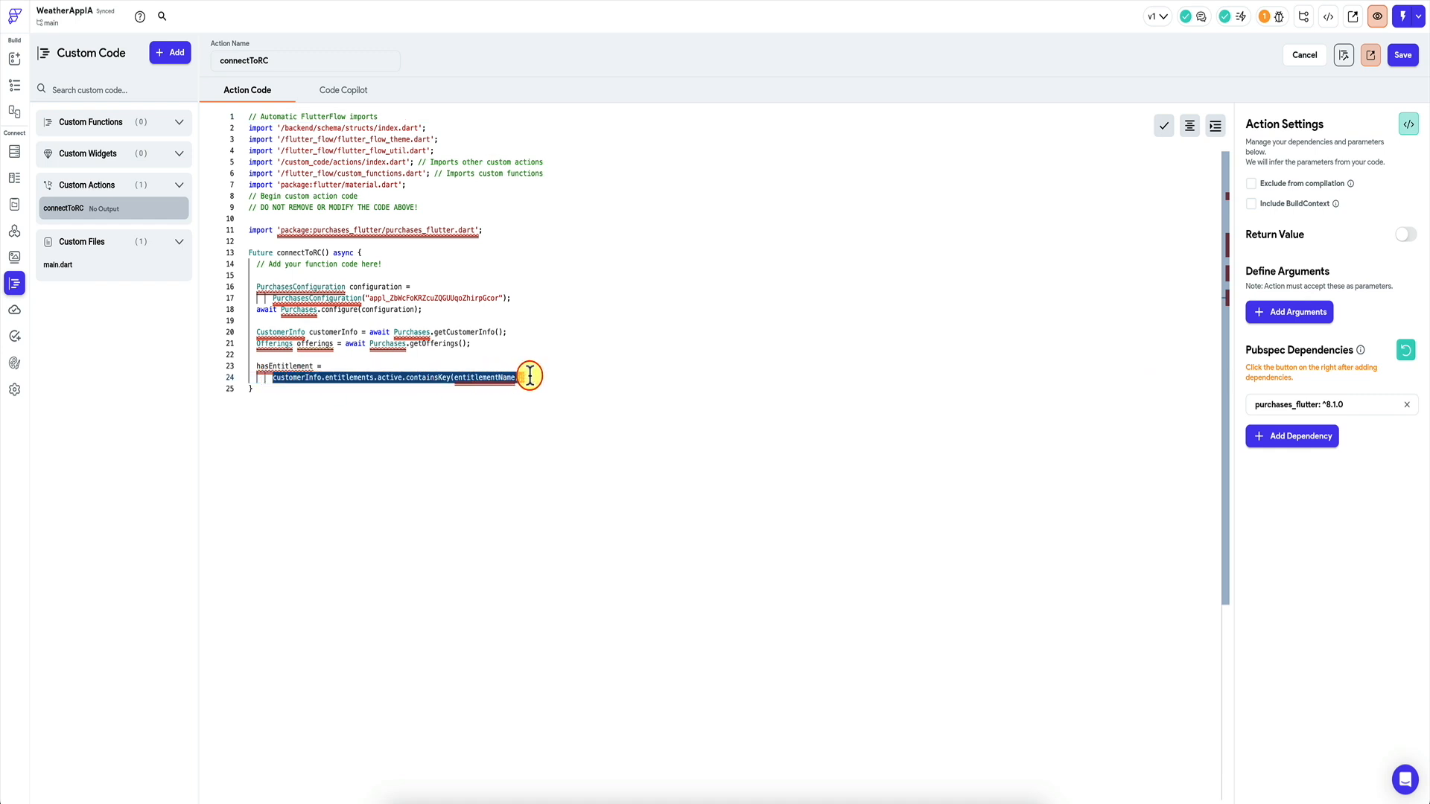
{"action": "double_click", "coordinate": [480, 379]}
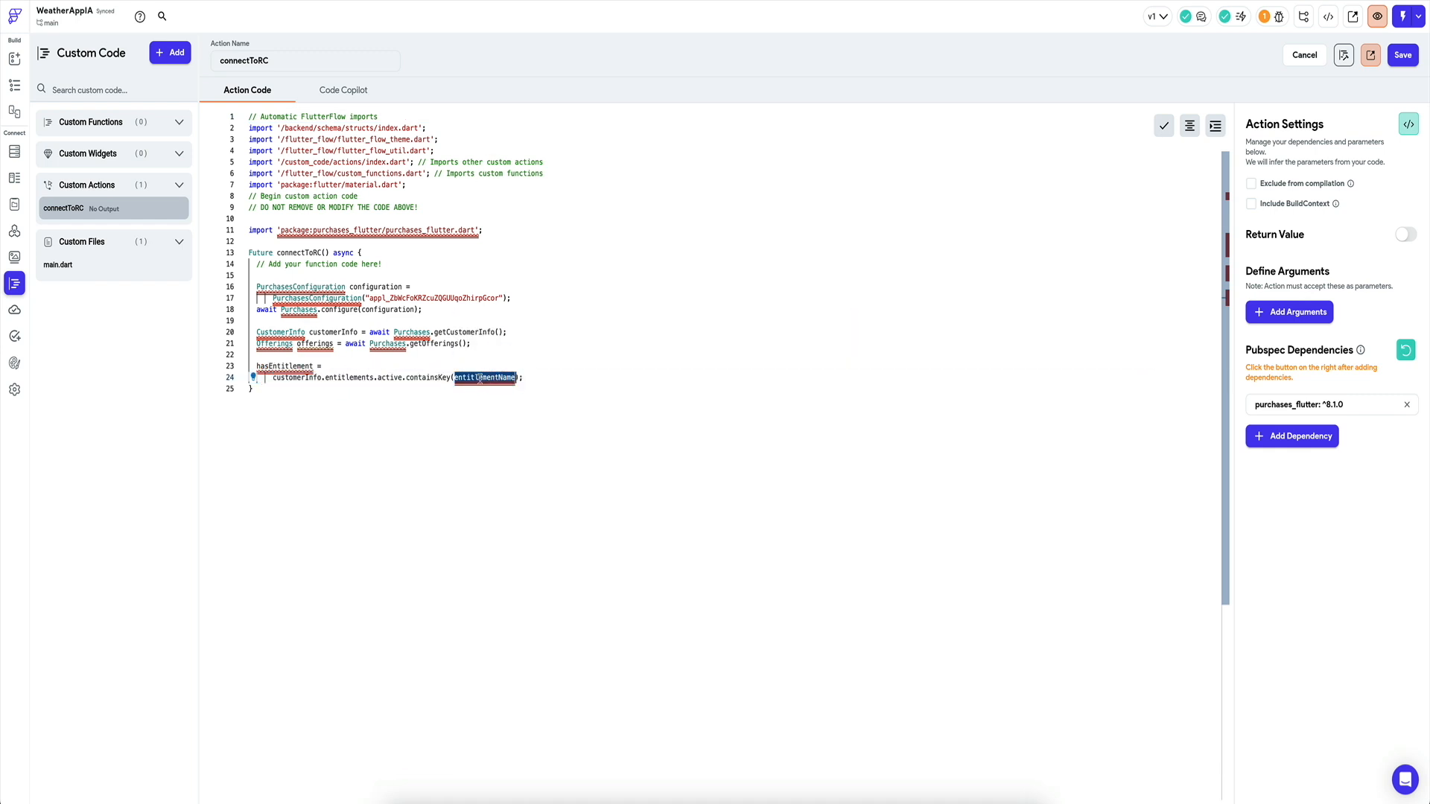
{"action": "type", "text": "pro"}
{"action": "left_click", "coordinate": [540, 381]}
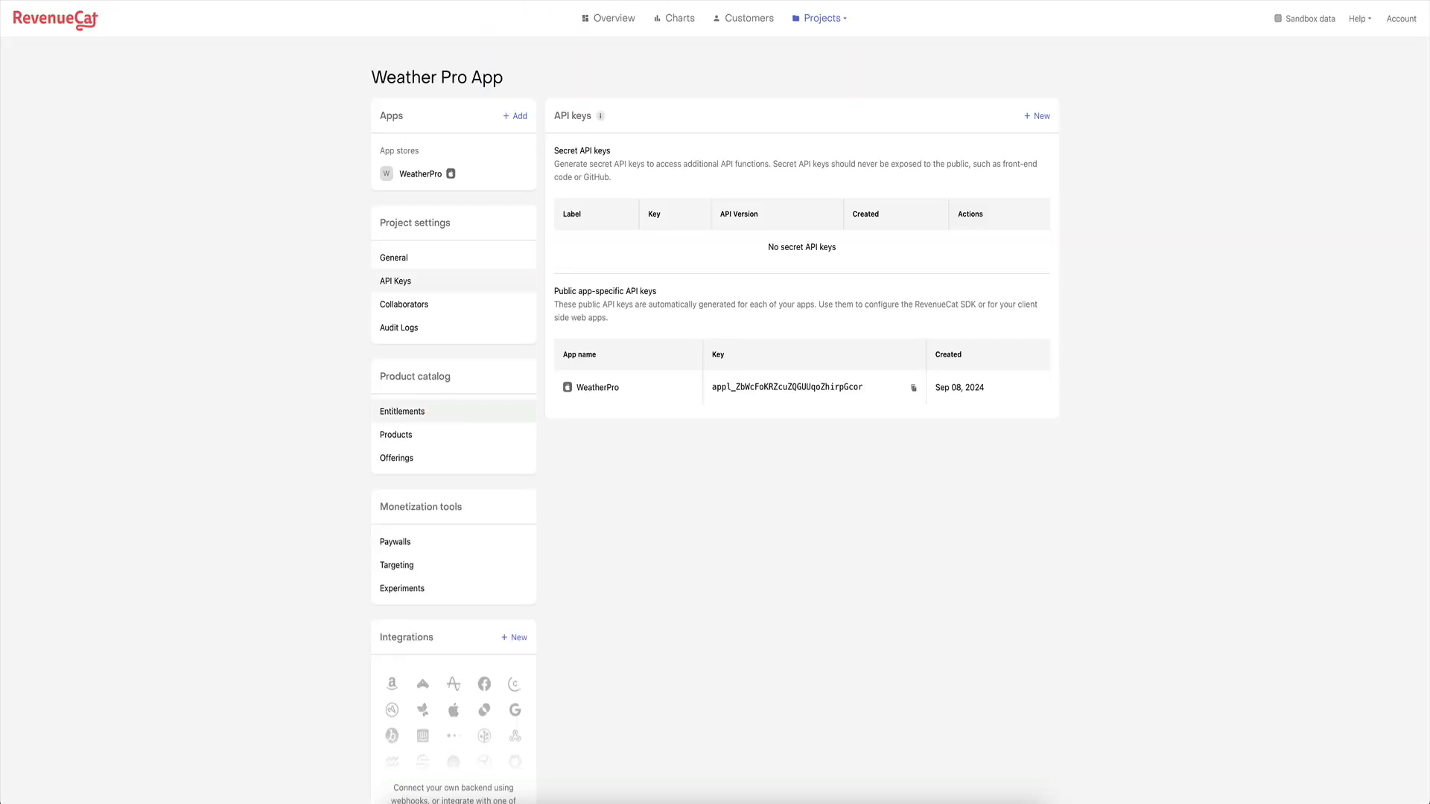
Copy RevenueCat's weatherpro entitlement identifier and use it in containsKey() instead of 'pro'.
{"action": "left_click", "coordinate": [438, 411]}
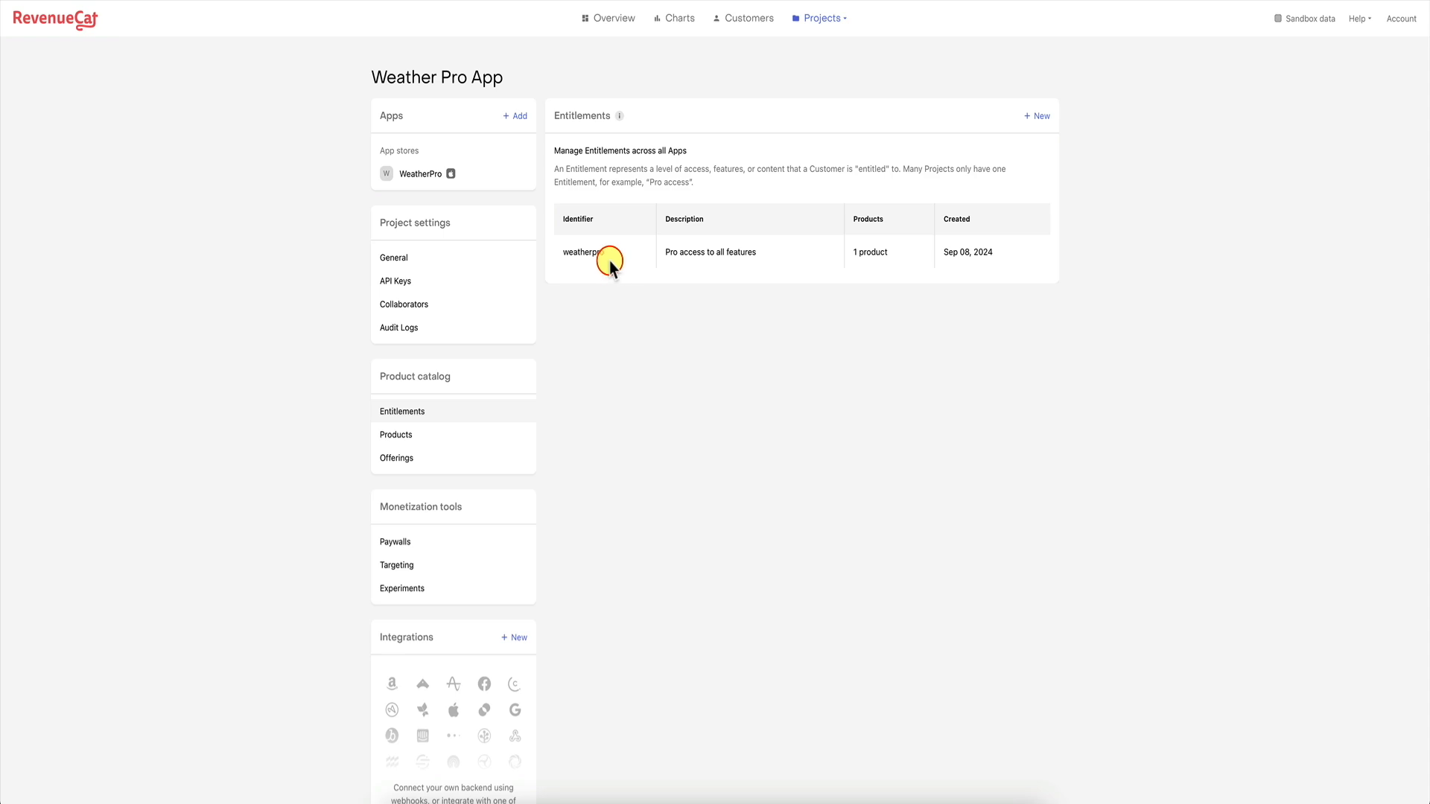
{"action": "left_click", "coordinate": [584, 253]}
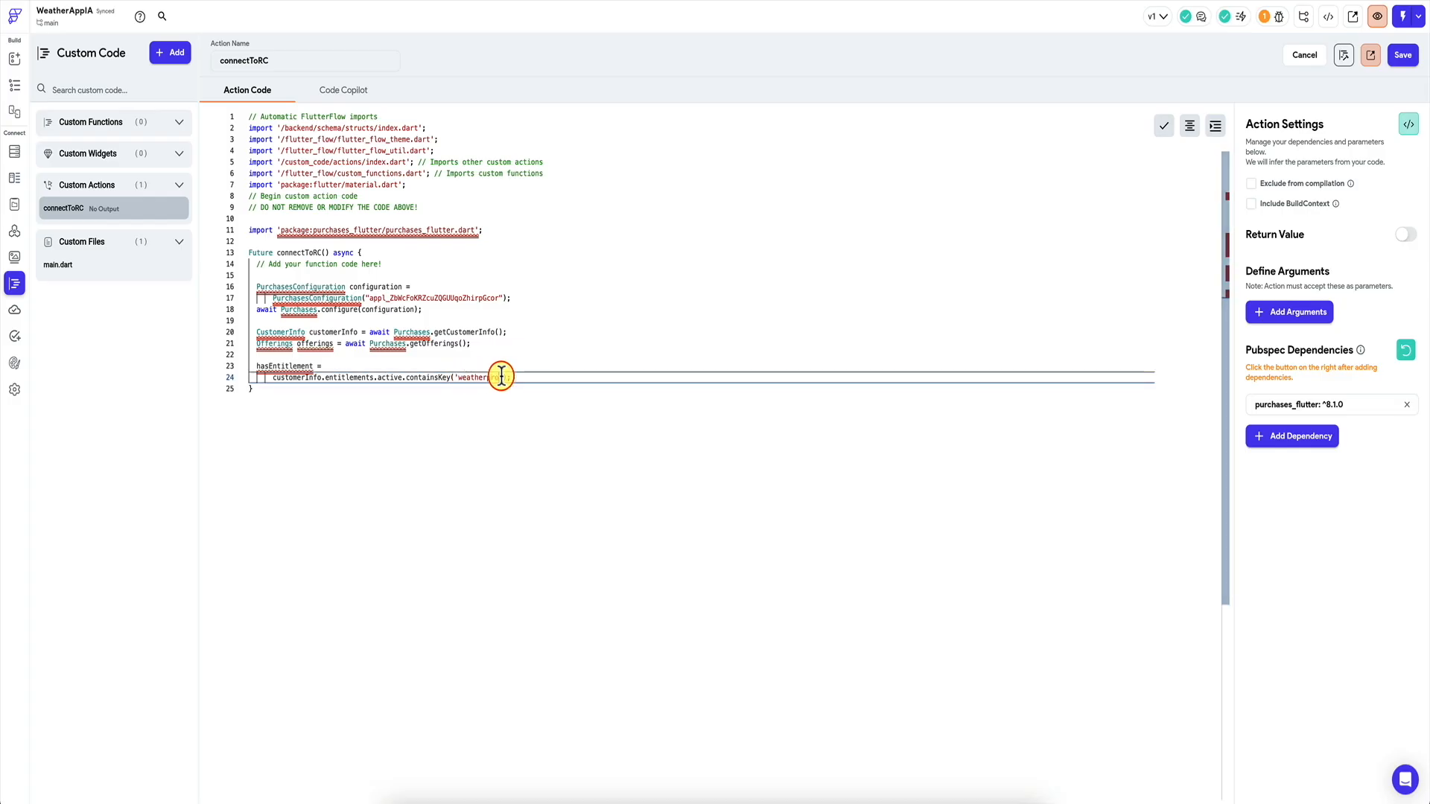
{"action": "type", "text": "rpro');"}
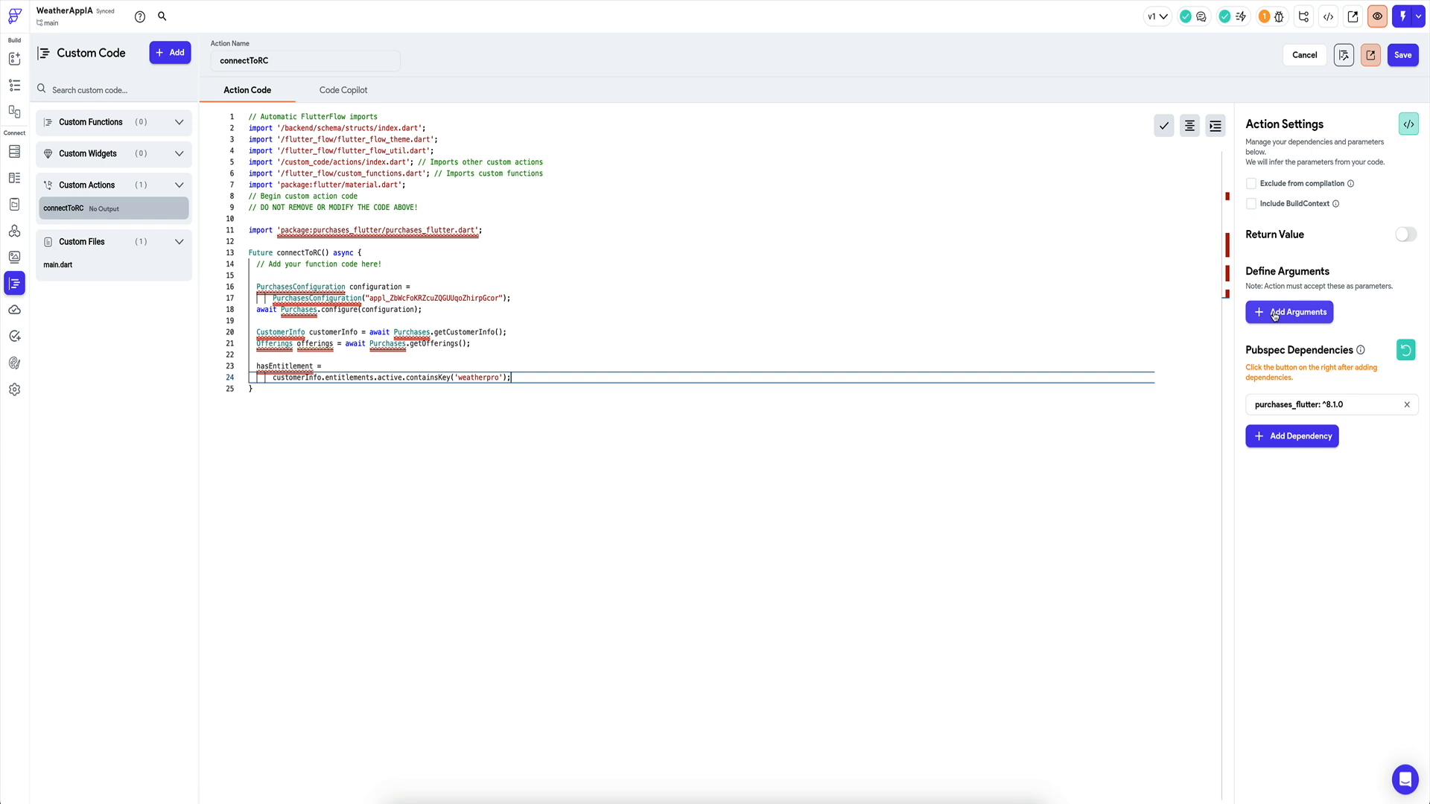
Save the connectToRC action code.
{"action": "left_click", "coordinate": [482, 378]}
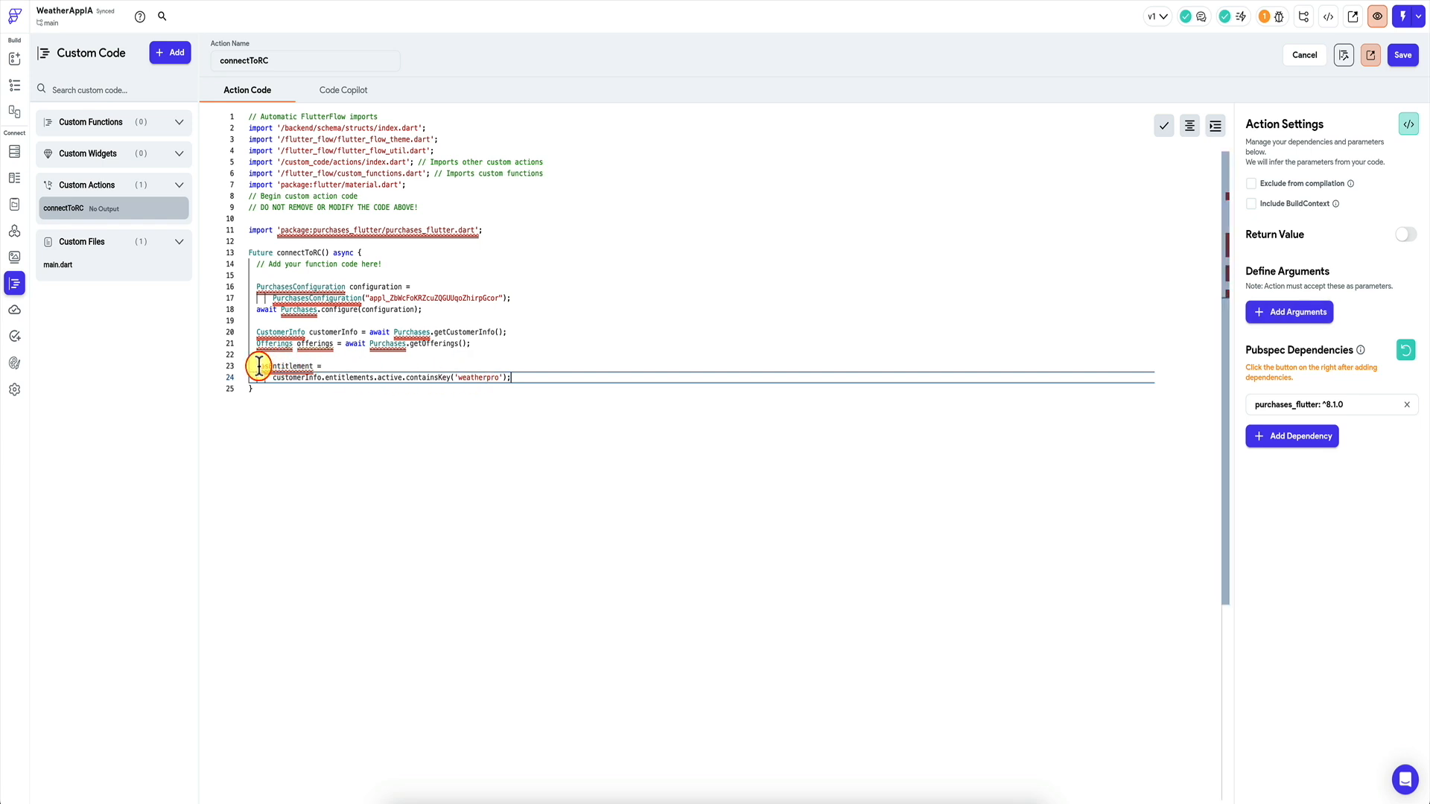
{"action": "left_click_drag", "start_coordinate": [255, 366], "coordinate": [321, 365]}
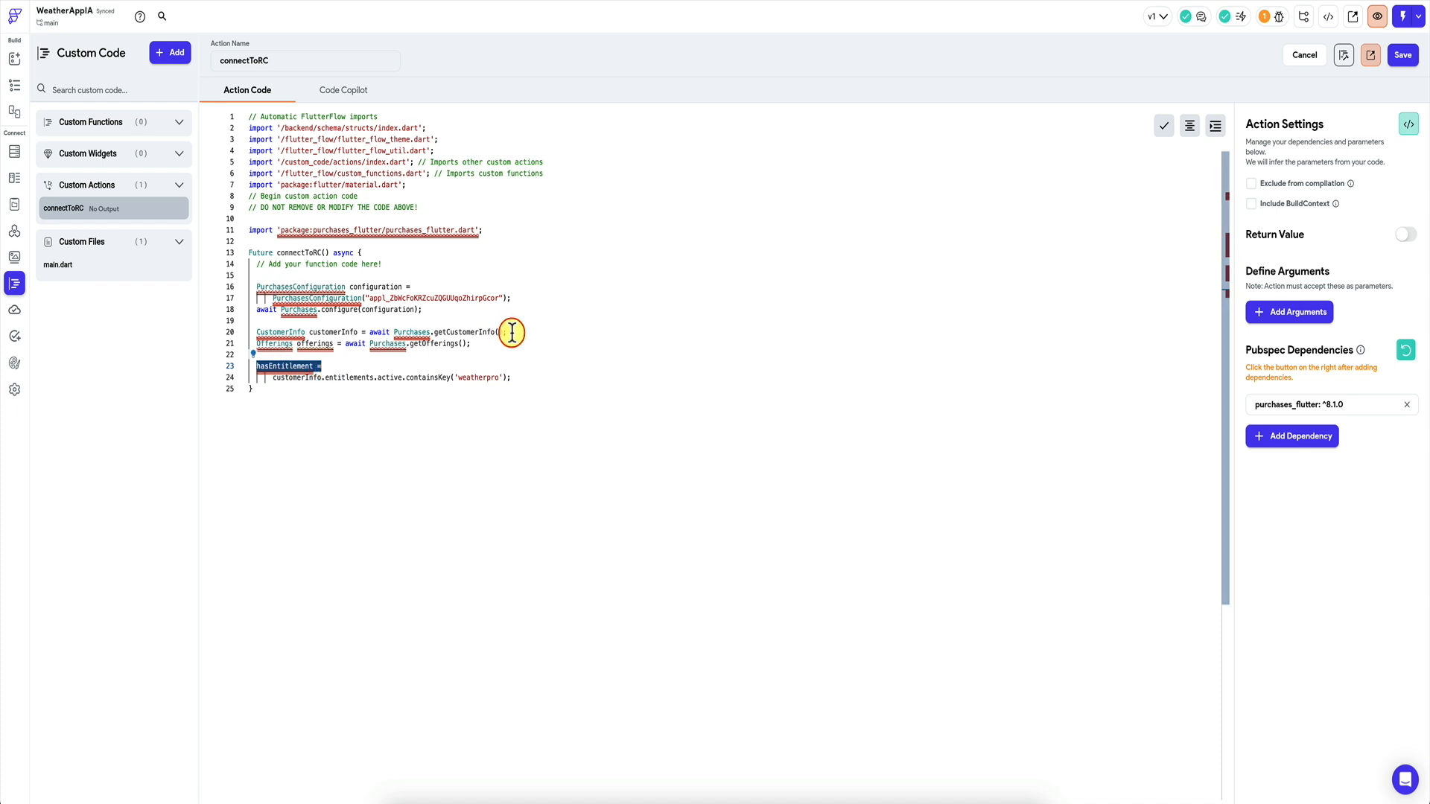
{"action": "left_click", "coordinate": [1400, 50]}
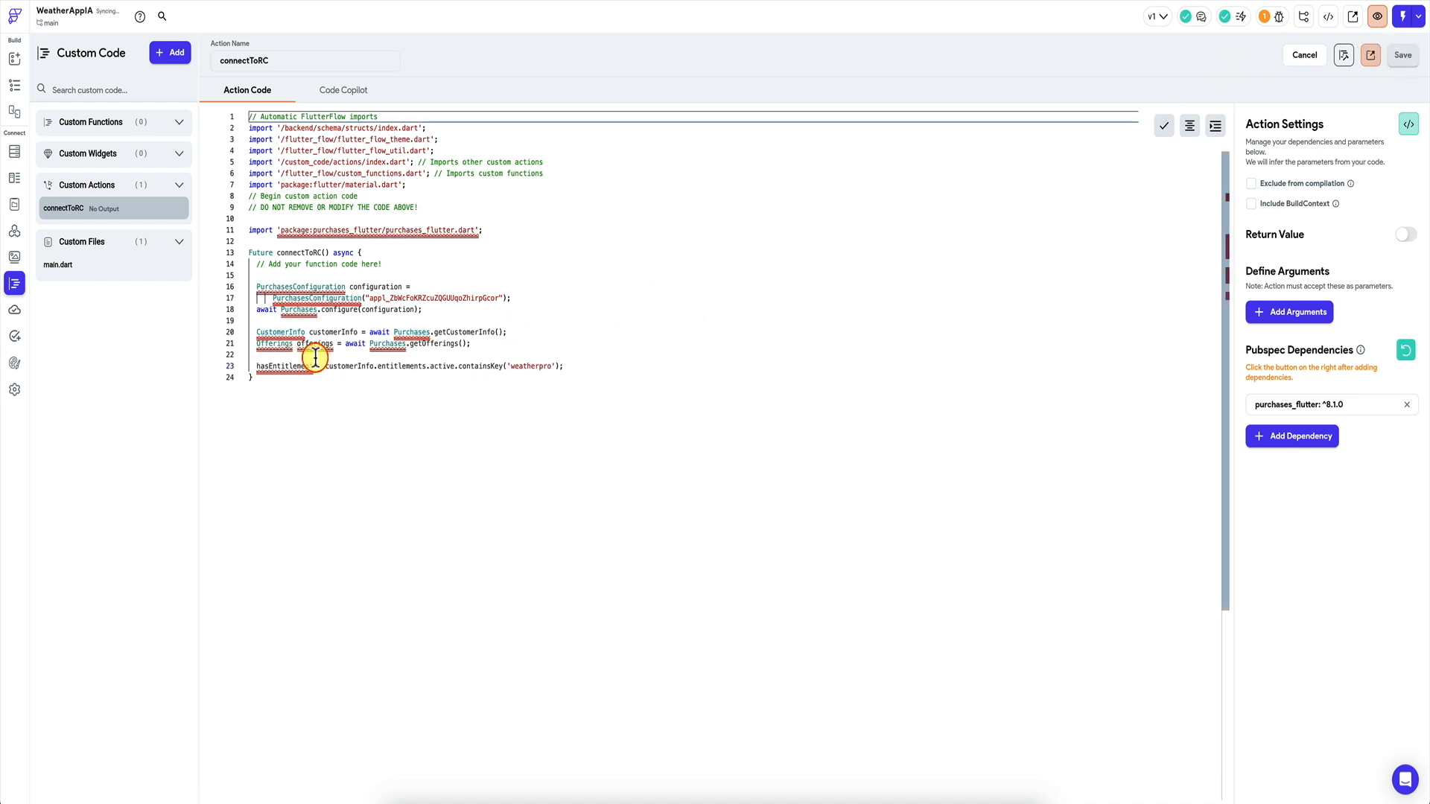
Create a Boolean app state variable named purchasedPremium.
{"action": "left_click", "coordinate": [15, 203]}
{"action": "left_click", "coordinate": [1069, 123]}
{"action": "type", "text": "purchasedPremium"}
{"action": "left_click", "coordinate": [731, 408]}
{"action": "left_click", "coordinate": [704, 441]}
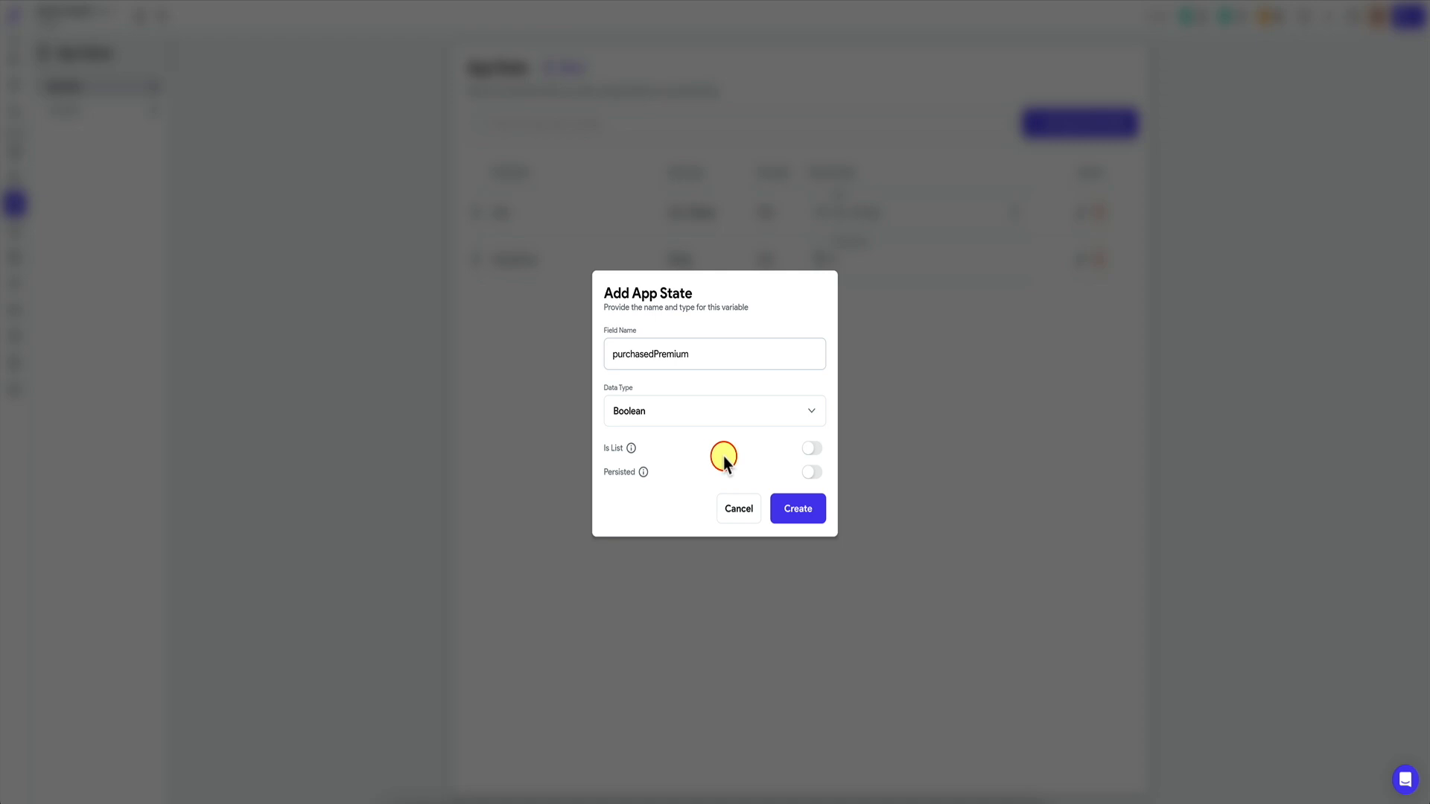
{"action": "left_click", "coordinate": [808, 511]}
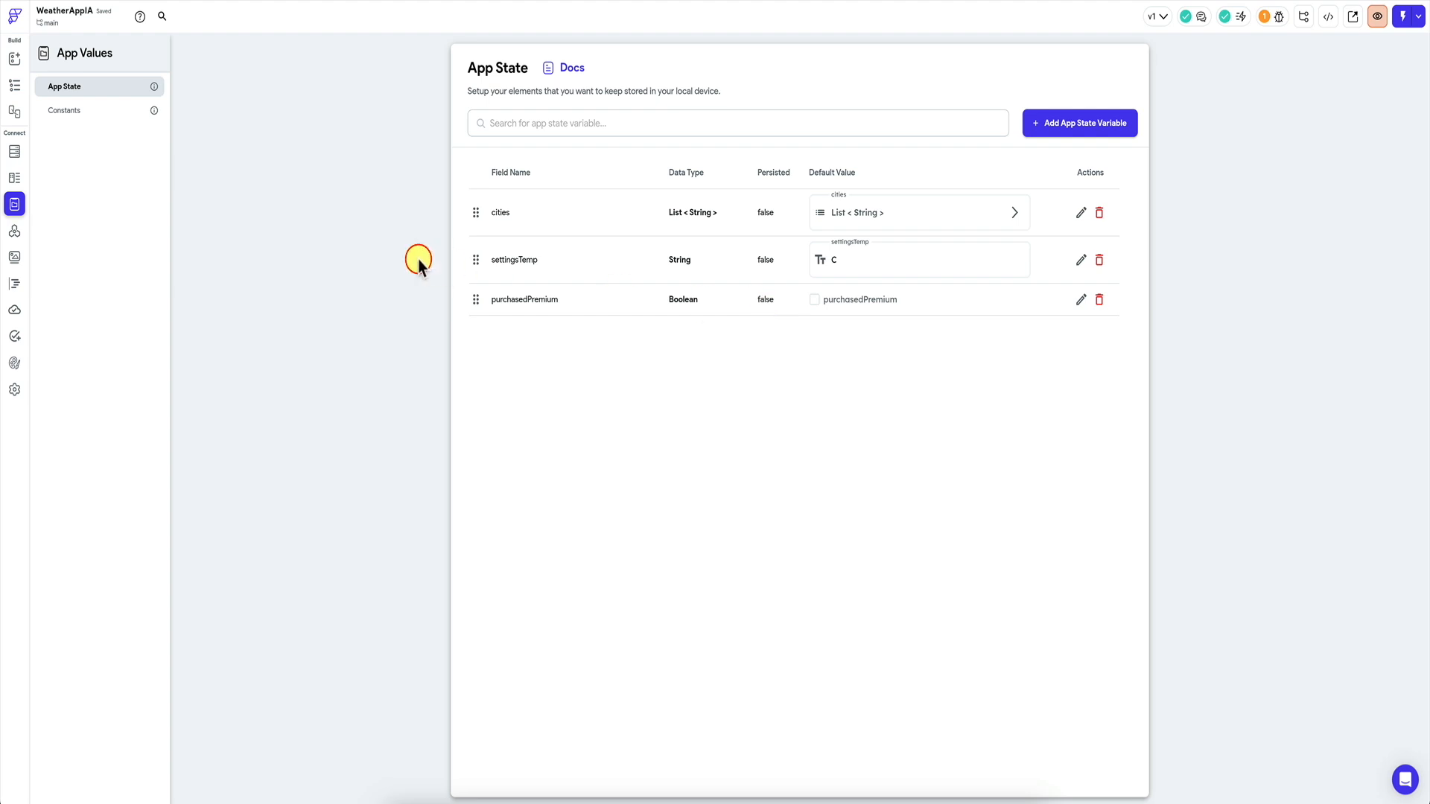
{"action": "left_click", "coordinate": [14, 86]}
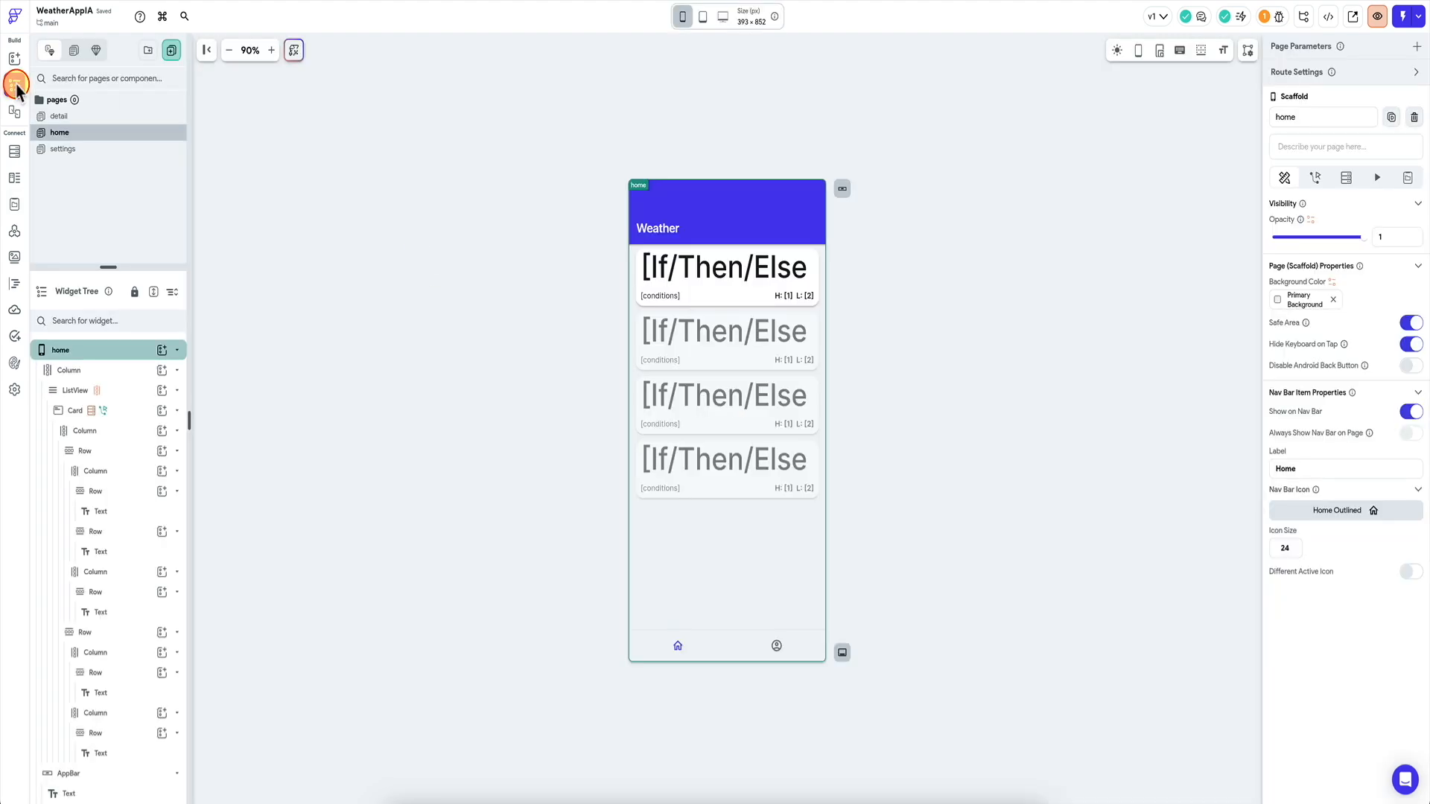
{"action": "left_click", "coordinate": [23, 284]}
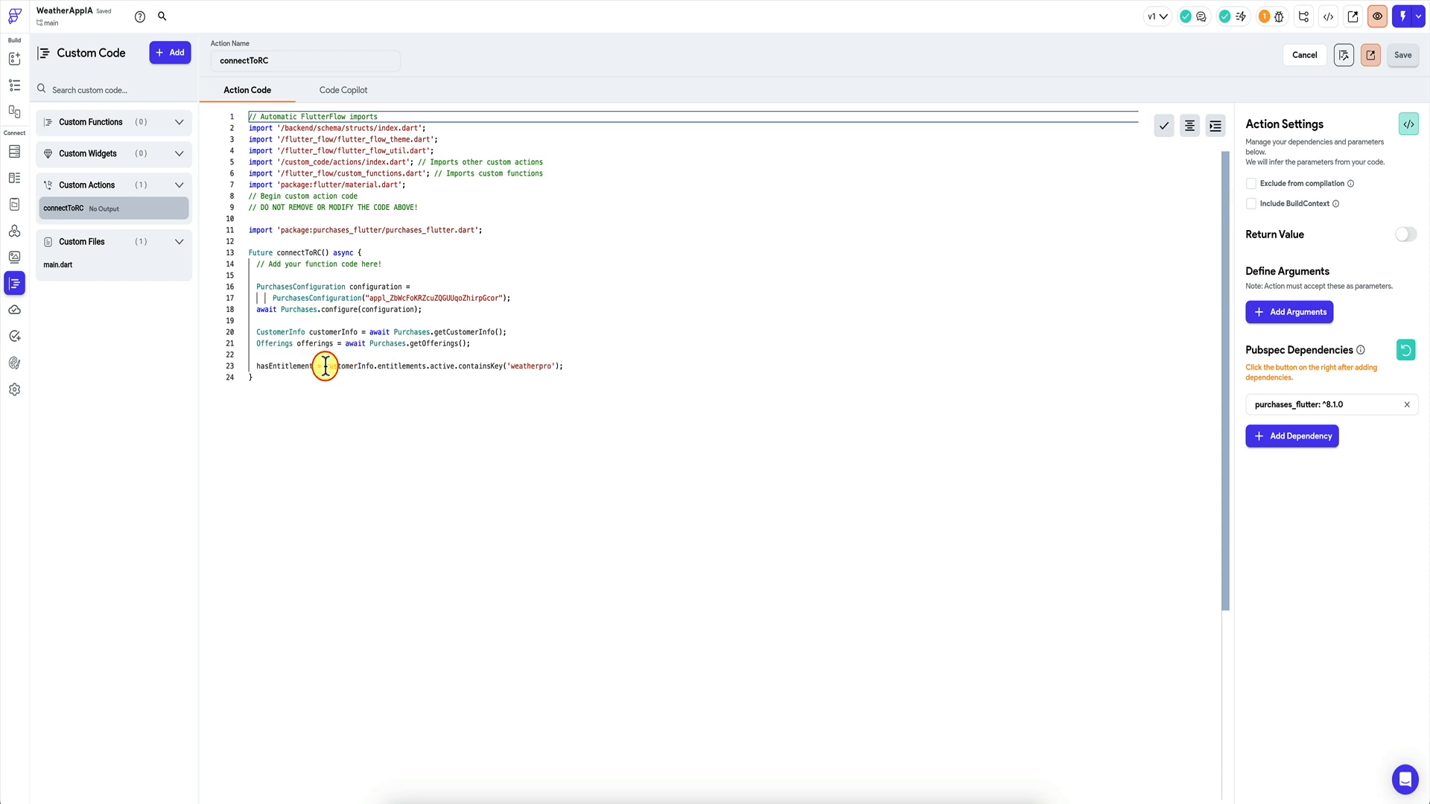
Assign the entitlement check to FFAppState().purchasedPremium instead of hasEntitlement and save.
{"action": "left_click", "coordinate": [299, 367]}
{"action": "double_click", "coordinate": [299, 366]}
{"action": "type", "text": "FFAppState"}
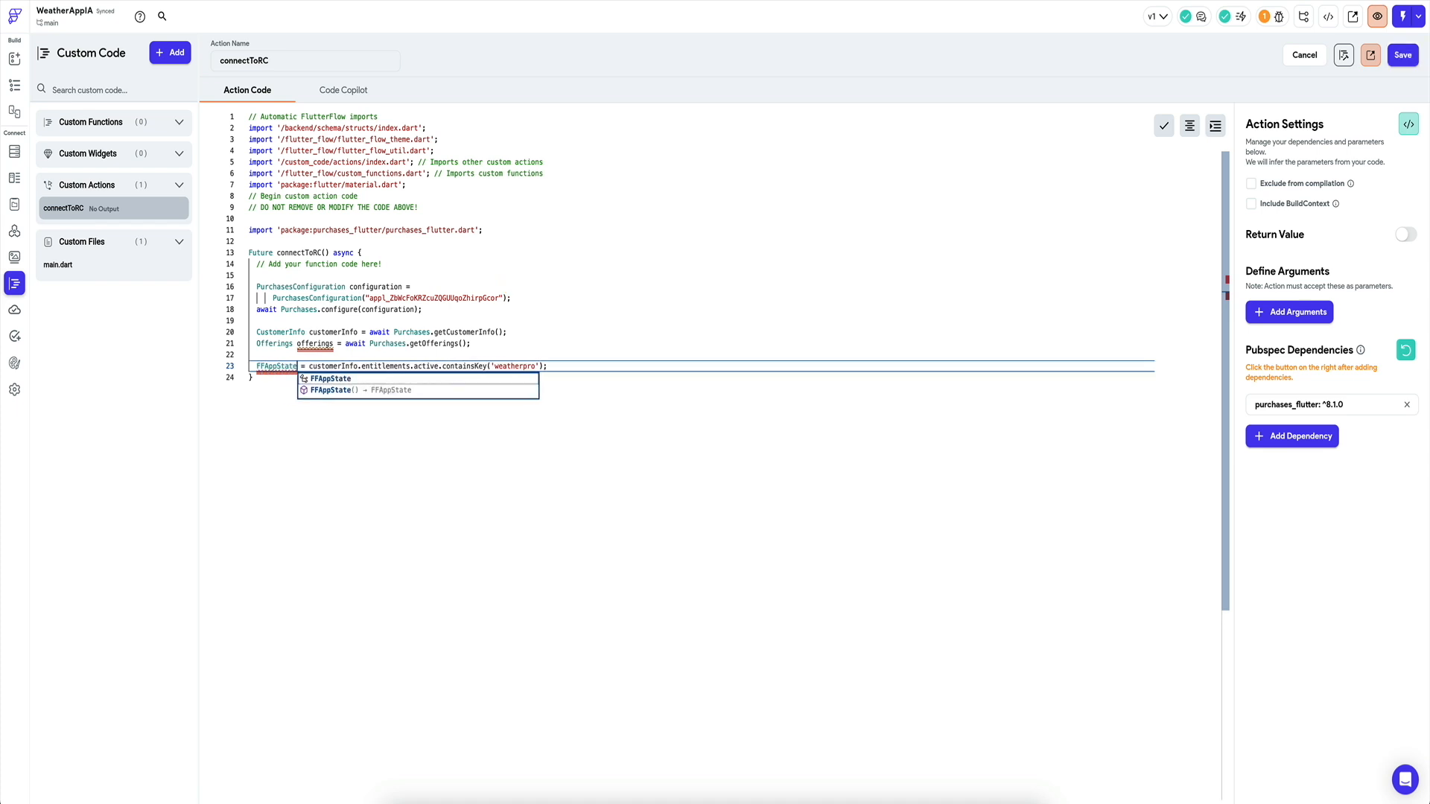
{"action": "type", "text": "().pu"}
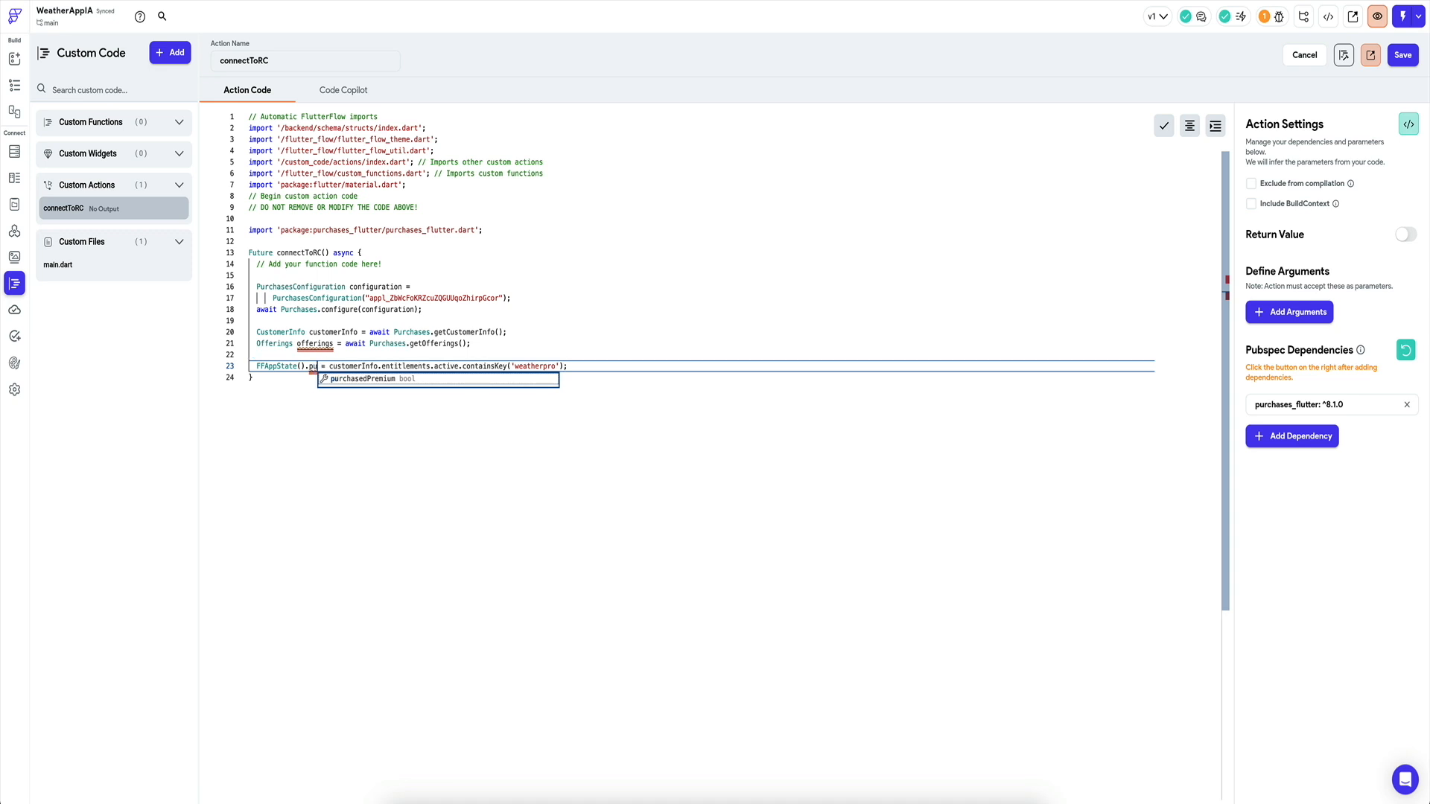
{"action": "key", "text": "Return"}
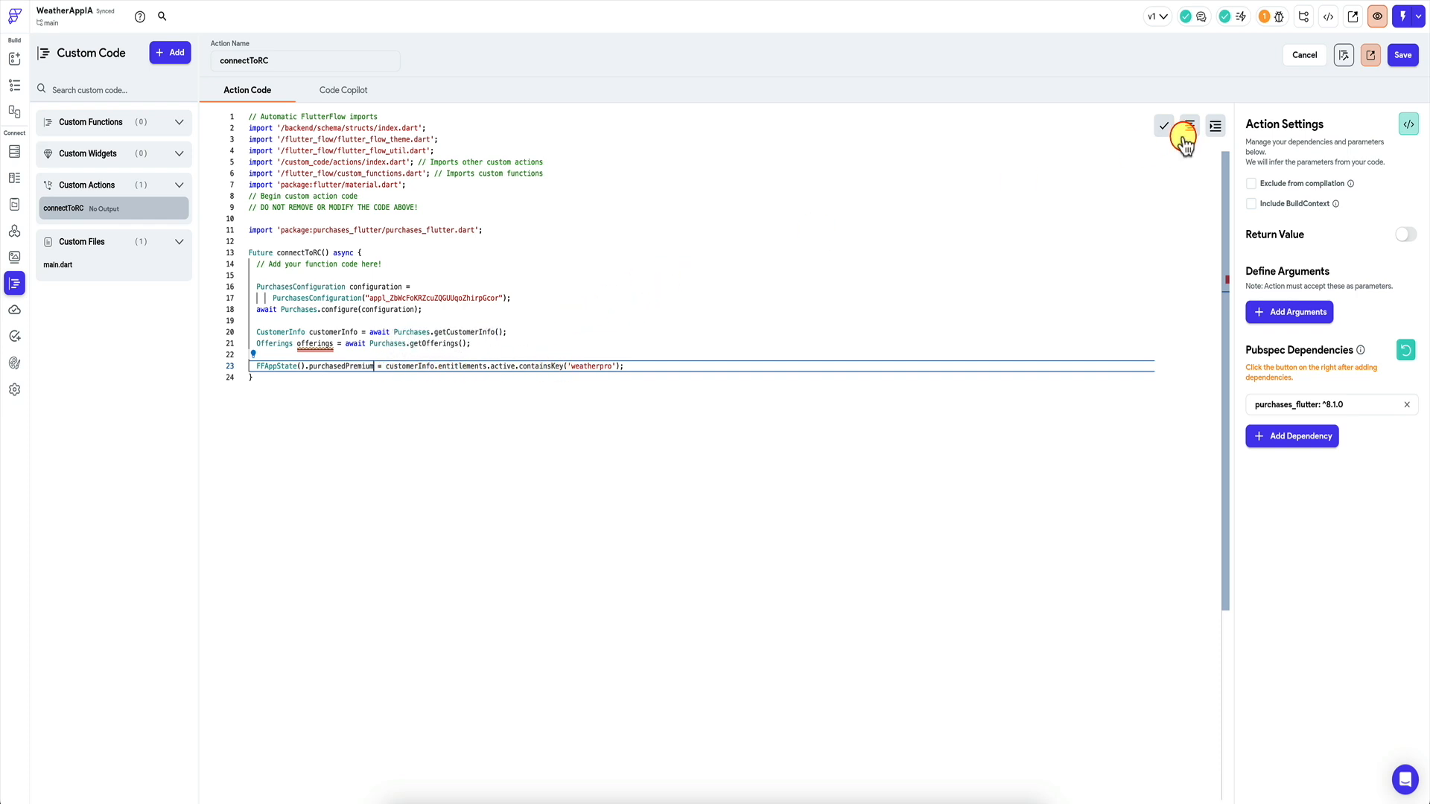
{"action": "left_click", "coordinate": [1403, 56]}
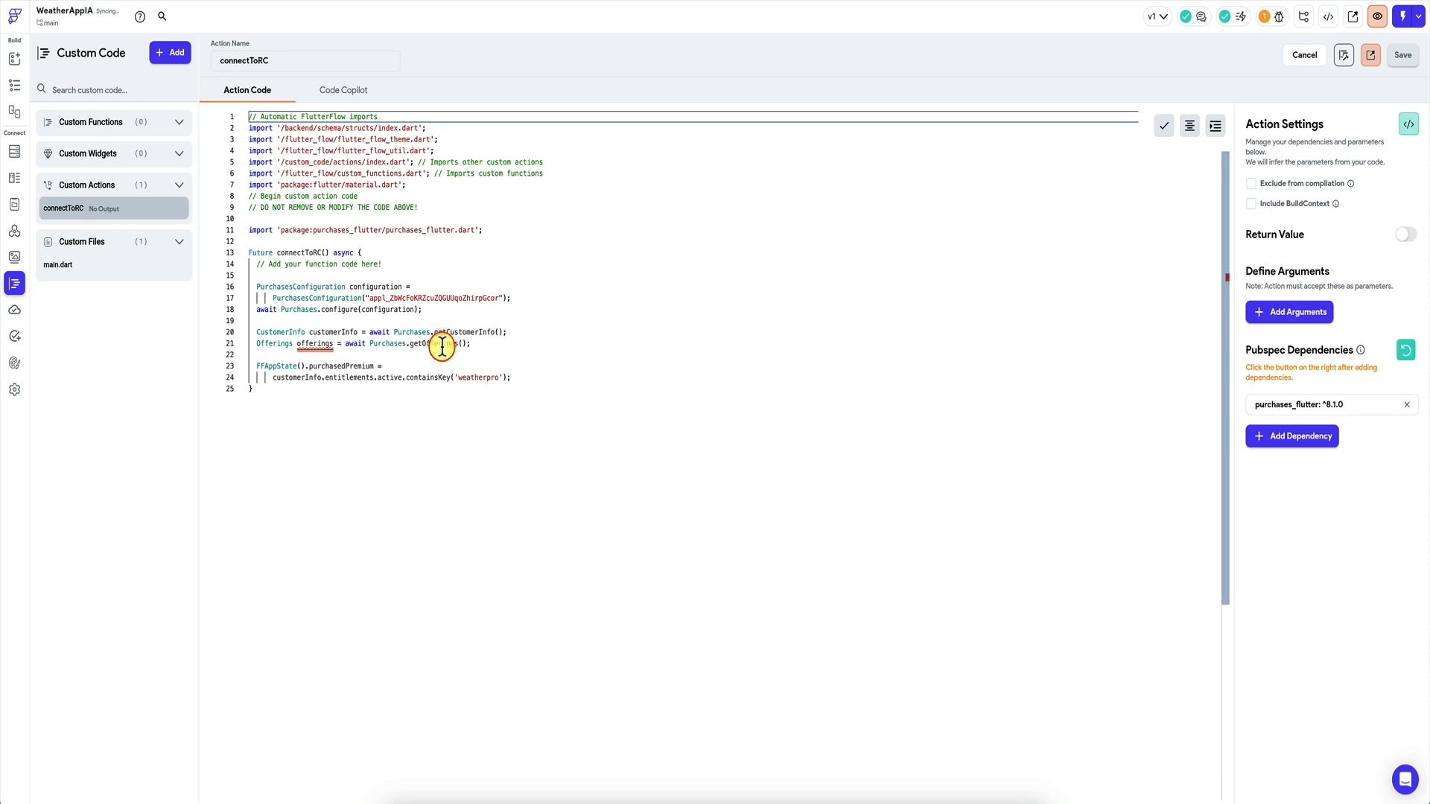
Comment out the getOfferings line, save, and compile the custom code.
{"action": "left_click", "coordinate": [490, 343]}
{"action": "key", "text": "ctrl+slash"}
{"action": "left_click", "coordinate": [1401, 59]}
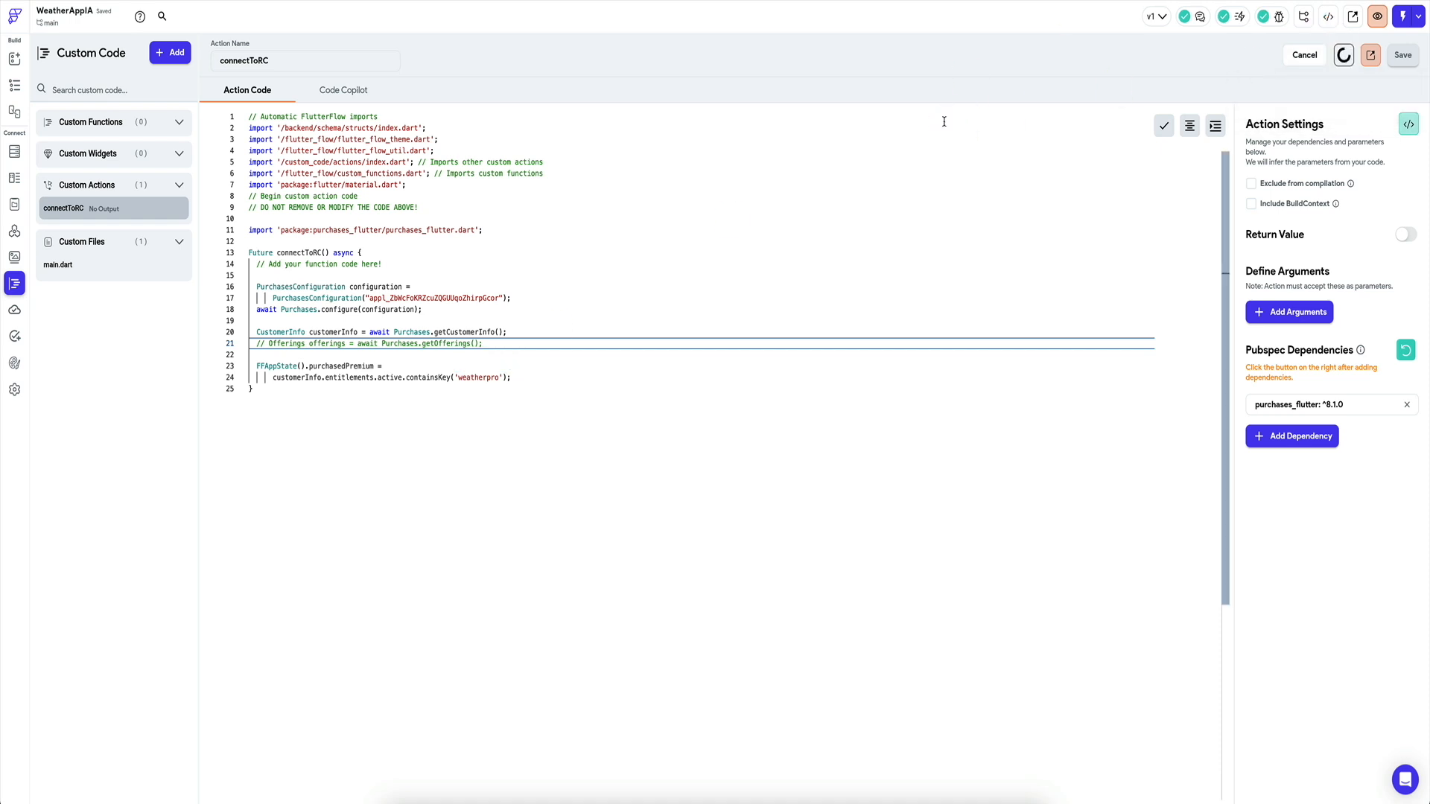
{"action": "left_click", "coordinate": [1343, 56]}
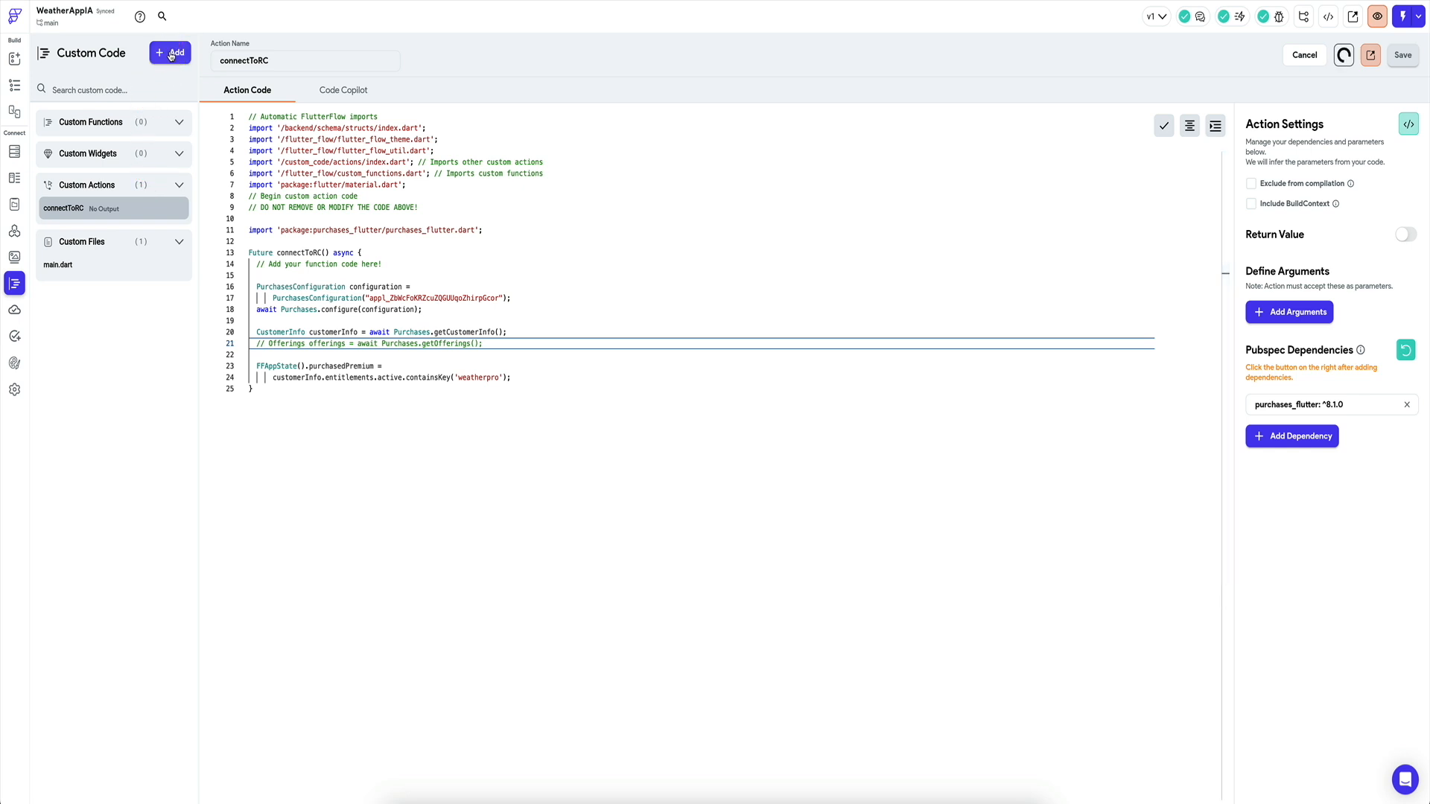
Start a new custom action named getOfferings.
{"action": "left_click", "coordinate": [172, 56]}
{"action": "left_click", "coordinate": [155, 138]}
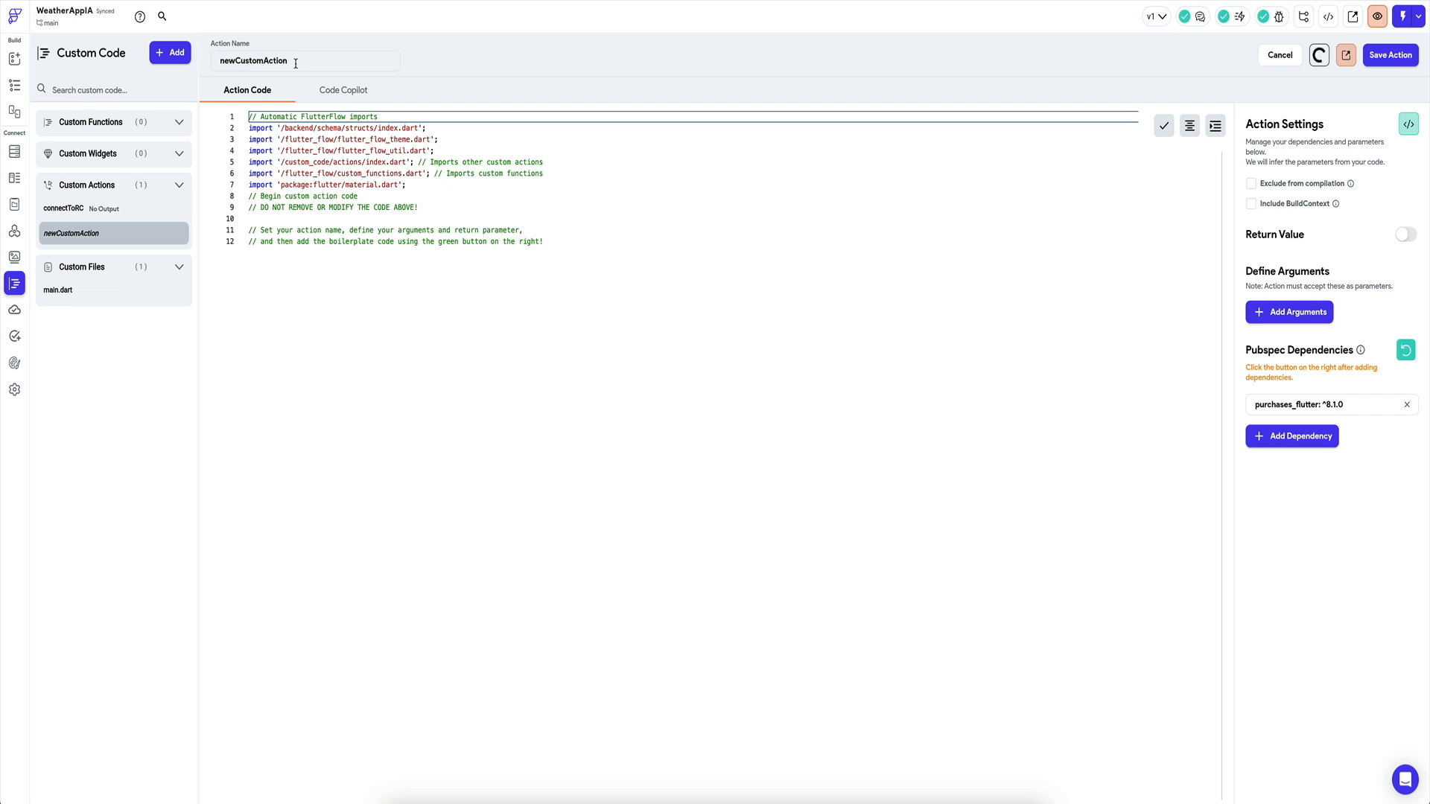
{"action": "type", "text": "getOffers"}
Copy the _showOfferings function from the RevenueCat snippets in SnippetsLab.
{"action": "left_click", "coordinate": [983, 800]}
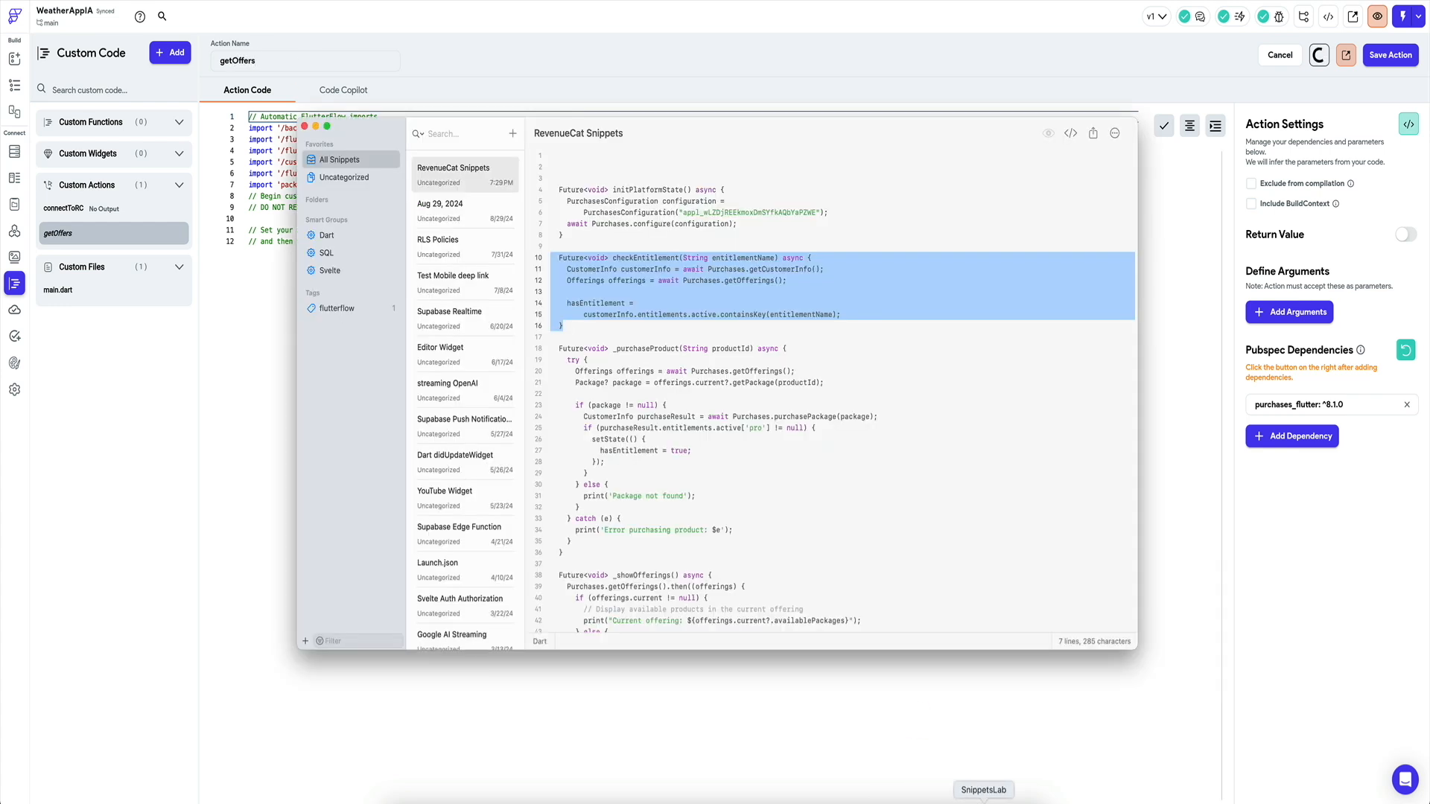
{"action": "left_click", "coordinate": [622, 337]}
{"action": "scroll", "coordinate": [618, 447], "scroll_direction": "down", "scroll_amount": 2}
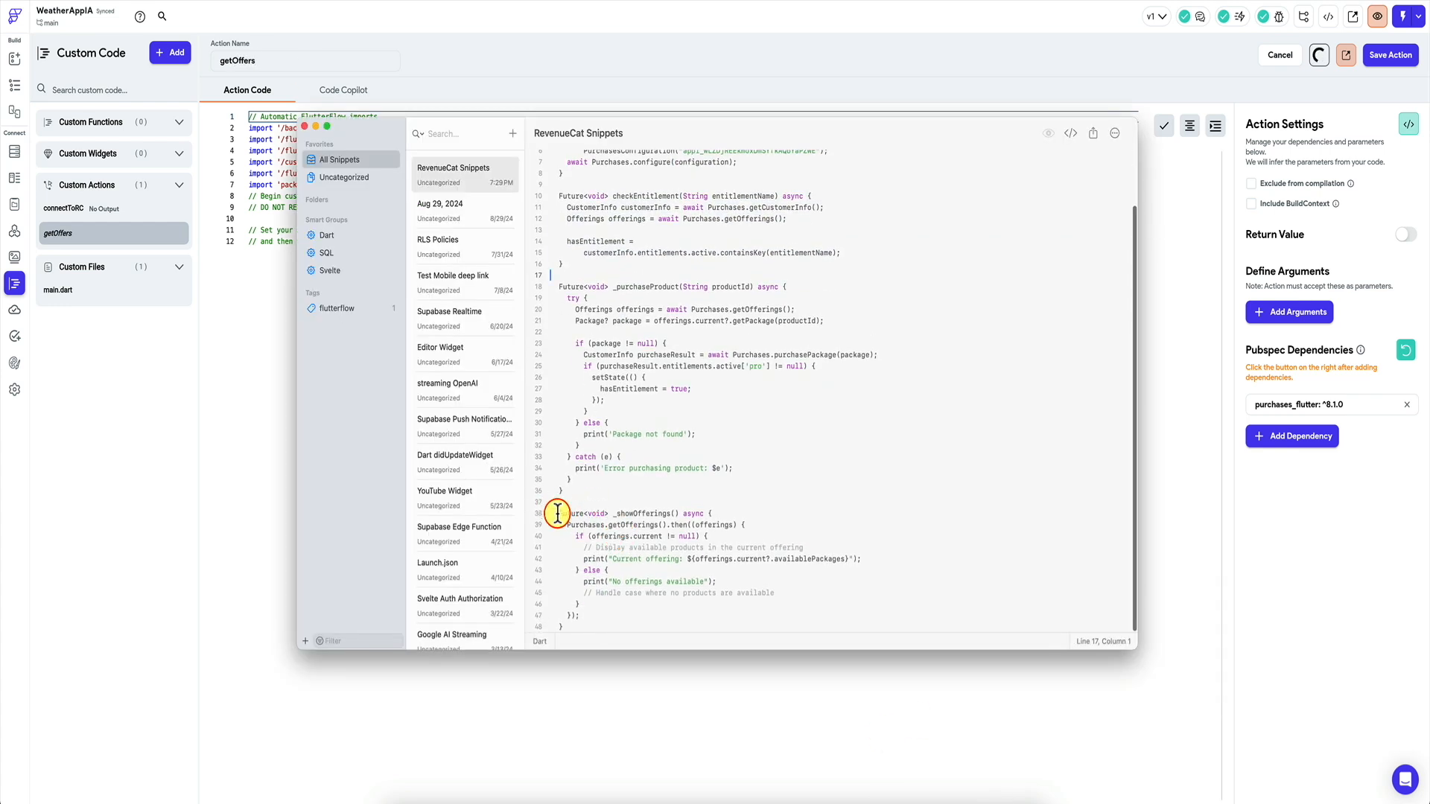
{"action": "left_click_drag", "start_coordinate": [559, 514], "coordinate": [583, 621]}
{"action": "key", "text": "ctrl+c"}
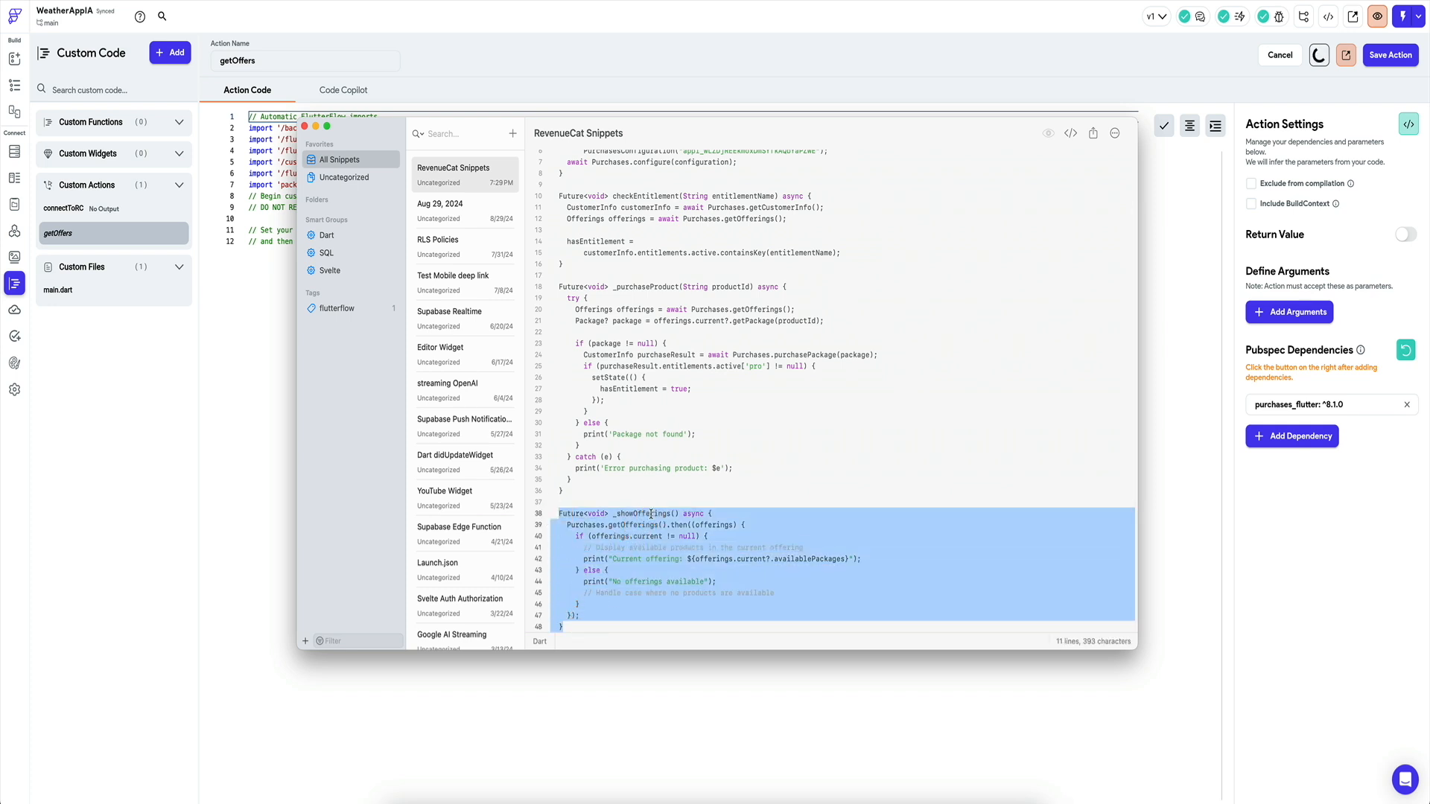
{"action": "key", "text": "super+Tab"}
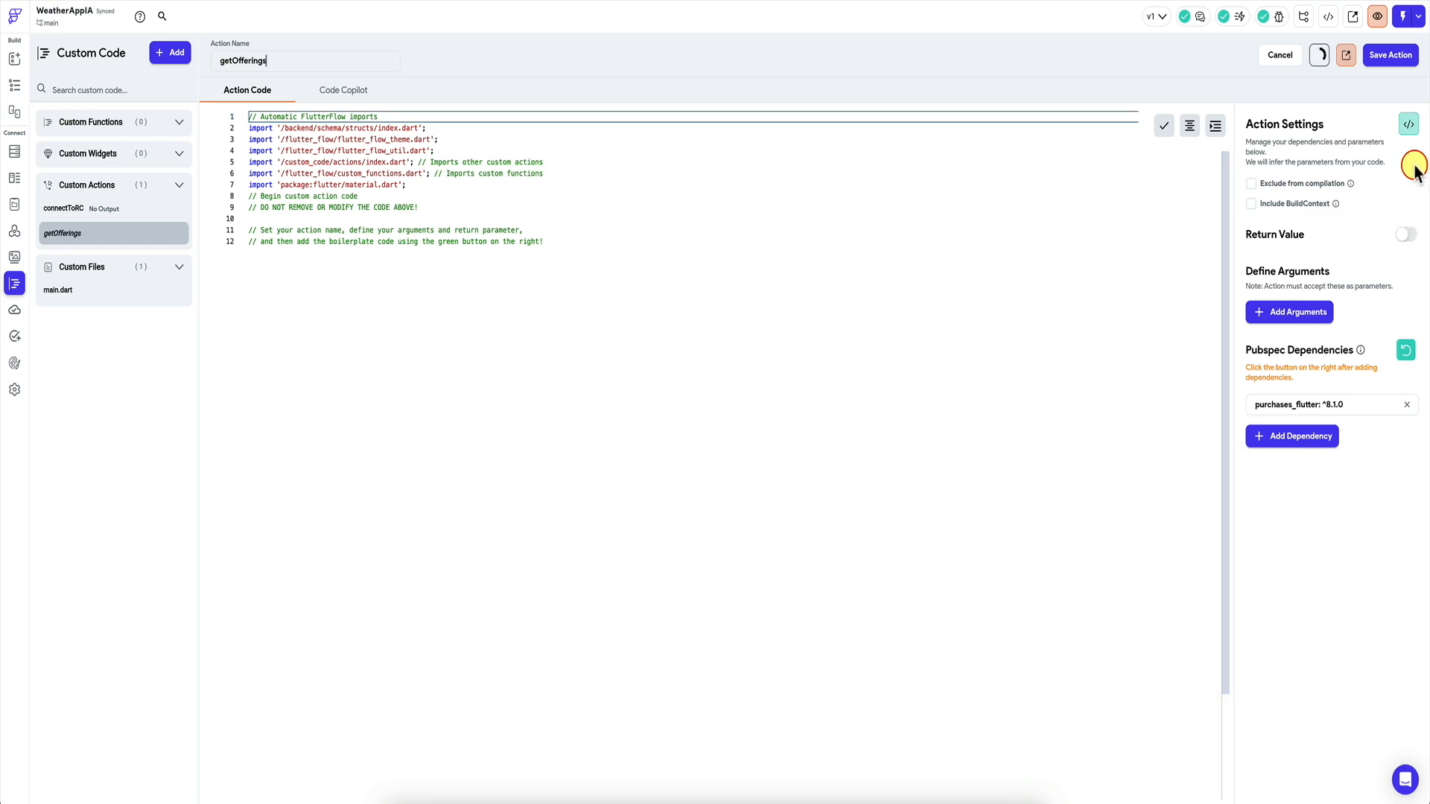
Generate the getOfferings boilerplate and paste the _showOfferings snippet into its body.
{"action": "left_click", "coordinate": [1409, 124]}
{"action": "left_click", "coordinate": [893, 615]}
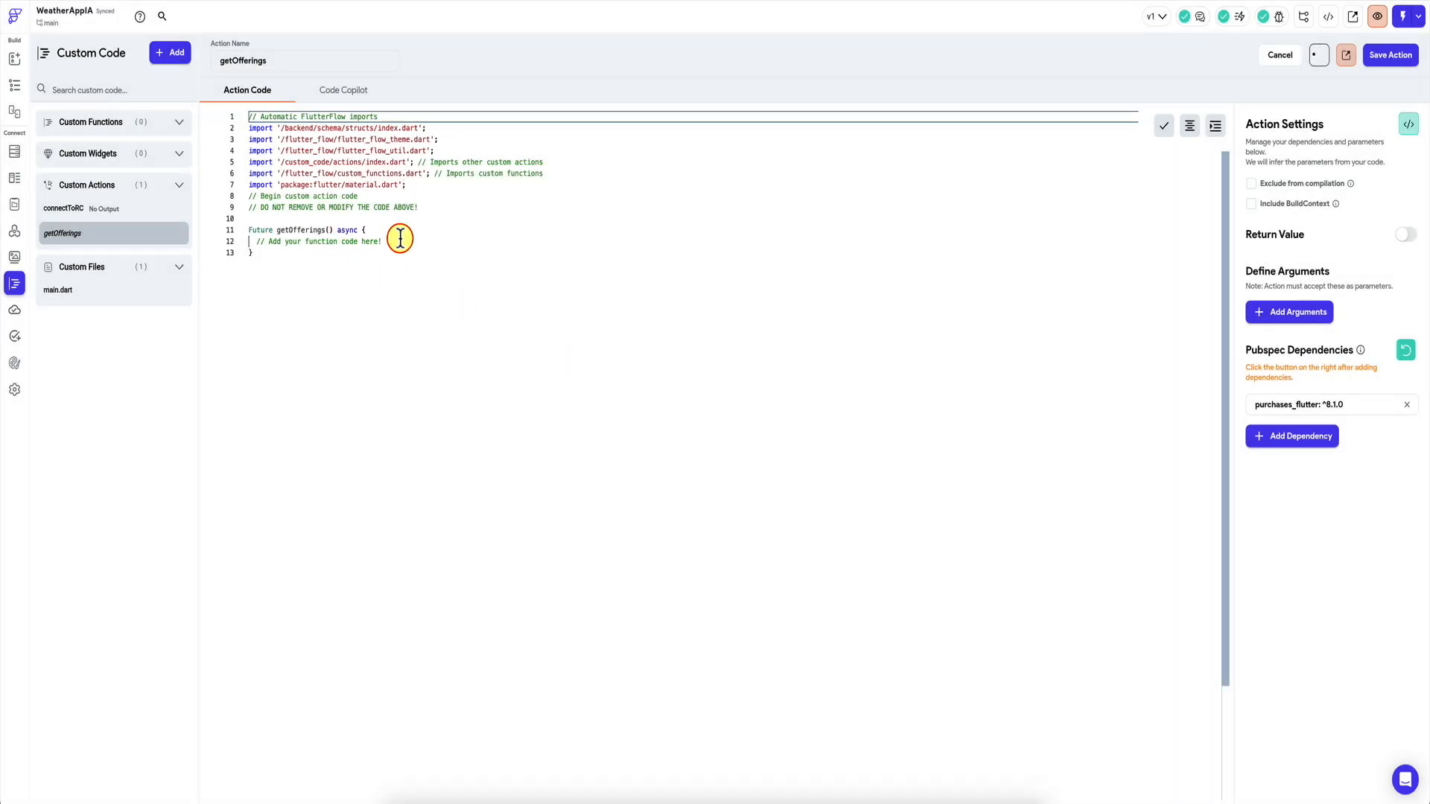
{"action": "left_click", "coordinate": [401, 239]}
{"action": "key", "text": "Return"}
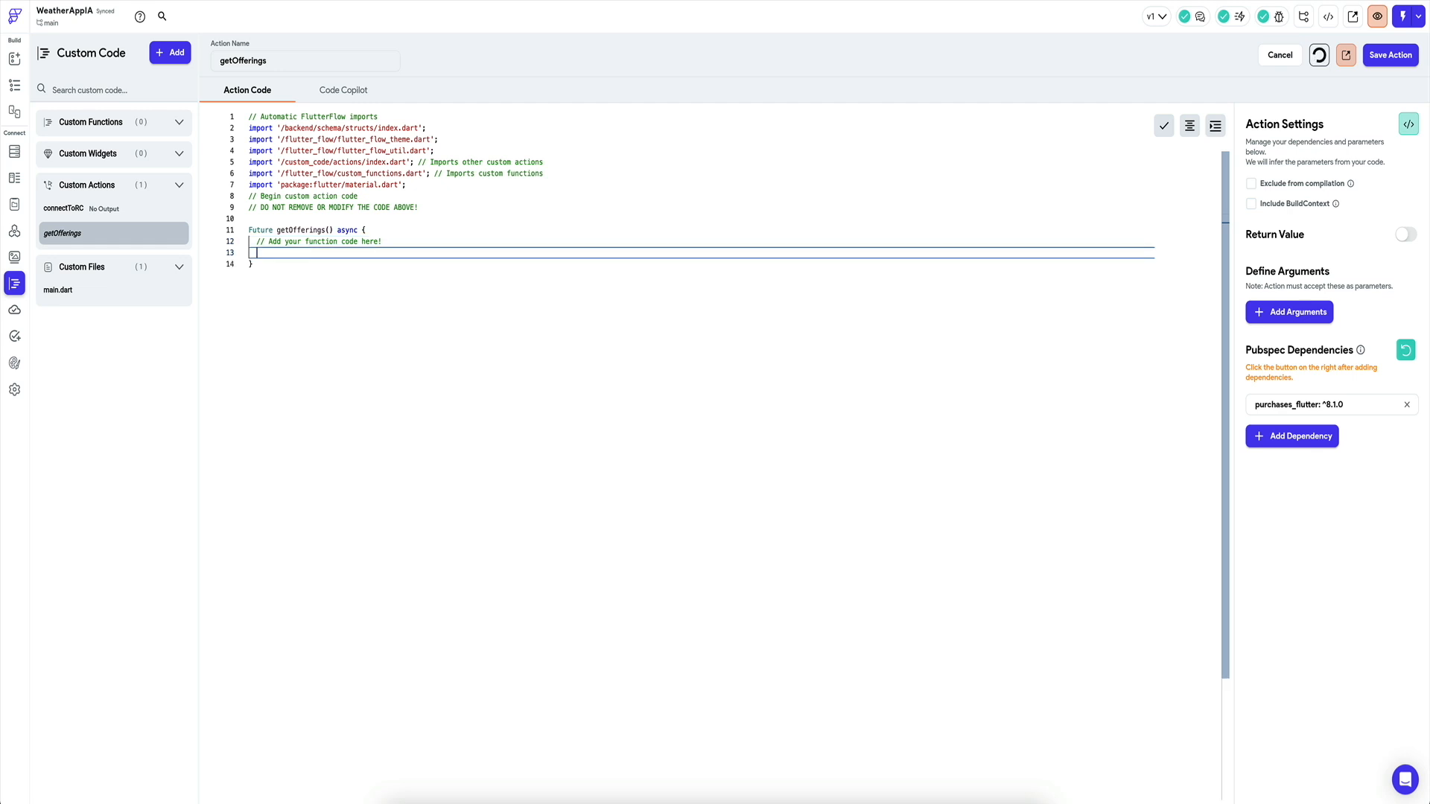
{"action": "key", "text": "ctrl+v"}
Remove the snippet's declaration and closing brace, format the code, and save getOfferings.
{"action": "left_click", "coordinate": [429, 263]}
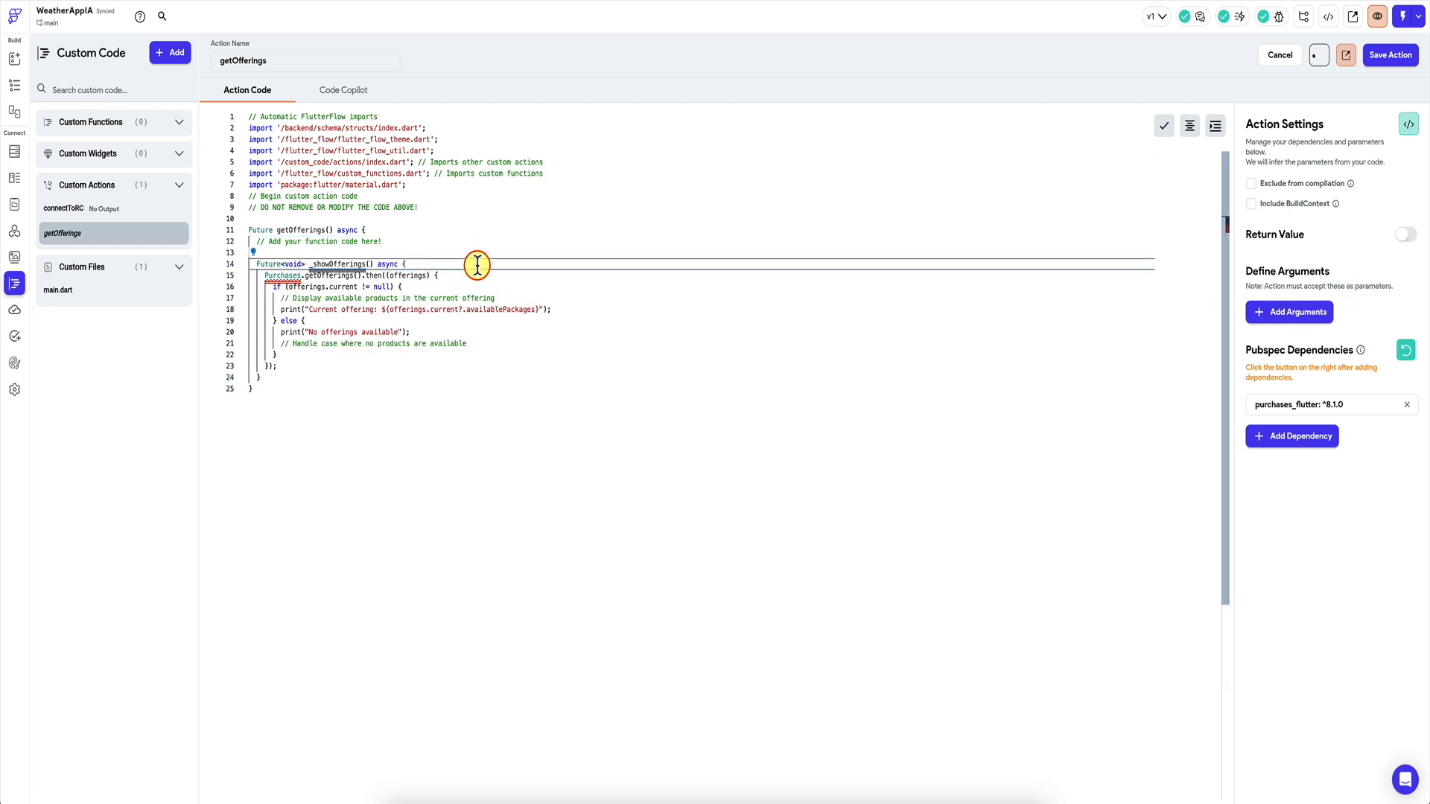
{"action": "key", "text": "super+BackSpace"}
{"action": "left_click", "coordinate": [310, 369]}
{"action": "key", "text": "Down"}
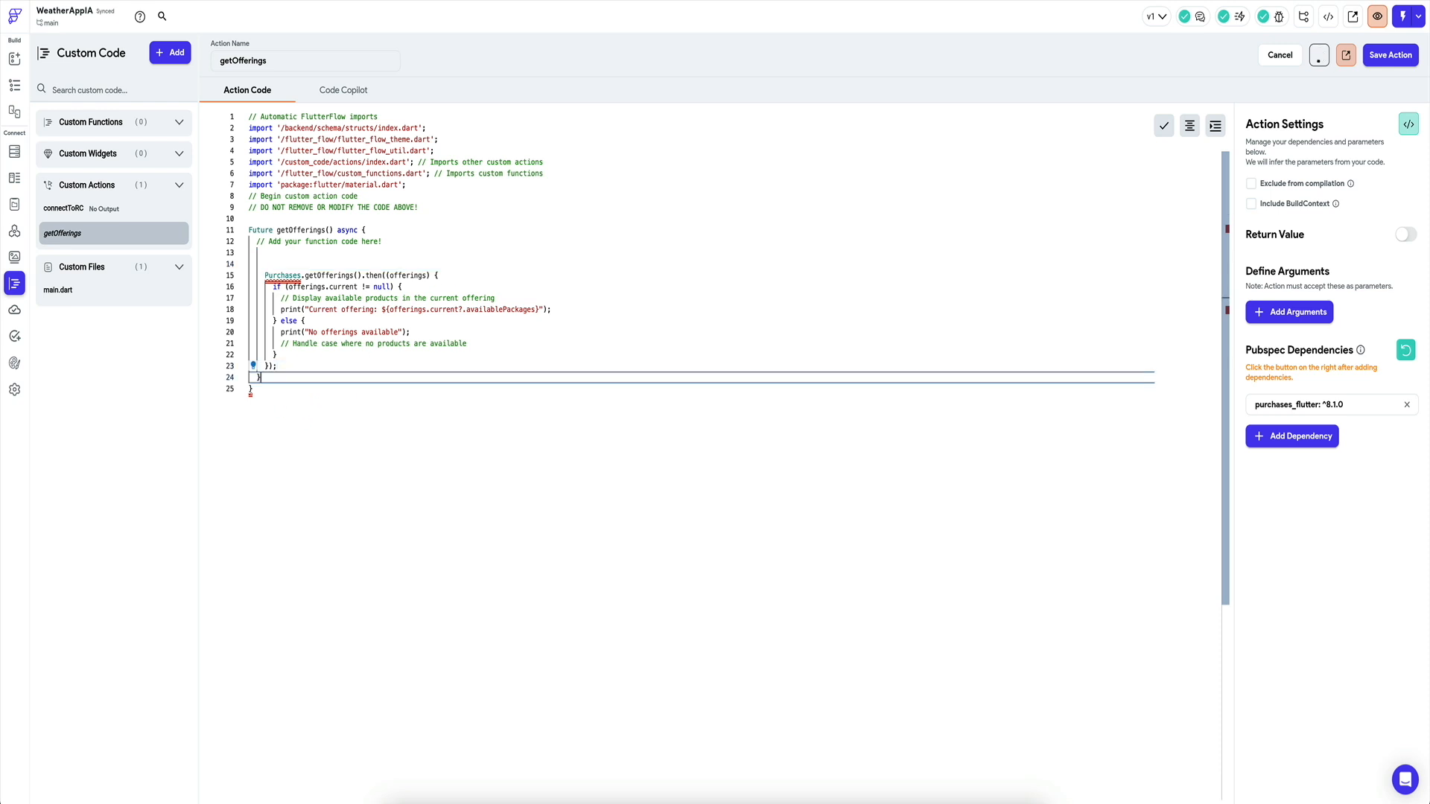
{"action": "key", "text": "BackSpace"}
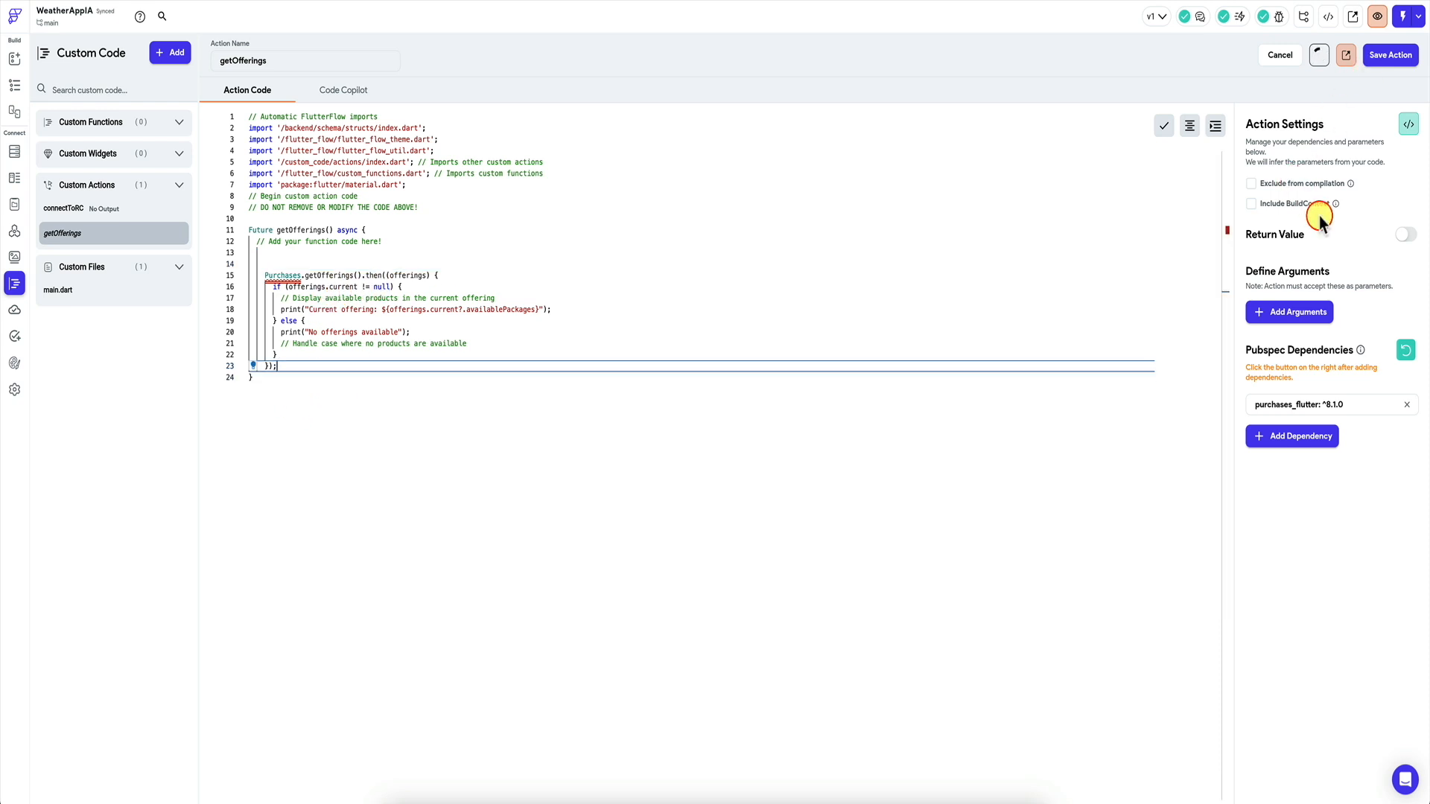
{"action": "left_click", "coordinate": [1190, 127]}
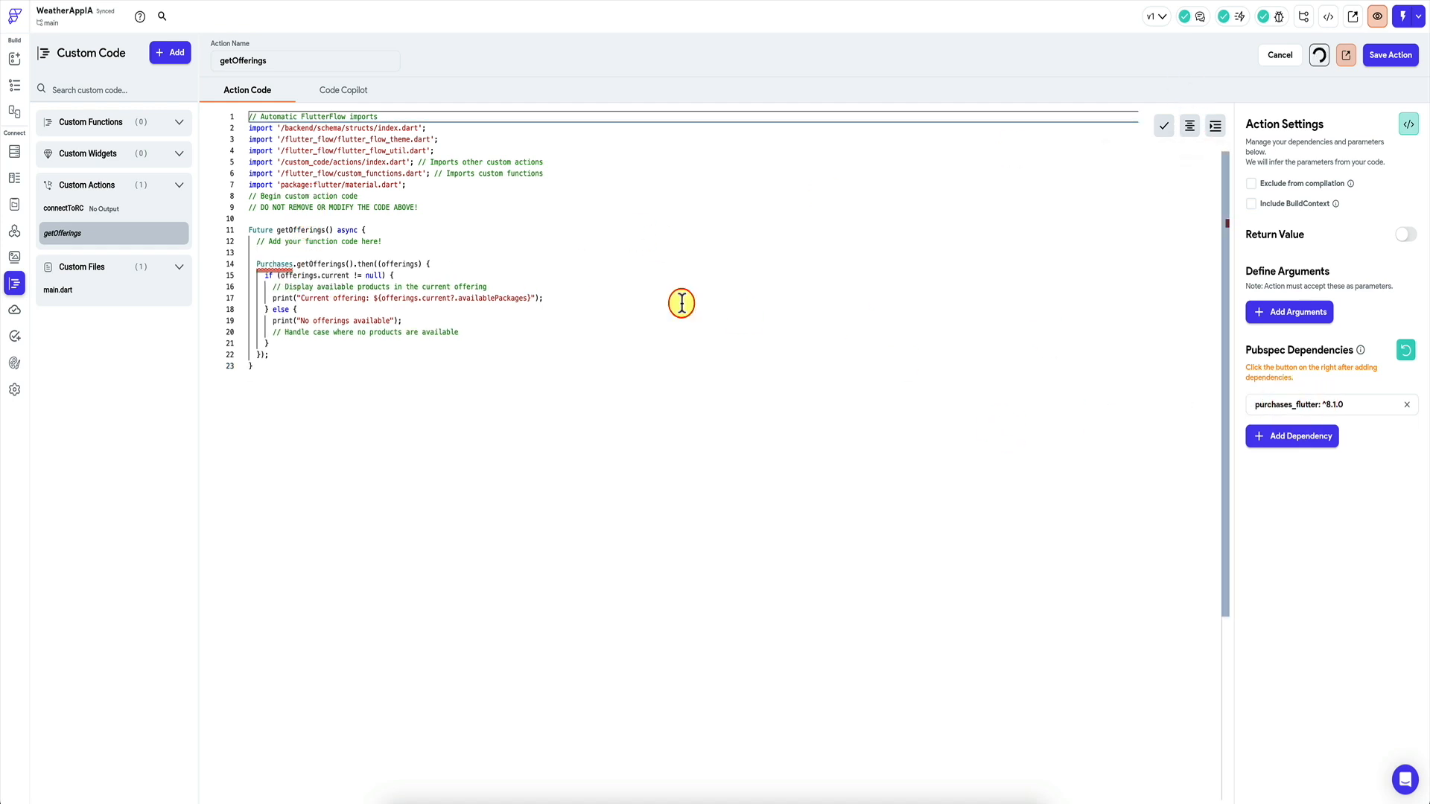
{"action": "left_click", "coordinate": [1390, 54]}
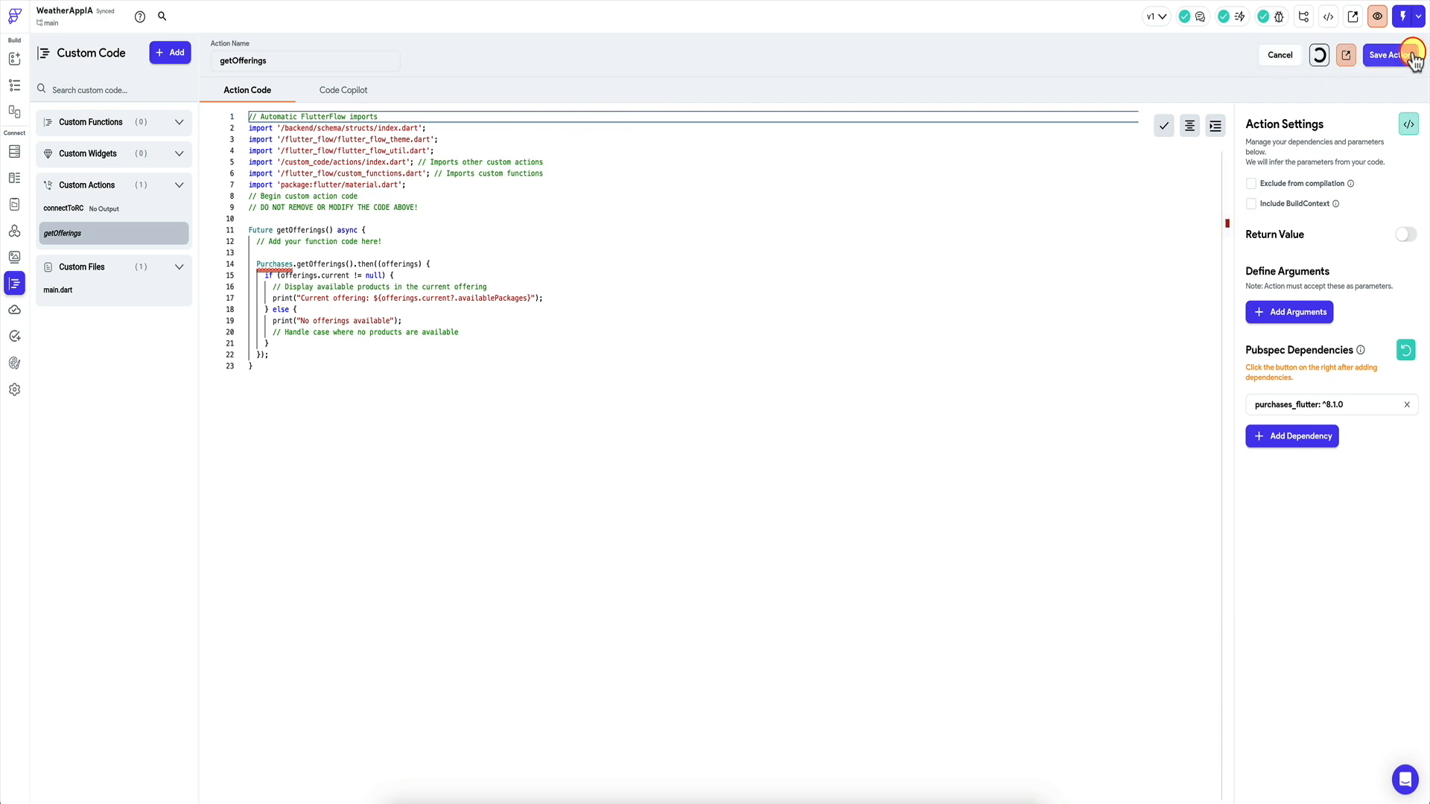
{"action": "left_click", "coordinate": [91, 208]}
Copy connectToRC's purchases_flutter import line and paste it into getOfferings on line 11.
{"action": "left_click", "coordinate": [512, 229]}
{"action": "key", "text": "shift+Home"}
{"action": "key", "text": "ctrl+c"}
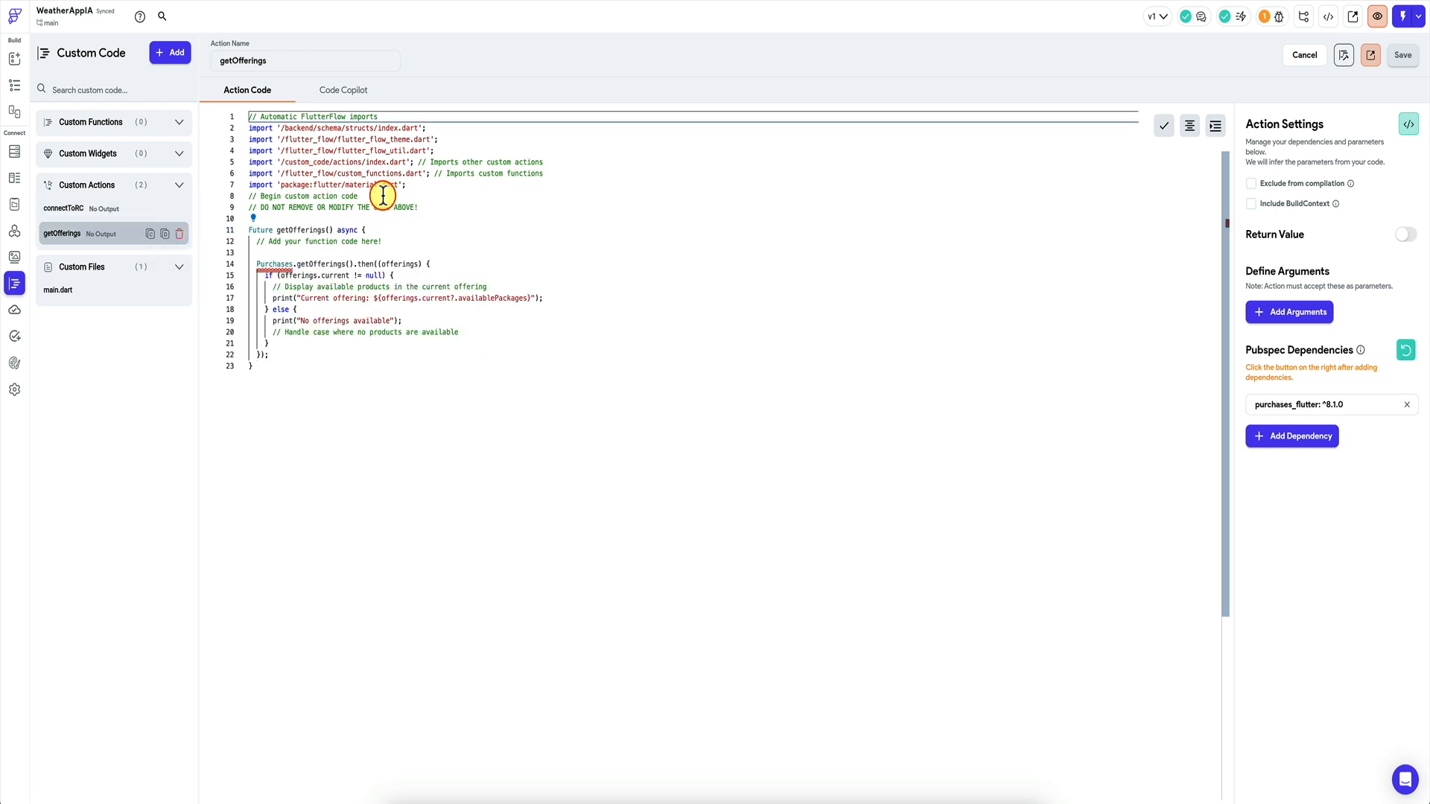
{"action": "left_click", "coordinate": [433, 216]}
{"action": "key", "text": "Return"}
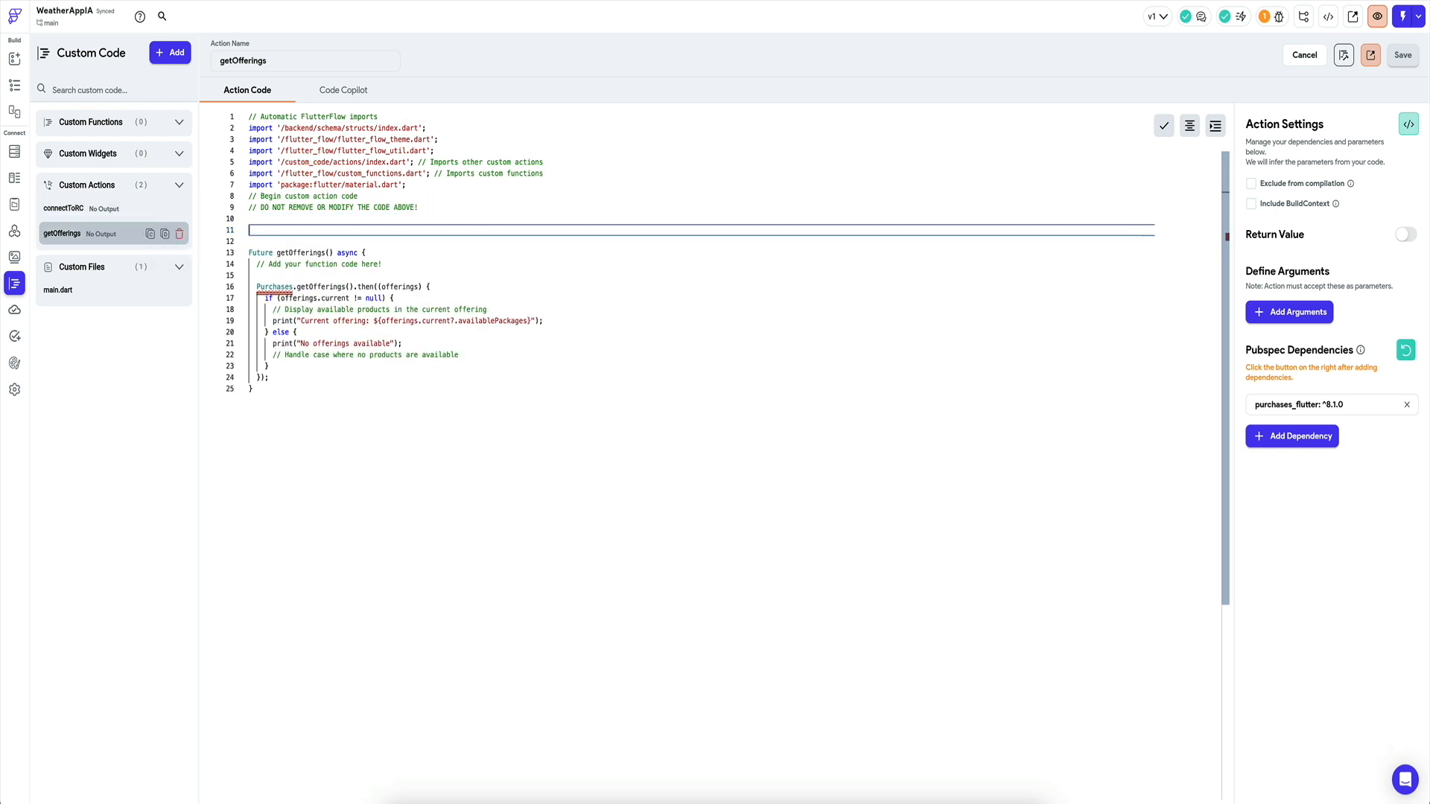
{"action": "key", "text": "ctrl+v"}
{"action": "left_click", "coordinate": [556, 252]}
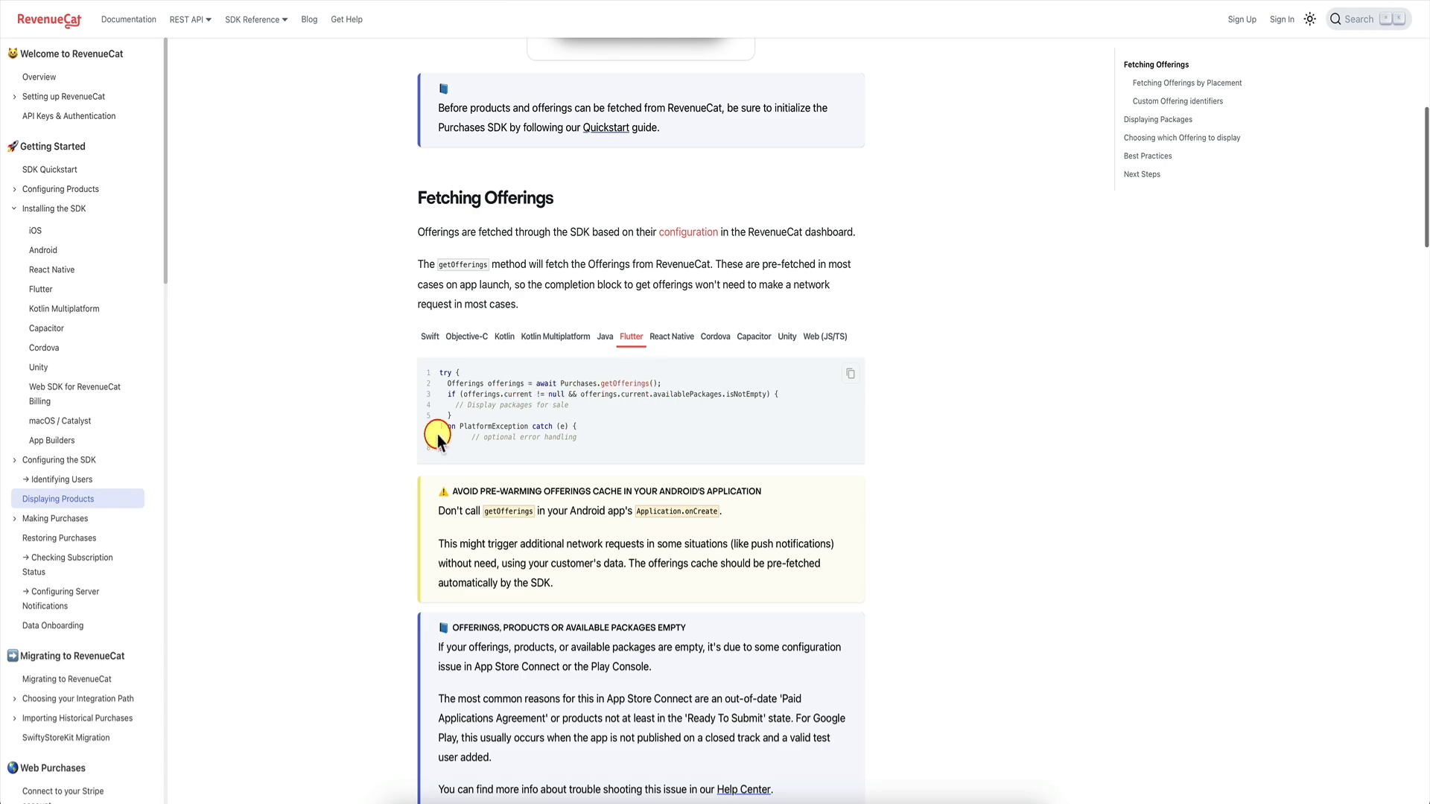
Read the Flutter getOfferings sample, then open Weather Pro App's Offerings list showing summersale.
{"action": "scroll", "coordinate": [439, 438], "scroll_direction": "down", "scroll_amount": 10}
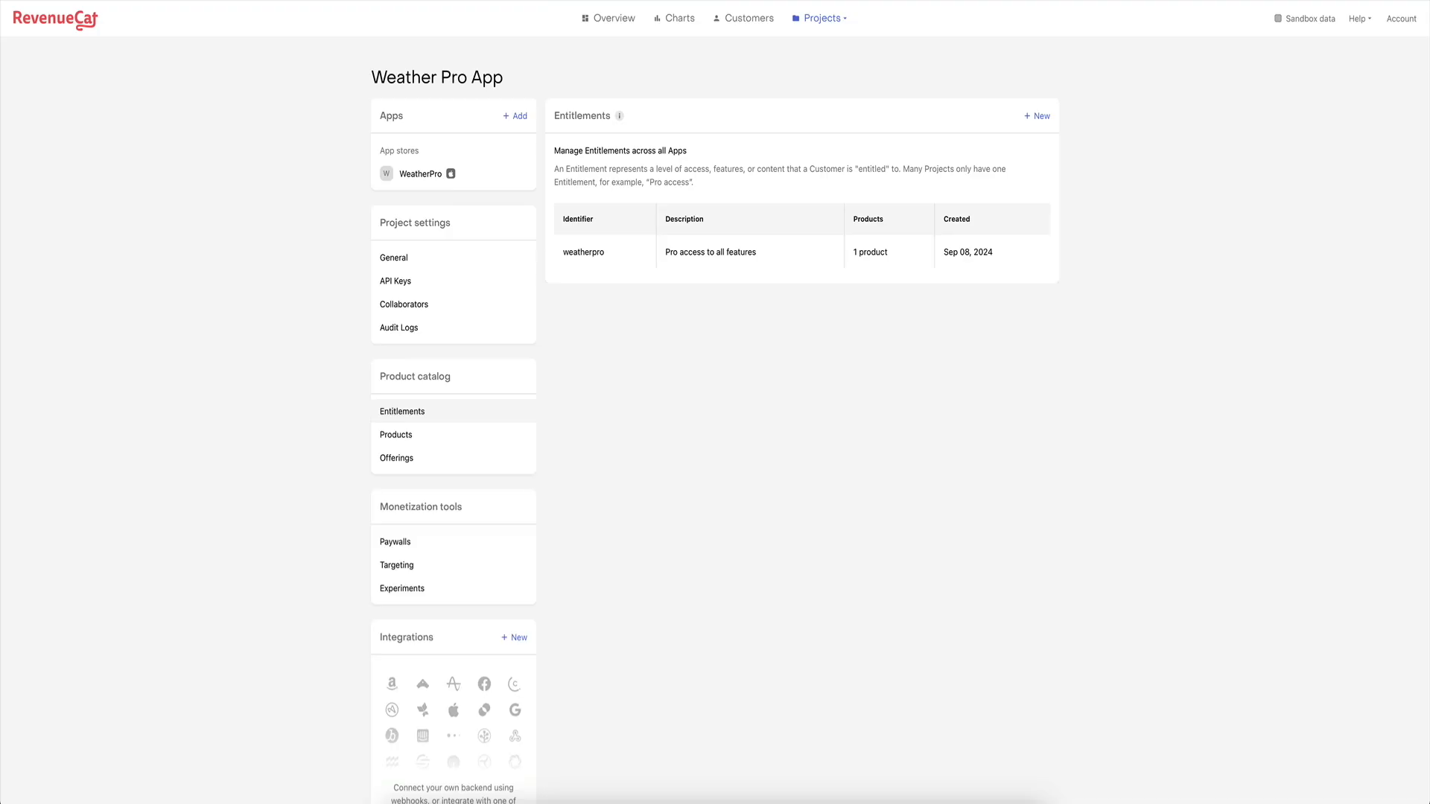
{"action": "left_click", "coordinate": [443, 421]}
{"action": "left_click", "coordinate": [441, 457]}
{"action": "left_click", "coordinate": [596, 274]}
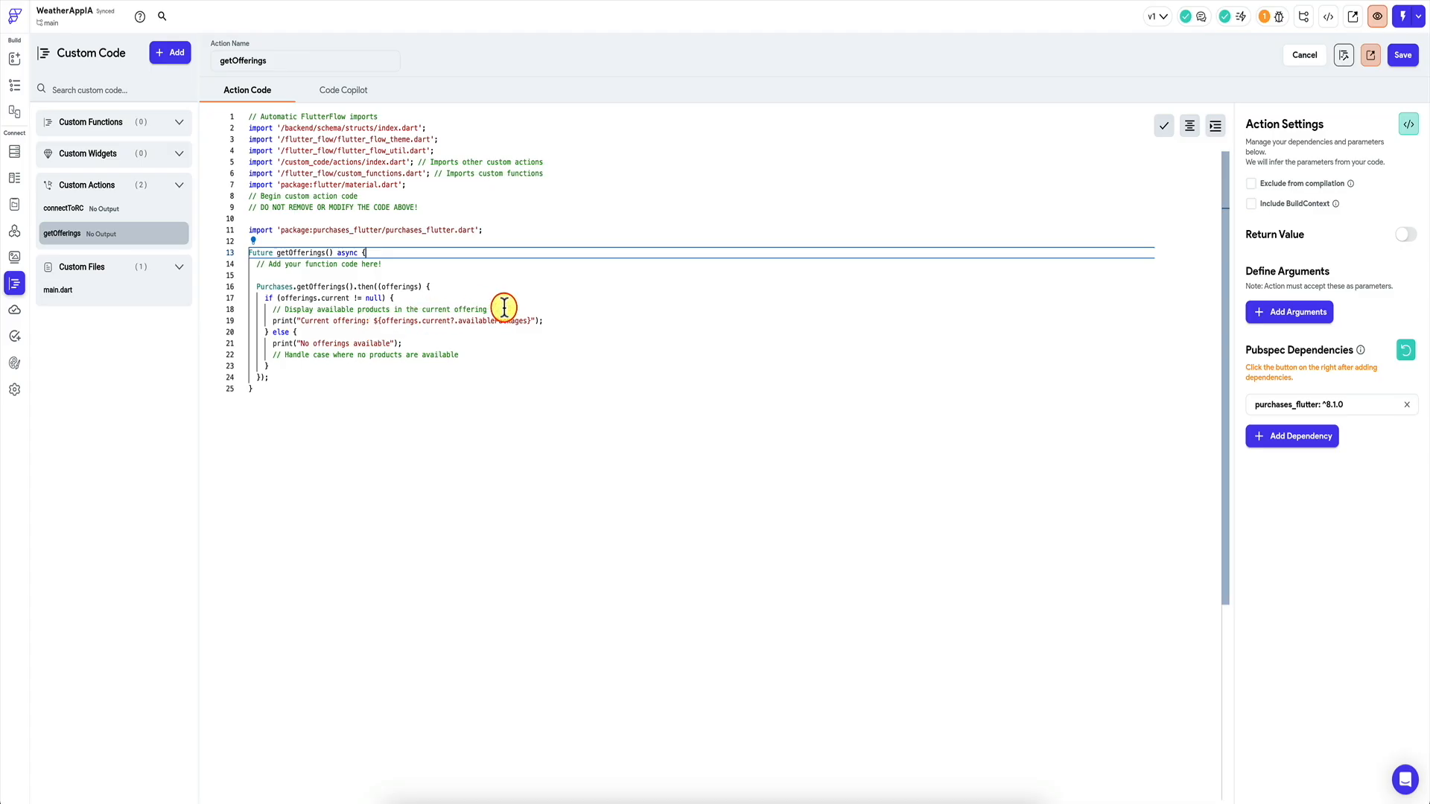
Confirm summersale holds 1 package and return to the getOfferings code in FlutterFlow.
{"action": "left_click", "coordinate": [504, 307]}
{"action": "mouse_move", "coordinate": [501, 320]}
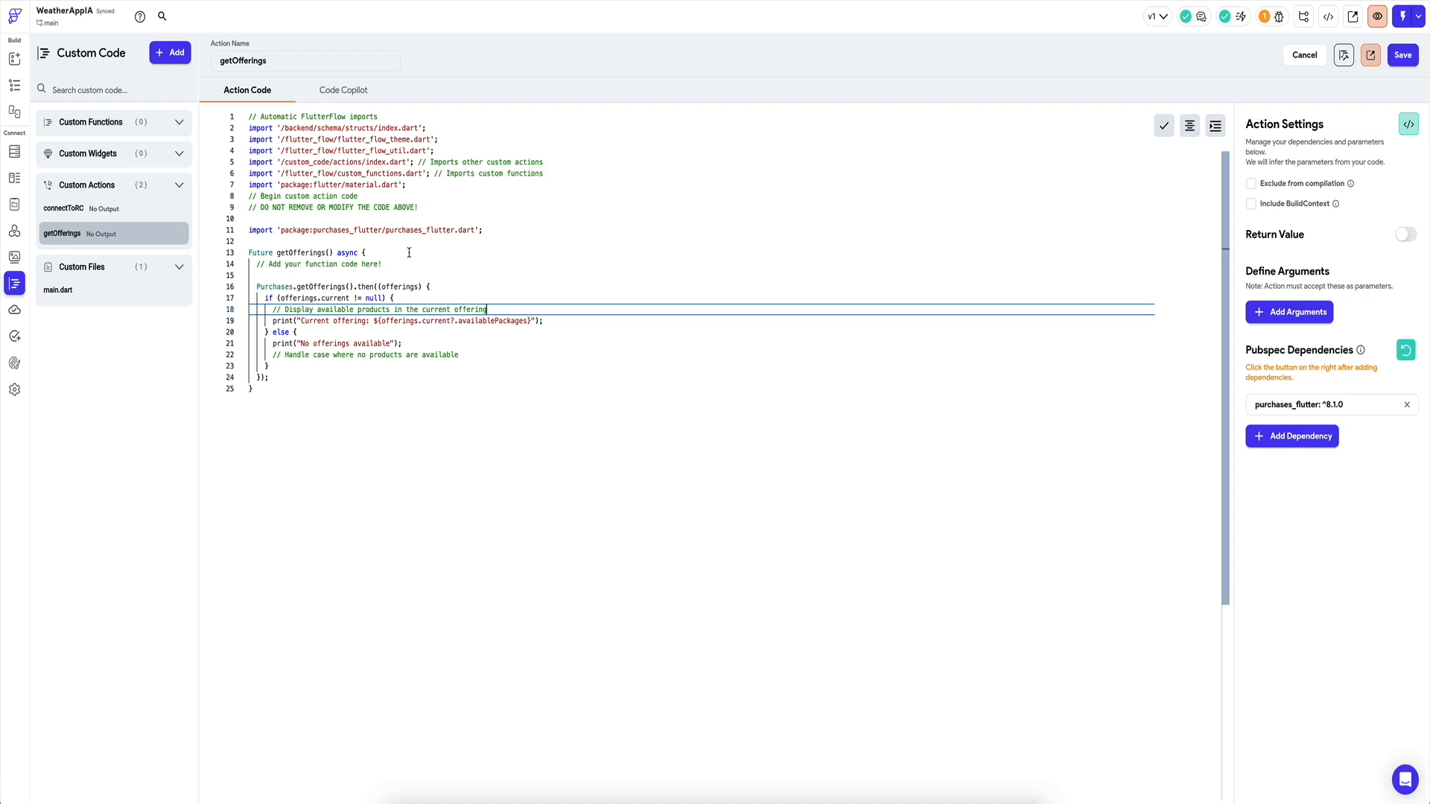
Make getOfferings return a String list, change its signature to Future<List<String>>, and save.
{"action": "left_click", "coordinate": [1266, 312]}
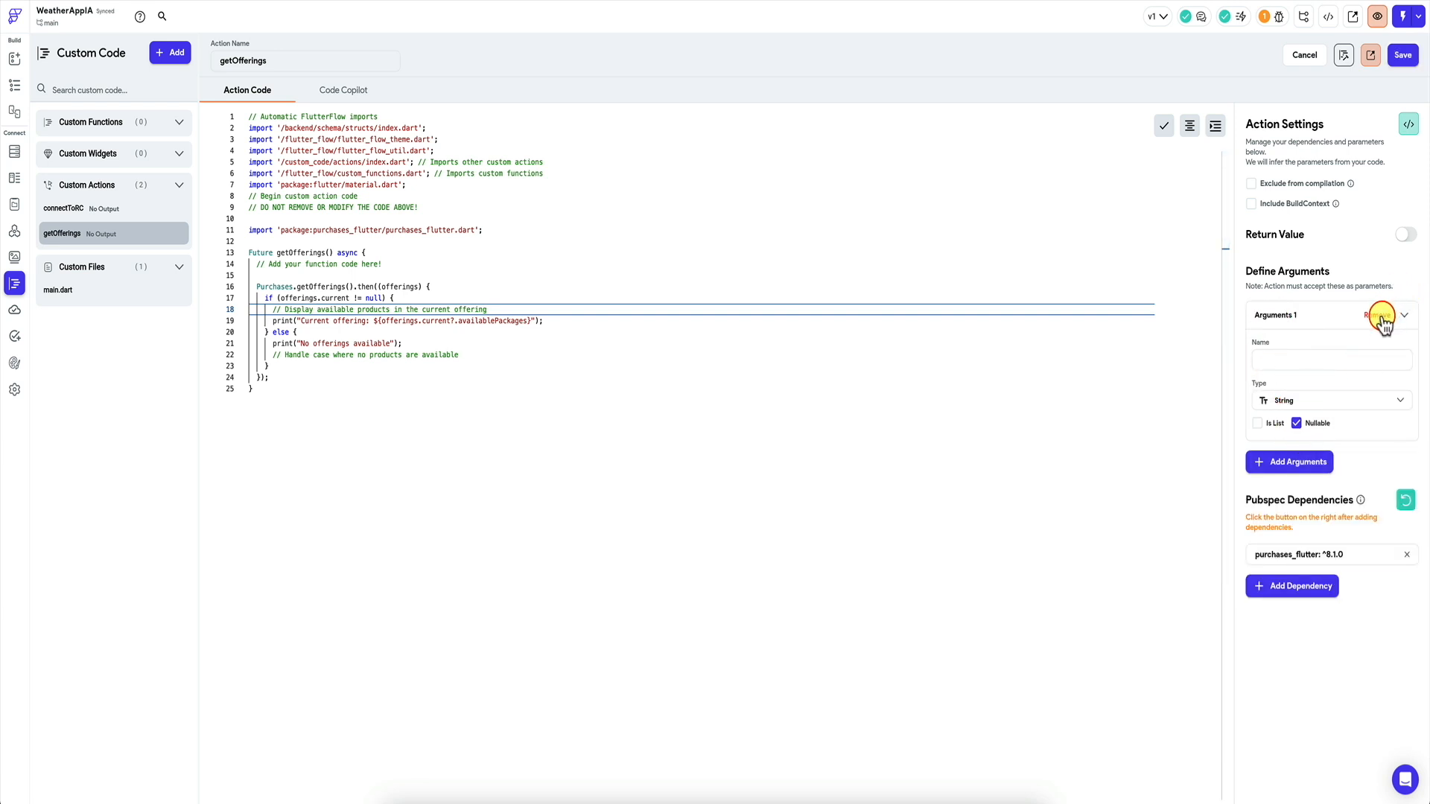
{"action": "left_click", "coordinate": [1382, 316]}
{"action": "left_click", "coordinate": [1414, 238]}
{"action": "left_click", "coordinate": [1293, 275]}
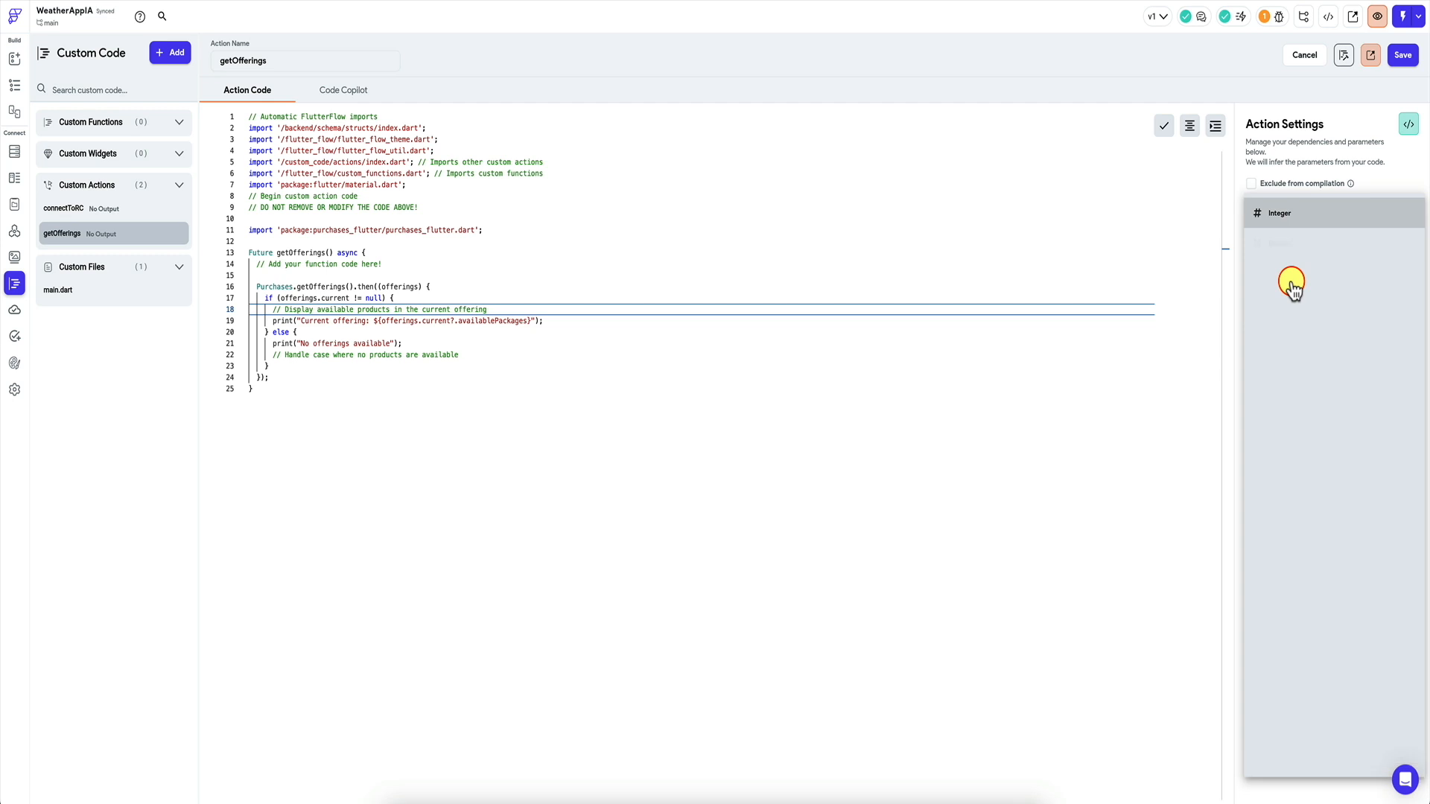
{"action": "left_click", "coordinate": [1295, 309]}
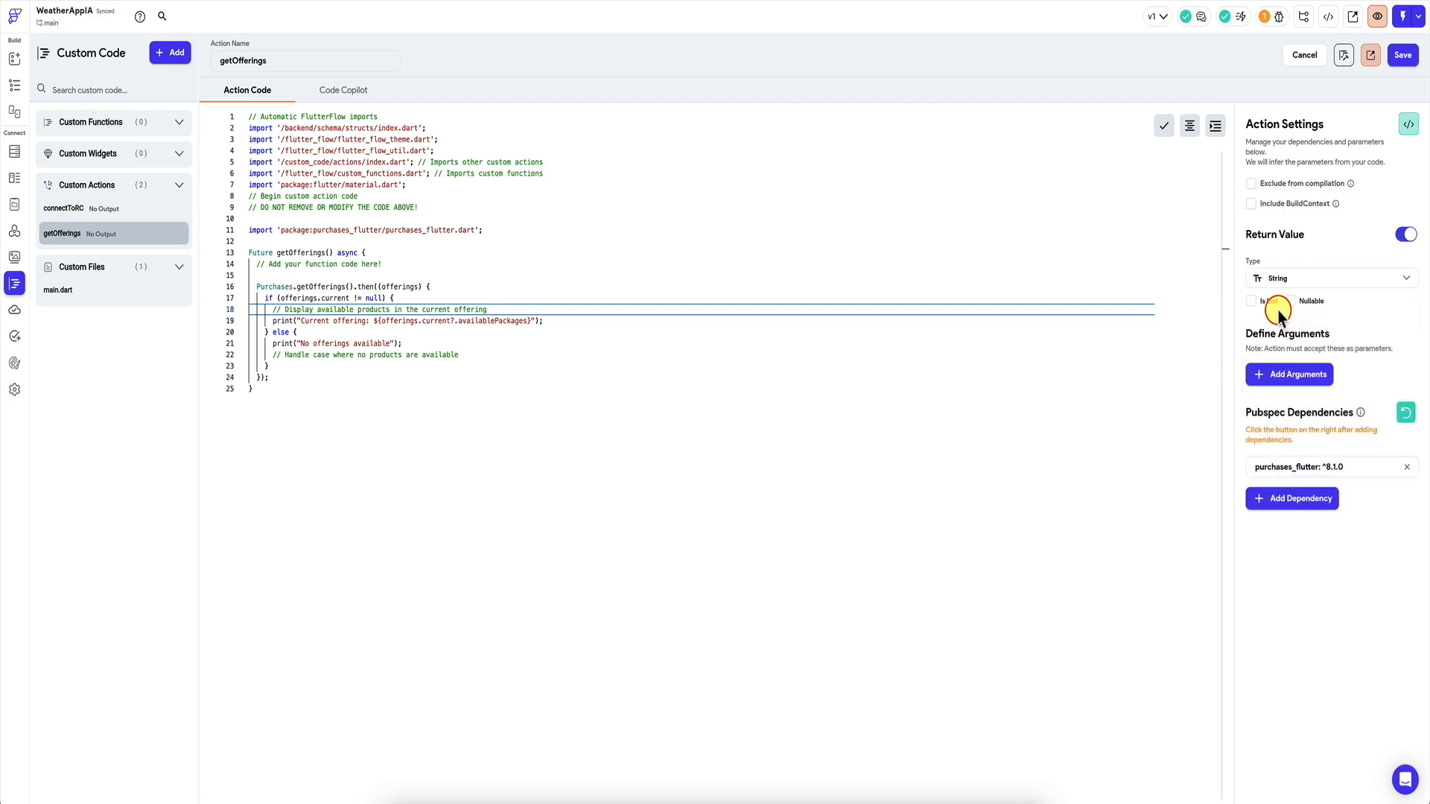
{"action": "left_click", "coordinate": [1254, 302]}
{"action": "left_click", "coordinate": [273, 253]}
{"action": "type", "text": "<List<S"}
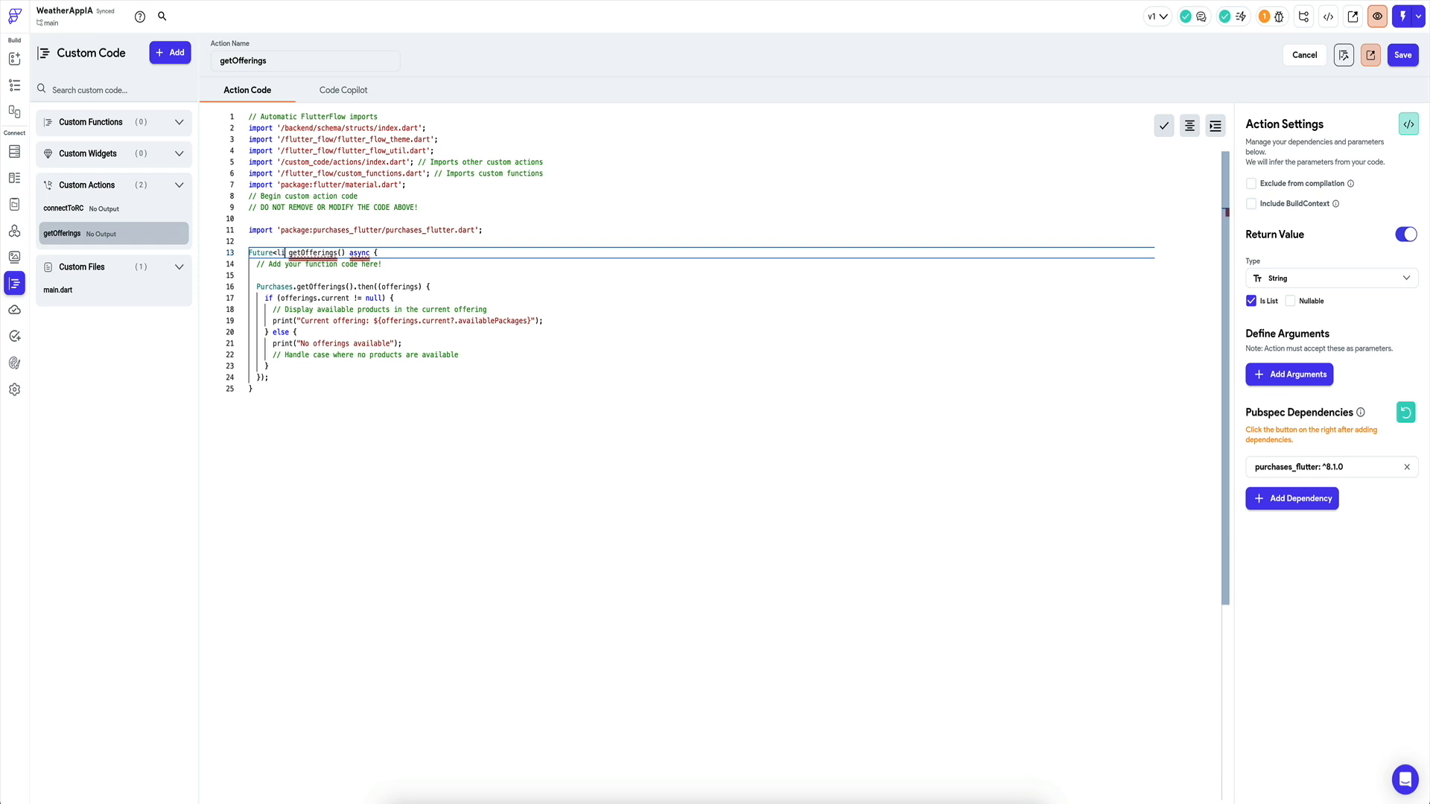
{"action": "type", "text": "tring>>"}
{"action": "left_click", "coordinate": [1403, 54]}
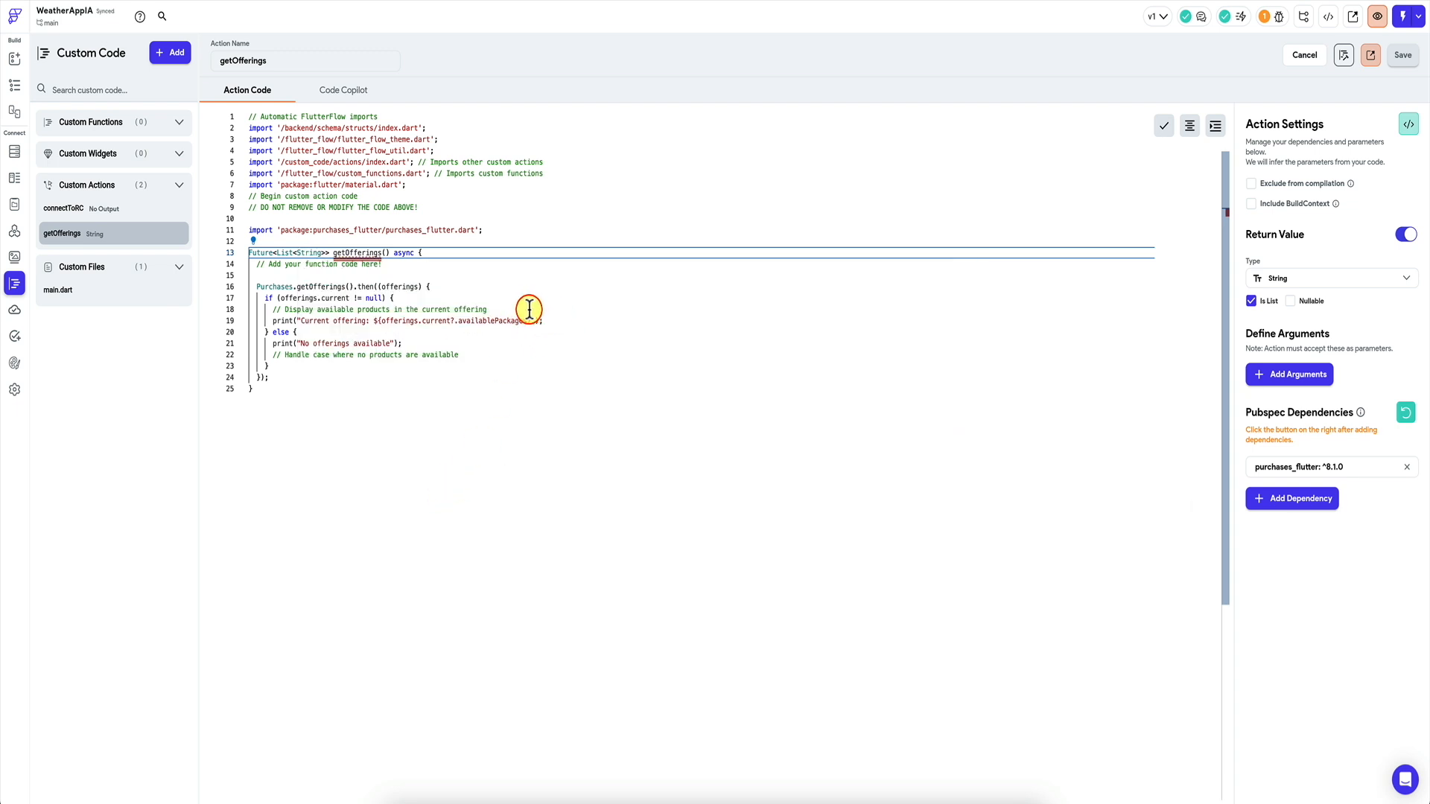
Return offerings.current?.availablePackages in the if branch, deleting the old comment and print lines.
{"action": "mouse_move", "coordinate": [508, 321]}
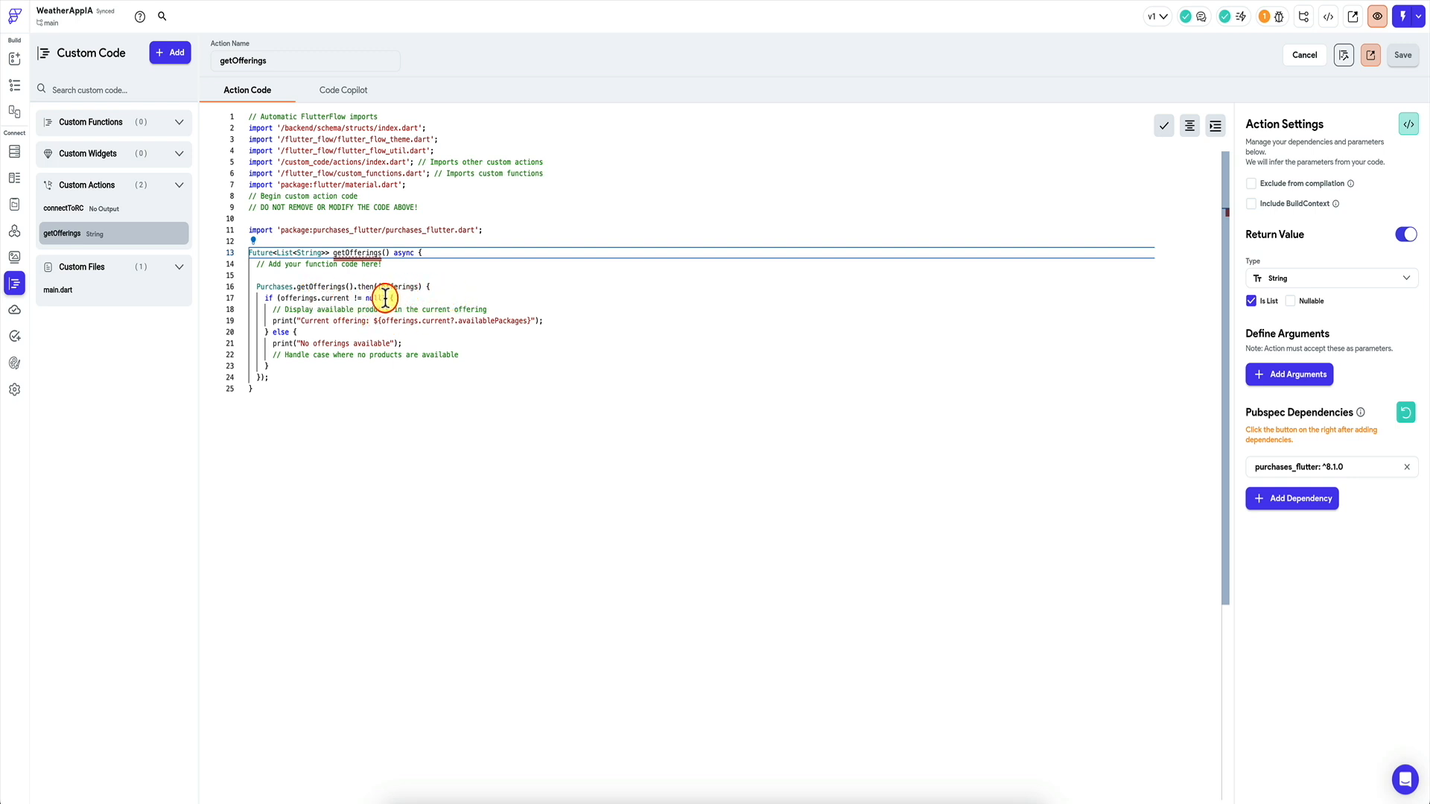
{"action": "left_click", "coordinate": [520, 302]}
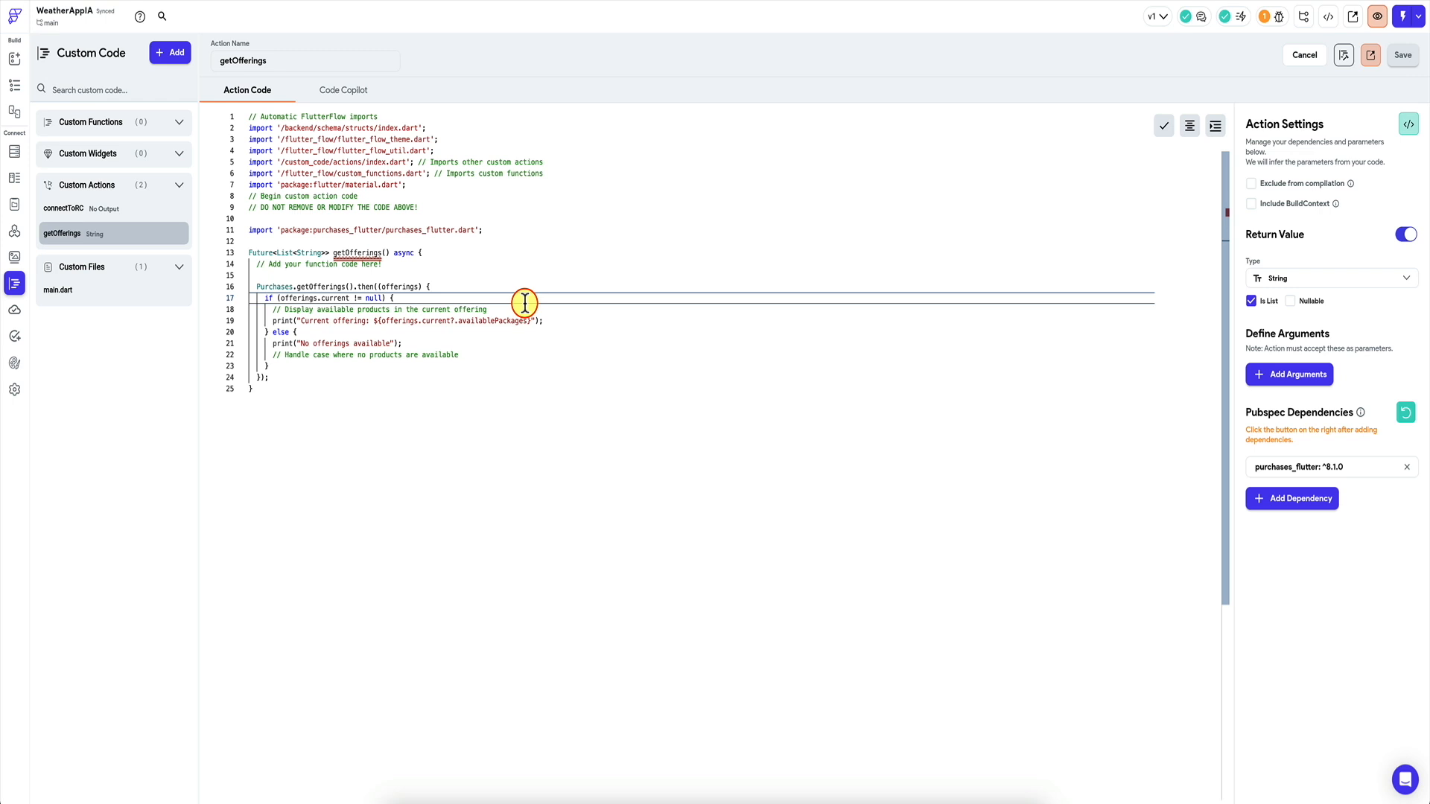
{"action": "key", "text": "Return"}
{"action": "type", "text": "return"}
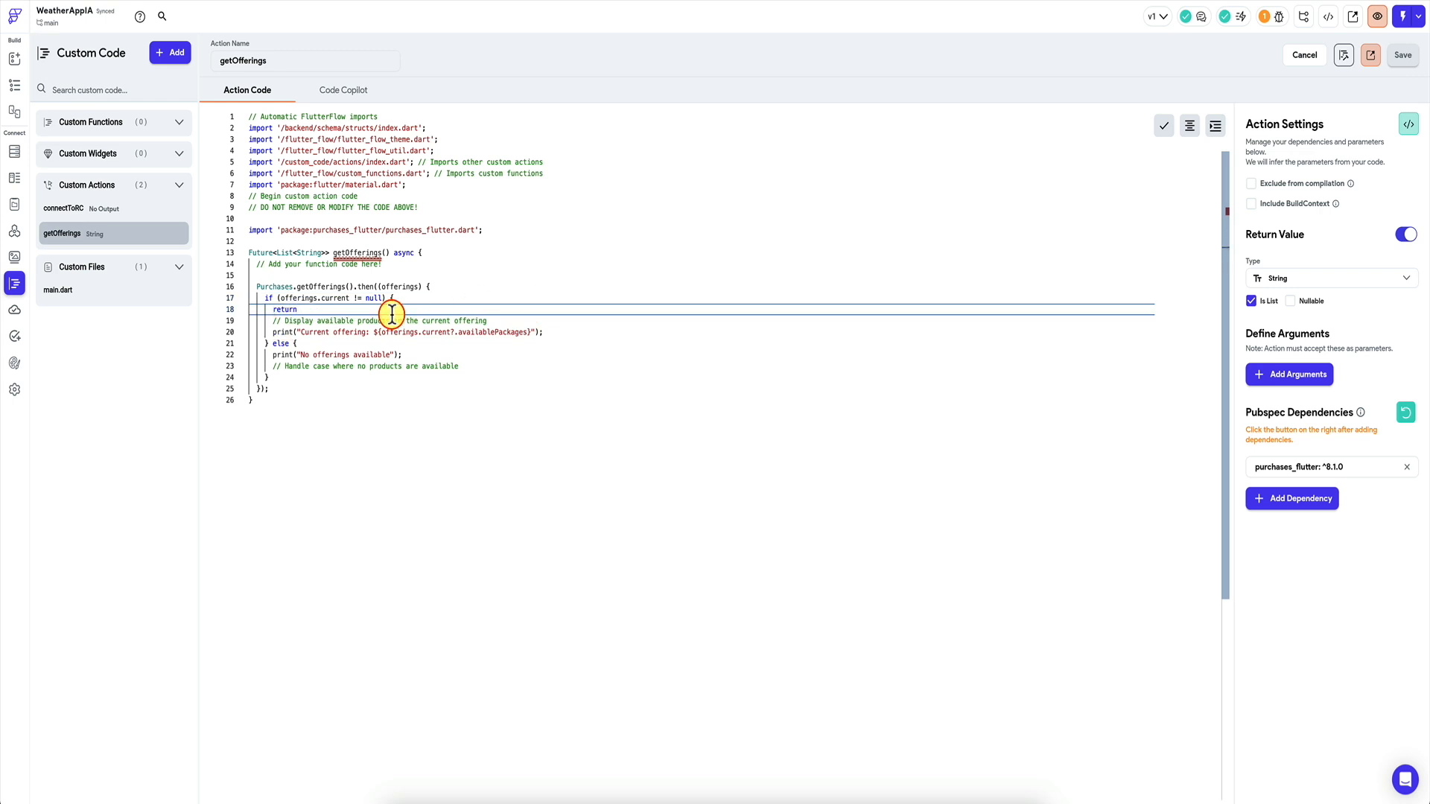
{"action": "left_click_drag", "start_coordinate": [381, 332], "coordinate": [528, 333]}
{"action": "key", "text": "ctrl+c"}
{"action": "left_click", "coordinate": [392, 310]}
{"action": "key", "text": "ctrl+v"}
{"action": "left_click_drag", "start_coordinate": [250, 321], "coordinate": [250, 343]}
{"action": "key", "text": "BackSpace"}
Add a return statement to the else branch, save, and compile the custom code.
{"action": "key", "text": "Return"}
{"action": "type", "text": "retur"}
{"action": "type", "text": "n"}
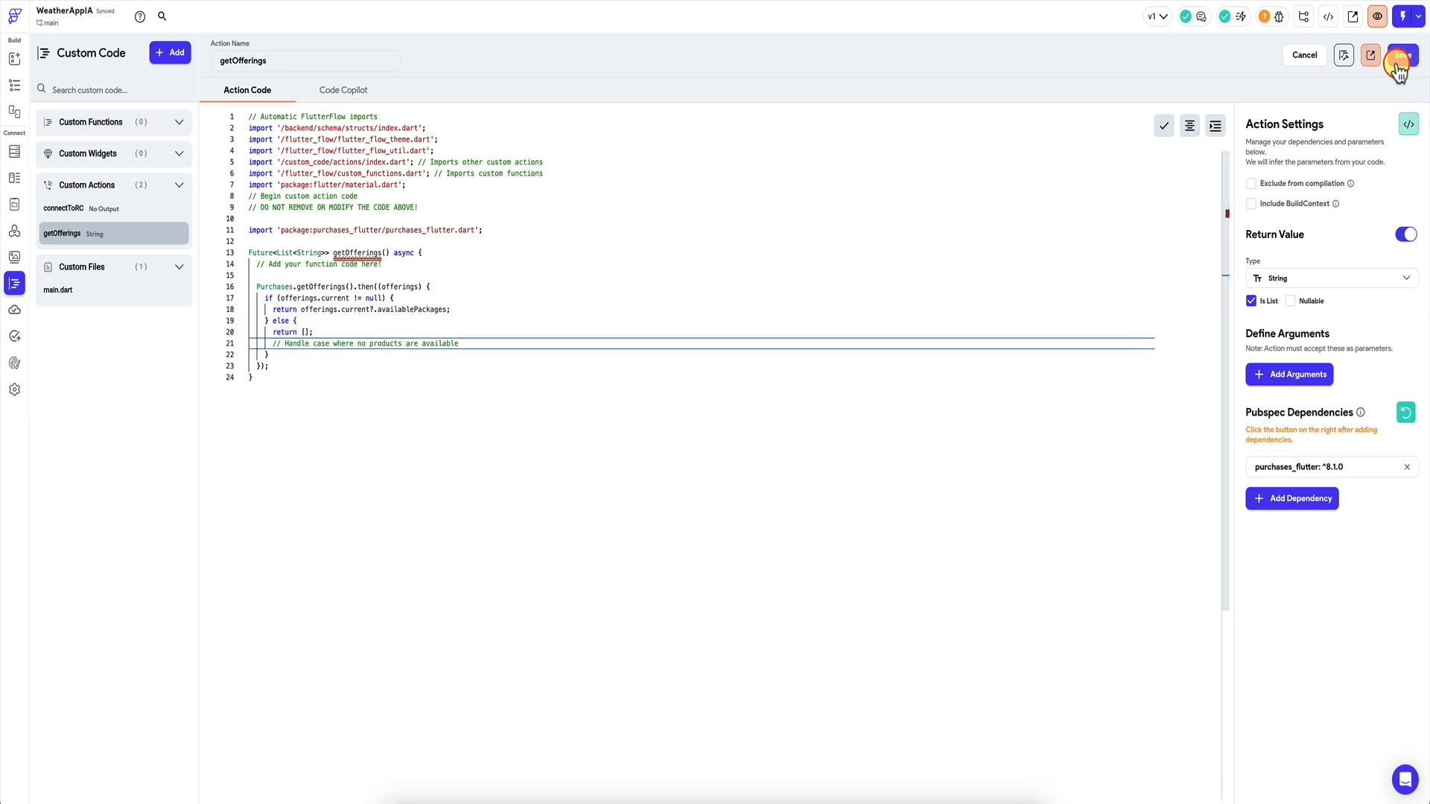
{"action": "left_click", "coordinate": [1397, 61]}
{"action": "mouse_move", "coordinate": [414, 310]}
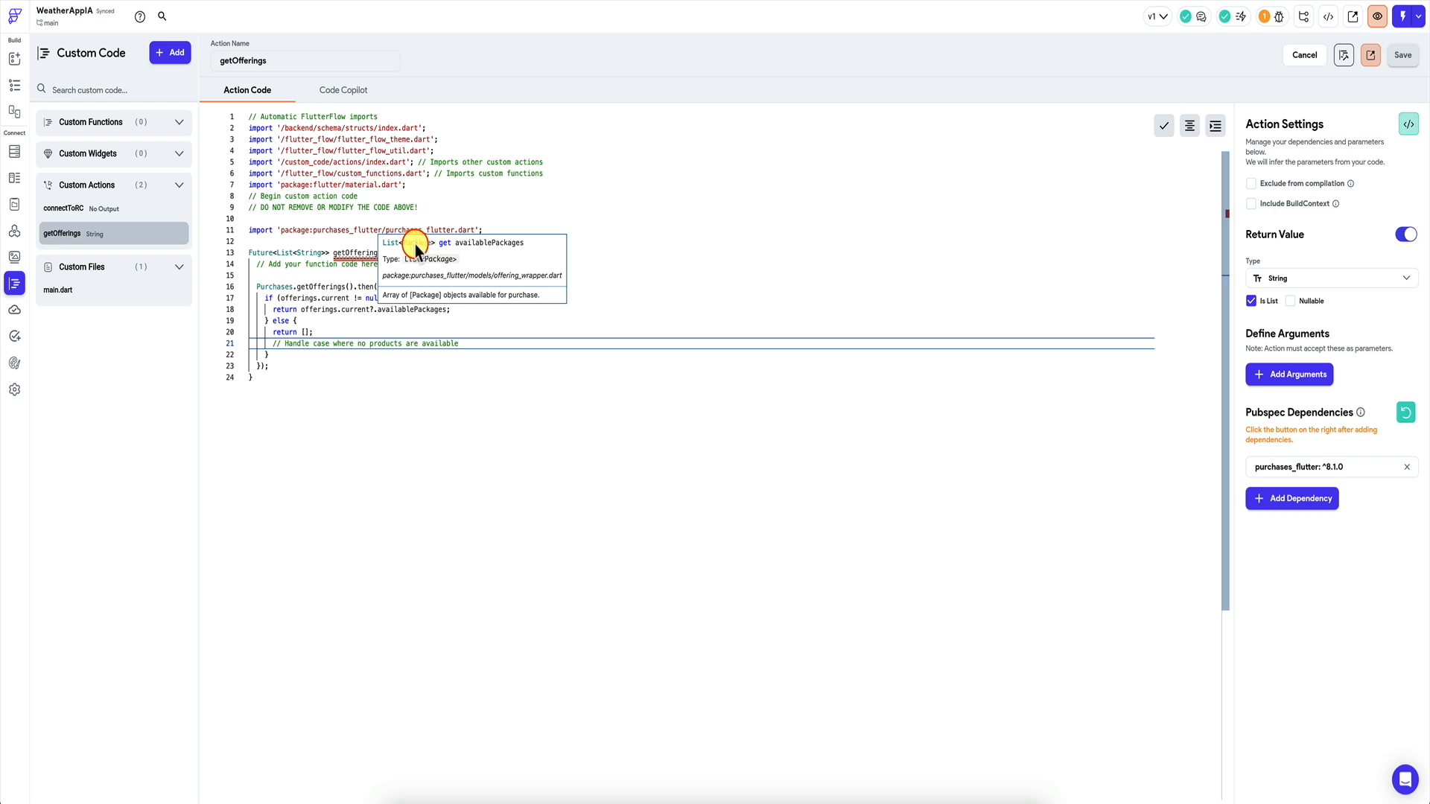
{"action": "left_click", "coordinate": [779, 252]}
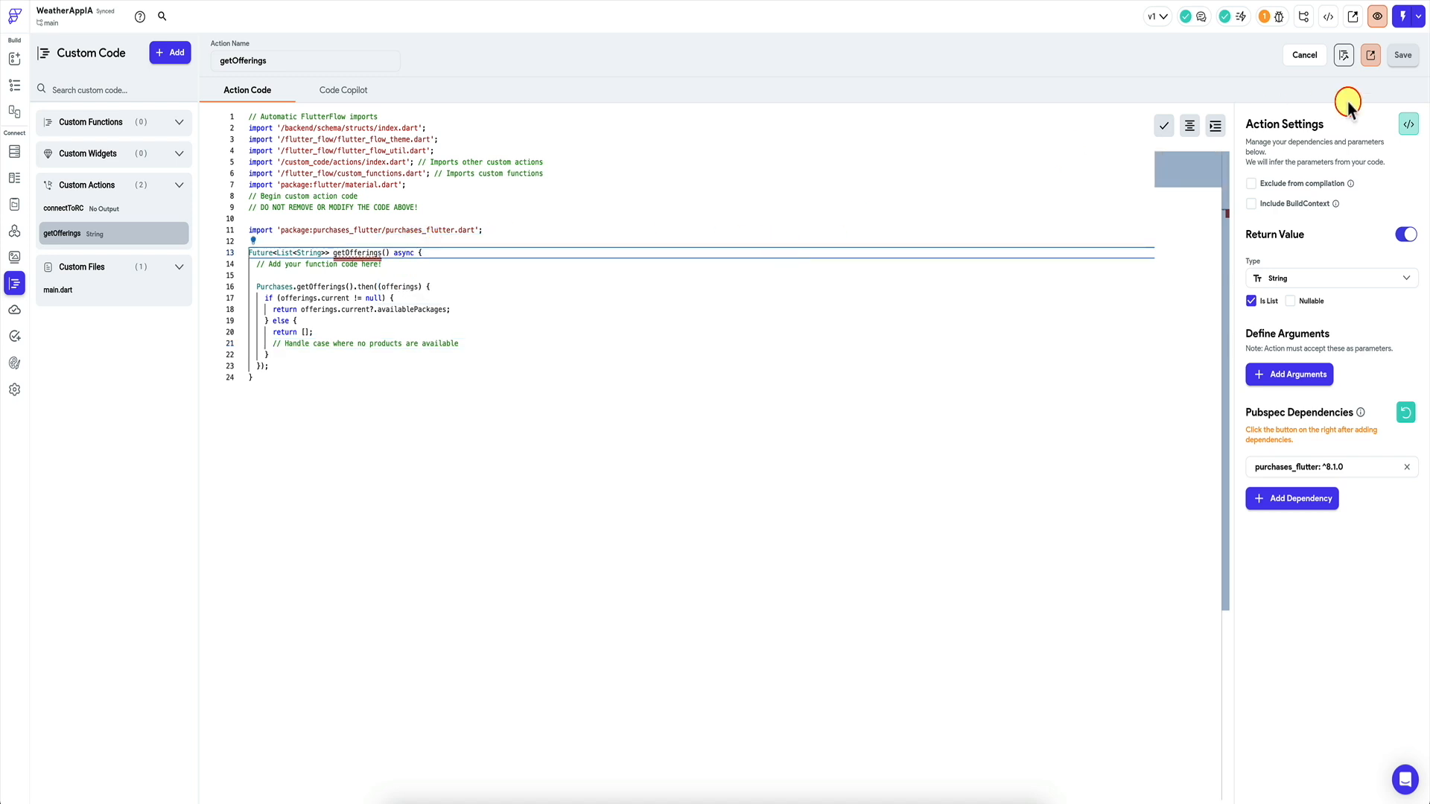
{"action": "left_click", "coordinate": [1346, 61]}
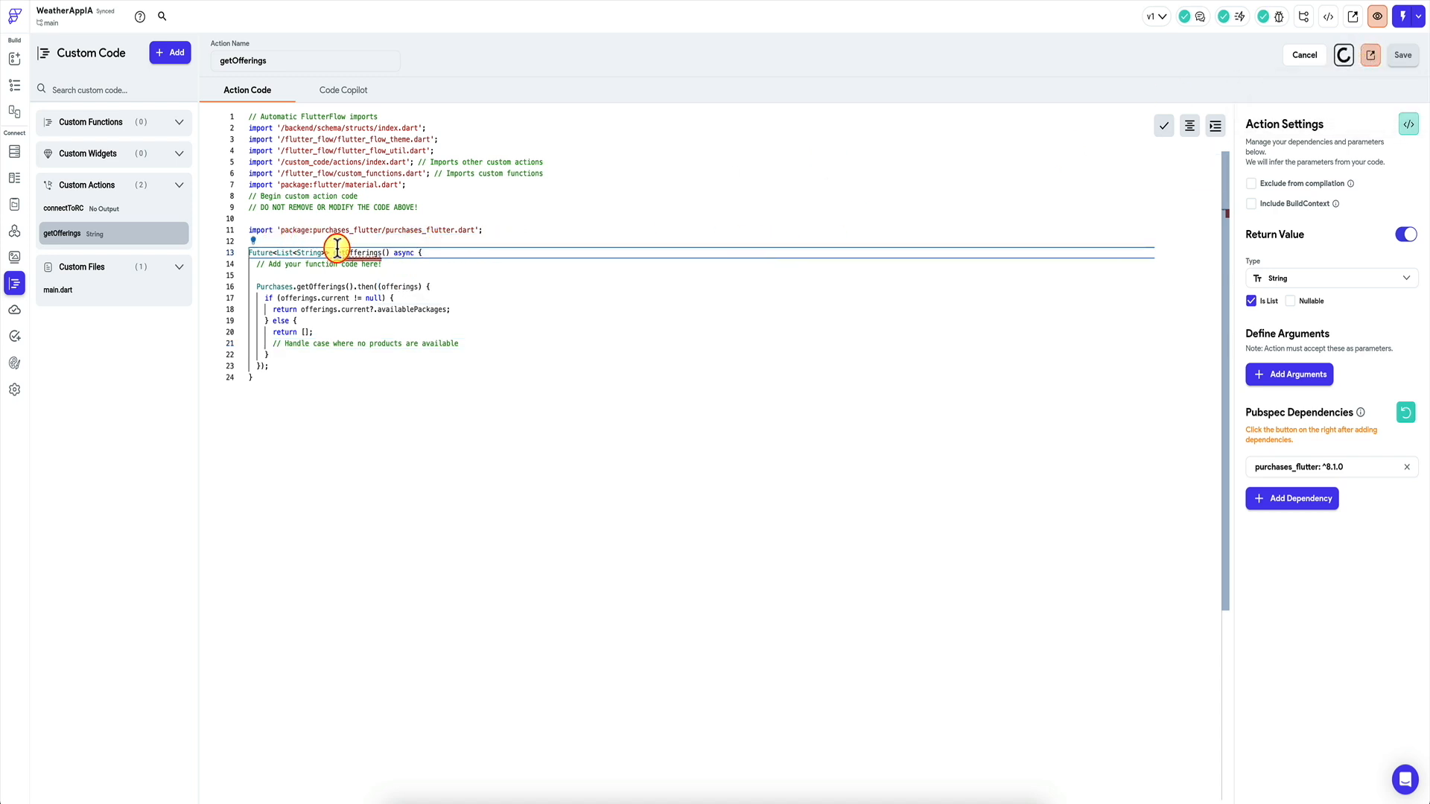
Delete the else branch, end getOfferings with return [] after the then() block, and save.
{"action": "mouse_move", "coordinate": [358, 253]}
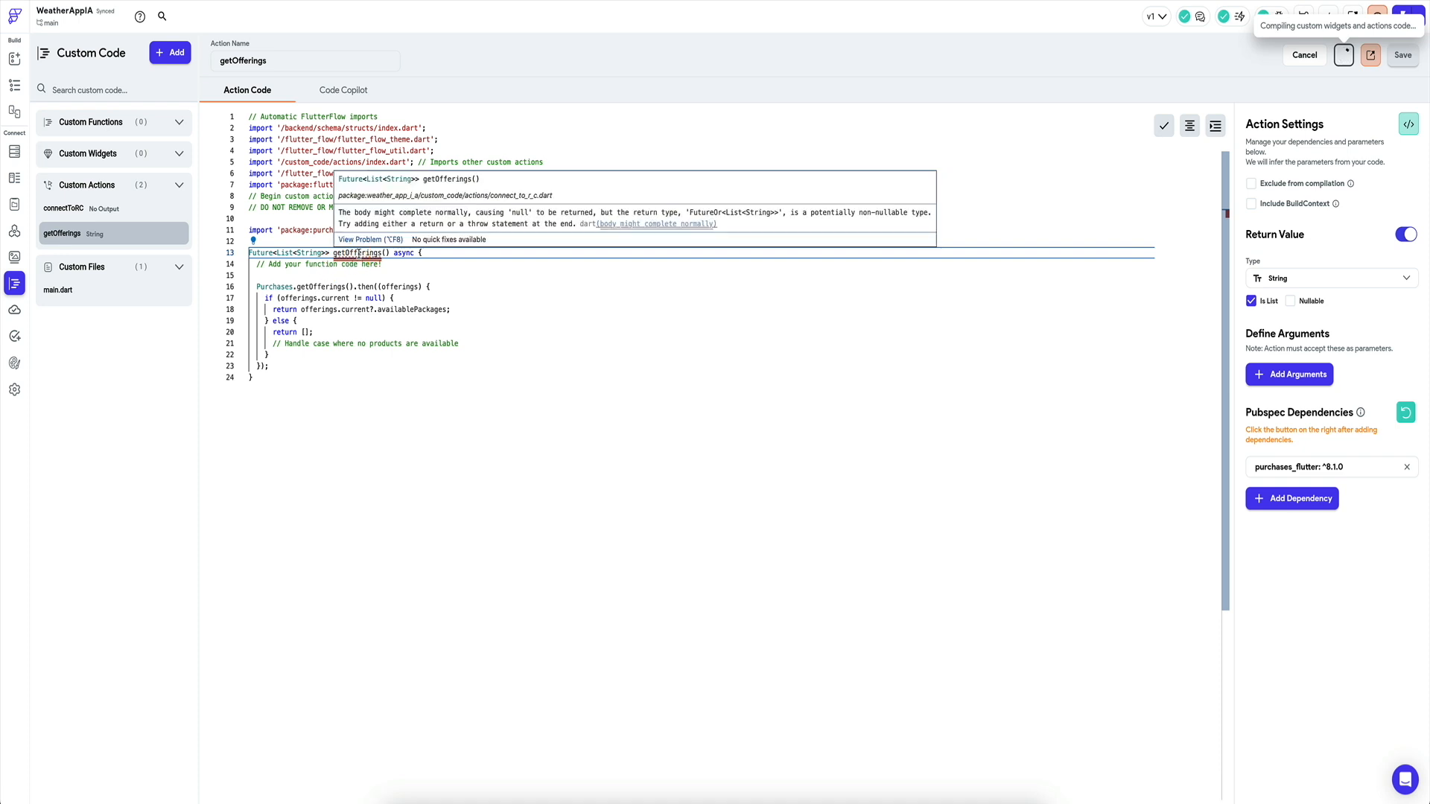
{"action": "left_click_drag", "start_coordinate": [273, 322], "coordinate": [268, 351]}
{"action": "key", "text": "BackSpace"}
{"action": "left_click", "coordinate": [276, 332]}
{"action": "key", "text": "Return"}
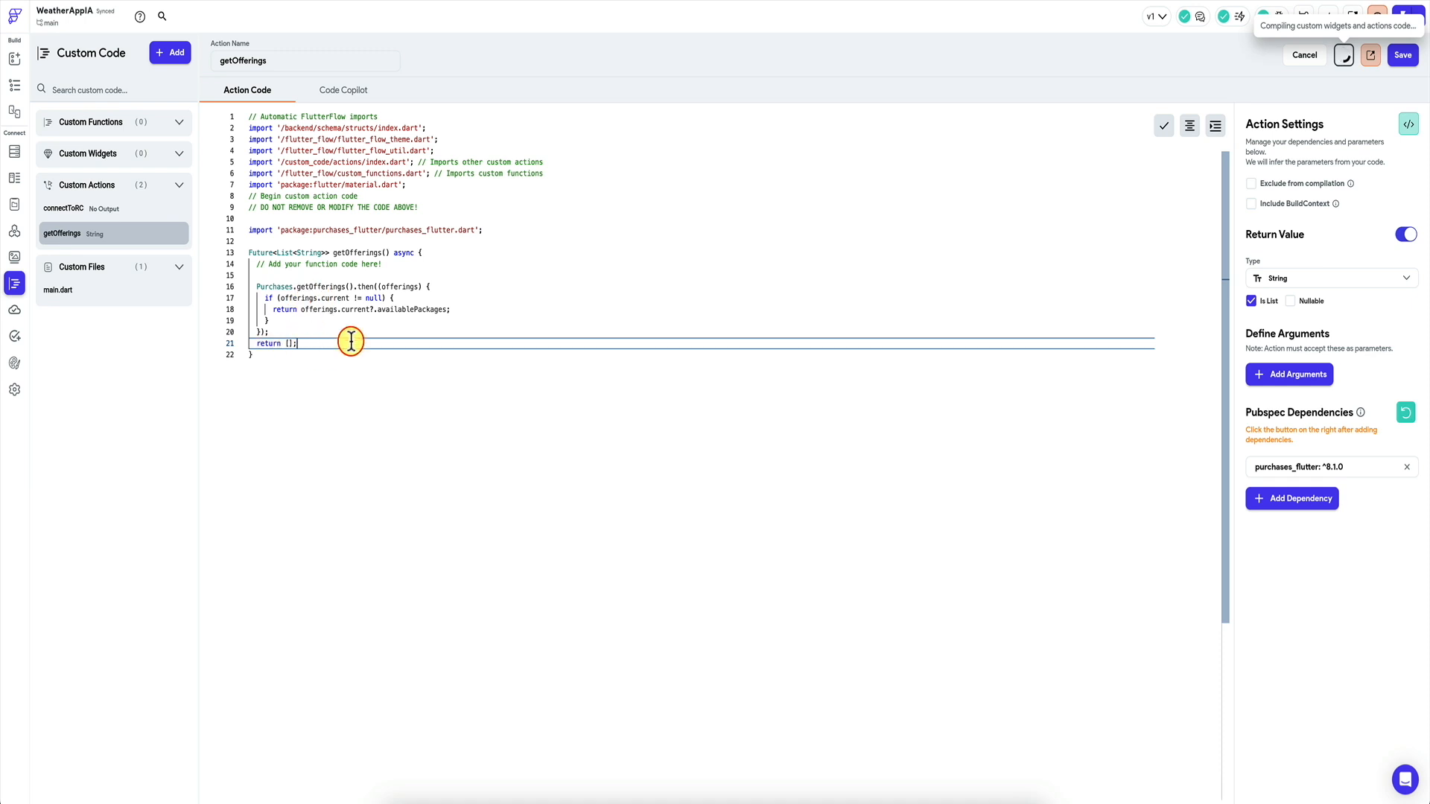
{"action": "left_click", "coordinate": [1400, 57]}
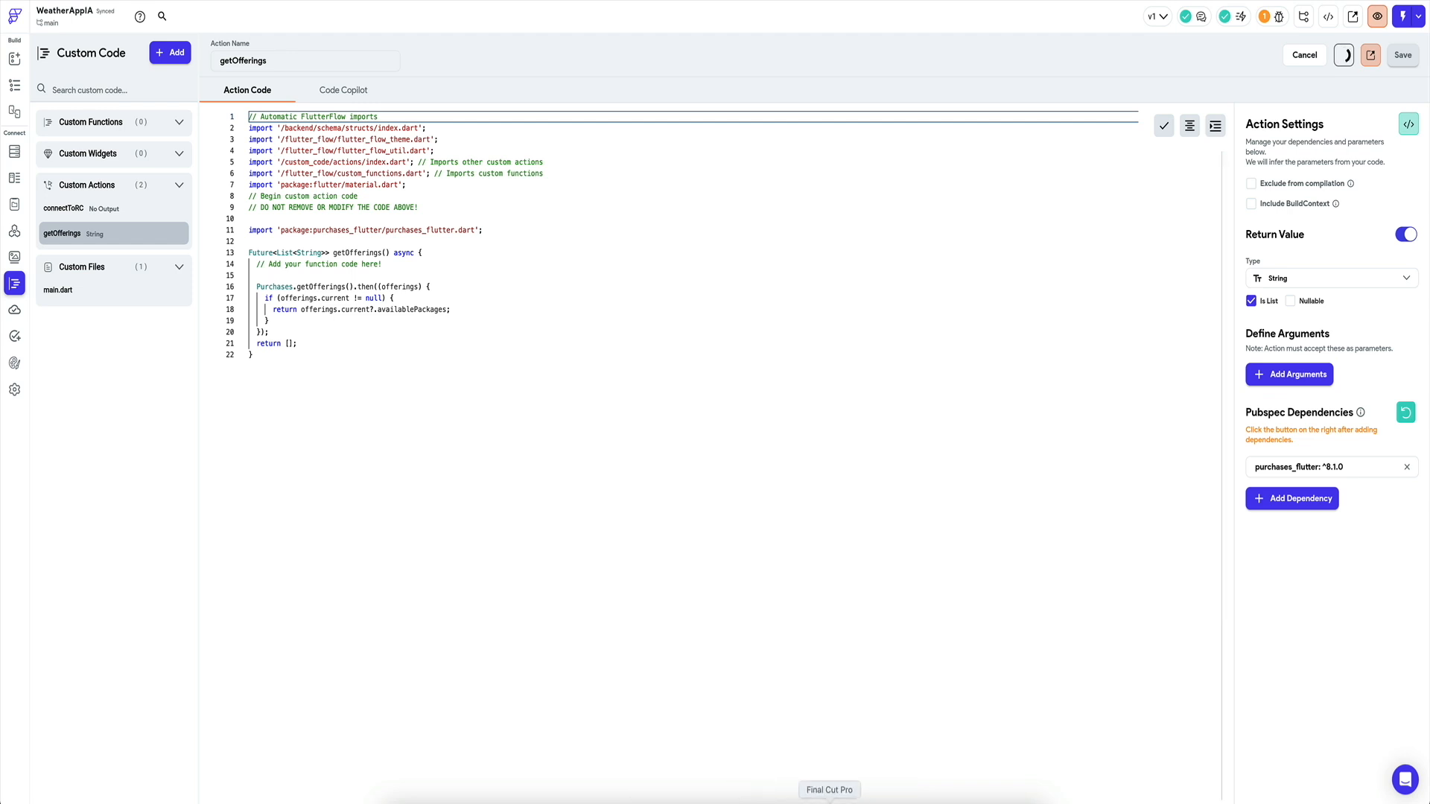
Copy the RevenueCat purchase function from the saved SnippetsLab snippet.
{"action": "left_click", "coordinate": [984, 802]}
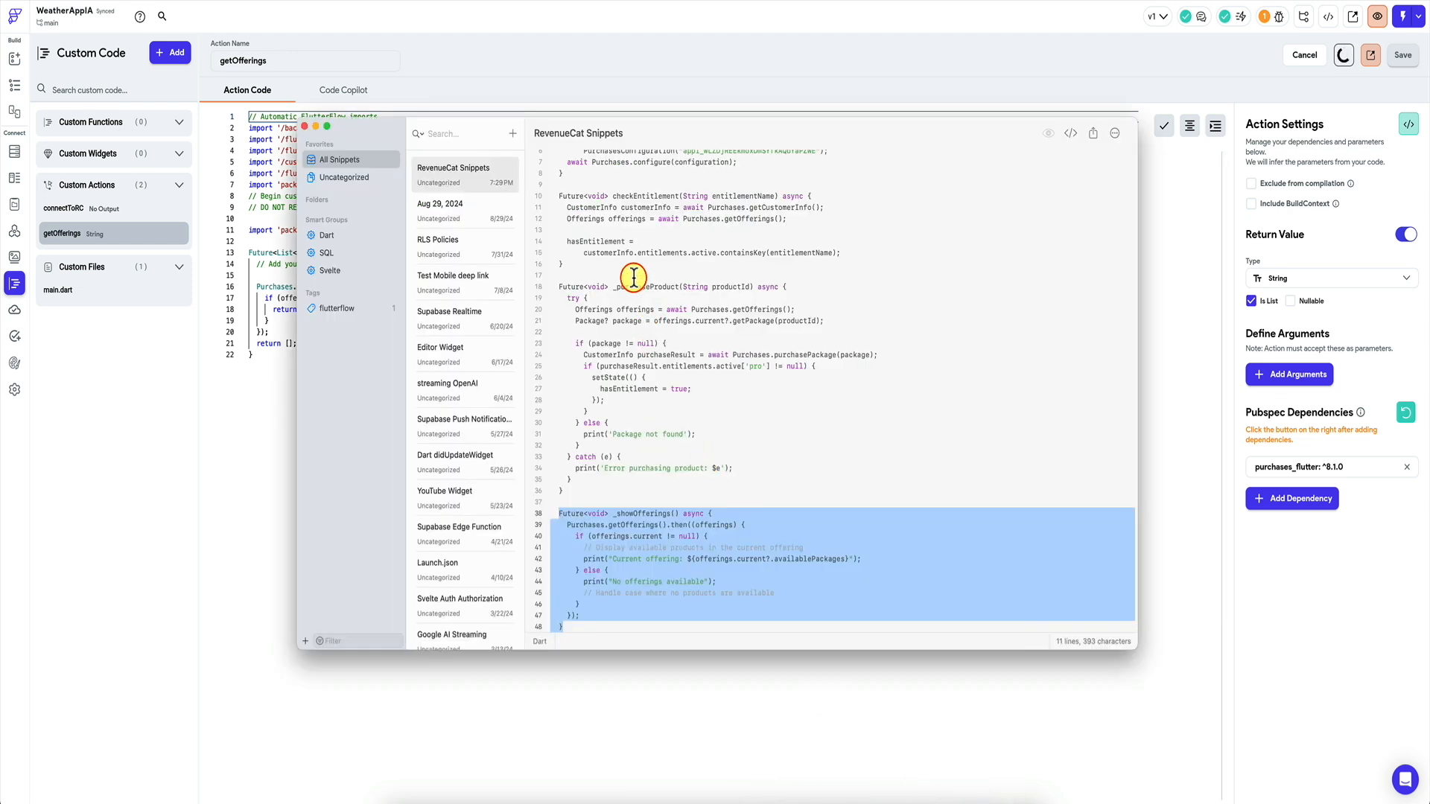
{"action": "left_click_drag", "start_coordinate": [558, 286], "coordinate": [609, 391]}
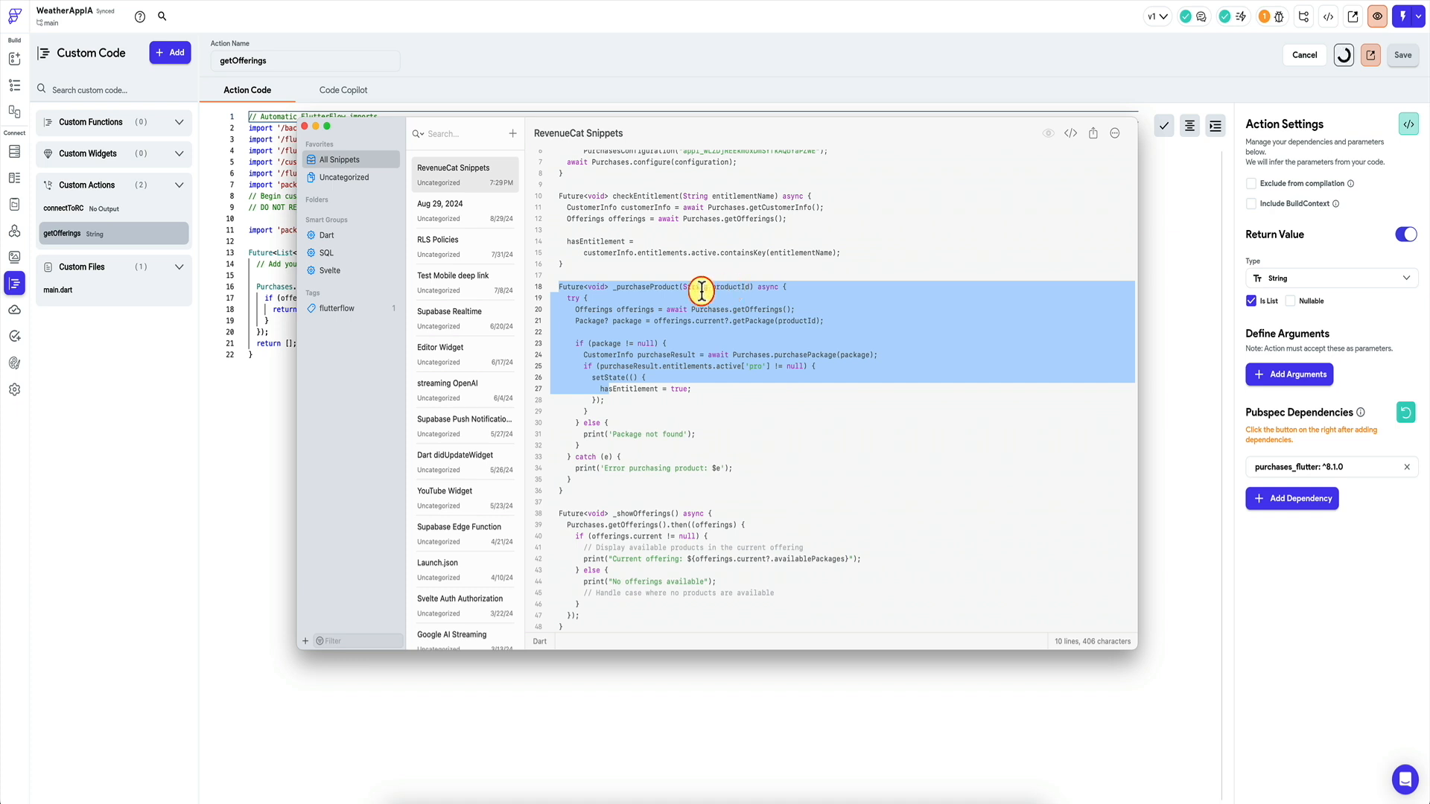
{"action": "left_click", "coordinate": [592, 308]}
{"action": "left_click_drag", "start_coordinate": [558, 286], "coordinate": [590, 486]}
{"action": "key", "text": "ctrl+c"}
Create a new custom action named purchaseProduct and load its boilerplate into the editor.
{"action": "left_click", "coordinate": [255, 359]}
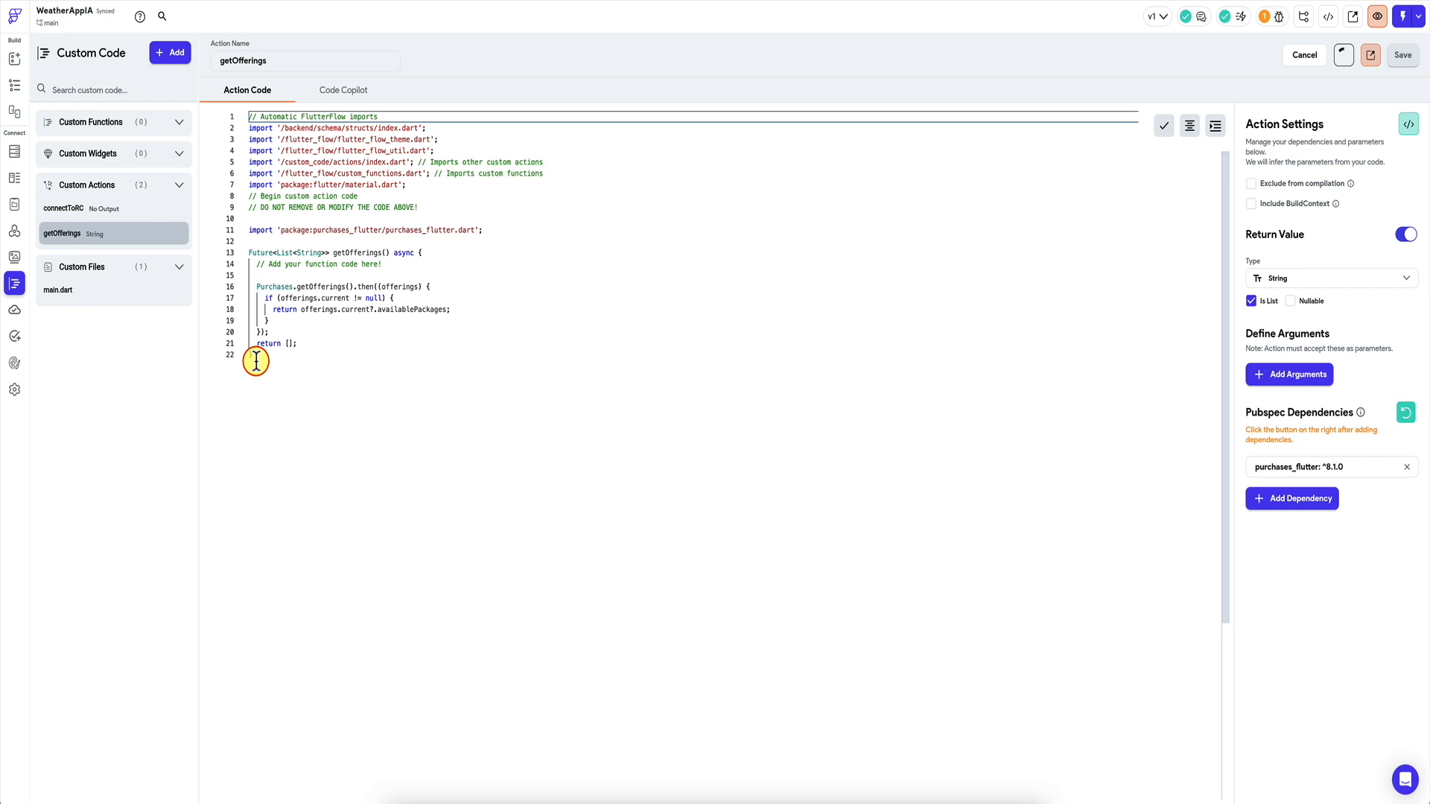
{"action": "left_click", "coordinate": [168, 53]}
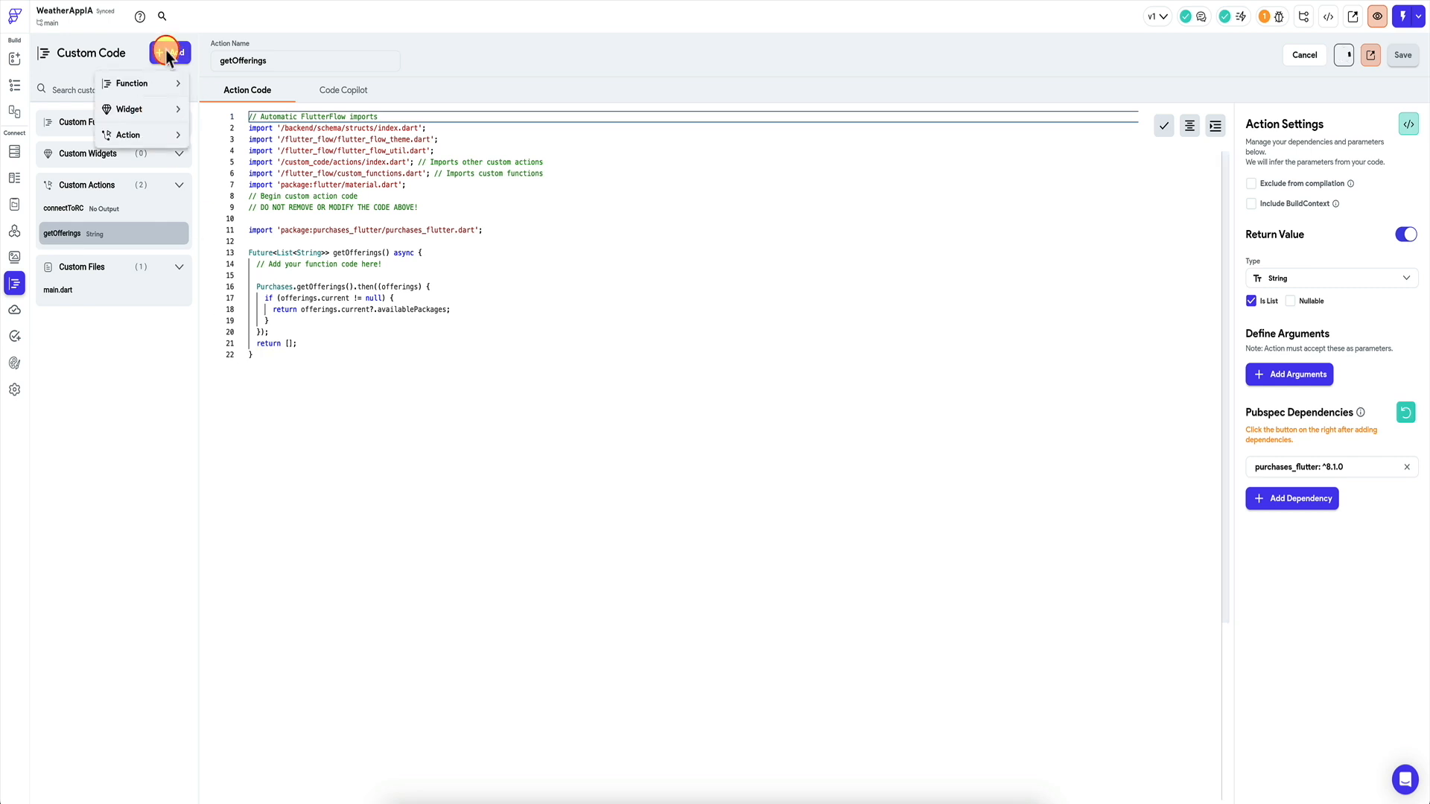
{"action": "left_click", "coordinate": [147, 136]}
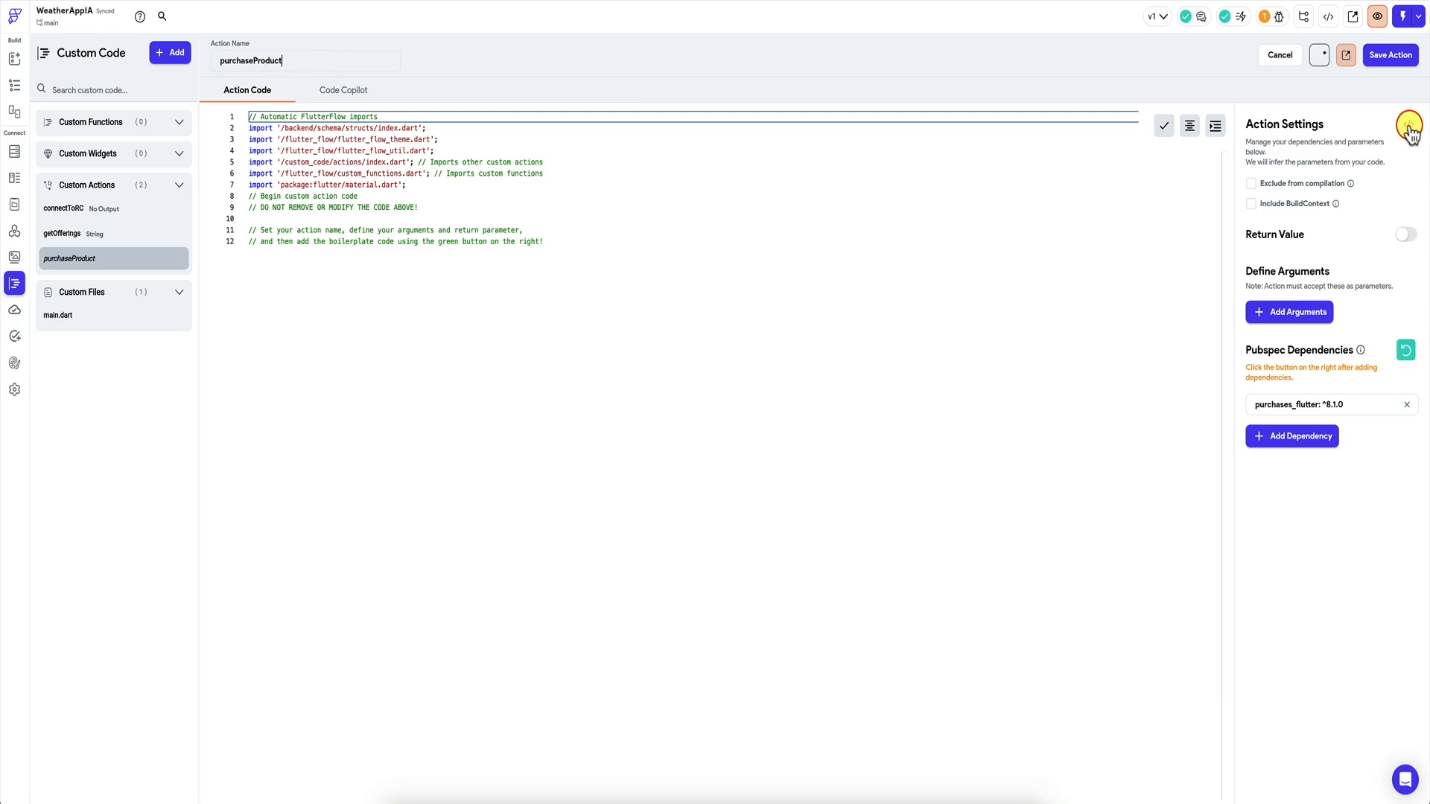
{"action": "left_click", "coordinate": [1409, 124]}
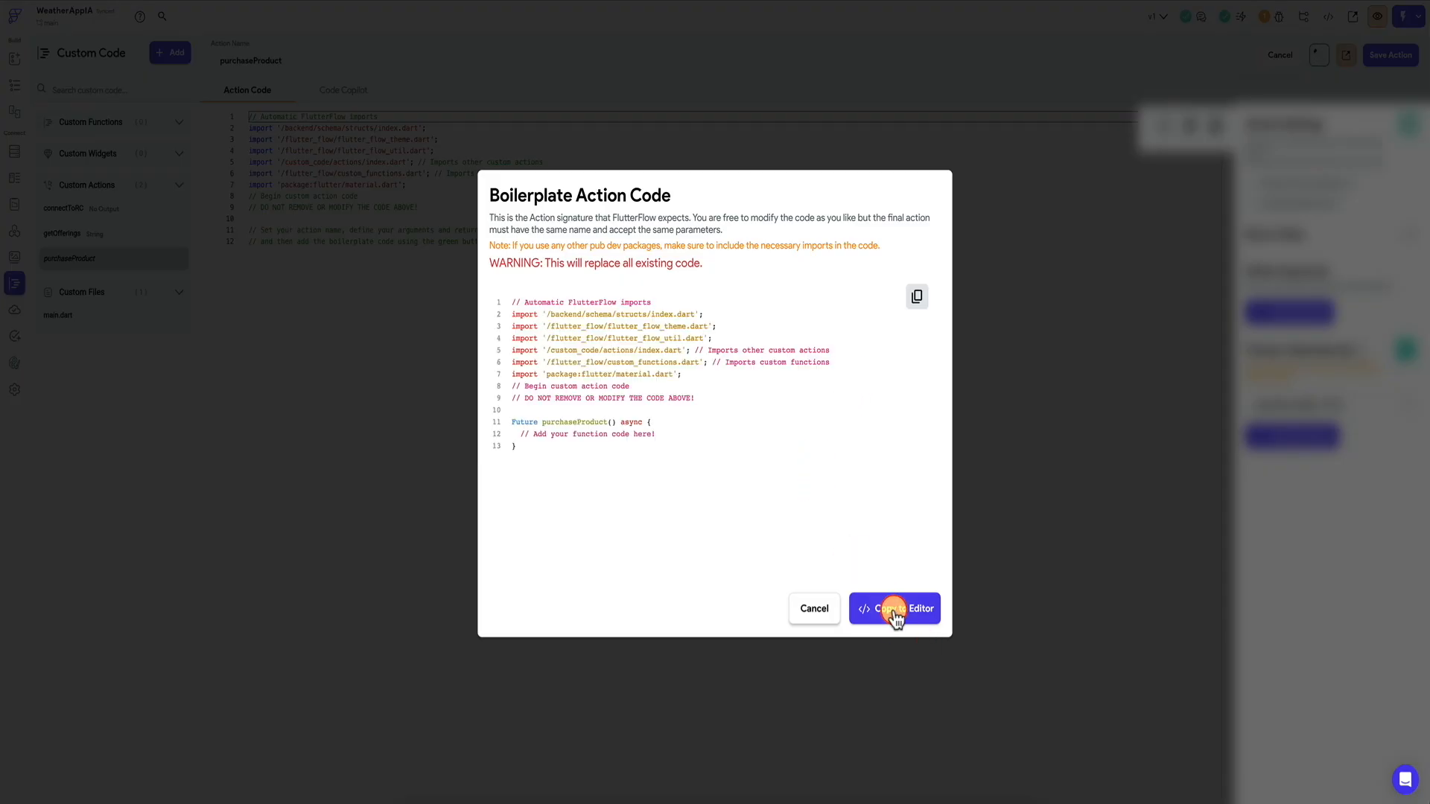
{"action": "left_click", "coordinate": [895, 609]}
Paste the purchase code into purchaseProduct, move productId into its signature, and format it.
{"action": "left_click", "coordinate": [394, 240]}
{"action": "key", "text": "Return"}
{"action": "key", "text": "Return"}
{"action": "key", "text": "ctrl+v"}
{"action": "key", "text": "Return"}
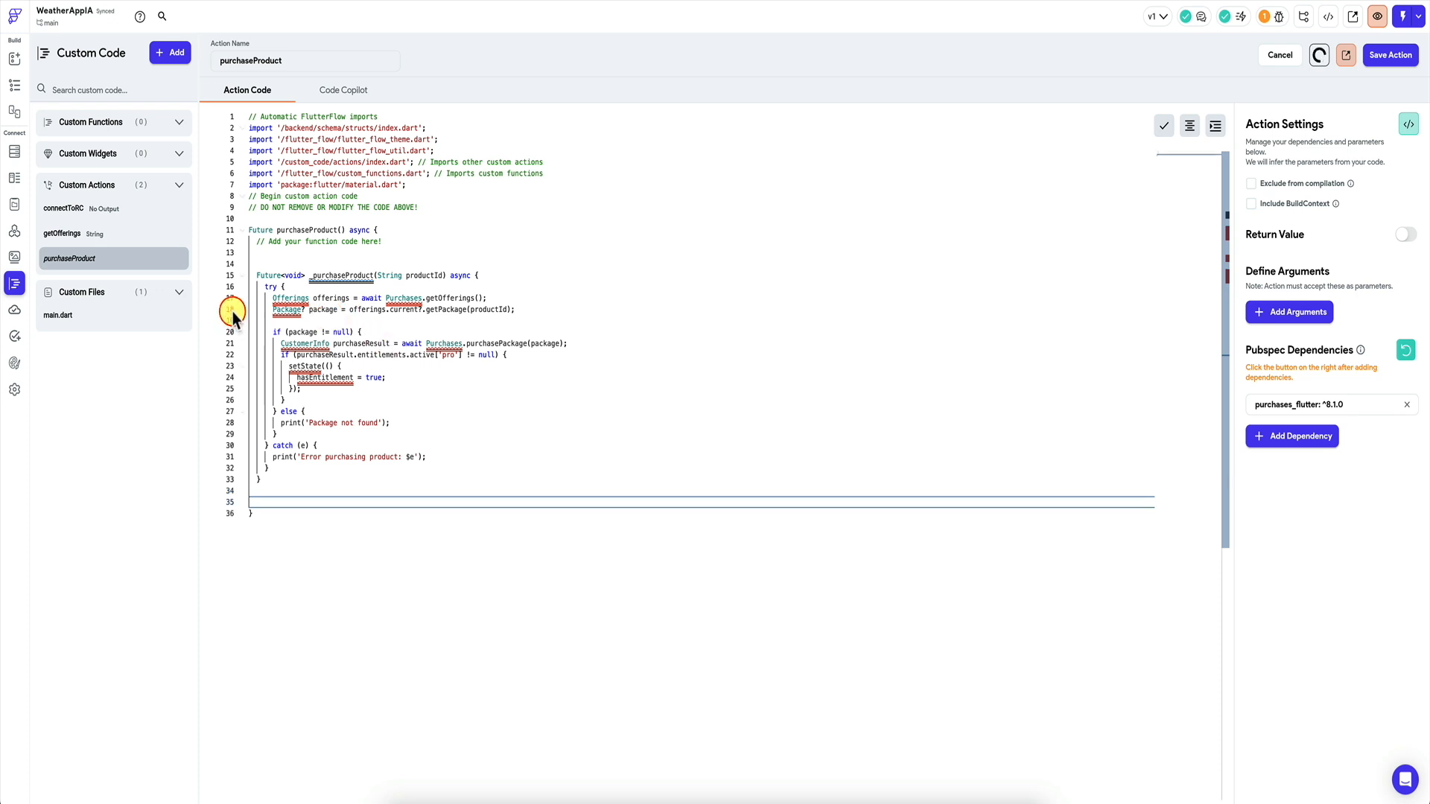
{"action": "left_click_drag", "start_coordinate": [374, 273], "coordinate": [447, 273]}
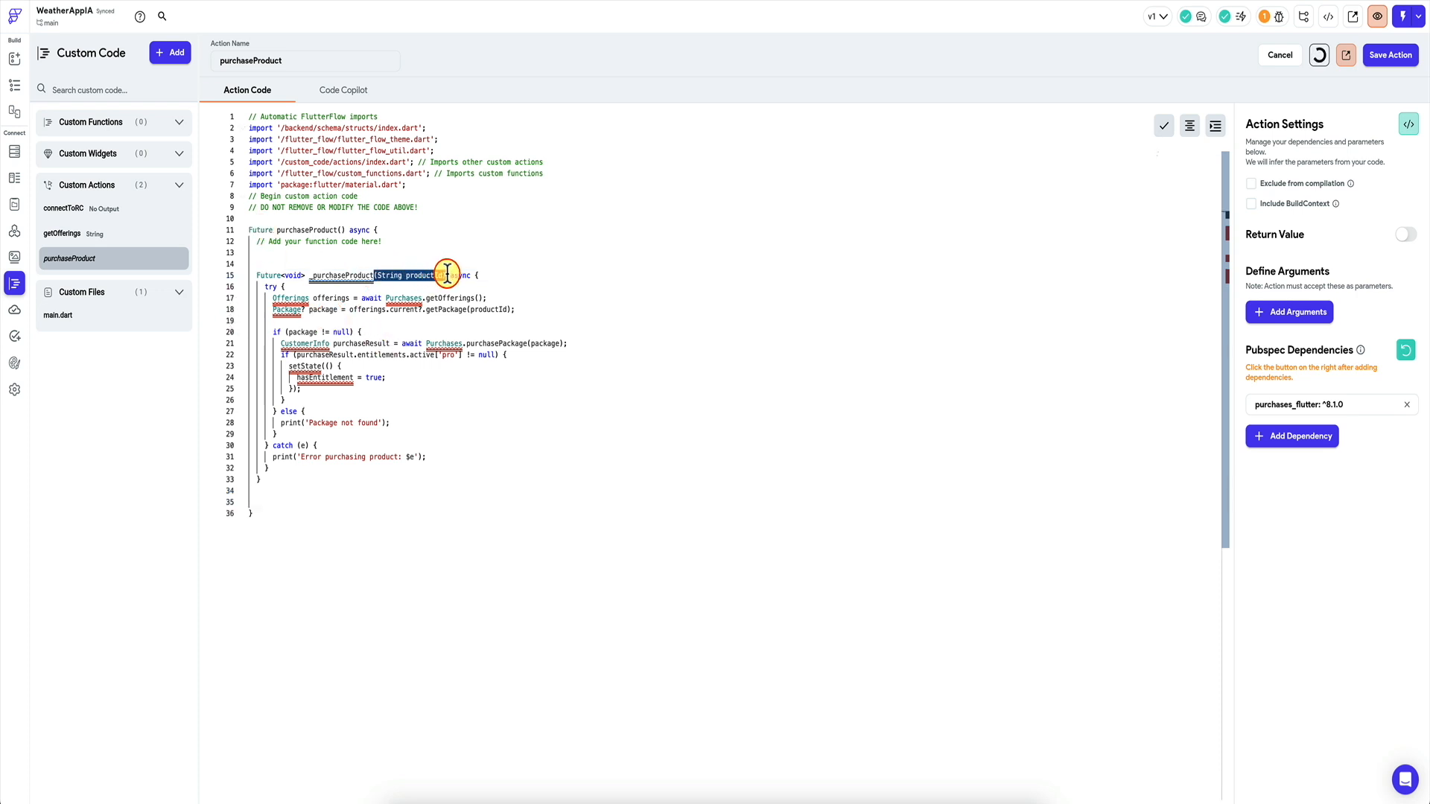
{"action": "left_click", "coordinate": [342, 230]}
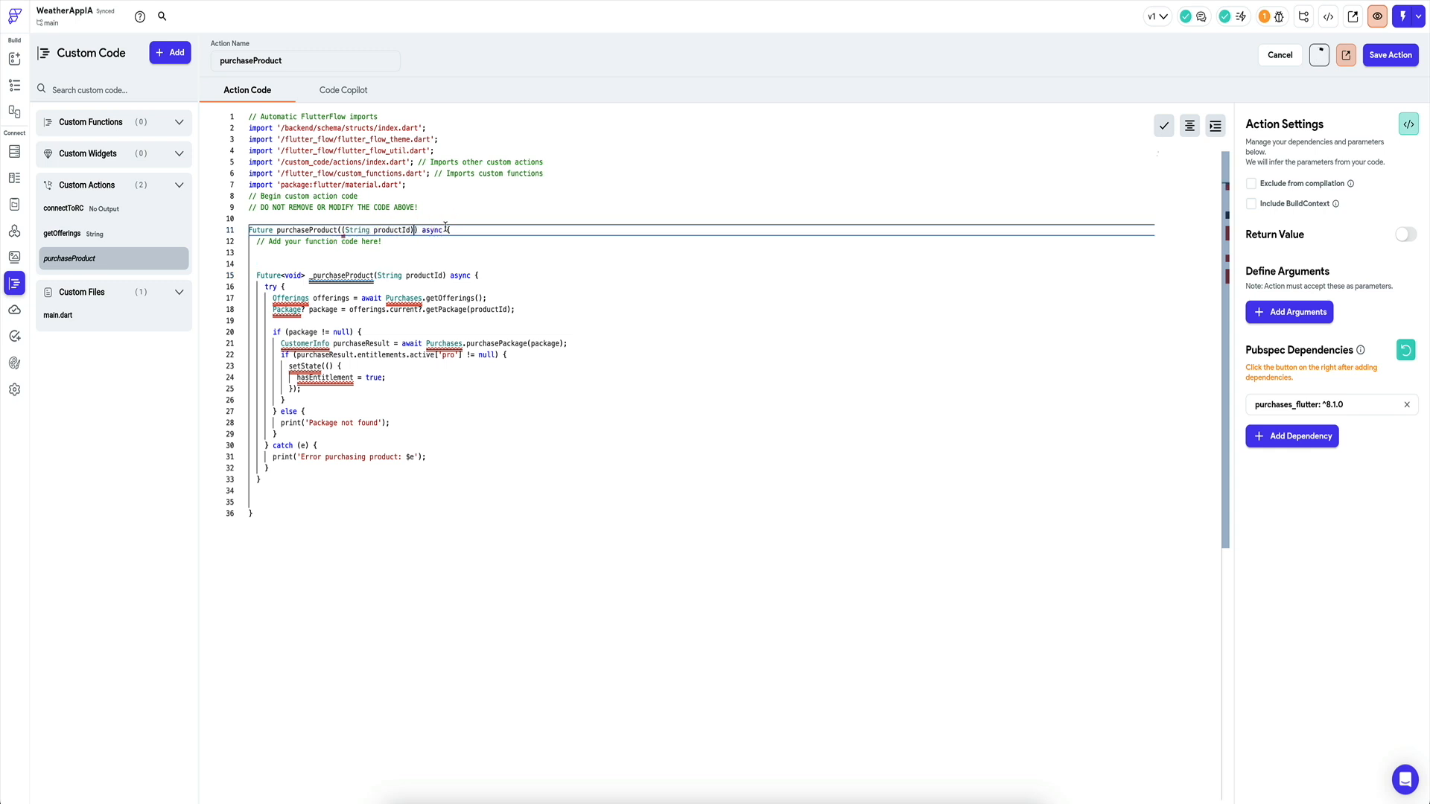
{"action": "key", "text": "BackSpace"}
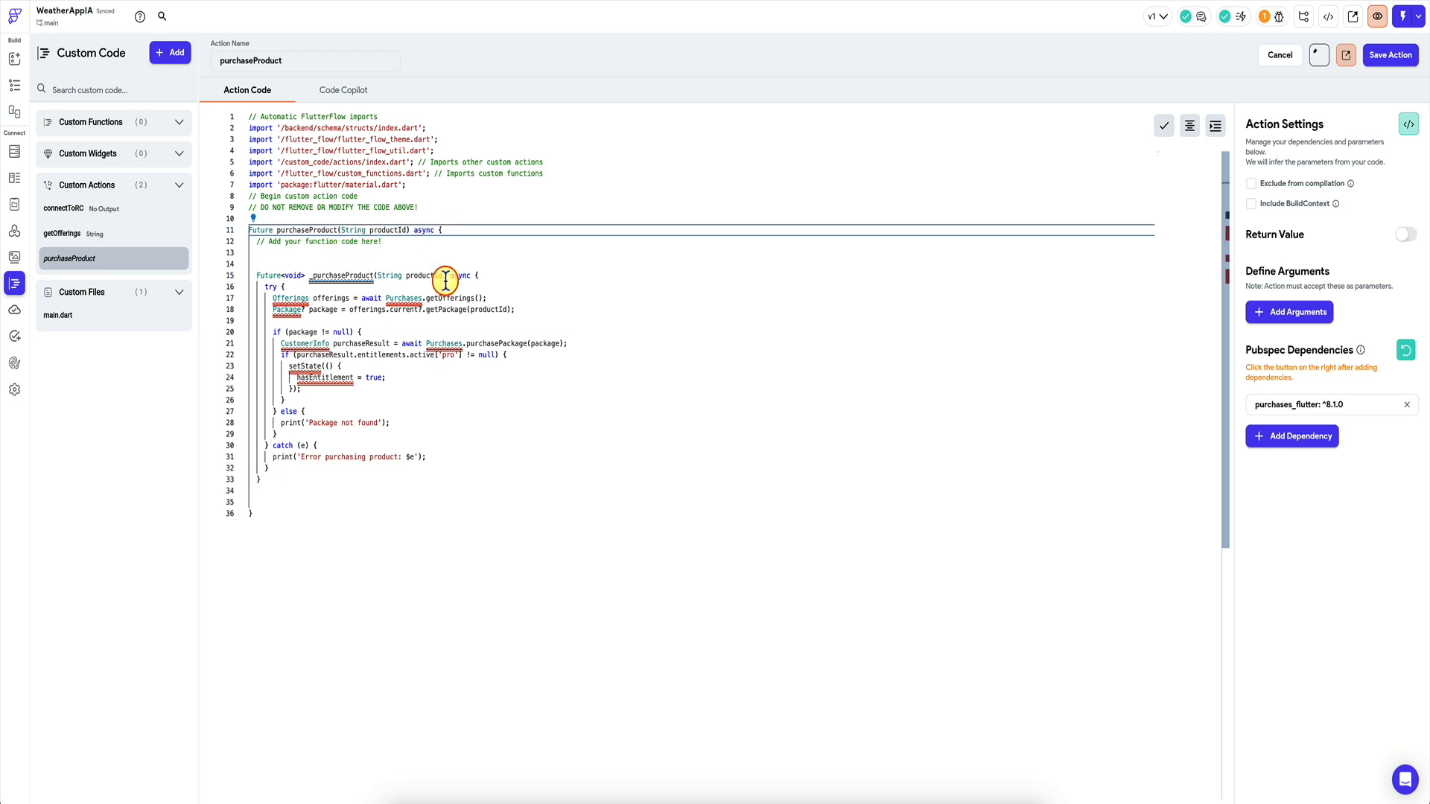
{"action": "left_click", "coordinate": [505, 277]}
{"action": "left_click", "coordinate": [1190, 126]}
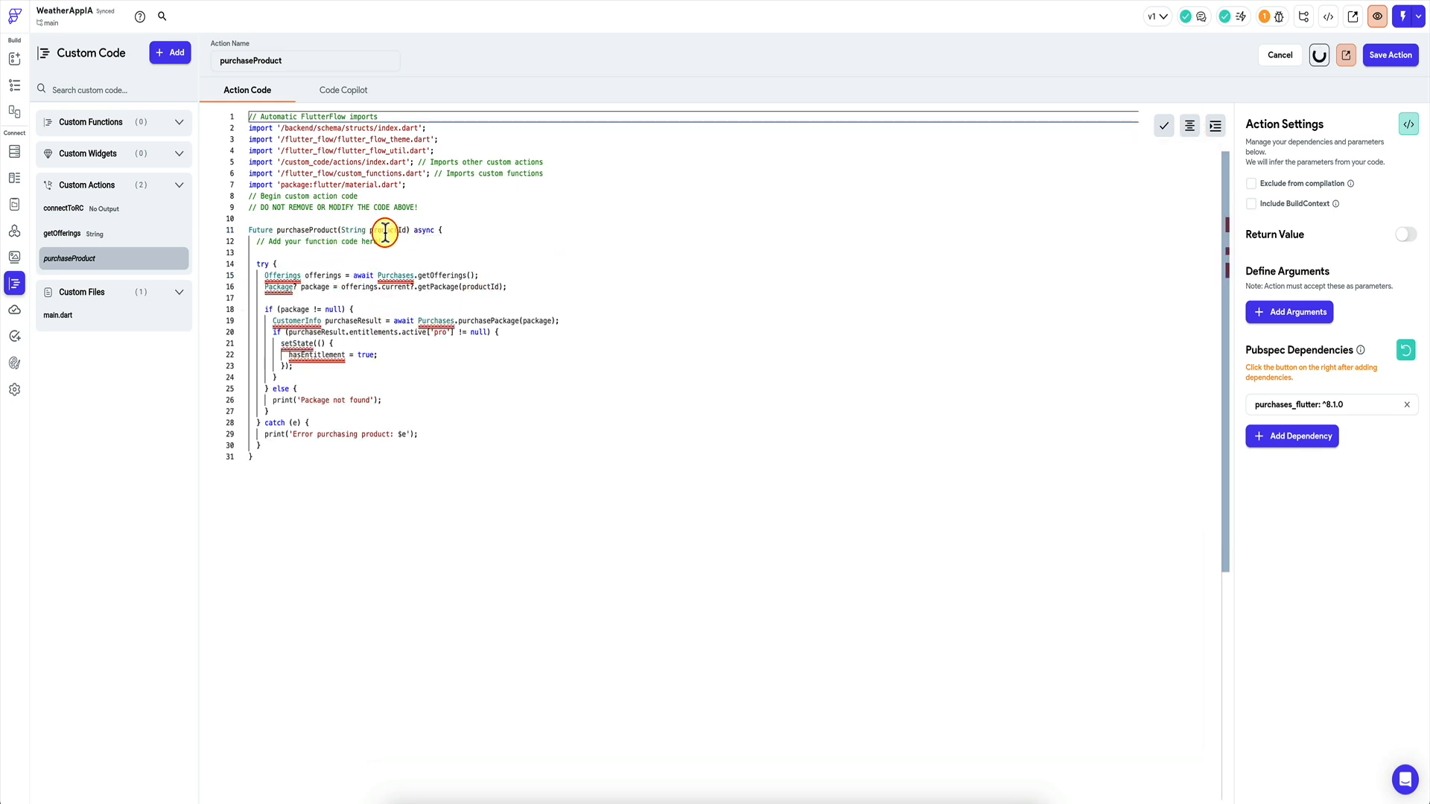
{"action": "mouse_move", "coordinate": [351, 233]}
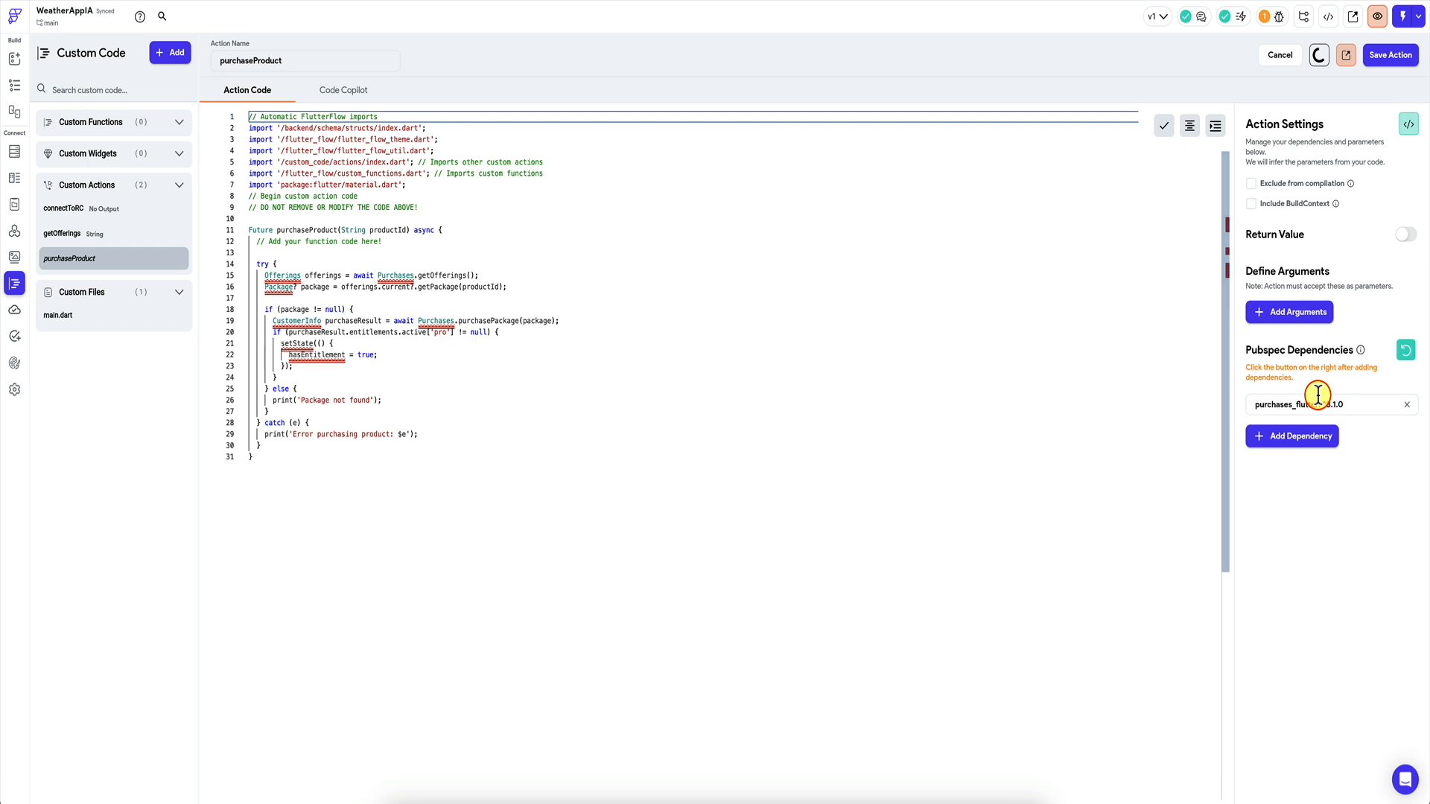
Save purchaseProduct with a String productId argument and paste in getOfferings' purchases_flutter import.
{"action": "left_click", "coordinate": [1390, 54]}
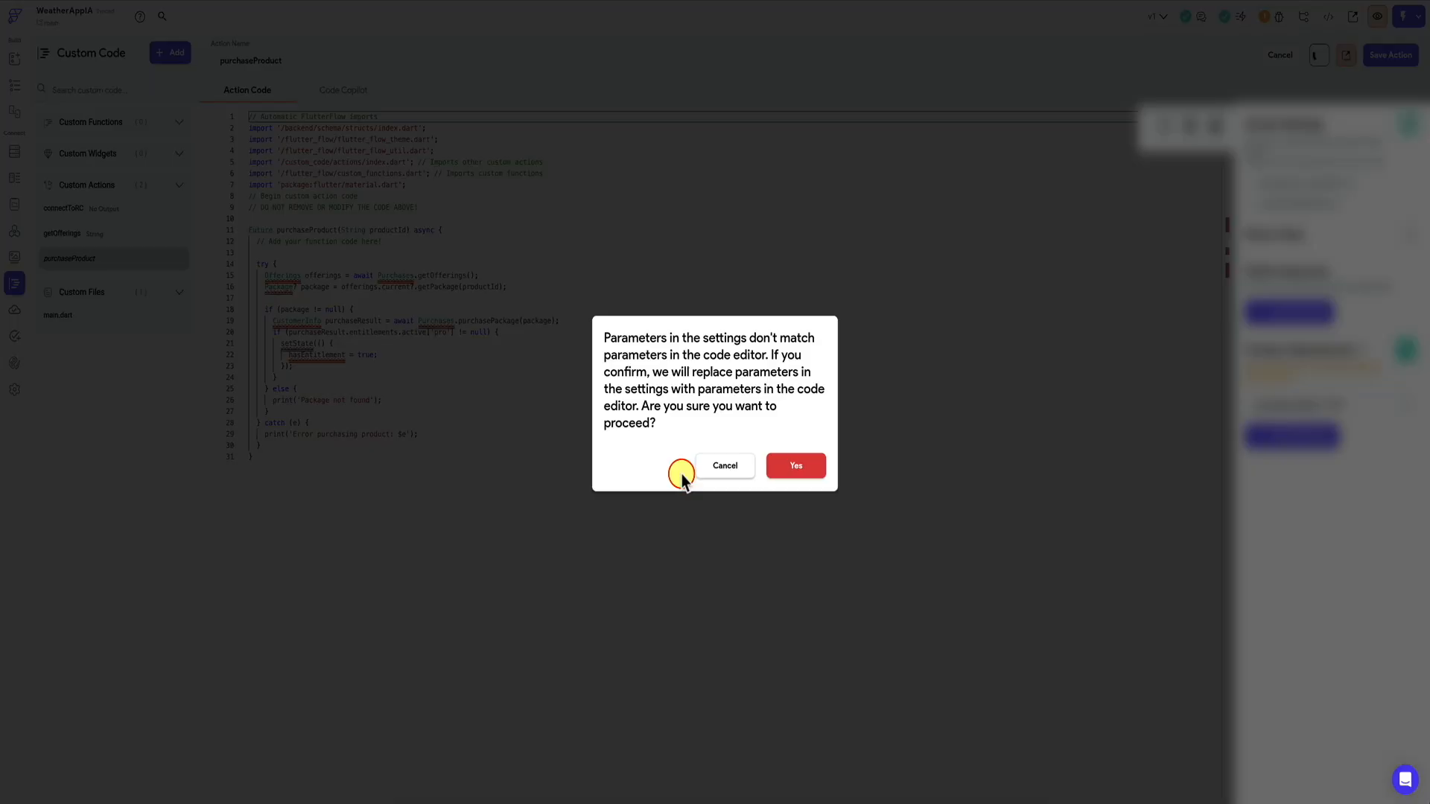
{"action": "left_click", "coordinate": [795, 465]}
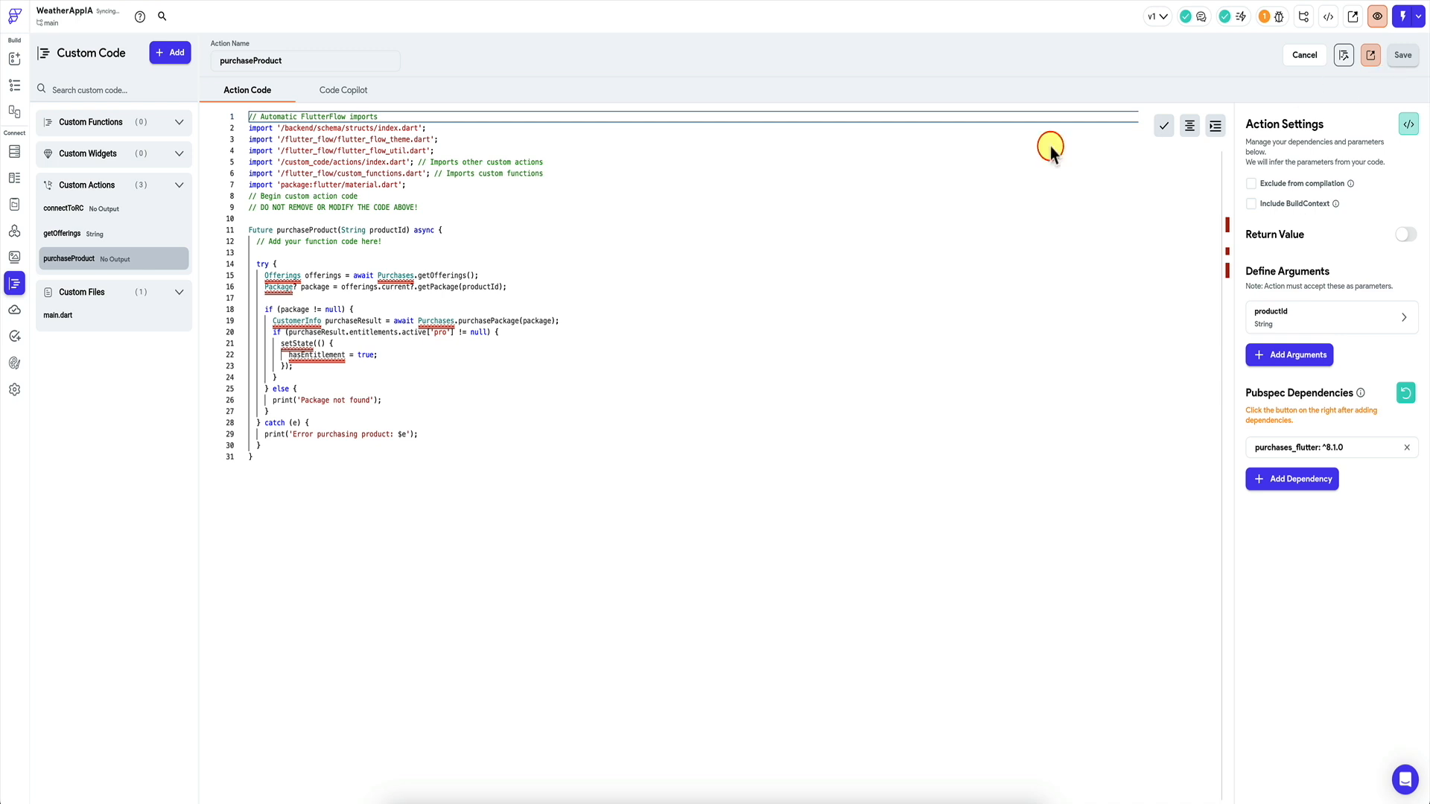
{"action": "left_click", "coordinate": [78, 233]}
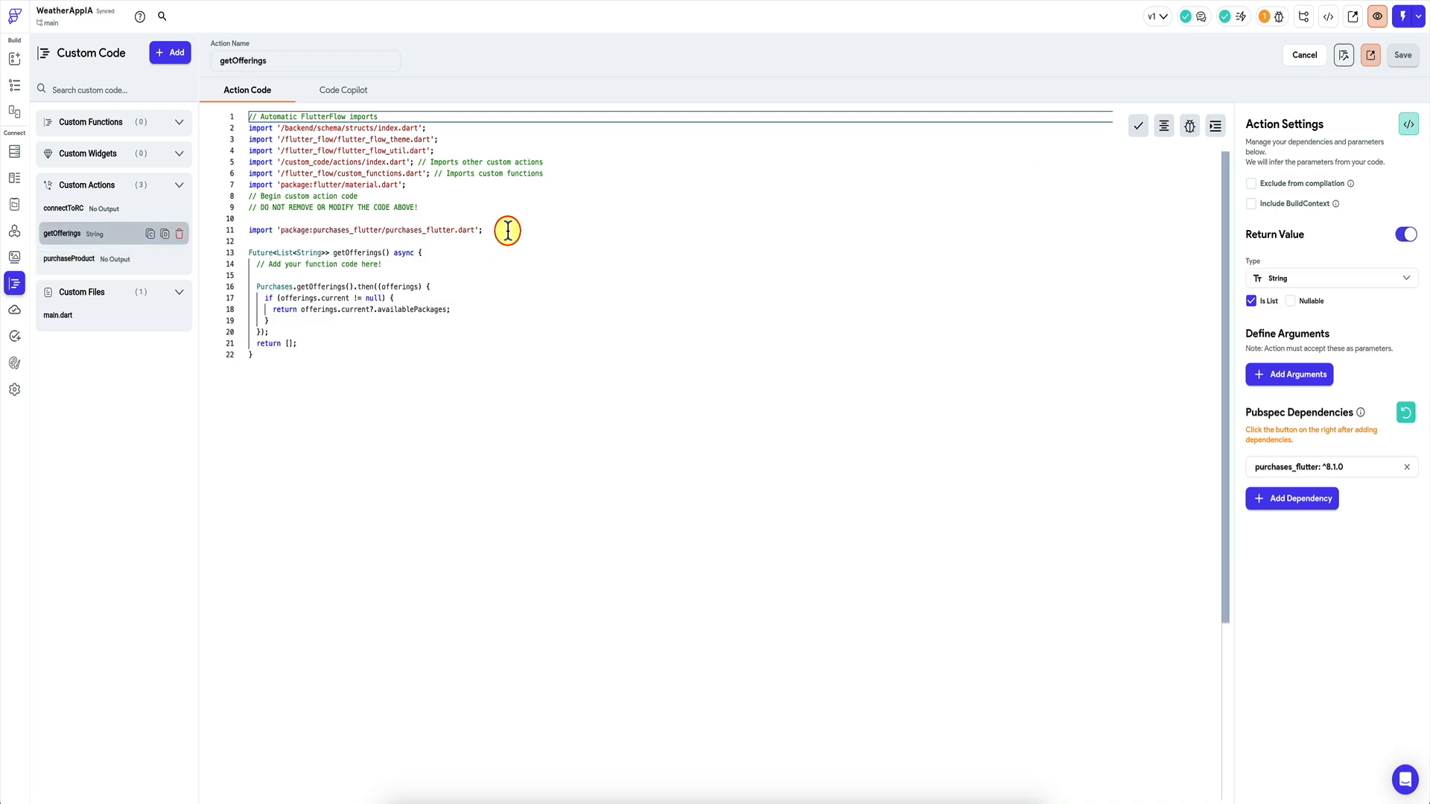
{"action": "left_click_drag", "start_coordinate": [503, 232], "coordinate": [251, 220]}
{"action": "key", "text": "ctrl+c"}
{"action": "left_click", "coordinate": [55, 258]}
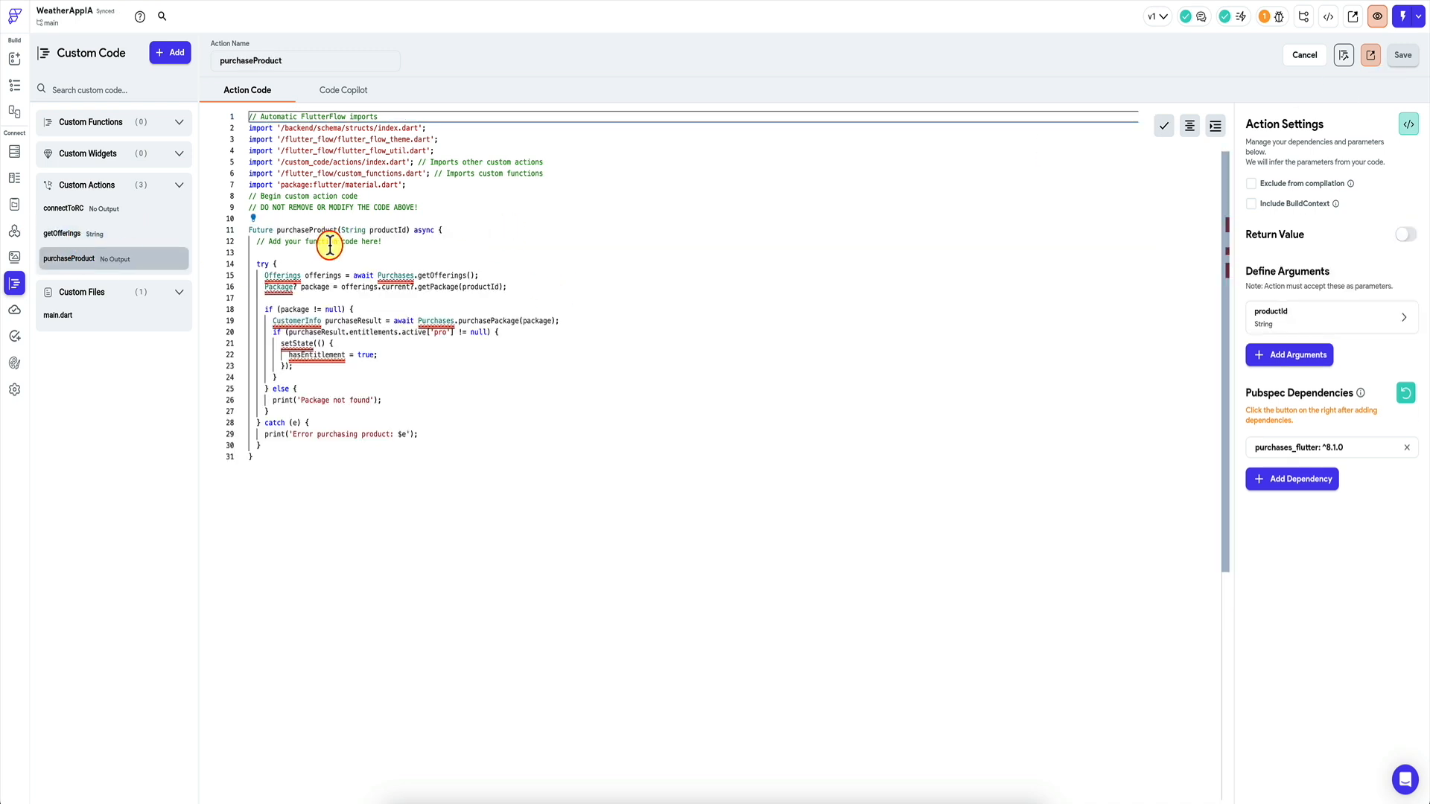
{"action": "left_click", "coordinate": [438, 207]}
{"action": "key", "text": "Return"}
{"action": "key", "text": "Return"}
{"action": "key", "text": "ctrl+v"}
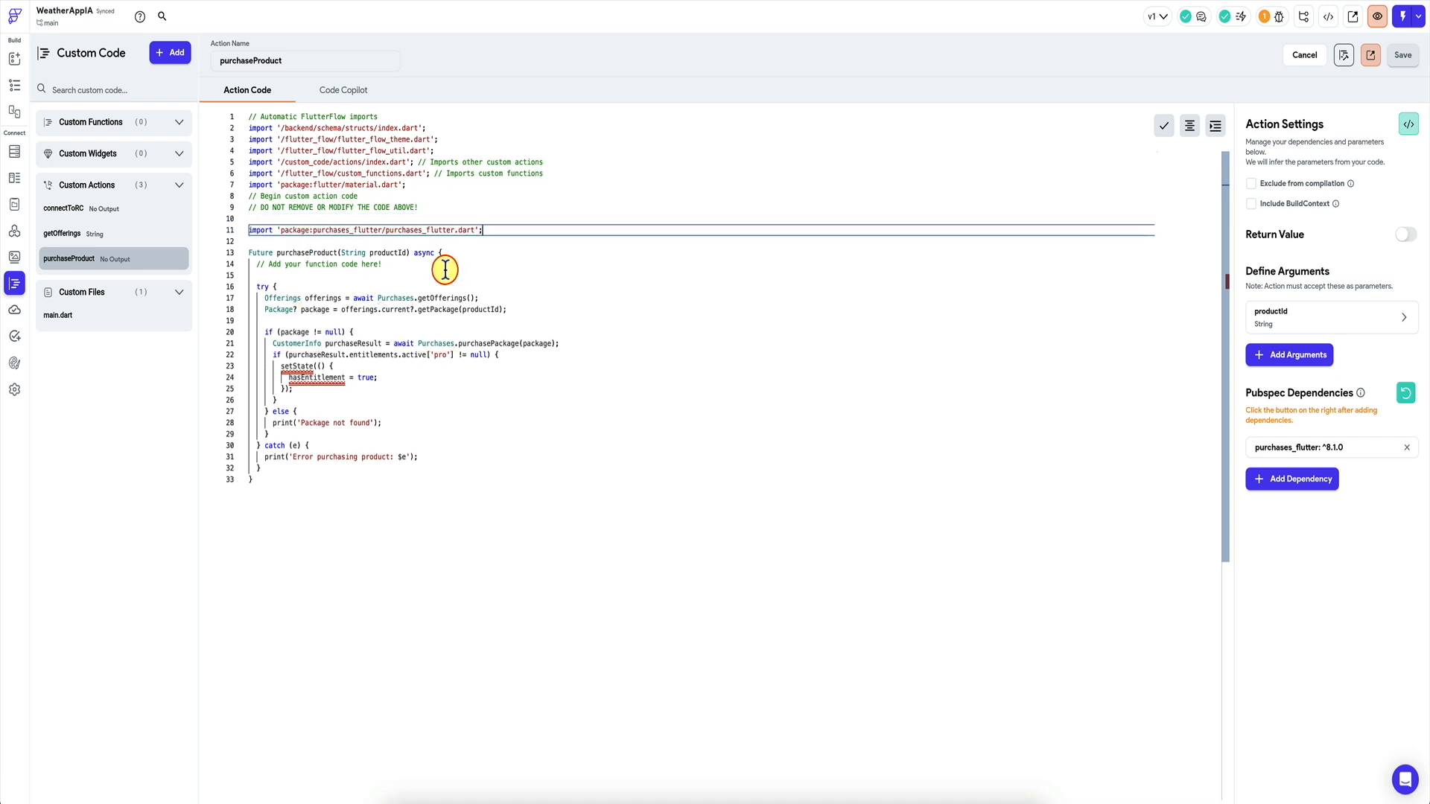
{"action": "left_click_drag", "start_coordinate": [301, 387], "coordinate": [248, 366]}
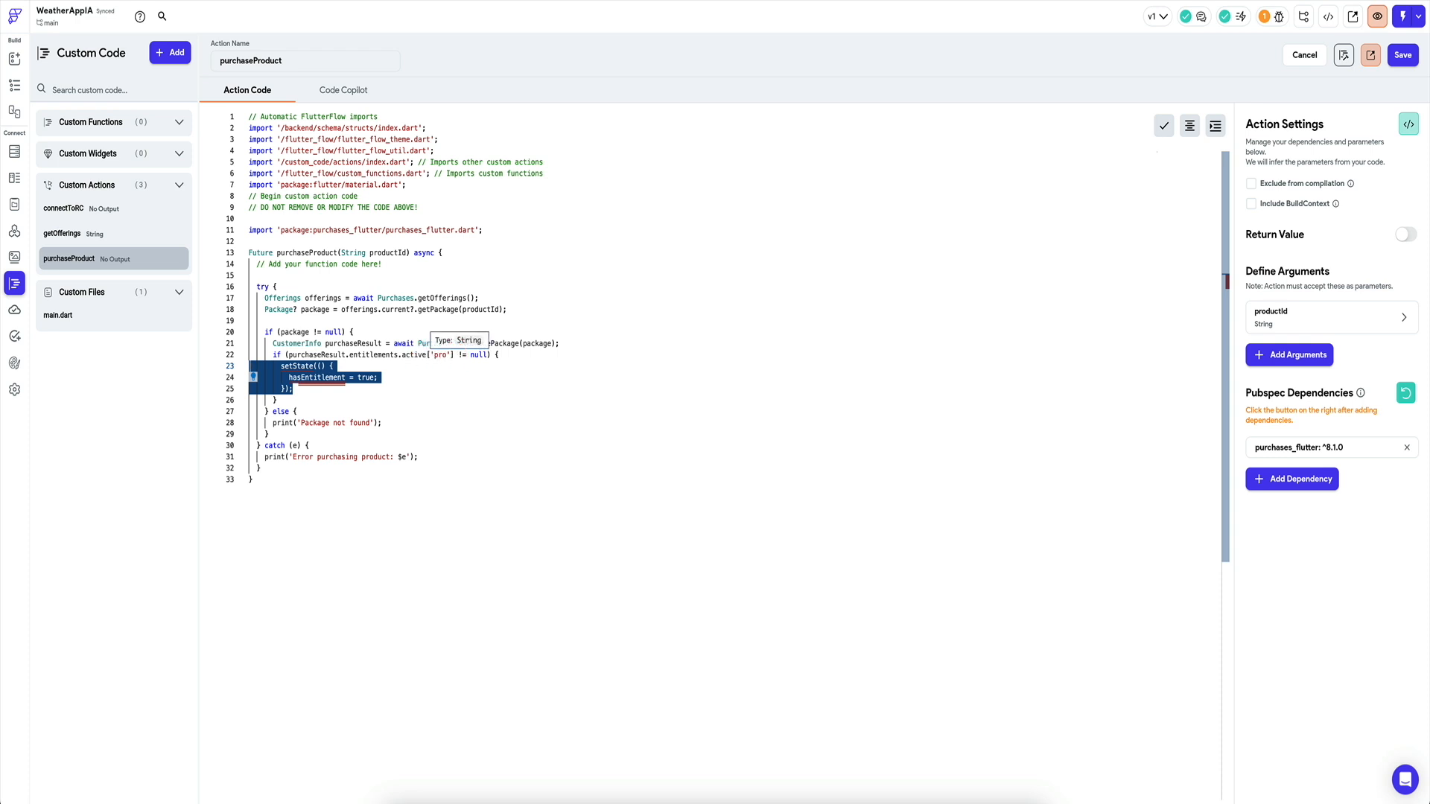
Replace the setState block with FFAppState().purchasedPremium = true, format the code, and save.
{"action": "key", "text": "BackSpace"}
{"action": "key", "text": "Return"}
{"action": "type", "text": "F"}
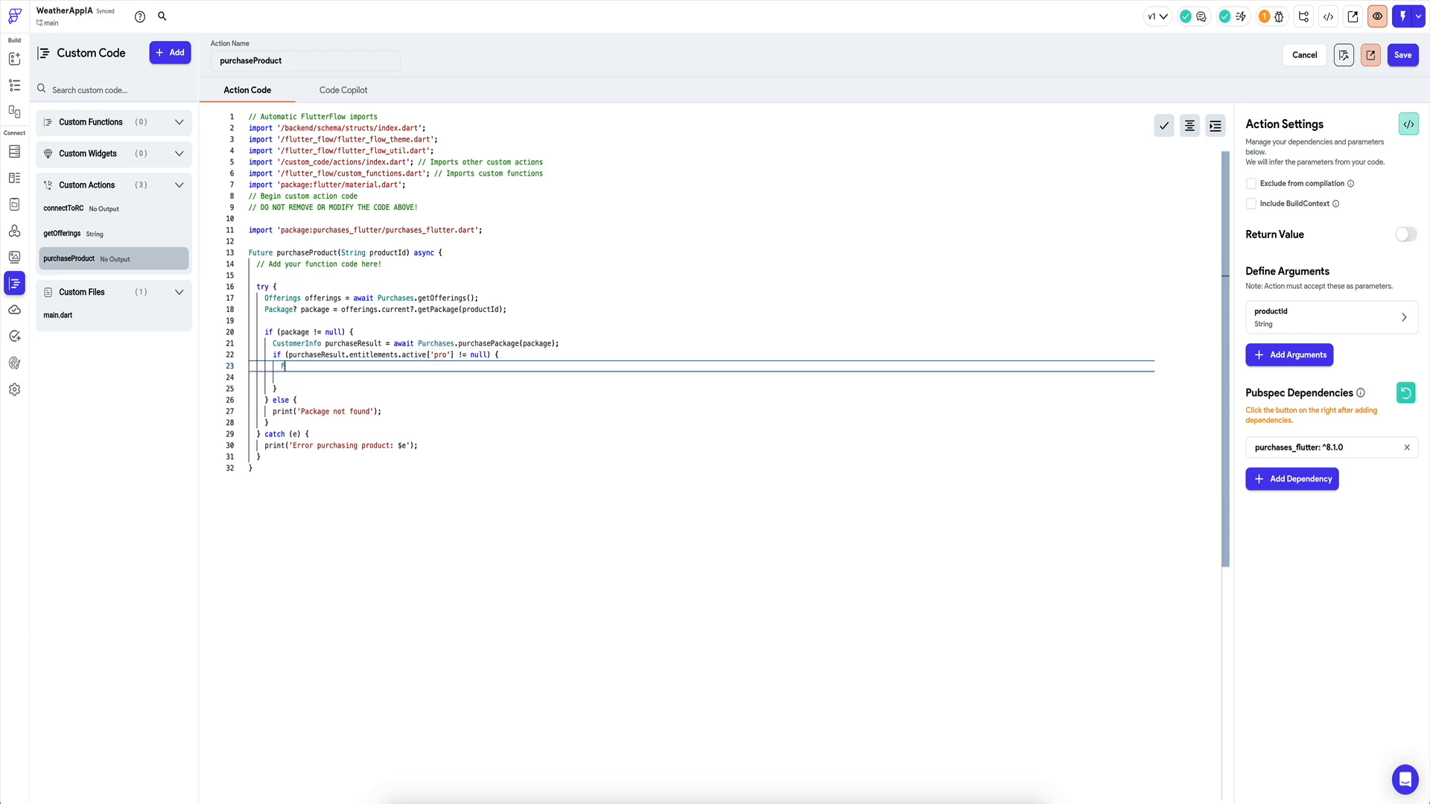
{"action": "type", "text": "FApp"}
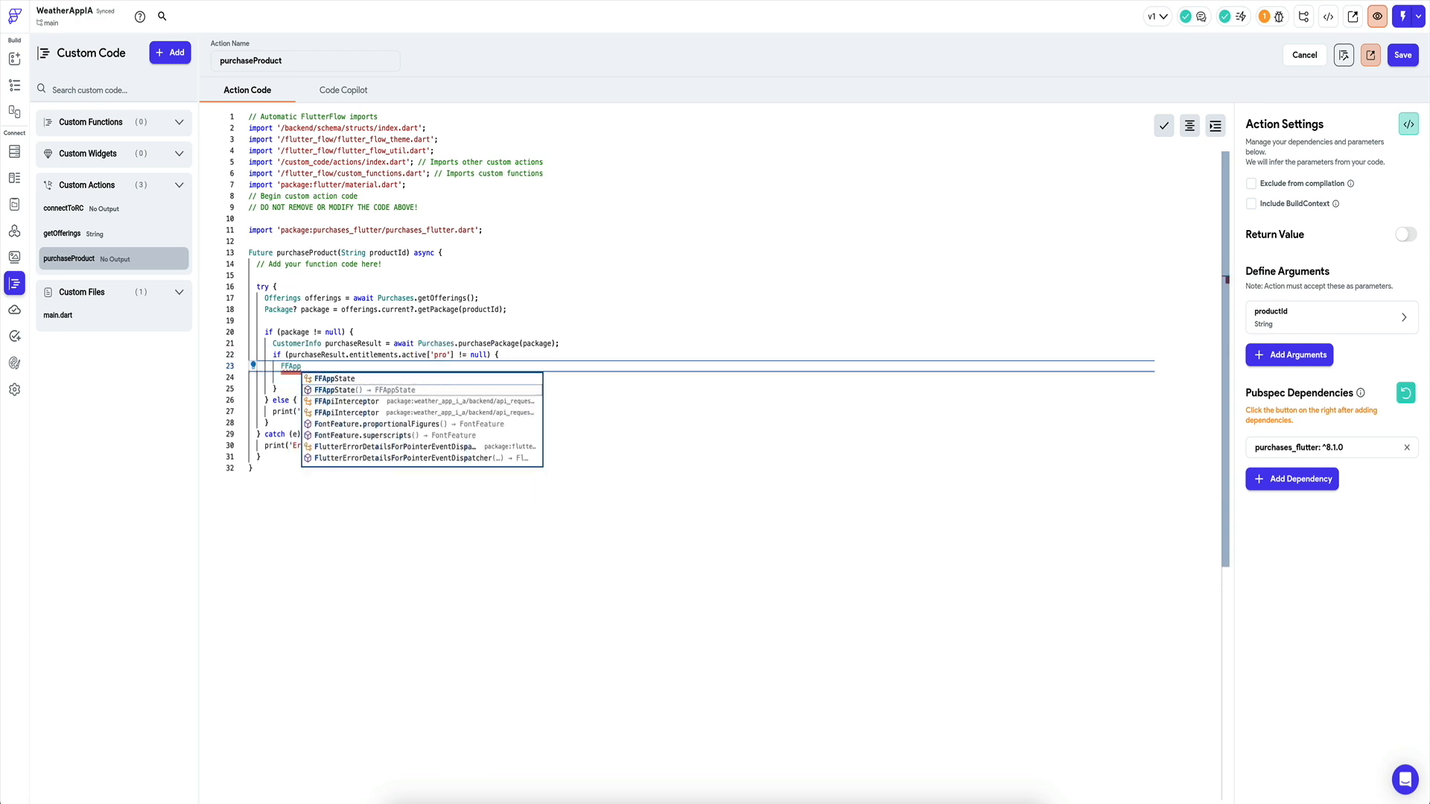
{"action": "key", "text": "Return"}
{"action": "type", "text": "()."}
{"action": "key", "text": "Down"}
{"action": "key", "text": "Down"}
{"action": "key", "text": "Return"}
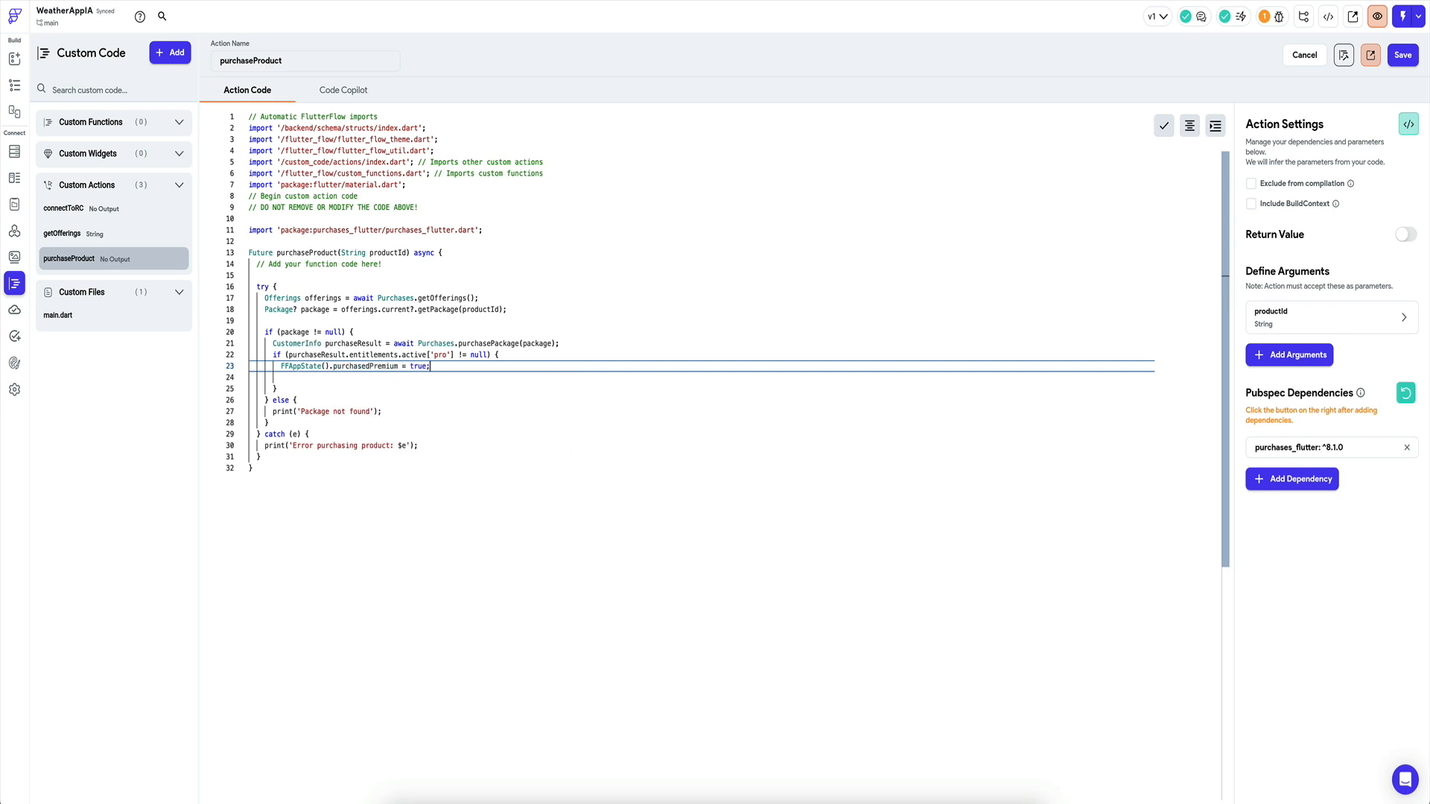
{"action": "left_click", "coordinate": [1189, 128]}
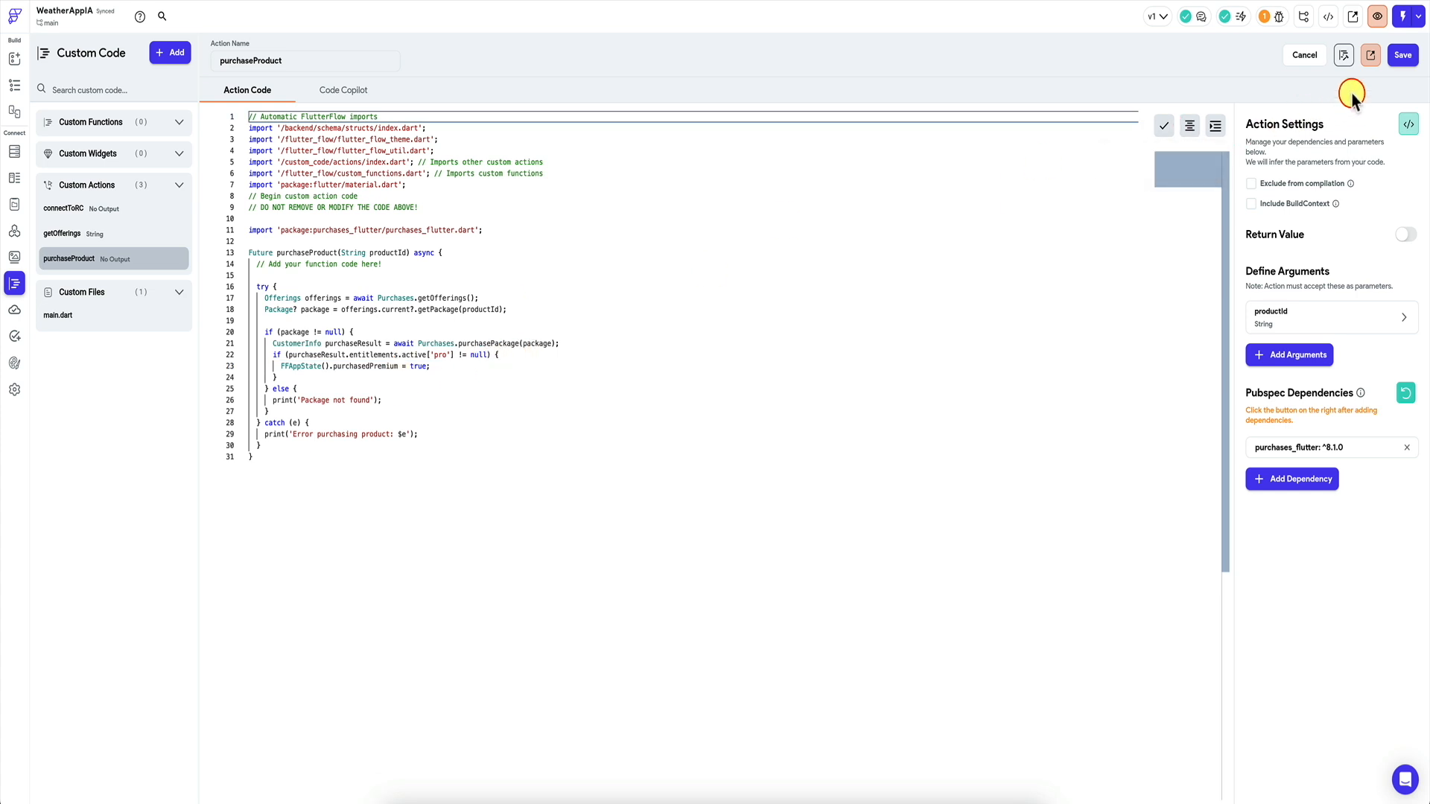
{"action": "left_click", "coordinate": [1402, 55]}
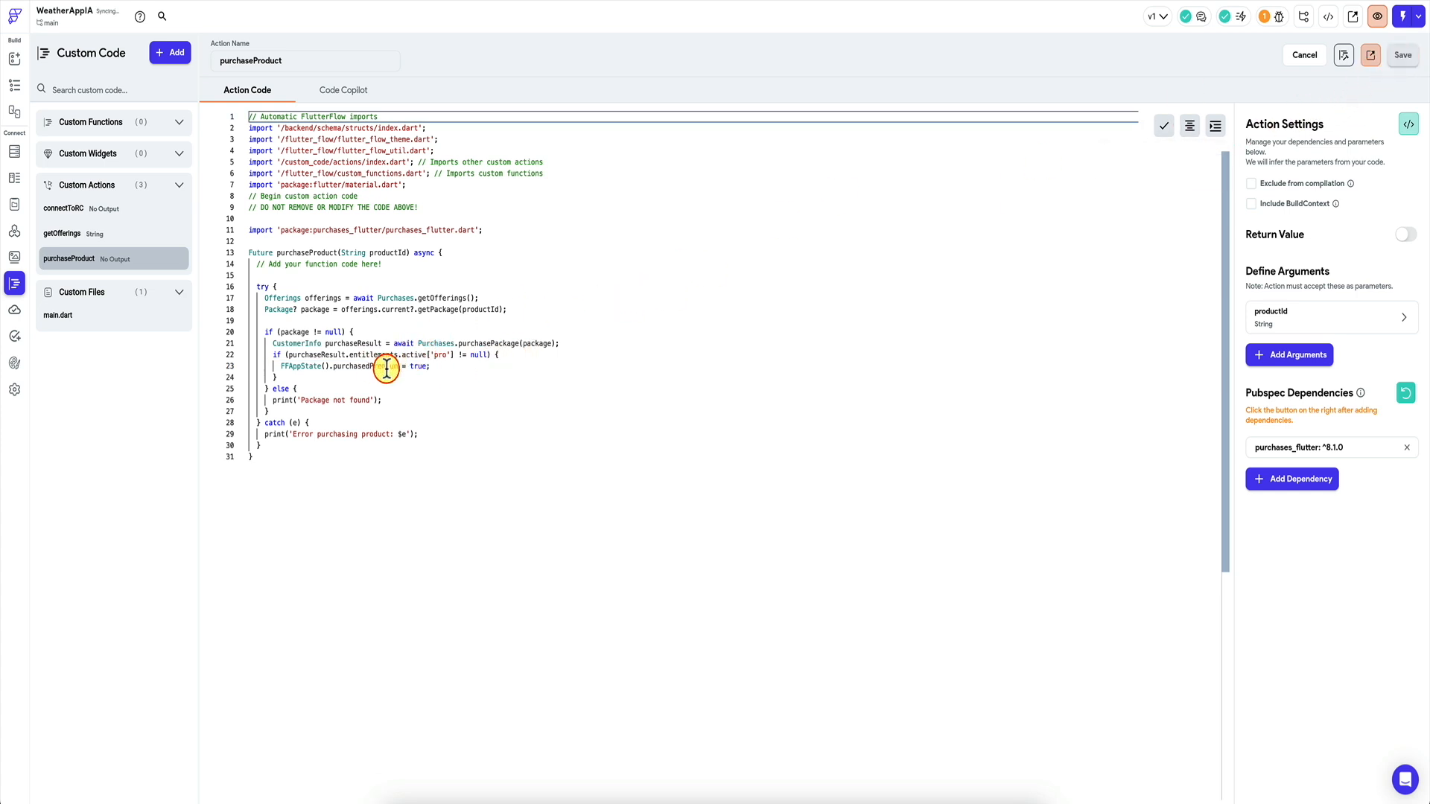
{"action": "mouse_move", "coordinate": [286, 365]}
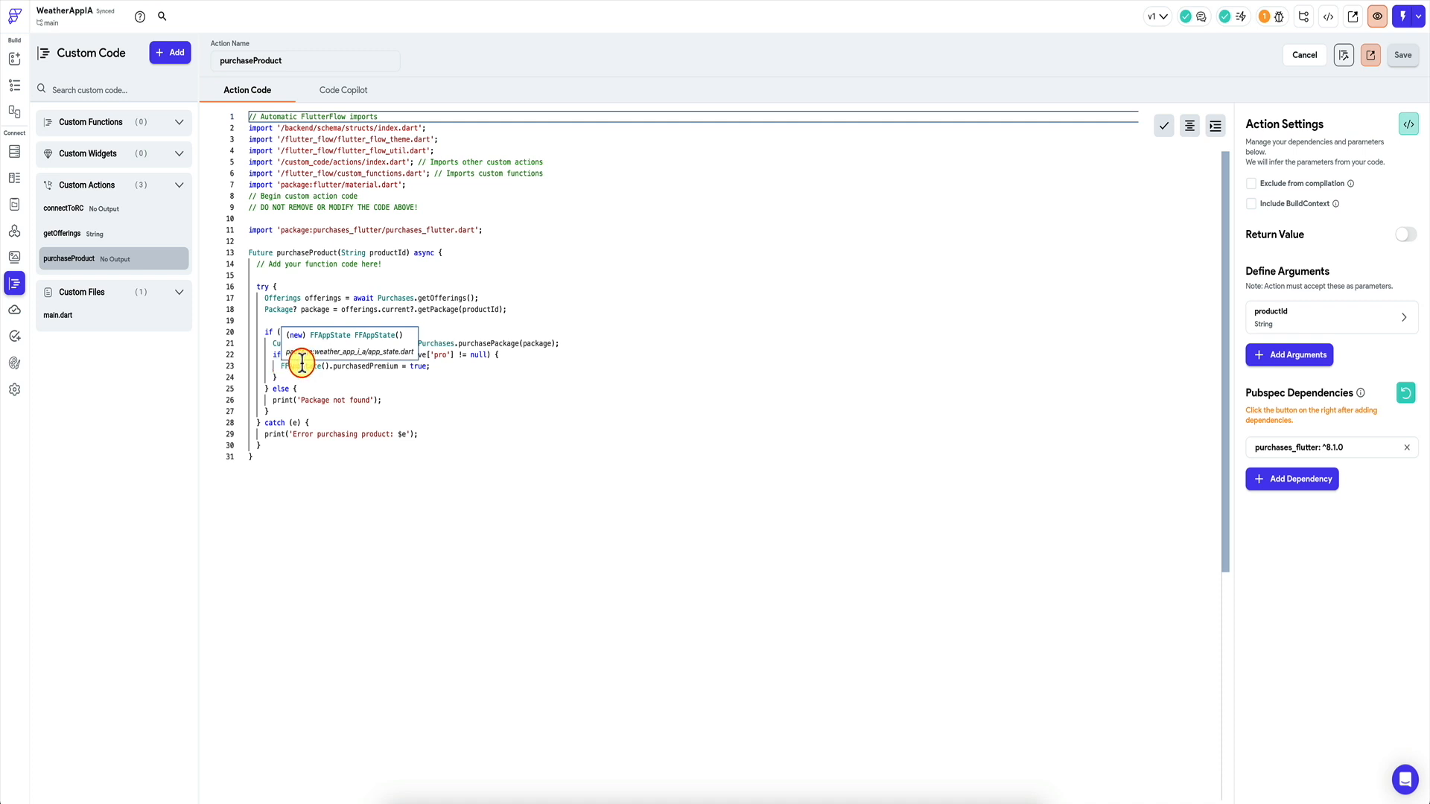
Add FFAppState().notifyListeners() on line 24 of purchaseProduct, save, and compile the custom code.
{"action": "left_click", "coordinate": [464, 367]}
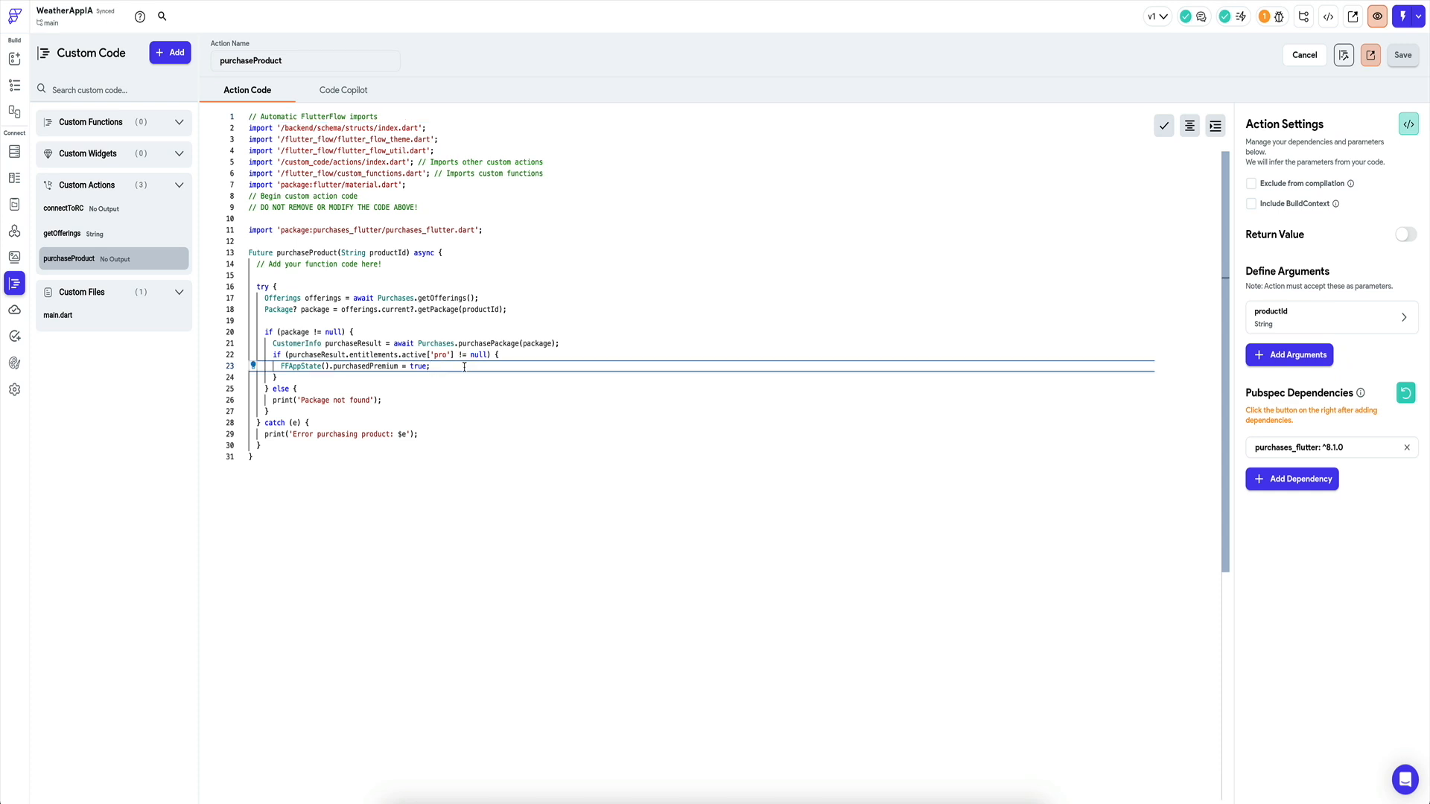
{"action": "key", "text": "Return"}
{"action": "type", "text": "FFApp"}
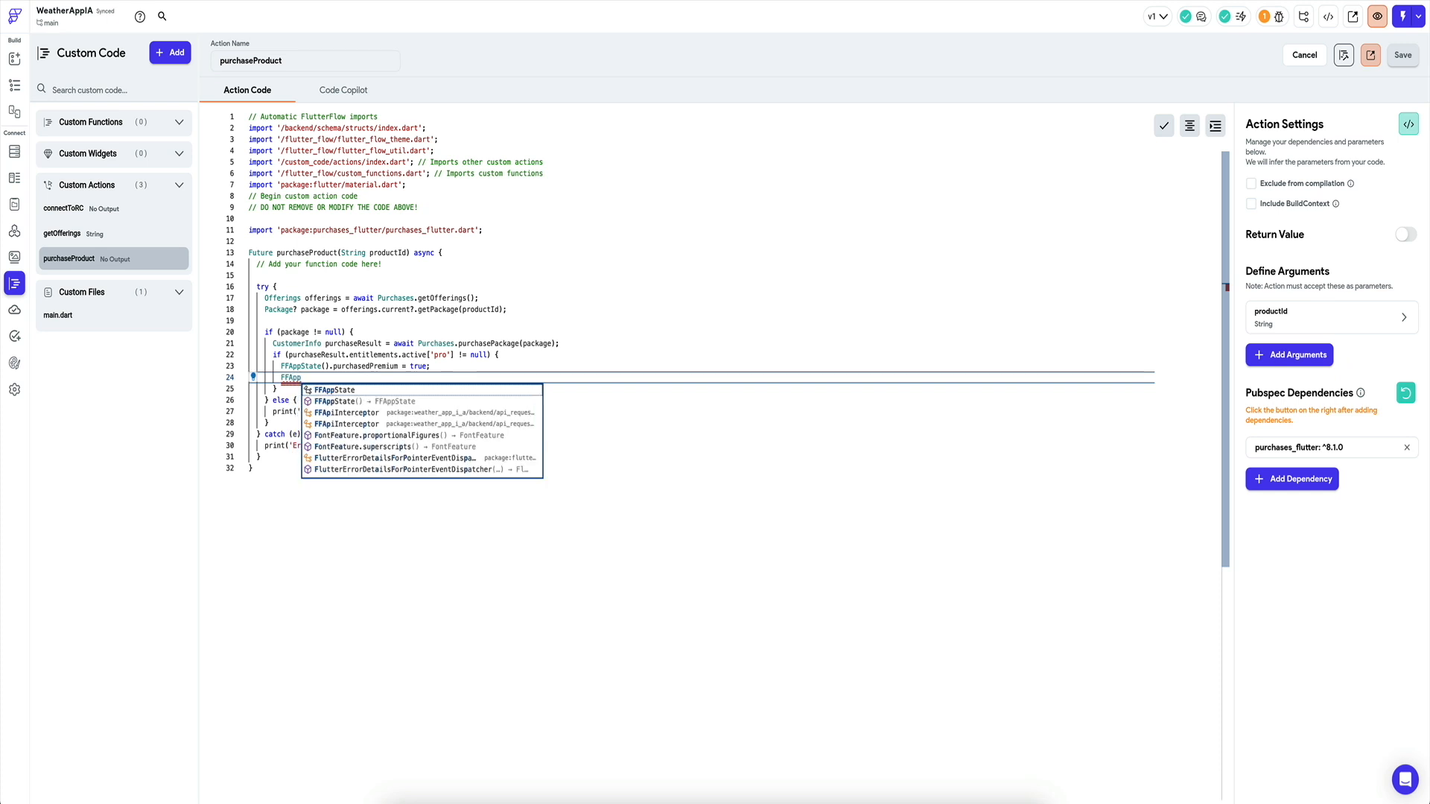
{"action": "key", "text": "Return"}
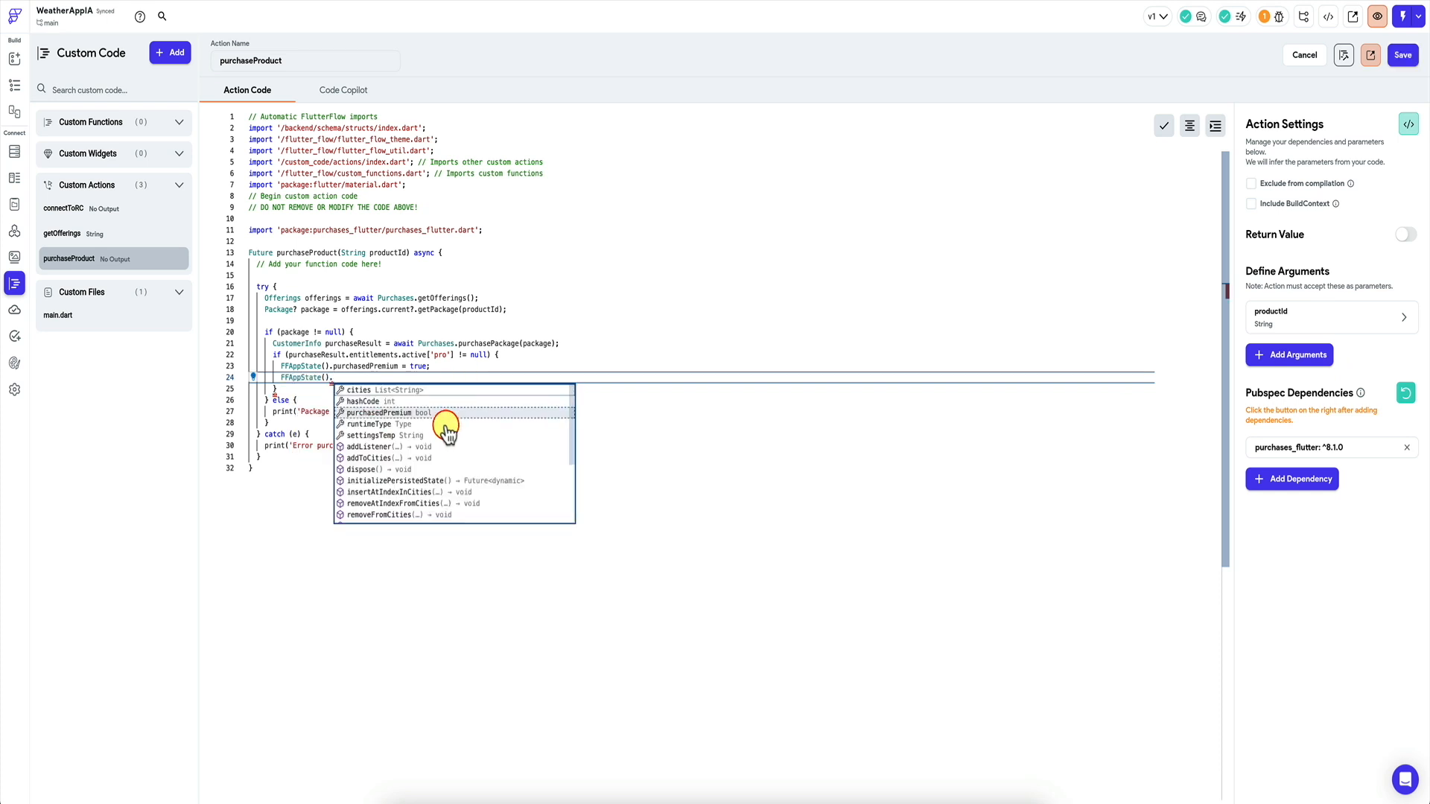
{"action": "scroll", "coordinate": [440, 447], "scroll_direction": "down", "scroll_amount": 2}
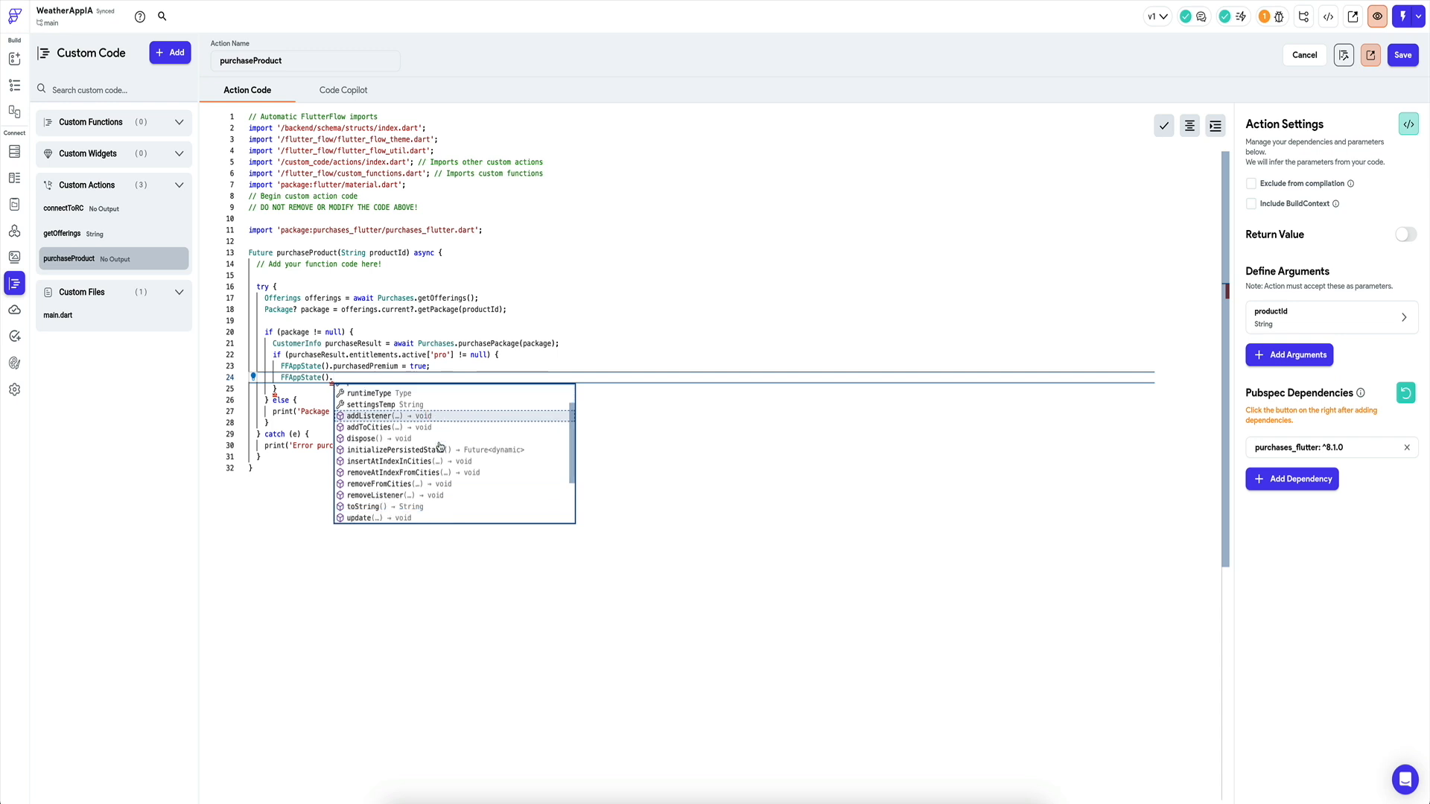
{"action": "scroll", "coordinate": [410, 444], "scroll_direction": "down", "scroll_amount": 3}
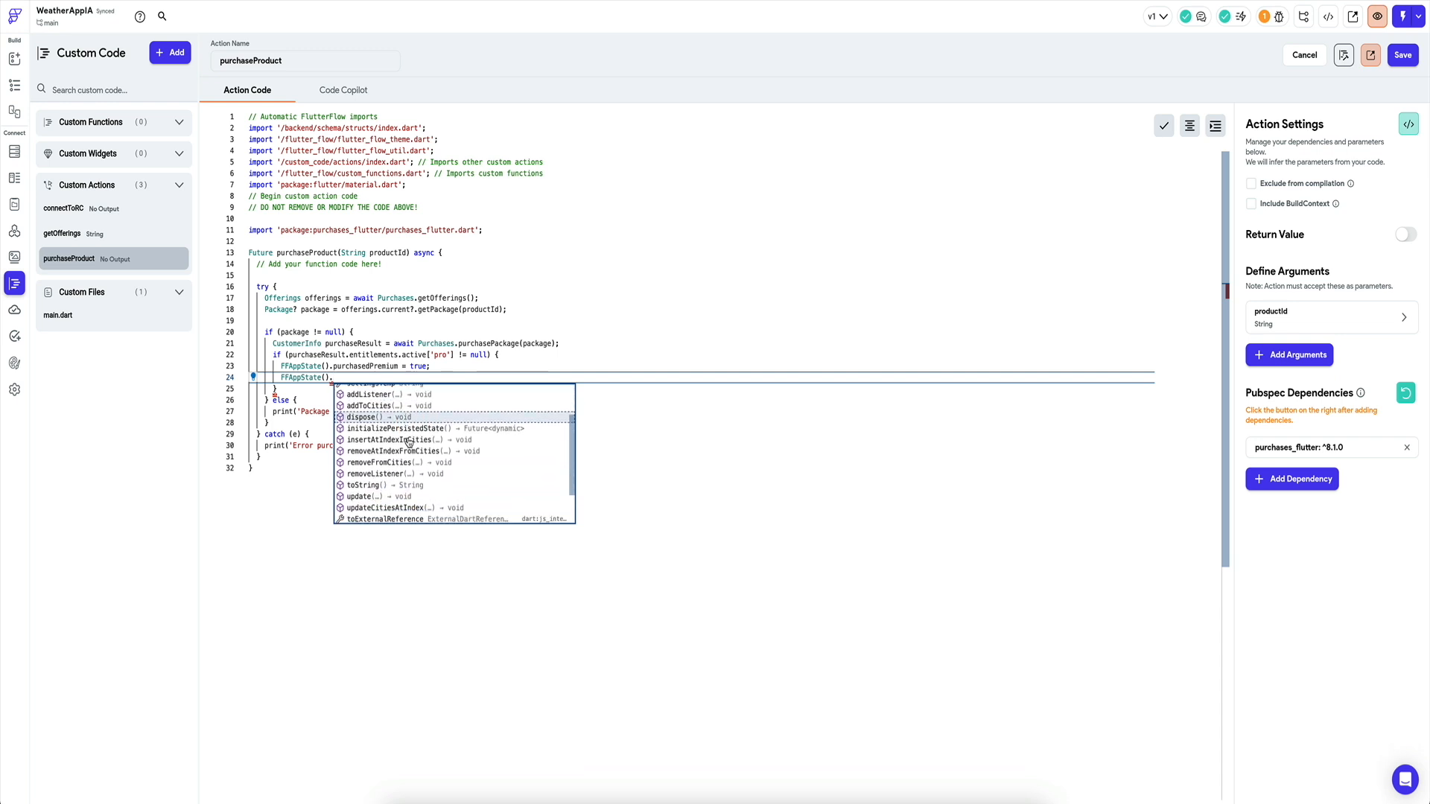
{"action": "scroll", "coordinate": [410, 447], "scroll_direction": "up", "scroll_amount": 2}
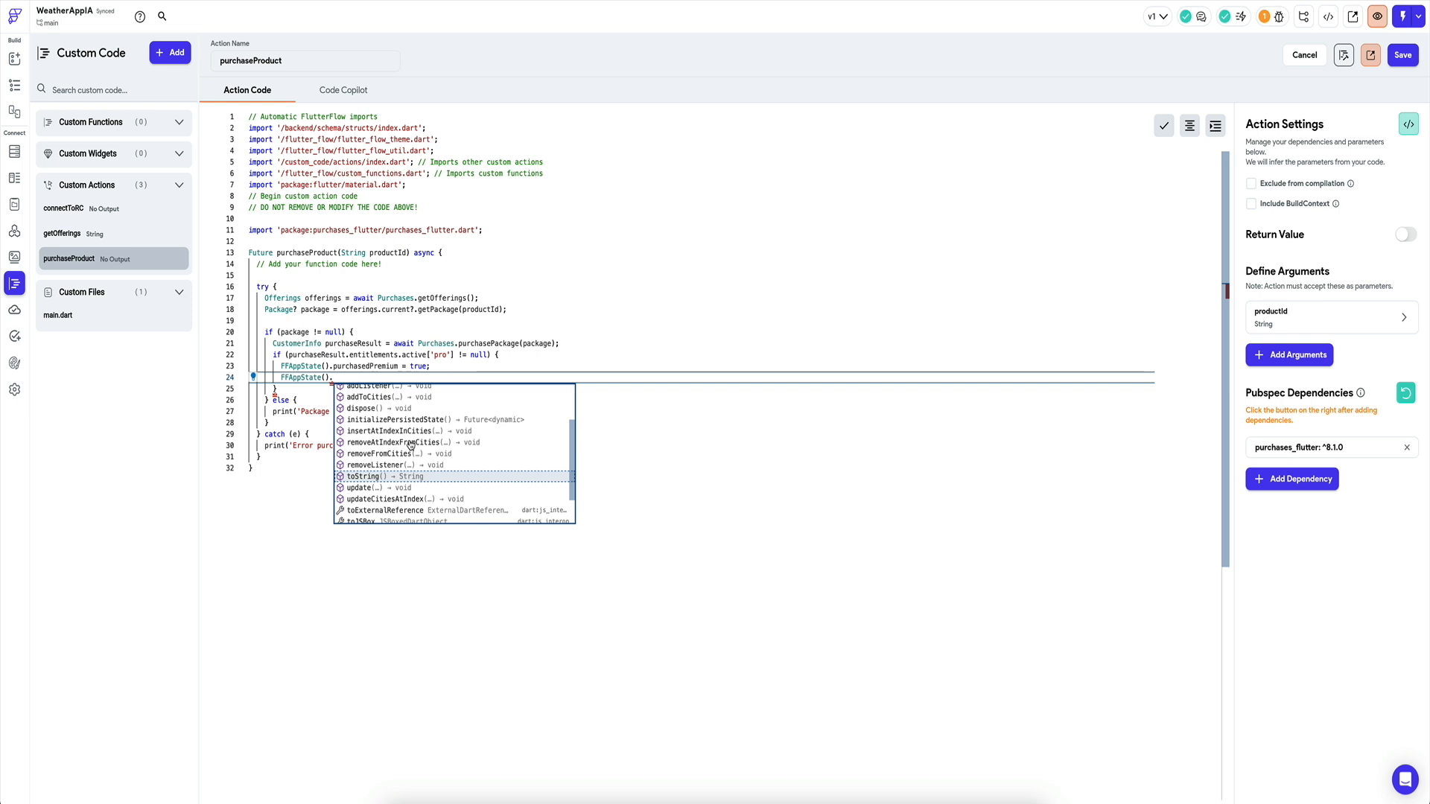
{"action": "type", "text": "notifyListeners();"}
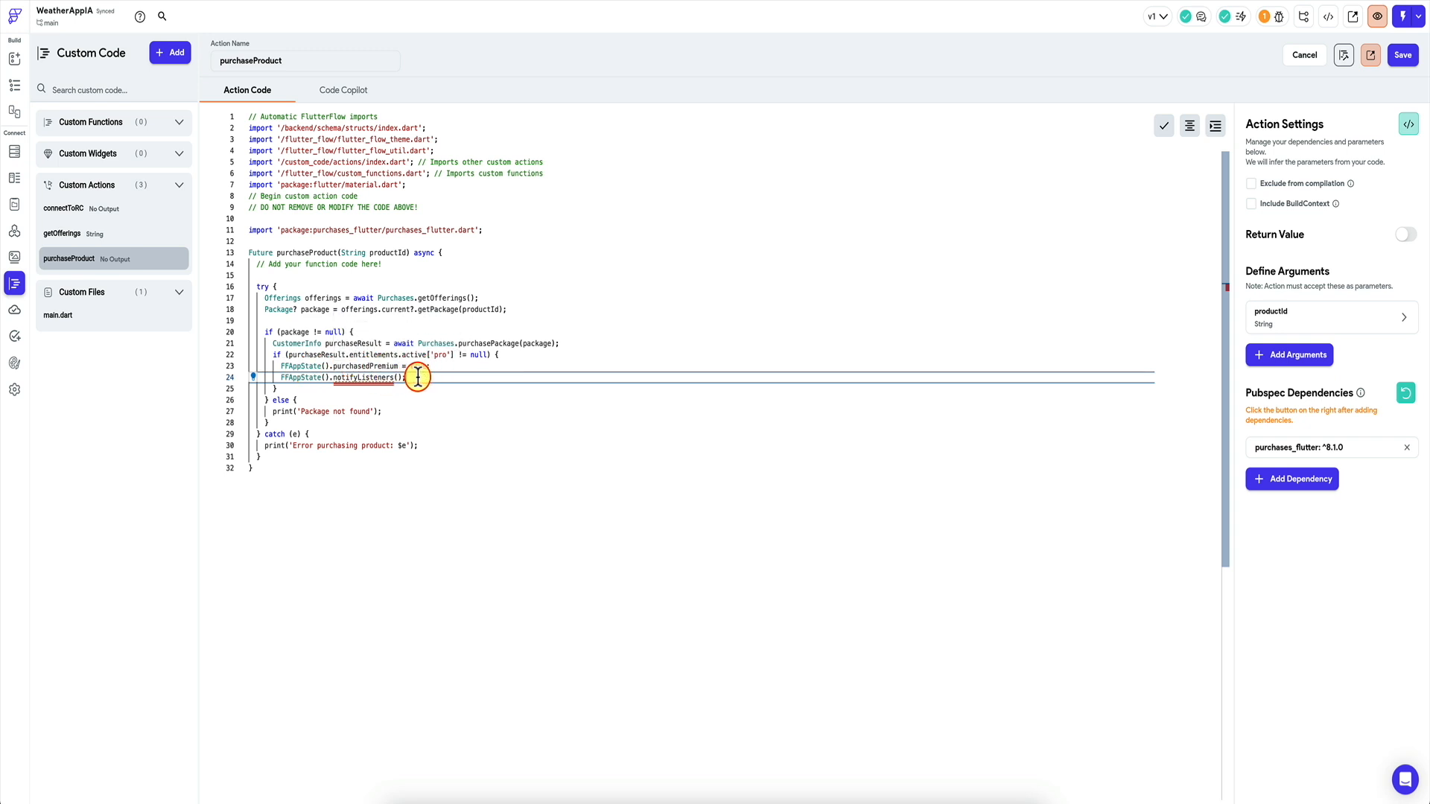
{"action": "left_click", "coordinate": [364, 369]}
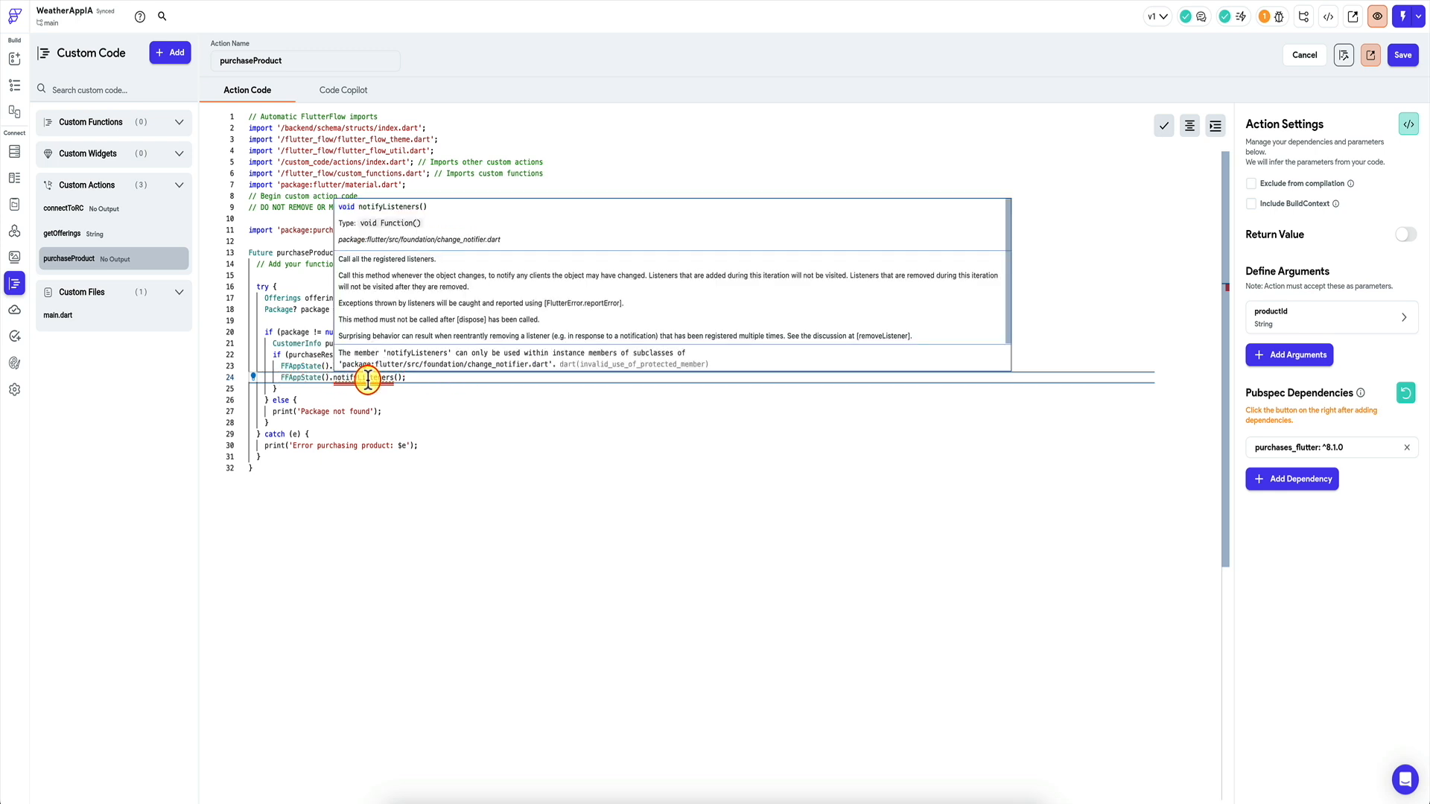
{"action": "left_click", "coordinate": [1400, 60]}
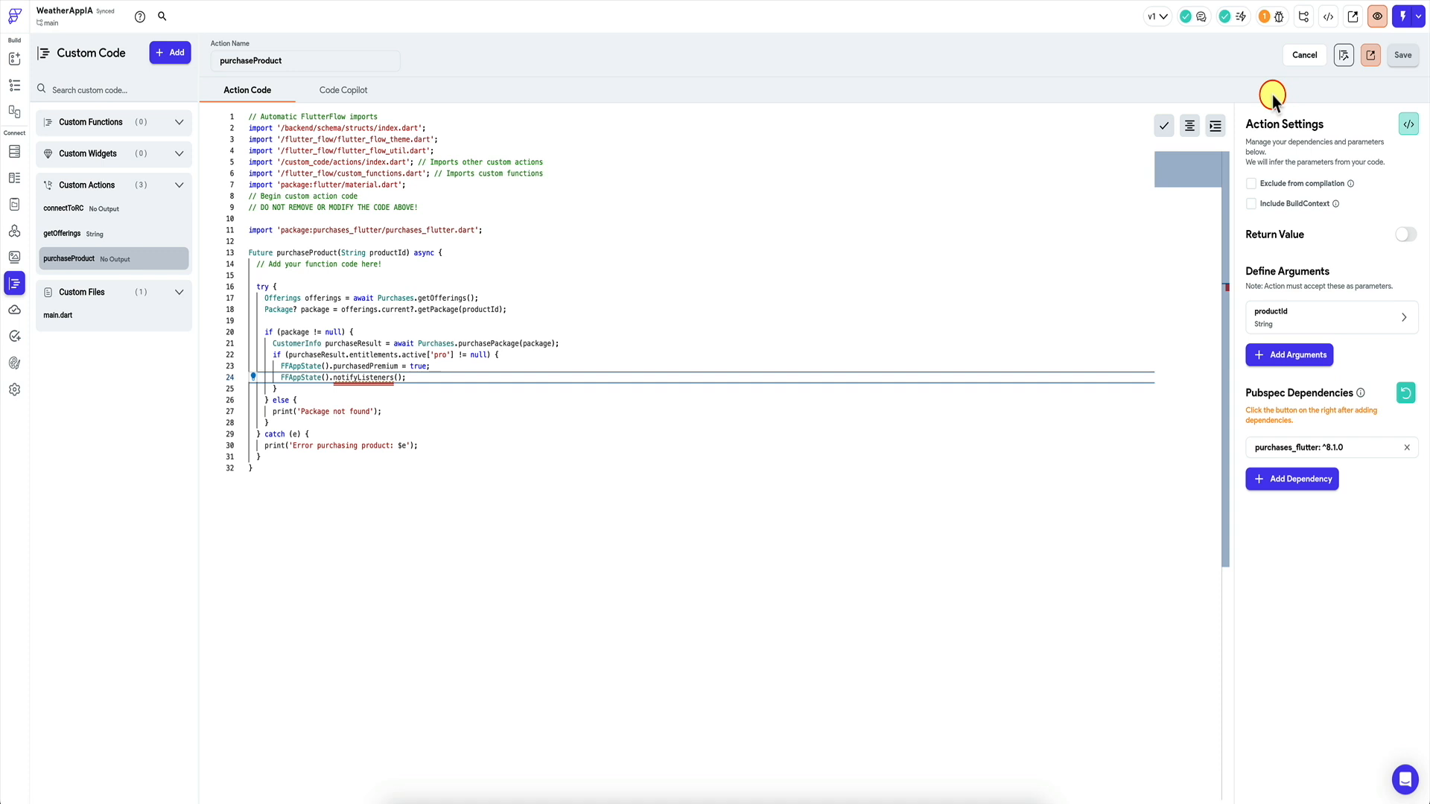
{"action": "left_click", "coordinate": [1342, 56]}
From the home page editor, open the Developer Menu offering the flutterflow export-code command.
{"action": "left_click", "coordinate": [447, 292]}
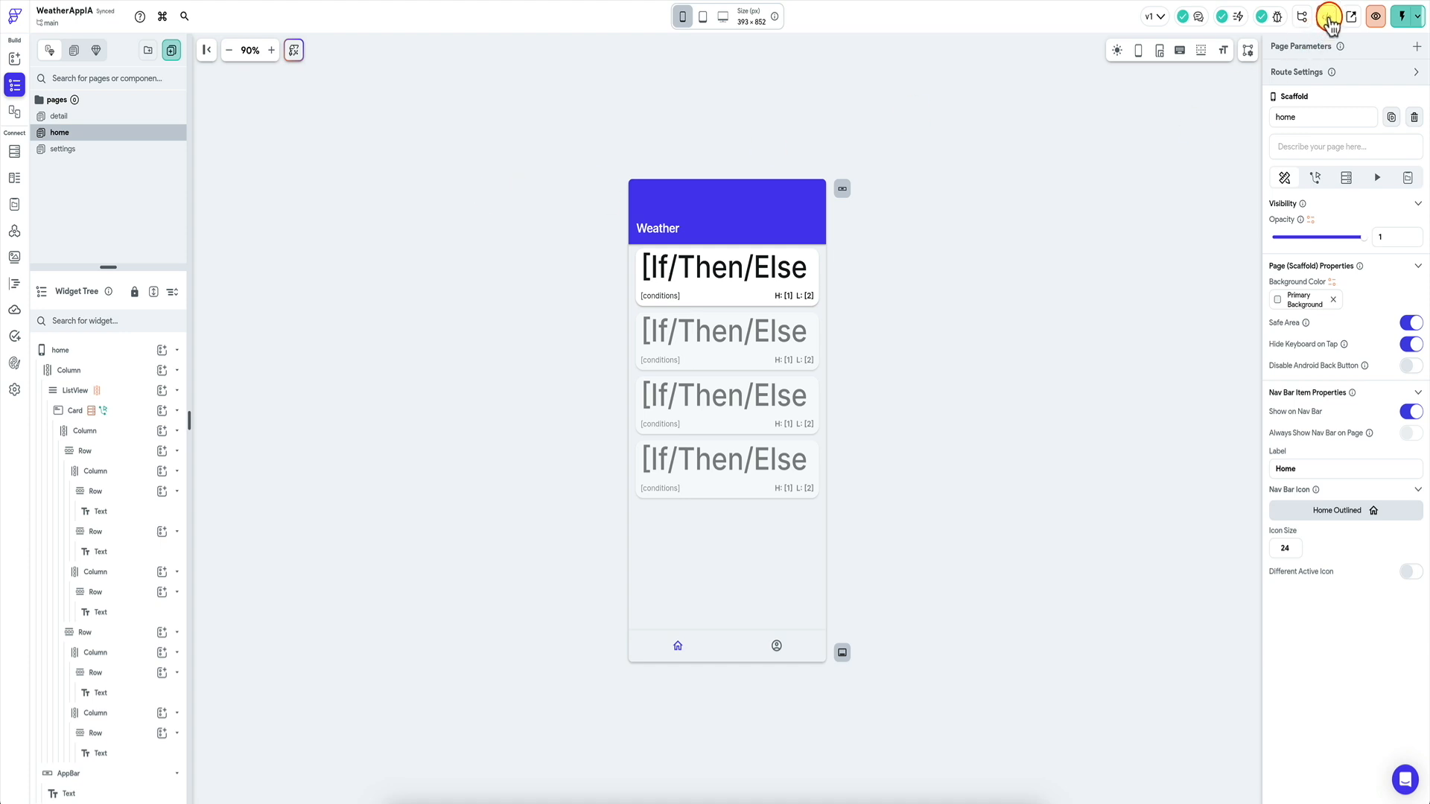
{"action": "left_click", "coordinate": [1328, 18]}
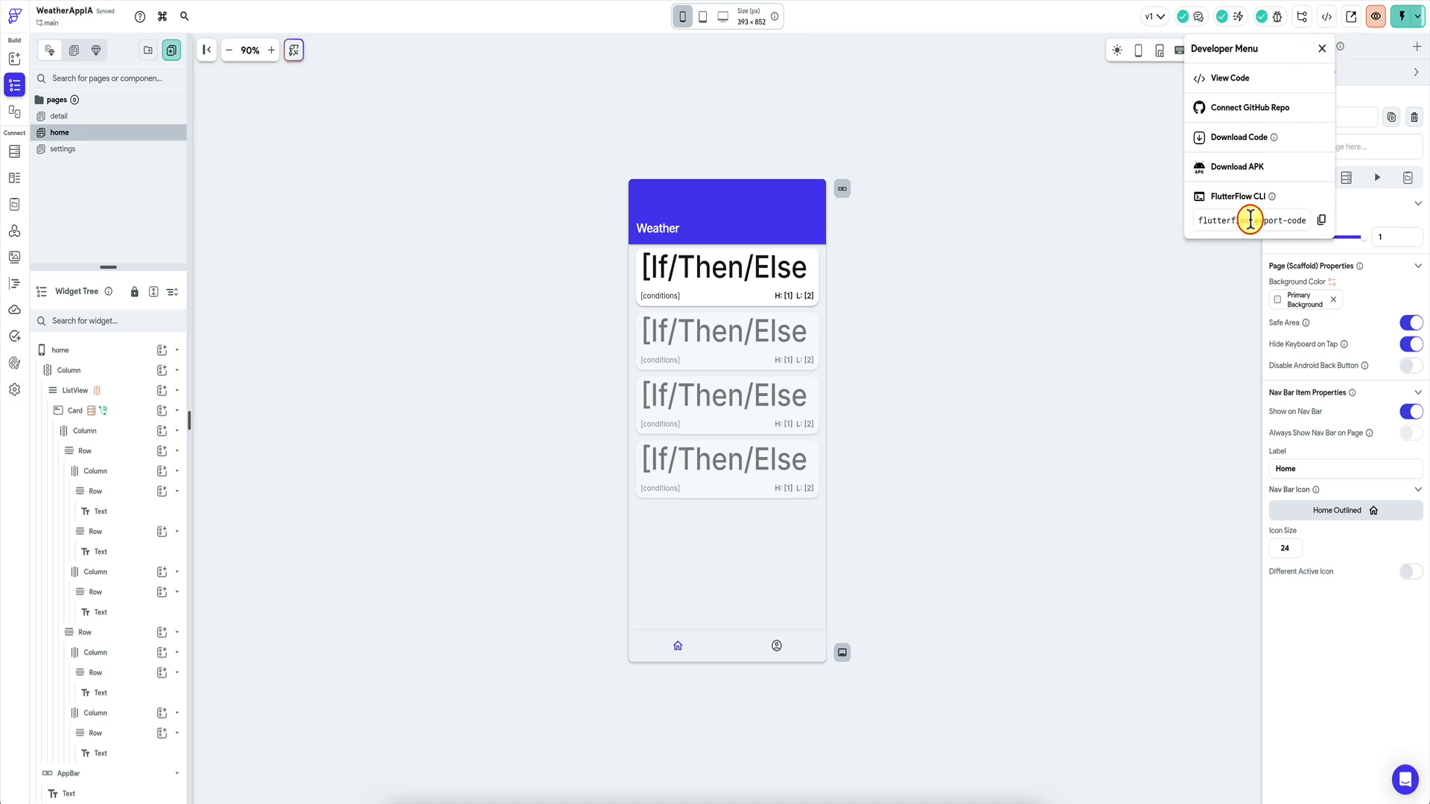
{"action": "left_click", "coordinate": [1070, 353]}
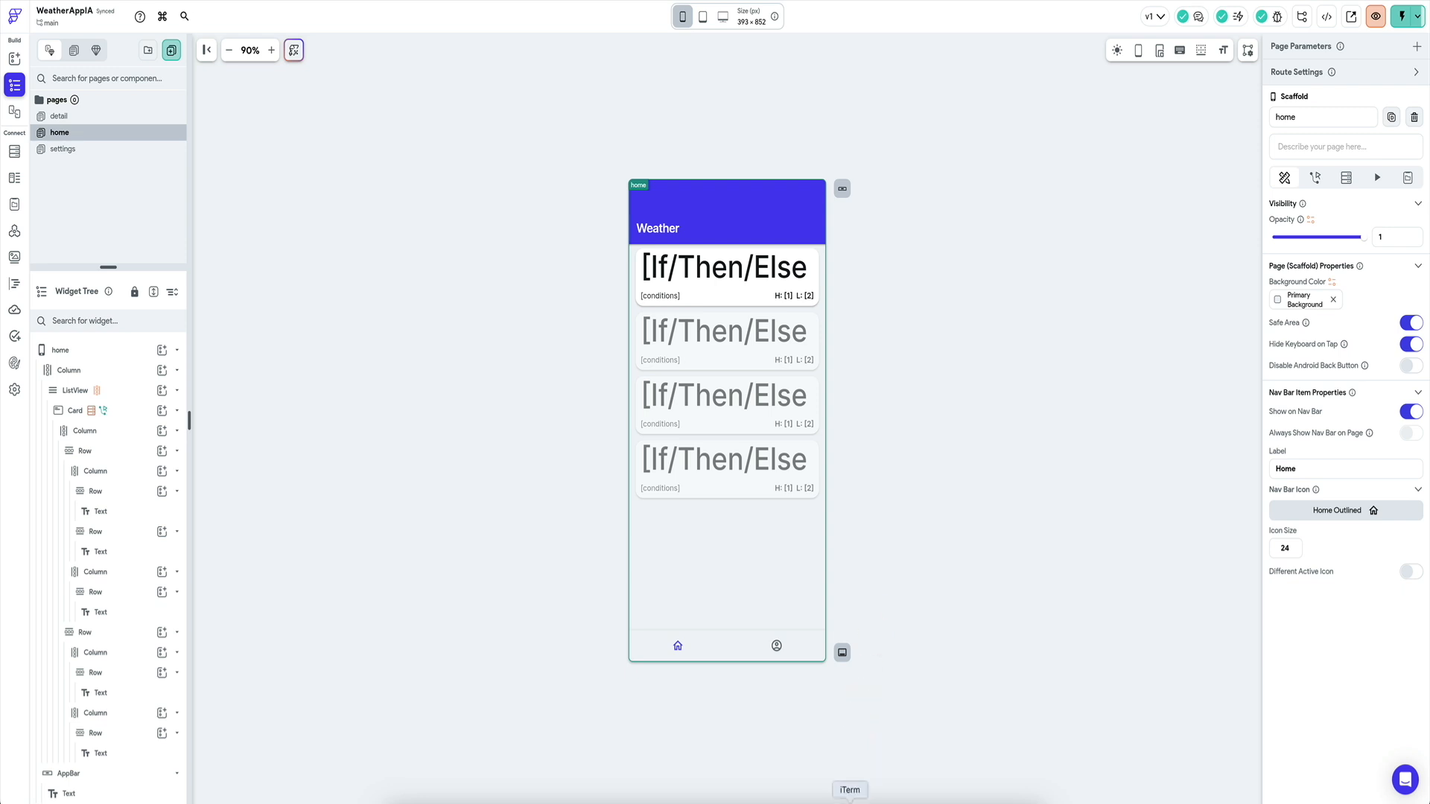
Run the copied FlutterFlow export-code command in the terminal to export the project.
{"action": "left_click", "coordinate": [845, 797]}
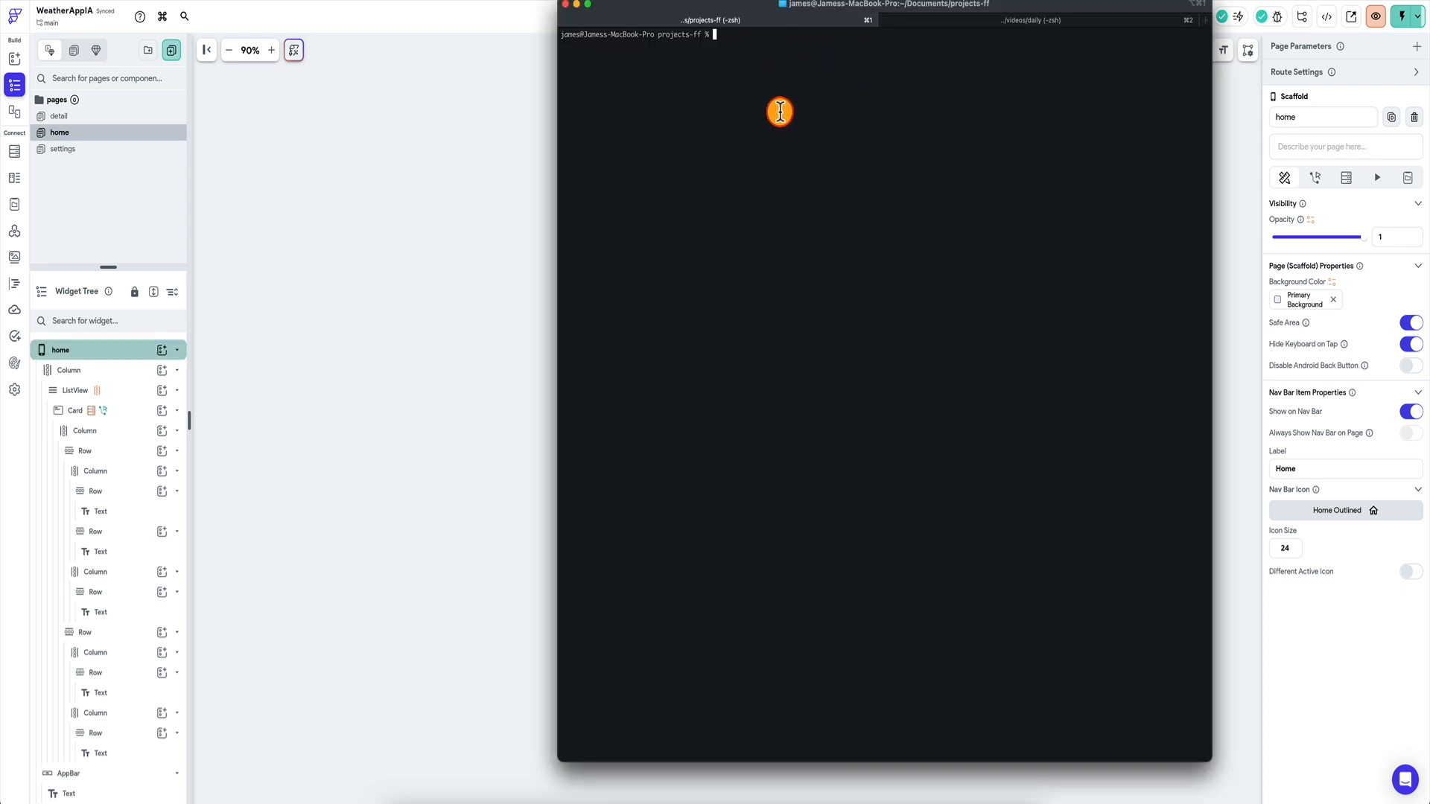
{"action": "key", "text": "super+v"}
{"action": "key", "text": "Return"}
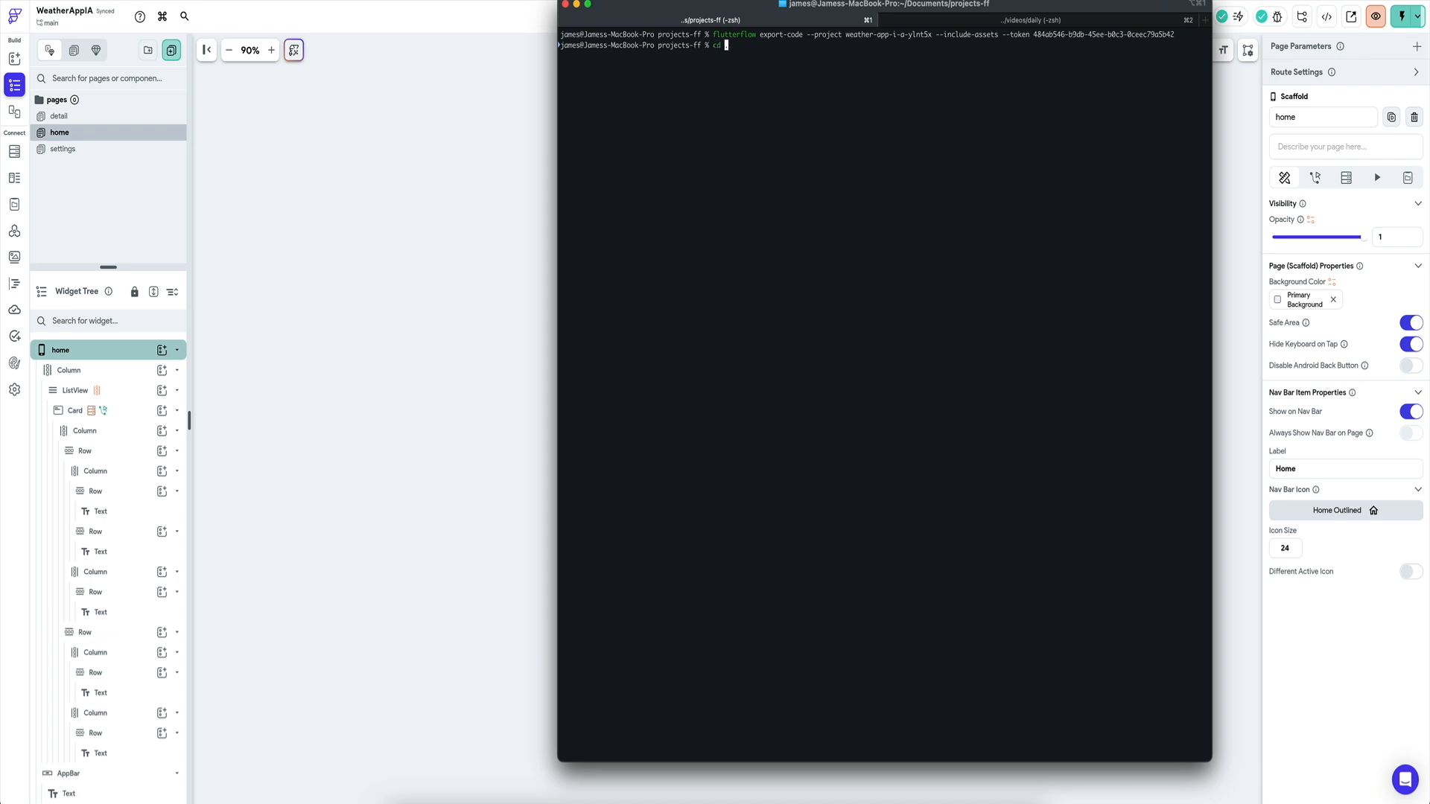
Enter the weather_app_i_a folder, list its contents, and open it in VS Code with 'code .'.
{"action": "key", "text": "Tab"}
{"action": "key", "text": "Return"}
{"action": "type", "text": "ls"}
{"action": "key", "text": "Return"}
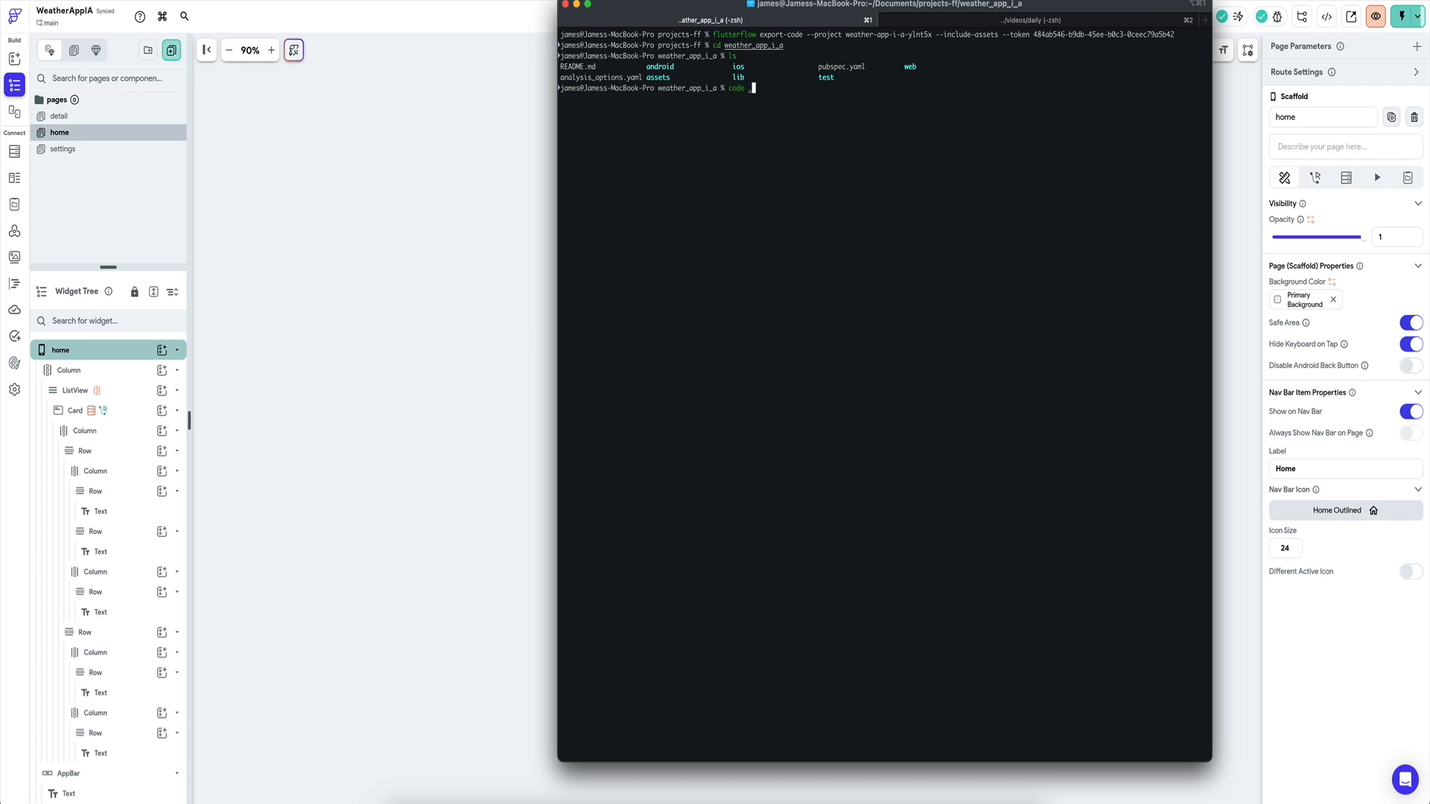
{"action": "type", "text": "code ."}
{"action": "key", "text": "Return"}
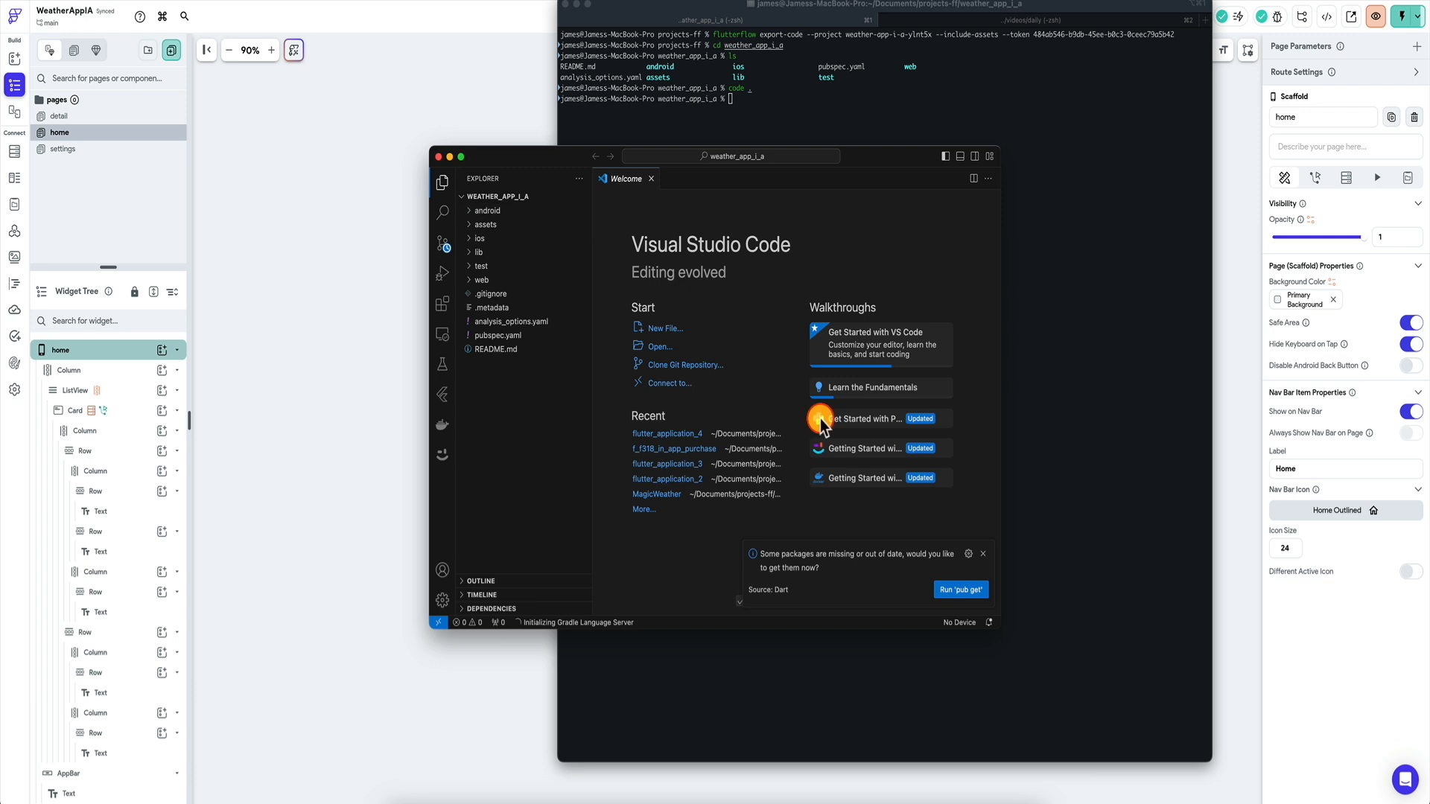
Fetch the project's packages with pub get, maximize the editor and expand the lib folder.
{"action": "left_click", "coordinate": [965, 589]}
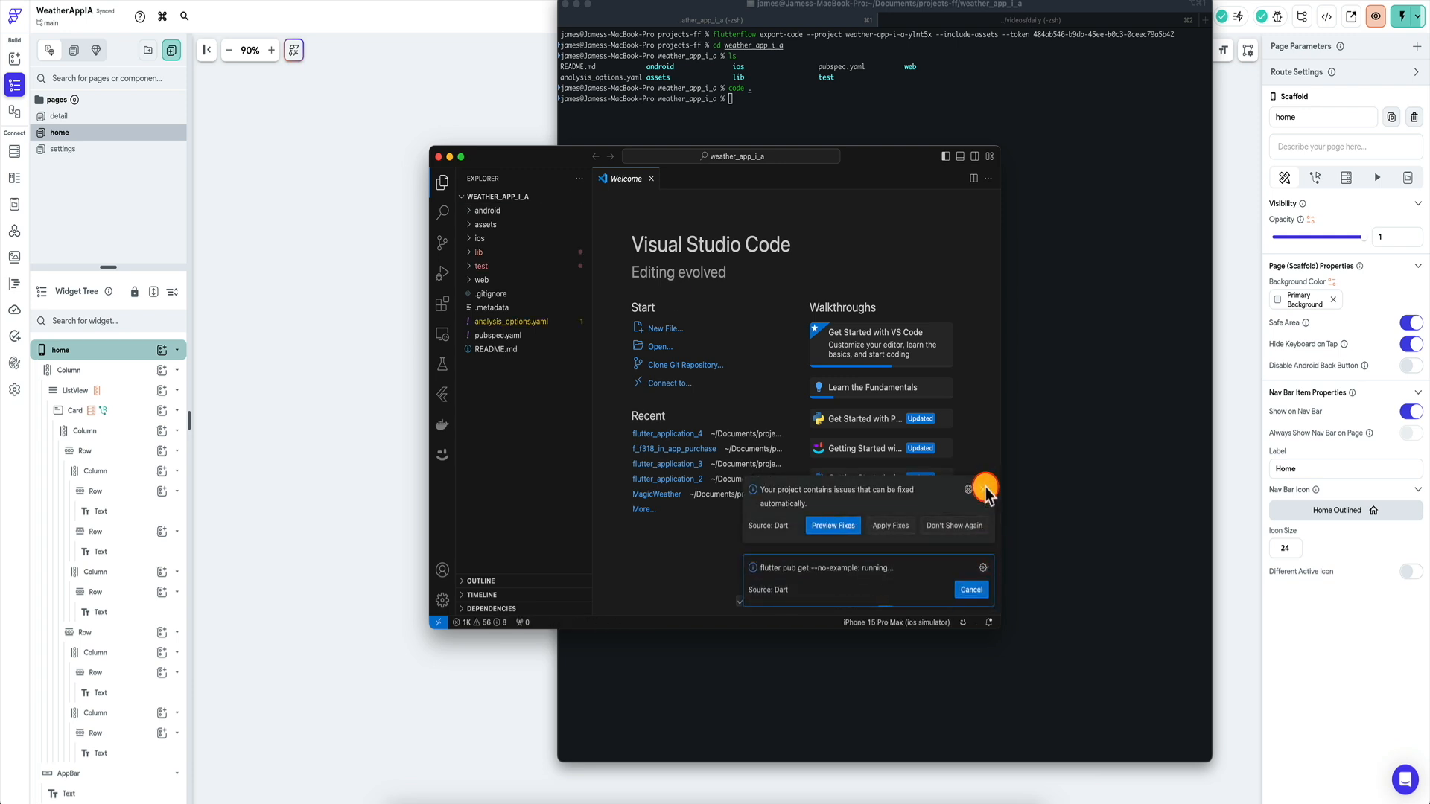
{"action": "left_click", "coordinate": [987, 491]}
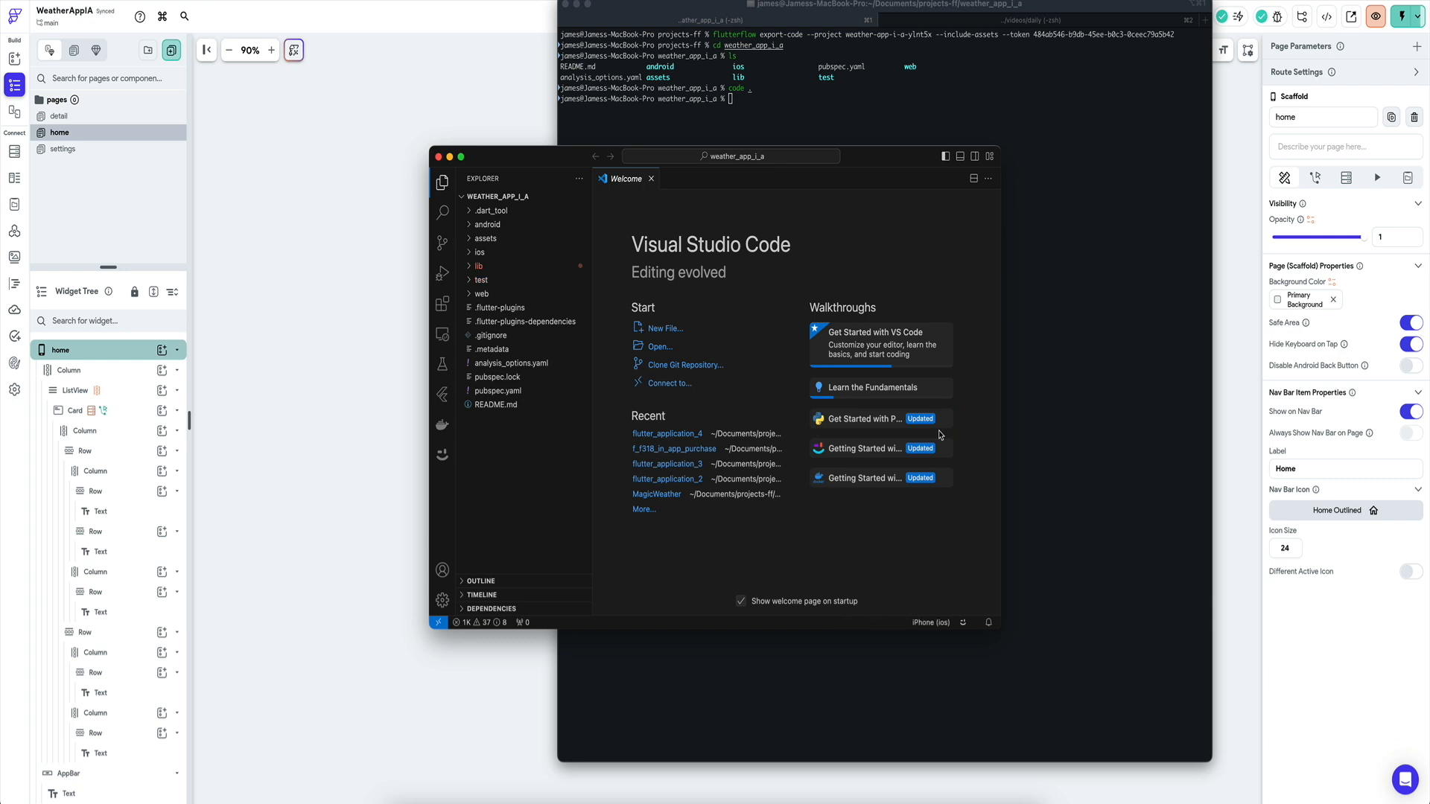
{"action": "key", "text": "ctrl+alt+Return"}
{"action": "left_click", "coordinate": [137, 113]}
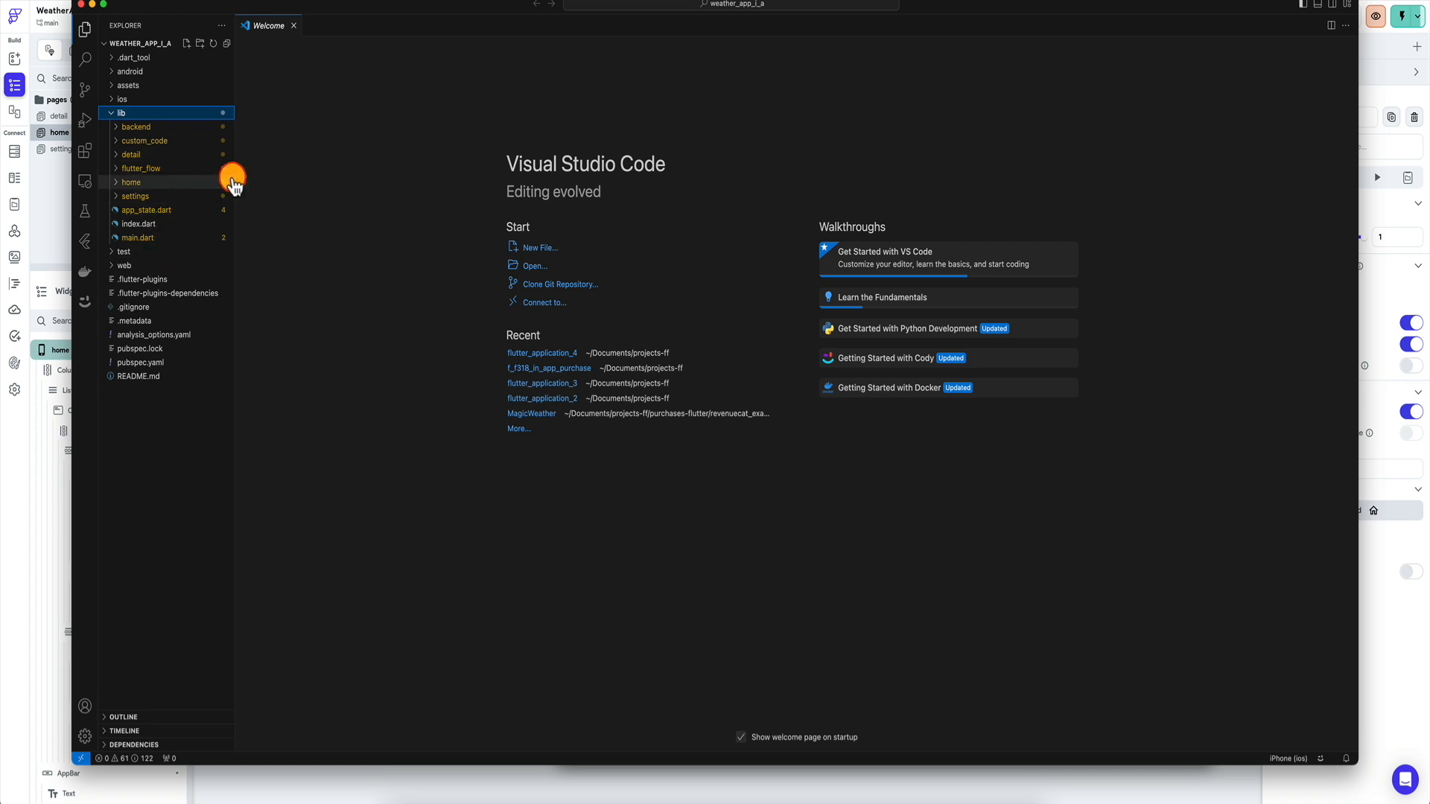
Select the iOS simulator as the target device and start debugging the app.
{"action": "left_click", "coordinate": [1286, 757]}
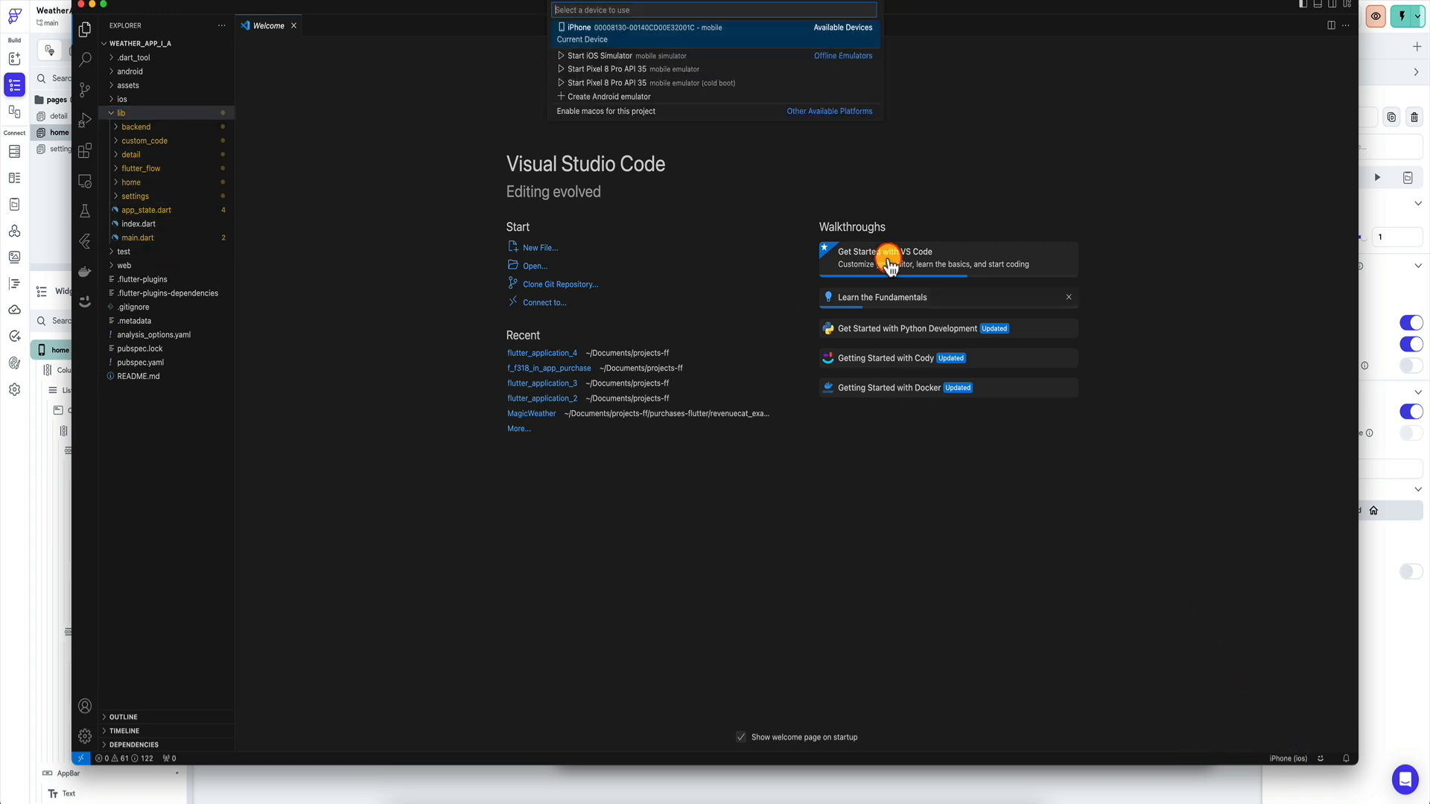
{"action": "left_click", "coordinate": [619, 58]}
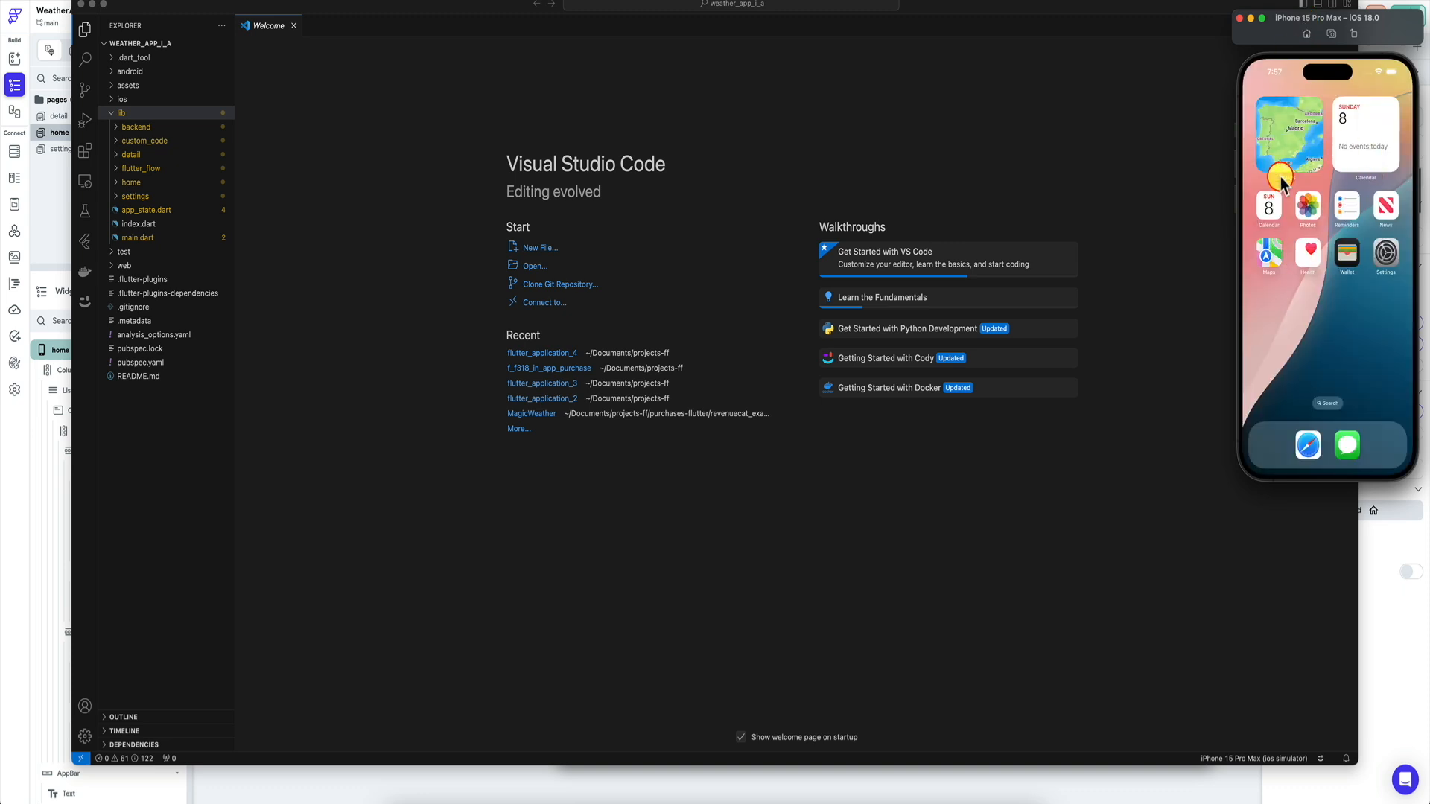
{"action": "left_click", "coordinate": [811, 136]}
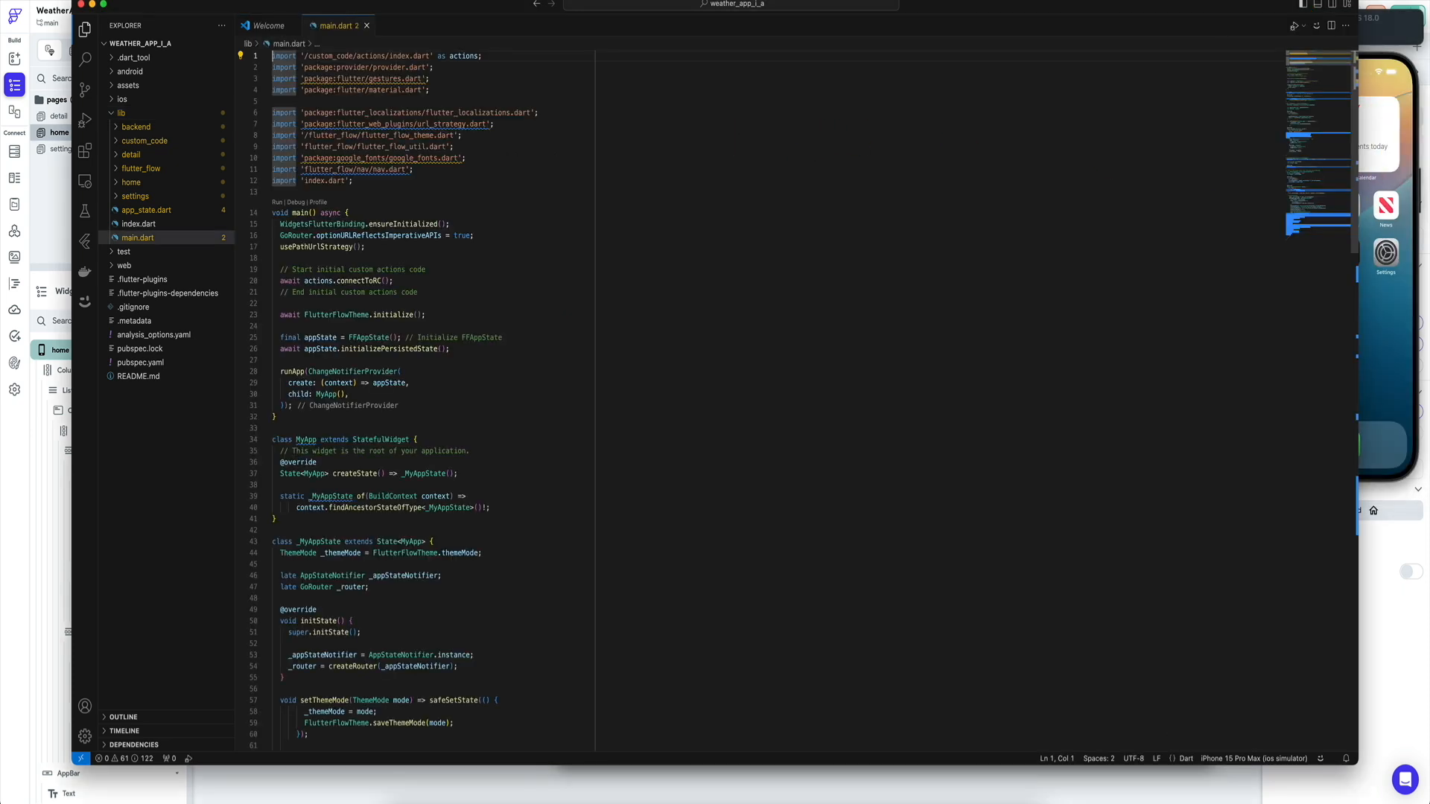
{"action": "left_click", "coordinate": [205, 0]}
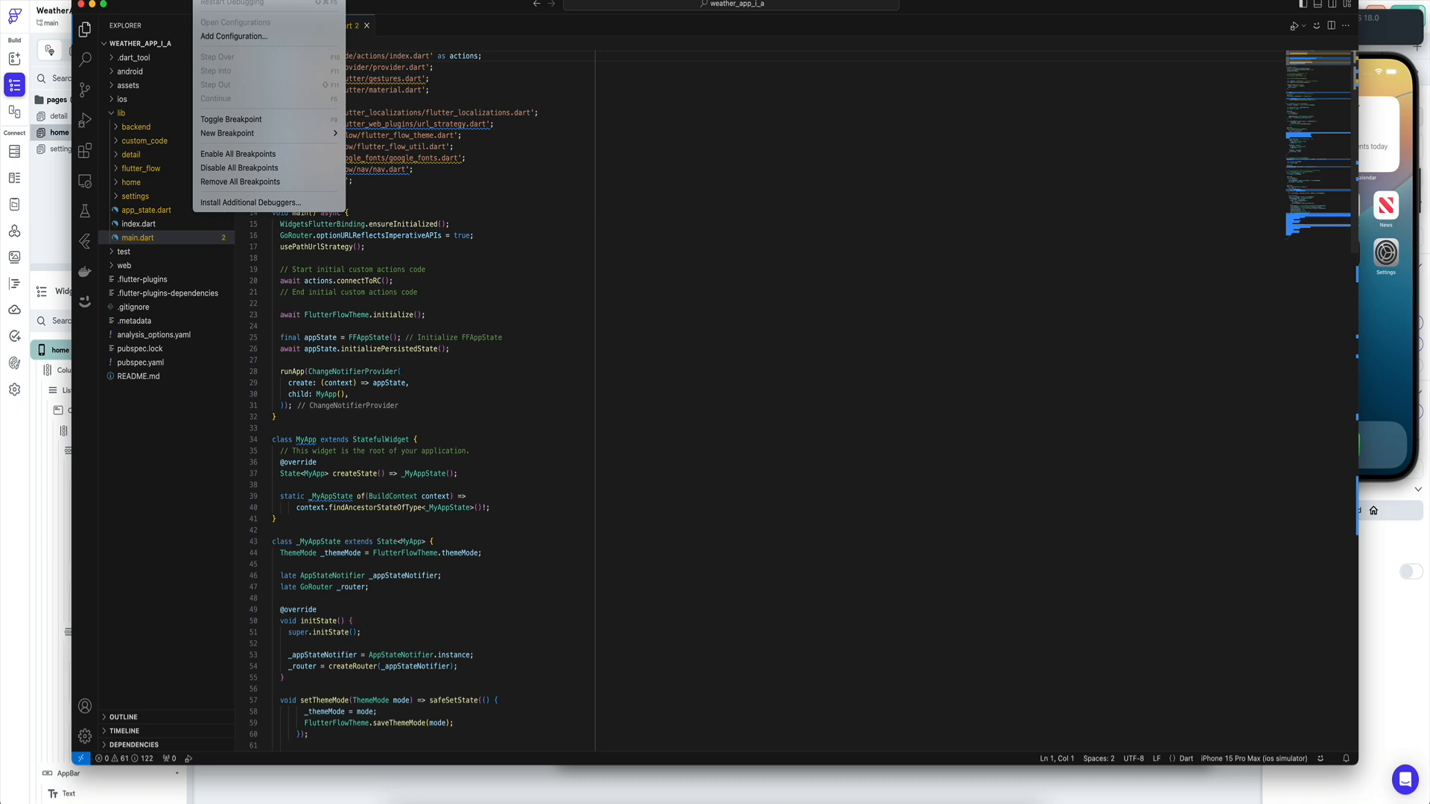
{"action": "left_click", "coordinate": [231, 0]}
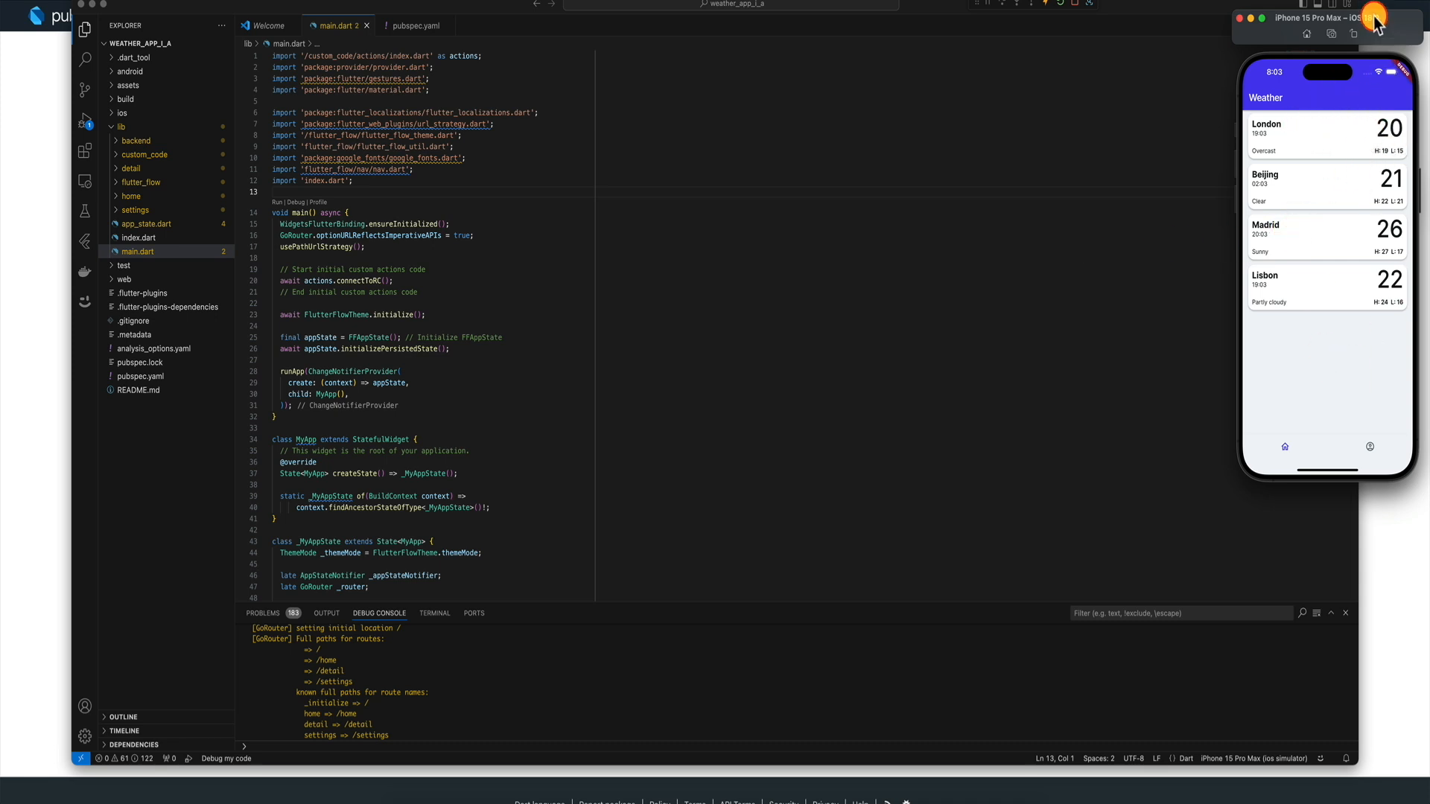
Check the simulator app's profile page and the London and Madrid weather detail pages.
{"action": "left_click_drag", "start_coordinate": [1387, 20], "coordinate": [892, 100]}
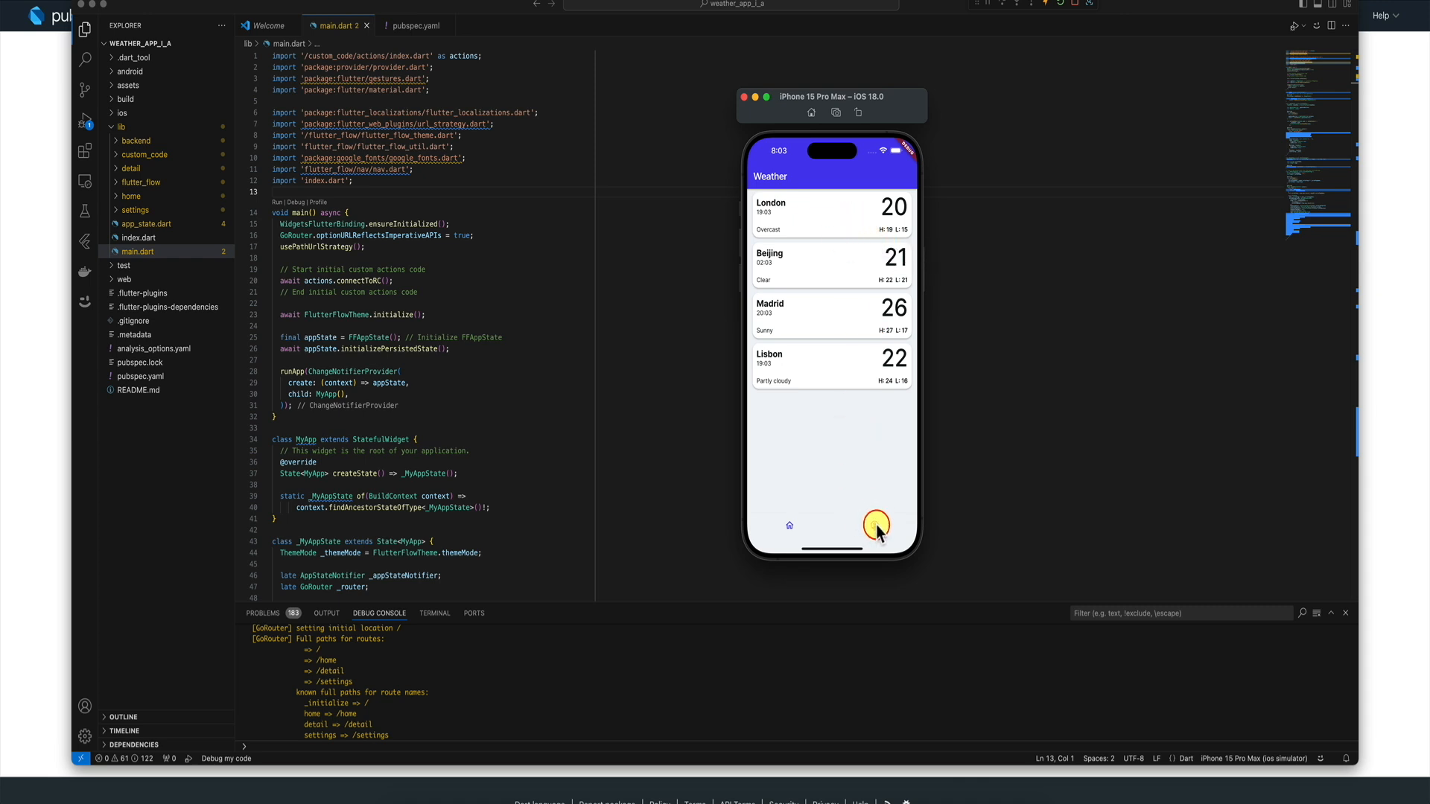
{"action": "left_click", "coordinate": [876, 526]}
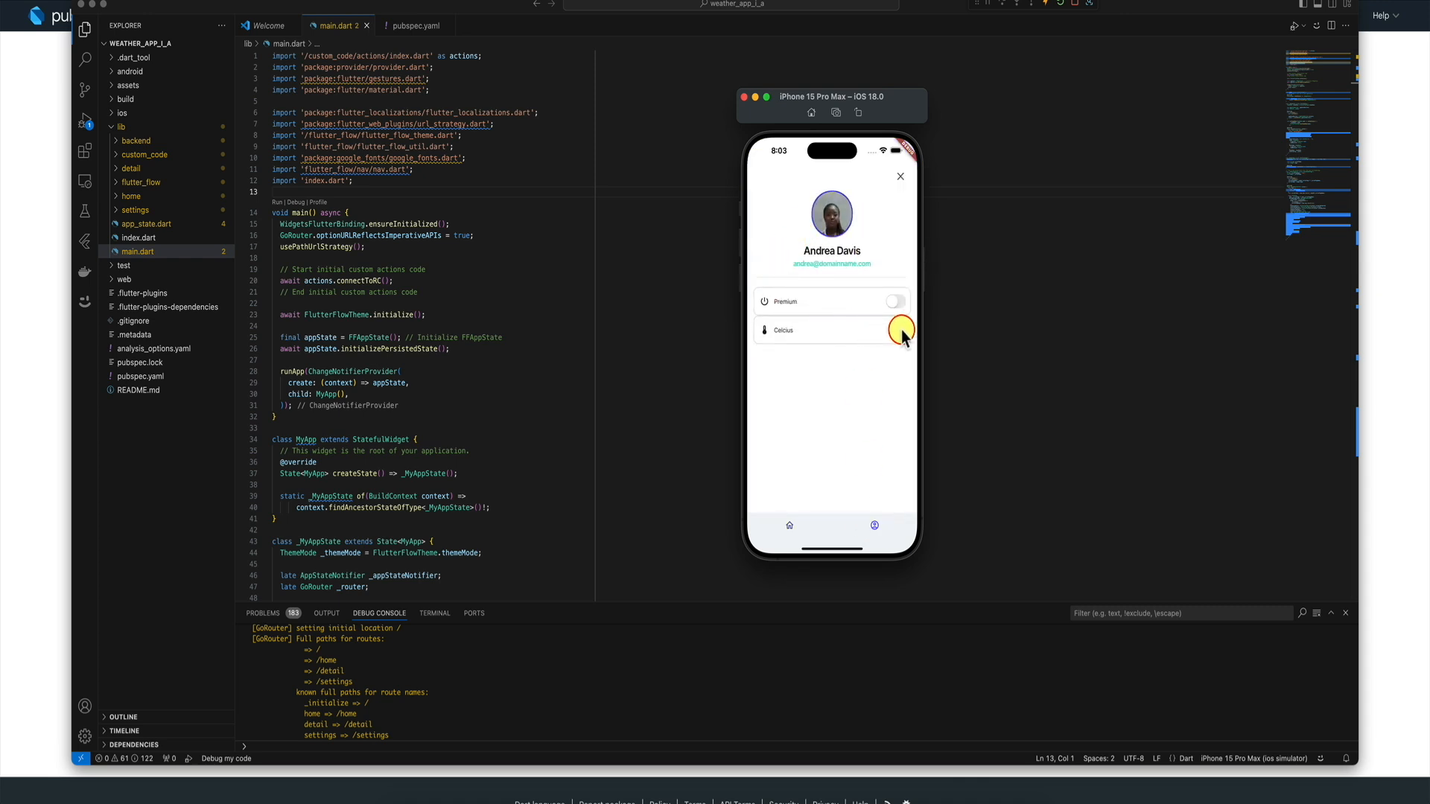
{"action": "left_click", "coordinate": [790, 526]}
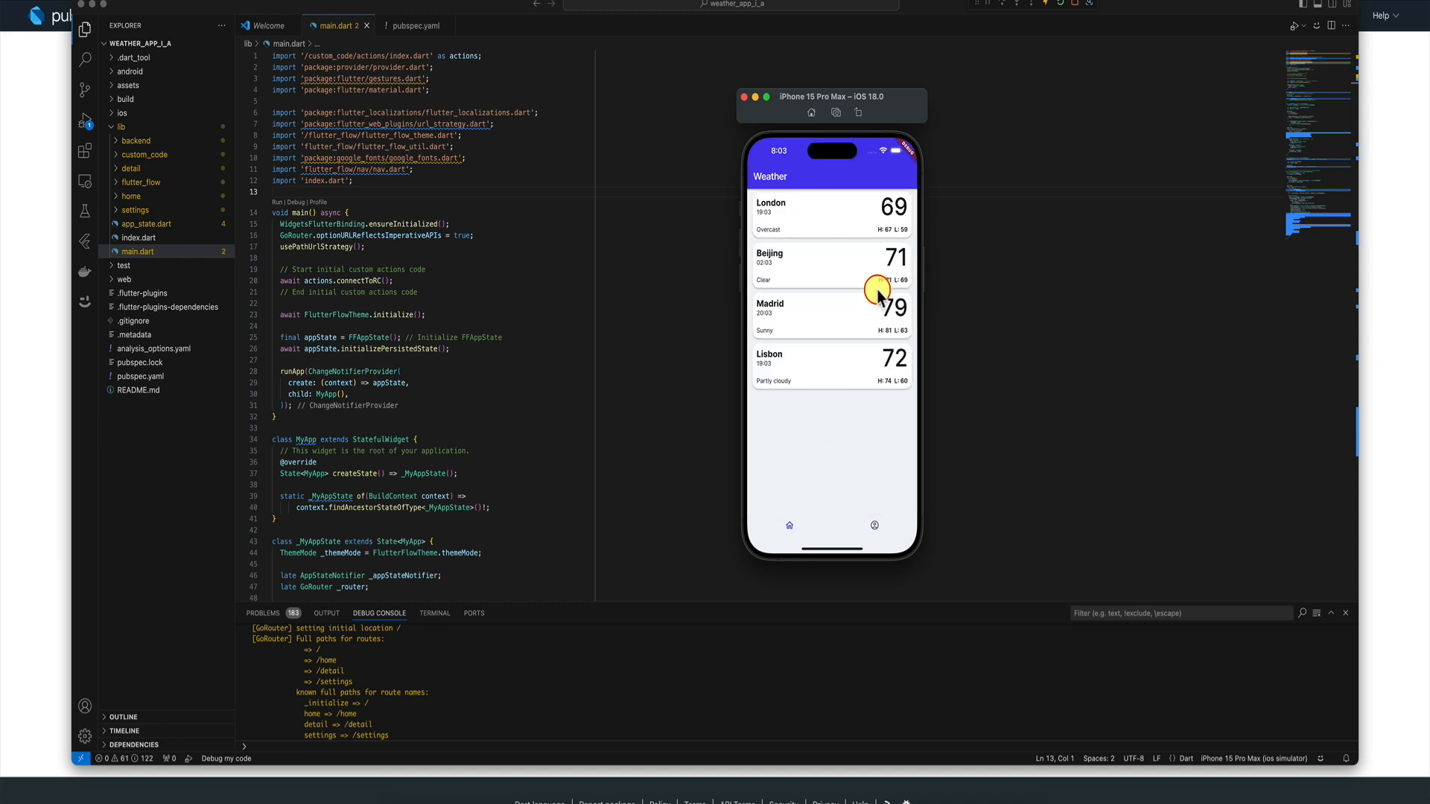
{"action": "left_click", "coordinate": [856, 211]}
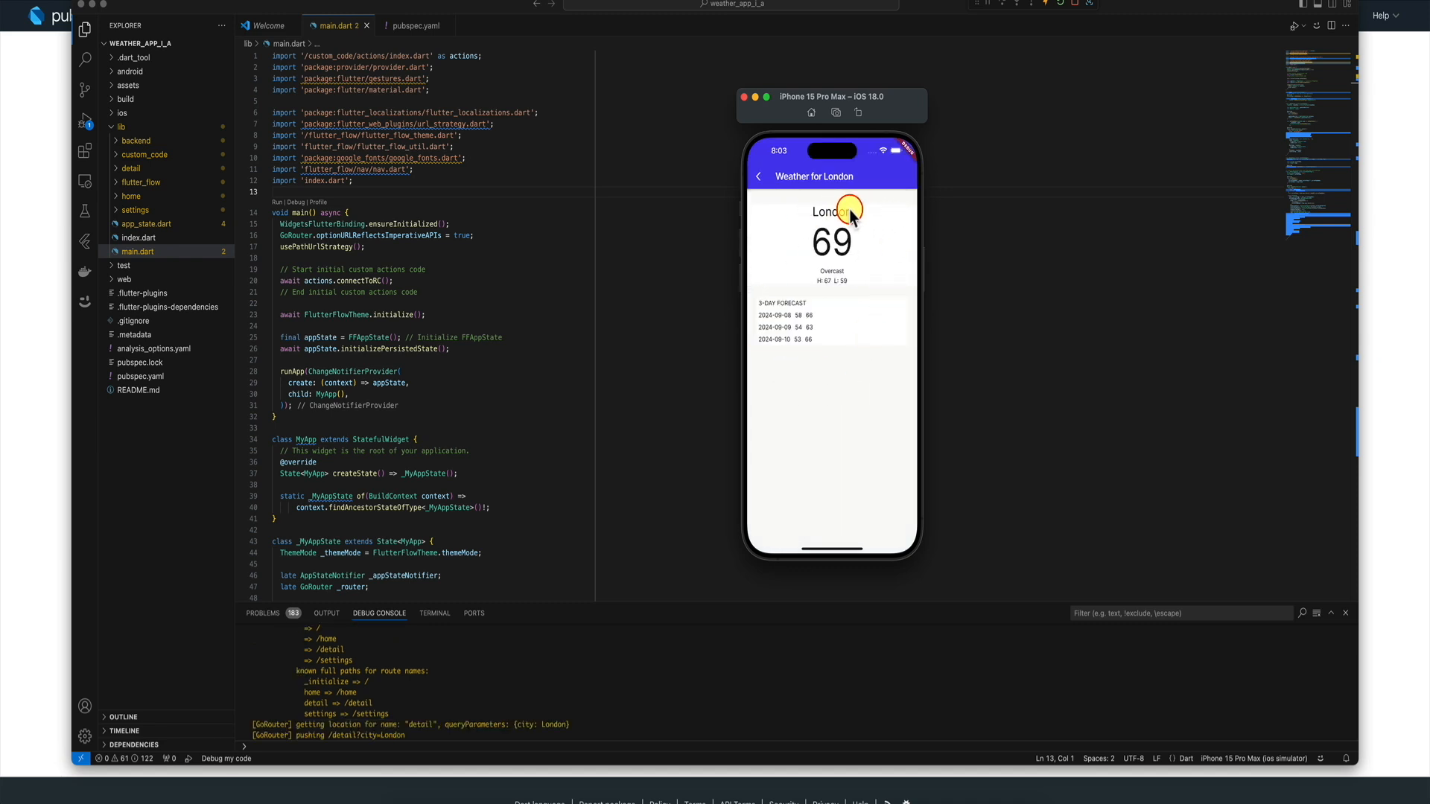
{"action": "left_click", "coordinate": [760, 177]}
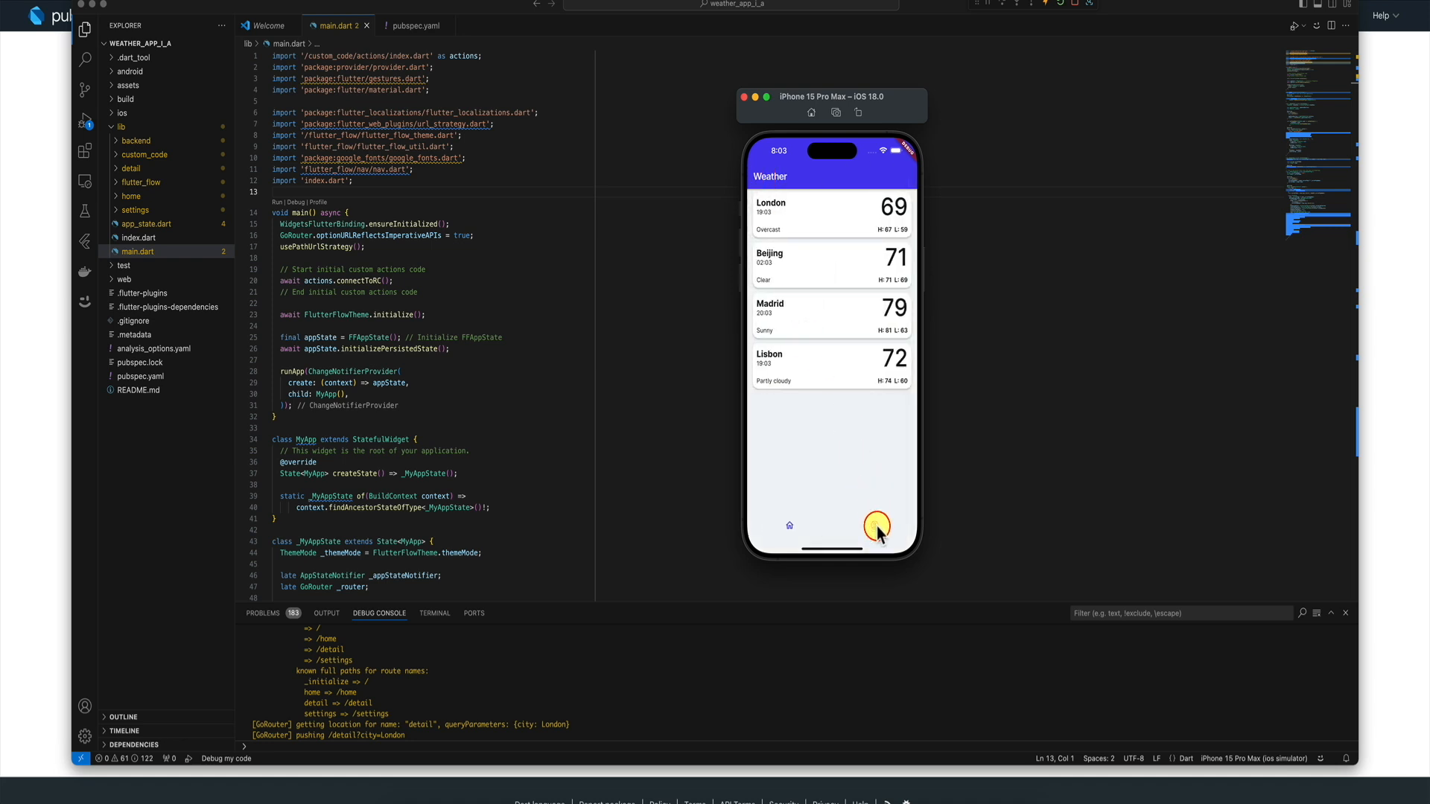
{"action": "left_click", "coordinate": [878, 527]}
{"action": "left_click", "coordinate": [794, 529]}
{"action": "left_click", "coordinate": [871, 320]}
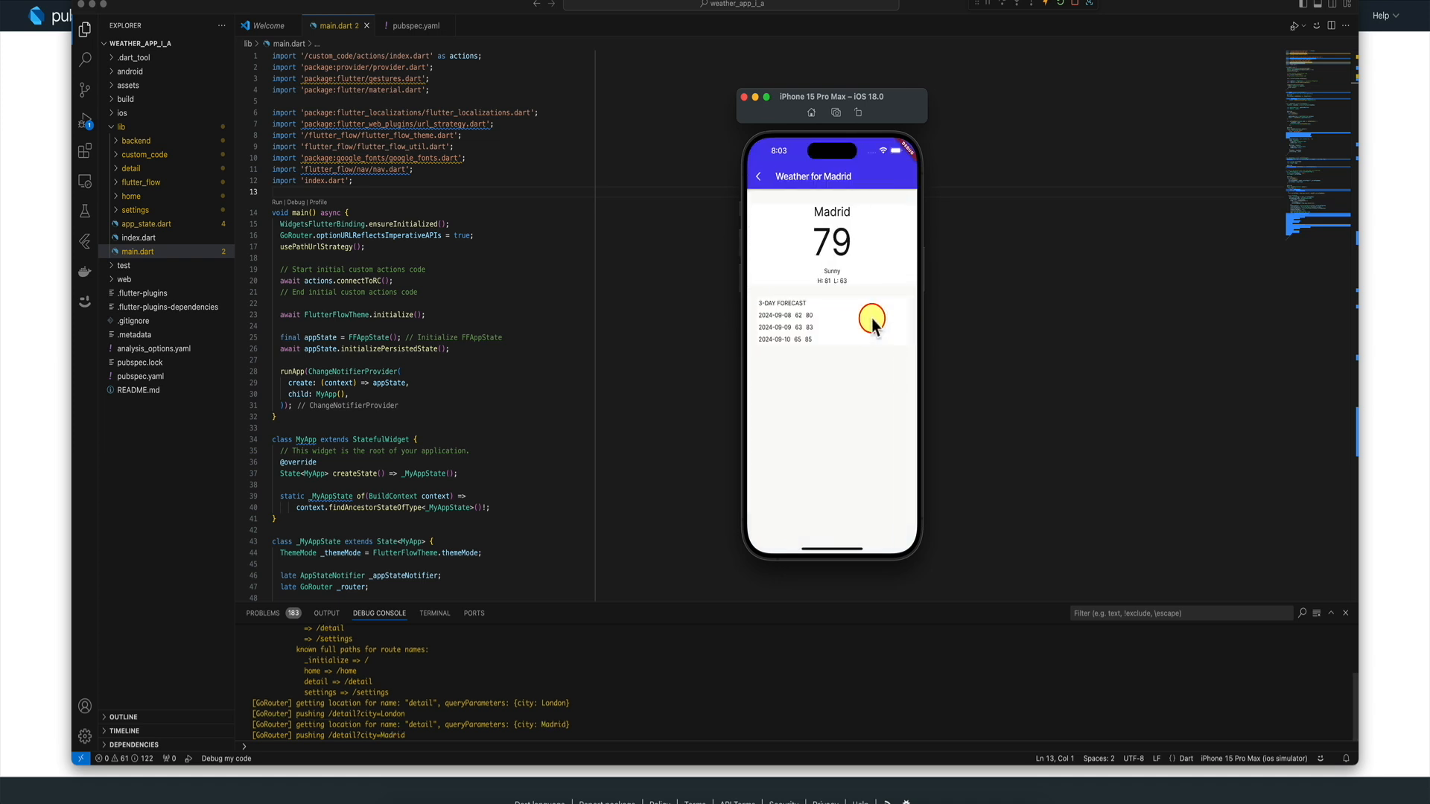
{"action": "left_click", "coordinate": [758, 179]}
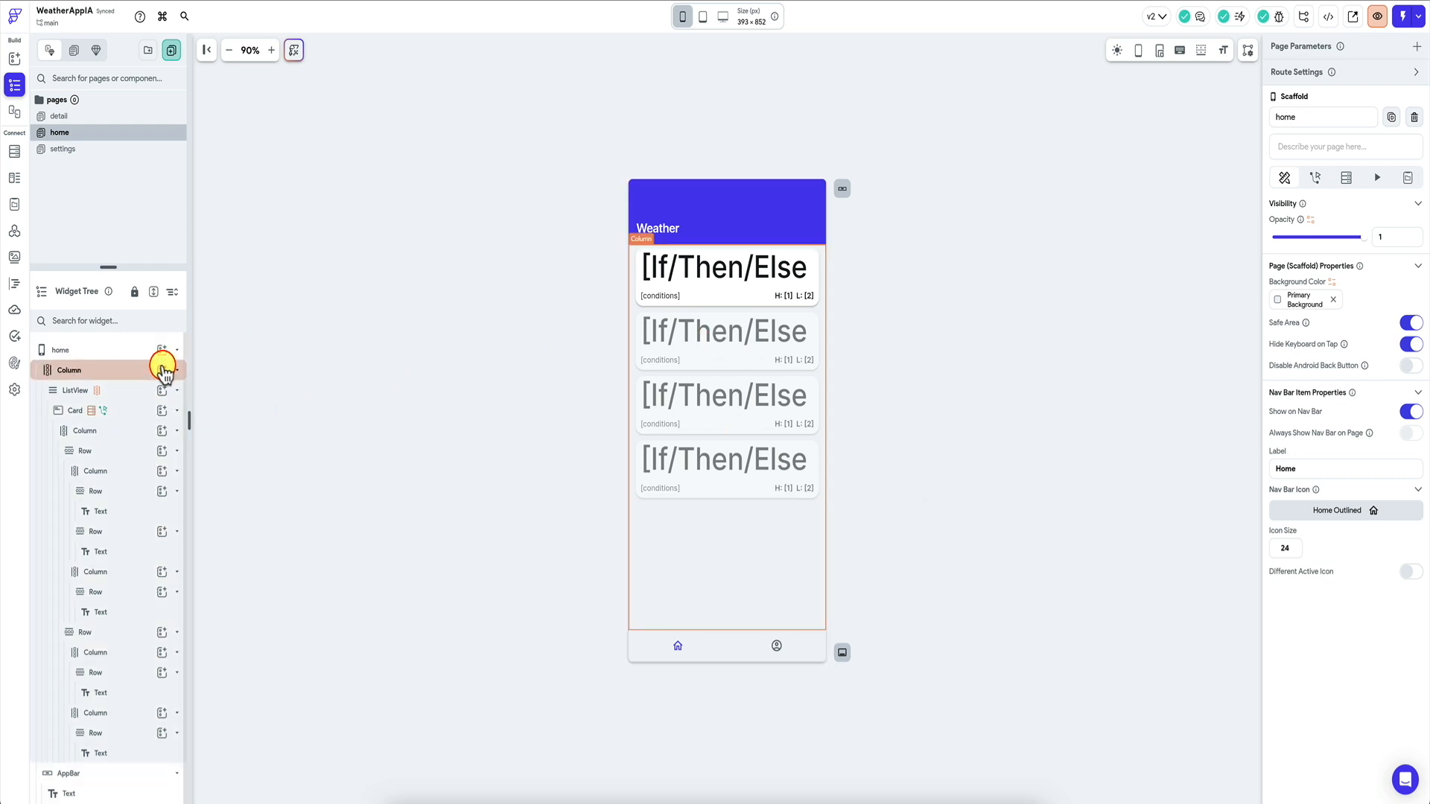
Add a Button to the home Column below the weather cards in FlutterFlow.
{"action": "left_click", "coordinate": [163, 370]}
{"action": "type", "text": "but"}
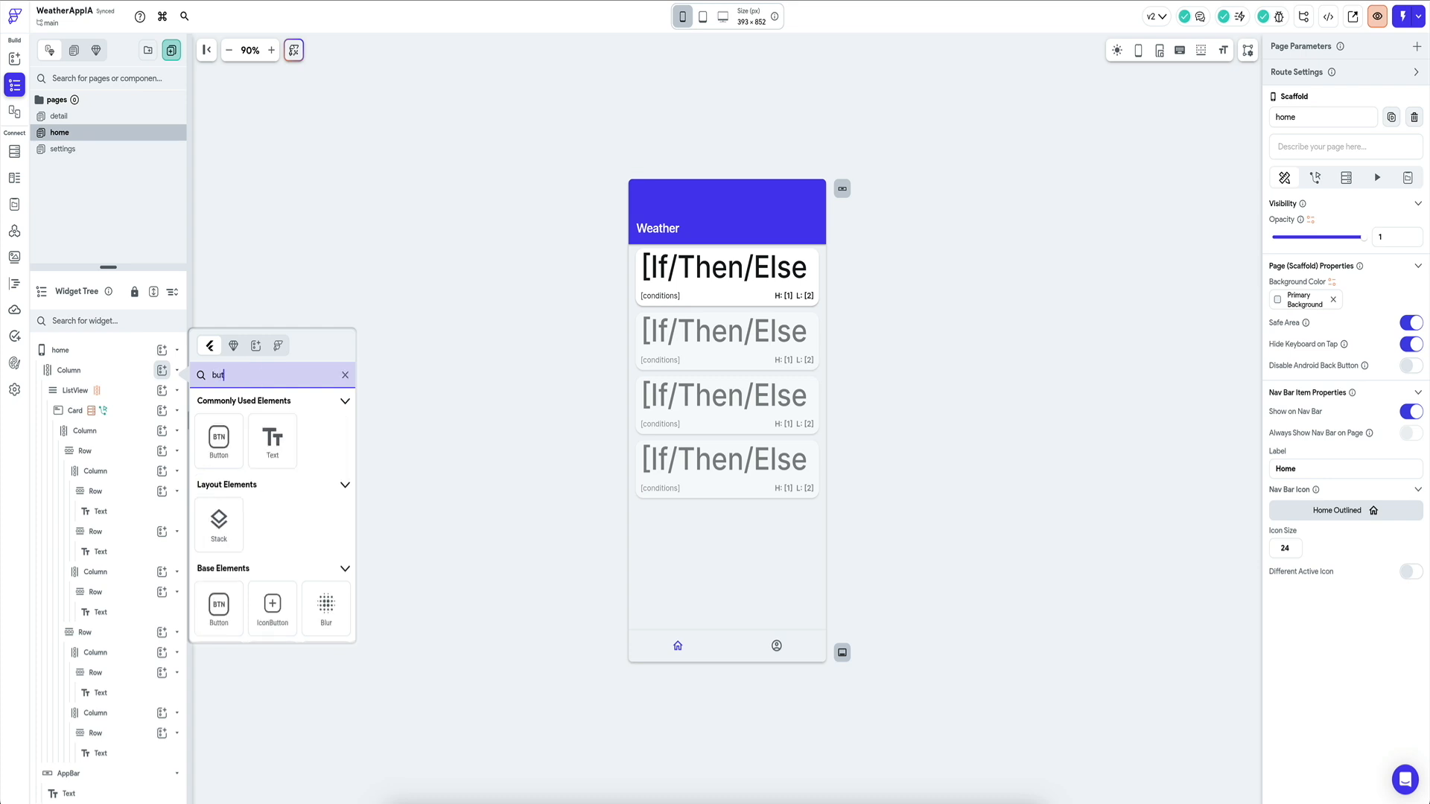
{"action": "left_click_drag", "start_coordinate": [702, 537], "coordinate": [727, 514]}
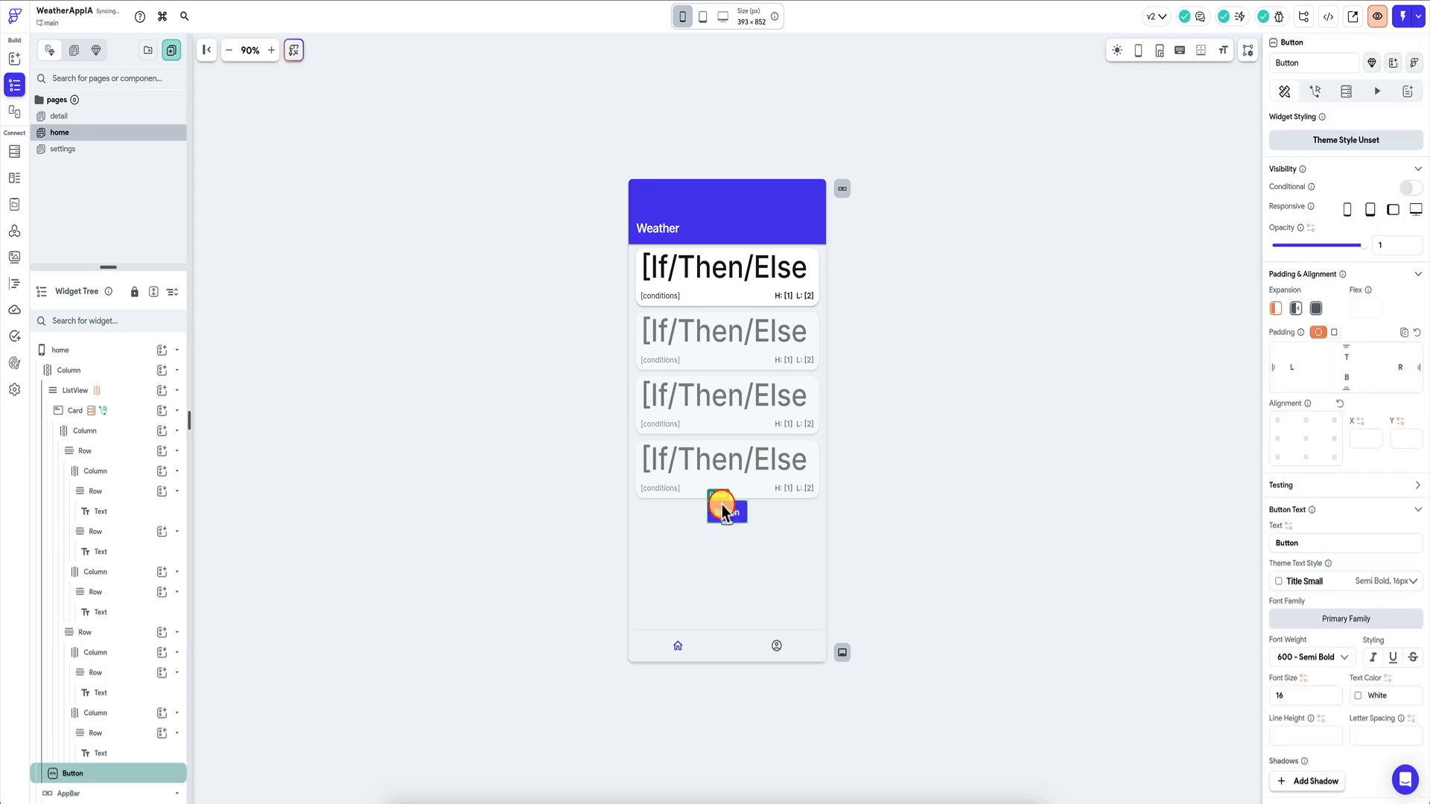
Make the button's On Tap run the getOfferings custom action, saving its output as outOfferings.
{"action": "left_click", "coordinate": [1316, 91]}
{"action": "left_click", "coordinate": [1366, 229]}
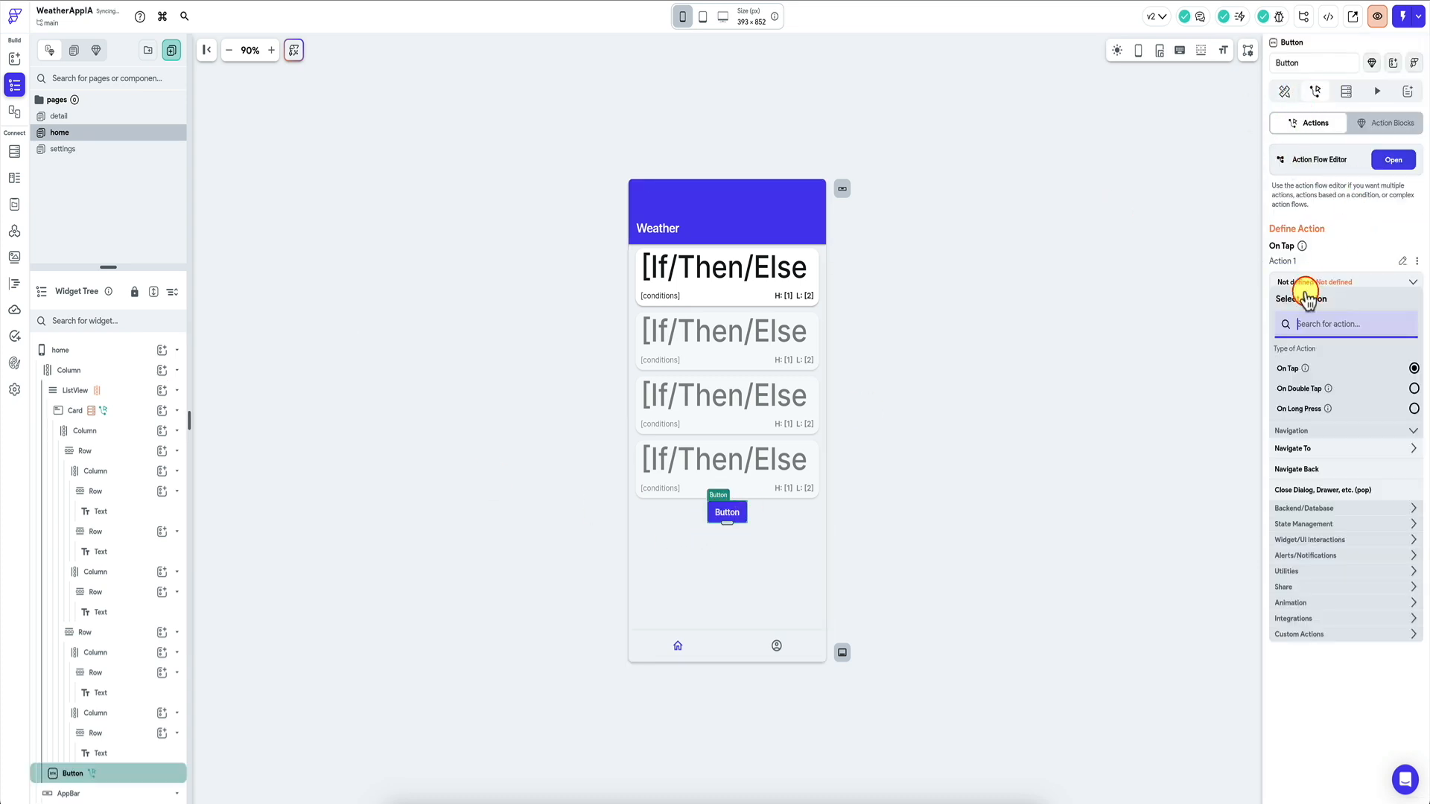
{"action": "left_click", "coordinate": [1317, 633]}
{"action": "left_click", "coordinate": [1289, 670]}
{"action": "left_click", "coordinate": [1280, 395]}
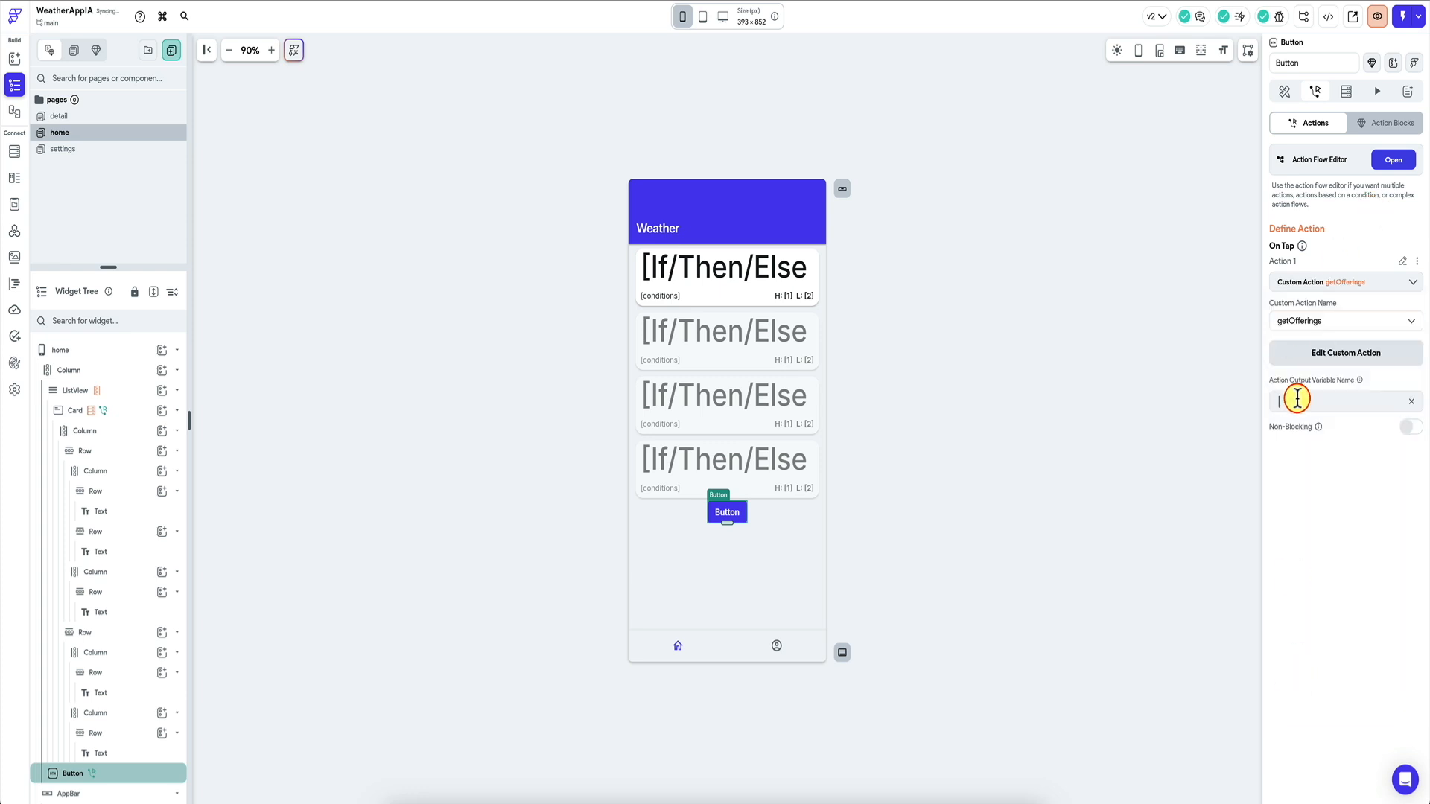
{"action": "type", "text": "outOfferings"}
{"action": "left_click", "coordinate": [1392, 162]}
Add an Informational Dialog as the button's second action after getOfferings.
{"action": "left_click", "coordinate": [706, 165]}
{"action": "left_click", "coordinate": [702, 186]}
{"action": "left_click", "coordinate": [1271, 181]}
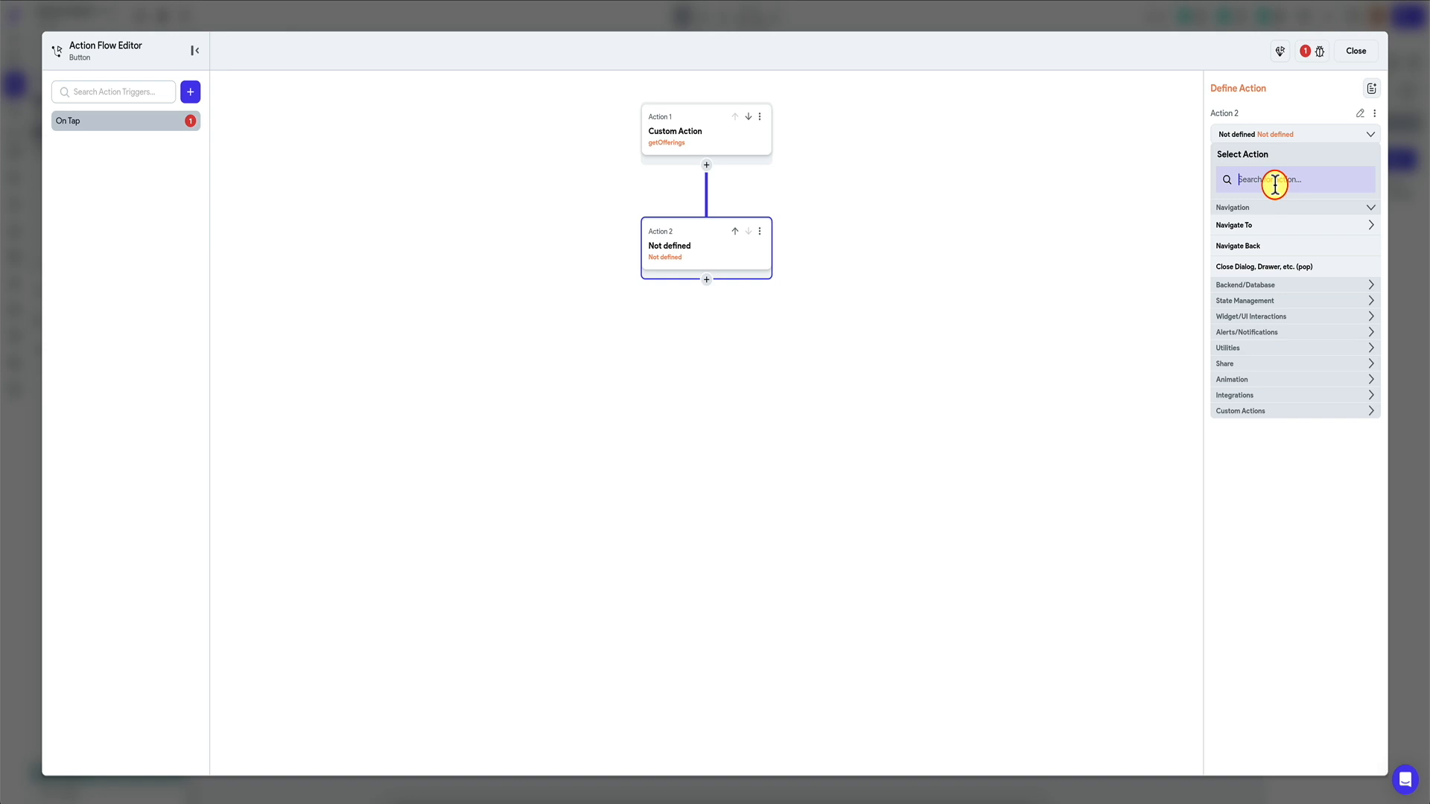
{"action": "type", "text": "info"}
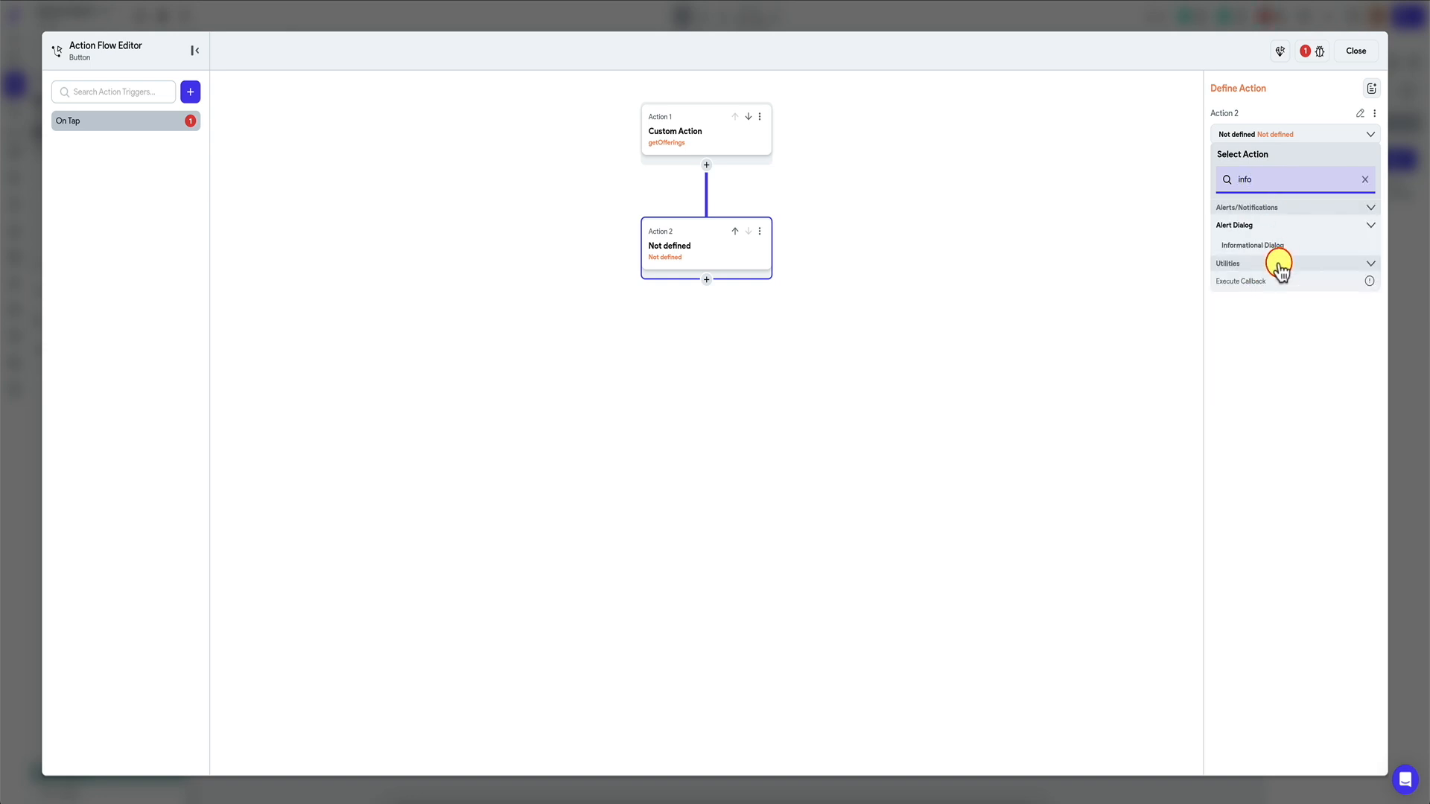
{"action": "left_click", "coordinate": [1293, 250]}
Title the dialog 'Offerings' and bind its message to an item at index from outOfferings.
{"action": "left_click", "coordinate": [1258, 260]}
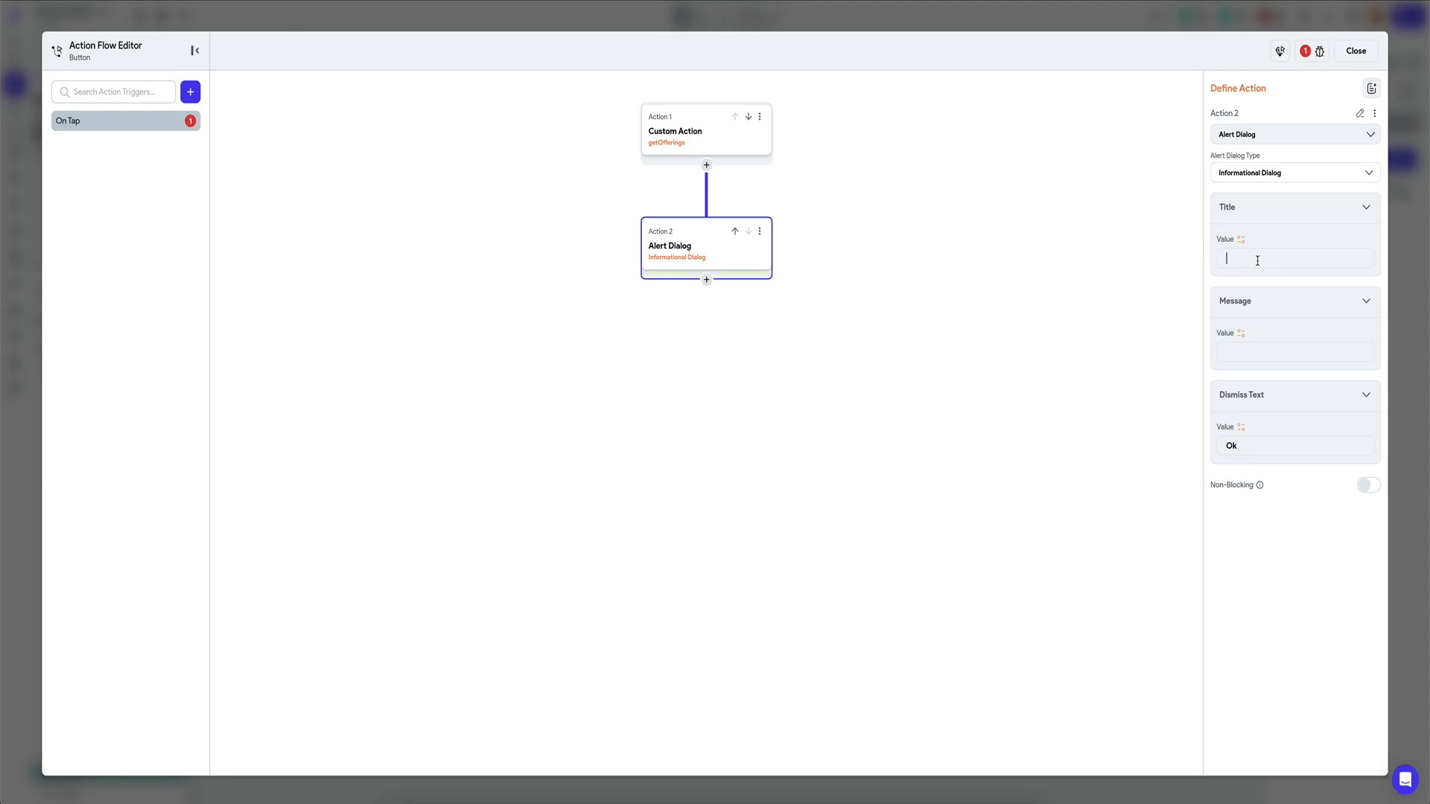
{"action": "type", "text": "Offerings"}
{"action": "left_click", "coordinate": [1241, 333]}
{"action": "left_click", "coordinate": [1084, 473]}
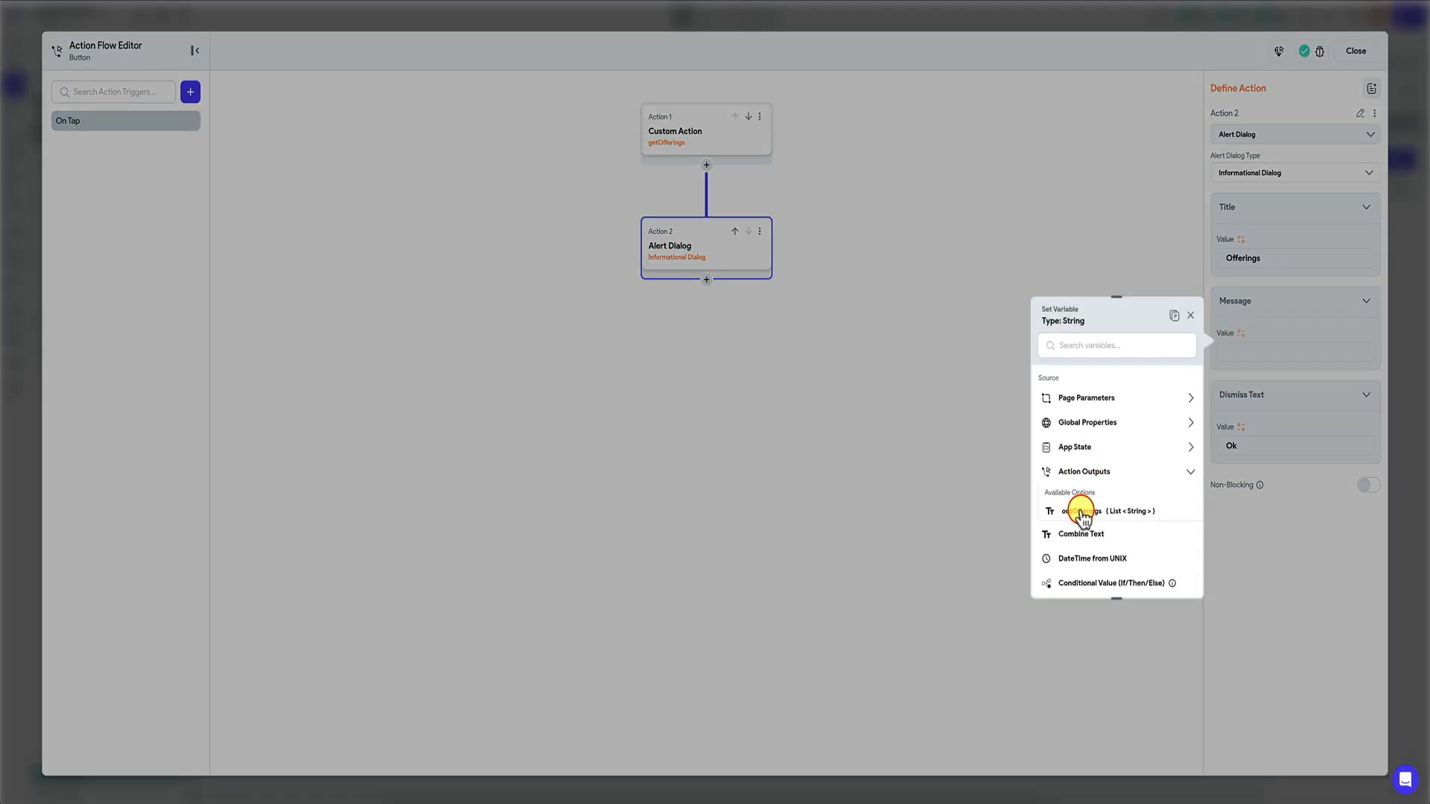
{"action": "left_click", "coordinate": [1083, 513]}
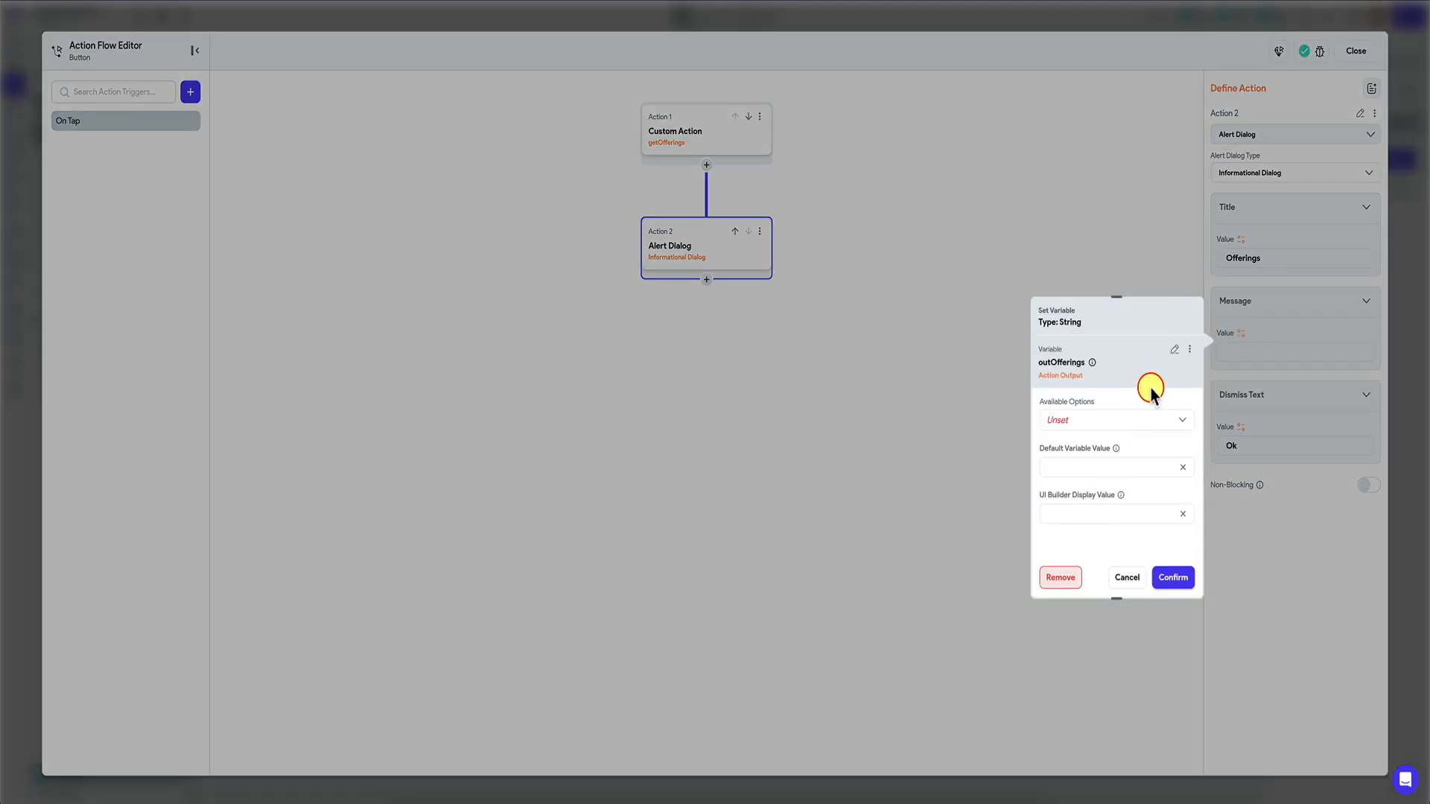
{"action": "left_click", "coordinate": [1120, 421]}
{"action": "left_click", "coordinate": [1093, 515]}
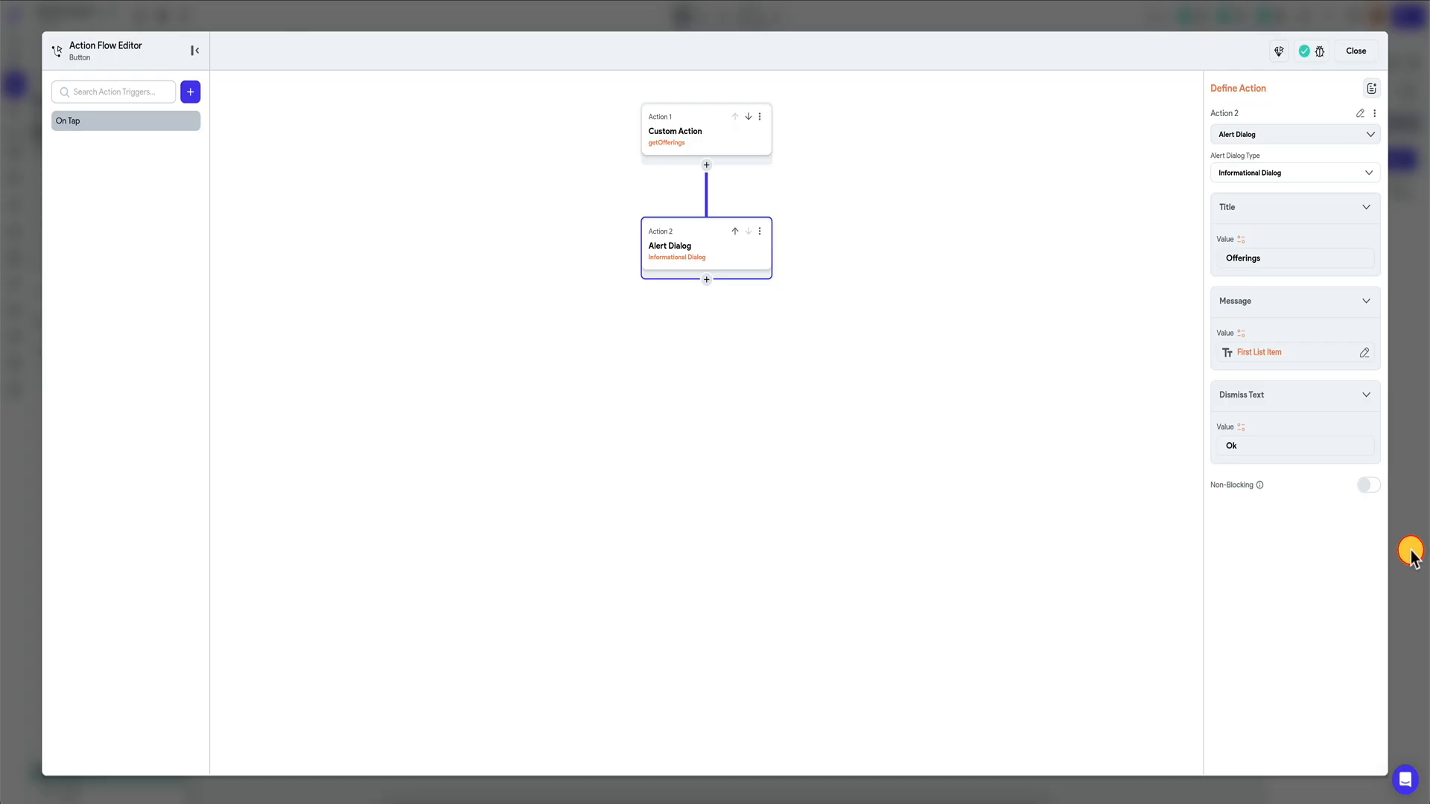
{"action": "left_click", "coordinate": [1409, 550]}
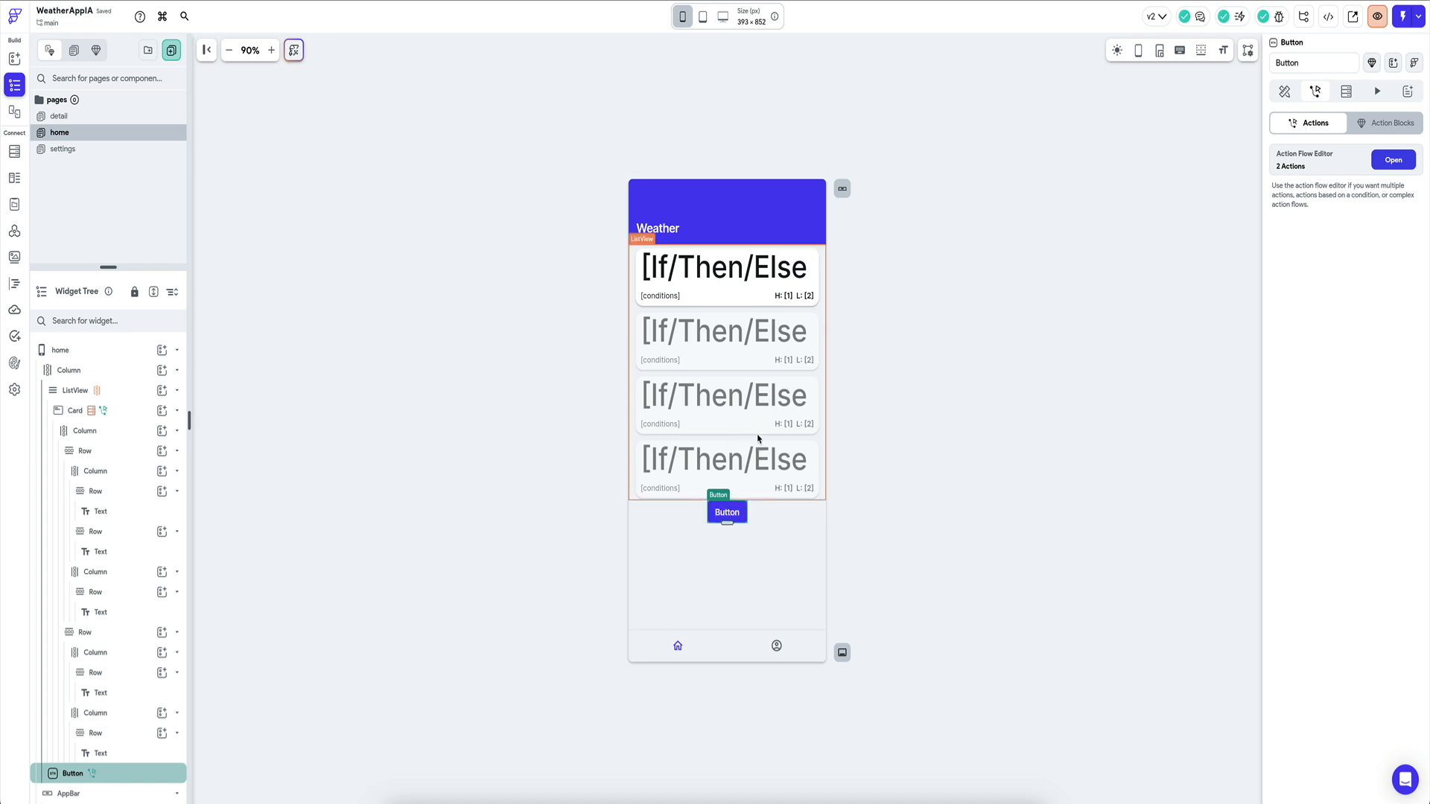
Copy the FlutterFlow CLI export-code command from the Developer Menu.
{"action": "left_click", "coordinate": [1328, 16]}
{"action": "left_click", "coordinate": [1265, 207]}
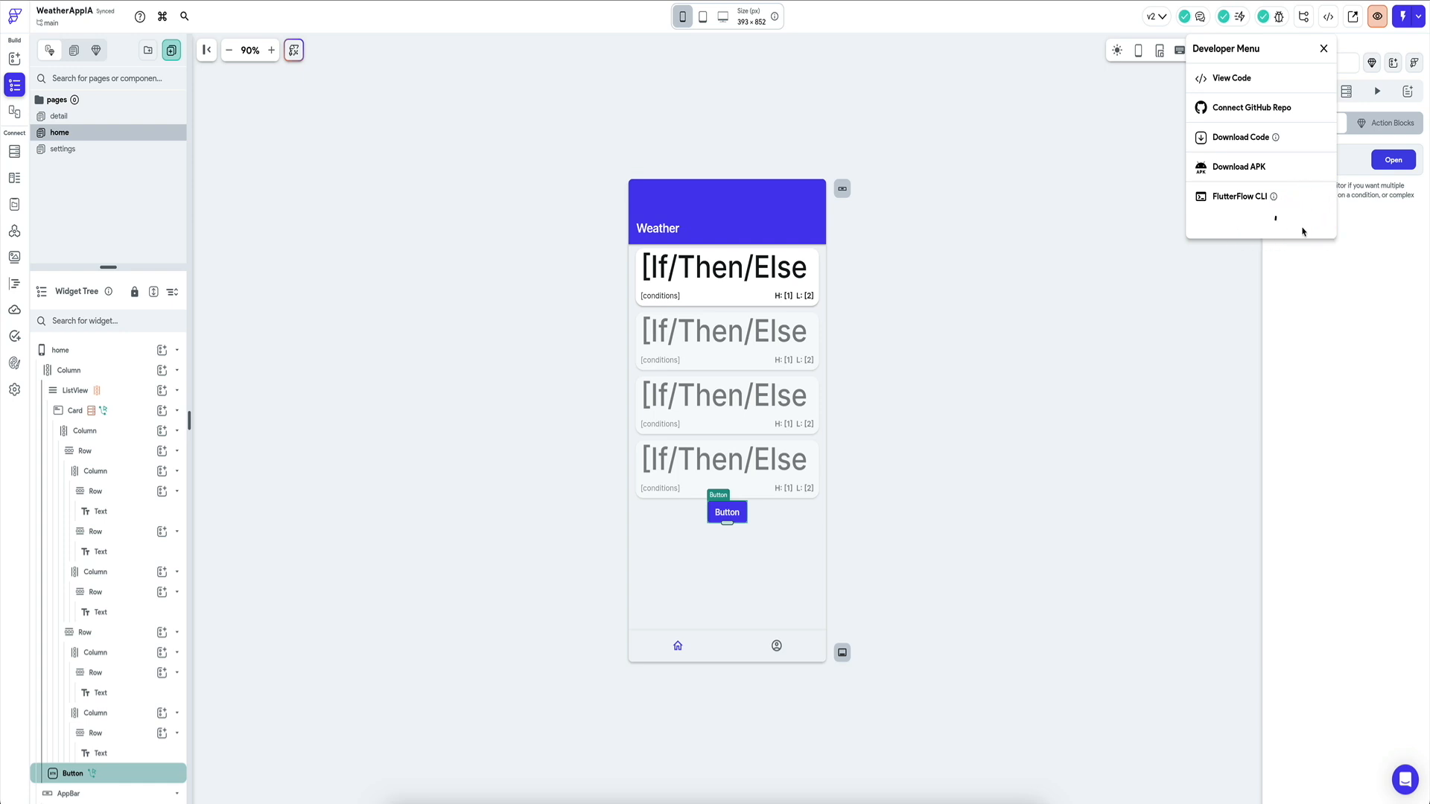
{"action": "left_click", "coordinate": [1112, 391]}
Re-export the project in the terminal, replacing the old weather_app_i_a folder, then return to VS Code.
{"action": "left_click", "coordinate": [850, 802]}
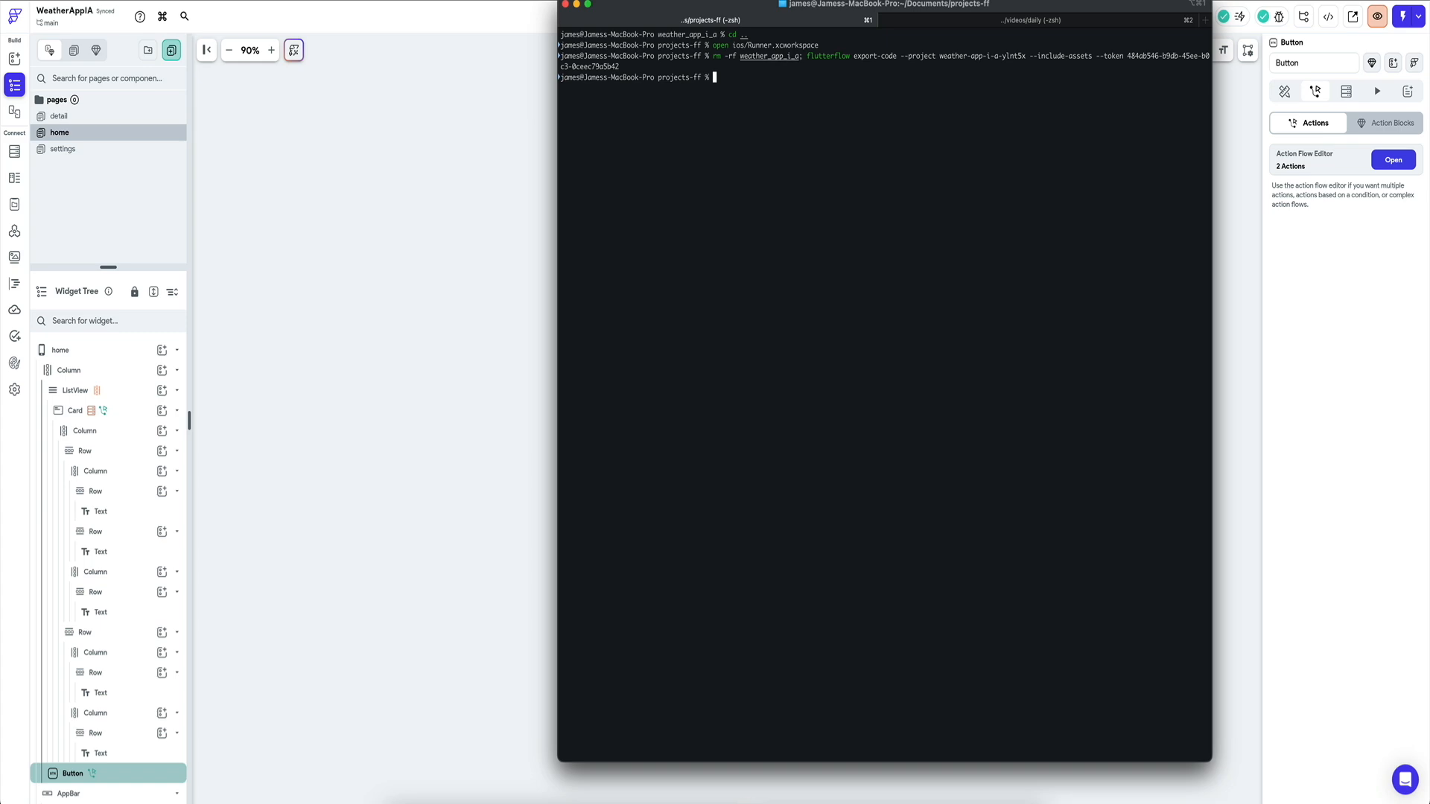
{"action": "key", "text": "super+Tab"}
{"action": "key", "text": "super+shift+p"}
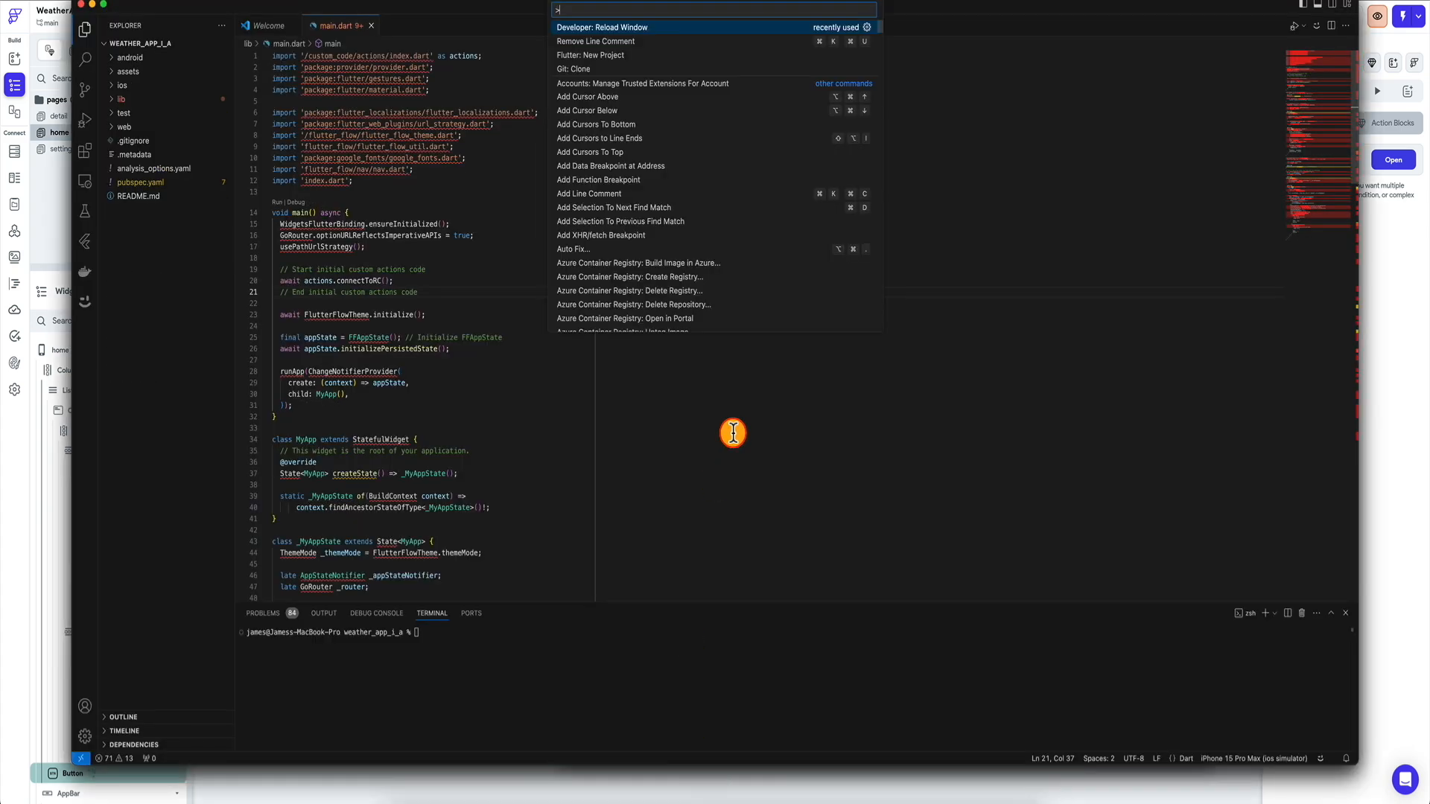
Reload the VS Code window and debug the re-exported app on the iPhone 15 Pro Max simulator.
{"action": "key", "text": "Return"}
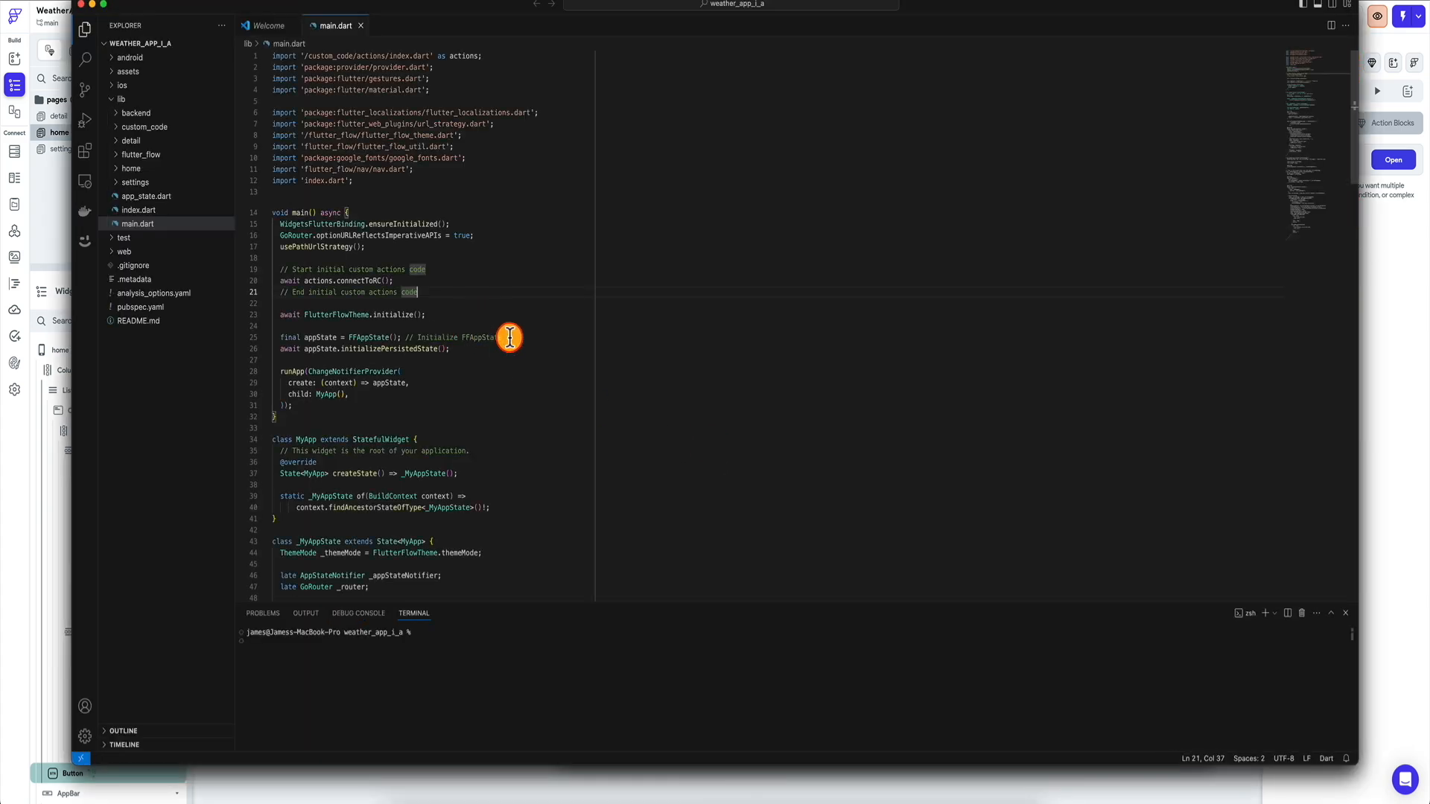
{"action": "left_click", "coordinate": [1342, 691]}
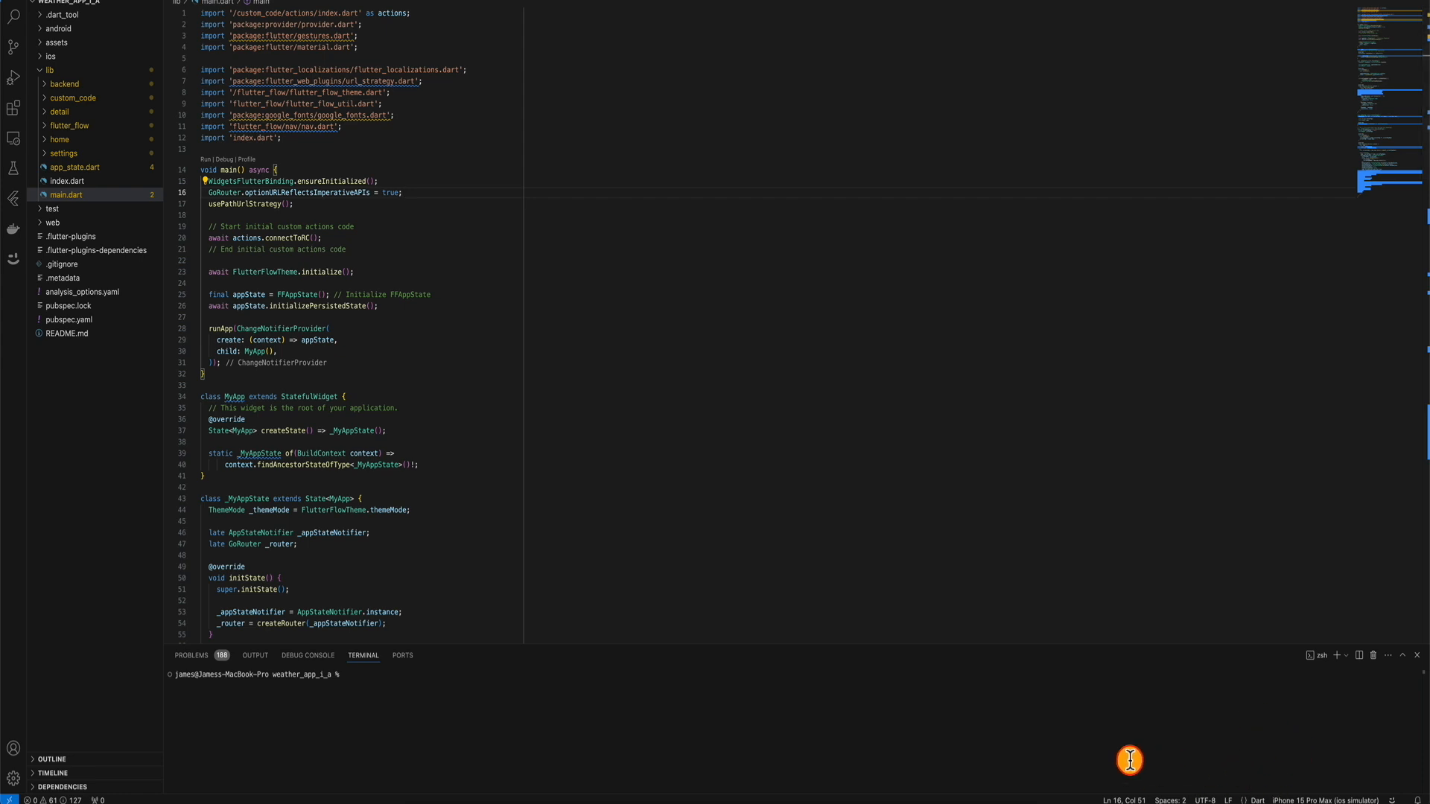
{"action": "left_click", "coordinate": [1333, 798]}
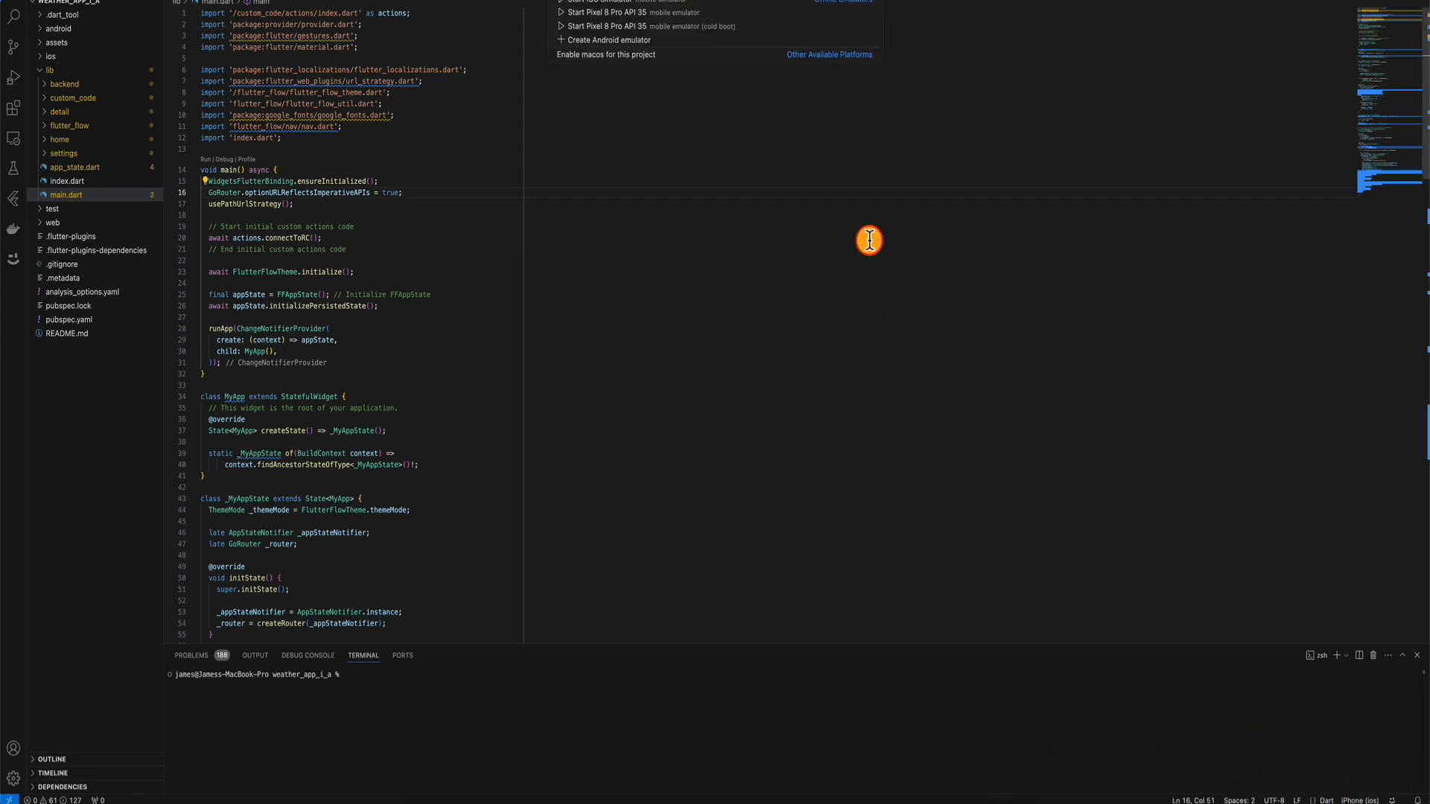
{"action": "left_click", "coordinate": [600, 1]}
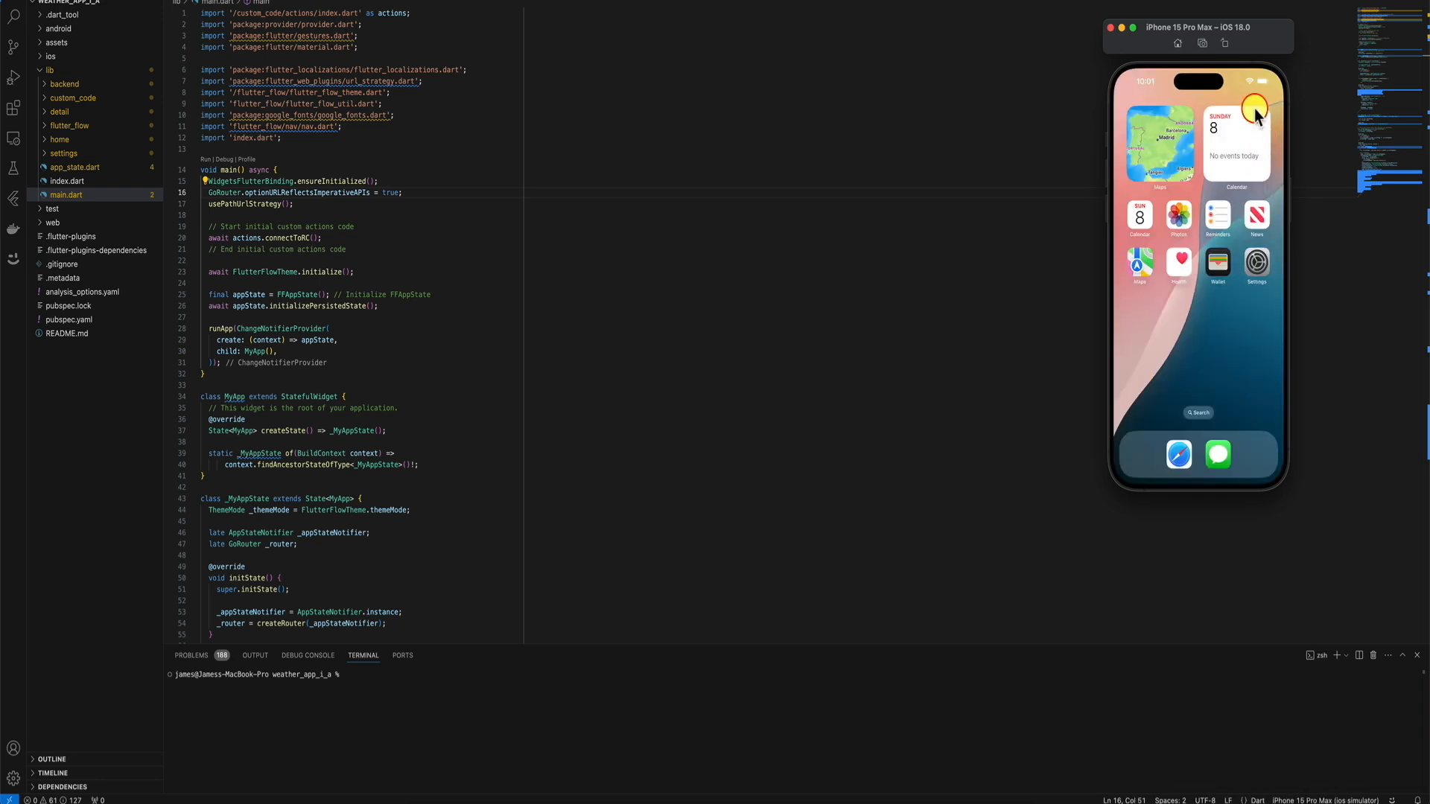
{"action": "left_click", "coordinate": [384, 271]}
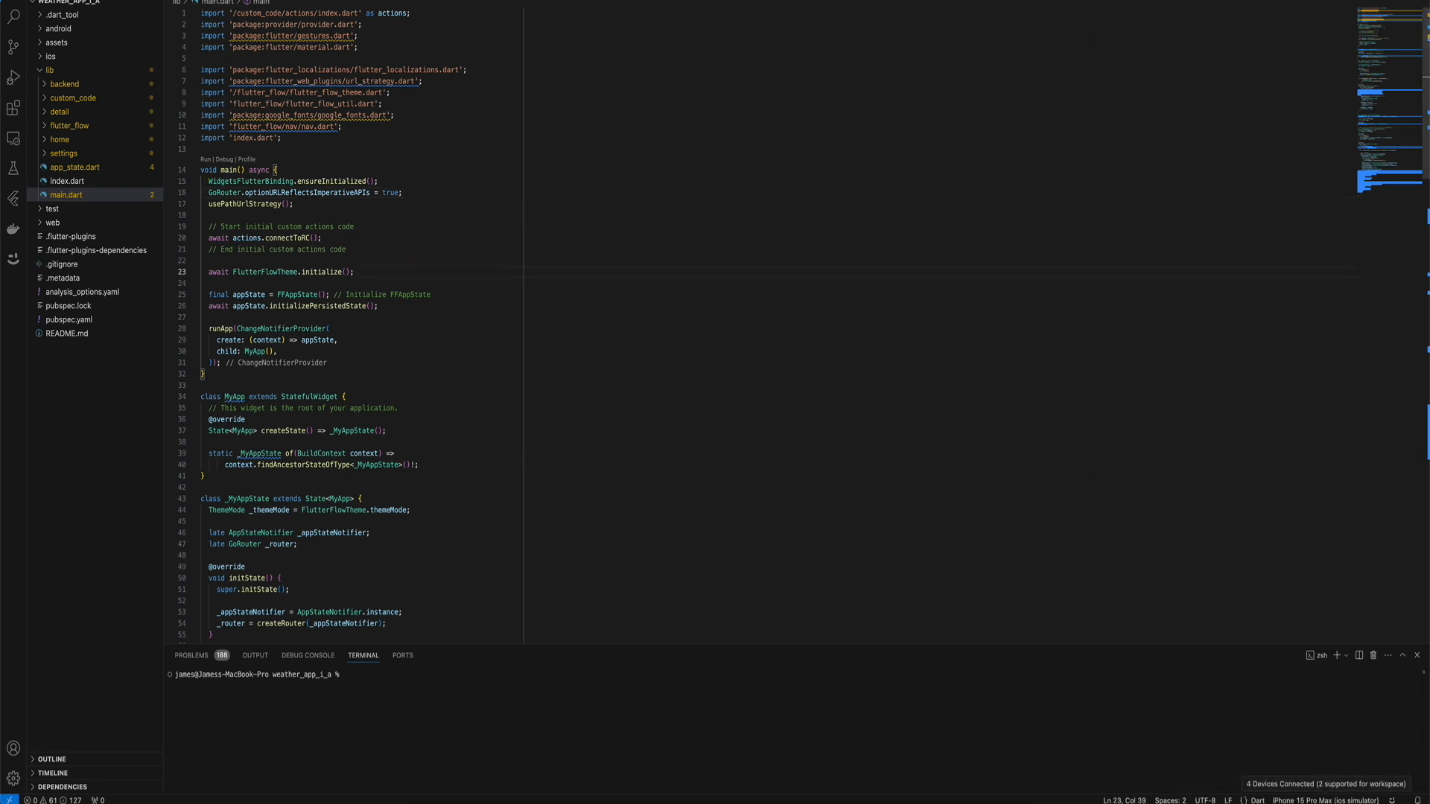
{"action": "left_click", "coordinate": [207, 1]}
{"action": "left_click", "coordinate": [232, 1]}
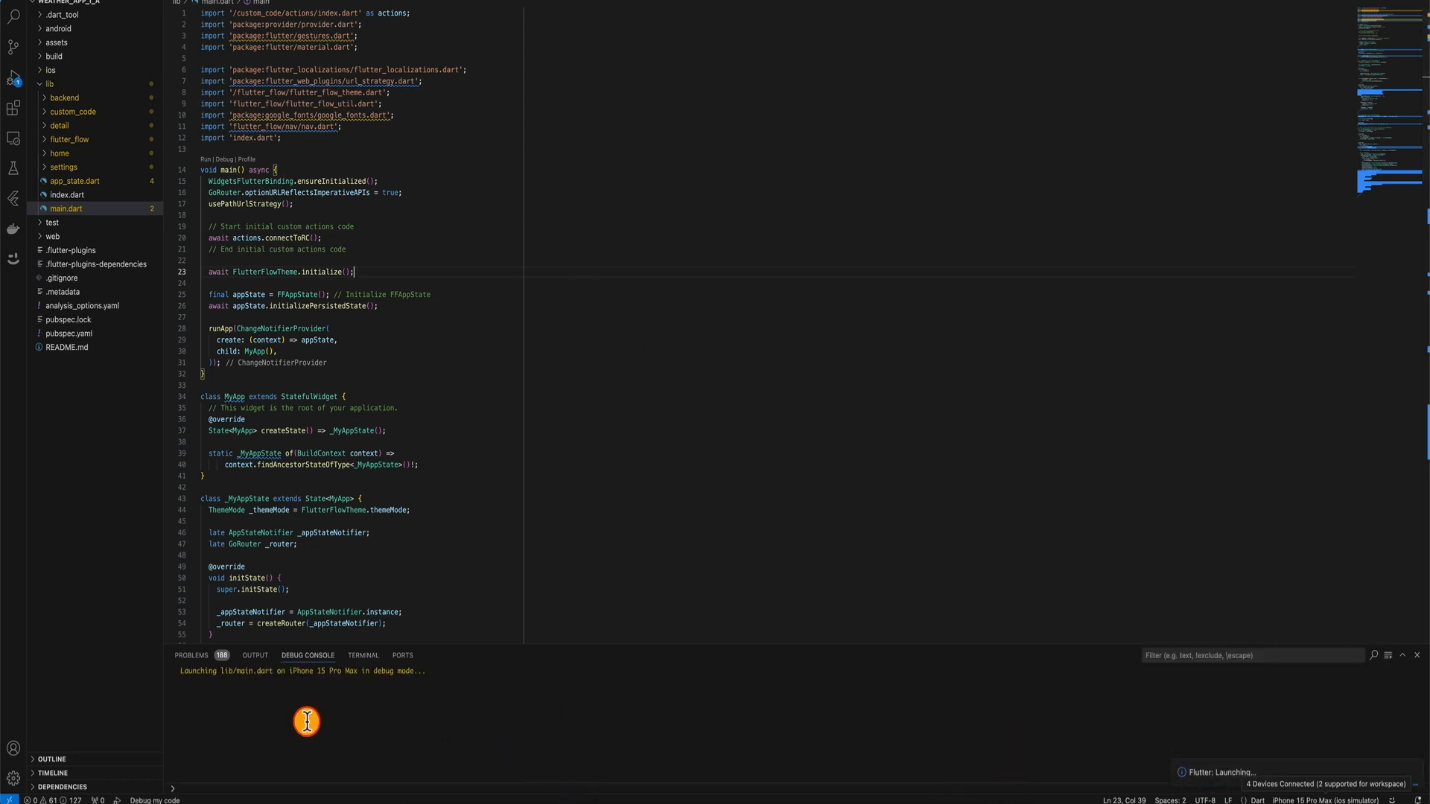
{"action": "left_click", "coordinate": [963, 803]}
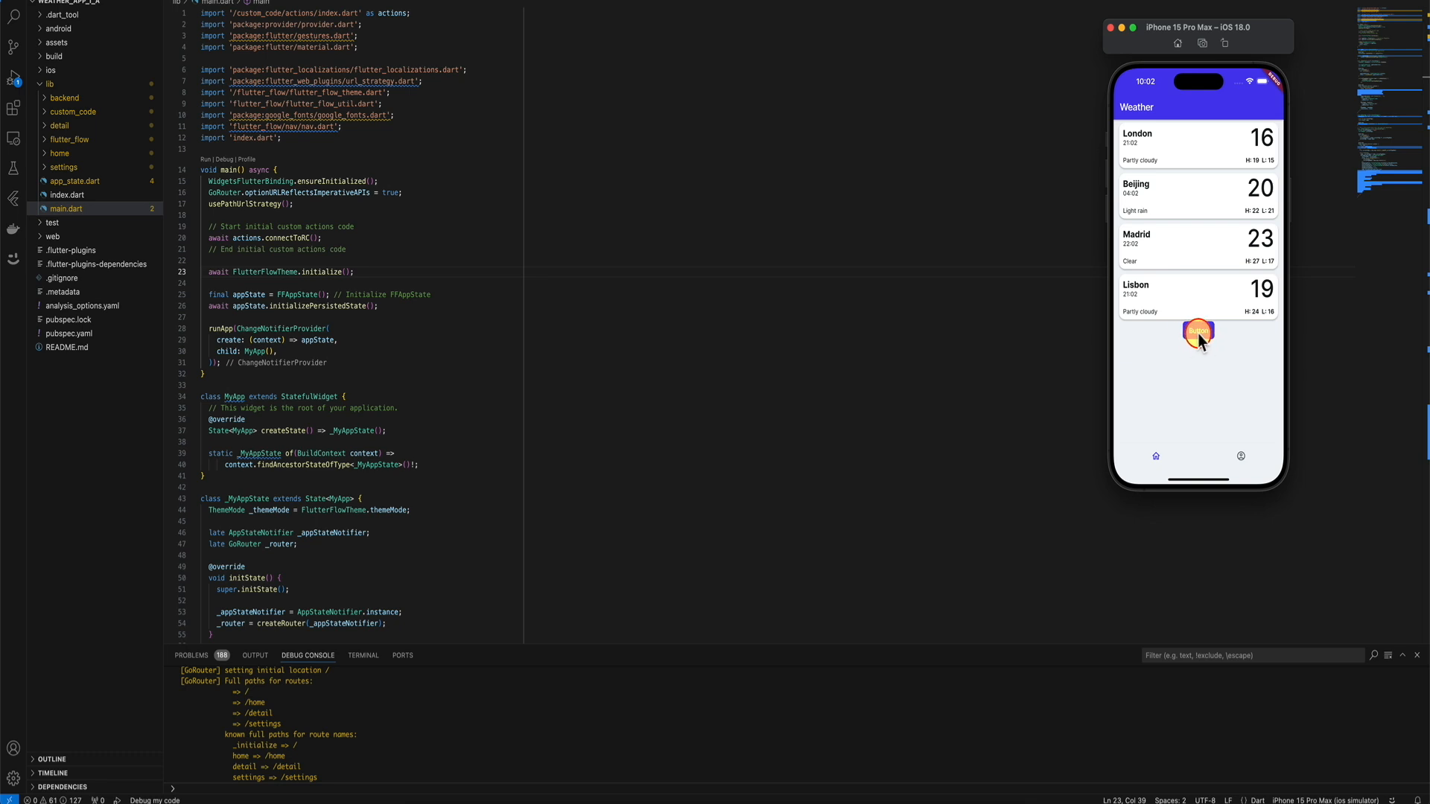
Tap the new Button in the simulator app, which fails with 'Bad state: No element'.
{"action": "left_click", "coordinate": [1199, 333]}
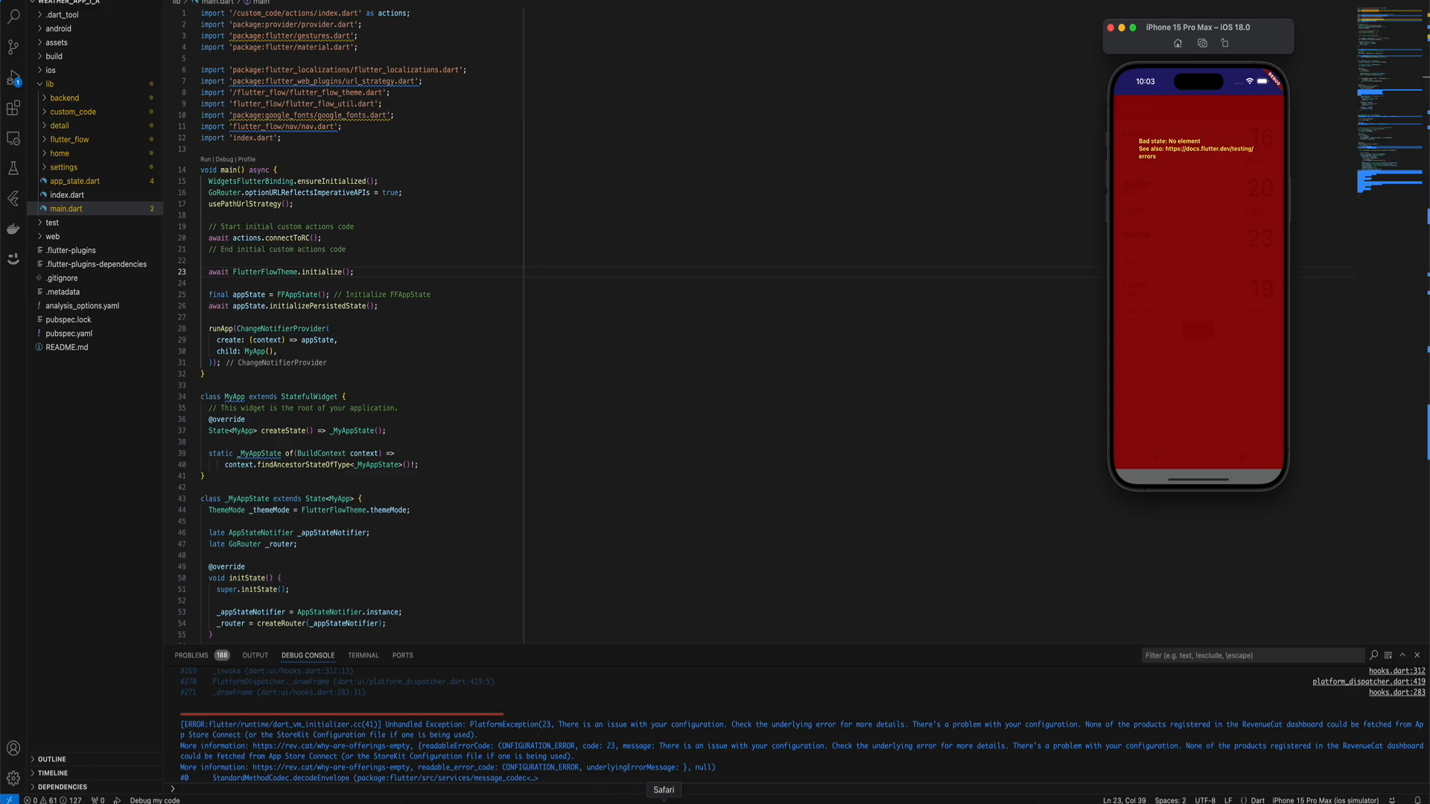
{"action": "left_click", "coordinate": [664, 801]}
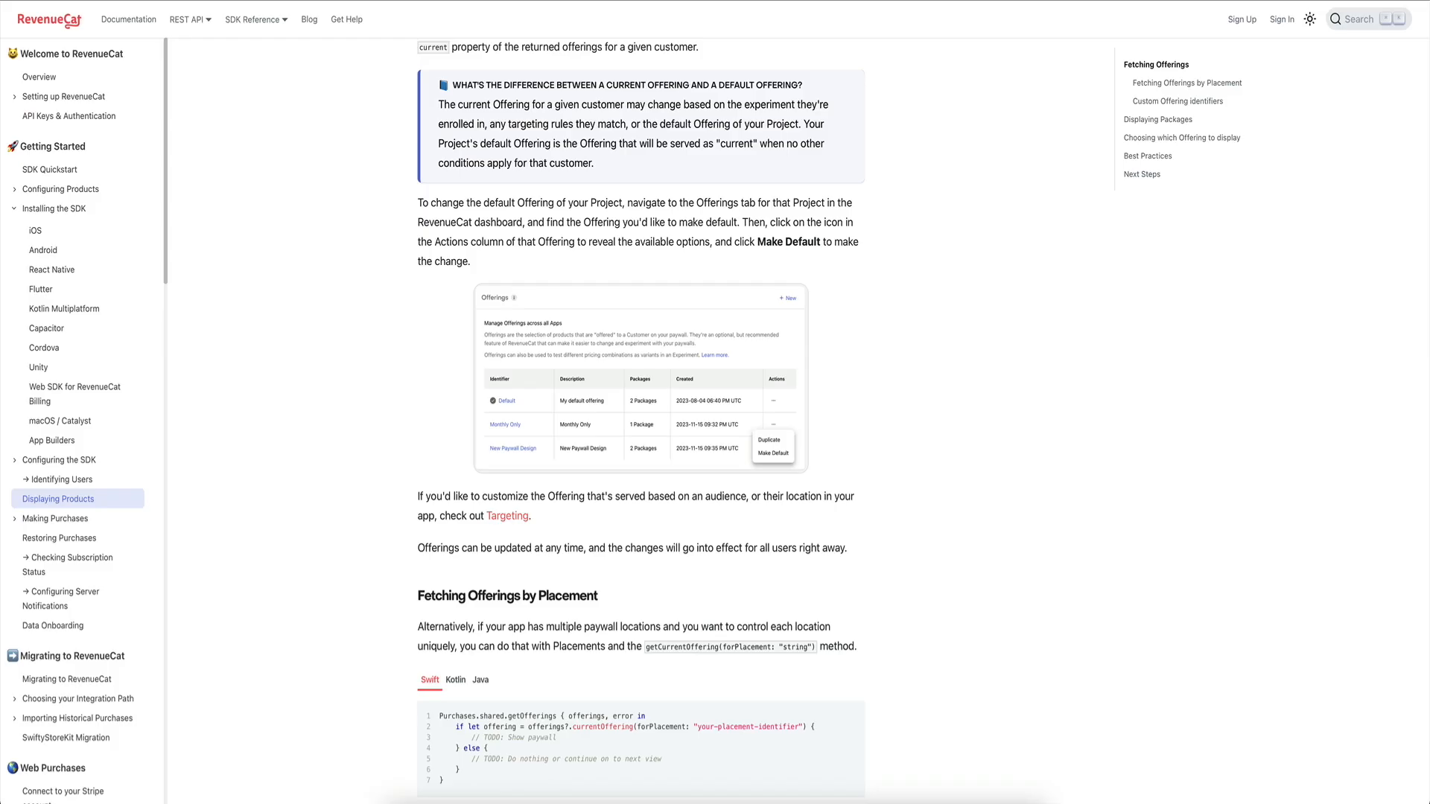
Compare RevenueCat's y3999_1w0 Yearly Subscription product with the Displaying Products docs and App Store Connect.
{"action": "scroll", "coordinate": [368, 205], "scroll_direction": "up", "scroll_amount": 10}
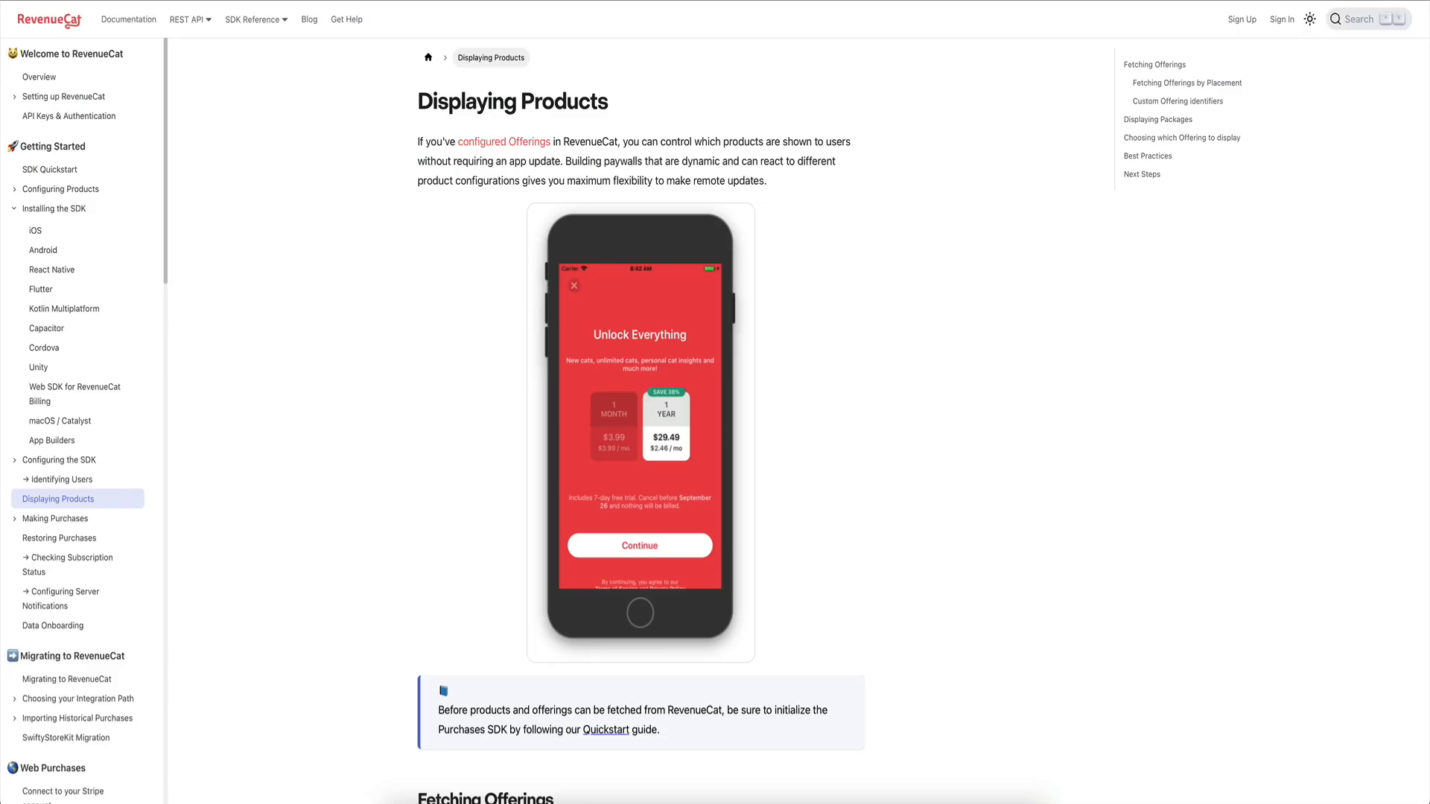
{"action": "left_click", "coordinate": [279, 0]}
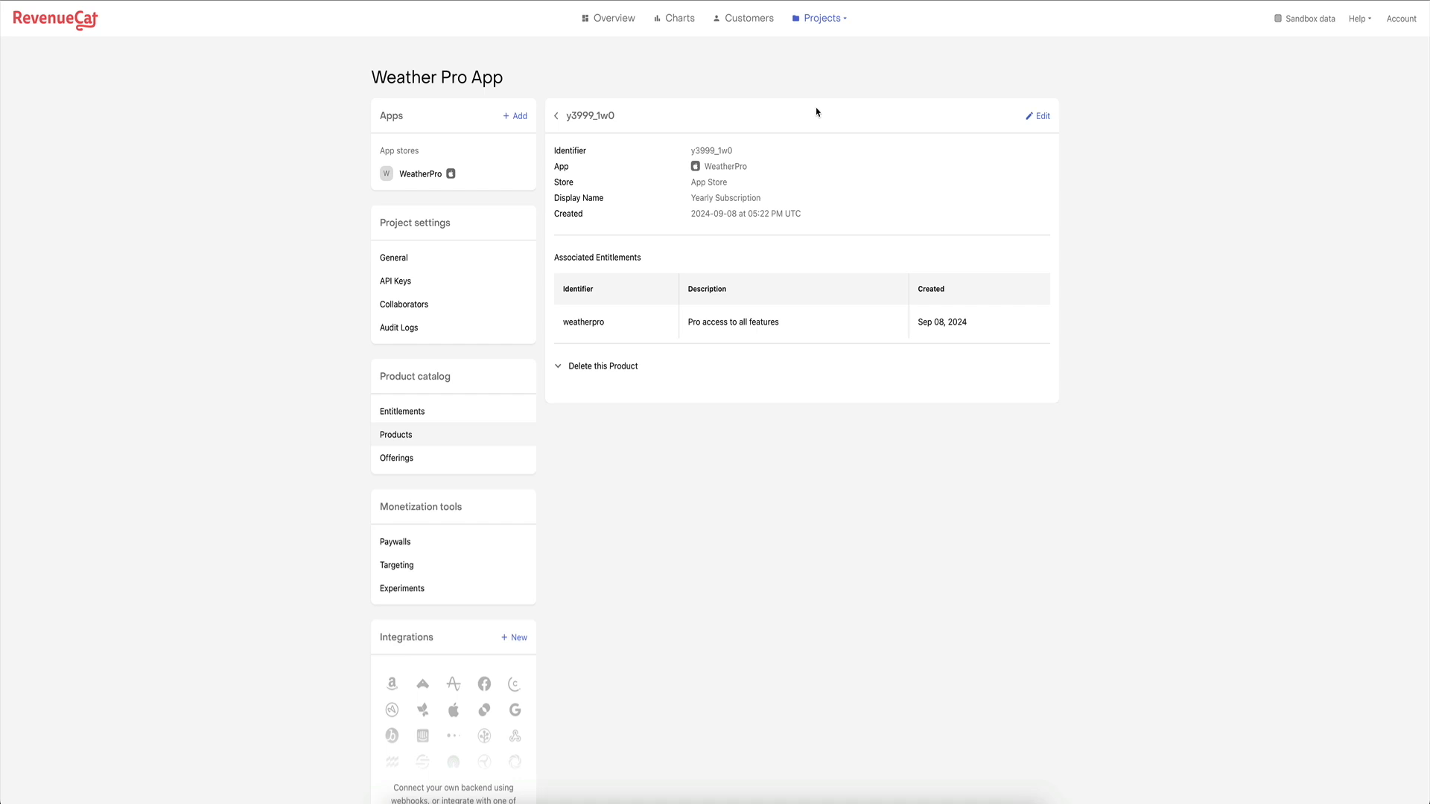
{"action": "left_click", "coordinate": [732, 475]}
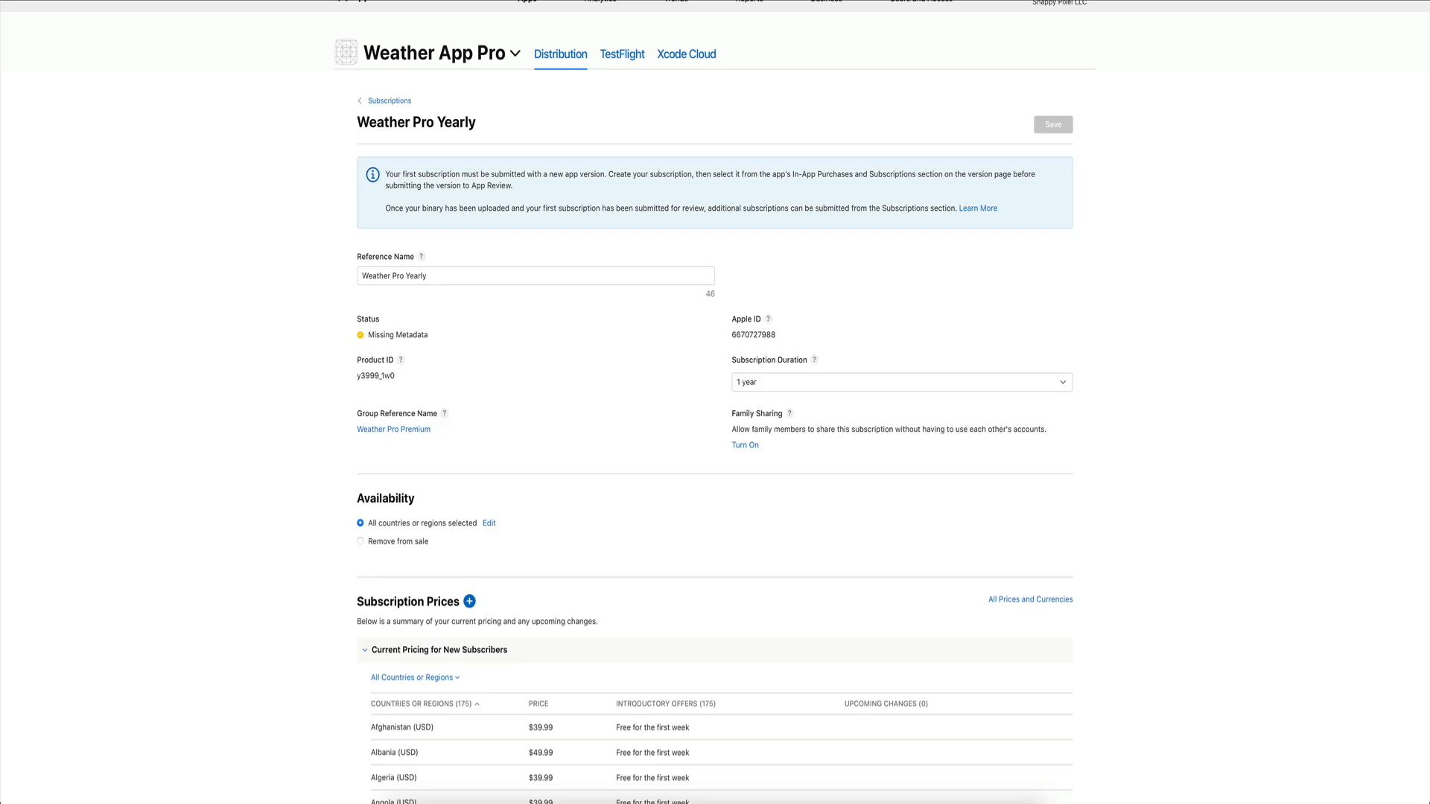
{"action": "left_click", "coordinate": [623, 383]}
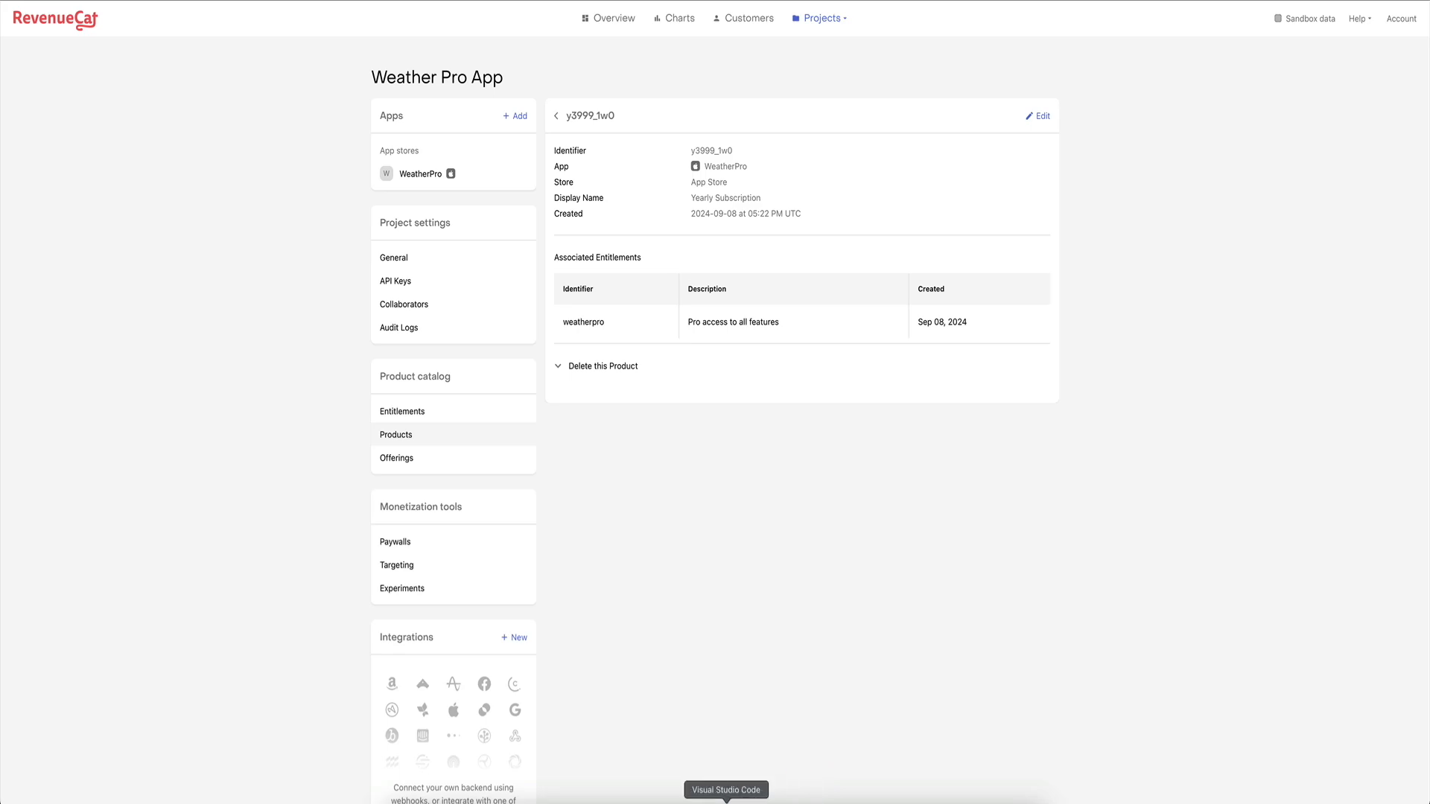
{"action": "left_click", "coordinate": [727, 801]}
Read the Debug Console error that no products could be fetched from App Store Connect, then open iTerm.
{"action": "left_click_drag", "start_coordinate": [258, 736], "coordinate": [476, 733]}
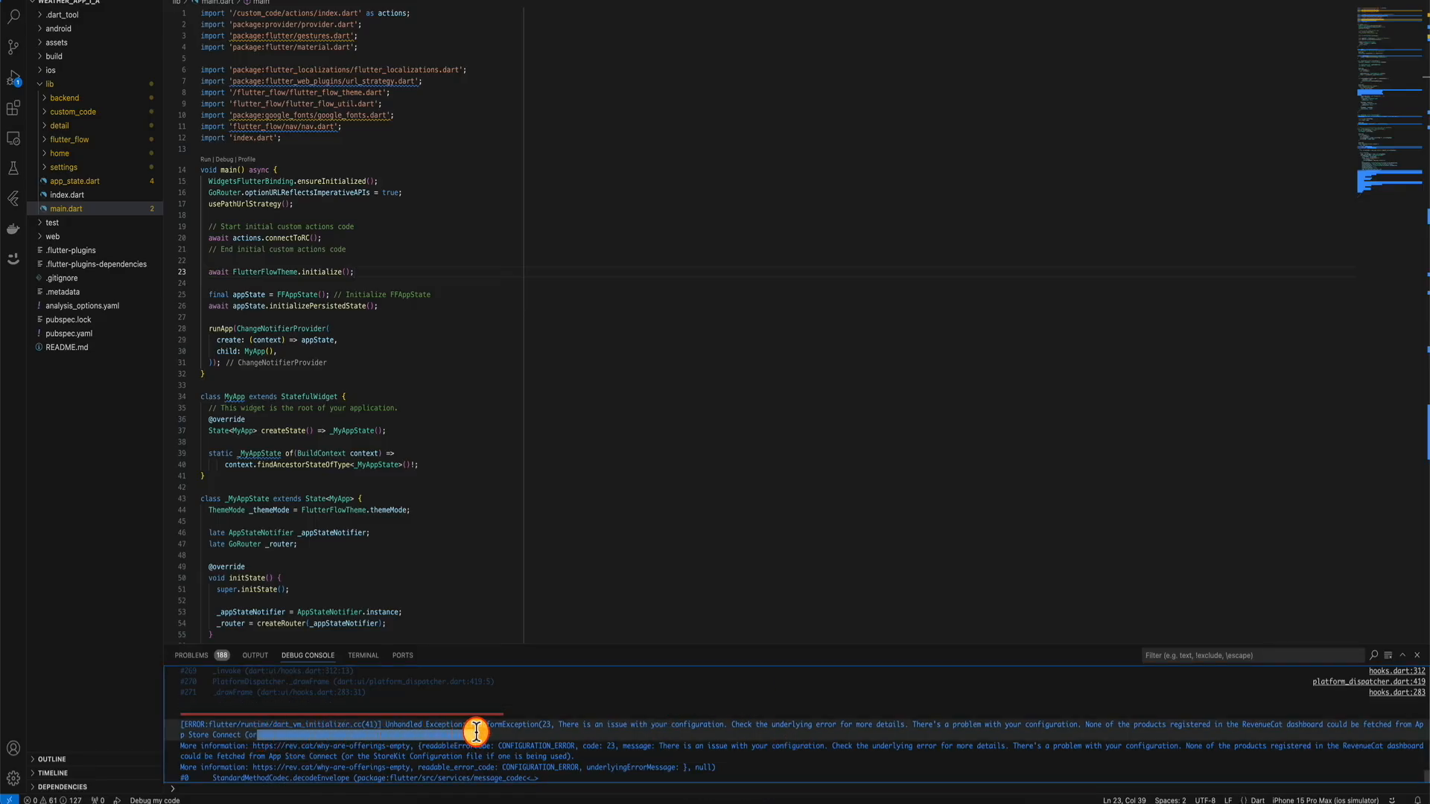
{"action": "left_click", "coordinate": [476, 731]}
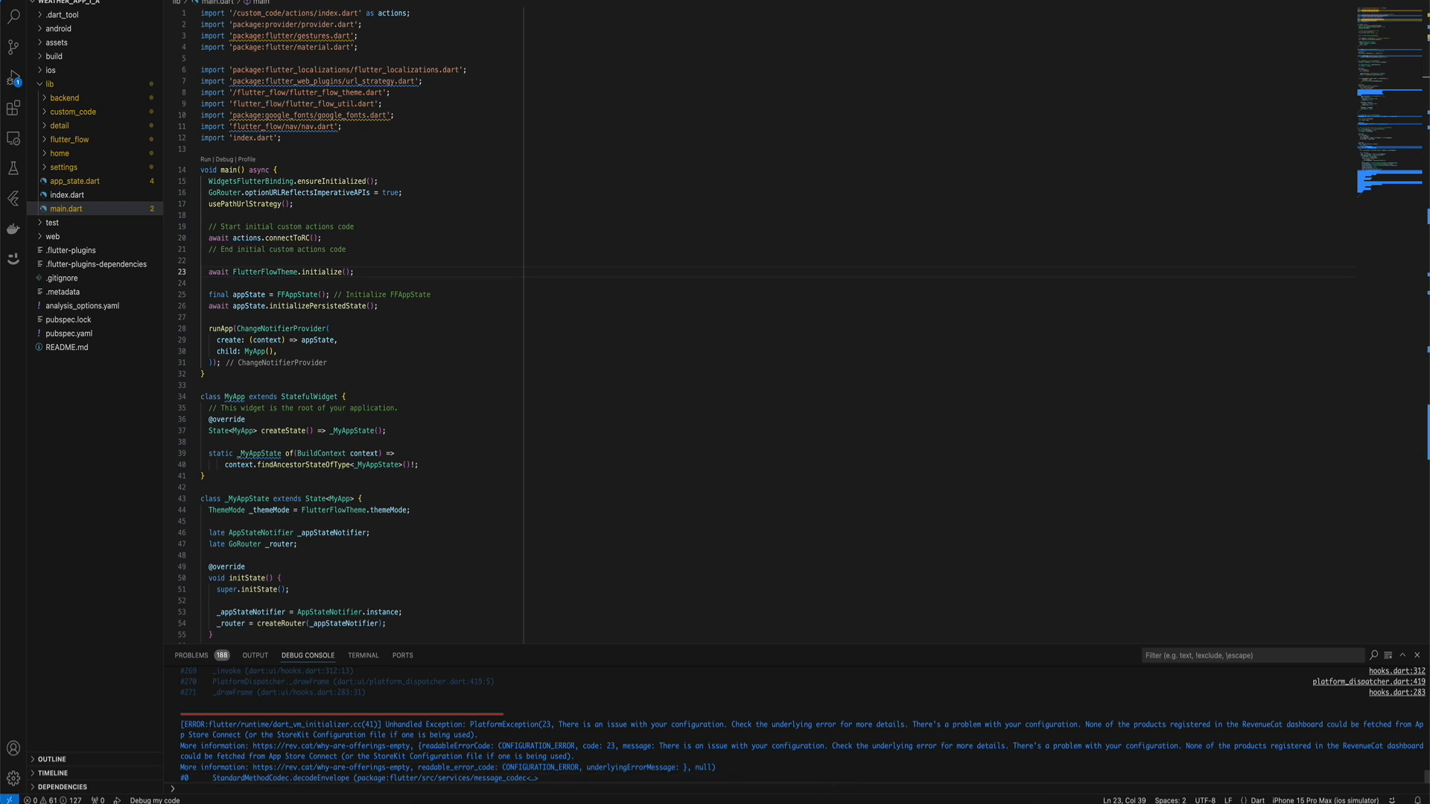
{"action": "left_click", "coordinate": [850, 801]}
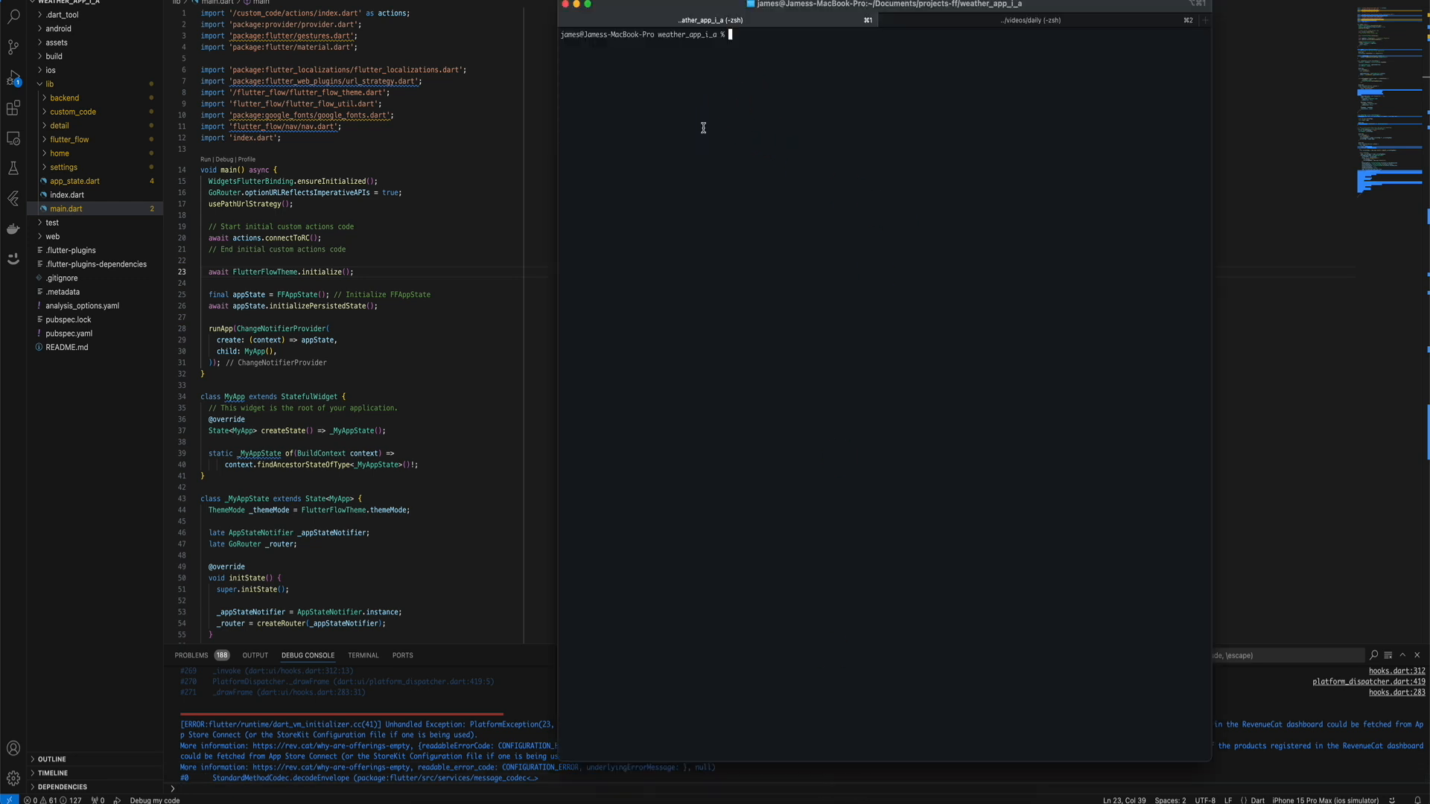
List the project folder in Terminal, pointing out its android and ios folders.
{"action": "left_click", "coordinate": [780, 146]}
{"action": "type", "text": "ls"}
{"action": "key", "text": "Return"}
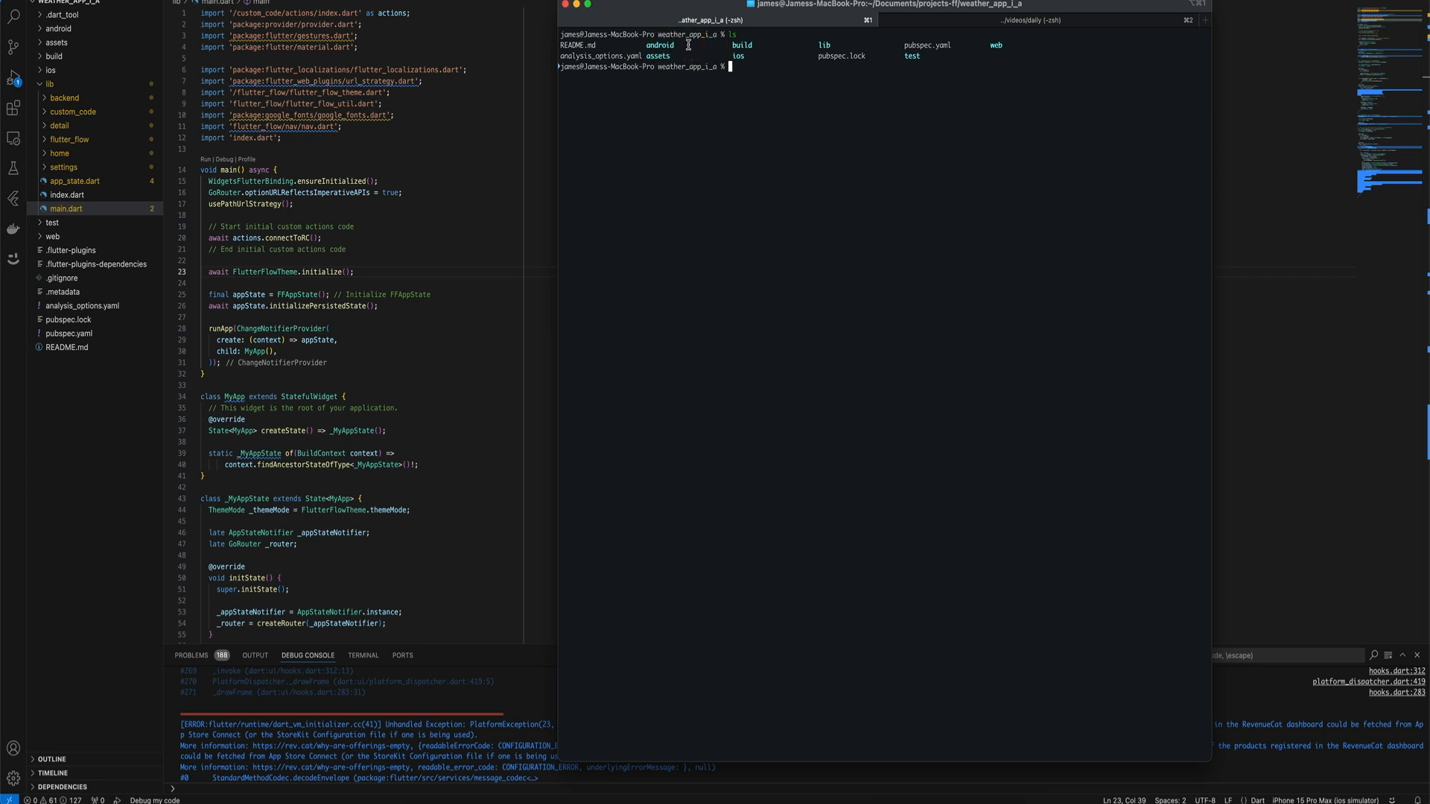
{"action": "left_click_drag", "start_coordinate": [646, 46], "coordinate": [746, 53]}
{"action": "left_click_drag", "start_coordinate": [991, 43], "coordinate": [1003, 44]}
Open ios/Runner.xcworkspace in Xcode from Terminal.
{"action": "left_click", "coordinate": [792, 68]}
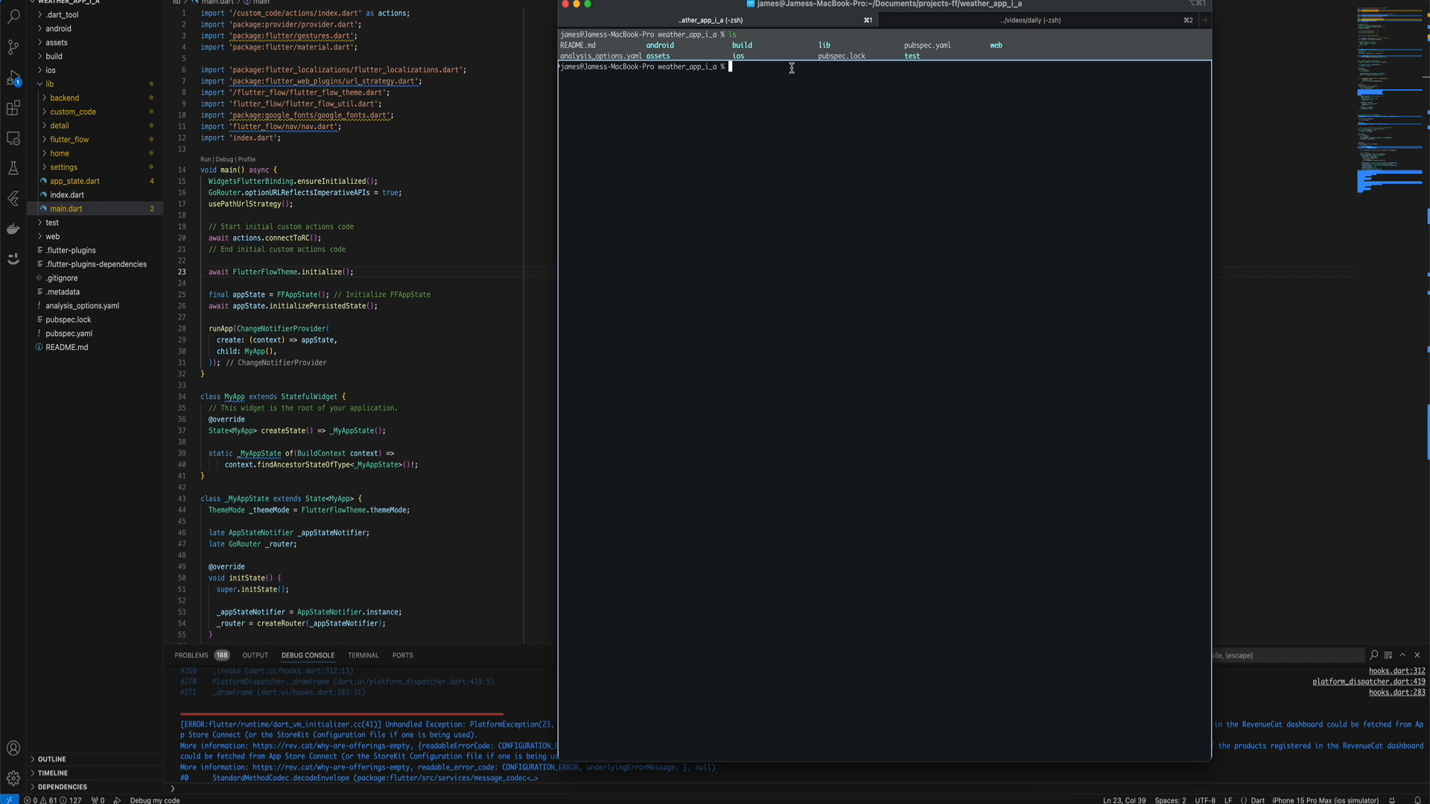
{"action": "key", "text": "Escape"}
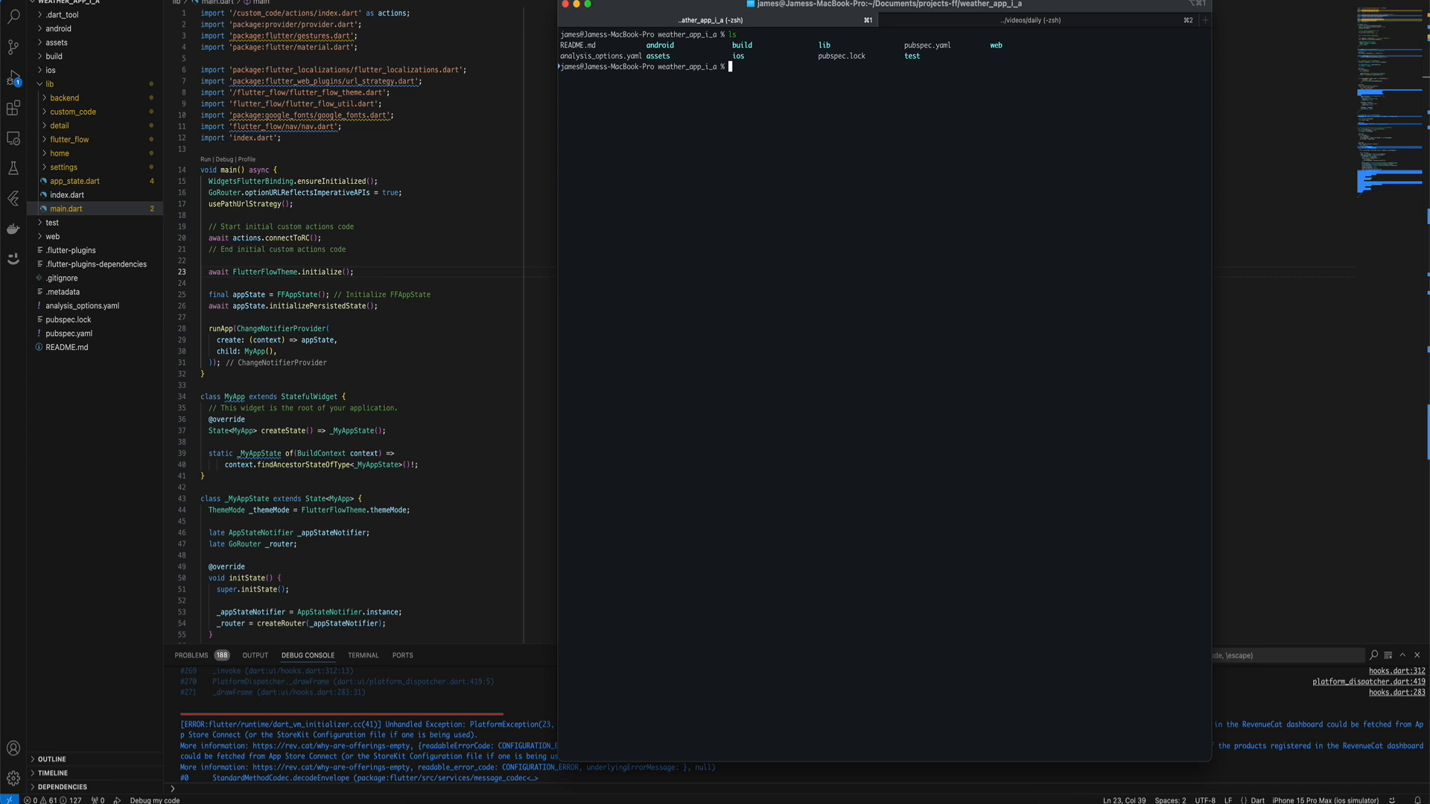
{"action": "type", "text": "open ios/Runner.xcworkspace"}
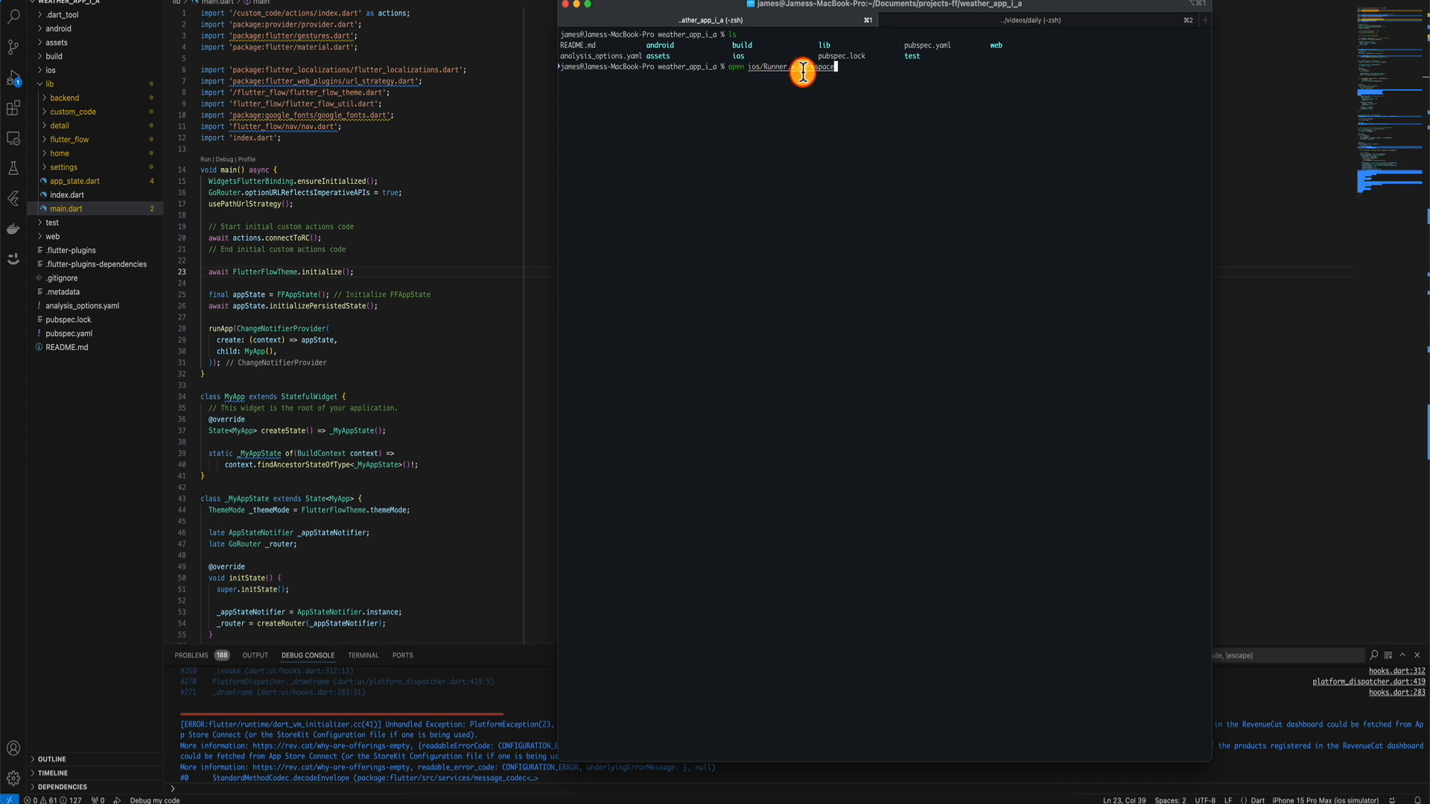
{"action": "key", "text": "Return"}
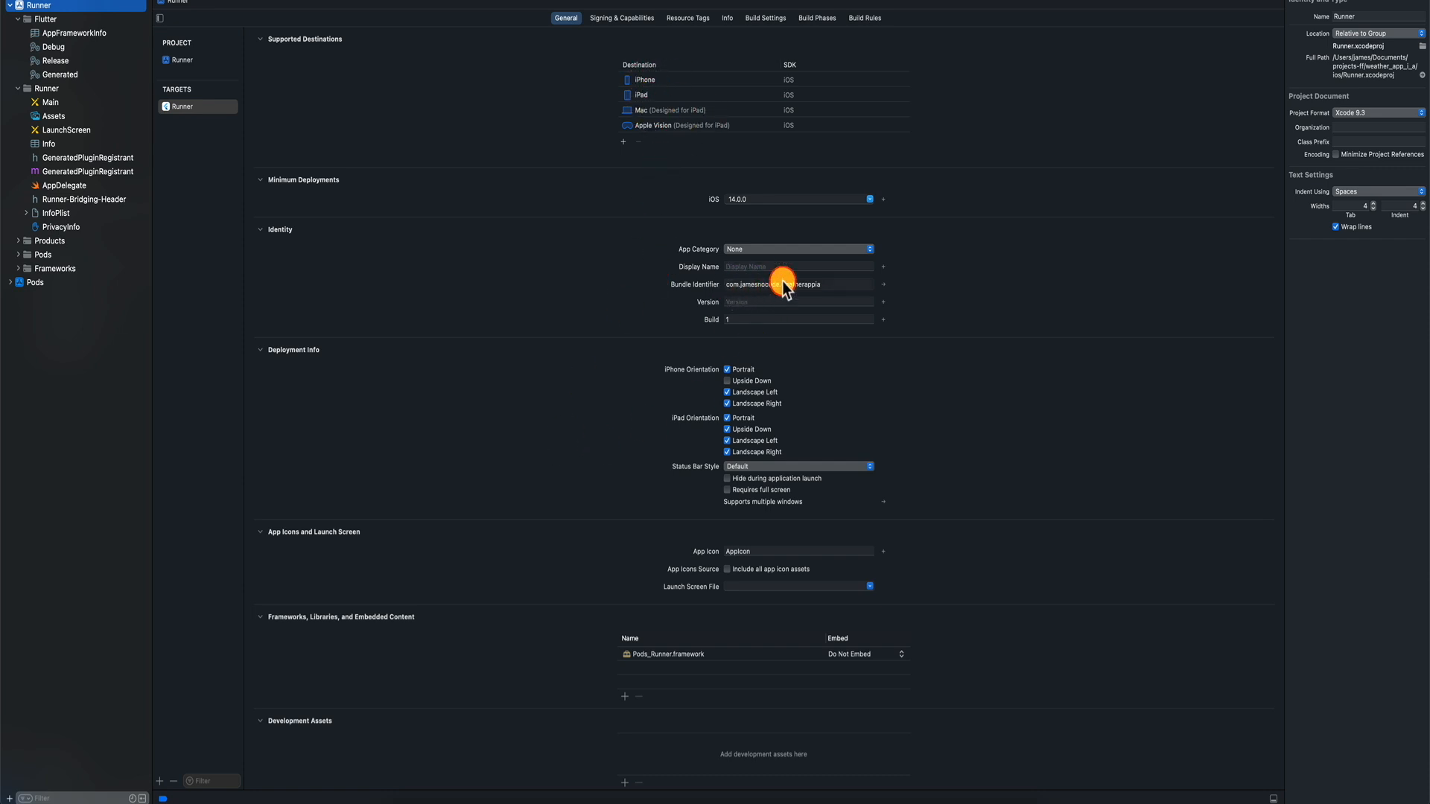
Bring up Xcode's new-file template chooser via File > New > File from Template.
{"action": "left_click", "coordinate": [759, 248]}
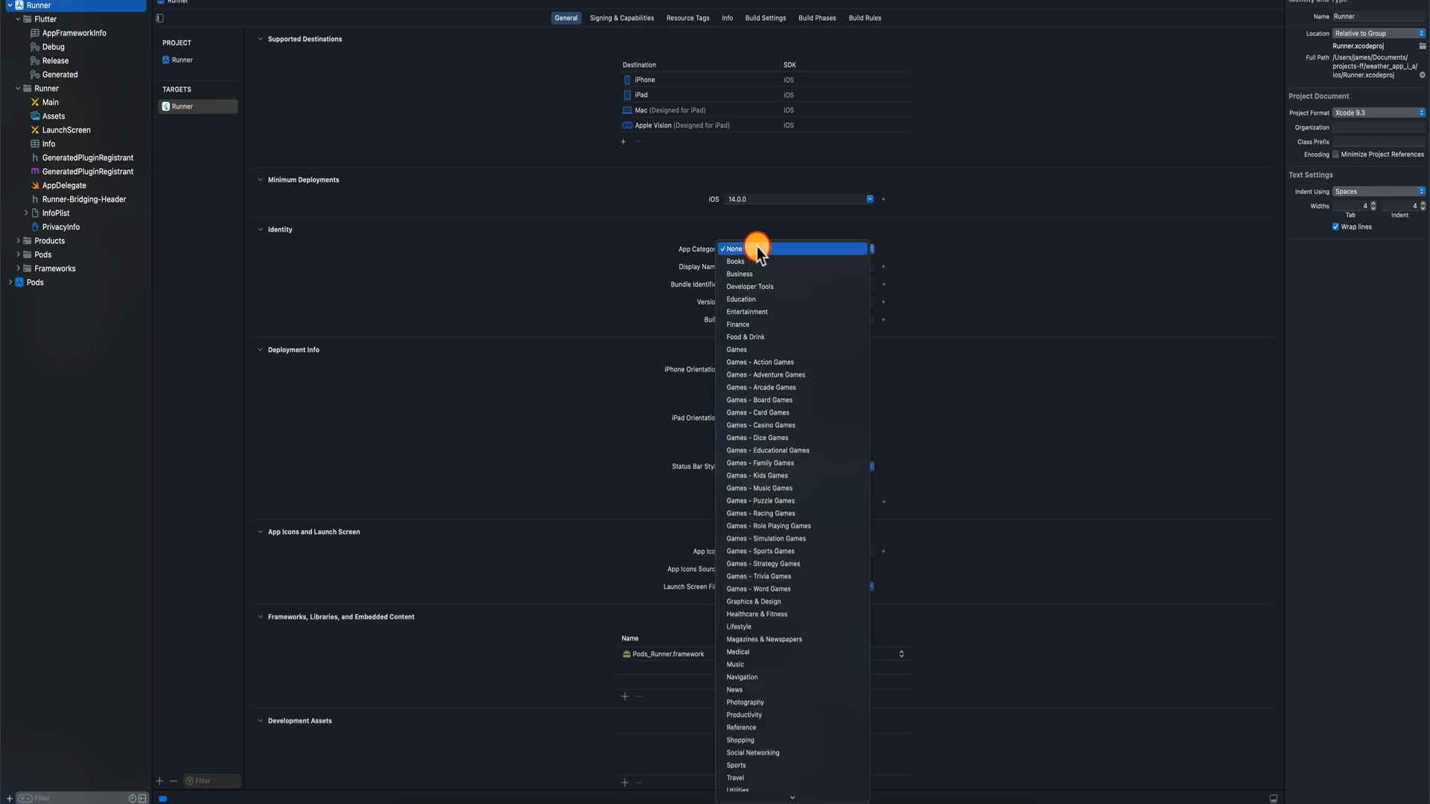
{"action": "left_click", "coordinate": [641, 262]}
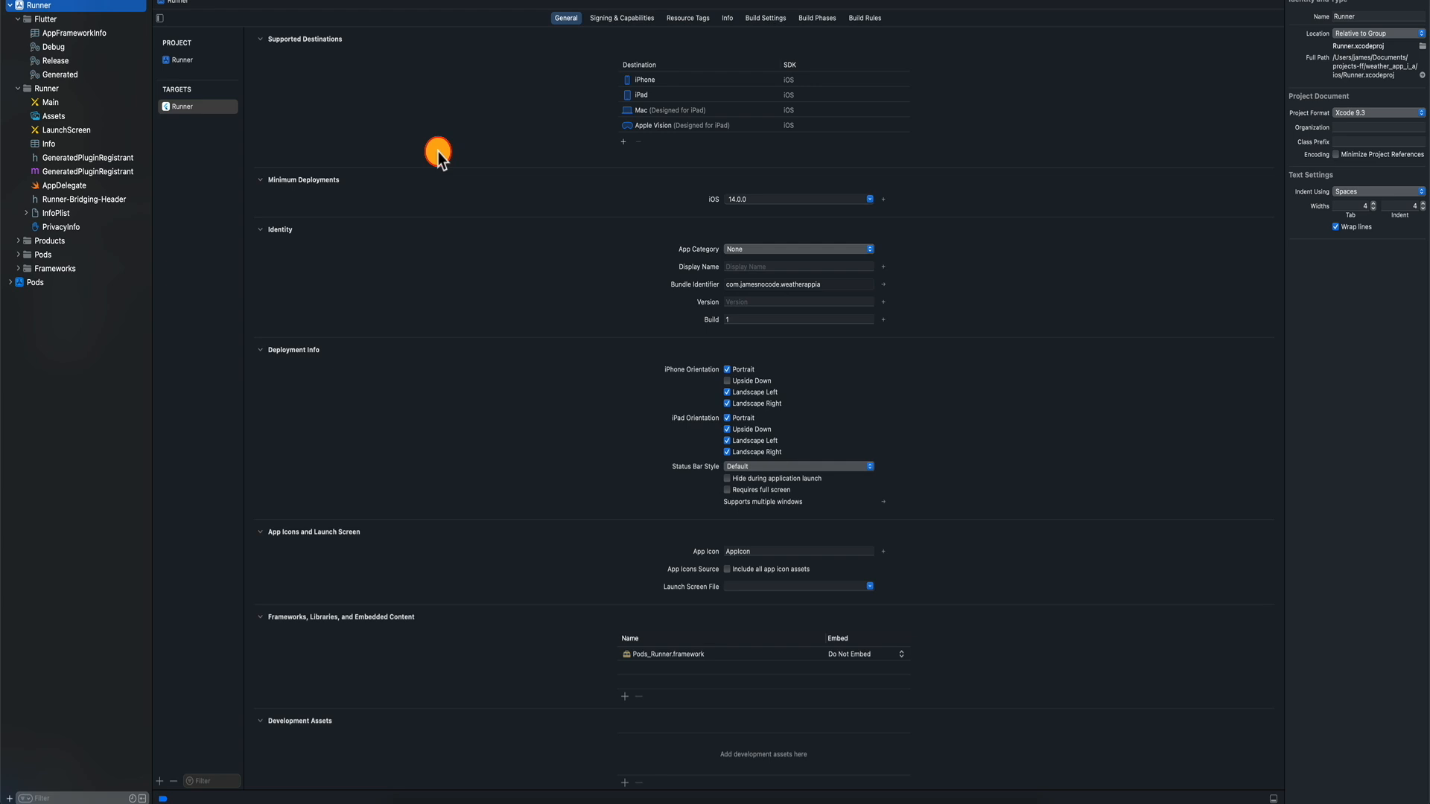
{"action": "left_click", "coordinate": [68, 0]}
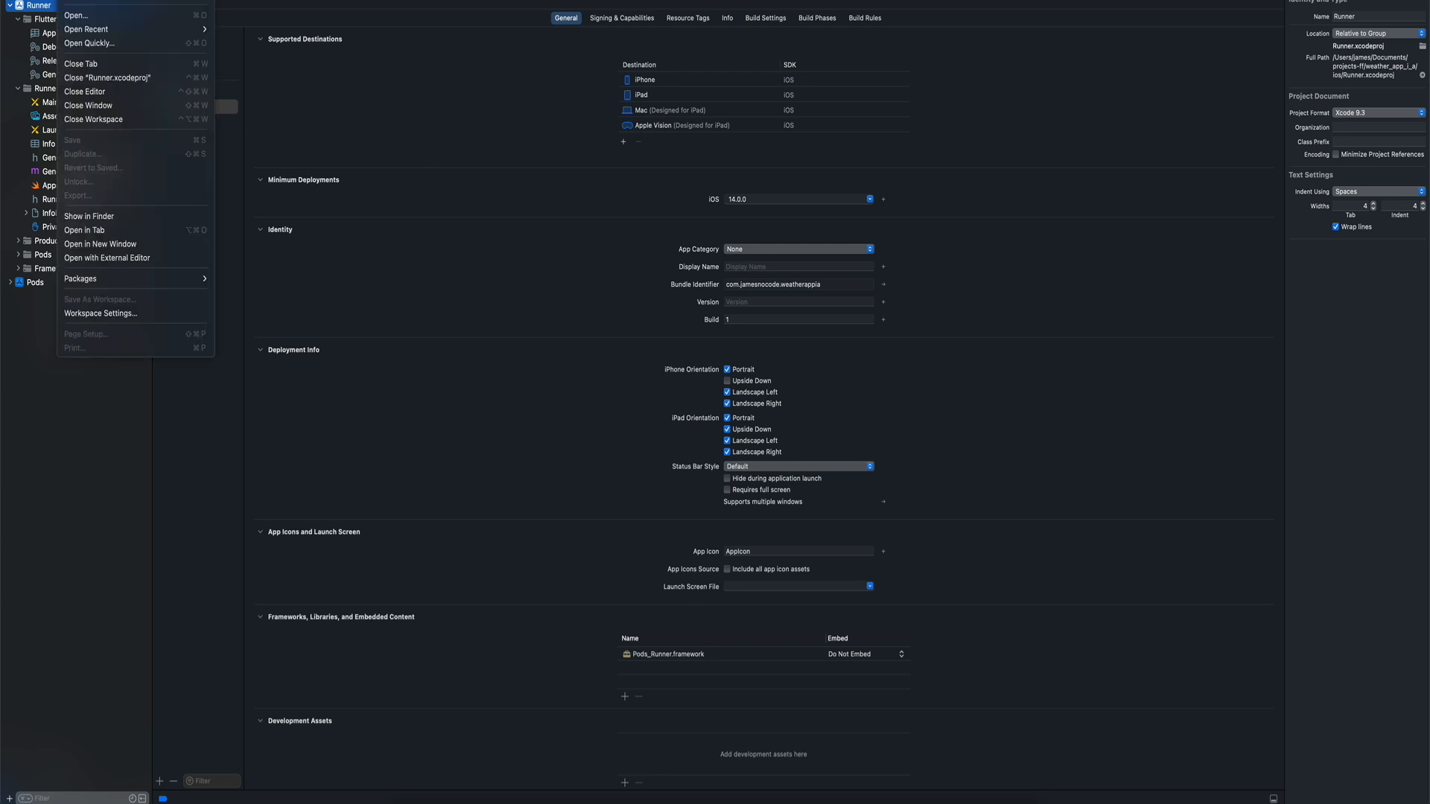
{"action": "mouse_move", "coordinate": [78, 0]}
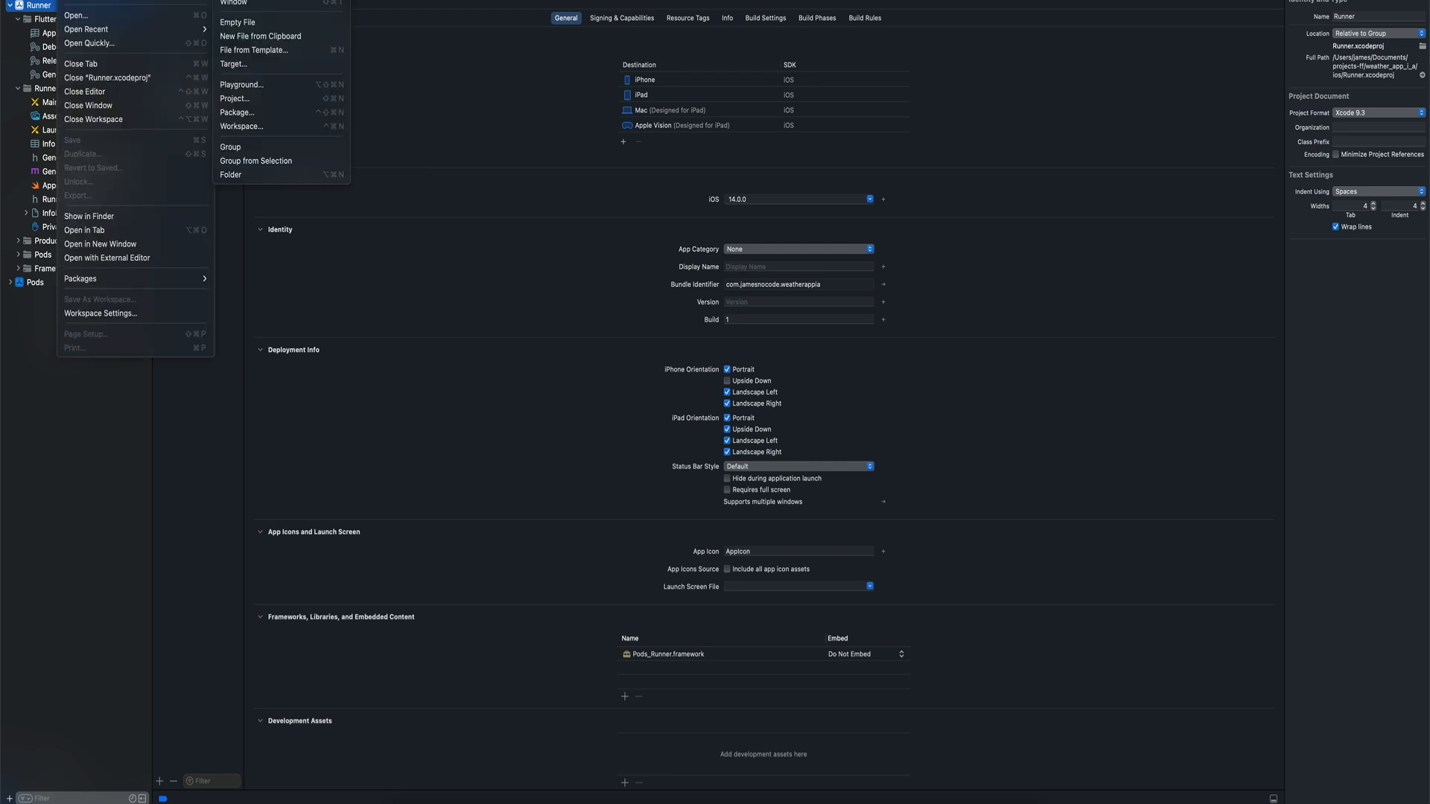
{"action": "left_click", "coordinate": [274, 52]}
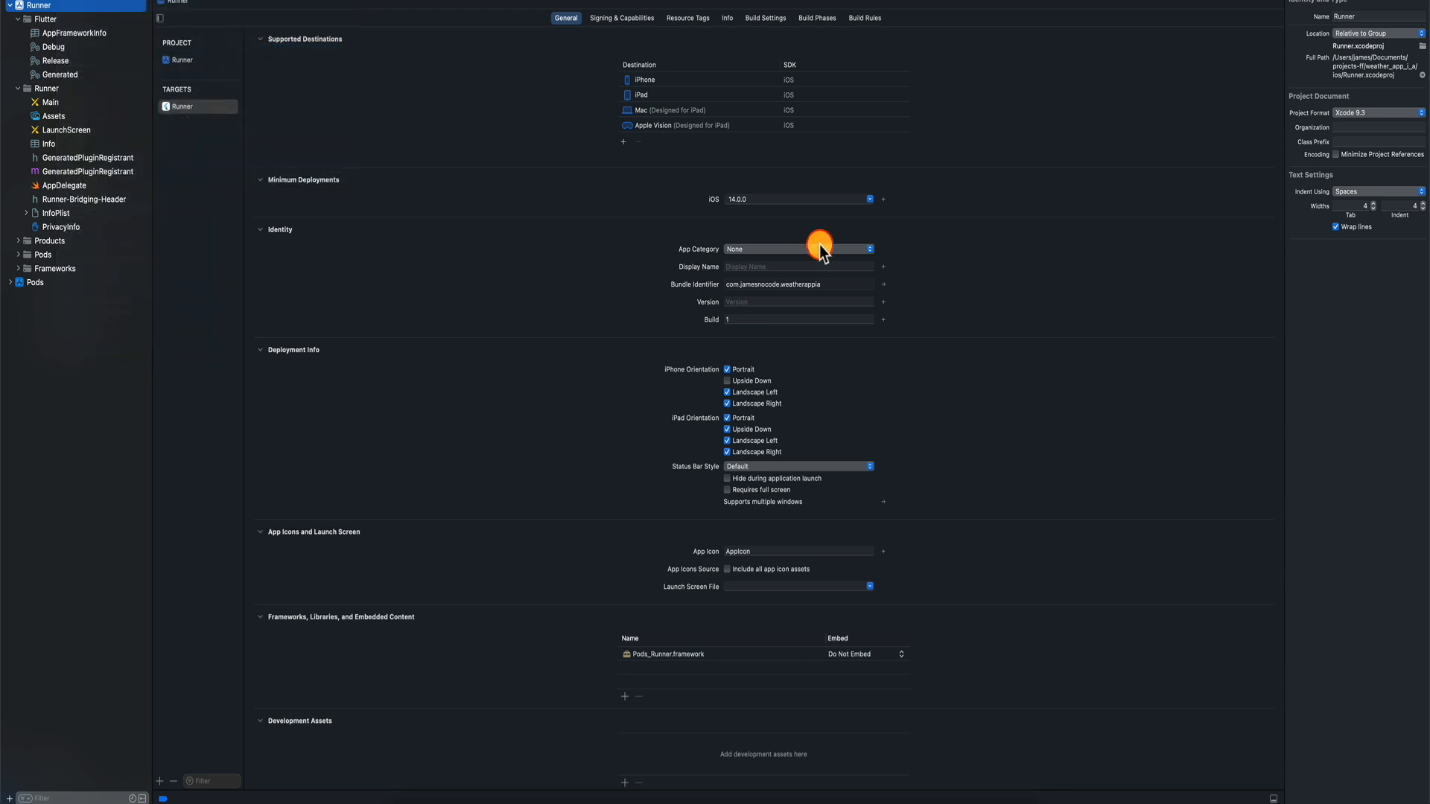
Create a WeatherPro StoreKit configuration file in the Runner target and add an auto-renewable subscription.
{"action": "type", "text": "store"}
{"action": "left_click", "coordinate": [559, 322]}
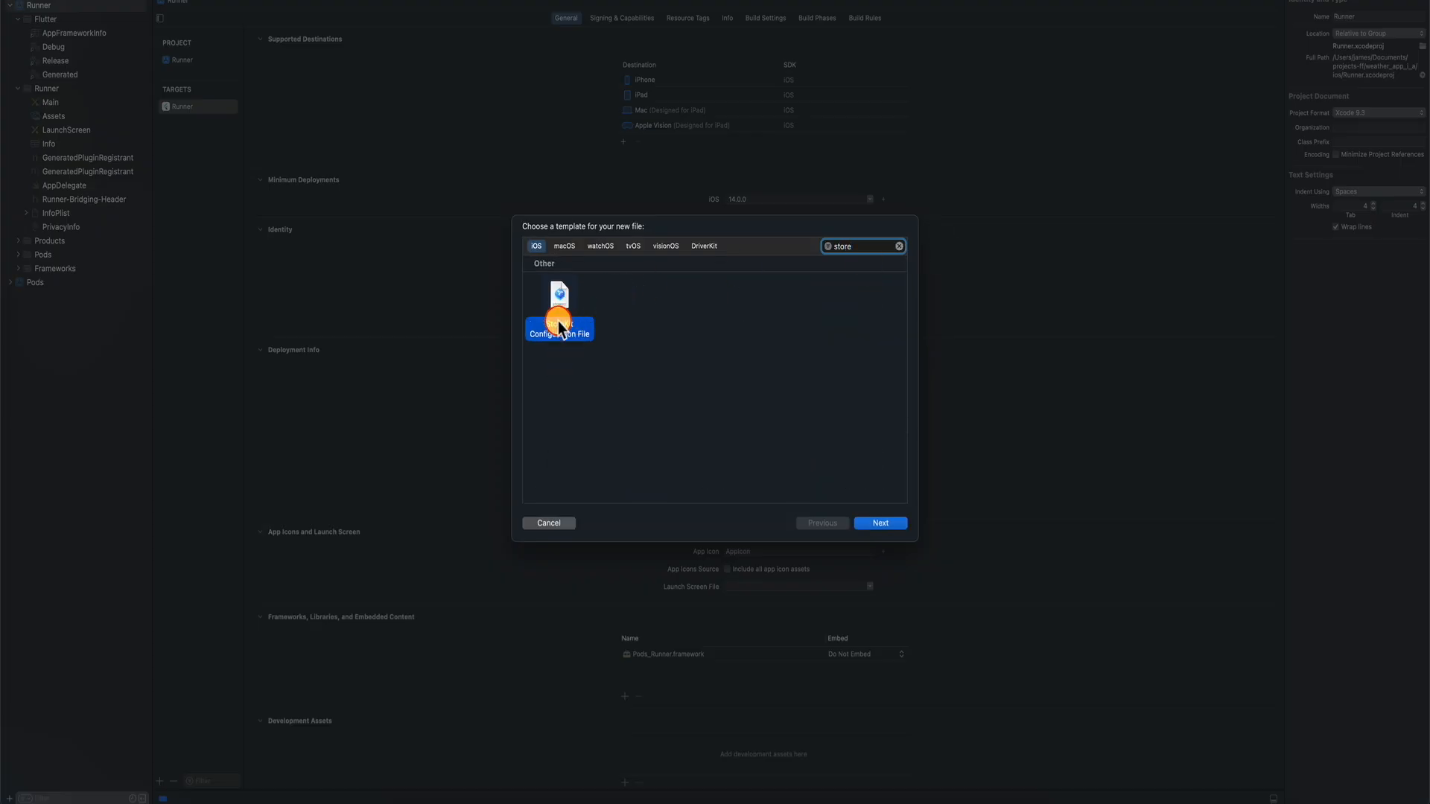
{"action": "left_click", "coordinate": [887, 523]}
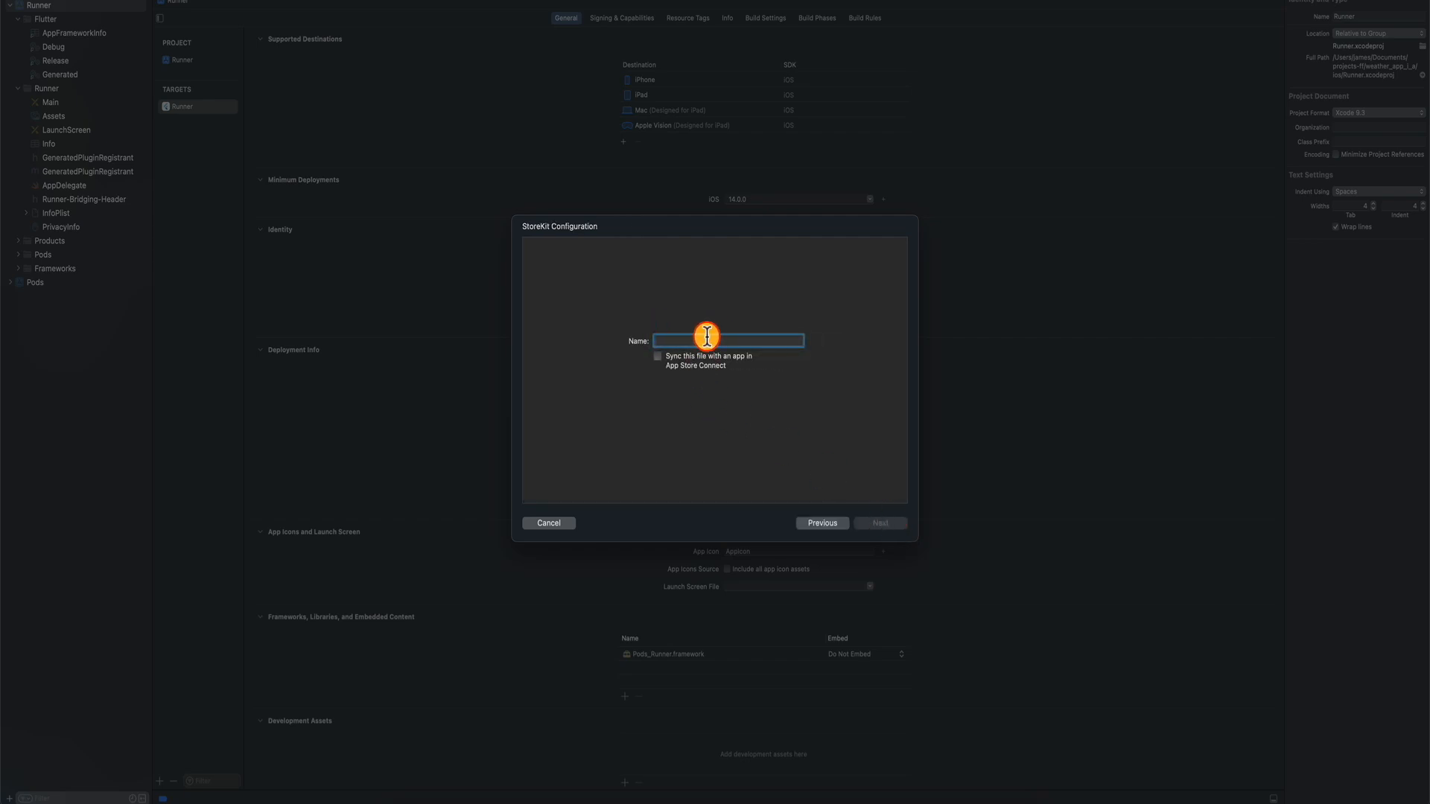
{"action": "type", "text": "WeatherPro"}
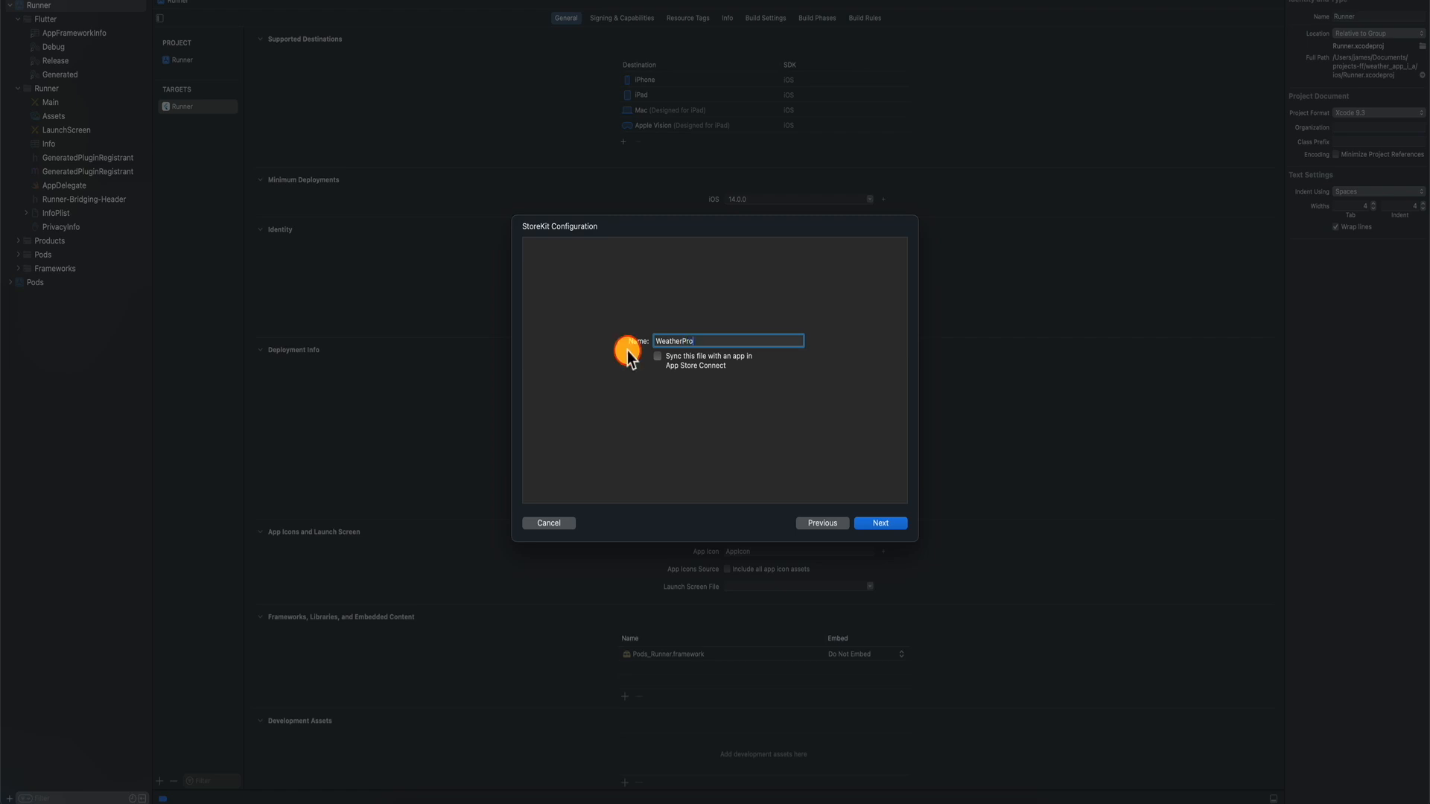
{"action": "left_click", "coordinate": [883, 523]}
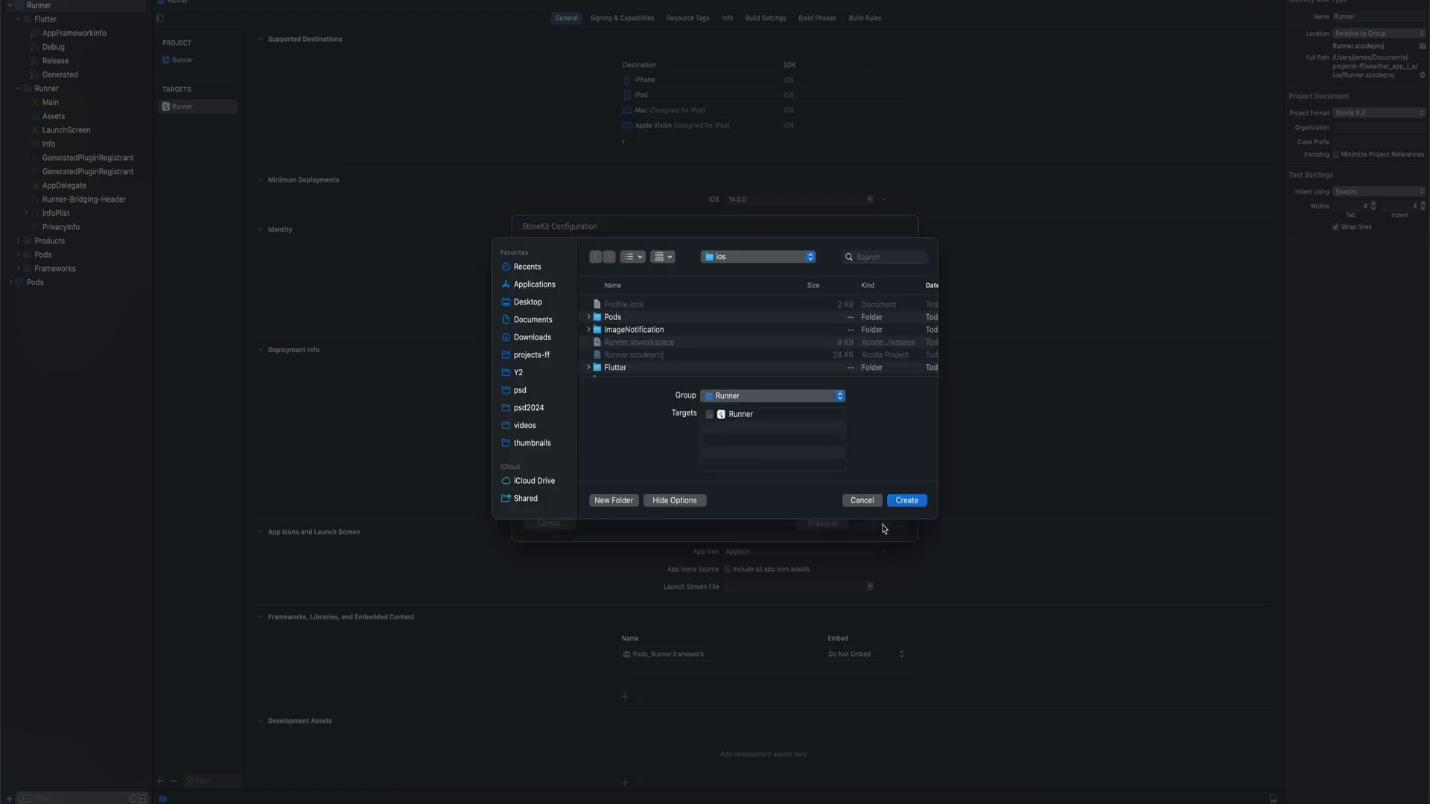
{"action": "left_click", "coordinate": [709, 415]}
{"action": "left_click", "coordinate": [909, 501]}
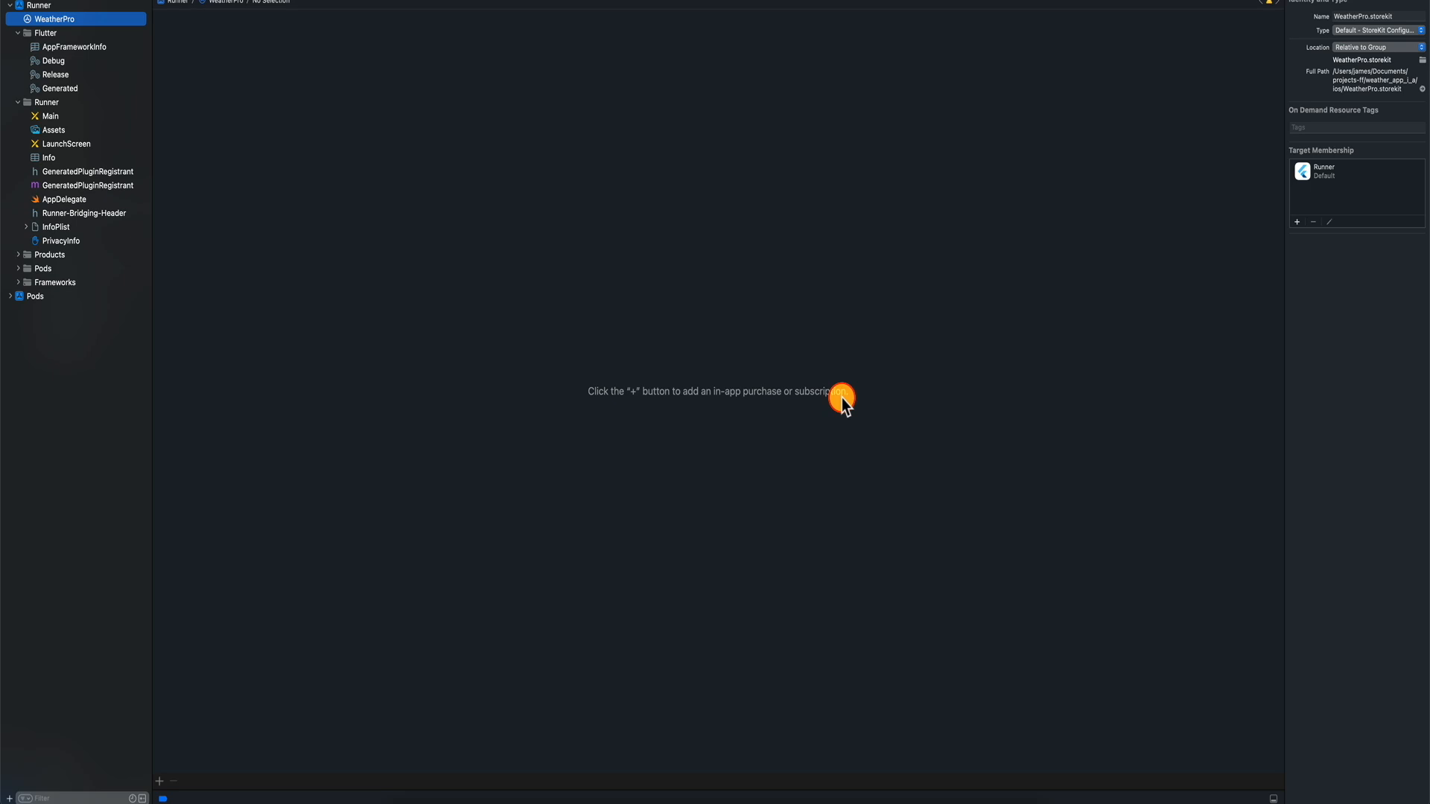
{"action": "left_click", "coordinate": [160, 781]}
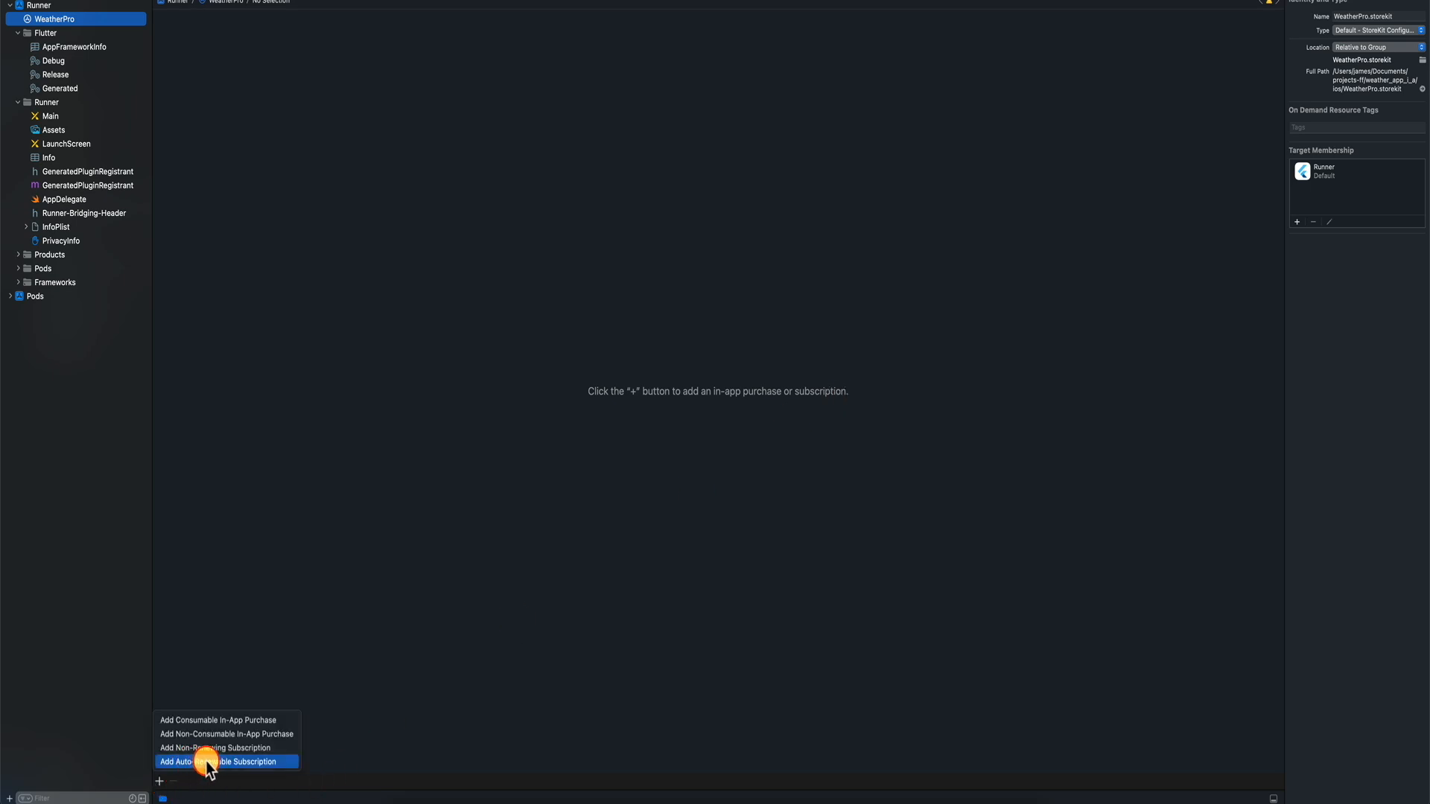
{"action": "left_click", "coordinate": [235, 762]}
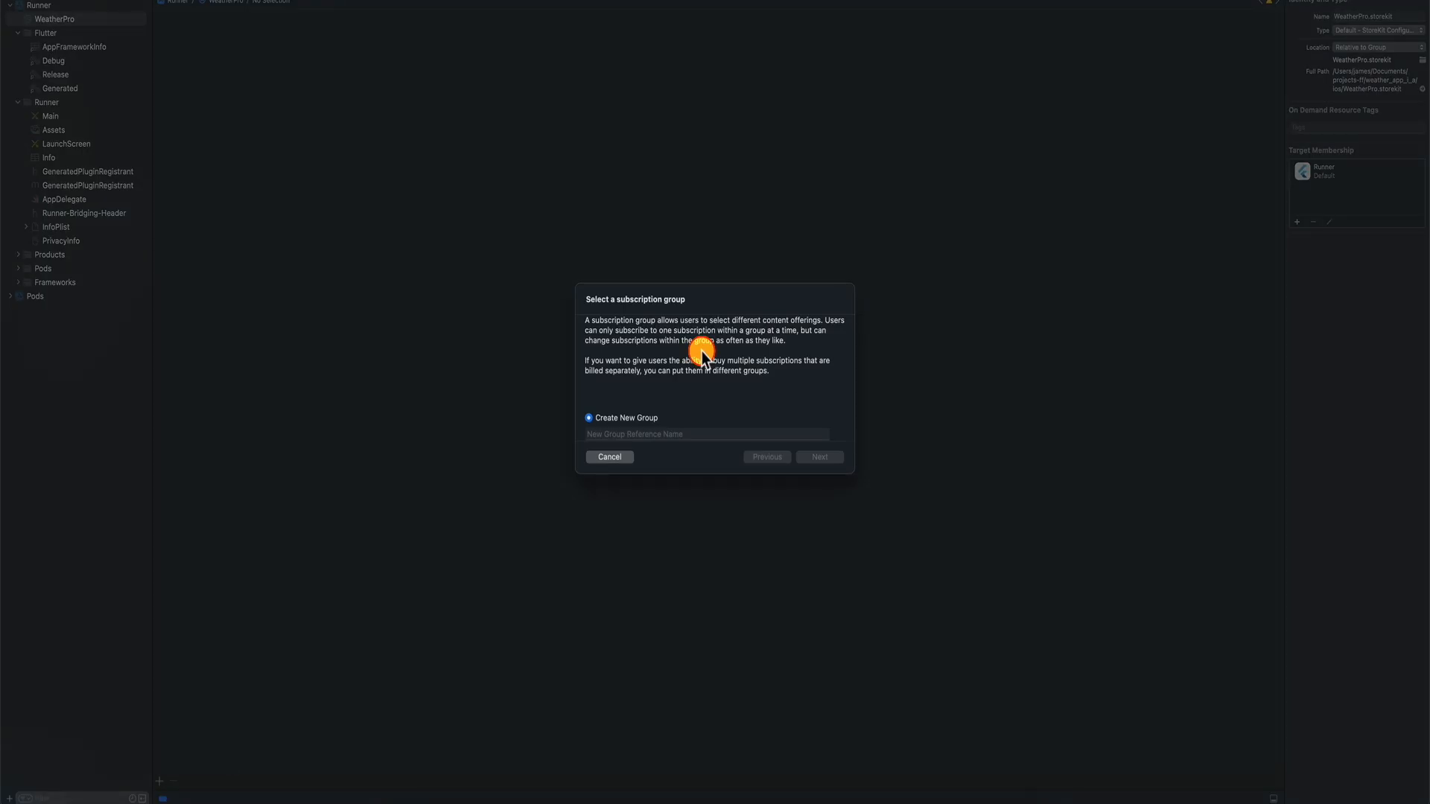
Name the new subscription group 'WeatherPro - Premium Package'.
{"action": "left_click", "coordinate": [639, 432]}
{"action": "type", "text": "W"}
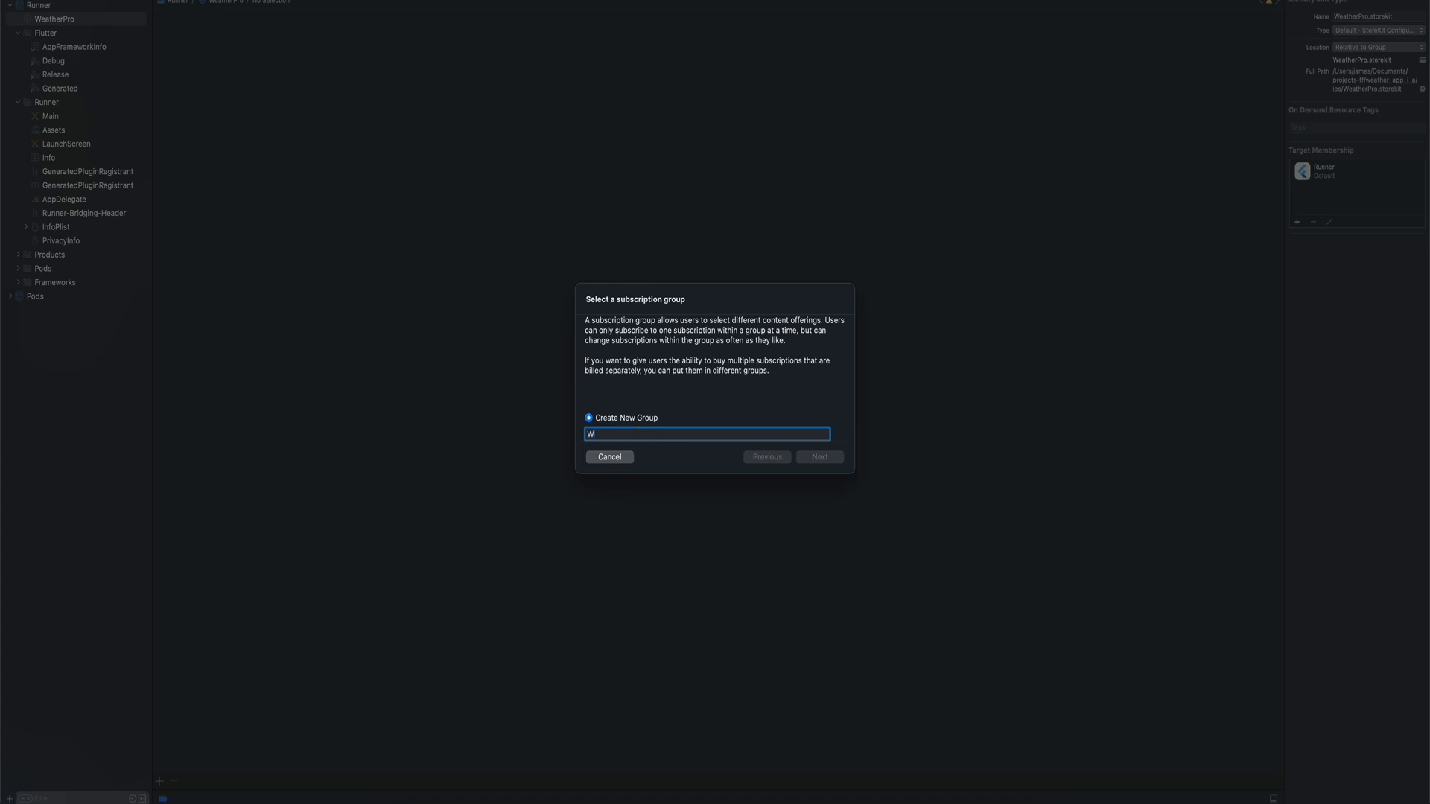
{"action": "type", "text": "eatherPro - Premium Package"}
{"action": "key", "text": "Return"}
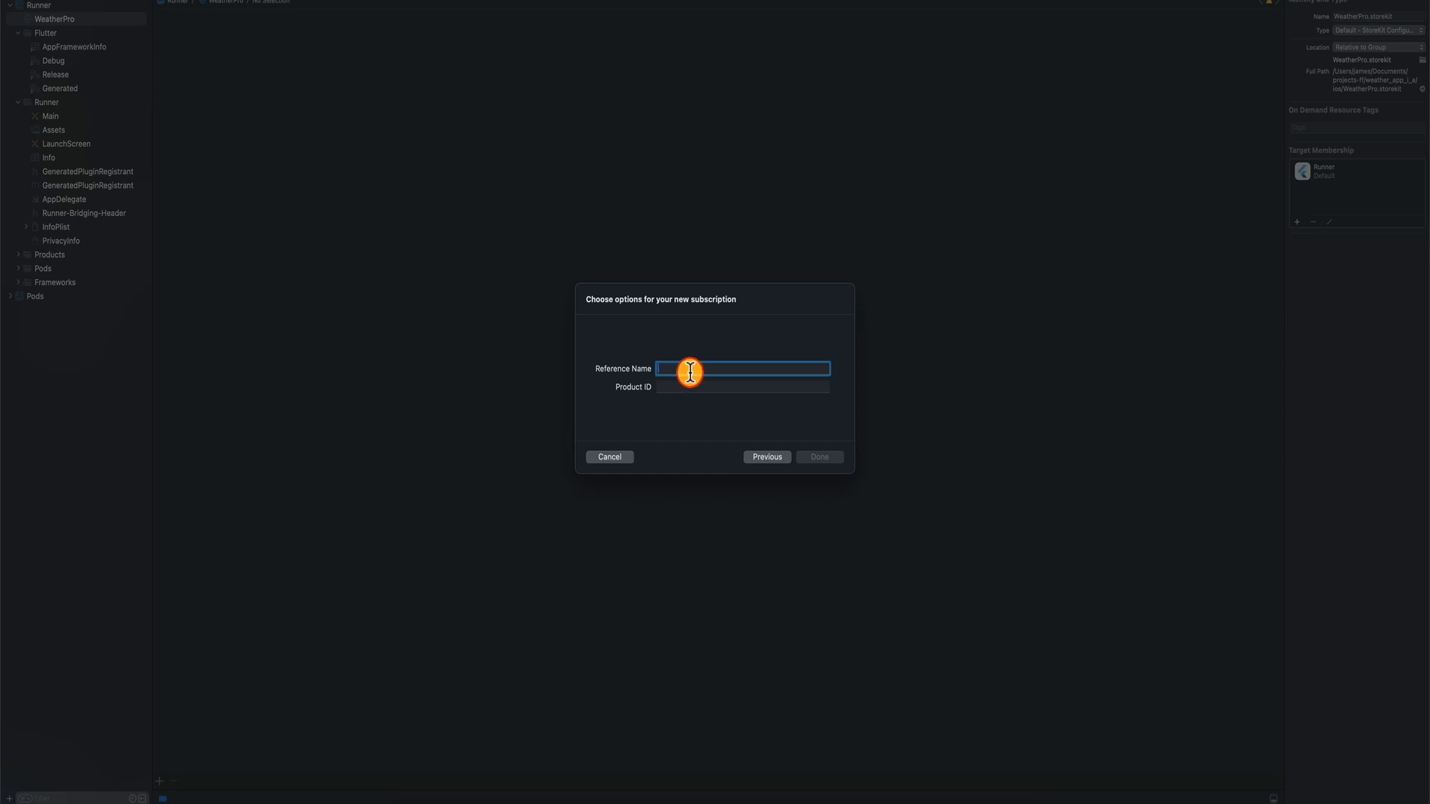
Create the 'Yearly Plan' subscription with product ID y3999_1w0 copied from RevenueCat.
{"action": "type", "text": "Yearly Plan"}
{"action": "key", "text": "Tab"}
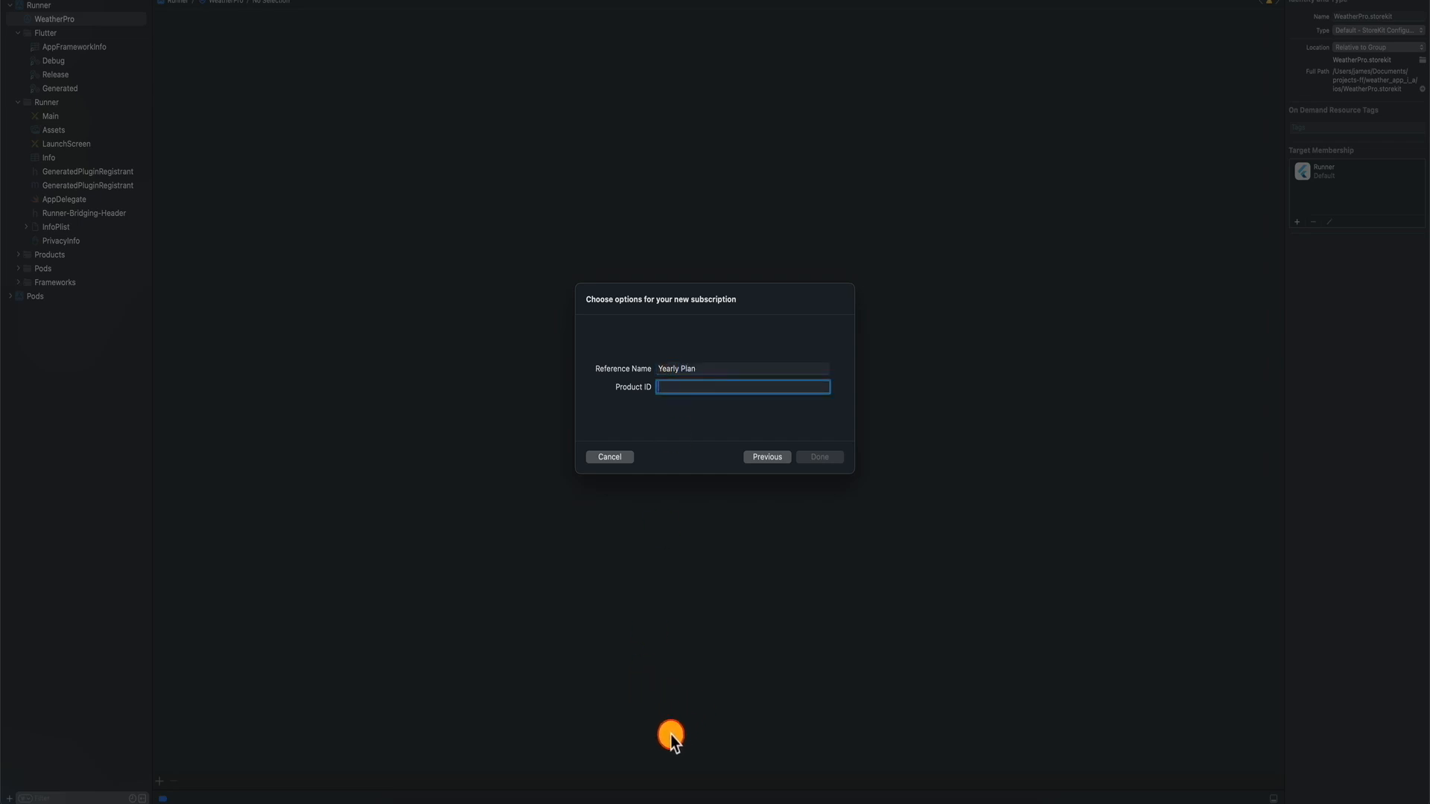
{"action": "left_click", "coordinate": [664, 800]}
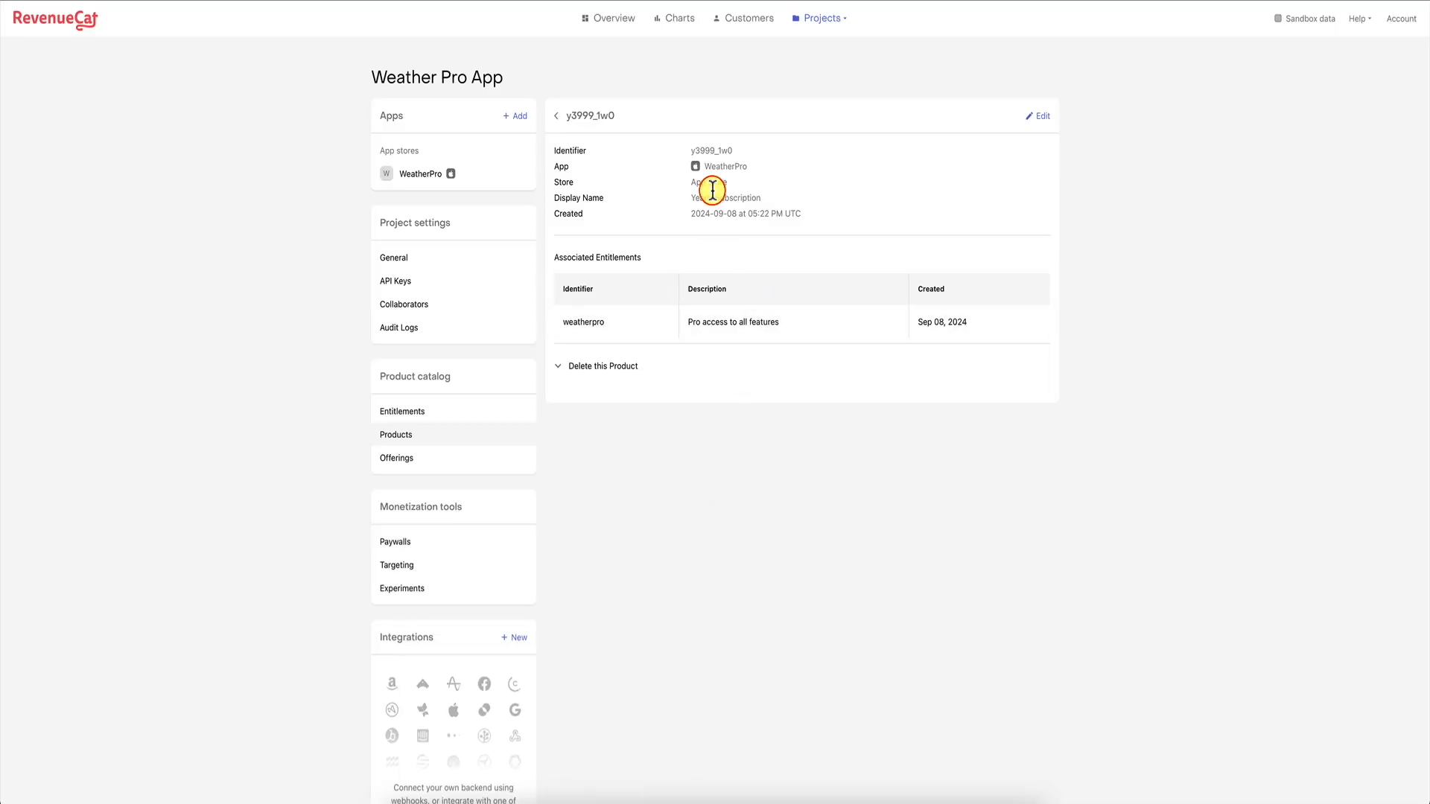
{"action": "left_click_drag", "start_coordinate": [691, 150], "coordinate": [735, 150]}
{"action": "key", "text": "super+c"}
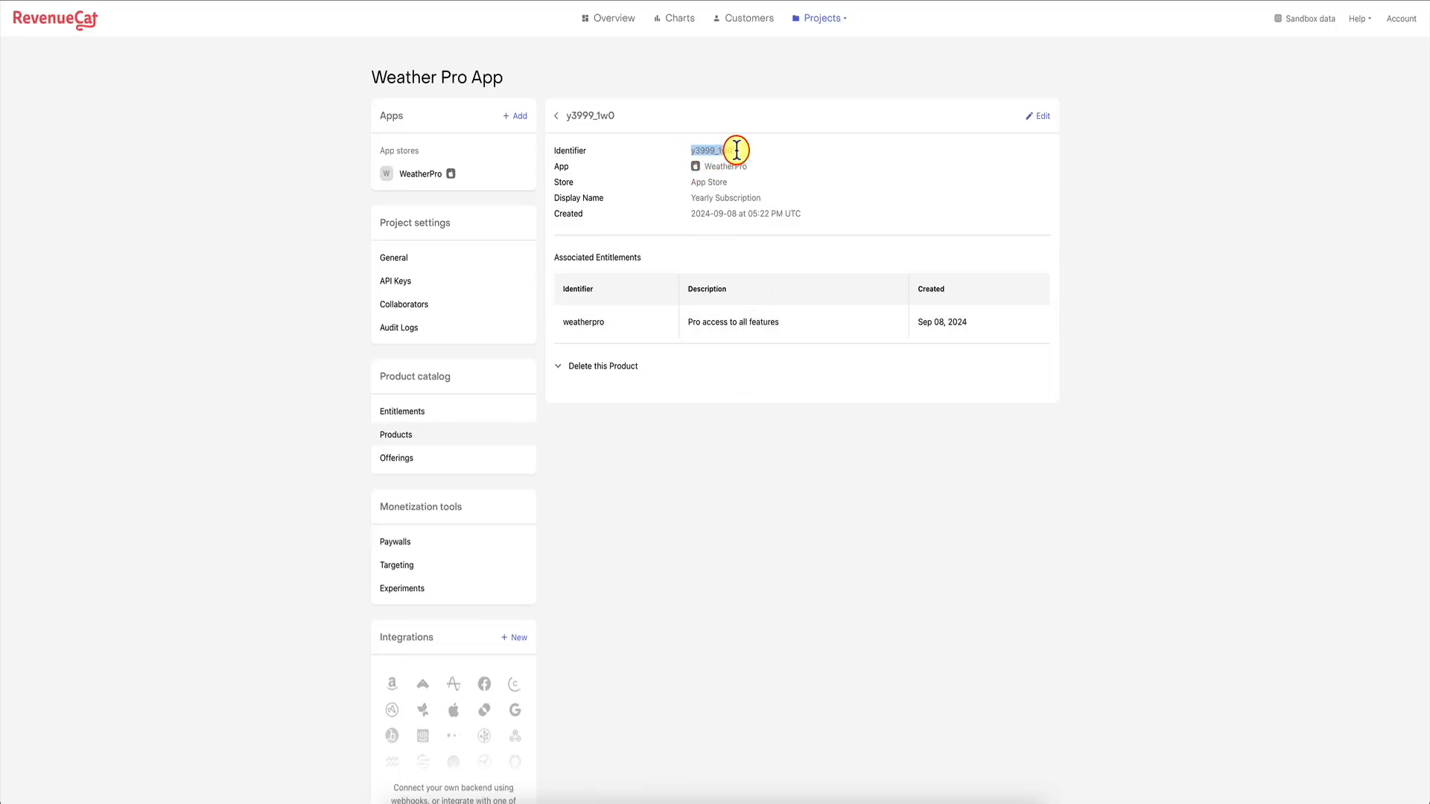
{"action": "key", "text": "super+Tab"}
{"action": "key", "text": "super+v"}
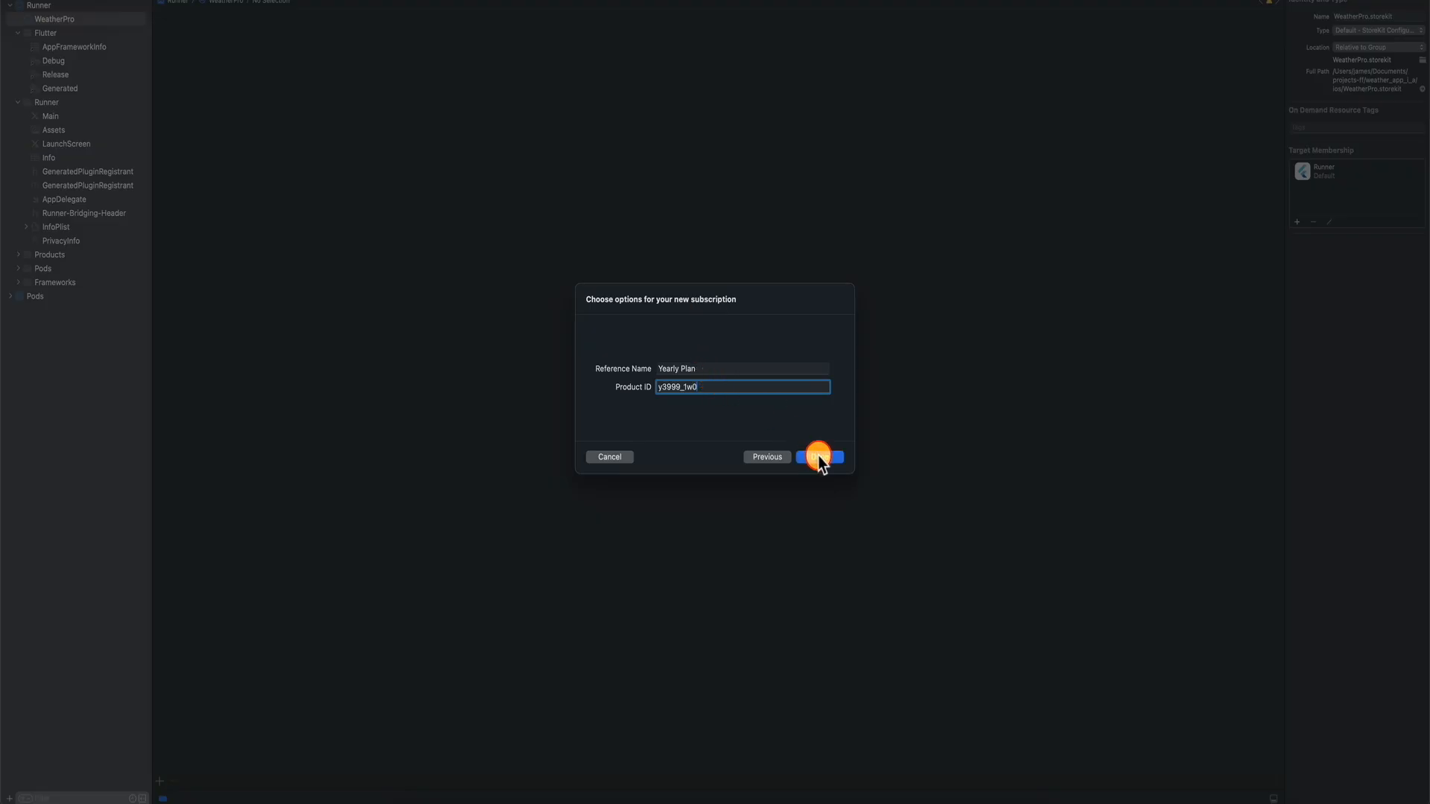
{"action": "left_click", "coordinate": [818, 456]}
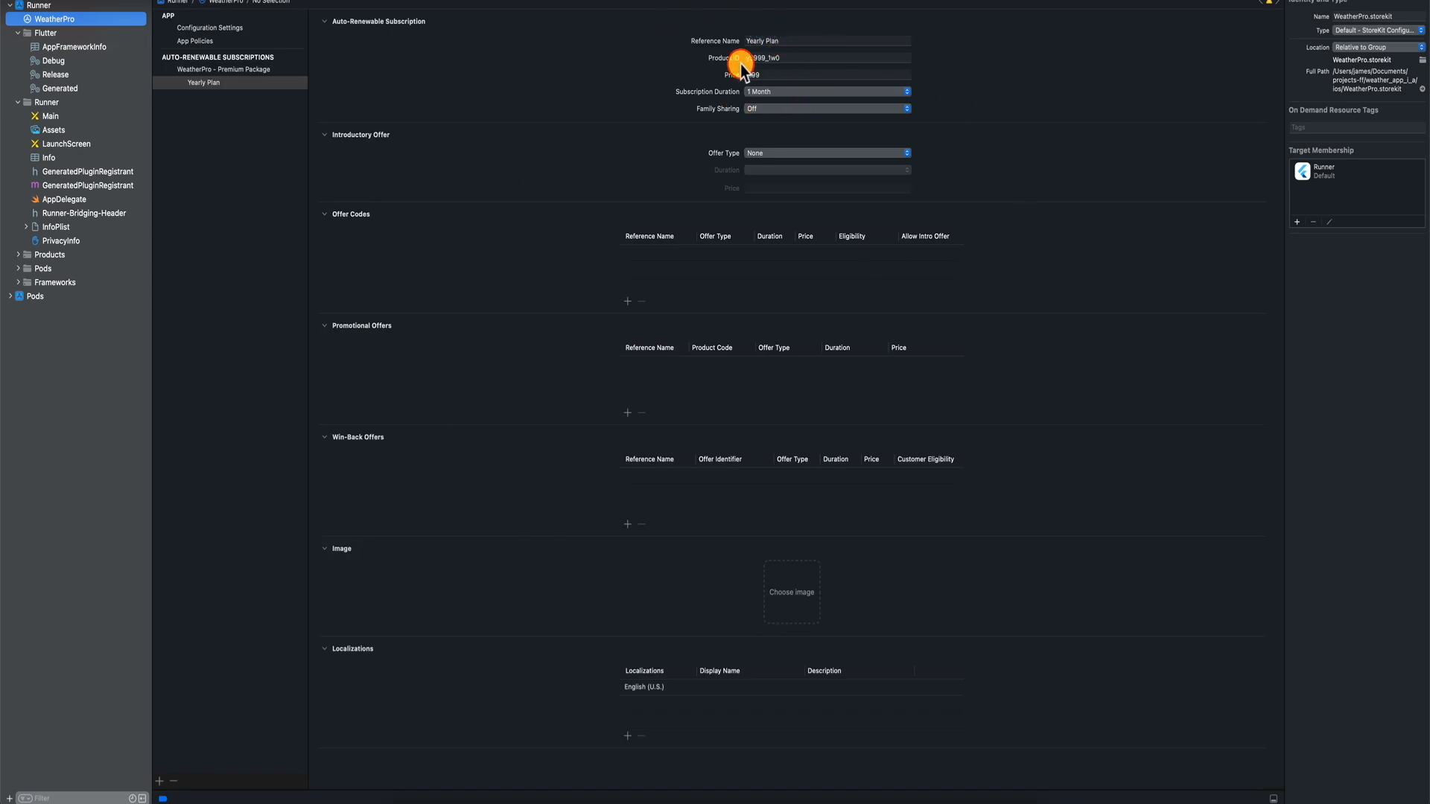
Set the Yearly Plan's introductory offer to Free for 1 Week.
{"action": "left_click", "coordinate": [767, 155]}
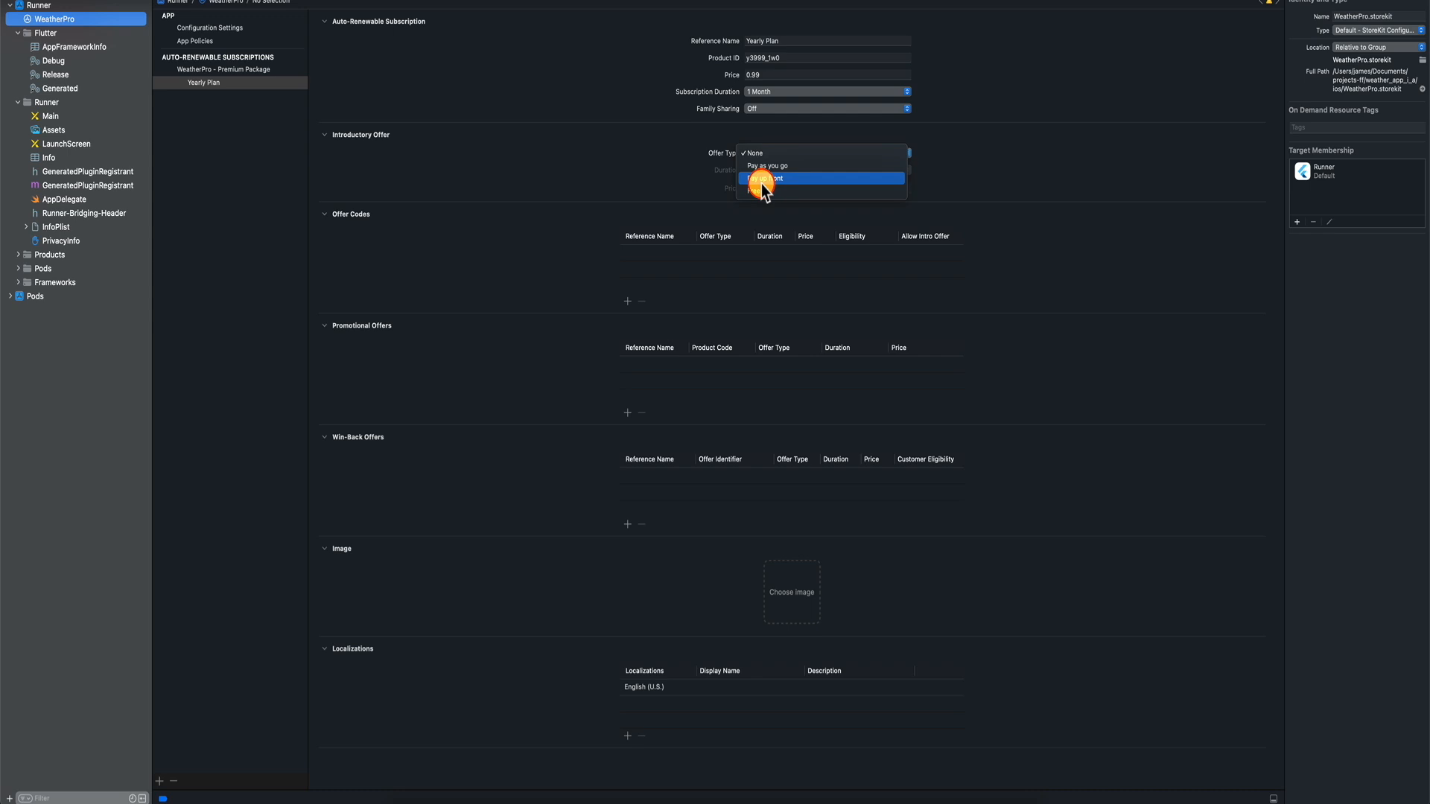
{"action": "left_click", "coordinate": [763, 189]}
{"action": "left_click", "coordinate": [771, 171]}
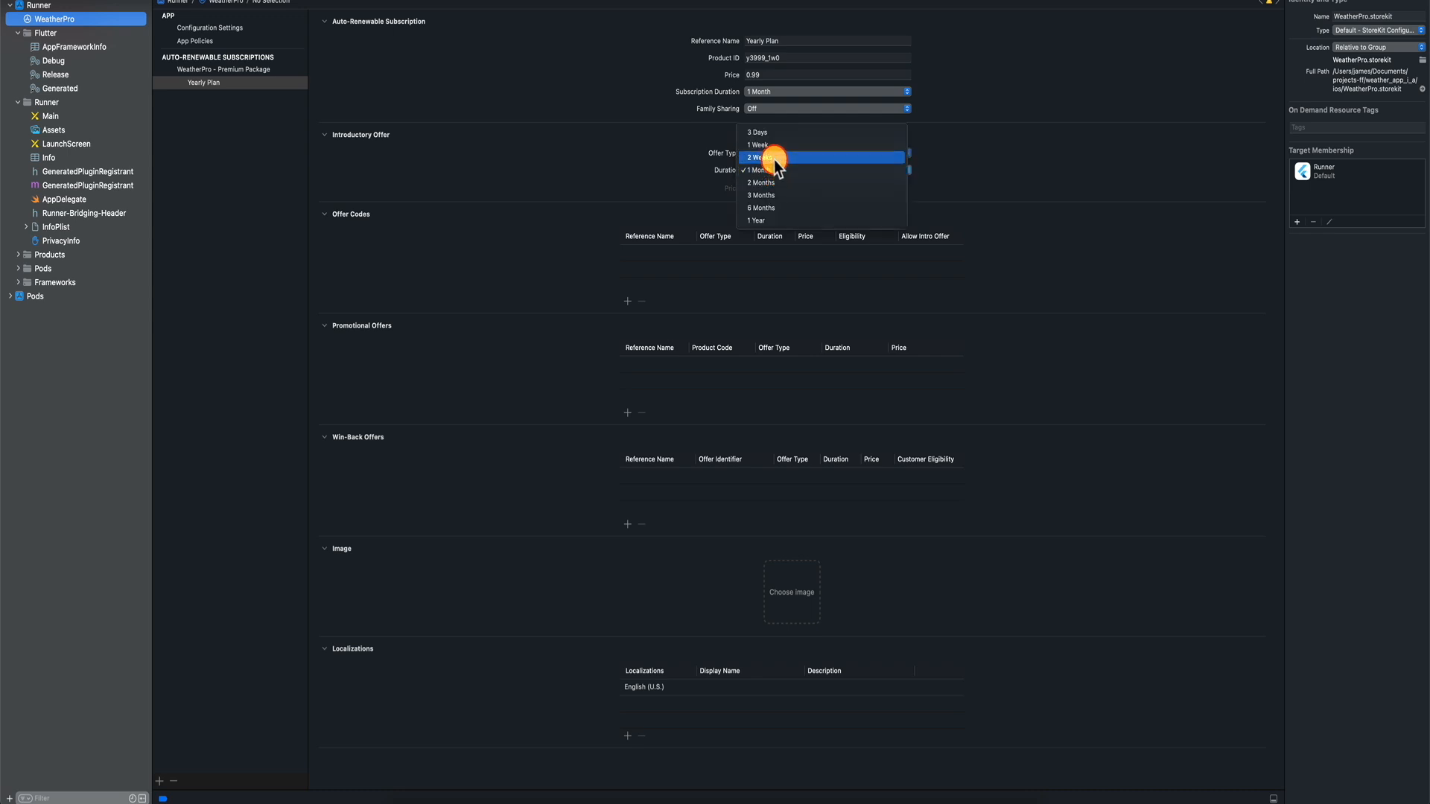
{"action": "left_click", "coordinate": [775, 144]}
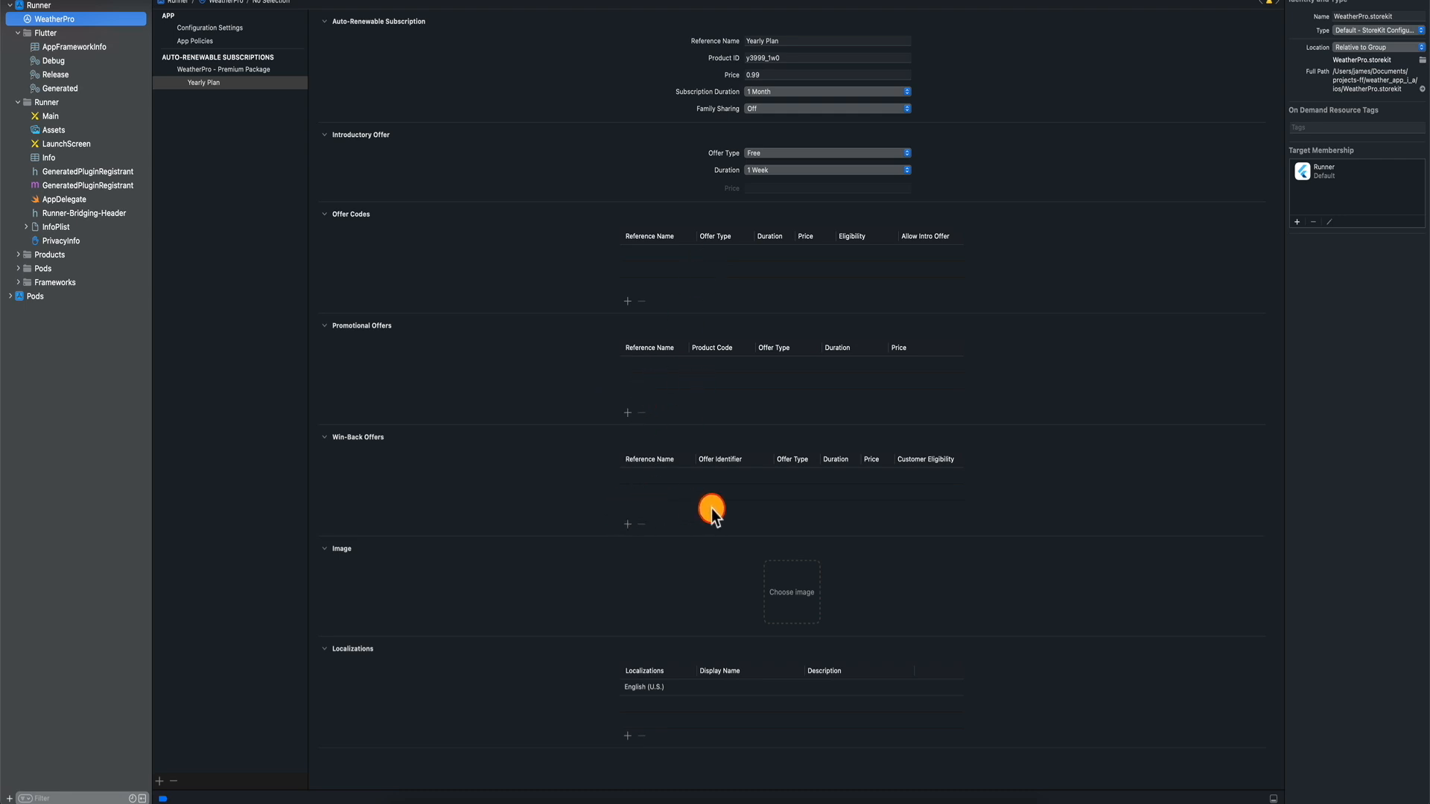
Add English (U.S.) name and description 'Yearly Plan - $39.99' and set the price to 39.99.
{"action": "scroll", "coordinate": [641, 572], "scroll_direction": "down", "scroll_amount": 1}
{"action": "double_click", "coordinate": [728, 687]}
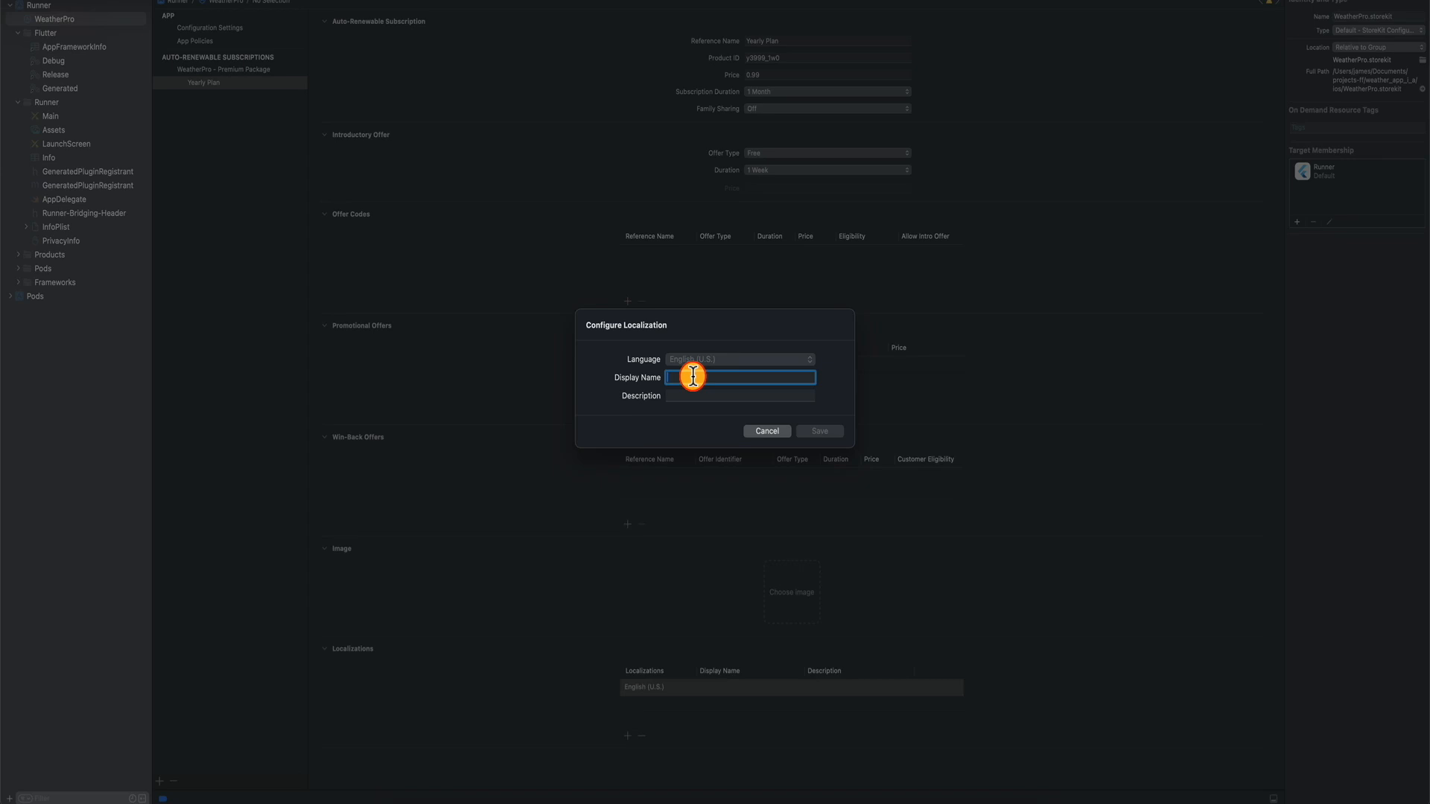
{"action": "left_click", "coordinate": [693, 376]}
{"action": "type", "text": "Yearly Plan - $39.99"}
{"action": "triple_click", "coordinate": [732, 378]}
{"action": "key", "text": "super+c"}
{"action": "left_click", "coordinate": [718, 397]}
{"action": "key", "text": "super+v"}
{"action": "left_click", "coordinate": [809, 435]}
{"action": "left_click", "coordinate": [764, 74]}
{"action": "type", "text": "39.99"}
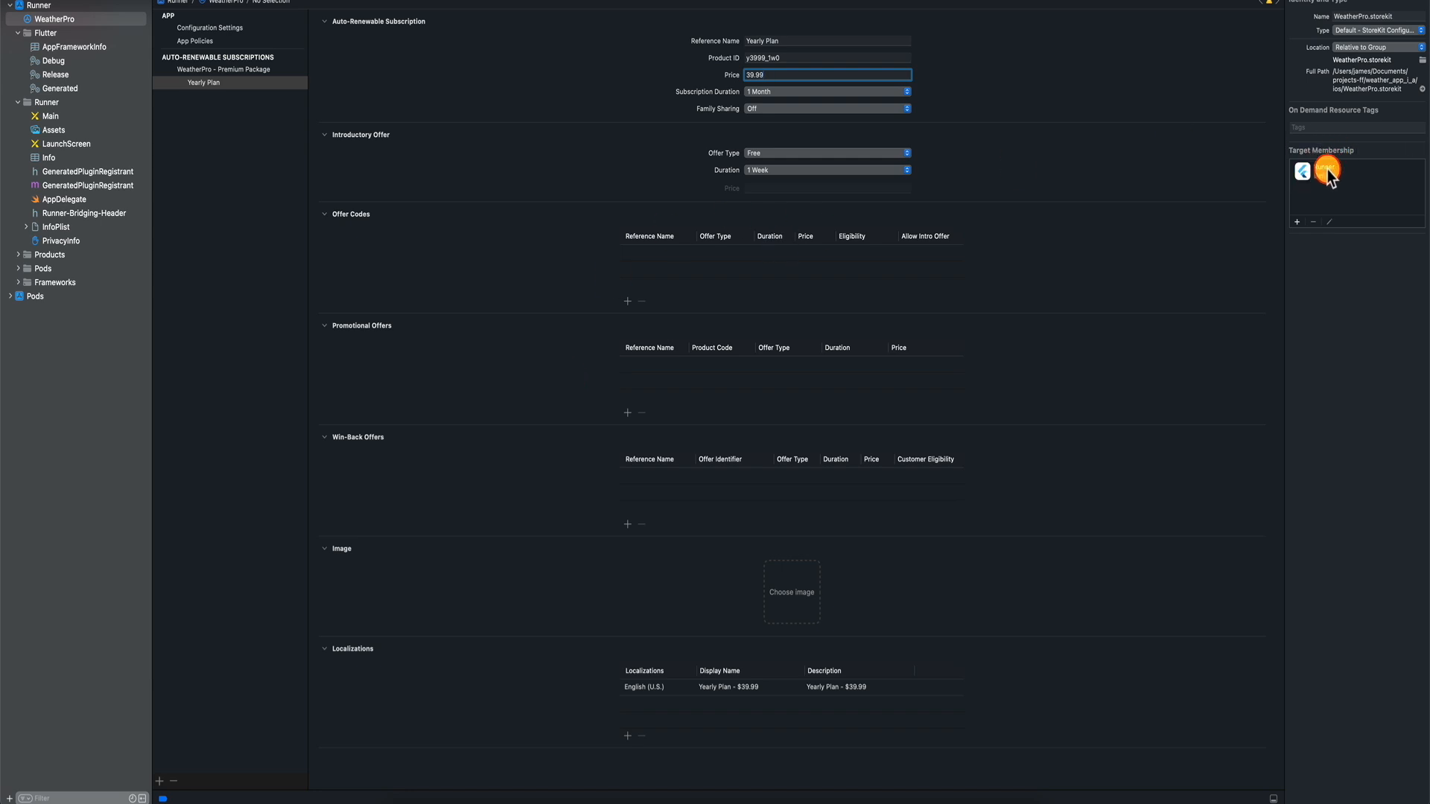
Set the Runner scheme's Run StoreKit Configuration to WeatherPro.storekit.
{"action": "left_click", "coordinate": [524, 129]}
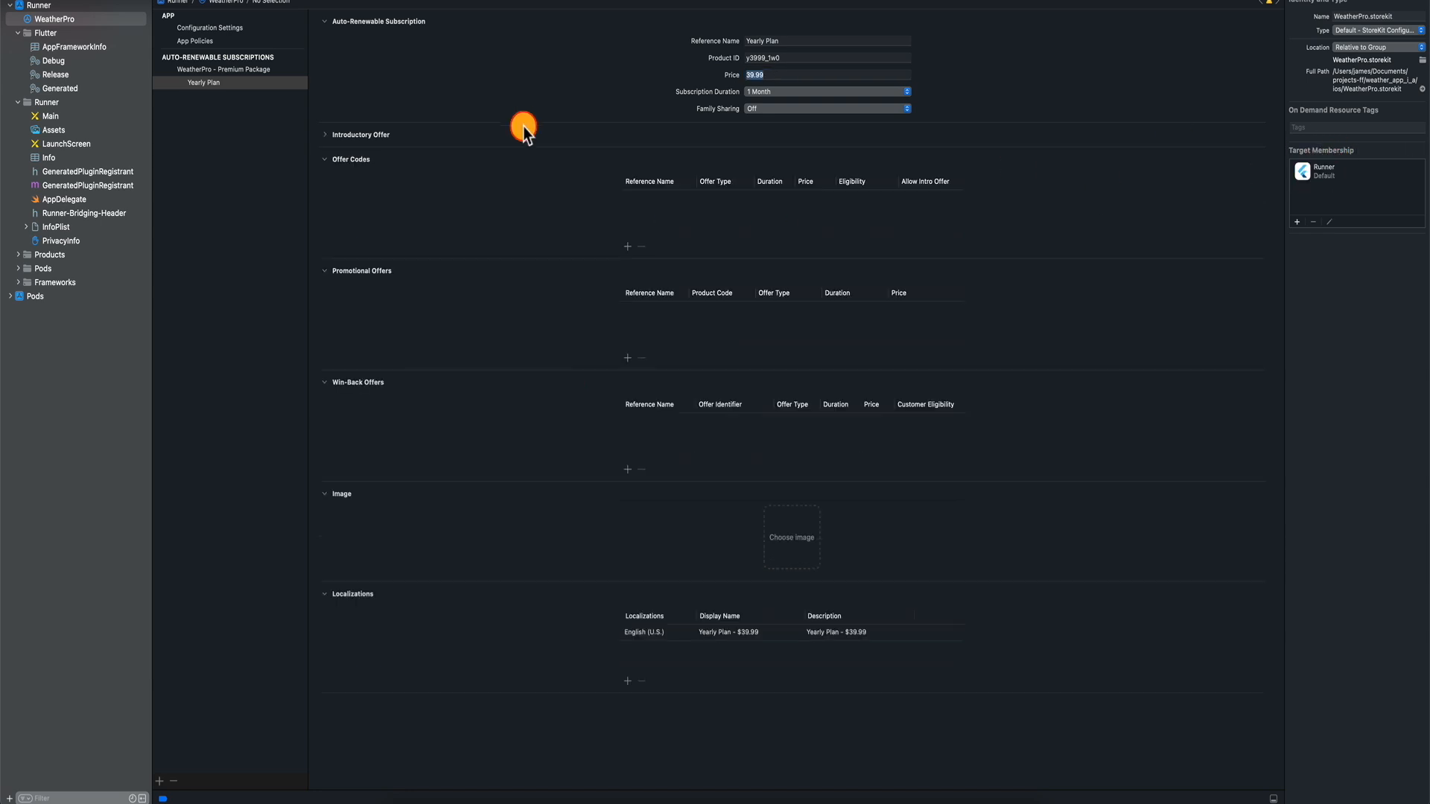
{"action": "left_click", "coordinate": [253, 0]}
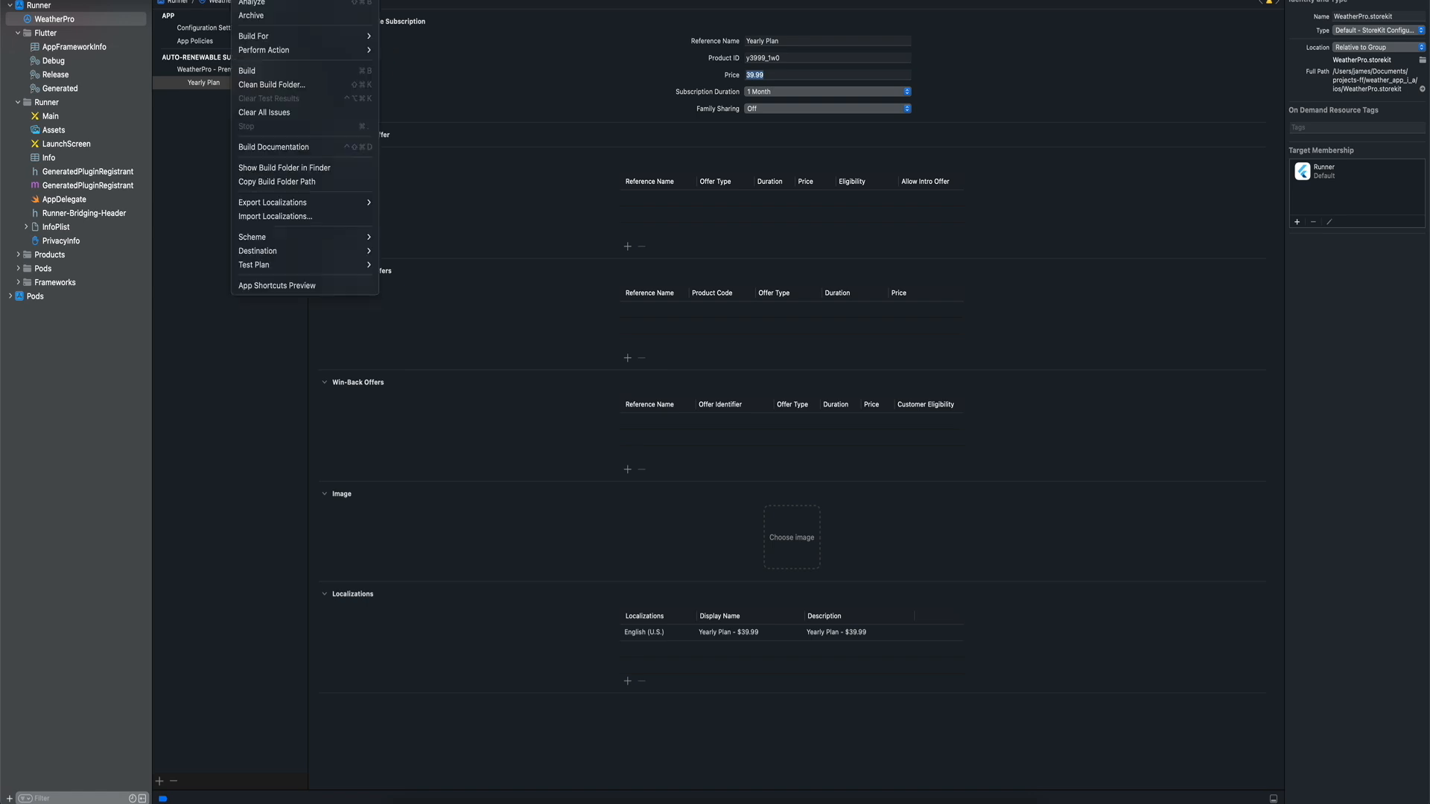
{"action": "mouse_move", "coordinate": [314, 233]}
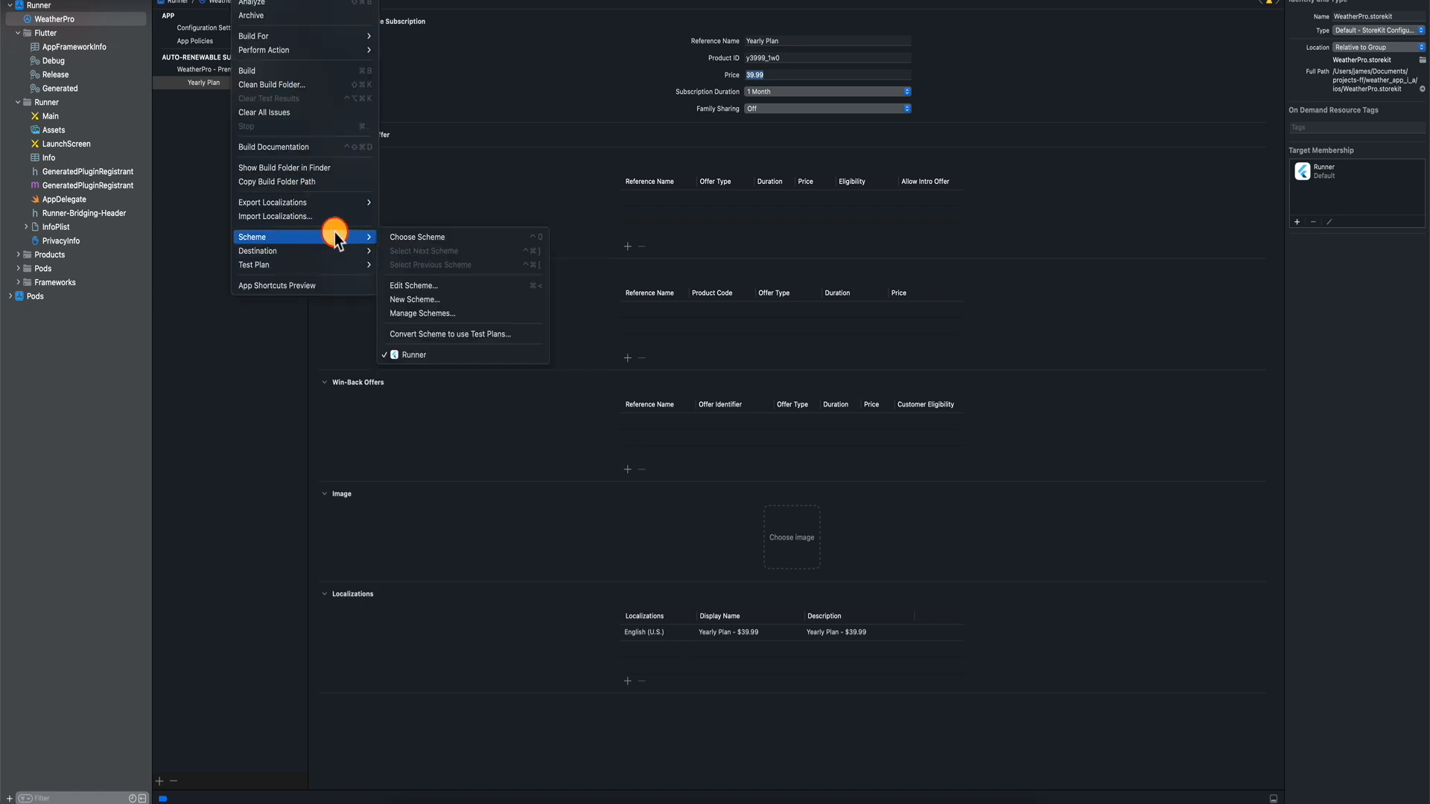
{"action": "left_click", "coordinate": [421, 290]}
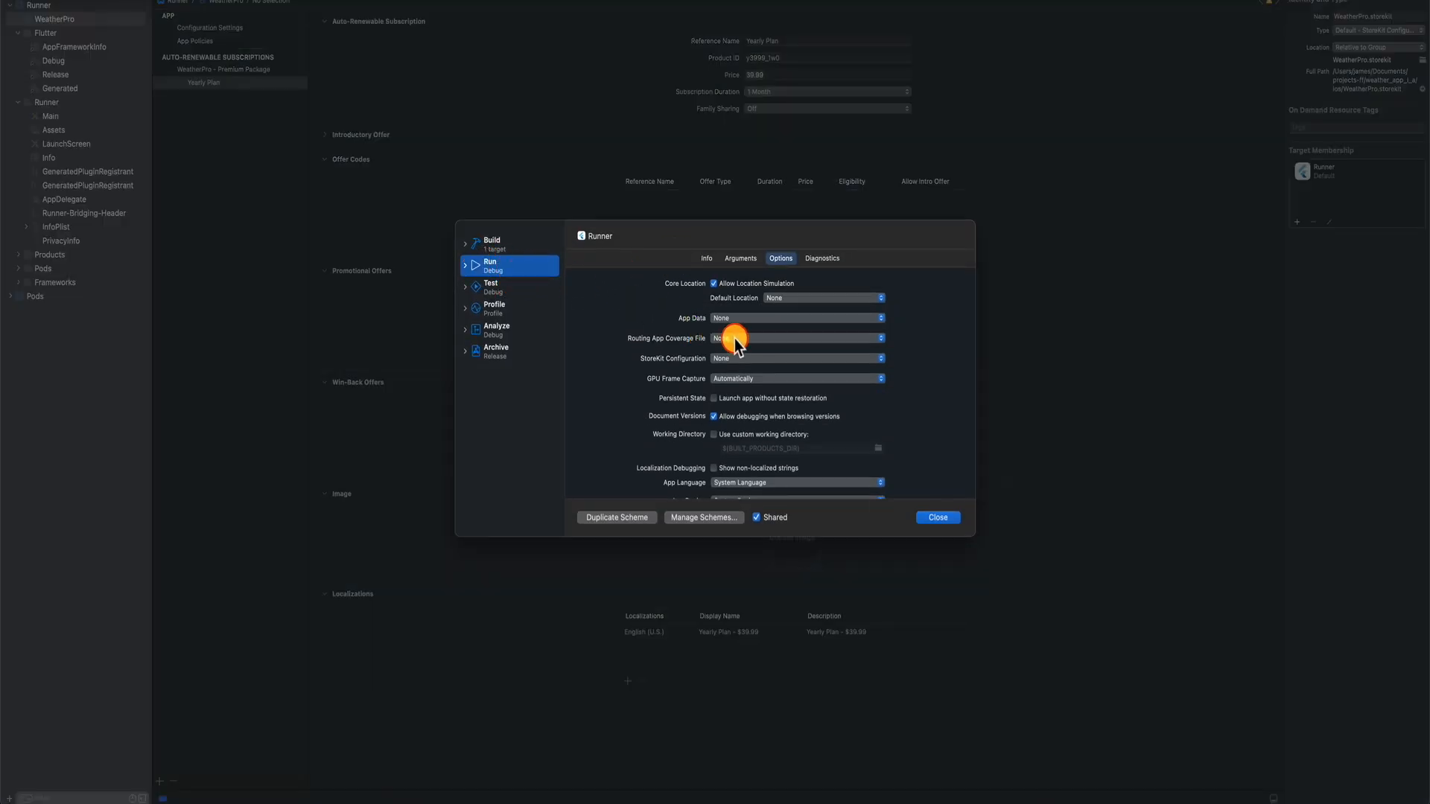
{"action": "left_click", "coordinate": [735, 359]}
{"action": "left_click", "coordinate": [739, 378]}
{"action": "left_click", "coordinate": [745, 360]}
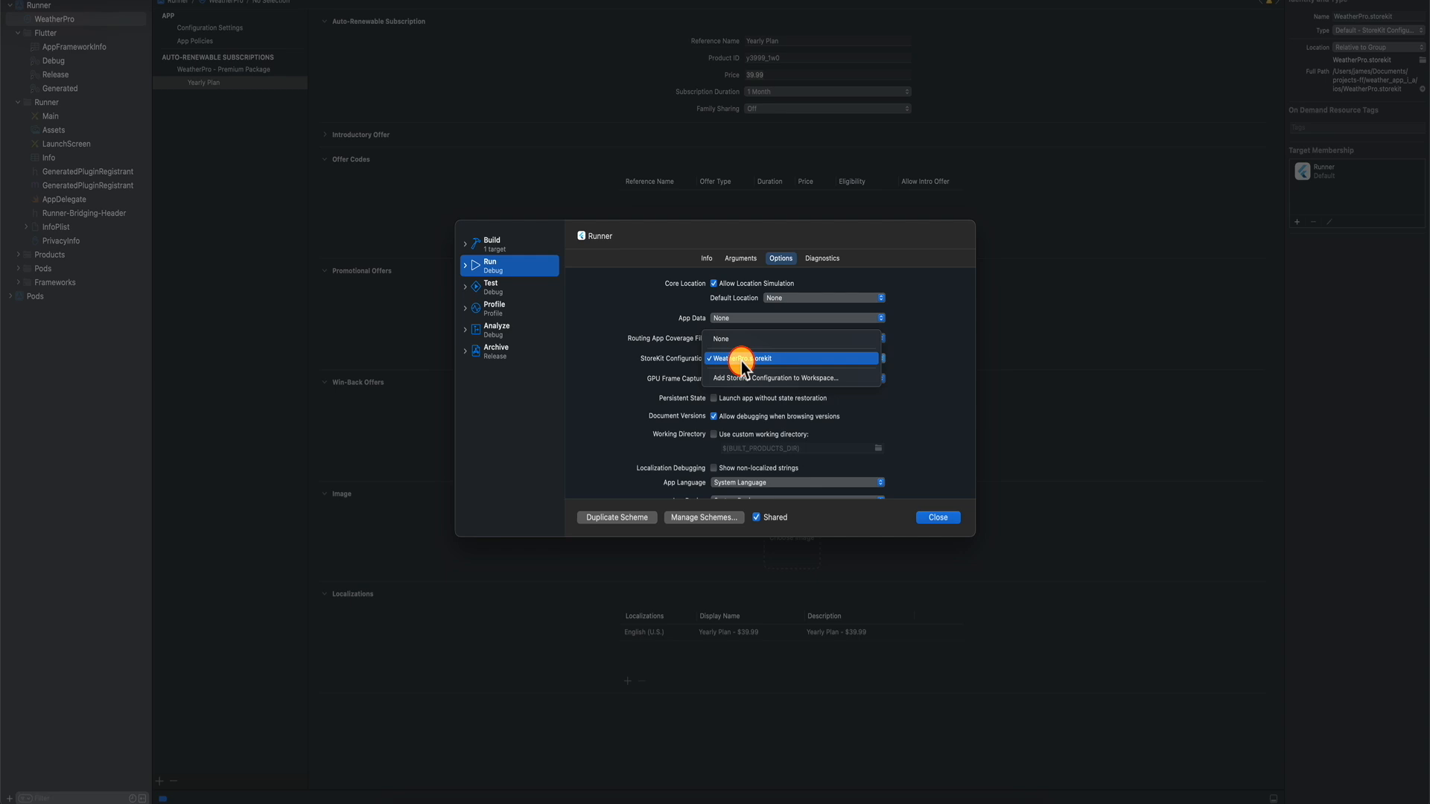
{"action": "left_click", "coordinate": [741, 360]}
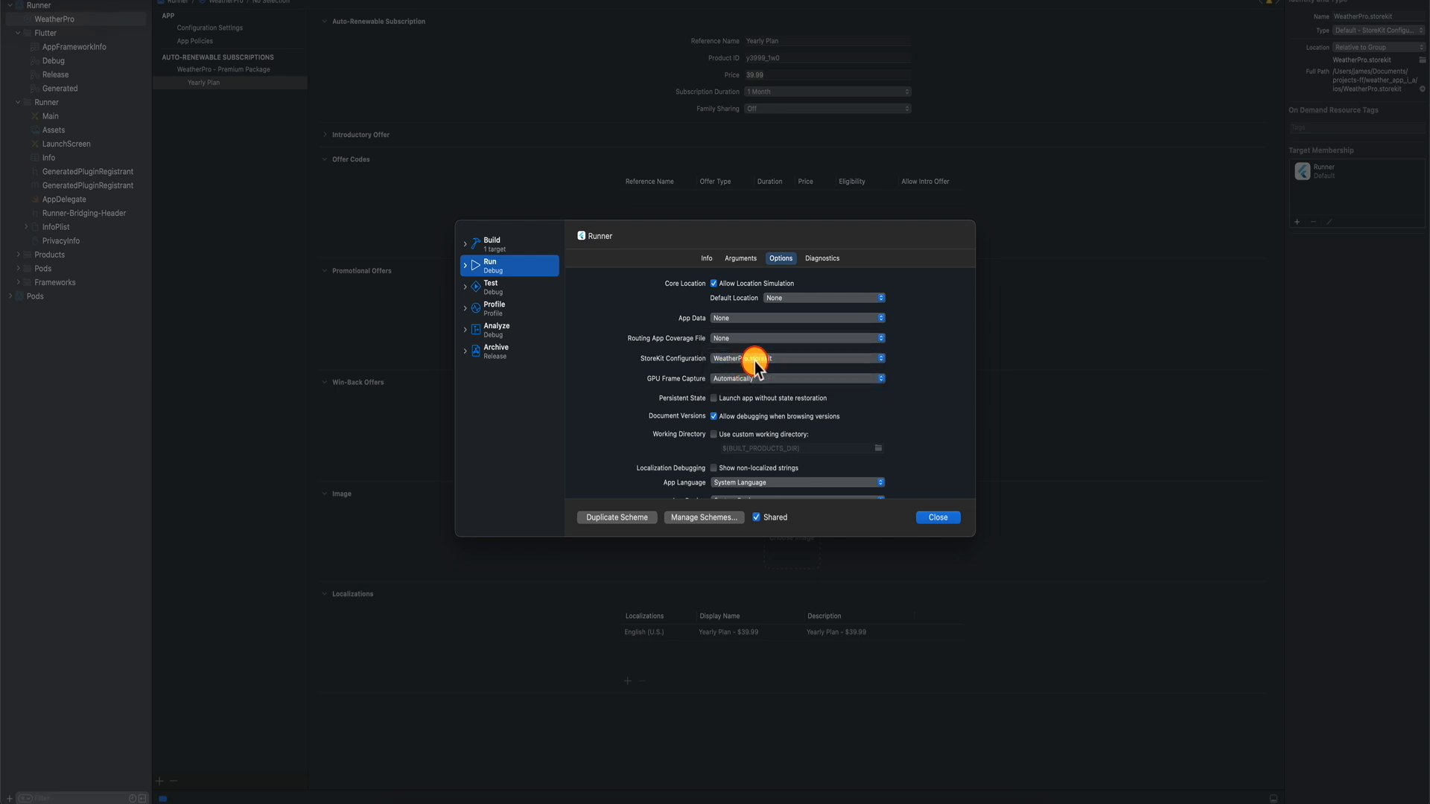
{"action": "left_click", "coordinate": [944, 517]}
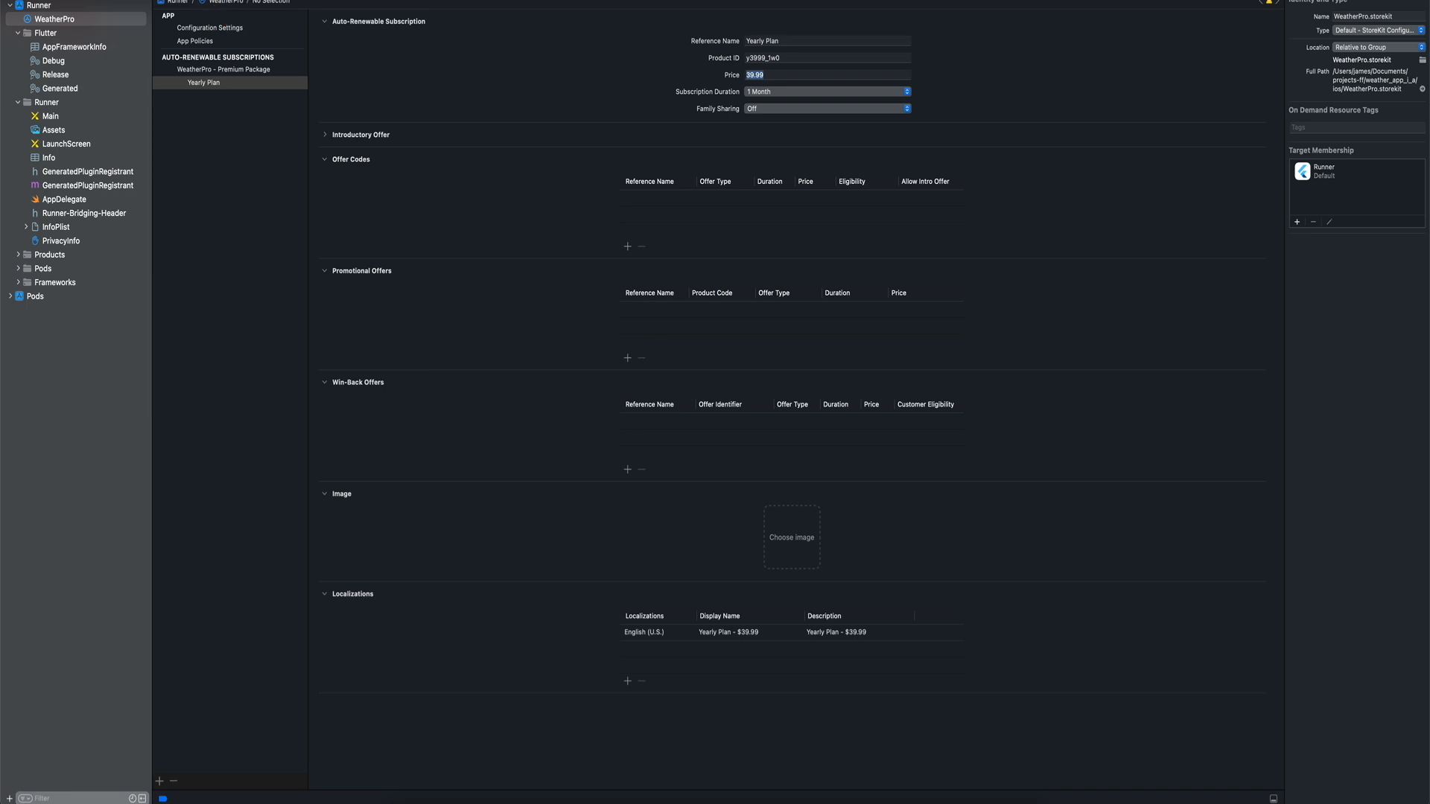
Dismiss the Product menu and bring the running app's simulator to the front.
{"action": "left_click", "coordinate": [251, 0]}
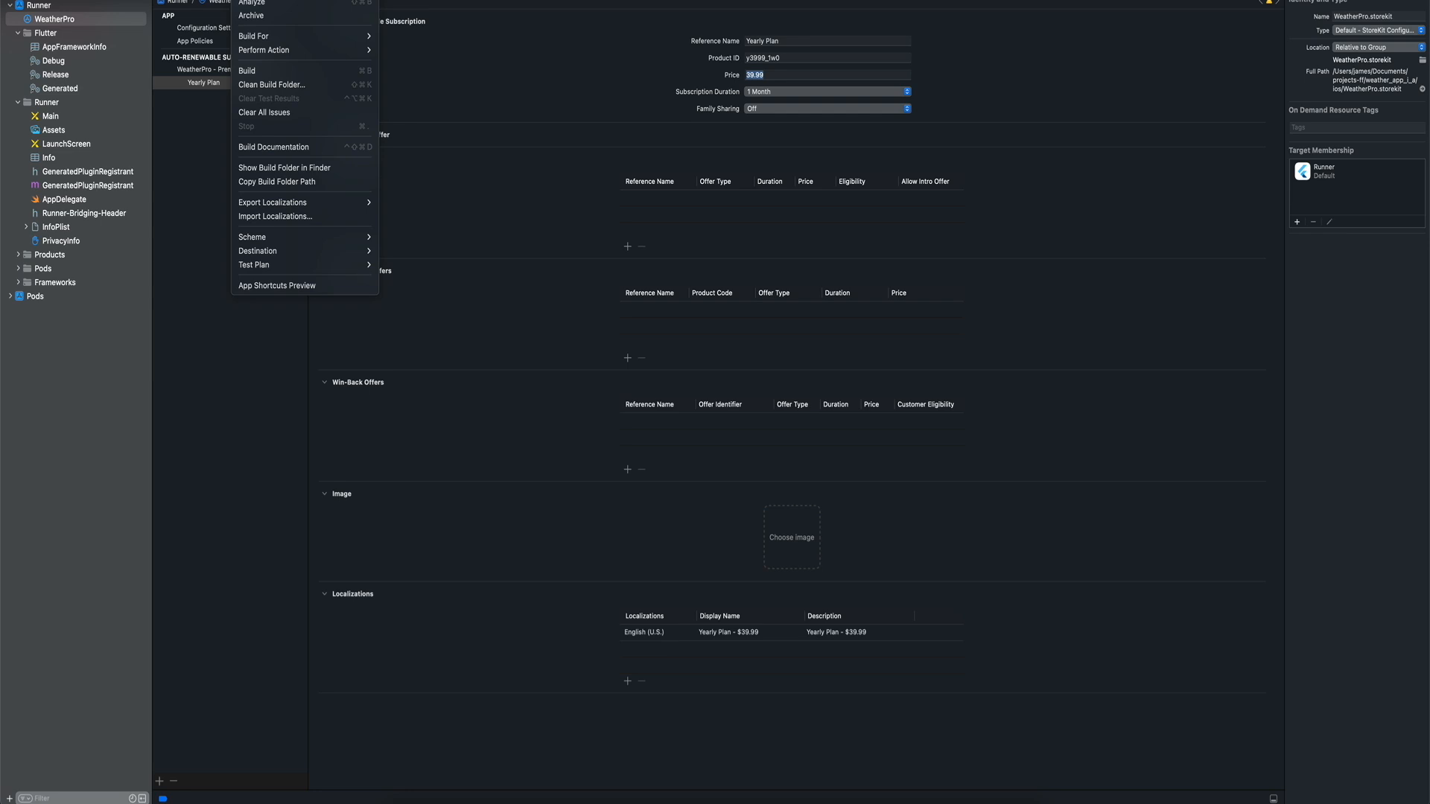
{"action": "left_click", "coordinate": [562, 89]}
{"action": "left_click", "coordinate": [250, 0]}
{"action": "left_click", "coordinate": [570, 203]}
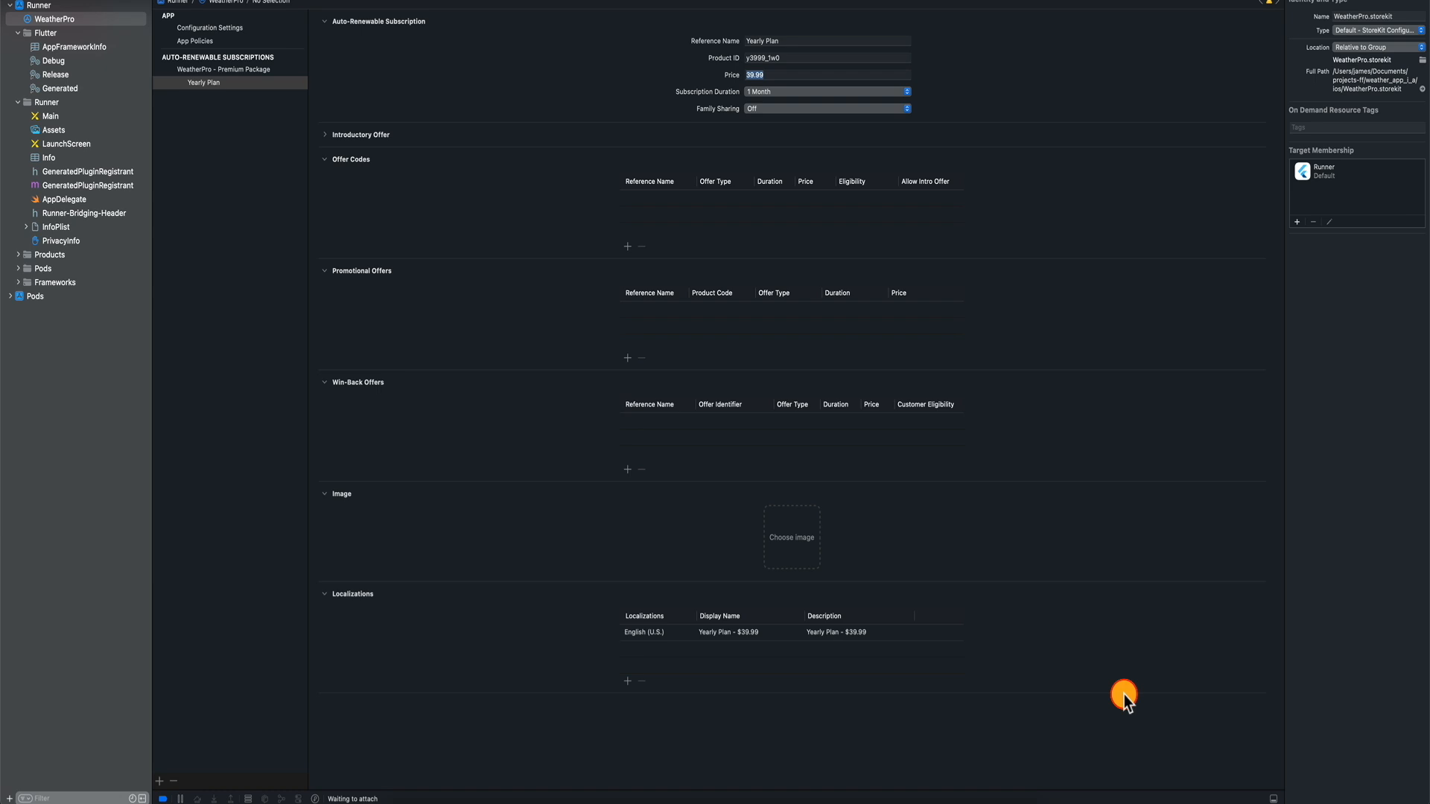
{"action": "left_click", "coordinate": [962, 803]}
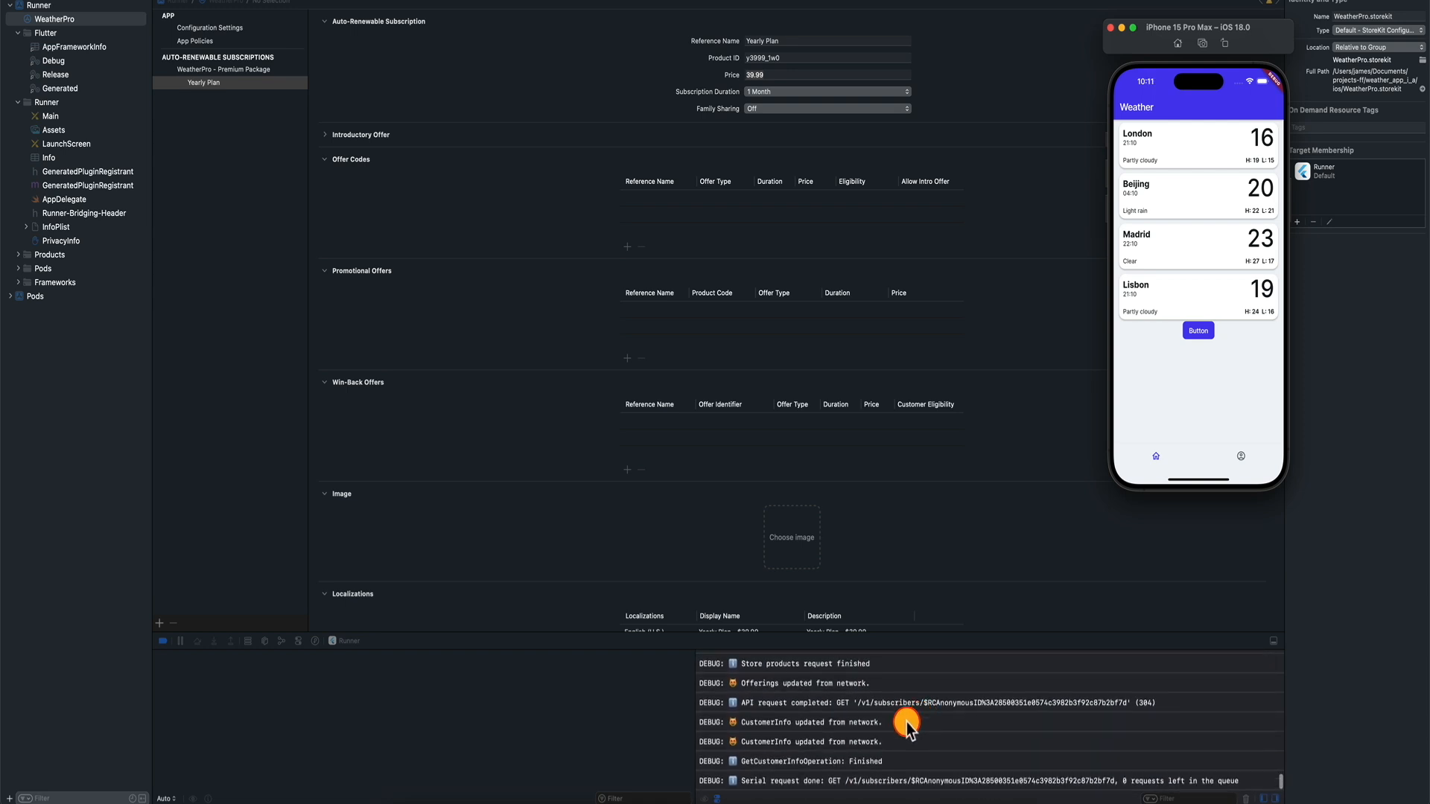
Browse London details, Profile and Home, then tap Button, which fails with 'Bad state: No element'.
{"action": "left_click", "coordinate": [1207, 146]}
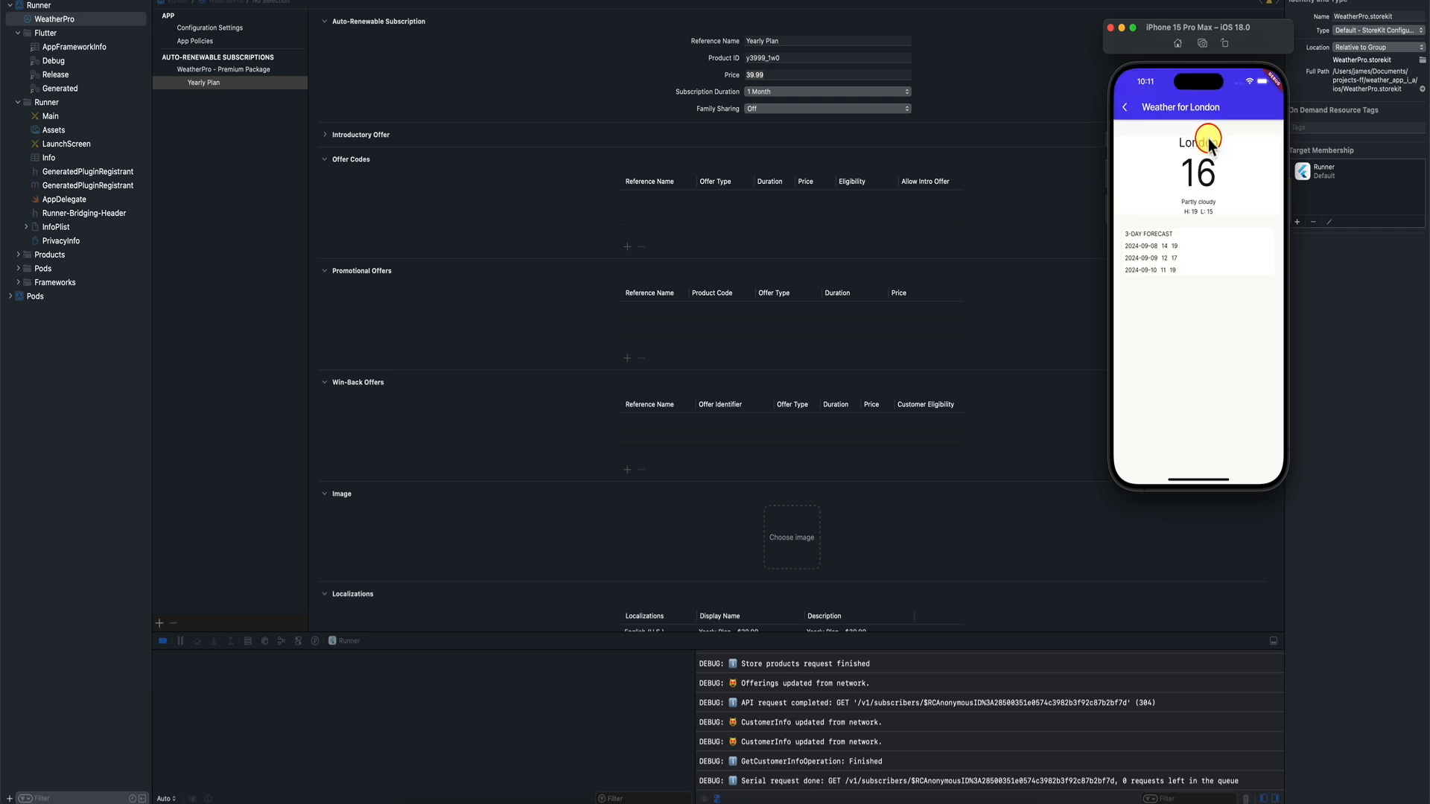
{"action": "left_click", "coordinate": [1124, 107]}
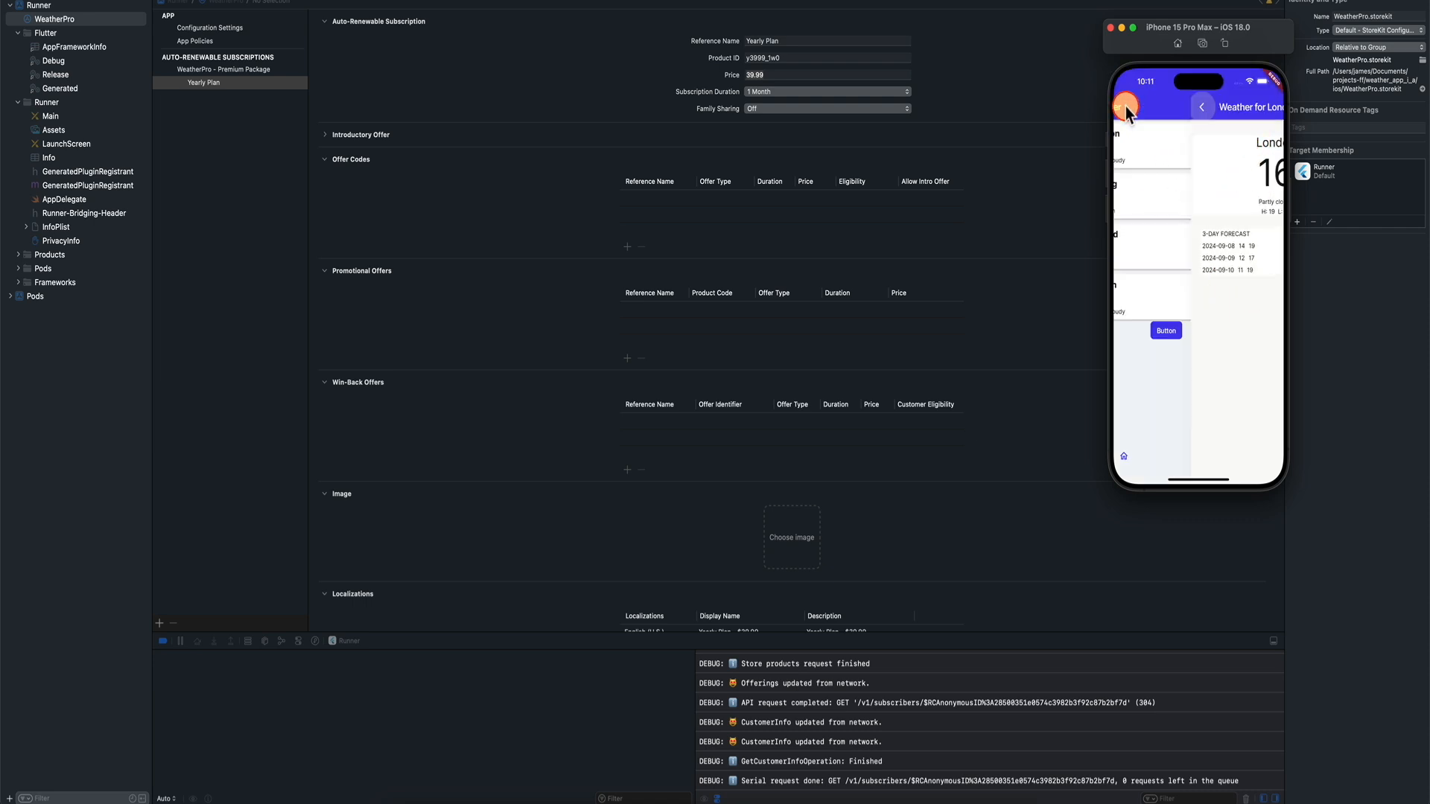
{"action": "left_click", "coordinate": [1243, 454]}
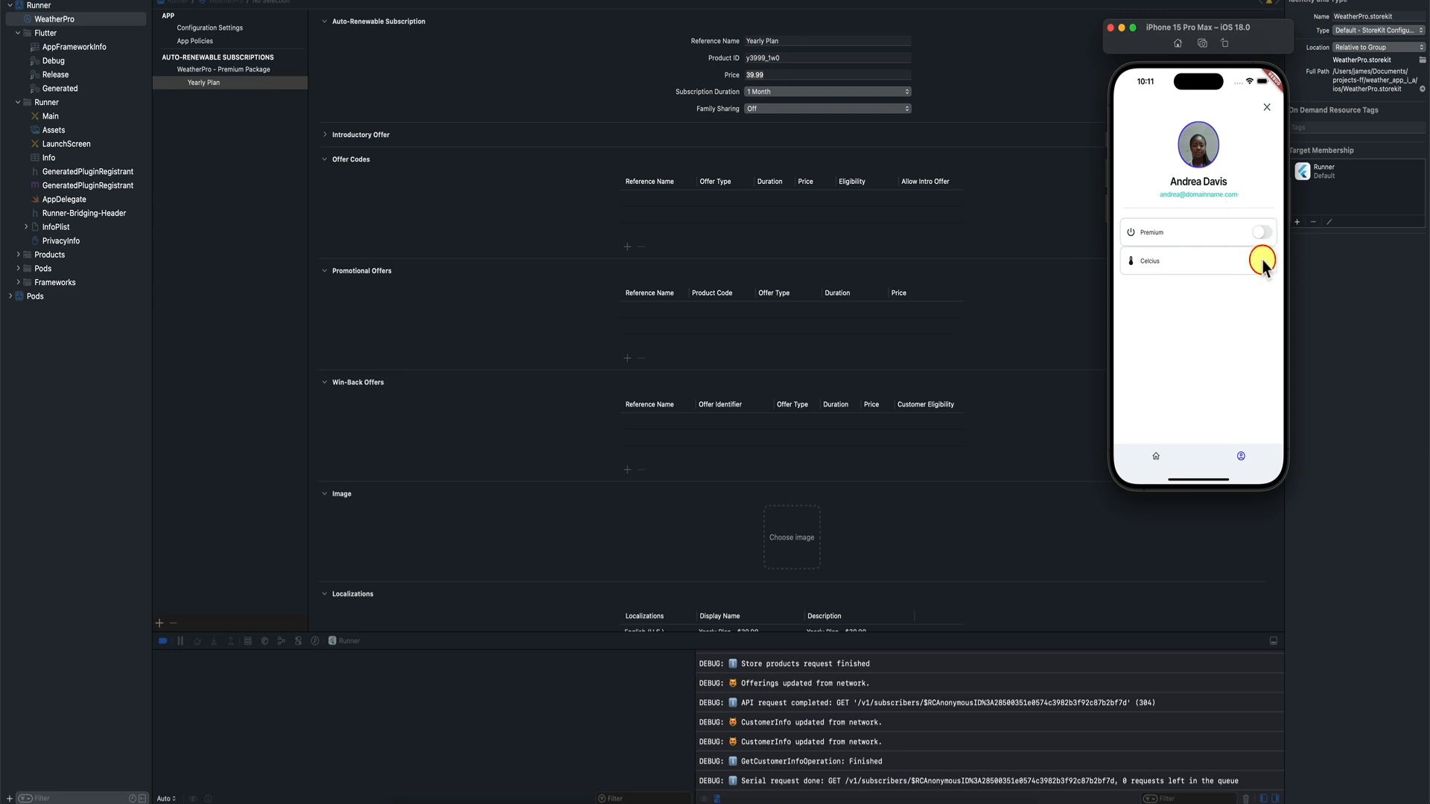
{"action": "left_click", "coordinate": [1159, 455]}
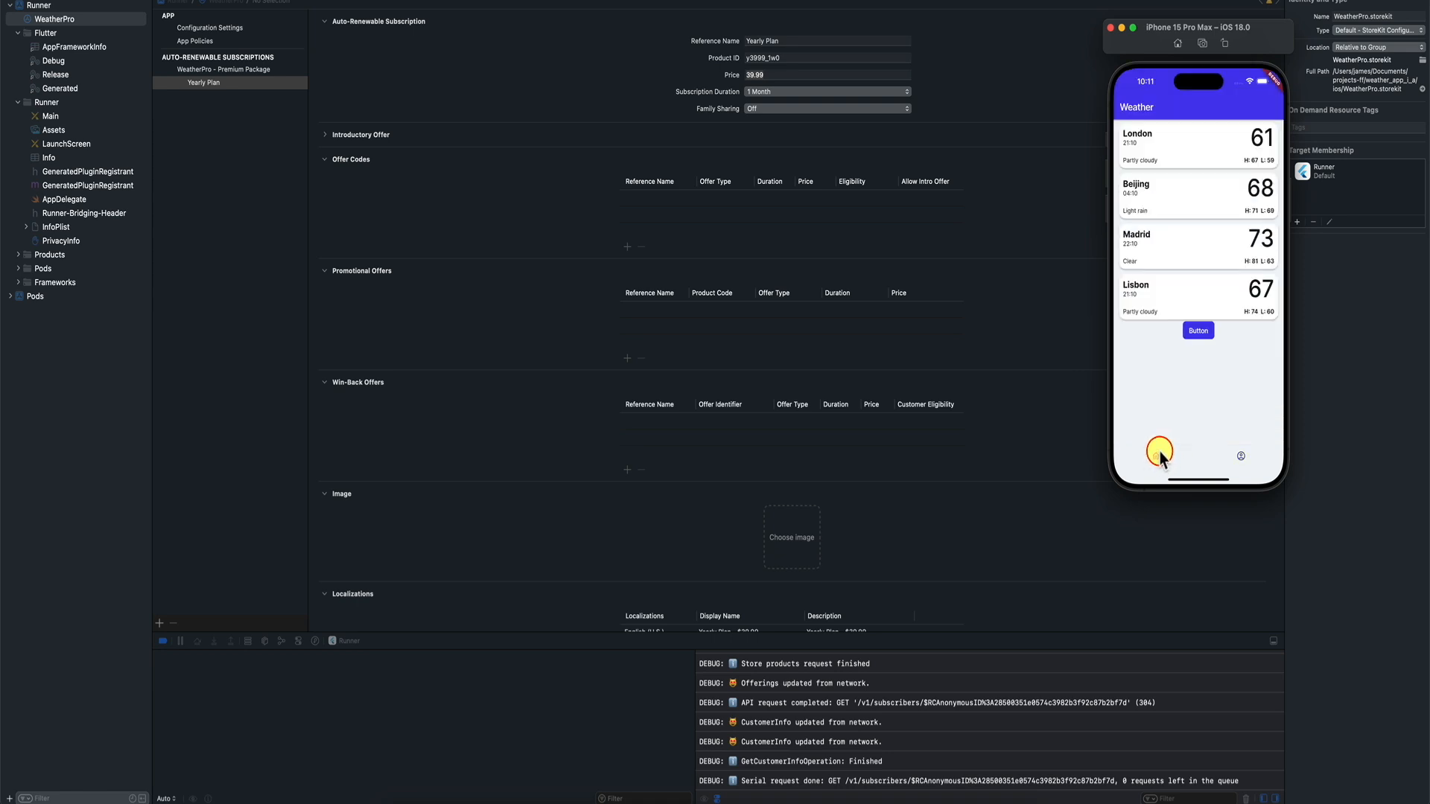
{"action": "left_click", "coordinate": [1241, 147]}
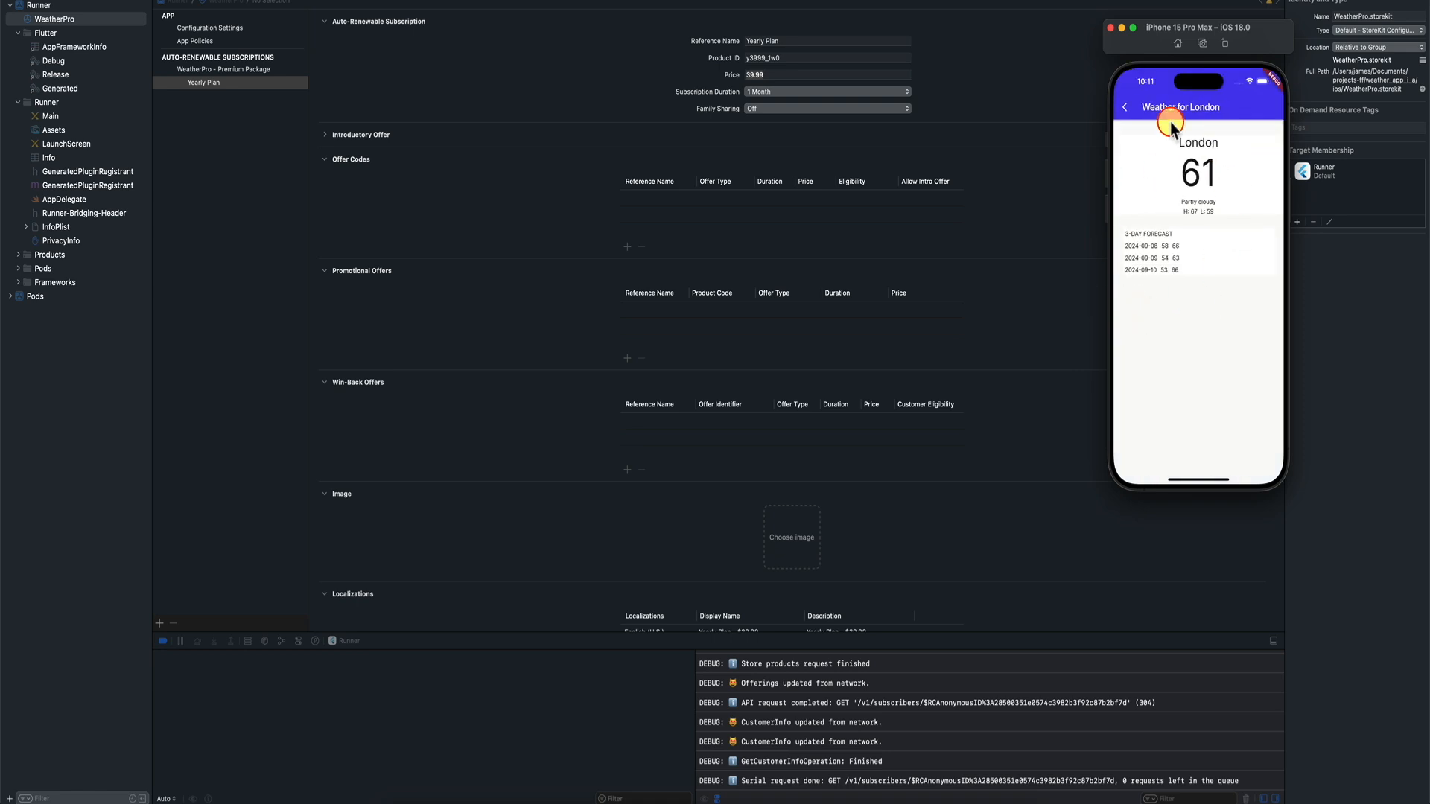
{"action": "left_click", "coordinate": [1124, 108]}
{"action": "left_click", "coordinate": [1197, 333]}
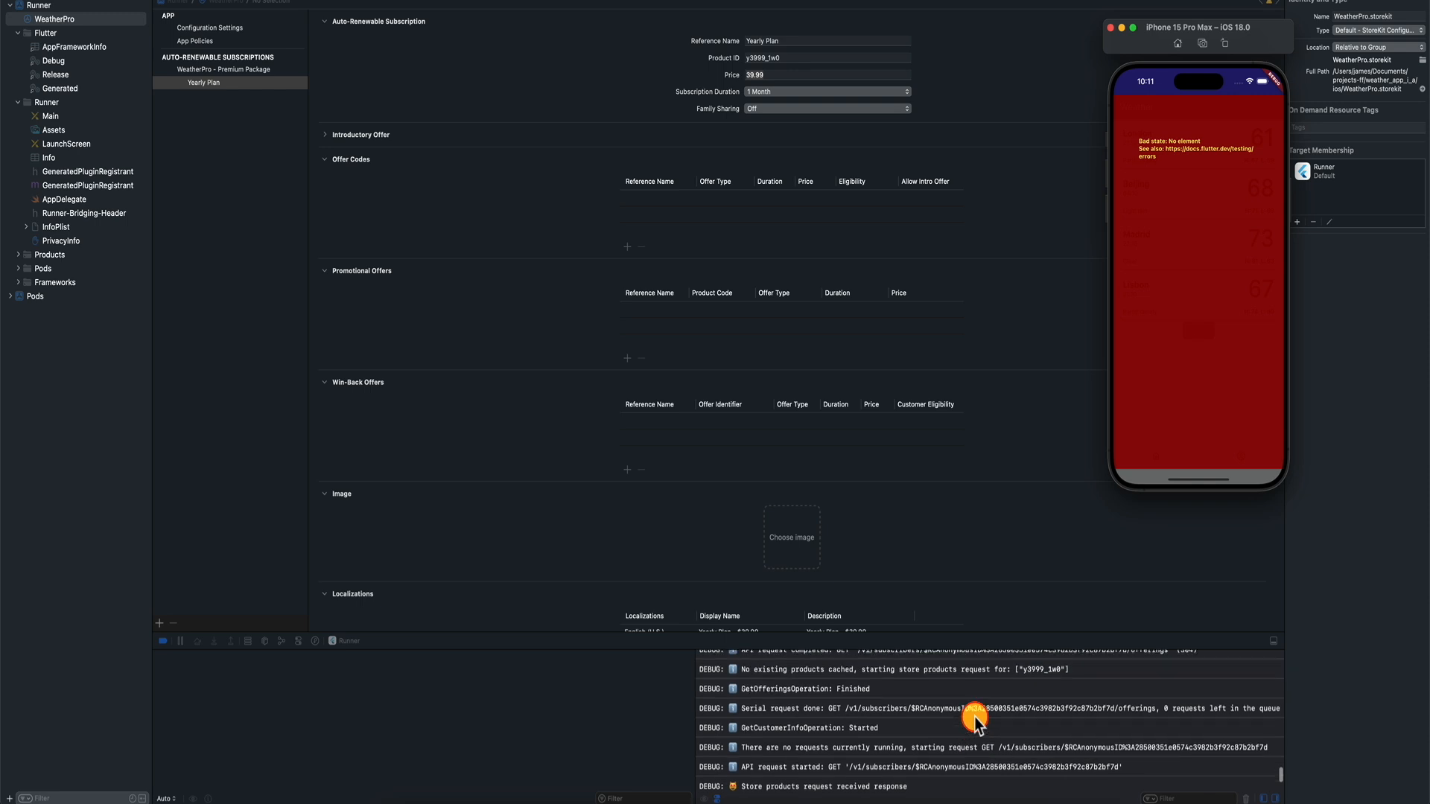
Scroll the Xcode debug console and select the 'No existing products cached' line for y3999_1w0.
{"action": "scroll", "coordinate": [975, 721], "scroll_direction": "up", "scroll_amount": 1}
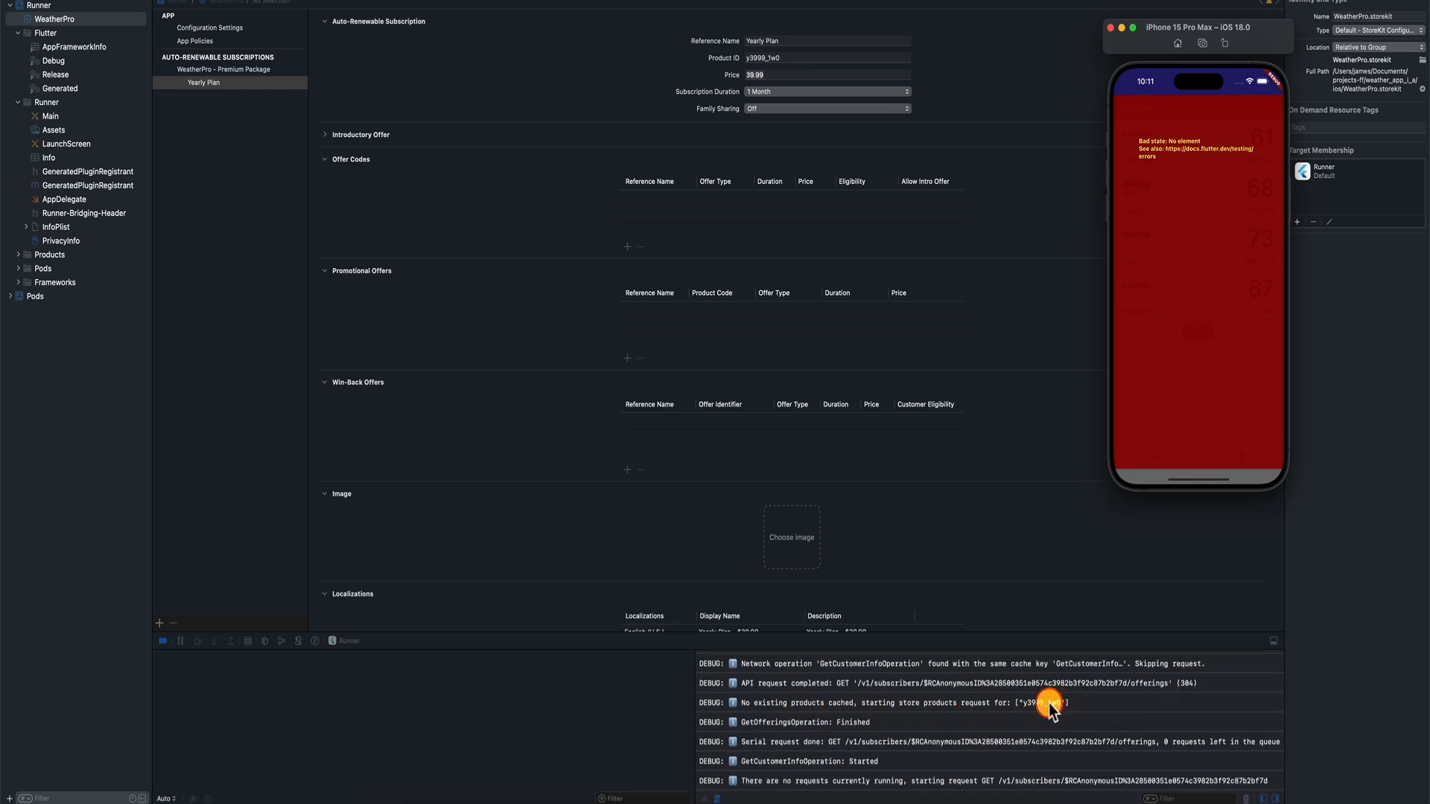
{"action": "scroll", "coordinate": [1032, 710], "scroll_direction": "up", "scroll_amount": 5}
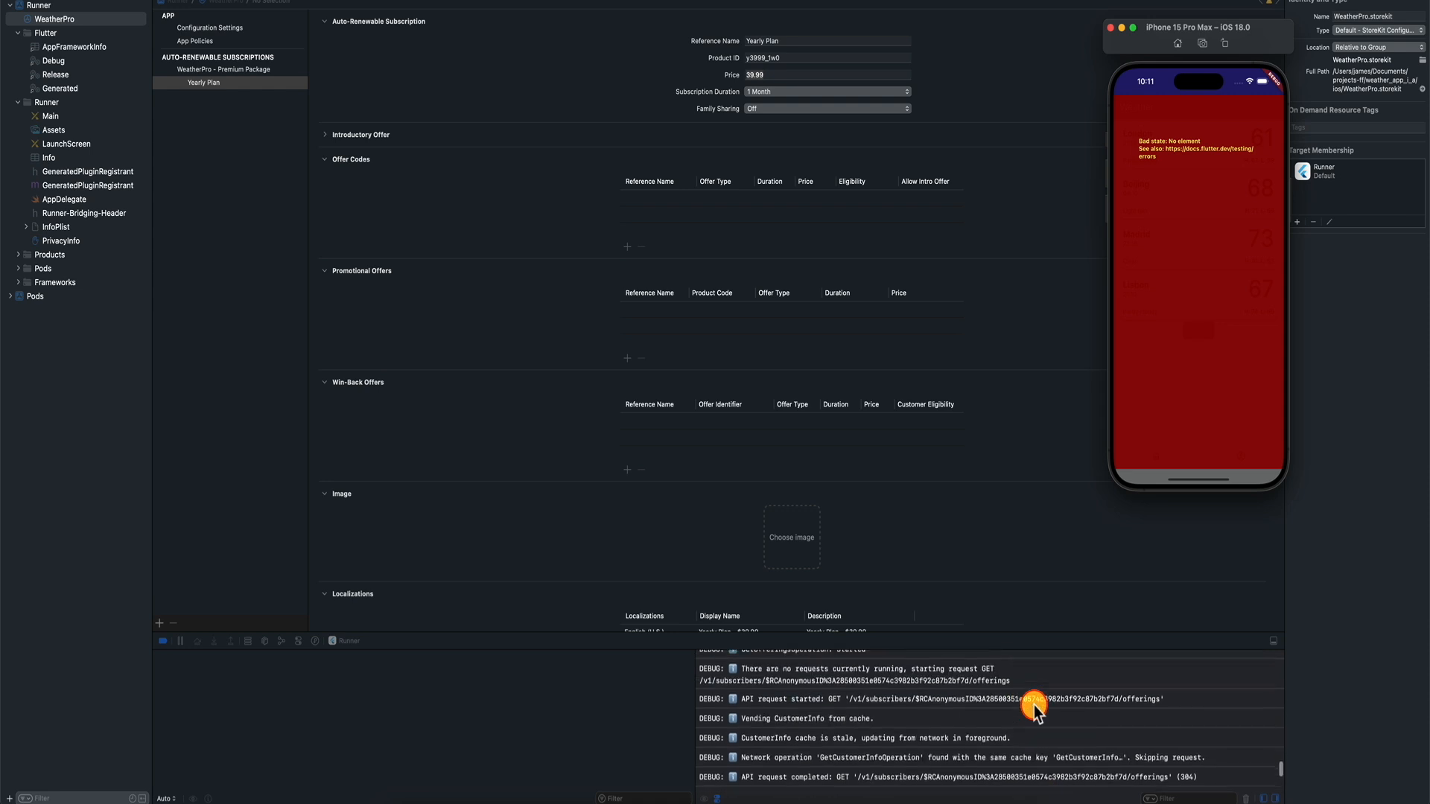
{"action": "scroll", "coordinate": [1034, 710], "scroll_direction": "down", "scroll_amount": 10}
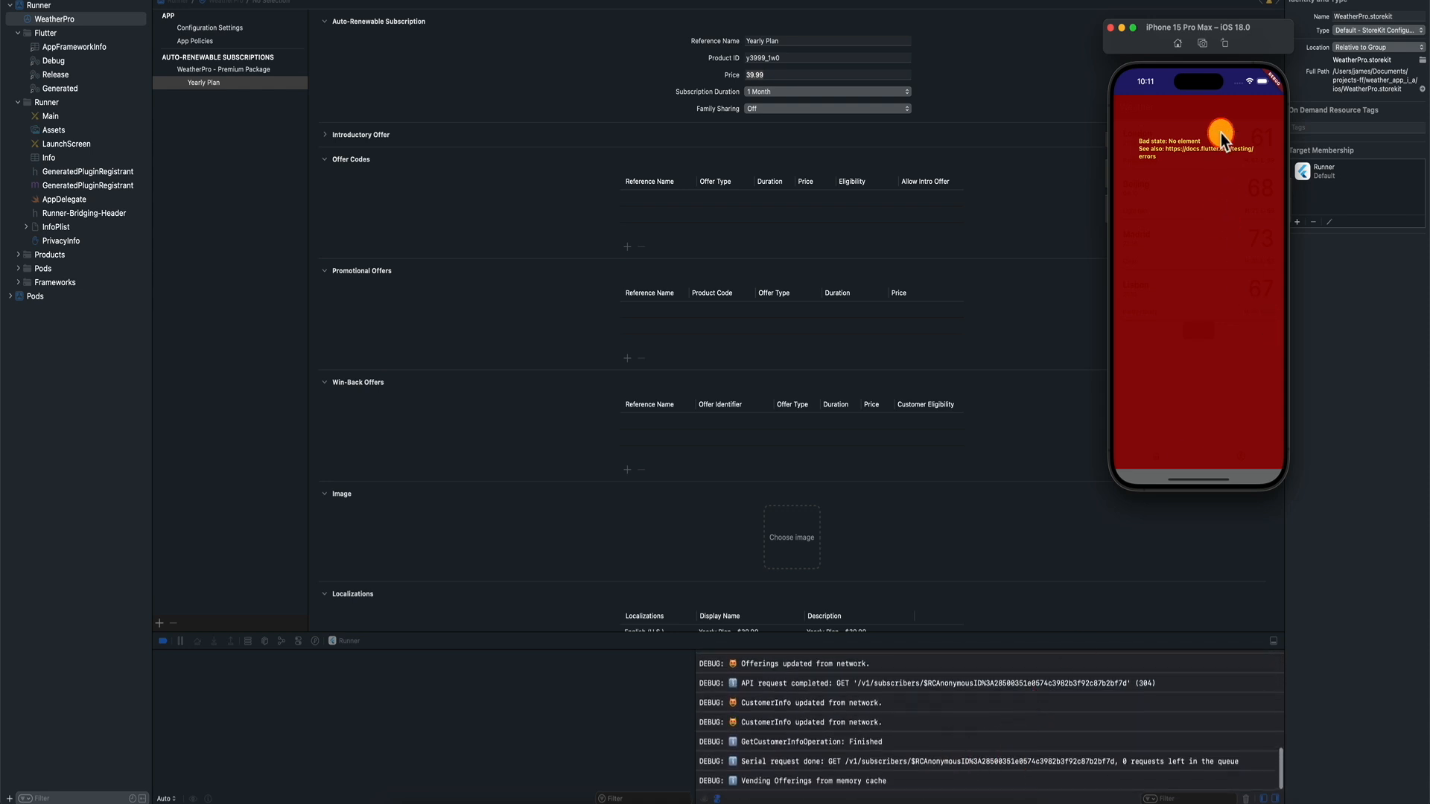
{"action": "scroll", "coordinate": [1016, 718], "scroll_direction": "up", "scroll_amount": 5}
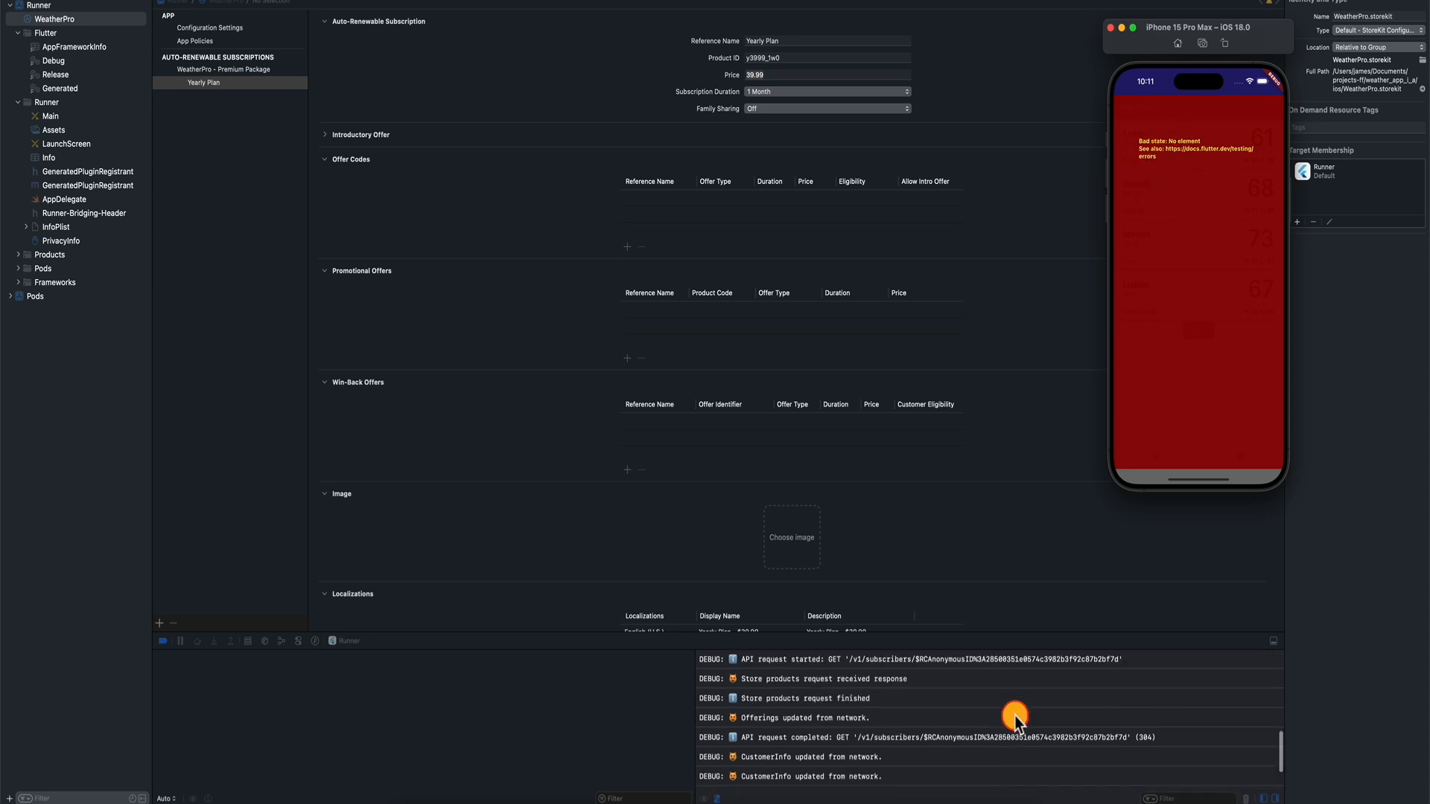
{"action": "scroll", "coordinate": [1016, 718], "scroll_direction": "up", "scroll_amount": 5}
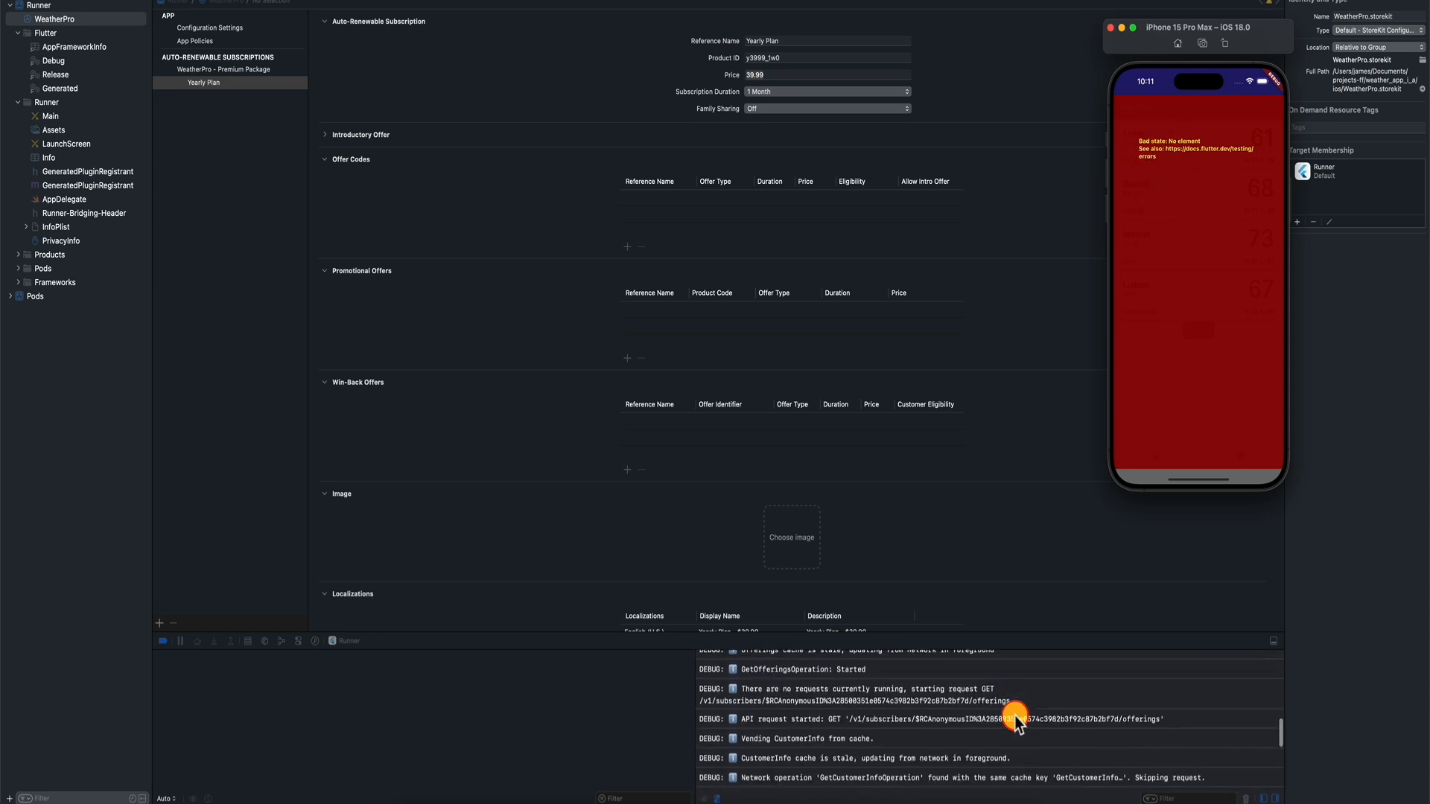
{"action": "left_click", "coordinate": [1015, 720]}
{"action": "scroll", "coordinate": [1016, 721], "scroll_direction": "down", "scroll_amount": 2}
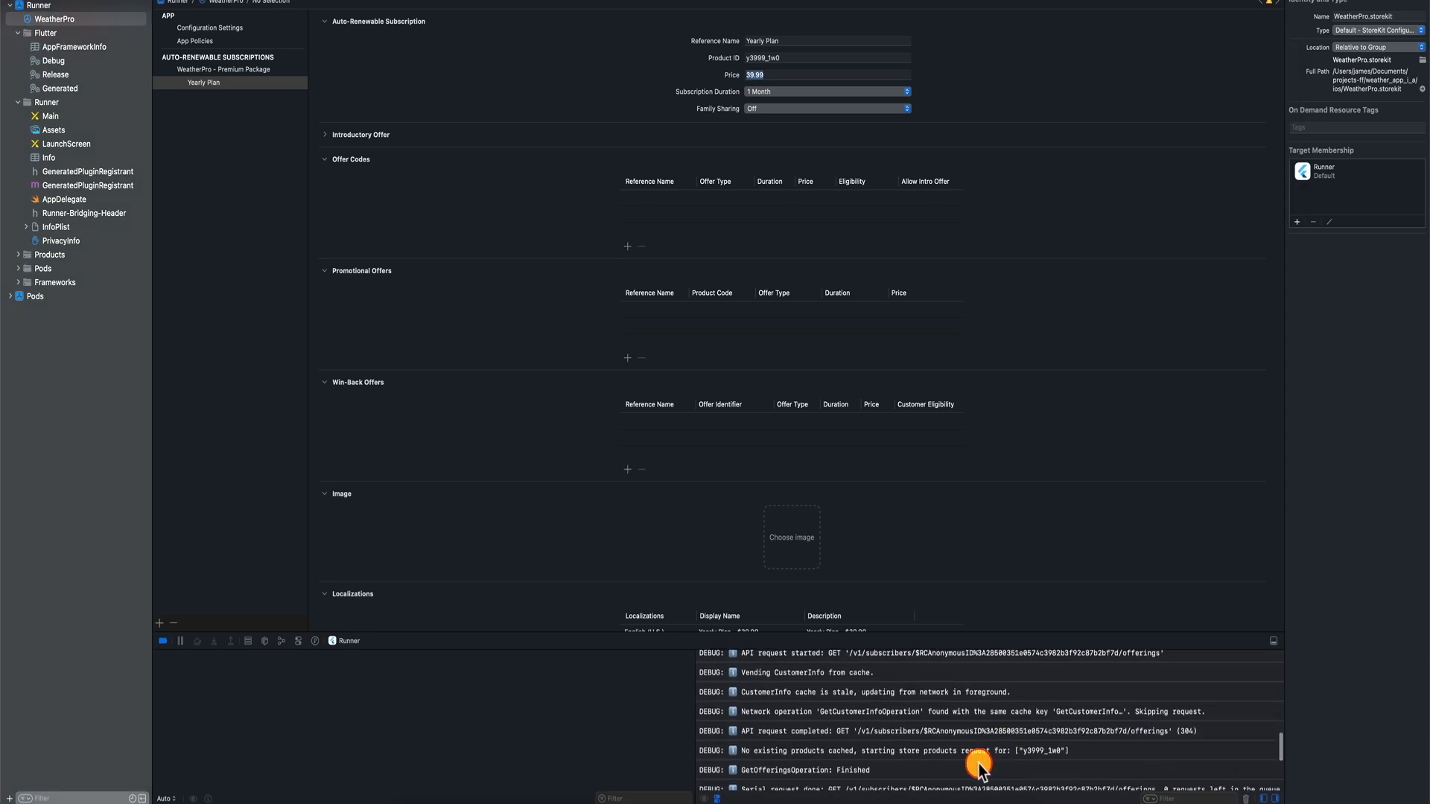
{"action": "left_click", "coordinate": [1006, 753]}
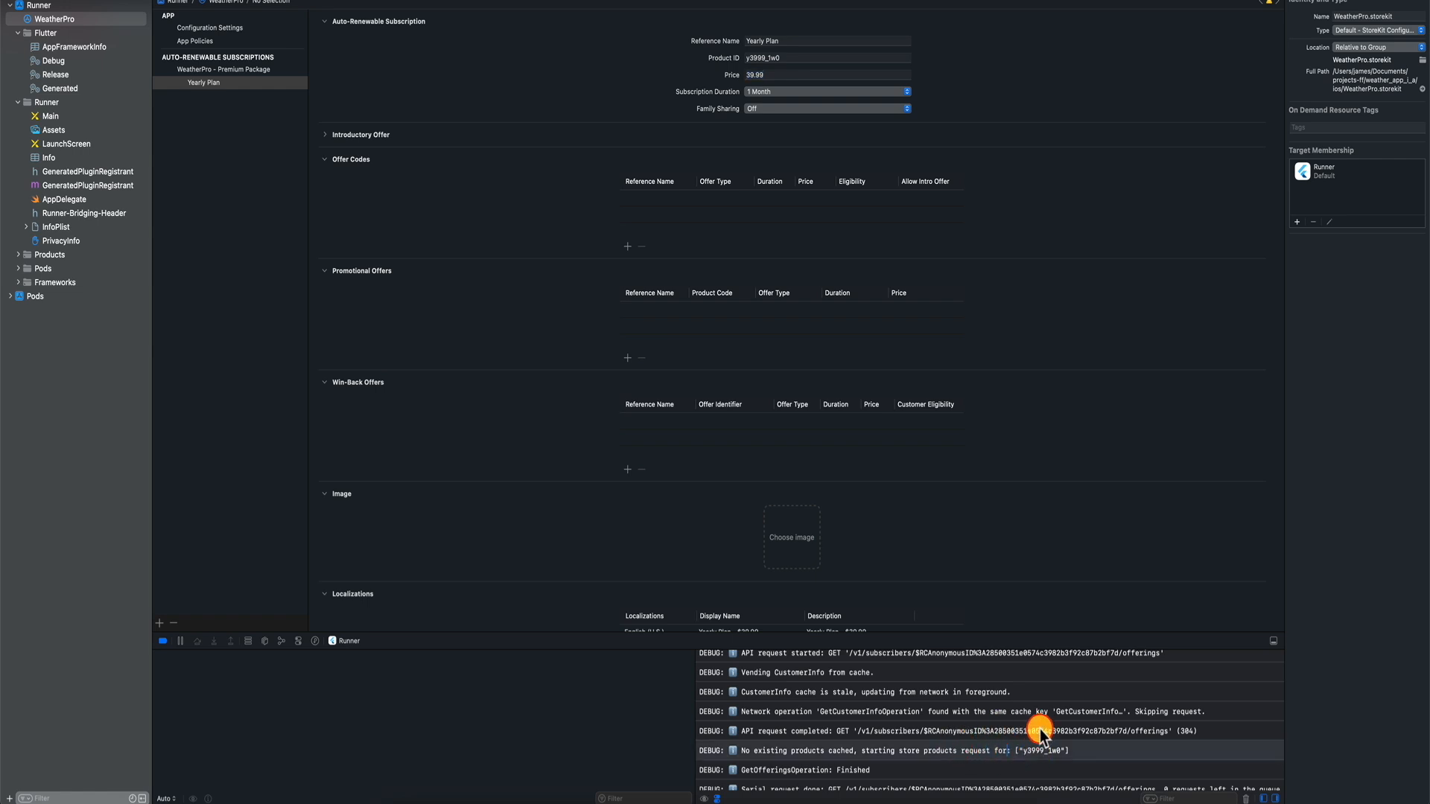
{"action": "left_click_drag", "start_coordinate": [897, 753], "coordinate": [1077, 754]}
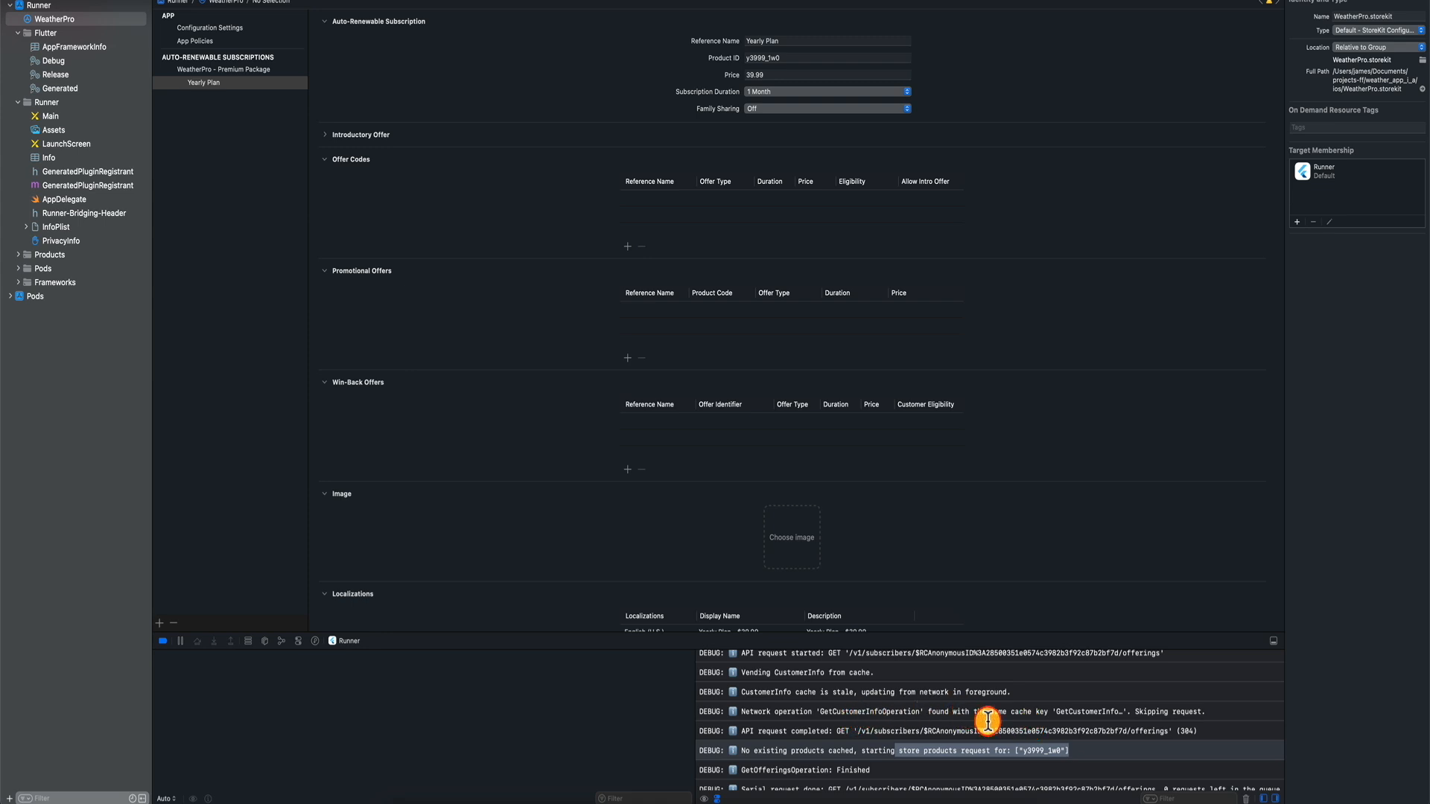
{"action": "scroll", "coordinate": [996, 734], "scroll_direction": "up", "scroll_amount": 3}
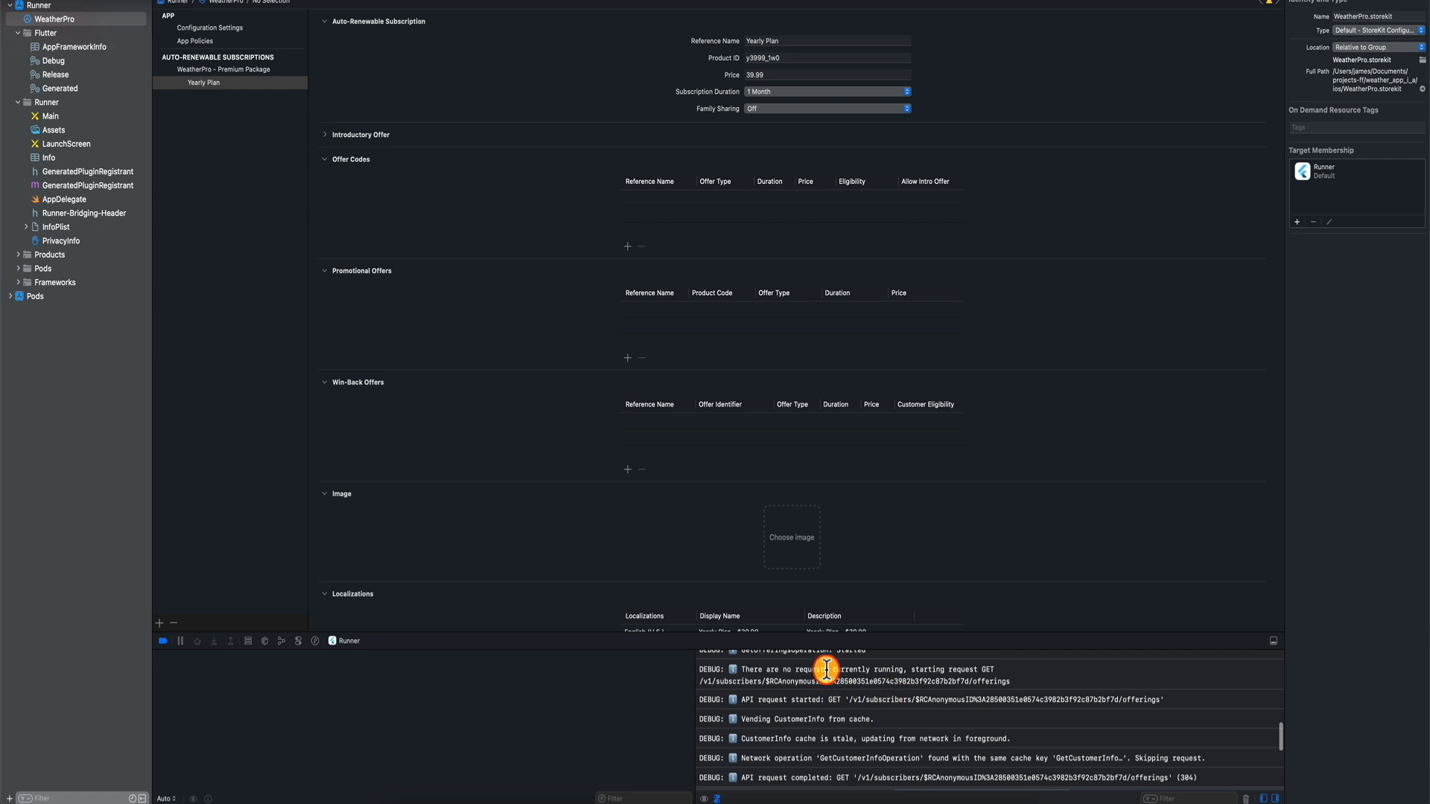
{"action": "scroll", "coordinate": [1099, 705], "scroll_direction": "down", "scroll_amount": 5}
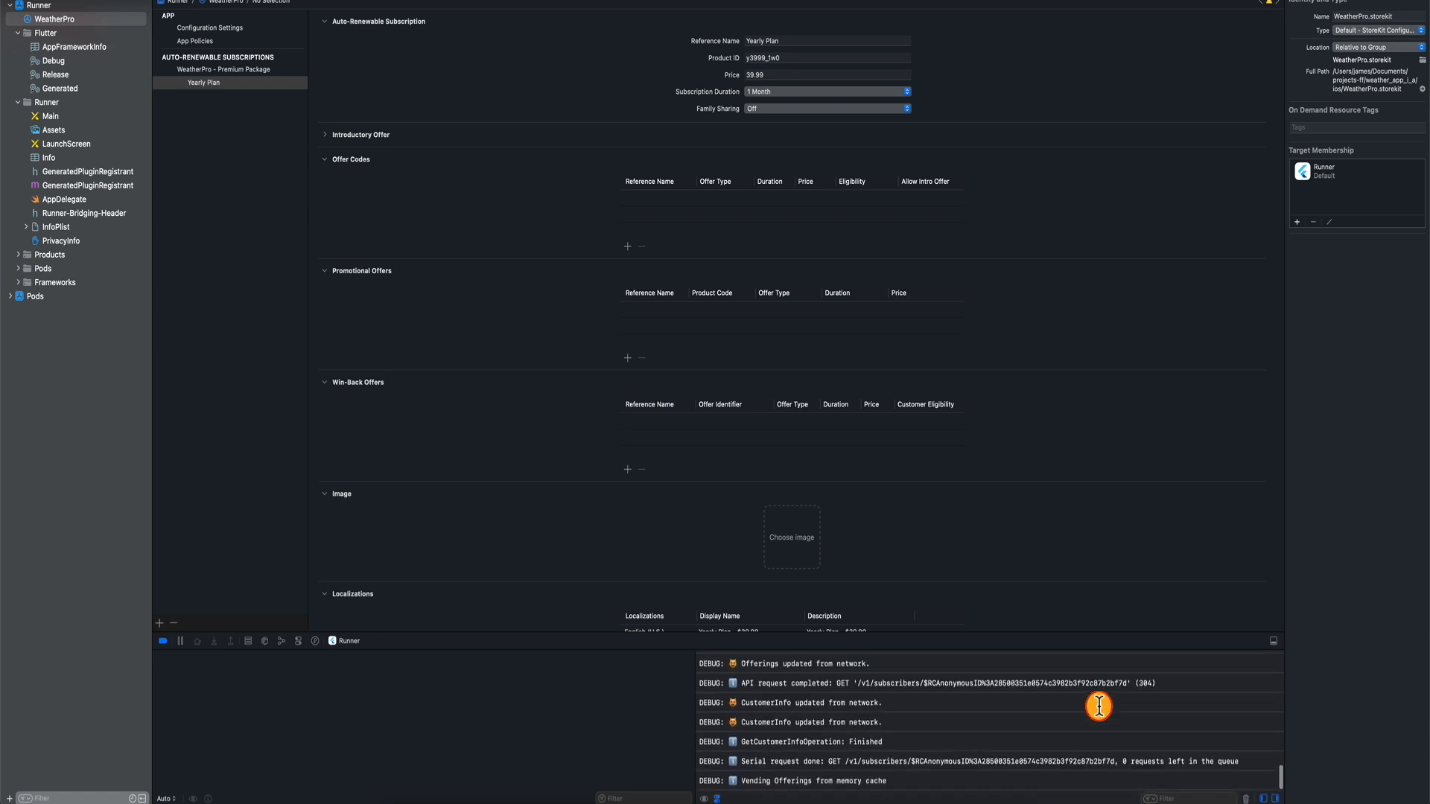
{"action": "scroll", "coordinate": [1099, 707], "scroll_direction": "down", "scroll_amount": 2}
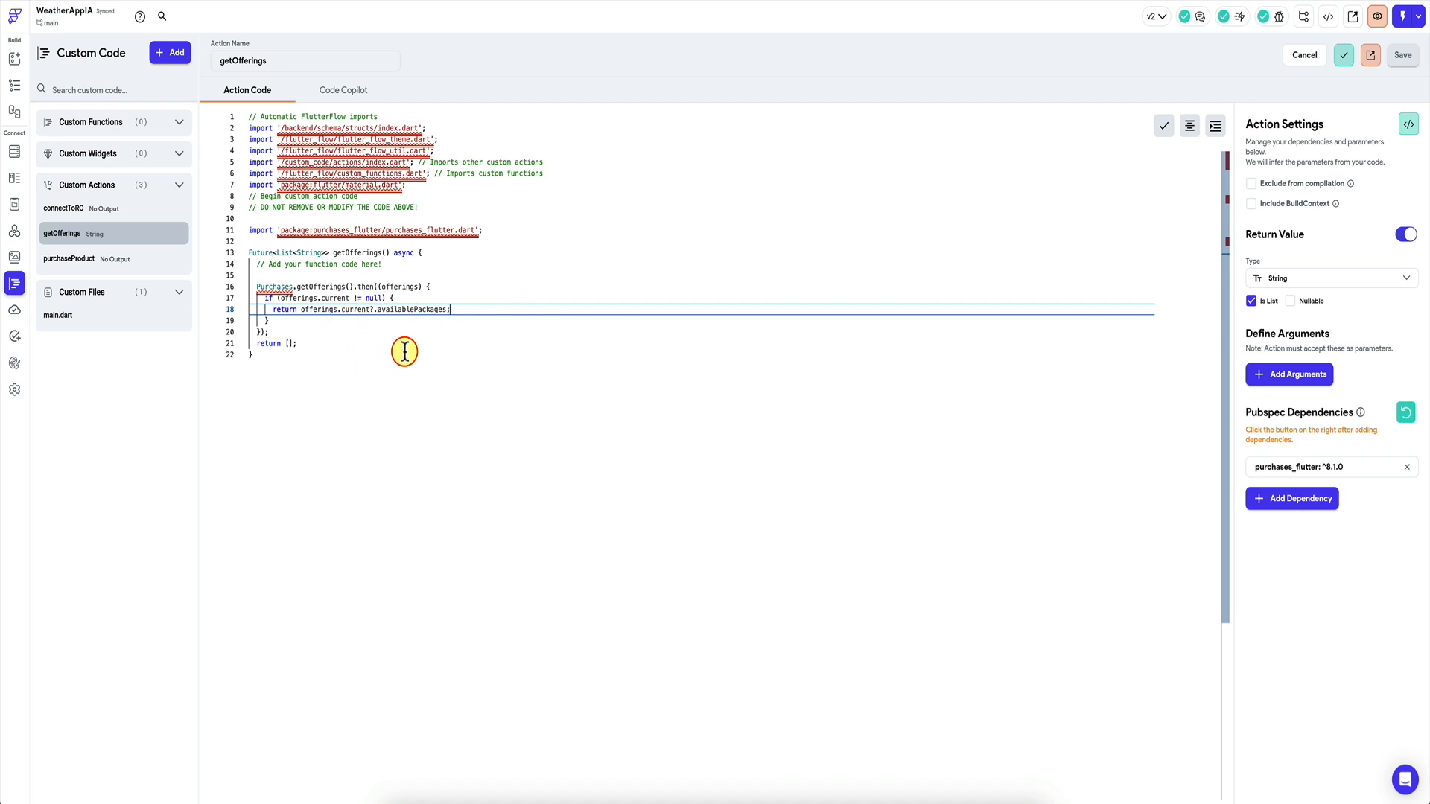
Replace getOfferings with code awaiting offerings and mapping availablePackages to 'identifier - priceString' strings.
{"action": "mouse_move", "coordinate": [421, 308]}
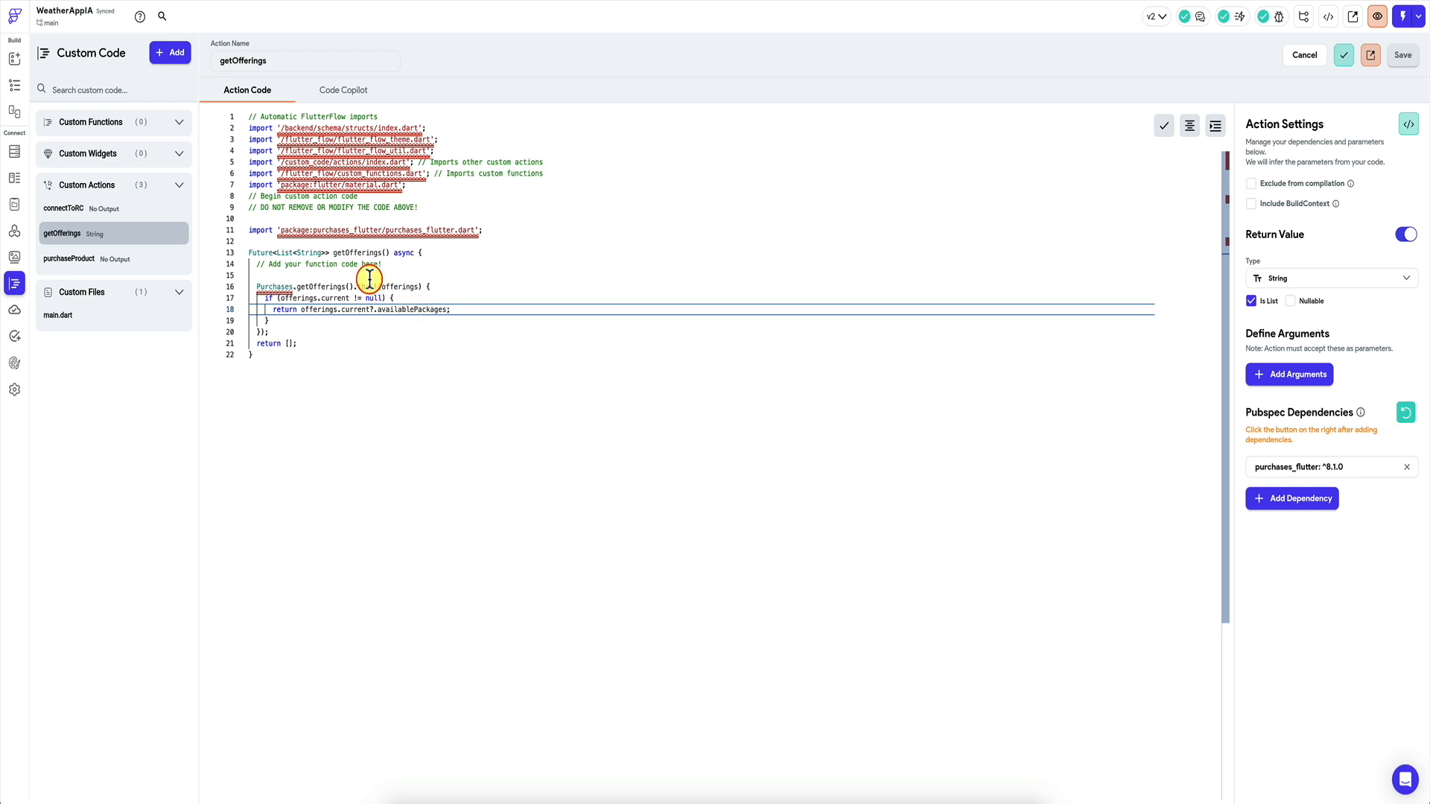
{"action": "mouse_move", "coordinate": [360, 296]}
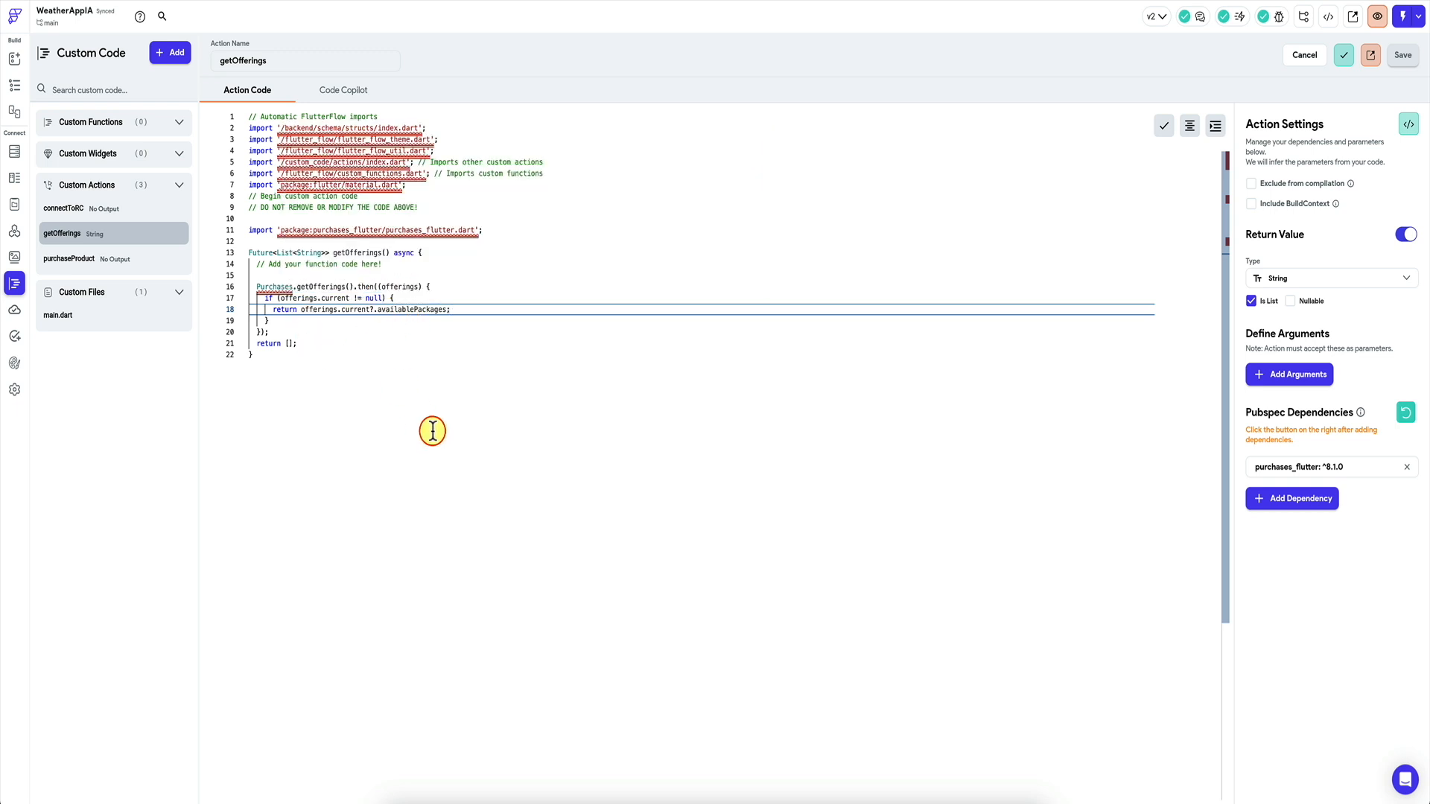
{"action": "key", "text": "ctrl+a"}
{"action": "type", "text": "// Automatic FlutterFlow imports import '/backend/schema/structs/index.dart'; import '/flutter_flow/flutter_flow_theme.dart'; import '/flutter_flow/flutter_flow_util.dart'; import '/custom_code/actions/index.dart'; // Imports other custom actions import '/flutter_flow/custom_functions.dart'; // Imports custom functions import 'package:flutter/material.dart'; // Begin custom action code // DO NOT REMOVE OR MODIFY THE CODE ABOVE!  import 'package:purchases_flutter/purchases_flutter.dart';  Future<List<String>> getOfferings() async {   final offerings = await Purchases.getOfferings();   if (offerings.current != null) {     return offerings.current!.availablePackages         .map((package) =>             \"${package.storeProduct.identifier} - ${package.storeProduct.priceString}\")         .toList();   }   return []; }"}
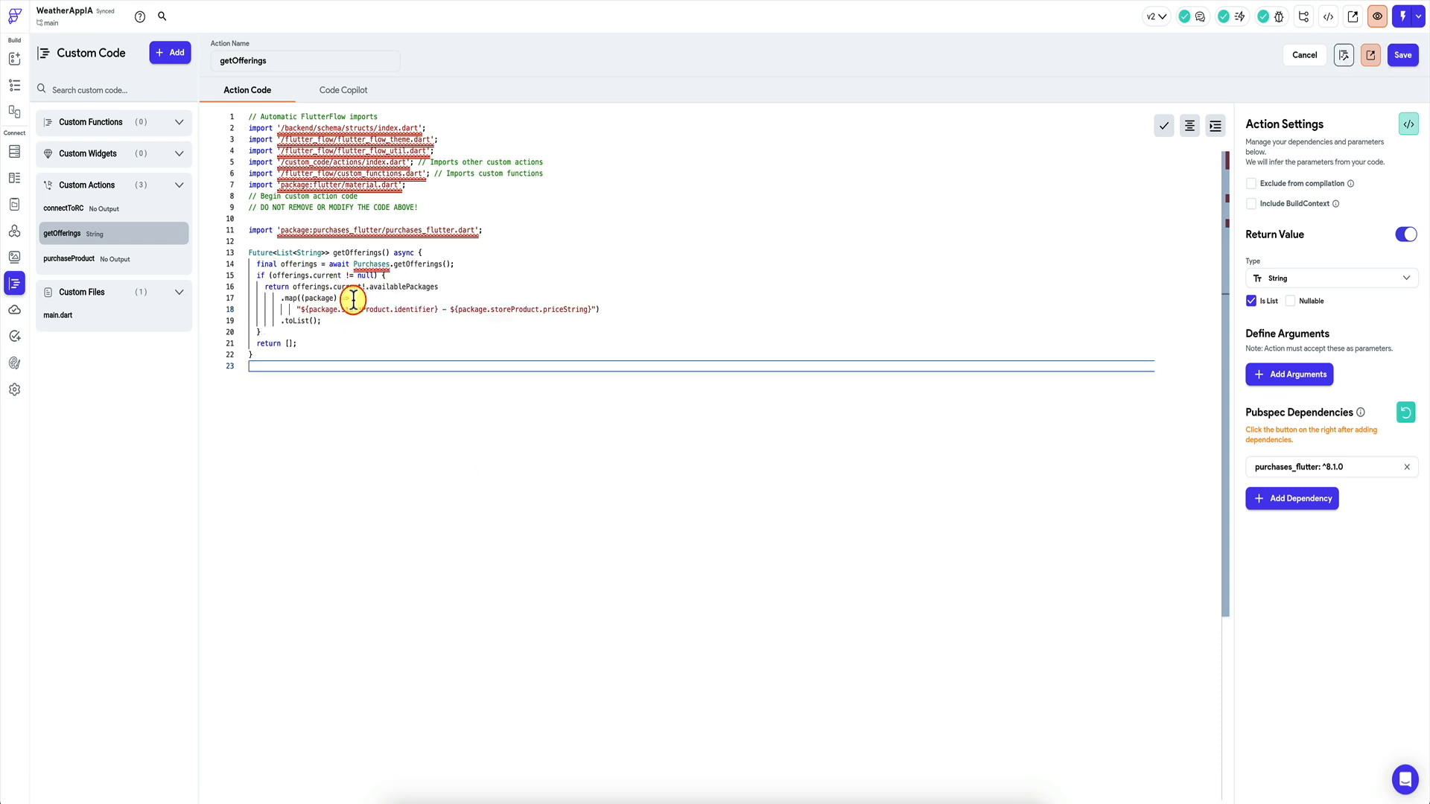
{"action": "left_click", "coordinate": [366, 289]}
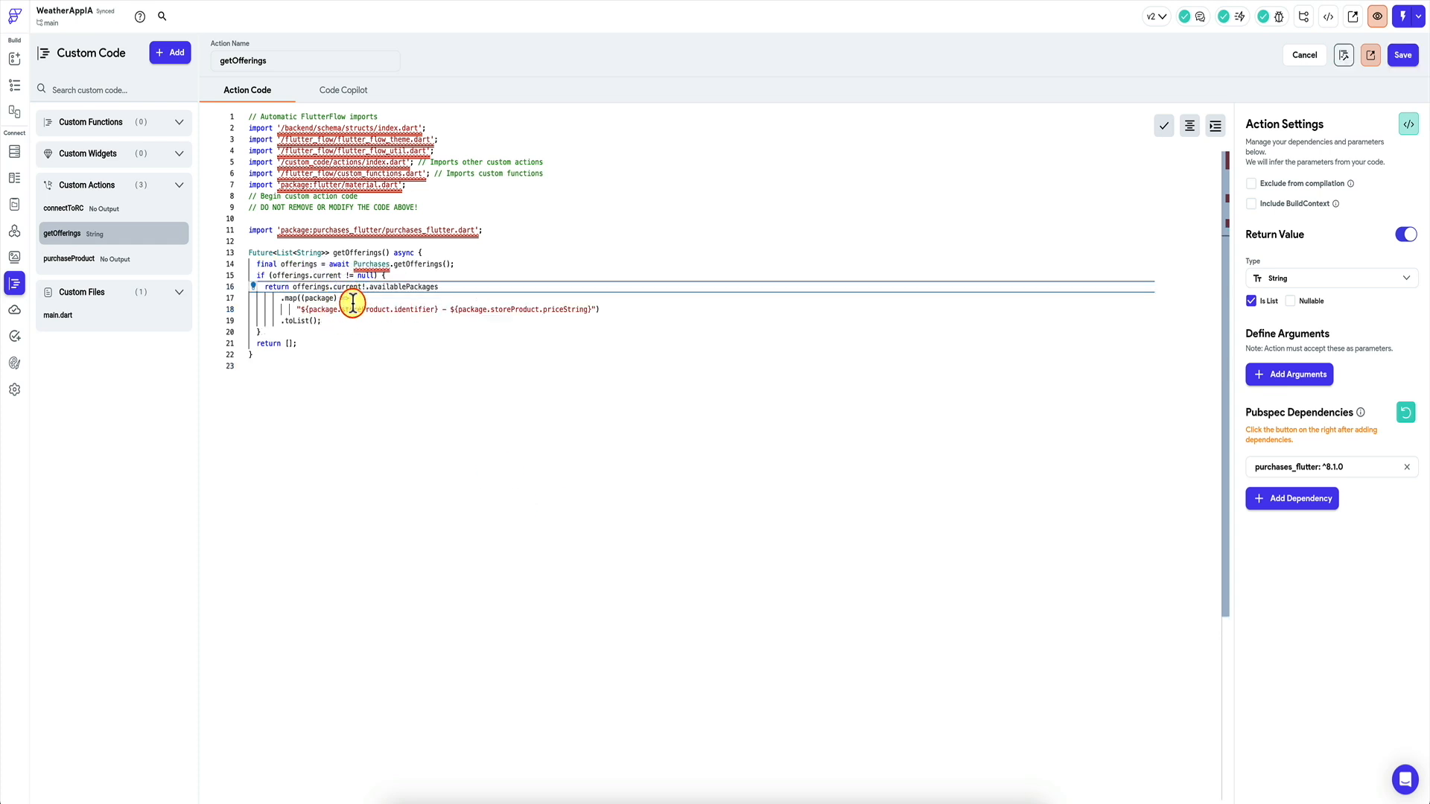
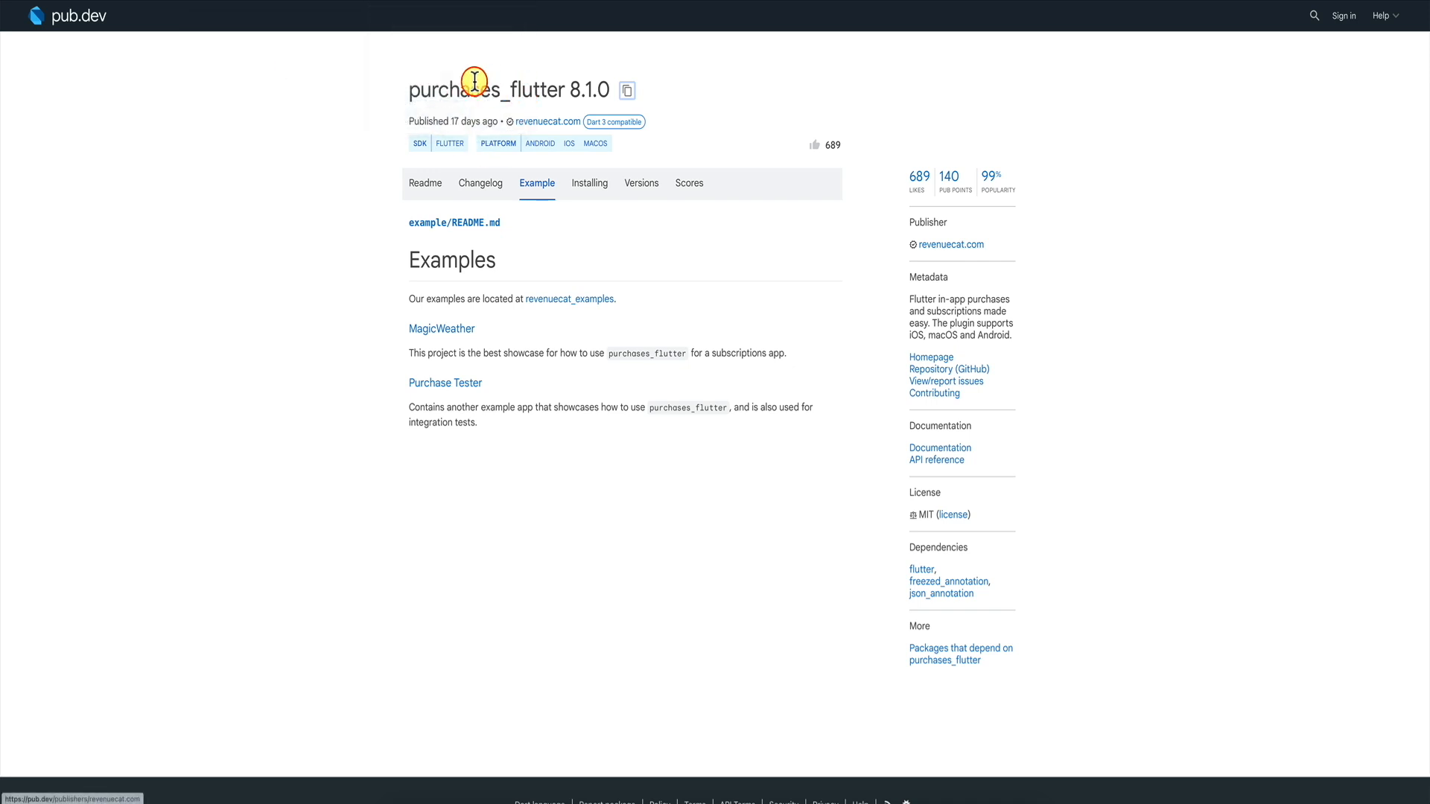
Review the purchases_flutter package name and the identifier/priceString line in getOfferings.
{"action": "left_click_drag", "start_coordinate": [409, 97], "coordinate": [521, 96]}
{"action": "left_click", "coordinate": [521, 97]}
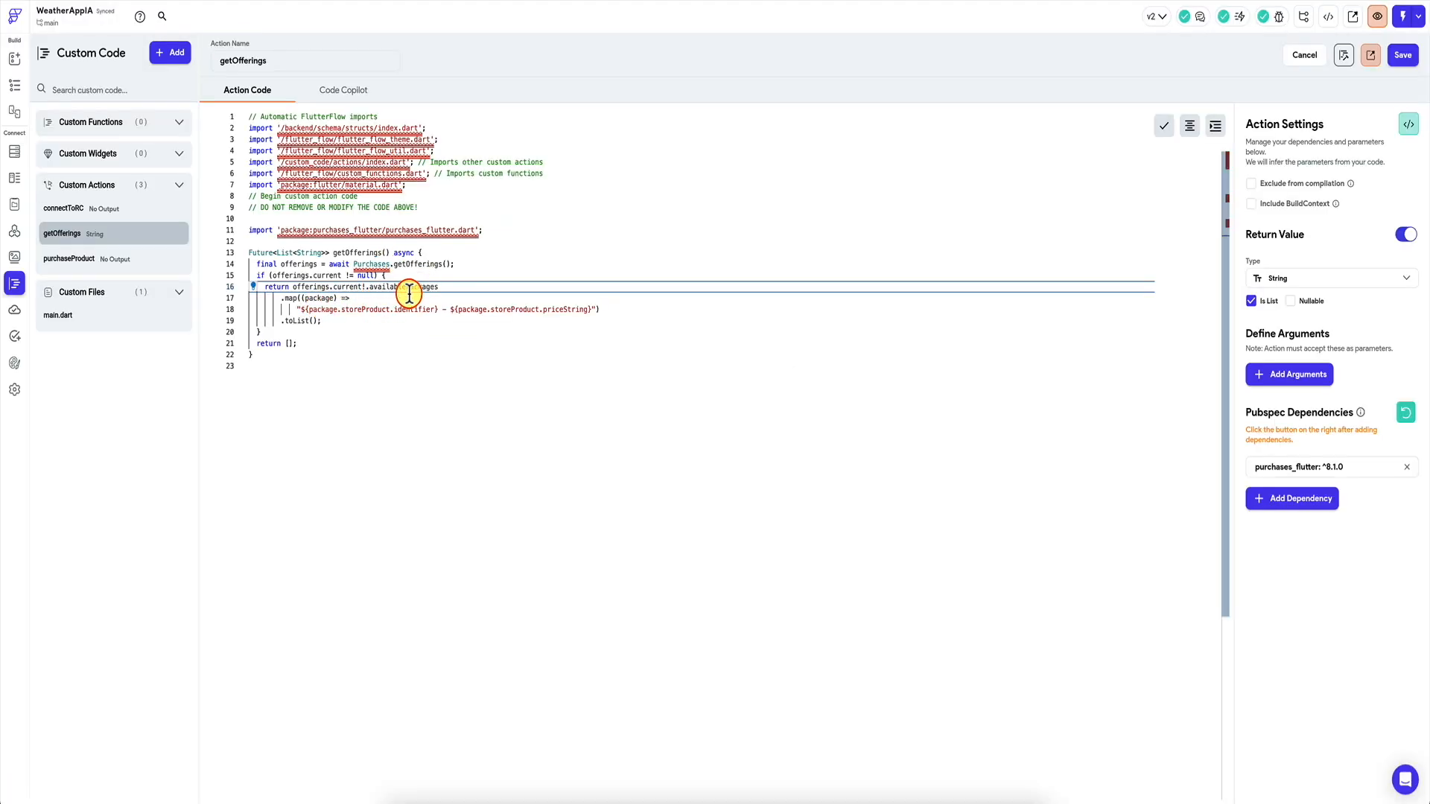
{"action": "left_click", "coordinate": [297, 309]}
{"action": "left_click_drag", "start_coordinate": [296, 309], "coordinate": [594, 308]}
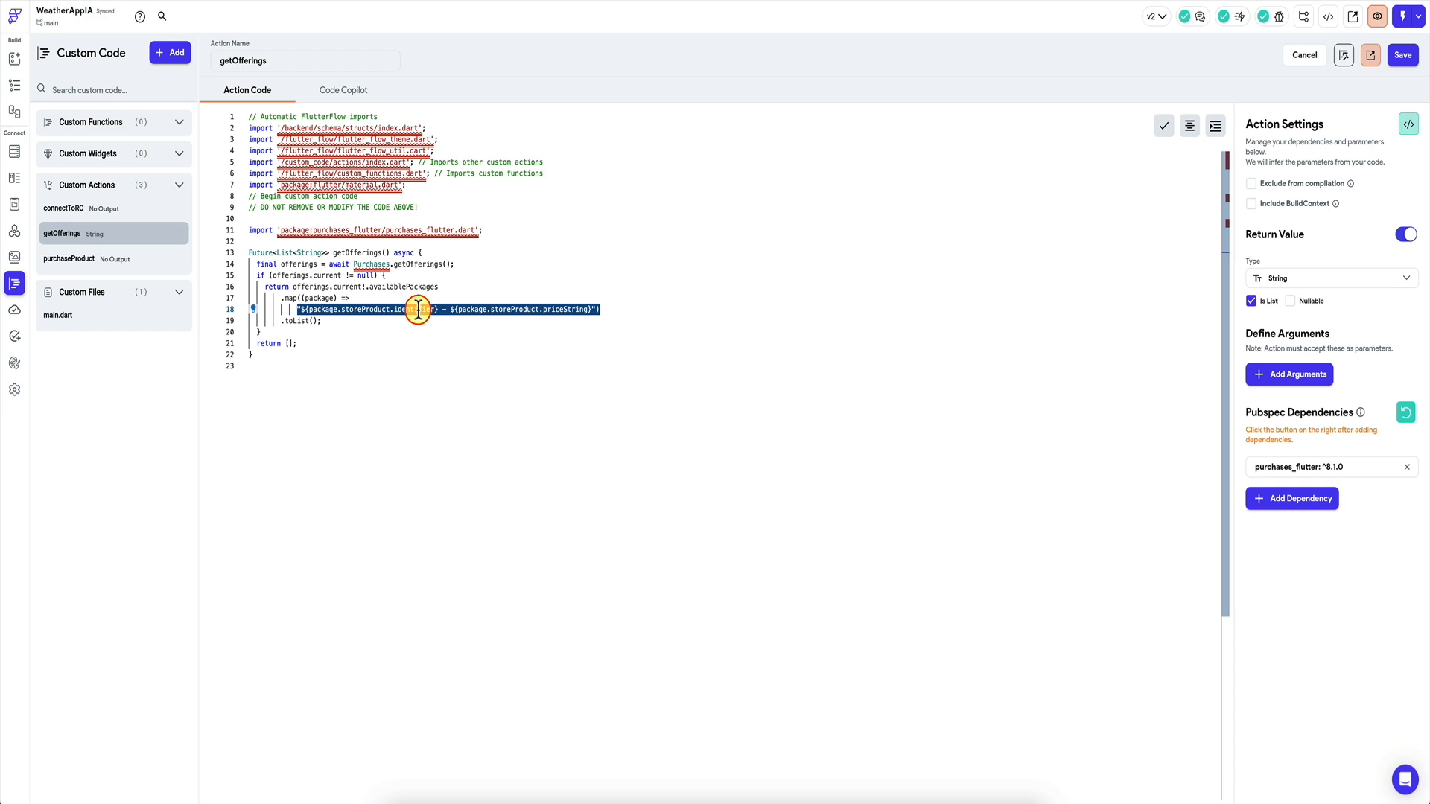
{"action": "left_click", "coordinate": [562, 313]}
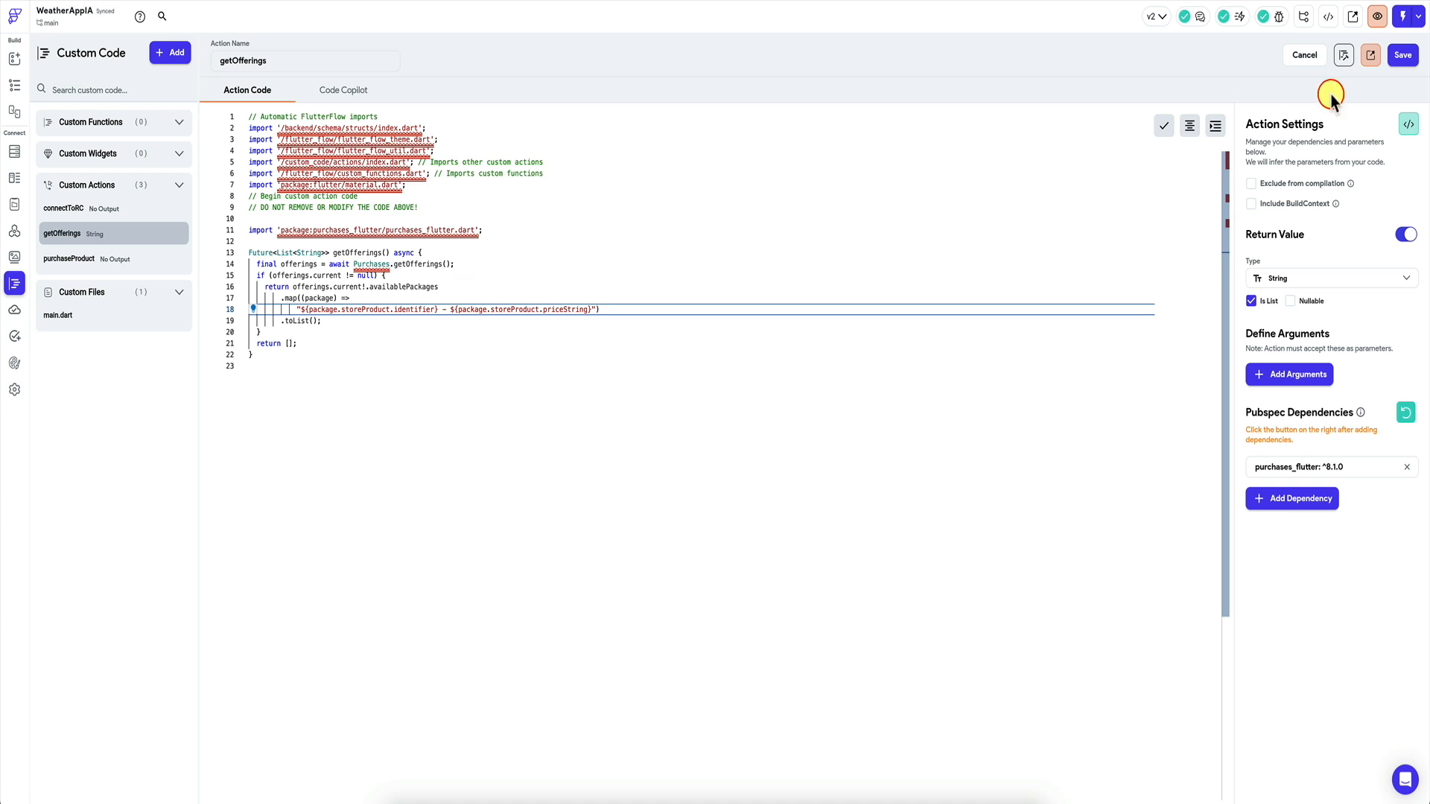
Save and compile getOfferings, then bring up the Developer Menu's CLI export command.
{"action": "left_click", "coordinate": [1403, 56]}
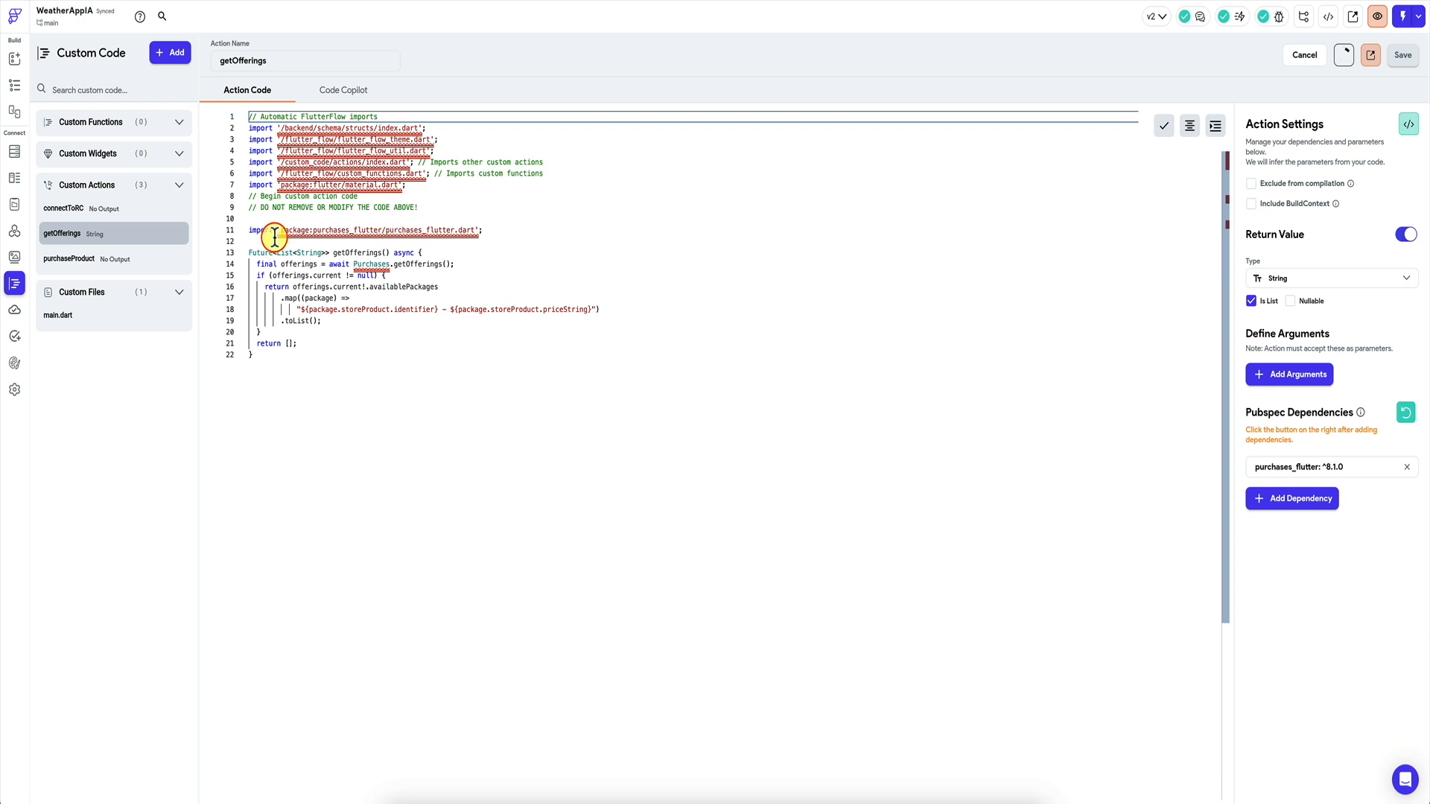
{"action": "left_click", "coordinate": [1343, 55]}
{"action": "left_click", "coordinate": [633, 291]}
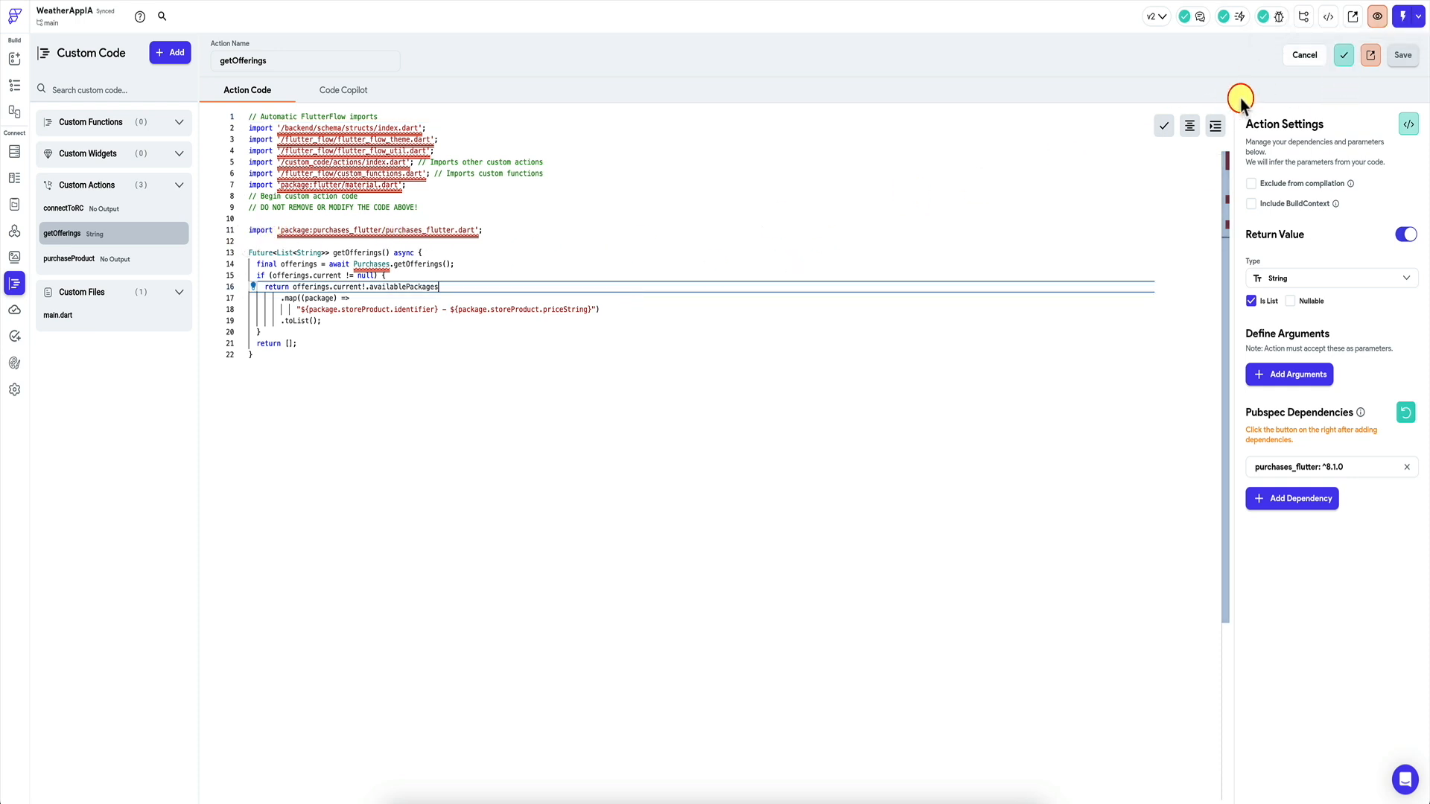
{"action": "left_click", "coordinate": [753, 204]}
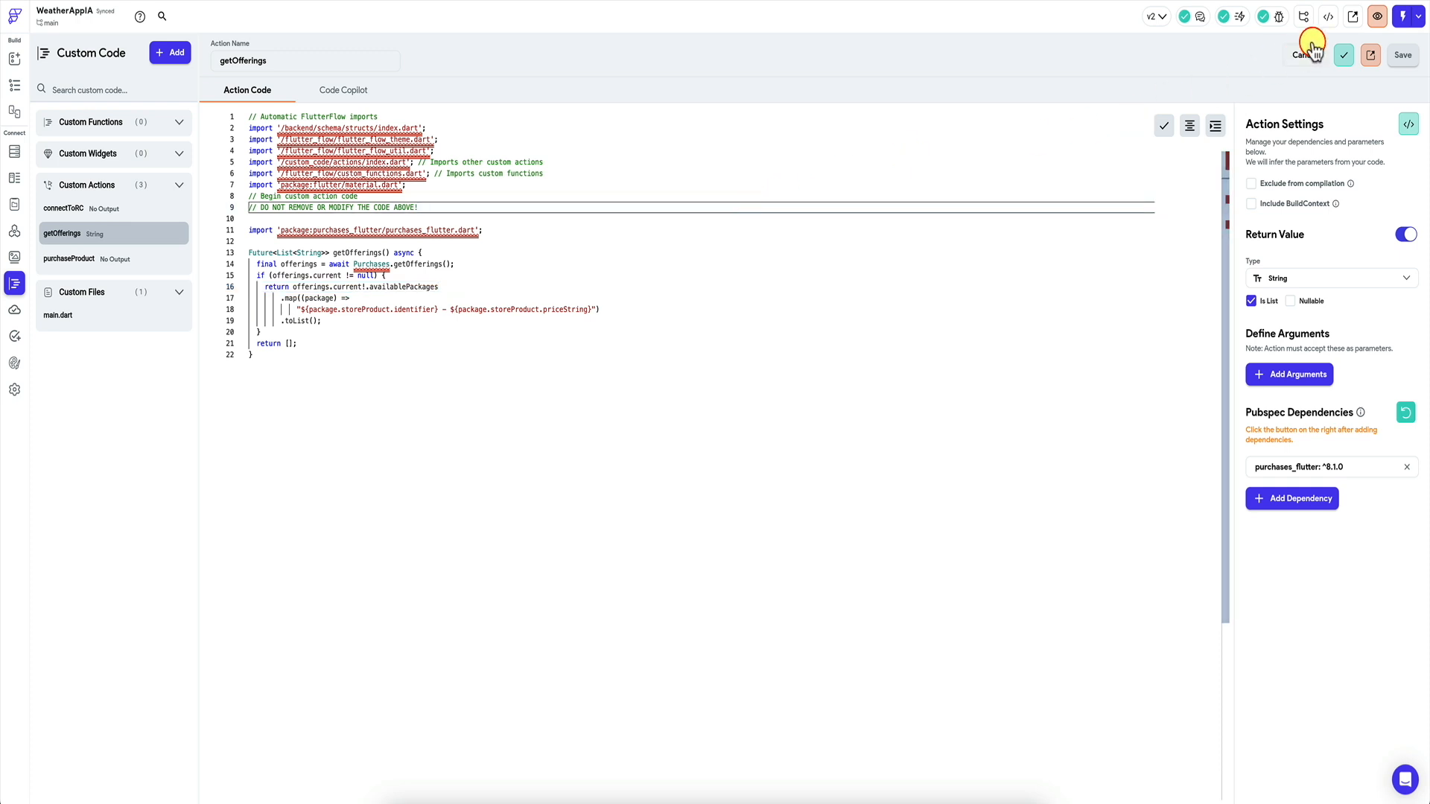
{"action": "left_click", "coordinate": [1333, 17]}
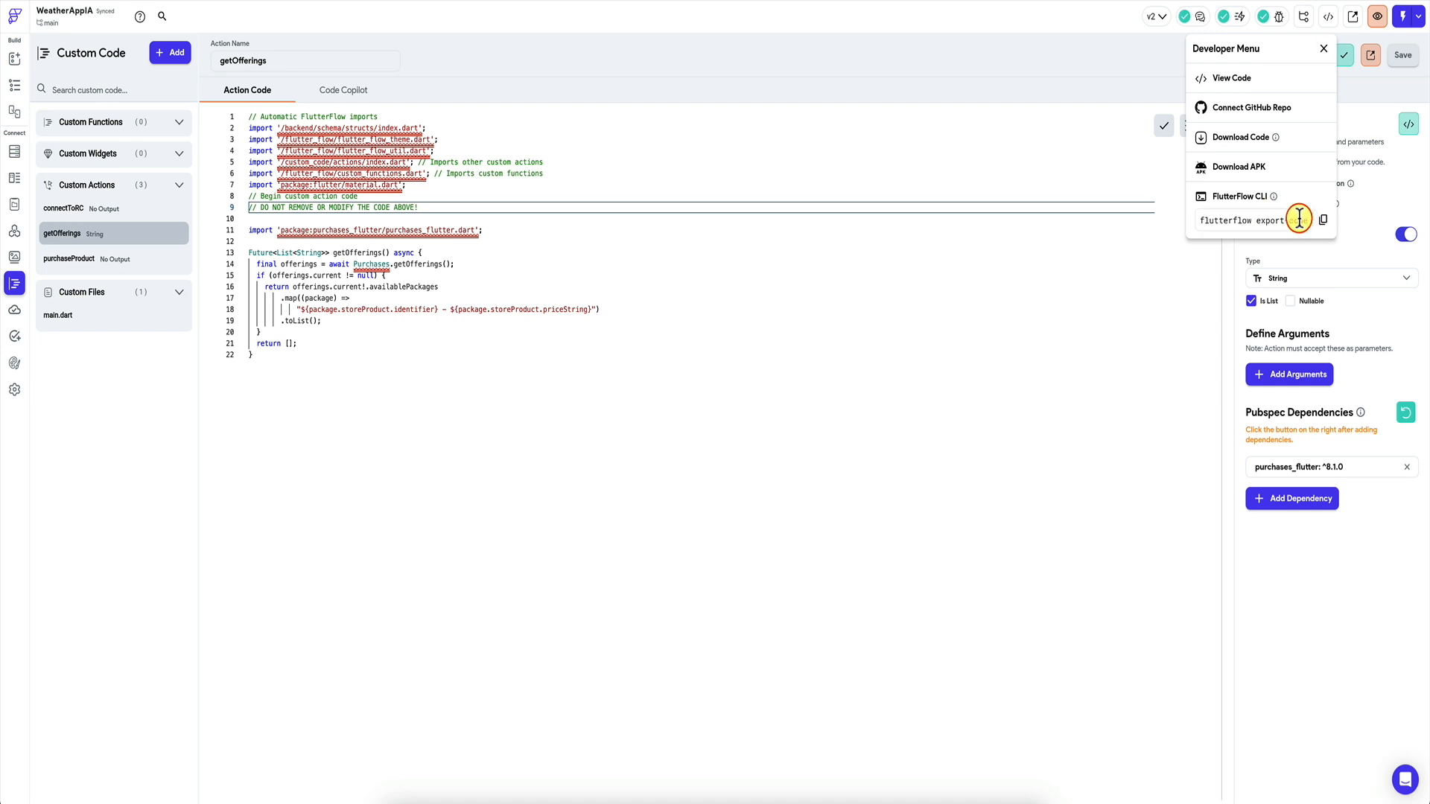
Run the copied flutterflow export-code command in Terminal and open weather_app_i_a in VS Code.
{"action": "left_click", "coordinate": [1004, 279]}
{"action": "key", "text": "super+Tab"}
{"action": "key", "text": "super+v"}
{"action": "key", "text": "Left"}
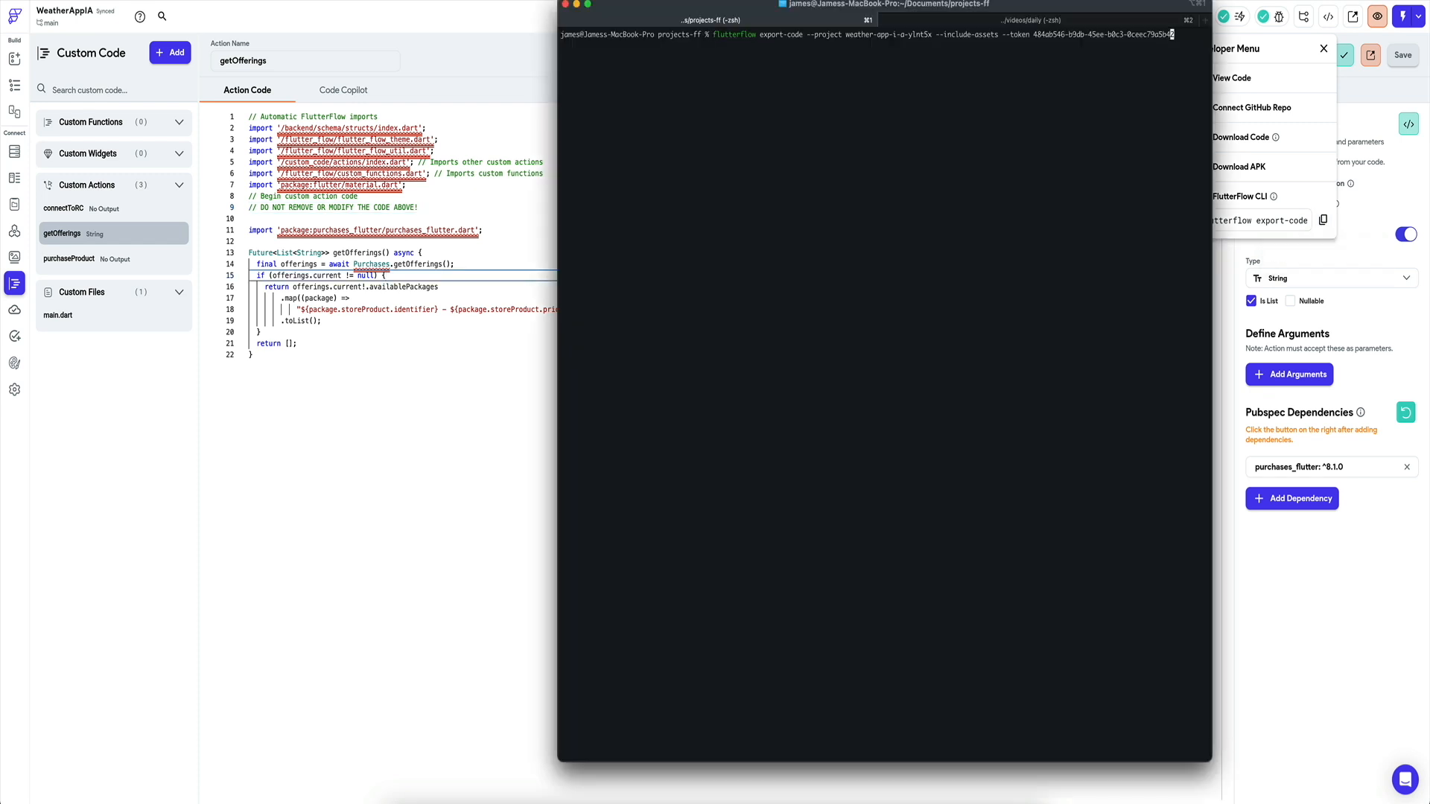
{"action": "key", "text": "Return"}
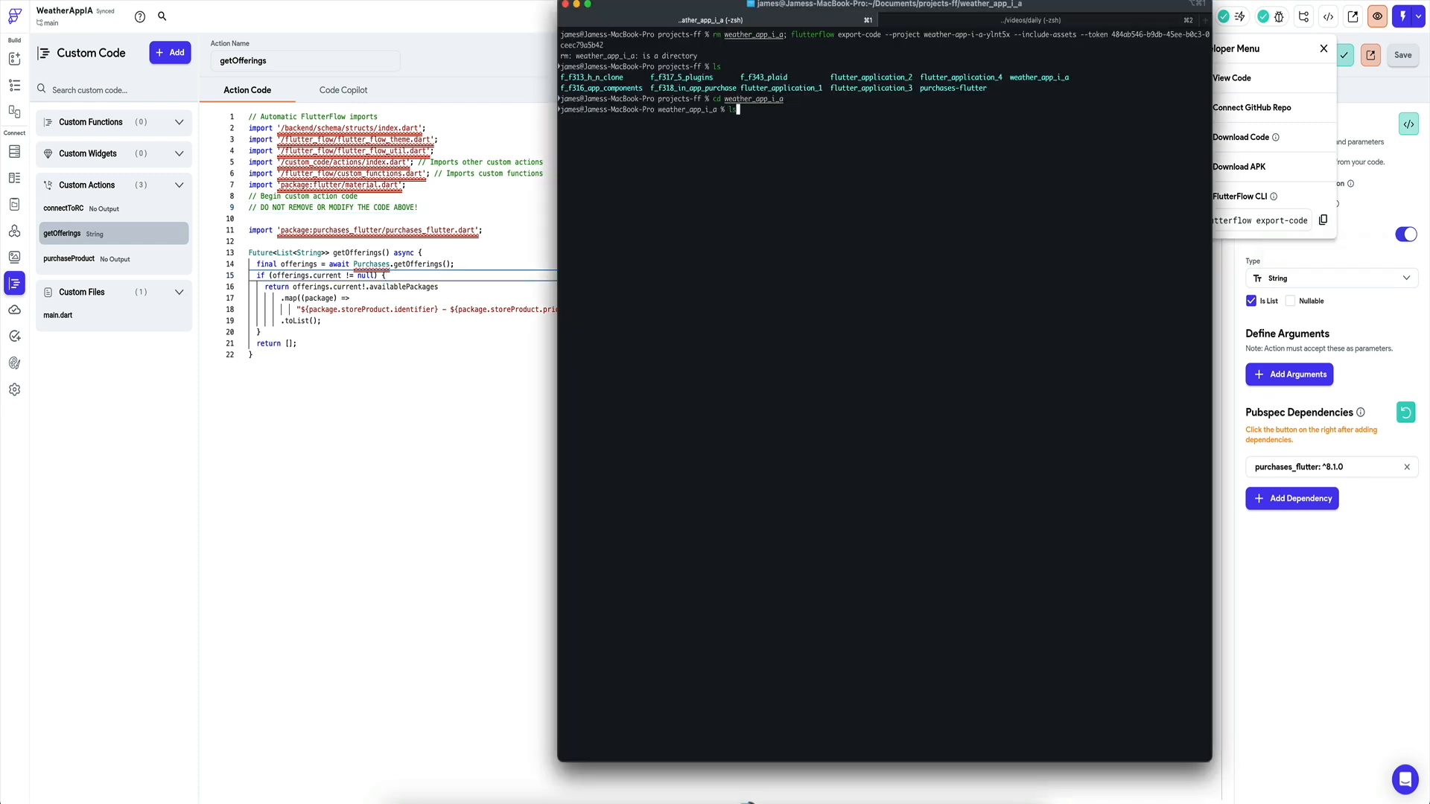
{"action": "key", "text": "Return"}
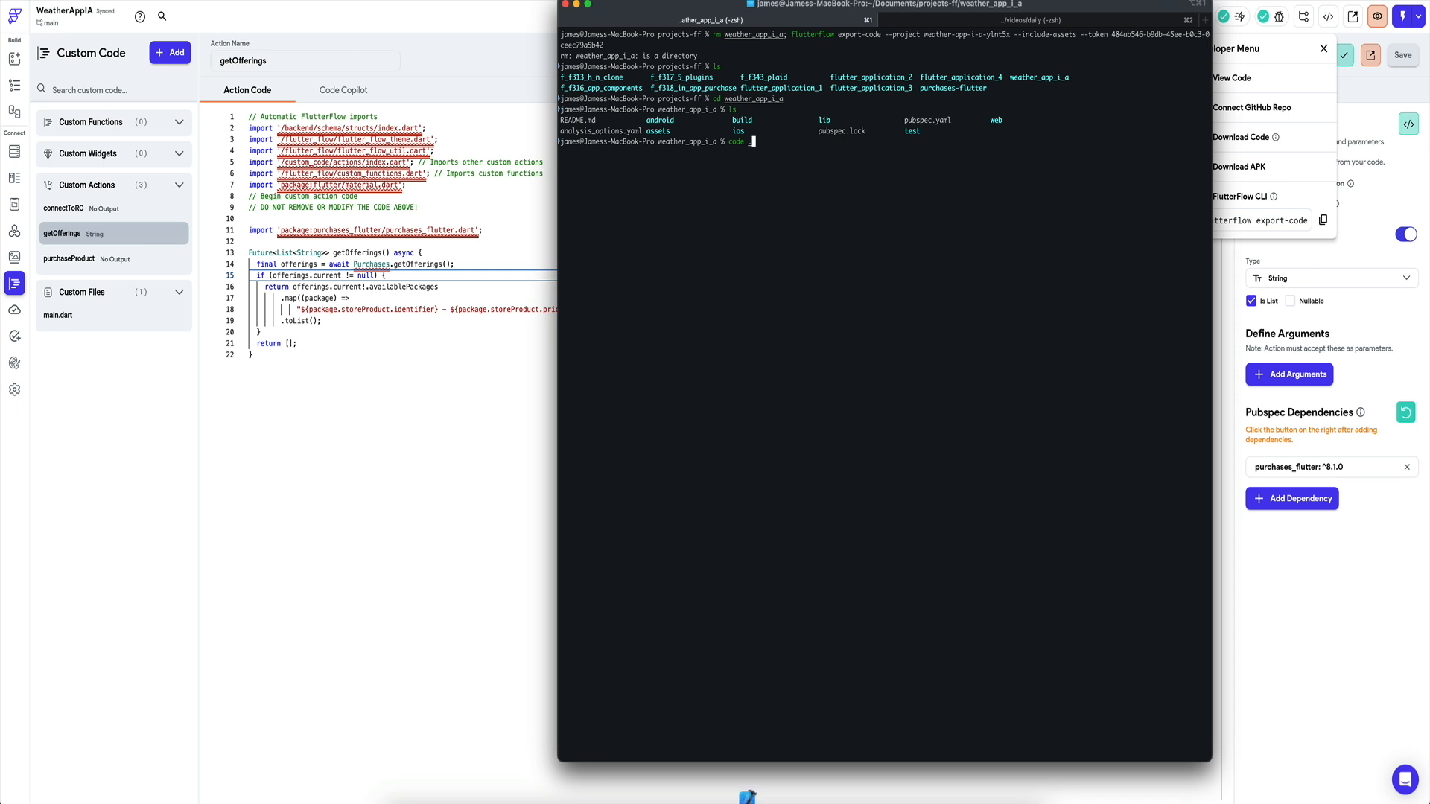
{"action": "key", "text": "Return"}
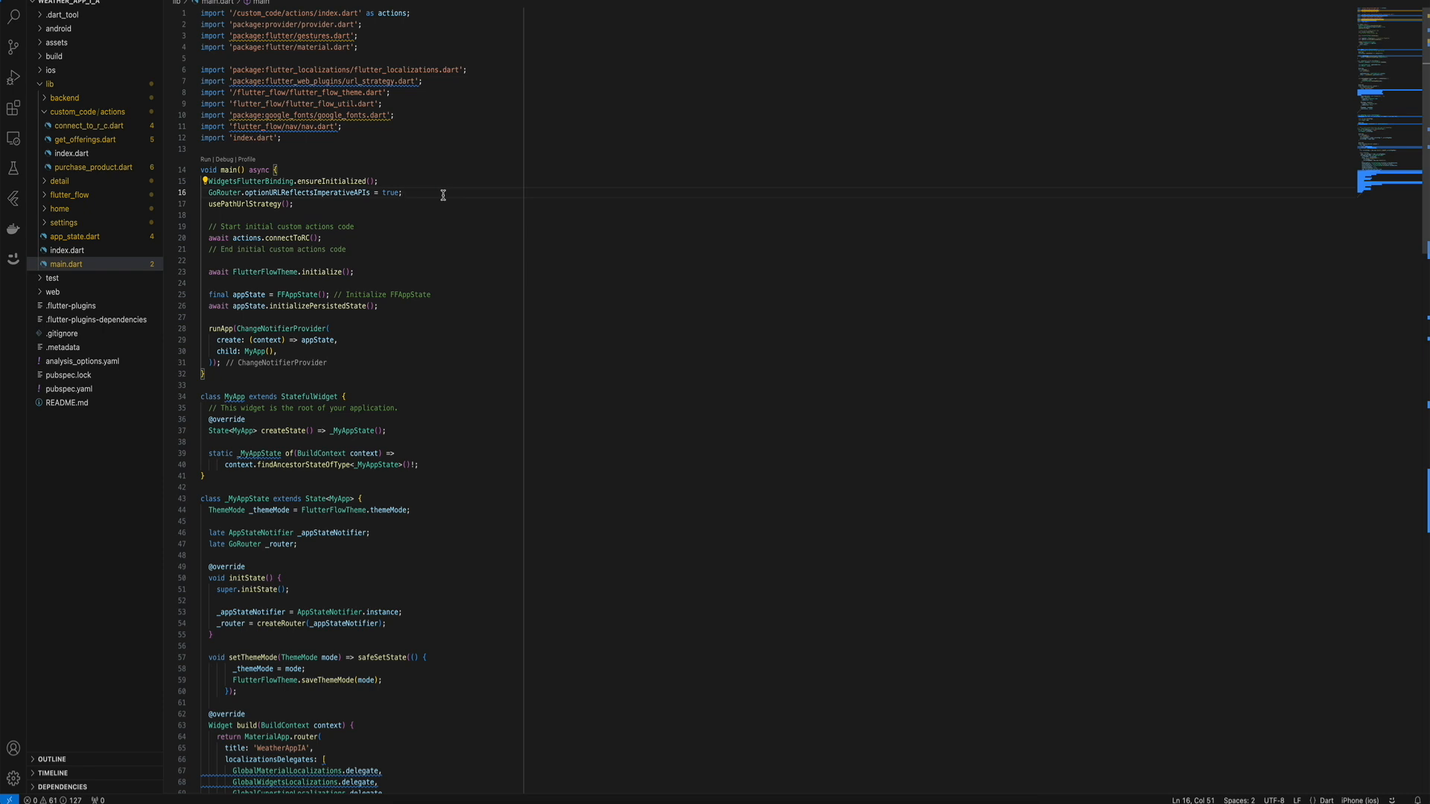
Target the iPhone 15 Pro Max simulator and start debugging the exported app.
{"action": "left_click", "coordinate": [1360, 801]}
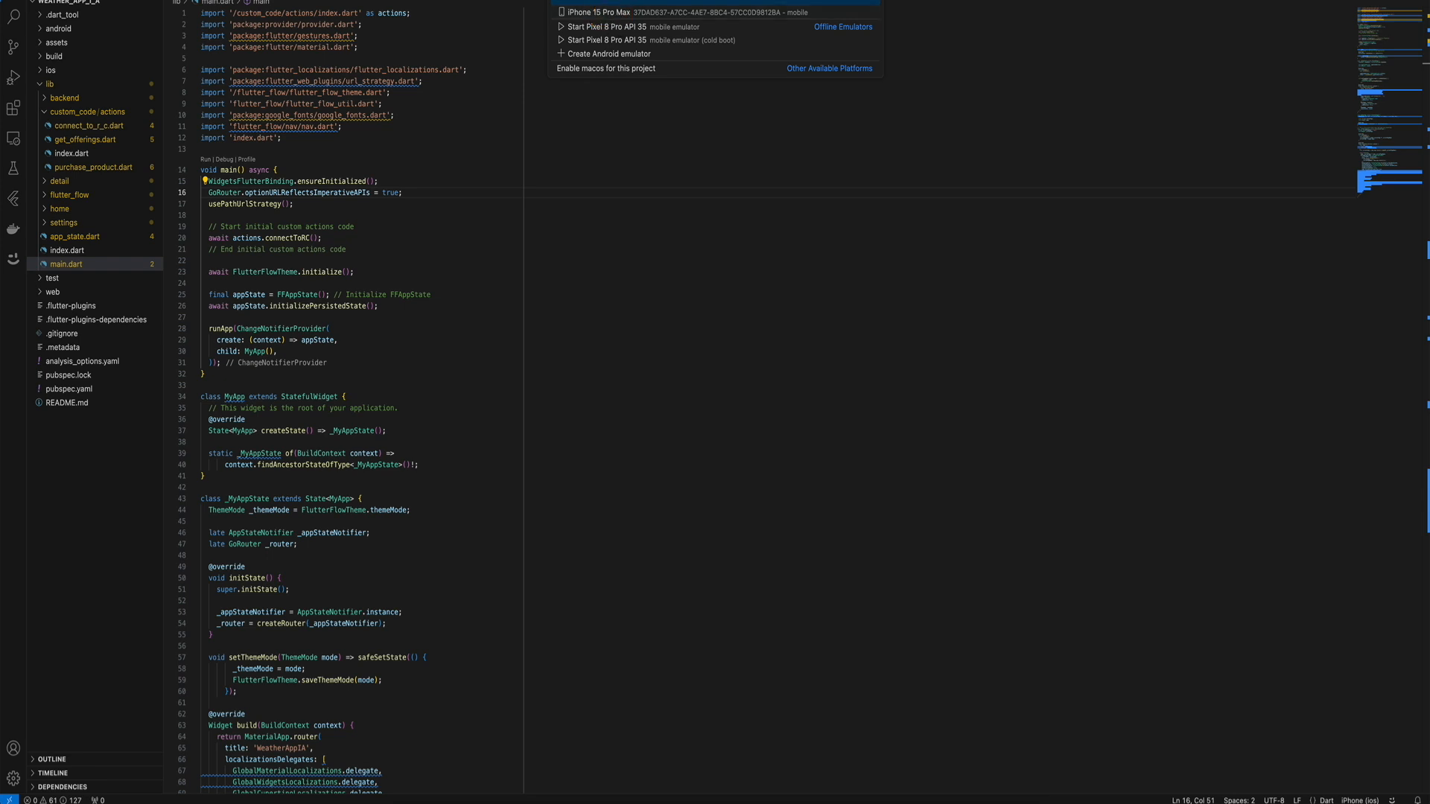
{"action": "left_click", "coordinate": [594, 13]}
{"action": "left_click", "coordinate": [409, 305]}
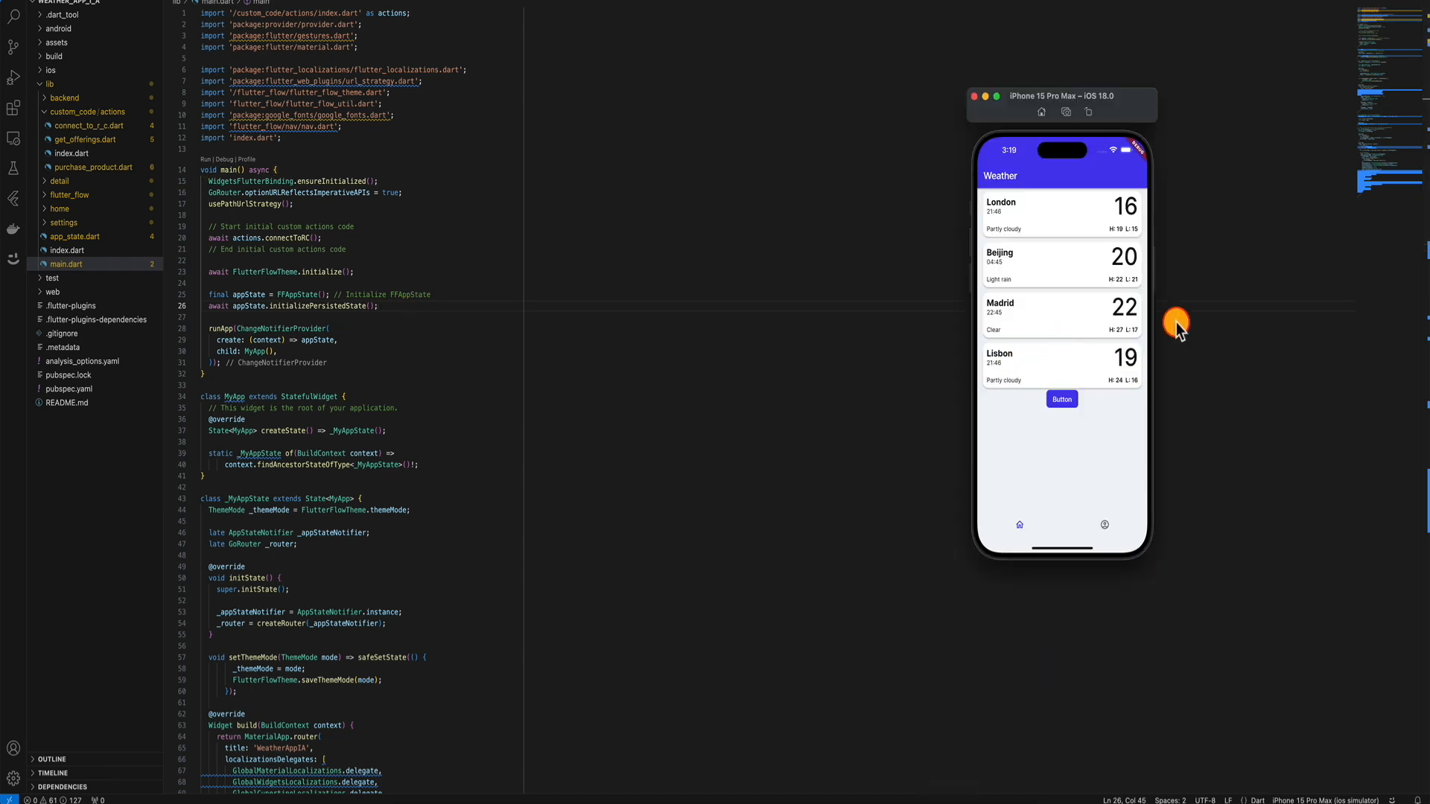
{"action": "left_click", "coordinate": [442, 352]}
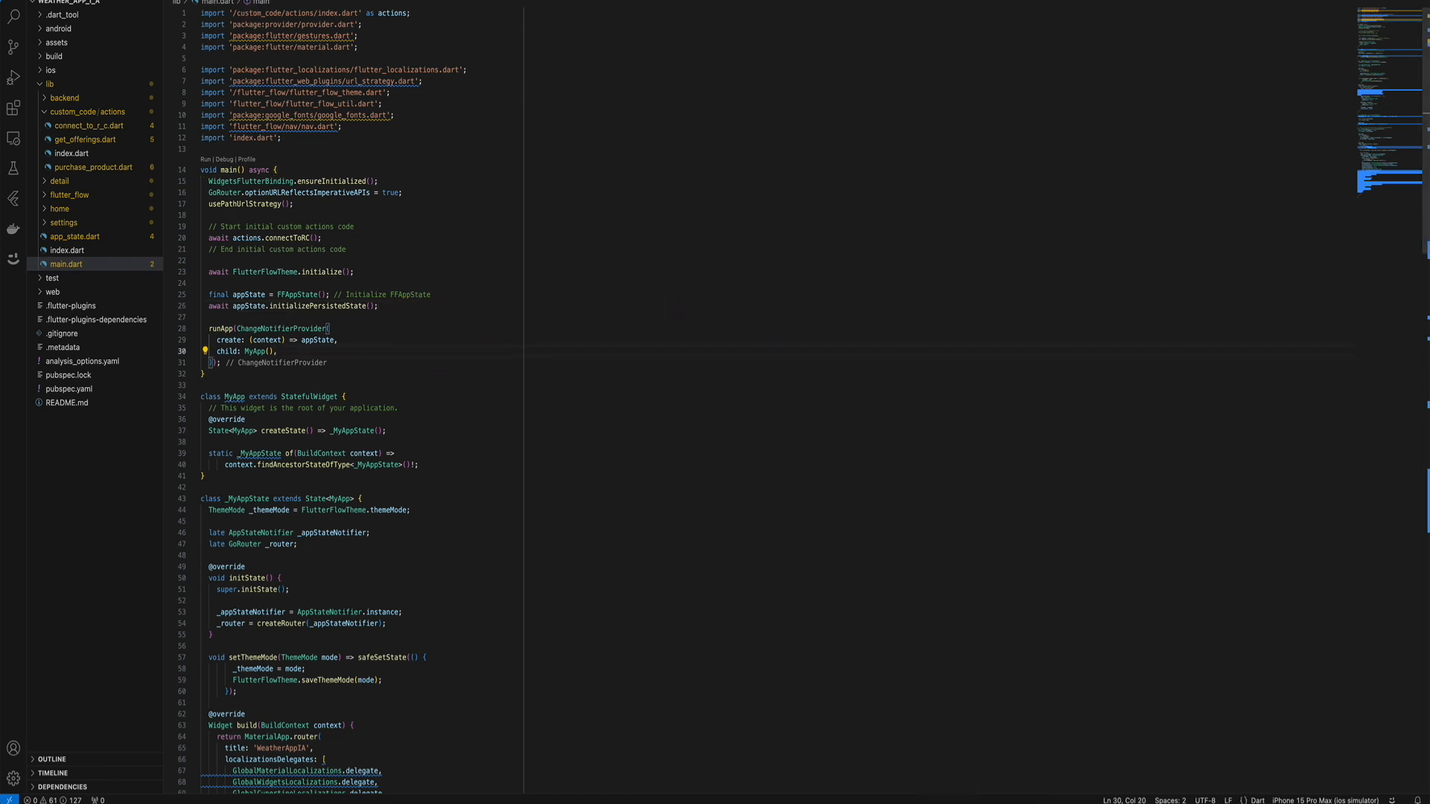
{"action": "left_click", "coordinate": [208, 0]}
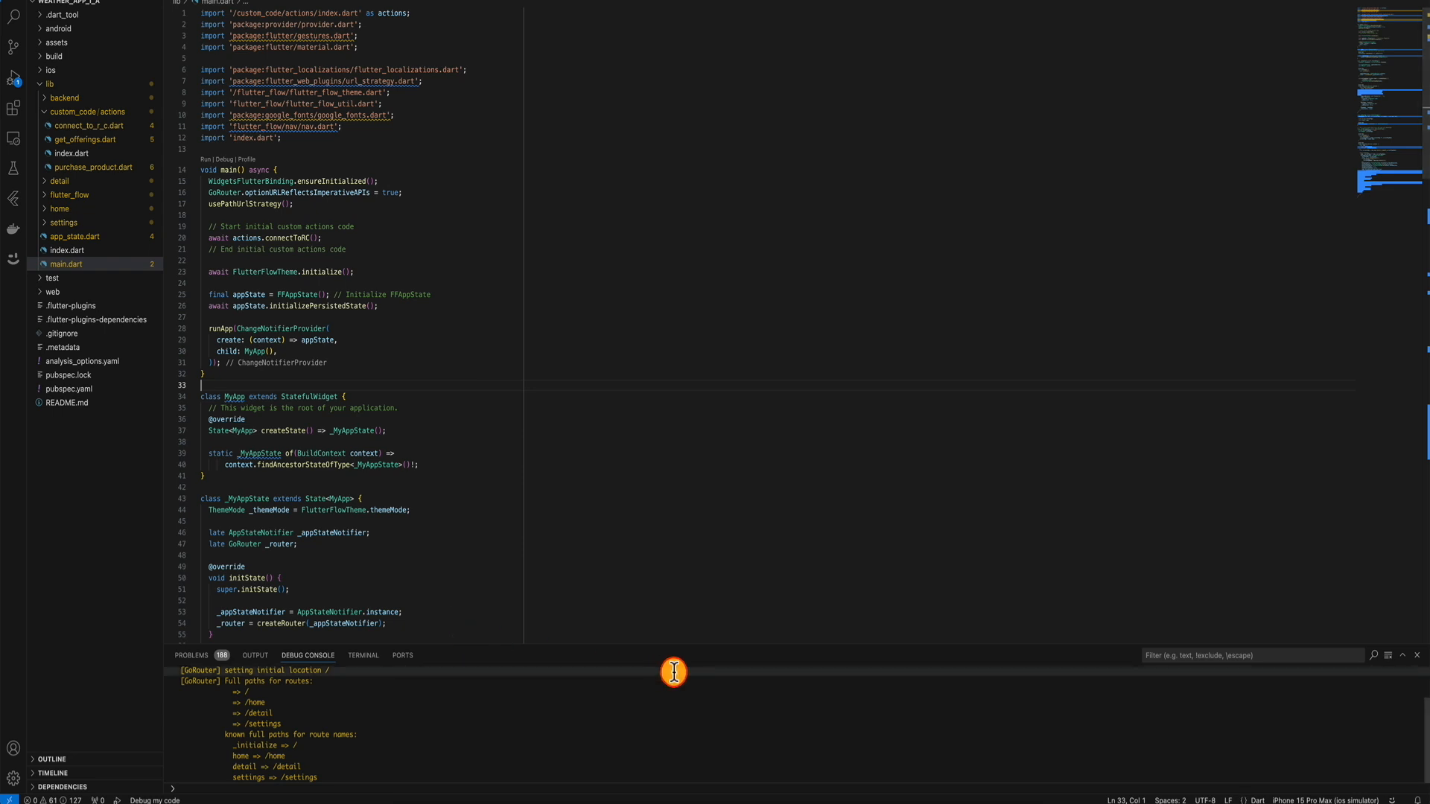
{"action": "left_click", "coordinate": [952, 803]}
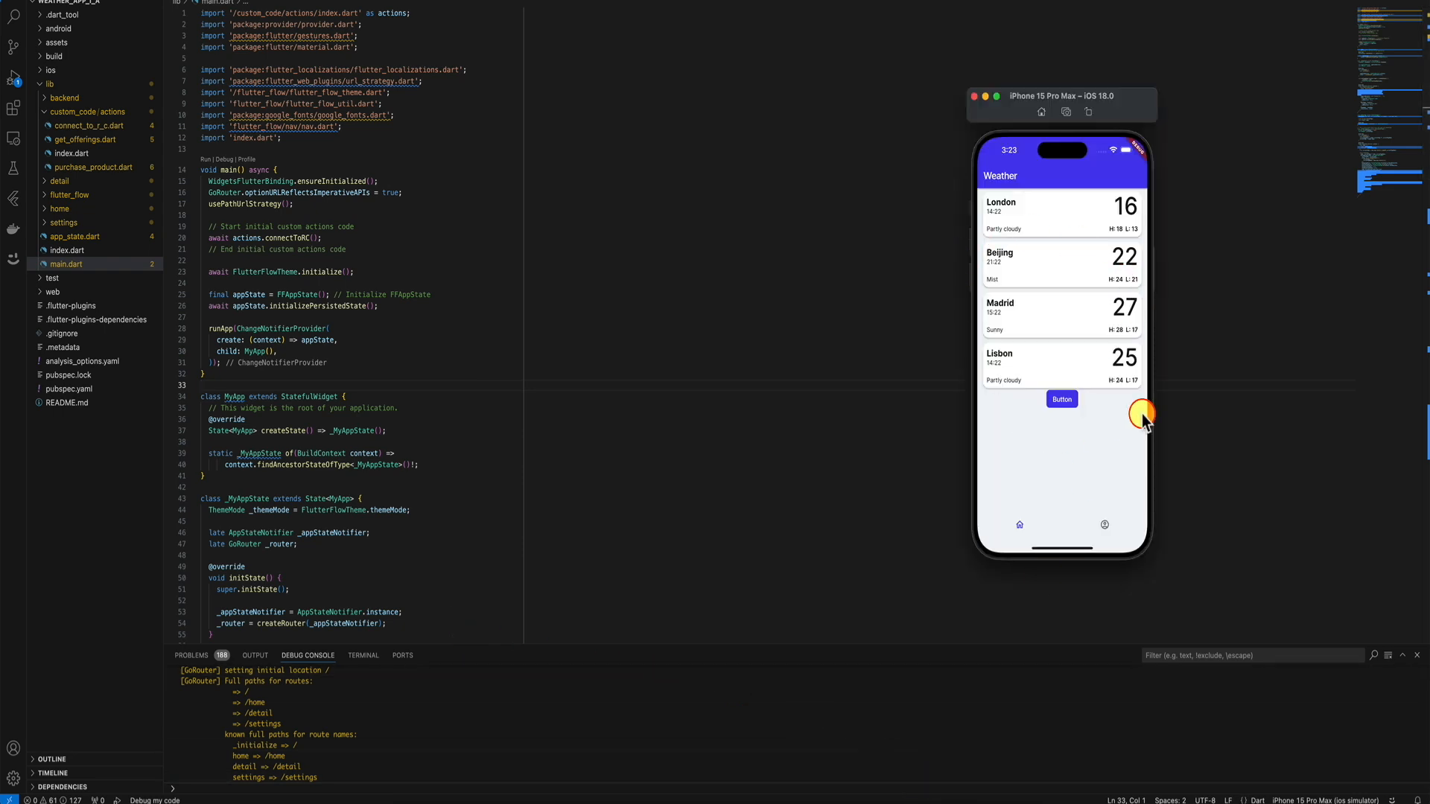
Tap Button in the simulator to list offerings, showing a $39.99 product, and dismiss the alert.
{"action": "left_click", "coordinate": [1064, 400]}
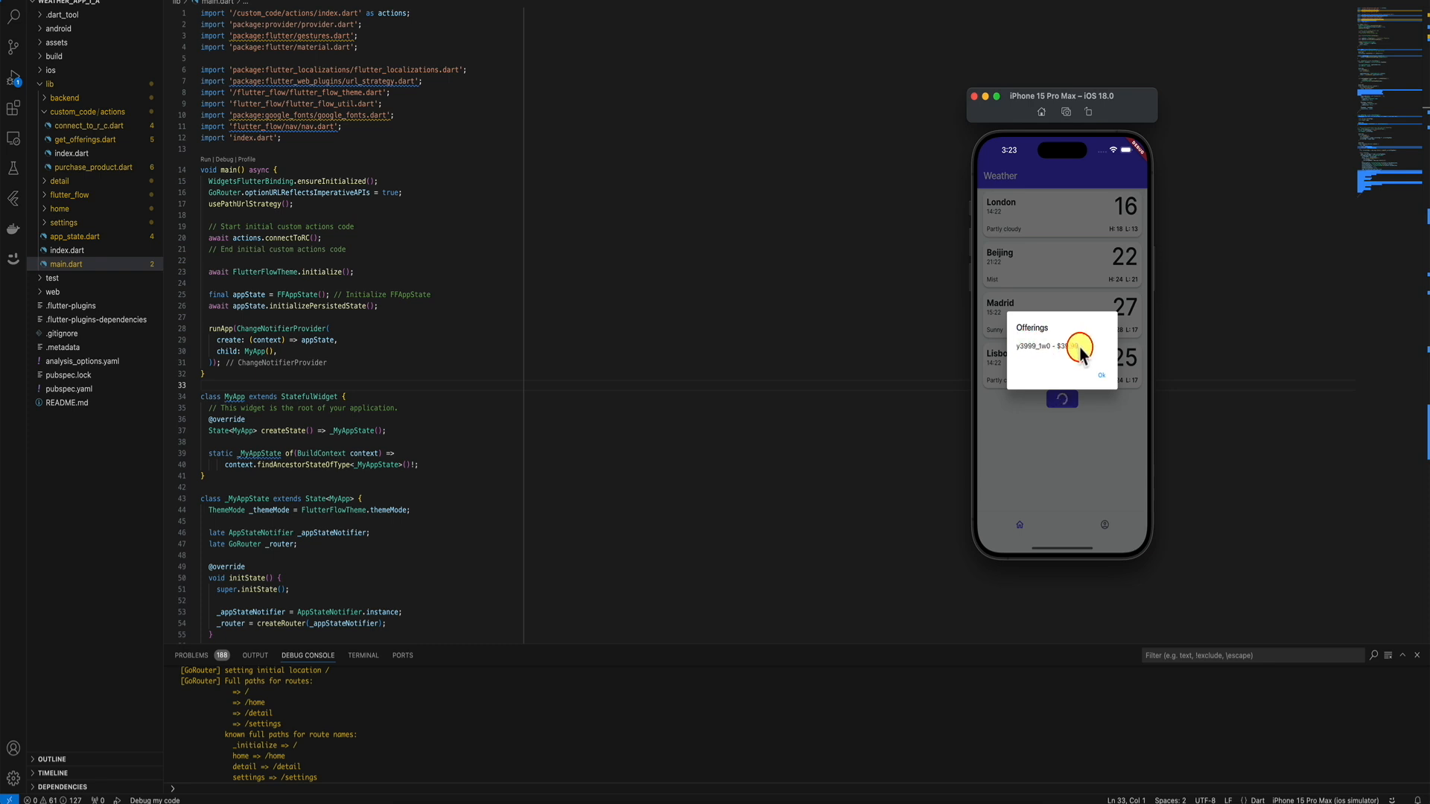
{"action": "left_click", "coordinate": [1102, 382]}
{"action": "left_click", "coordinate": [464, 543]}
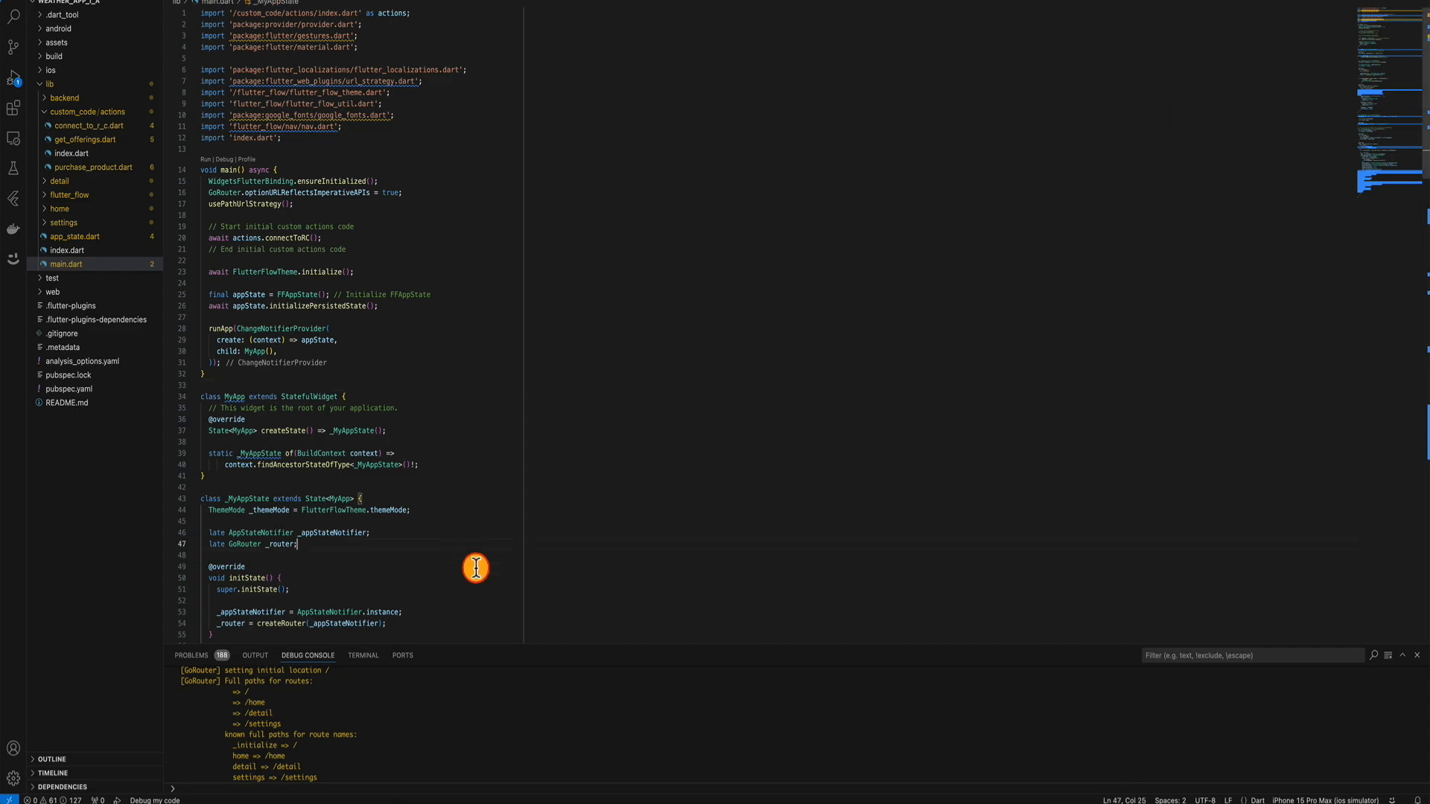
Back in FlutterFlow, close the Developer Menu and open the purchaseProduct custom action.
{"action": "left_click", "coordinate": [653, 803]}
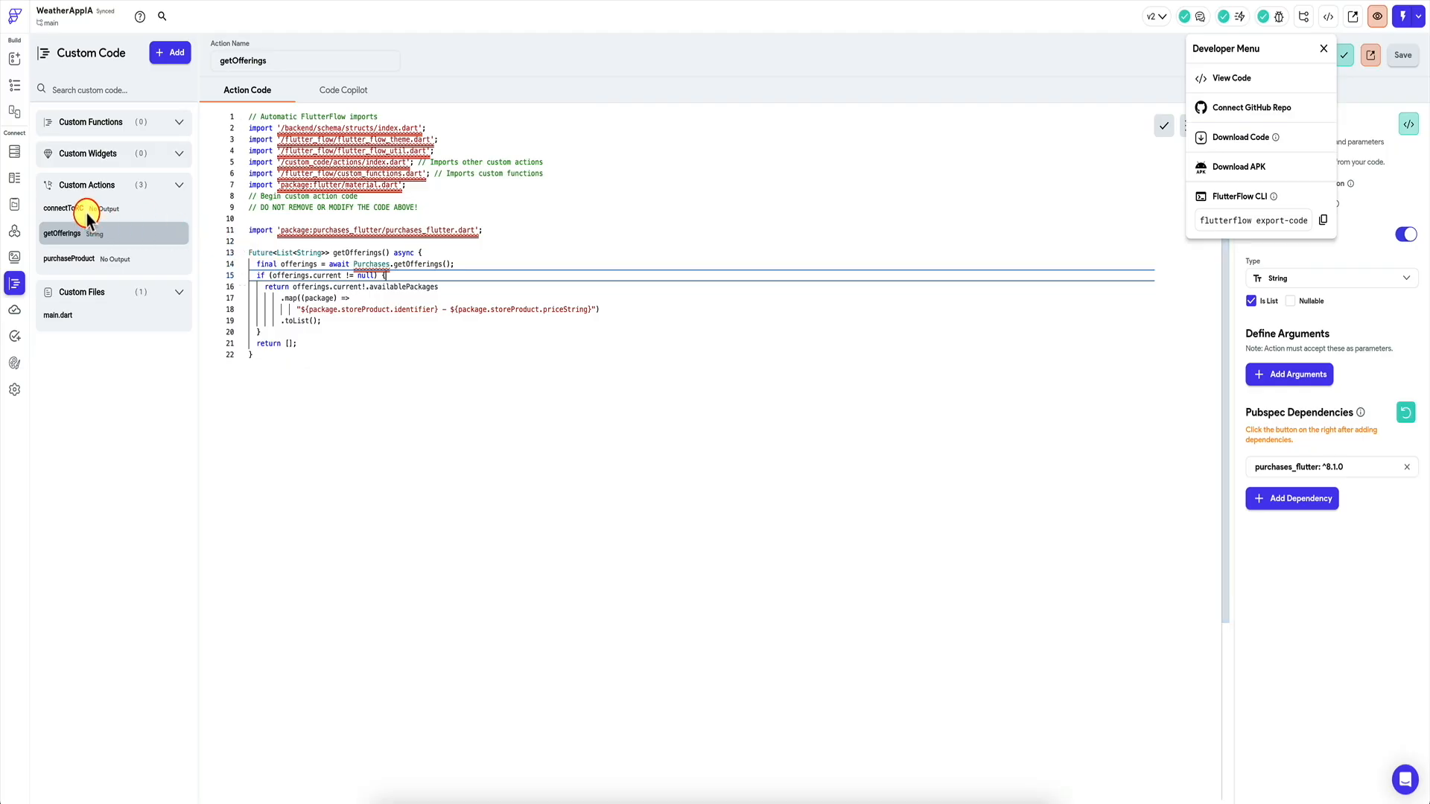
{"action": "left_click", "coordinate": [82, 263]}
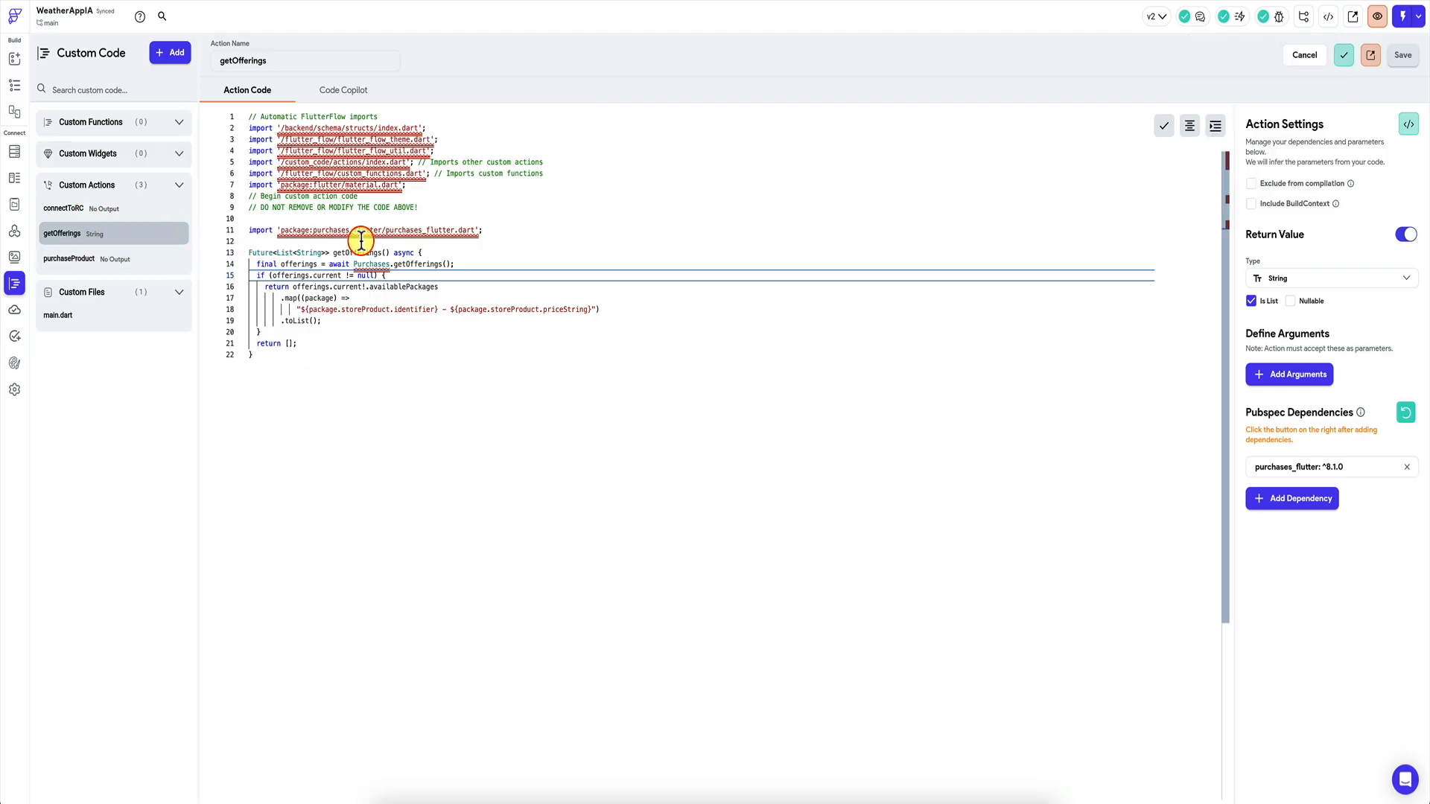
{"action": "left_click", "coordinate": [80, 260]}
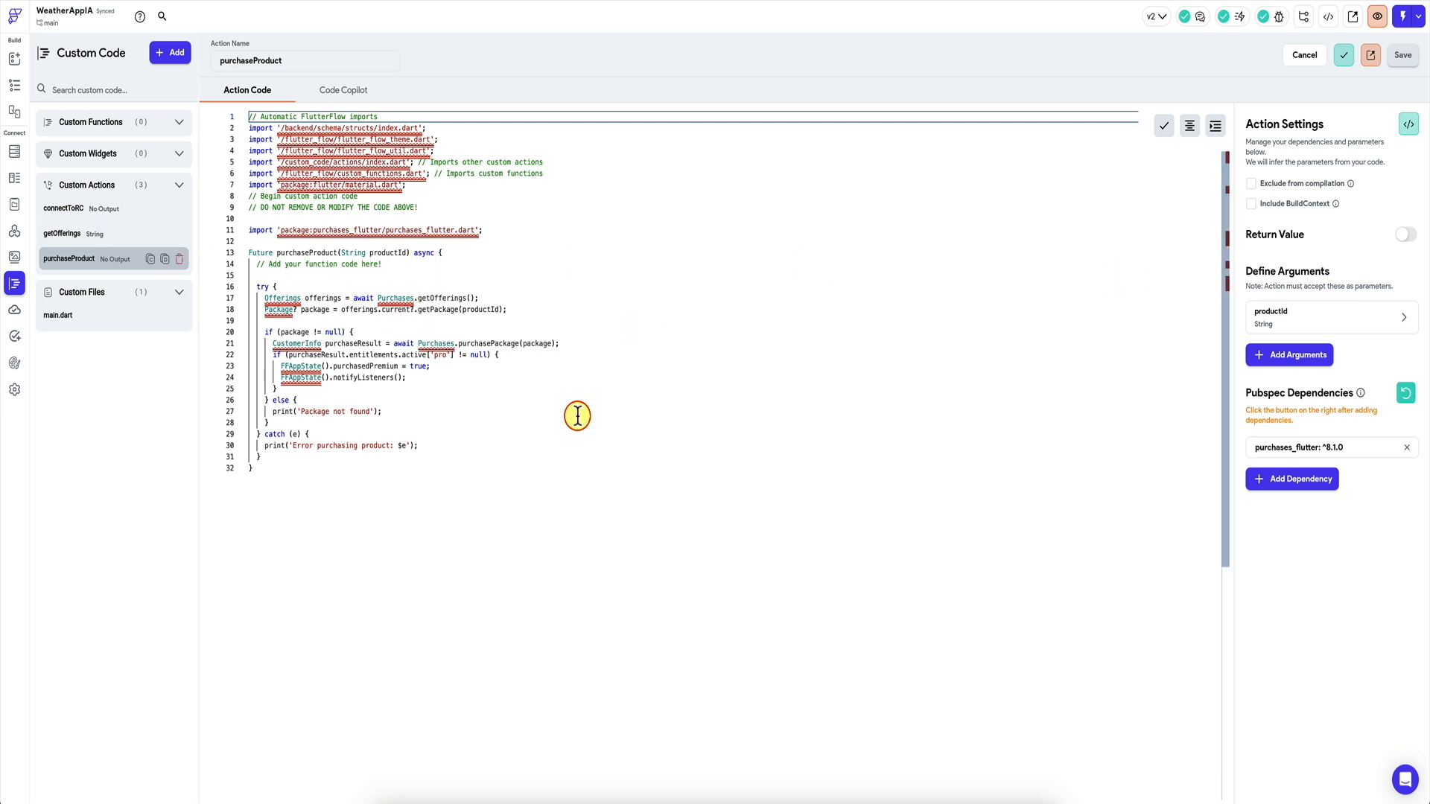
Recheck the offerings by tapping Button in the simulator and dismissing the Offerings dialog.
{"action": "left_click", "coordinate": [952, 801]}
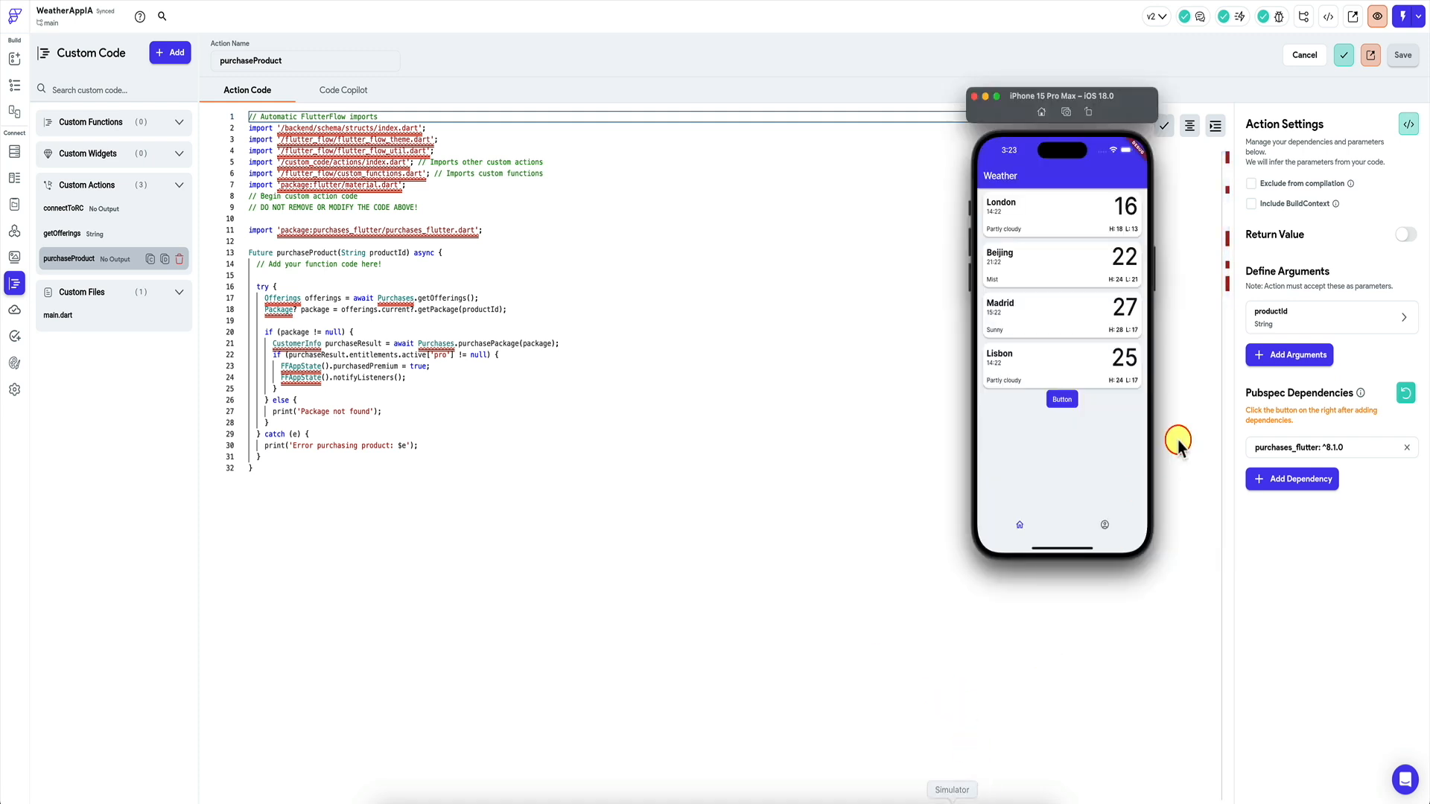
{"action": "left_click", "coordinate": [1064, 400]}
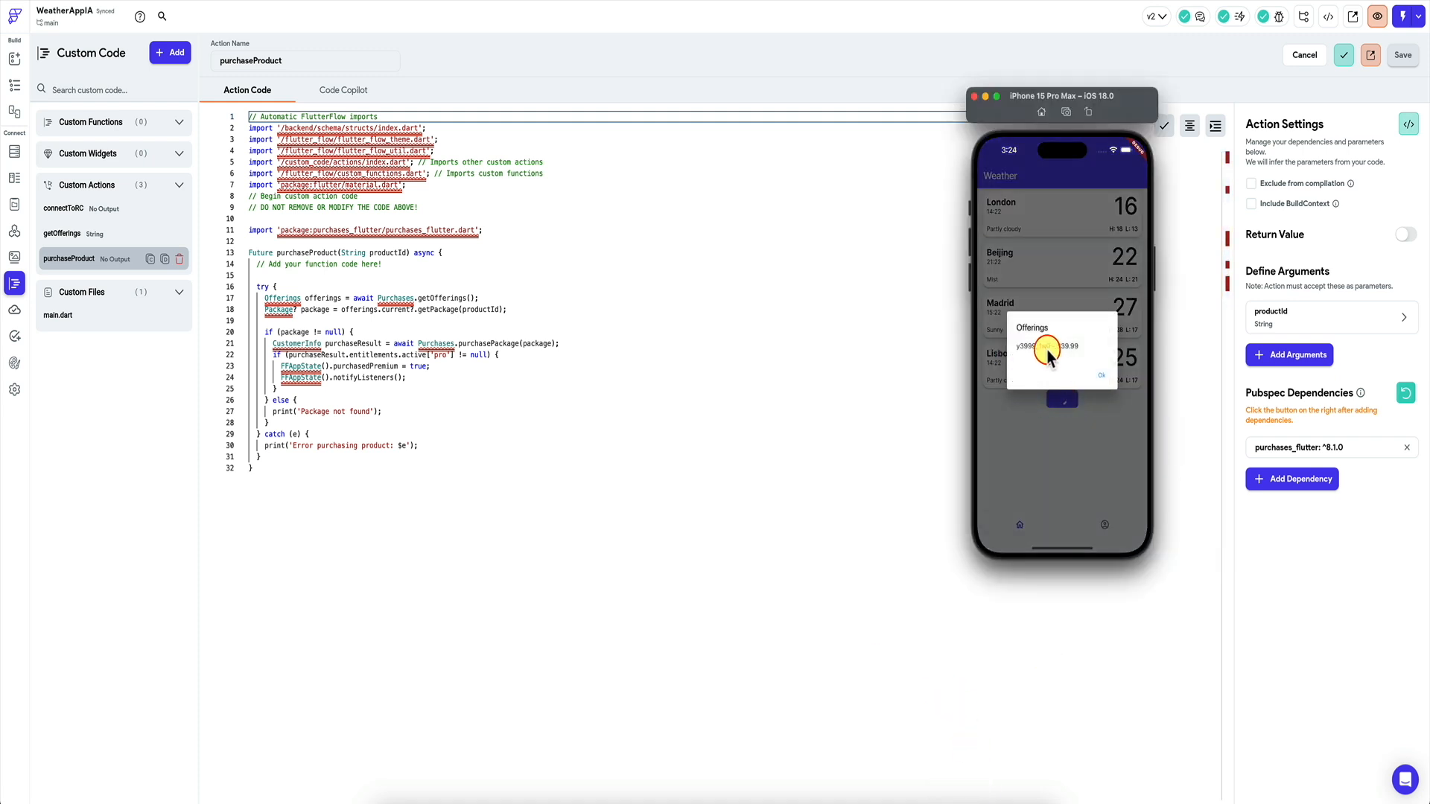
{"action": "left_click", "coordinate": [1103, 369]}
{"action": "left_click", "coordinate": [486, 361]}
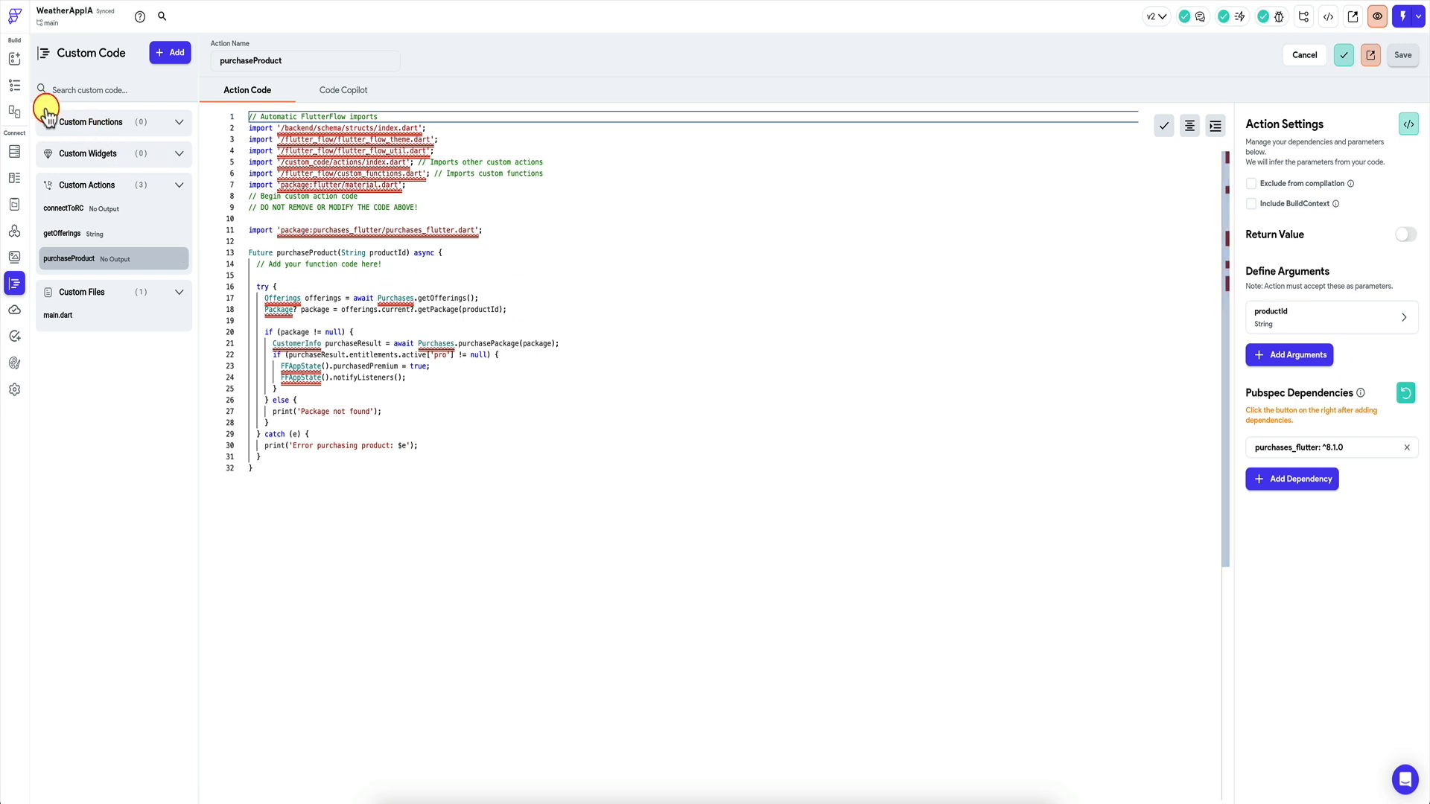
On the home page, delete the Button below the weather-card ListView.
{"action": "left_click", "coordinate": [12, 85]}
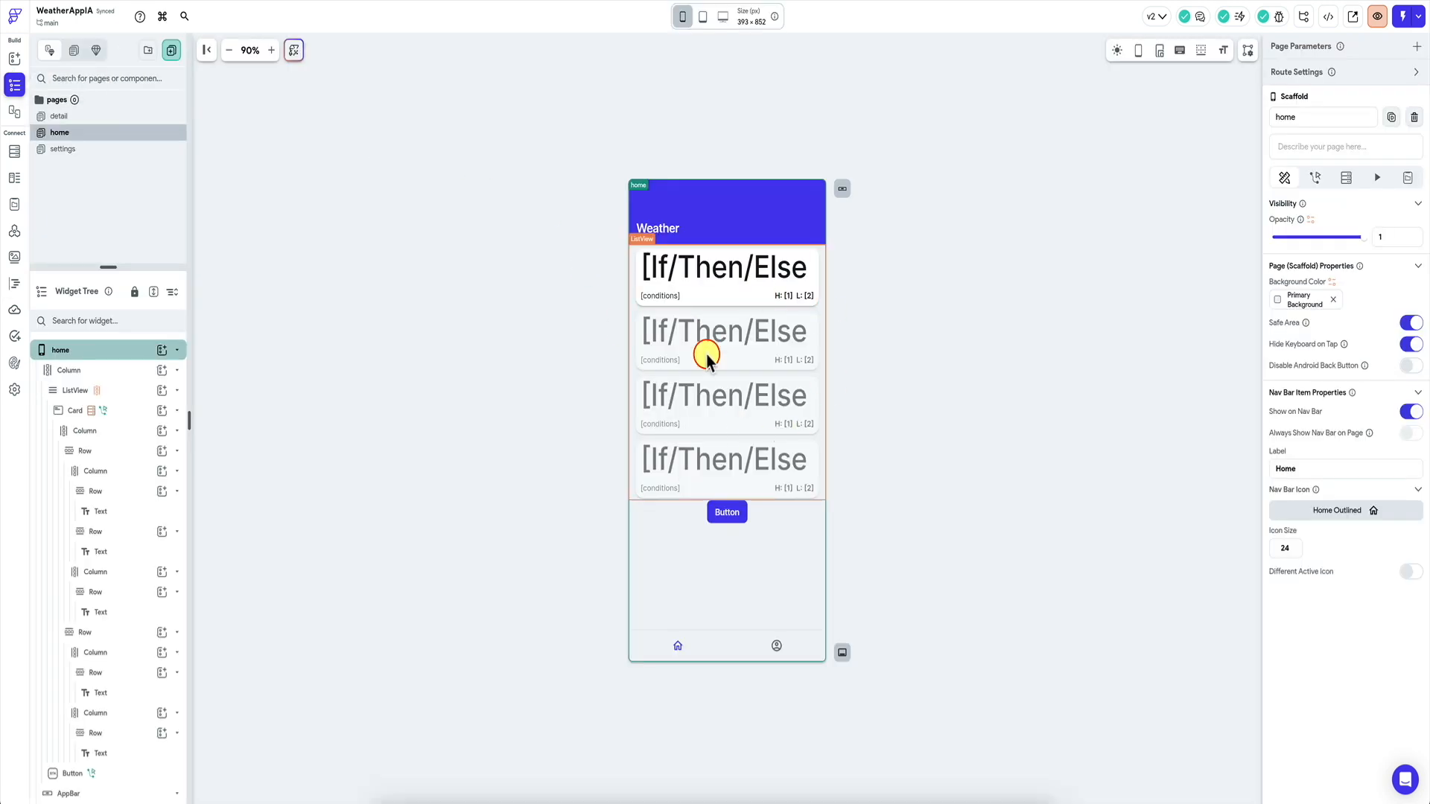
{"action": "left_click", "coordinate": [769, 388]}
{"action": "left_click", "coordinate": [737, 517]}
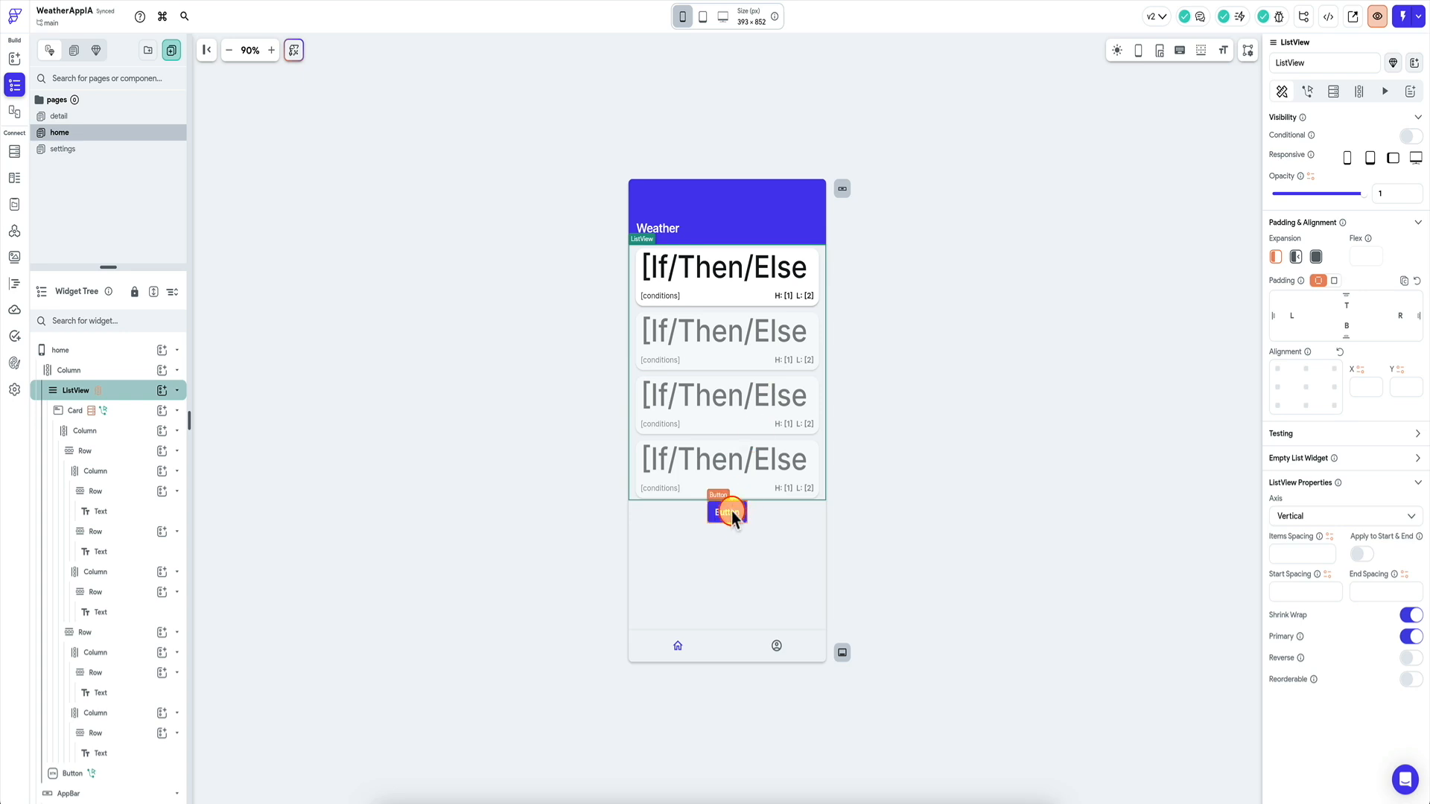
{"action": "key", "text": "Delete"}
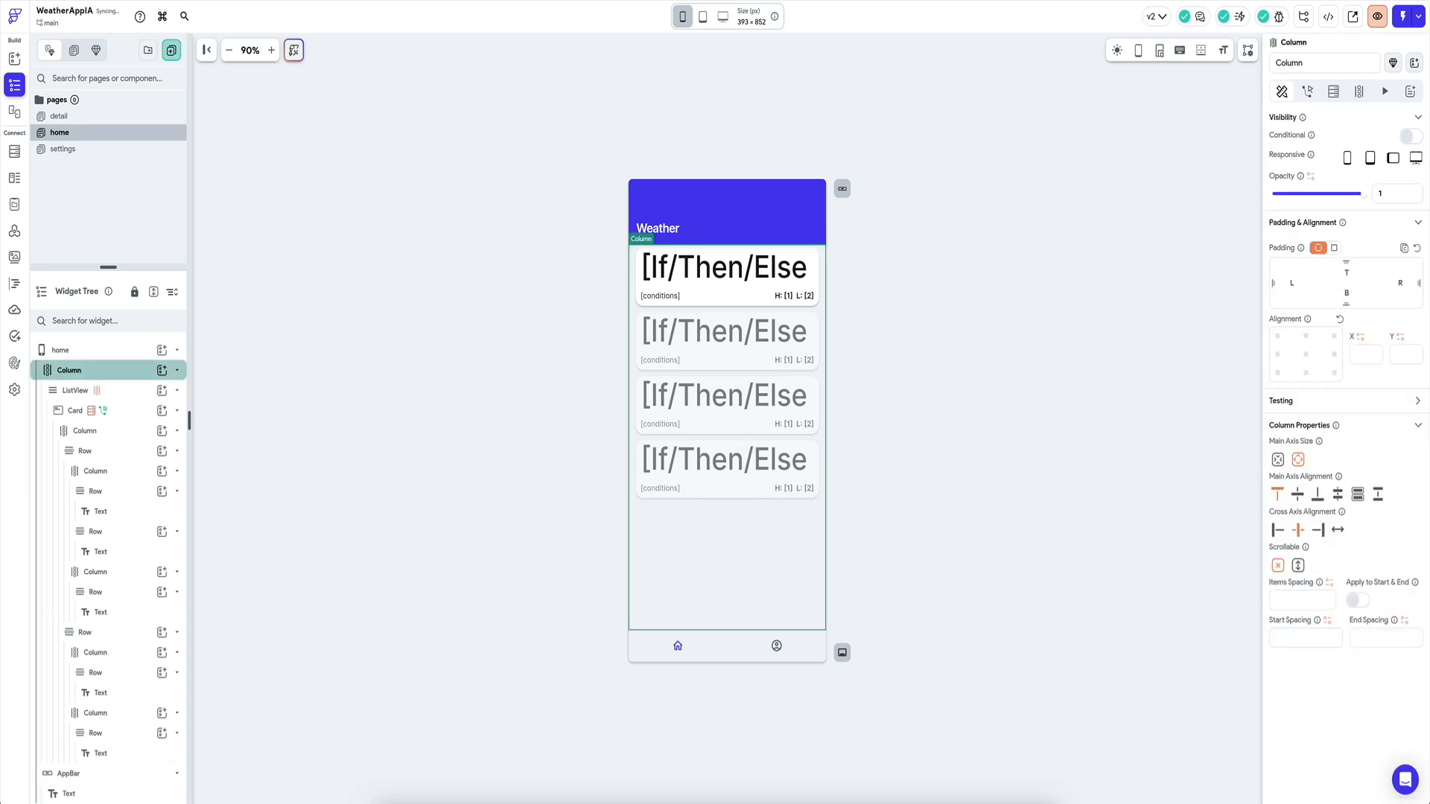
{"action": "left_click", "coordinate": [669, 399]}
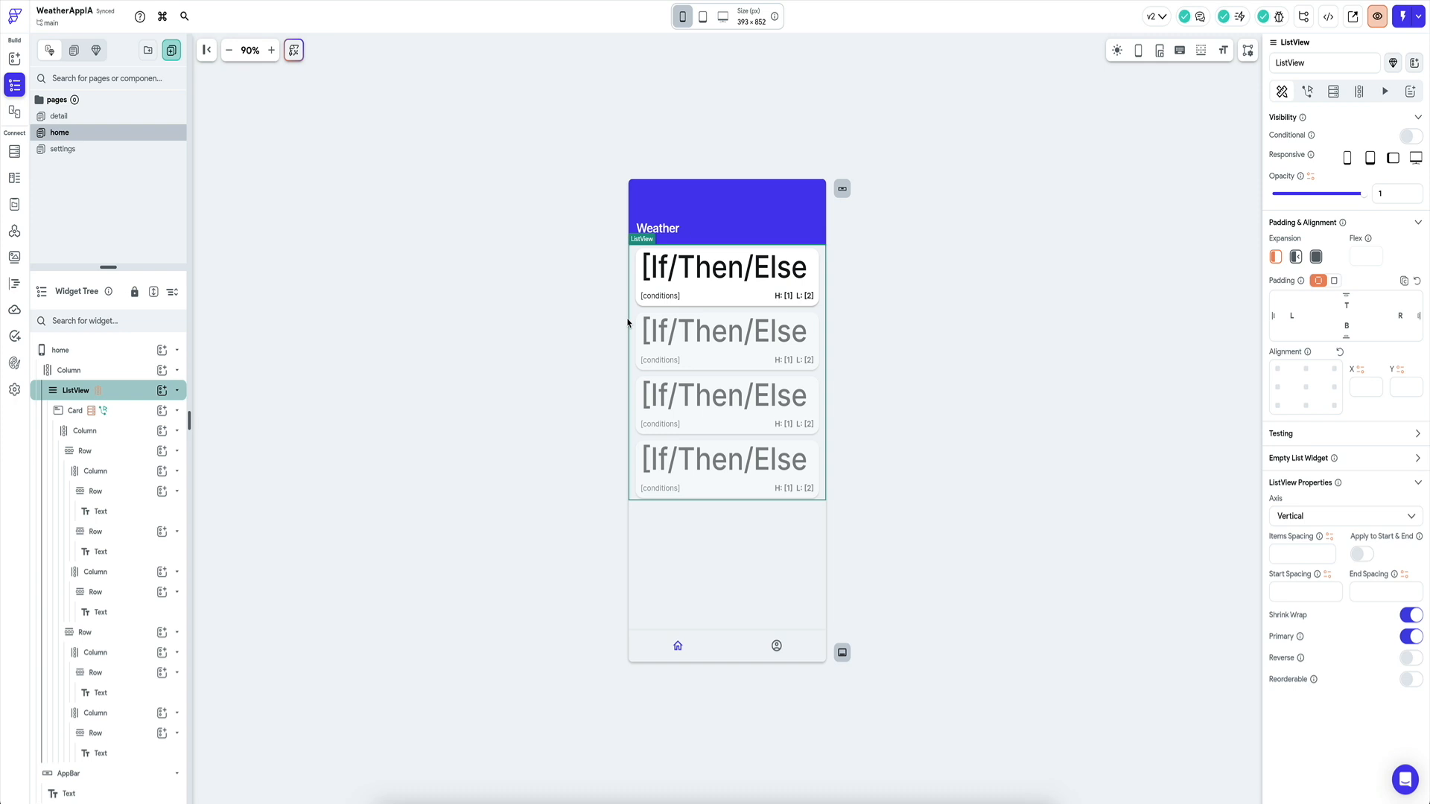
Check the app state variables, then select the Card inside the ListView.
{"action": "left_click", "coordinate": [15, 204]}
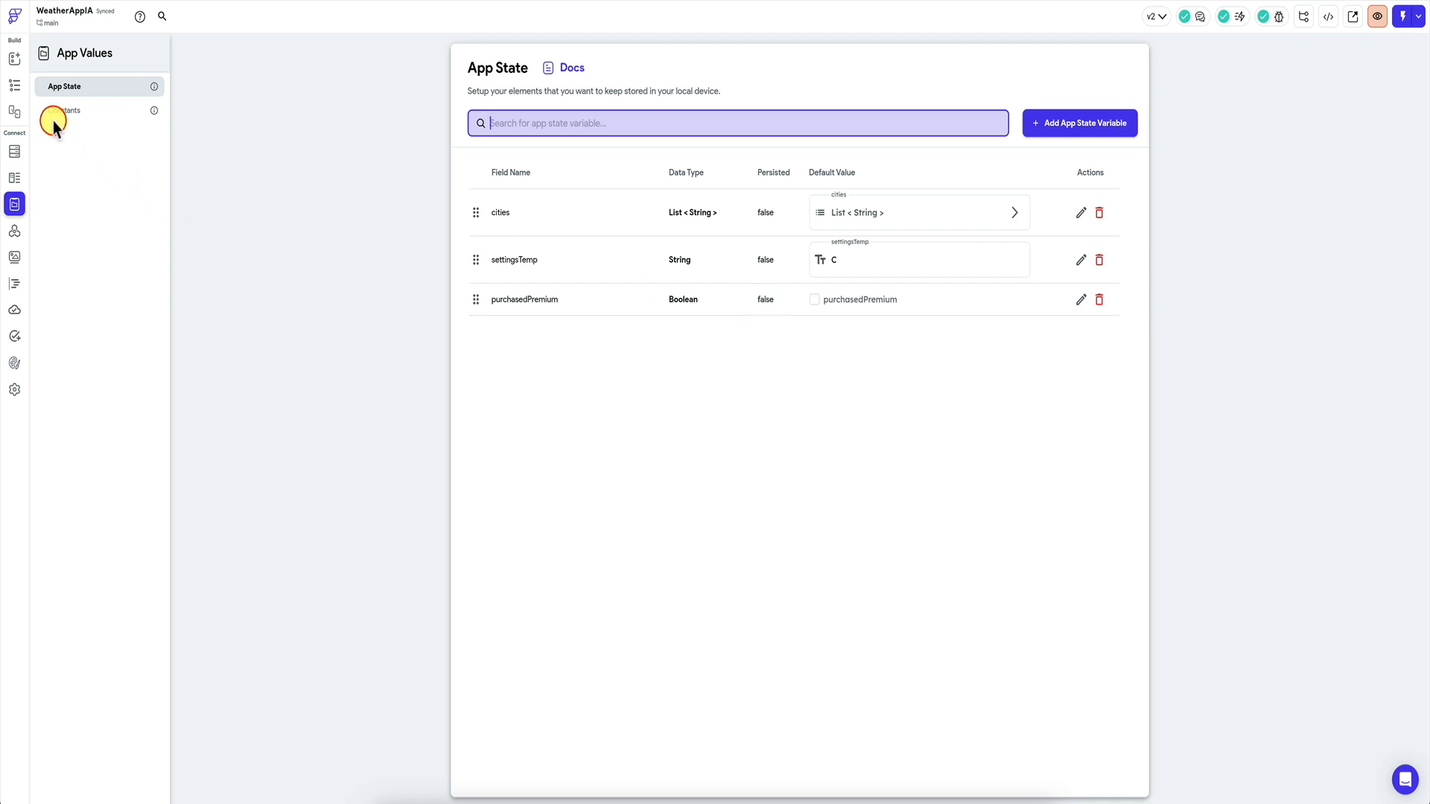
{"action": "left_click", "coordinate": [18, 87]}
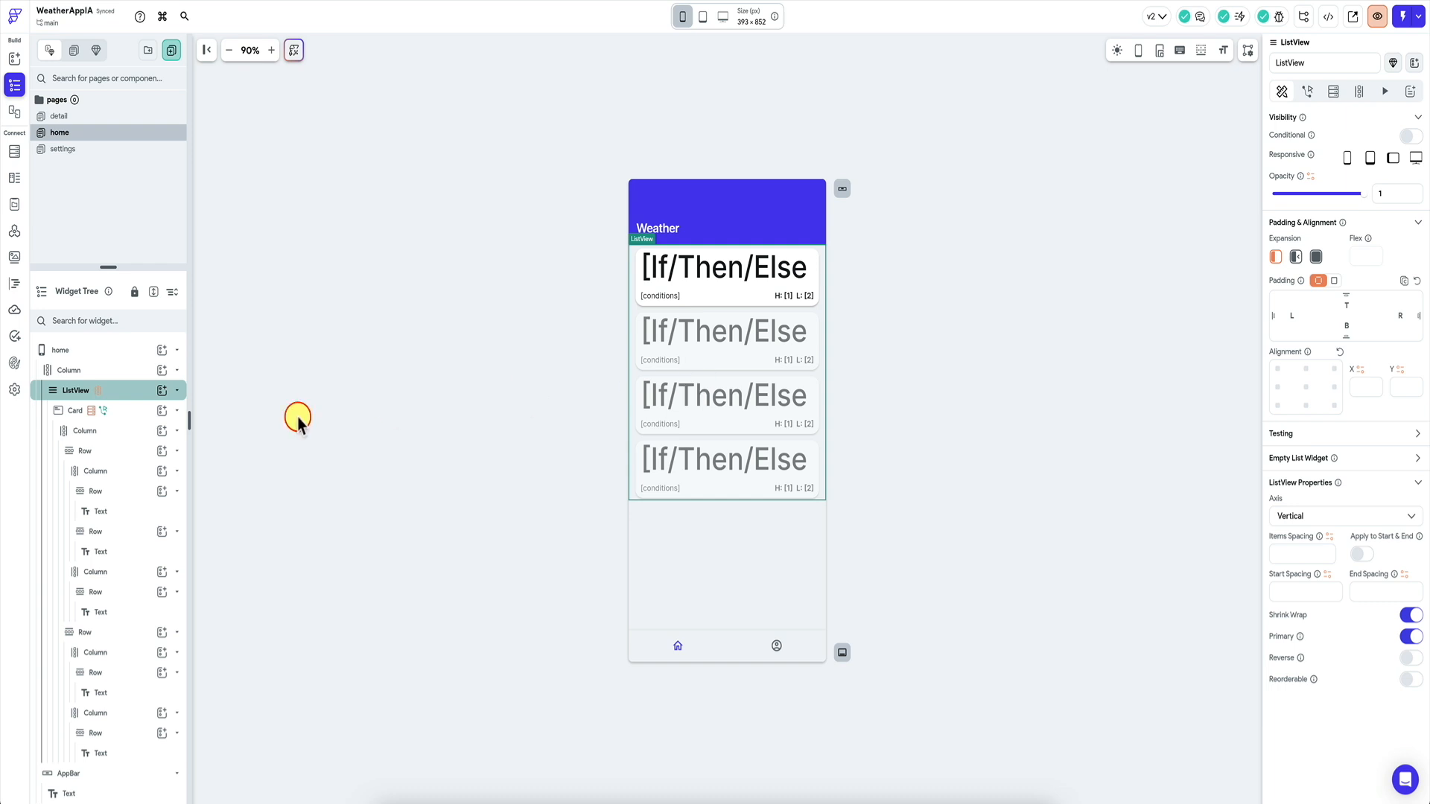
{"action": "left_click", "coordinate": [134, 419]}
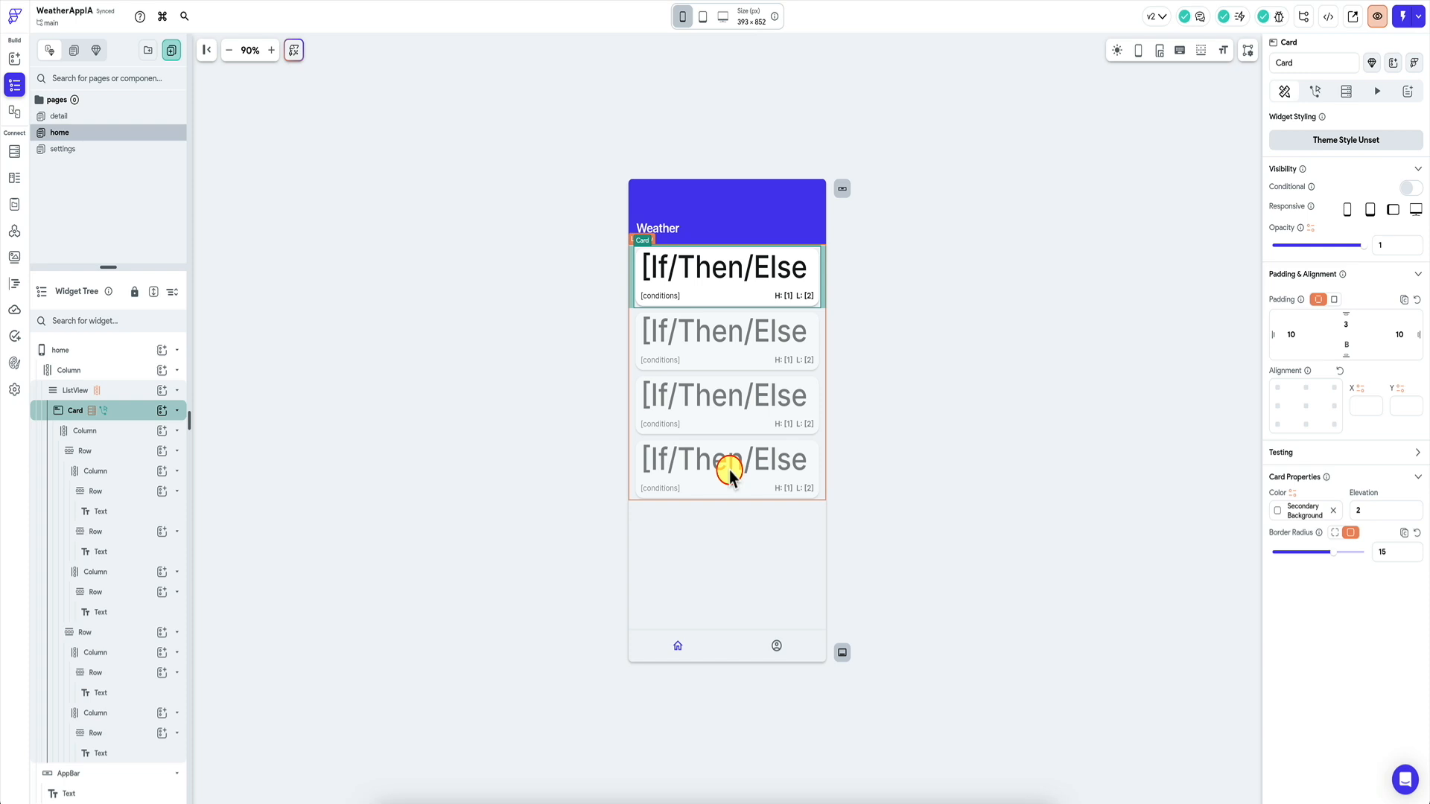
Change the ListView's Generate Children value to a Conditional Value (If/Then/Else).
{"action": "left_click", "coordinate": [126, 395]}
{"action": "left_click", "coordinate": [1369, 91]}
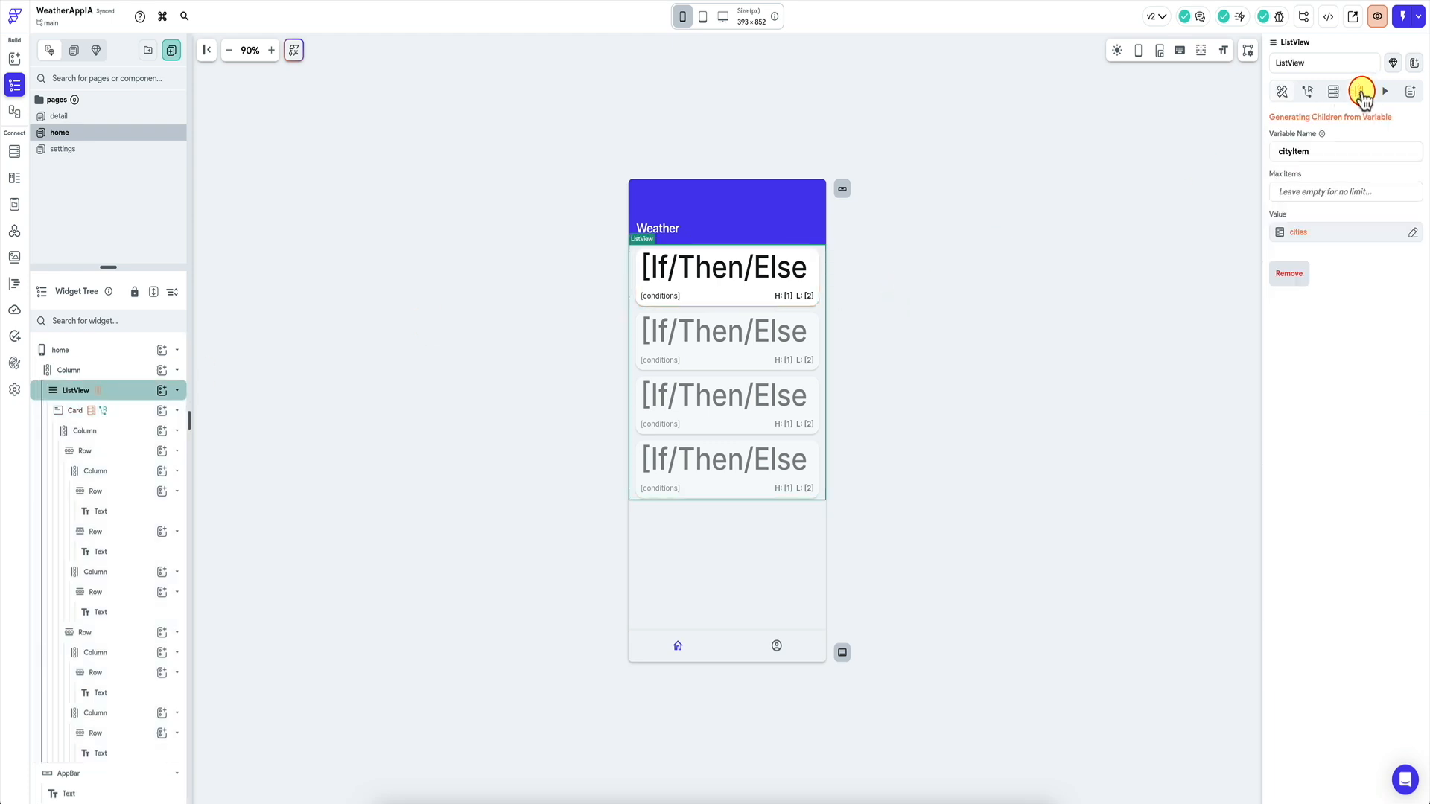
{"action": "left_click", "coordinate": [1314, 233]}
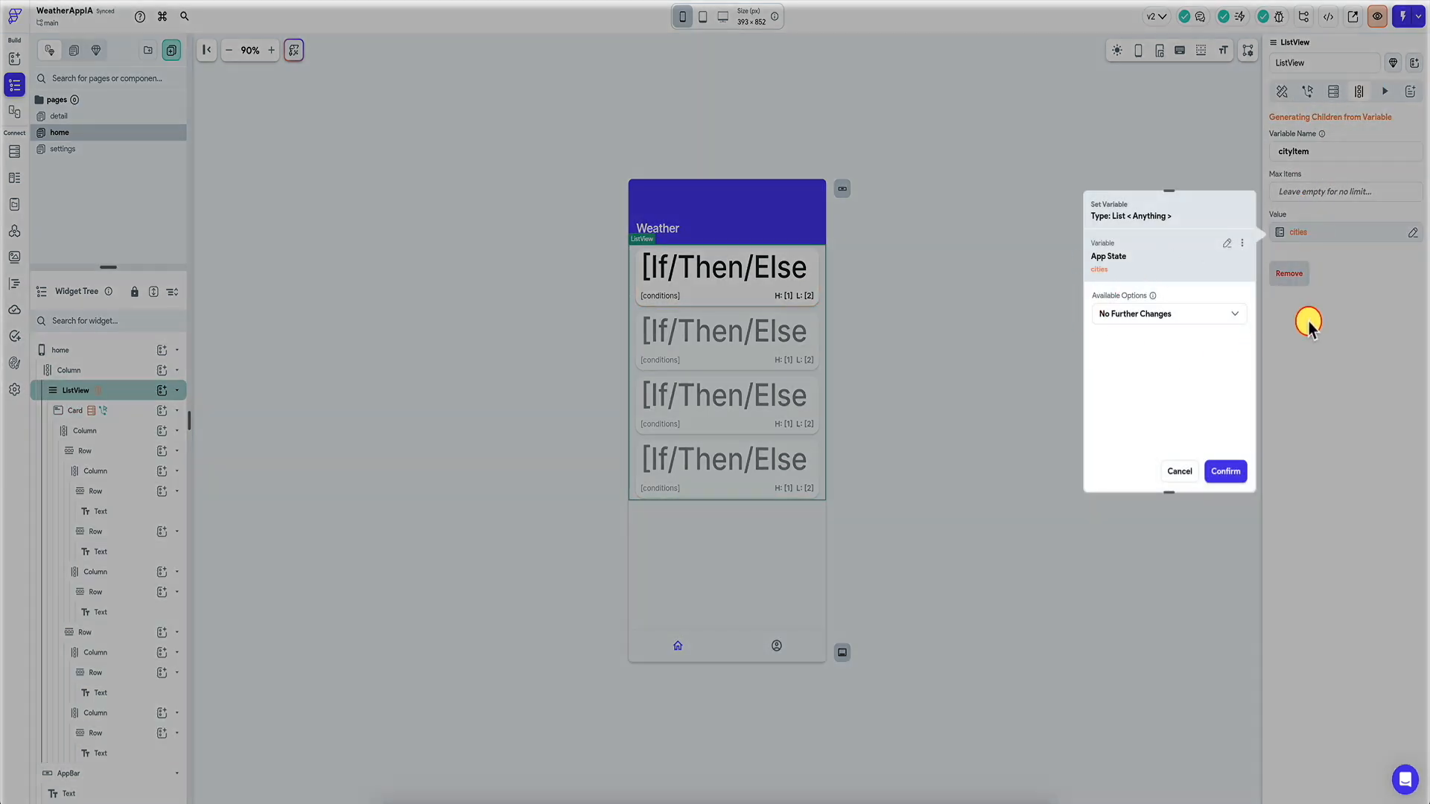
{"action": "left_click", "coordinate": [1325, 304]}
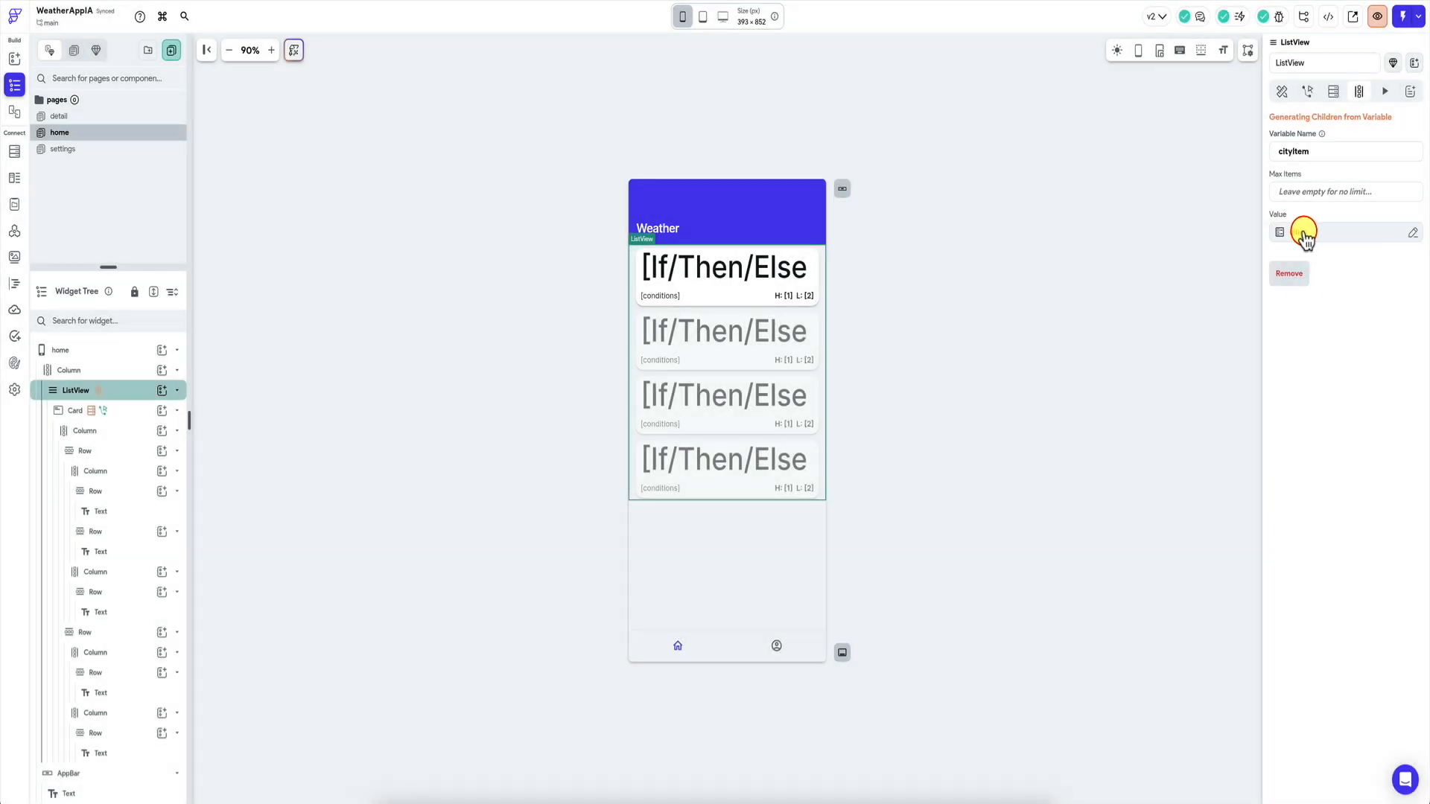
{"action": "left_click", "coordinate": [1305, 237]}
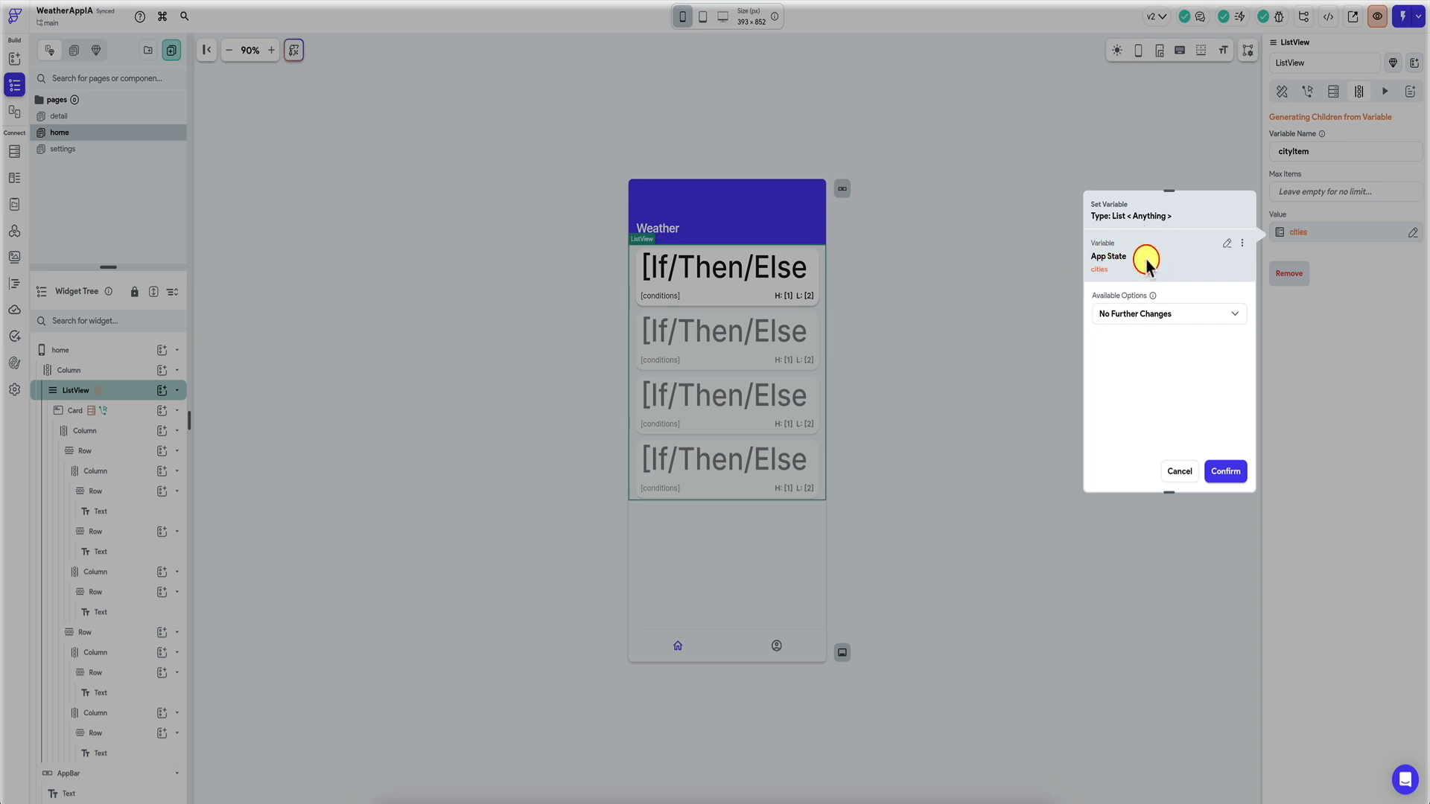
{"action": "left_click", "coordinate": [1229, 246]}
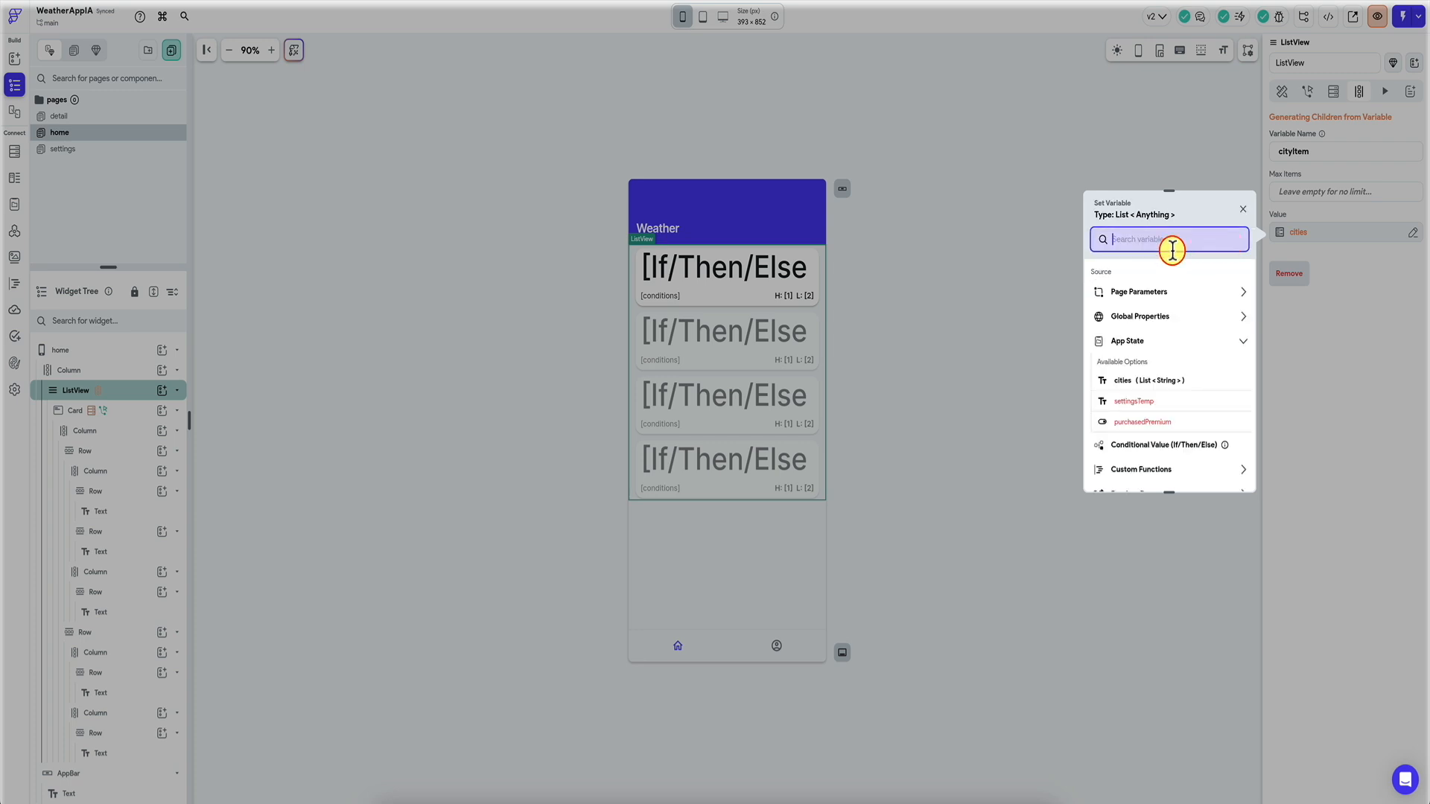
{"action": "type", "text": "code"}
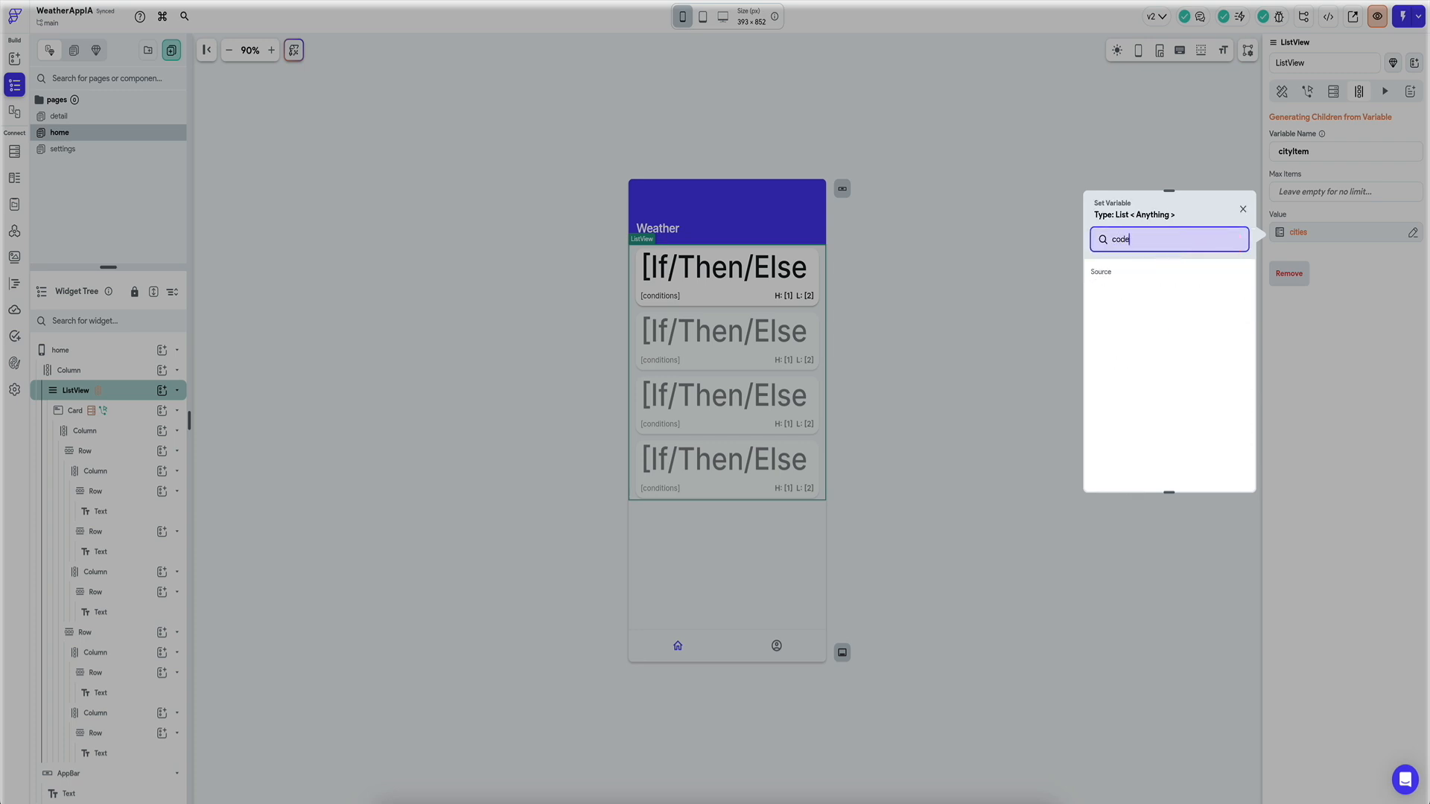
{"action": "key", "text": "BackSpace"}
{"action": "key", "text": "BackSpace"}
{"action": "key", "text": "BackSpace"}
{"action": "type", "text": "ond"}
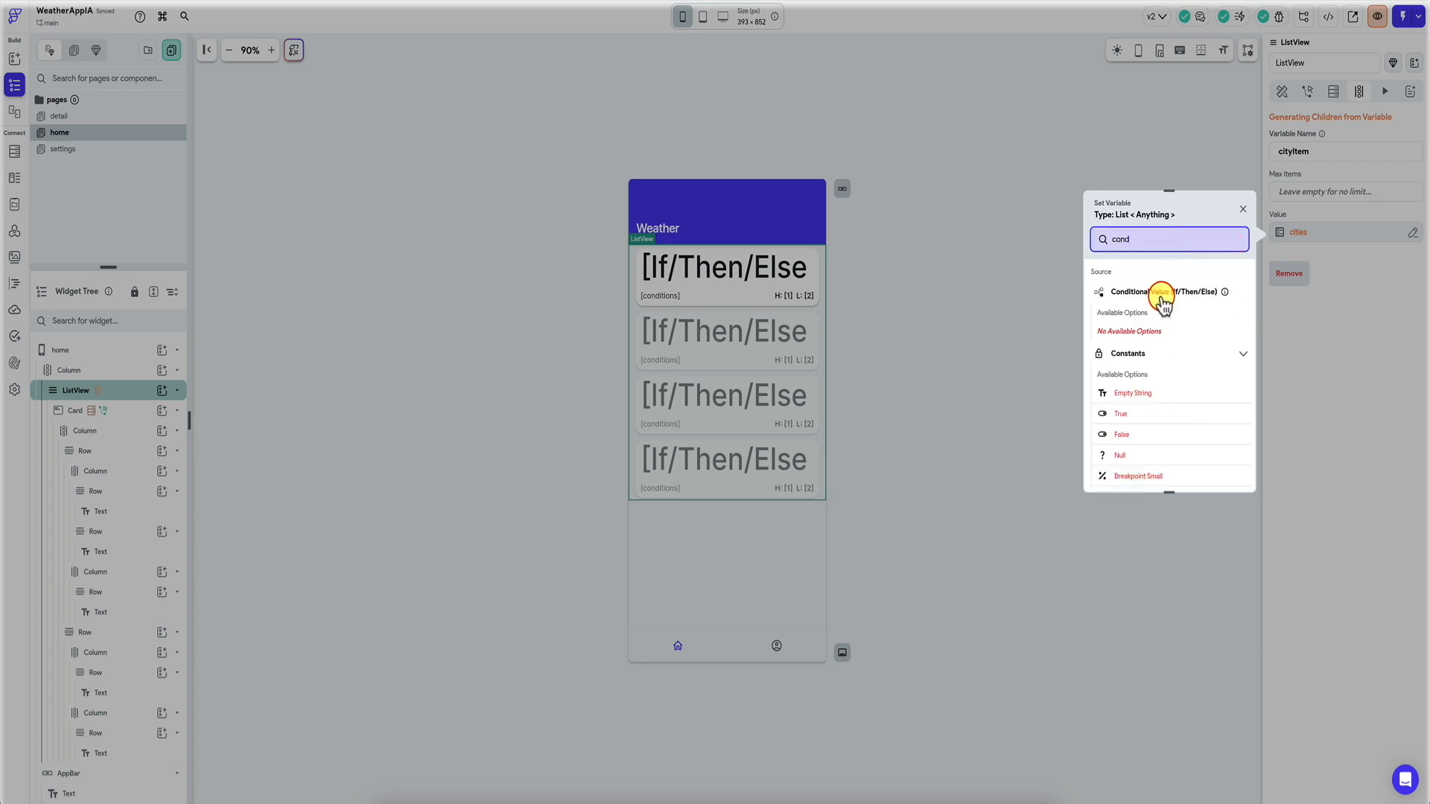
{"action": "left_click", "coordinate": [1153, 296]}
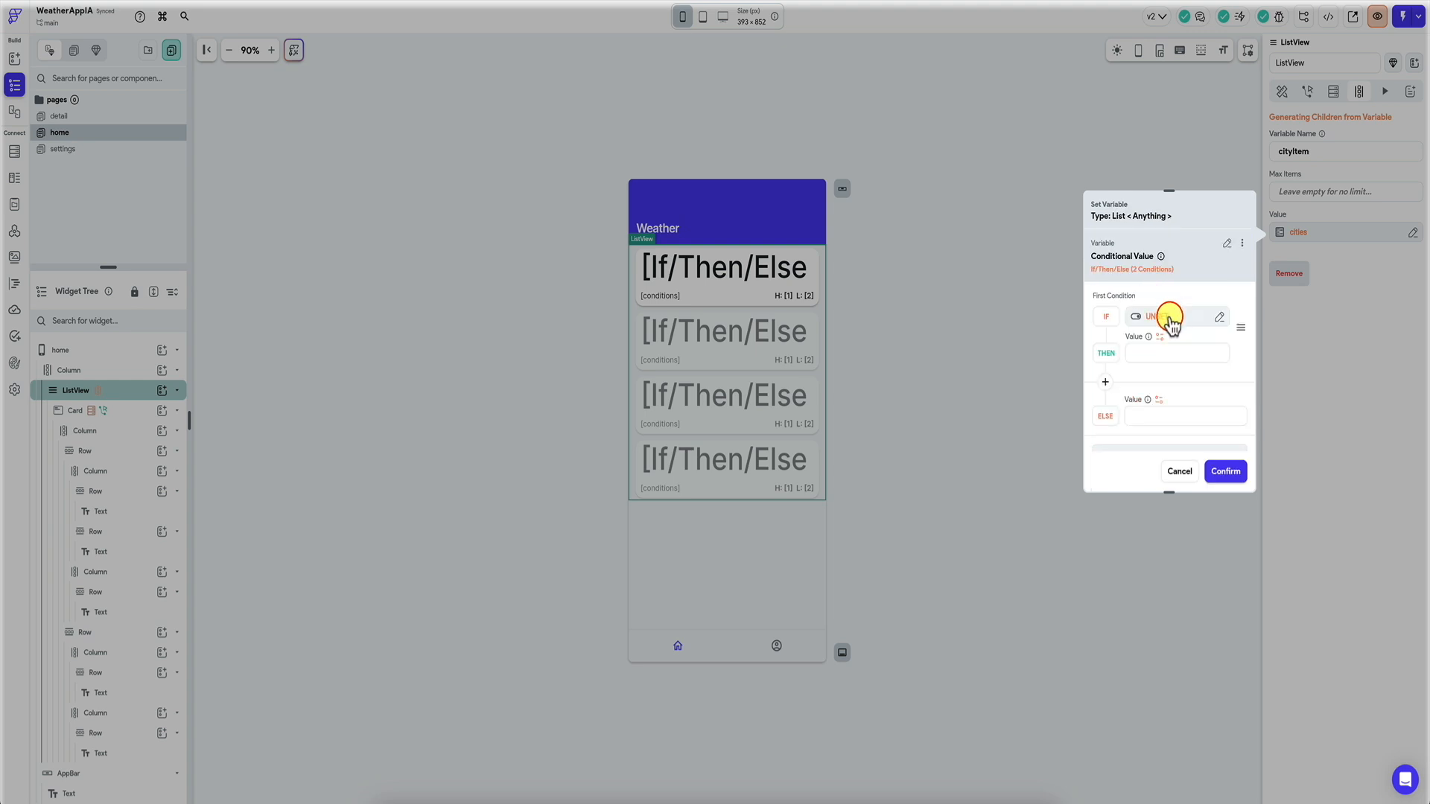
Set IF to the purchasedPremium app state and THEN to the cities list.
{"action": "left_click", "coordinate": [1170, 321]}
{"action": "left_click", "coordinate": [991, 500]}
{"action": "scroll", "coordinate": [1024, 491], "scroll_direction": "down", "scroll_amount": 2}
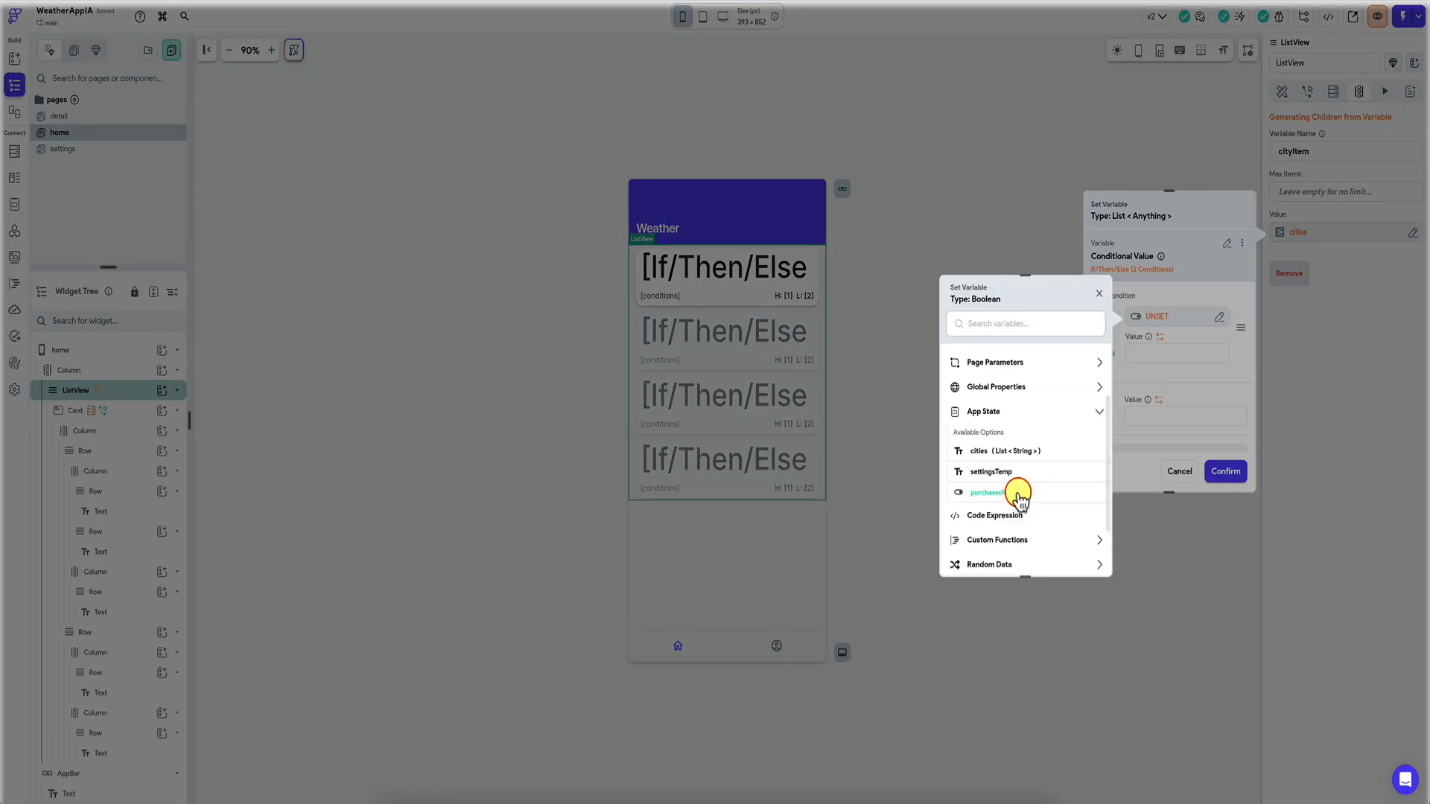
{"action": "left_click", "coordinate": [1023, 491]}
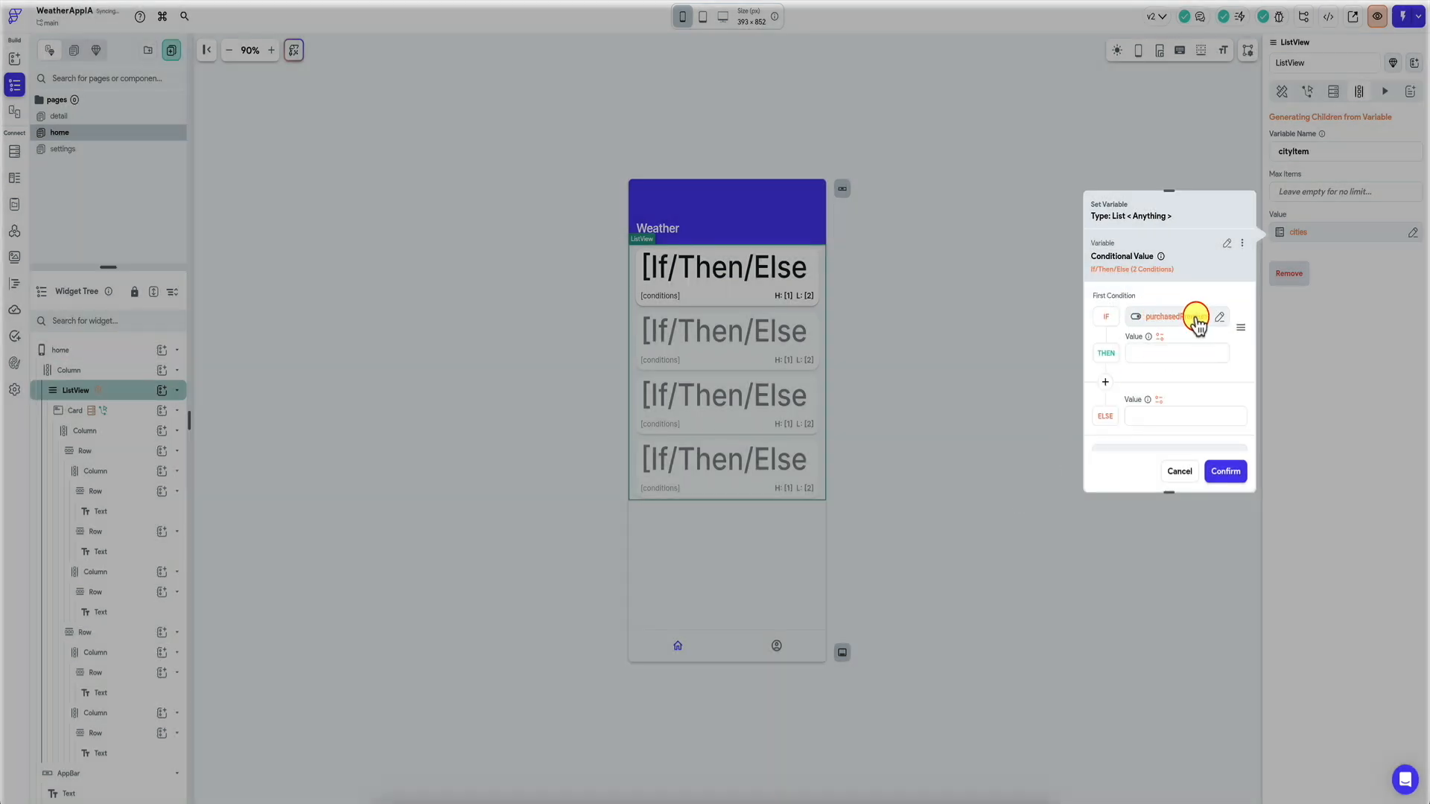
{"action": "left_click", "coordinate": [1161, 339]}
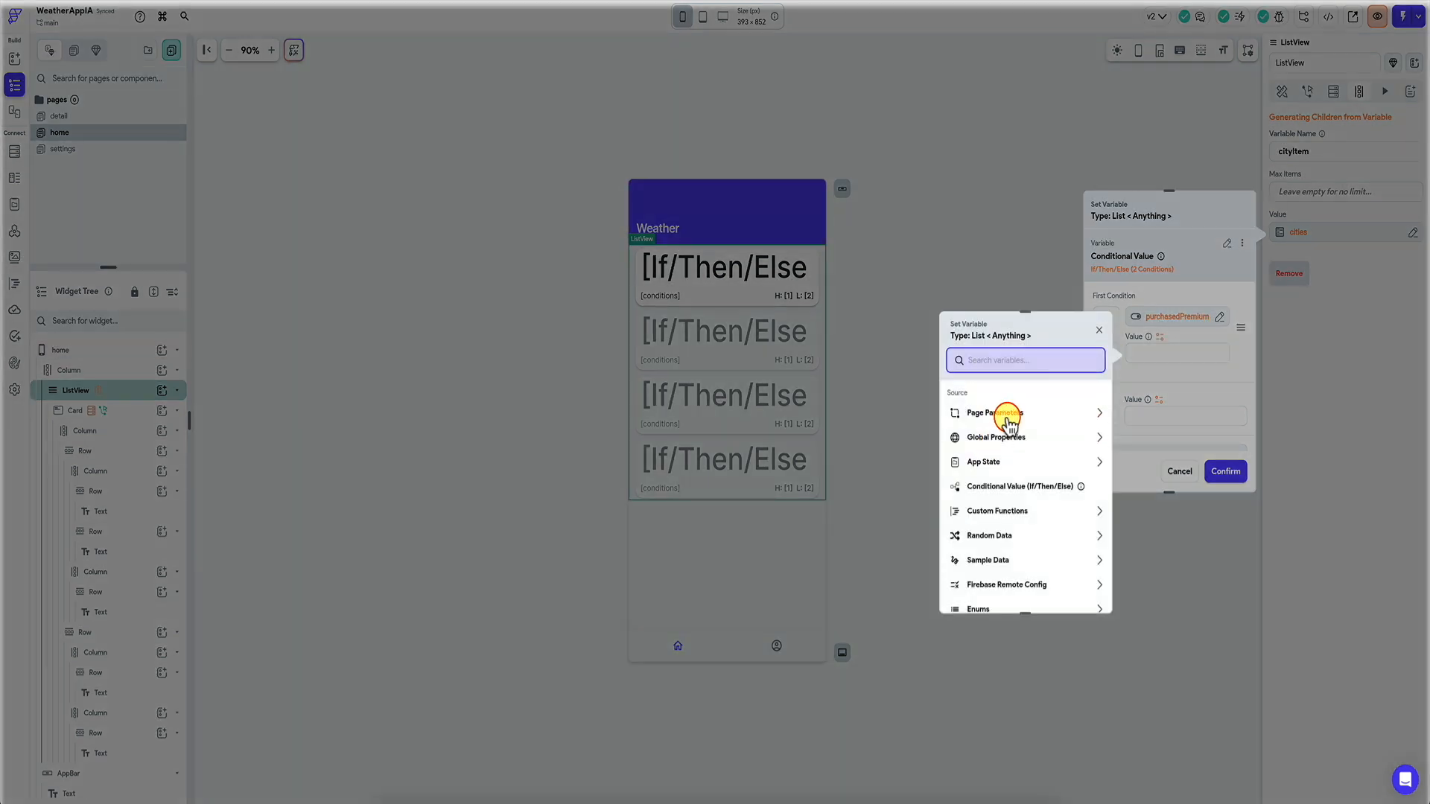
{"action": "type", "text": "citi"}
{"action": "left_click", "coordinate": [1016, 450]}
{"action": "left_click", "coordinate": [1082, 592]}
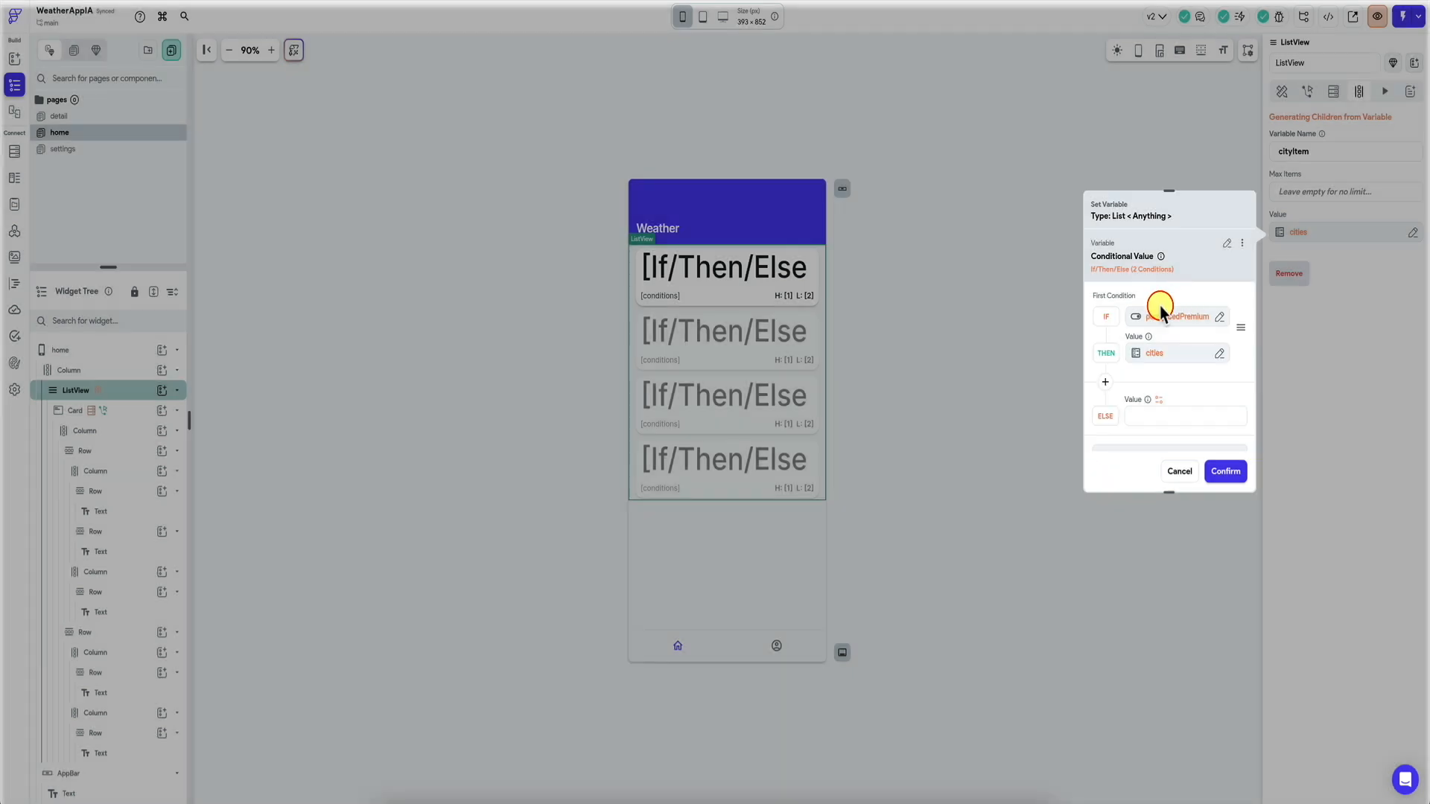
For the ELSE value, create a new custom function under Custom Functions.
{"action": "left_click", "coordinate": [1160, 408]}
{"action": "left_click", "coordinate": [1159, 400]}
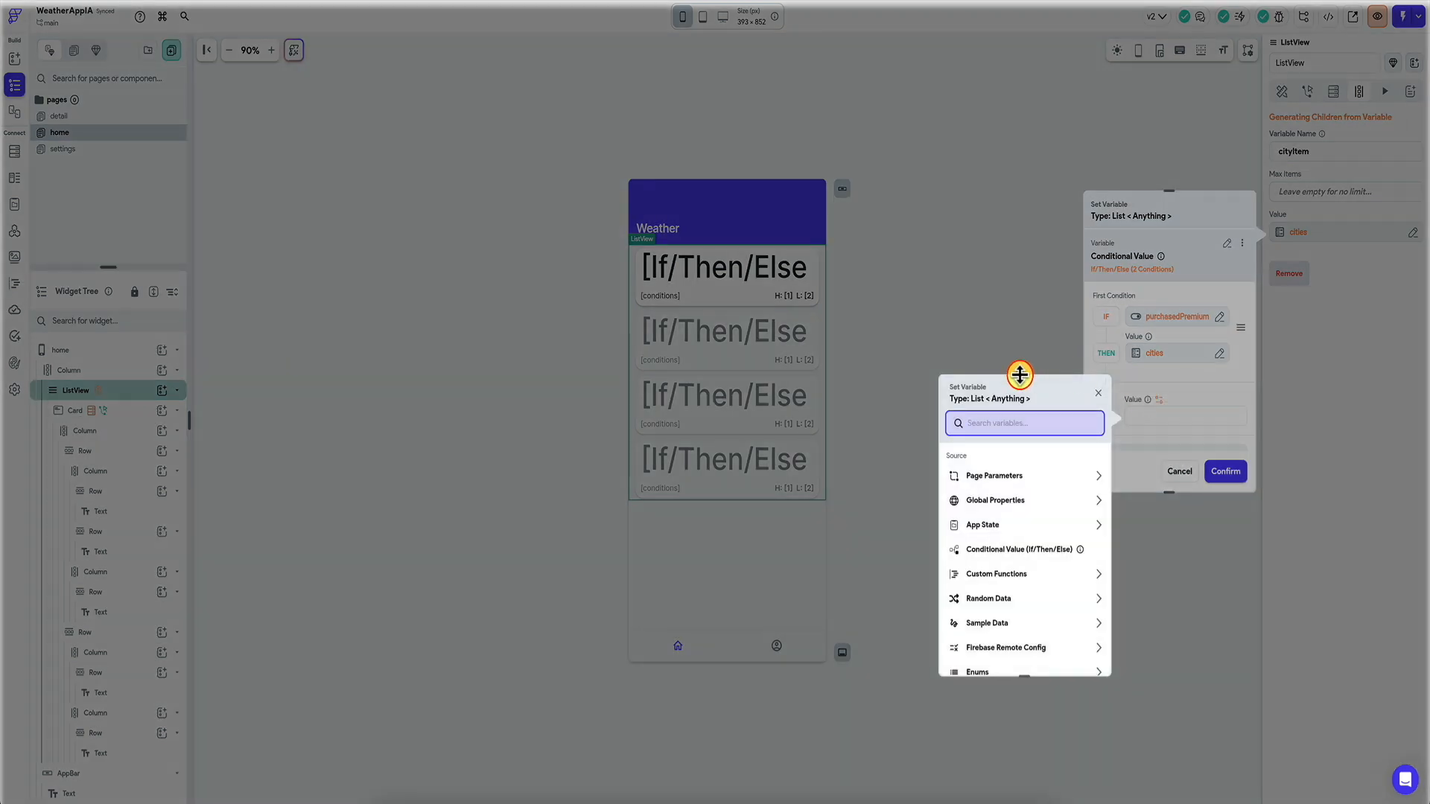
{"action": "type", "text": "coo"}
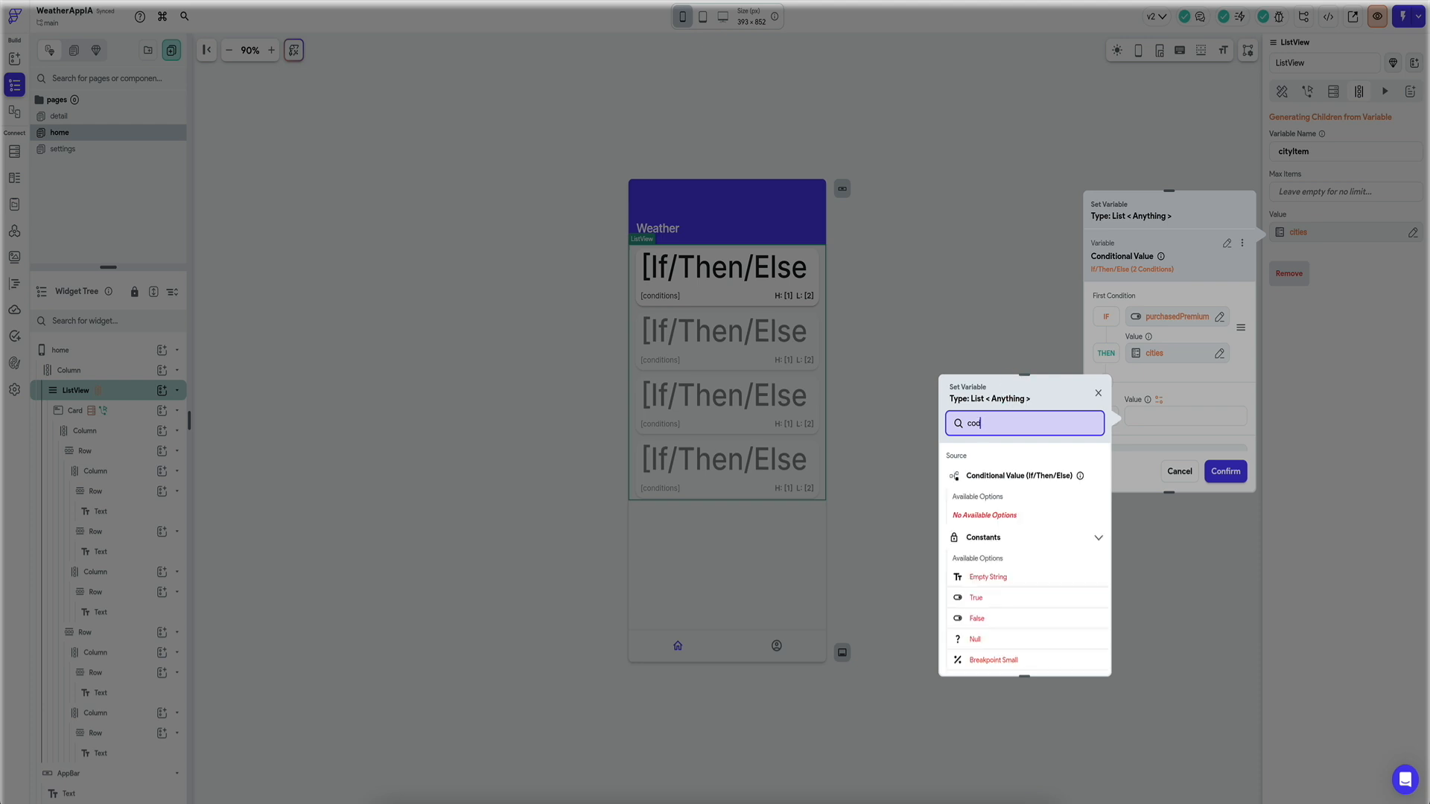
{"action": "key", "text": "BackSpace"}
{"action": "key", "text": "BackSpace"}
{"action": "key", "text": "BackSpace"}
{"action": "scroll", "coordinate": [1020, 497], "scroll_direction": "down", "scroll_amount": 1}
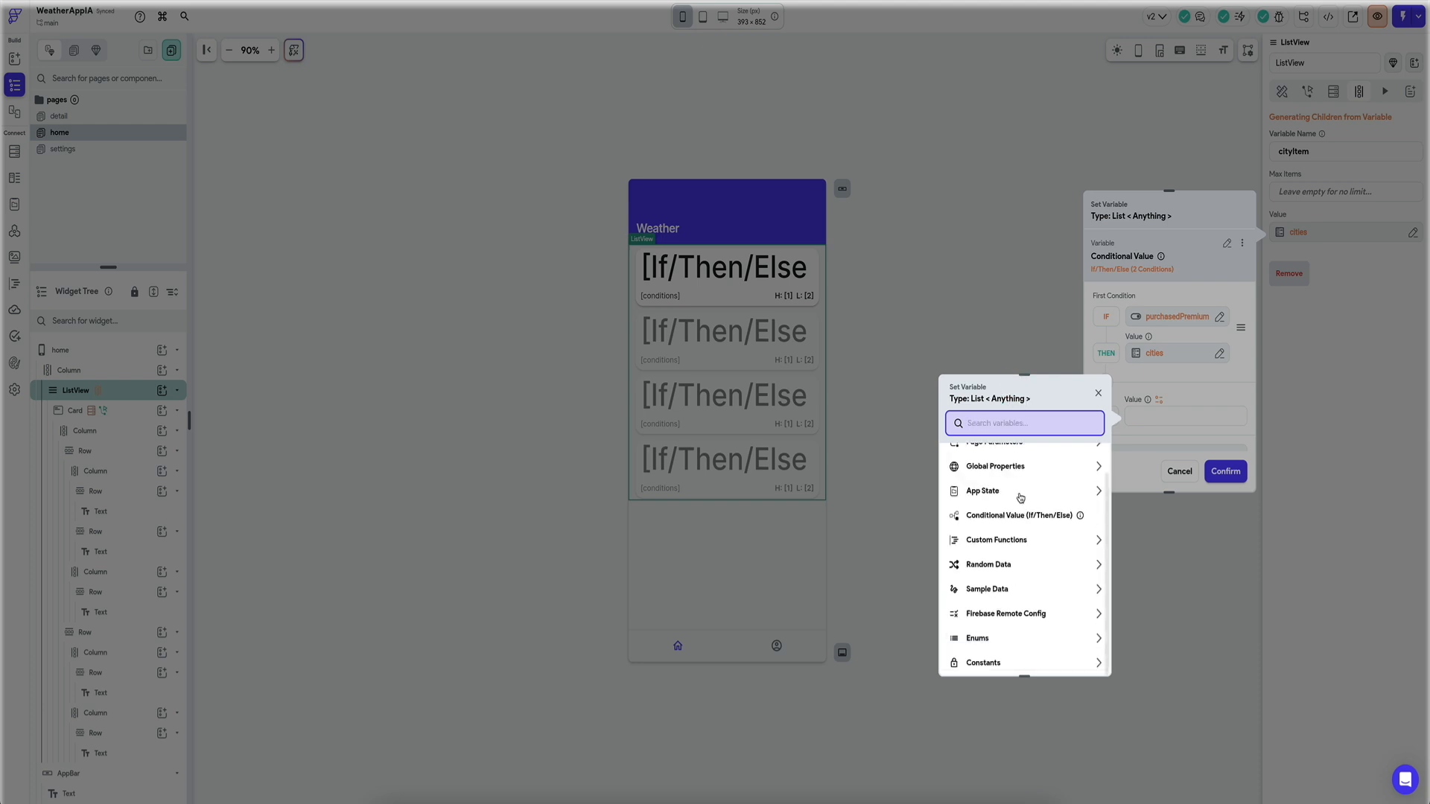
{"action": "scroll", "coordinate": [998, 547], "scroll_direction": "up", "scroll_amount": 1}
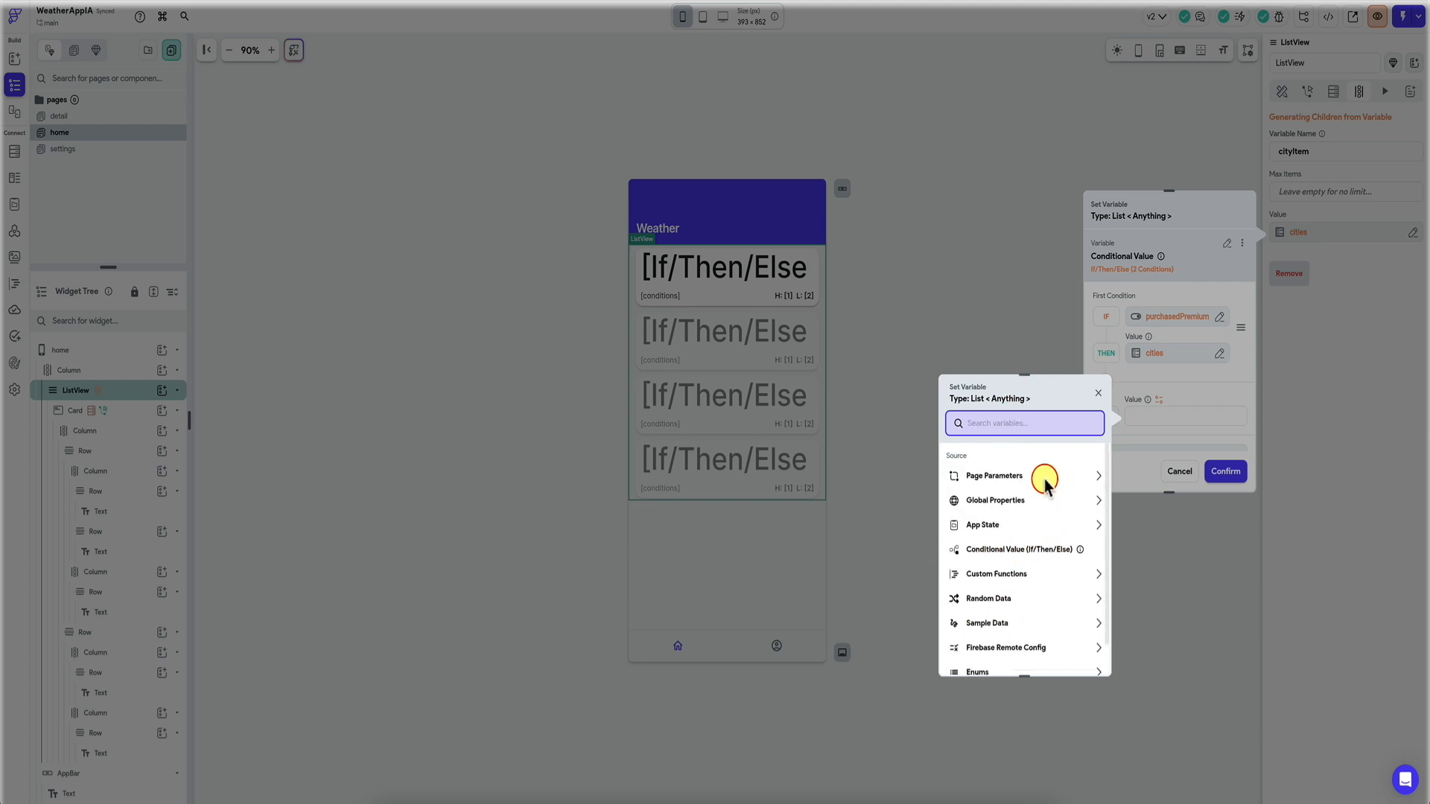
{"action": "left_click", "coordinate": [1008, 579]}
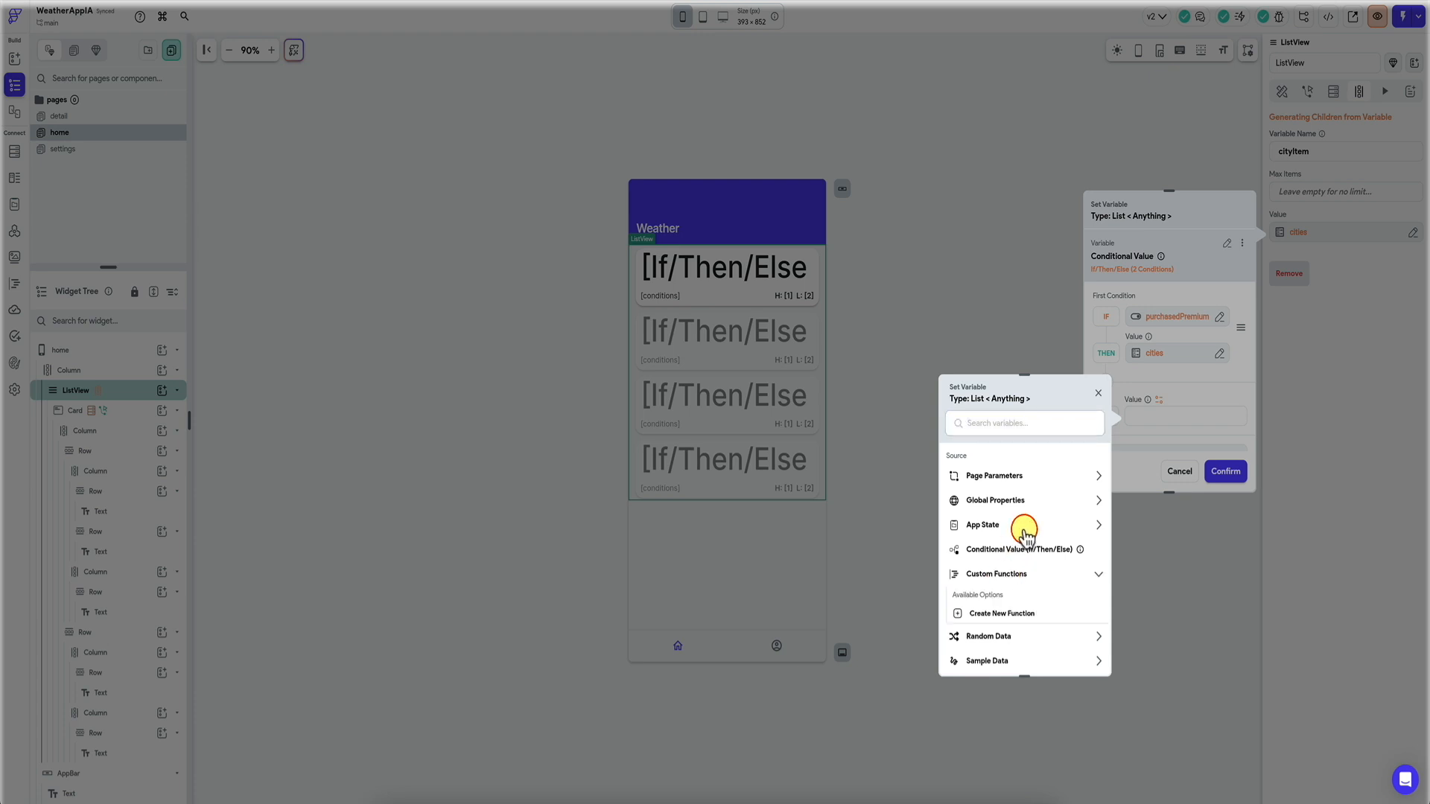
{"action": "left_click", "coordinate": [1000, 618]}
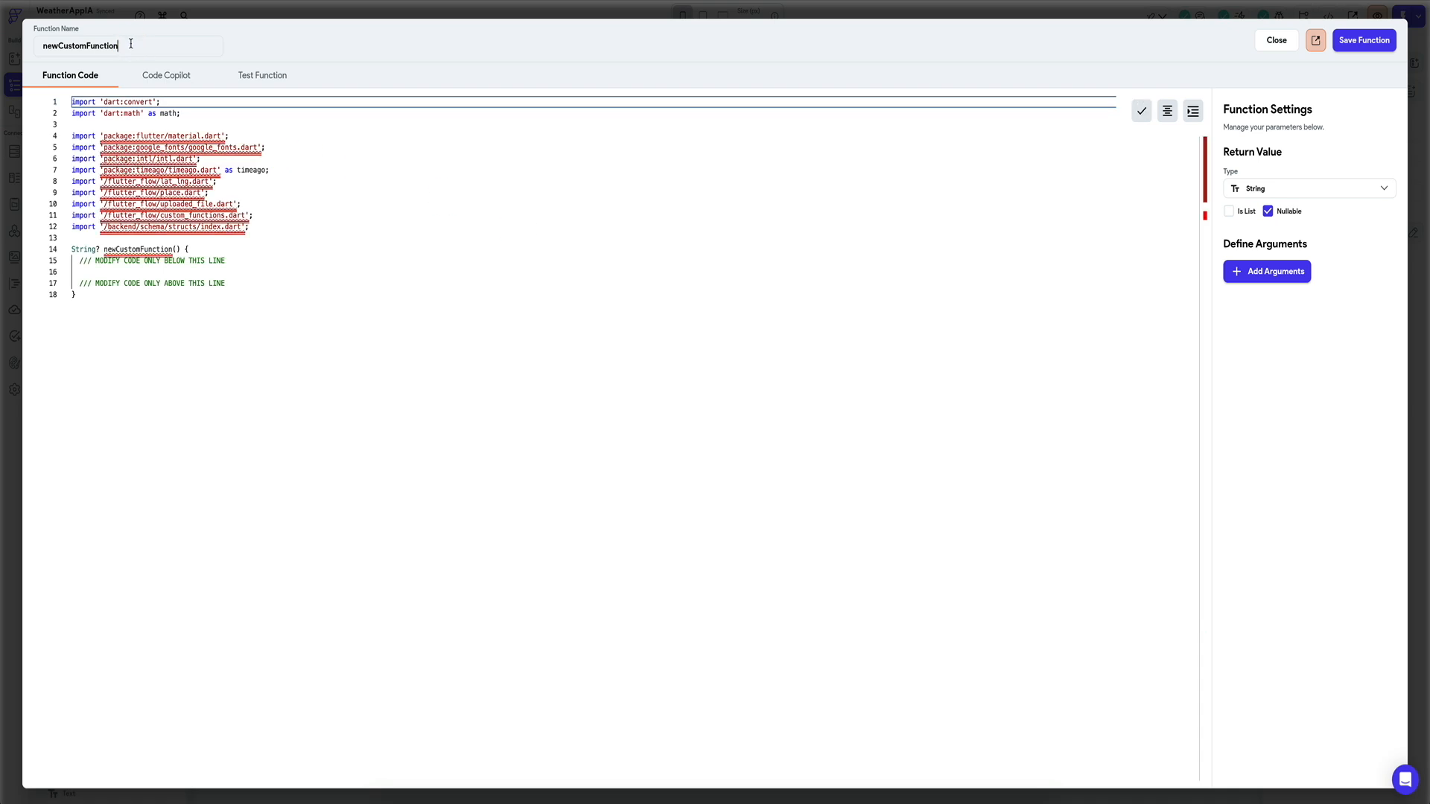
Name the function getThreeItems returning a non-nullable list, with a non-nullable list argument listOfStrings.
{"action": "type", "text": "ThreeItems"}
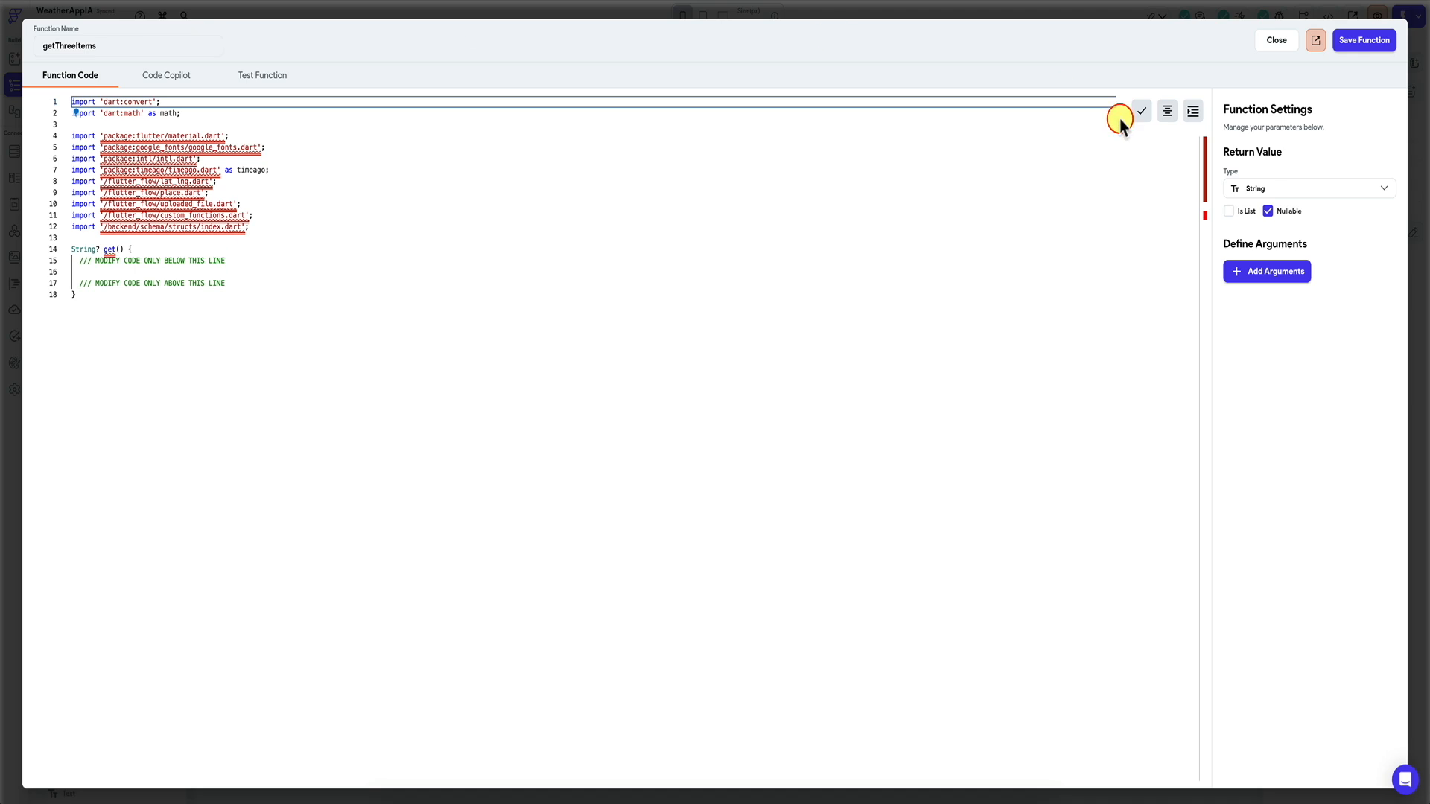
{"action": "left_click", "coordinate": [1229, 211]}
{"action": "left_click", "coordinate": [1268, 212]}
{"action": "left_click", "coordinate": [1269, 274]}
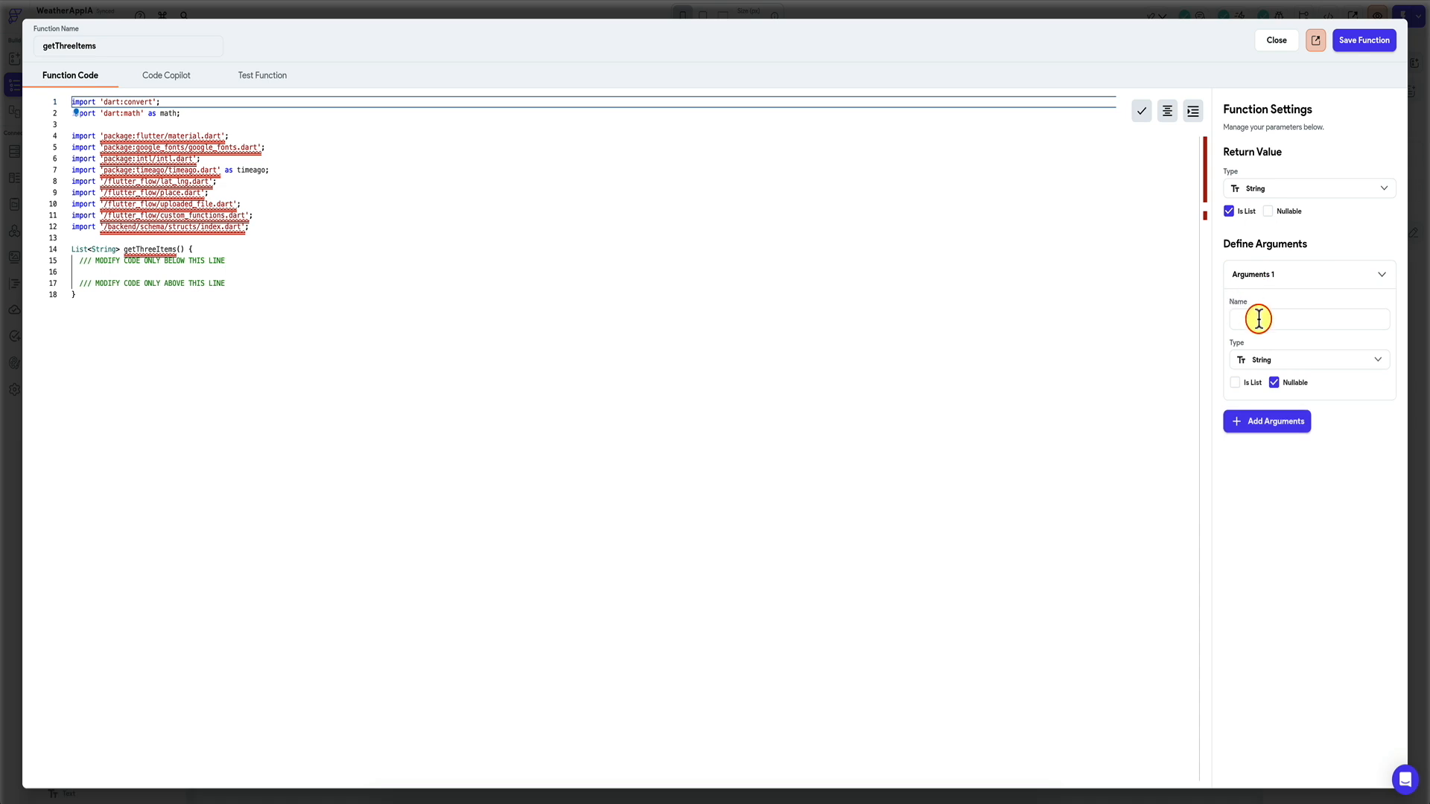
{"action": "left_click", "coordinate": [1235, 382]}
{"action": "left_click", "coordinate": [1273, 382]}
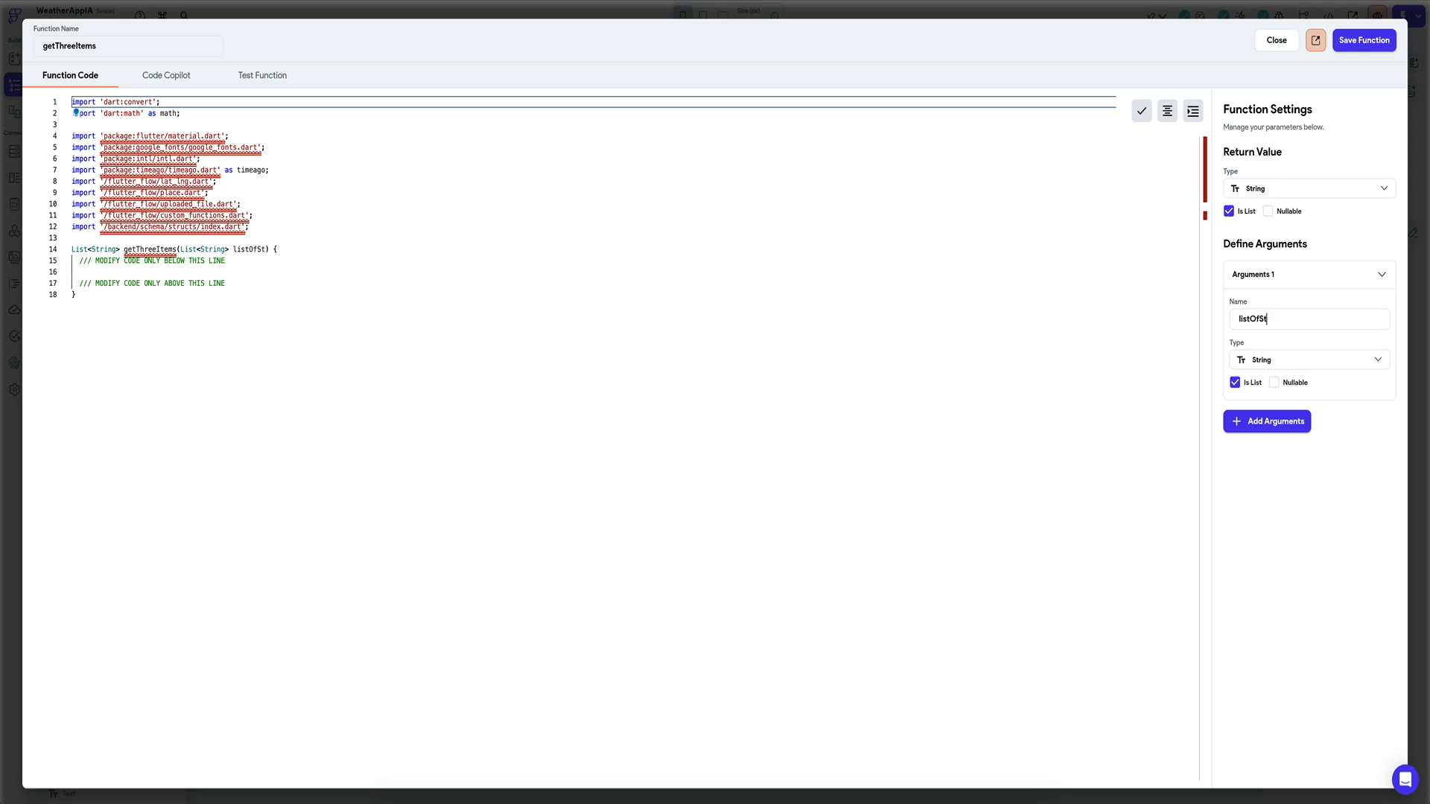
Write 'return [];' in the function body and save getThreeItems.
{"action": "left_click", "coordinate": [245, 261]}
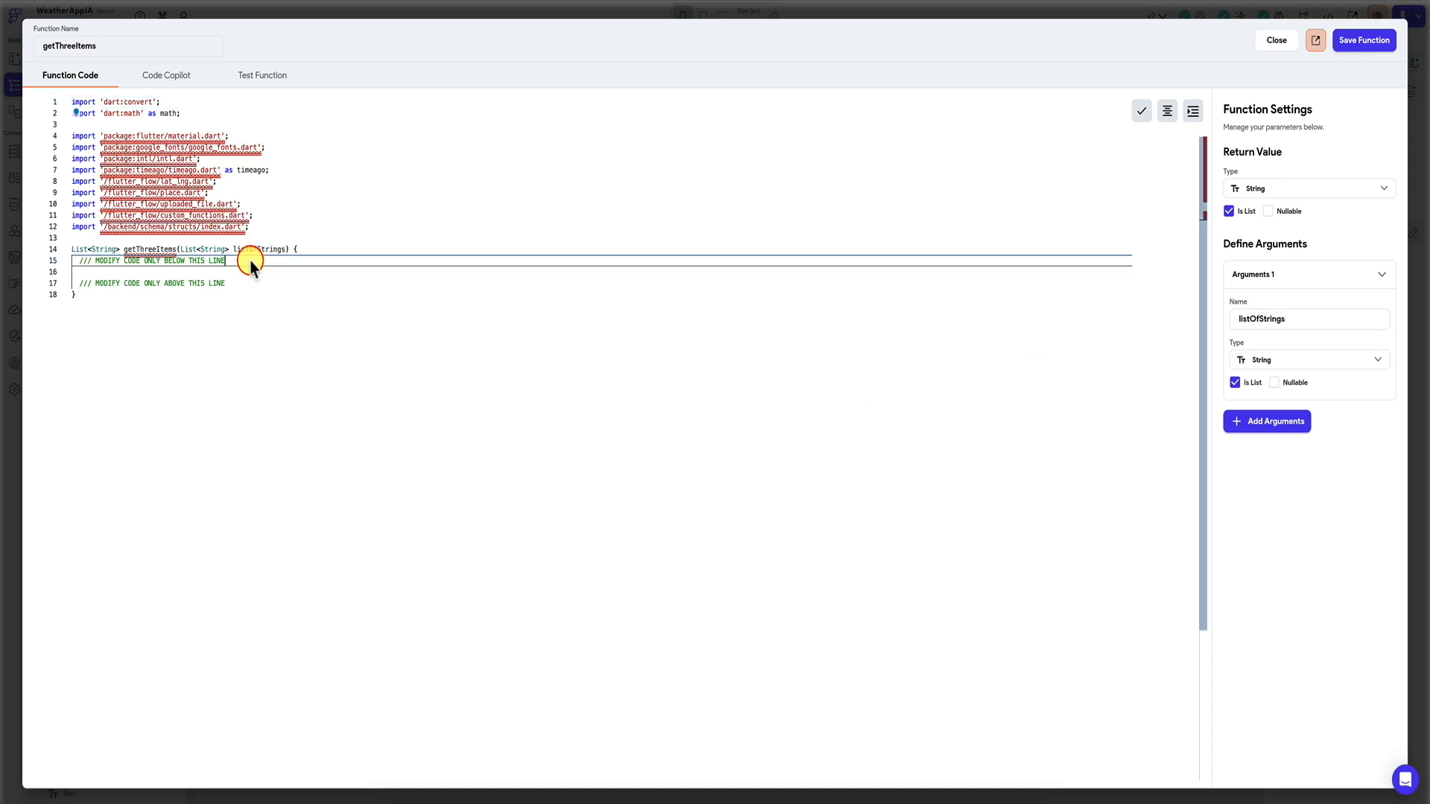
{"action": "key", "text": "Return"}
{"action": "key", "text": "Return"}
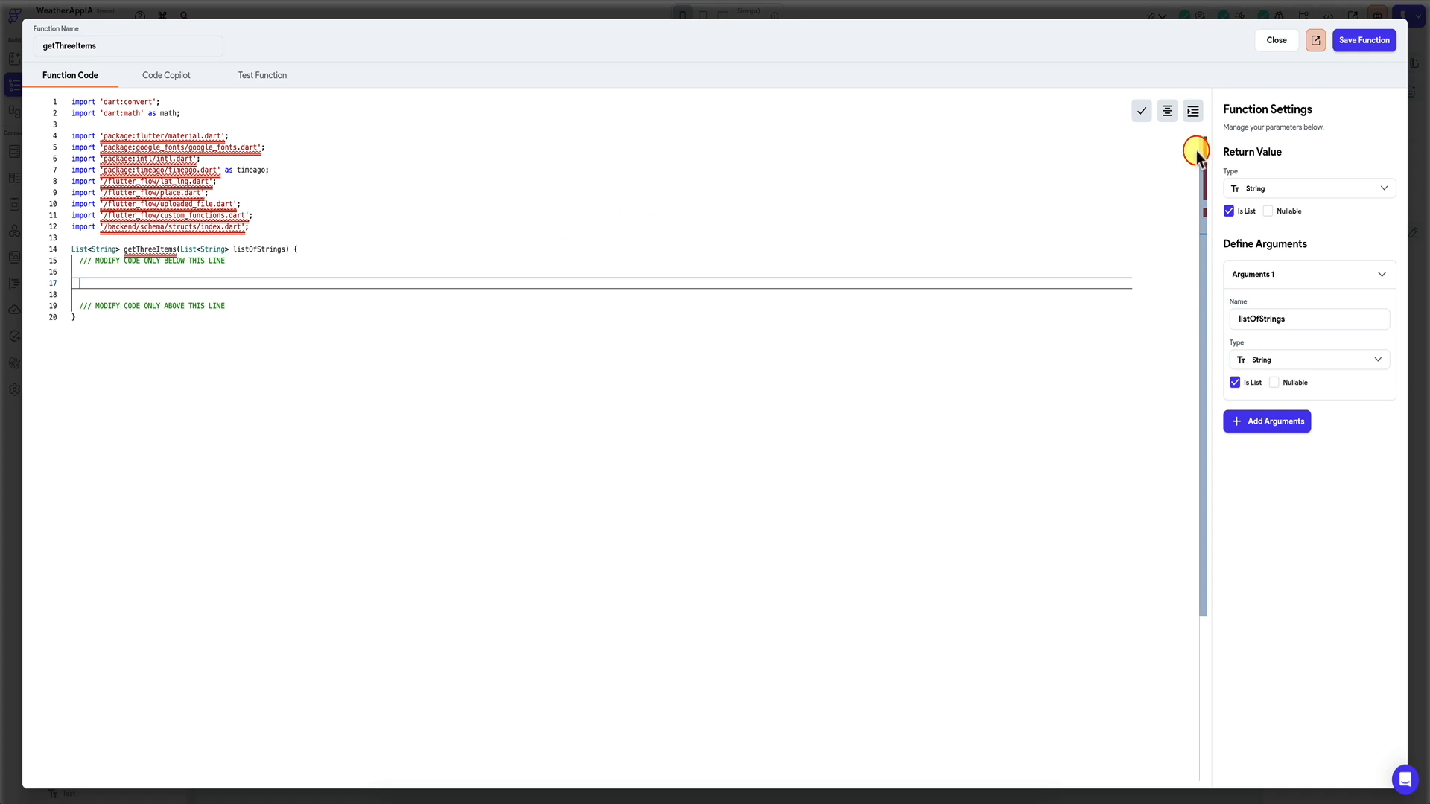
{"action": "type", "text": "return [];"}
{"action": "left_click", "coordinate": [1360, 42]}
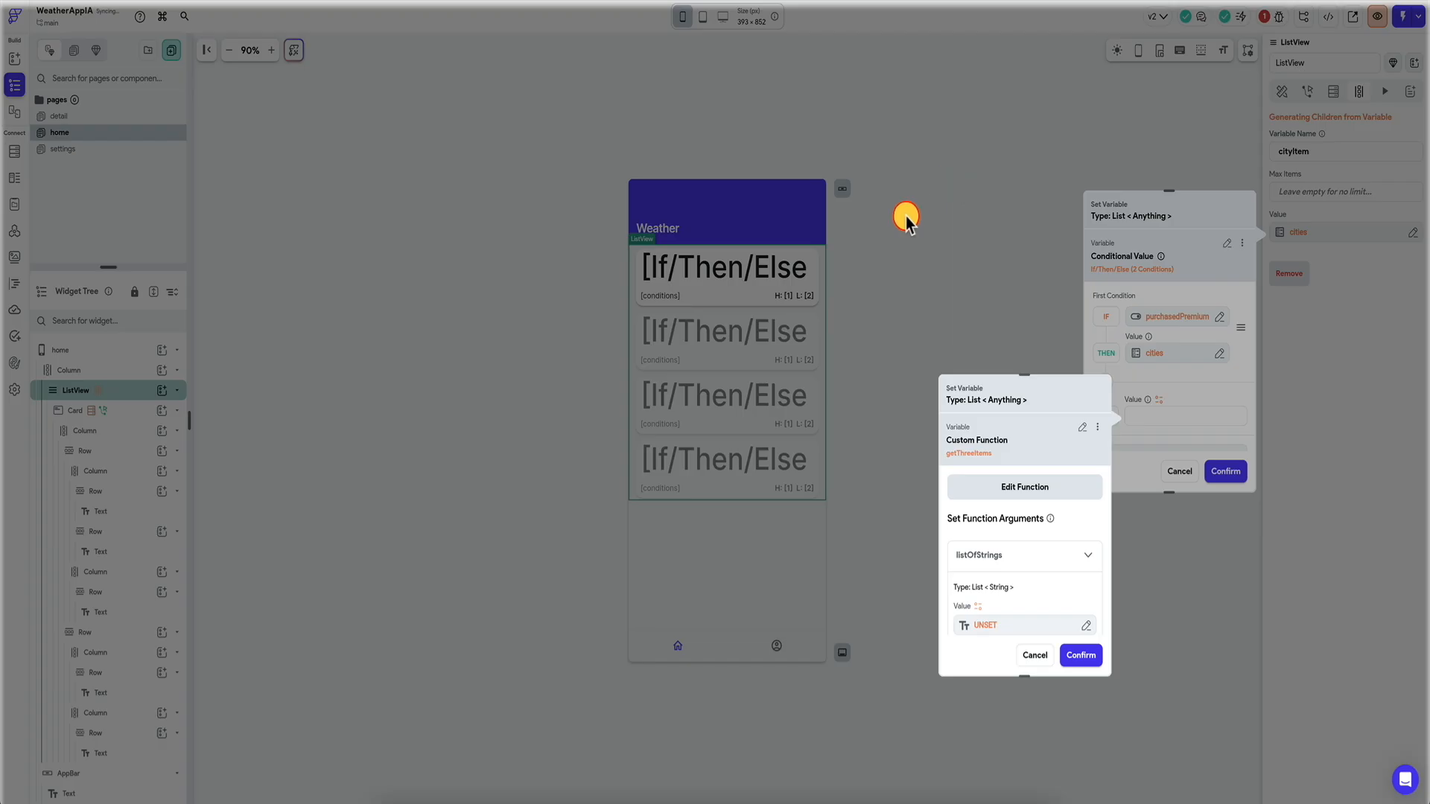
{"action": "left_click", "coordinate": [1036, 493]}
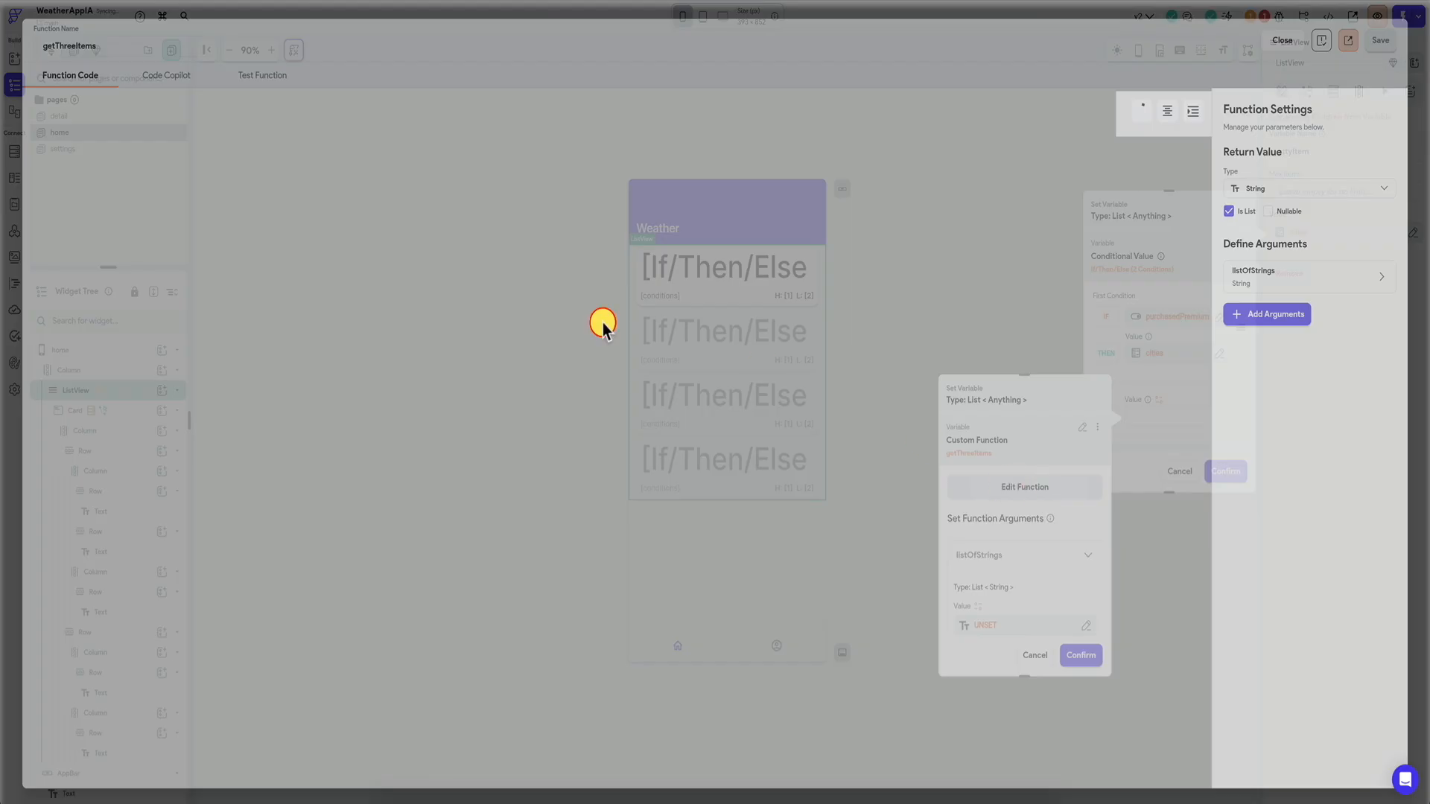
Generate first-three-items code in Code Copilot and copy it into getThreeItems.
{"action": "left_click", "coordinate": [164, 75]}
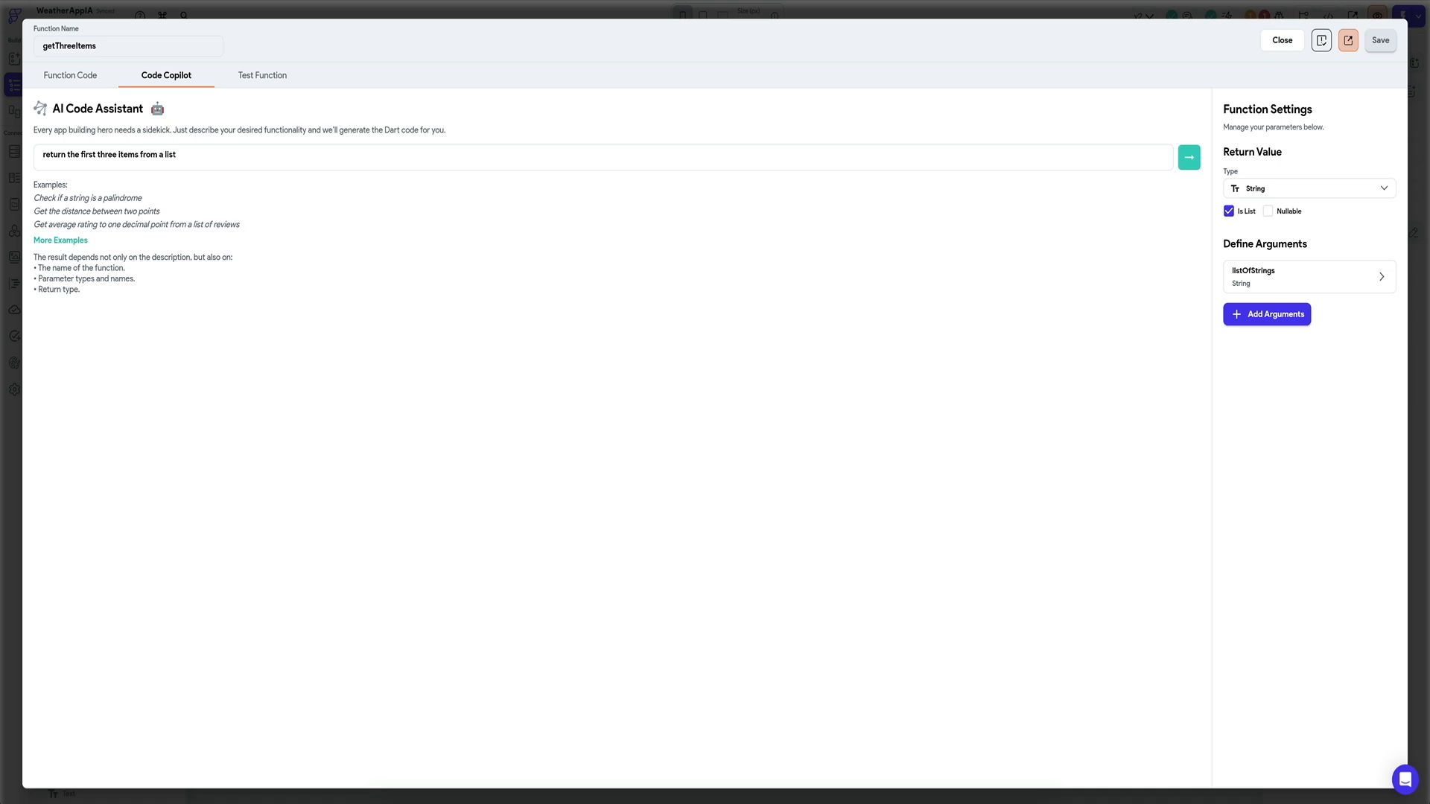
{"action": "left_click", "coordinate": [1189, 159]}
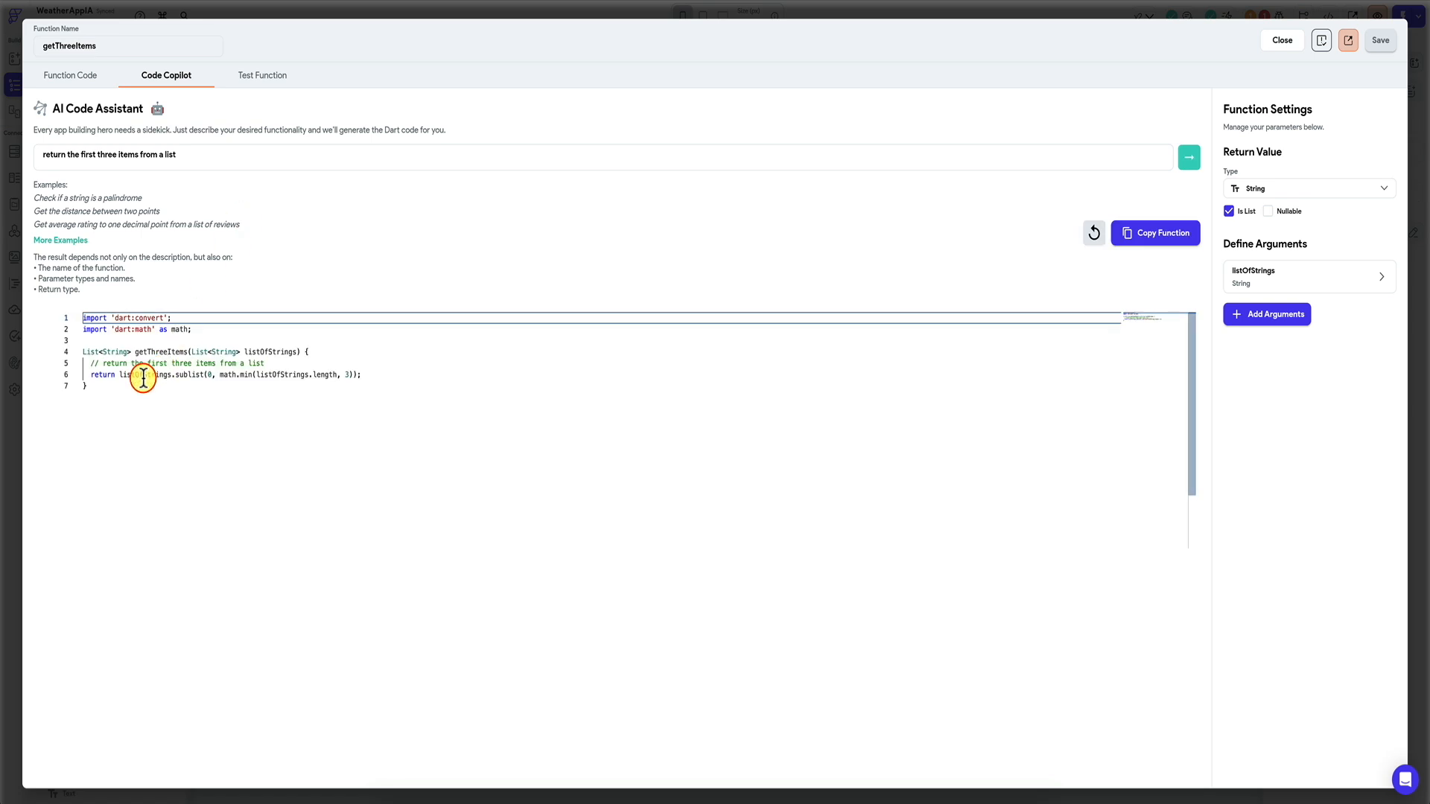
{"action": "left_click", "coordinate": [1164, 237]}
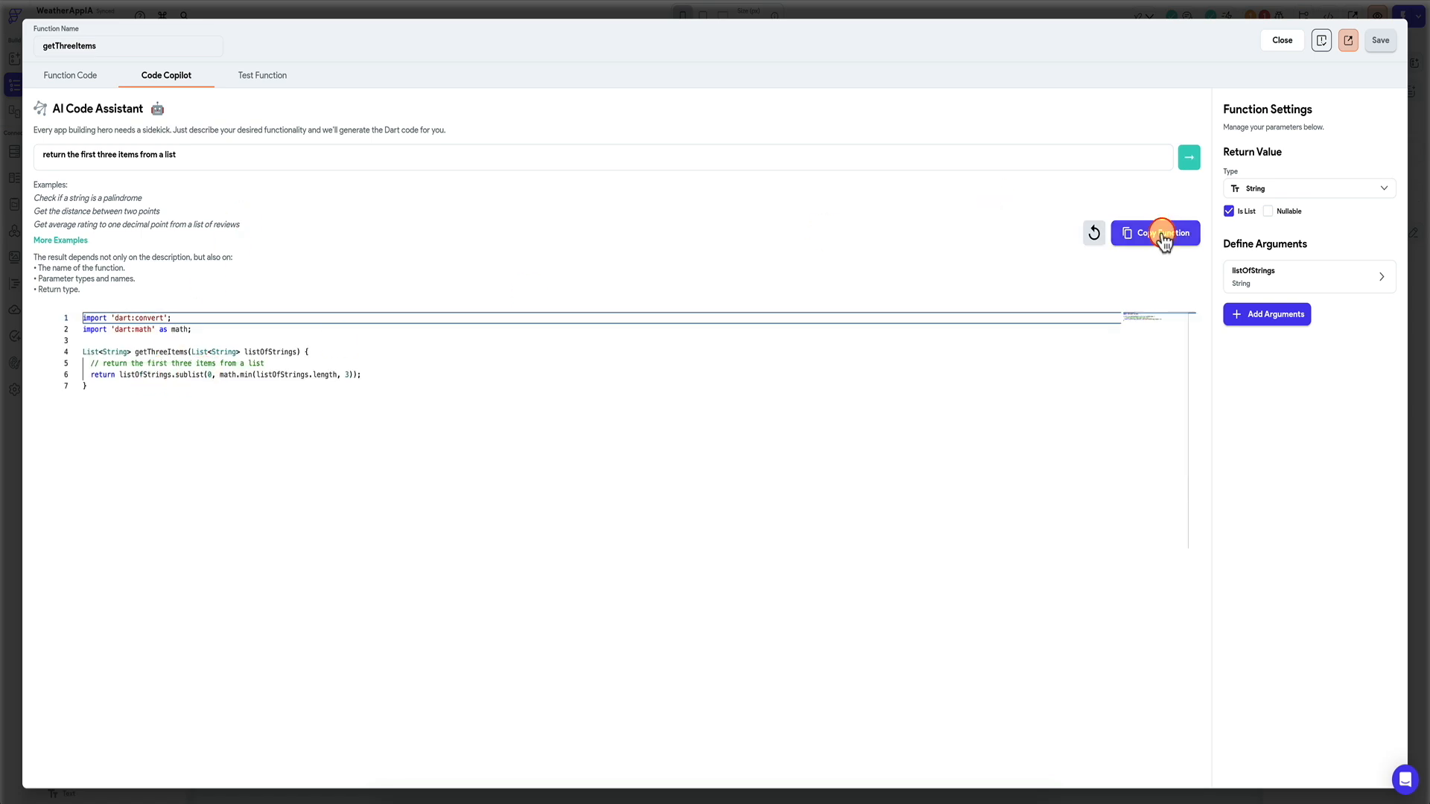
{"action": "left_click", "coordinate": [818, 435]}
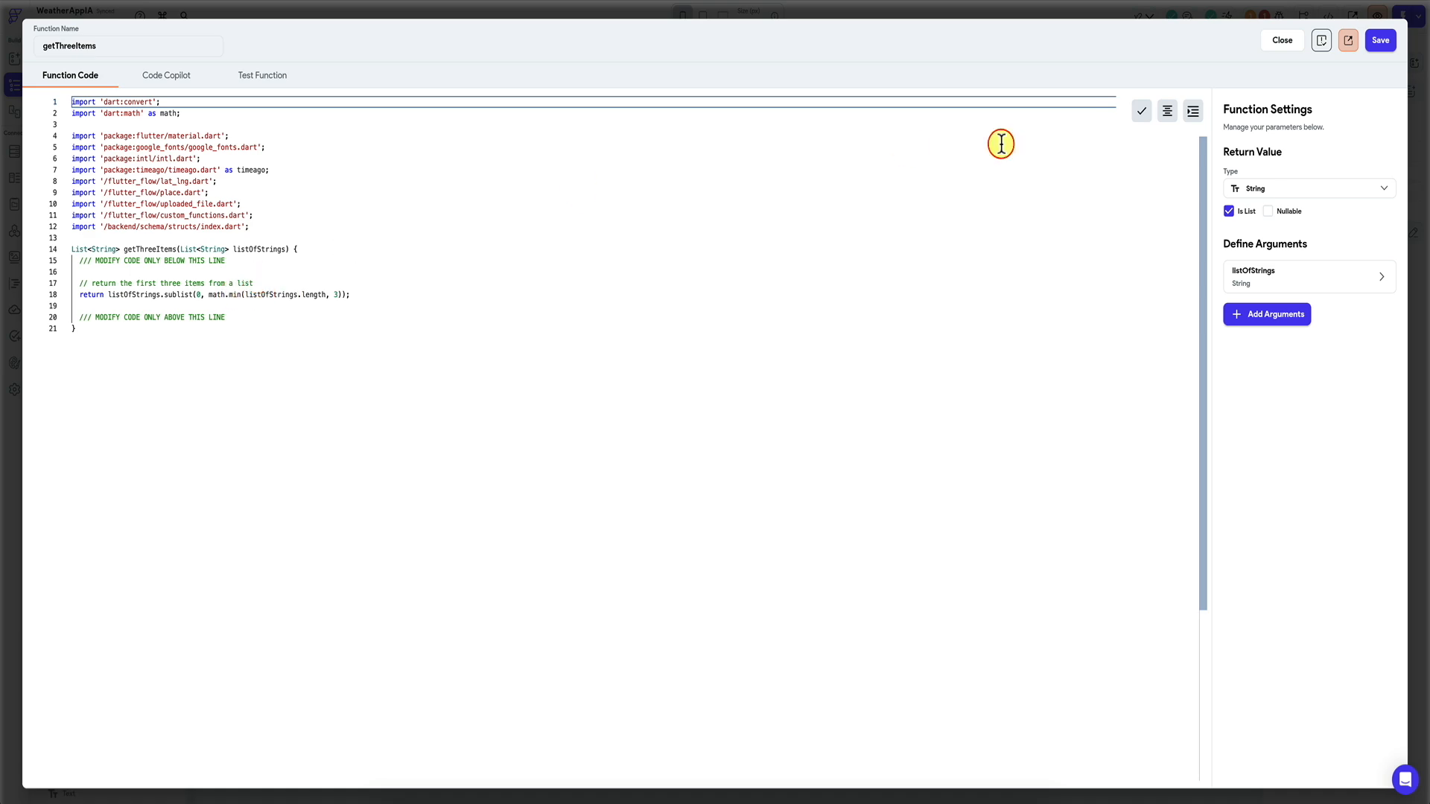
Save getThreeItems and pass the cities app state as its listOfStrings argument.
{"action": "left_click", "coordinate": [1384, 41]}
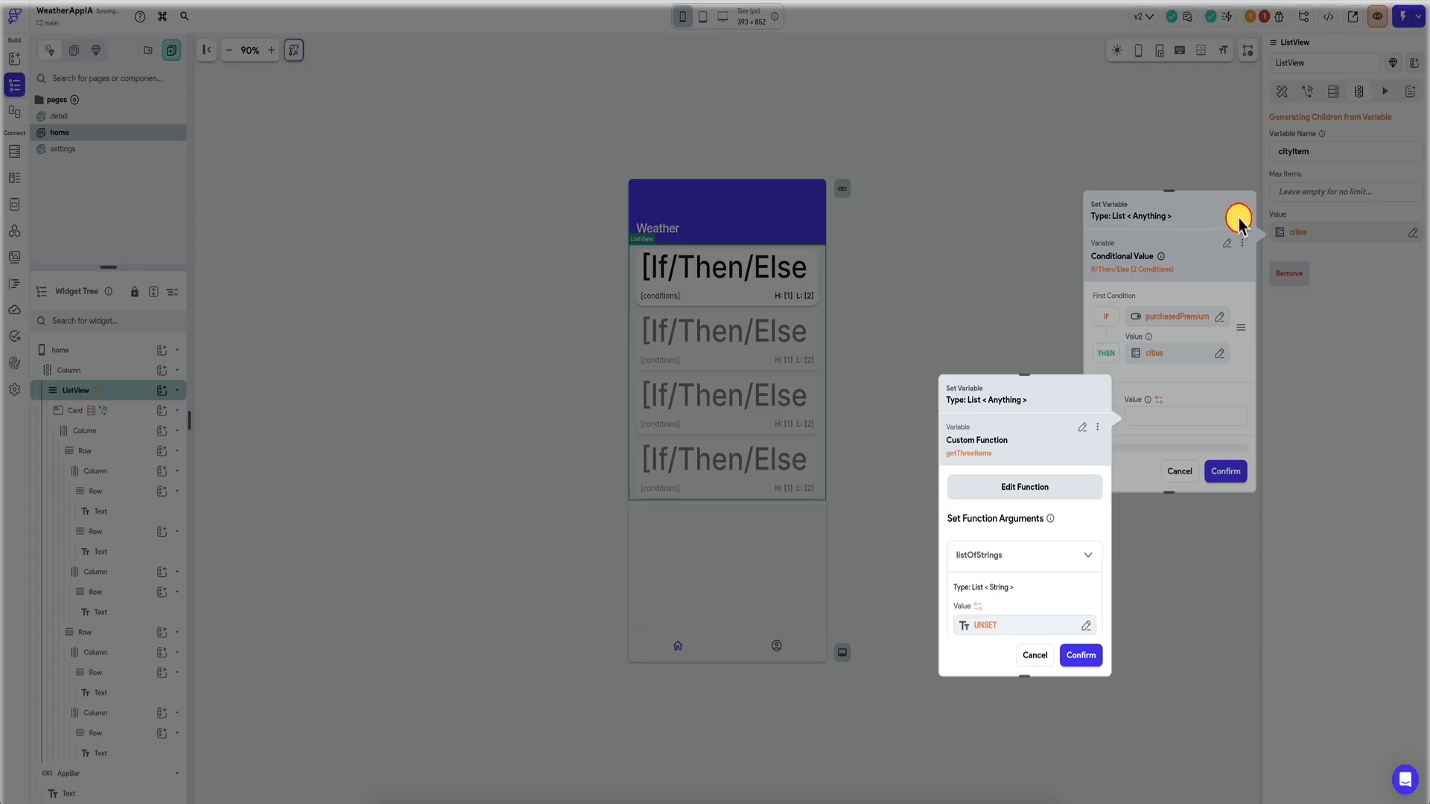
{"action": "scroll", "coordinate": [1015, 584], "scroll_direction": "down", "scroll_amount": 1}
{"action": "left_click", "coordinate": [1019, 588]}
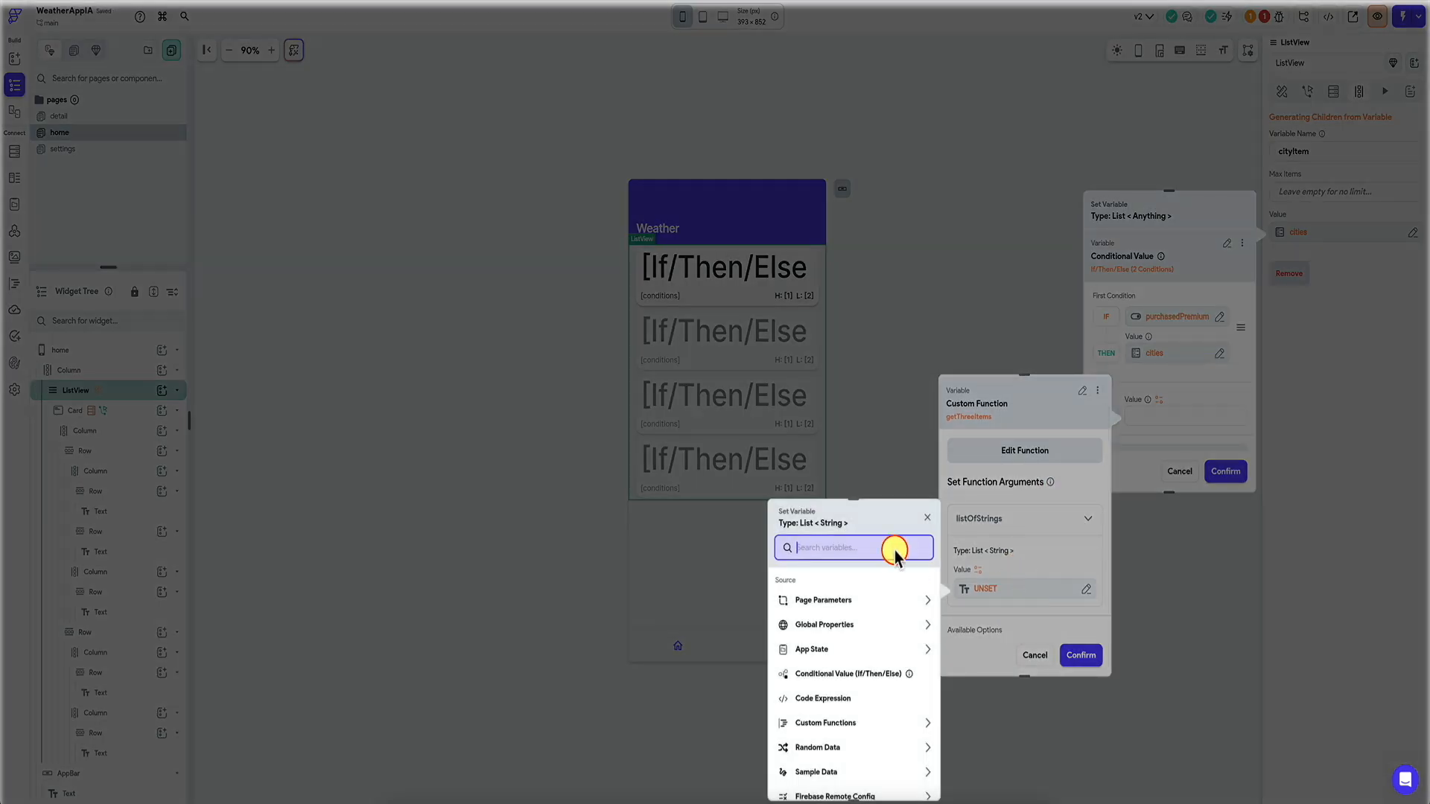
{"action": "left_click", "coordinate": [826, 651]}
{"action": "left_click", "coordinate": [827, 683]}
{"action": "left_click", "coordinate": [913, 780]}
{"action": "left_click", "coordinate": [1080, 654]}
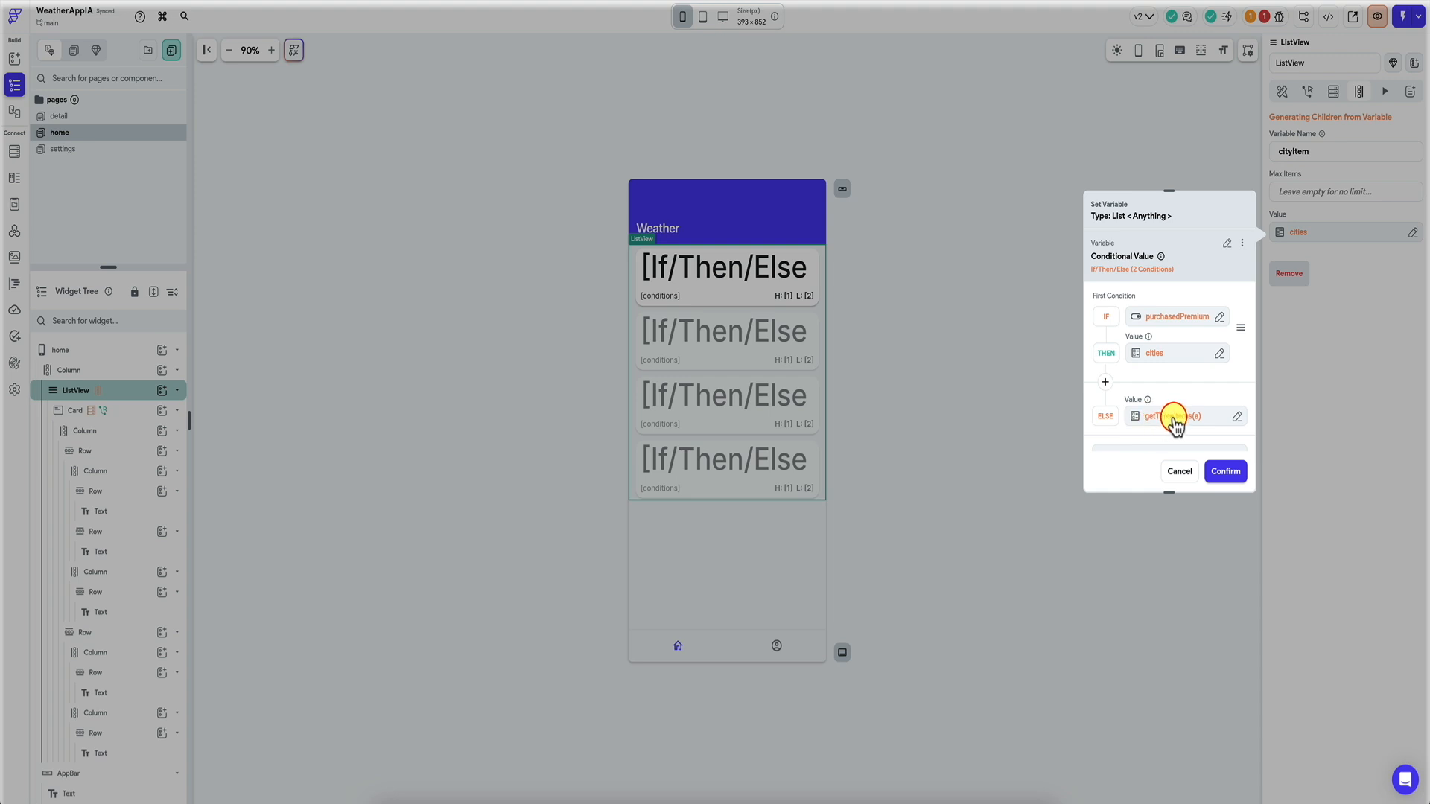
Set the return type to String and apply the If/Then/Else value to the ListView.
{"action": "scroll", "coordinate": [1175, 417], "scroll_direction": "down", "scroll_amount": 4}
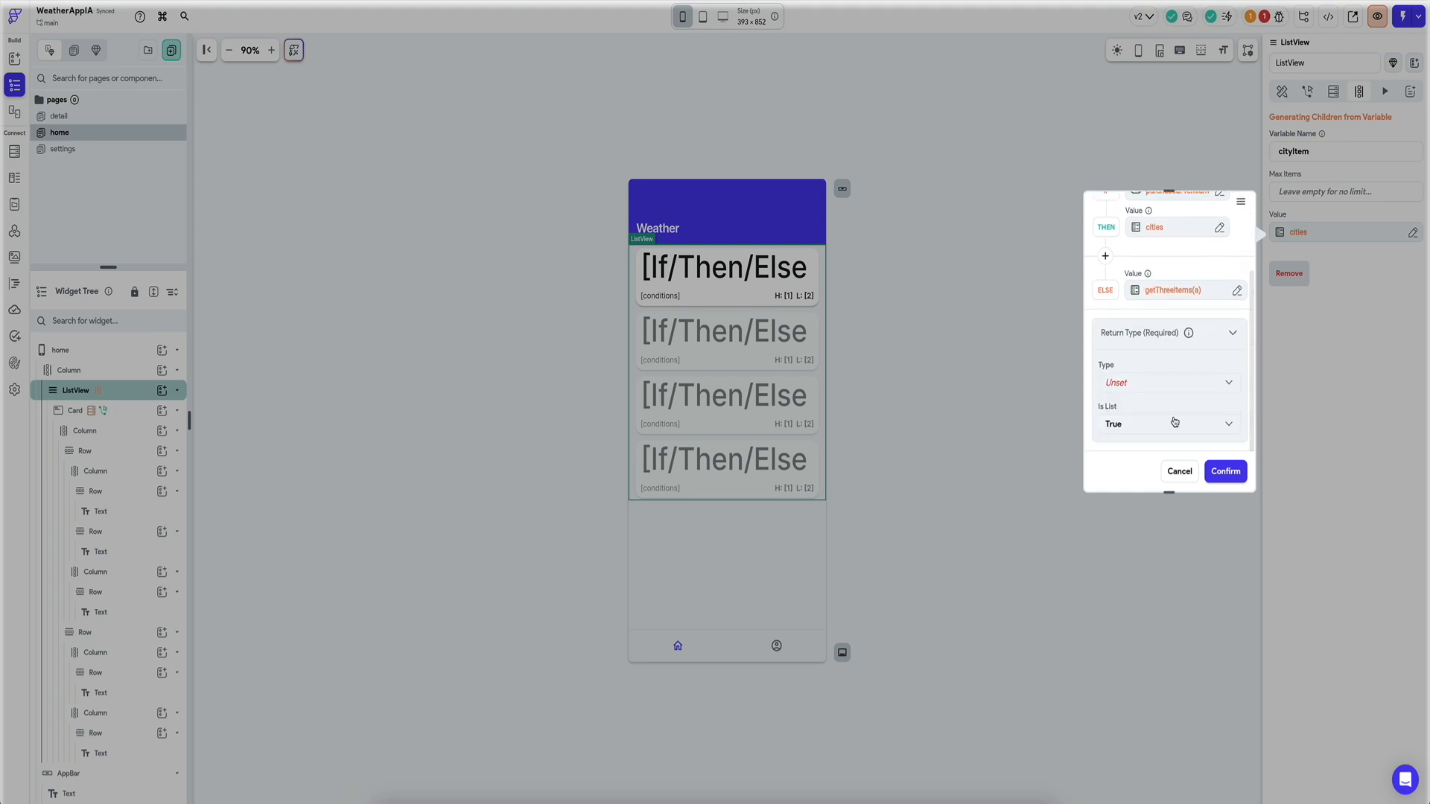
{"action": "left_click", "coordinate": [1184, 381]}
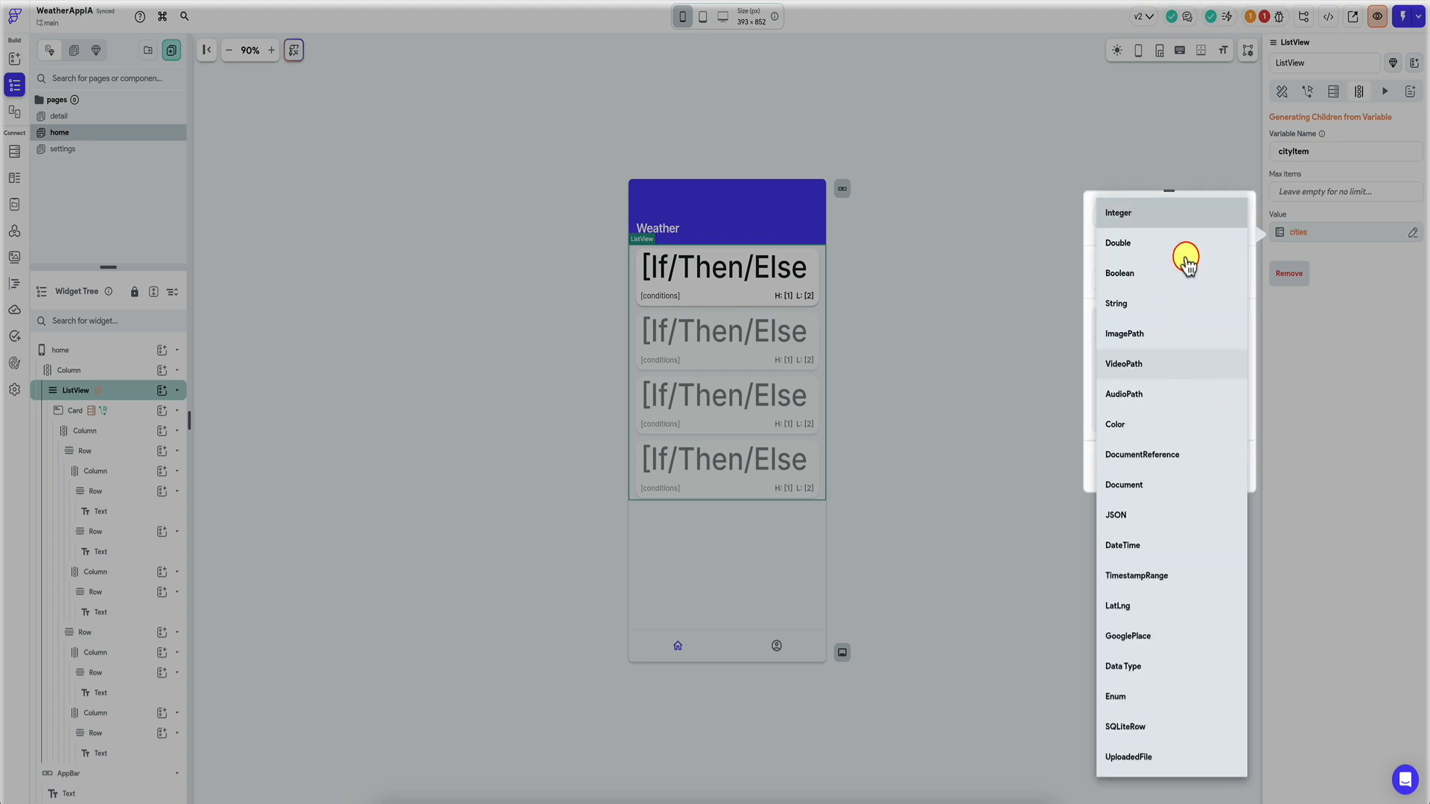
{"action": "left_click", "coordinate": [1155, 304]}
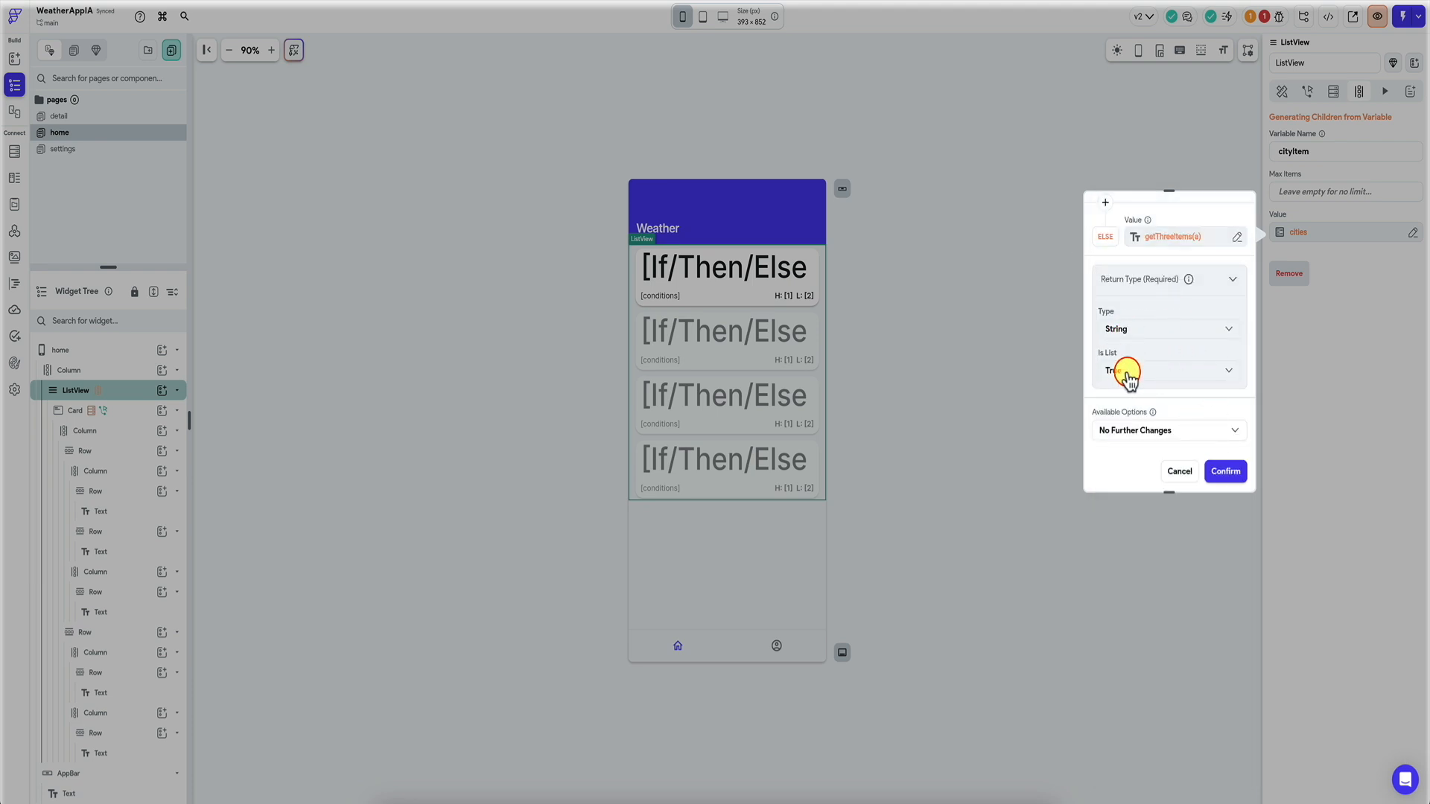
{"action": "left_click", "coordinate": [1225, 472]}
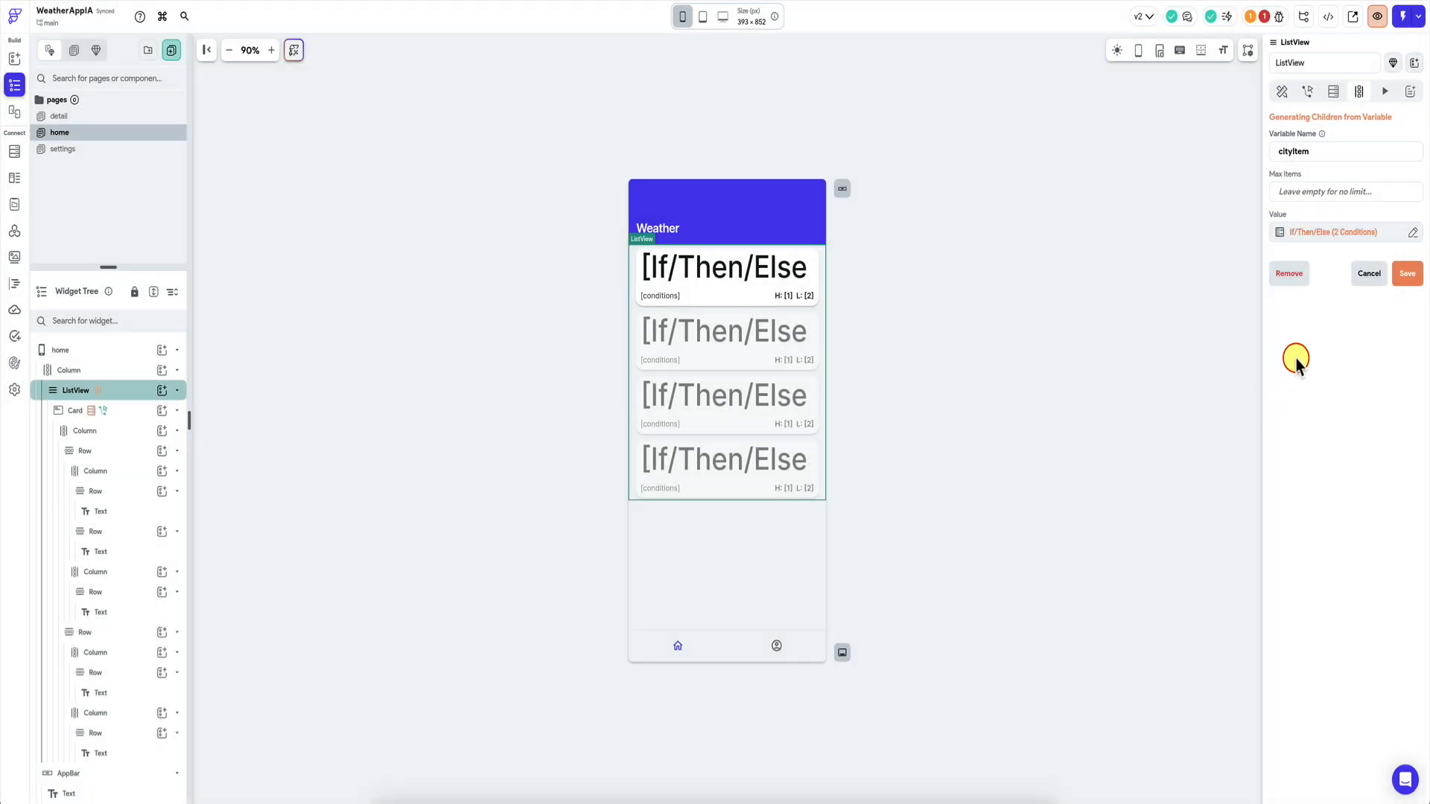
{"action": "left_click", "coordinate": [1407, 277]}
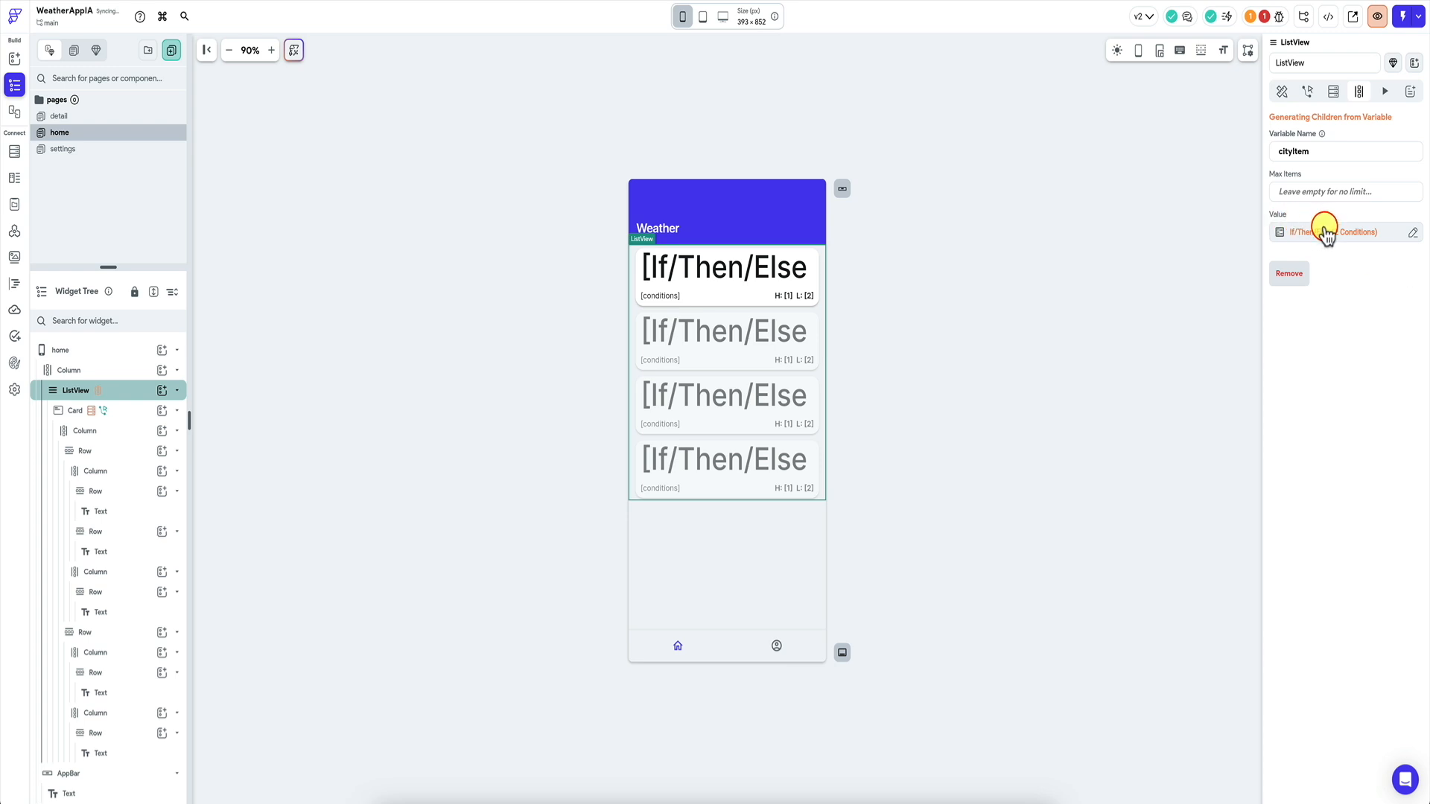
Check the Issues panel's flagged custom function, then copy the CLI export-code command.
{"action": "left_click", "coordinate": [1259, 16]}
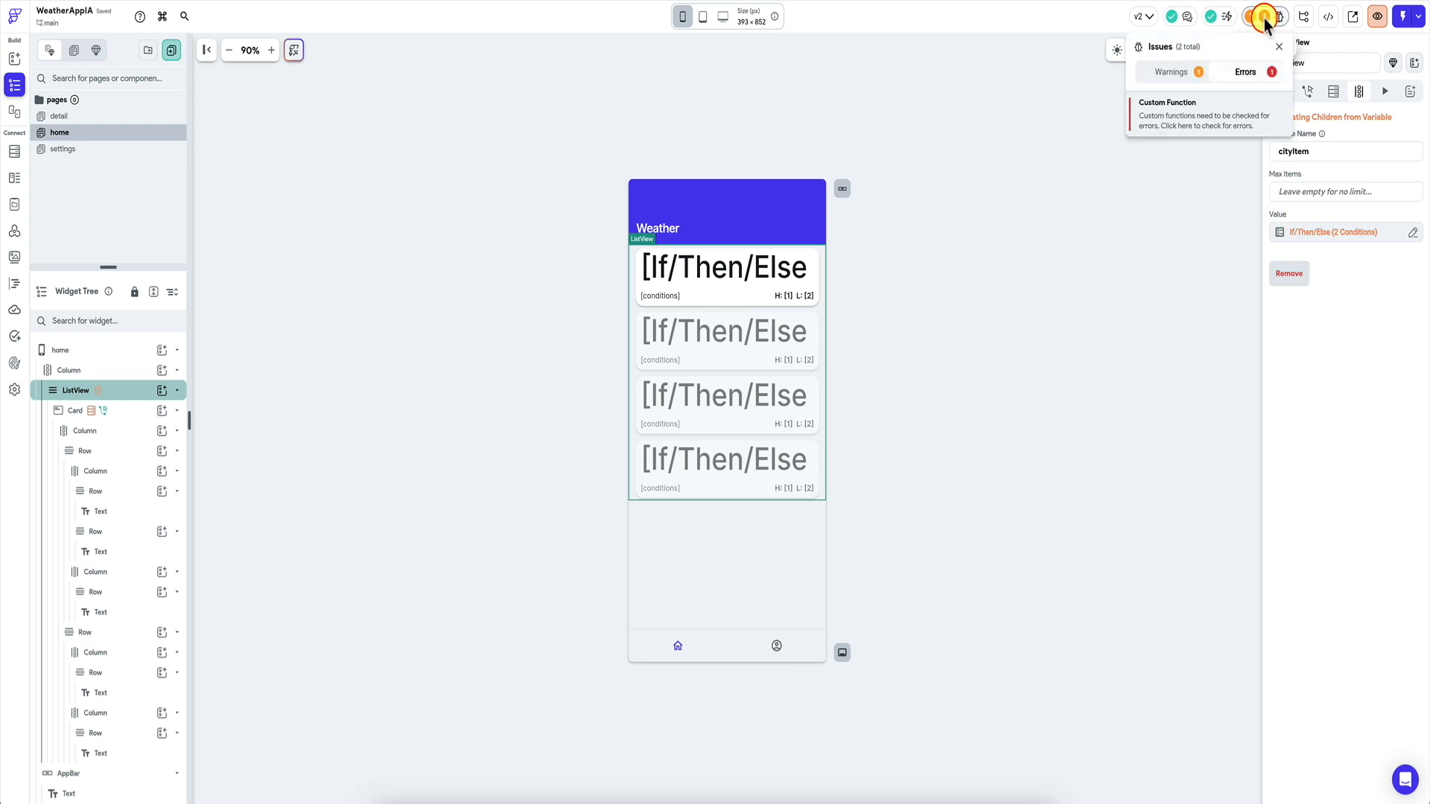
{"action": "left_click", "coordinate": [1201, 115]}
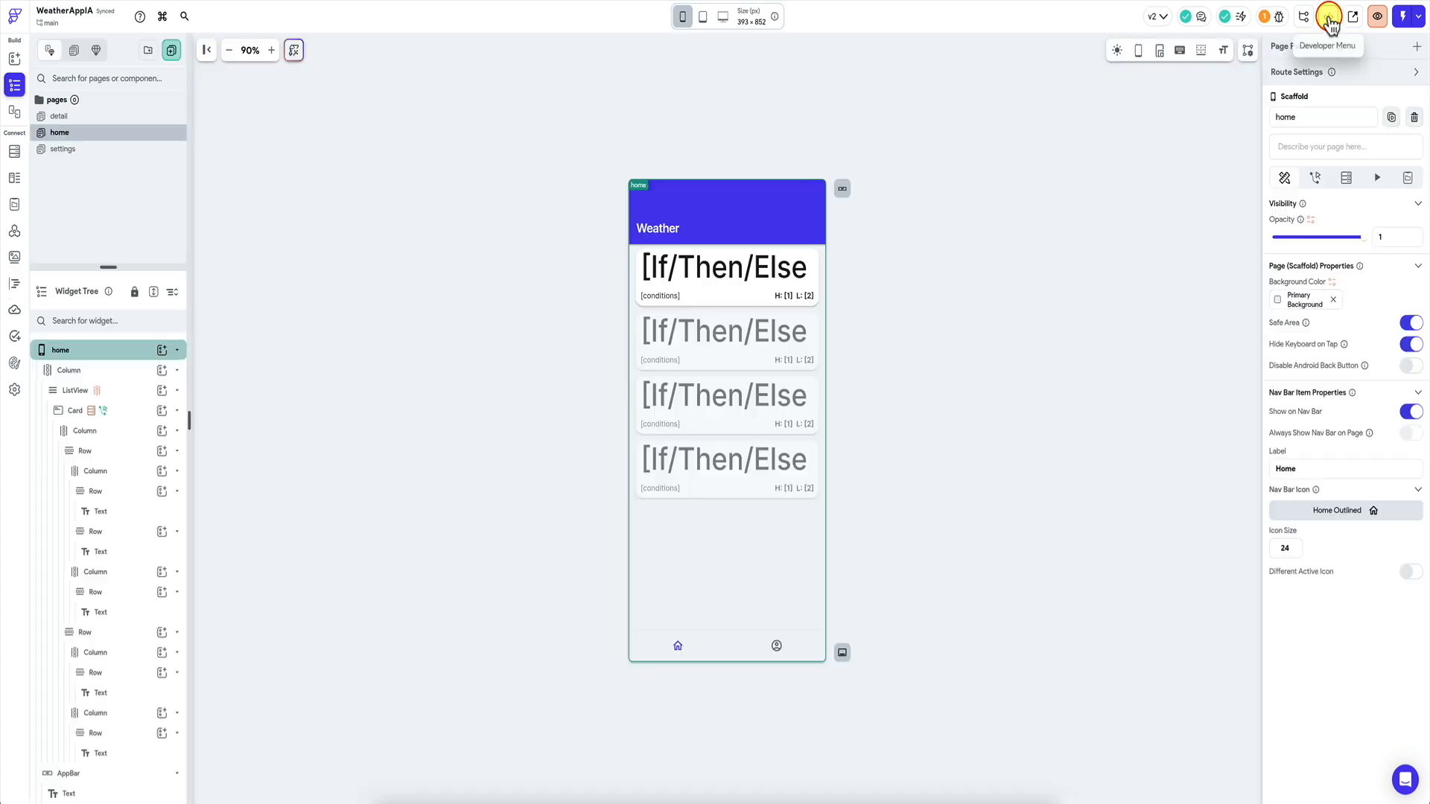
{"action": "left_click", "coordinate": [1329, 16]}
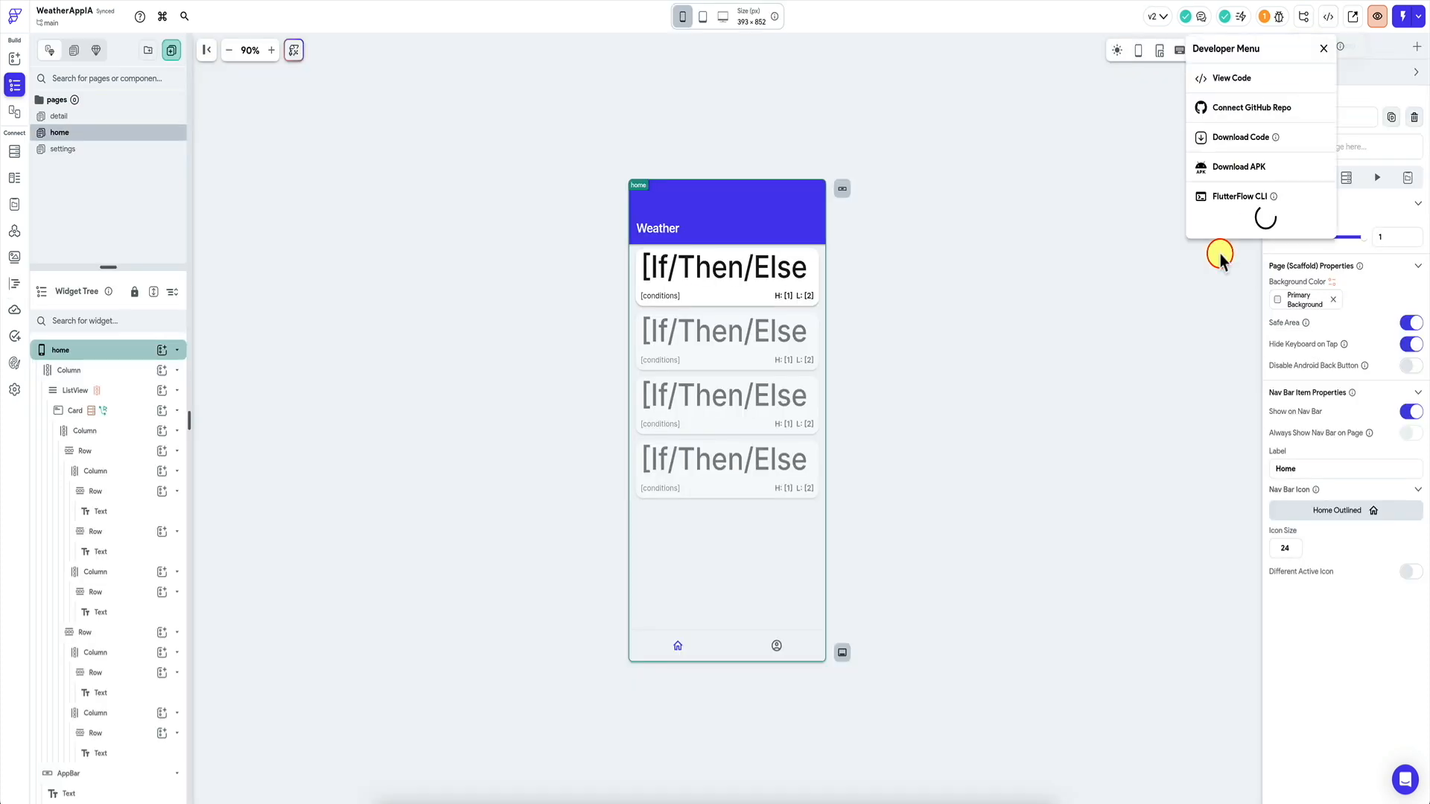
{"action": "left_click", "coordinate": [1324, 220]}
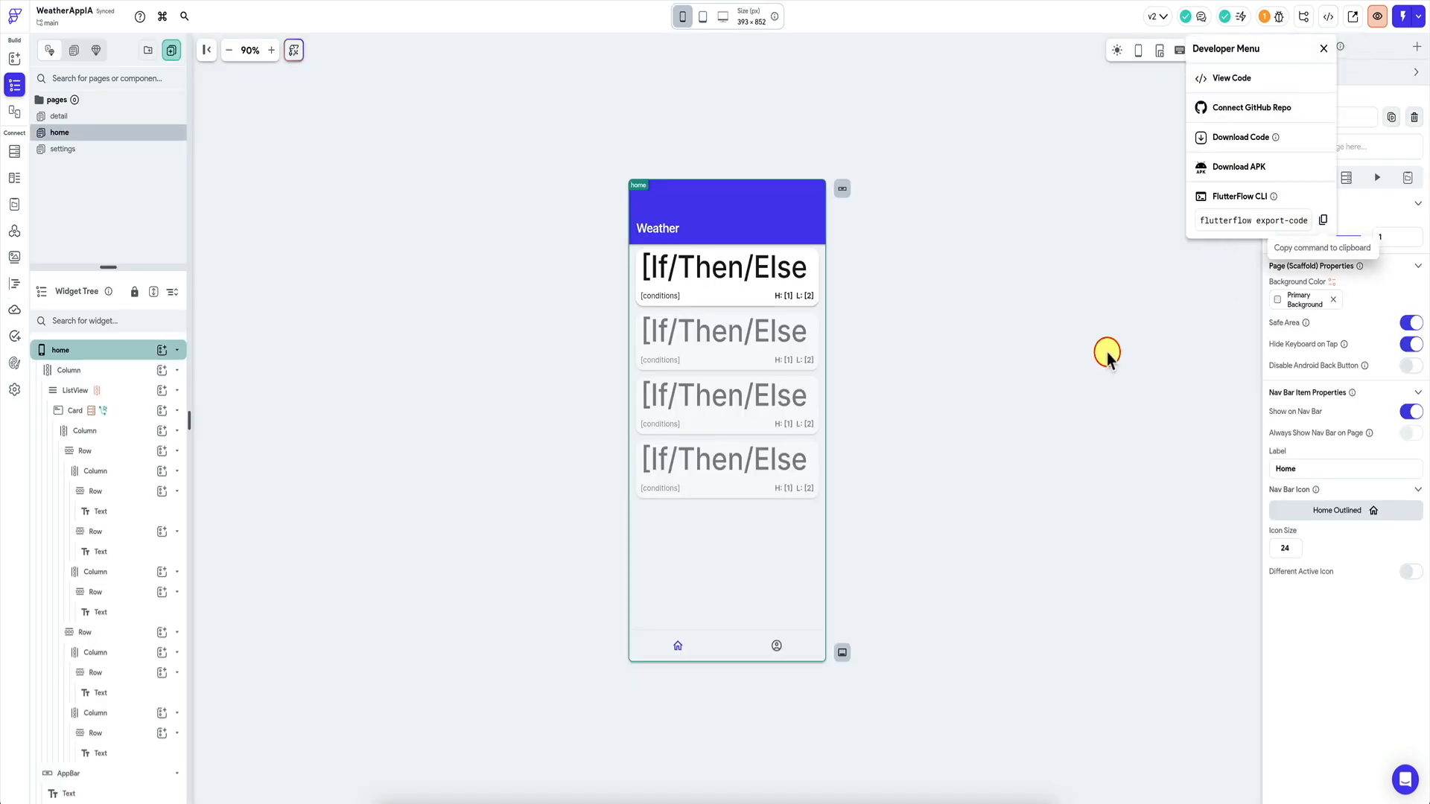
{"action": "left_click", "coordinate": [900, 570]}
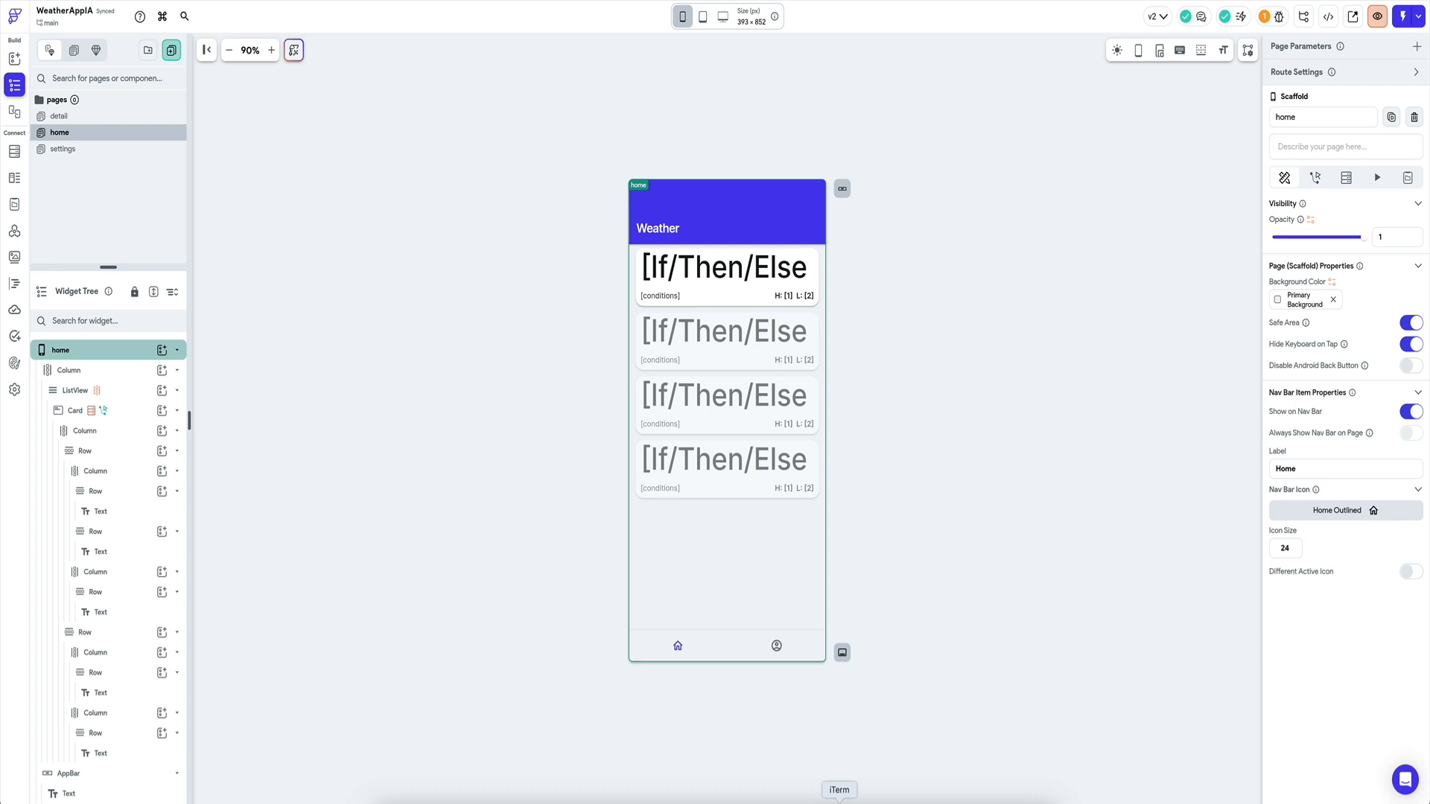
Run the export command in the terminal, cd into weather_app_i_a, and open it with 'code .'.
{"action": "left_click", "coordinate": [840, 800]}
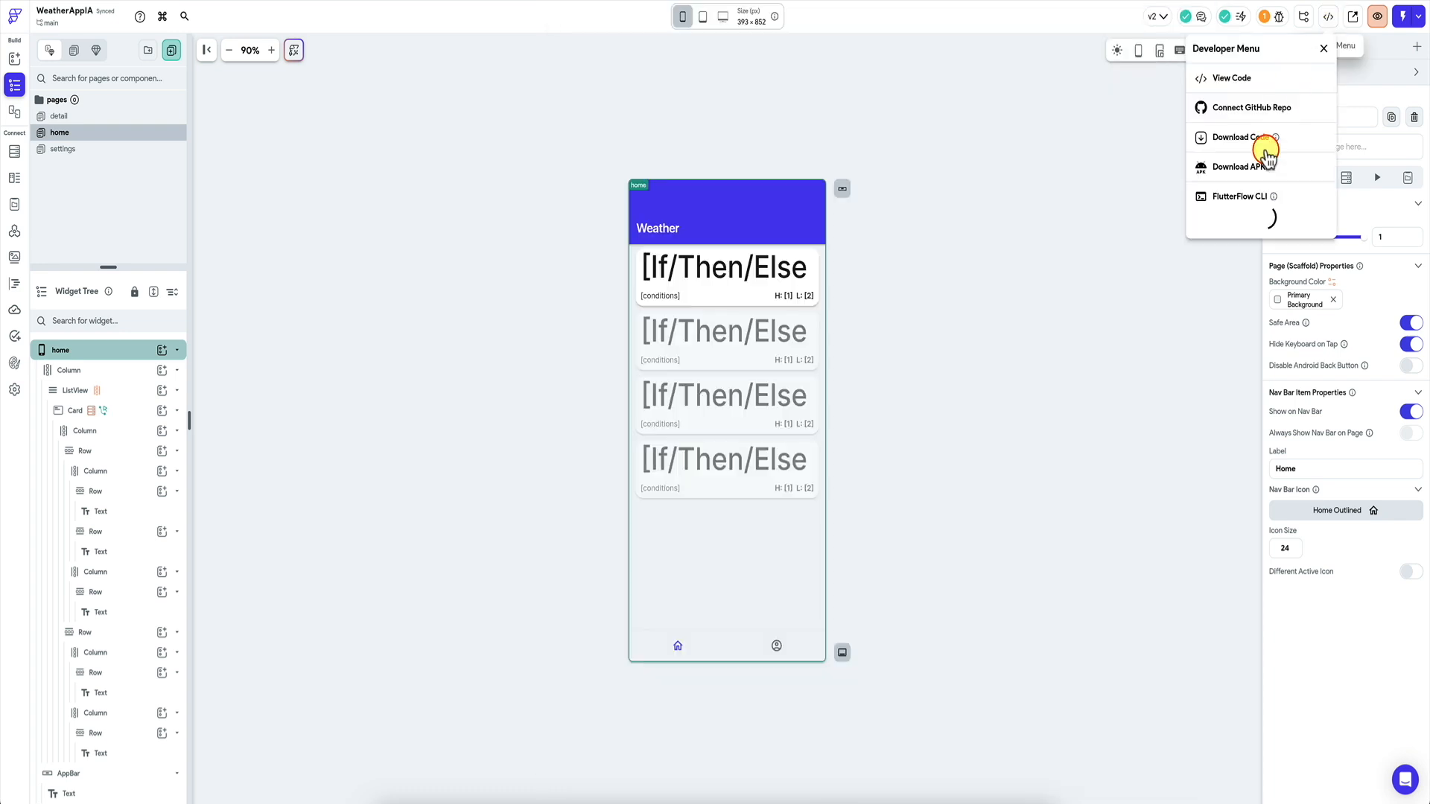
{"action": "left_click", "coordinate": [1322, 221]}
{"action": "key", "text": "super+Tab"}
{"action": "key", "text": "super+v"}
{"action": "key", "text": "Return"}
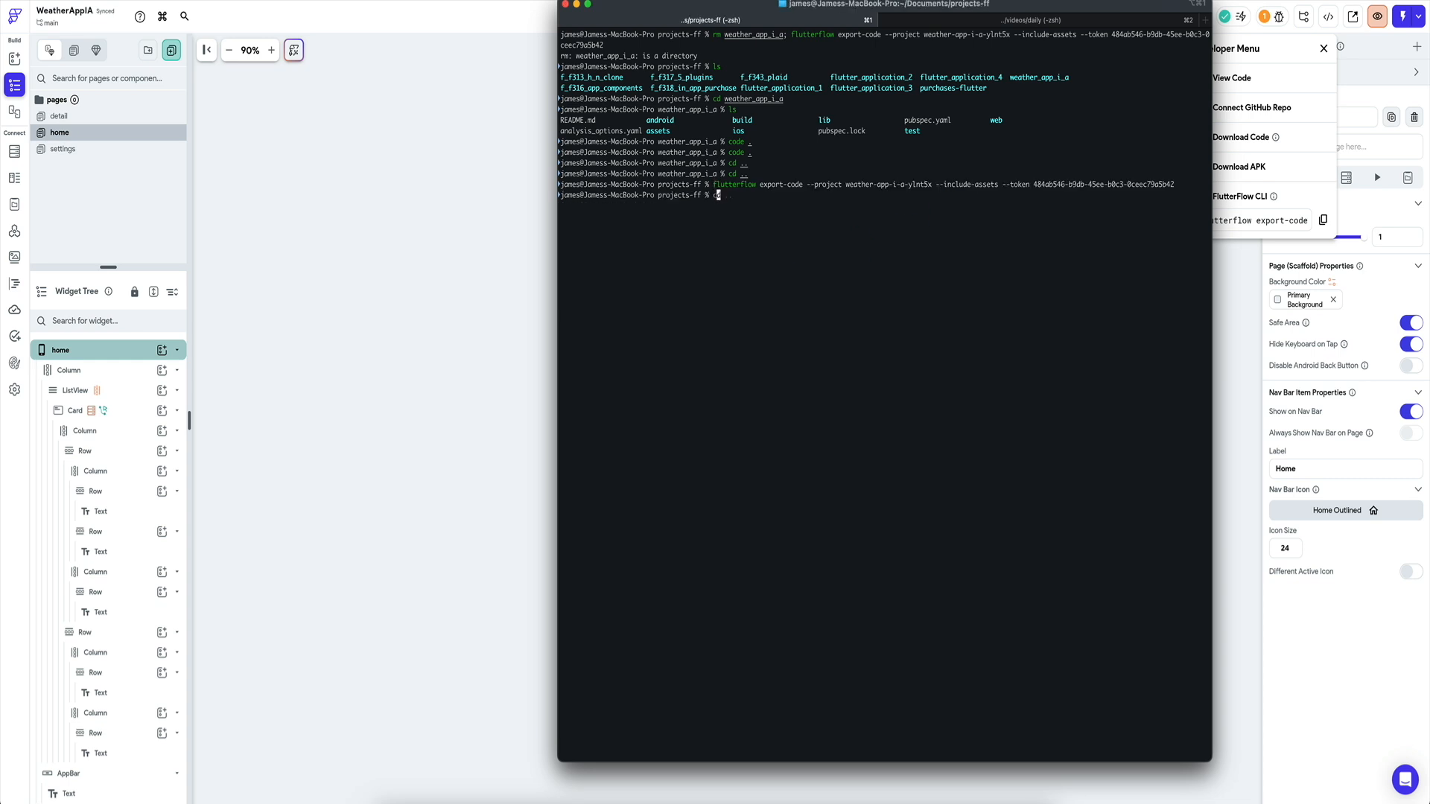
{"action": "type", "text": "cd weather_app_i_a"}
{"action": "key", "text": "Return"}
{"action": "type", "text": "code ."}
{"action": "key", "text": "Return"}
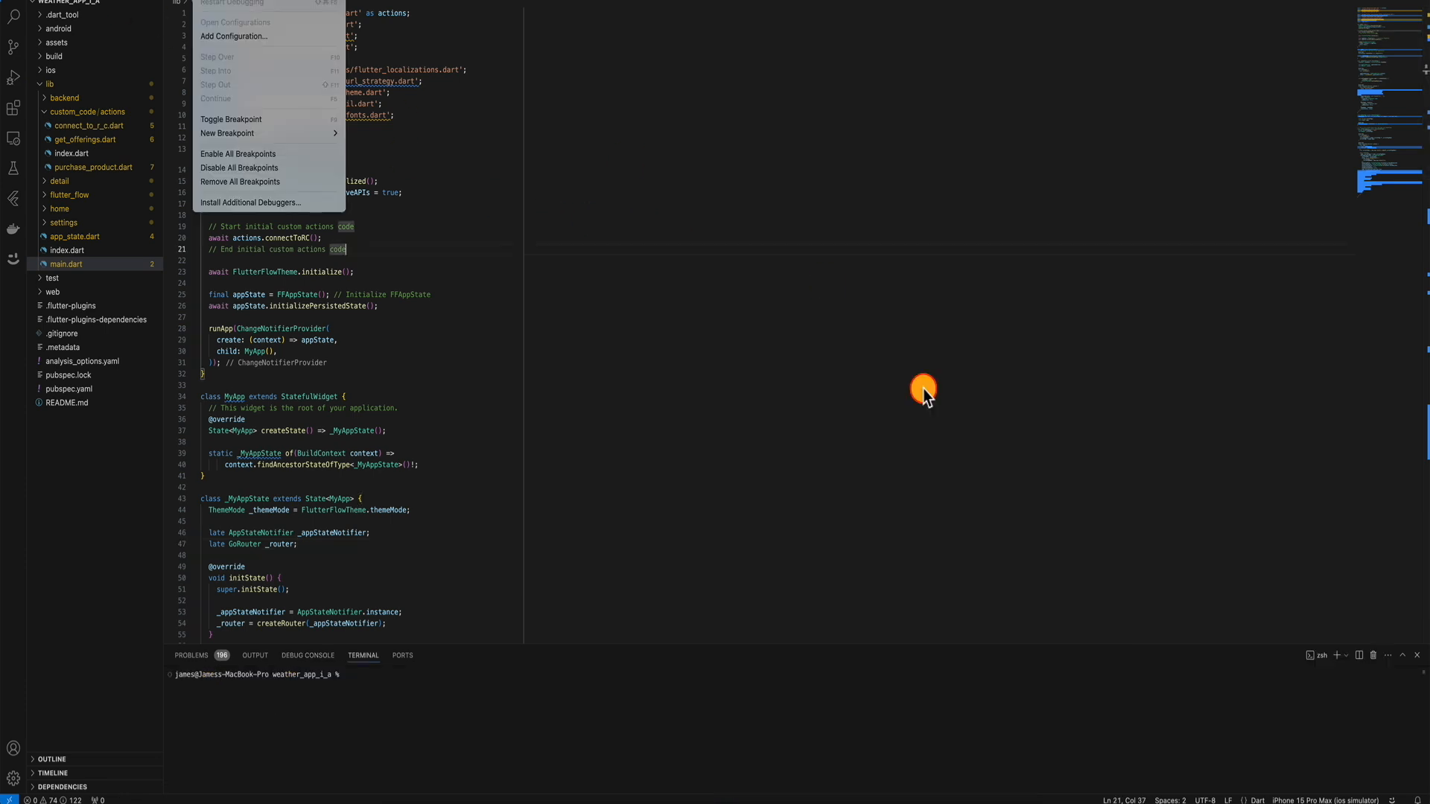
Launch the weather app on the iPhone 15 Pro Max simulator, now showing London, Beijing and Madrid.
{"action": "left_click", "coordinate": [924, 388]}
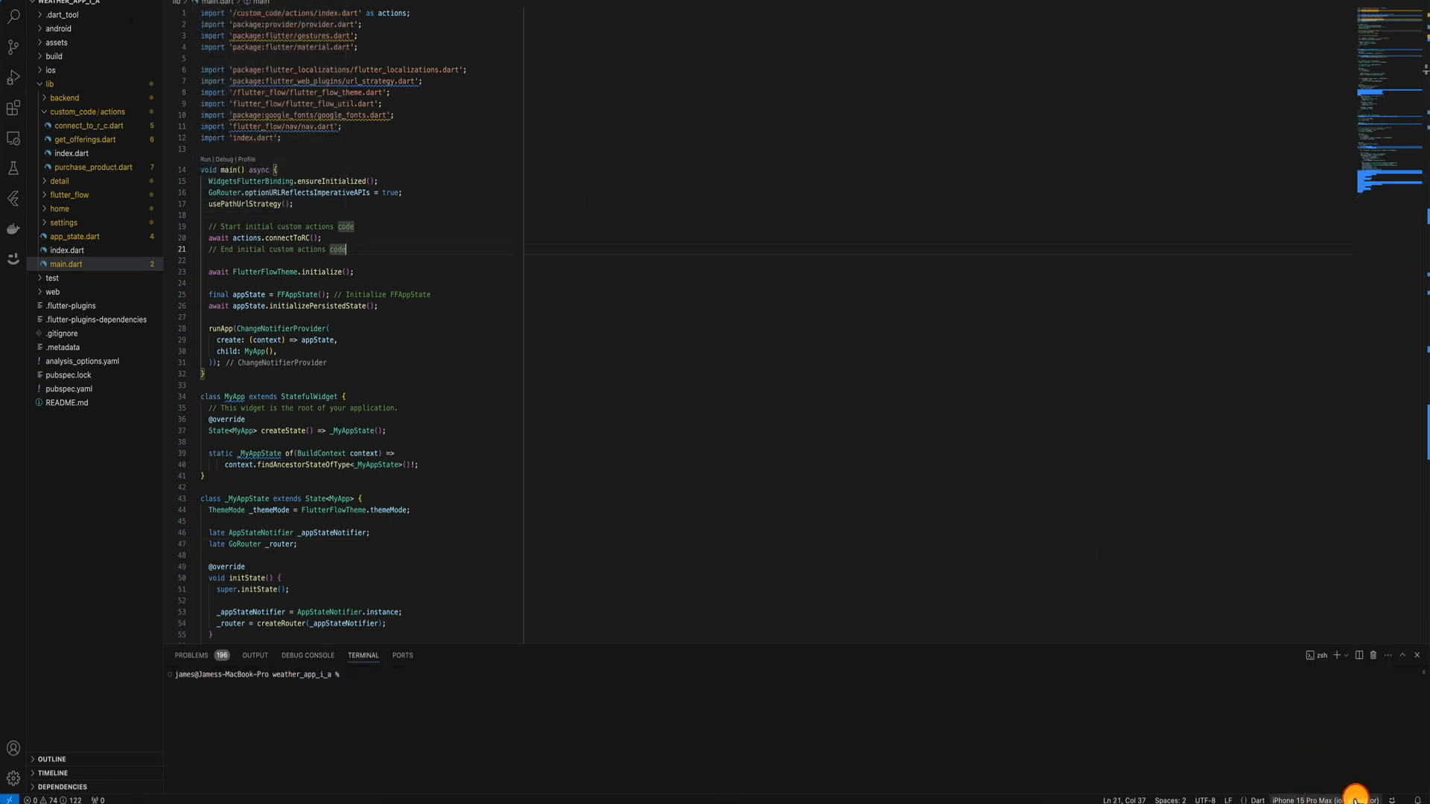
{"action": "left_click", "coordinate": [208, 0]}
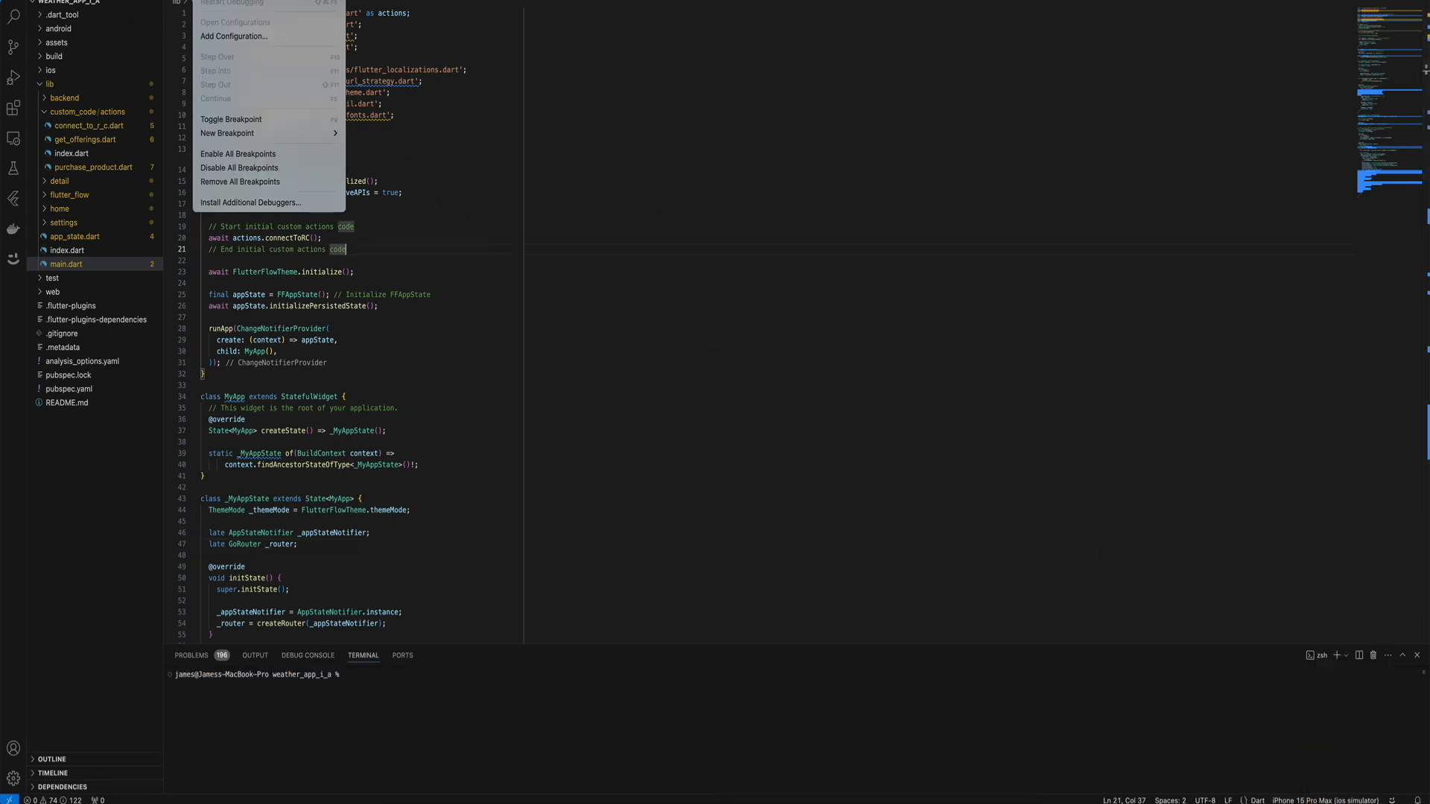
{"action": "left_click", "coordinate": [743, 175]}
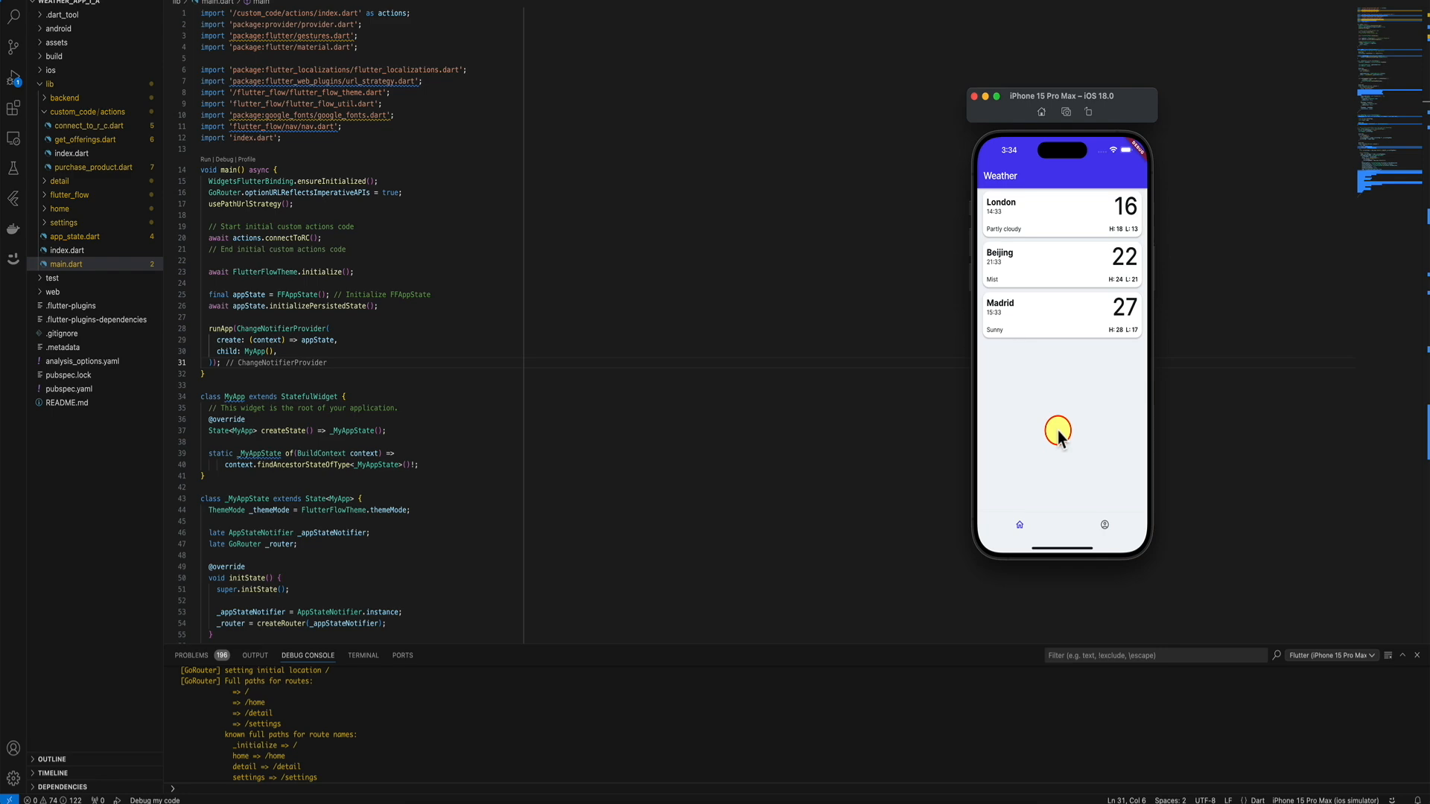
{"action": "left_click", "coordinate": [440, 374]}
Insert an empty Card into the home page's Column below the city list.
{"action": "left_click", "coordinate": [664, 803]}
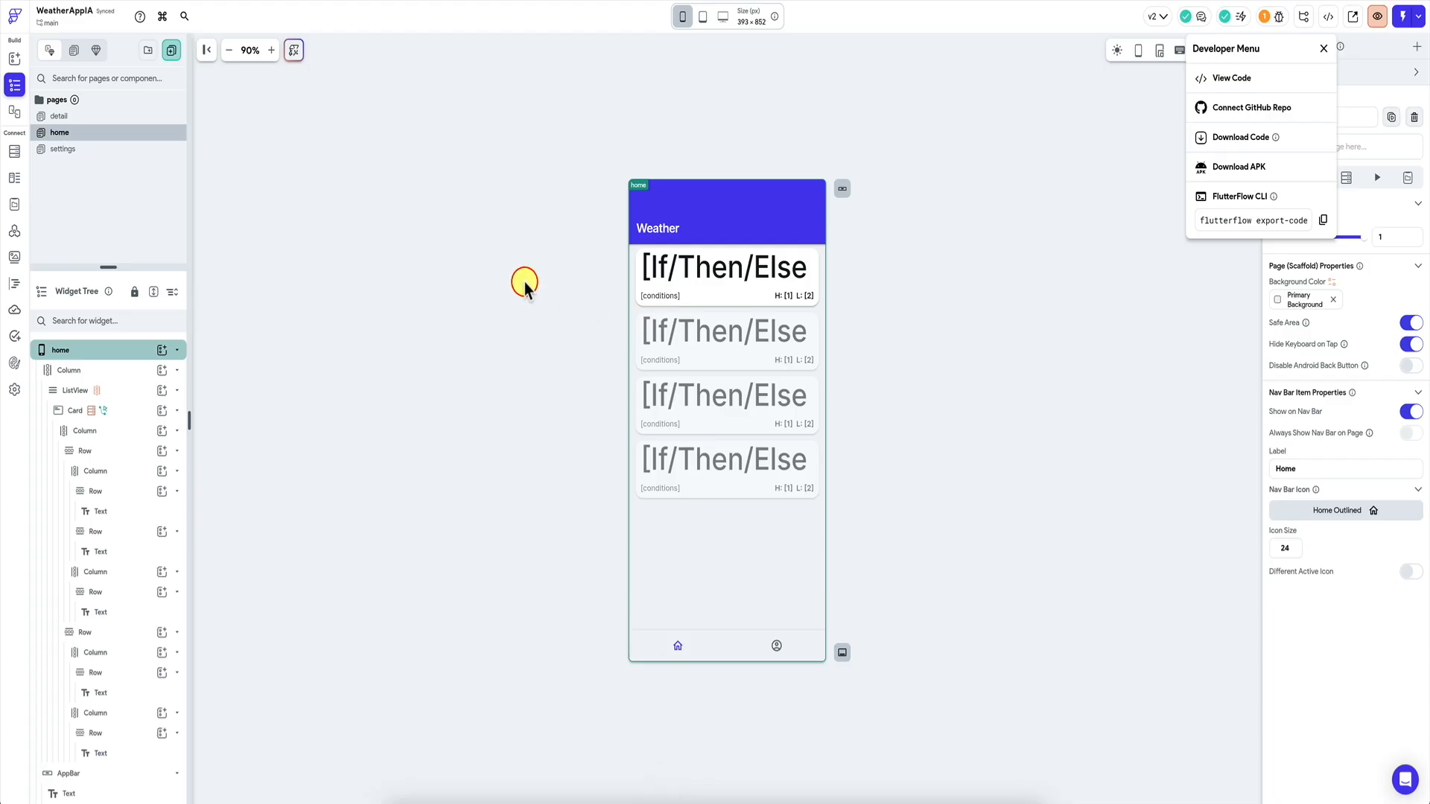
{"action": "left_click", "coordinate": [527, 287]}
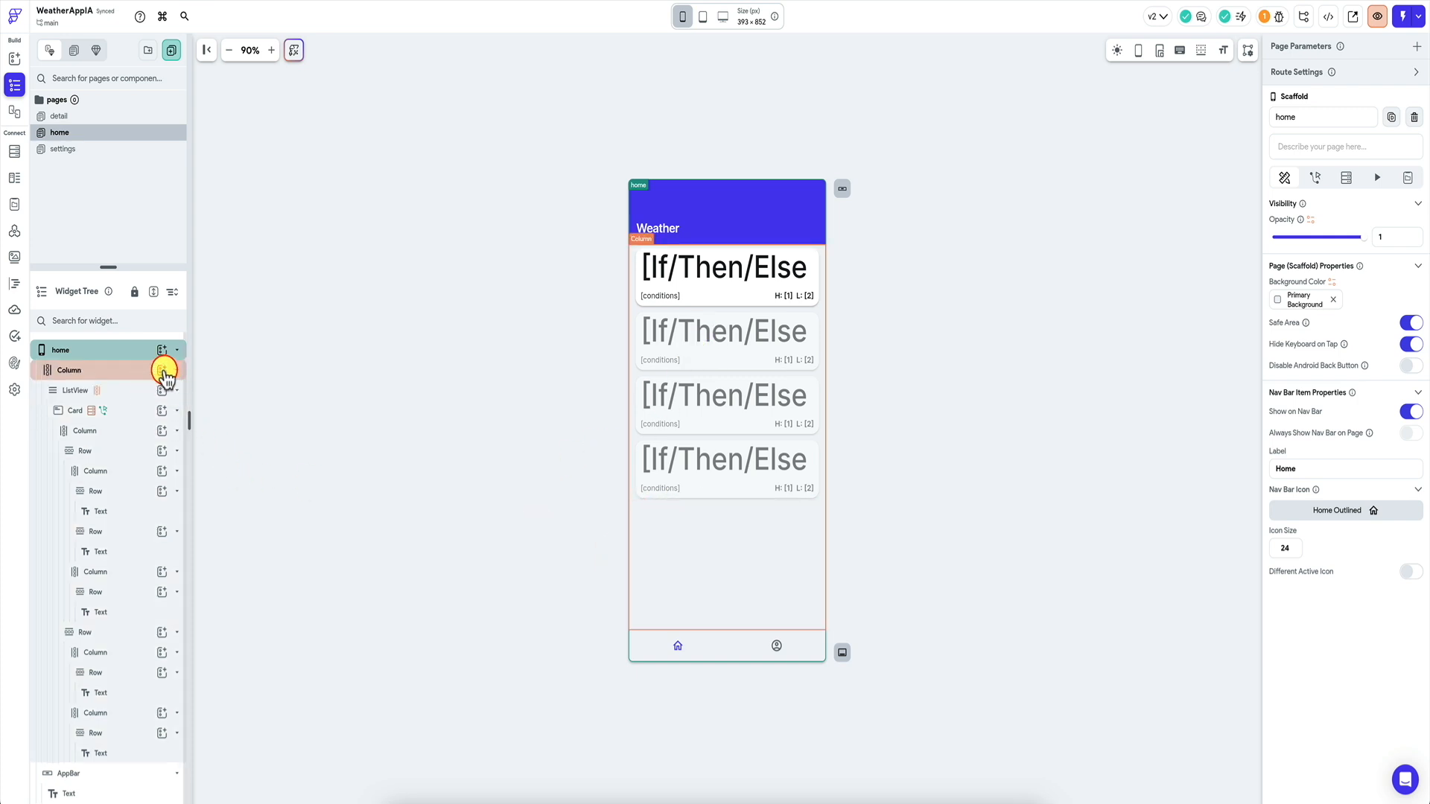
{"action": "left_click", "coordinate": [162, 370]}
{"action": "type", "text": "card"}
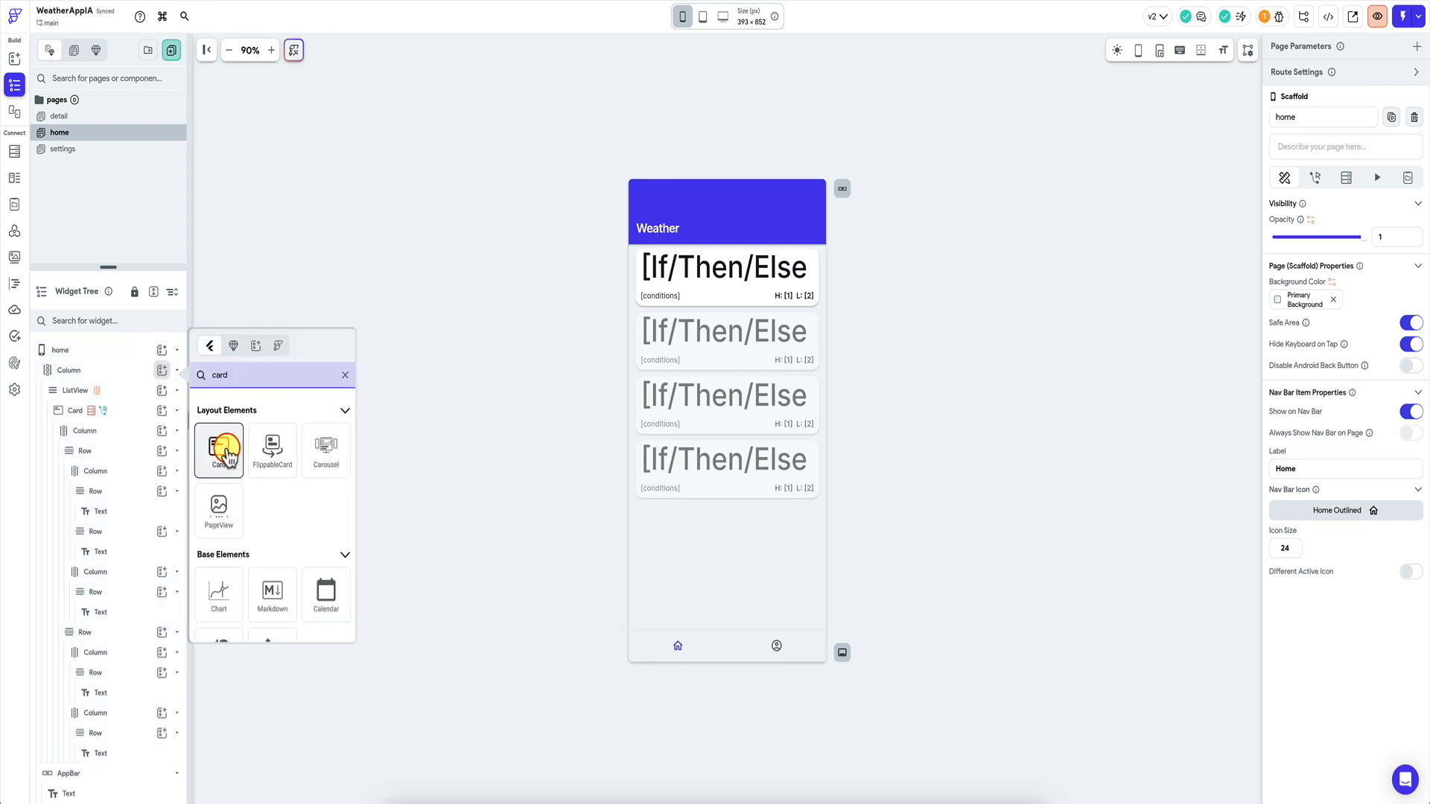
{"action": "left_click", "coordinate": [227, 451]}
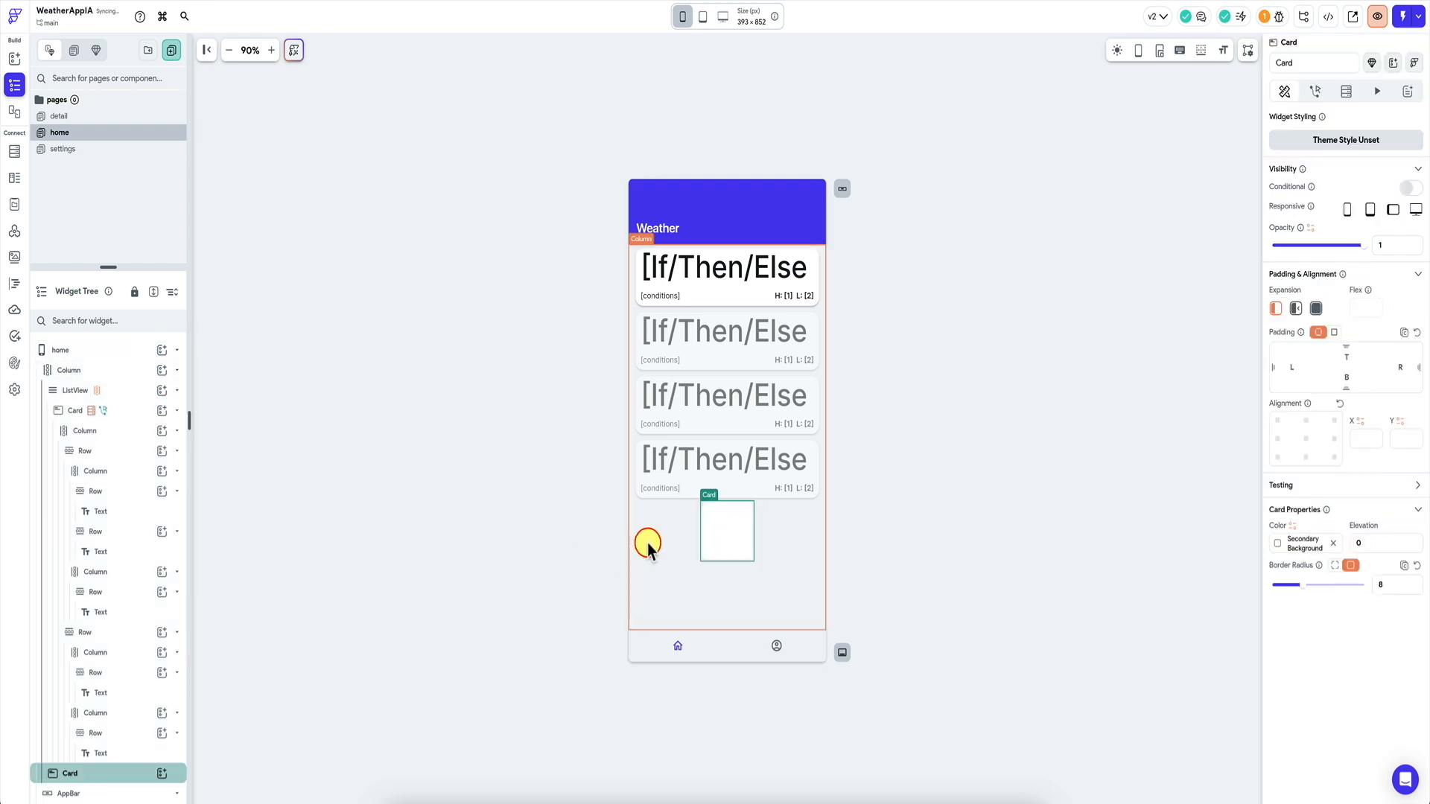
{"action": "scroll", "coordinate": [153, 596], "scroll_direction": "down", "scroll_amount": 1}
{"action": "left_click_drag", "start_coordinate": [116, 265], "coordinate": [112, 225]}
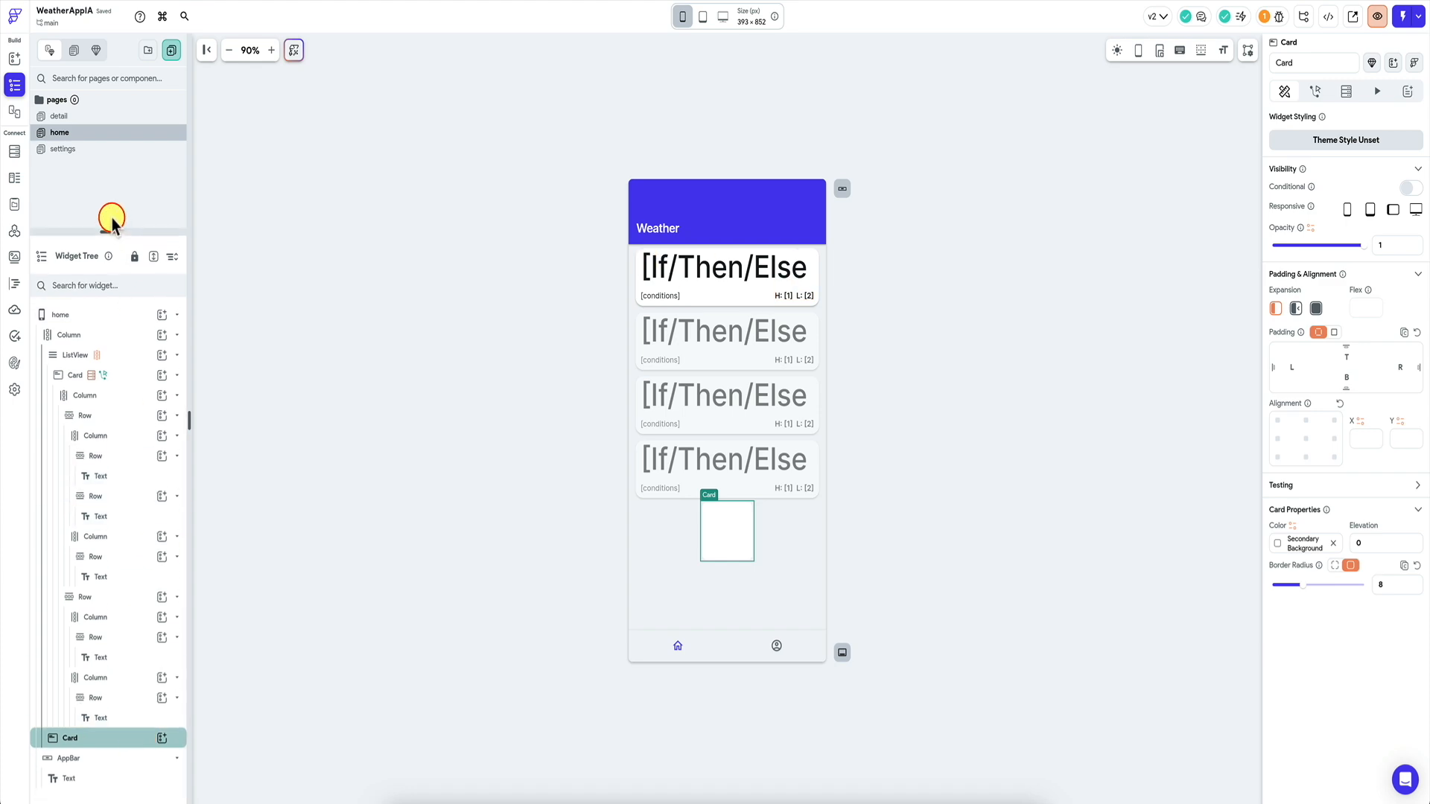
Place the Whimsical paywall mockup ($9.99/$39.99/$69.99 plans) beside the FlutterFlow editor.
{"action": "left_click", "coordinate": [622, 800]}
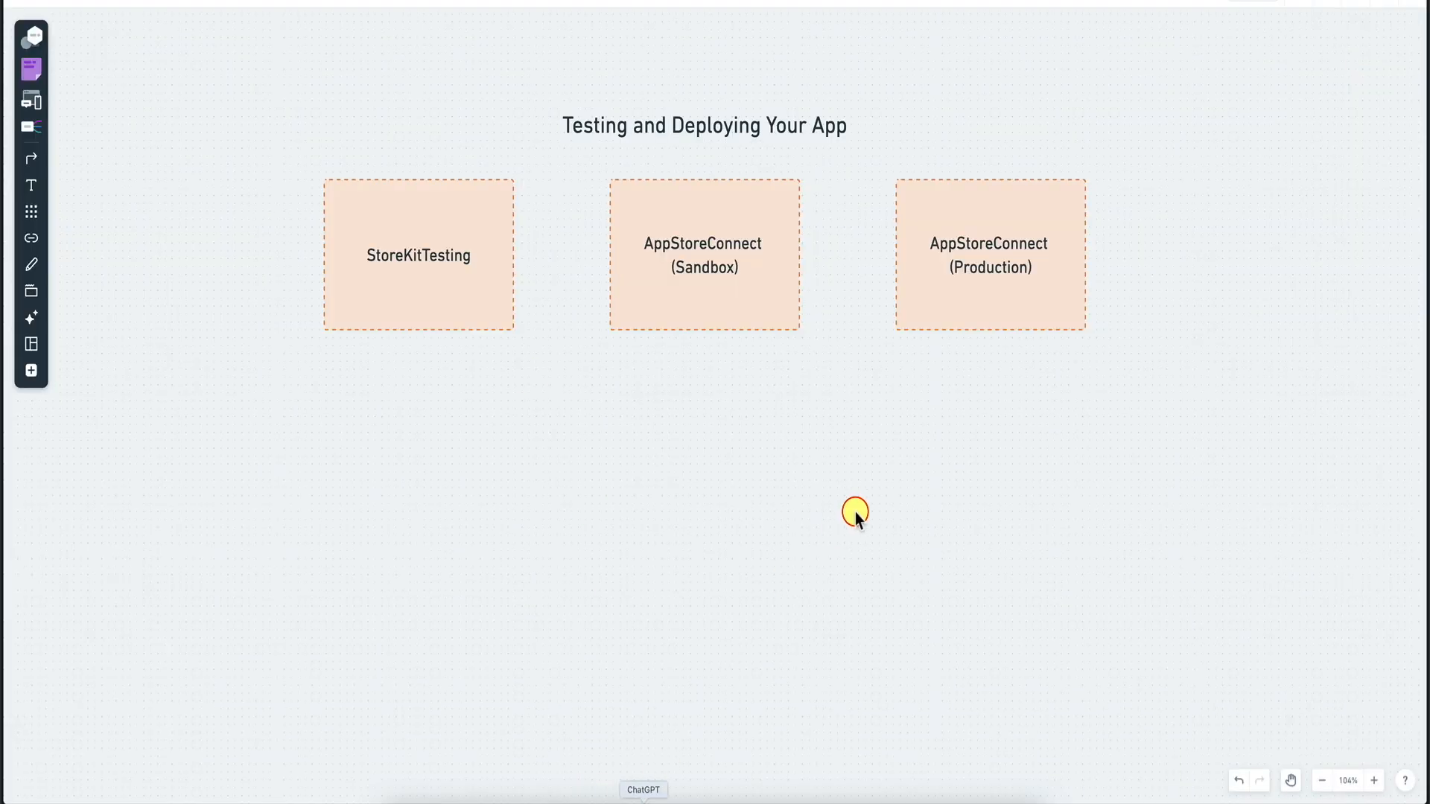
{"action": "scroll", "coordinate": [878, 295], "scroll_direction": "up", "scroll_amount": 10}
{"action": "scroll", "coordinate": [878, 298], "scroll_direction": "up", "scroll_amount": 4}
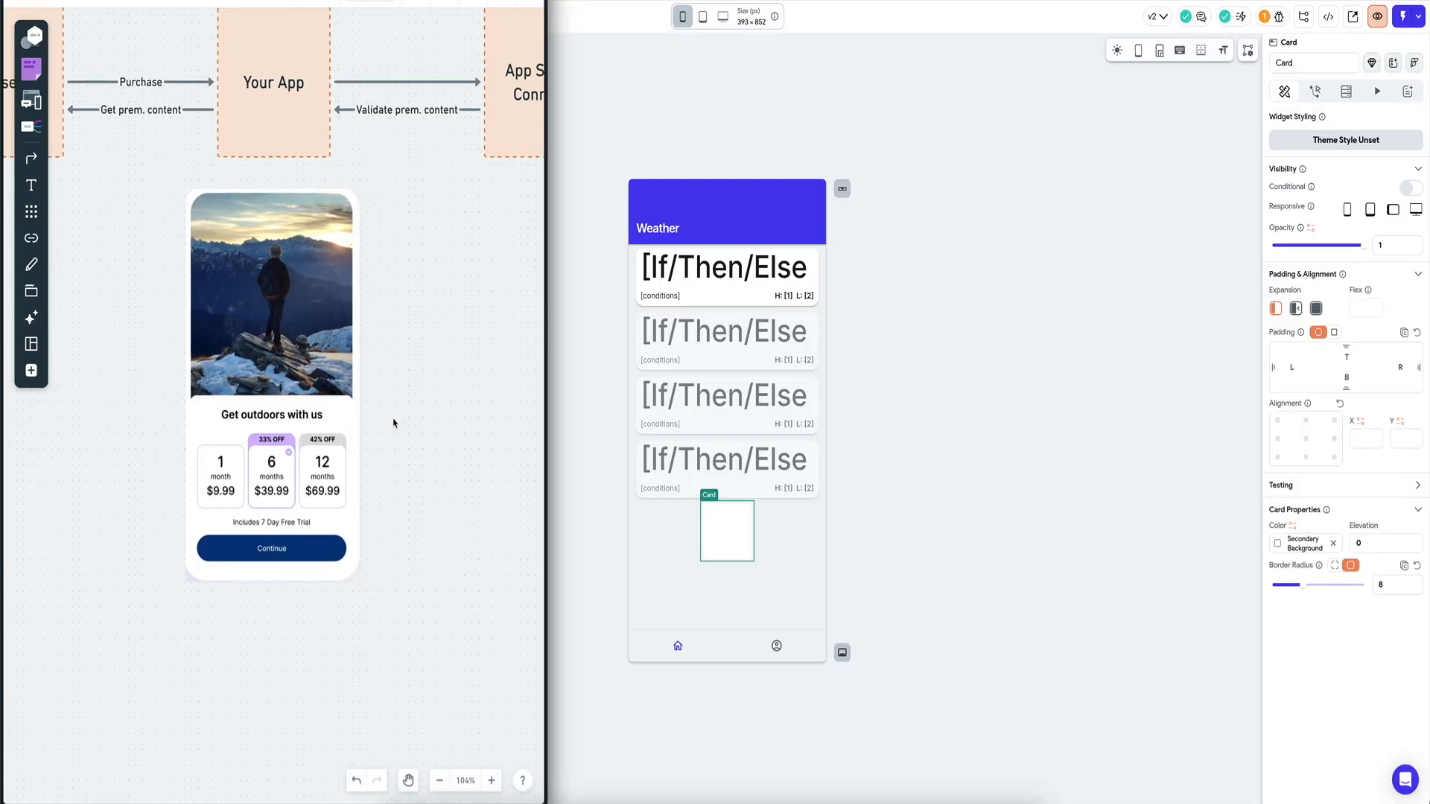
{"action": "scroll", "coordinate": [392, 422], "scroll_direction": "up", "scroll_amount": 1}
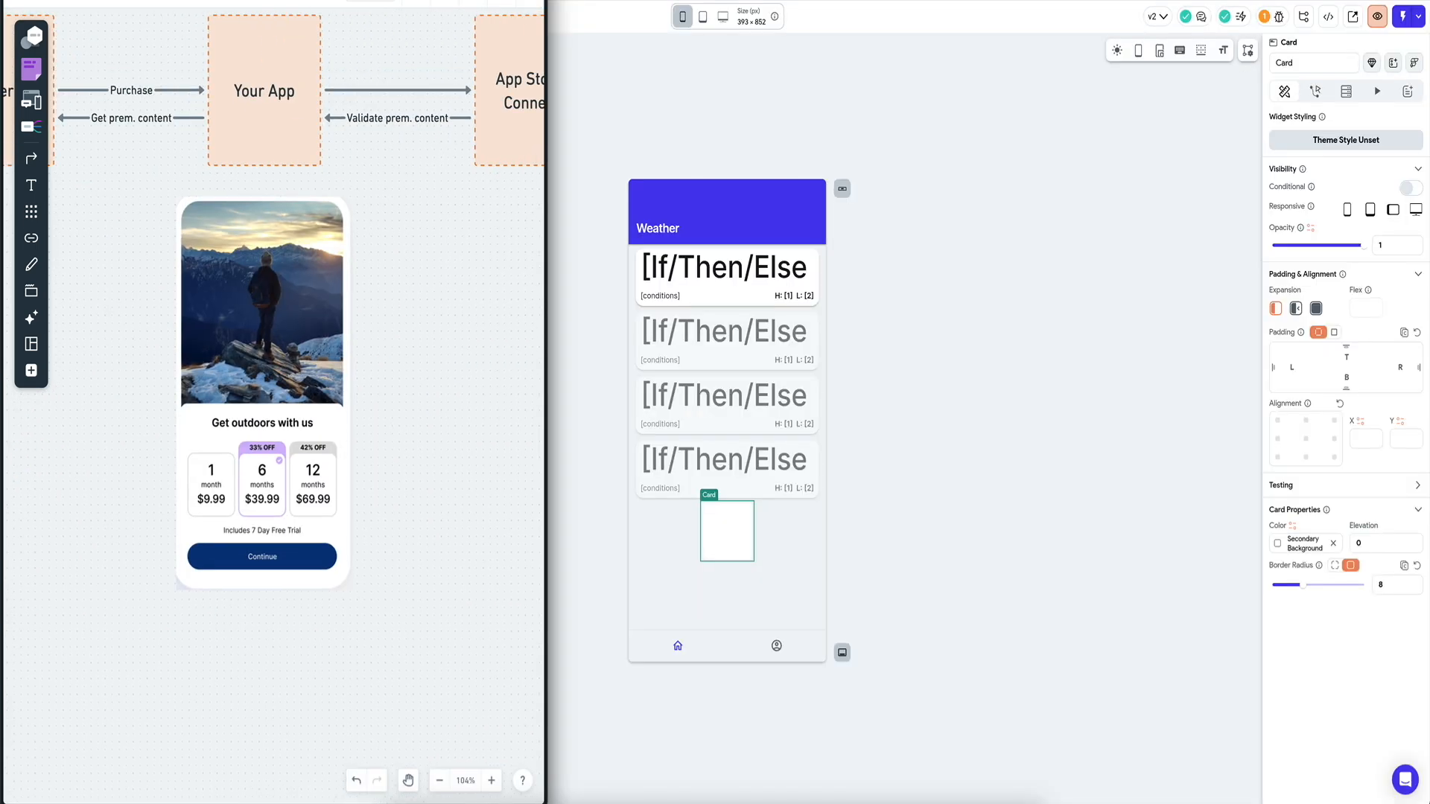
{"action": "left_click_drag", "start_coordinate": [274, 3], "coordinate": [509, 3]}
{"action": "left_click", "coordinate": [1268, 403]}
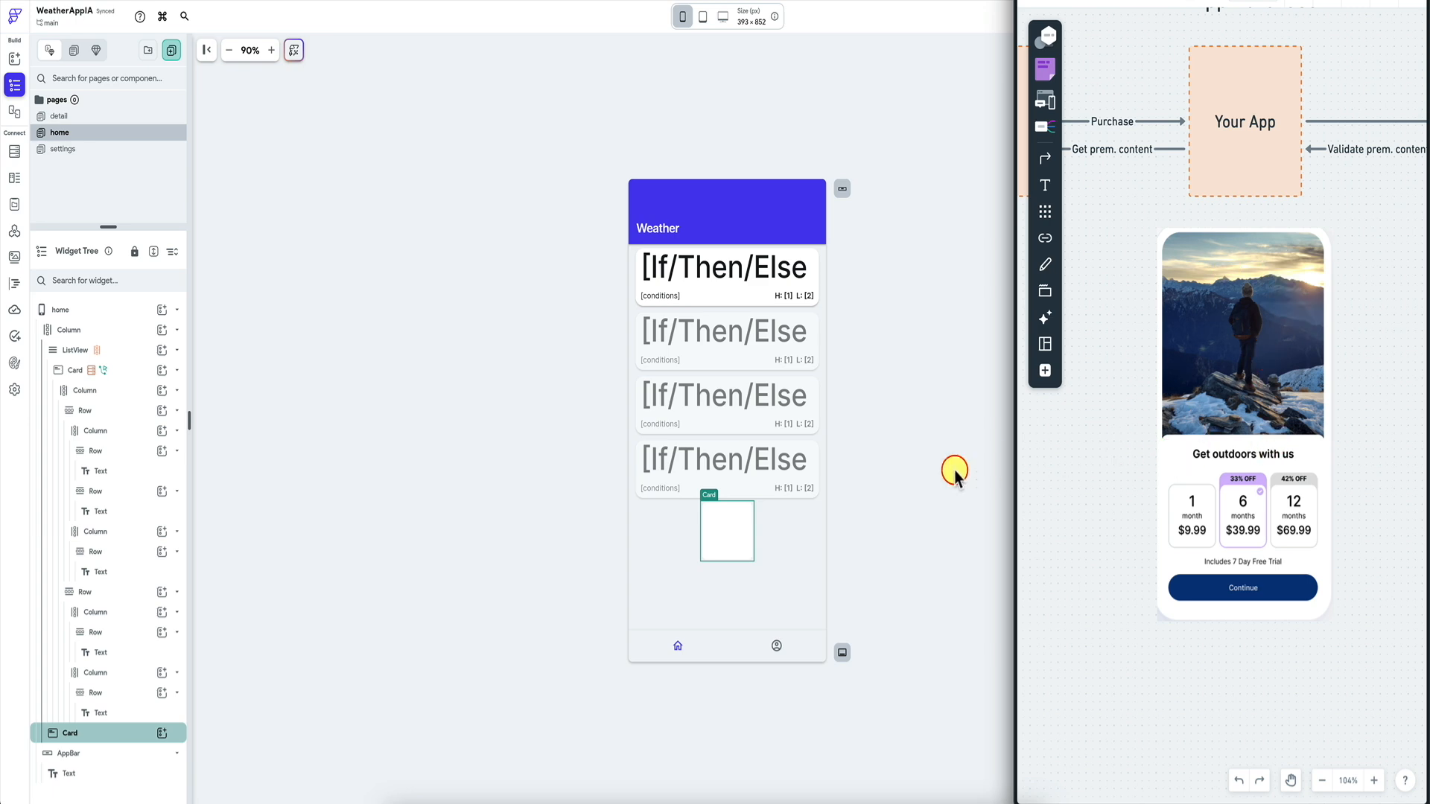
Fill the Card with a Column holding four duplicated Rows.
{"action": "left_click", "coordinate": [910, 483]}
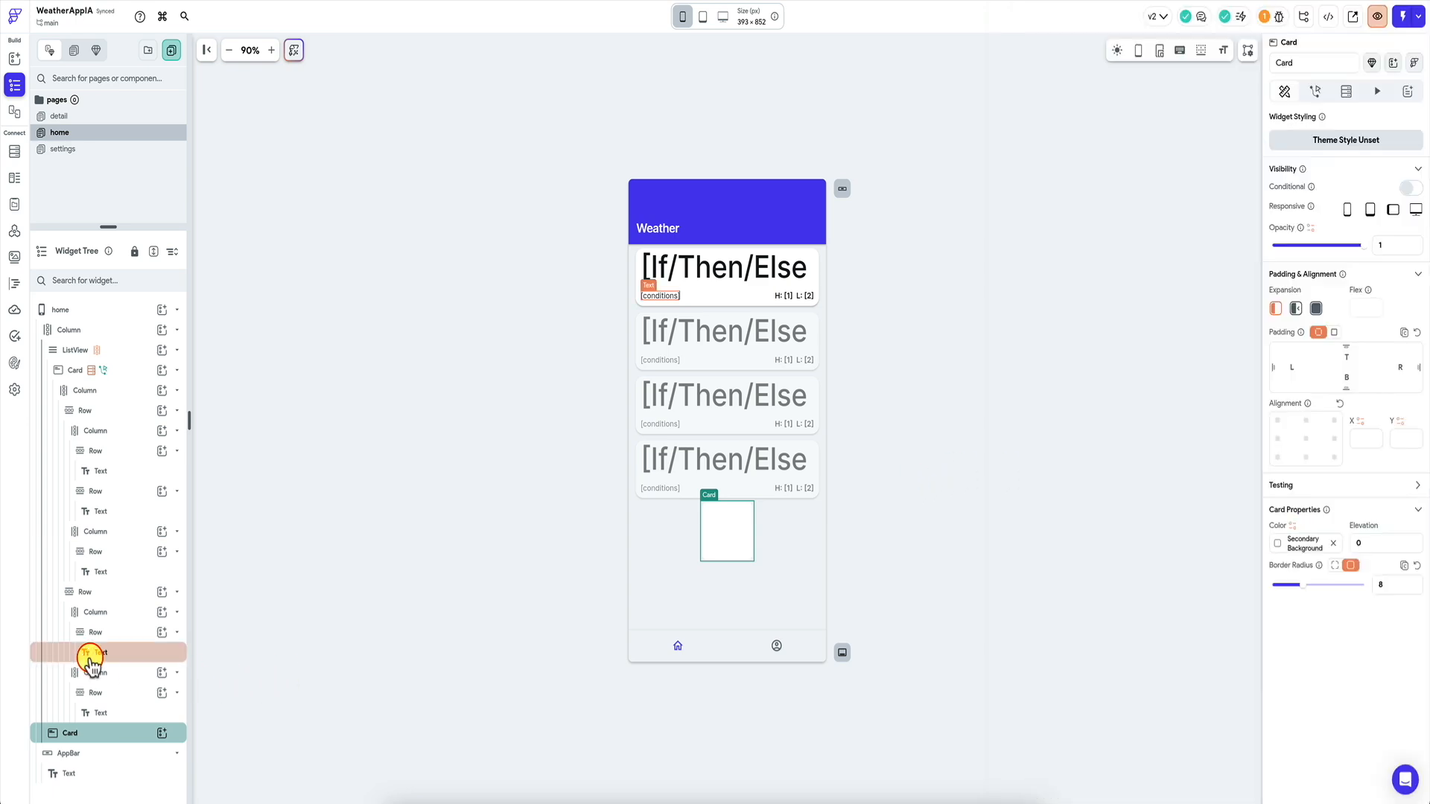
{"action": "key", "text": "super+Tab"}
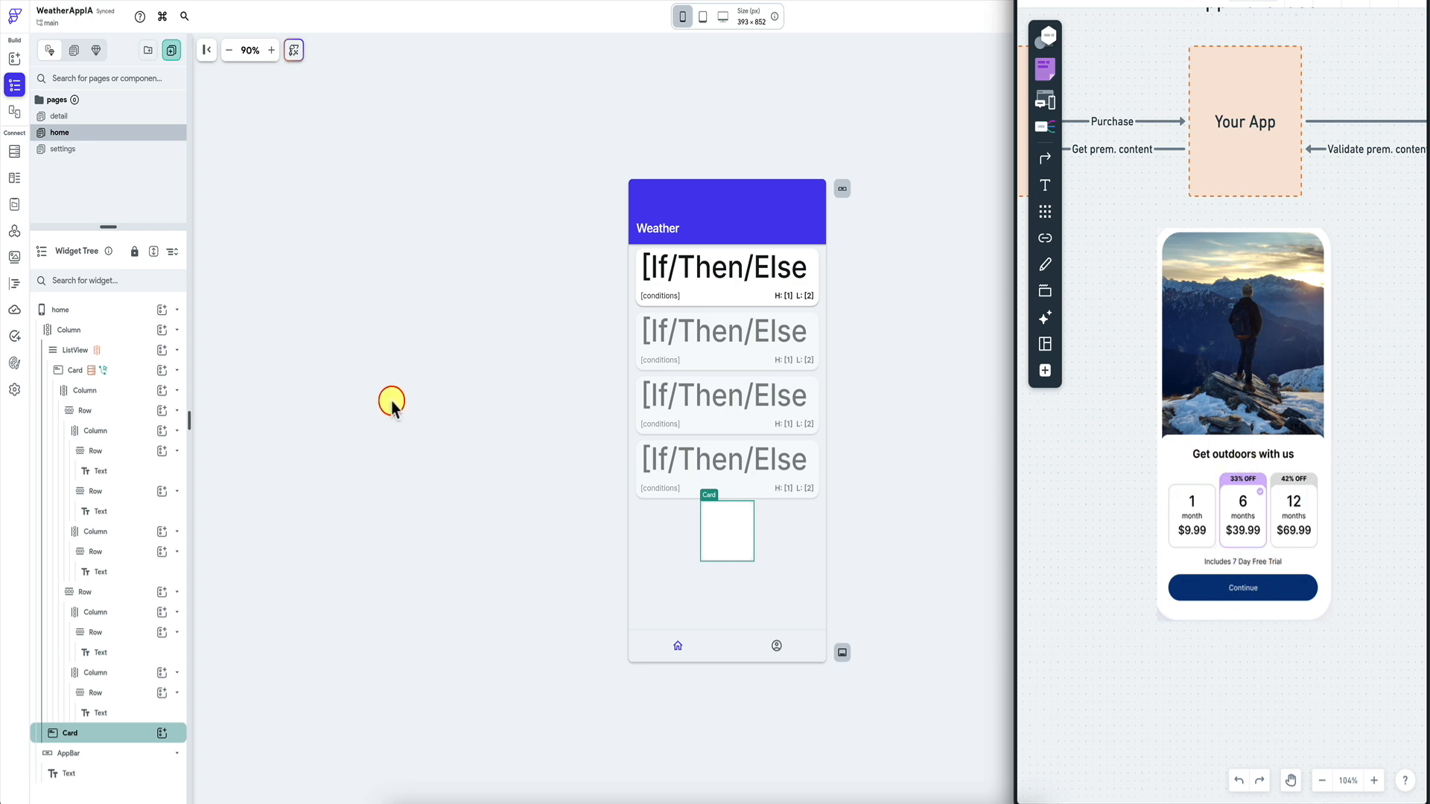
{"action": "left_click", "coordinate": [314, 456]}
{"action": "left_click", "coordinate": [162, 734]}
{"action": "type", "text": "row"}
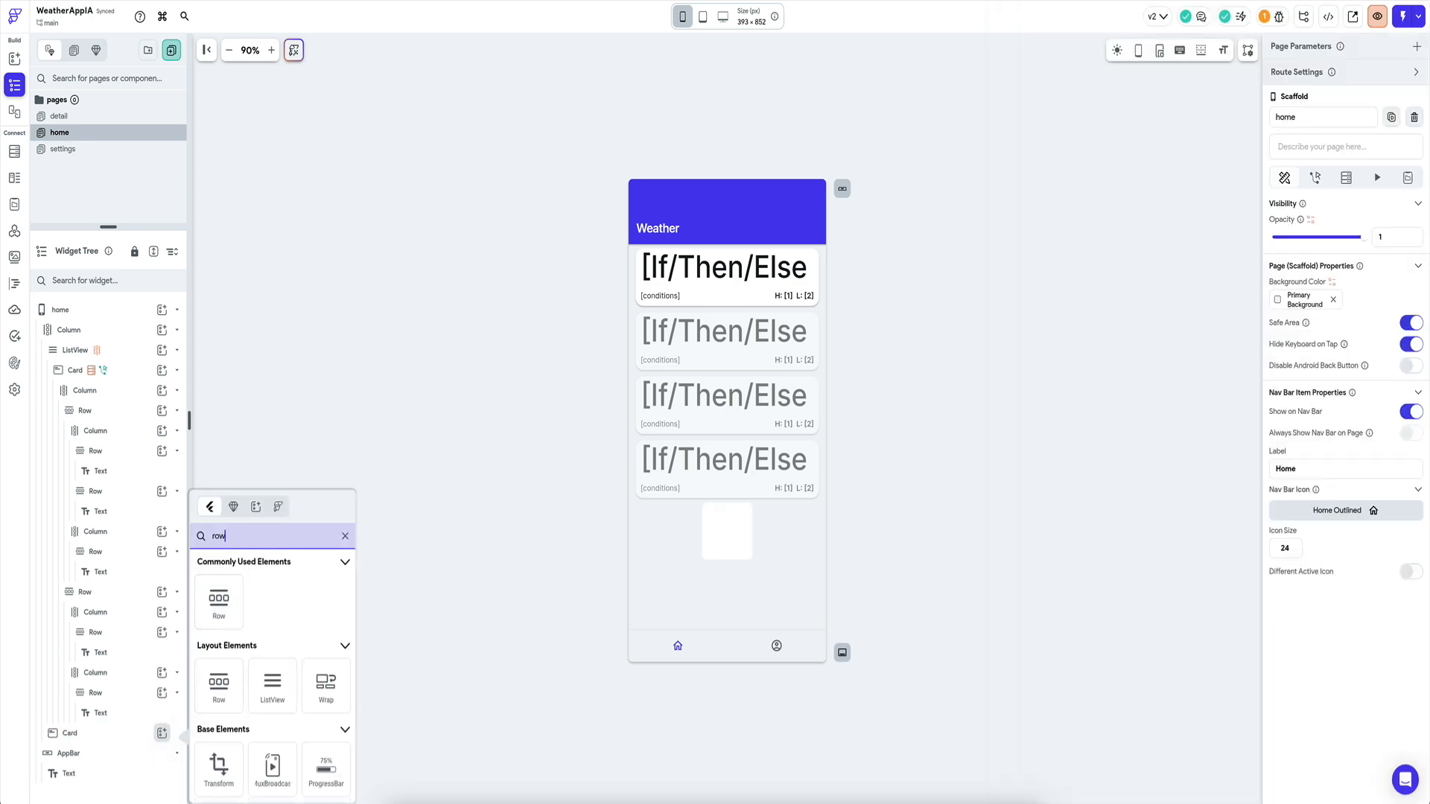
{"action": "left_click", "coordinate": [218, 598]}
{"action": "left_click_drag", "start_coordinate": [177, 350], "coordinate": [130, 391]}
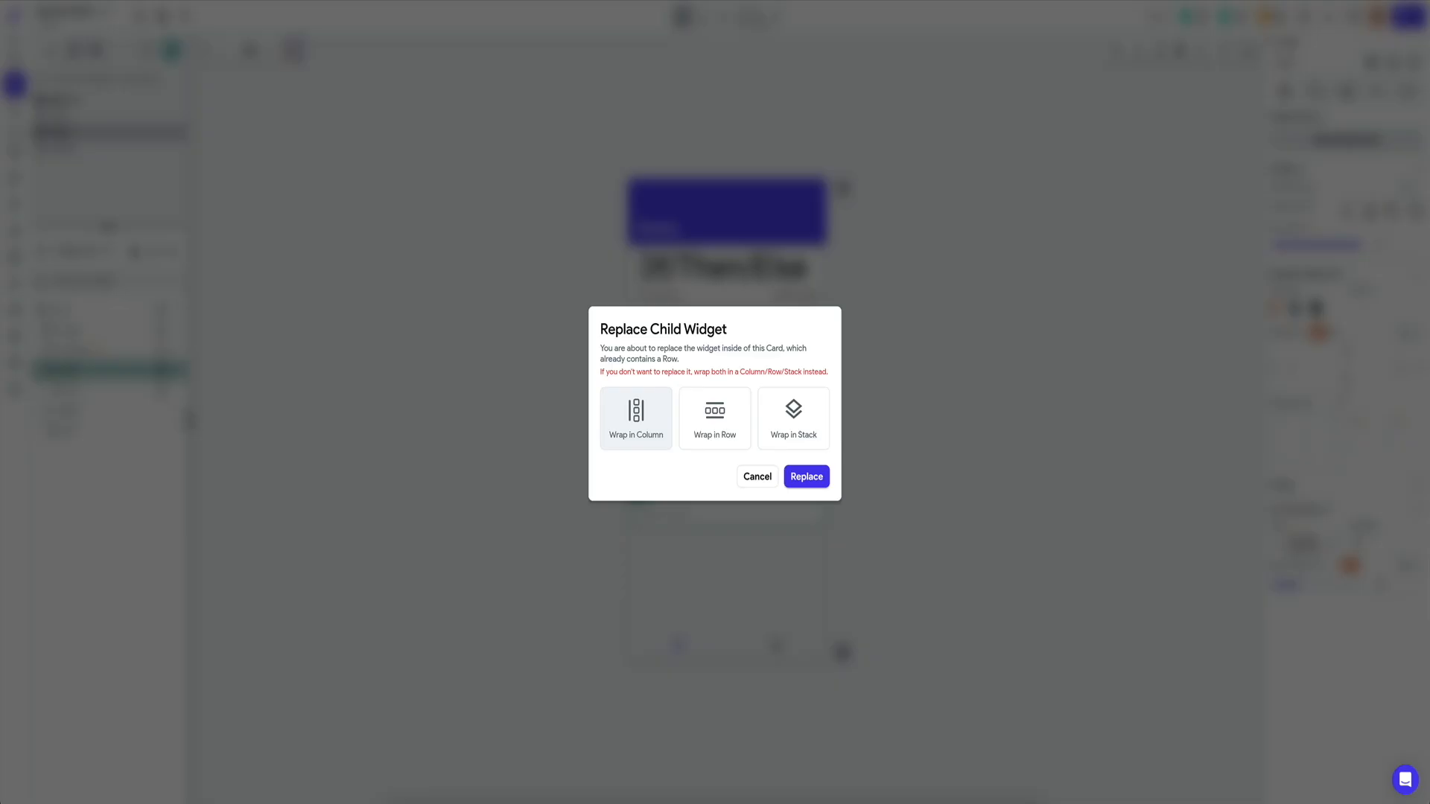
{"action": "left_click", "coordinate": [637, 419]}
{"action": "left_click", "coordinate": [133, 432]}
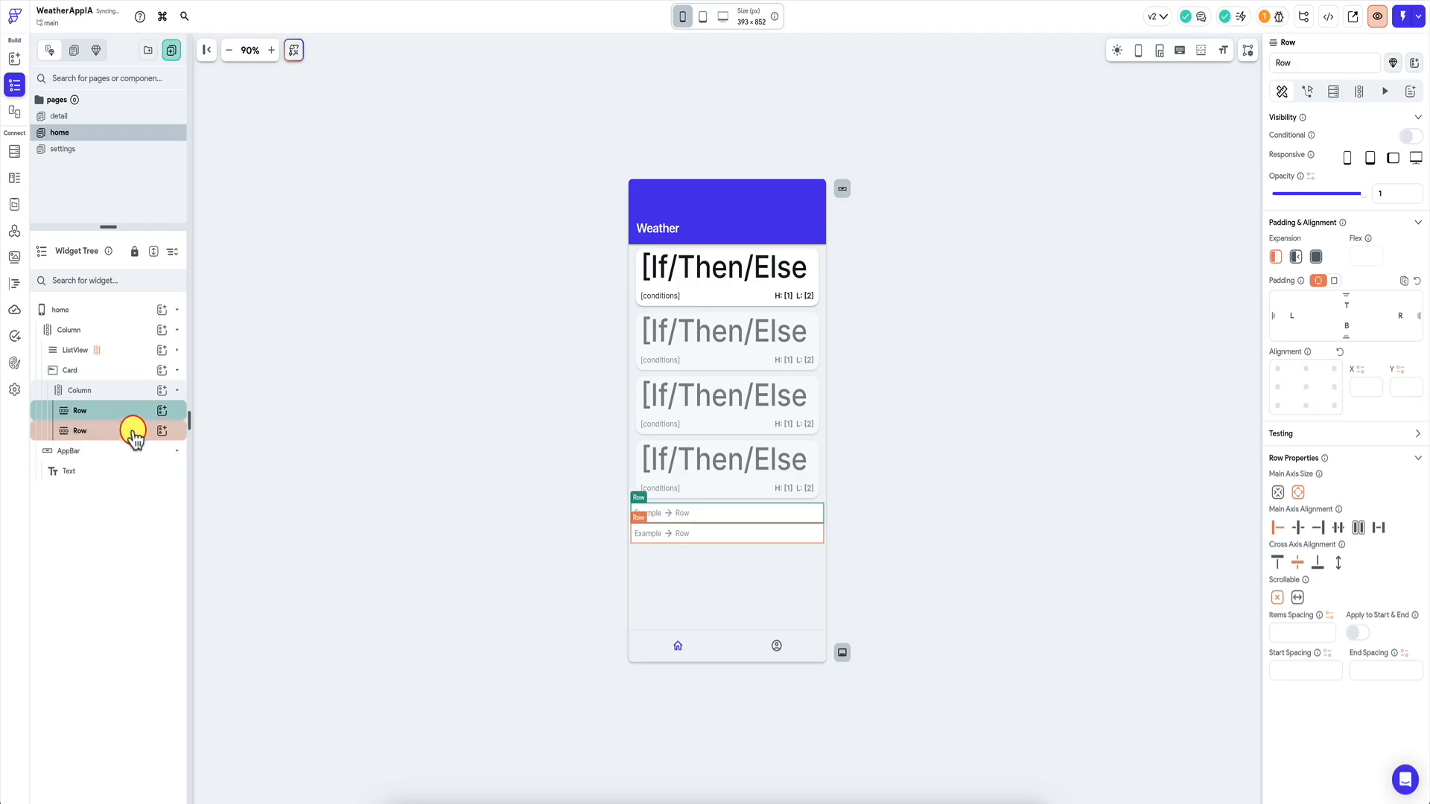
{"action": "key", "text": "super+d"}
{"action": "key", "text": "super+d"}
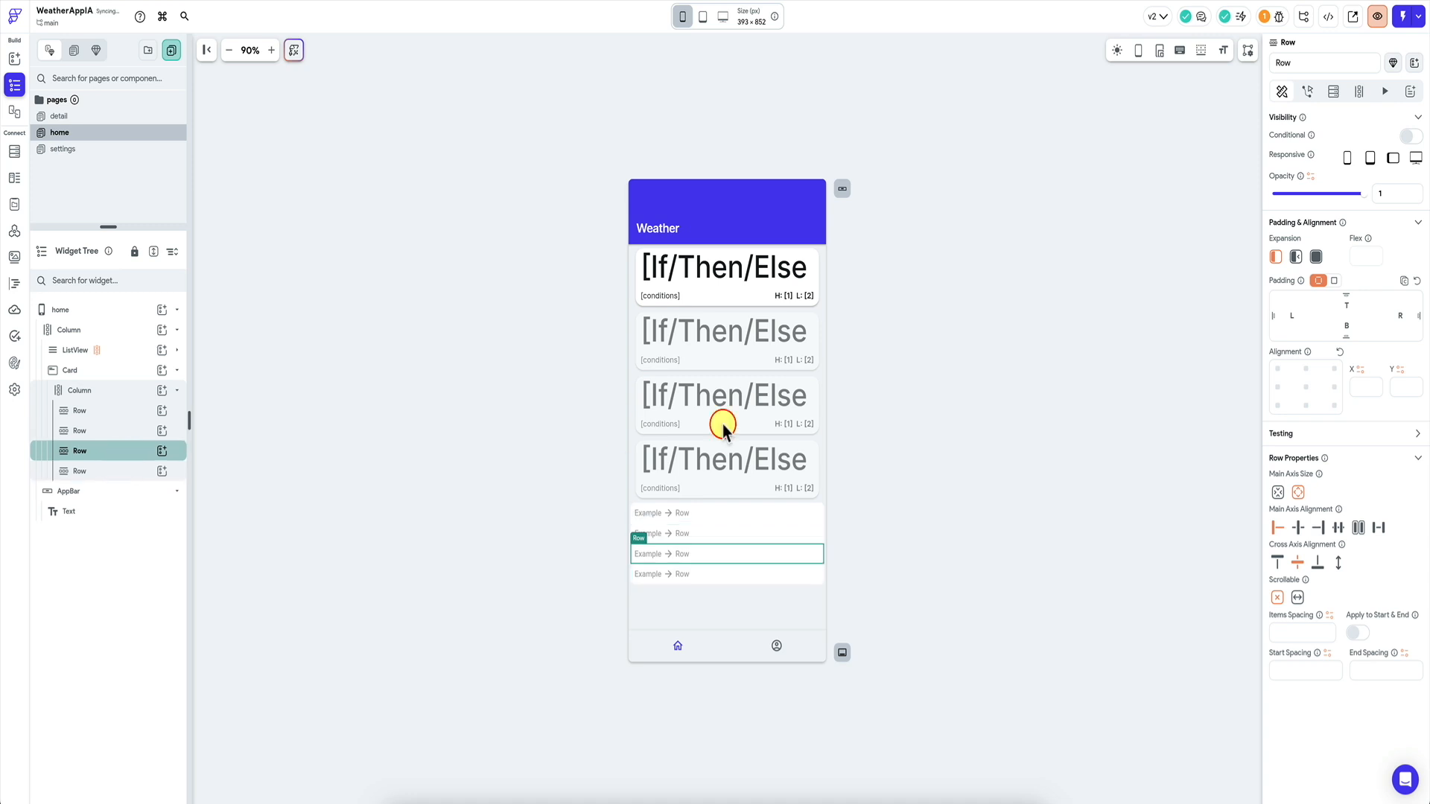
{"action": "key", "text": "super+Tab"}
{"action": "key", "text": "super+Tab"}
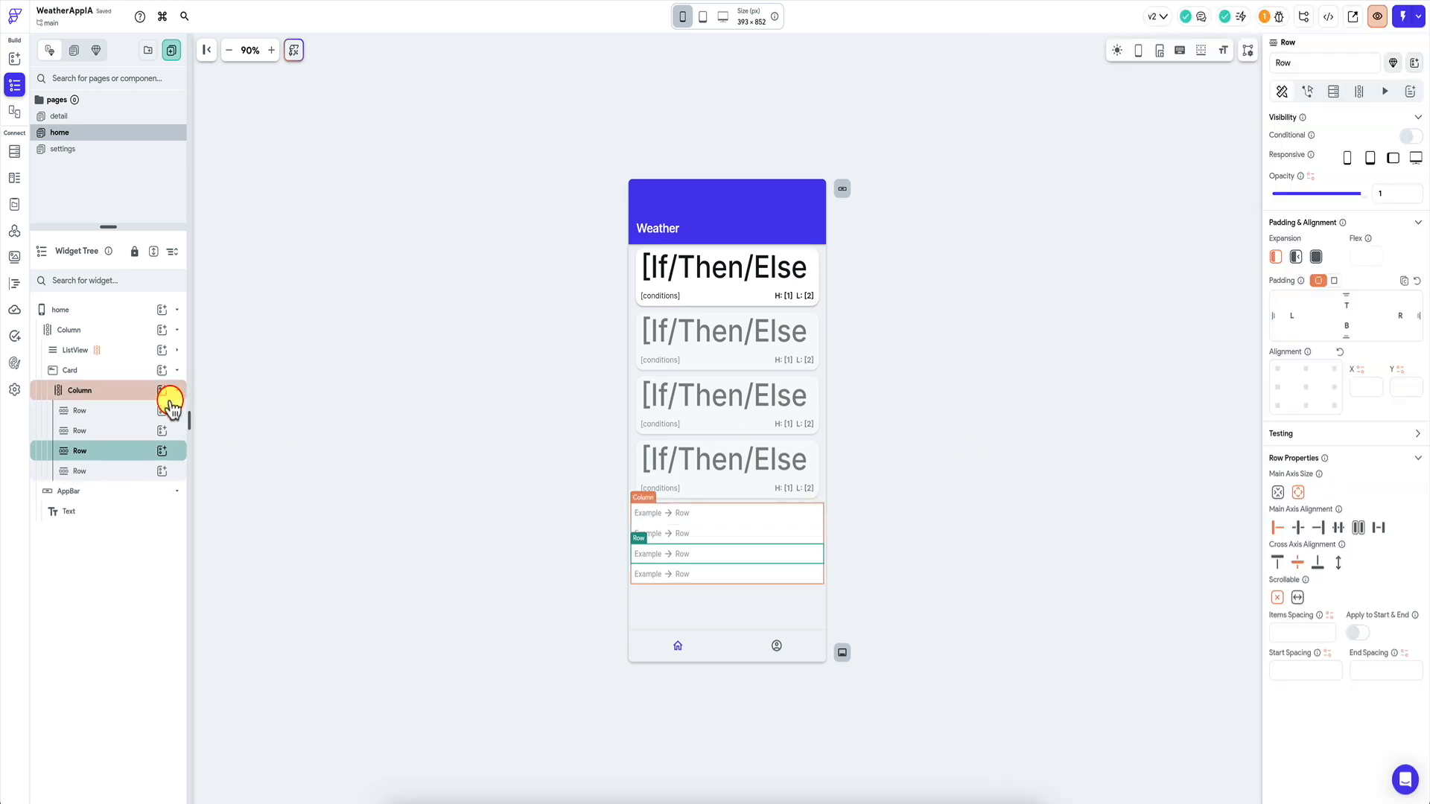
Add a Hello World Text to the first row and center it.
{"action": "left_click", "coordinate": [162, 411]}
{"action": "left_click", "coordinate": [221, 468]}
{"action": "left_click", "coordinate": [153, 412]}
{"action": "left_click", "coordinate": [142, 390]}
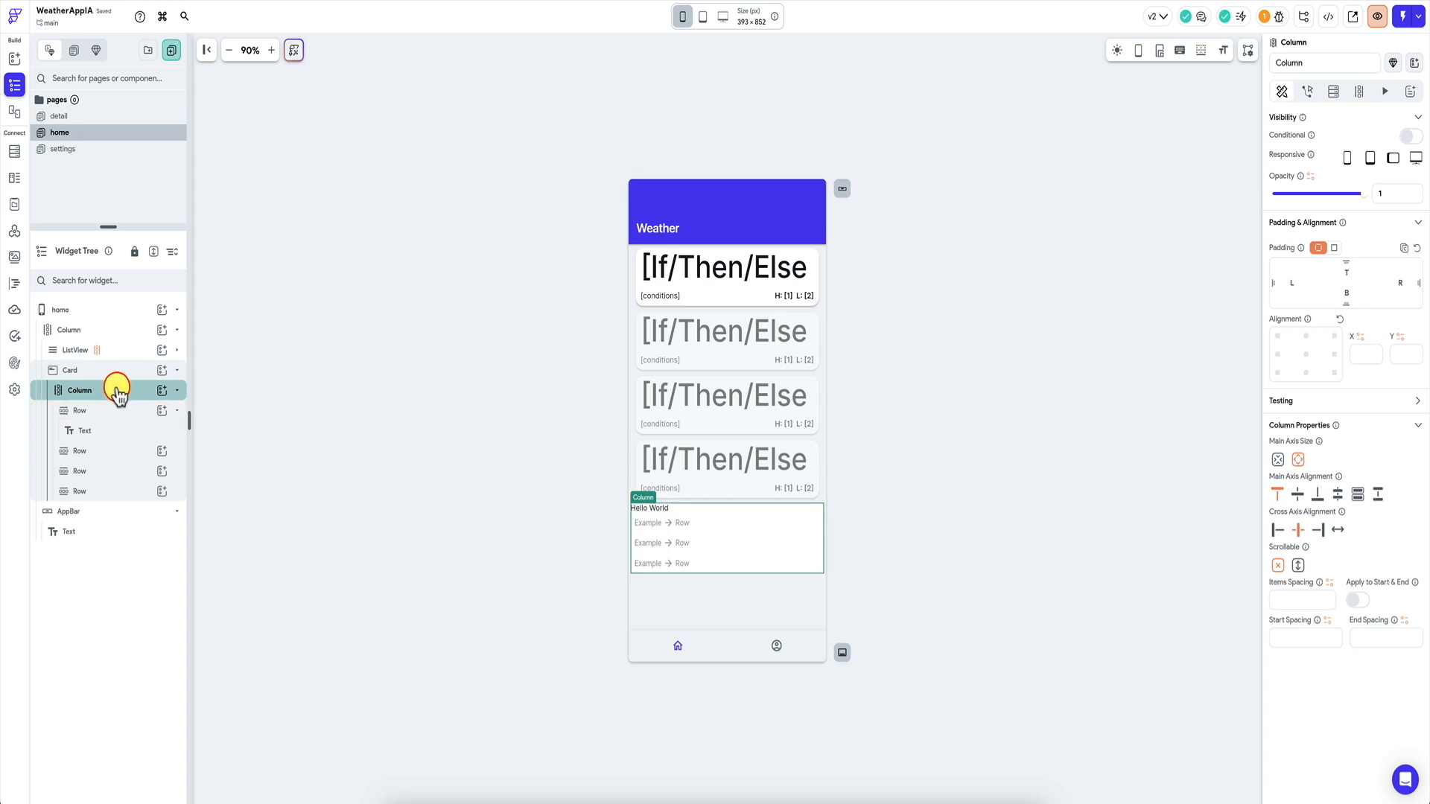
{"action": "right_click", "coordinate": [142, 400]}
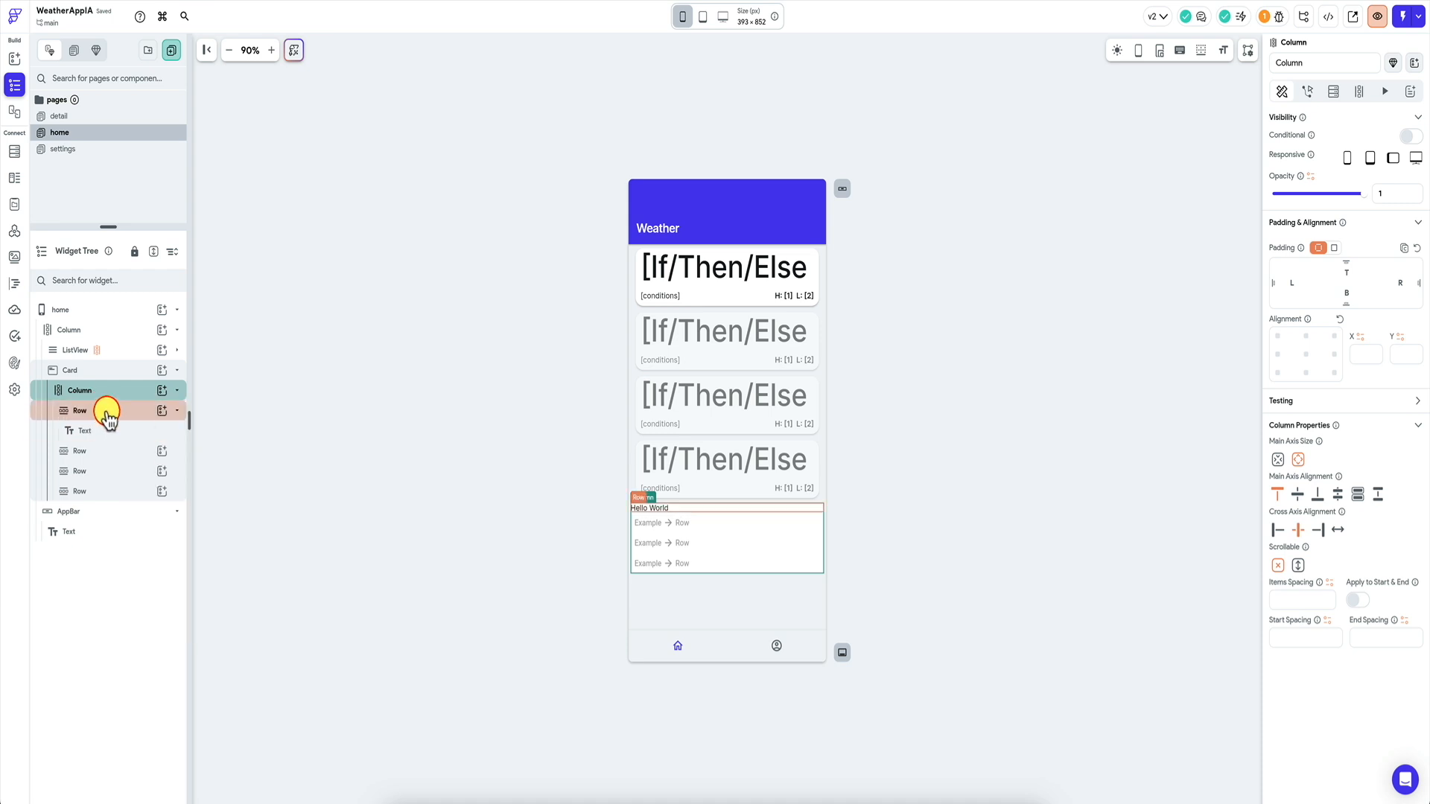
{"action": "left_click", "coordinate": [106, 415]}
{"action": "left_click", "coordinate": [1302, 528]}
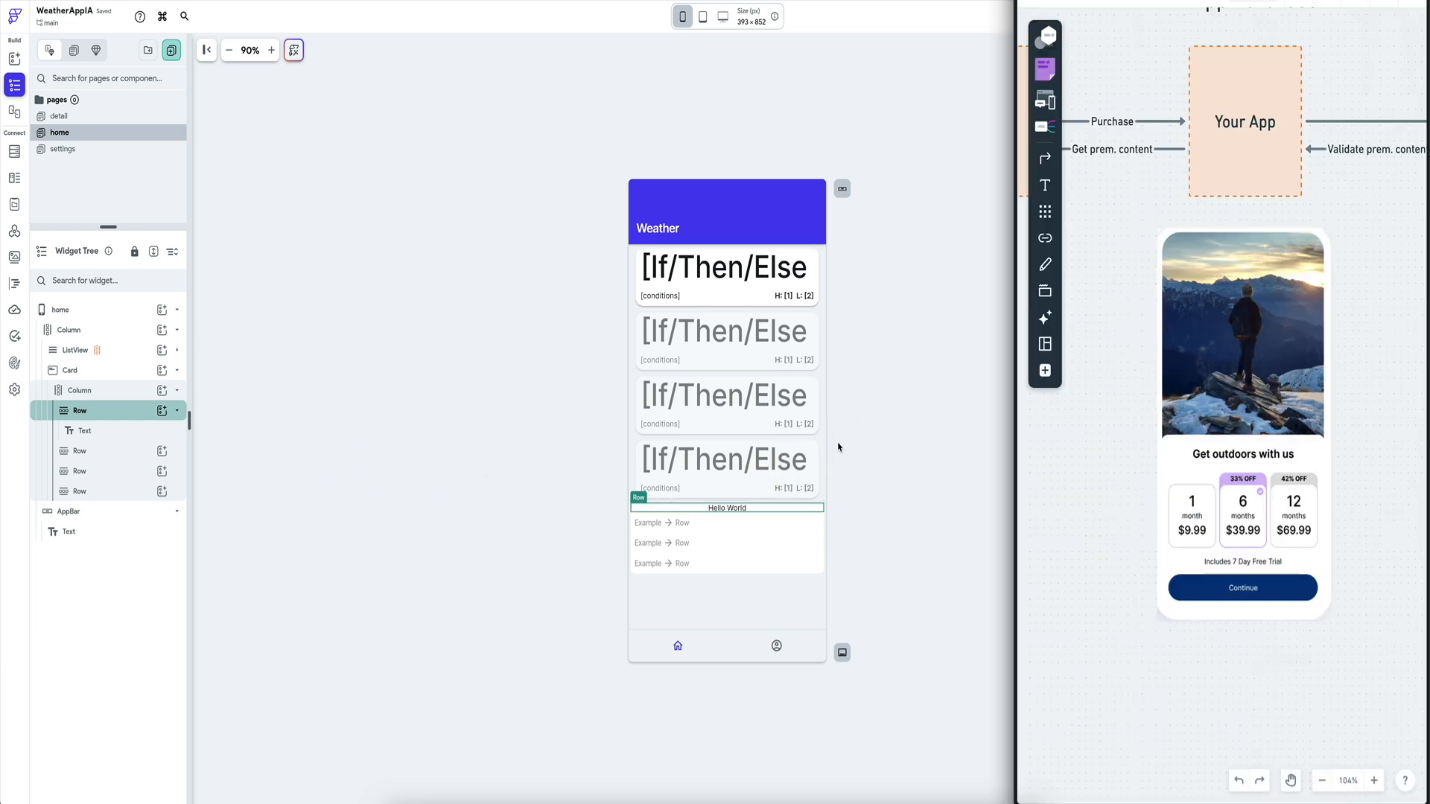
Change the heading to 'Get Premium Access' at font size 28, Bold.
{"action": "left_click", "coordinate": [732, 512]}
{"action": "key", "text": "ctrl+a"}
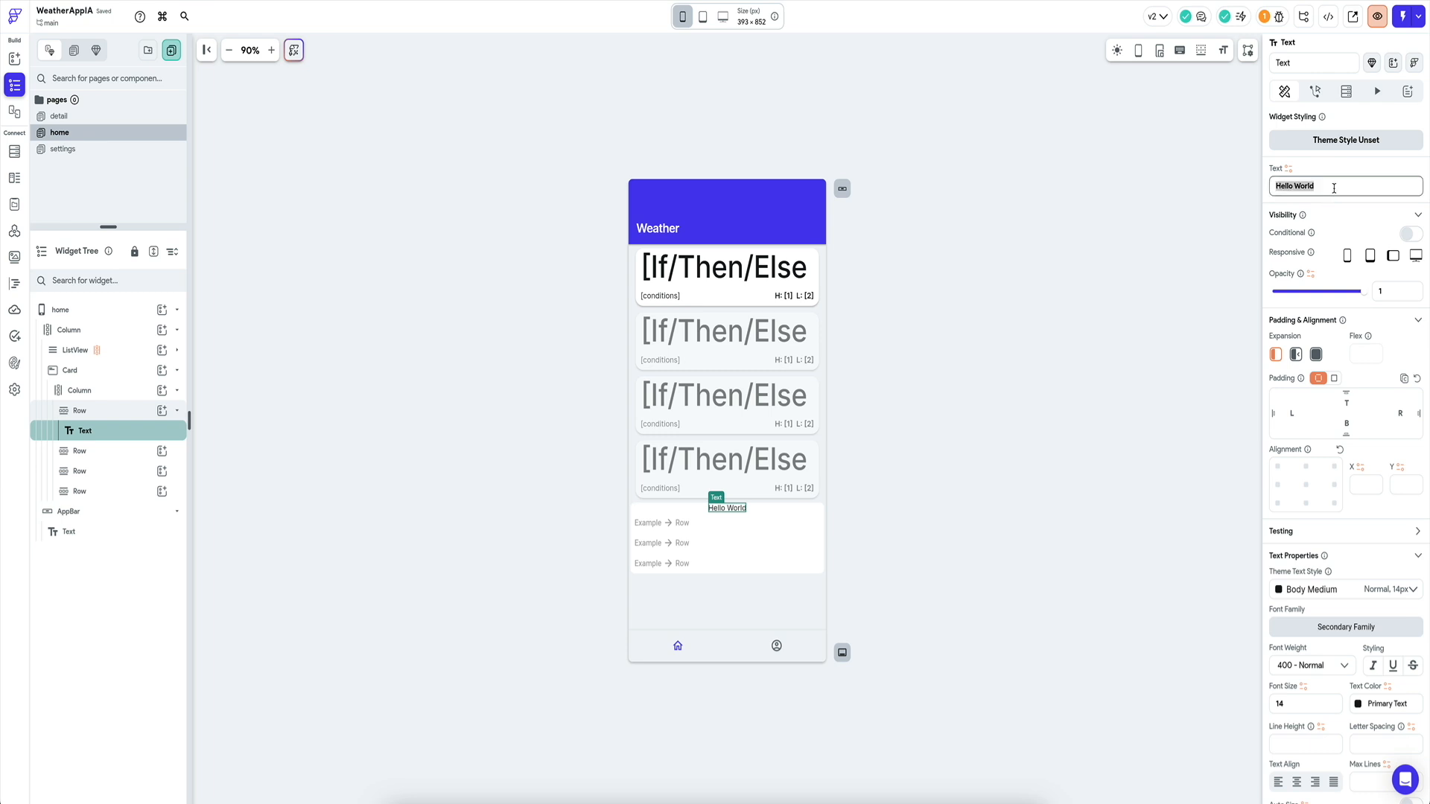
{"action": "type", "text": "Get Premium Access"}
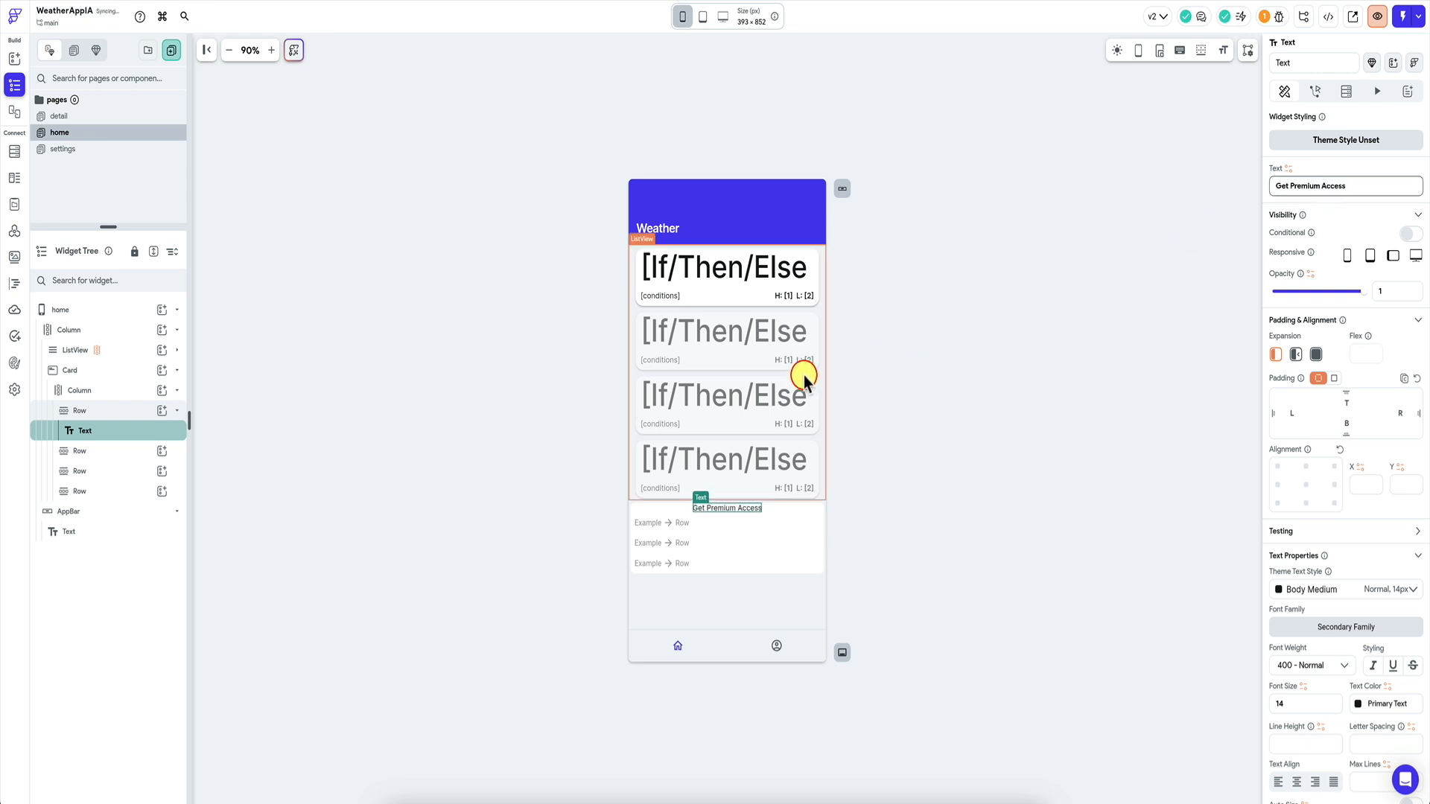
{"action": "double_click", "coordinate": [1308, 703]}
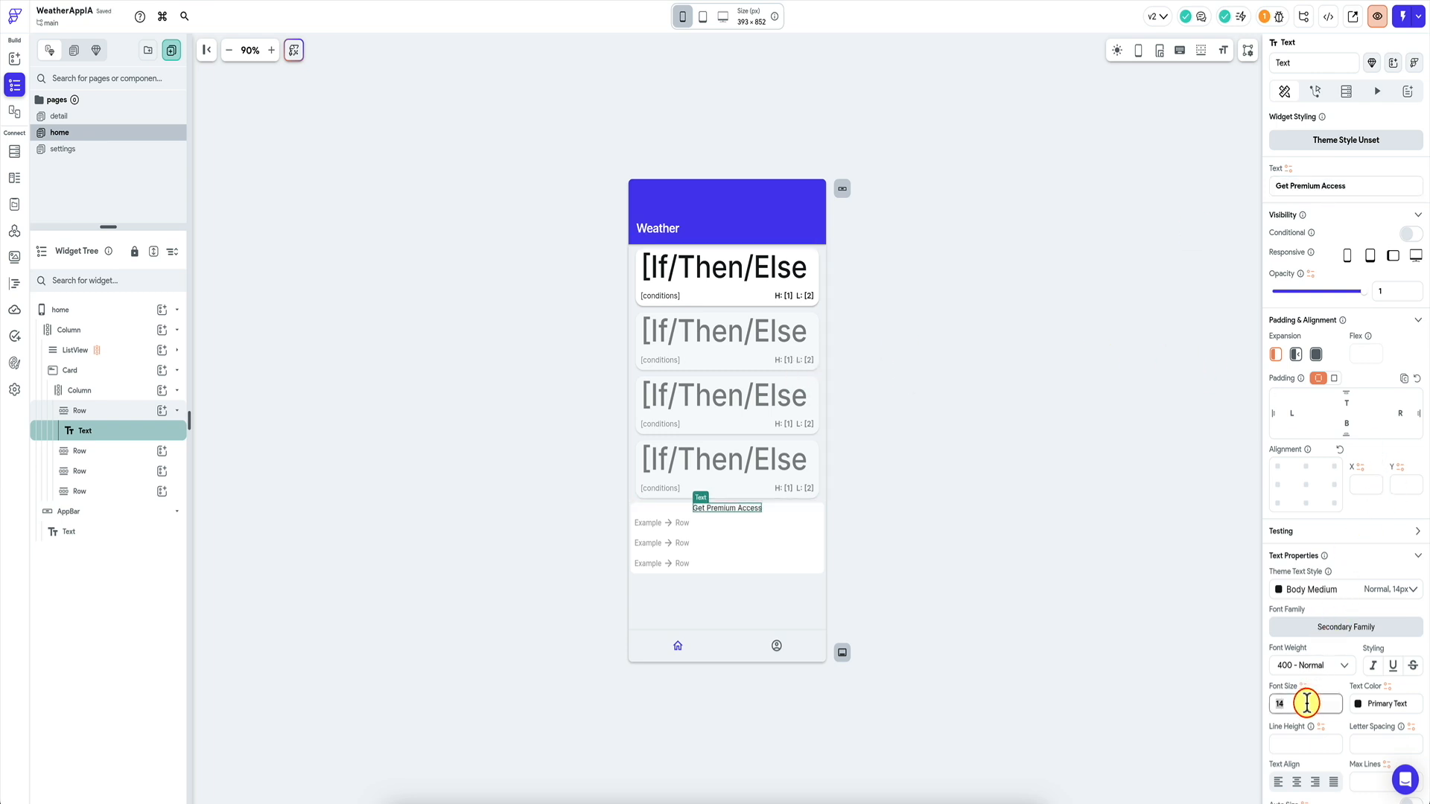
{"action": "type", "text": "28"}
{"action": "left_click", "coordinate": [1334, 667]}
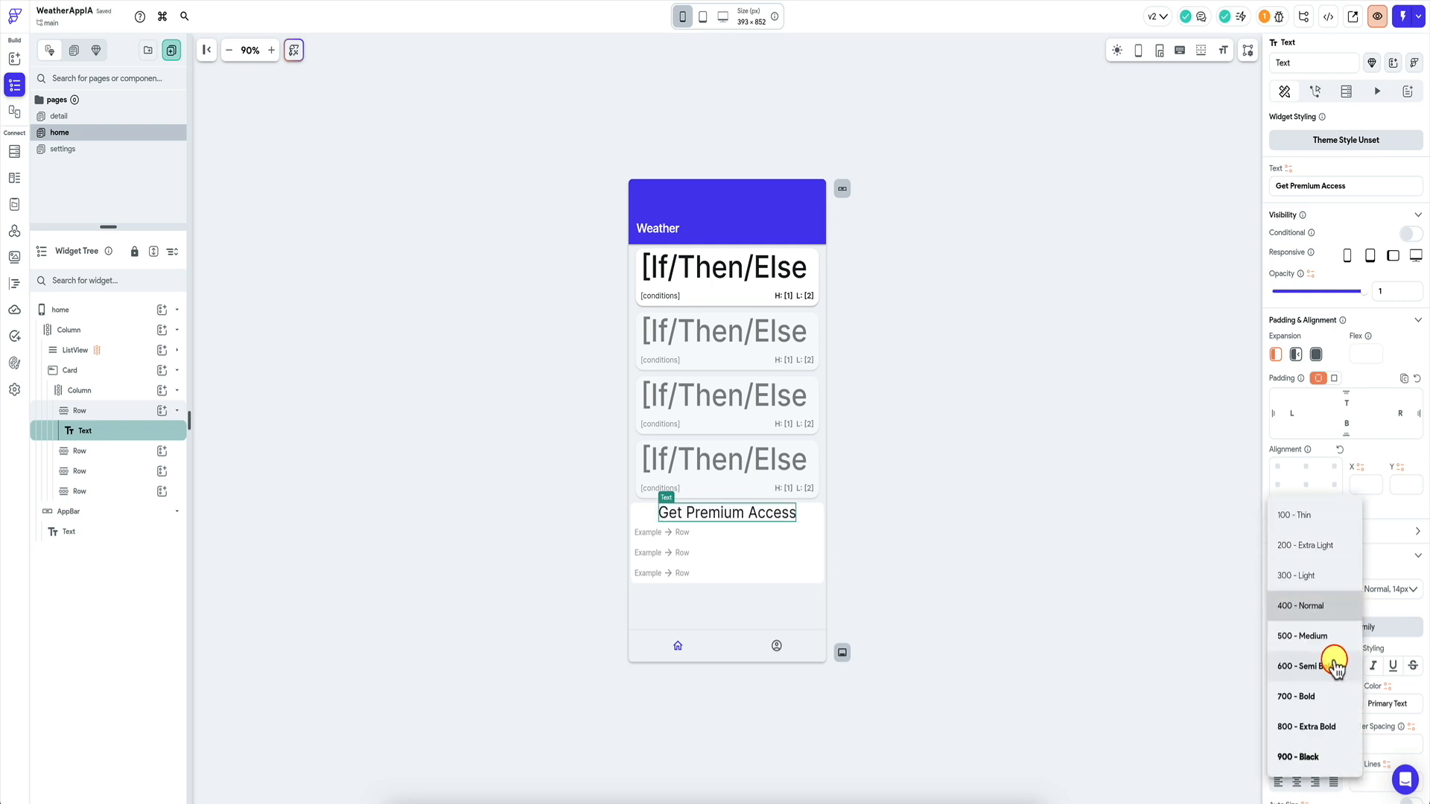
{"action": "left_click", "coordinate": [1320, 696]}
{"action": "left_click", "coordinate": [915, 503]}
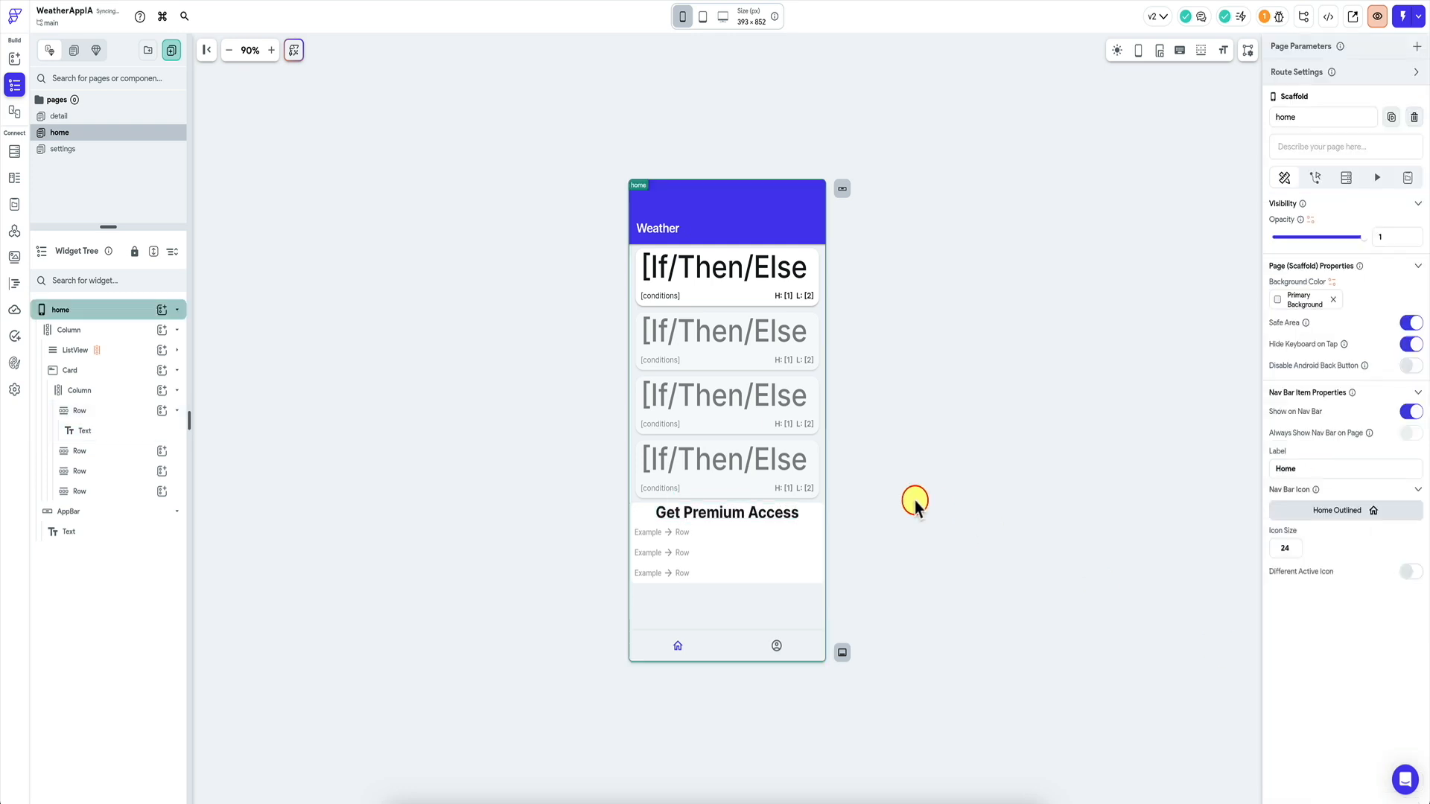
{"action": "left_click", "coordinate": [669, 530]}
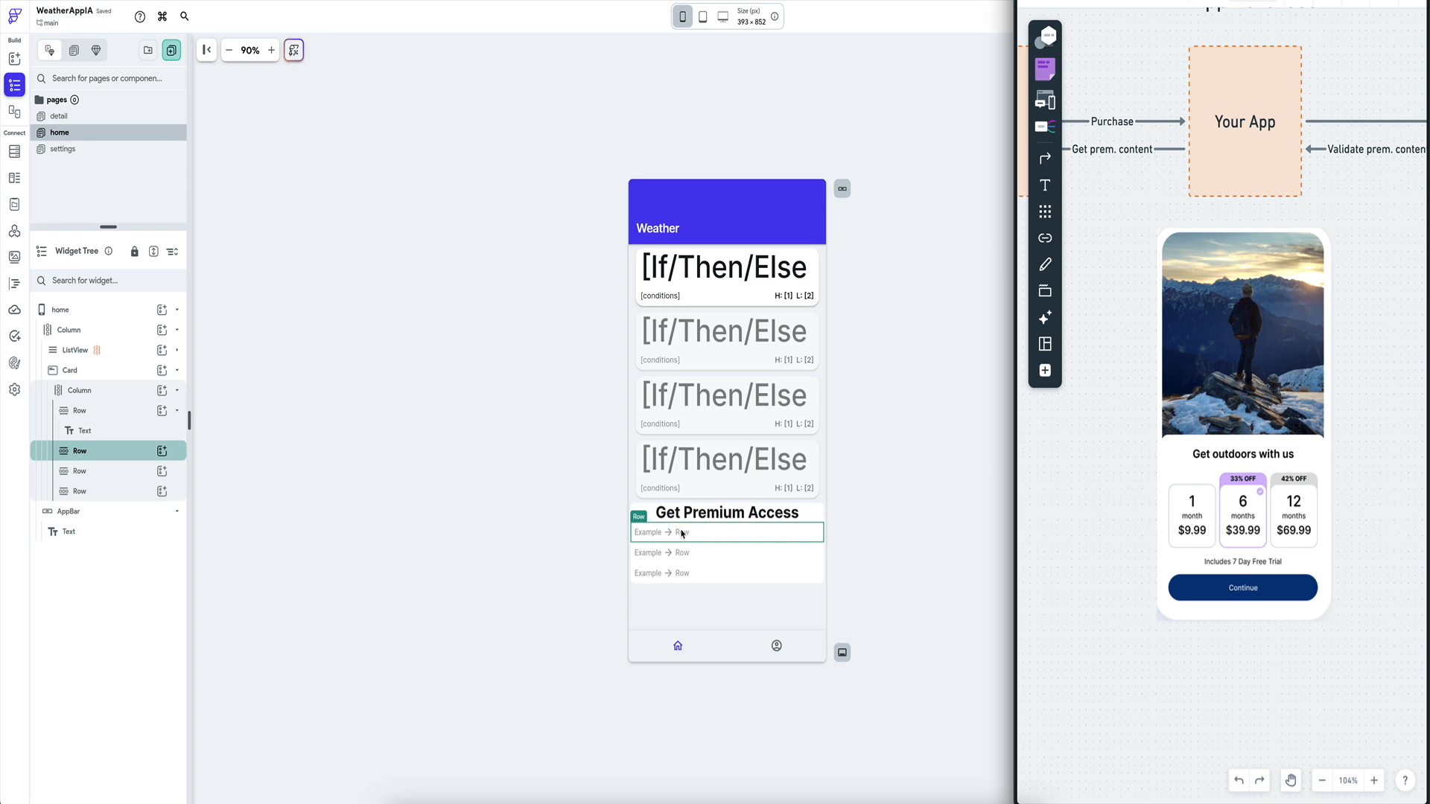
Add a ListView to the second row and set its axis to Horizontal.
{"action": "left_click", "coordinate": [158, 451]}
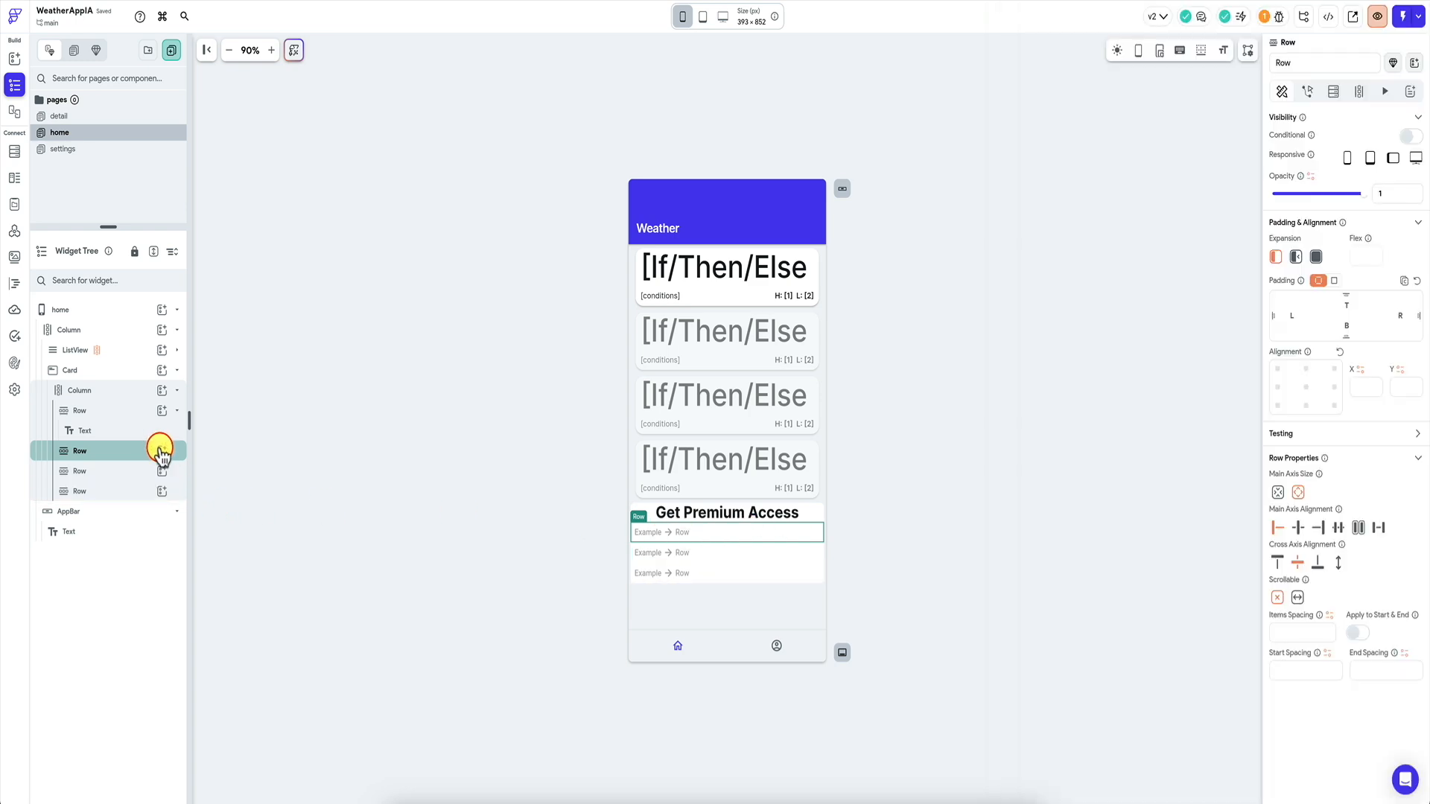
{"action": "left_click", "coordinate": [161, 451]}
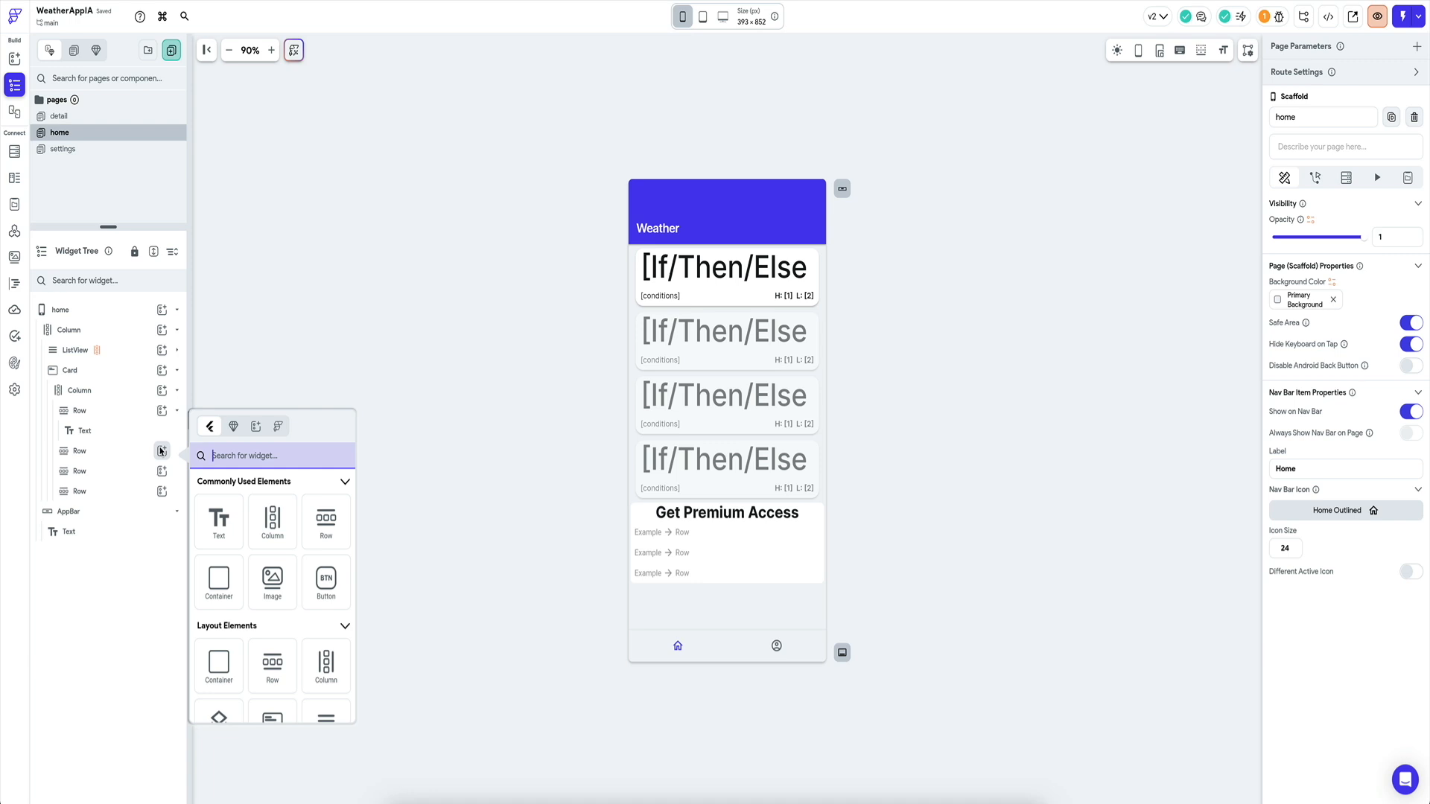
{"action": "left_click", "coordinate": [231, 447]}
{"action": "left_click", "coordinate": [79, 415]}
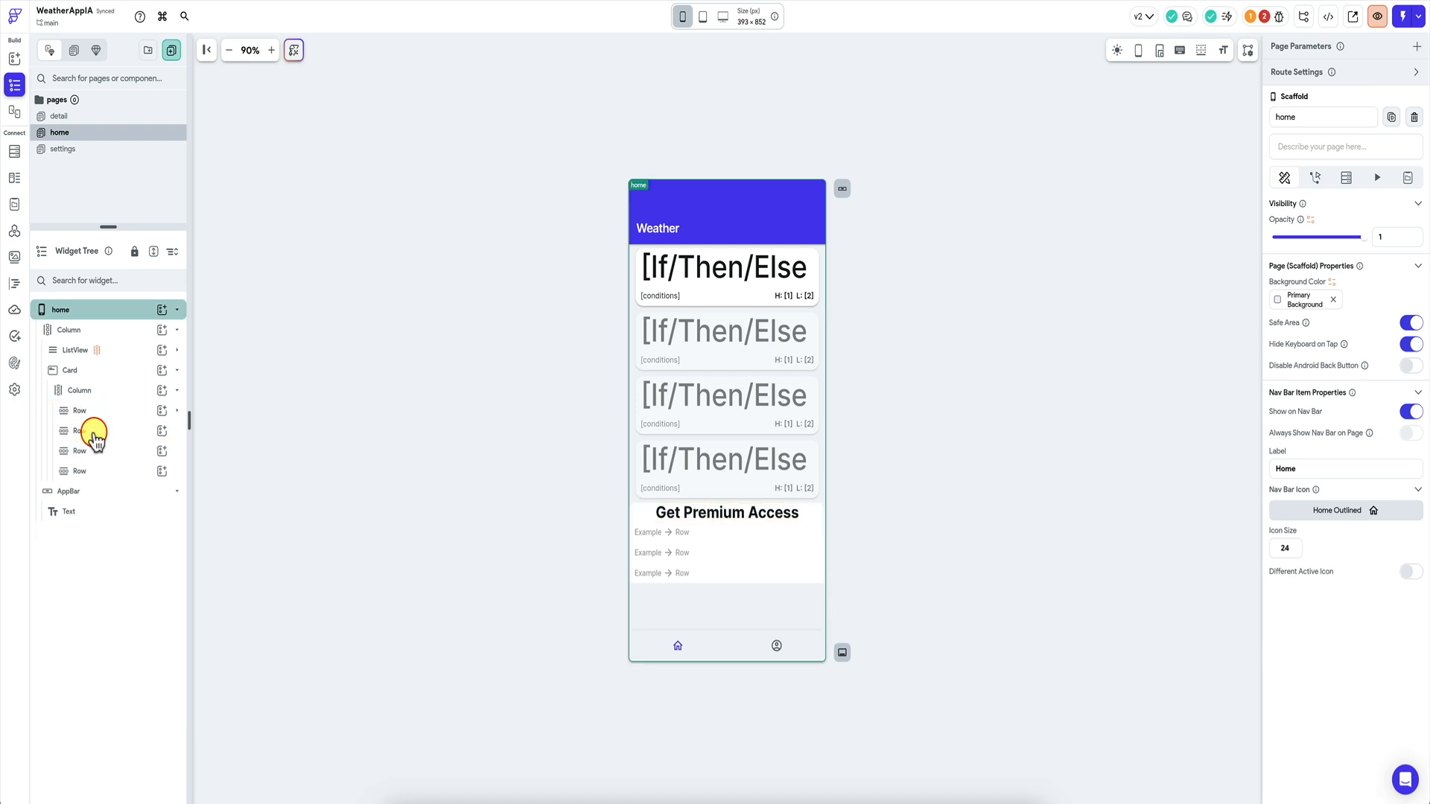
{"action": "left_click", "coordinate": [118, 434]}
{"action": "left_click", "coordinate": [162, 432]}
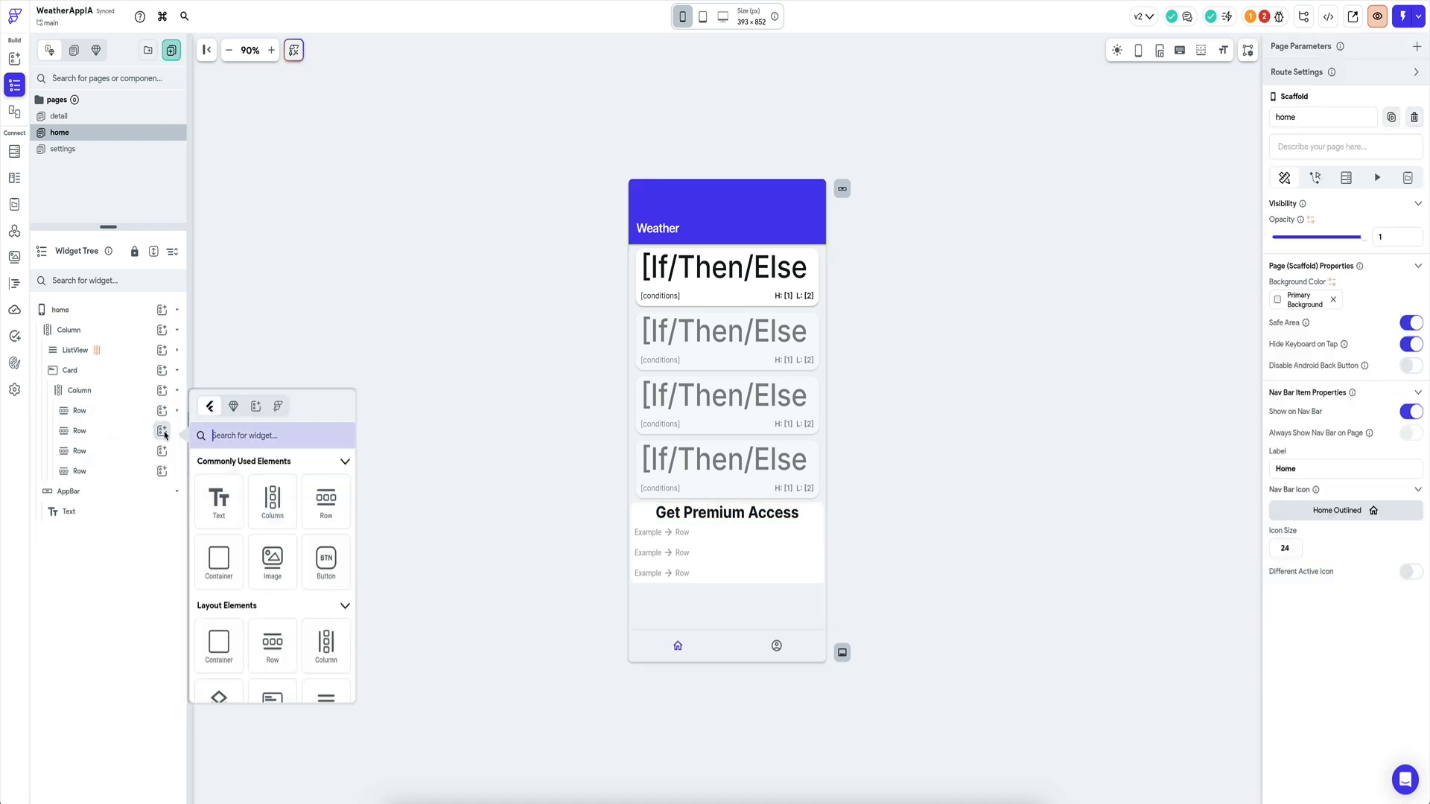
{"action": "type", "text": "list"}
{"action": "left_click", "coordinate": [223, 513]}
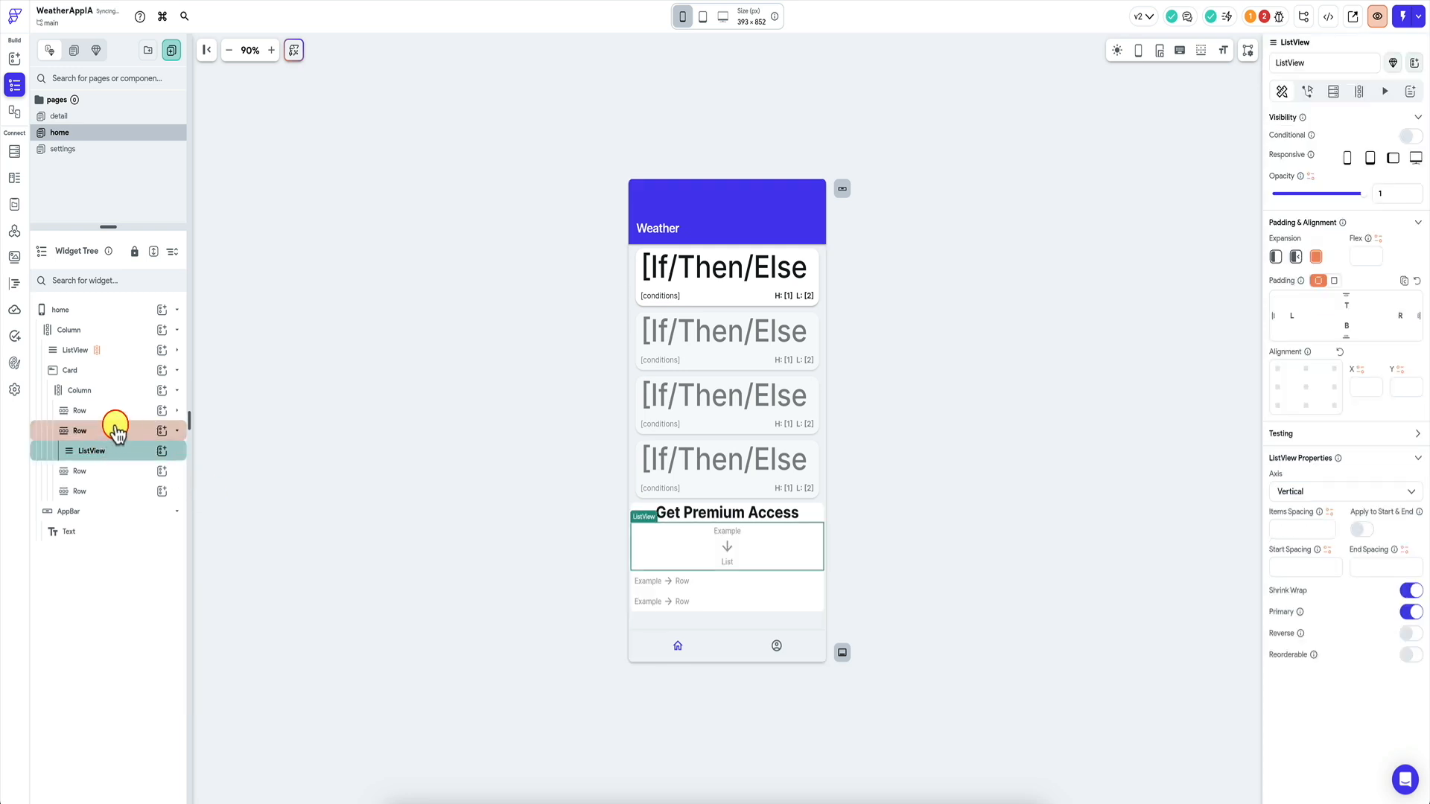
{"action": "left_click", "coordinate": [1330, 491]}
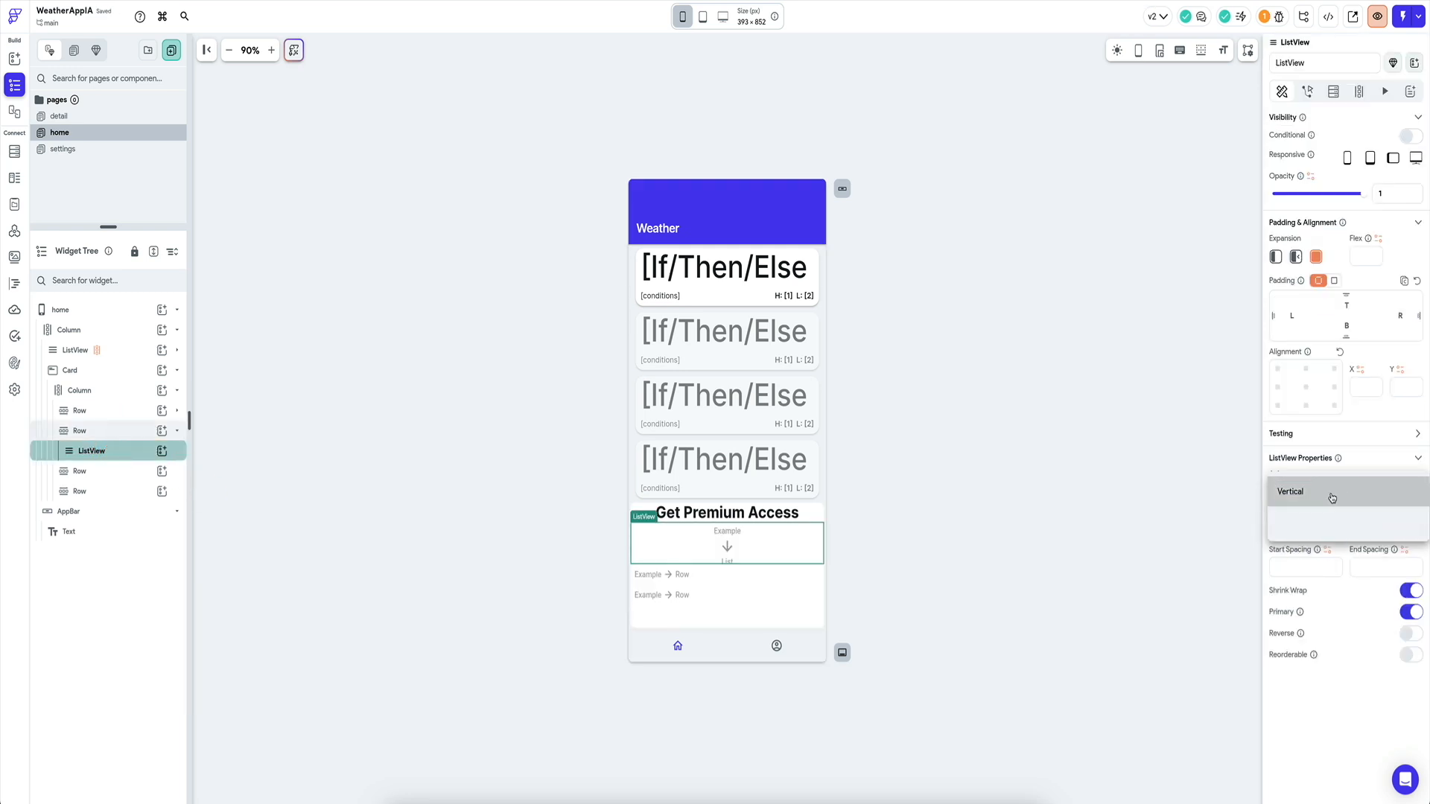
{"action": "left_click", "coordinate": [1320, 525]}
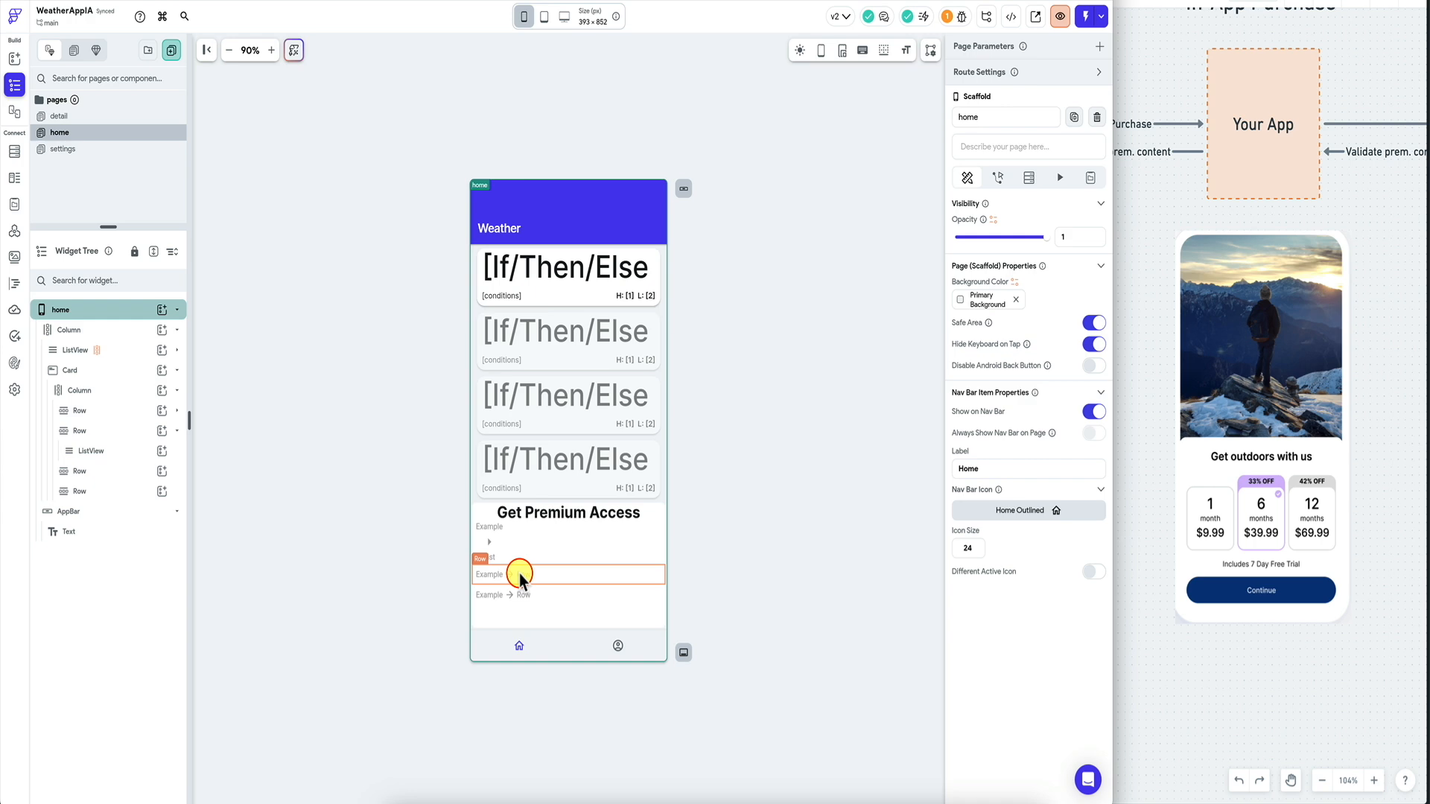
{"action": "left_click", "coordinate": [520, 574]}
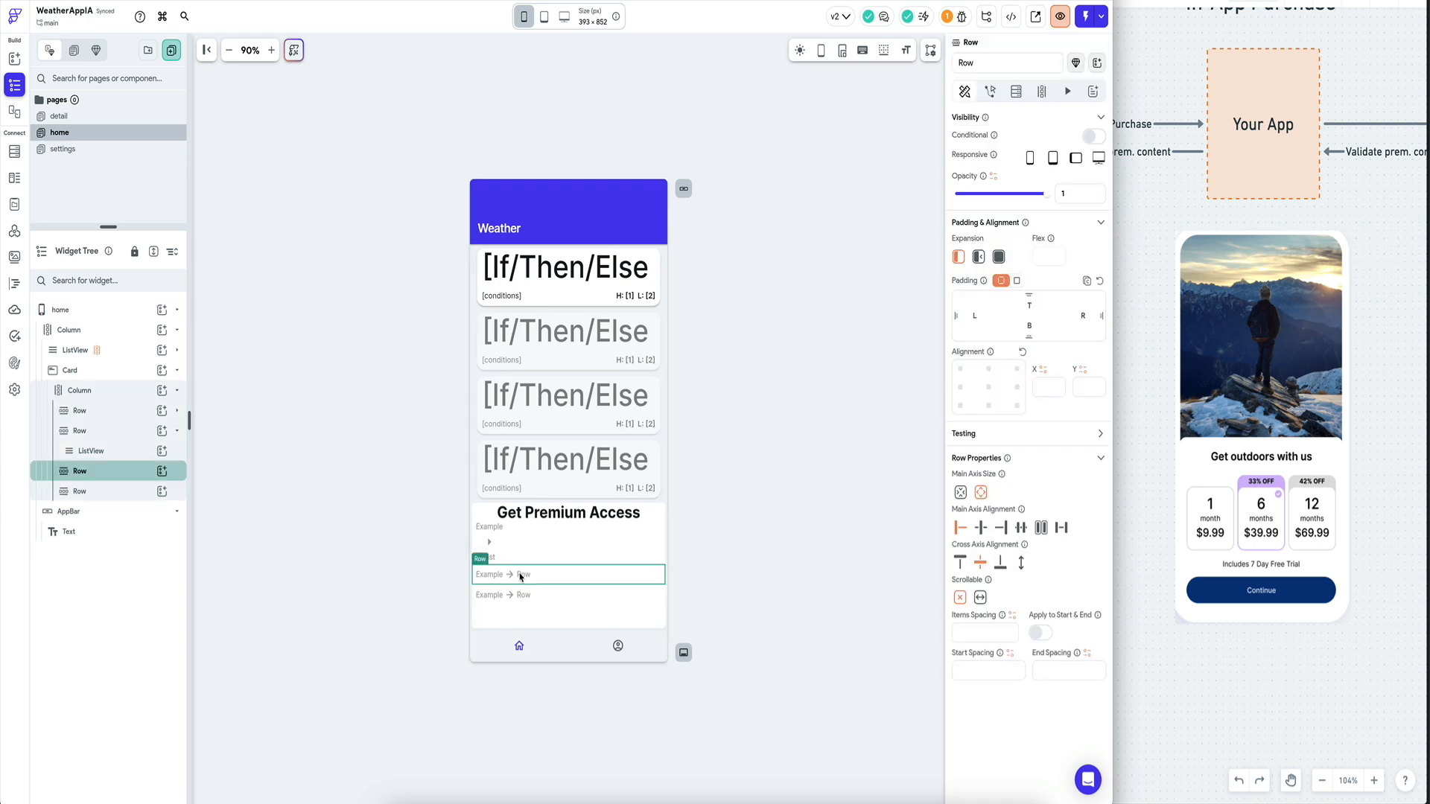
Add a Text reading 'Includes 7 Day Free Trial' to the third row, spread across its width.
{"action": "left_click", "coordinate": [162, 472]}
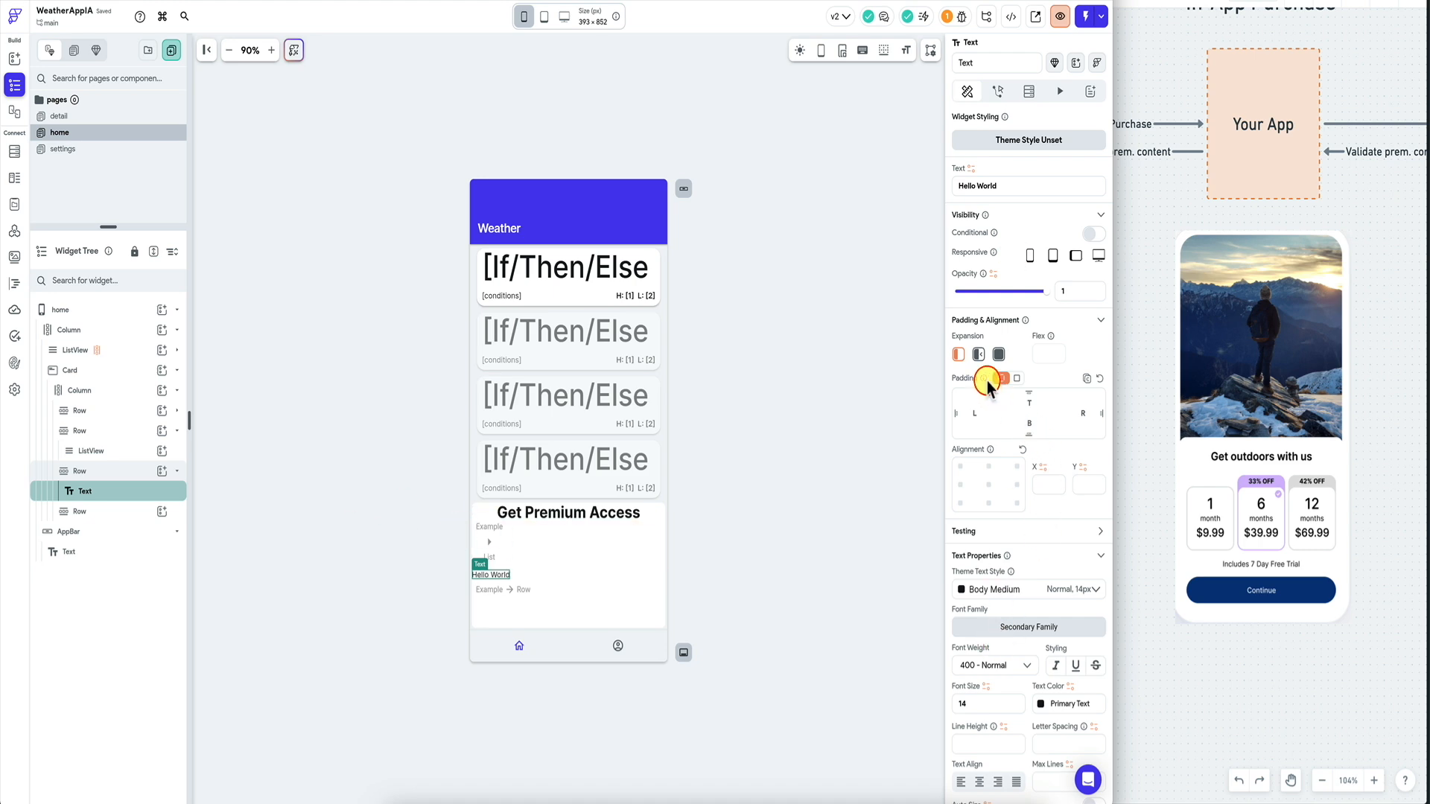
{"action": "left_click", "coordinate": [78, 471]}
{"action": "left_click", "coordinate": [1021, 527]}
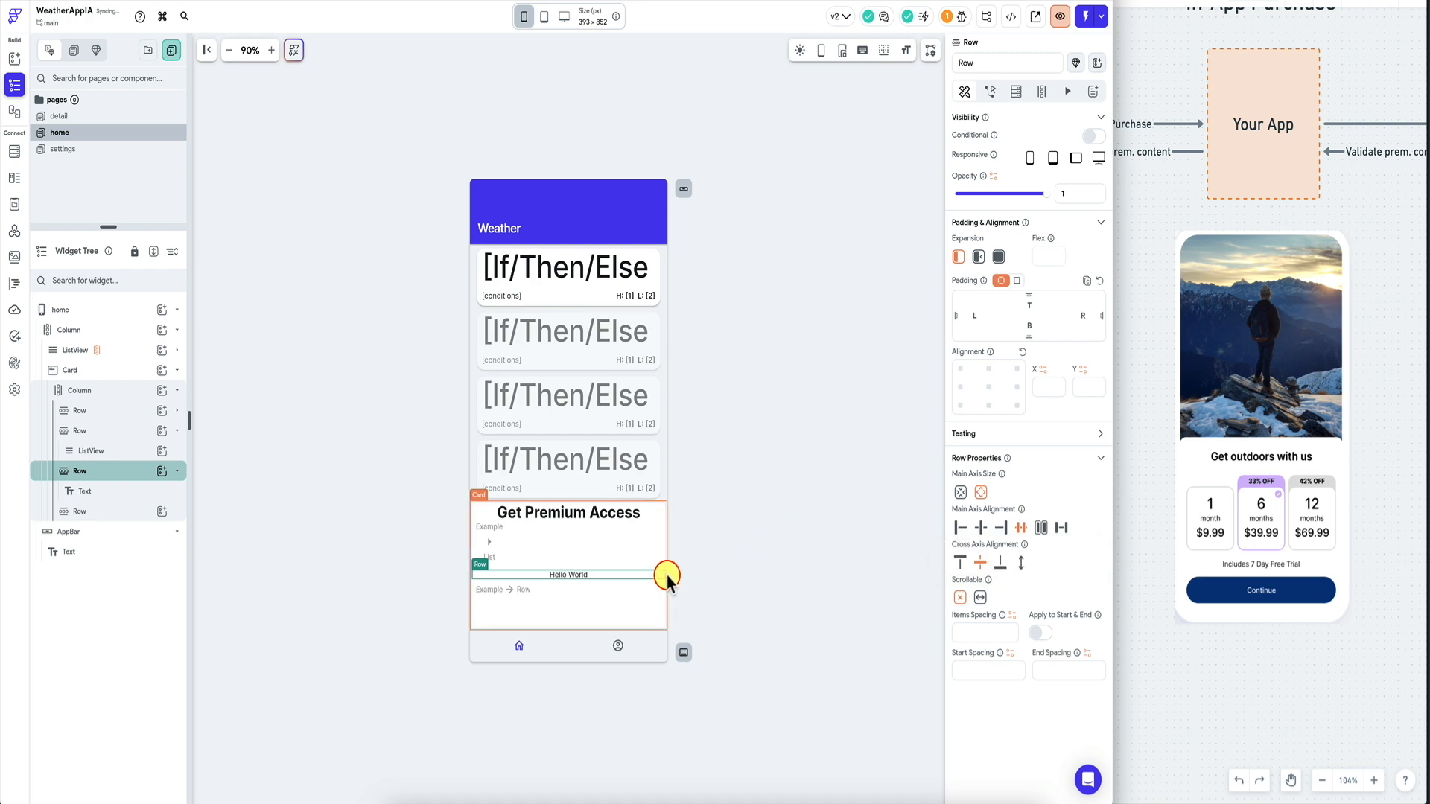
{"action": "left_click", "coordinate": [568, 579]}
{"action": "left_click", "coordinate": [1026, 185]}
{"action": "key", "text": "ctrl+a"}
{"action": "type", "text": "Includes 7 Day Free Trial"}
{"action": "left_click", "coordinate": [795, 384]}
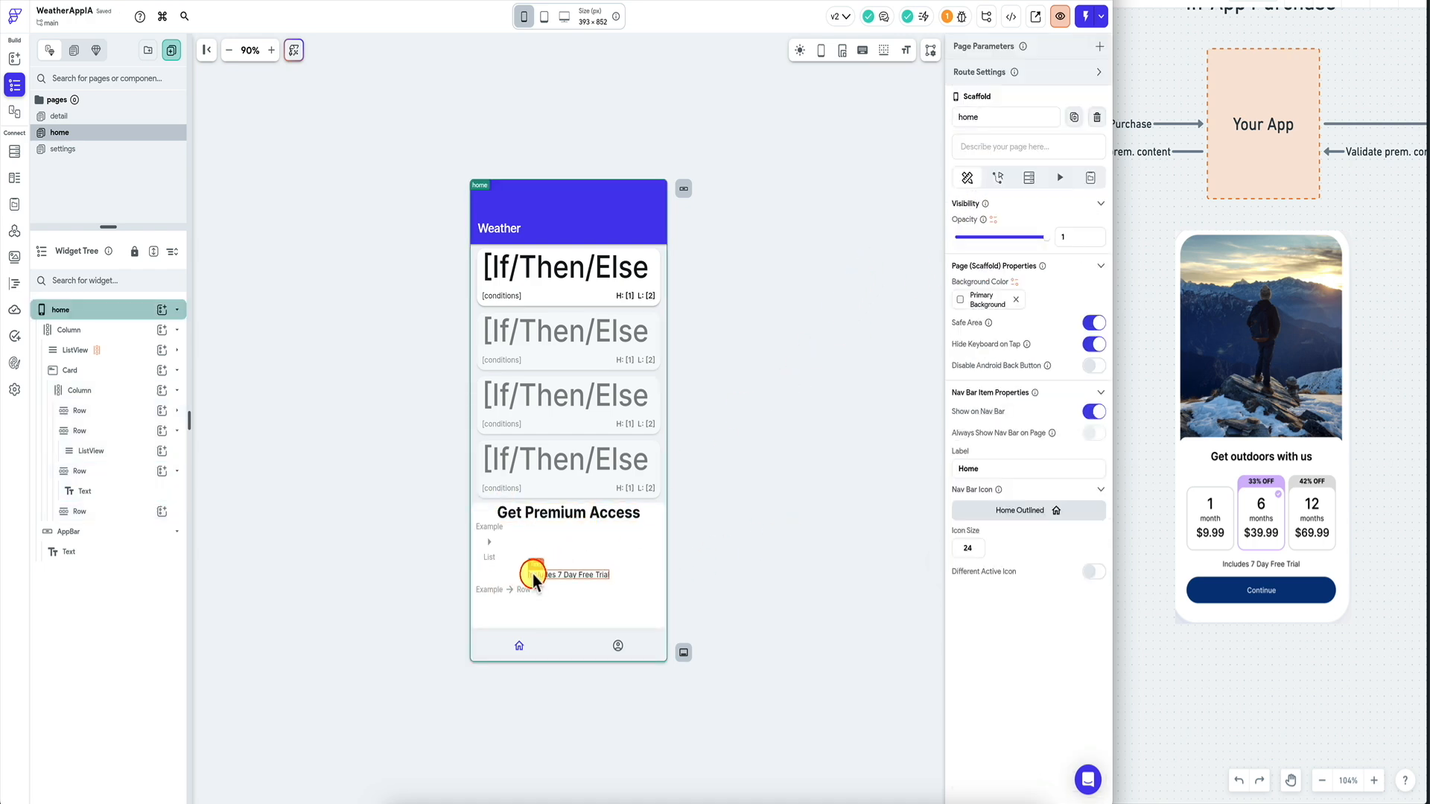
Add a Button to the last row, centred, with uniform row padding.
{"action": "left_click", "coordinate": [511, 595]}
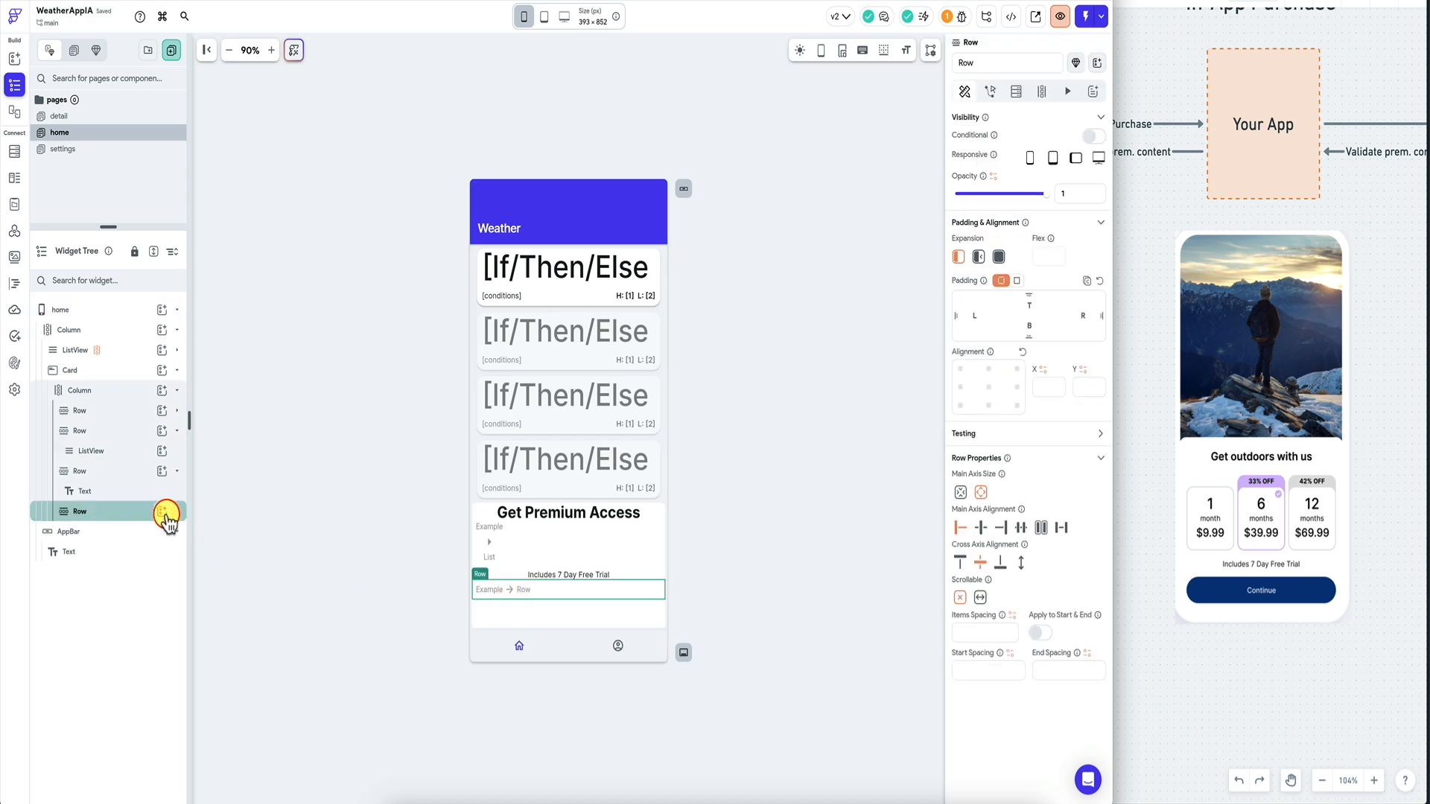
{"action": "left_click", "coordinate": [162, 511]}
{"action": "type", "text": "but"}
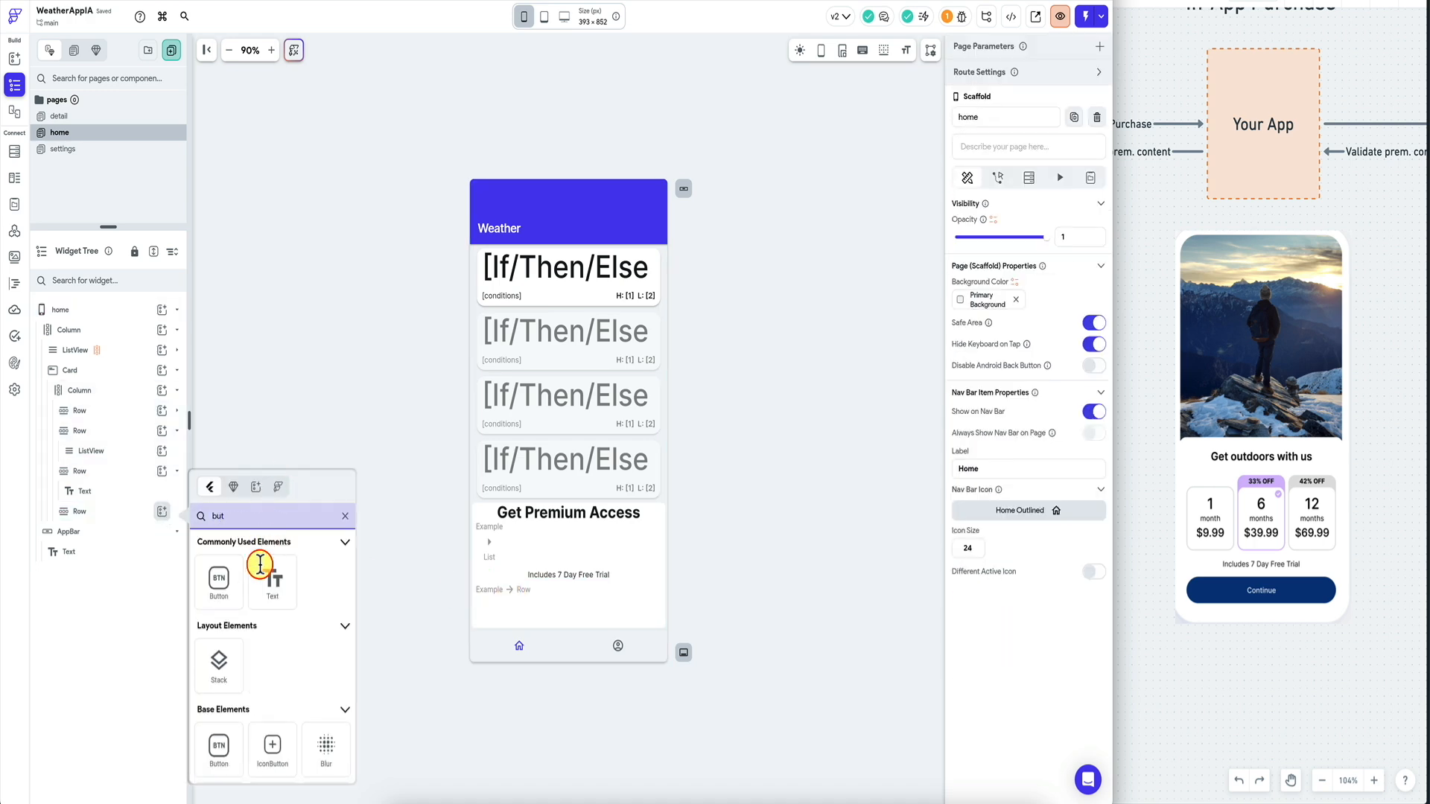
{"action": "left_click", "coordinate": [218, 581]}
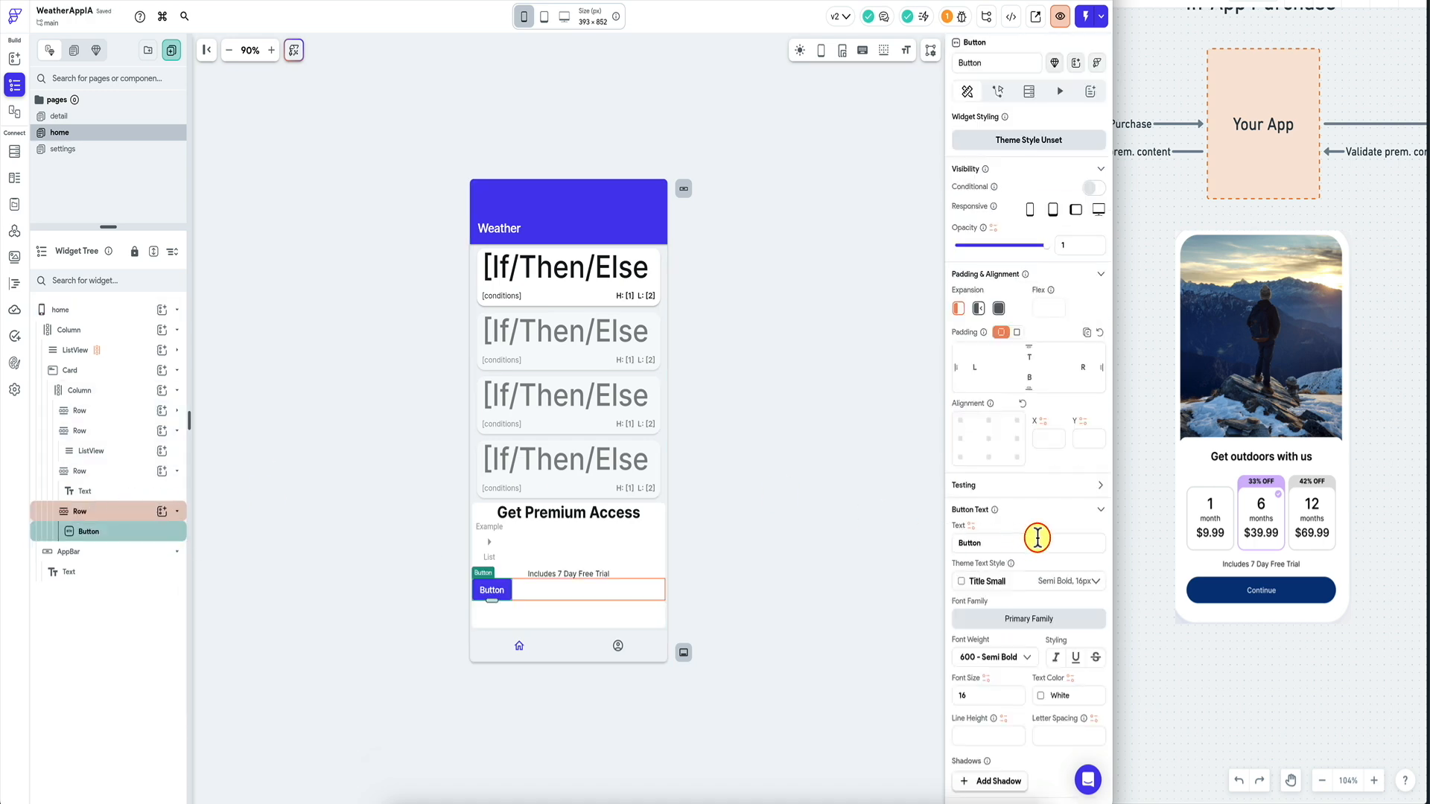
{"action": "left_click", "coordinate": [179, 510]}
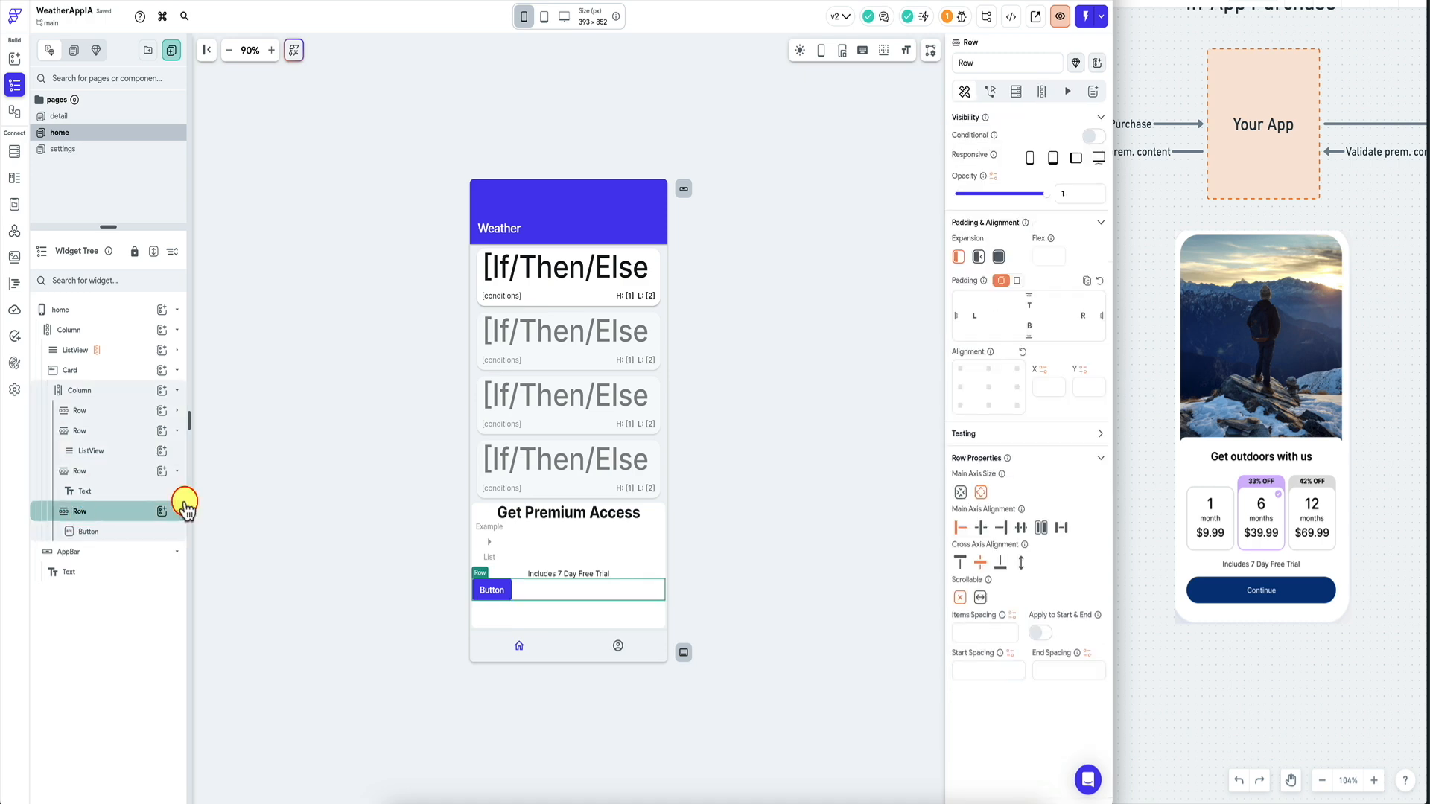
{"action": "left_click", "coordinate": [1026, 527]}
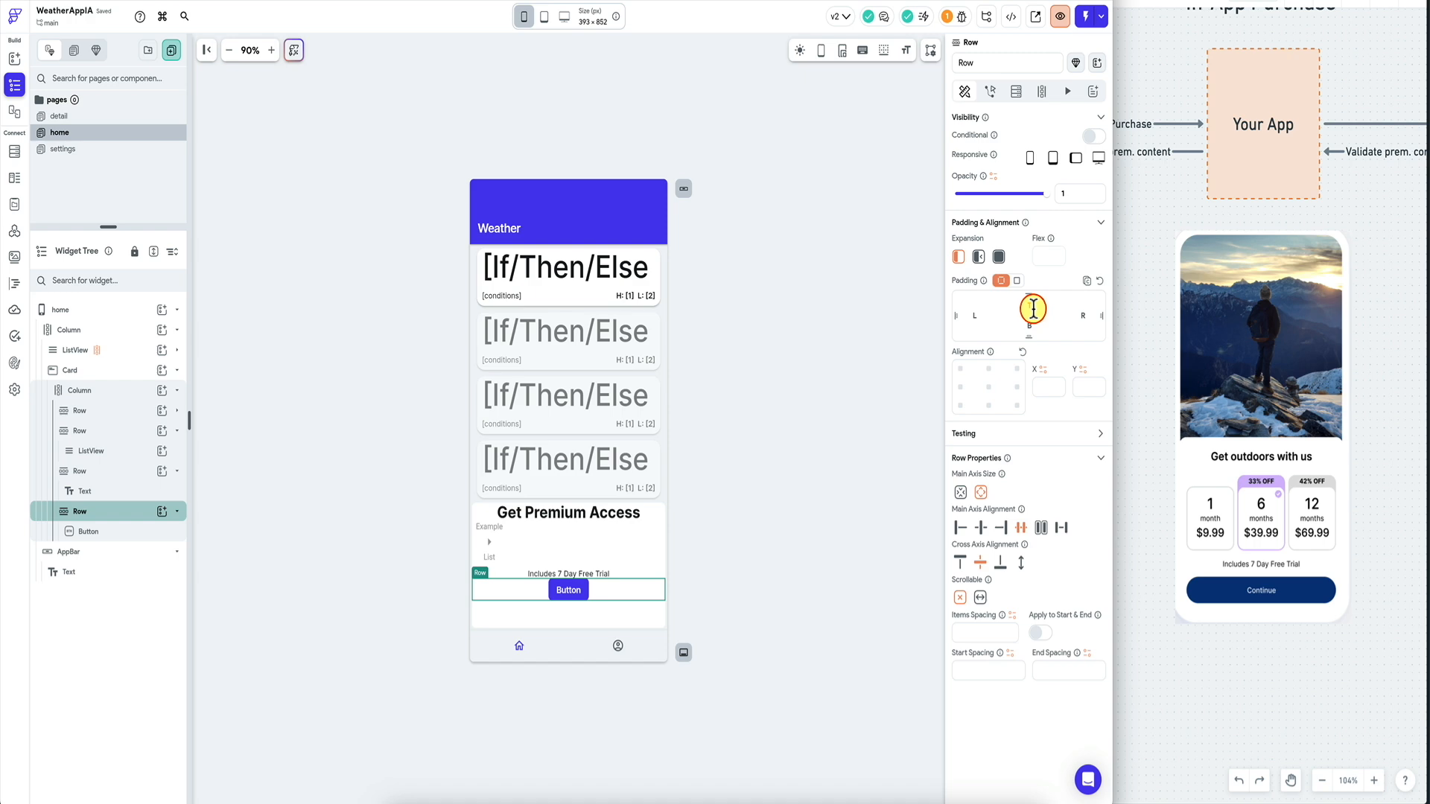
{"action": "left_click", "coordinate": [1024, 281]}
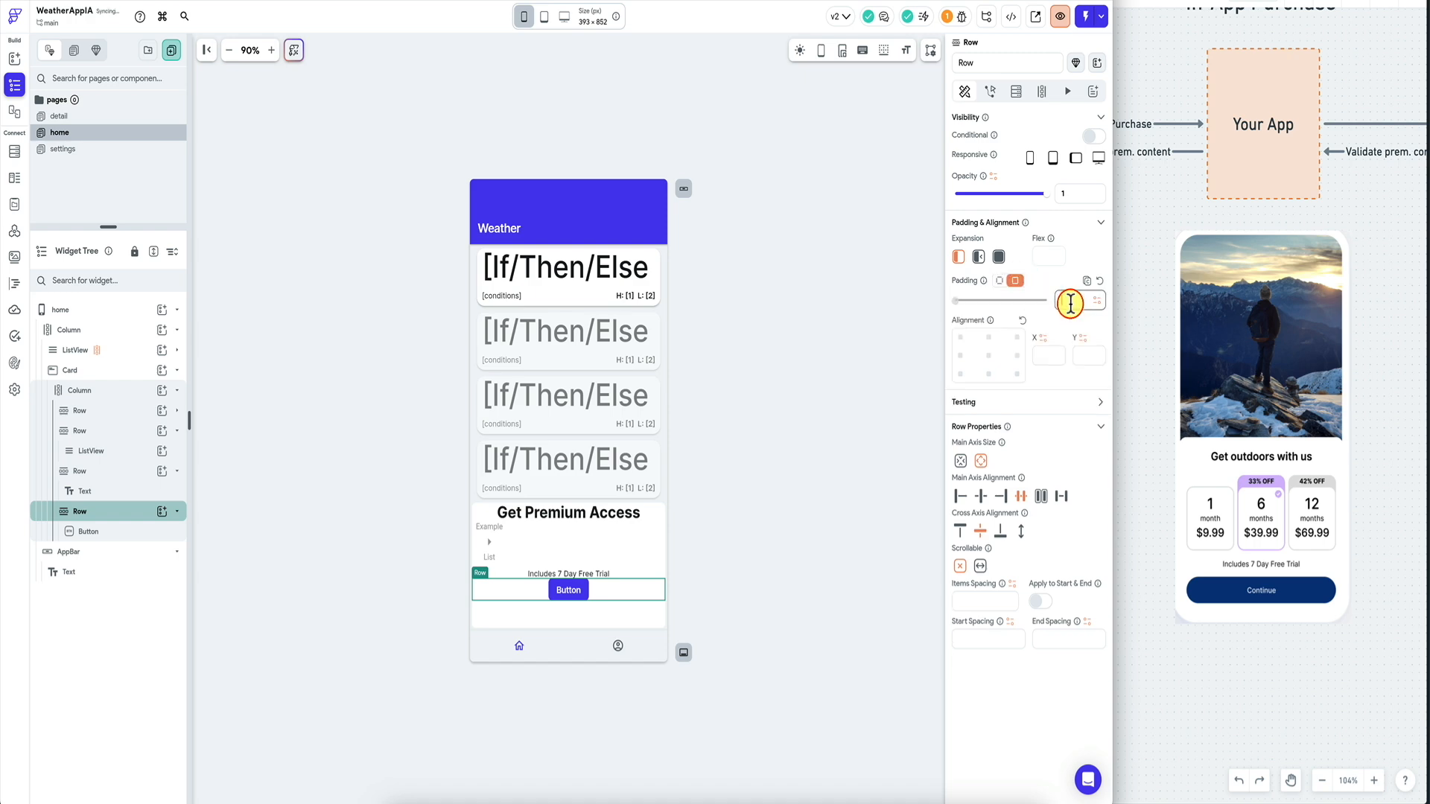
Set the button width to 300 and keep one shared corner radius.
{"action": "left_click", "coordinate": [613, 568]}
{"action": "left_click", "coordinate": [619, 536]}
{"action": "left_click", "coordinate": [610, 543]}
{"action": "left_click", "coordinate": [738, 520]}
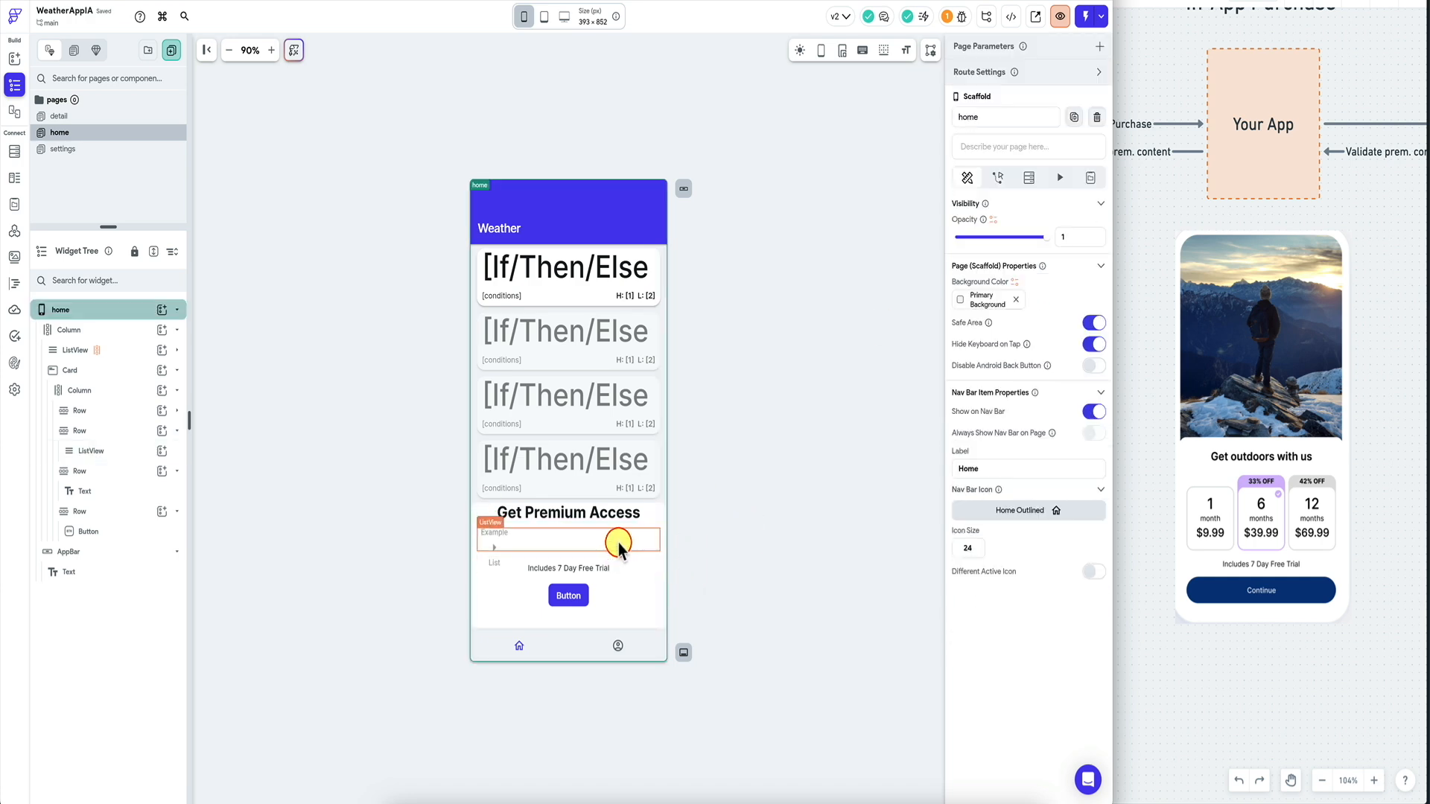
{"action": "left_click", "coordinate": [571, 600]}
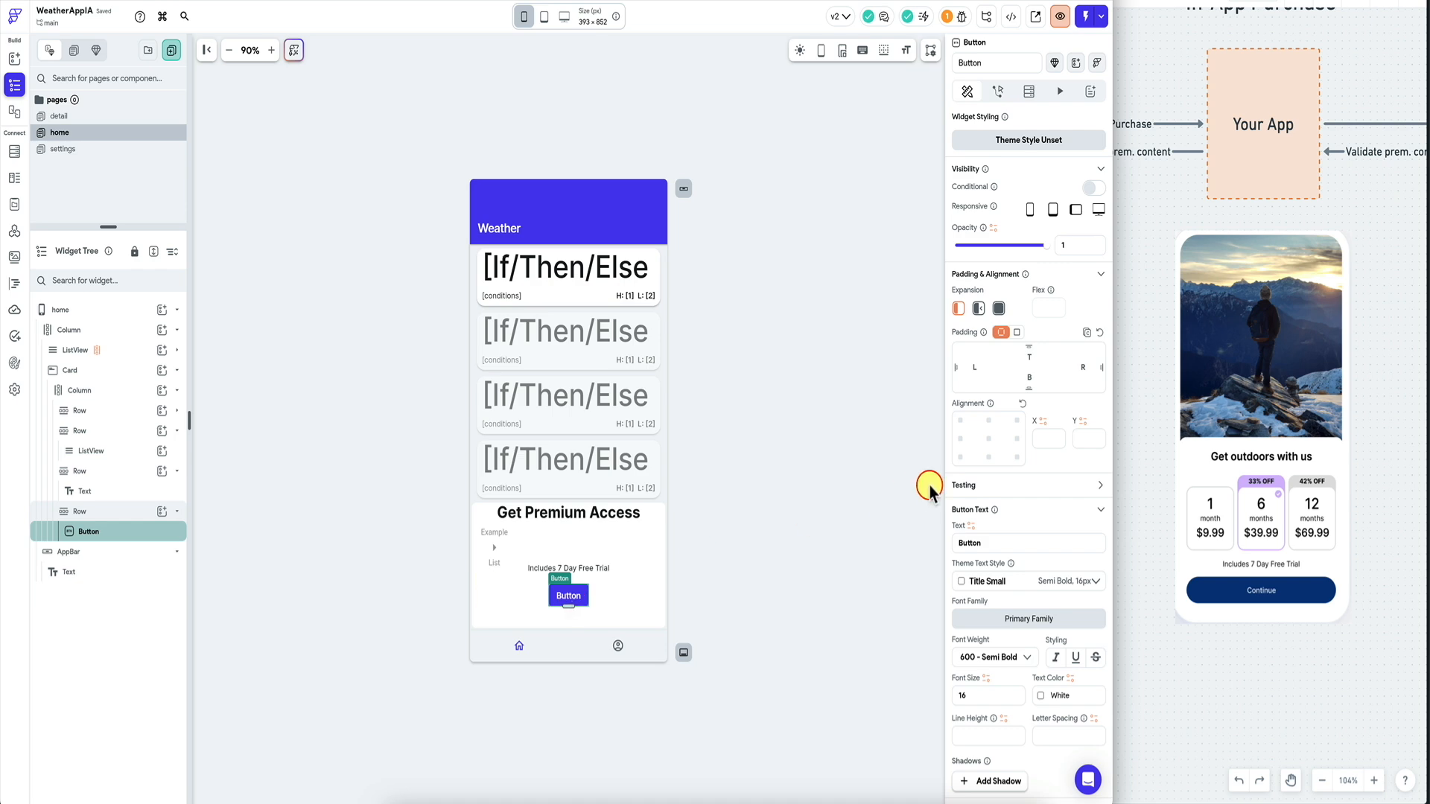
{"action": "scroll", "coordinate": [1018, 534], "scroll_direction": "down", "scroll_amount": 5}
{"action": "left_click", "coordinate": [1002, 469]}
{"action": "type", "text": "300"}
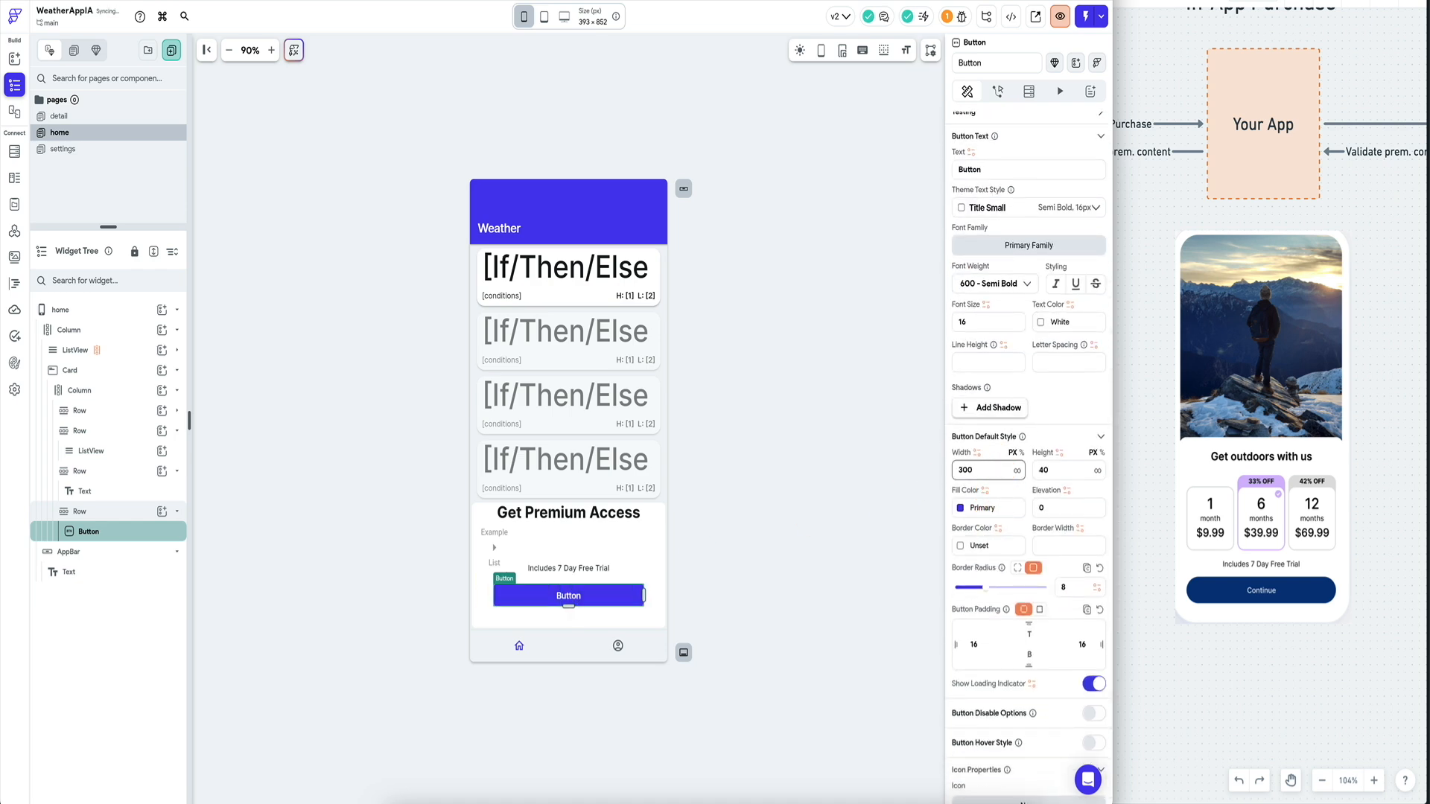
{"action": "scroll", "coordinate": [991, 600], "scroll_direction": "down", "scroll_amount": 1}
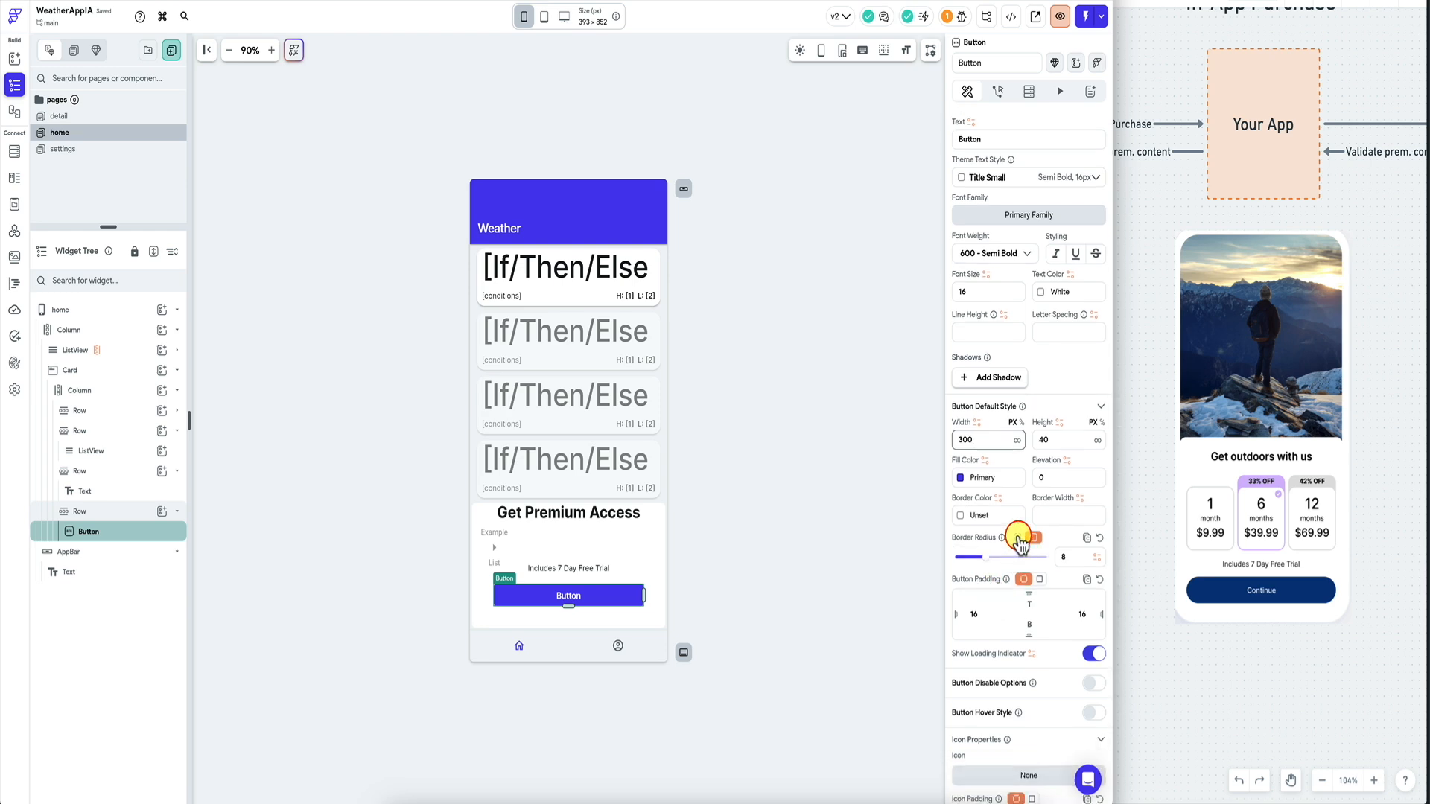
{"action": "left_click", "coordinate": [1019, 538]}
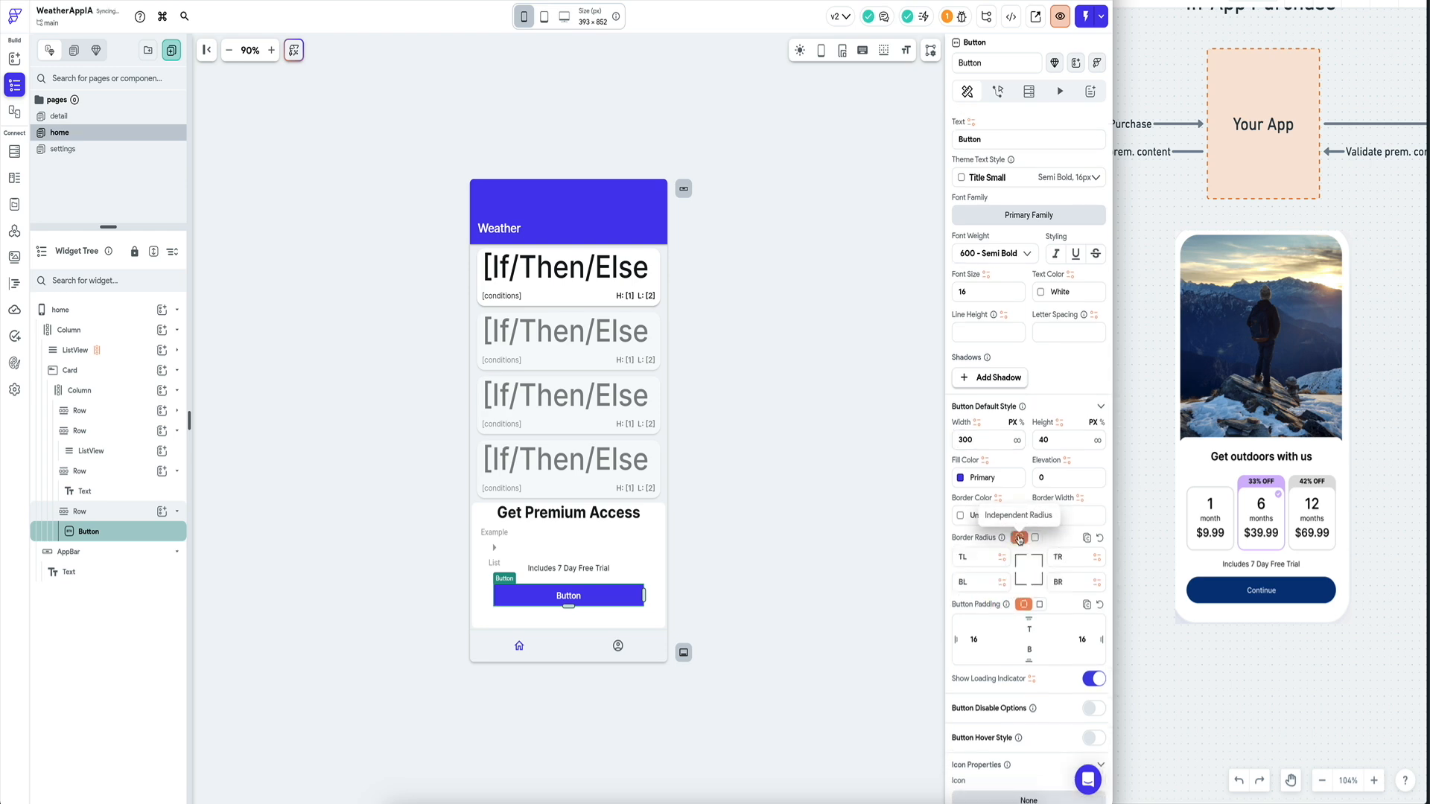
{"action": "left_click", "coordinate": [1032, 539]}
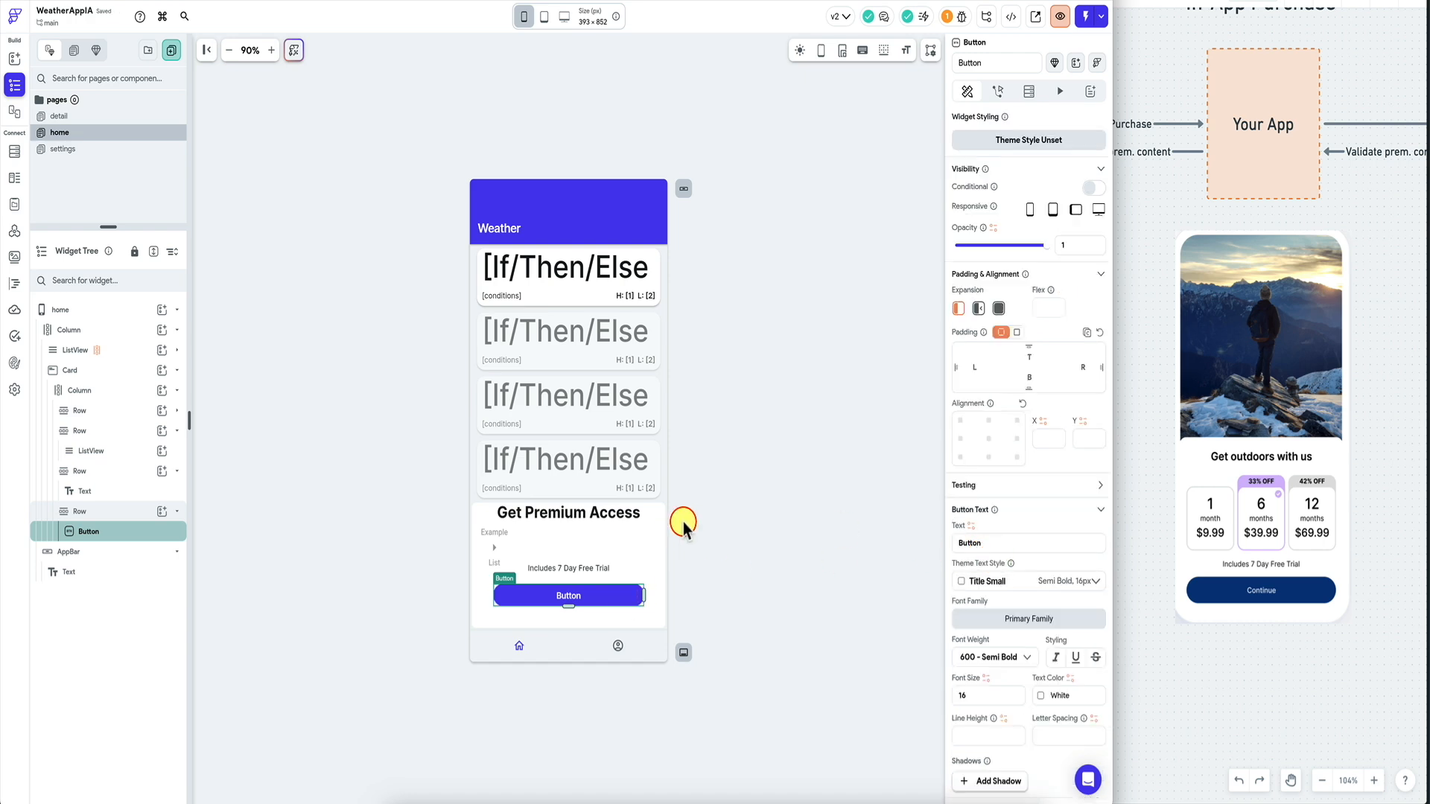
Widen the button to 330 and adjust its corner radius.
{"action": "scroll", "coordinate": [1021, 503], "scroll_direction": "down", "scroll_amount": 5}
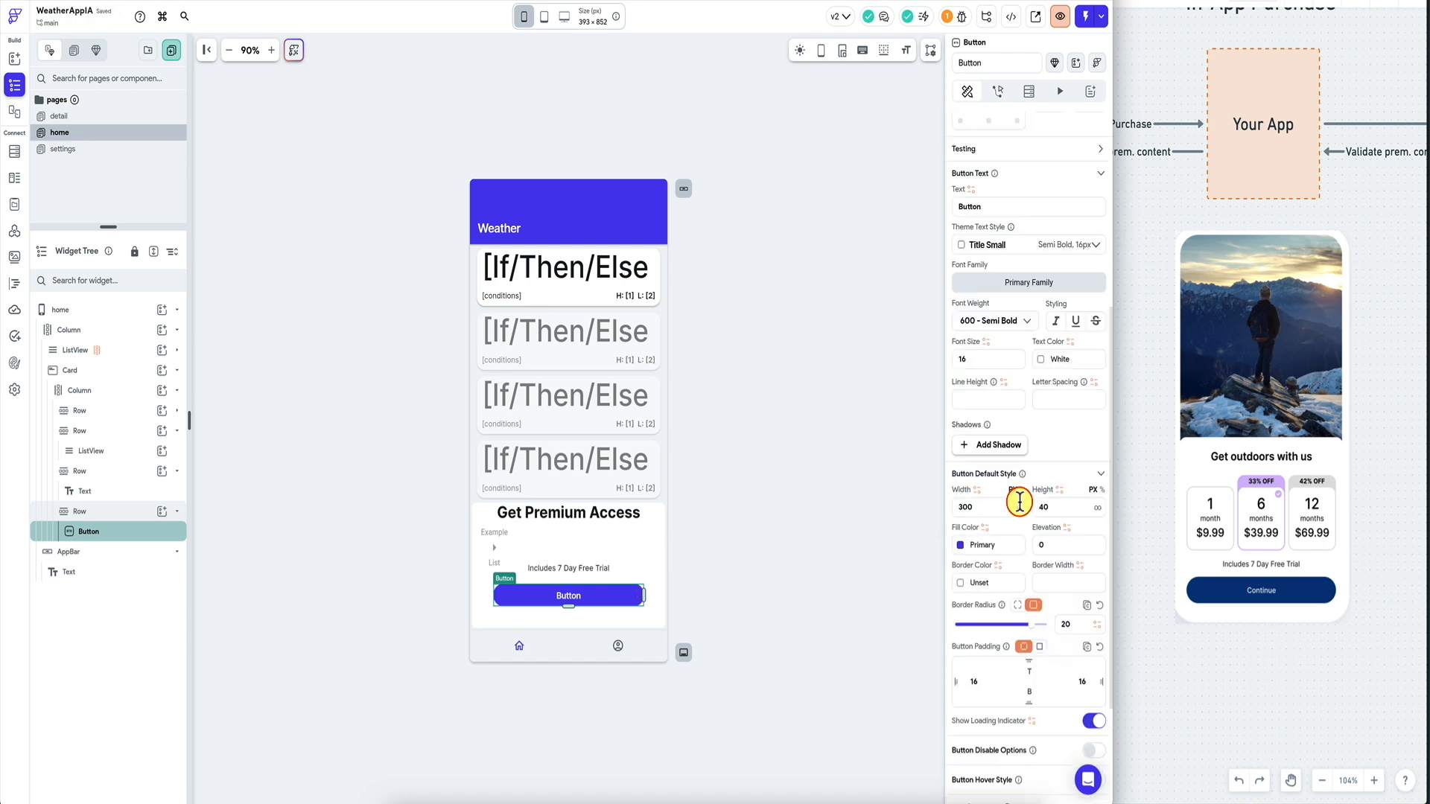
{"action": "left_click", "coordinate": [987, 507]}
{"action": "type", "text": "33"}
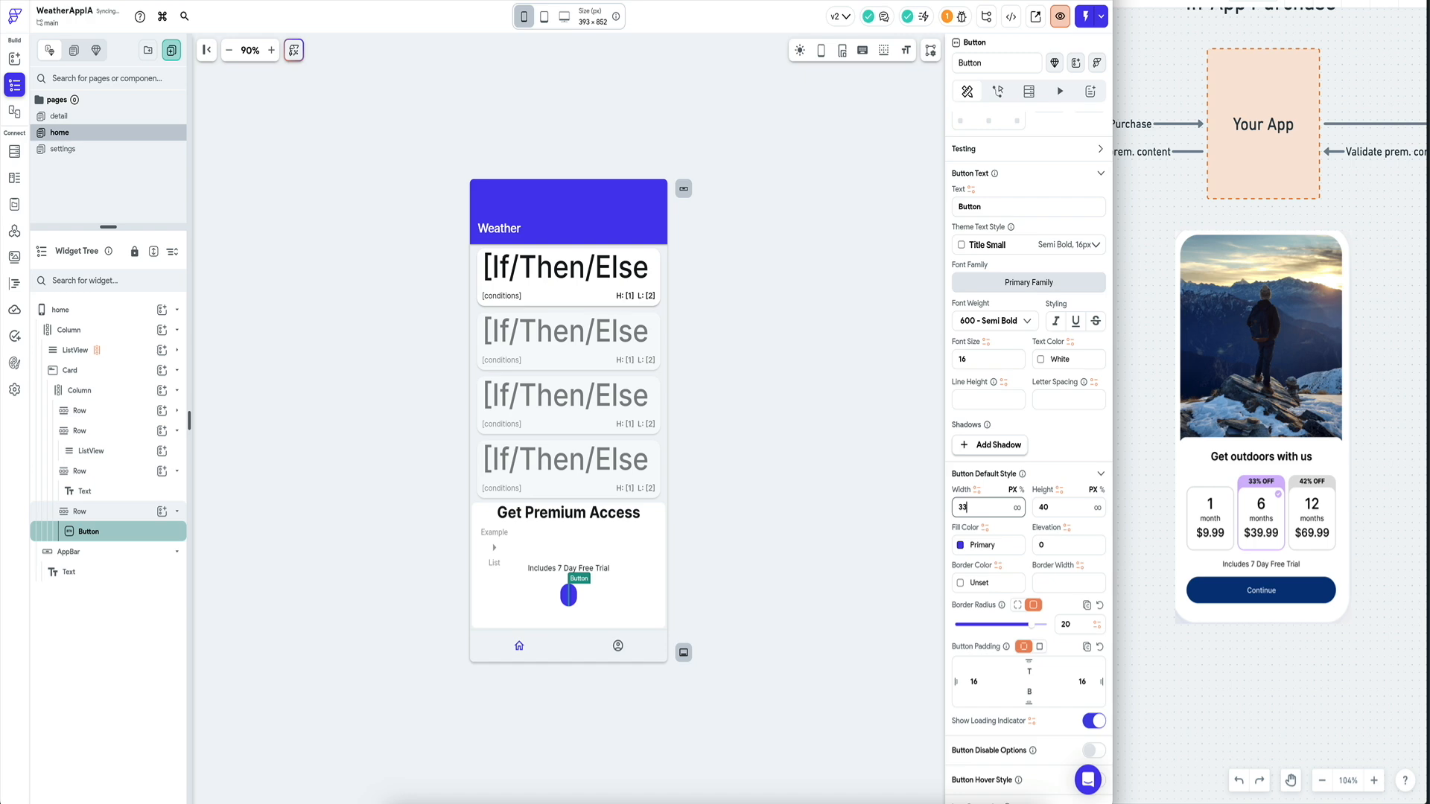
{"action": "type", "text": "0"}
{"action": "left_click_drag", "start_coordinate": [1059, 624], "coordinate": [1075, 624]}
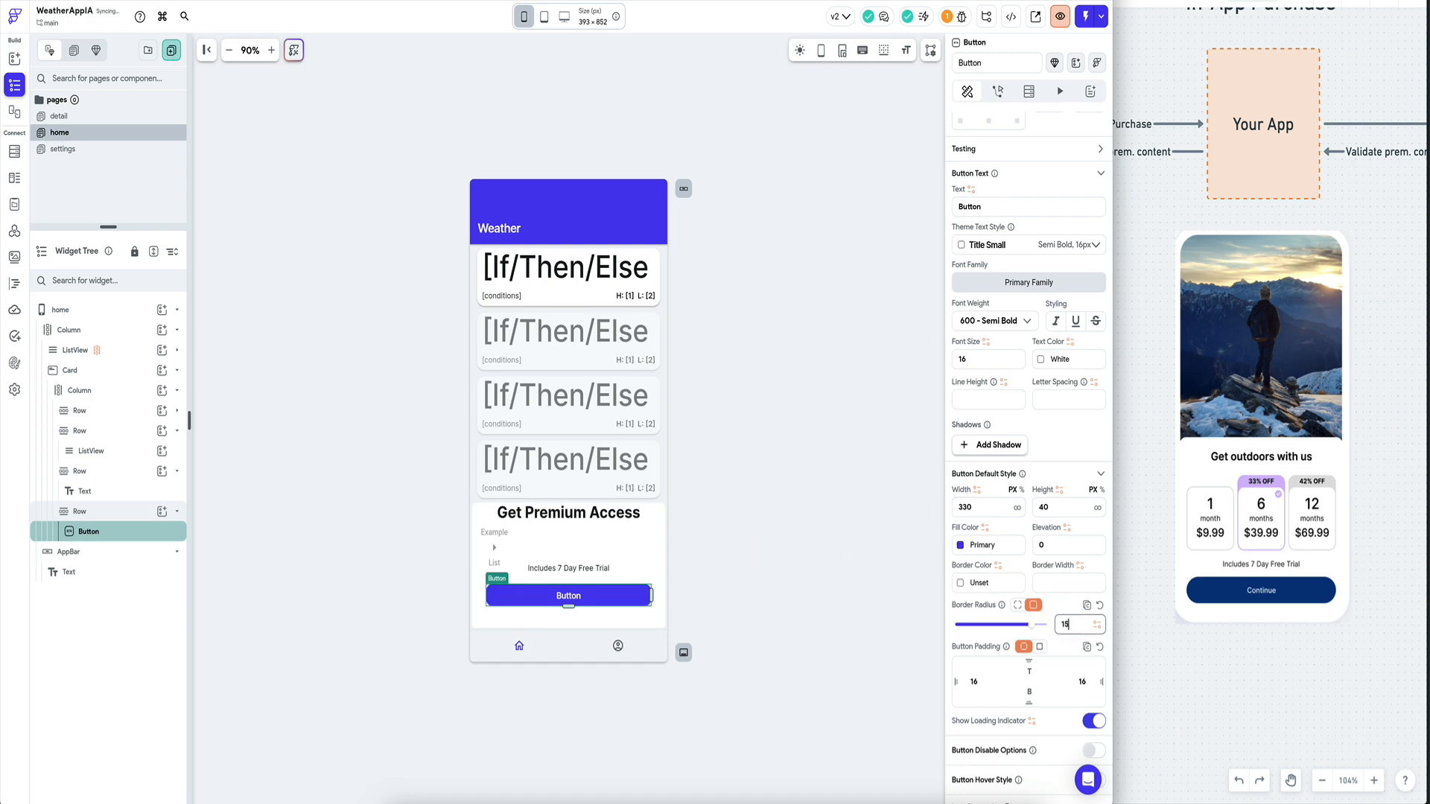
{"action": "left_click", "coordinate": [718, 616]}
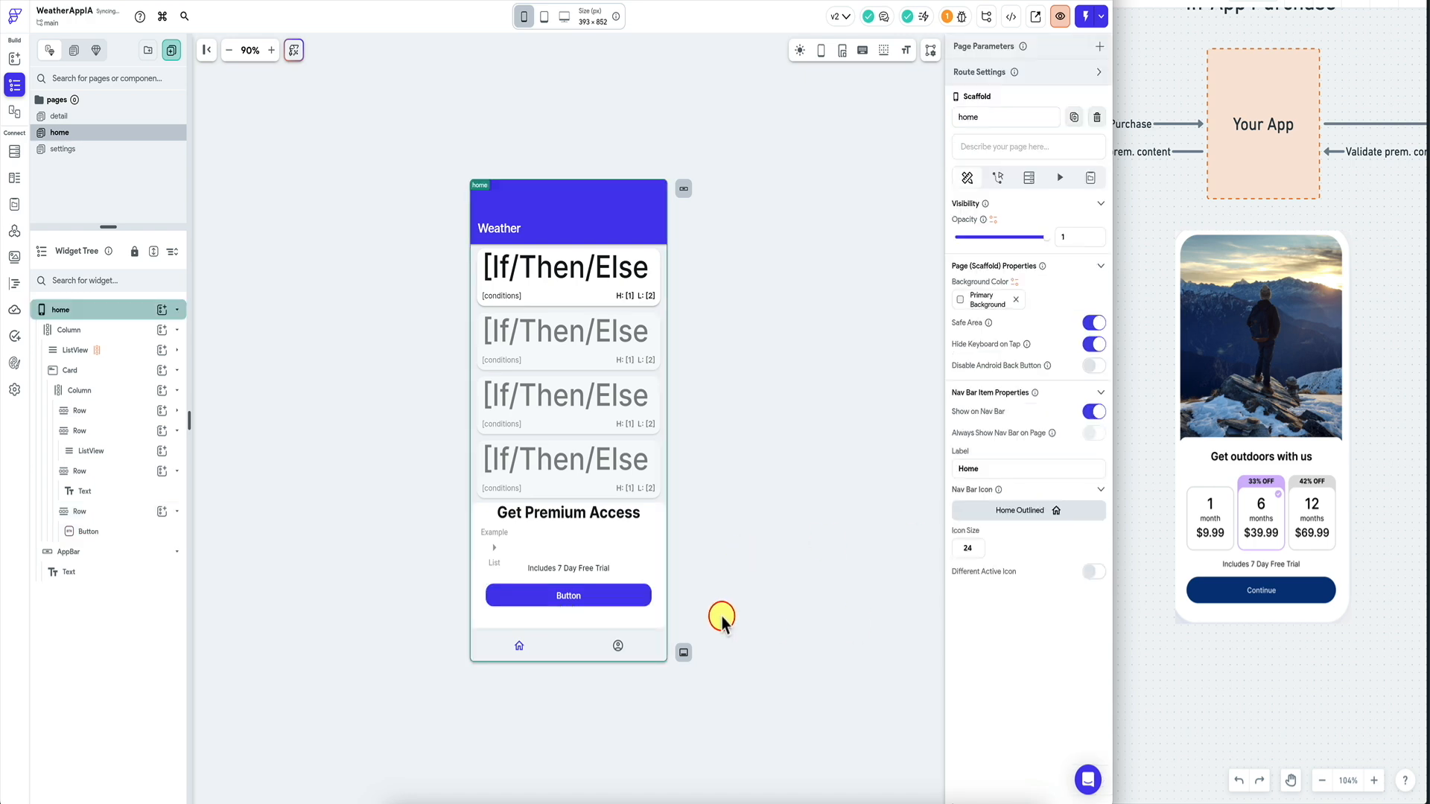
{"action": "left_click", "coordinate": [632, 600]}
{"action": "left_click", "coordinate": [997, 372]}
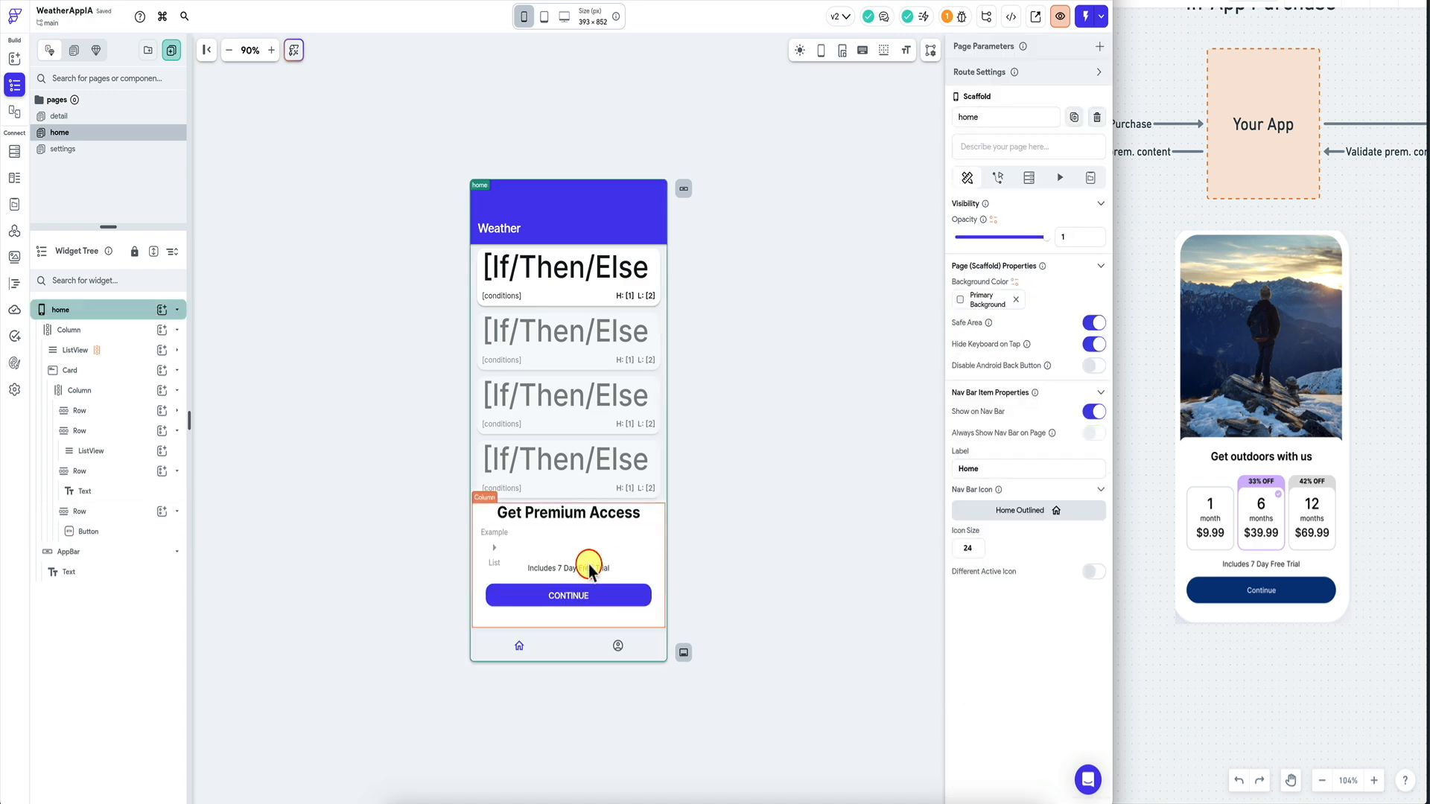
{"action": "left_click", "coordinate": [585, 570]}
{"action": "left_click", "coordinate": [495, 545]}
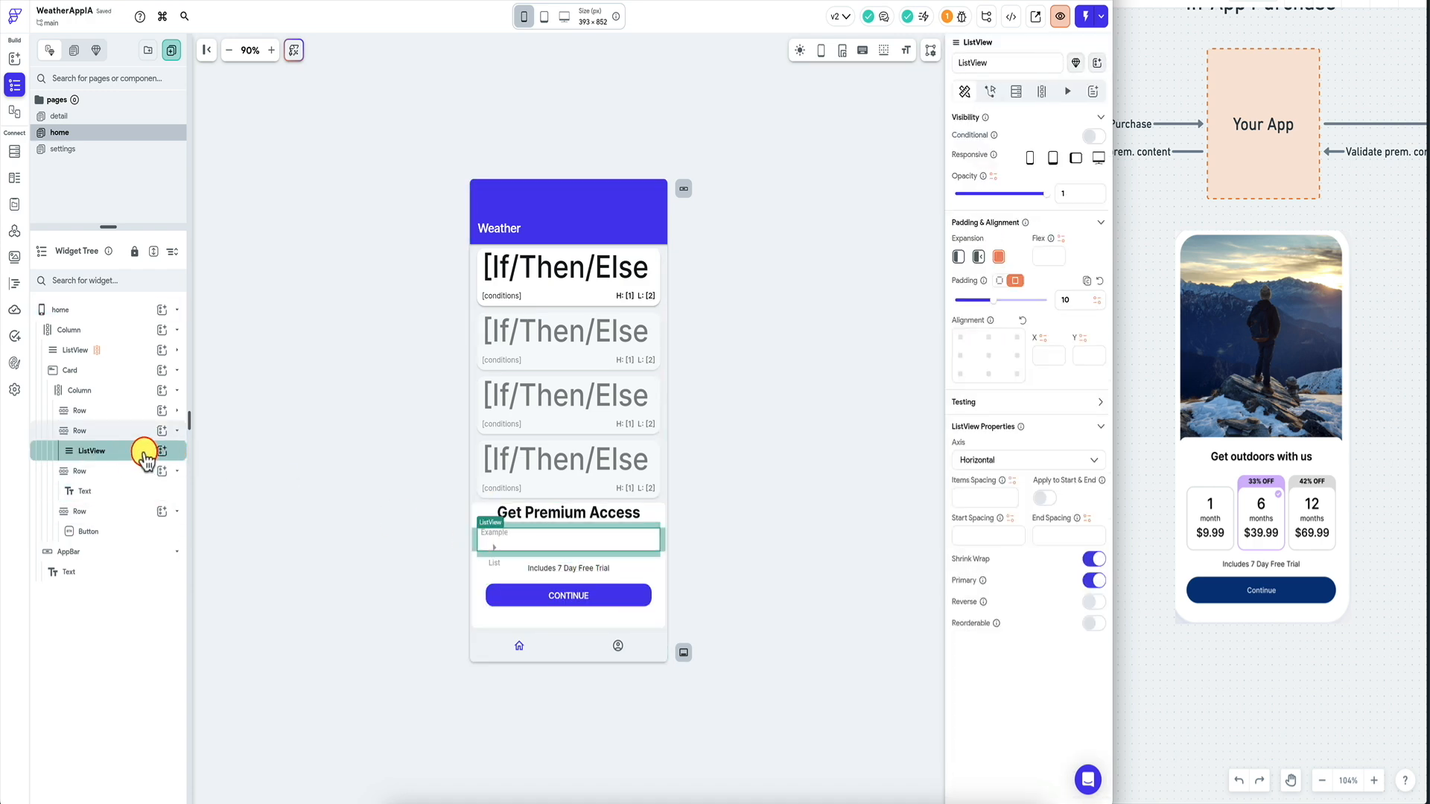
{"action": "left_click", "coordinate": [1041, 91]}
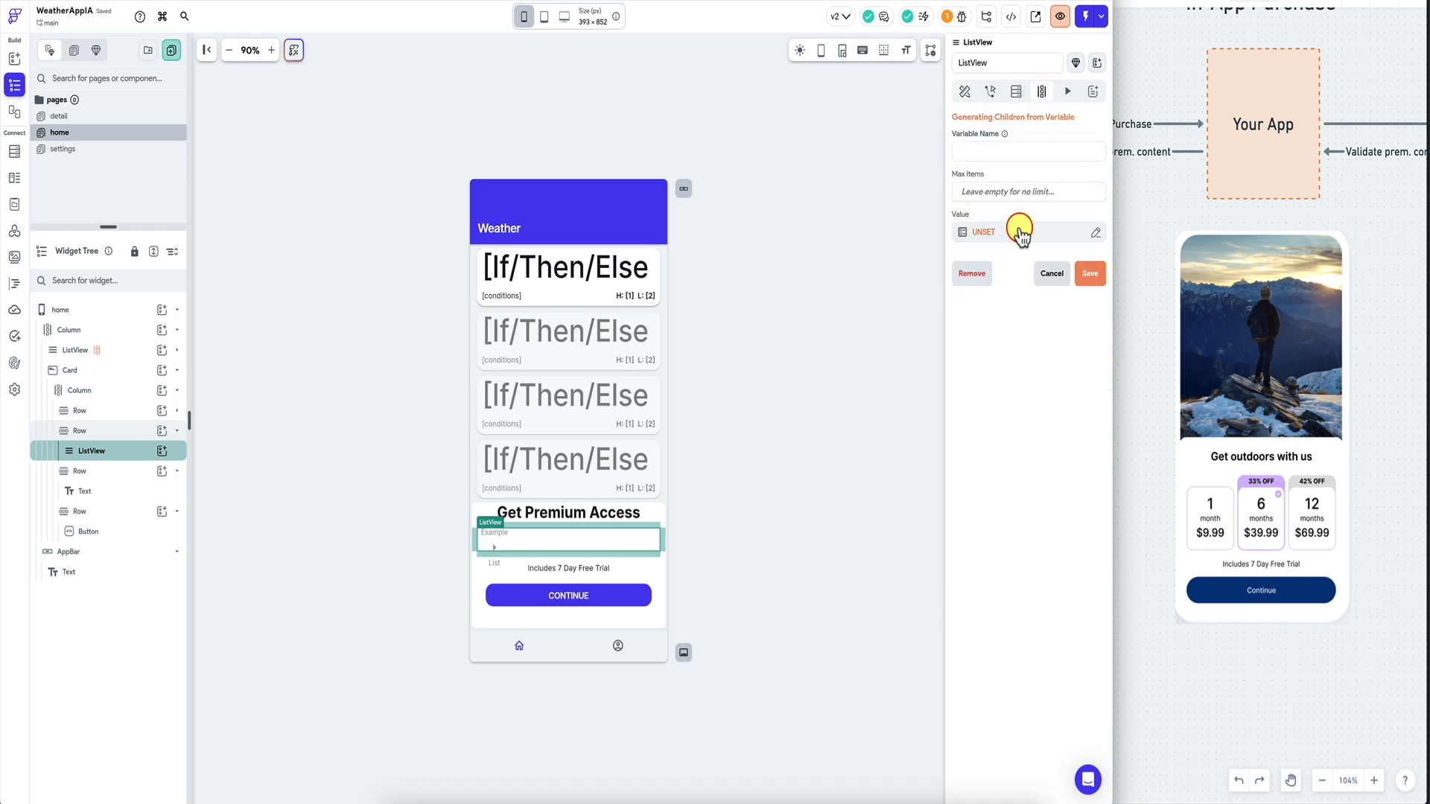
{"action": "left_click", "coordinate": [1021, 232]}
{"action": "type", "text": "cust"}
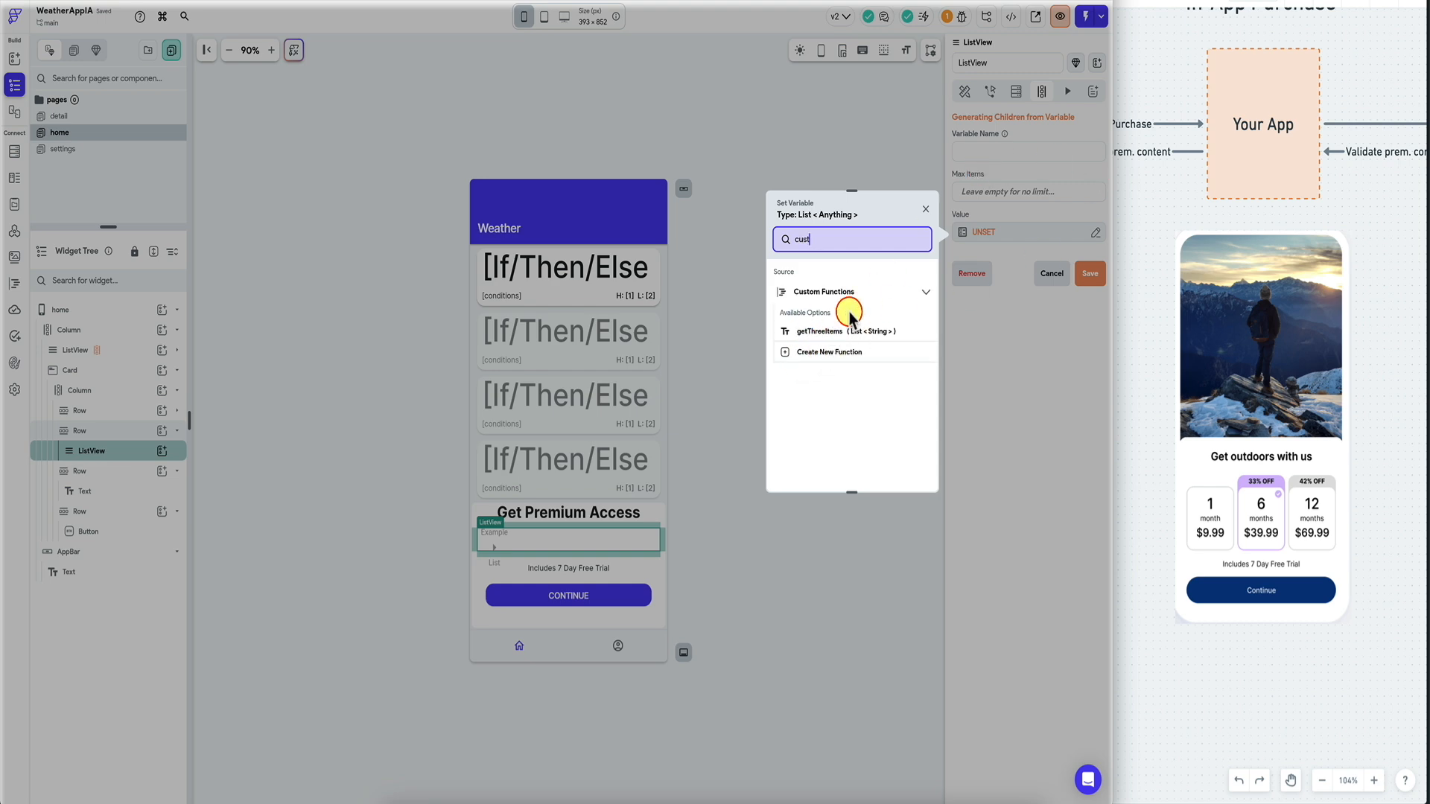
{"action": "left_click", "coordinate": [925, 208]}
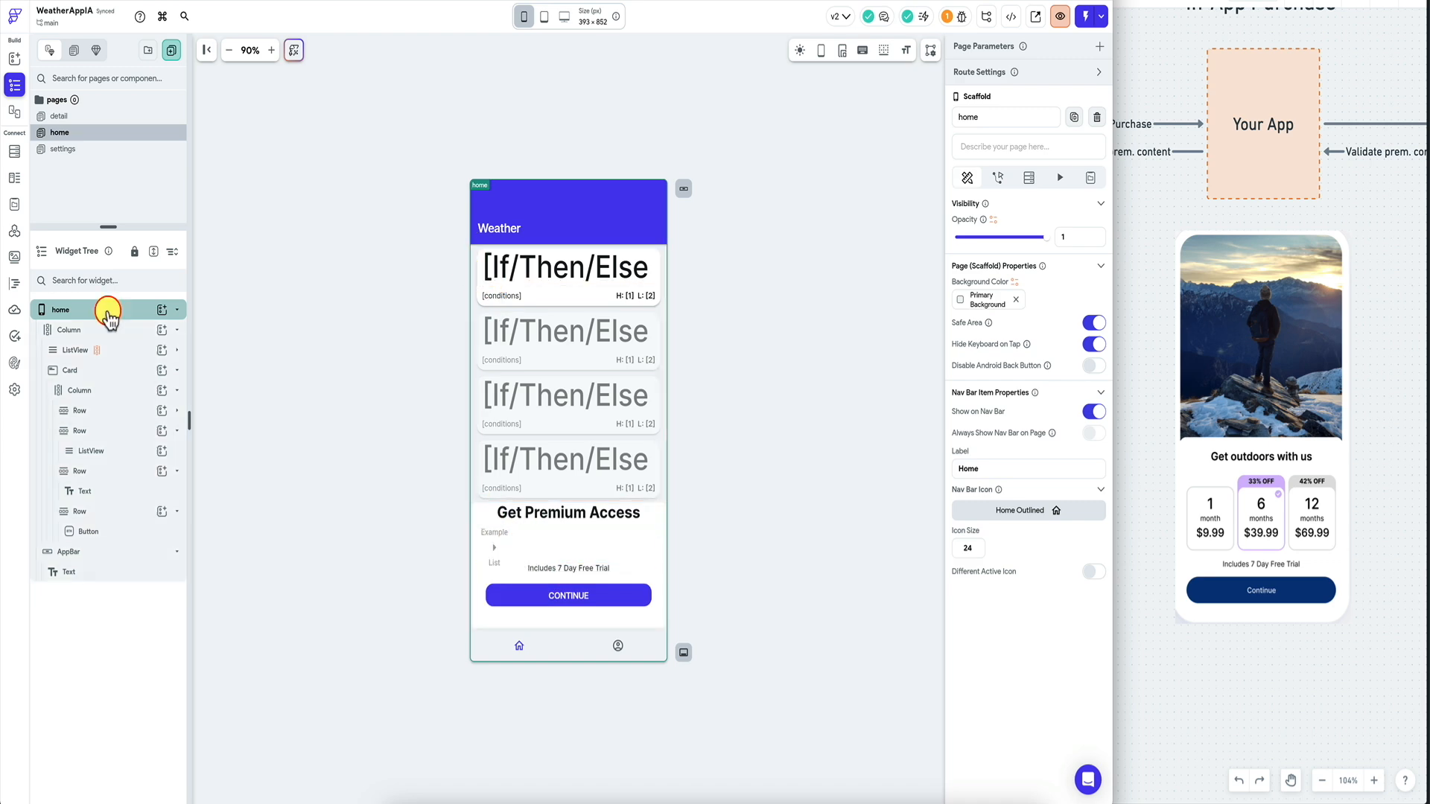
Add the getOfferings custom action as the home page's On Page Load action and review its code.
{"action": "left_click", "coordinate": [1058, 314]}
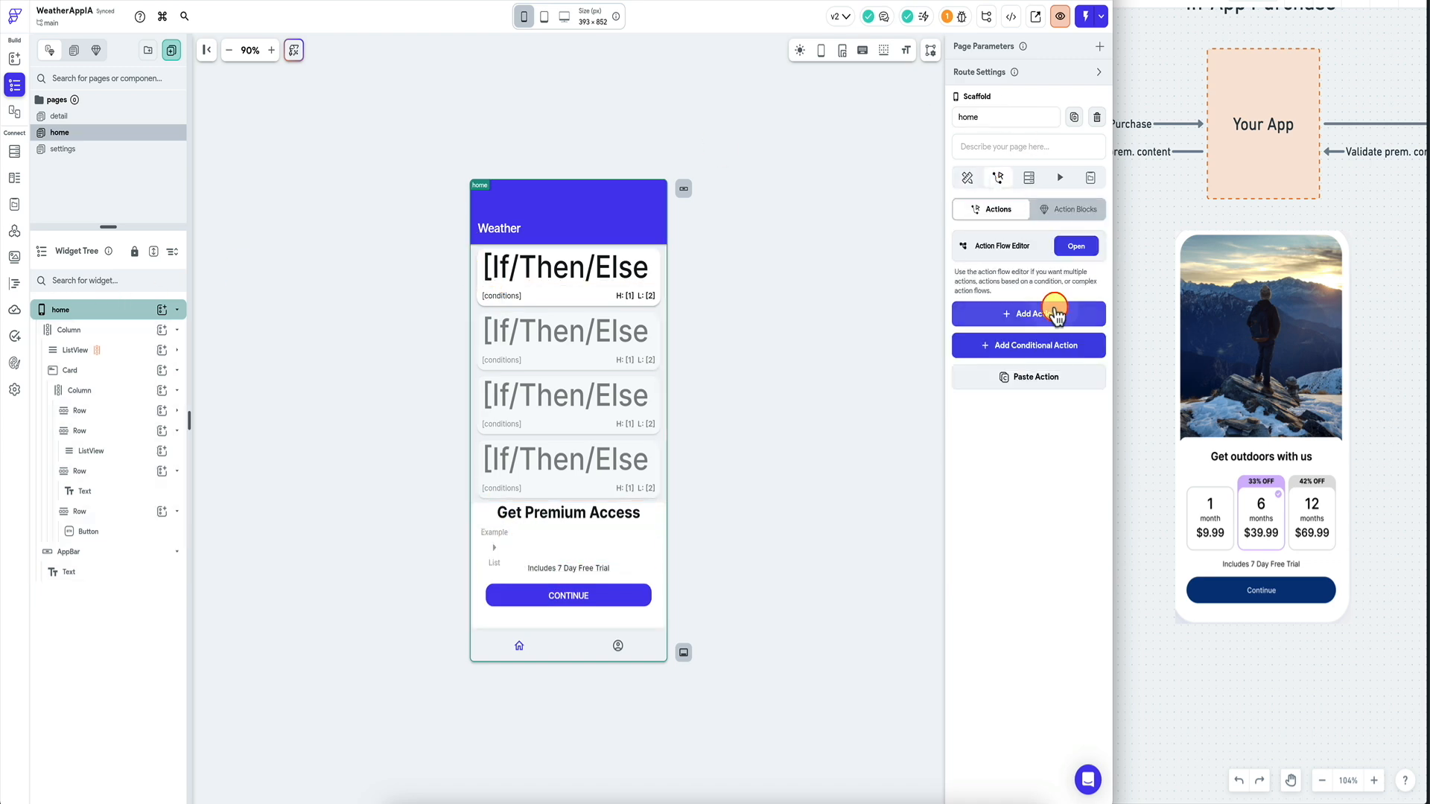
{"action": "left_click", "coordinate": [1002, 409]}
{"action": "type", "text": "cus"}
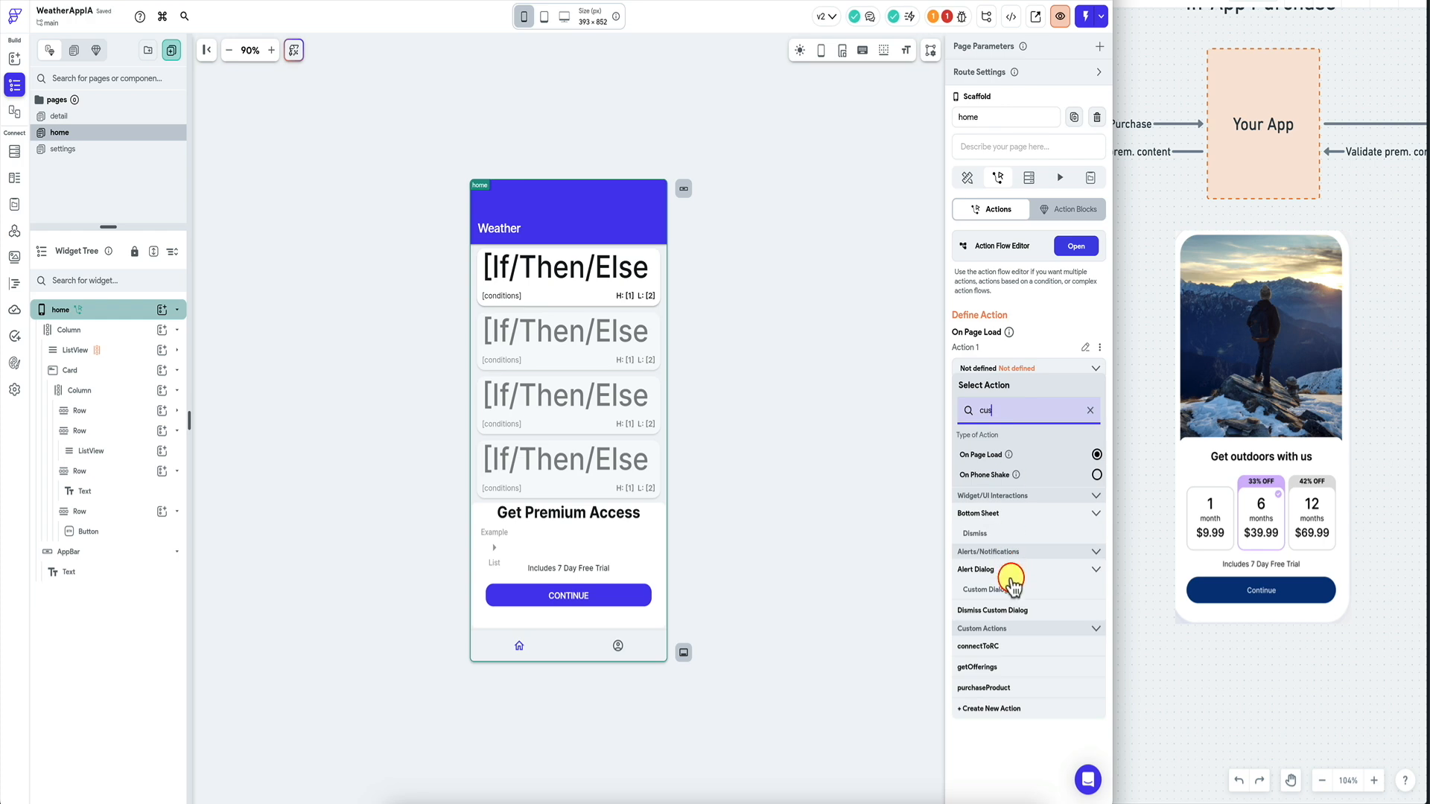
{"action": "left_click", "coordinate": [985, 667]}
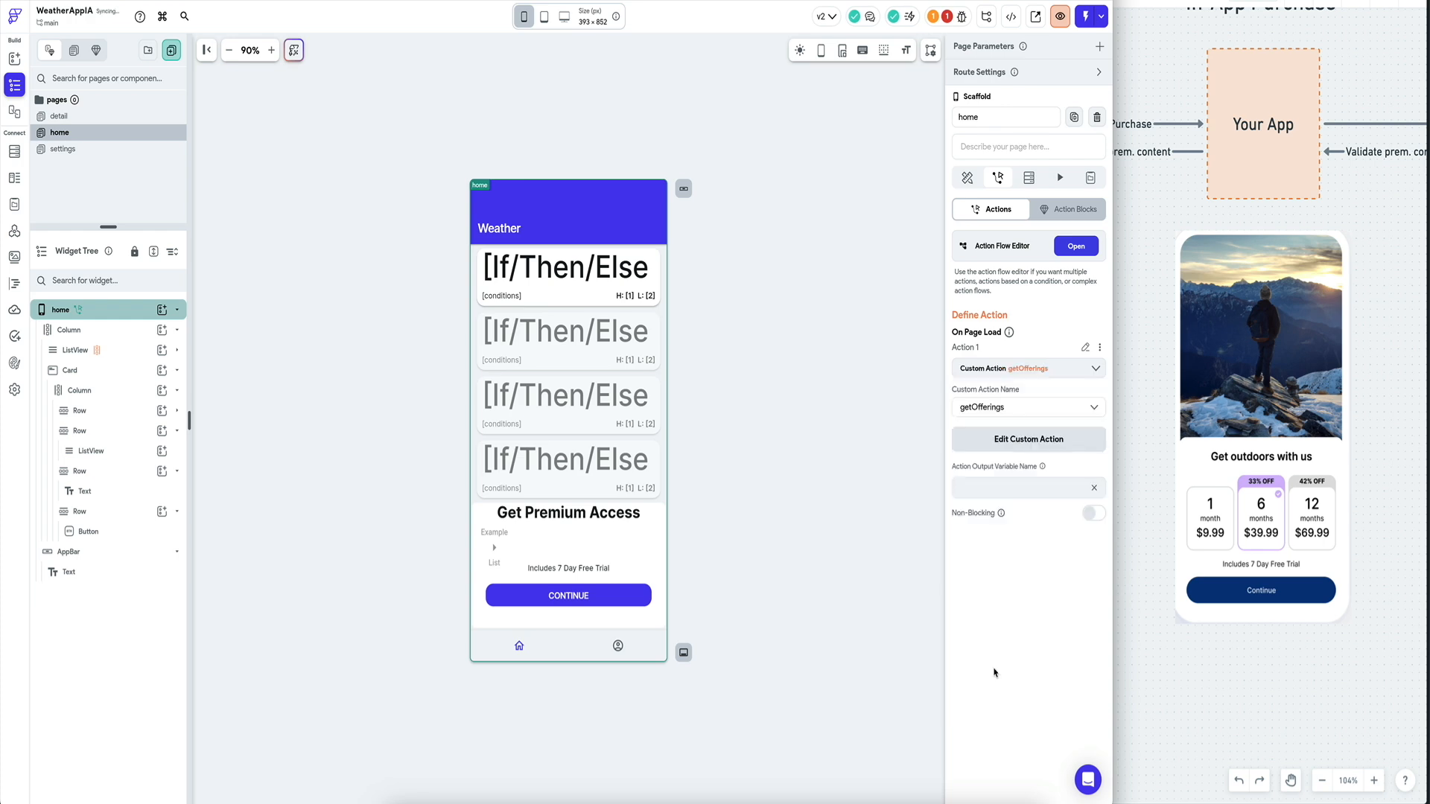
{"action": "left_click", "coordinate": [1011, 440]}
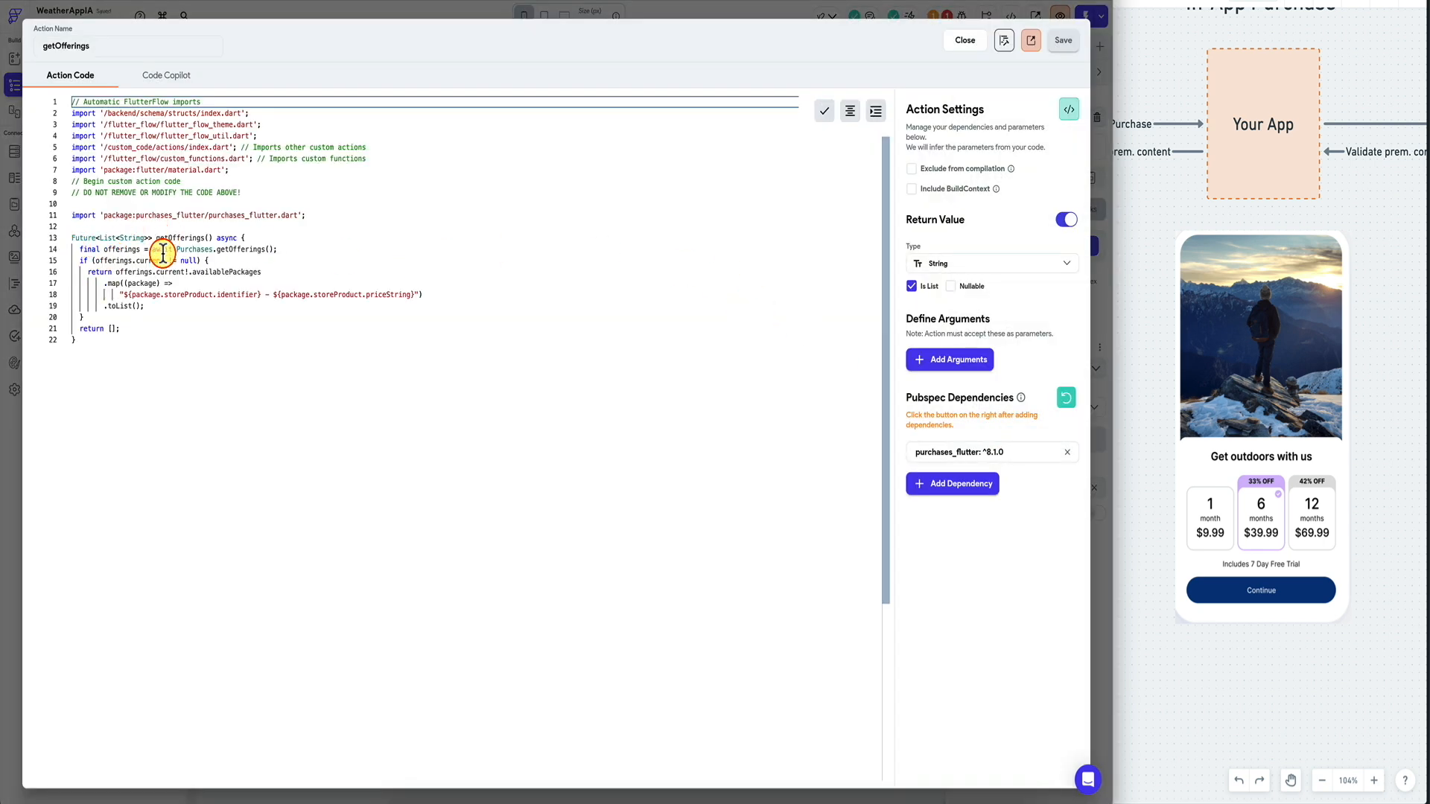
{"action": "left_click", "coordinate": [964, 42]}
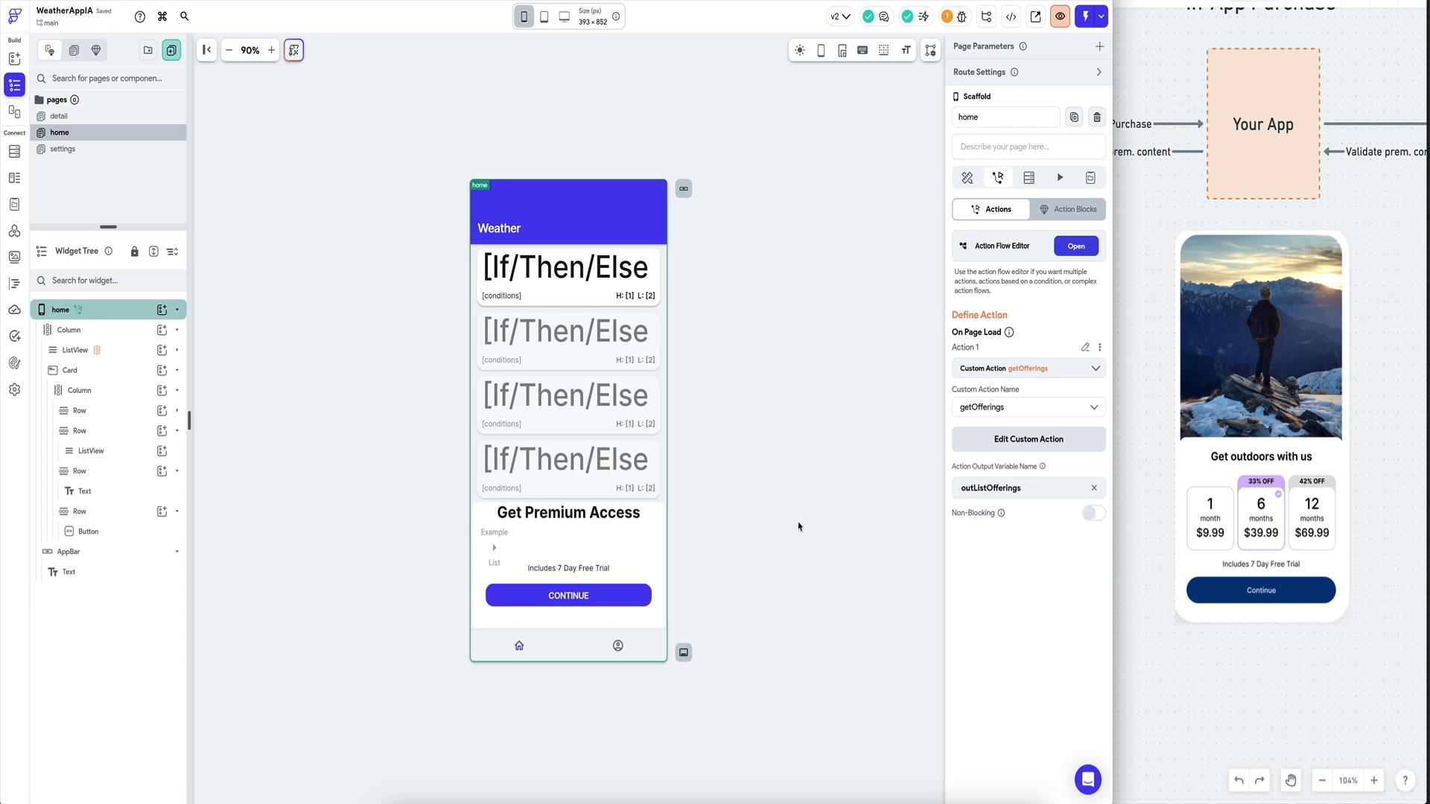
Create a String page state field named offerings.
{"action": "left_click", "coordinate": [1091, 178]}
{"action": "left_click", "coordinate": [1036, 235]}
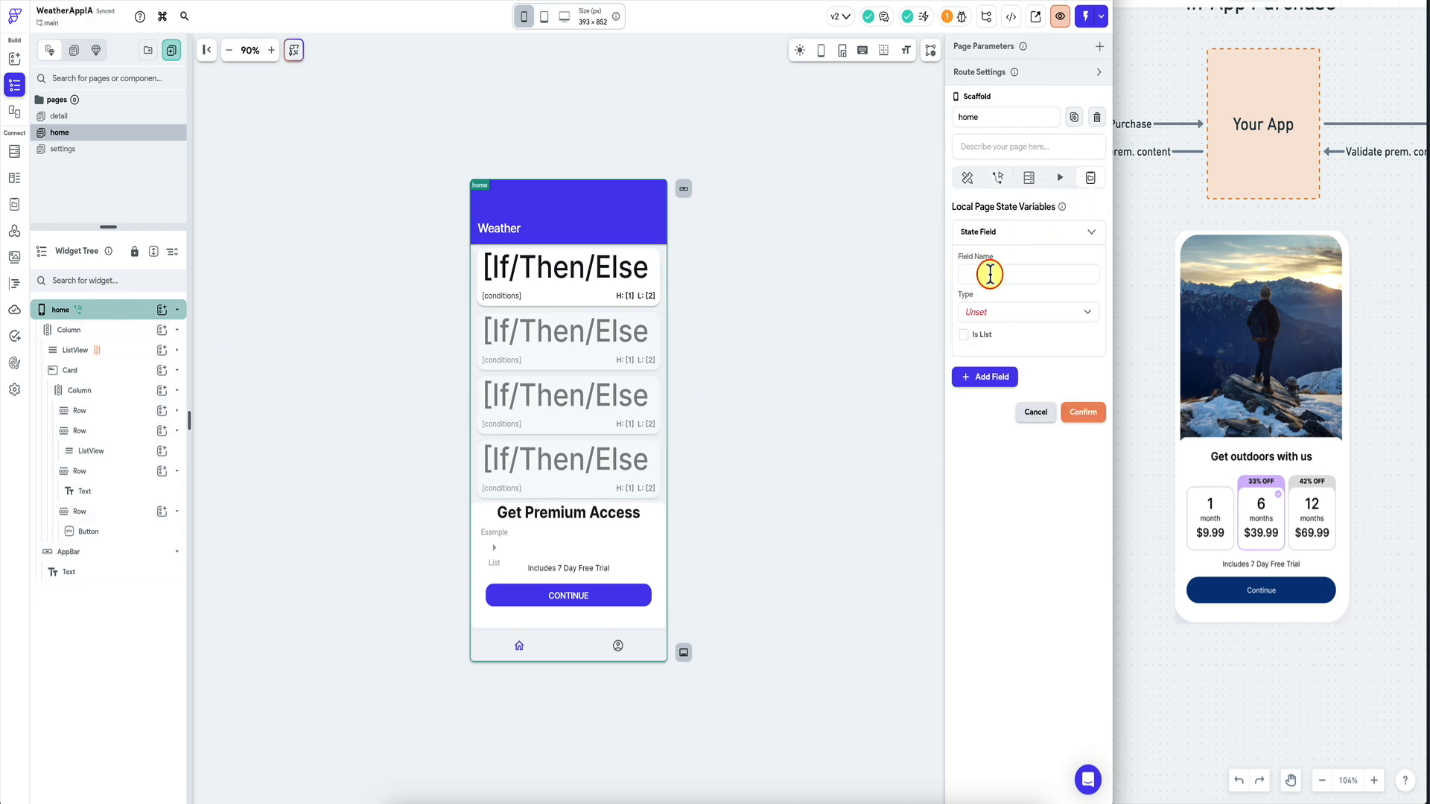
{"action": "type", "text": "offerings"}
{"action": "left_click", "coordinate": [1019, 316]}
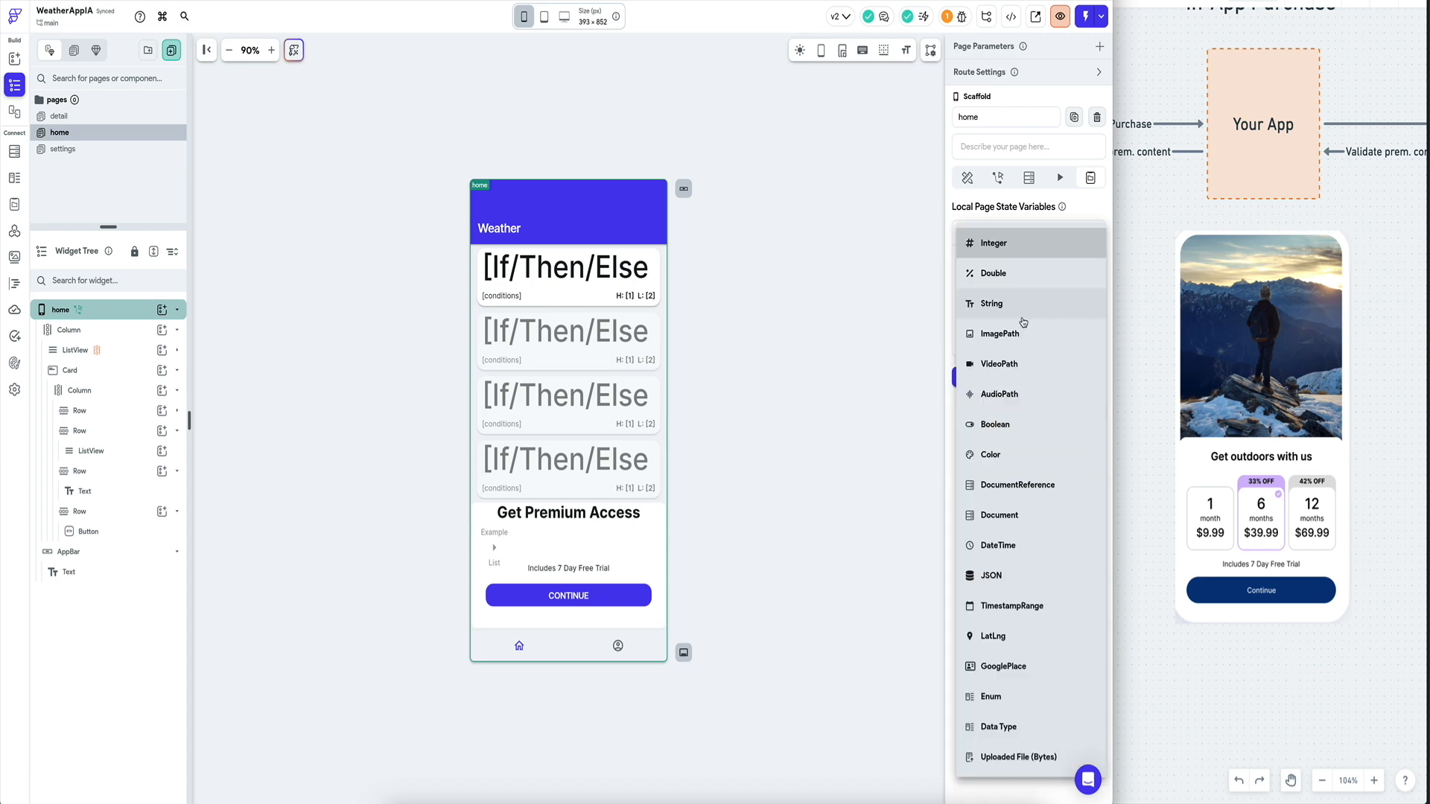
{"action": "left_click", "coordinate": [1018, 316]}
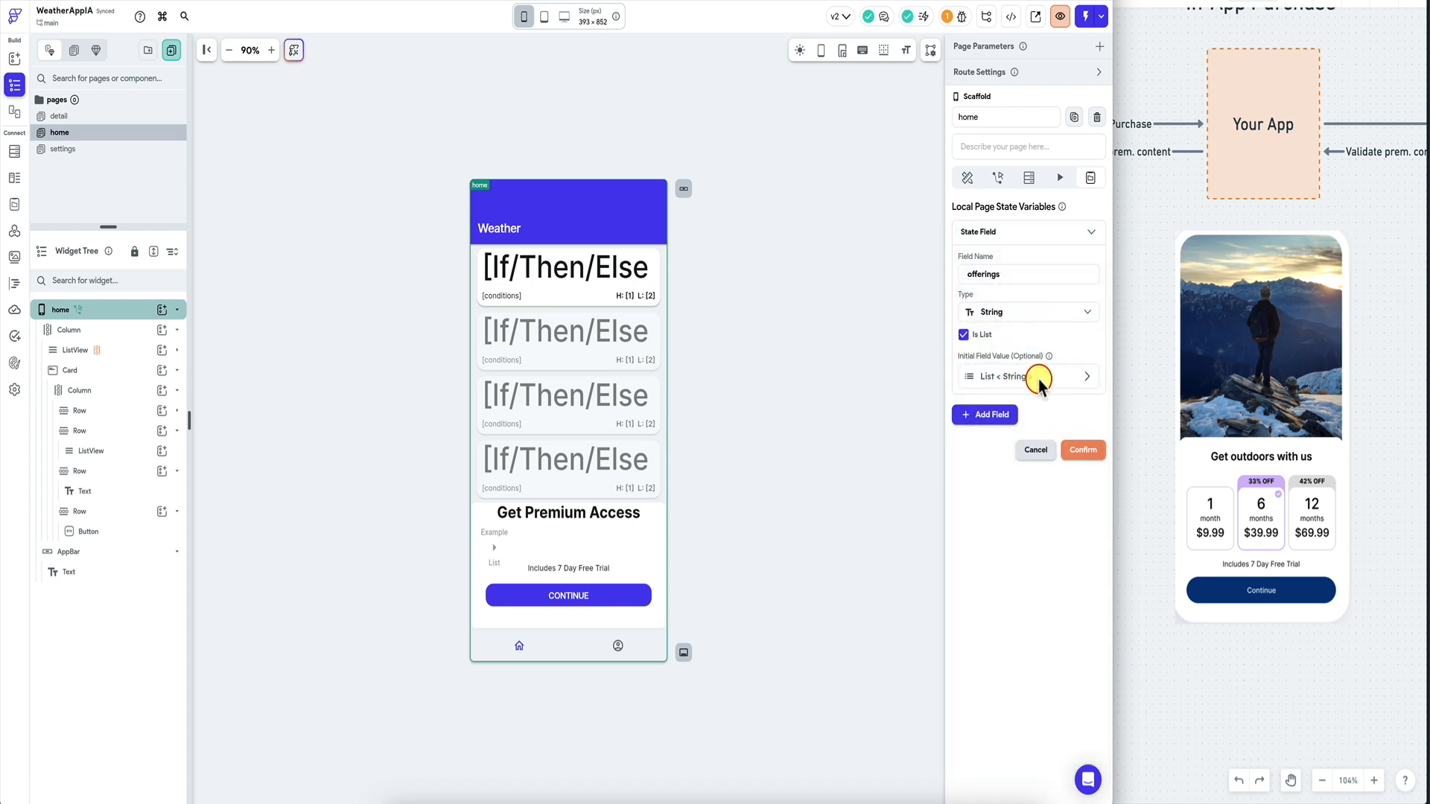
{"action": "left_click", "coordinate": [1083, 450]}
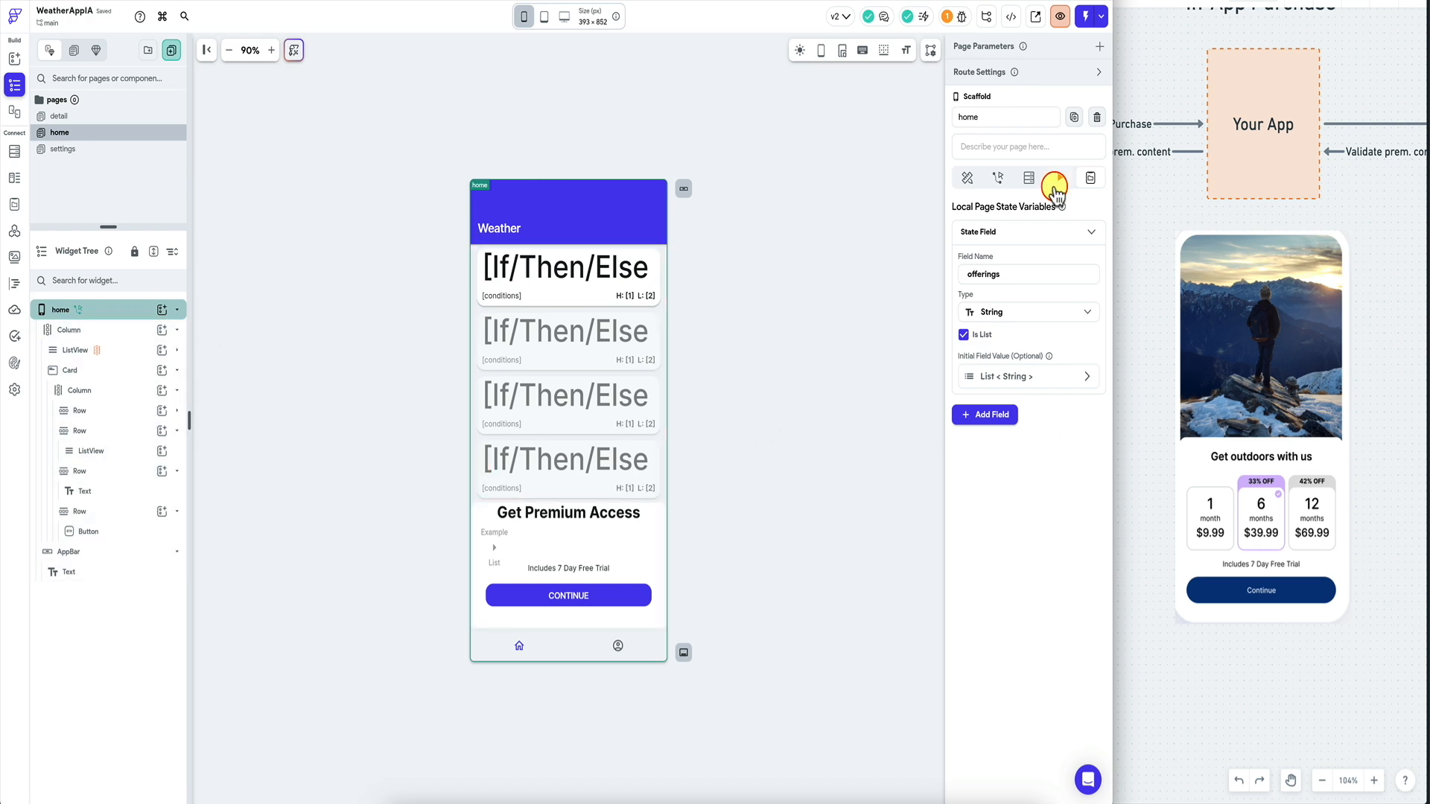
Add a second Update Page State action after getOfferings in the action flow.
{"action": "left_click", "coordinate": [1057, 187]}
{"action": "left_click", "coordinate": [1079, 242]}
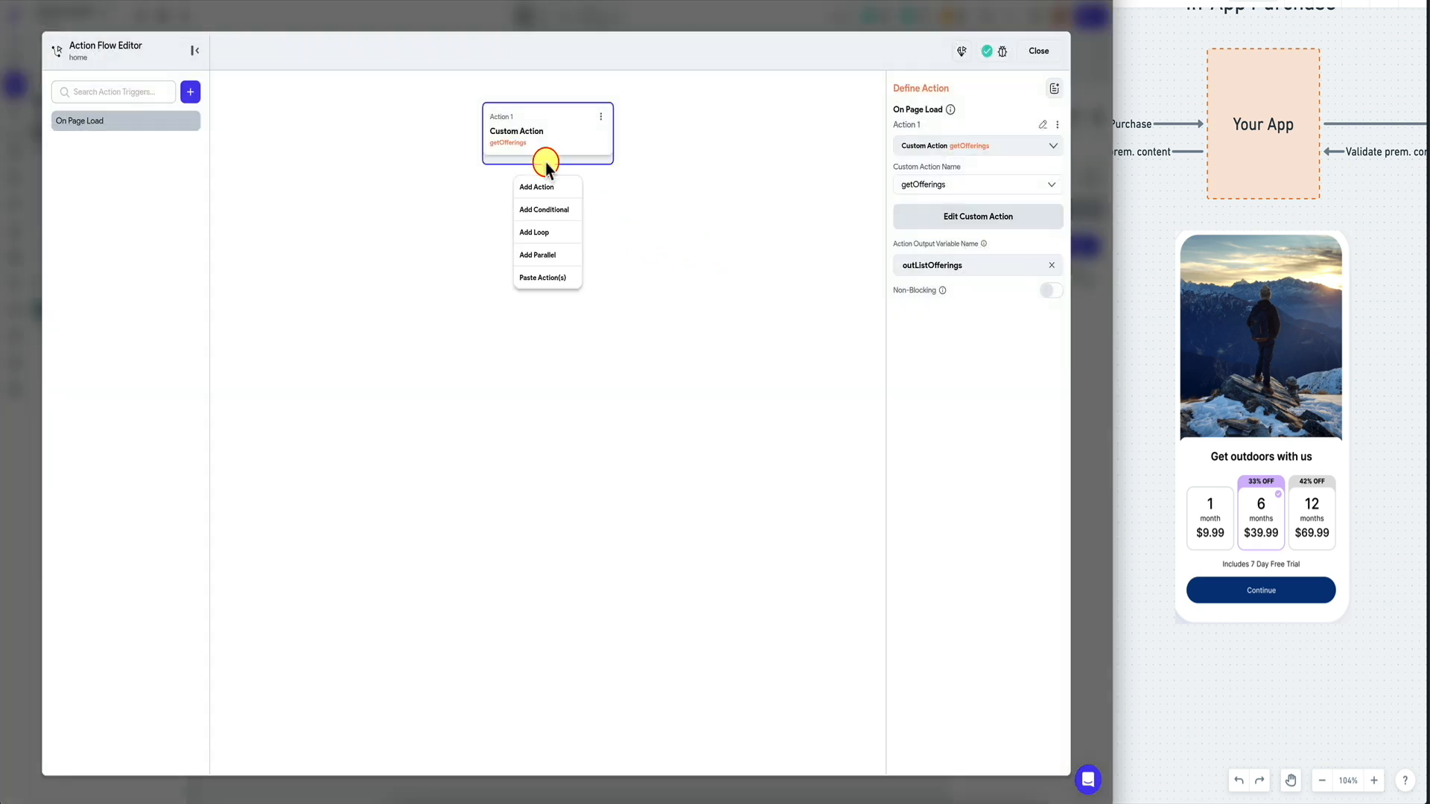
{"action": "left_click", "coordinate": [549, 165]}
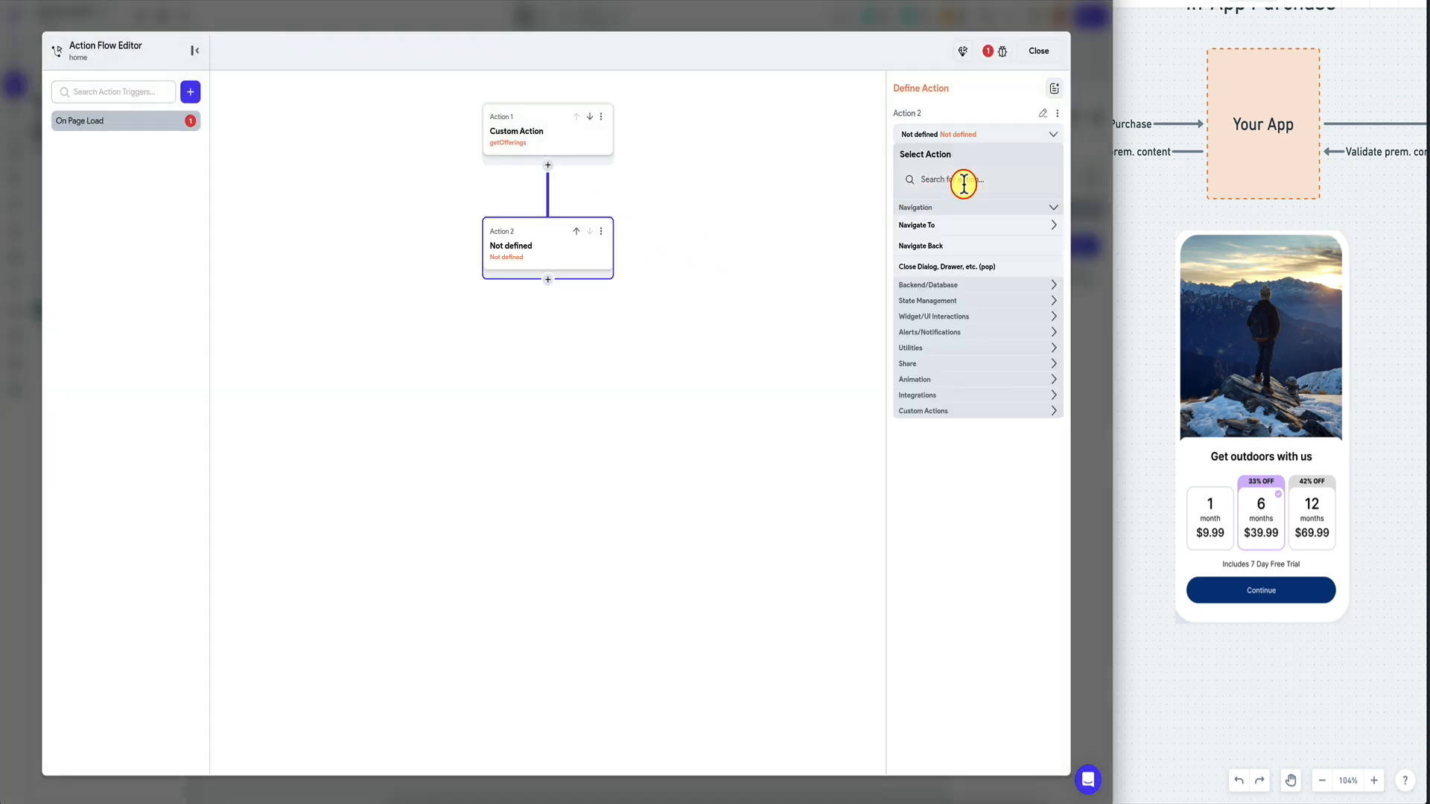
{"action": "left_click", "coordinate": [964, 182]}
{"action": "type", "text": "up"}
{"action": "left_click", "coordinate": [951, 248]}
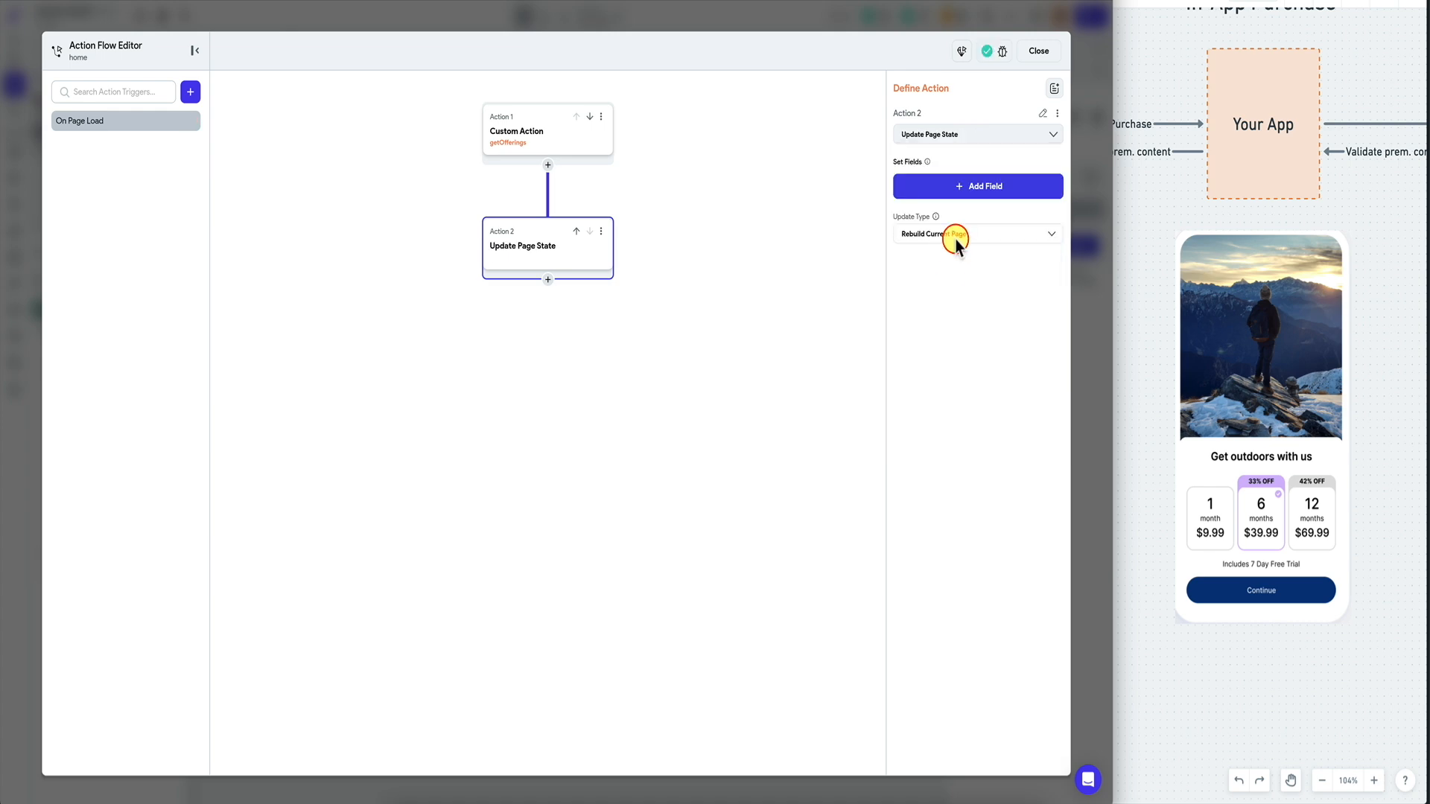
Set the offerings field's value to the outListOfferings action output, then close the flow.
{"action": "left_click", "coordinate": [935, 185]}
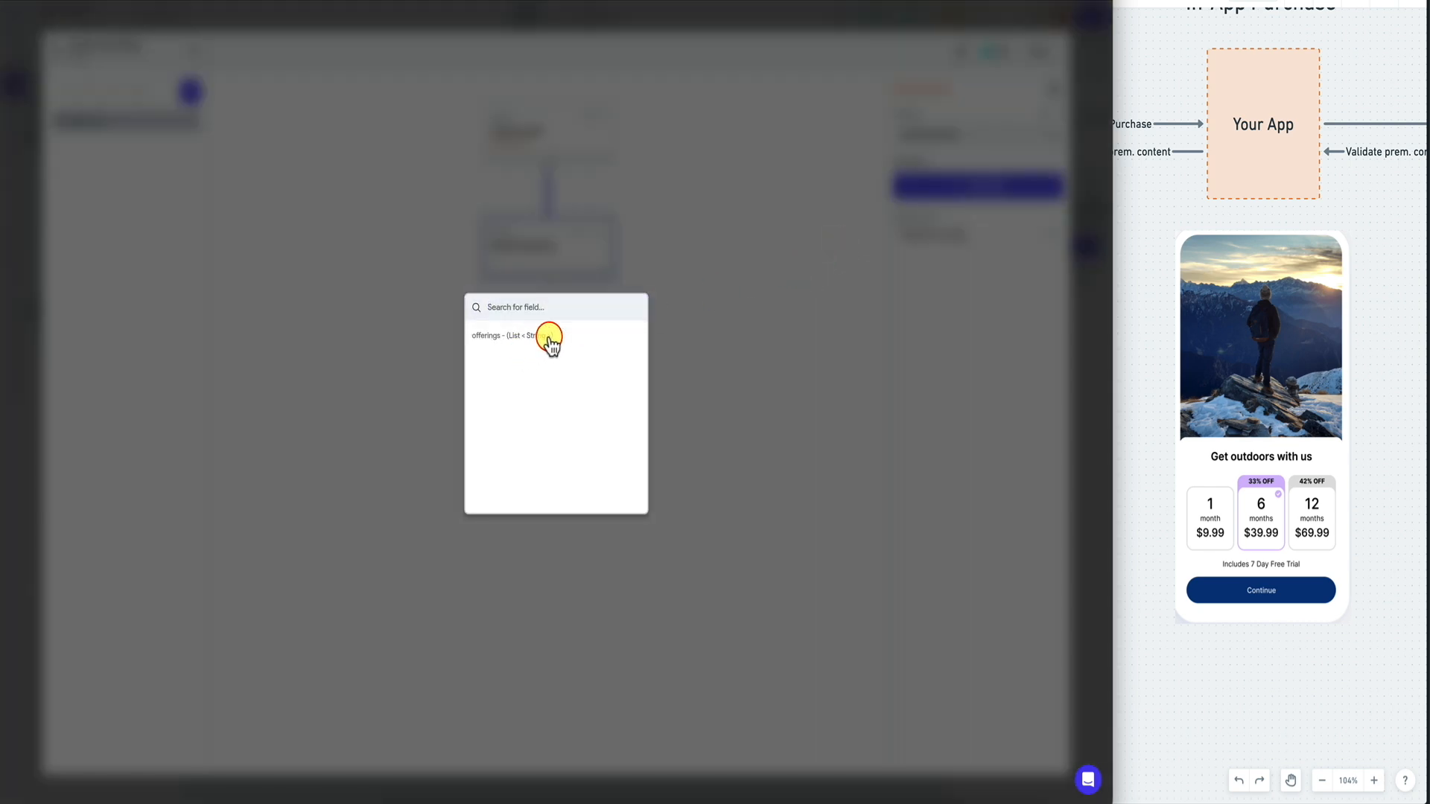
{"action": "left_click", "coordinate": [550, 341]}
{"action": "left_click", "coordinate": [990, 234]}
{"action": "left_click", "coordinate": [961, 237]}
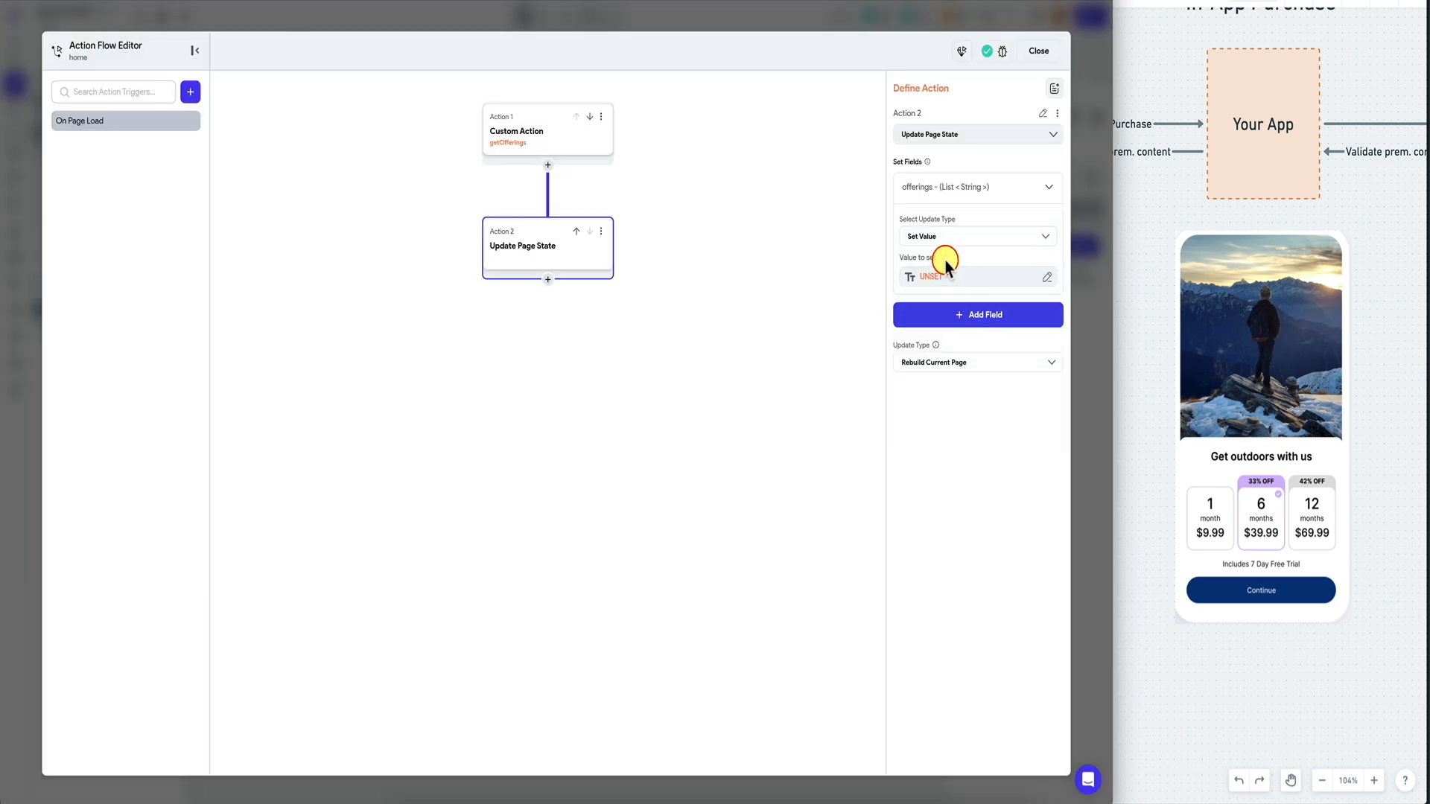
{"action": "left_click", "coordinate": [944, 274]}
{"action": "left_click", "coordinate": [770, 423]}
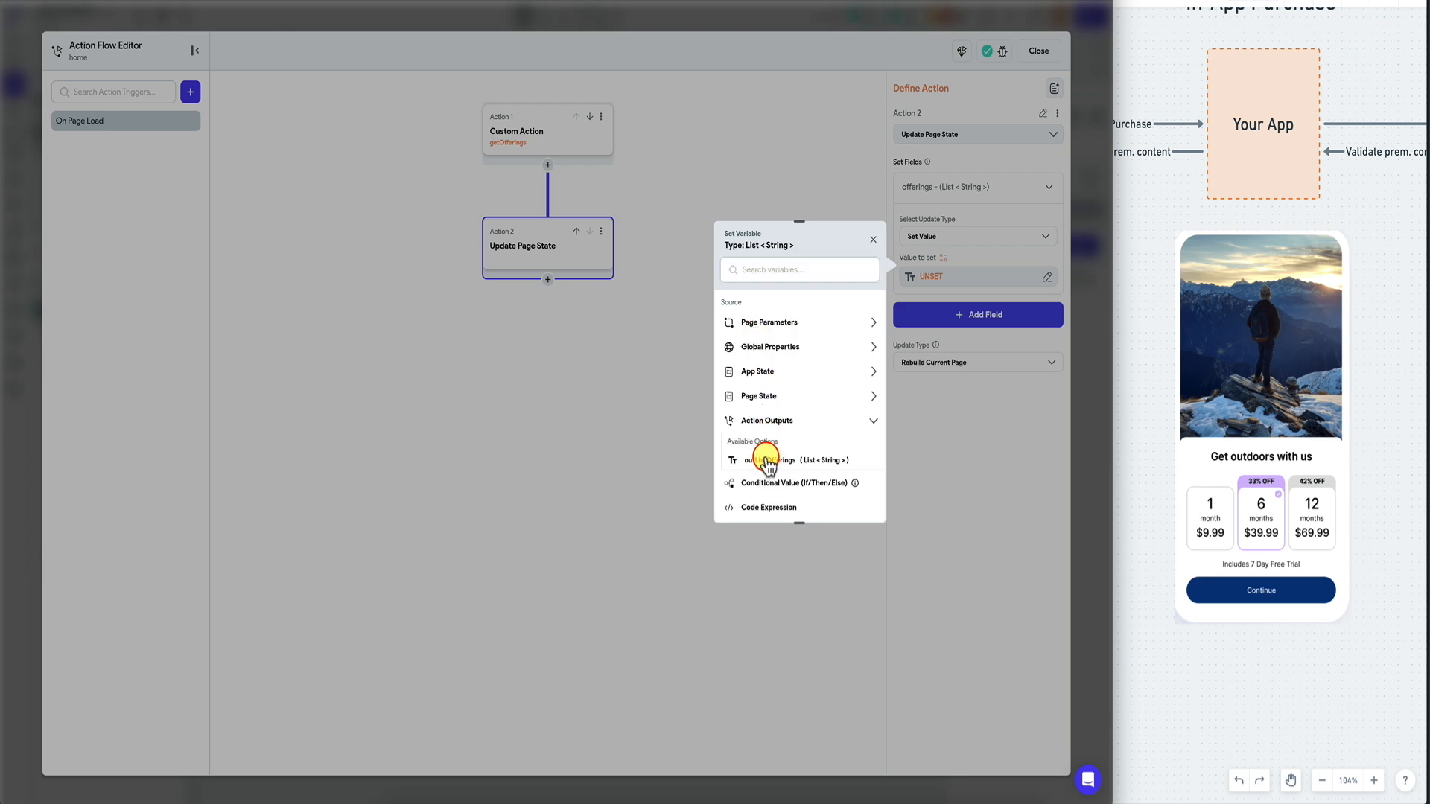
{"action": "left_click", "coordinate": [767, 463]}
{"action": "left_click", "coordinate": [858, 503]}
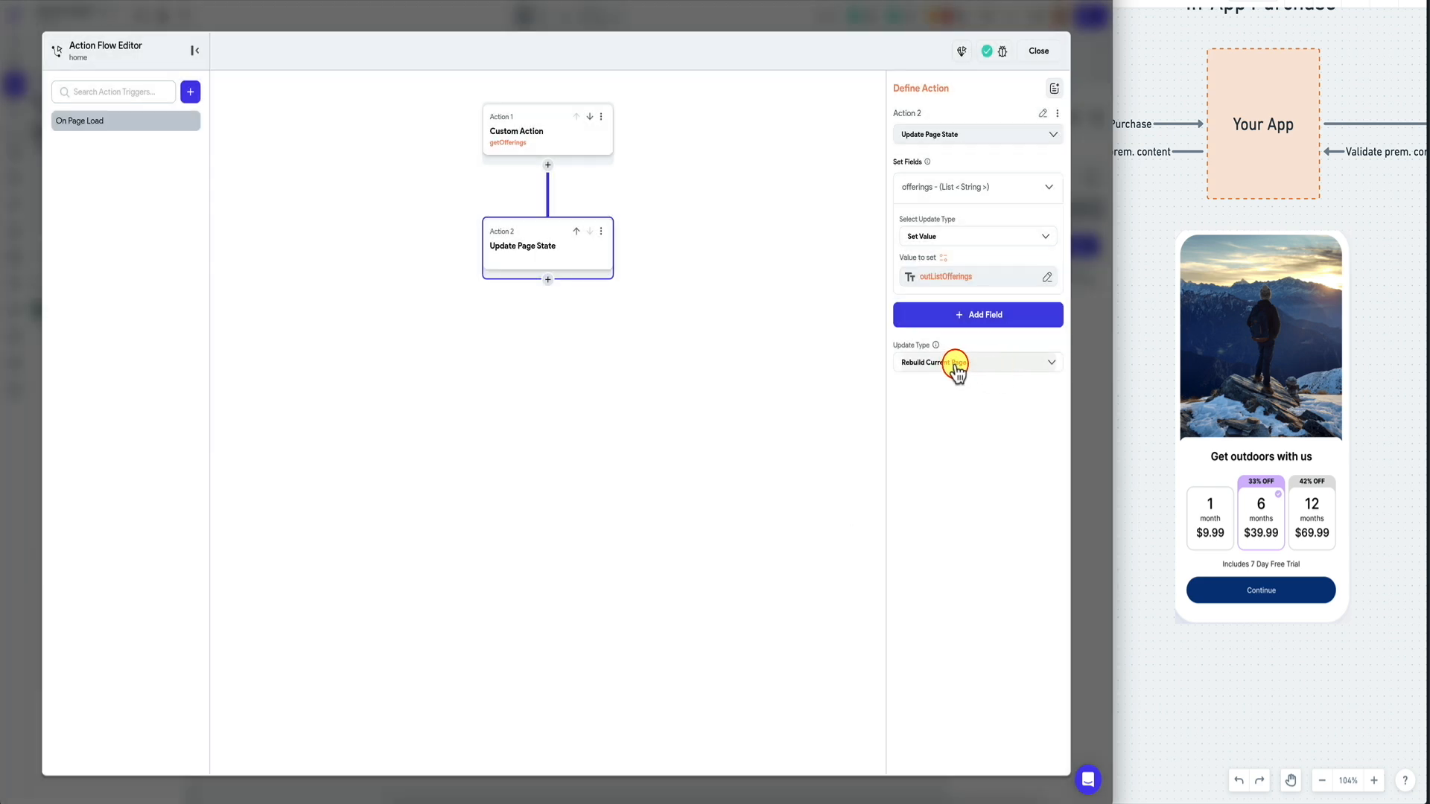
{"action": "left_click", "coordinate": [1092, 329]}
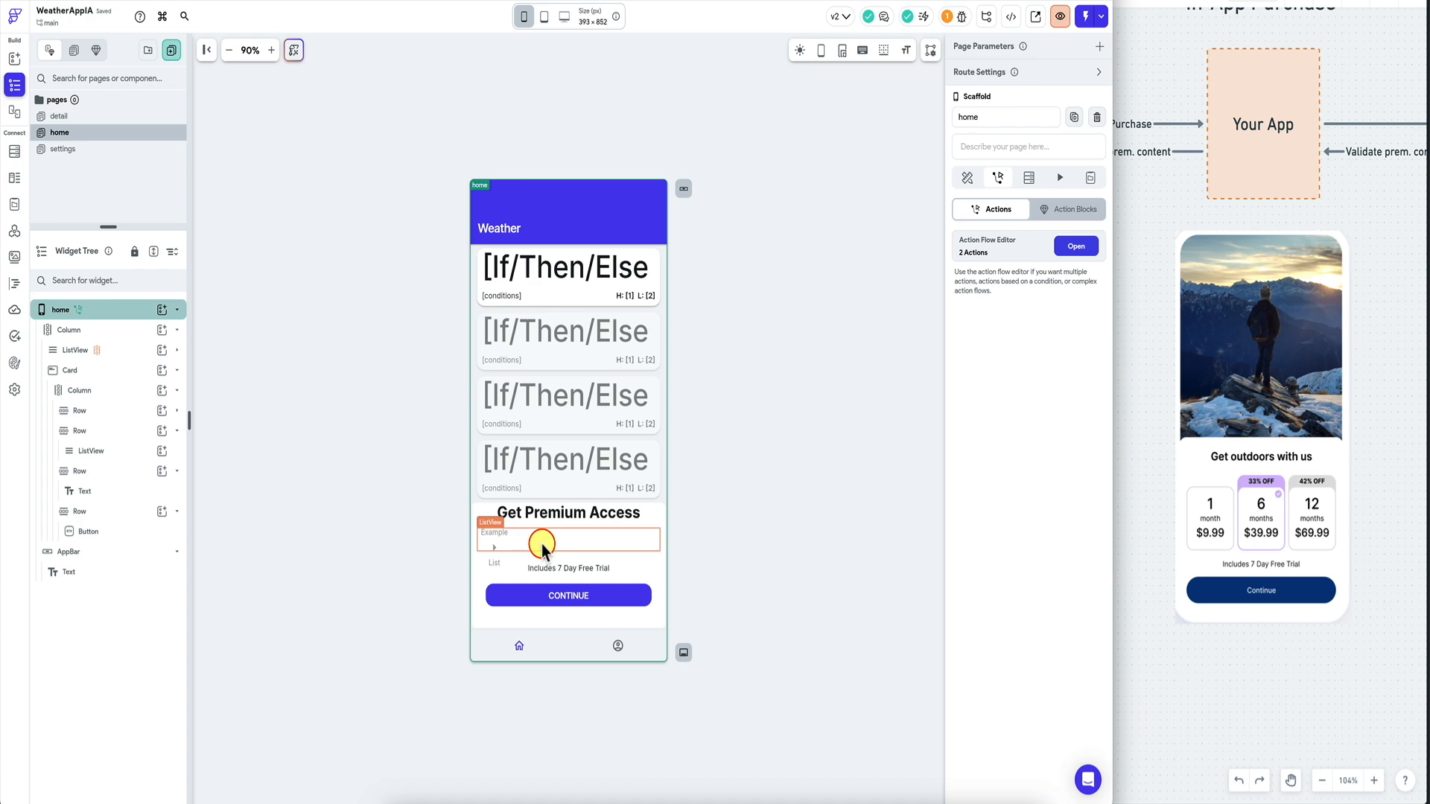
Generate the inner ListView's children from the offerings page state as offeringItem.
{"action": "left_click", "coordinate": [134, 451]}
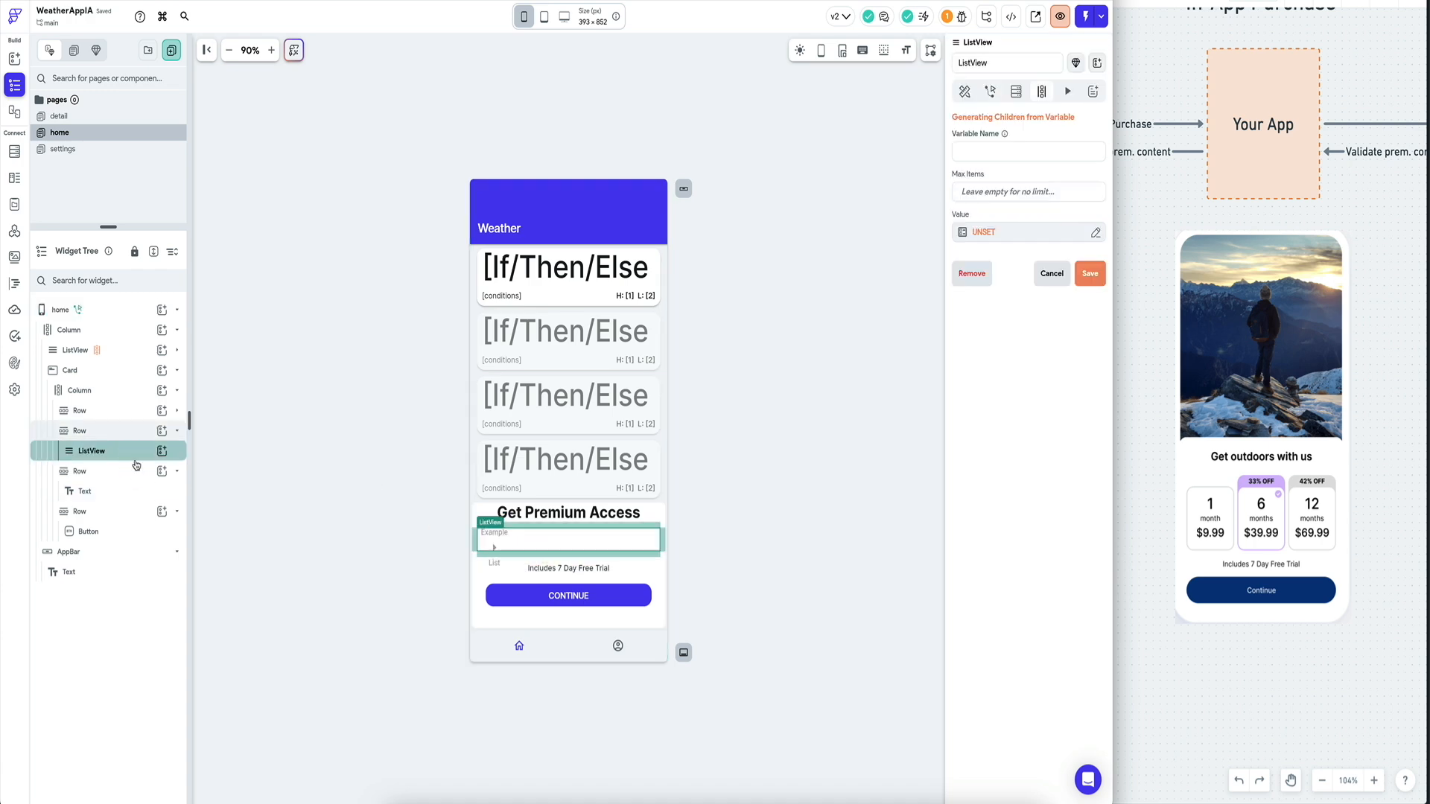
{"action": "left_click", "coordinate": [976, 233]}
{"action": "left_click", "coordinate": [819, 365]}
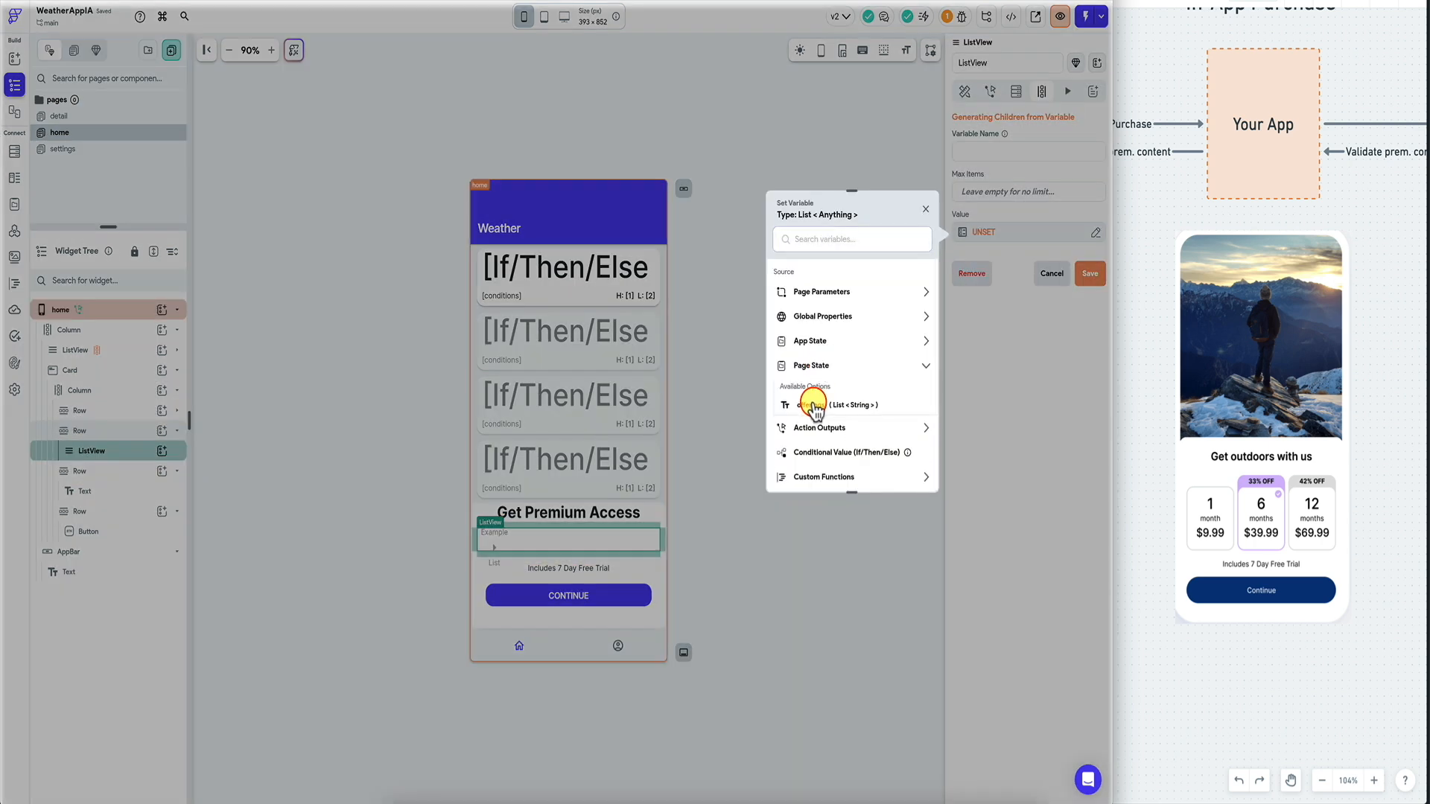
{"action": "left_click", "coordinate": [814, 405]}
{"action": "left_click", "coordinate": [910, 471]}
{"action": "left_click", "coordinate": [982, 150]}
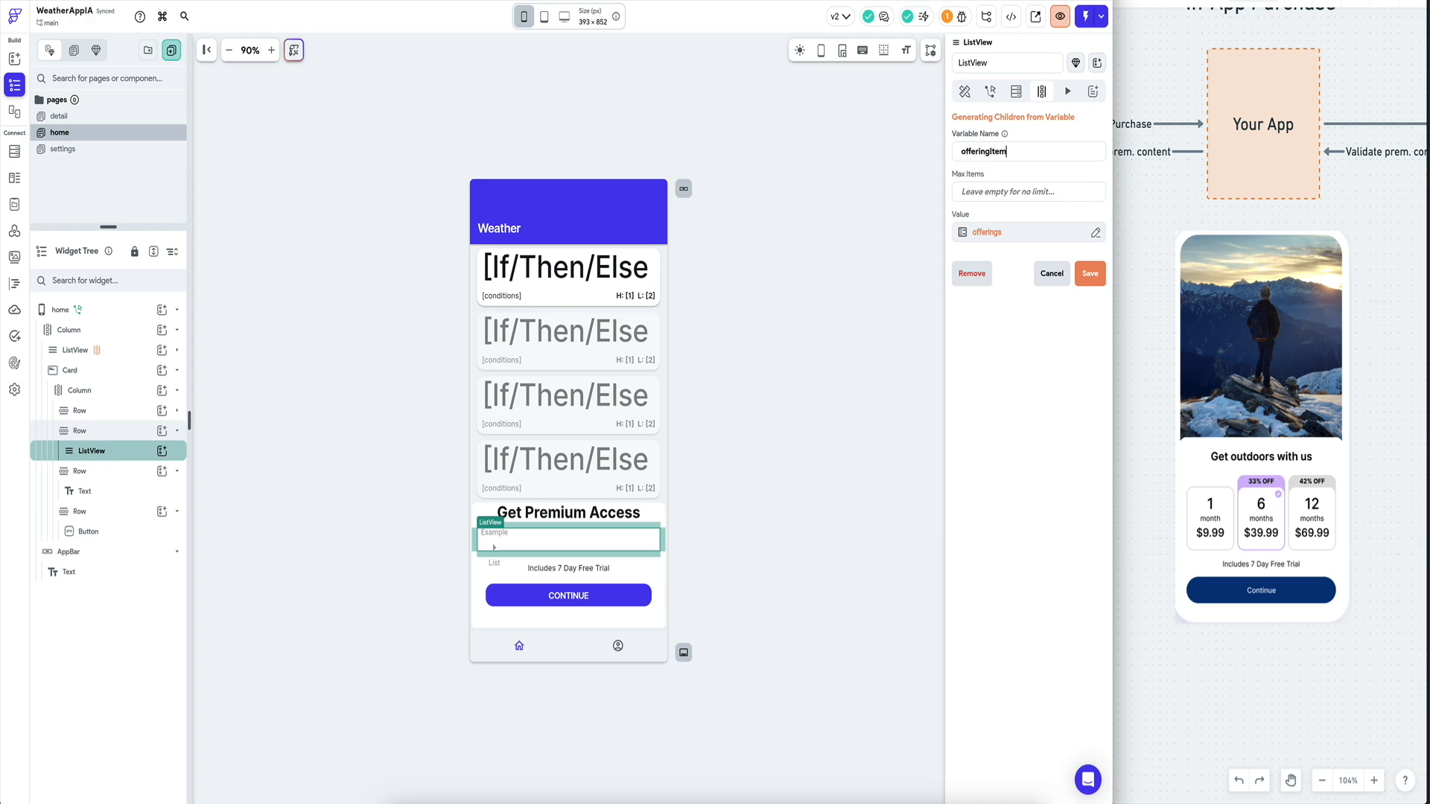
{"action": "left_click", "coordinate": [1090, 273]}
{"action": "left_click", "coordinate": [647, 467]}
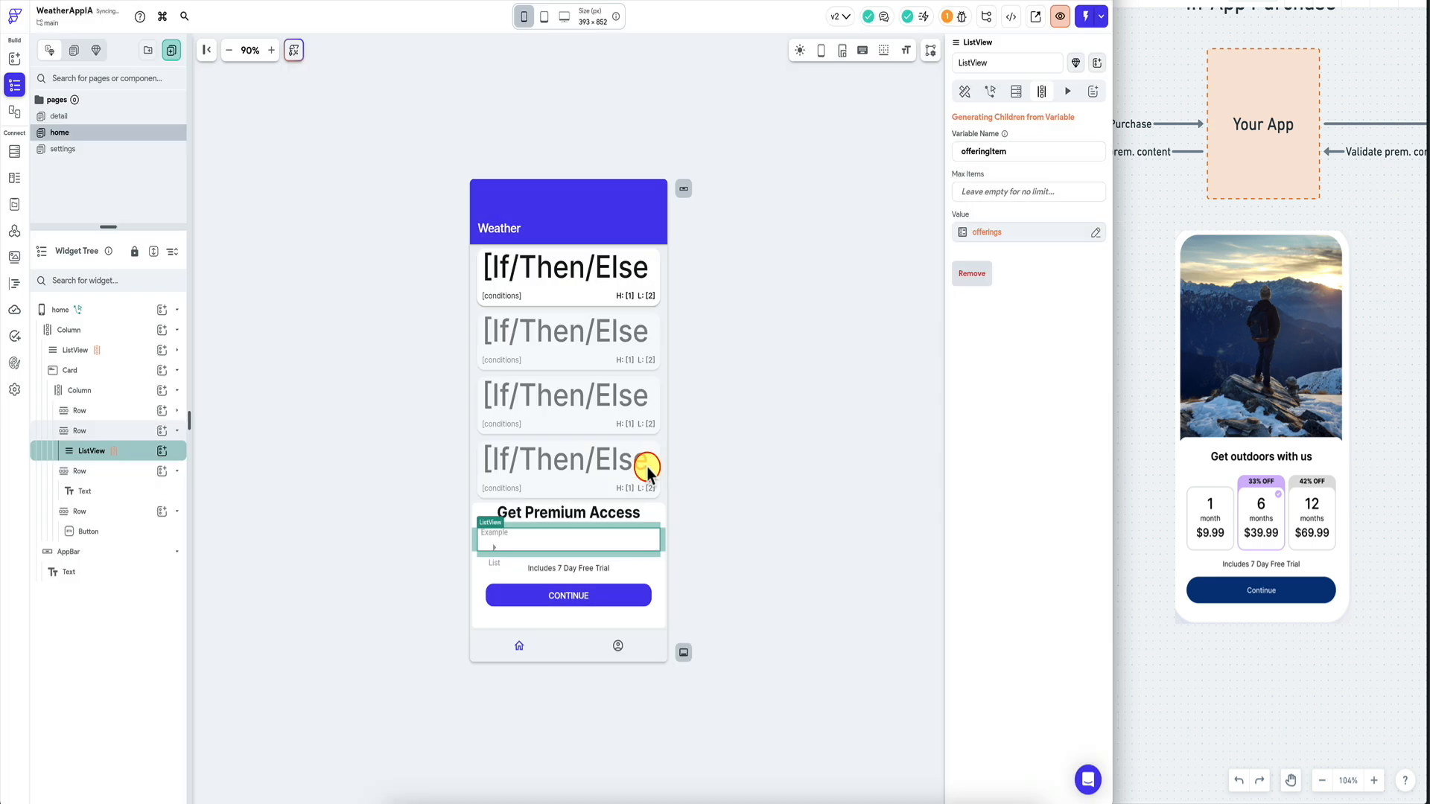
Add a Text child to the ListView and wrap it in a Card.
{"action": "left_click", "coordinate": [162, 453]}
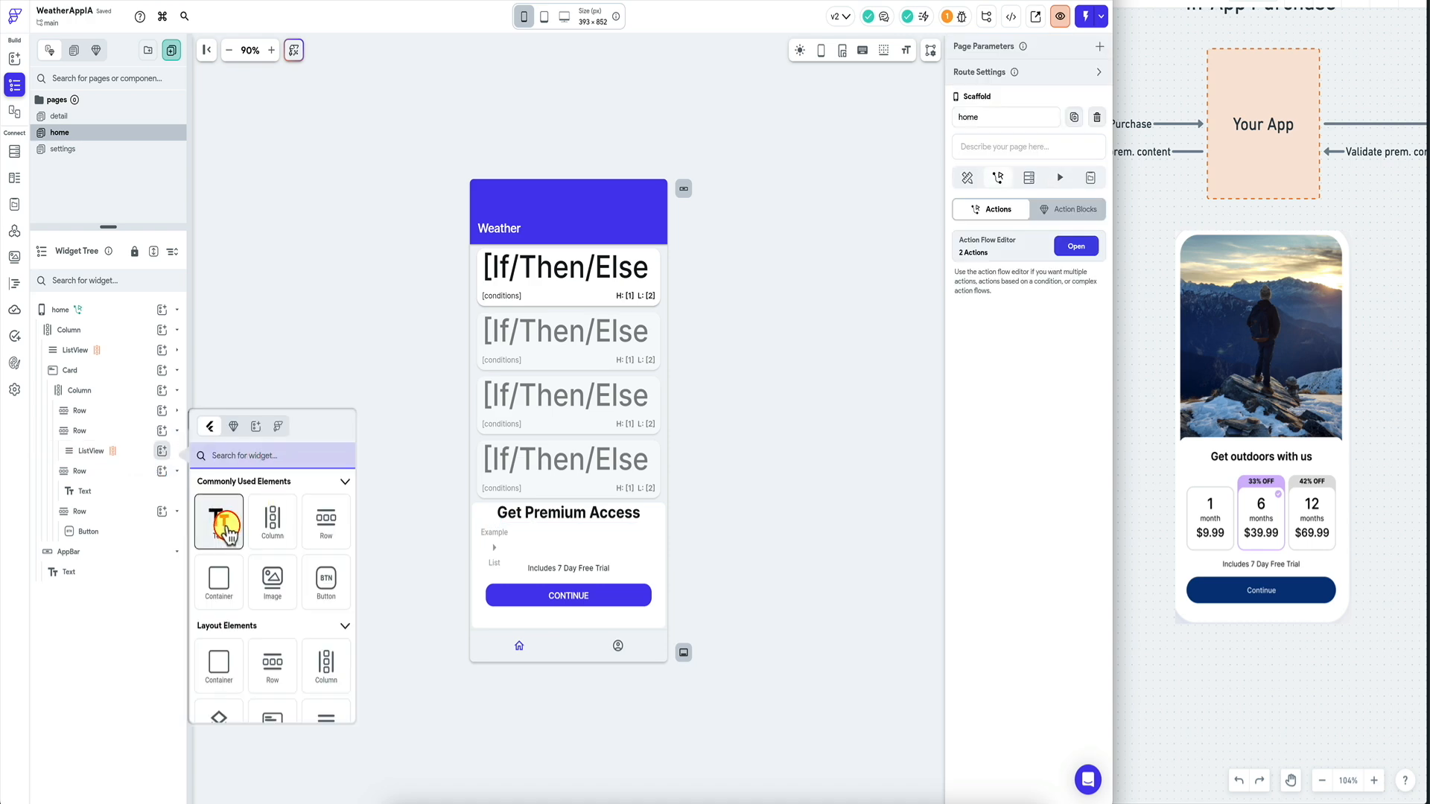
{"action": "left_click", "coordinate": [219, 526]}
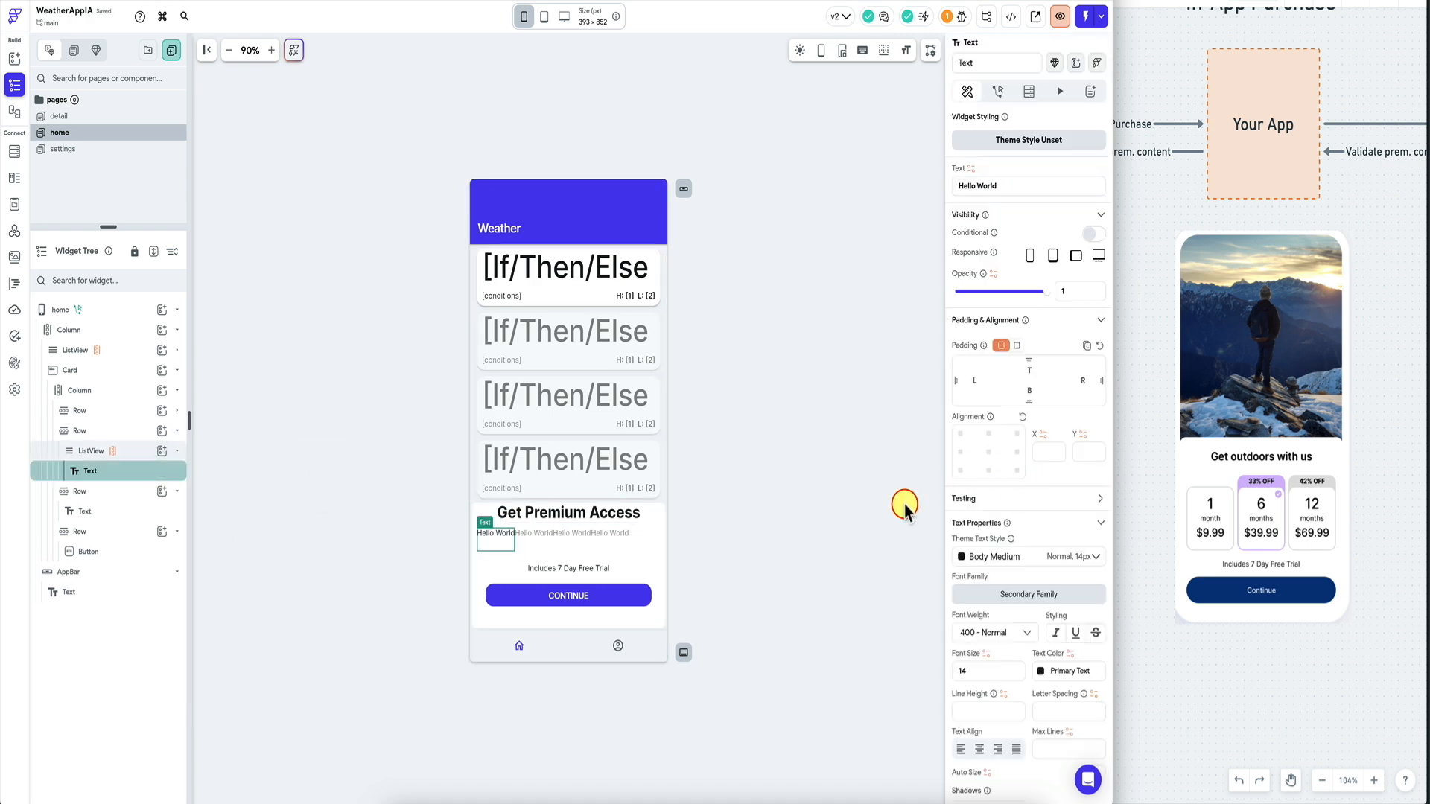
{"action": "scroll", "coordinate": [983, 521], "scroll_direction": "down", "scroll_amount": 2}
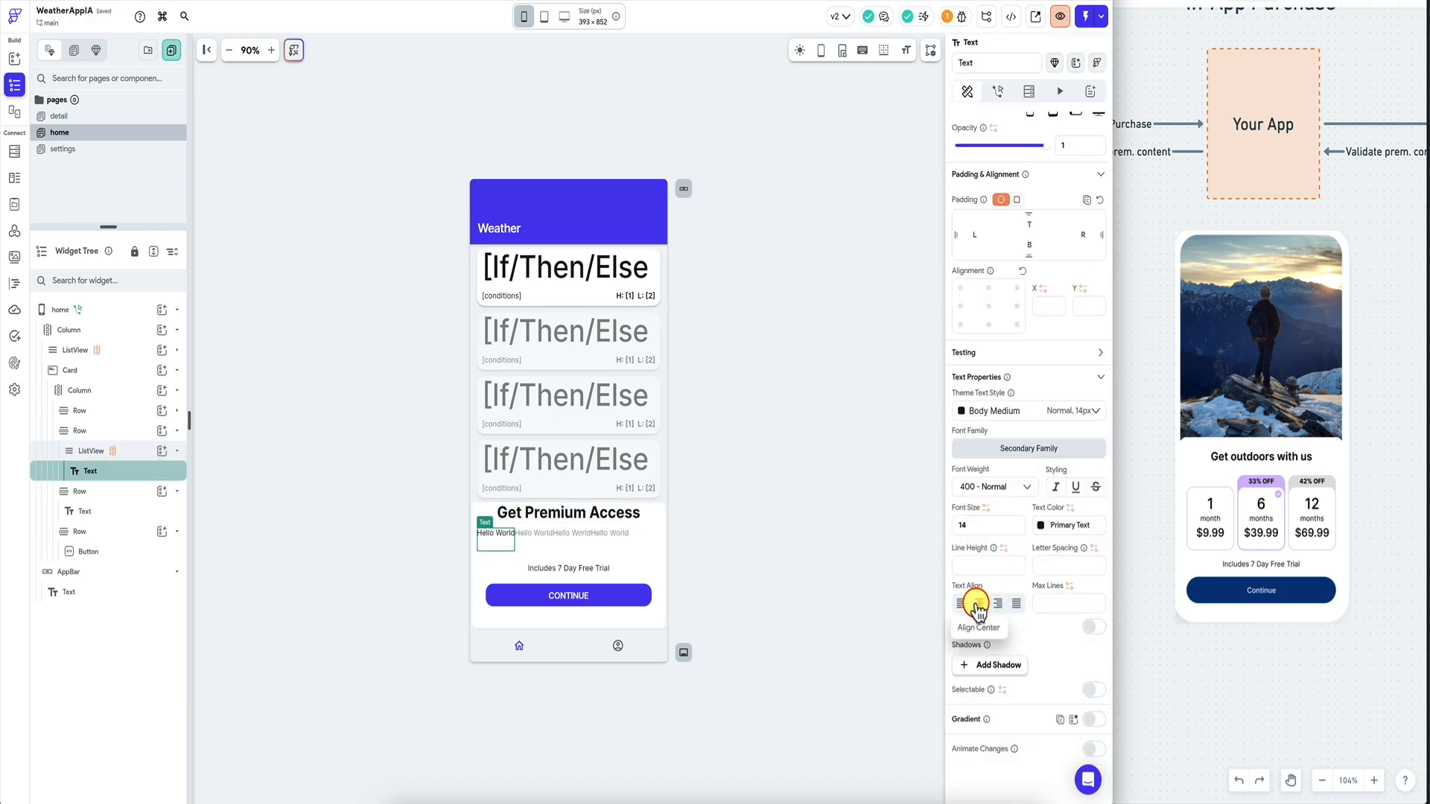
{"action": "left_click", "coordinate": [134, 471]}
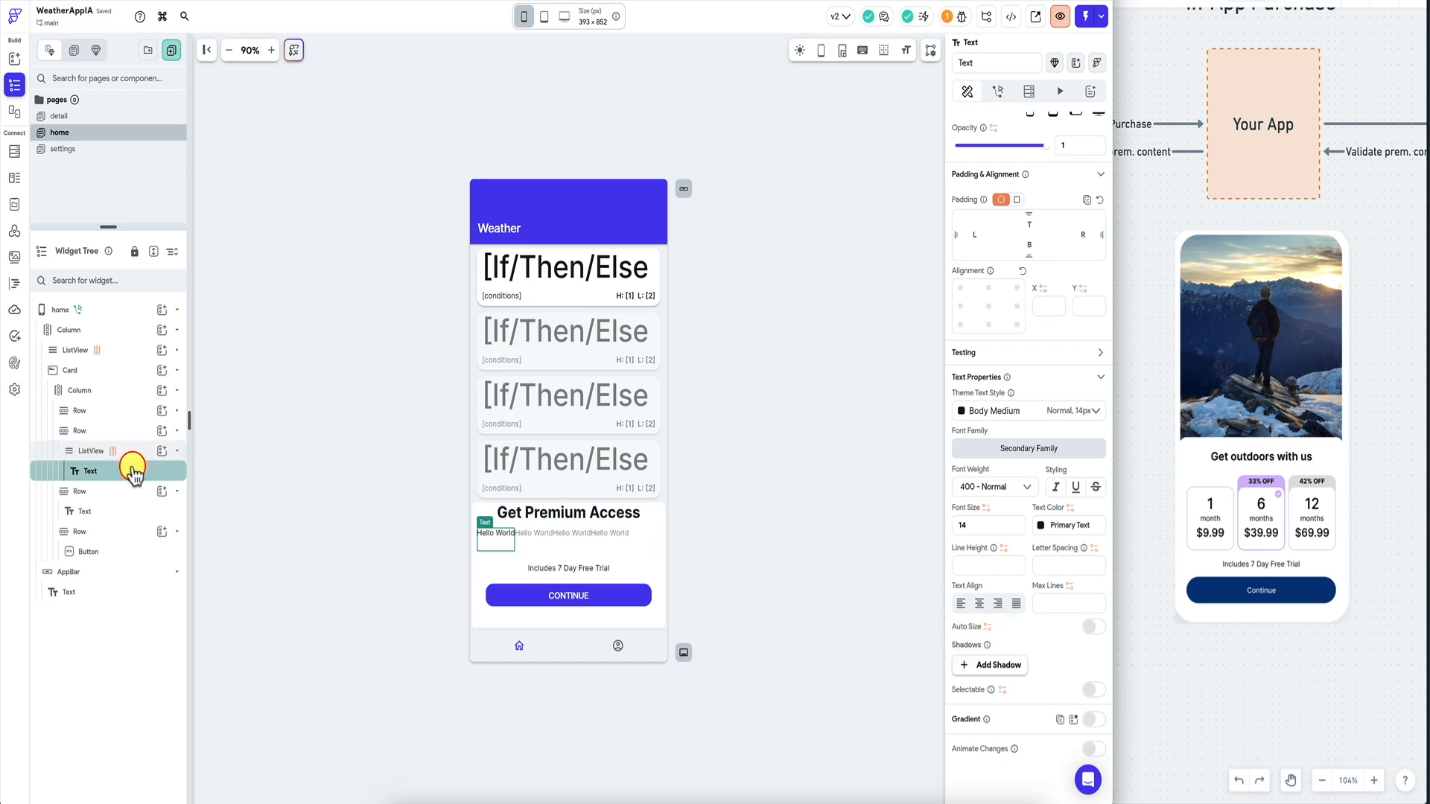
{"action": "right_click", "coordinate": [134, 474]}
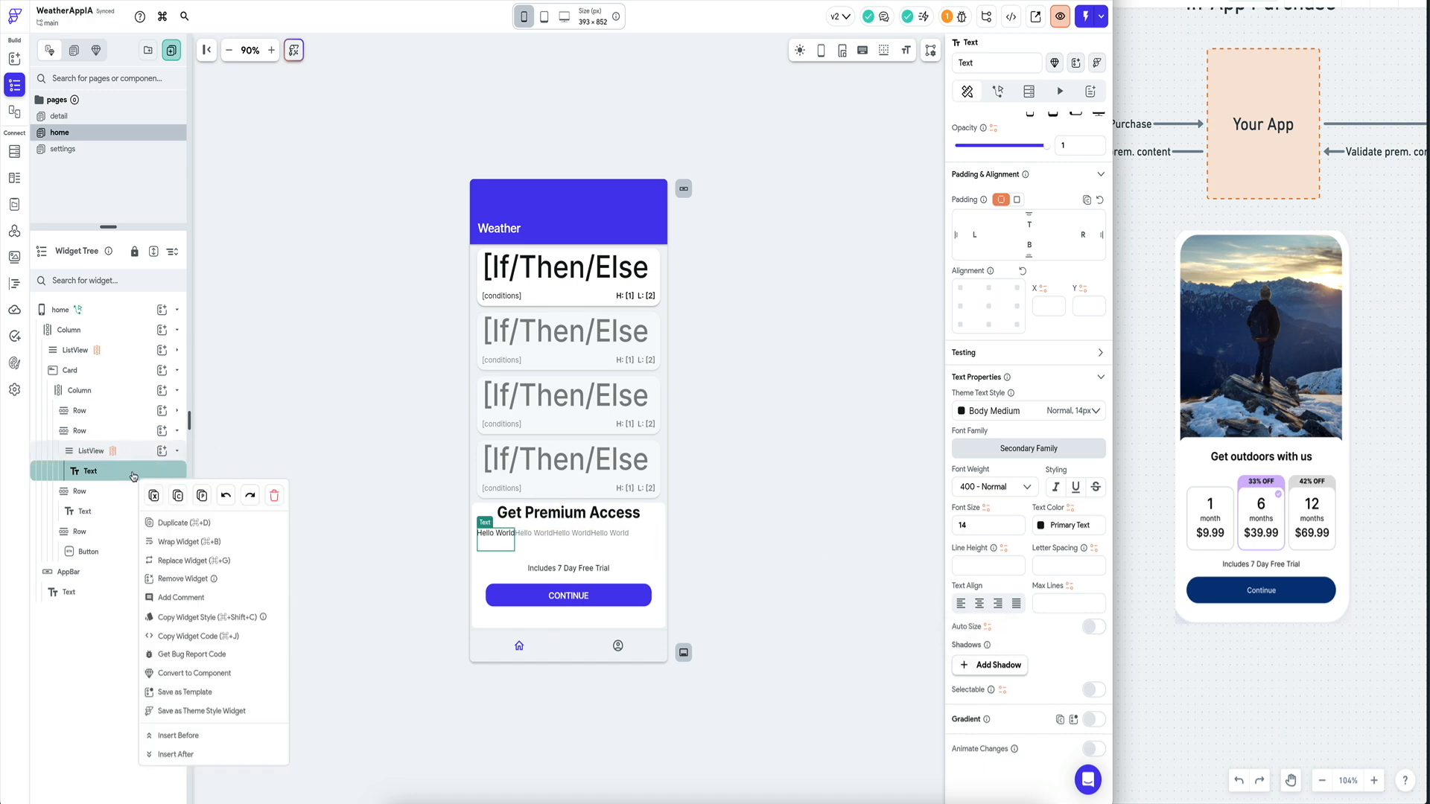
{"action": "left_click", "coordinate": [196, 546]}
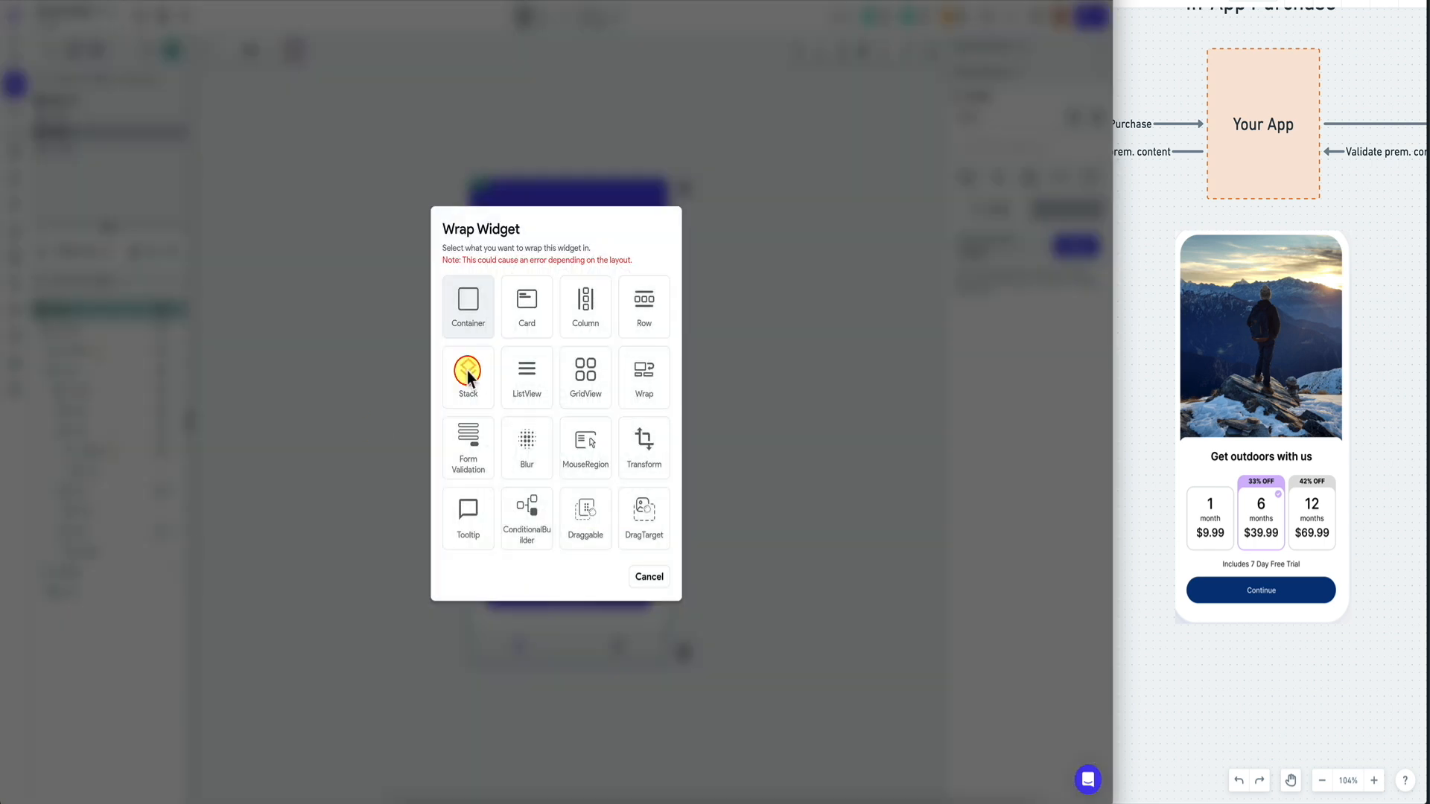
{"action": "left_click", "coordinate": [530, 306]}
{"action": "left_click", "coordinate": [161, 451]}
Add a Card with a Text inside under the ListView and edit the Card's elevation.
{"action": "type", "text": "card"}
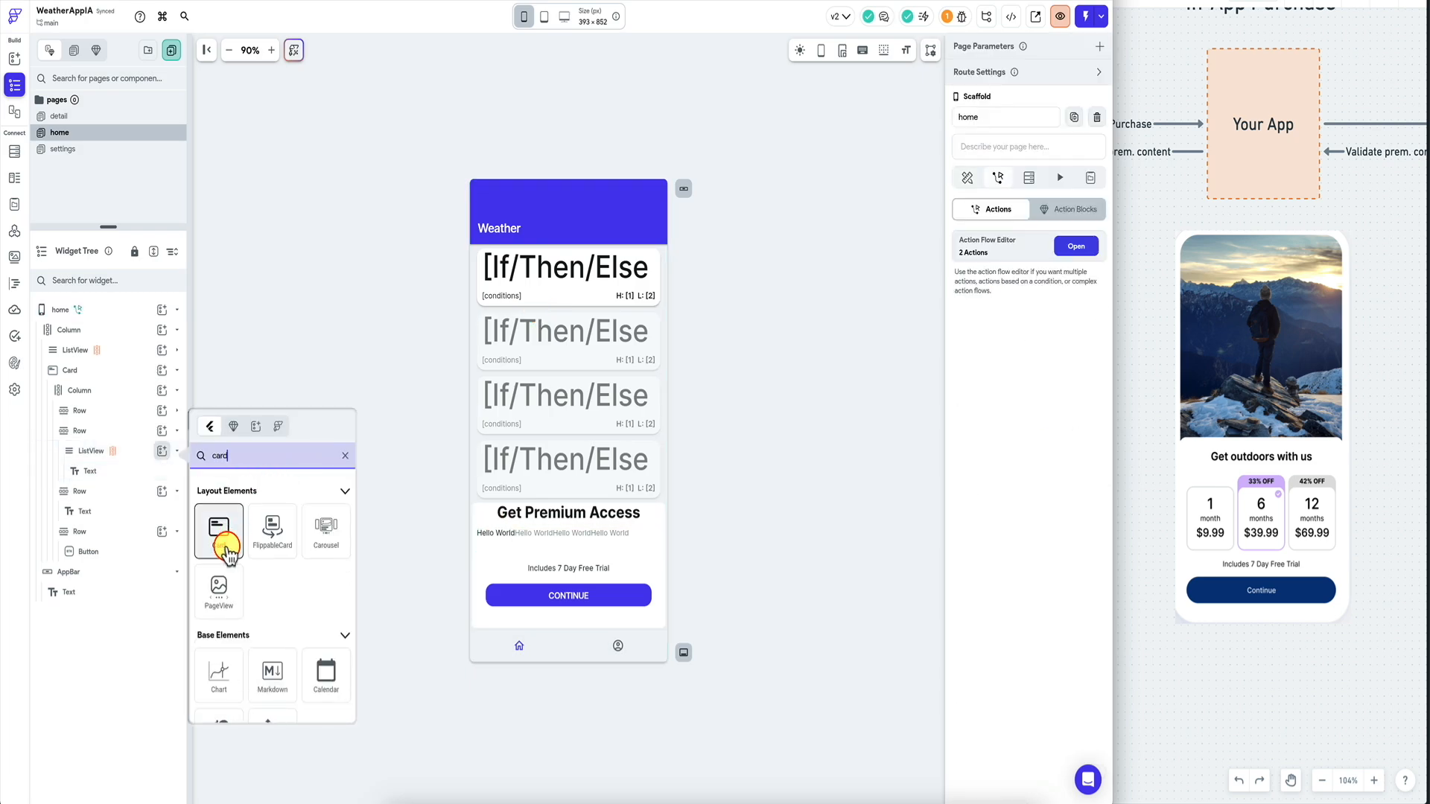
{"action": "left_click", "coordinate": [219, 536]}
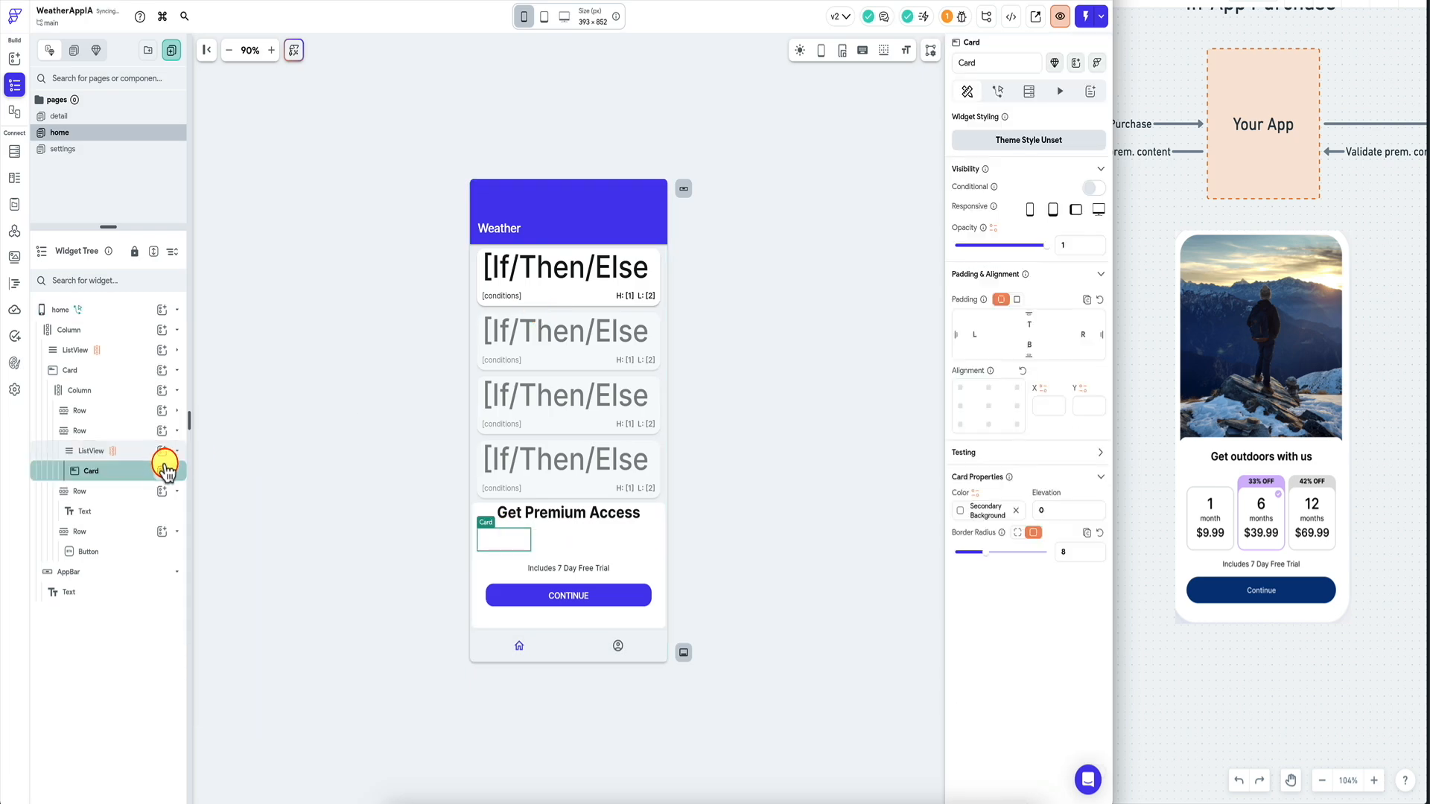
{"action": "left_click", "coordinate": [161, 470]}
{"action": "left_click", "coordinate": [218, 543]}
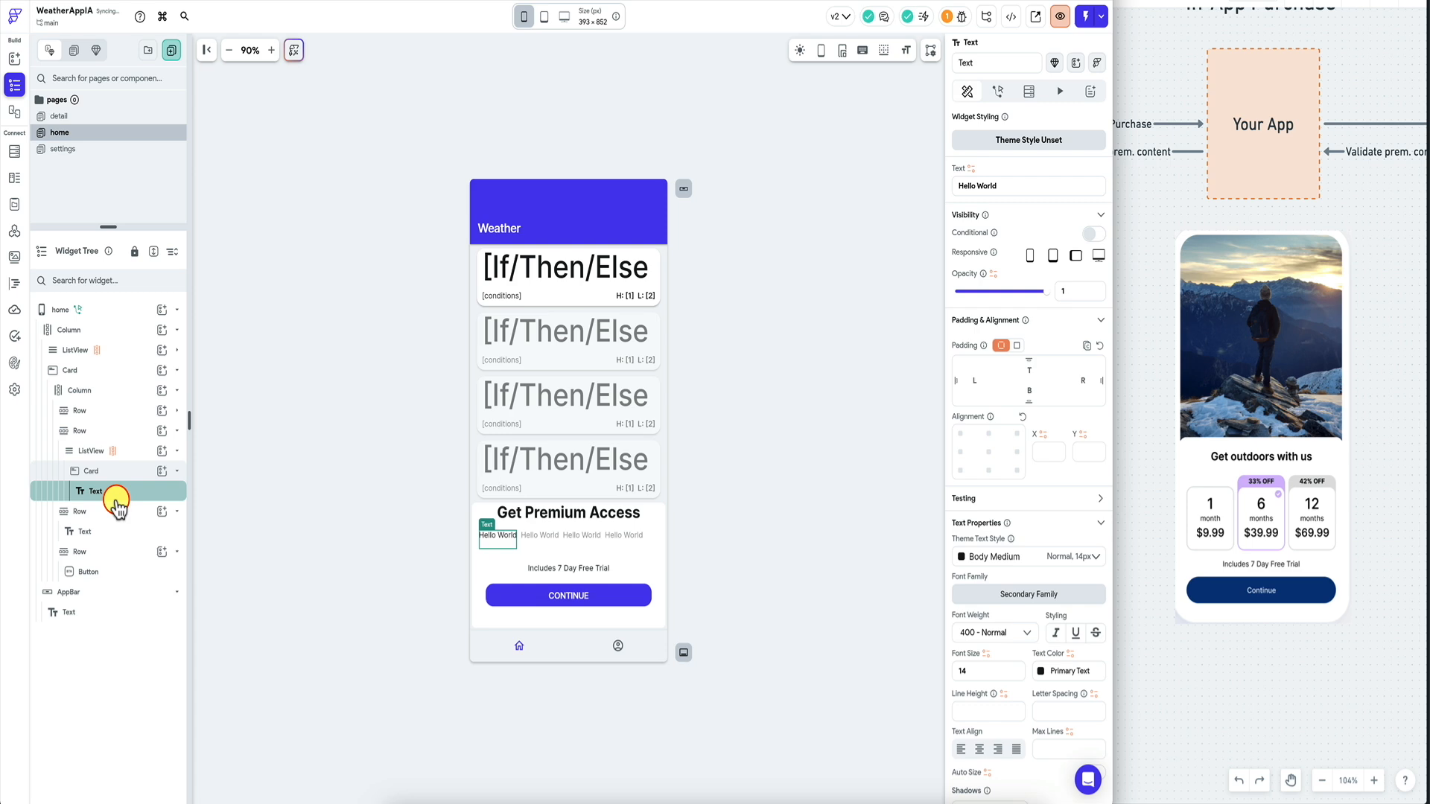
{"action": "left_click", "coordinate": [119, 471]}
{"action": "left_click", "coordinate": [1060, 513]}
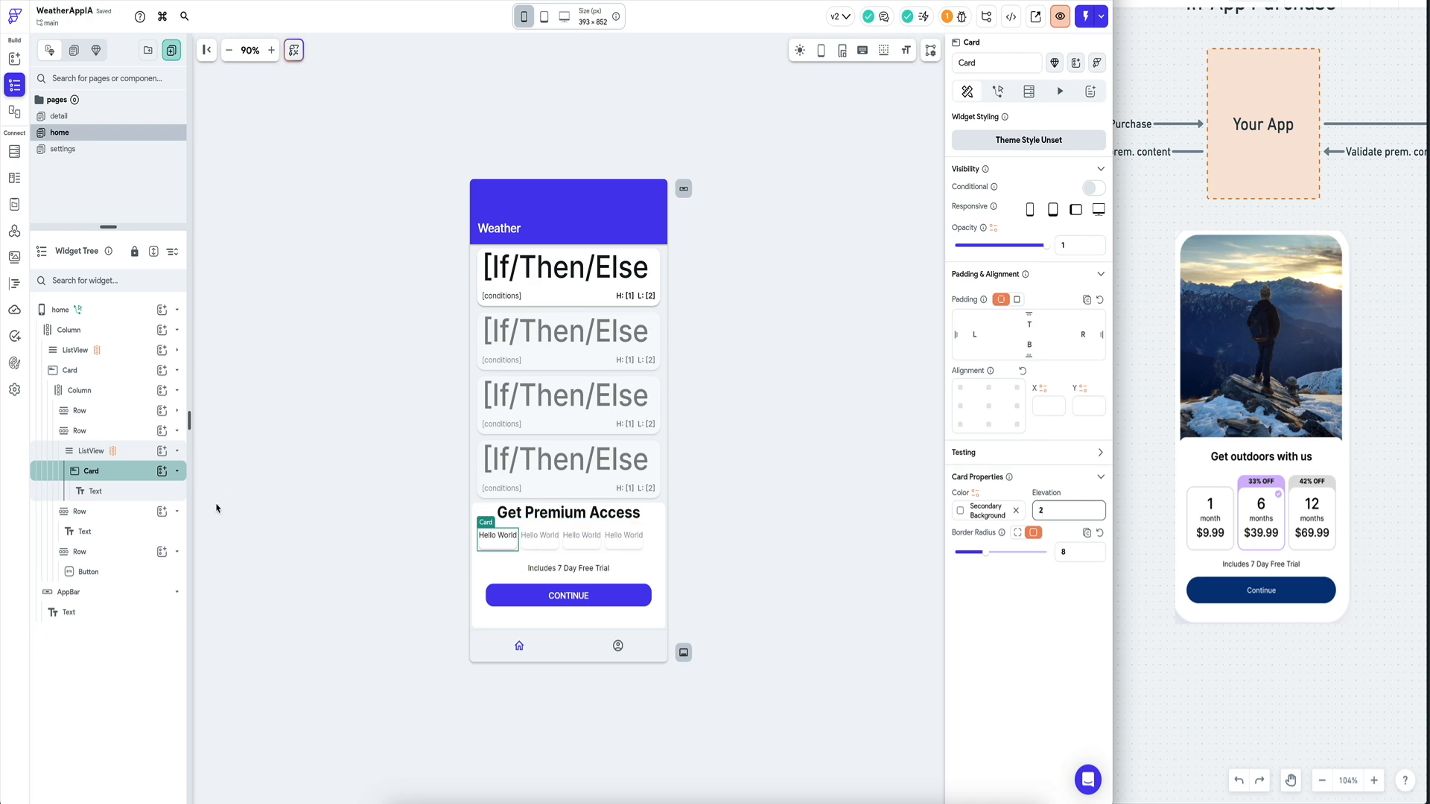
Give the Card padding 10 and drag it into place in the list.
{"action": "left_click", "coordinate": [117, 489]}
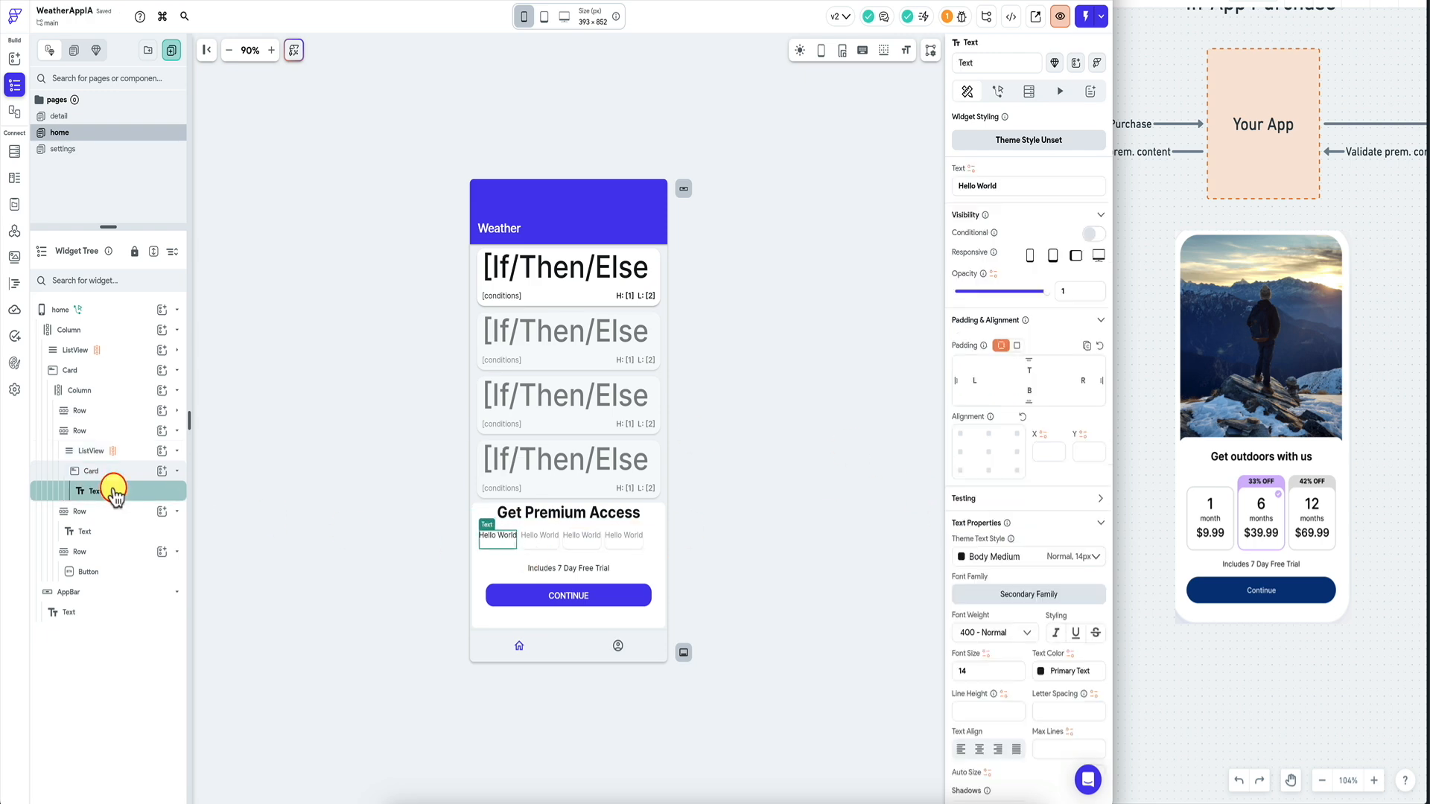
{"action": "left_click", "coordinate": [119, 471]}
{"action": "left_click", "coordinate": [1072, 319]}
{"action": "type", "text": "10"}
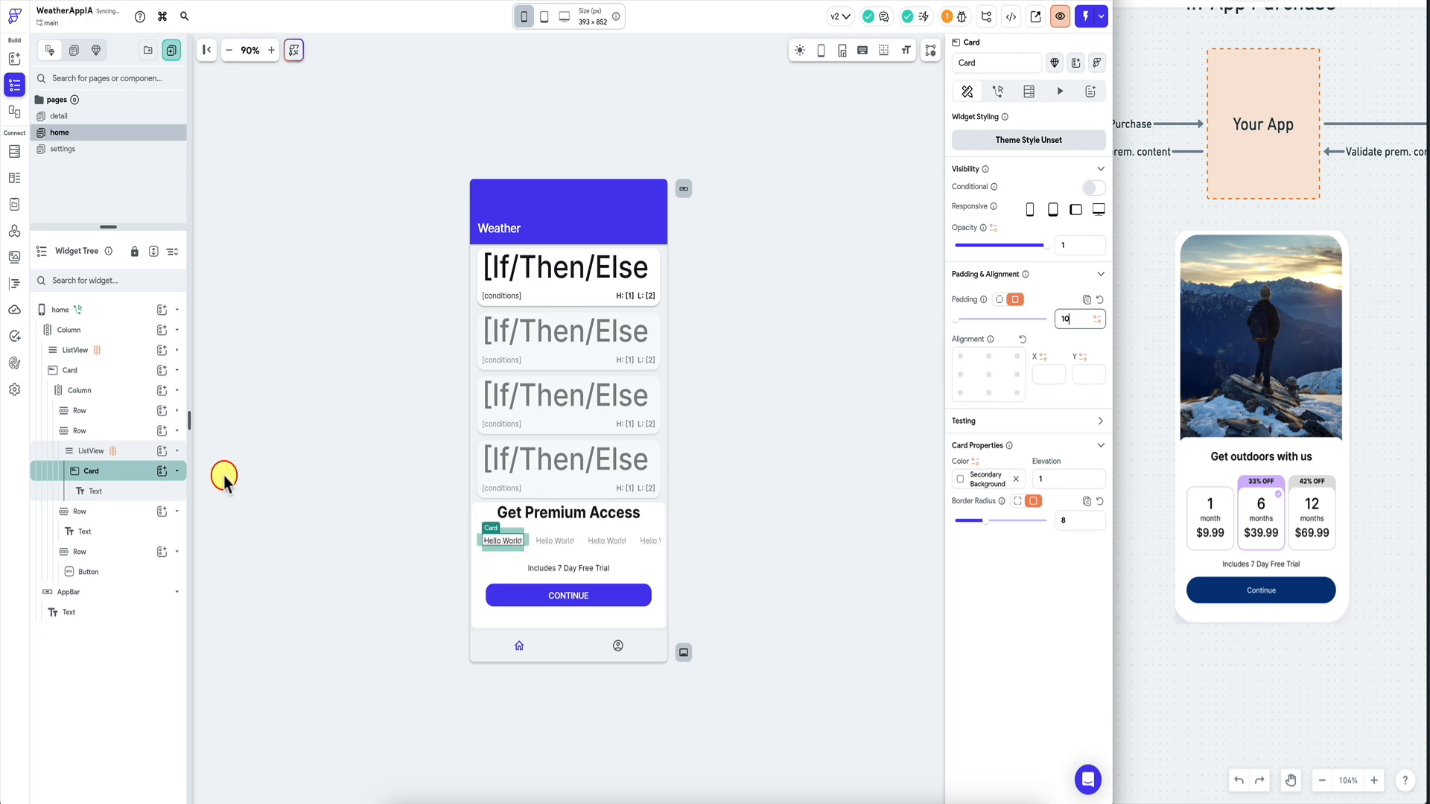
{"action": "left_click", "coordinate": [120, 490]}
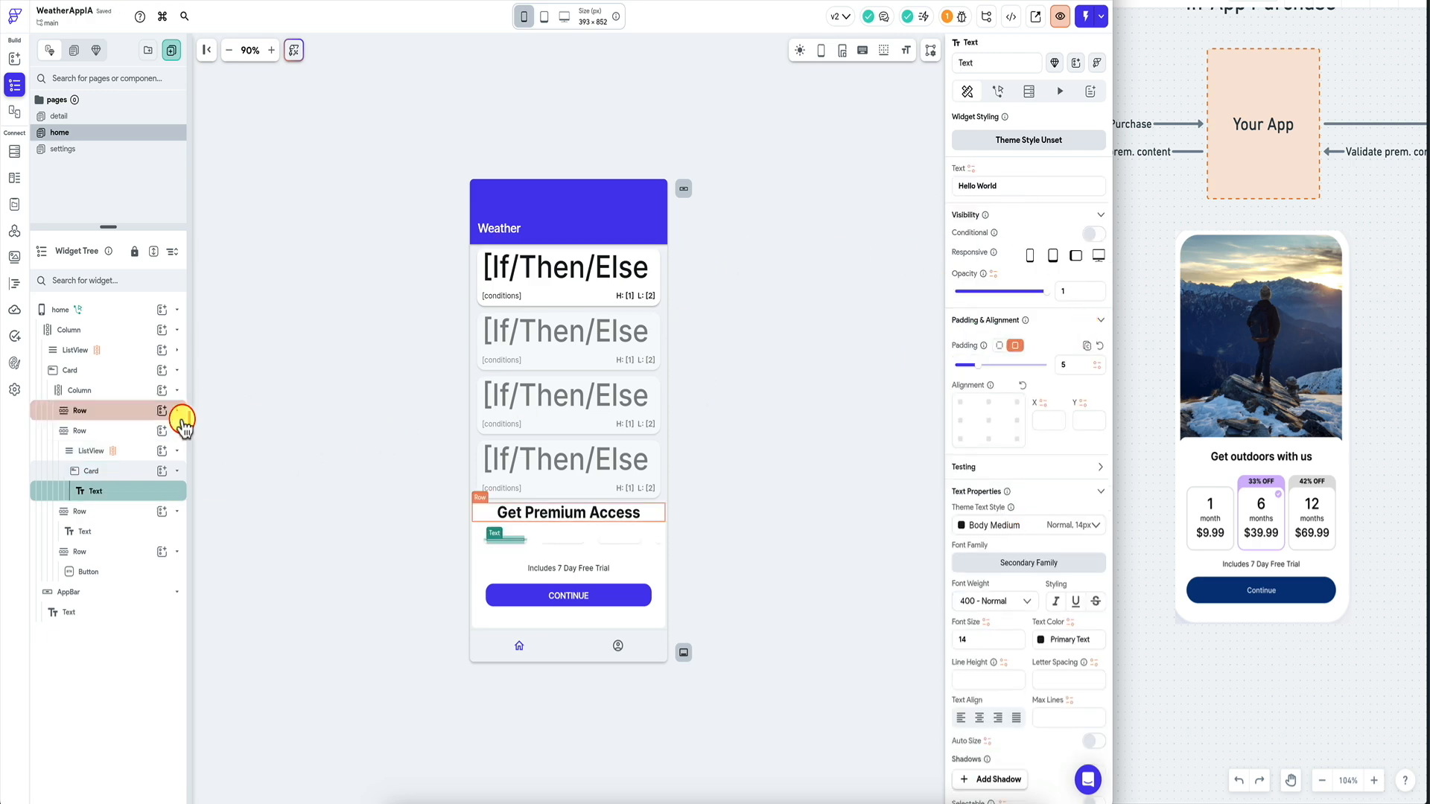
{"action": "left_click", "coordinate": [135, 452]}
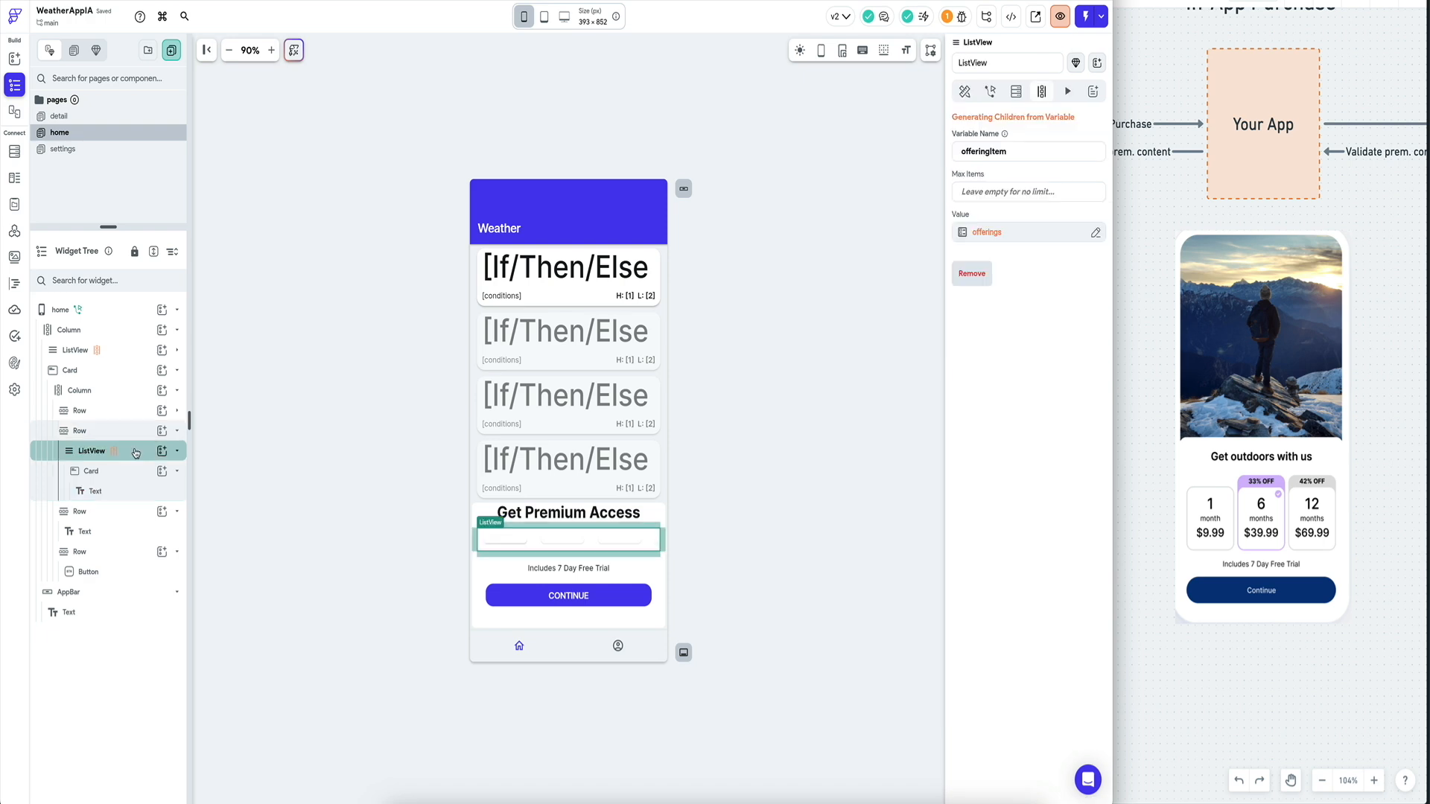
{"action": "left_click", "coordinate": [124, 378]}
{"action": "left_click_drag", "start_coordinate": [124, 377], "coordinate": [502, 548]}
Set the outer weather ListView's Expansion to the third option so the paywall moves up.
{"action": "left_click", "coordinate": [477, 350]}
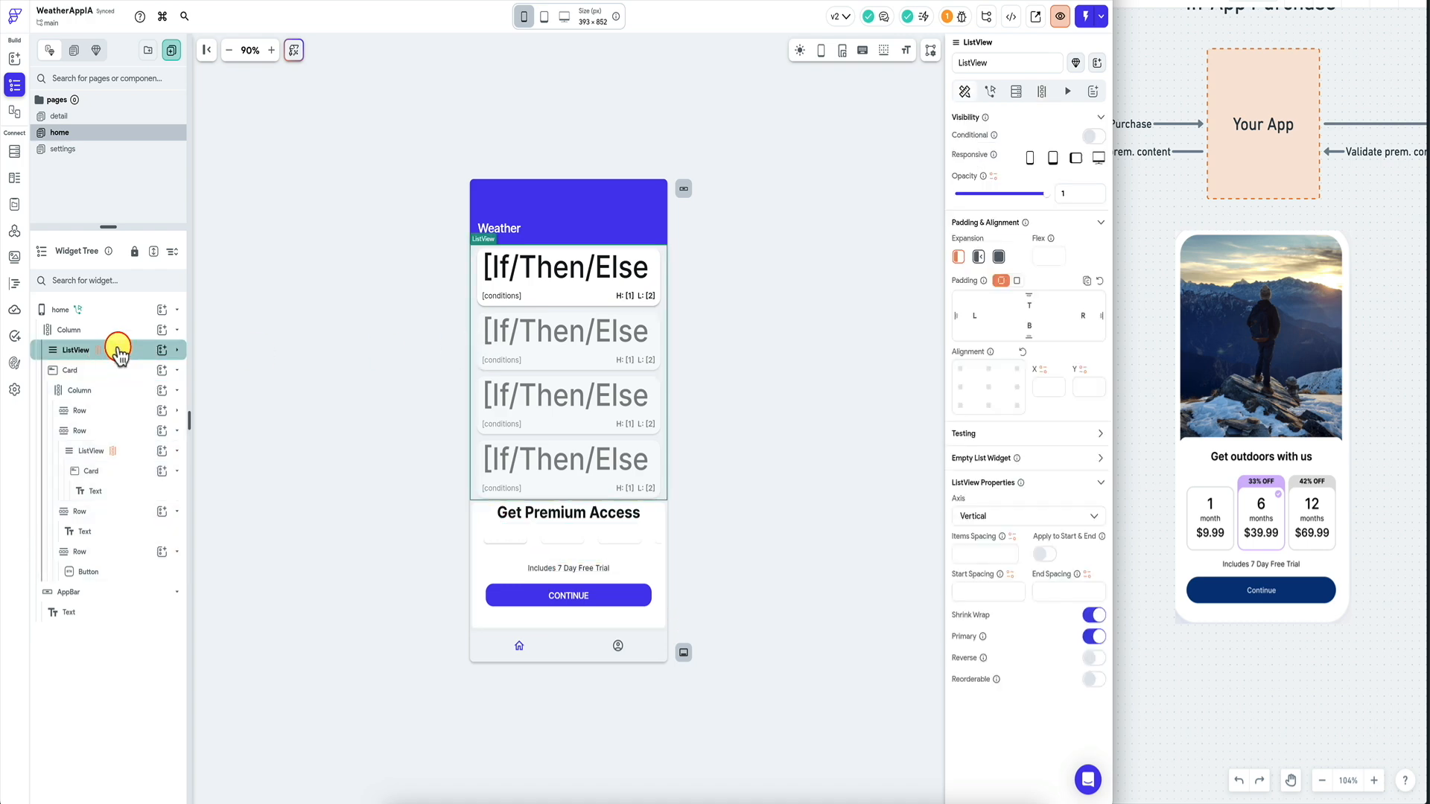
{"action": "left_click", "coordinate": [999, 258]}
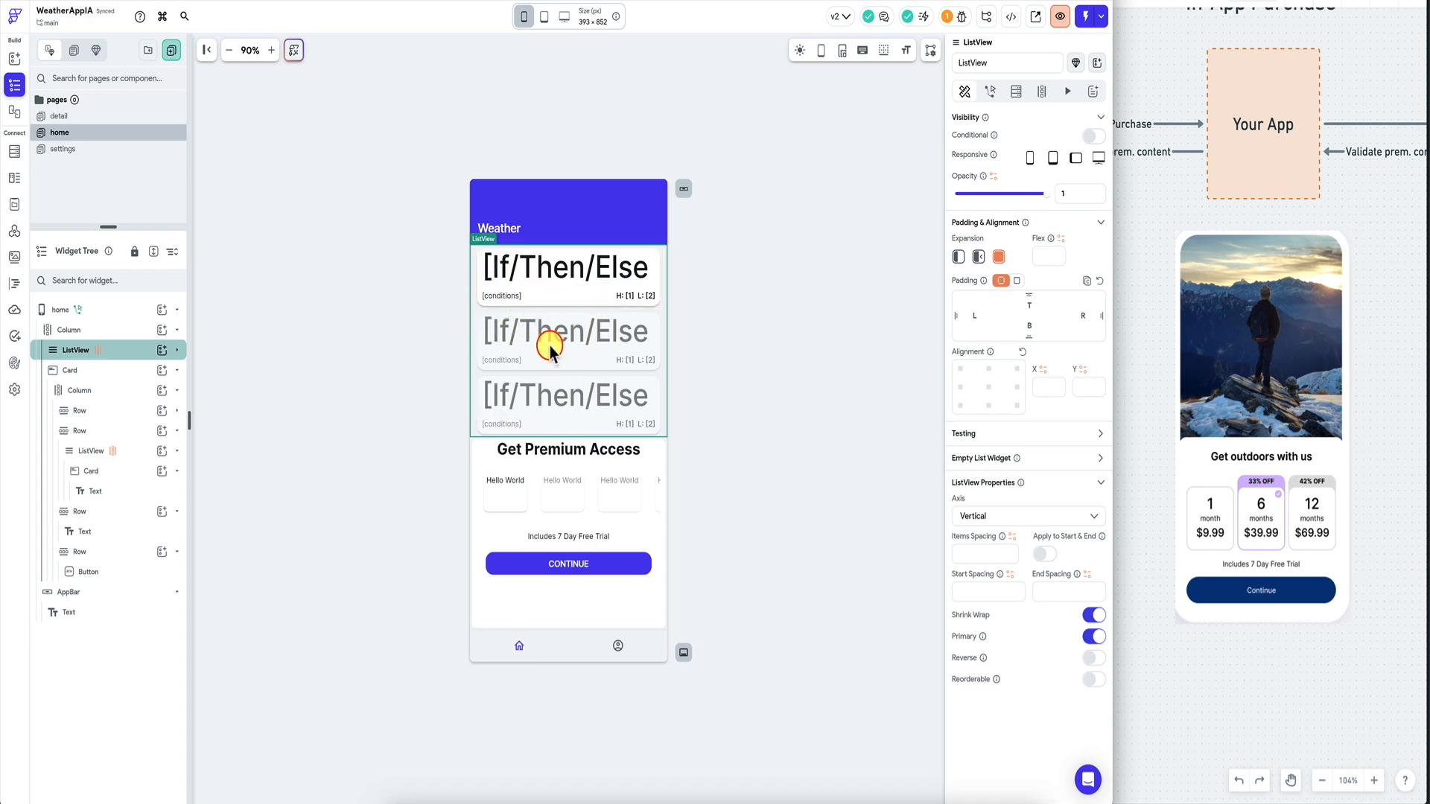
{"action": "left_click", "coordinate": [473, 471]}
{"action": "left_click", "coordinate": [112, 389]}
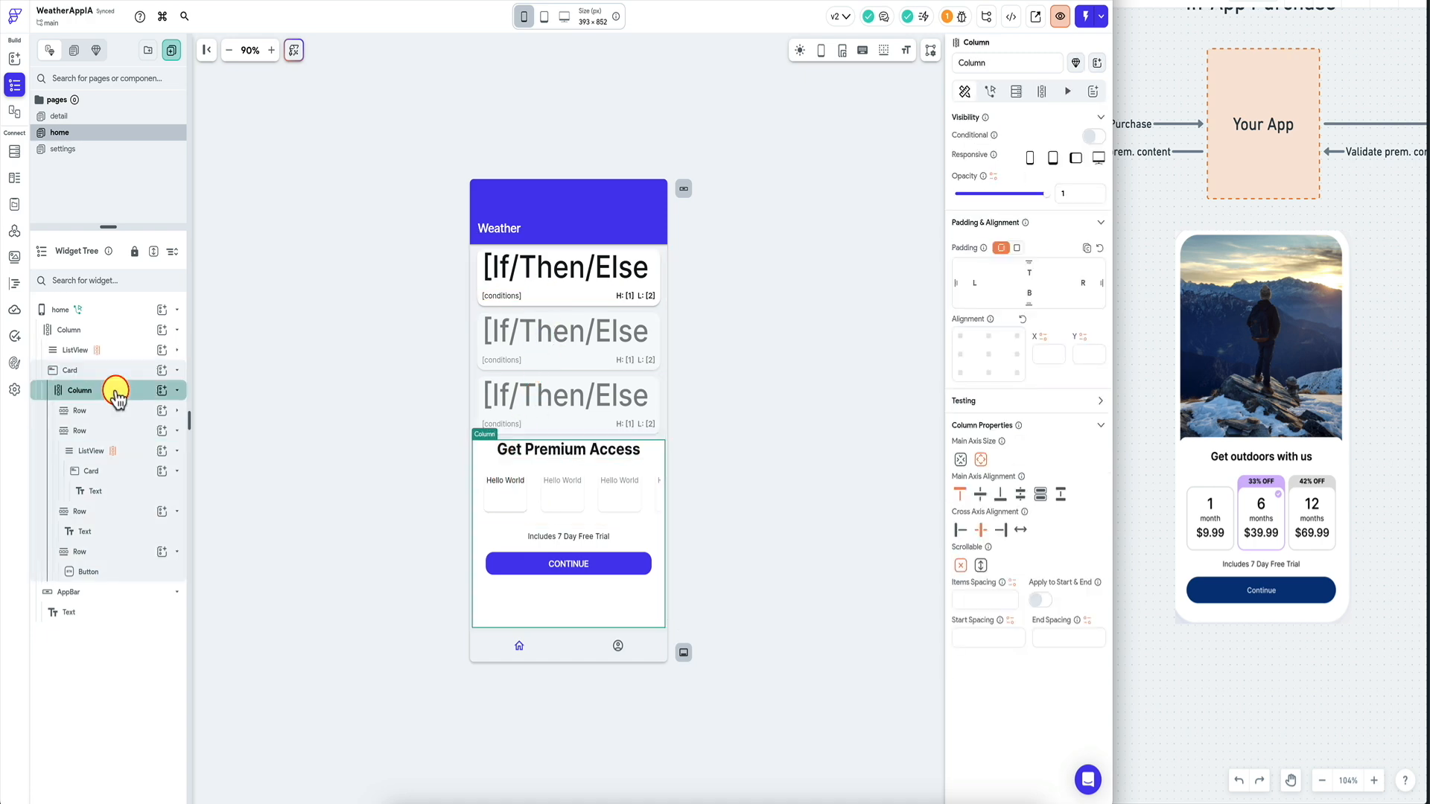
{"action": "left_click", "coordinate": [511, 491]}
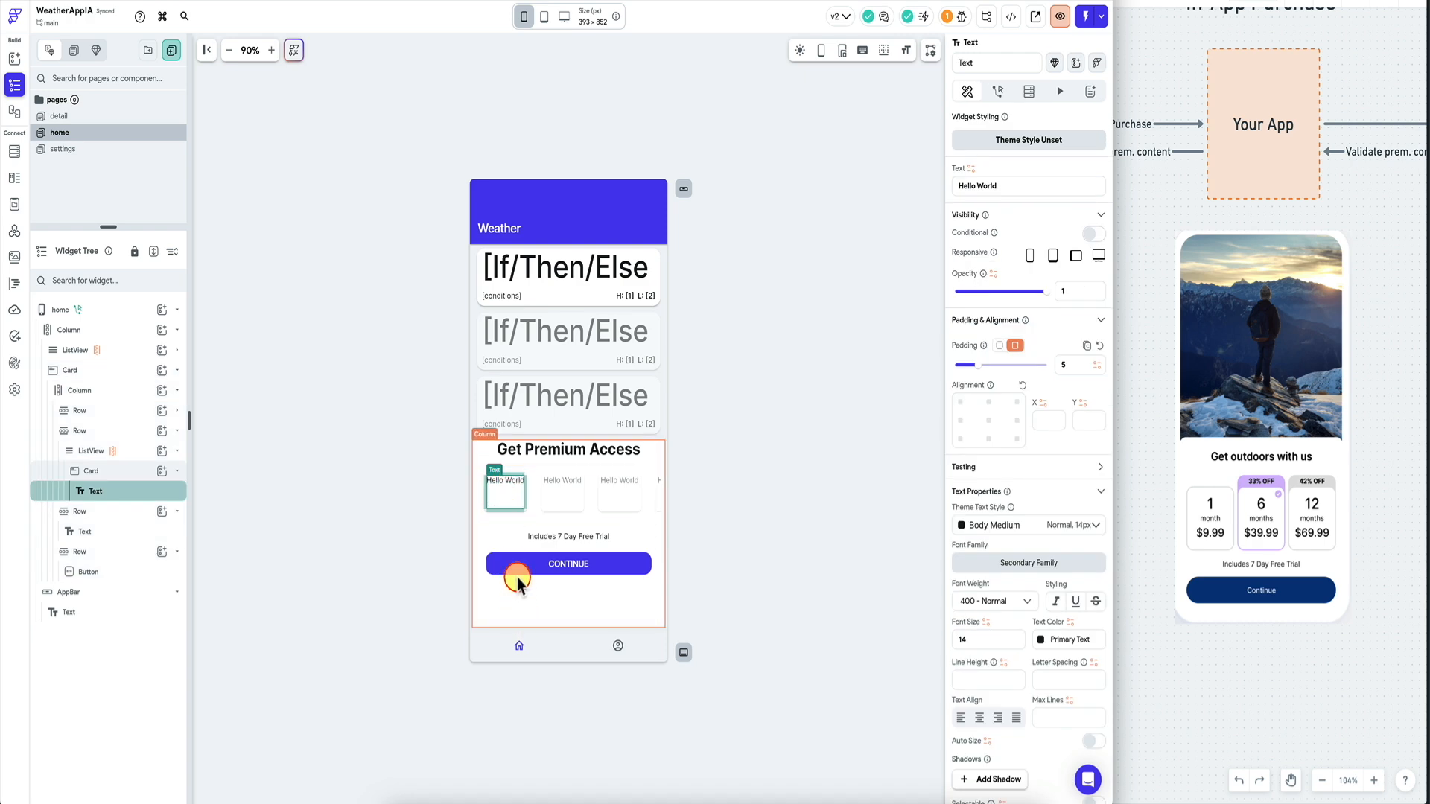
Put a Column inside the offering Card holding two Text widgets.
{"action": "left_click", "coordinate": [161, 471]}
{"action": "type", "text": "col"}
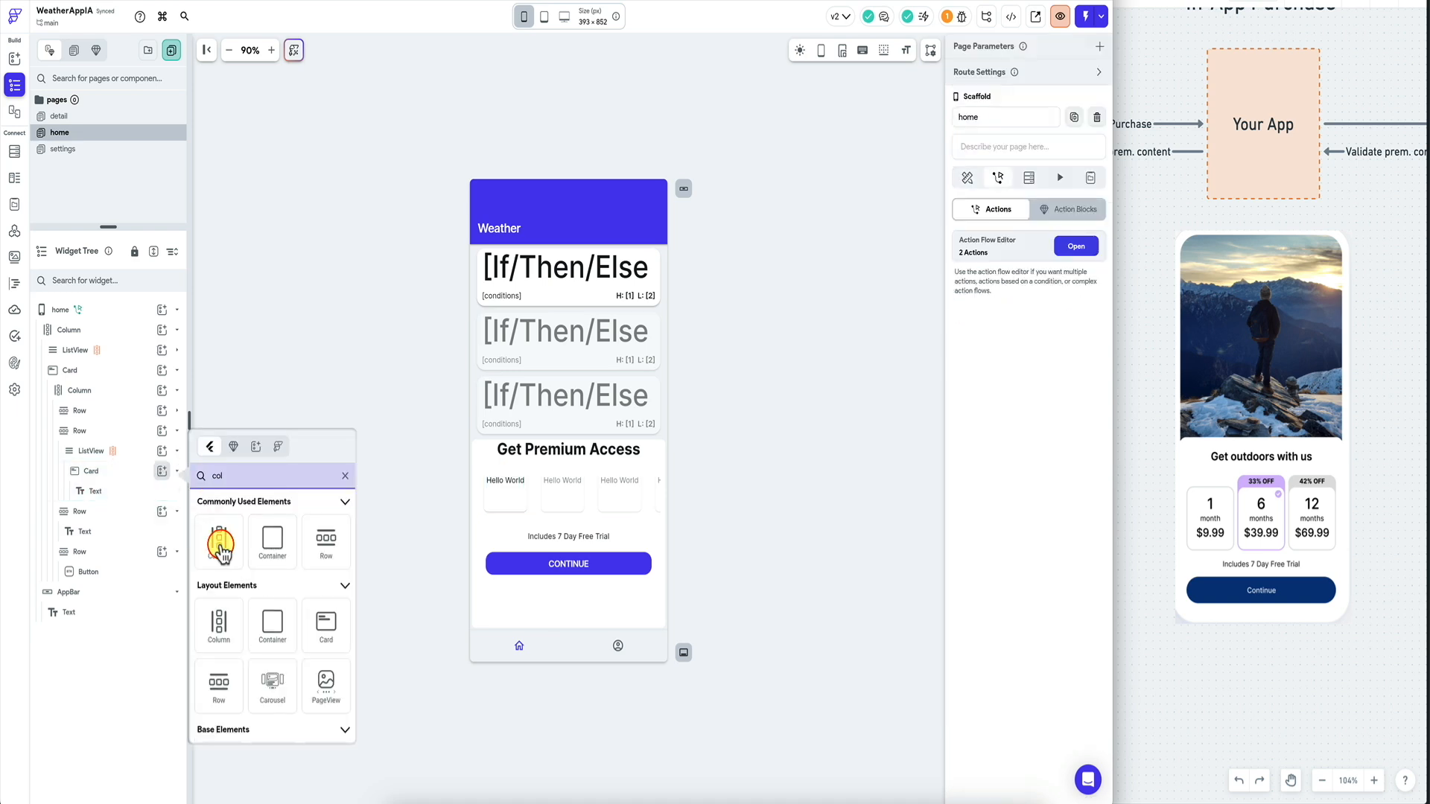
{"action": "left_click", "coordinate": [220, 546]}
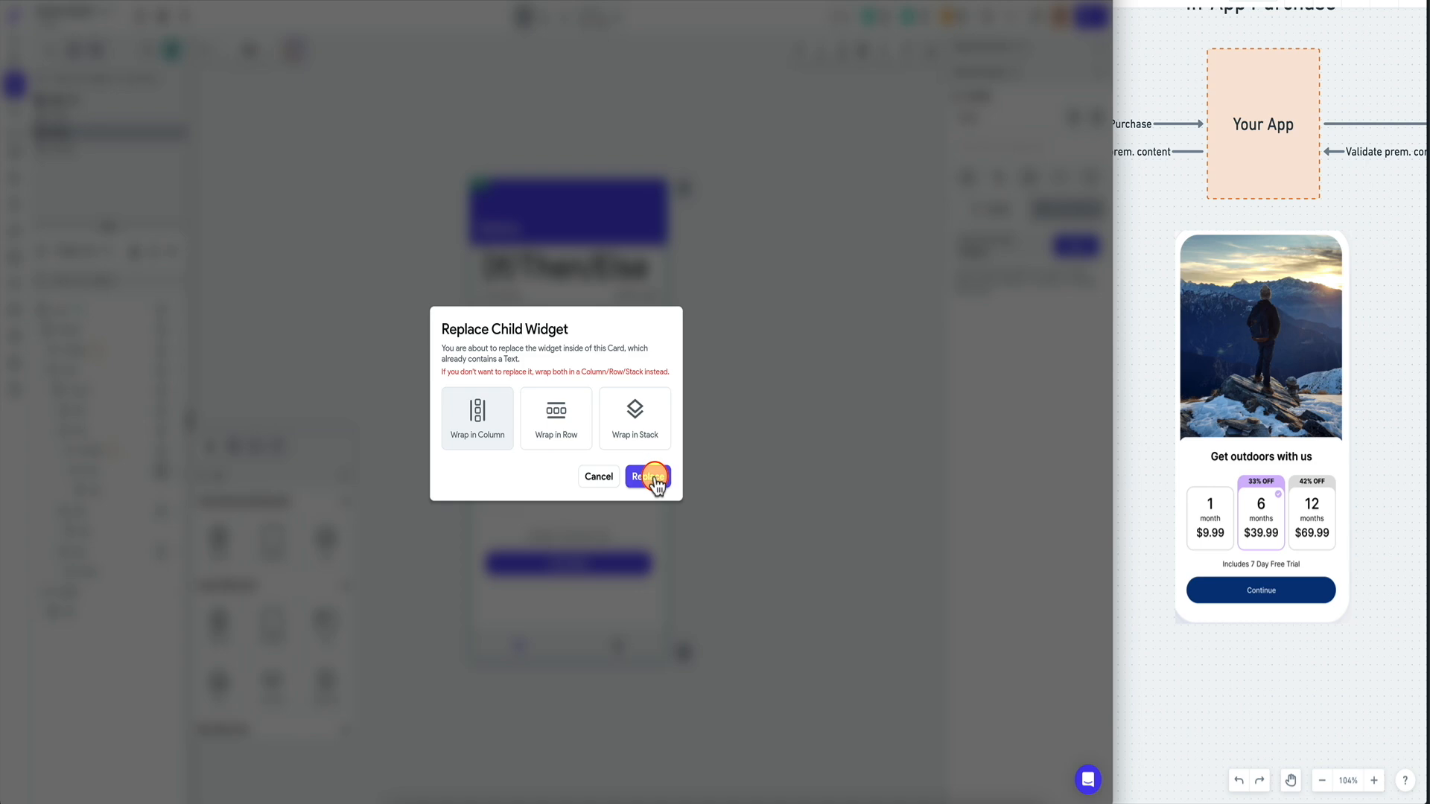
{"action": "left_click", "coordinate": [648, 477]}
{"action": "left_click", "coordinate": [161, 492]}
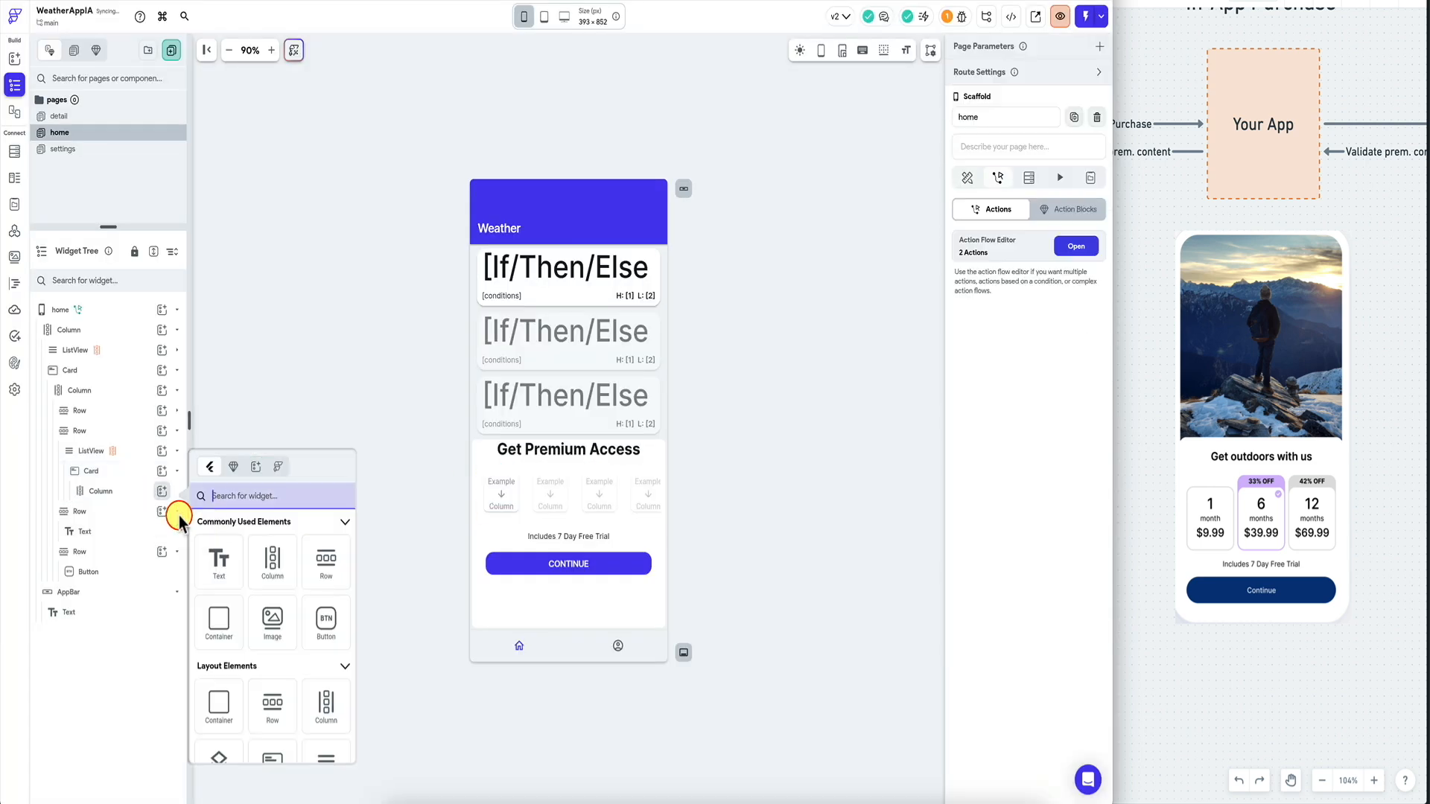
{"action": "left_click", "coordinate": [216, 561]}
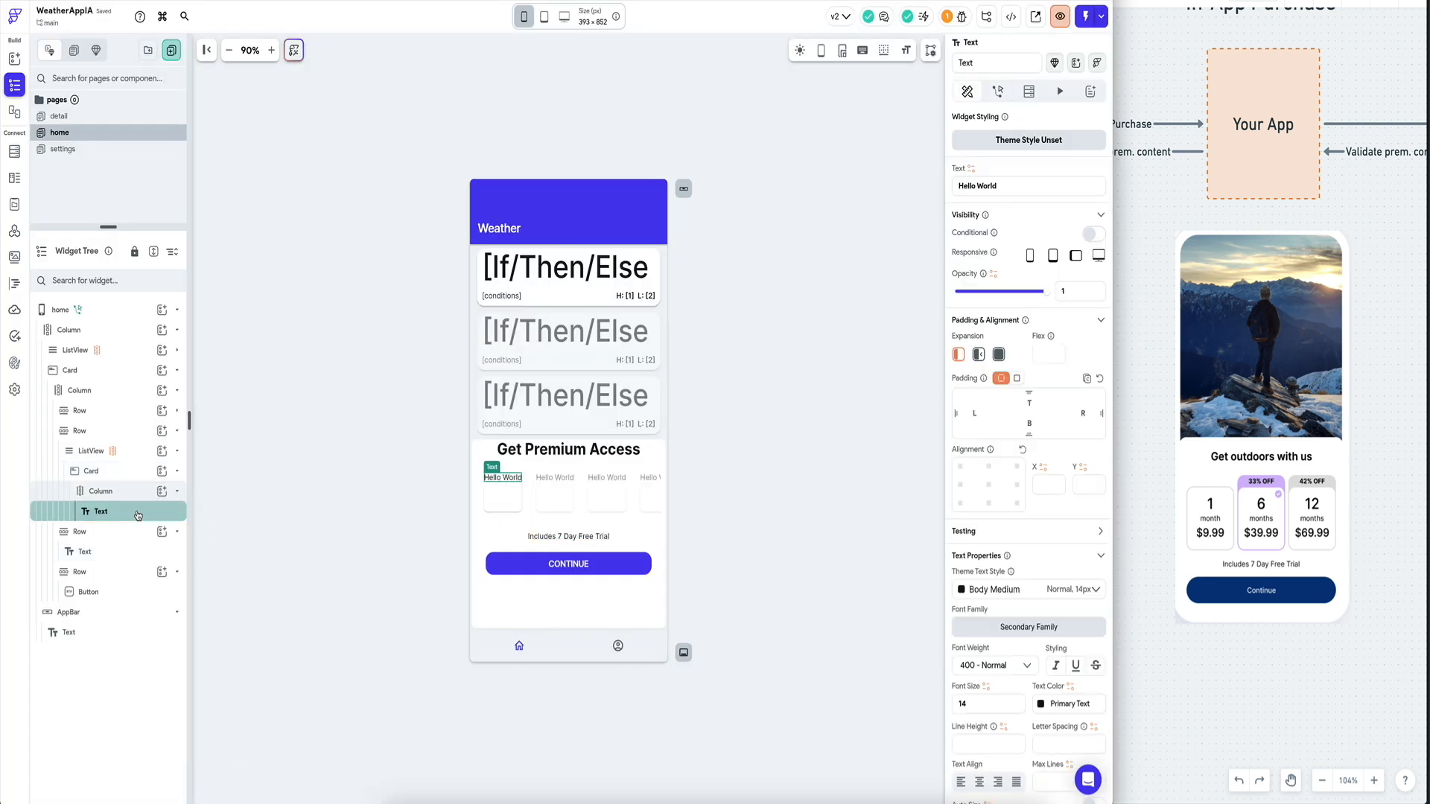
{"action": "key", "text": "ctrl+d"}
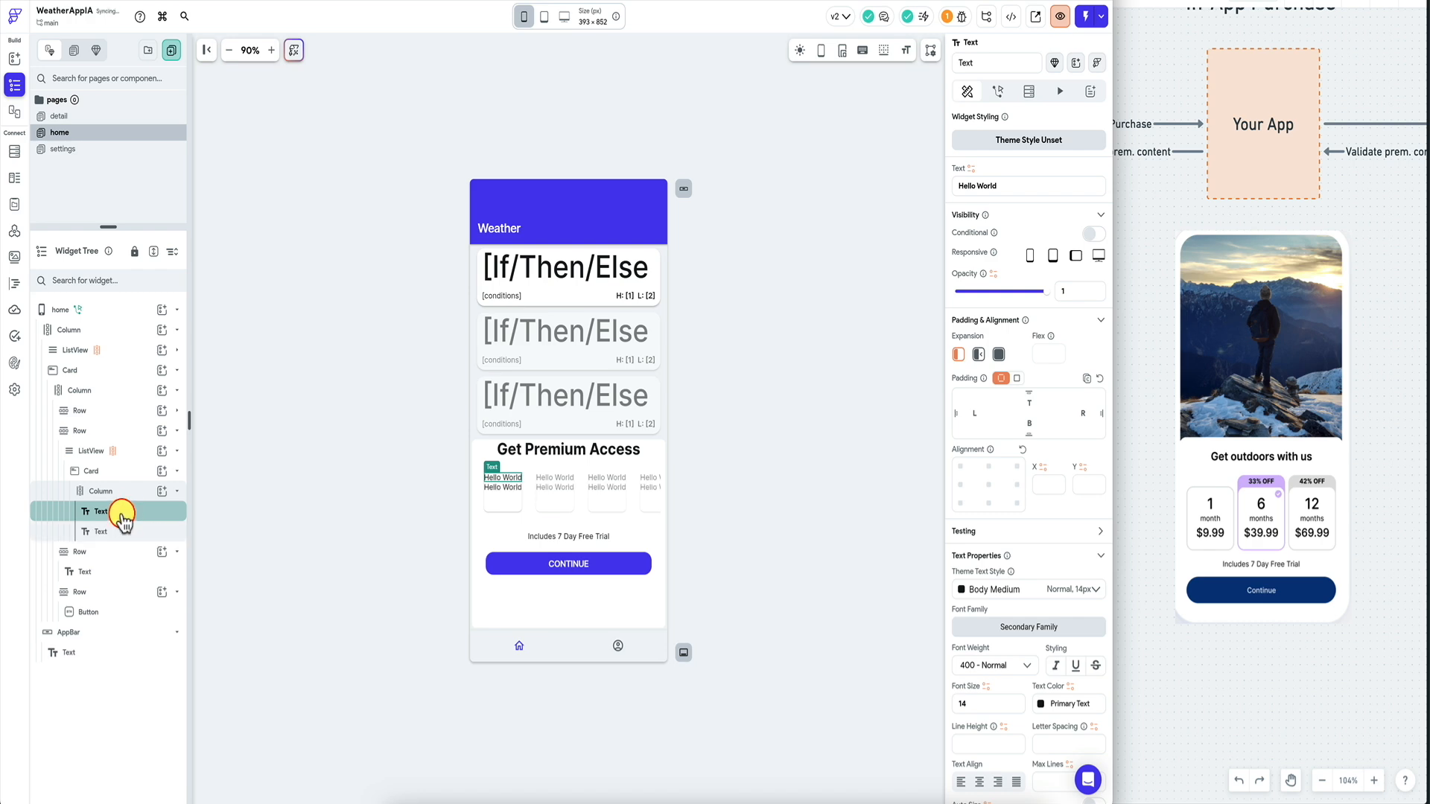
{"action": "left_click", "coordinate": [131, 499]}
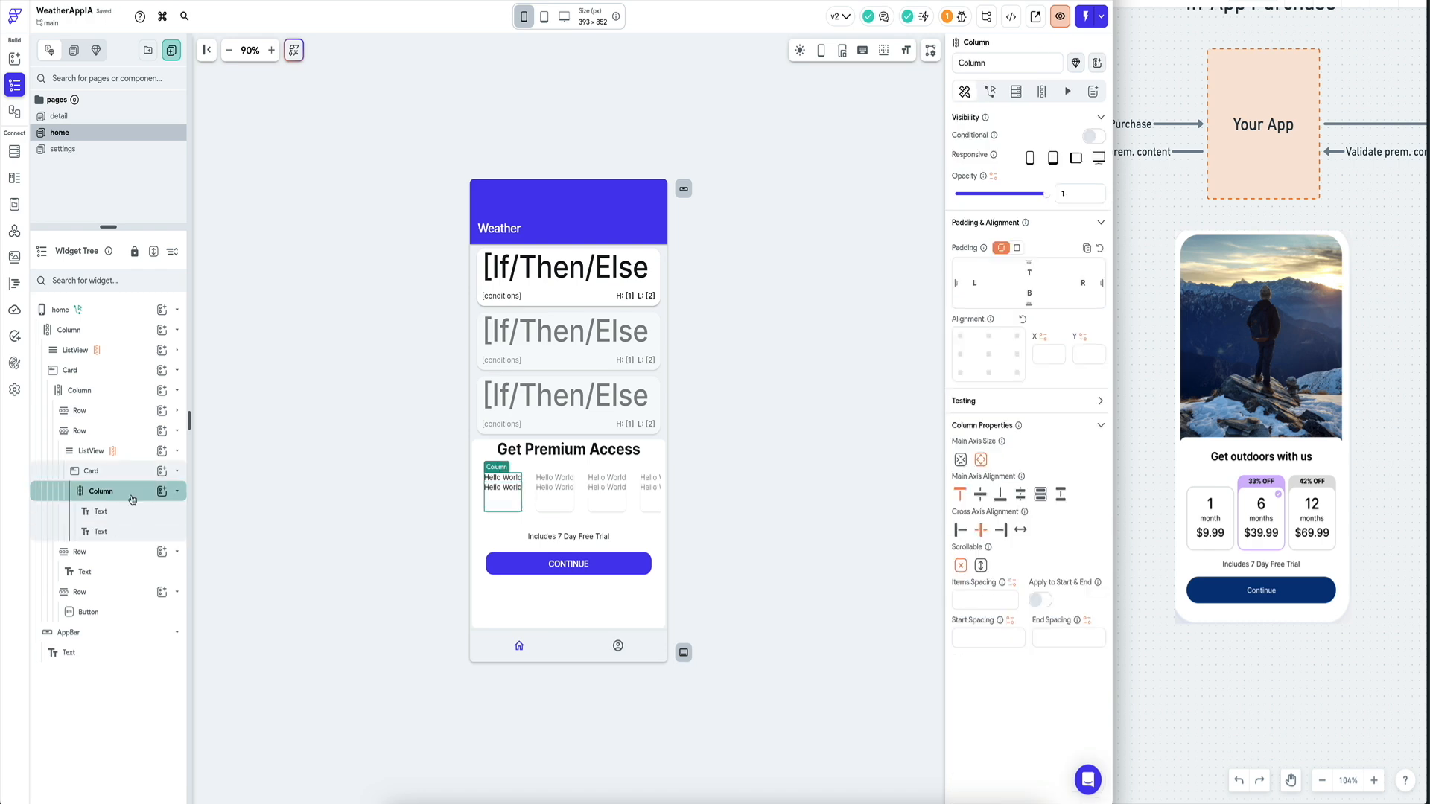
Bind the first Text to offeringItem item and delete the extra Hello World Text.
{"action": "left_click", "coordinate": [100, 512]}
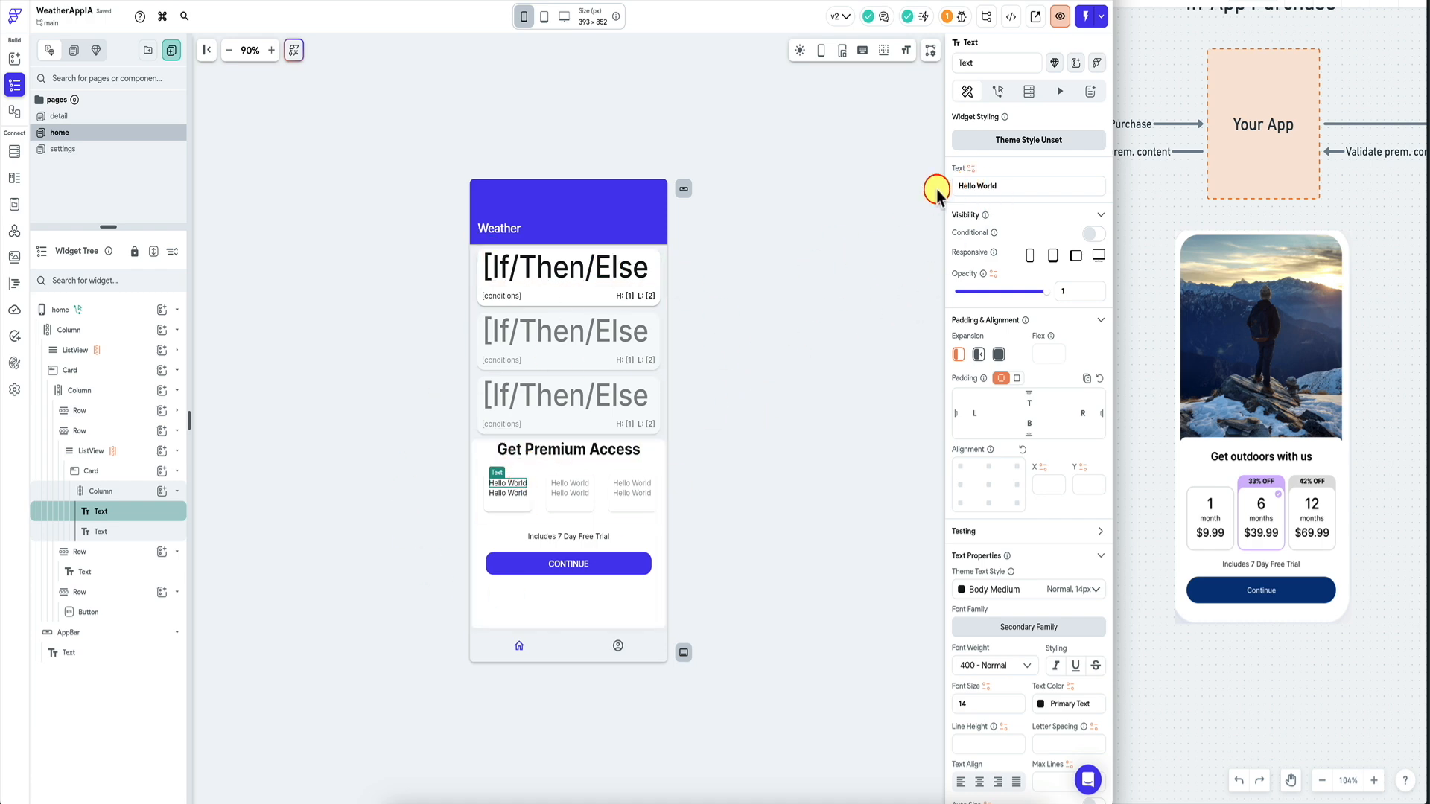
{"action": "left_click", "coordinate": [968, 168]}
{"action": "left_click", "coordinate": [834, 319]}
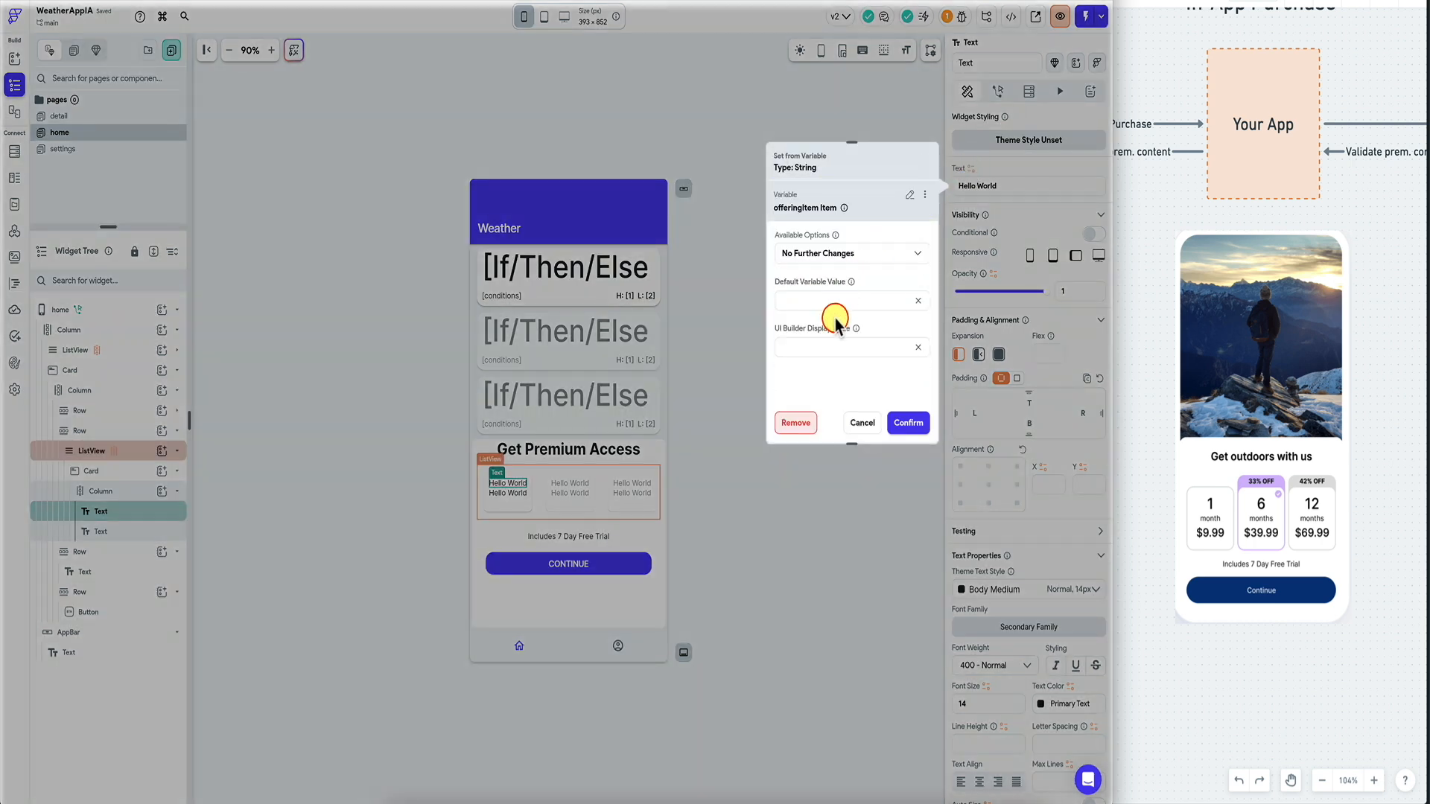
{"action": "left_click", "coordinate": [909, 423]}
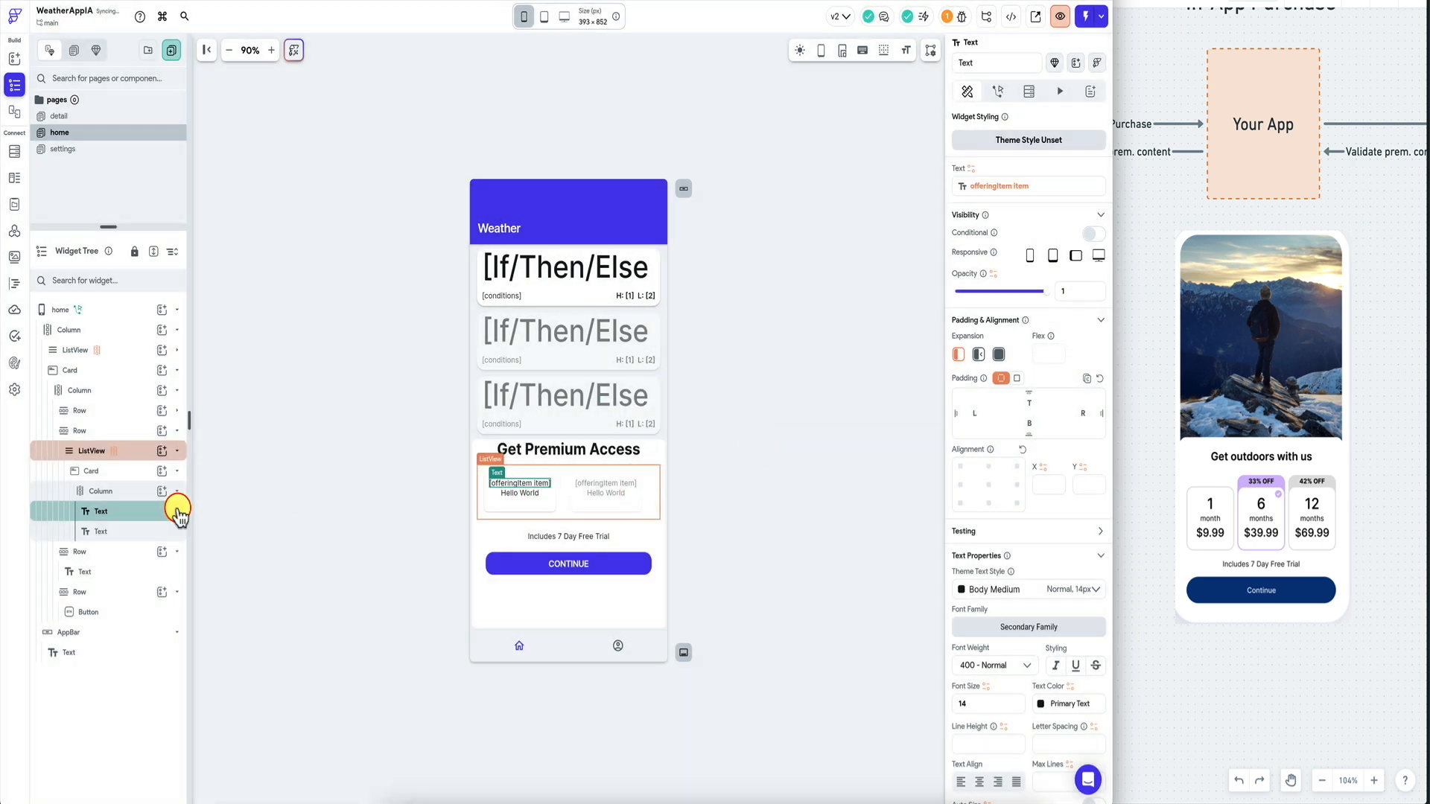
{"action": "left_click", "coordinate": [136, 535]}
{"action": "key", "text": "Delete"}
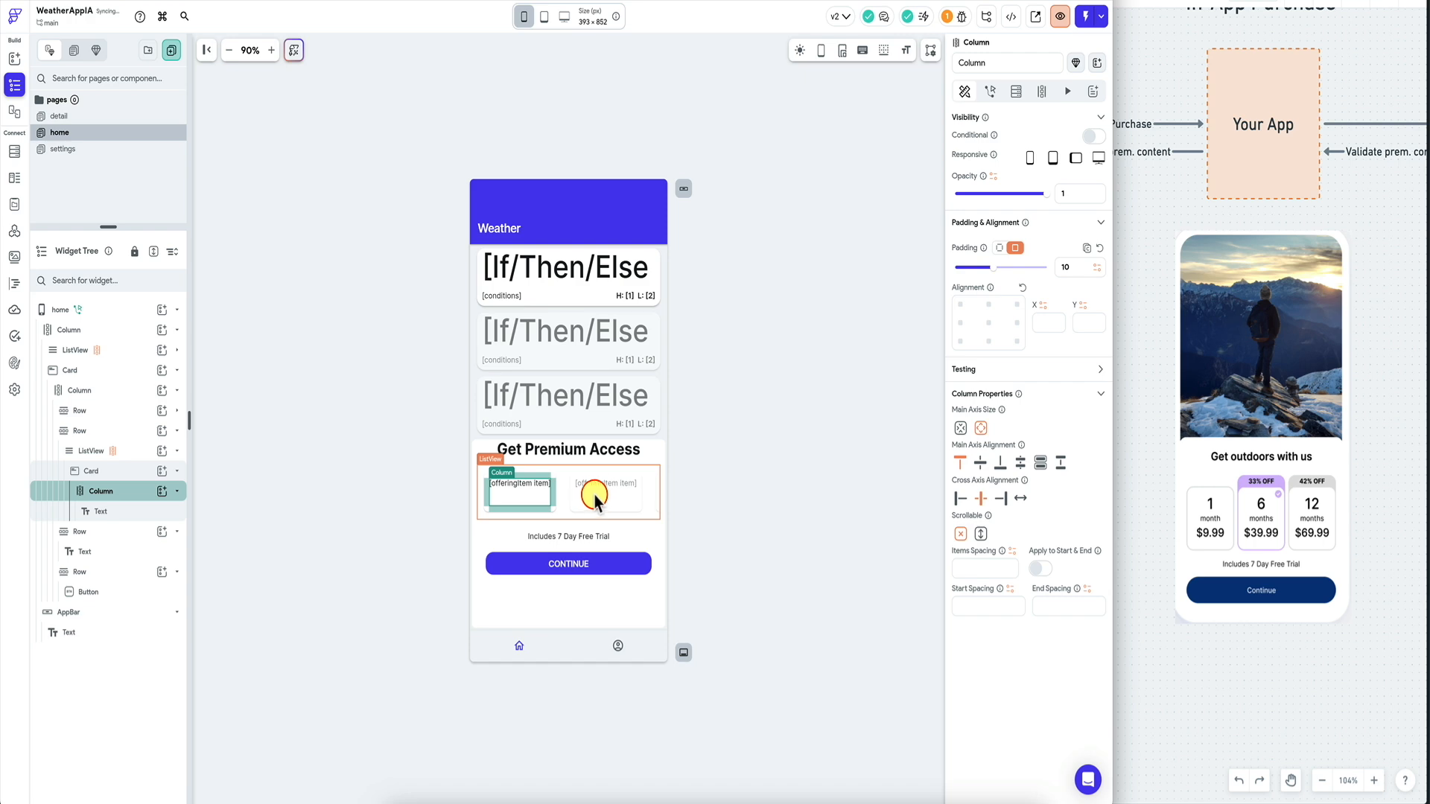
{"action": "left_click", "coordinate": [556, 490]}
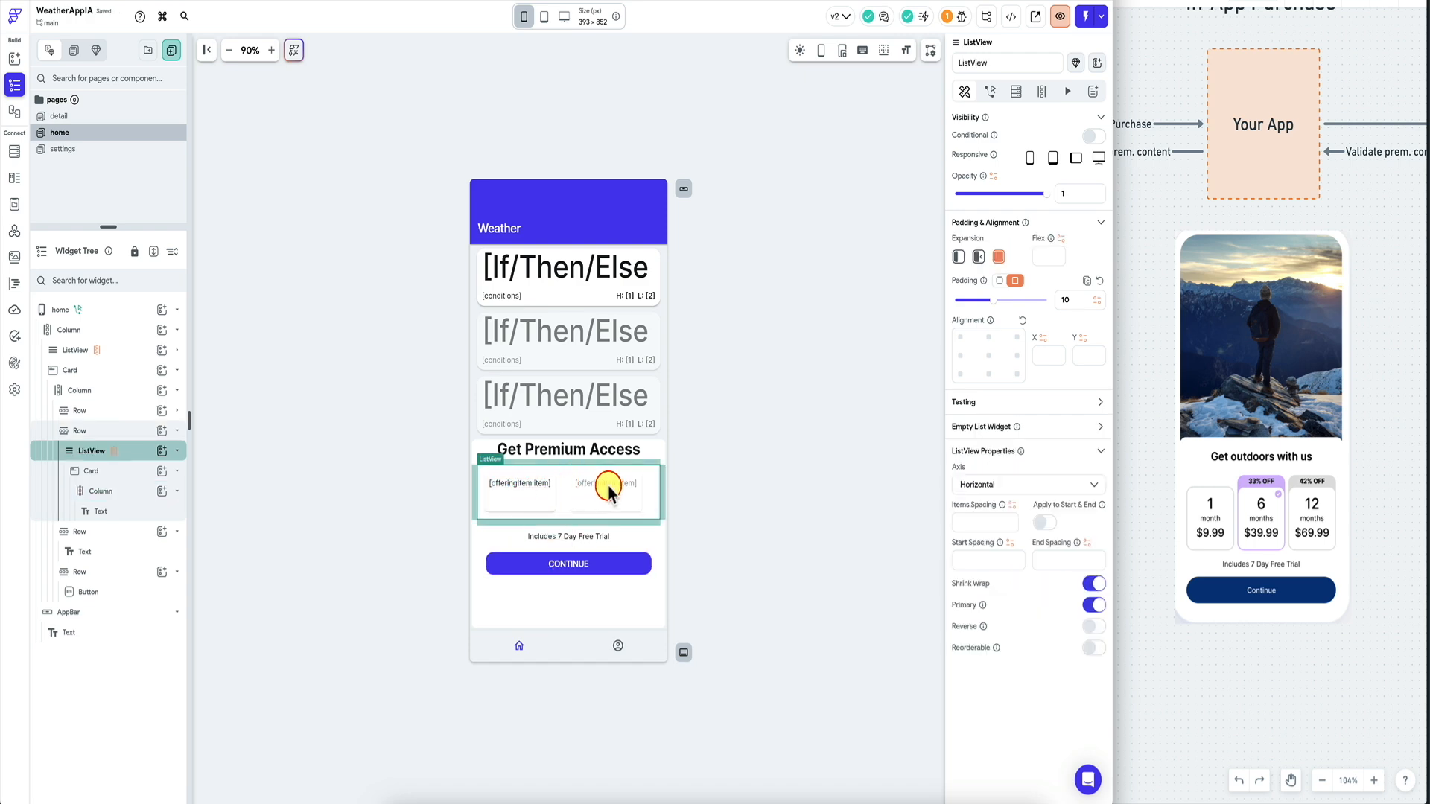
Give the CONTINUE button an On Tap action calling the purchaseProduct custom action.
{"action": "left_click", "coordinate": [571, 564]}
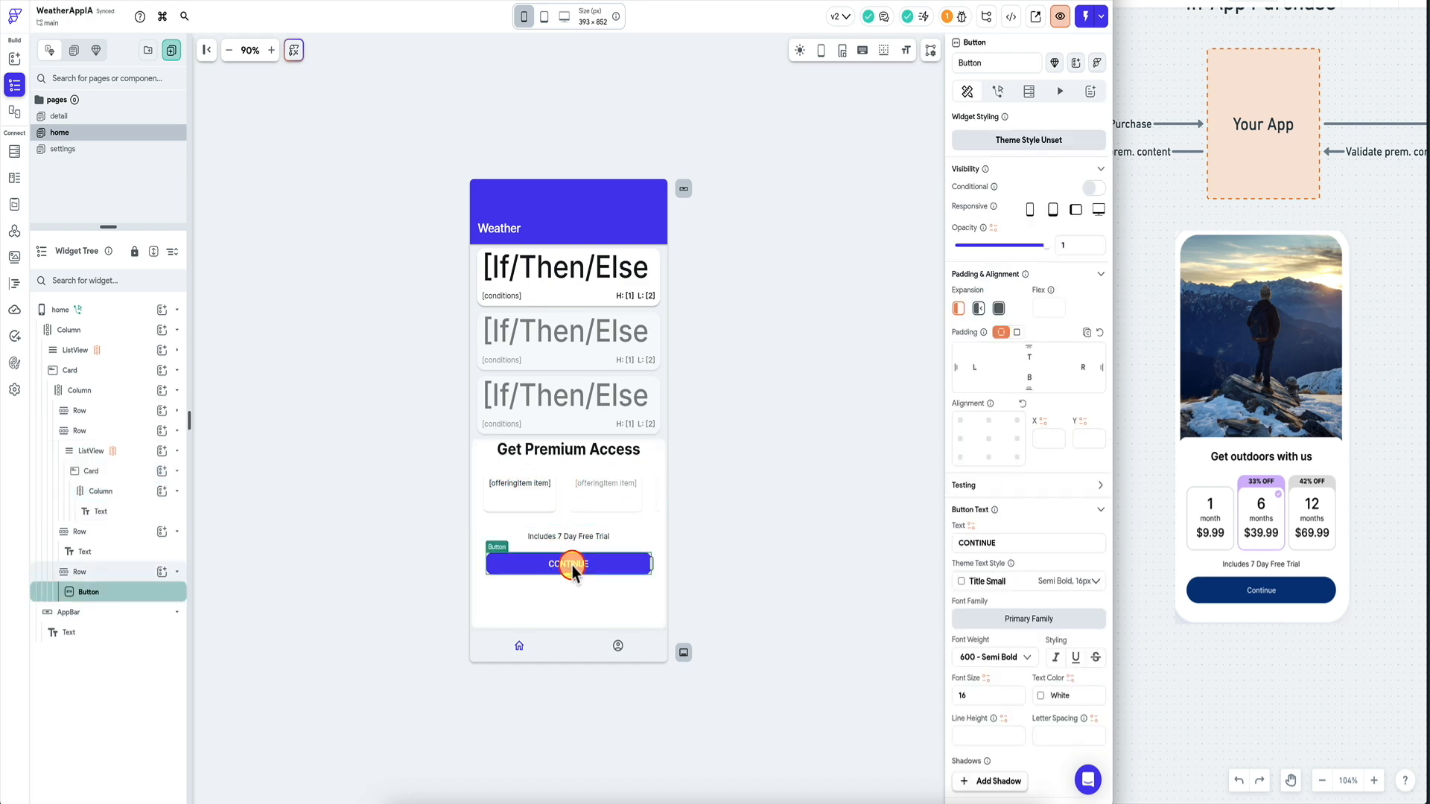
{"action": "left_click", "coordinate": [591, 566]}
{"action": "left_click", "coordinate": [1000, 93]}
{"action": "left_click", "coordinate": [1027, 228]}
{"action": "left_click", "coordinate": [1015, 324]}
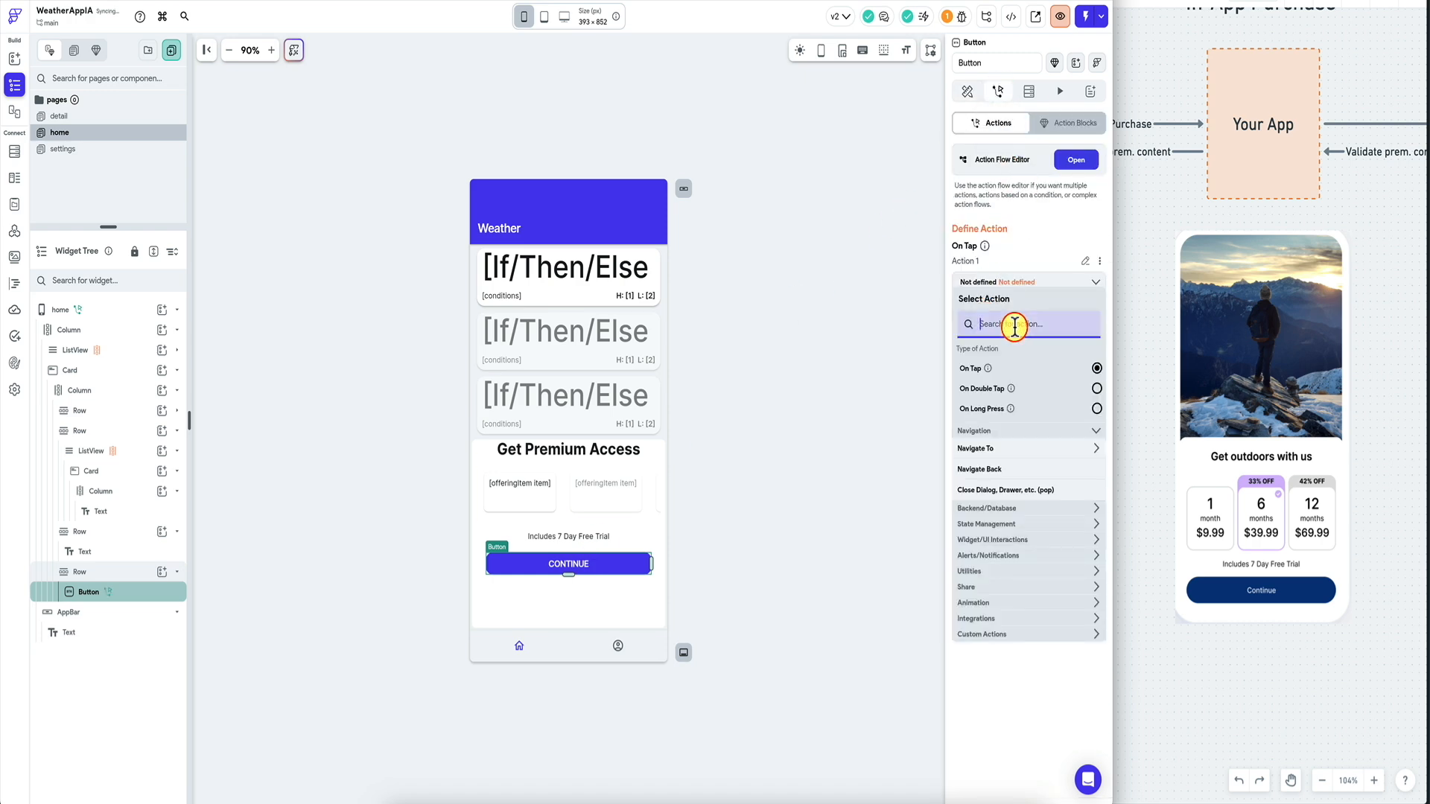
{"action": "left_click", "coordinate": [990, 635]}
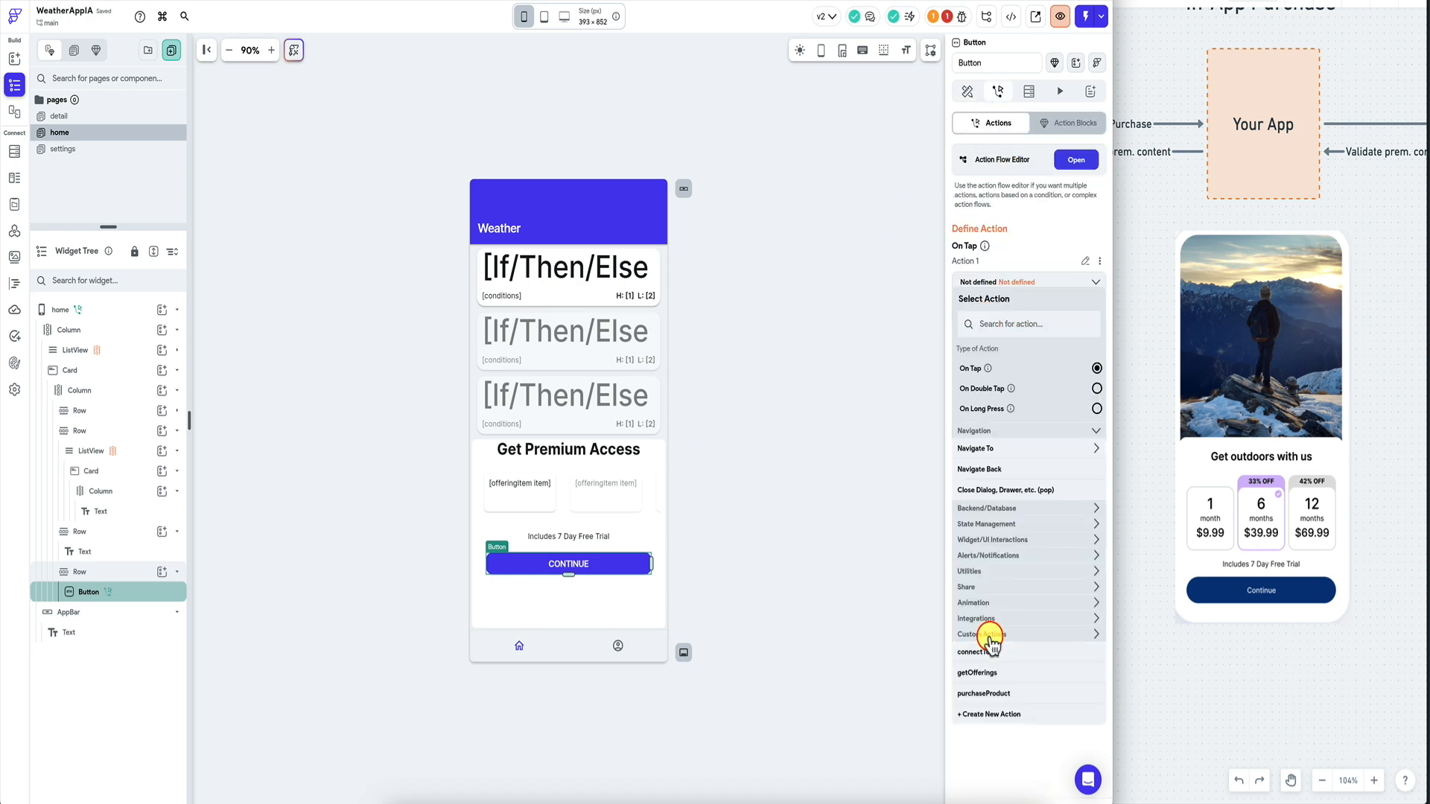
{"action": "left_click", "coordinate": [984, 694]}
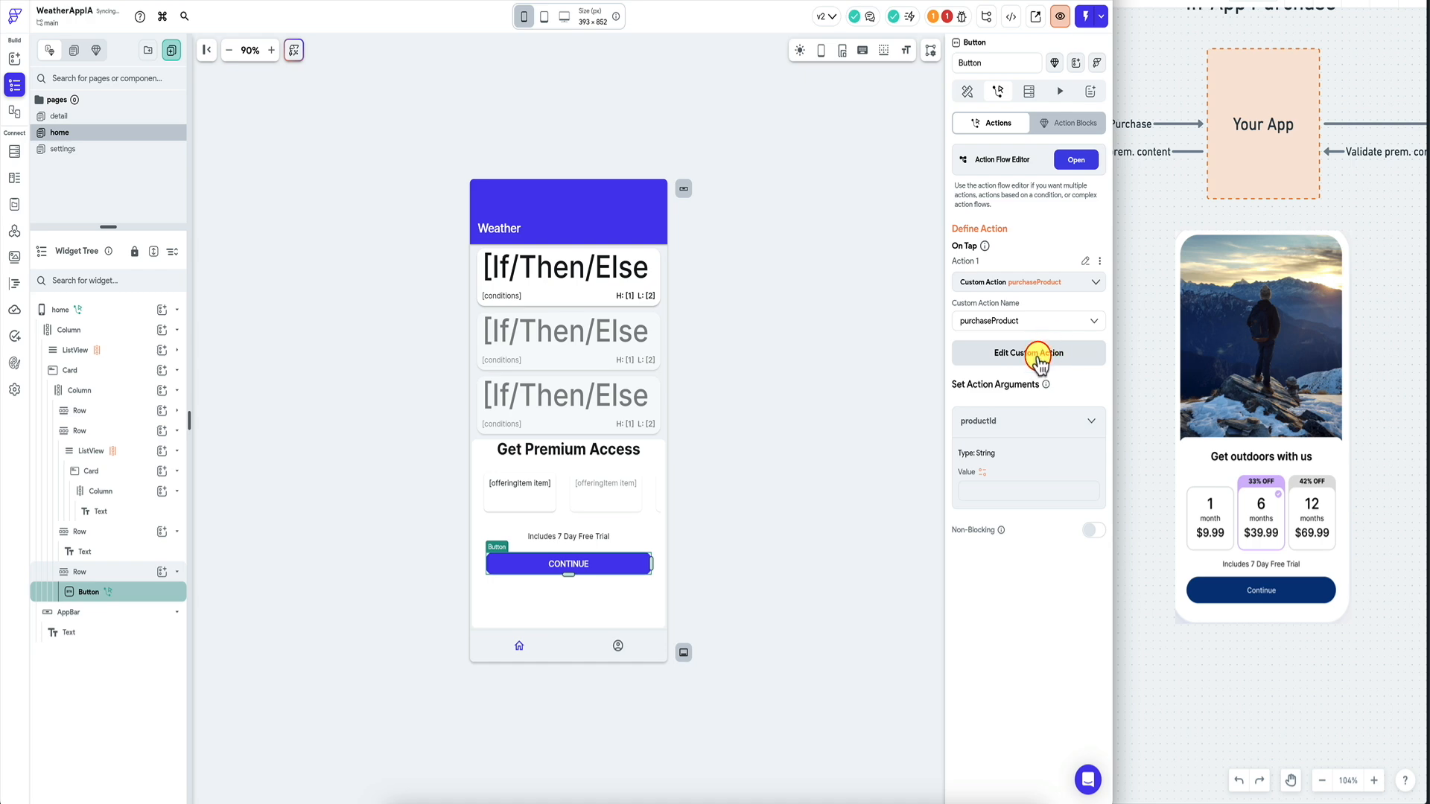
Look at the productId value options, then inspect the getOfferings custom code.
{"action": "left_click", "coordinate": [986, 474]}
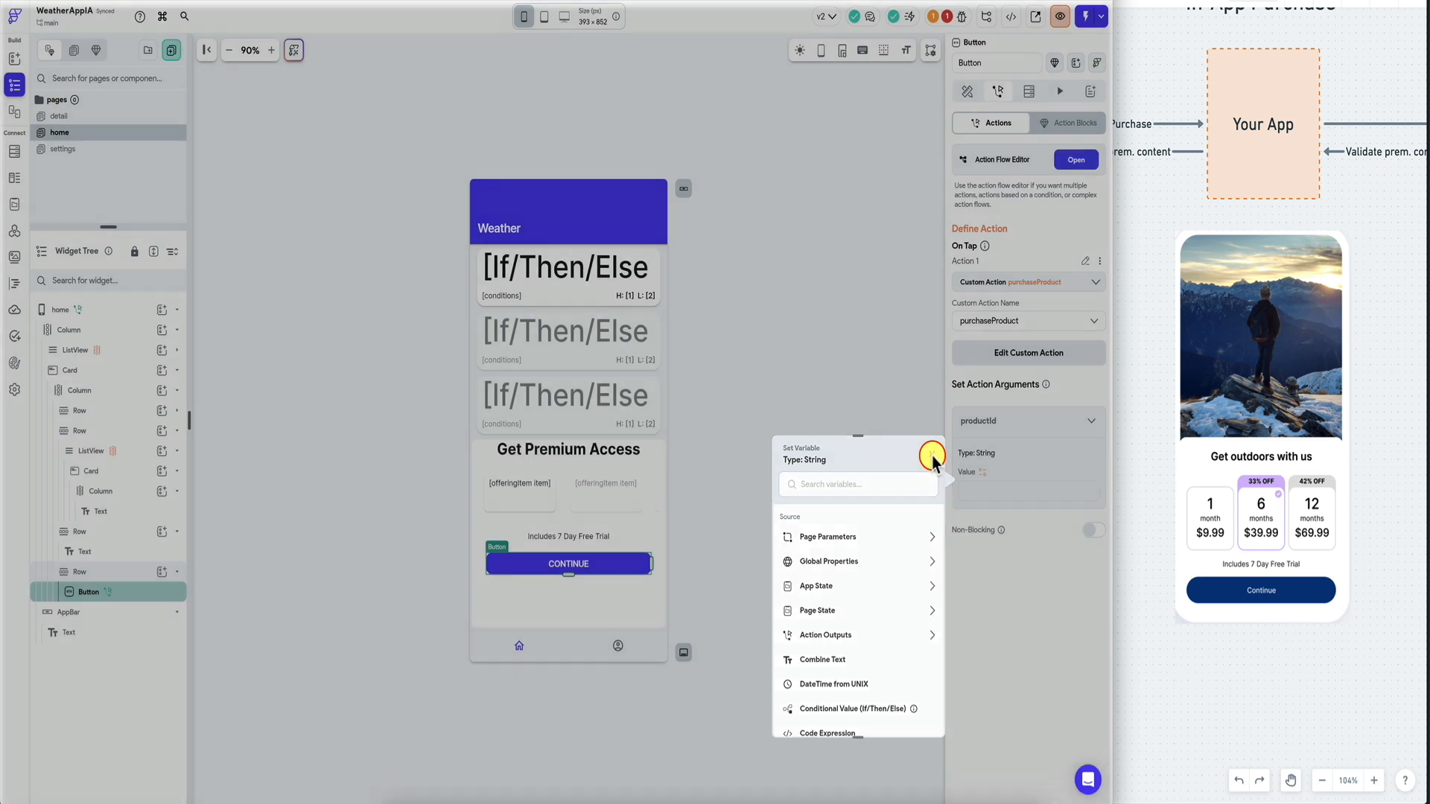
{"action": "left_click", "coordinate": [932, 455]}
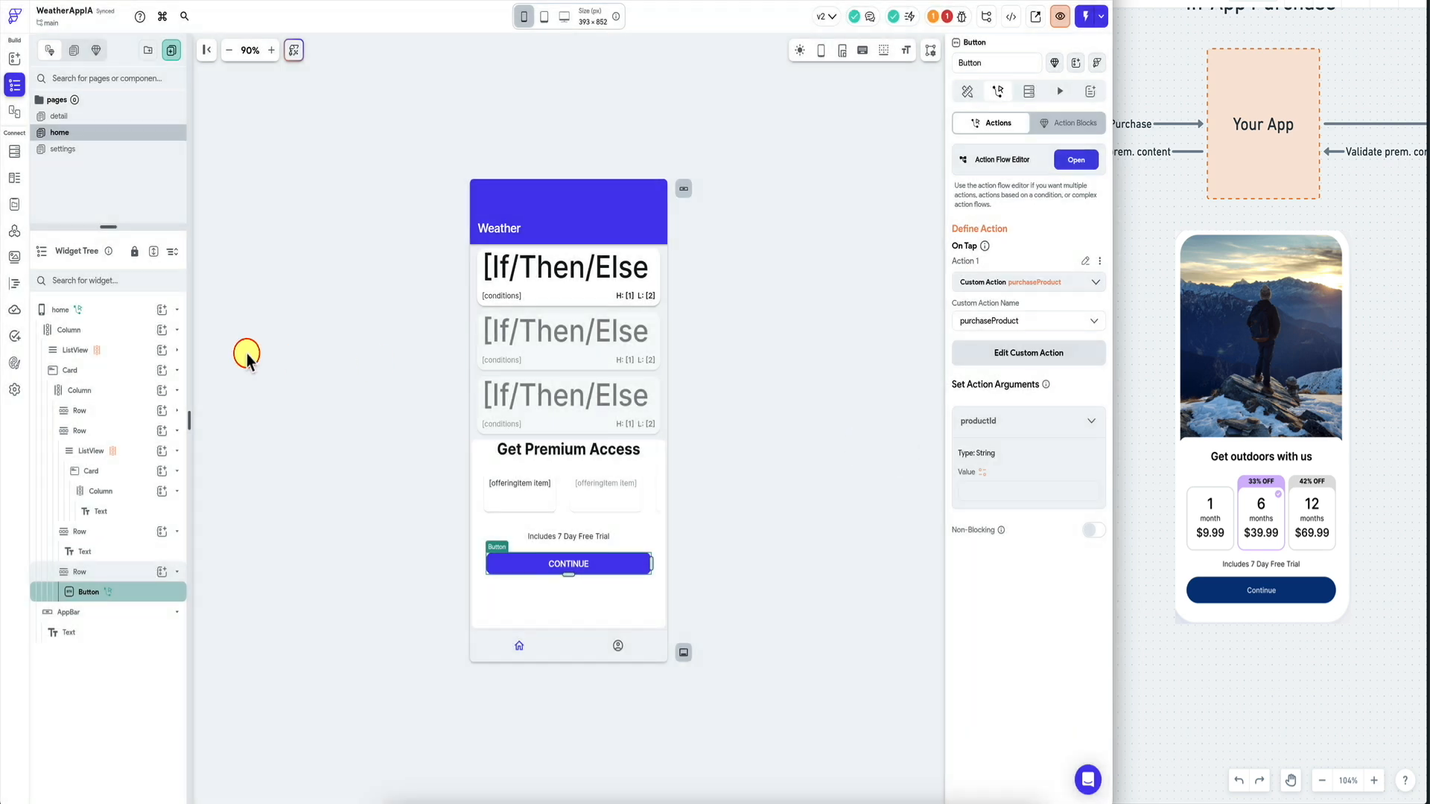
{"action": "left_click", "coordinate": [8, 288]}
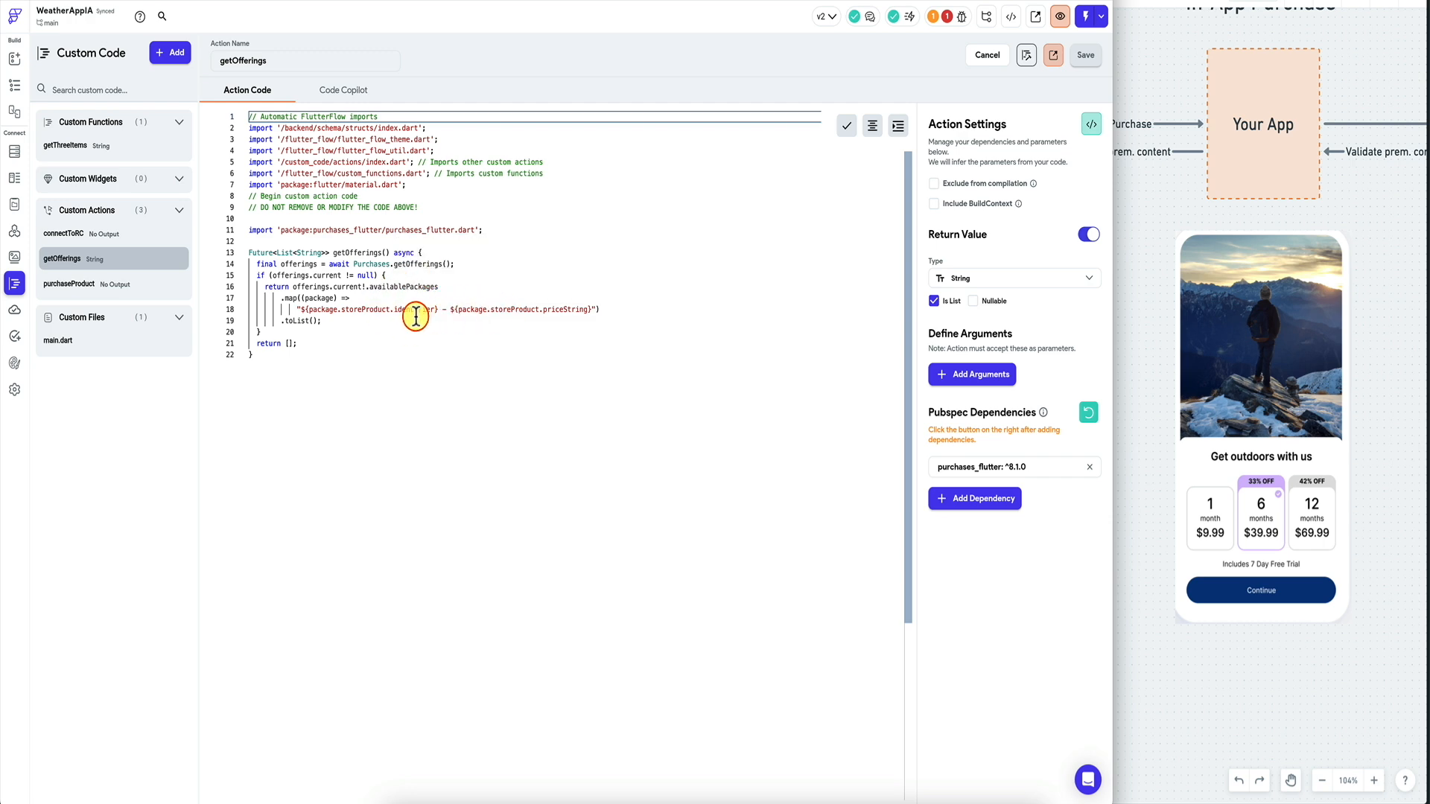
{"action": "mouse_move", "coordinate": [423, 310]}
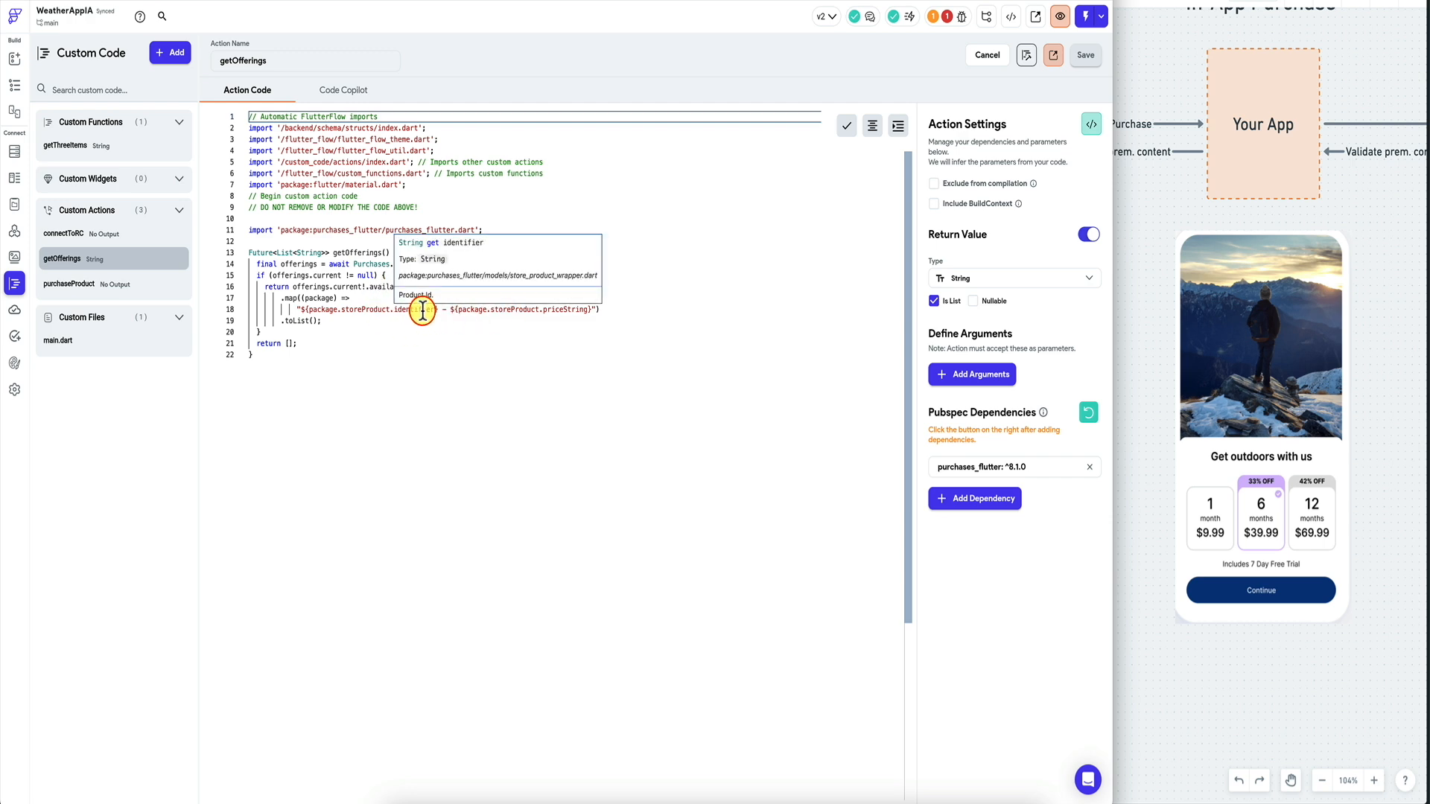
{"action": "left_click", "coordinate": [15, 84]}
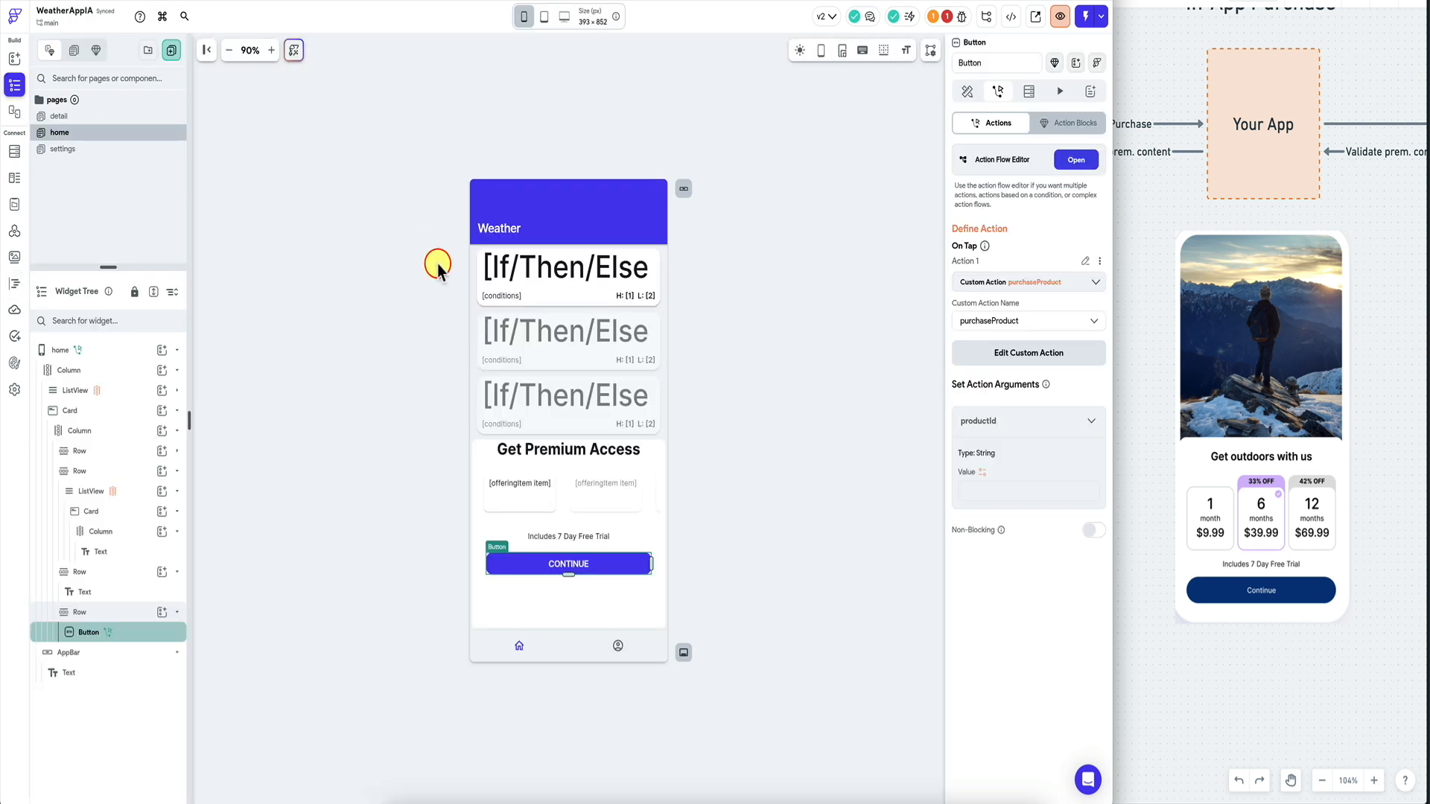
Try a Code Expression for productId, then cancel leaving the argument unset.
{"action": "left_click", "coordinate": [984, 472]}
{"action": "left_click", "coordinate": [897, 488]}
{"action": "type", "text": "code"}
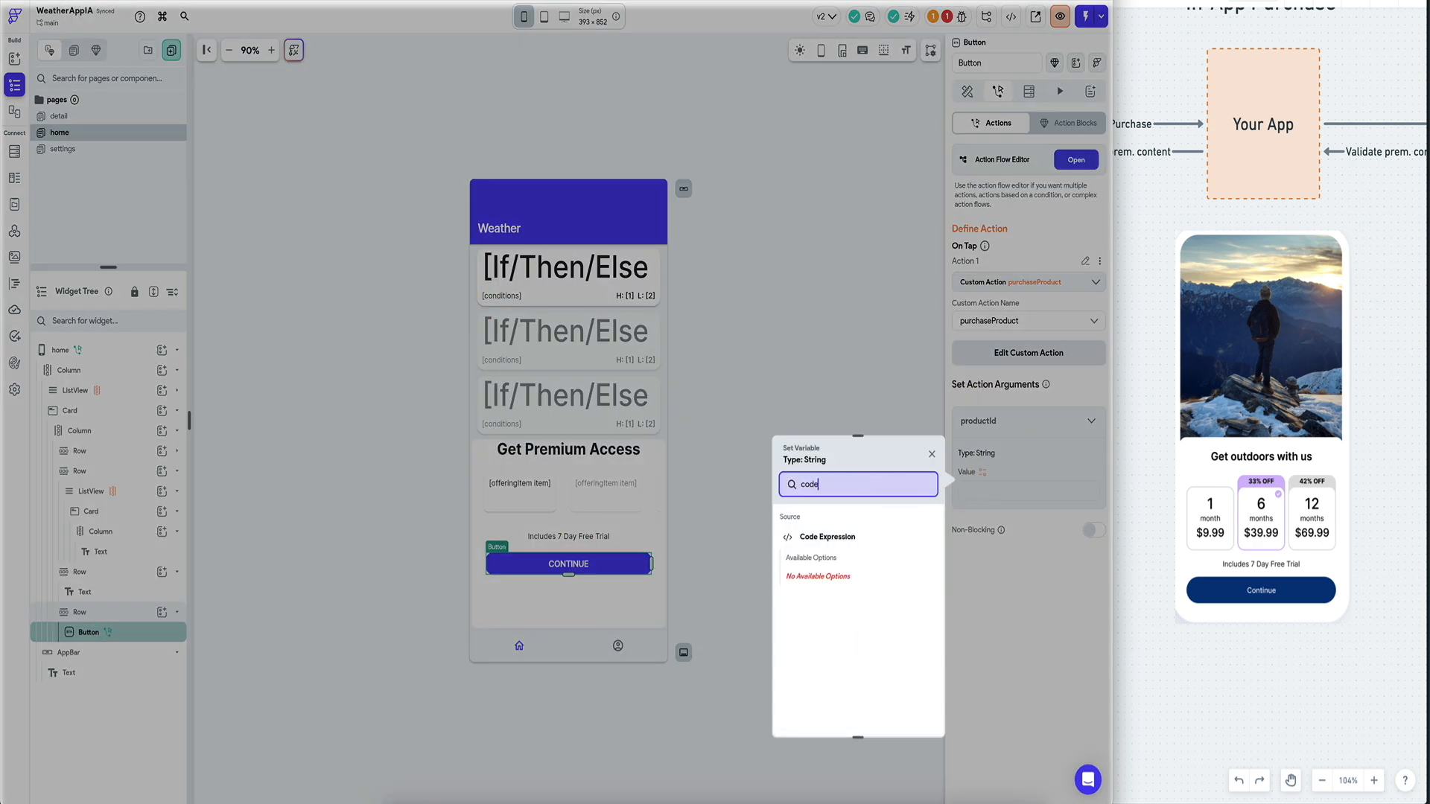
{"action": "left_click", "coordinate": [841, 538]}
{"action": "left_click", "coordinate": [838, 577]}
{"action": "left_click", "coordinate": [831, 690]}
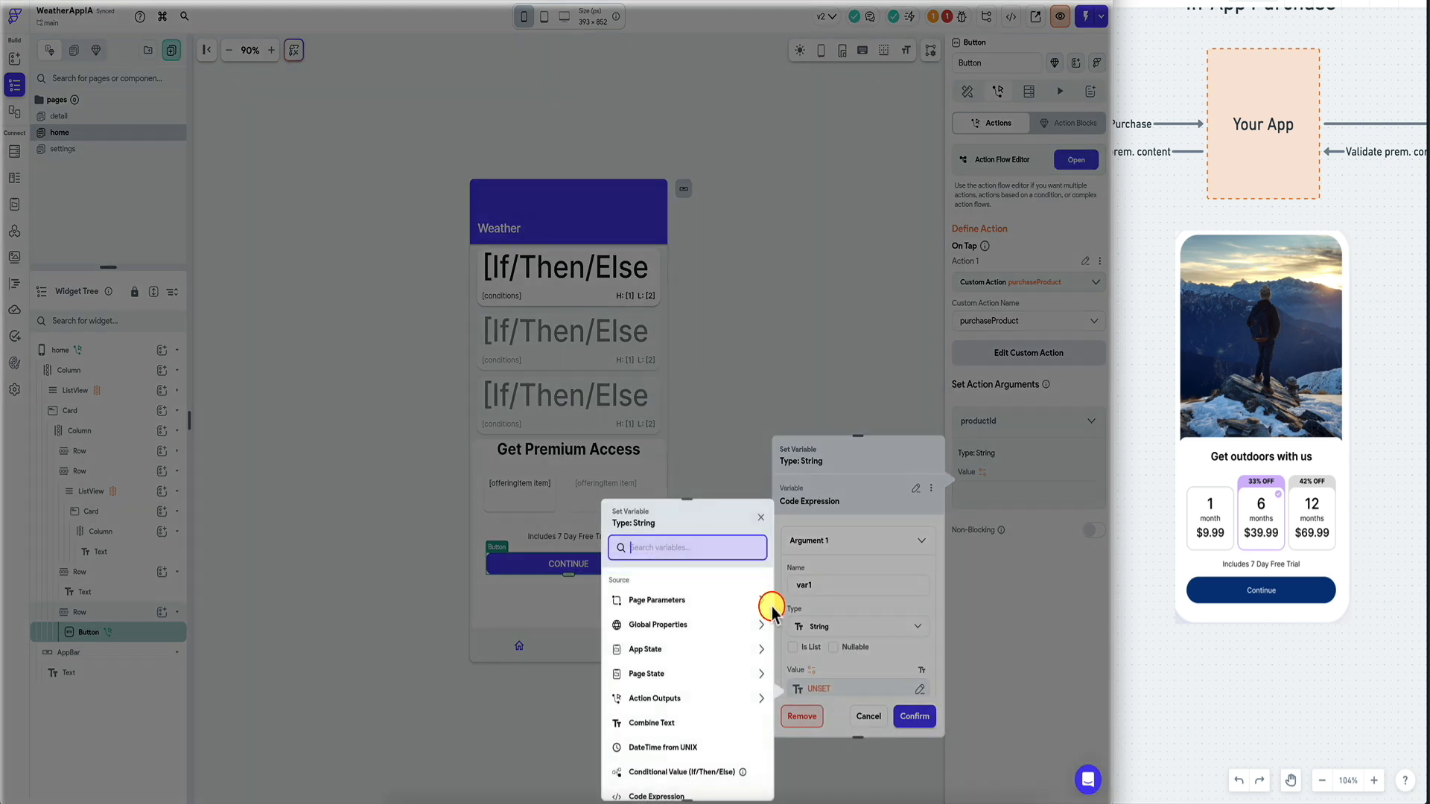
{"action": "left_click", "coordinate": [868, 717]}
{"action": "left_click", "coordinate": [870, 717]}
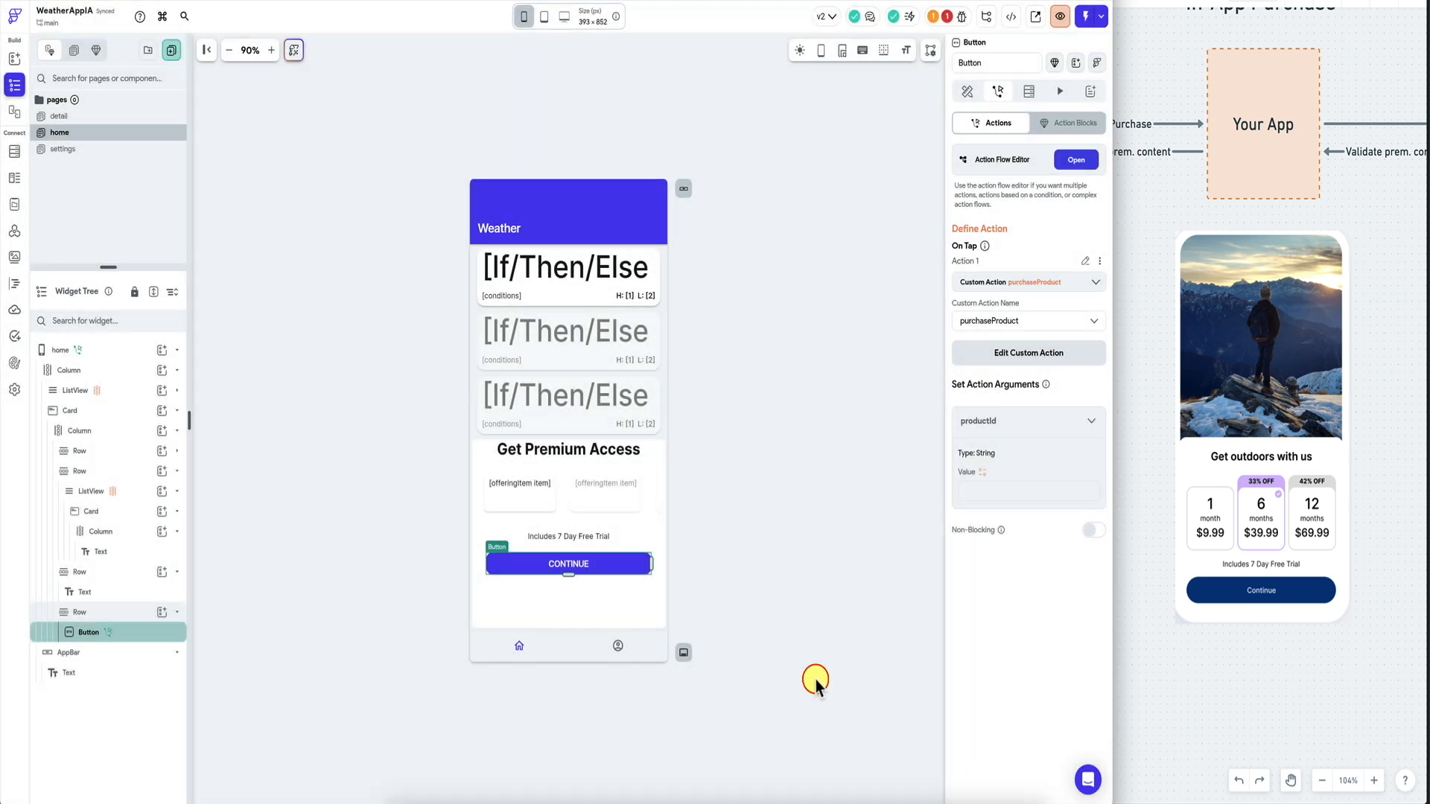
Reorder the free-trial row and offering text within the offering card.
{"action": "left_click", "coordinate": [136, 494]}
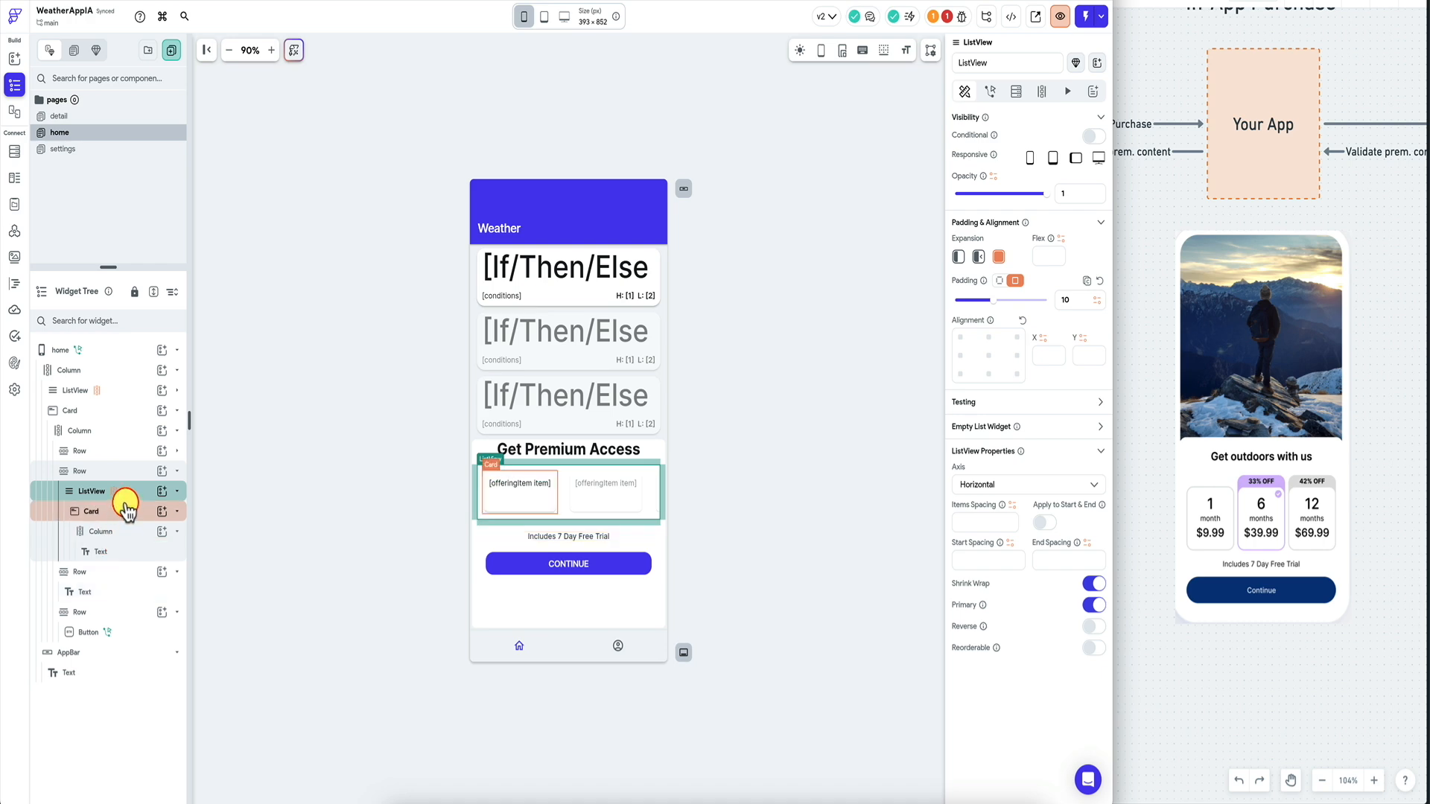
{"action": "mouse_move", "coordinate": [112, 577]}
{"action": "left_mouse_down"}
{"action": "mouse_move", "coordinate": [123, 557]}
{"action": "mouse_move", "coordinate": [122, 570]}
{"action": "left_mouse_up"}
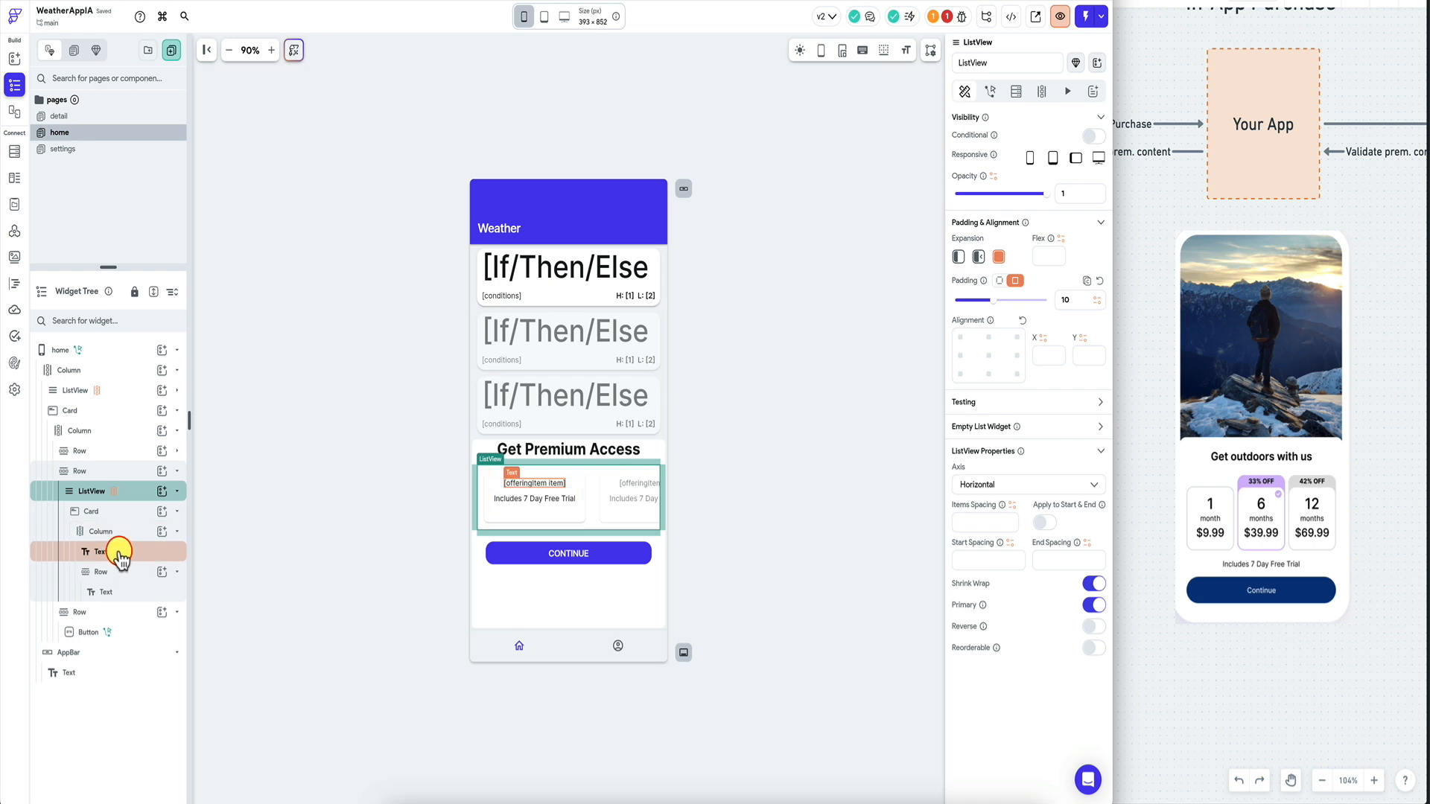
{"action": "left_click", "coordinate": [113, 552]}
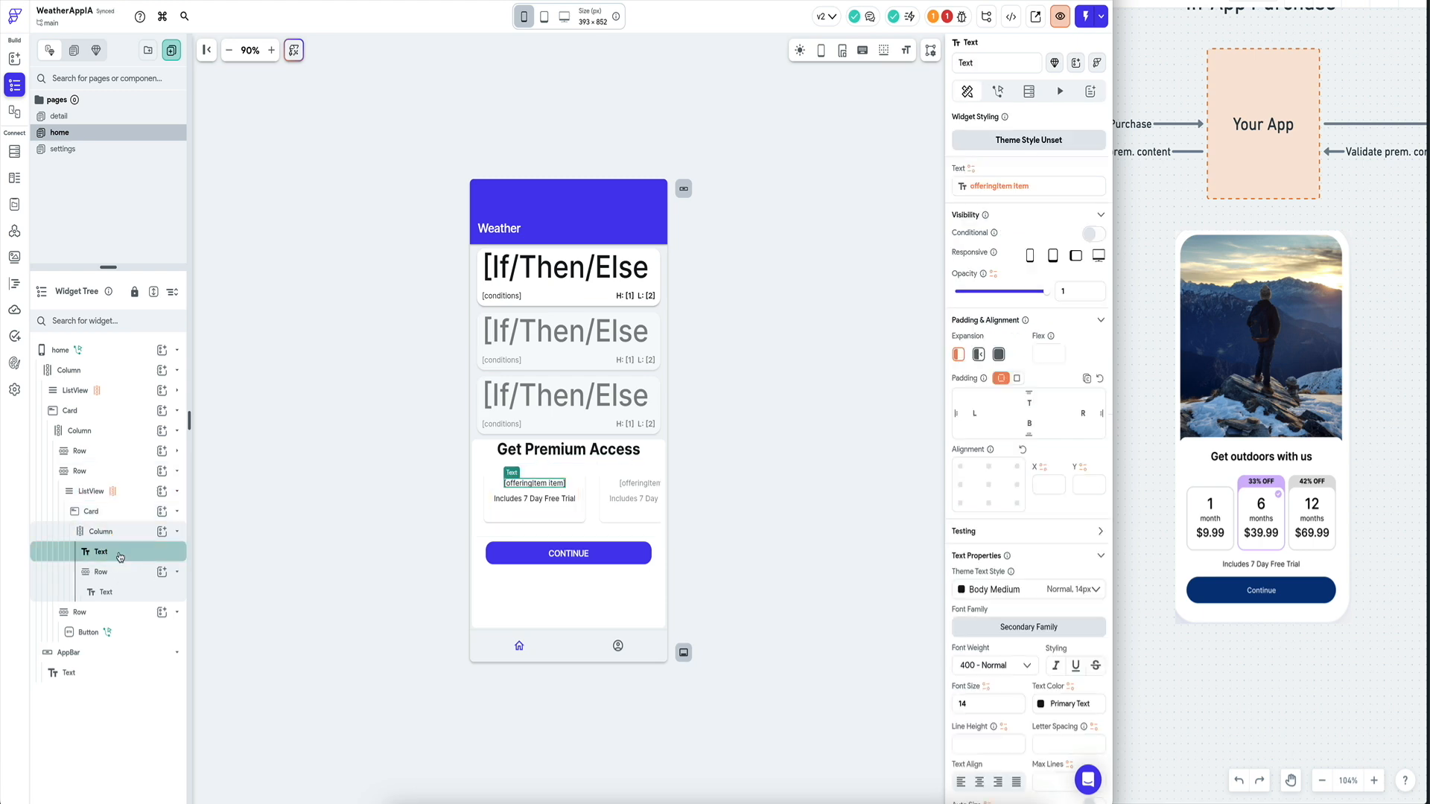
{"action": "left_click", "coordinate": [115, 573]}
{"action": "left_click_drag", "start_coordinate": [117, 574], "coordinate": [121, 538]}
{"action": "left_click_drag", "start_coordinate": [112, 596], "coordinate": [116, 536]}
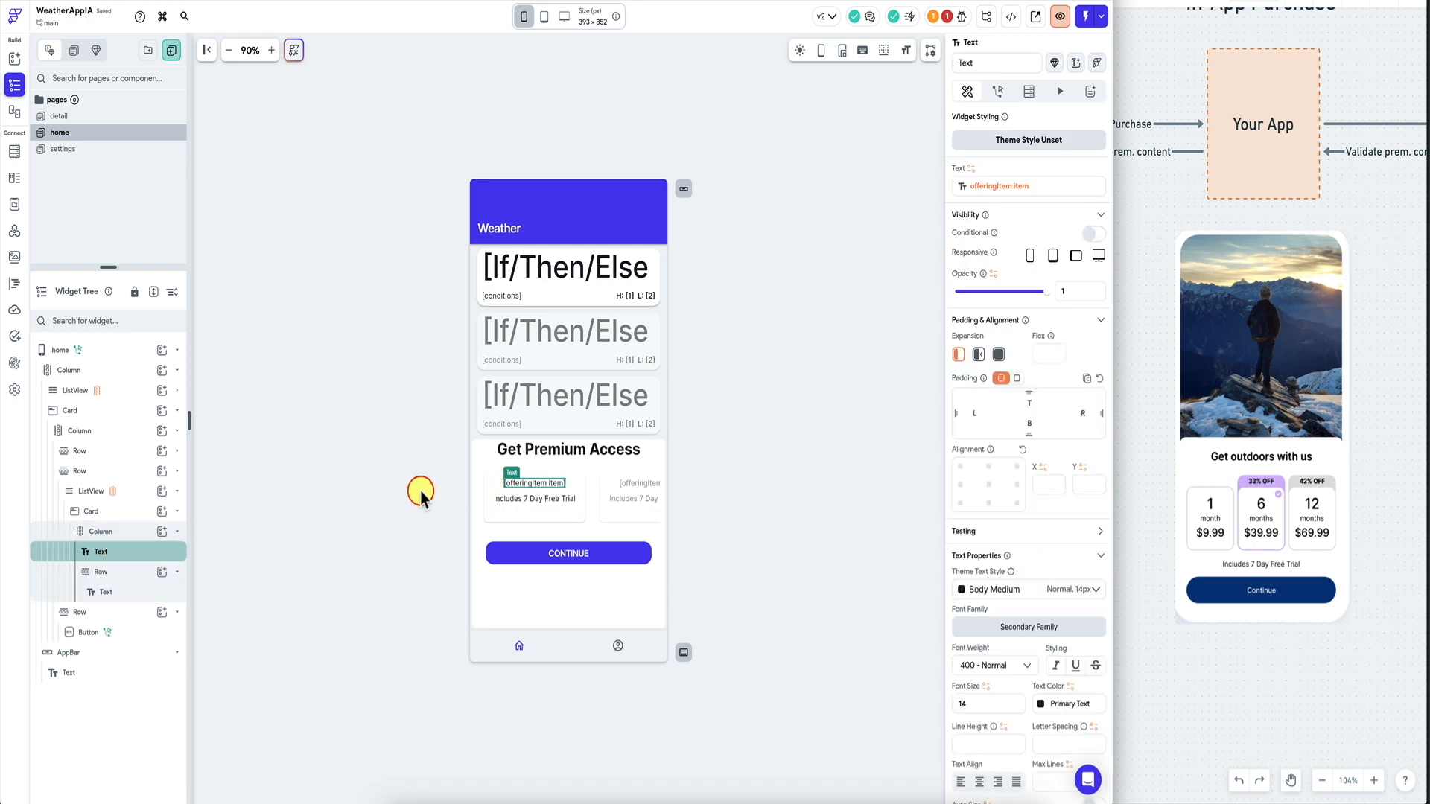
Wrap the offering card in a Column.
{"action": "left_click", "coordinate": [138, 494]}
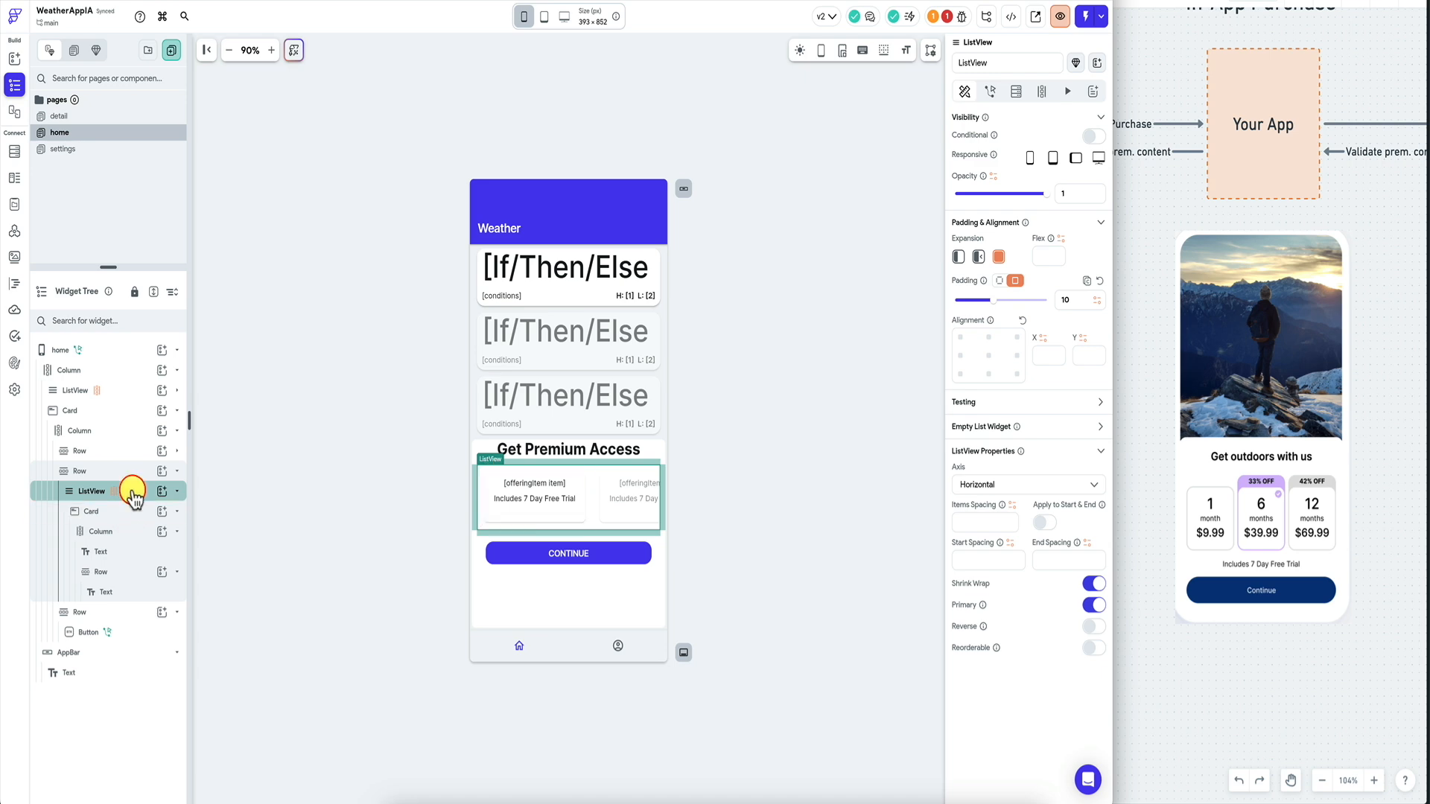
{"action": "left_click", "coordinate": [123, 511]}
{"action": "right_click", "coordinate": [127, 511]}
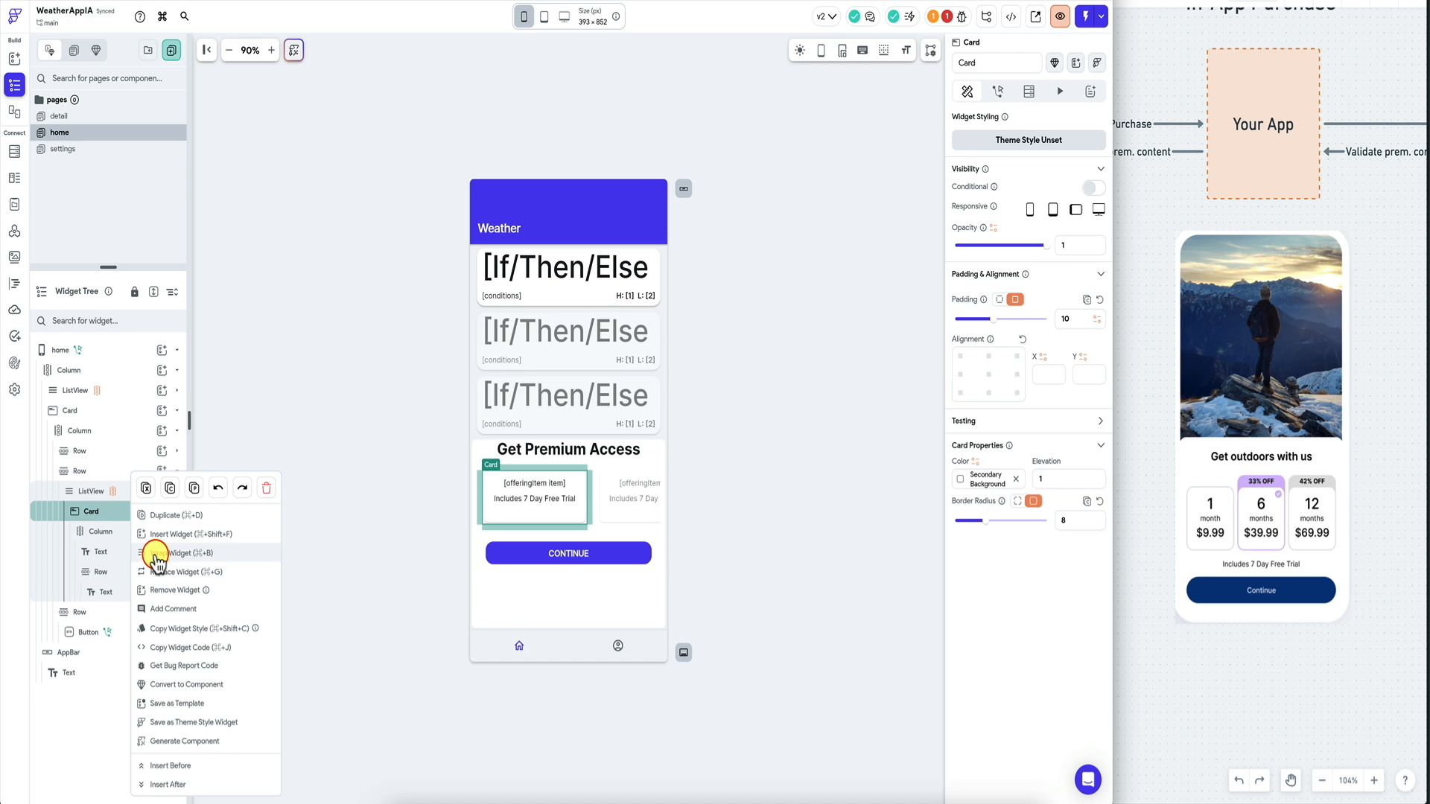
{"action": "left_click", "coordinate": [155, 555]}
{"action": "left_click", "coordinate": [588, 315]}
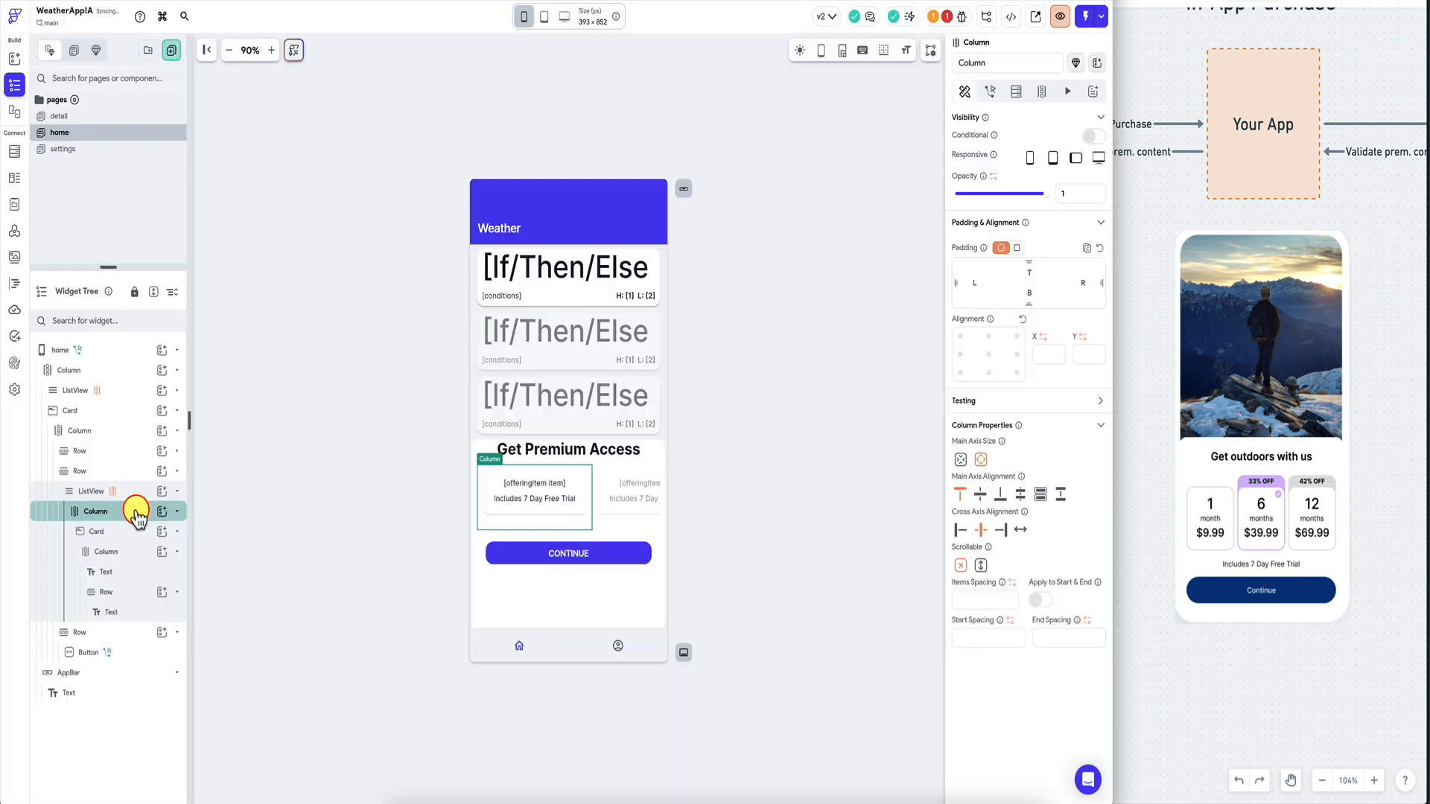
Move the free-trial row out of the card so it sits under the outer Column.
{"action": "left_click", "coordinate": [127, 573]}
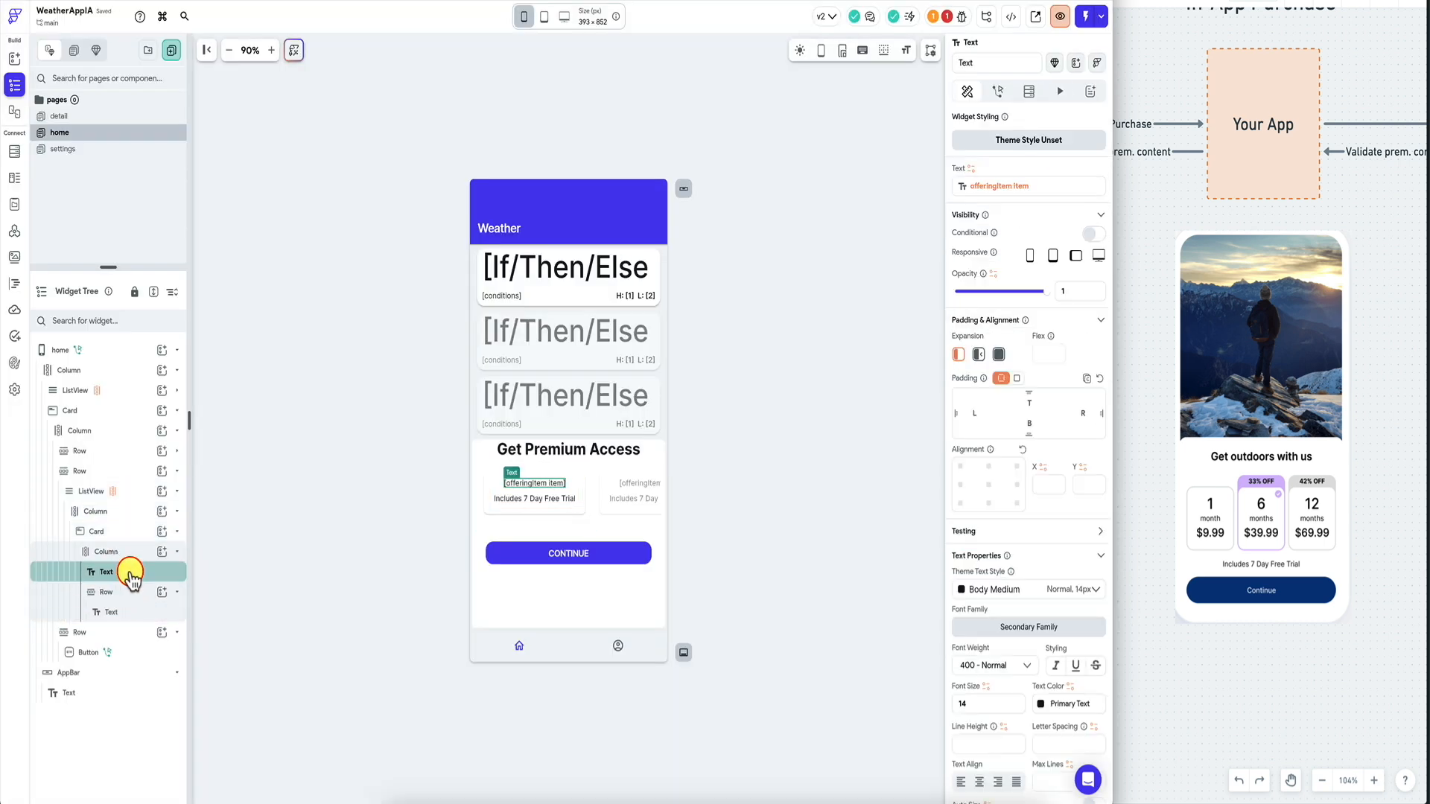
{"action": "left_click", "coordinate": [123, 595]}
{"action": "left_click_drag", "start_coordinate": [123, 594], "coordinate": [134, 520]}
{"action": "left_click", "coordinate": [140, 493]}
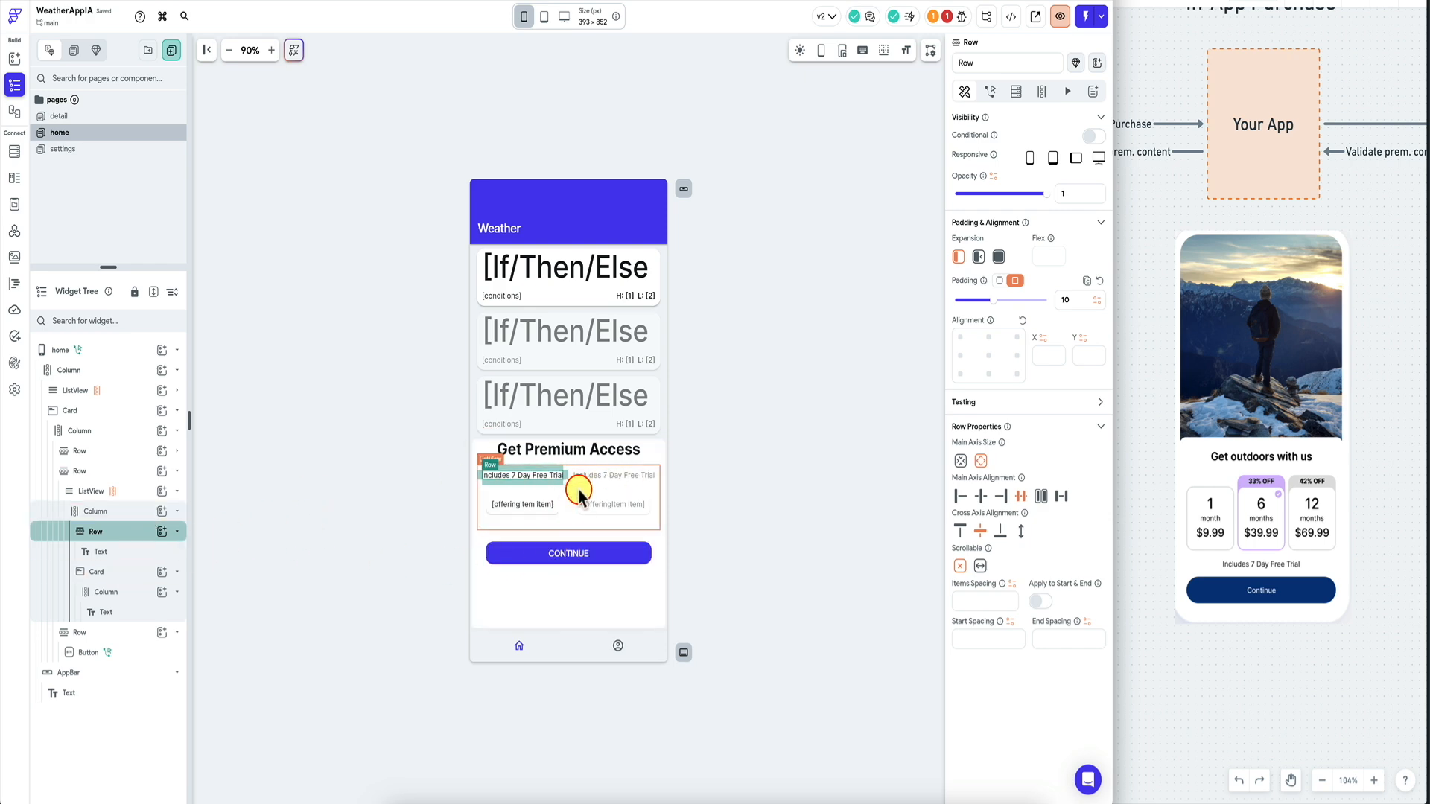
{"action": "key", "text": "super+z"}
{"action": "key", "text": "super+z"}
{"action": "key", "text": "super+z"}
{"action": "key", "text": "super+z"}
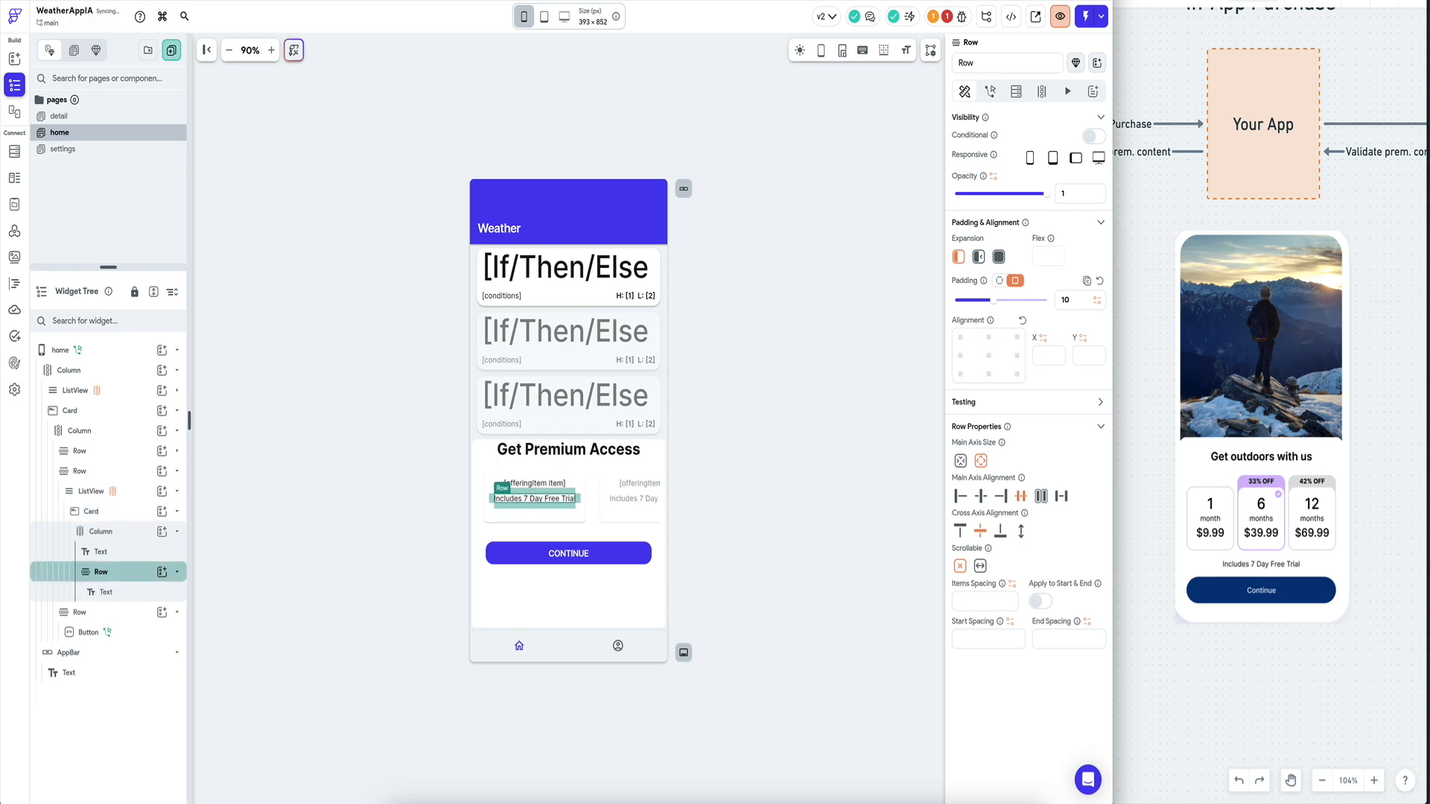
{"action": "key", "text": "super+z"}
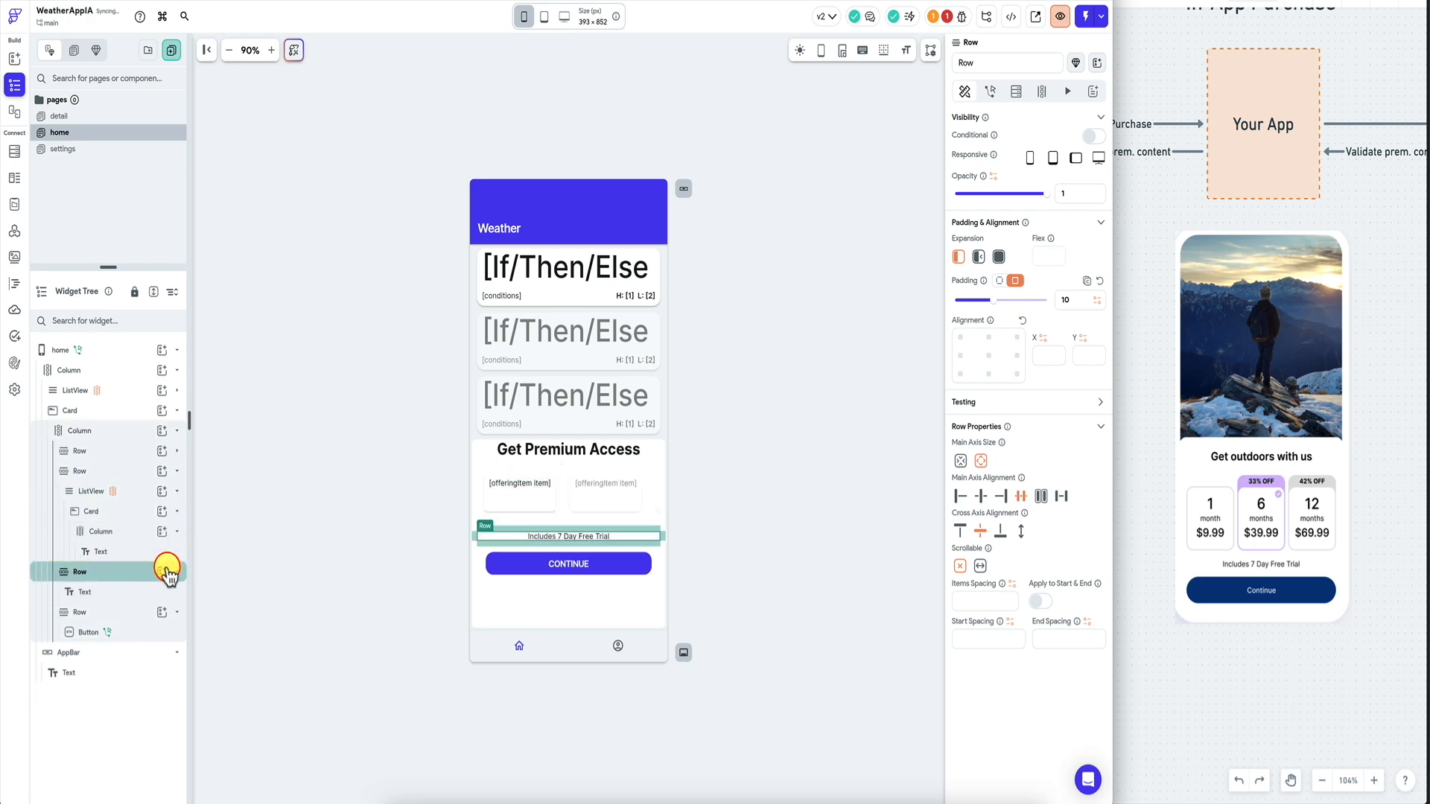
{"action": "left_click", "coordinate": [554, 493]}
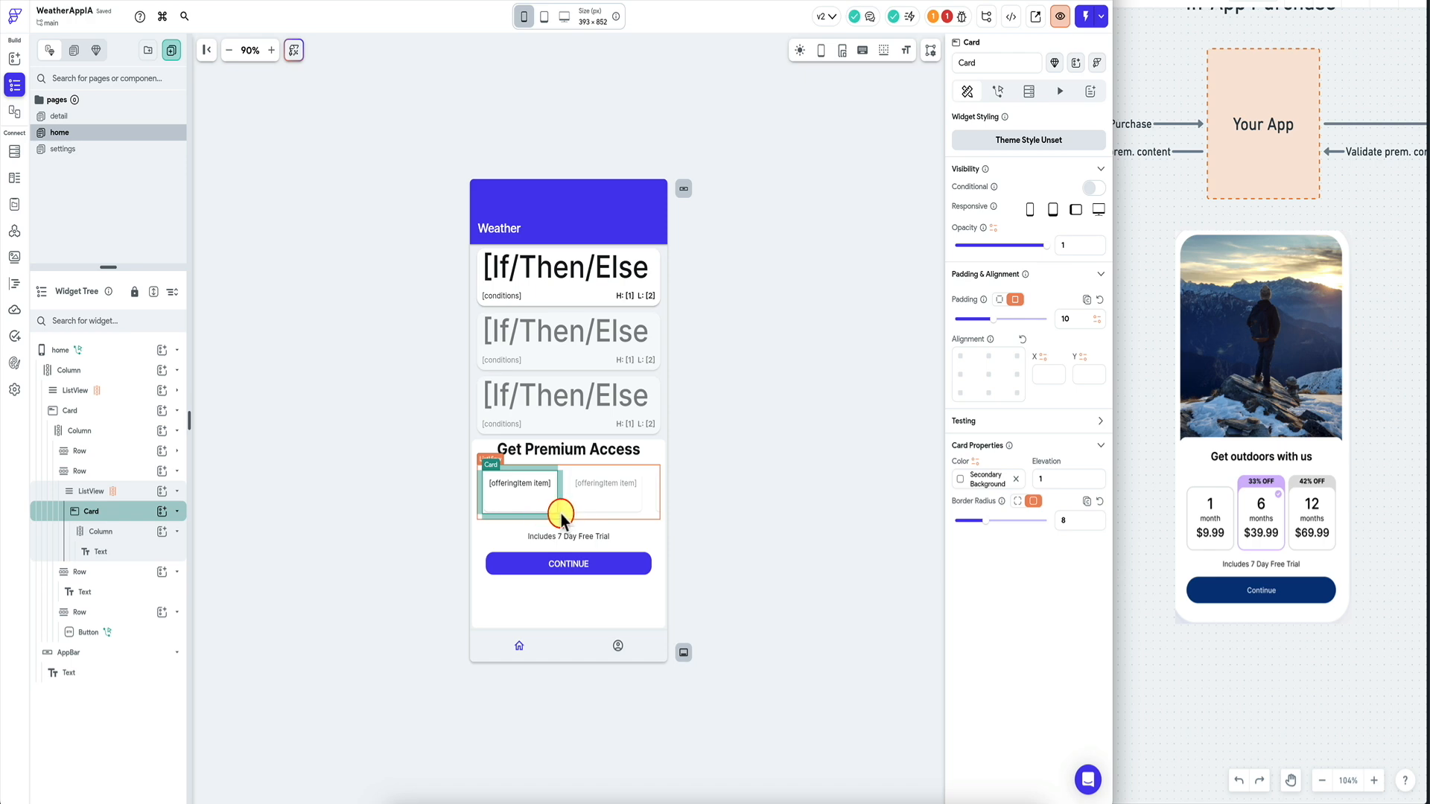
Create a productId page state field of type String, marked Nullable, on the home page.
{"action": "left_click", "coordinate": [134, 350]}
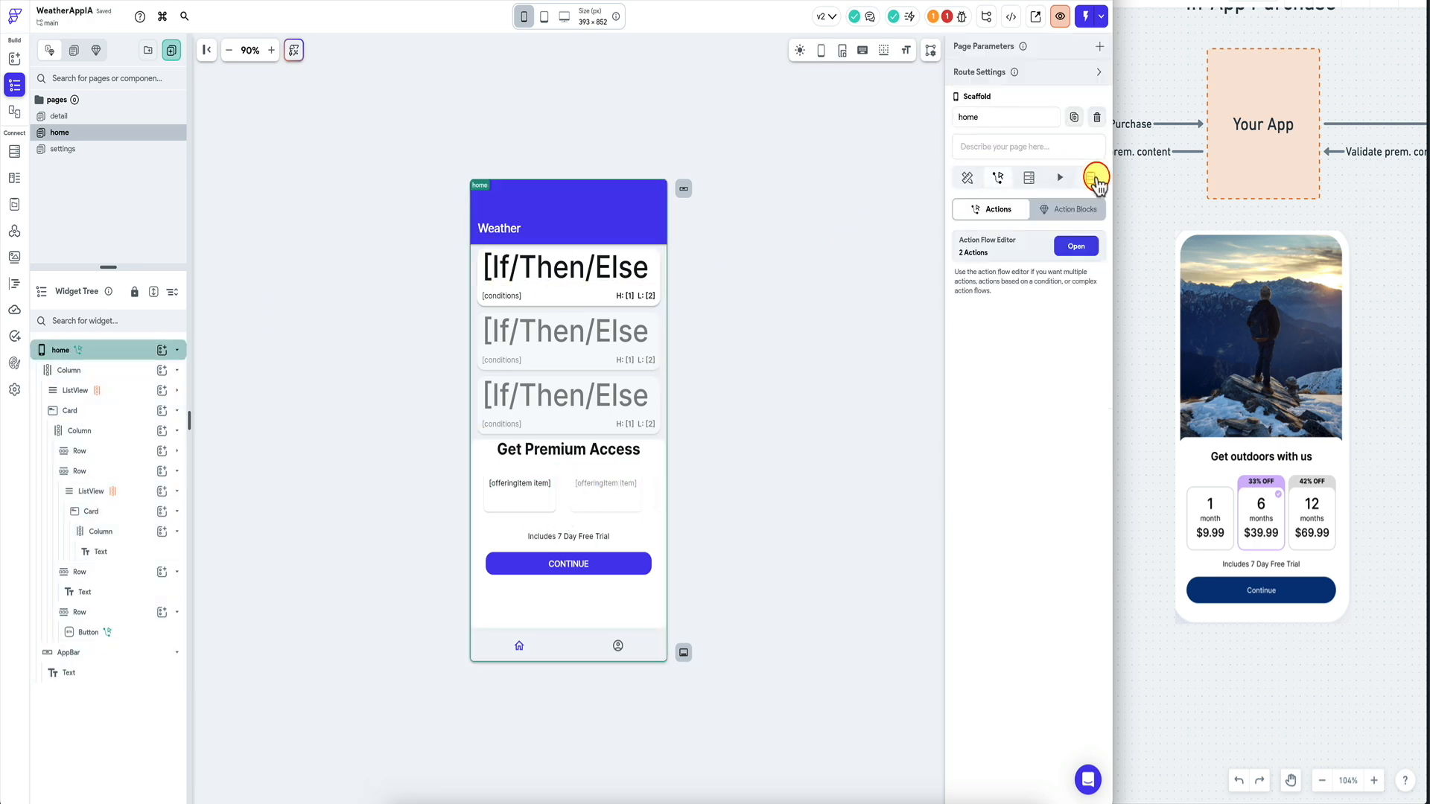
{"action": "left_click", "coordinate": [1092, 178]}
{"action": "left_click", "coordinate": [988, 267]}
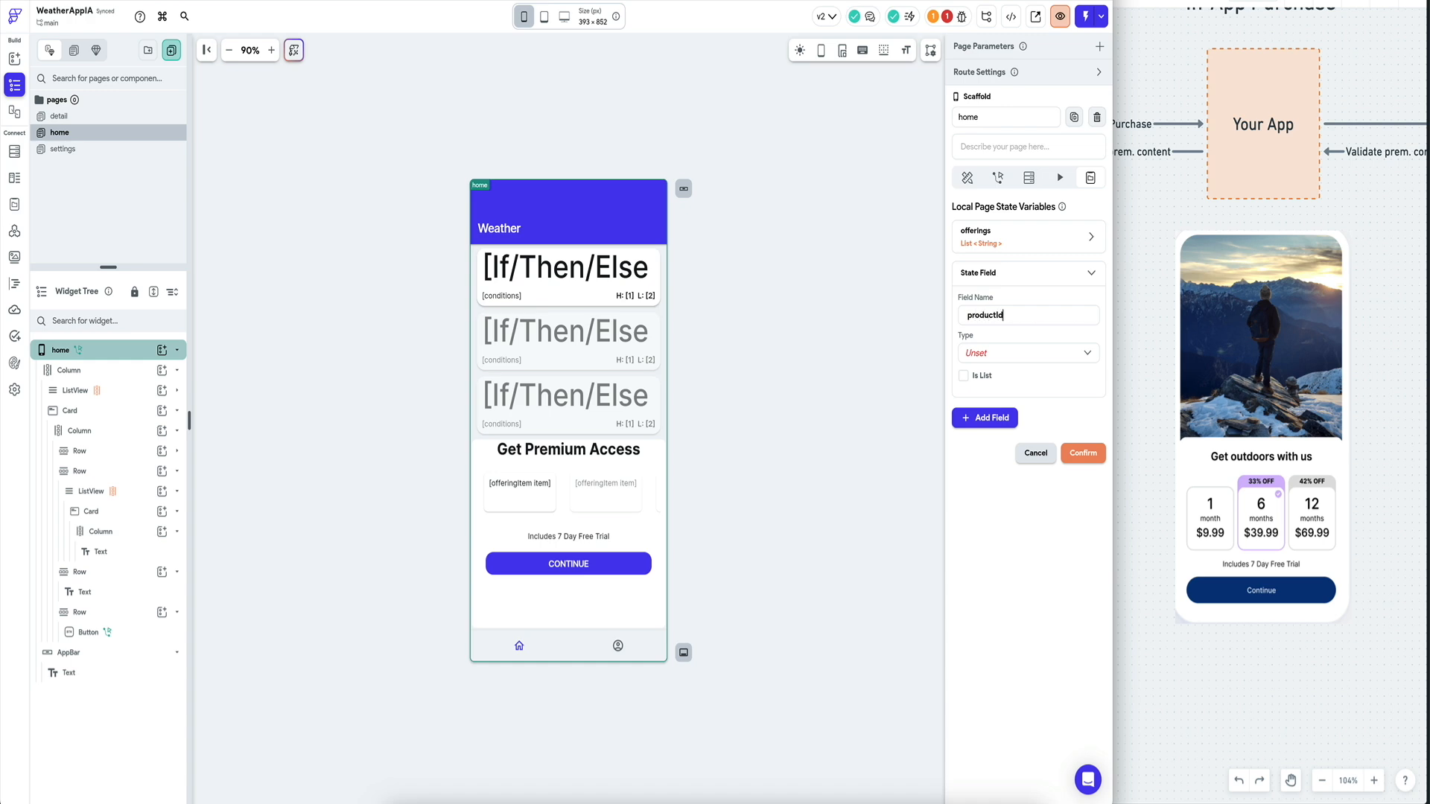
{"action": "left_click", "coordinate": [1011, 353]}
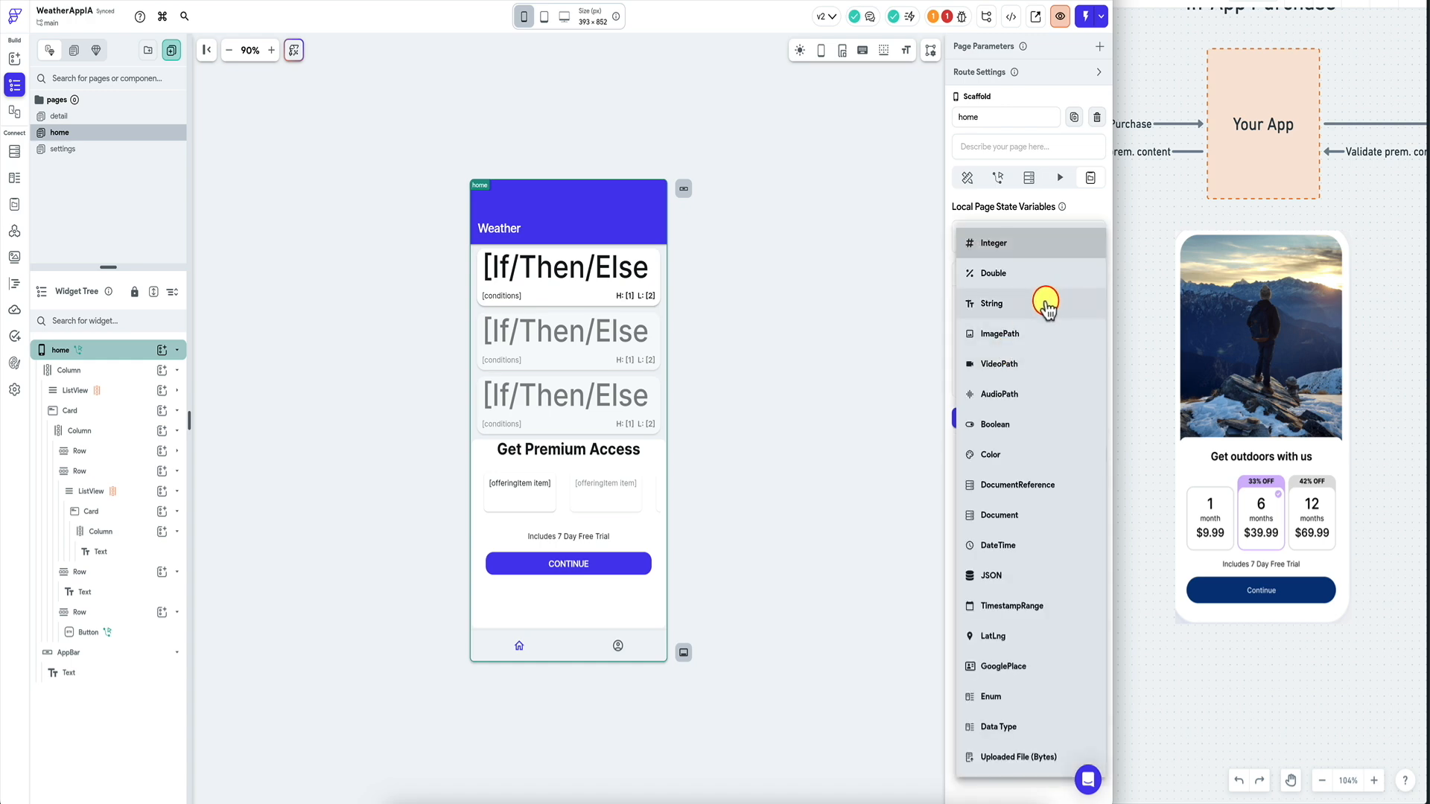
{"action": "left_click", "coordinate": [1044, 306]}
{"action": "left_click", "coordinate": [1005, 378]}
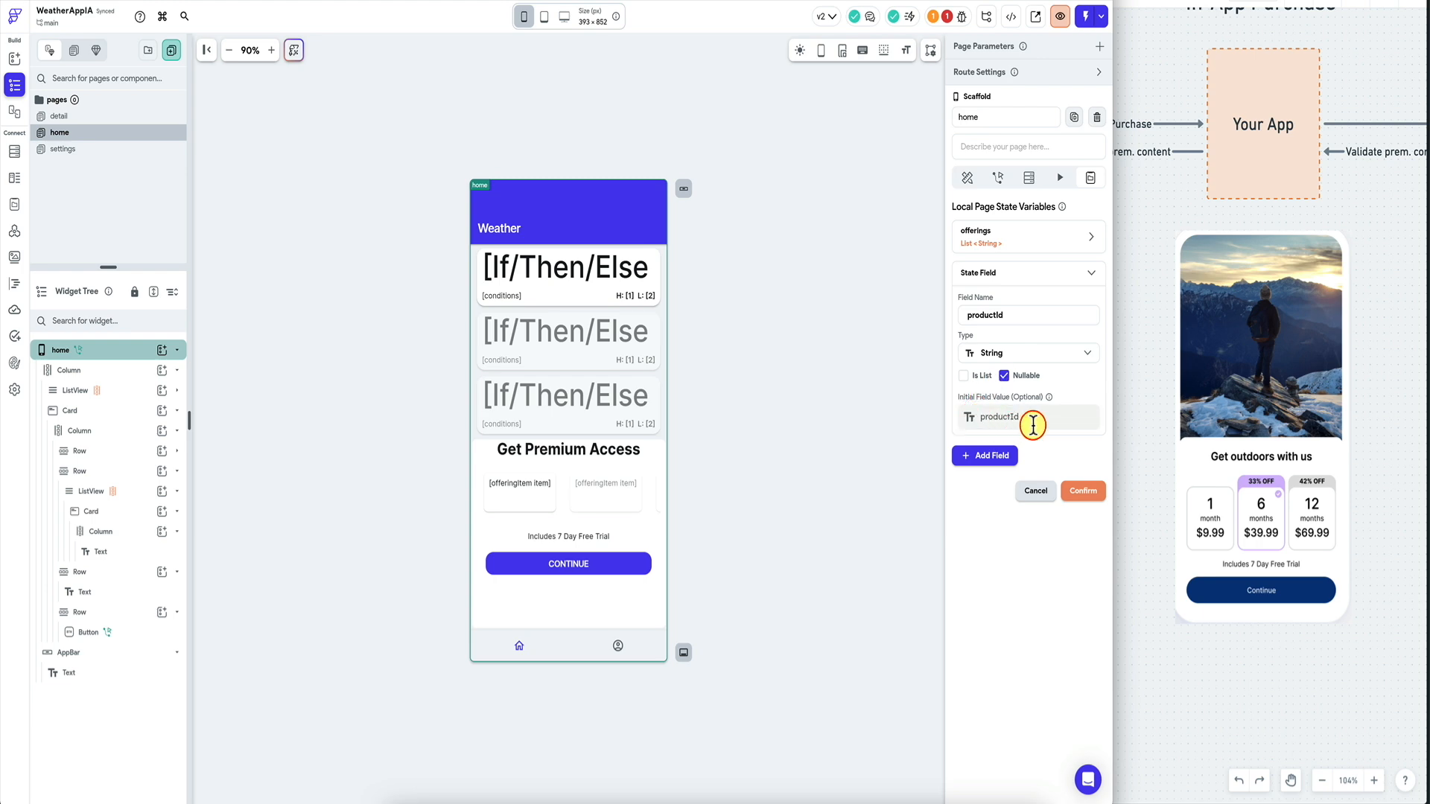
{"action": "left_click", "coordinate": [1084, 494]}
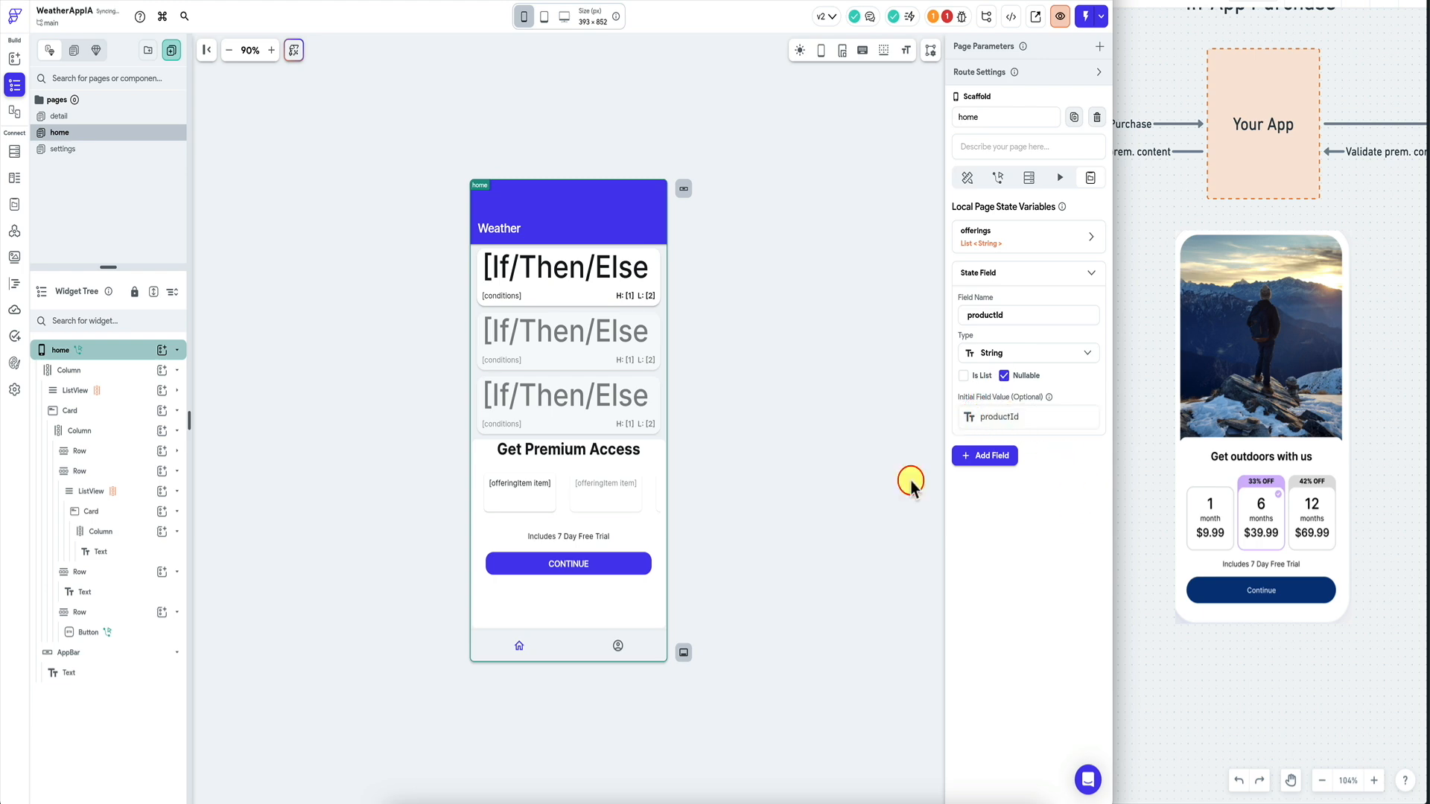
{"action": "left_click", "coordinate": [554, 508]}
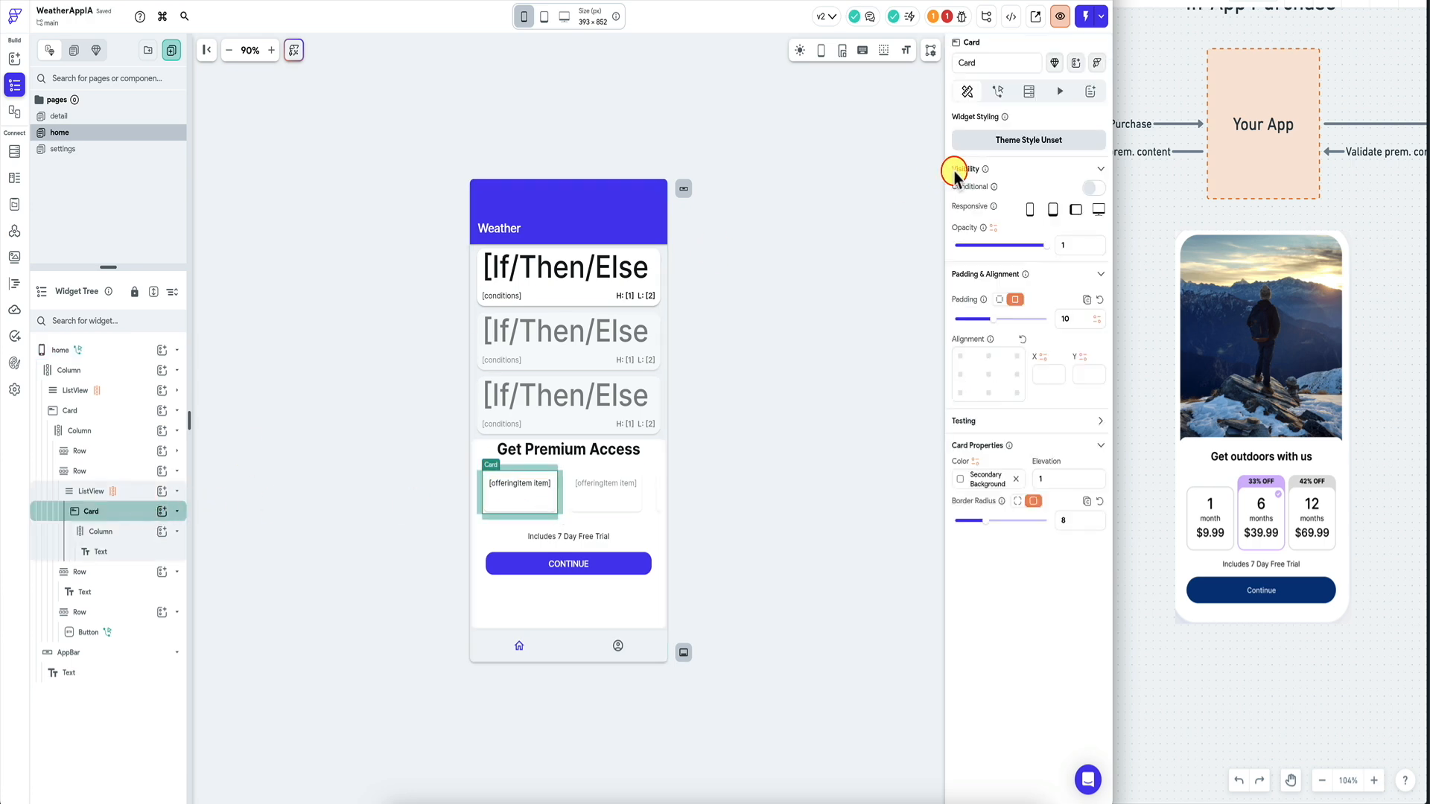
Add an On Tap Update Page State action to the card that sets productId.
{"action": "left_click", "coordinate": [998, 91]}
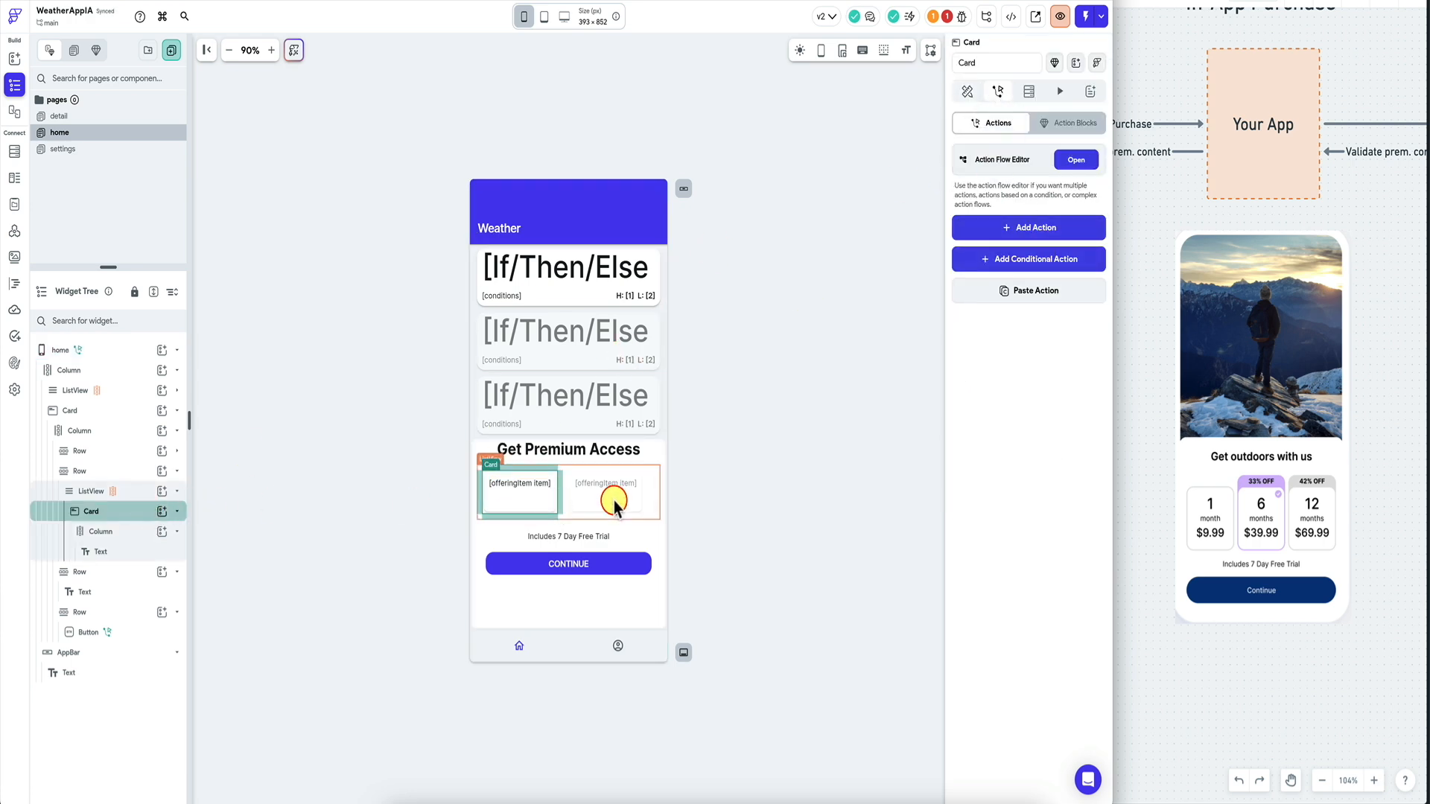
{"action": "left_click", "coordinate": [1040, 232]}
{"action": "left_click", "coordinate": [1028, 327]}
{"action": "type", "text": "page"}
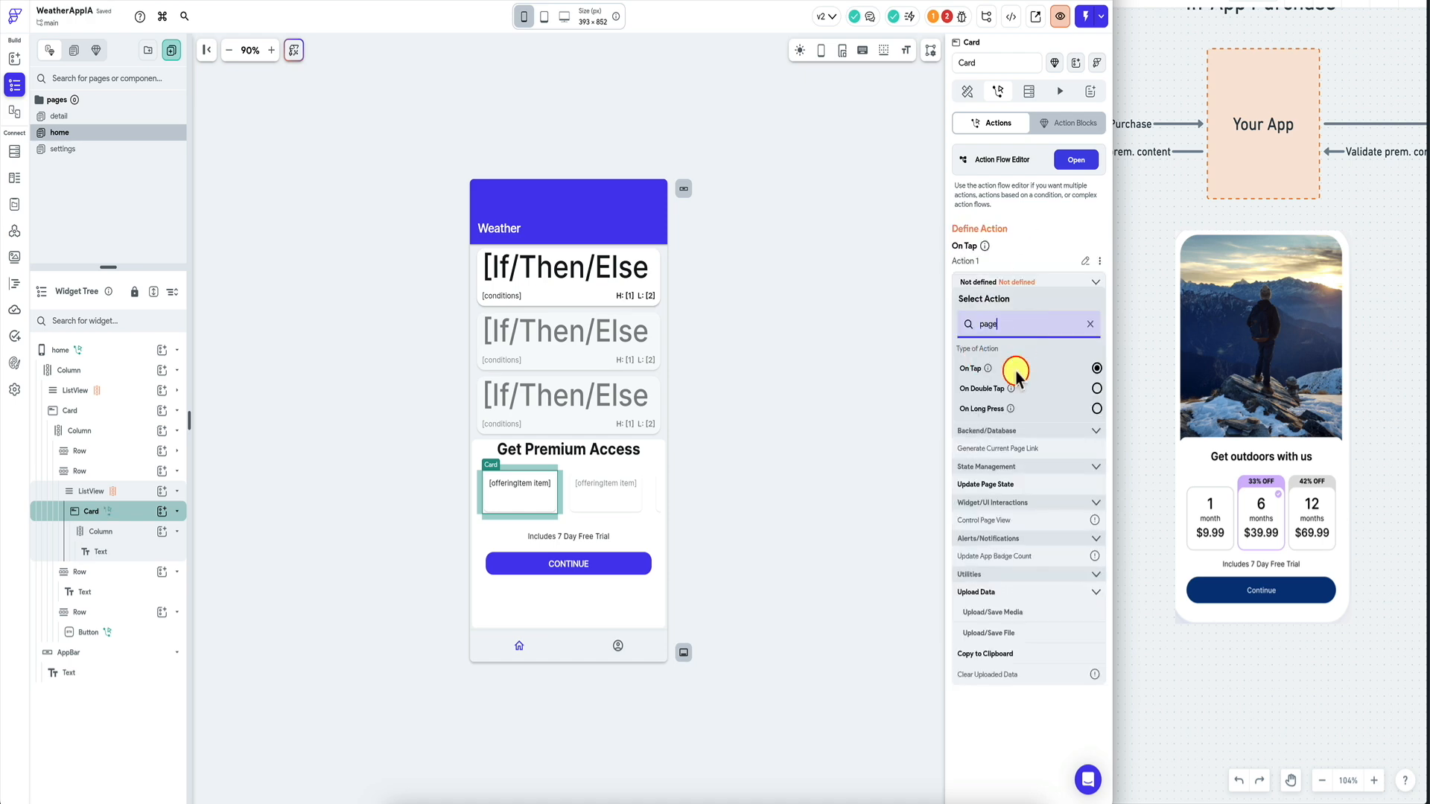
{"action": "left_click", "coordinate": [991, 483]}
{"action": "left_click", "coordinate": [1034, 335]}
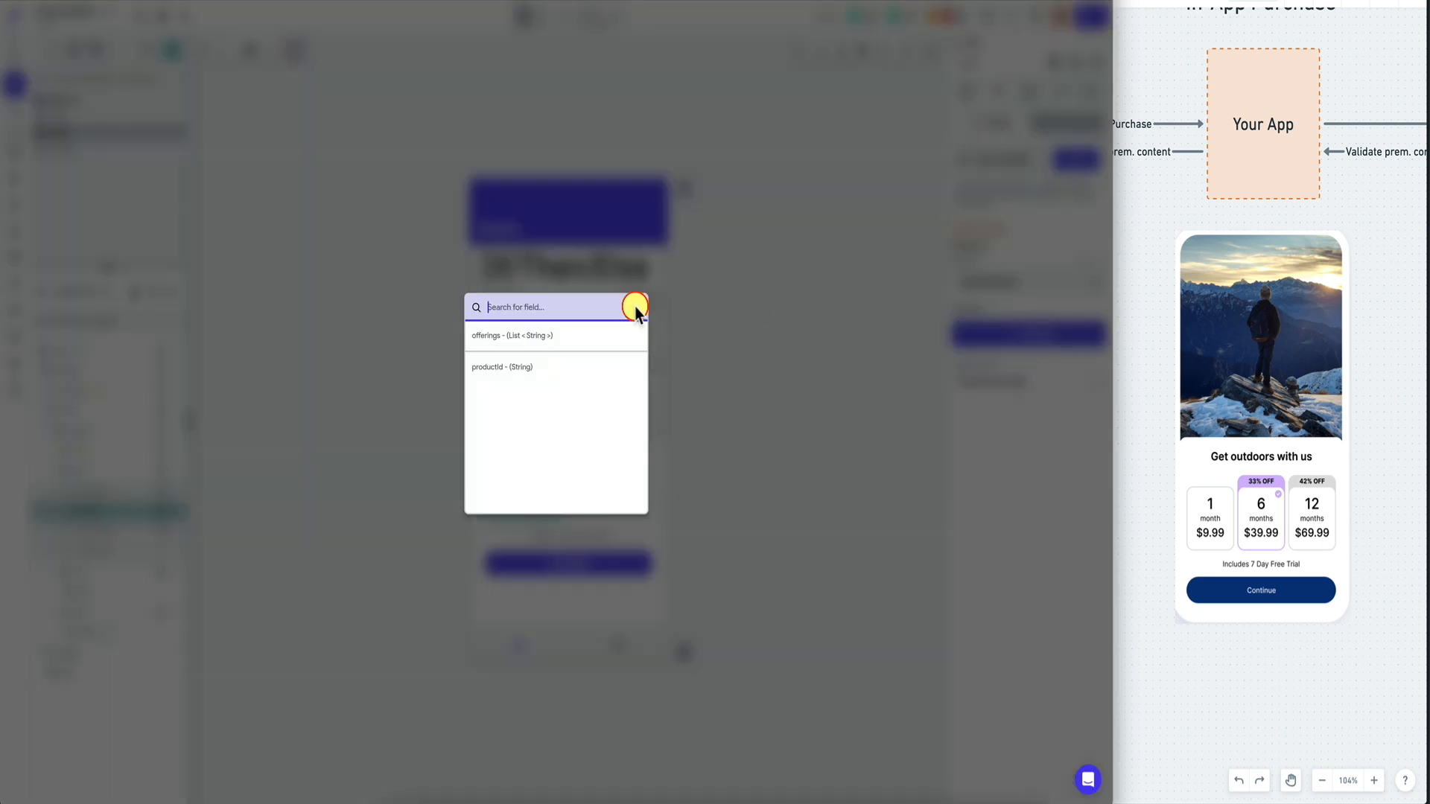
{"action": "left_click", "coordinate": [549, 367]}
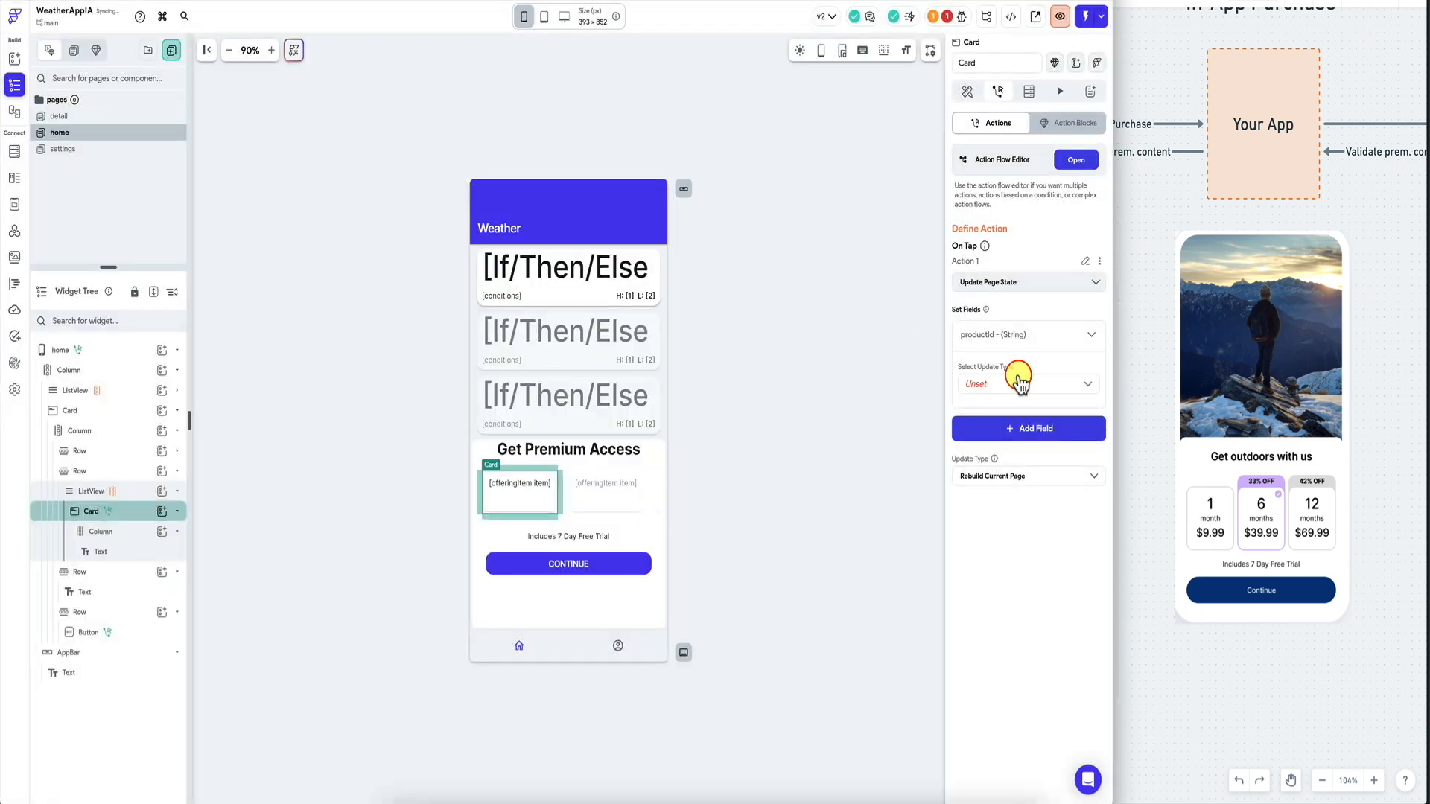
{"action": "left_click", "coordinate": [1020, 384]}
{"action": "left_click", "coordinate": [990, 380]}
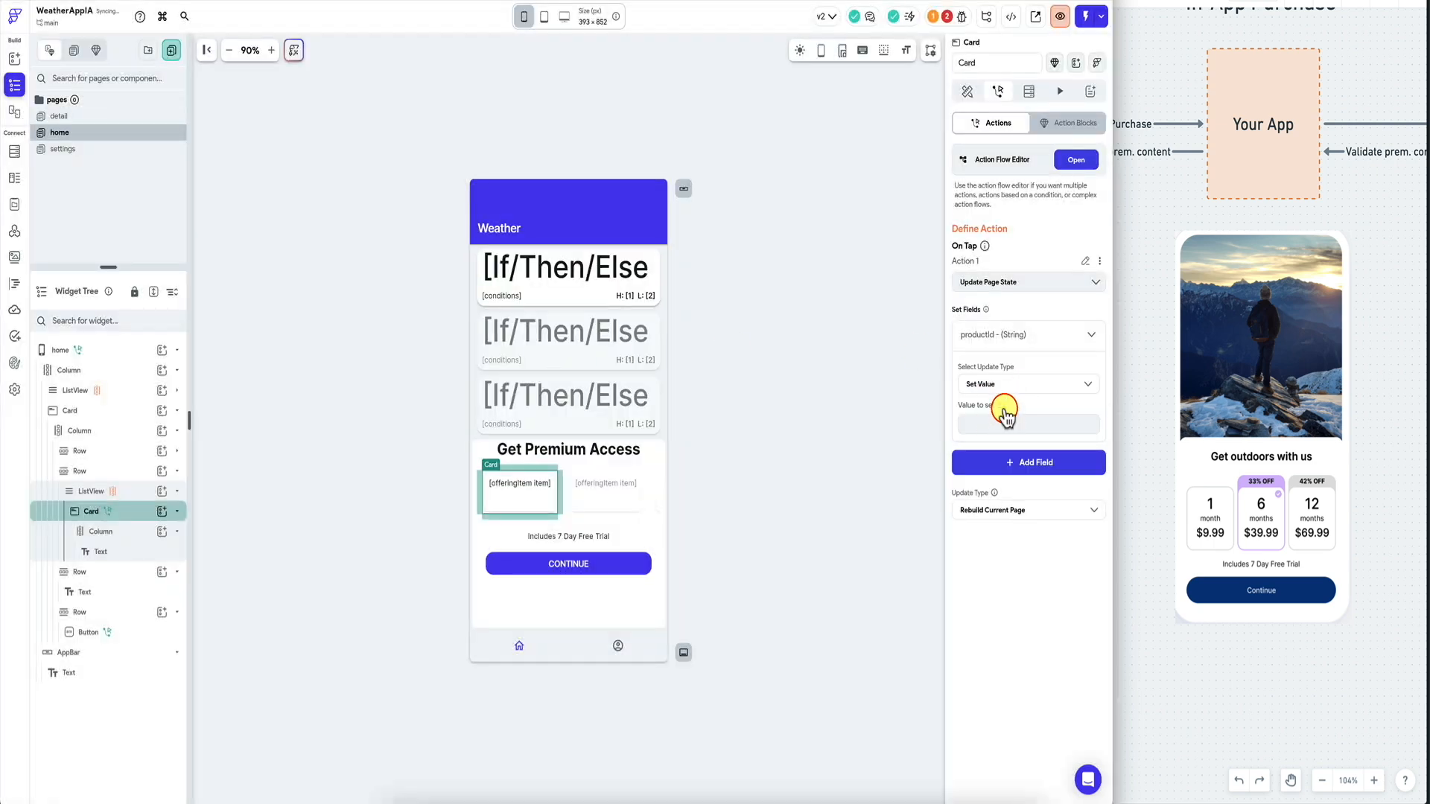
Use a Code Expression for productId with var1 bound to offeringItem item.
{"action": "left_click", "coordinate": [1004, 412]}
{"action": "type", "text": "code"}
{"action": "left_click", "coordinate": [815, 469]}
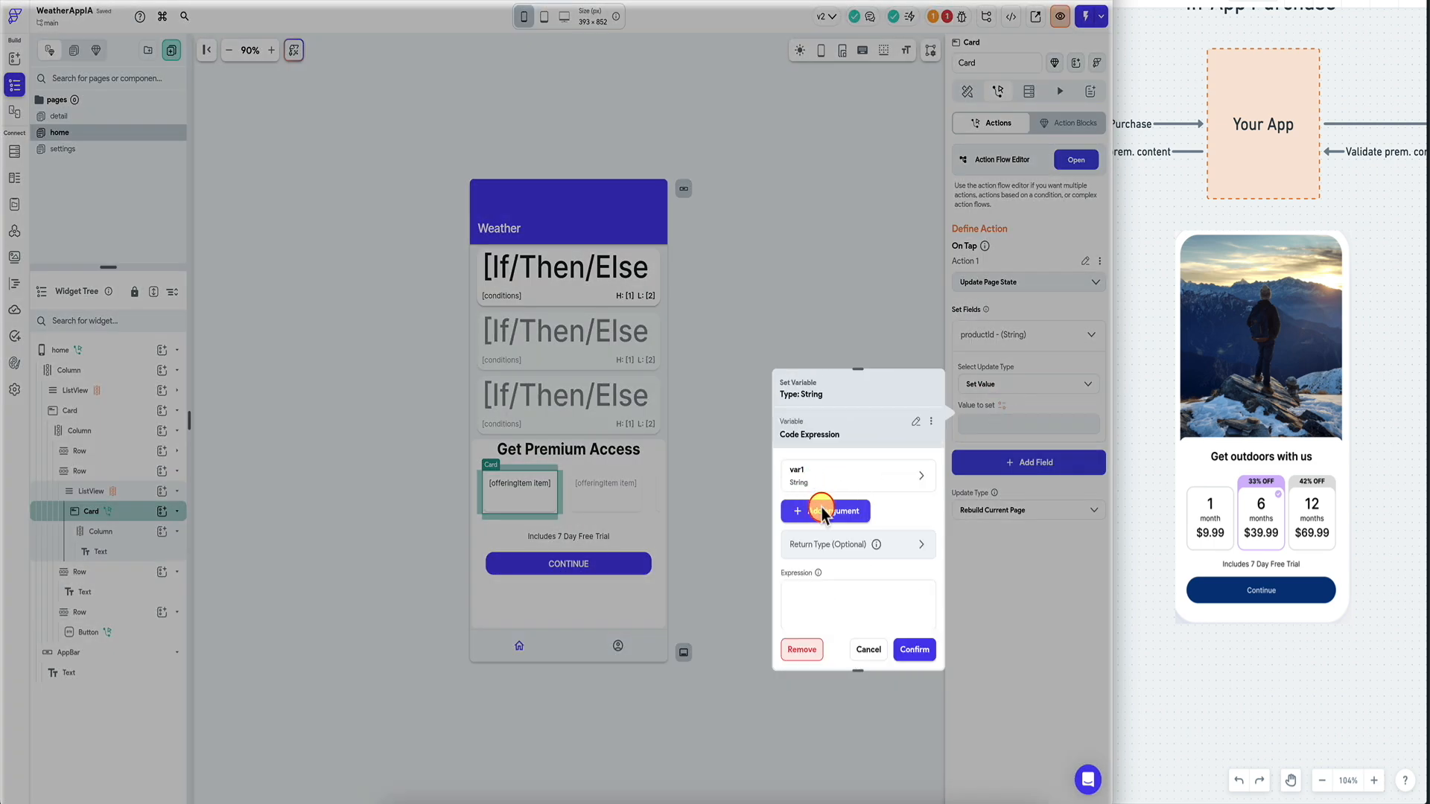
{"action": "left_click", "coordinate": [842, 488]}
{"action": "scroll", "coordinate": [846, 492], "scroll_direction": "down", "scroll_amount": 2}
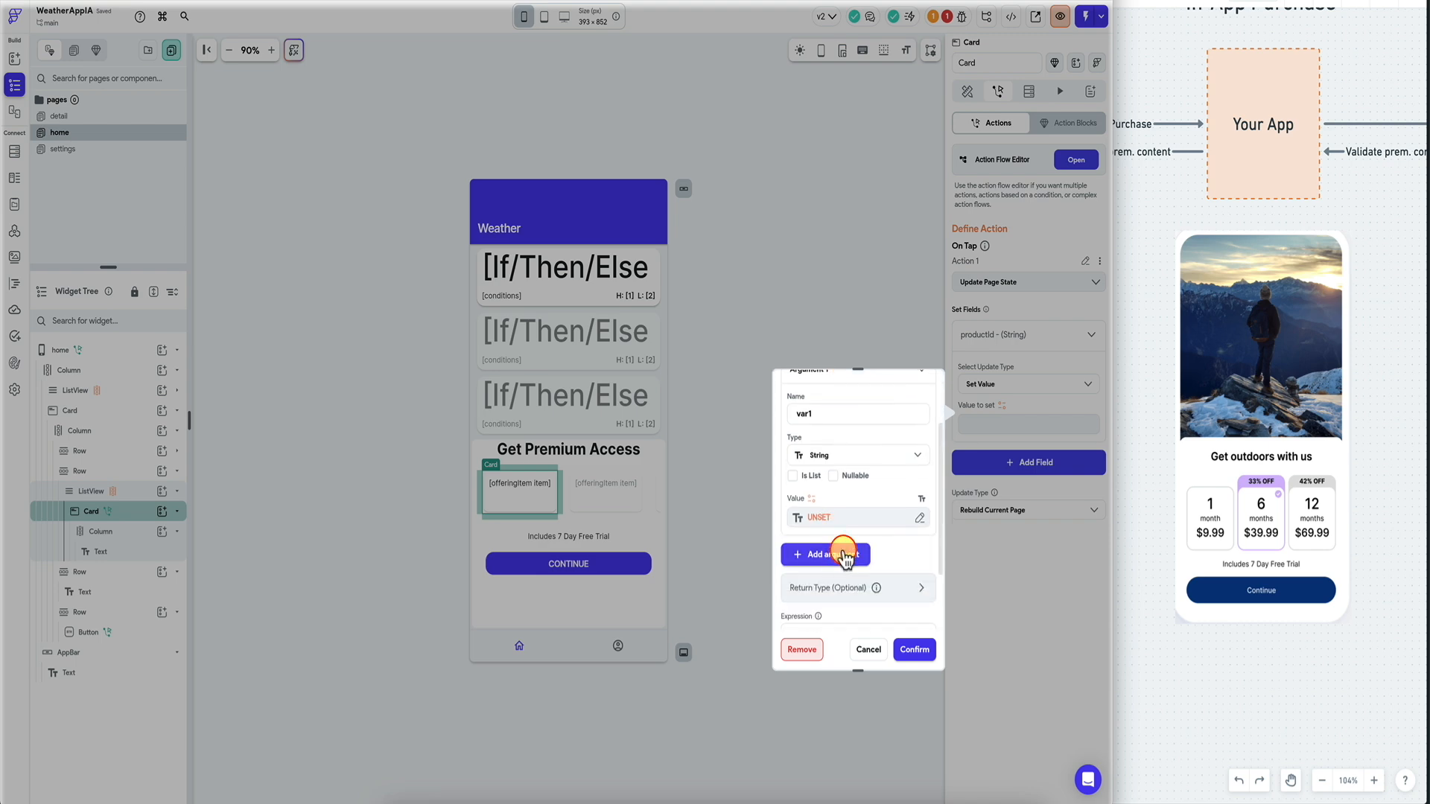
{"action": "left_click", "coordinate": [865, 519]}
{"action": "left_click", "coordinate": [660, 592]}
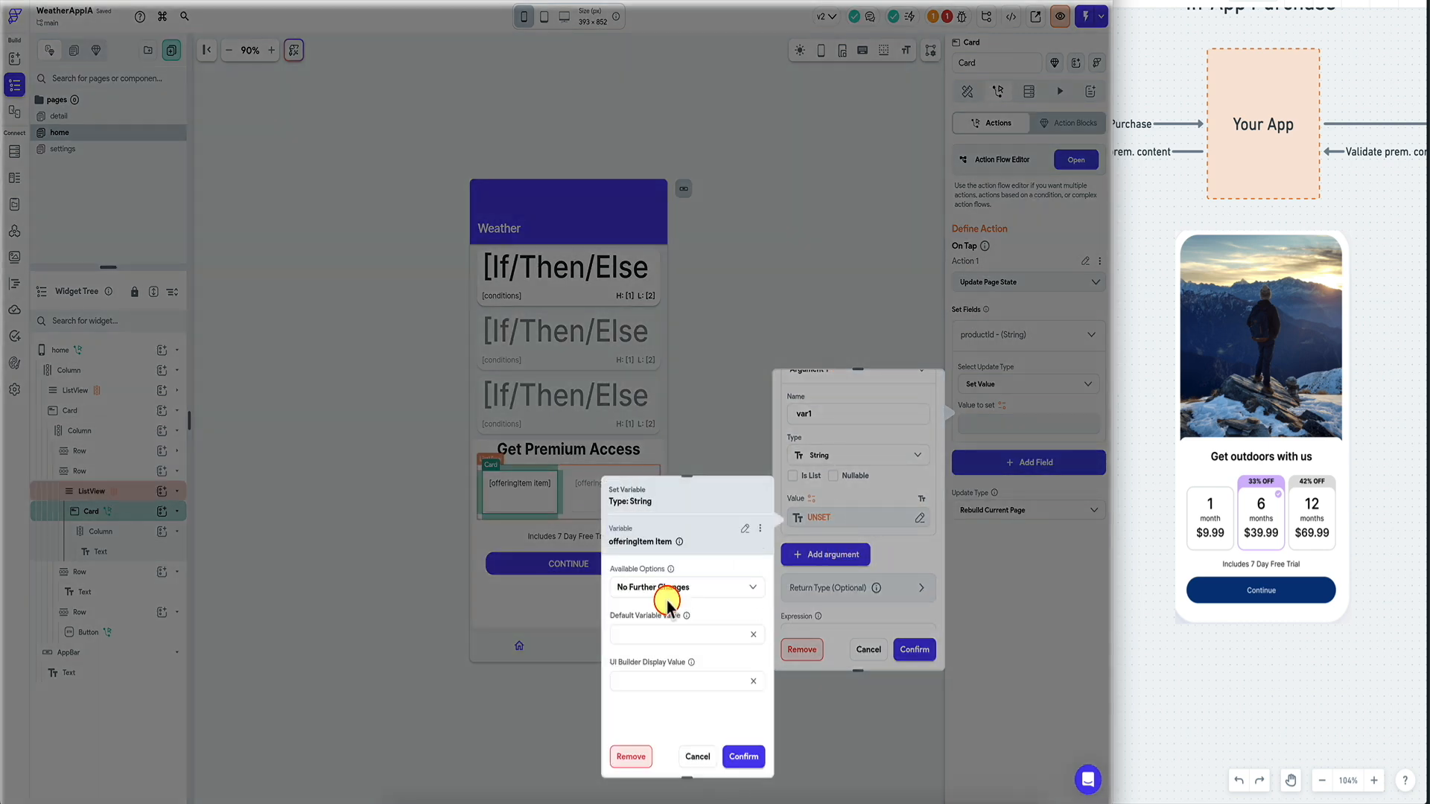
{"action": "left_click", "coordinate": [753, 756]}
Write the productId expression using var1 and check it for errors.
{"action": "scroll", "coordinate": [856, 522], "scroll_direction": "down", "scroll_amount": 2}
{"action": "left_click", "coordinate": [824, 538]}
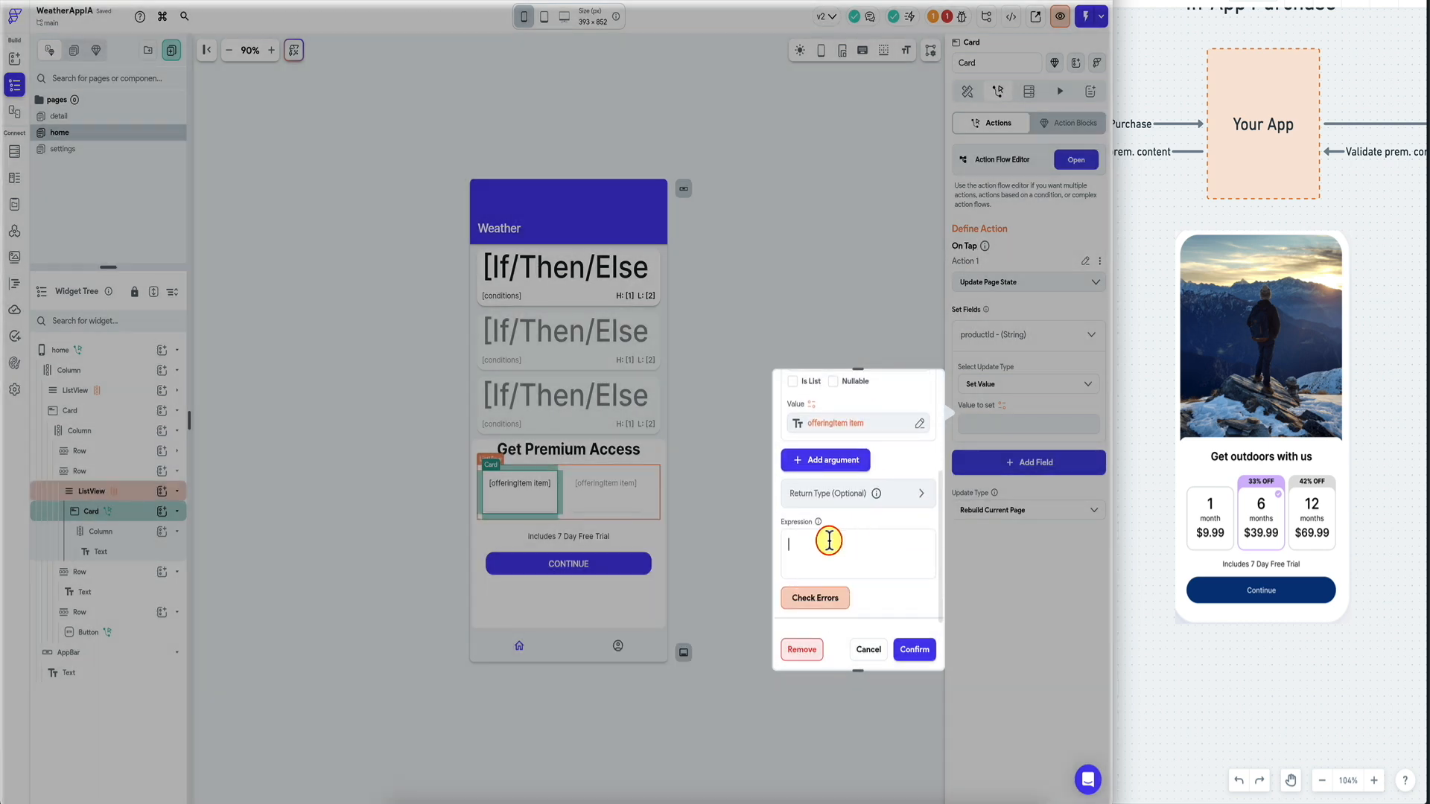
{"action": "scroll", "coordinate": [824, 538], "scroll_direction": "down", "scroll_amount": 1}
{"action": "type", "text": "var"}
{"action": "scroll", "coordinate": [864, 388], "scroll_direction": "up", "scroll_amount": 3}
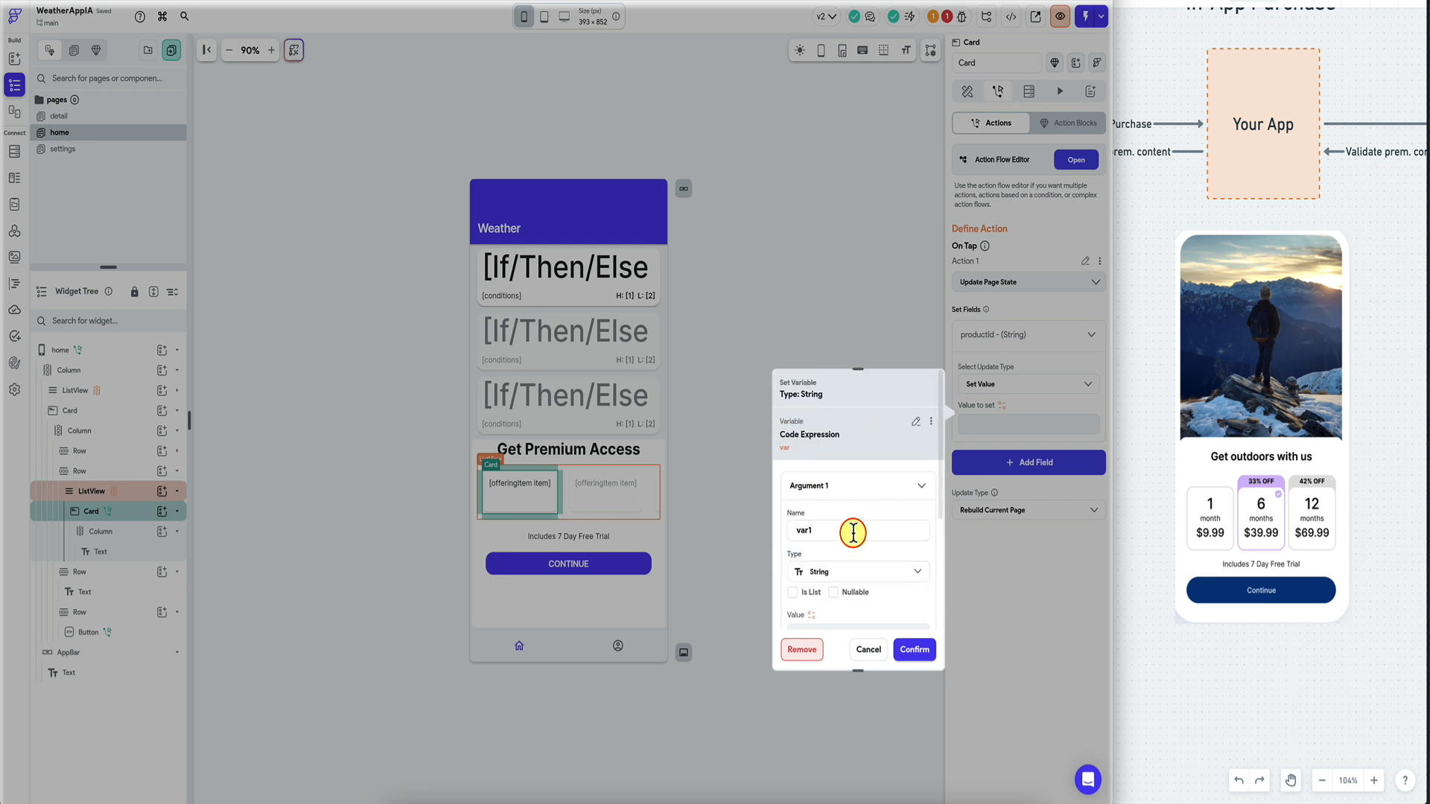
{"action": "scroll", "coordinate": [848, 506], "scroll_direction": "down", "scroll_amount": 3}
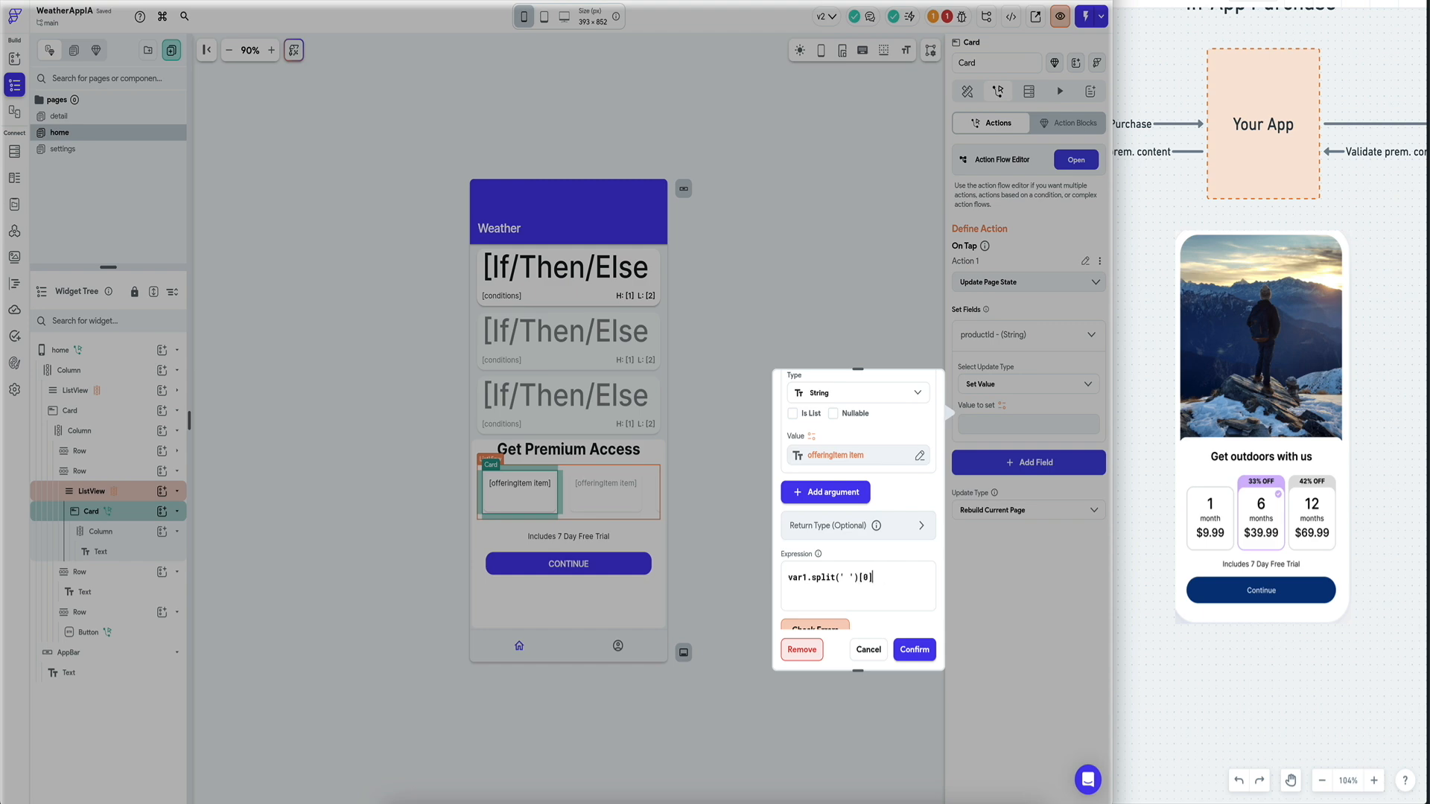
{"action": "left_click", "coordinate": [832, 588]}
{"action": "scroll", "coordinate": [840, 588], "scroll_direction": "down", "scroll_amount": 1}
{"action": "left_click", "coordinate": [816, 579]}
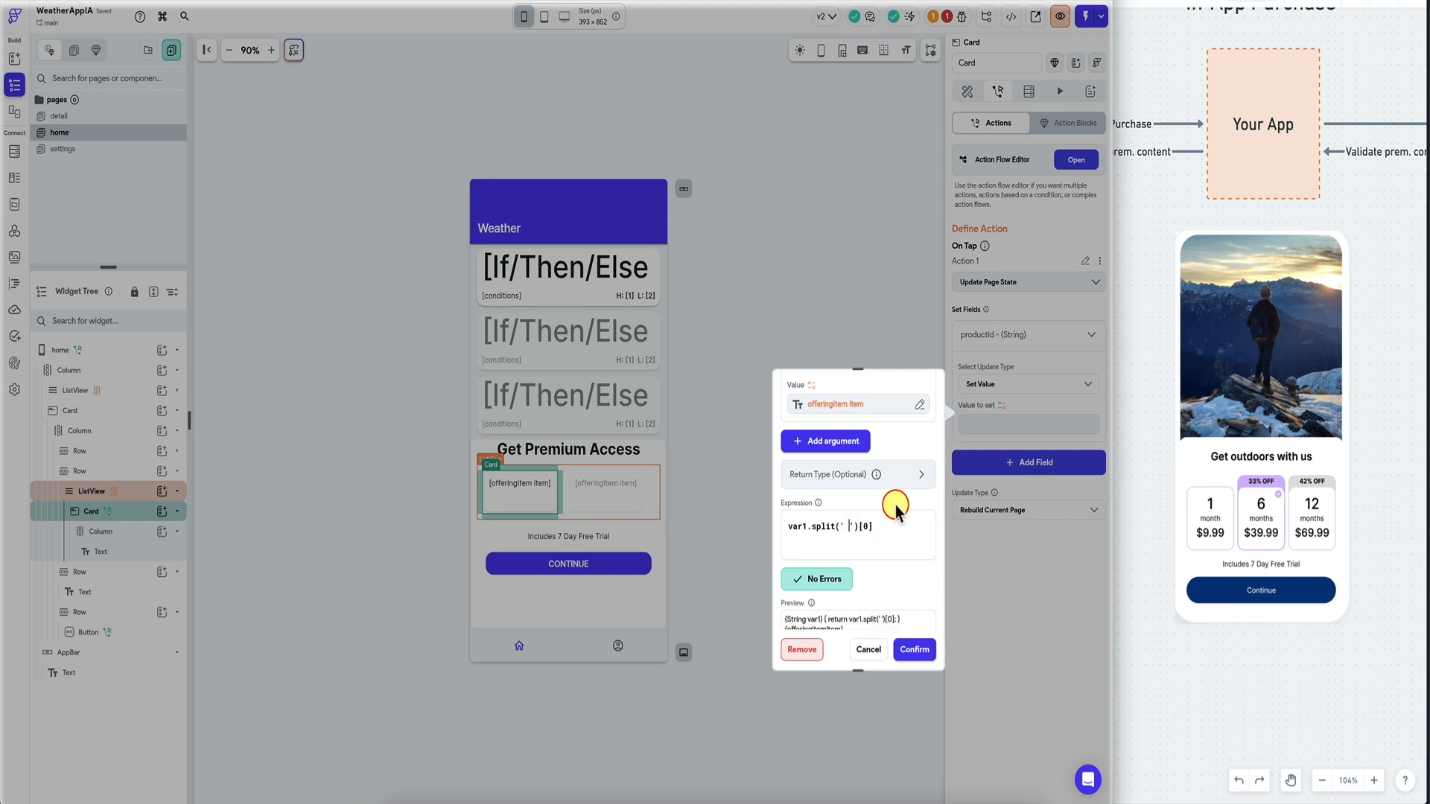
Correct the expression to var1.split('-')[0].trim() and recheck for errors.
{"action": "key", "text": "BackSpace"}
{"action": "type", "text": "-"}
{"action": "left_click", "coordinate": [891, 529]}
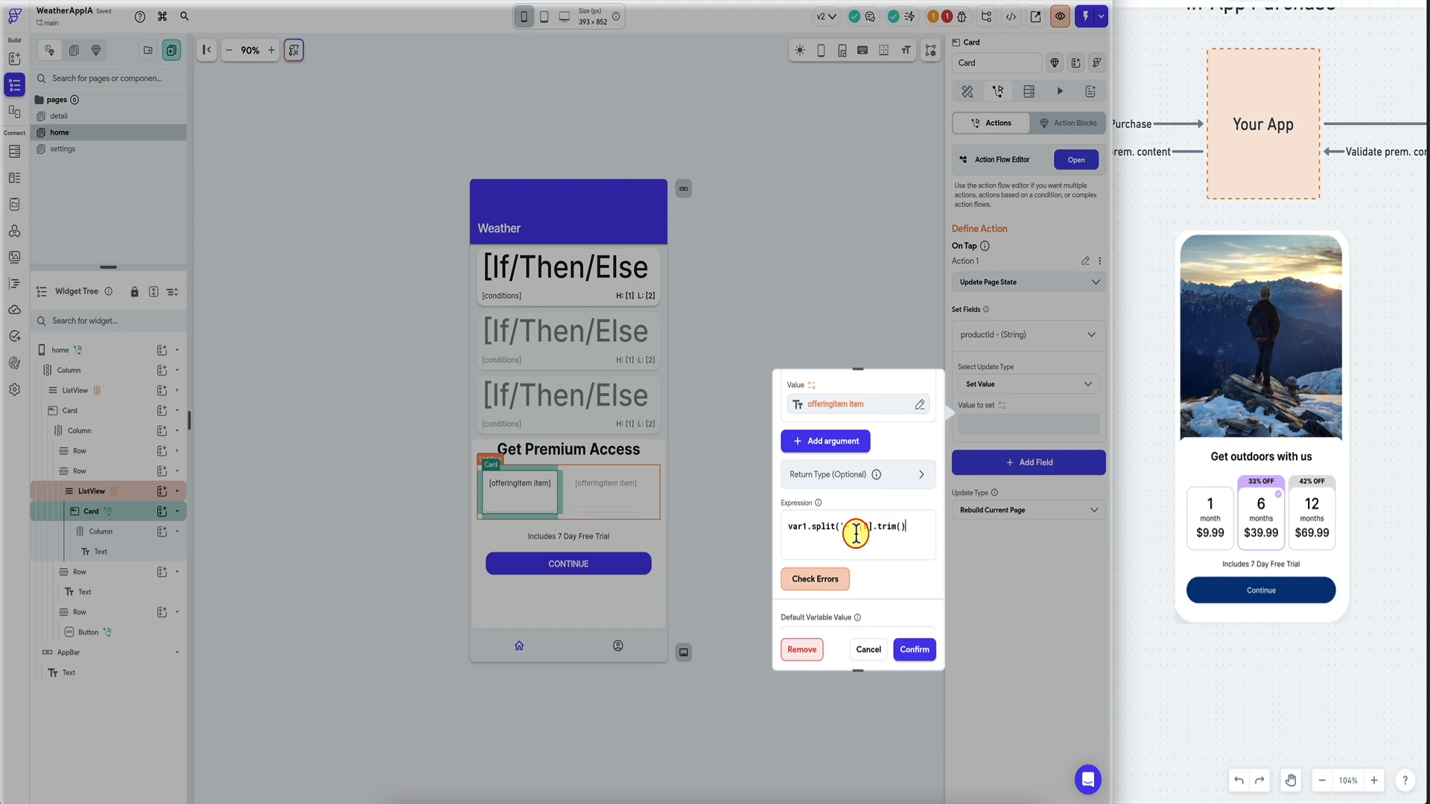
{"action": "left_click", "coordinate": [819, 579]}
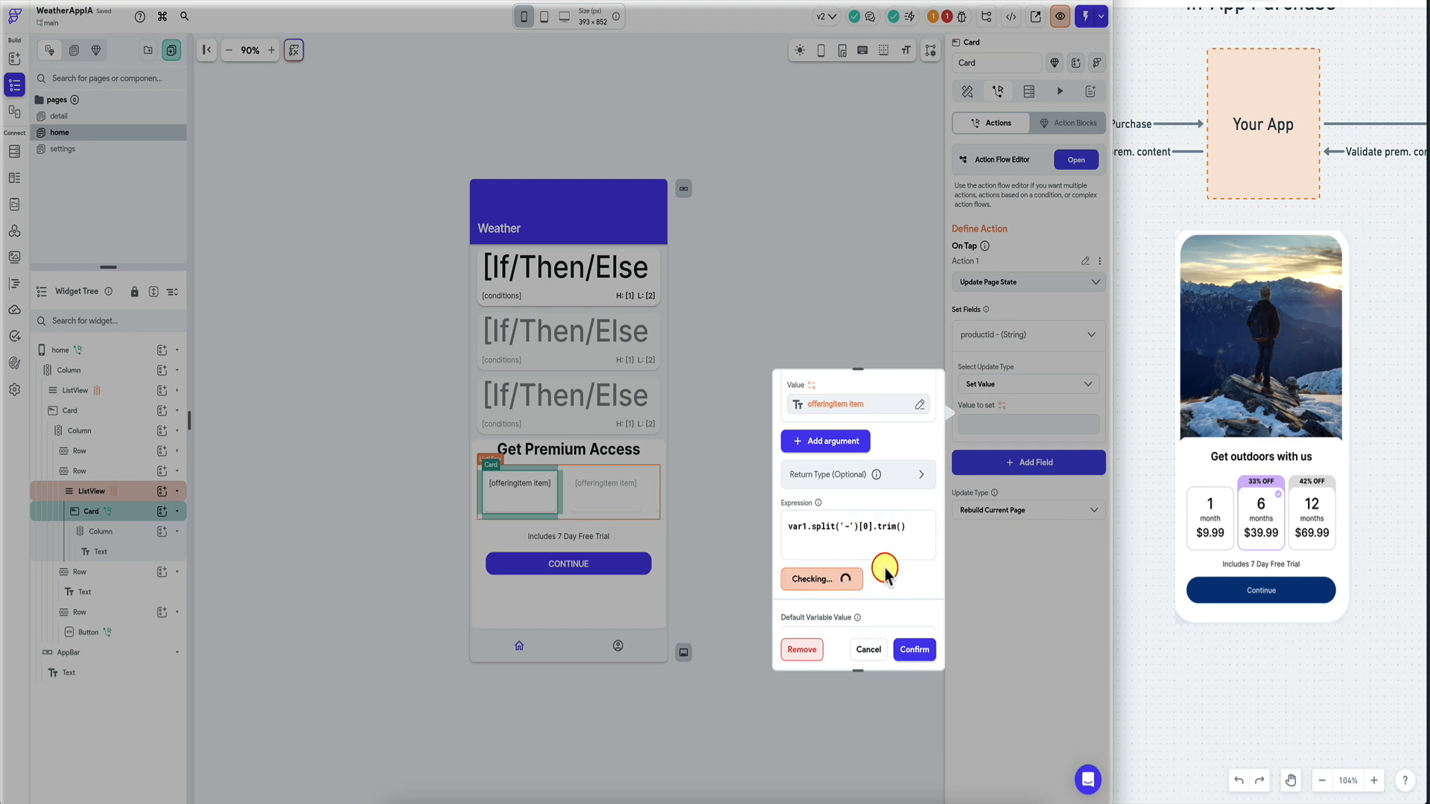
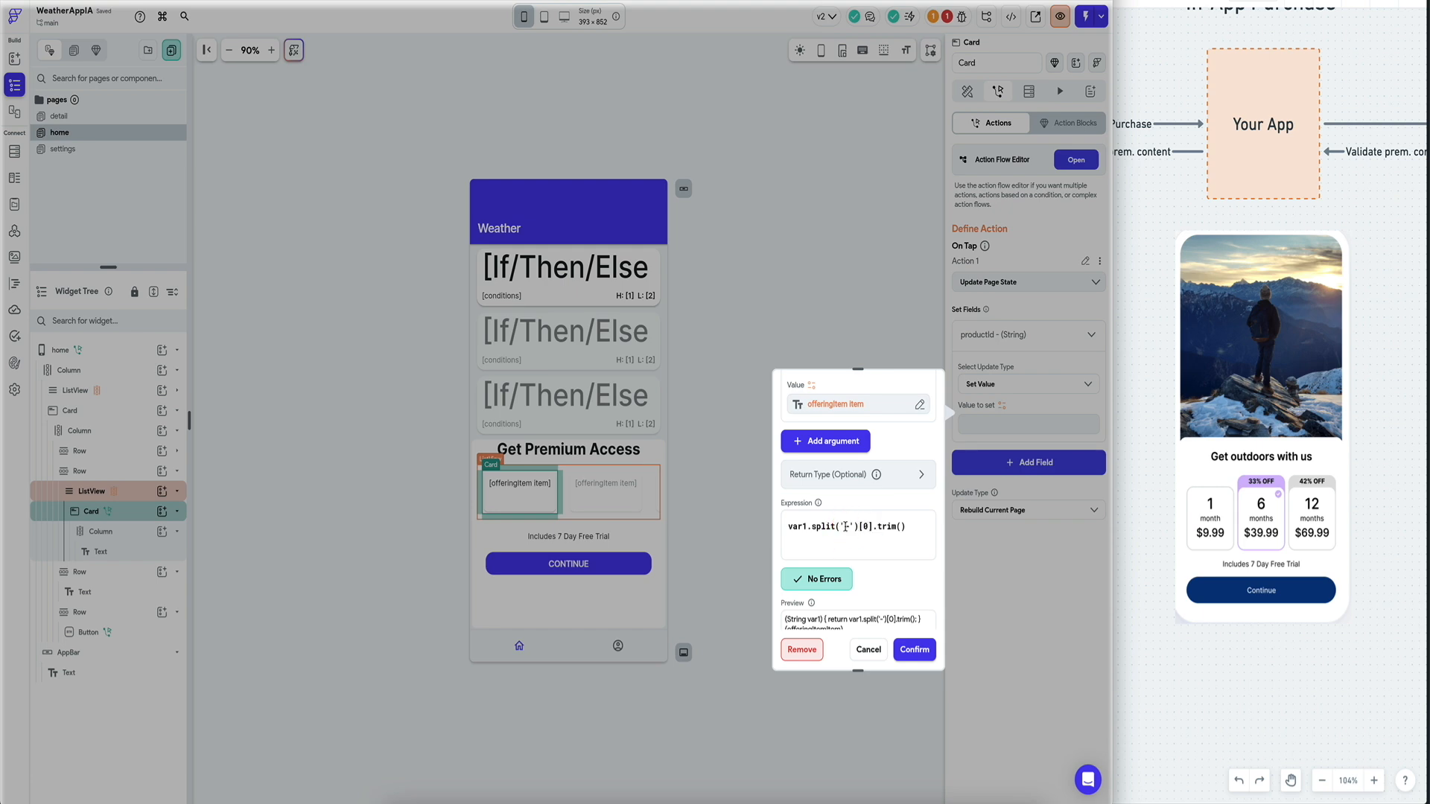
Confirm the offering card's productId code expression var1.split('-')[0].trim() and select the CONTINUE button.
{"action": "left_click", "coordinate": [911, 652]}
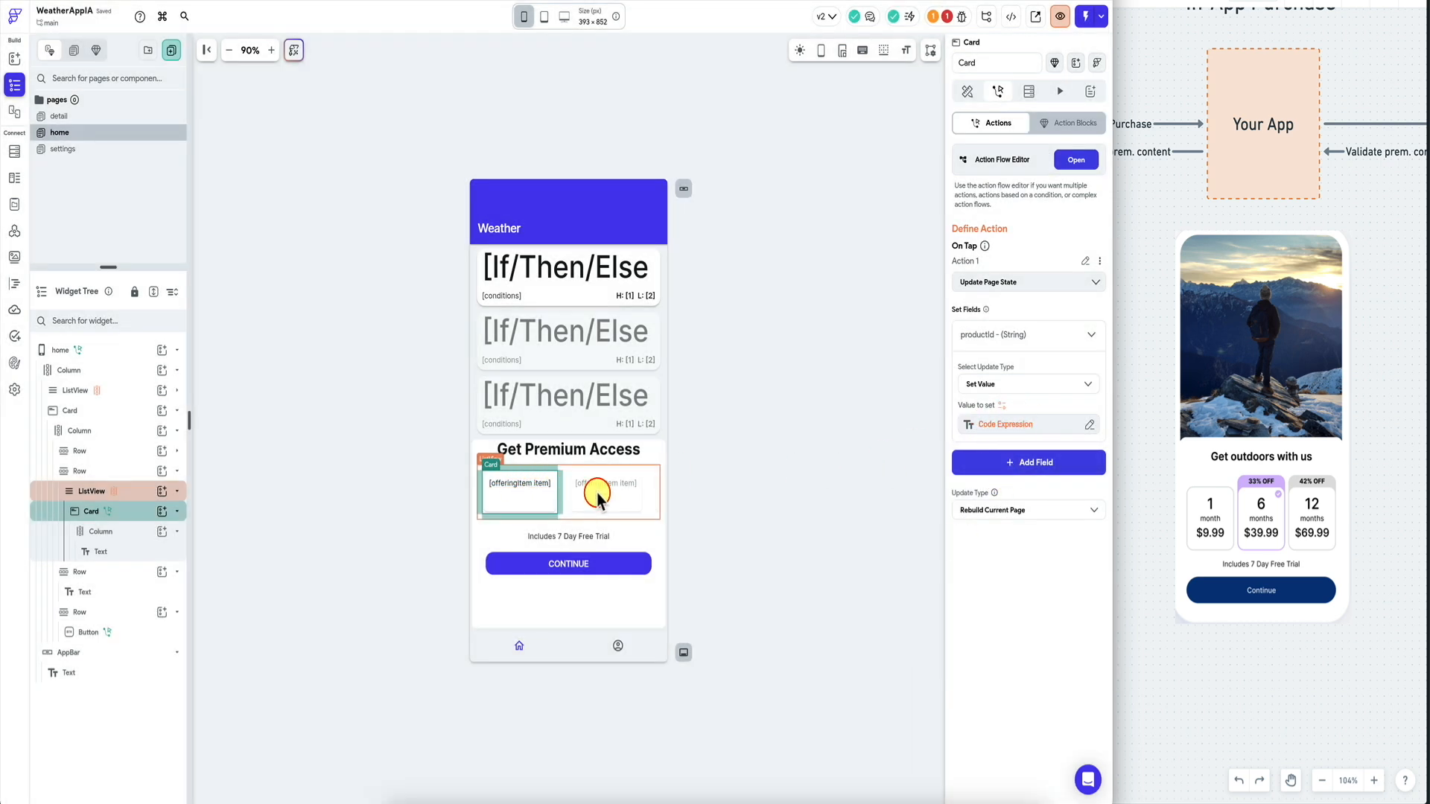
{"action": "left_click", "coordinate": [562, 562]}
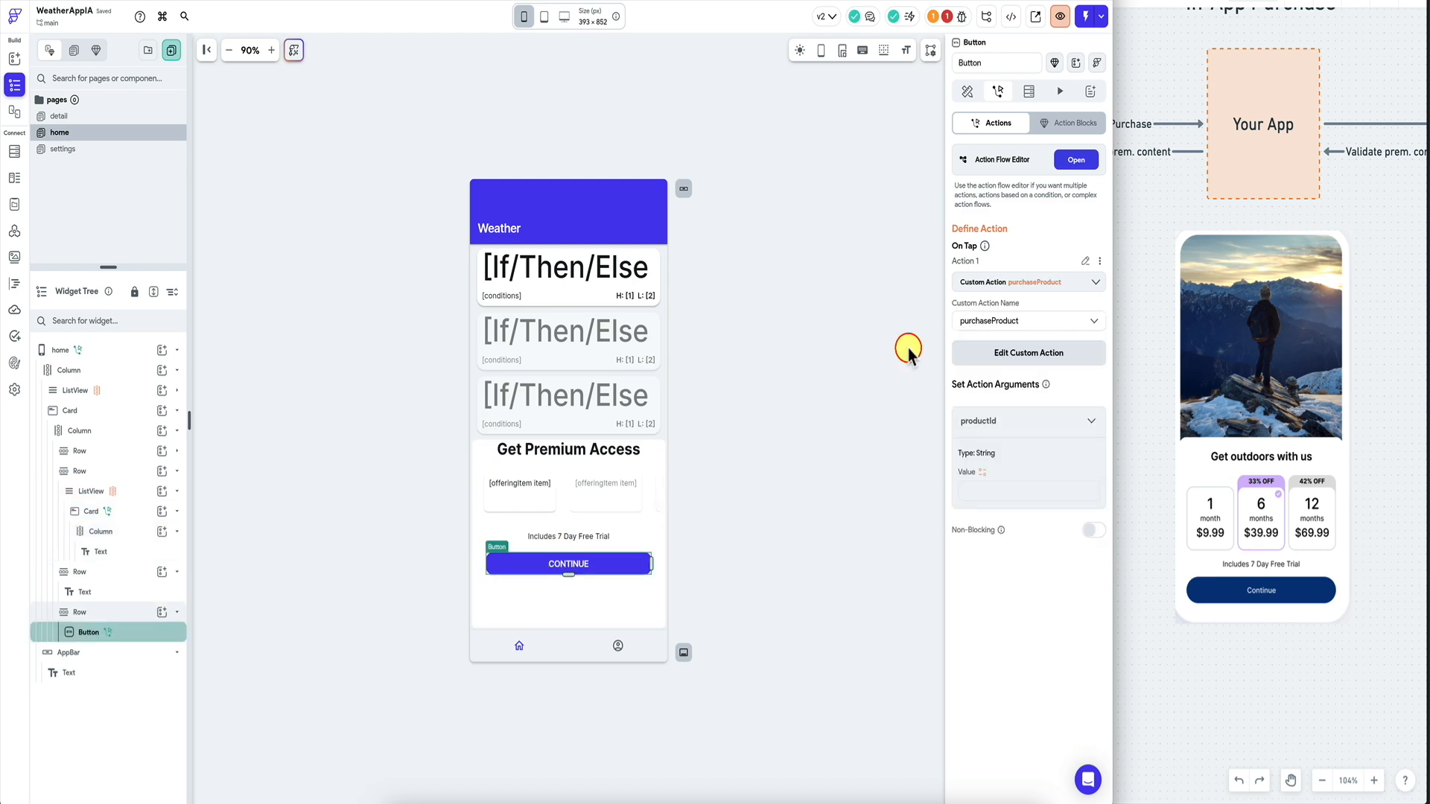
Set the purchase action's productId argument to the productId page state.
{"action": "left_click", "coordinate": [984, 472]}
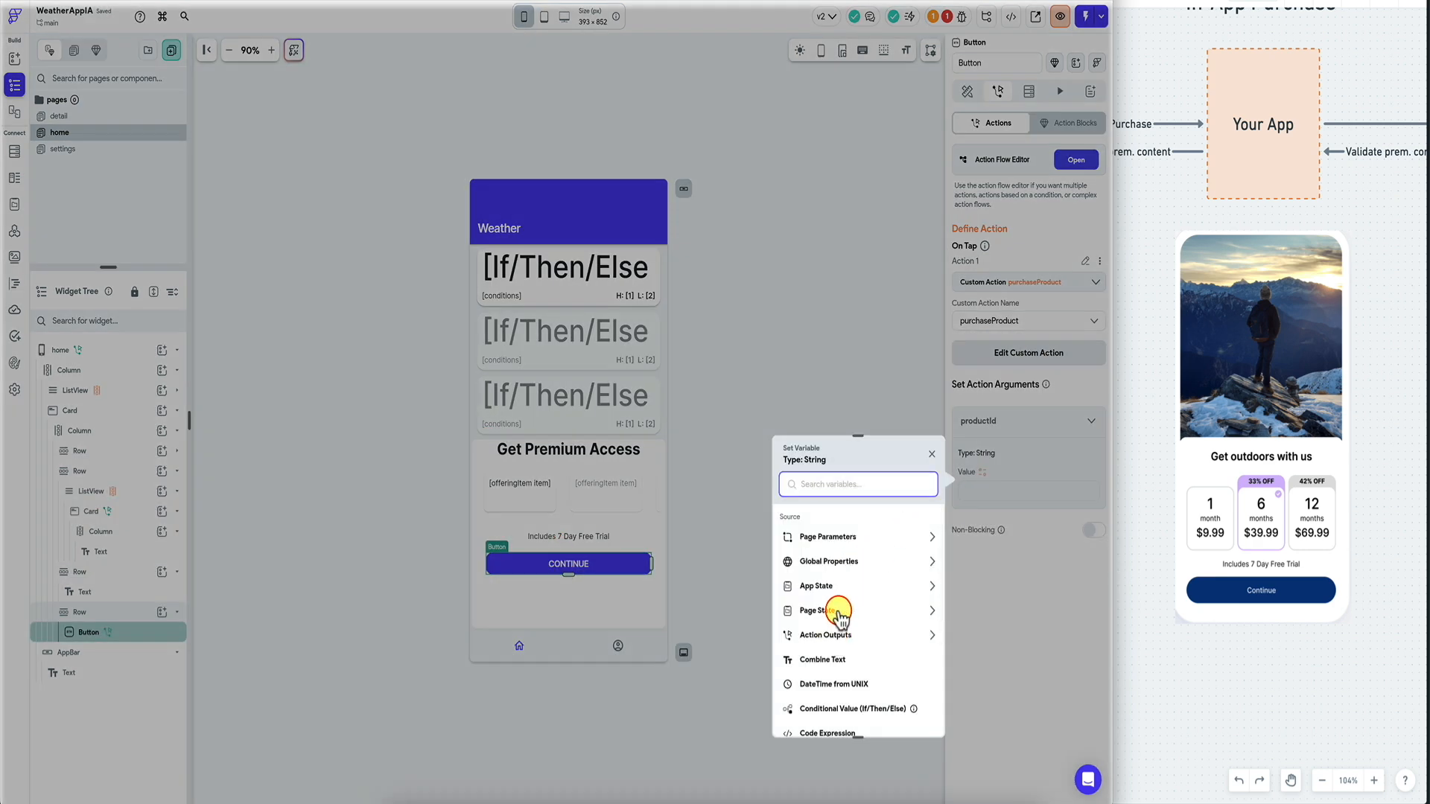
{"action": "left_click", "coordinate": [836, 635]}
{"action": "left_click", "coordinate": [829, 681]}
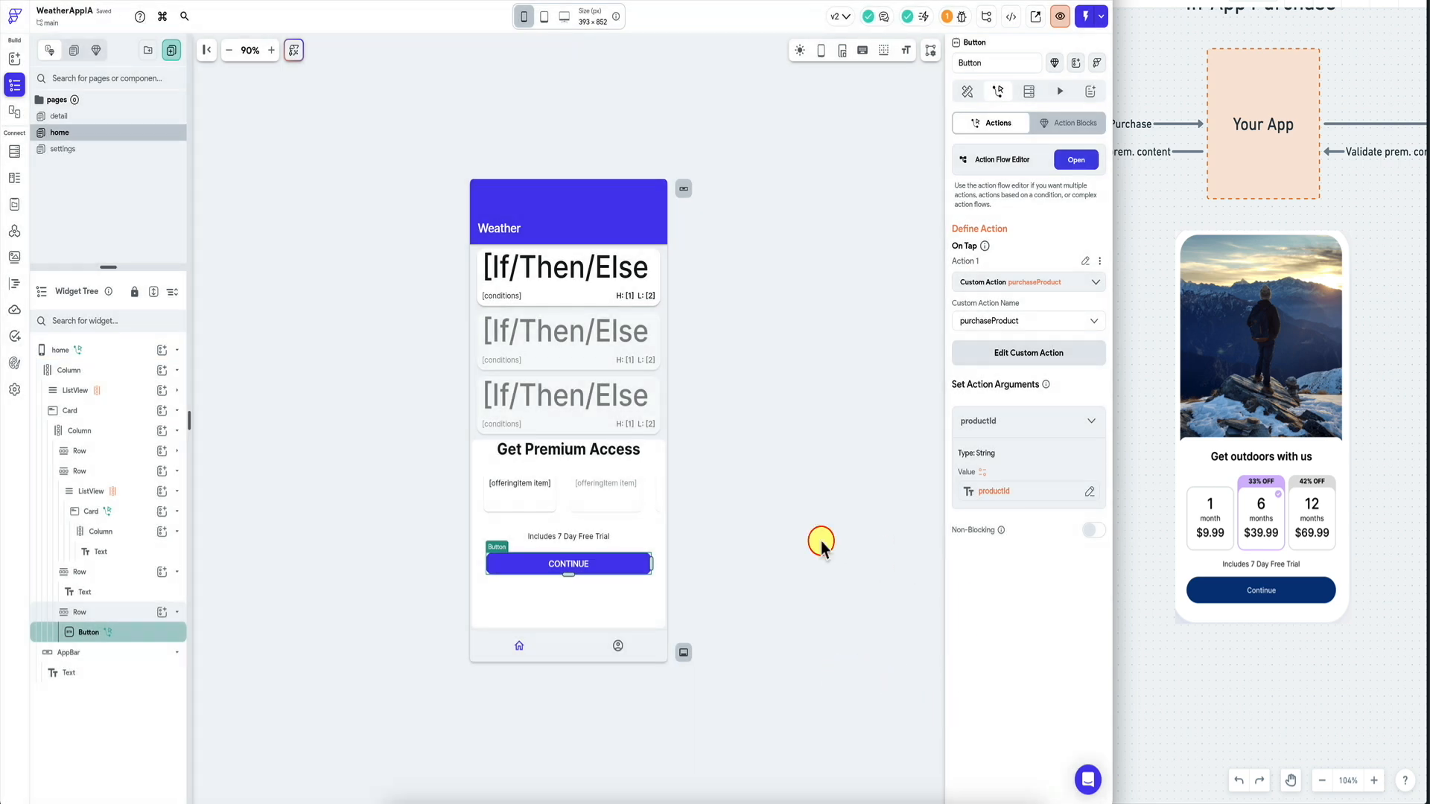
Review the project warnings and the custom code behind them, then return to the home page.
{"action": "left_click", "coordinate": [948, 17]}
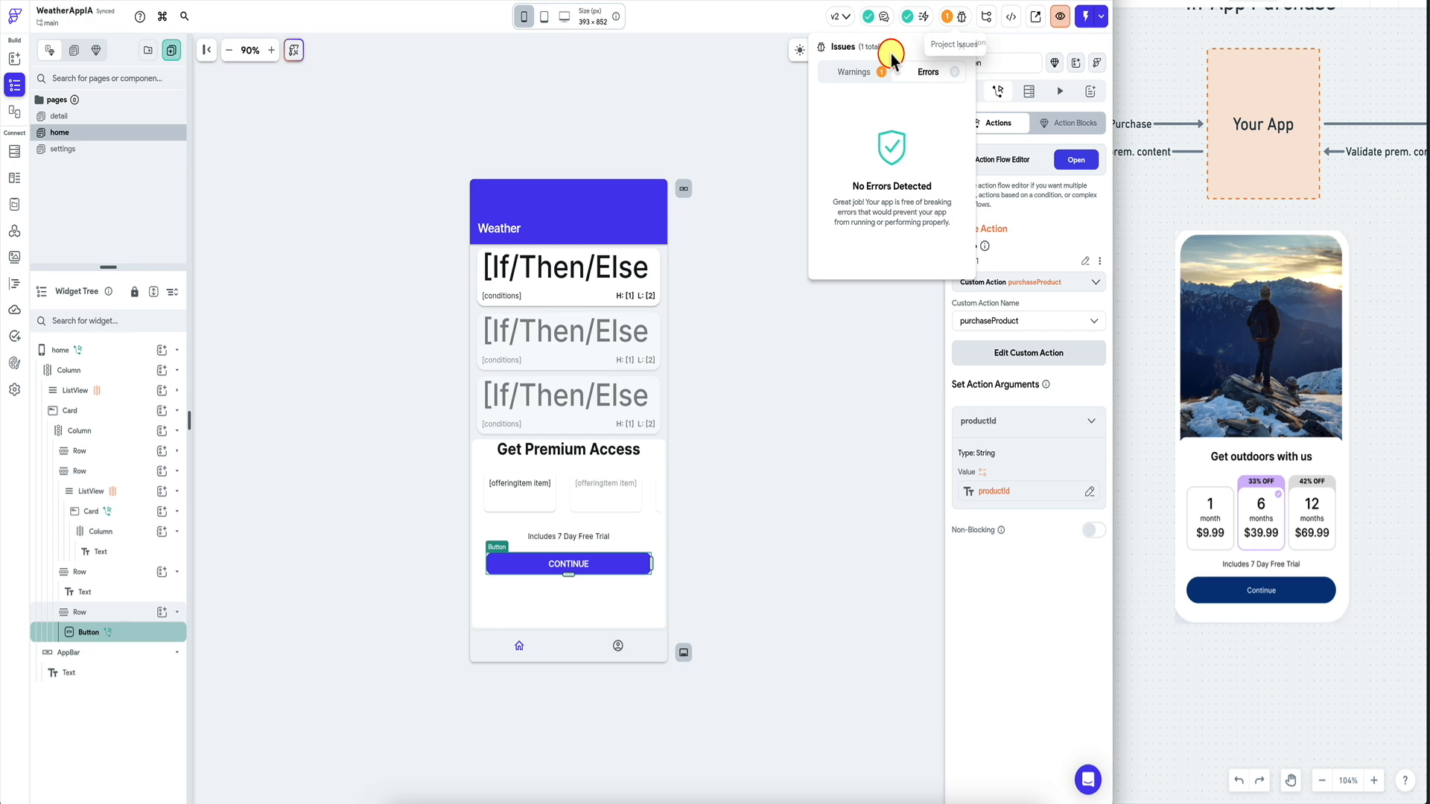
{"action": "left_click", "coordinate": [862, 70]}
{"action": "left_click", "coordinate": [869, 118]}
{"action": "left_click", "coordinate": [554, 302]}
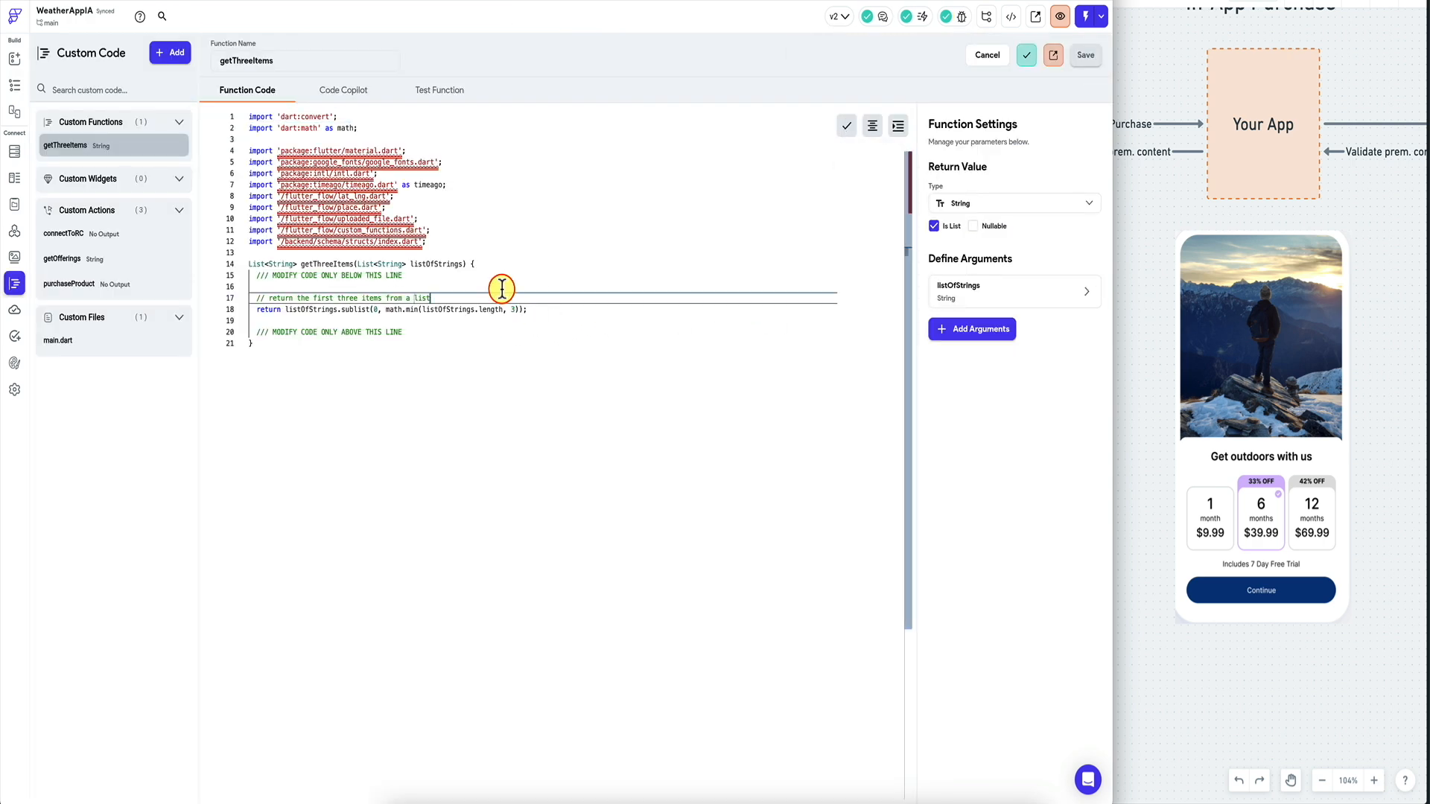
{"action": "left_click", "coordinate": [14, 85]}
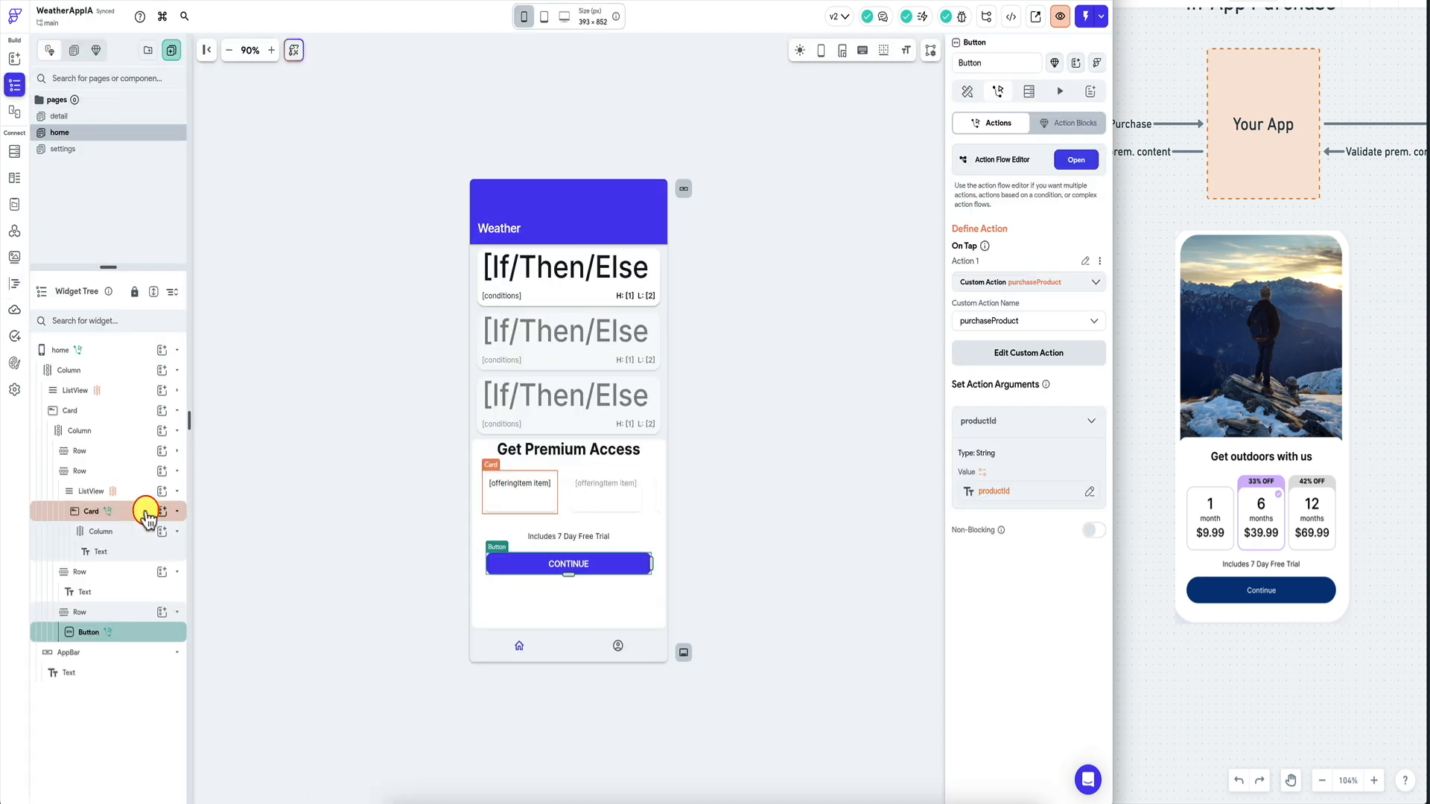
Inspect the offering card's column, item text, Get Premium Access heading and premium card in the widget tree.
{"action": "left_click", "coordinate": [121, 531]}
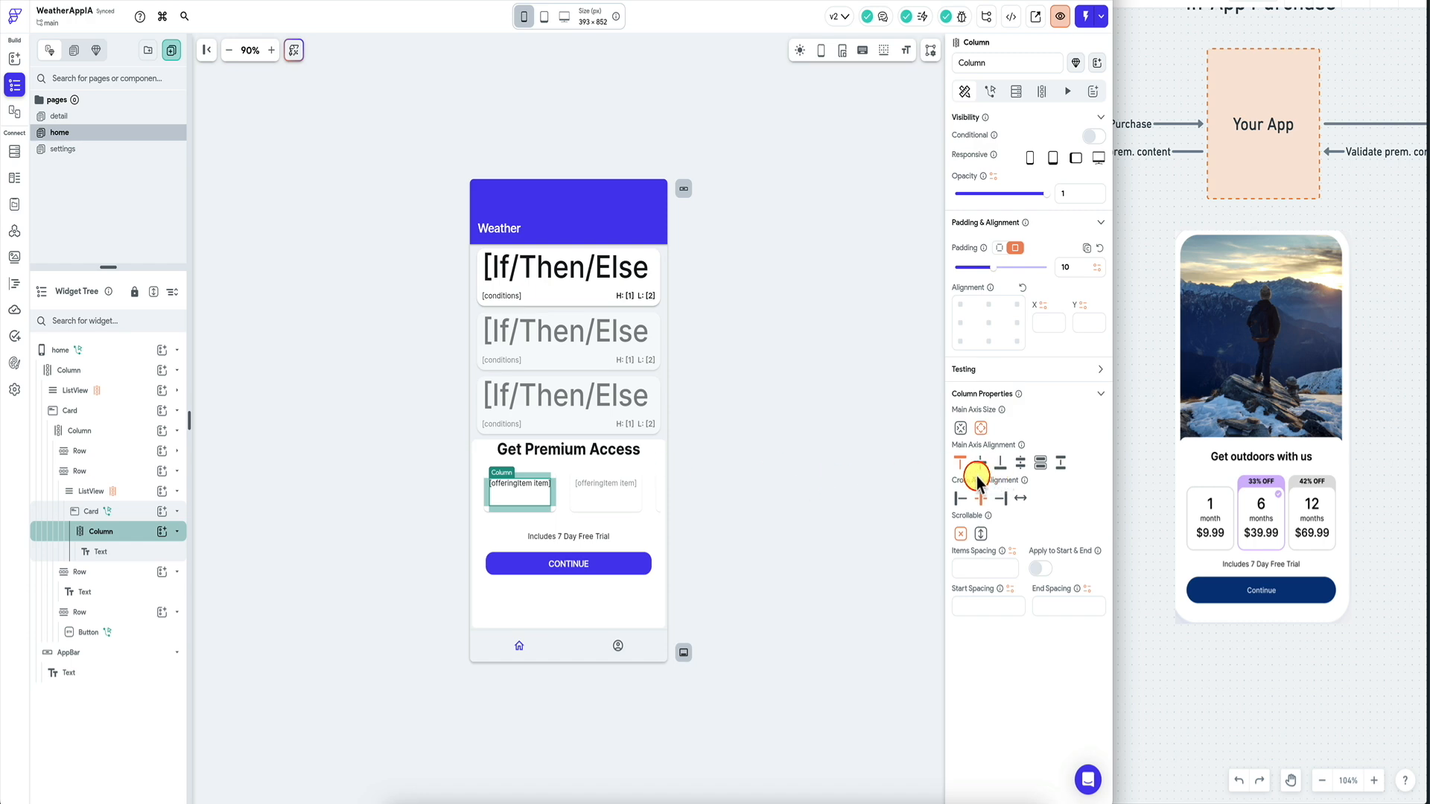
{"action": "left_click", "coordinate": [523, 493]}
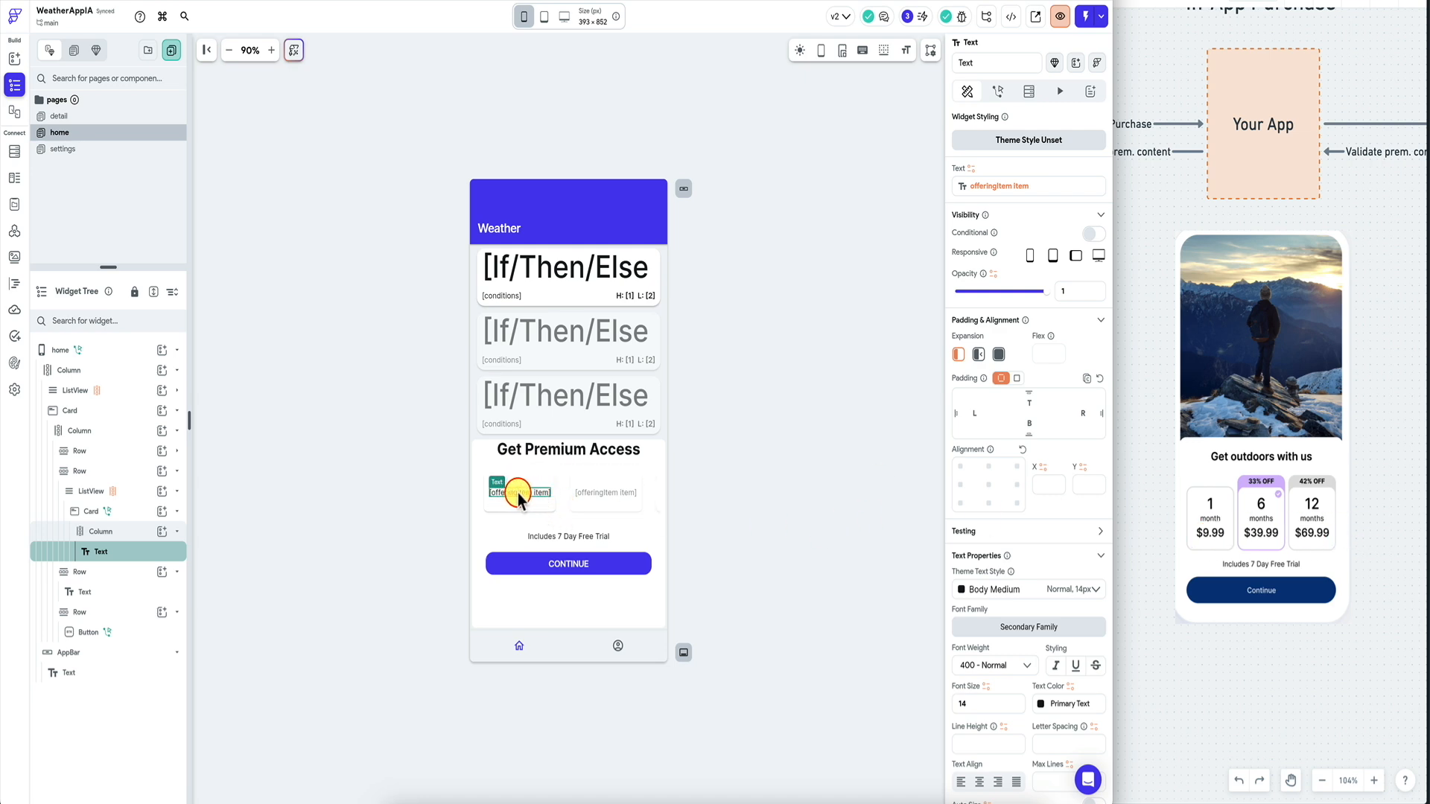
{"action": "left_click", "coordinate": [568, 450]}
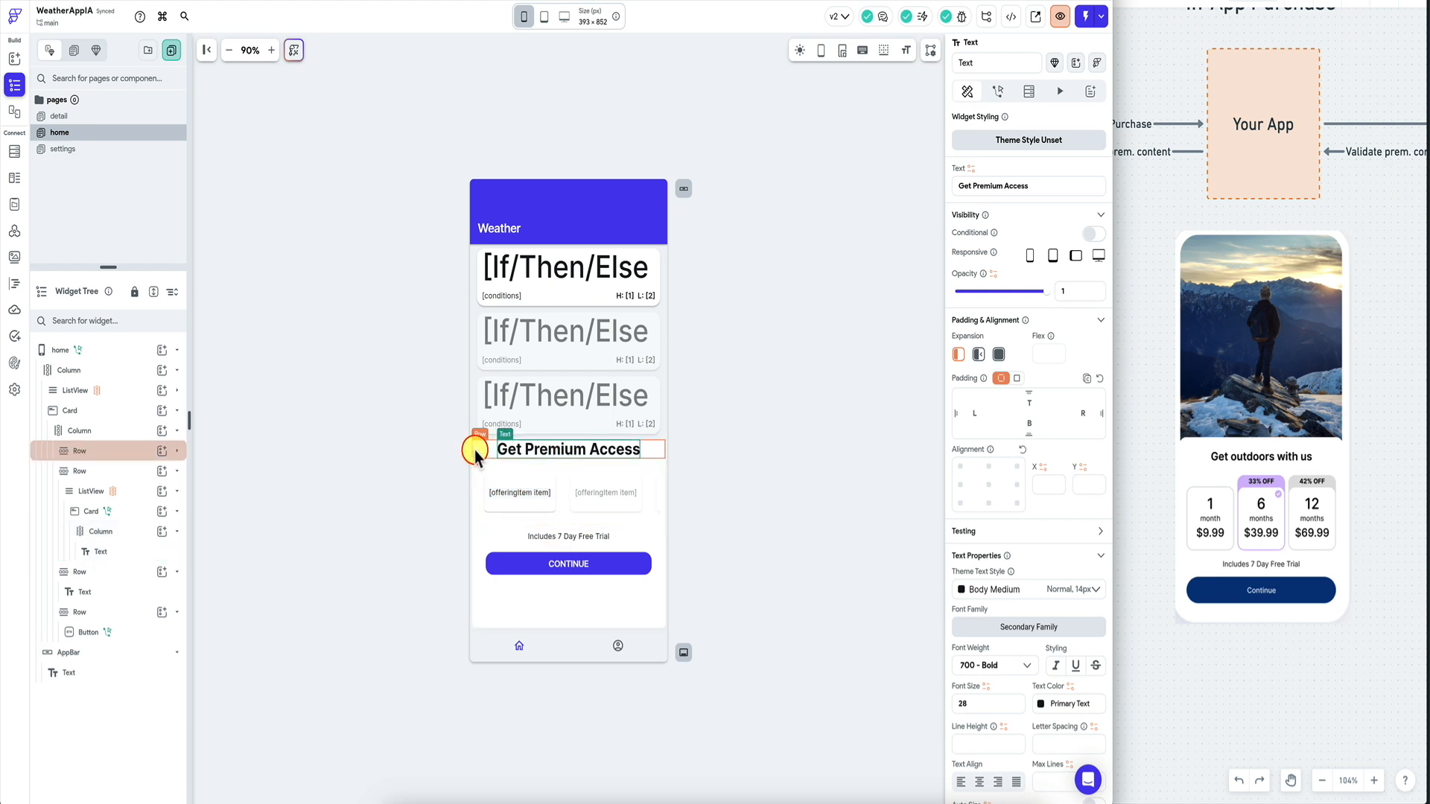
{"action": "left_click", "coordinate": [116, 410]}
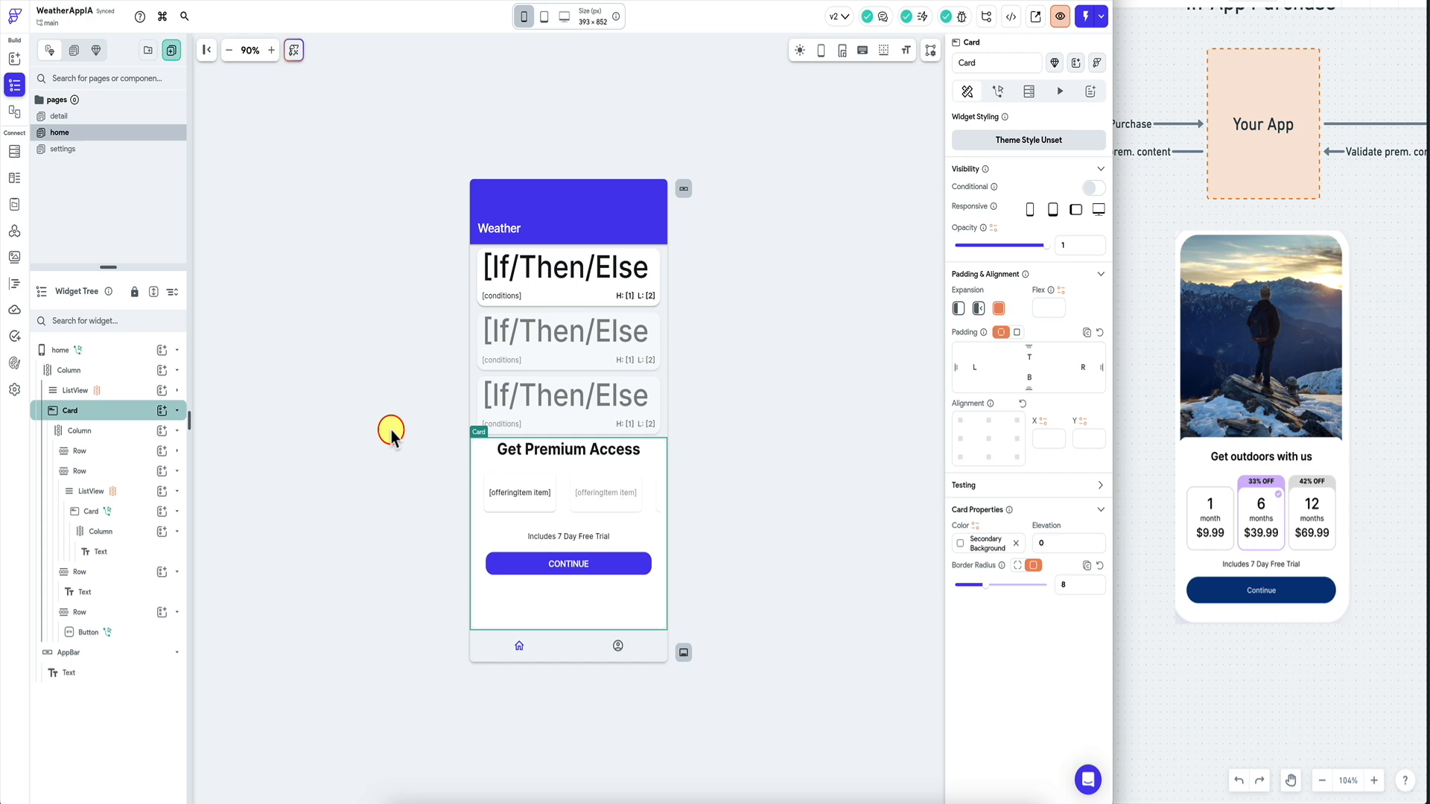
{"action": "left_click", "coordinate": [752, 388]}
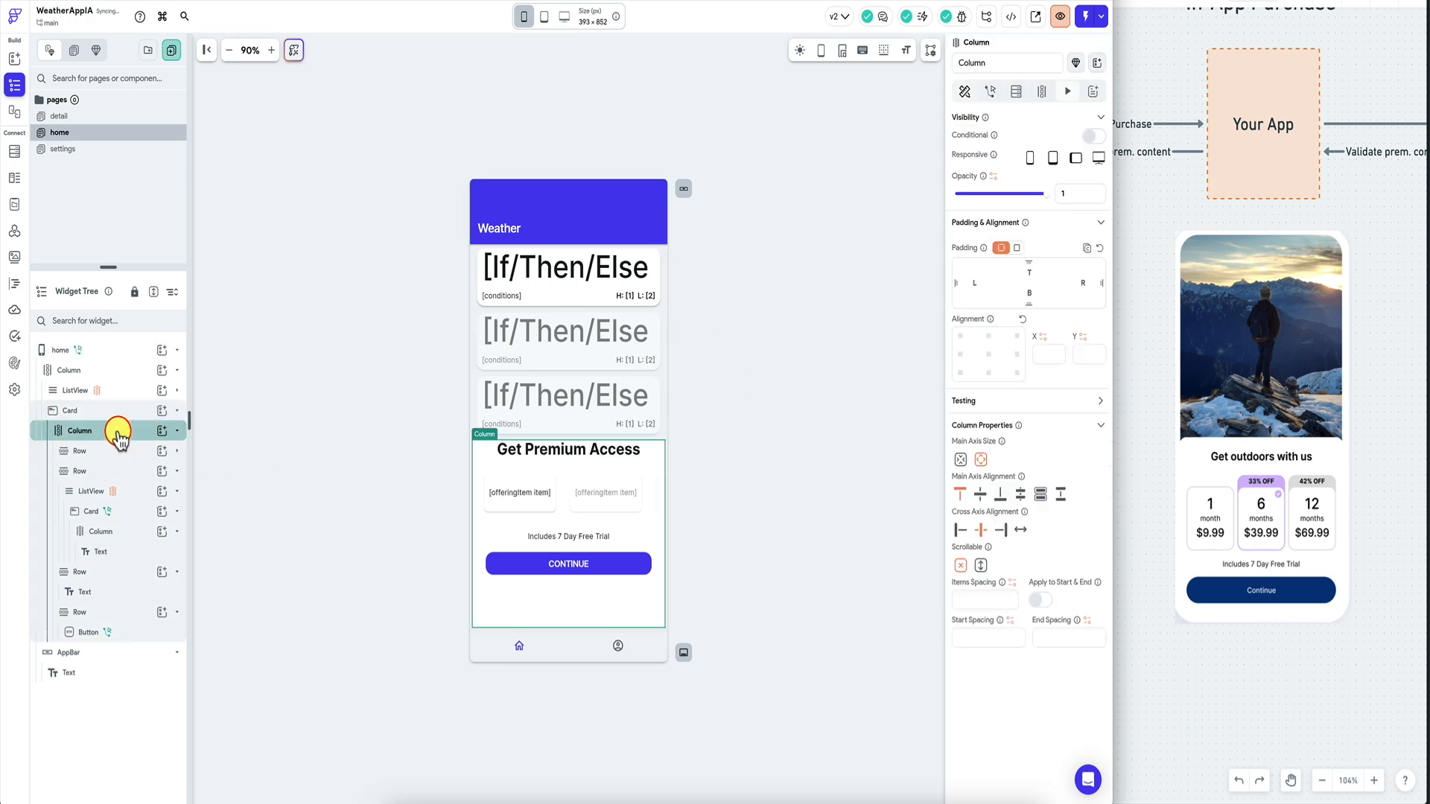
{"action": "left_click", "coordinate": [116, 412]}
{"action": "left_click", "coordinate": [775, 359]}
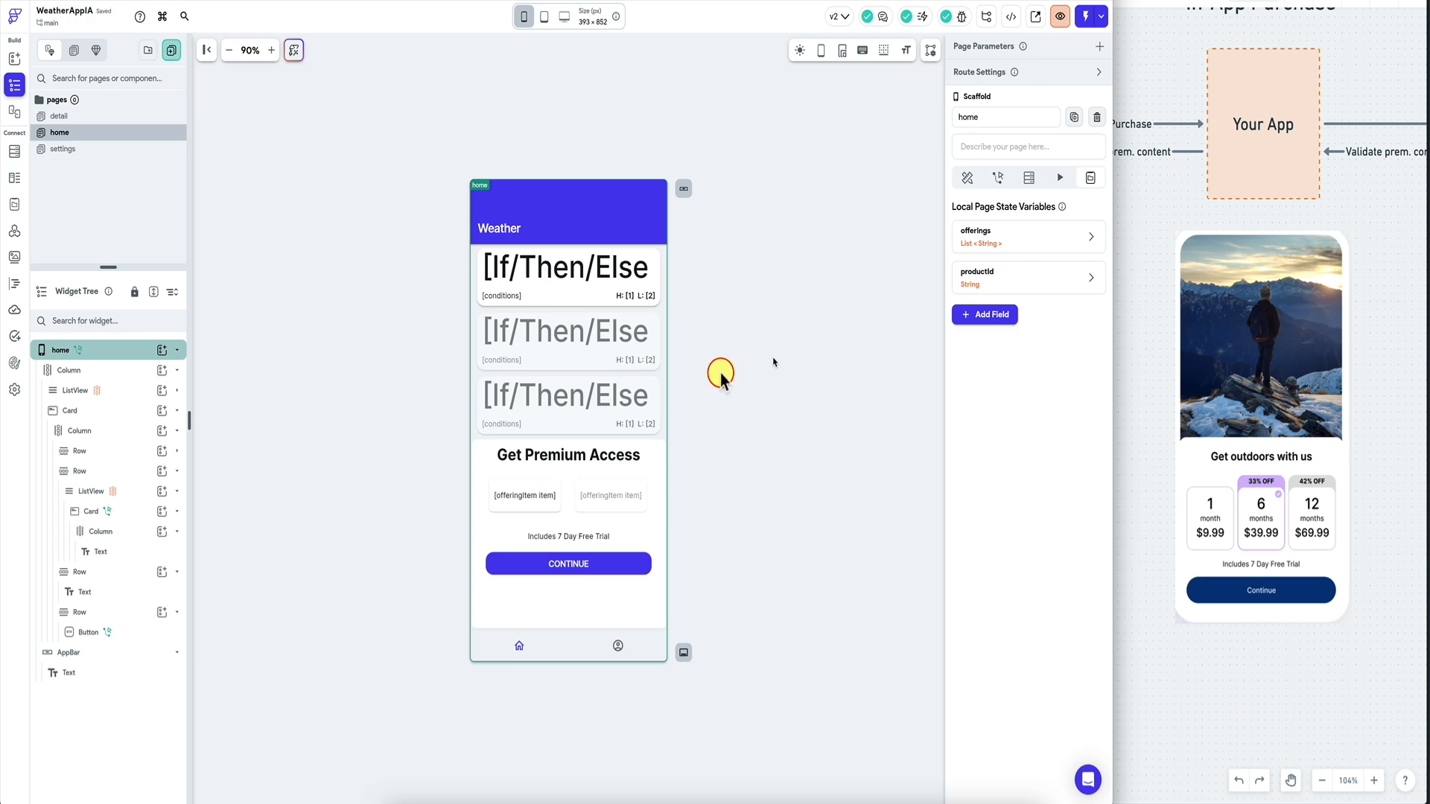
{"action": "left_click", "coordinate": [125, 410]}
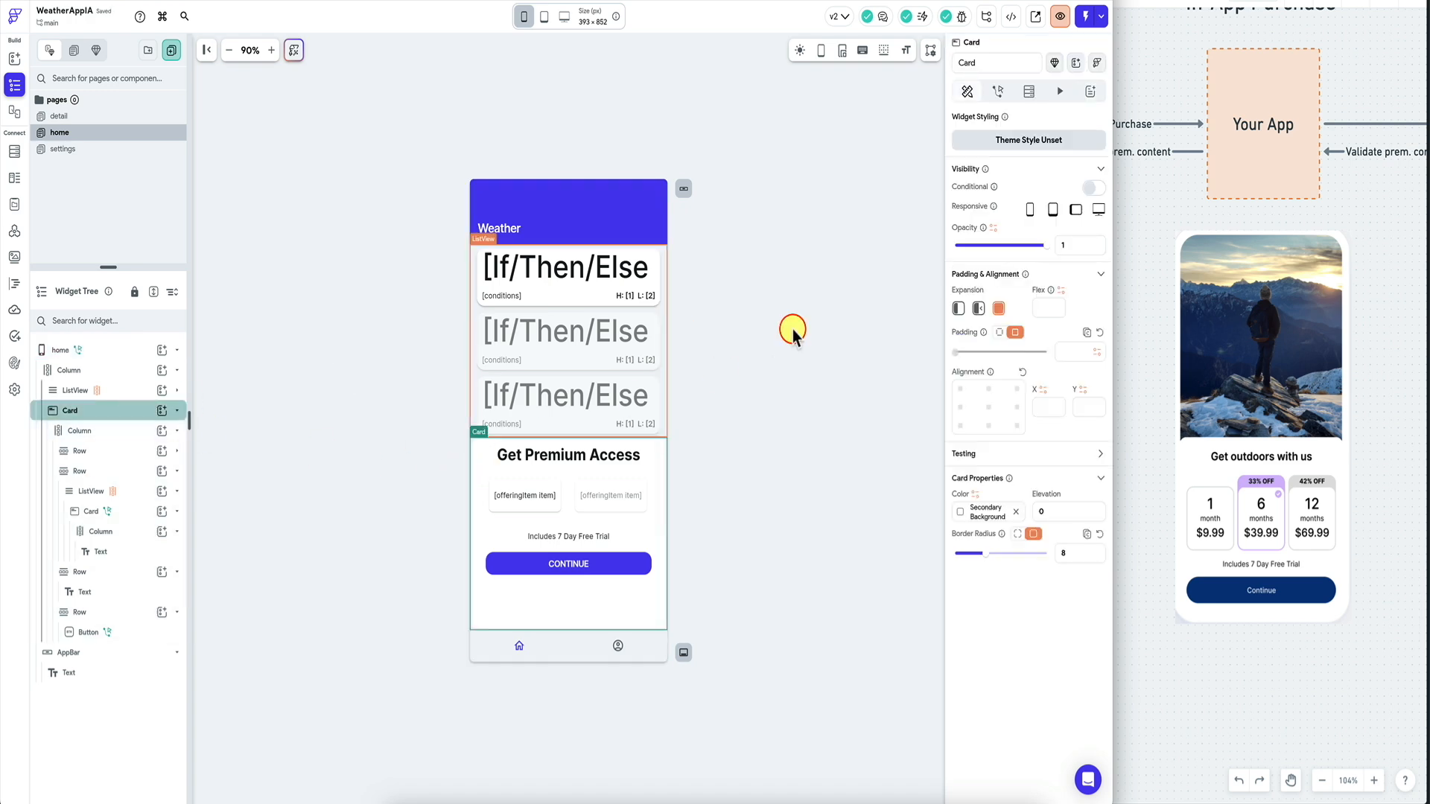
Compare the weather list and its card, collapse the list card, and select the Get Premium Access card.
{"action": "left_click", "coordinate": [660, 400]}
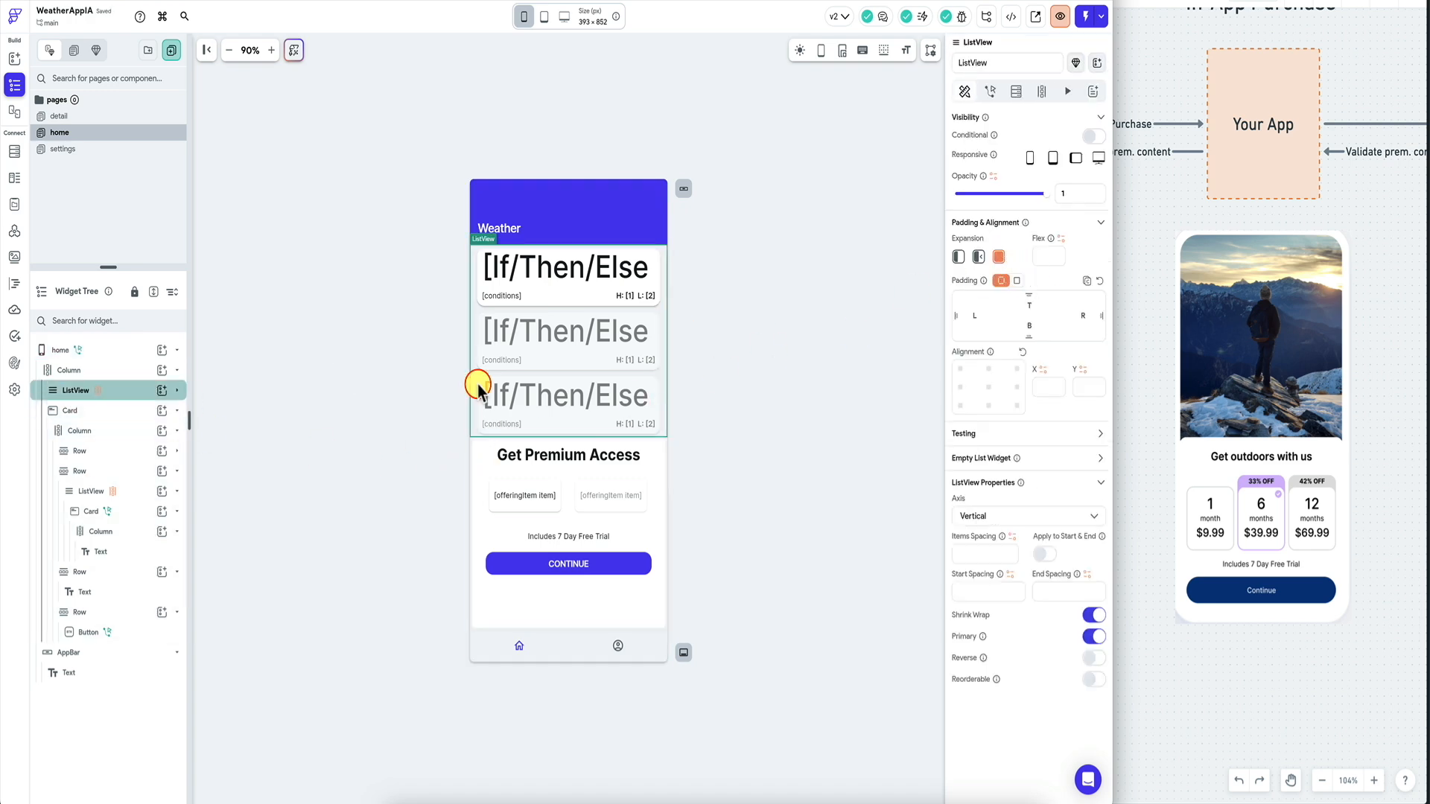
{"action": "left_click", "coordinate": [128, 371]}
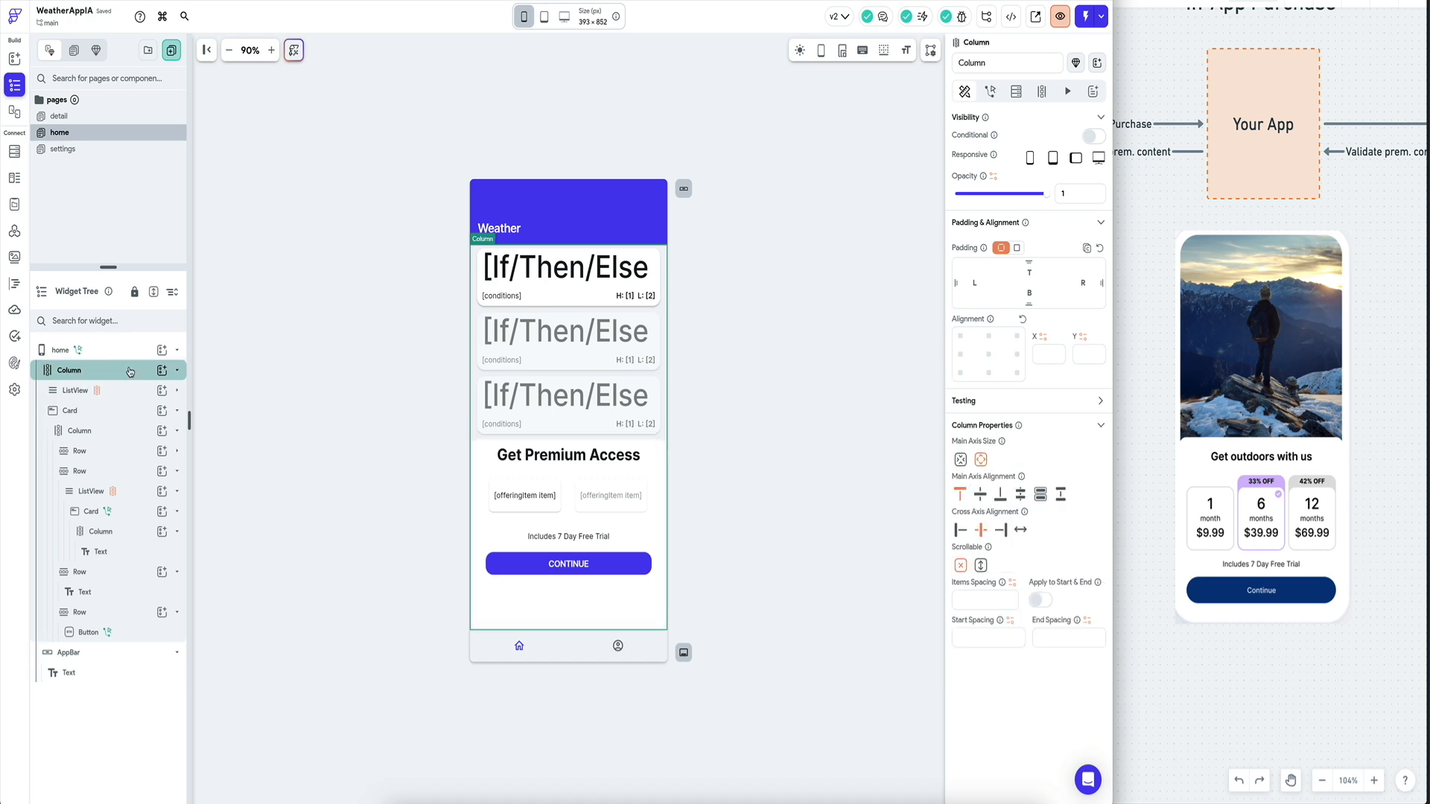
{"action": "left_click", "coordinate": [120, 390]}
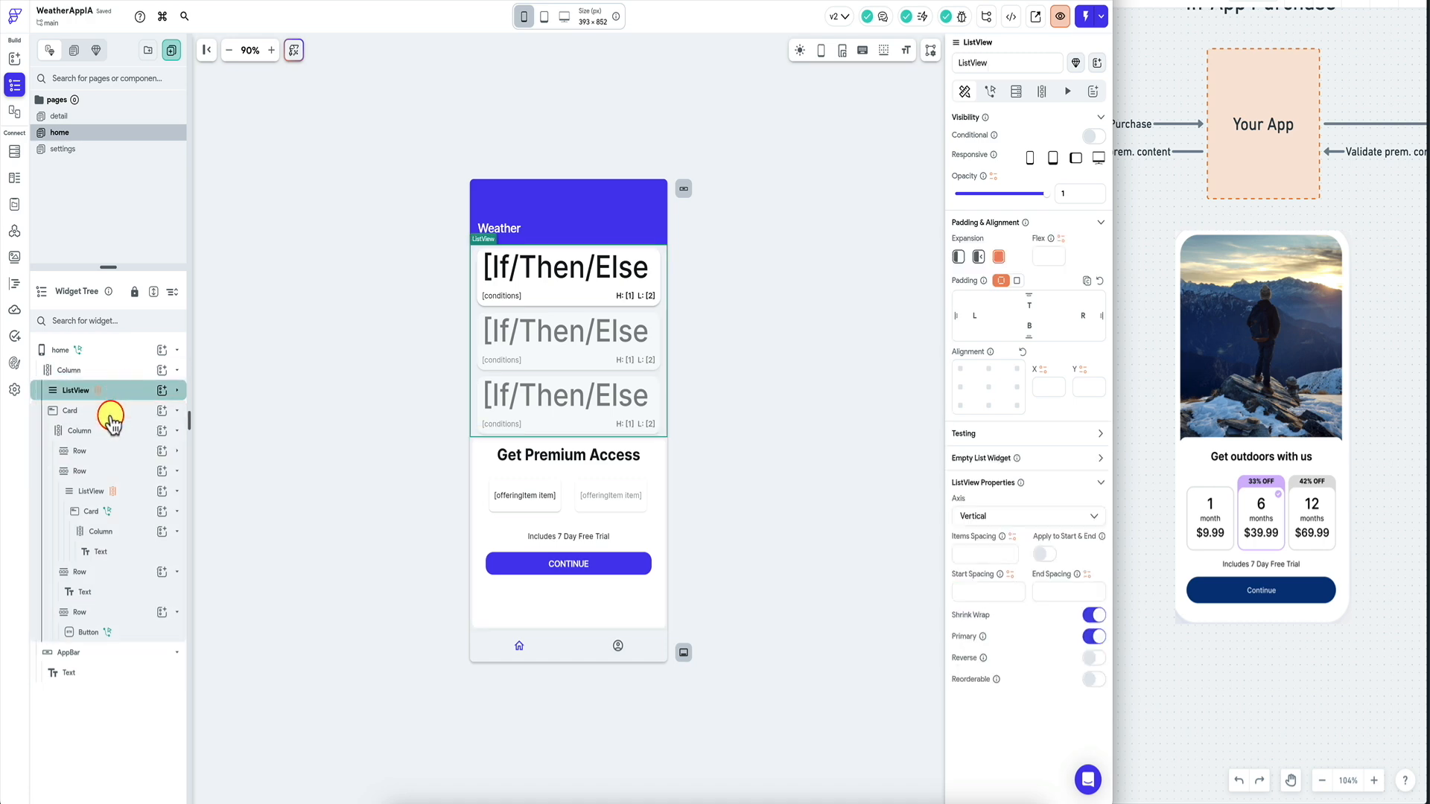
{"action": "left_click", "coordinate": [111, 421]}
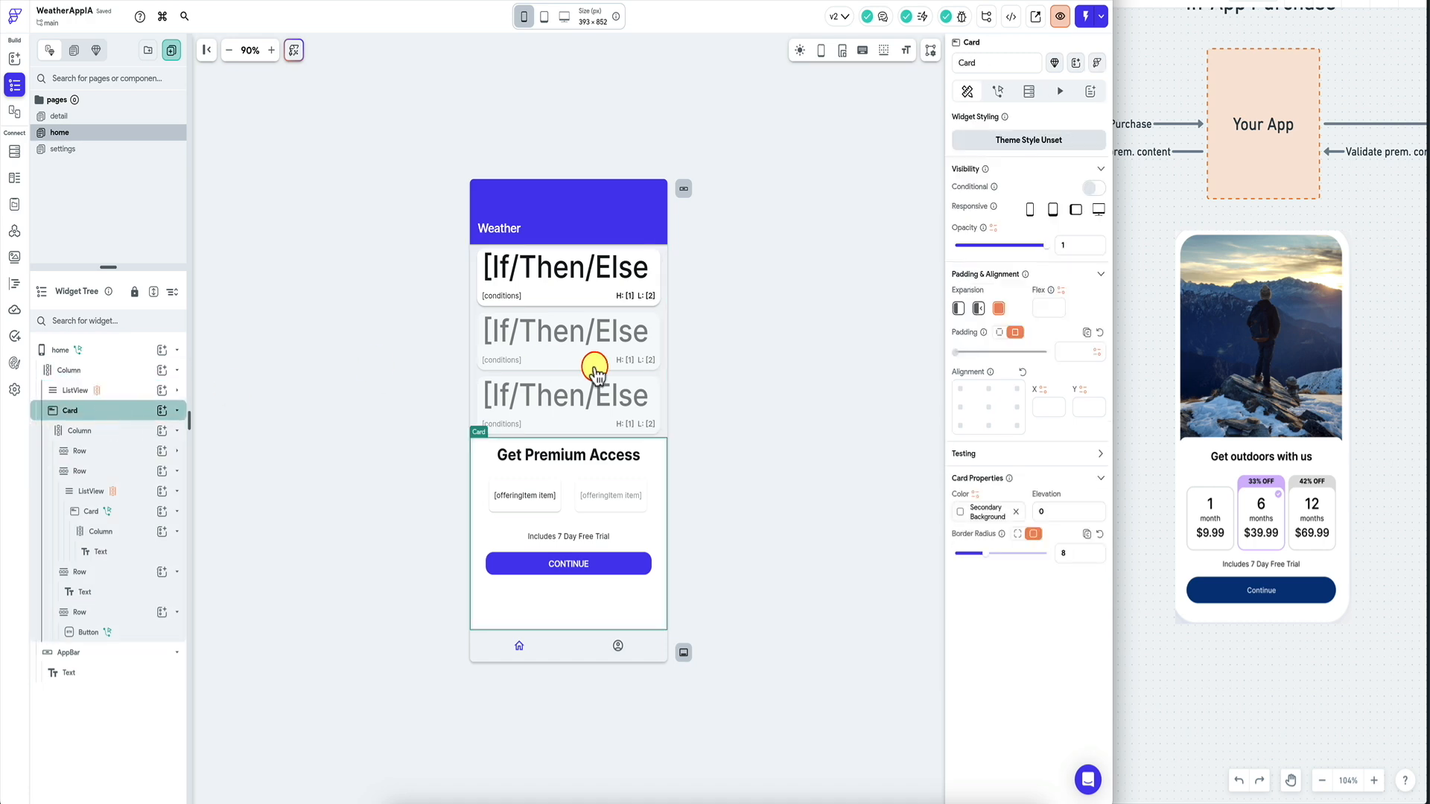
{"action": "left_click", "coordinate": [482, 398]}
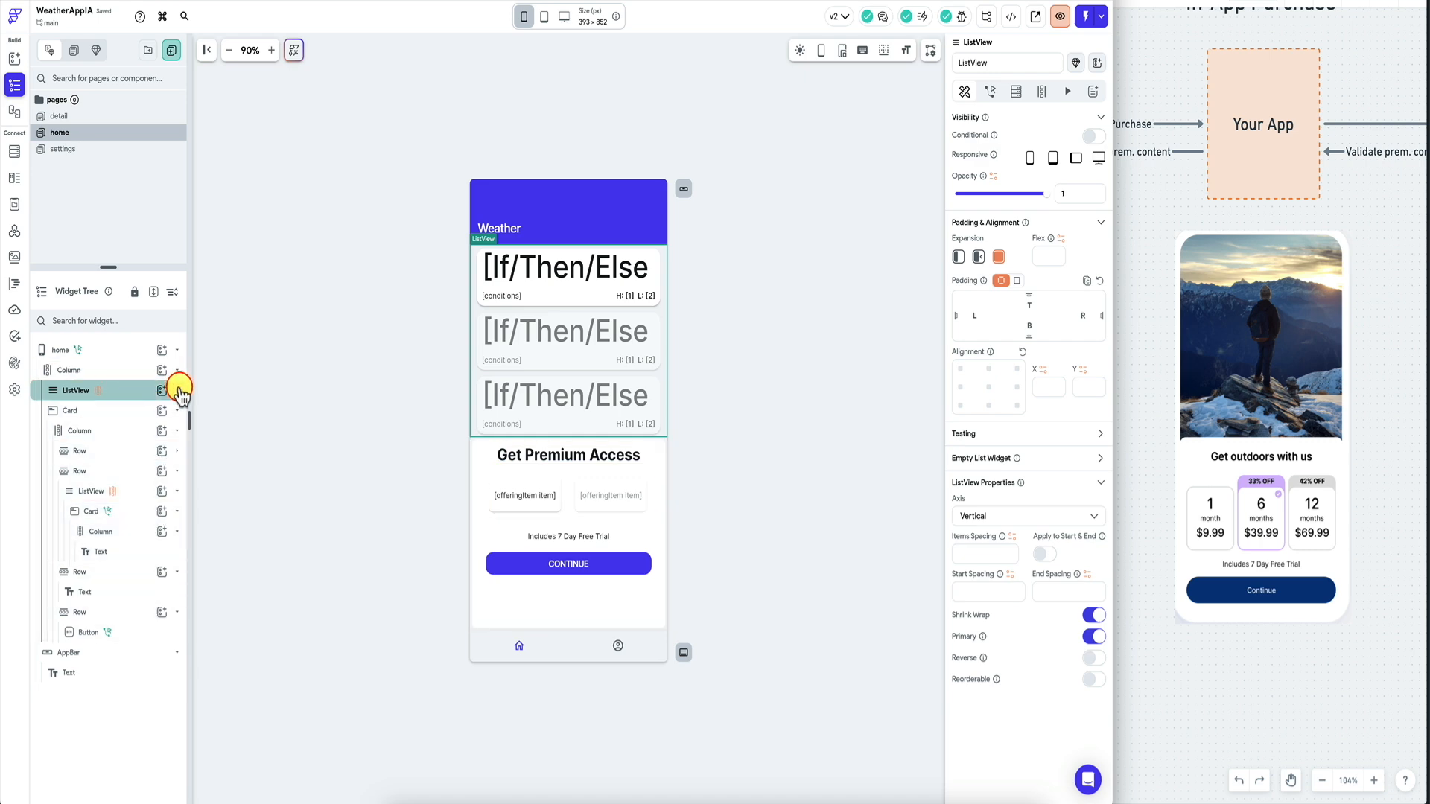
{"action": "left_click", "coordinate": [119, 411]}
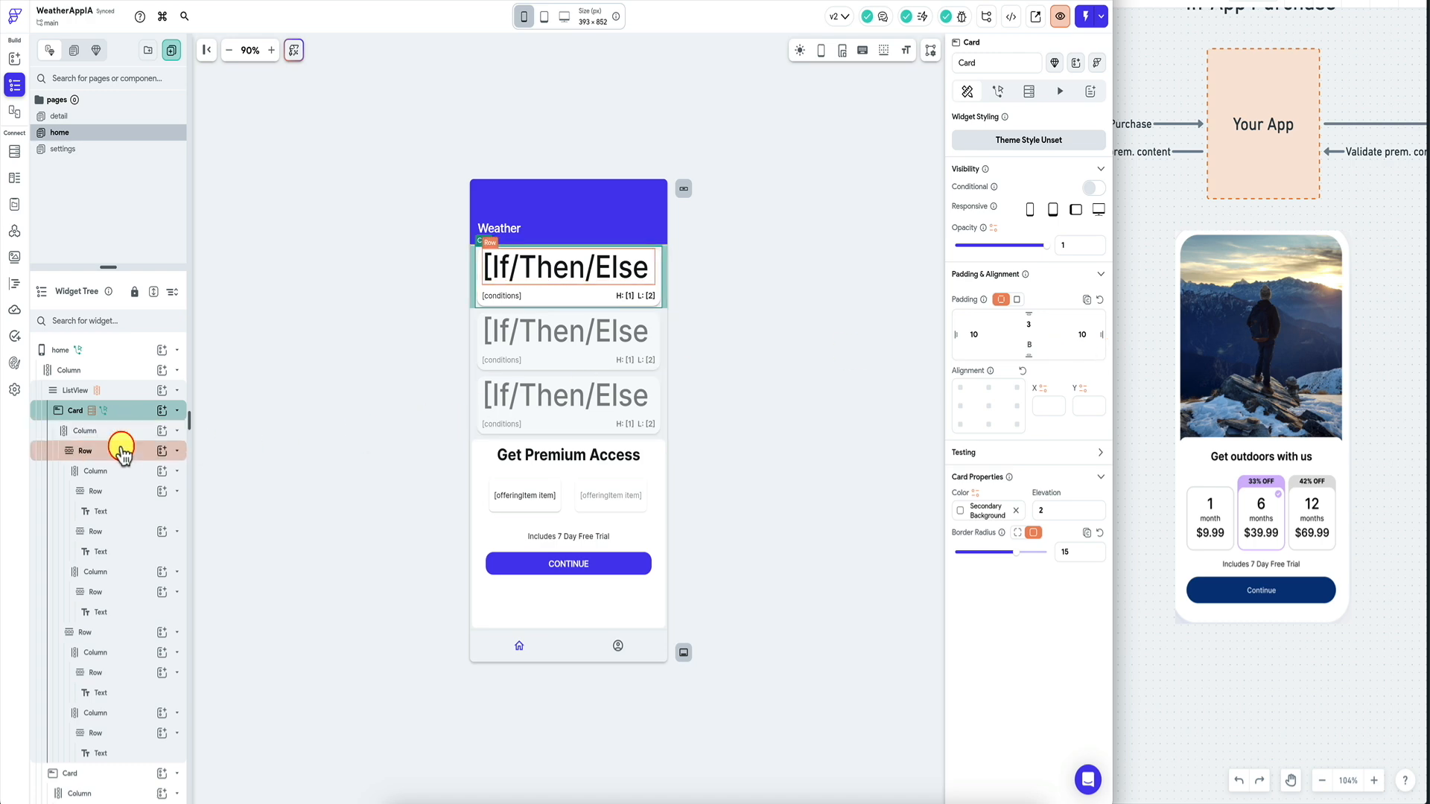
{"action": "left_click", "coordinate": [176, 410]}
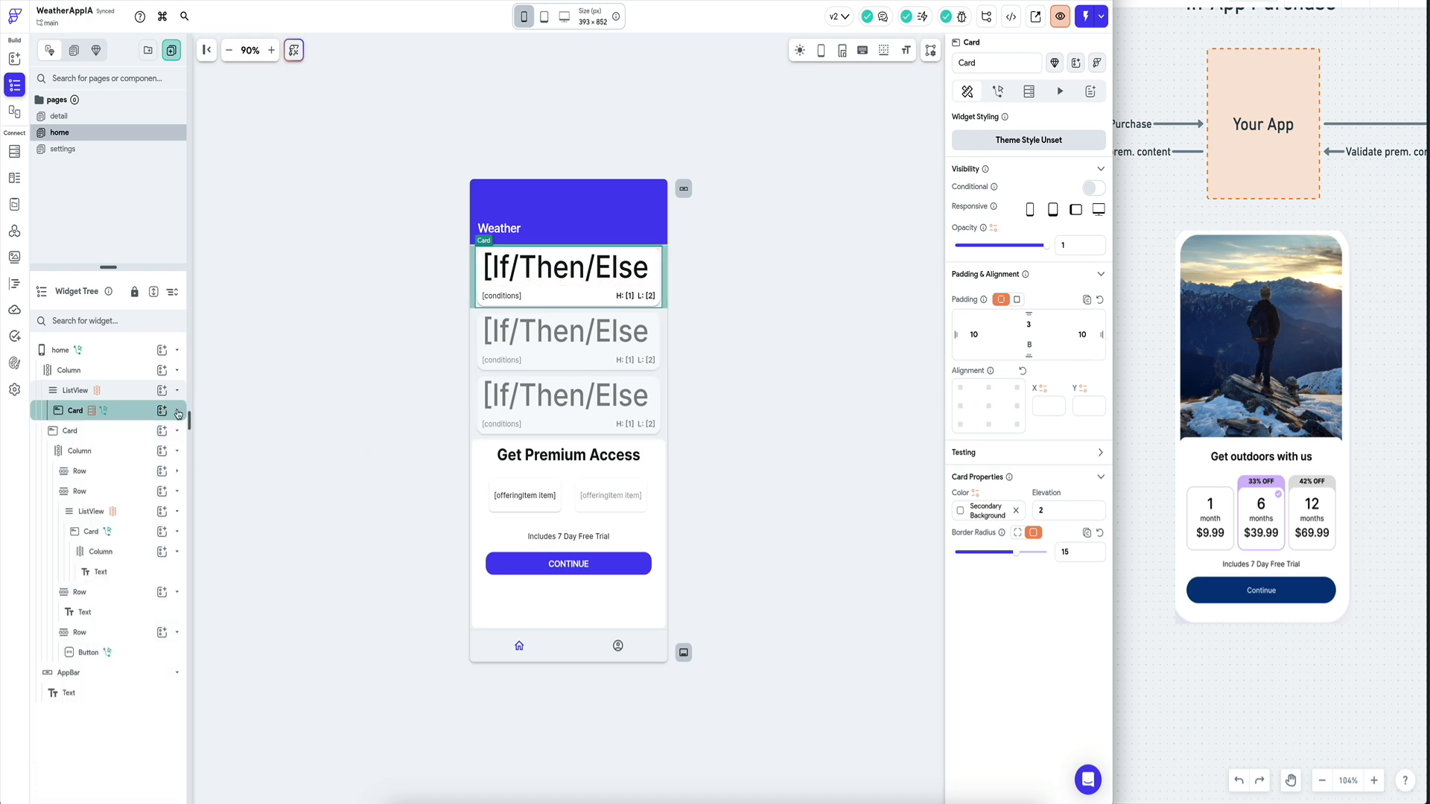
{"action": "left_click", "coordinate": [117, 432]}
{"action": "left_click", "coordinate": [714, 390]}
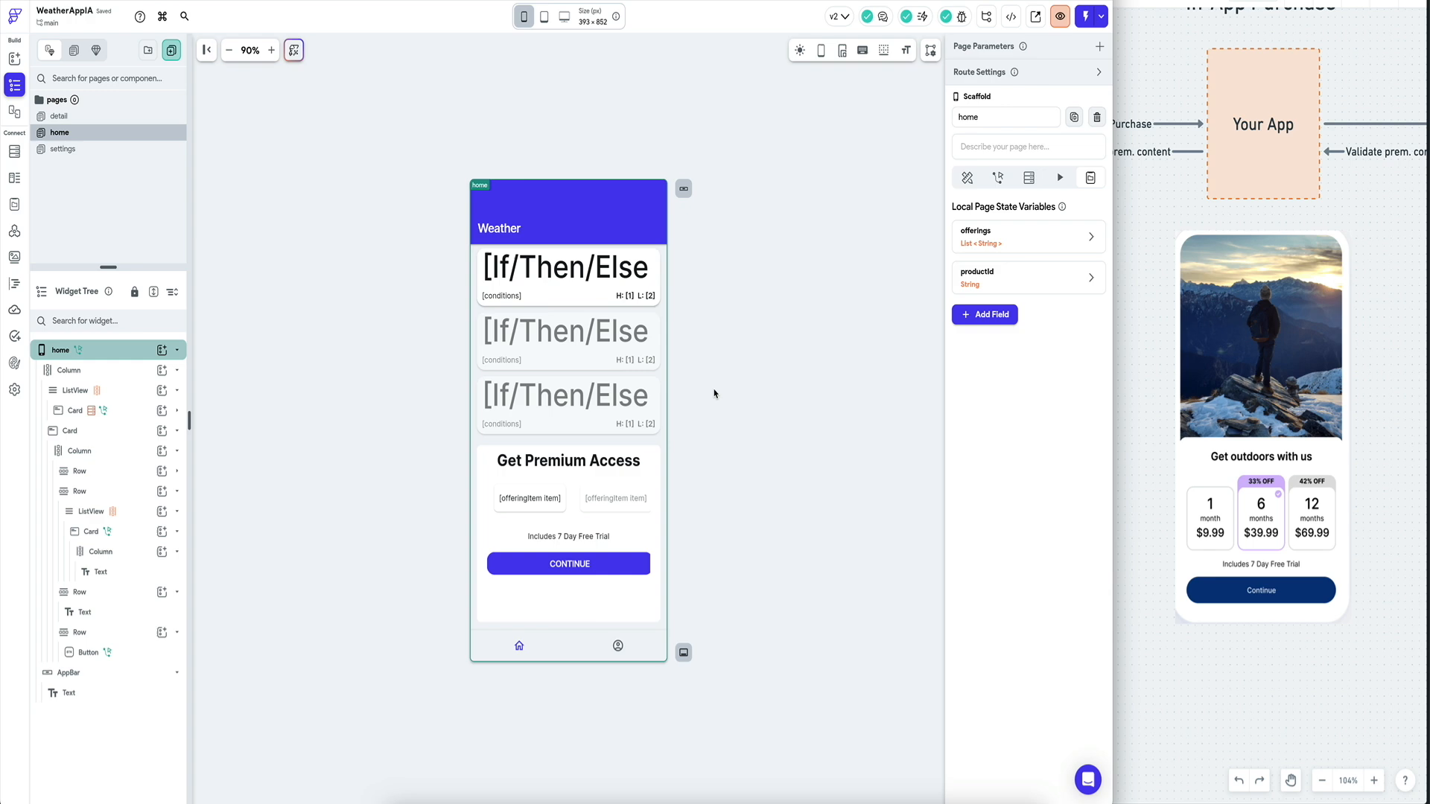
{"action": "left_click", "coordinate": [479, 468]}
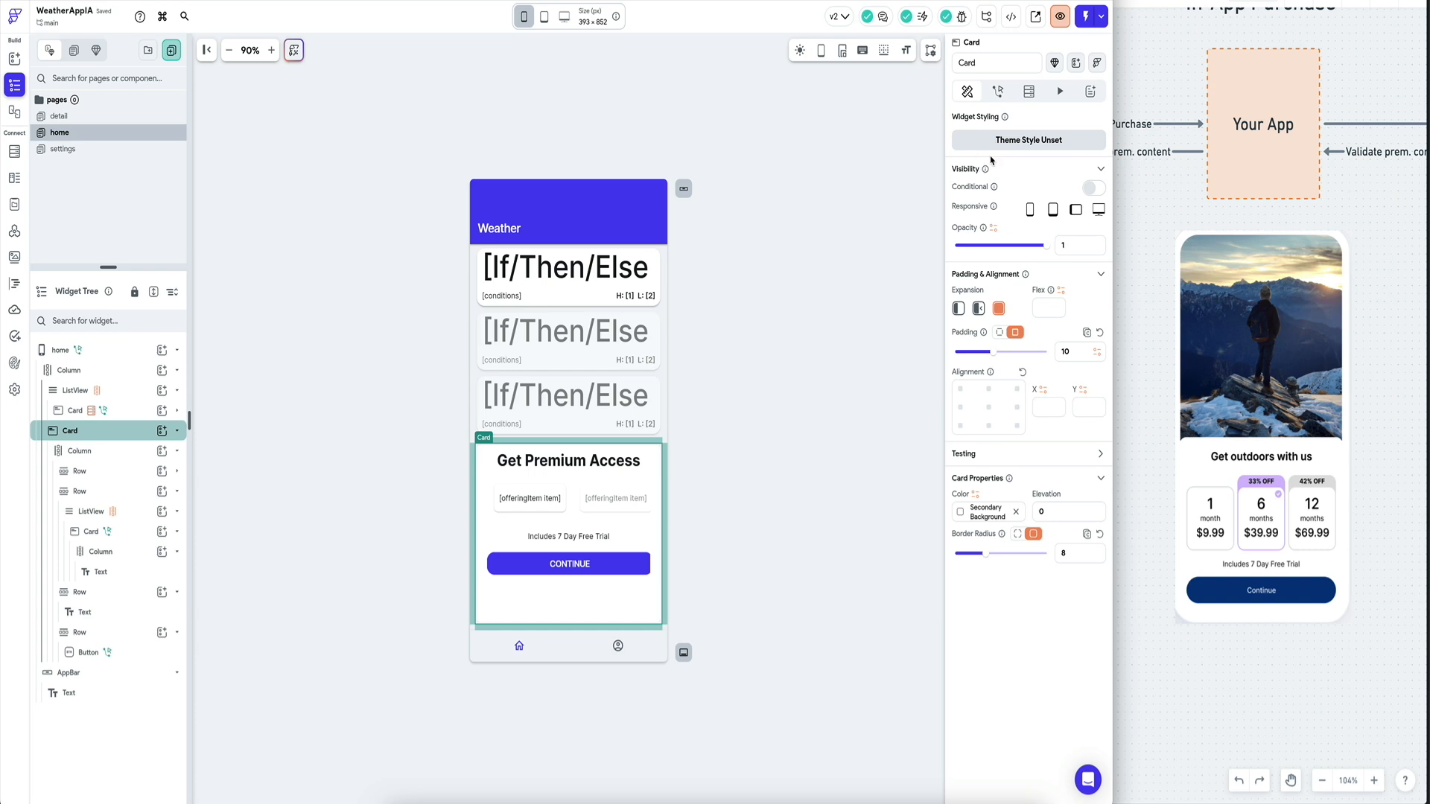
Make the Get Premium Access card conditionally visible on the opposite of App State purchasedPremium.
{"action": "left_click", "coordinate": [1094, 189]}
{"action": "left_click", "coordinate": [1037, 213]}
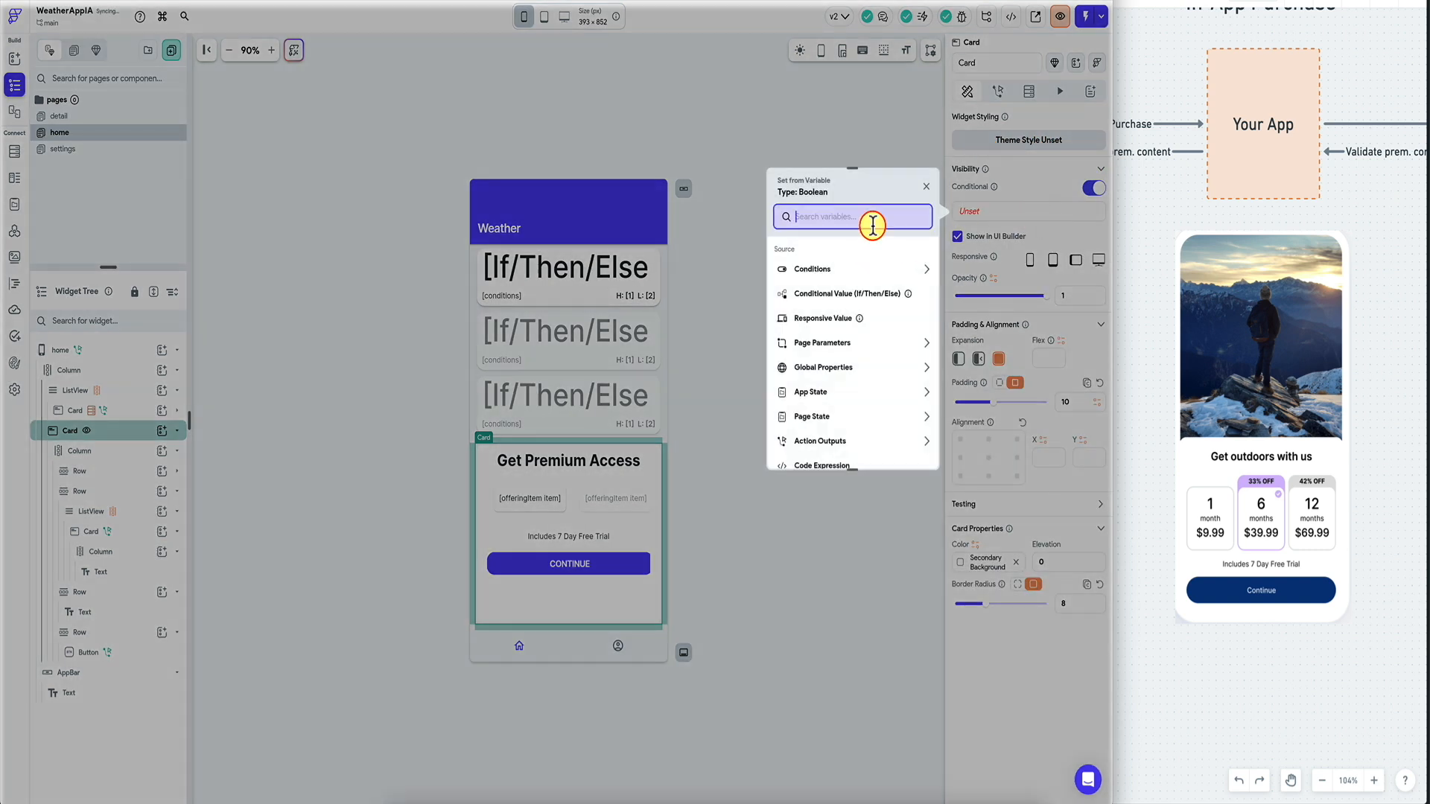
{"action": "type", "text": "prem"}
{"action": "left_click", "coordinate": [828, 309]}
{"action": "left_click", "coordinate": [1047, 212]}
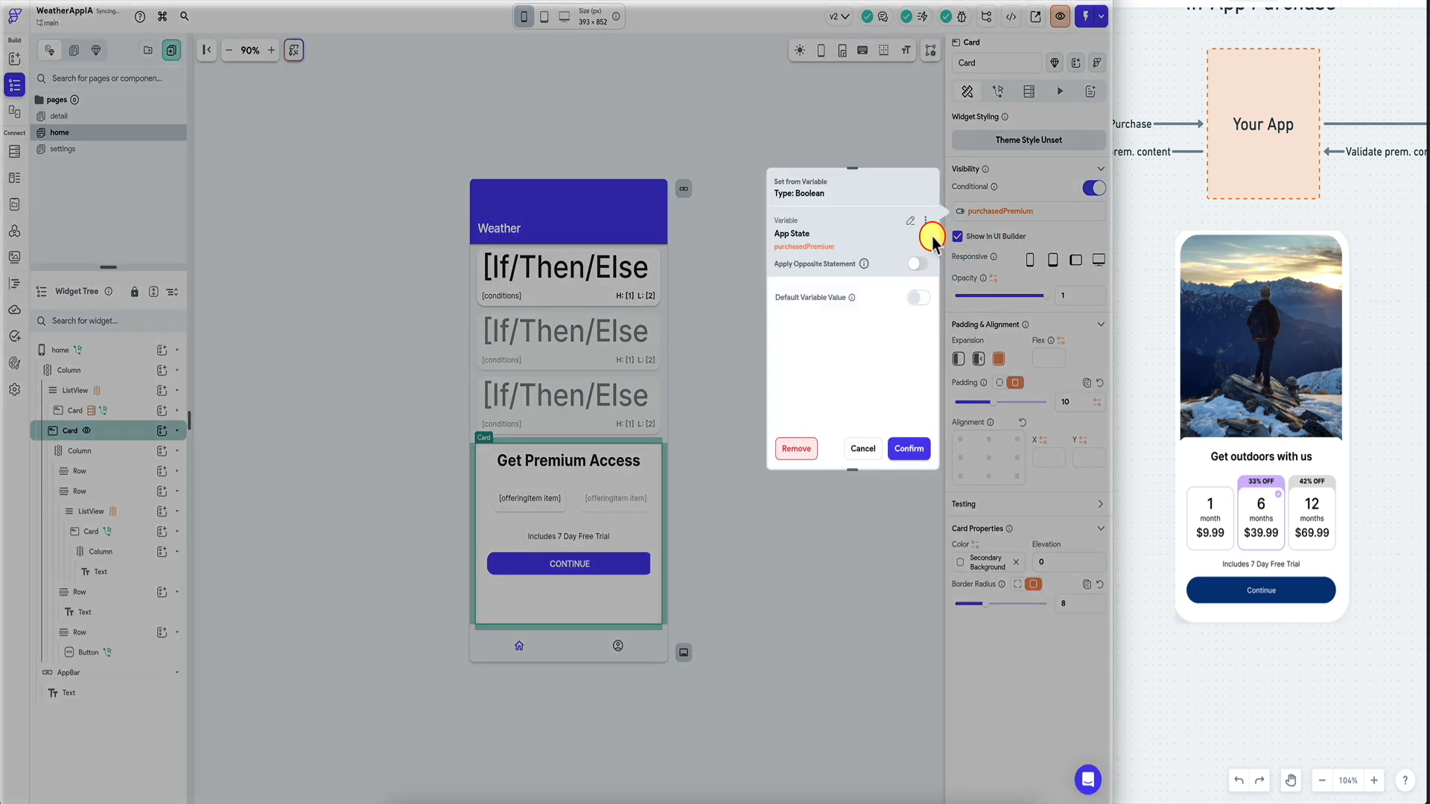
{"action": "left_click", "coordinate": [909, 449]}
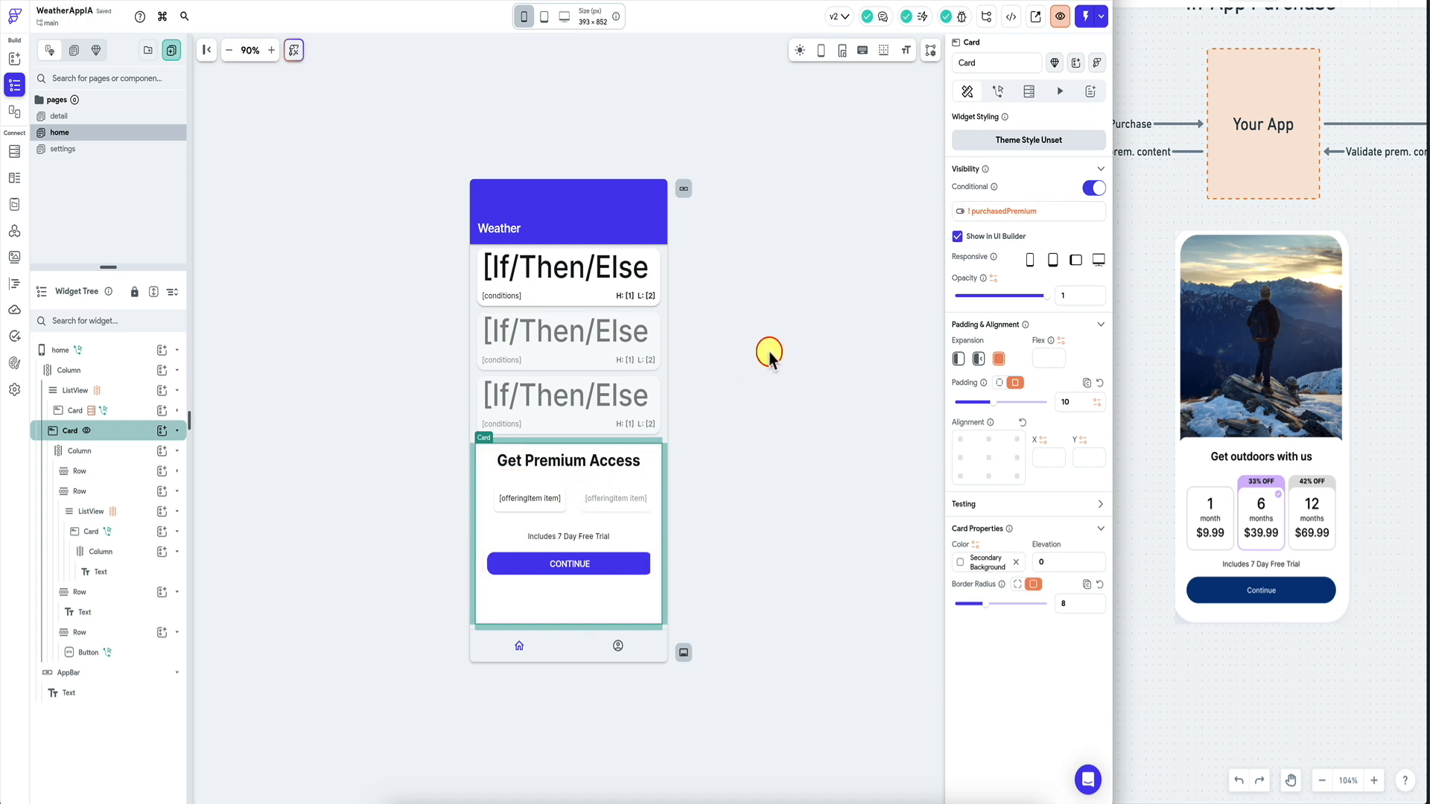
{"action": "left_click", "coordinate": [770, 354]}
Review the CONTINUE button's purchase action and the offering text, then view the custom code.
{"action": "left_click", "coordinate": [569, 564]}
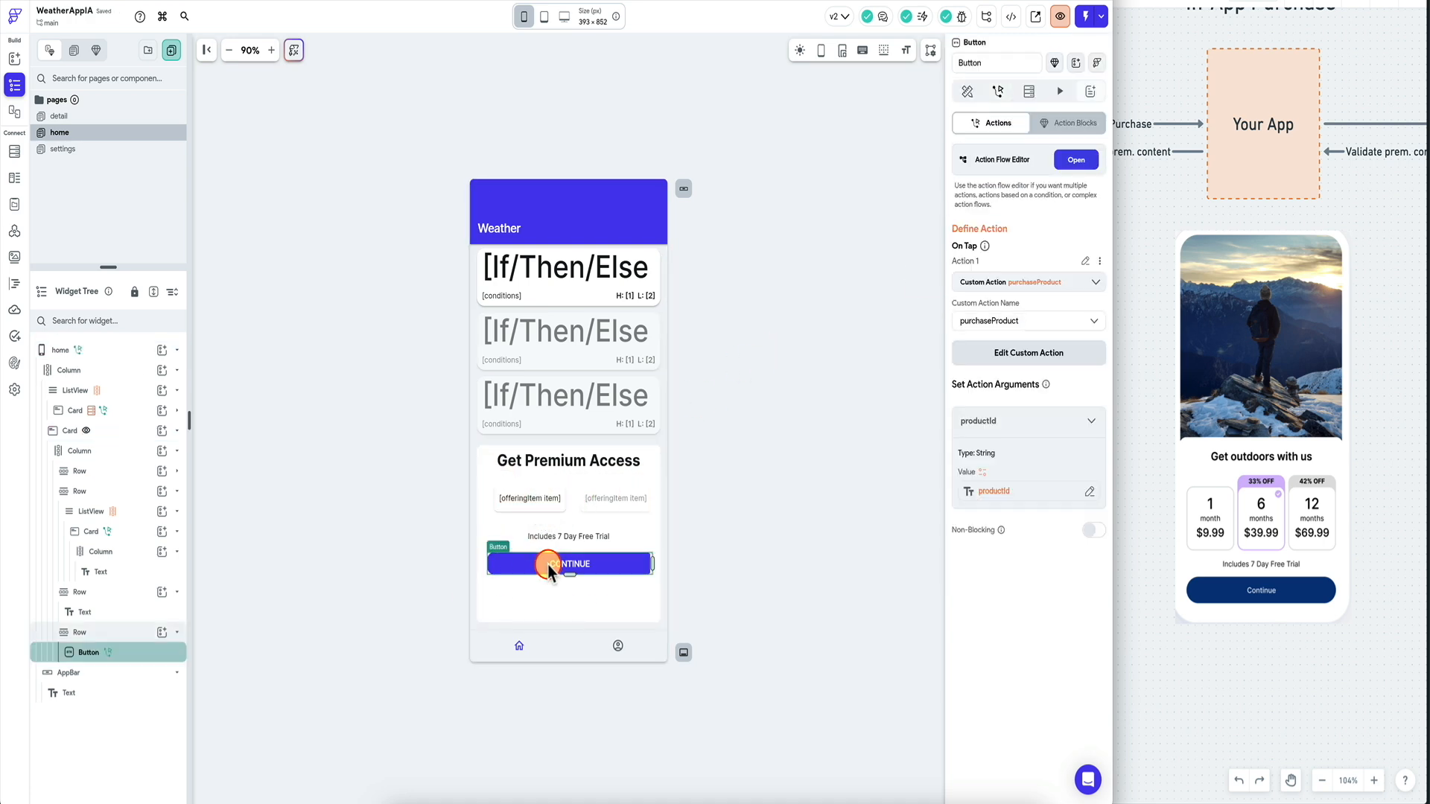
{"action": "left_click", "coordinate": [541, 507]}
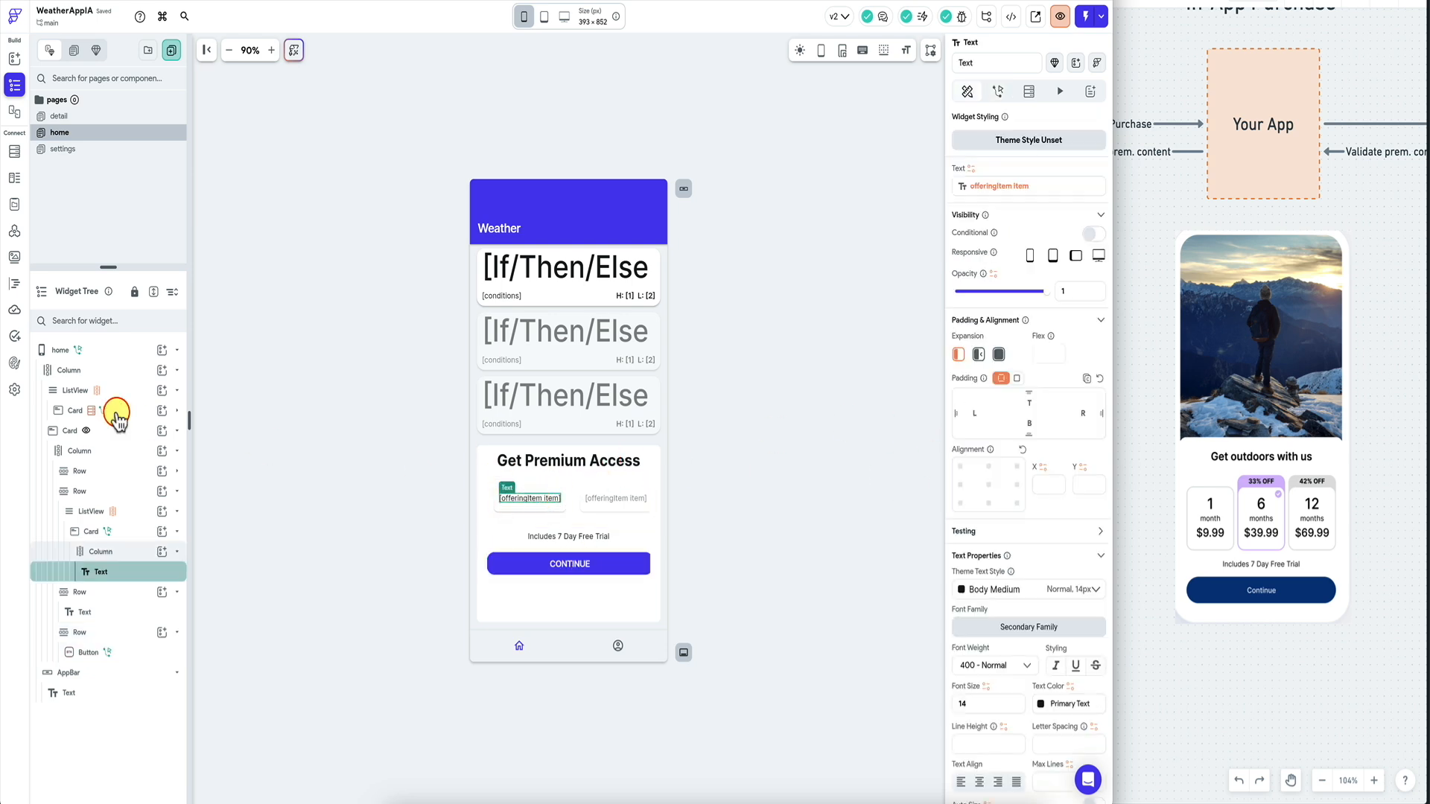
{"action": "left_click", "coordinate": [15, 282]}
{"action": "left_click", "coordinate": [95, 264]}
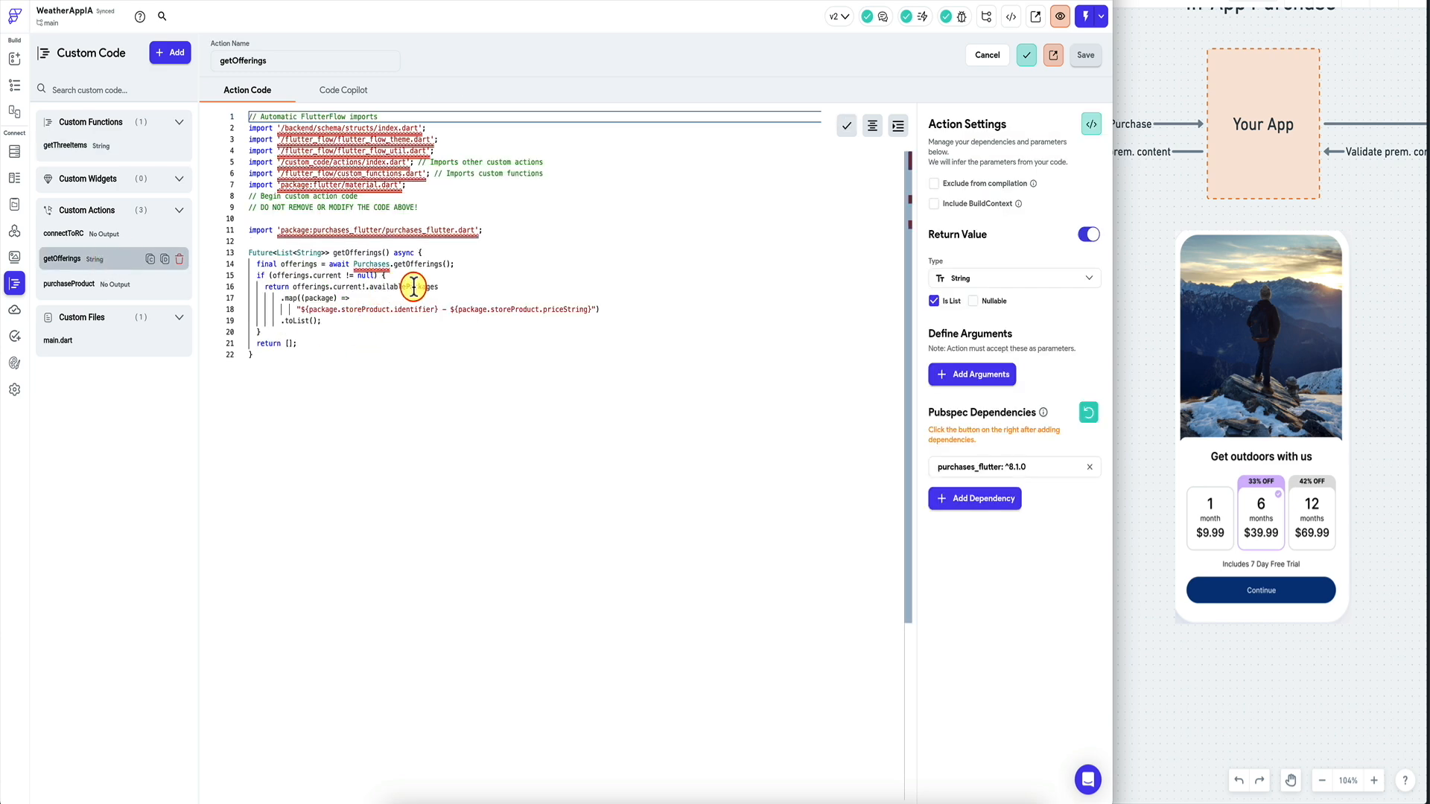
{"action": "left_click", "coordinate": [105, 284]}
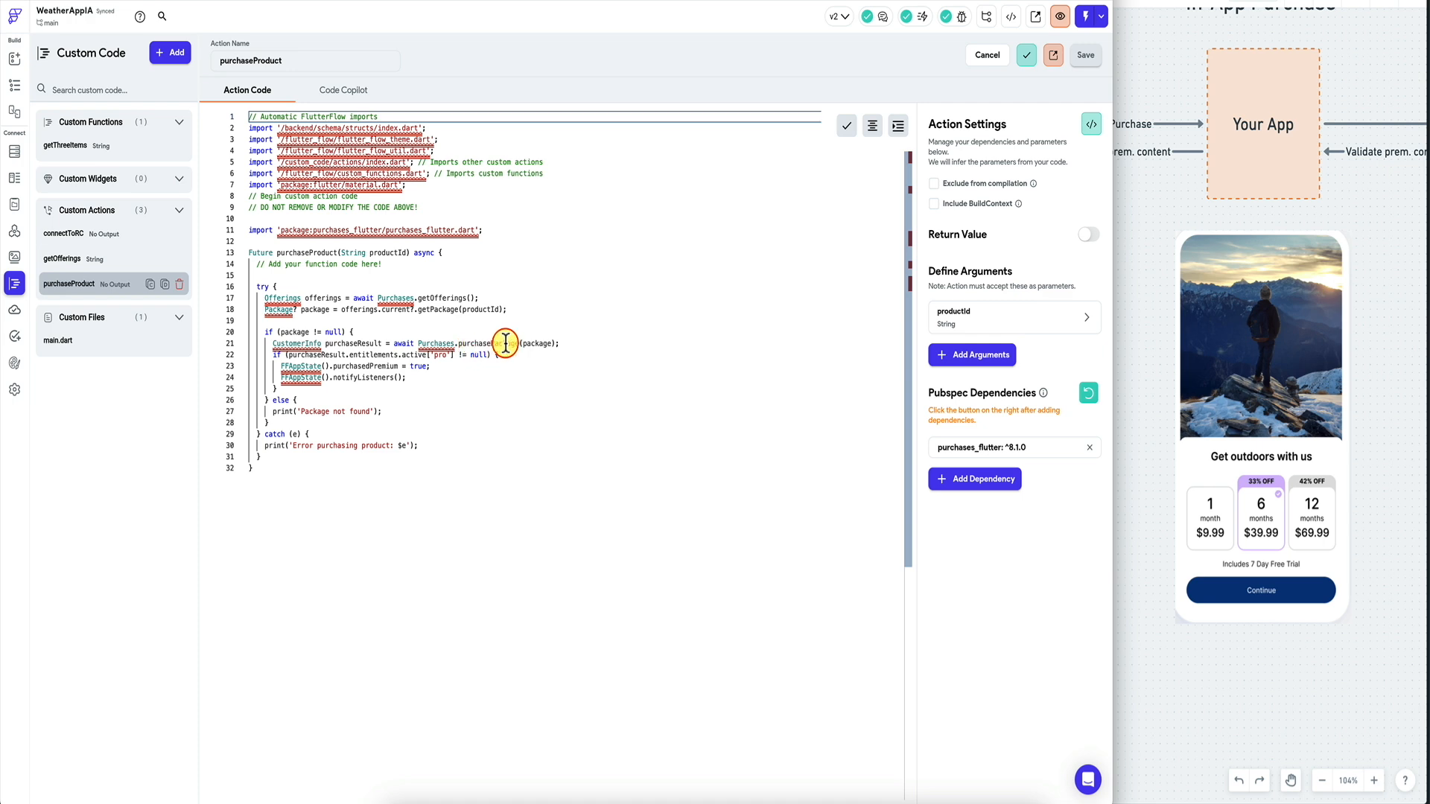
{"action": "double_click", "coordinate": [387, 253]}
{"action": "type", "text": "packageId"}
{"action": "double_click", "coordinate": [481, 310]}
{"action": "type", "text": "packageId"}
{"action": "left_click", "coordinate": [1086, 55]}
{"action": "left_click", "coordinate": [641, 468]}
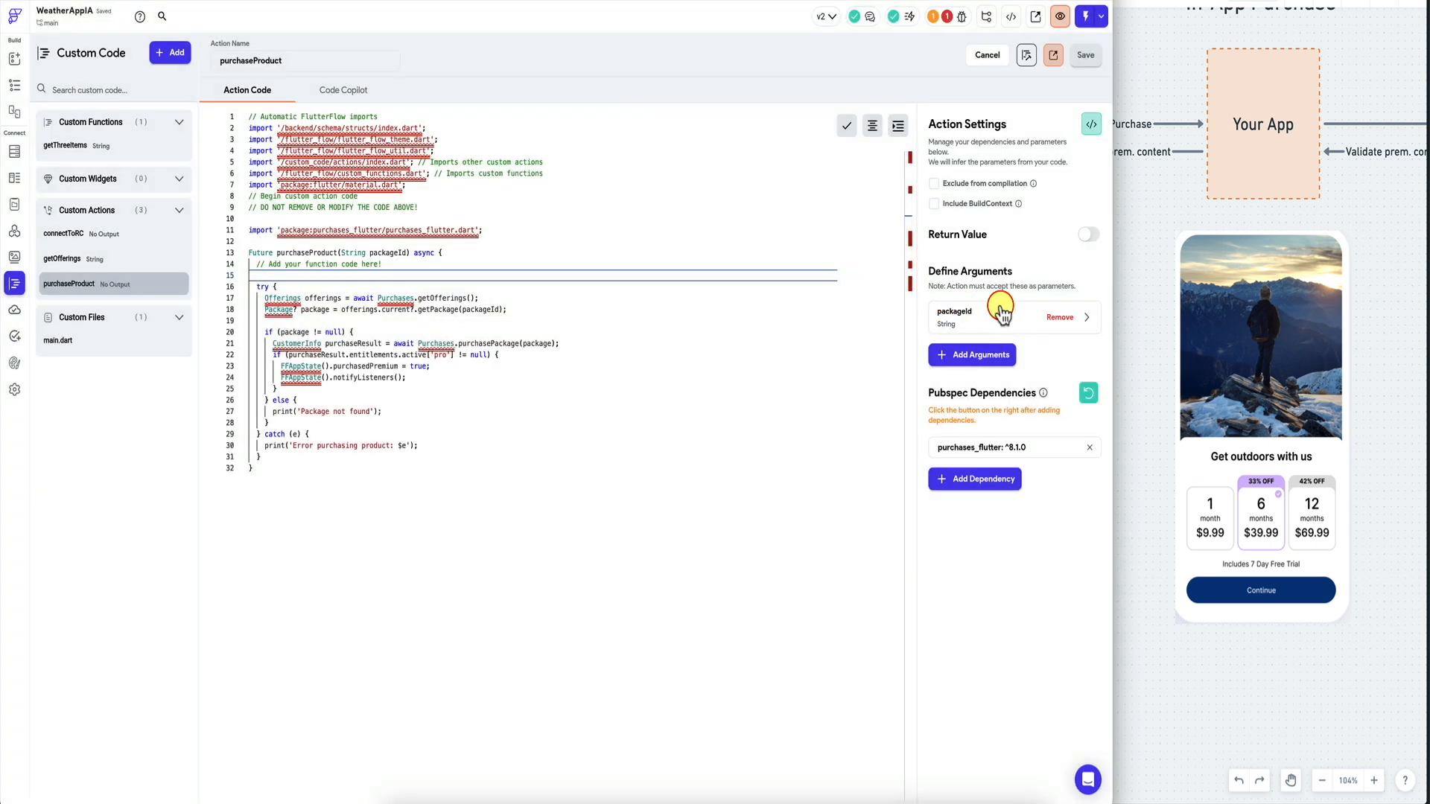
{"action": "left_click", "coordinate": [946, 16]}
{"action": "left_click", "coordinate": [1024, 89]}
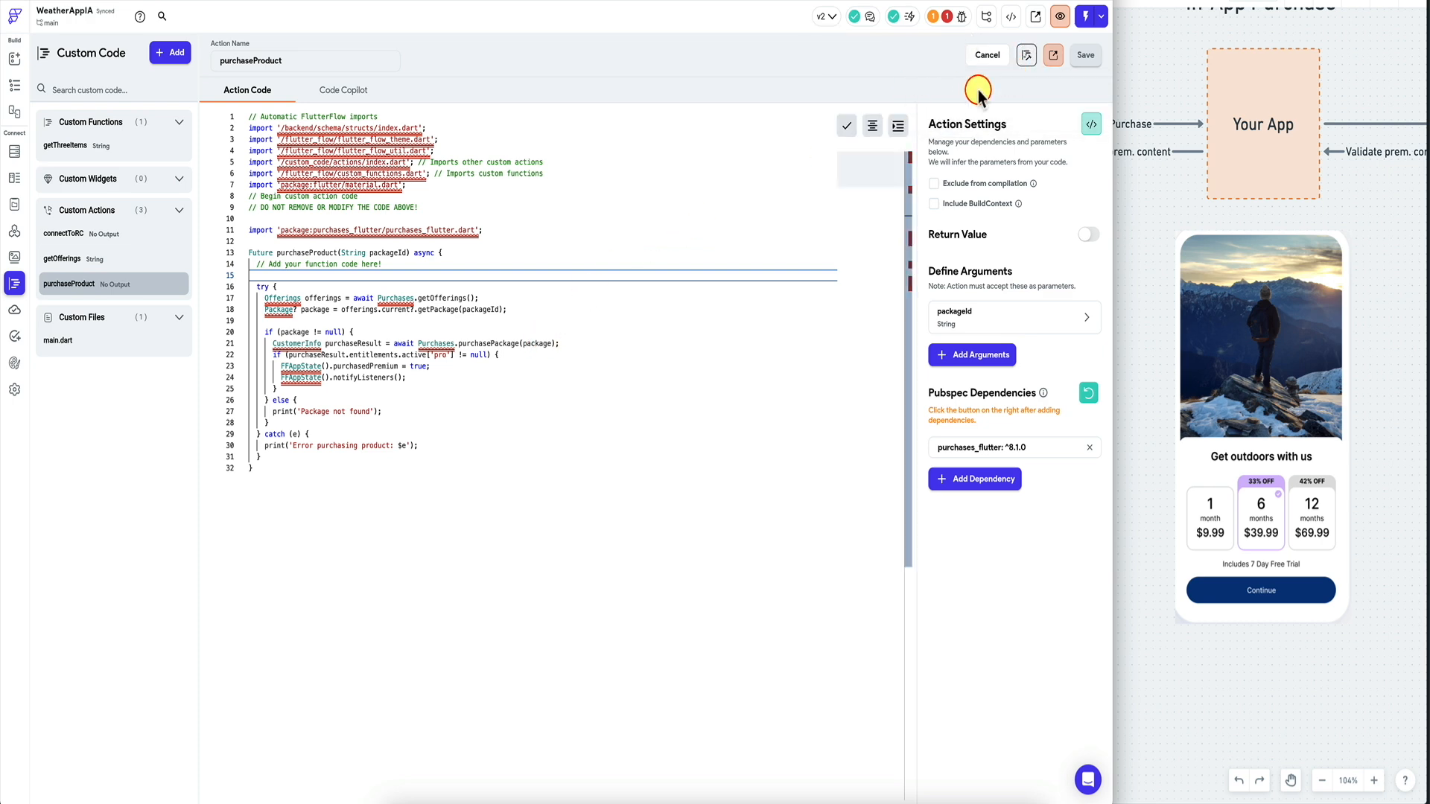
Make the CONTINUE button's packageId a Code Expression with var1 bound to the productId page state.
{"action": "left_click", "coordinate": [14, 87]}
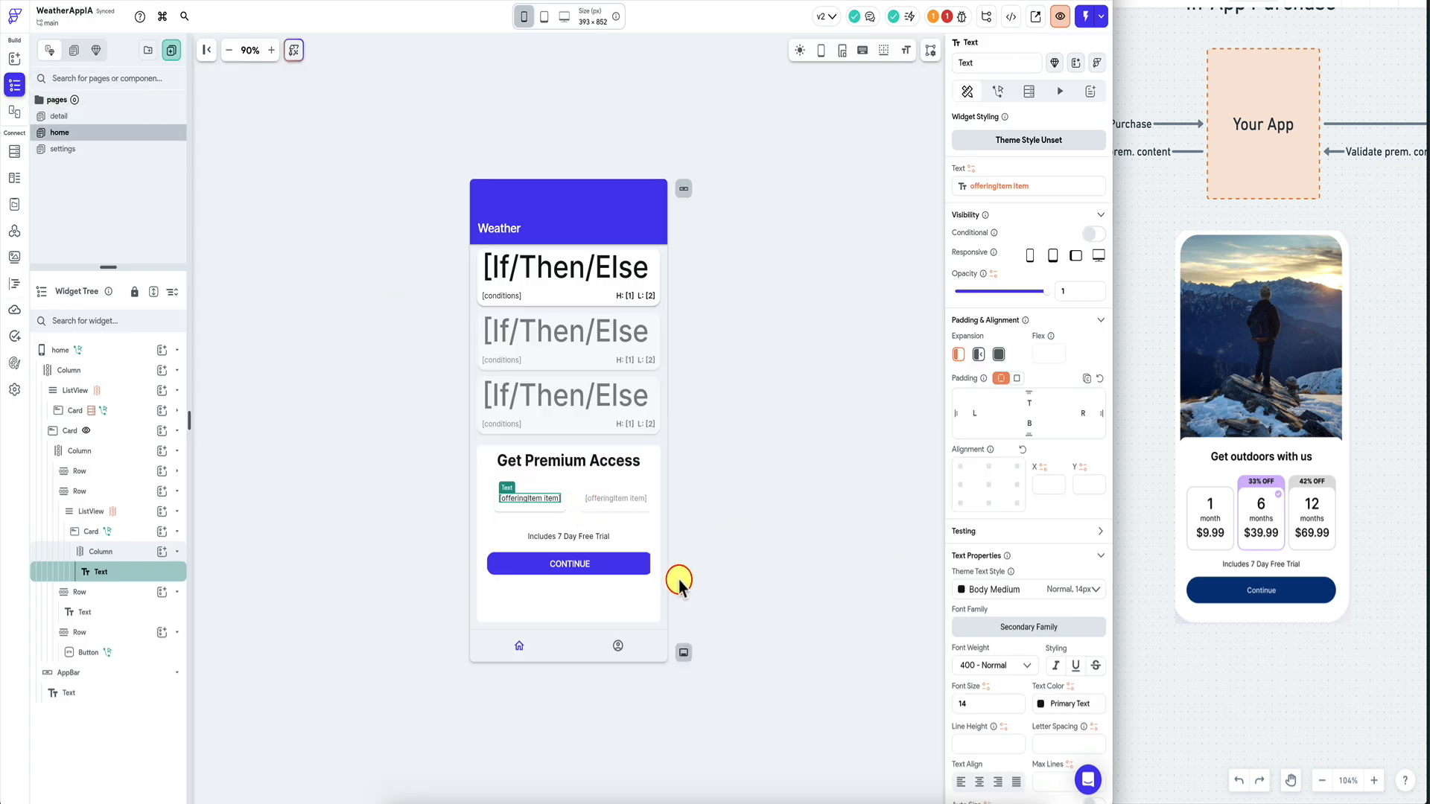
{"action": "left_click", "coordinate": [615, 559]}
{"action": "left_click", "coordinate": [1009, 483]}
{"action": "type", "text": "code"}
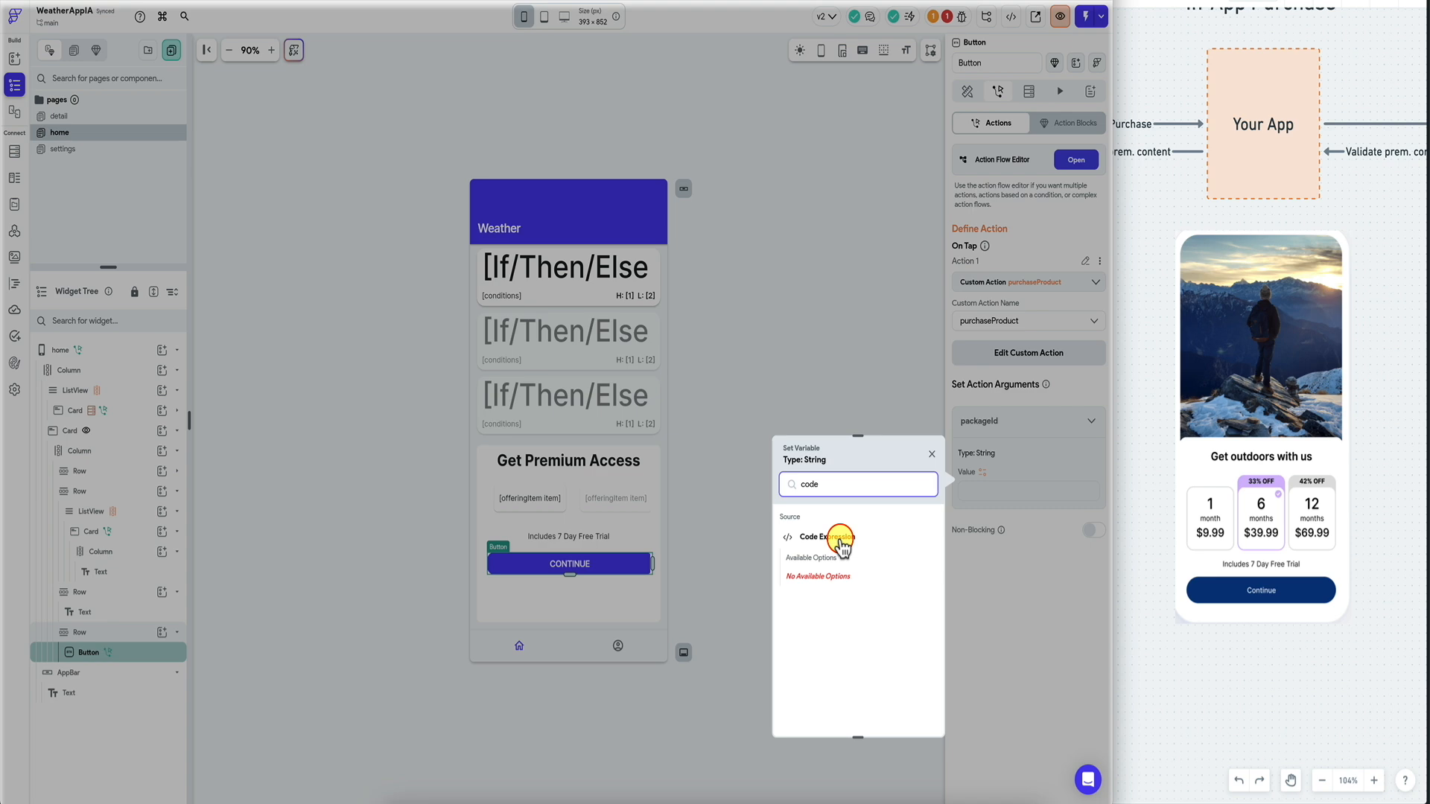
{"action": "left_click", "coordinate": [833, 538]}
{"action": "left_click", "coordinate": [846, 543]}
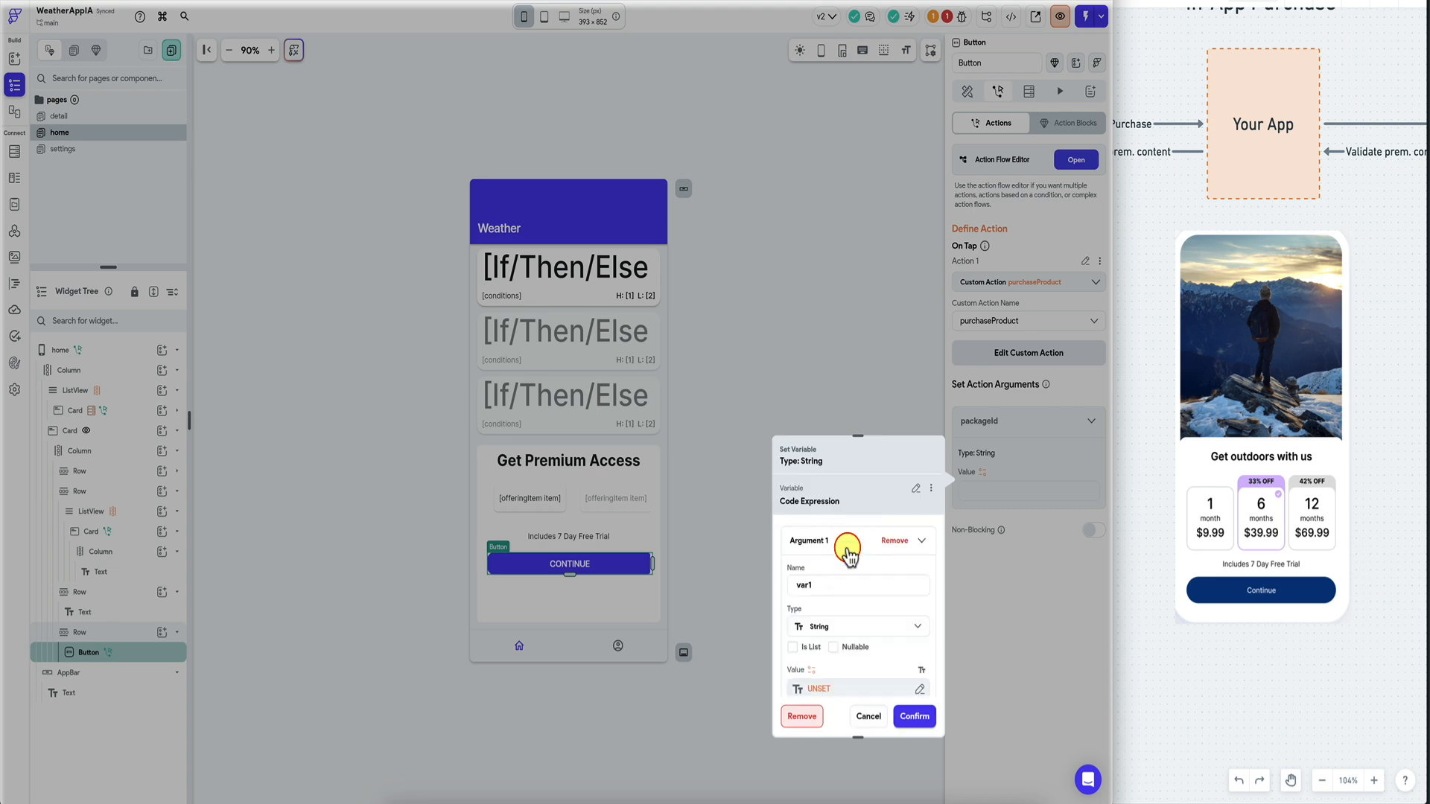
{"action": "left_click", "coordinate": [823, 689]}
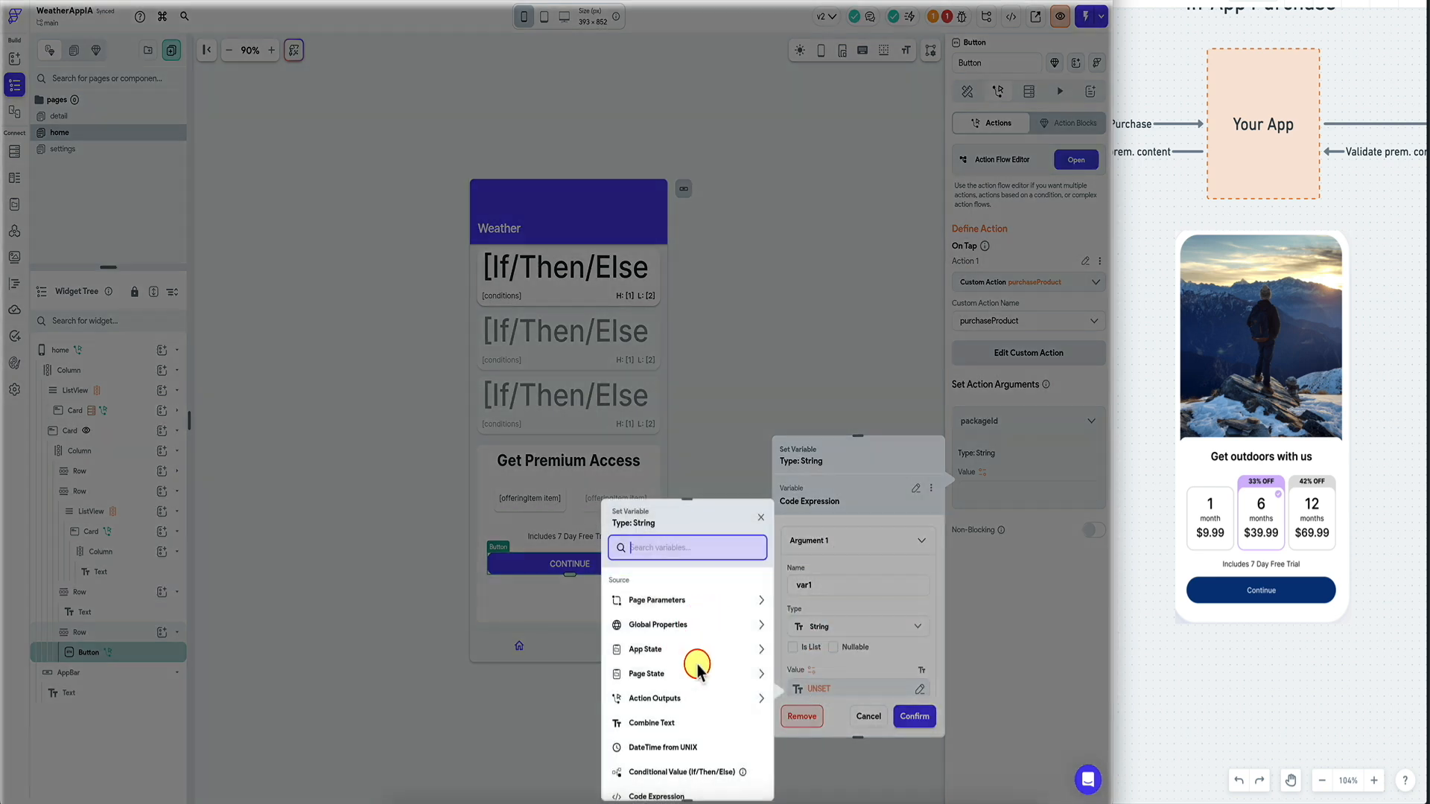
{"action": "left_click", "coordinate": [679, 674]}
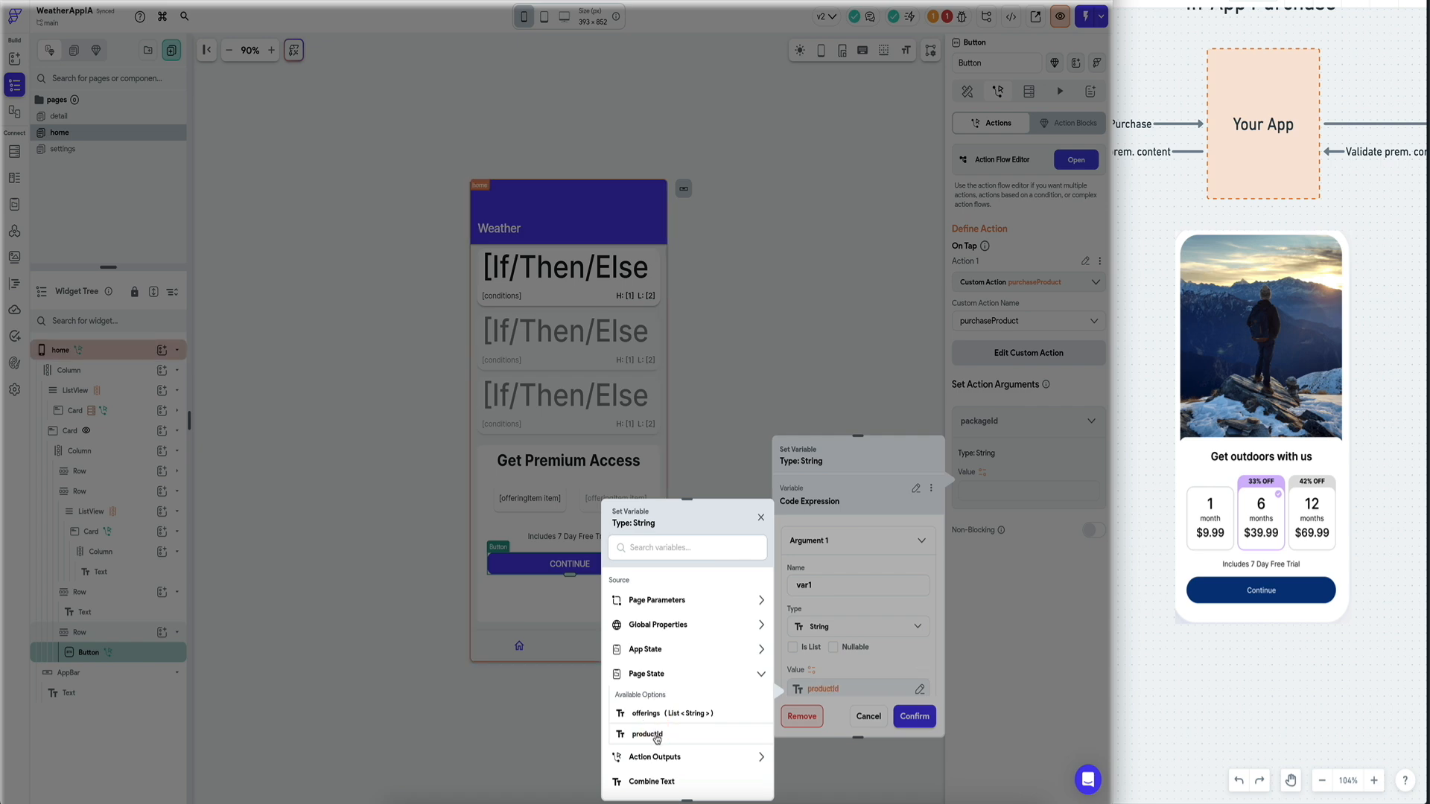
{"action": "left_click", "coordinate": [648, 735]}
Enter var1.split('-')[0].trim() as the packageId expression, check it for errors and confirm.
{"action": "scroll", "coordinate": [866, 654], "scroll_direction": "down", "scroll_amount": 5}
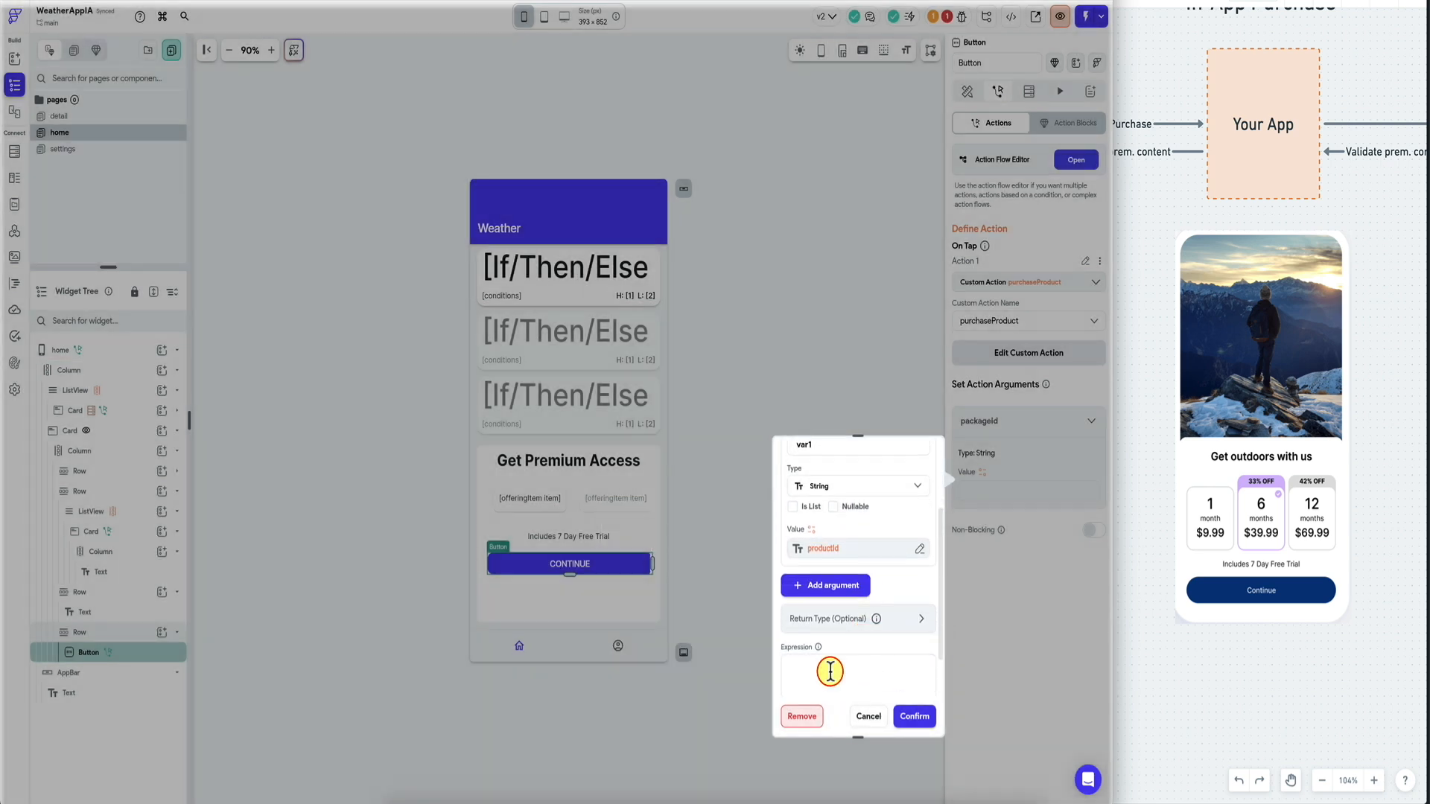
{"action": "left_click", "coordinate": [830, 670]}
{"action": "type", "text": "var1.split('-')[0"}
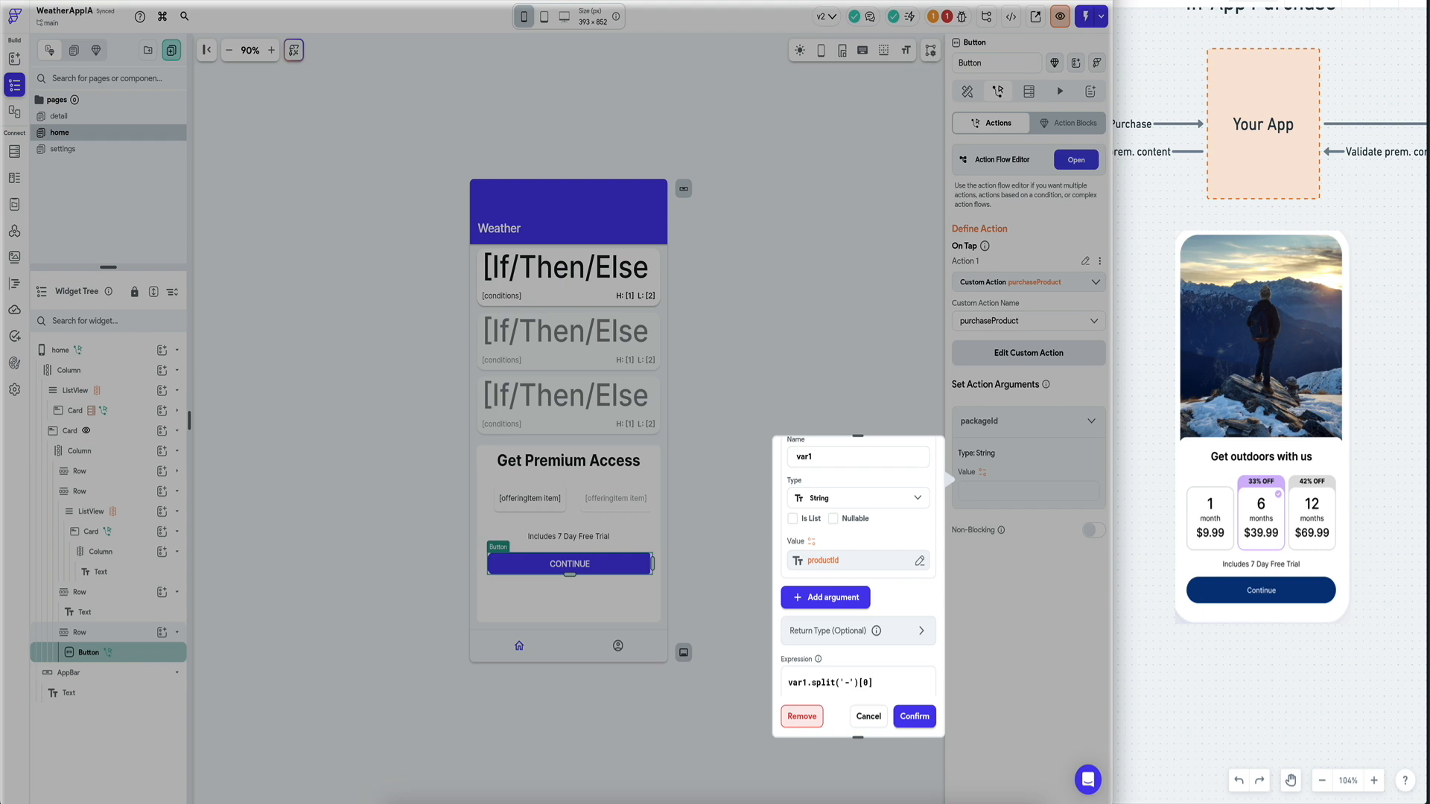
{"action": "type", "text": "()"}
{"action": "scroll", "coordinate": [805, 654], "scroll_direction": "down", "scroll_amount": 2}
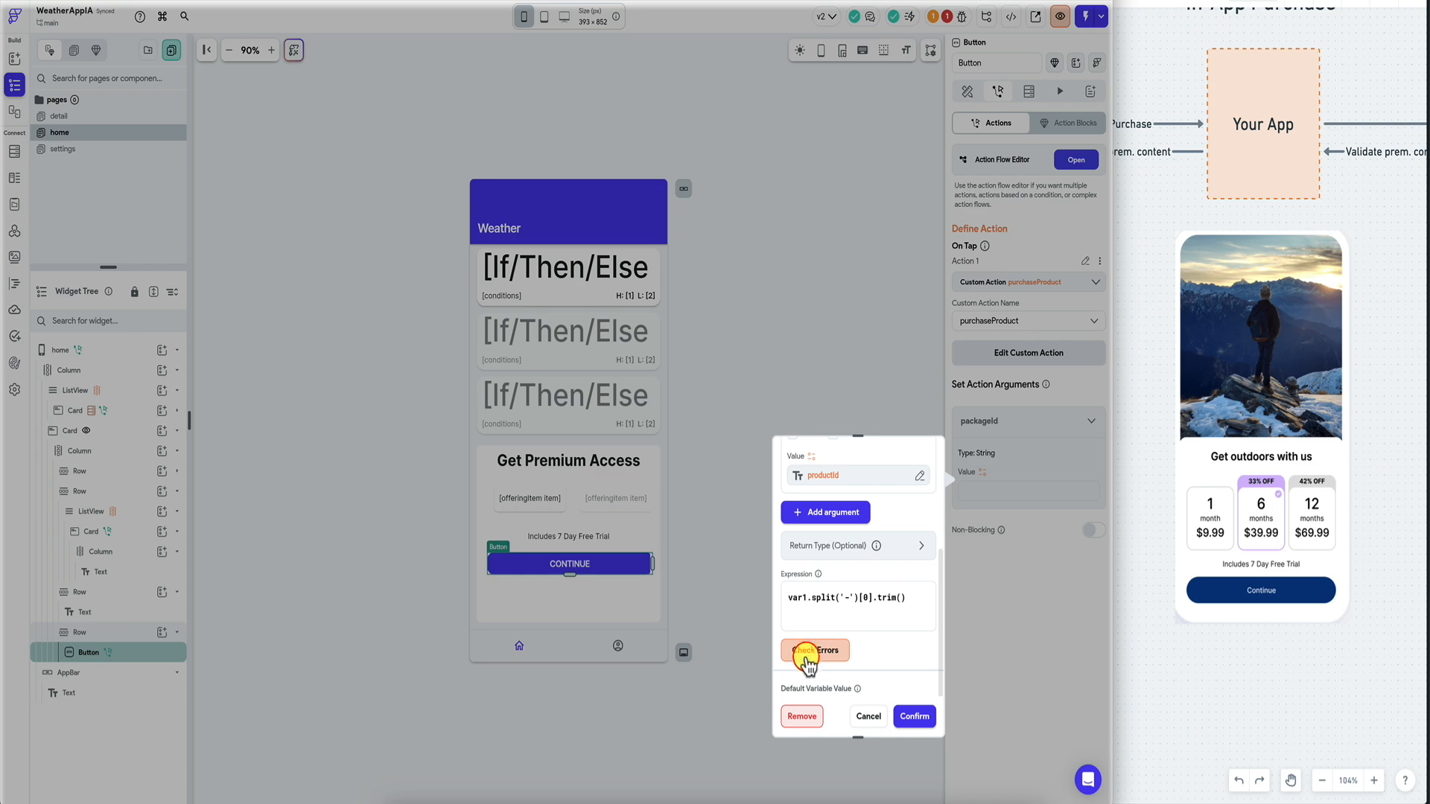
{"action": "left_click", "coordinate": [805, 654]}
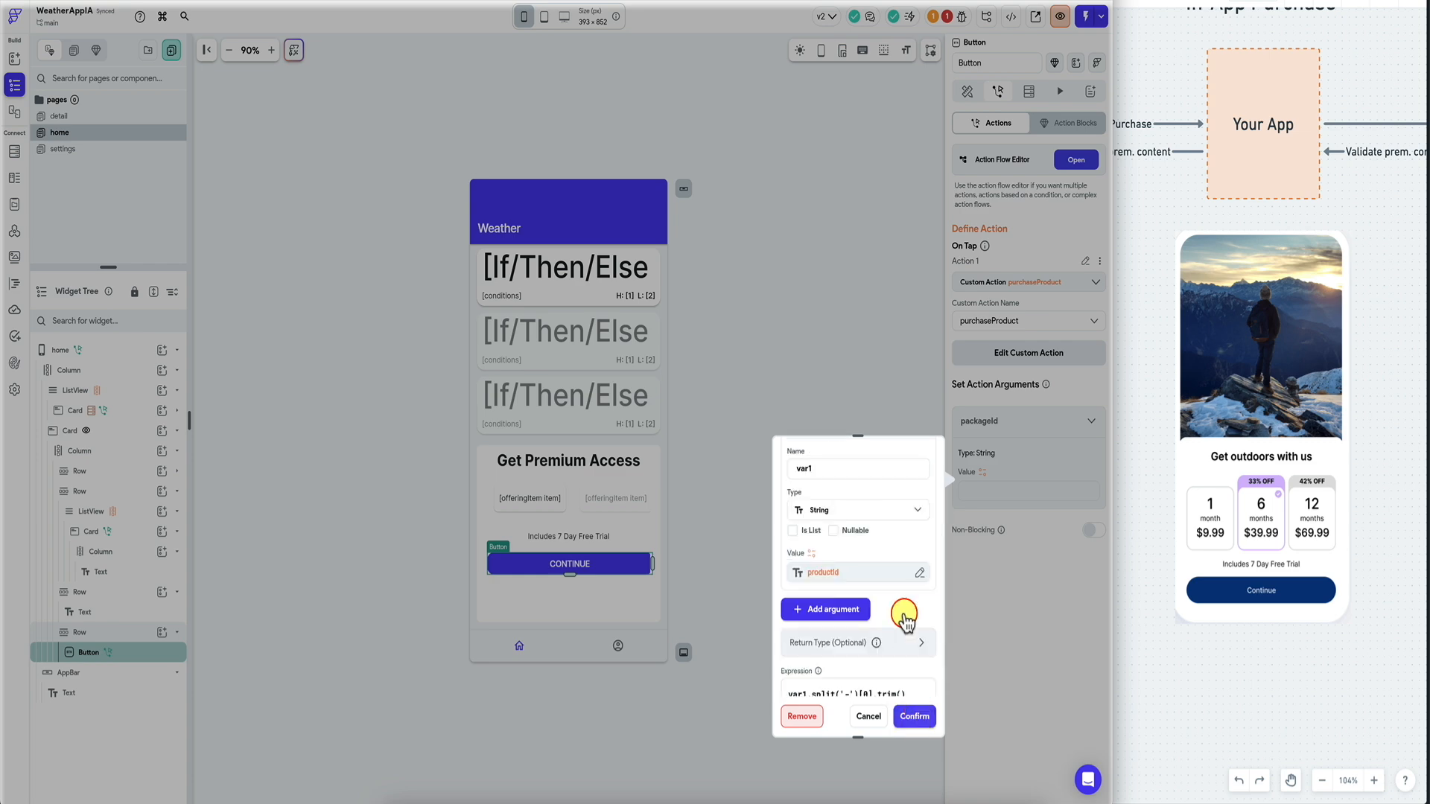
{"action": "left_click", "coordinate": [912, 717]}
{"action": "left_click", "coordinate": [145, 350]}
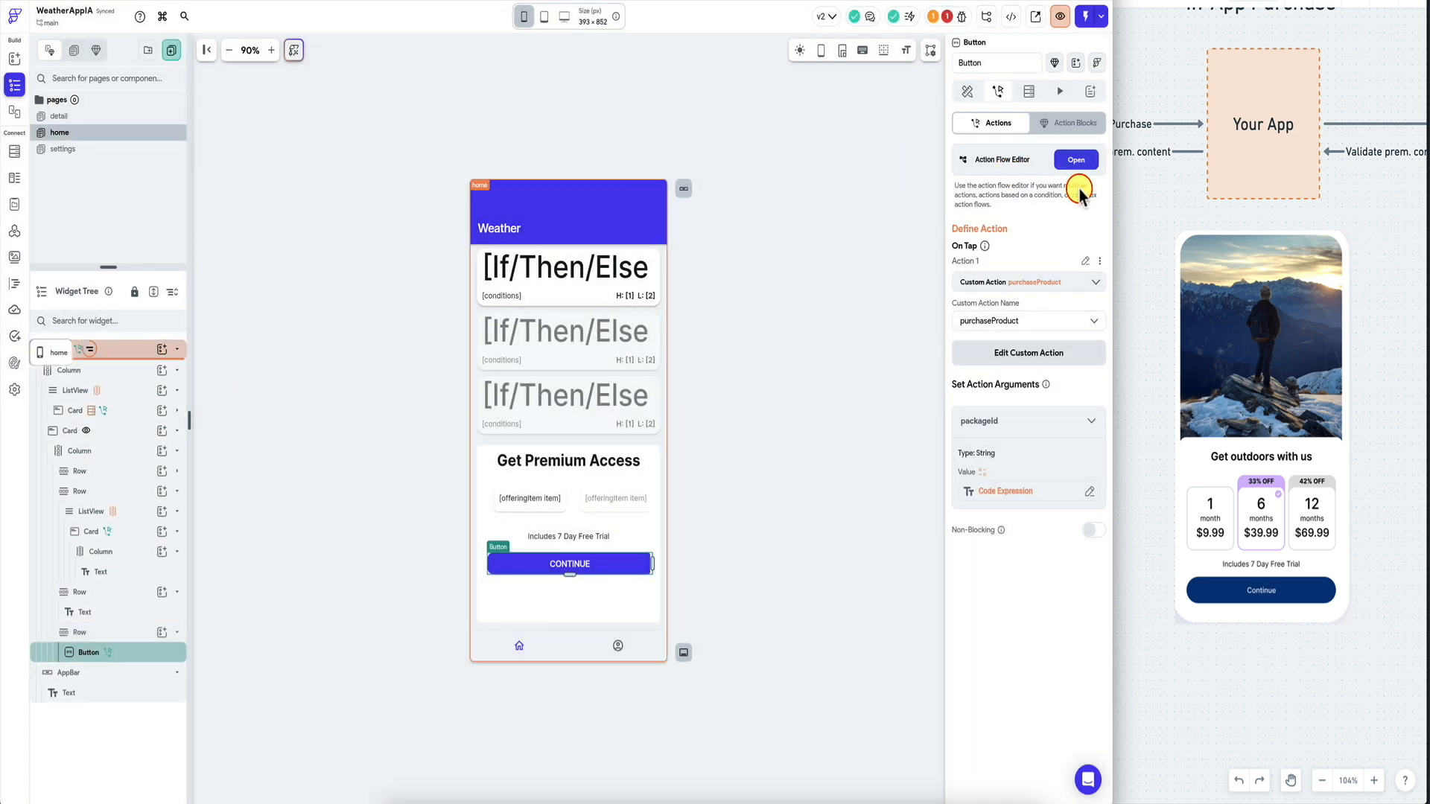
Retype the home page's productId state variable field name as packageId.
{"action": "left_click", "coordinate": [124, 350]}
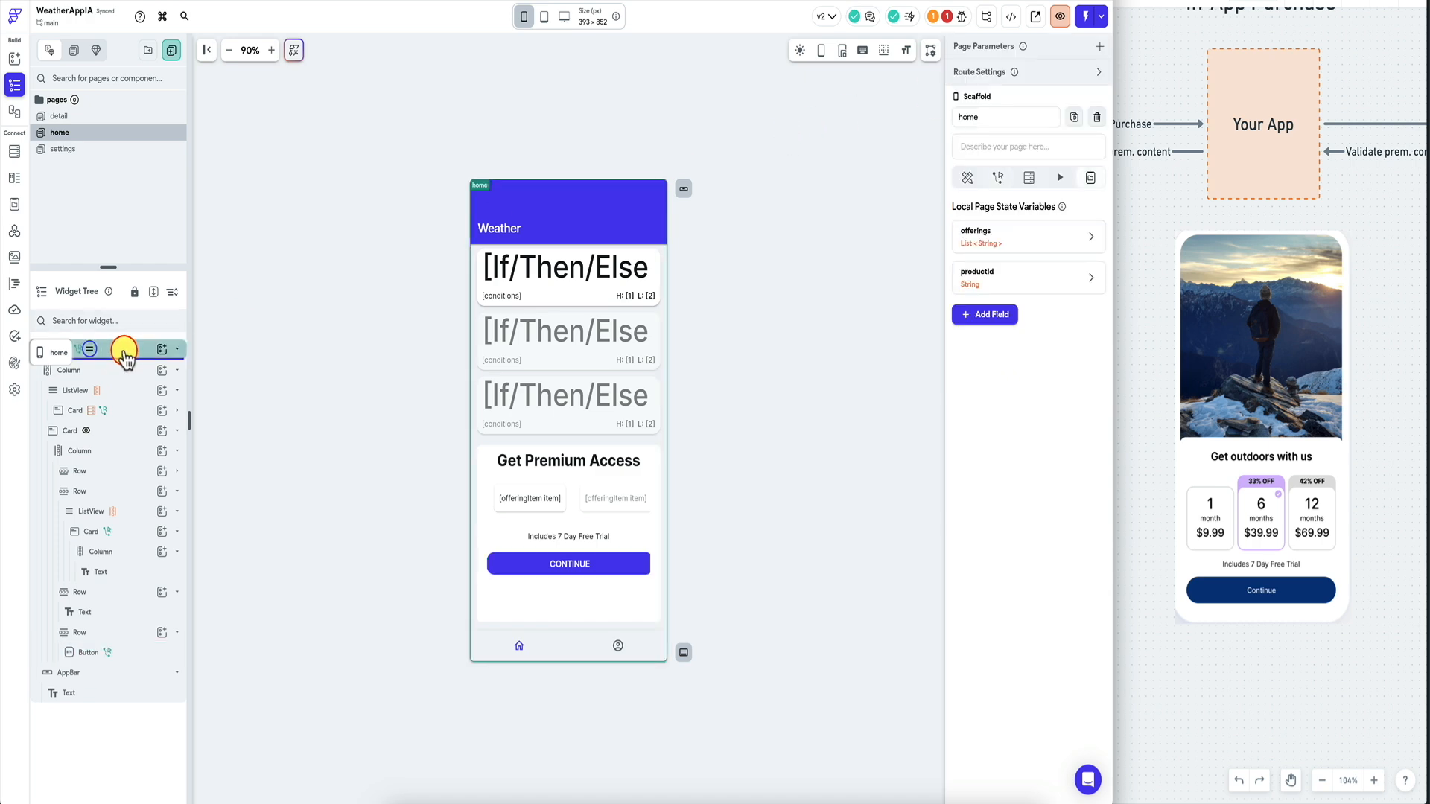
{"action": "left_click", "coordinate": [1046, 274]}
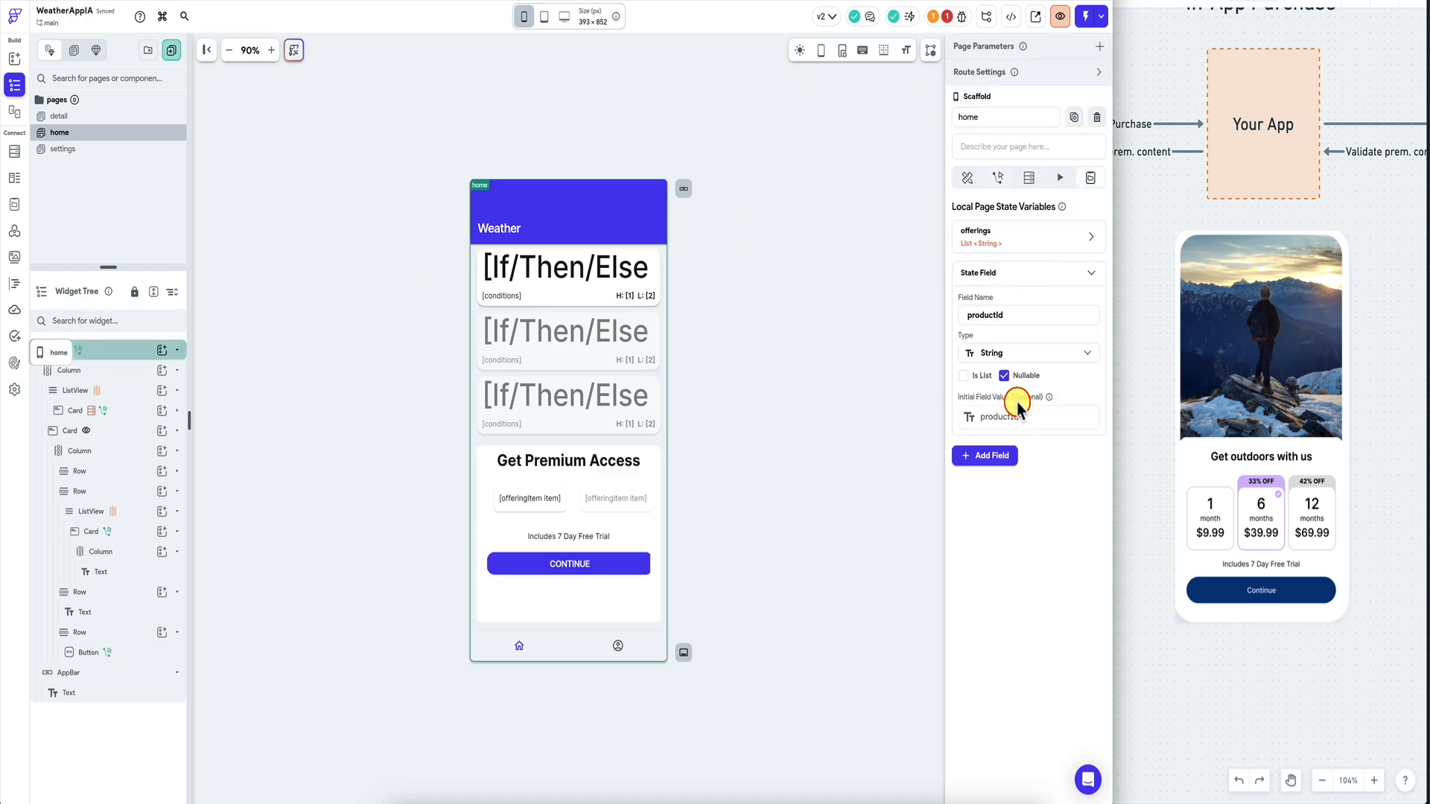
{"action": "double_click", "coordinate": [1014, 316]}
{"action": "type", "text": "packageId"}
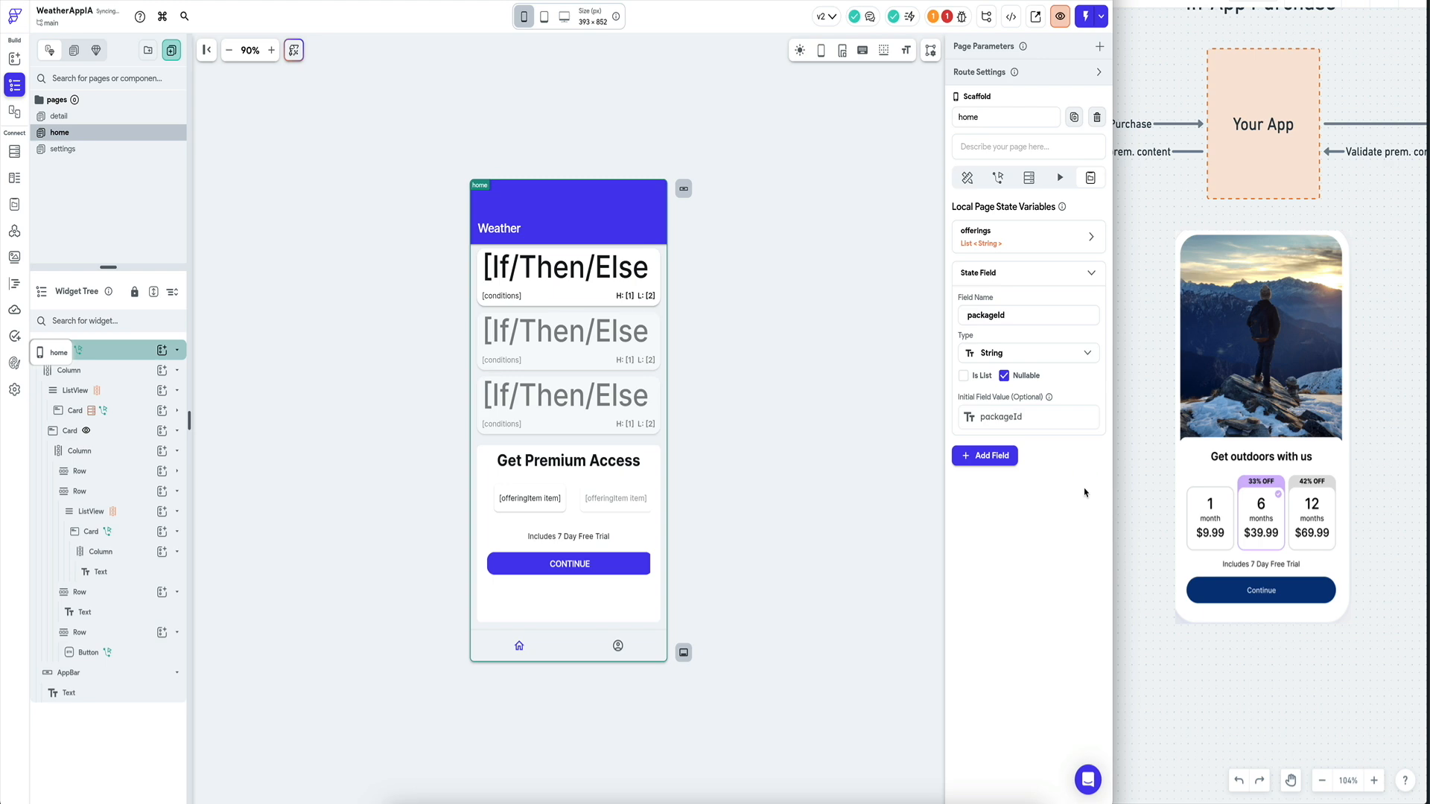
{"action": "left_click", "coordinate": [737, 429]}
{"action": "left_click", "coordinate": [579, 568]}
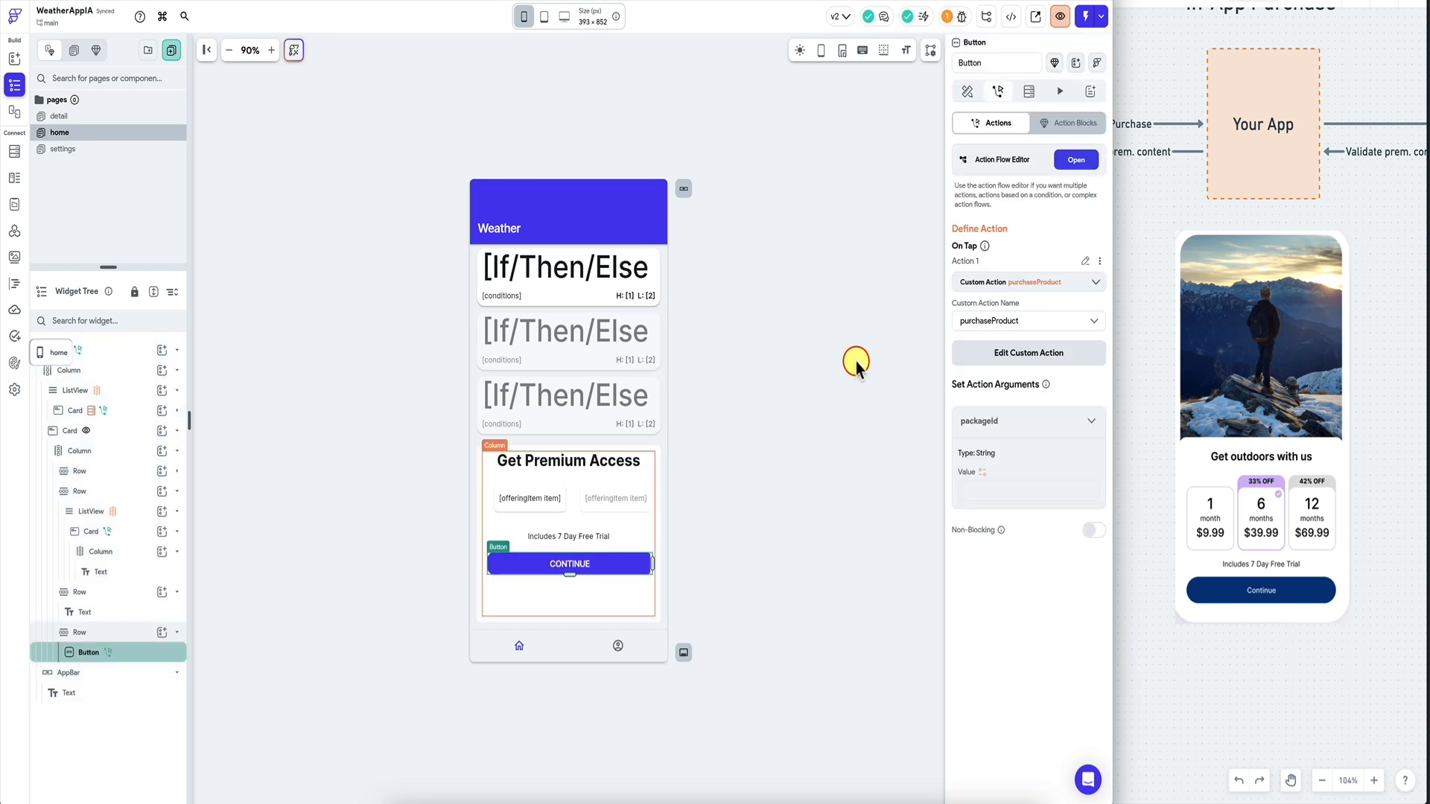
Turn on Button Disable Options for the CONTINUE button using a single condition.
{"action": "left_click", "coordinate": [969, 91]}
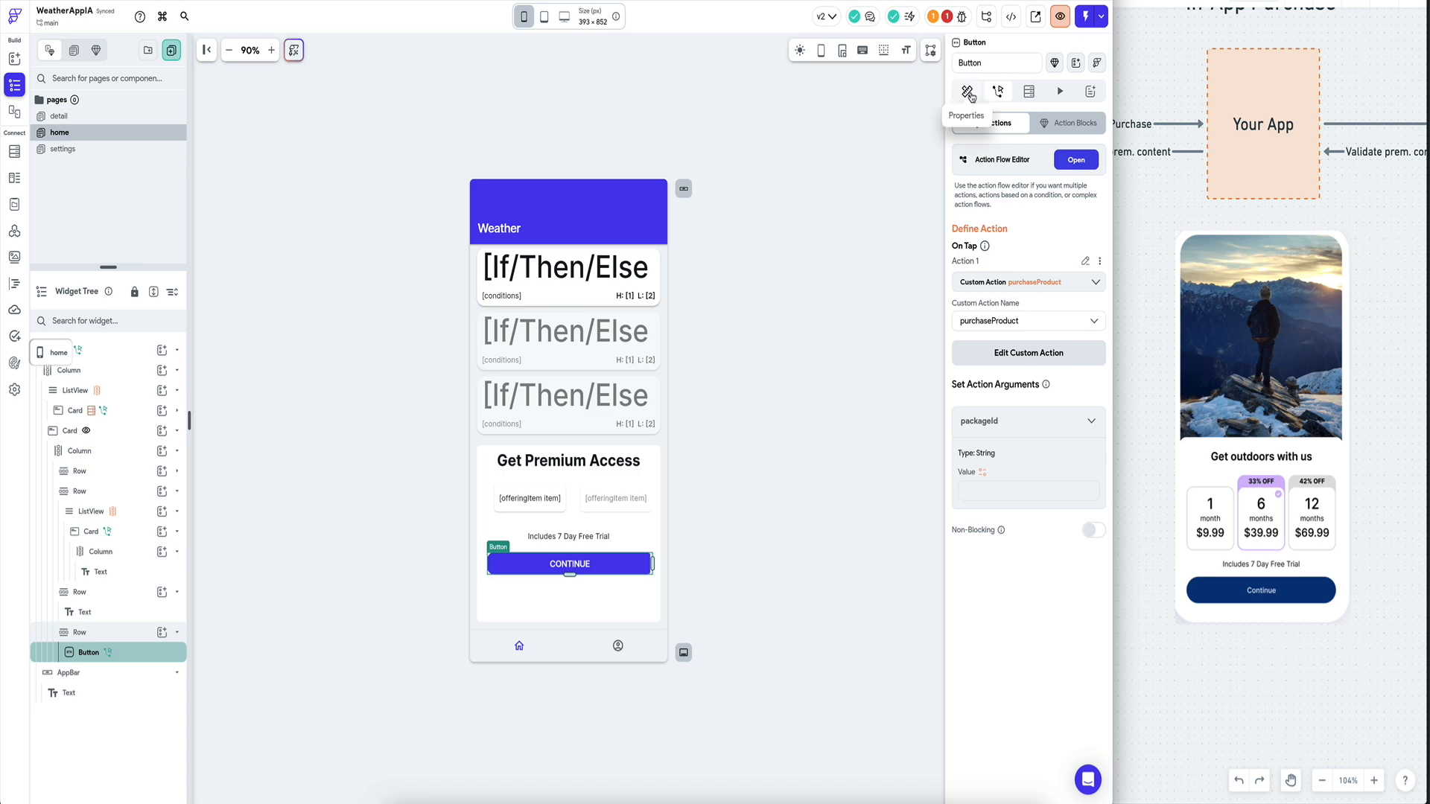
{"action": "scroll", "coordinate": [1011, 565], "scroll_direction": "down", "scroll_amount": 7}
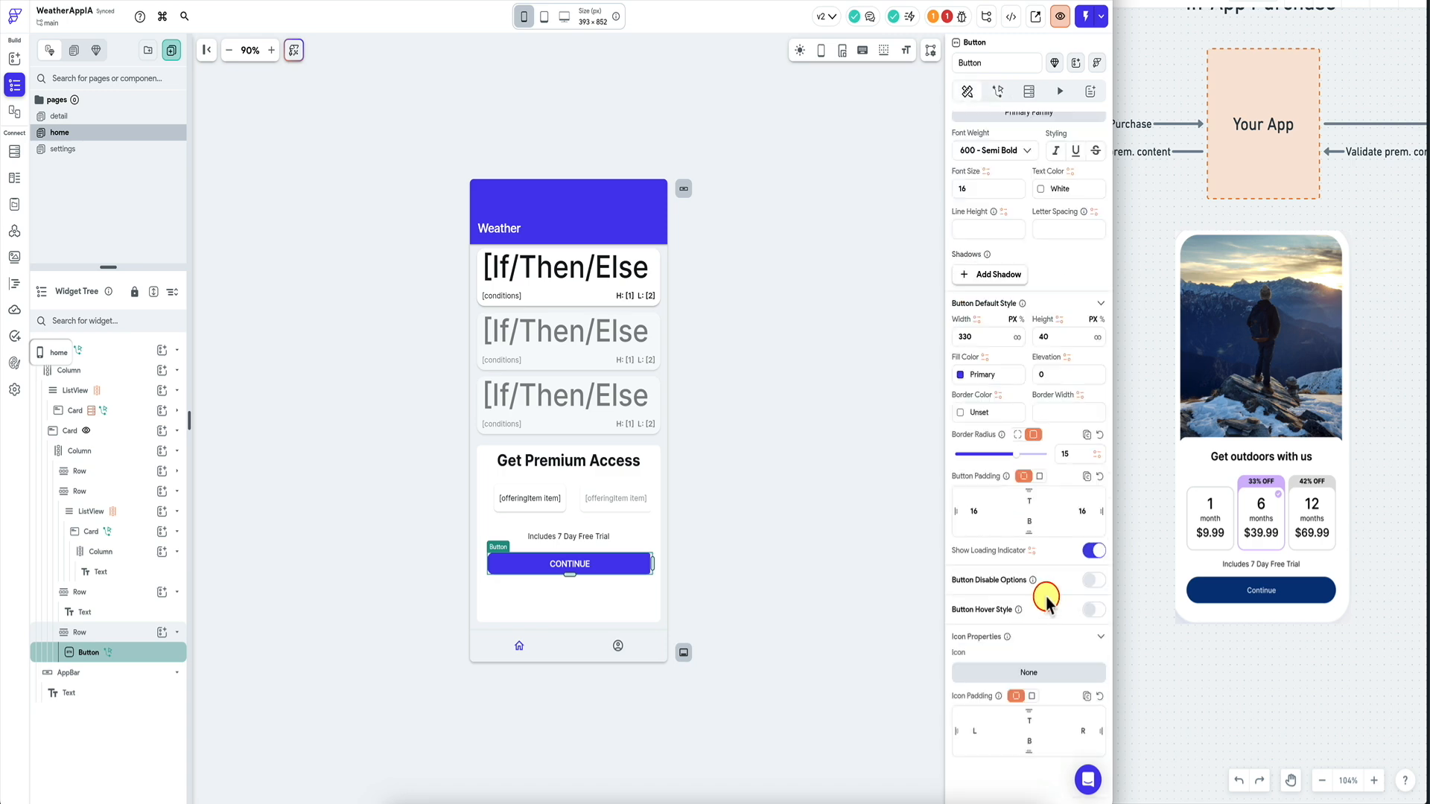
{"action": "left_click", "coordinate": [1094, 583]}
{"action": "left_click", "coordinate": [993, 603]}
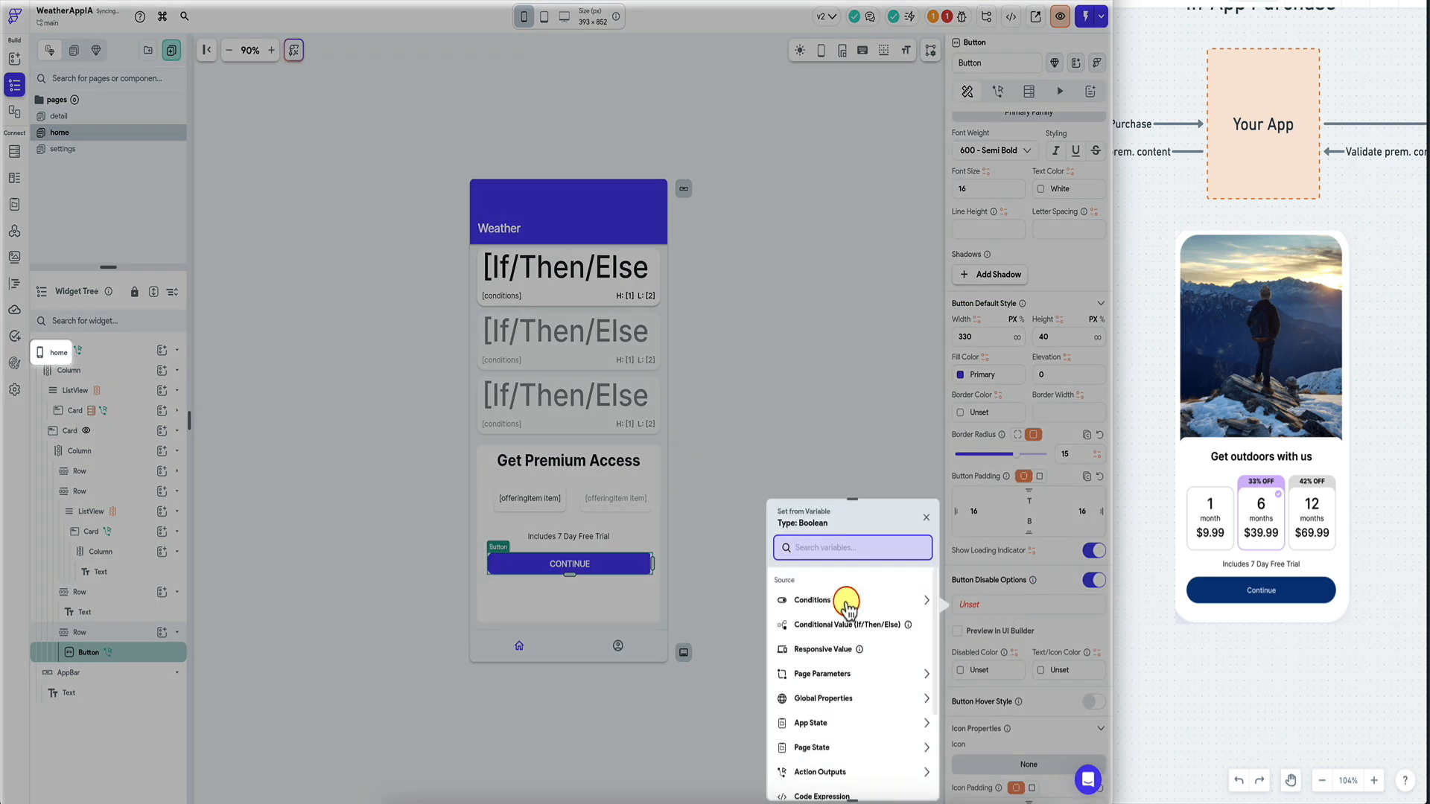
{"action": "left_click", "coordinate": [840, 600]}
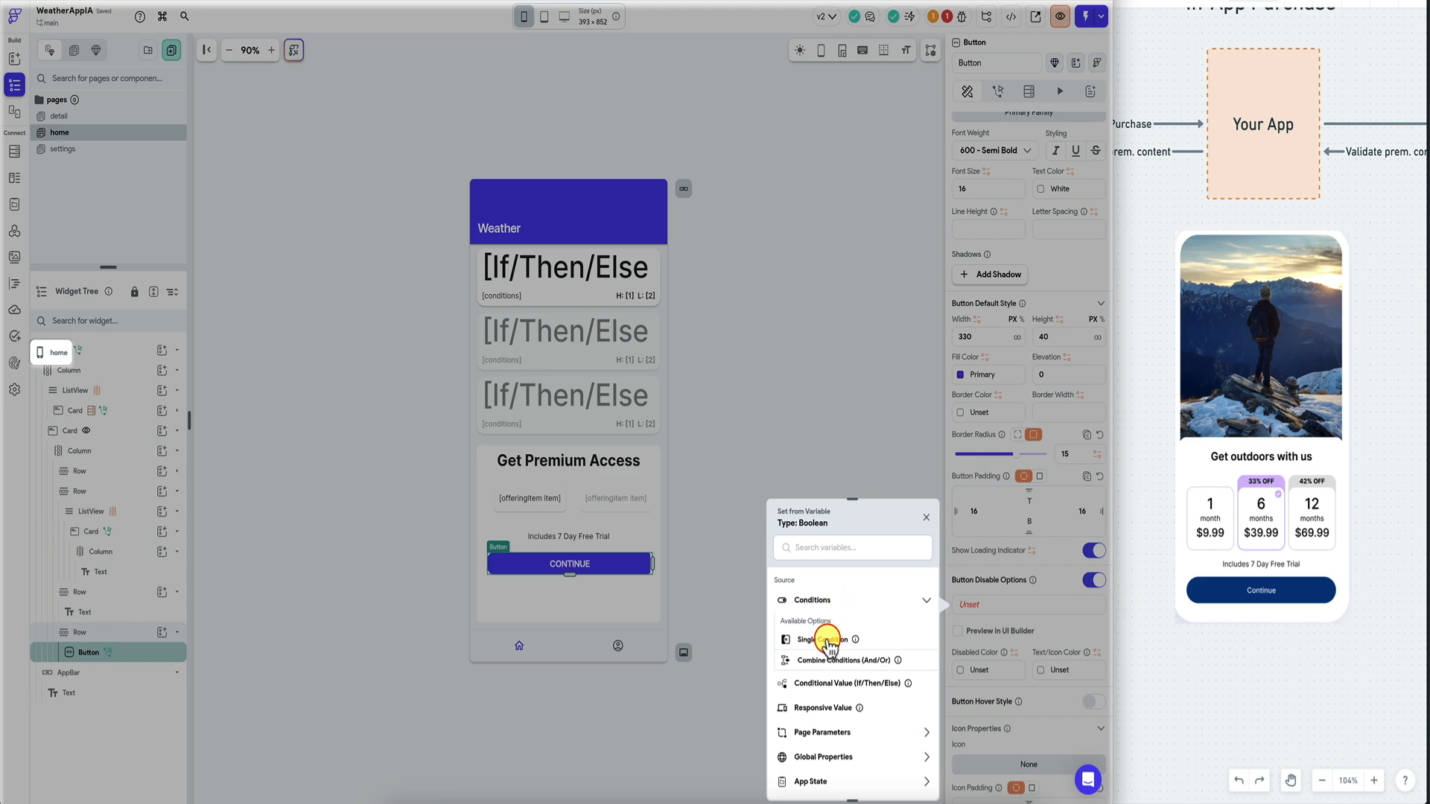
{"action": "left_click", "coordinate": [827, 641]}
Set the disable condition to packageId Is Not Set or Is Empty and confirm.
{"action": "left_click", "coordinate": [848, 615]}
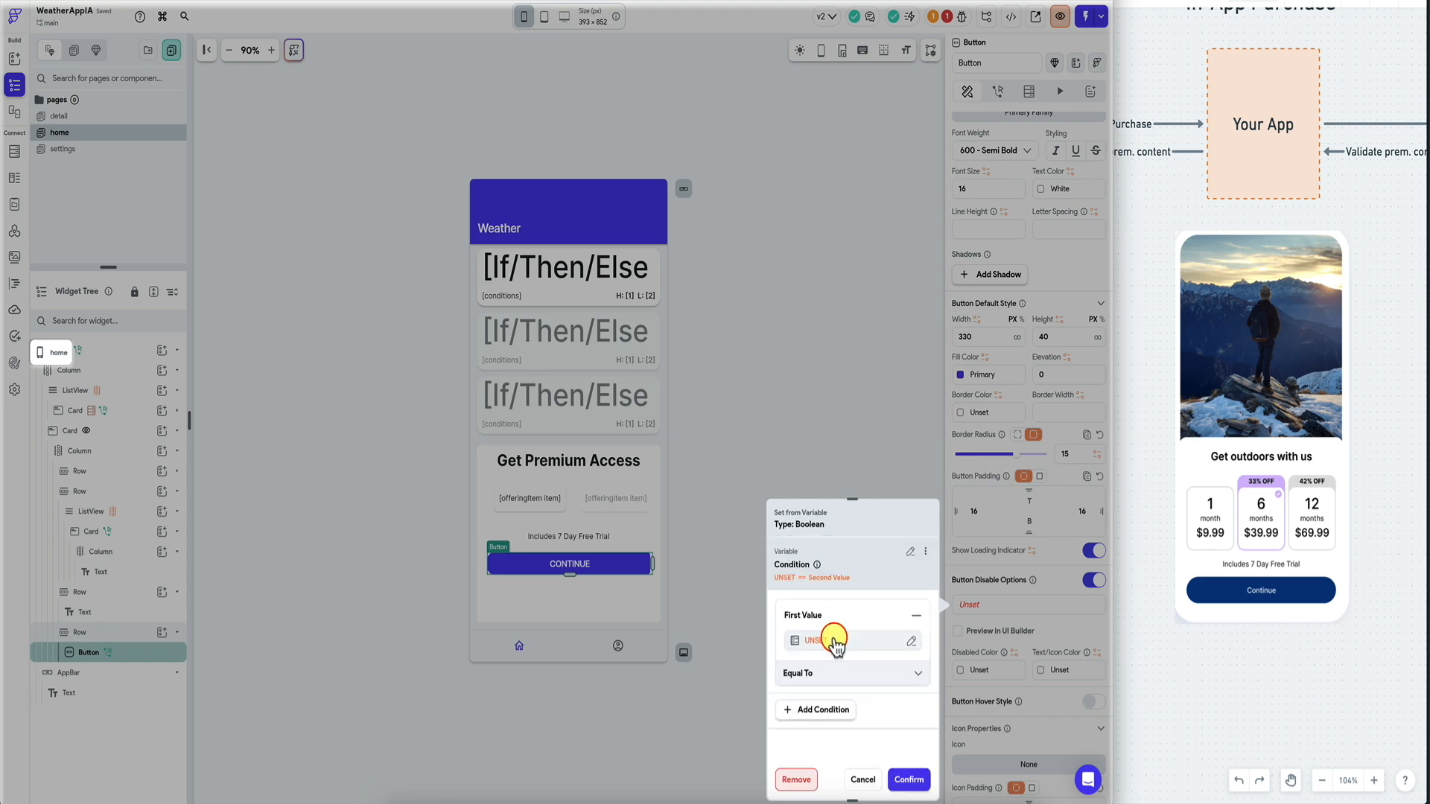
{"action": "left_click", "coordinate": [834, 638]}
{"action": "type", "text": "packa"}
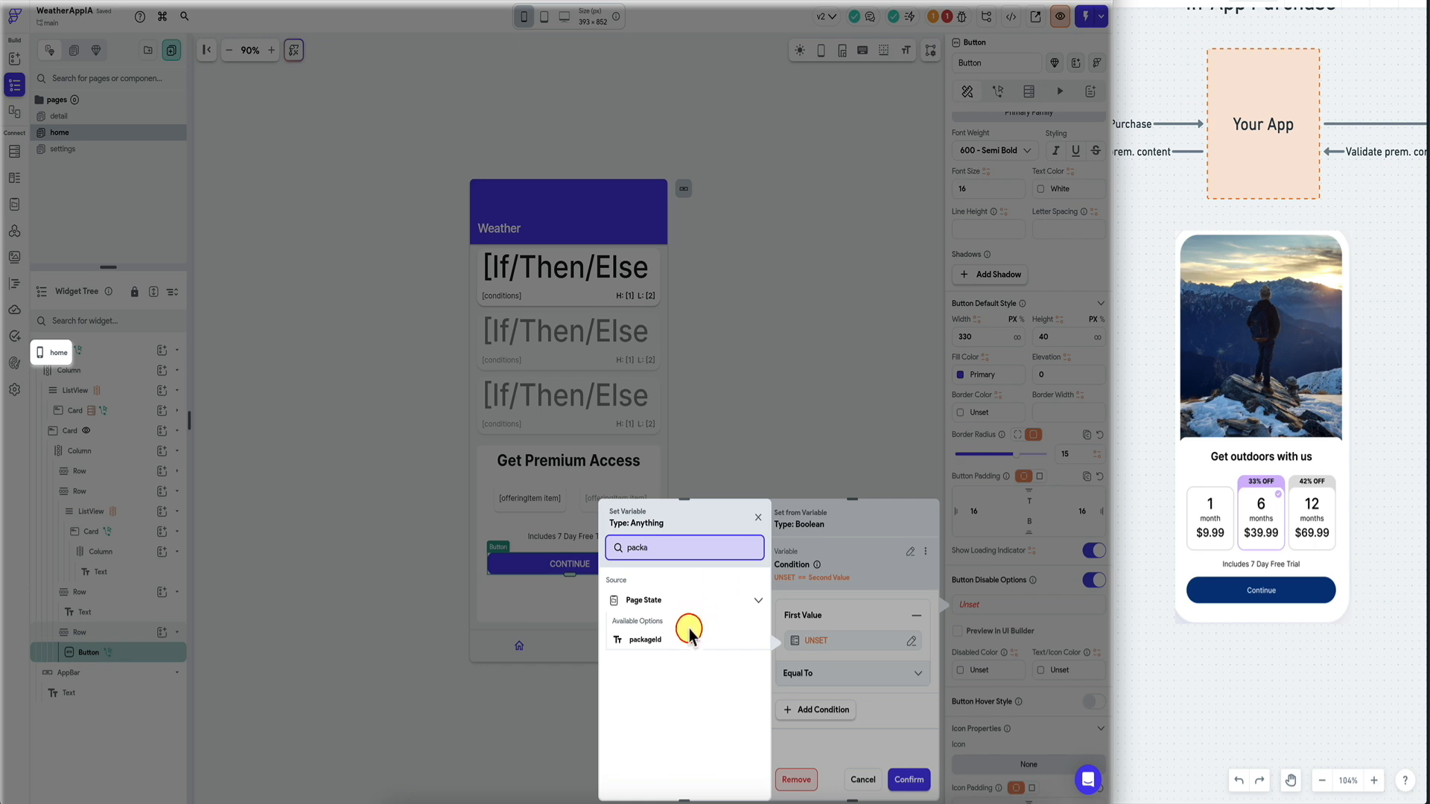
{"action": "left_click", "coordinate": [680, 634]}
{"action": "left_click", "coordinate": [819, 673]}
{"action": "left_click", "coordinate": [828, 757]}
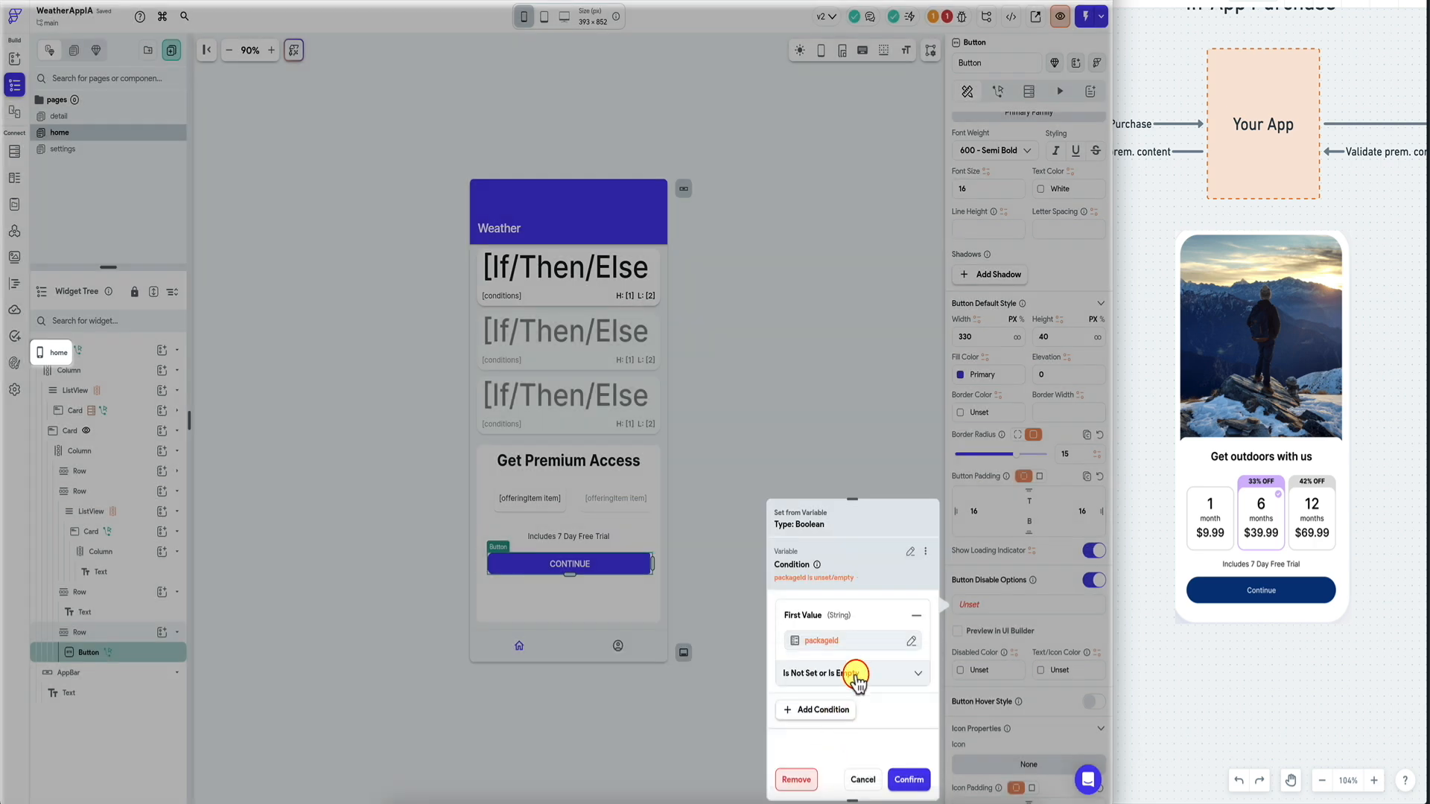
{"action": "left_click", "coordinate": [909, 780]}
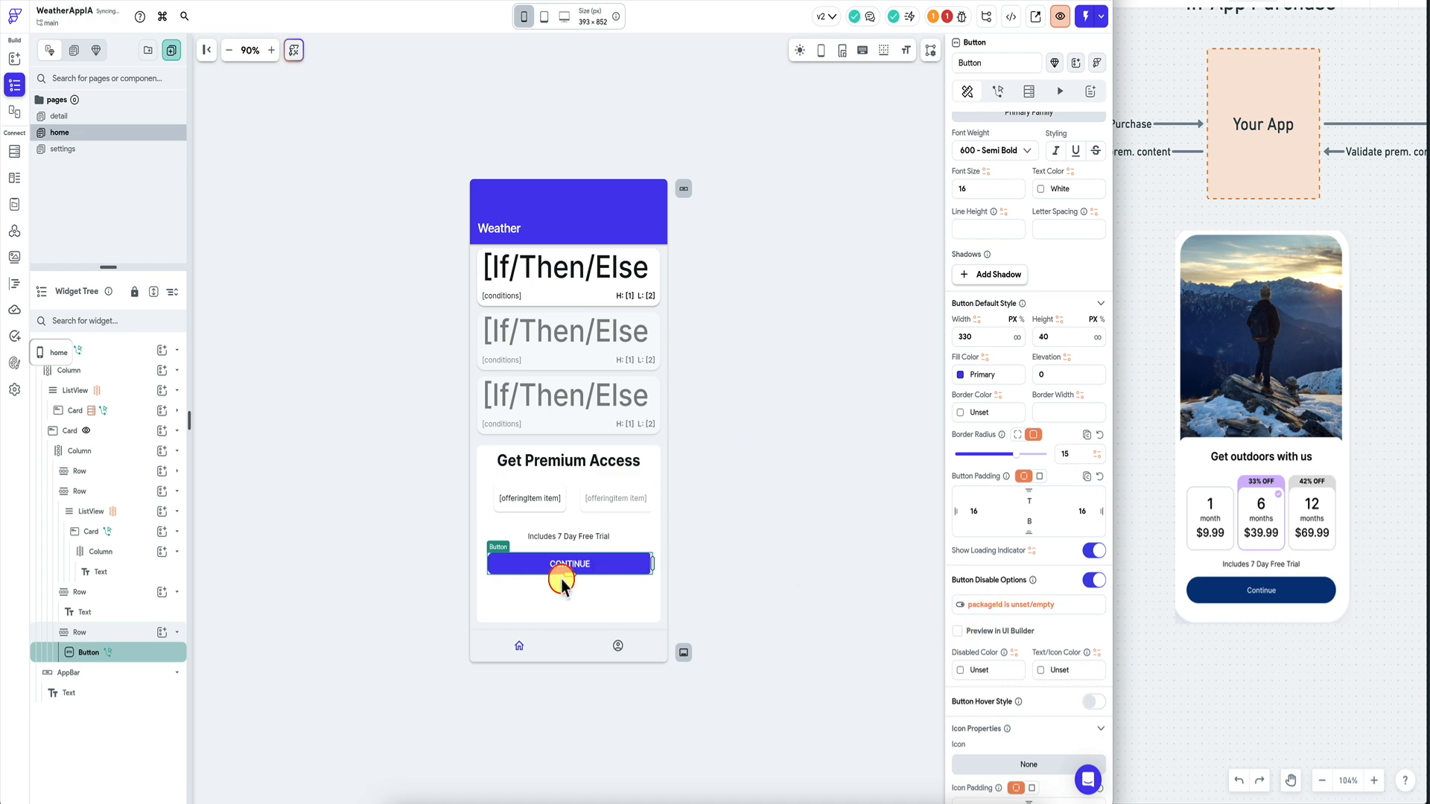
Check project issues, then start and discard a code expression for the packageId argument.
{"action": "left_click", "coordinate": [949, 18]}
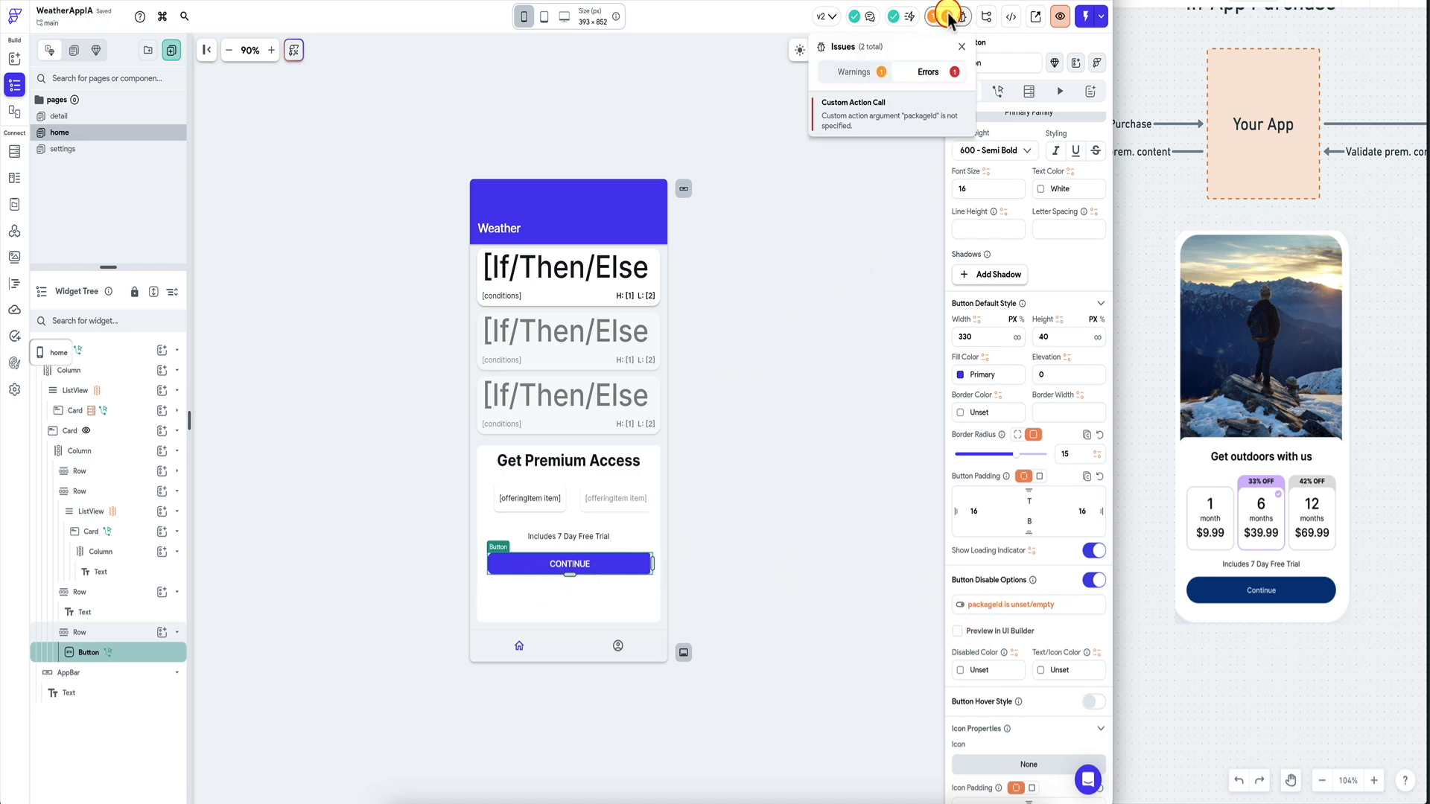
{"action": "left_click", "coordinate": [897, 117]}
{"action": "left_click", "coordinate": [951, 352]}
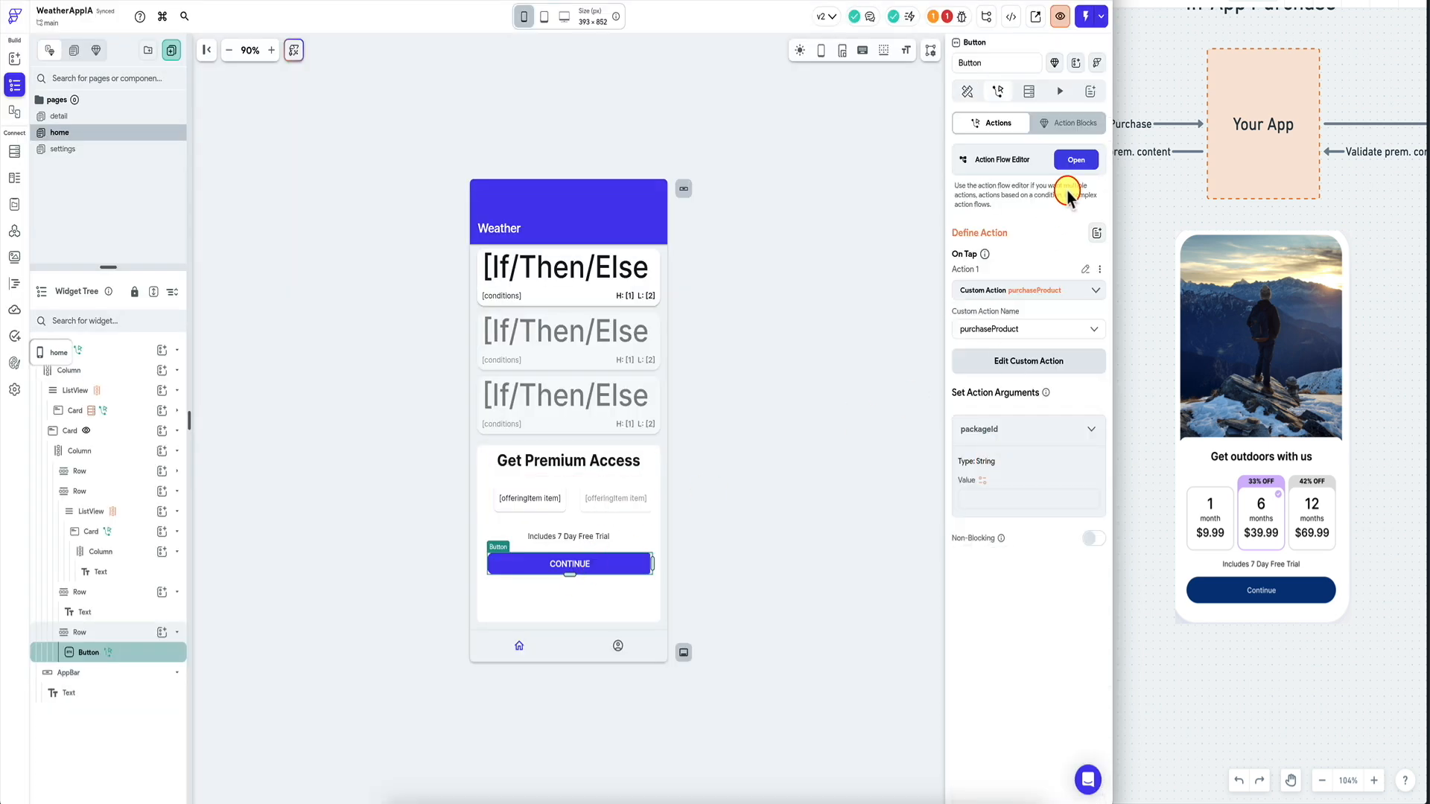
{"action": "left_click", "coordinate": [983, 483]}
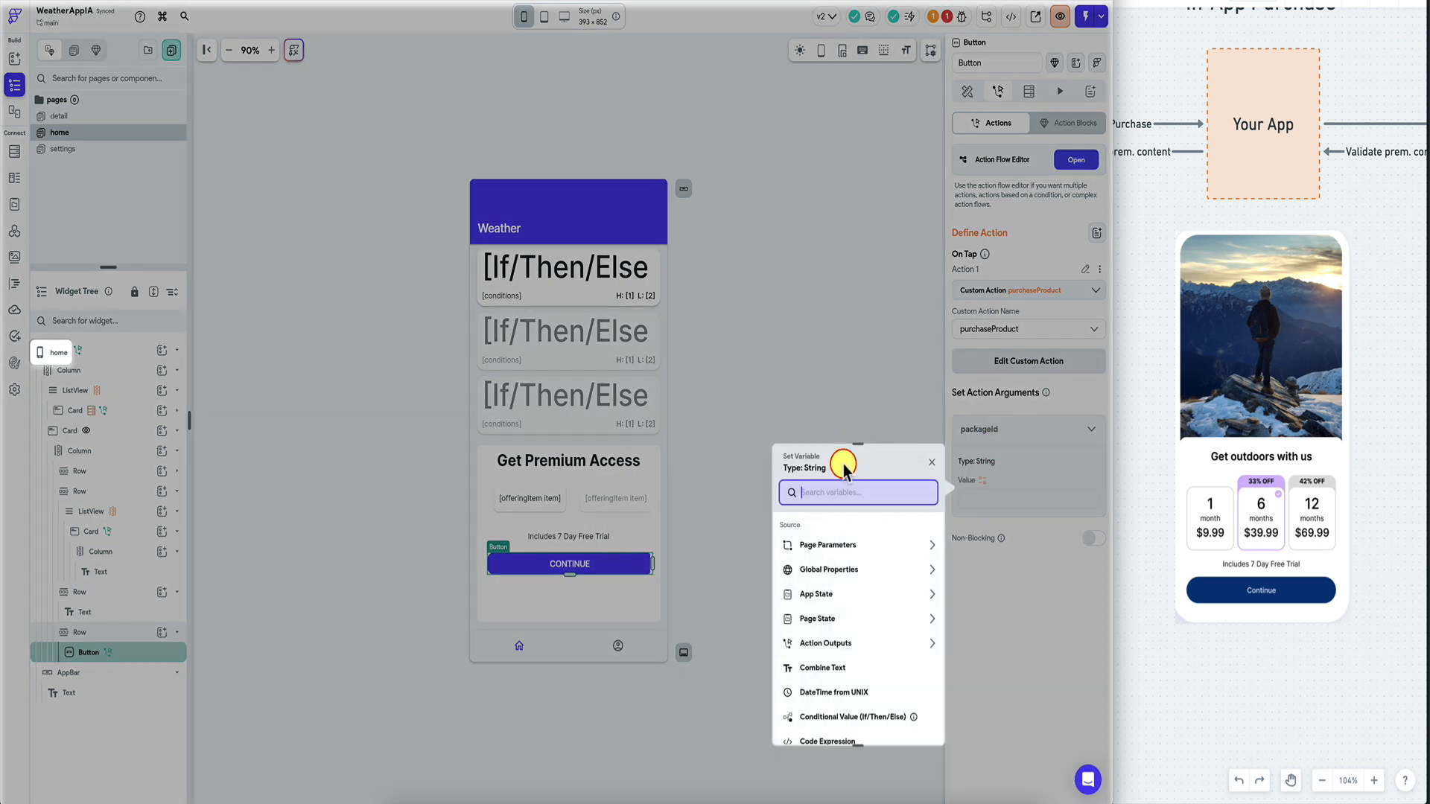
{"action": "type", "text": "code"}
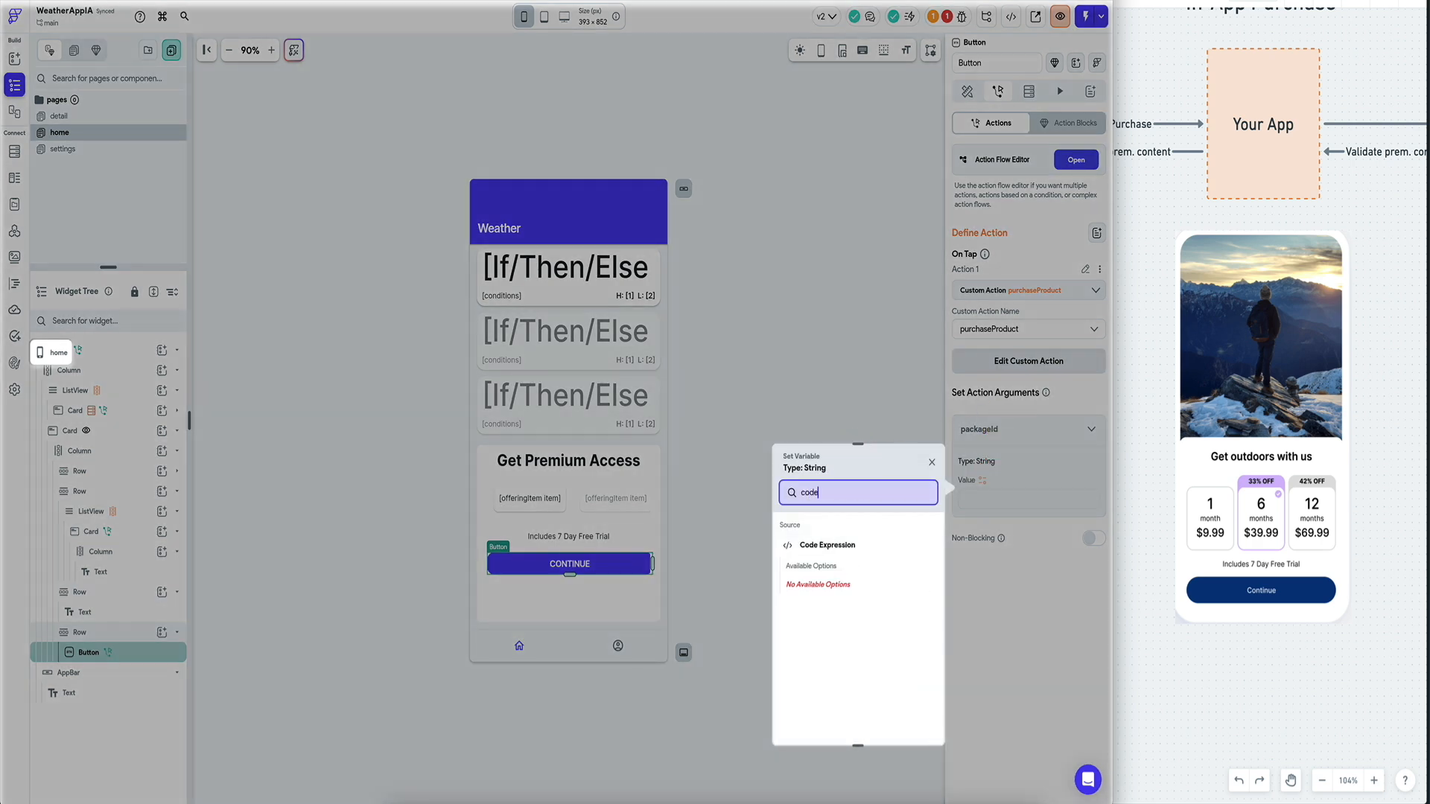
{"action": "left_click", "coordinate": [851, 548]}
{"action": "left_click", "coordinate": [838, 647]}
{"action": "type", "text": "var"}
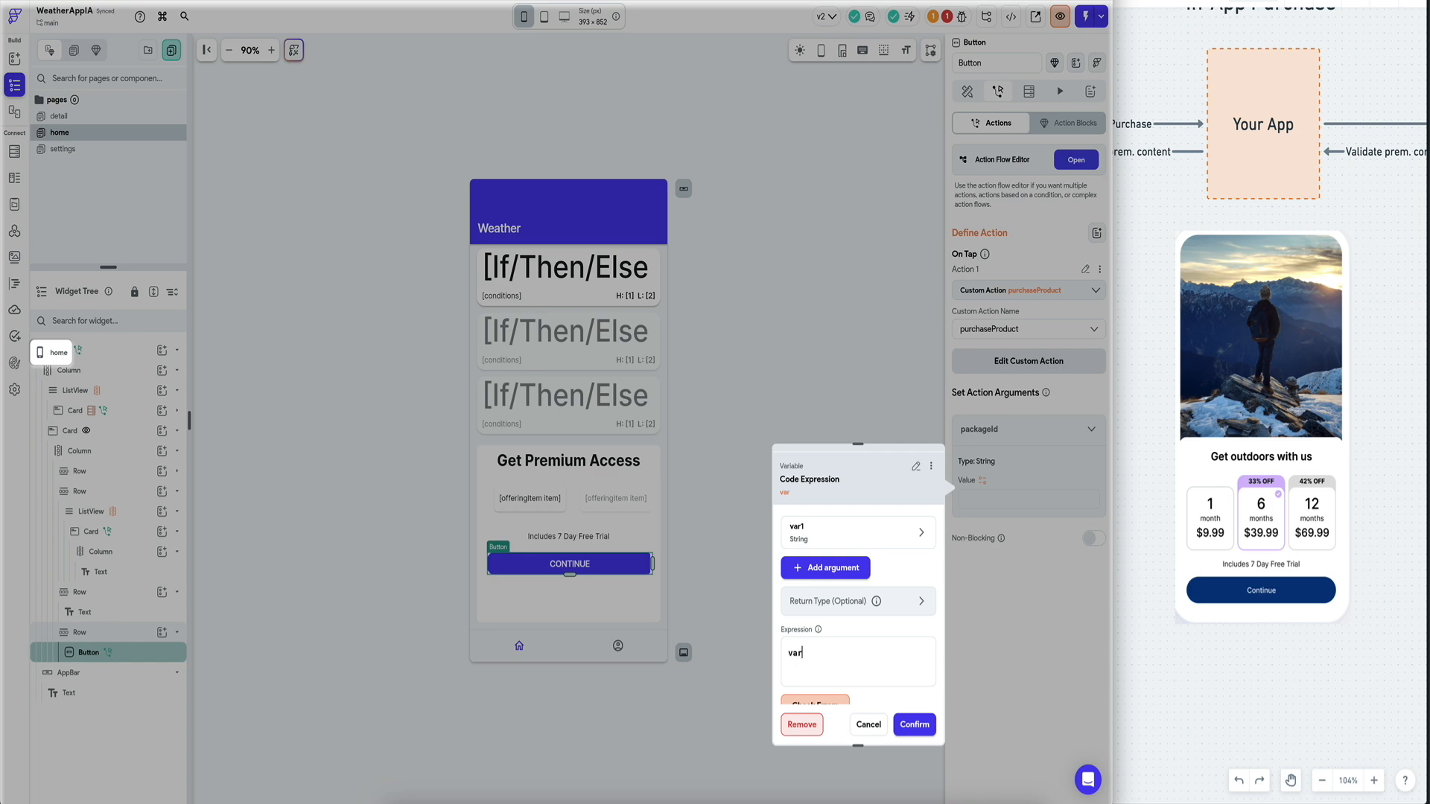
{"action": "key", "text": "BackSpace"}
{"action": "scroll", "coordinate": [858, 574], "scroll_direction": "down", "scroll_amount": 1}
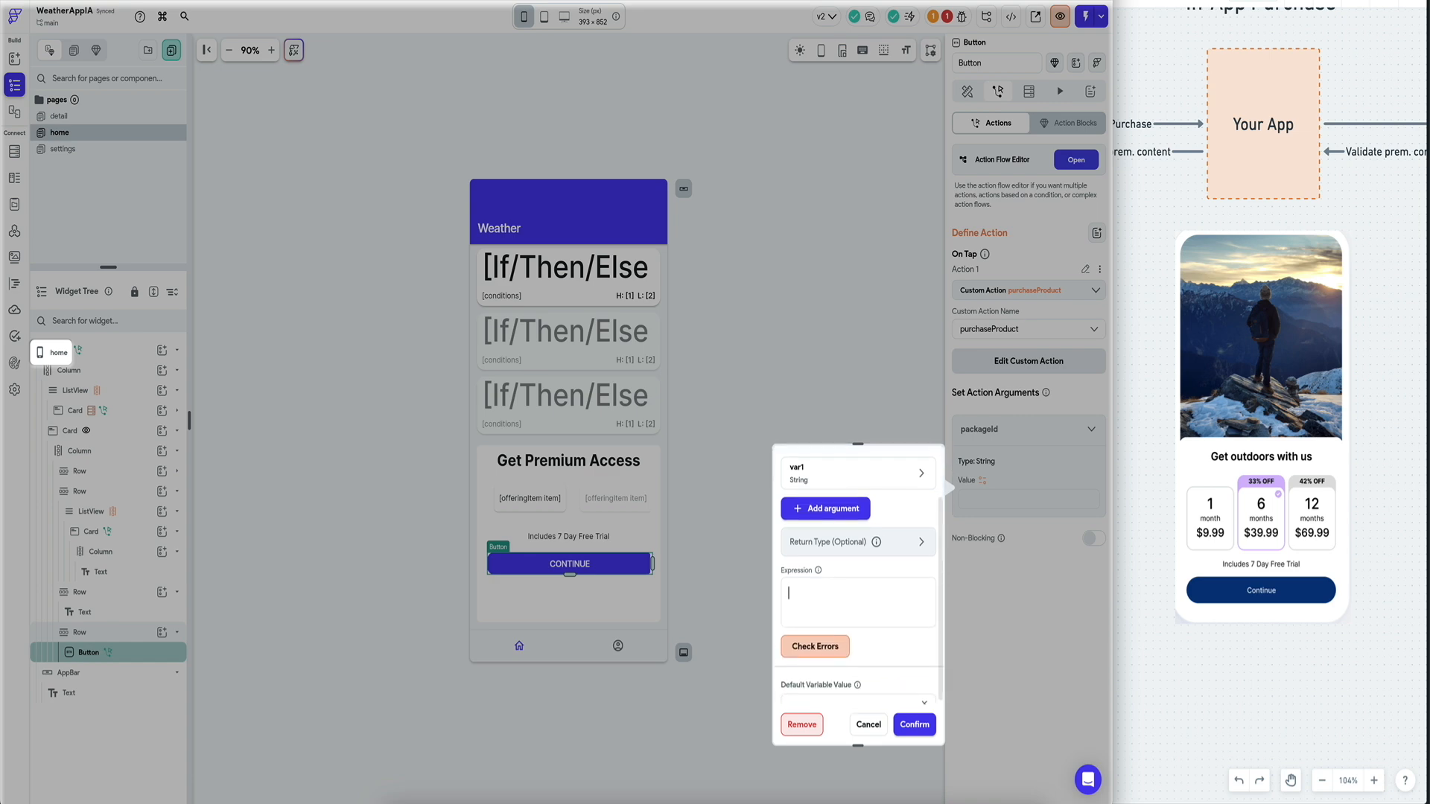
{"action": "scroll", "coordinate": [858, 596], "scroll_direction": "up", "scroll_amount": 1}
{"action": "left_click", "coordinate": [801, 725]}
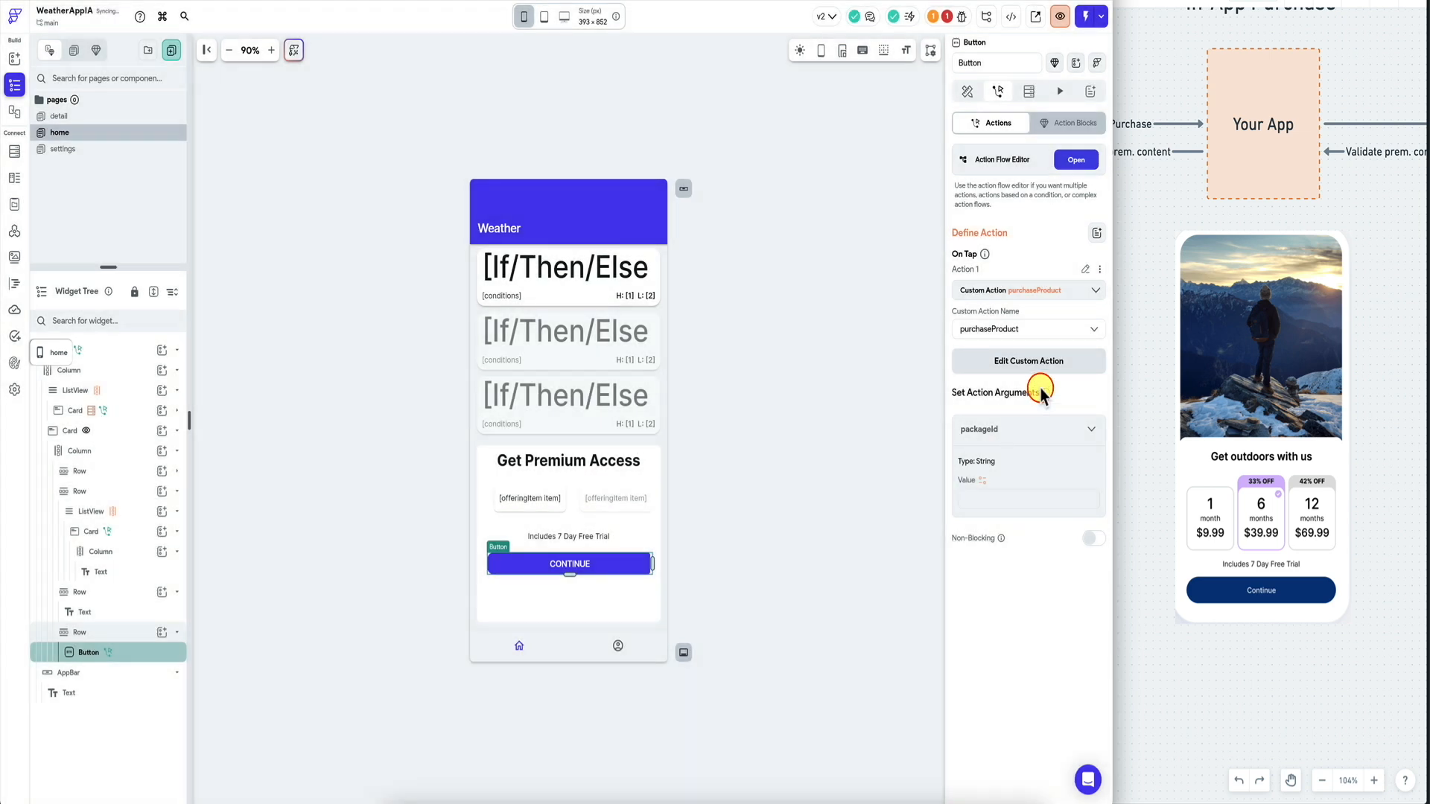
Set the packageId argument's value to the packageId page state.
{"action": "left_click", "coordinate": [982, 480]}
{"action": "left_click", "coordinate": [838, 619]}
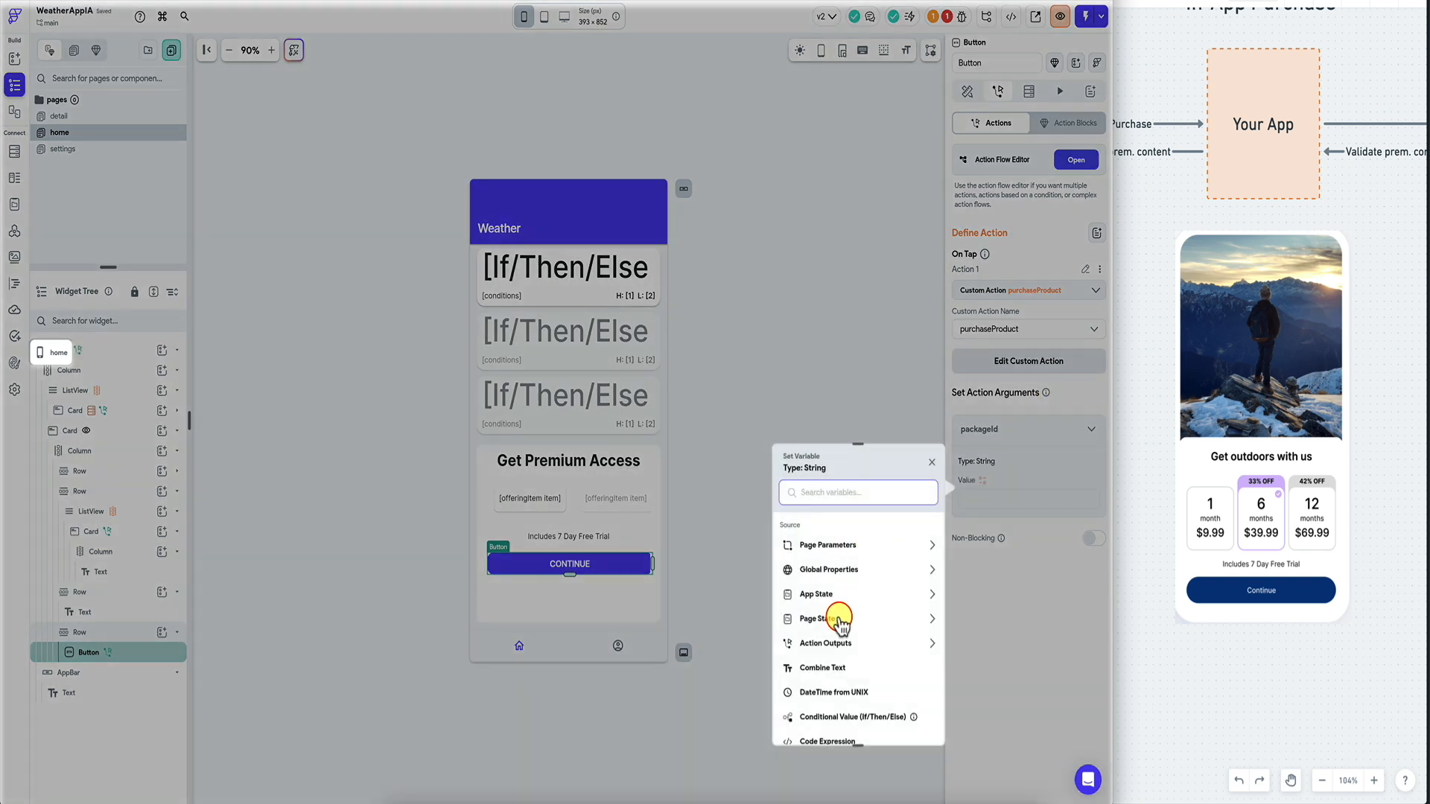
{"action": "left_click", "coordinate": [829, 684]}
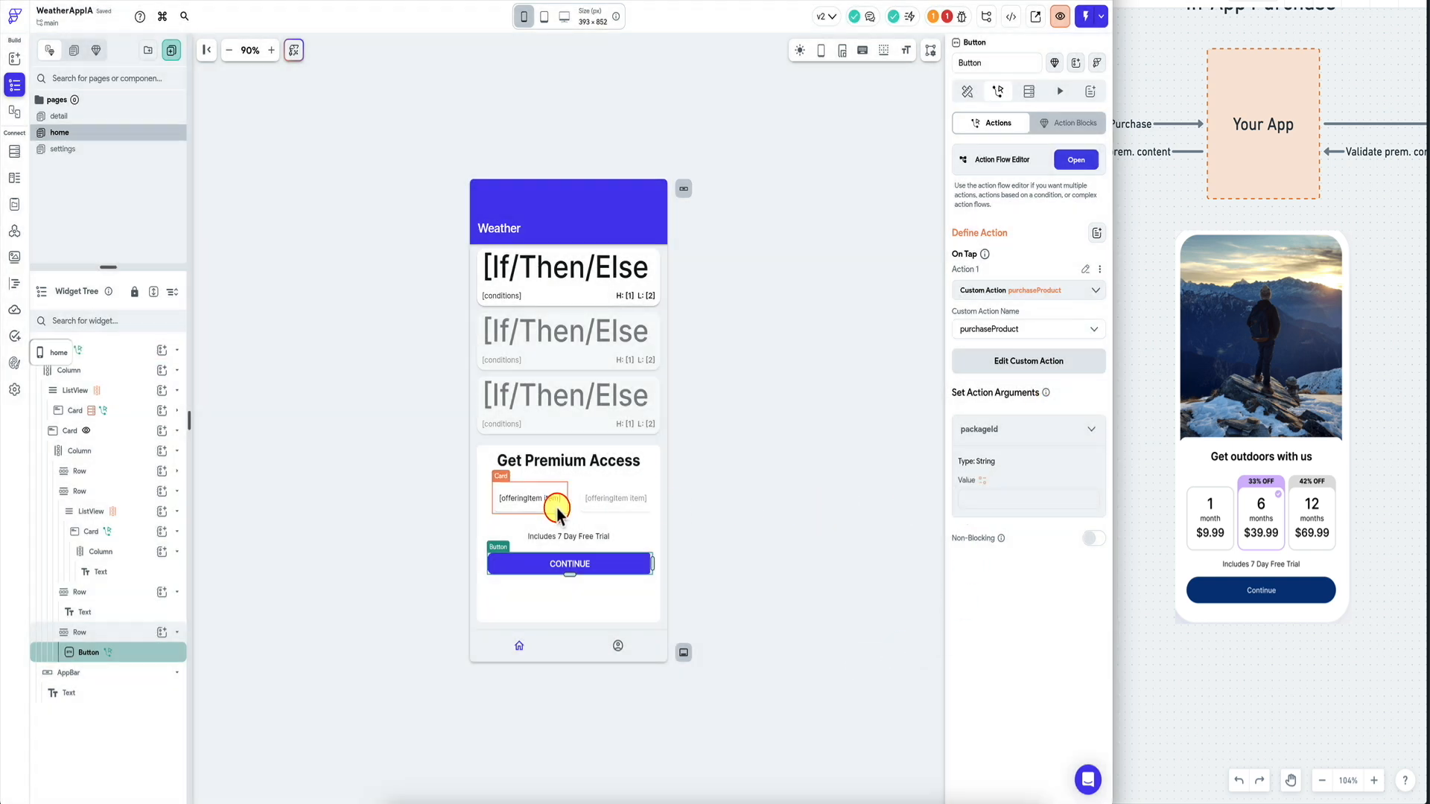
On the offering card's tap action, try a packageId code expression, then discard it.
{"action": "left_click", "coordinate": [557, 508]}
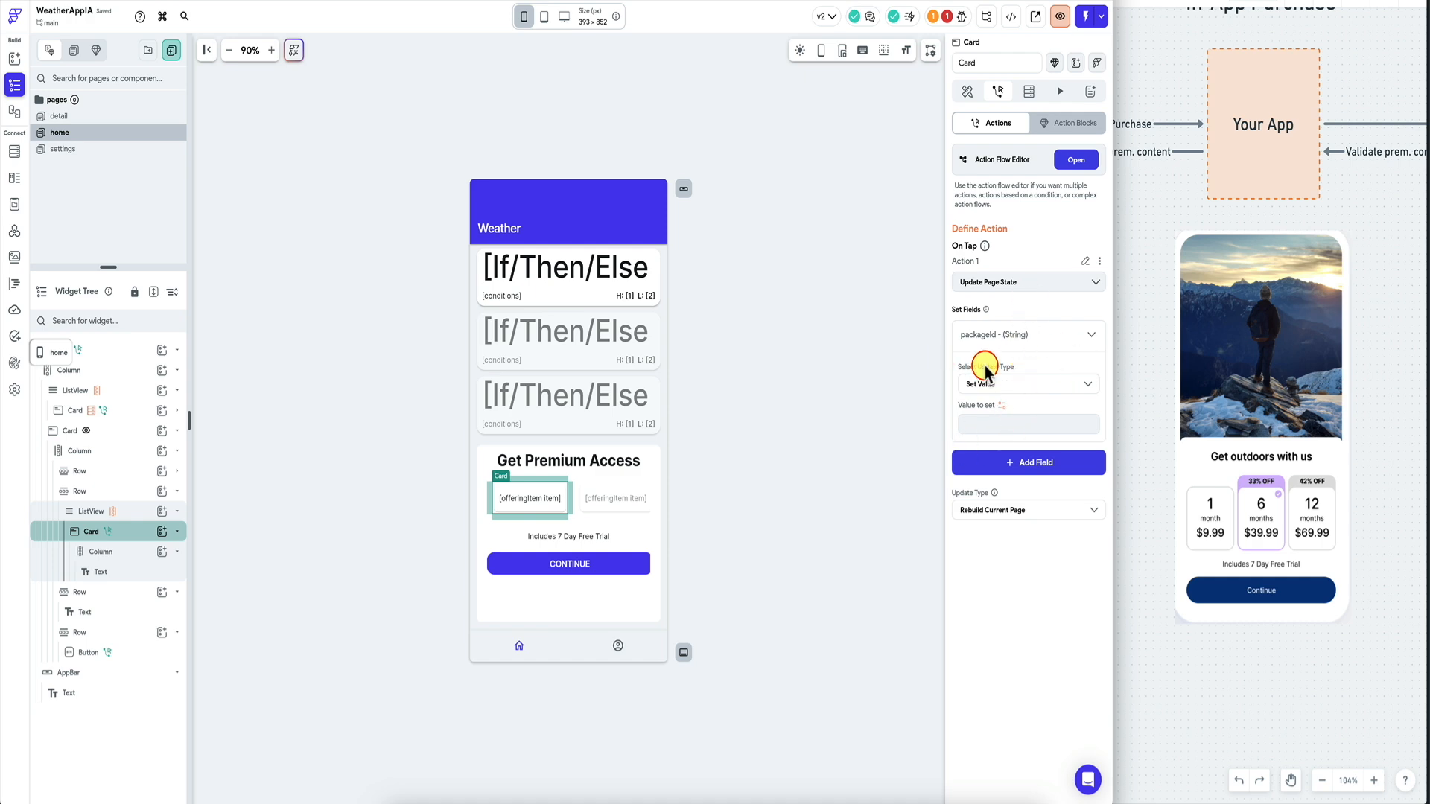
{"action": "left_click", "coordinate": [1002, 405]}
{"action": "type", "text": "code"}
{"action": "left_click", "coordinate": [858, 474]}
{"action": "left_click", "coordinate": [847, 486]}
{"action": "type", "text": "var1.split('-')[0].trim("}
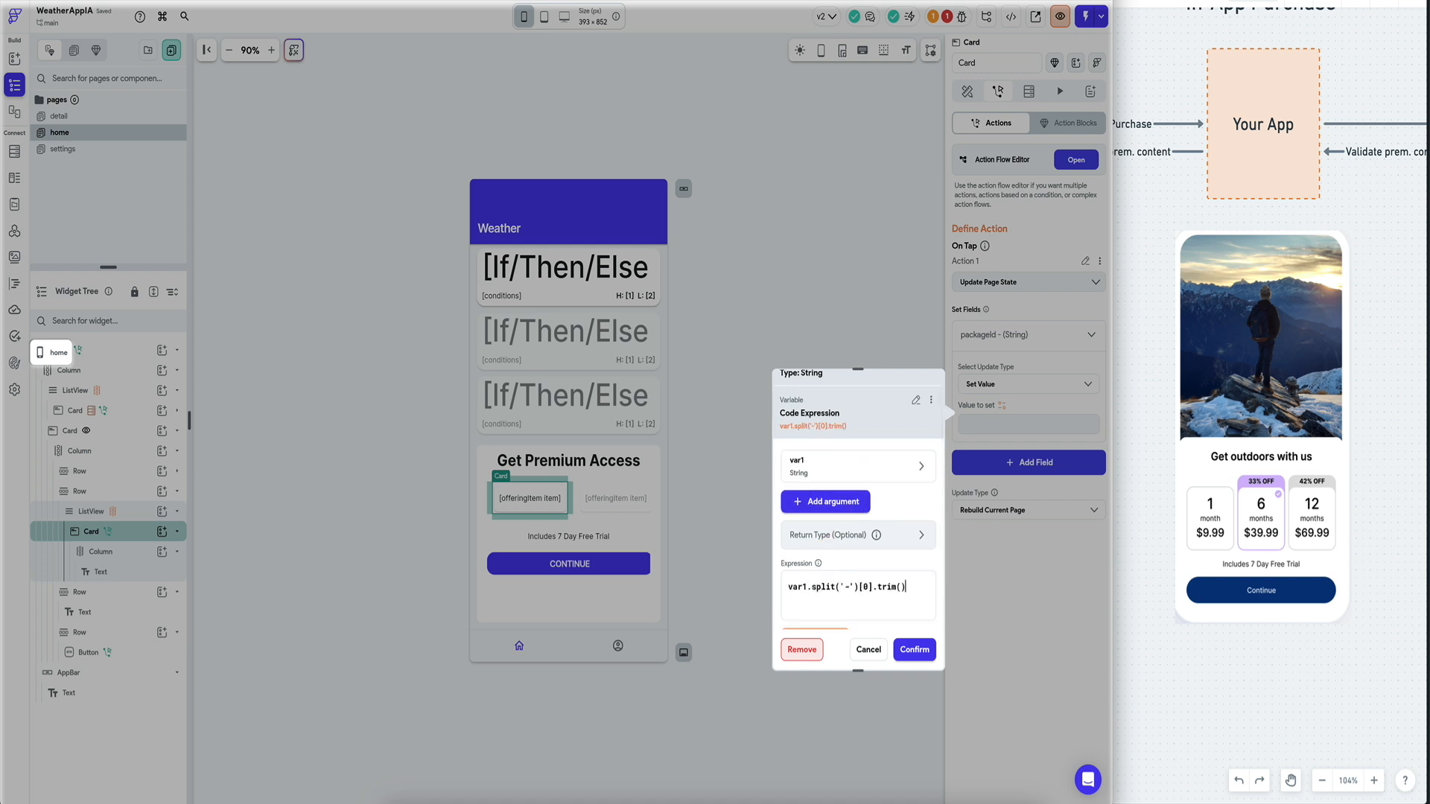
{"action": "scroll", "coordinate": [824, 606], "scroll_direction": "down", "scroll_amount": 1}
{"action": "left_click", "coordinate": [818, 601]}
{"action": "scroll", "coordinate": [872, 566], "scroll_direction": "down", "scroll_amount": 2}
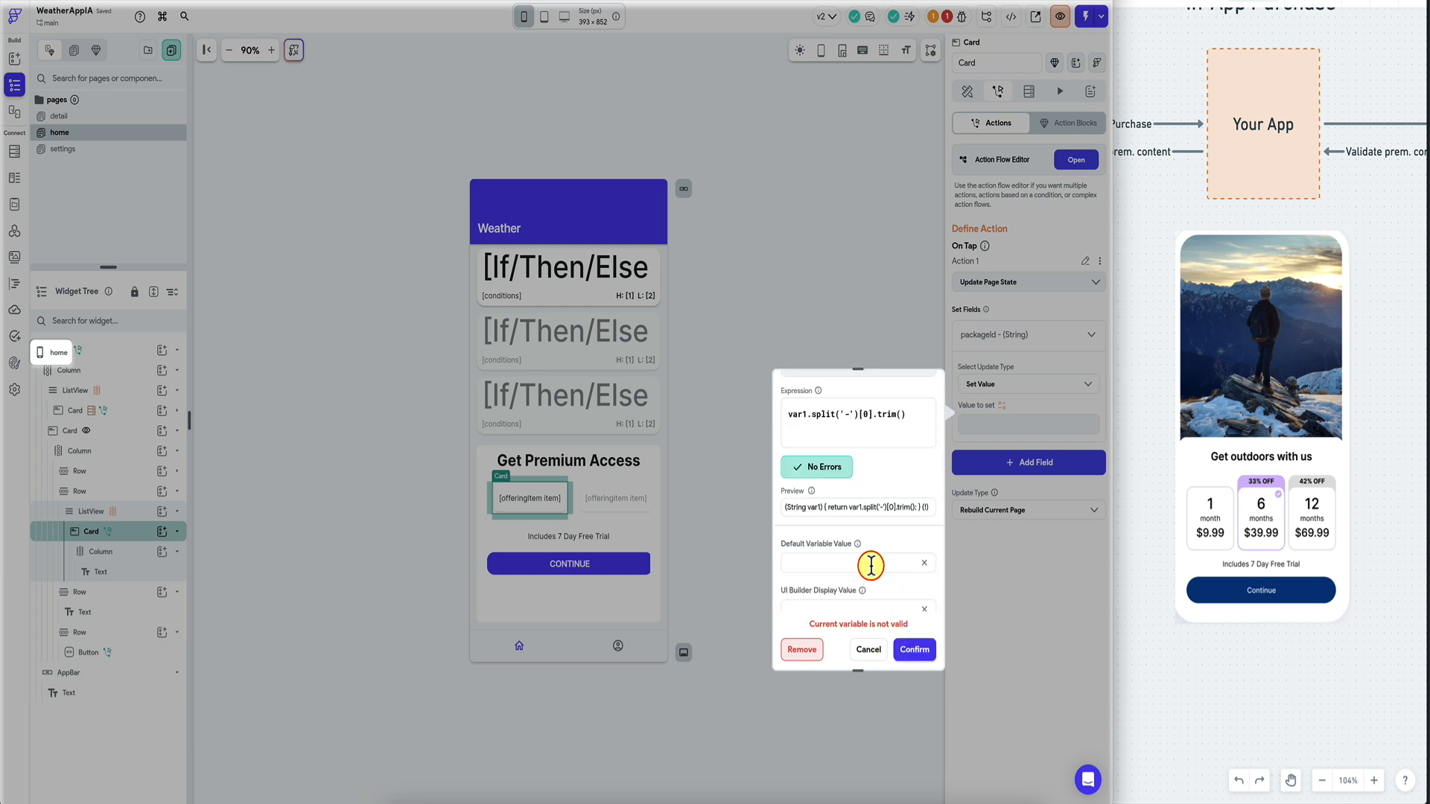
{"action": "scroll", "coordinate": [864, 521], "scroll_direction": "up", "scroll_amount": 5}
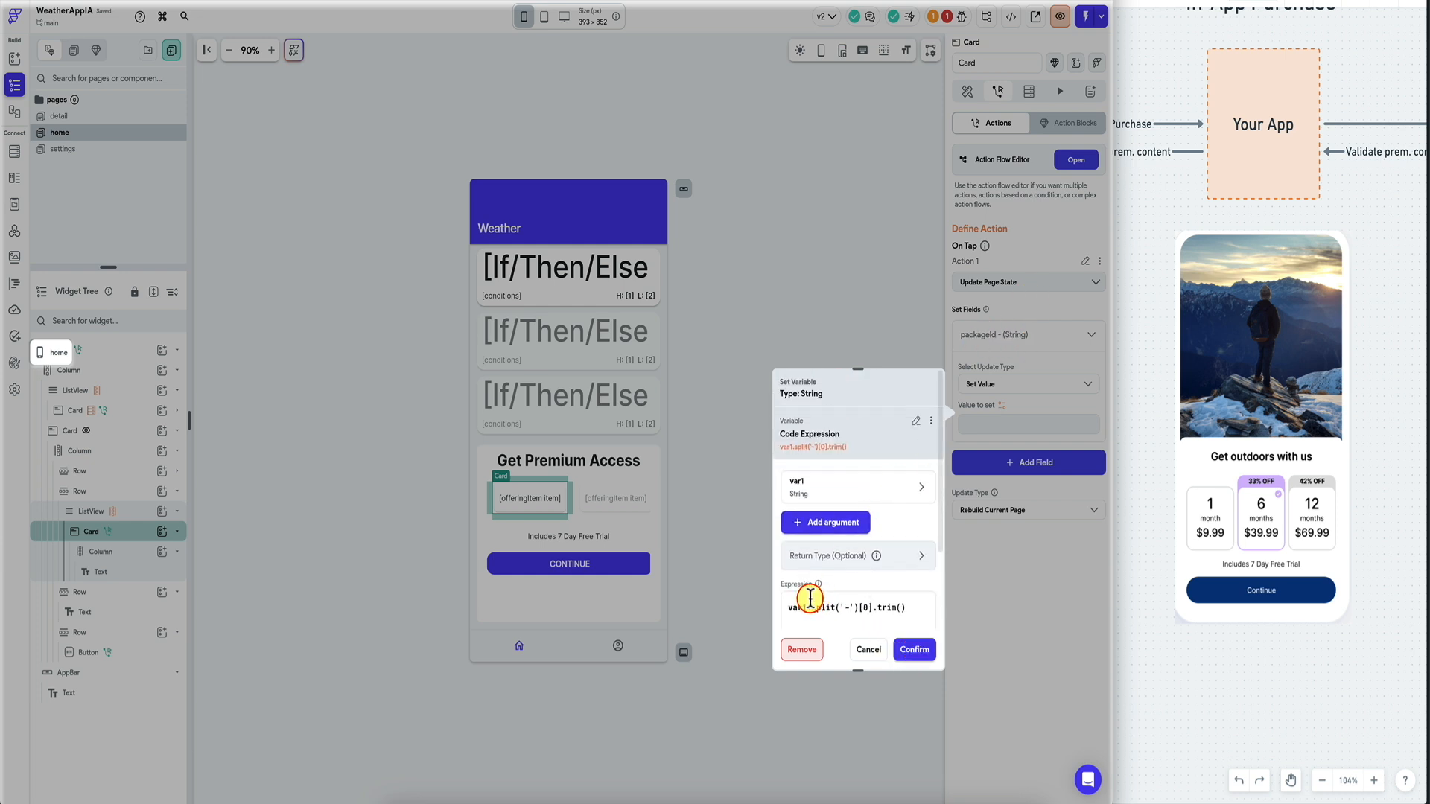
{"action": "scroll", "coordinate": [898, 588], "scroll_direction": "down", "scroll_amount": 3}
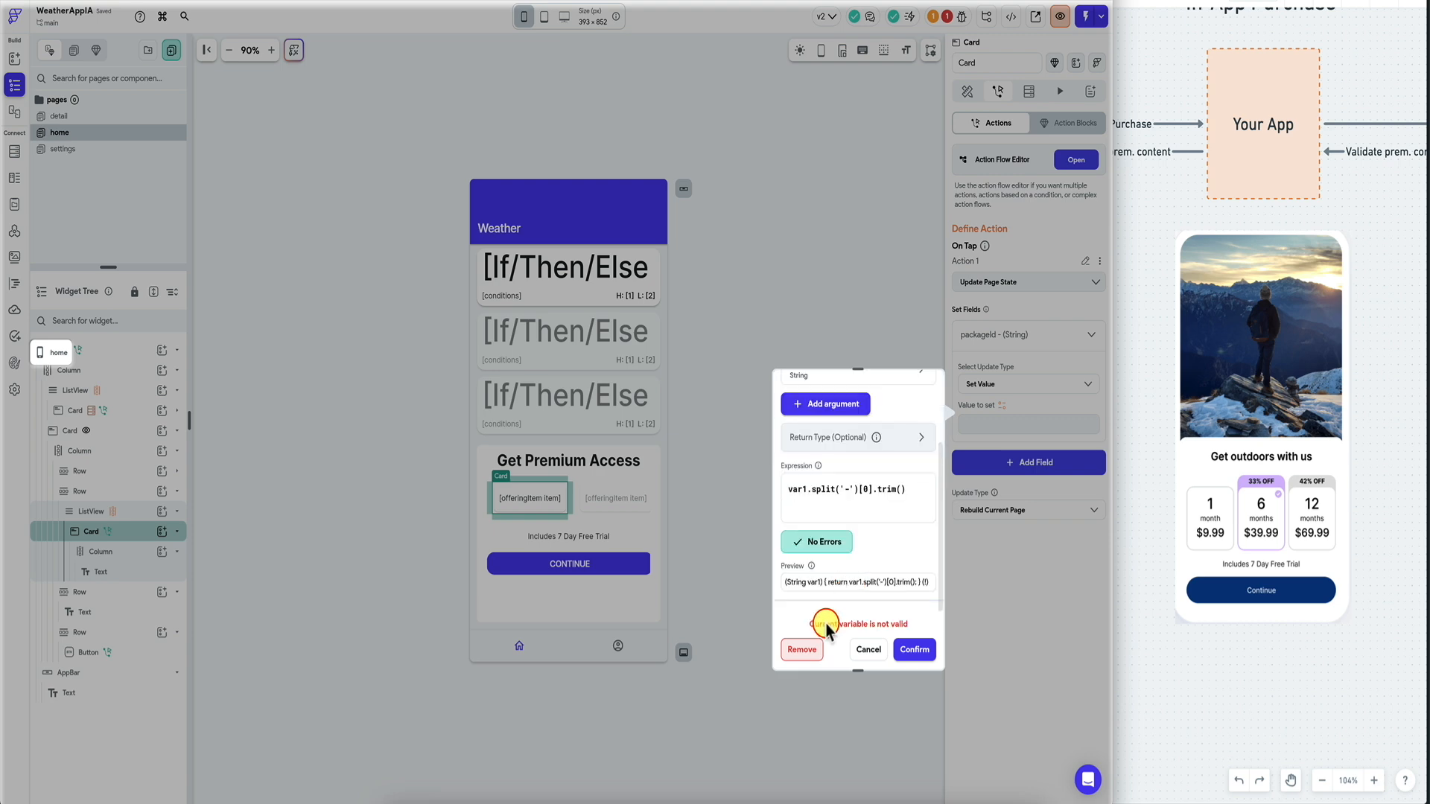
{"action": "left_click", "coordinate": [799, 649]}
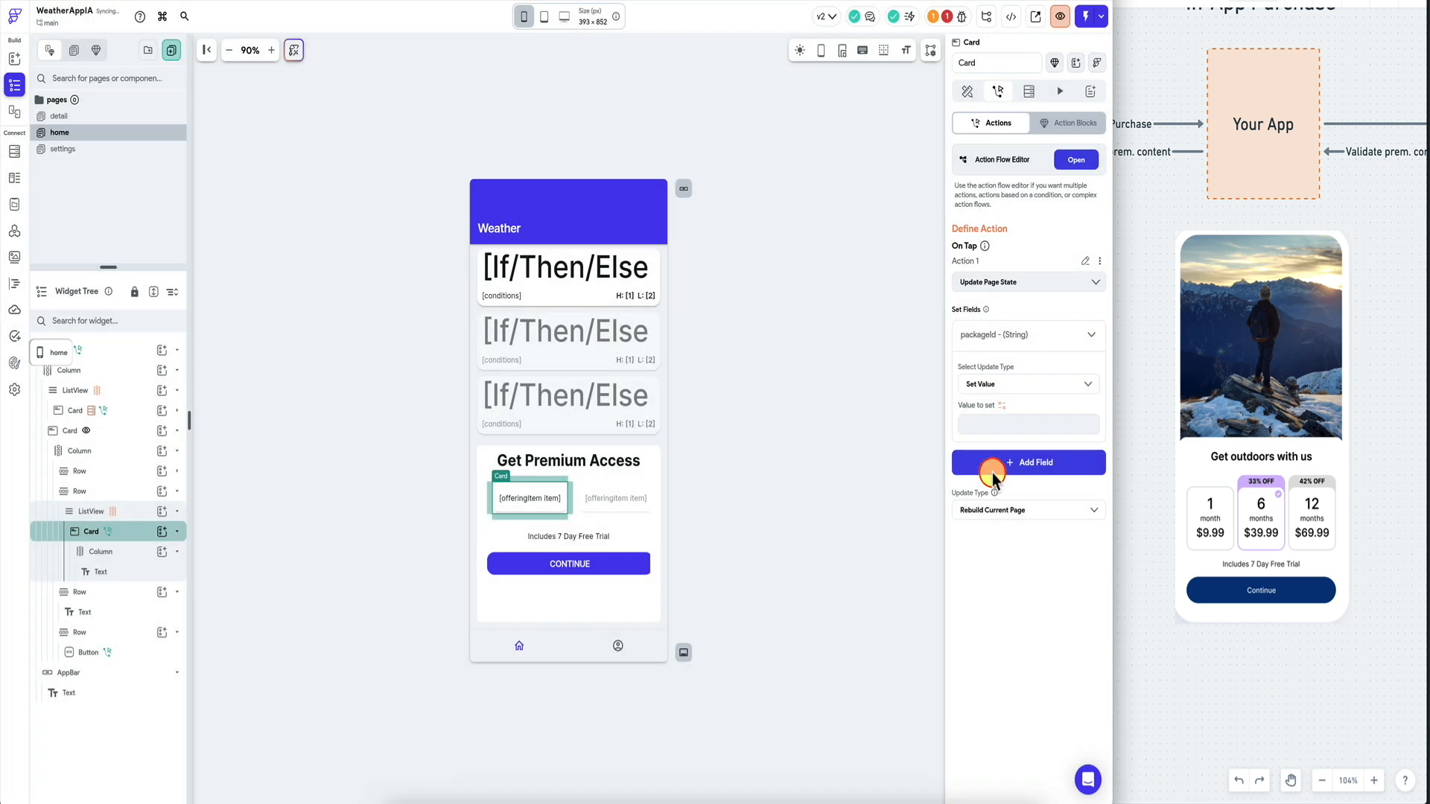
Set packageId to var1.split('-')[0].trim() with var1 as offeringItem item, check and confirm.
{"action": "left_click", "coordinate": [1002, 410]}
{"action": "type", "text": "code"}
{"action": "left_click", "coordinate": [827, 470]}
{"action": "left_click", "coordinate": [834, 477]}
{"action": "left_click", "coordinate": [832, 482]}
{"action": "scroll", "coordinate": [833, 486], "scroll_direction": "down", "scroll_amount": 2}
{"action": "left_click", "coordinate": [833, 572]}
{"action": "left_click", "coordinate": [708, 621]}
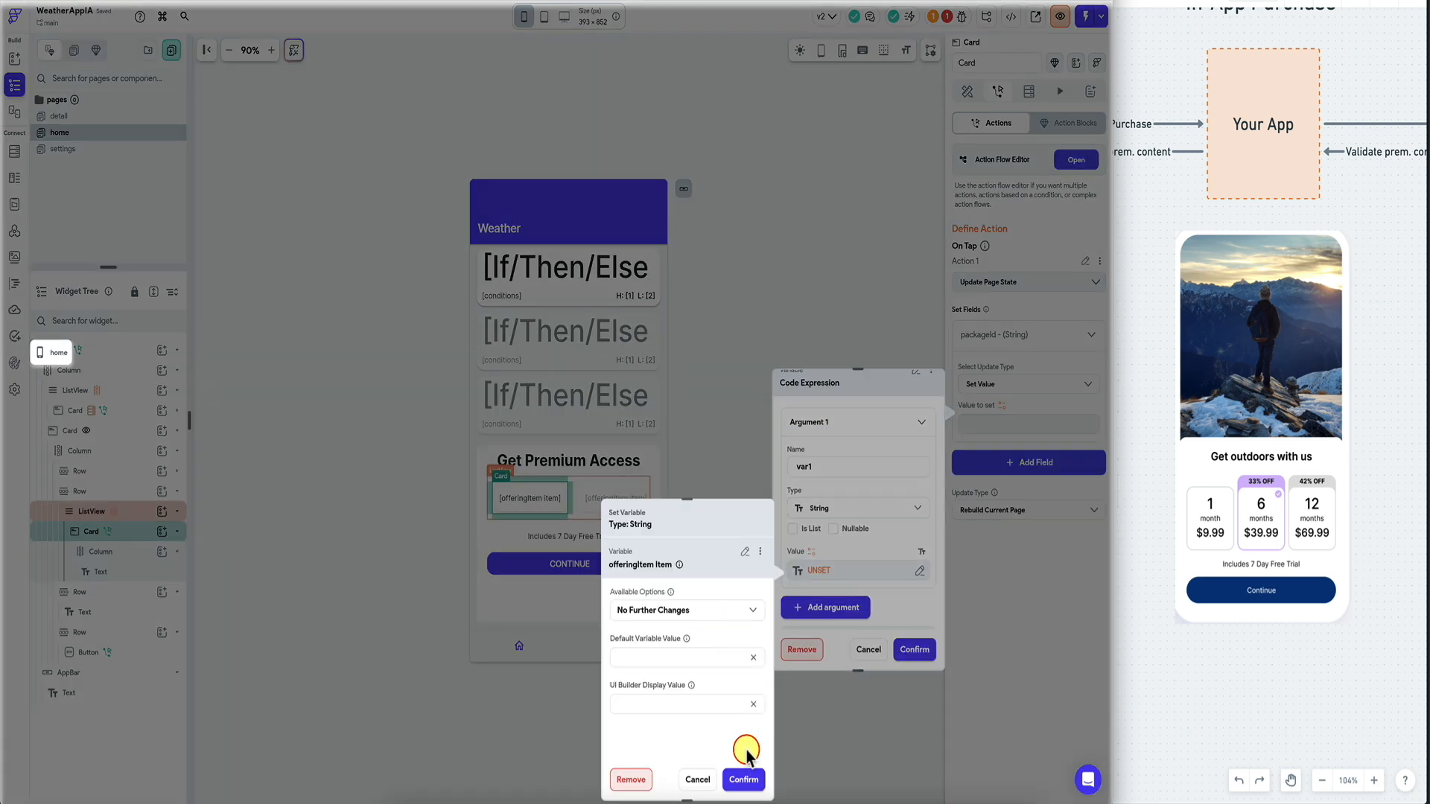
{"action": "left_click", "coordinate": [747, 783]}
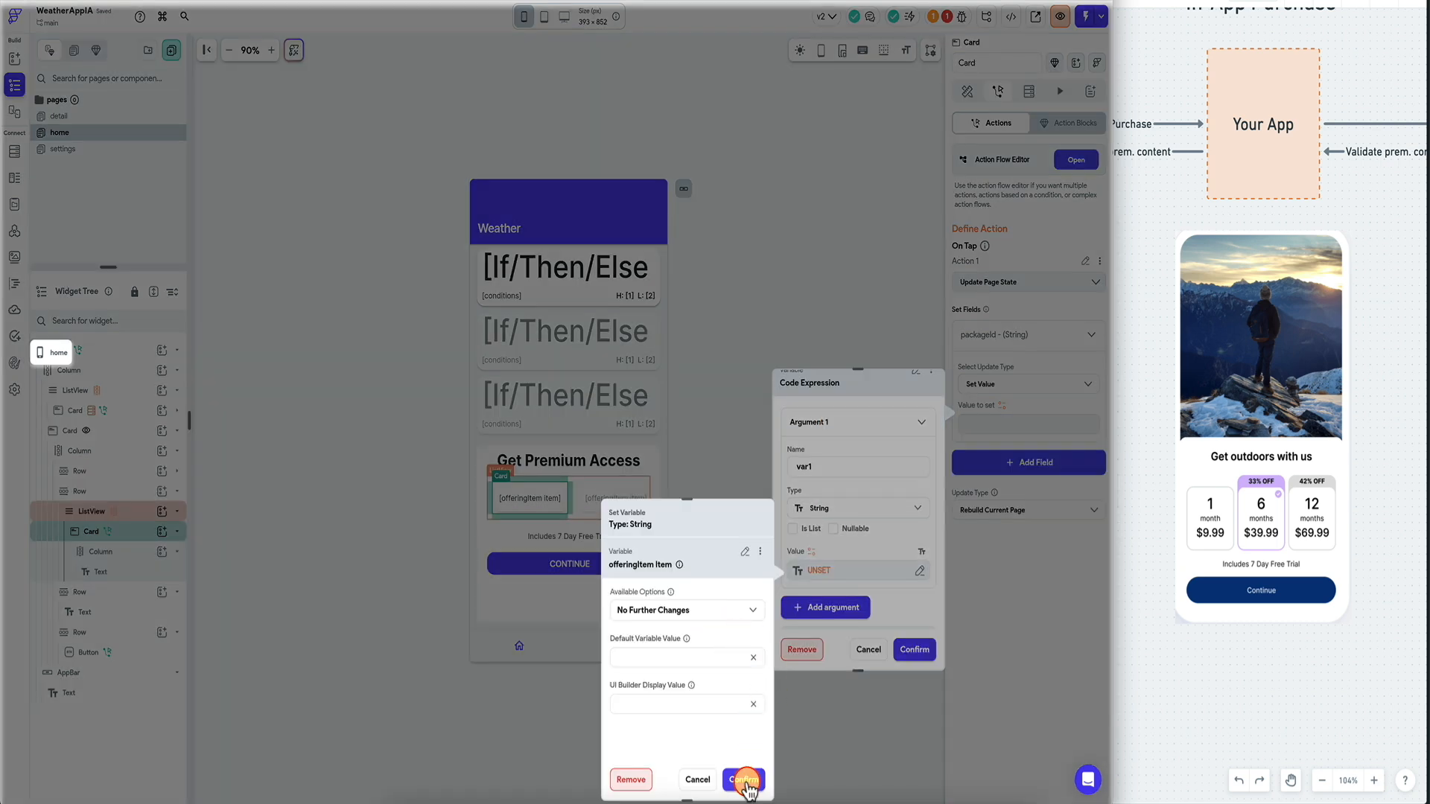
{"action": "left_click", "coordinate": [837, 540]}
{"action": "type", "text": "var1.split('-')[0].tri"}
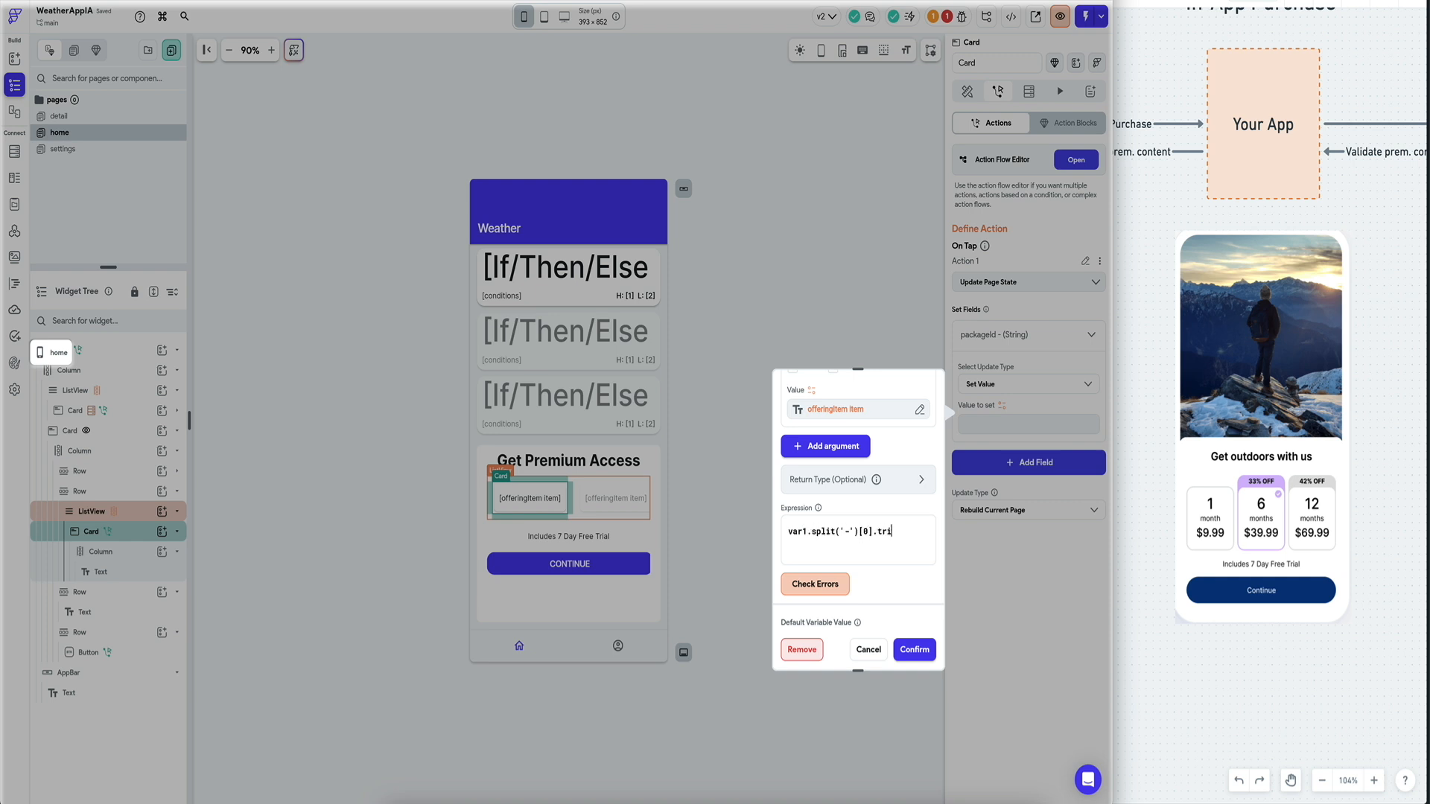
{"action": "left_click", "coordinate": [811, 584]}
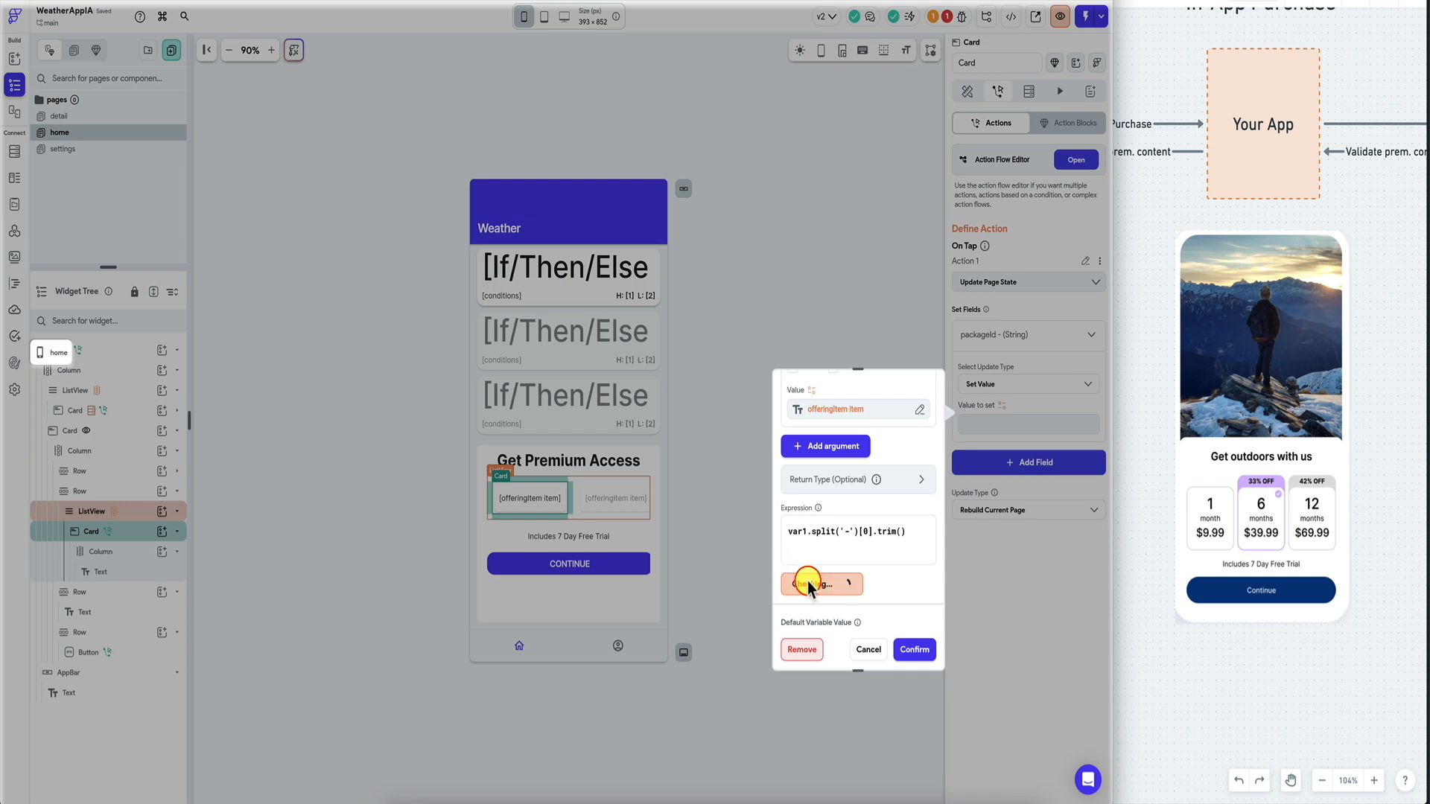
{"action": "left_click", "coordinate": [914, 649]}
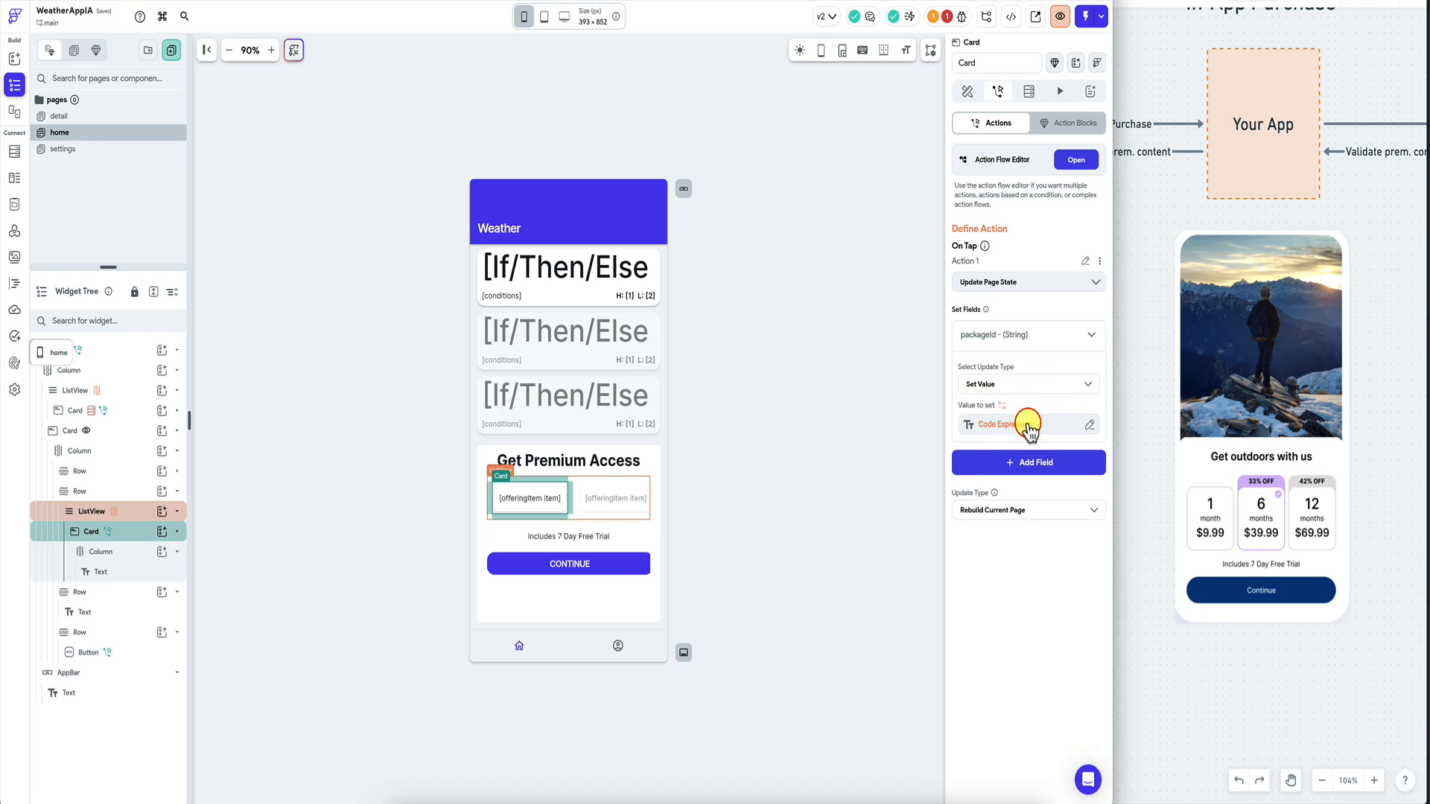
{"action": "left_click", "coordinate": [567, 566]}
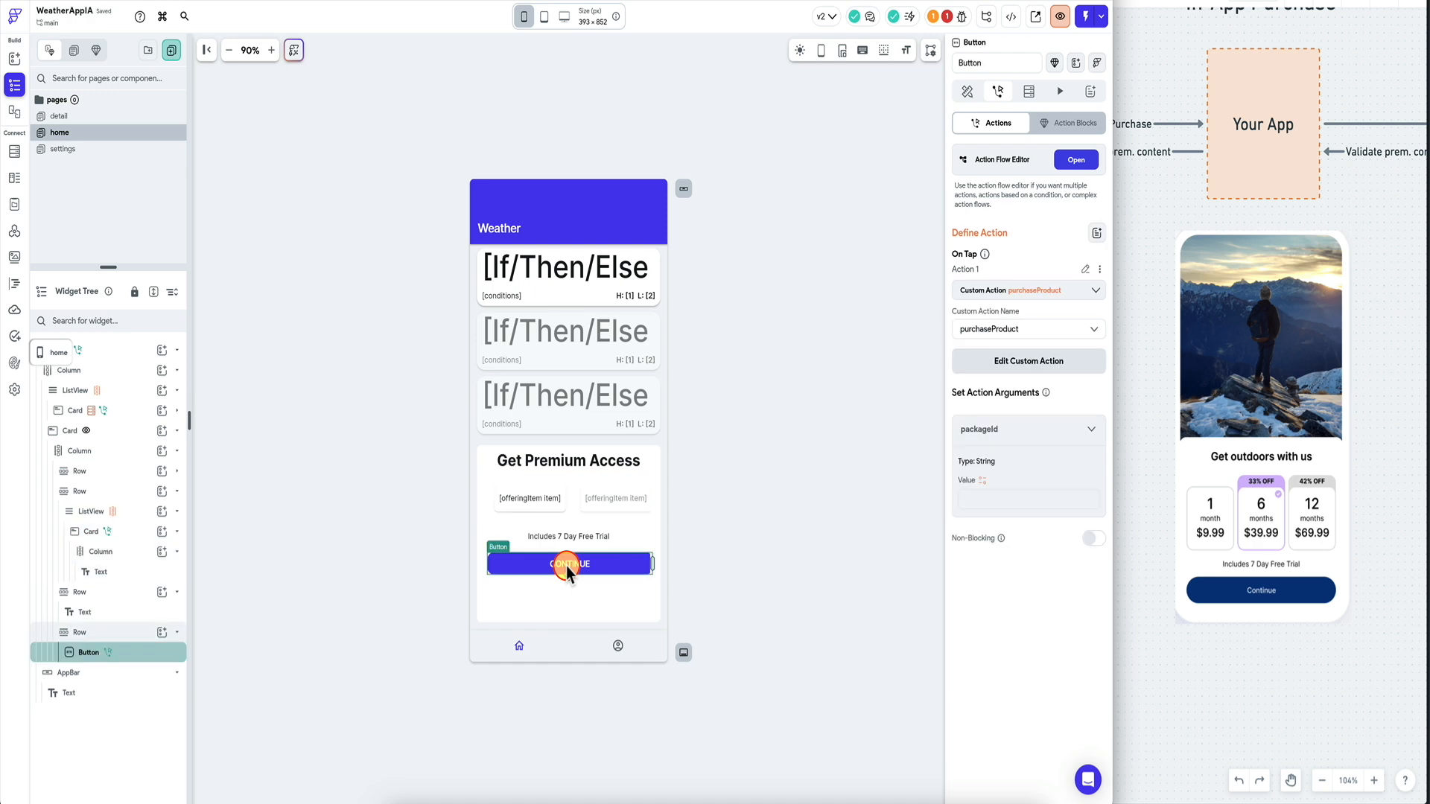
Pass the packageId page state into the CONTINUE button's packageId argument.
{"action": "left_click", "coordinate": [984, 483]}
{"action": "left_click", "coordinate": [818, 619]}
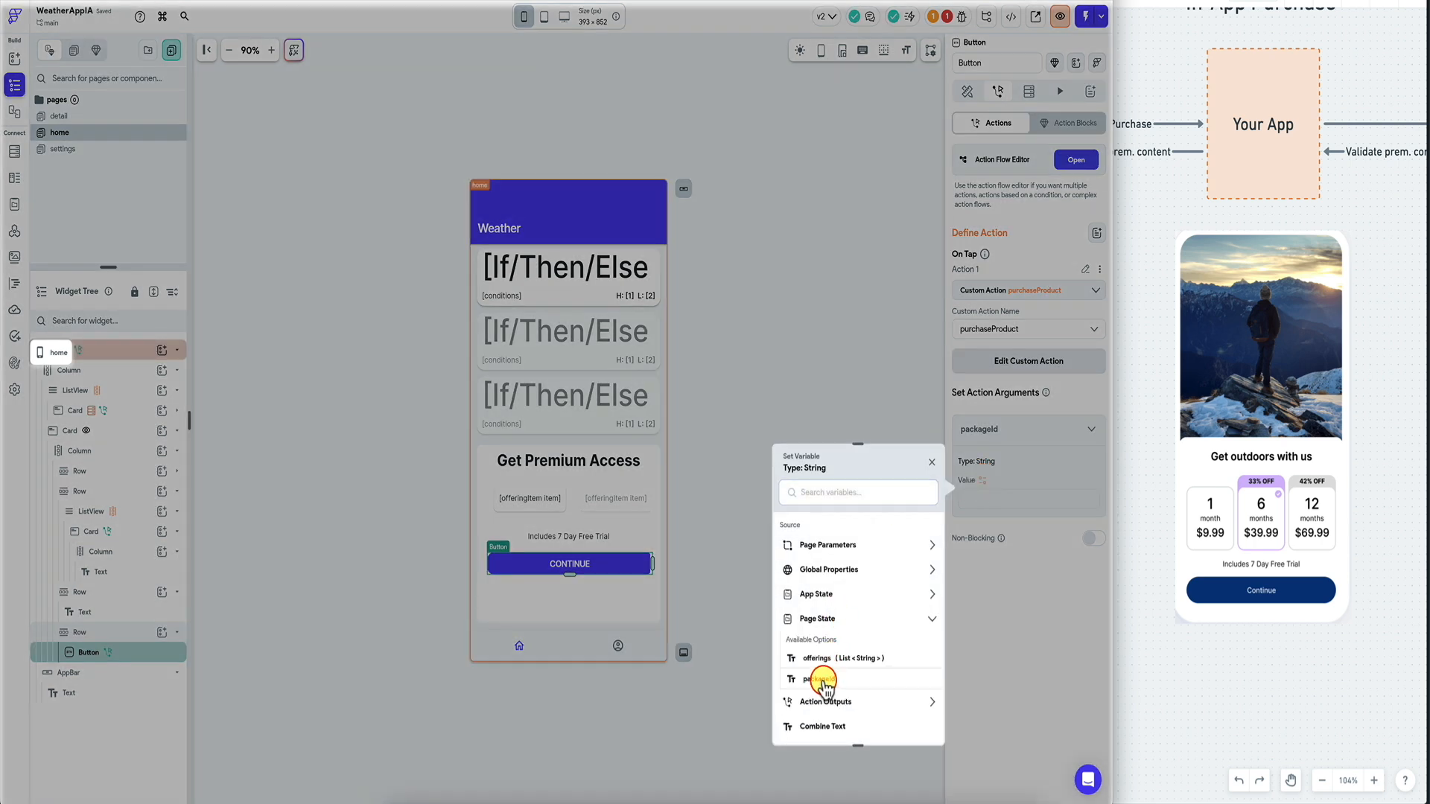
{"action": "left_click", "coordinate": [823, 680]}
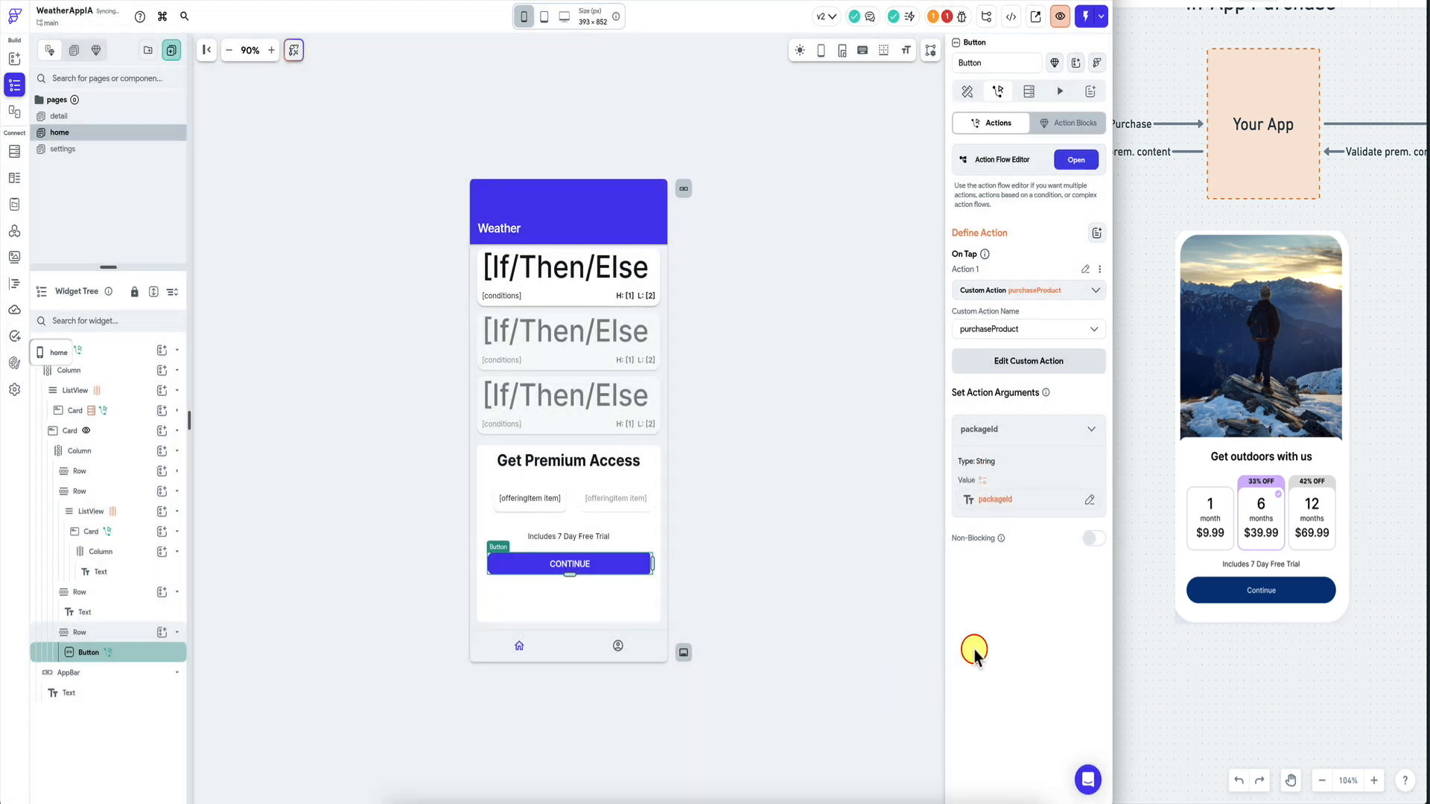
Review project warnings and the offering card's action, then reload the FlutterFlow editor.
{"action": "left_click", "coordinate": [946, 19]}
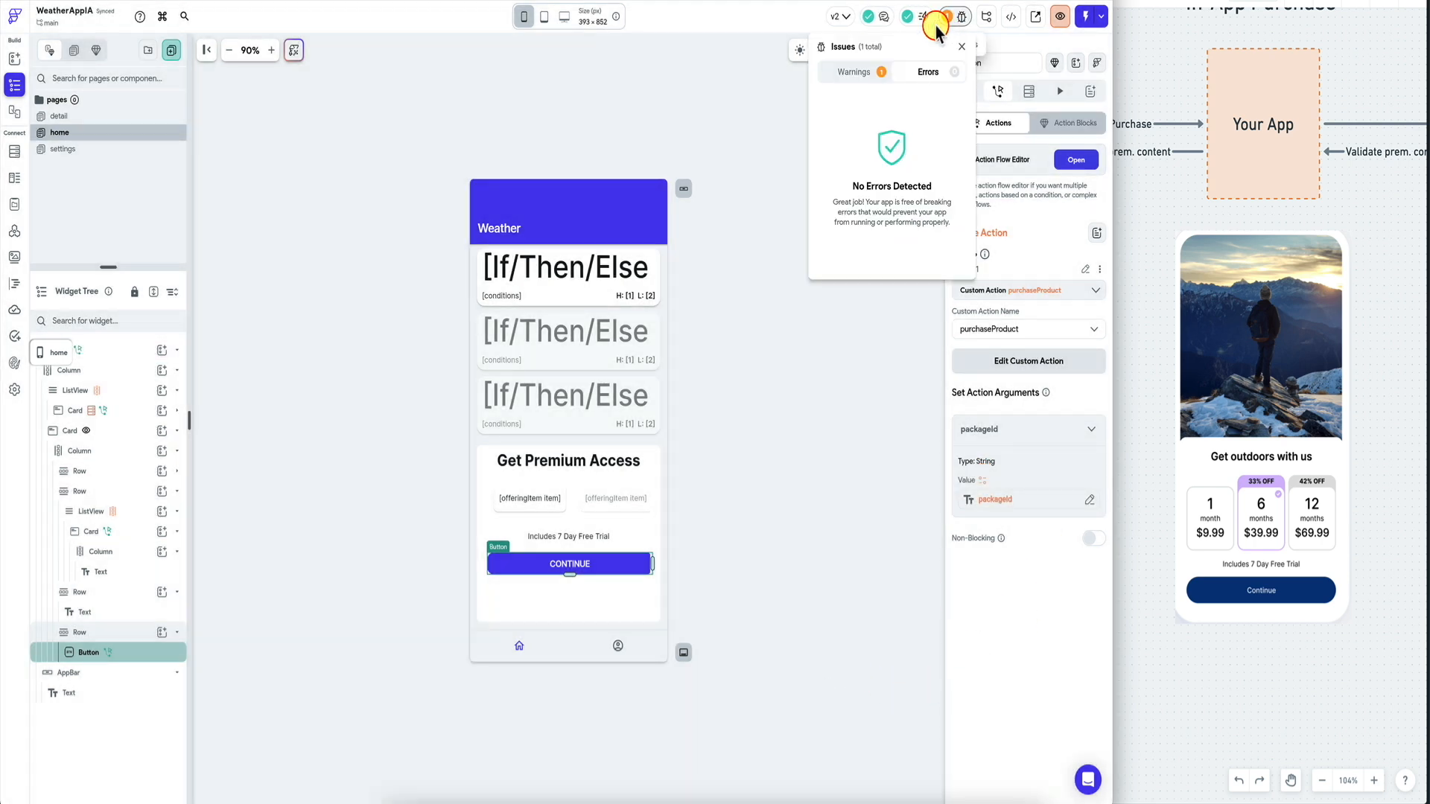
{"action": "left_click", "coordinate": [556, 494]}
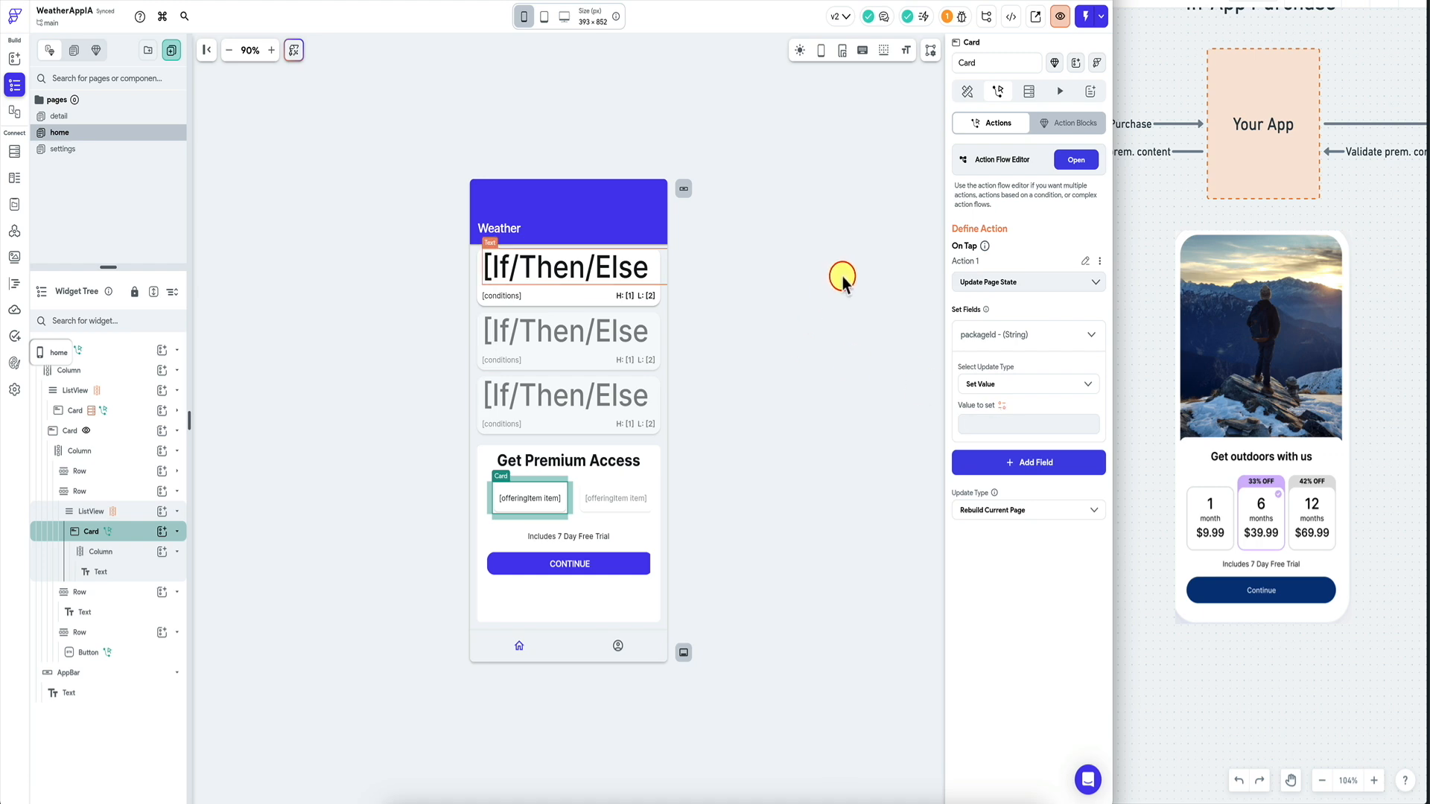
{"action": "key", "text": "super+r"}
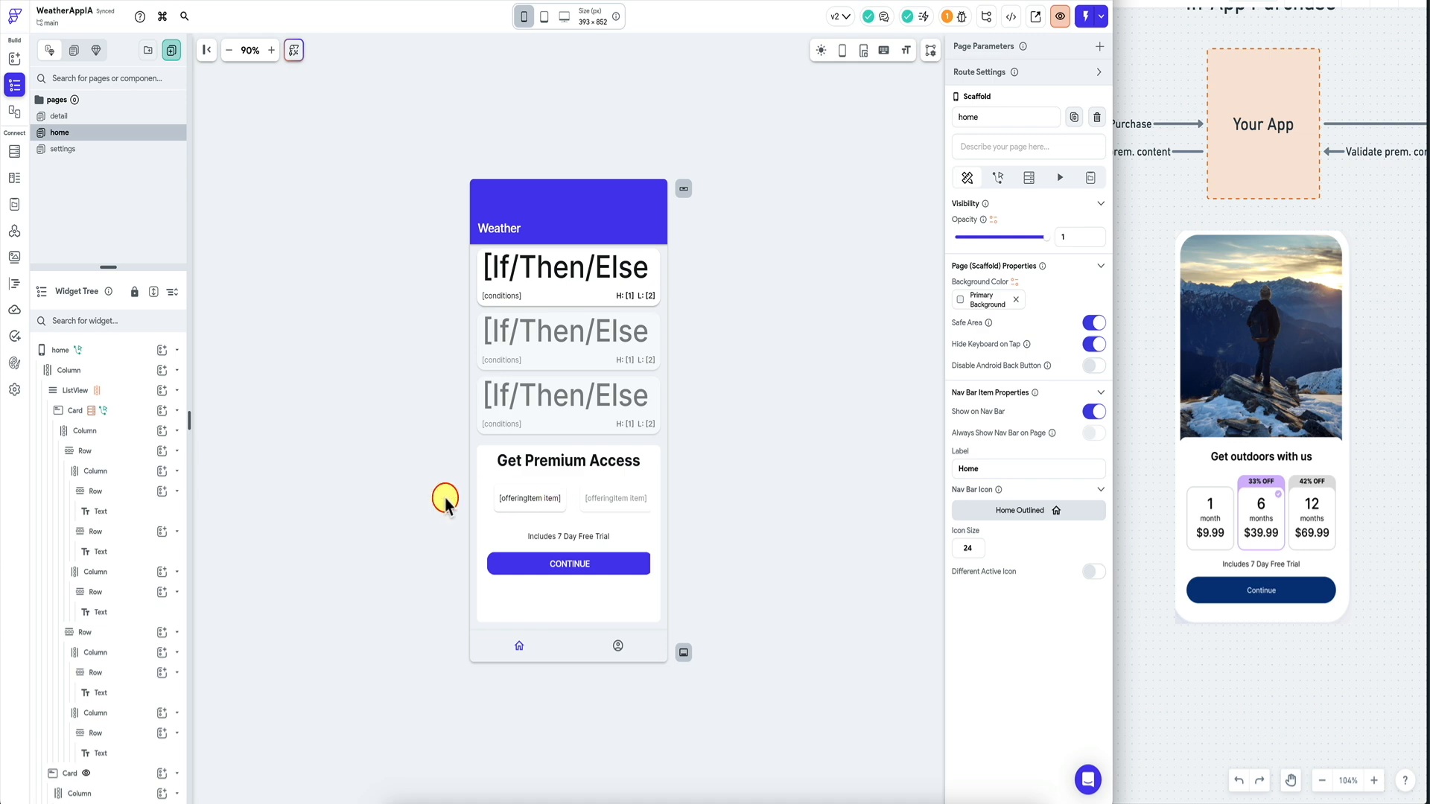
On the offering card's tap action, make packageId's value a Code Expression.
{"action": "left_click", "coordinate": [501, 503]}
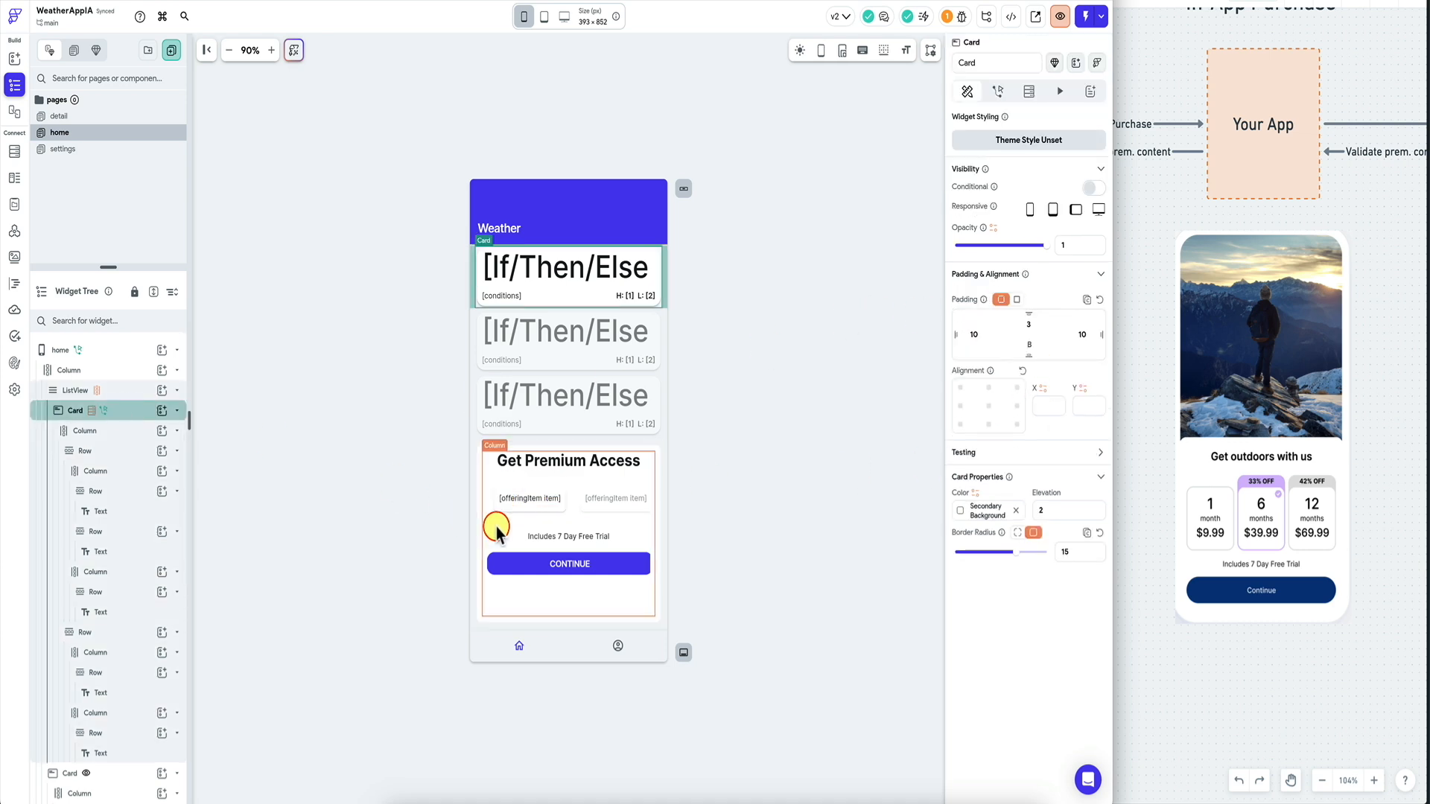
{"action": "left_click", "coordinate": [177, 390]}
{"action": "left_click", "coordinate": [998, 91]}
{"action": "left_click", "coordinate": [1000, 408]}
{"action": "type", "text": "code"}
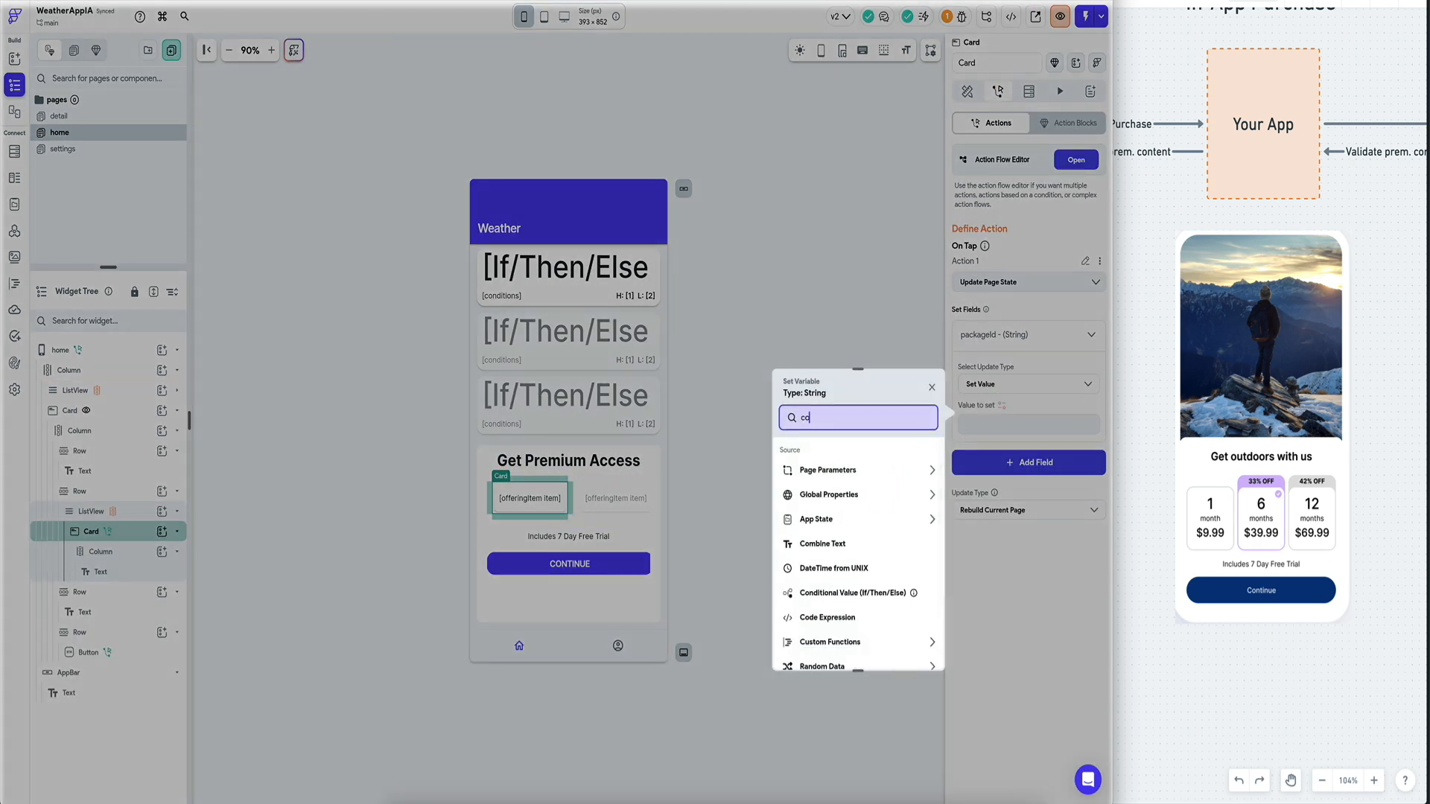
{"action": "left_click", "coordinate": [860, 471]}
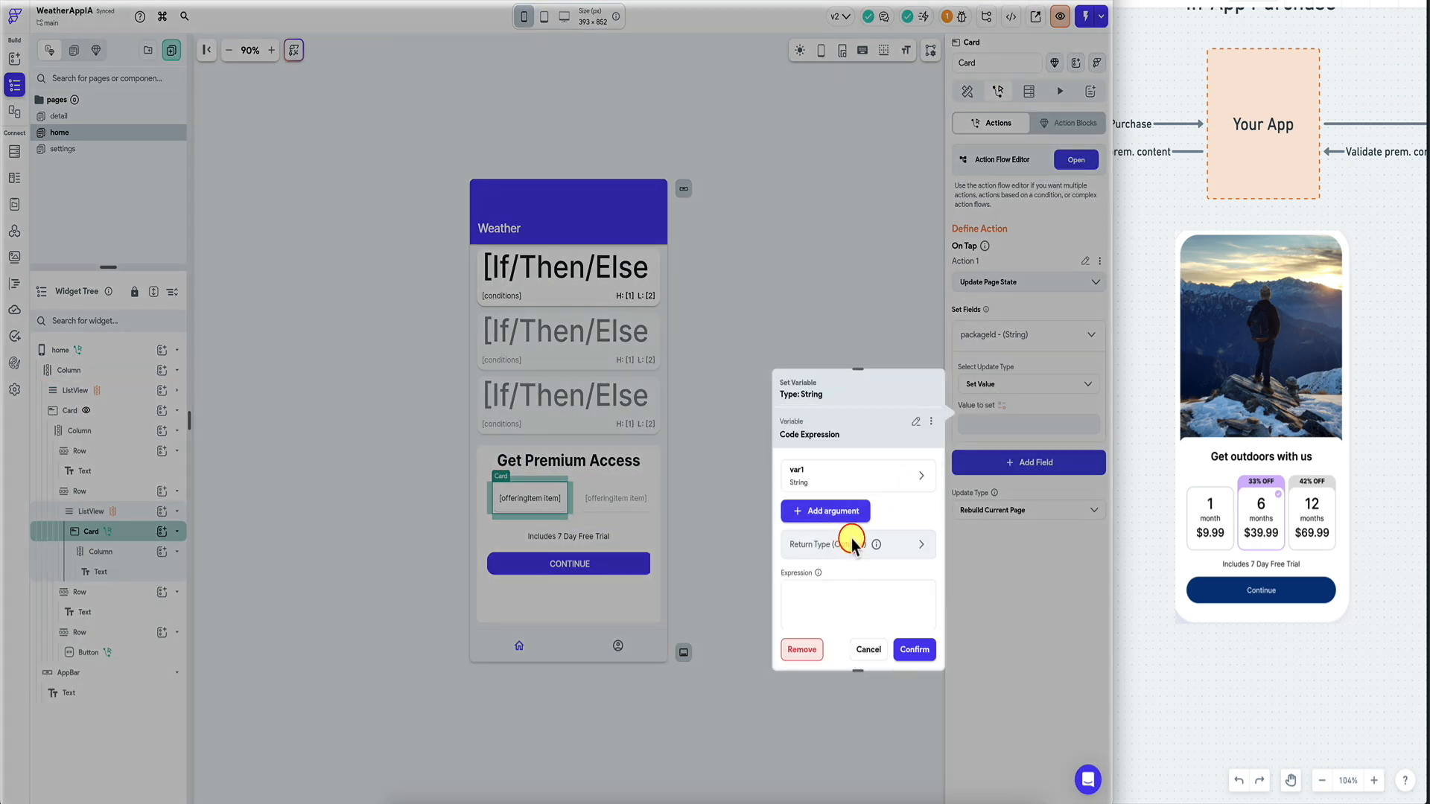
Bind var1 to offeringItem item and confirm the expression var1.split('-')[0].trim().
{"action": "left_click", "coordinate": [843, 475]}
{"action": "left_click", "coordinate": [853, 571]}
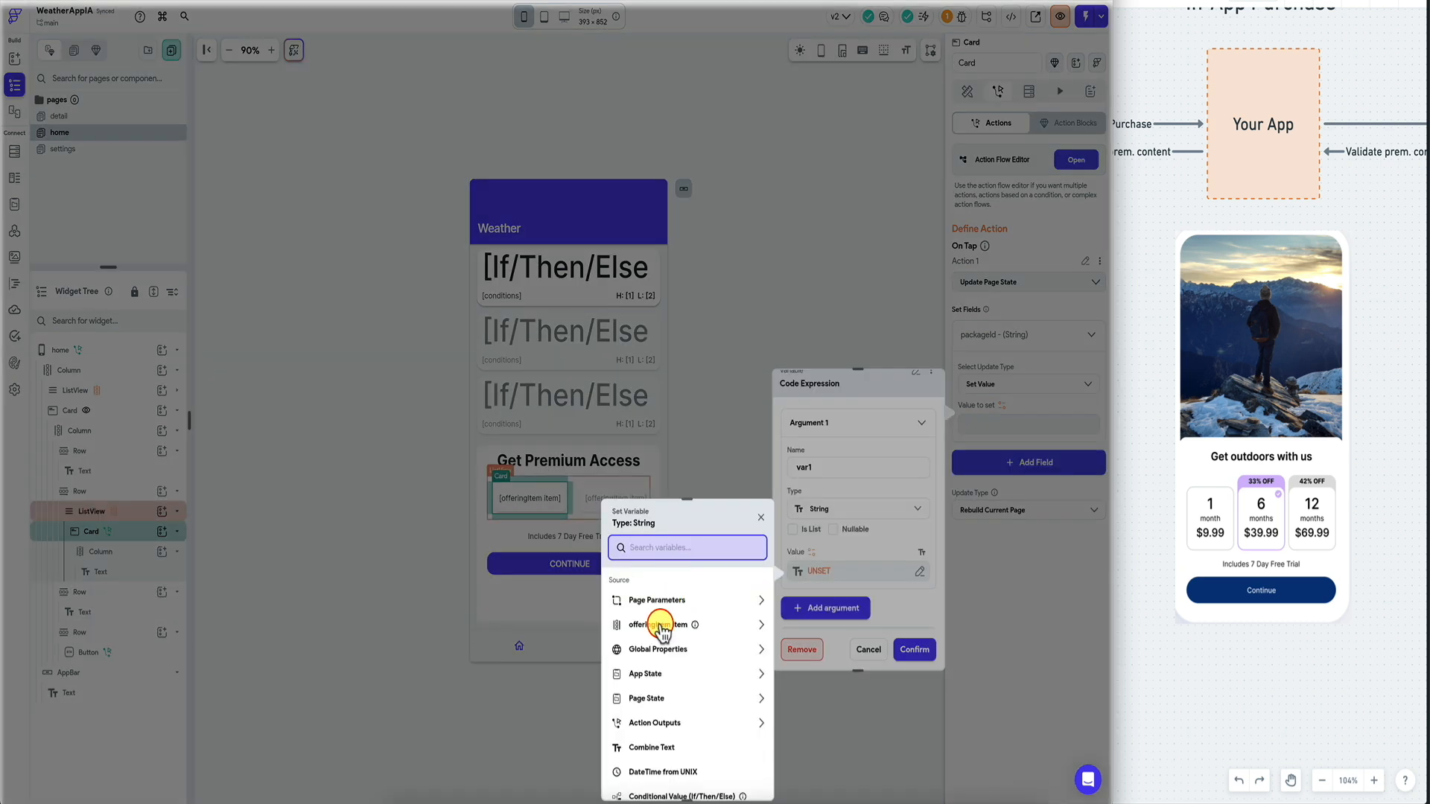
{"action": "left_click", "coordinate": [661, 625]}
{"action": "left_click", "coordinate": [744, 780]}
{"action": "scroll", "coordinate": [827, 536], "scroll_direction": "down", "scroll_amount": 2}
{"action": "left_click", "coordinate": [857, 600]}
{"action": "type", "text": "var1.spli"}
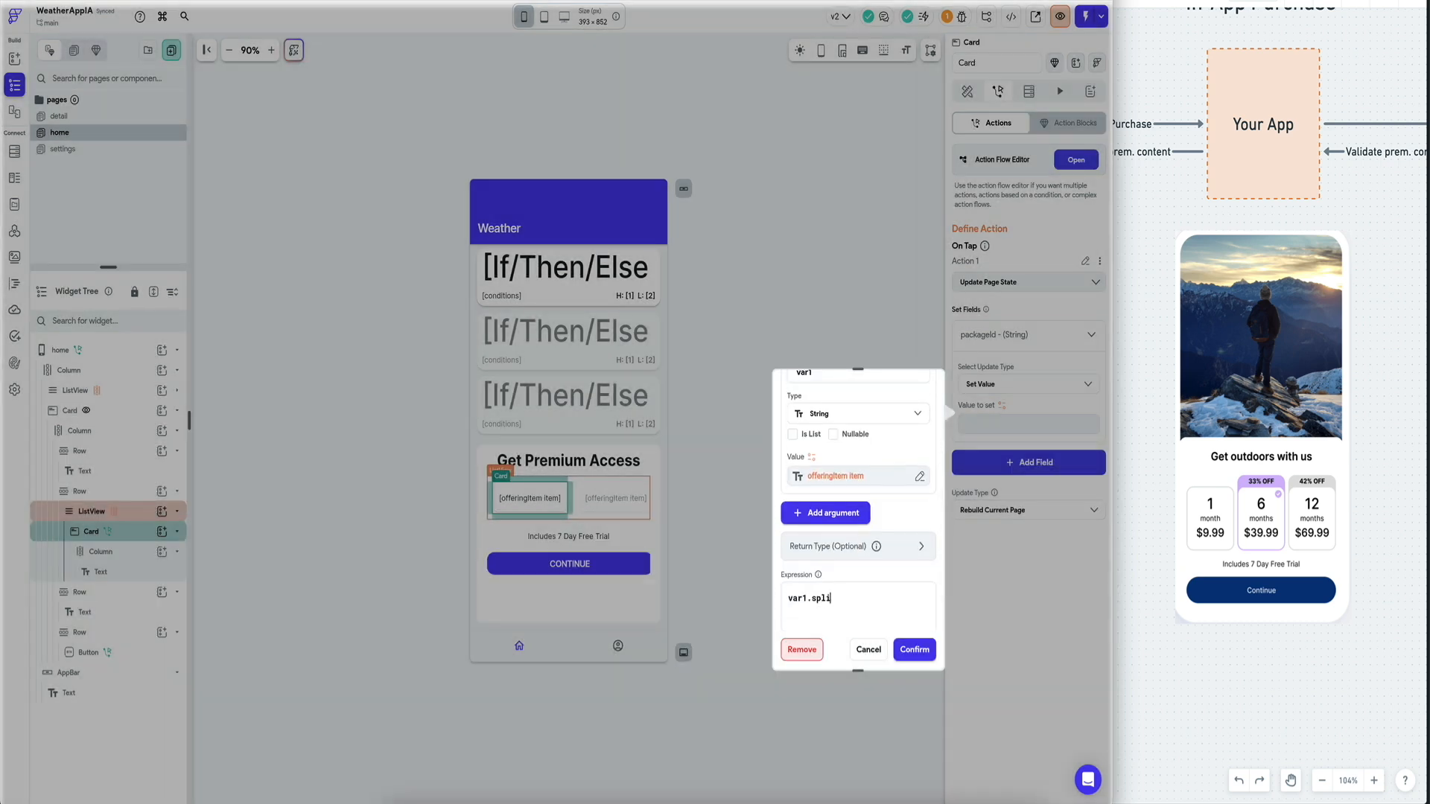
{"action": "left_click", "coordinate": [915, 650]}
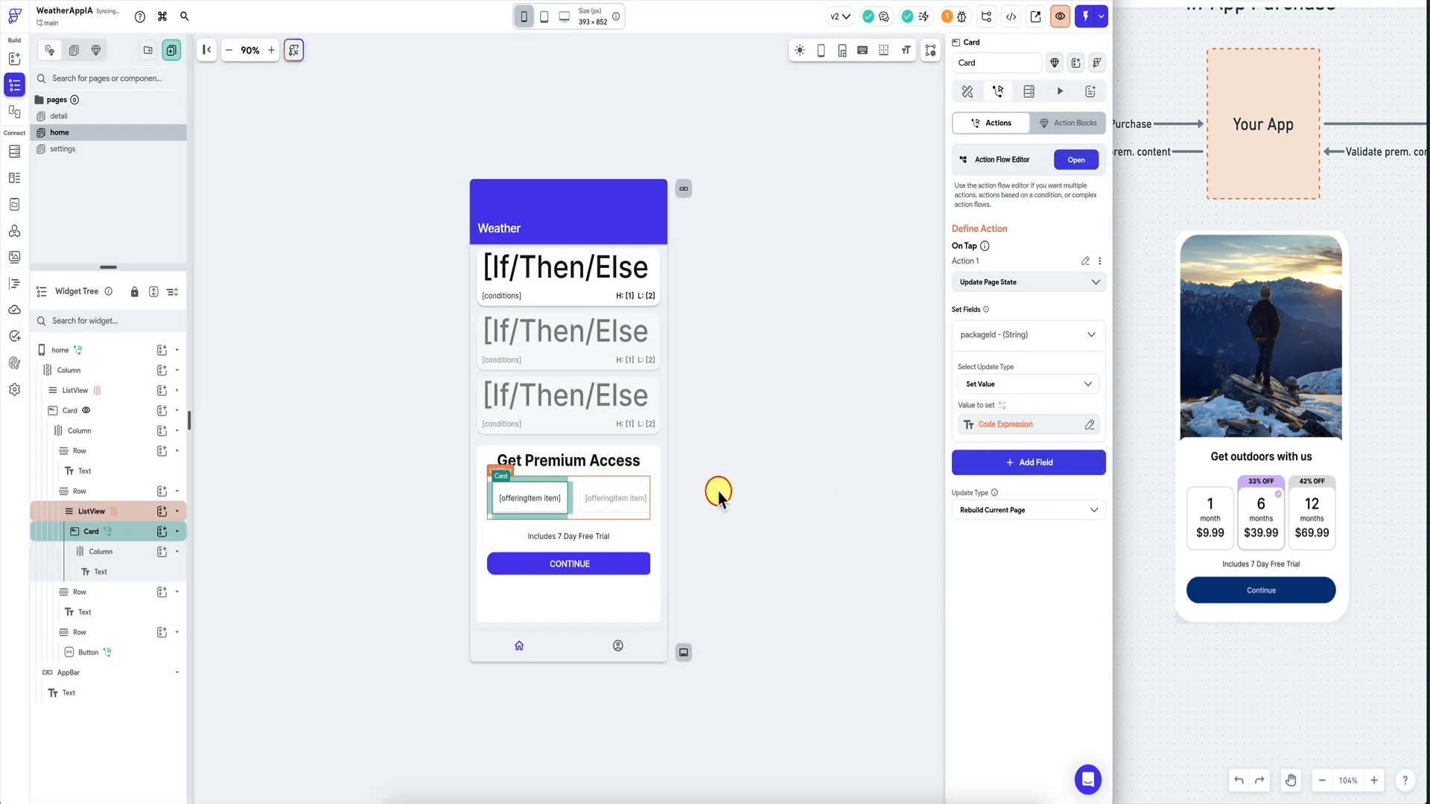
{"action": "left_click", "coordinate": [503, 560]}
{"action": "left_click", "coordinate": [551, 492]}
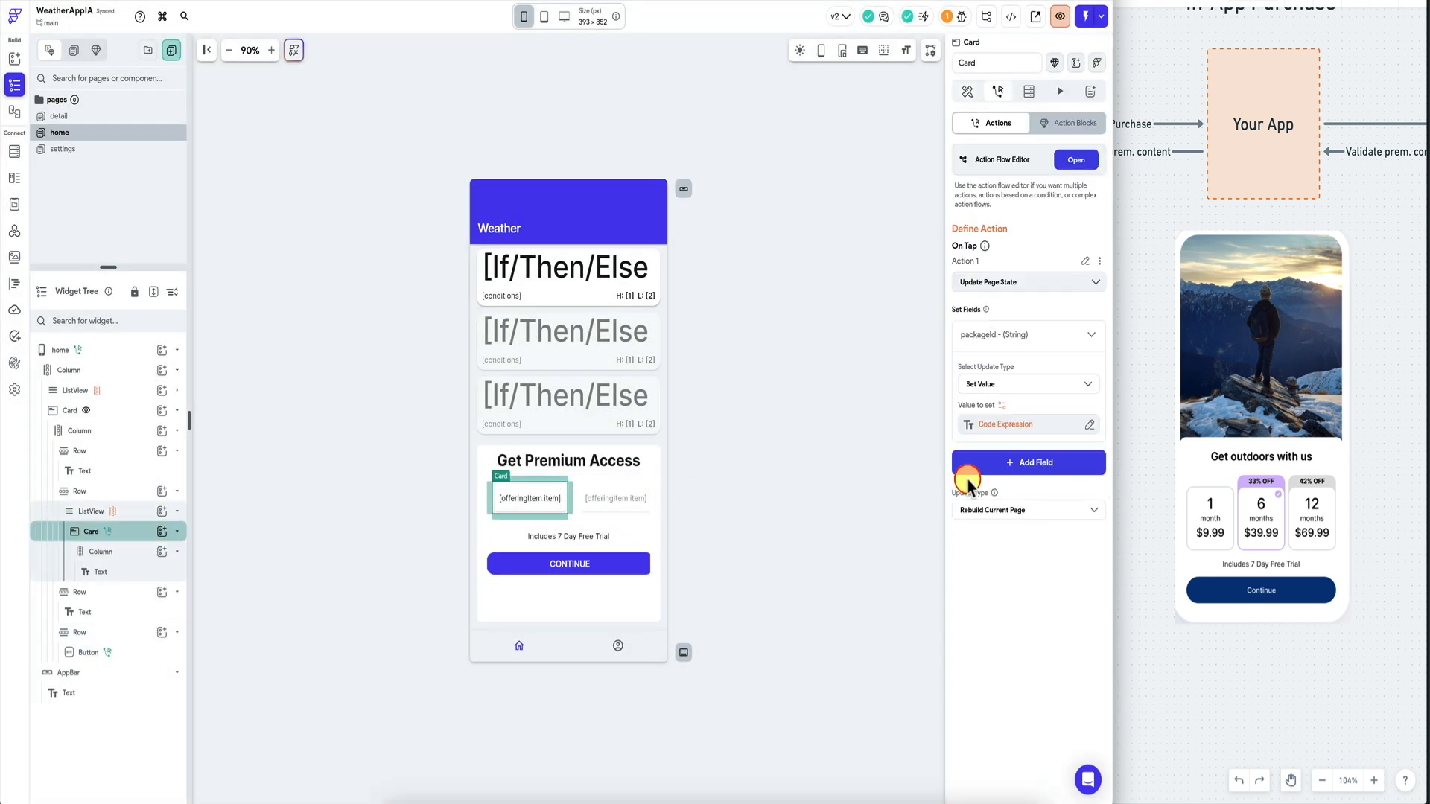
Compare the tap actions of the CONTINUE button, offering card and Get Premium Access card.
{"action": "left_click", "coordinate": [639, 565]}
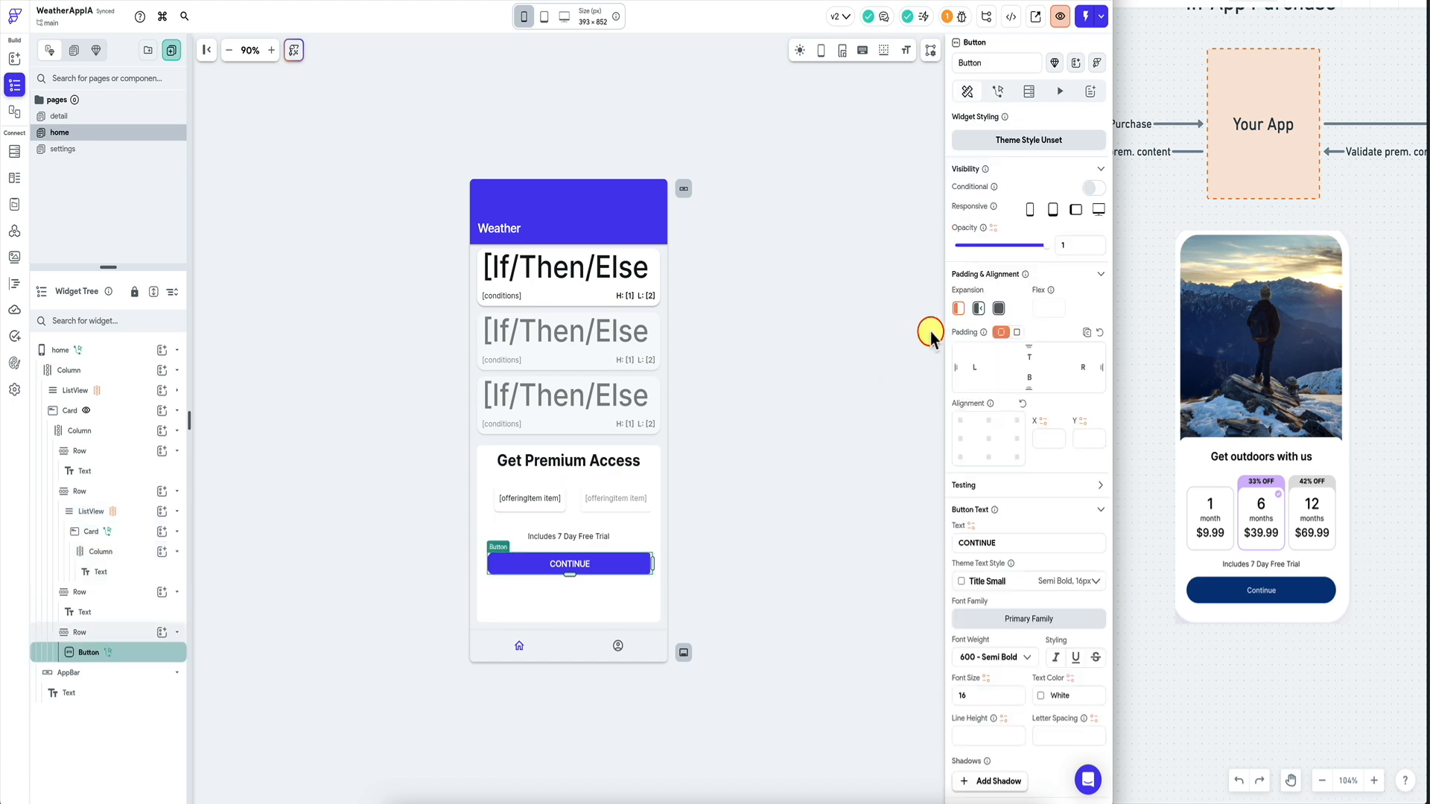
{"action": "left_click", "coordinate": [1002, 91]}
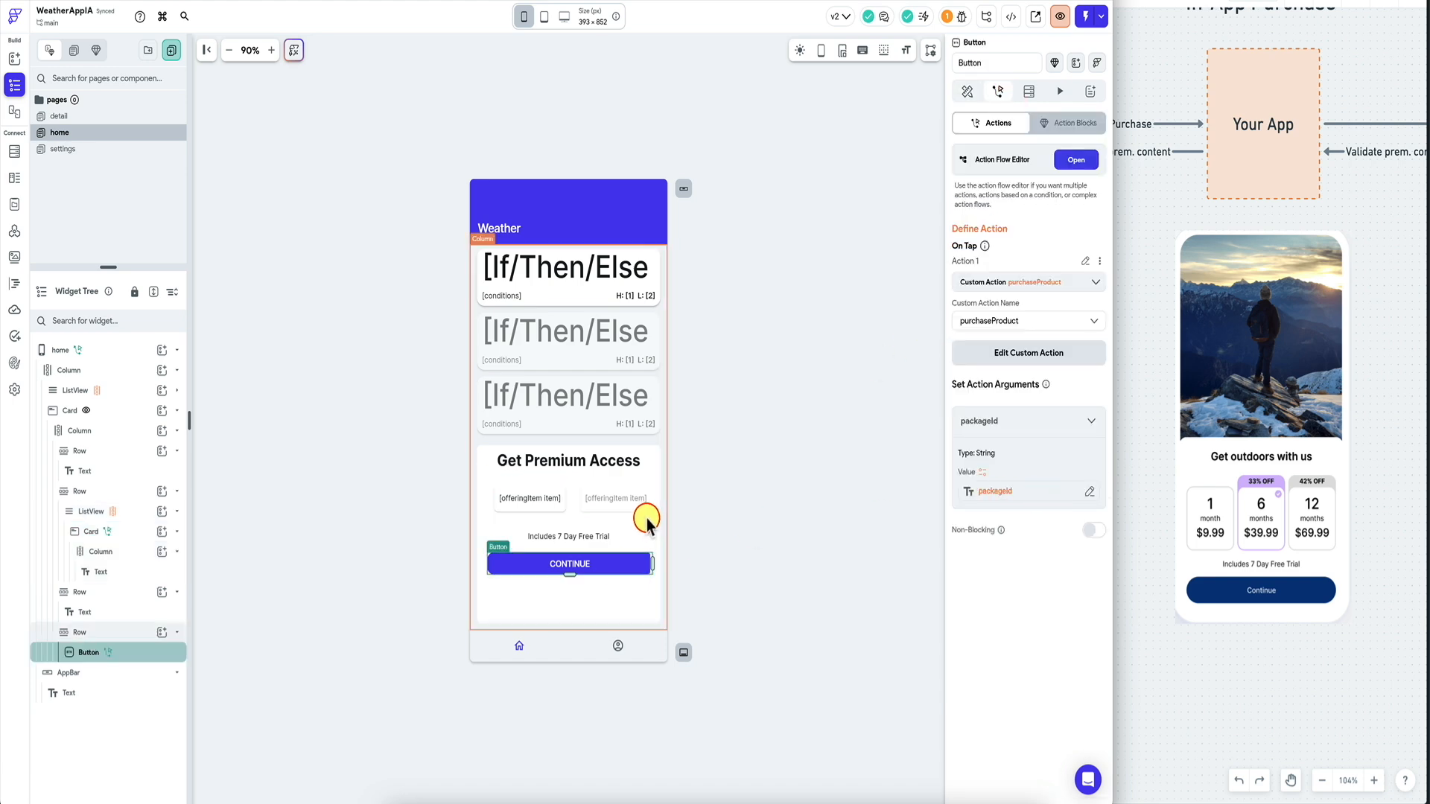
{"action": "left_click", "coordinate": [565, 504]}
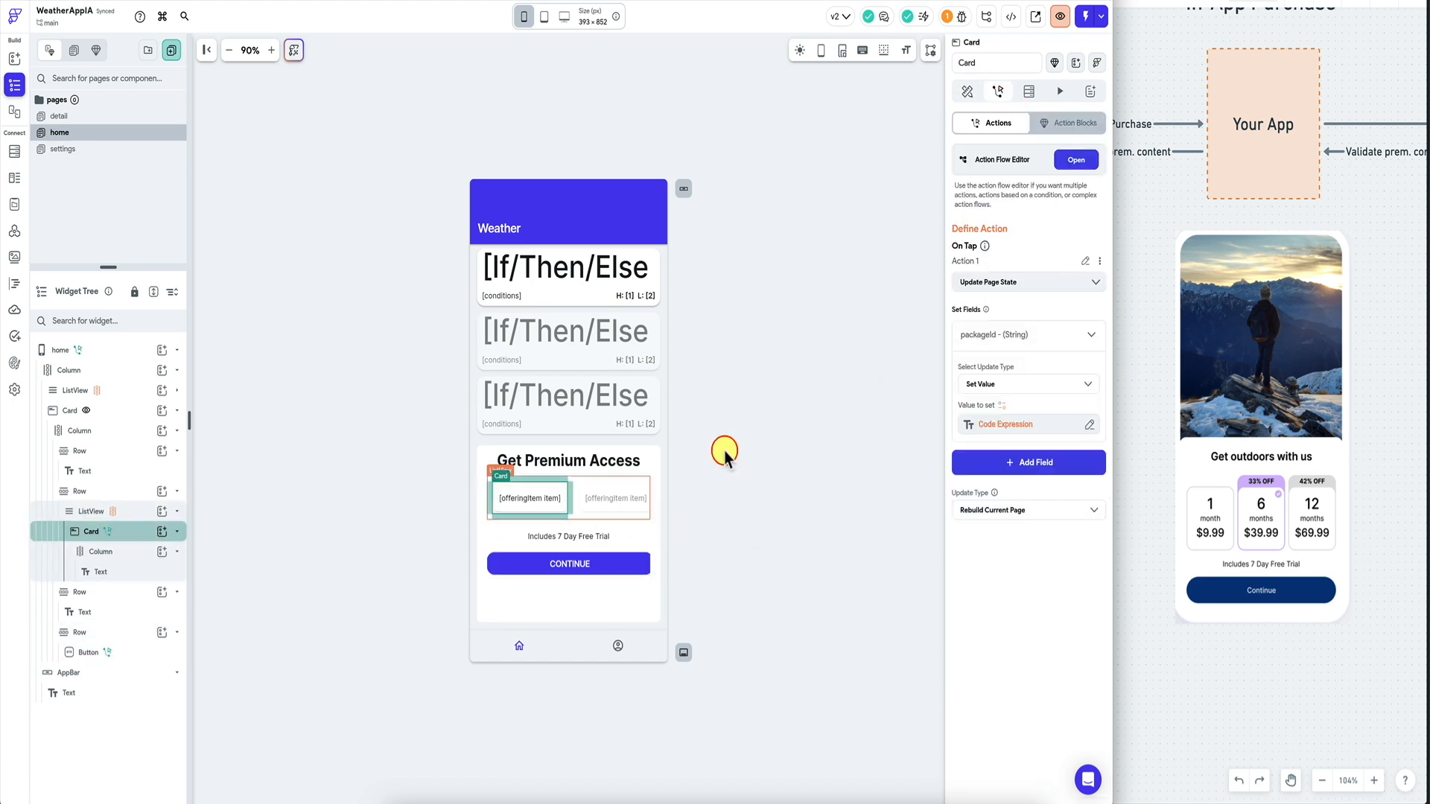
{"action": "left_click", "coordinate": [817, 329]}
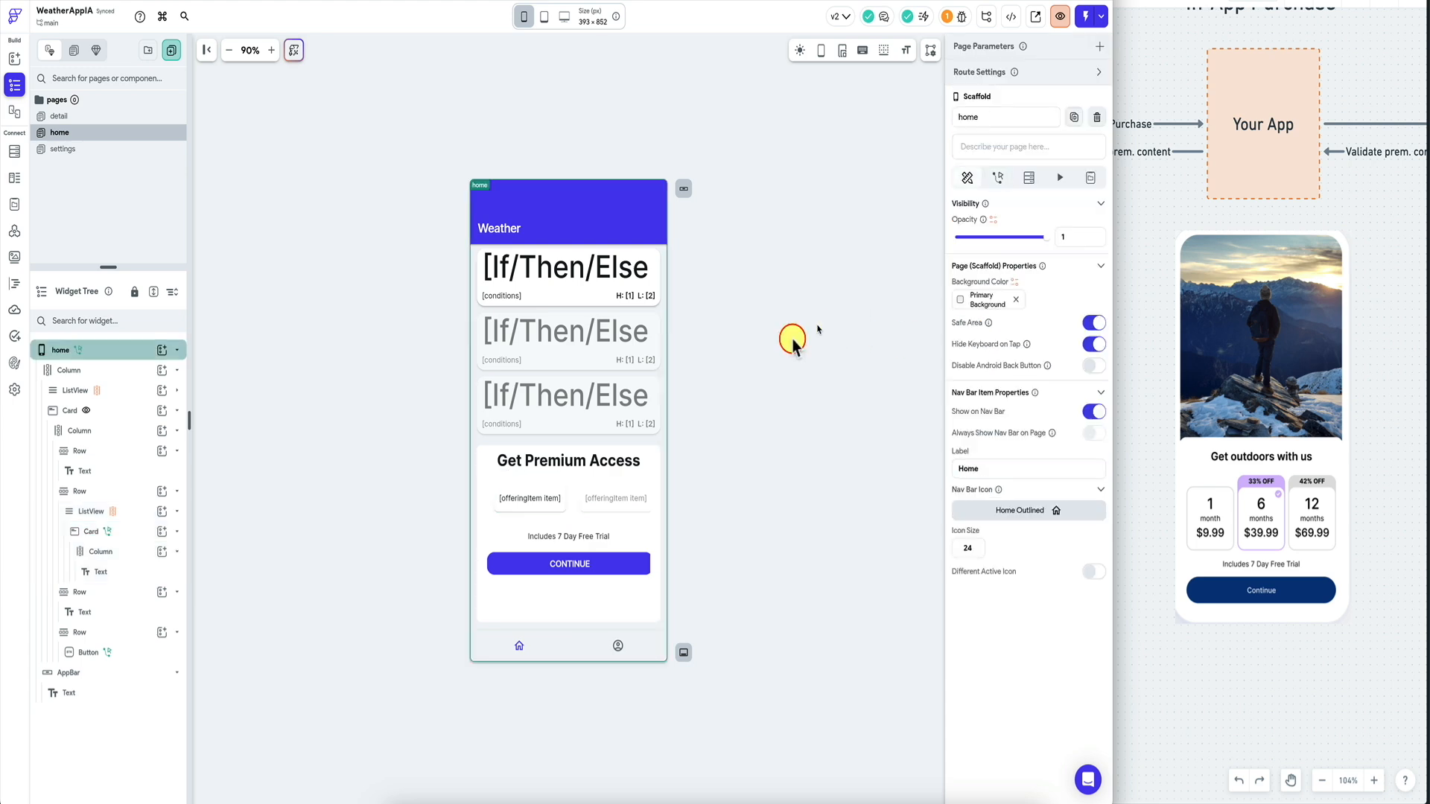
{"action": "left_click", "coordinate": [476, 466]}
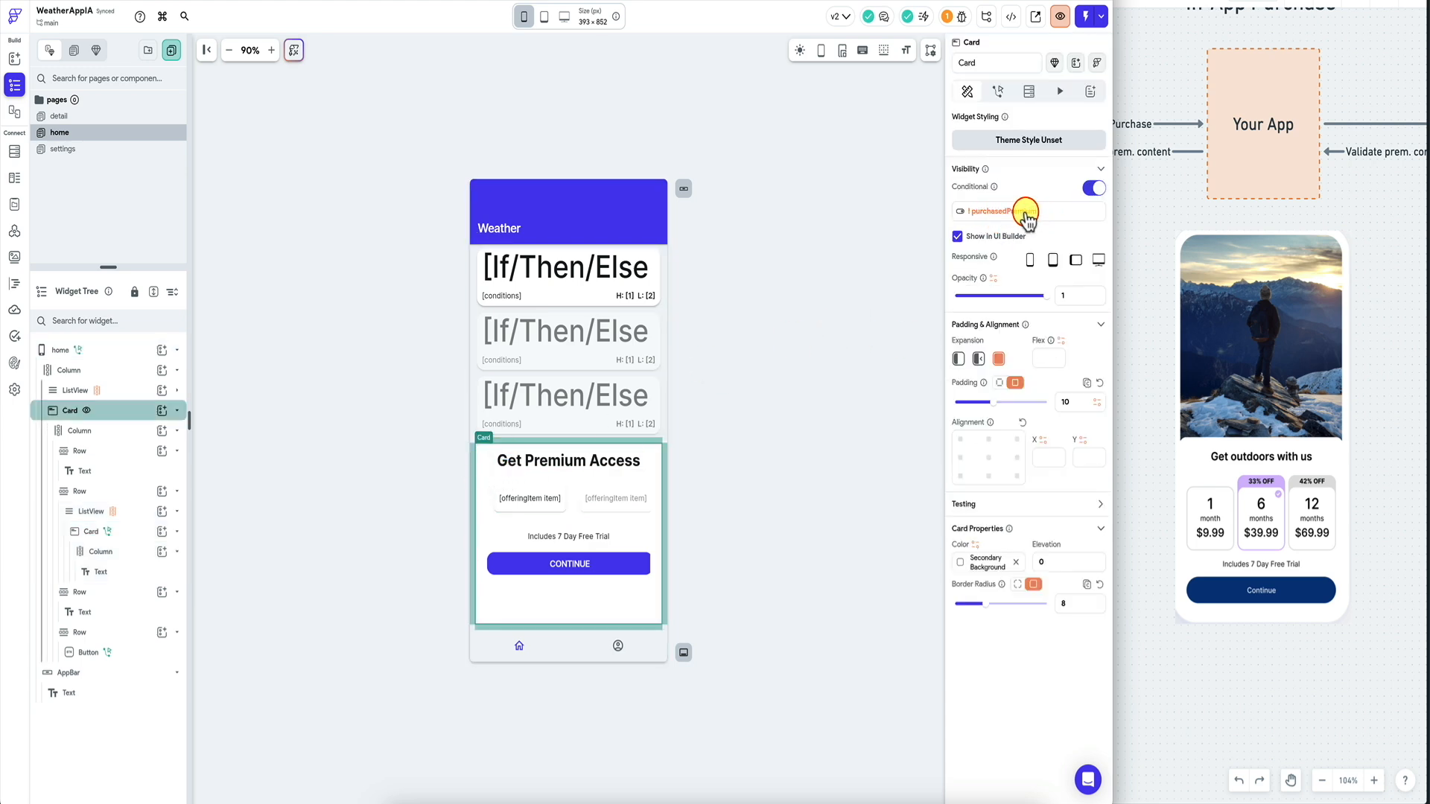
{"action": "left_click", "coordinate": [721, 409]}
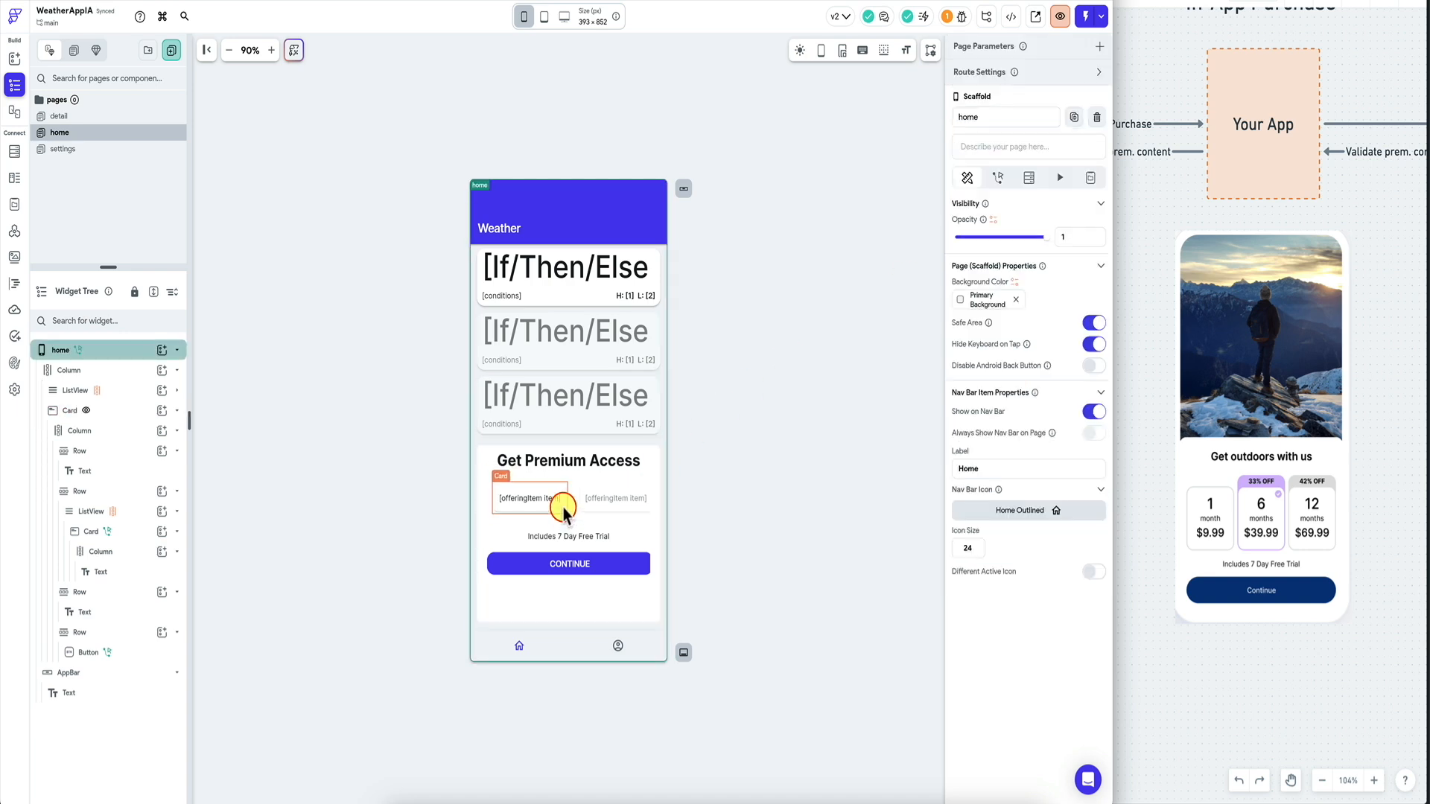
{"action": "left_click", "coordinate": [563, 510]}
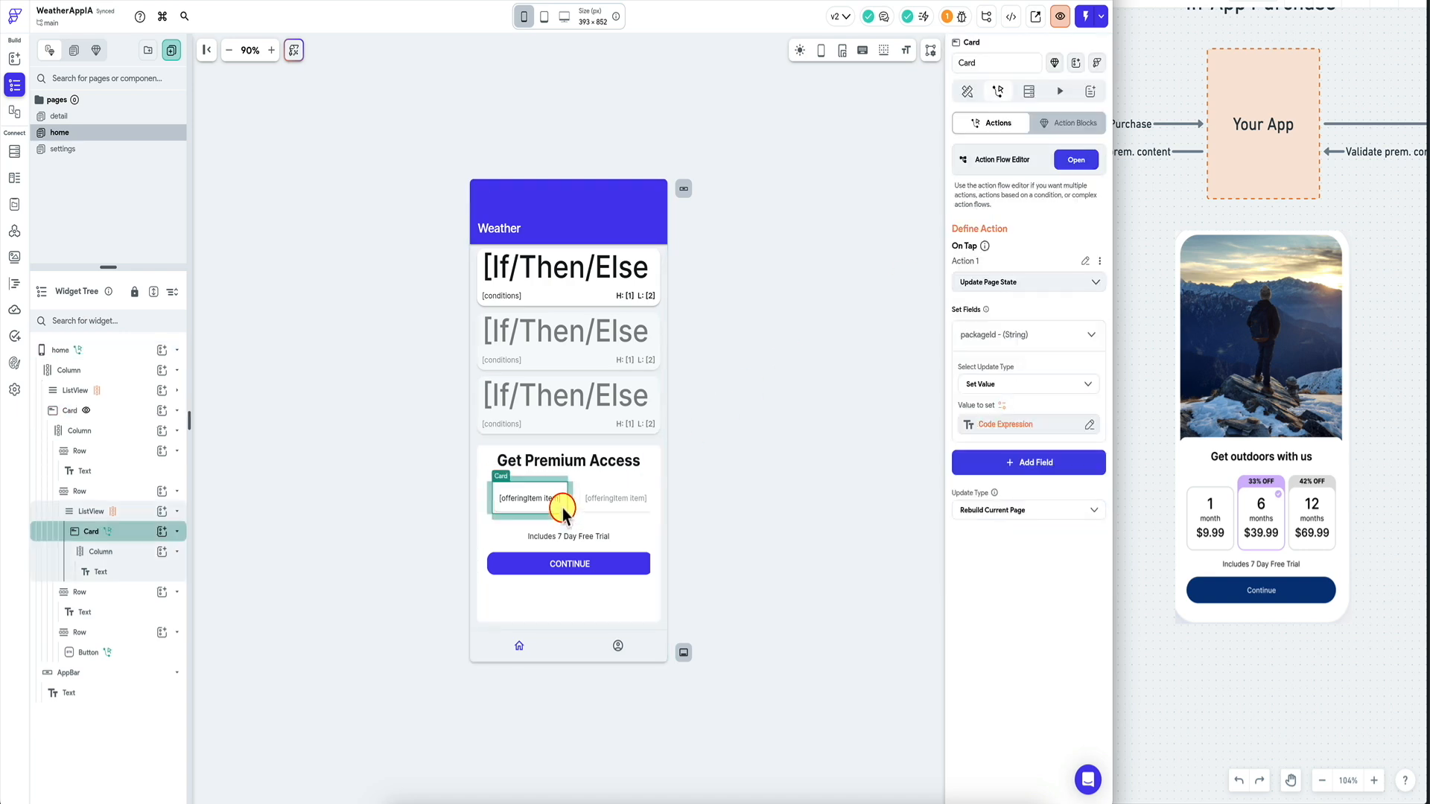
{"action": "left_click", "coordinate": [592, 564]}
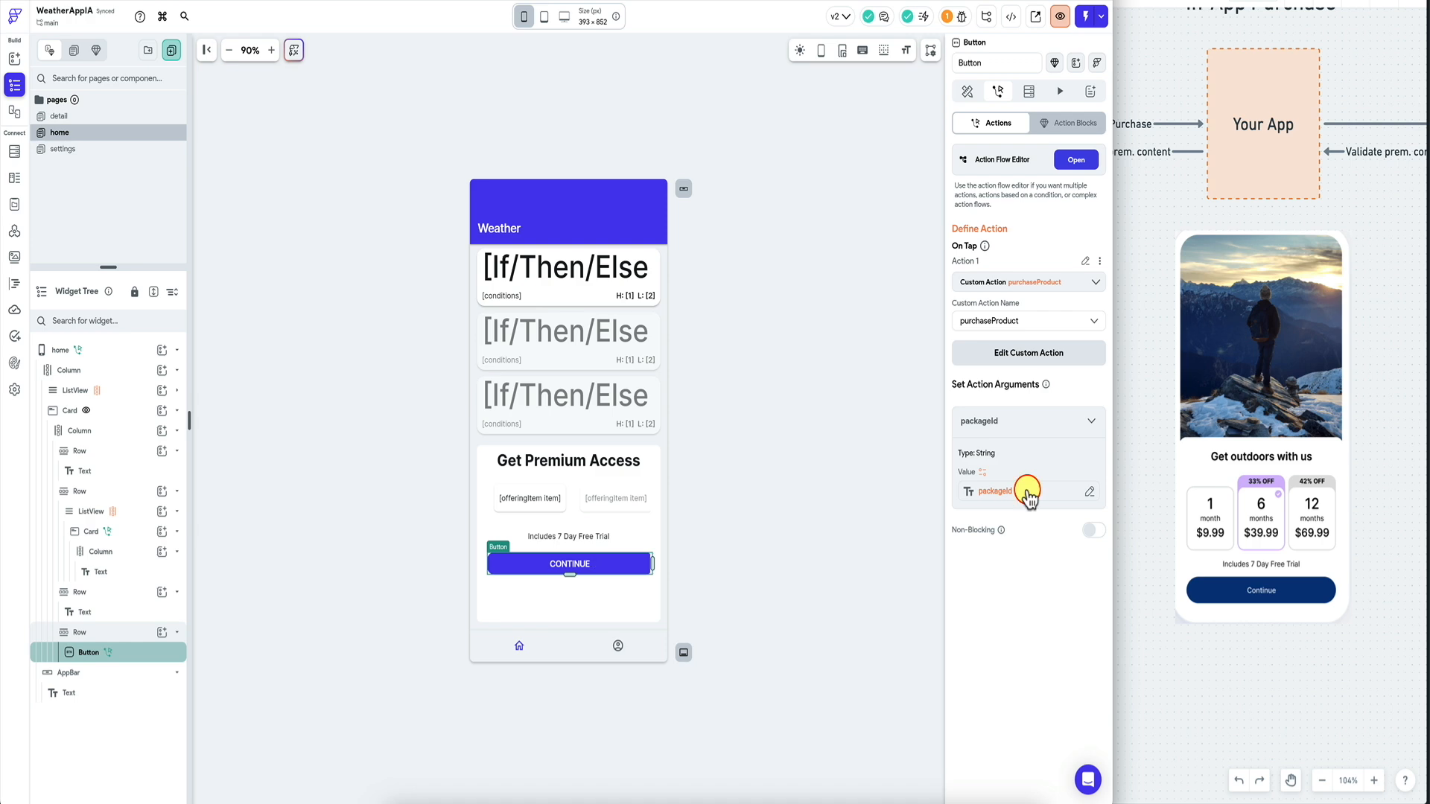
Check the Custom Code warning on getThreeItems, then reselect the home page's Continue button.
{"action": "left_click", "coordinate": [948, 16]}
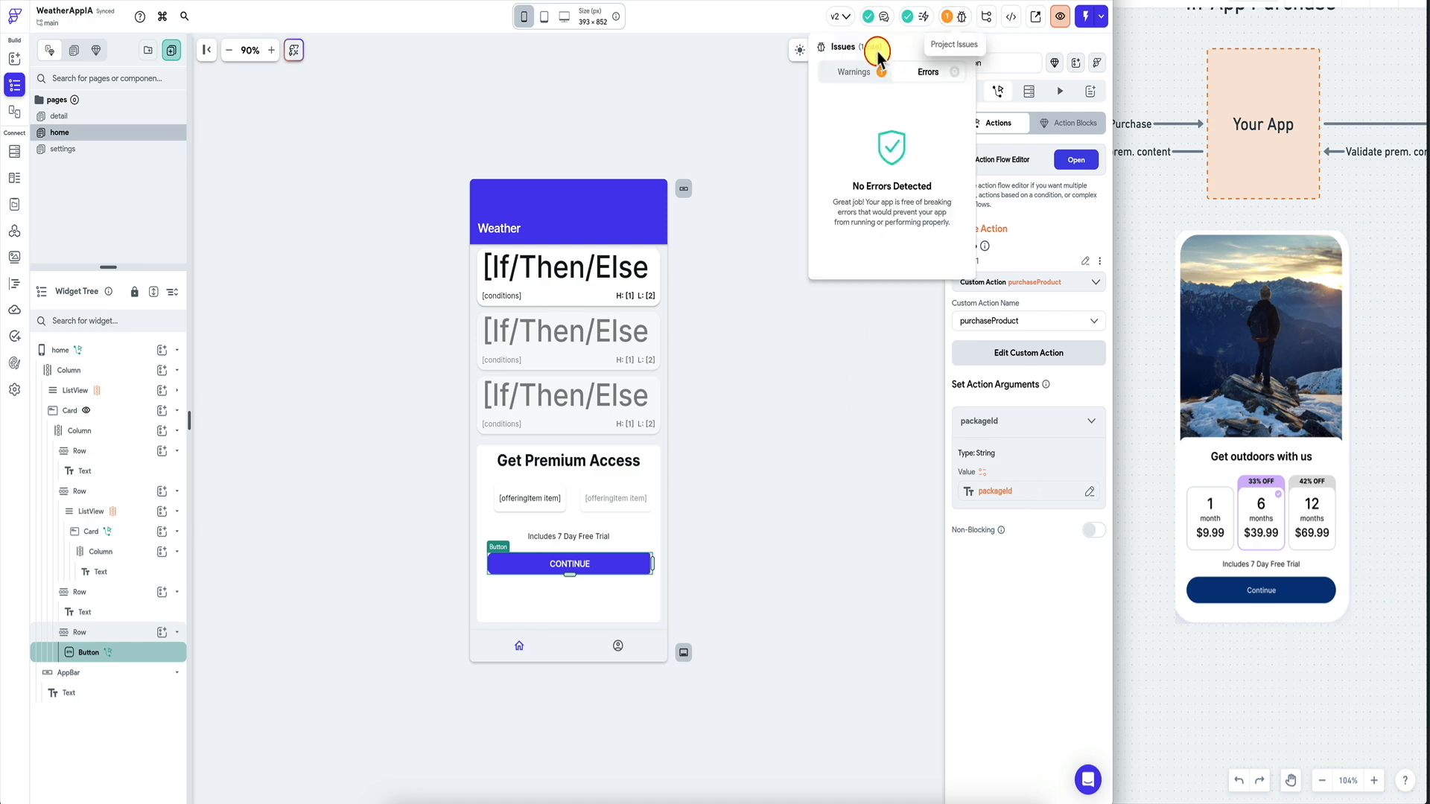
{"action": "left_click", "coordinate": [890, 117]}
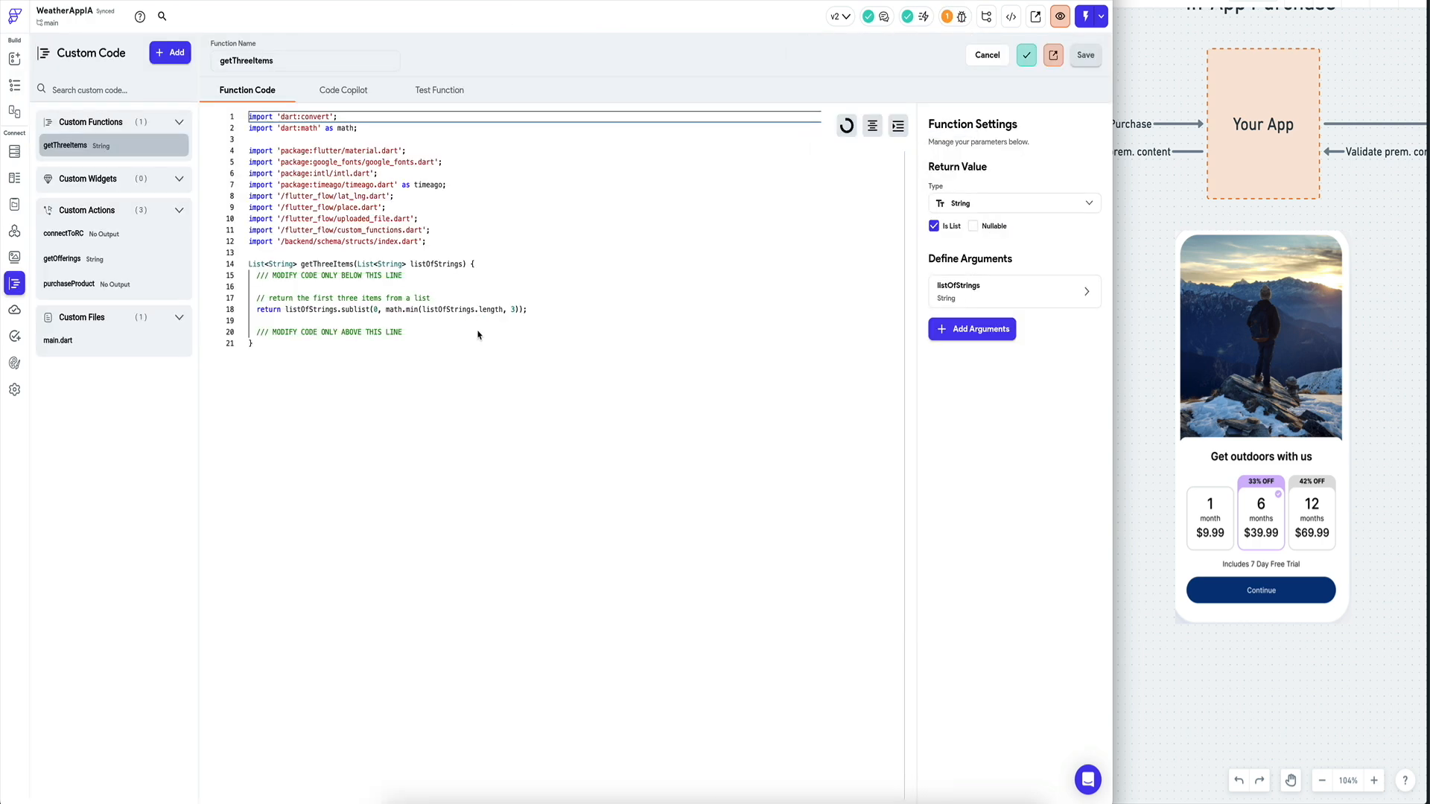
{"action": "left_click", "coordinate": [434, 331]}
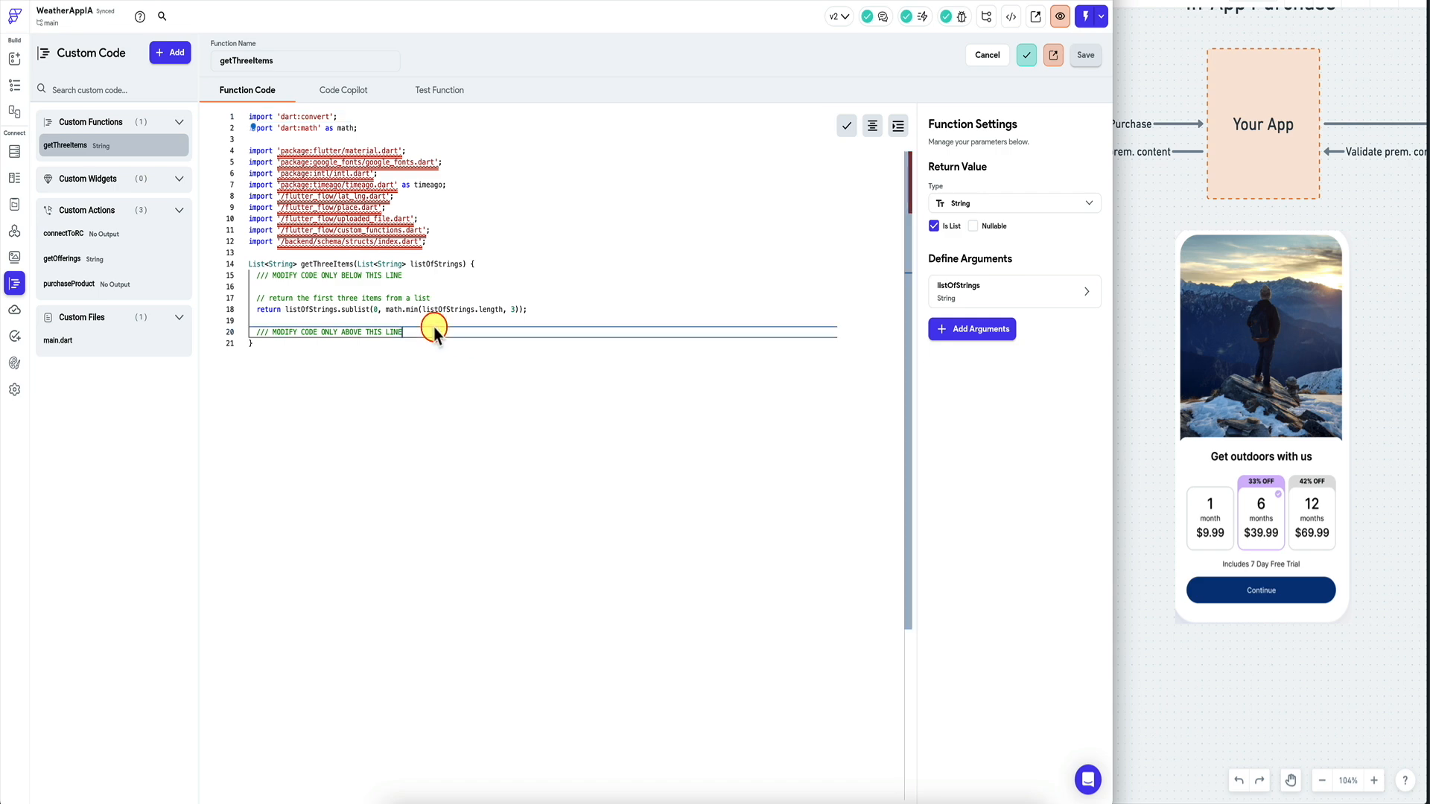
{"action": "left_click", "coordinate": [14, 85]}
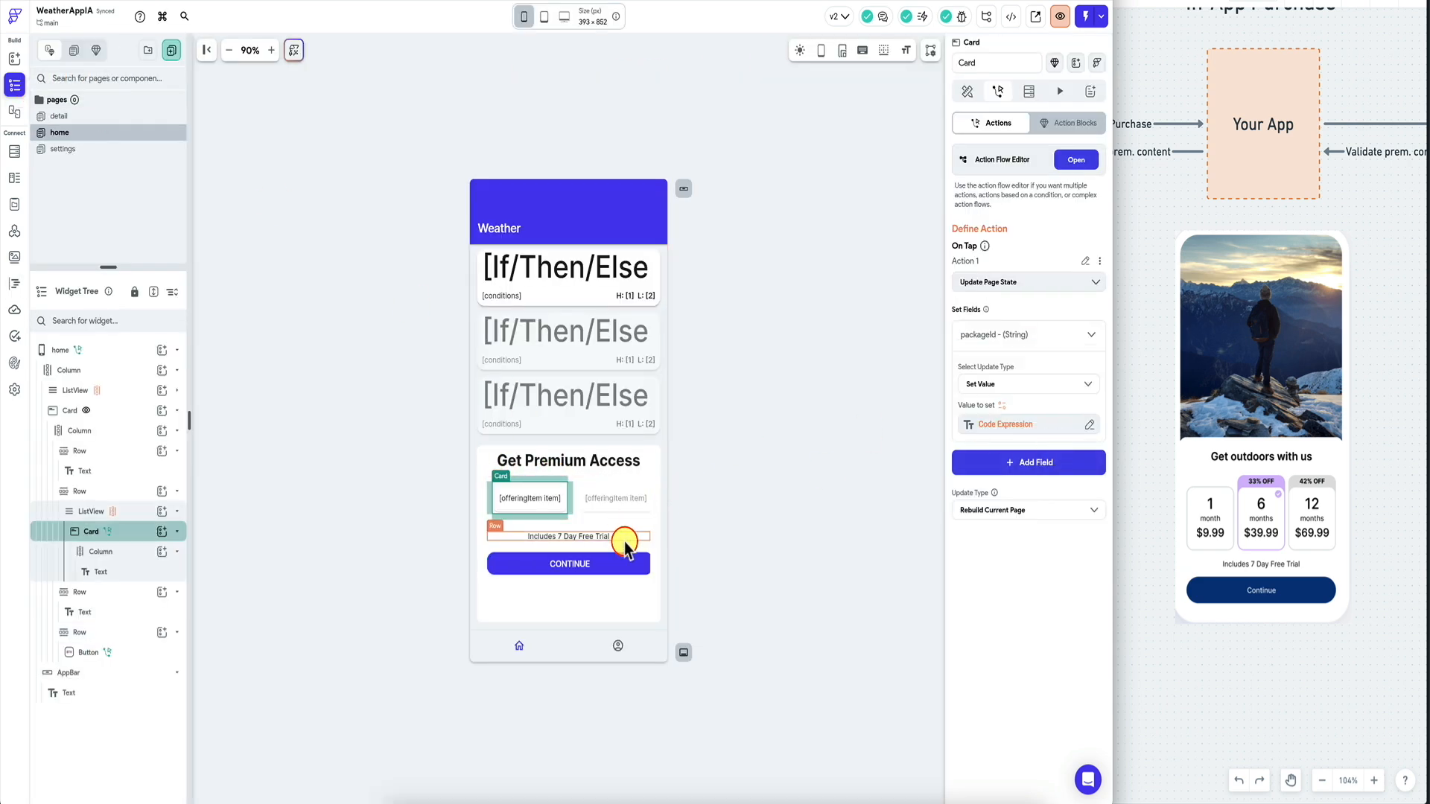
{"action": "left_click", "coordinate": [626, 564]}
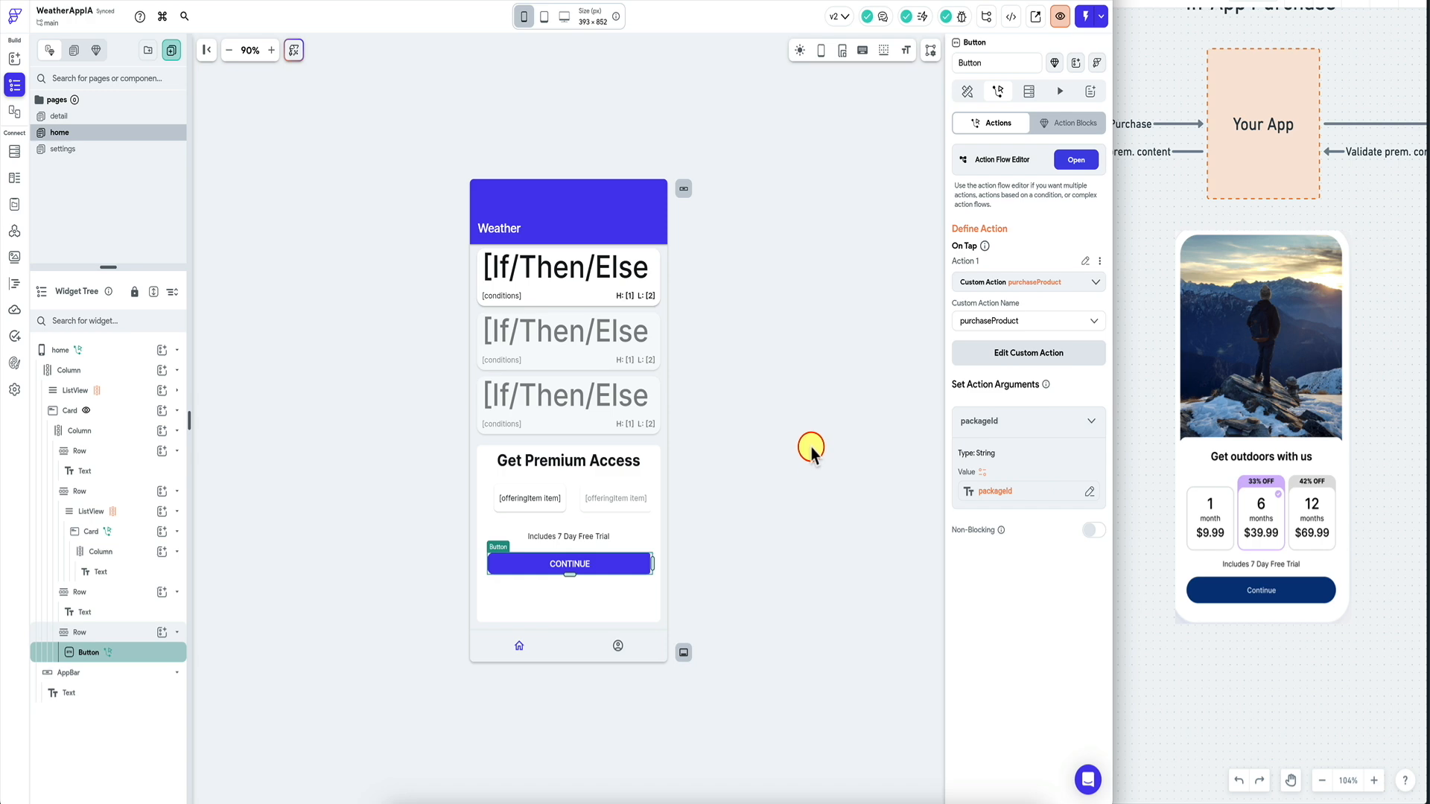
Copy the flutterflow export-code command from the Developer Menu and run it in iTerm.
{"action": "left_click", "coordinate": [1013, 17]}
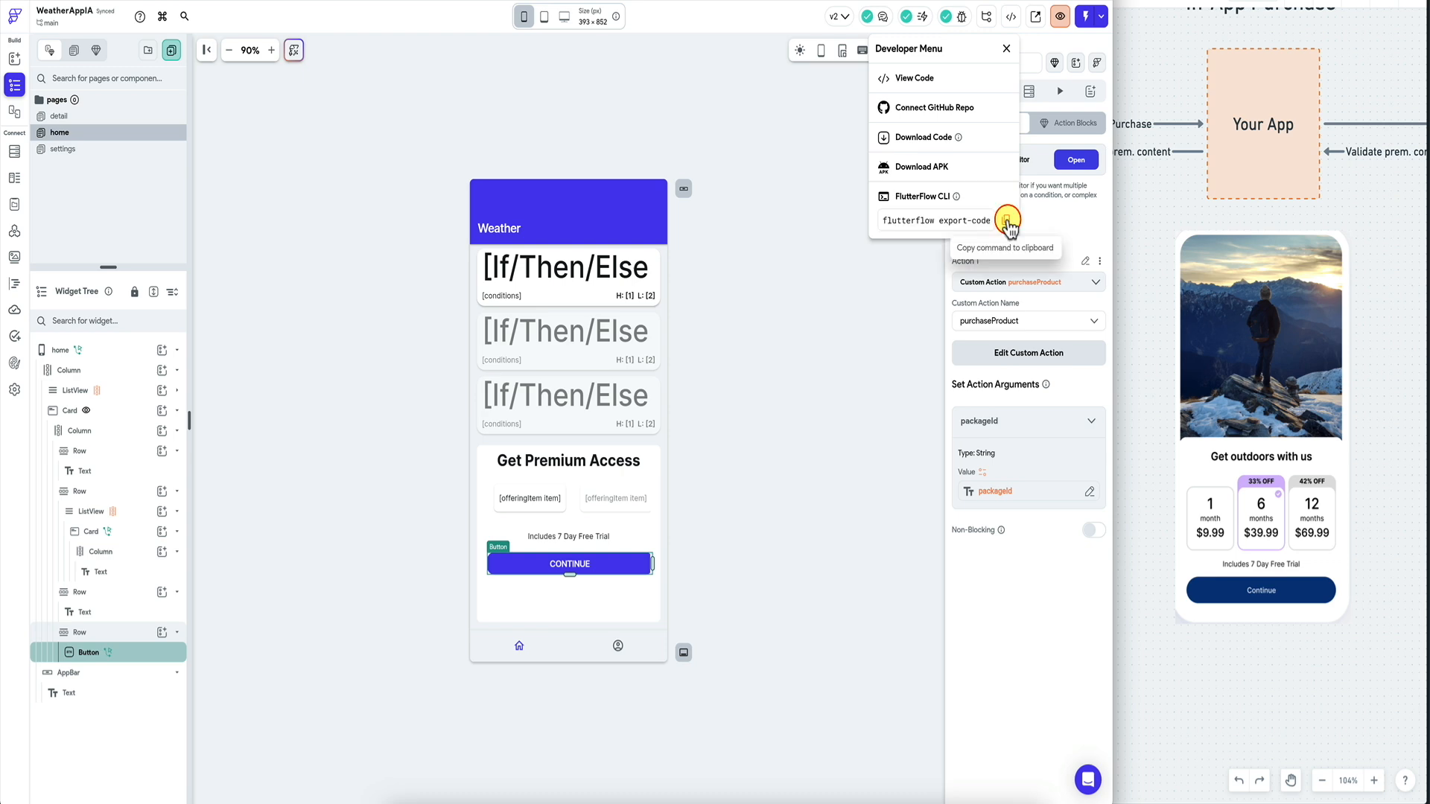
{"action": "left_click", "coordinate": [842, 331]}
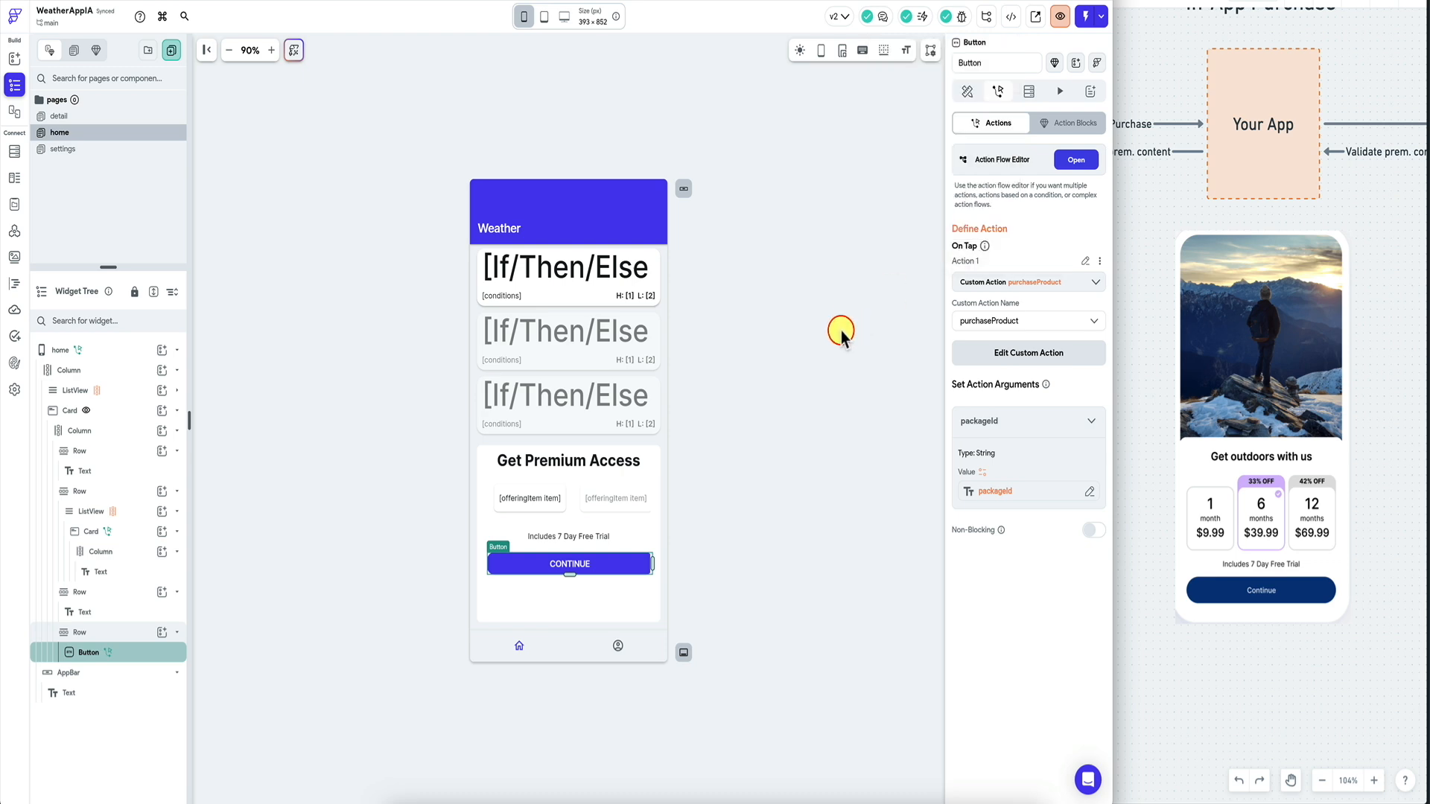
{"action": "left_click", "coordinate": [850, 802]}
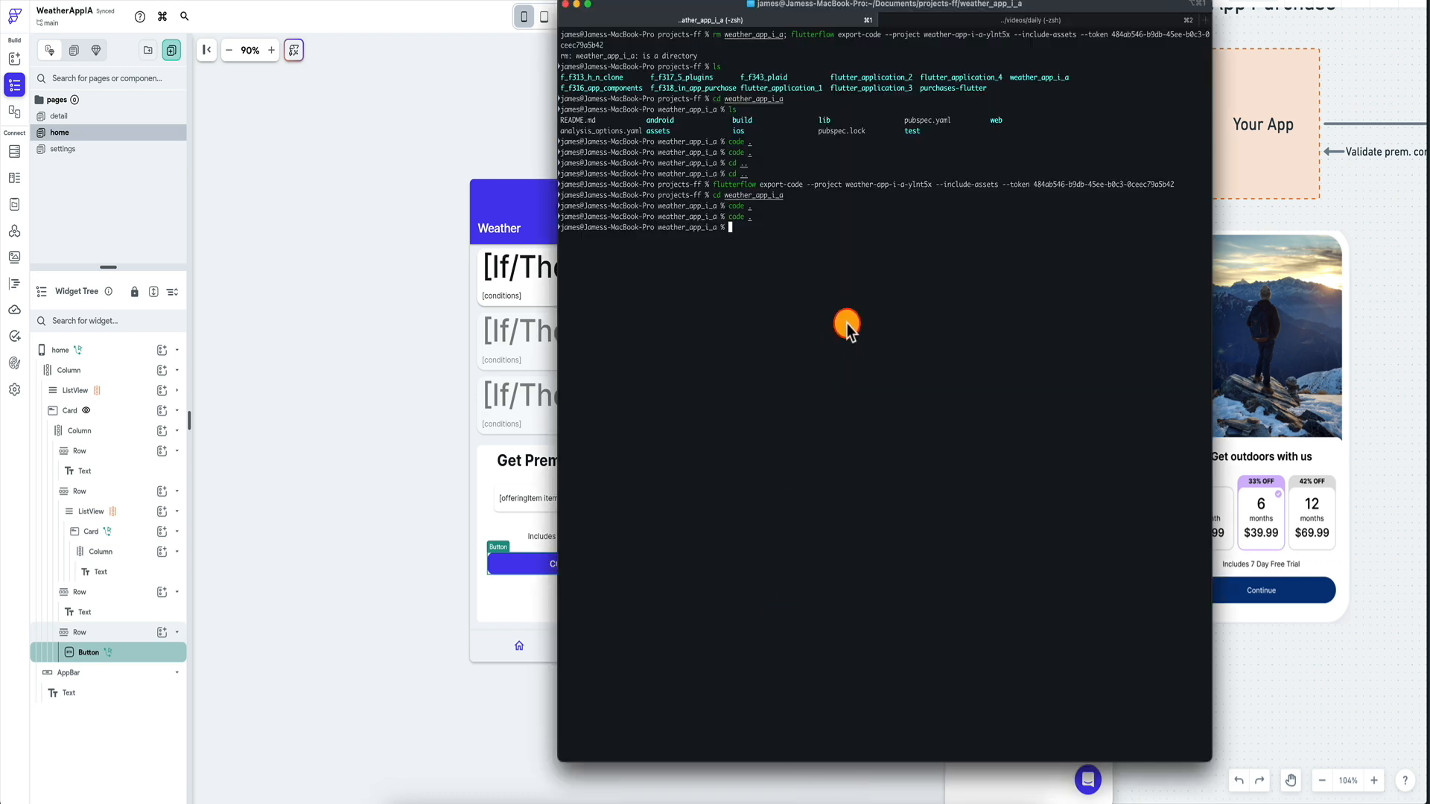
{"action": "key", "text": "Return"}
Enter the weather_app_i_a folder and open it in VS Code with 'code .'.
{"action": "type", "text": "cd weather_app_i_a"}
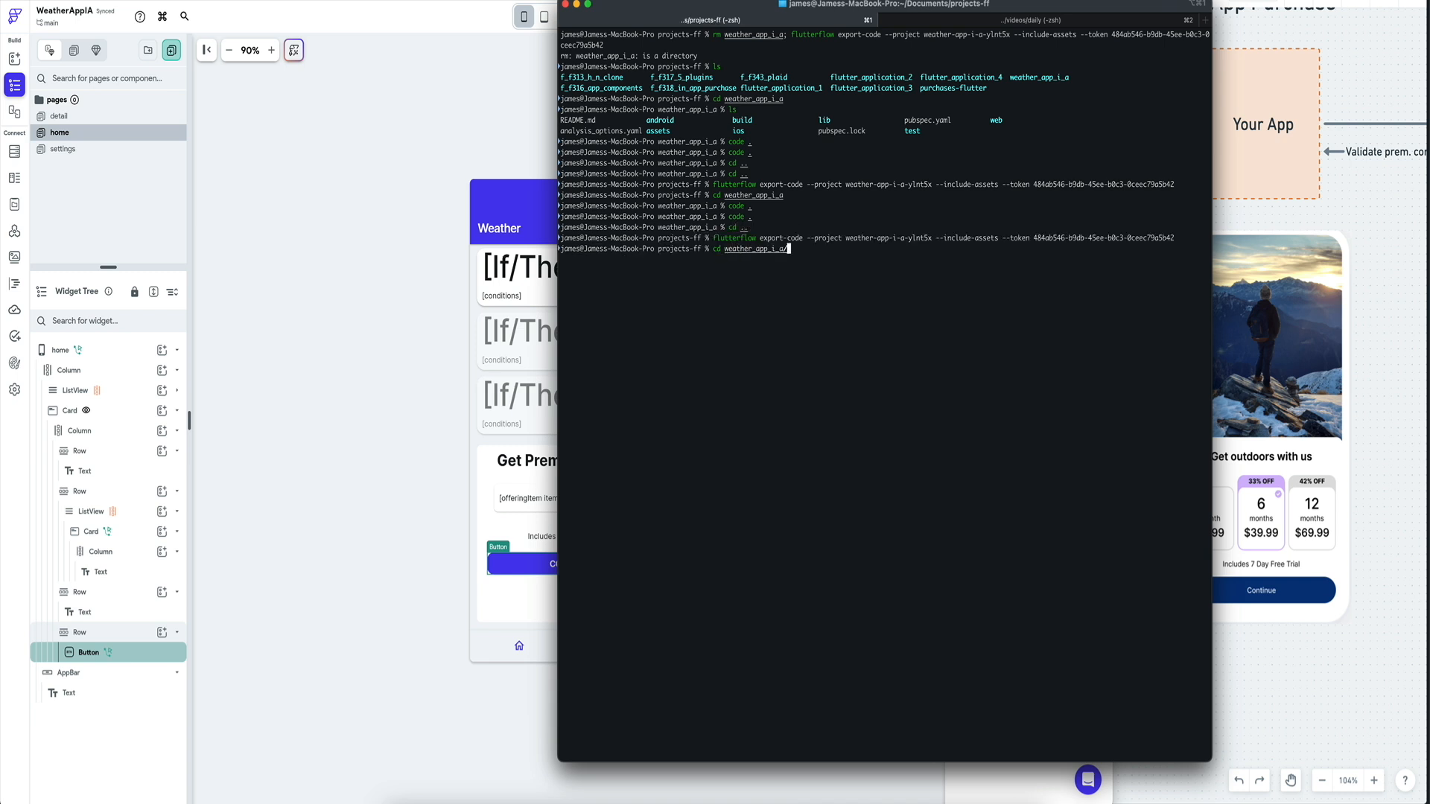
{"action": "key", "text": "Return"}
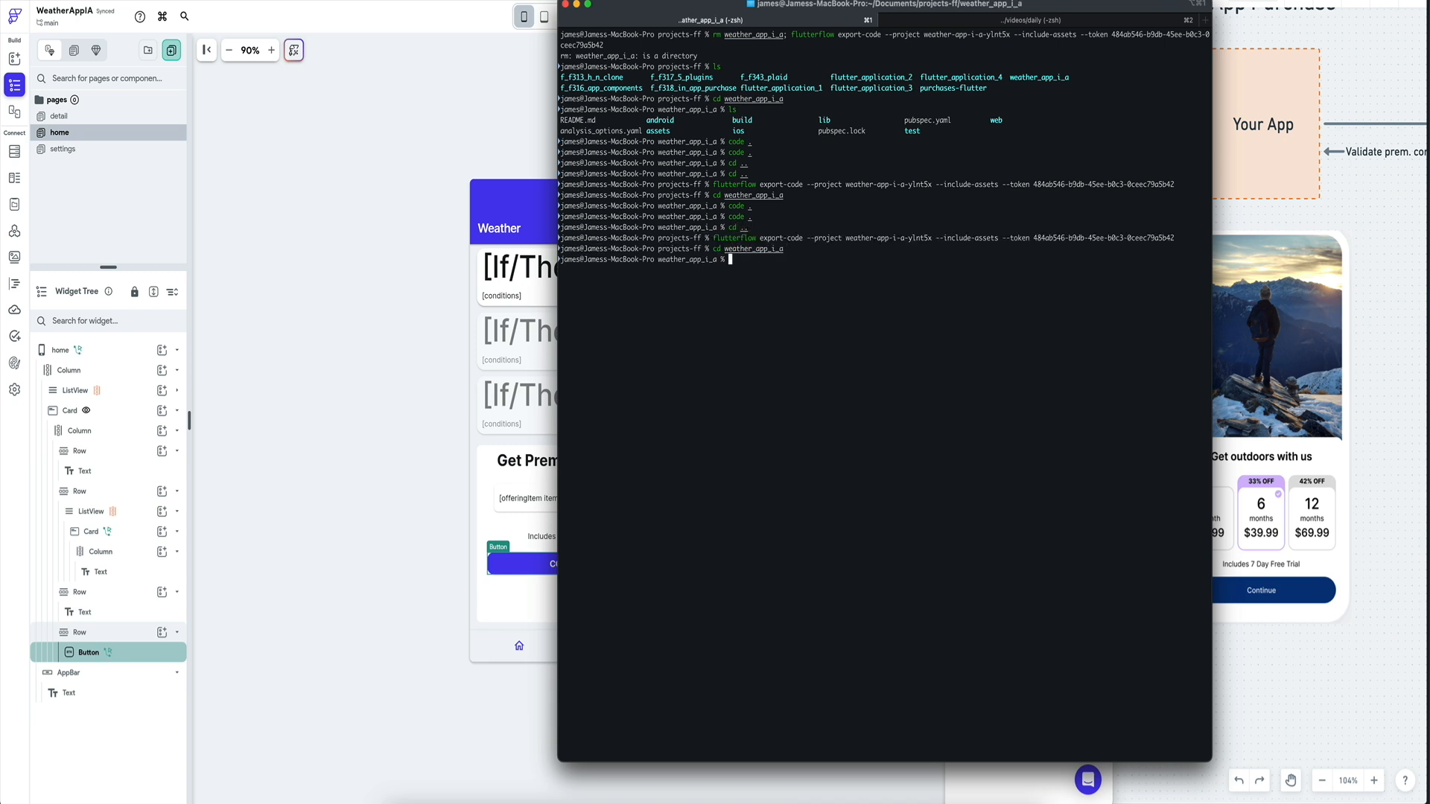
{"action": "type", "text": "code ."}
{"action": "key", "text": "Return"}
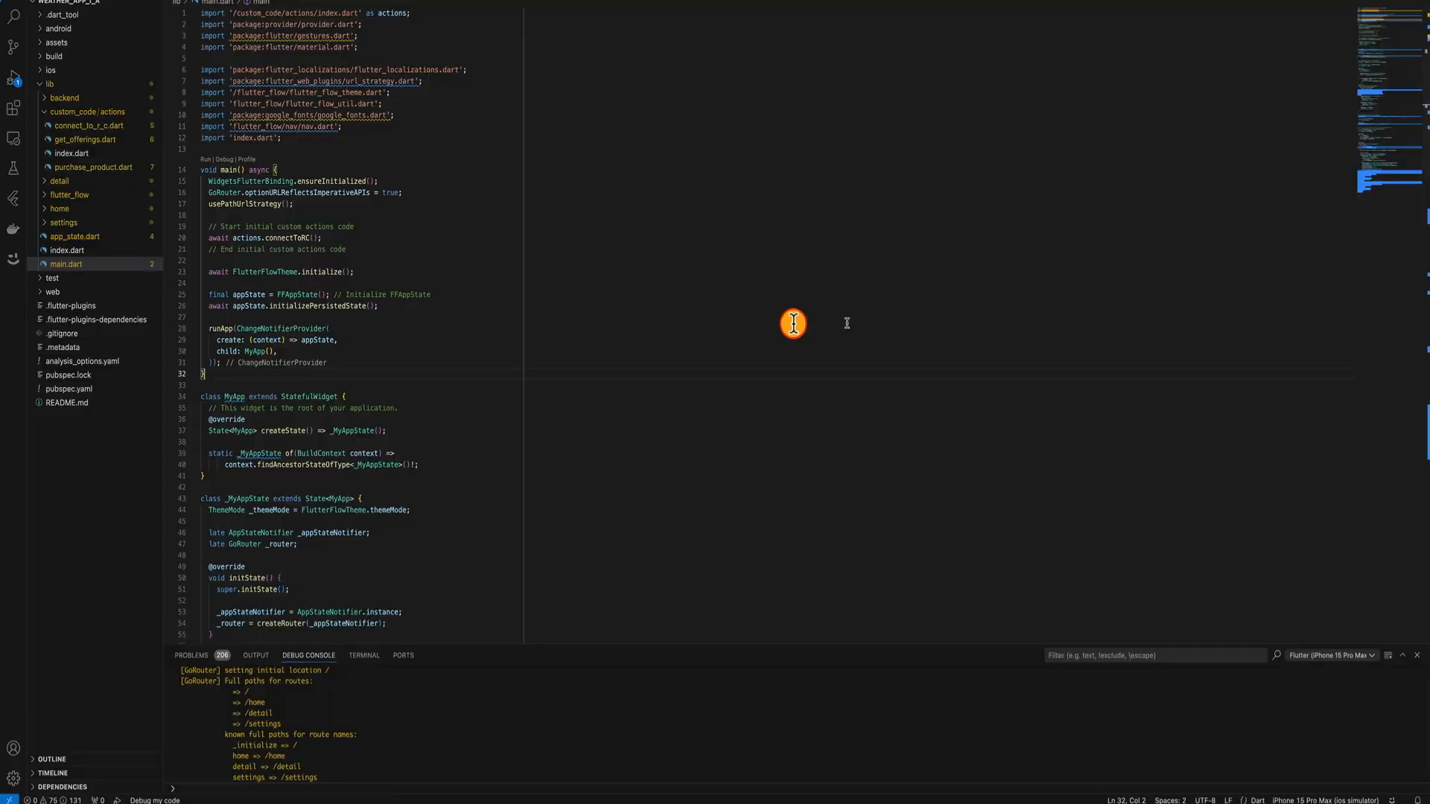
Set the iOS simulator as VS Code's target device.
{"action": "key", "text": "ctrl+Tab"}
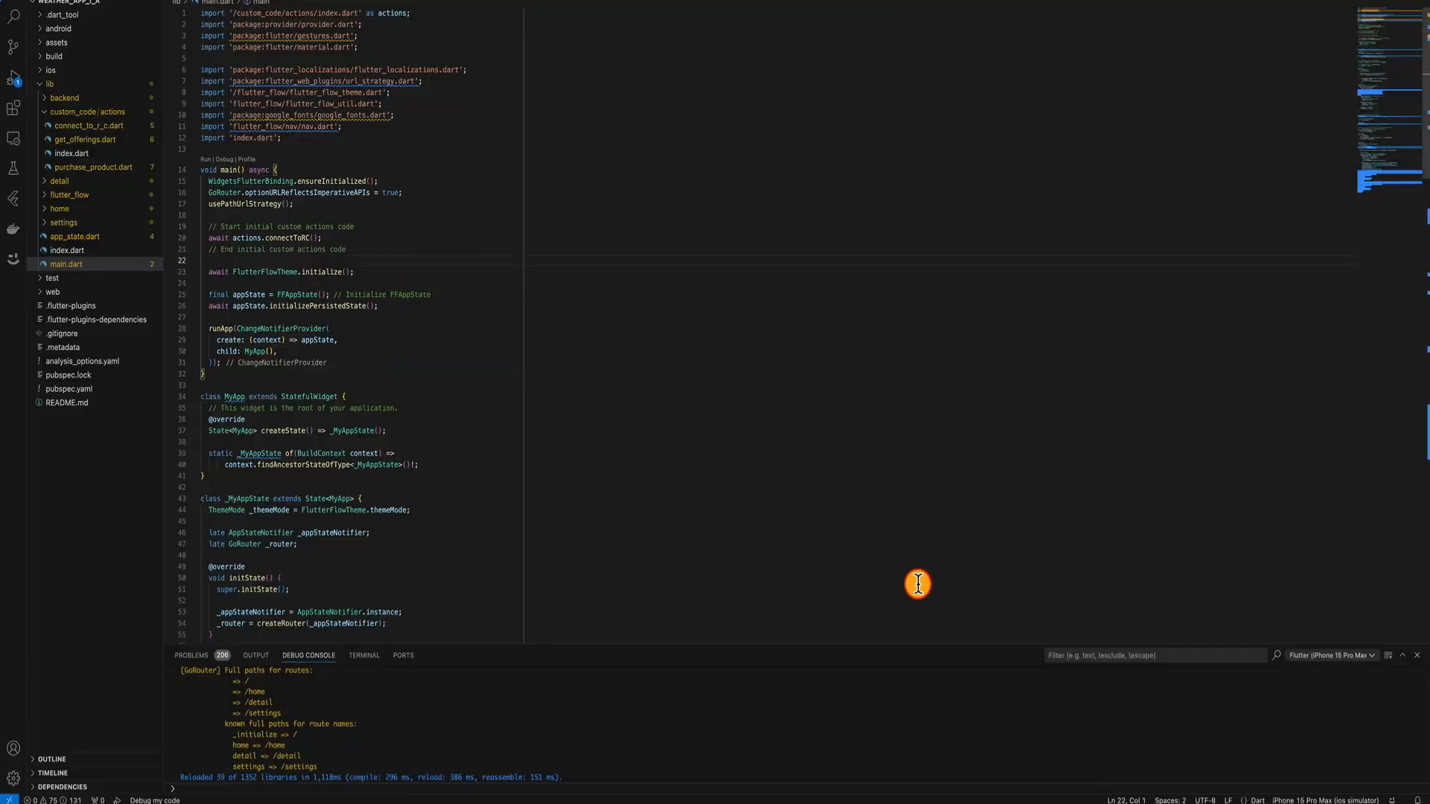
{"action": "left_click", "coordinate": [952, 799]}
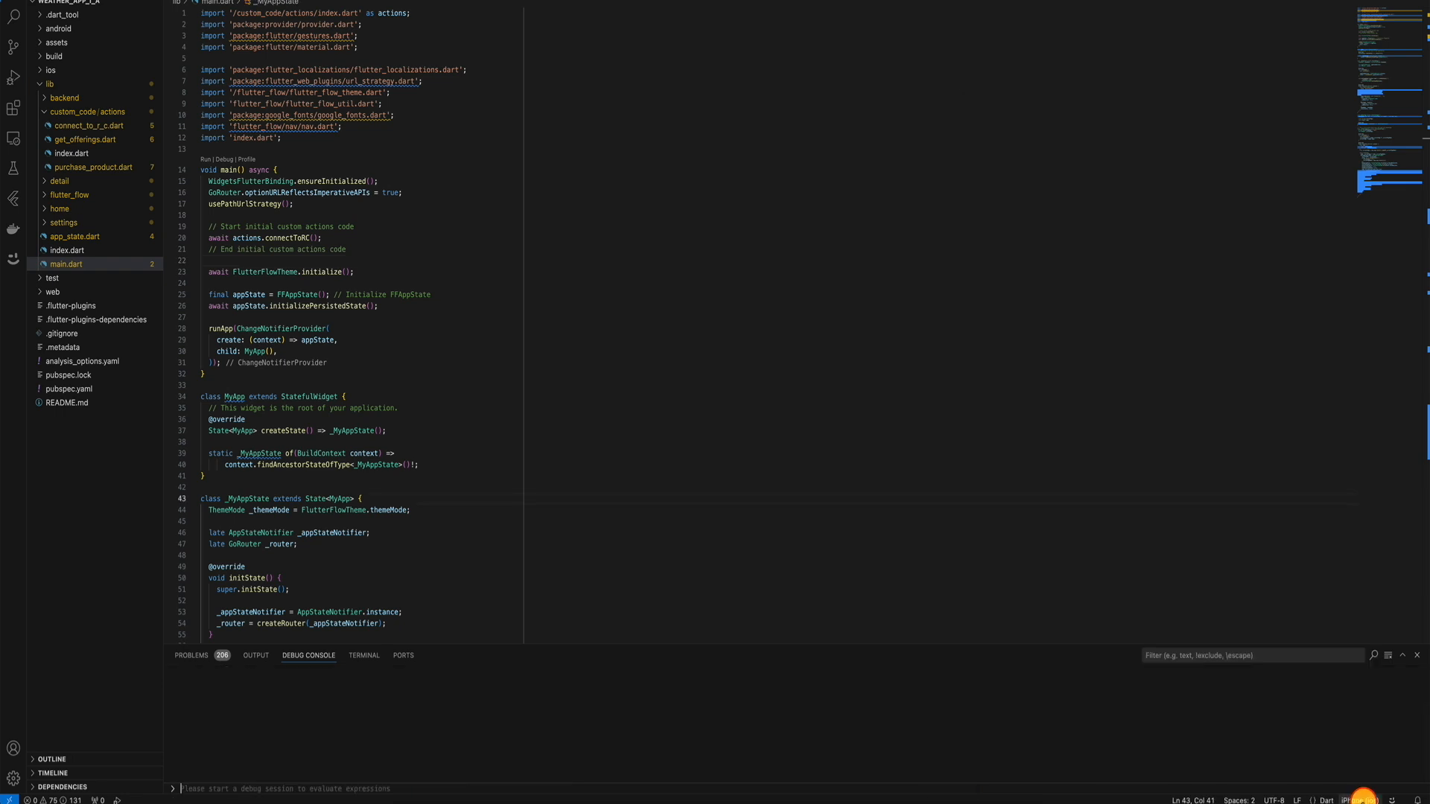
{"action": "left_click", "coordinate": [1360, 800]}
{"action": "left_click", "coordinate": [675, 14]}
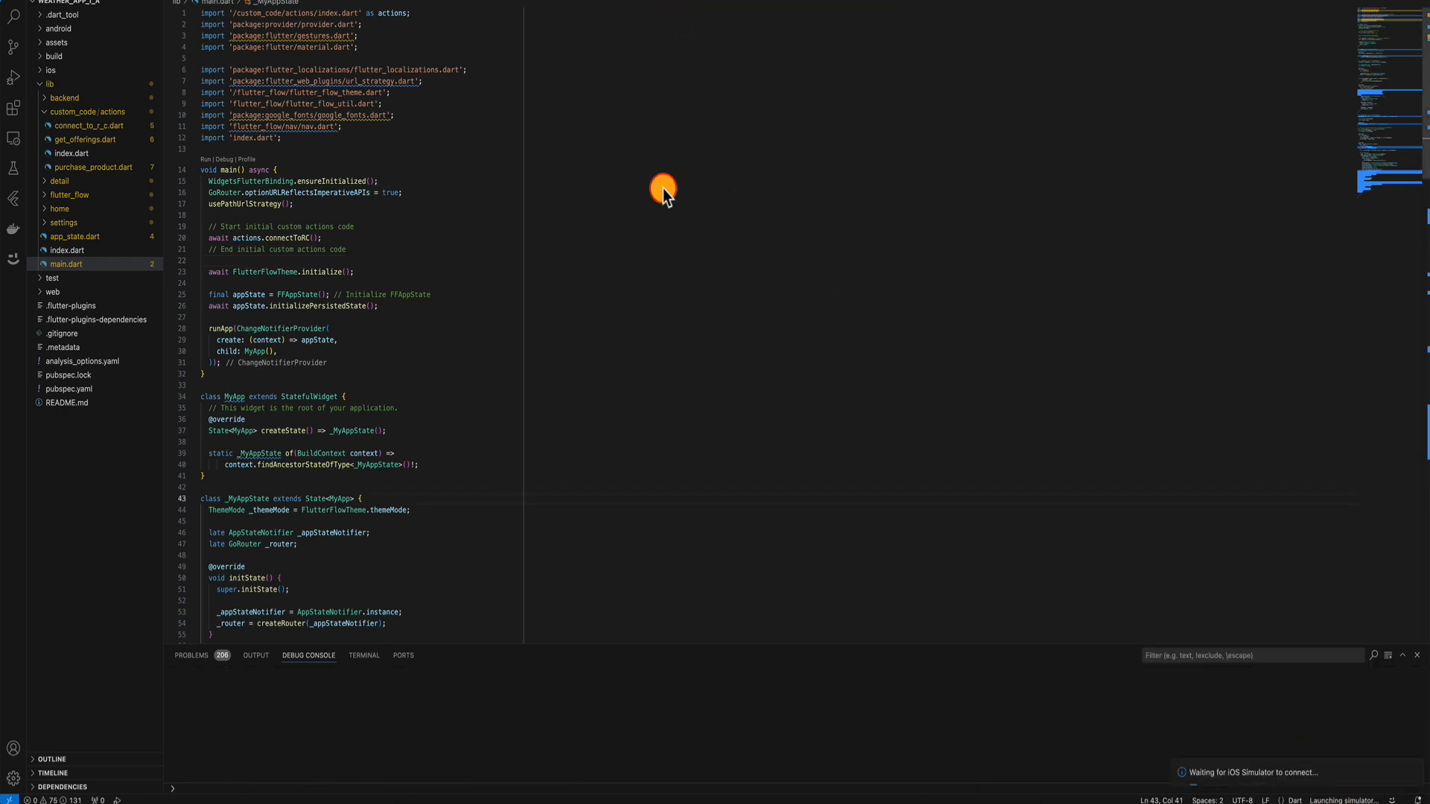
{"action": "left_click", "coordinate": [485, 271]}
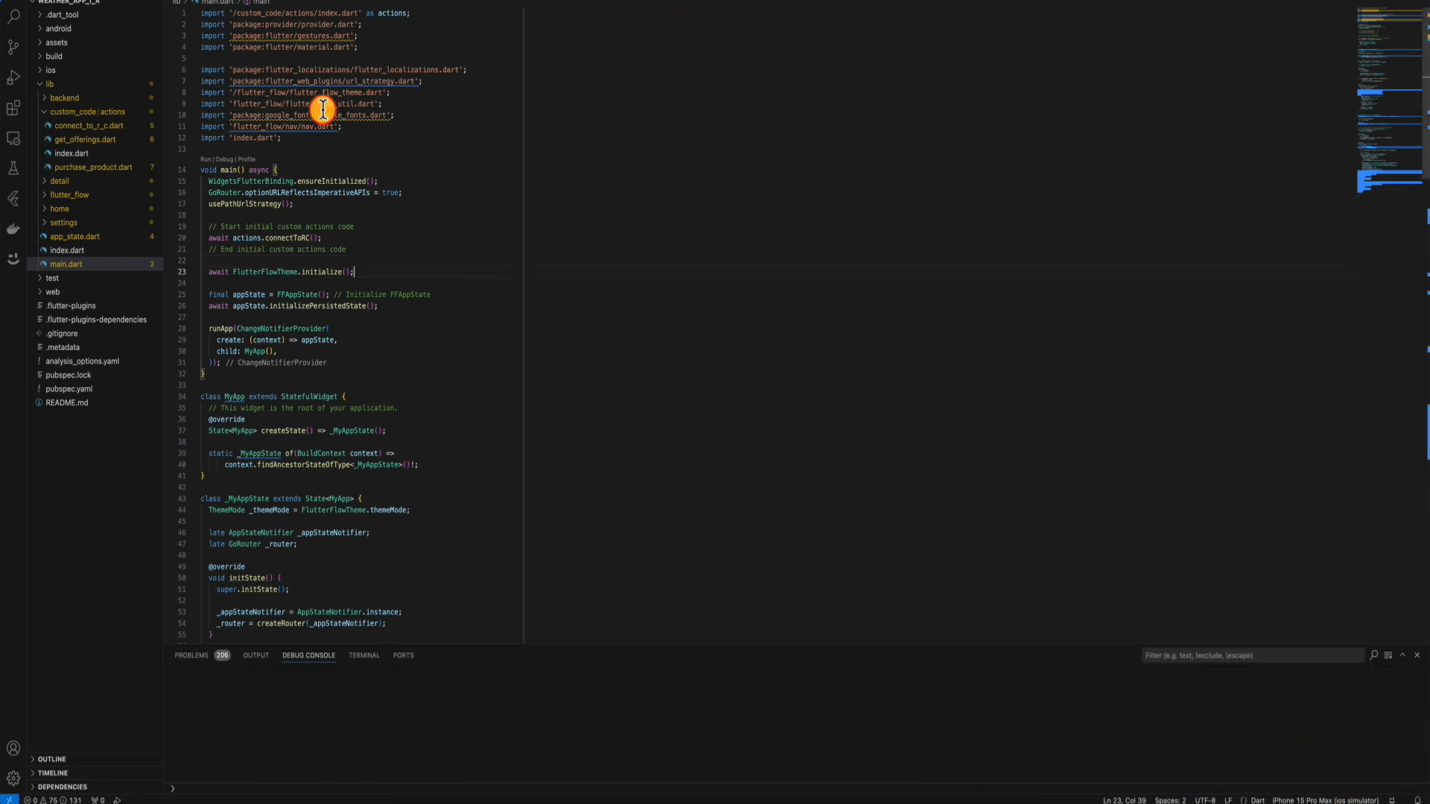
Start debugging the Weather app and tap CONTINUE, which logs 'Package not found'.
{"action": "left_click", "coordinate": [209, 1]}
{"action": "left_click", "coordinate": [227, 0]}
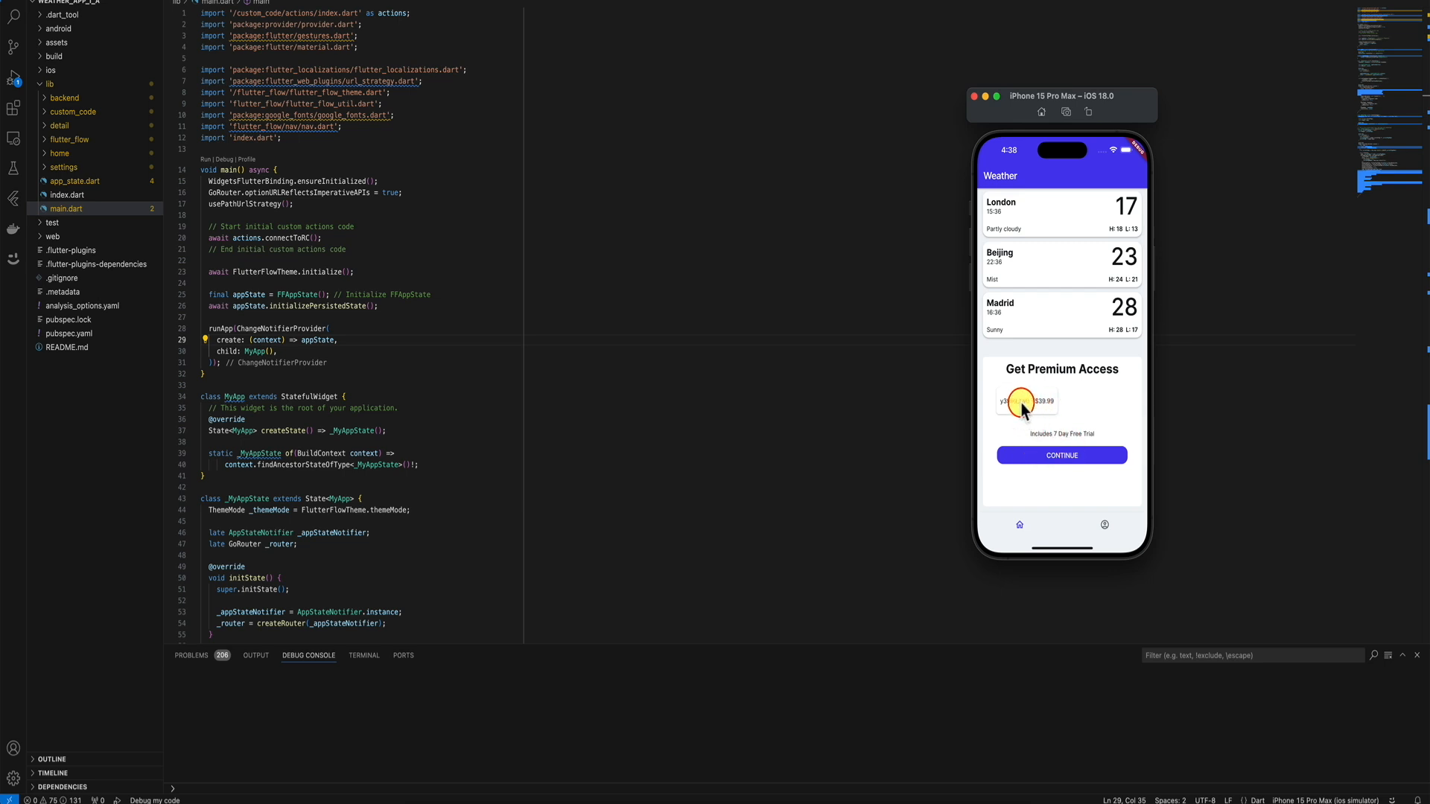
{"action": "left_click", "coordinate": [1058, 458]}
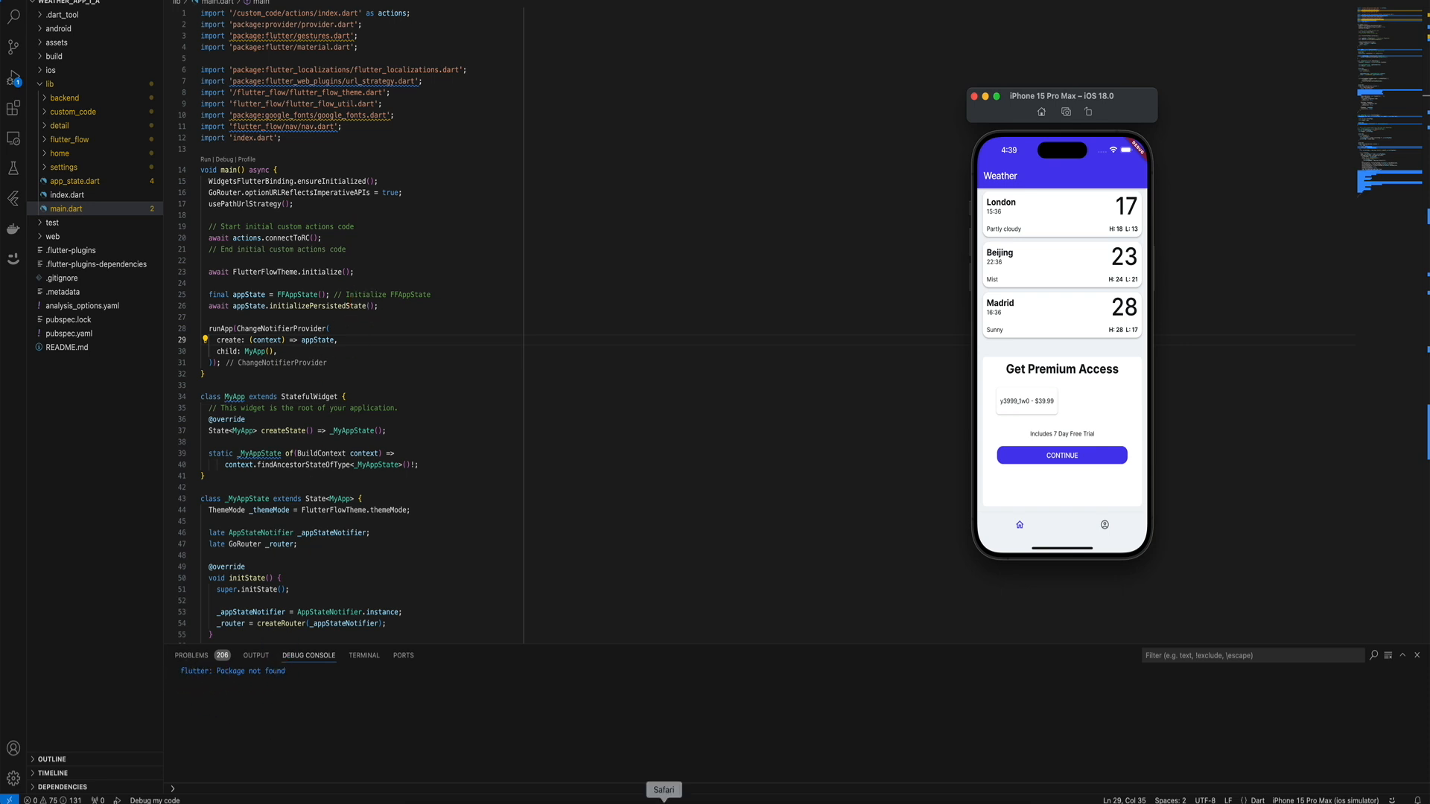
{"action": "left_click", "coordinate": [664, 801]}
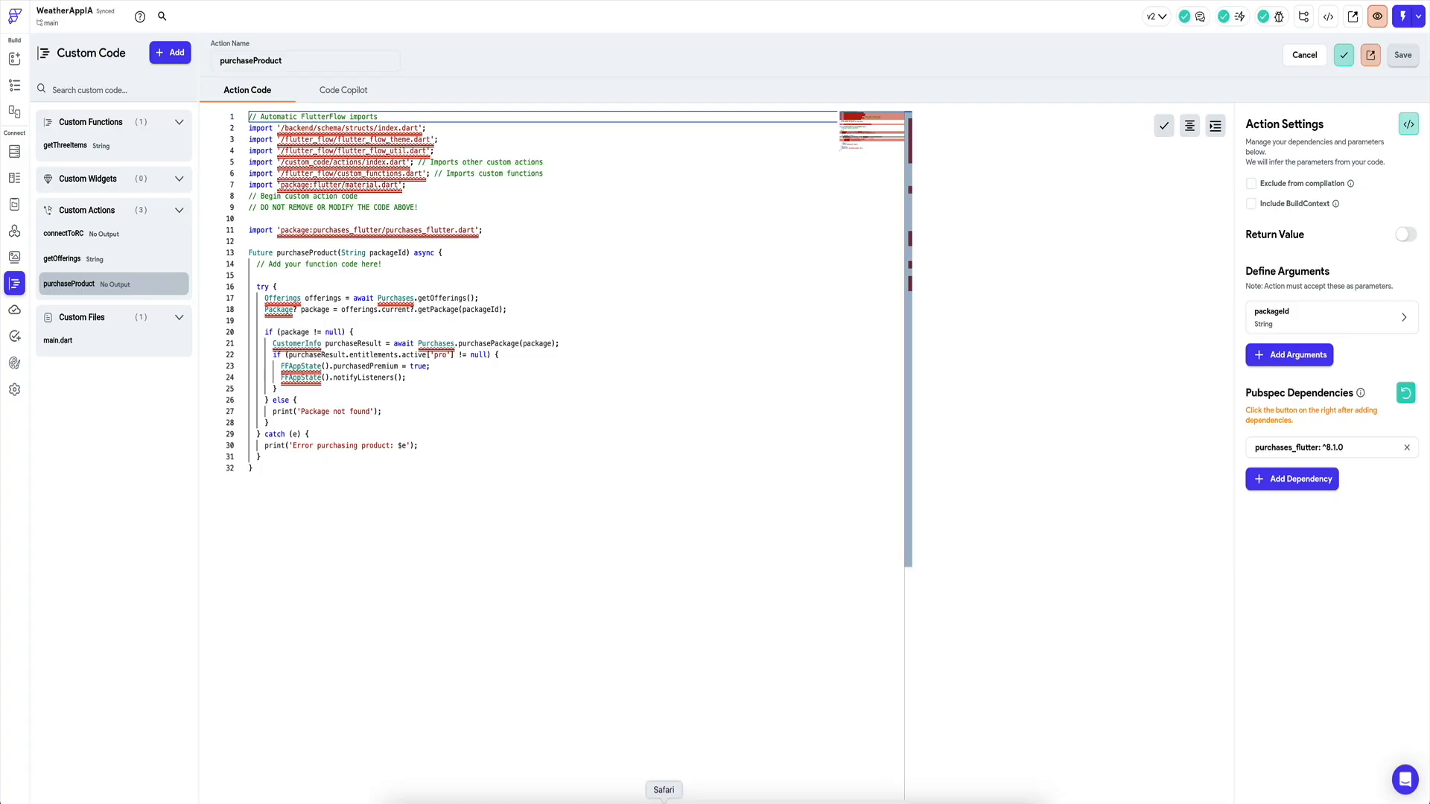
Highlight line 27's 'Package not found' print in the purchaseProduct custom action.
{"action": "left_click", "coordinate": [15, 286]}
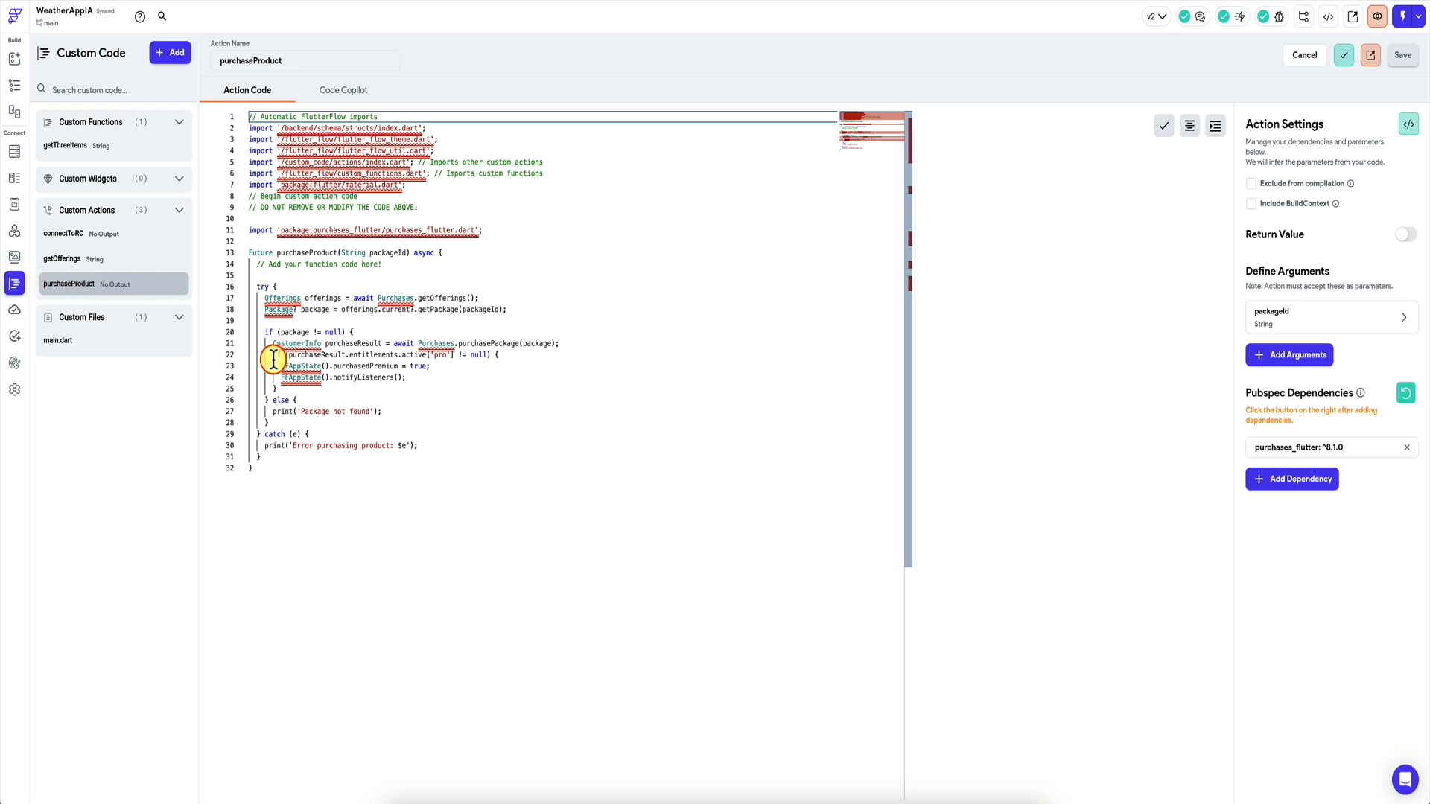
{"action": "left_click_drag", "start_coordinate": [301, 414], "coordinate": [375, 413]}
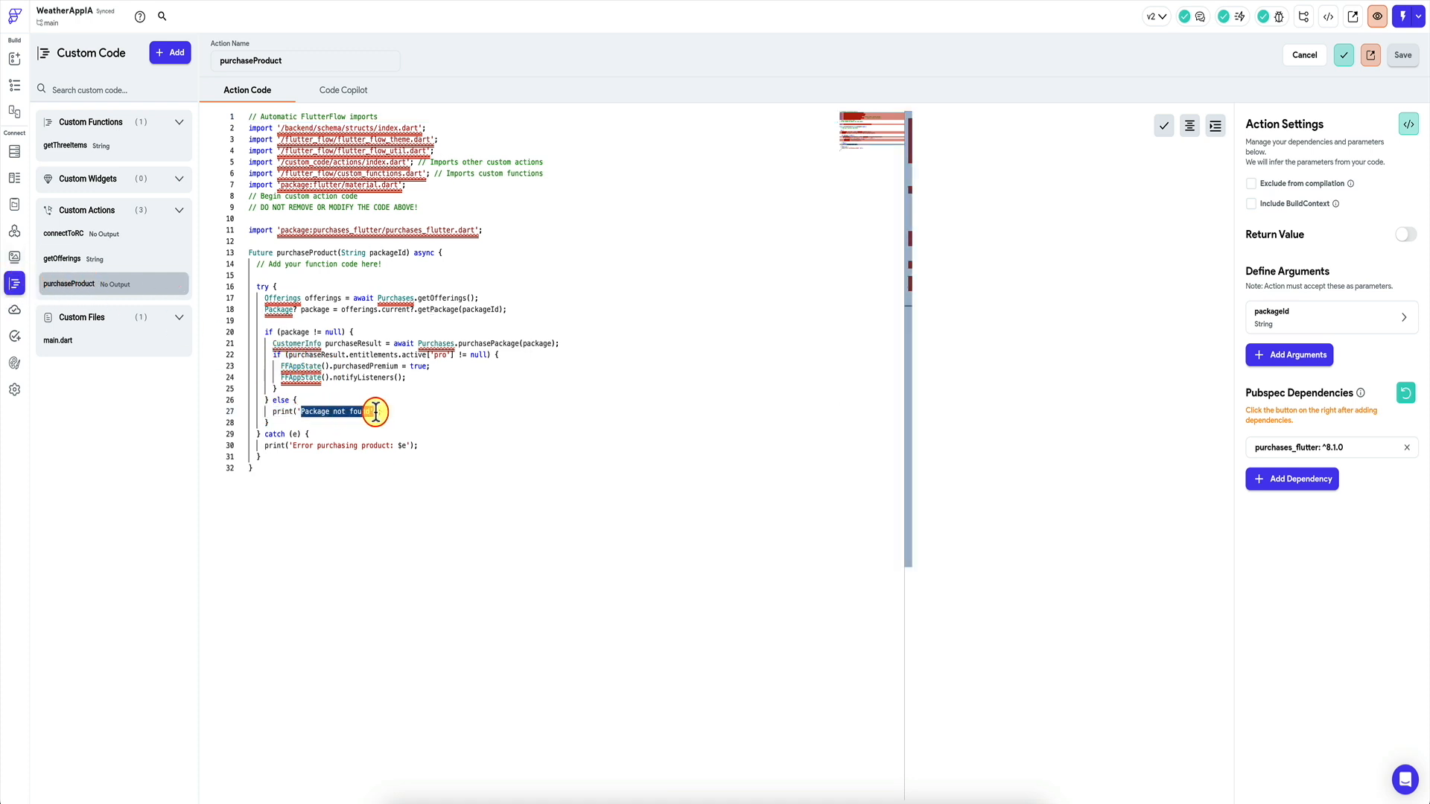
{"action": "left_click", "coordinate": [376, 413]}
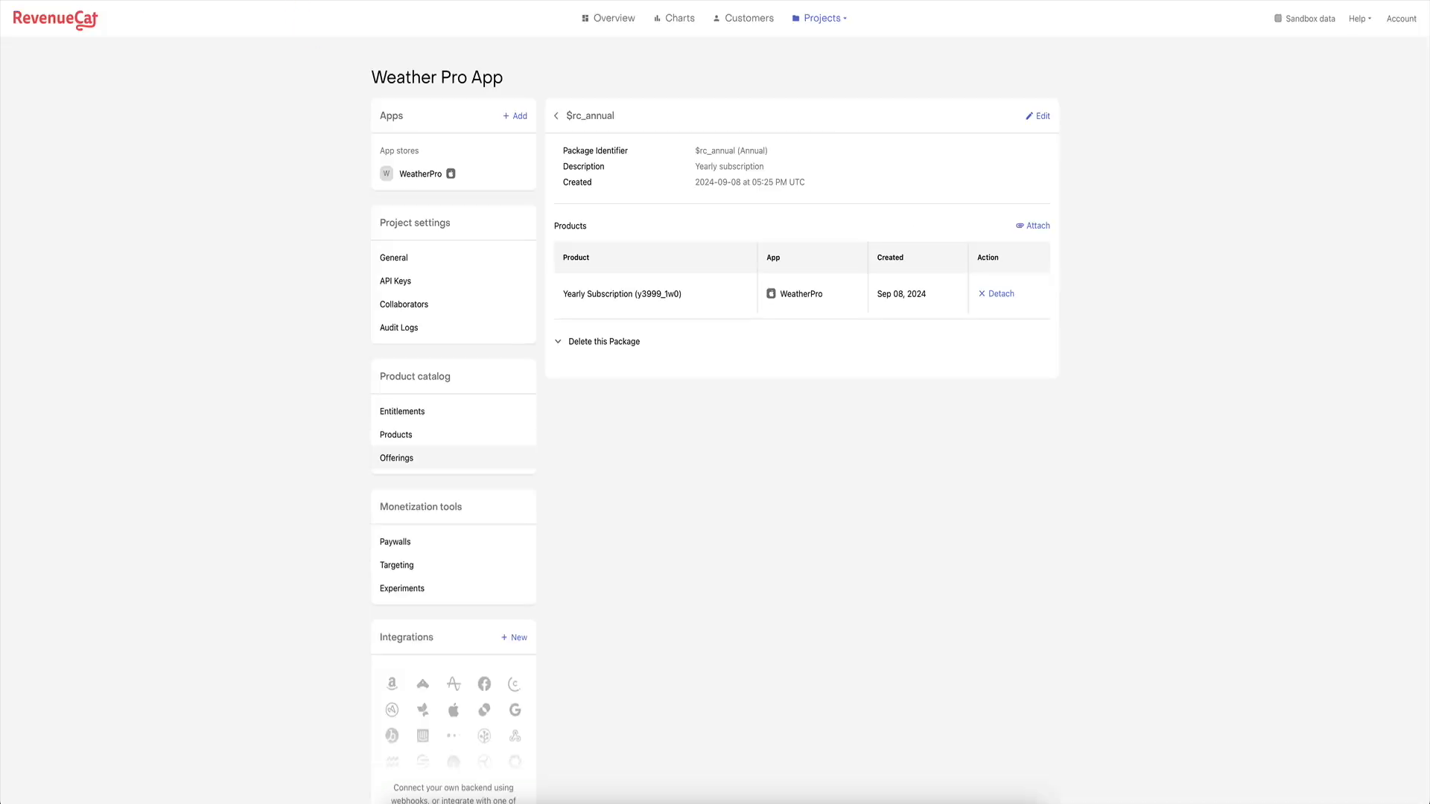
{"action": "left_click", "coordinate": [424, 437]}
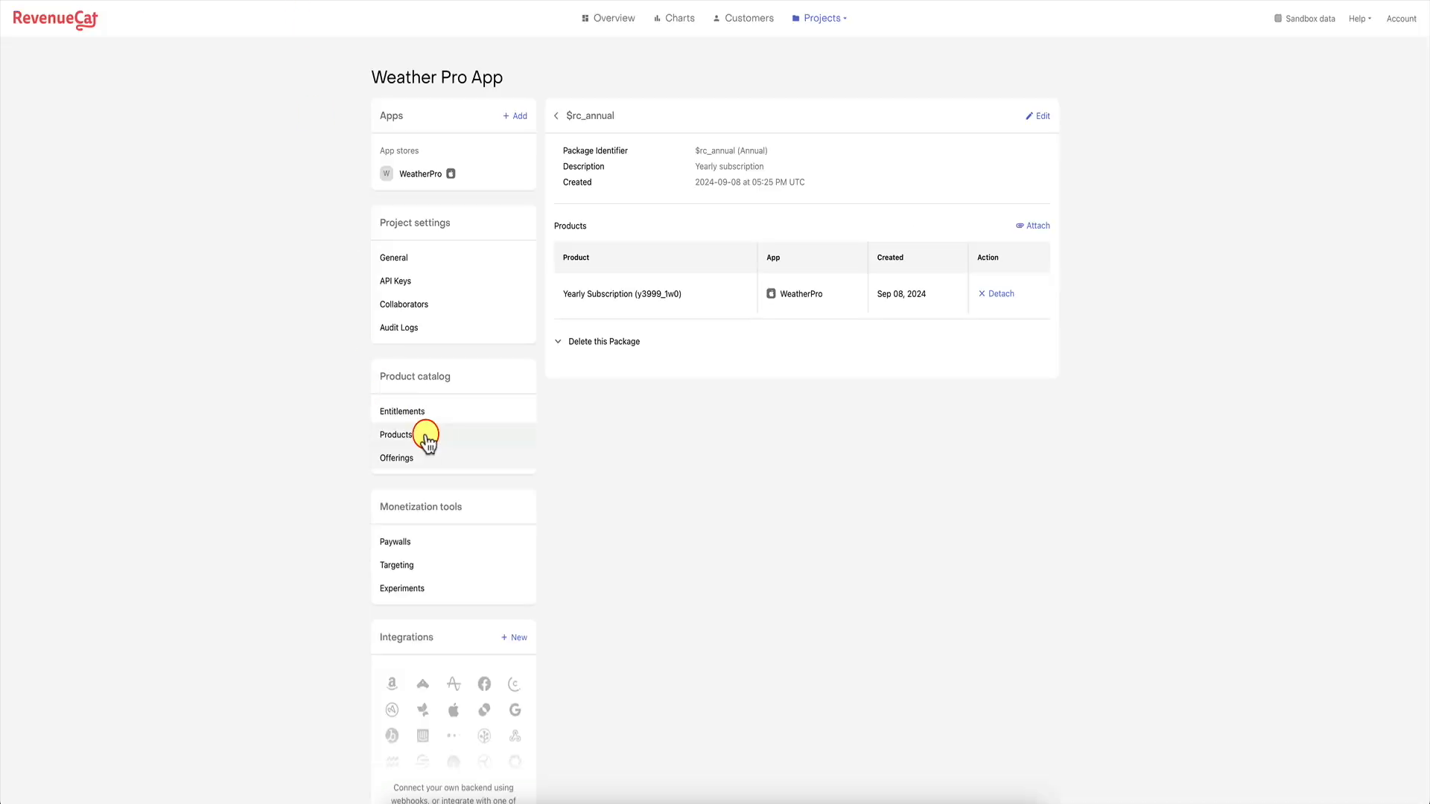
Copy Yearly Subscription's identifier y3999_1w0 and inspect summersale's $rc_annual package.
{"action": "left_click", "coordinate": [703, 270]}
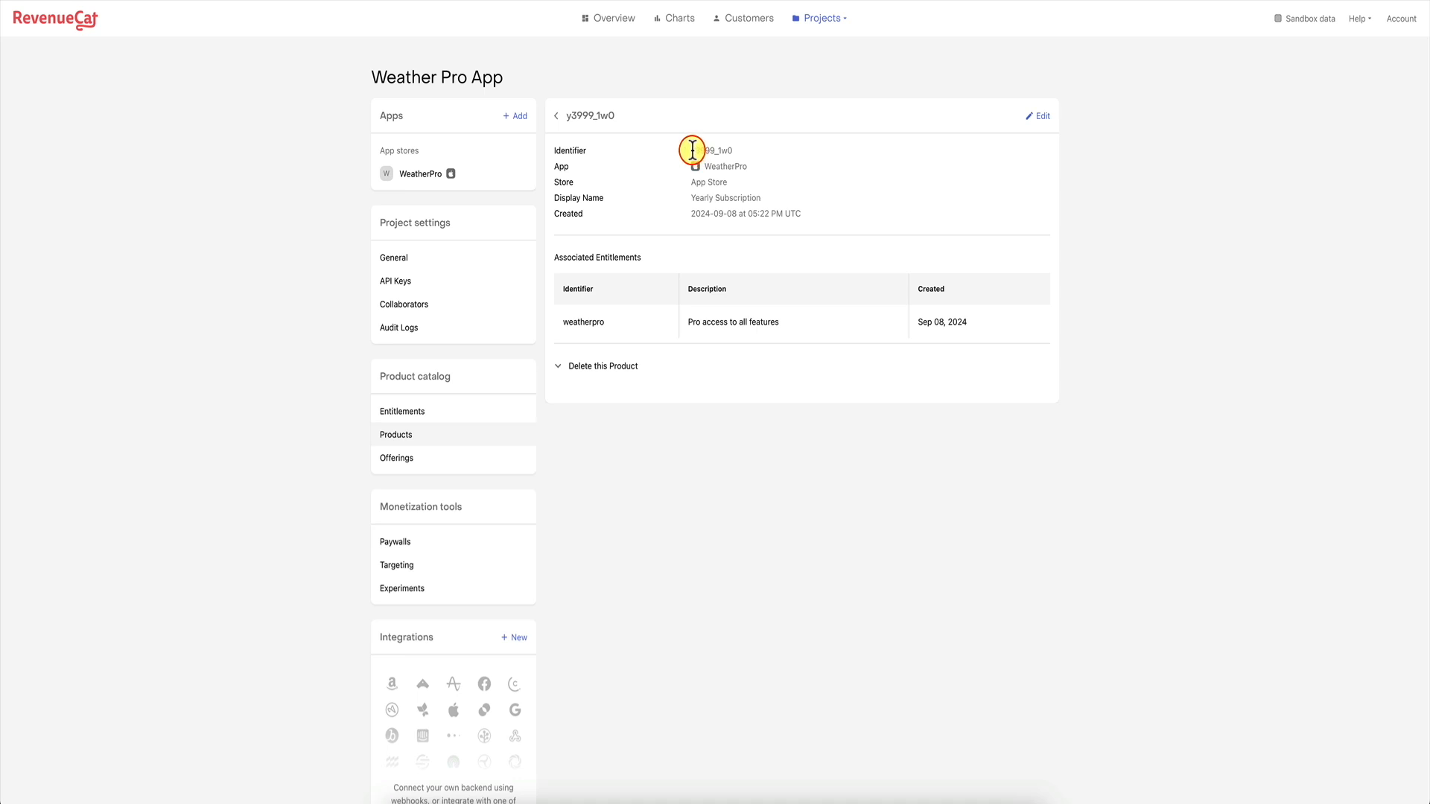
{"action": "left_click_drag", "start_coordinate": [692, 150], "coordinate": [738, 150]}
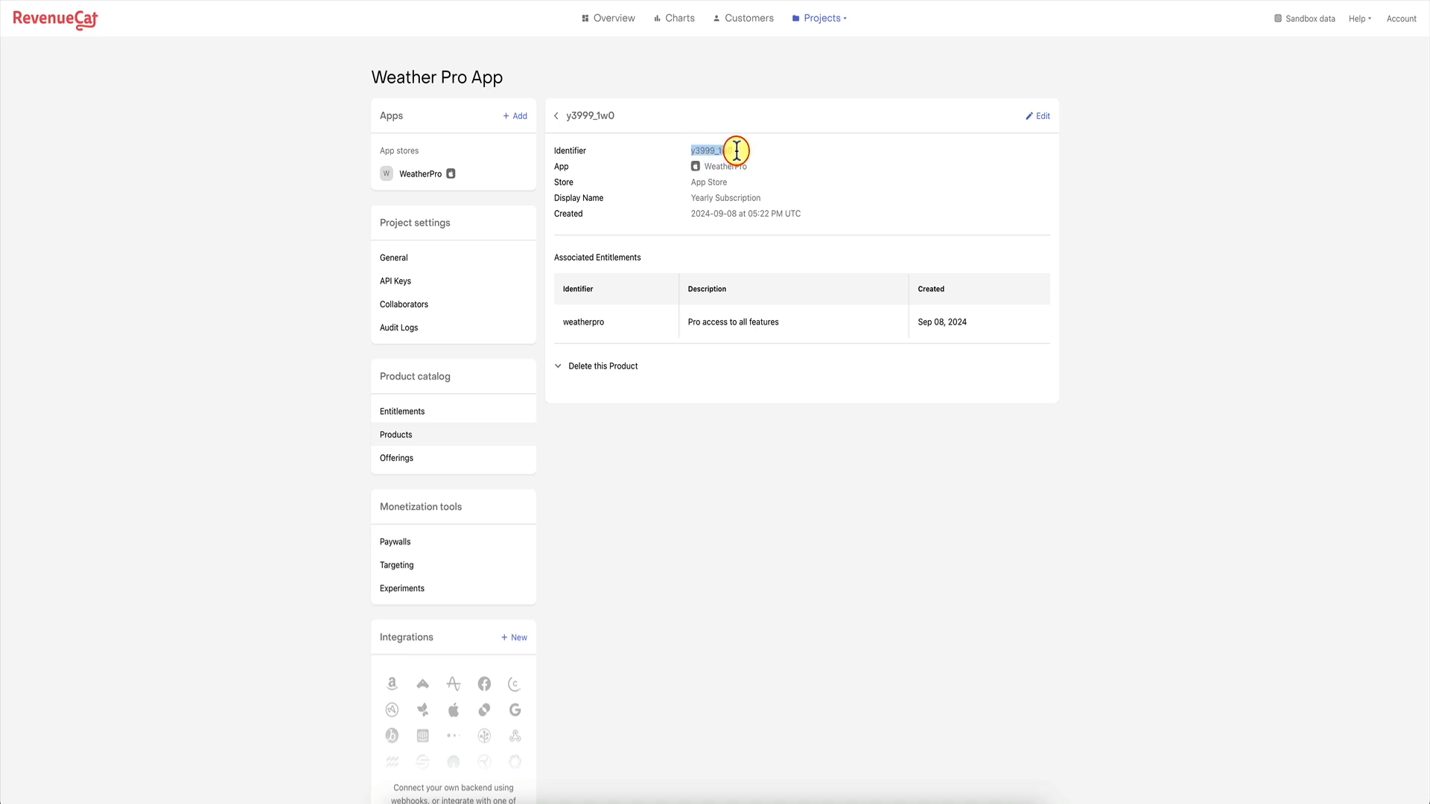
{"action": "left_click", "coordinate": [450, 456]}
{"action": "left_click", "coordinate": [608, 275]}
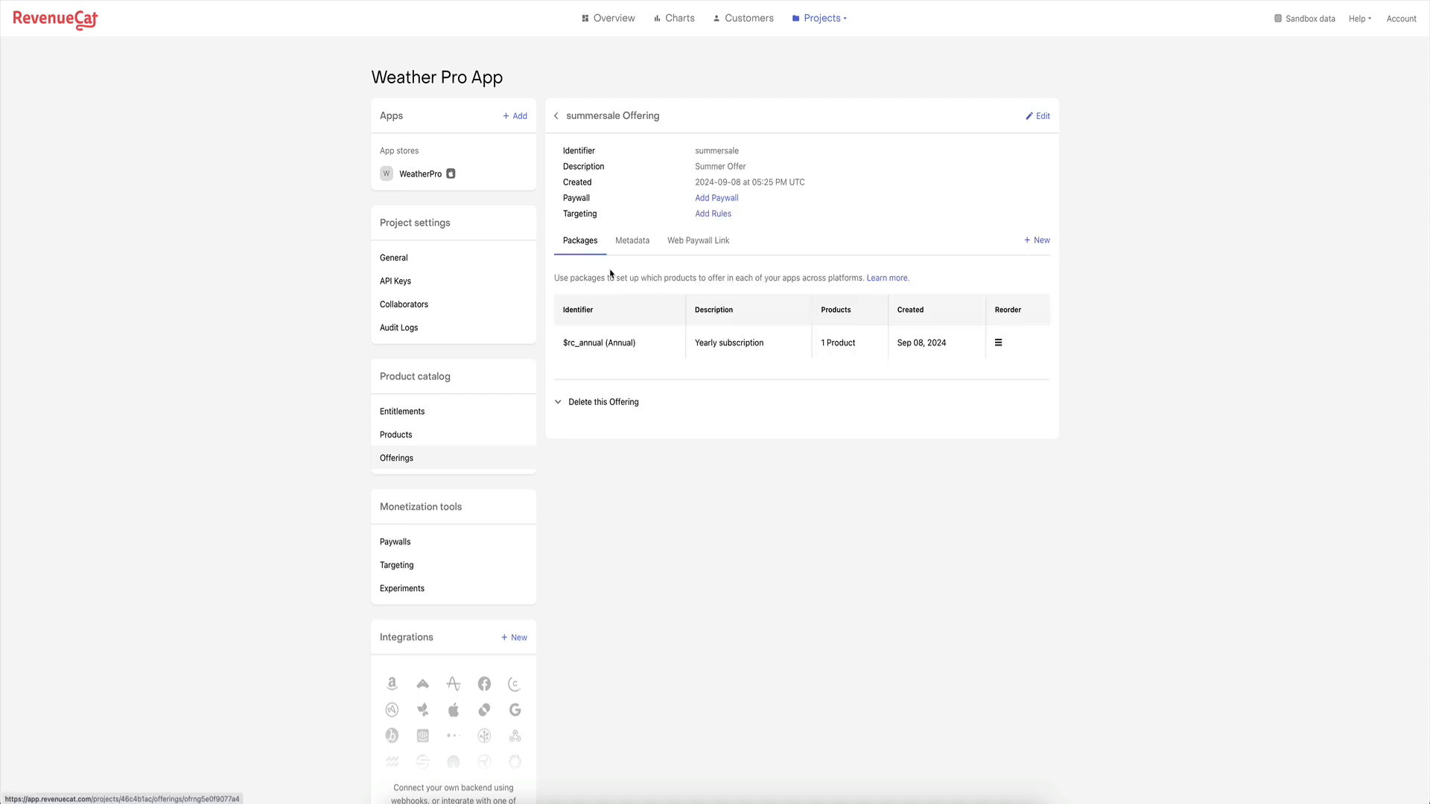
{"action": "left_click", "coordinate": [624, 341]}
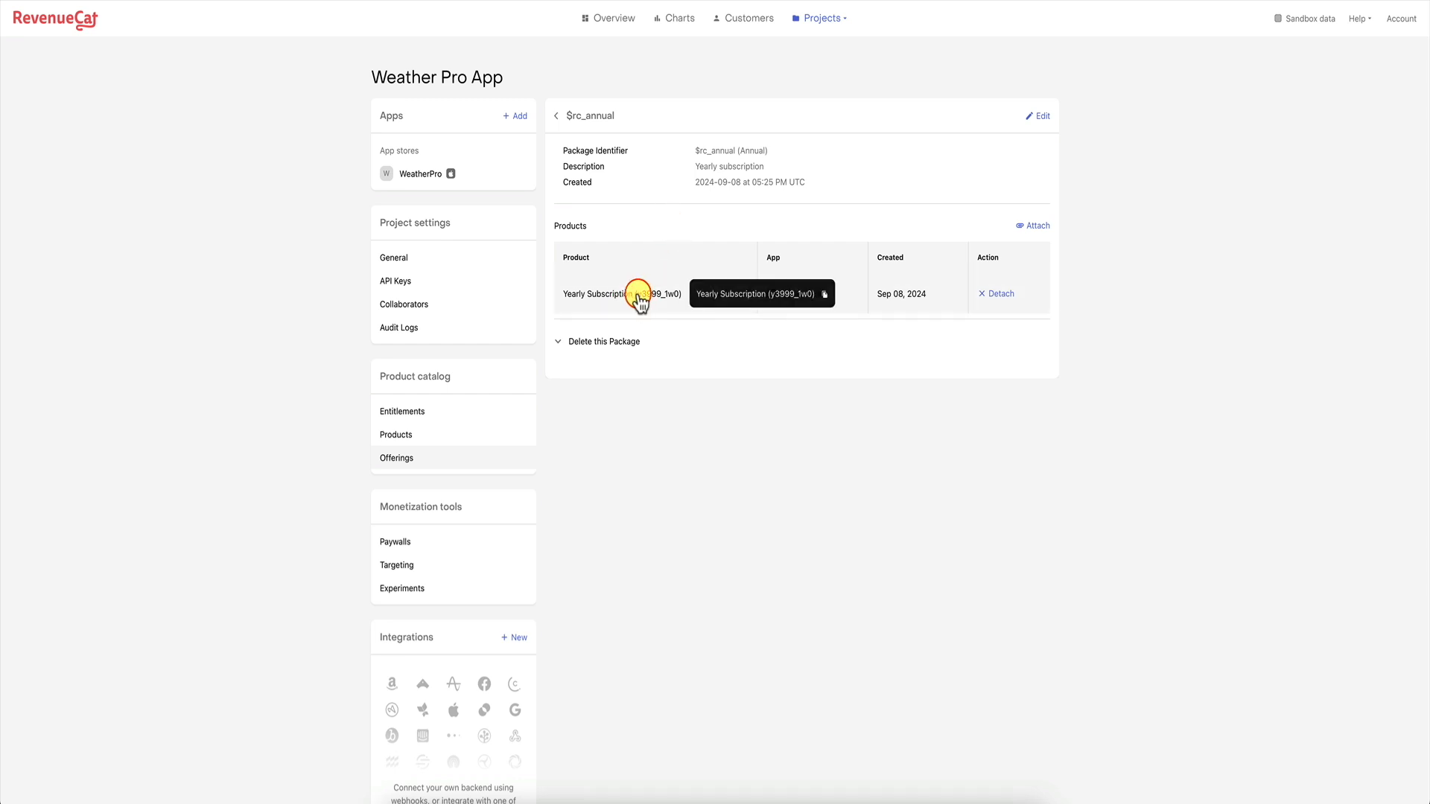
{"action": "mouse_move", "coordinate": [647, 298]}
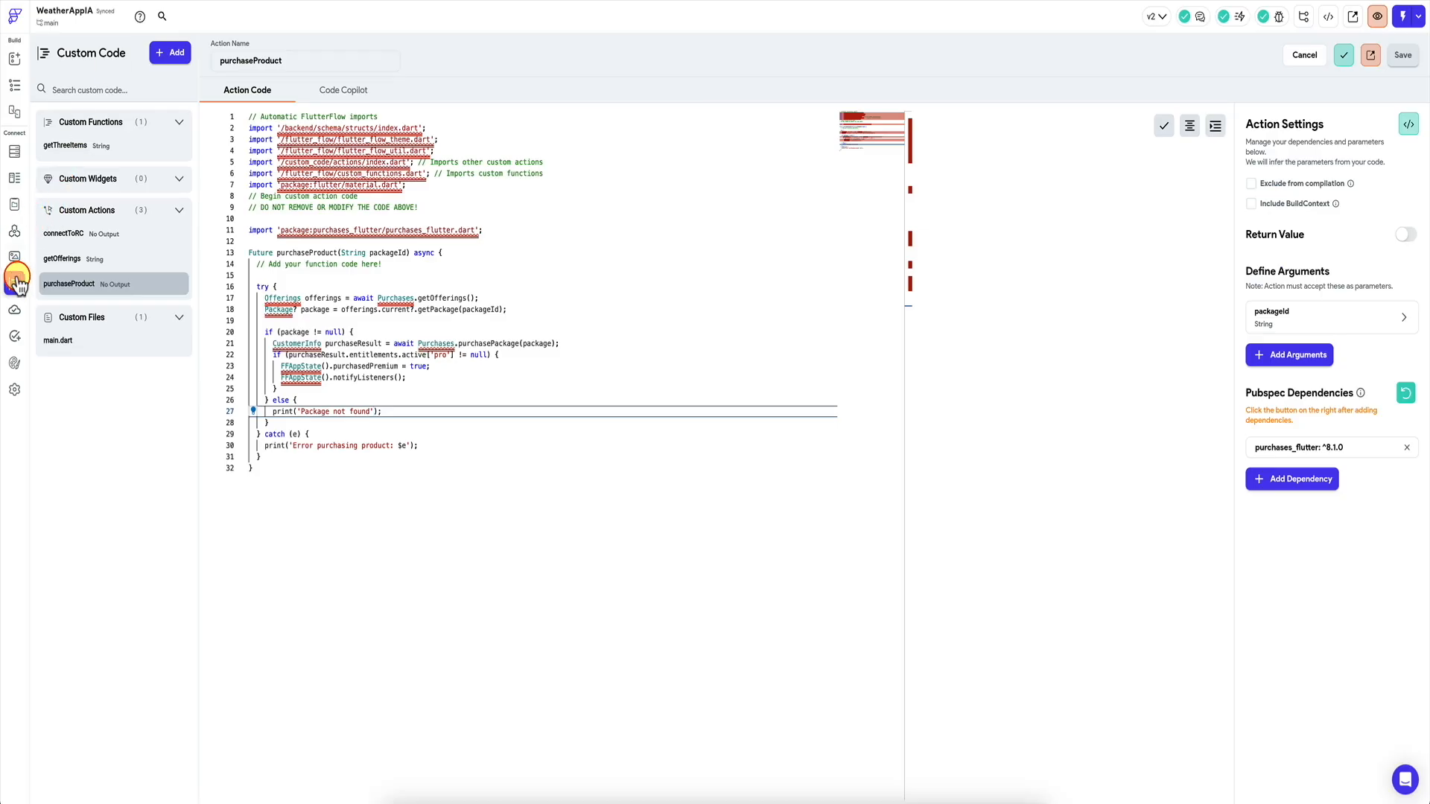
{"action": "left_click", "coordinate": [74, 260]}
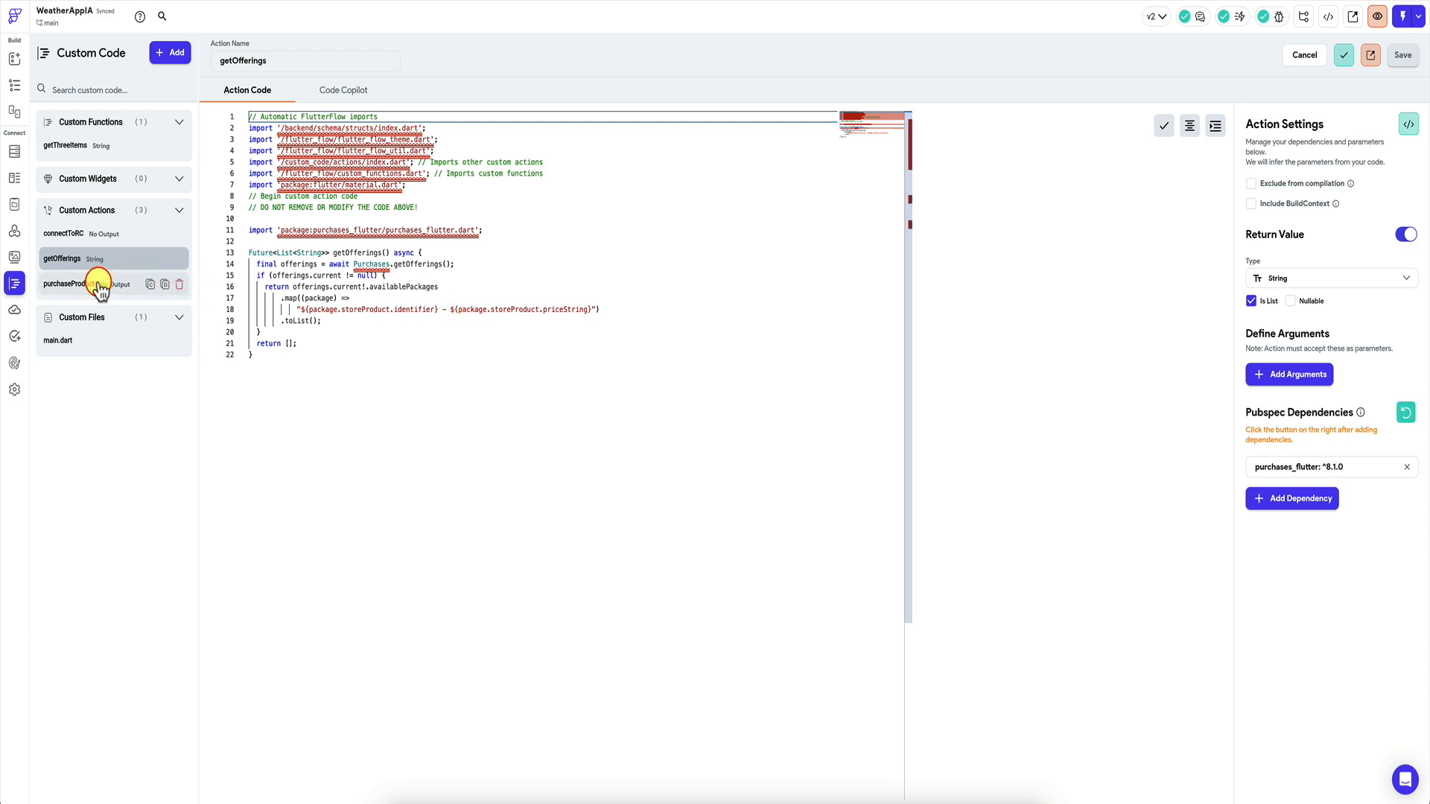
{"action": "left_click", "coordinate": [69, 283]}
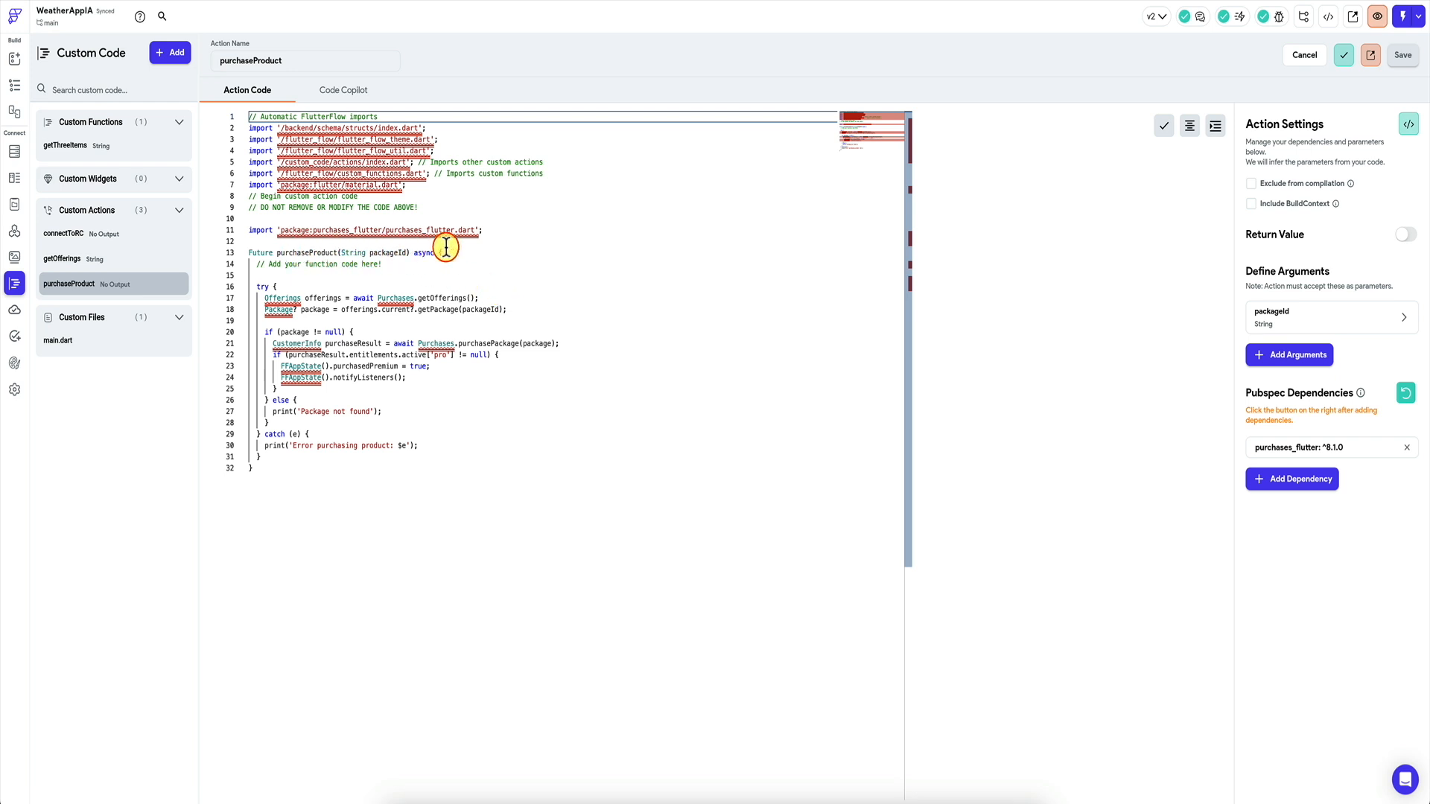
Add a print('Trying to purchase: $packageId') line before purchaseProduct's try block.
{"action": "left_click", "coordinate": [418, 264]}
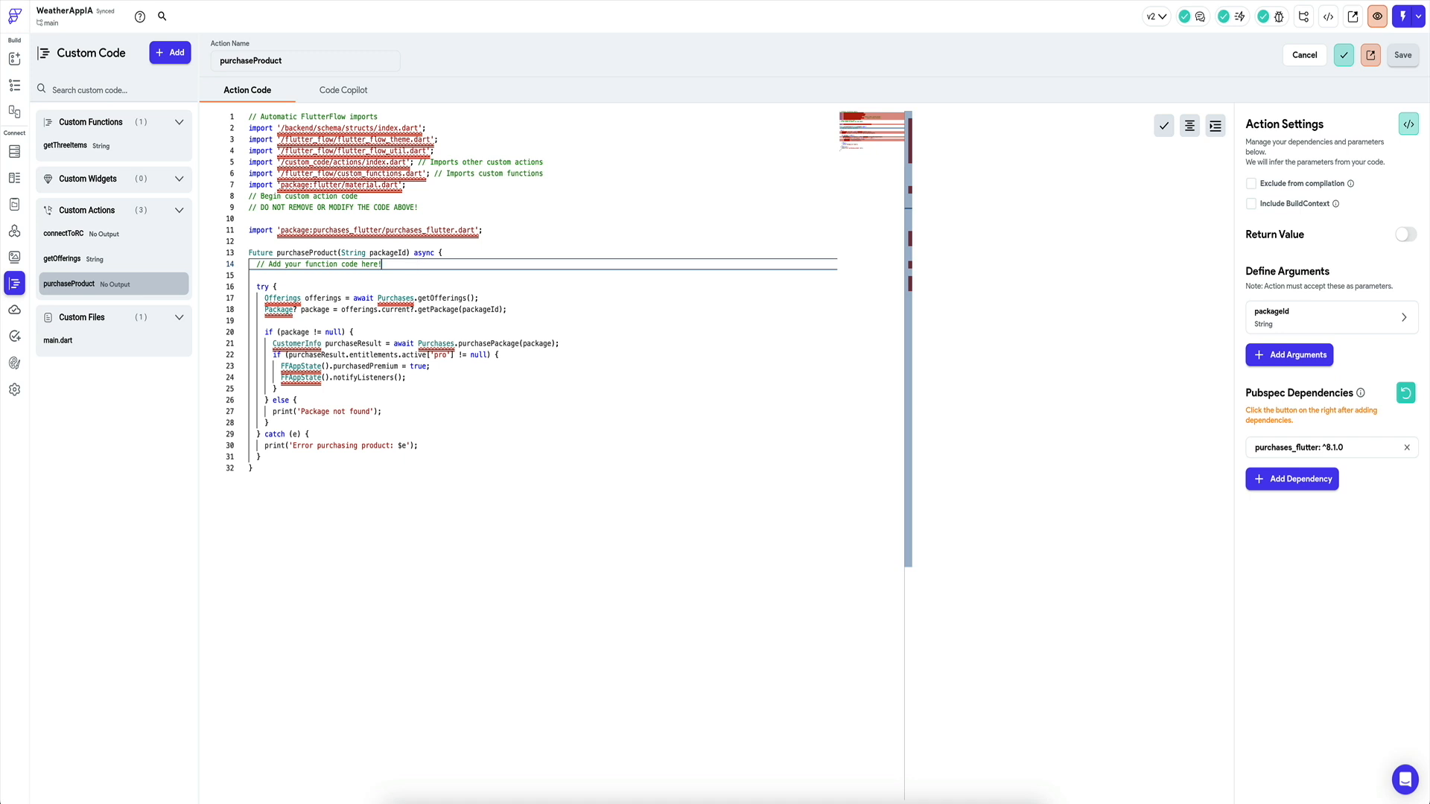
{"action": "key", "text": "Return"}
{"action": "key", "text": "Return"}
{"action": "type", "text": "print('Trying to pur"}
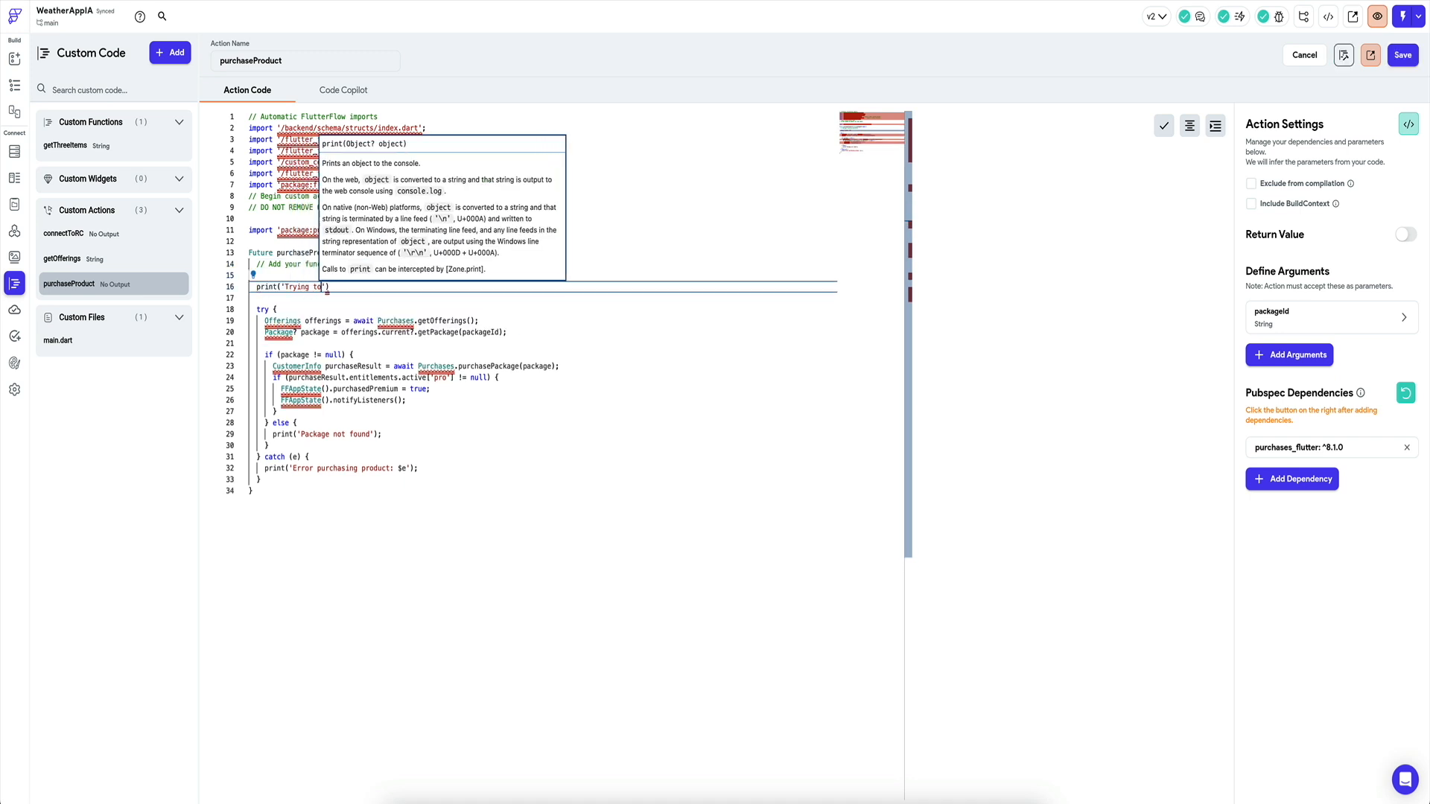
{"action": "type", "text": "chase:"}
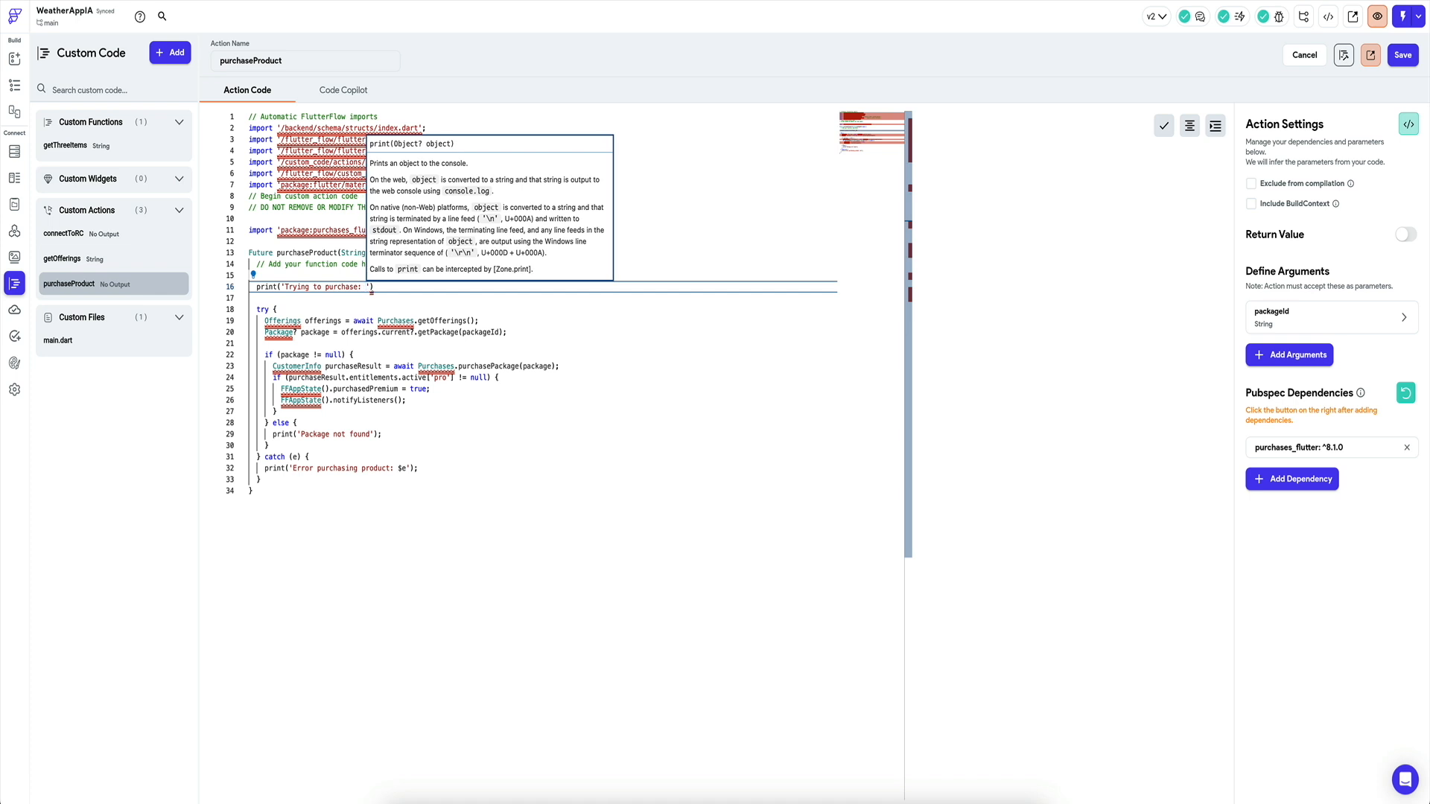
{"action": "key", "text": "Escape"}
{"action": "type", "text": "$packageId"}
{"action": "left_click", "coordinate": [455, 290]}
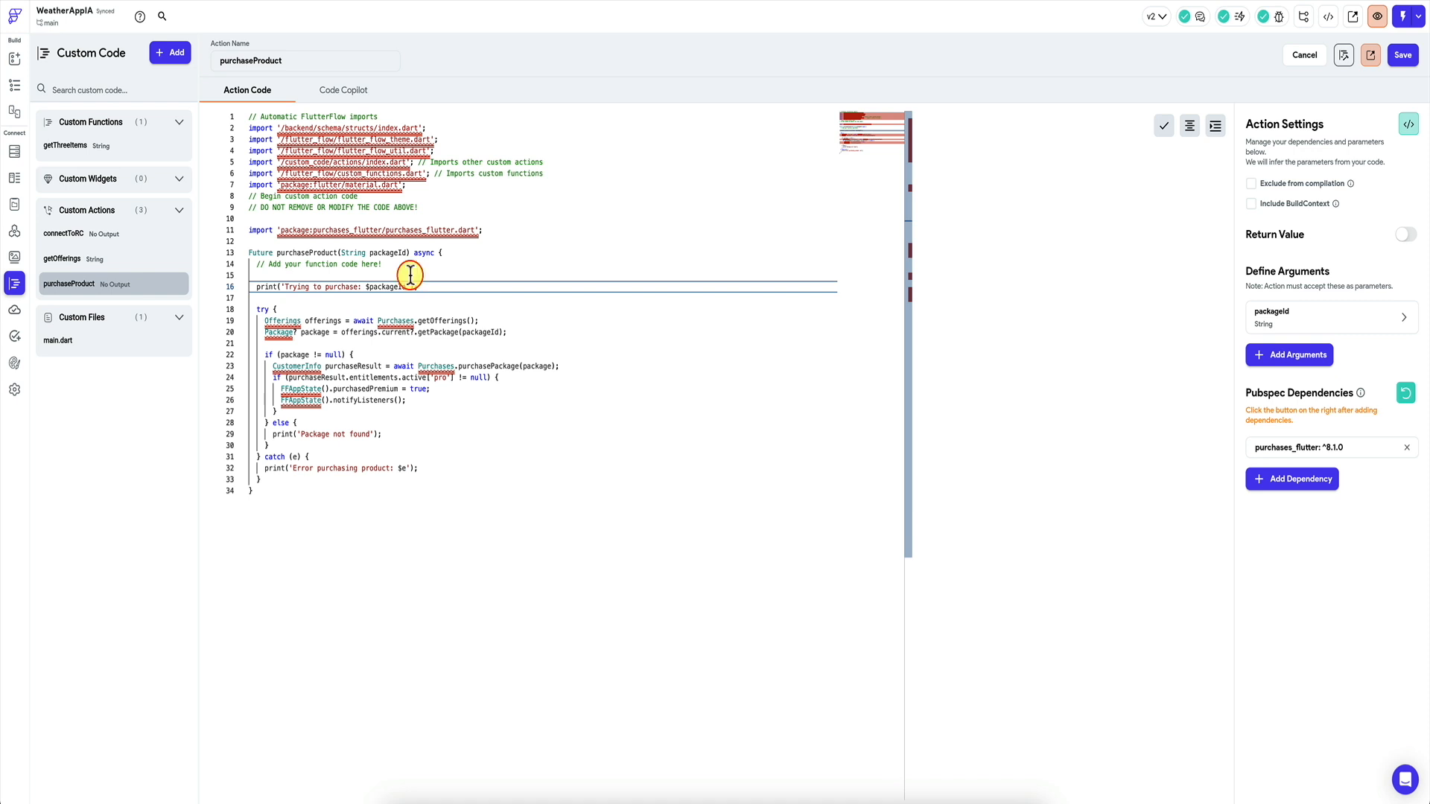
Save and compile the purchaseProduct action, then bring up the Developer Menu.
{"action": "left_click", "coordinate": [1403, 57]}
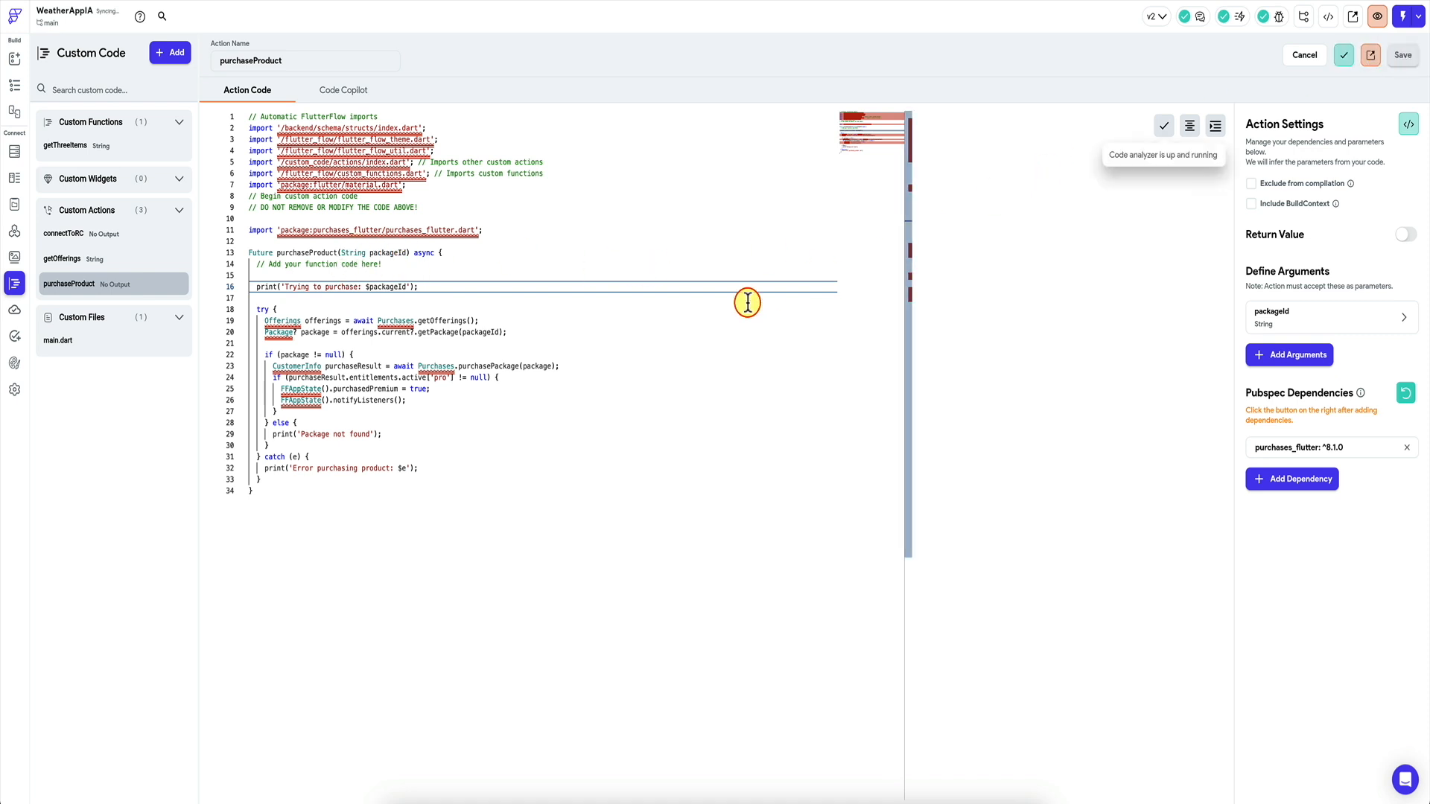
{"action": "left_click", "coordinate": [1344, 54]}
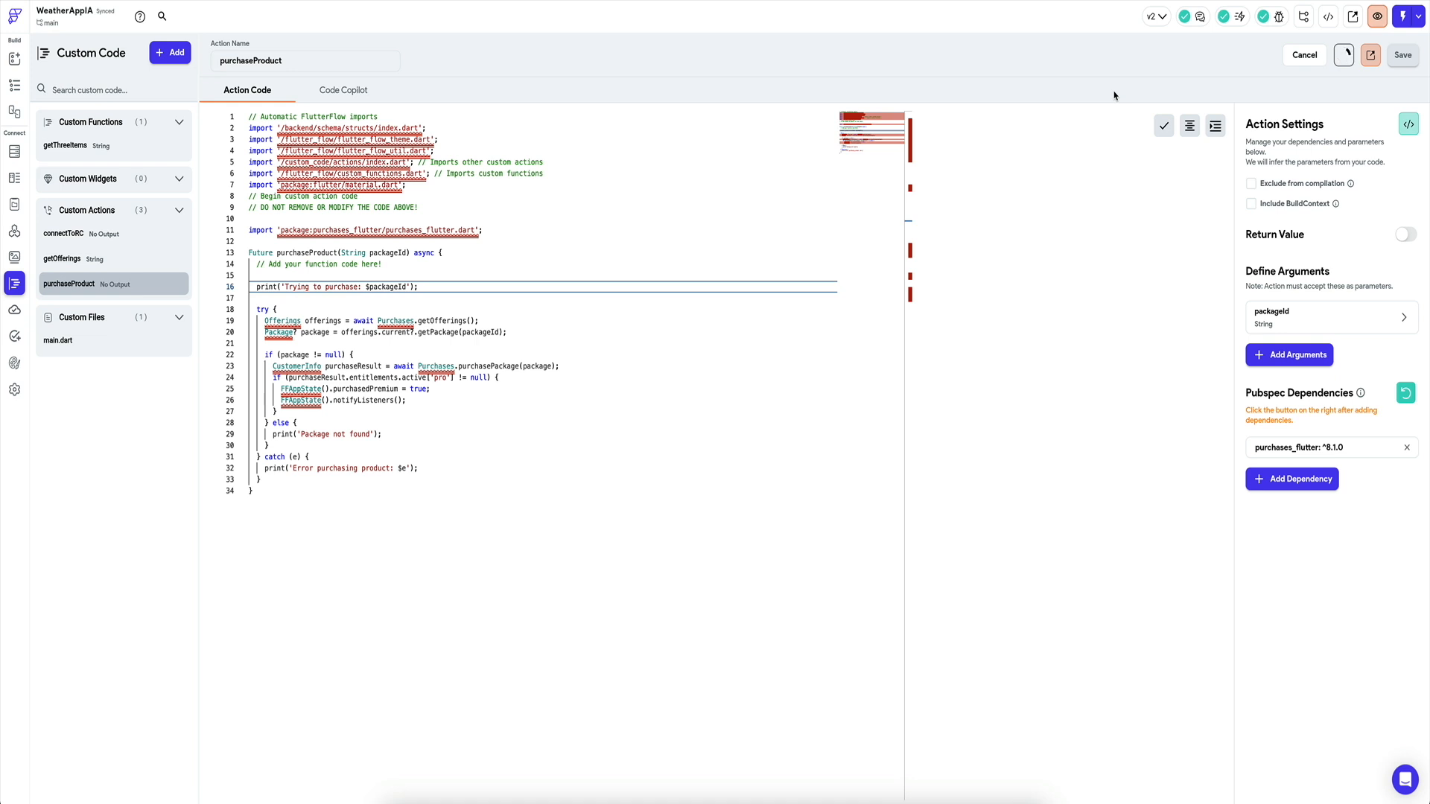
{"action": "left_click", "coordinate": [1328, 16]}
Copy the CLI export command and launch the exported app for debugging from VS Code.
{"action": "left_click", "coordinate": [849, 716]}
{"action": "left_click", "coordinate": [850, 803]}
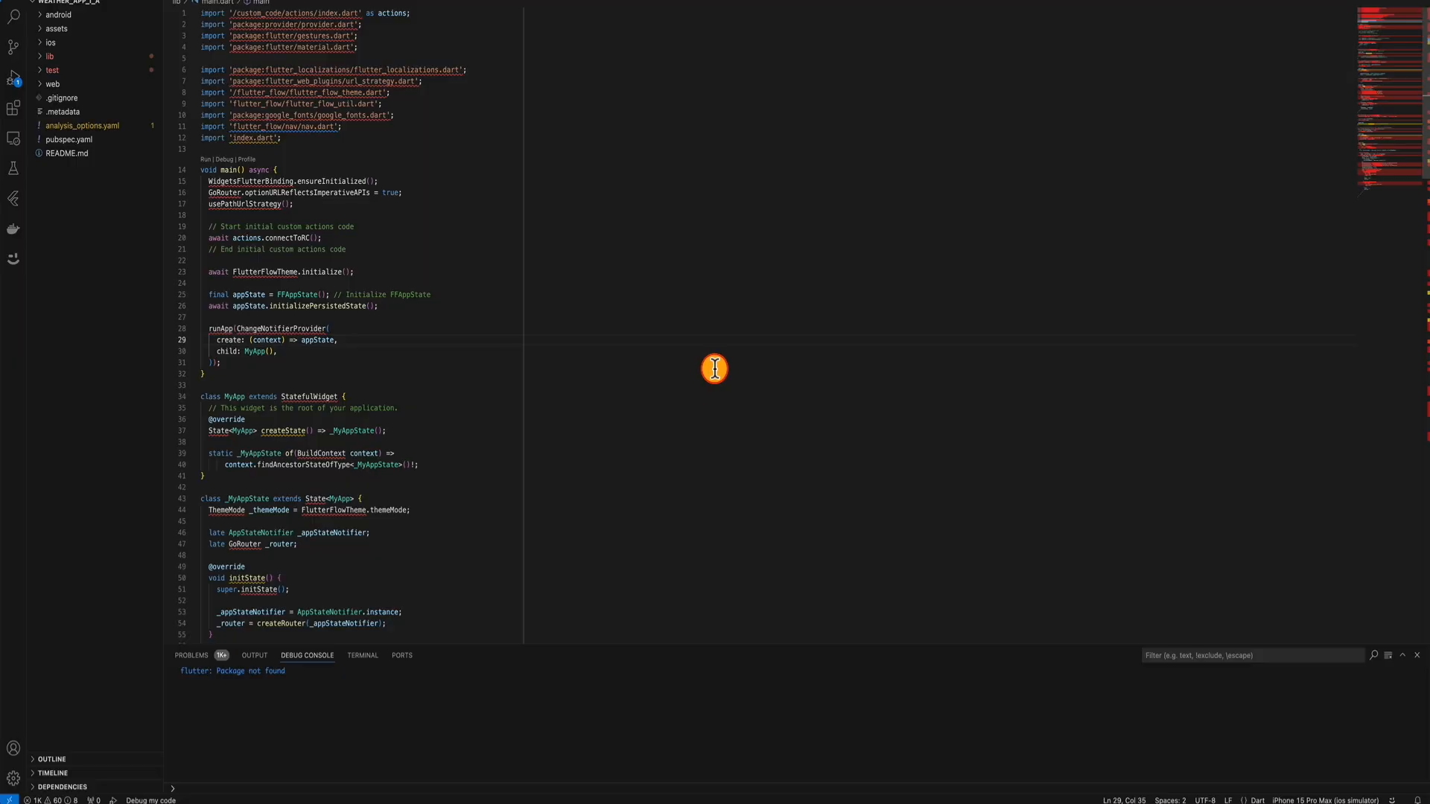
{"action": "key", "text": "super+shift+p"}
{"action": "left_click", "coordinate": [714, 369]}
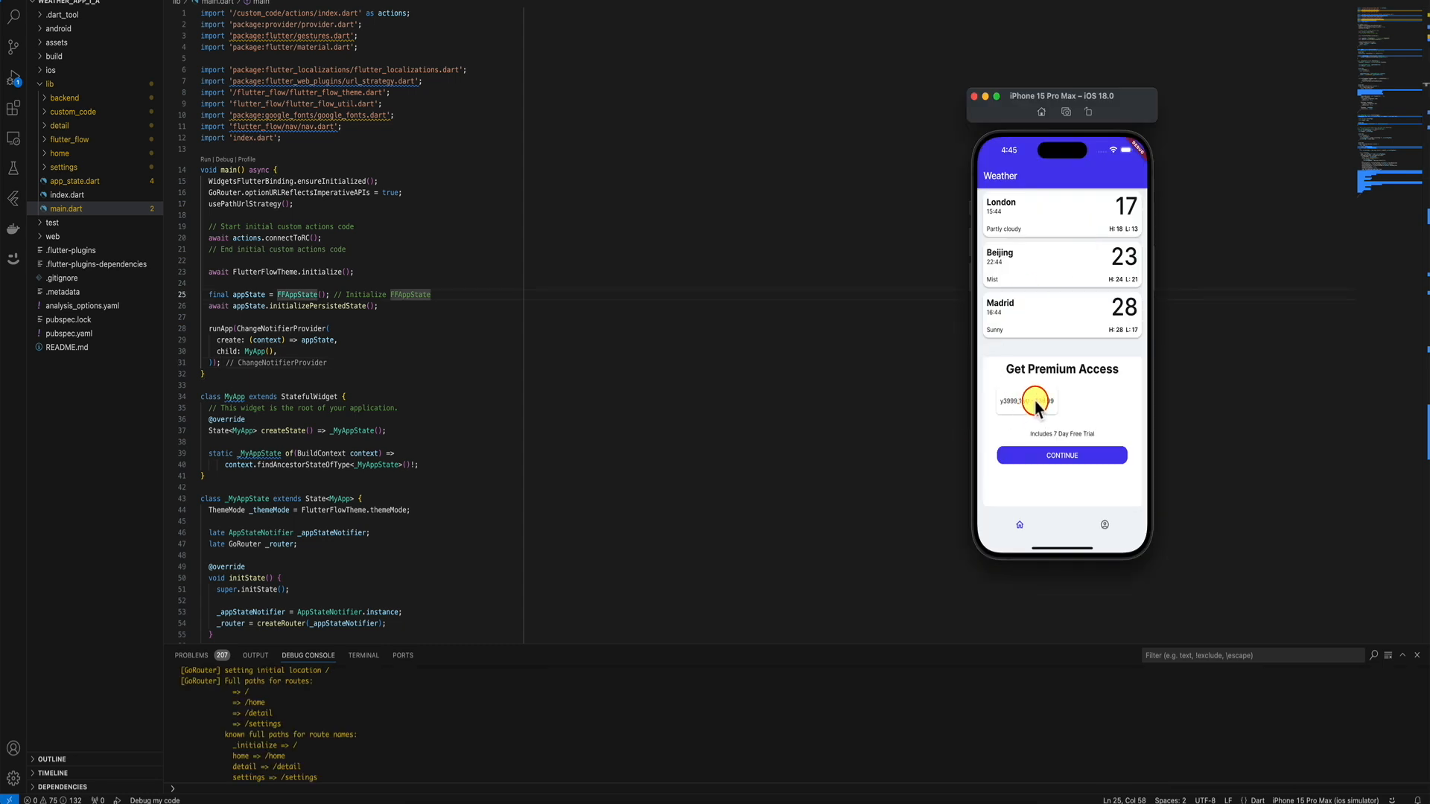
Tap CONTINUE; the console logs 'Trying to purchase: y3999_1w0' then 'Package not found'.
{"action": "left_click", "coordinate": [1057, 456]}
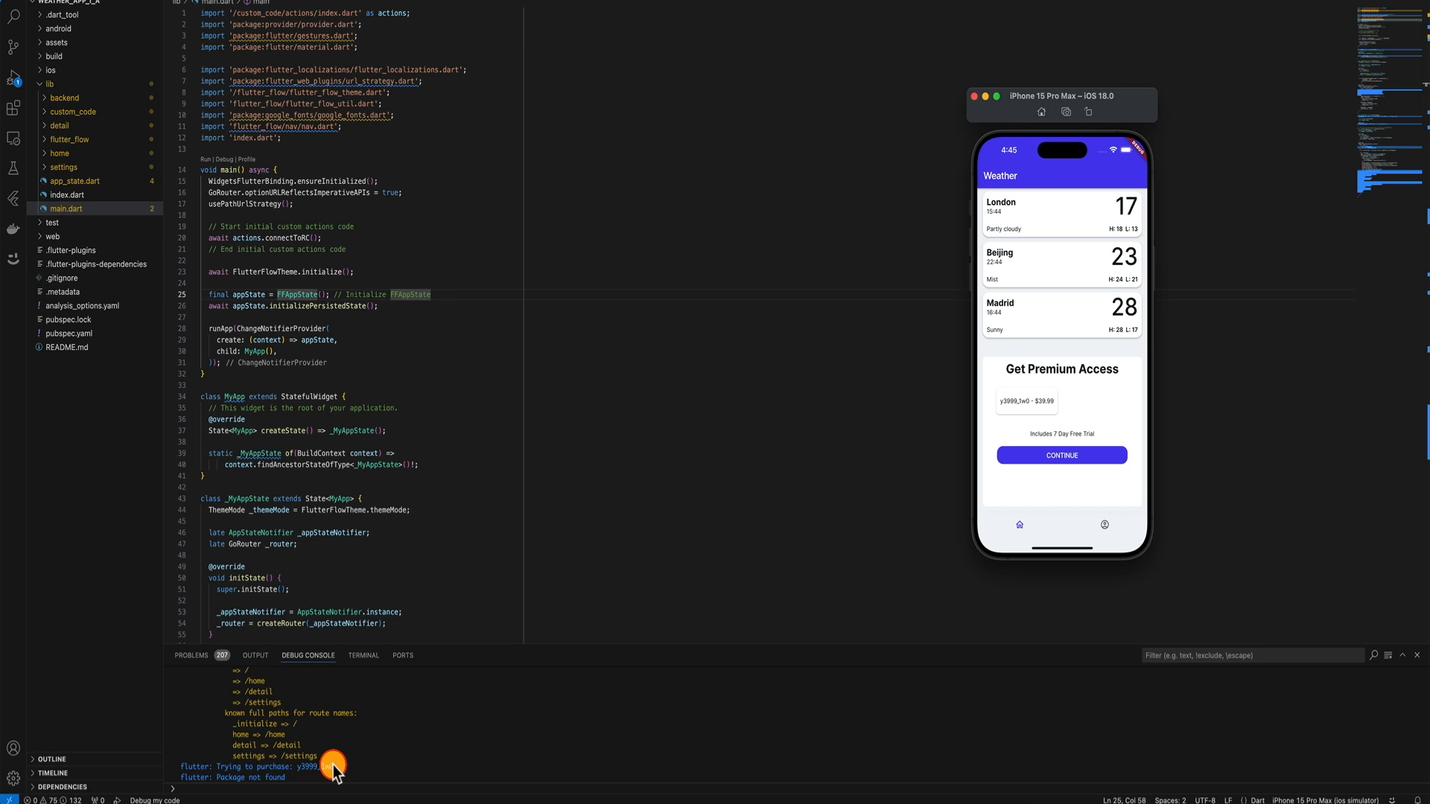
{"action": "left_click", "coordinate": [382, 364]}
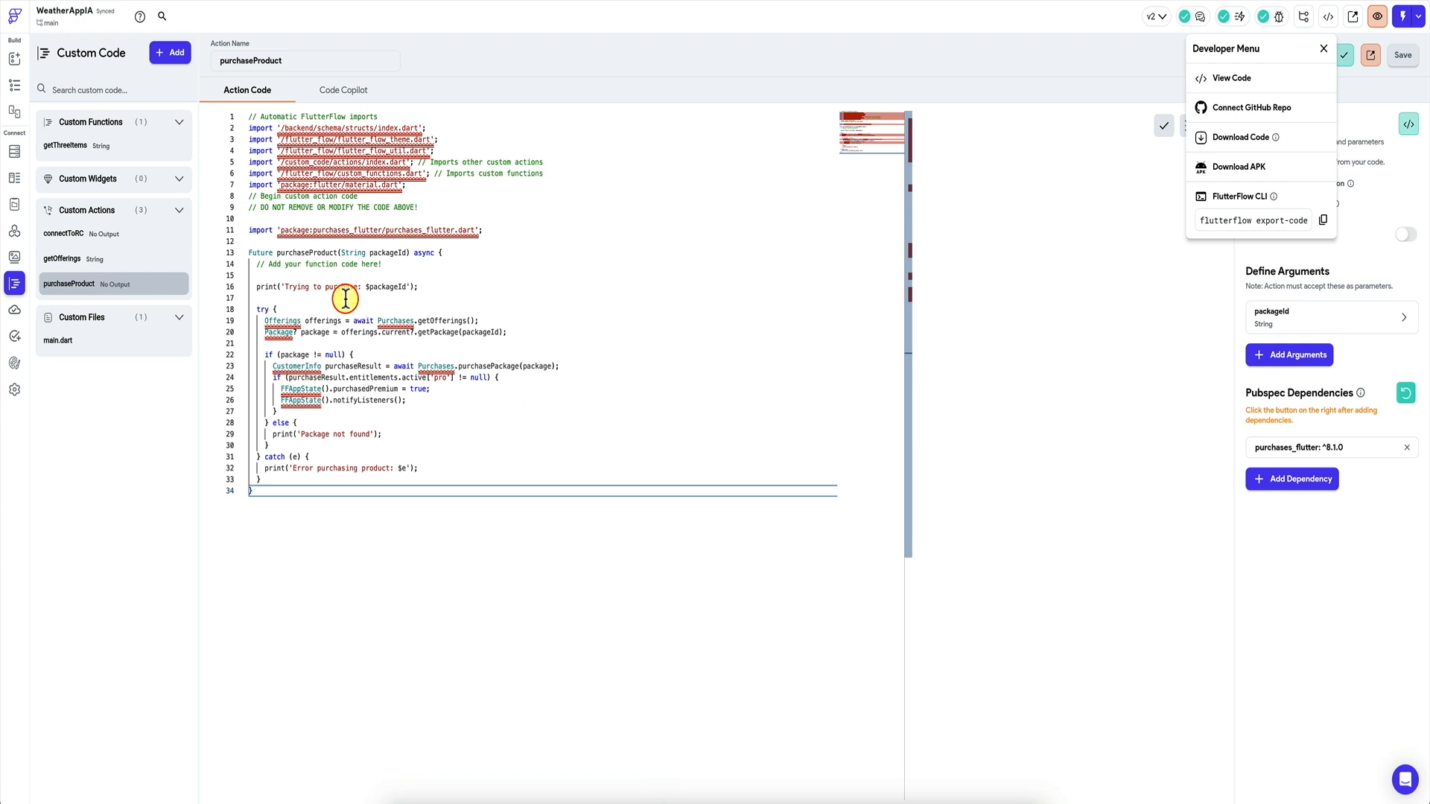
{"action": "left_click", "coordinate": [345, 292]}
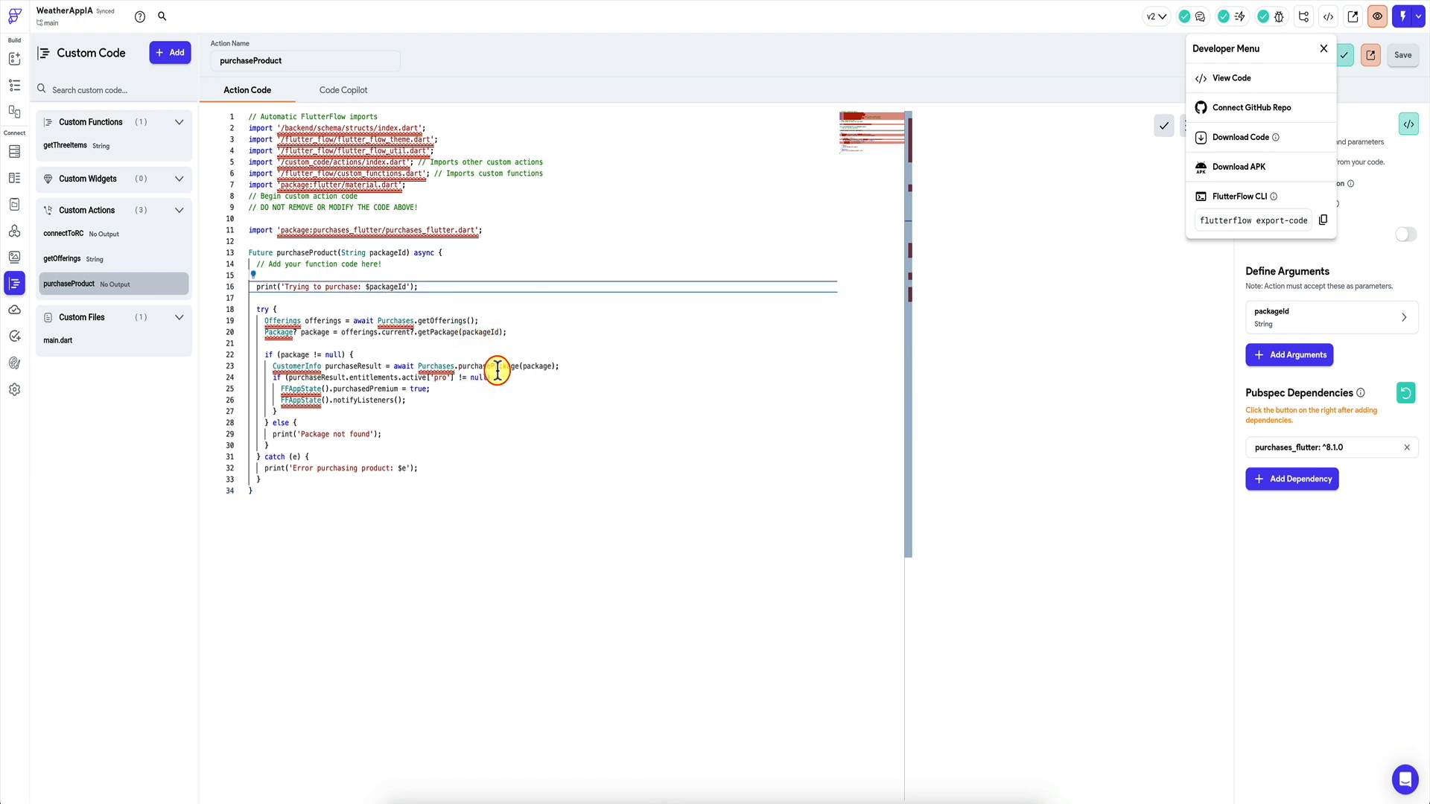
Locate line 18's storeProduct.identifier expression in getOfferings, comparing against purchaseProduct.
{"action": "left_click", "coordinate": [97, 257]}
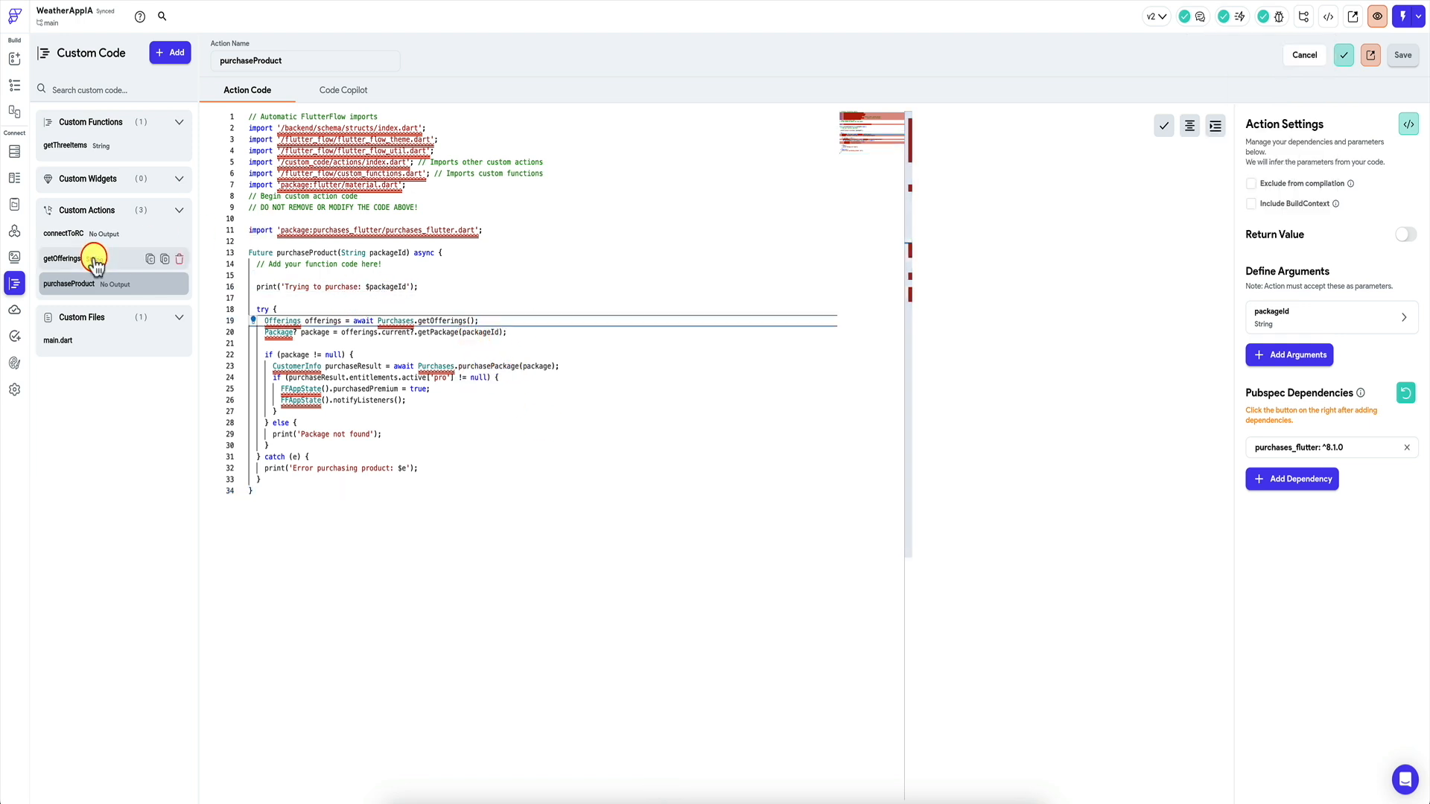
{"action": "left_click", "coordinate": [101, 258]}
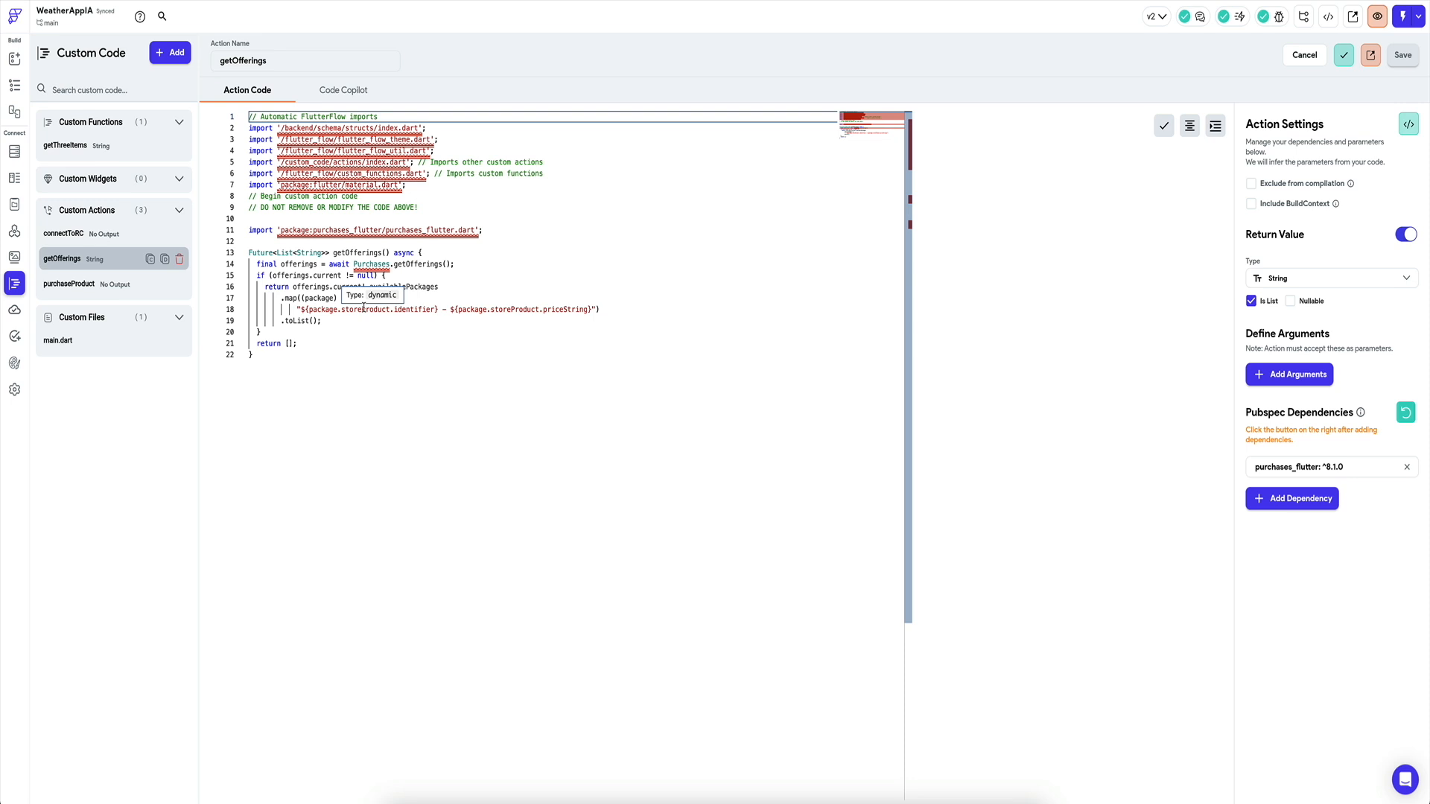
{"action": "left_click", "coordinate": [424, 308]}
{"action": "left_click", "coordinate": [370, 312]}
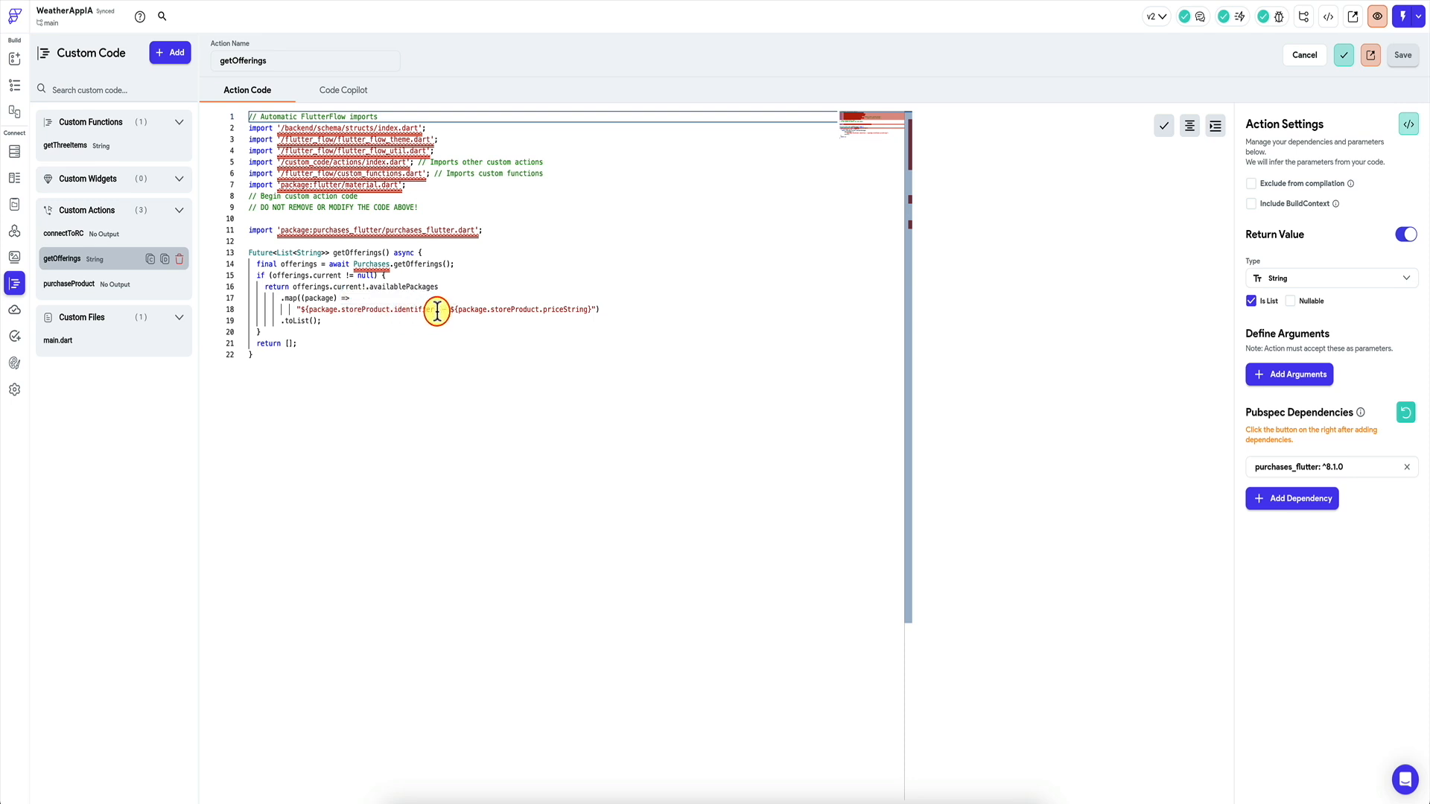
{"action": "left_click_drag", "start_coordinate": [435, 309], "coordinate": [342, 310]}
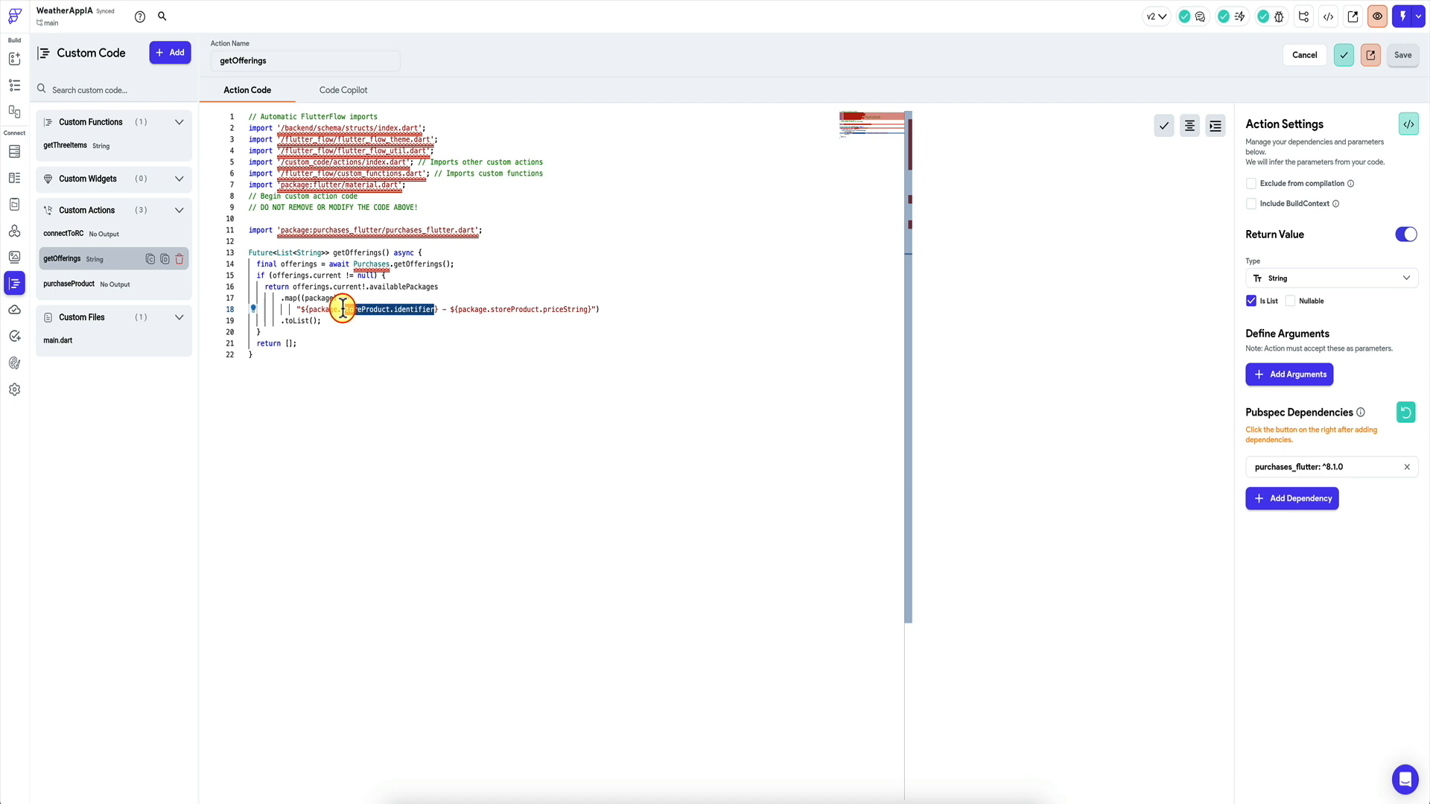
{"action": "left_click", "coordinate": [71, 284]}
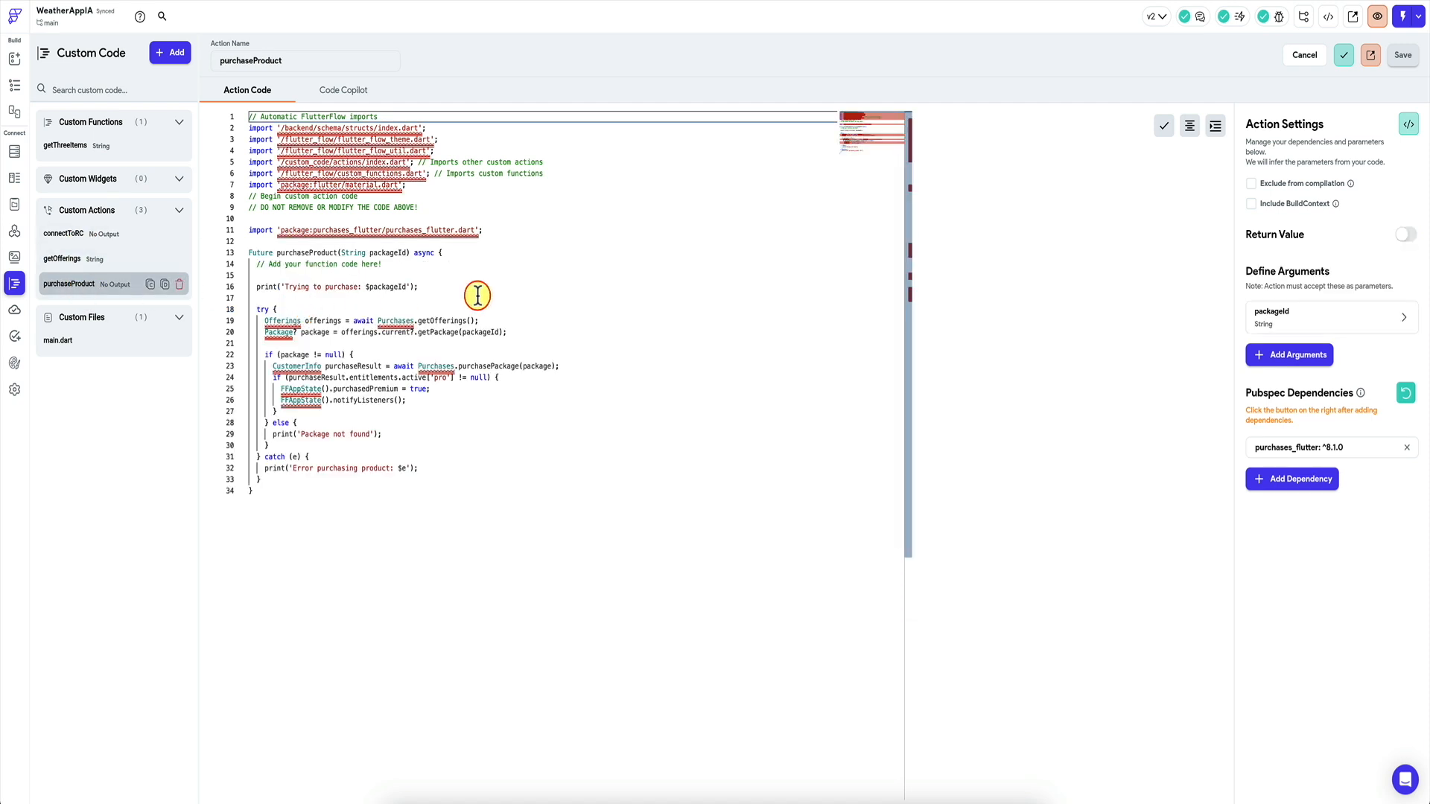
{"action": "mouse_move", "coordinate": [486, 331]}
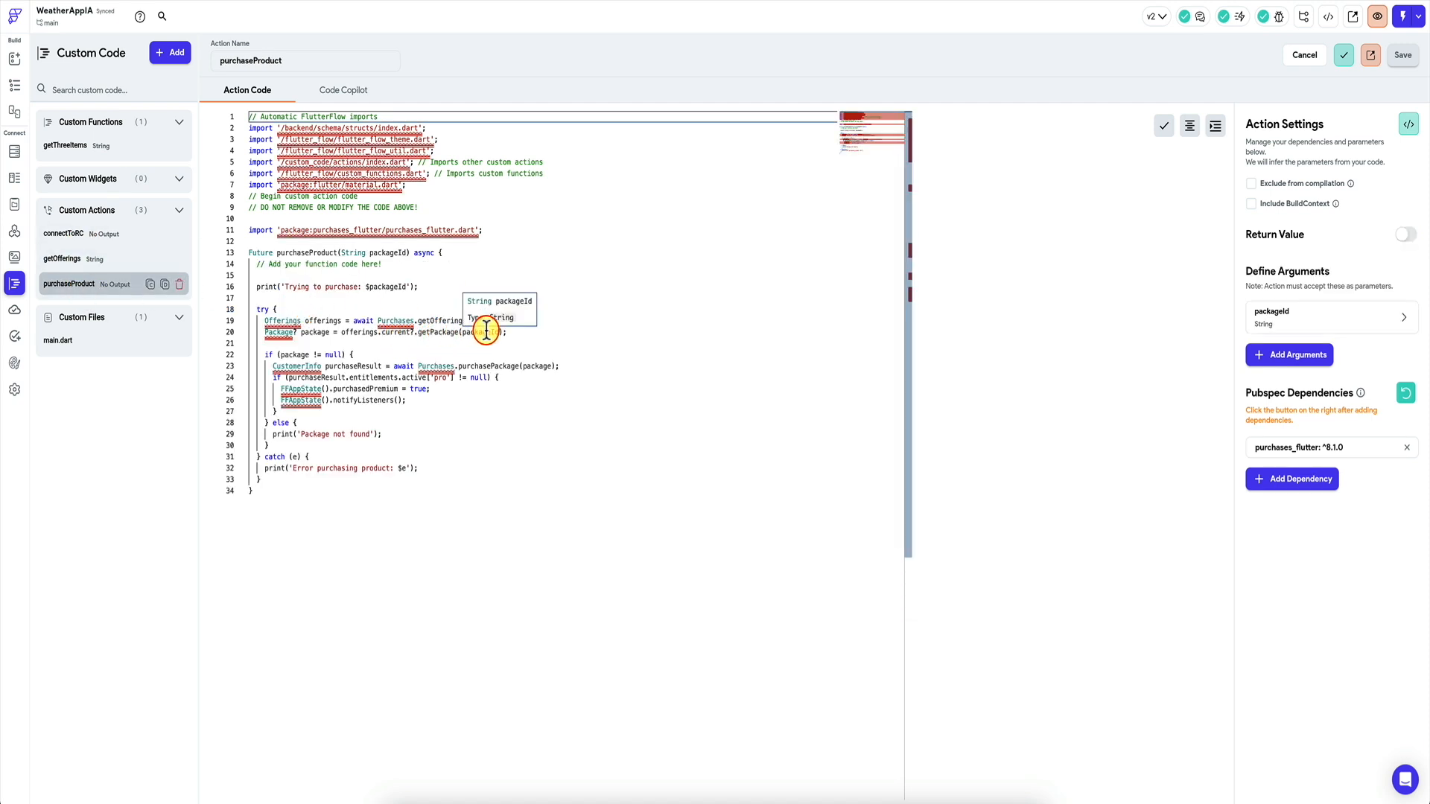
{"action": "left_click", "coordinate": [110, 262]}
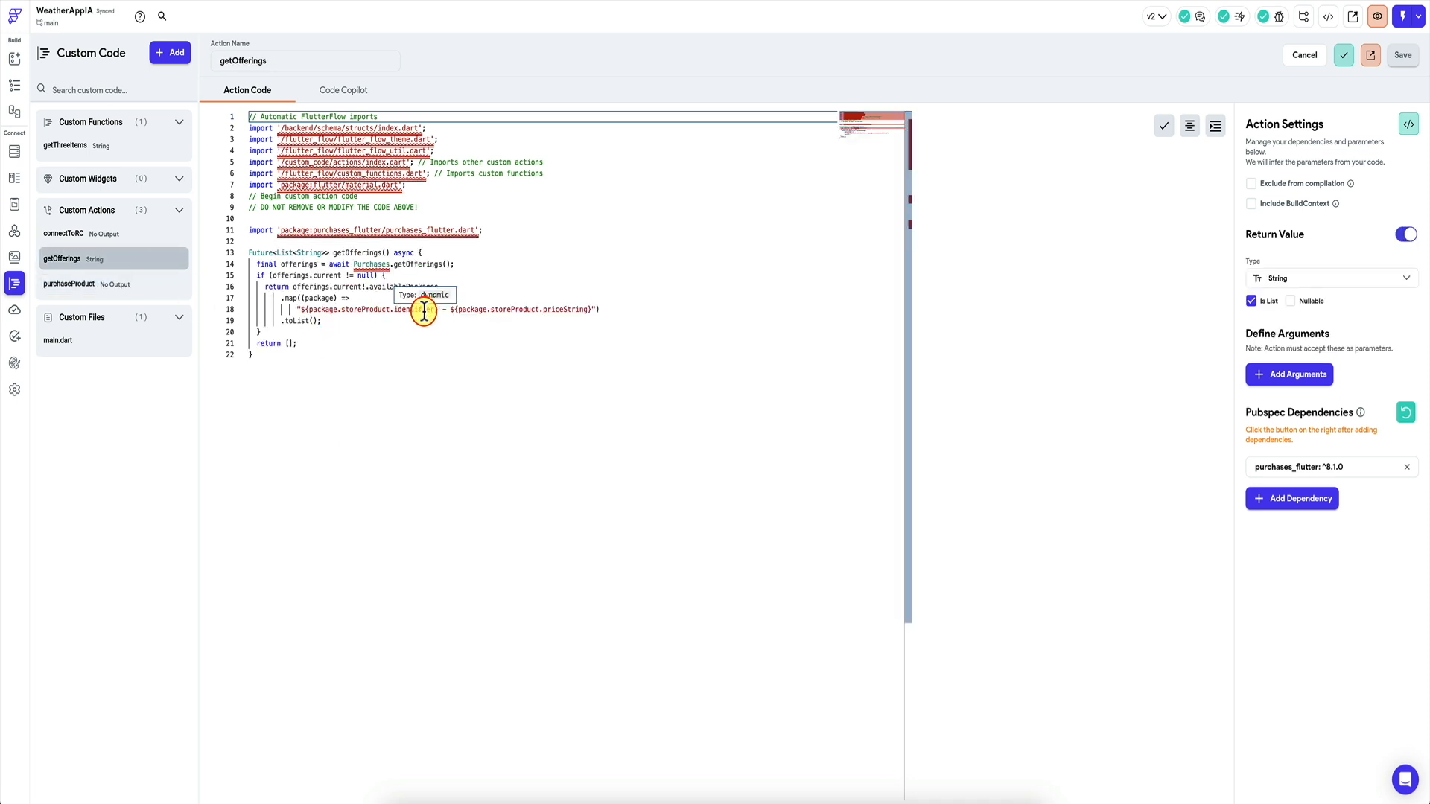
Replace package.storeProduct.identifier with package.identifier on line 18.
{"action": "left_click_drag", "start_coordinate": [433, 310], "coordinate": [344, 313]}
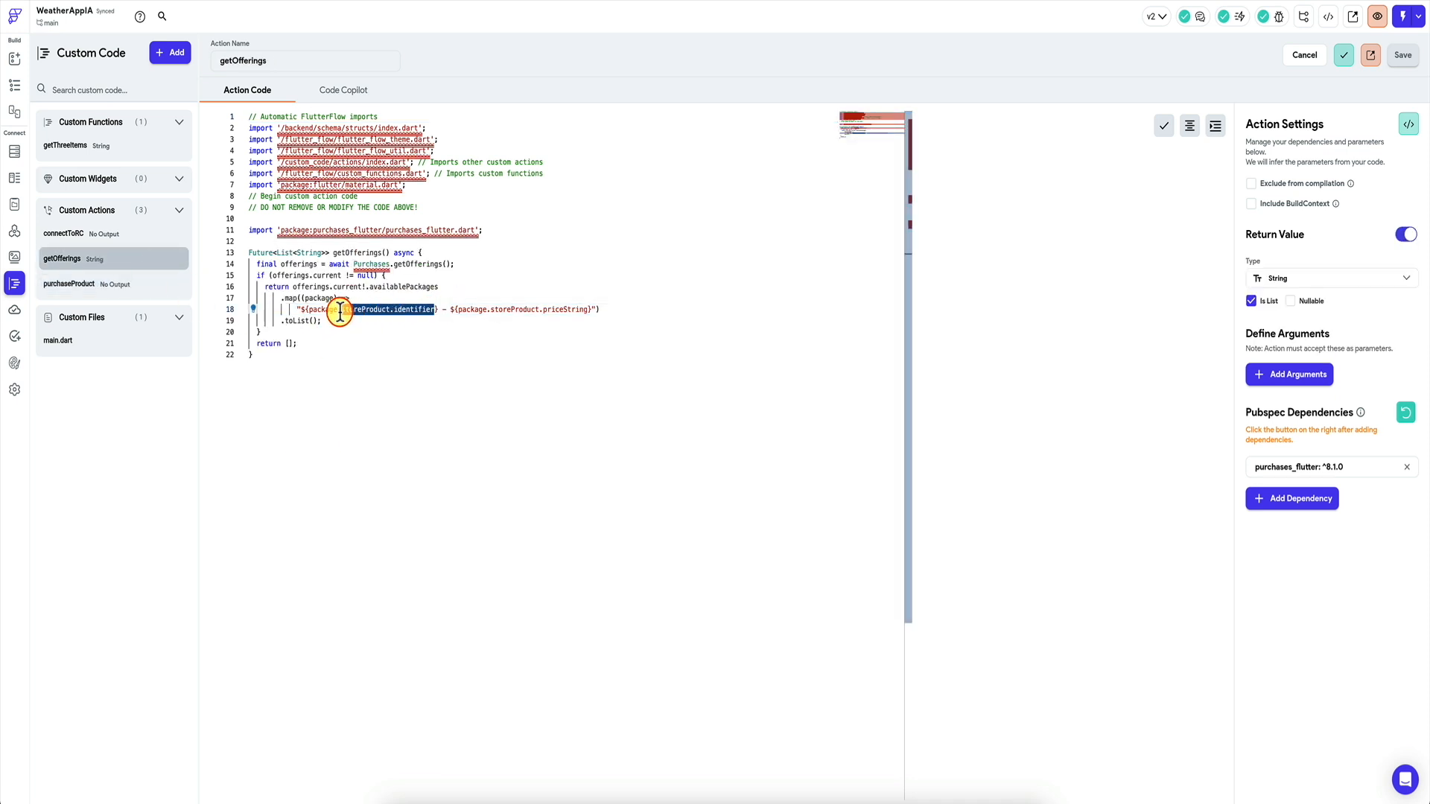
{"action": "key", "text": "BackSpace"}
{"action": "key", "text": "BackSpace"}
{"action": "type", "text": "identifier"}
{"action": "left_click", "coordinate": [379, 285]}
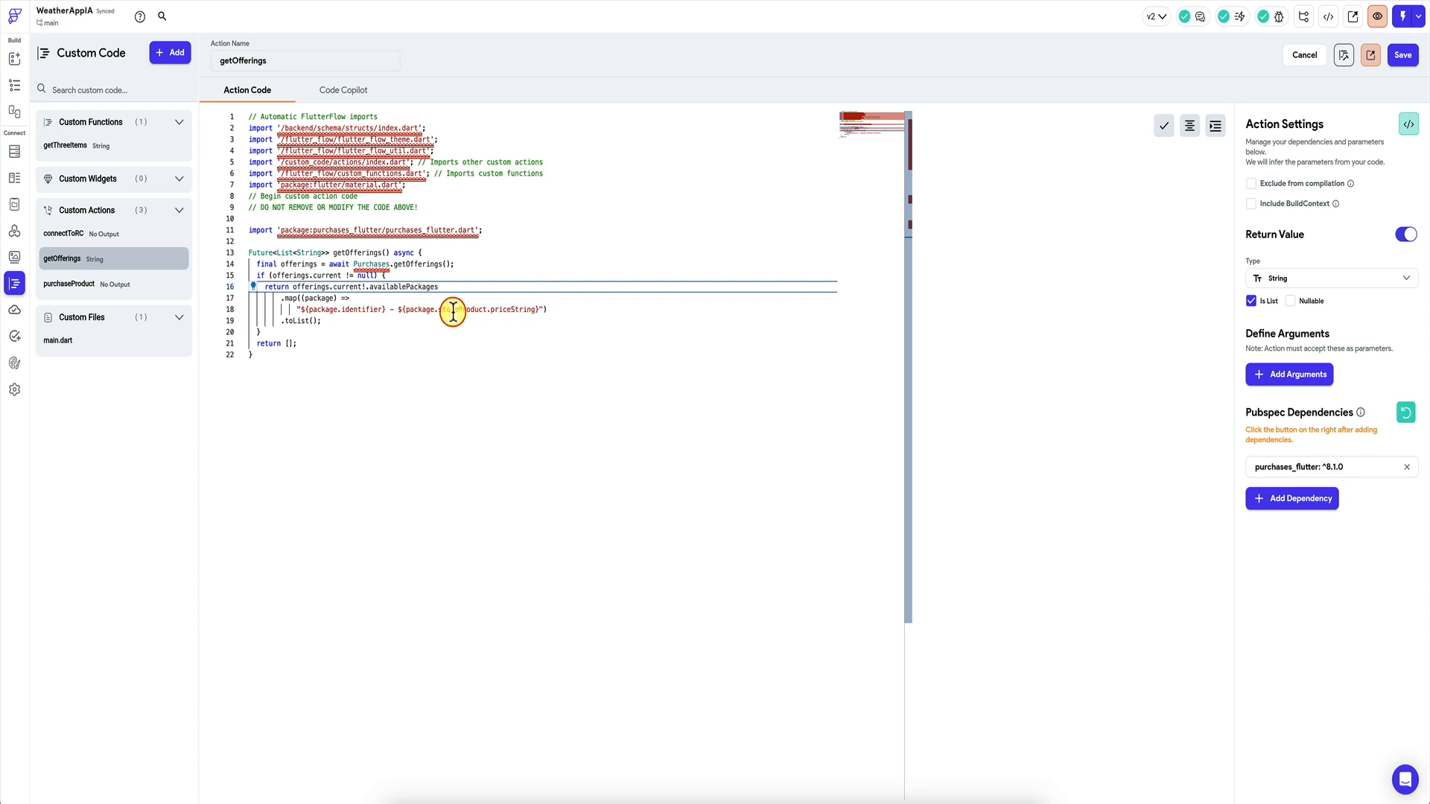
{"action": "left_click", "coordinate": [337, 300]}
Save and compile the updated getOfferings code.
{"action": "left_click", "coordinate": [1404, 55]}
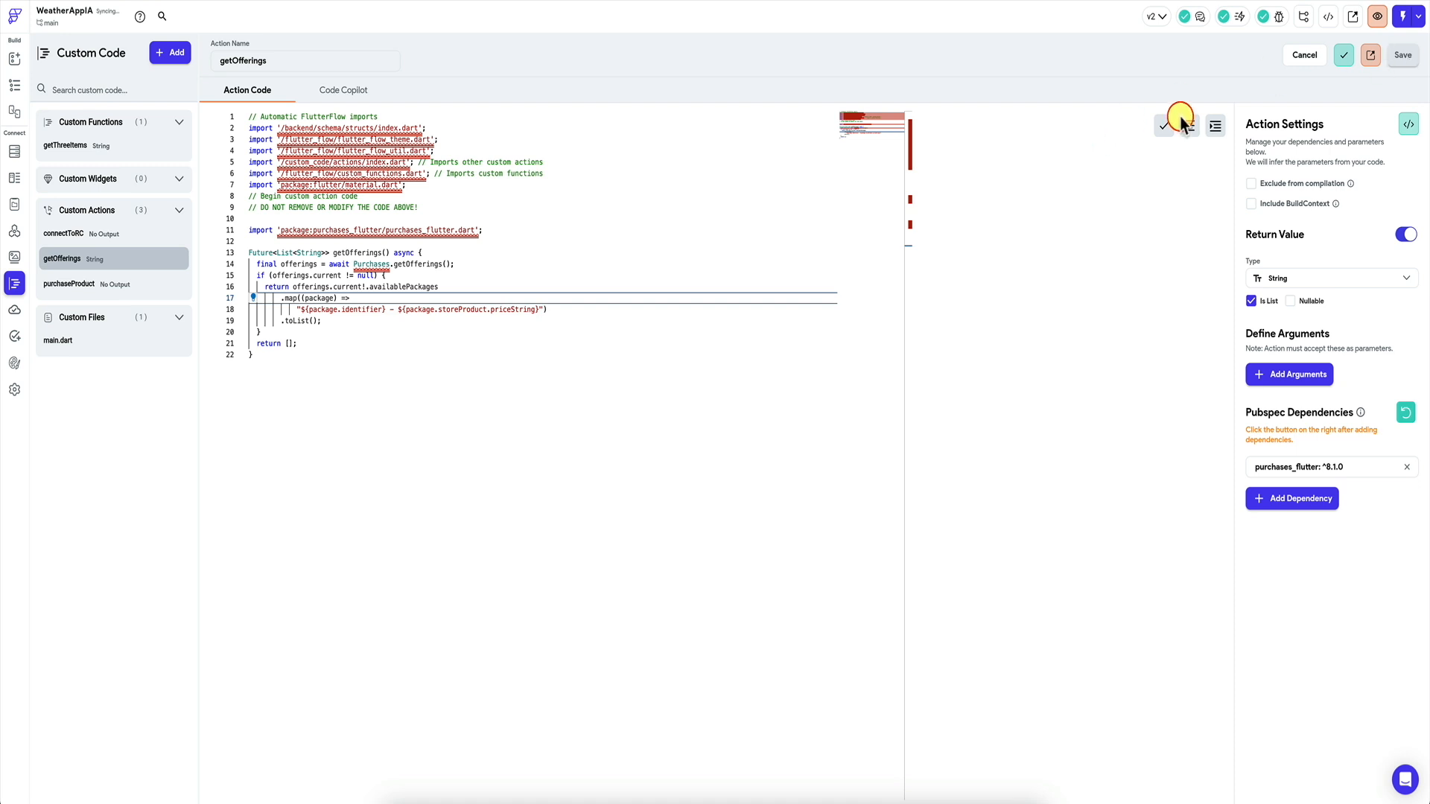
{"action": "left_click", "coordinate": [1344, 58]}
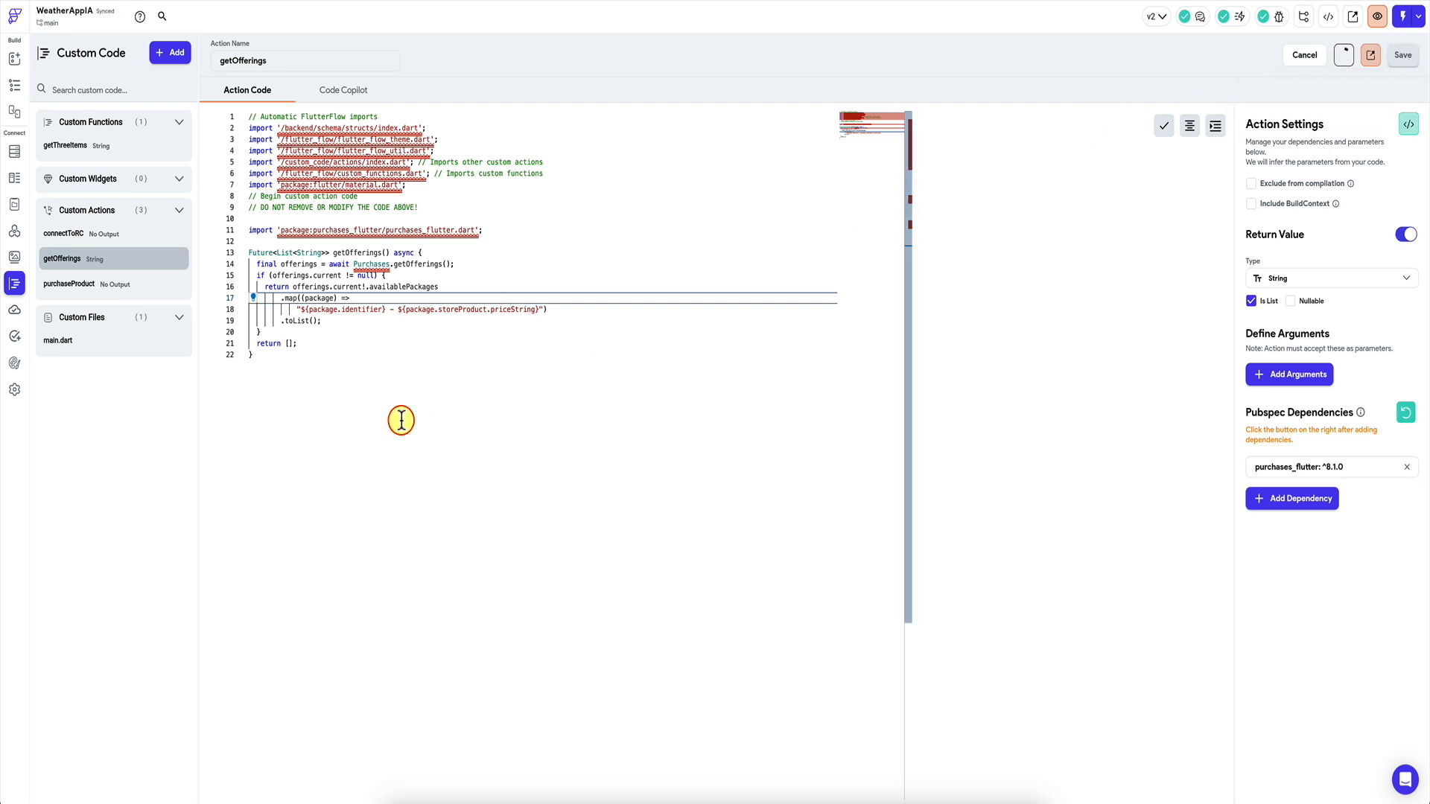
{"action": "left_click", "coordinate": [388, 308]}
{"action": "left_click", "coordinate": [495, 277]}
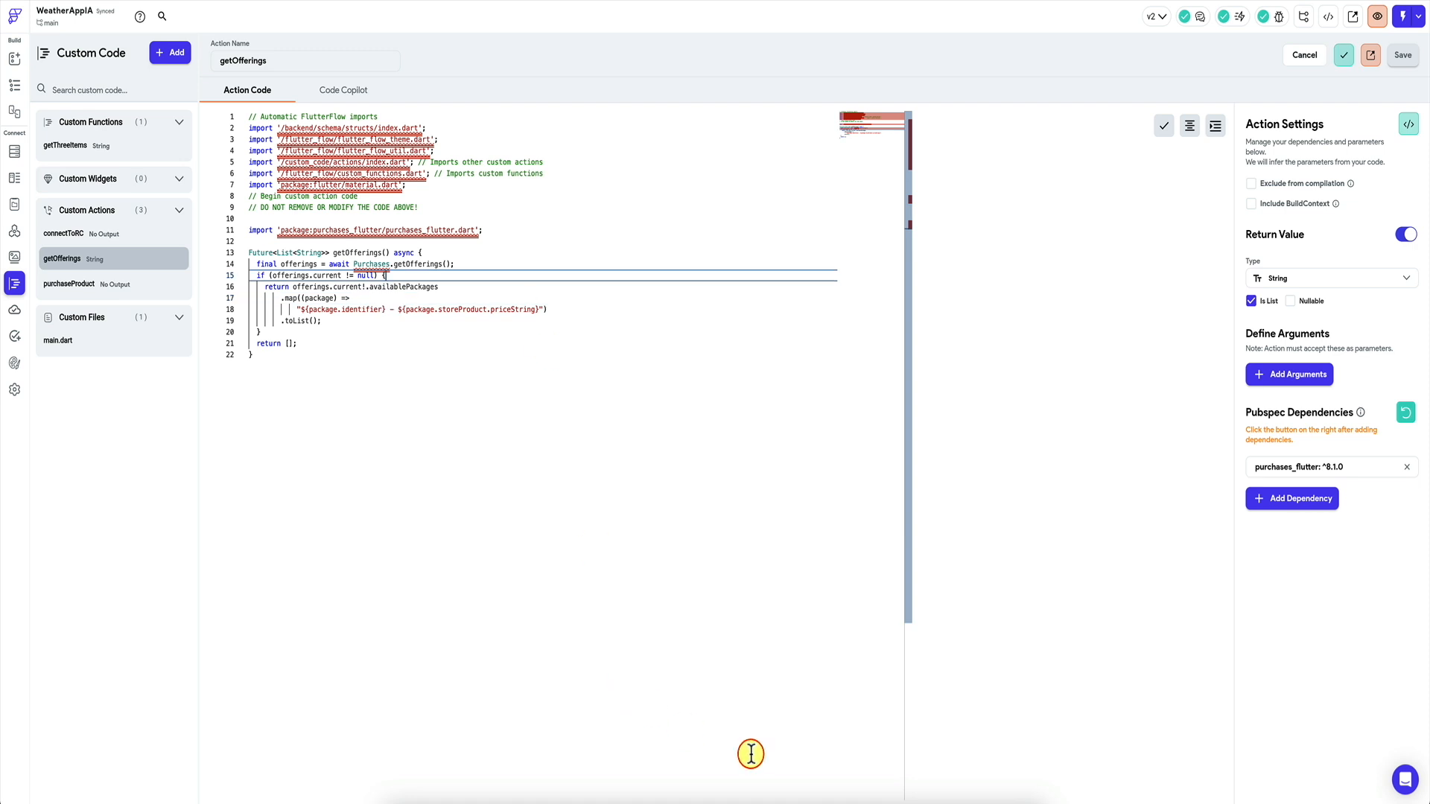
{"action": "left_click", "coordinate": [850, 800]}
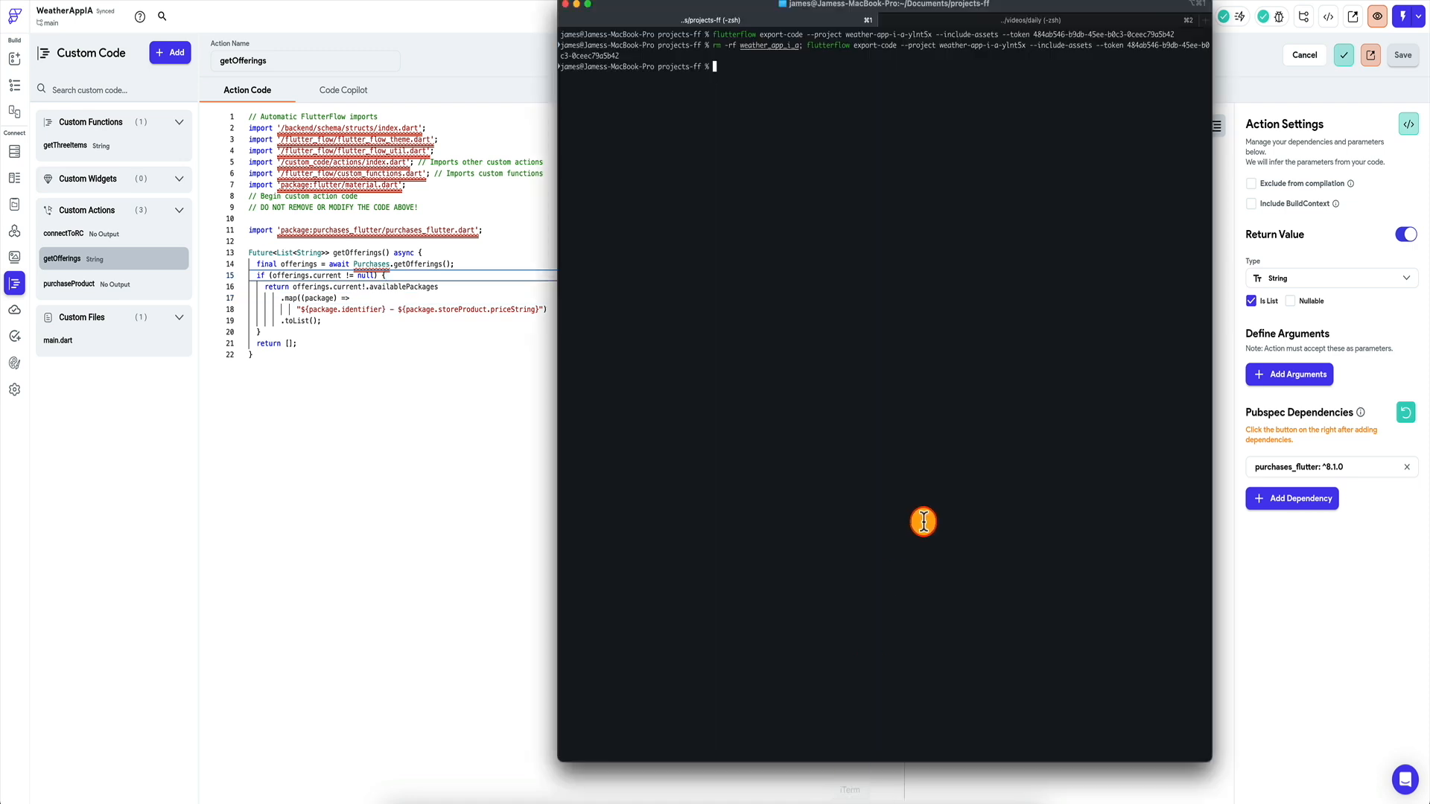
Rerun rm -rf weather_app_i_a; flutterflow export-code to refresh the exported project.
{"action": "key", "text": "Up"}
{"action": "key", "text": "Return"}
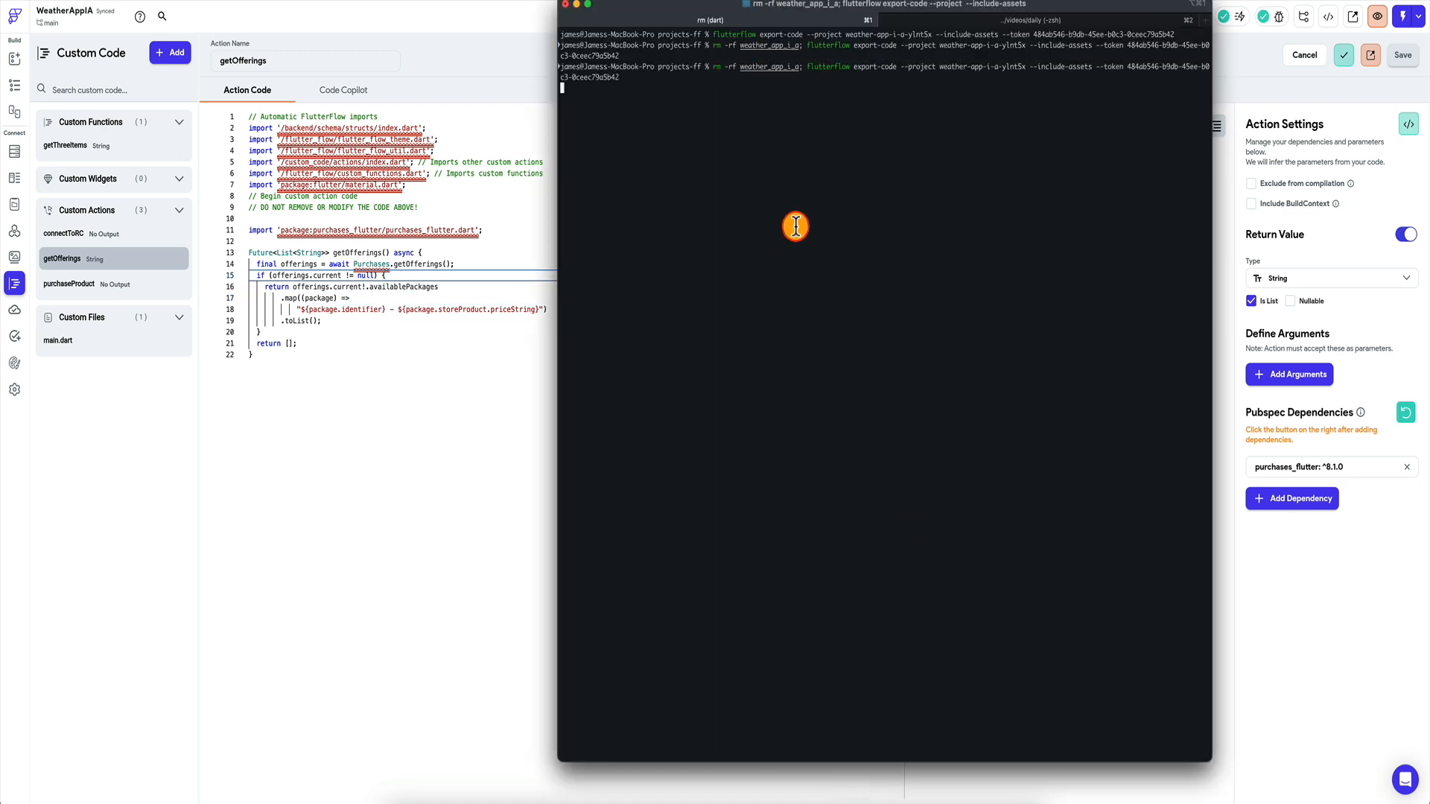
{"action": "left_click", "coordinate": [437, 473]}
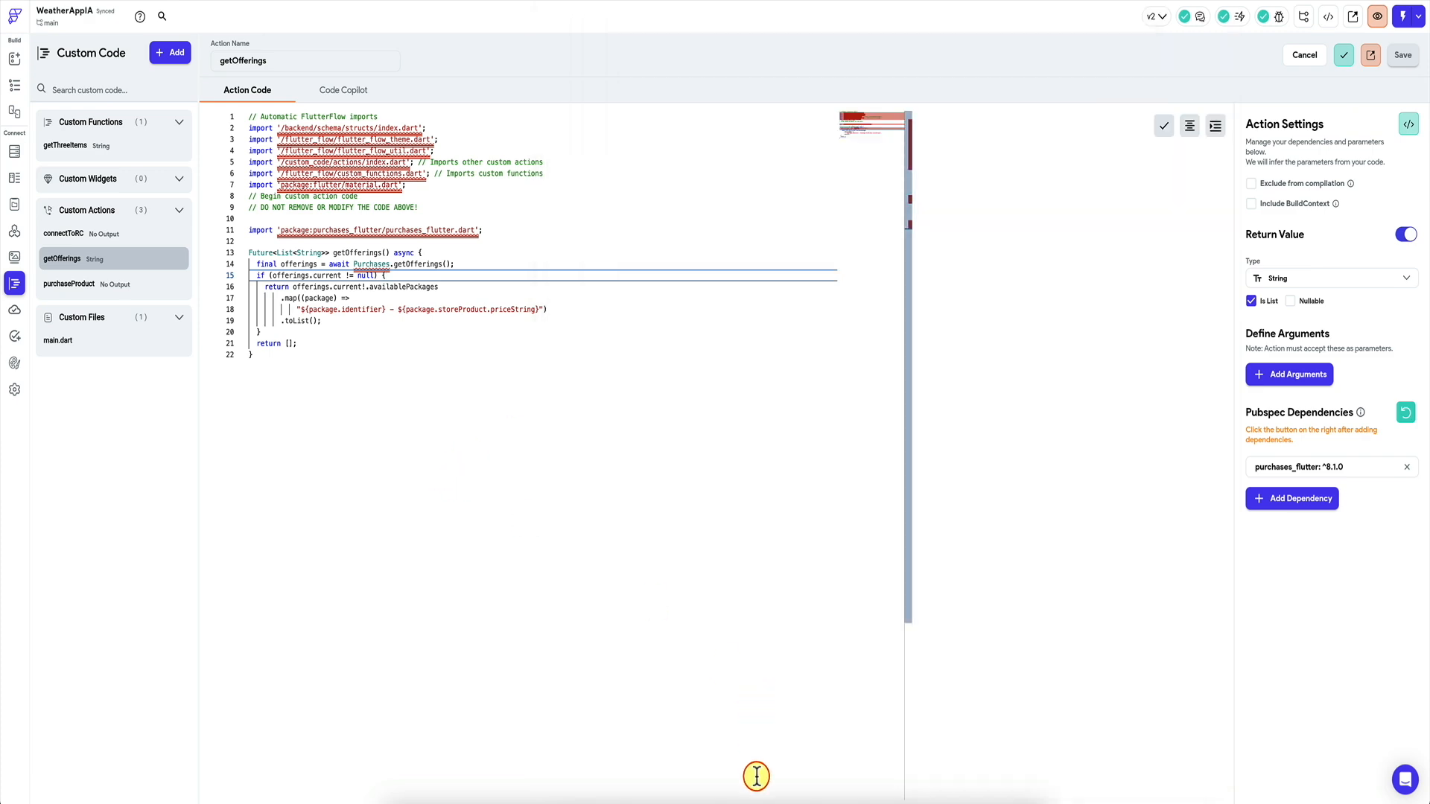
{"action": "left_click", "coordinate": [726, 800]}
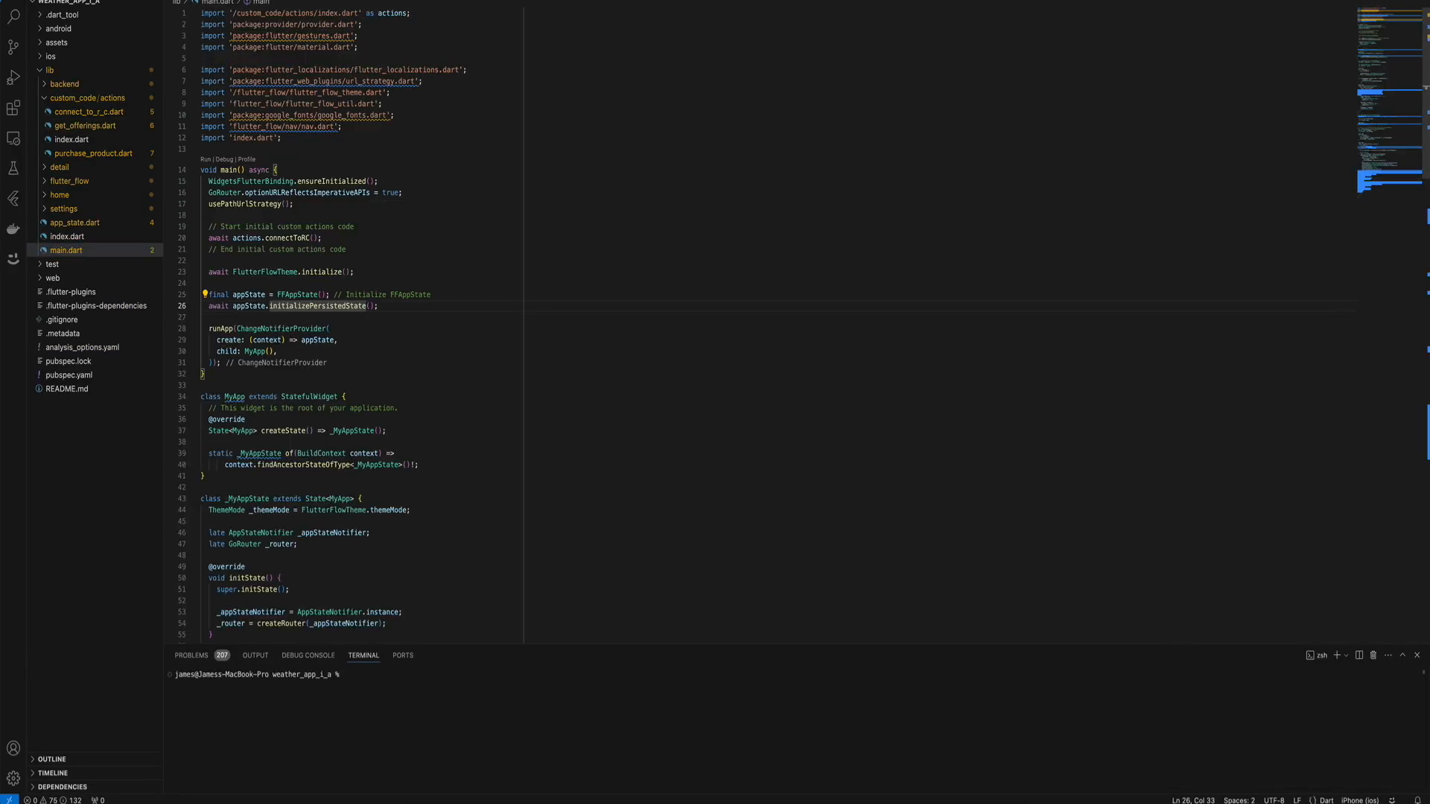
Target the iPhone 15 Pro Max simulator and start debugging the re-exported weather app.
{"action": "left_click", "coordinate": [1360, 800]}
{"action": "left_click", "coordinate": [701, 14]}
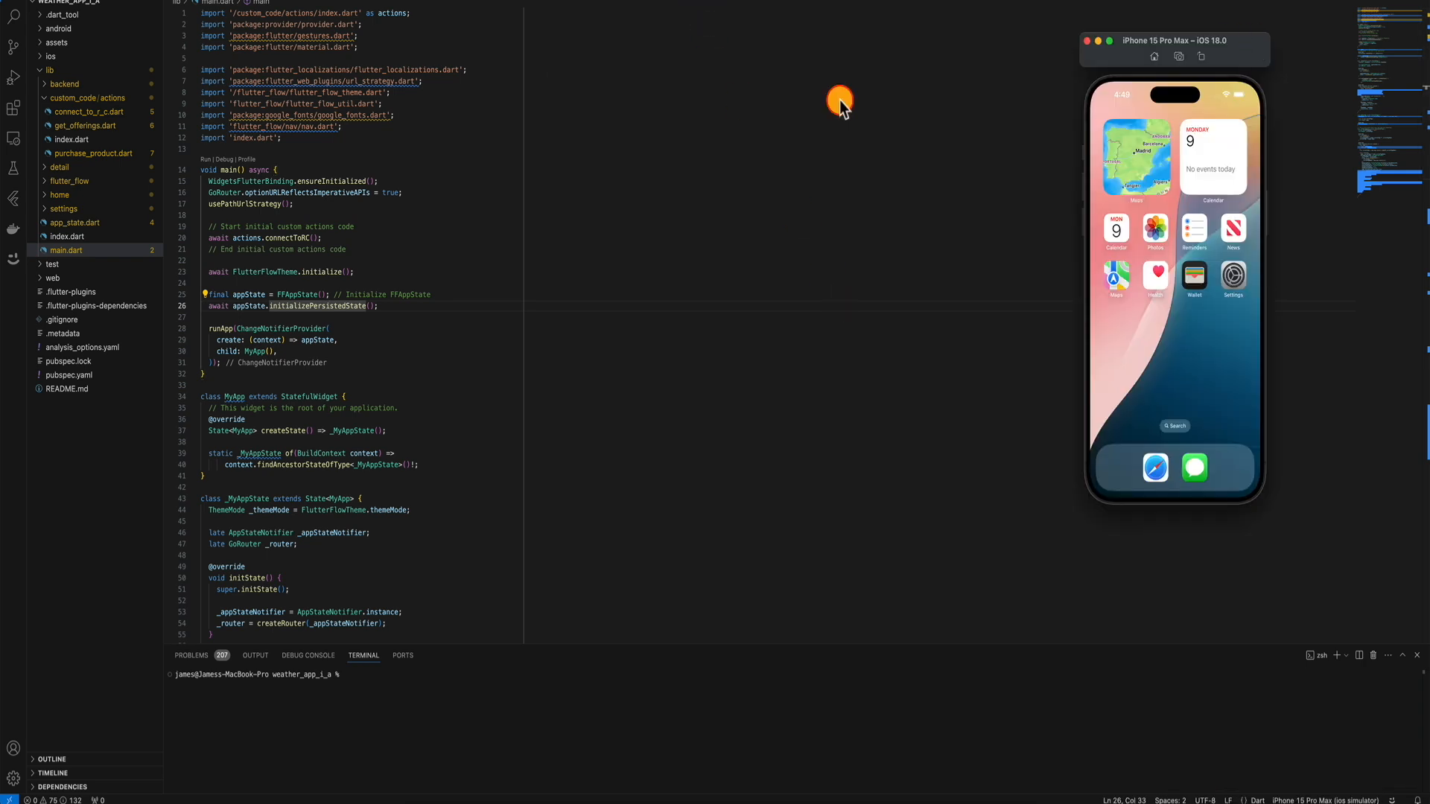
{"action": "left_click", "coordinate": [377, 216]}
{"action": "left_click", "coordinate": [205, 0]}
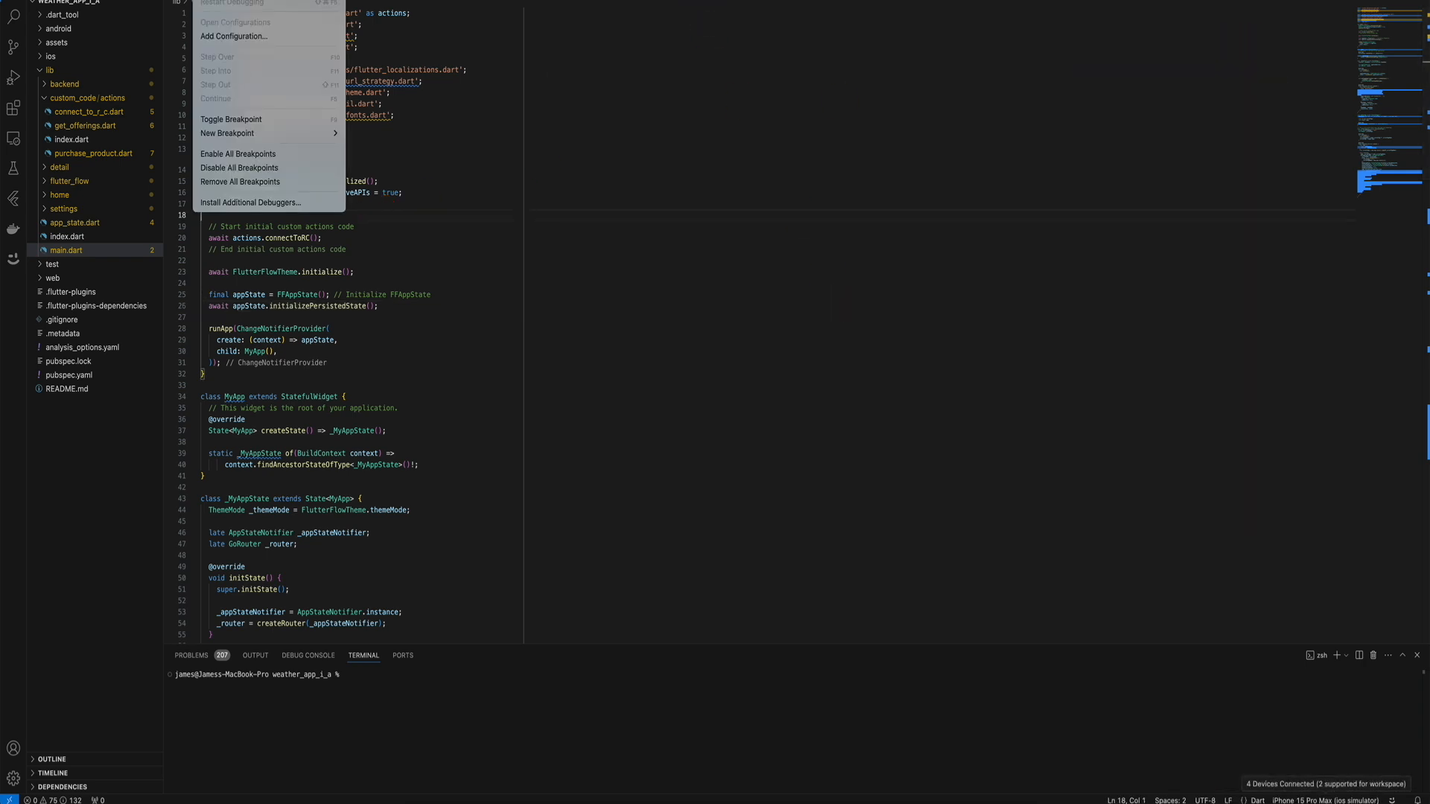
{"action": "left_click", "coordinate": [232, 0]}
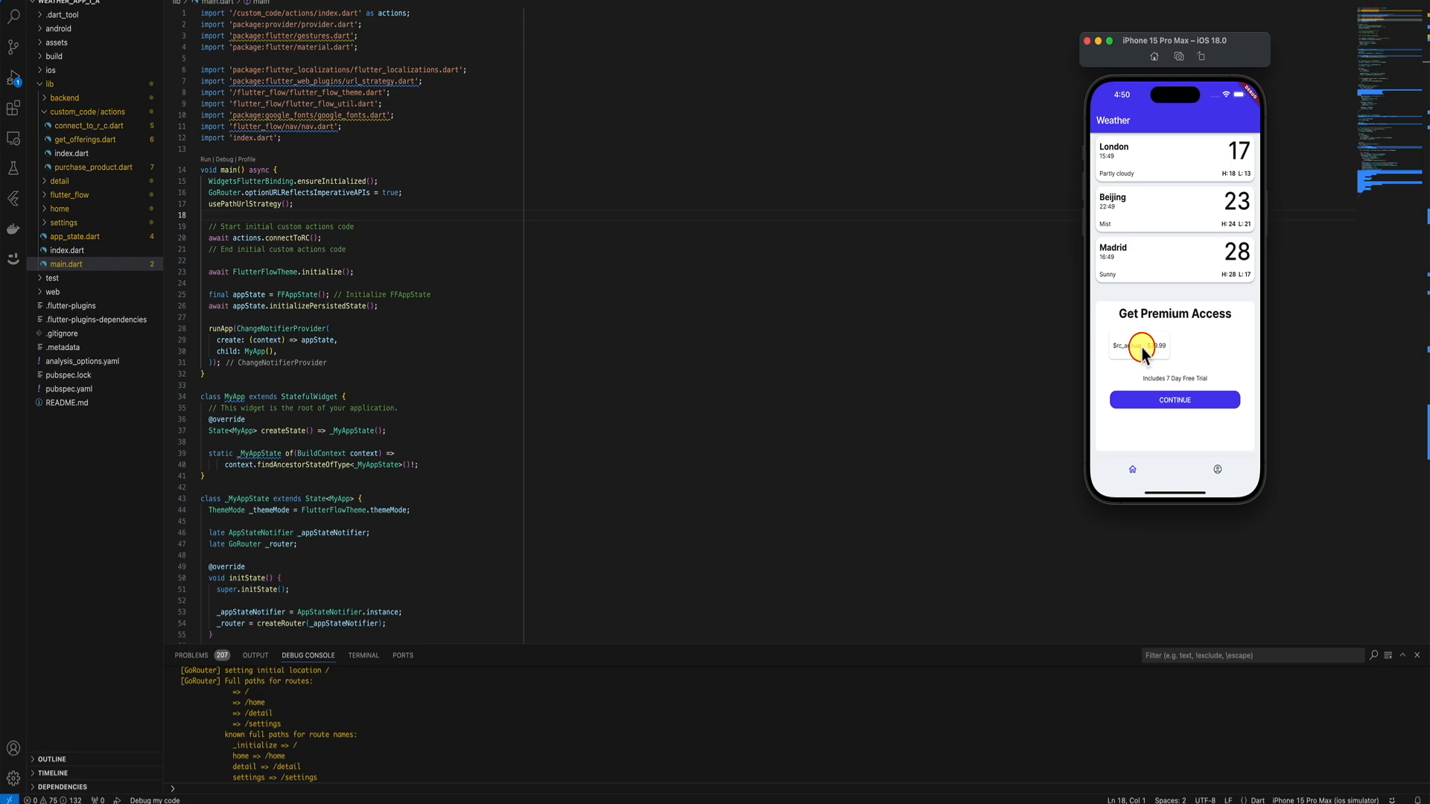
{"action": "left_click", "coordinate": [663, 796]}
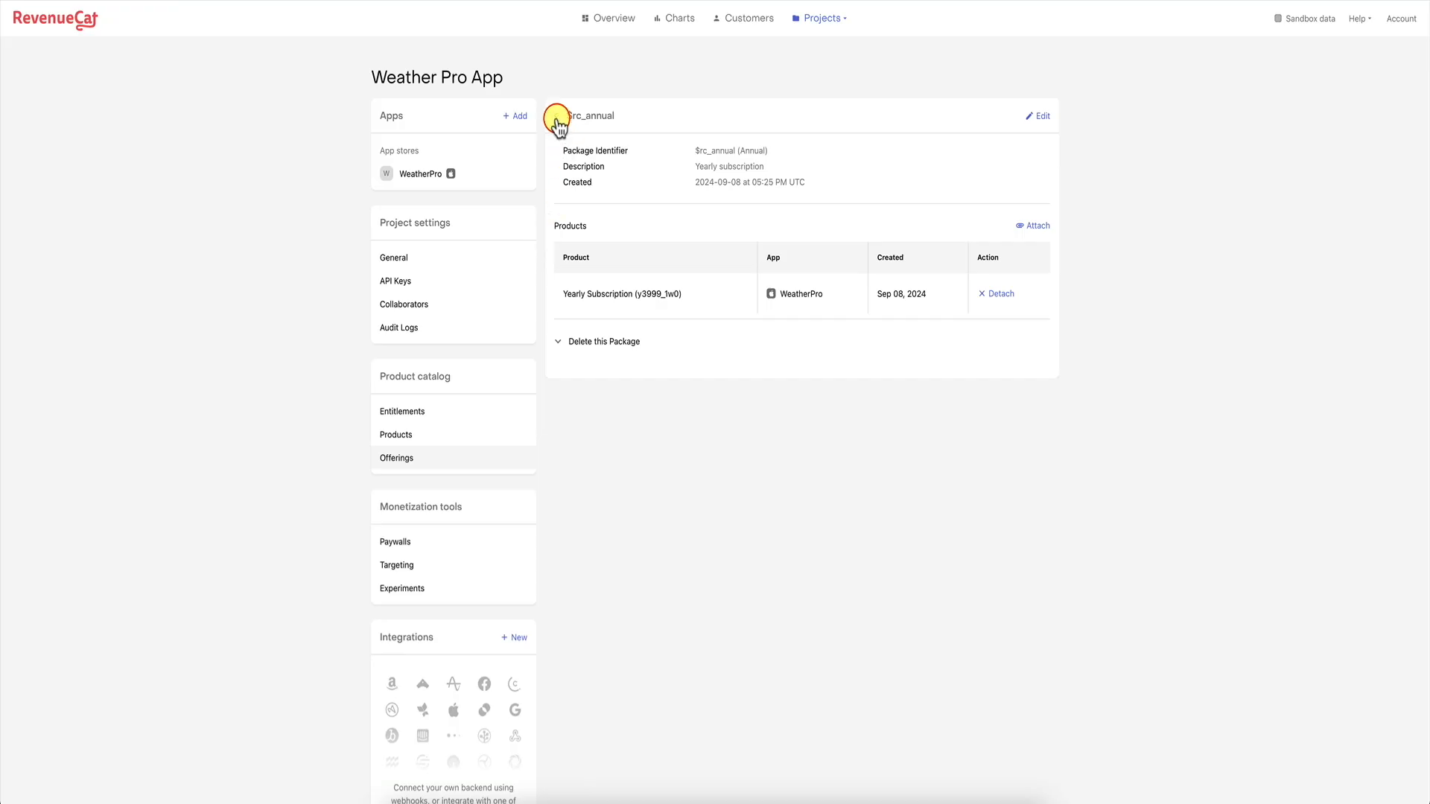
Confirm the summersale offering's $rc_annual package holds the y3999_1w0 yearly product, then return to the simulator.
{"action": "left_click", "coordinate": [557, 117]}
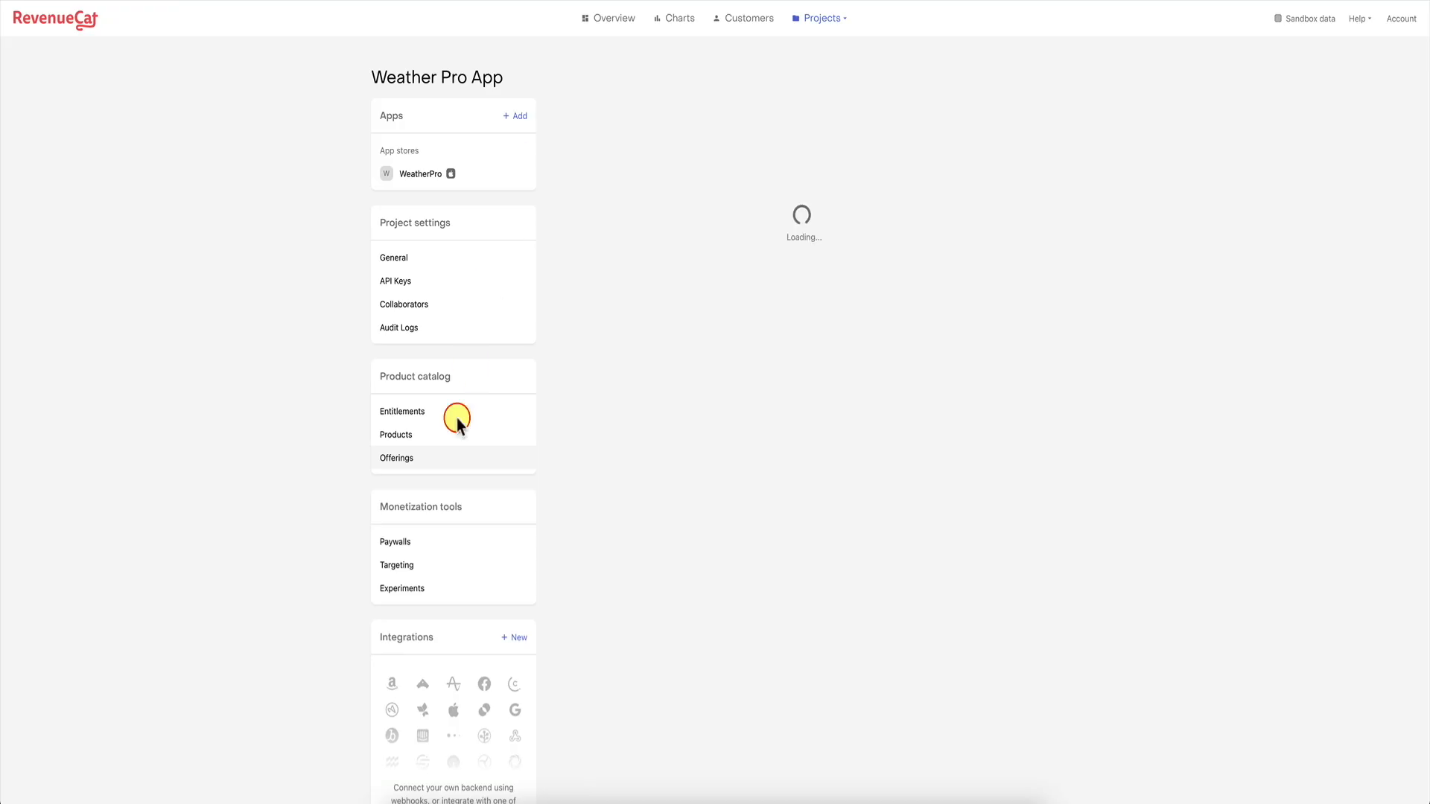
{"action": "left_click", "coordinate": [434, 463]}
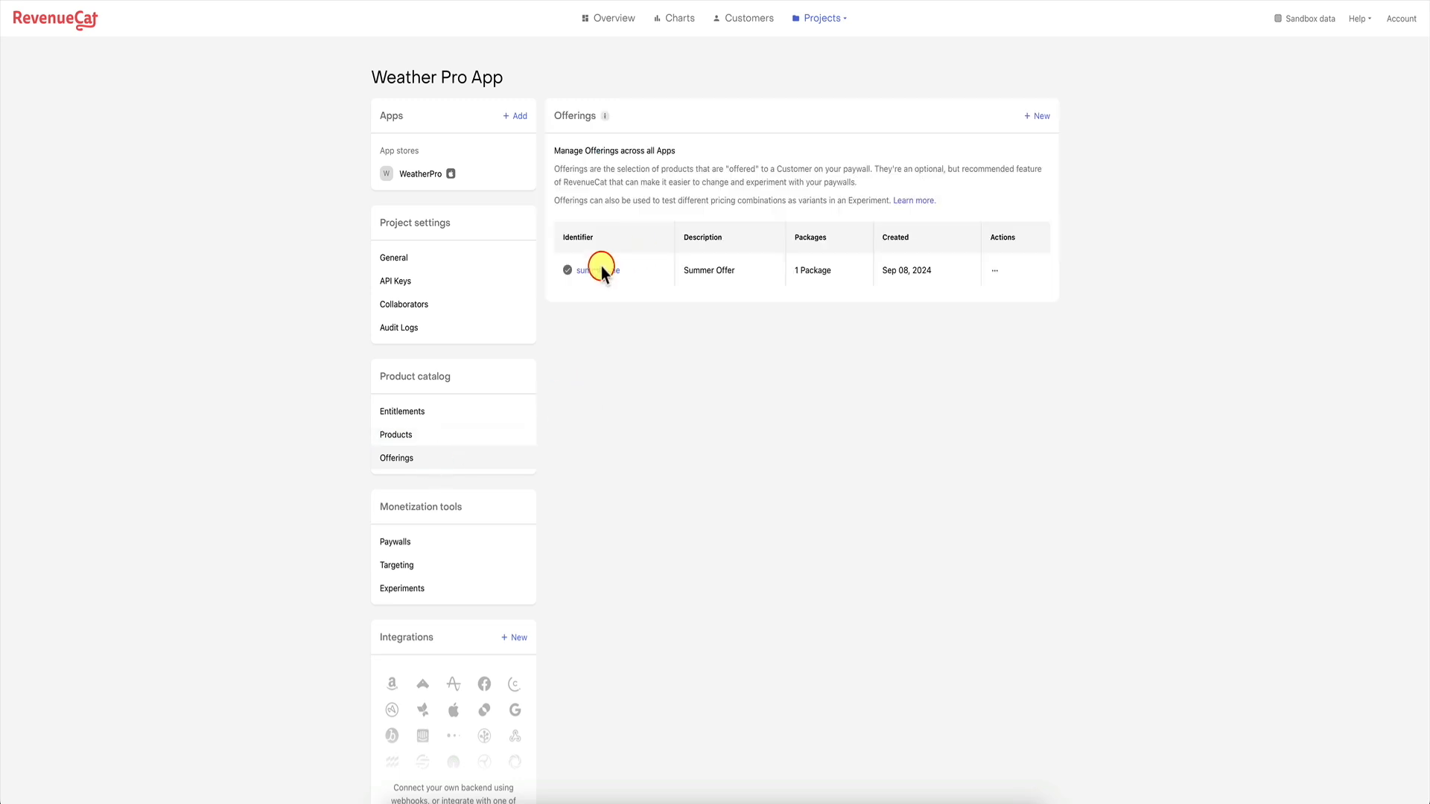
{"action": "left_click", "coordinate": [594, 273]}
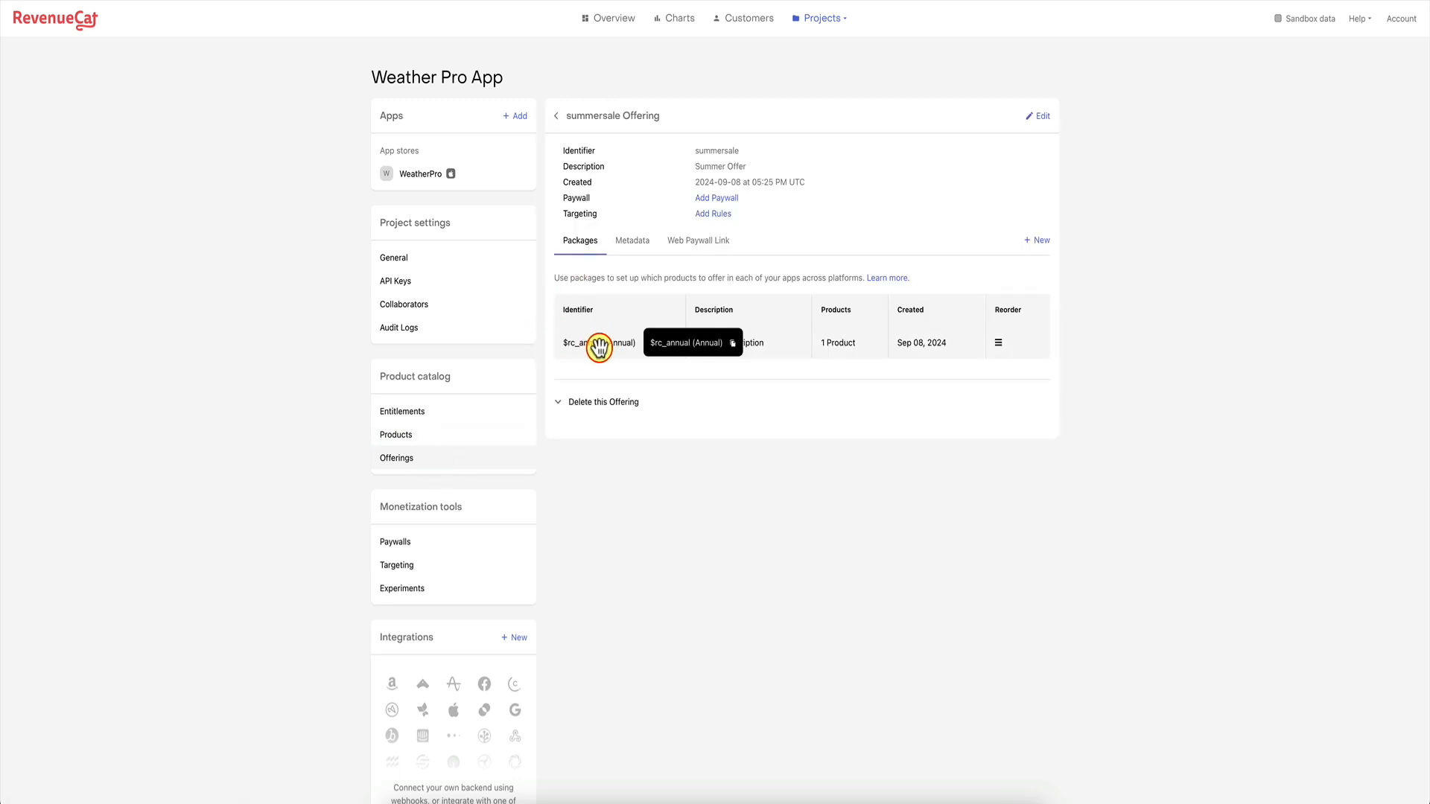
{"action": "left_click", "coordinate": [600, 350]}
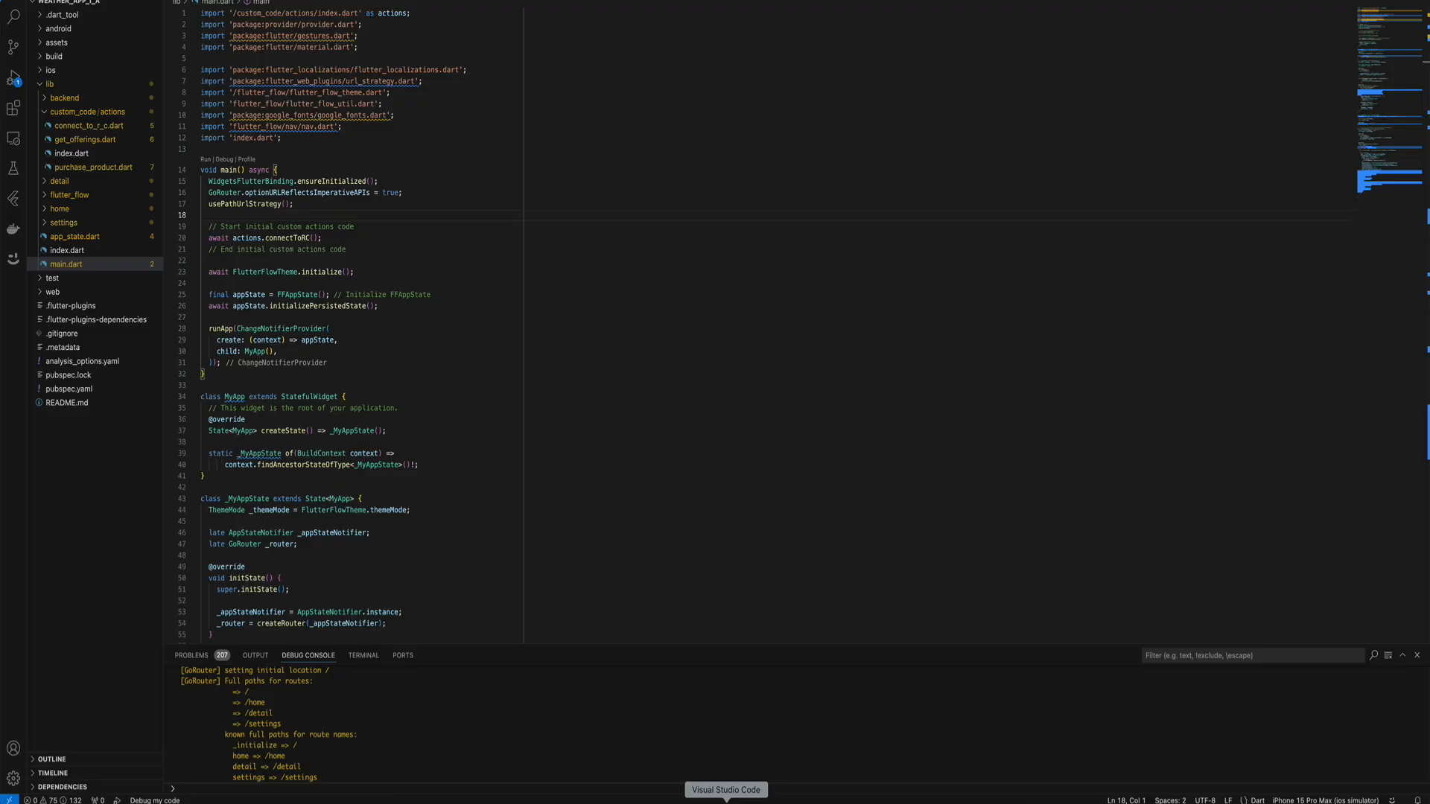
{"action": "left_click", "coordinate": [913, 803]}
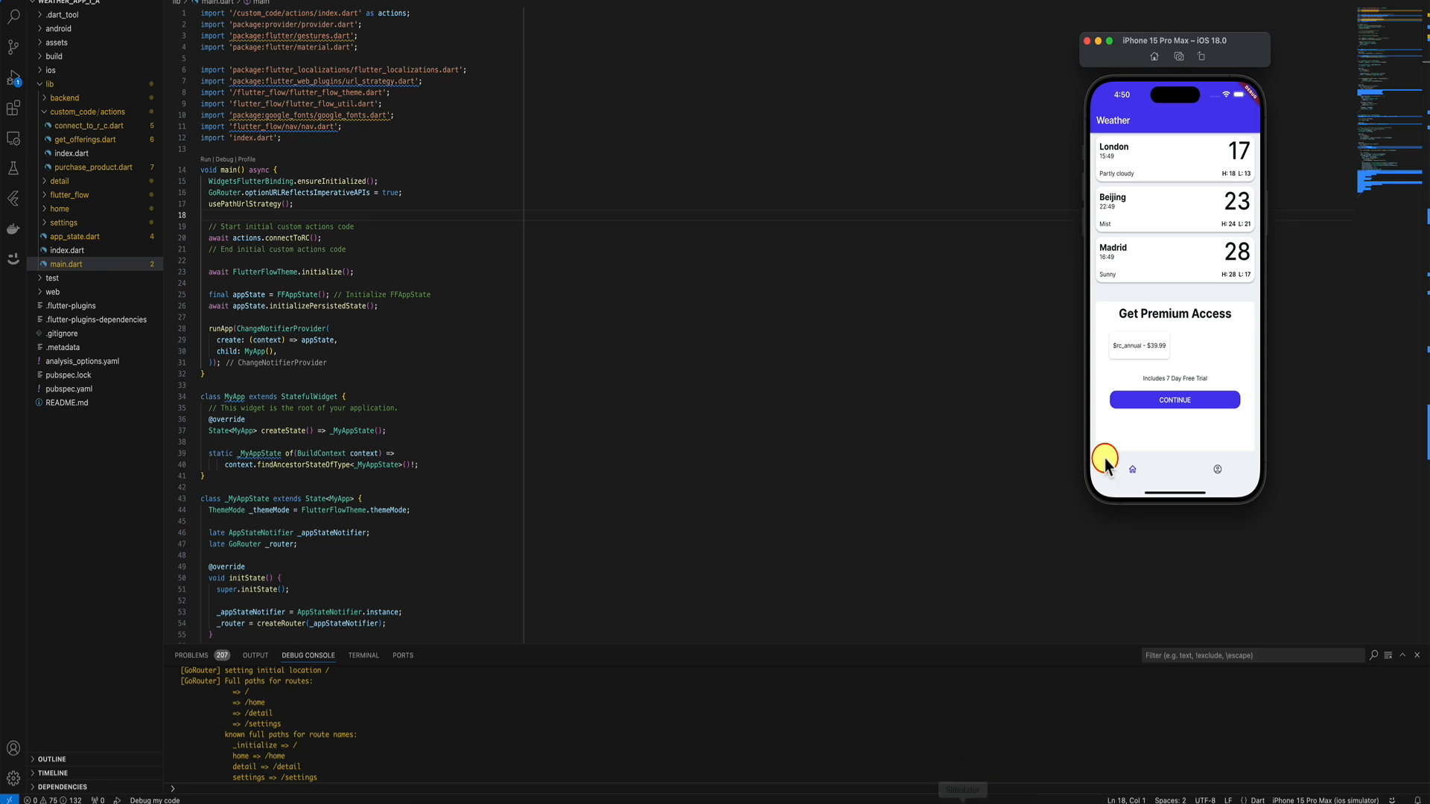
Buy the $rc_annual yearly plan in the simulated app and check the profile screen.
{"action": "left_click", "coordinate": [1140, 401]}
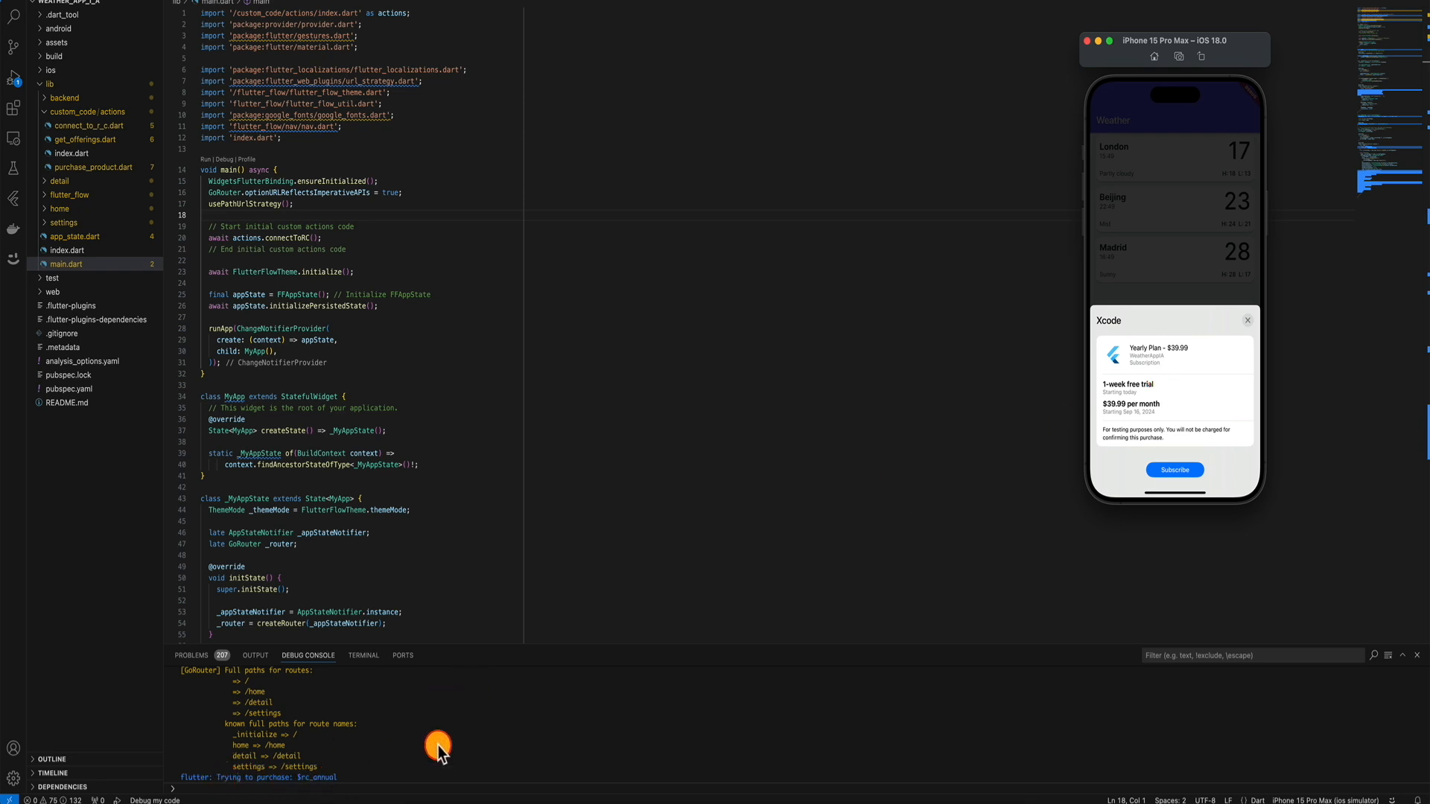
{"action": "left_click", "coordinate": [1176, 471]}
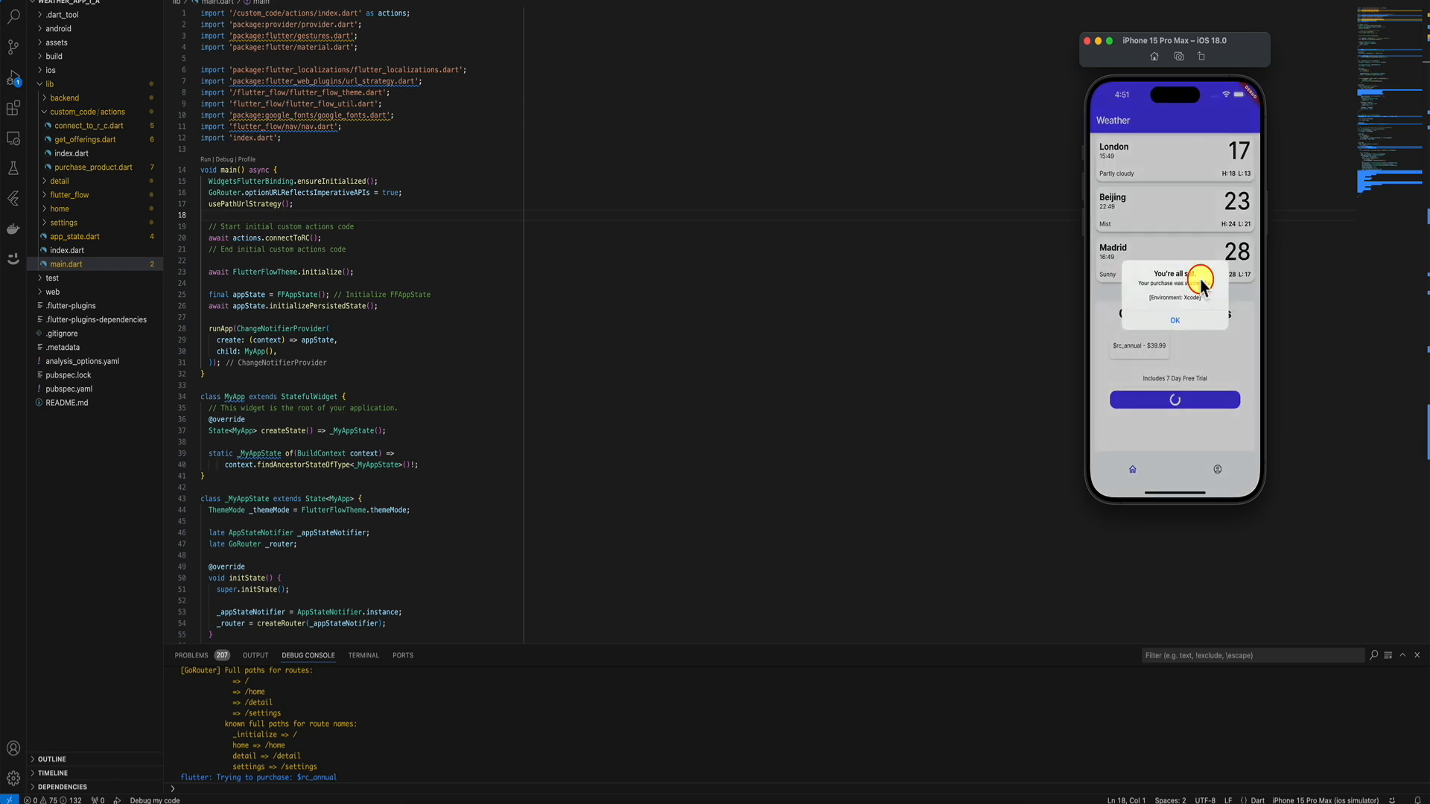
{"action": "left_click", "coordinate": [1172, 323]}
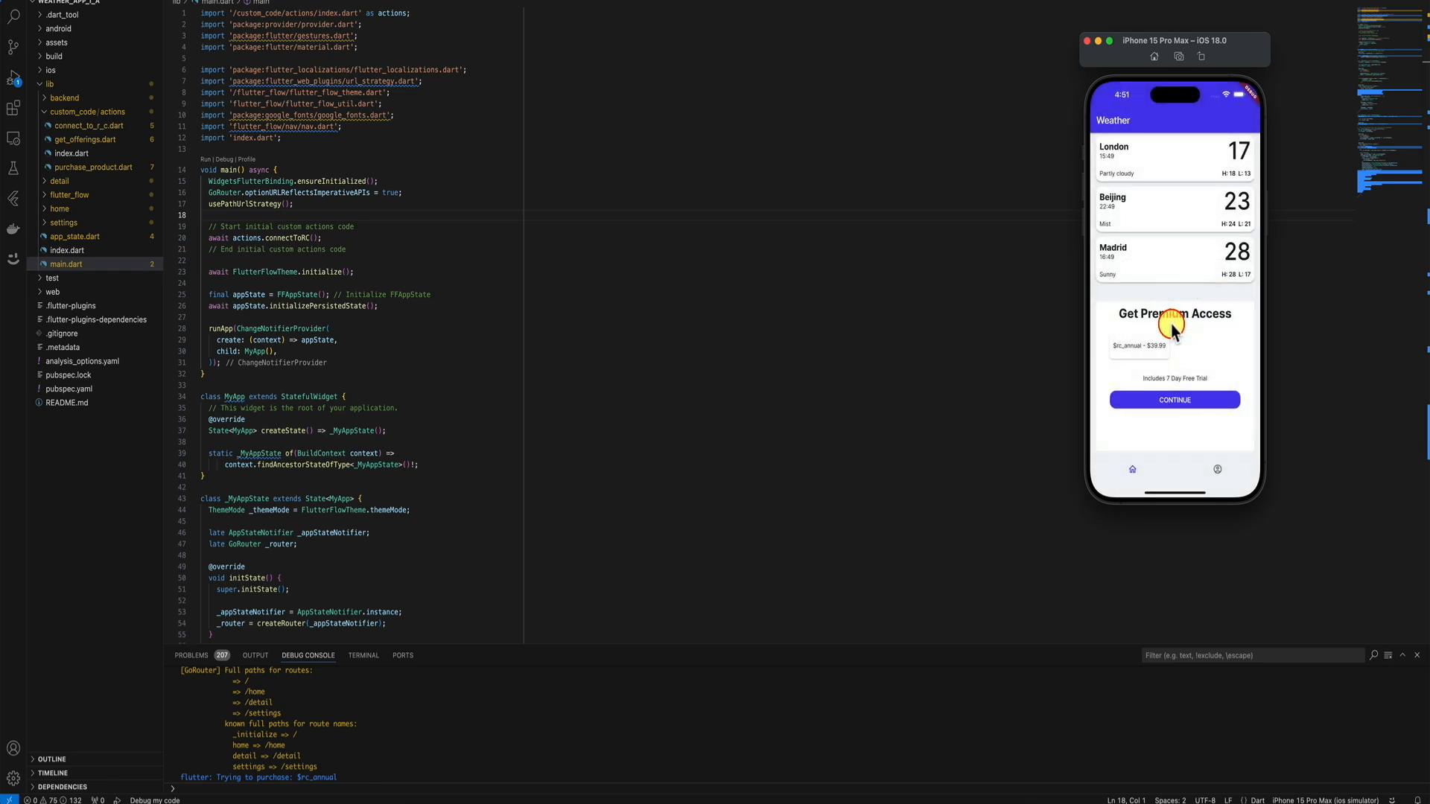
{"action": "left_click", "coordinate": [1217, 469]}
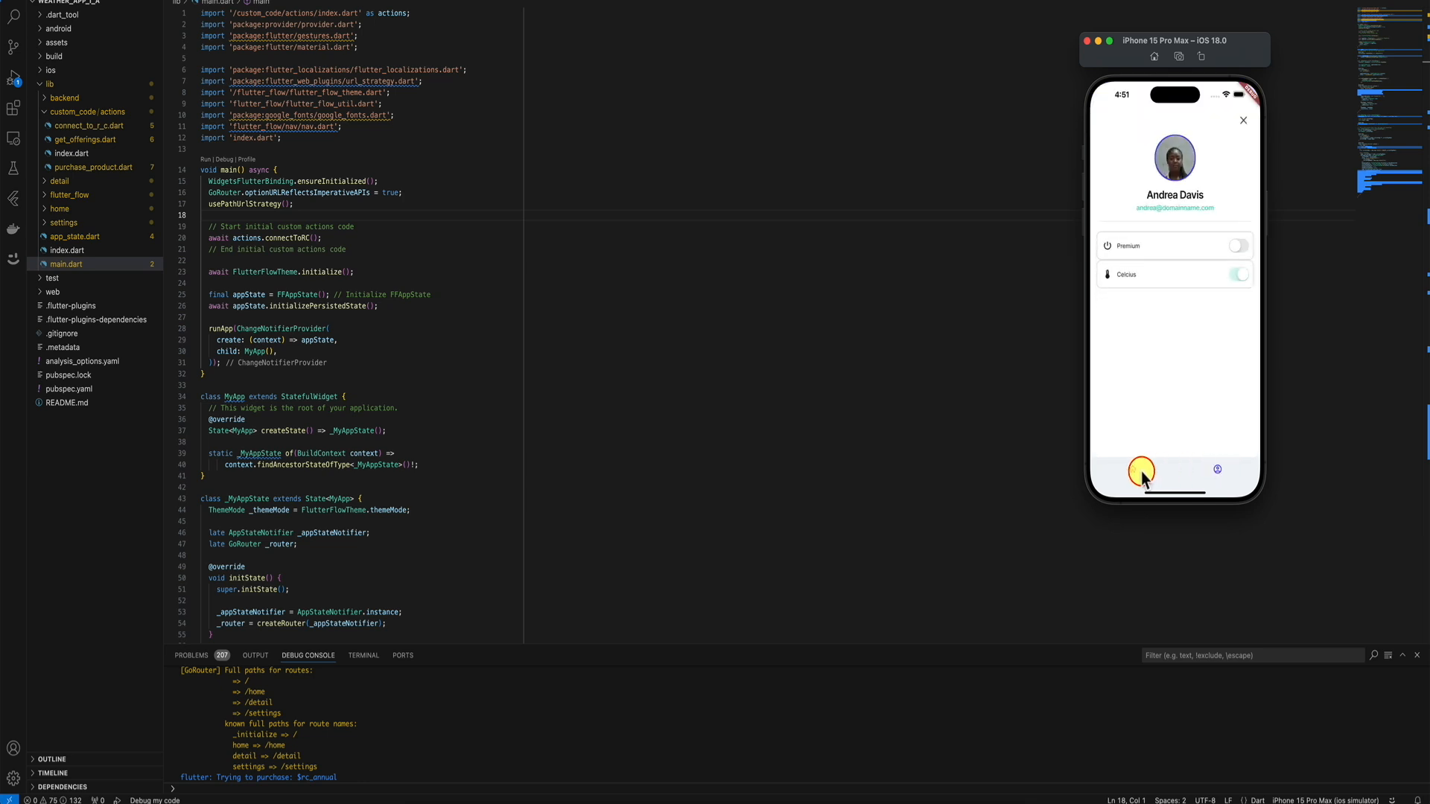
{"action": "left_click", "coordinate": [1133, 471]}
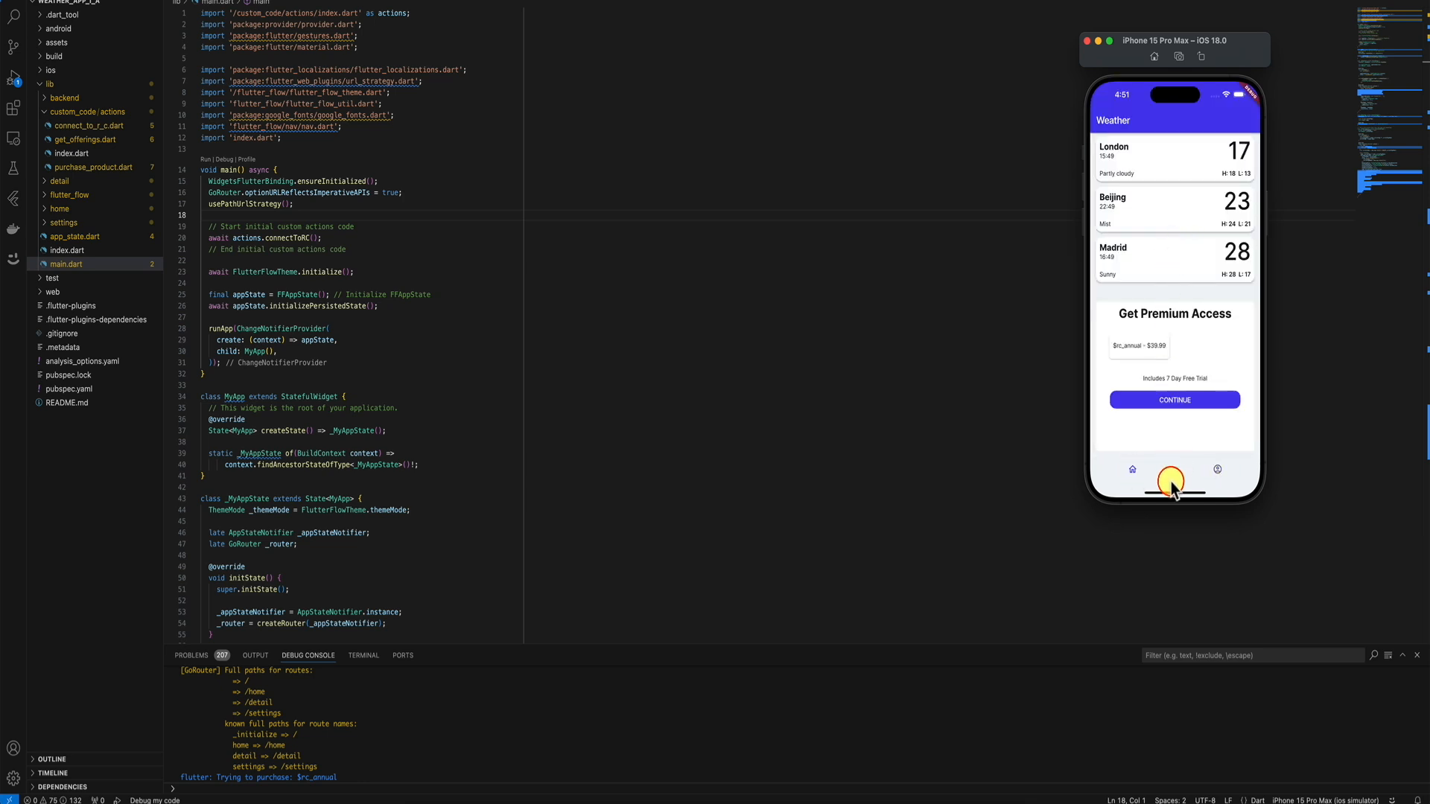
Quit and relaunch the weather app, recheck Premium on the profile screen, then go to FlutterFlow.
{"action": "left_click_drag", "start_coordinate": [1169, 489], "coordinate": [1250, 250]}
{"action": "left_click", "coordinate": [1250, 251]}
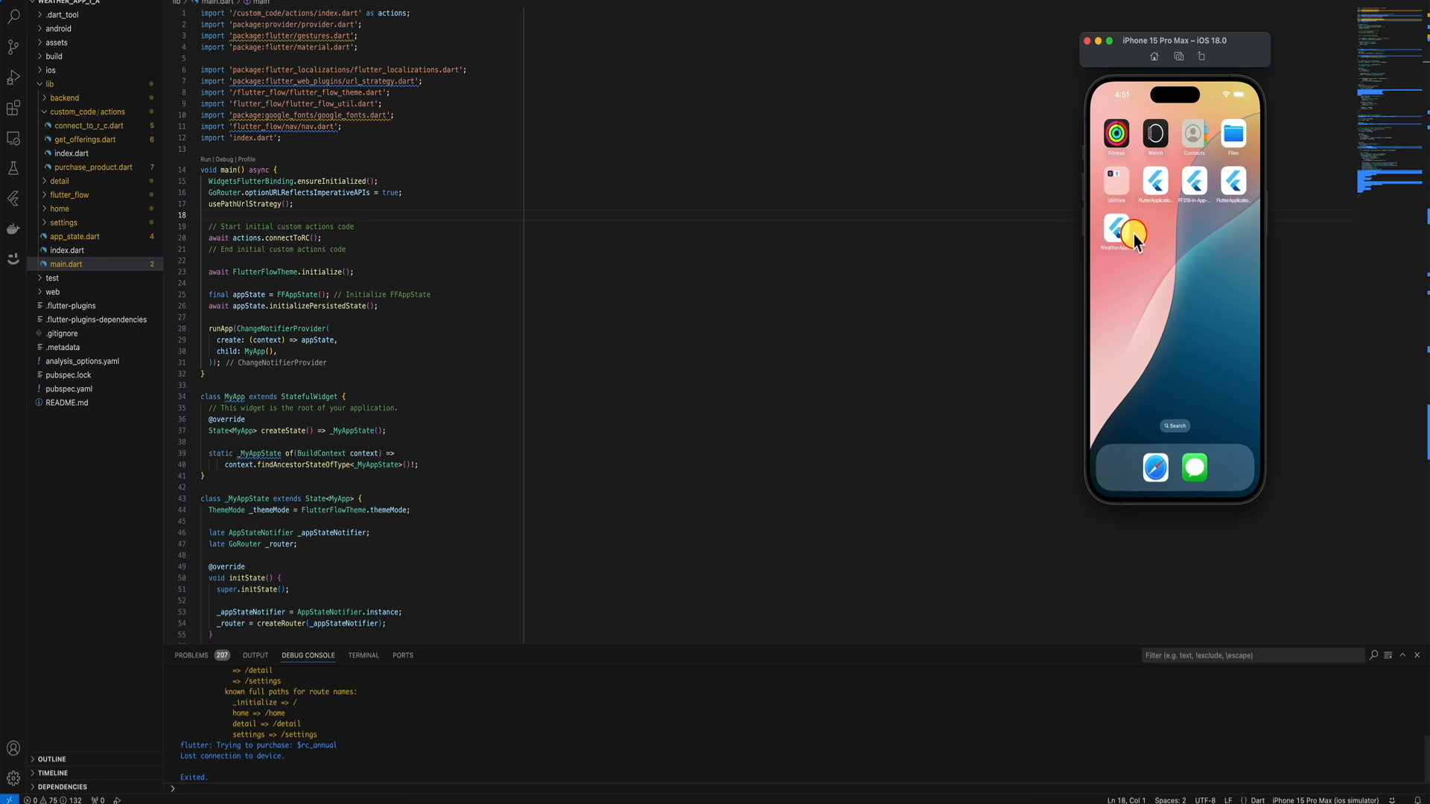
{"action": "left_click", "coordinate": [1118, 230]}
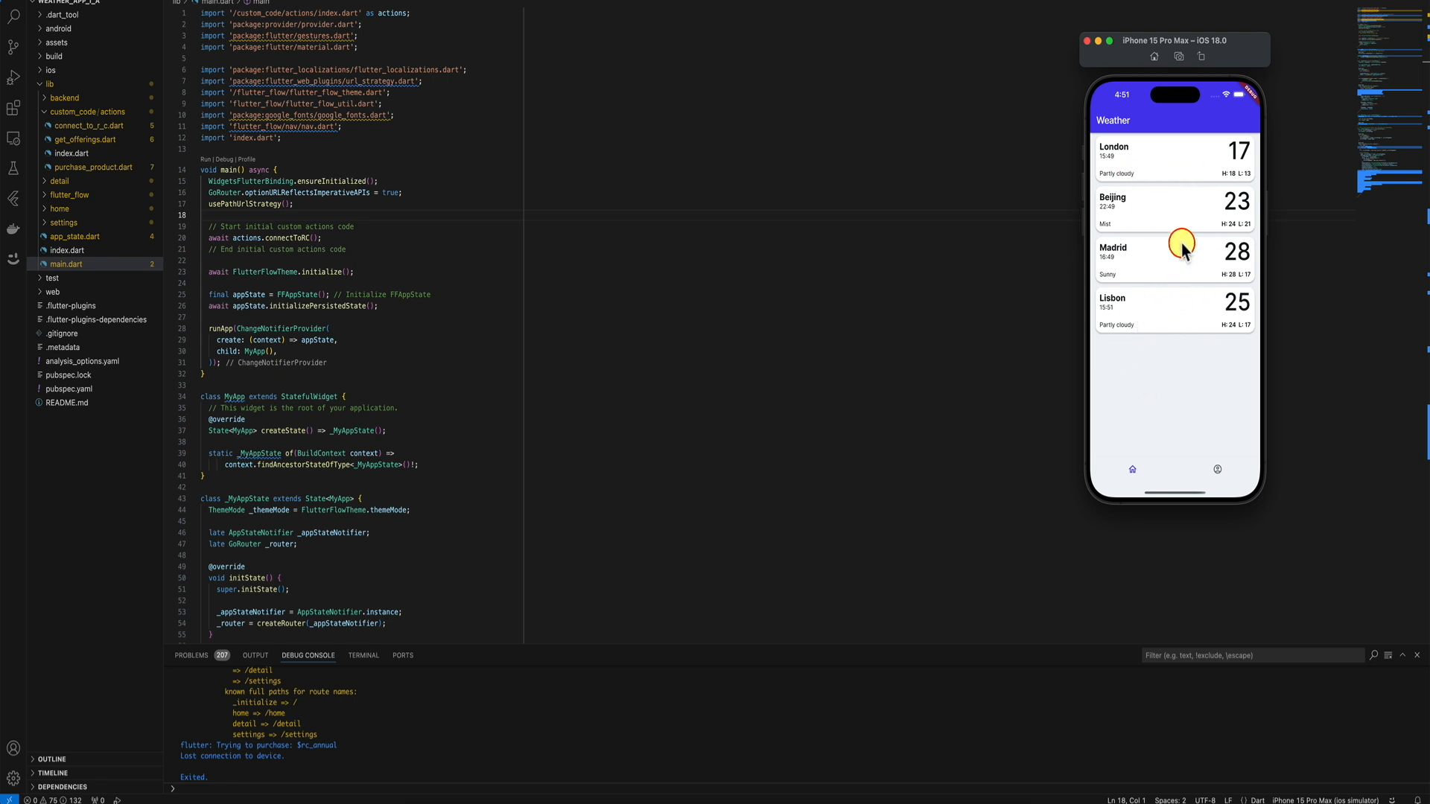
{"action": "left_click", "coordinate": [1212, 469]}
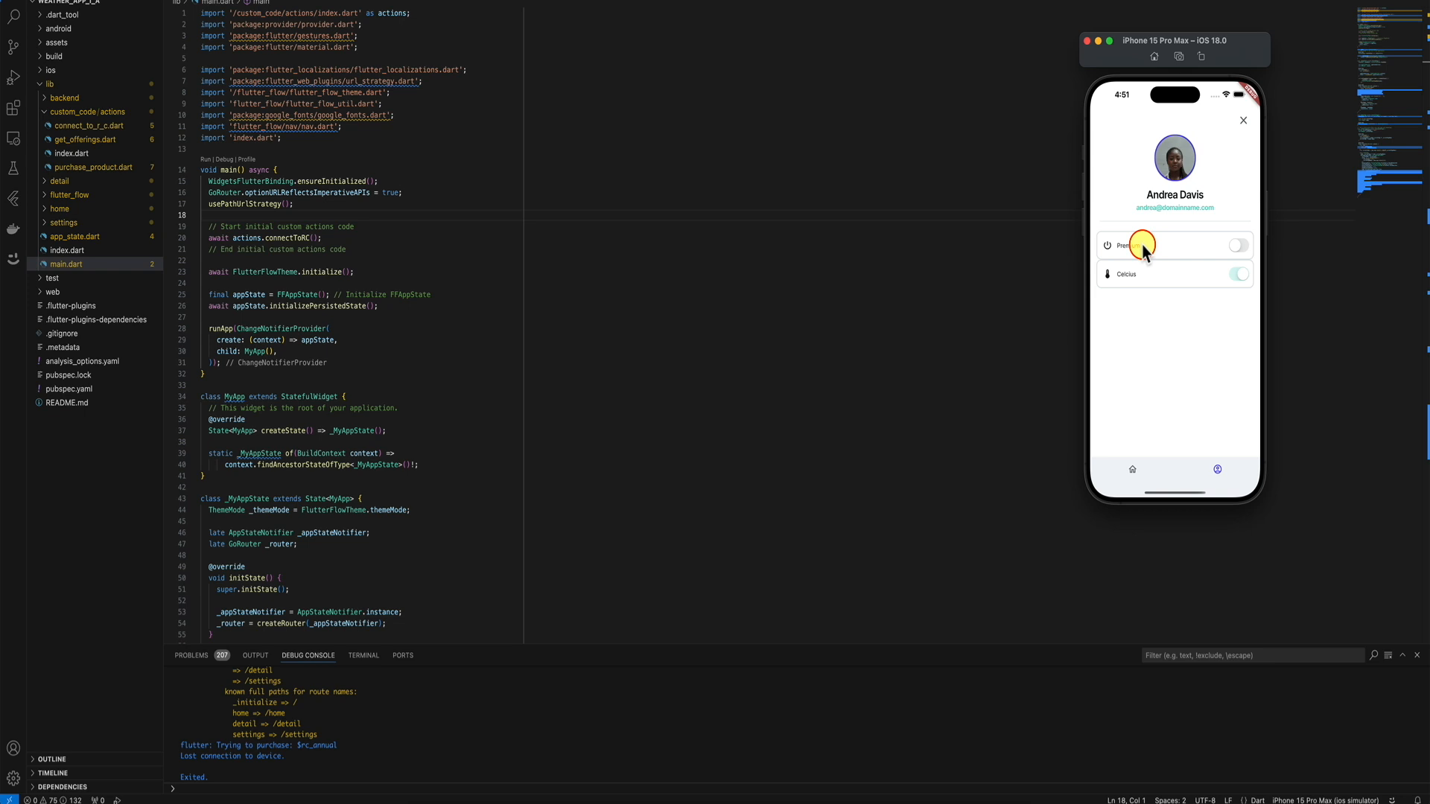
{"action": "left_click", "coordinate": [1132, 471]}
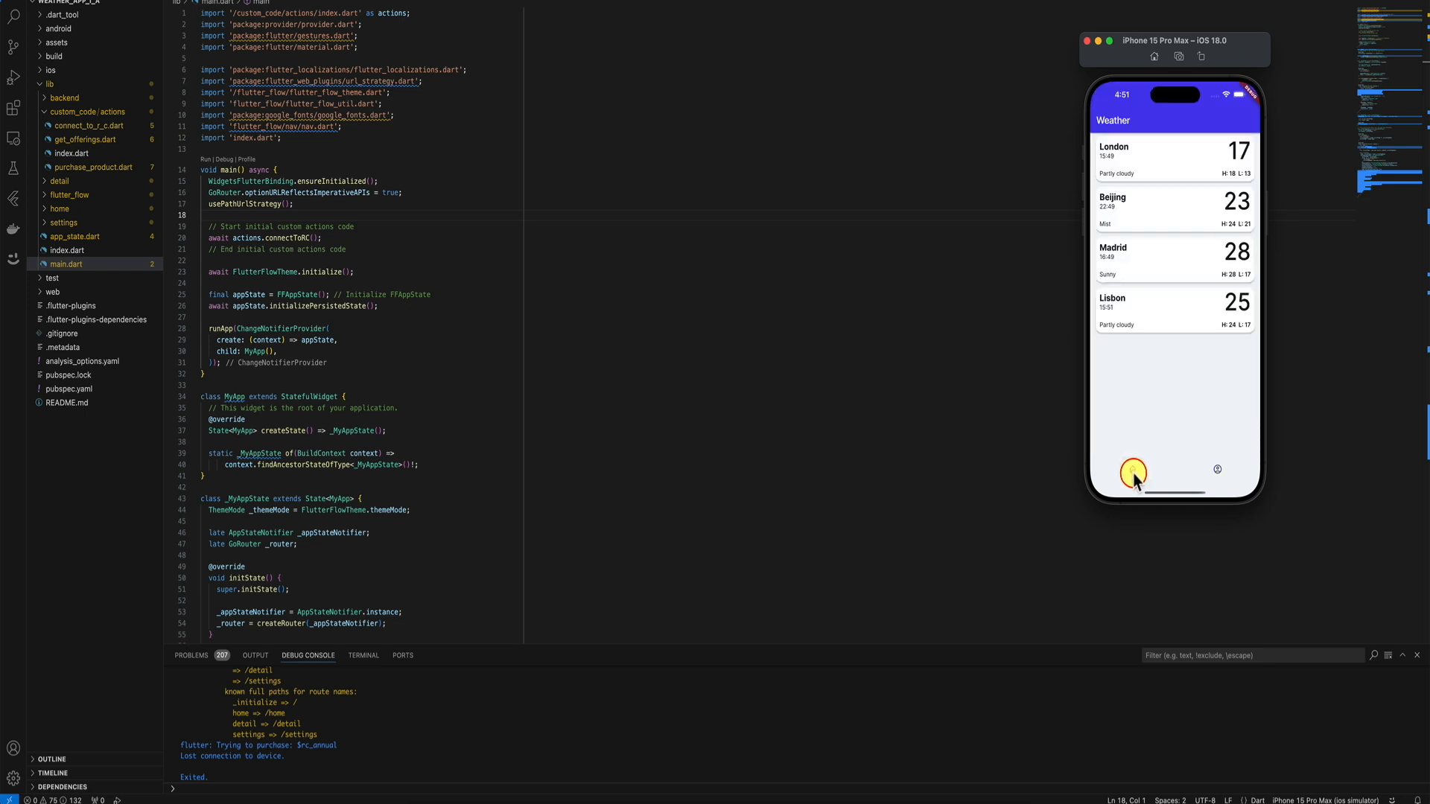
{"action": "left_click", "coordinate": [457, 506]}
{"action": "left_click", "coordinate": [661, 789]}
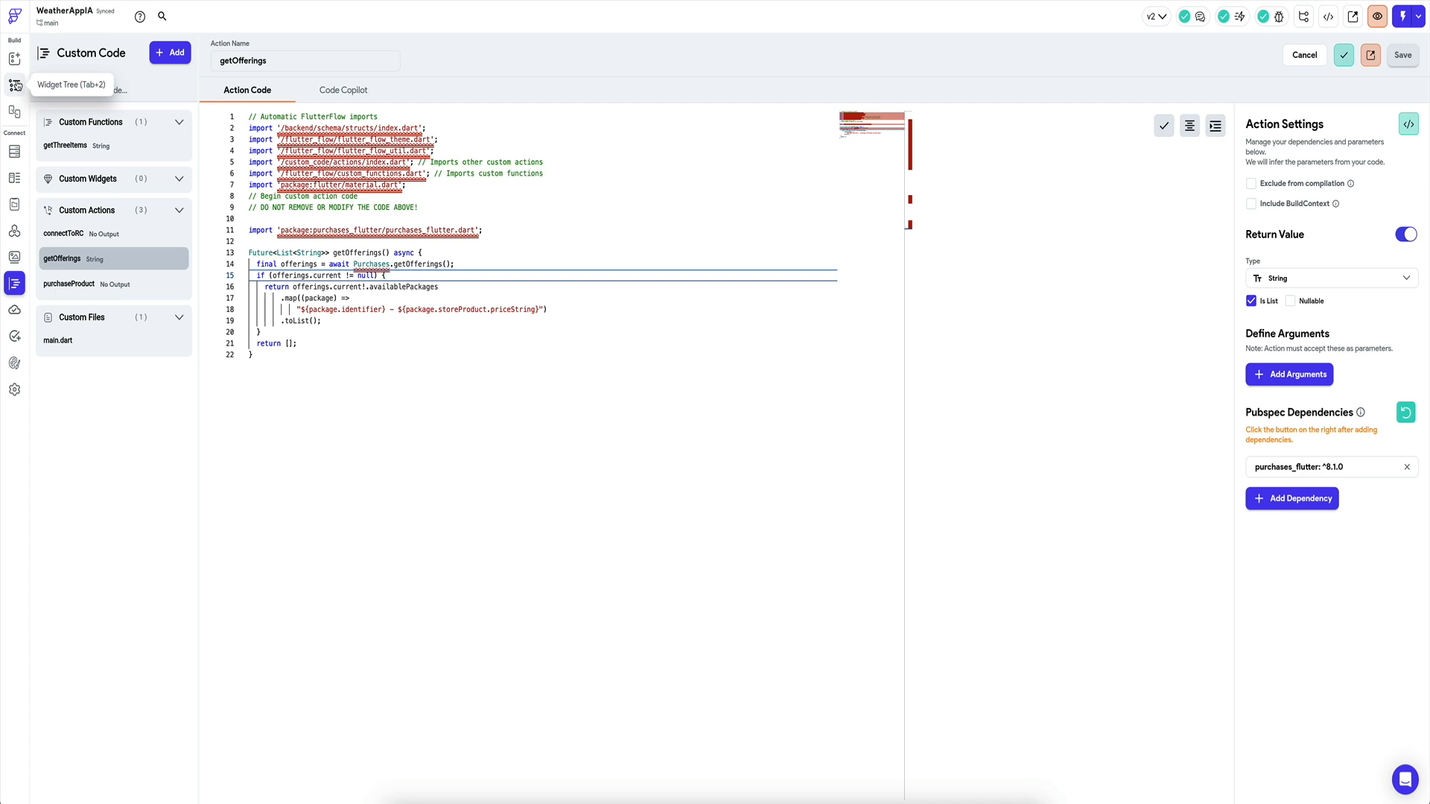
Bind the settings page's Premium switch initial value to the purchasedPremium app state variable.
{"action": "left_click", "coordinate": [16, 86]}
{"action": "left_click", "coordinate": [105, 149]}
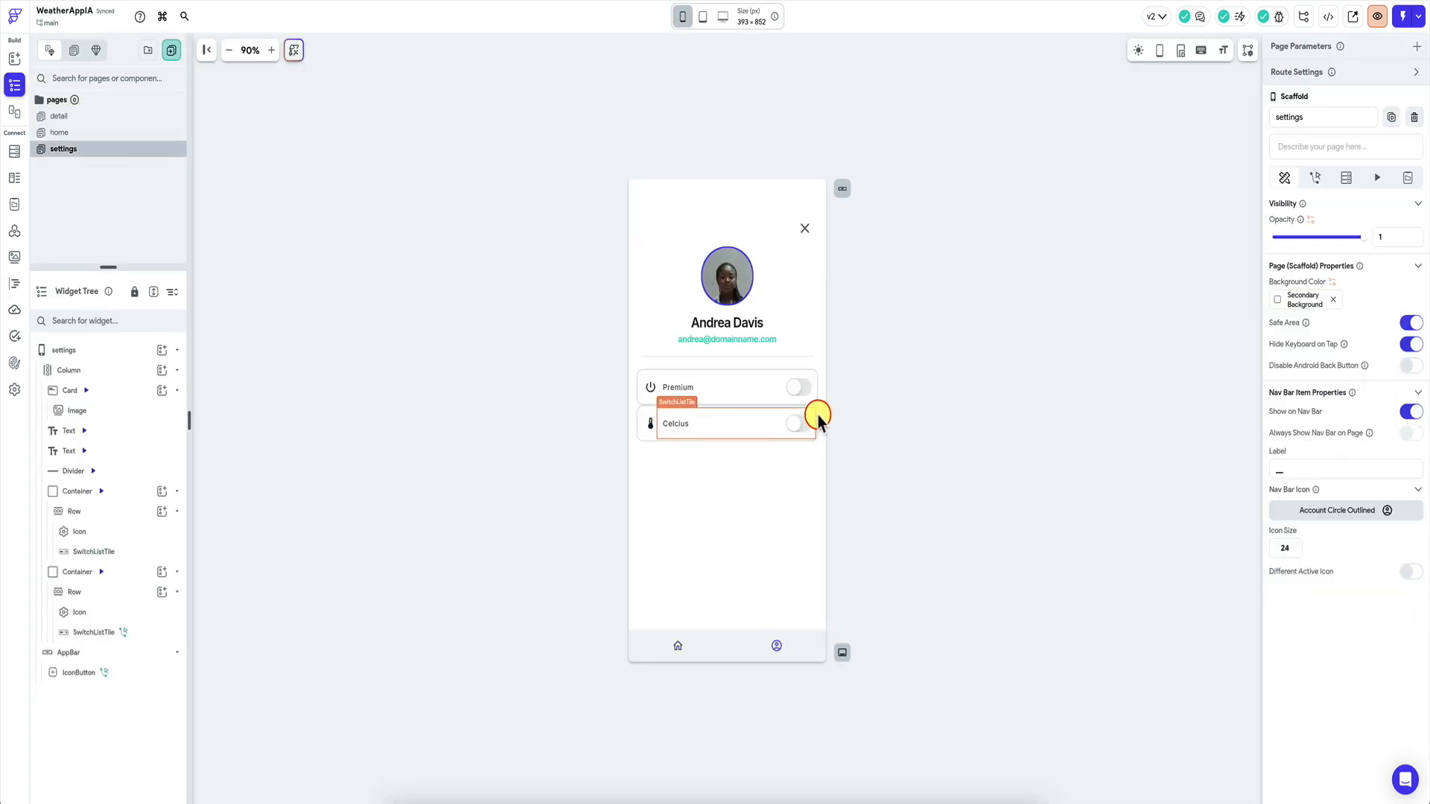
{"action": "left_click", "coordinate": [797, 389]}
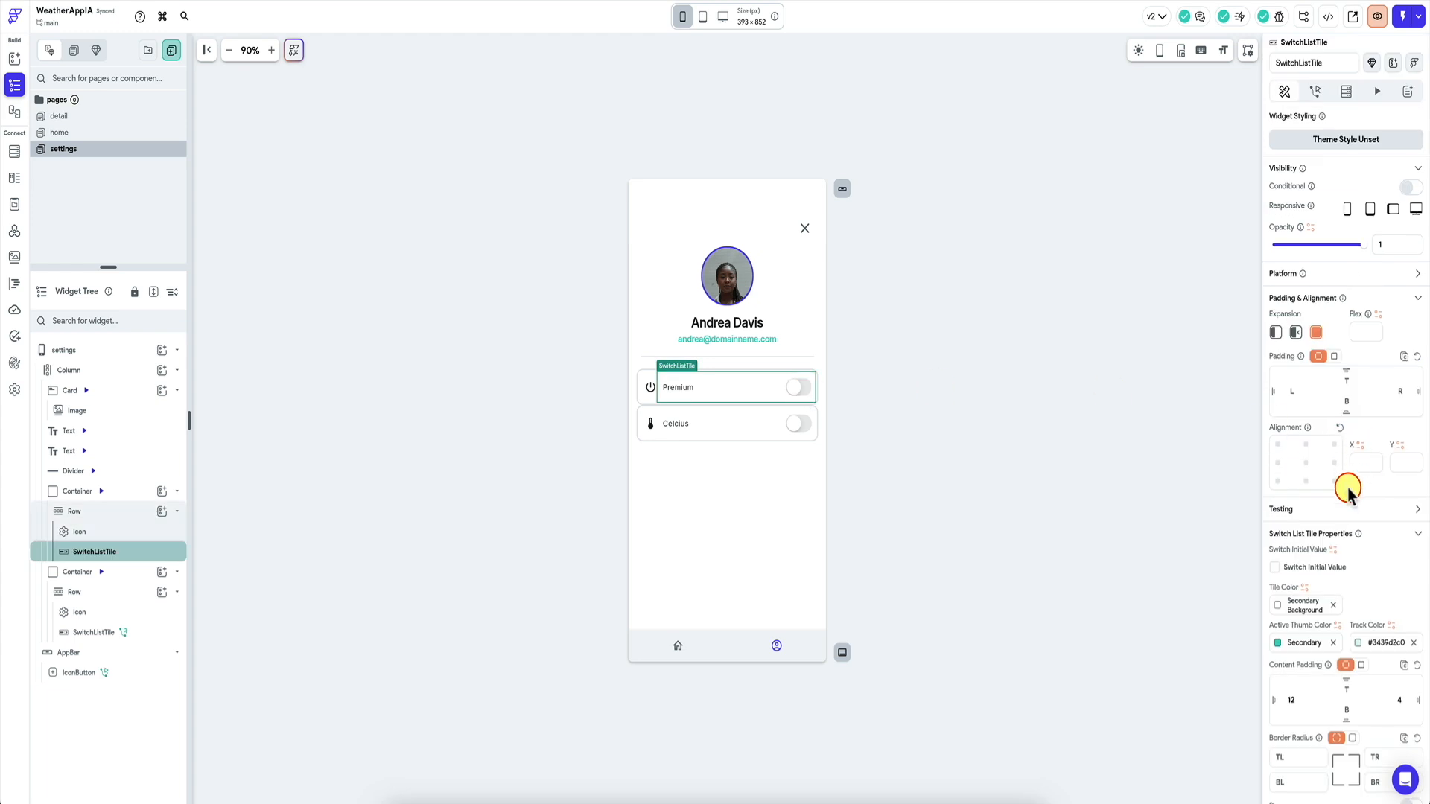
{"action": "scroll", "coordinate": [1349, 492], "scroll_direction": "down", "scroll_amount": 3}
{"action": "left_click", "coordinate": [1333, 348]}
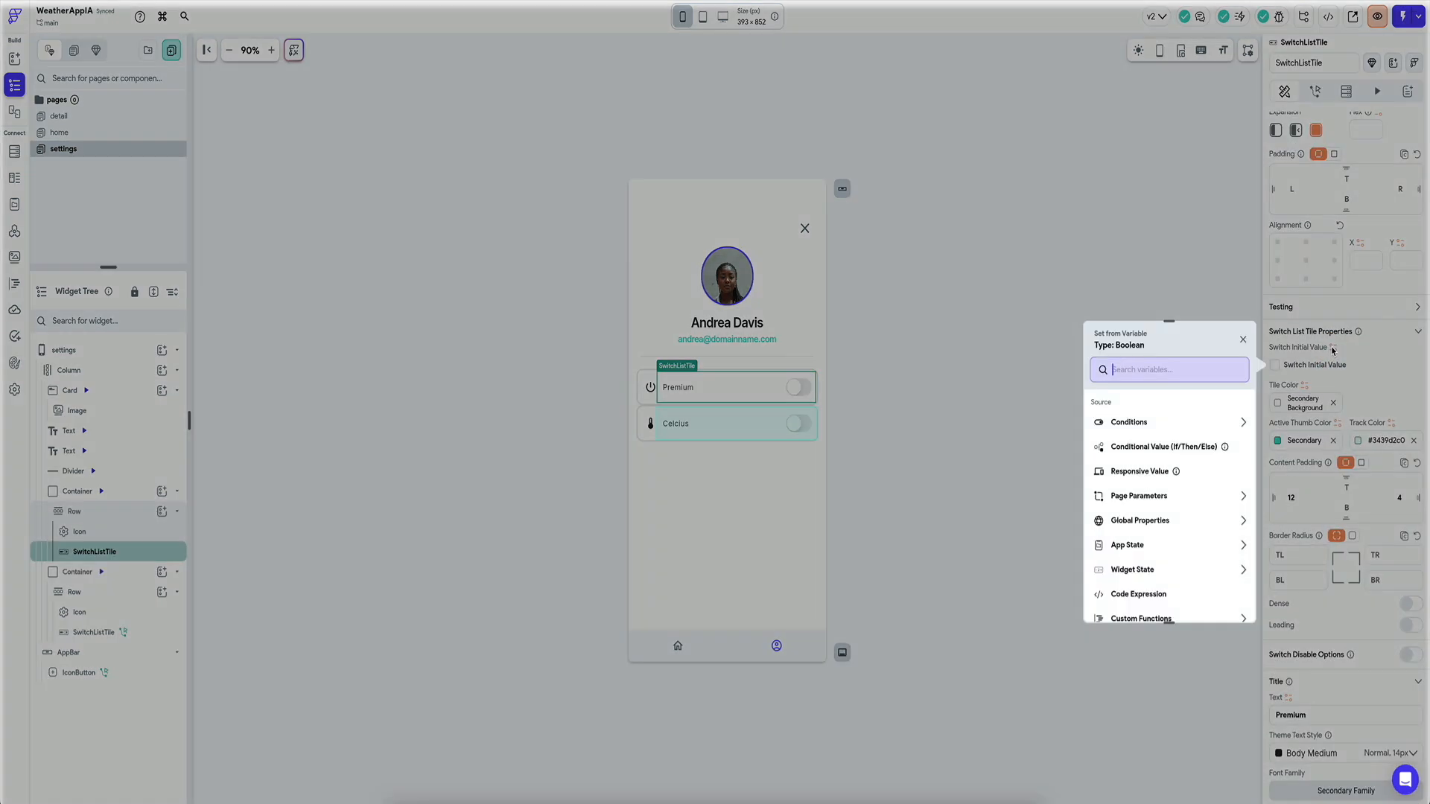
{"action": "left_click", "coordinate": [1145, 551]}
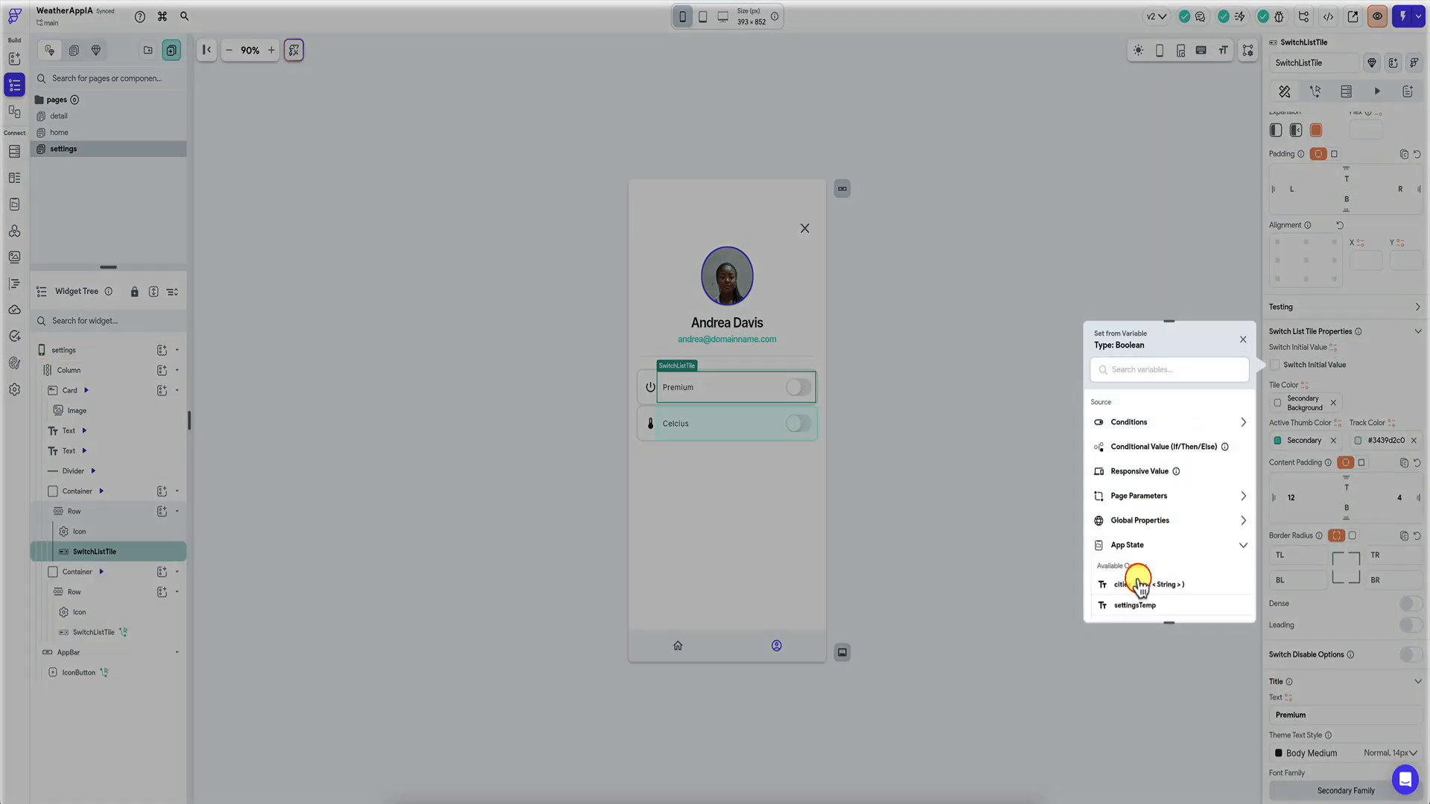
{"action": "scroll", "coordinate": [1147, 551], "scroll_direction": "down", "scroll_amount": 1}
{"action": "left_click", "coordinate": [1147, 548]}
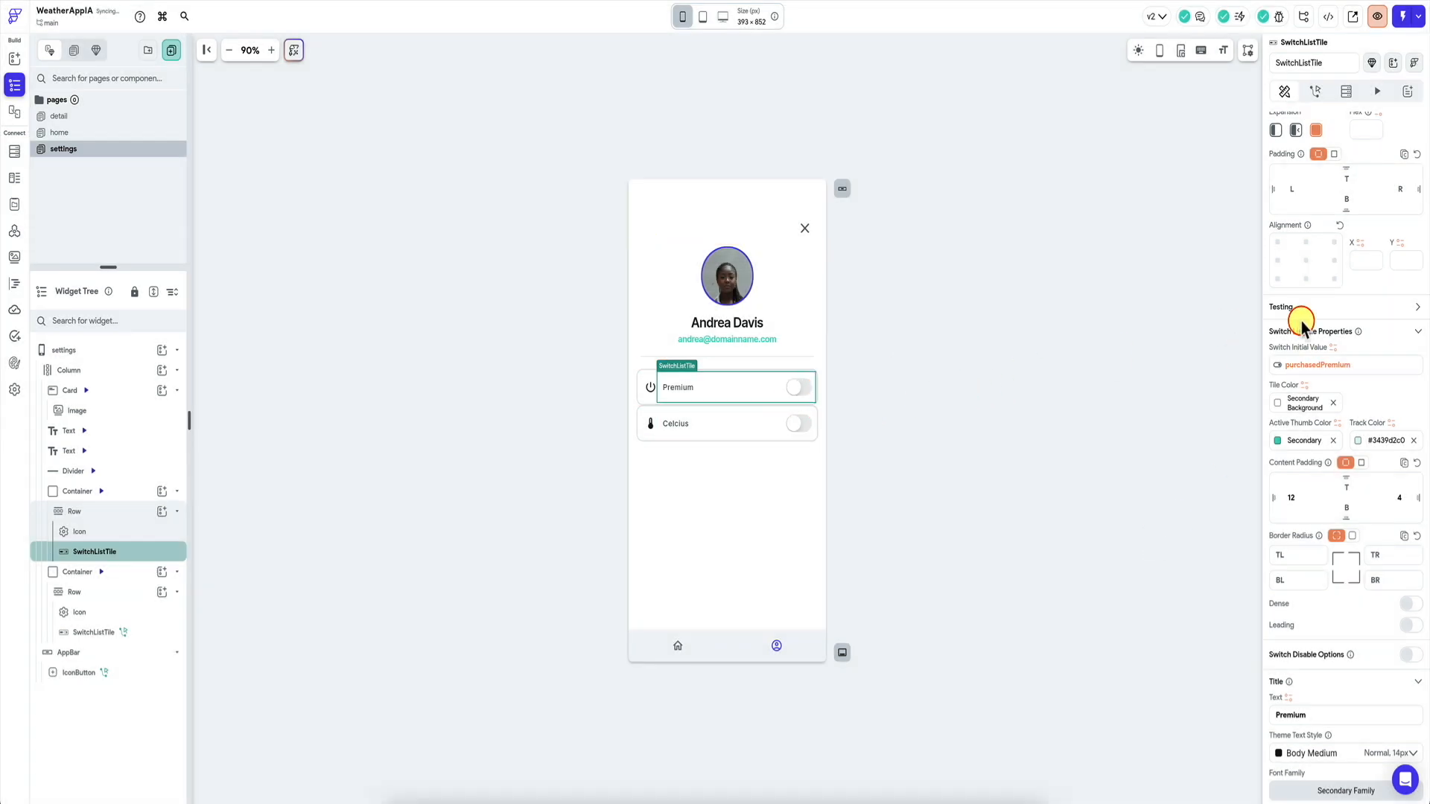
Retitle the Premium switch tile to 'Premium (Click to manage)' and show its actions.
{"action": "left_click", "coordinate": [1001, 378]}
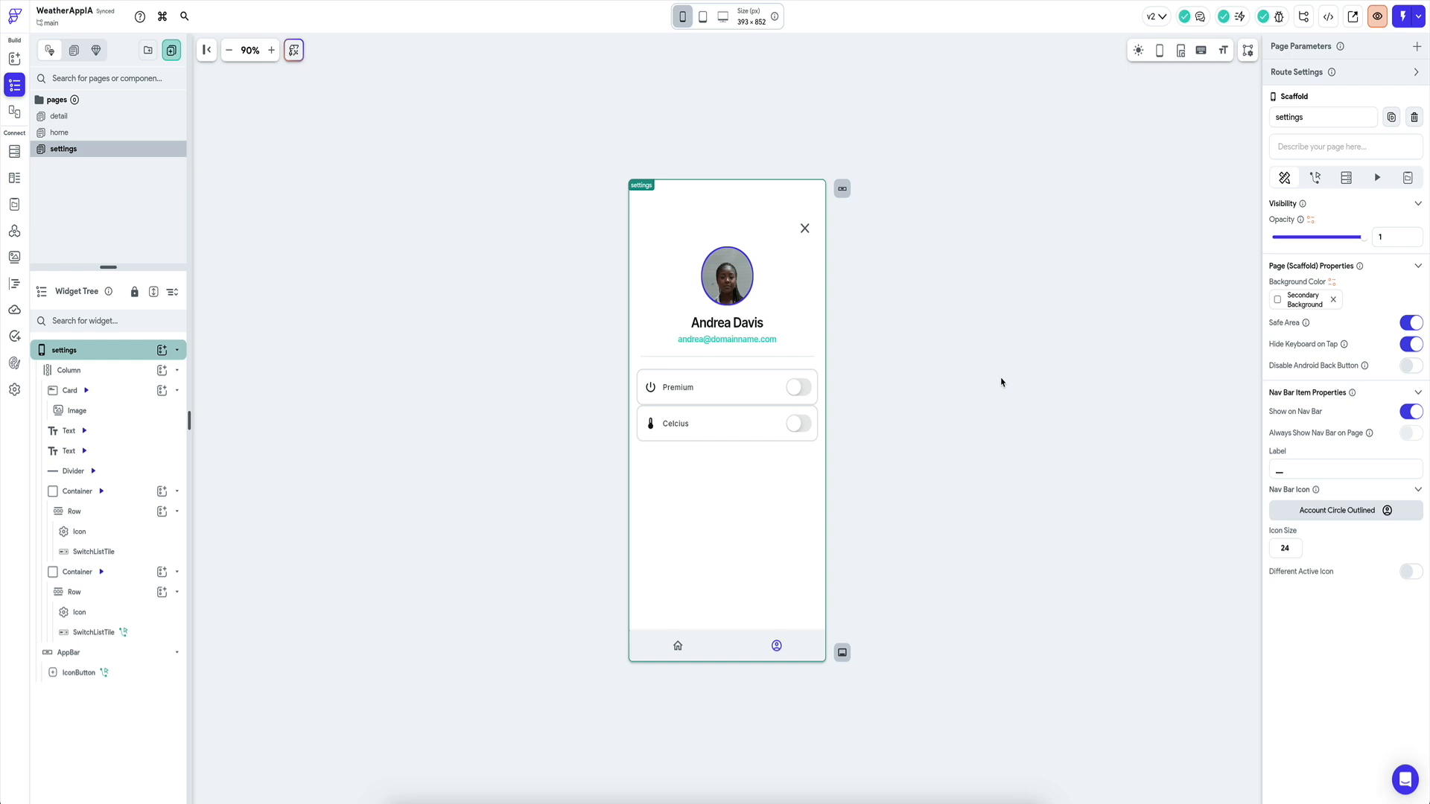
{"action": "left_click", "coordinate": [708, 392]}
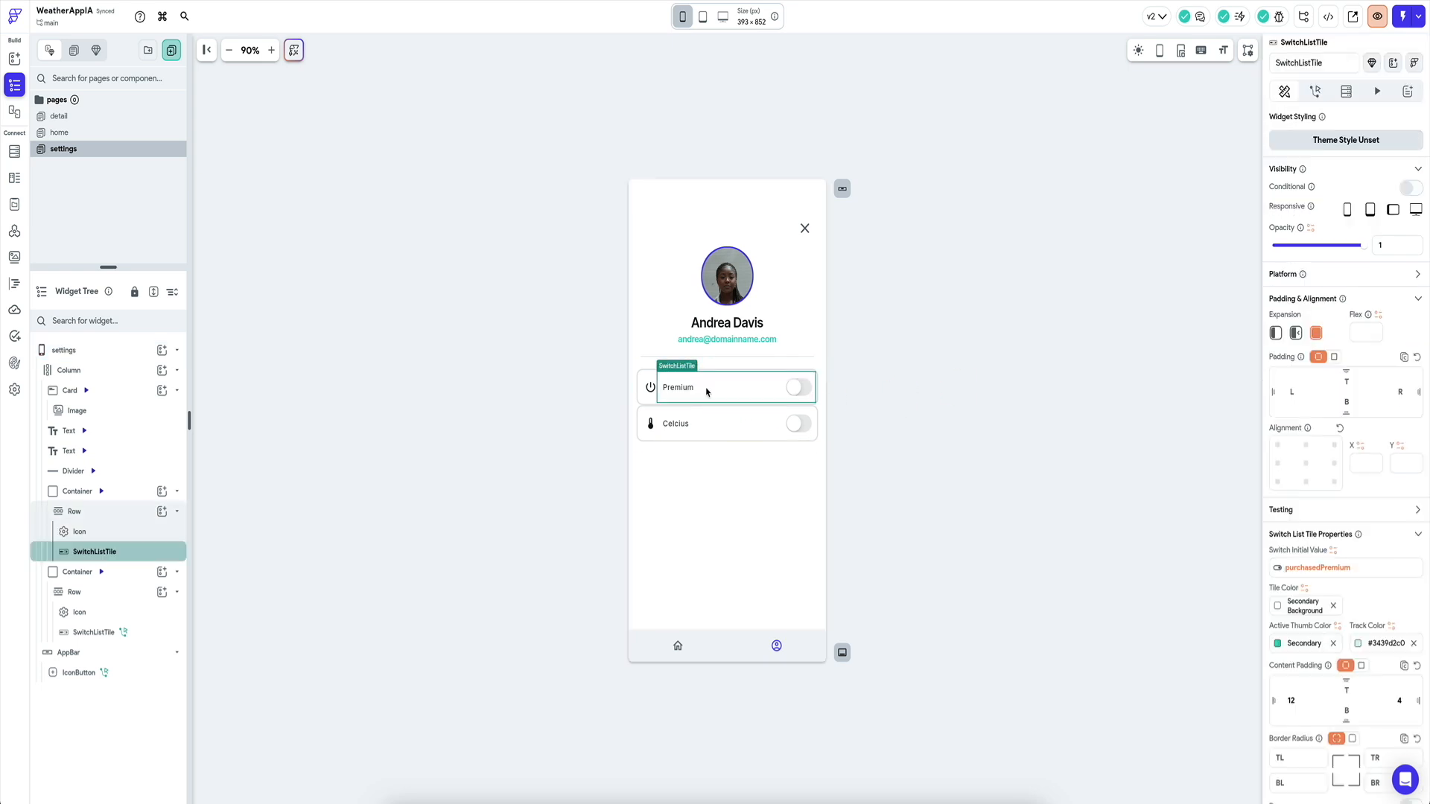
{"action": "left_click", "coordinate": [674, 388]}
{"action": "scroll", "coordinate": [1299, 387], "scroll_direction": "down", "scroll_amount": 5}
{"action": "left_click", "coordinate": [1315, 513]}
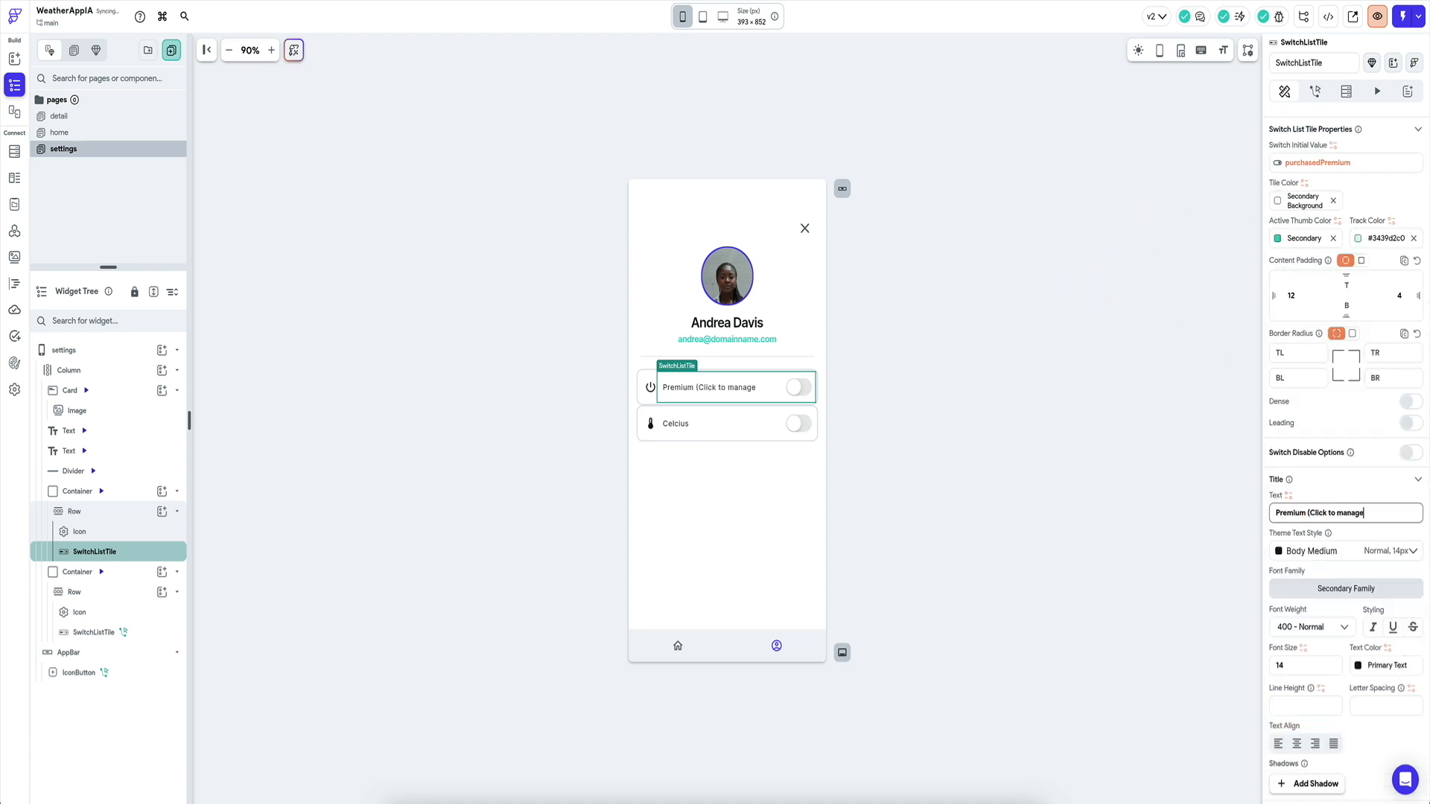
{"action": "left_click", "coordinate": [726, 387]}
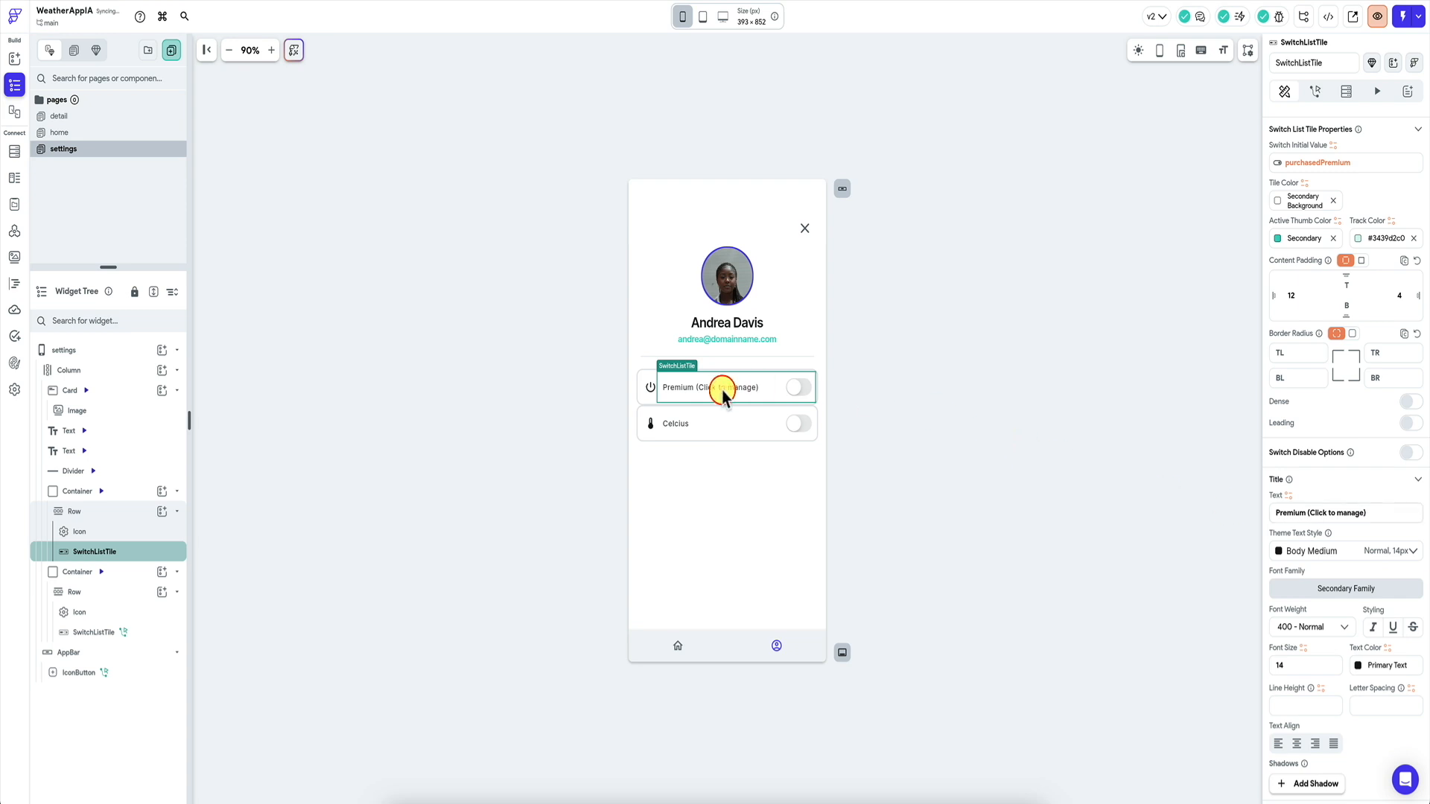
{"action": "scroll", "coordinate": [1302, 227], "scroll_direction": "up", "scroll_amount": 3}
{"action": "scroll", "coordinate": [1304, 231], "scroll_direction": "up", "scroll_amount": 3}
{"action": "left_click", "coordinate": [1316, 91]}
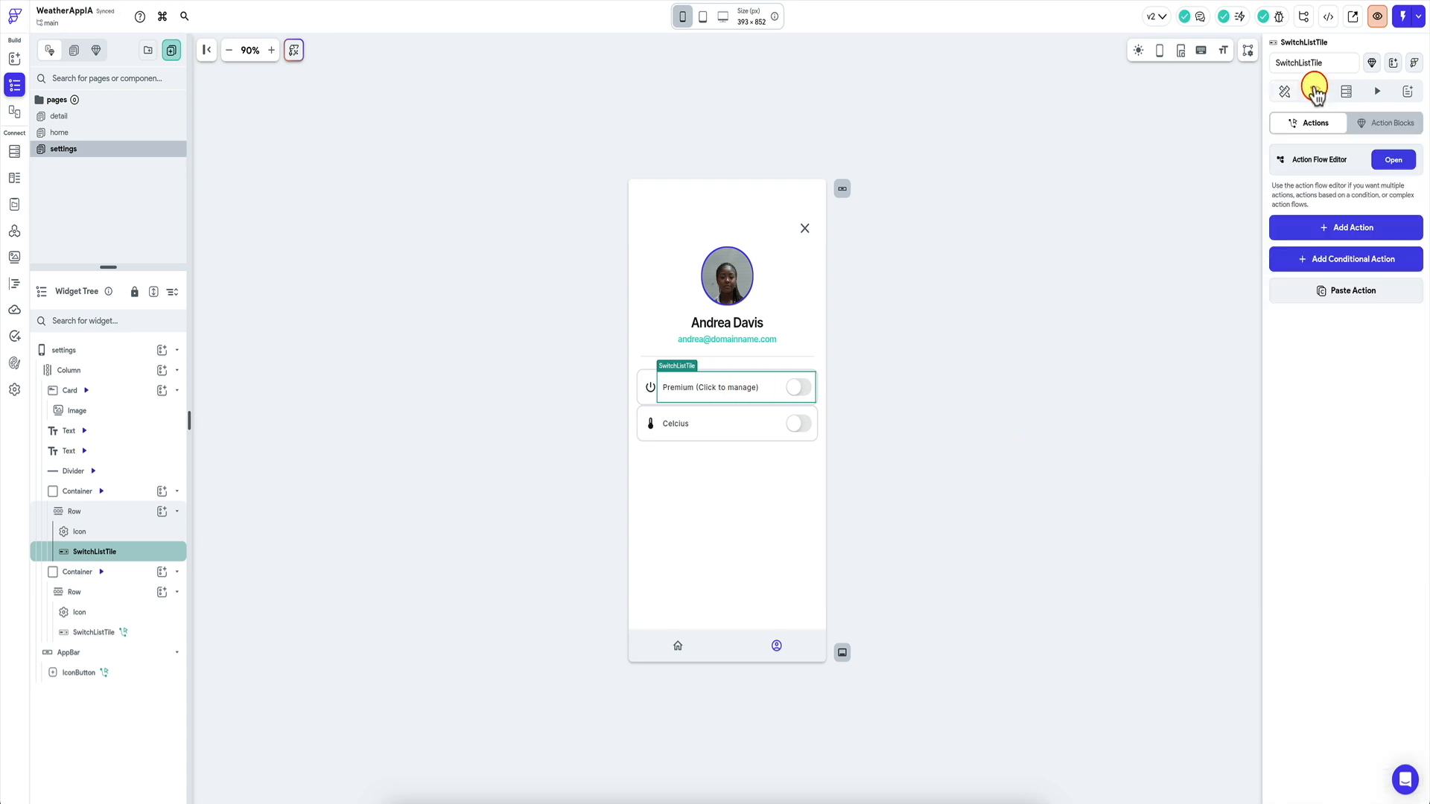
Add the purchaseProduct custom action to the Premium switch, leaving packageId for a fixed value.
{"action": "left_click", "coordinate": [1344, 223]}
{"action": "left_click", "coordinate": [1339, 322]}
{"action": "type", "text": "cus"}
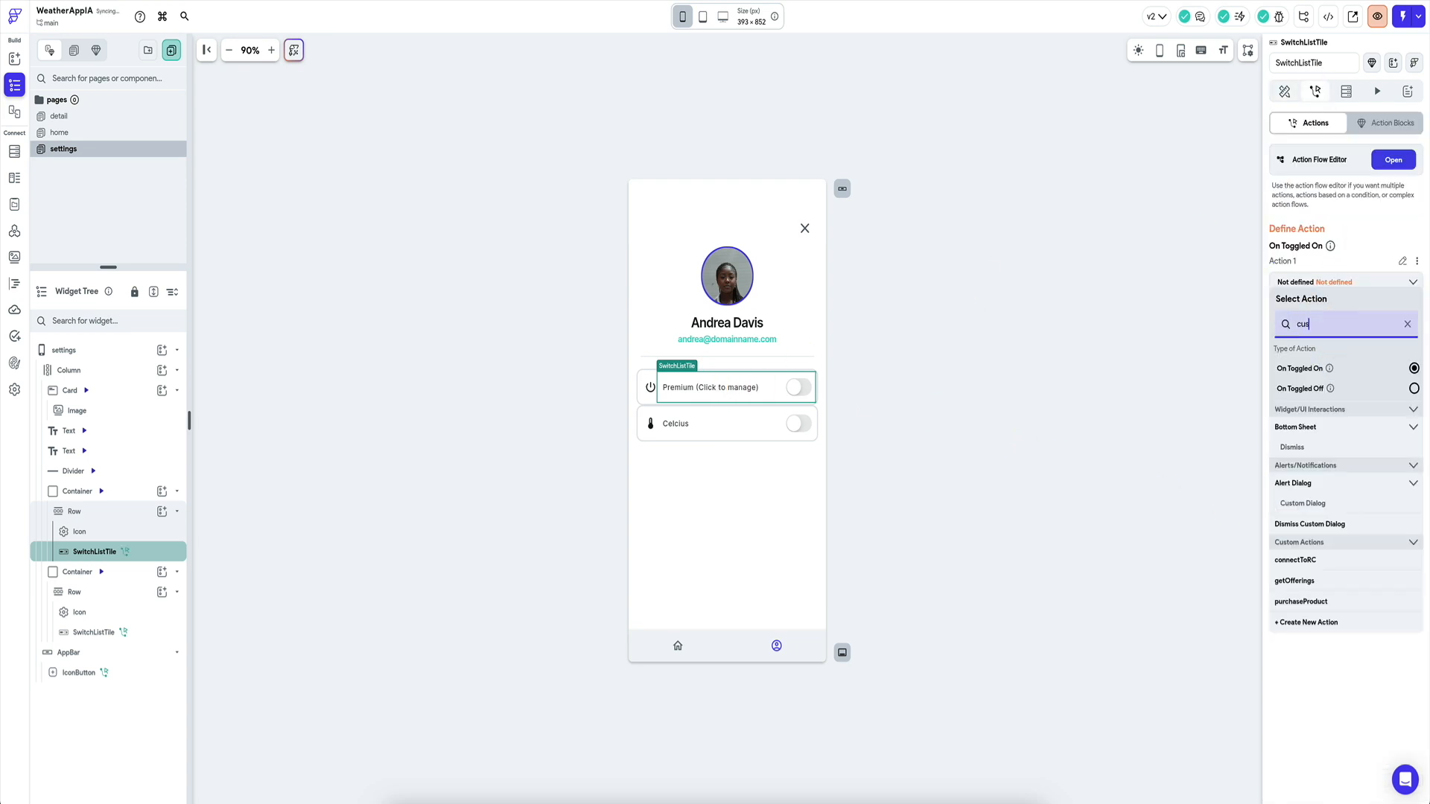
{"action": "left_click", "coordinate": [1320, 602]}
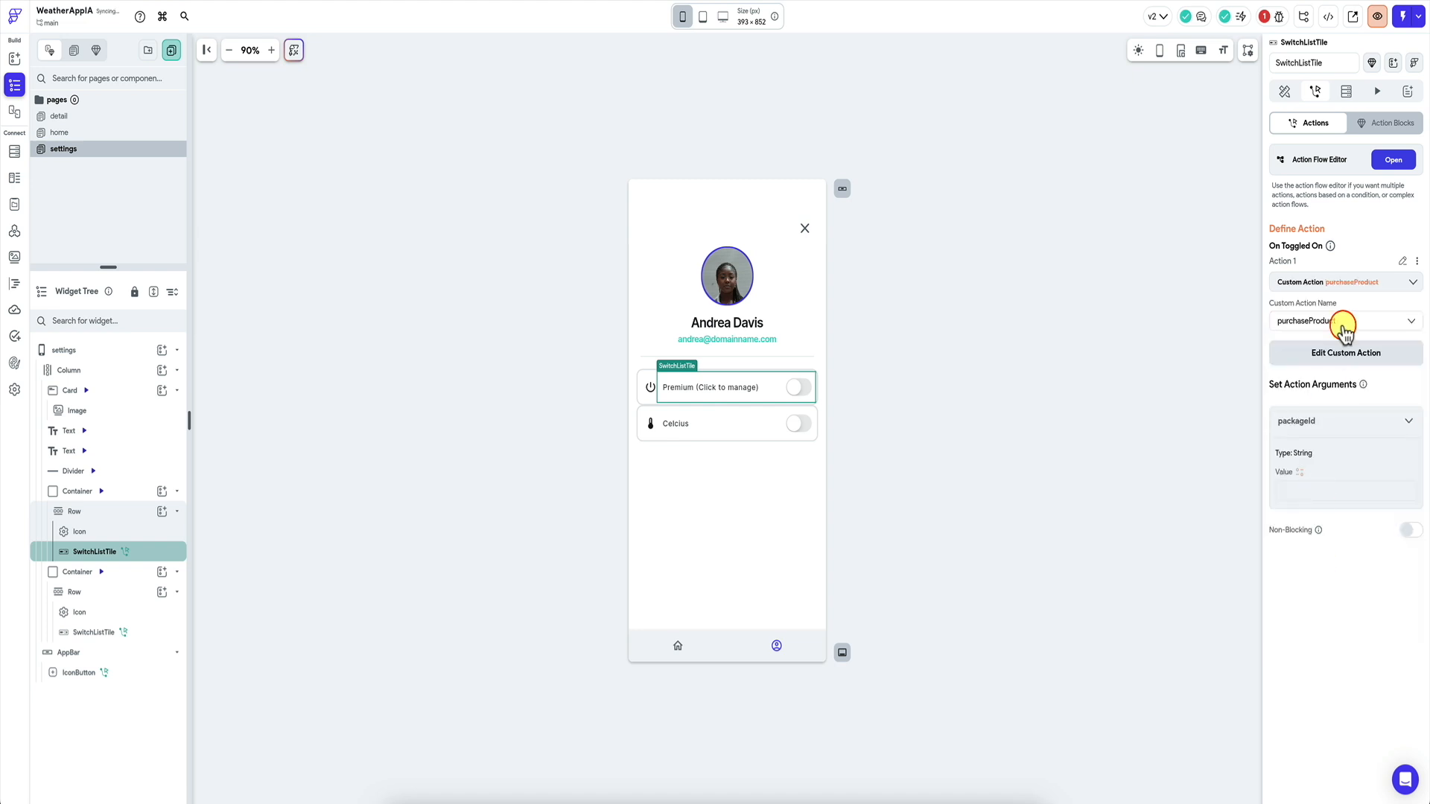
{"action": "left_click", "coordinate": [1303, 477]}
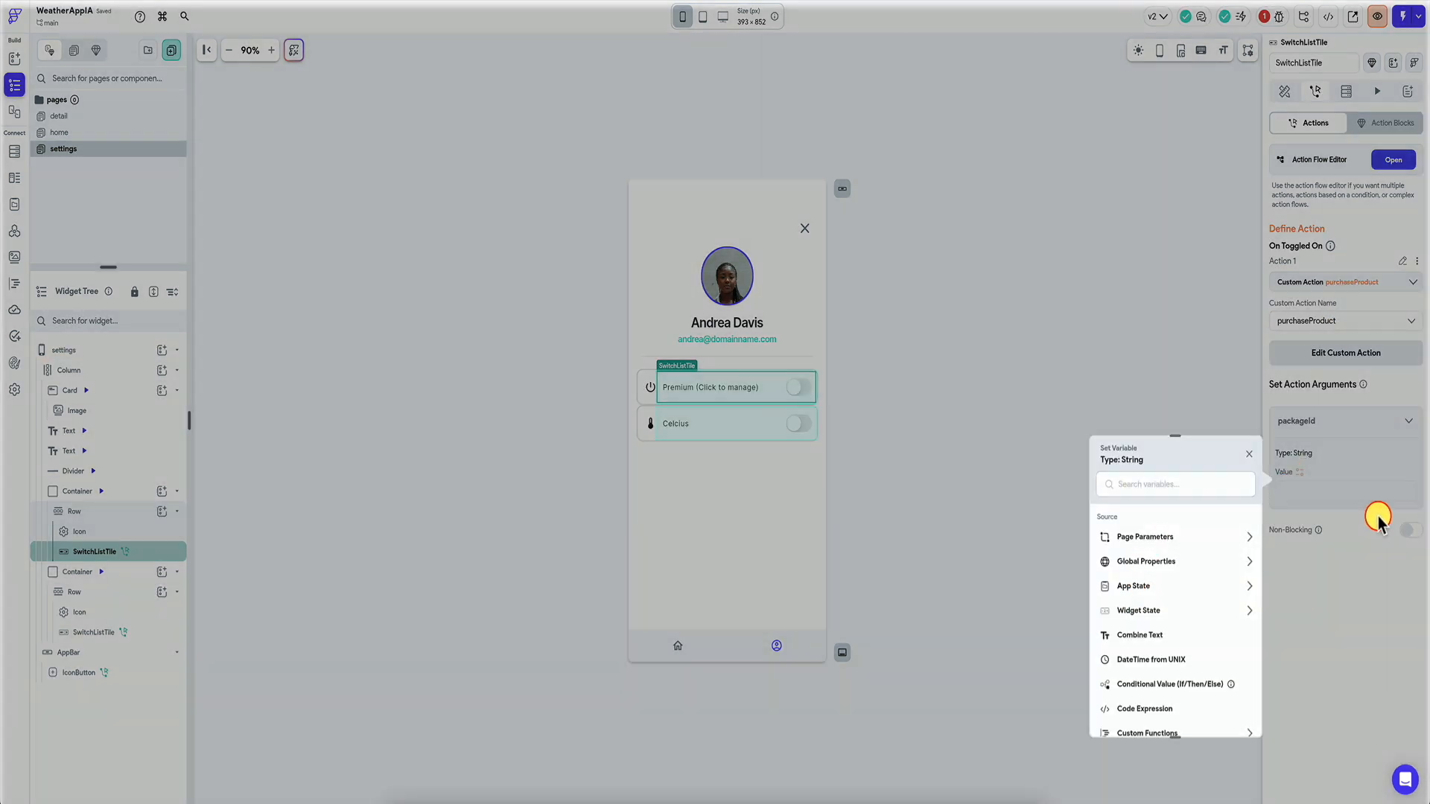
{"action": "left_click", "coordinate": [1378, 520]}
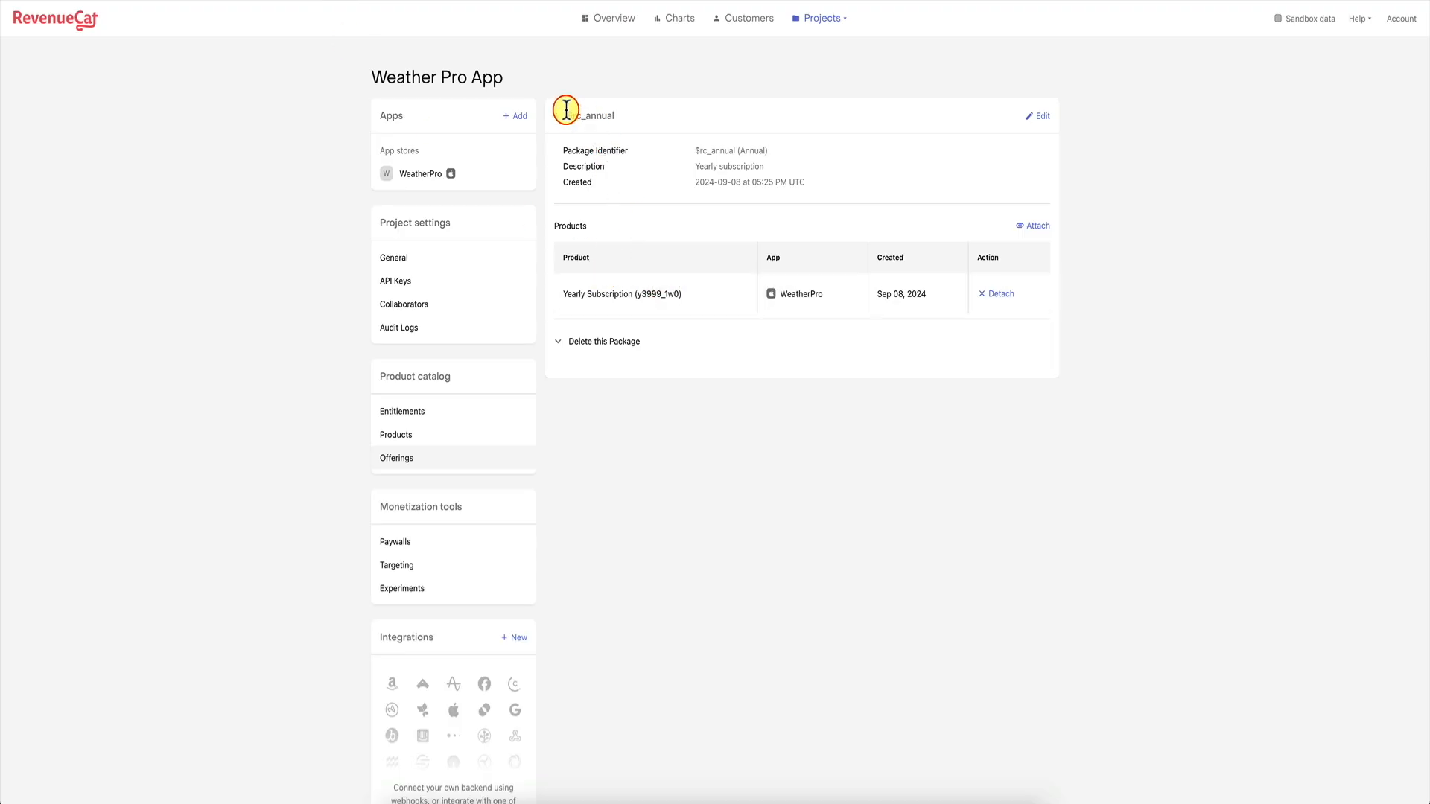
Select the $rc_annual package identifier in RevenueCat to copy it.
{"action": "left_click_drag", "start_coordinate": [567, 113], "coordinate": [625, 113]}
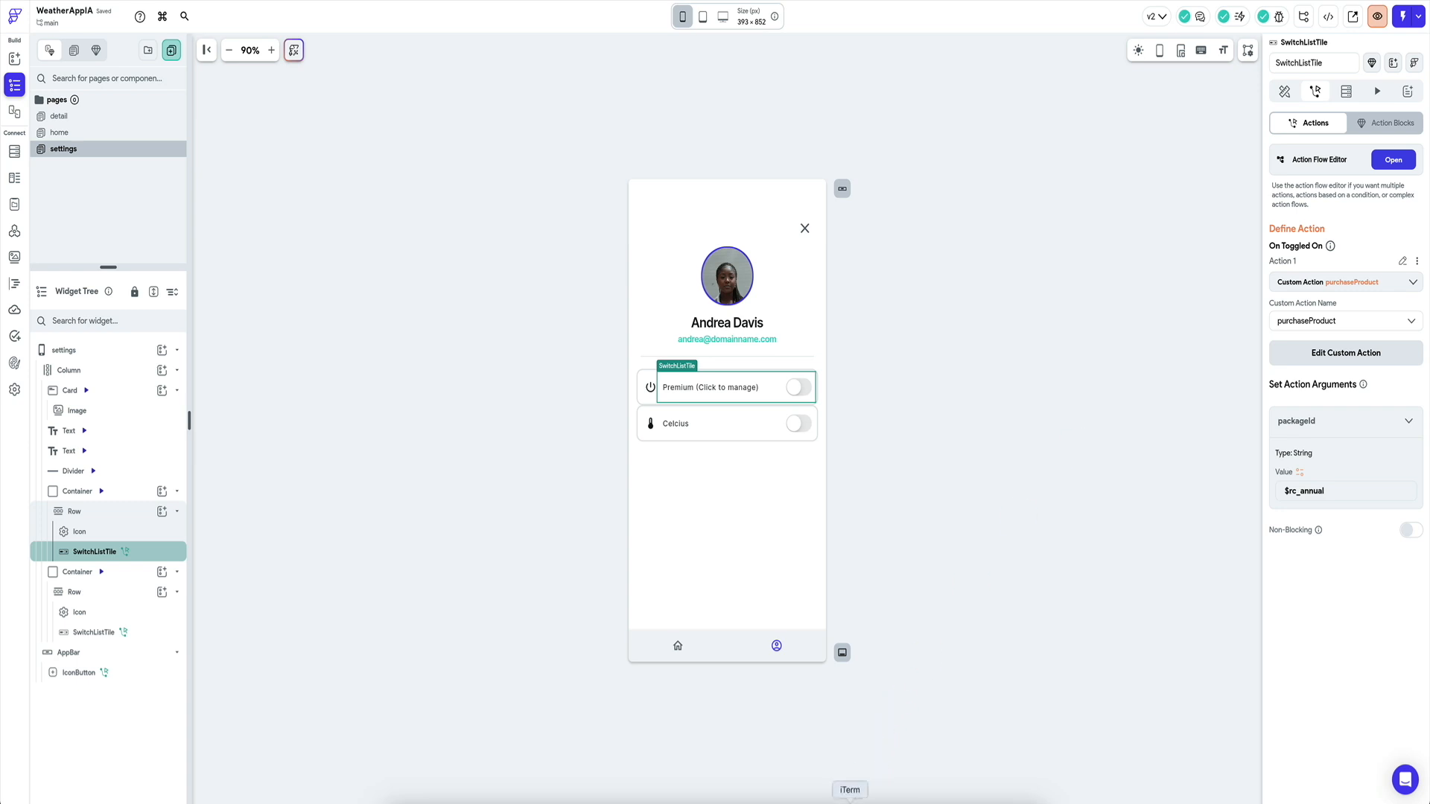
Open the exported project in VS Code, reload the window and fetch the Dart packages.
{"action": "left_click", "coordinate": [850, 803]}
{"action": "left_click", "coordinate": [1307, 84]}
{"action": "left_click", "coordinate": [1331, 20]}
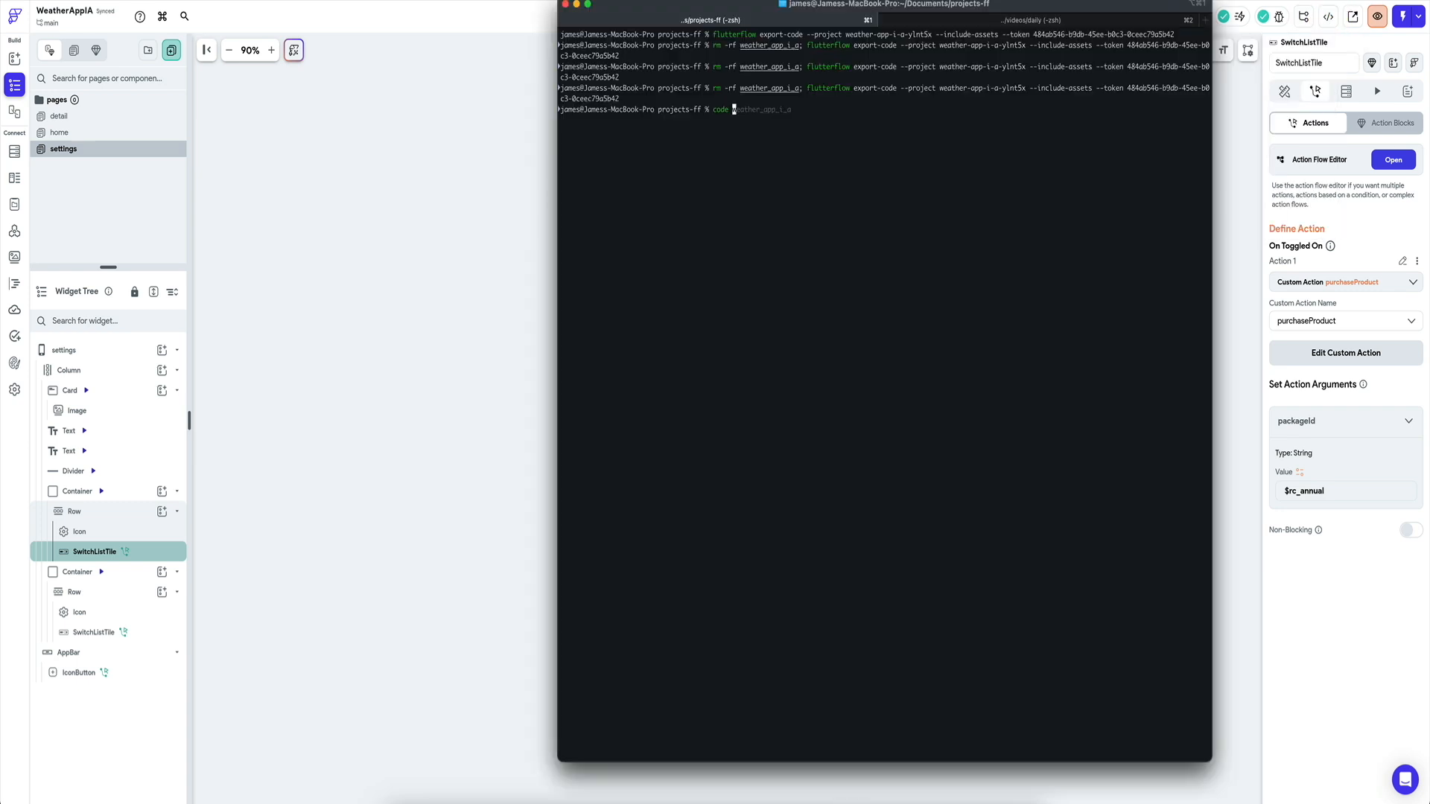
{"action": "key", "text": "Return"}
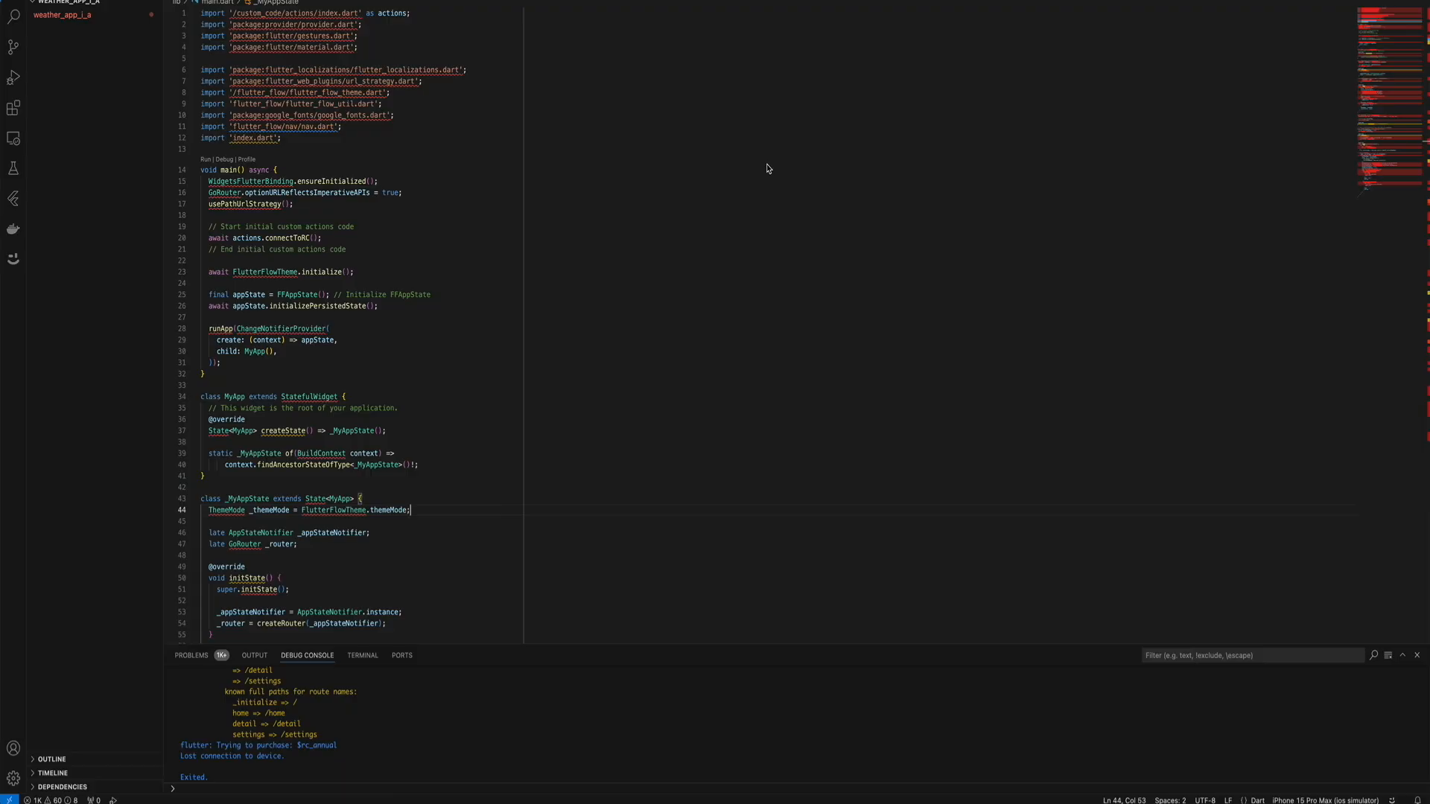
{"action": "key", "text": "shift+super+p"}
{"action": "key", "text": "Return"}
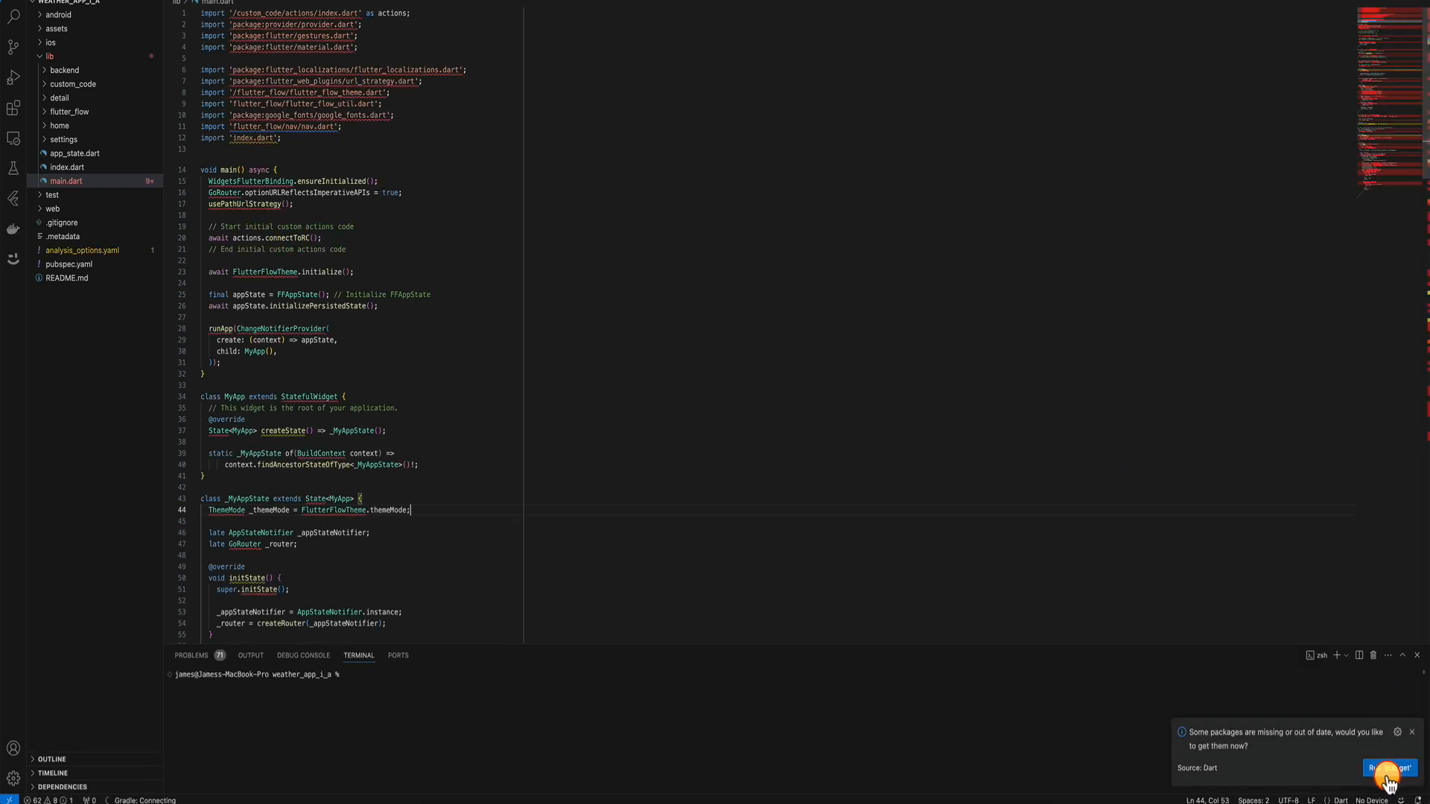
{"action": "left_click", "coordinate": [1387, 774]}
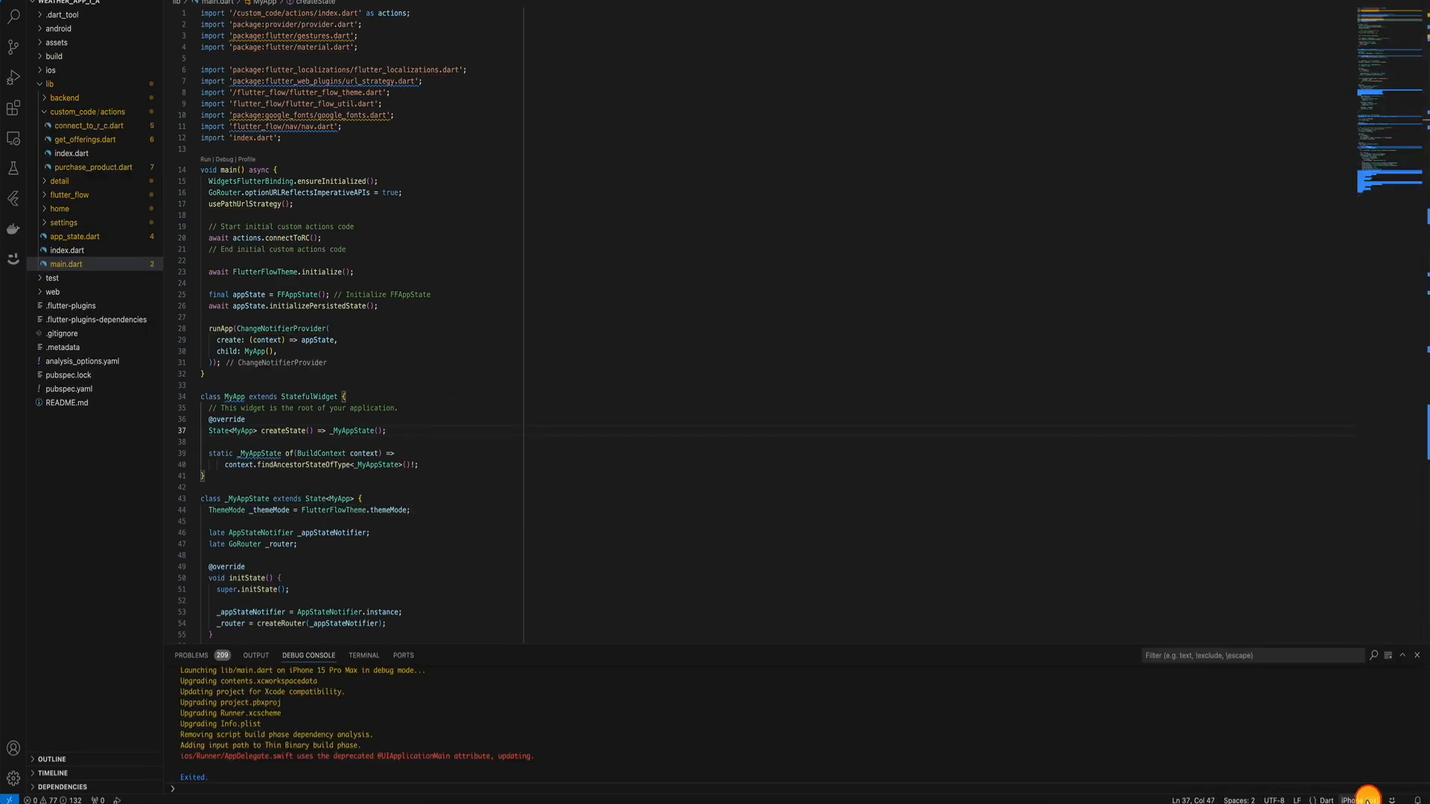
Start debugging main.dart on the iPhone 15 Pro Max simulator.
{"action": "left_click", "coordinate": [1367, 798]}
{"action": "left_click", "coordinate": [671, 15]}
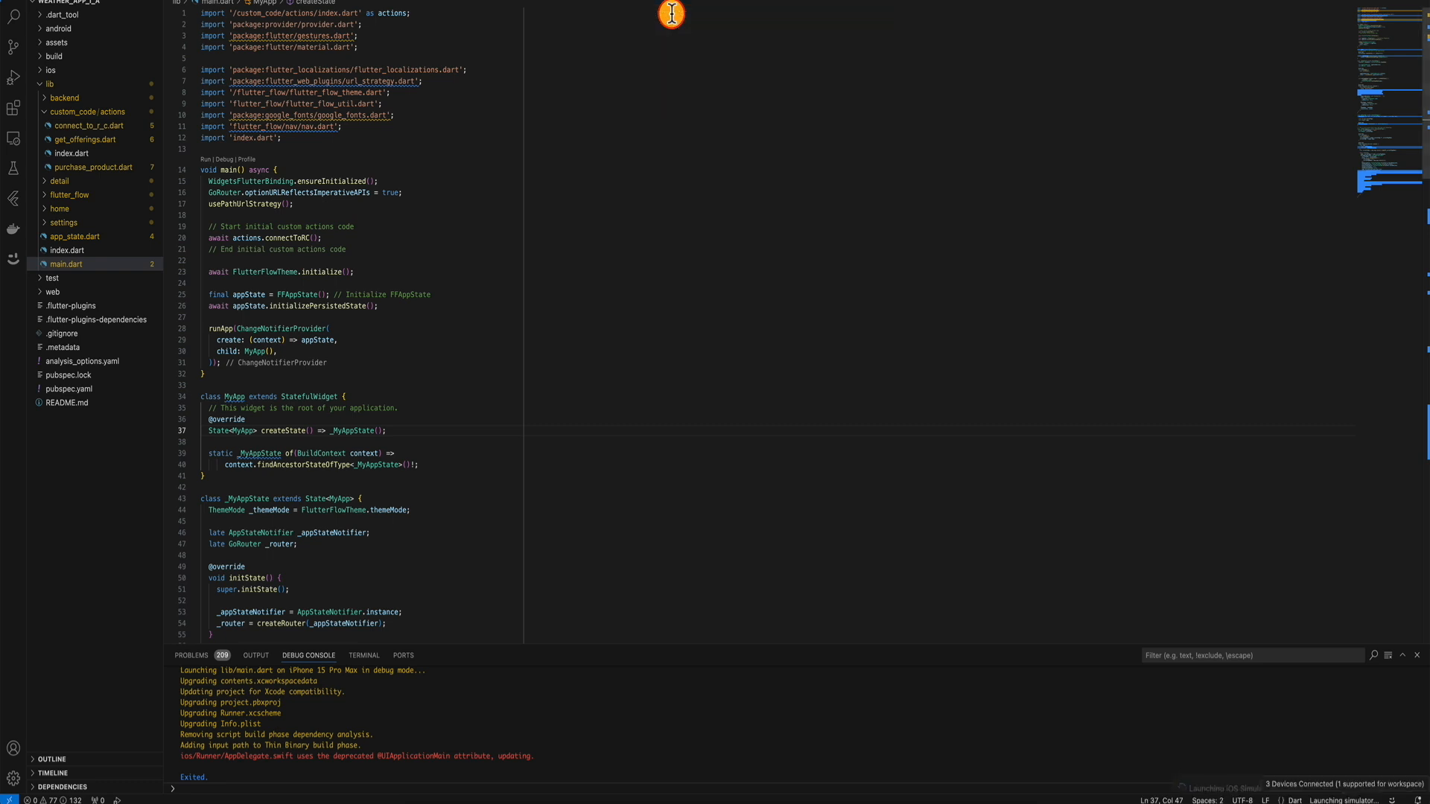
{"action": "left_click", "coordinate": [468, 377]}
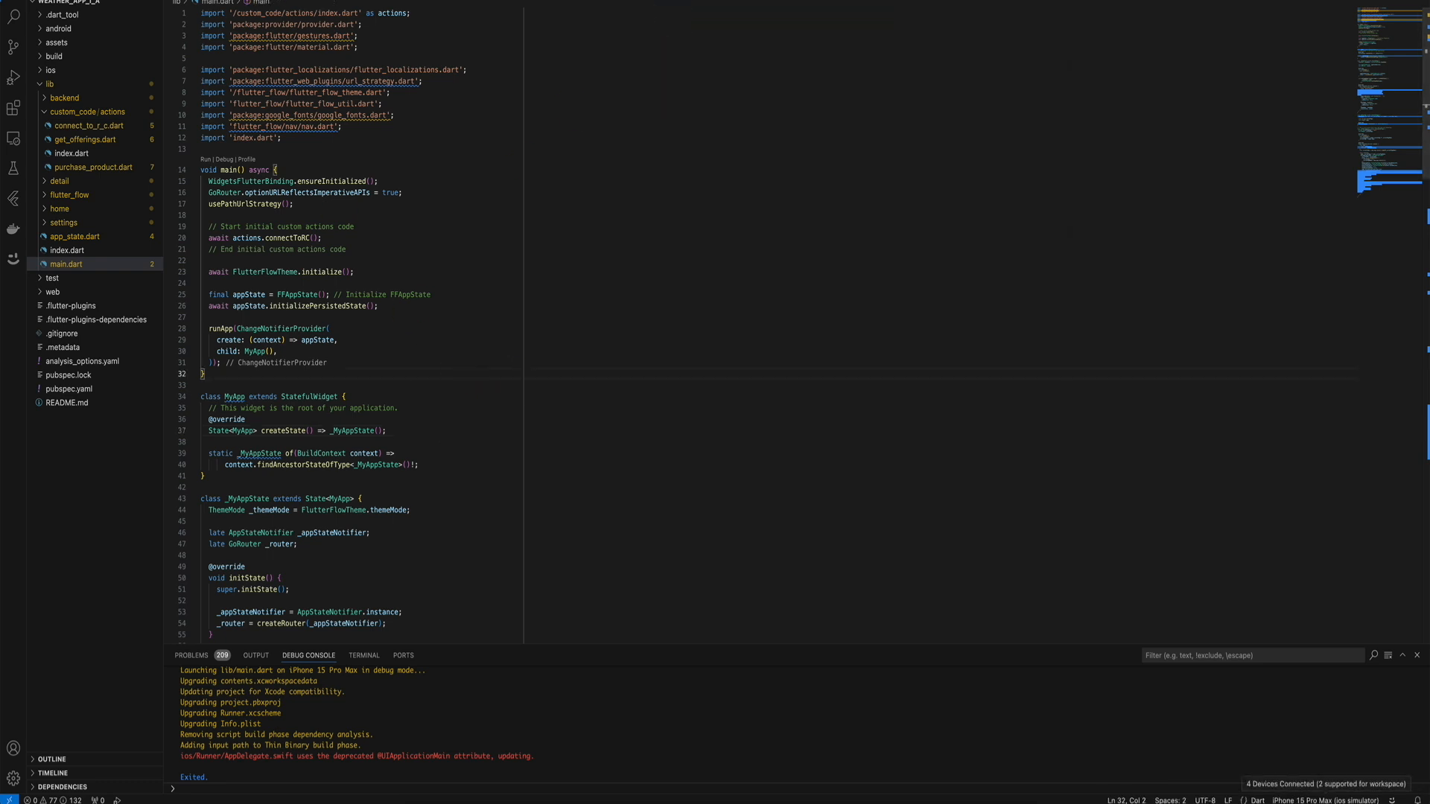
{"action": "left_click", "coordinate": [207, 0]}
{"action": "left_click", "coordinate": [227, 0]}
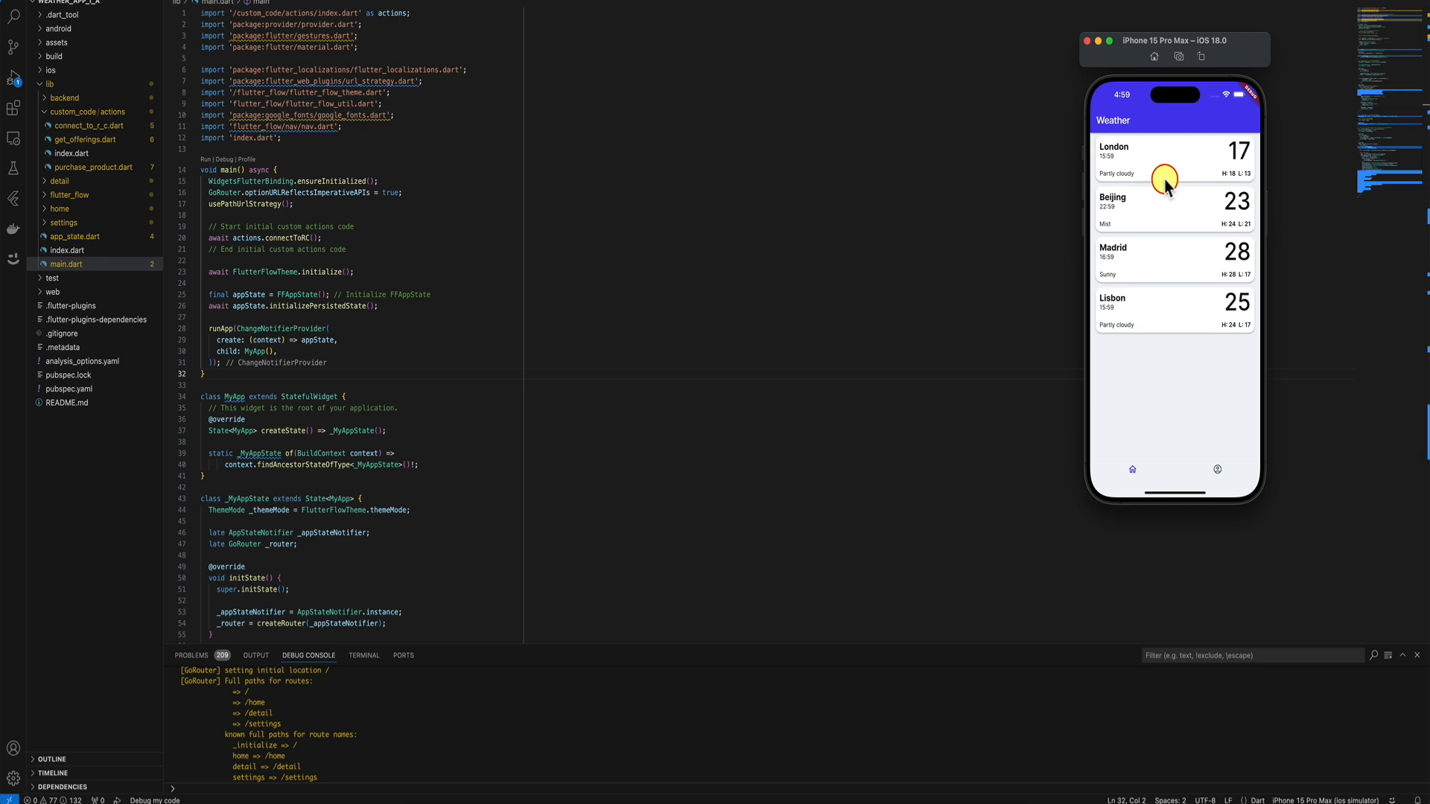
{"action": "left_click", "coordinate": [1218, 470]}
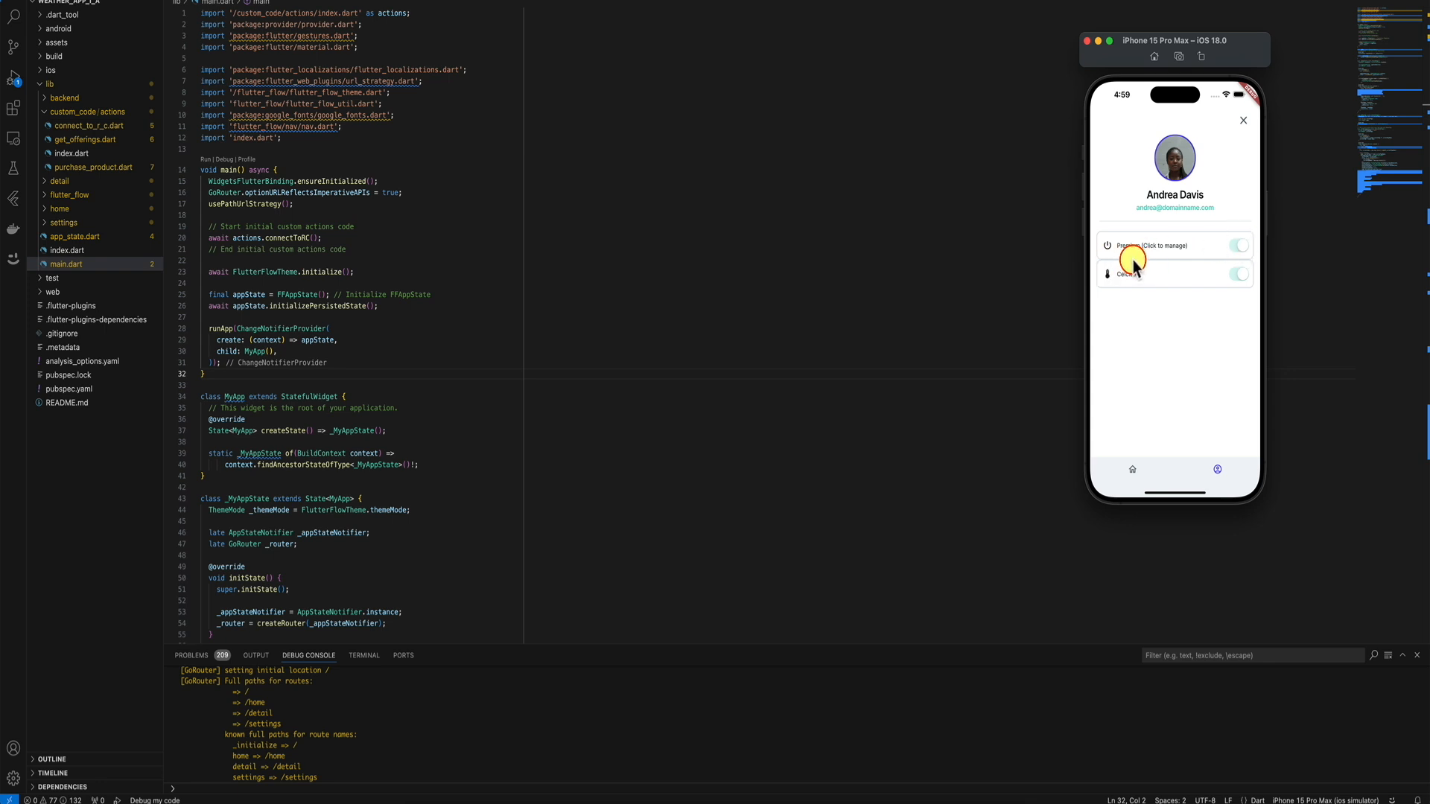
{"action": "left_click", "coordinate": [1170, 251]}
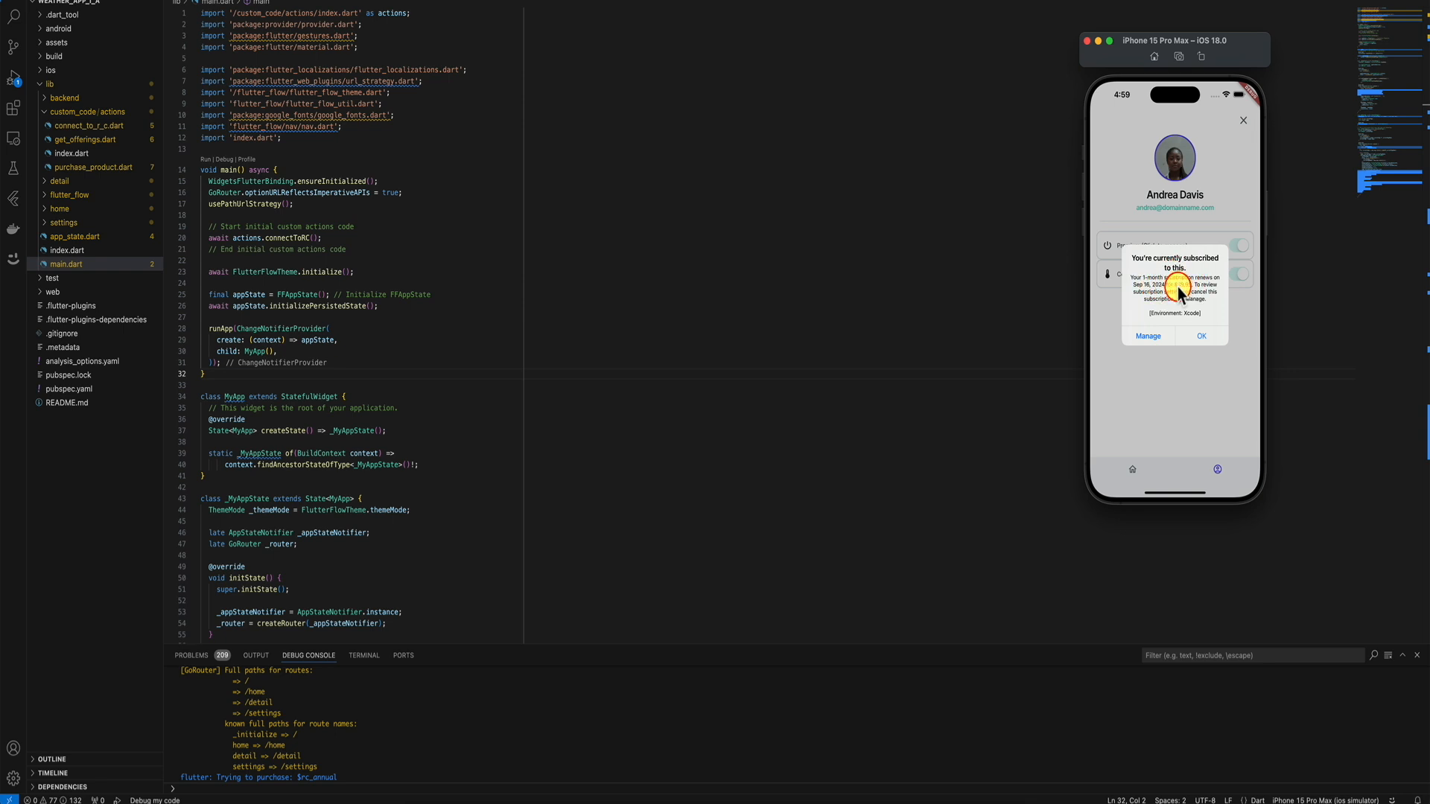
{"action": "left_click", "coordinate": [1151, 337]}
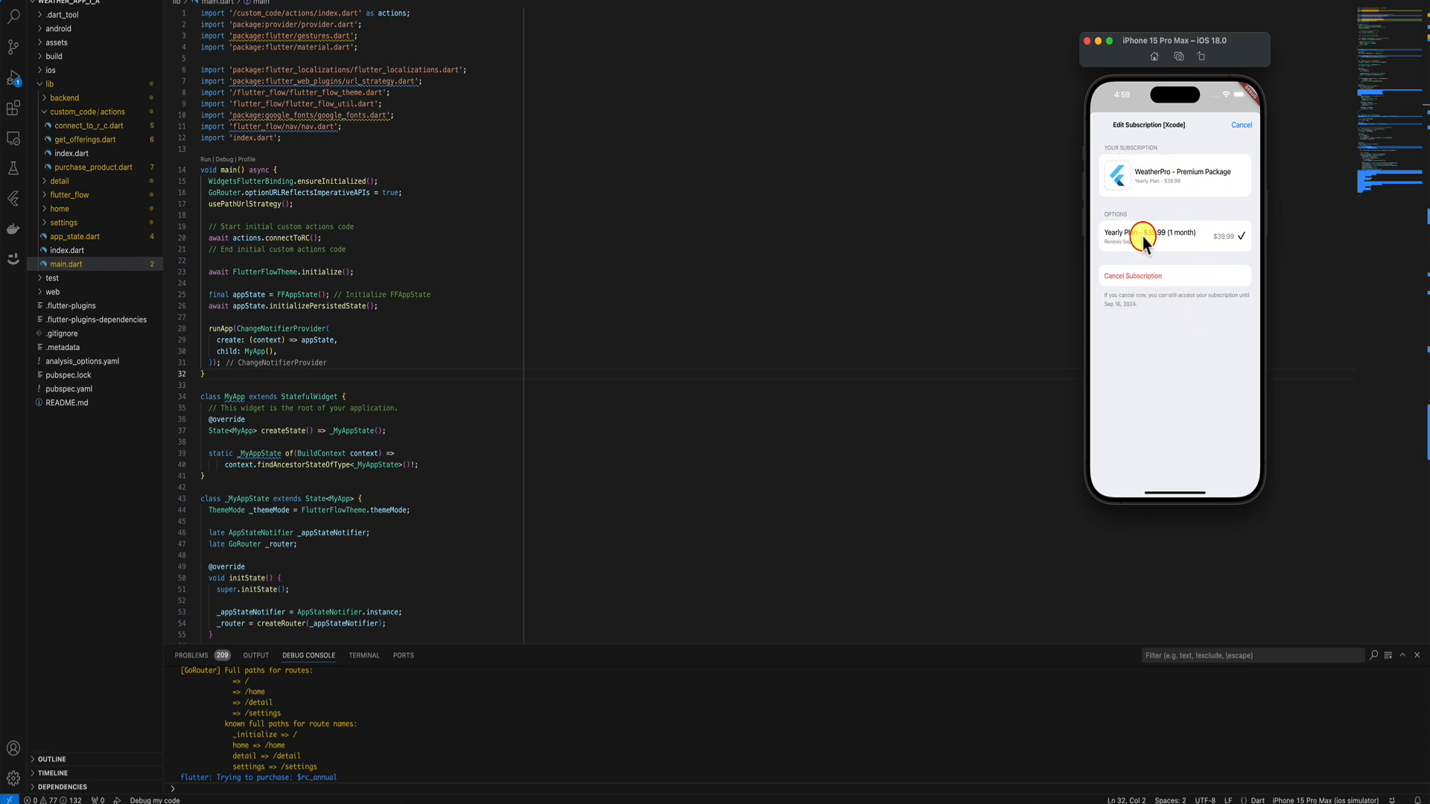
{"action": "left_click", "coordinate": [1242, 125]}
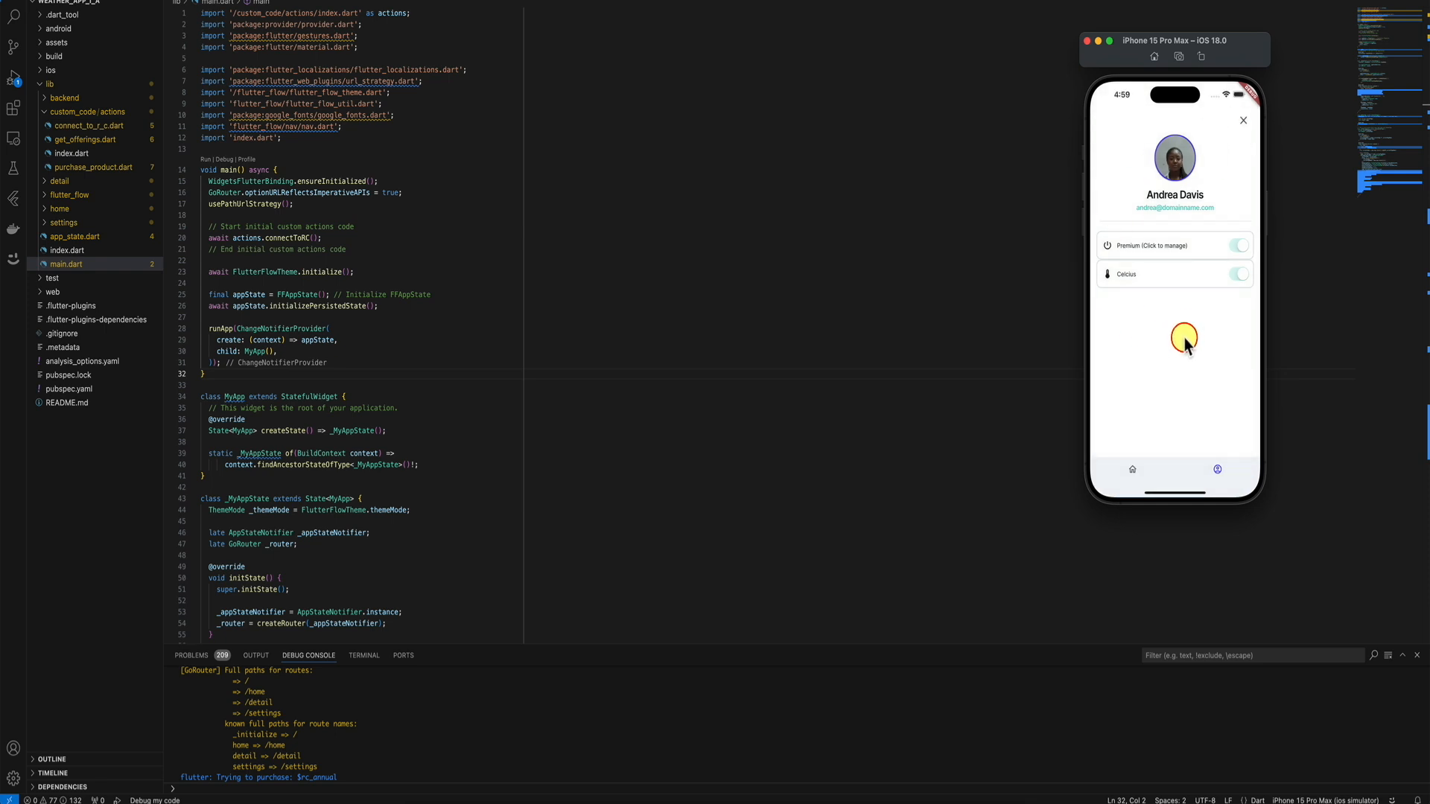
{"action": "left_click", "coordinate": [1133, 470]}
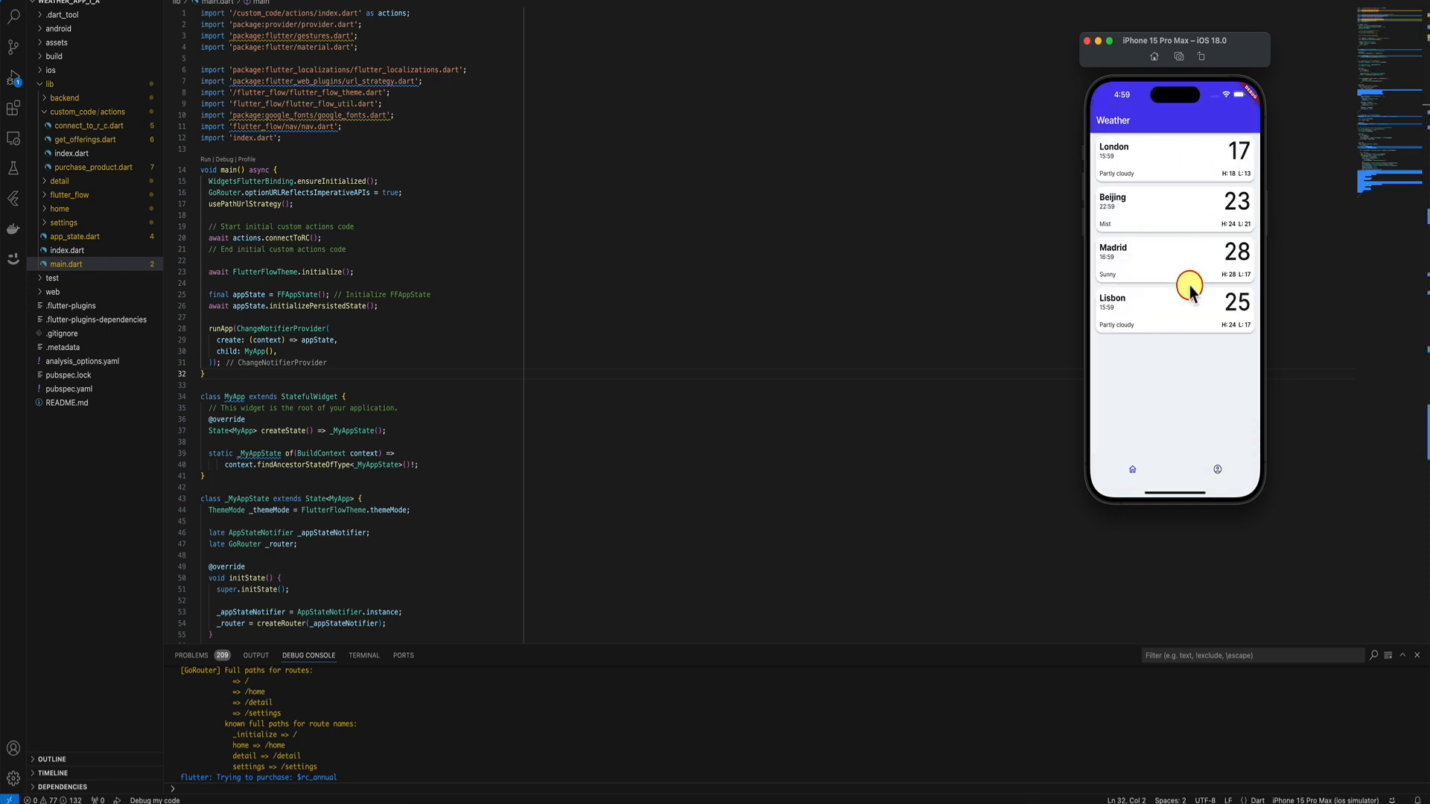
Open the profile's Premium subscription management sheet to confirm the yearly plan is active.
{"action": "left_click", "coordinate": [1217, 475]}
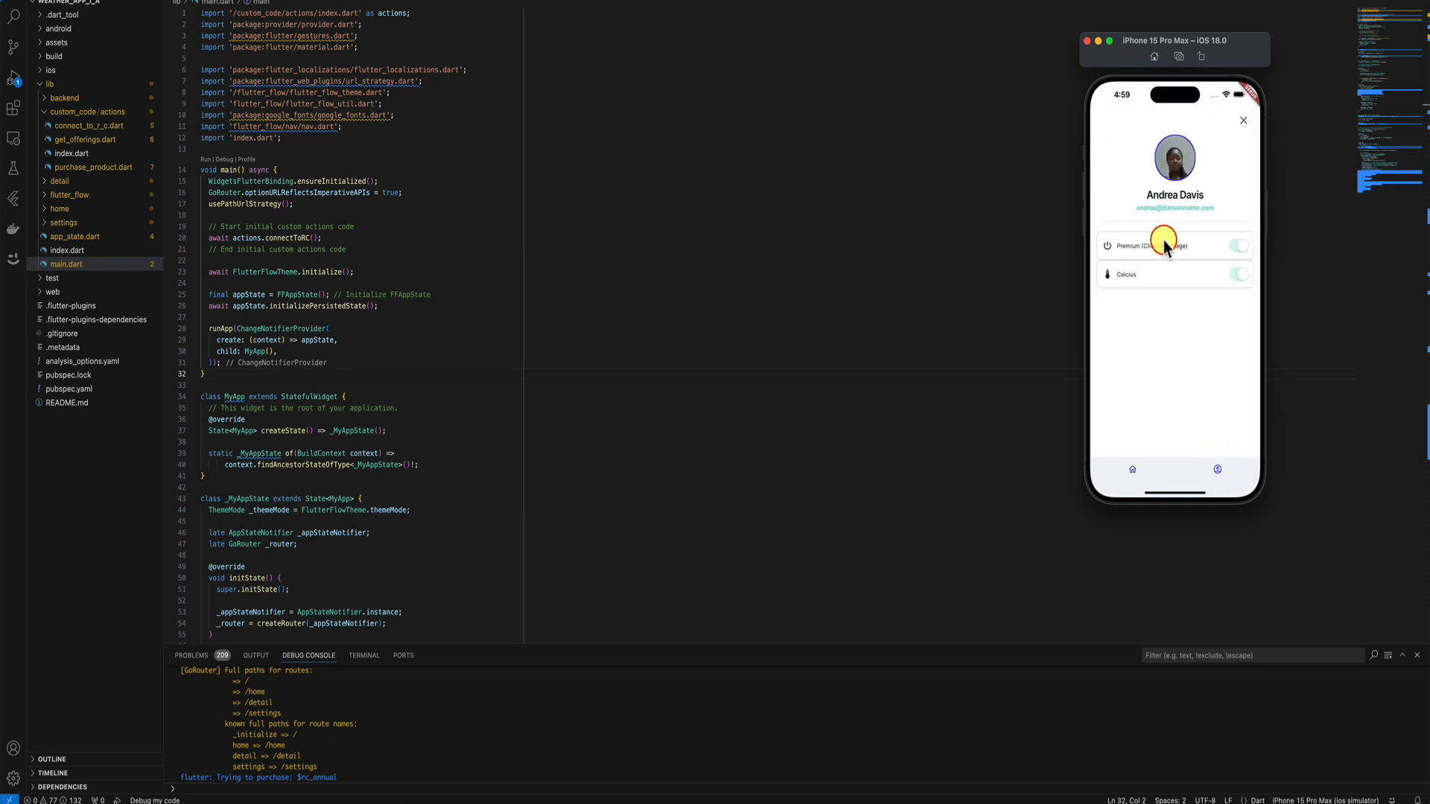
{"action": "left_click", "coordinate": [1168, 248]}
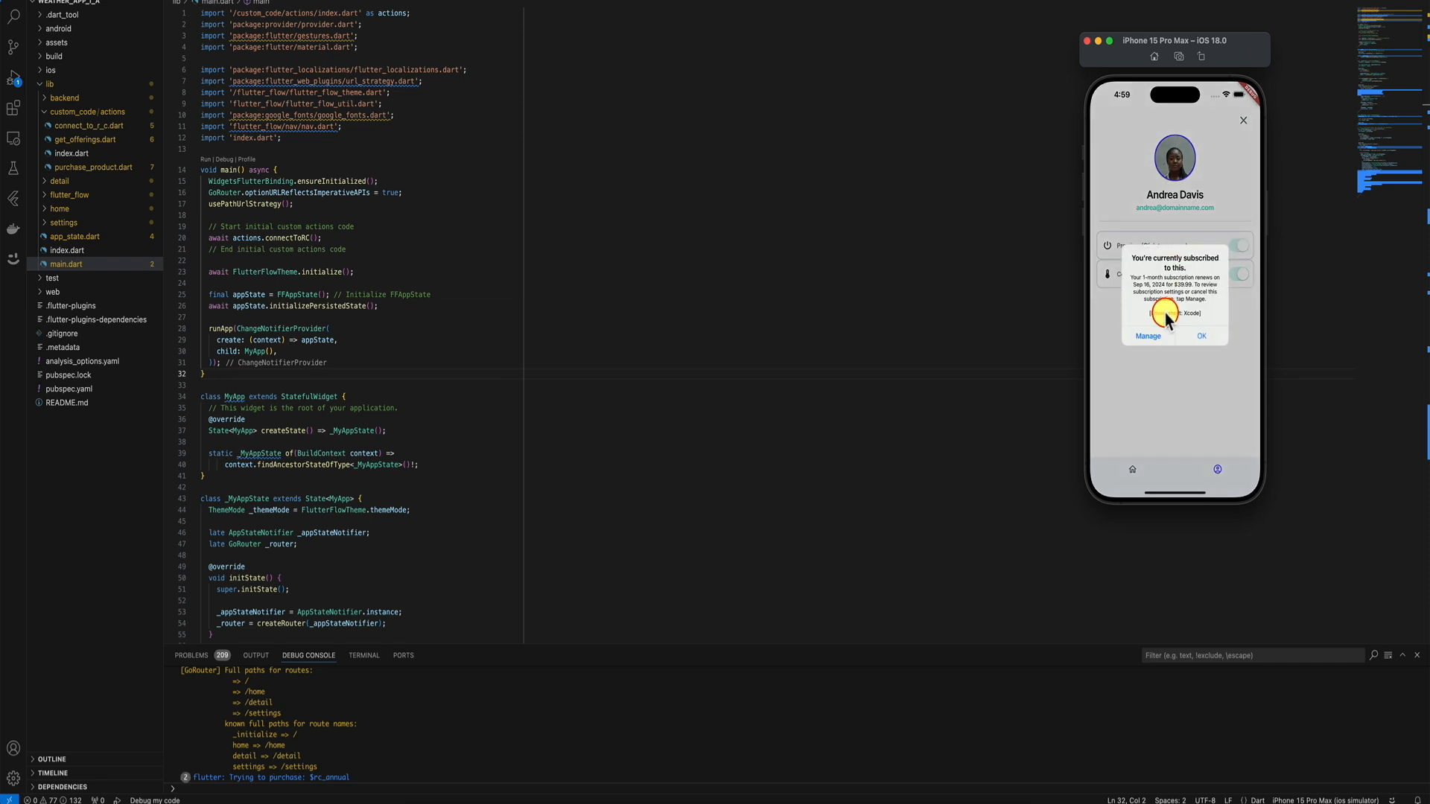
{"action": "left_click", "coordinate": [1160, 333]}
{"action": "left_click", "coordinate": [1145, 234]}
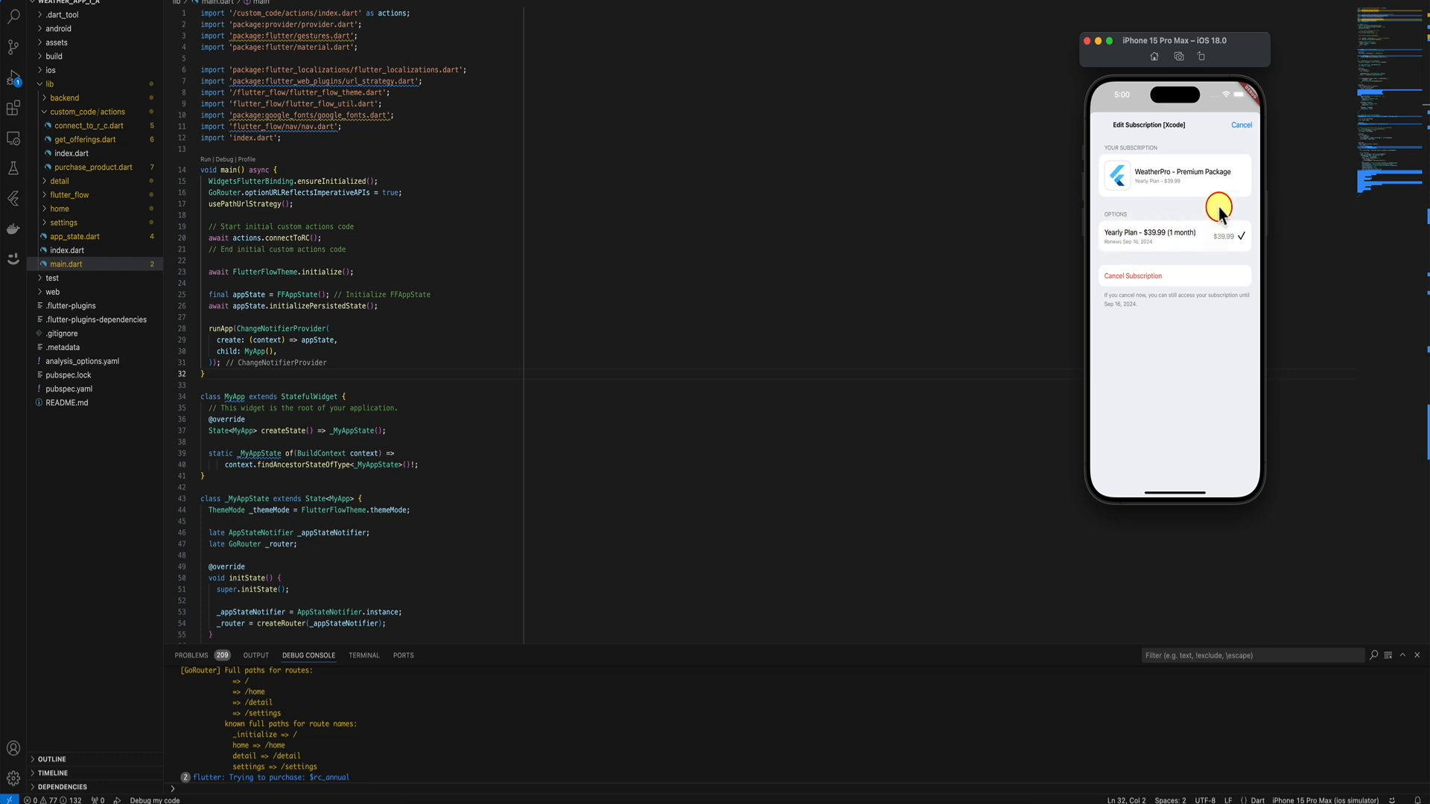
{"action": "left_click", "coordinate": [1244, 128]}
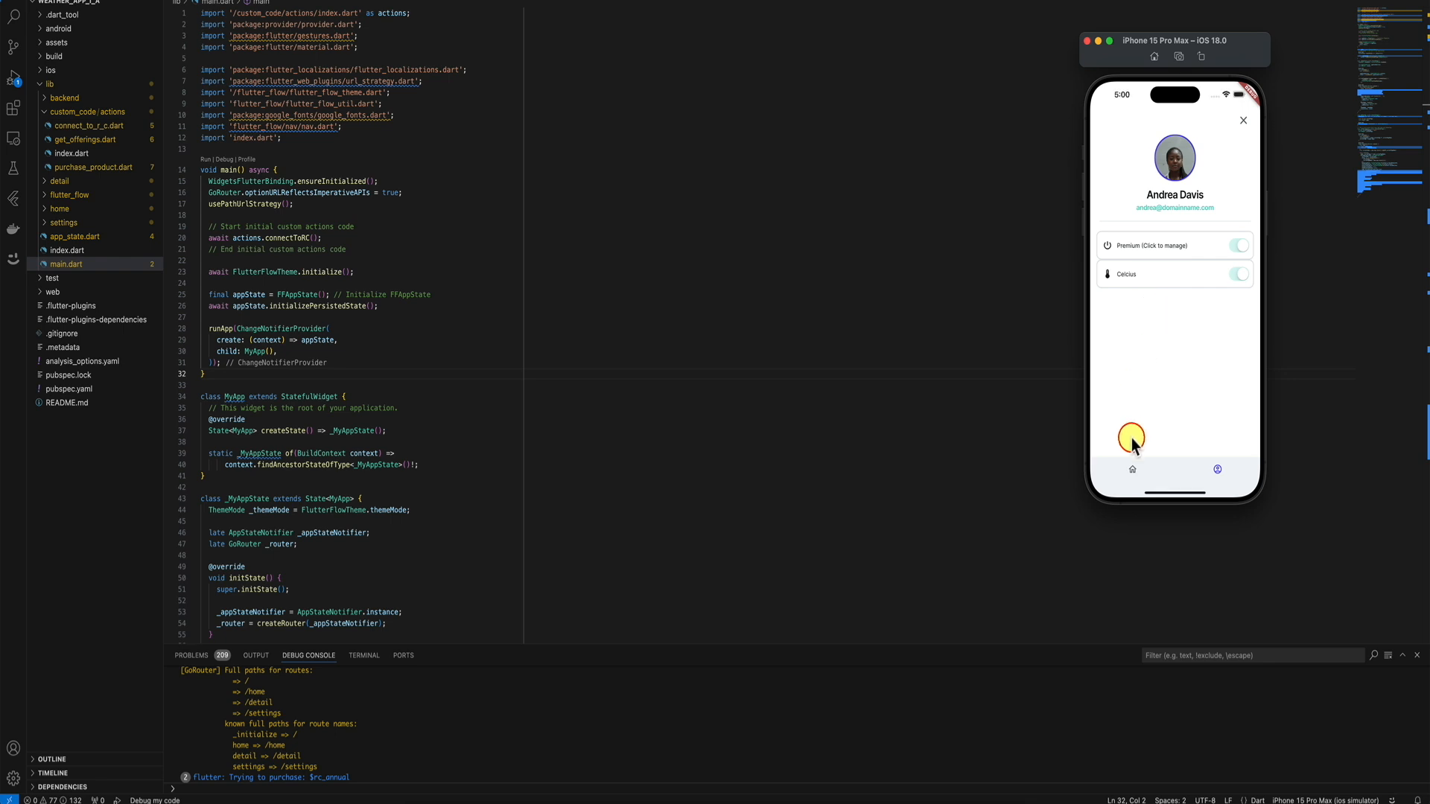
Switch between the weather list and profile tabs, then return to FlutterFlow in the browser.
{"action": "left_click", "coordinate": [1131, 469]}
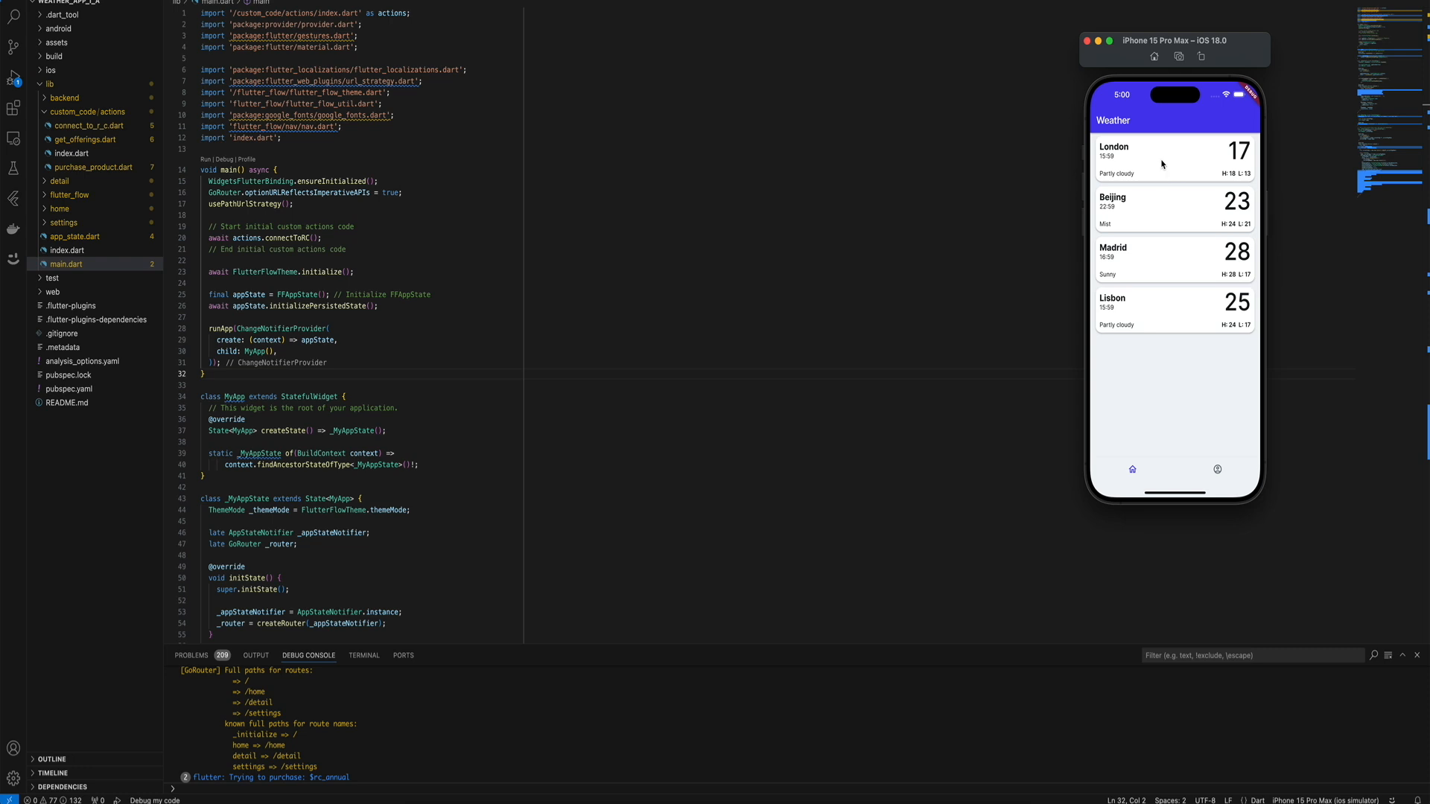
{"action": "left_click", "coordinate": [1220, 468]}
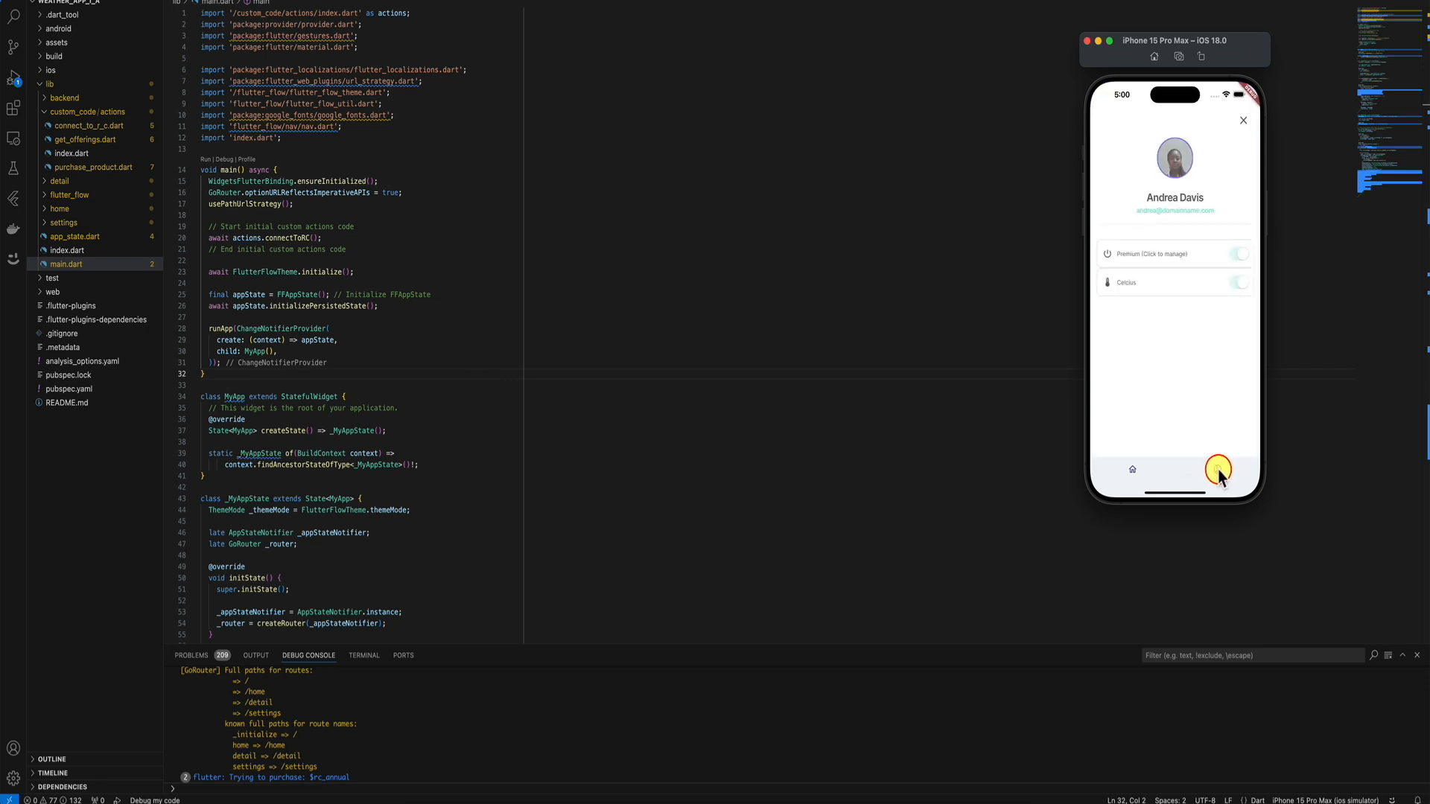
{"action": "left_click", "coordinate": [1151, 457]}
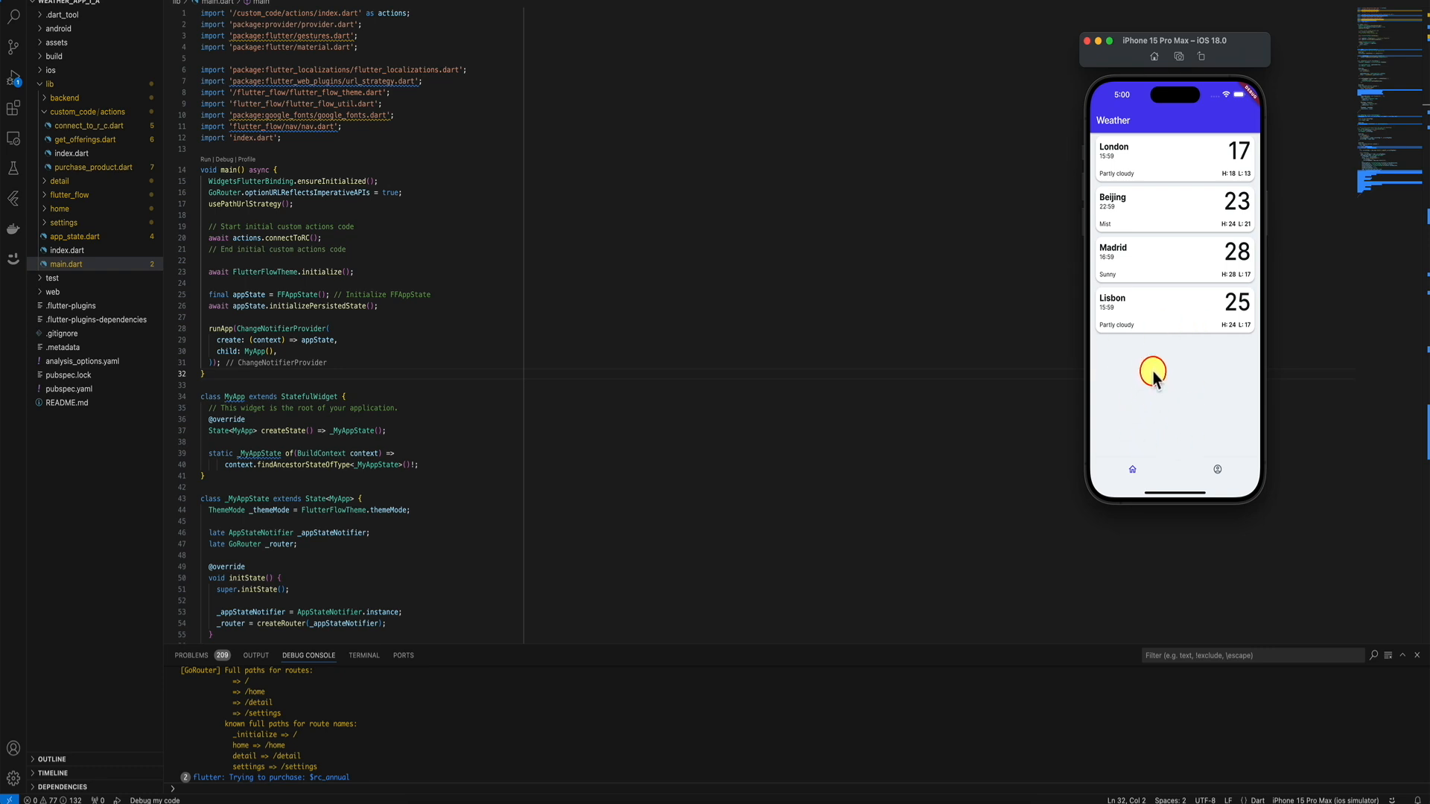
{"action": "left_click", "coordinate": [449, 530]}
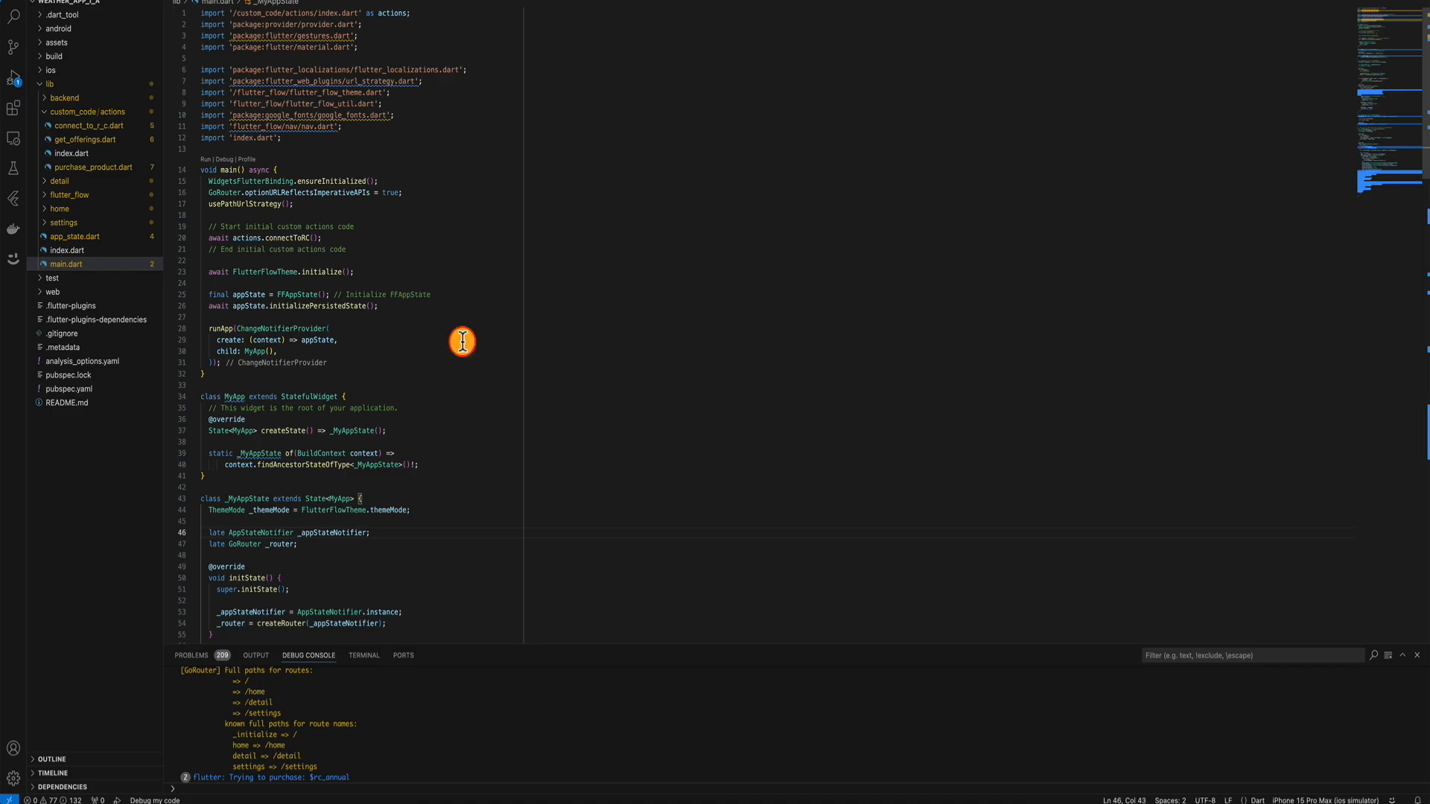
{"action": "left_click", "coordinate": [663, 795]}
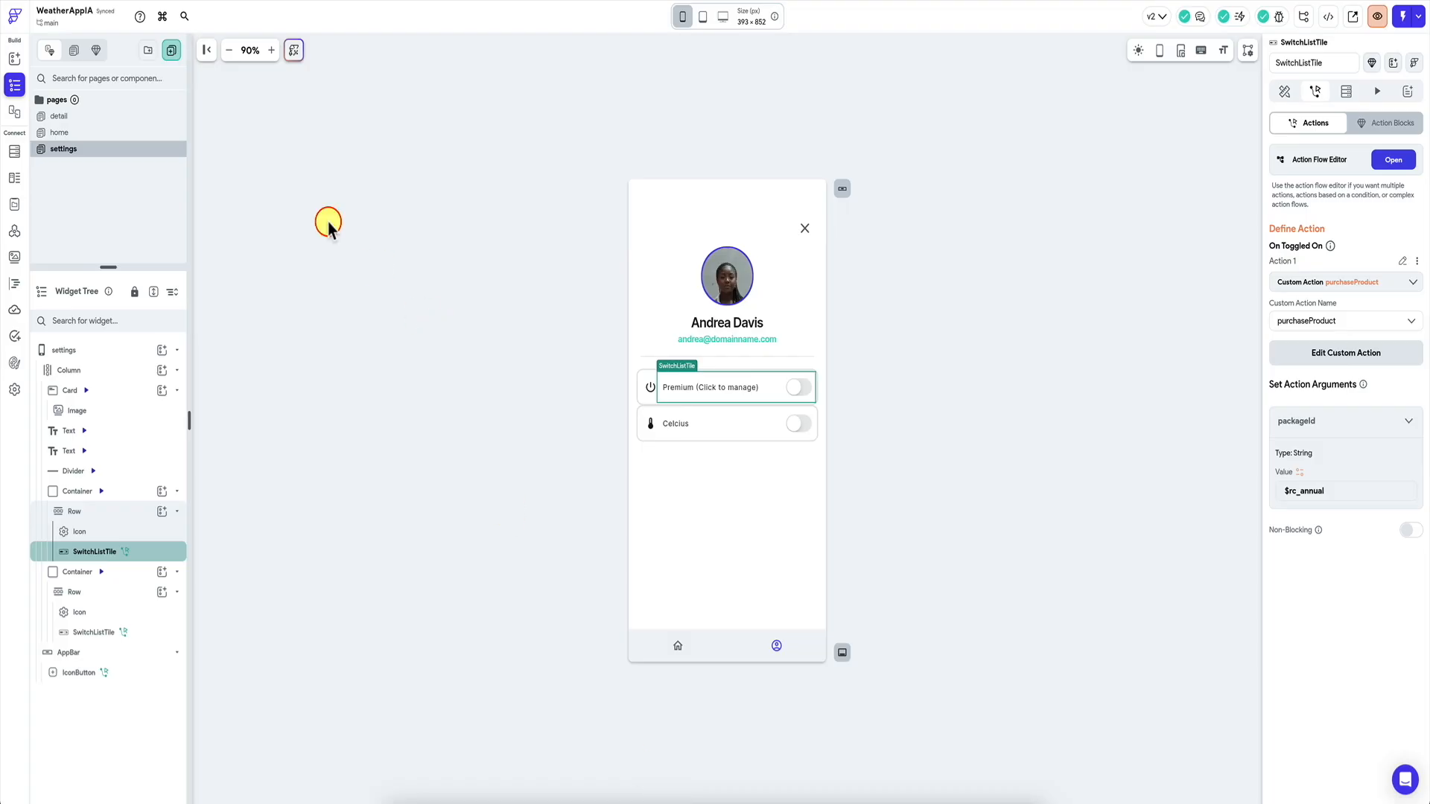
{"action": "left_click", "coordinate": [16, 280]}
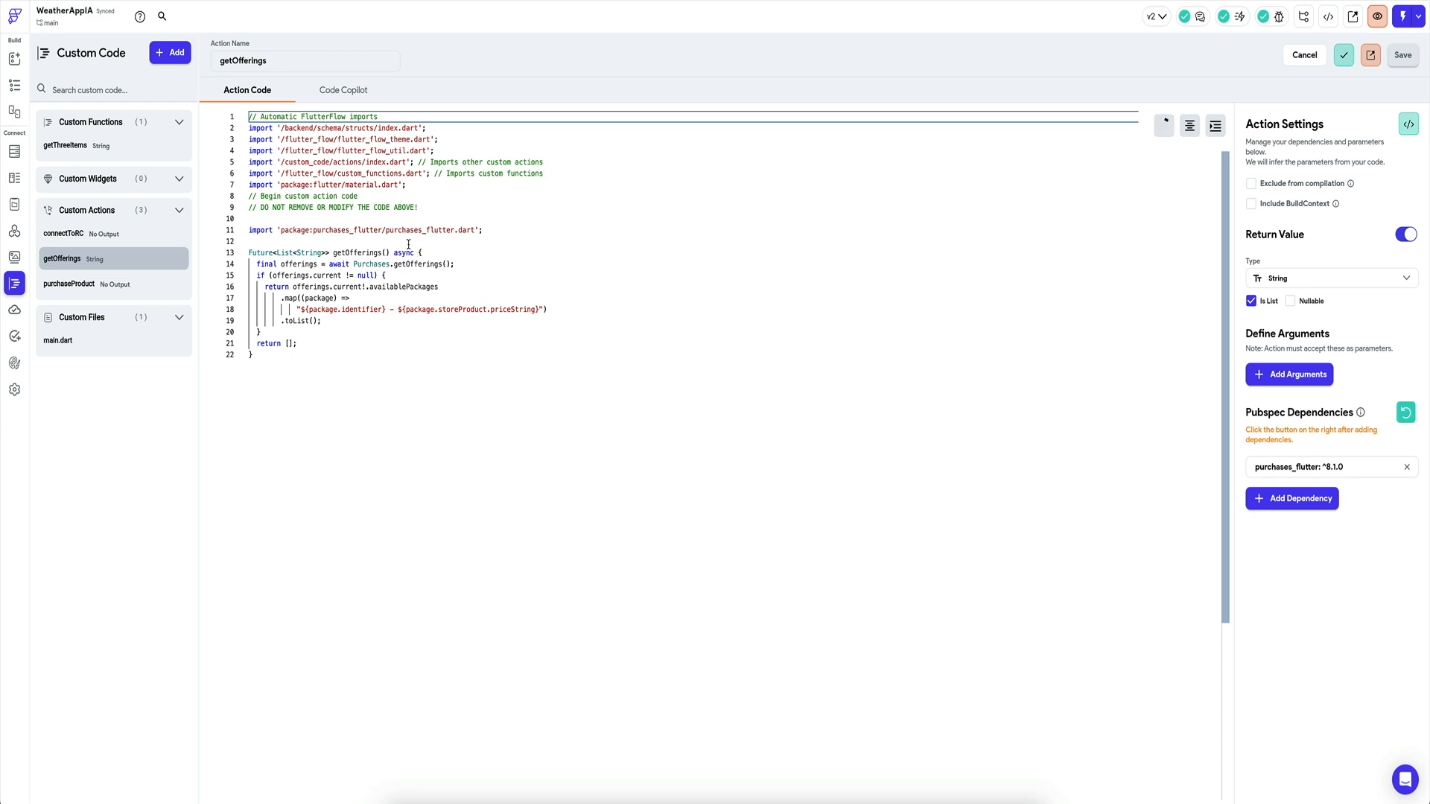
{"action": "left_click", "coordinate": [112, 233]}
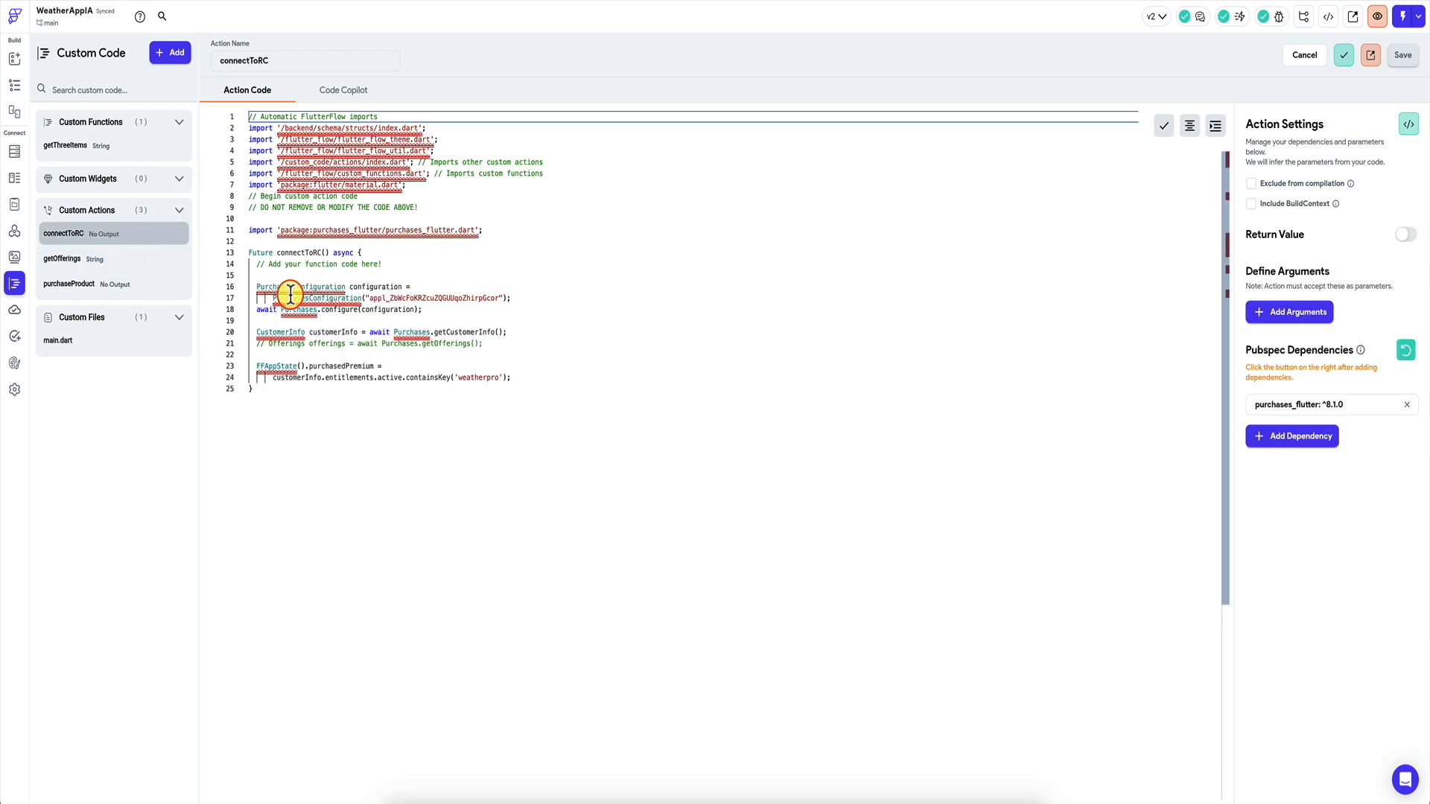
{"action": "left_click", "coordinate": [104, 259]}
{"action": "left_click", "coordinate": [106, 287]}
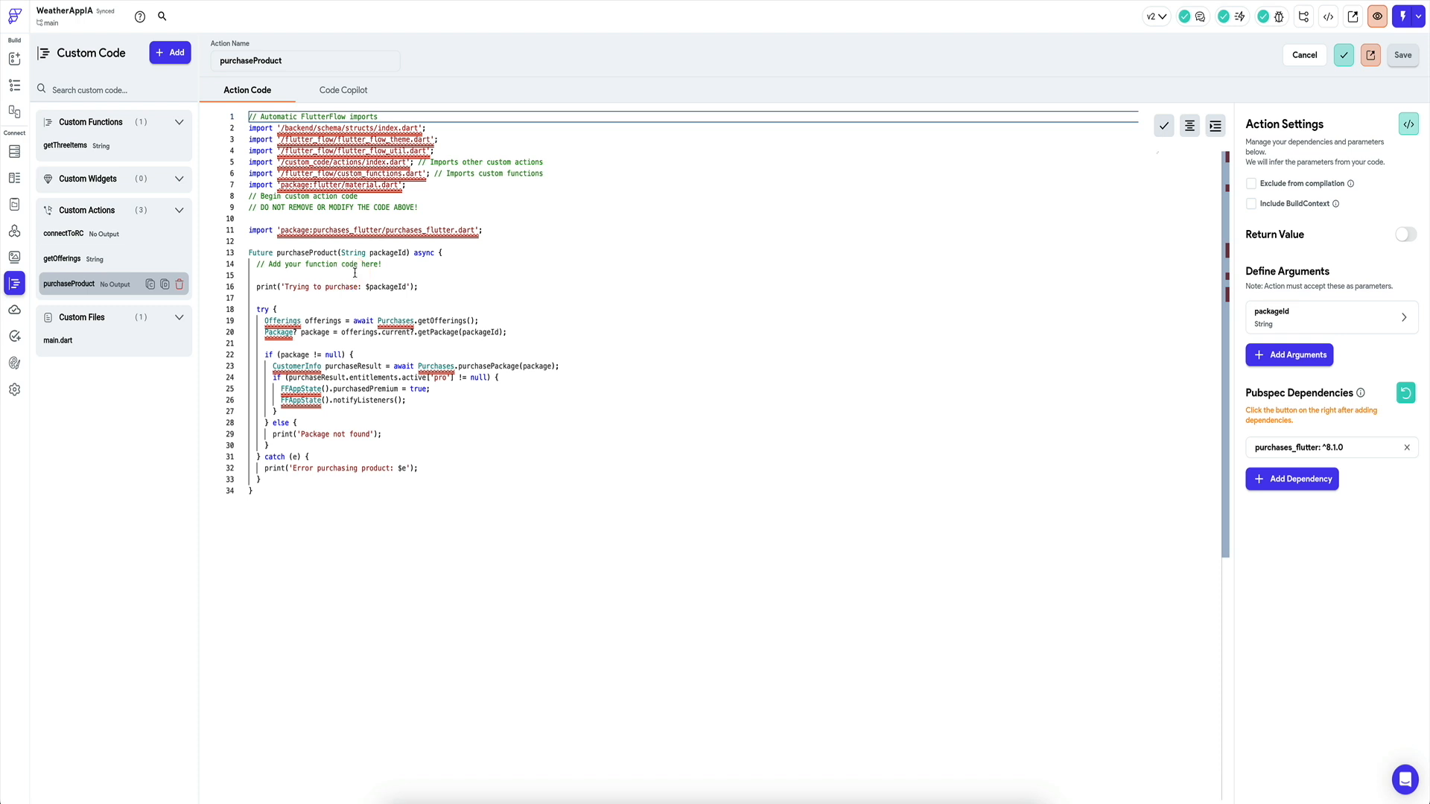
{"action": "left_click", "coordinate": [15, 85]}
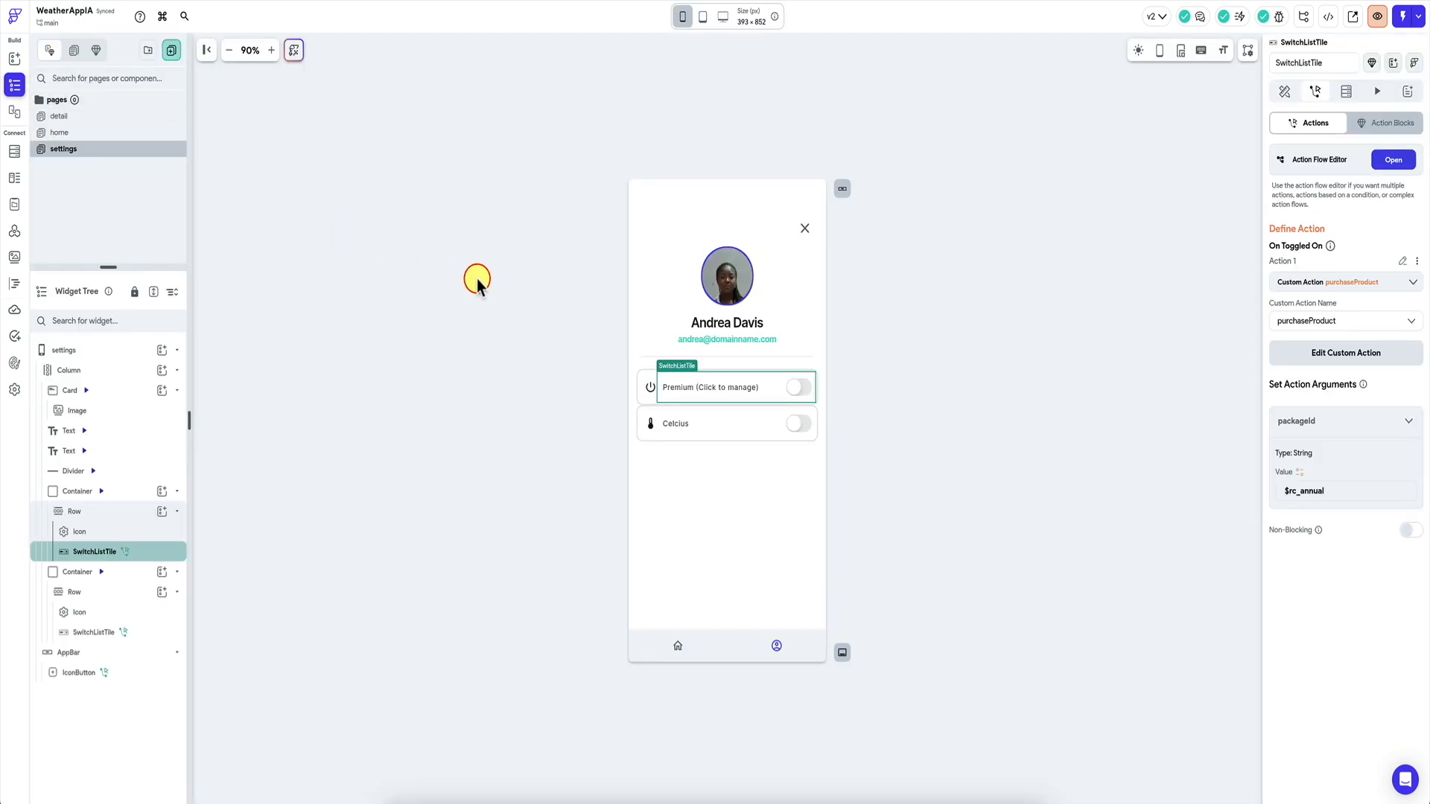
{"action": "left_click", "coordinate": [502, 288]}
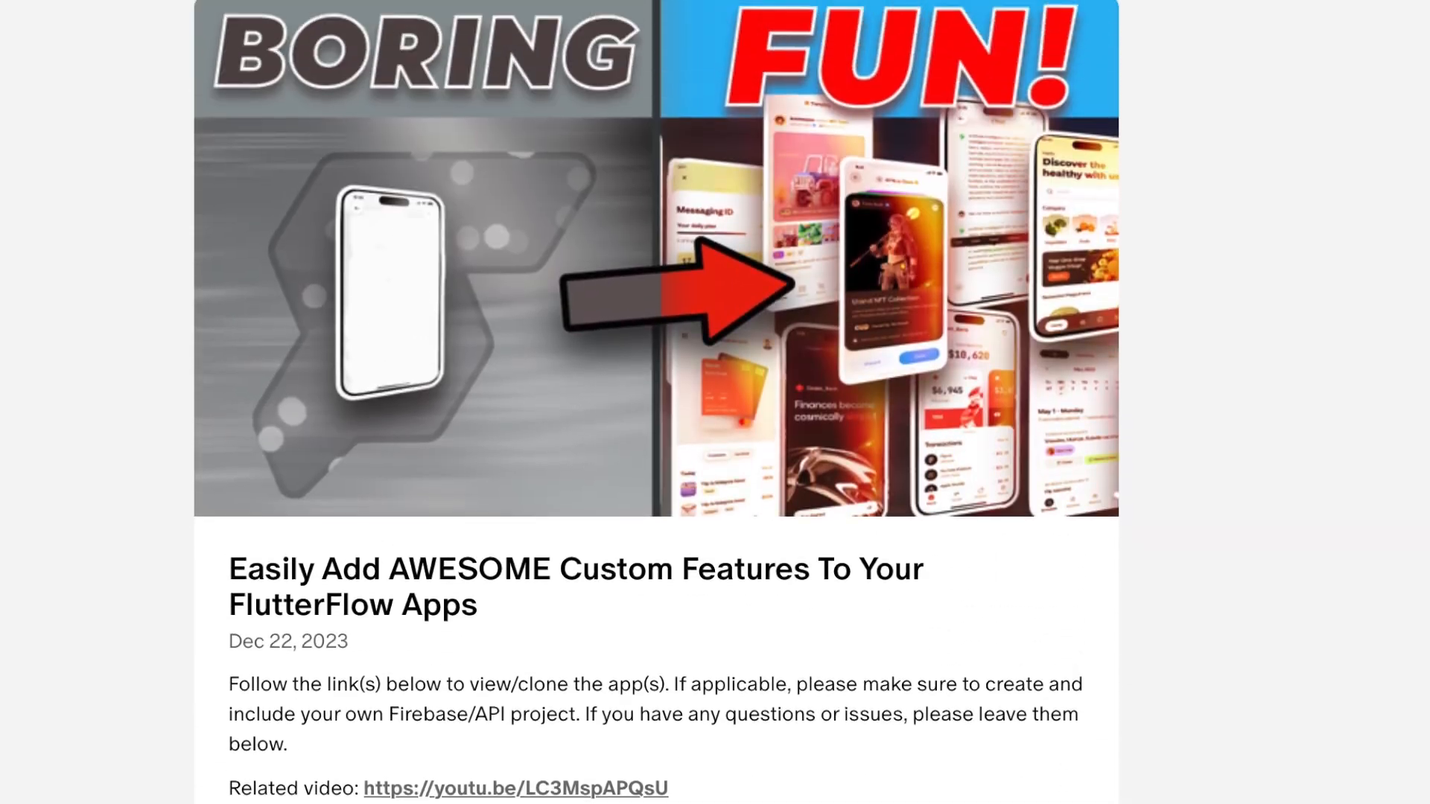
{"action": "scroll", "coordinate": [656, 402], "scroll_direction": "up", "scroll_amount": 8}
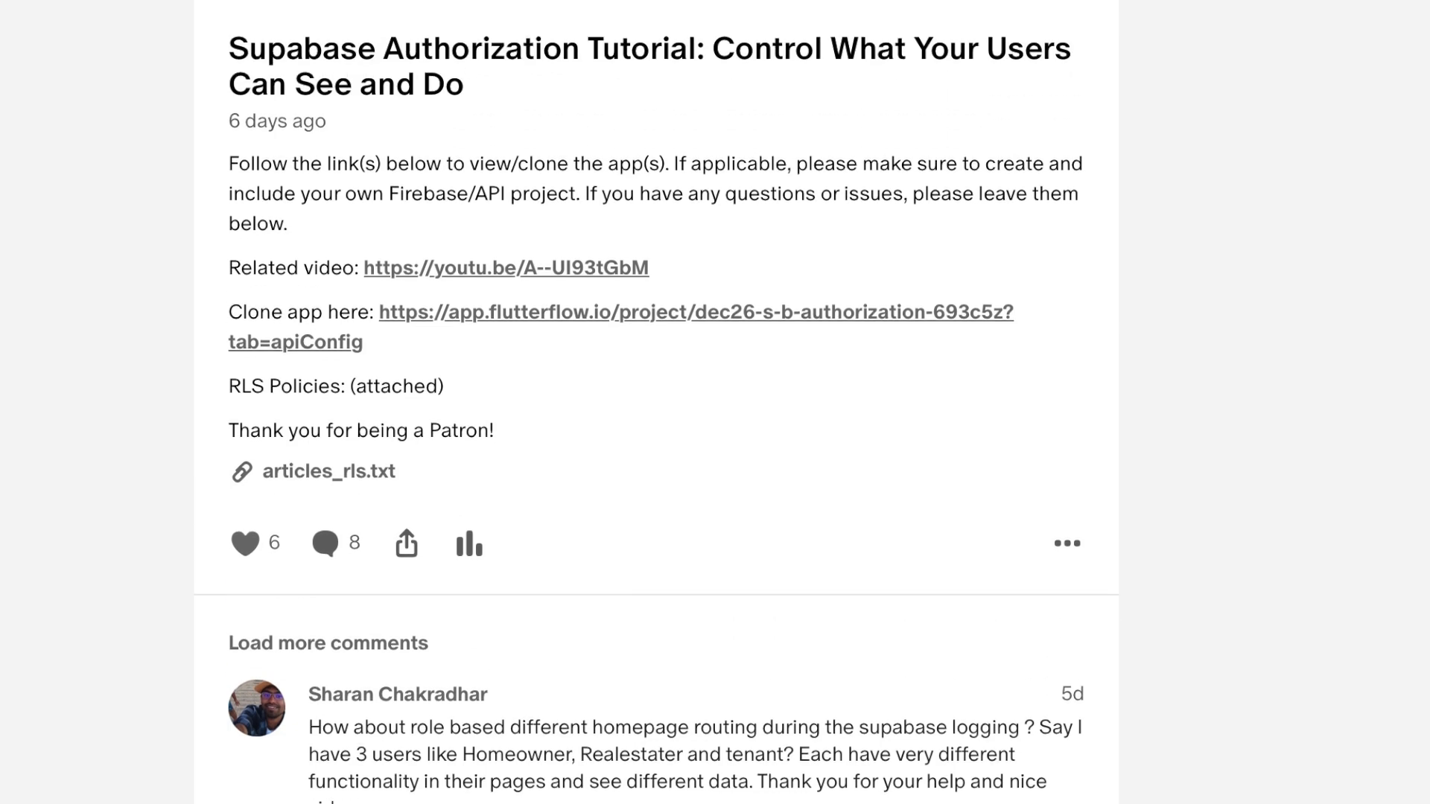
{"action": "scroll", "coordinate": [656, 402], "scroll_direction": "up", "scroll_amount": 14}
{"action": "scroll", "coordinate": [656, 402], "scroll_direction": "up", "scroll_amount": 8}
{"action": "scroll", "coordinate": [655, 402], "scroll_direction": "up", "scroll_amount": 3}
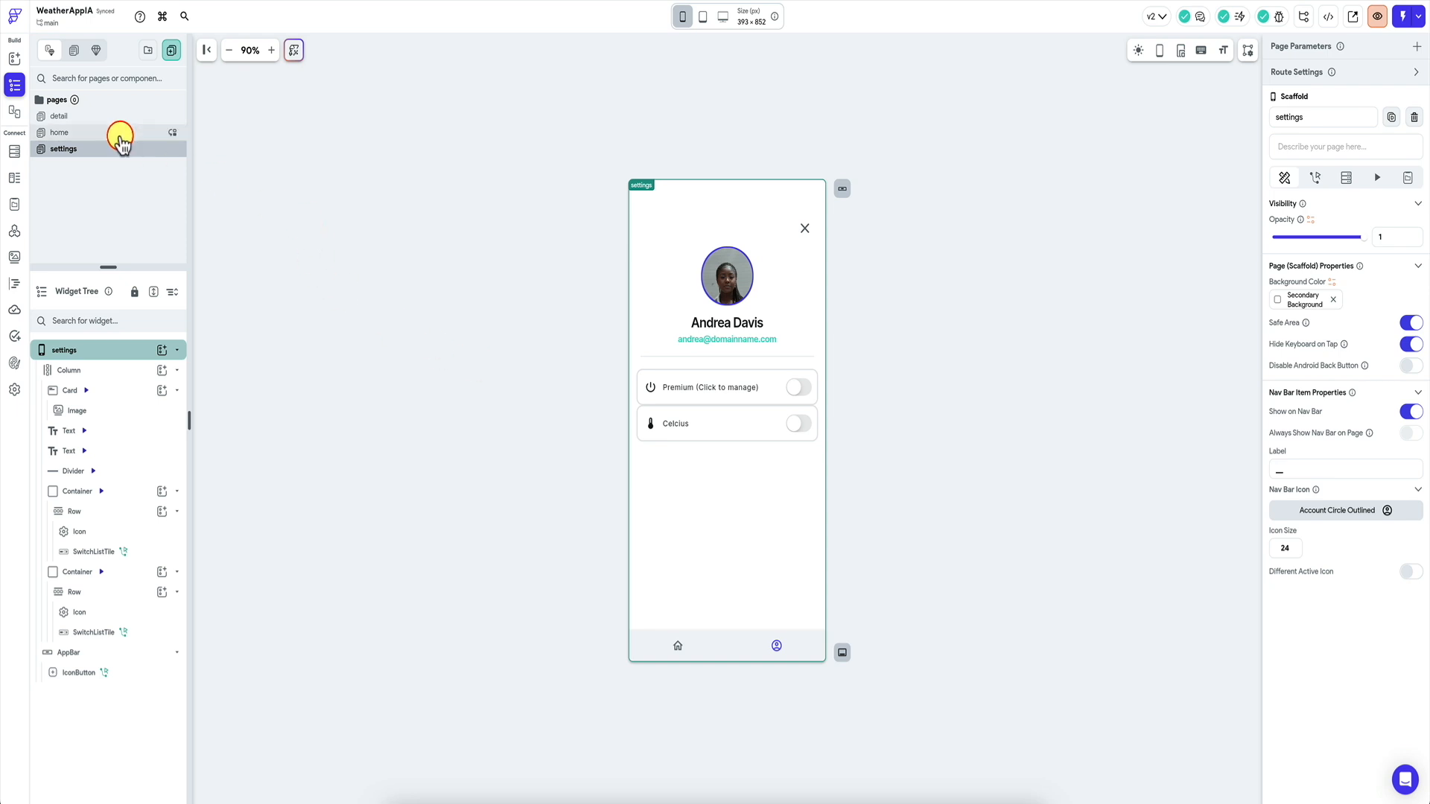
Open the home page with its weather list and Get Premium Access card in the editor.
{"action": "left_click", "coordinate": [119, 134]}
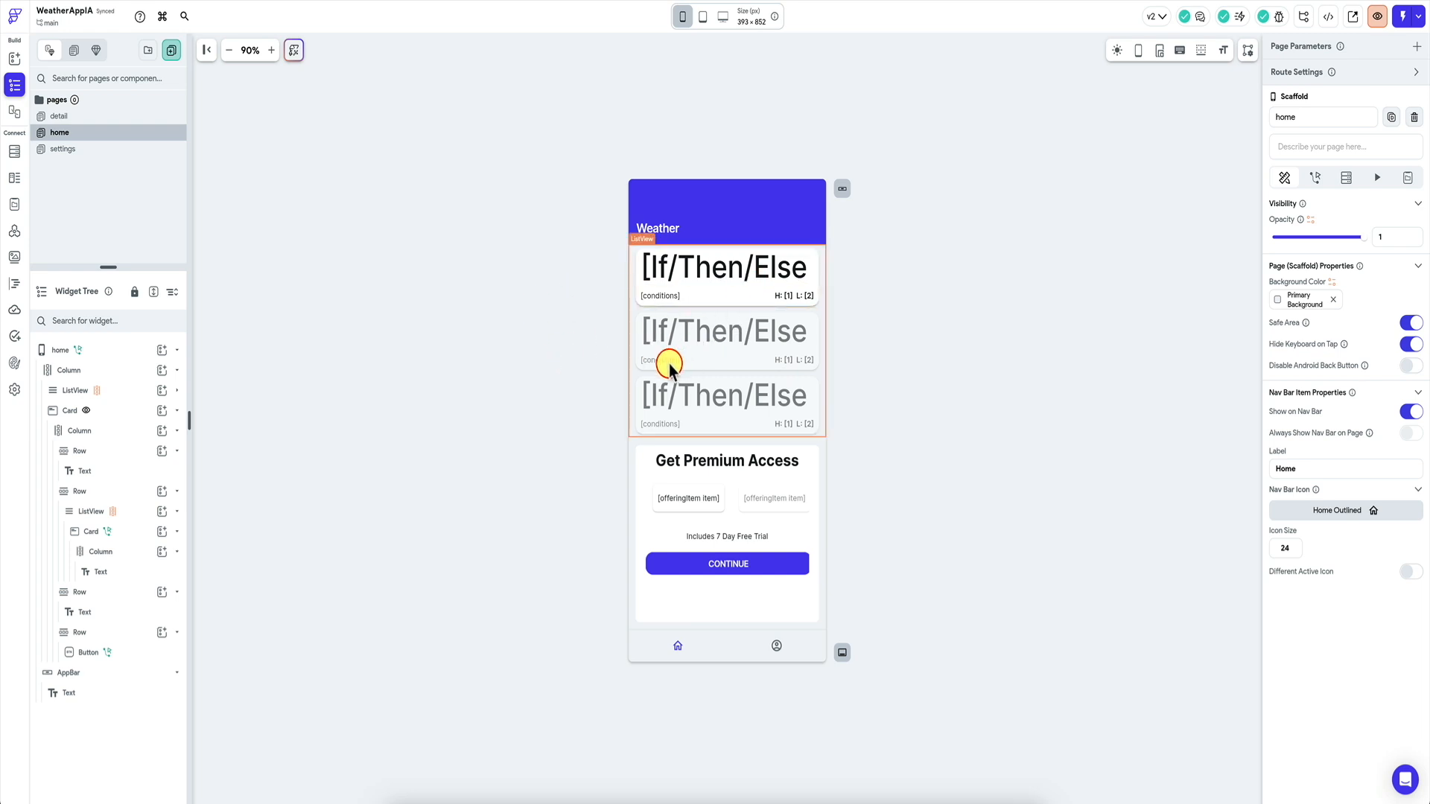
{"action": "left_click", "coordinate": [541, 393]}
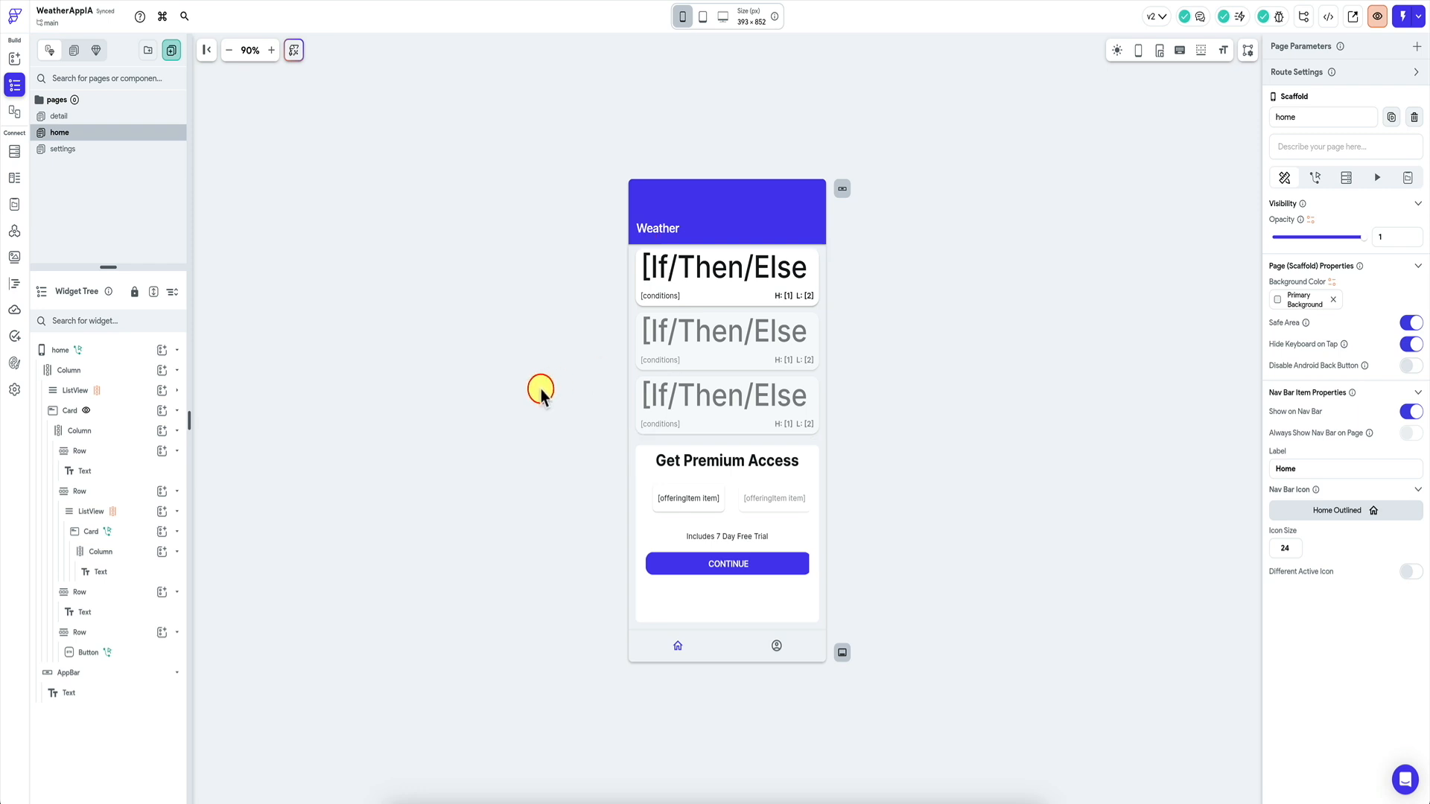